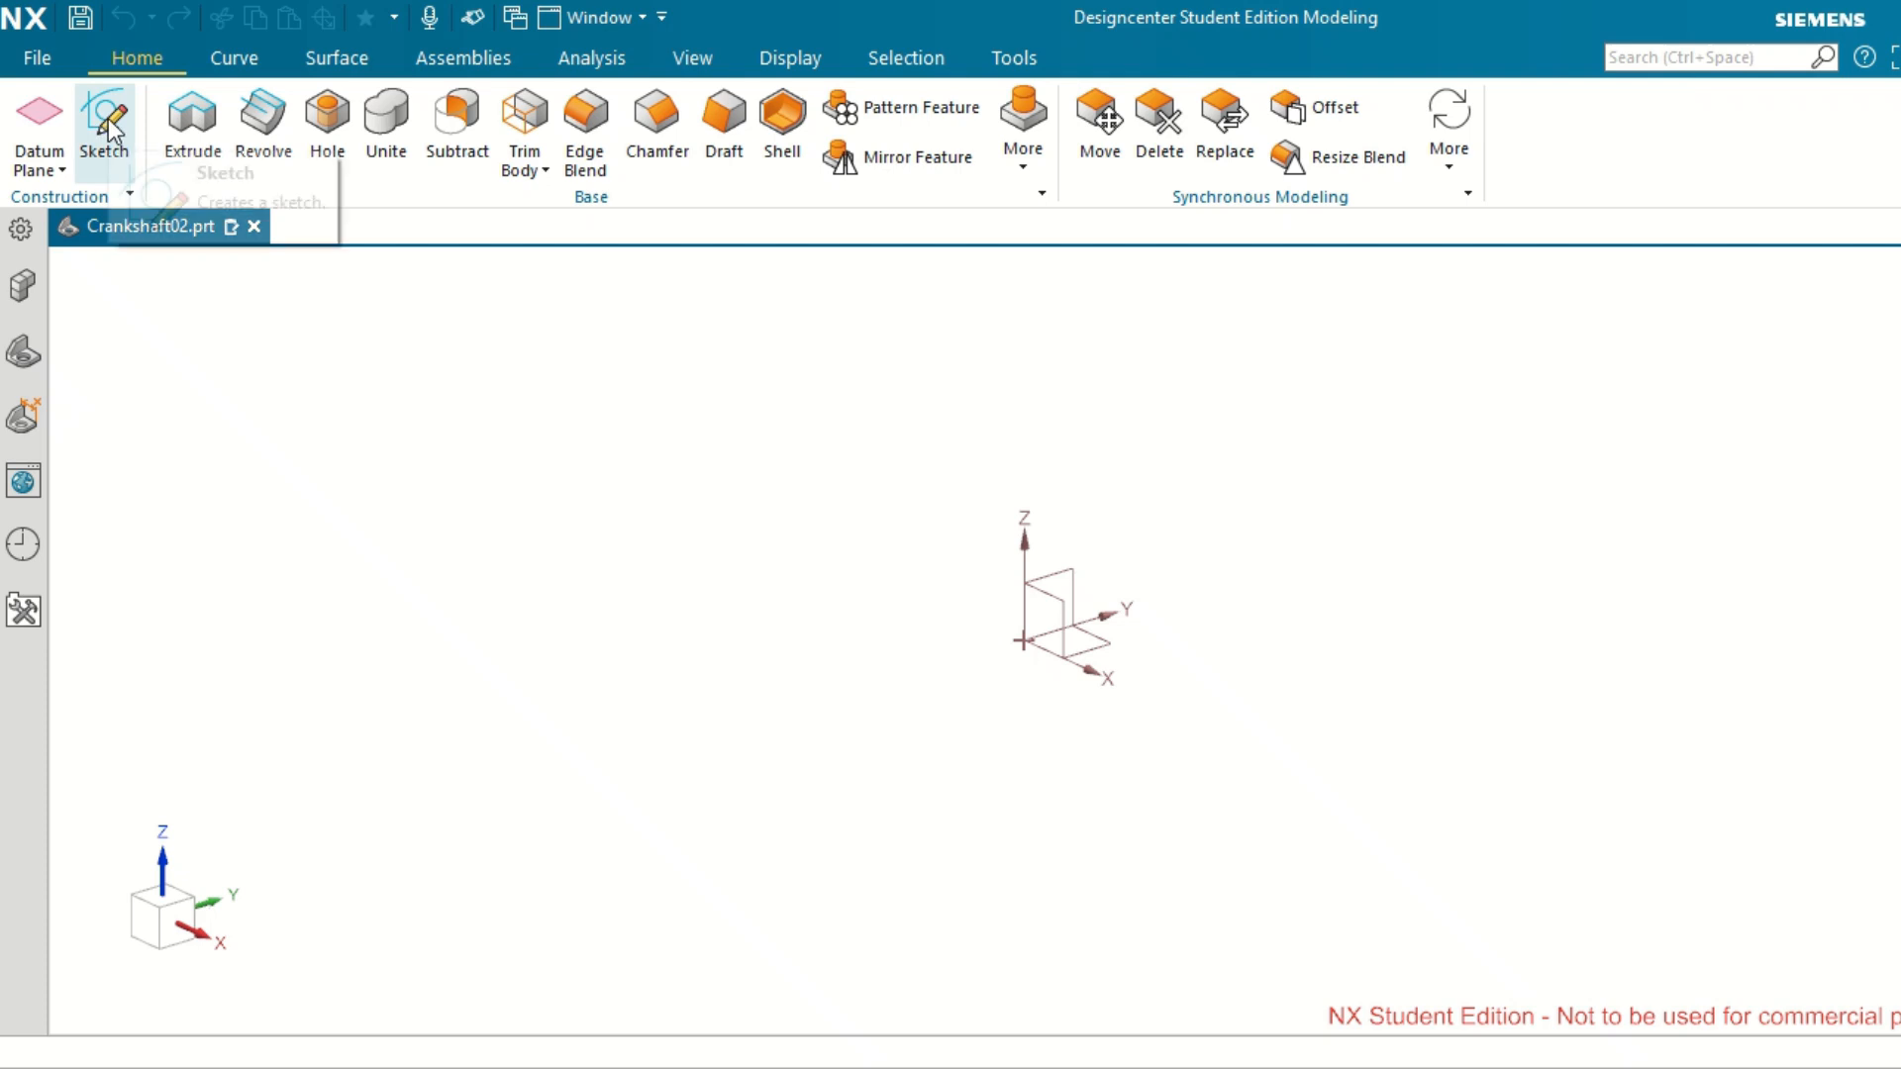
Create a sketch on the Front plane, keeping the default plane normal and the inferred origin.
left_click(109, 116)
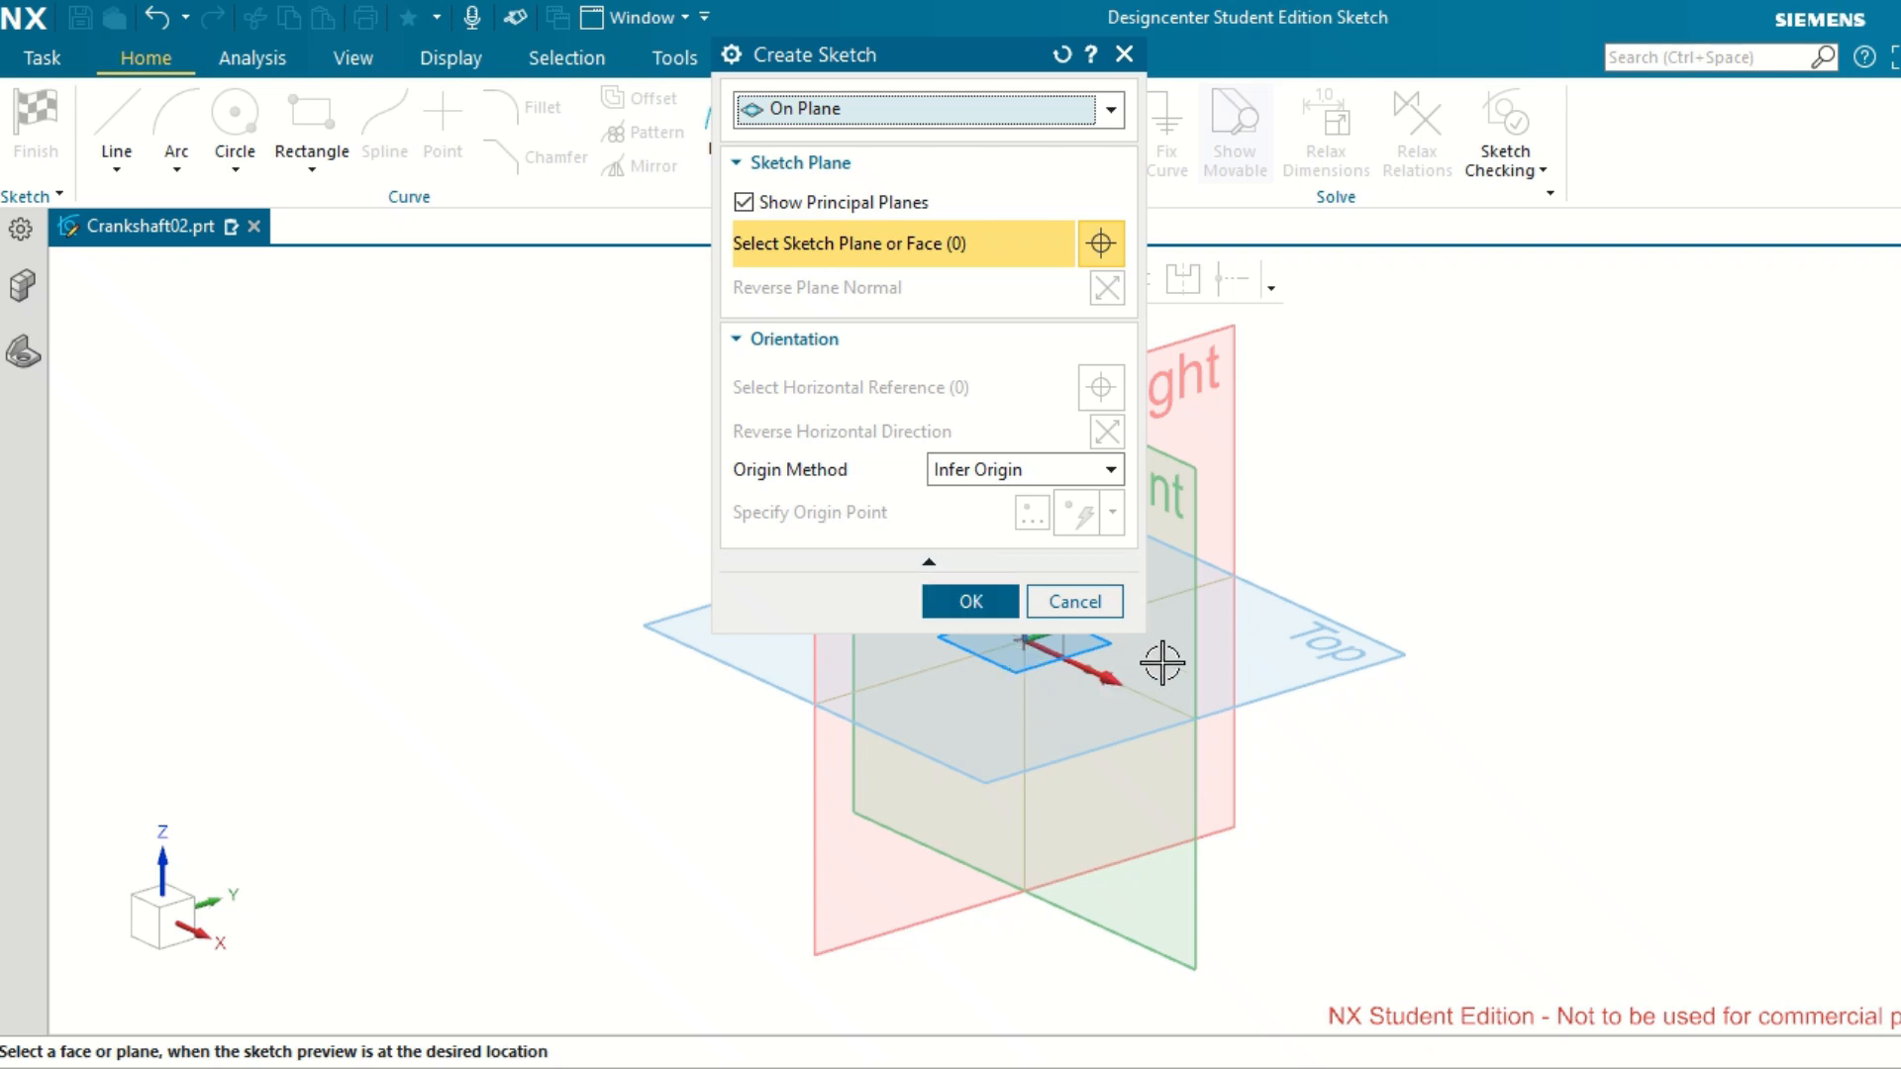
left_click(1190, 650)
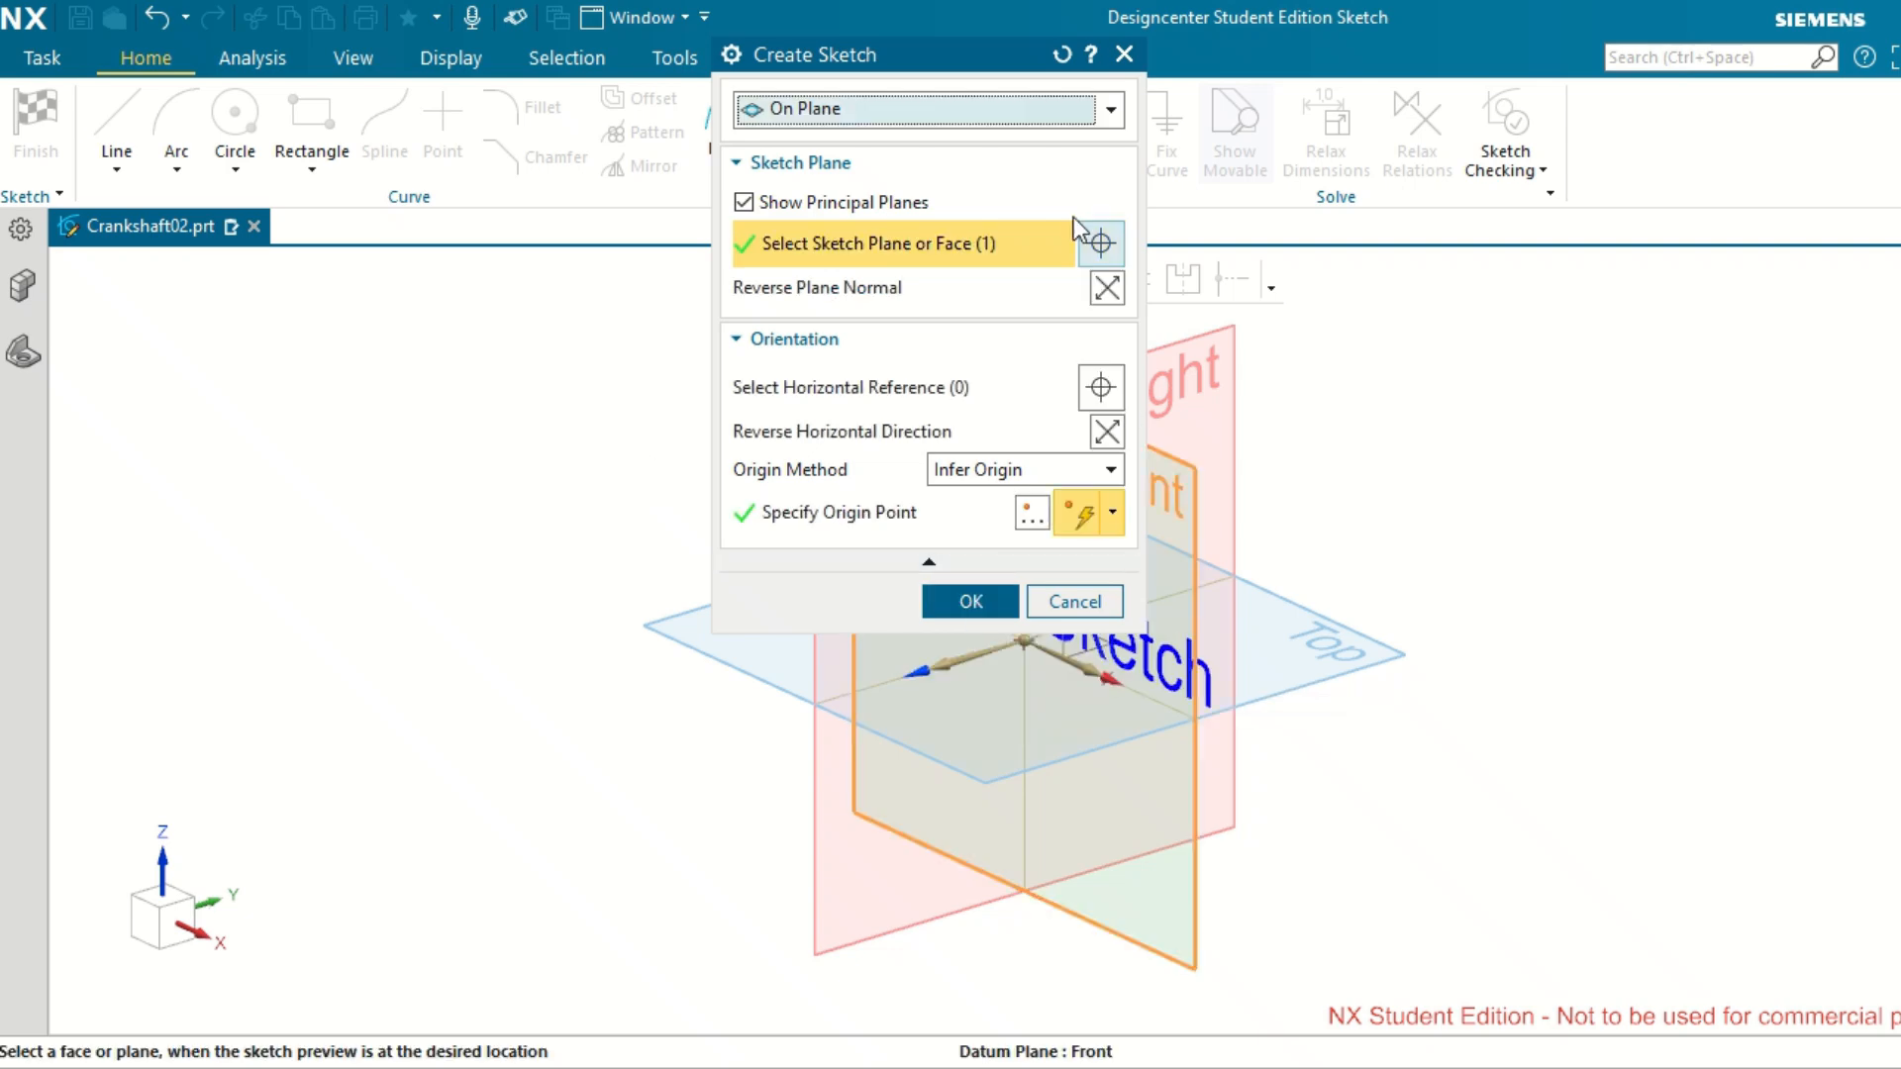
left_click_drag(931, 69, 533, 93)
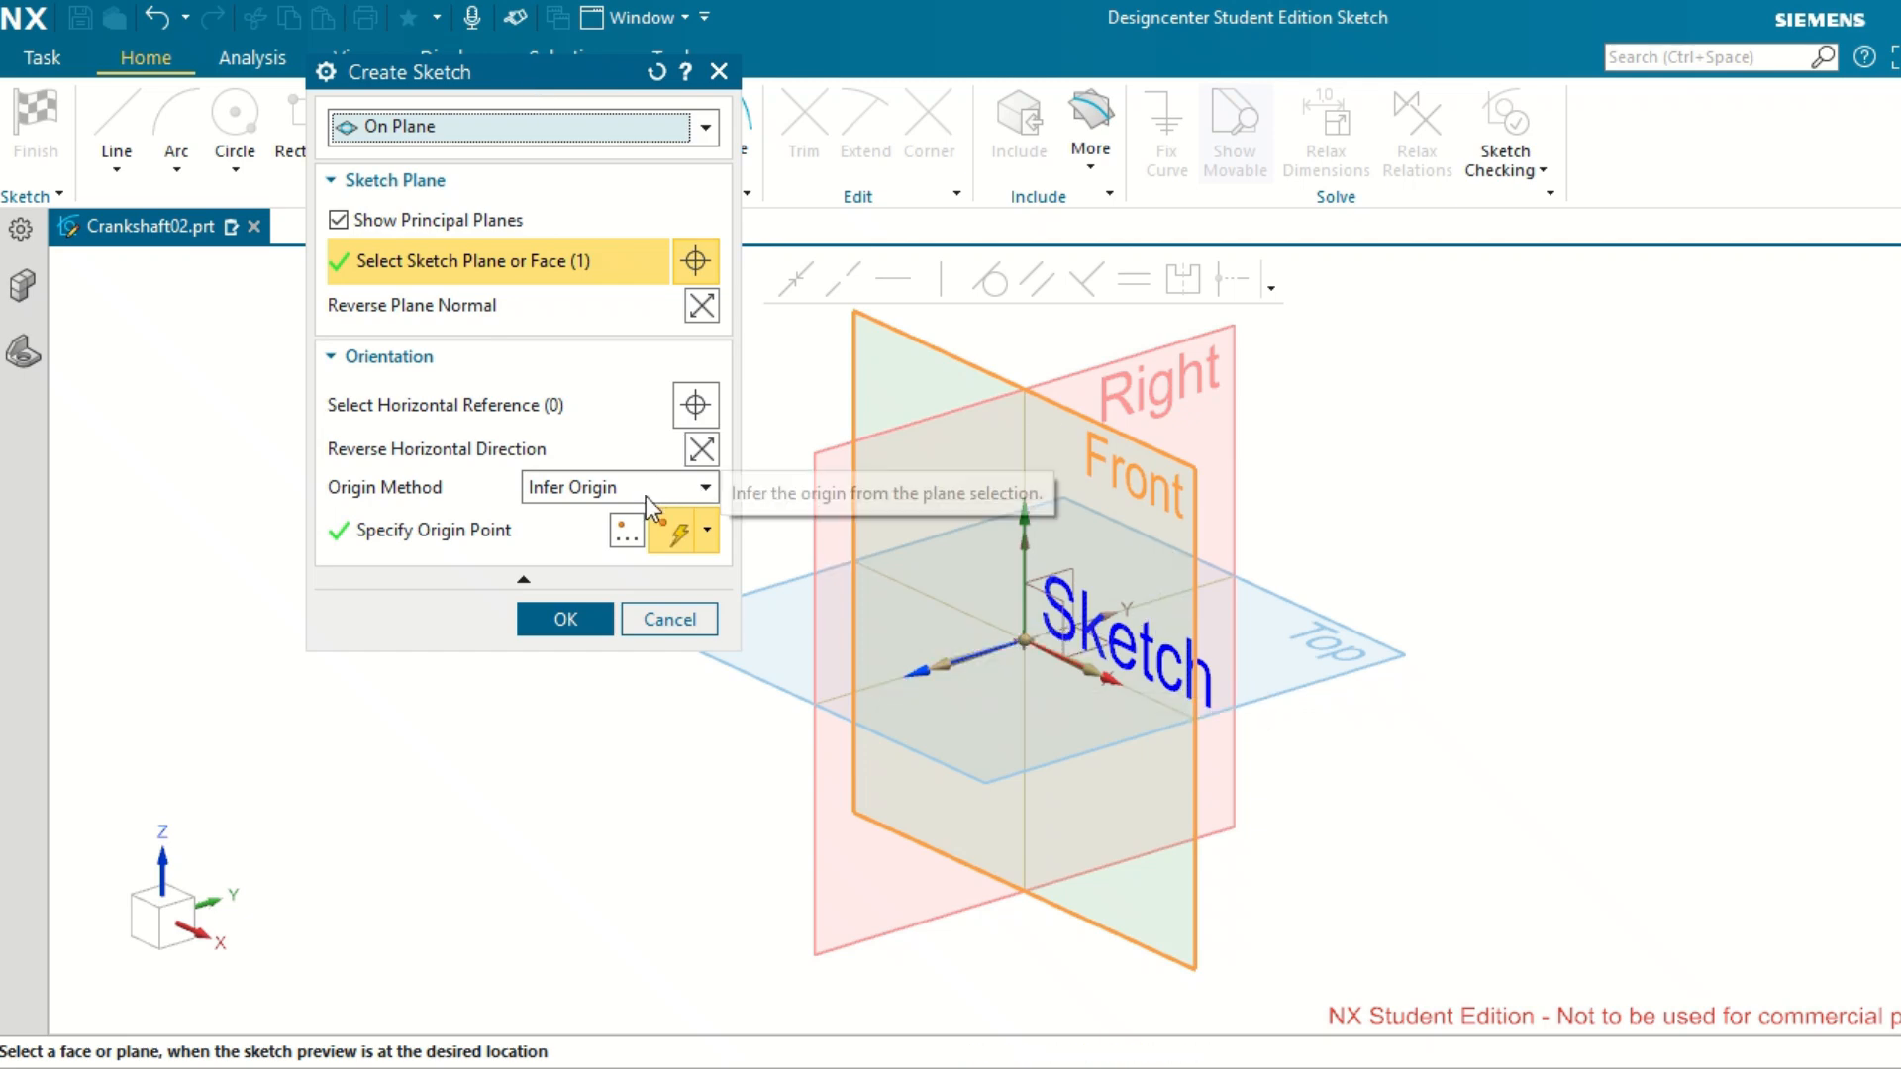
left_click(700, 308)
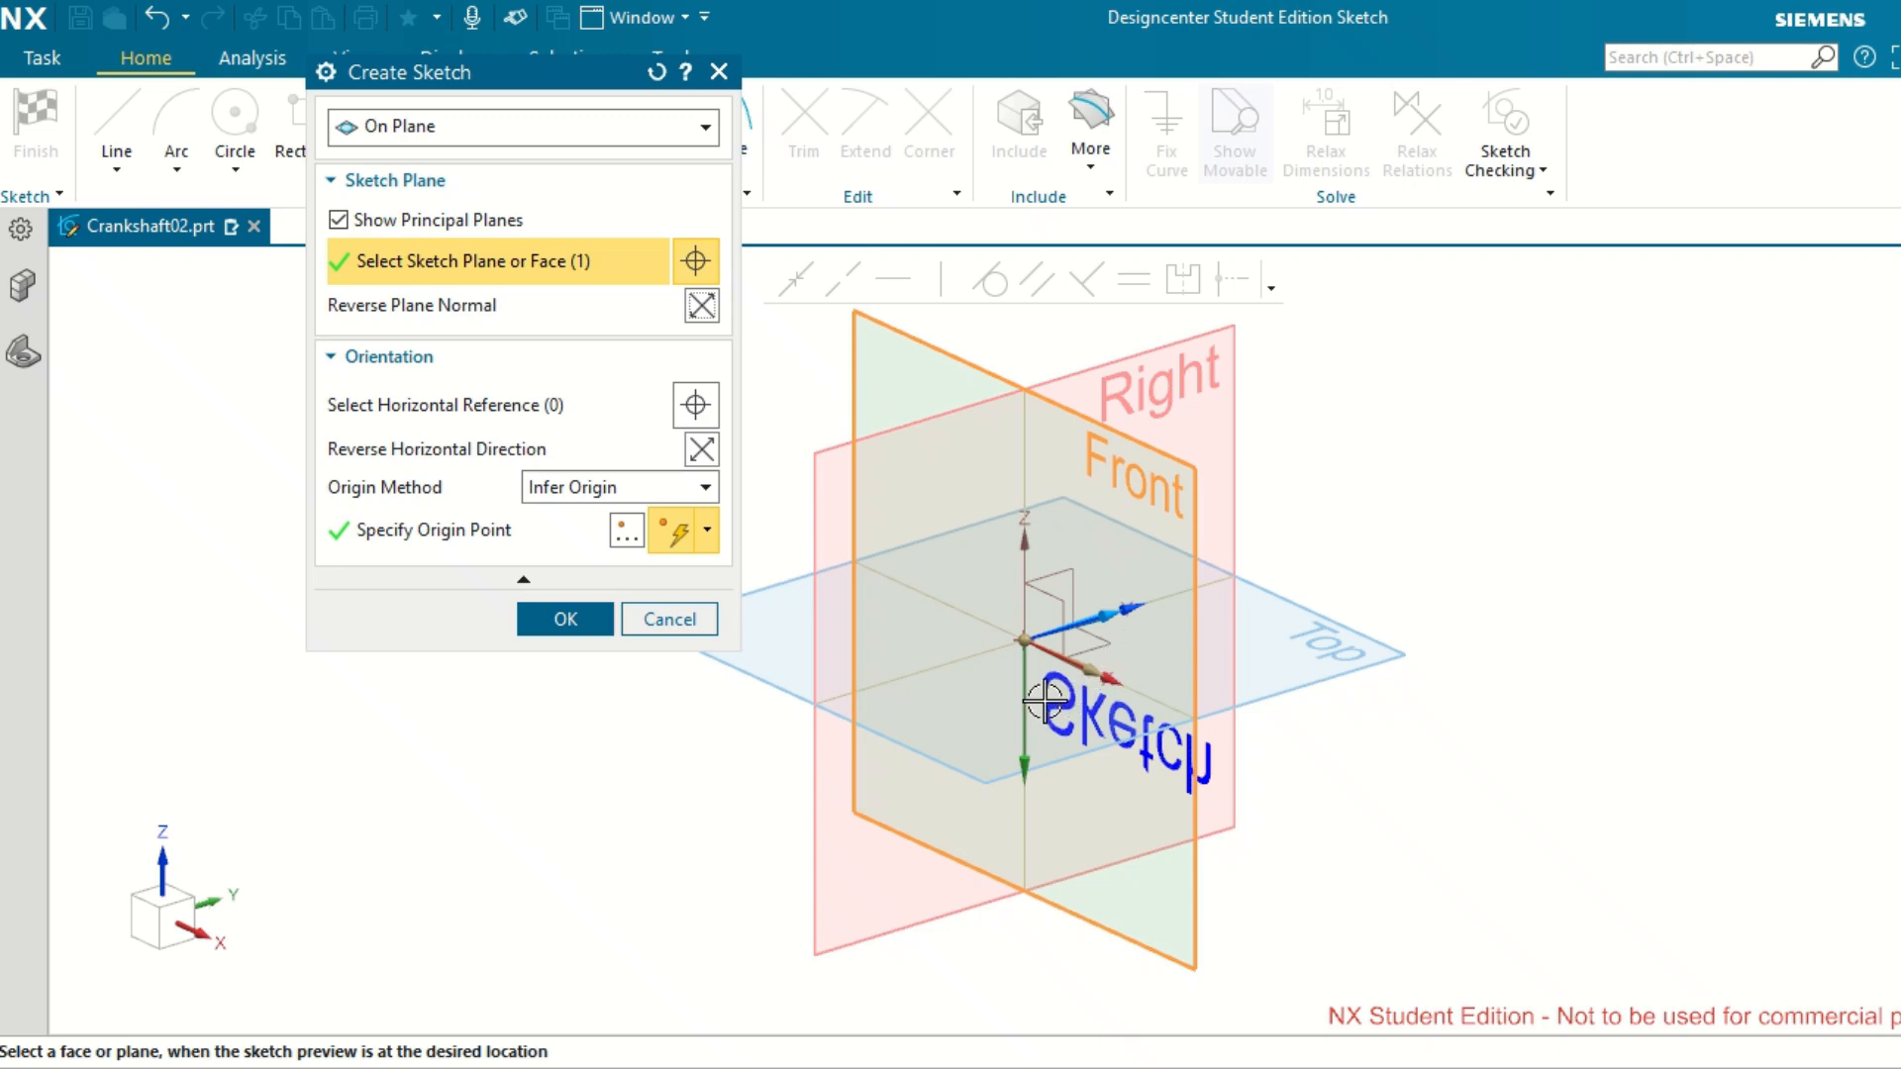
left_click(701, 306)
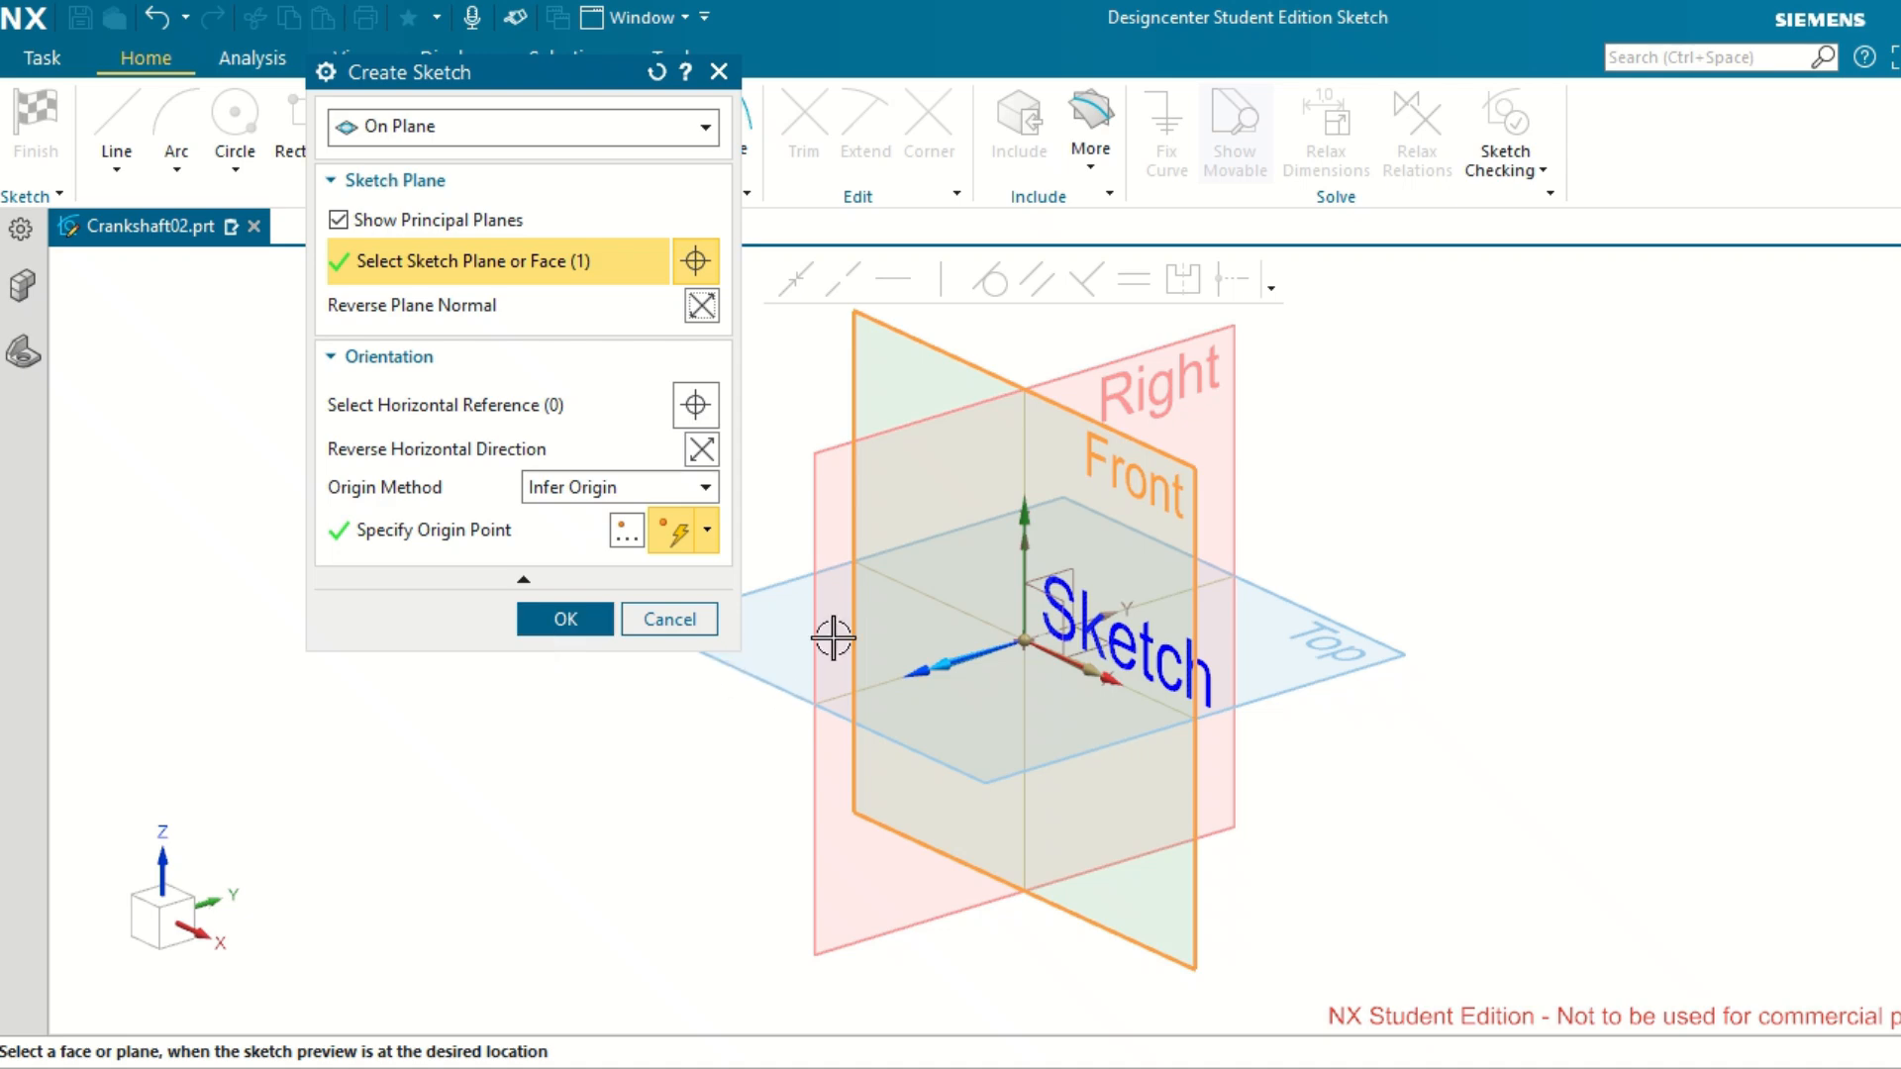
left_click(565, 619)
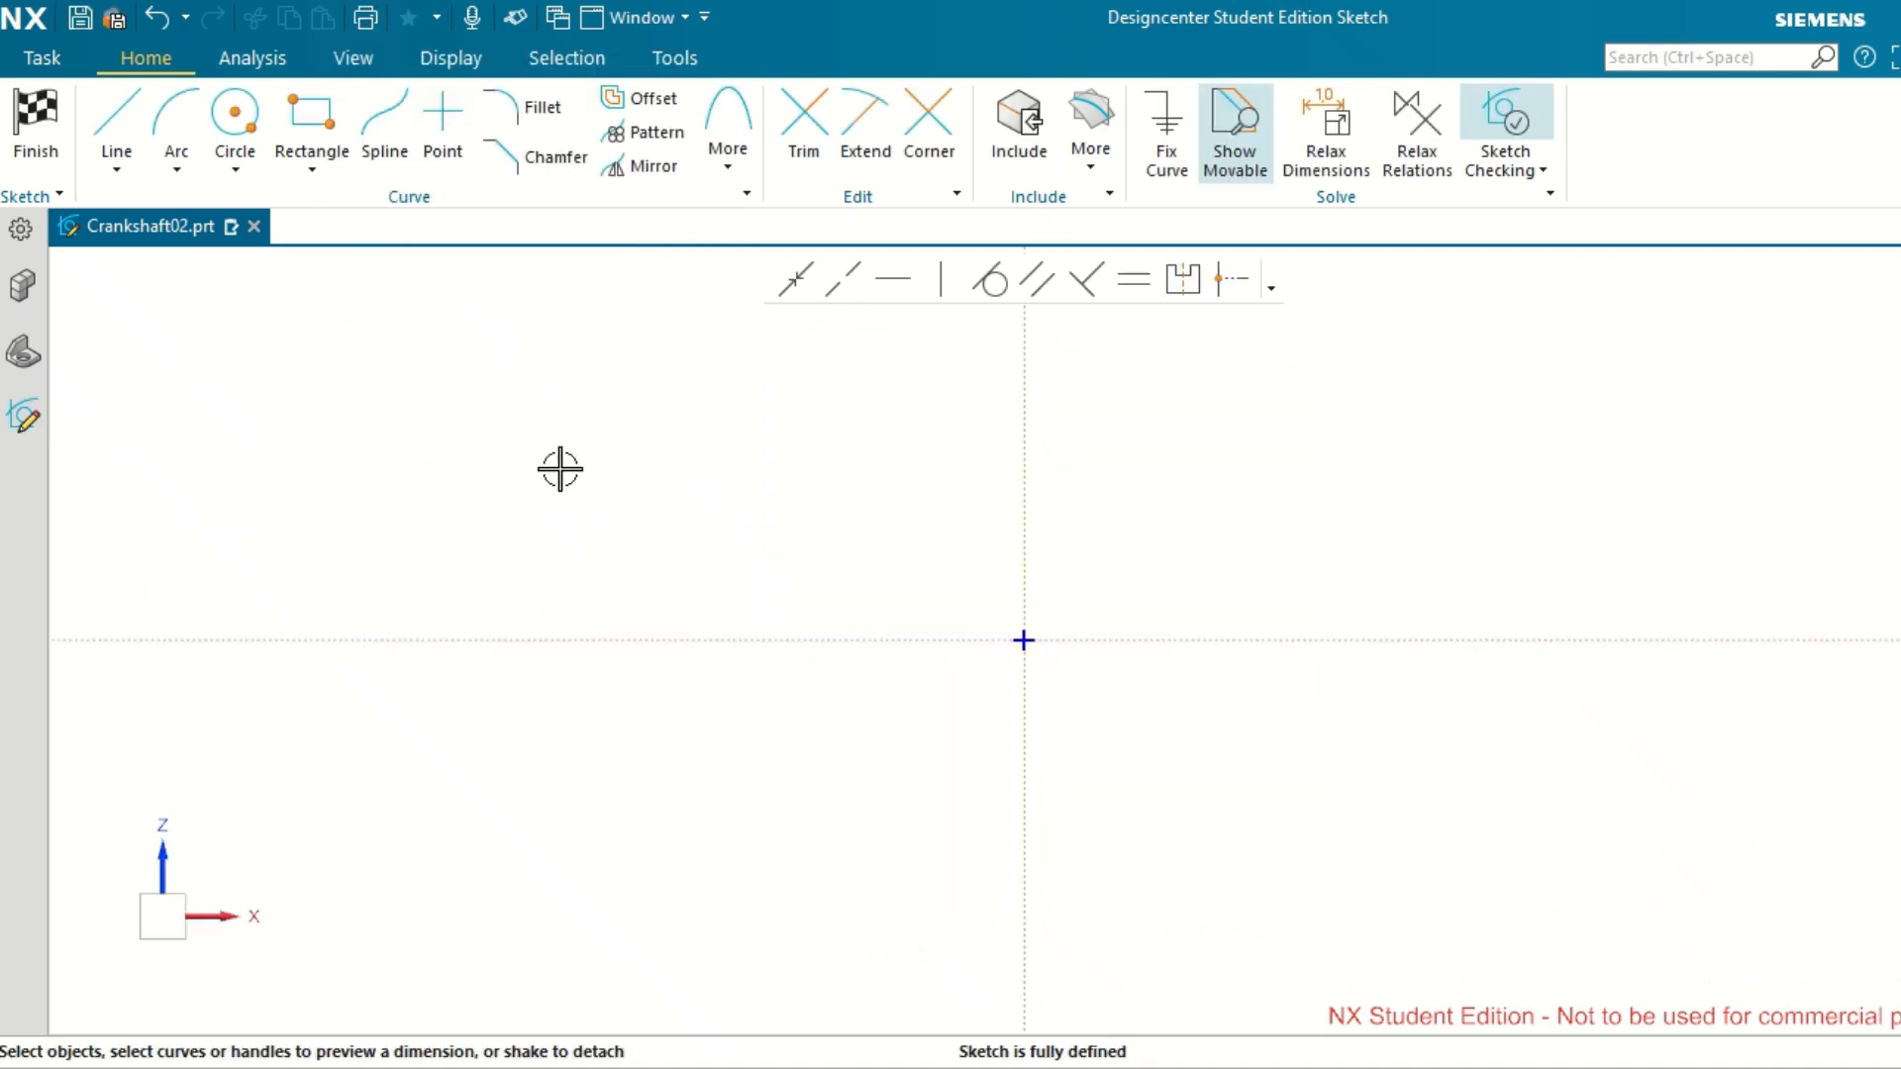
Draw a circle of 35 mm diameter centred on the sketch origin and finish the sketch.
left_click(236, 170)
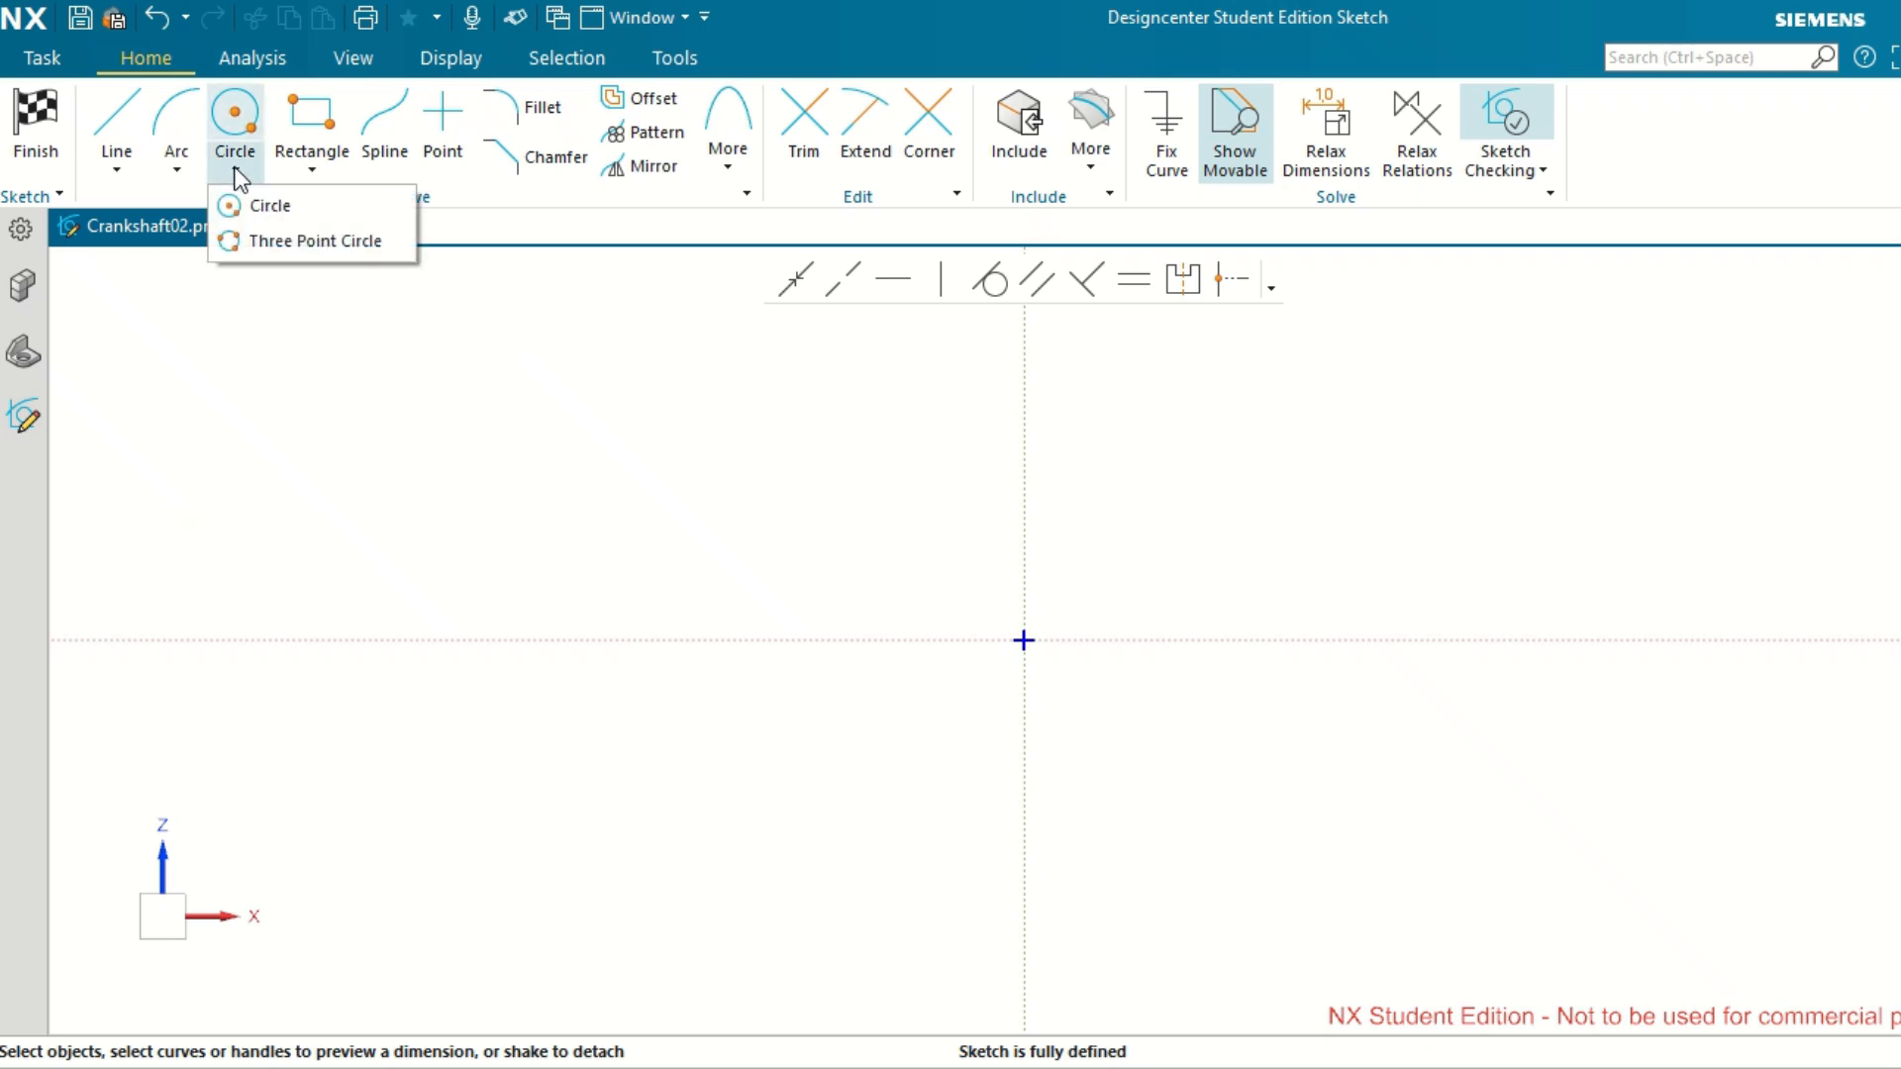
left_click(270, 214)
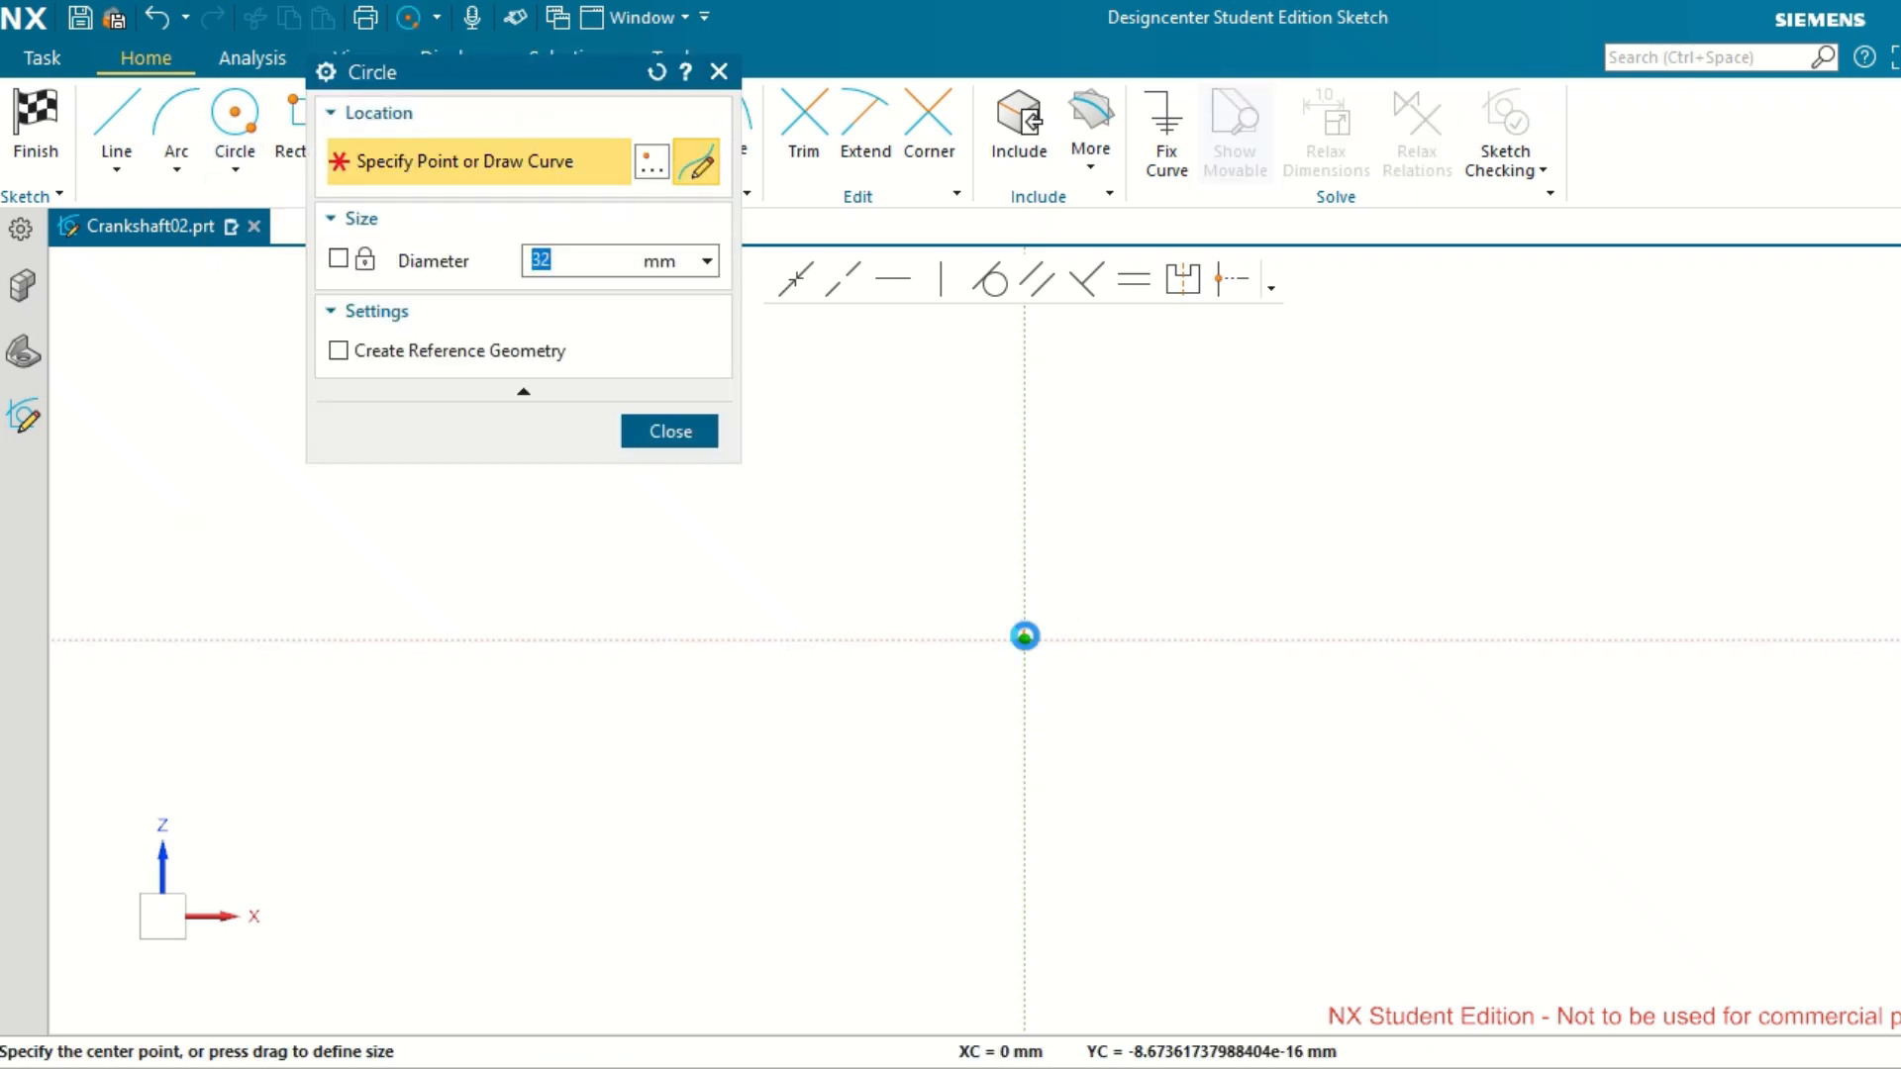
left_click(1024, 638)
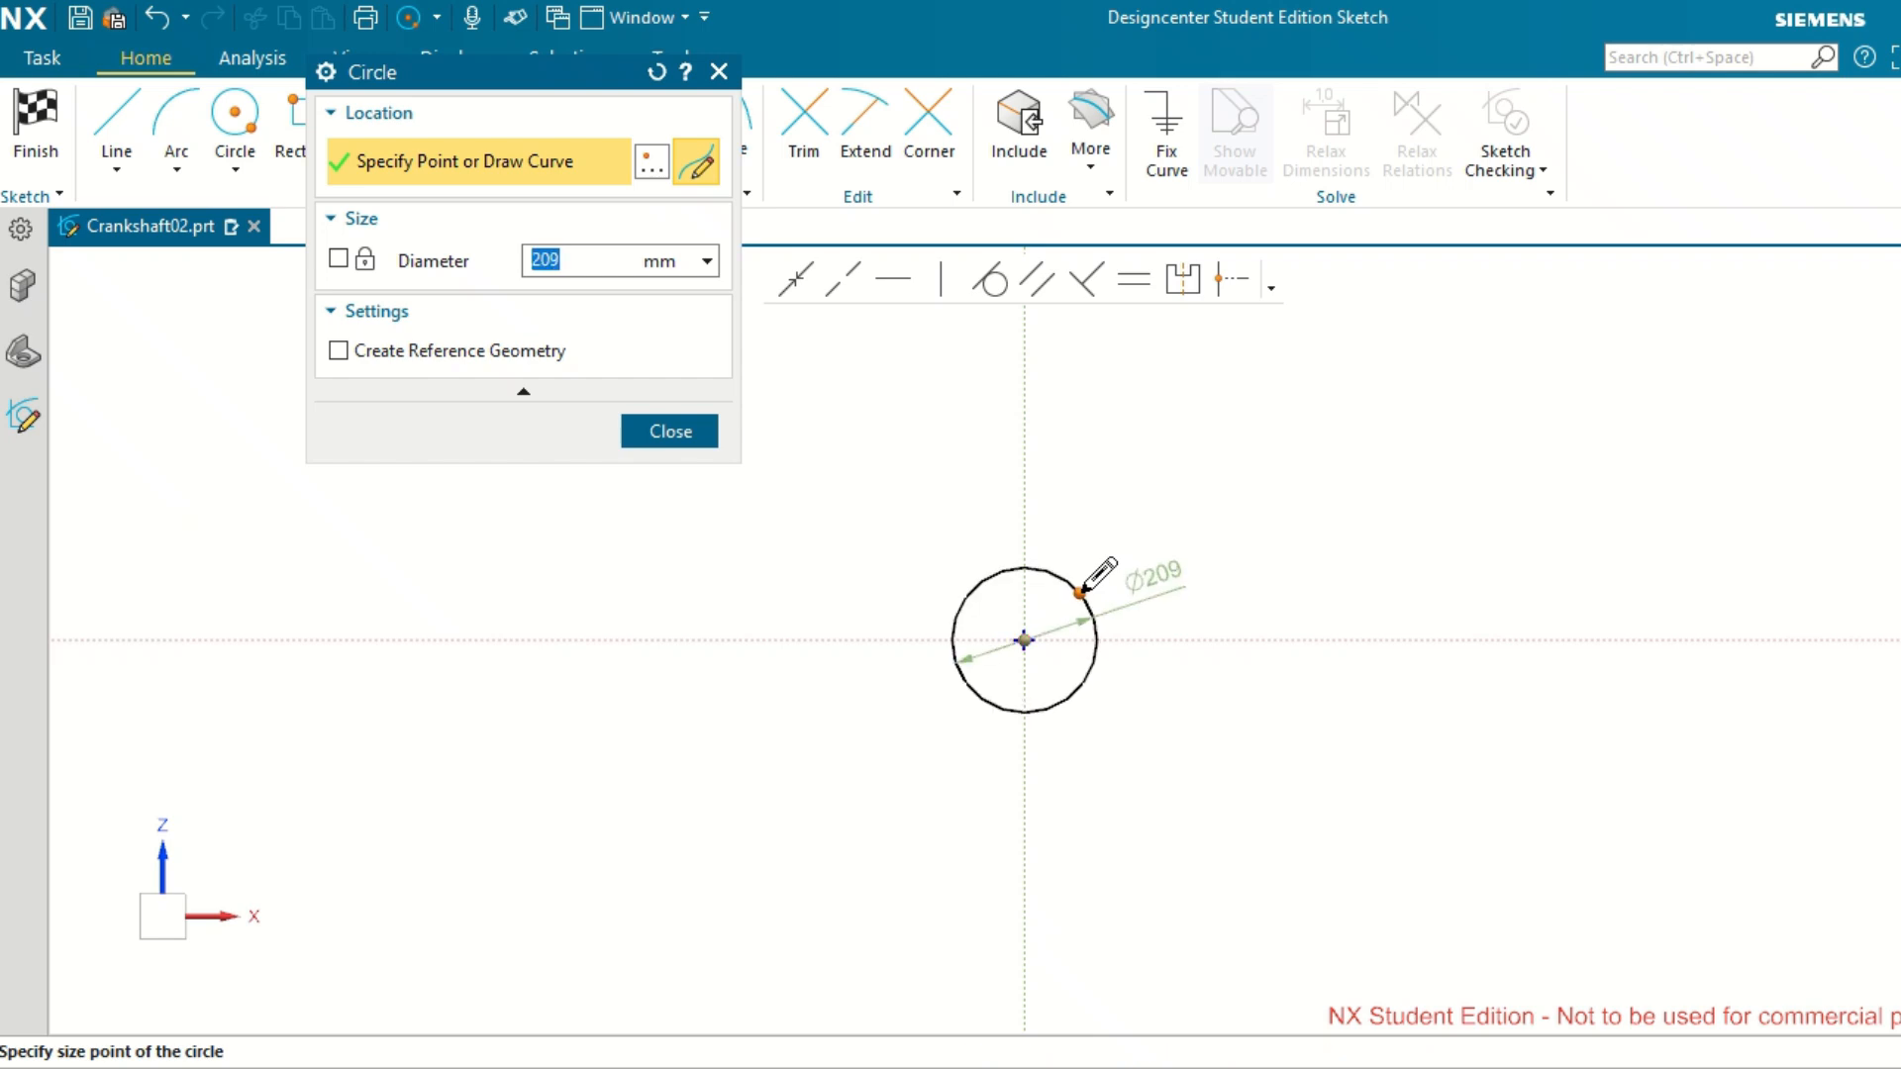
type("3")
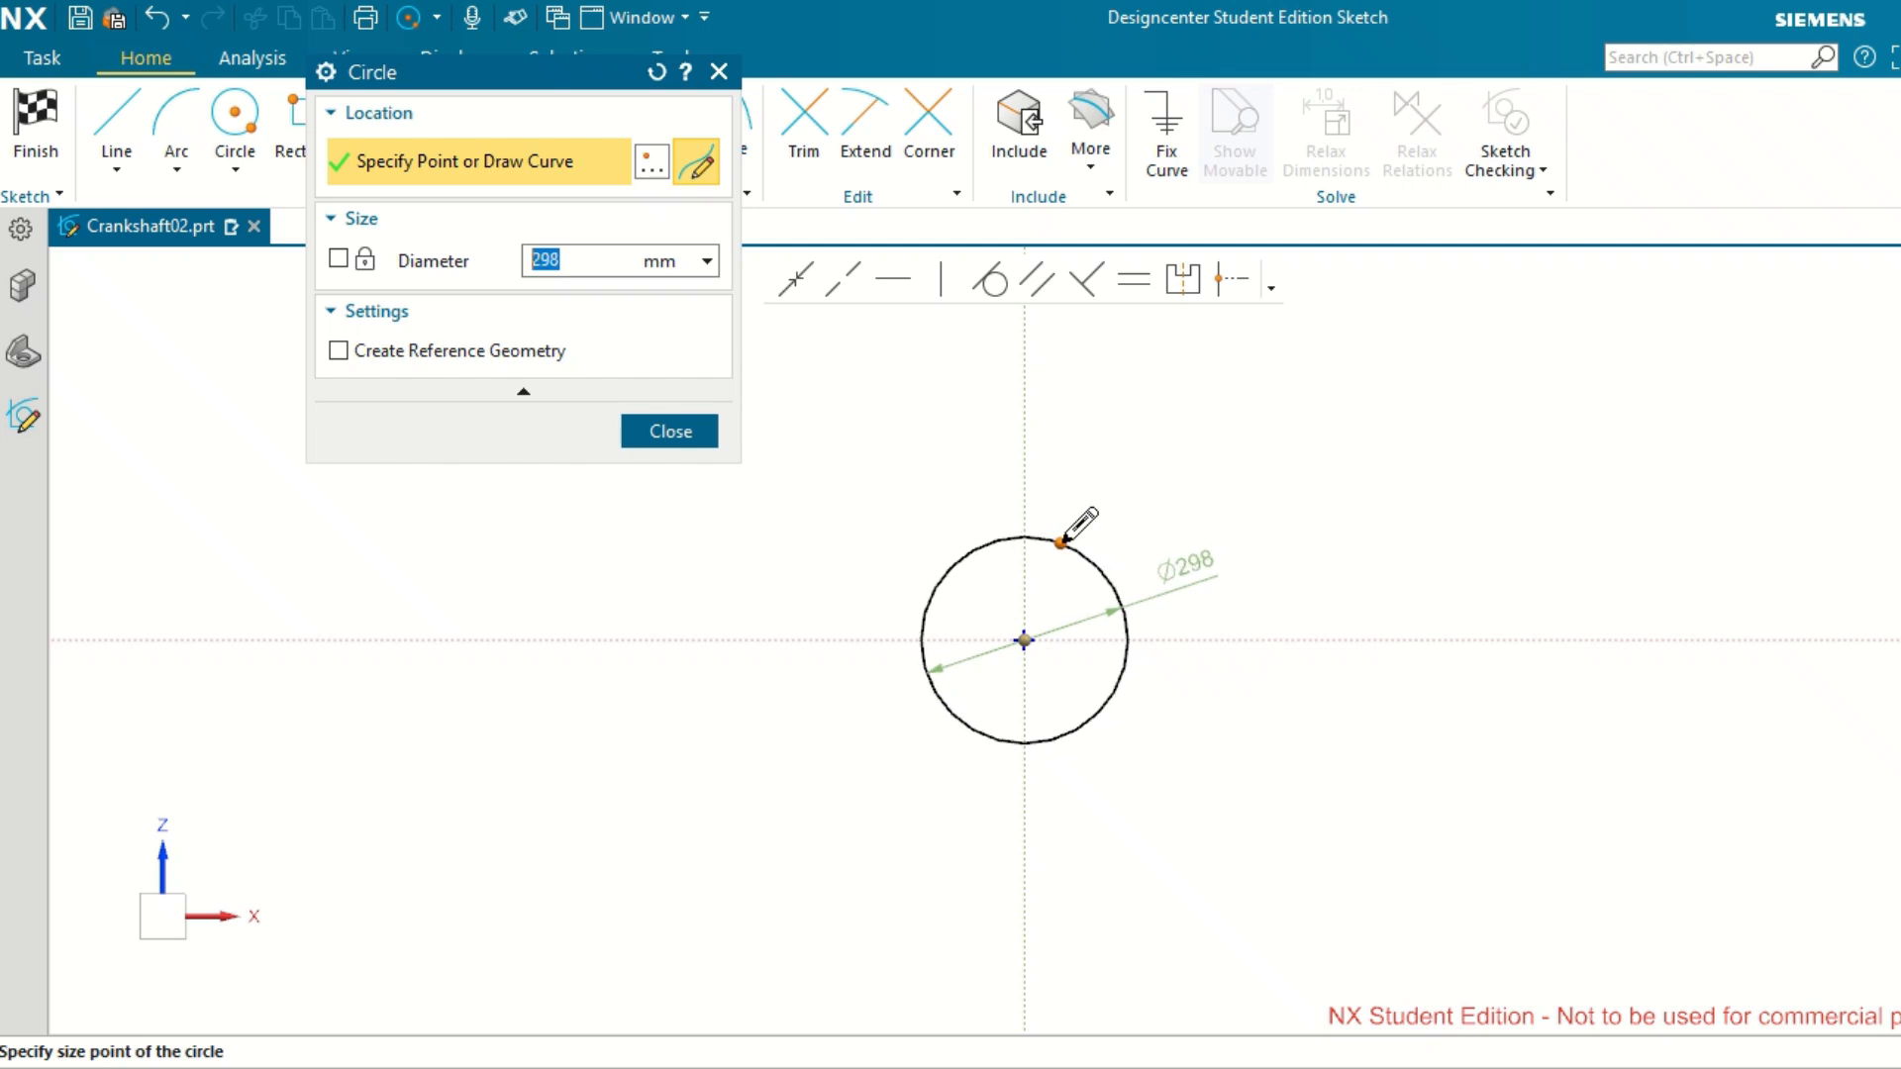
type("35")
key("Return")
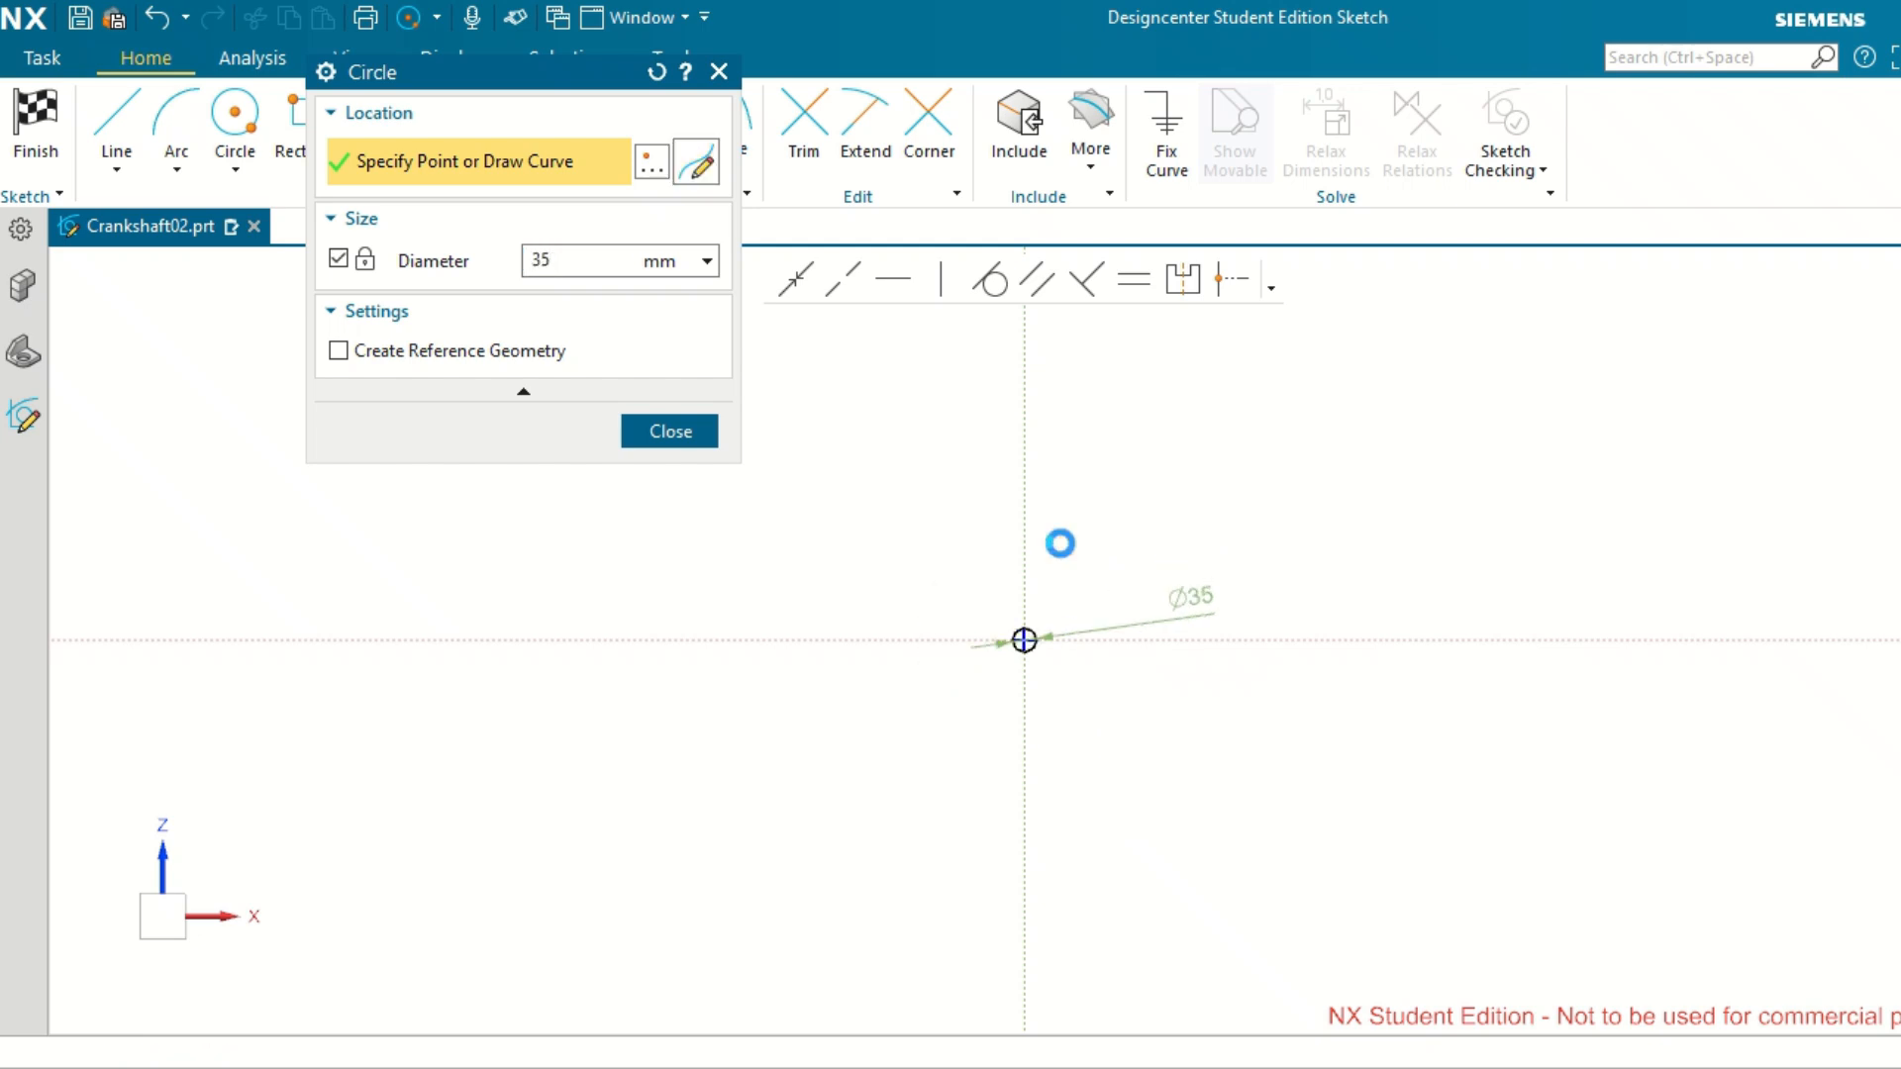
left_click(1061, 542)
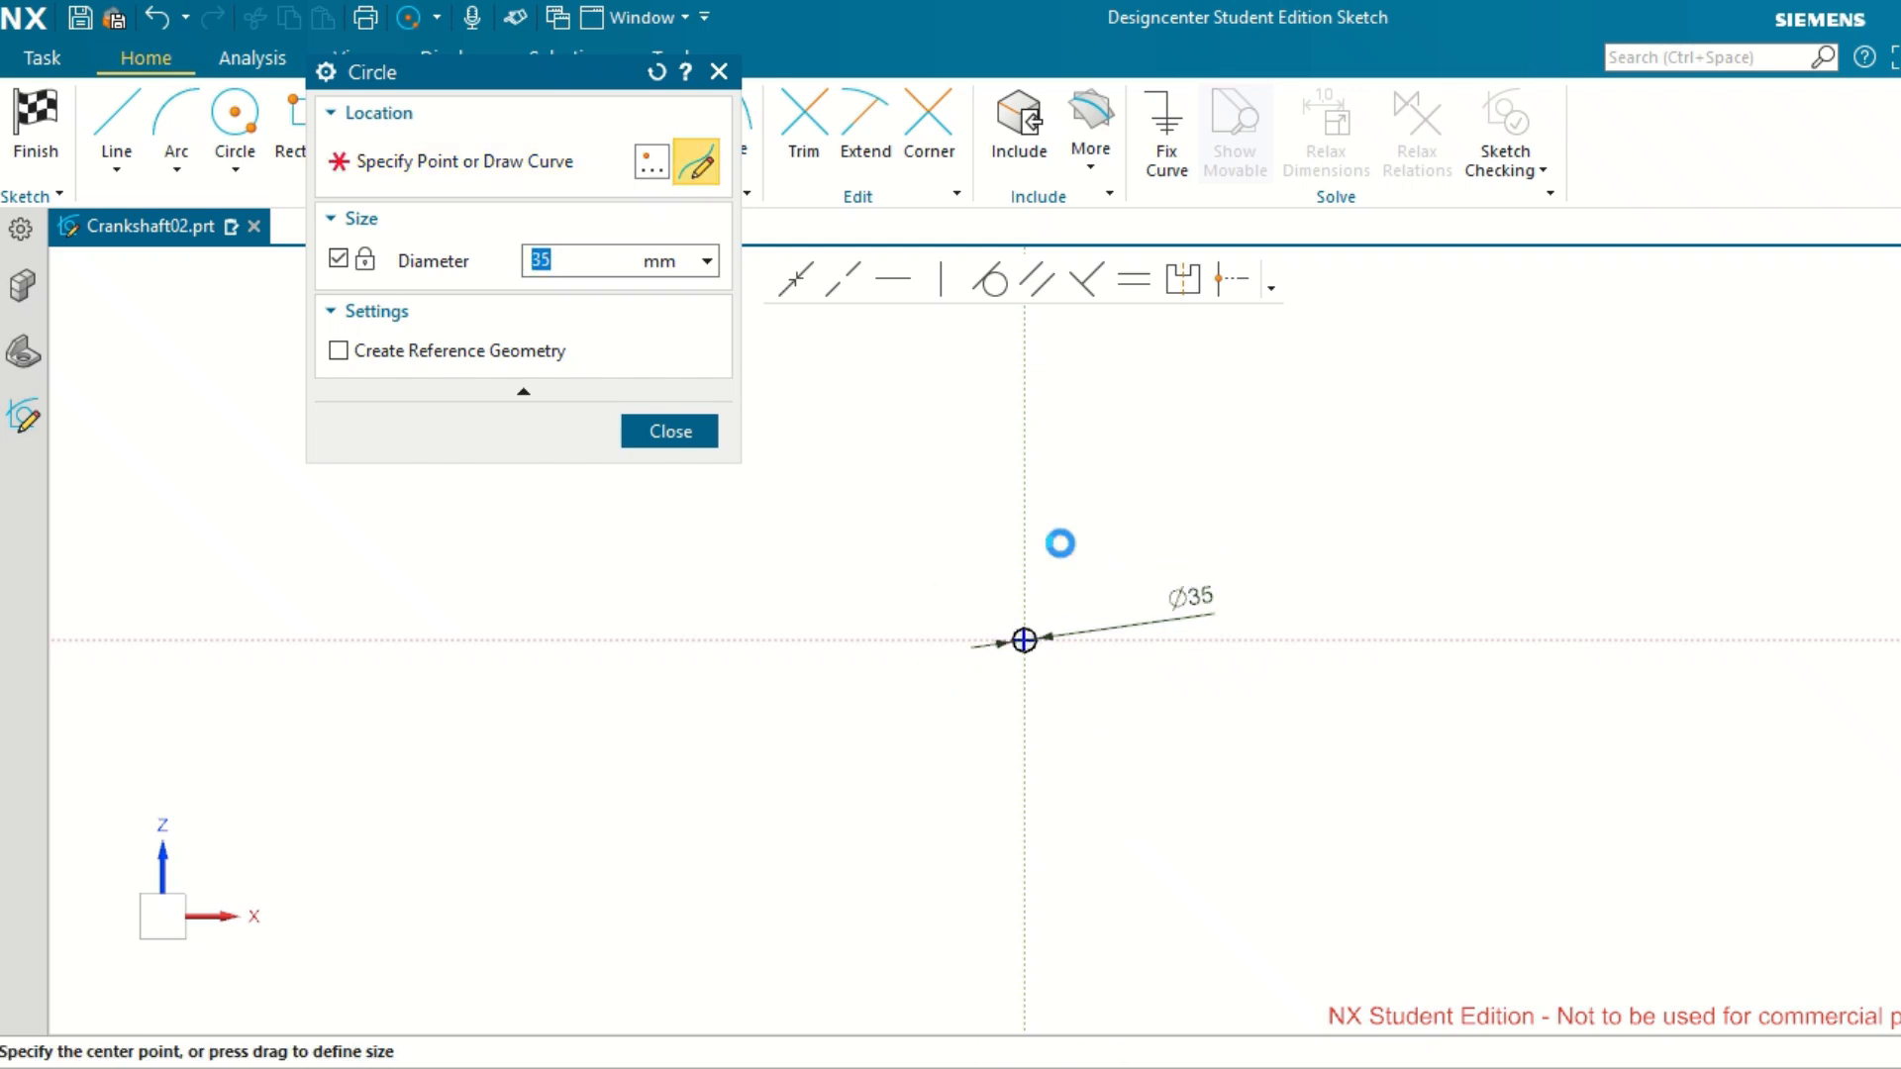
left_click(691, 441)
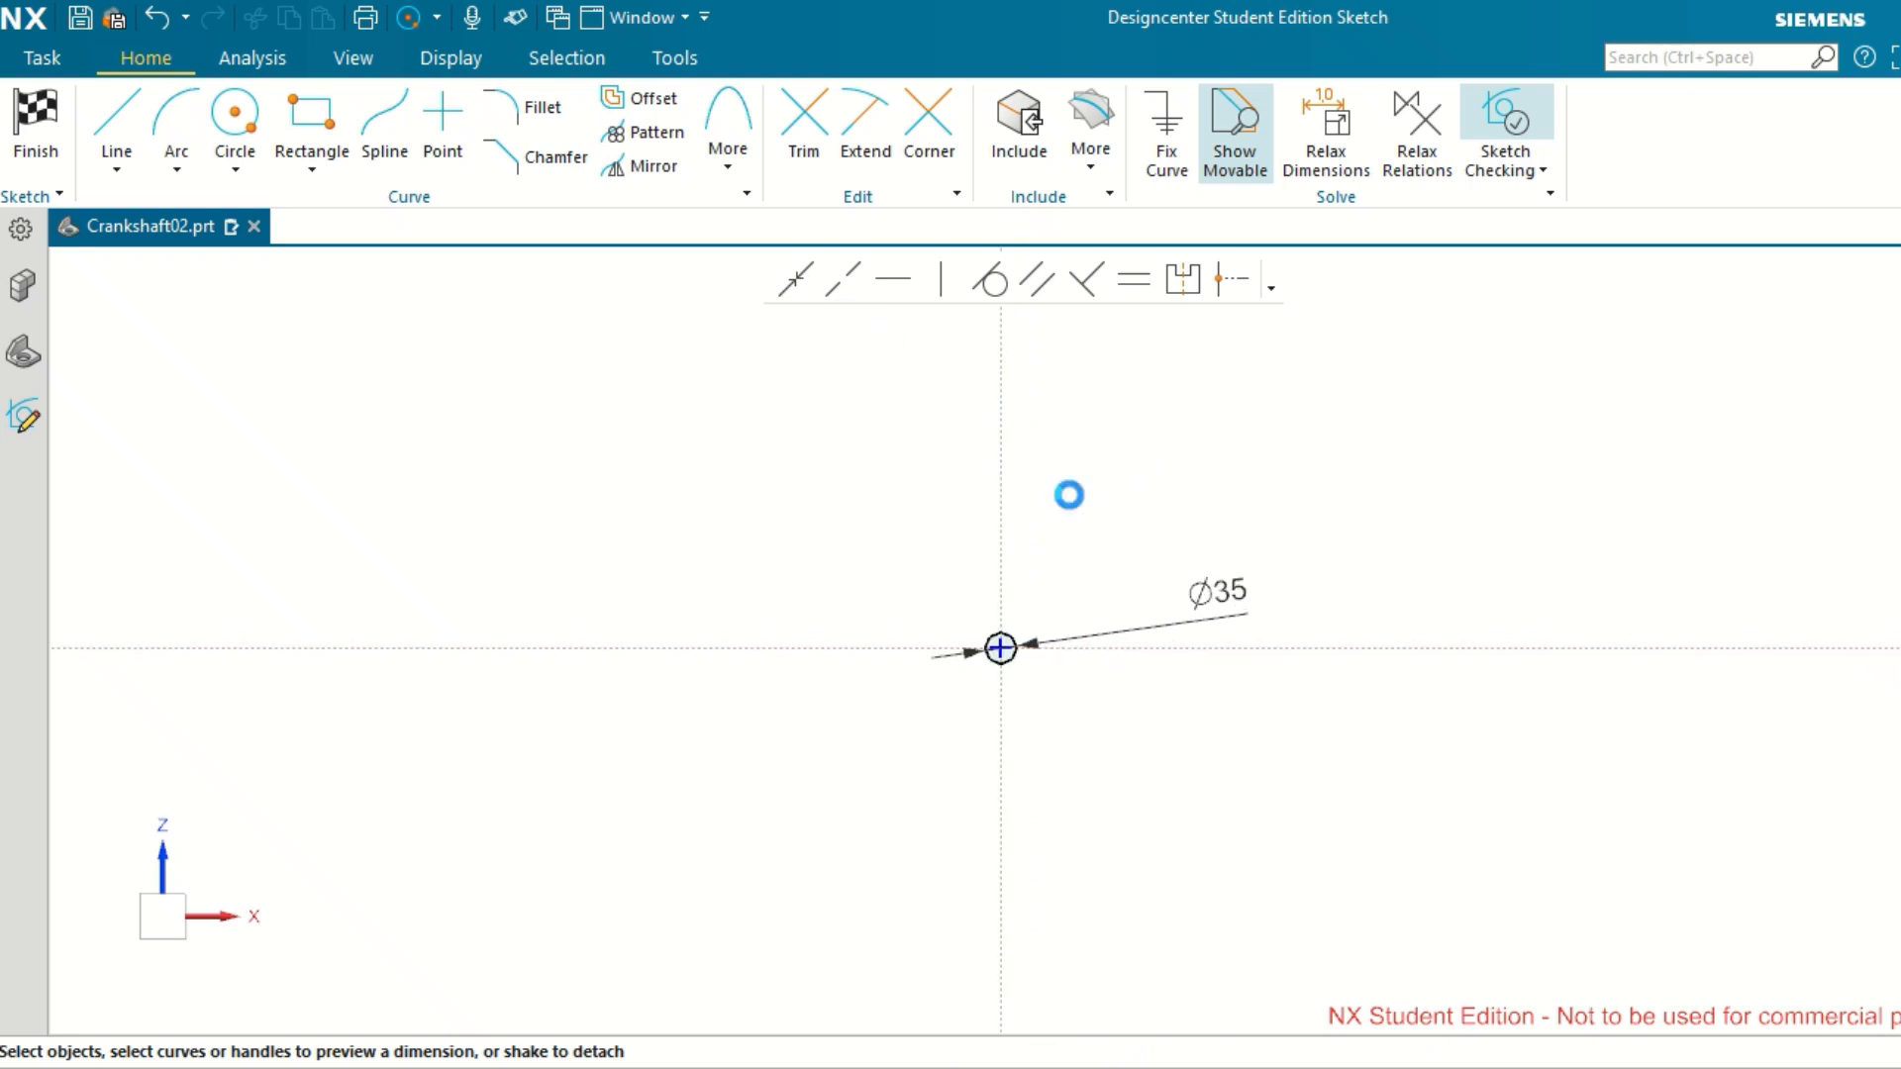
scroll(1069, 496, "up", 5)
mouse_move(680, 764)
left_mouse_down()
mouse_move(459, 819)
mouse_move(492, 806)
mouse_move(440, 789)
left_mouse_up()
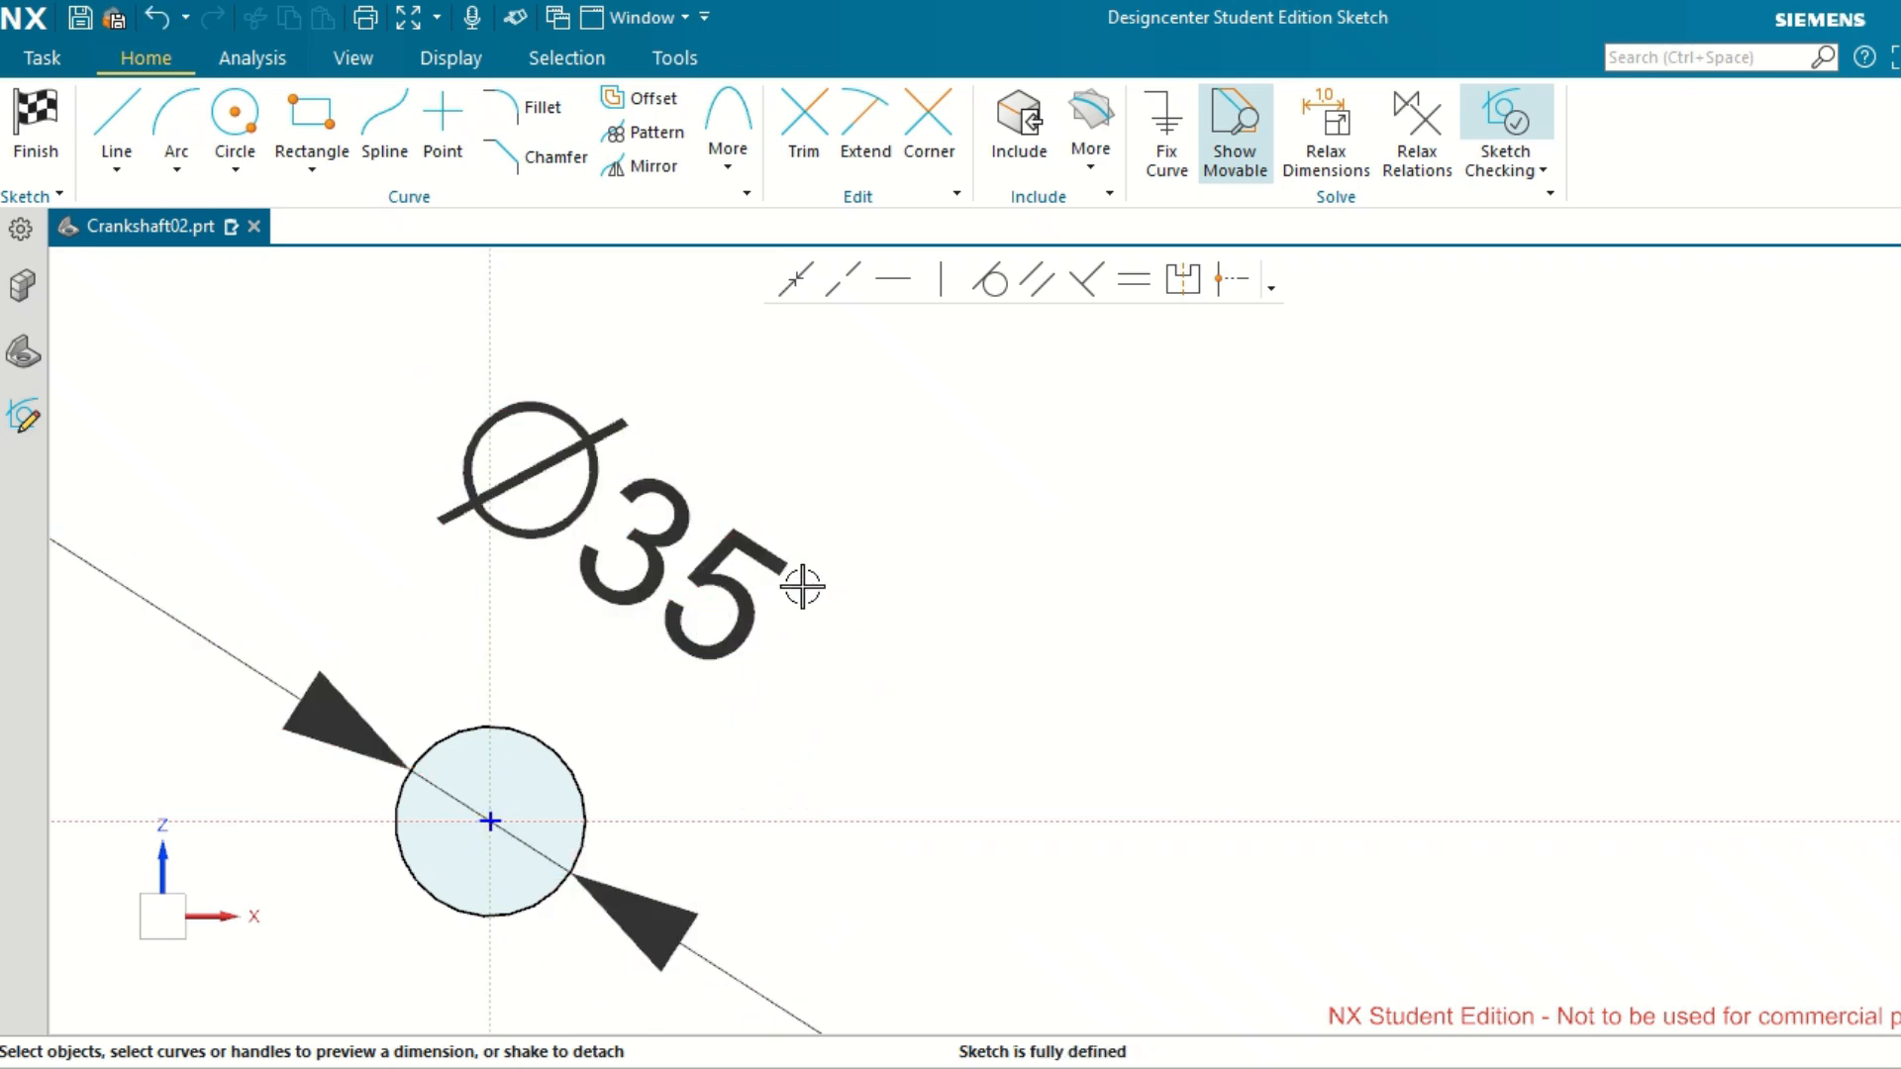
left_click(54, 115)
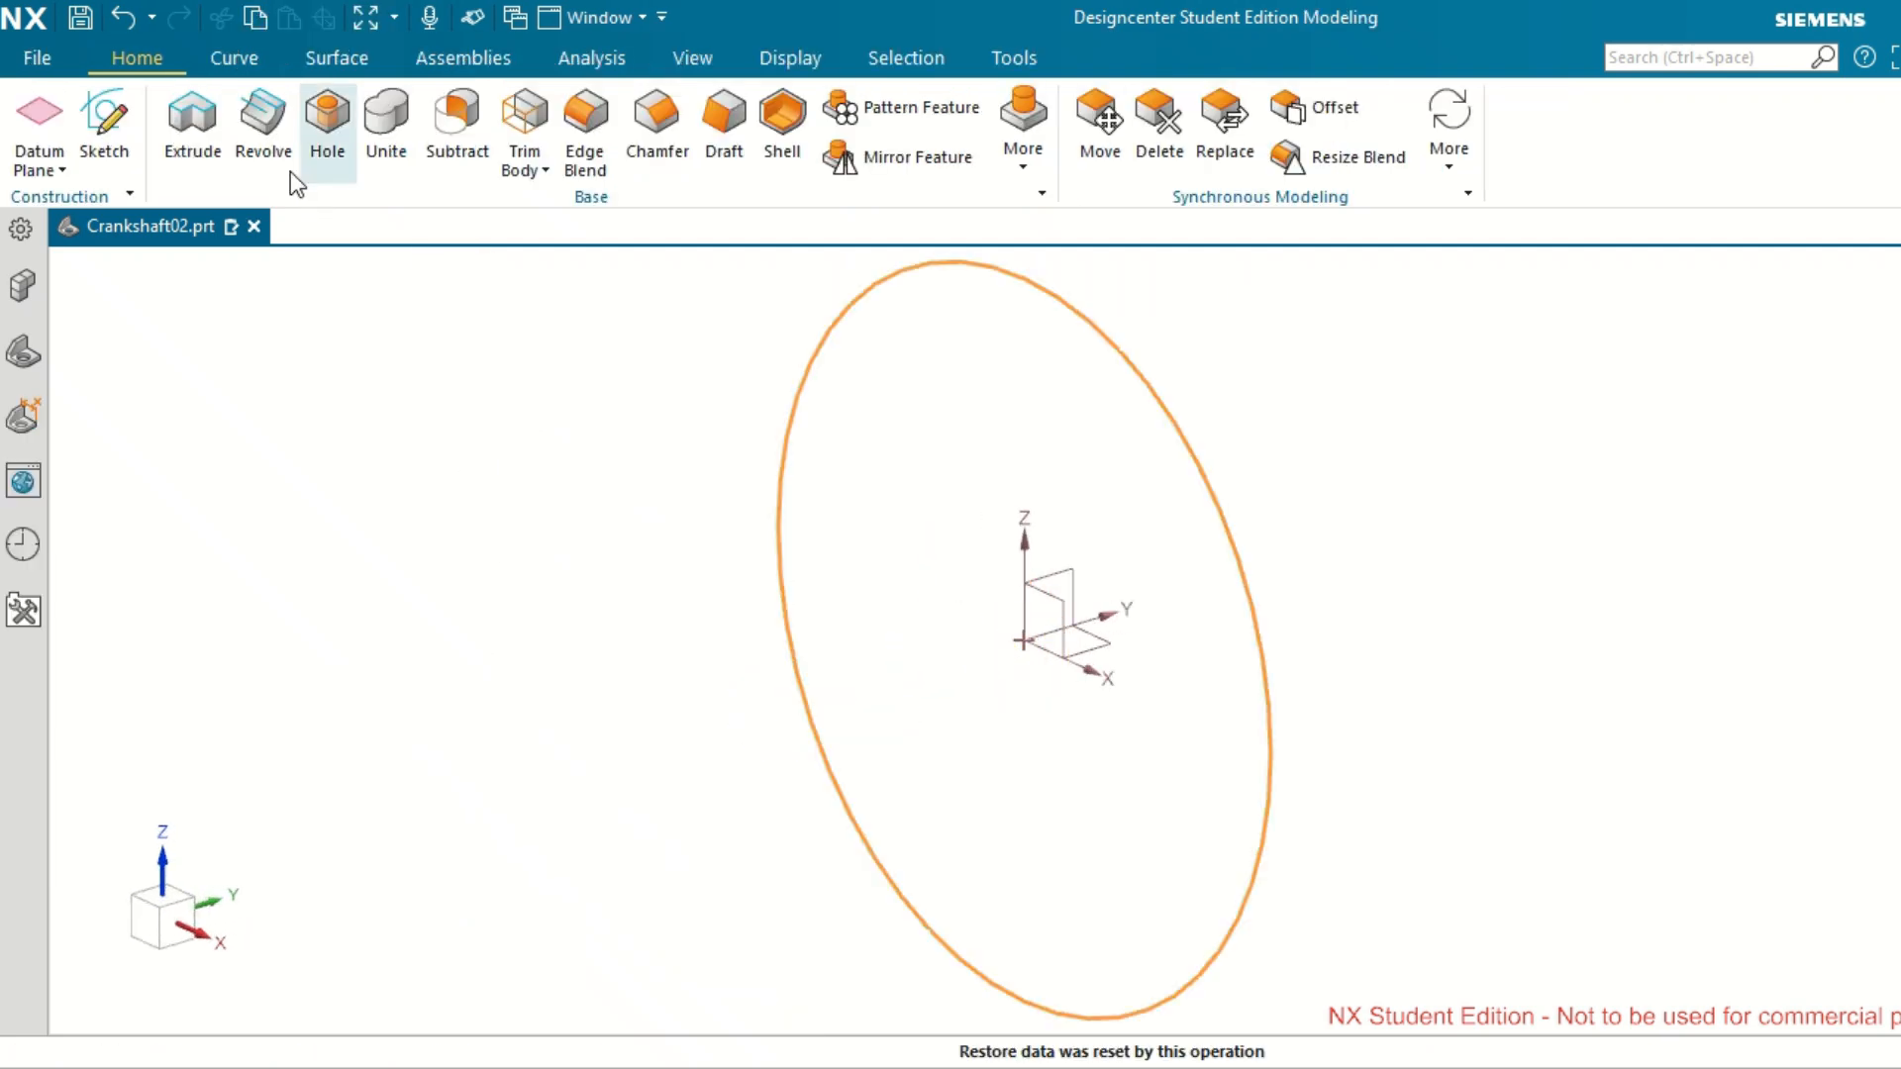
Extrude the circle to a Symmetric Value width of 70 mm with the Boolean left on Inferred.
left_click(211, 138)
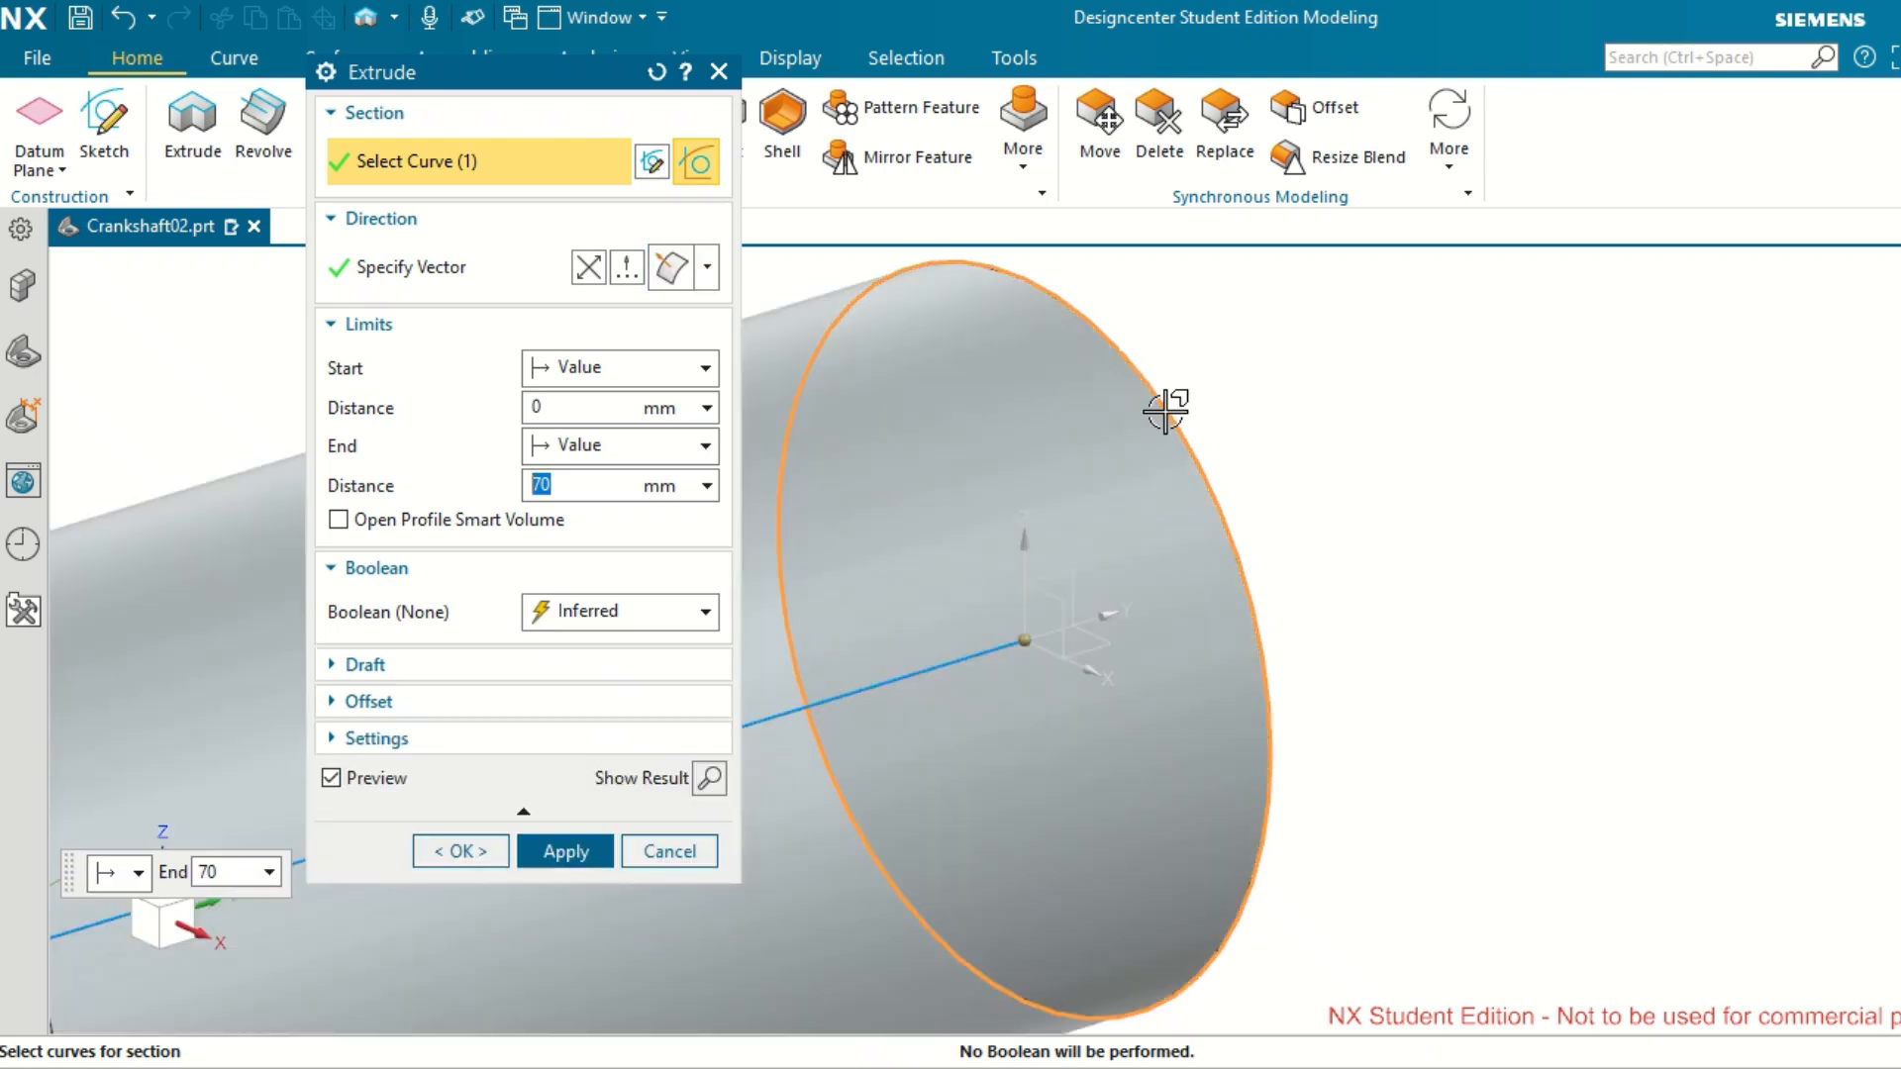
scroll(1232, 726, "down", 3)
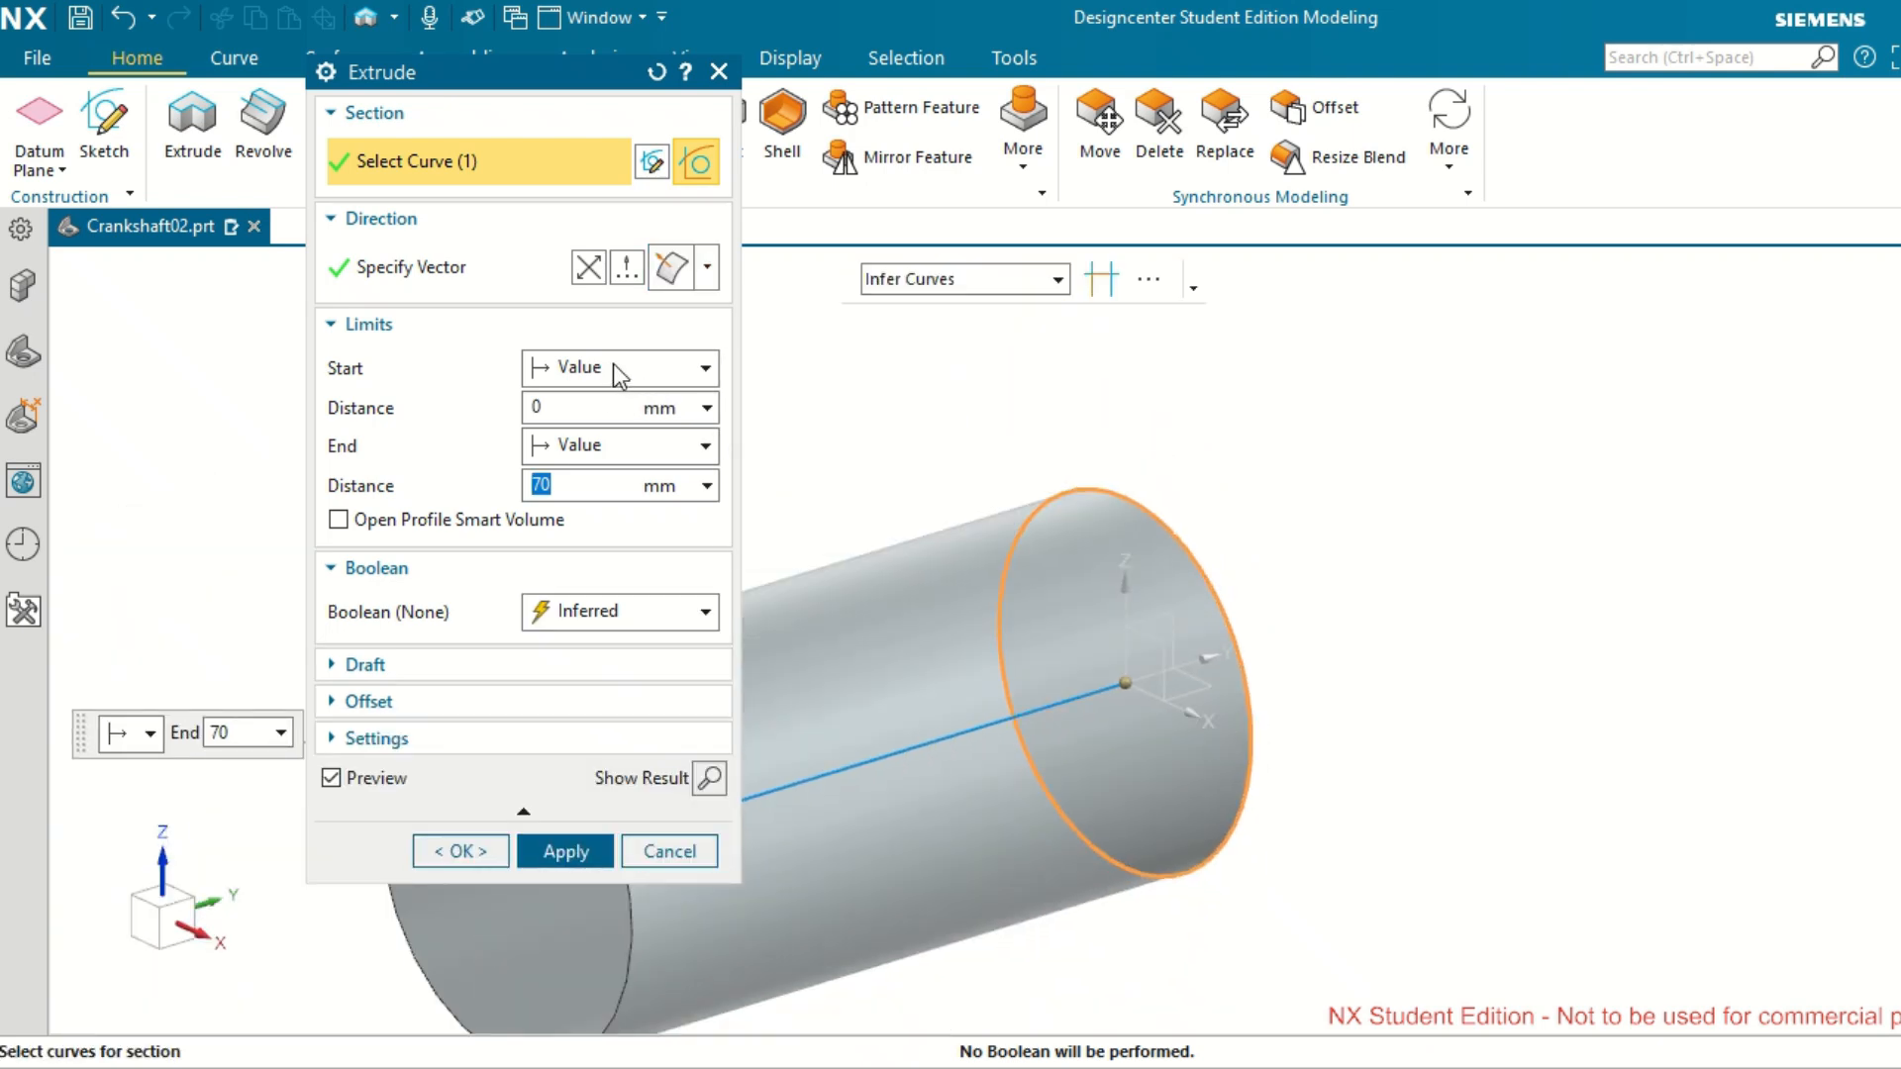
left_click(707, 367)
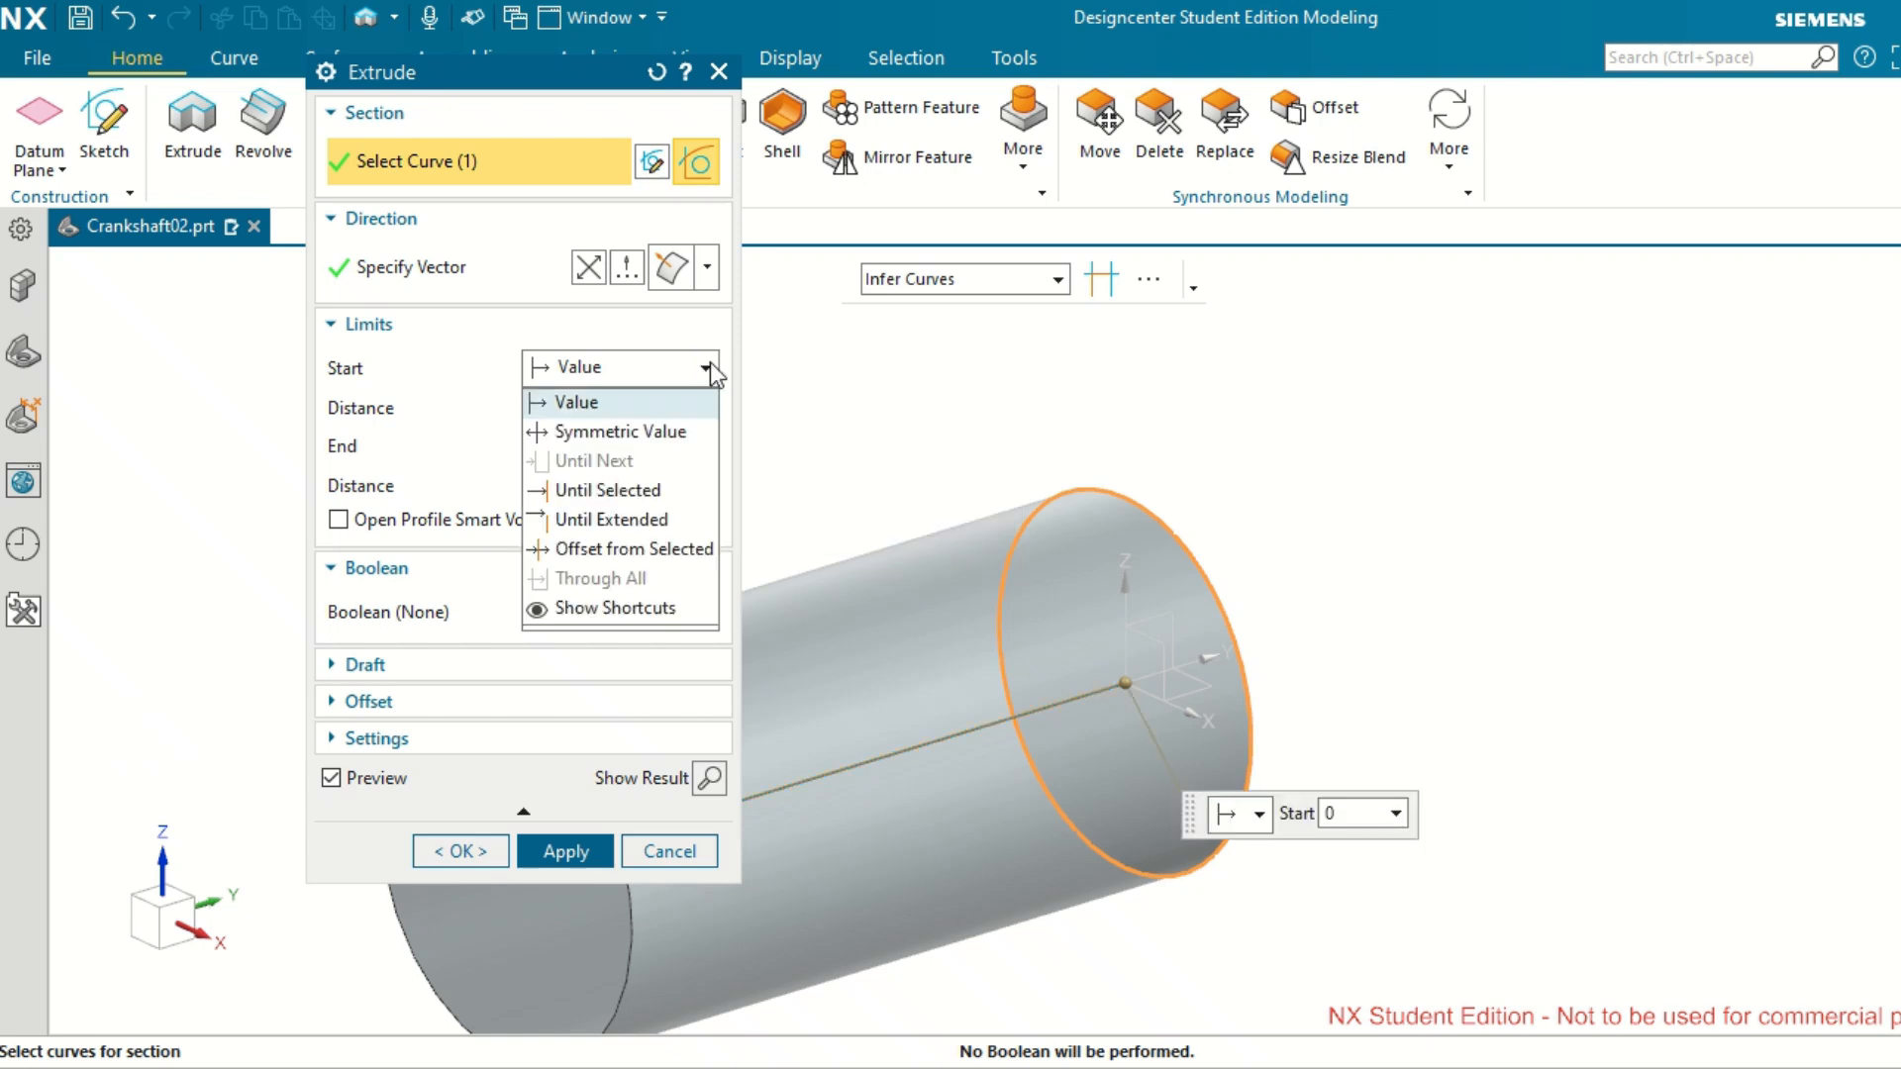
left_click(604, 432)
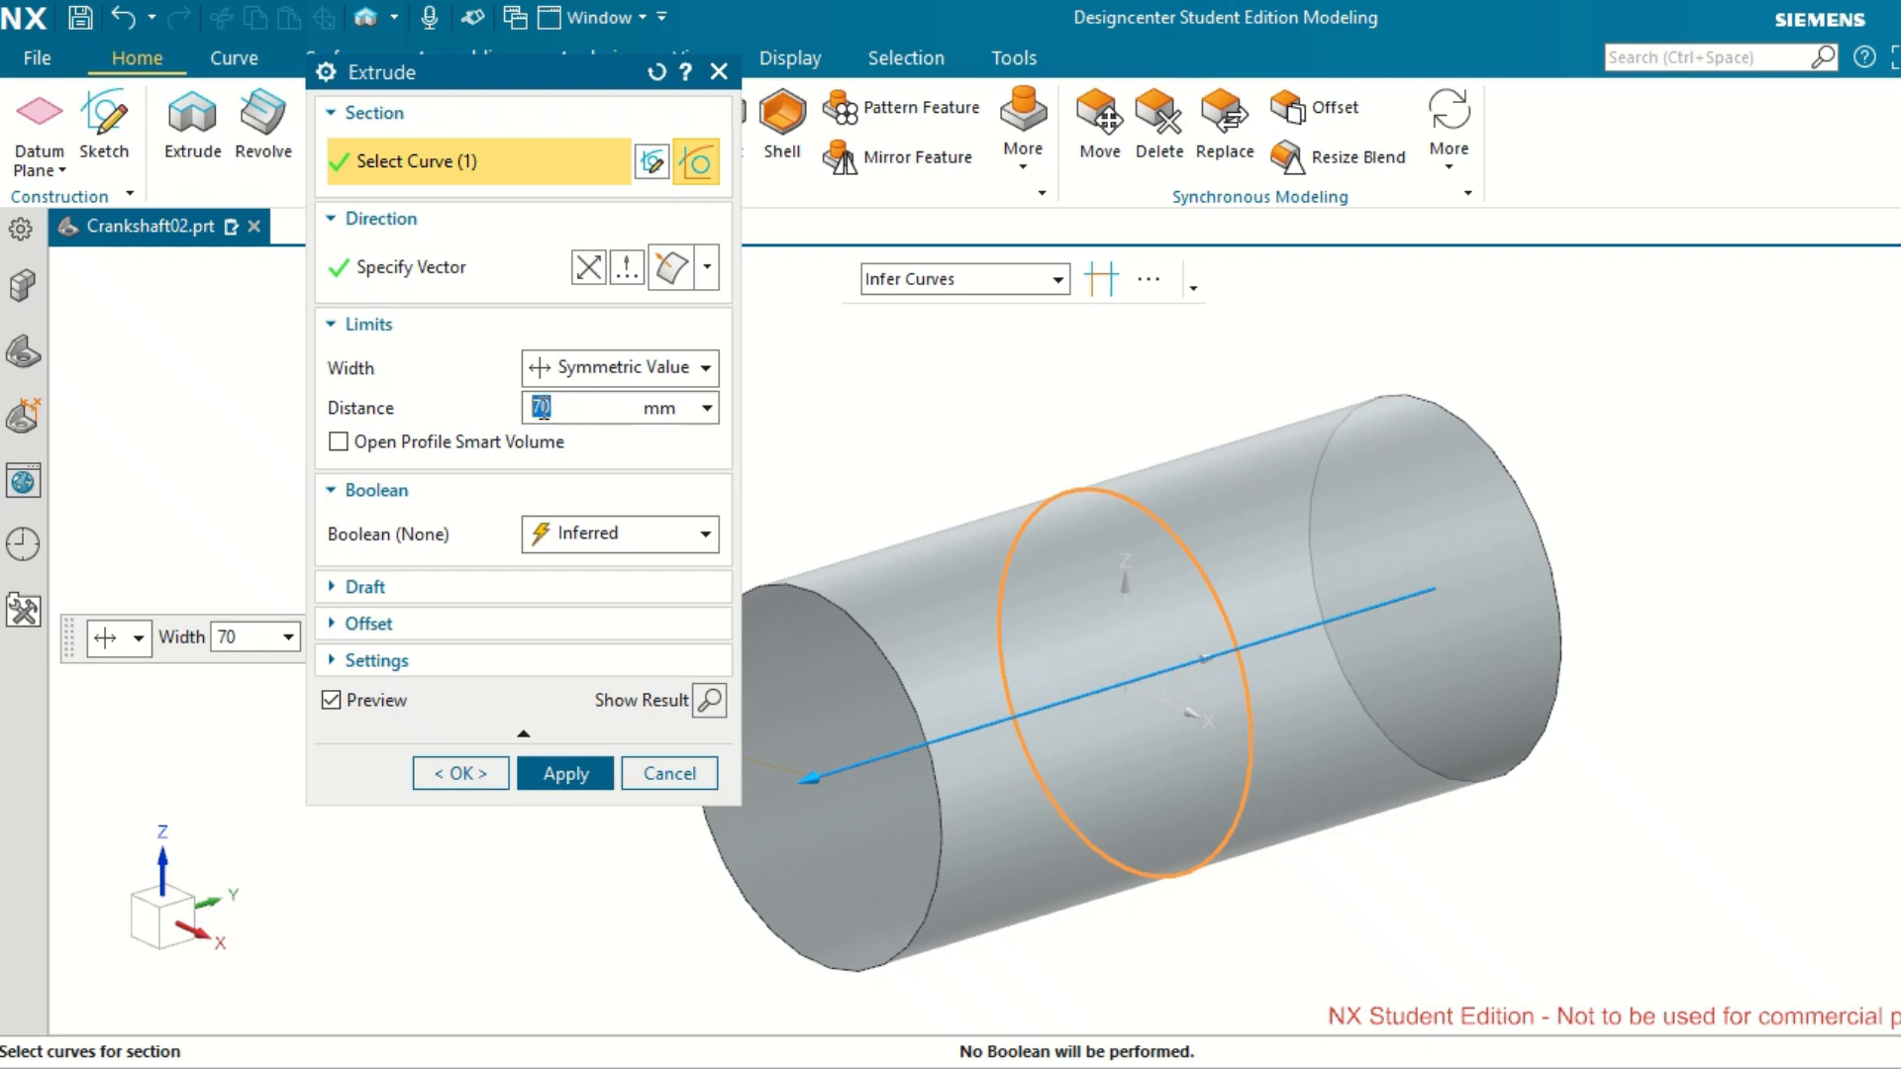
left_click(705, 536)
left_click(704, 540)
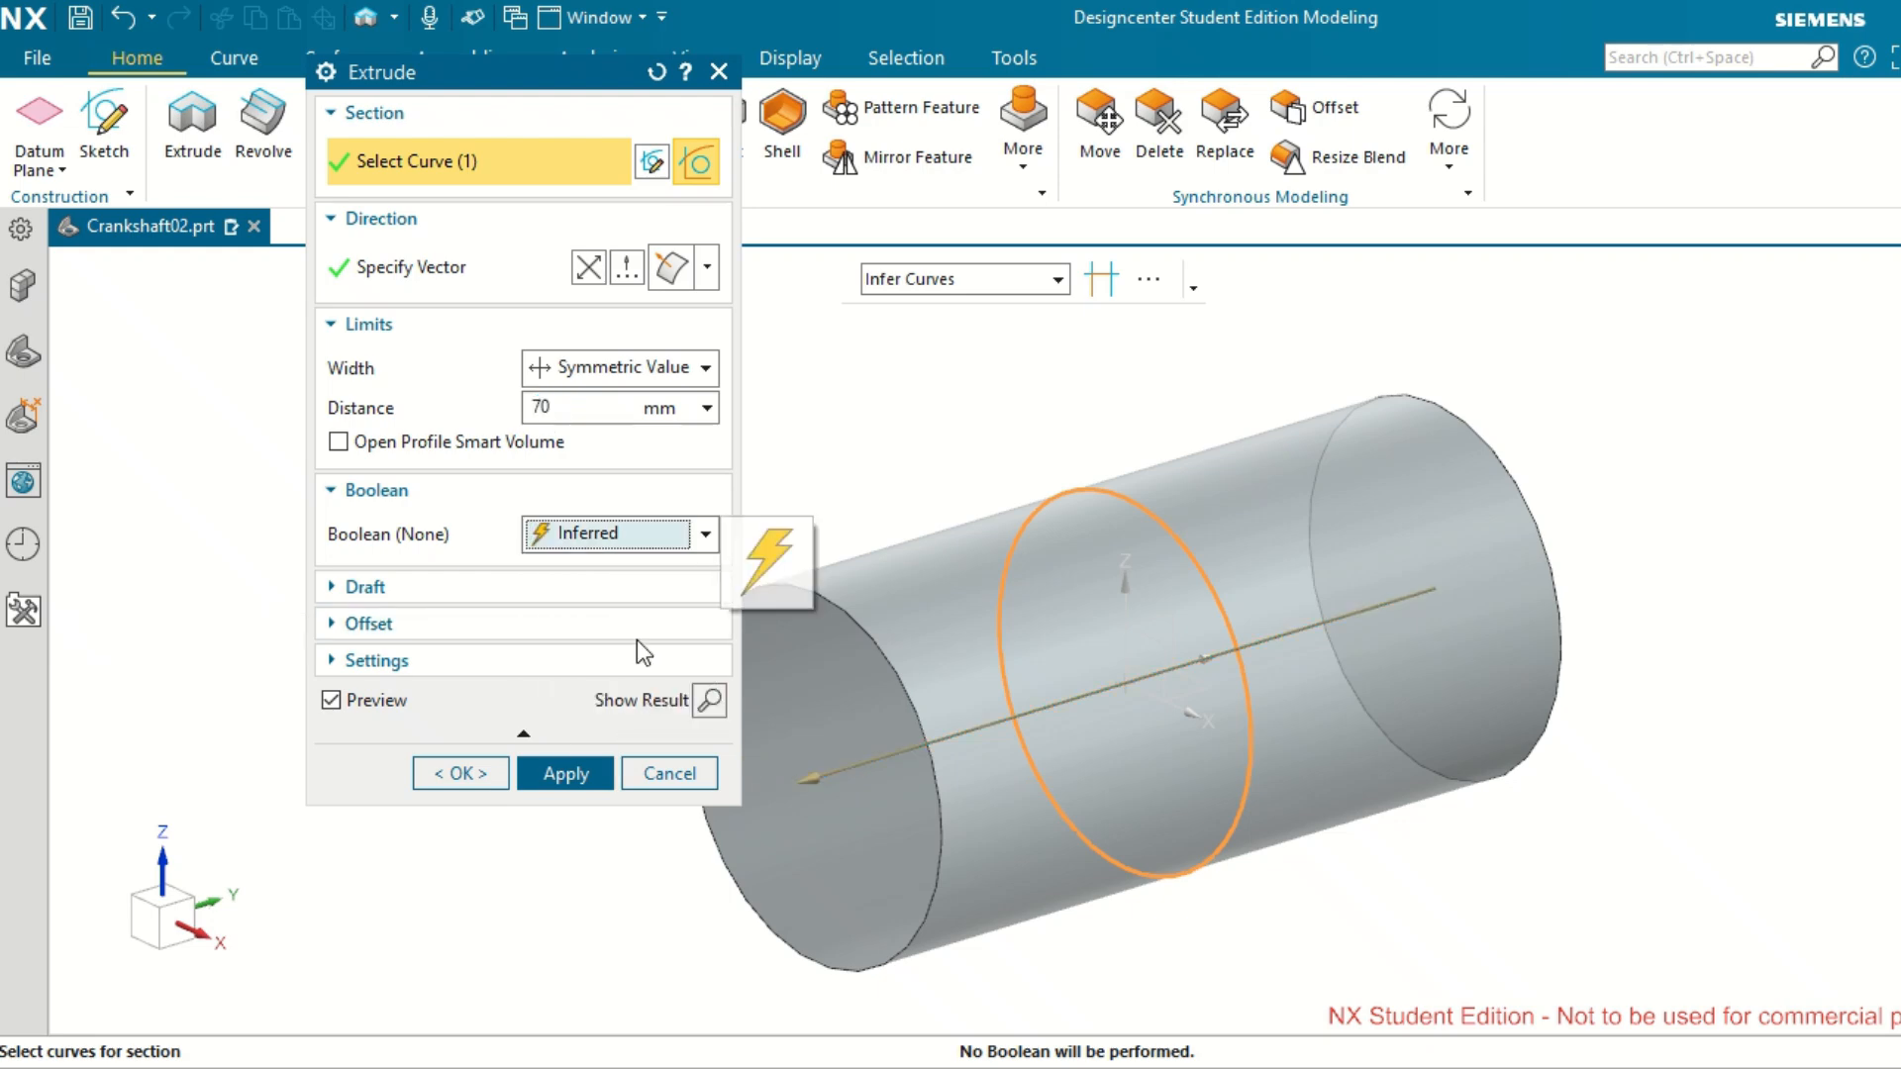
left_click(491, 773)
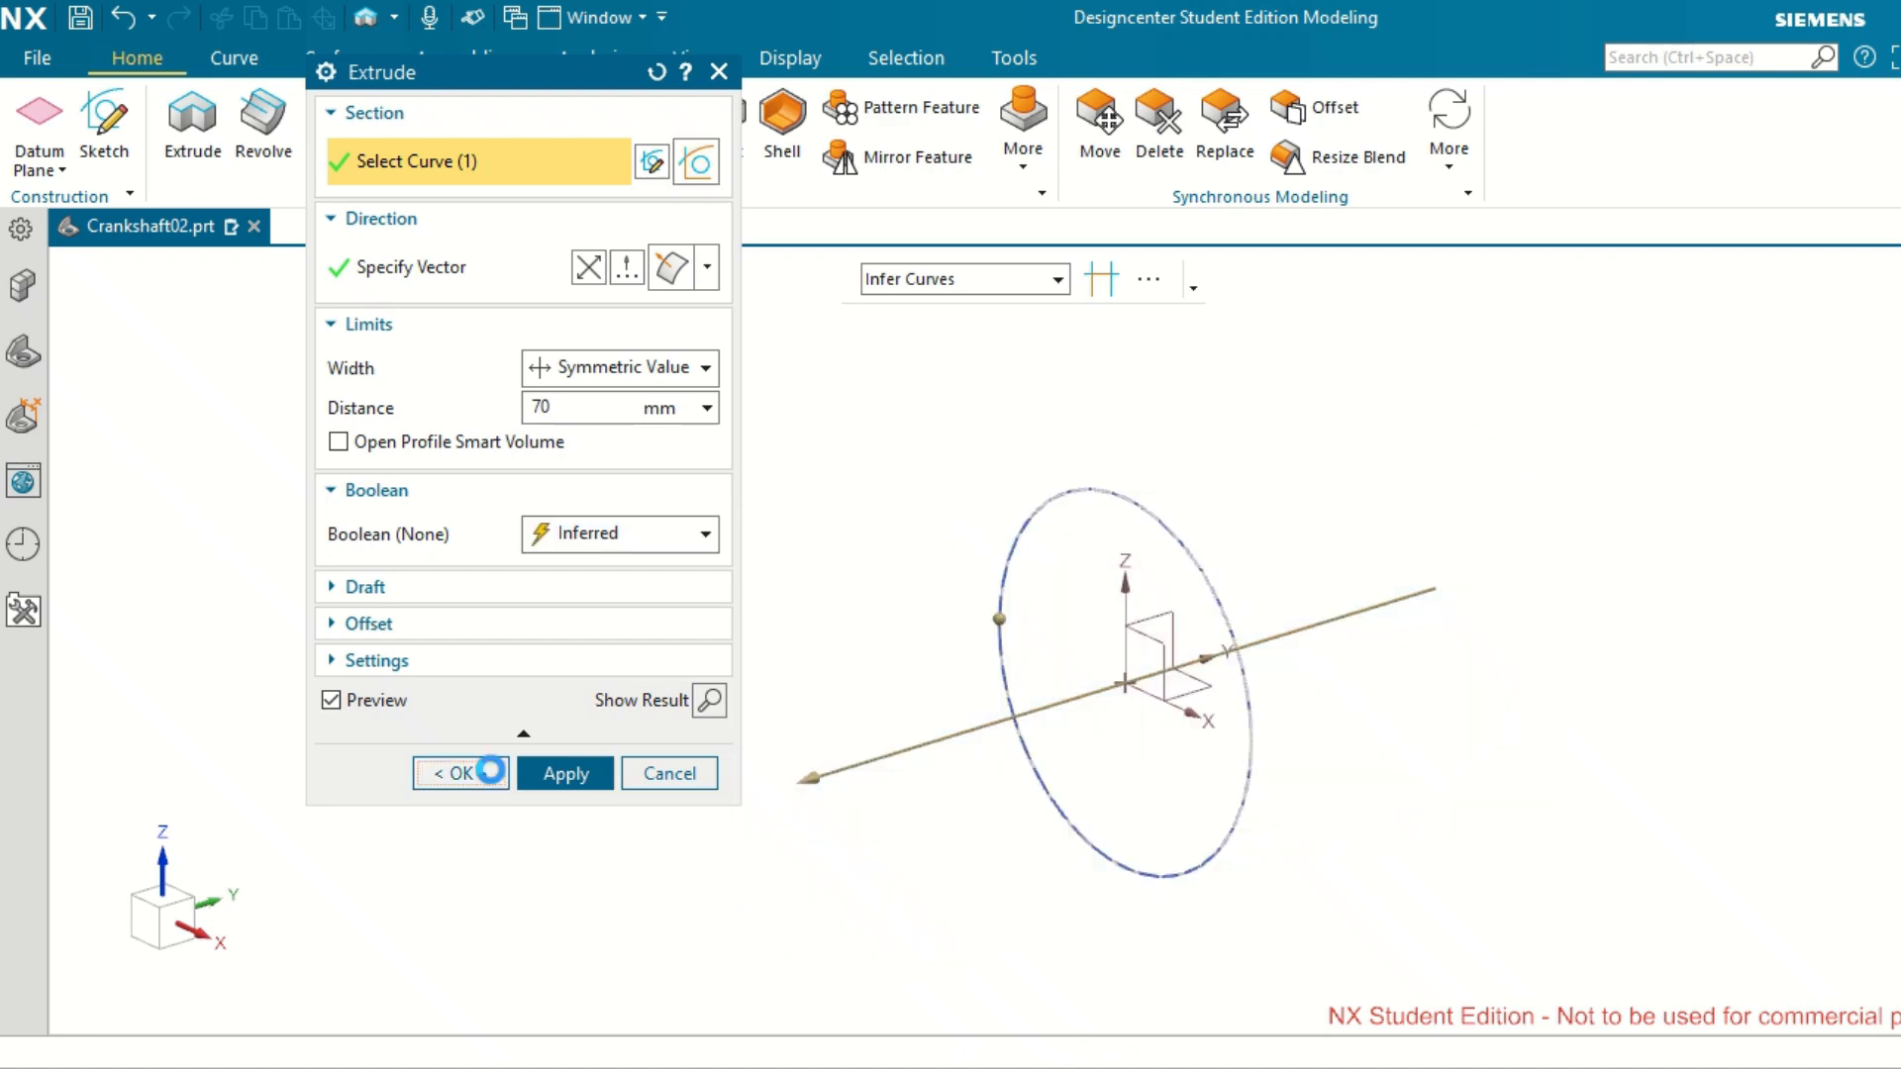
Create one datum plane offset 20 mm from the XZ plane of the datum coordinate system.
middle_click_drag(750, 631, 693, 648)
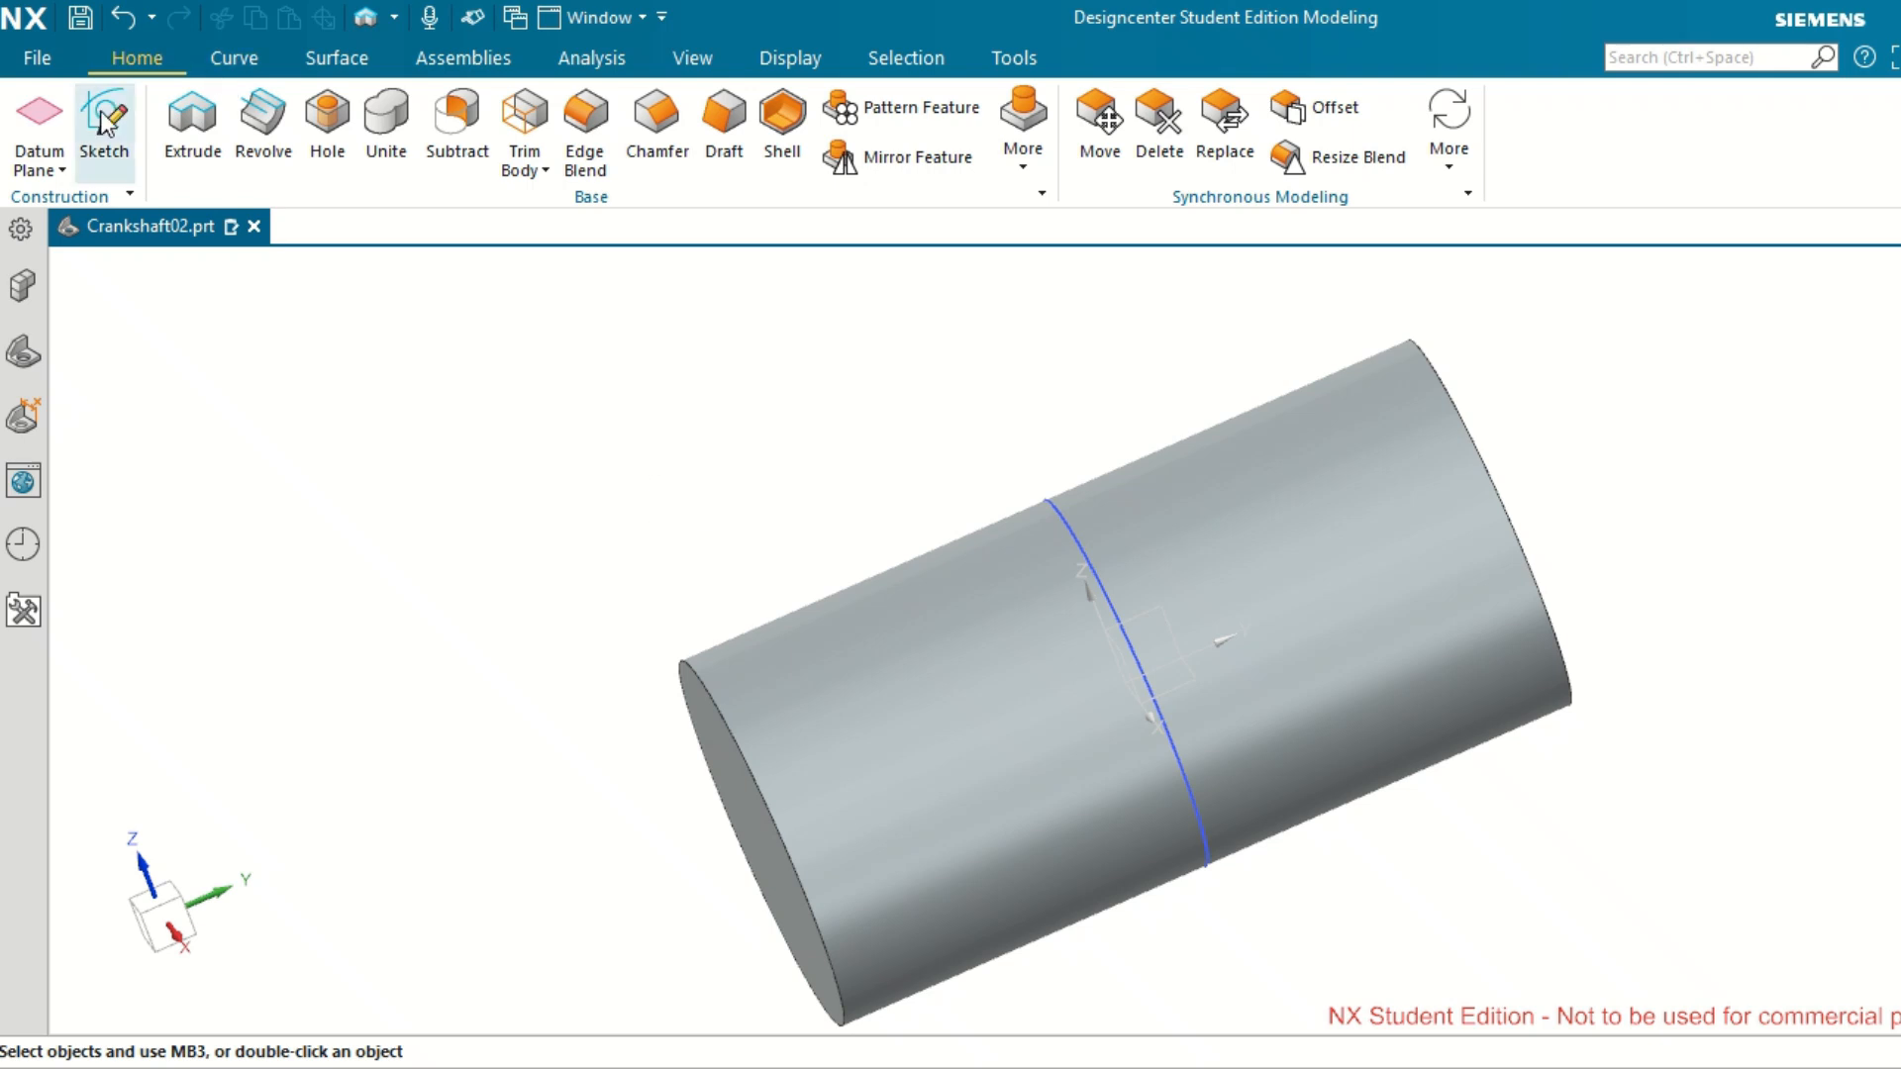
left_click(24, 135)
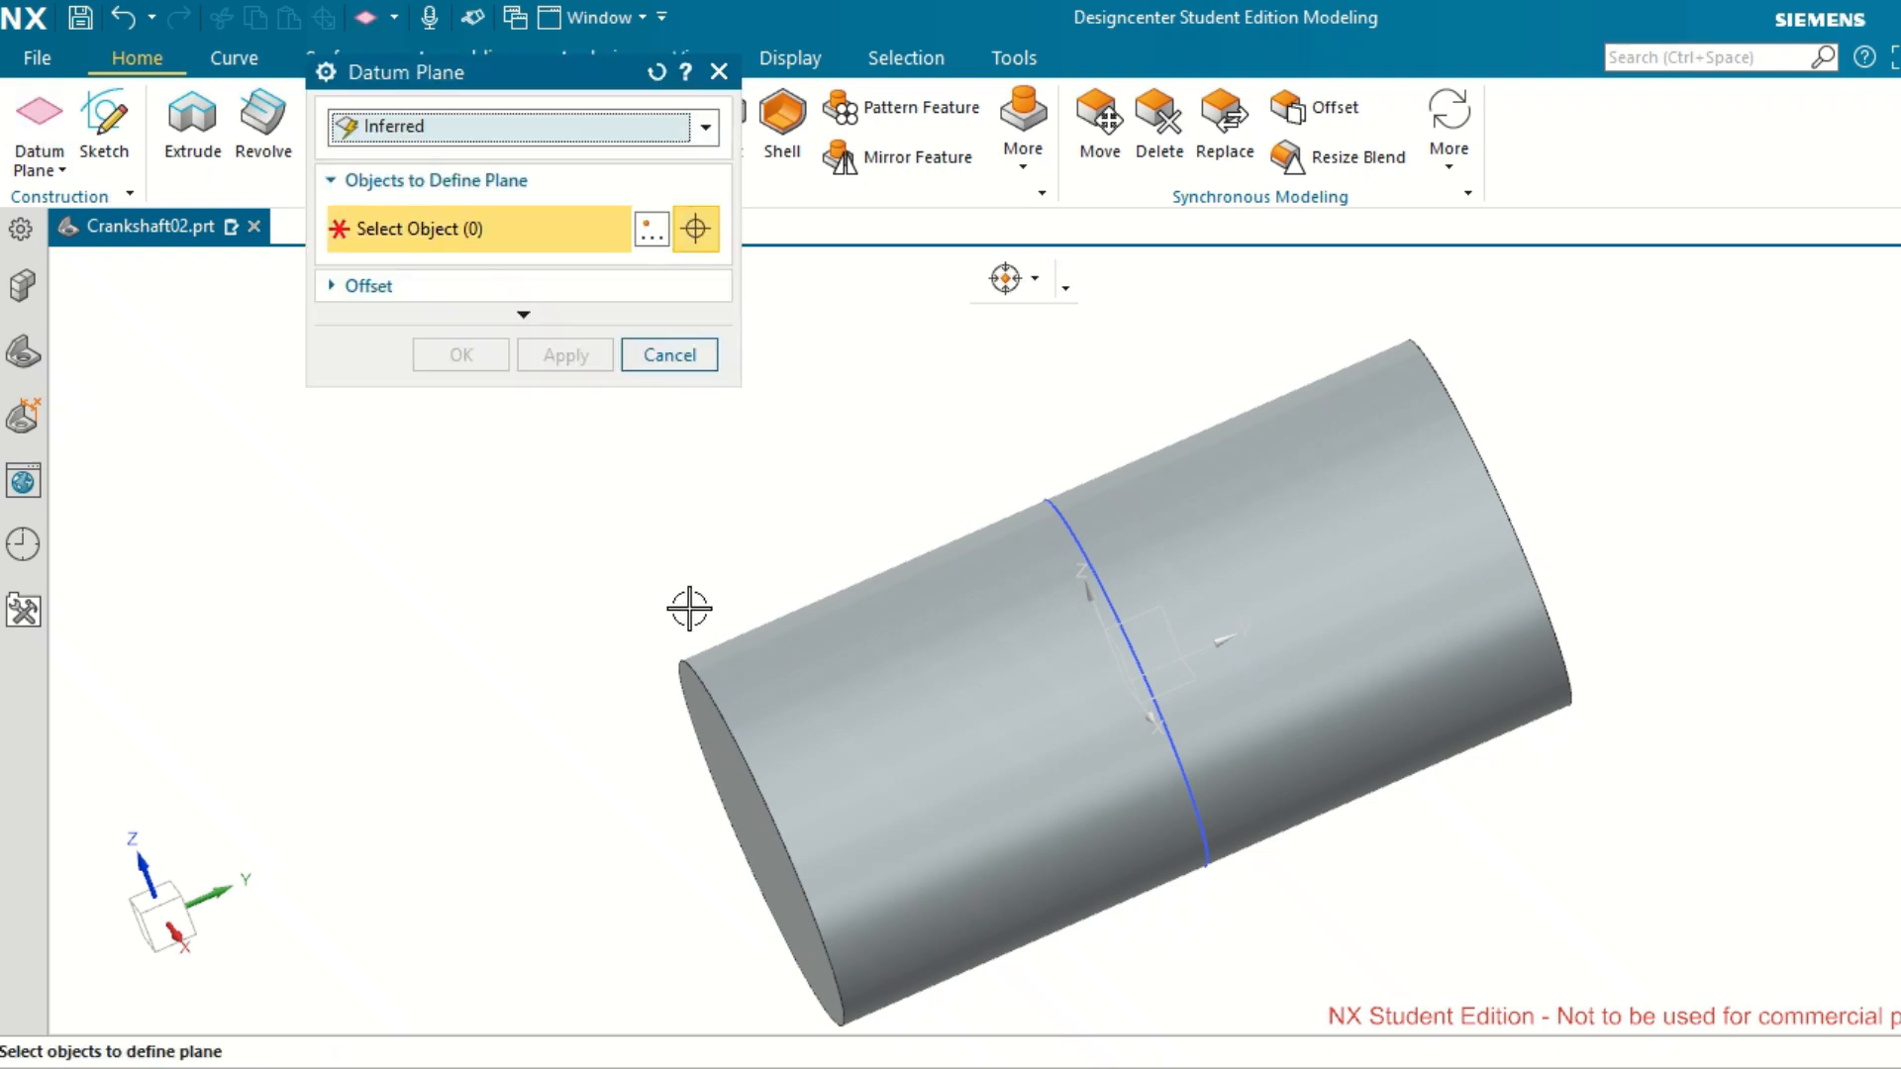
left_click(1121, 658)
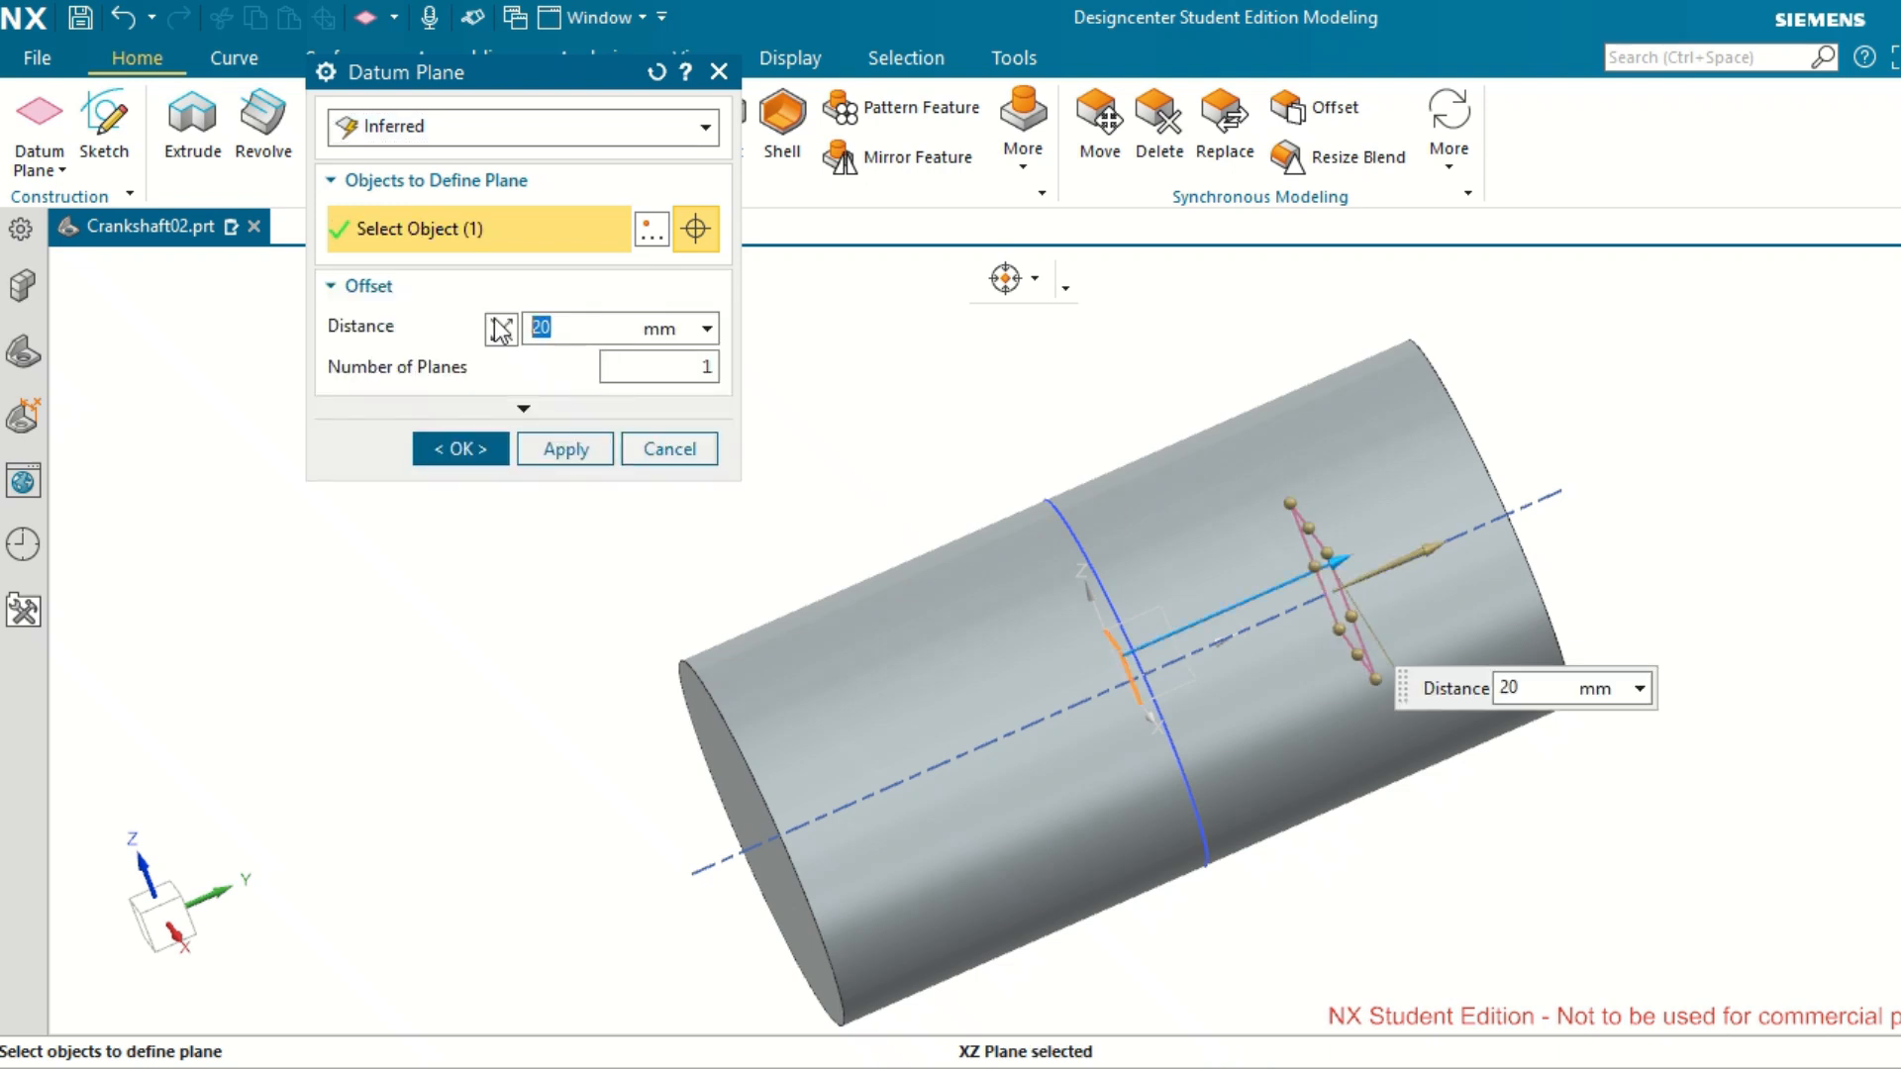
left_click(464, 449)
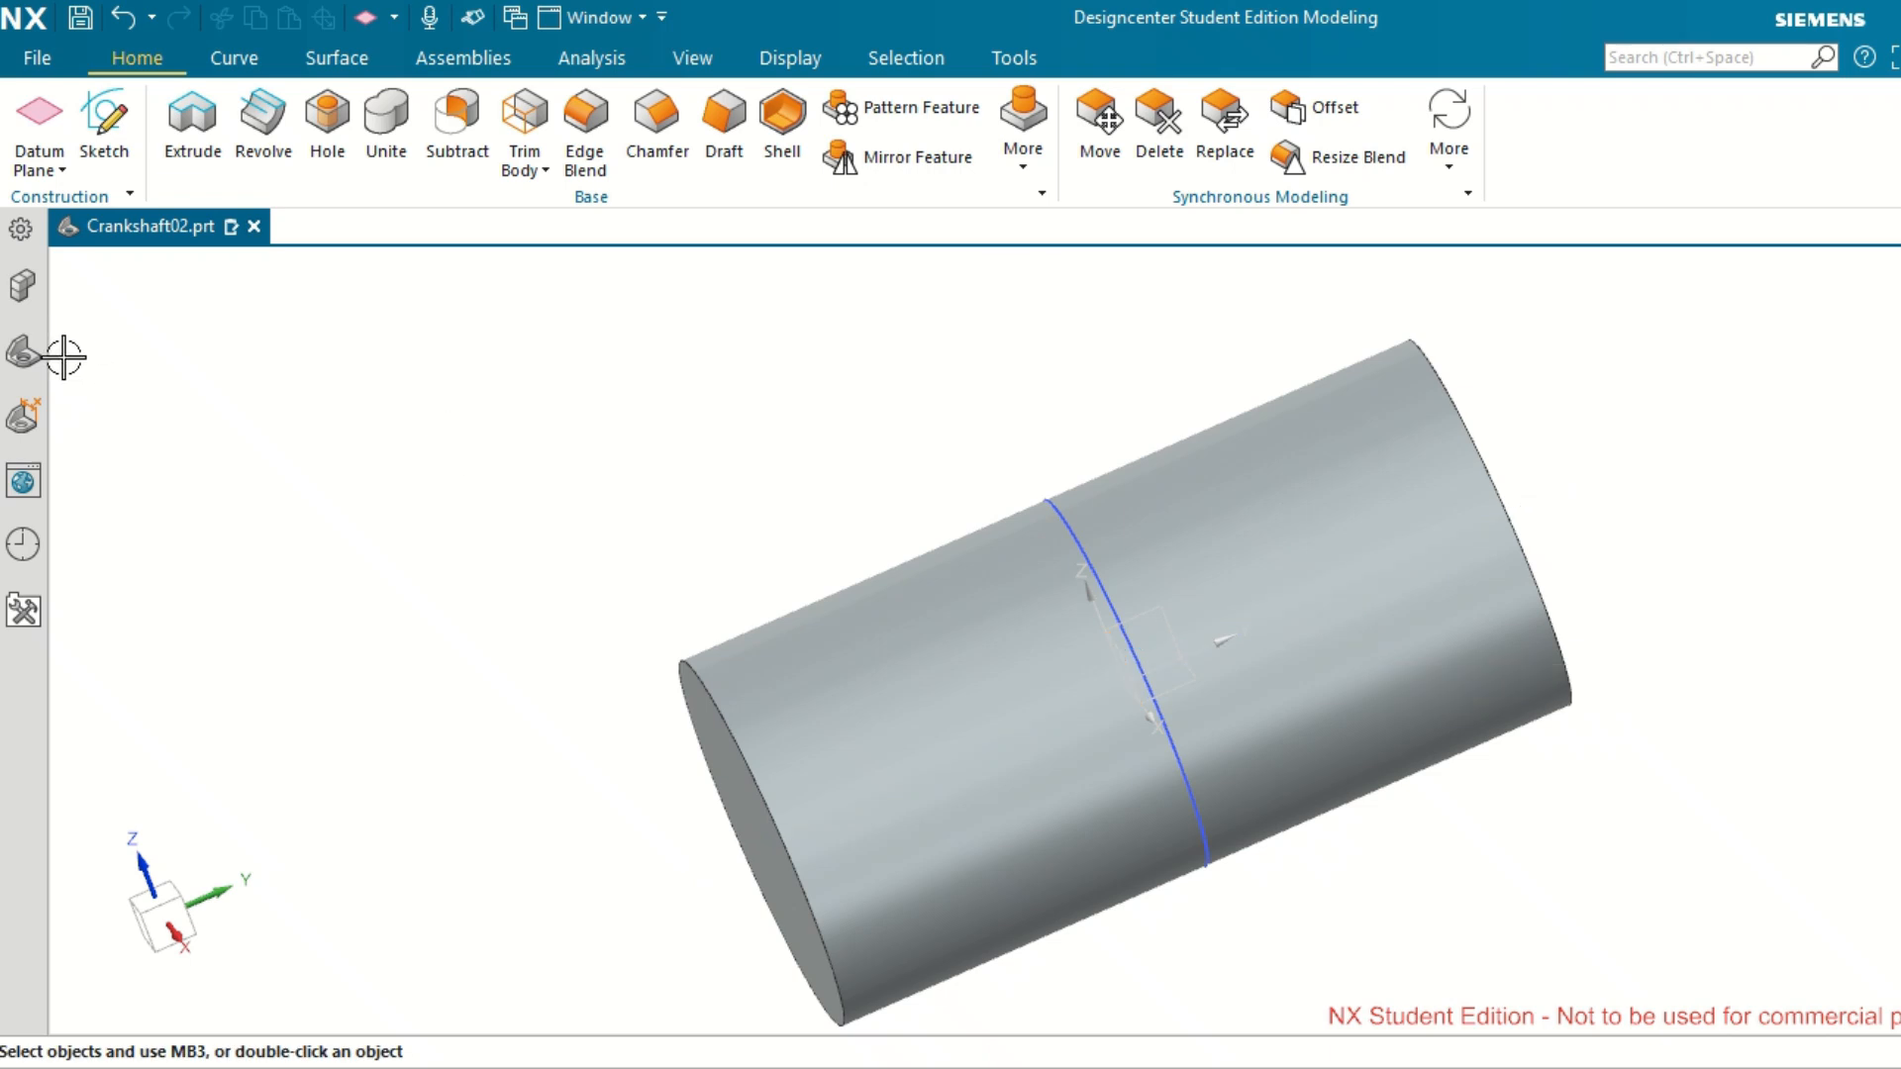
left_click(24, 351)
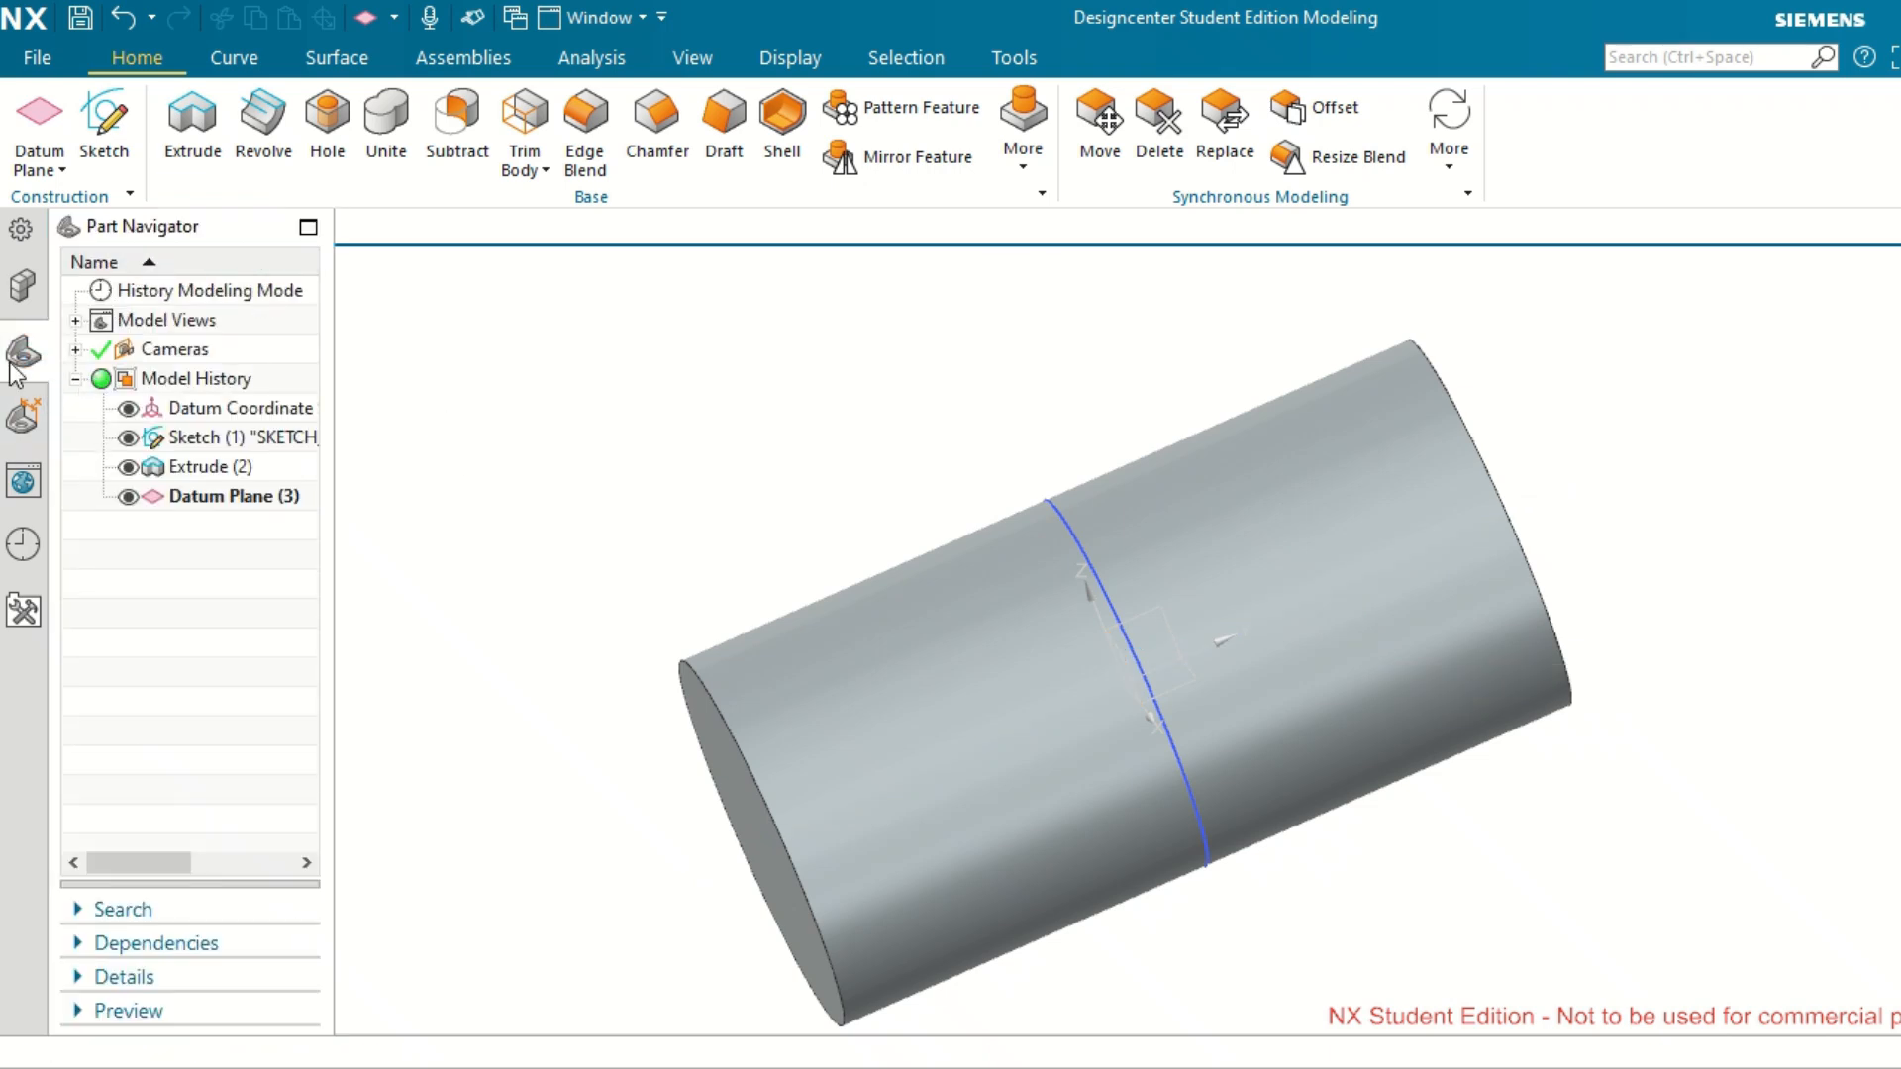
left_click(205, 498)
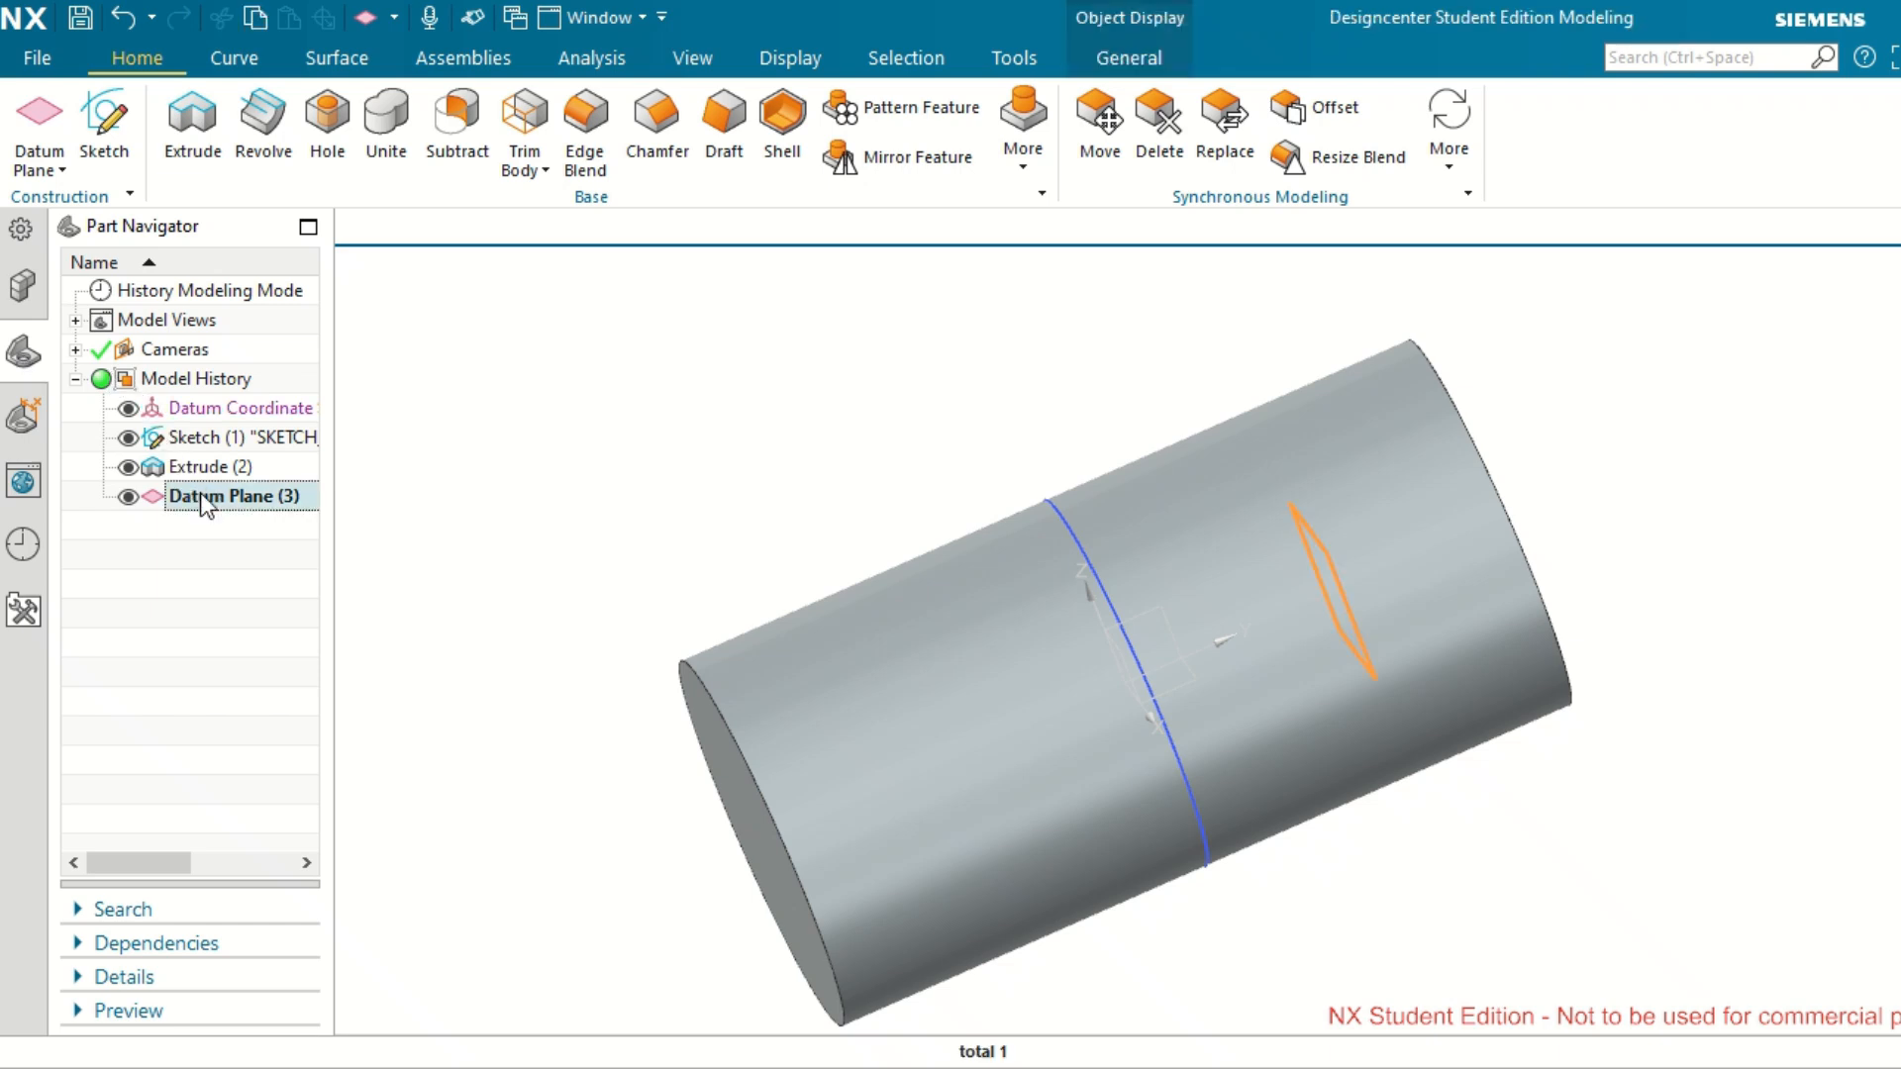
left_click(104, 134)
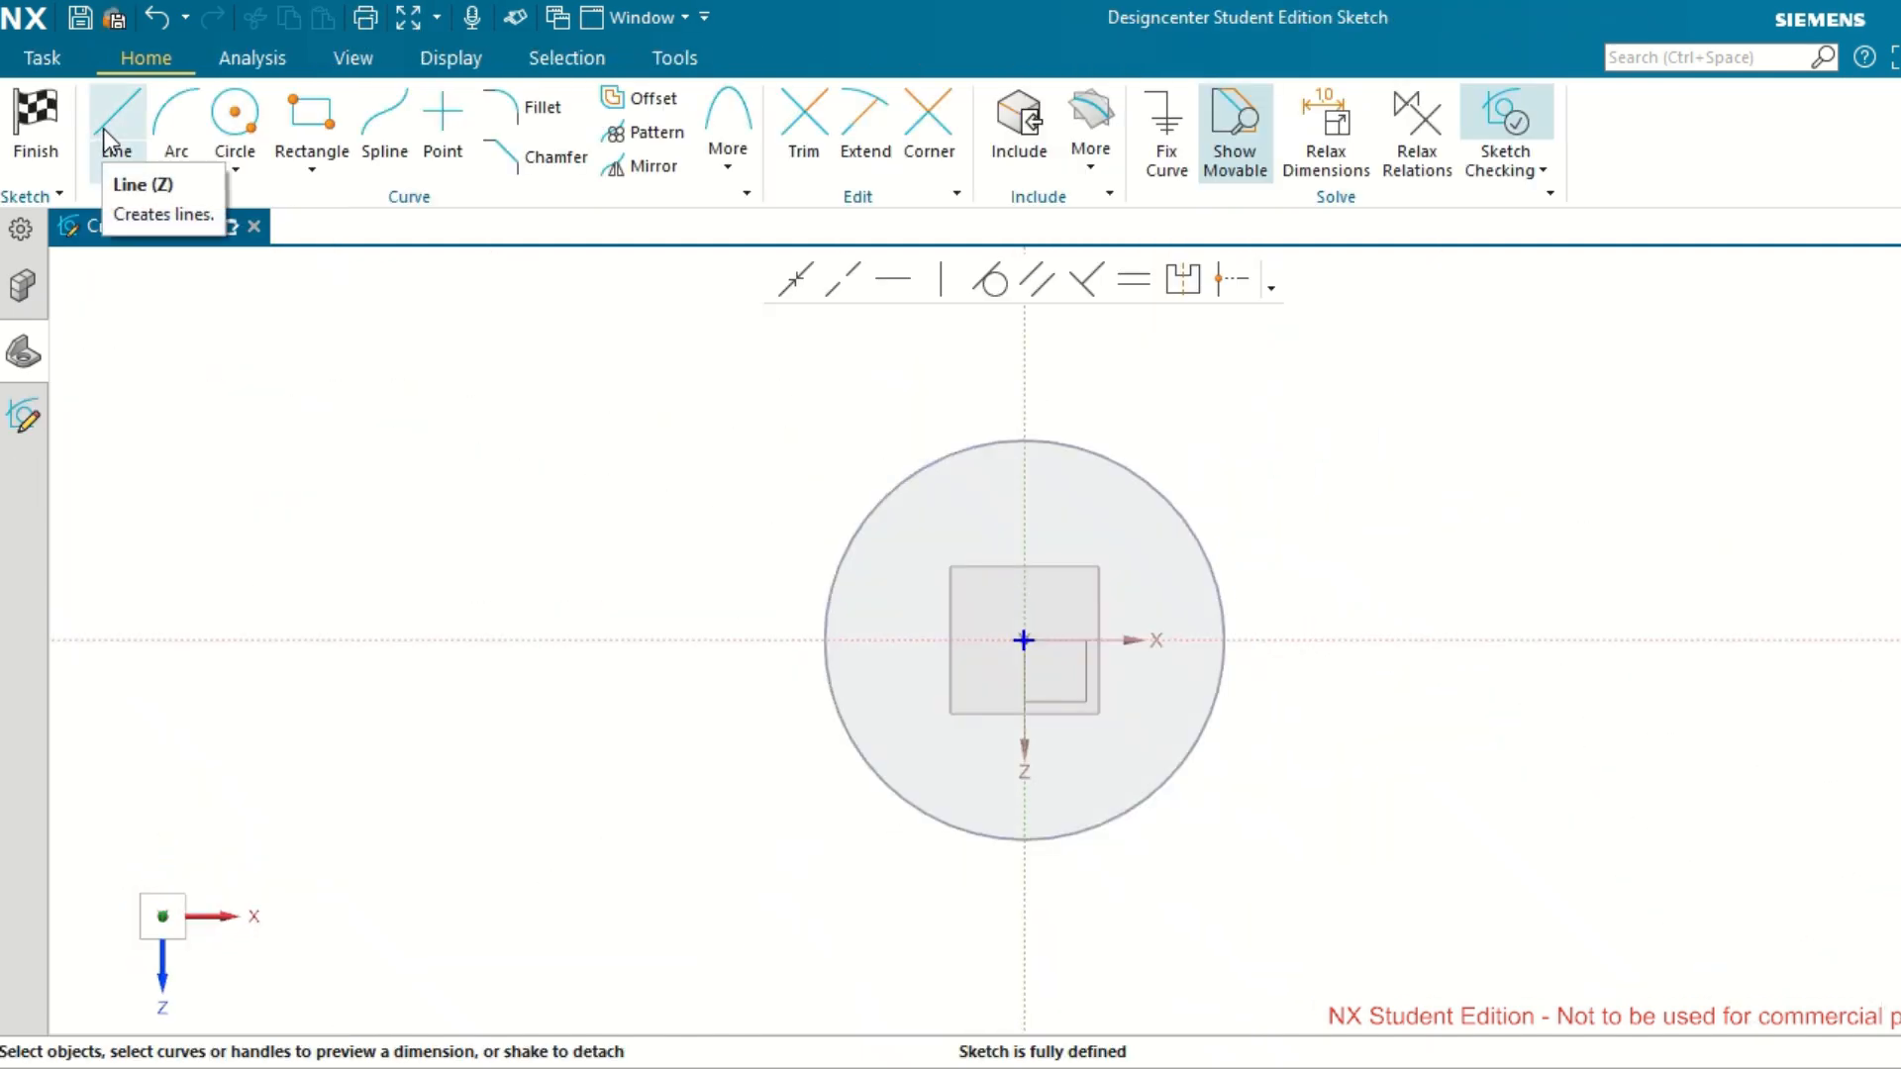
left_click(48, 119)
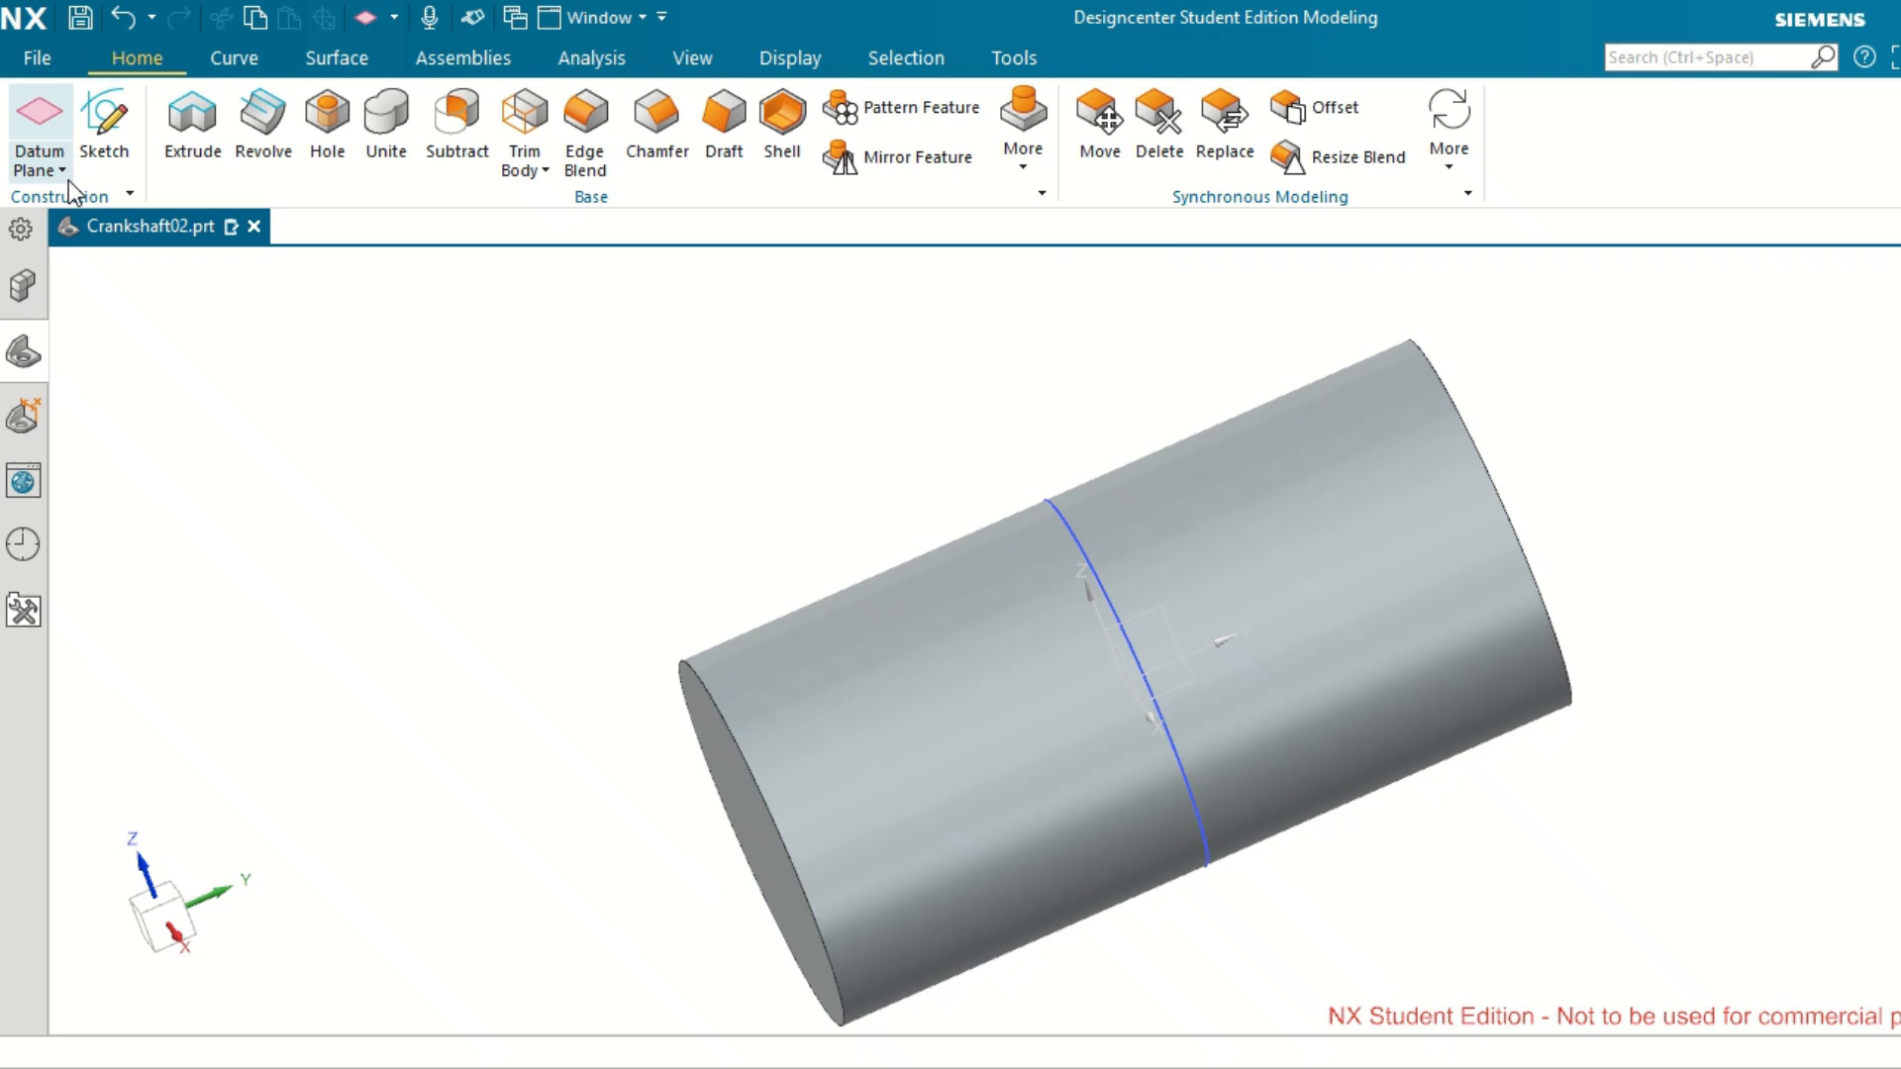
left_click(24, 354)
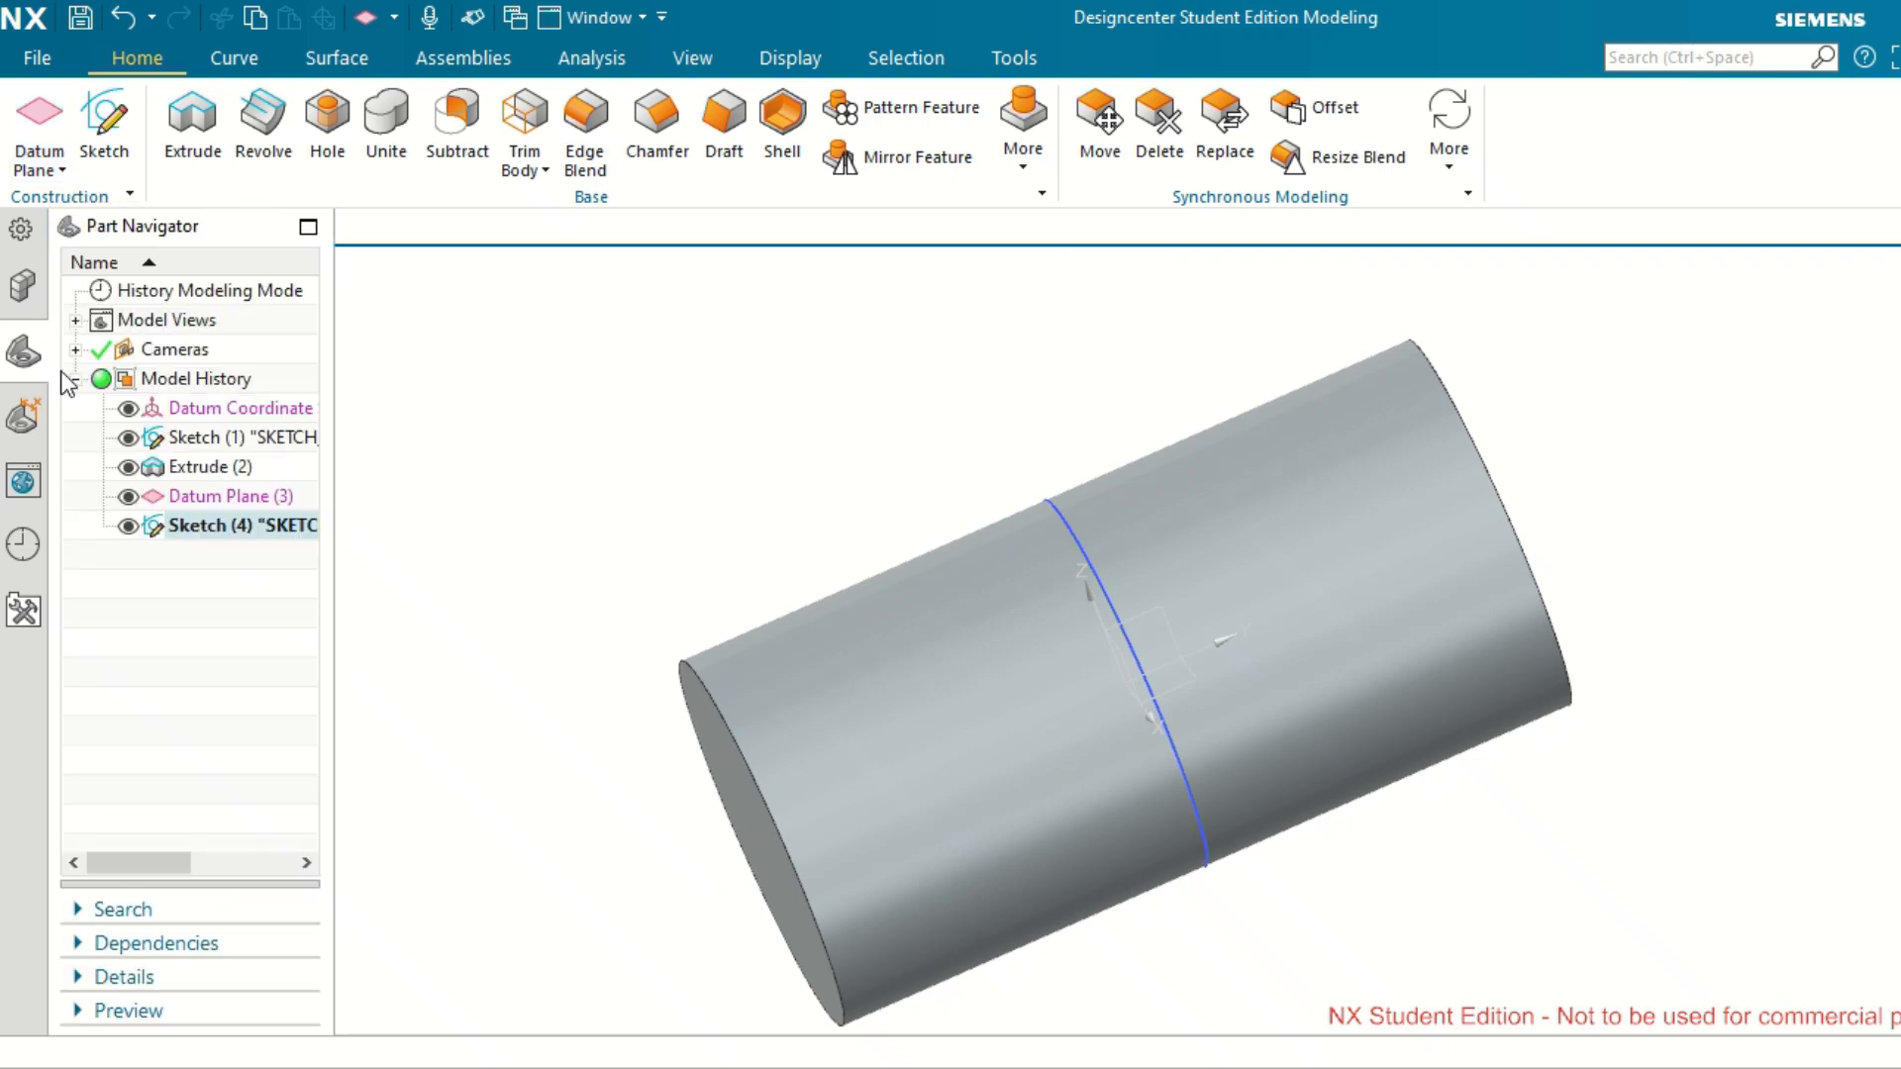
left_click(223, 525)
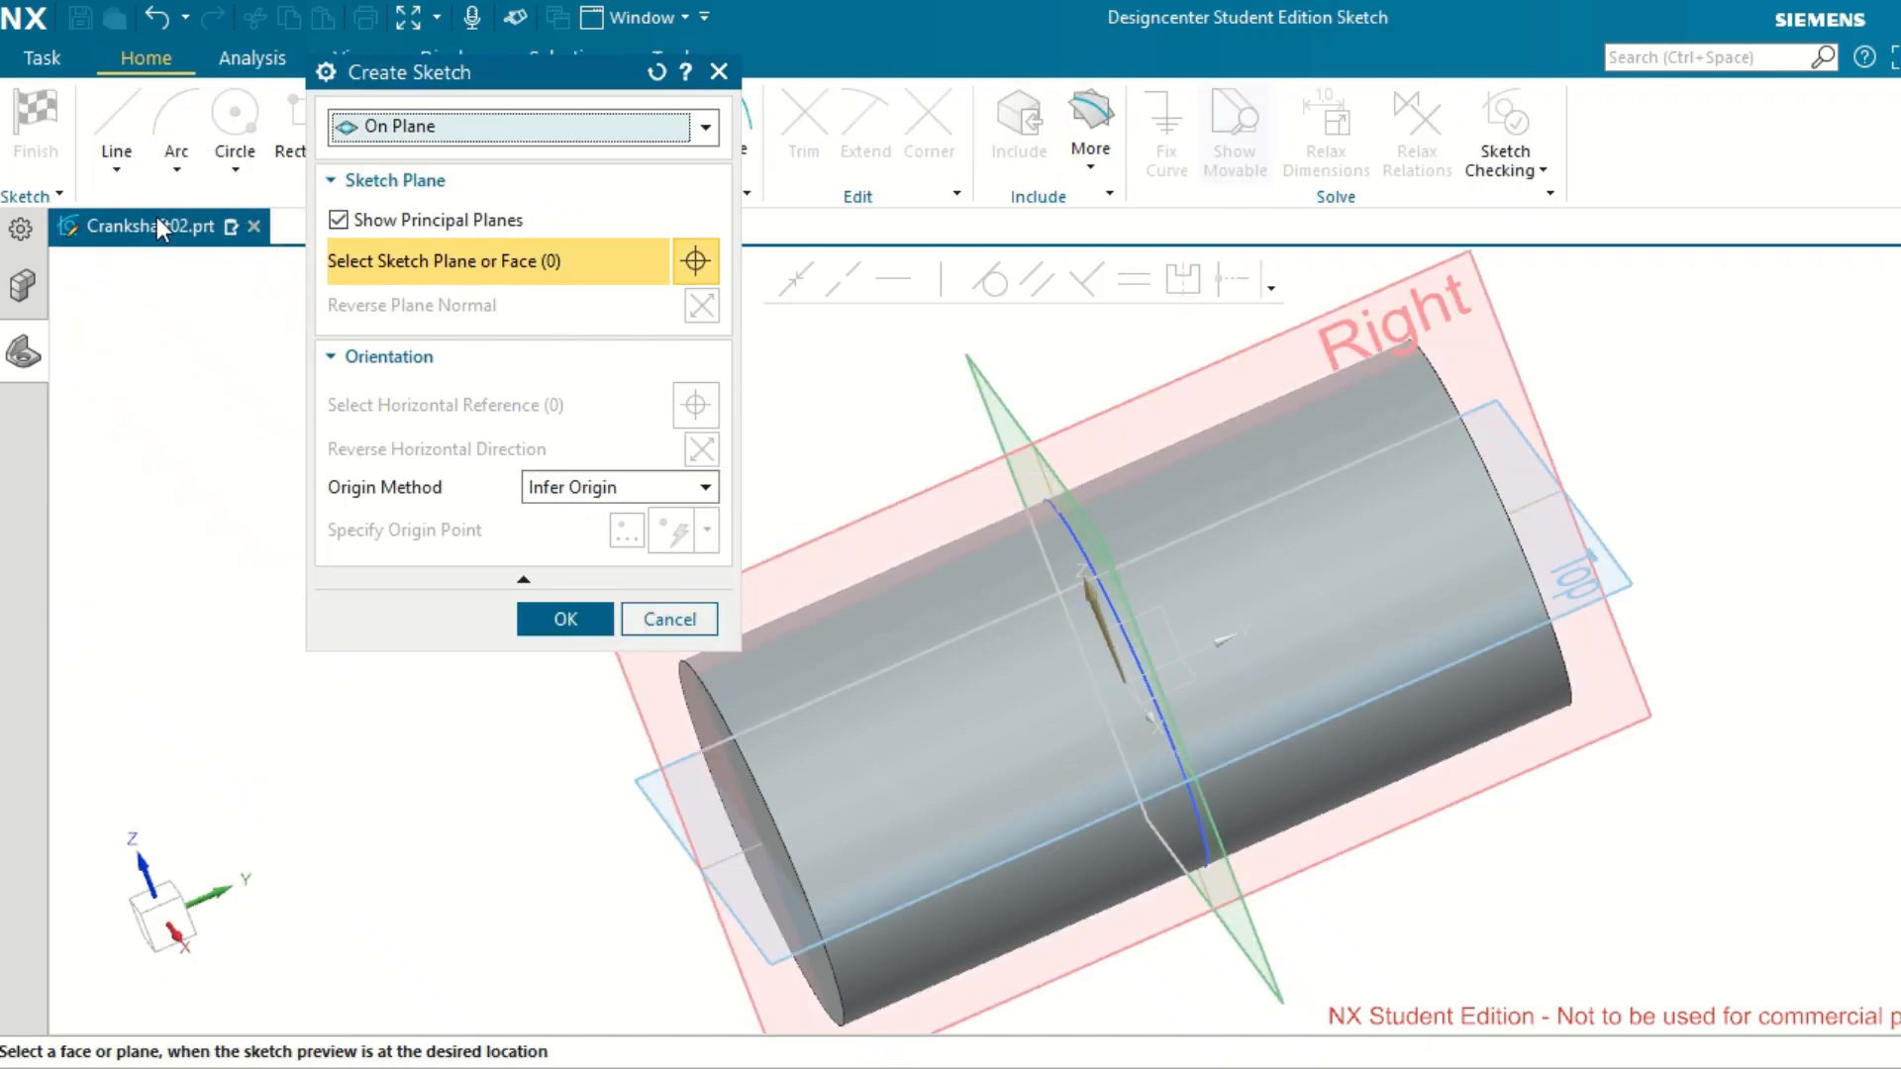
Create a sketch on the 20 mm offset datum plane with the default plane normal and inferred origin, and finish it empty.
left_click(30, 352)
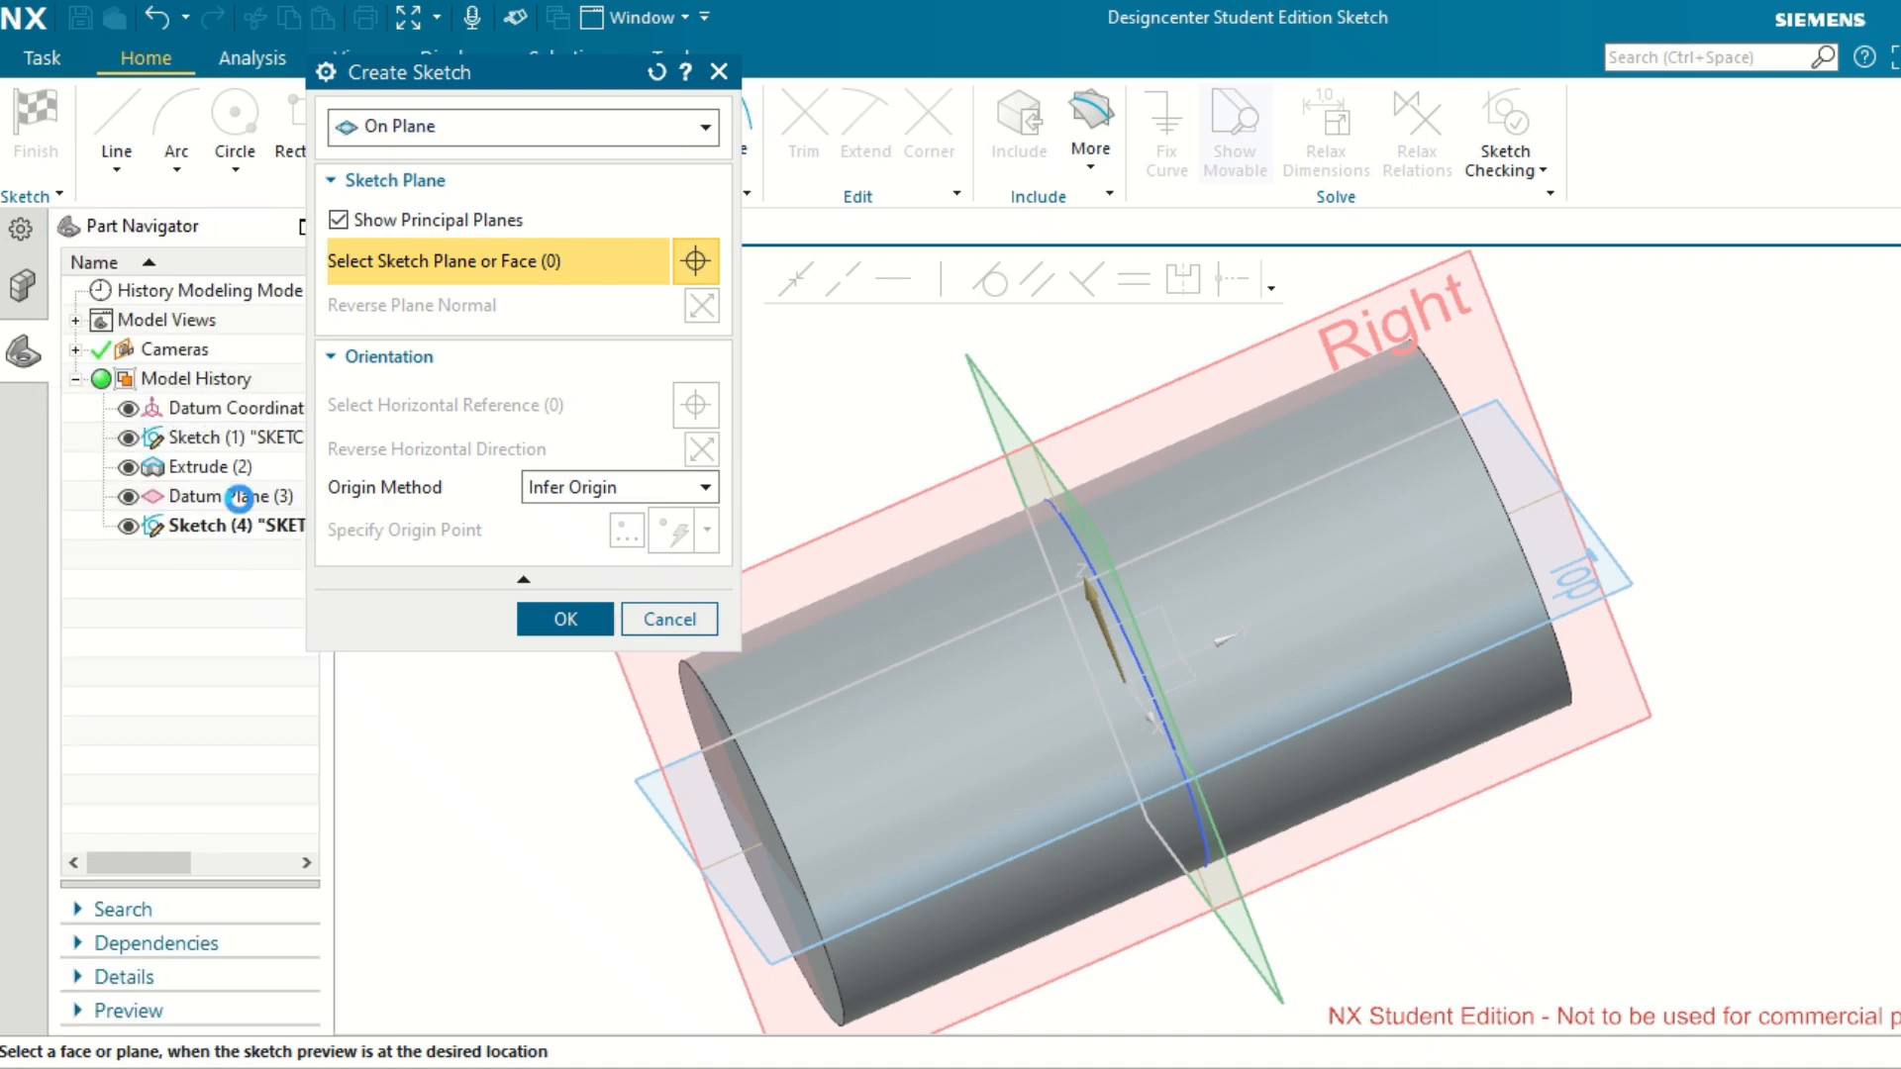
left_click(239, 498)
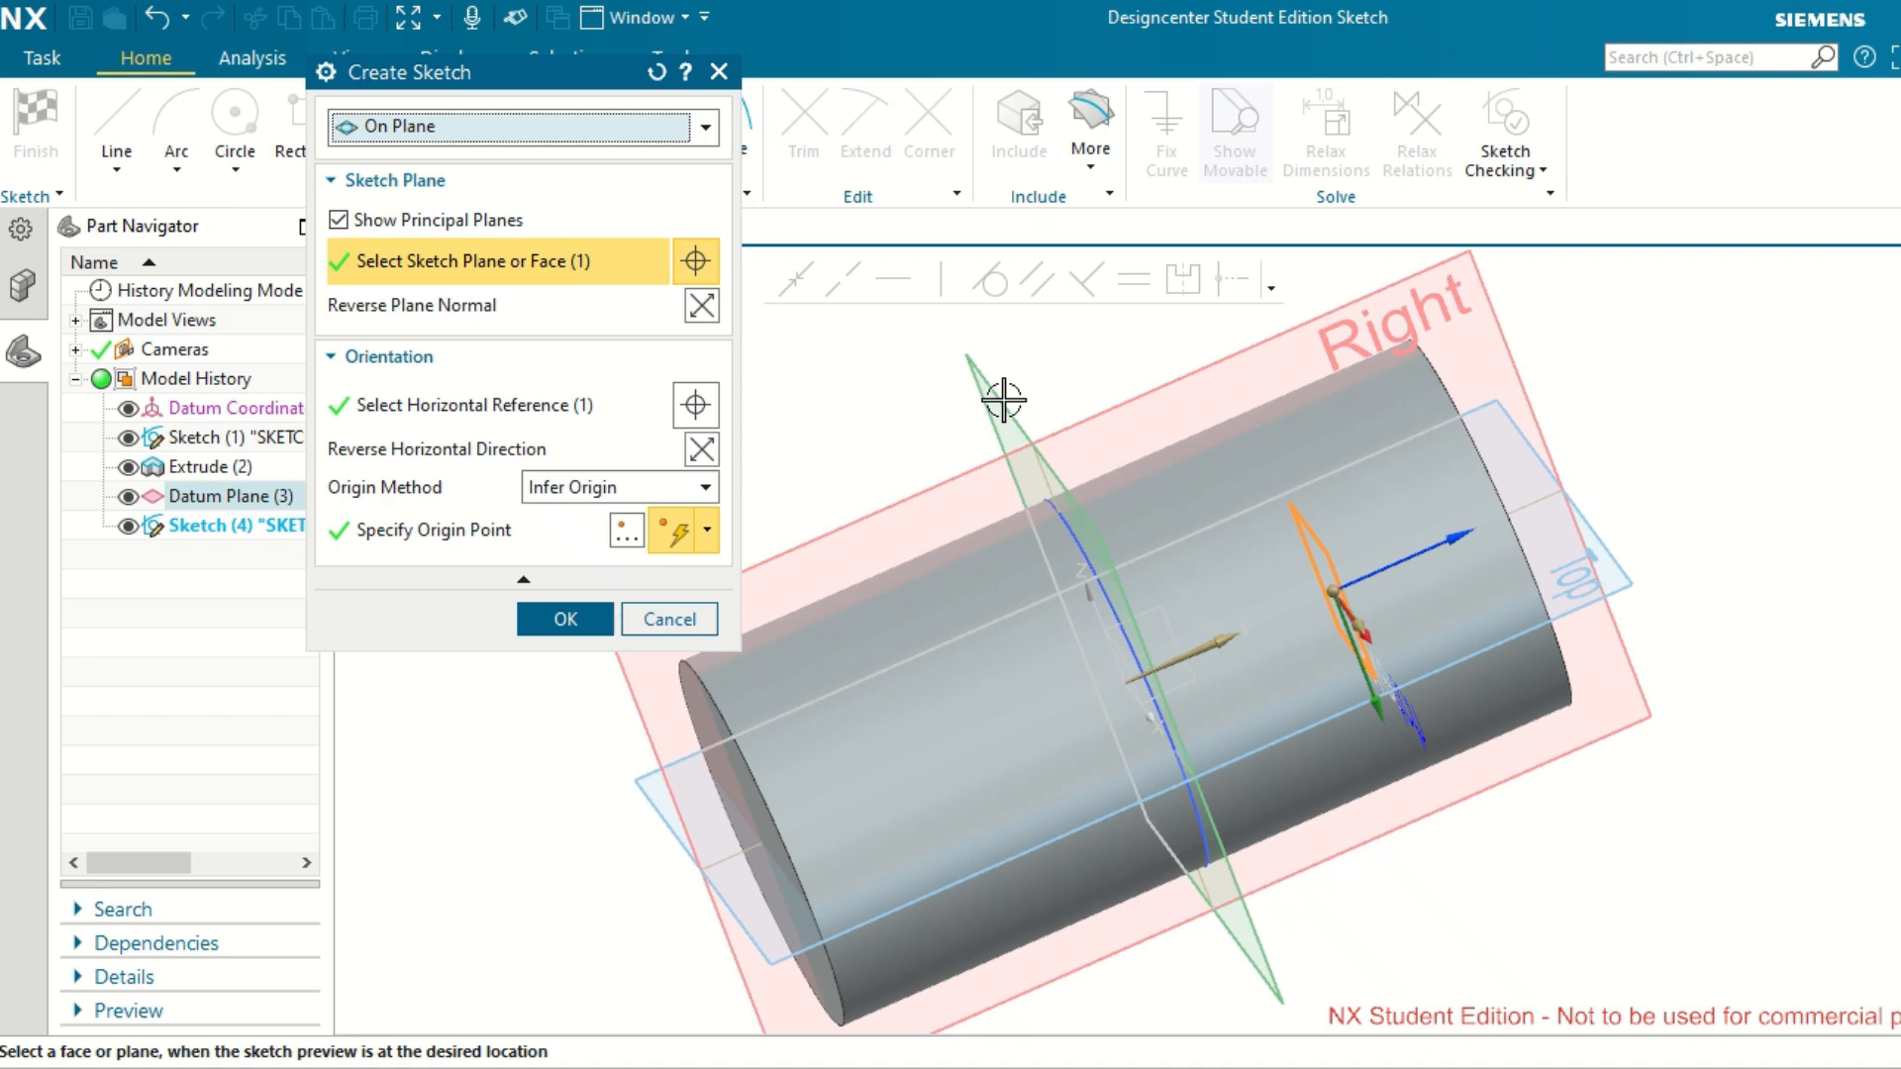
key("ctrl+f")
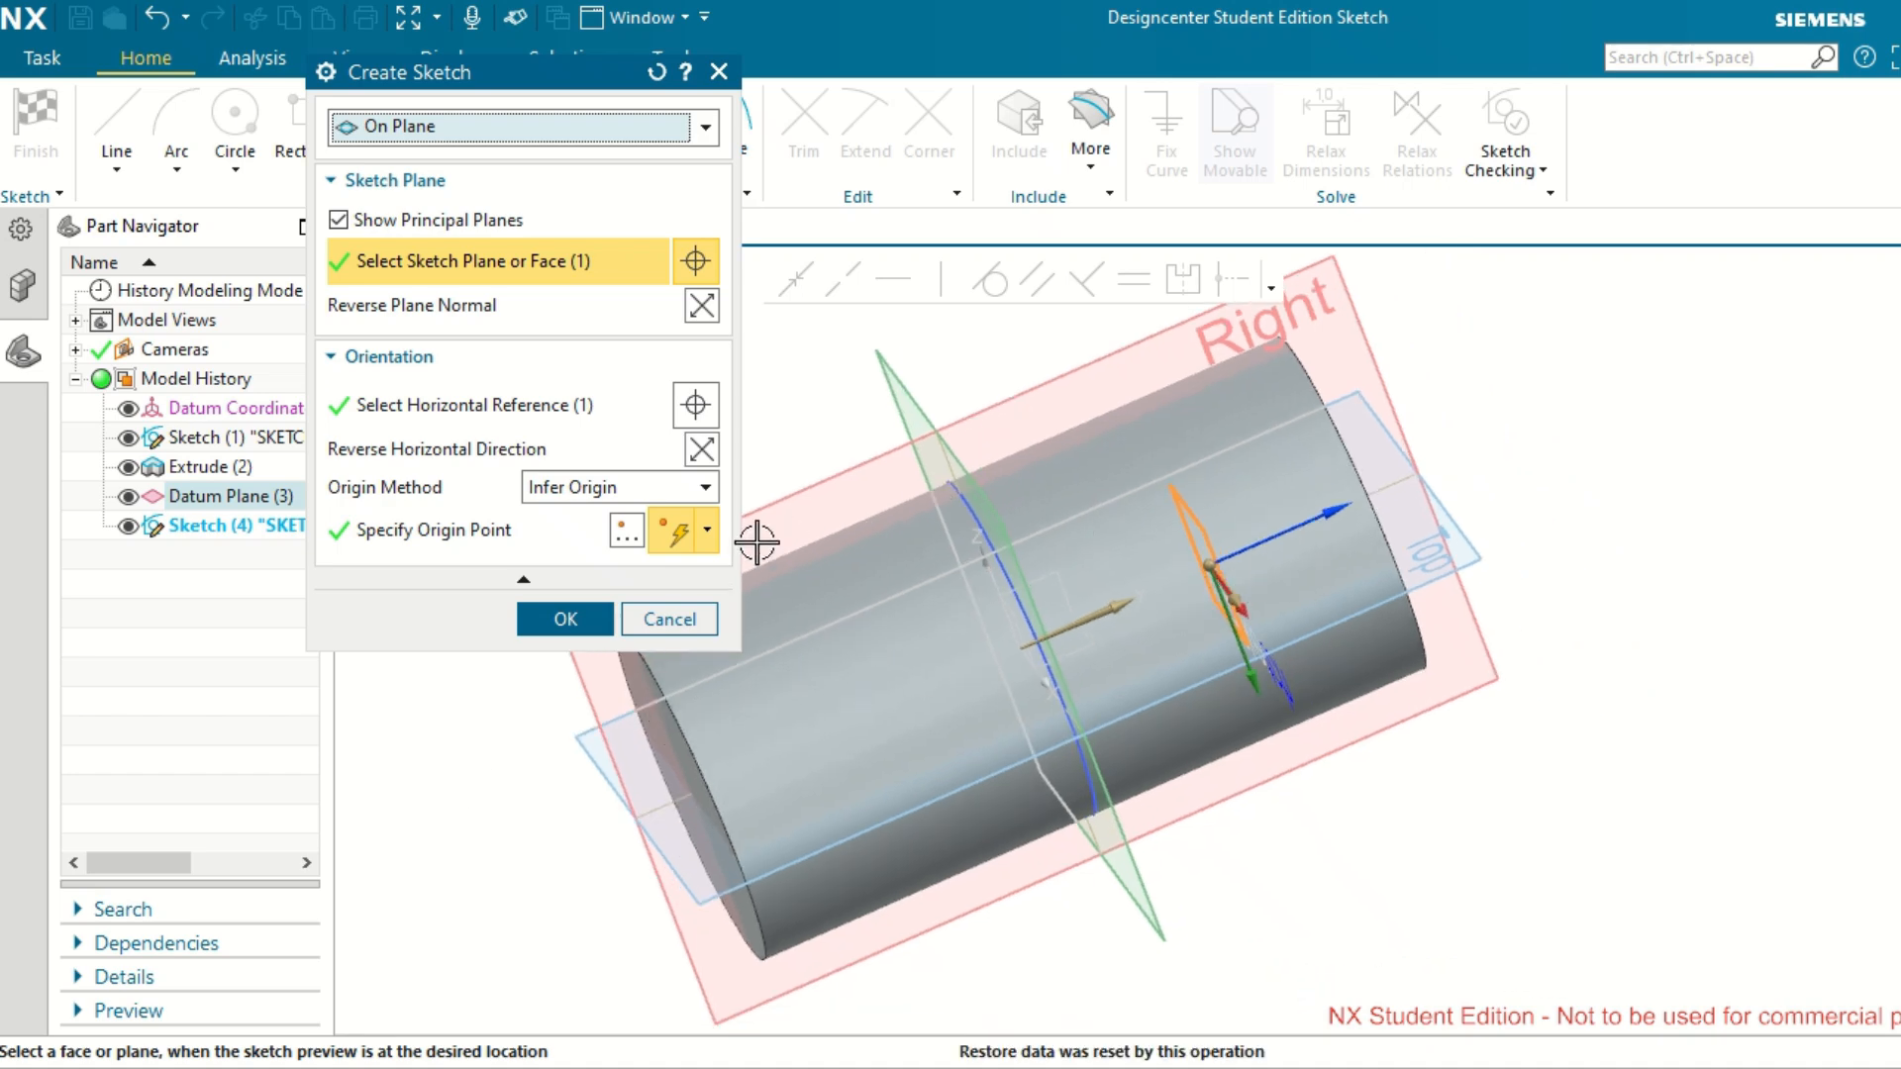
left_click(701, 309)
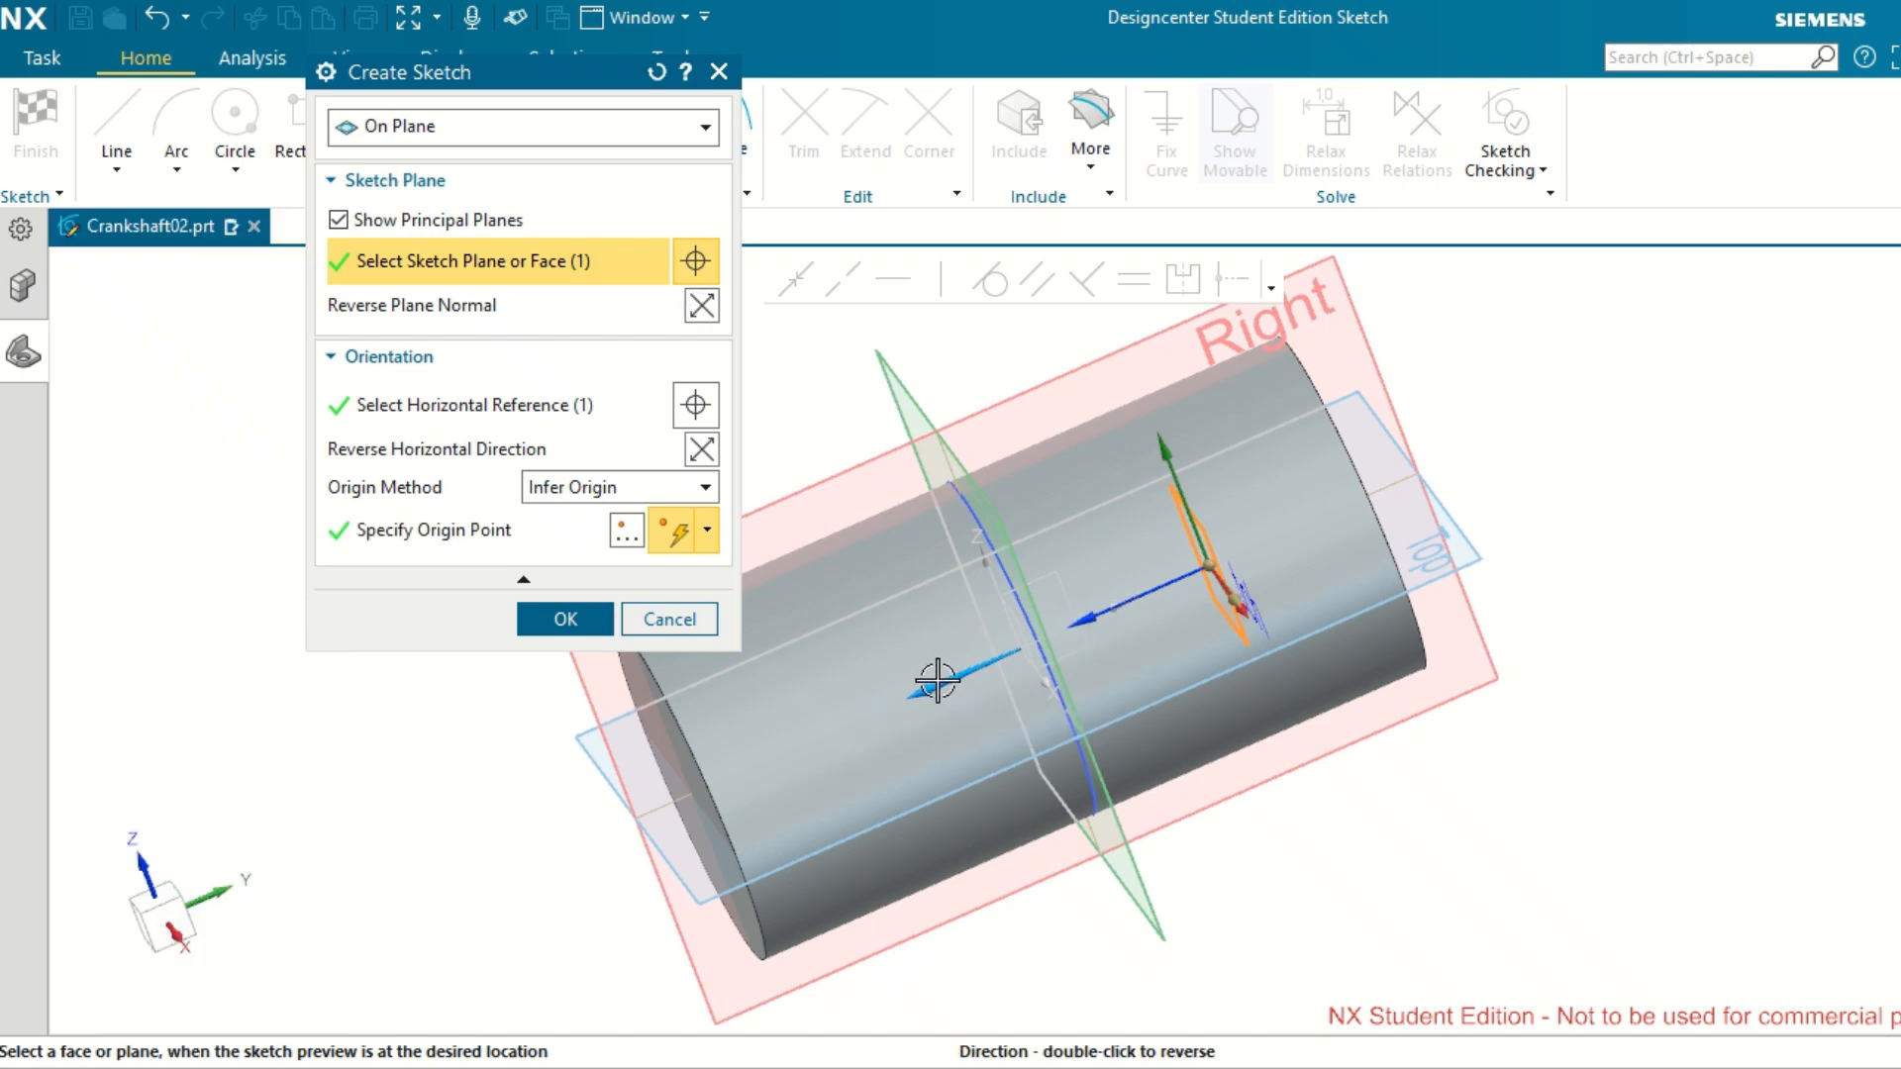
left_click(699, 309)
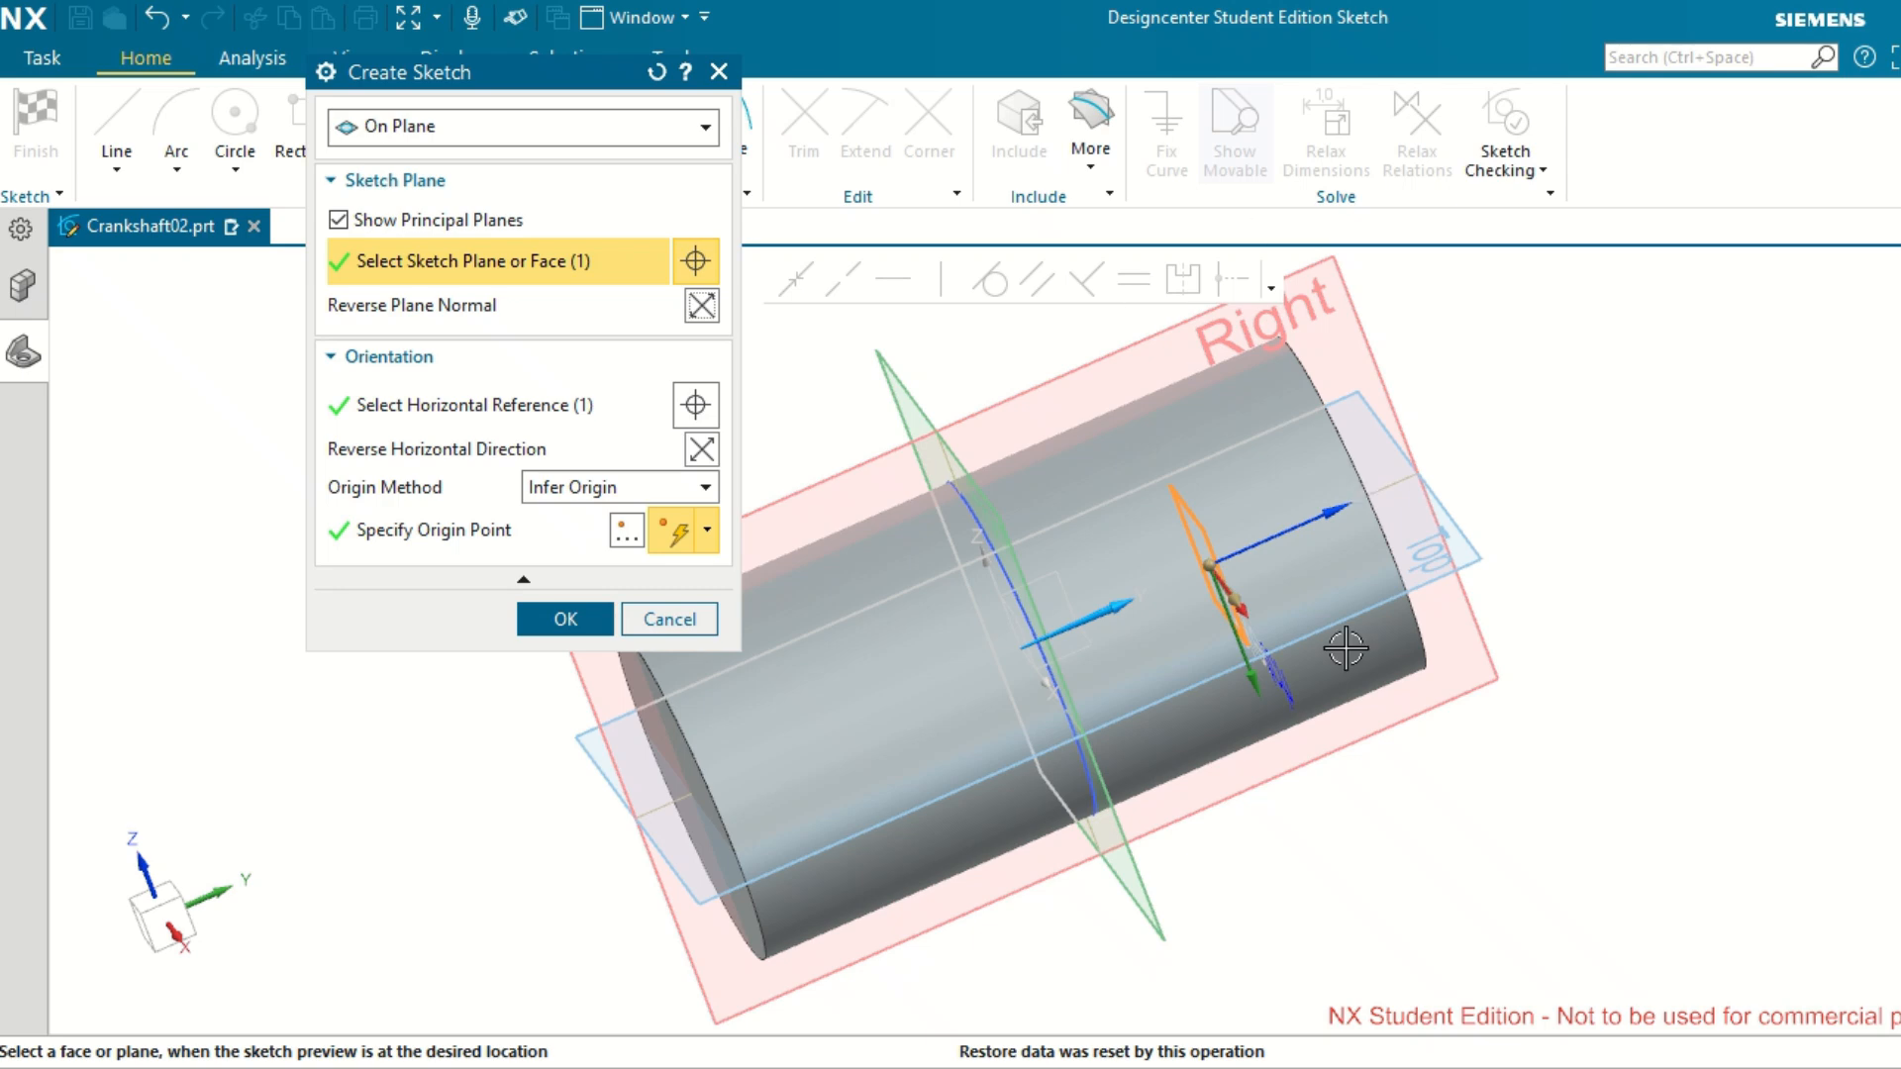
left_click(540, 622)
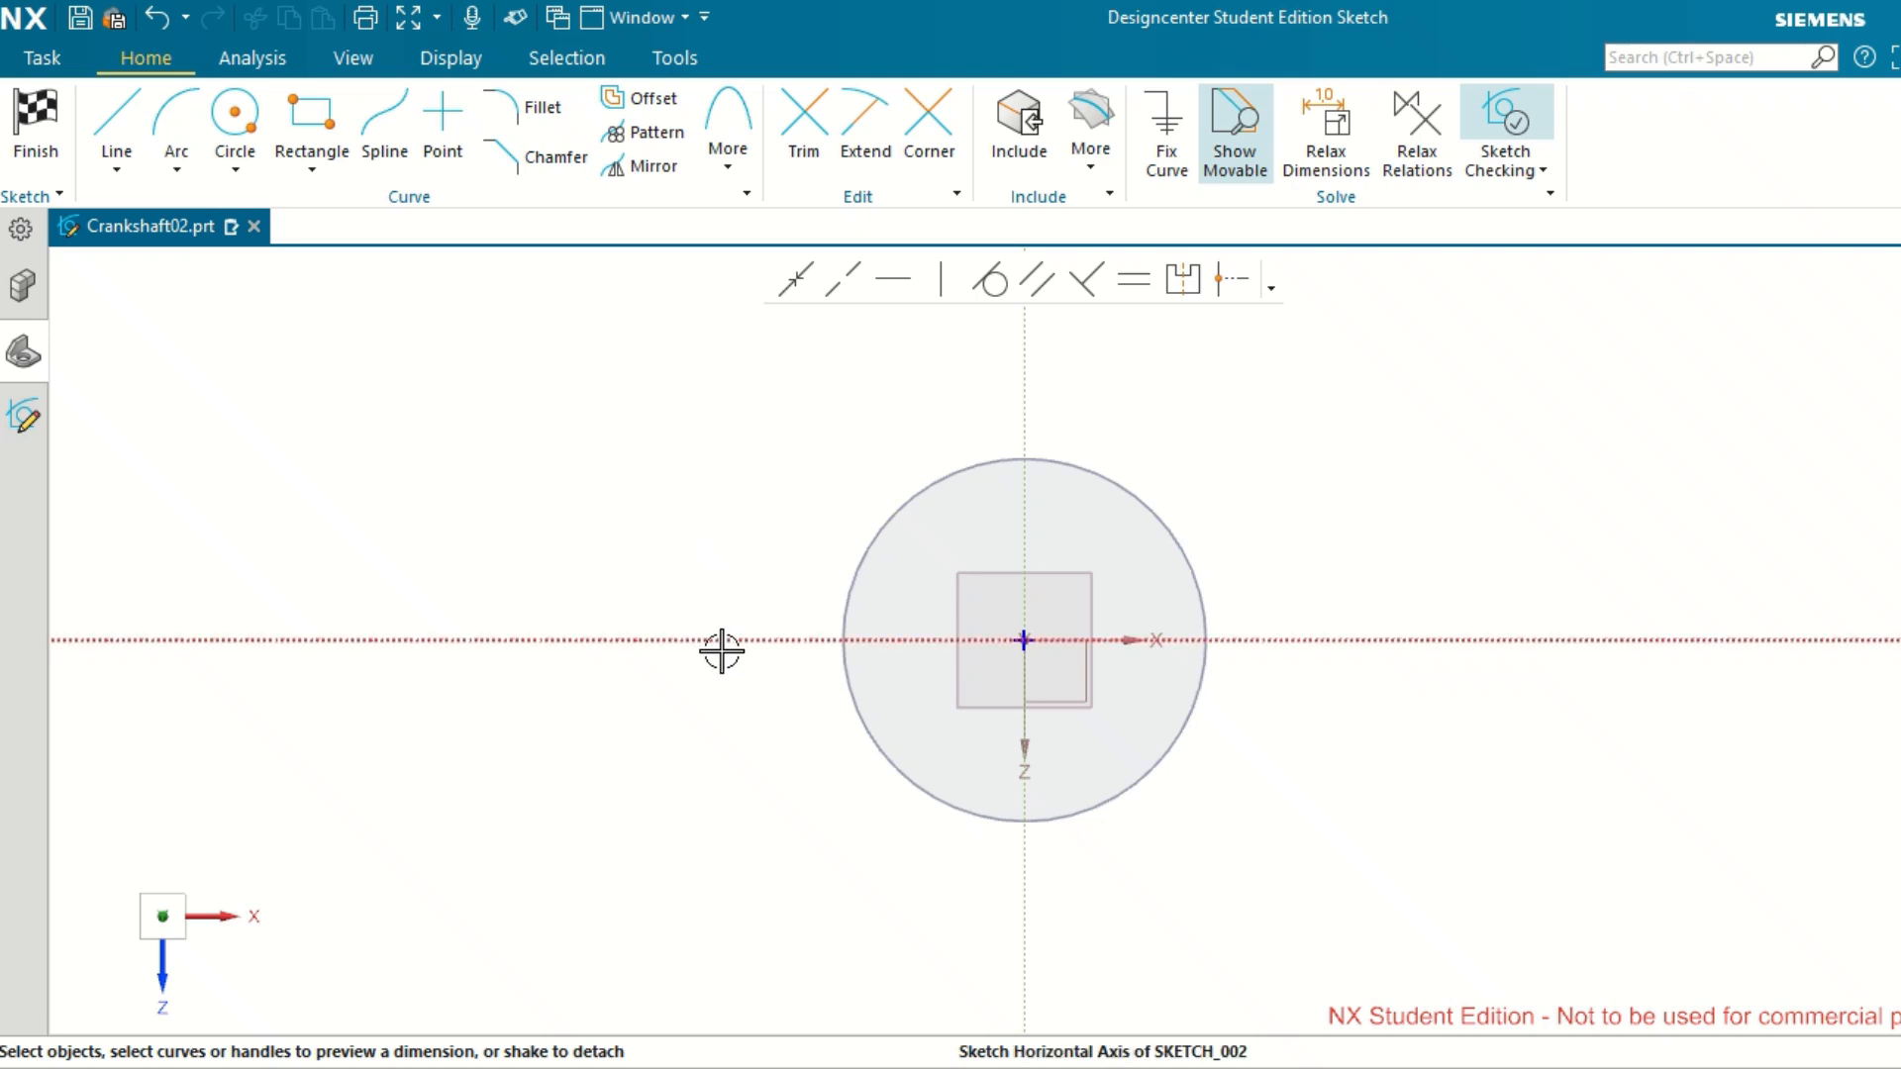
scroll(722, 651, "up", 1)
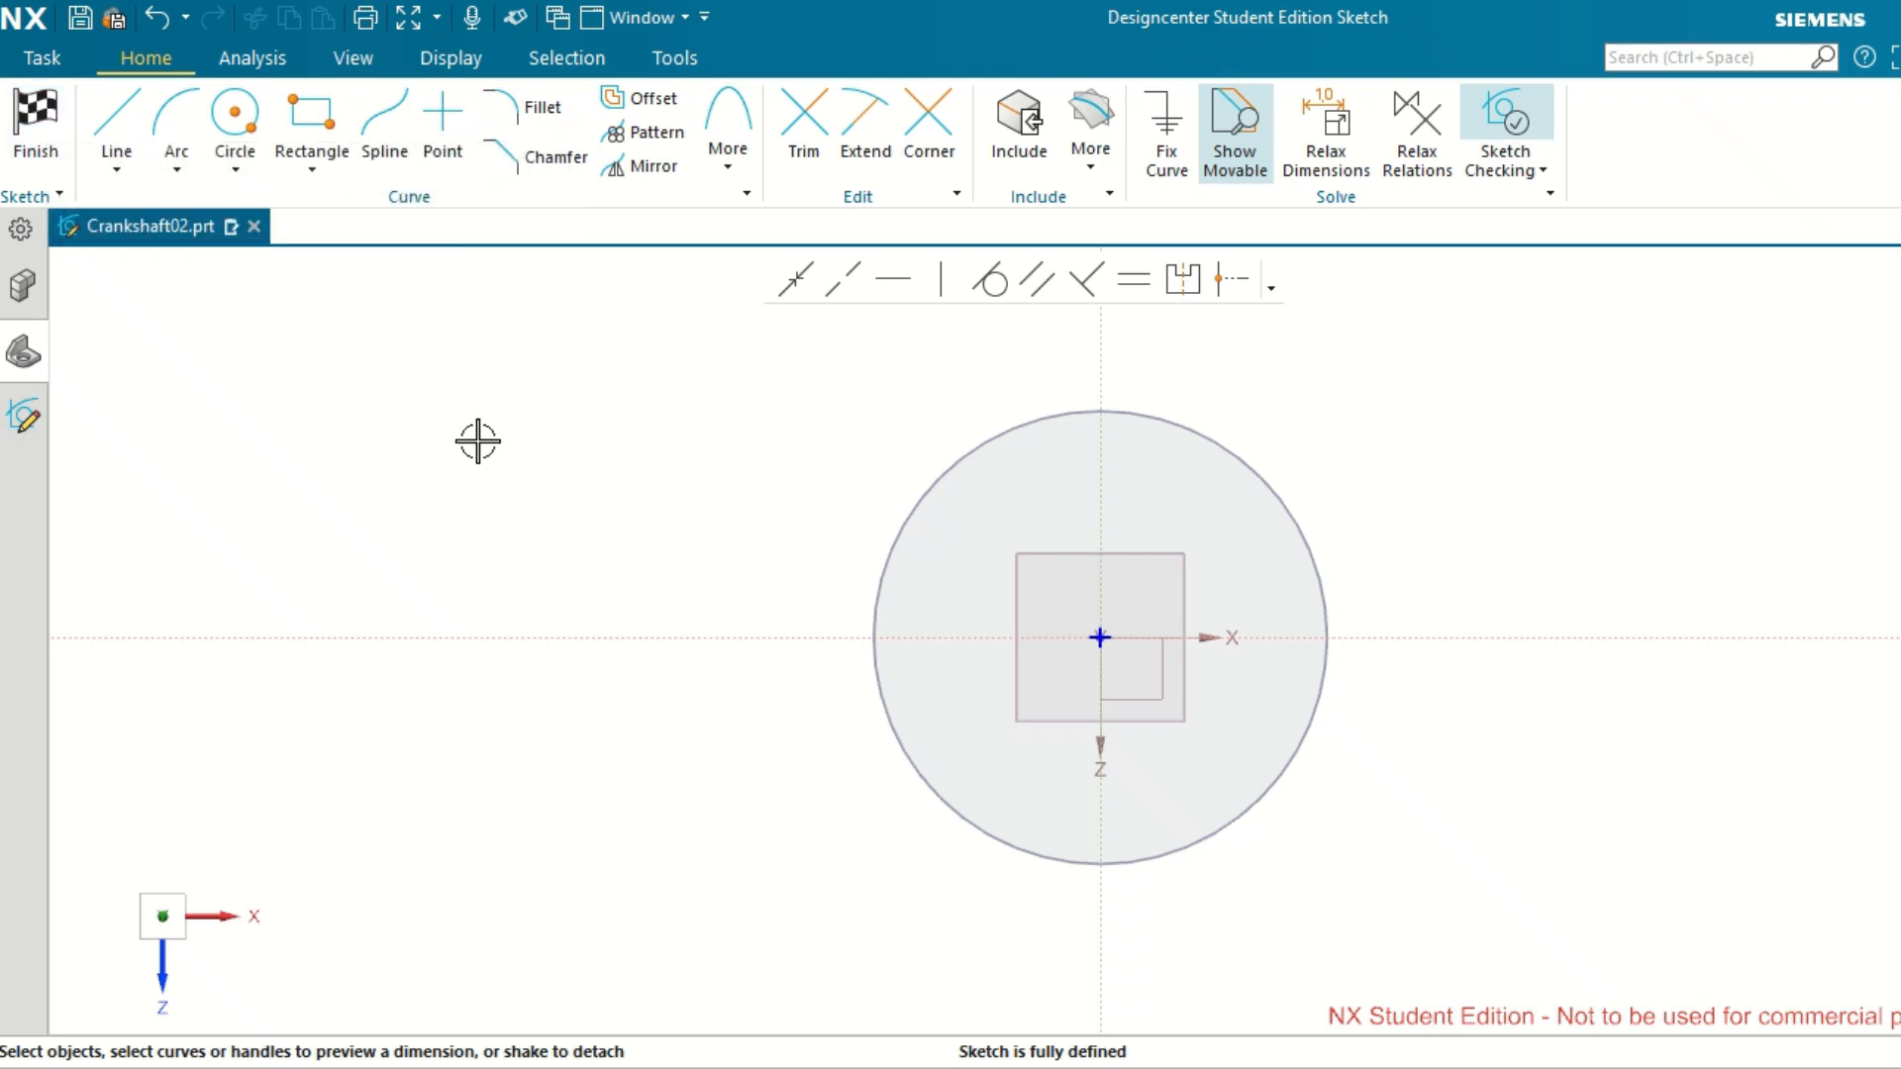
key("ctrl+q")
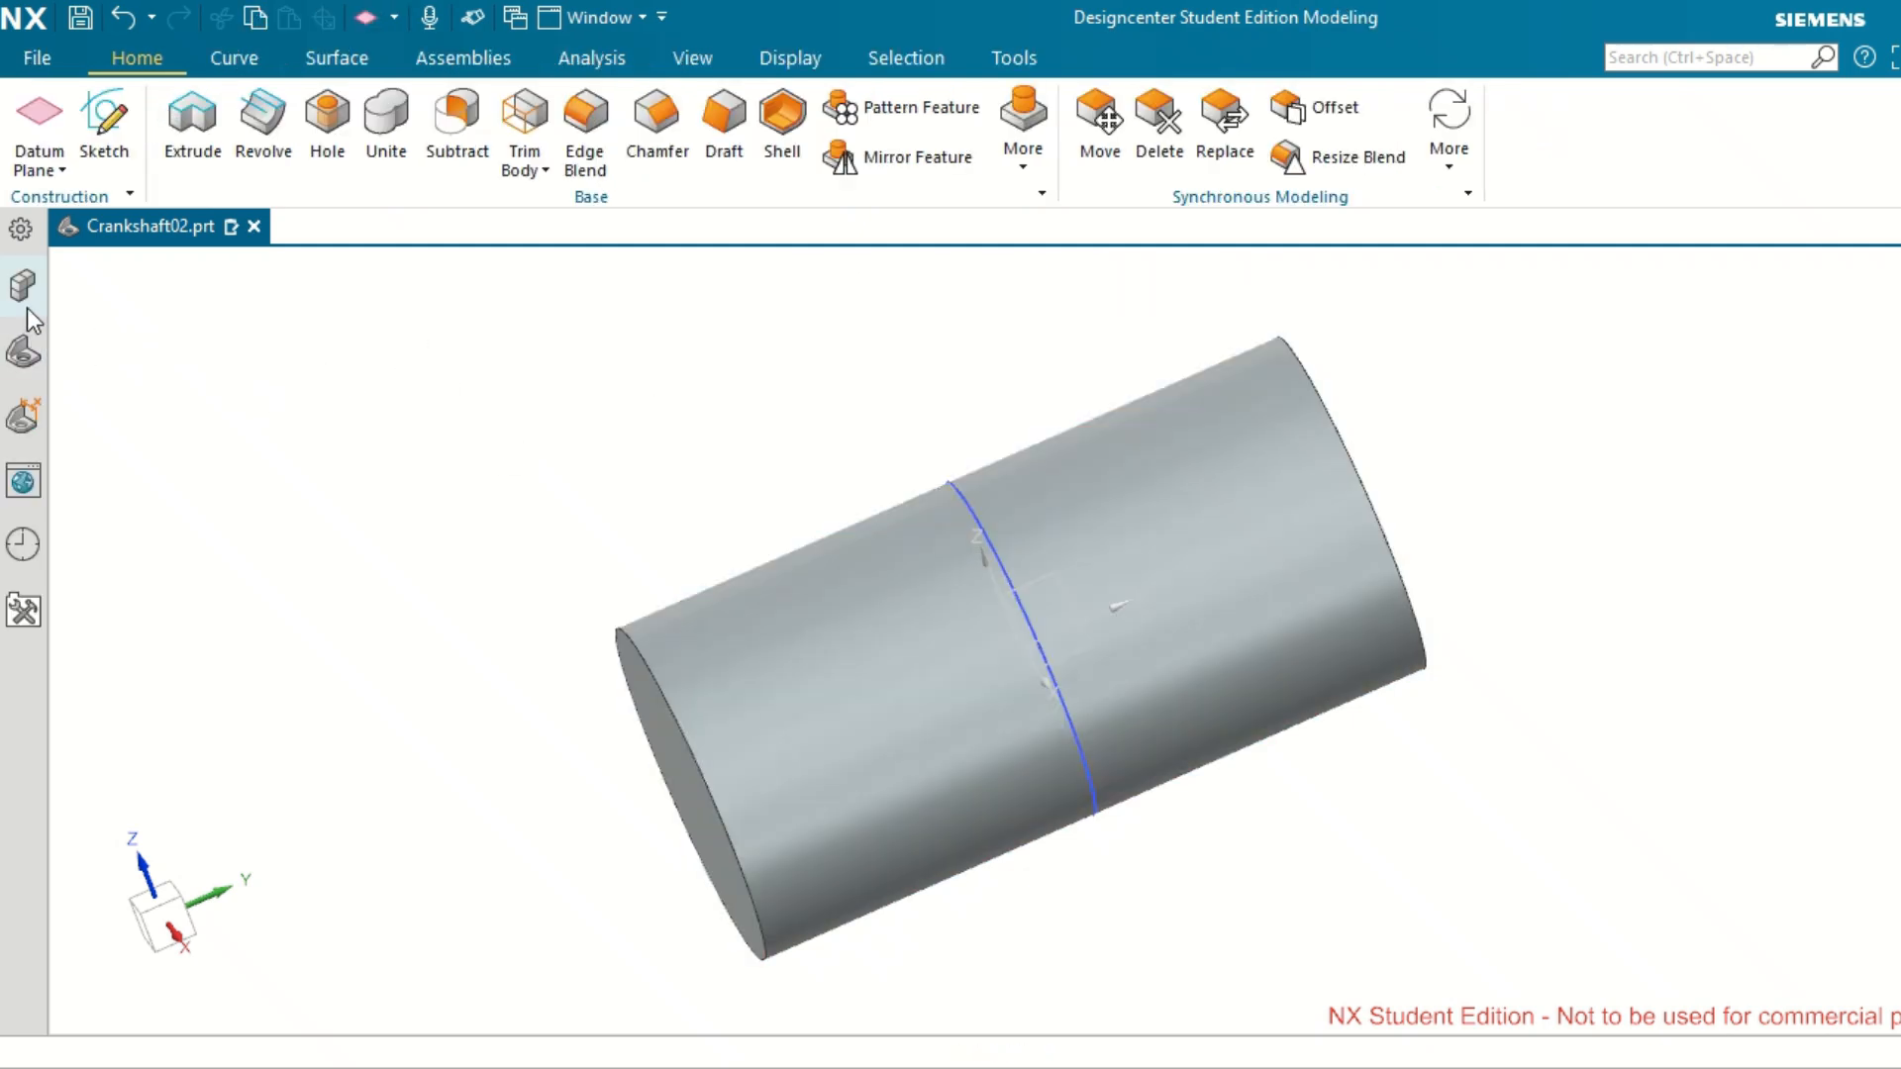
Open the first sketch, containing the 35 mm circle, to check its axis orientation and exit it without changes.
left_click(25, 354)
left_click(280, 440)
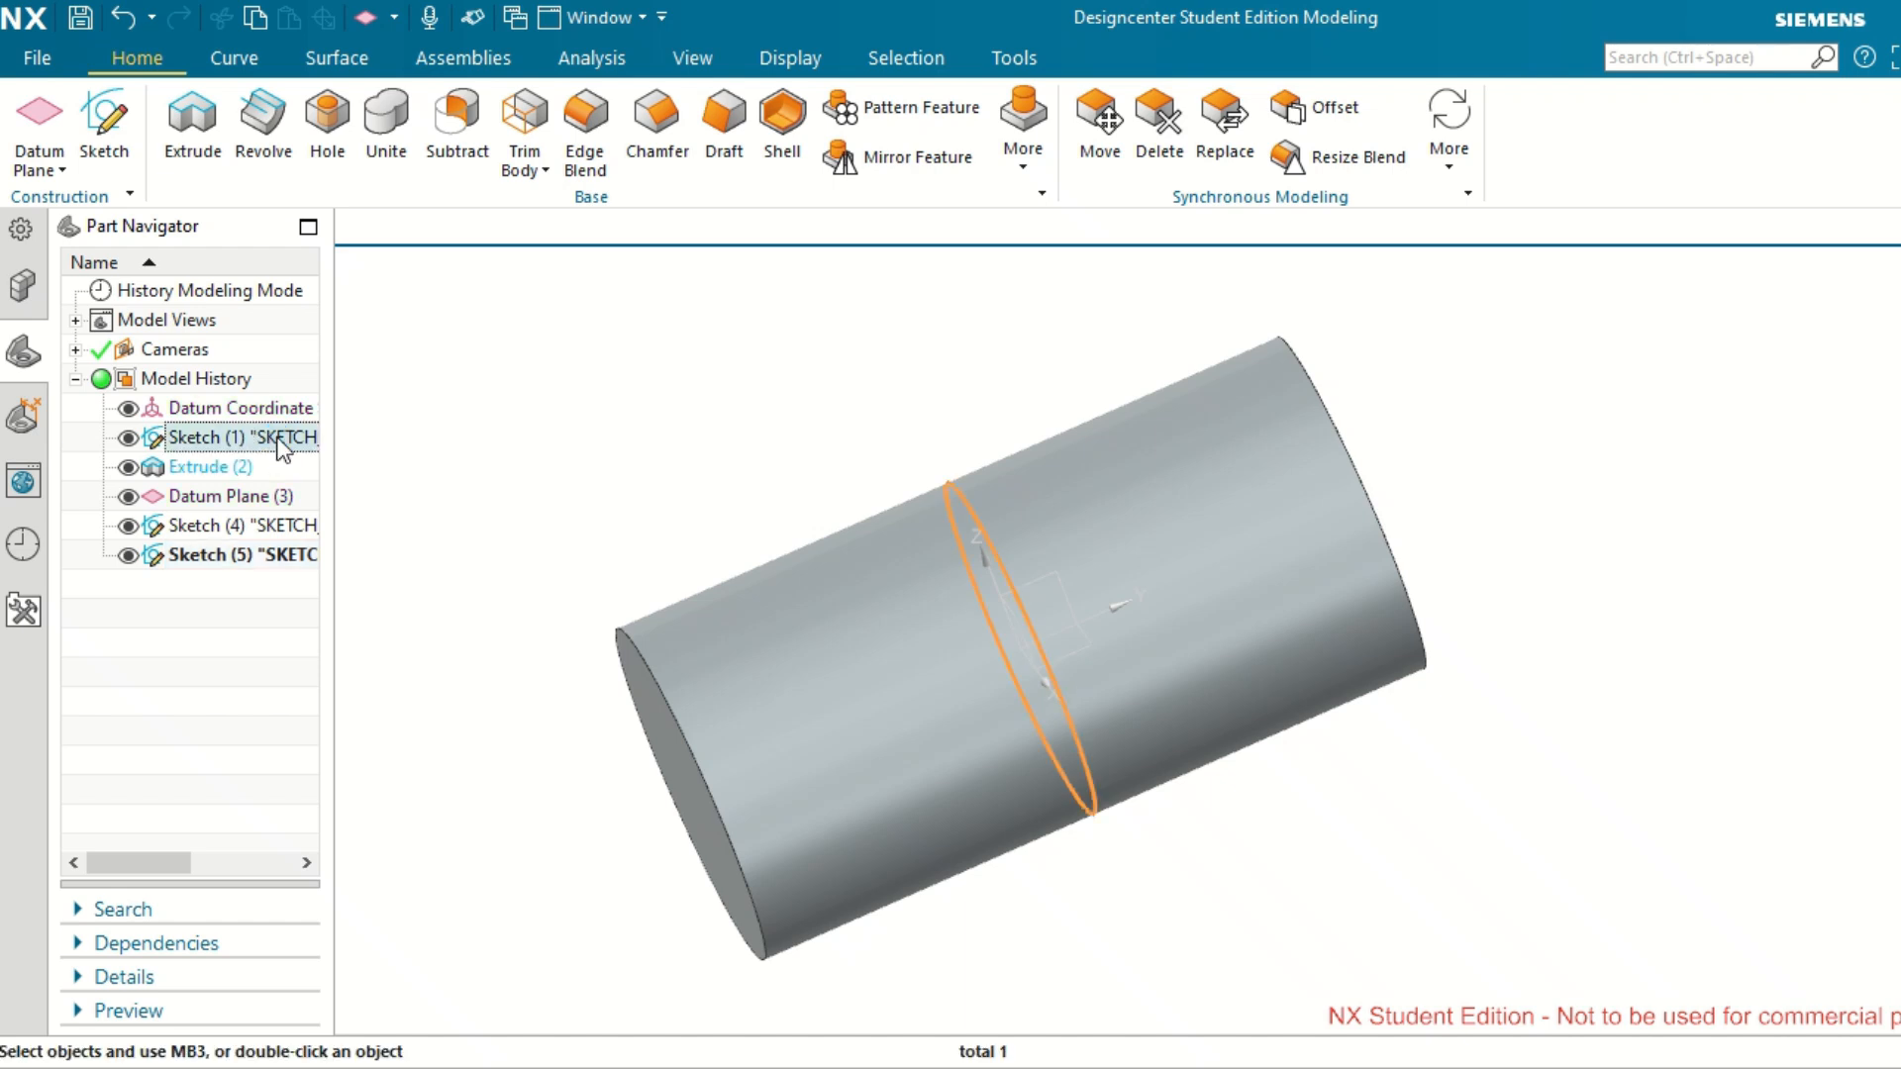
right_click(284, 448)
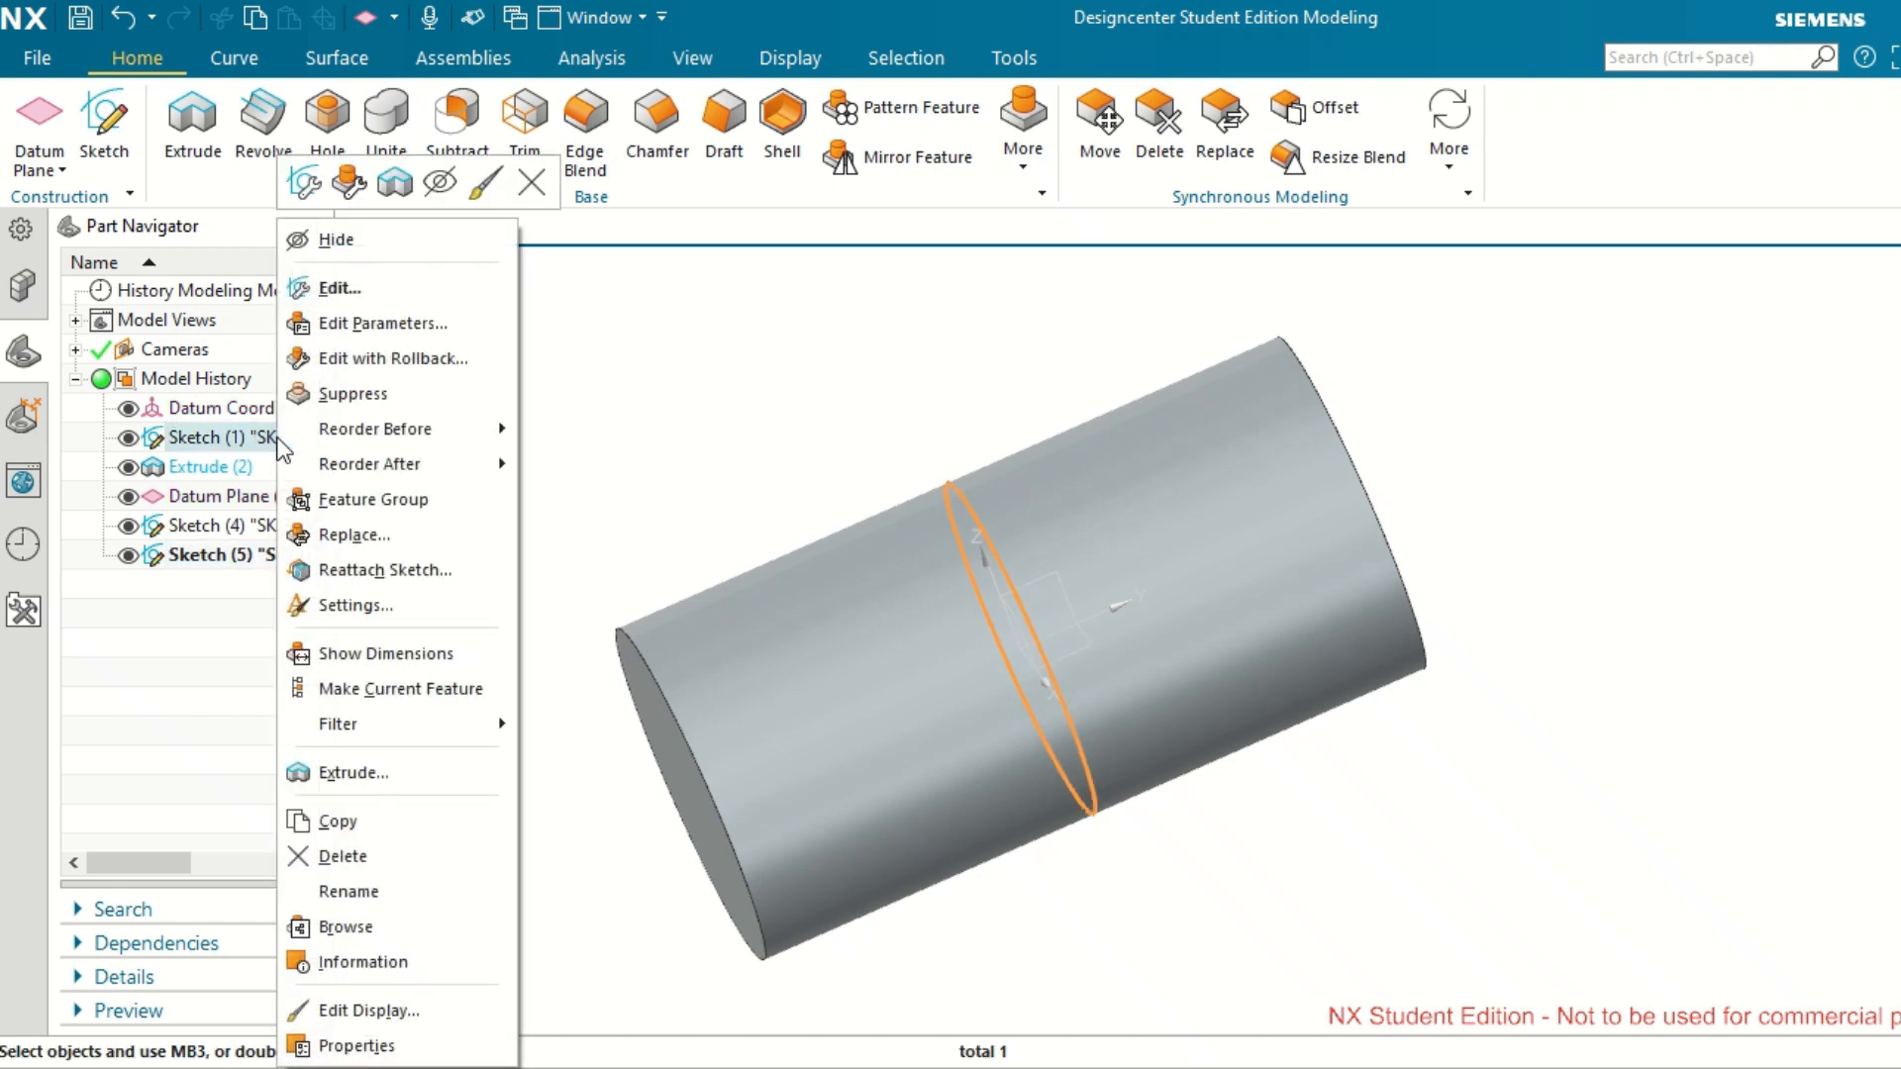
left_click(340, 287)
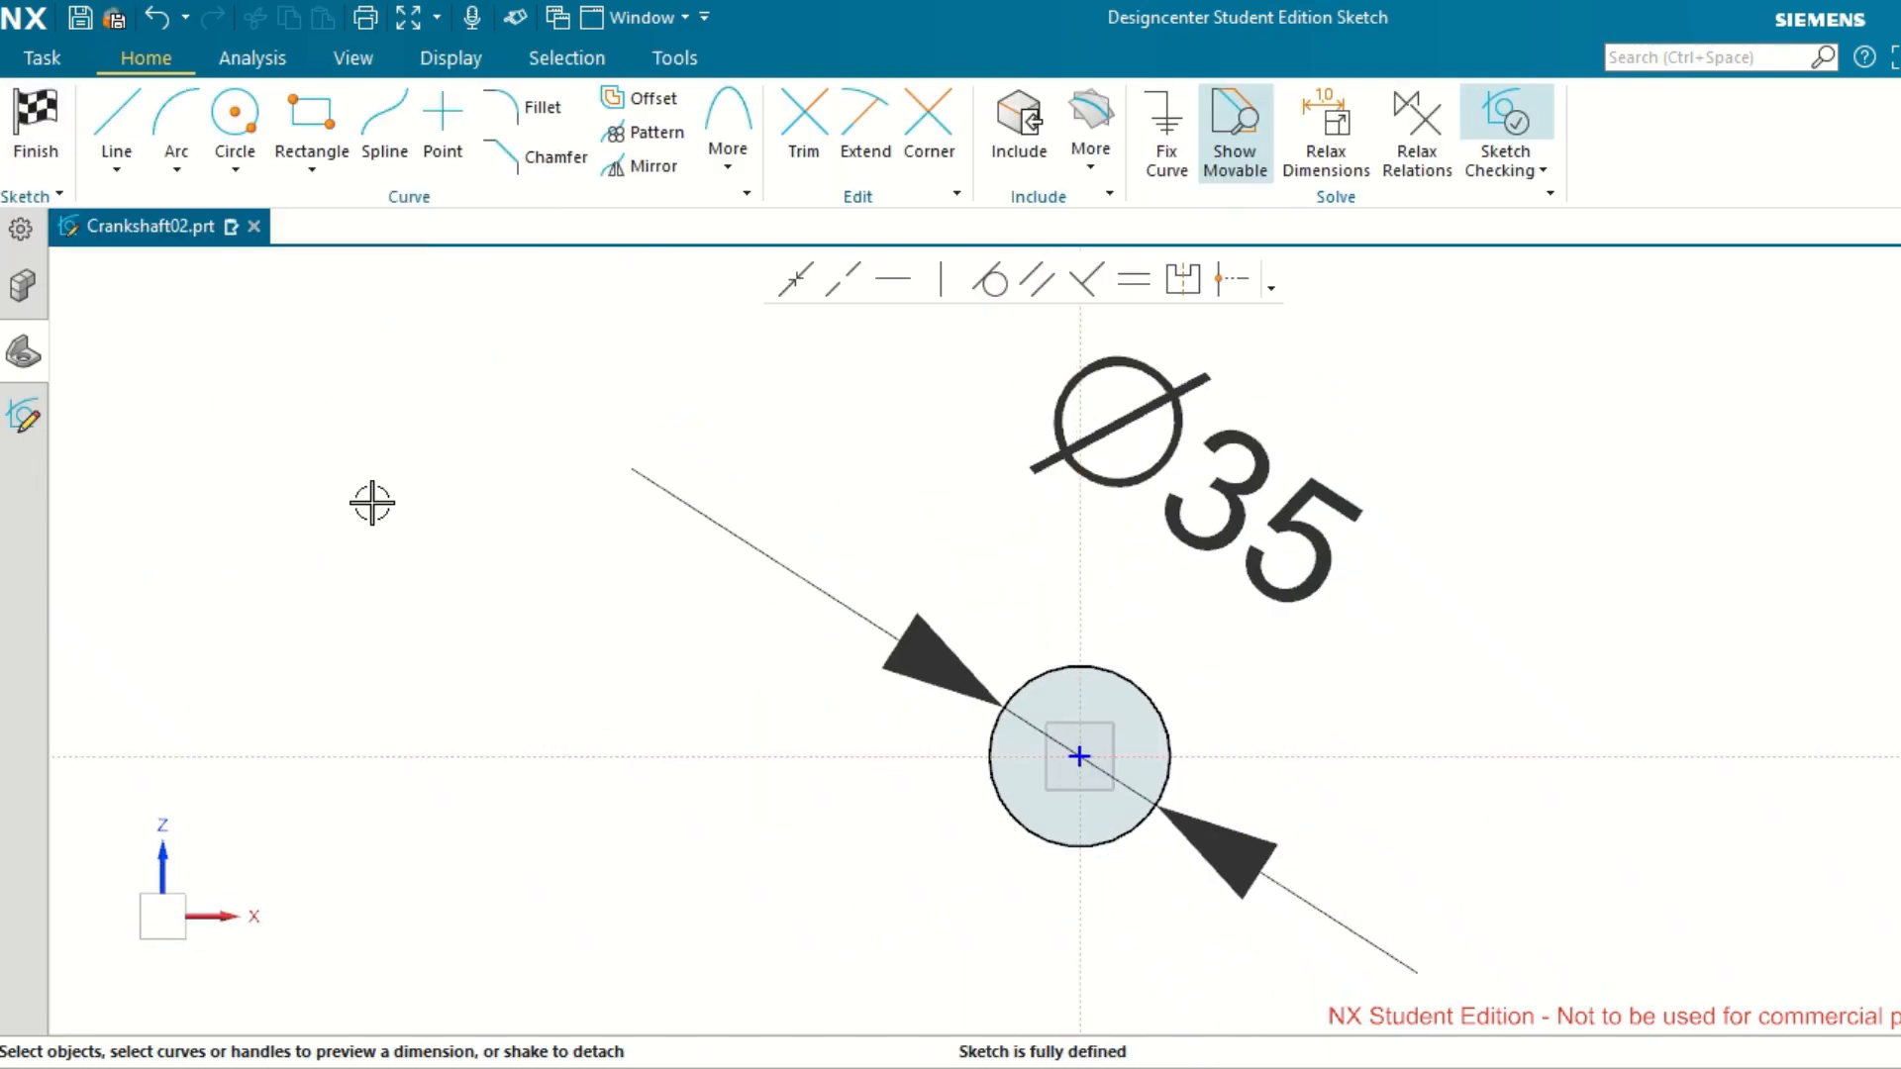
key("ctrl+q")
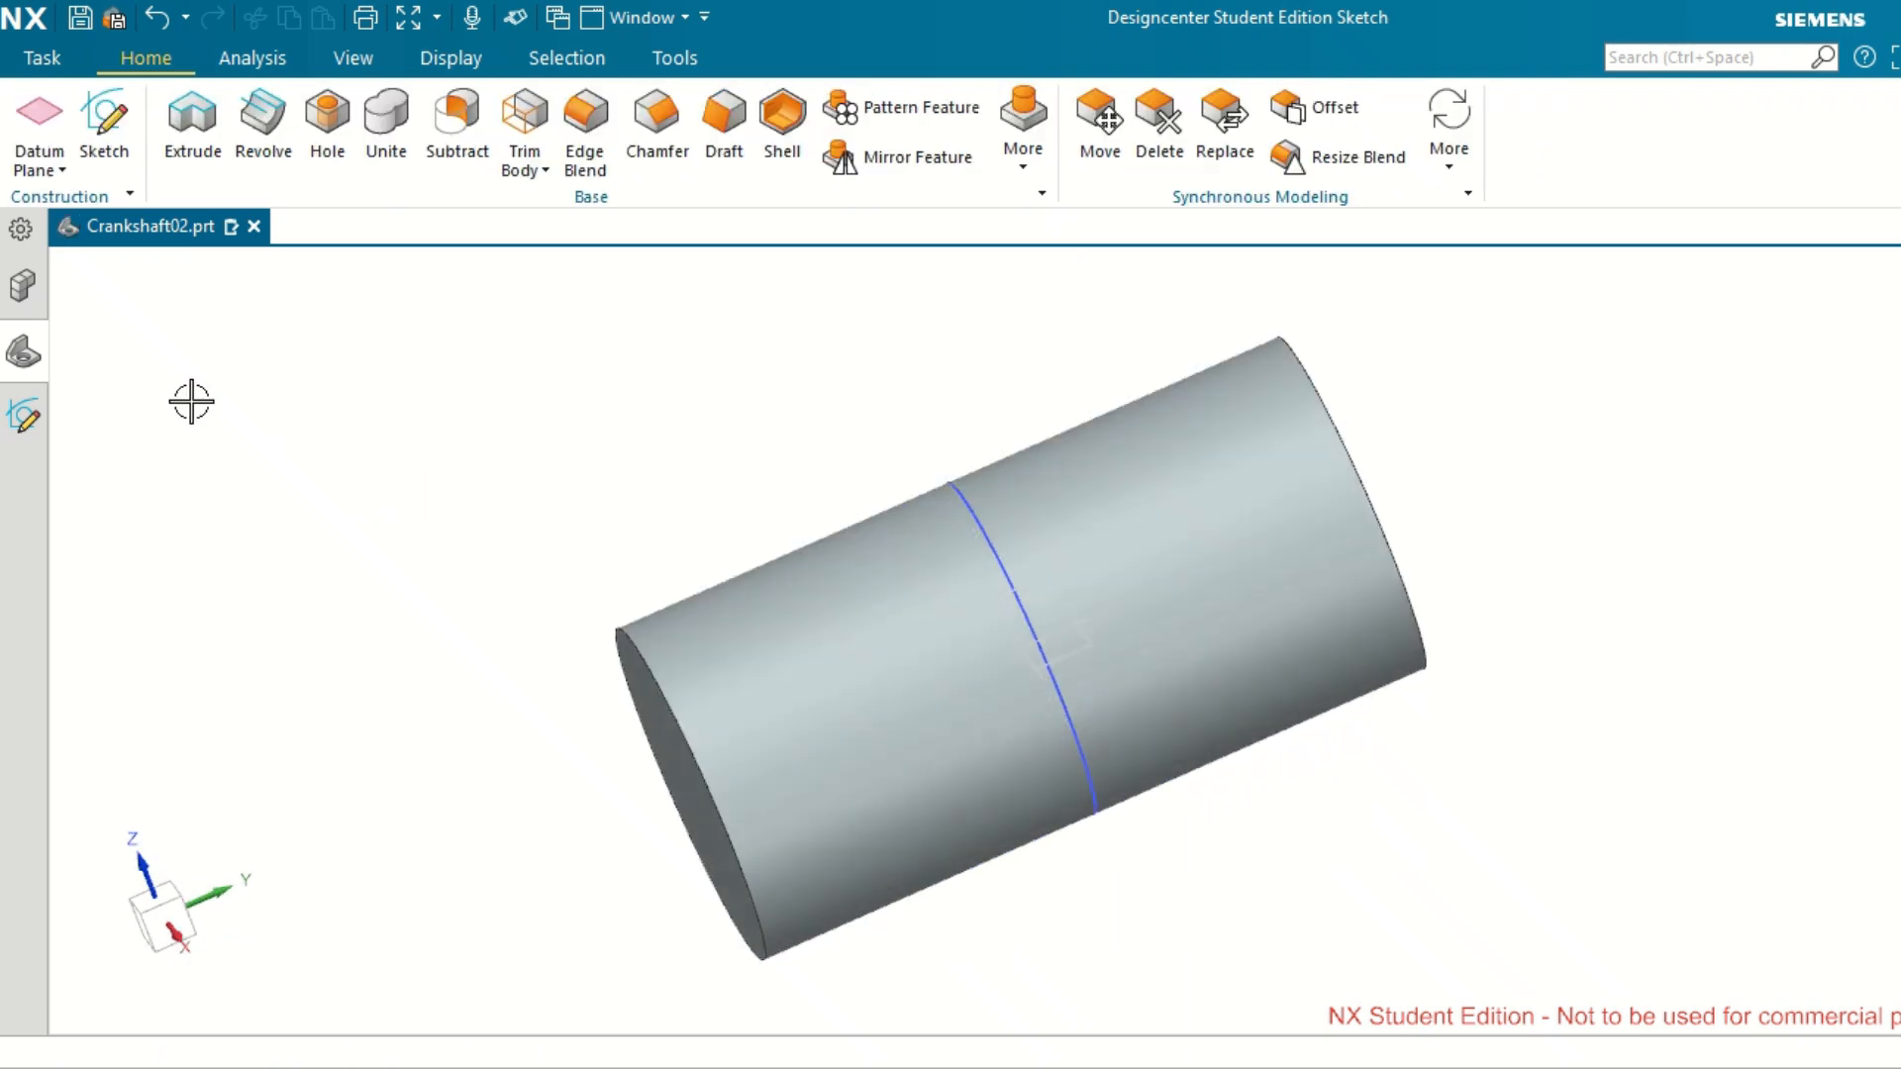
Hide the extruded cylinder so that the sketch and datum plane can be selected.
left_click(24, 353)
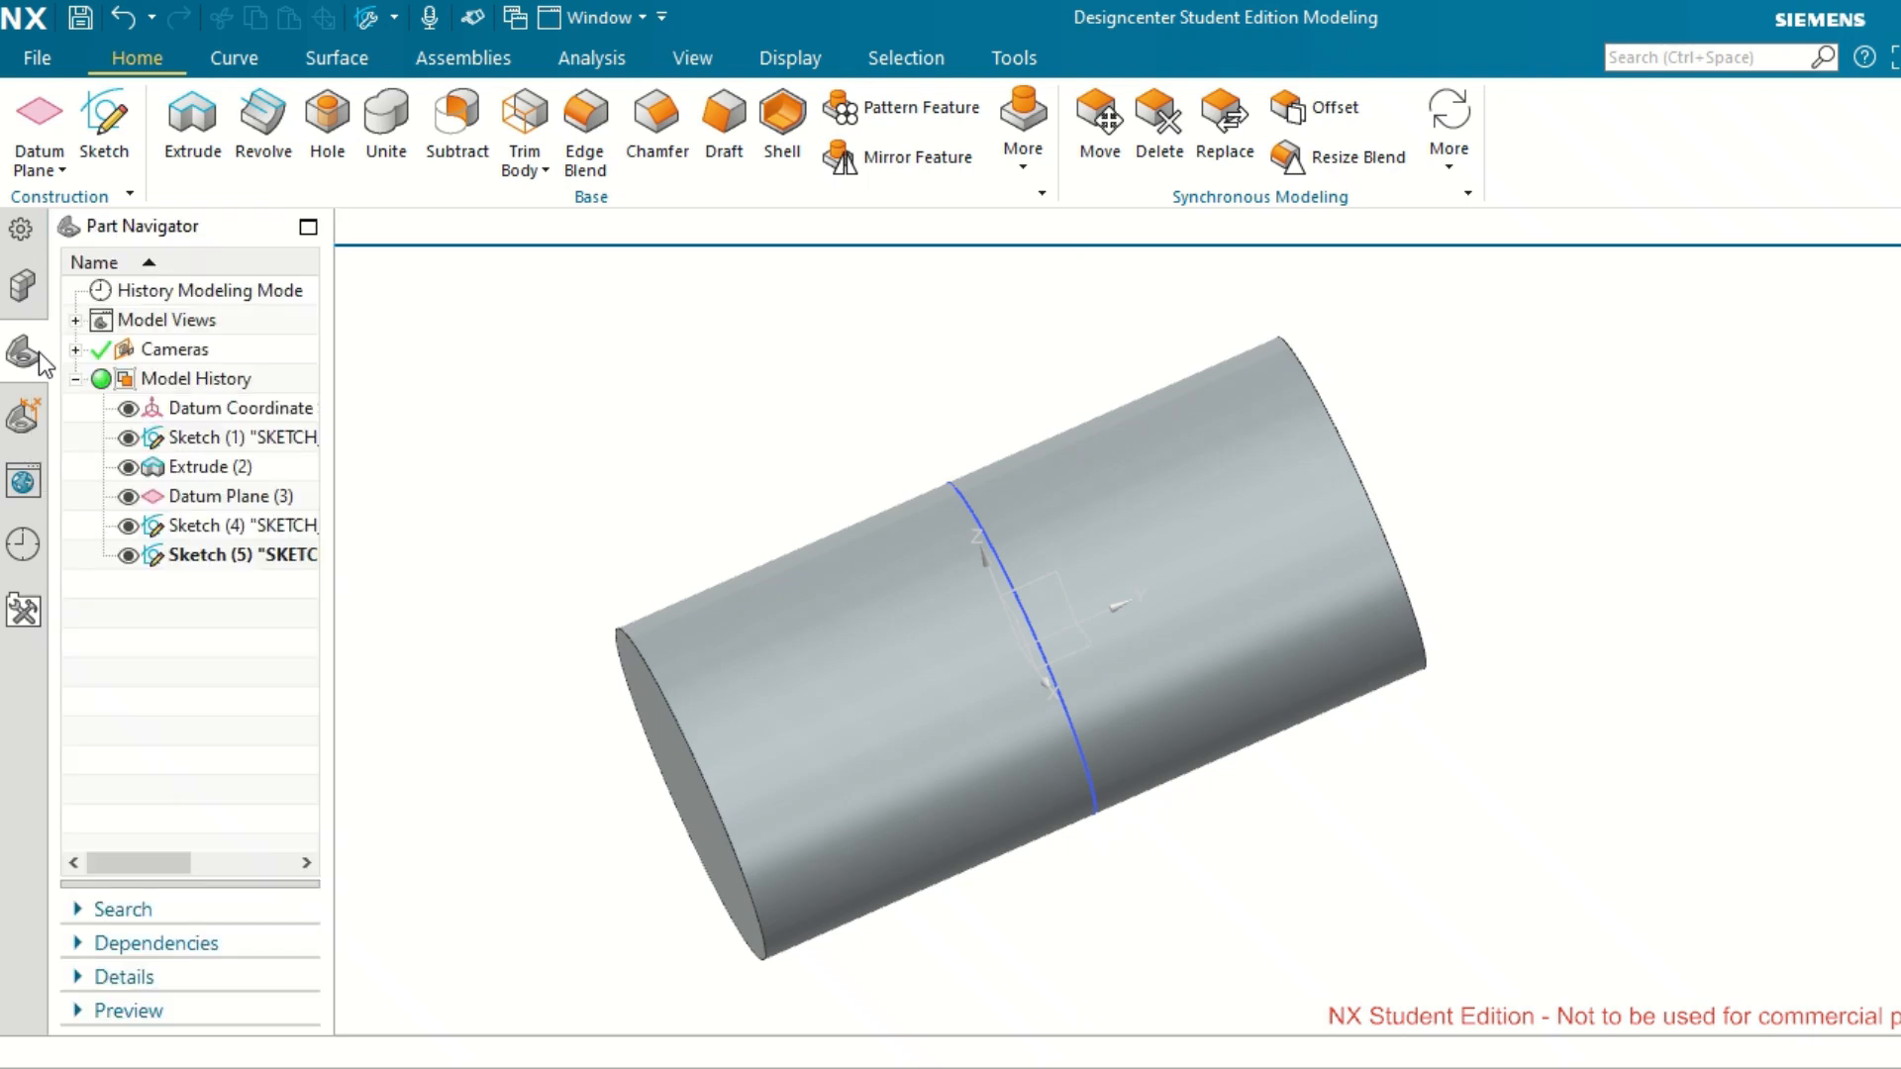
left_click(220, 481)
left_click(128, 467)
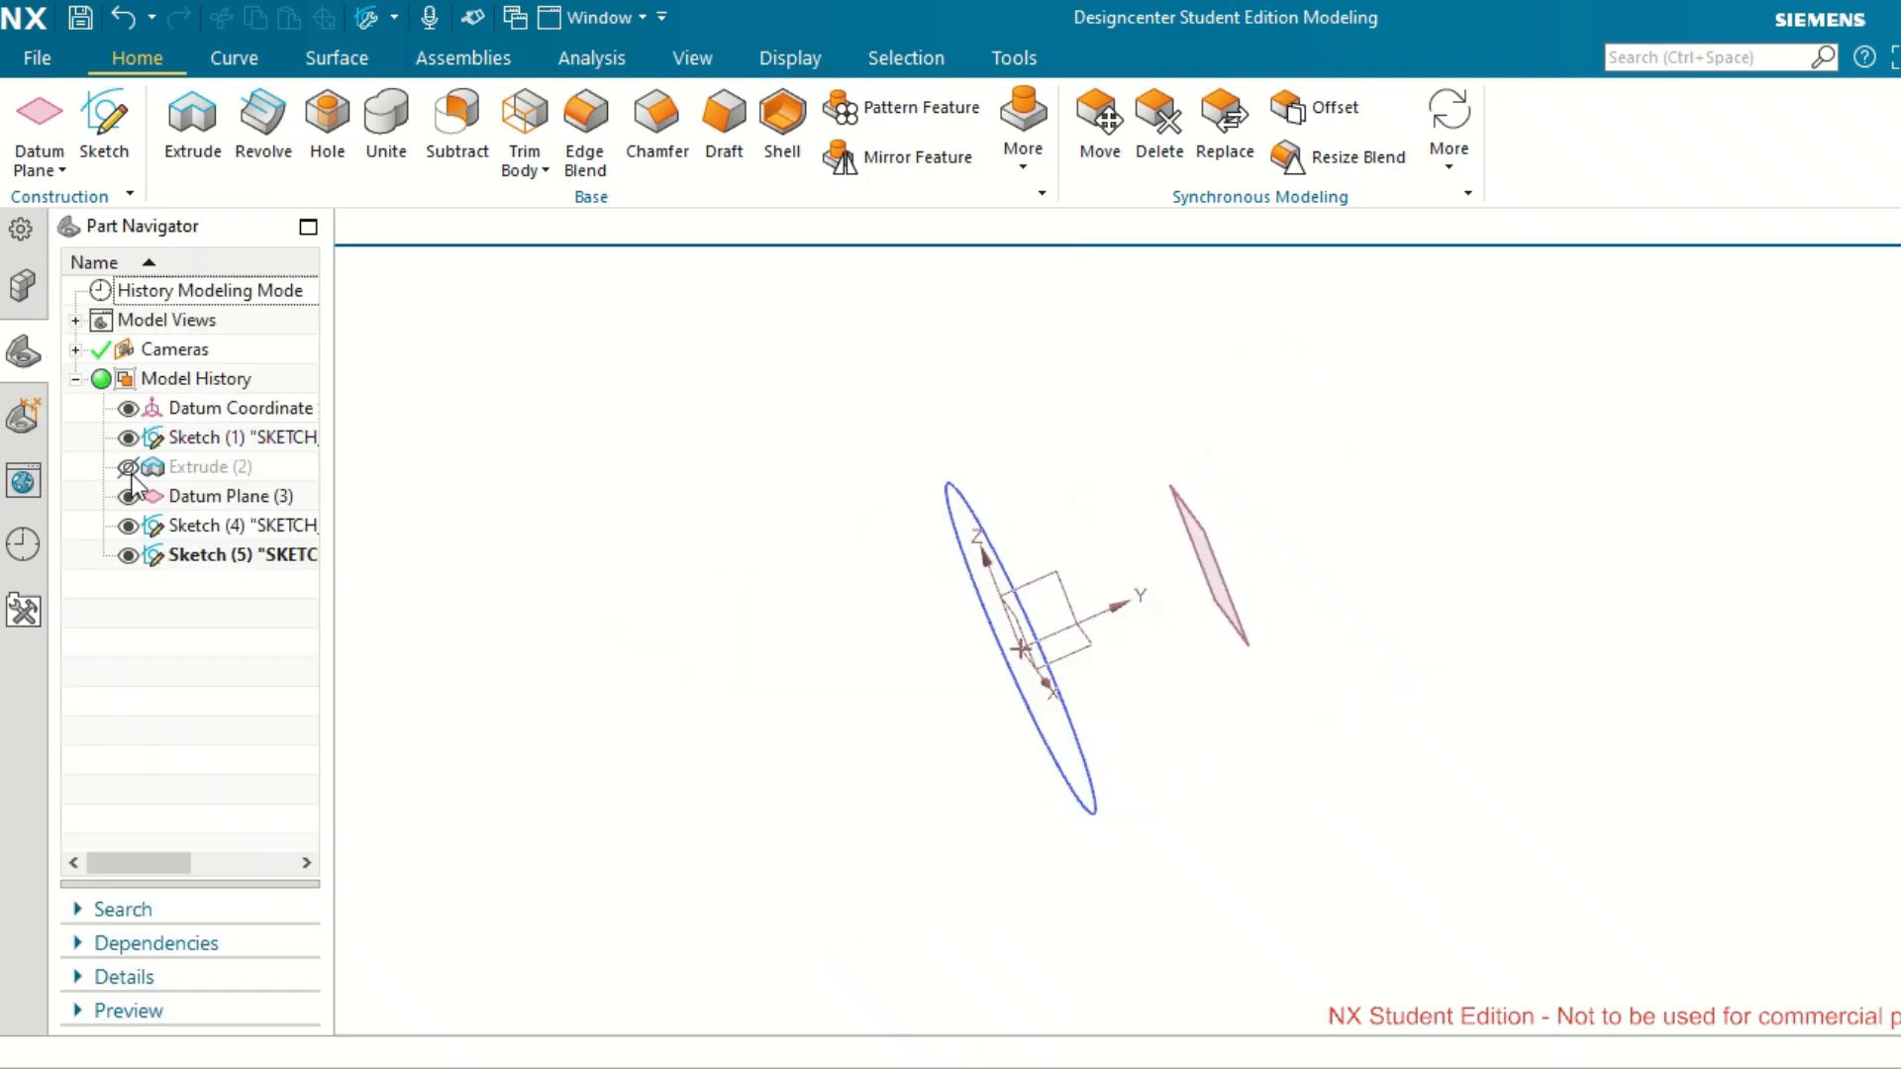
Delete the 20 mm offset datum plane despite its dependent sketches and dismiss the information report.
left_click(1206, 529)
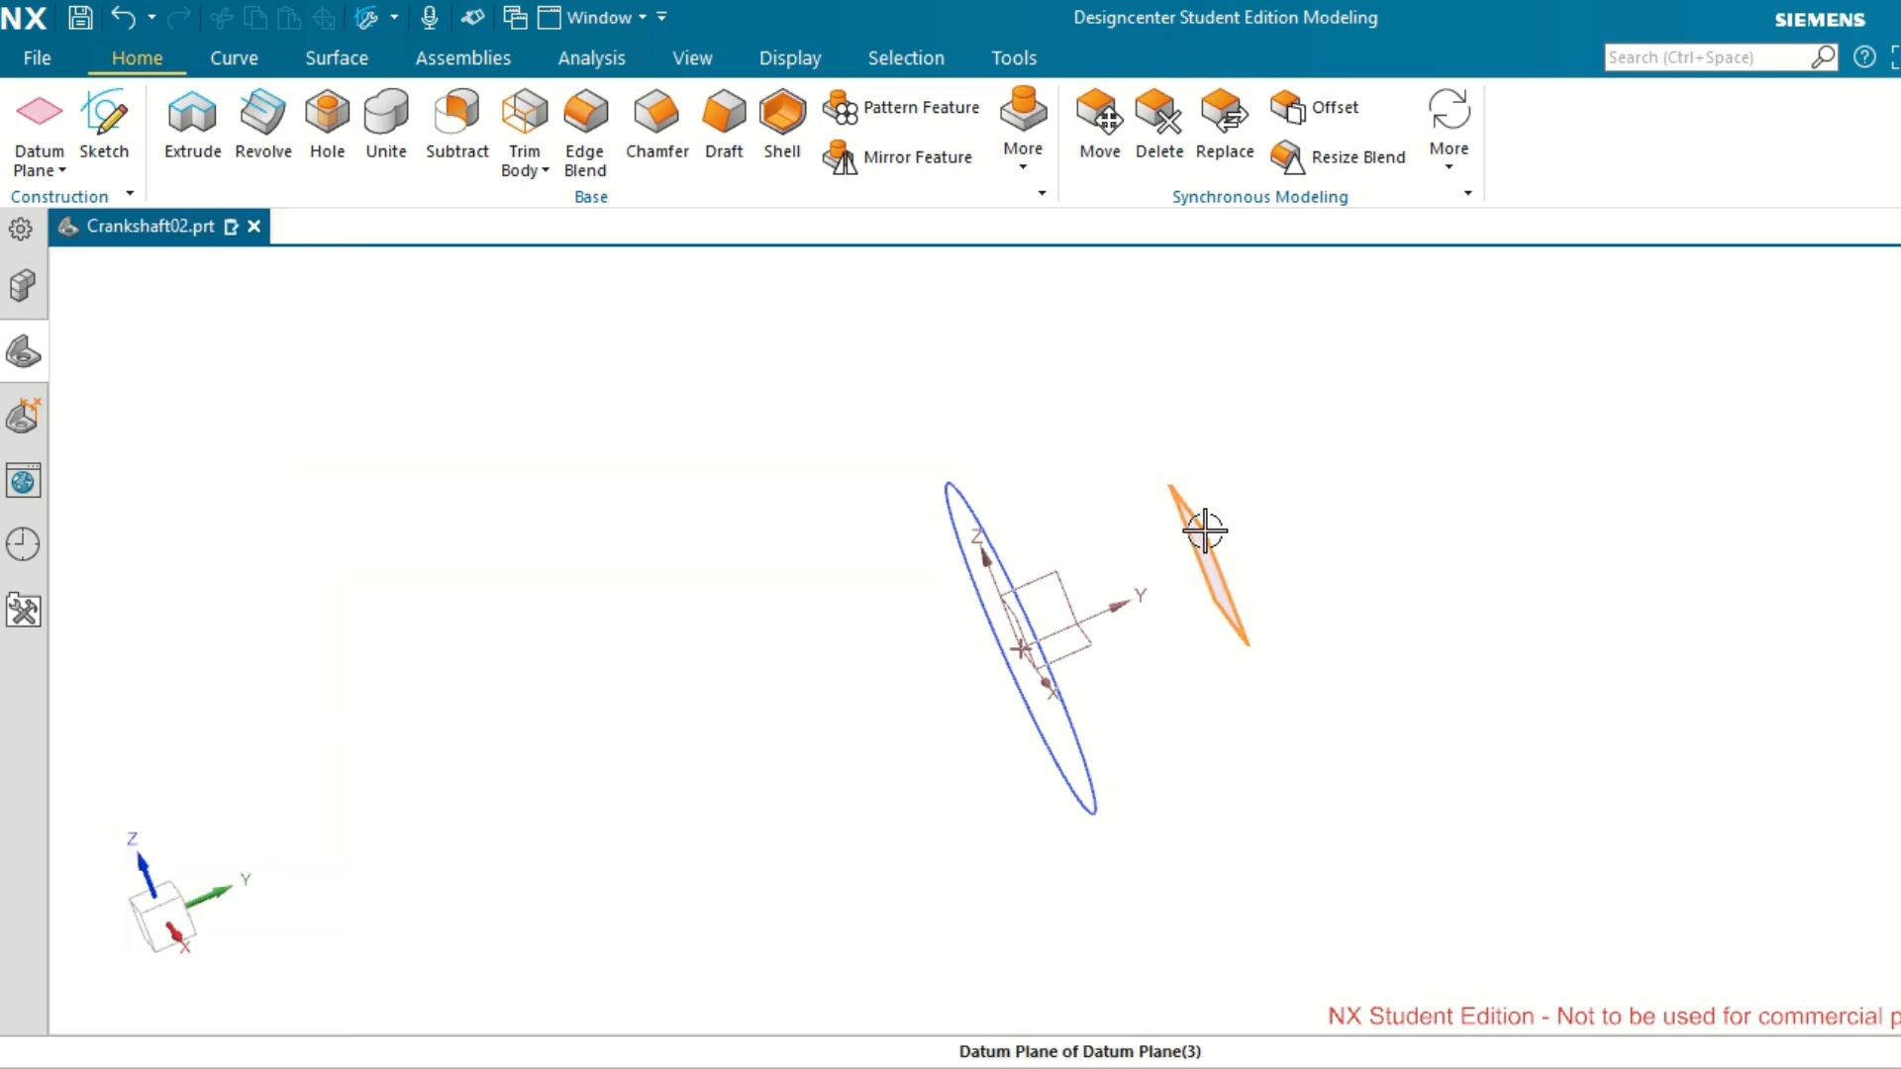
key("Delete")
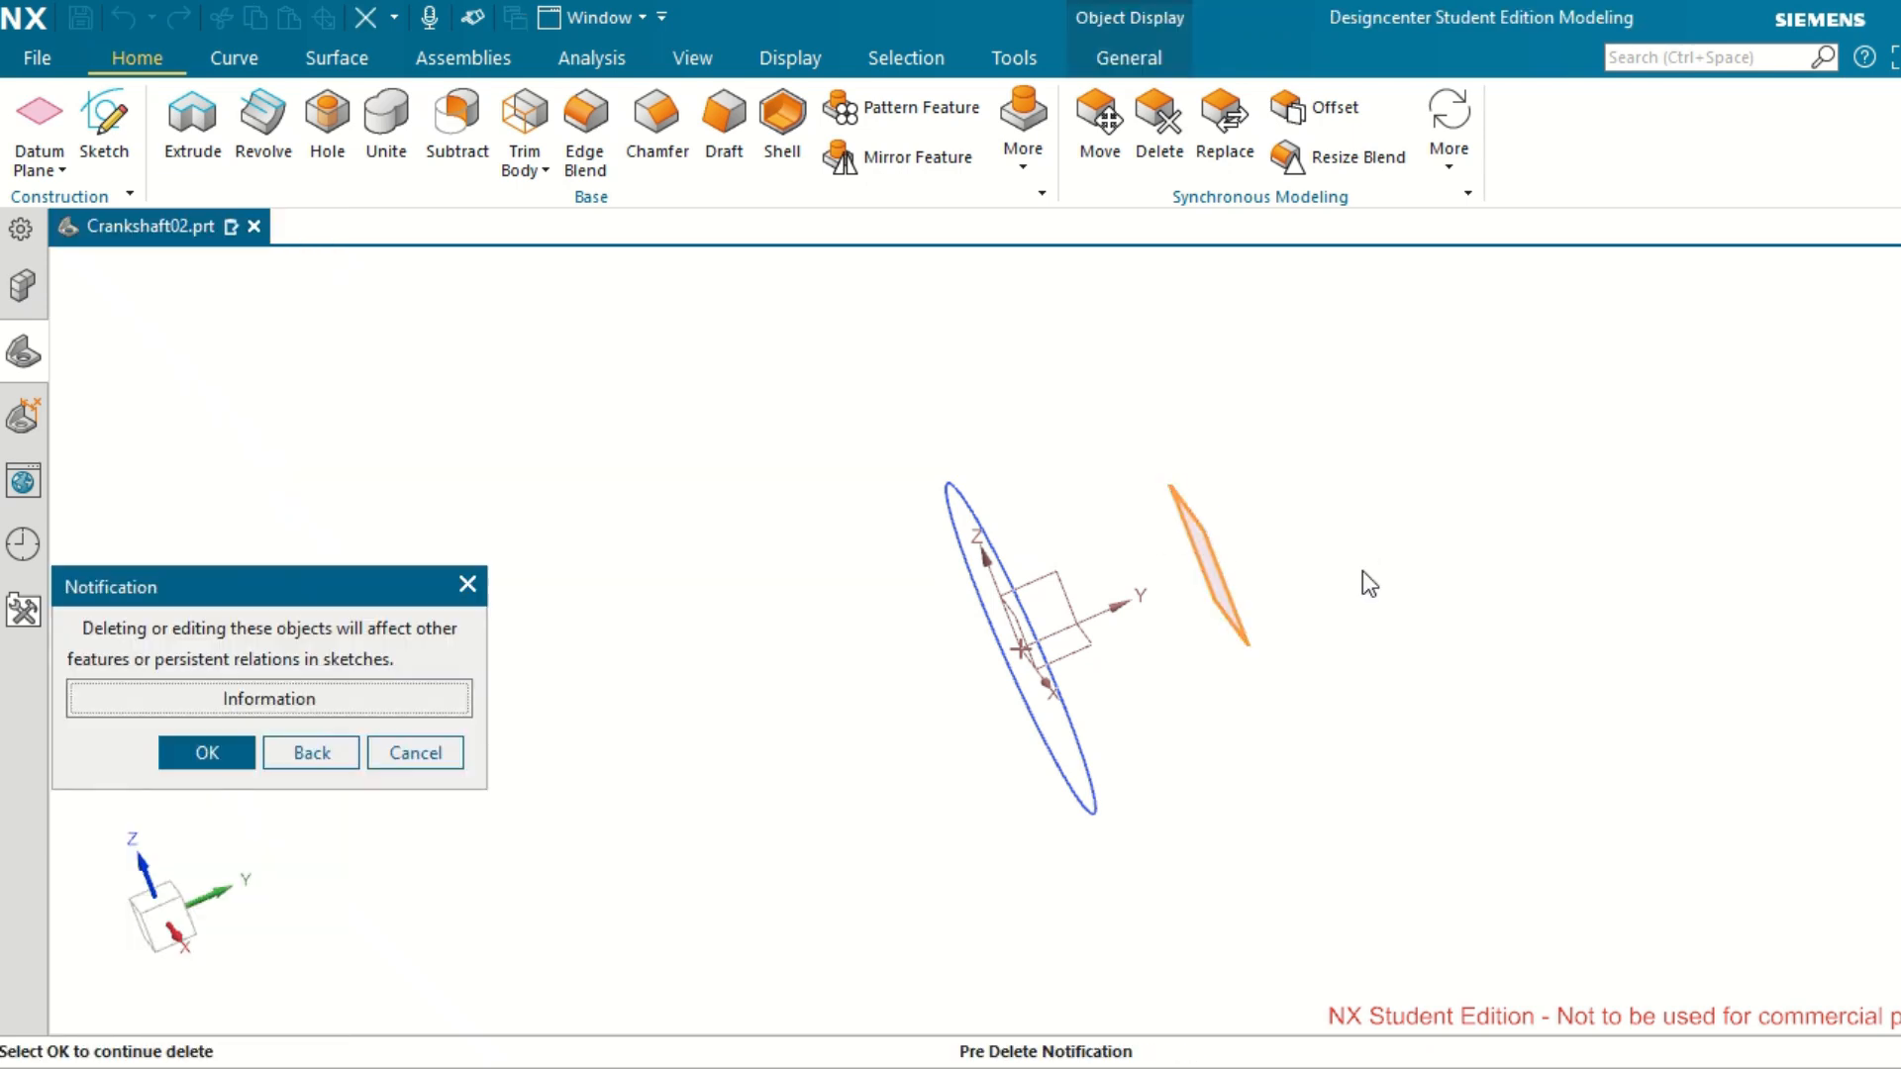
left_click(220, 755)
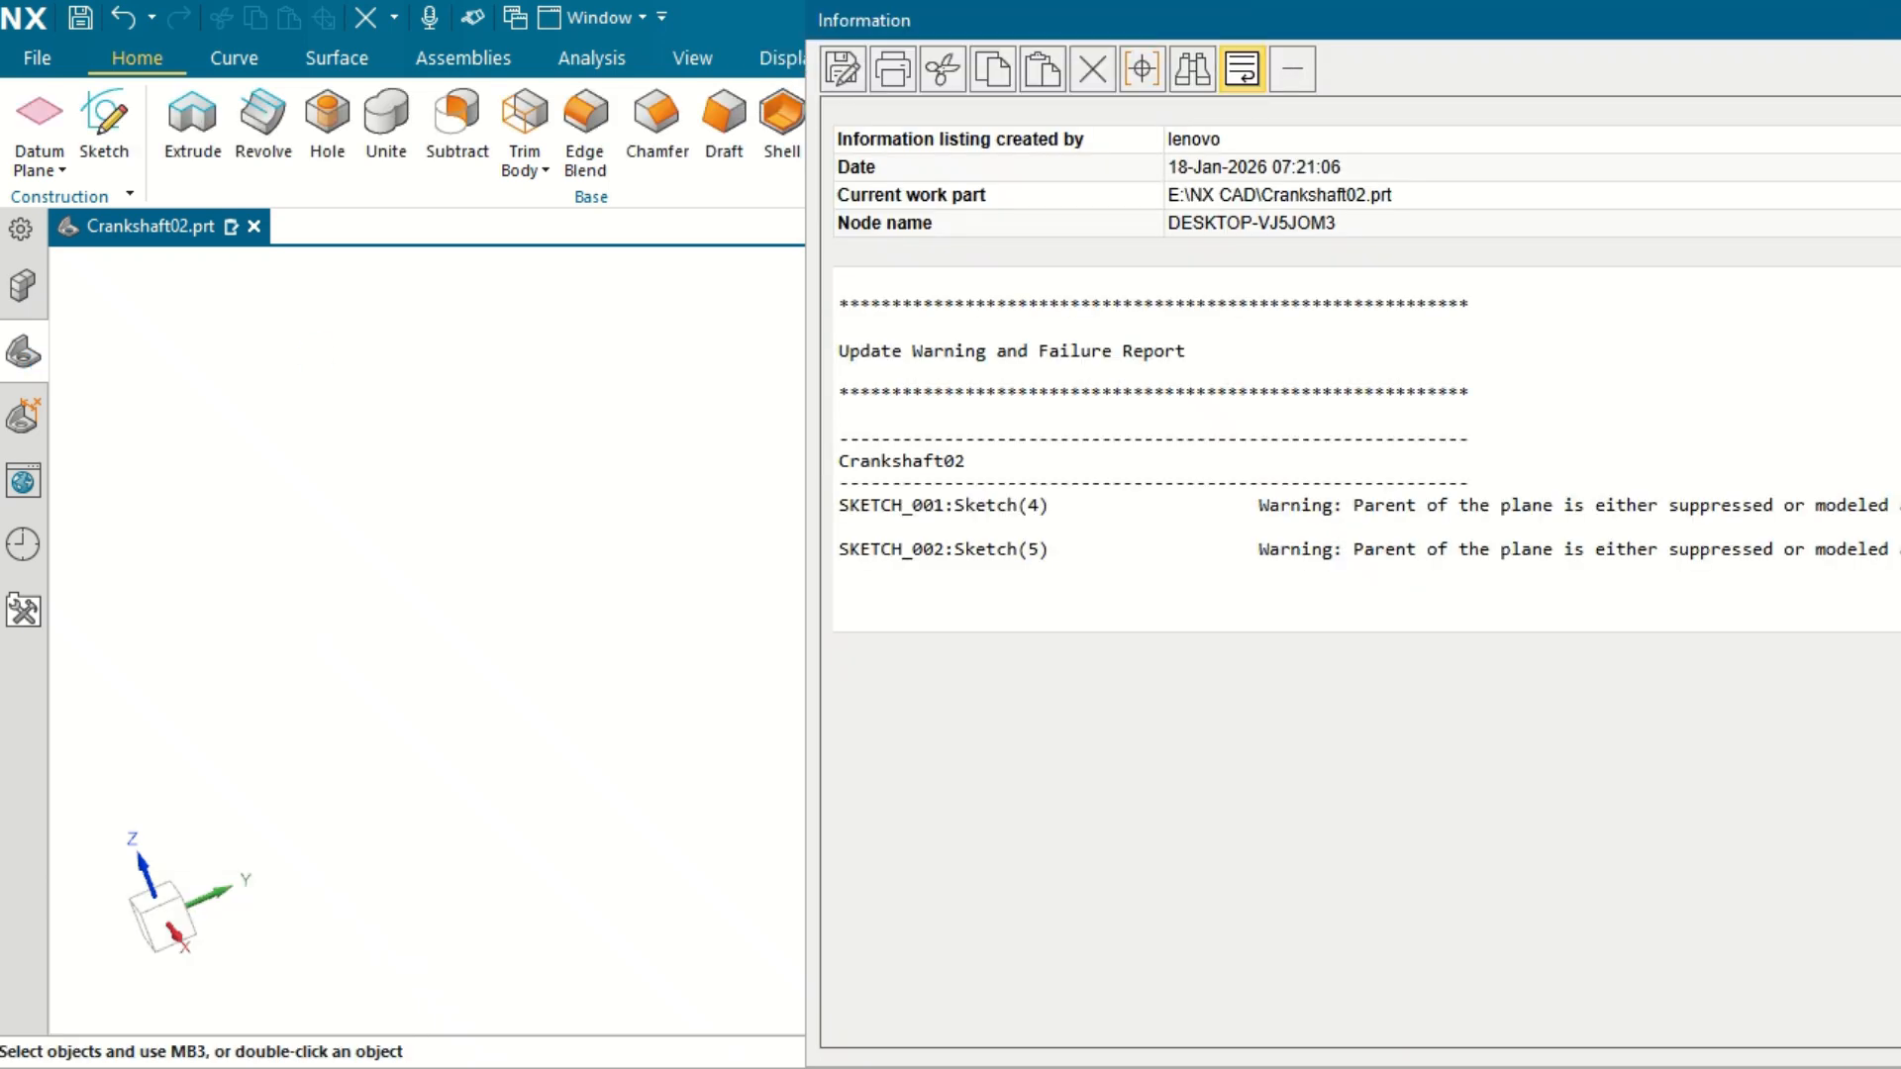
left_click(1900, 17)
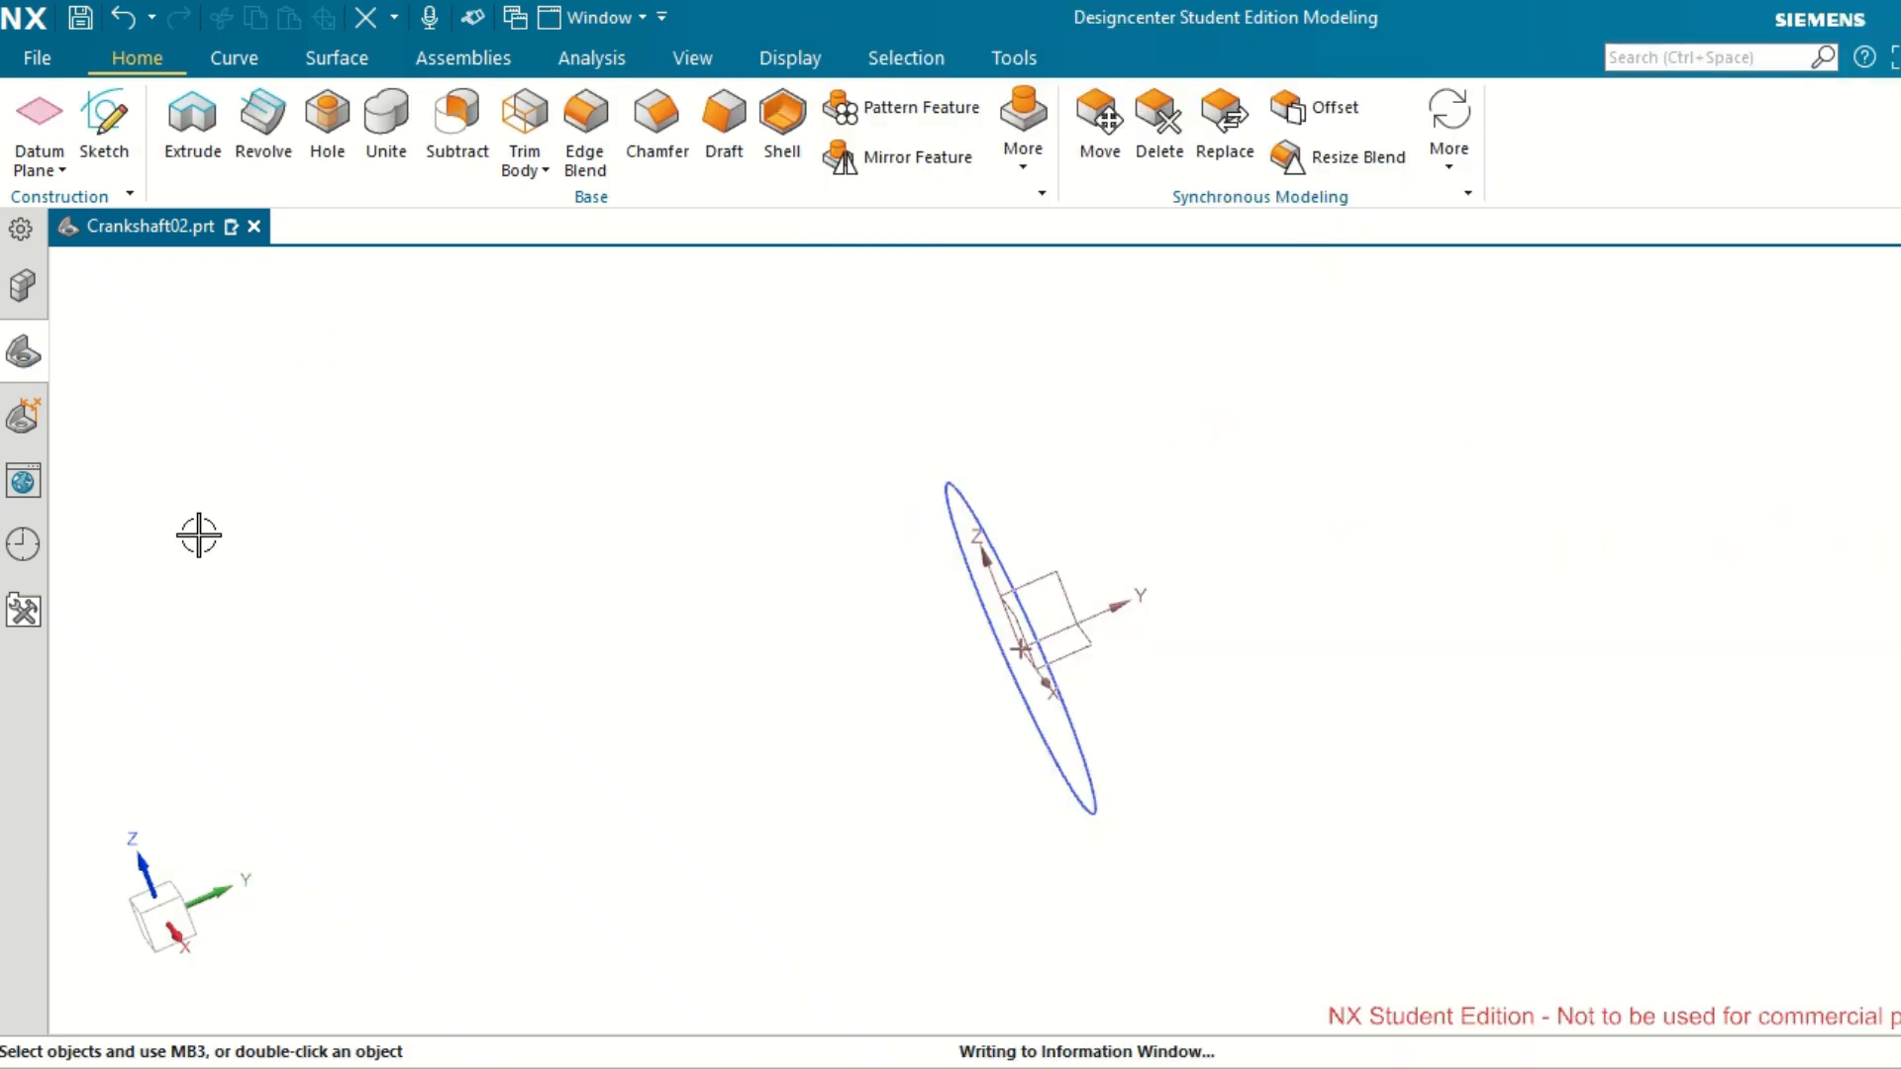
Create one datum plane offset 20 mm from the XZ plane of the datum coordinate system, on the positive Y side.
left_click(40, 134)
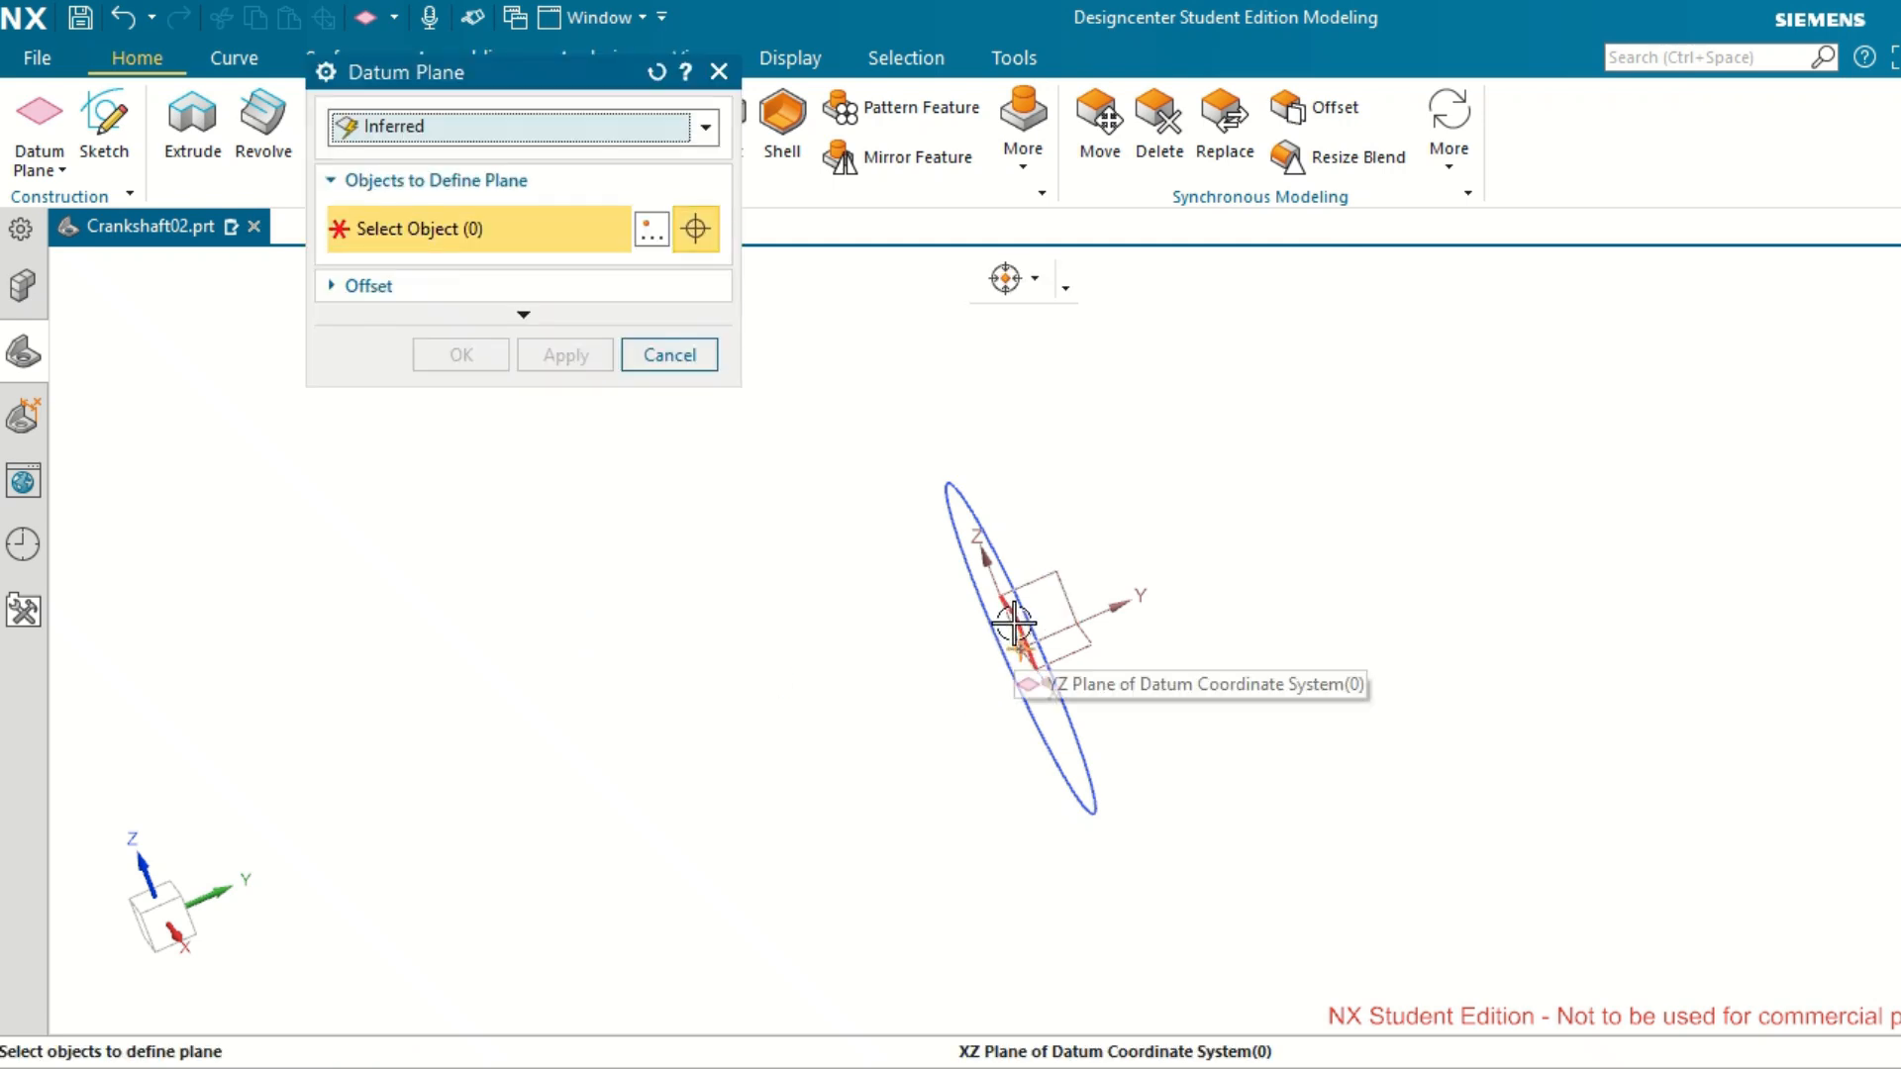
left_click(1014, 624)
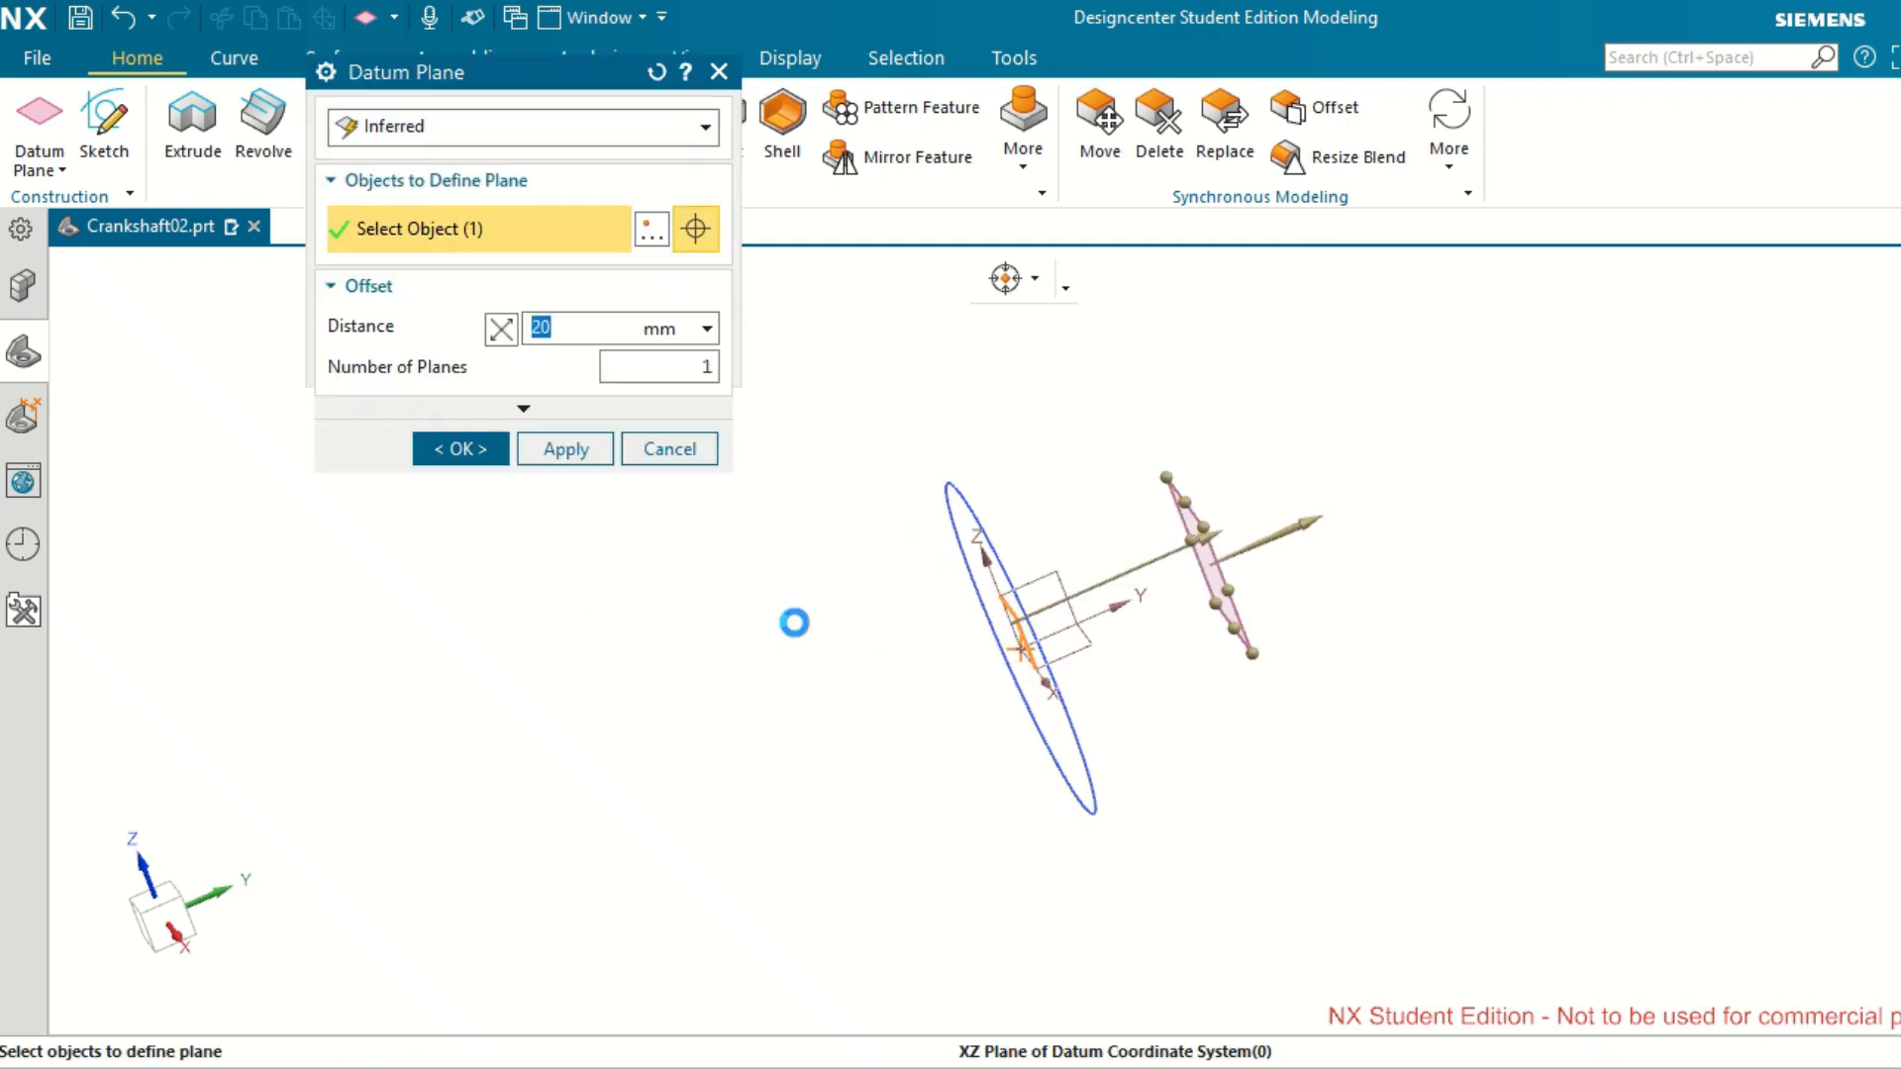
left_click(1293, 532)
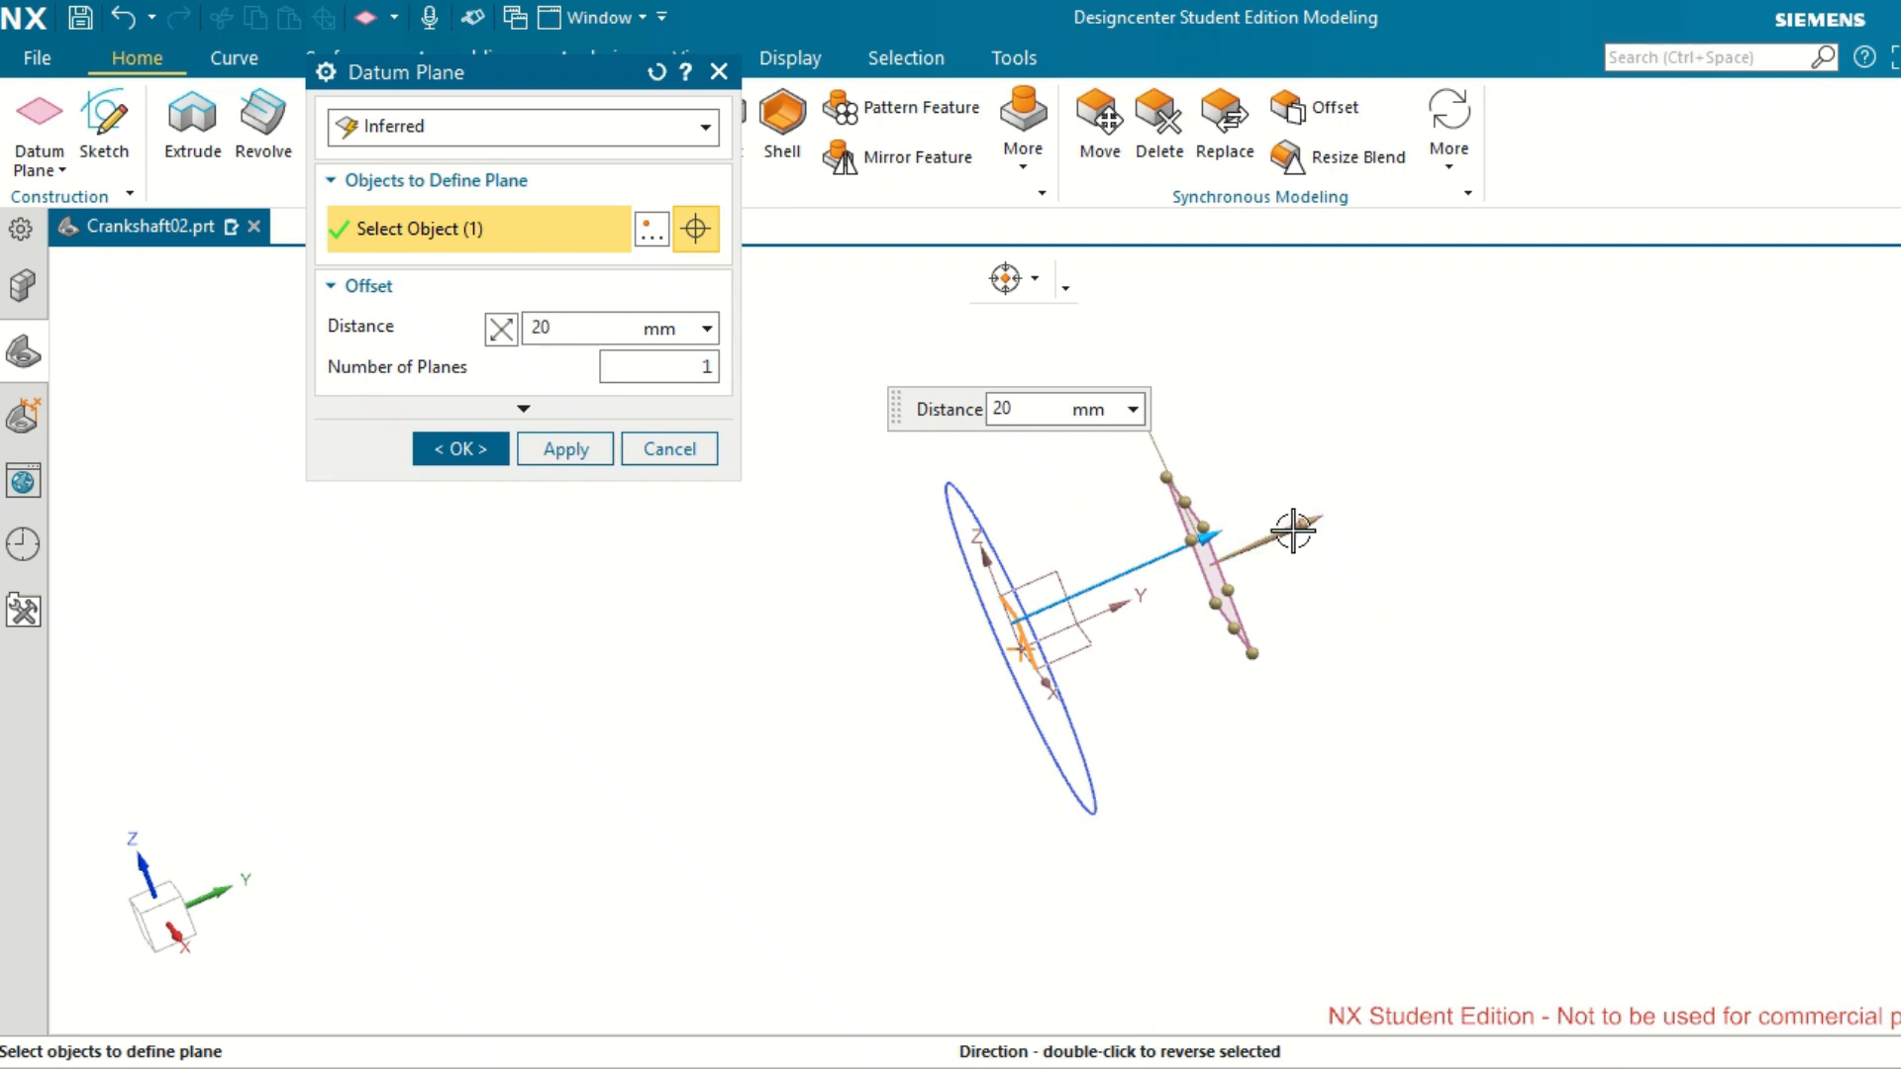
left_click(503, 332)
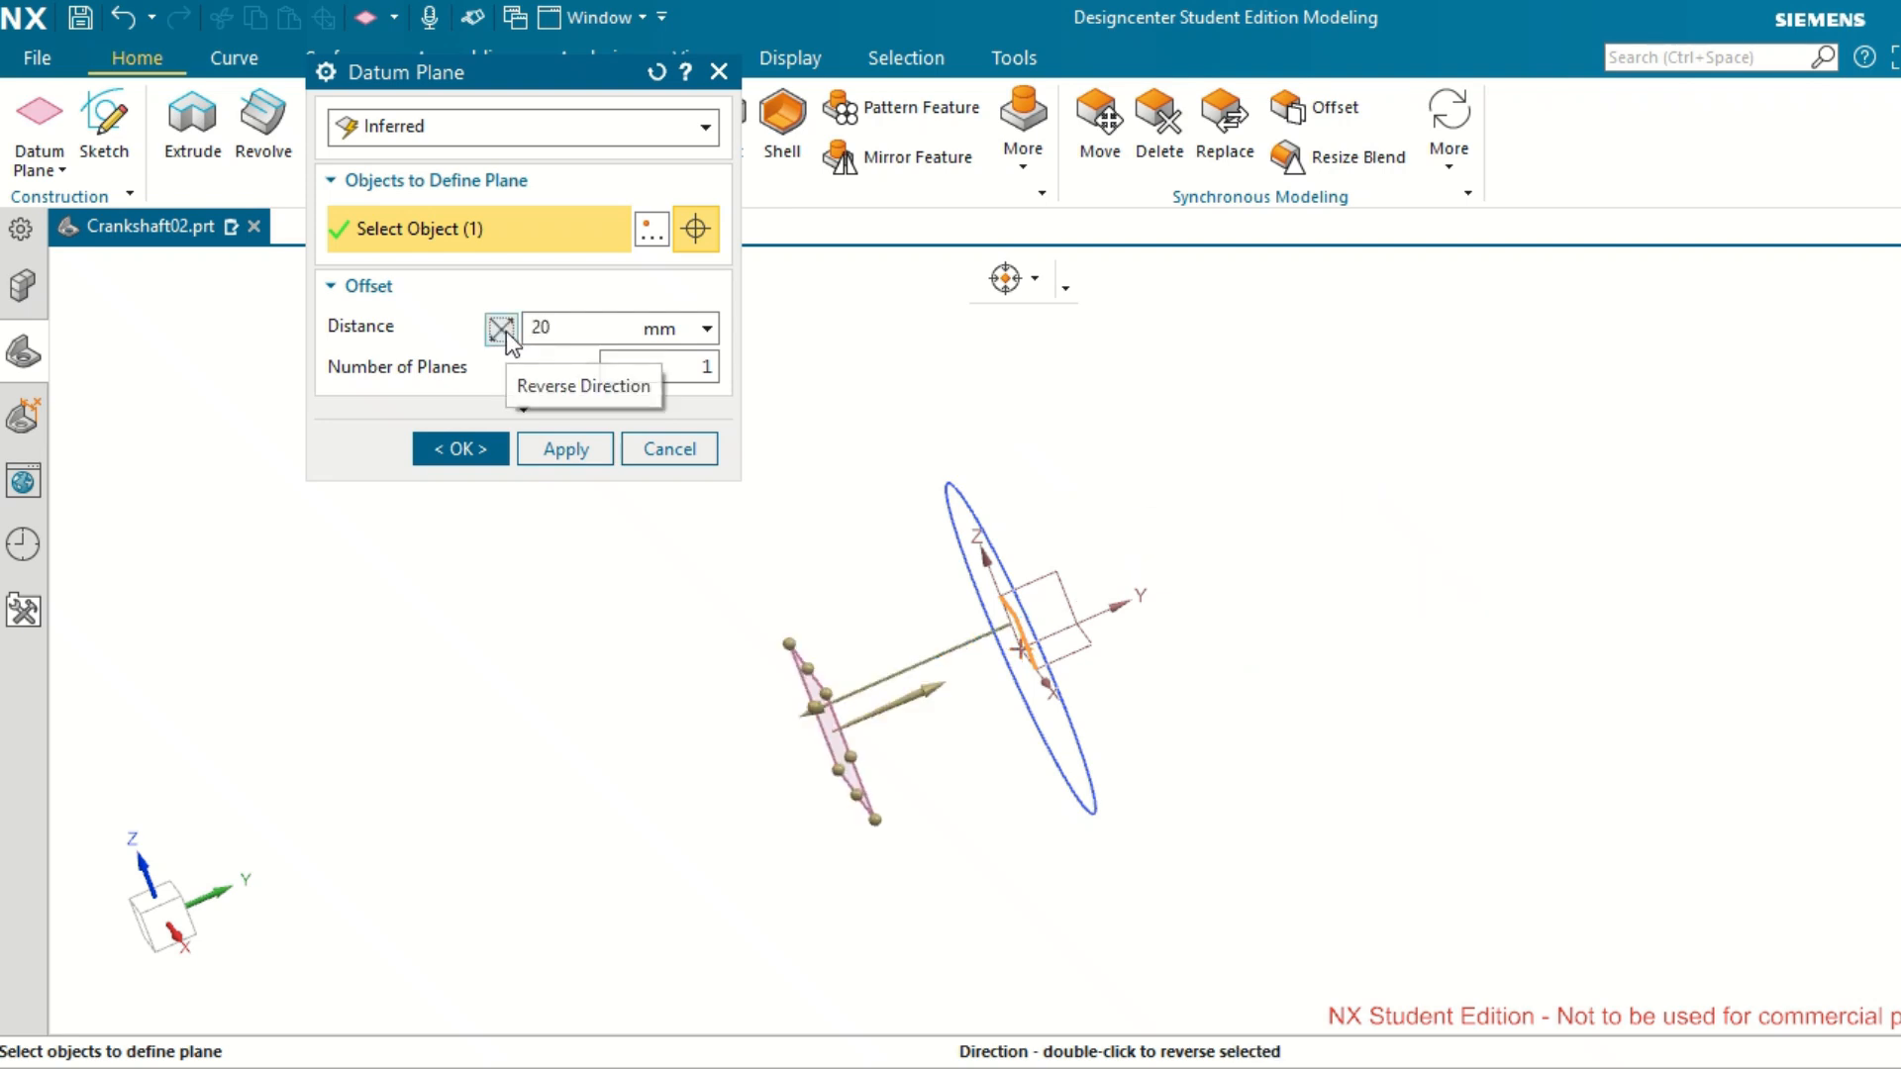
middle_click_drag(968, 758, 1011, 760)
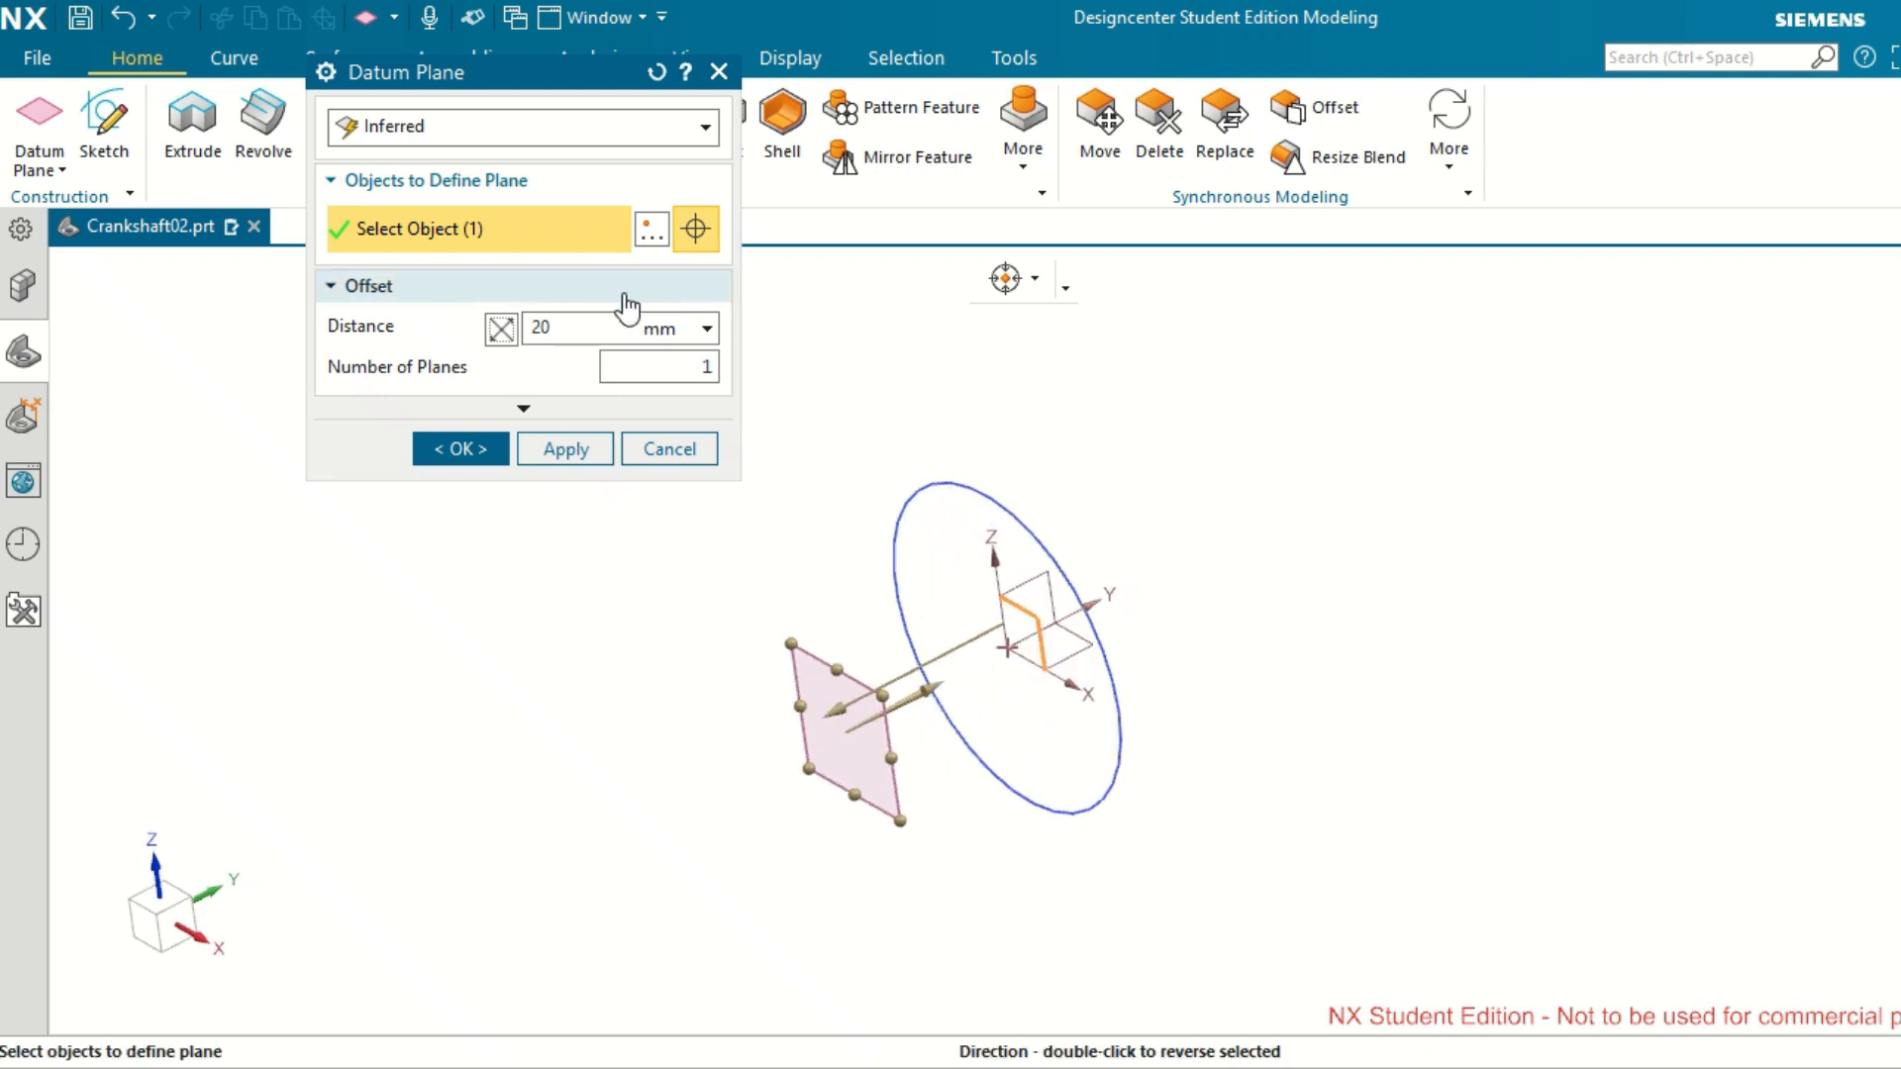
left_click(501, 331)
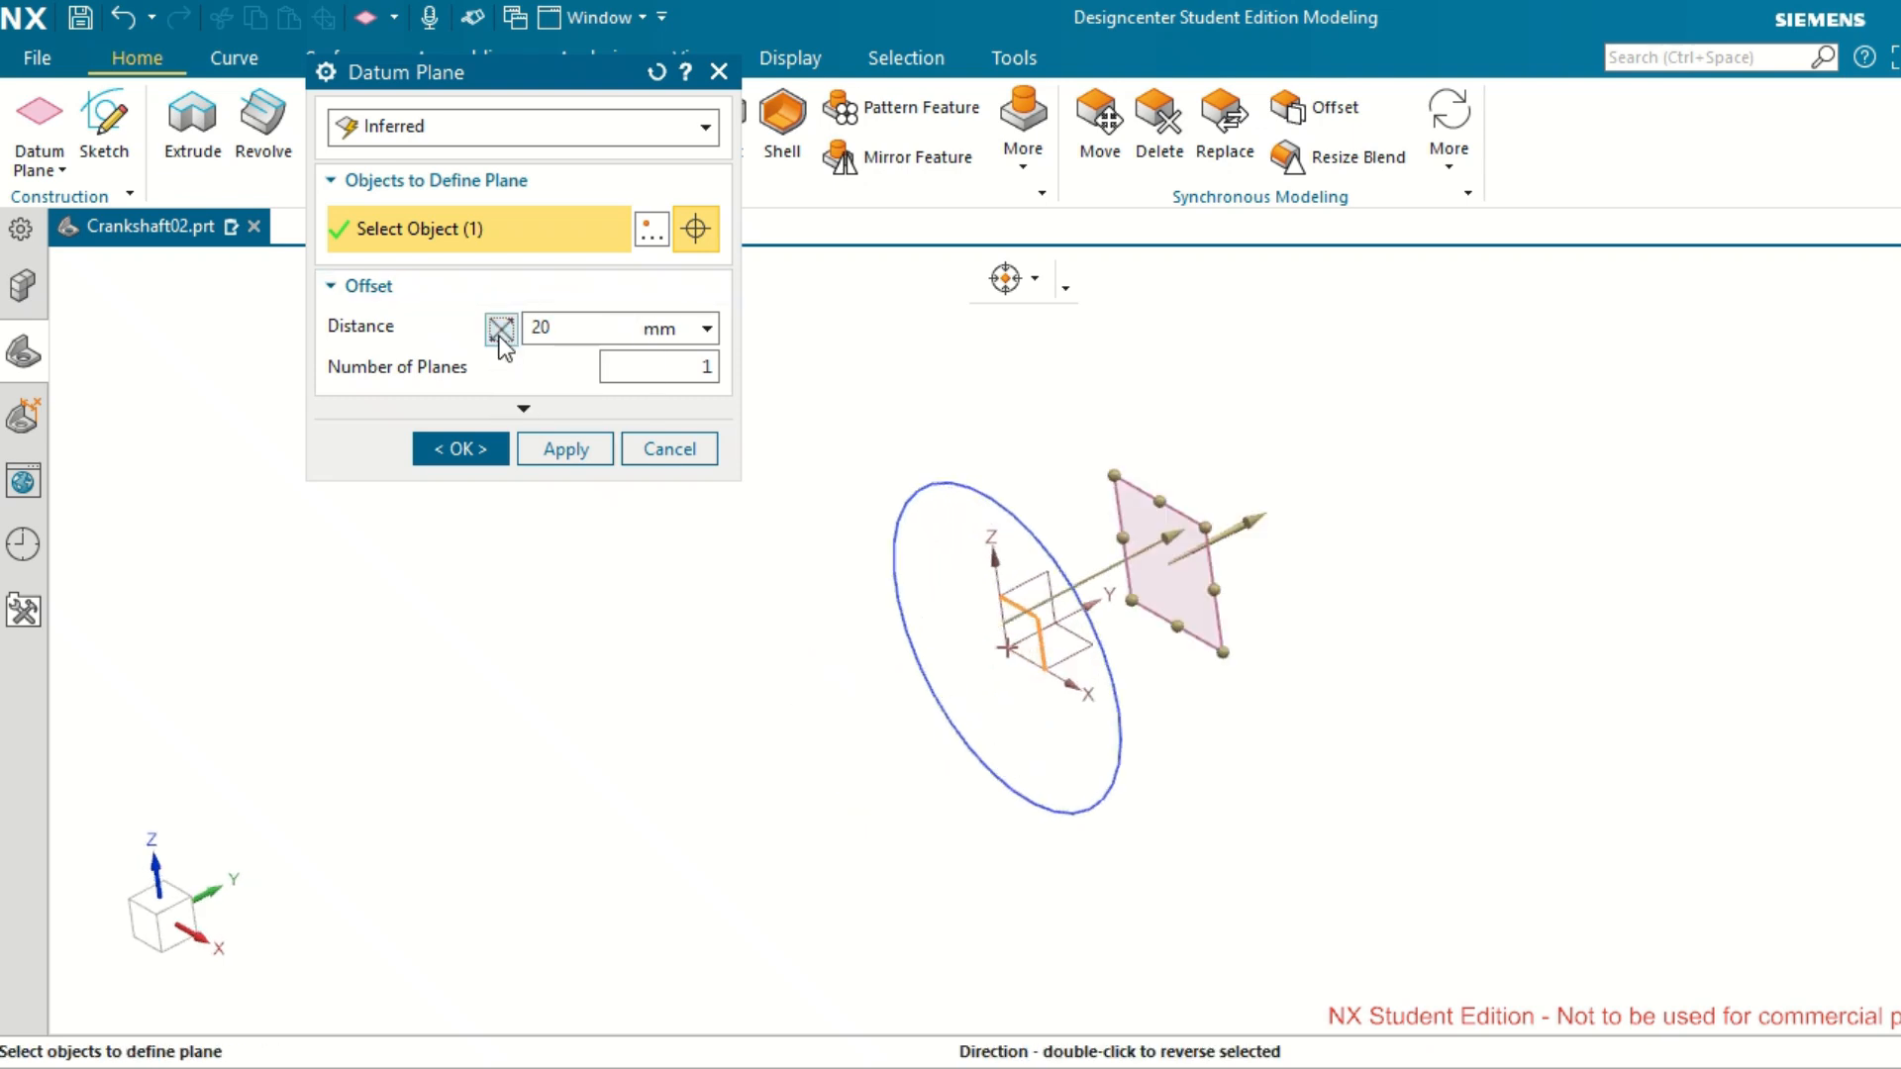
middle_click_drag(993, 789, 1027, 764)
left_click(567, 449)
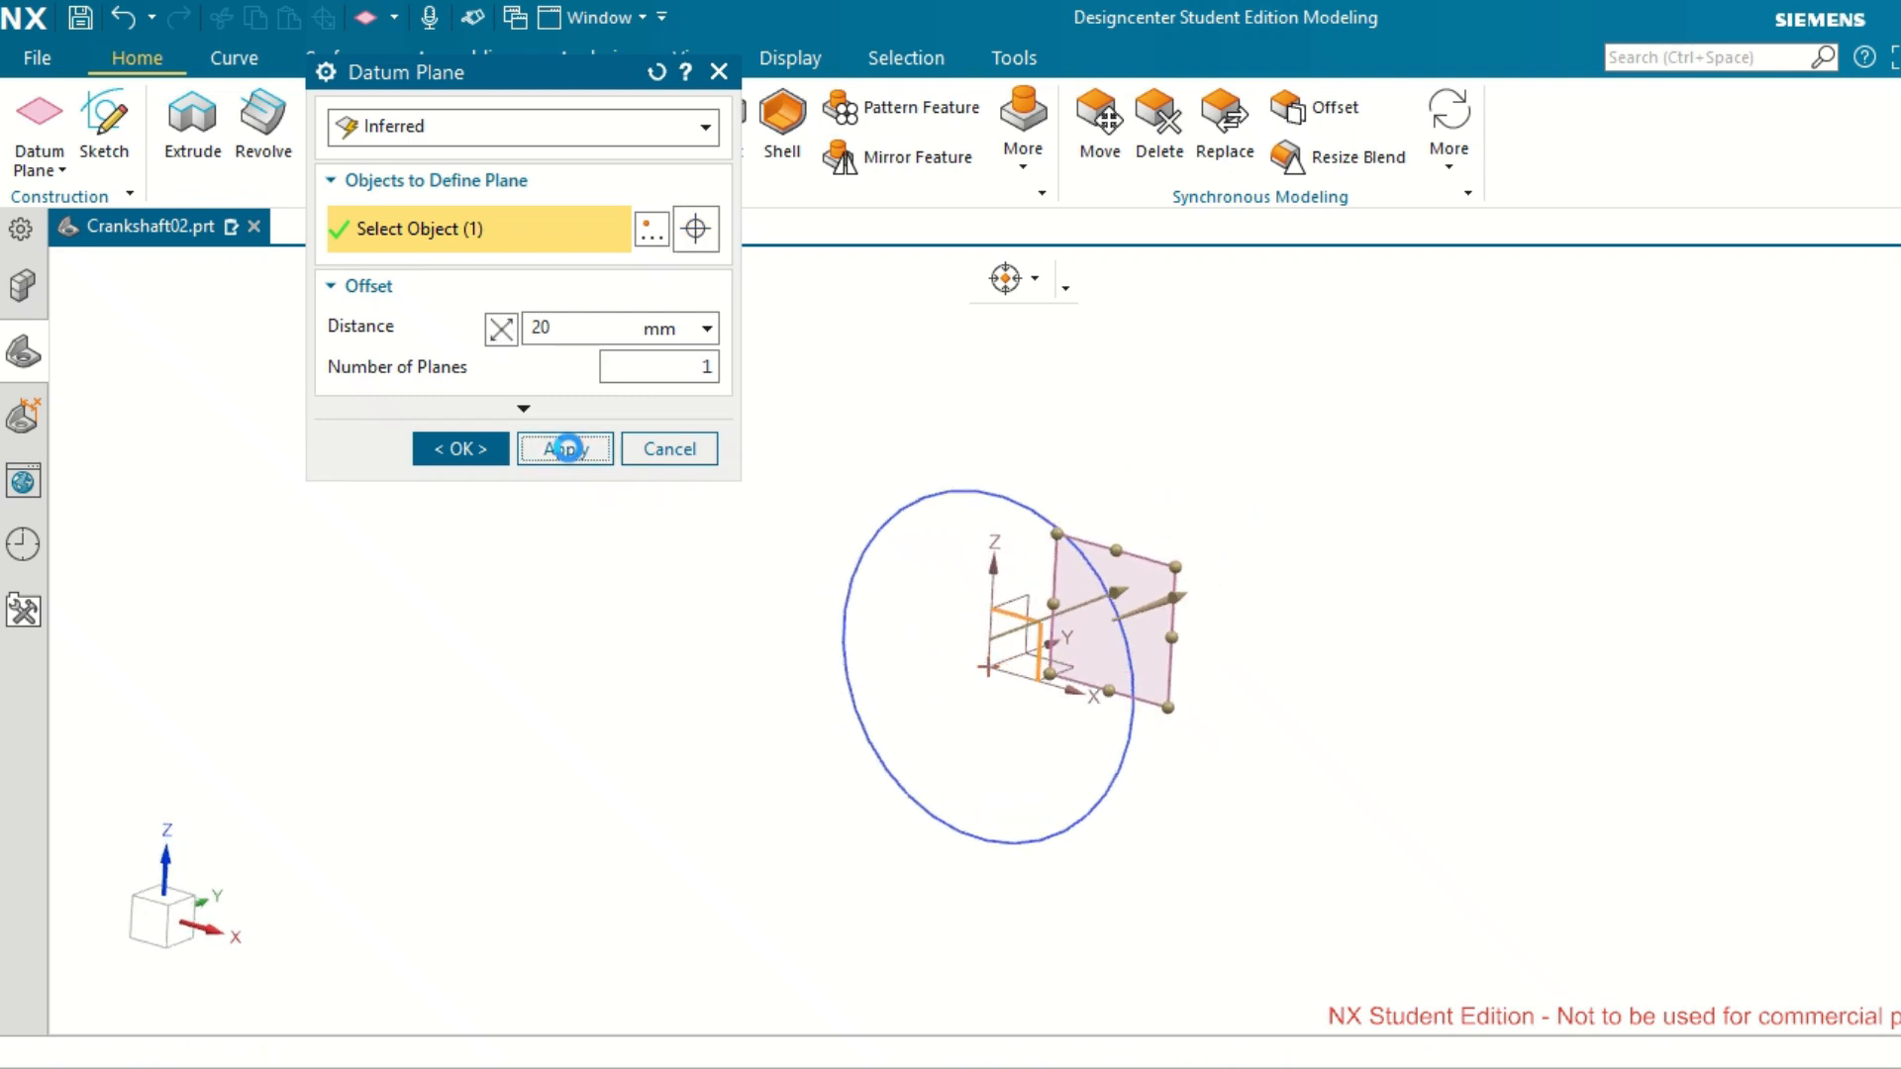
left_click(705, 126)
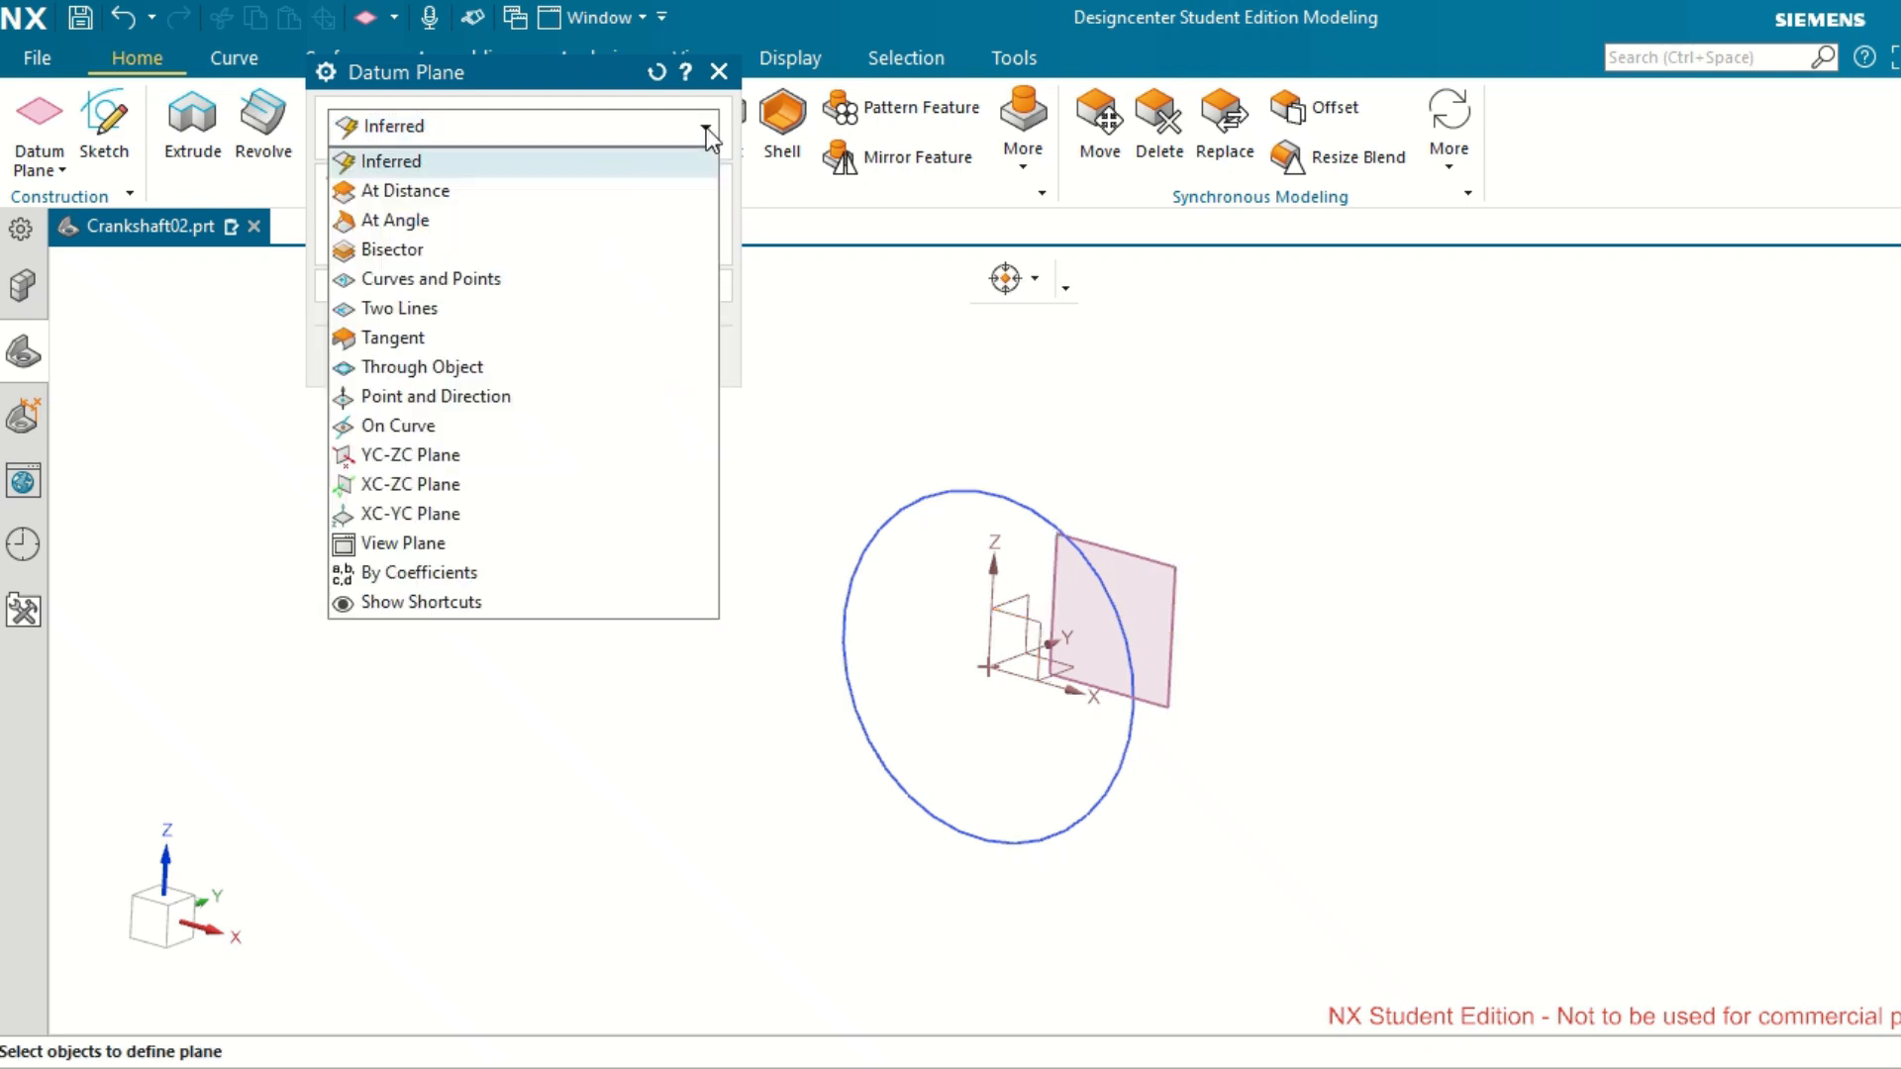
left_click(705, 127)
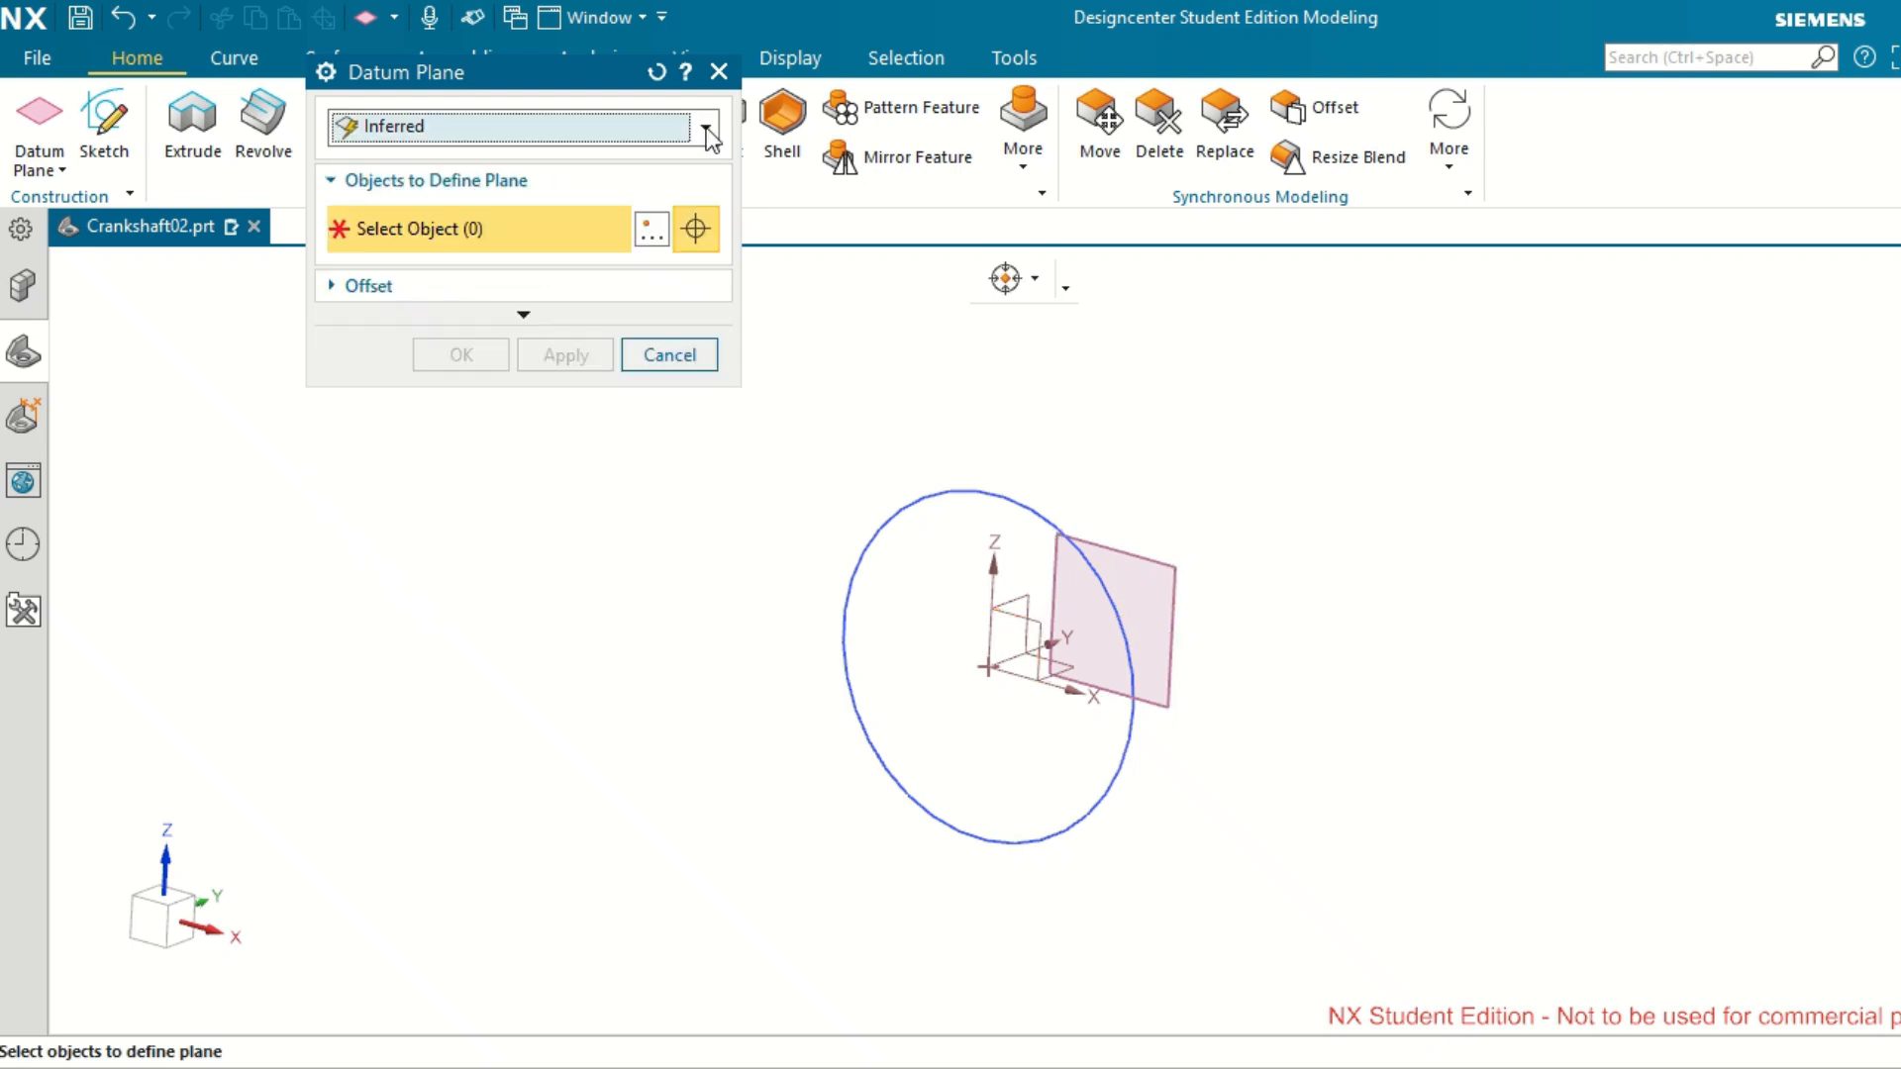
left_click(661, 351)
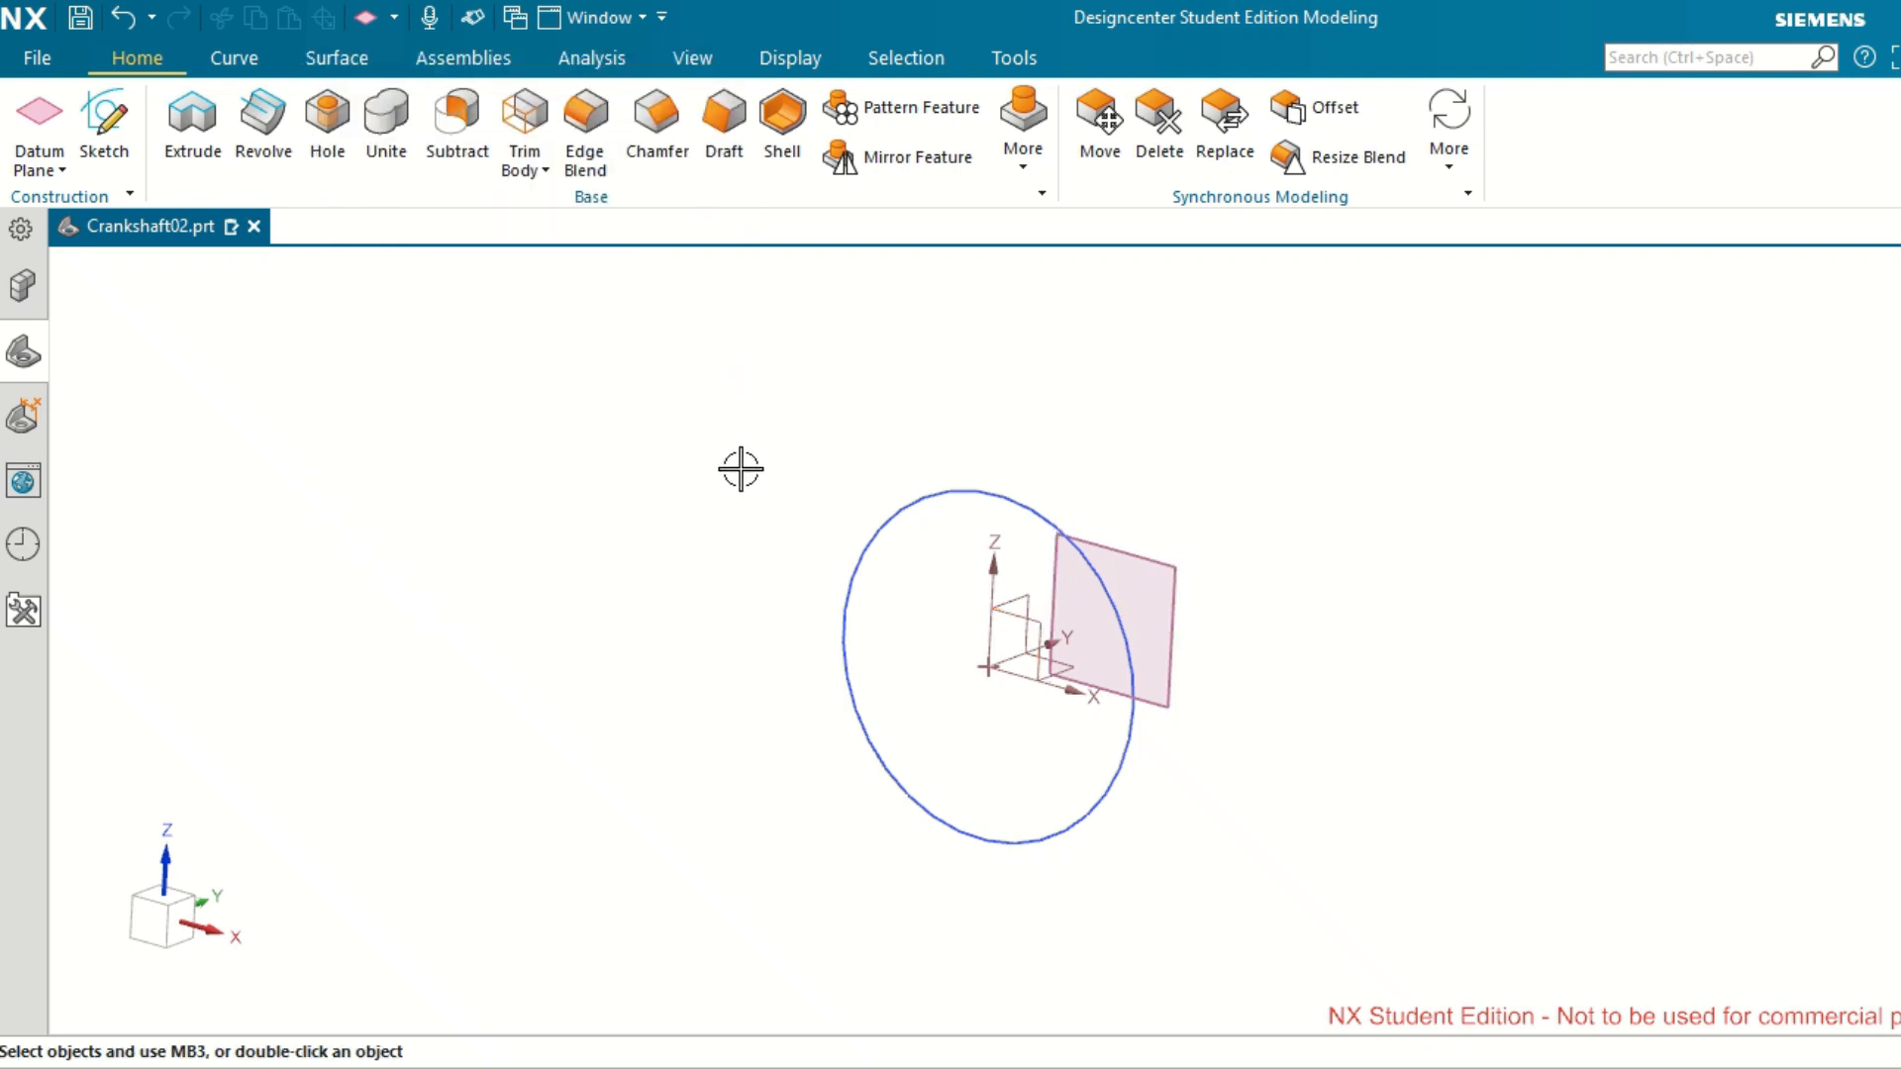
Create a sketch on the 20 mm offset datum plane with its horizontal direction reversed, keeping the original plane normal.
left_click(115, 125)
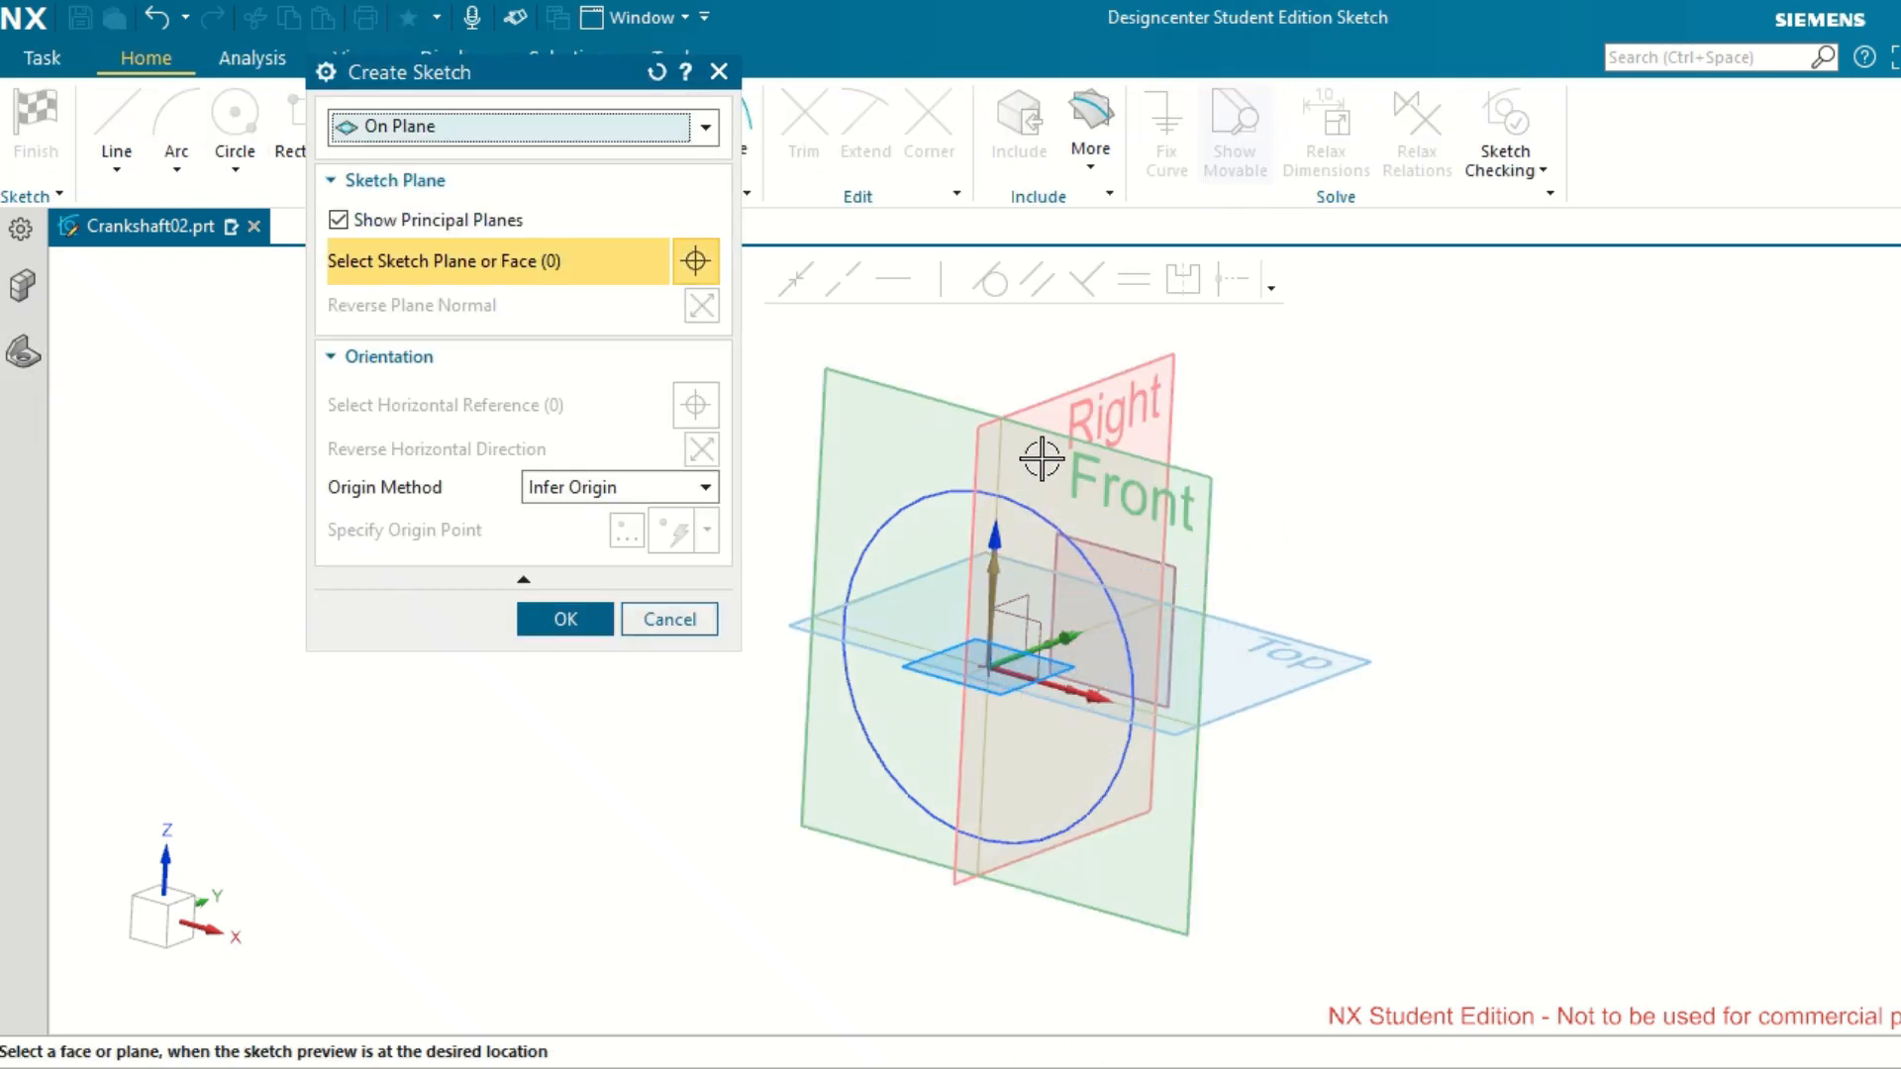
left_click(1155, 565)
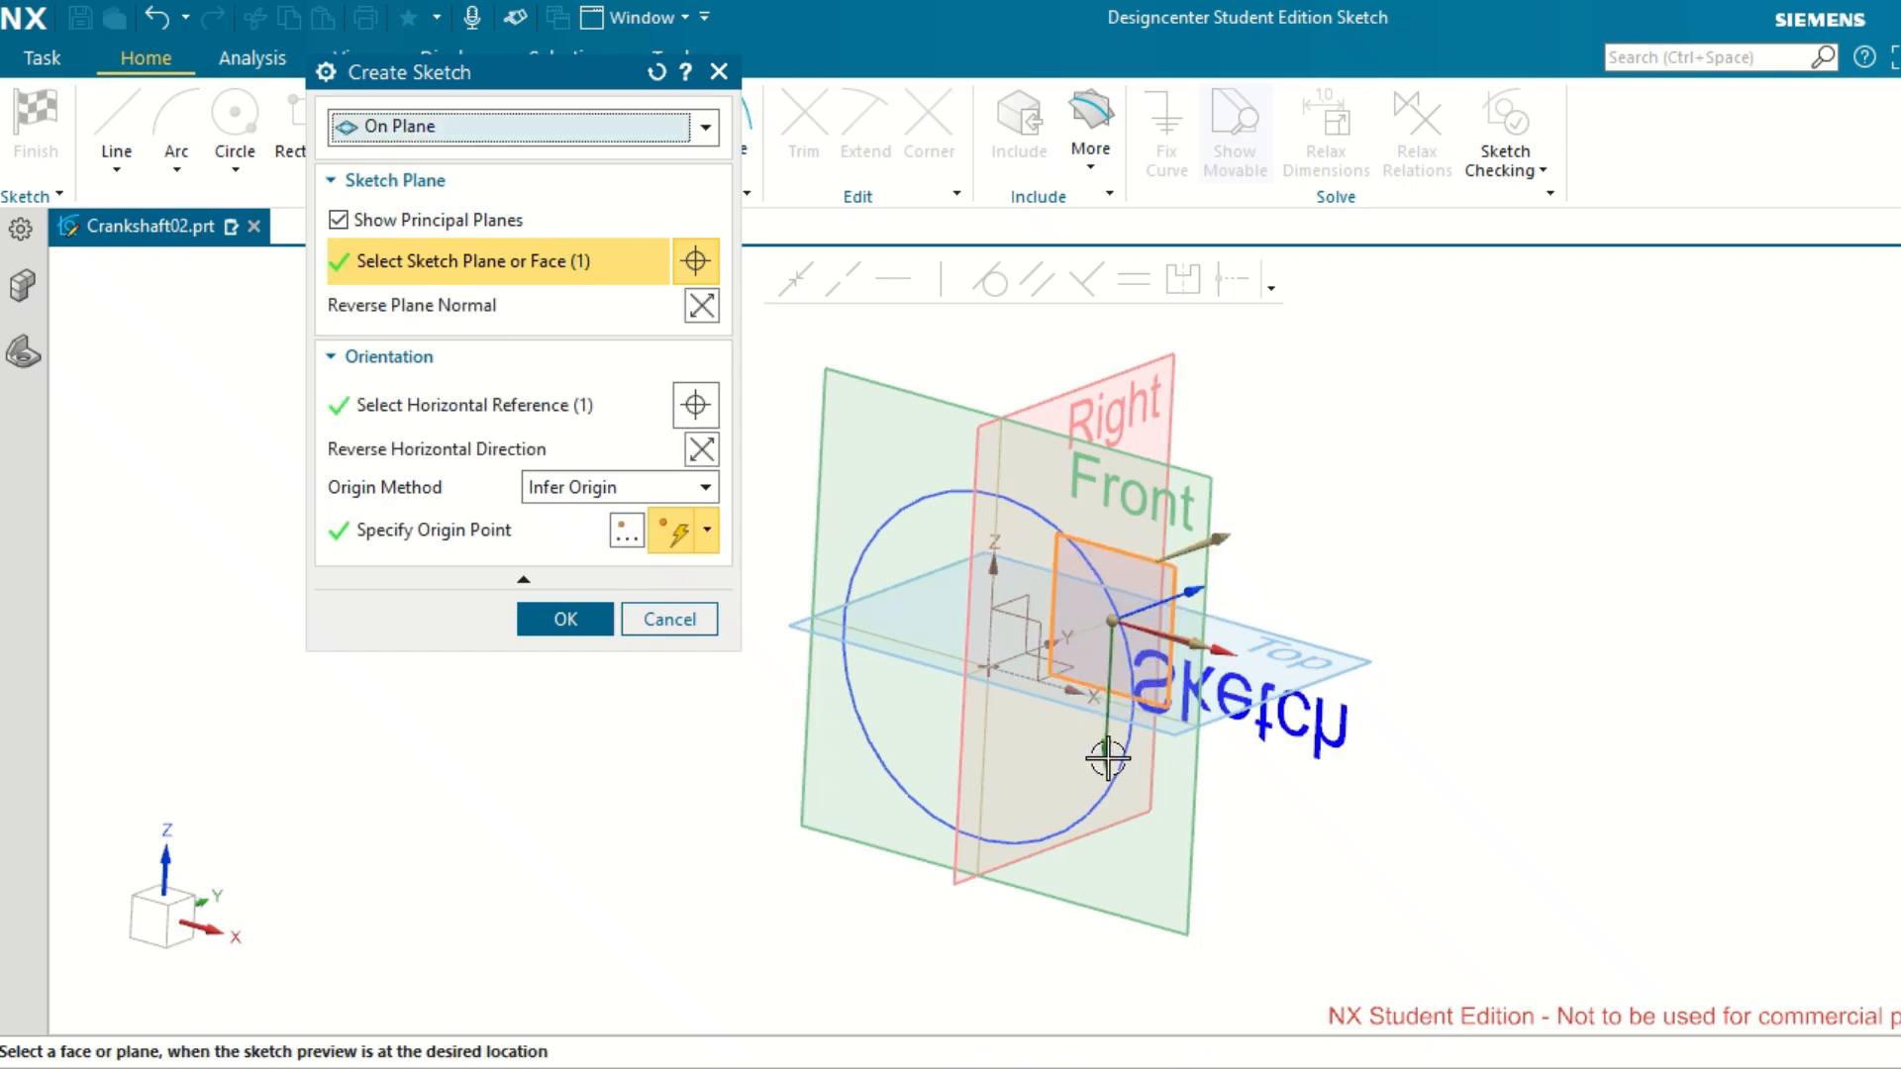
left_click(701, 452)
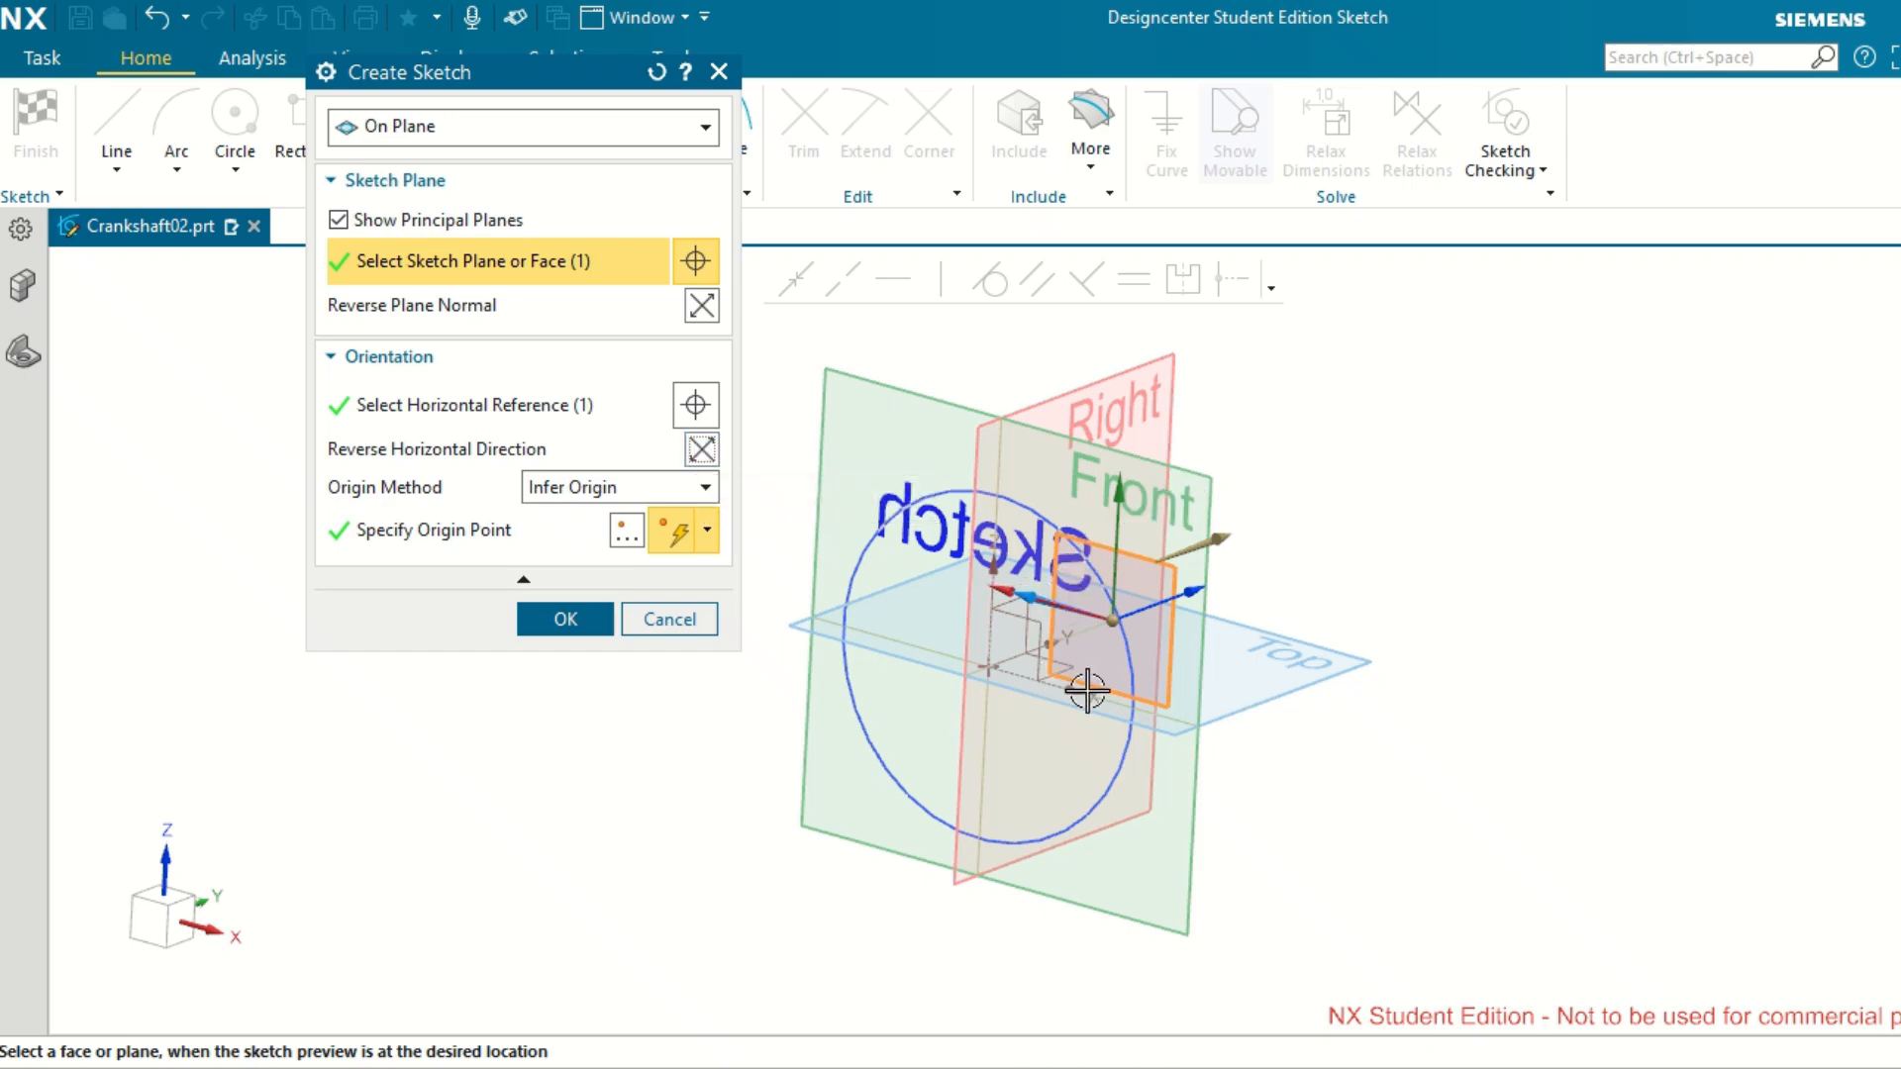
middle_click_drag(1087, 690, 1117, 702)
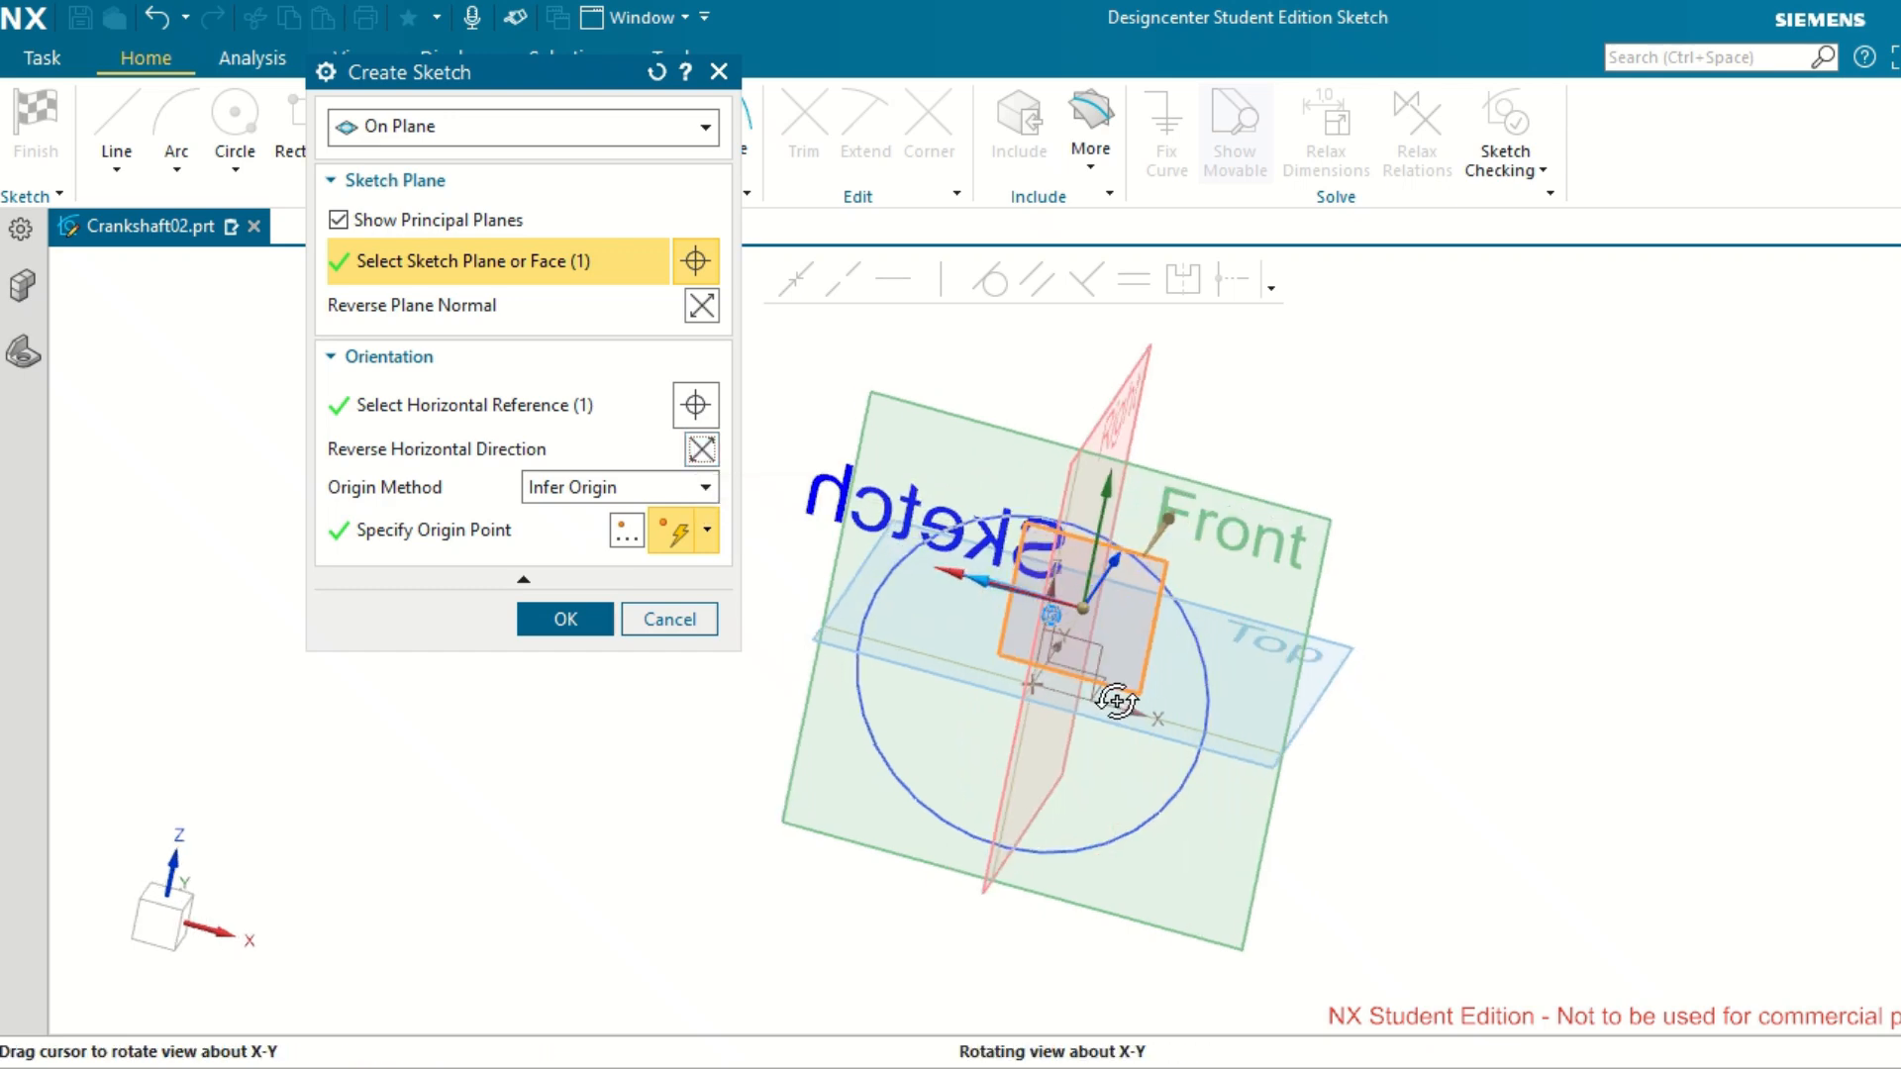
left_click(705, 309)
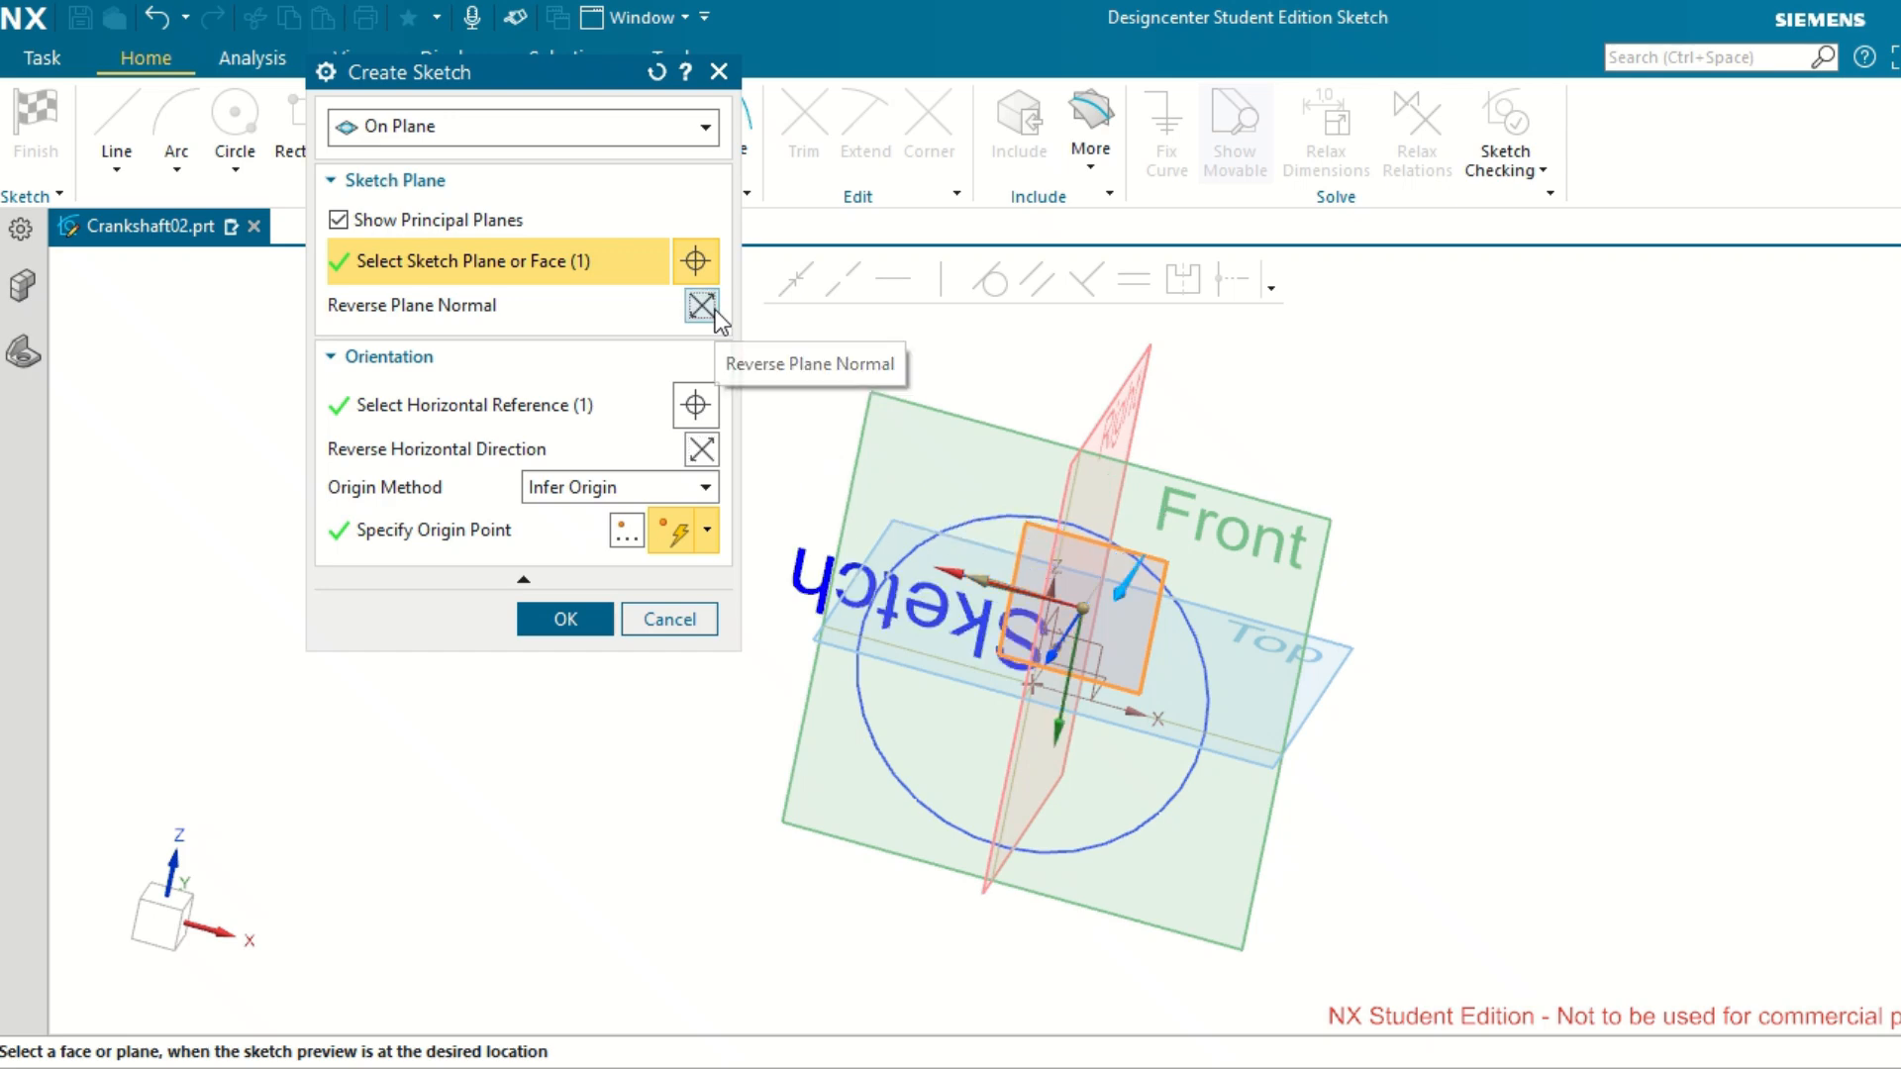
left_click(713, 309)
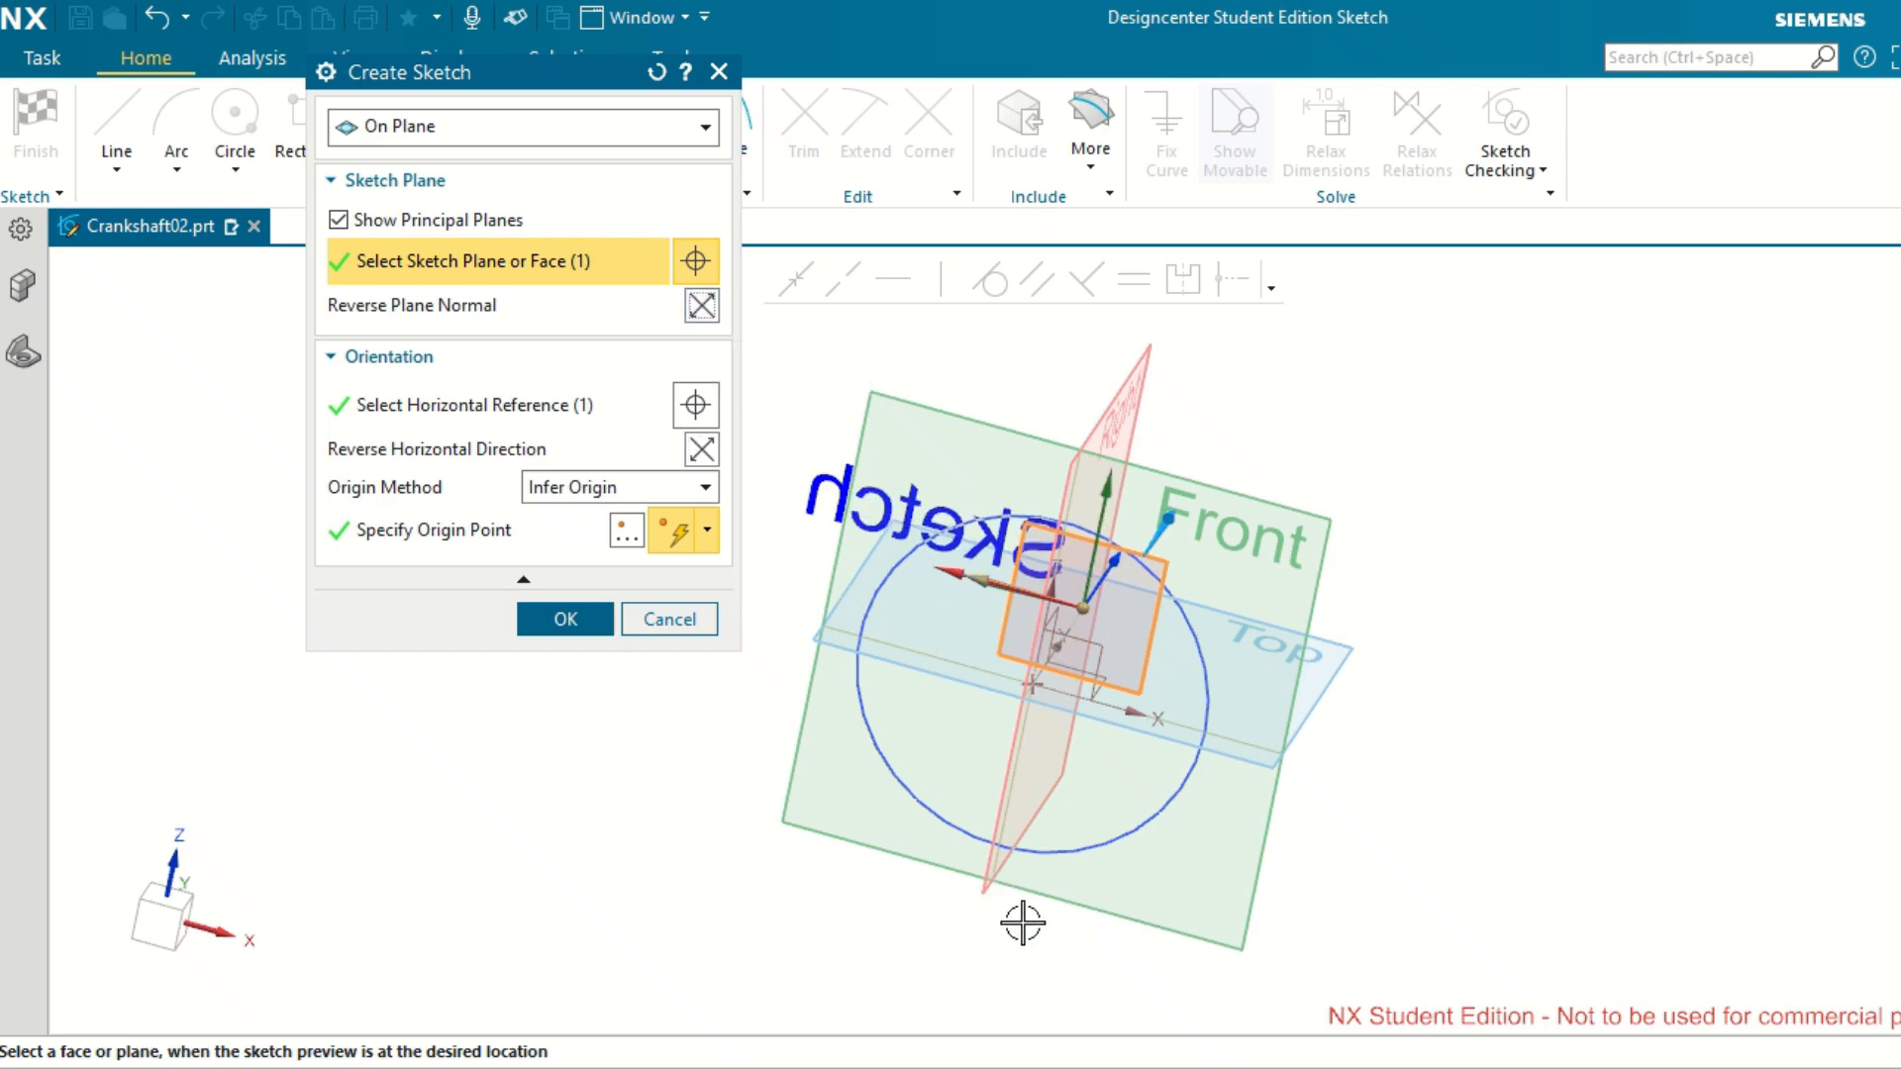
middle_click_drag(1023, 923, 1090, 892)
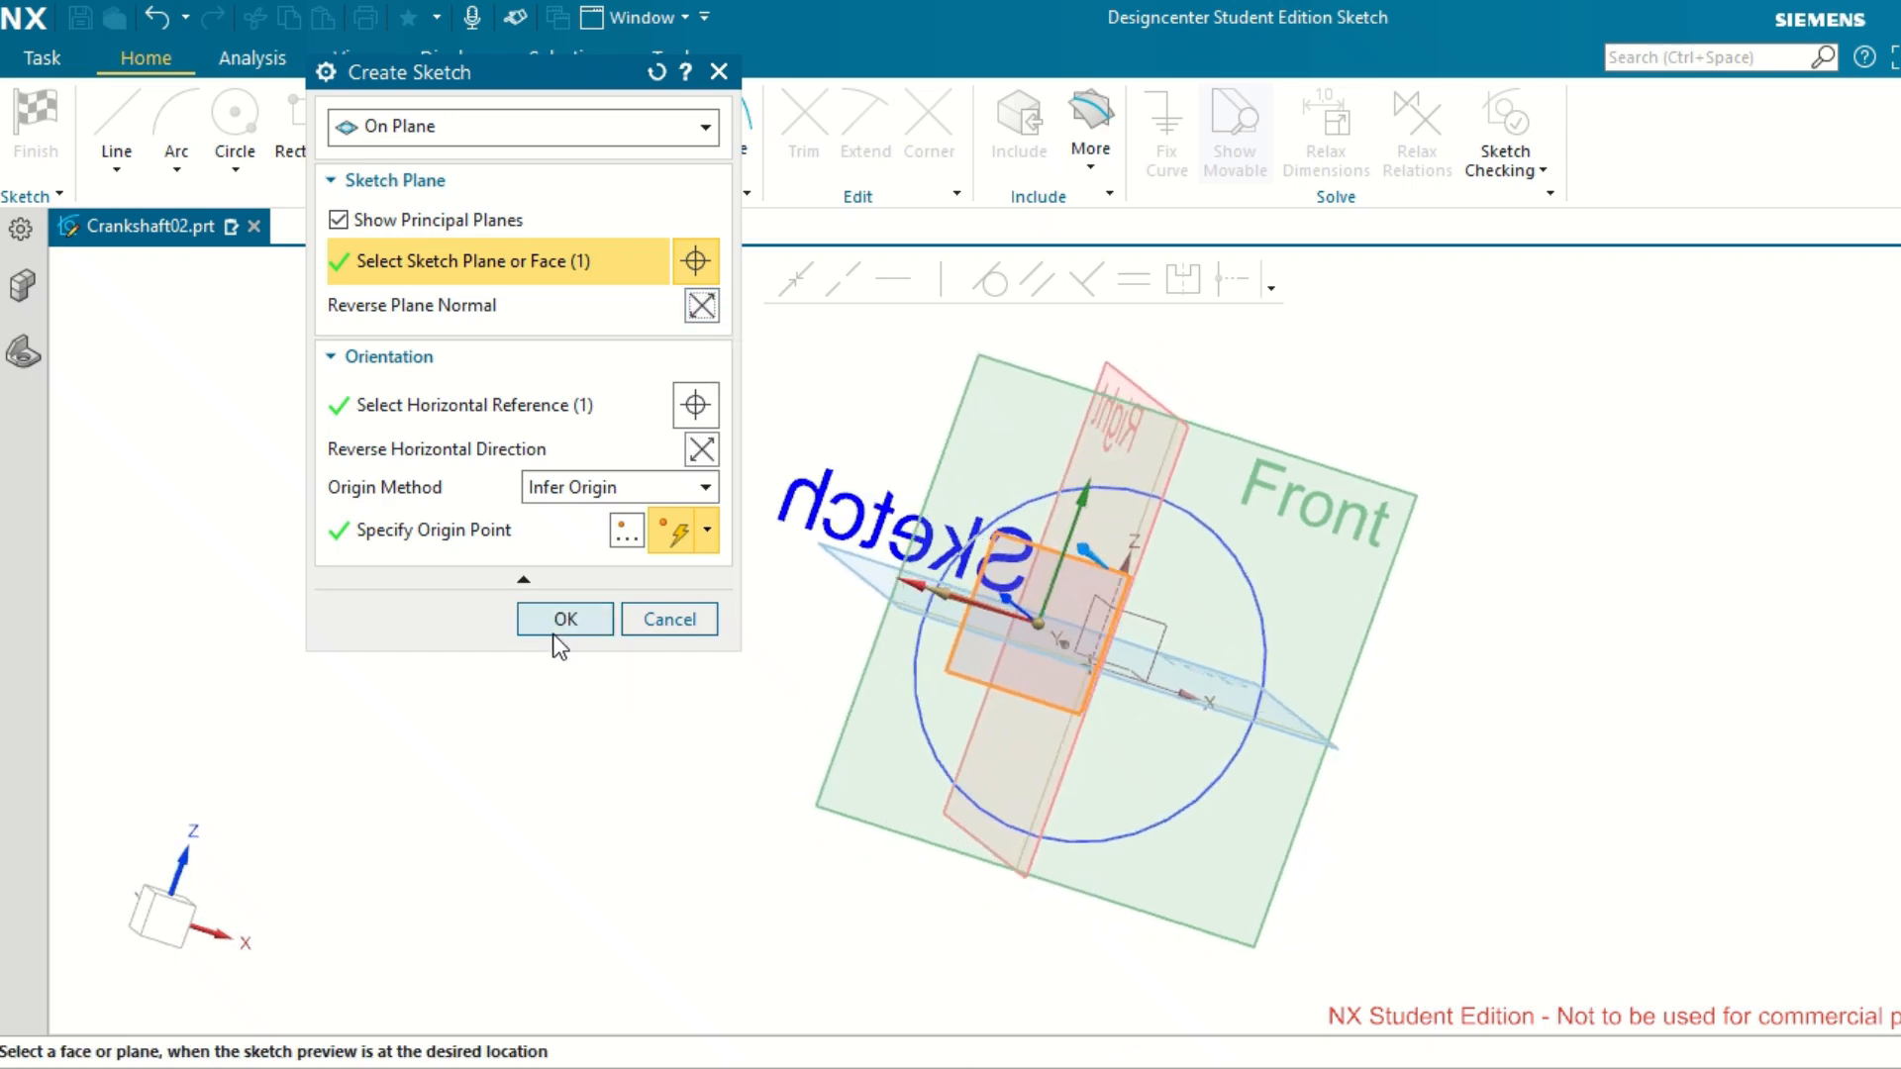
left_click(559, 620)
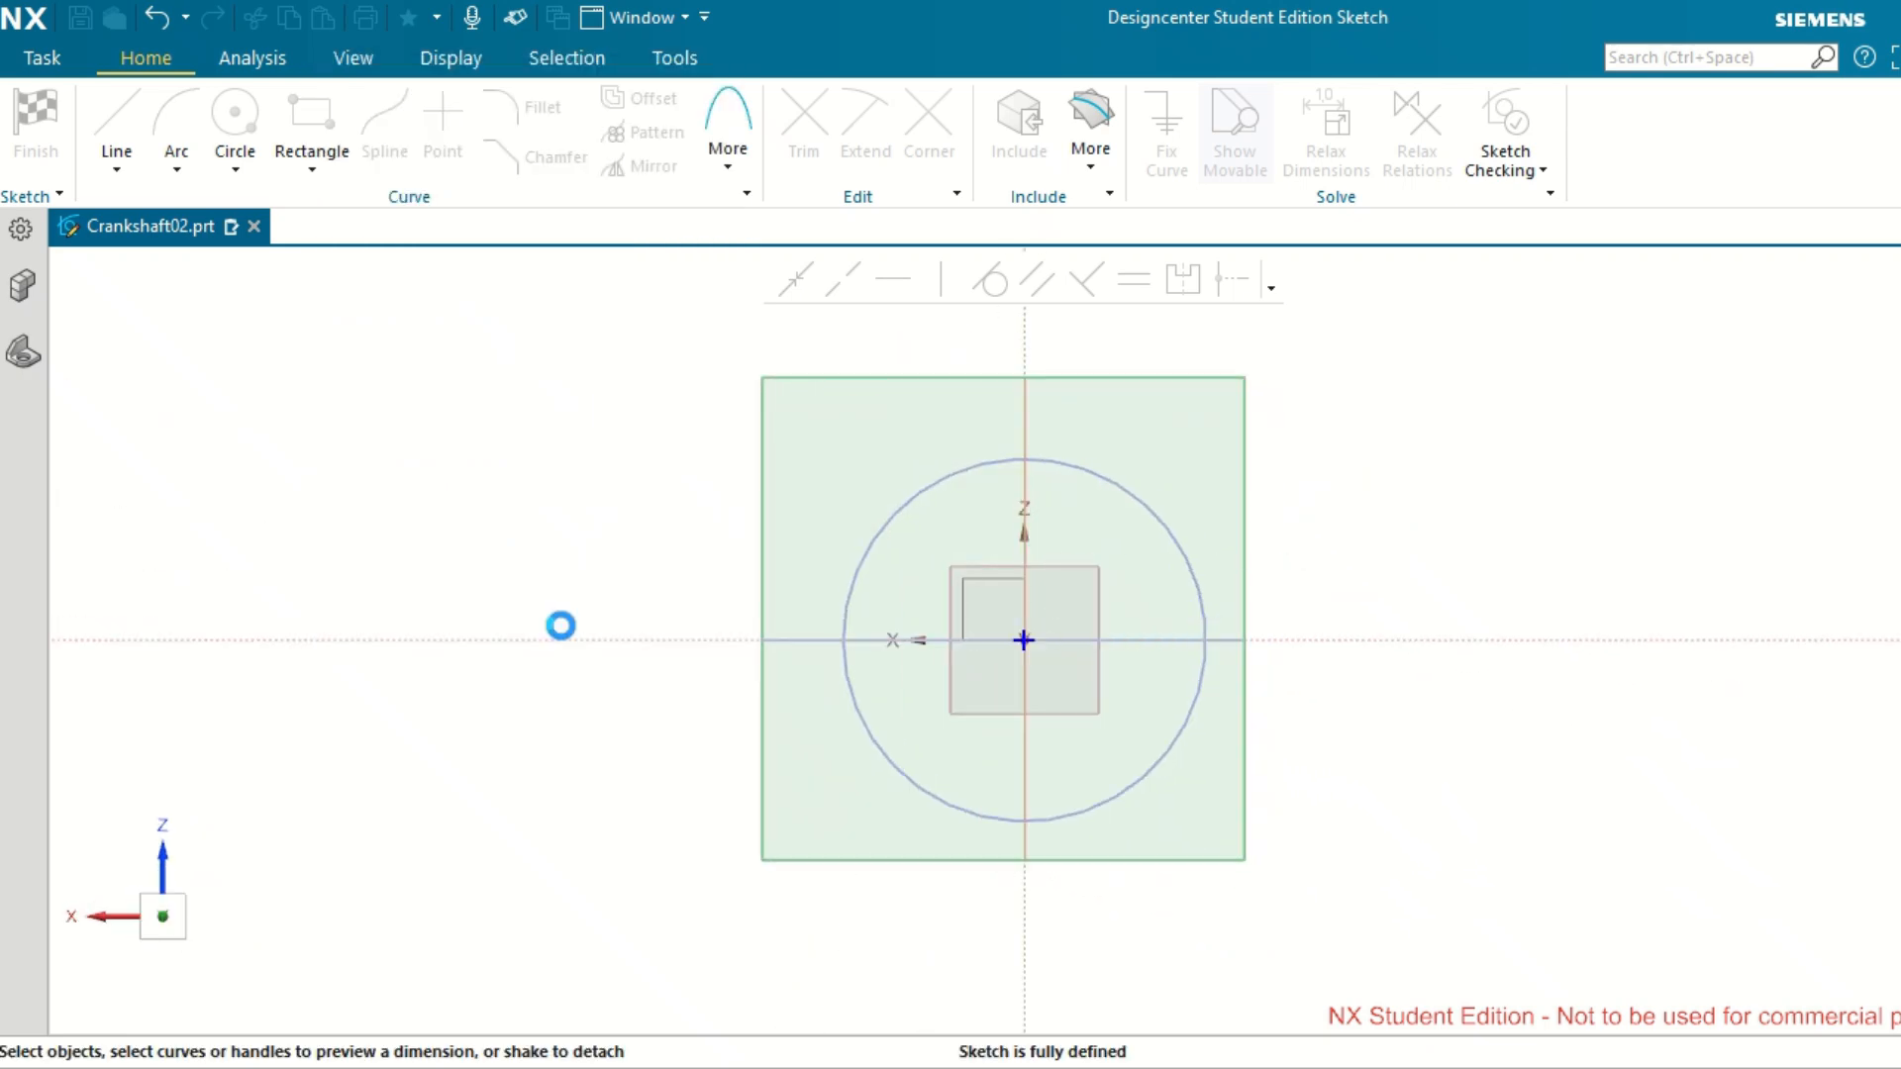
Draw a 25 mm radius, 180° arc from center at the sketch origin, spanning the upper half with both ends on the horizontal axis.
scroll(988, 546, "down", 3)
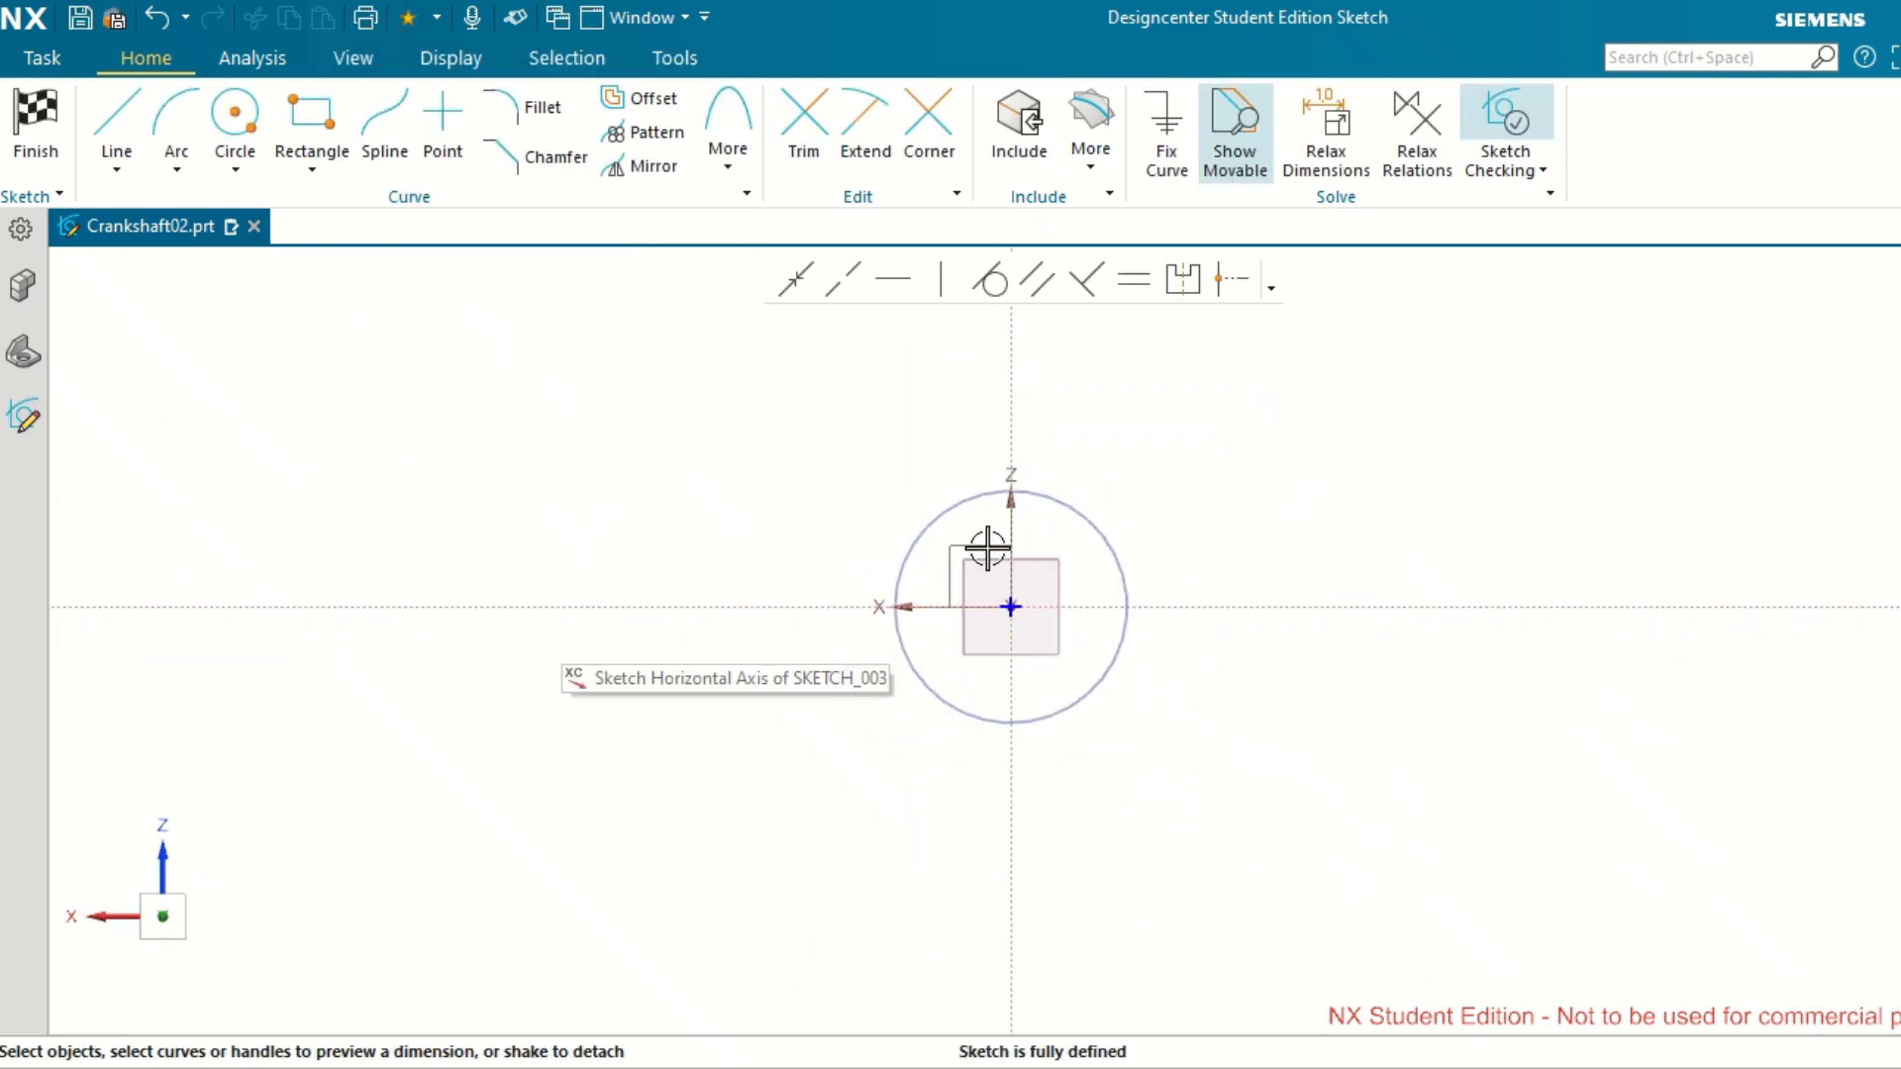
scroll(1053, 815, "up", 3)
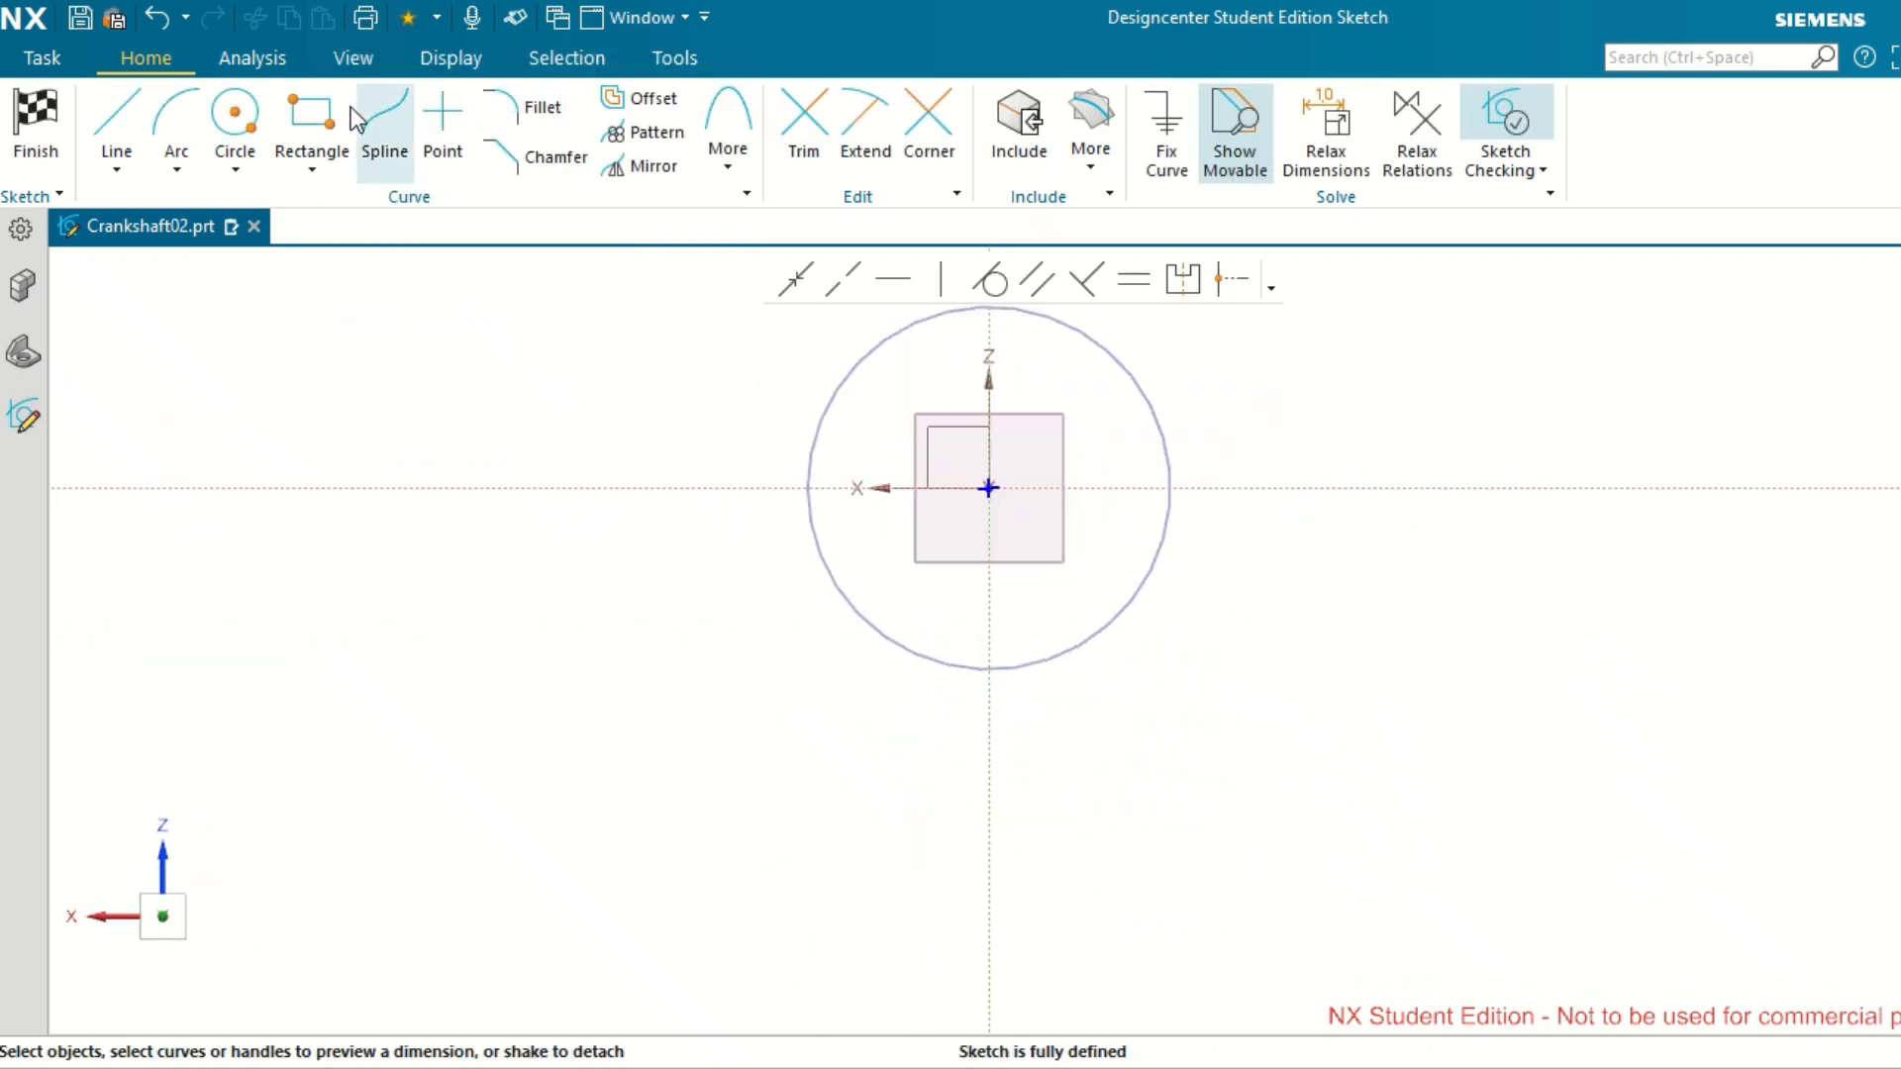
left_click(178, 169)
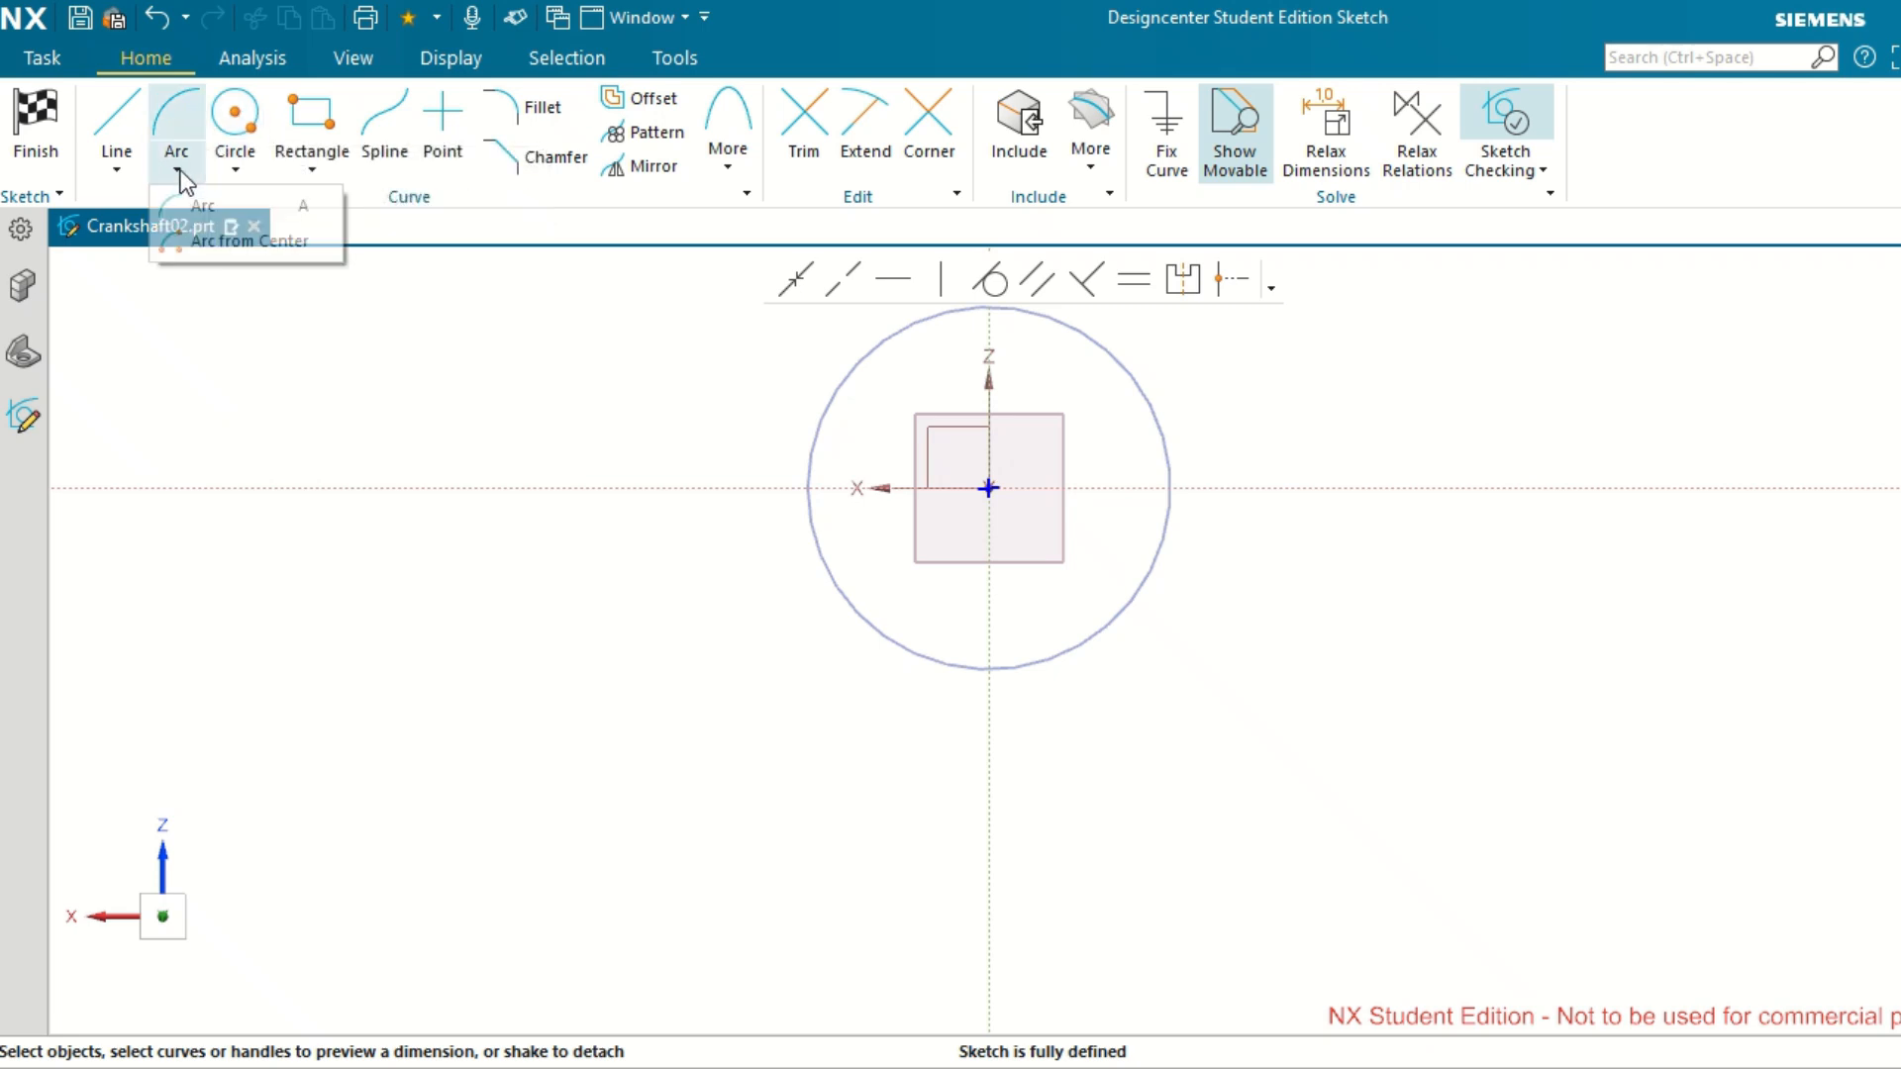
left_click(220, 248)
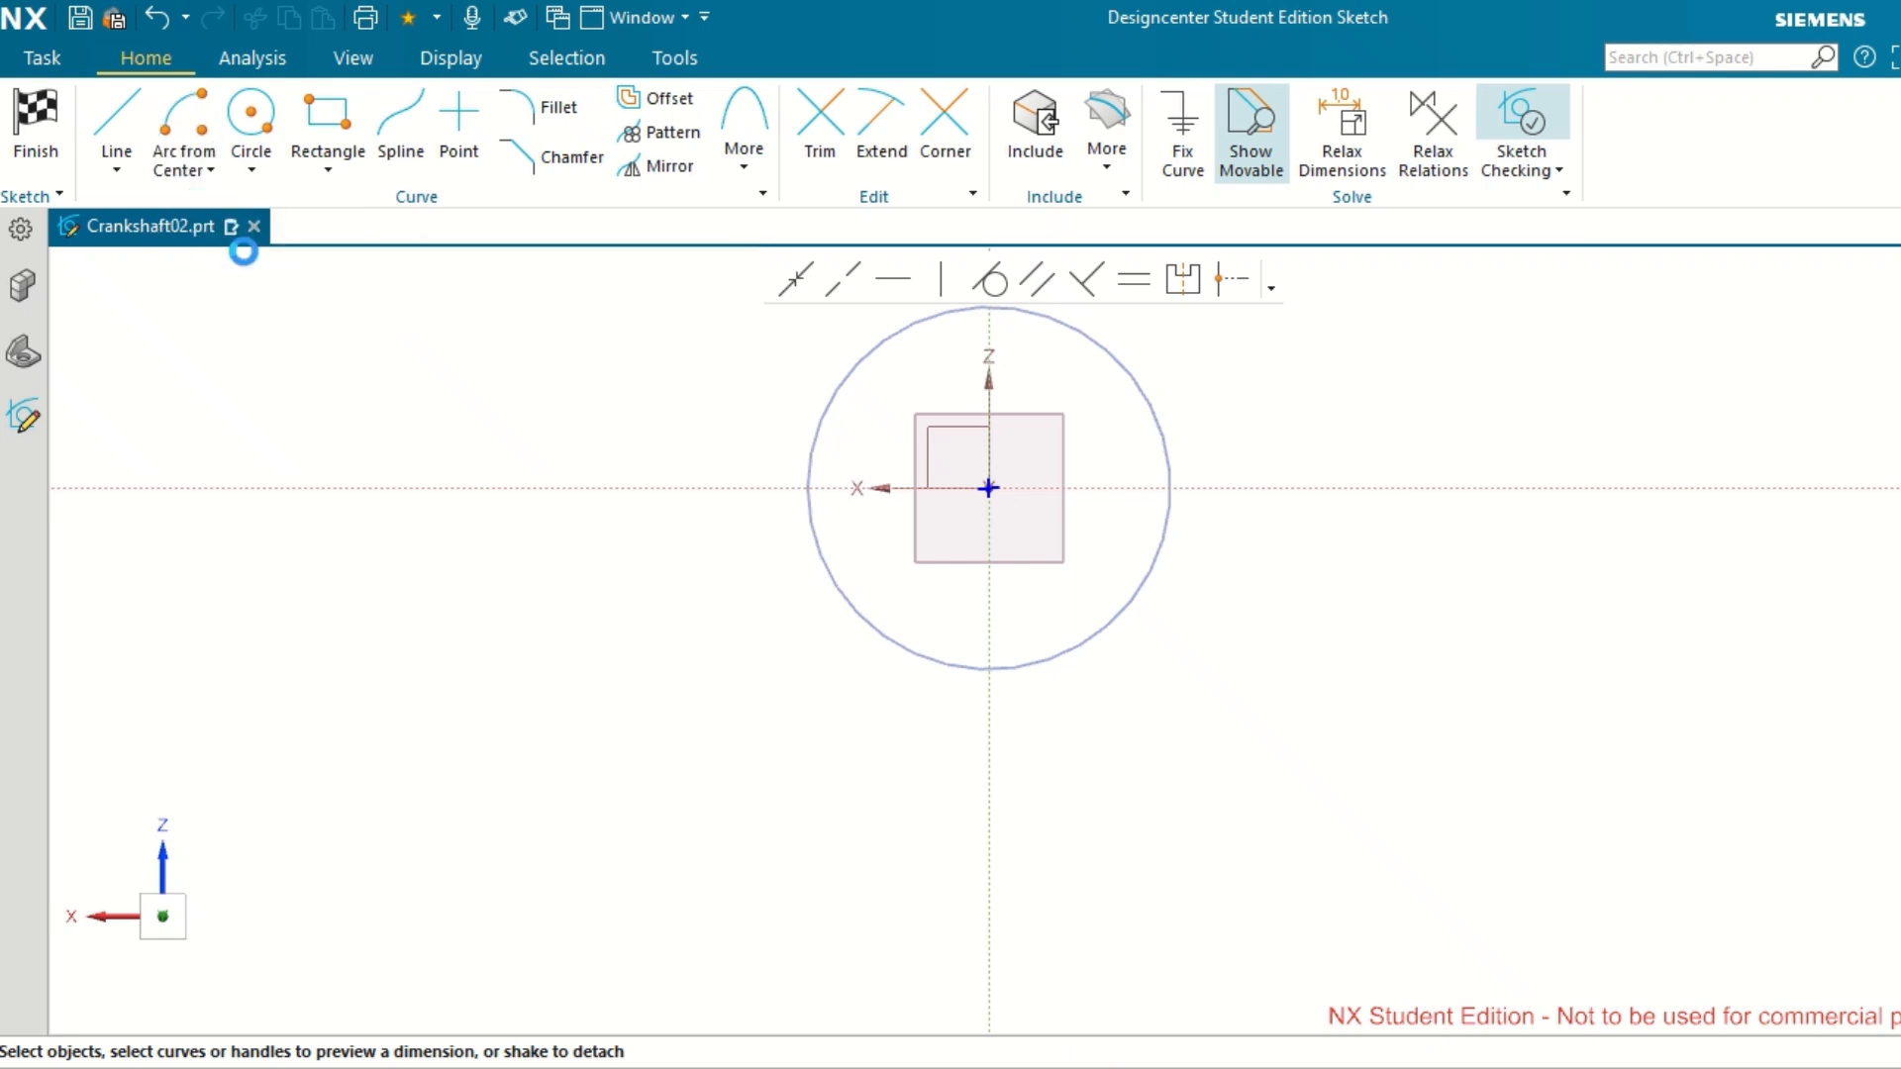
left_click(1000, 475)
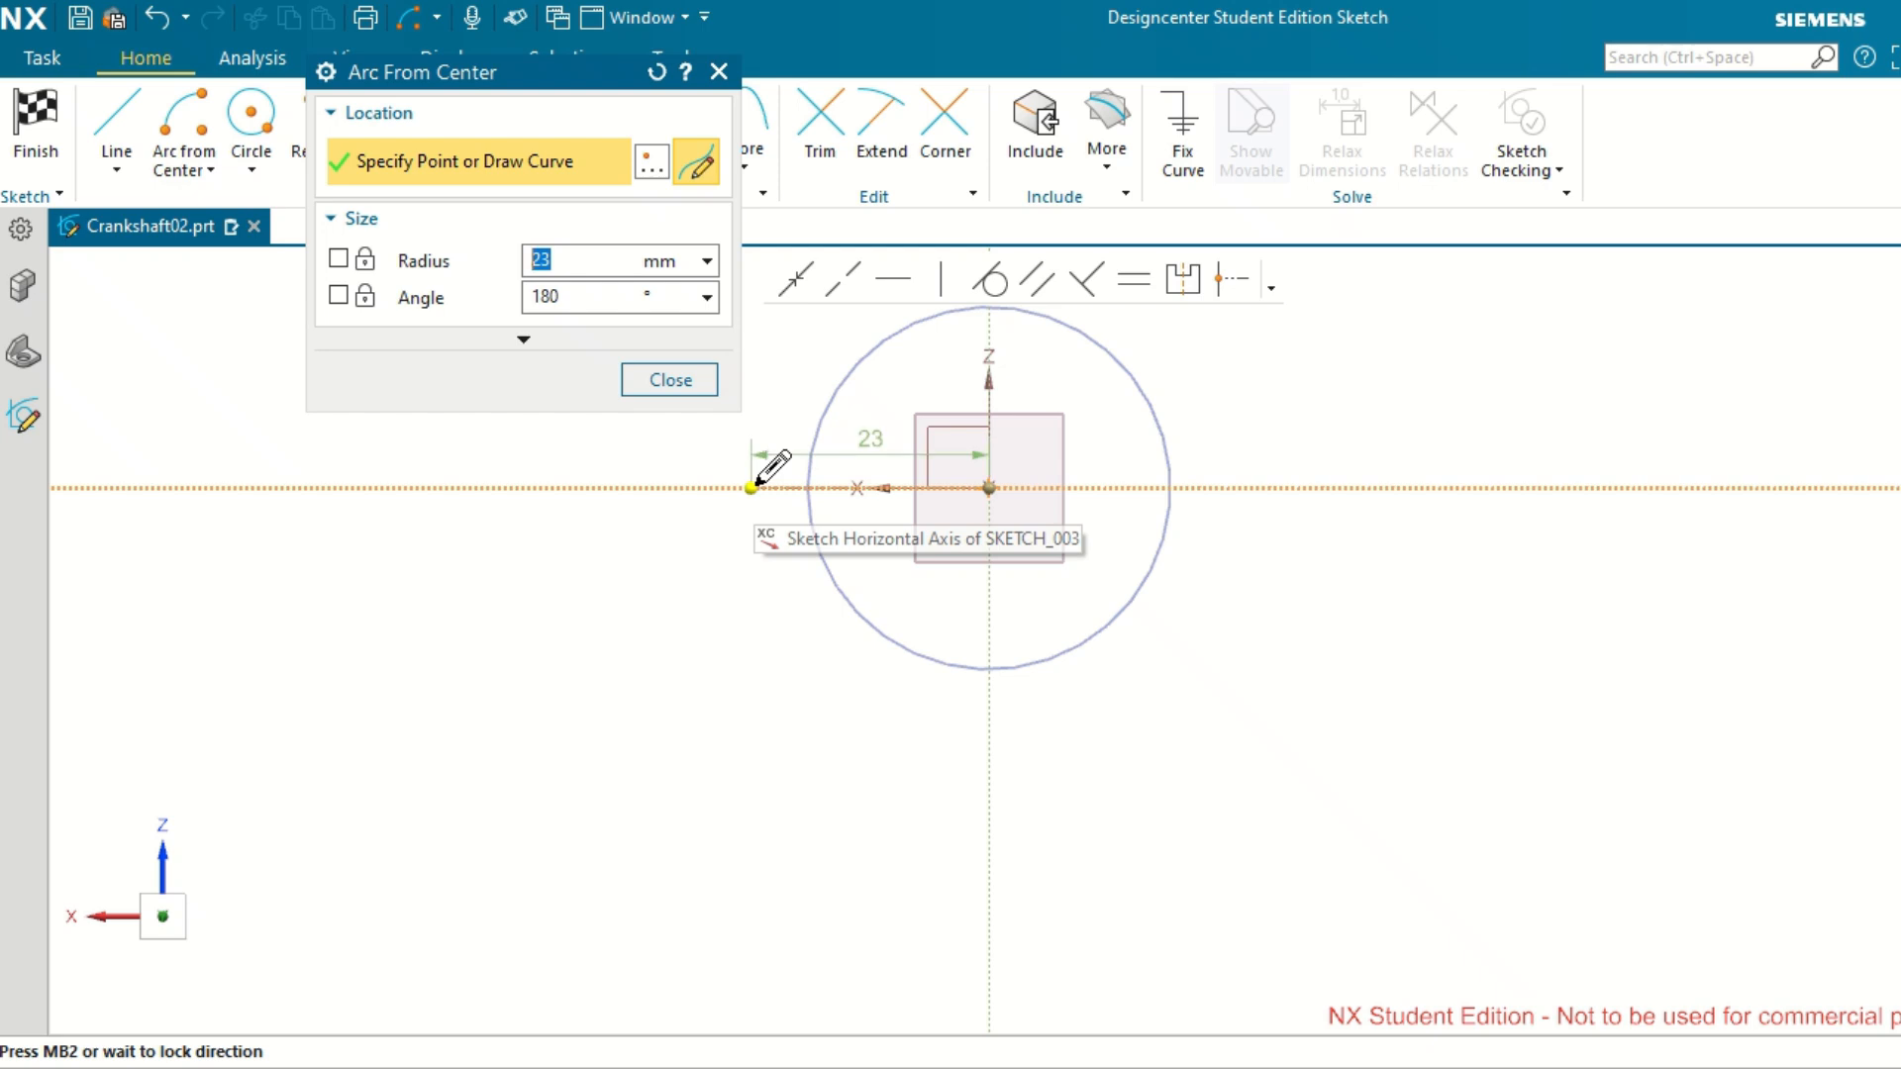
type("2")
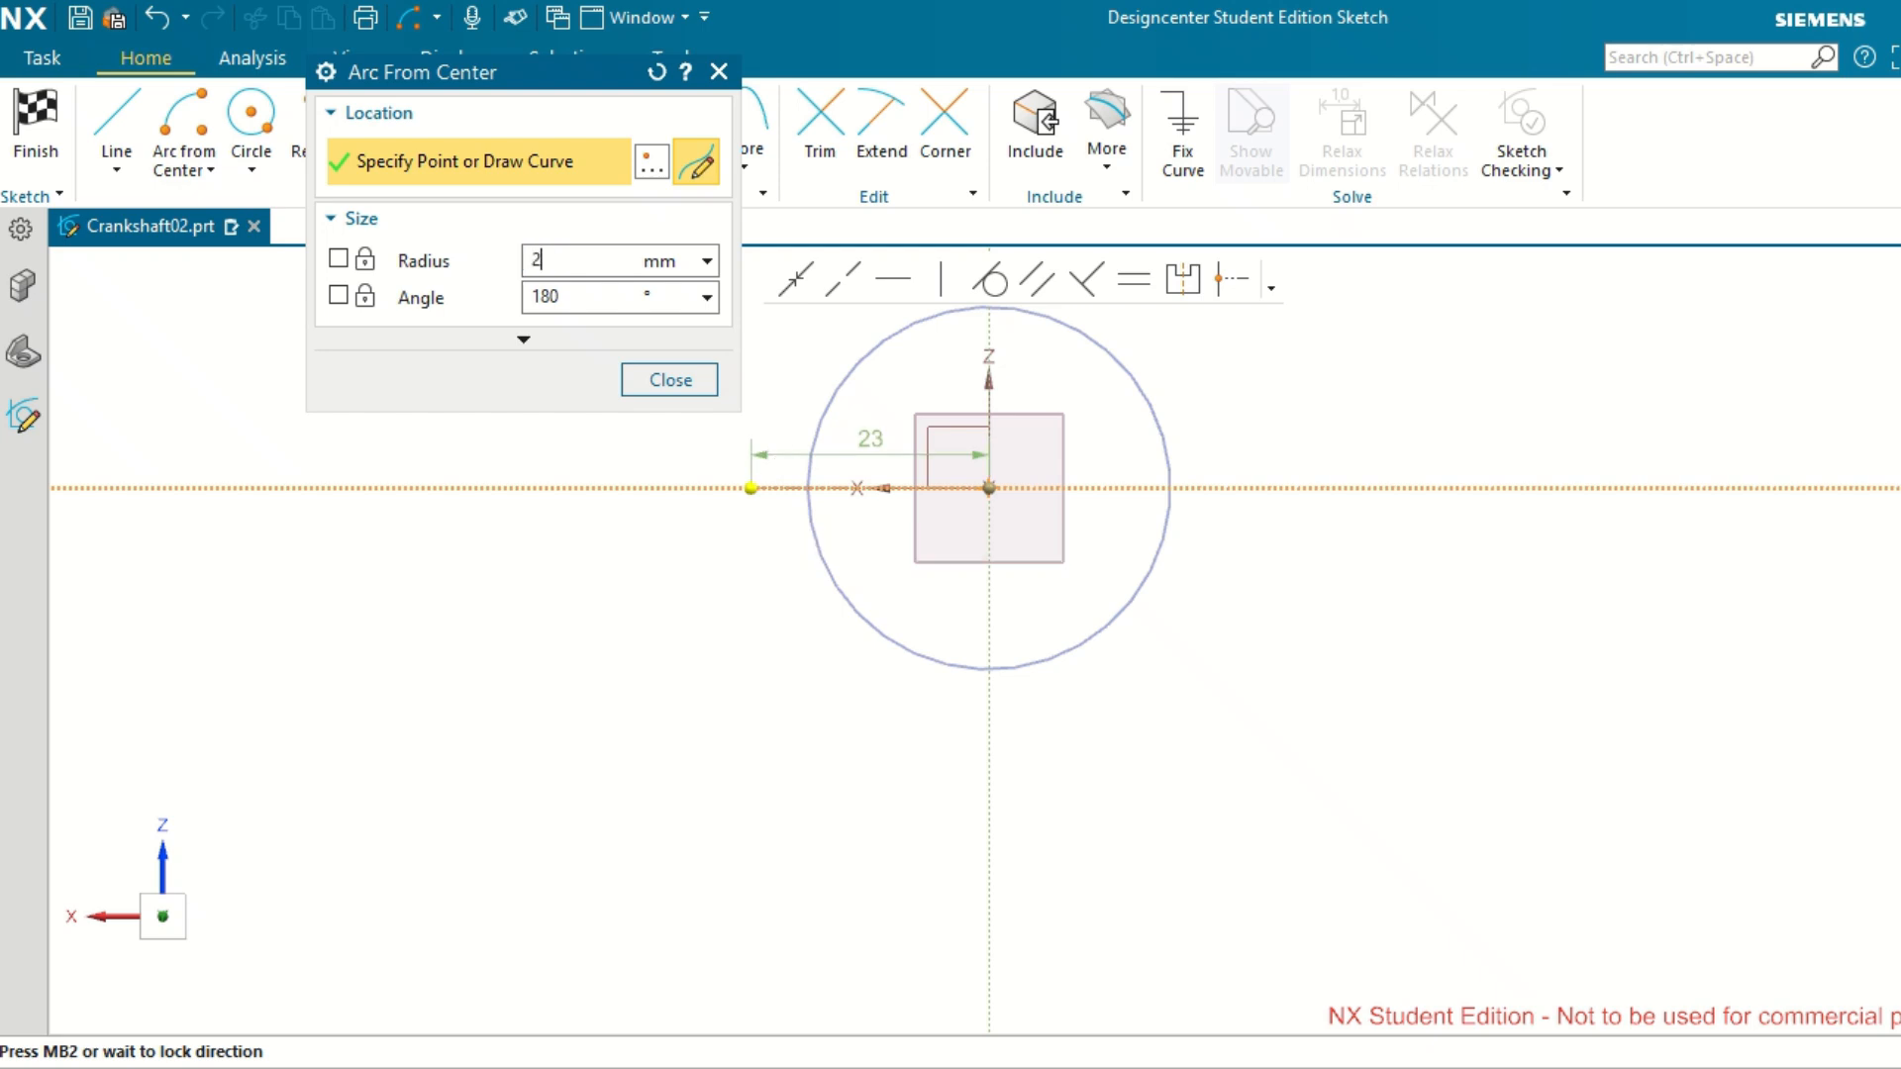
key("Return")
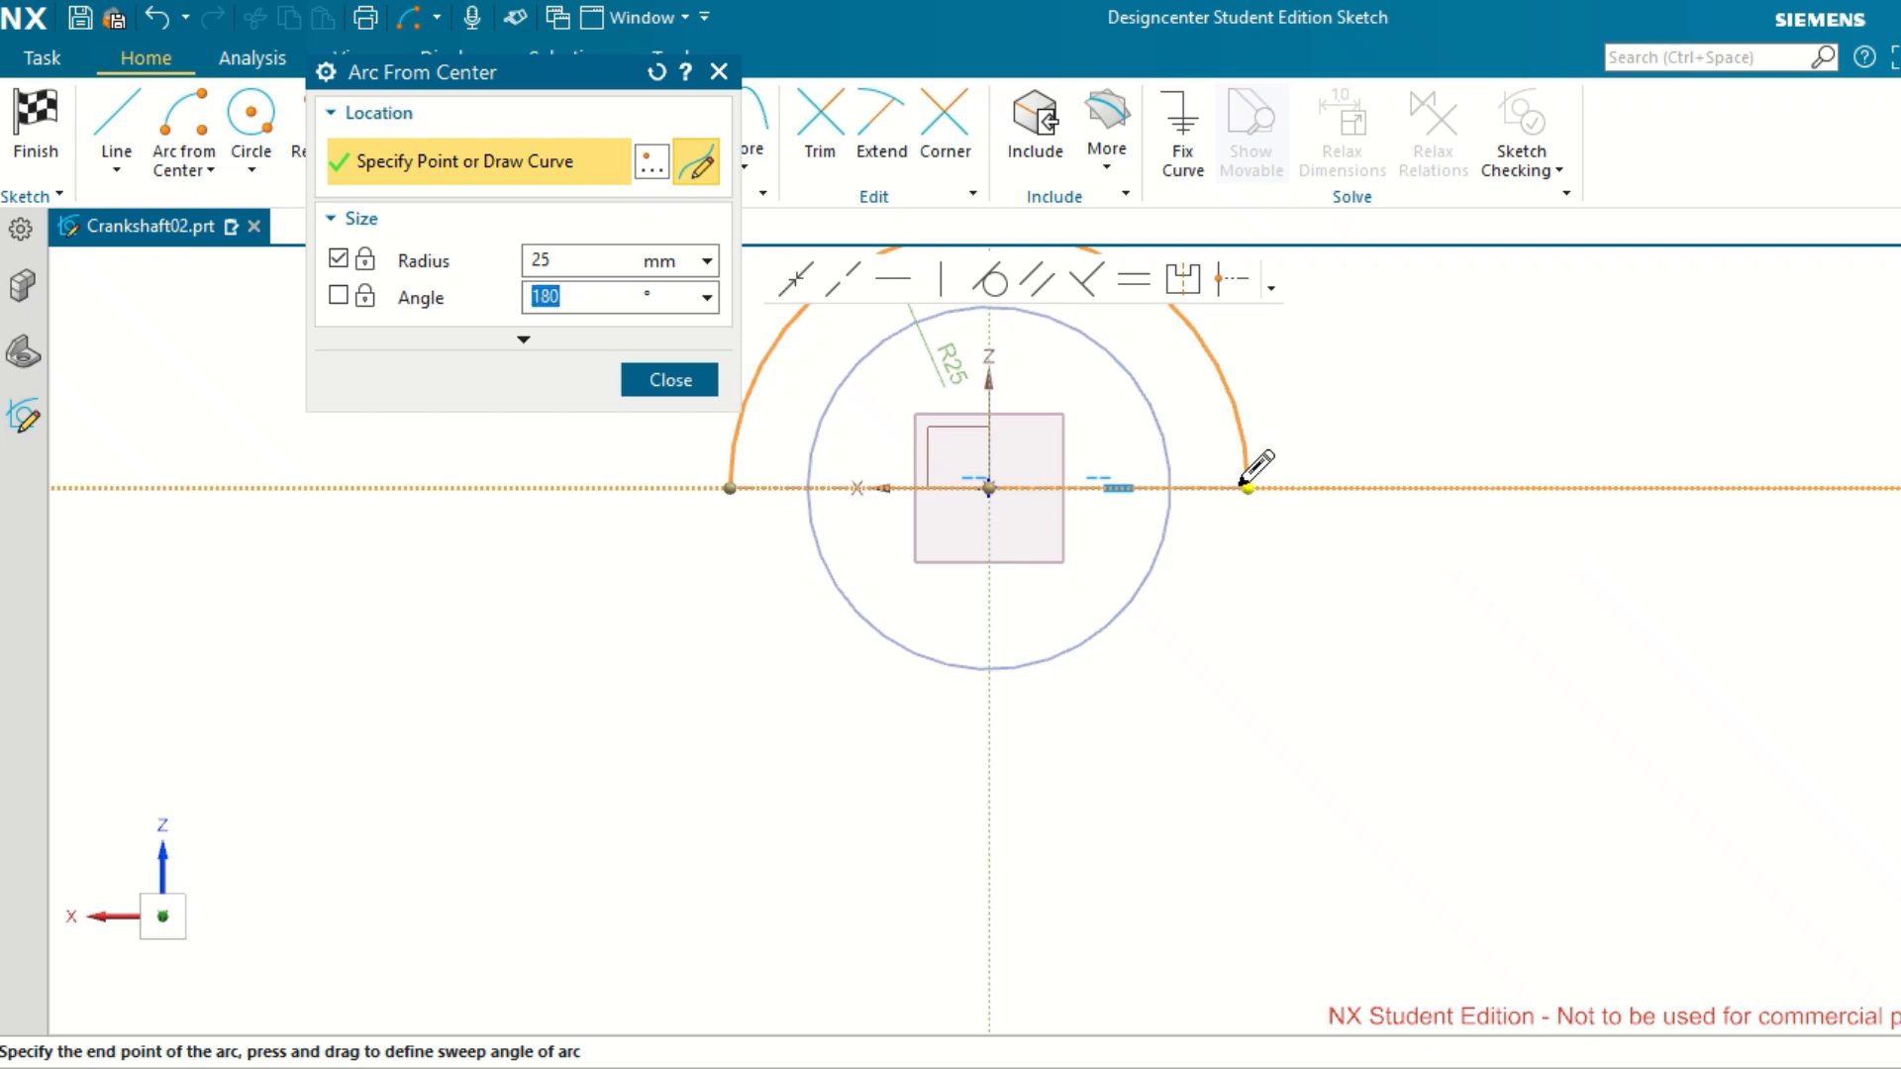
left_click(1246, 485)
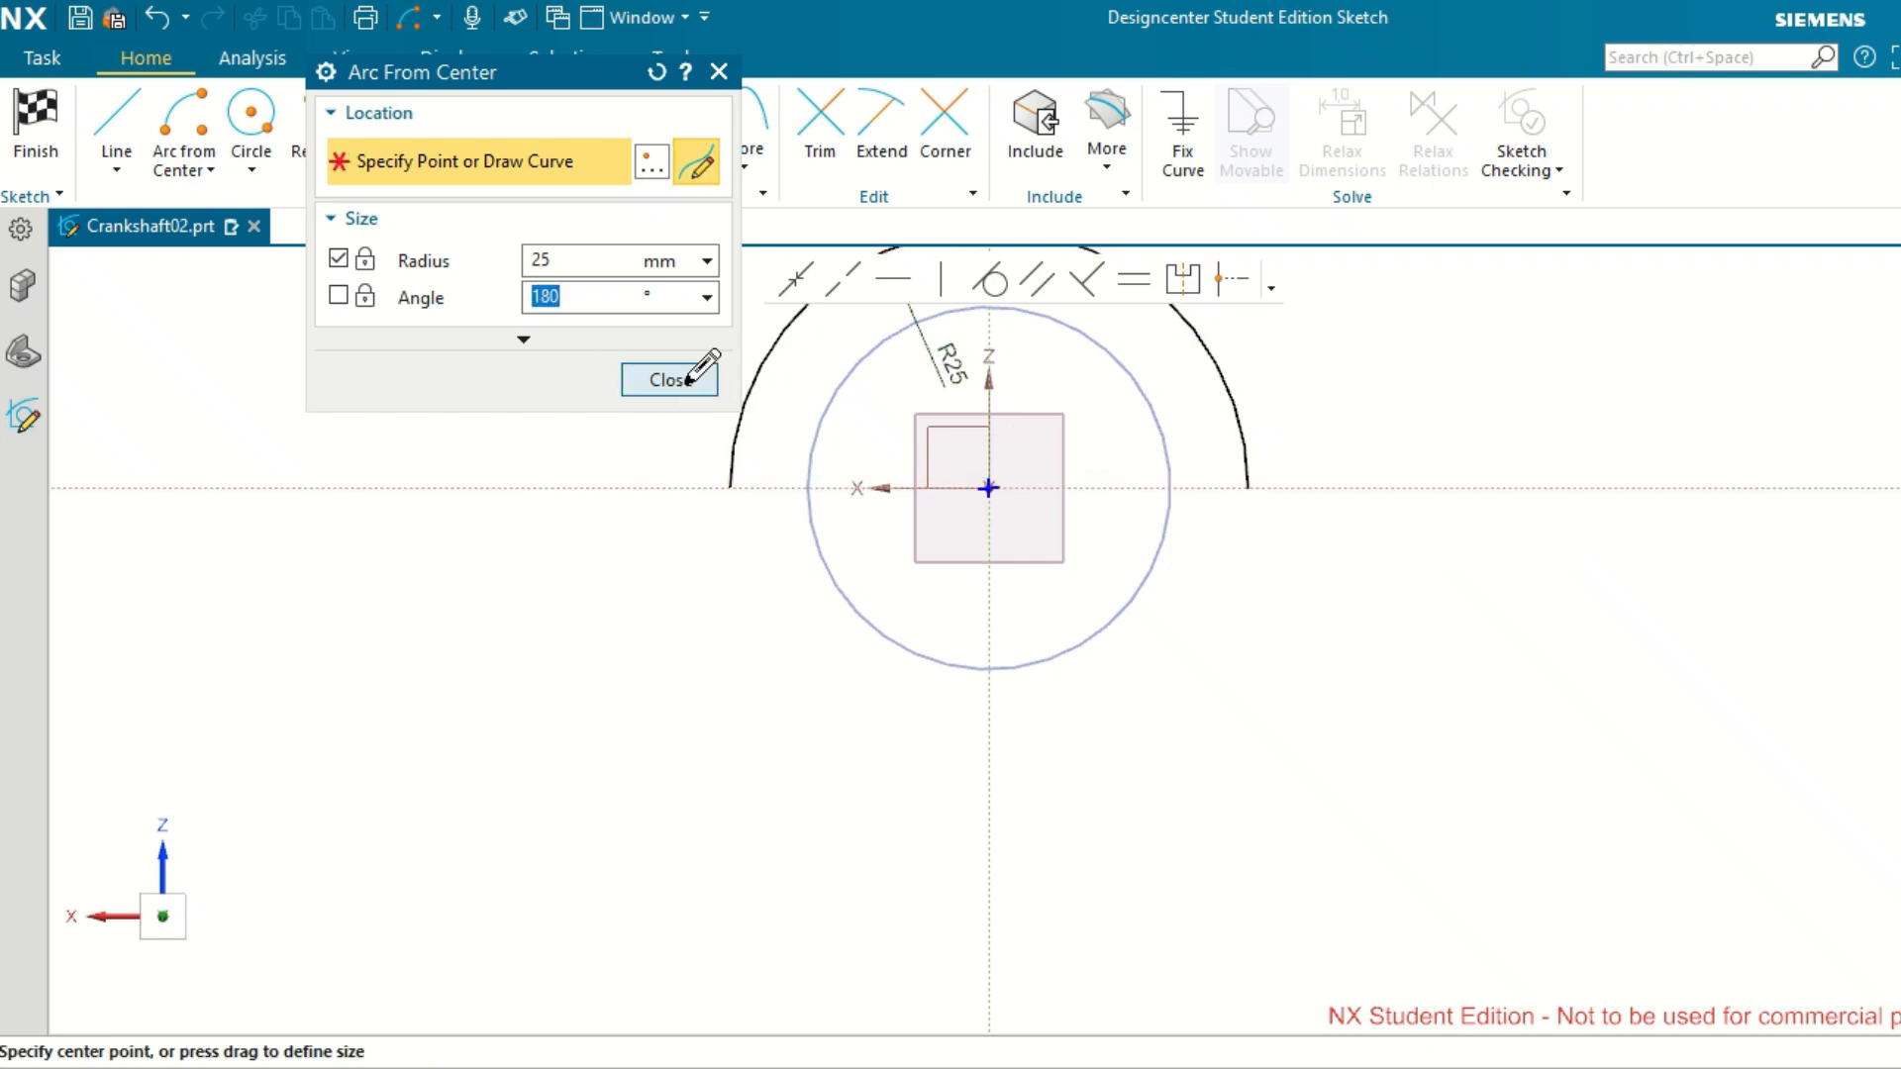
left_click(686, 379)
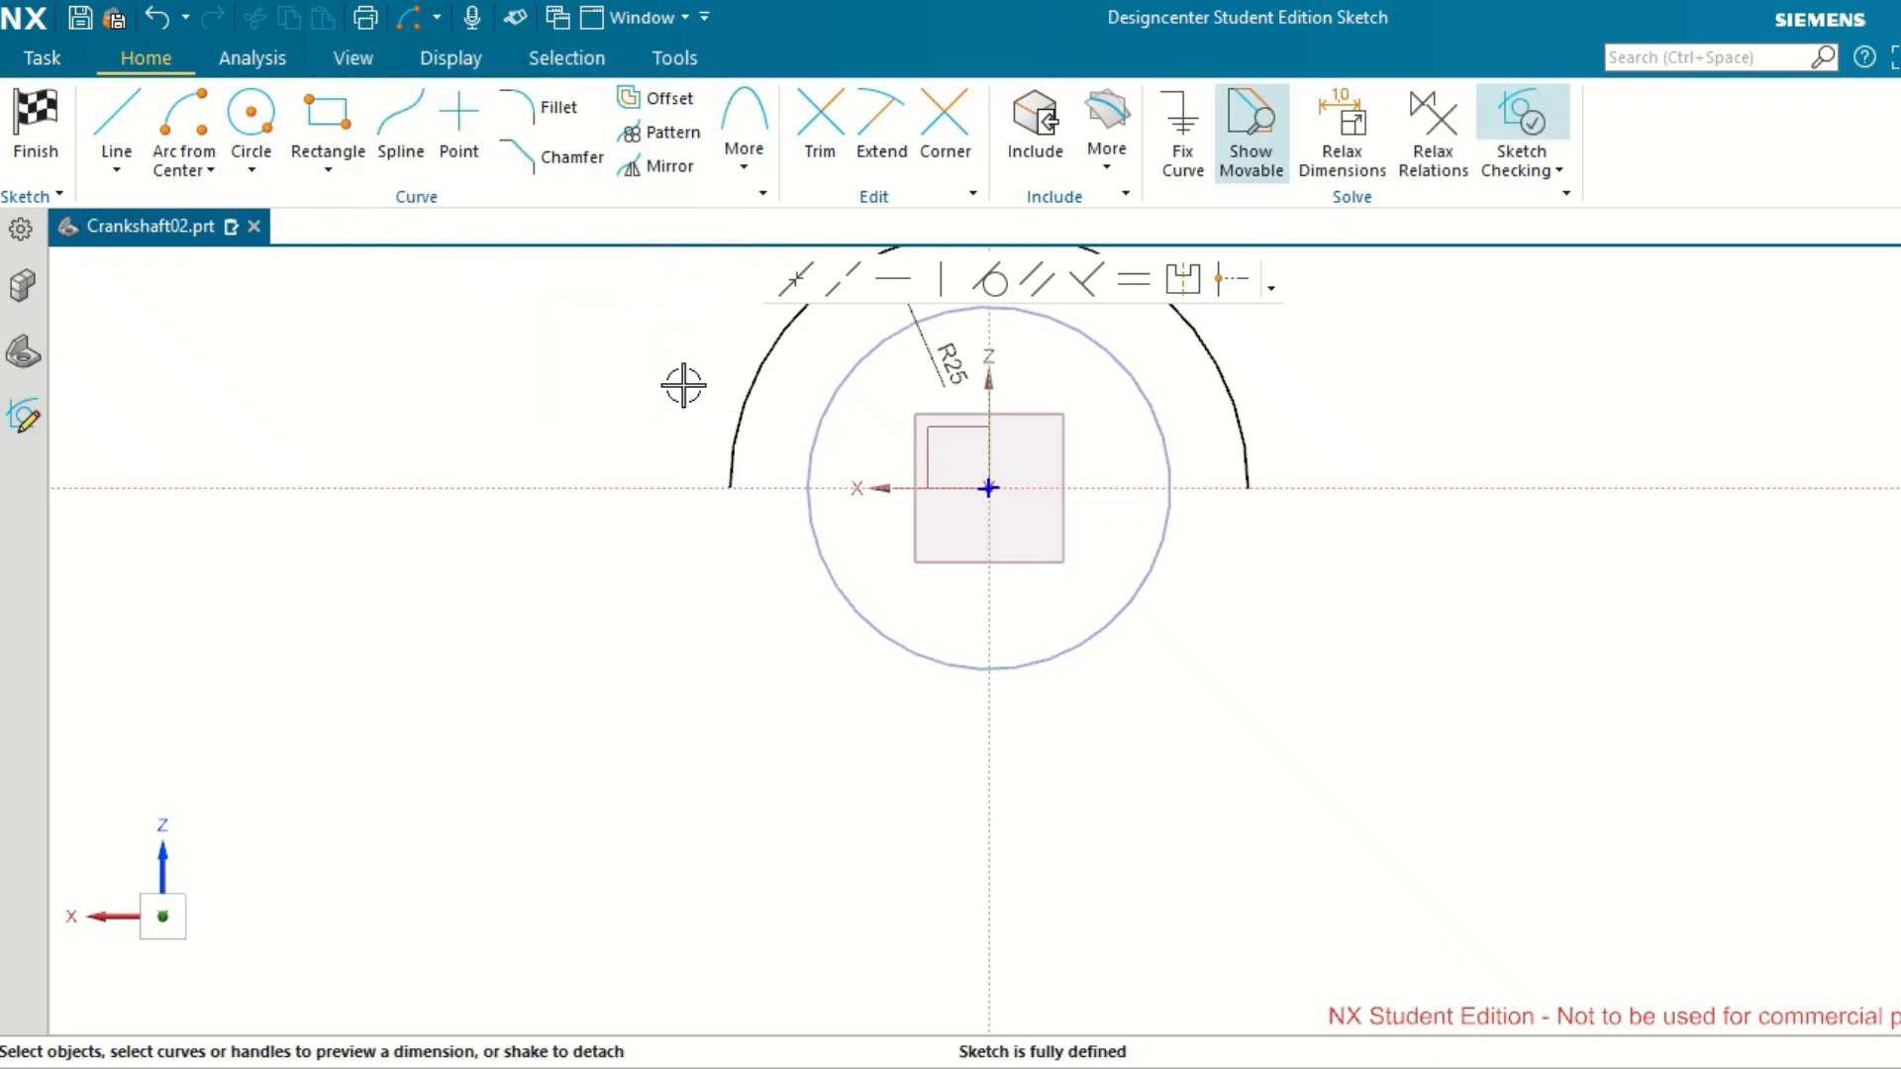
Draw a vertical line about 24 mm long downward from the arc's left endpoint.
left_click(124, 139)
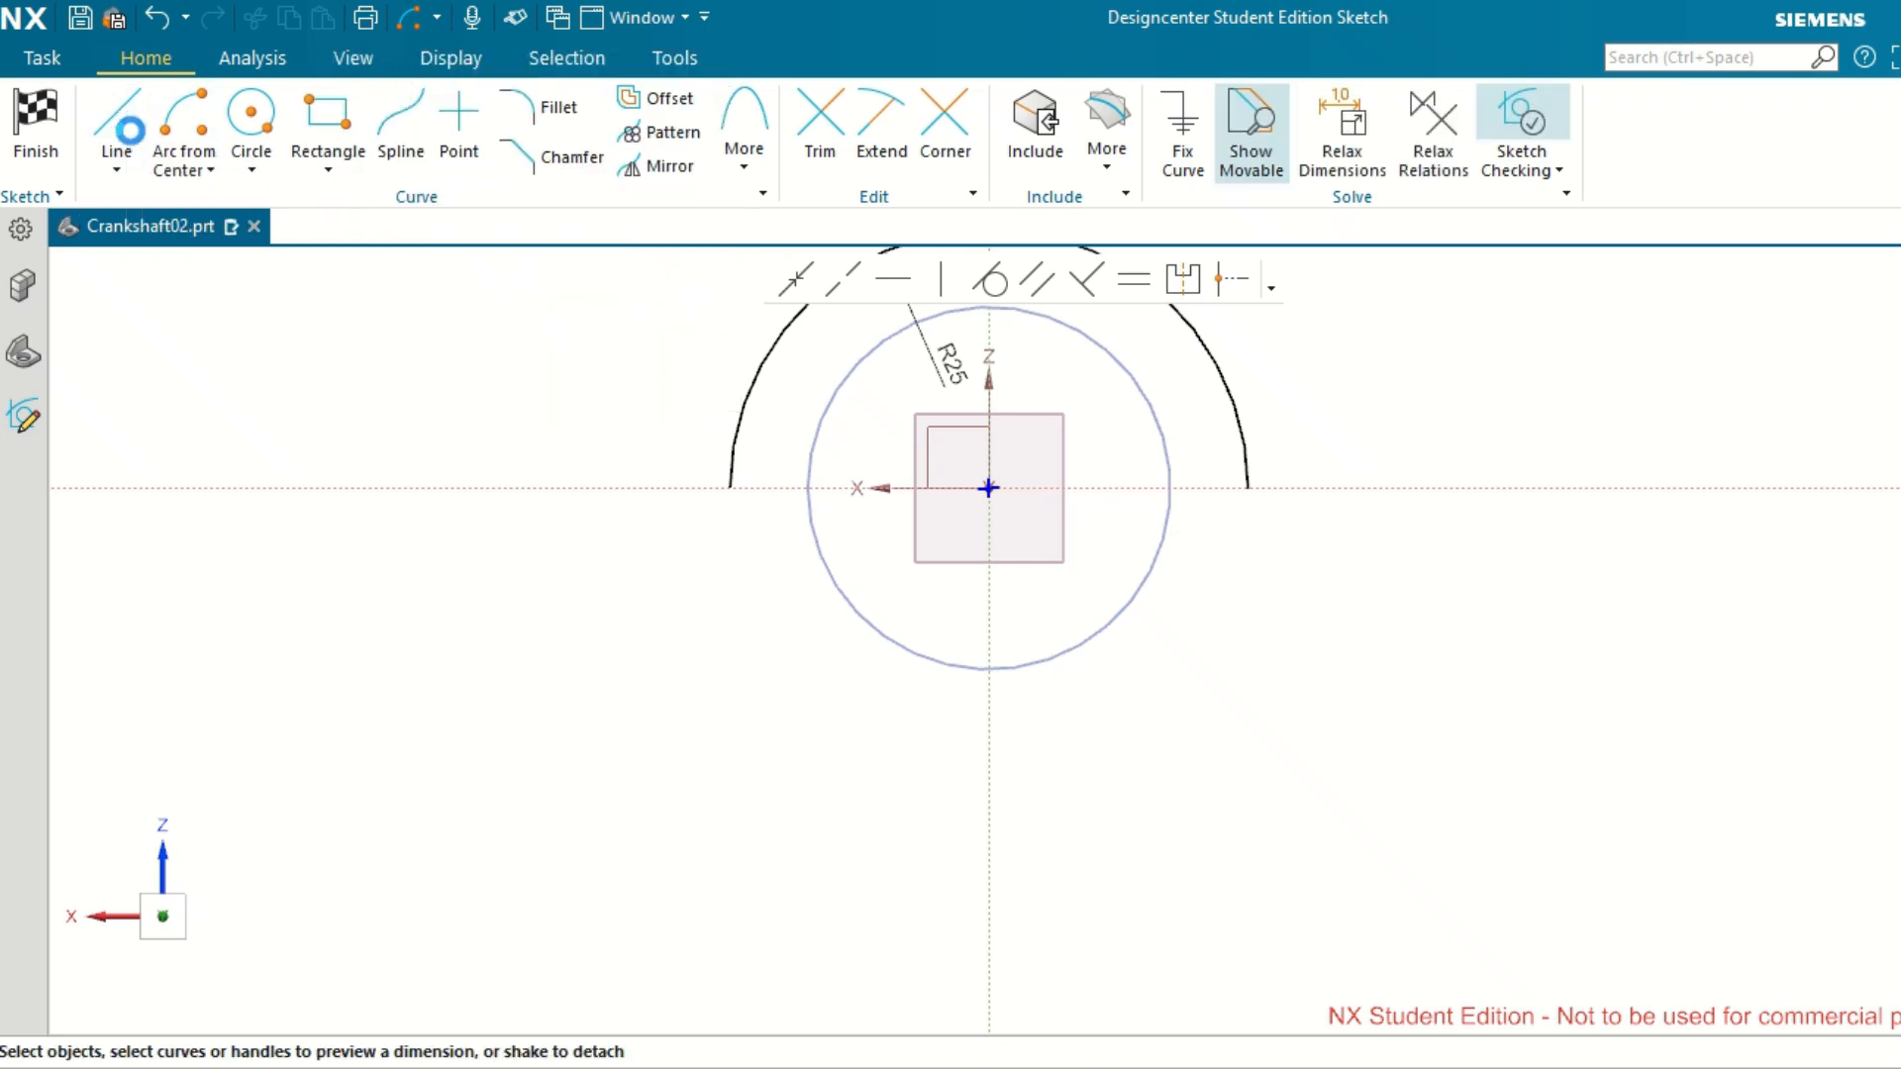
left_click(730, 487)
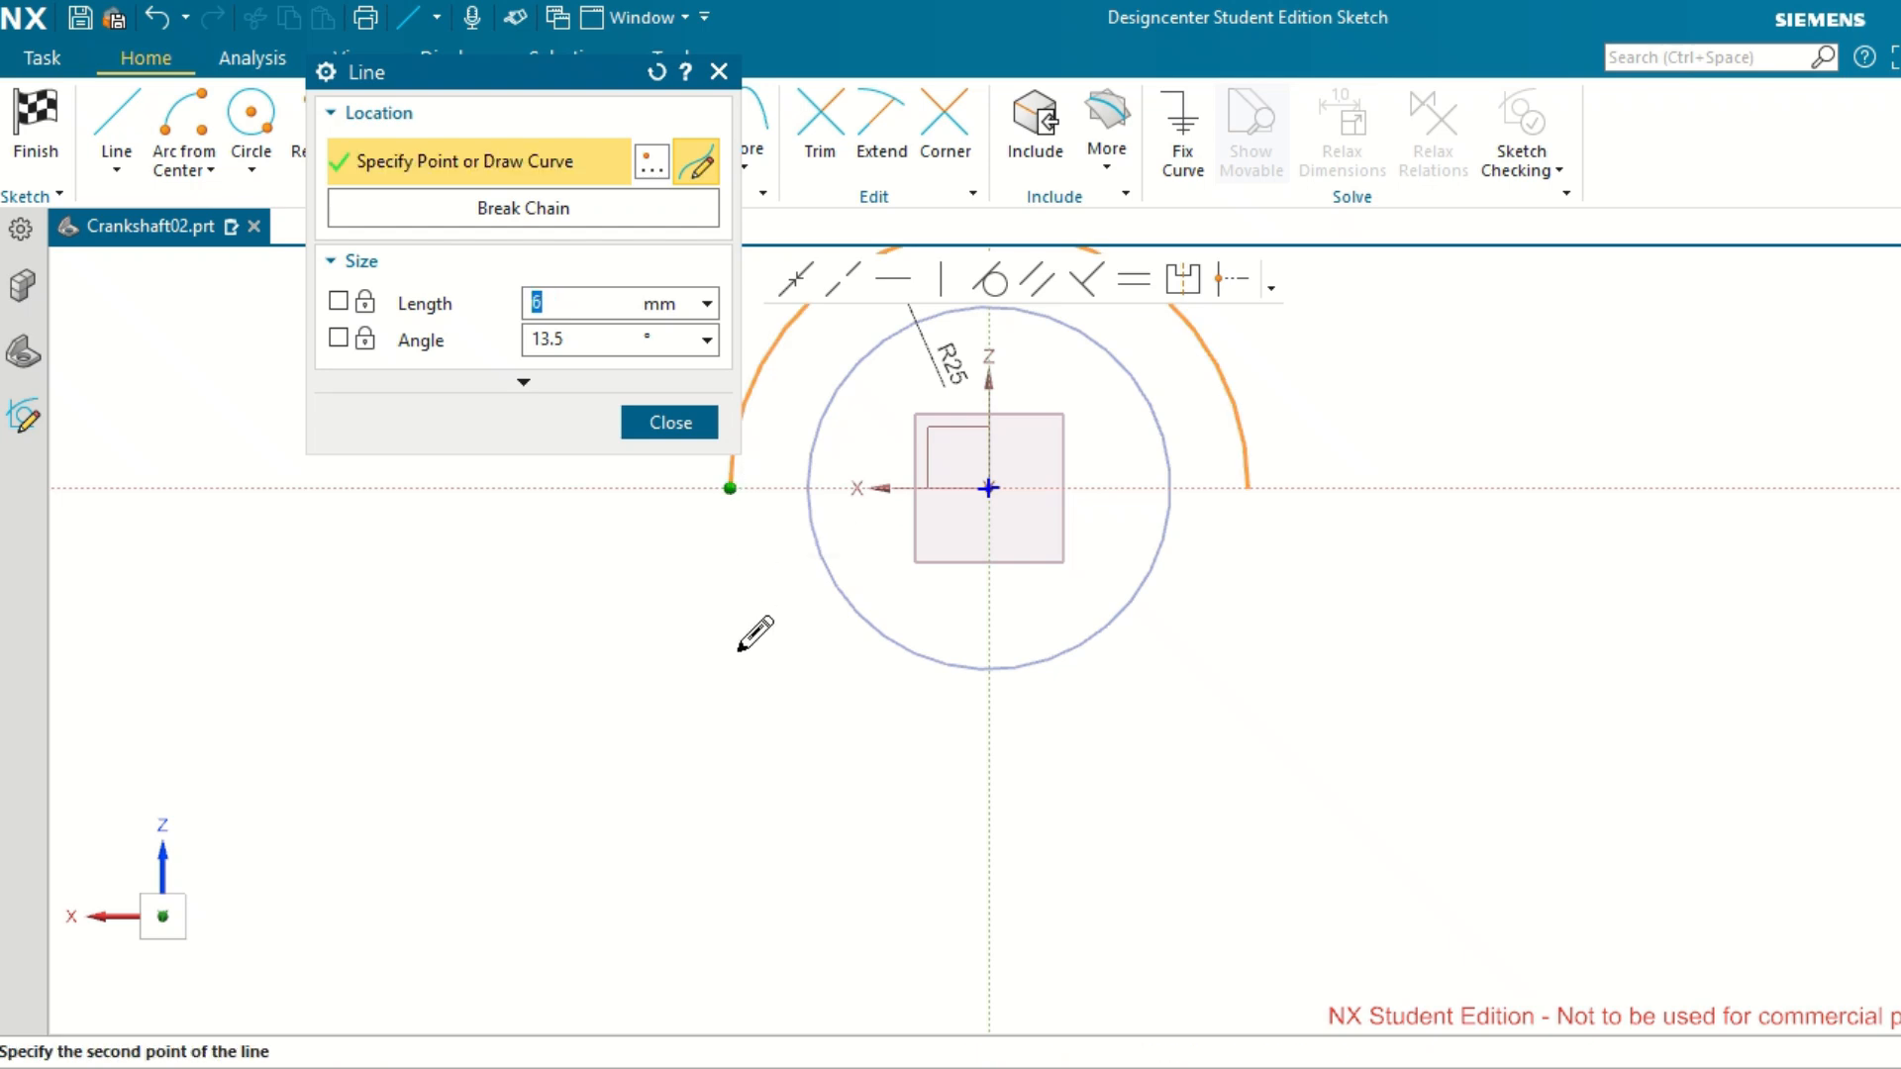
left_click(731, 736)
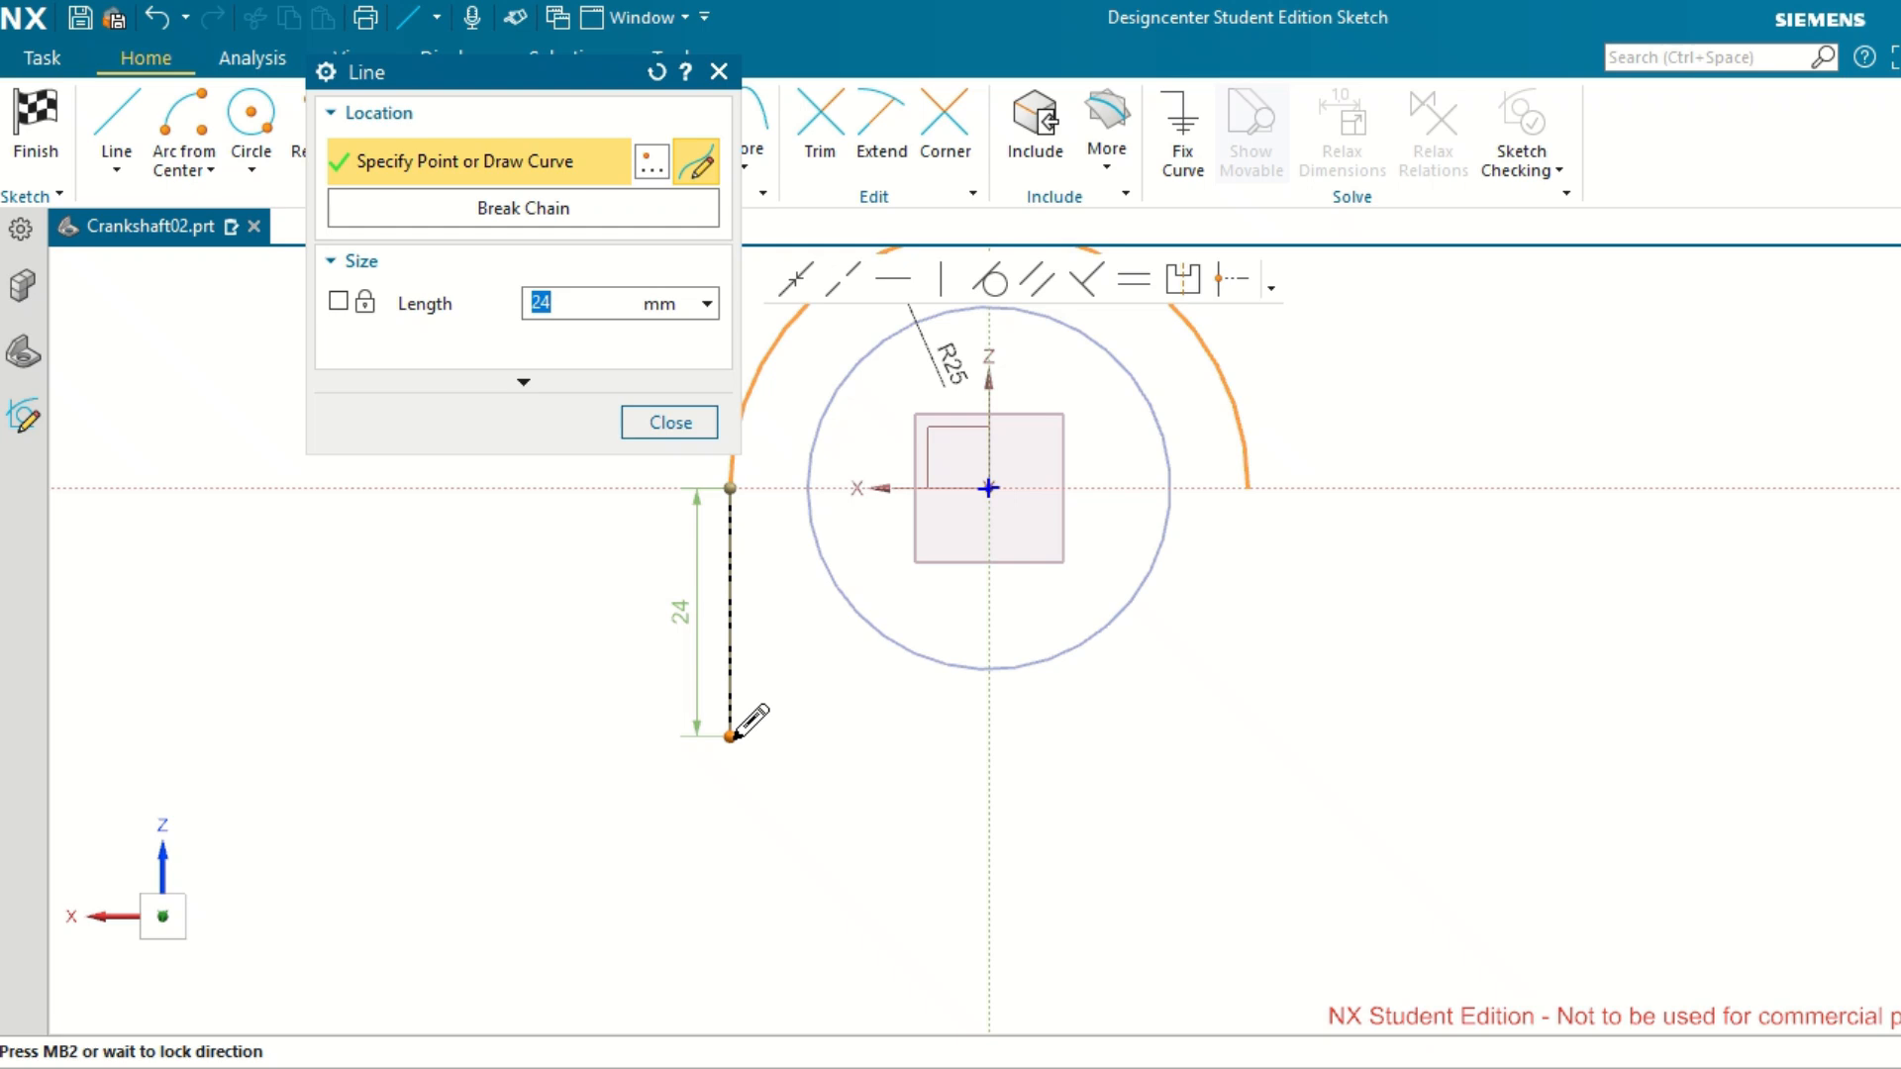
middle_click(731, 736)
key("Escape")
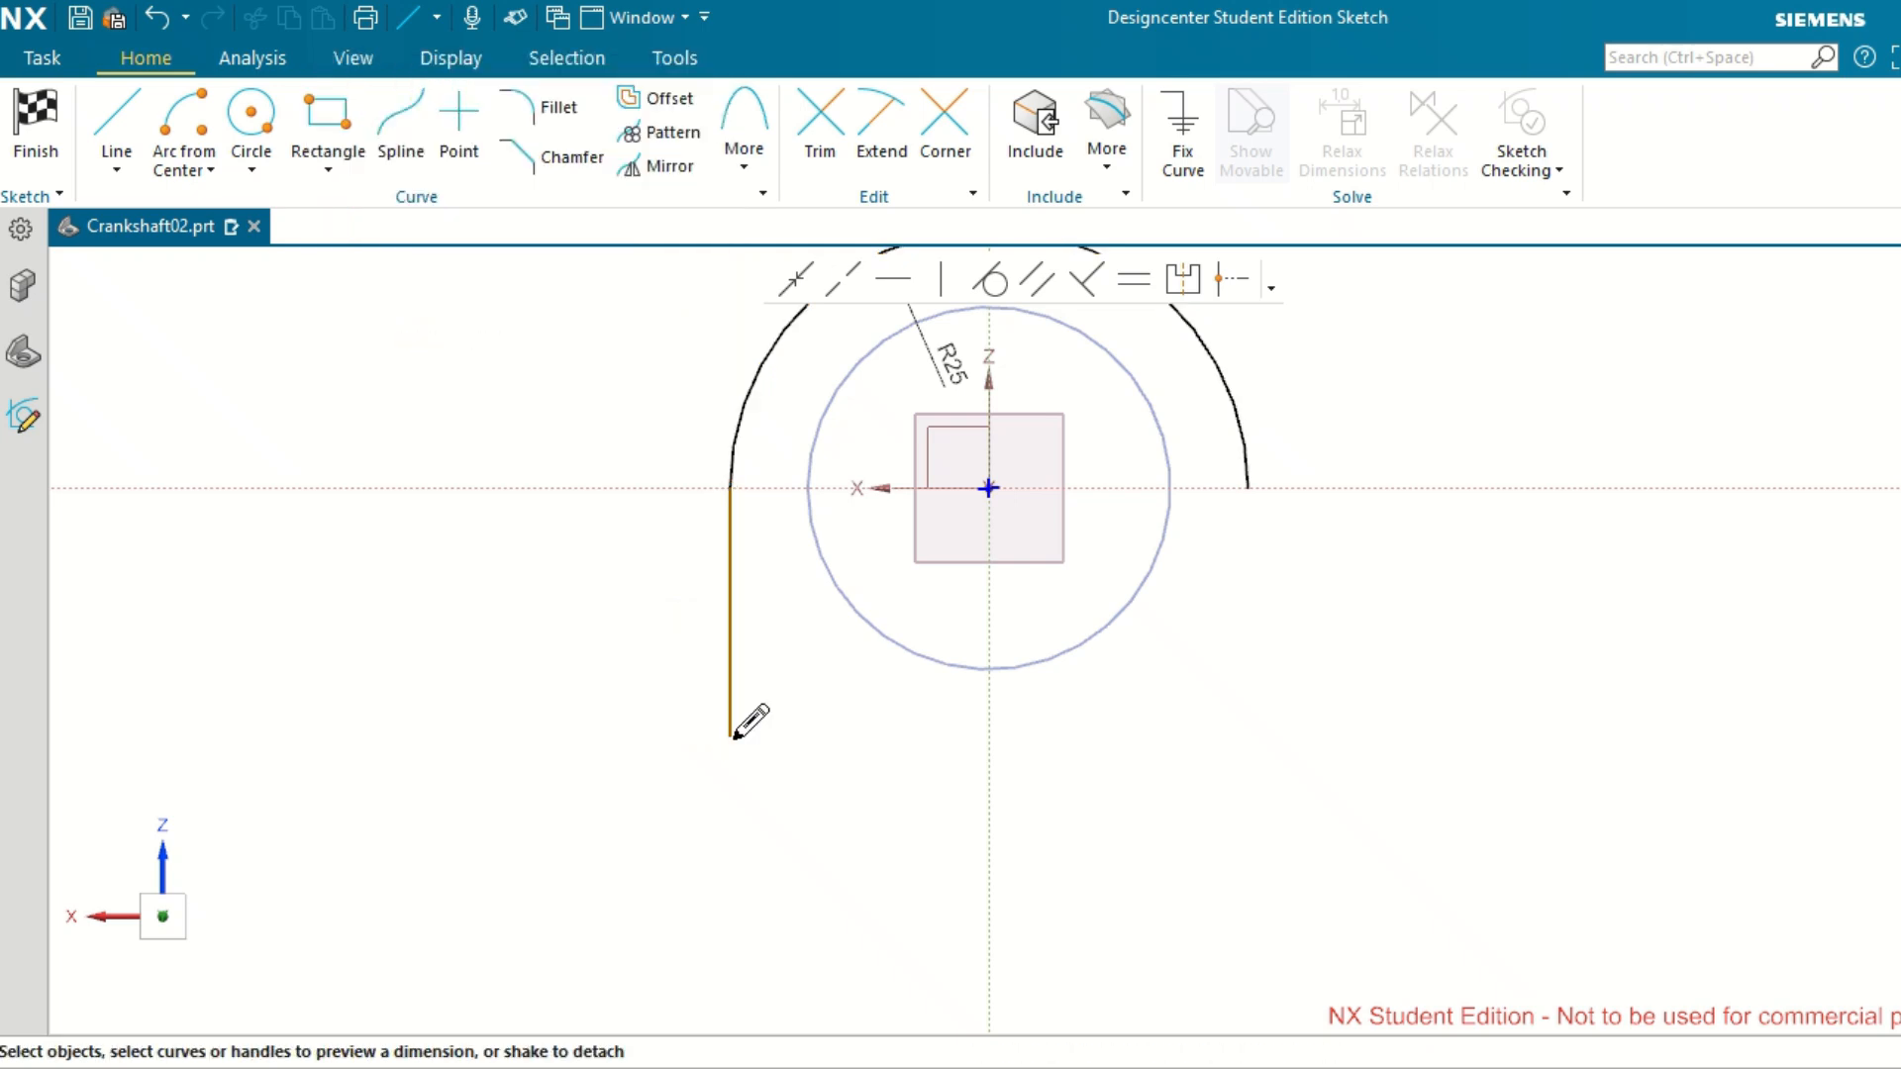
Draw a vertical line about 25 mm long downward from the arc's right endpoint.
left_click(117, 117)
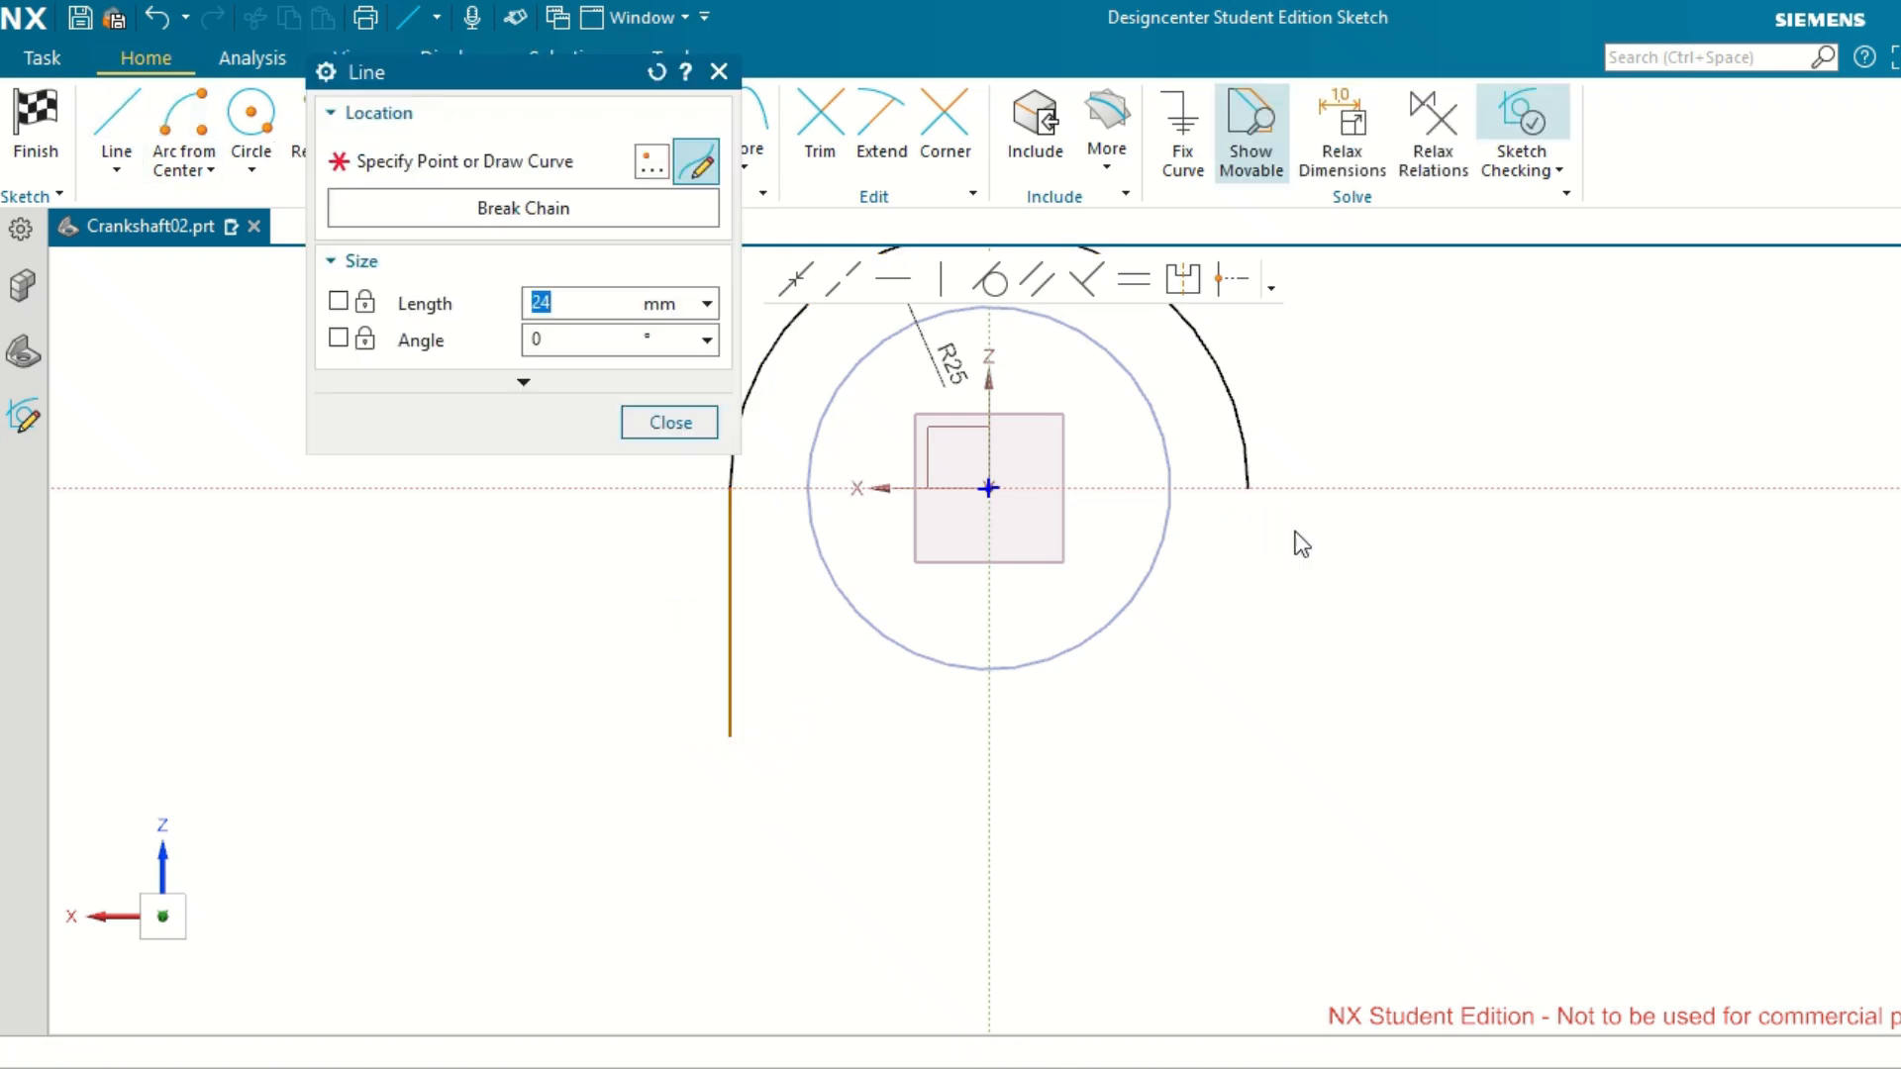
left_click(1249, 487)
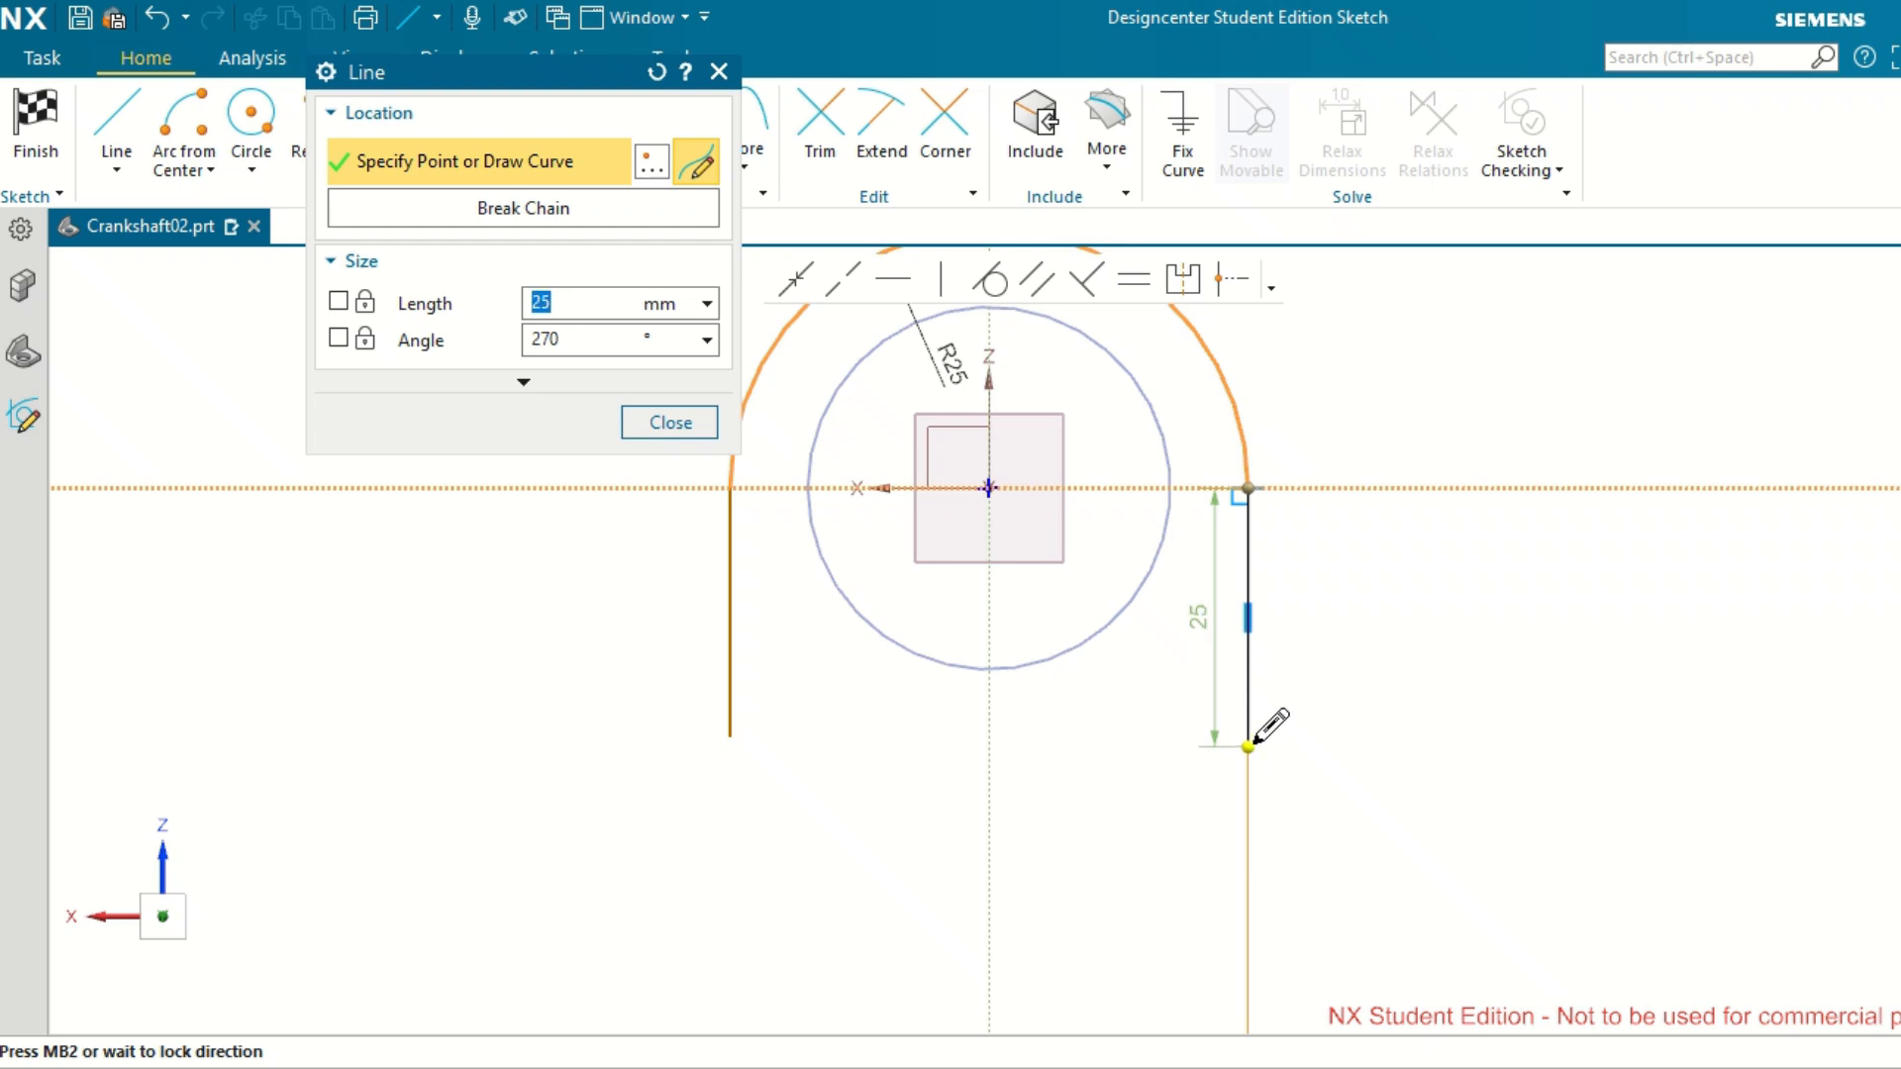
left_click(1249, 746)
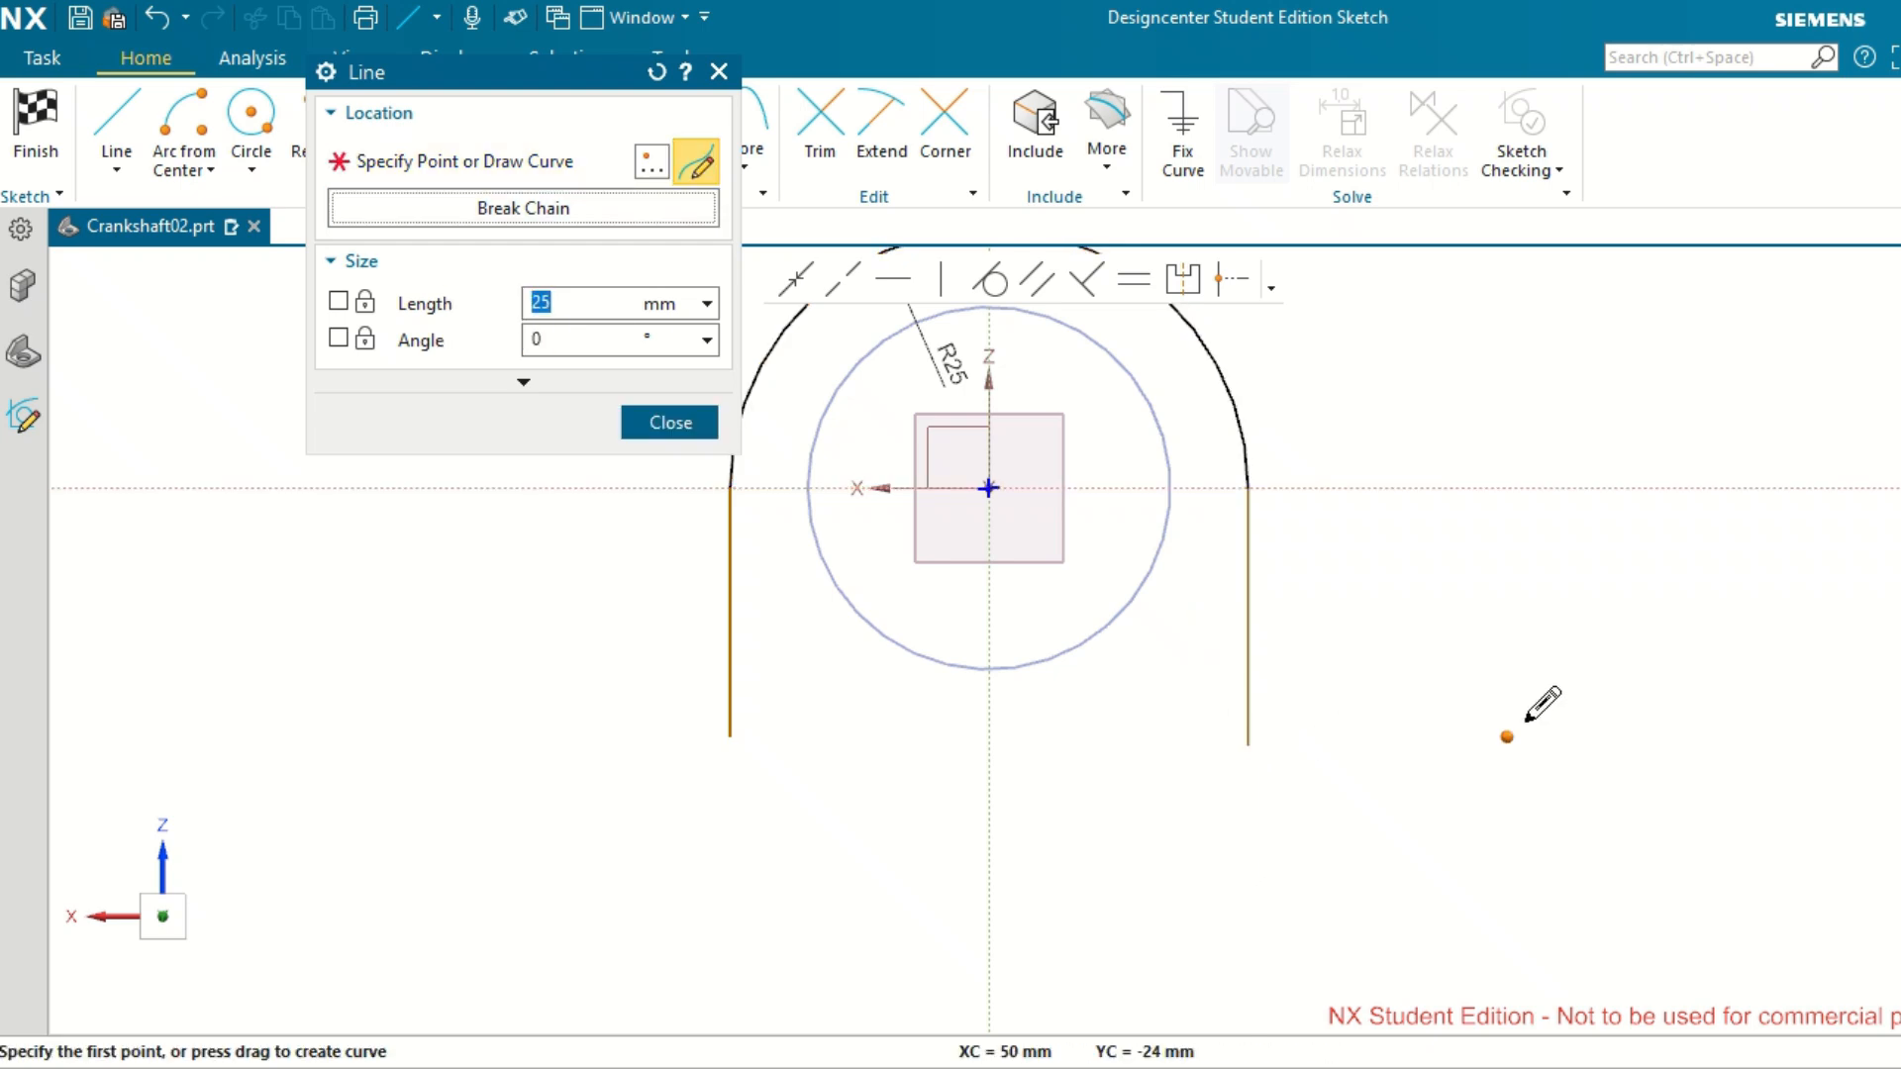
left_click(677, 425)
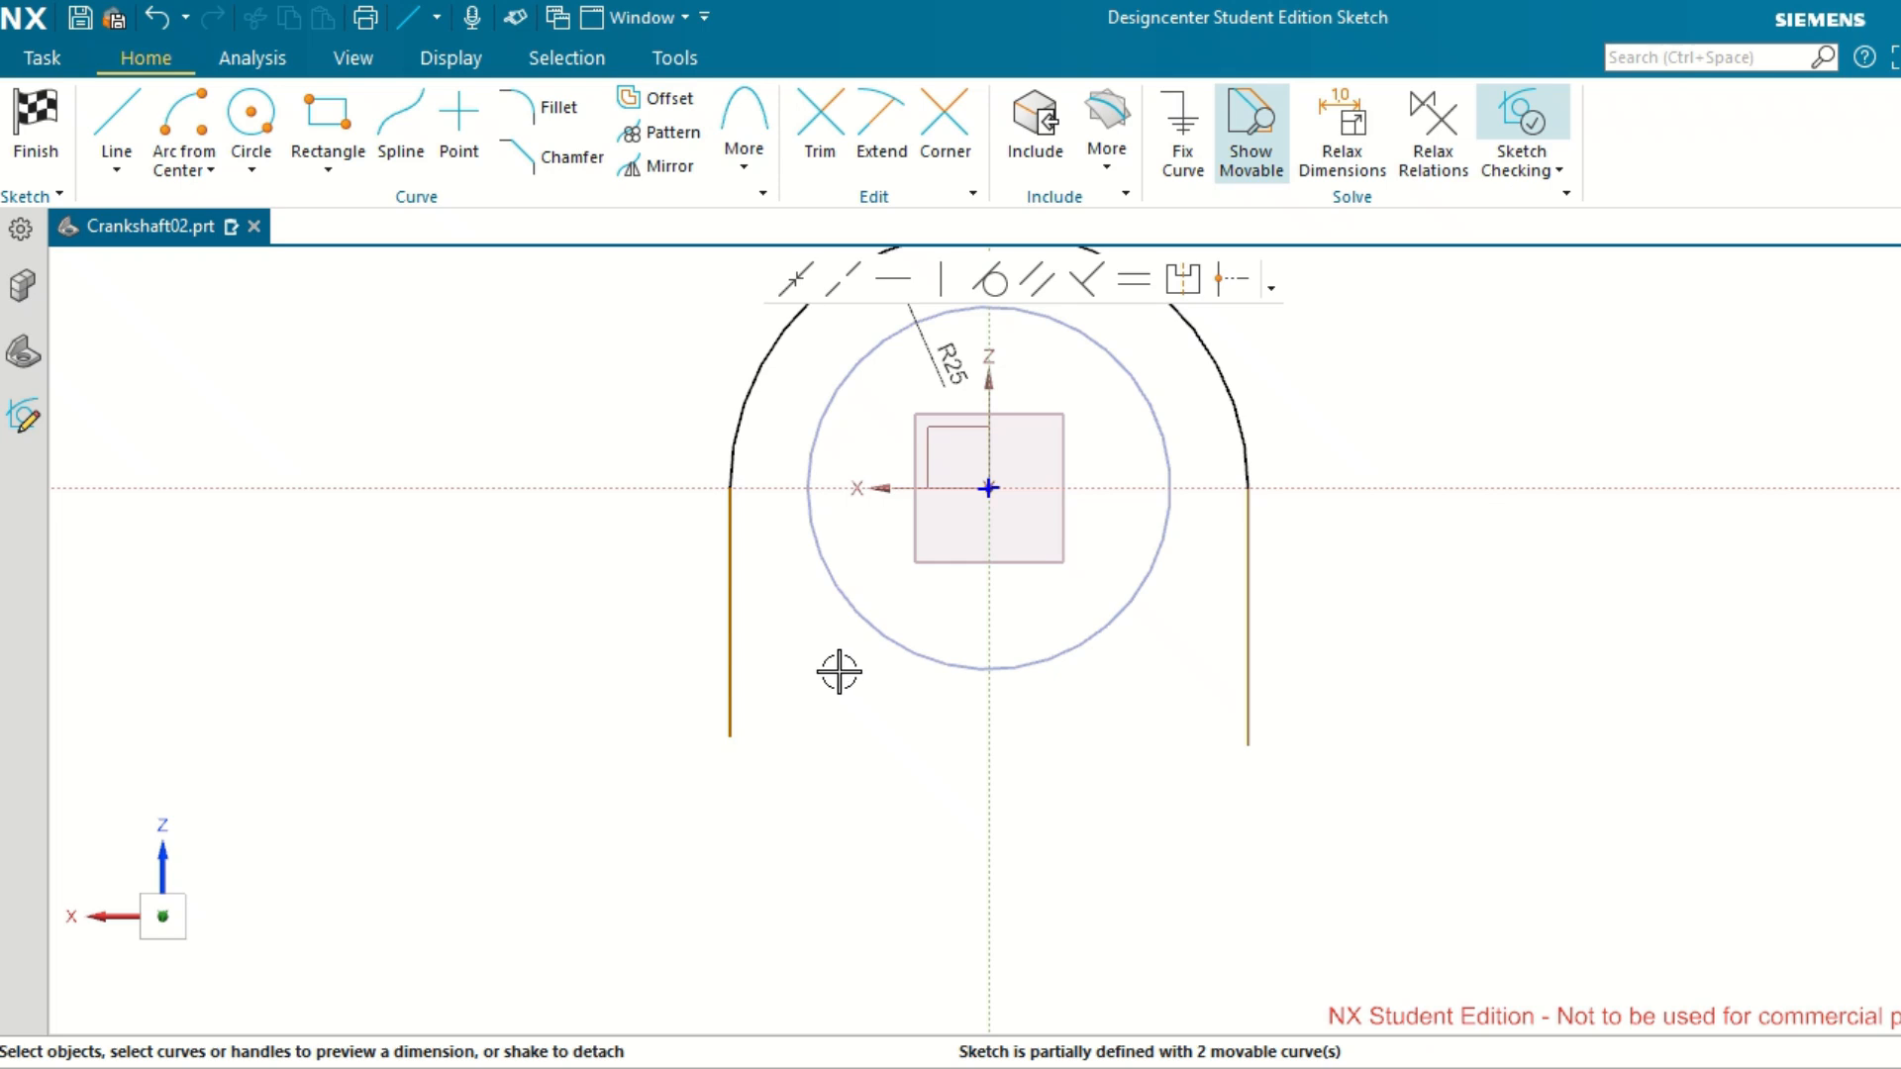
Dimension the length of the left vertical line and set it to 45 mm.
scroll(819, 704, "up", 2)
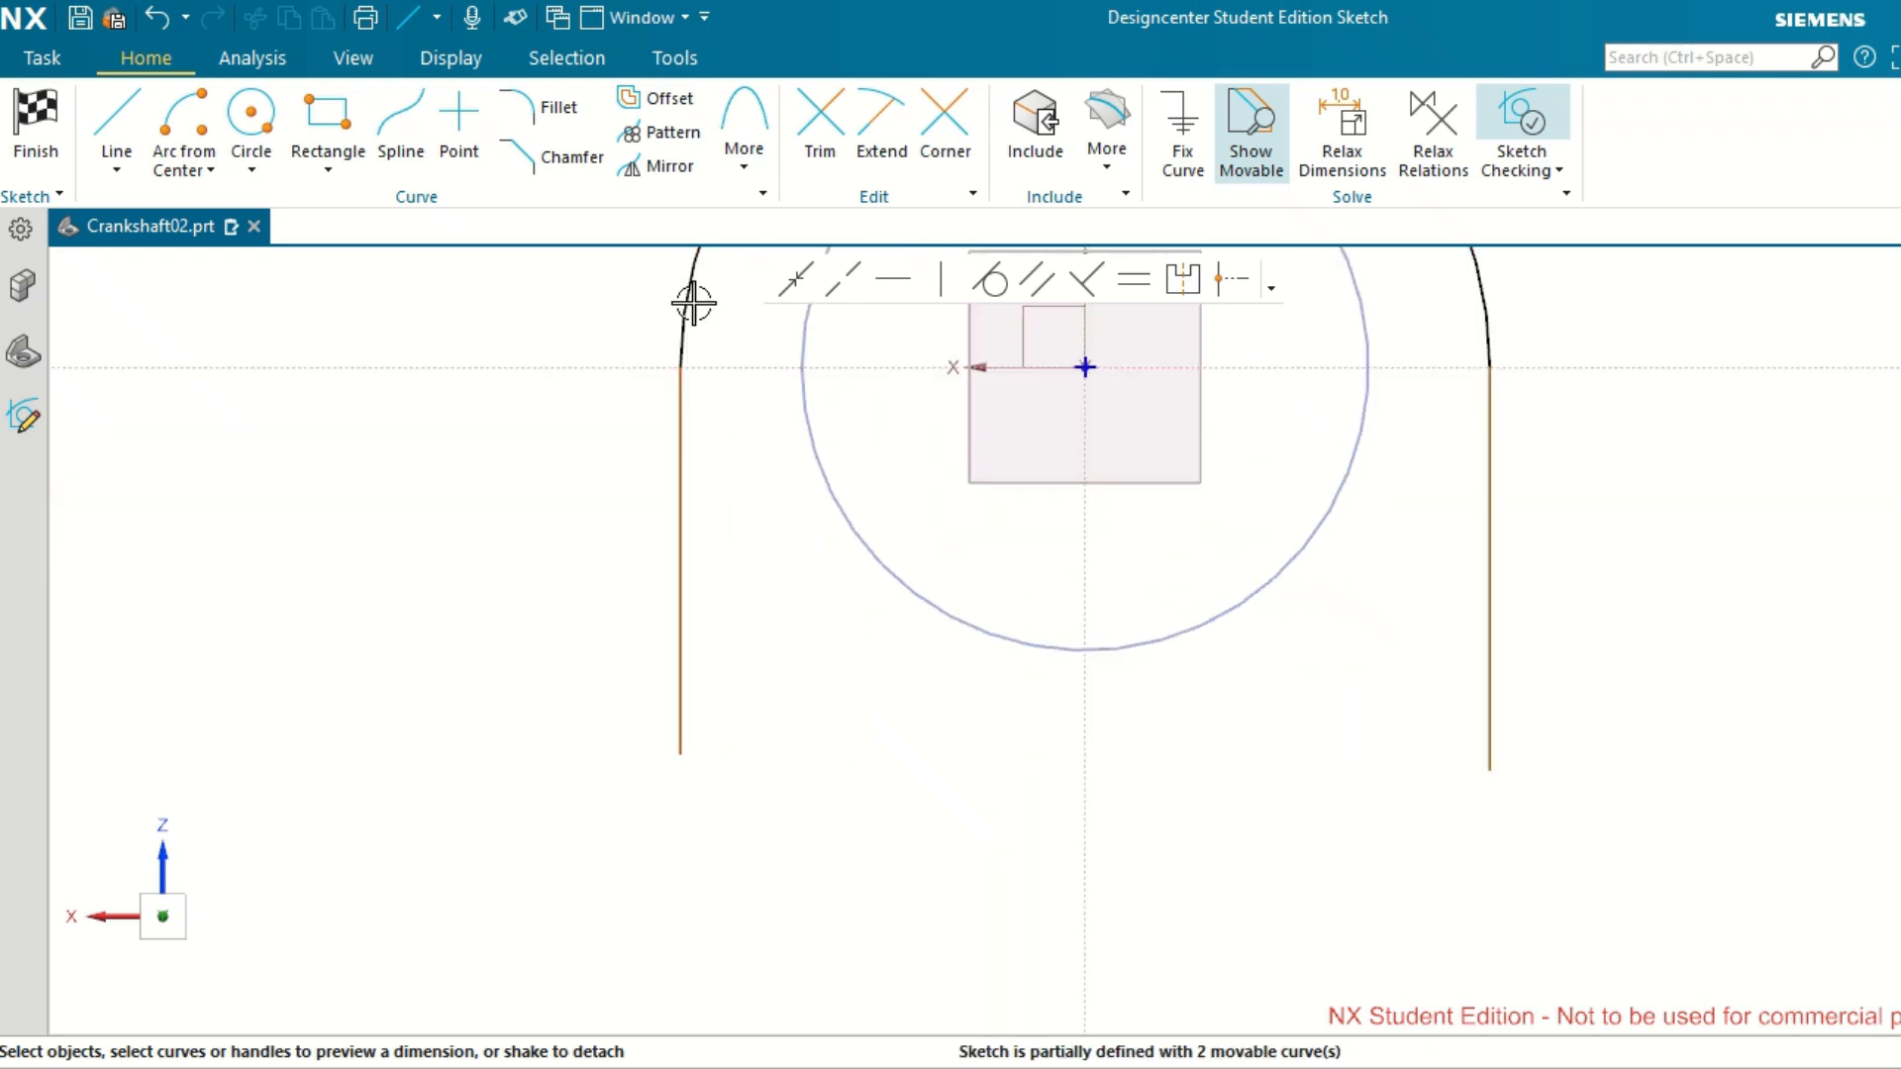
left_click(687, 519)
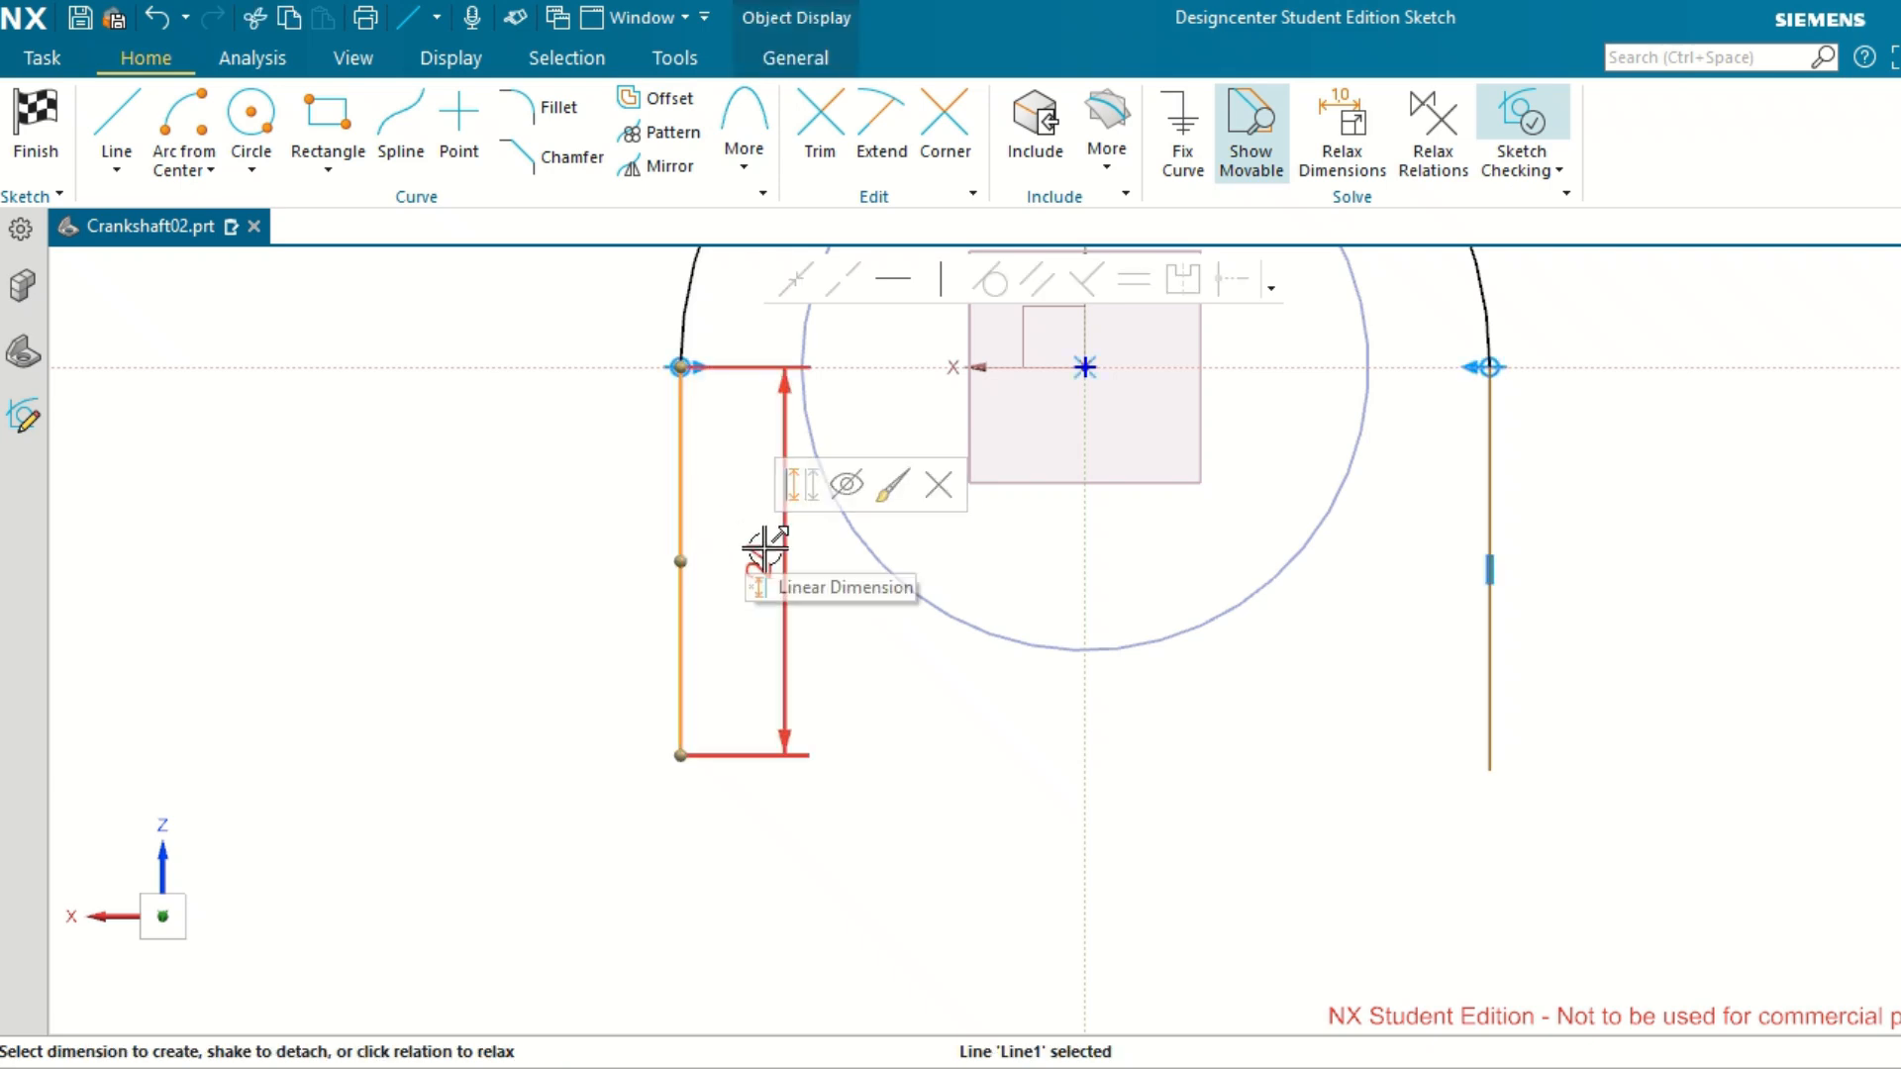
left_click(766, 546)
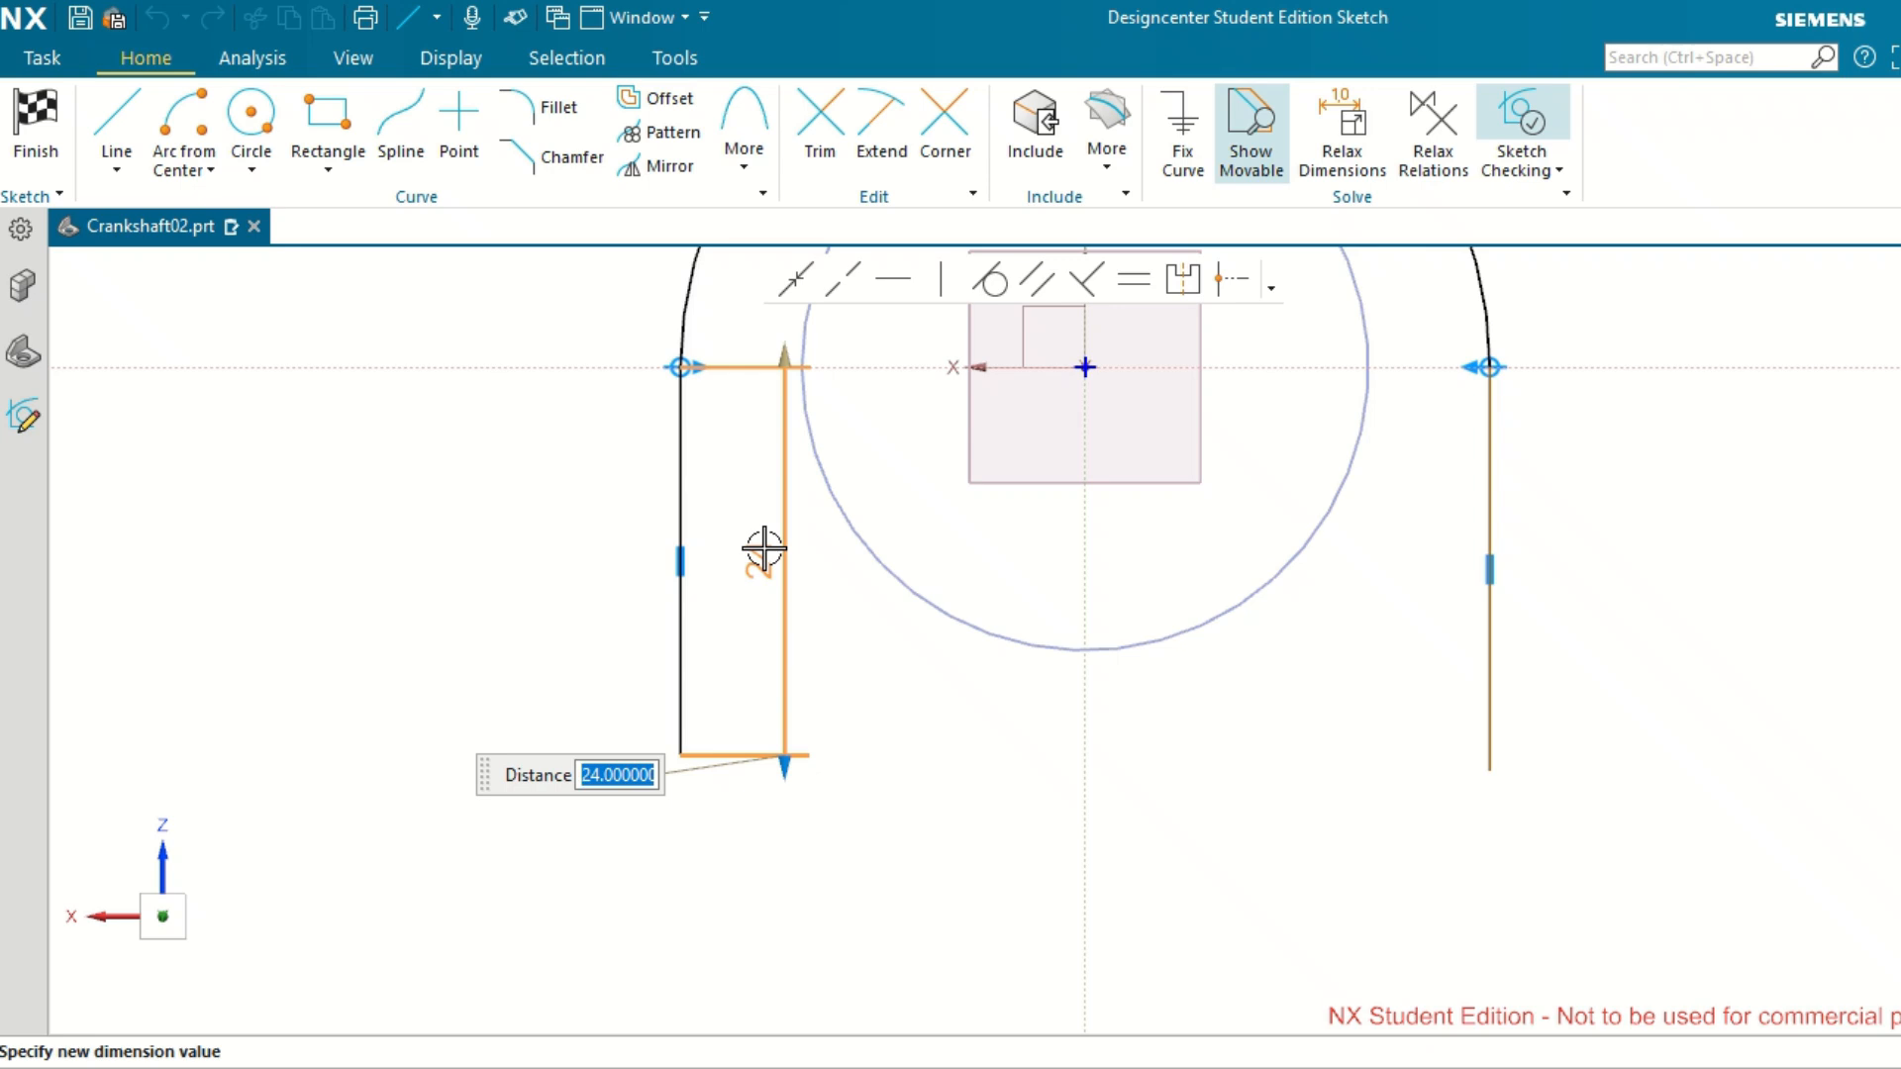
type("45")
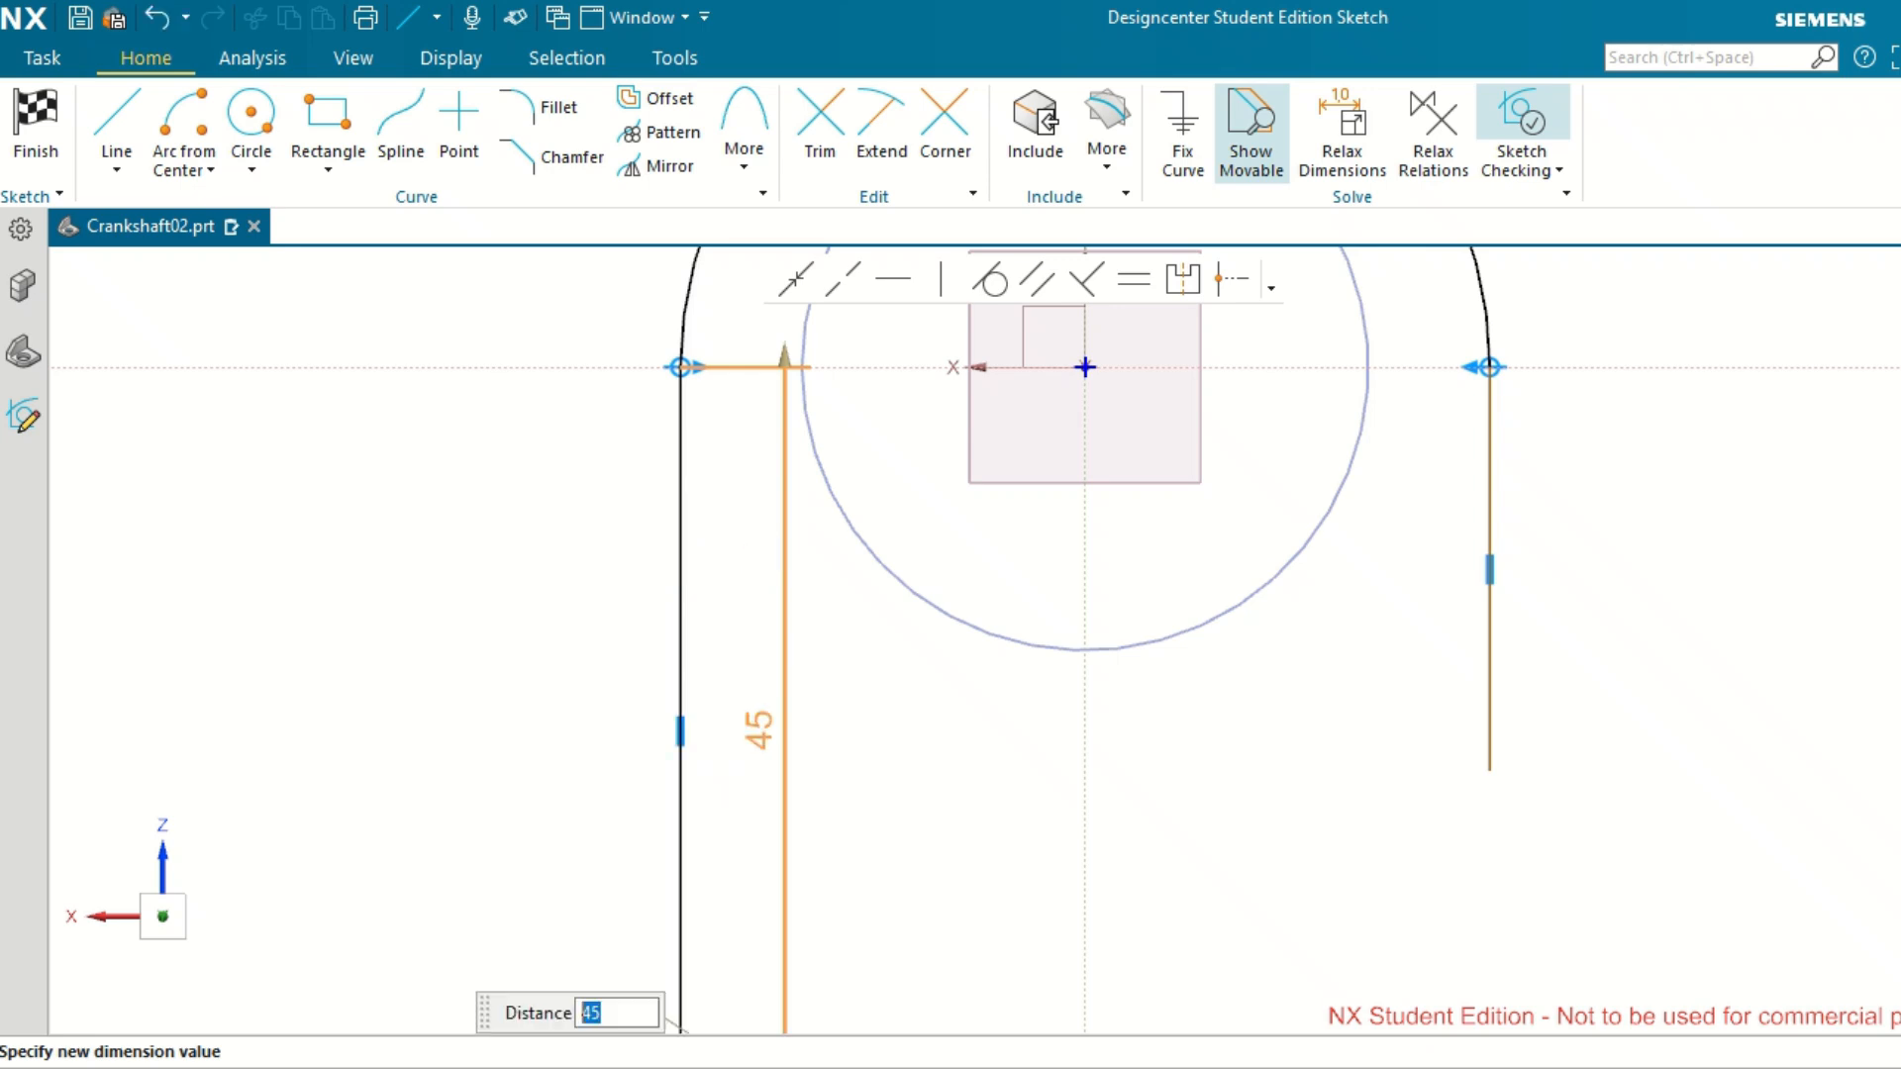
scroll(871, 557, "down", 2)
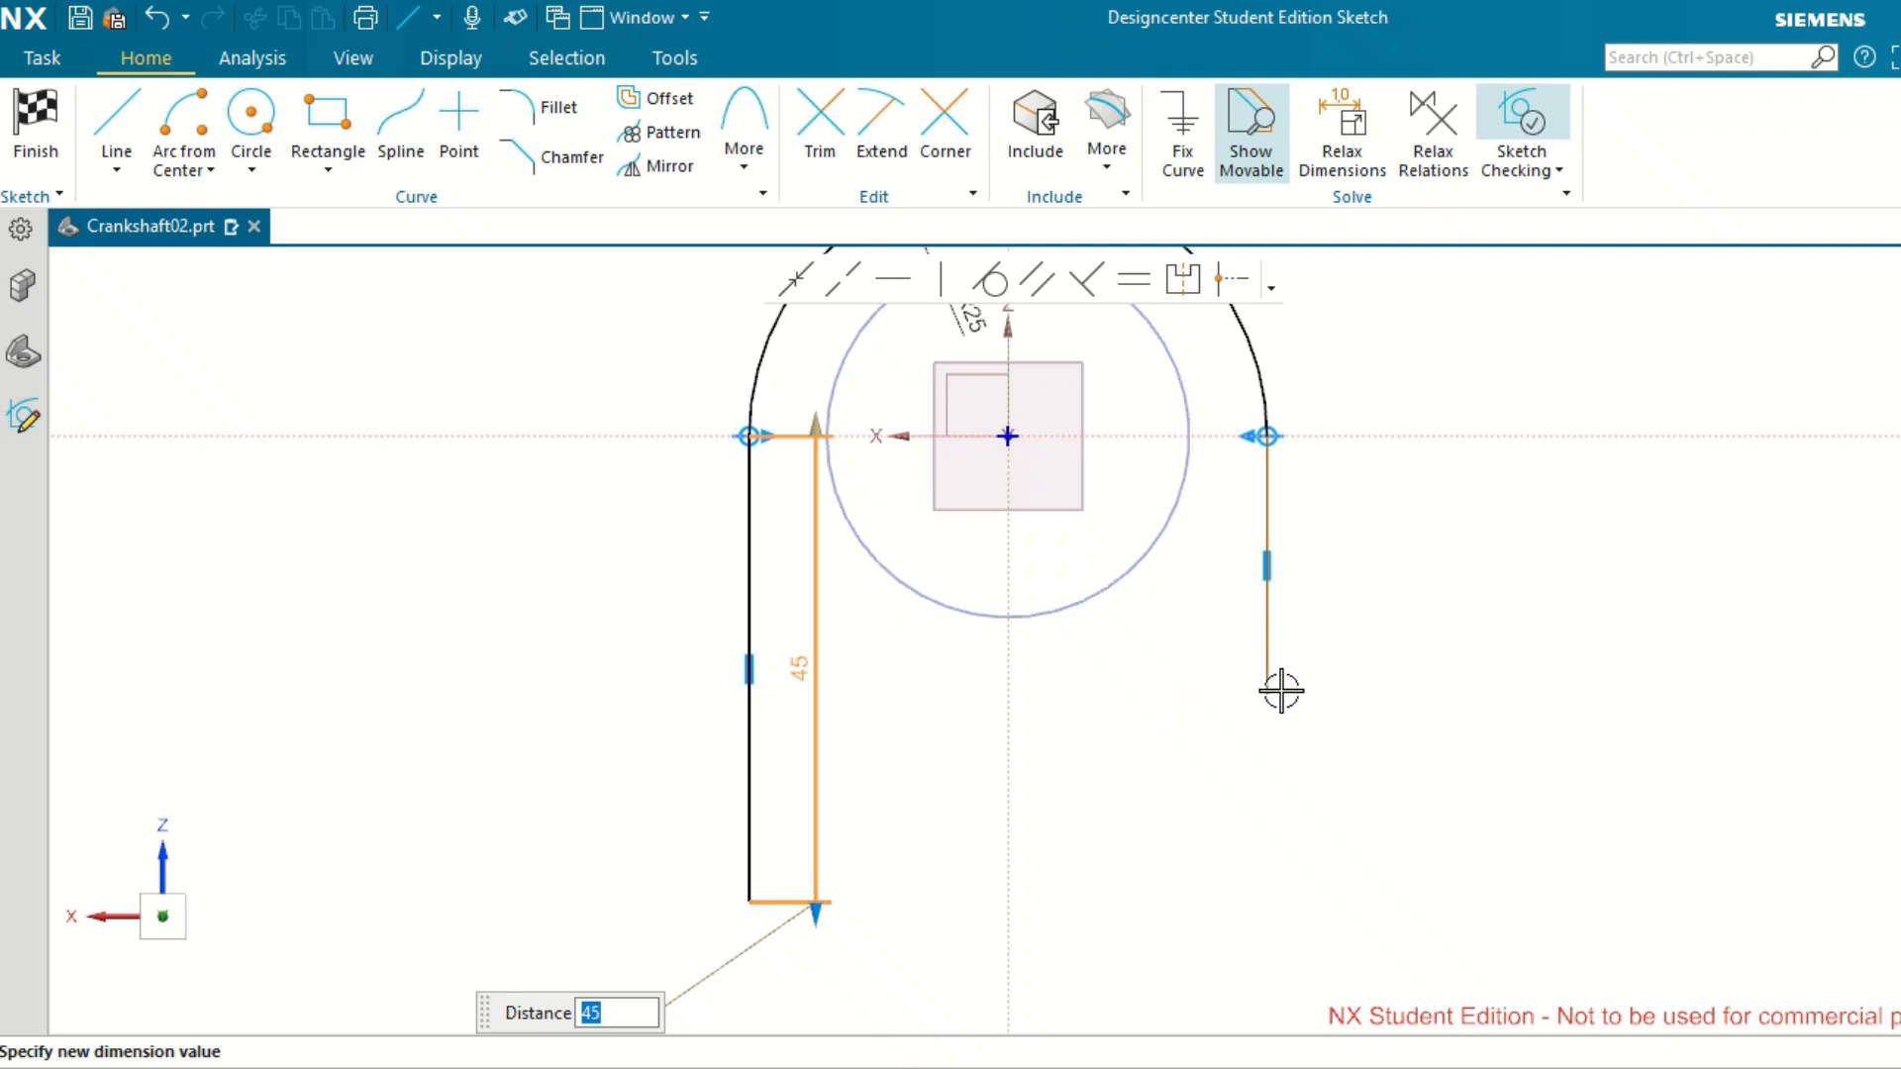
left_click(1183, 735)
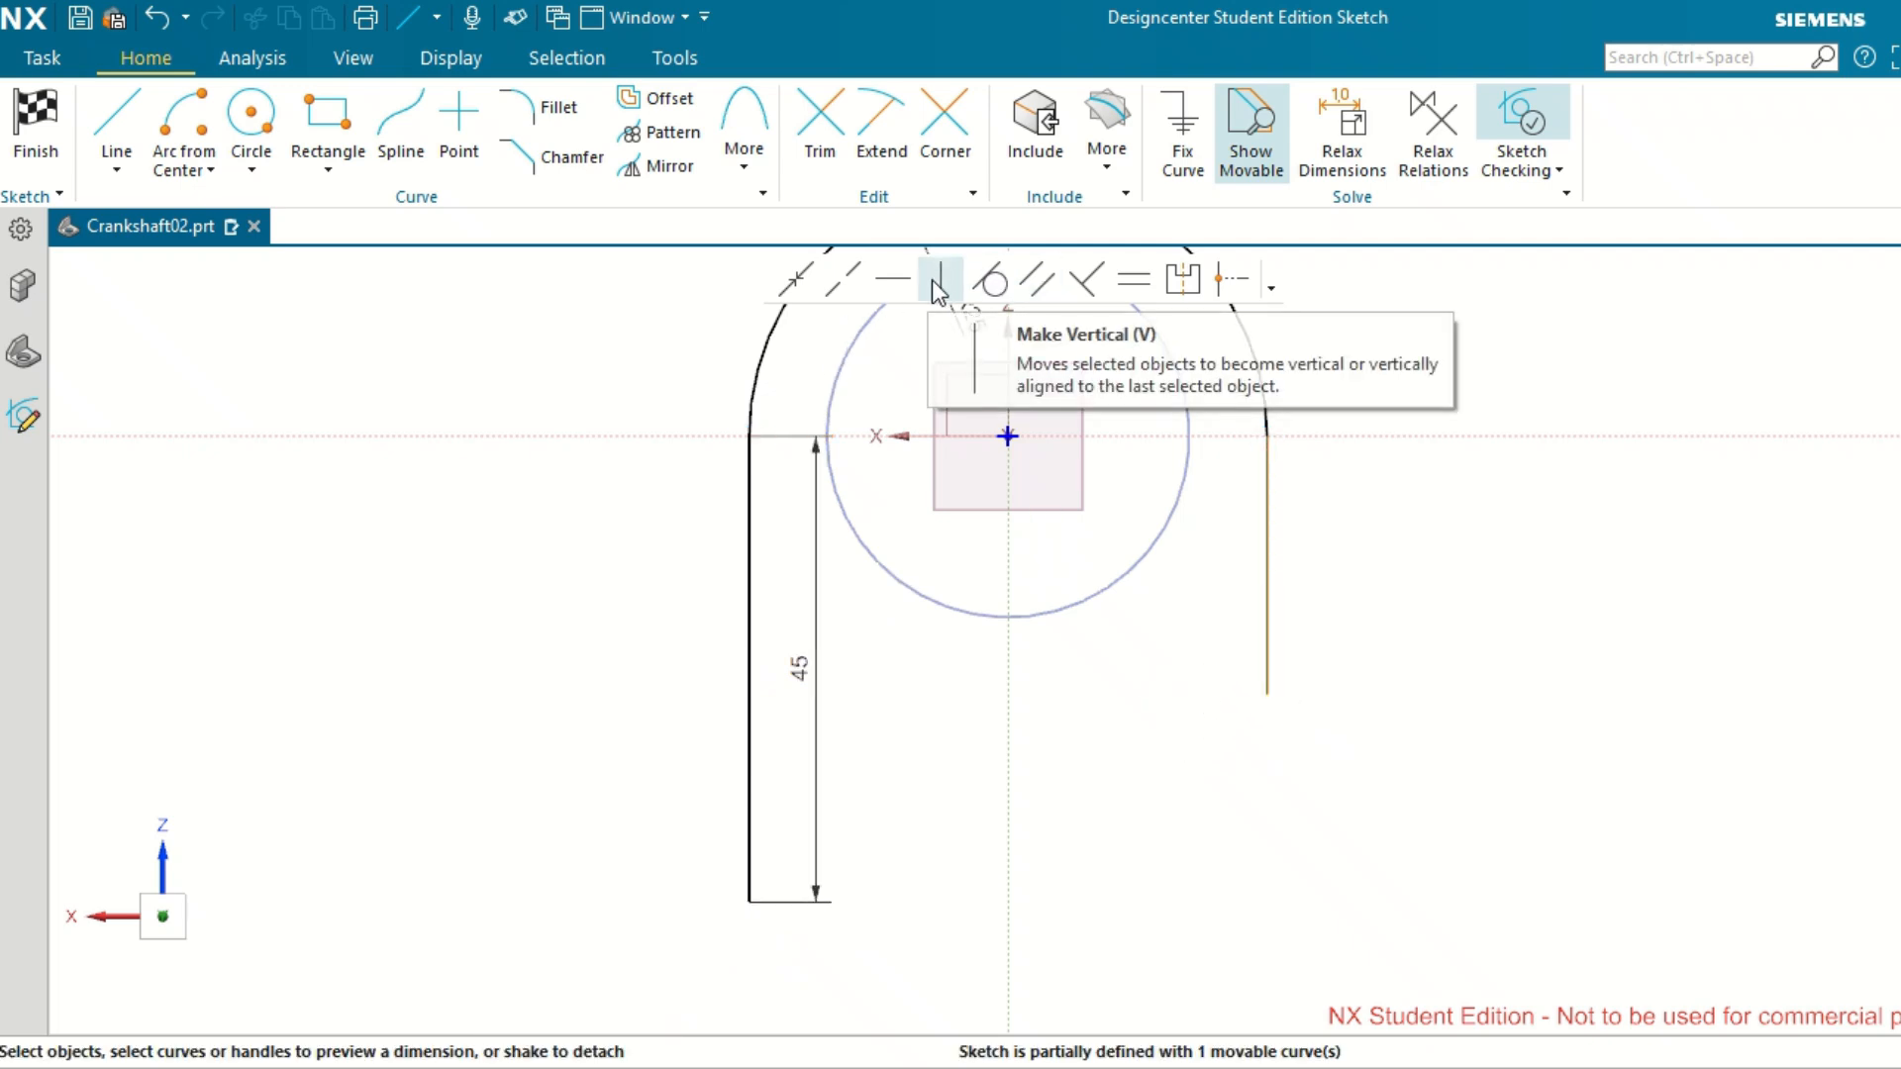
Make the left and right vertical lines equal in length, keeping the Equal Length option.
left_click(1036, 282)
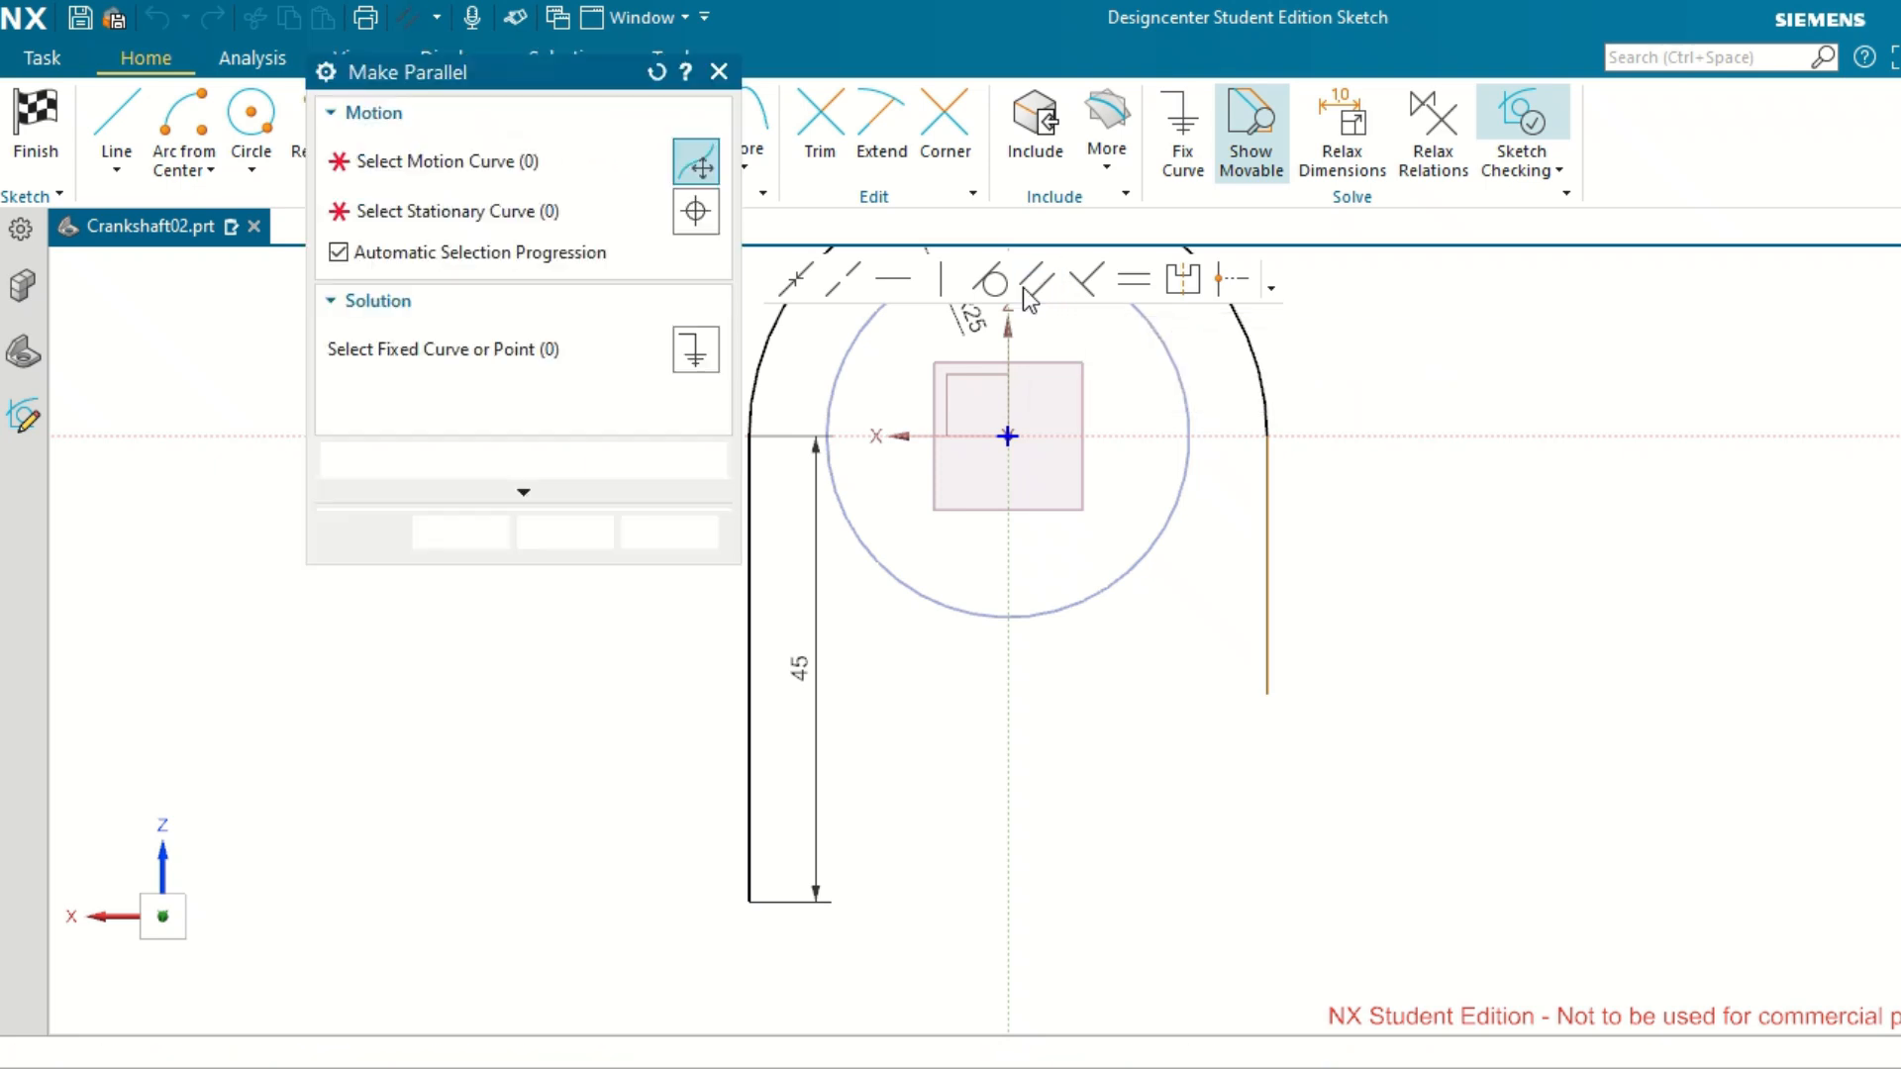
left_click(679, 535)
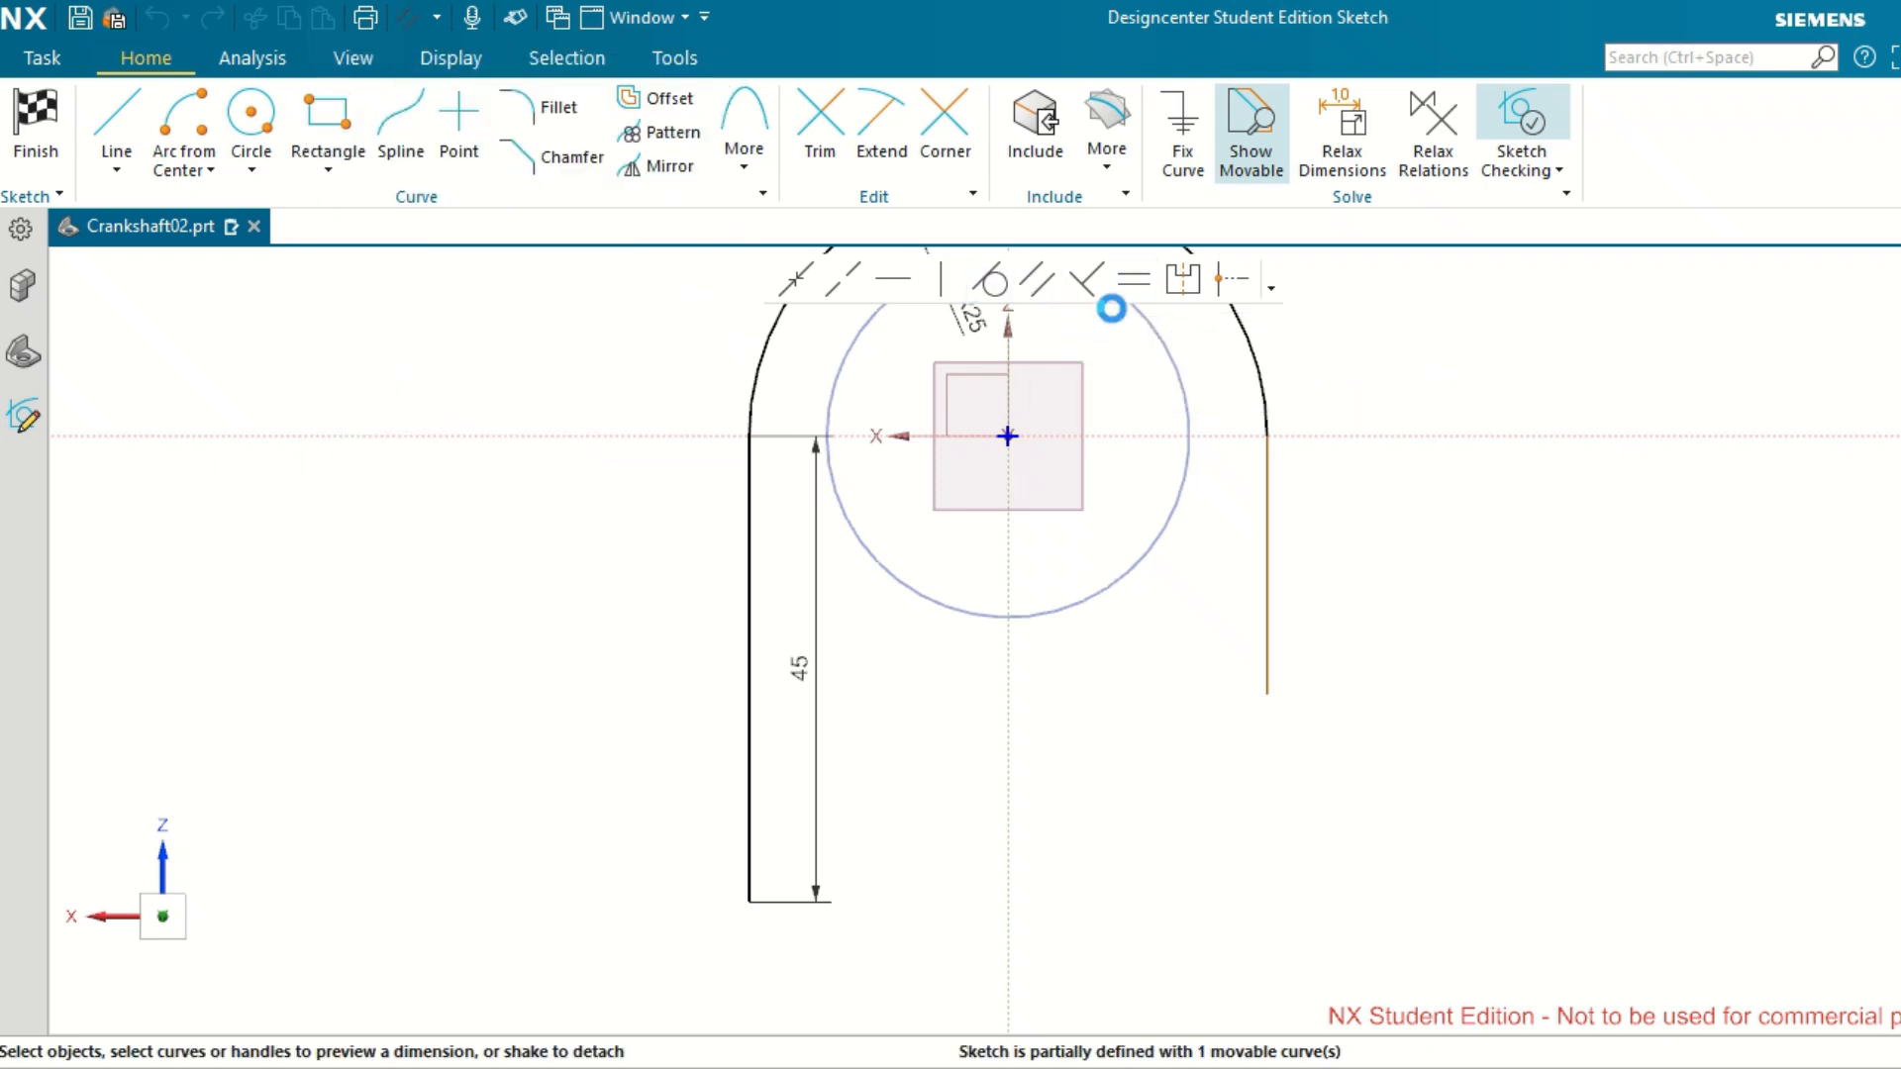
left_click(1135, 281)
left_click(751, 526)
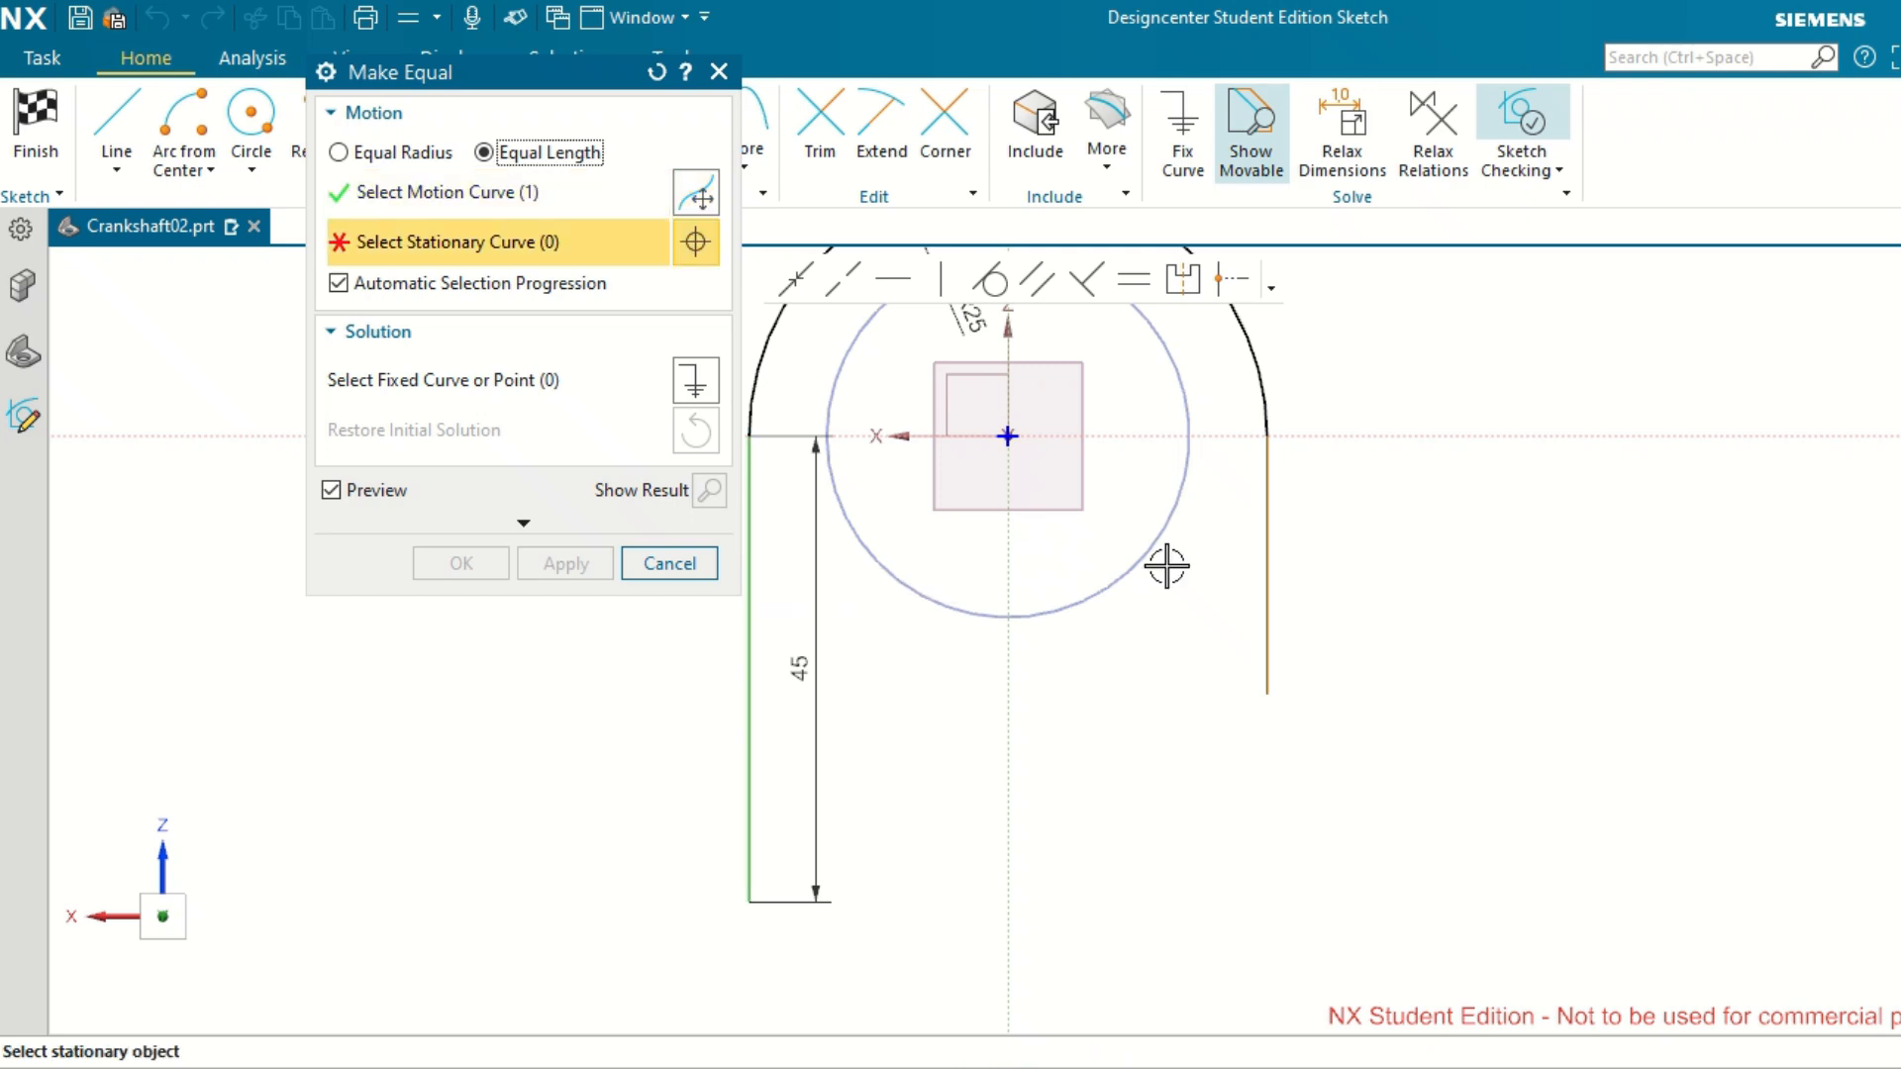
left_click(1267, 573)
left_click(1262, 574)
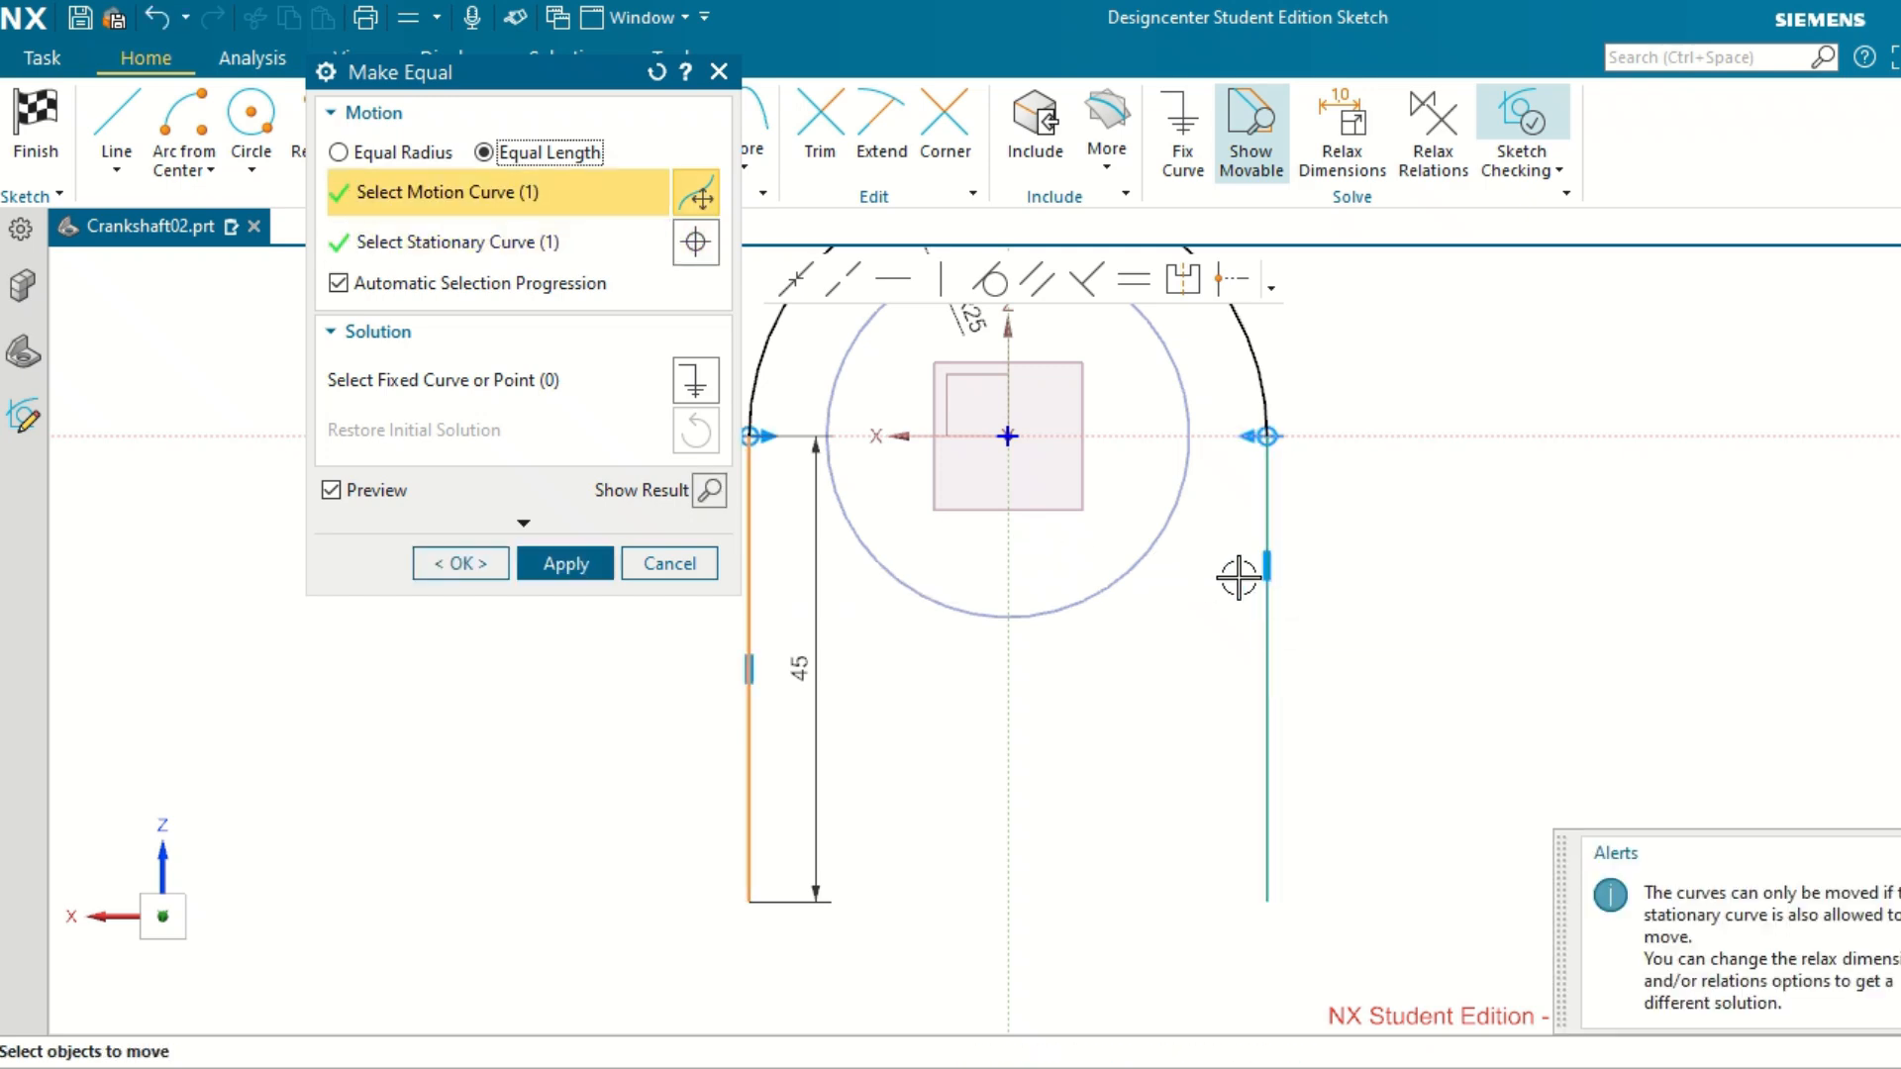
left_click(589, 564)
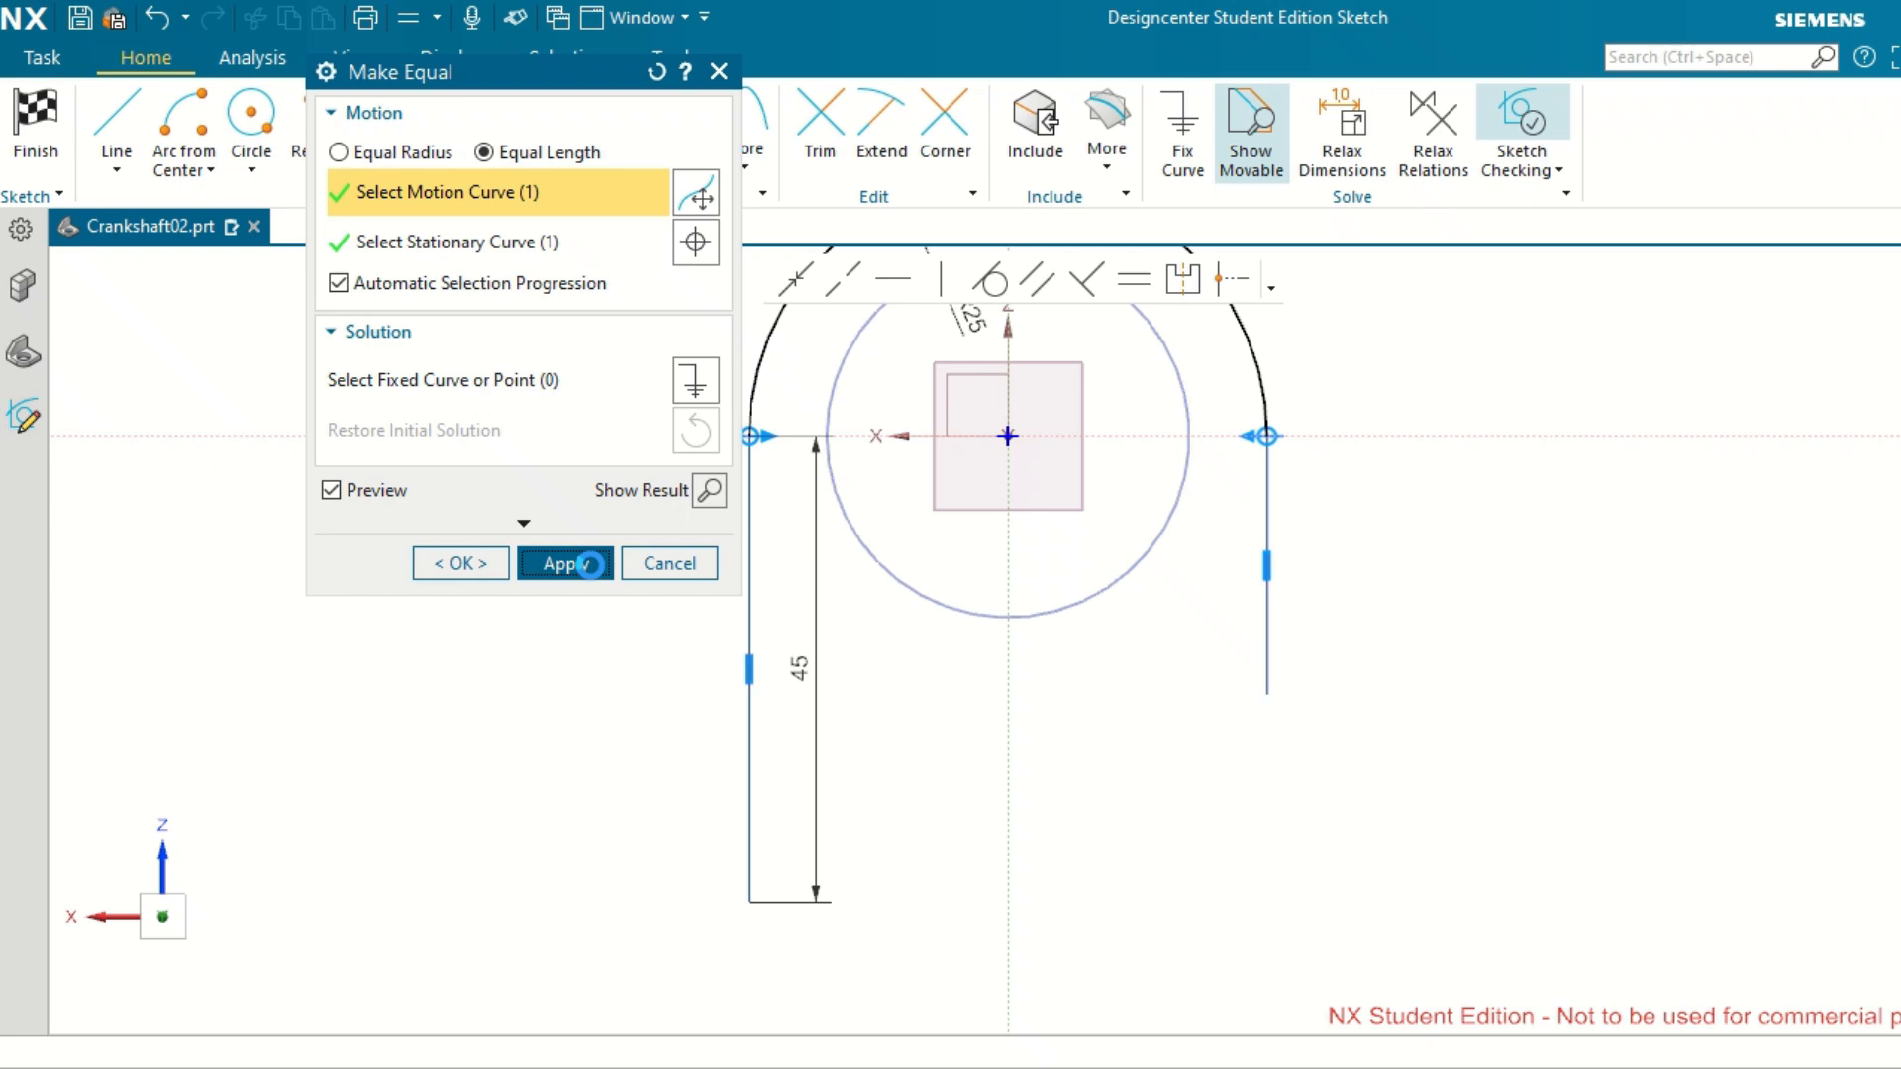
left_click(669, 563)
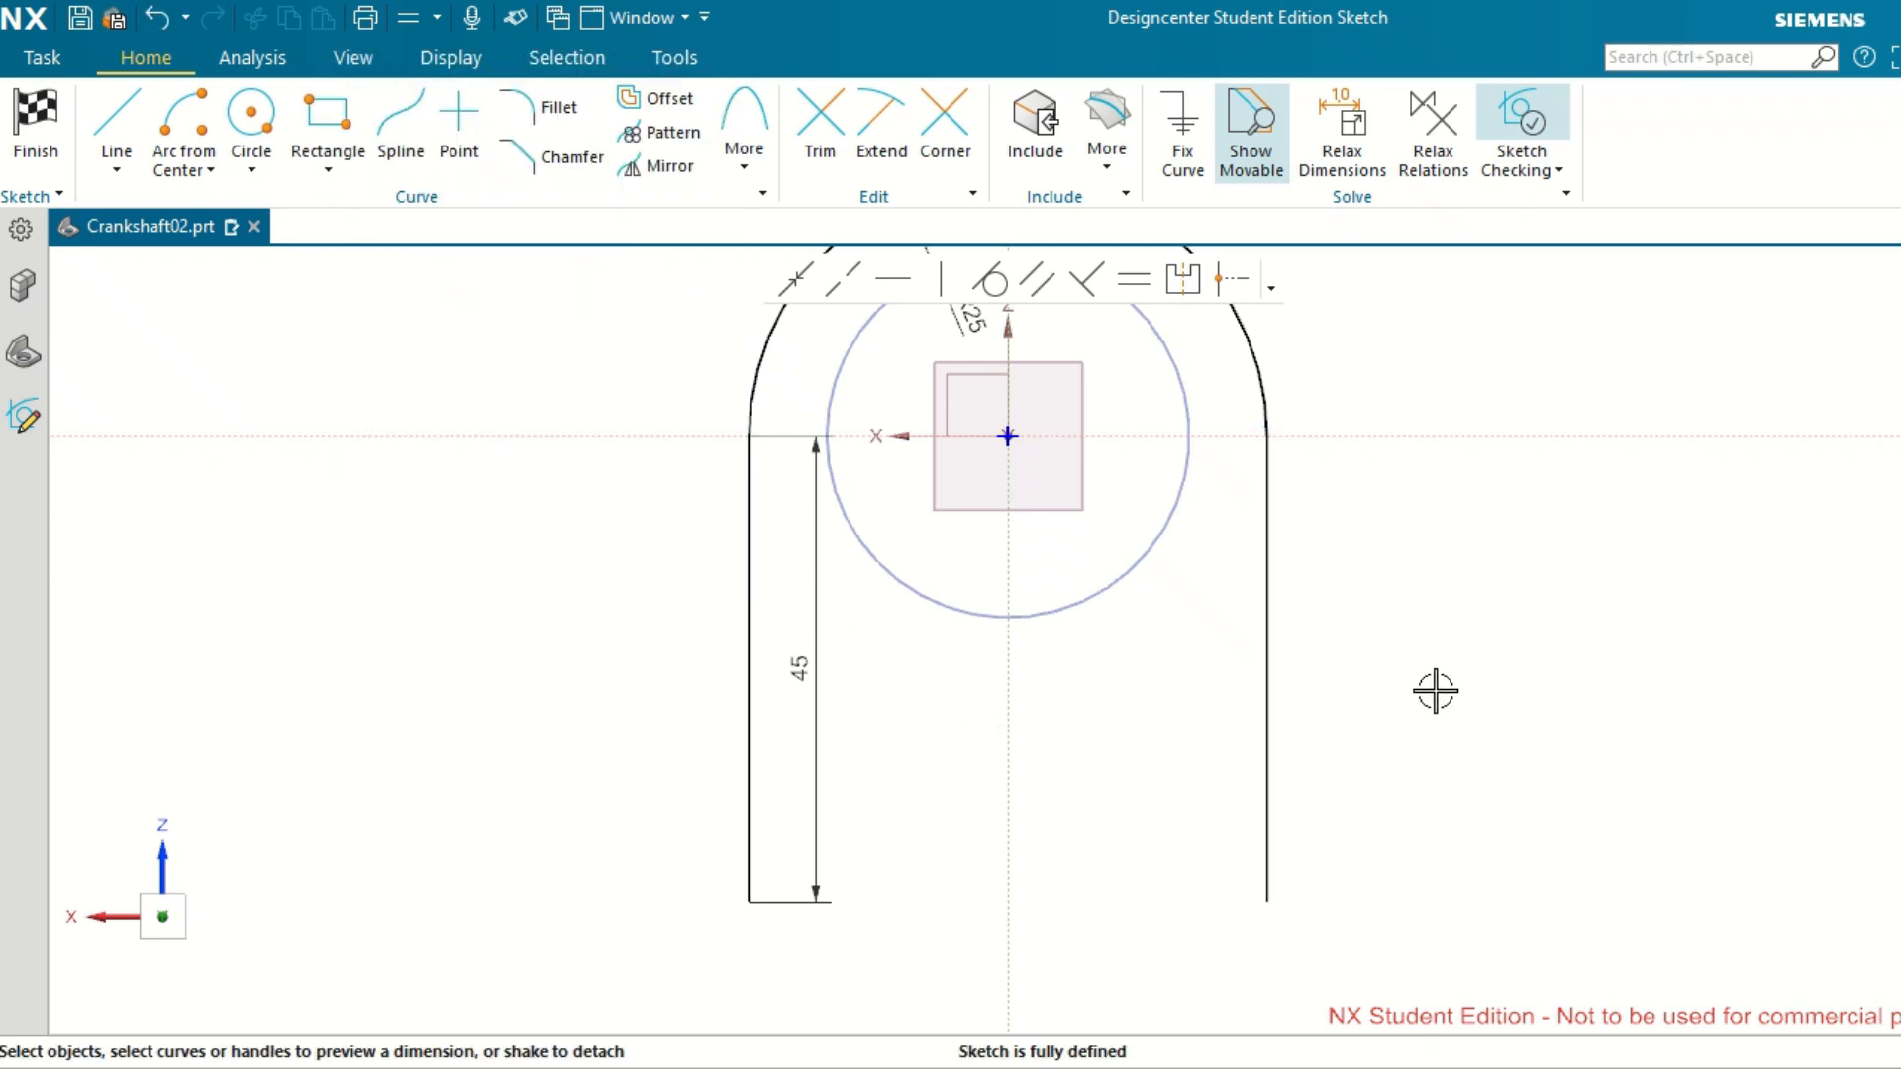
Draw a horizontal line about 96 mm long from its midpoint on the vertical axis, just below the two vertical lines.
scroll(1367, 792, "up", 4)
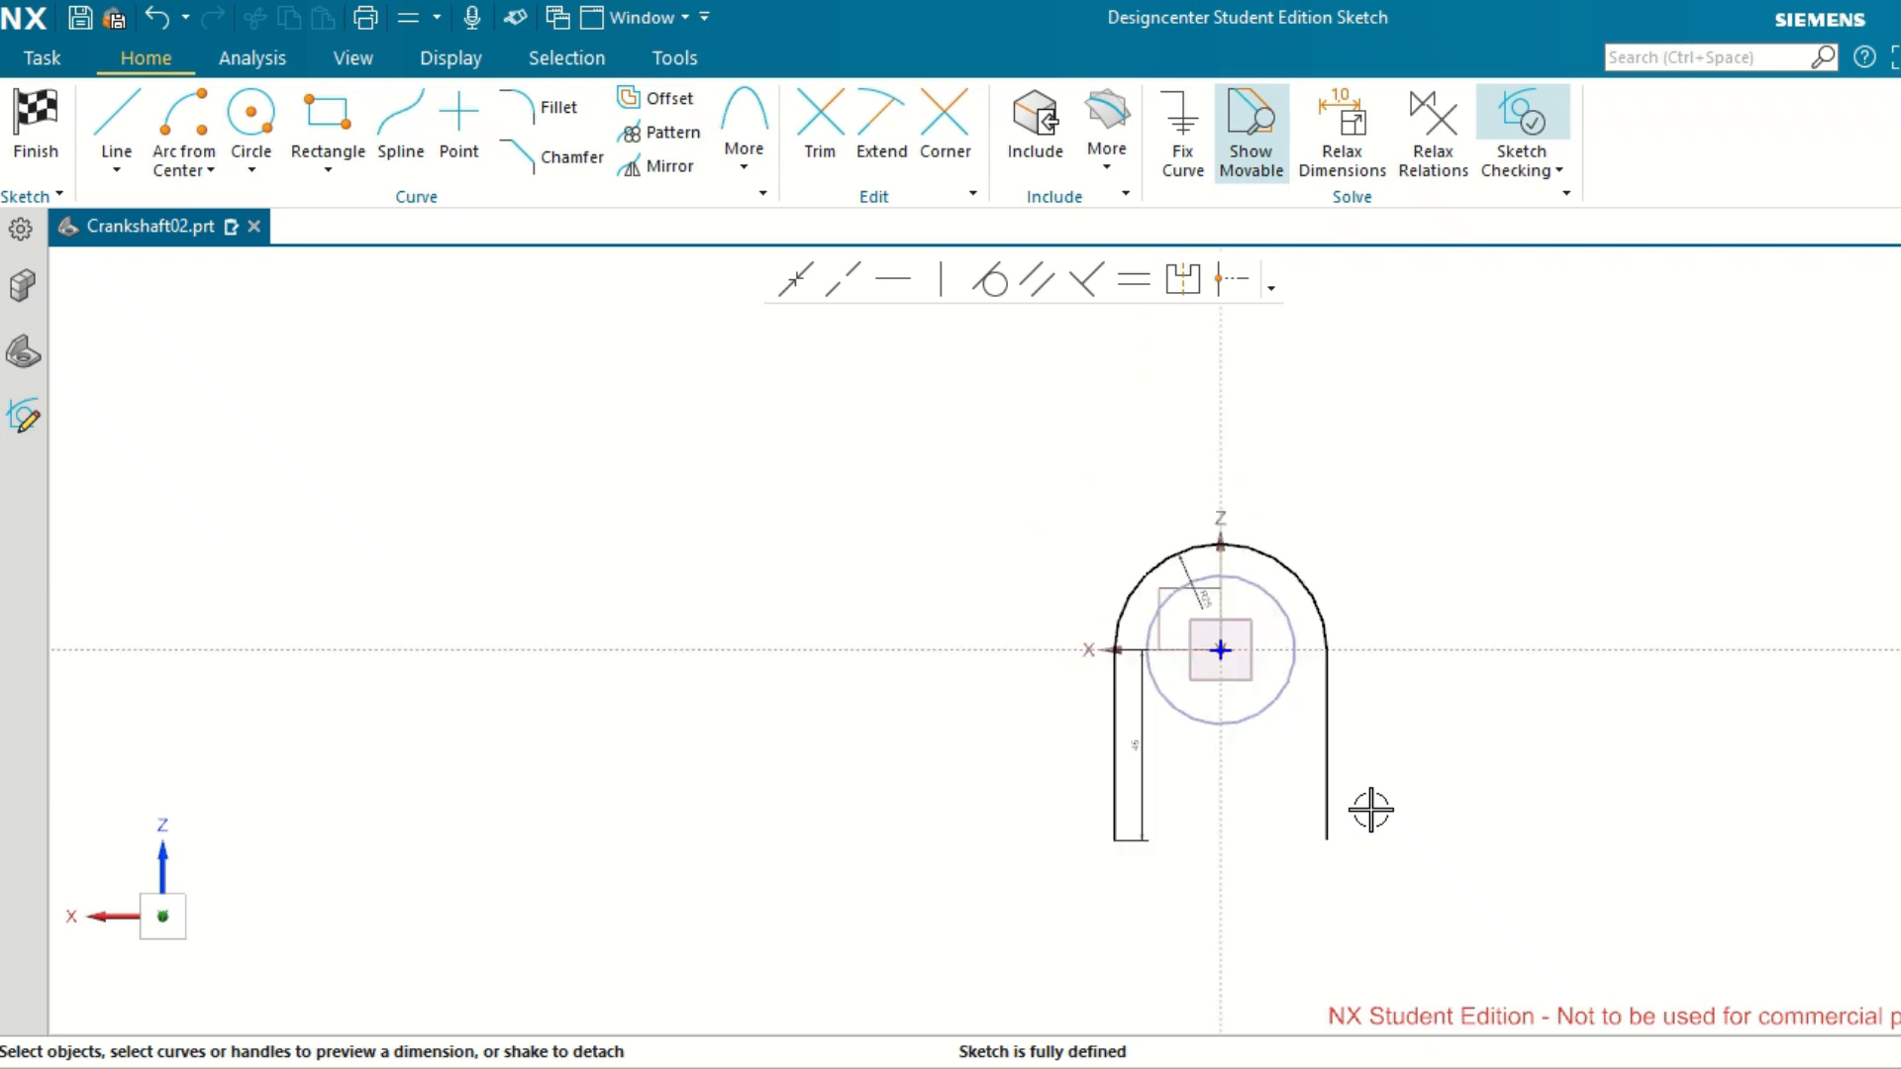
scroll(1375, 904, "down", 2)
scroll(1380, 879, "down", 2)
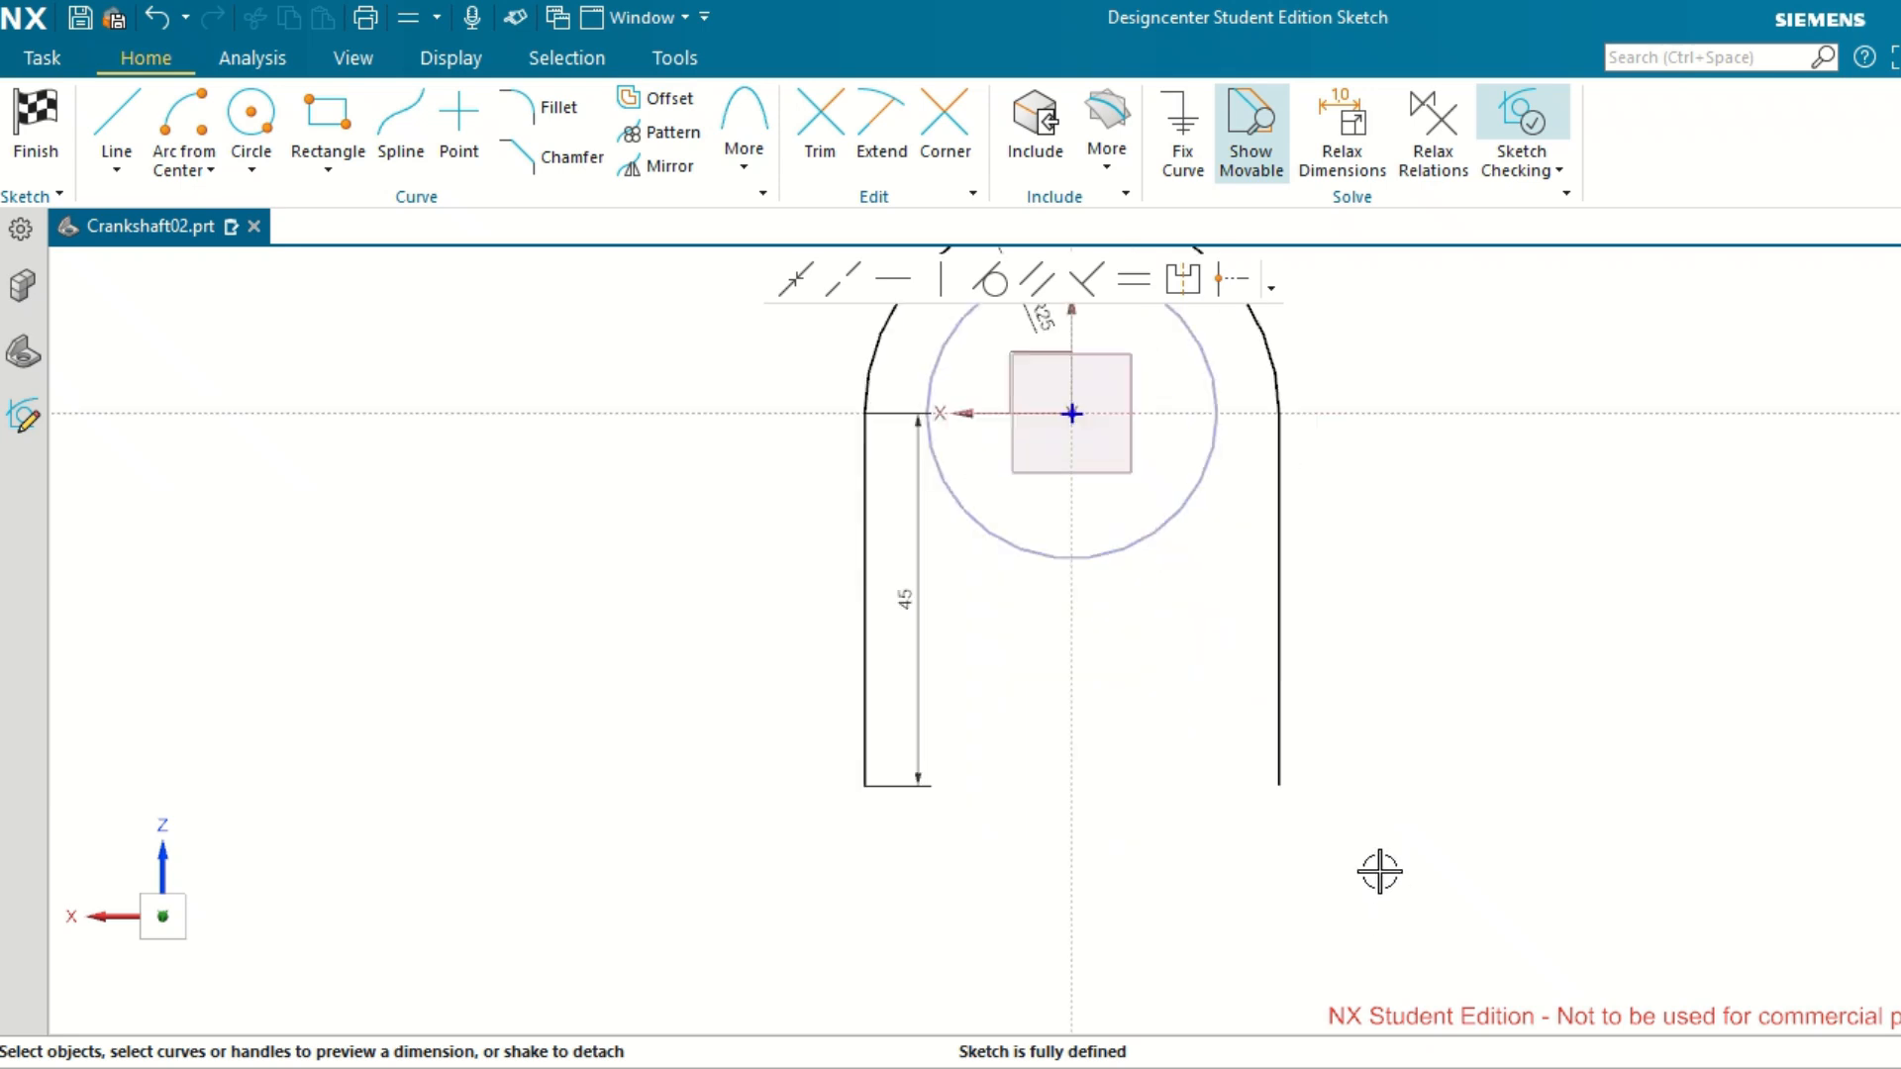
left_click(123, 179)
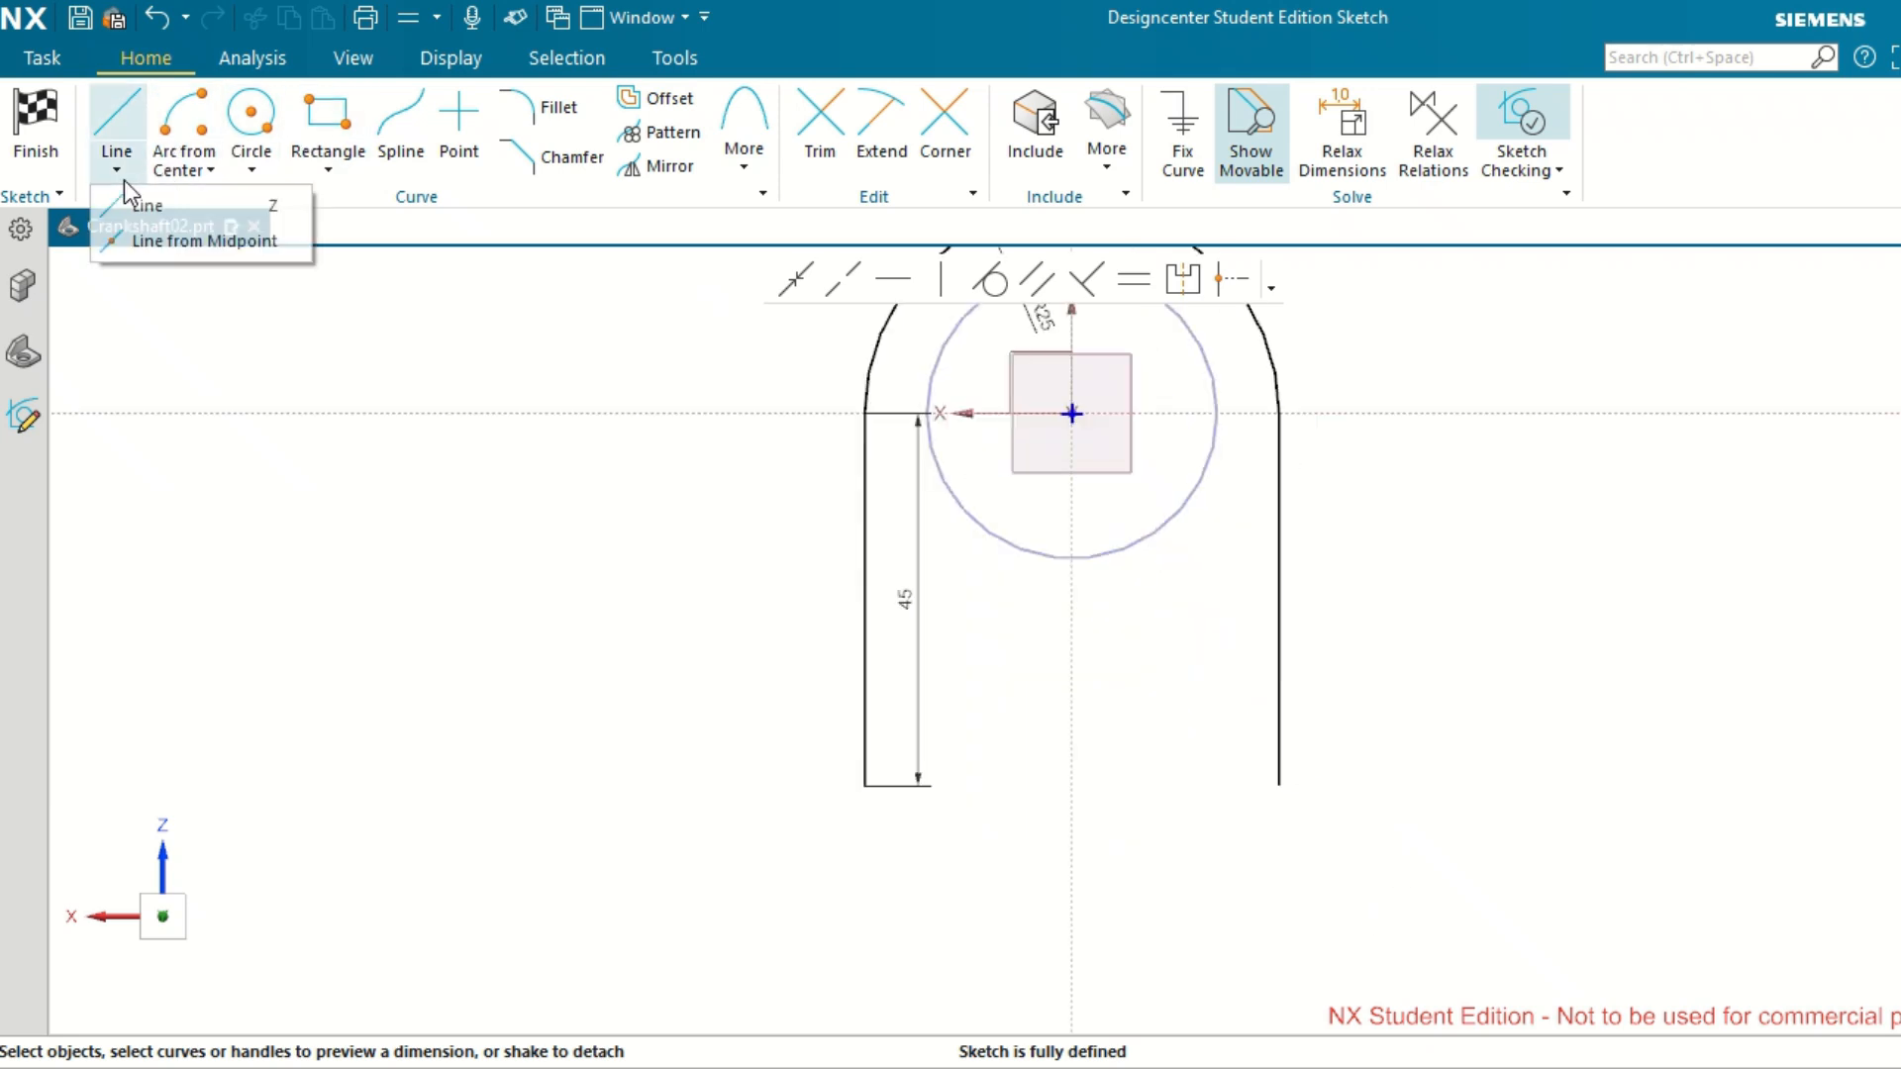
left_click(144, 244)
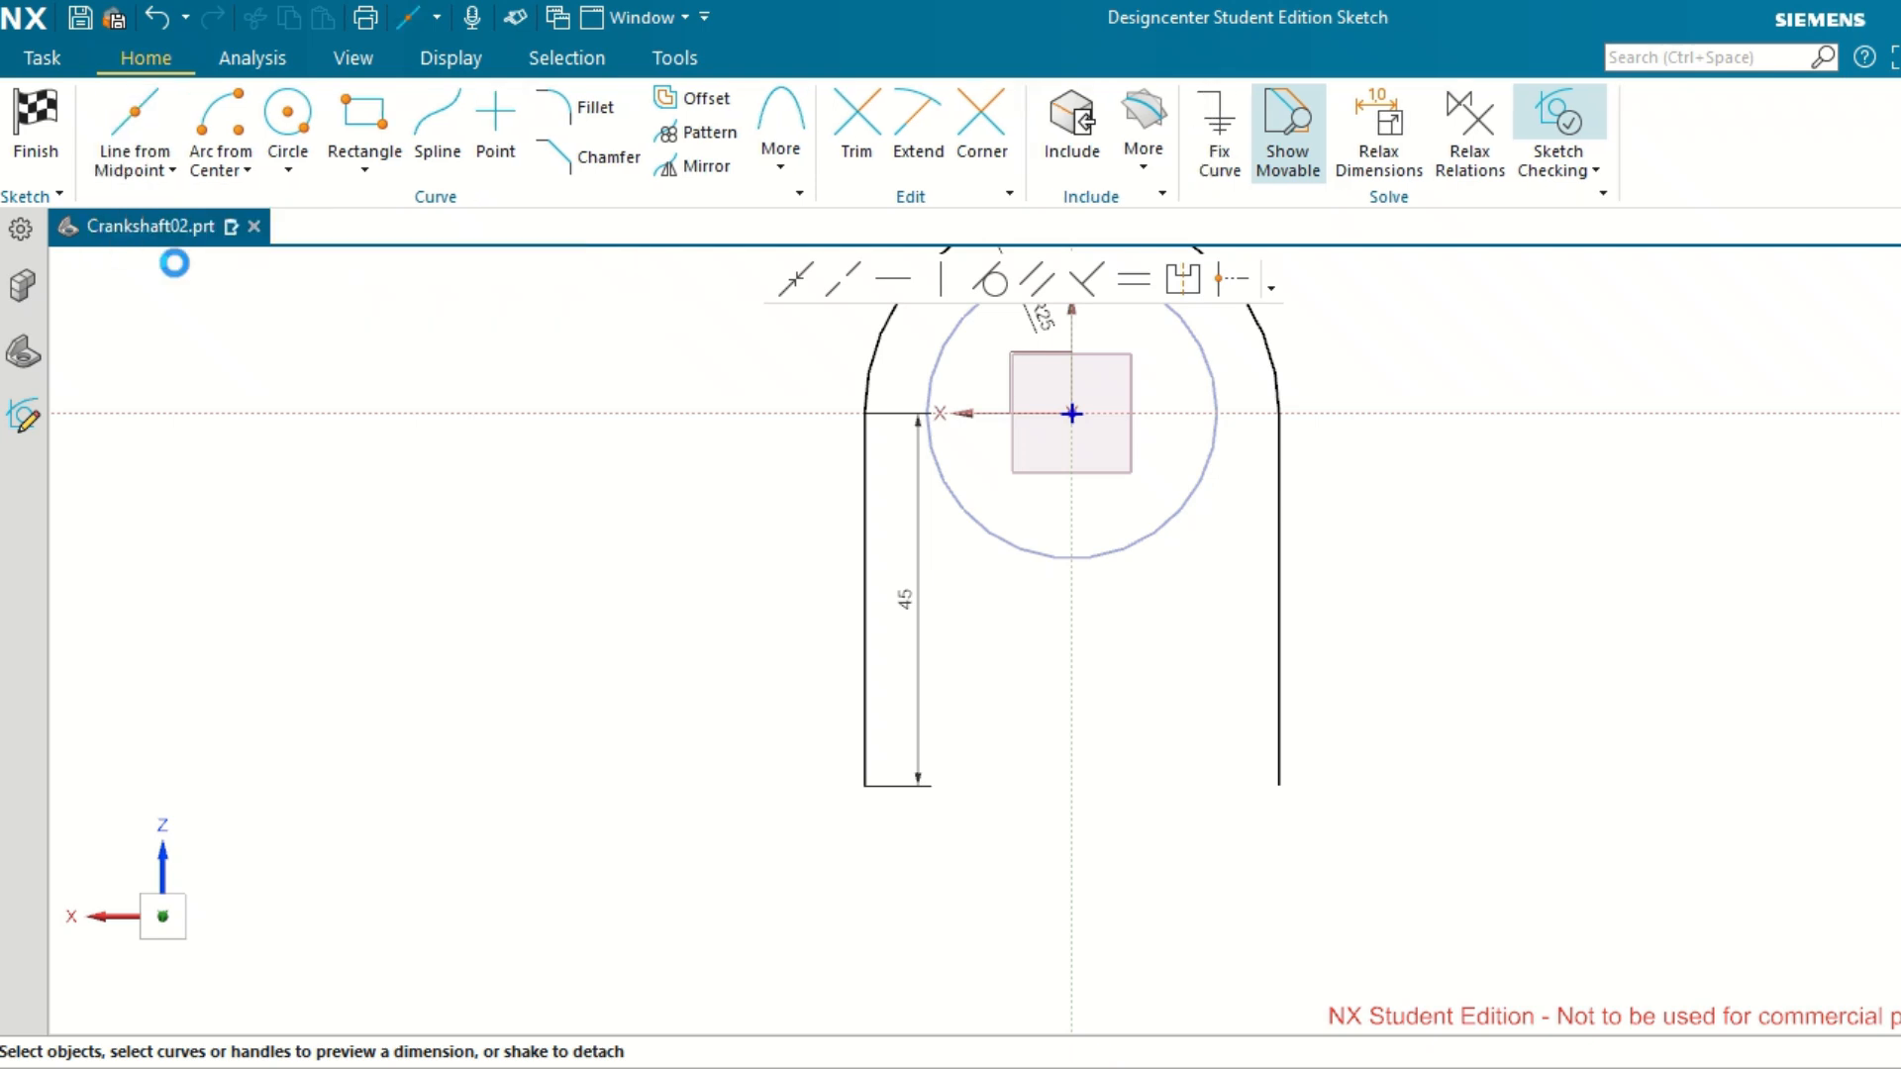
left_click(1072, 826)
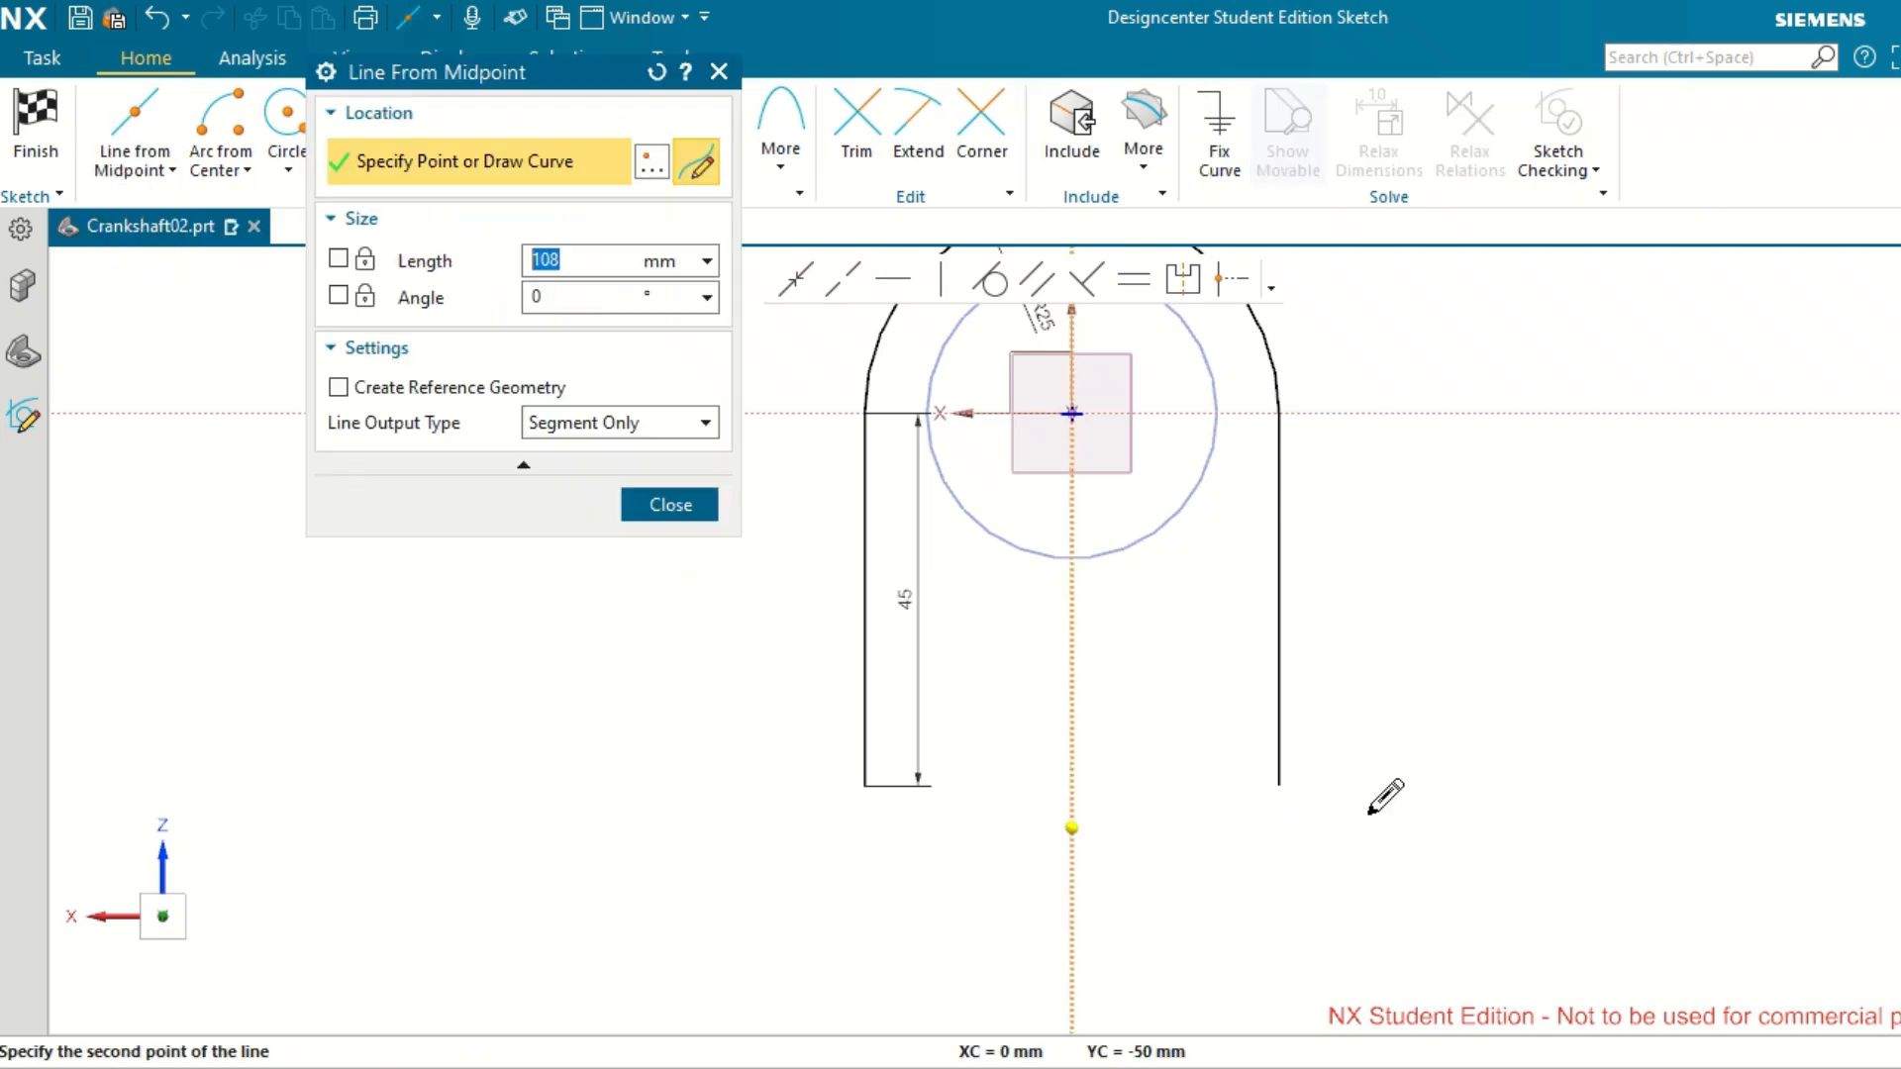
left_click(1473, 807)
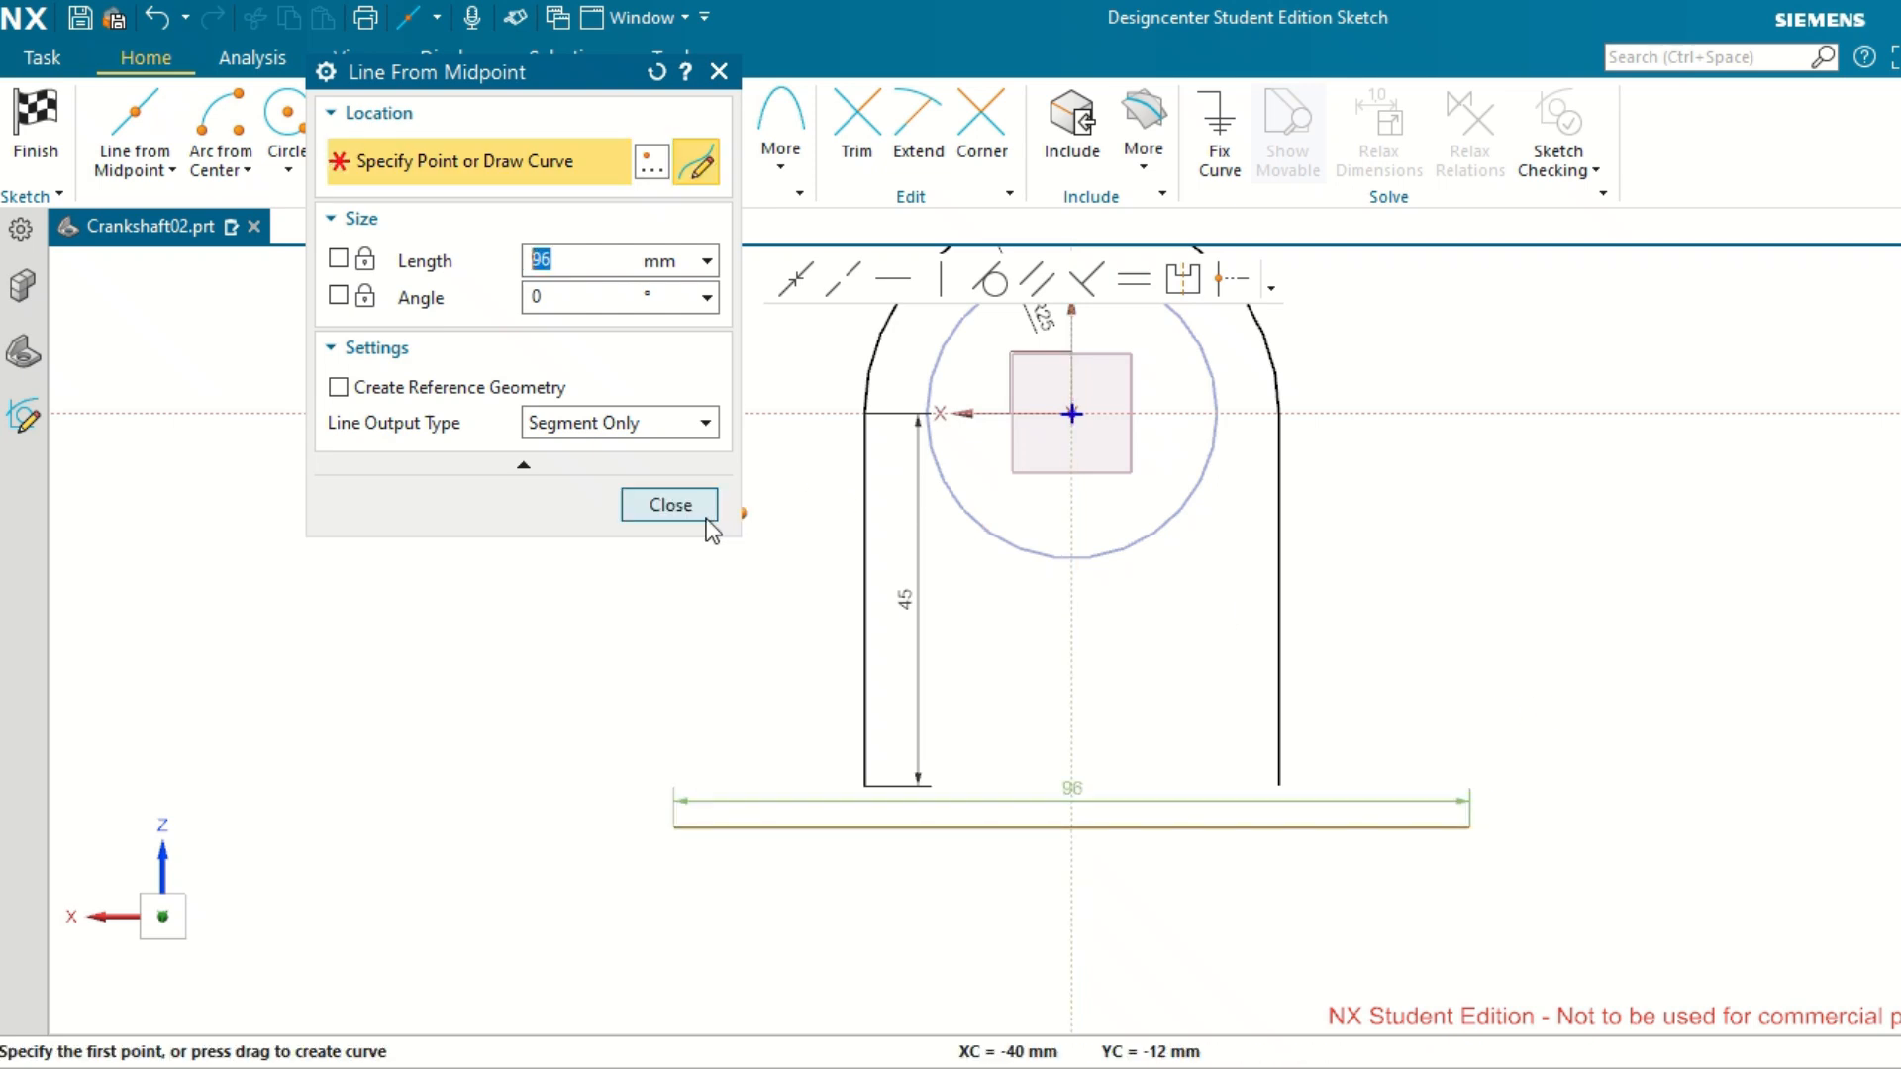
left_click(669, 505)
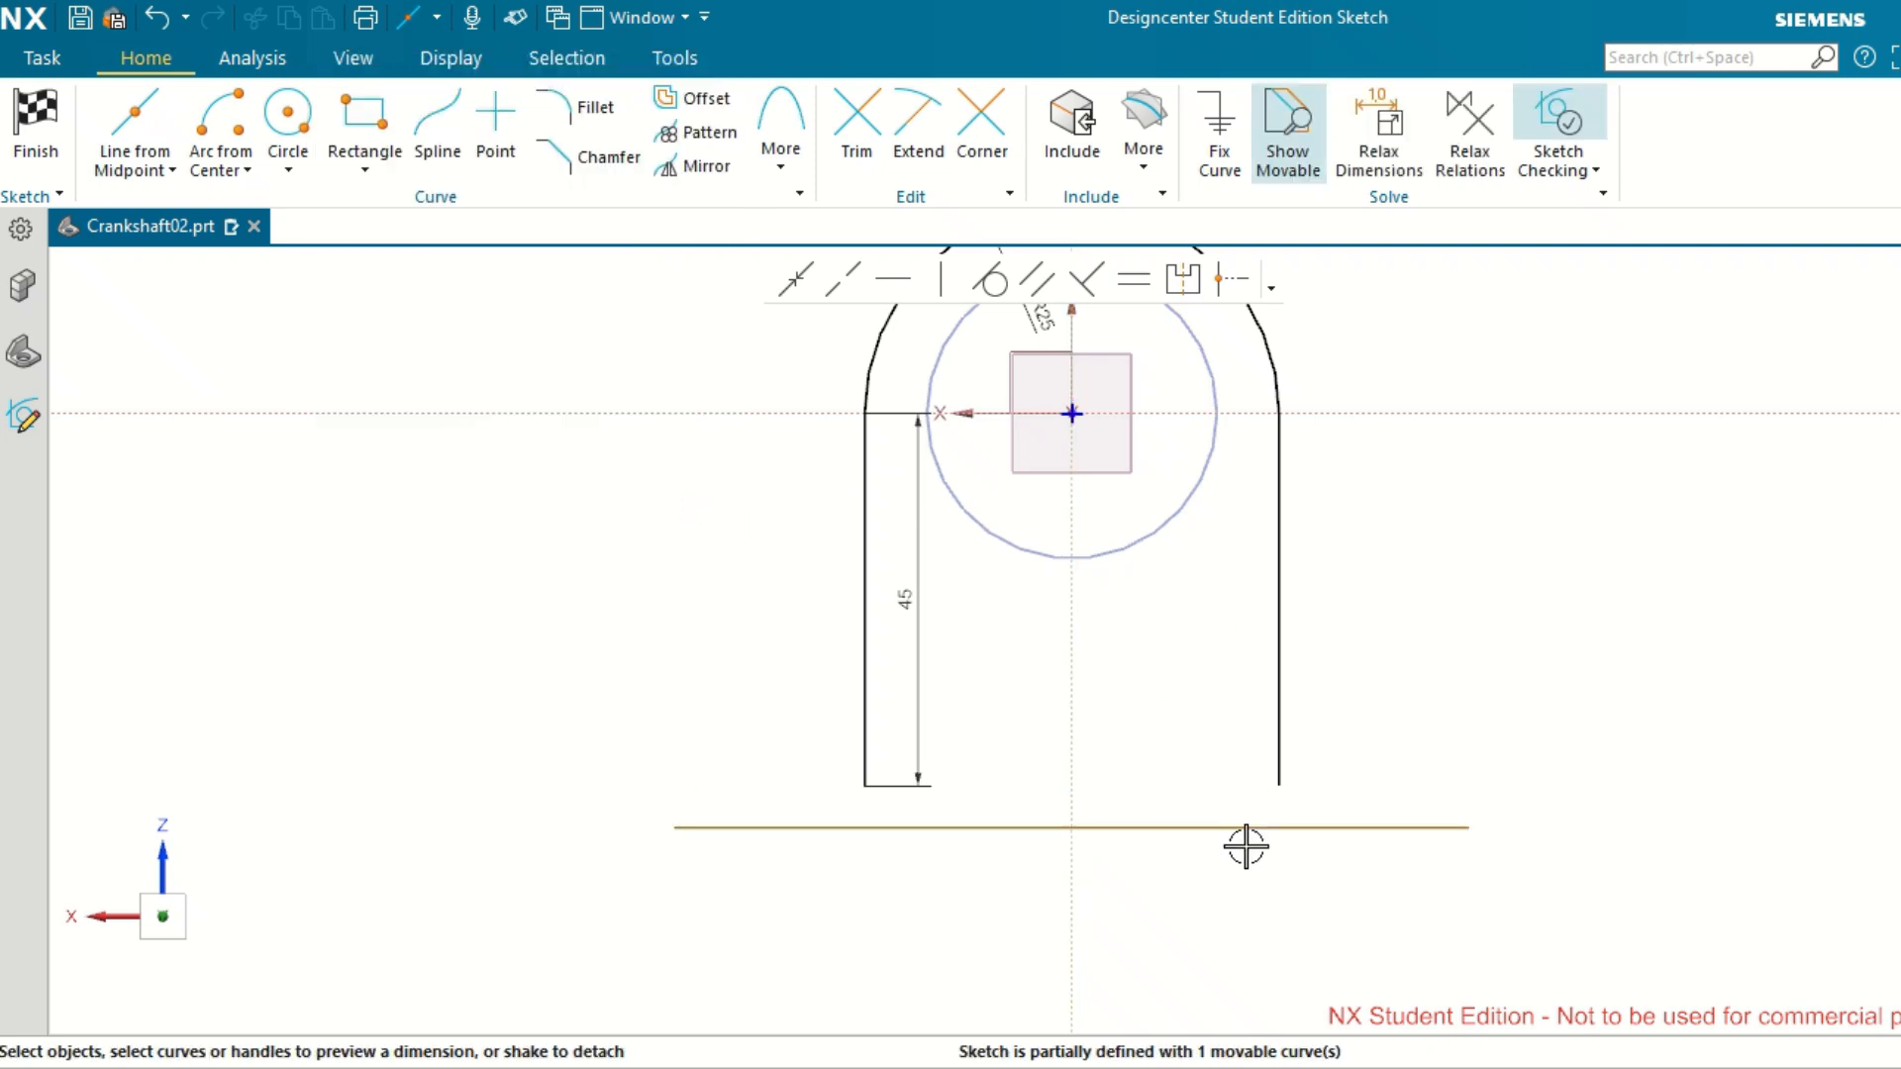
Dimension the distance between the lower horizontal line and the horizontal axis and set it to 45 mm.
scroll(1245, 847, "down", 1)
scroll(1246, 846, "up", 1)
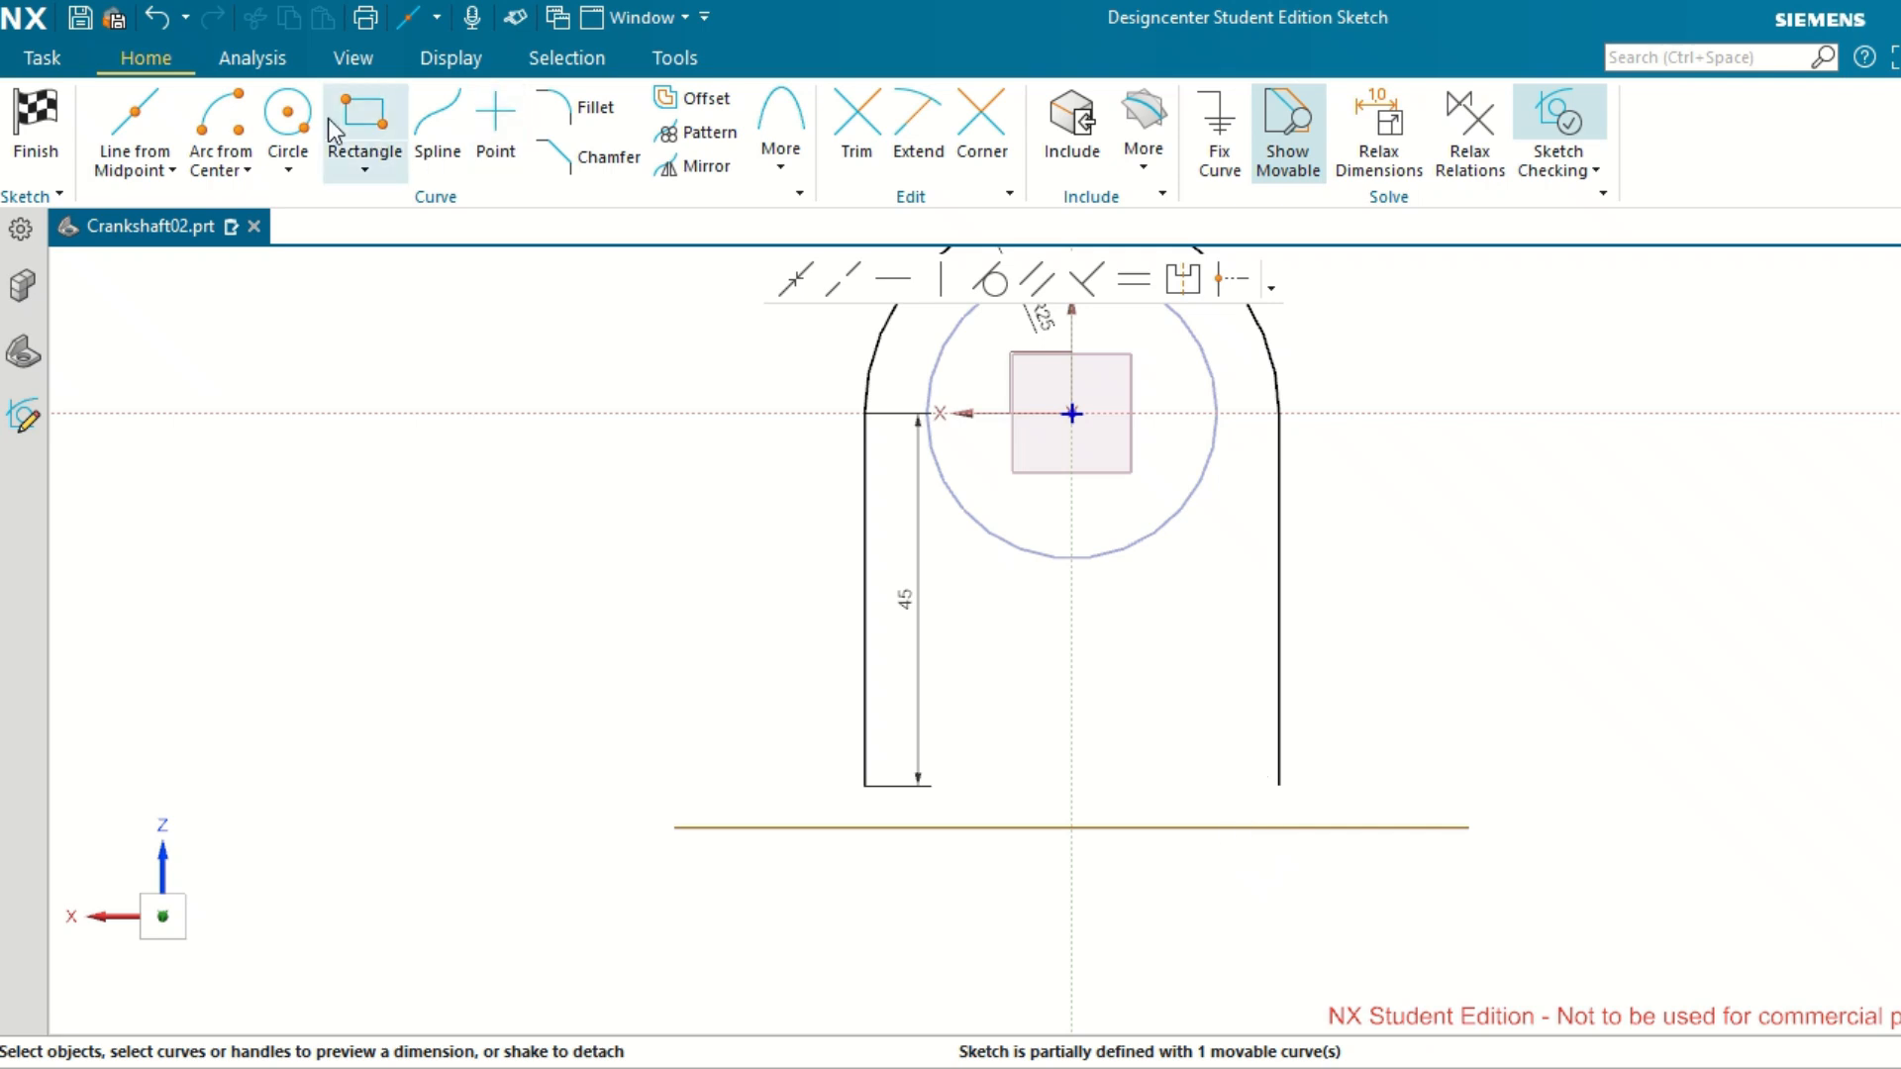
left_click(1176, 826)
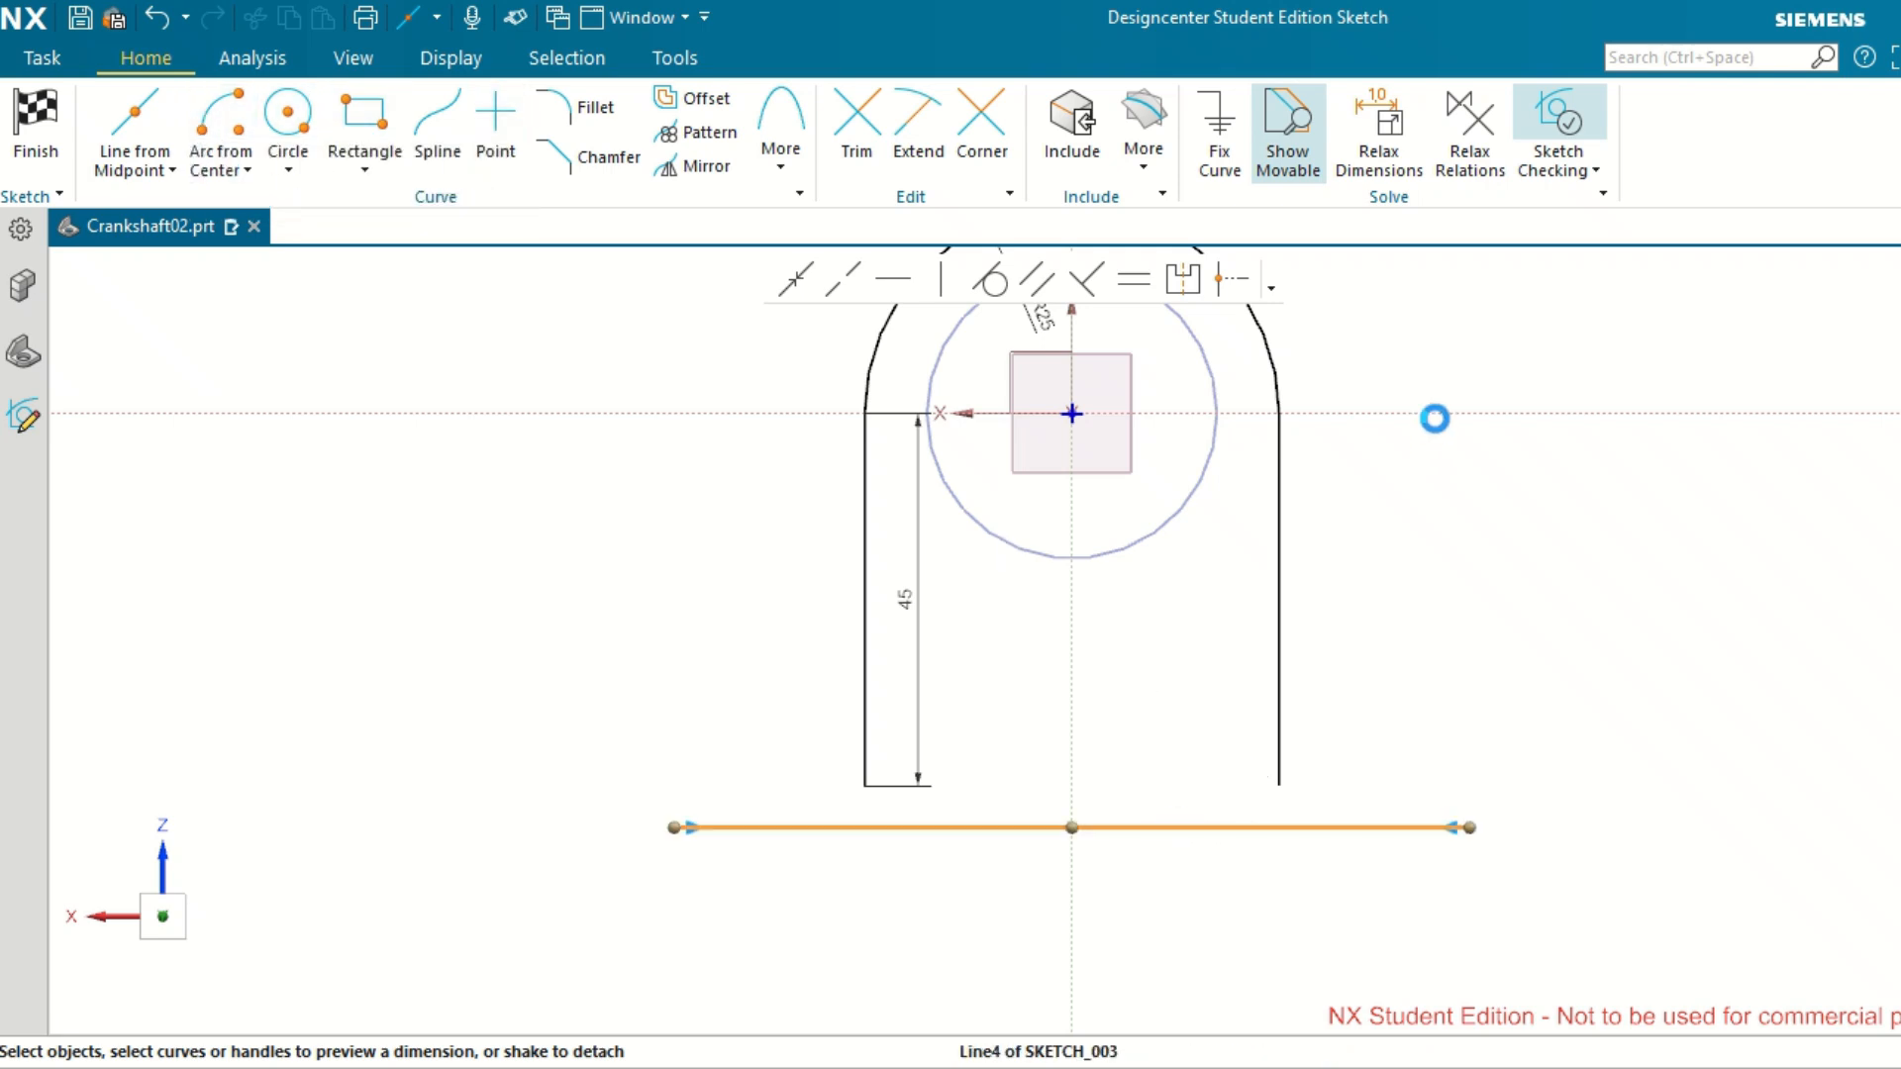
left_click(1435, 412)
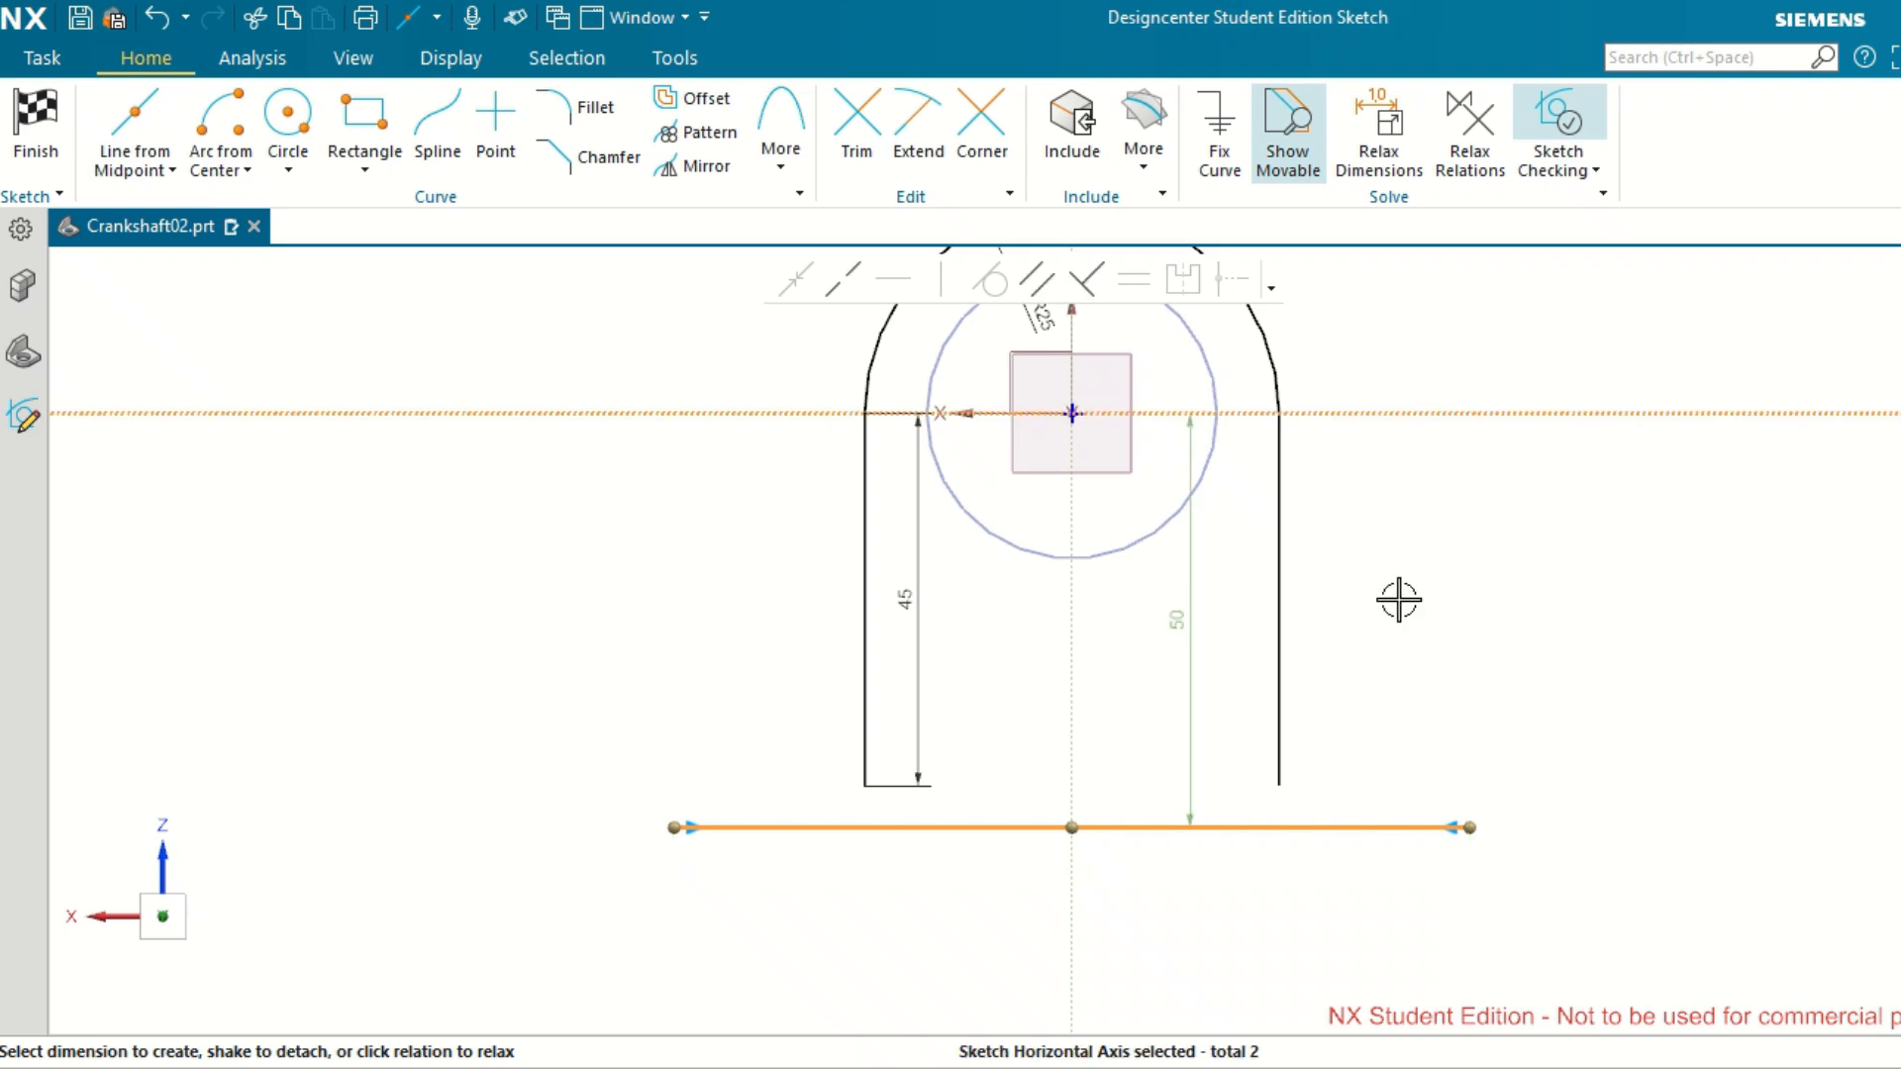
left_click(1173, 617)
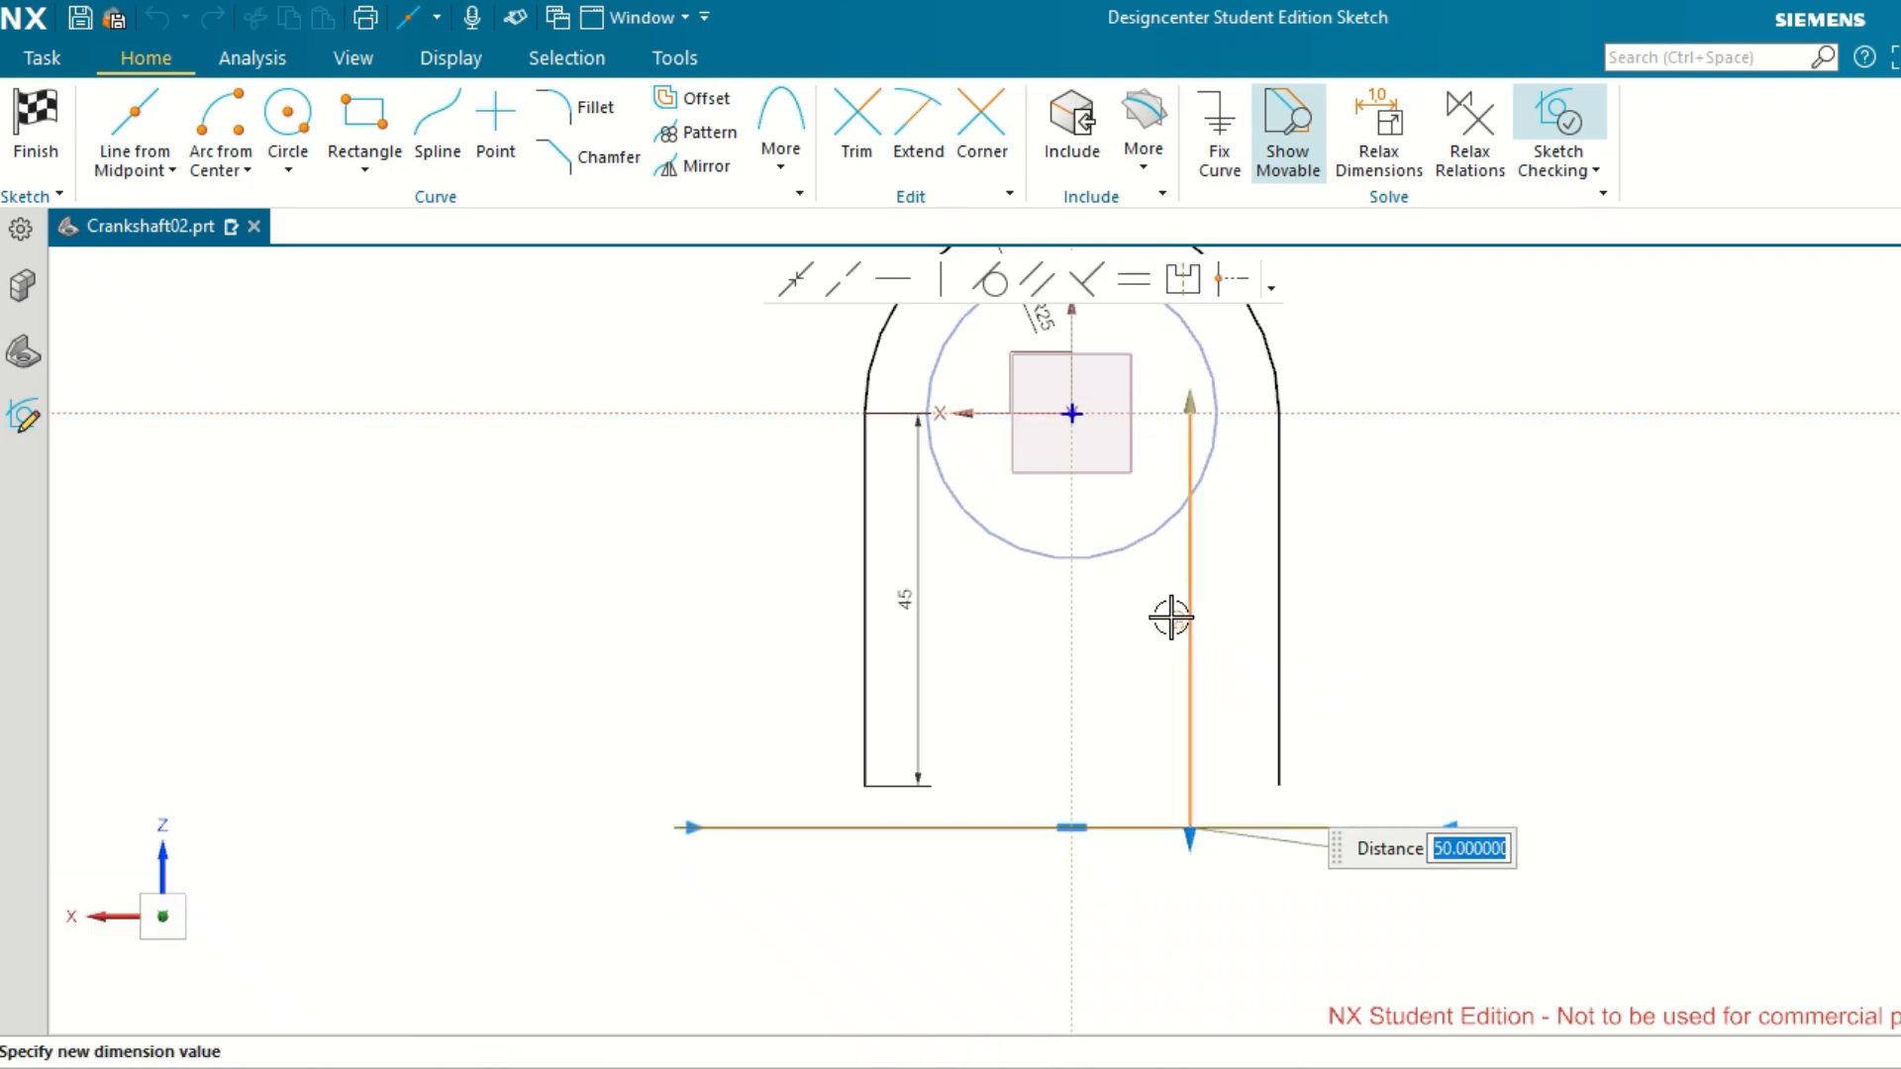
type("45")
key("Return")
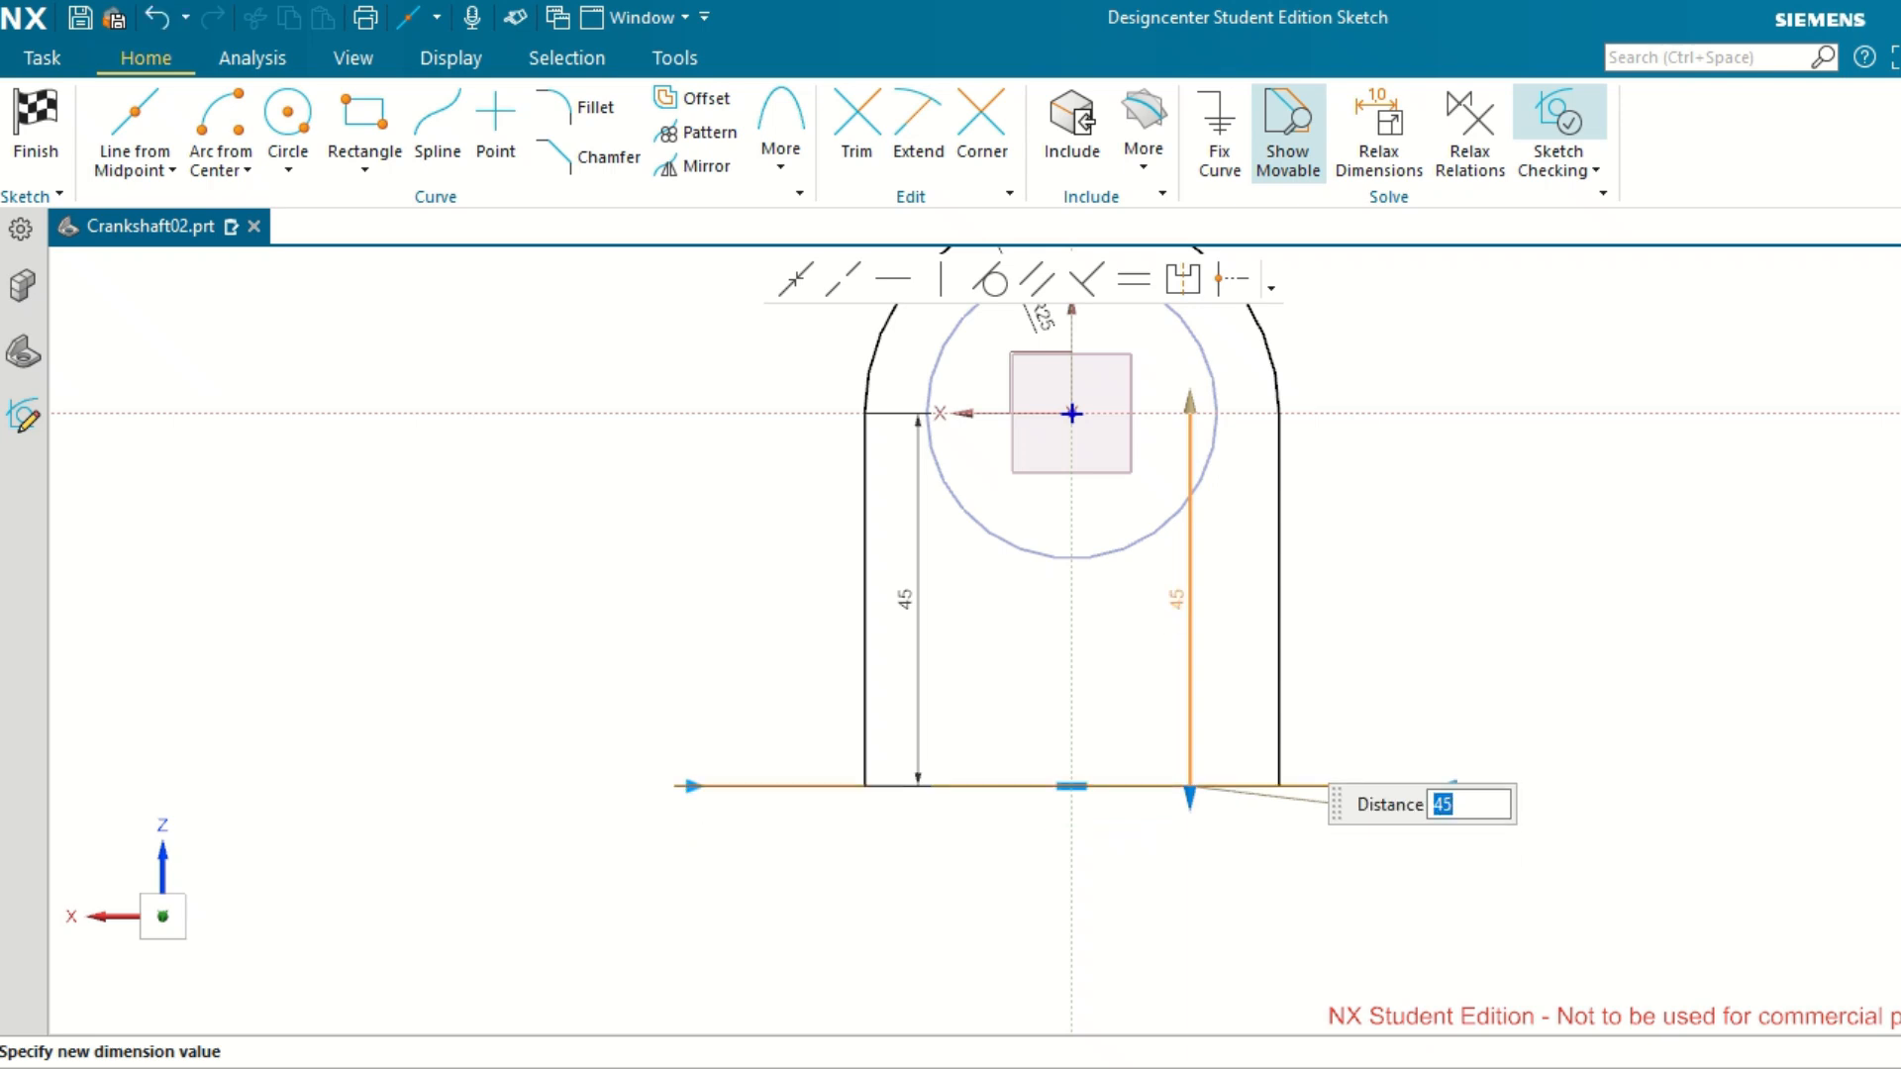
left_click(1553, 630)
Convert the lower horizontal line to reference geometry.
left_click(1420, 783)
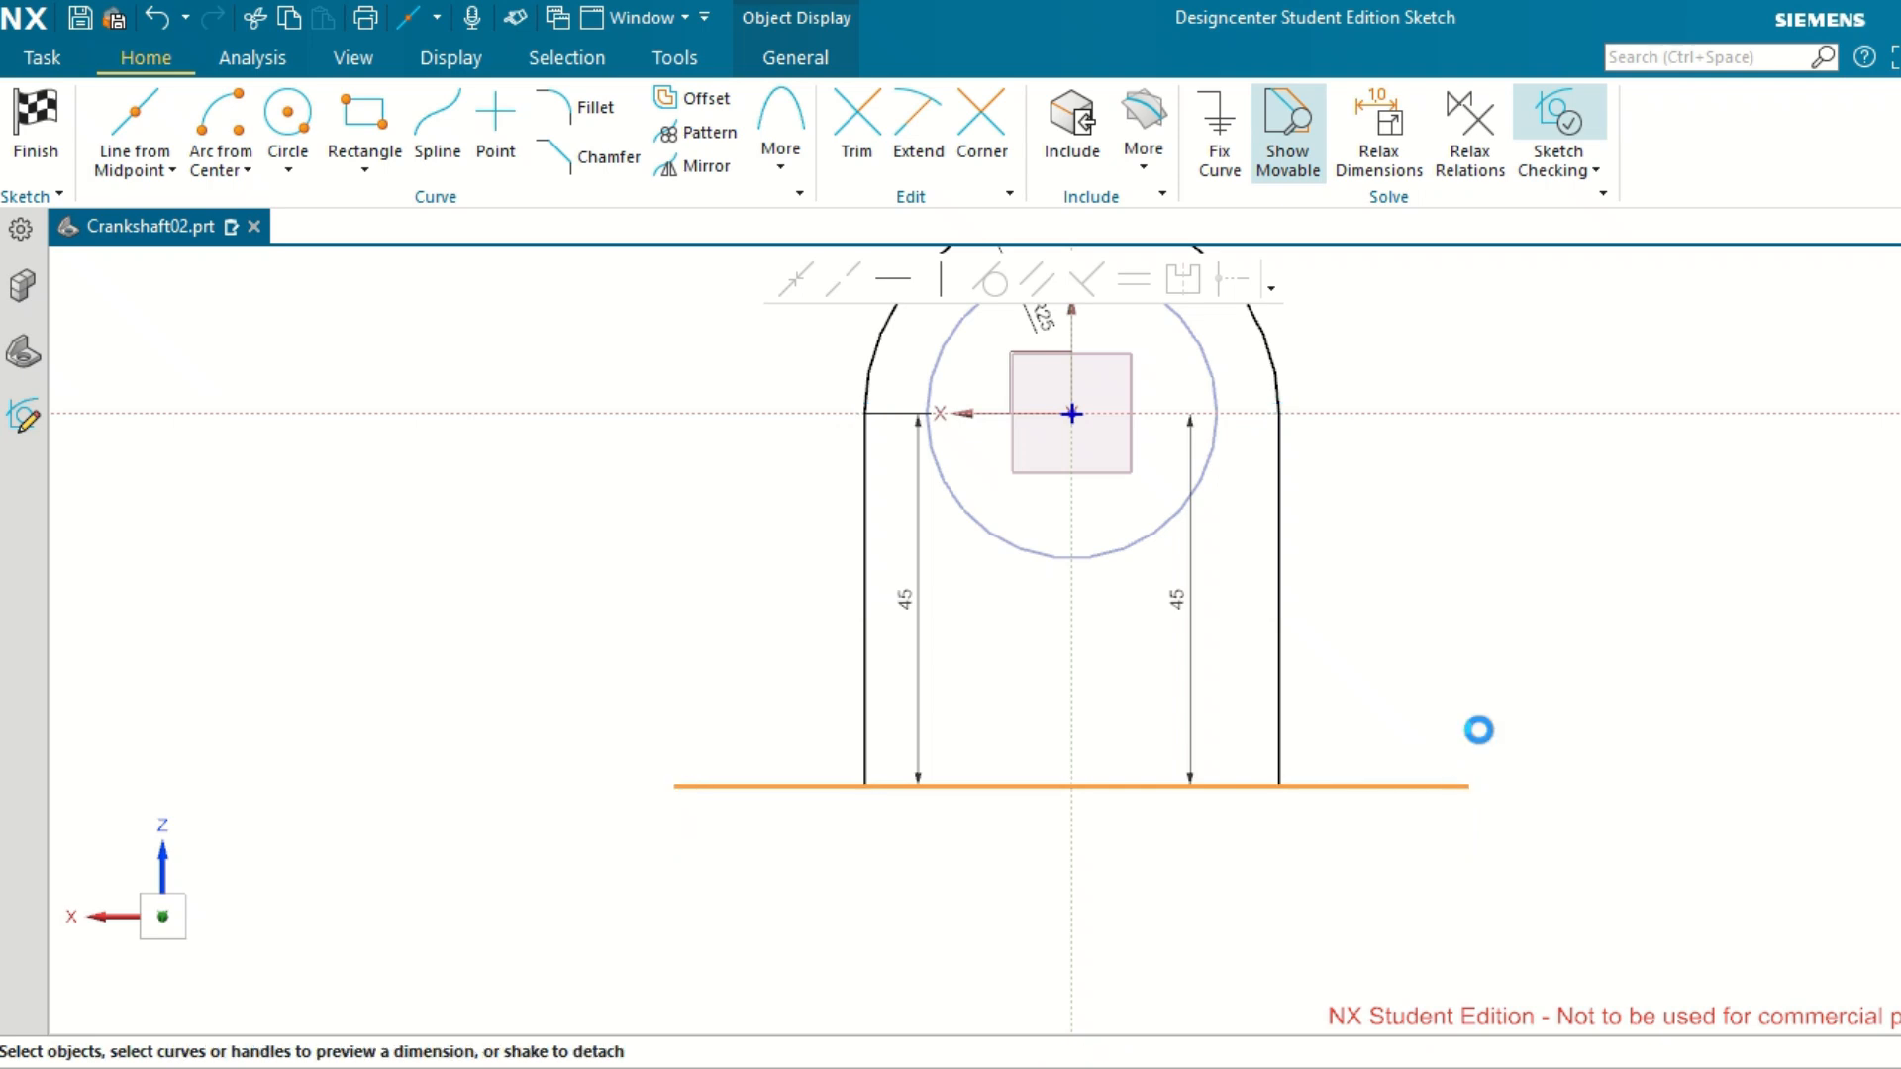
scroll(1521, 696, "up", 2)
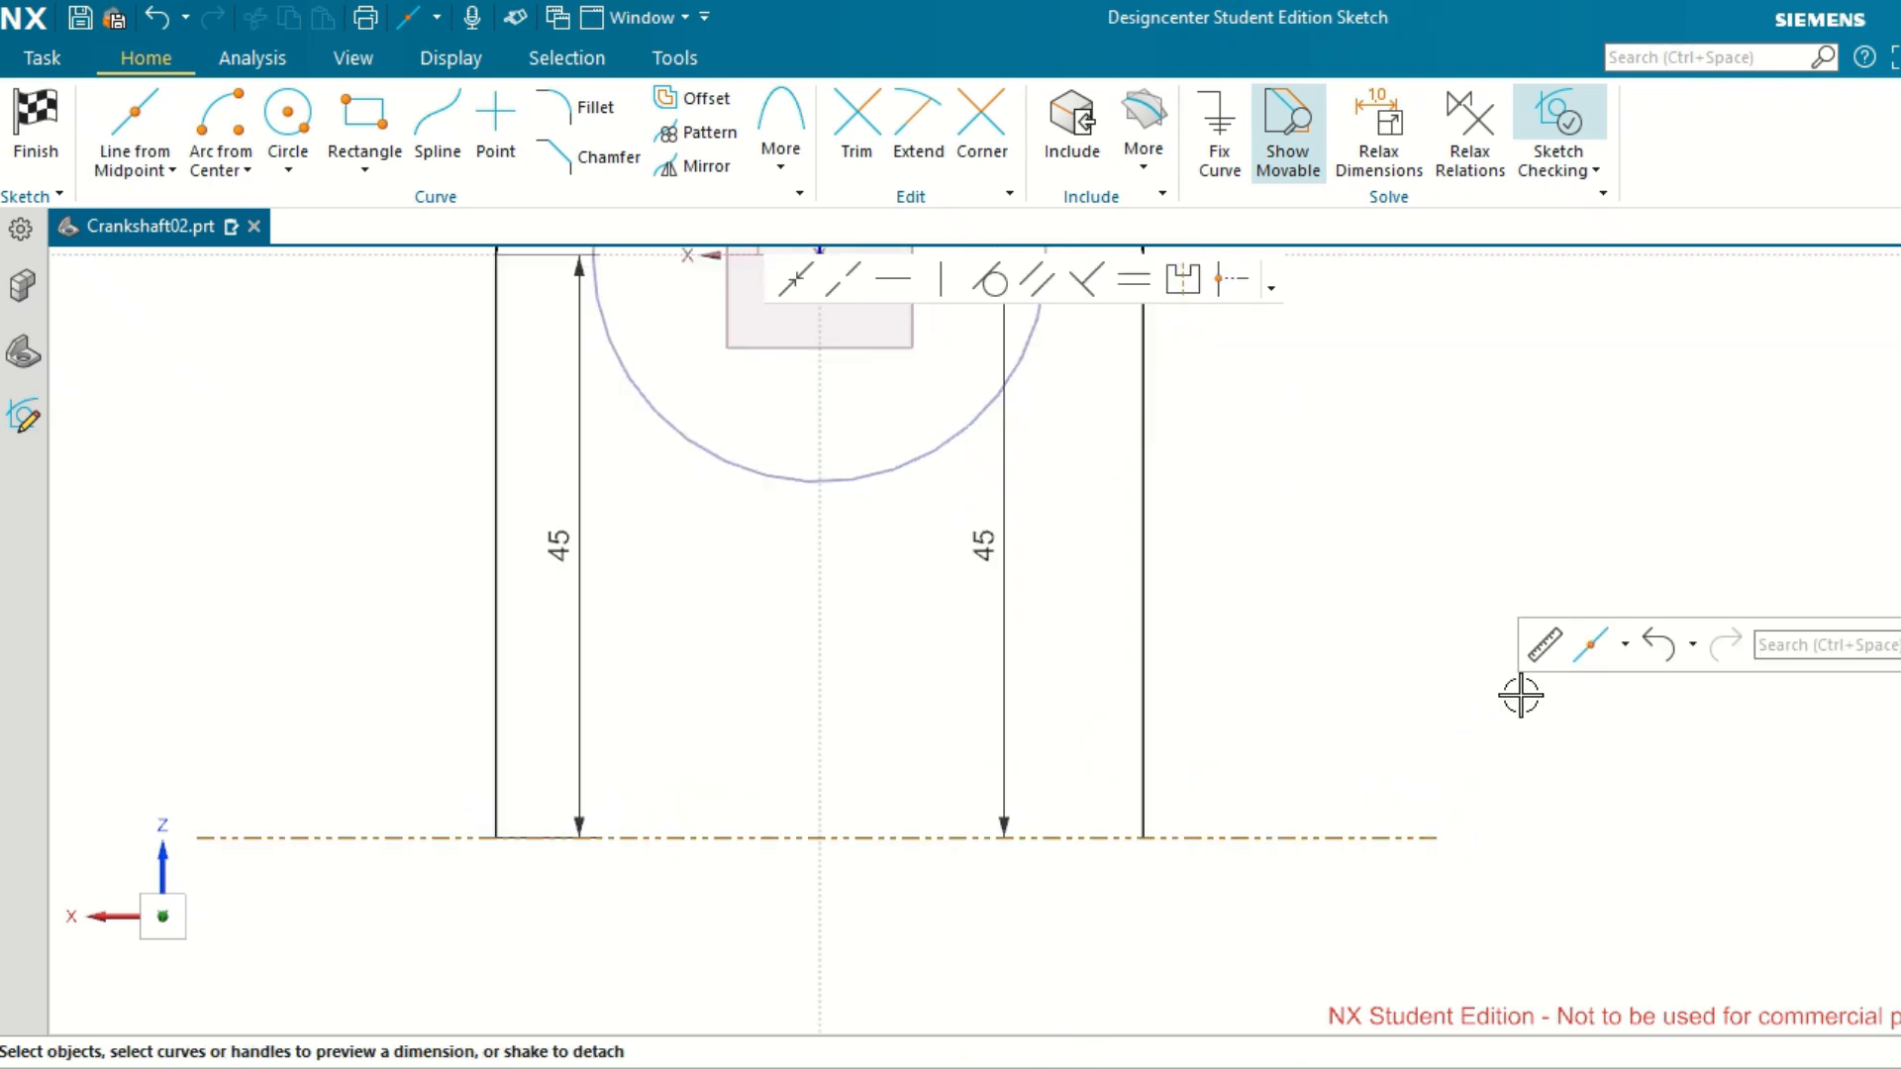
scroll(1521, 695, "down", 2)
scroll(1521, 695, "down", 1)
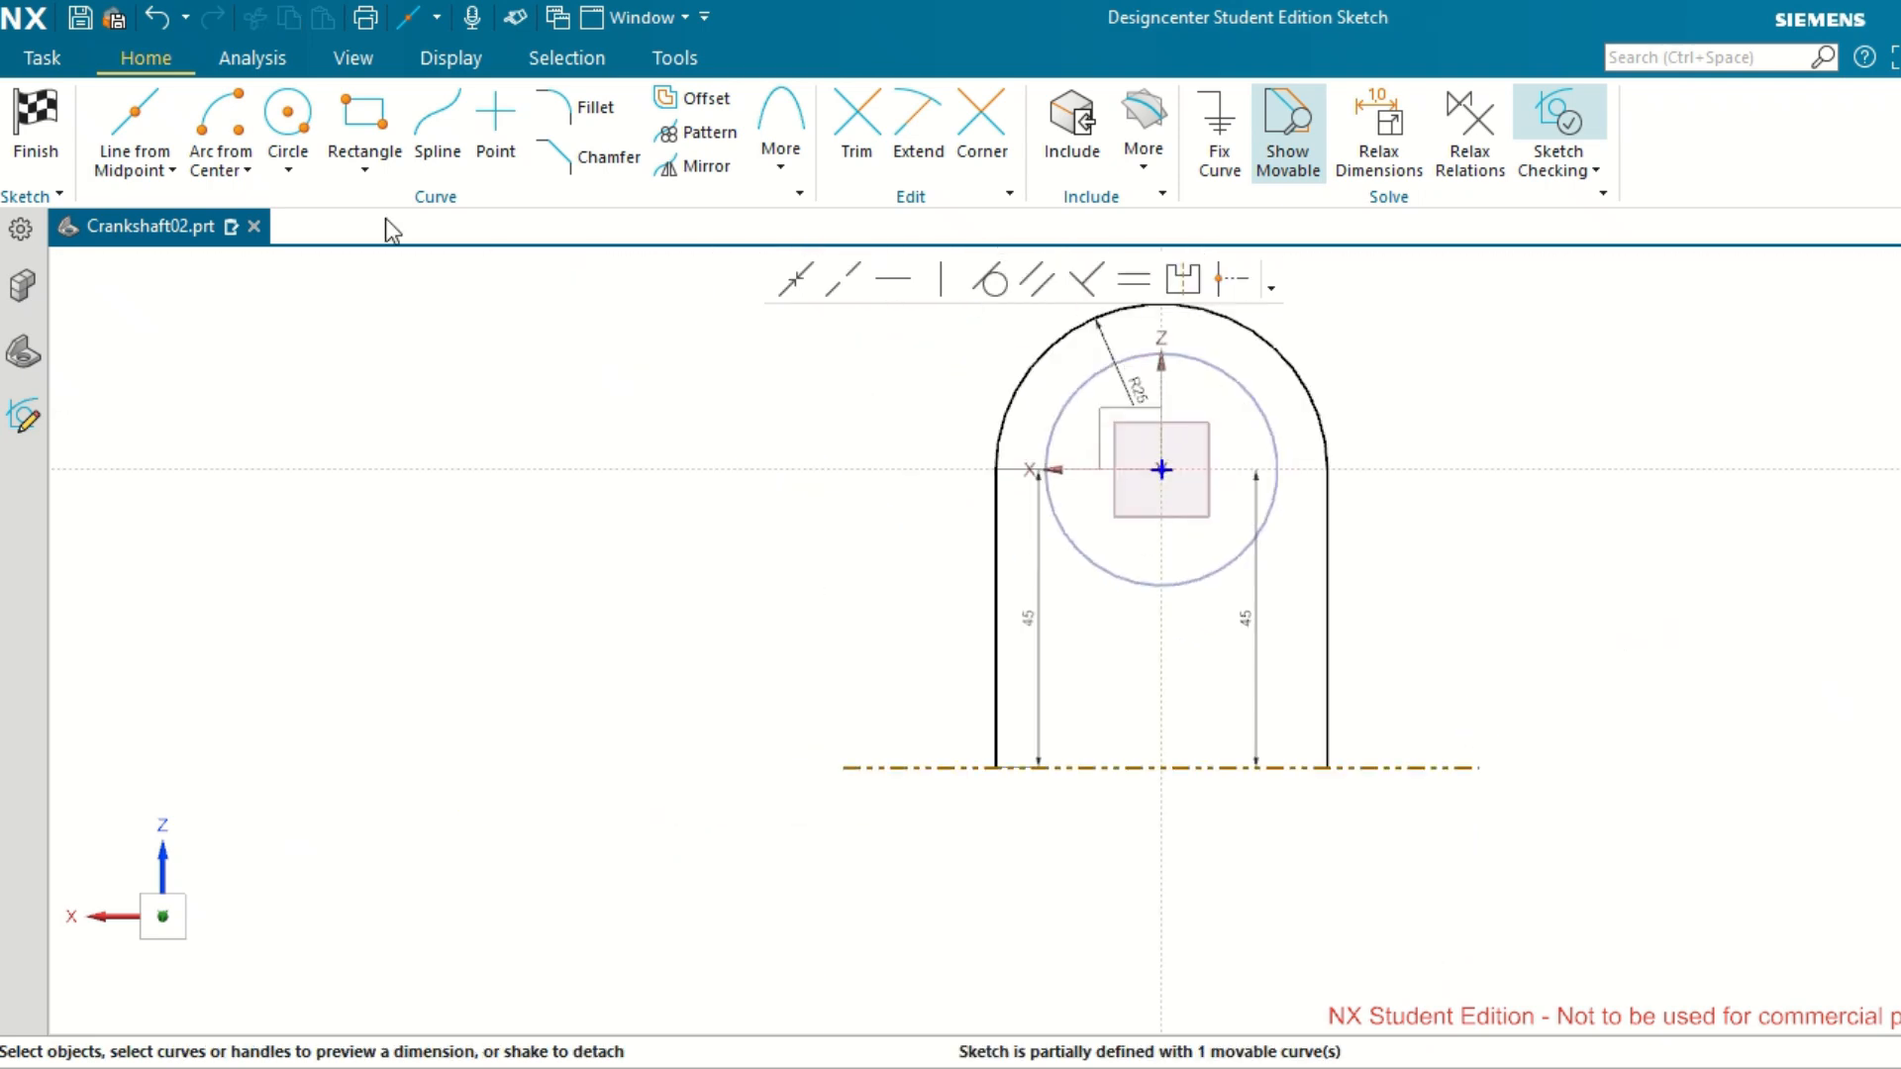
Draw a downward 180° arc from center with 62 mm radius, centered where the reference line crosses the vertical axis.
left_click(248, 173)
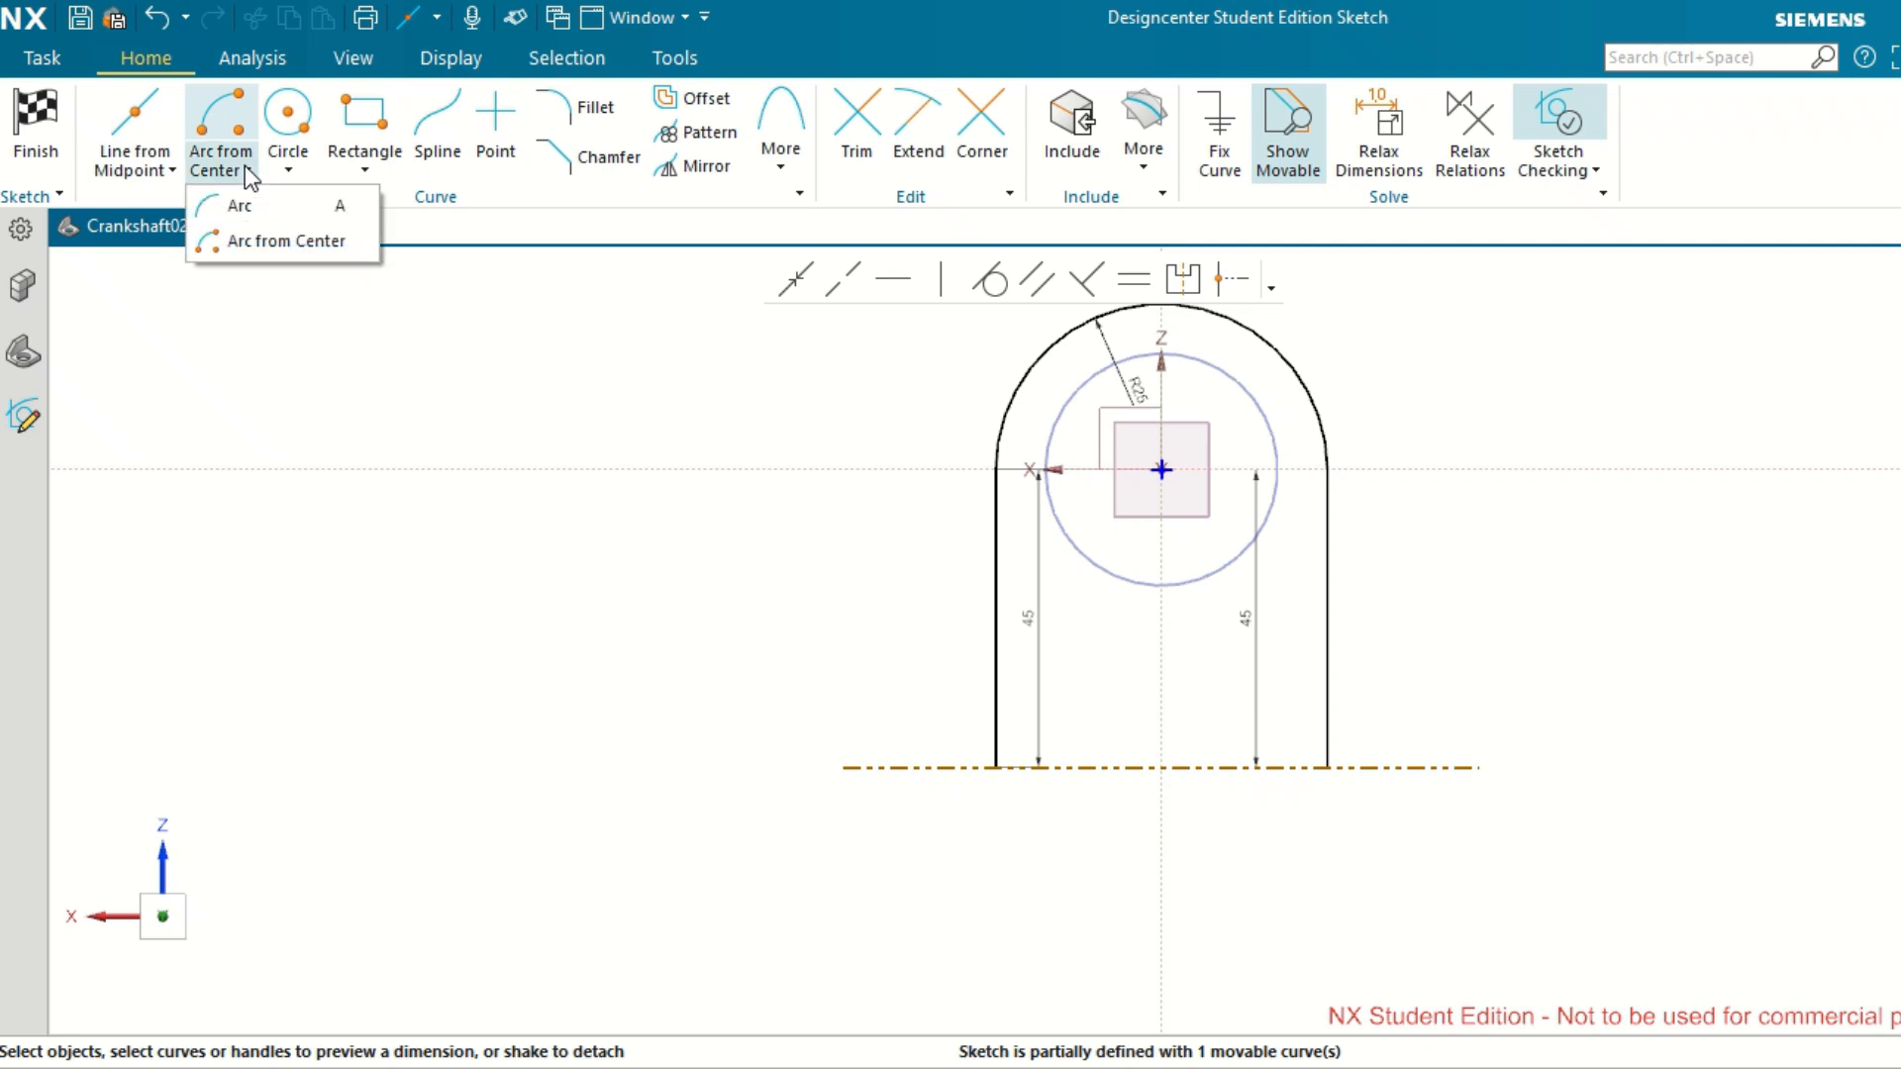
left_click(248, 245)
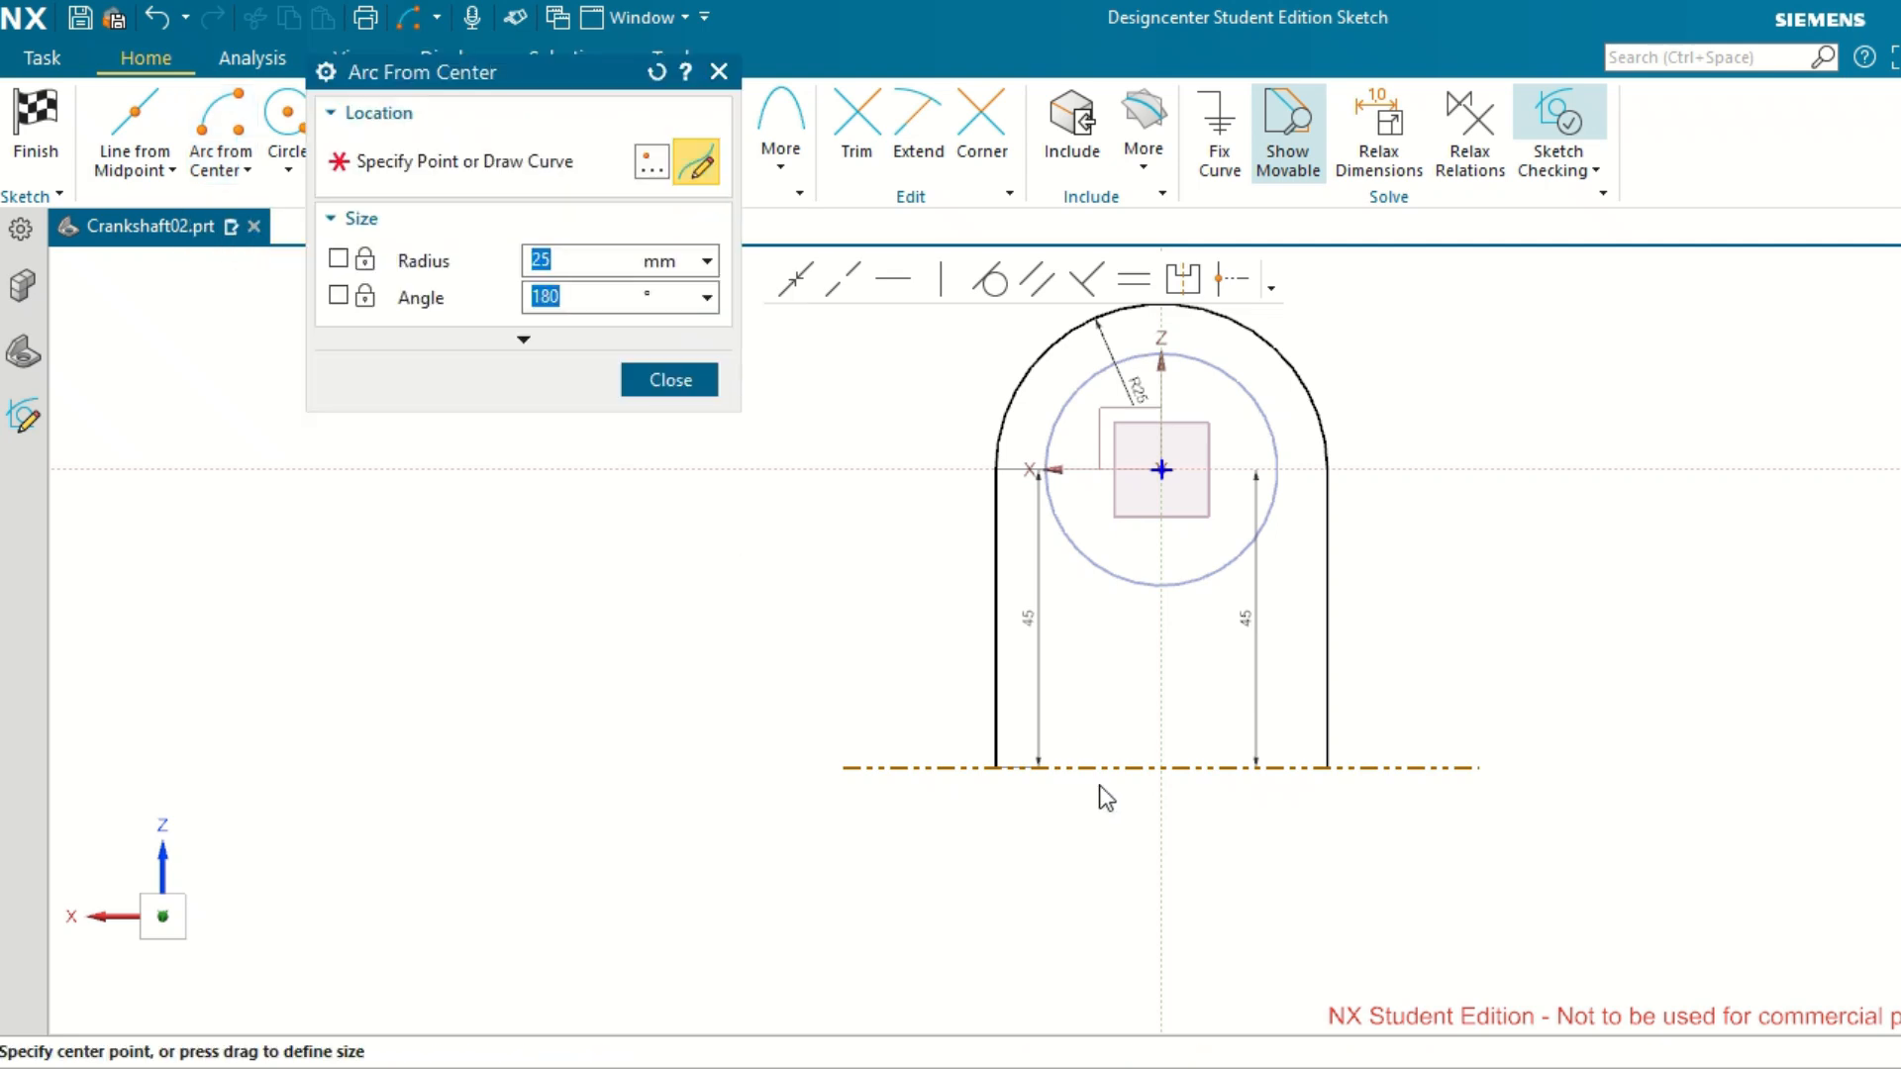
left_click(1161, 766)
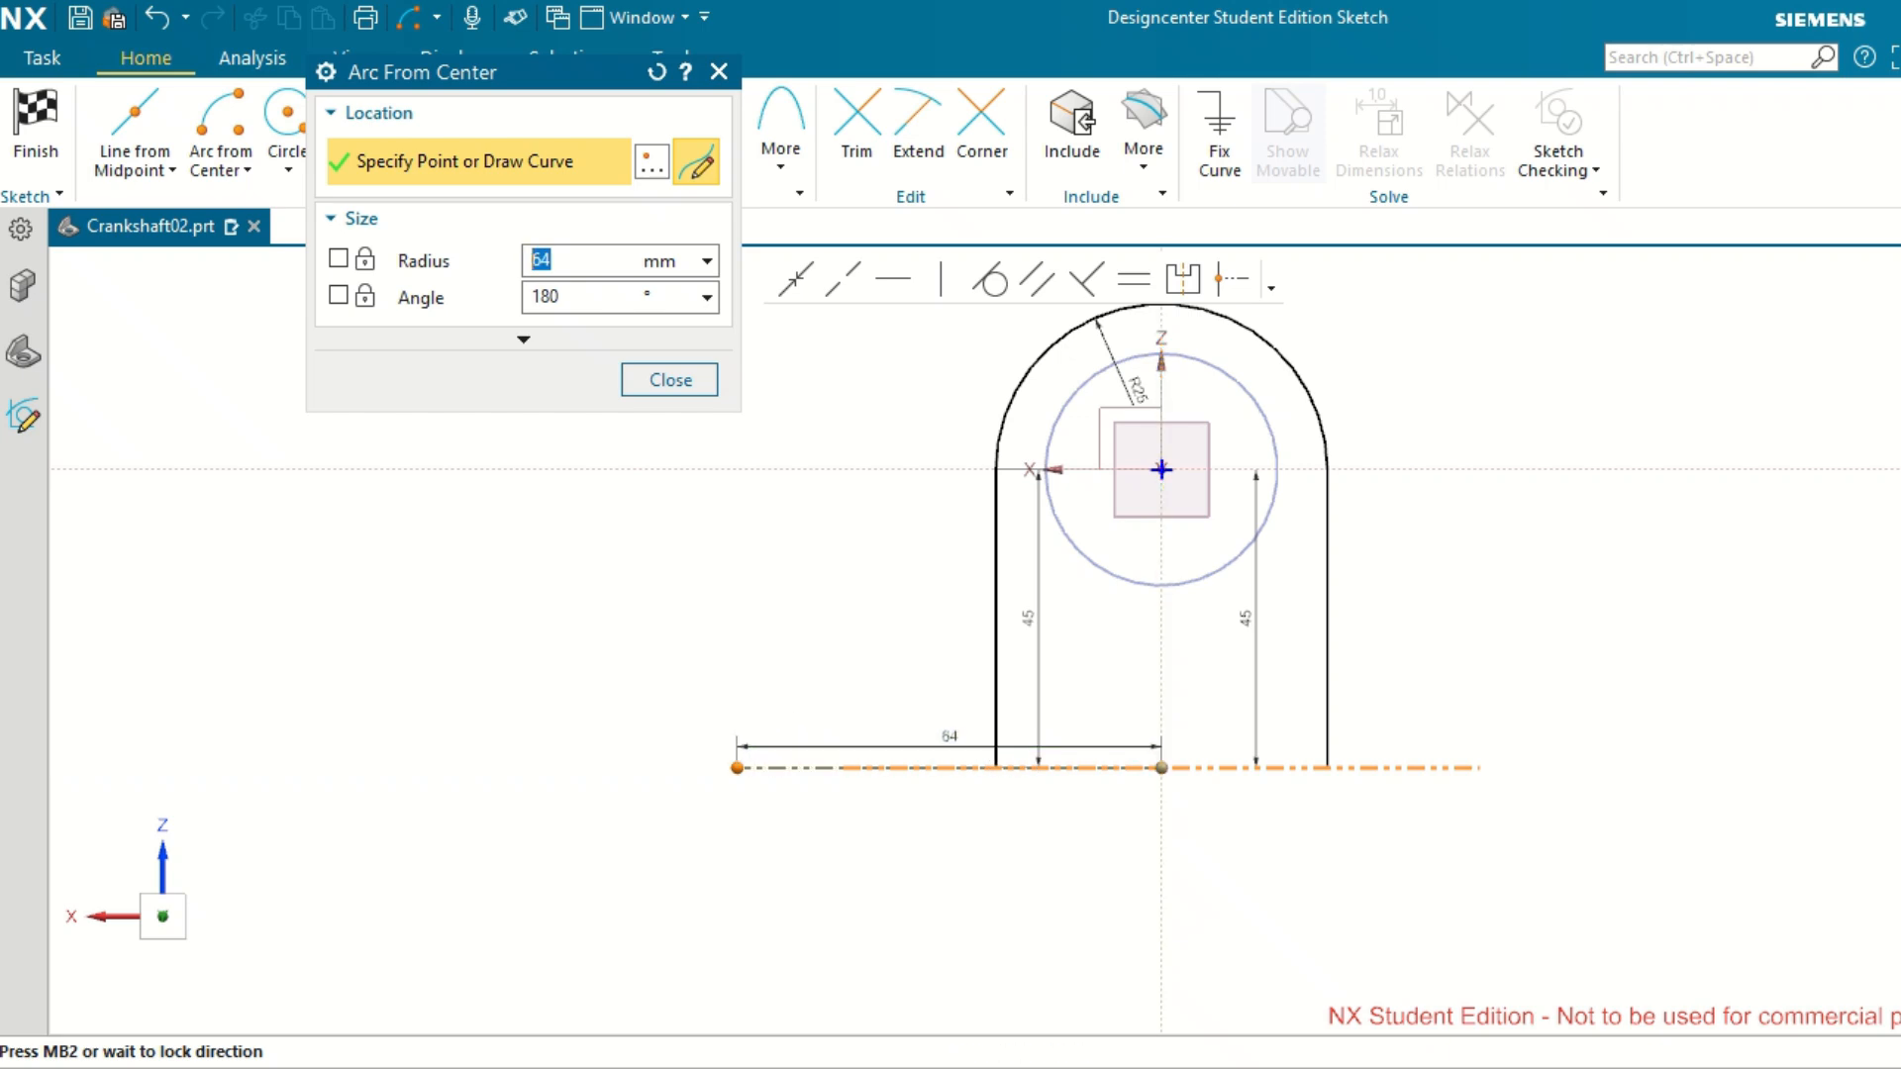
type("62")
key("Return")
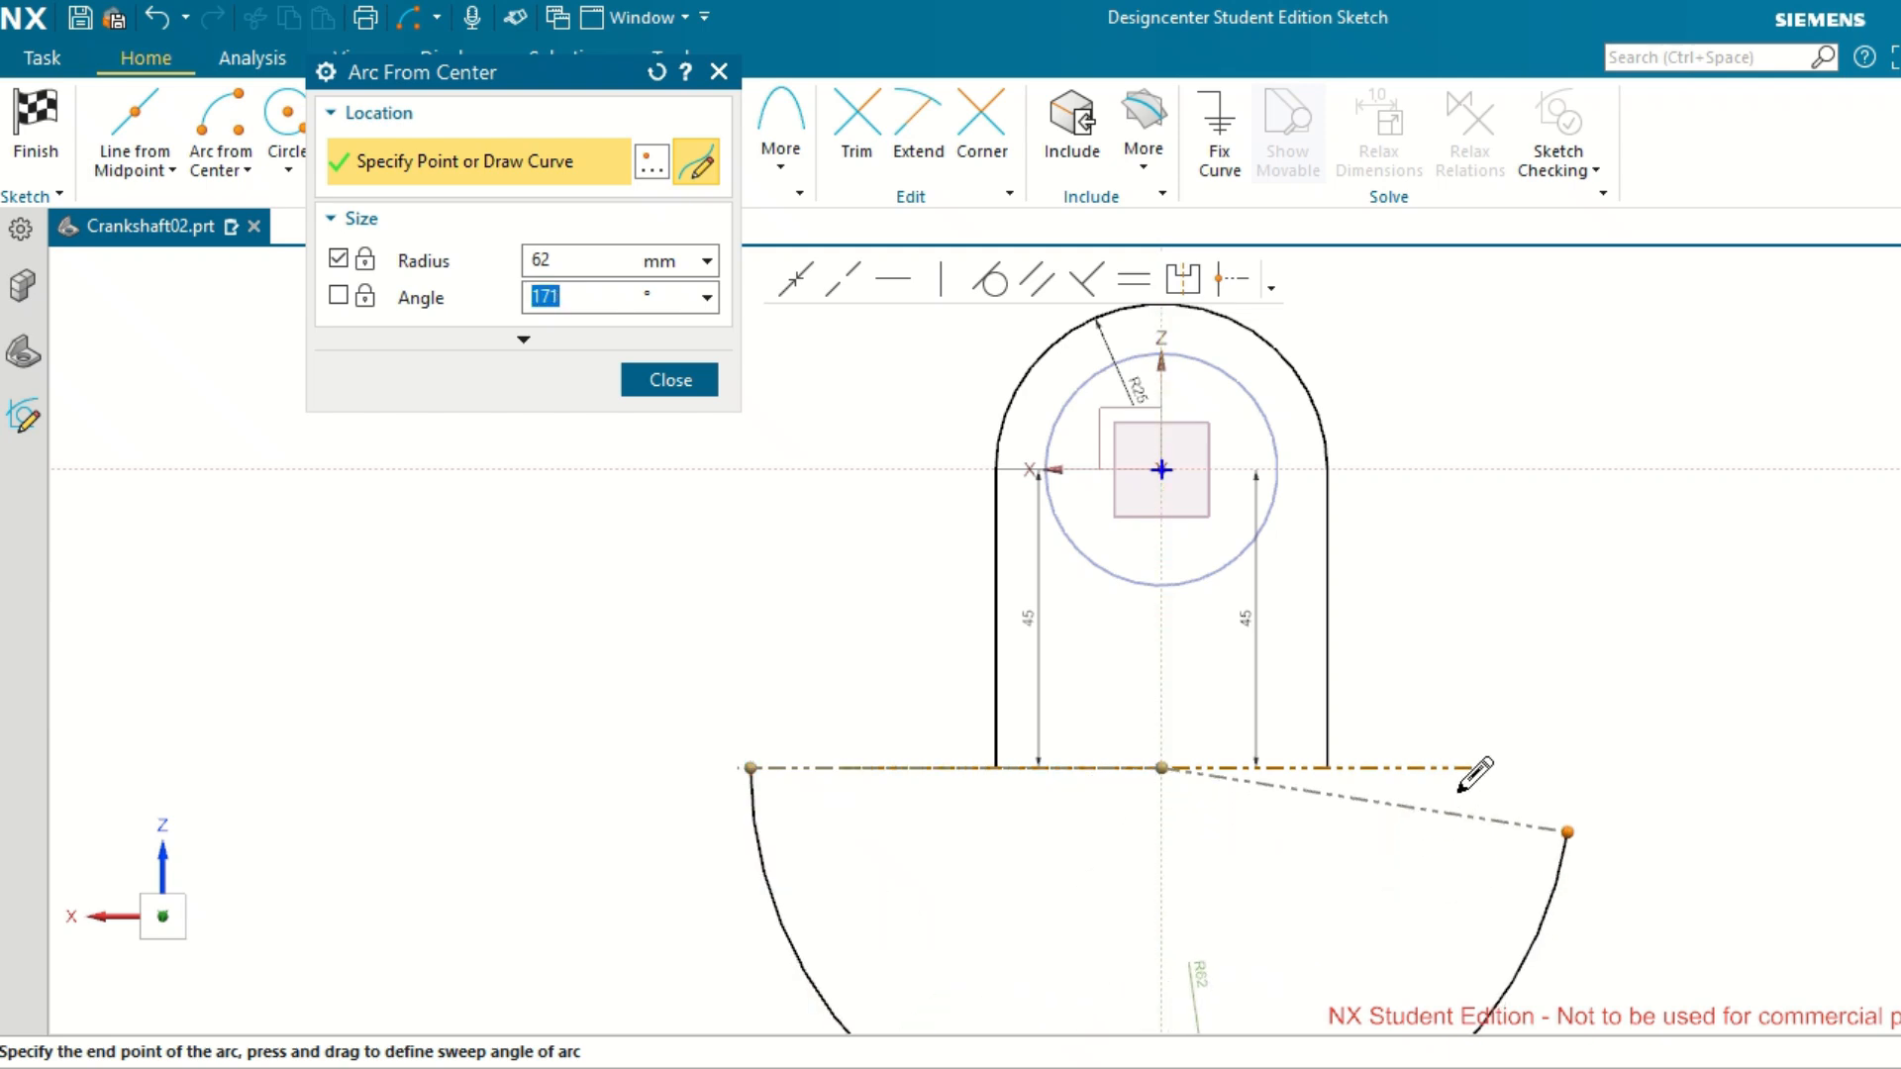
left_click(1482, 768)
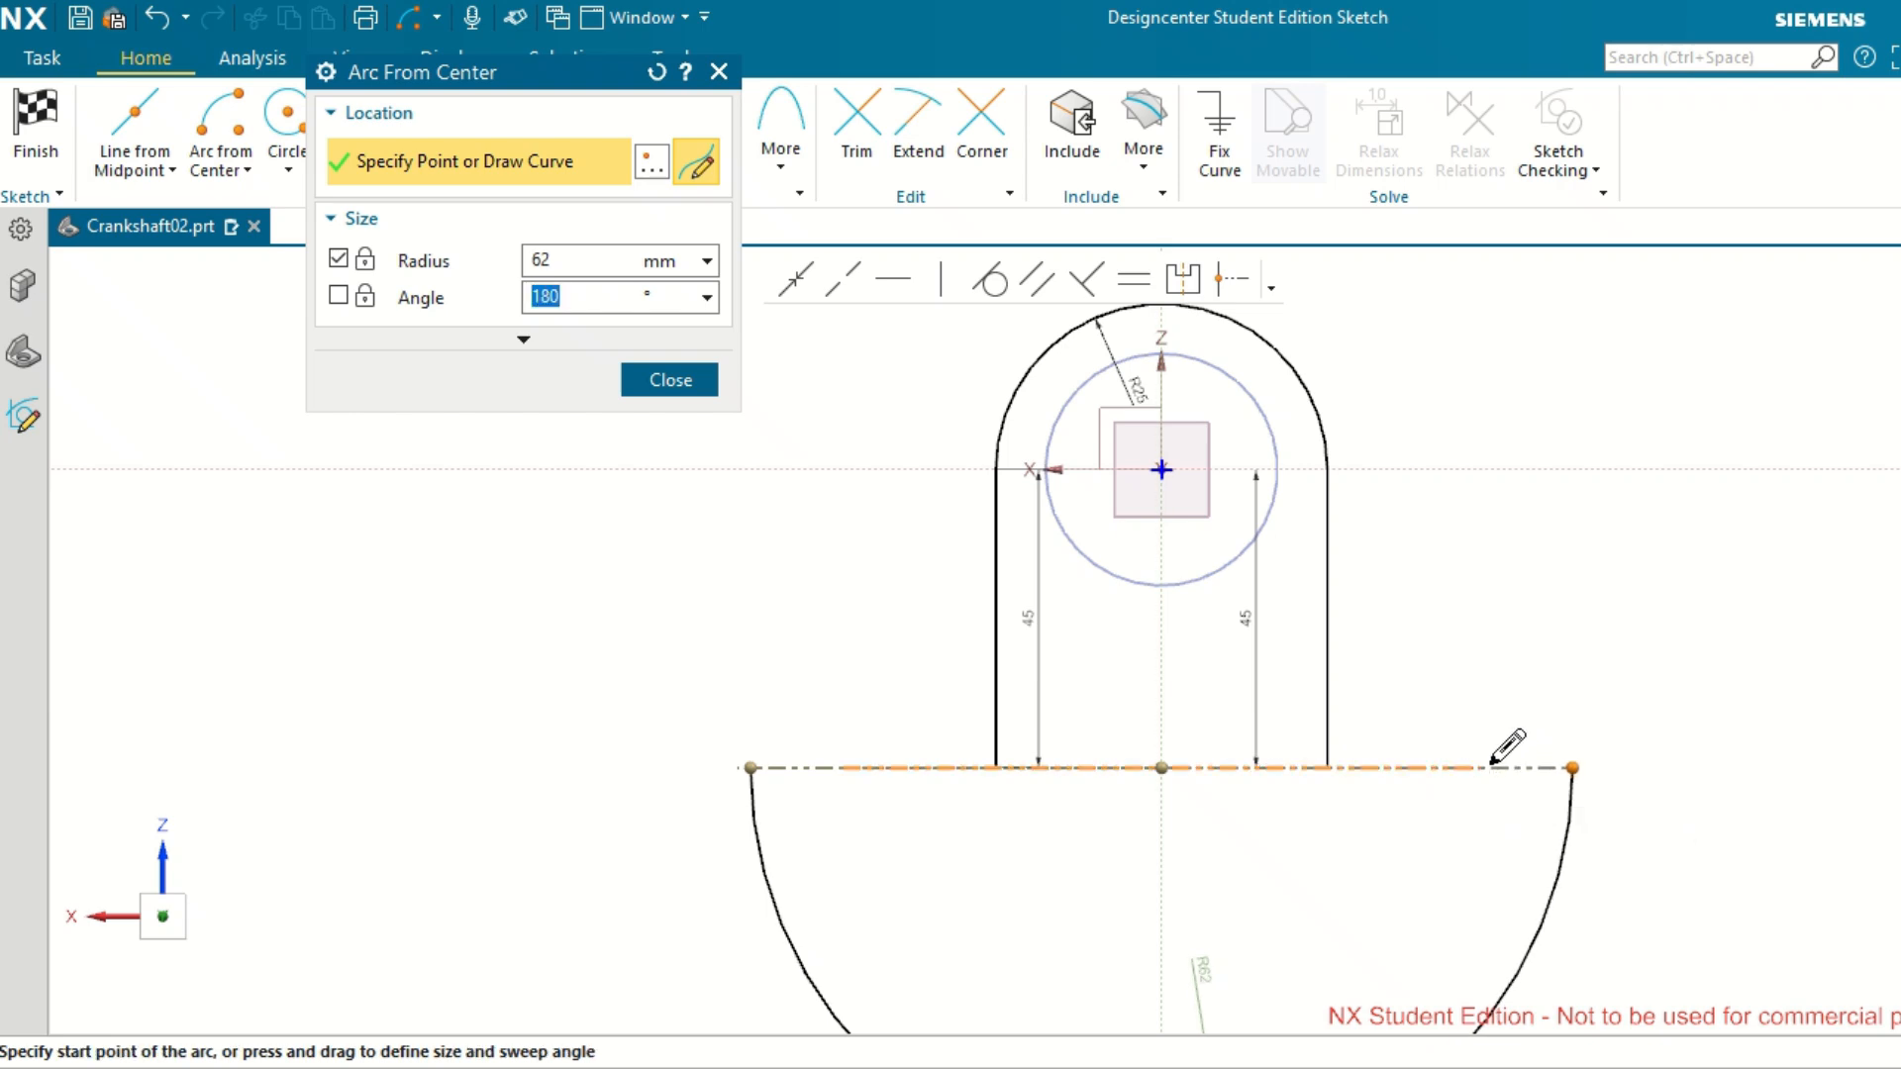
left_click(1489, 763)
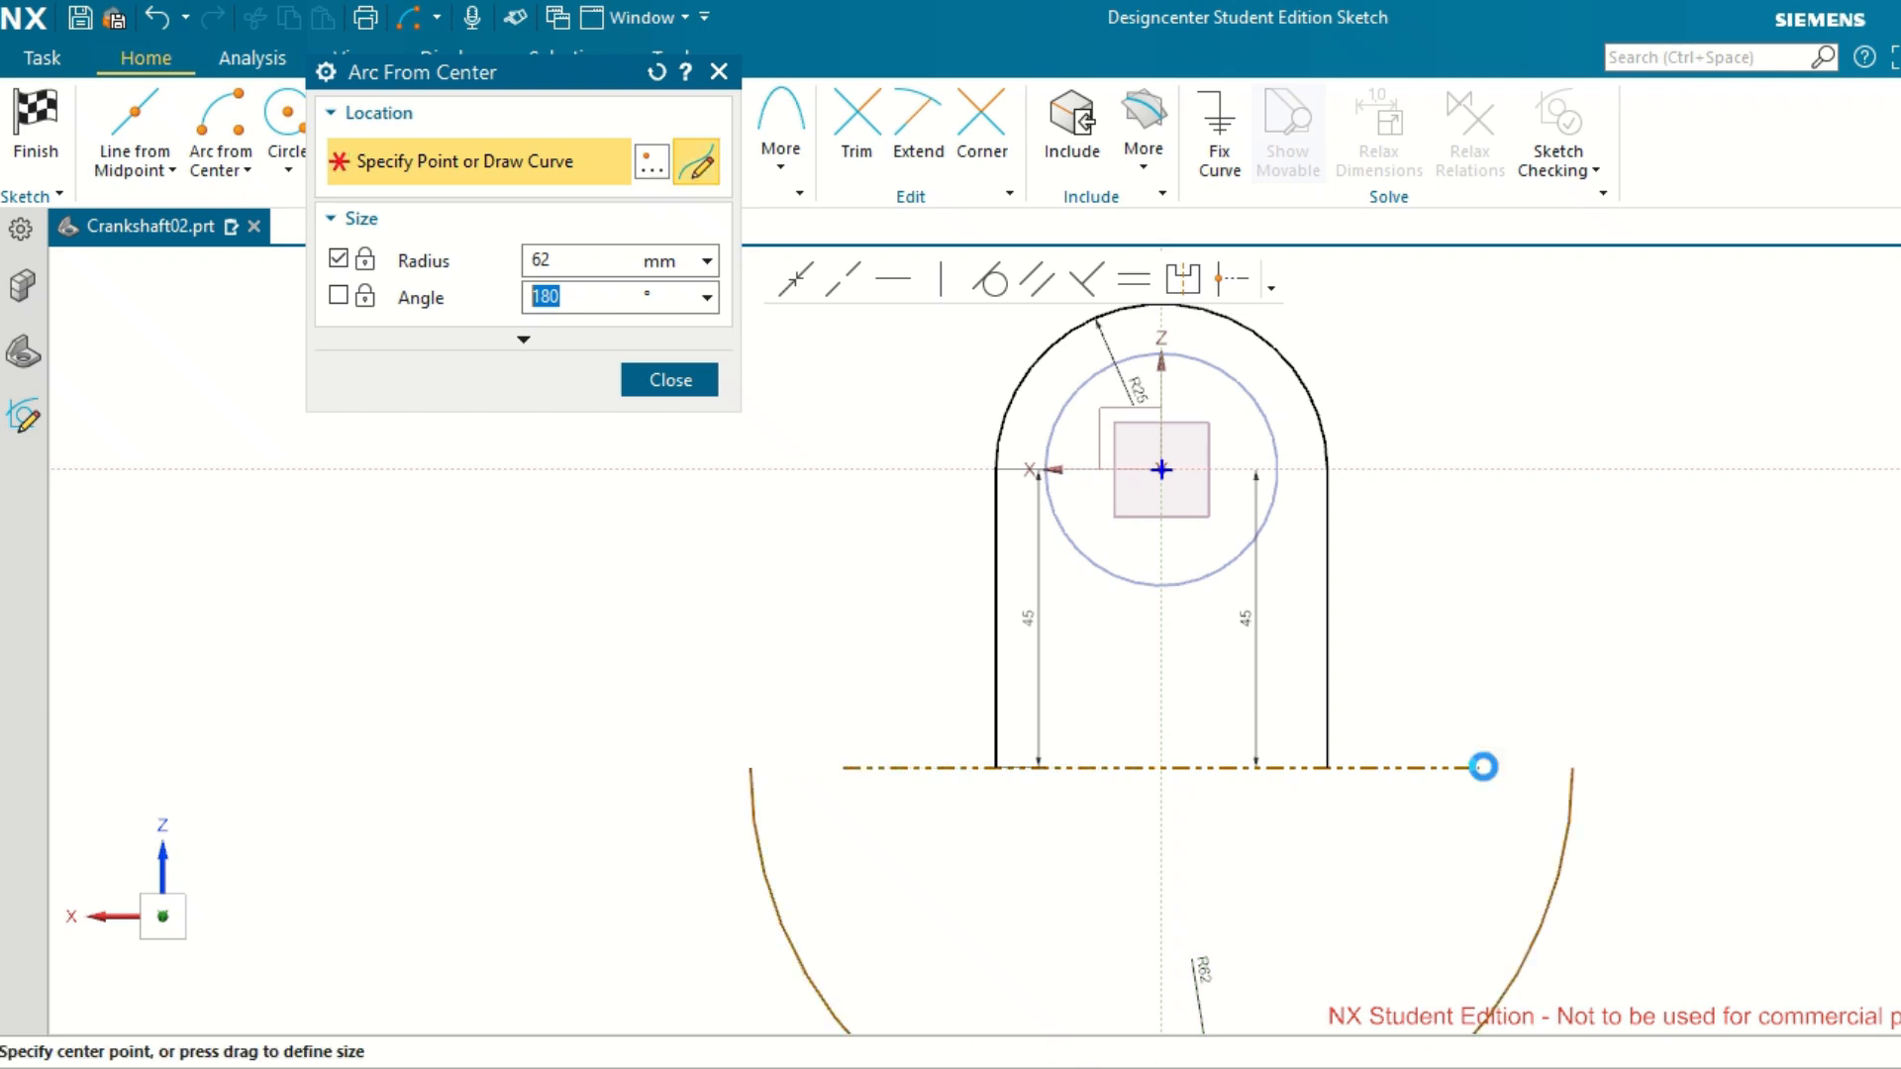
left_click(670, 381)
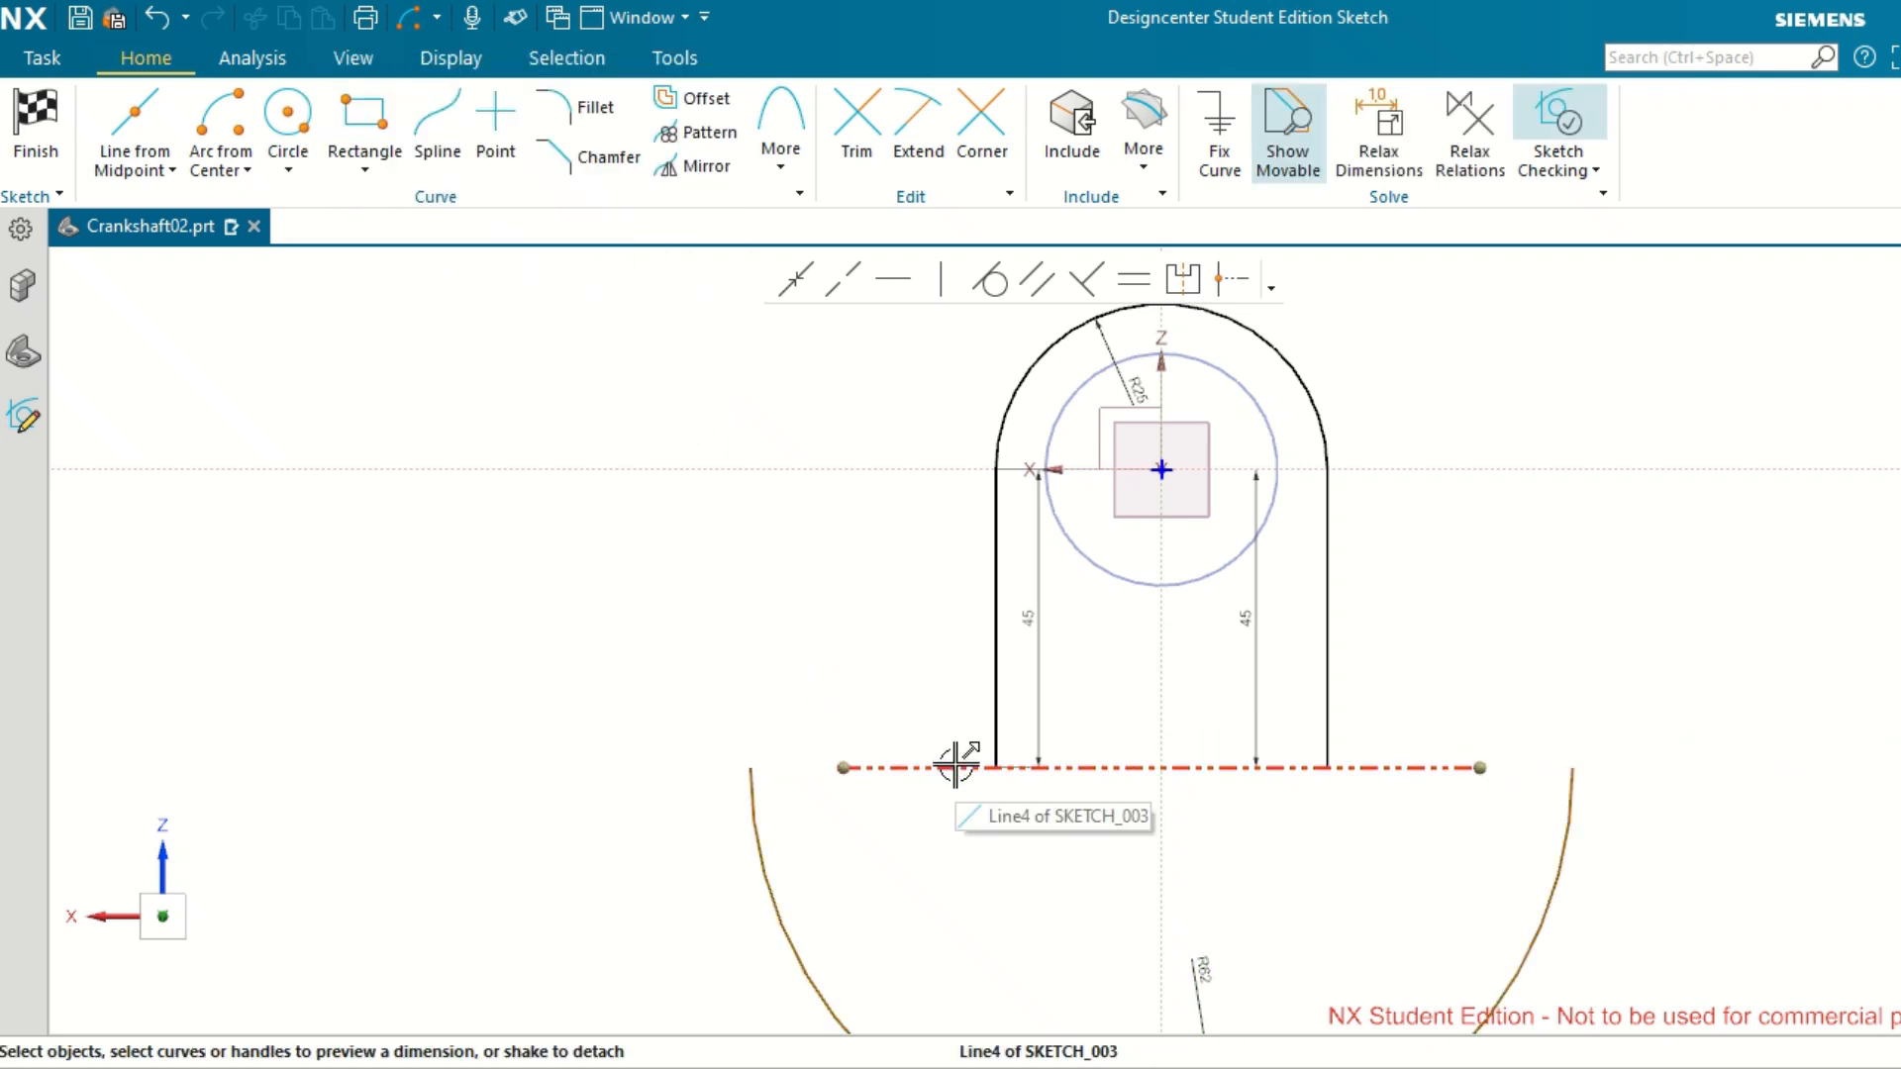
Delete the horizontal reference line between the ends of the R62 arc.
scroll(956, 764, "down", 2)
scroll(956, 763, "up", 1)
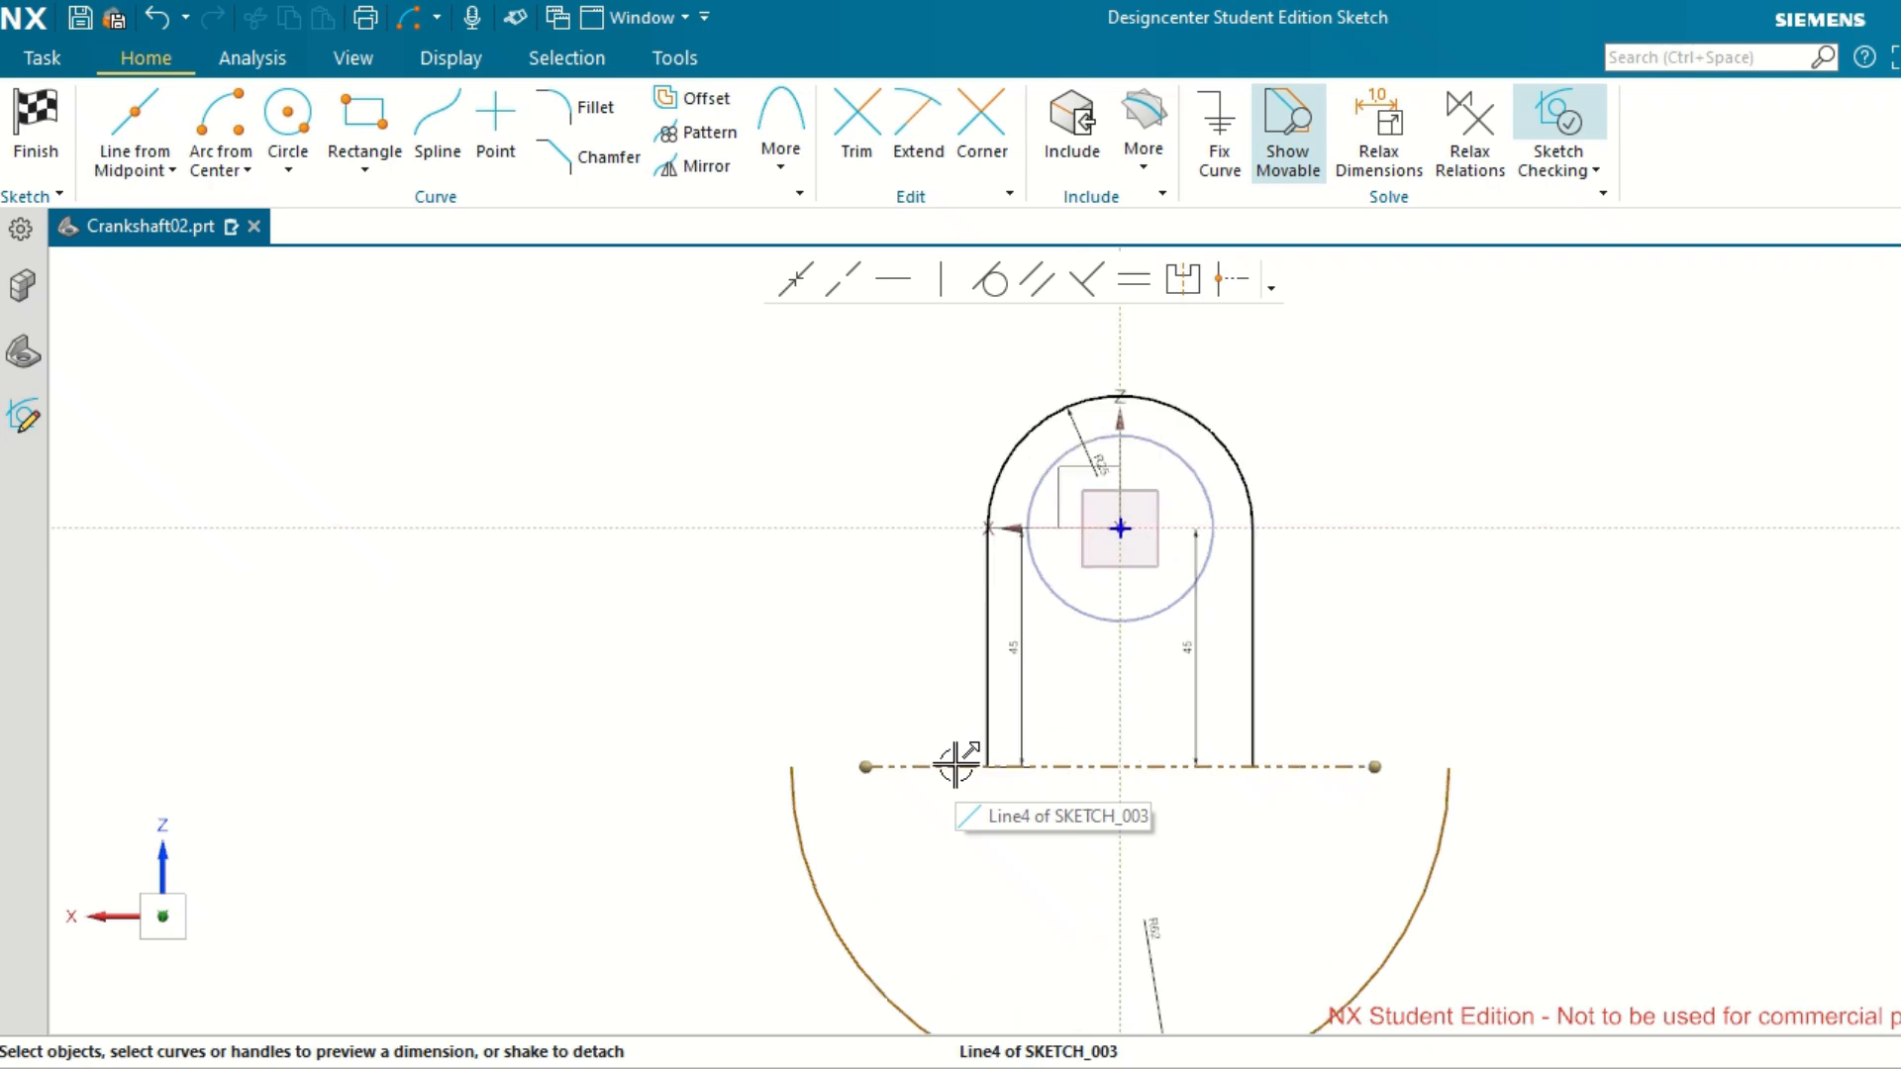
left_click(871, 607)
left_click(943, 763)
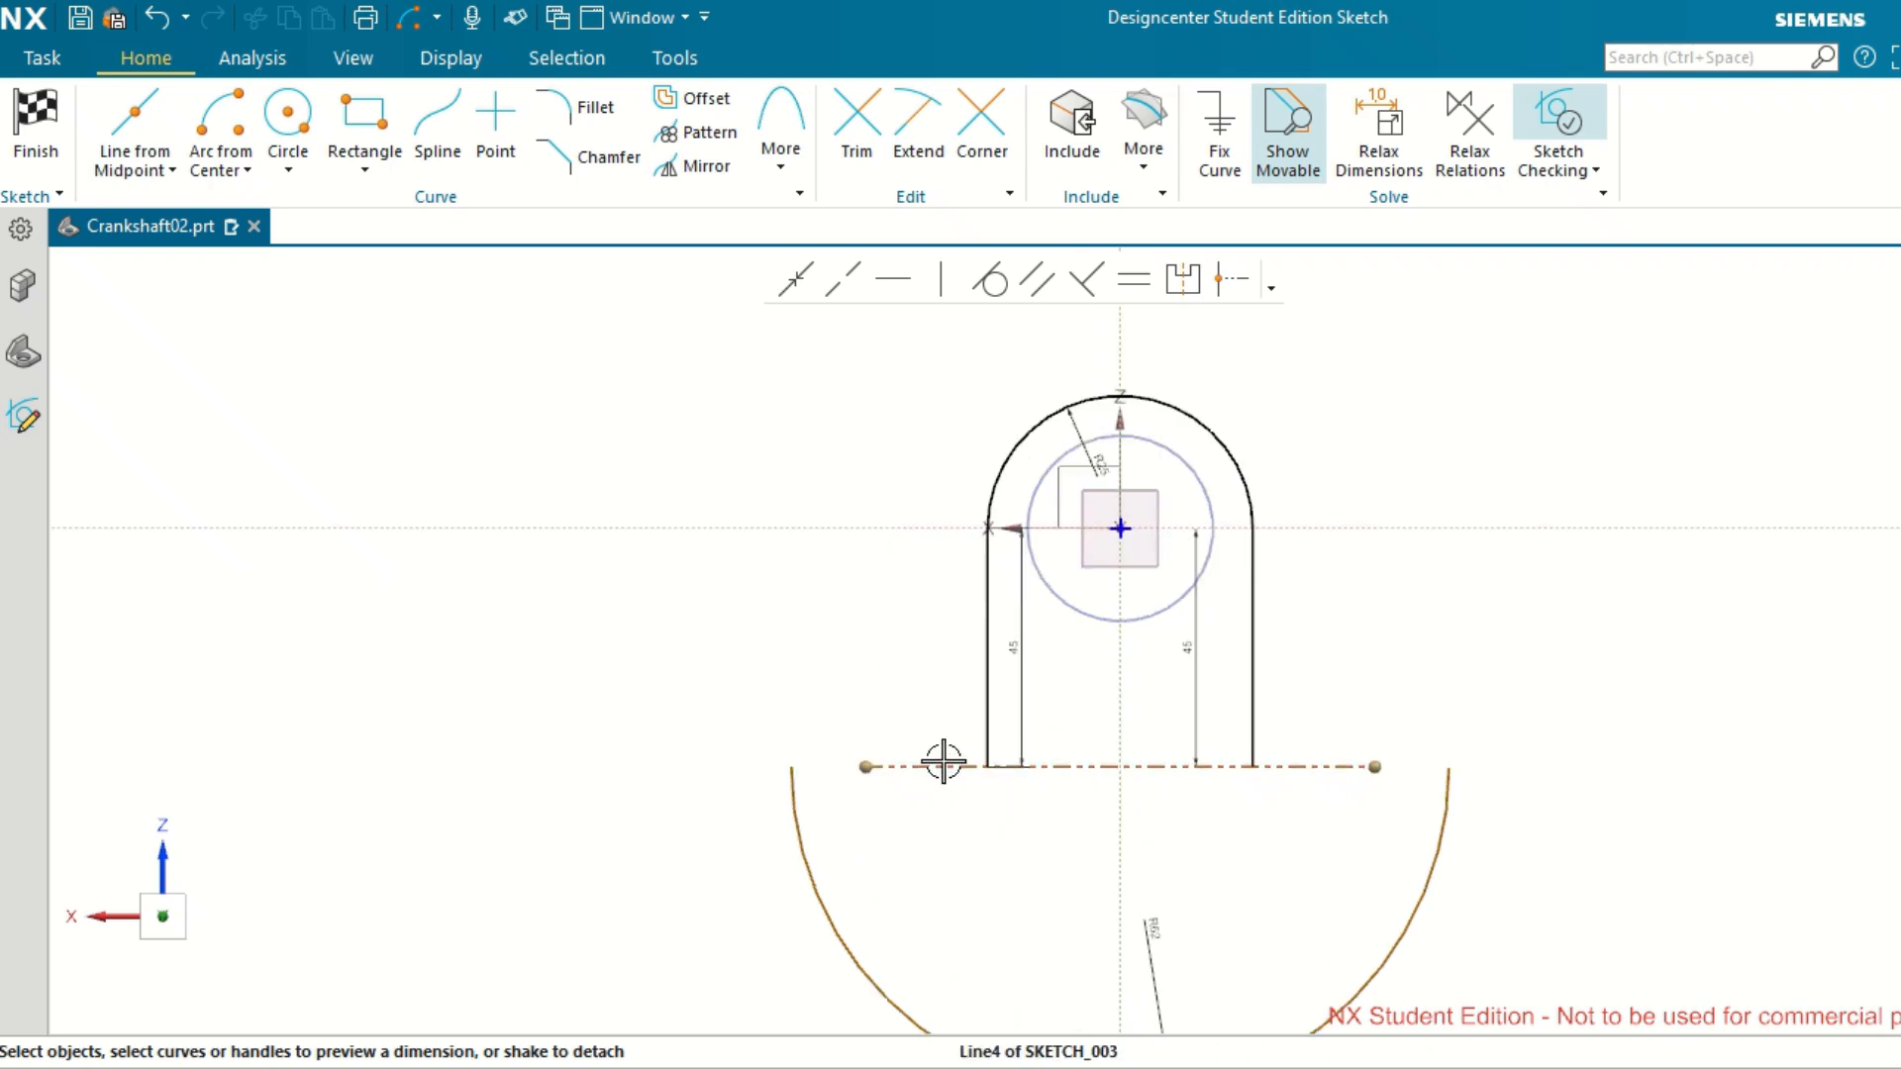
key("Delete")
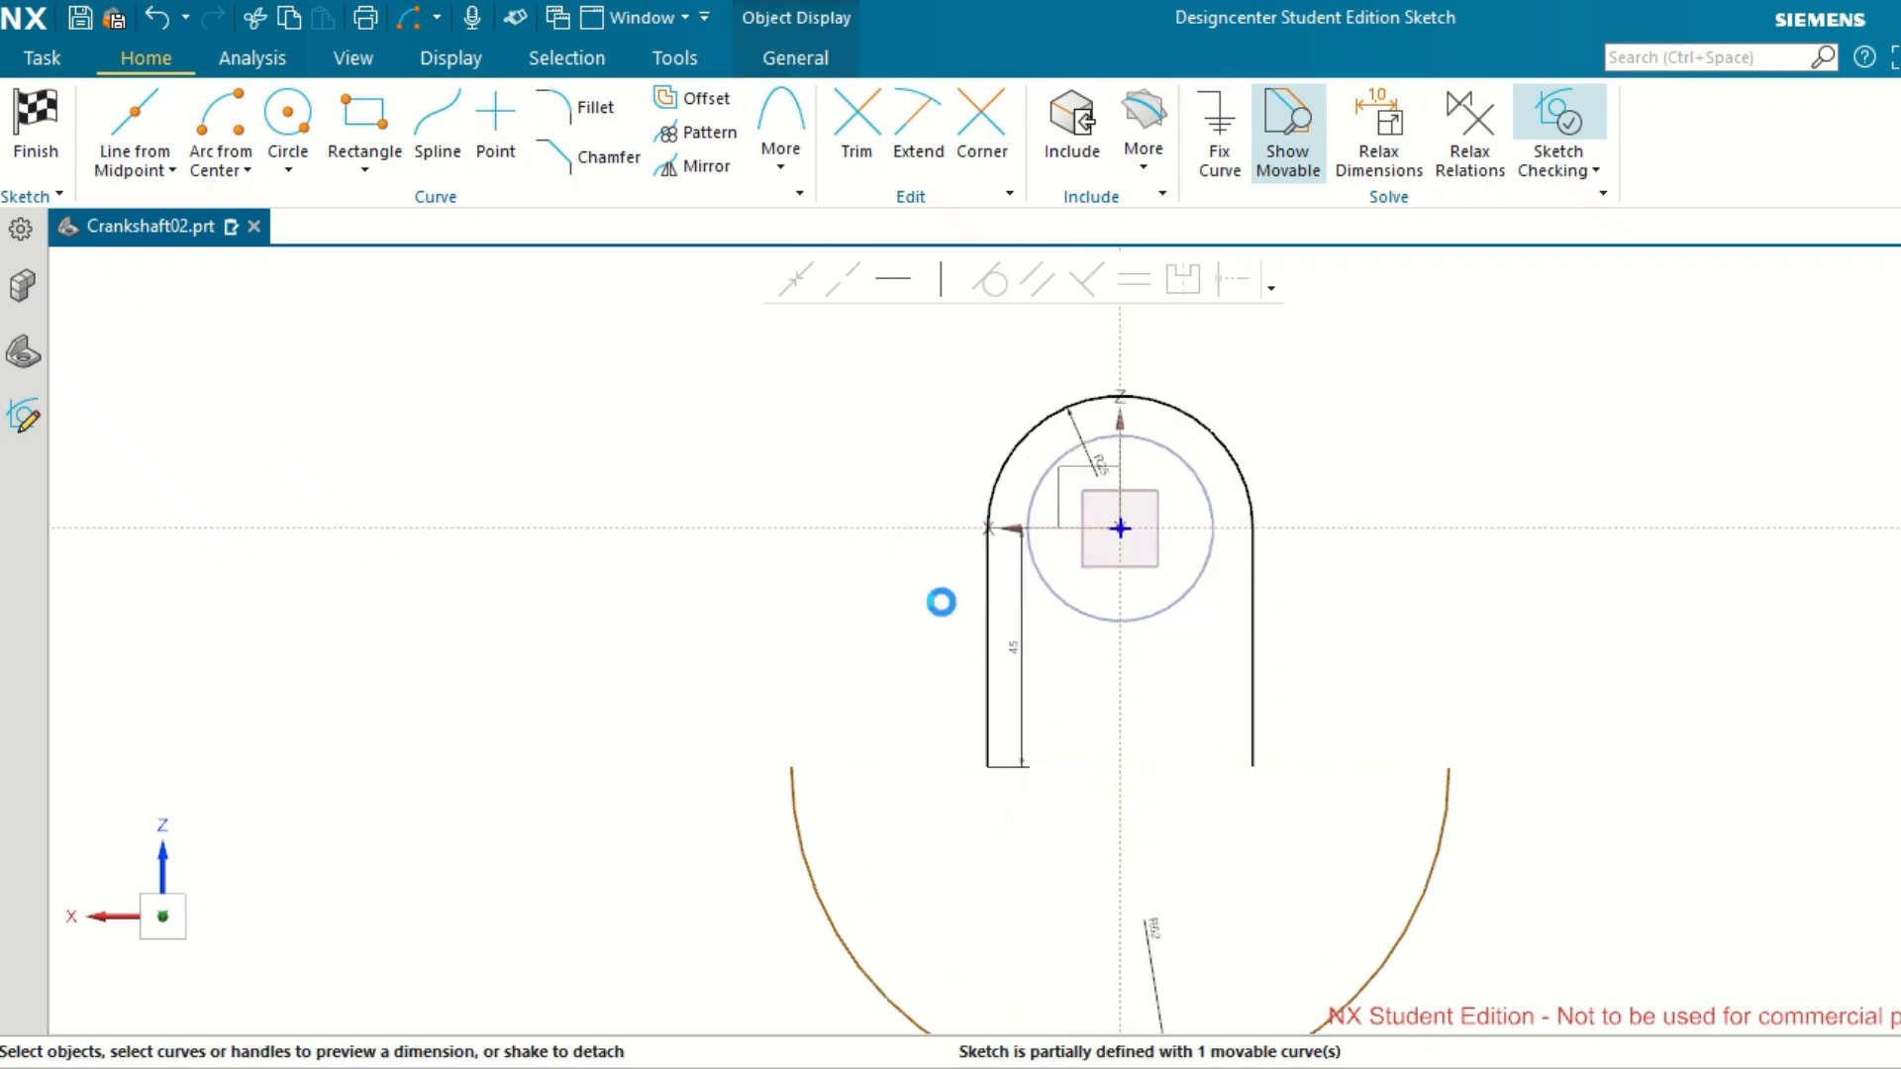
Draw a horizontal line from the lower end of the left side line to the left end of the R62 arc.
mouse_move(742, 30)
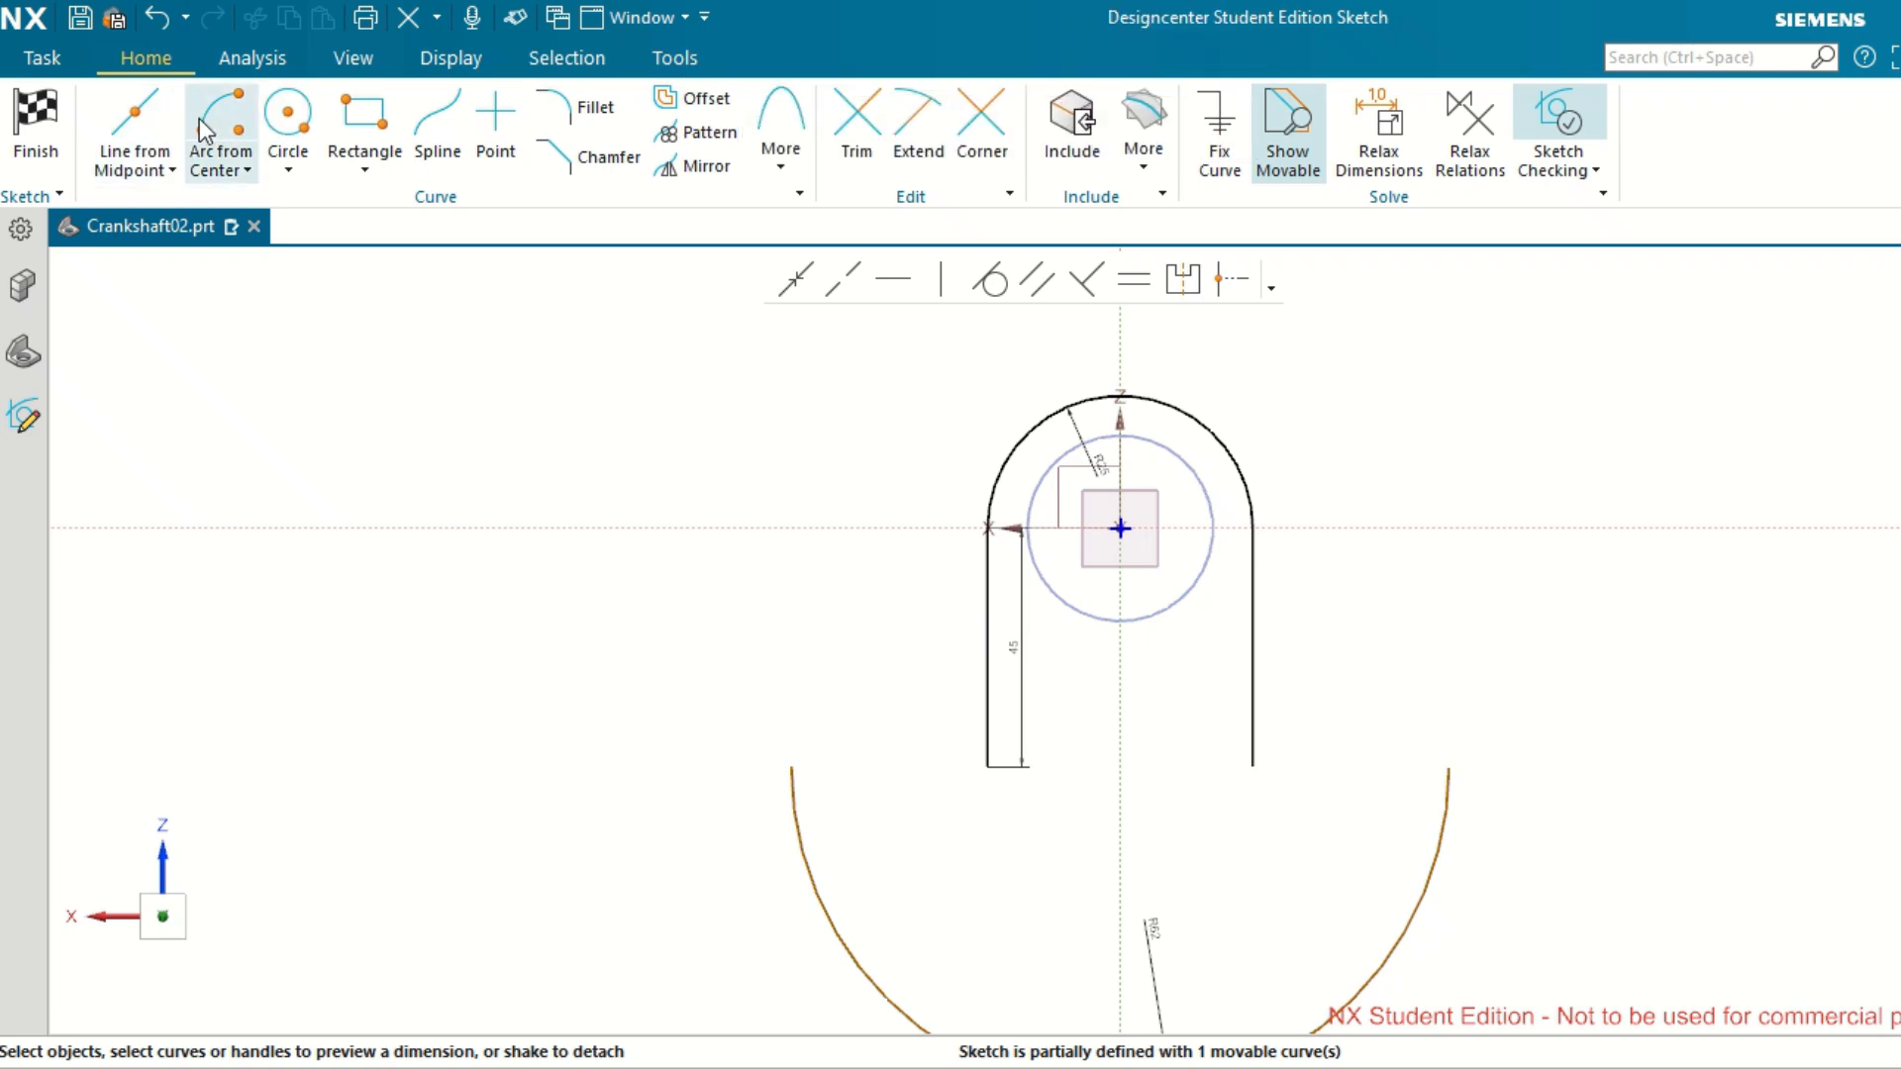
left_click(173, 171)
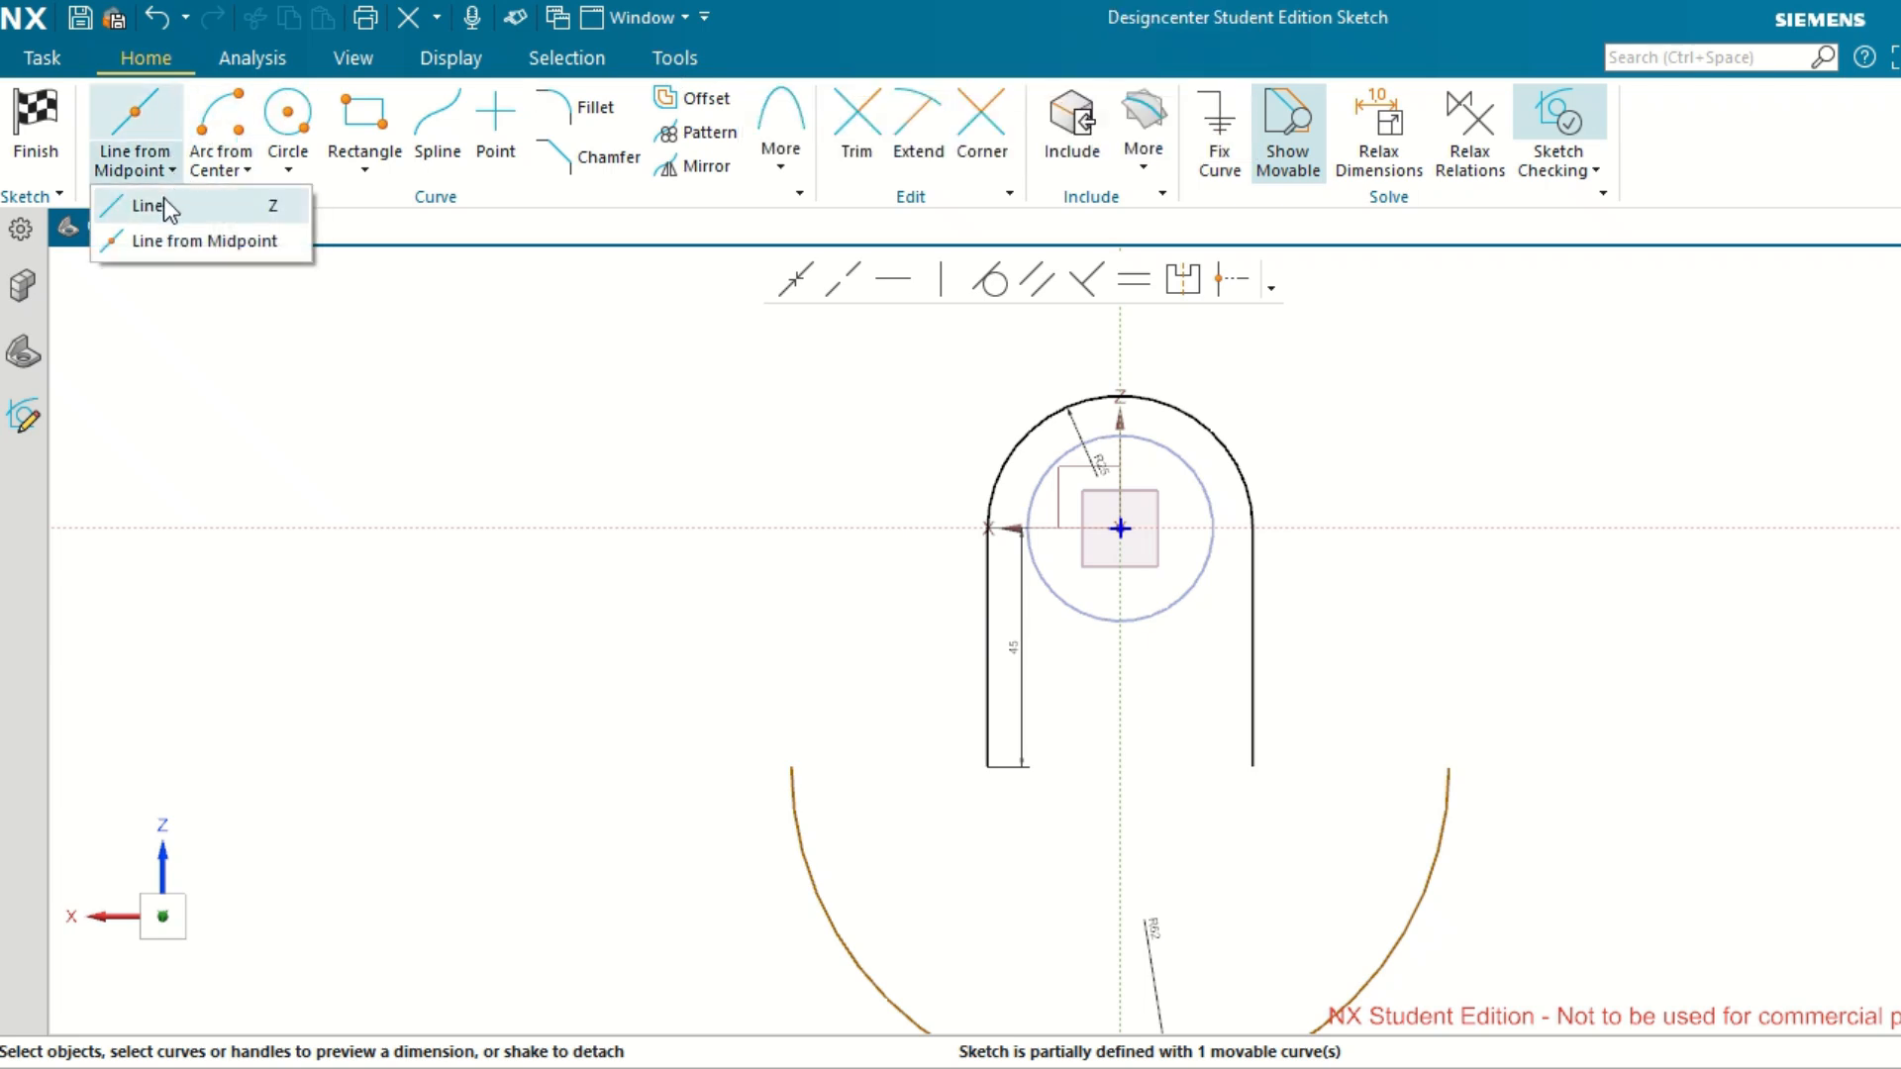
left_click(163, 198)
scroll(989, 767, "up", 2)
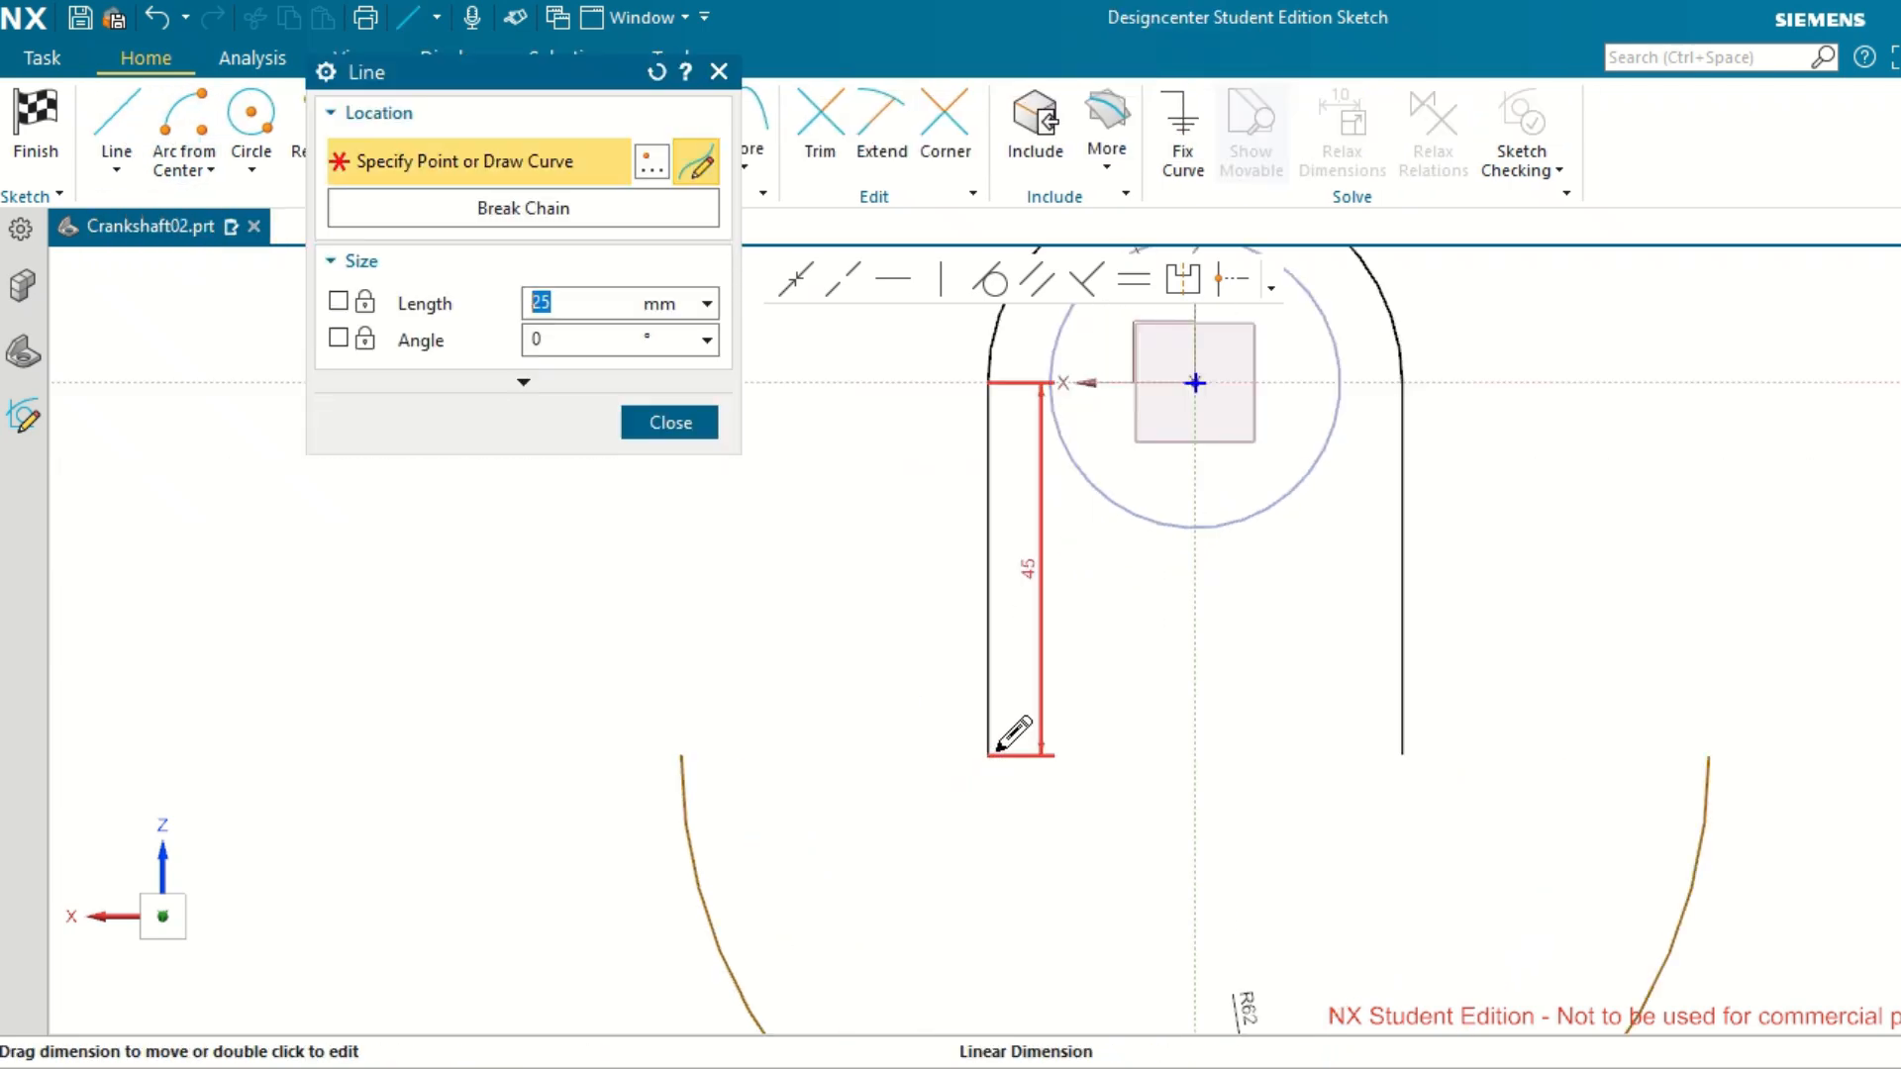
left_click(988, 755)
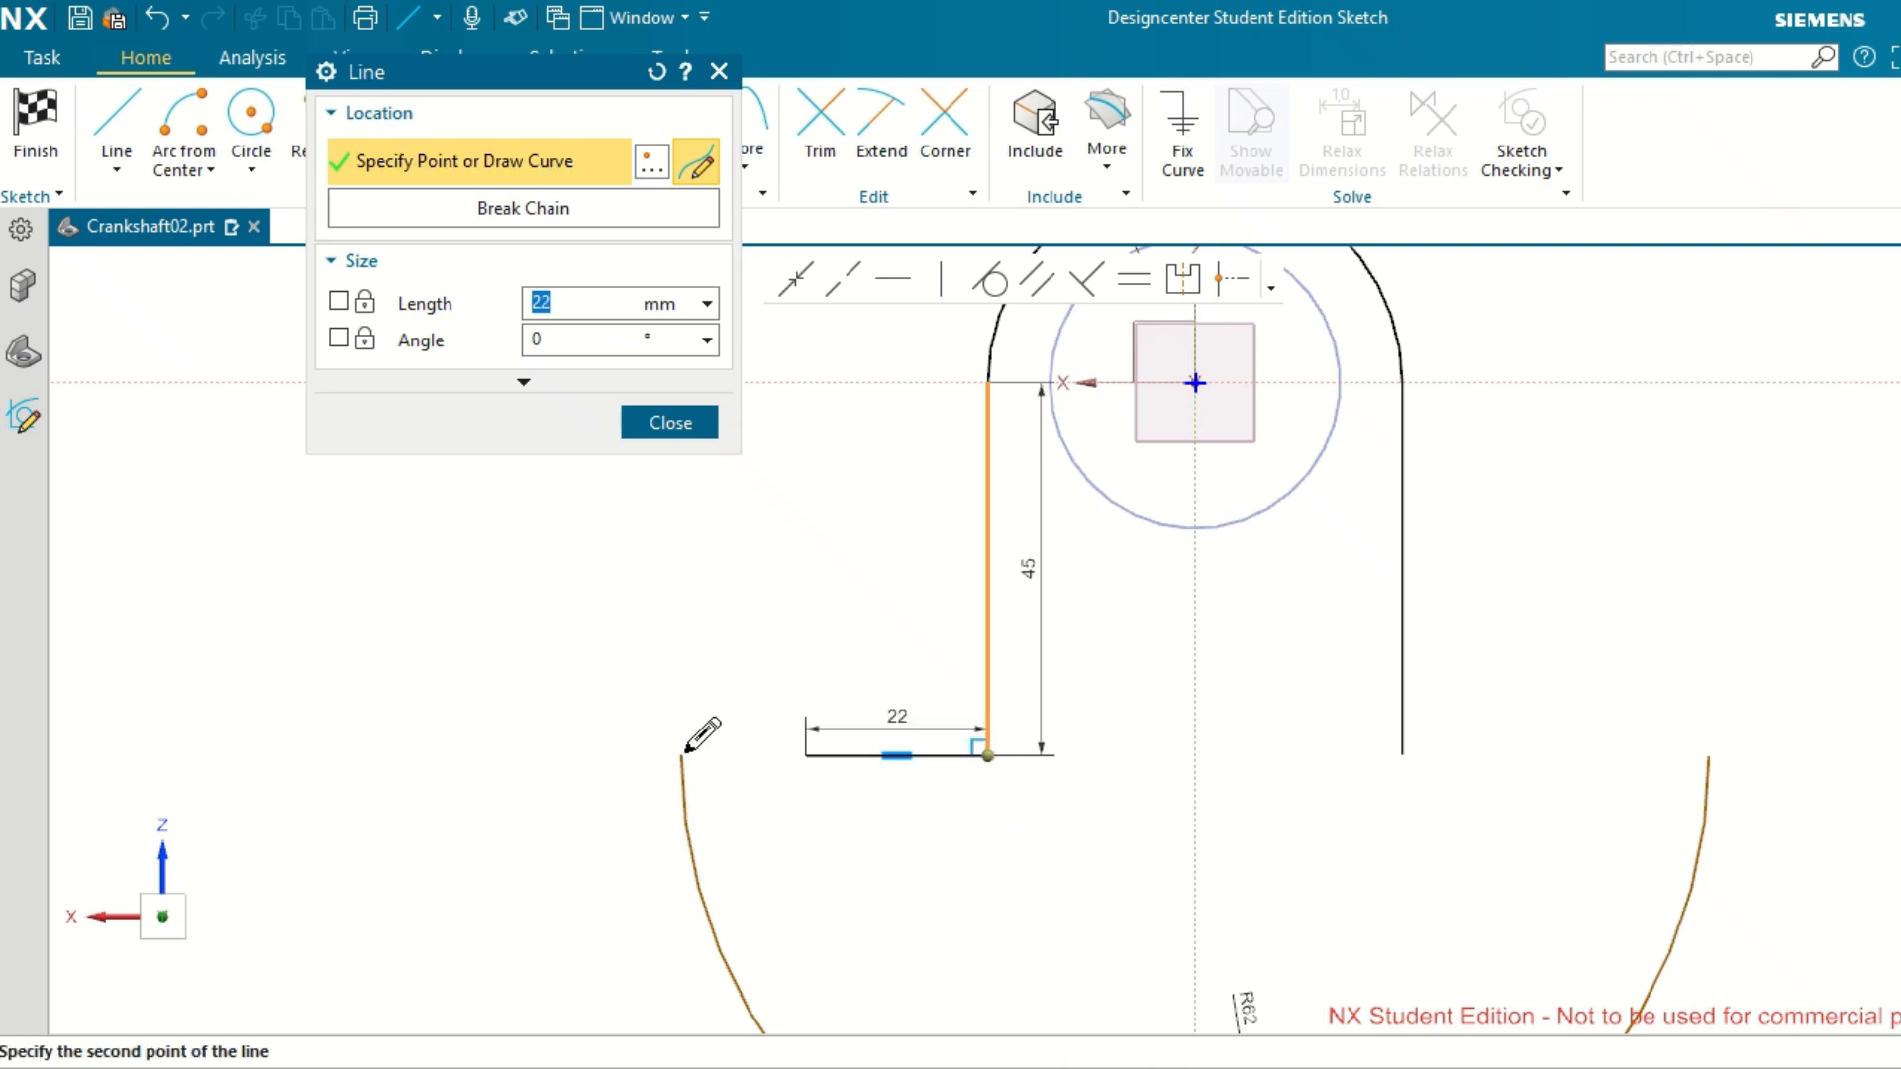
left_click(683, 755)
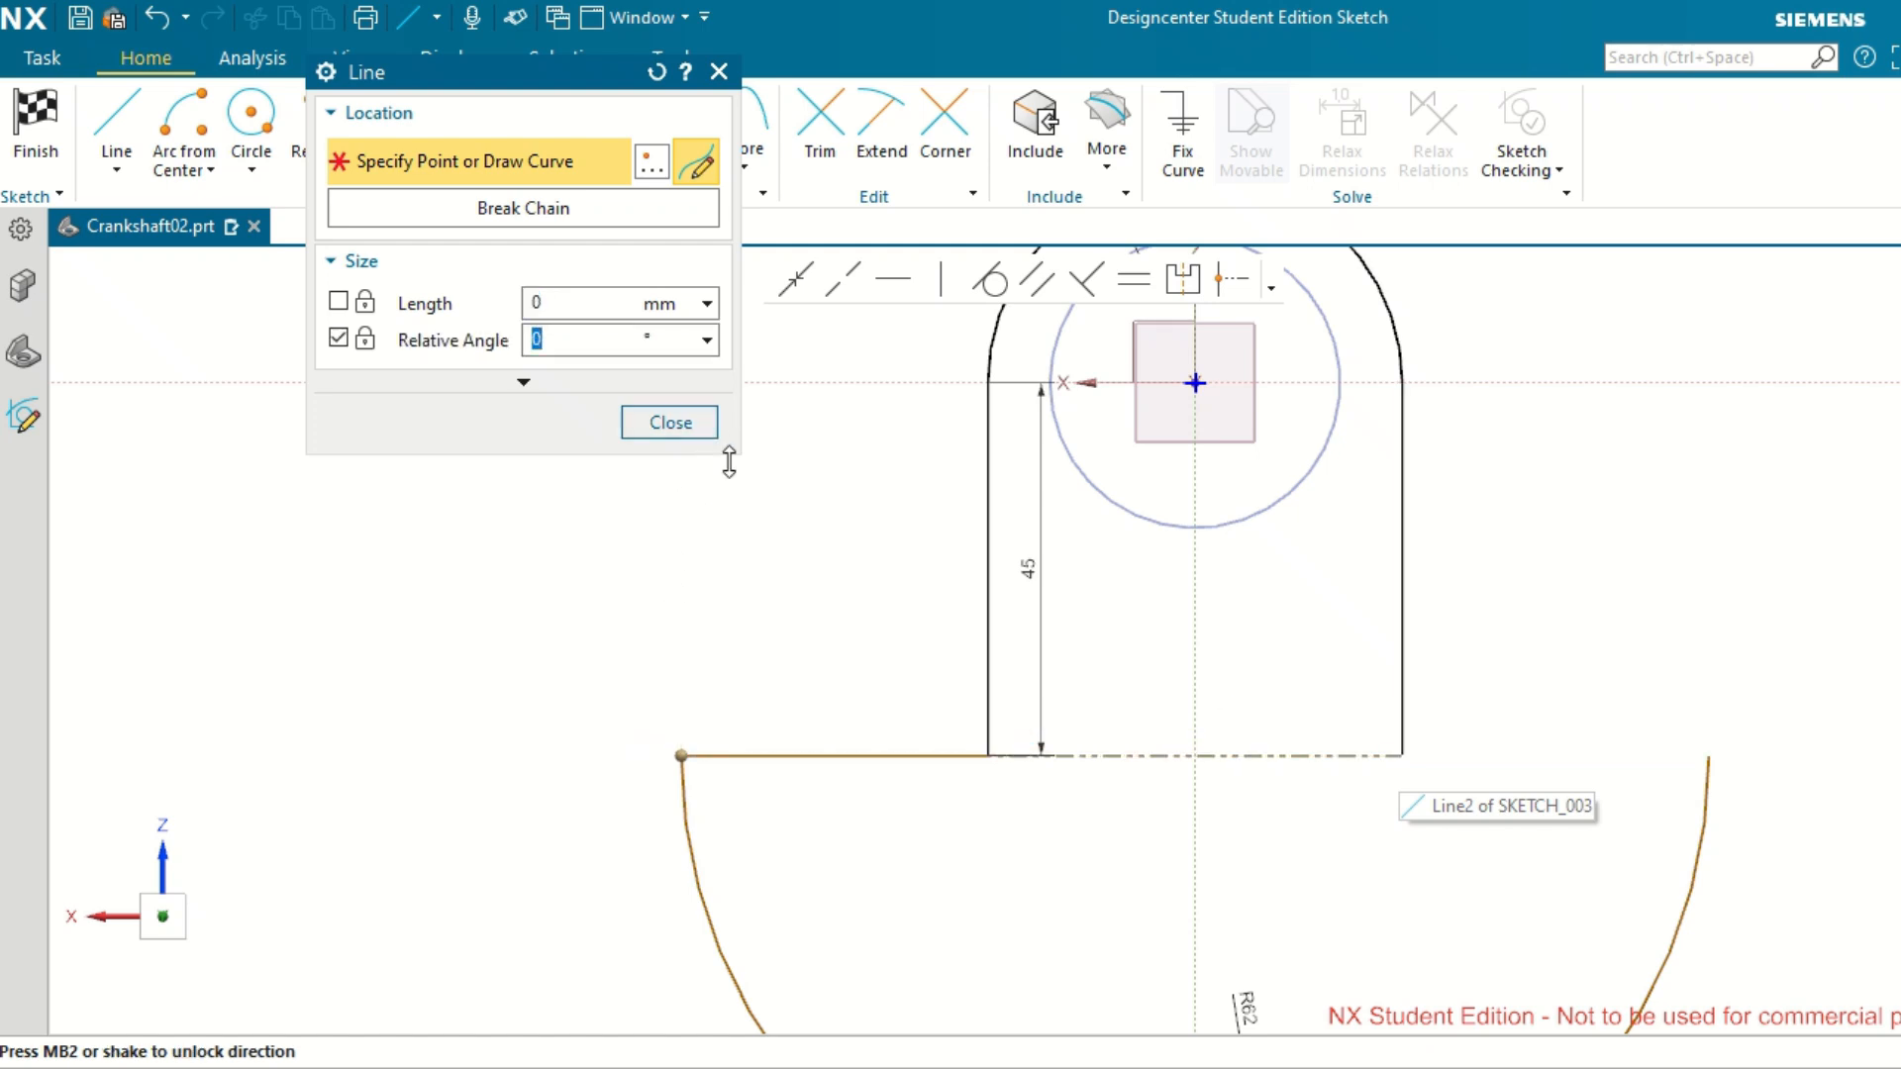
middle_click(616, 623)
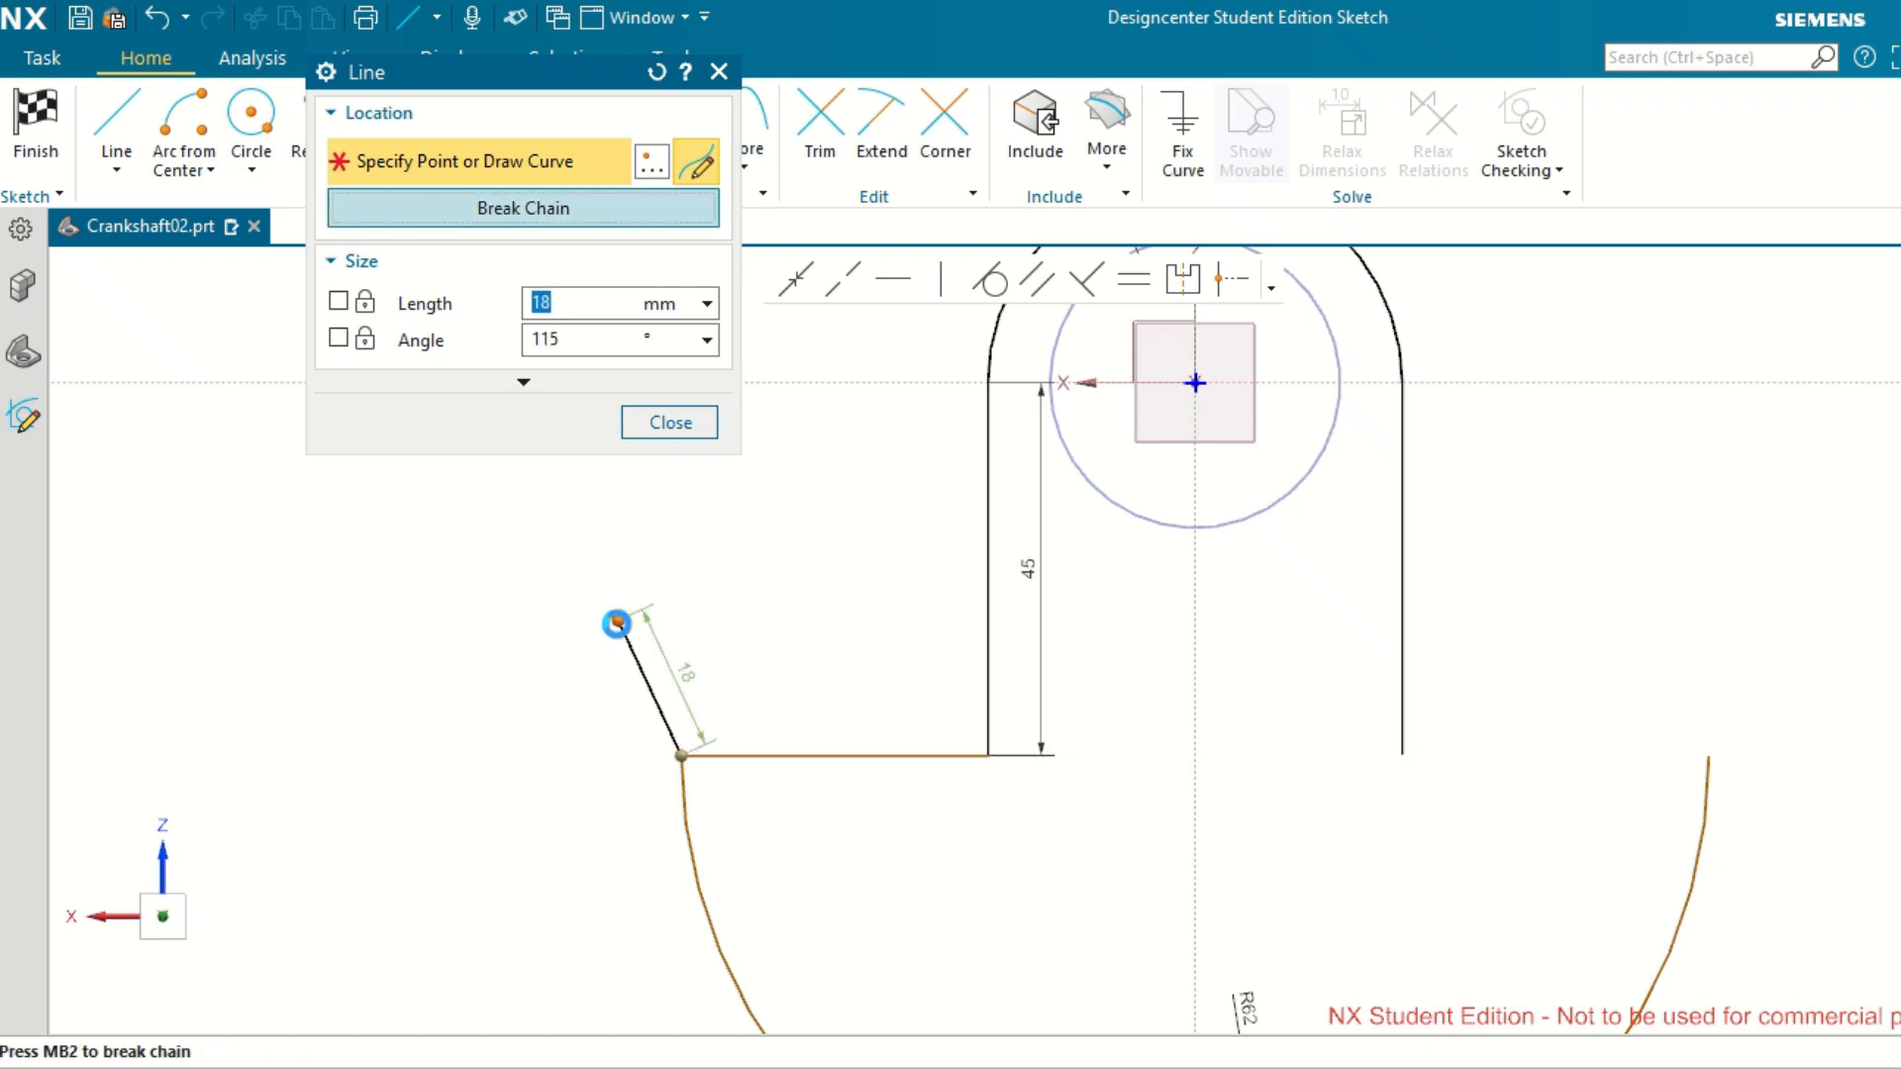
middle_click(616, 624)
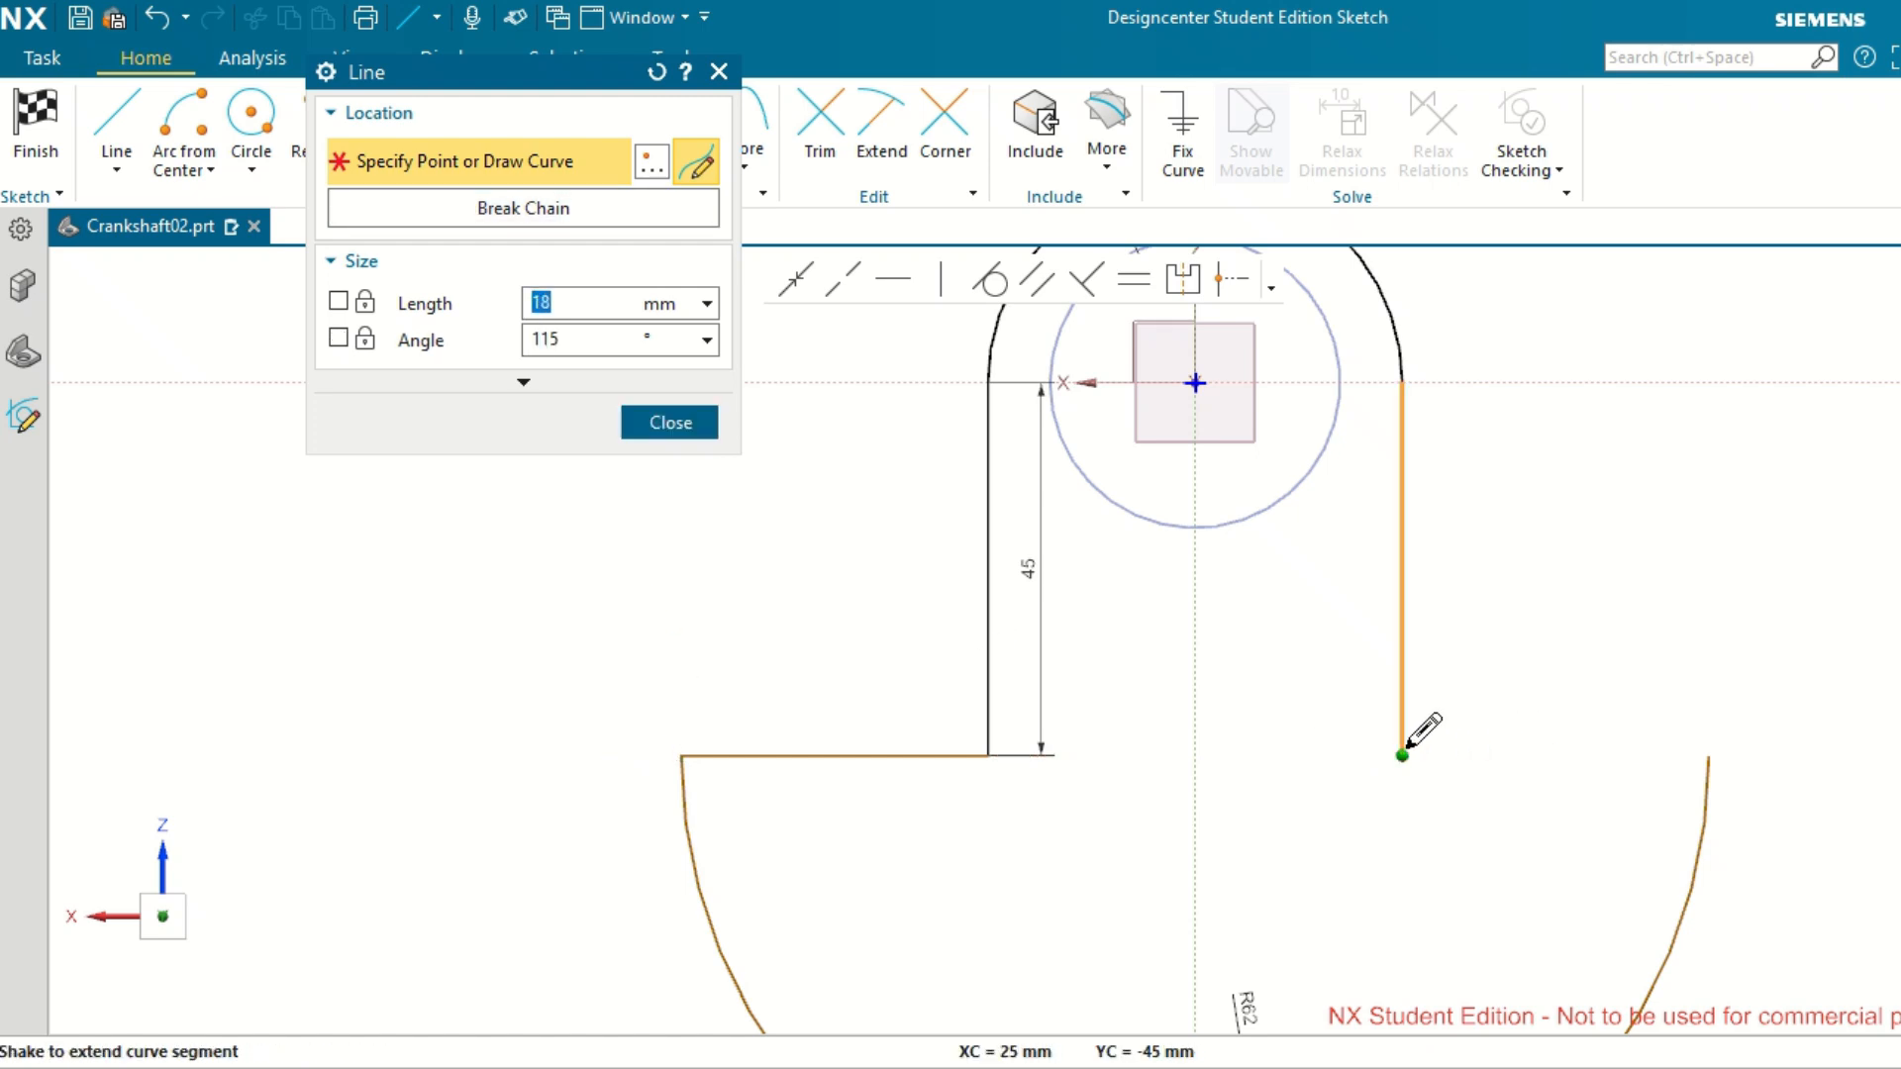
Draw a horizontal line from the lower end of the right side line to the right end of the R62 arc.
left_click(1404, 752)
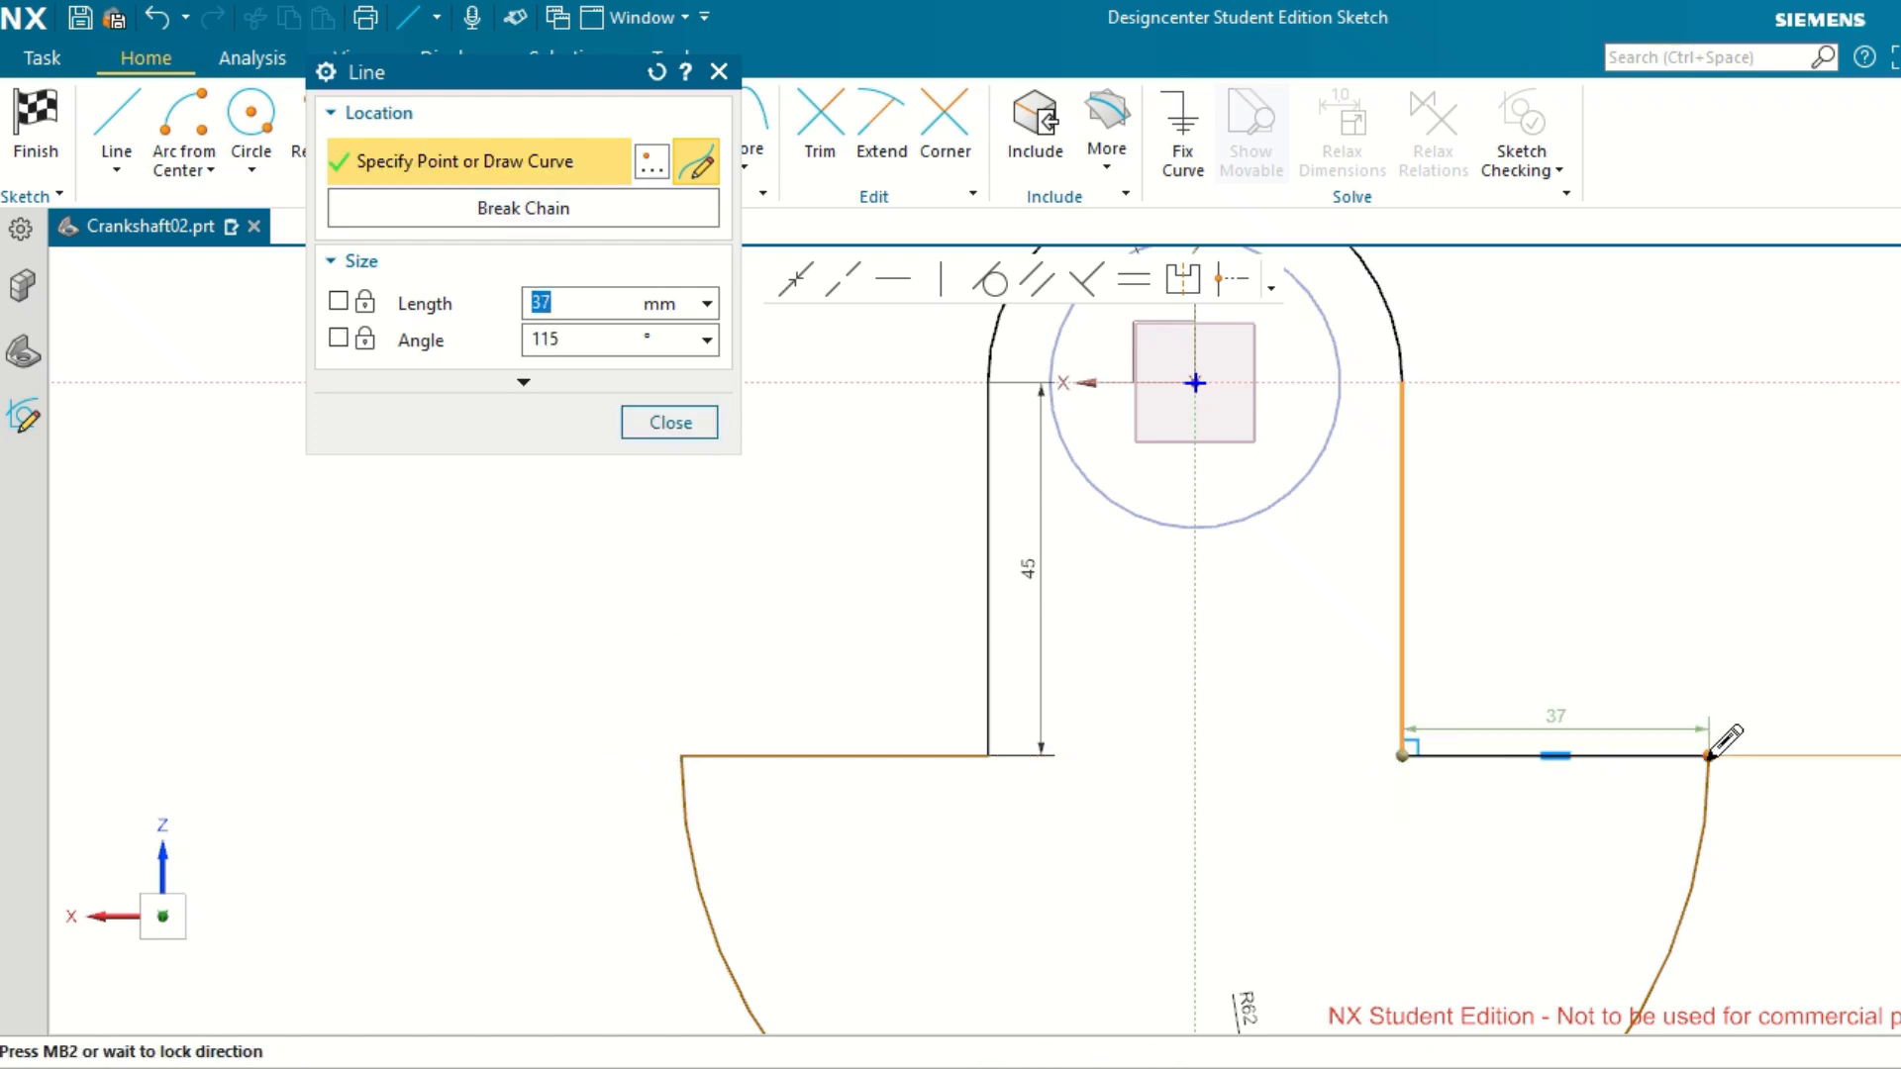
left_click(1710, 756)
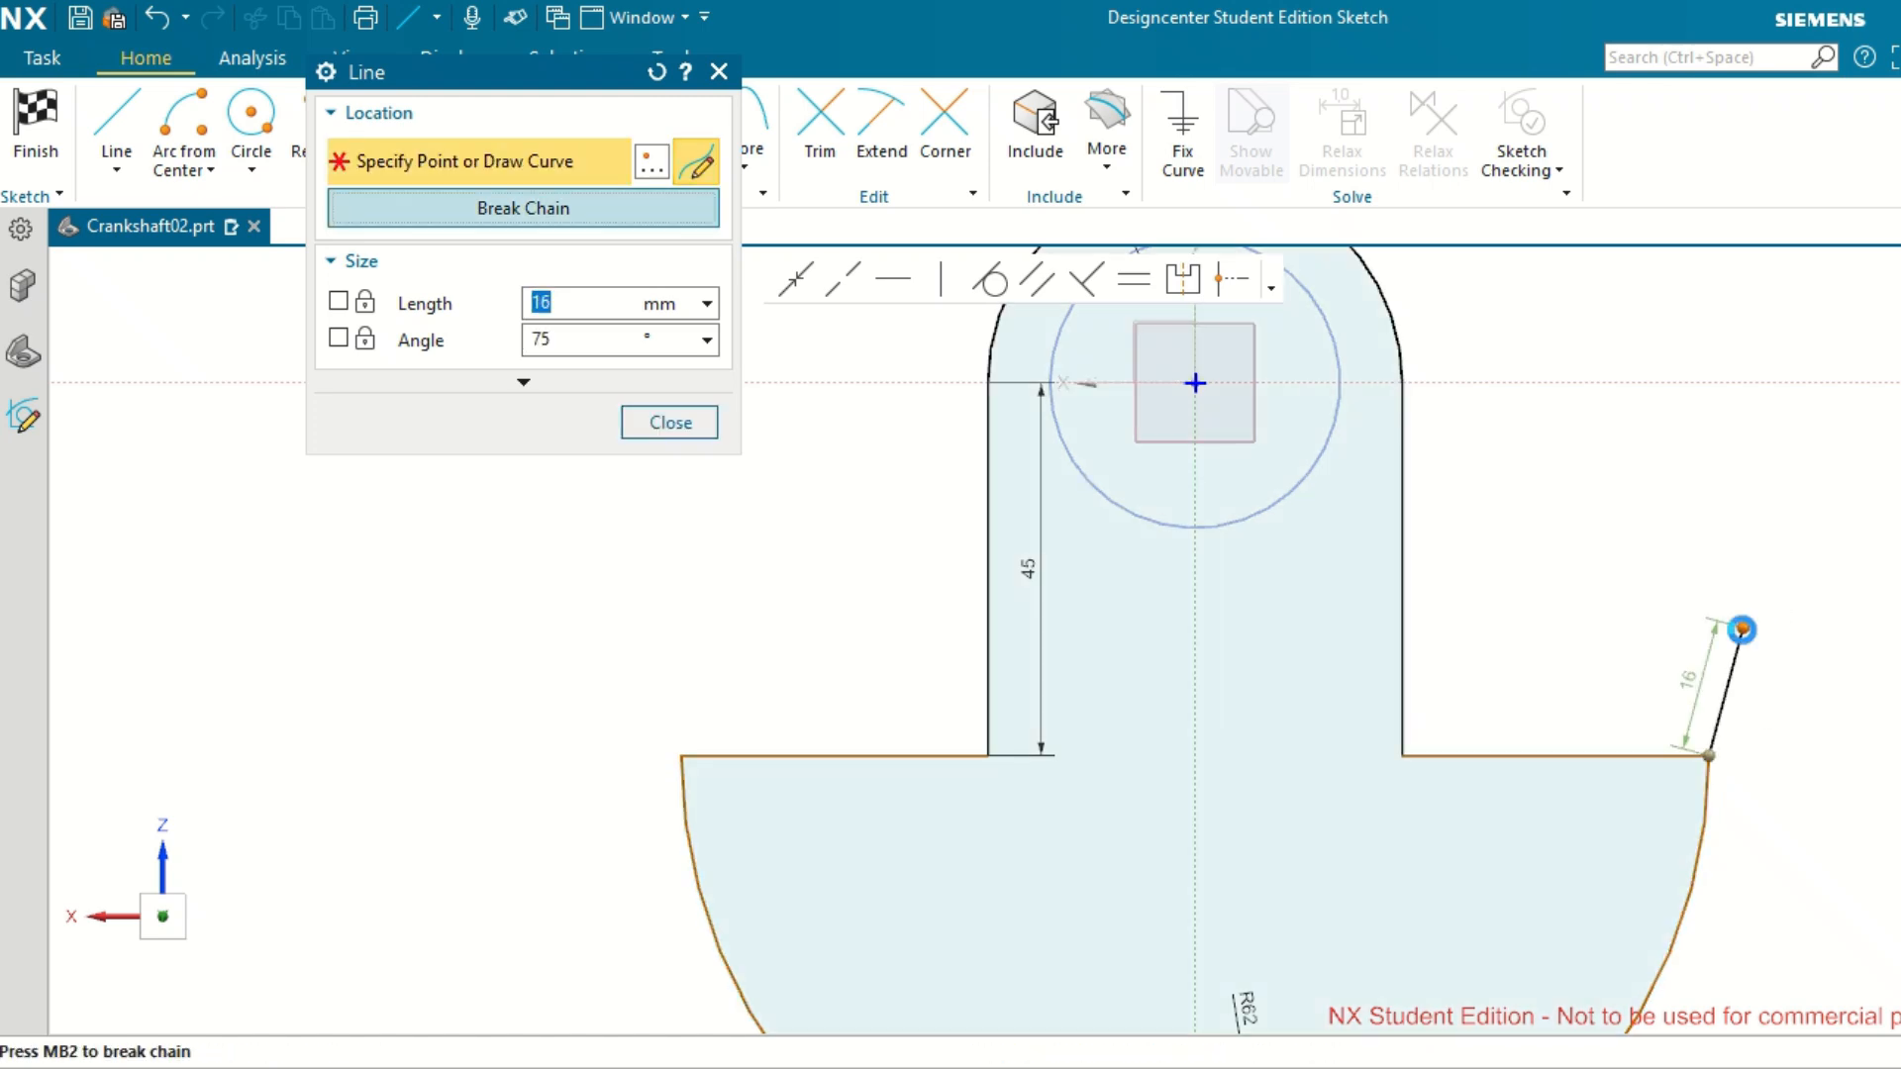
middle_click(1743, 629)
left_click(669, 422)
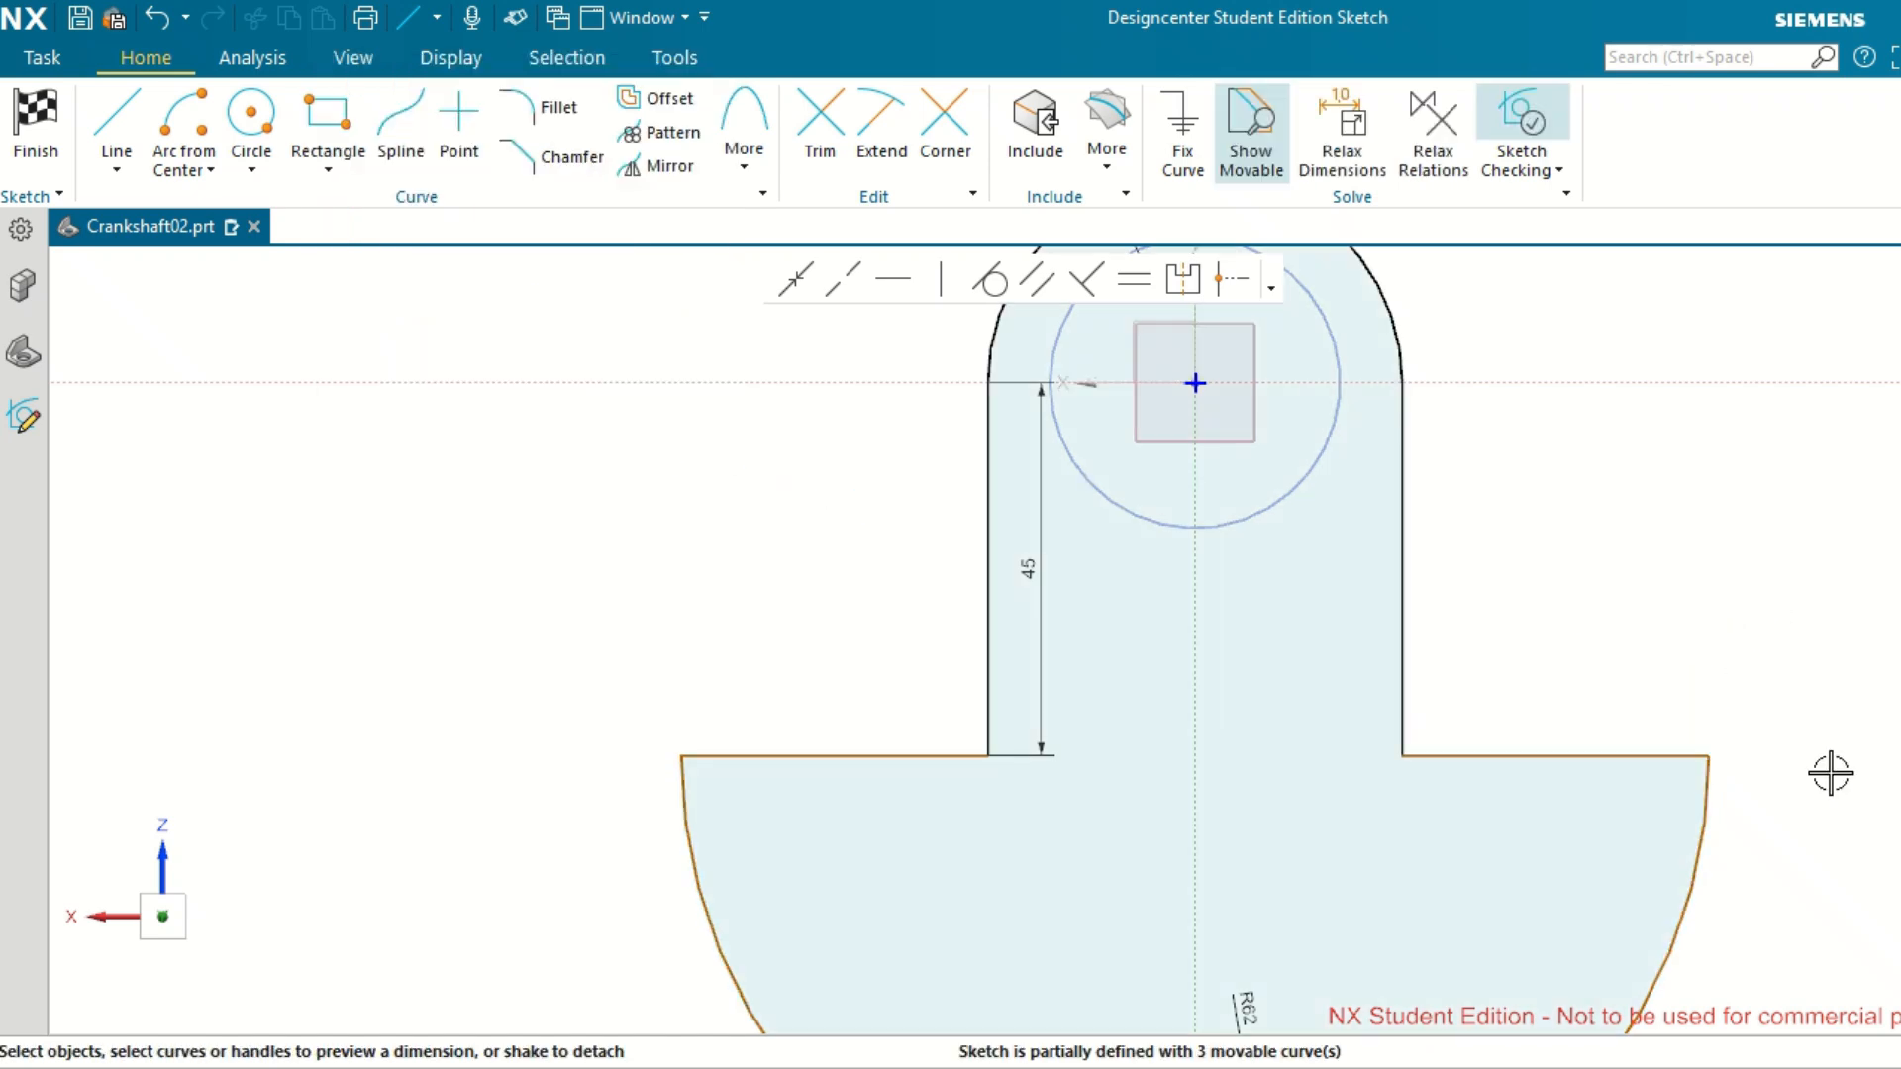
scroll(1812, 776, "down", 2)
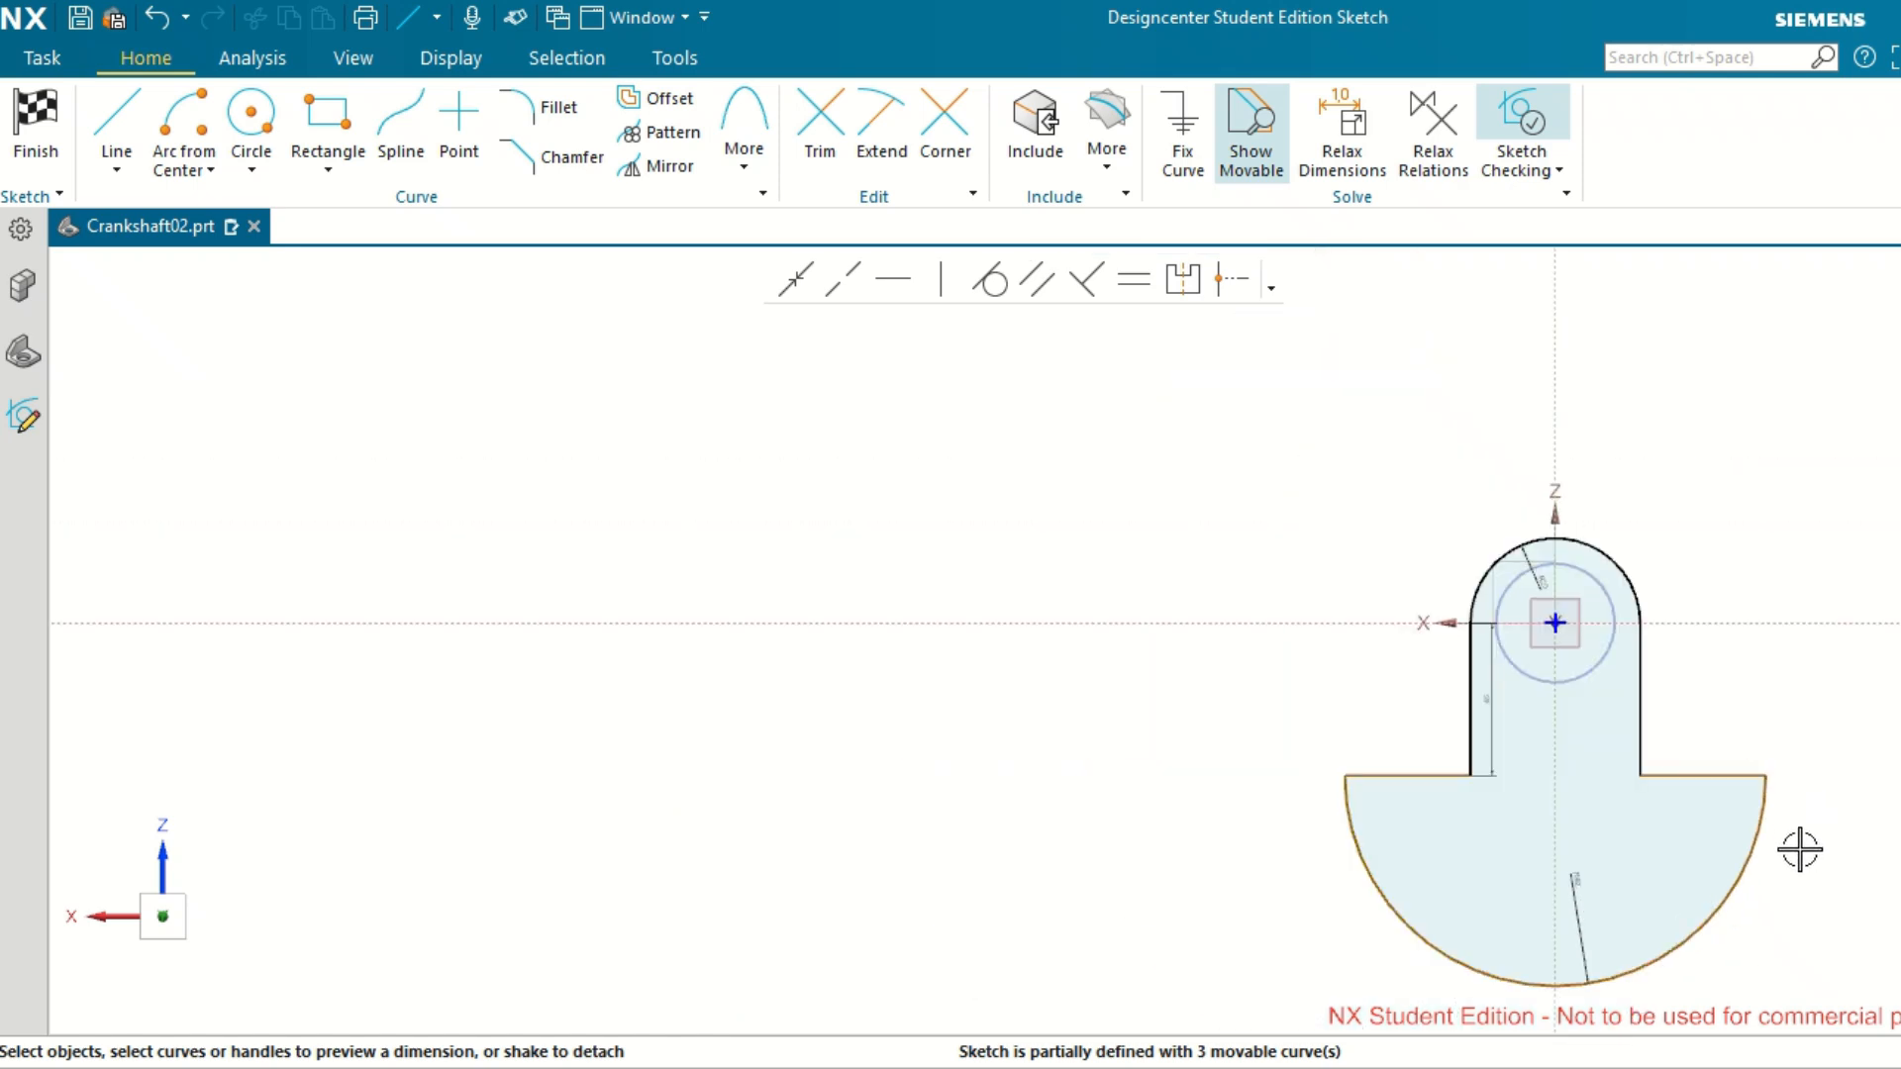
scroll(1800, 849, "up", 4)
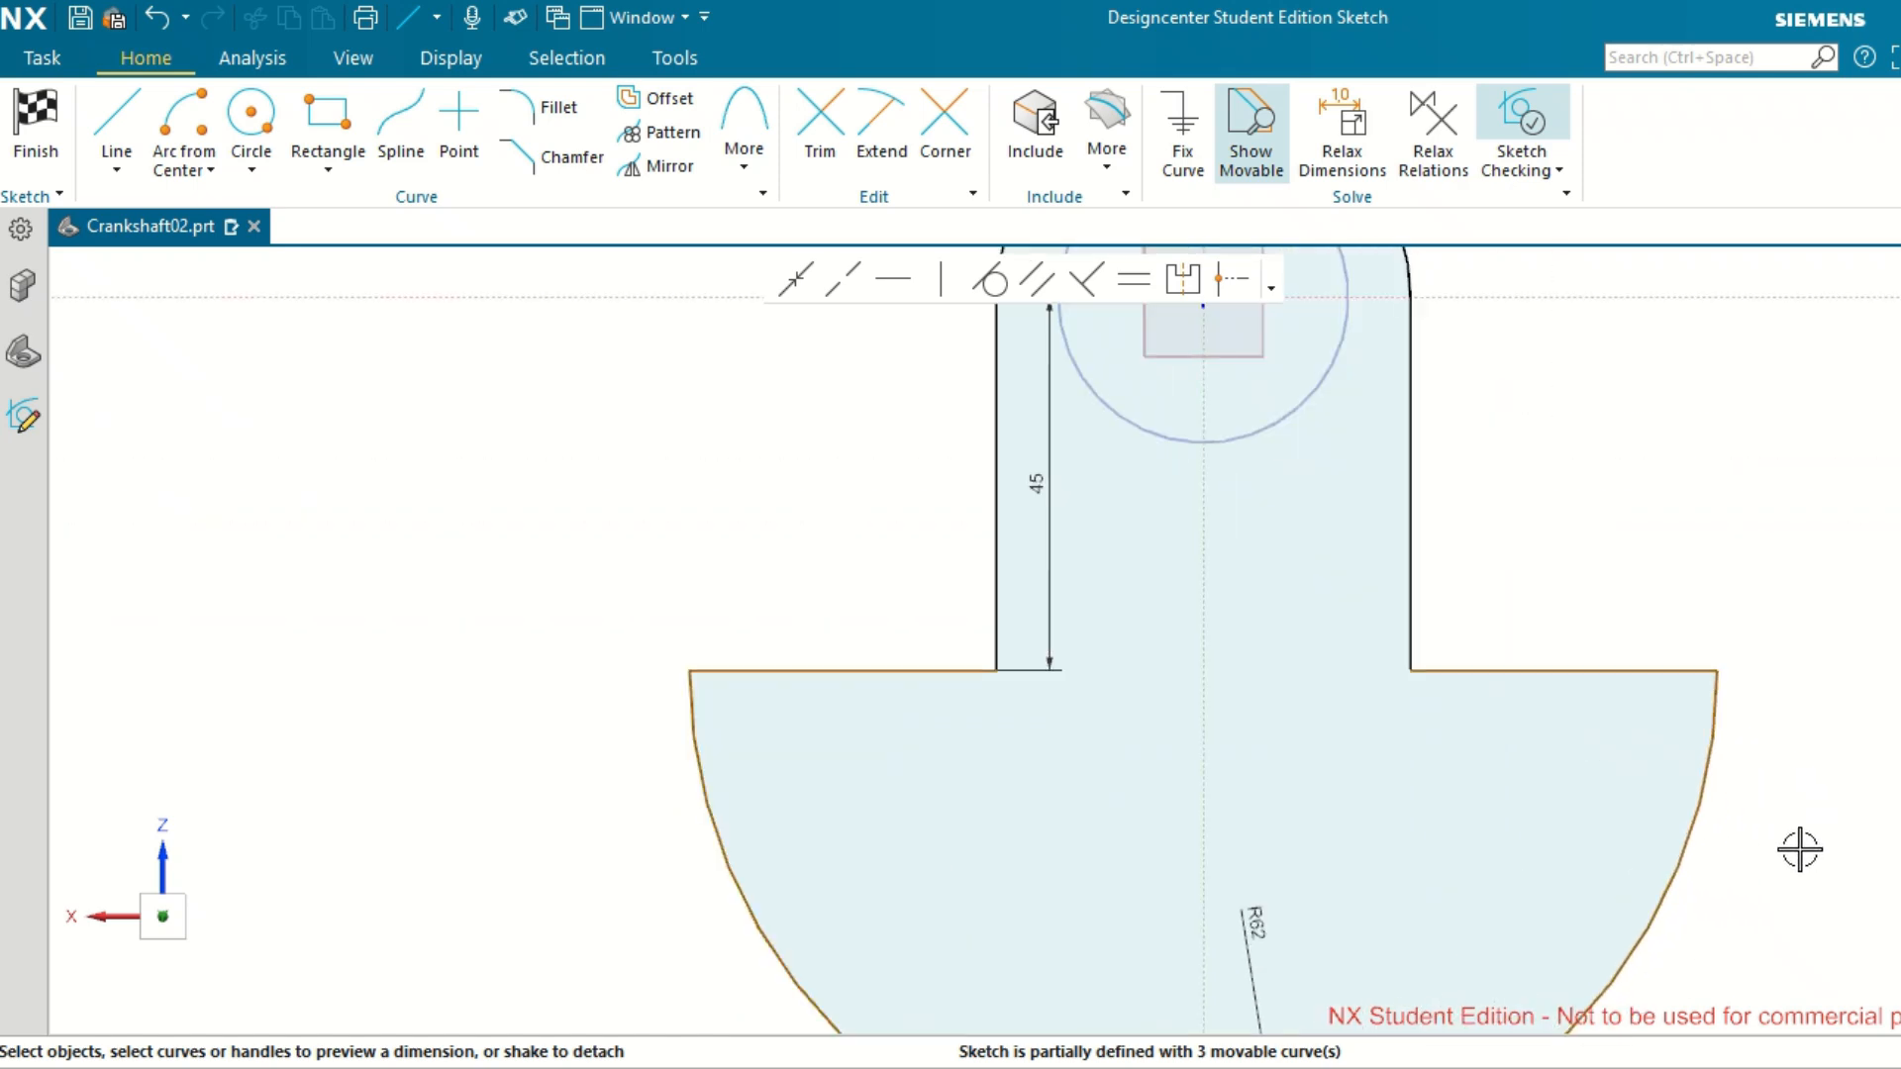
scroll(1800, 850, "down", 2)
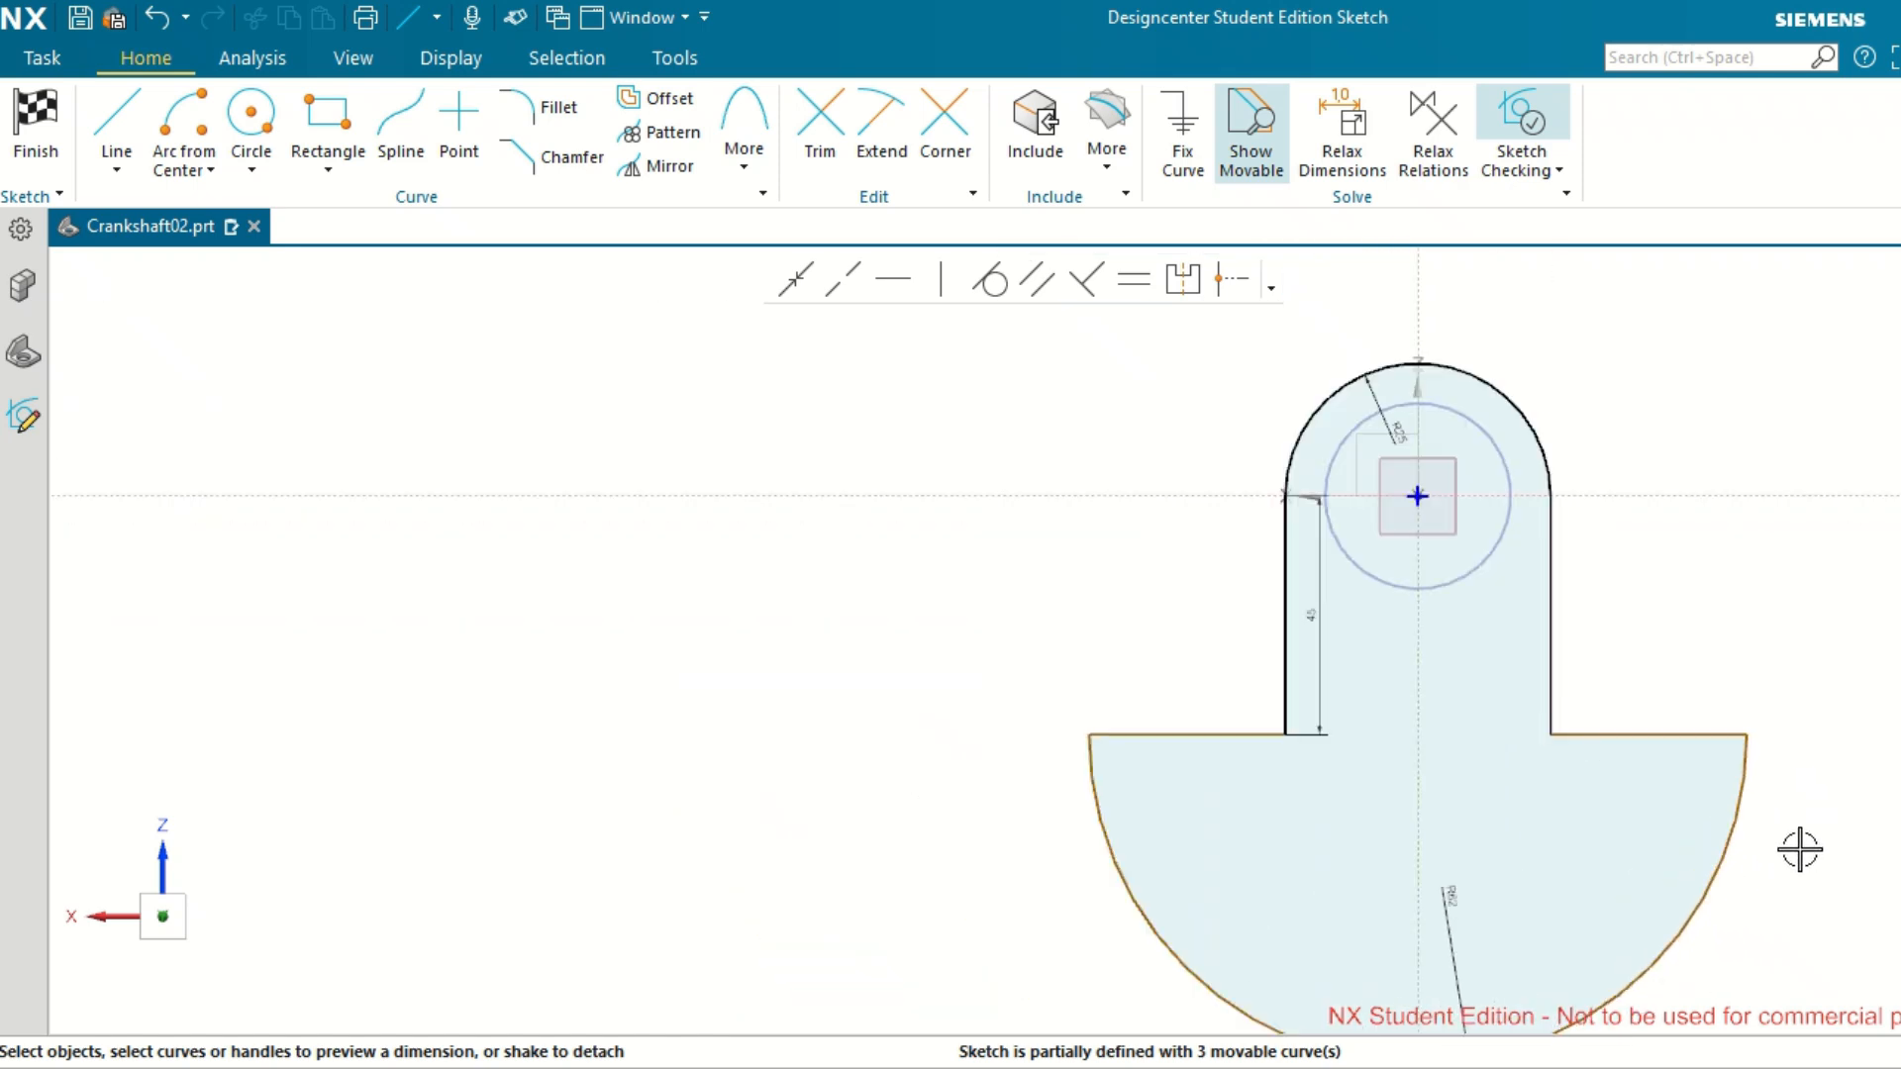
scroll(1800, 850, "up", 2)
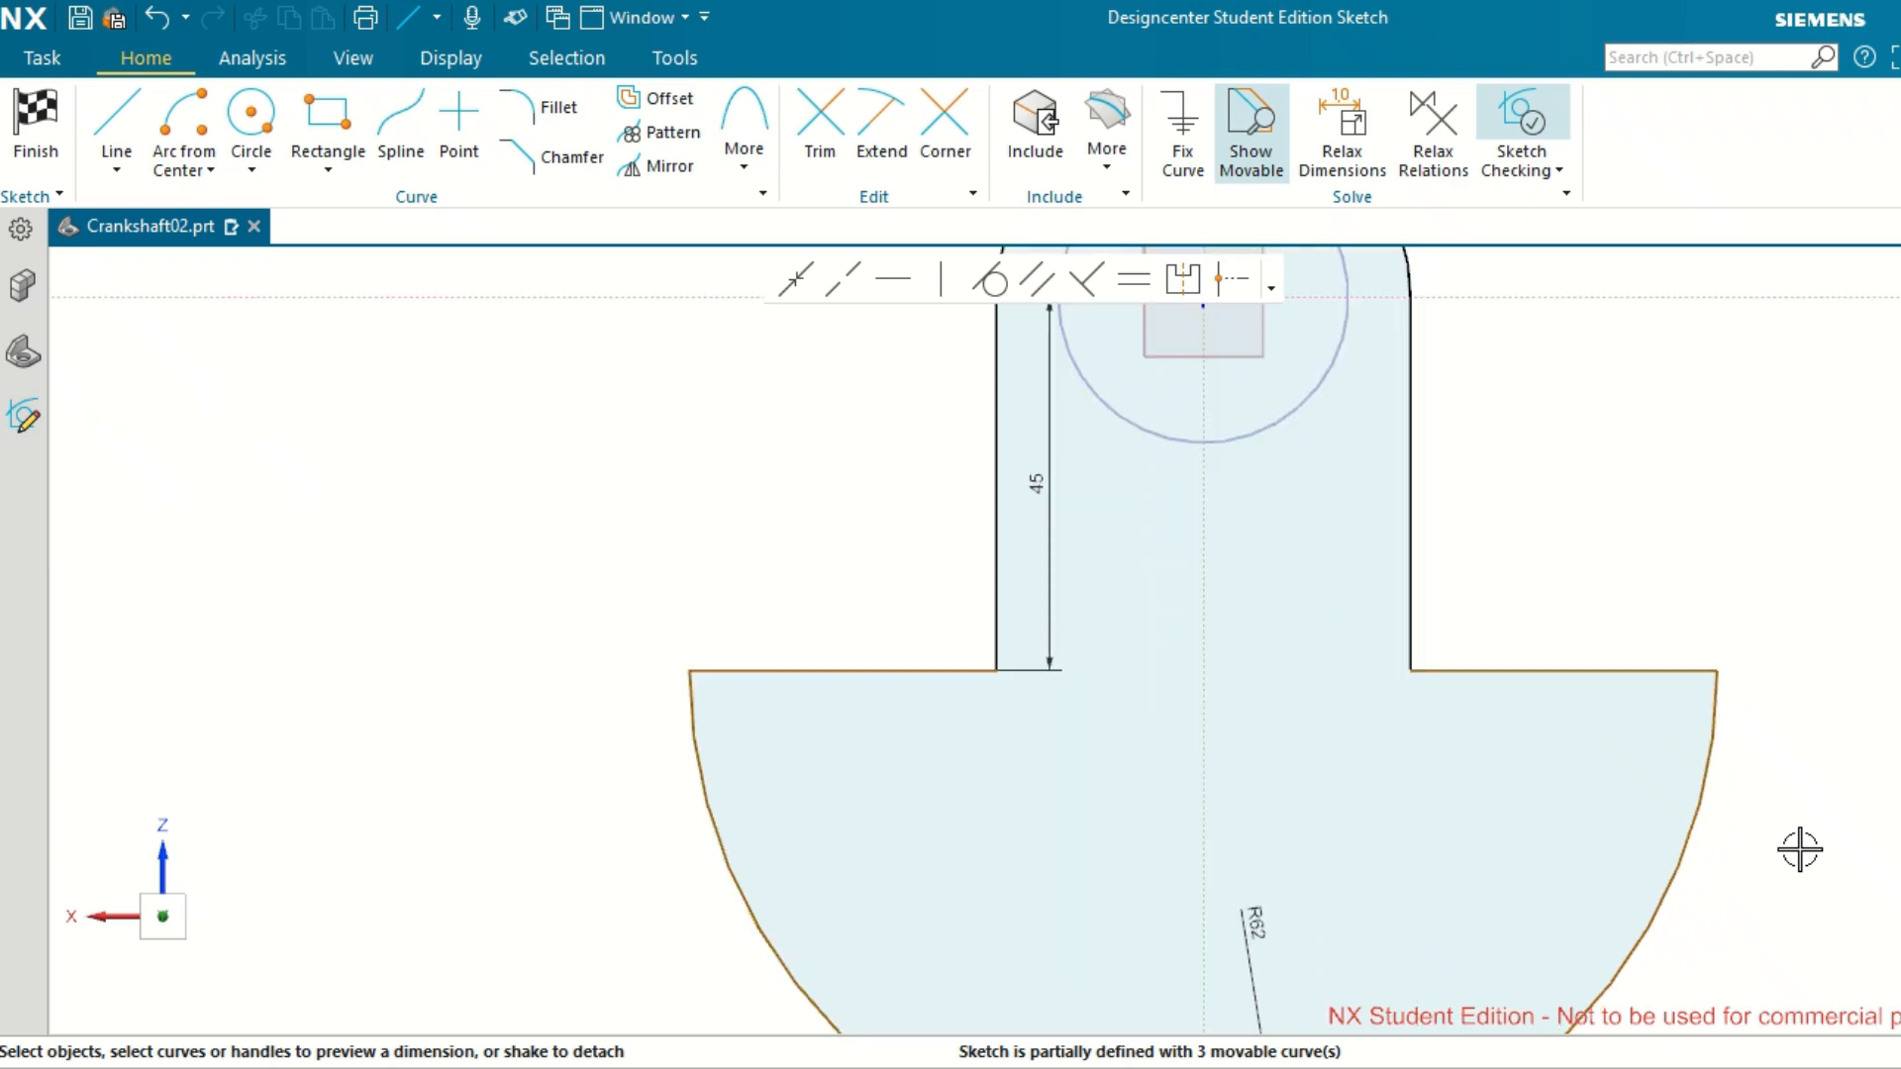
scroll(1801, 849, "down", 2)
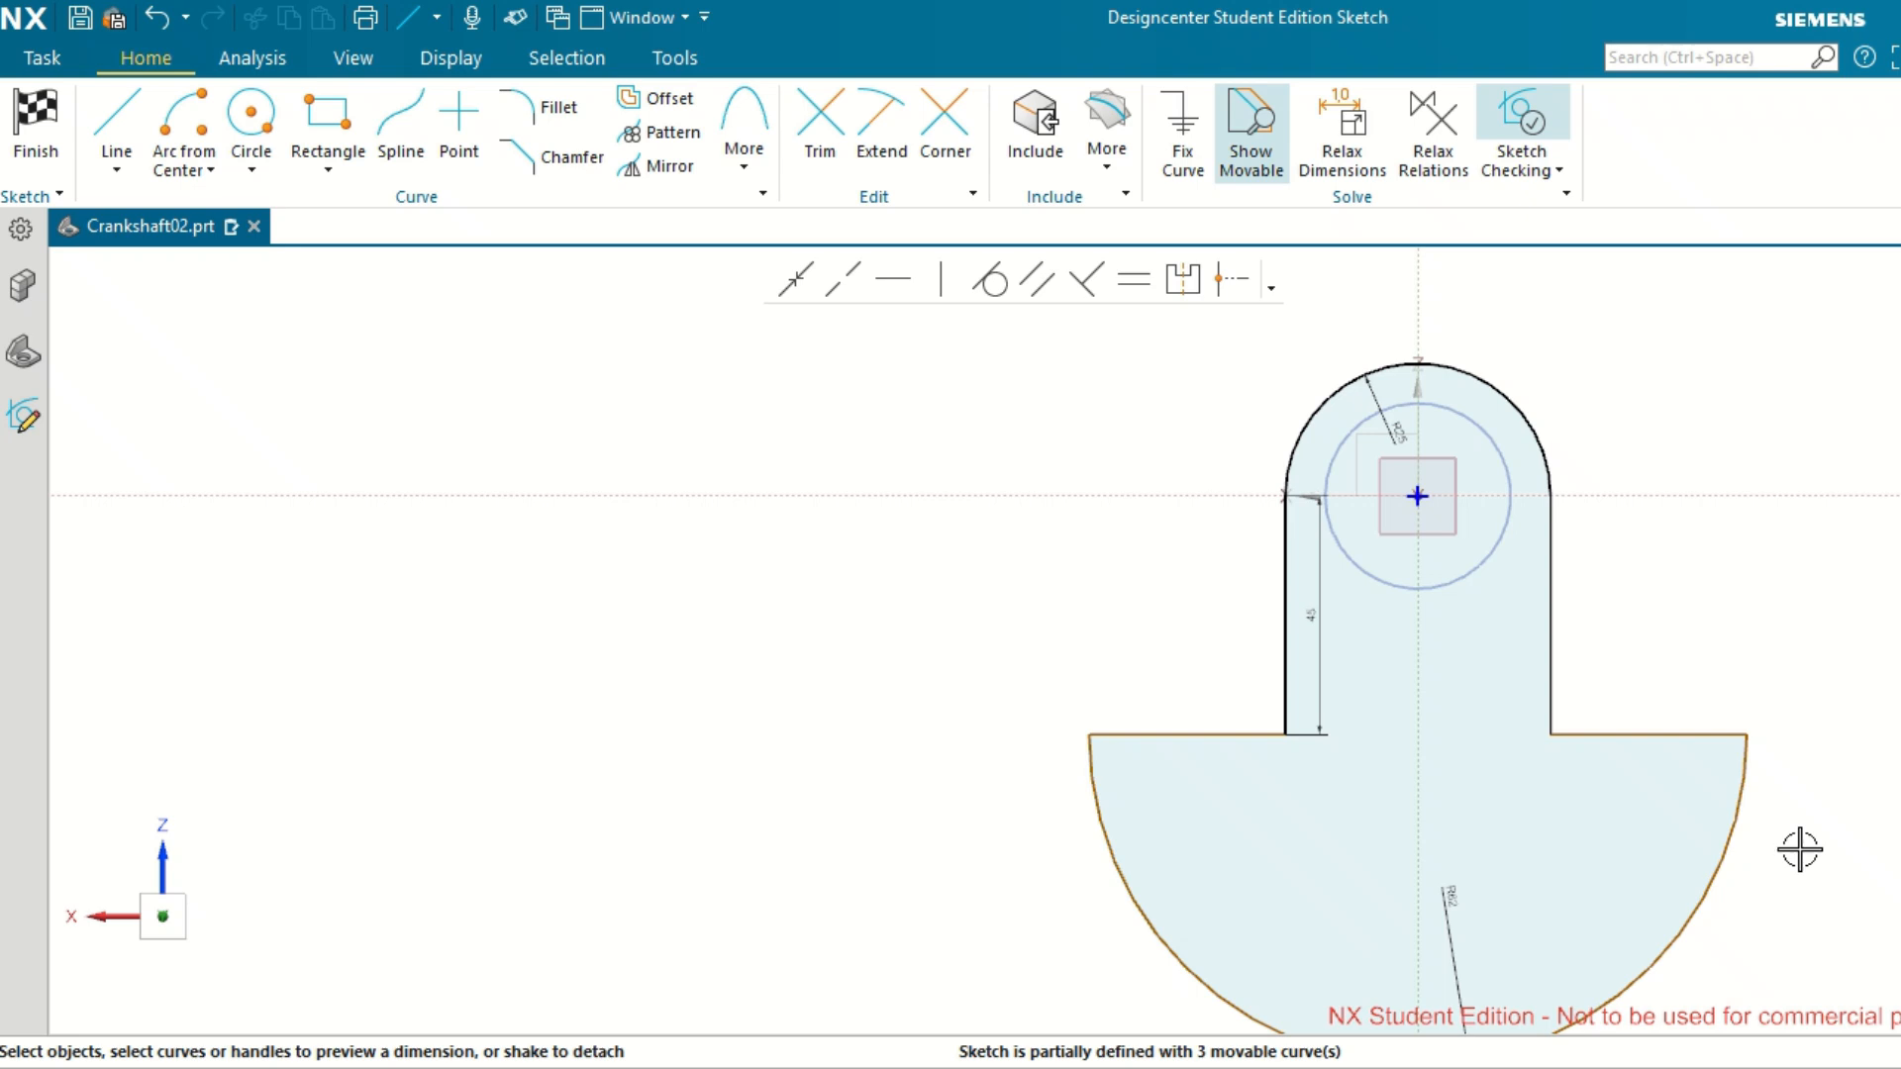
Delete the two horizontal shoulder lines at the R62 arc ends and undo the last deletion.
left_click(1203, 736)
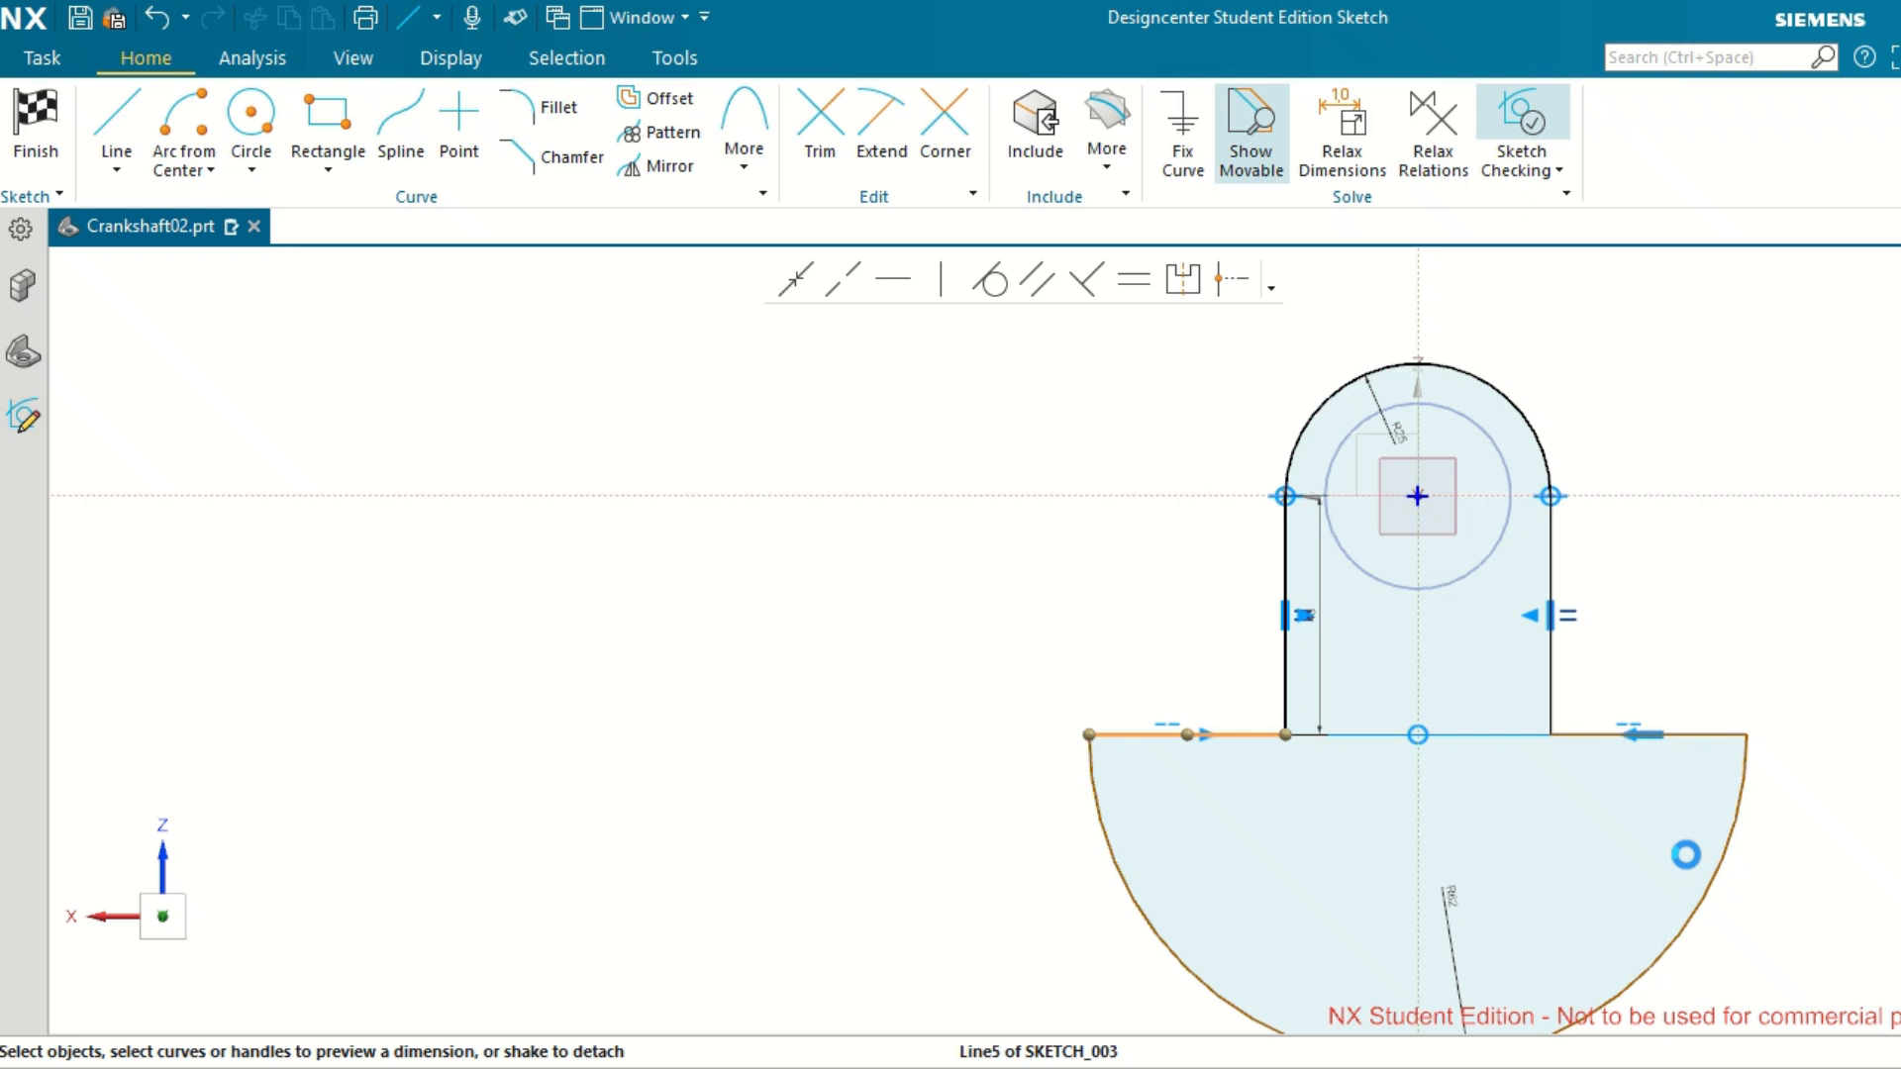
key("Delete")
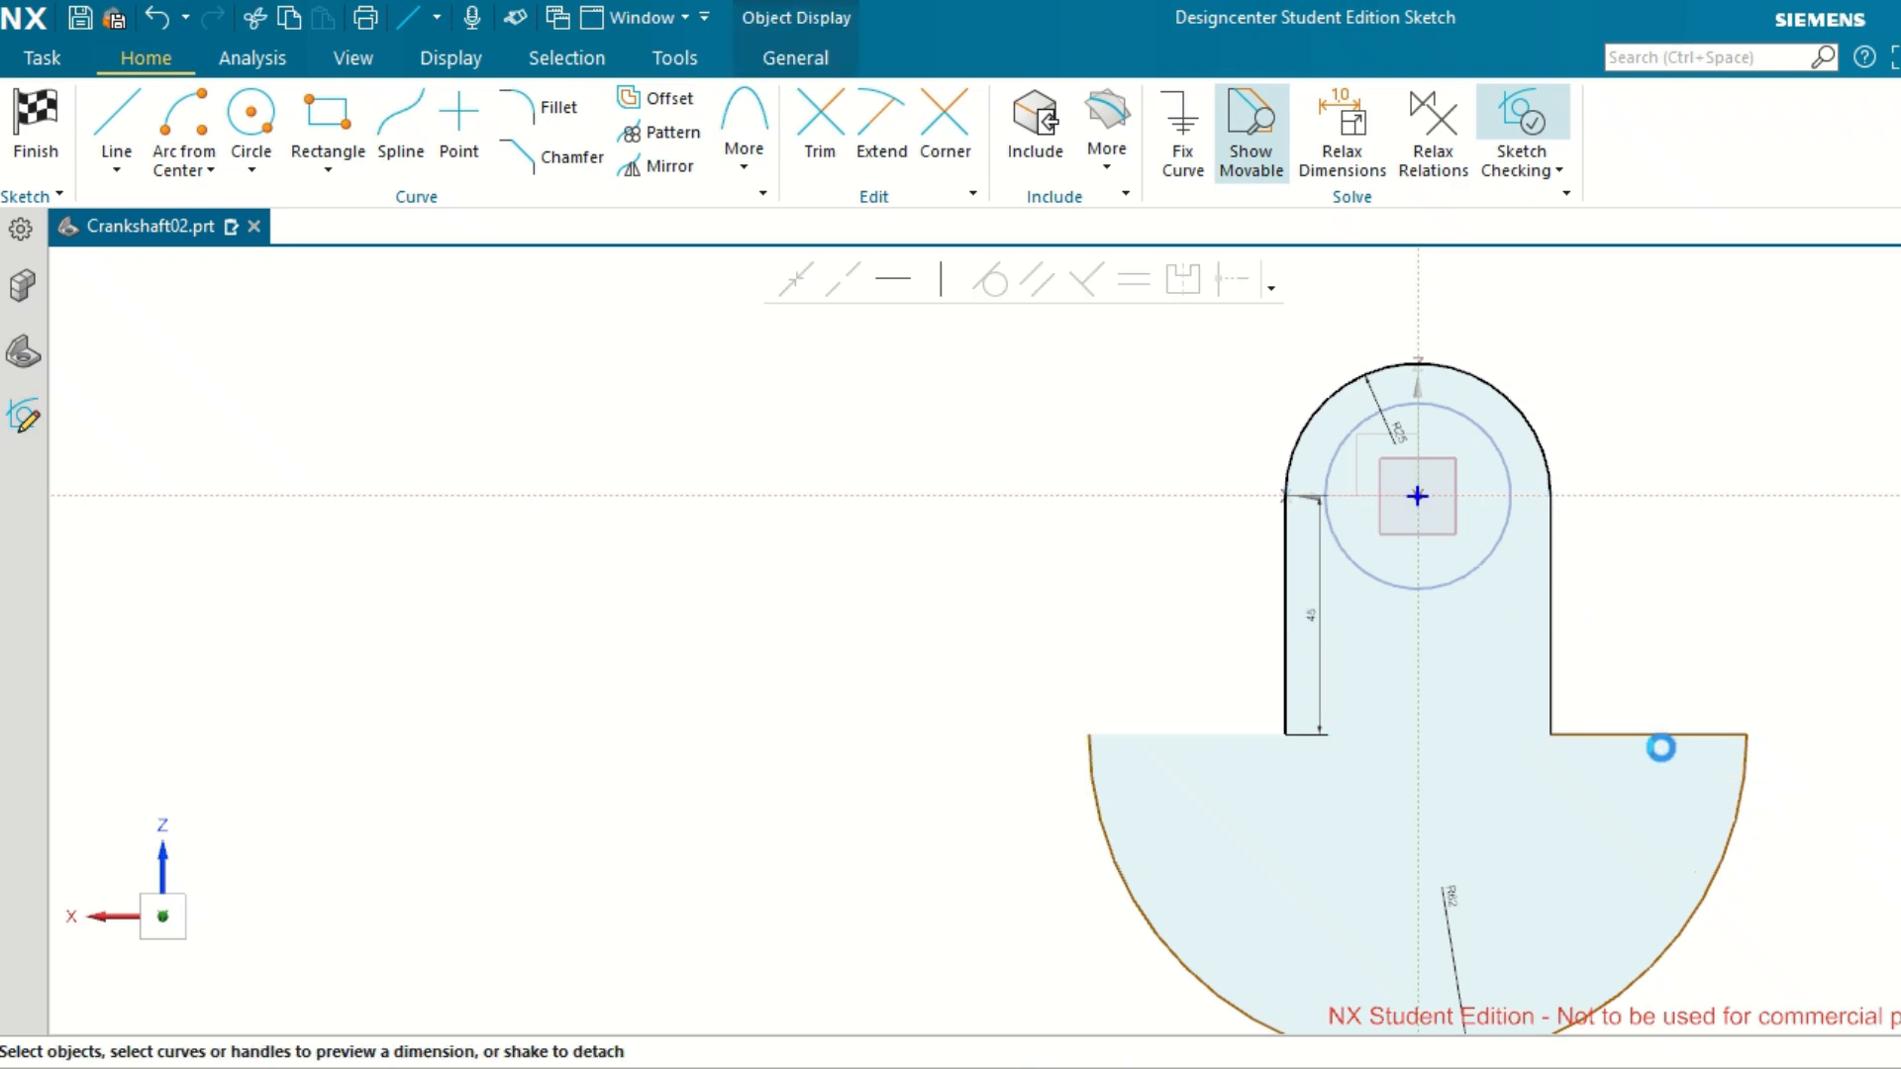
left_click(1663, 735)
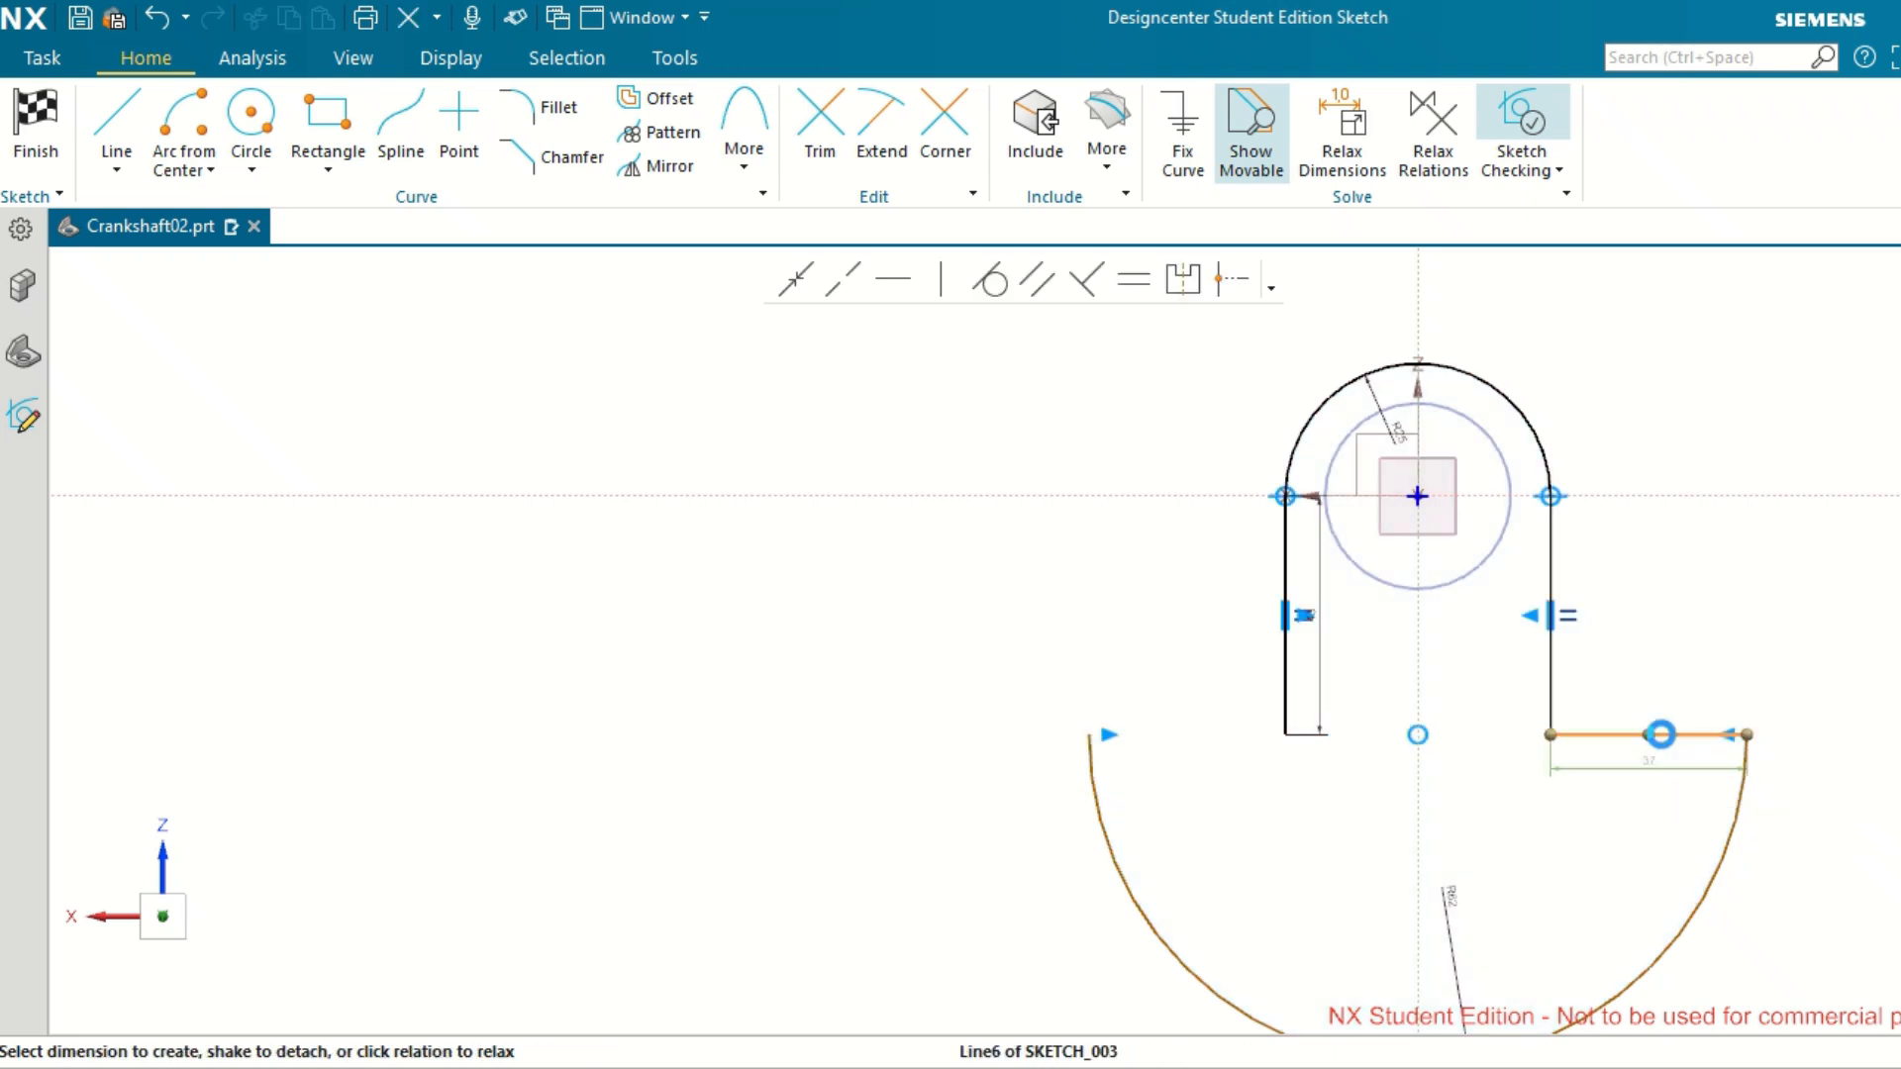
key("Delete")
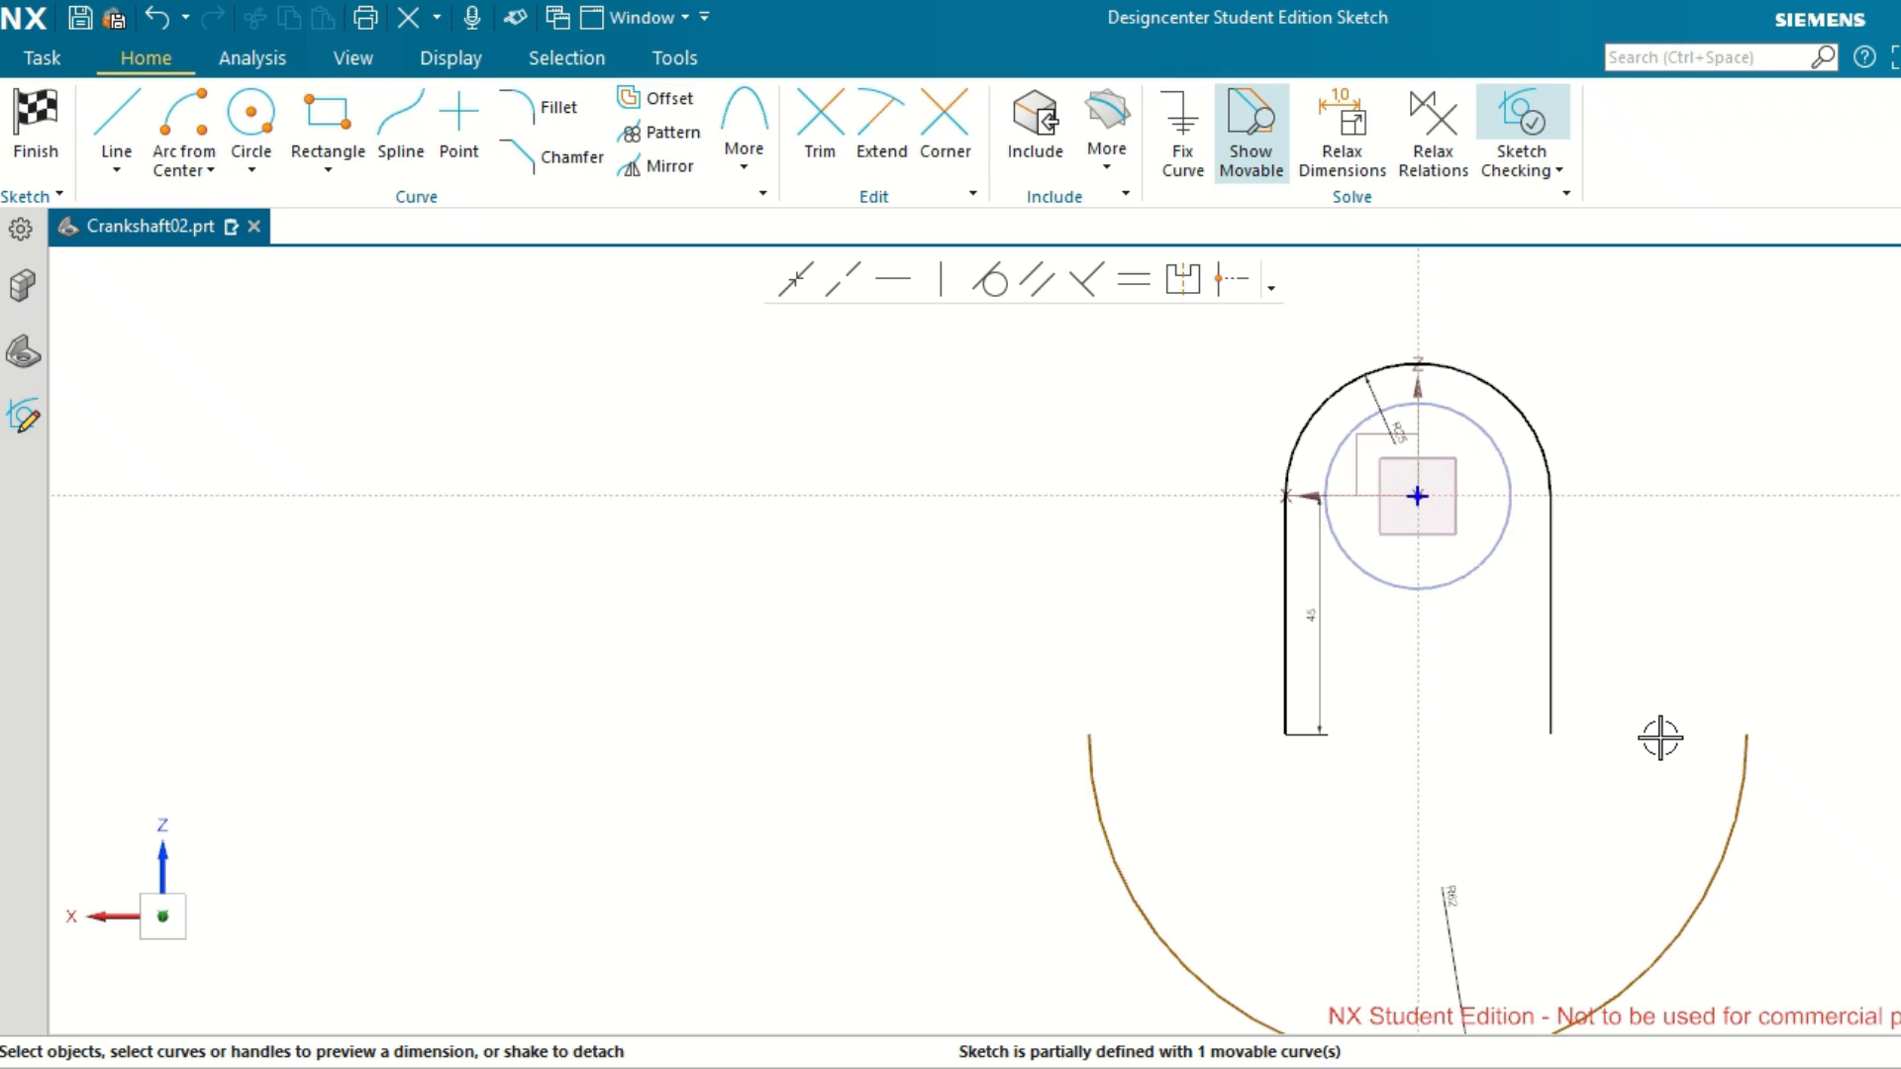
key("ctrl+z")
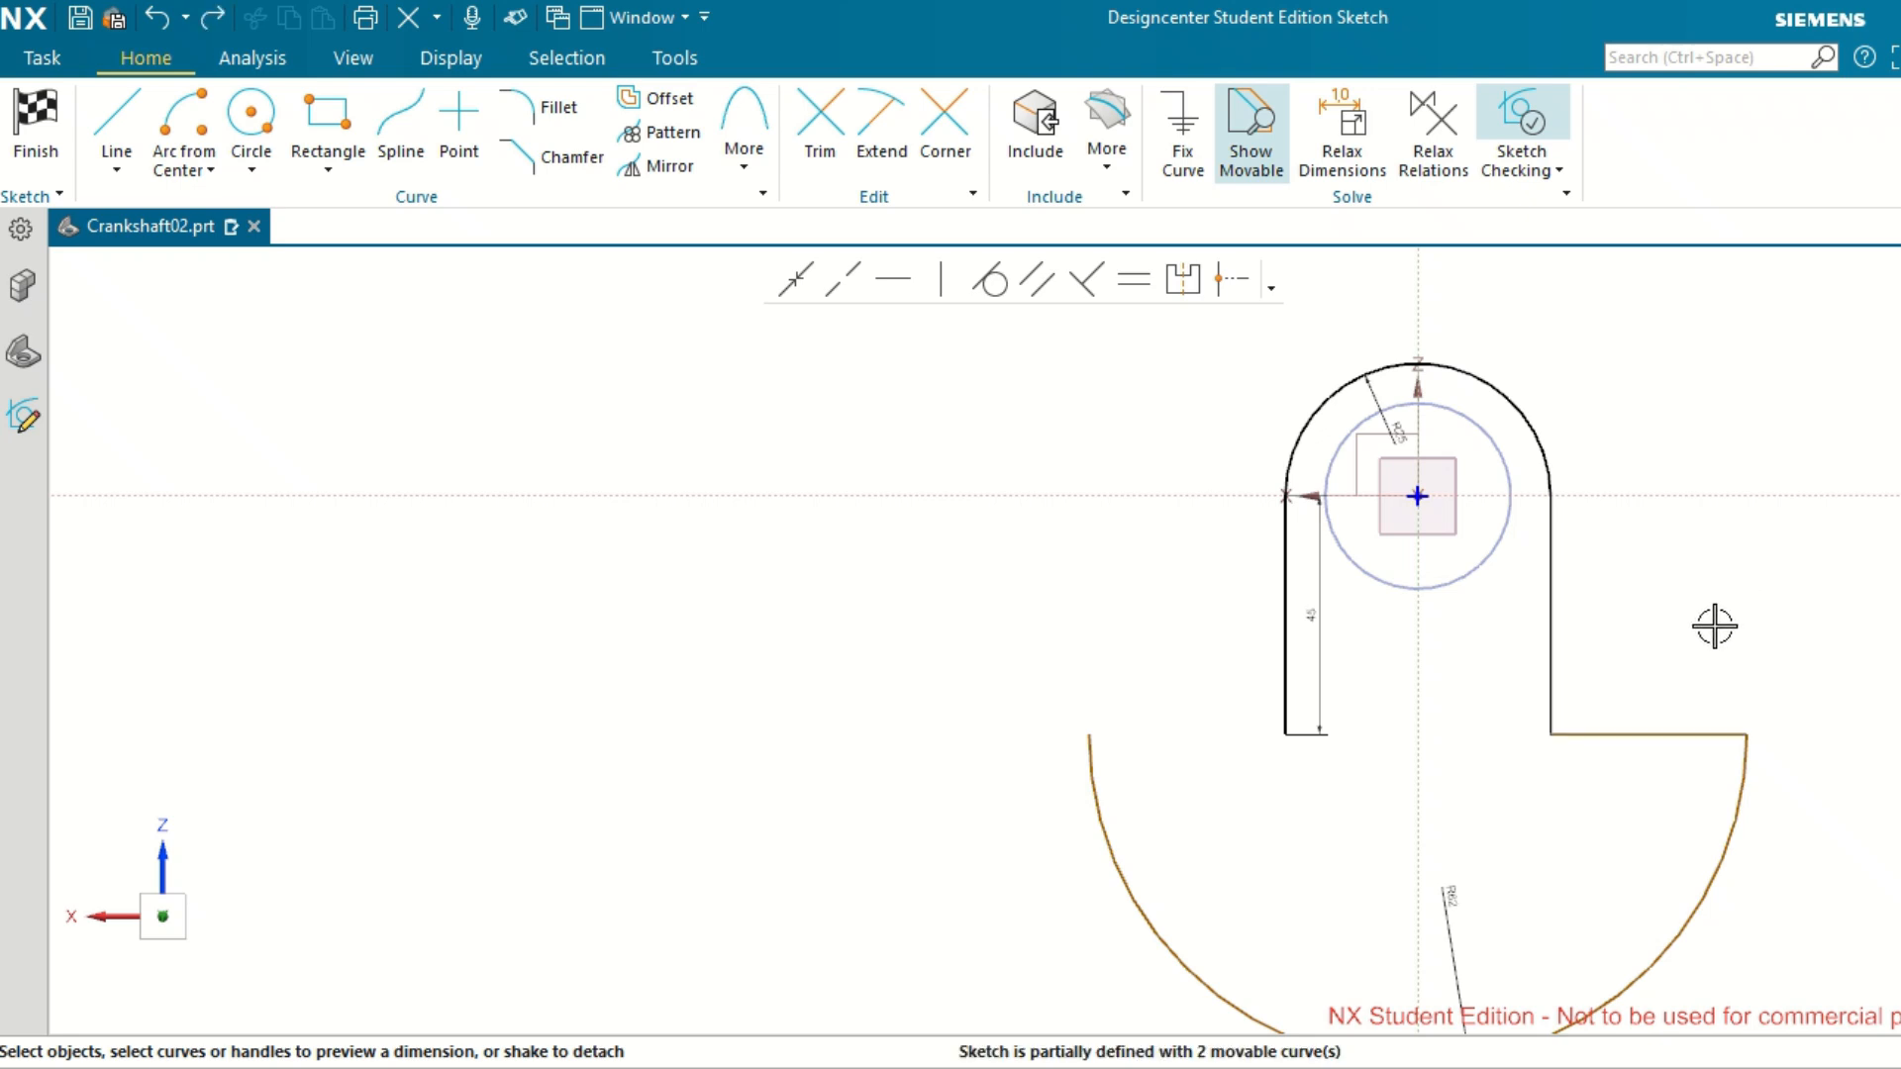
left_click(673, 98)
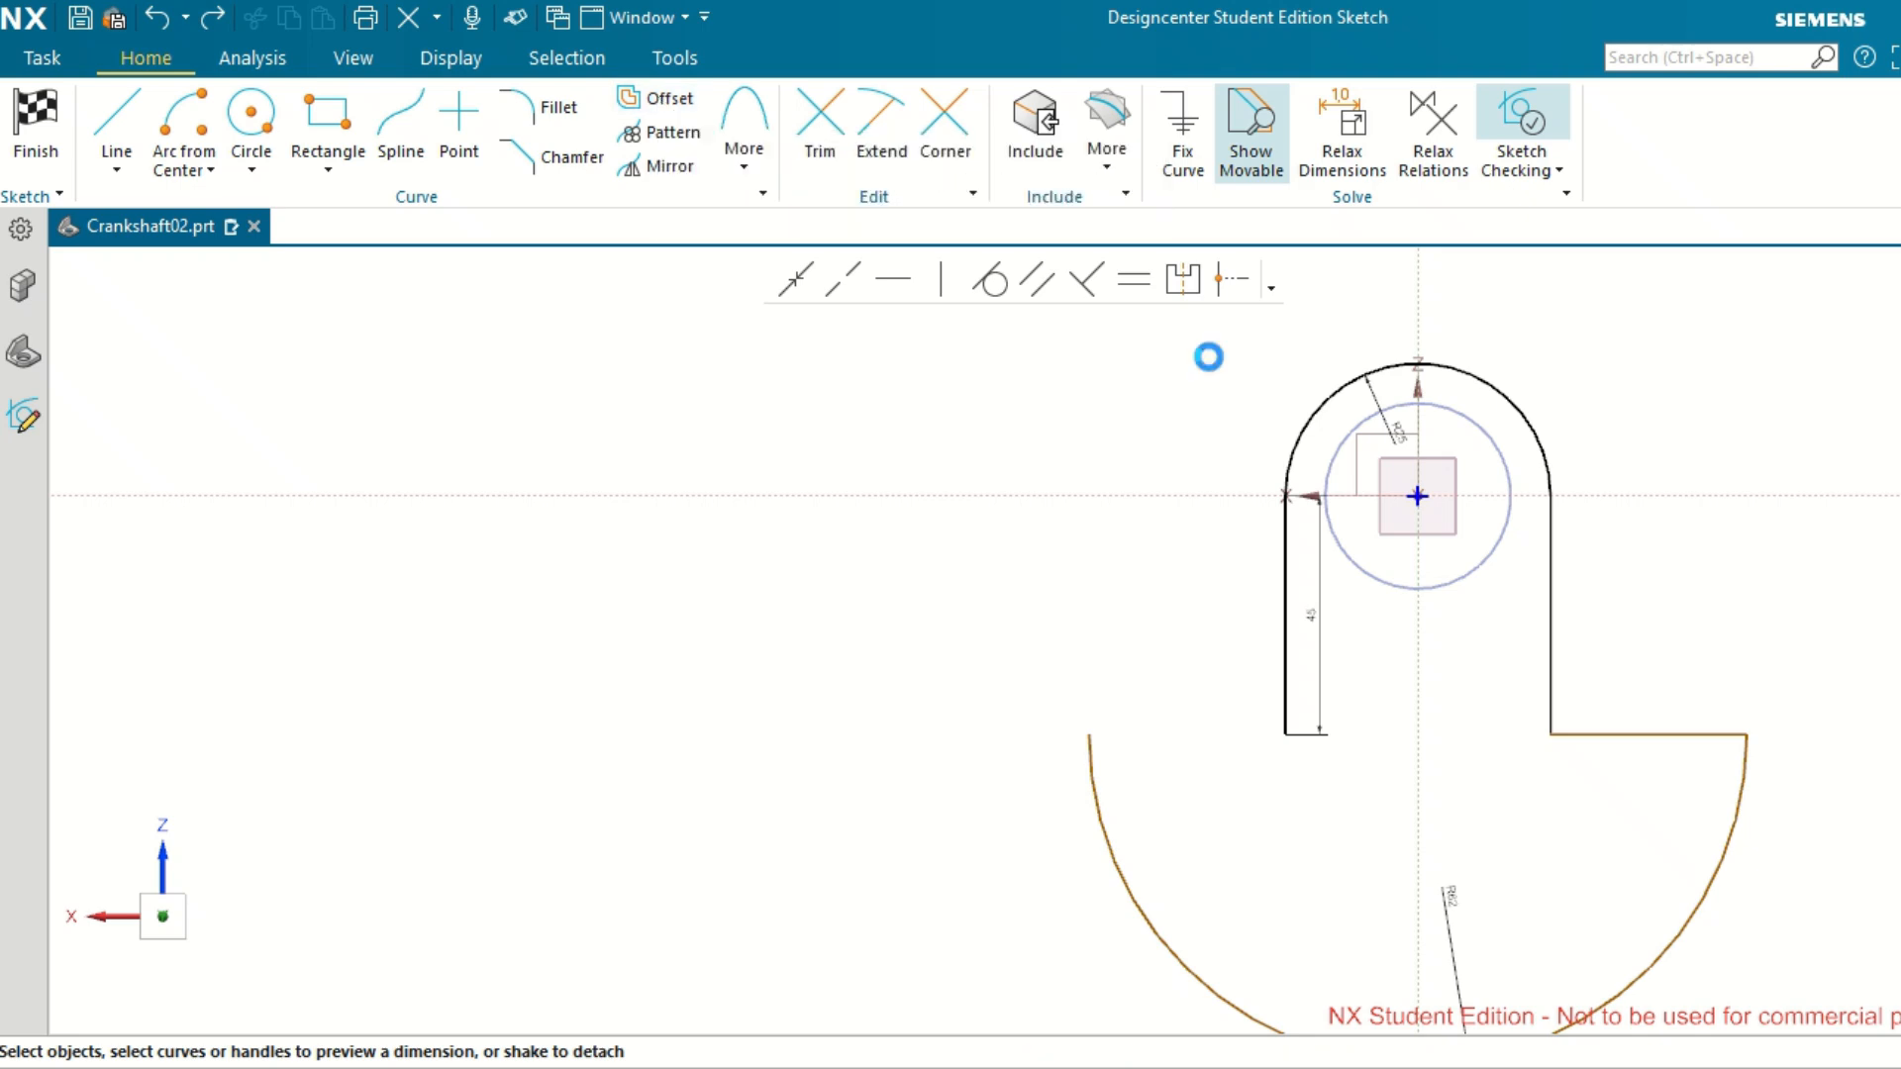
left_click(1639, 734)
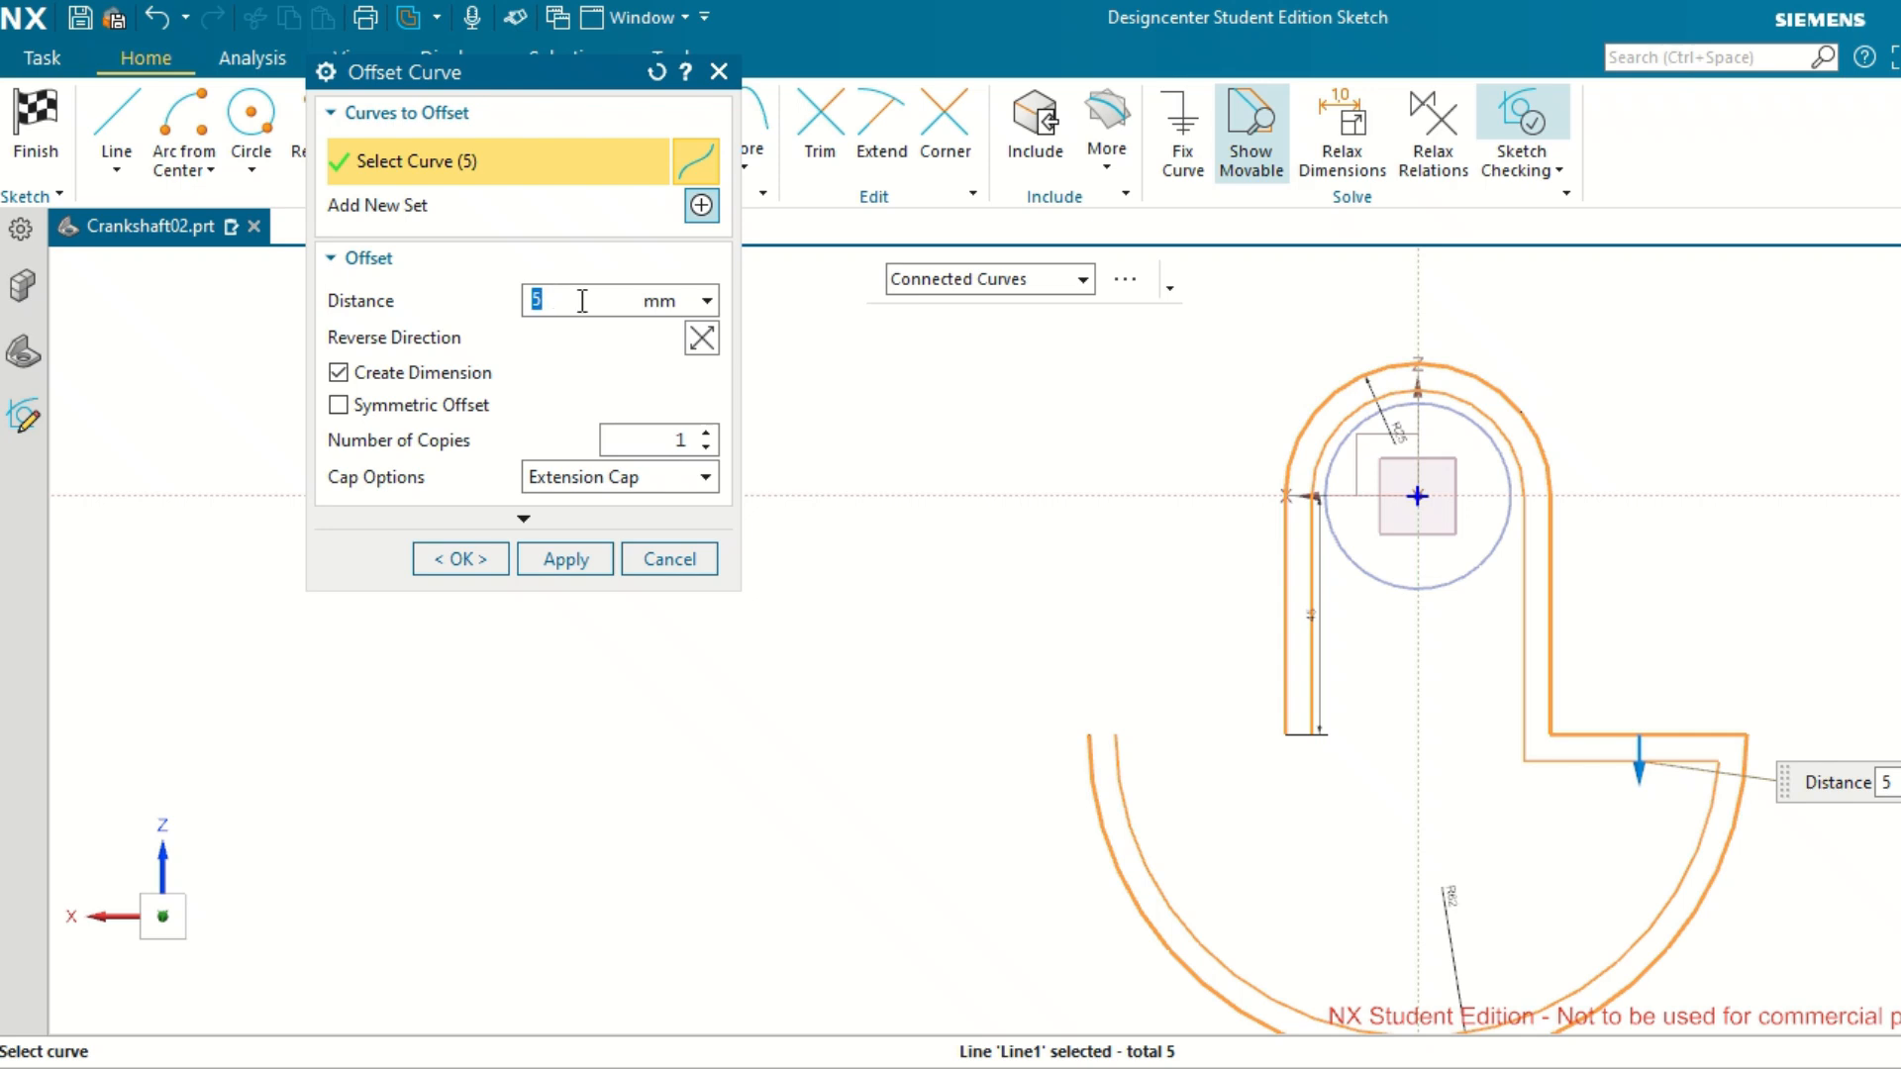
key("Escape")
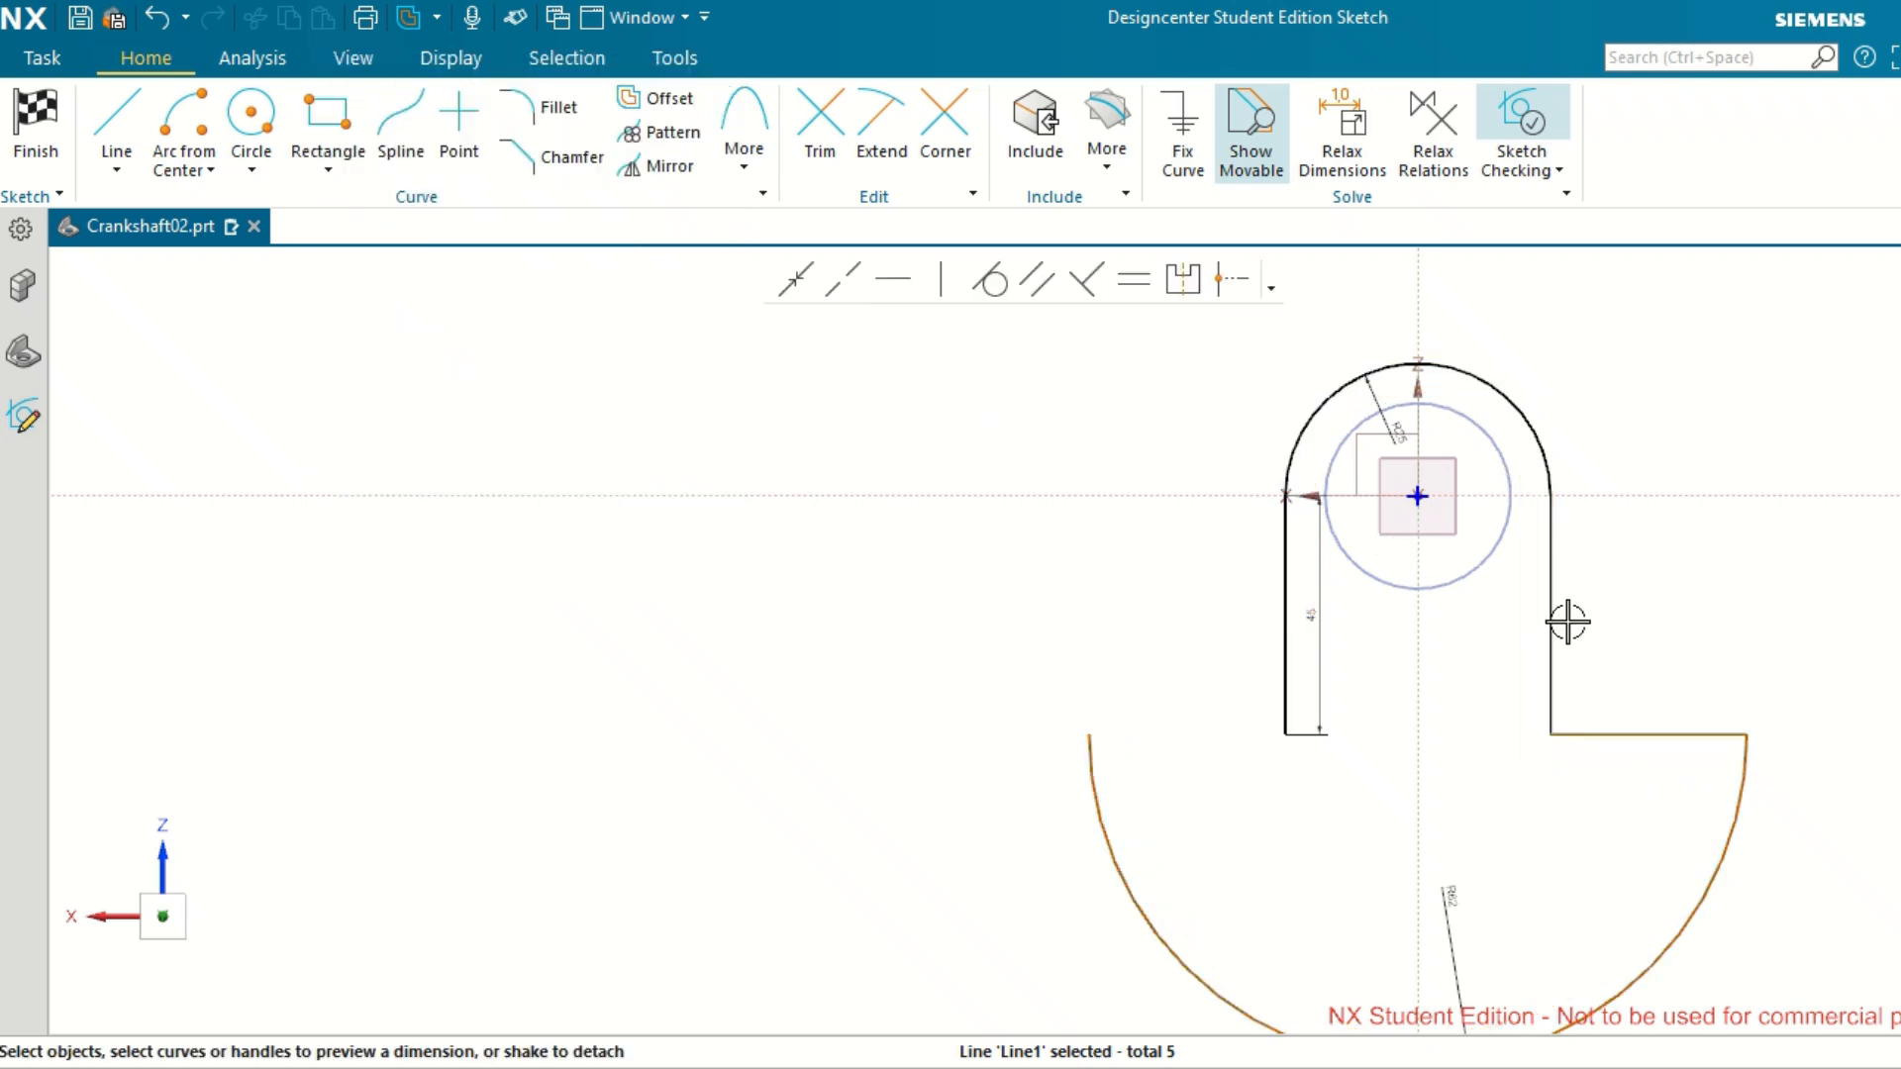
Delete the remaining horizontal shoulder line at the right end of the R62 arc.
left_click(1602, 734)
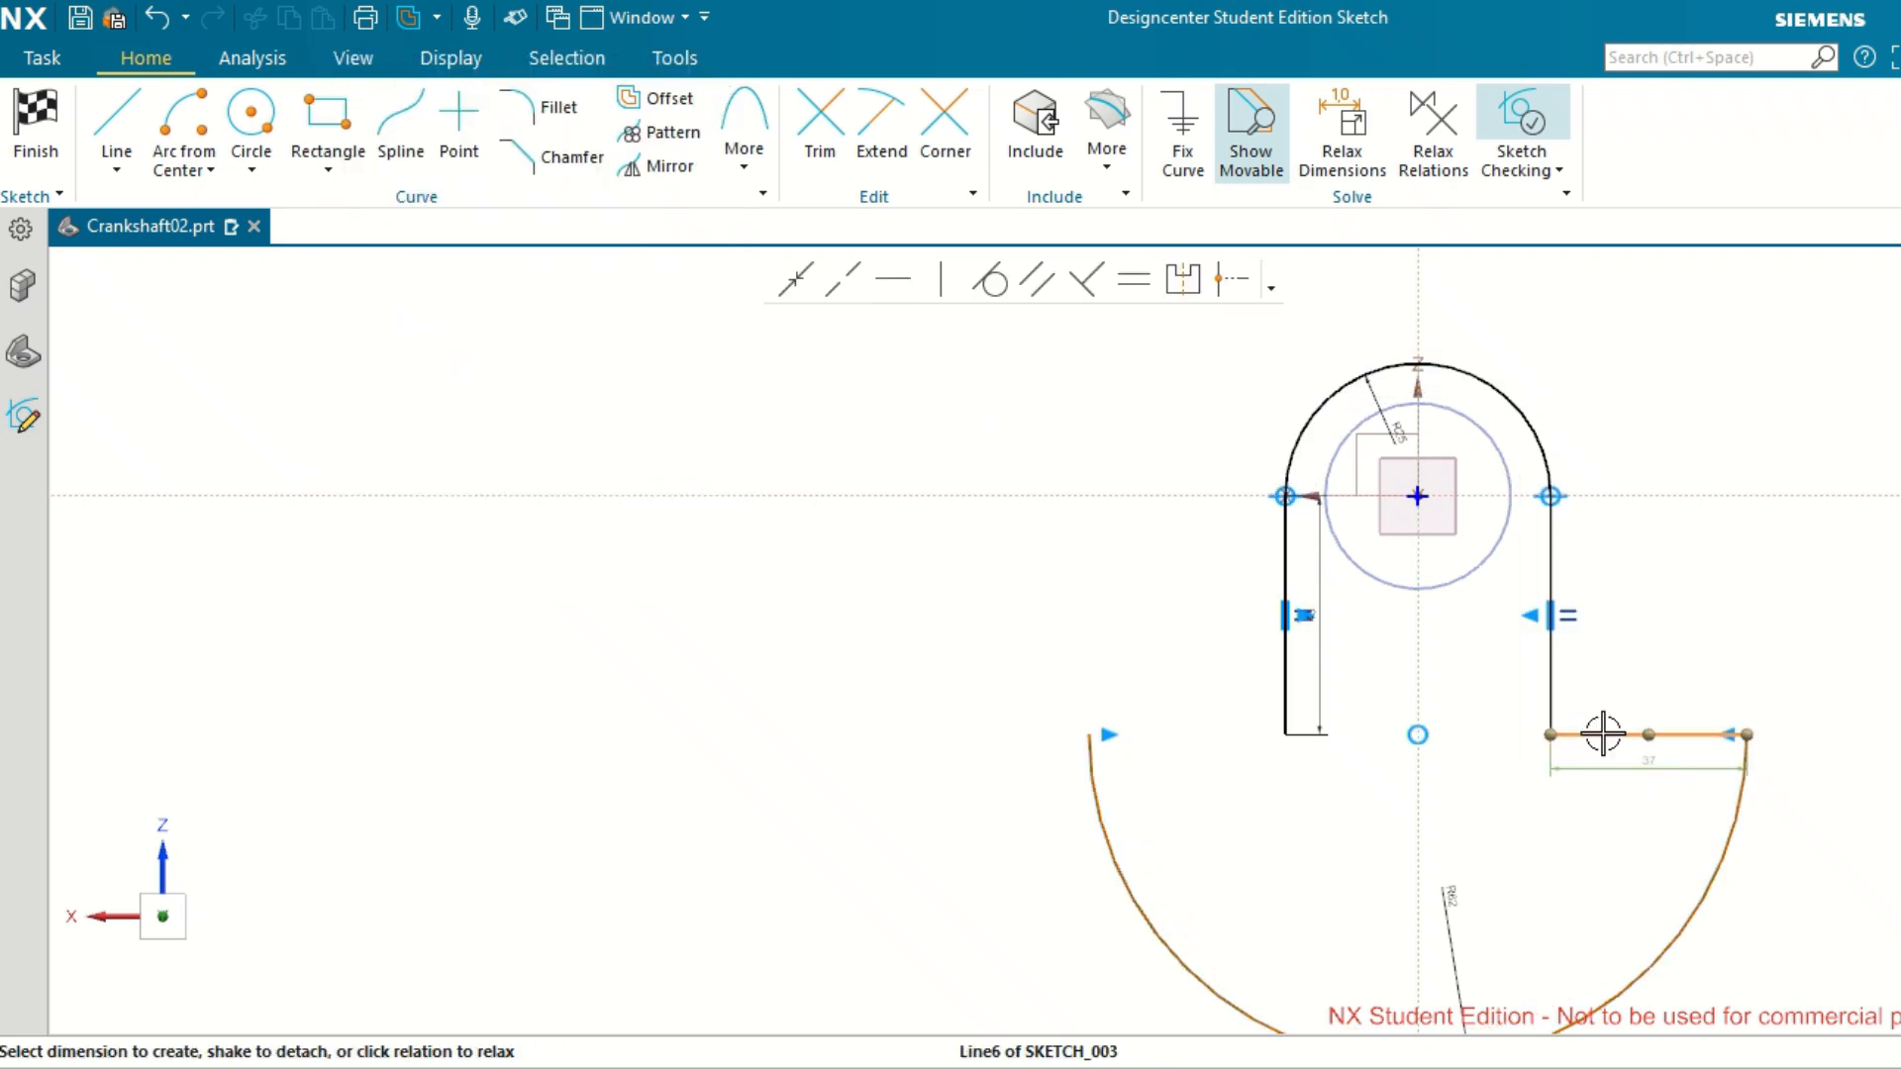
key("Delete")
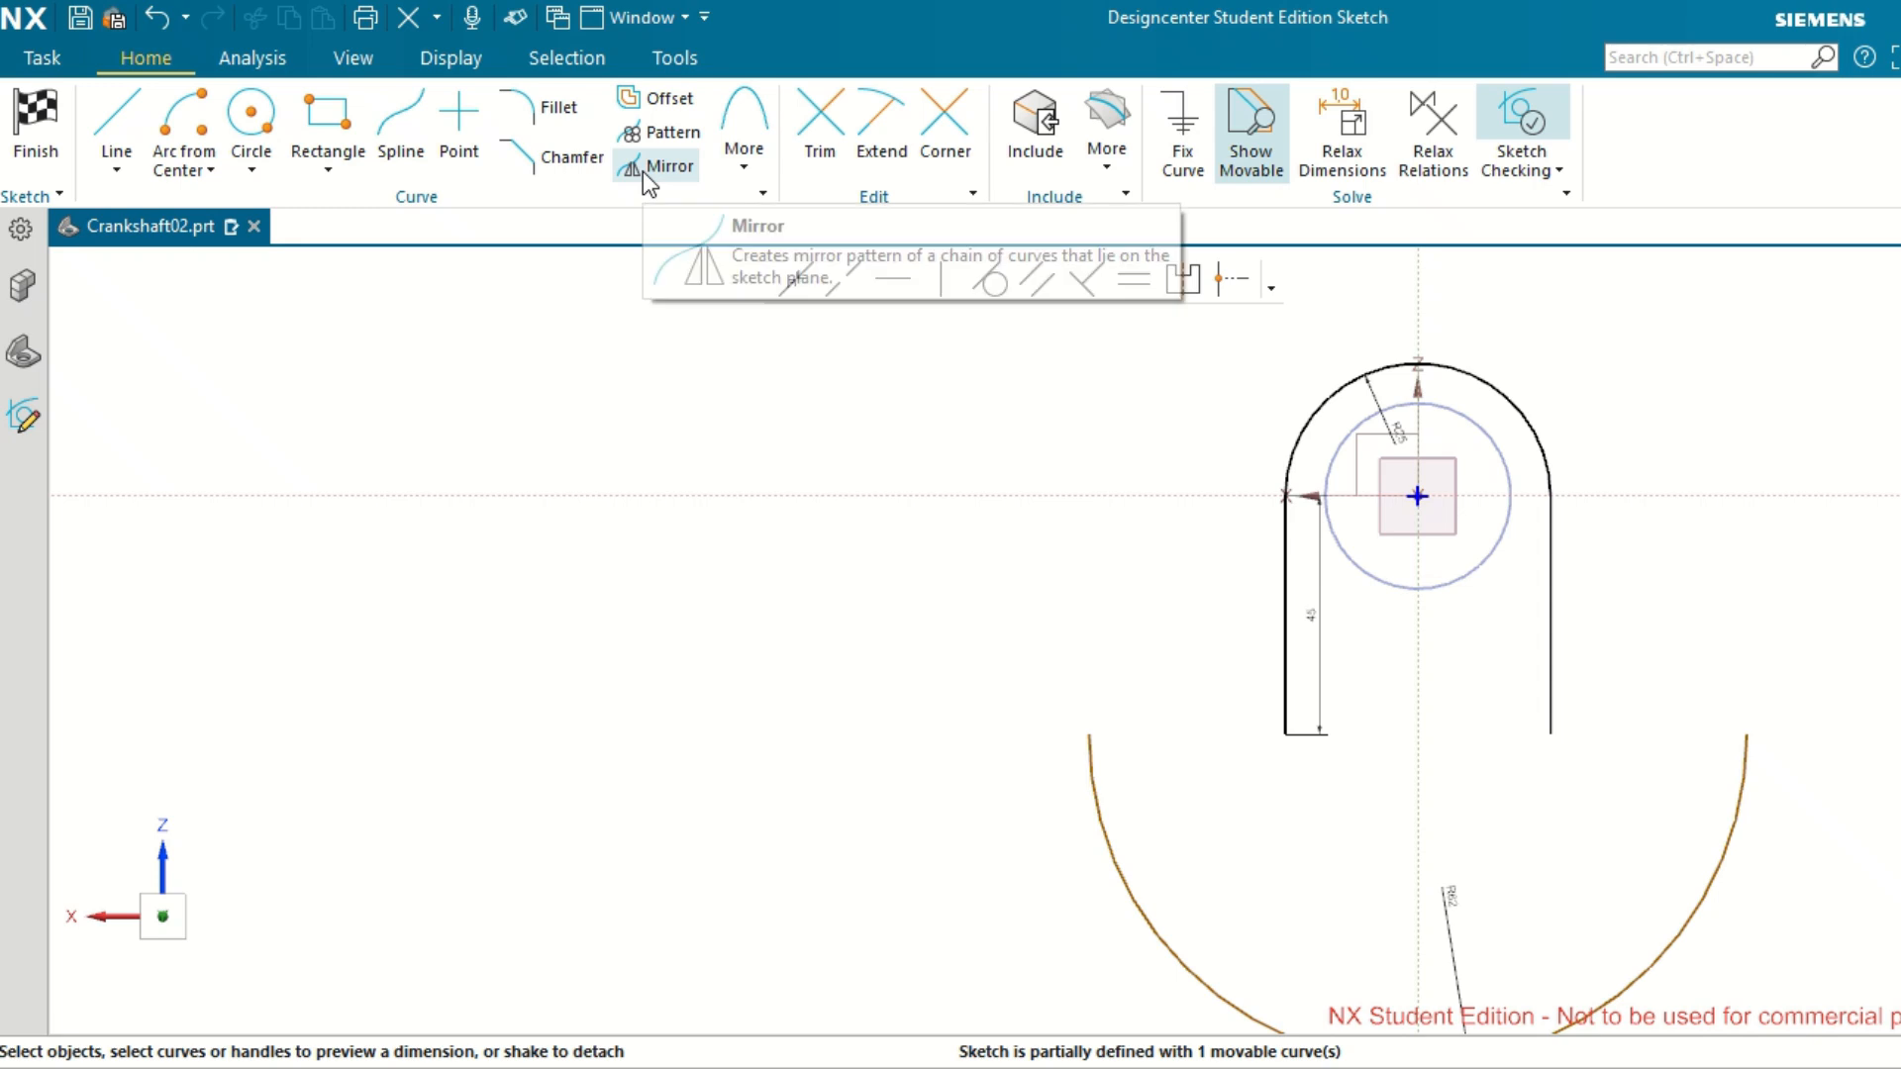
Undo the recent edits back to before the shoulder lines, restoring the deleted horizontal reference line.
key("ctrl+z")
key("ctrl+z")
key("ctrl+z")
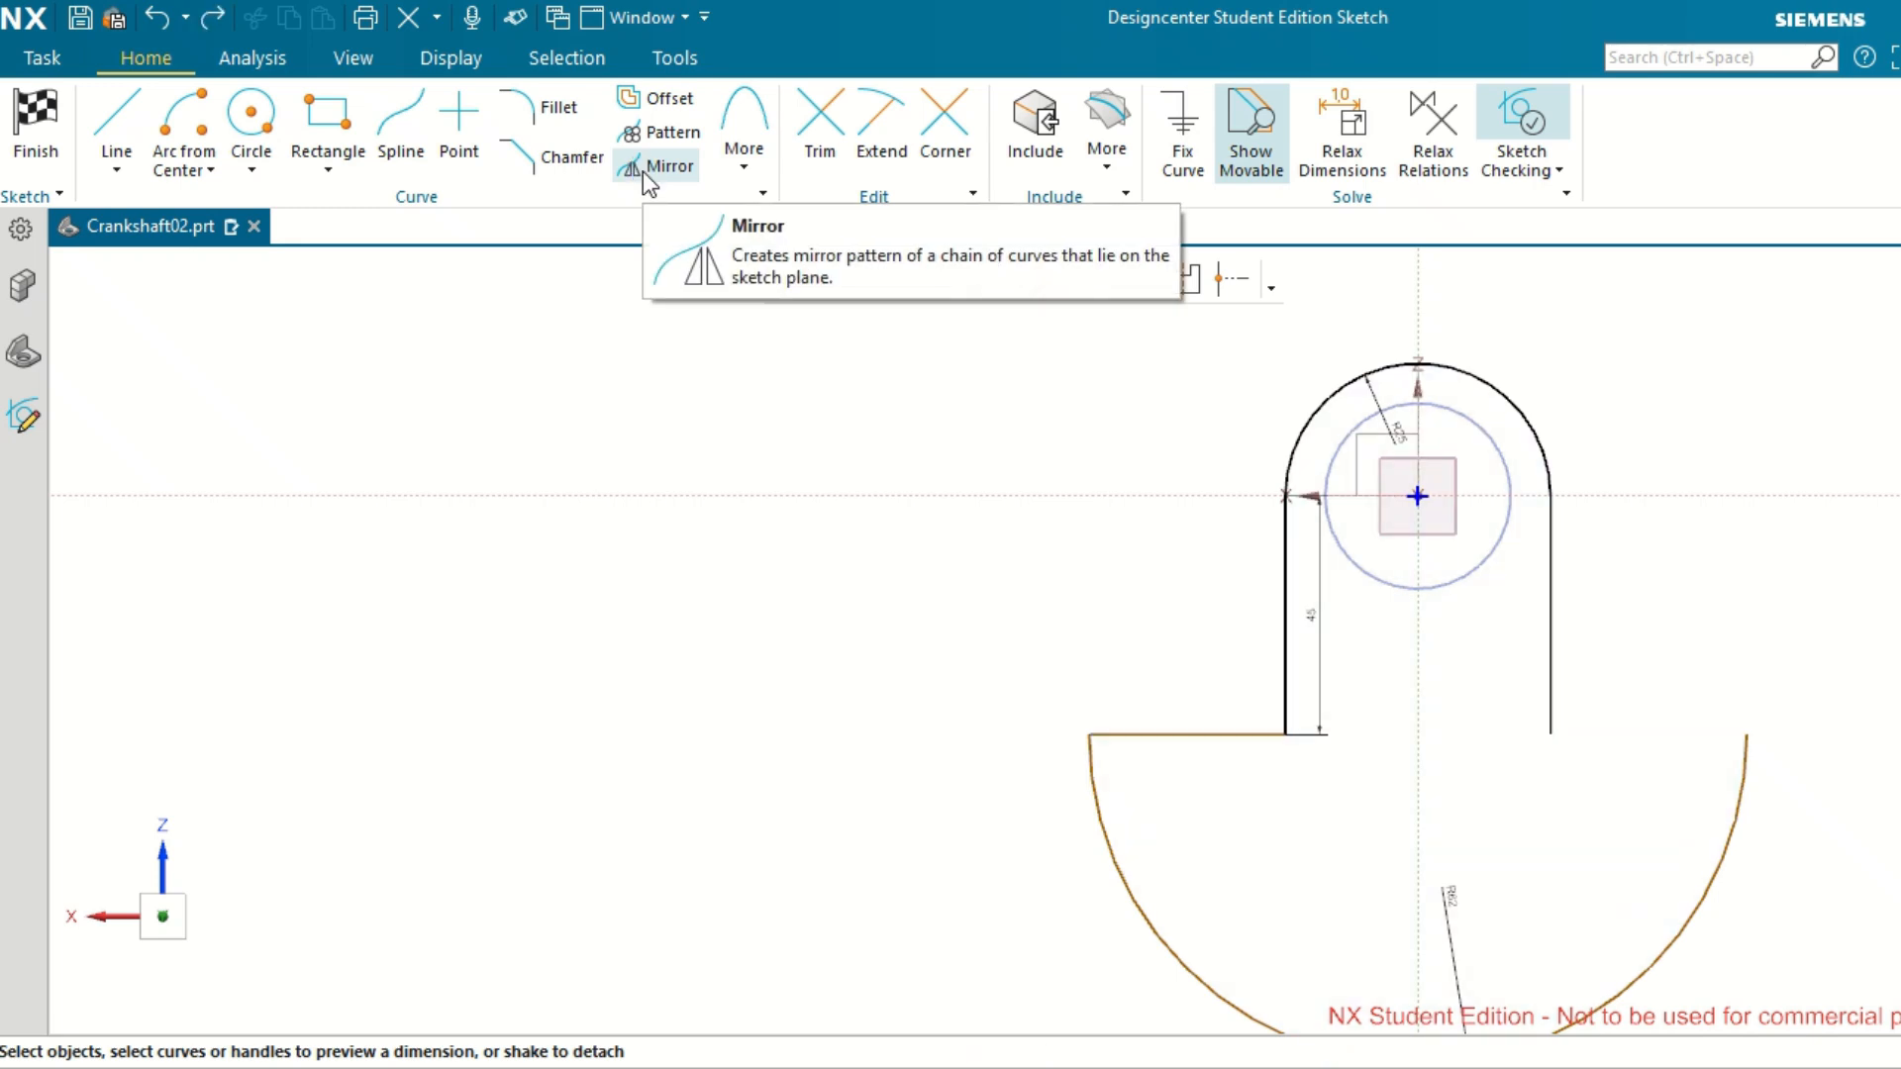
key("ctrl+z")
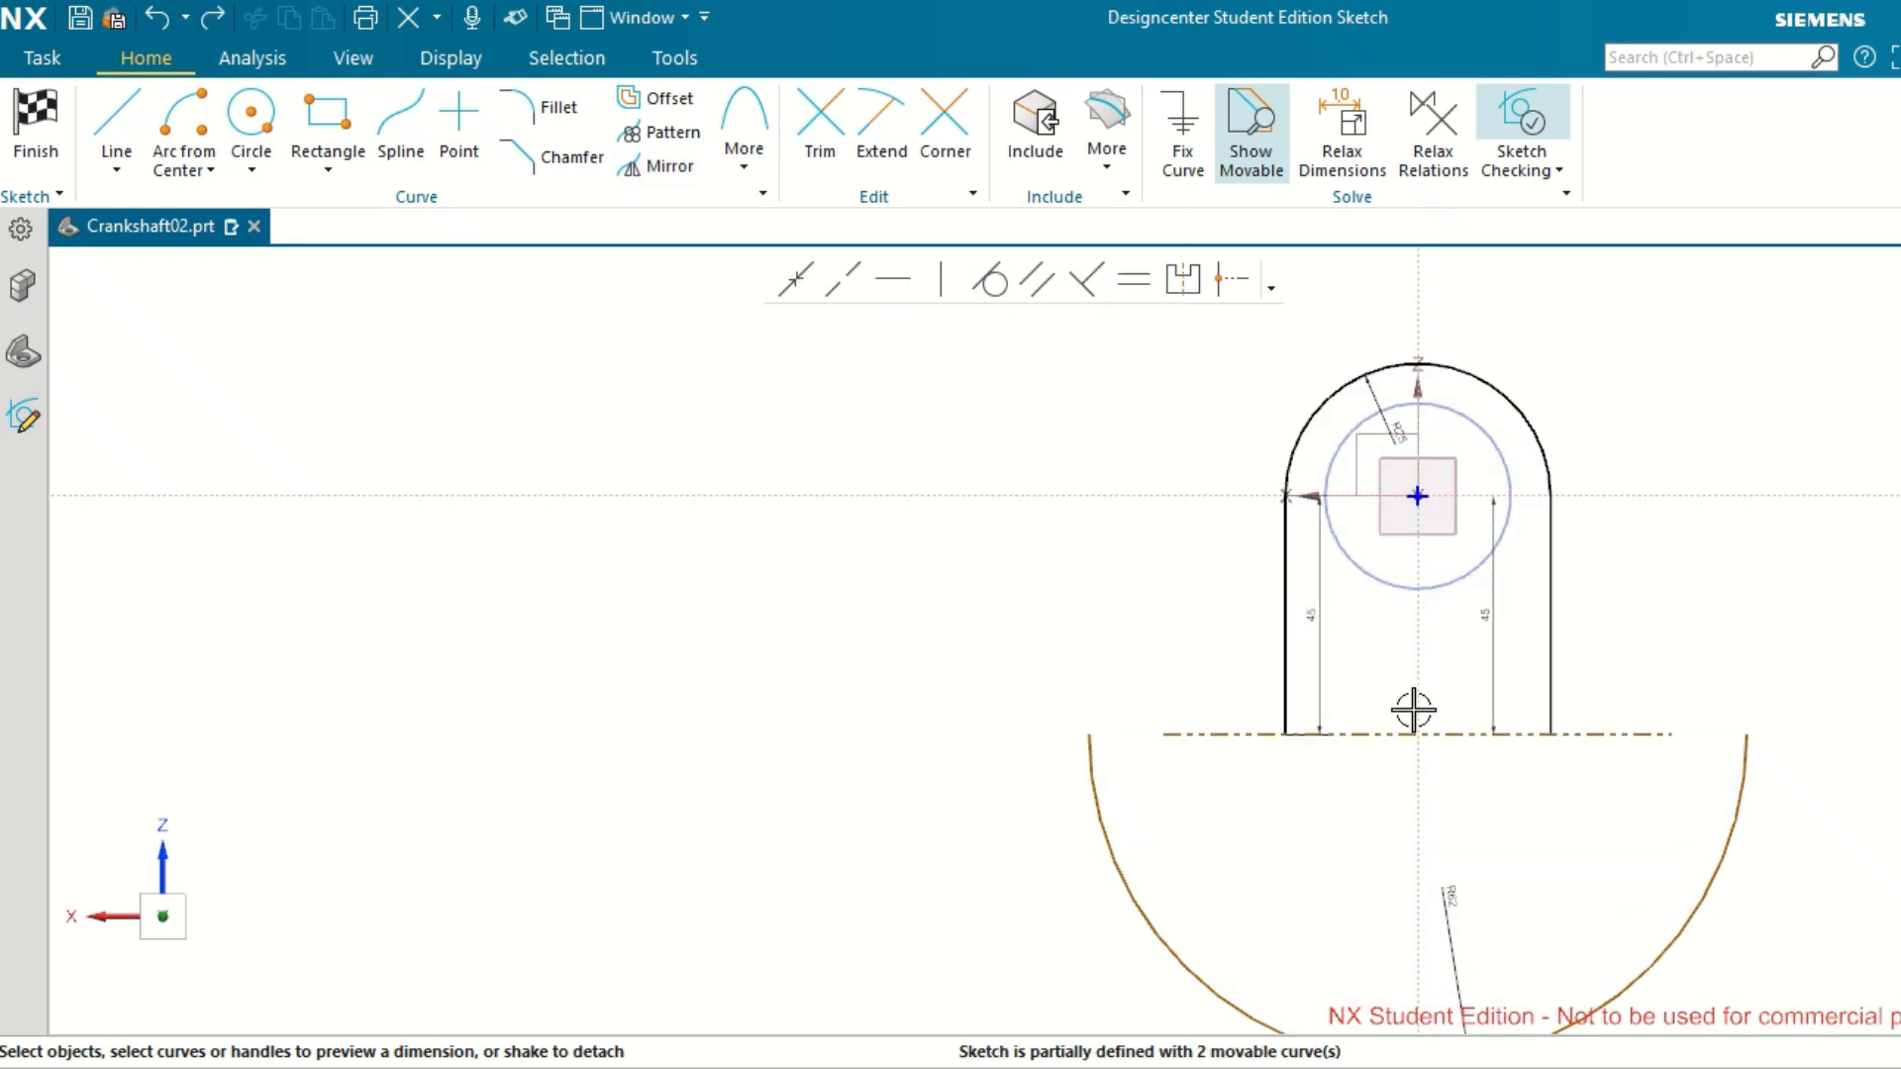
Offset the horizontal reference line 5 mm downward and reposition the offset dimension clear of the vertical axis.
left_click(1452, 729)
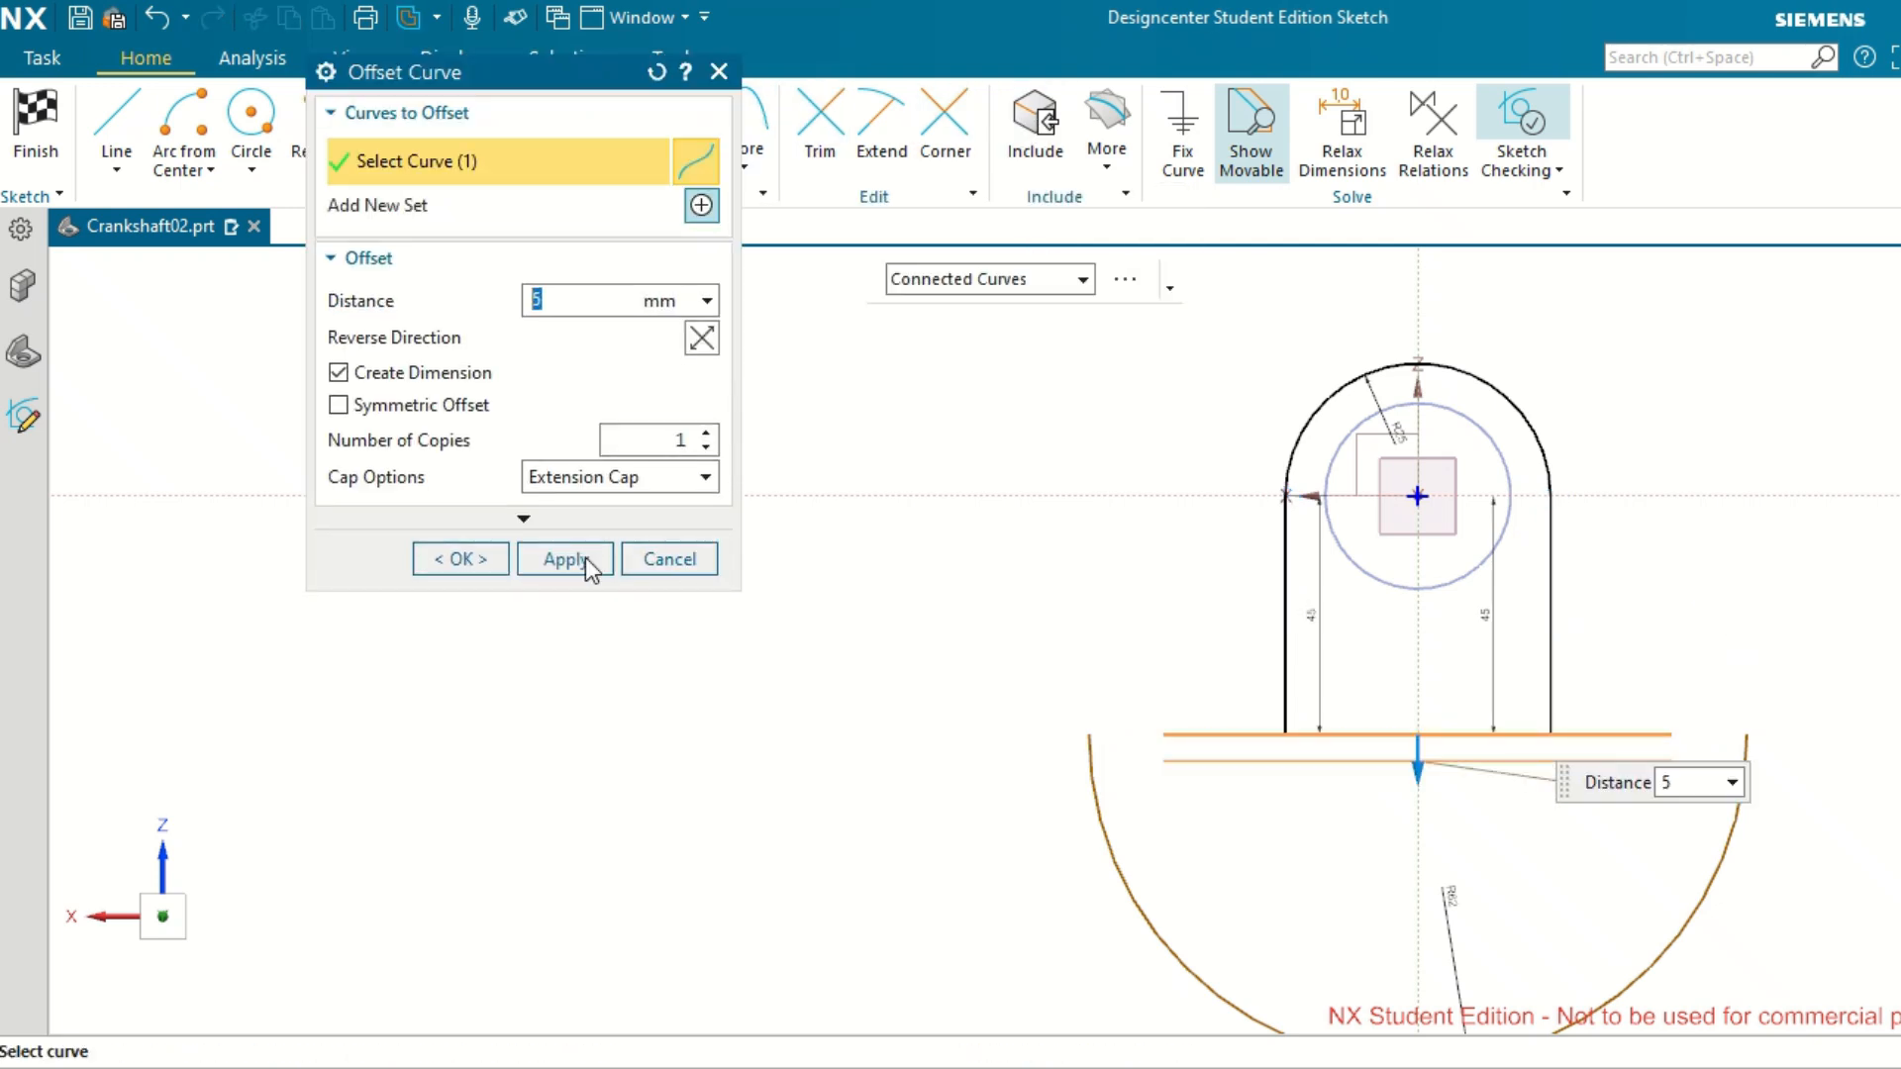
left_click(558, 560)
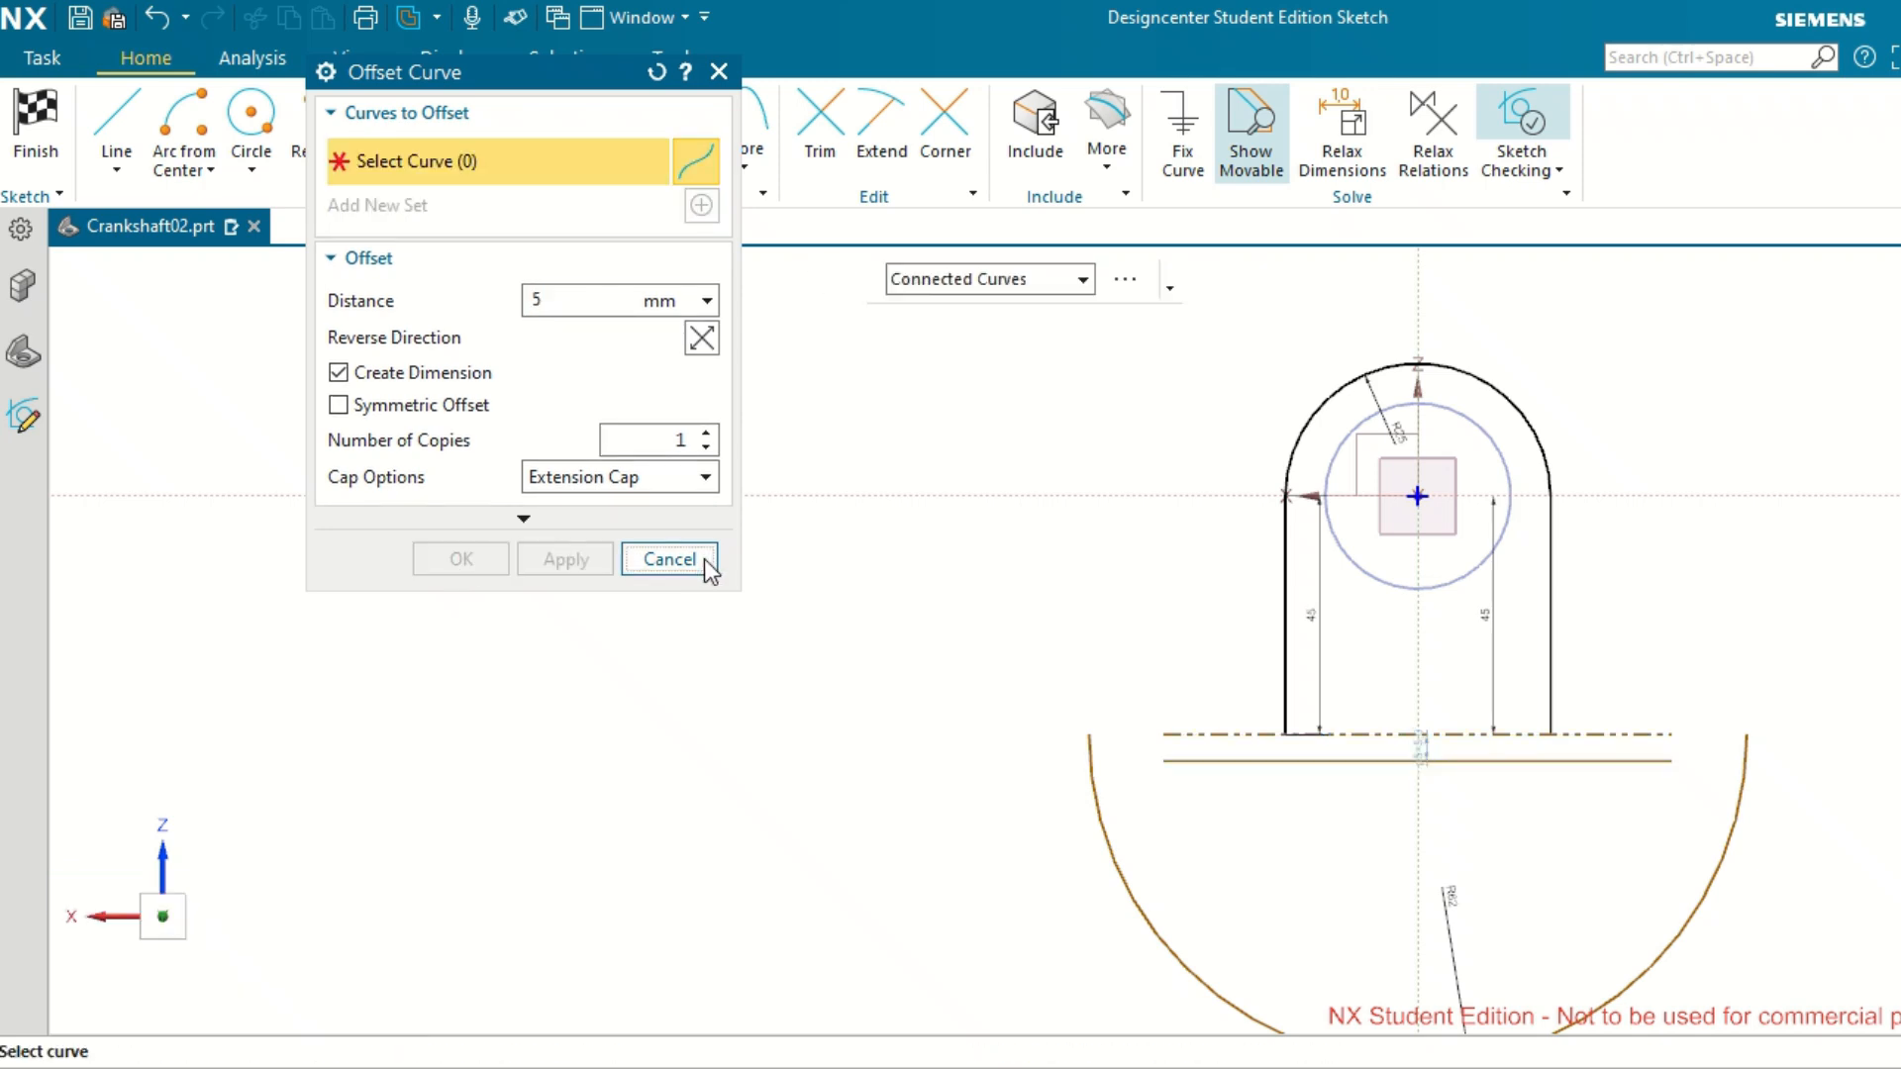
left_click(669, 559)
scroll(1530, 754, "up", 3)
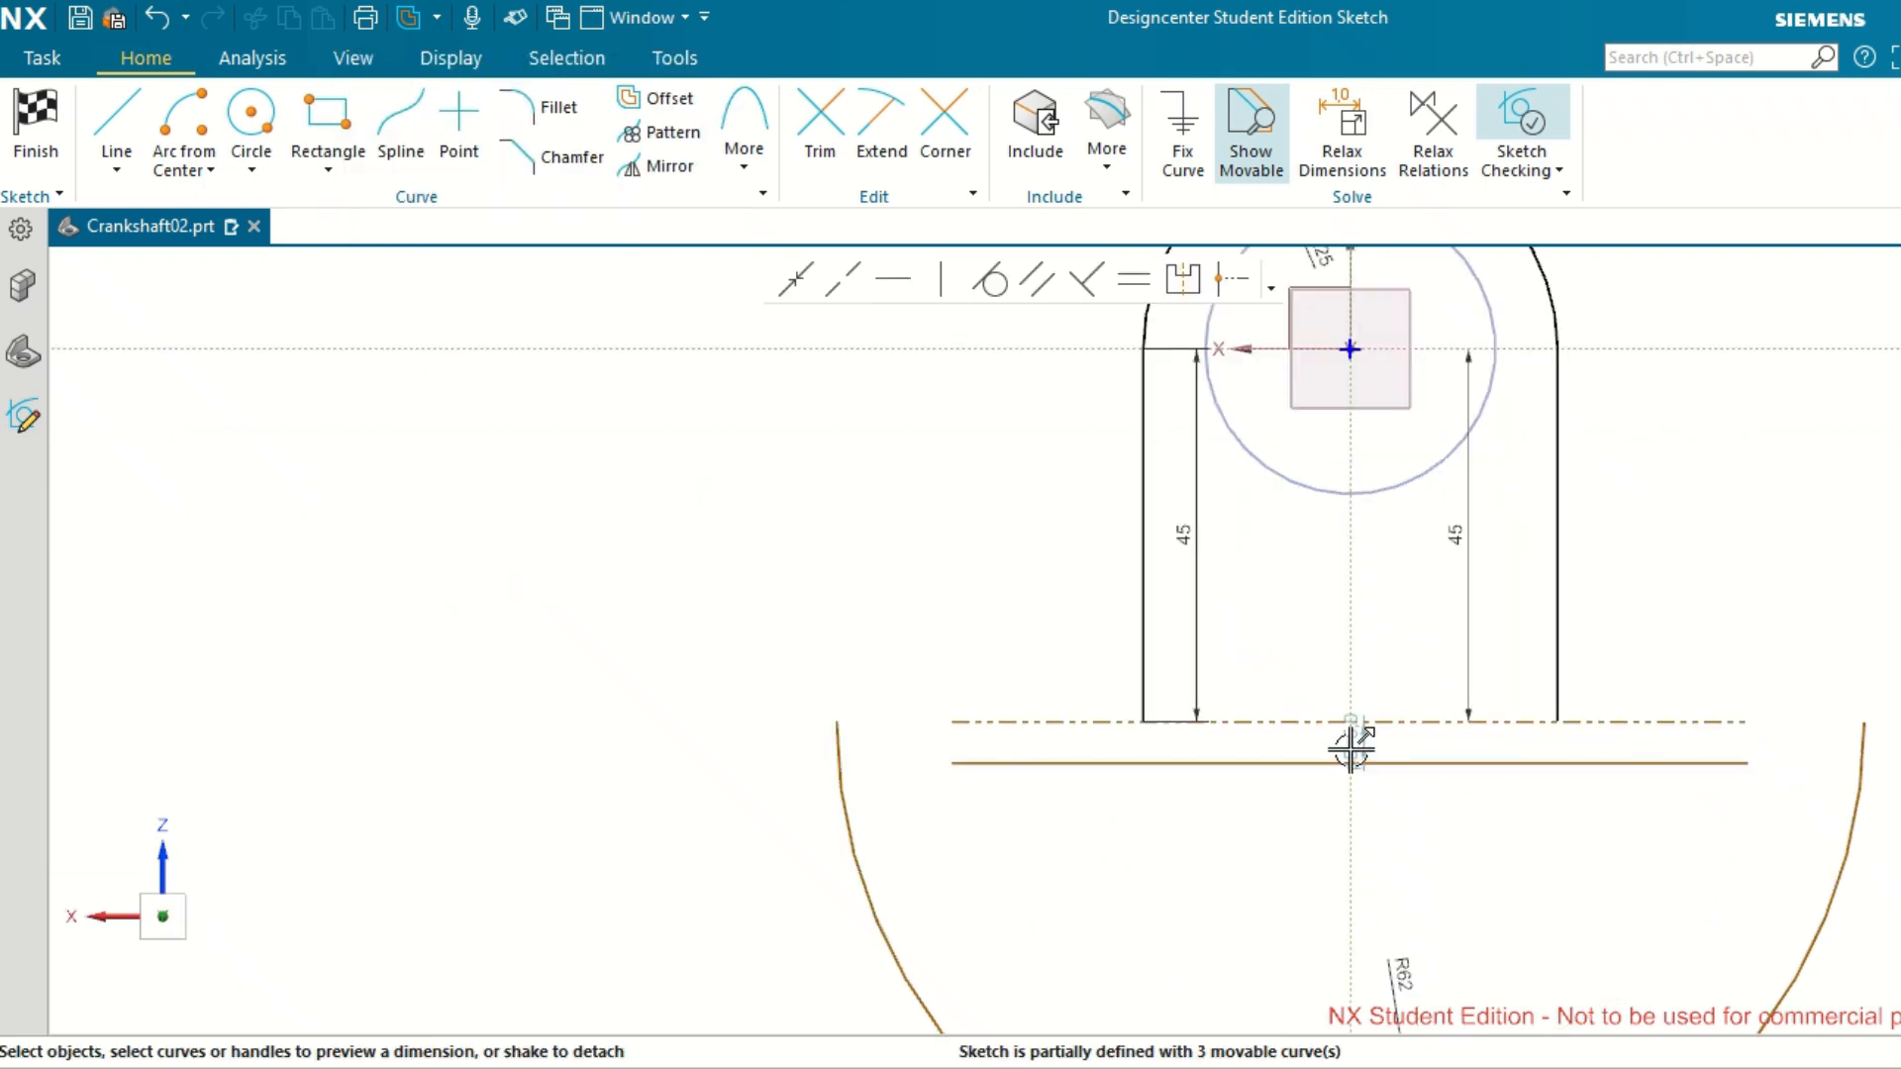
left_click_drag(1352, 752, 1476, 853)
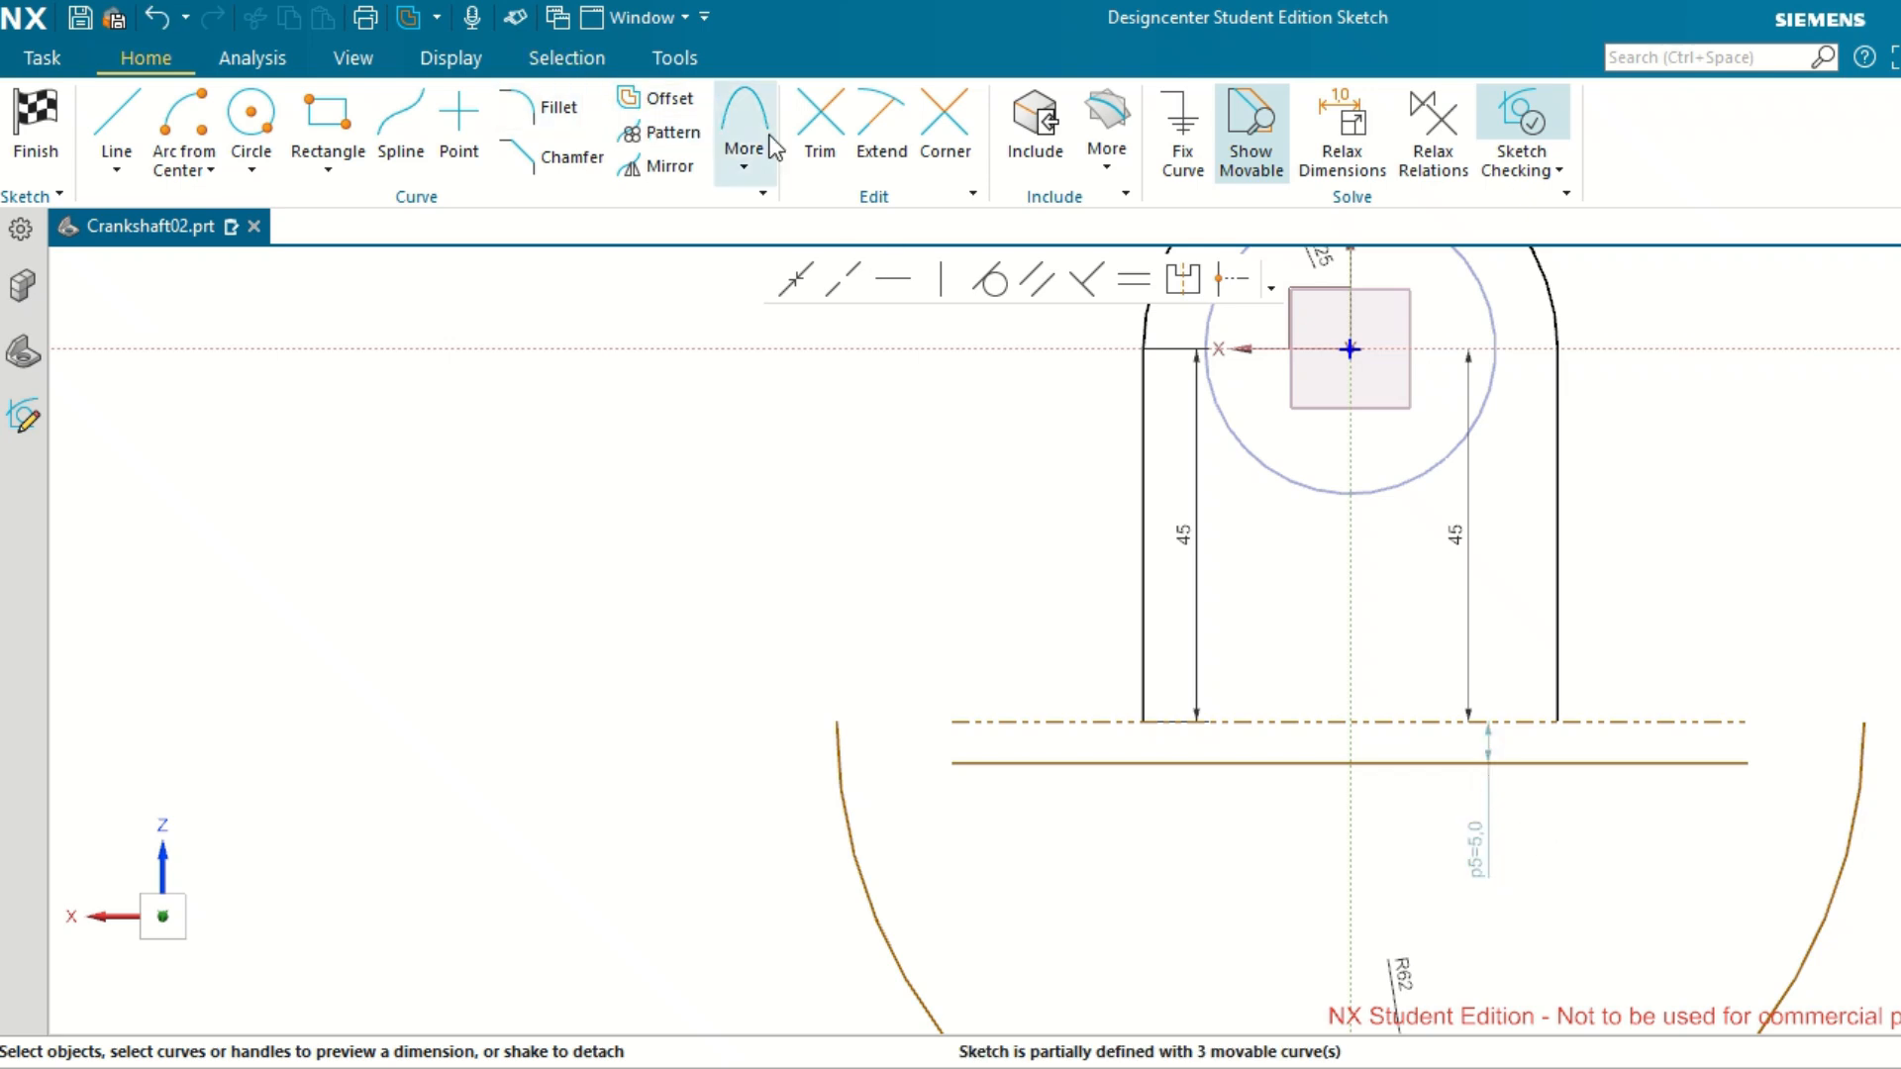
Join the 5 mm offset line to both ends of the R62 arc with Corner, closing the counterweight profile.
left_click(942, 149)
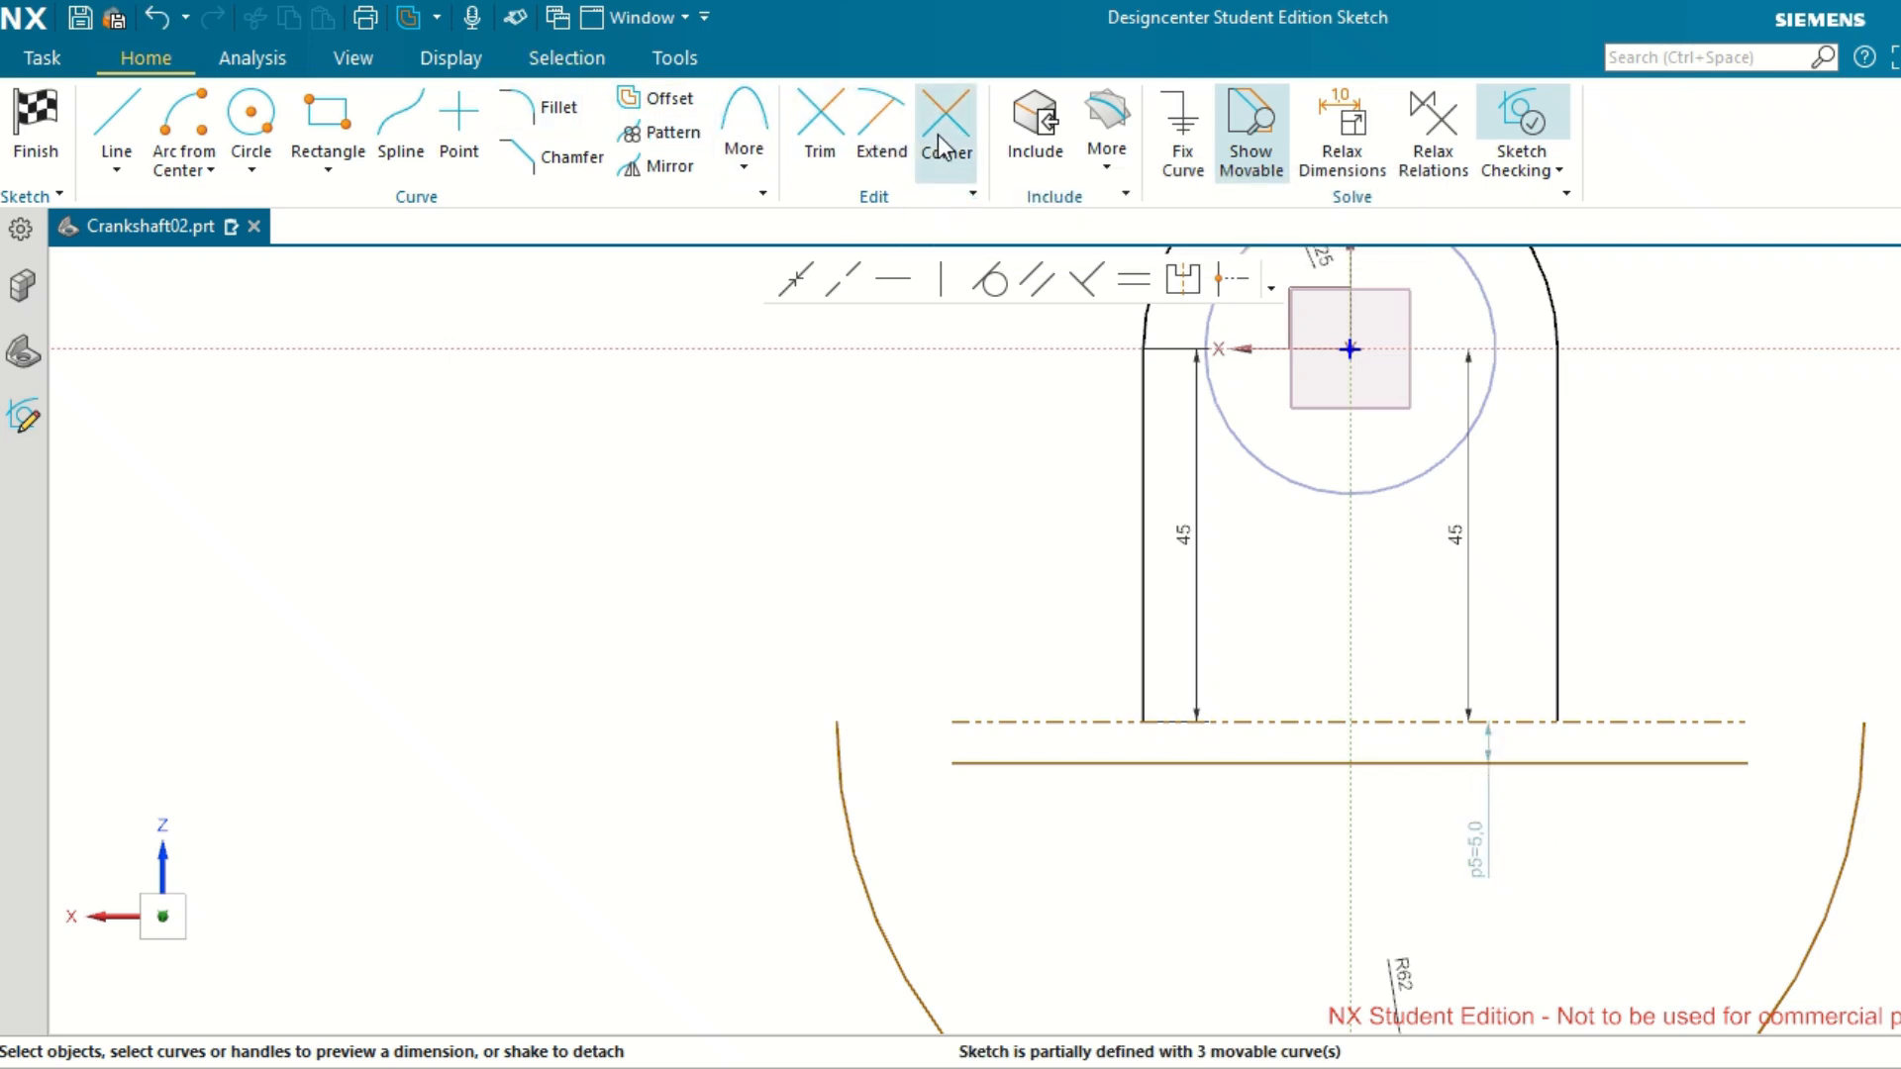
left_click(1031, 761)
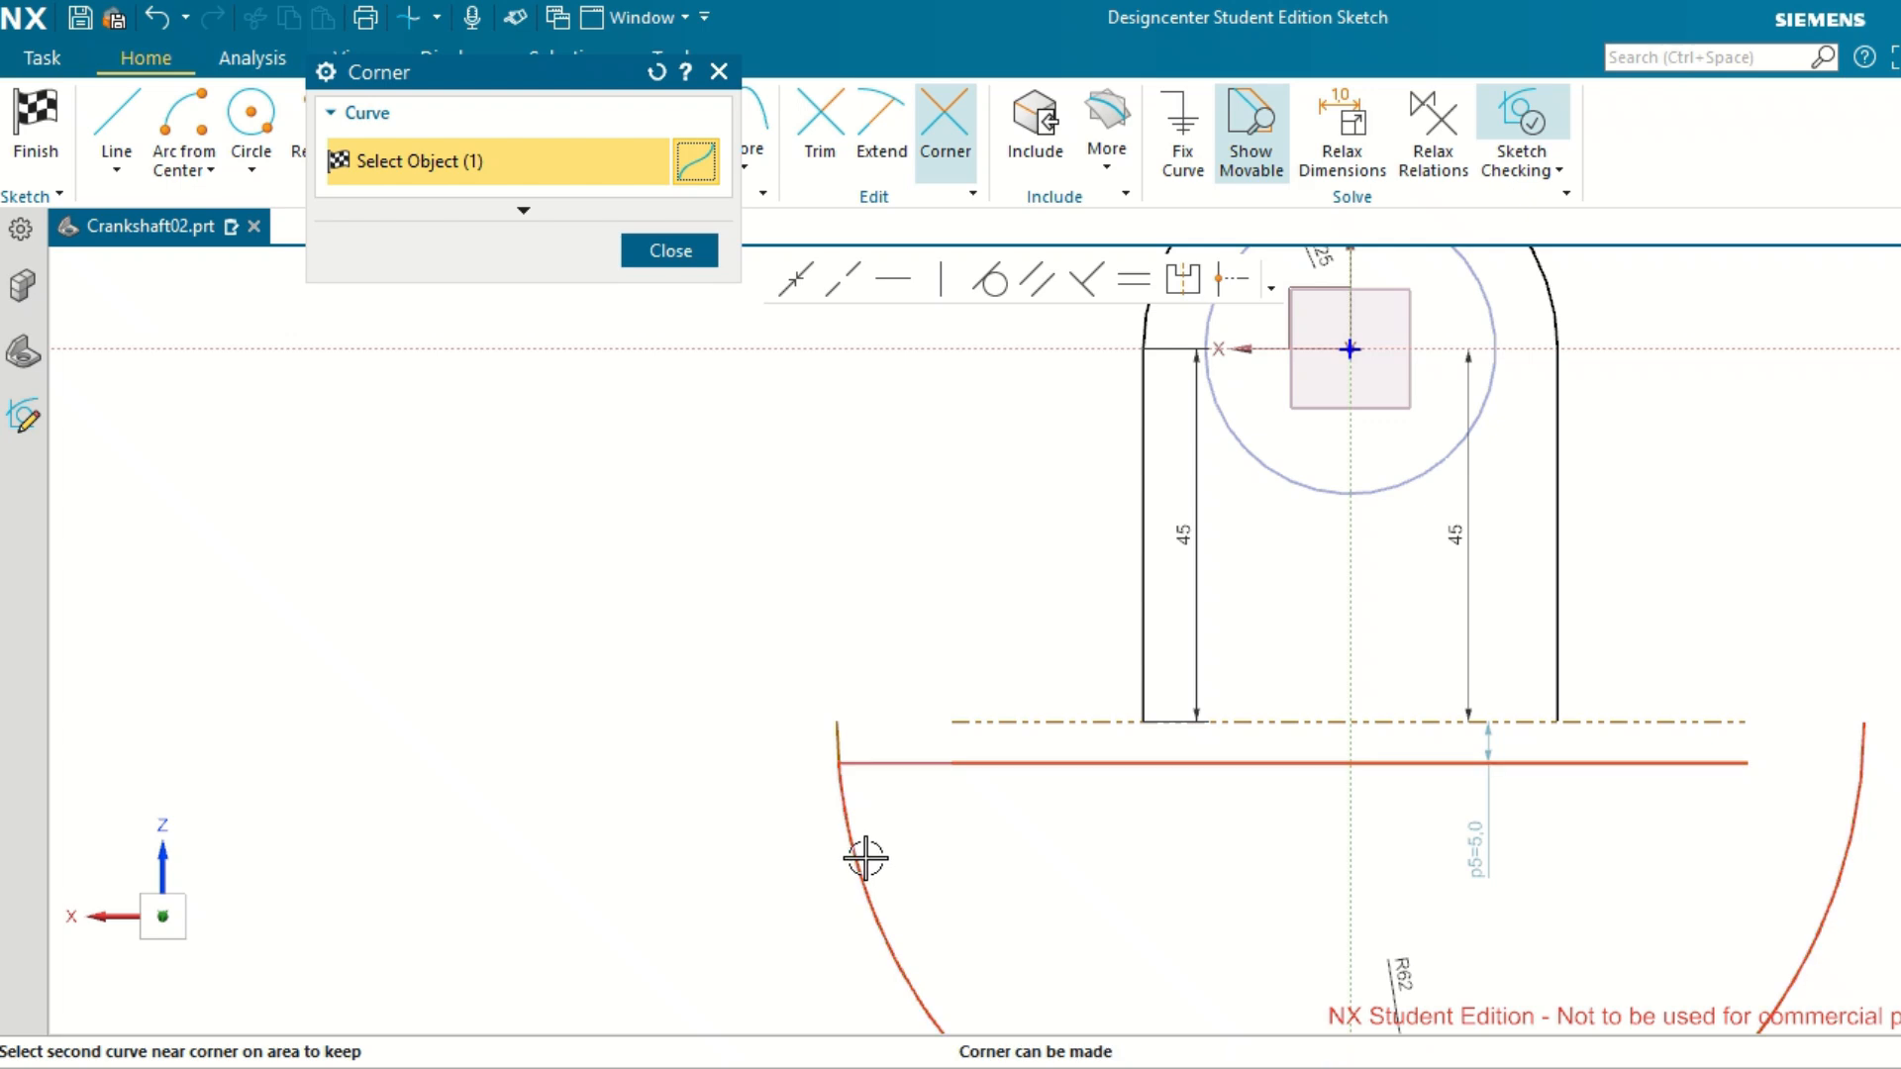
left_click(864, 858)
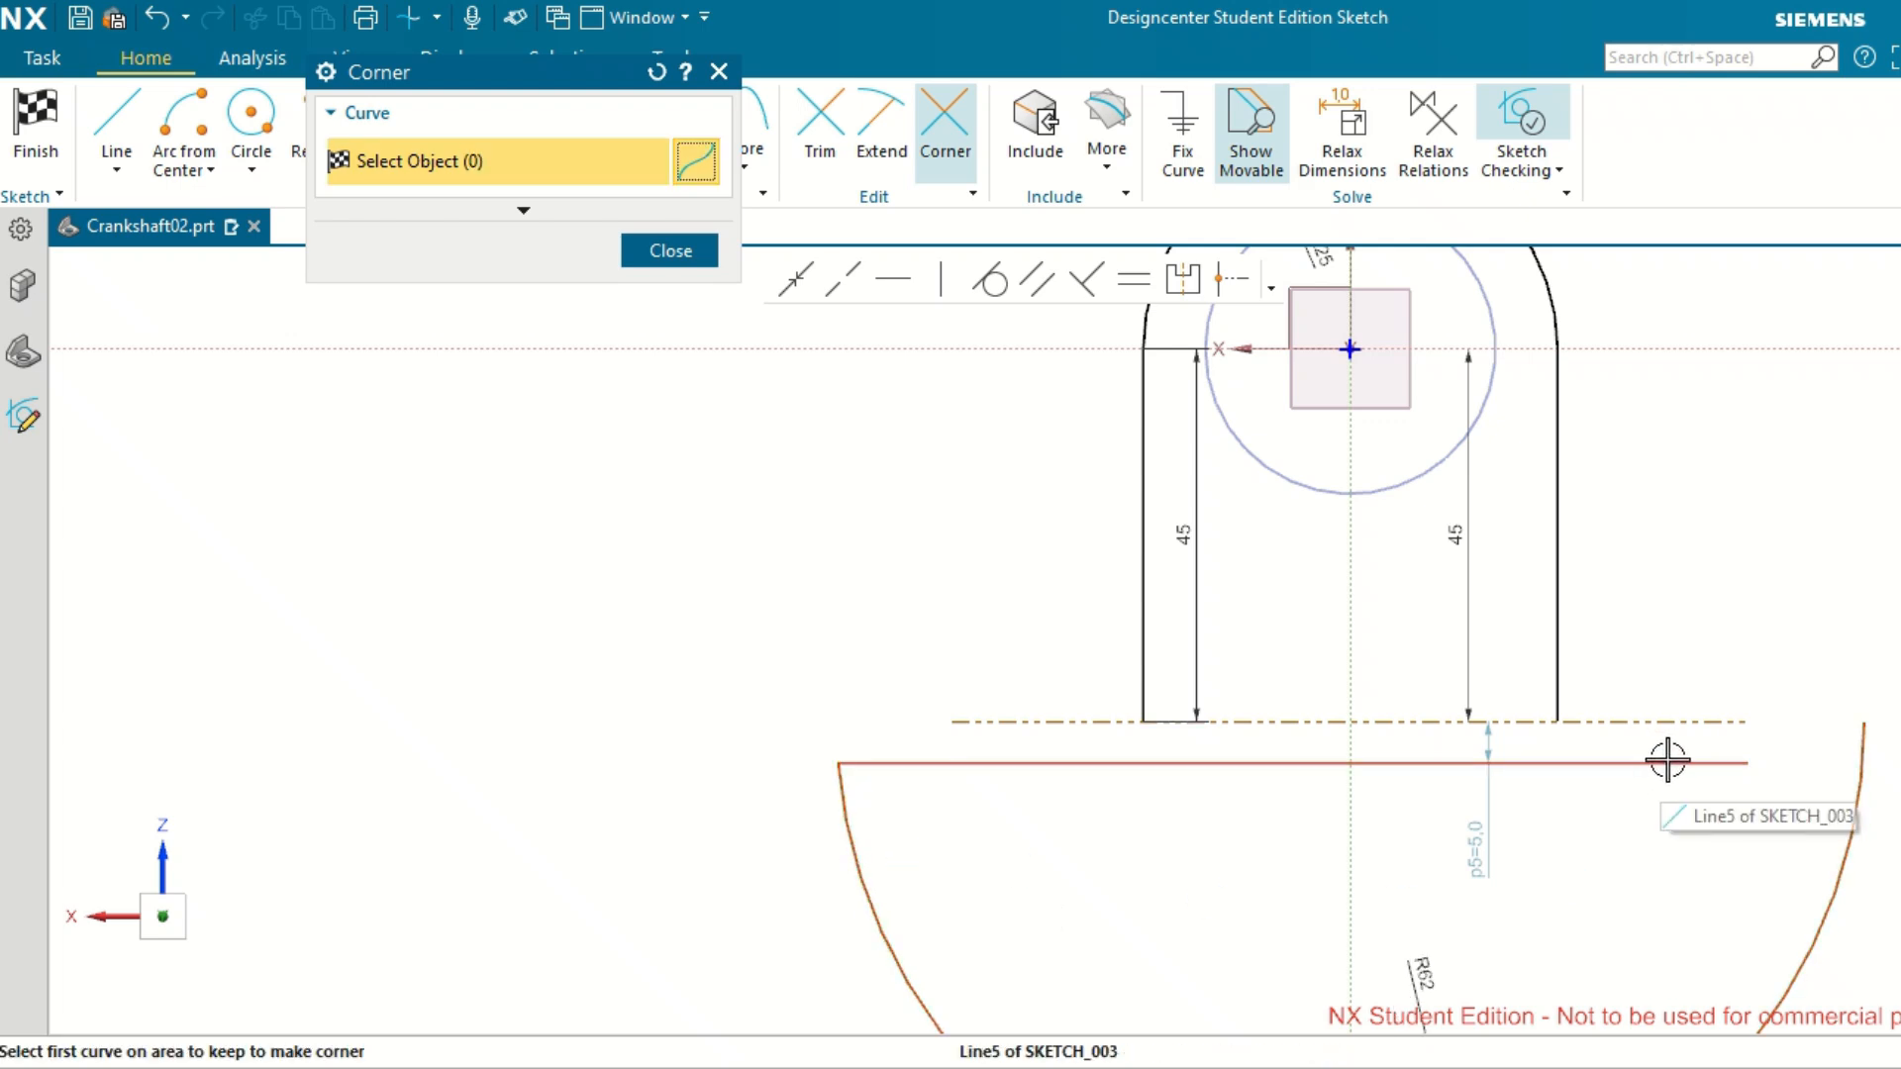
left_click(1668, 762)
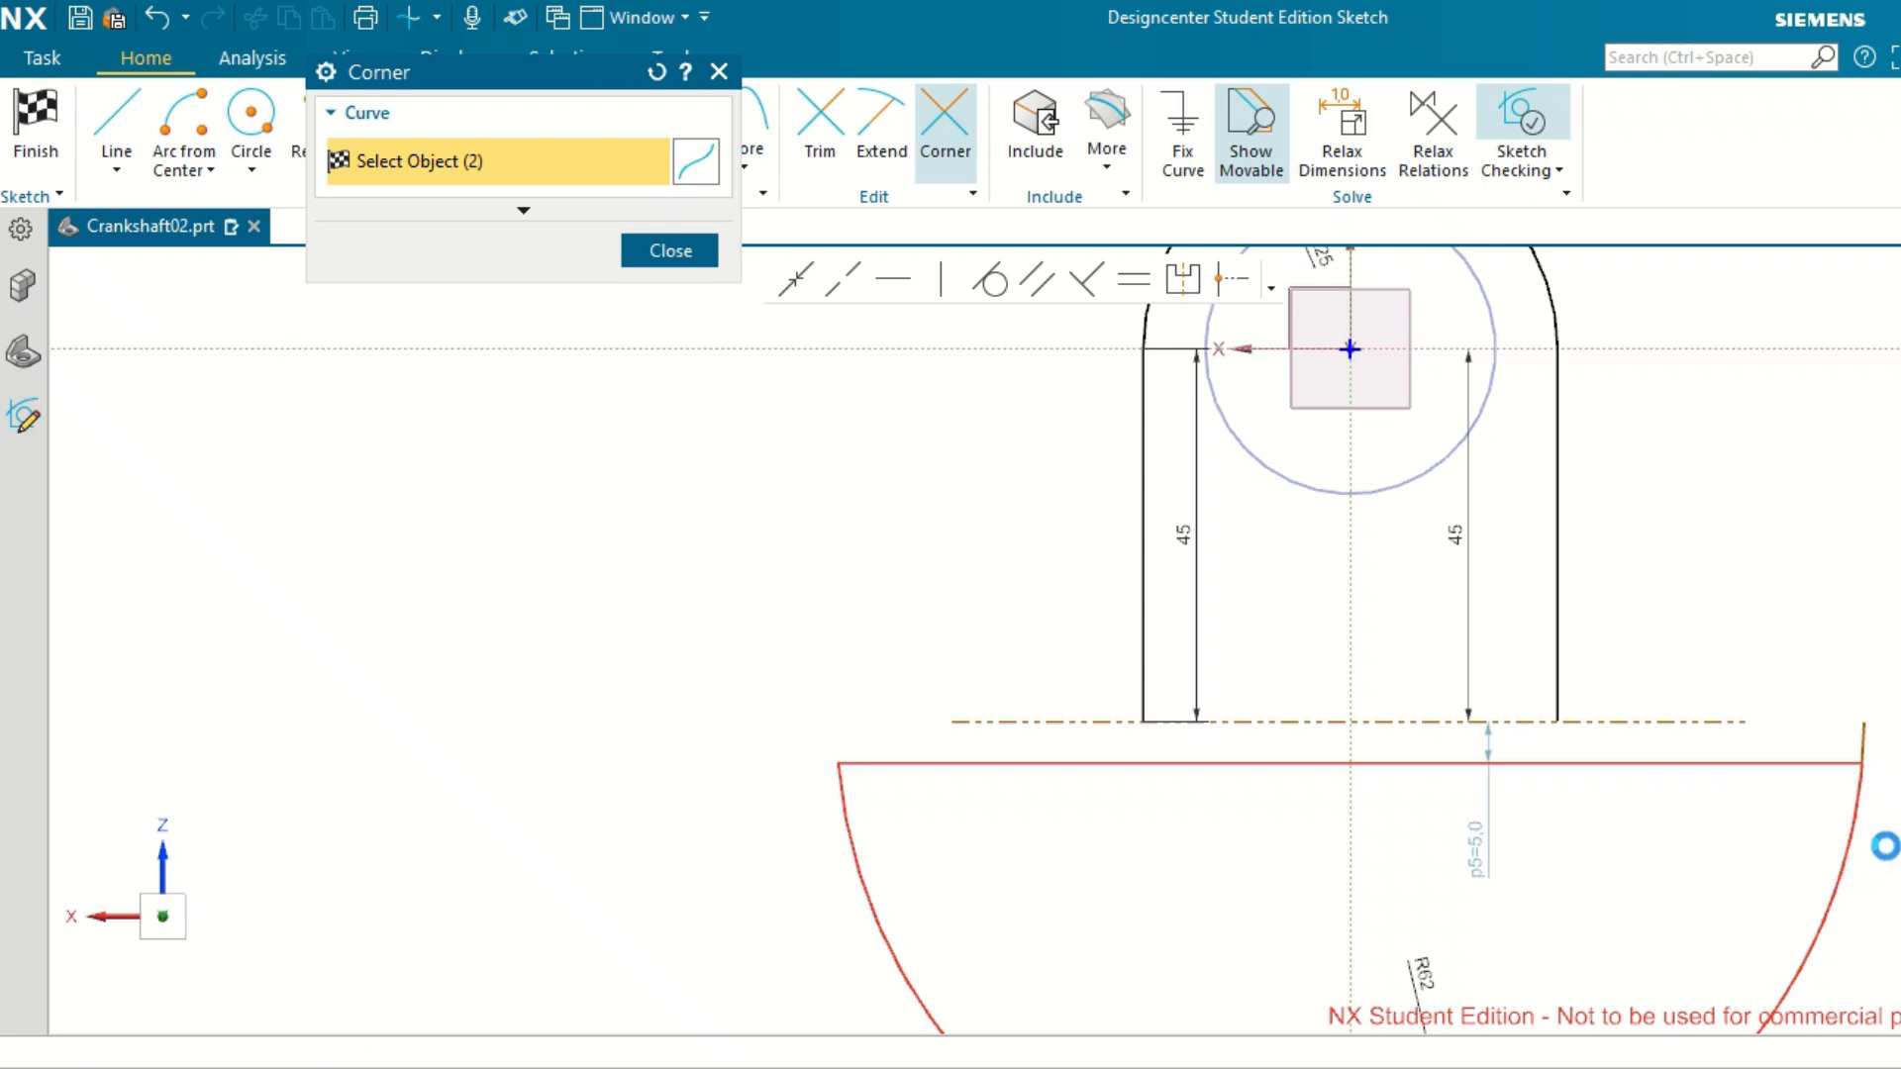
middle_click(1889, 644)
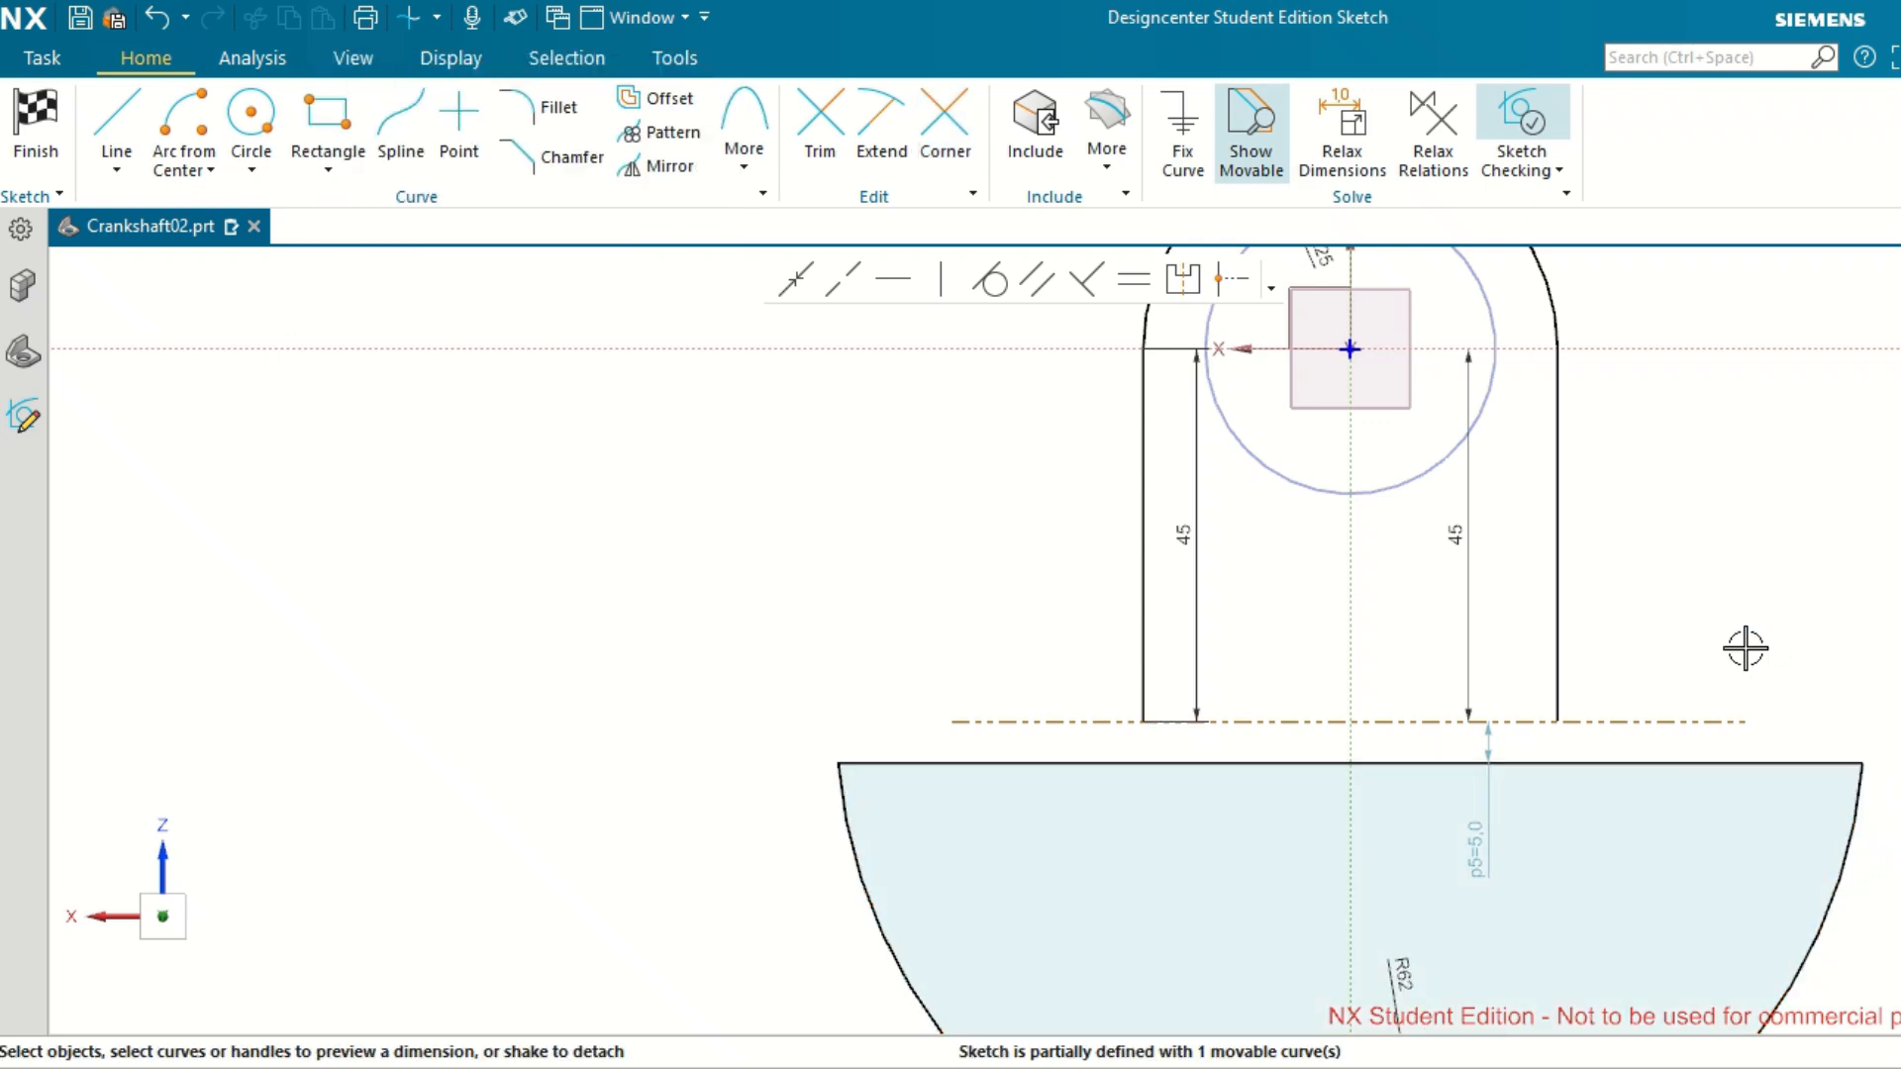
Make a corner between the left web side line and the counterweight's top line, keeping only the left shoulder.
scroll(1753, 645, "up", 1)
left_click(940, 139)
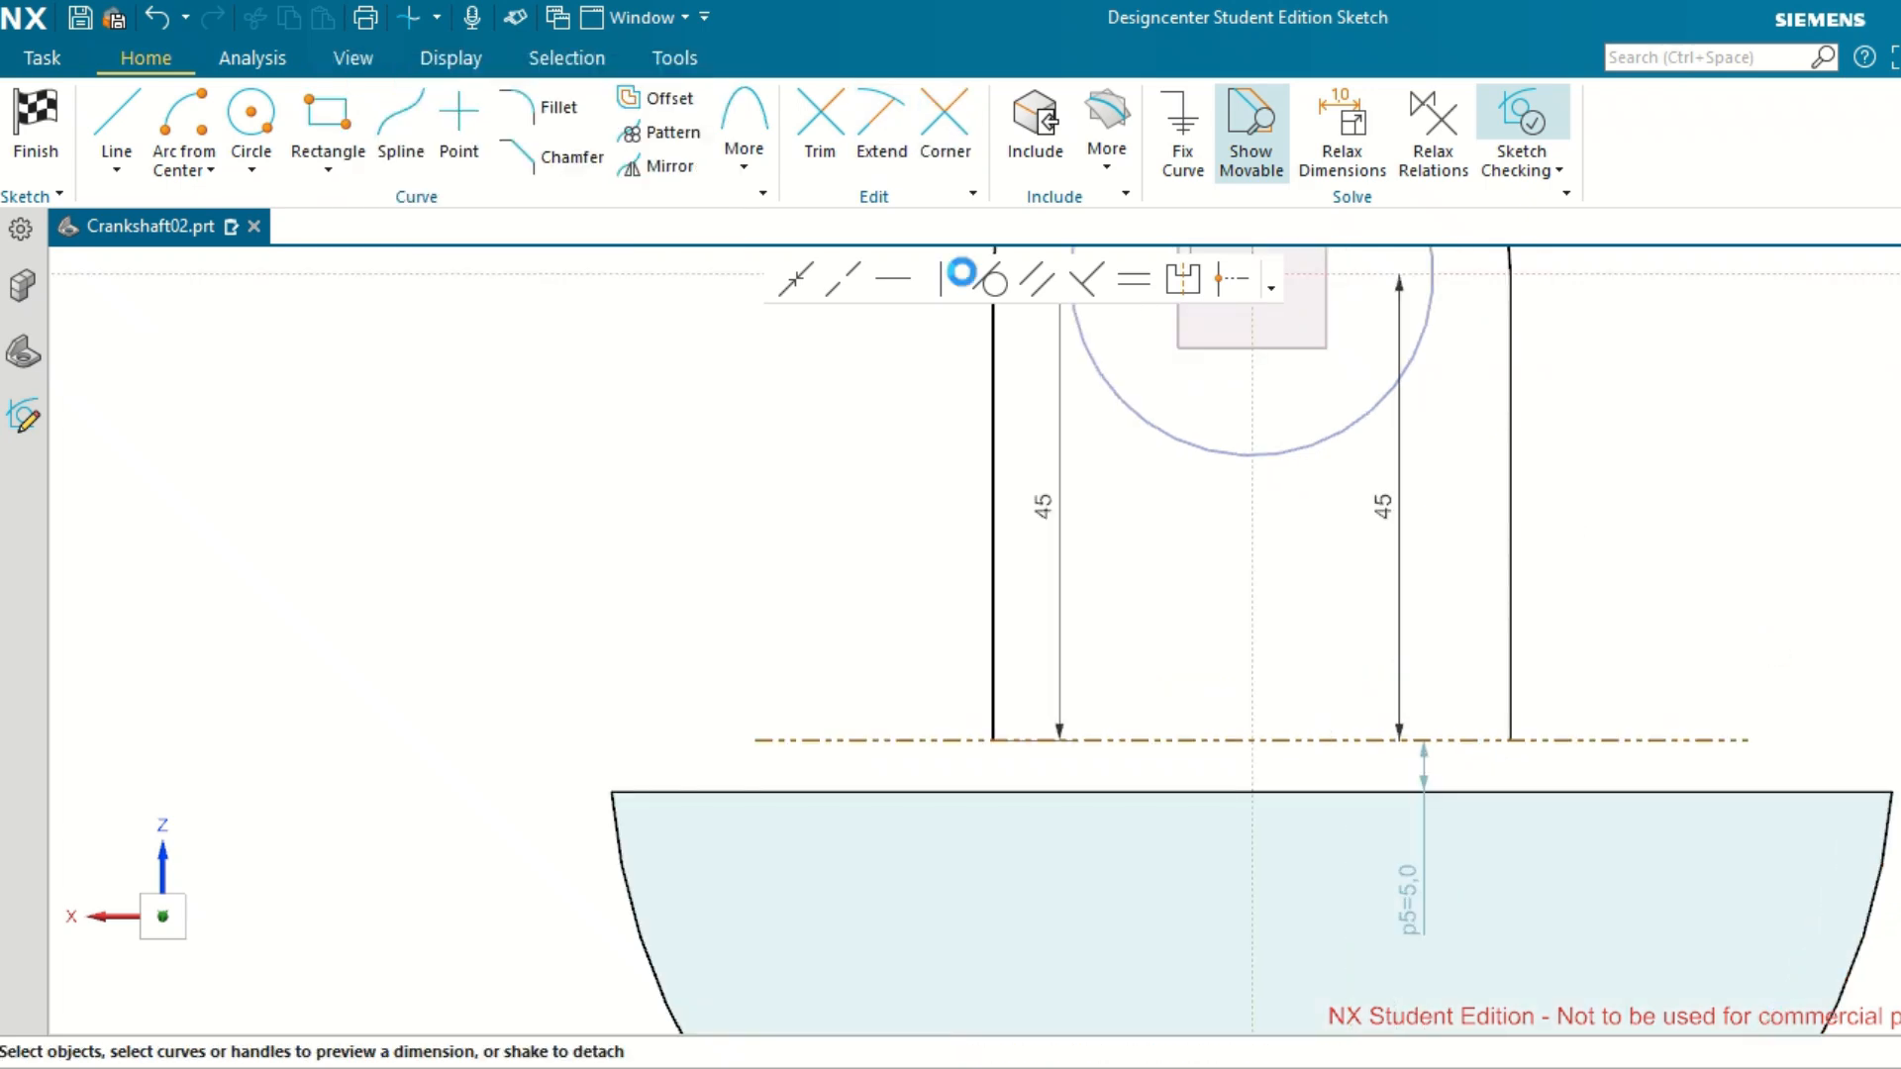
left_click(1000, 612)
left_click(836, 819)
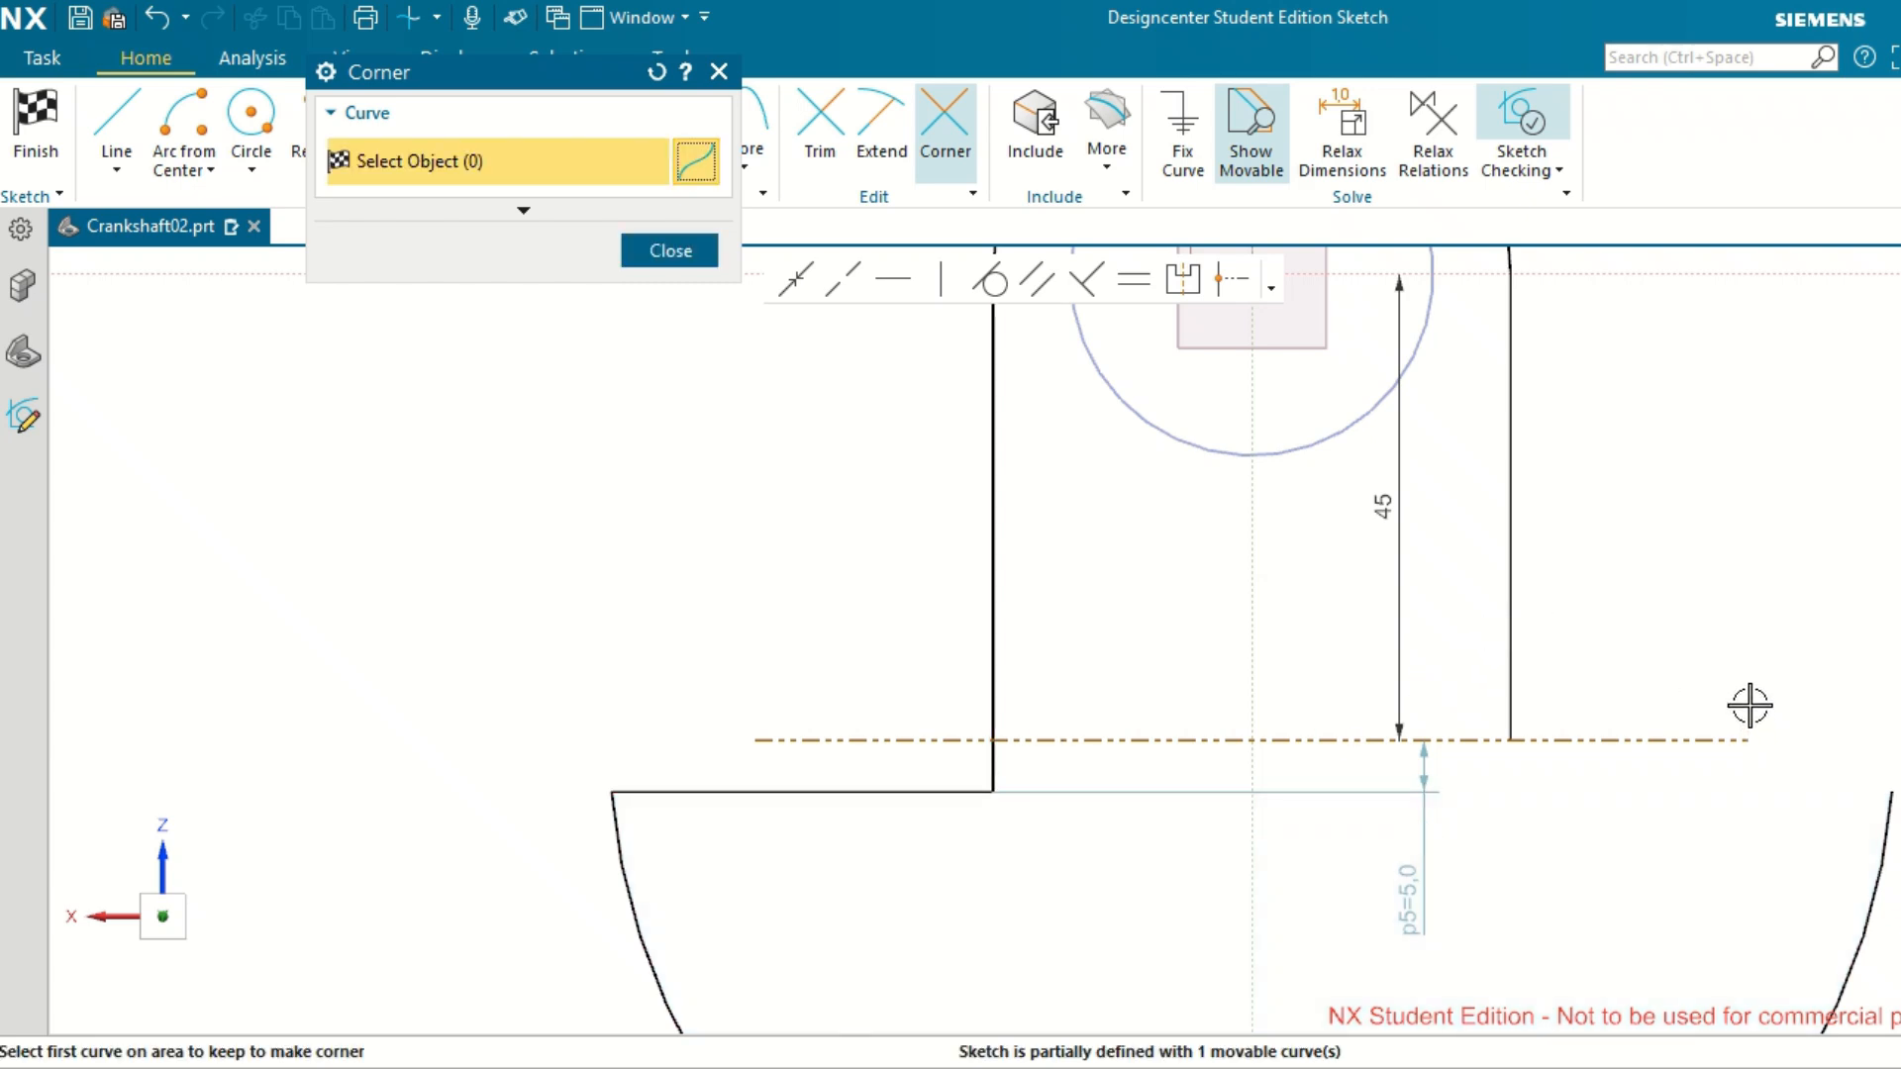
left_click(692, 256)
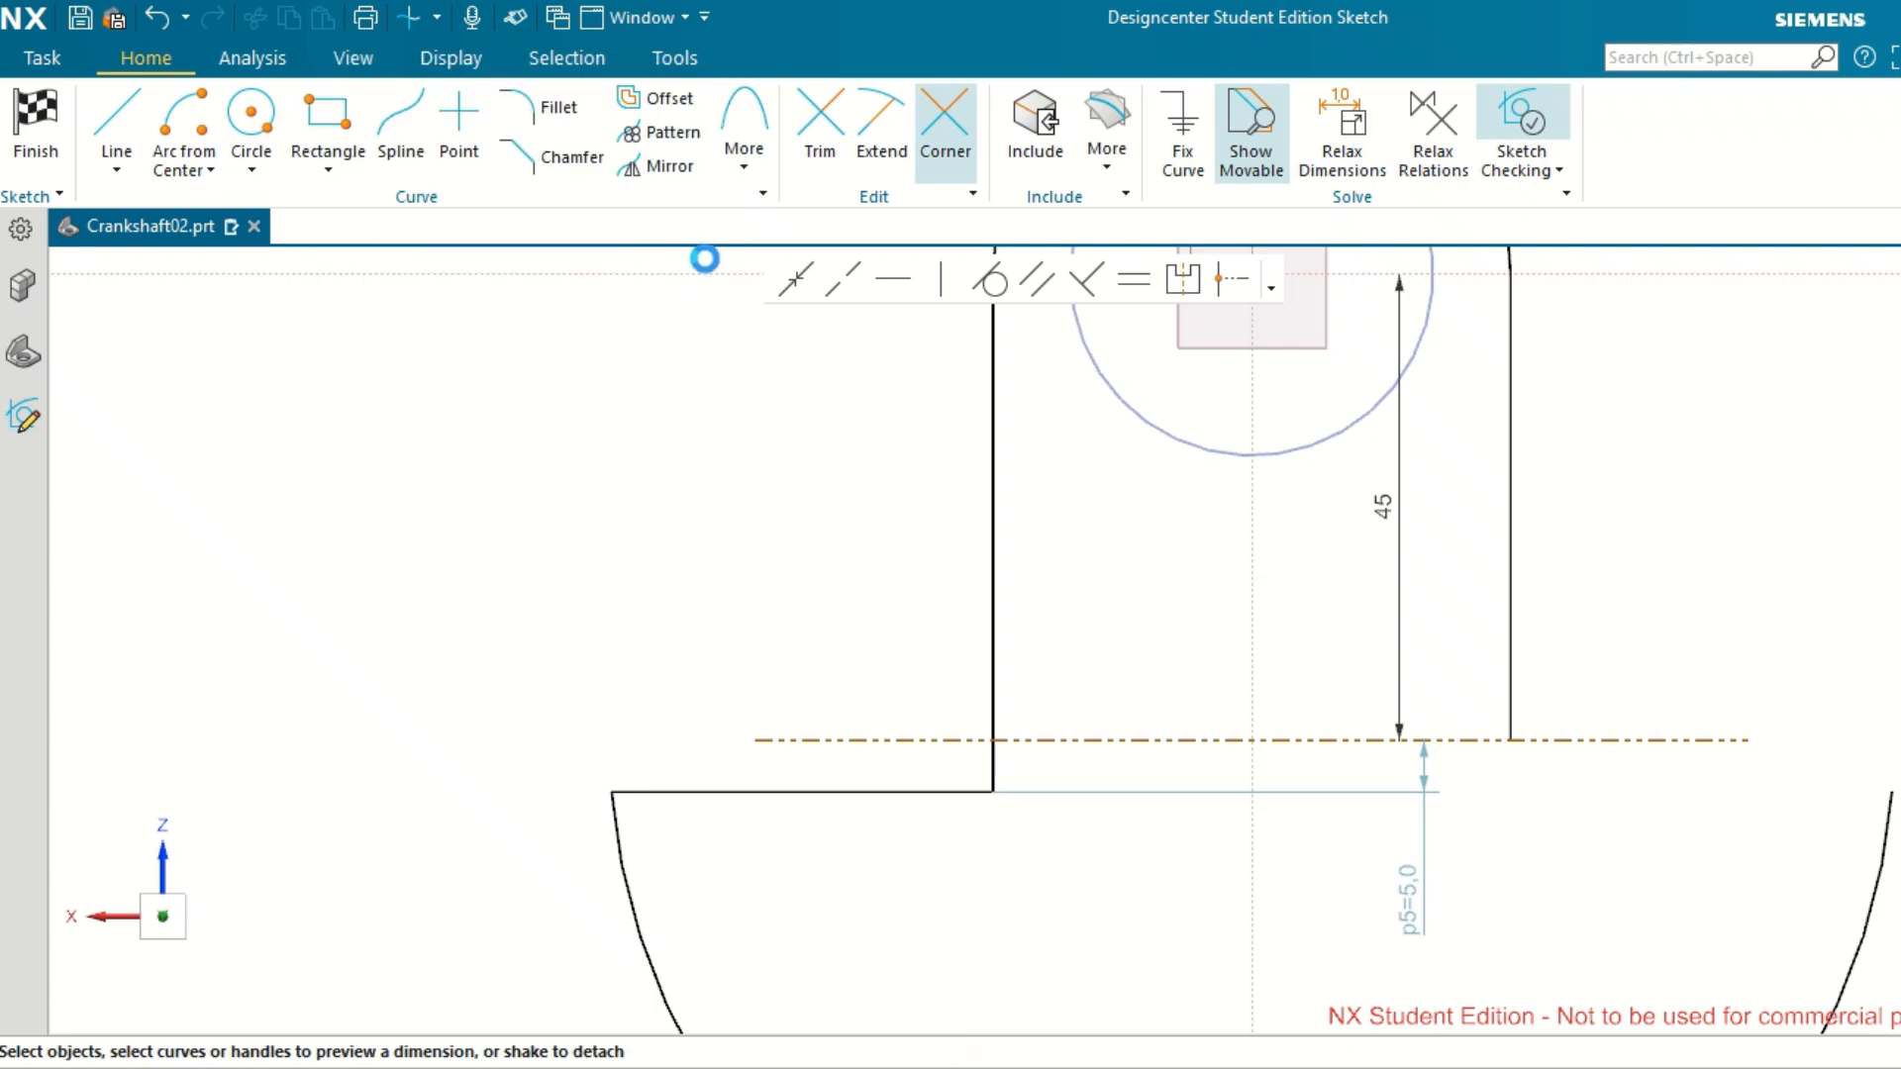
Draw a horizontal line inward from the right end of the R62 arc and corner it with the right web side.
left_click(116, 119)
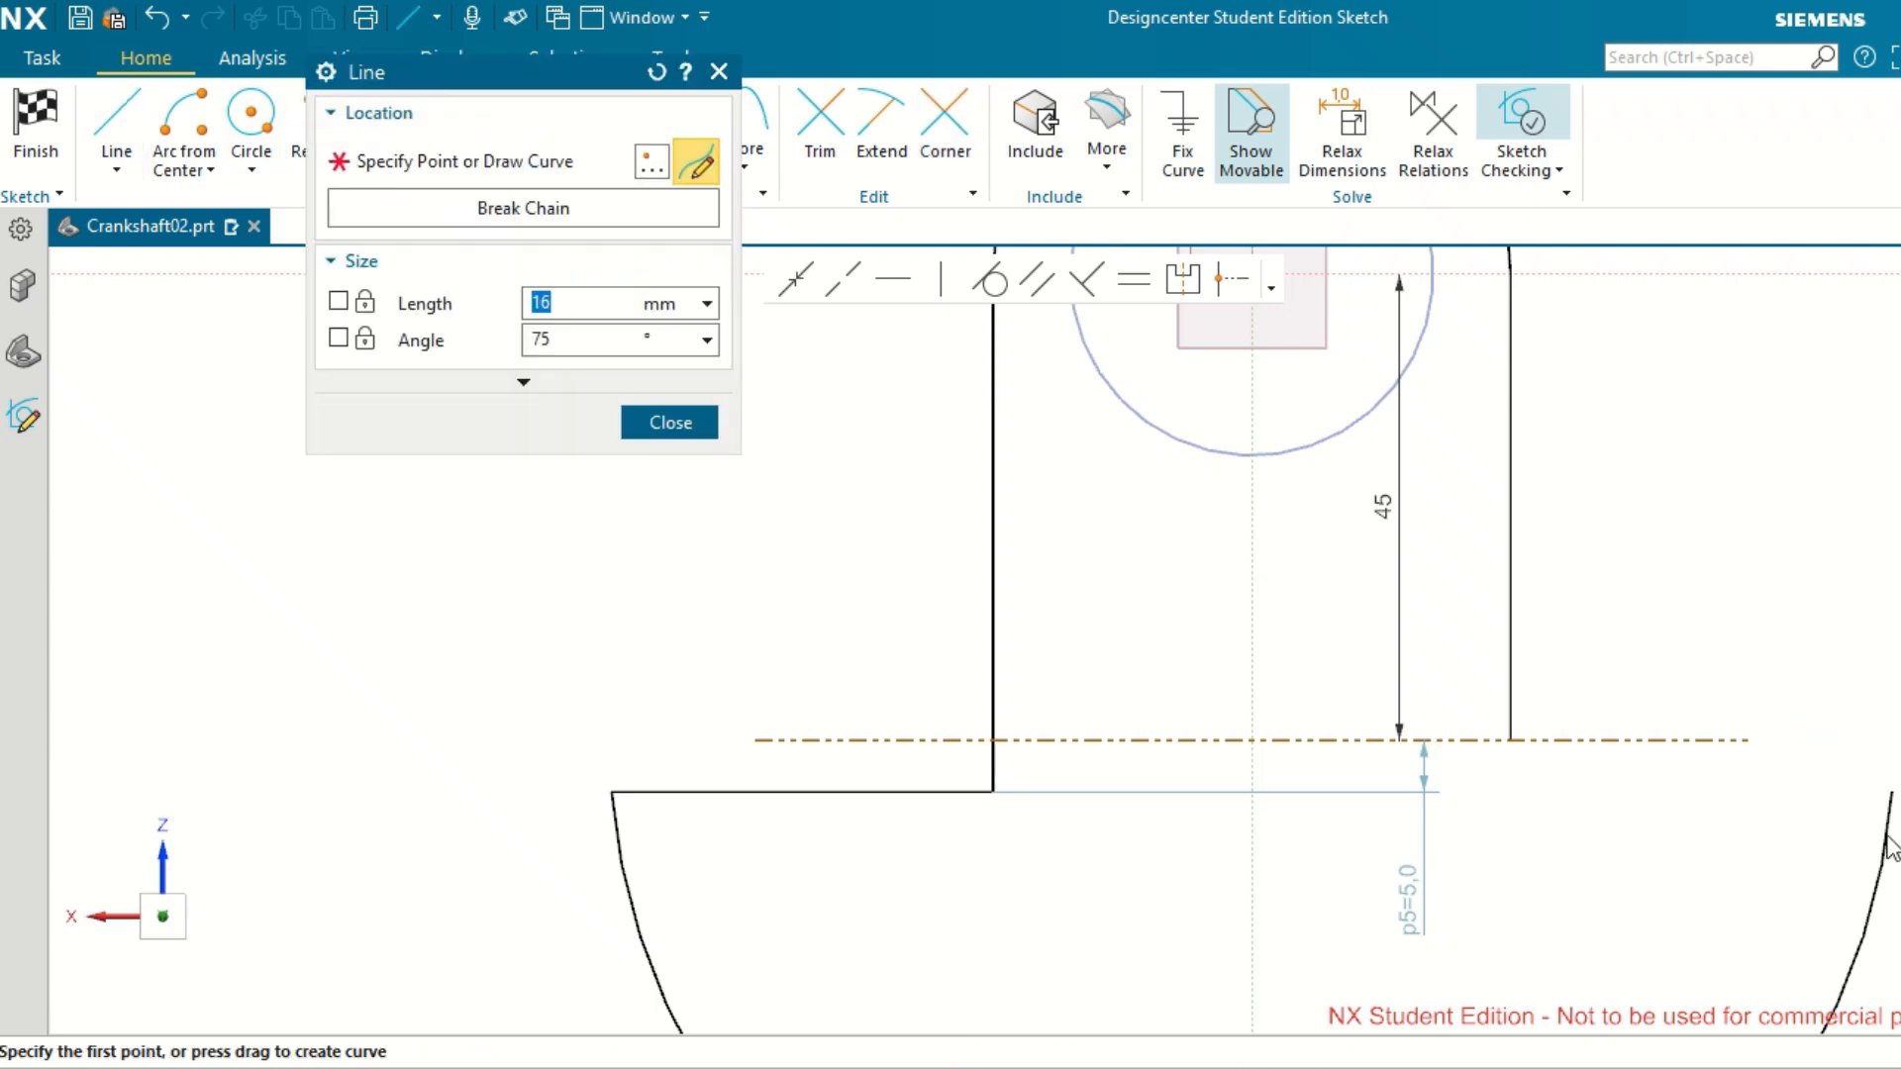
left_click(1892, 793)
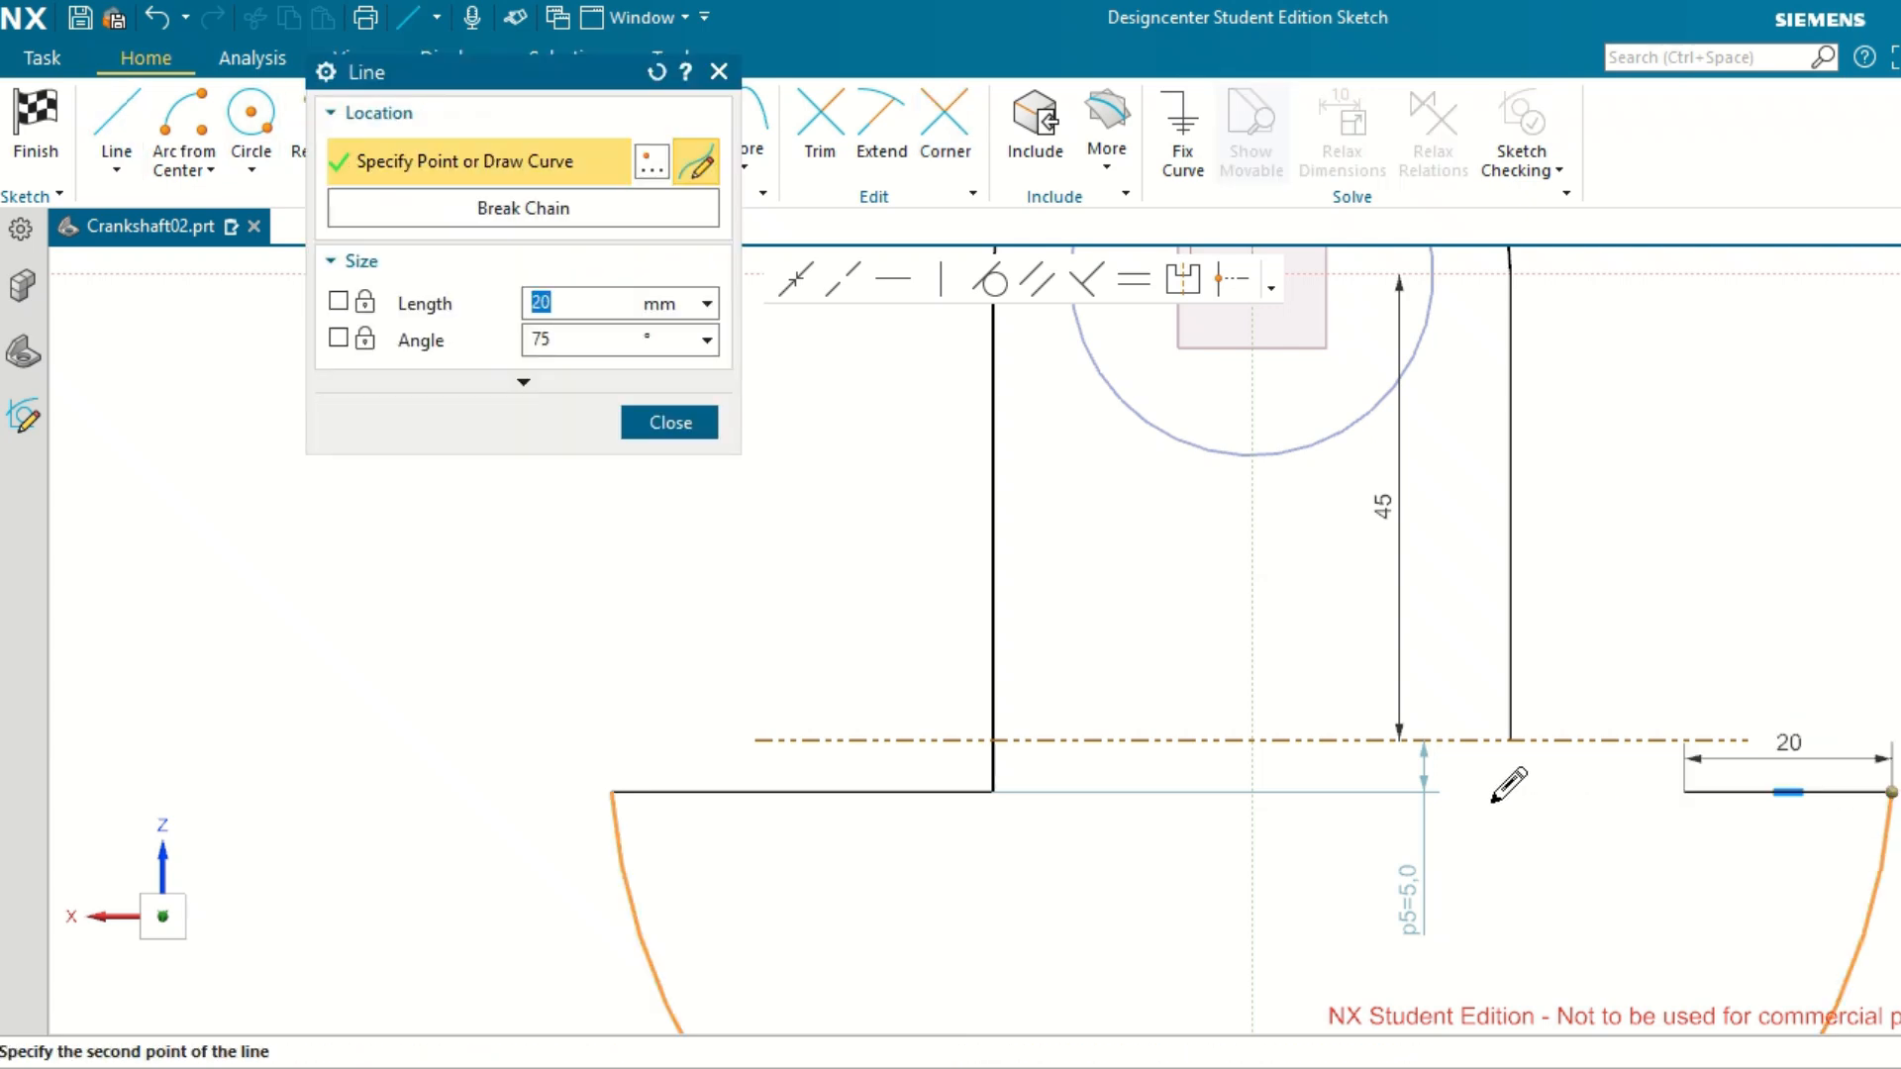
left_click(1458, 793)
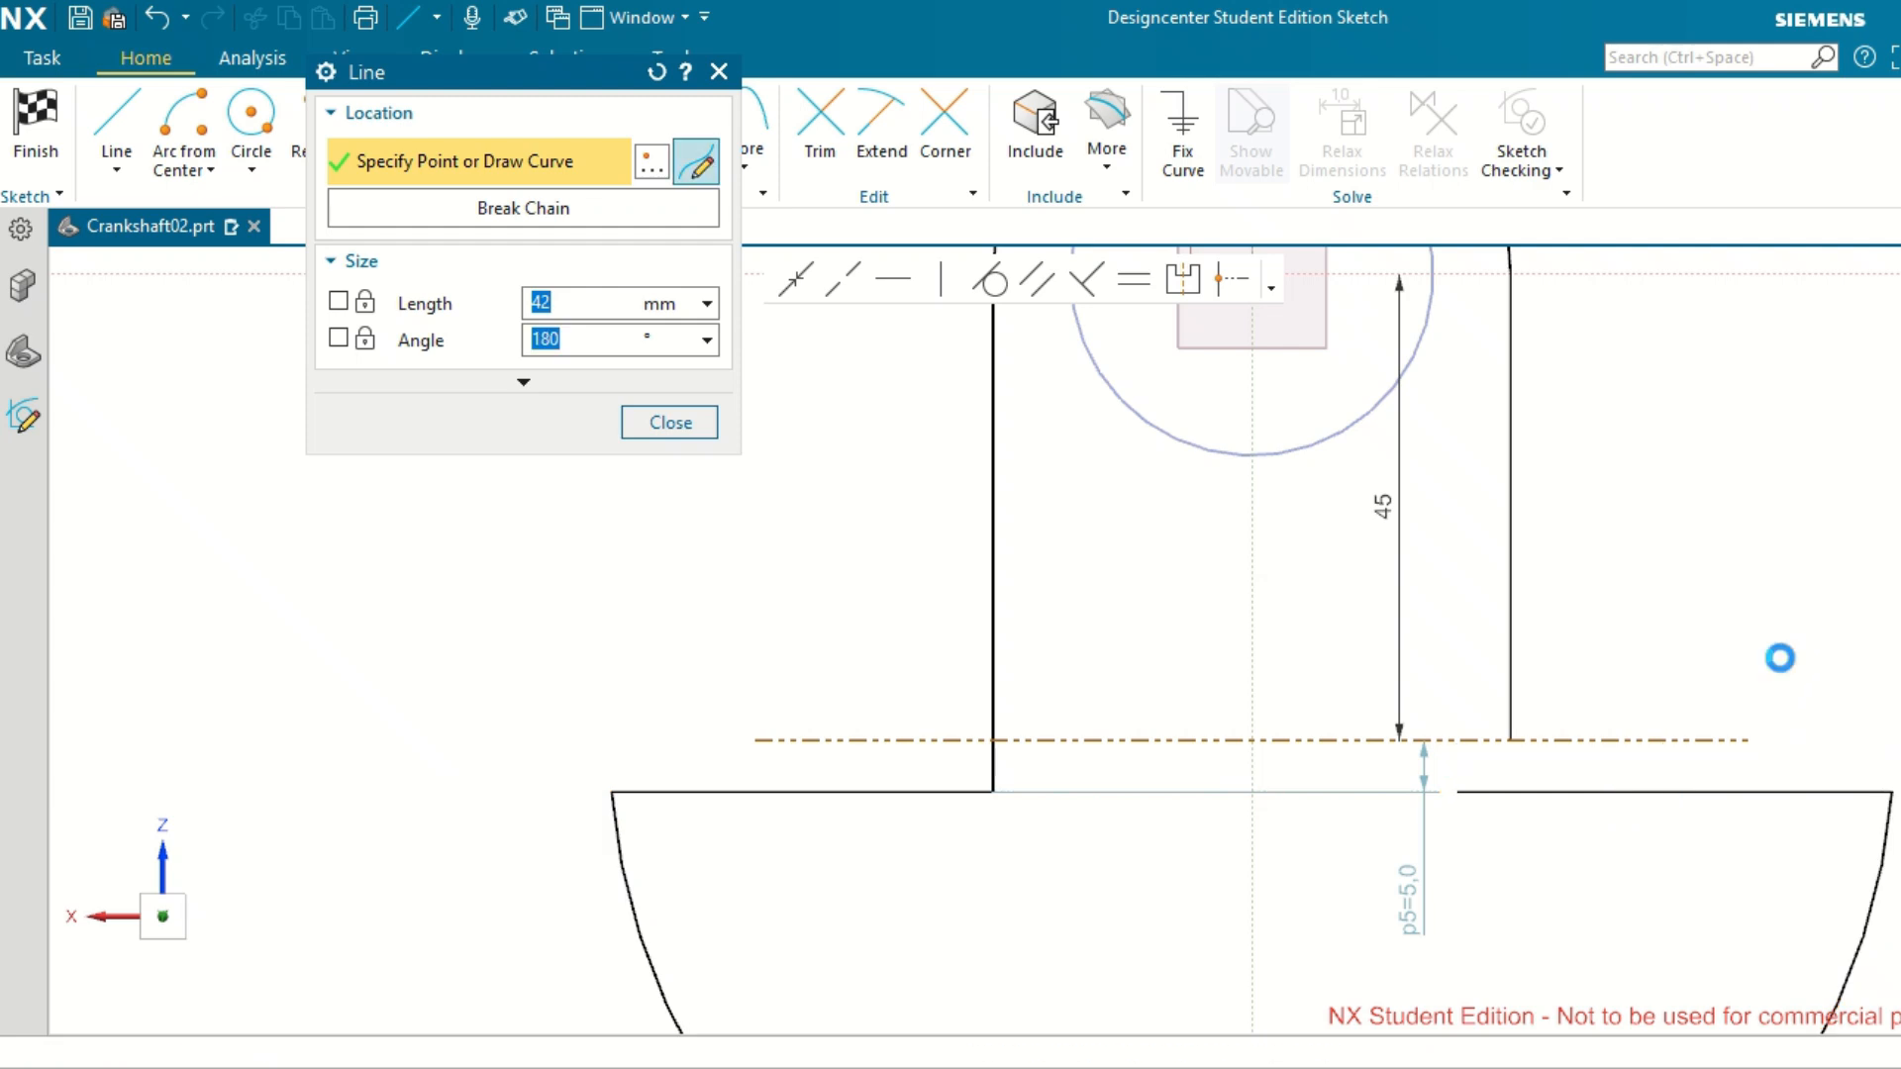
left_click(946, 114)
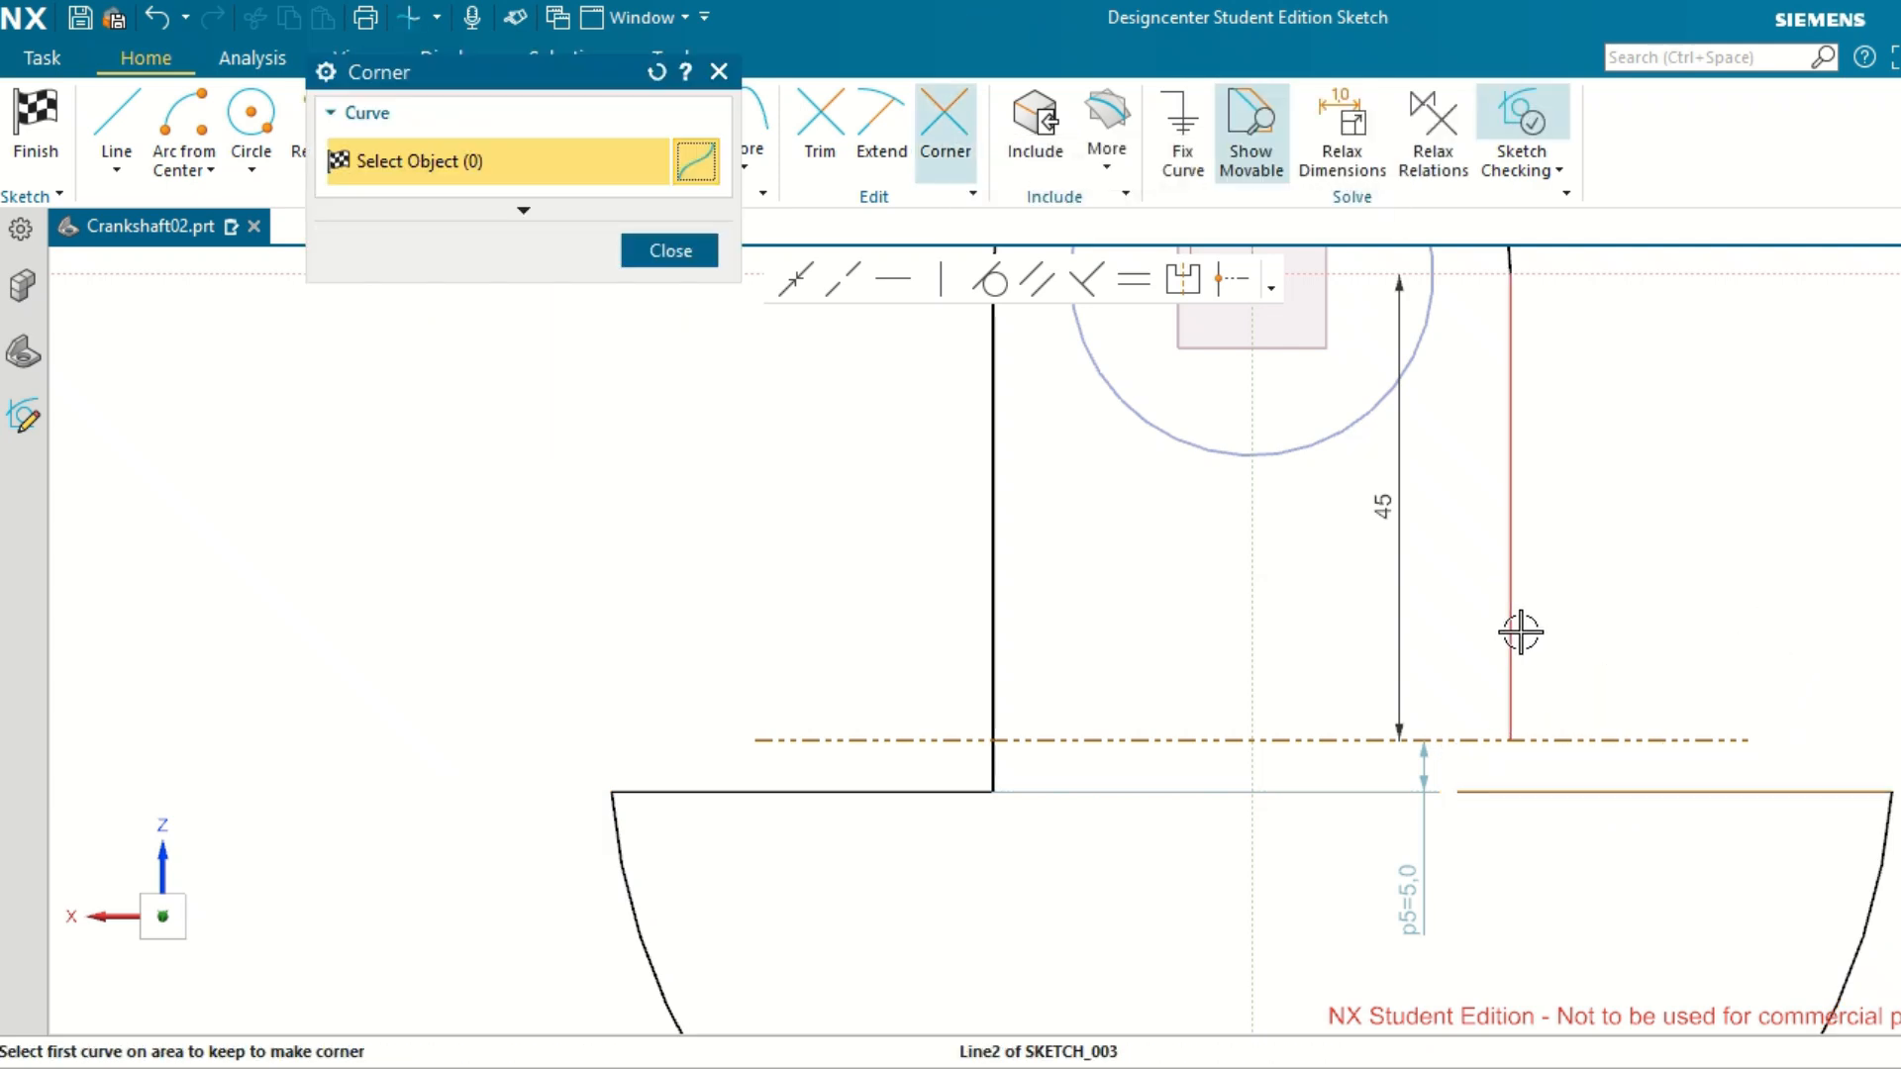
left_click(1520, 631)
left_click(1648, 789)
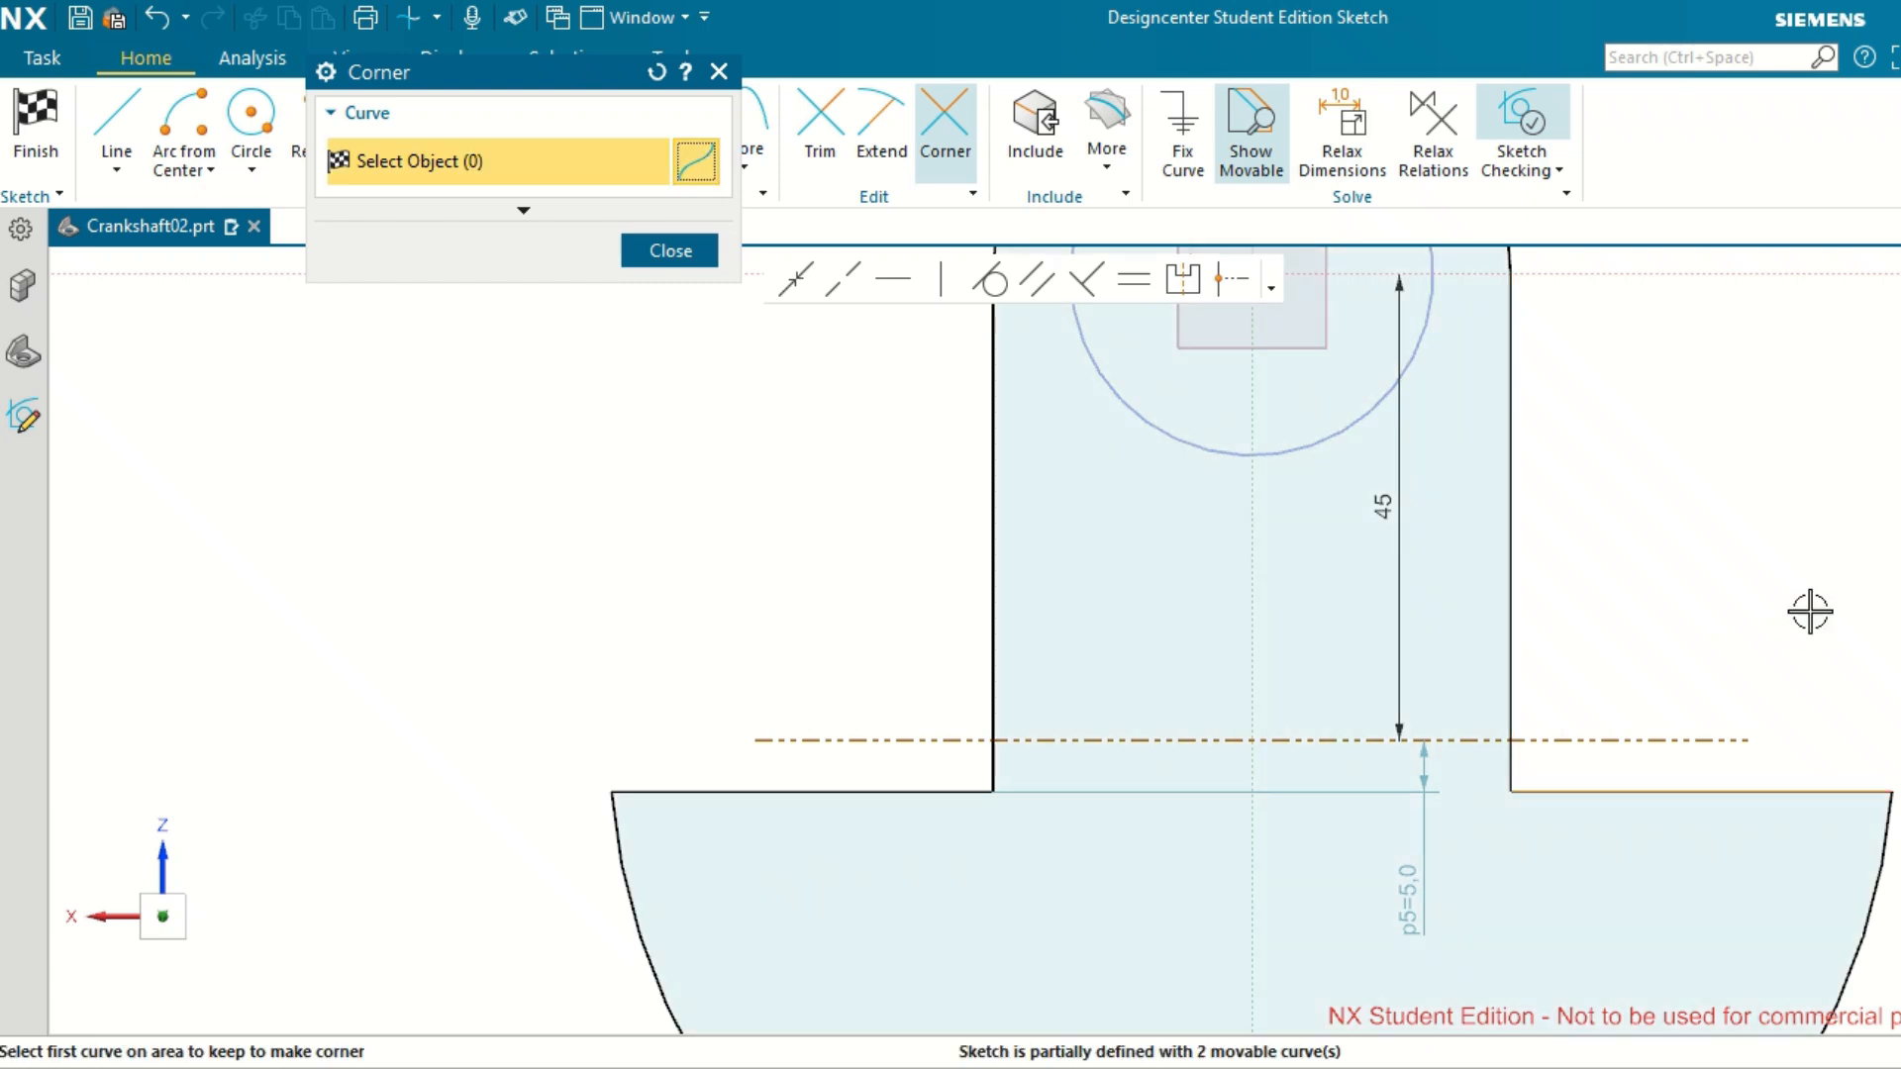
key("Escape")
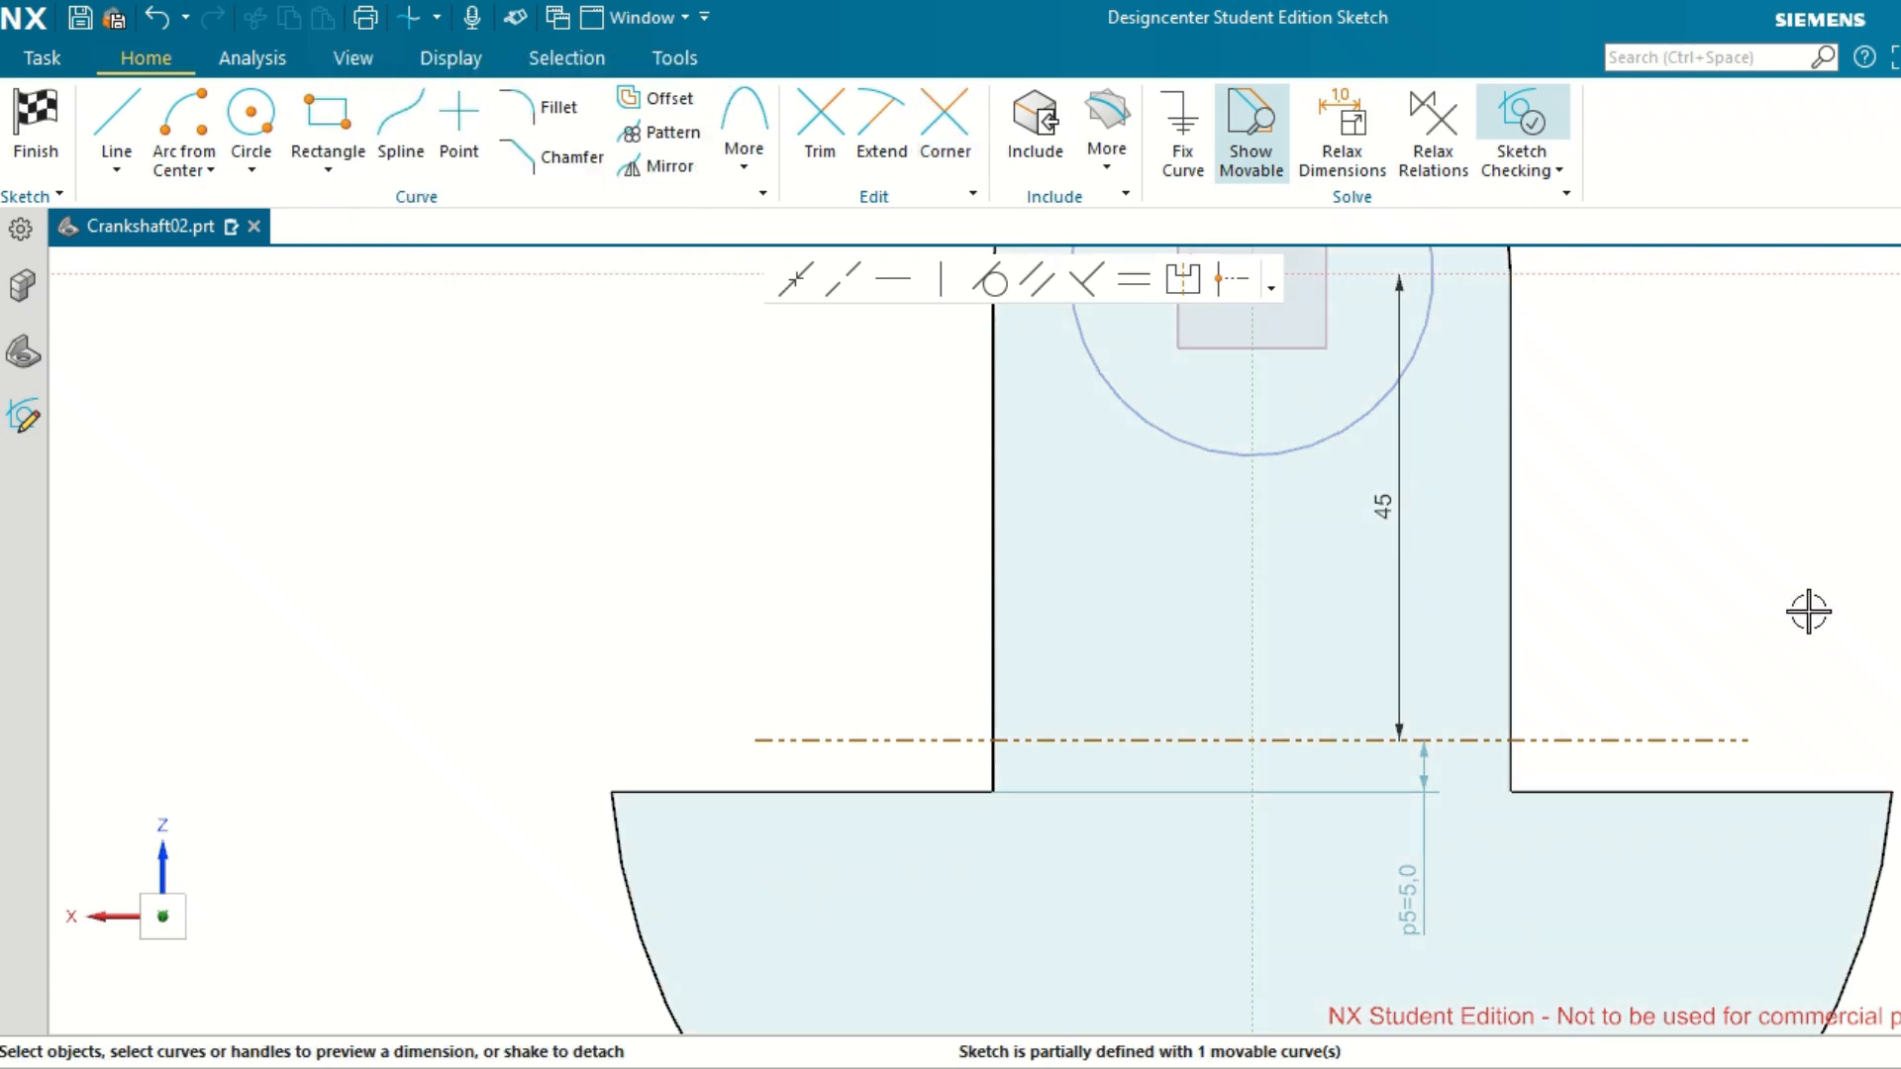
Sketch a 32 mm diameter circle centred where the horizontal reference line crosses the vertical axis.
scroll(1809, 611, "down", 2)
scroll(1809, 611, "up", 1)
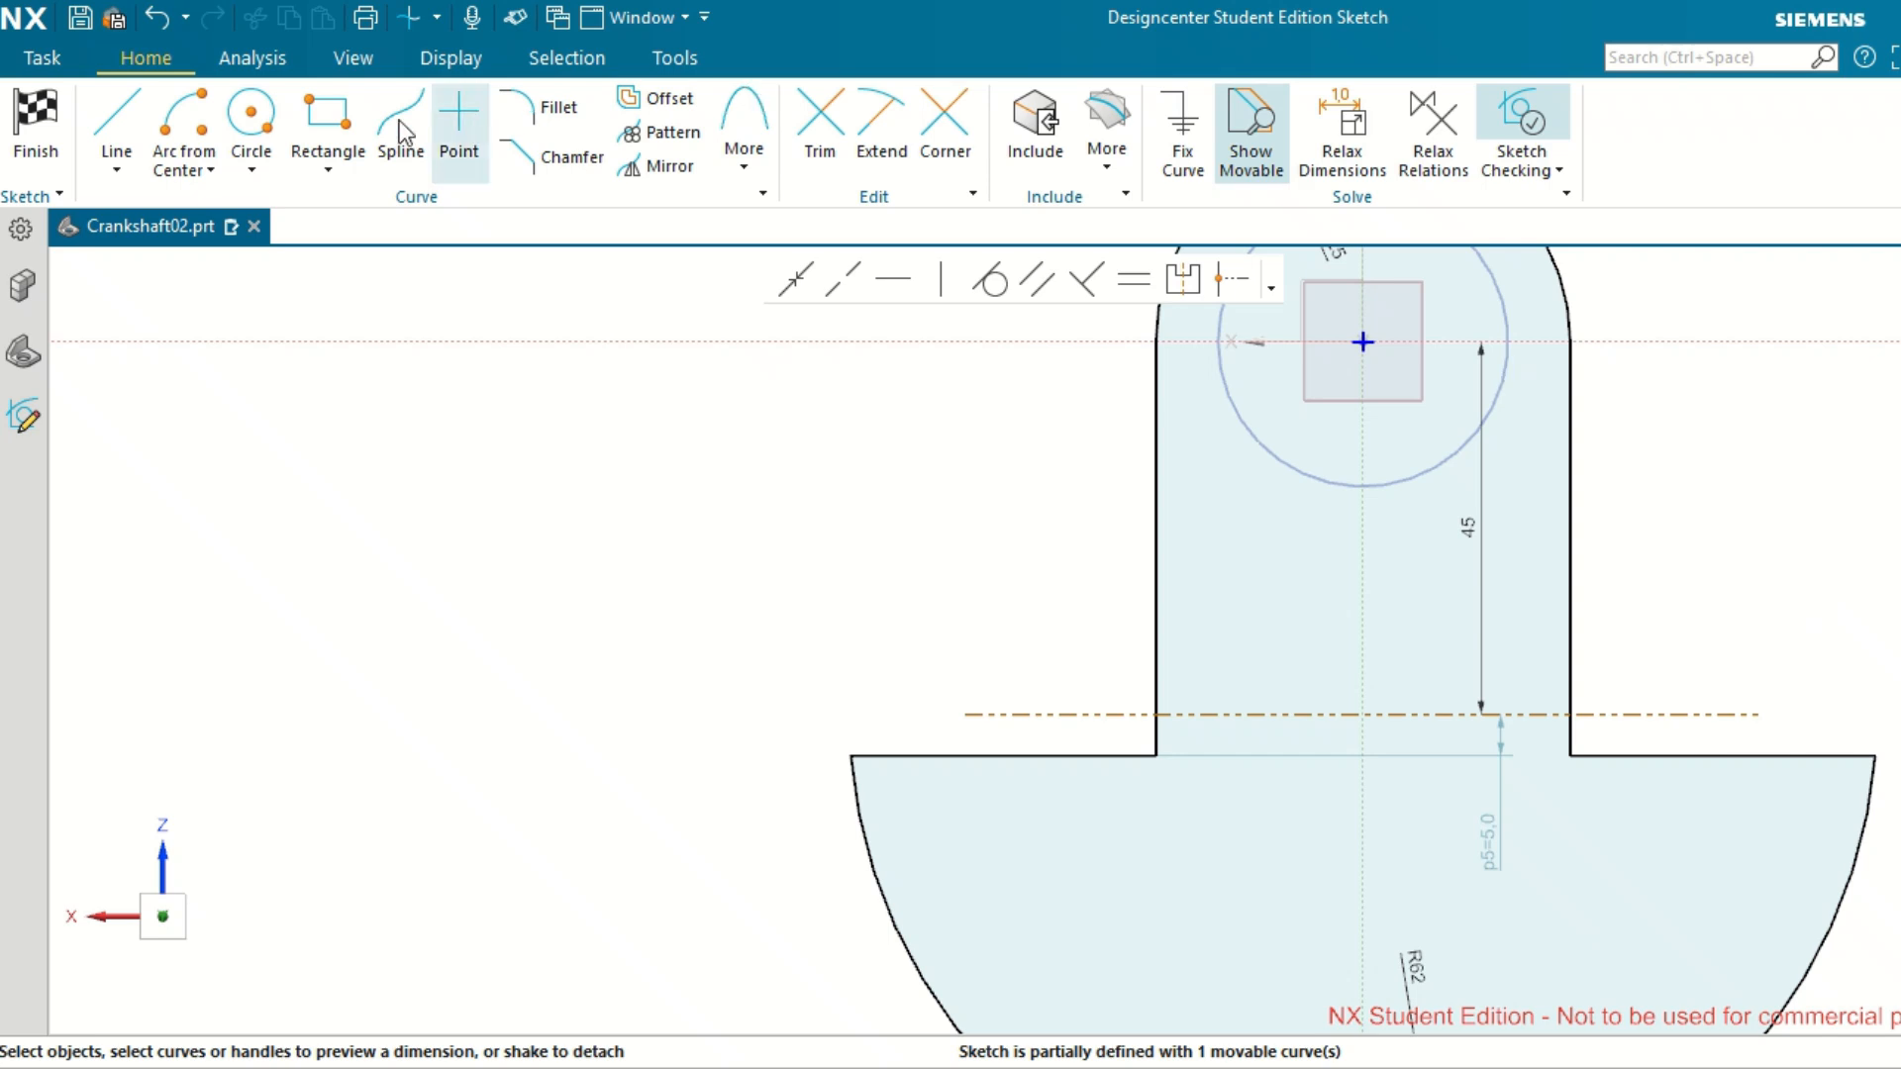
left_click(254, 129)
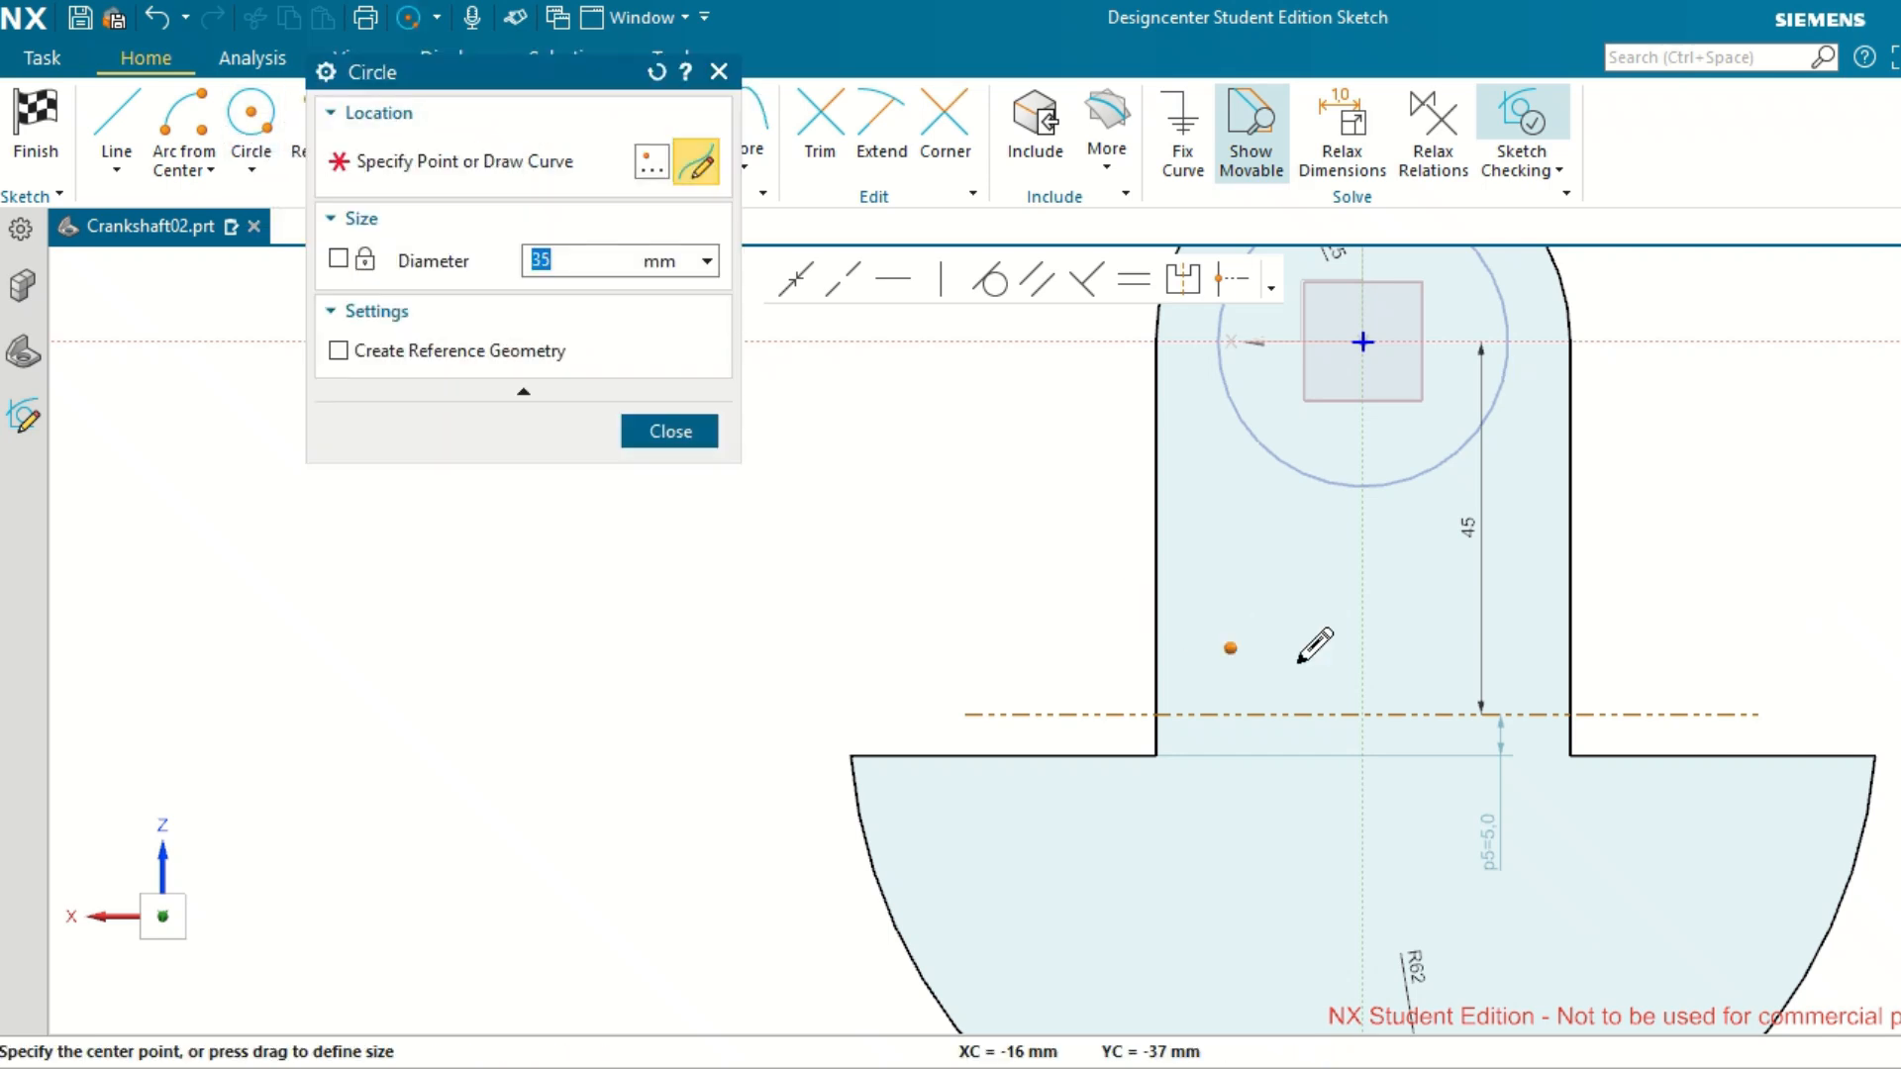
left_click(1364, 713)
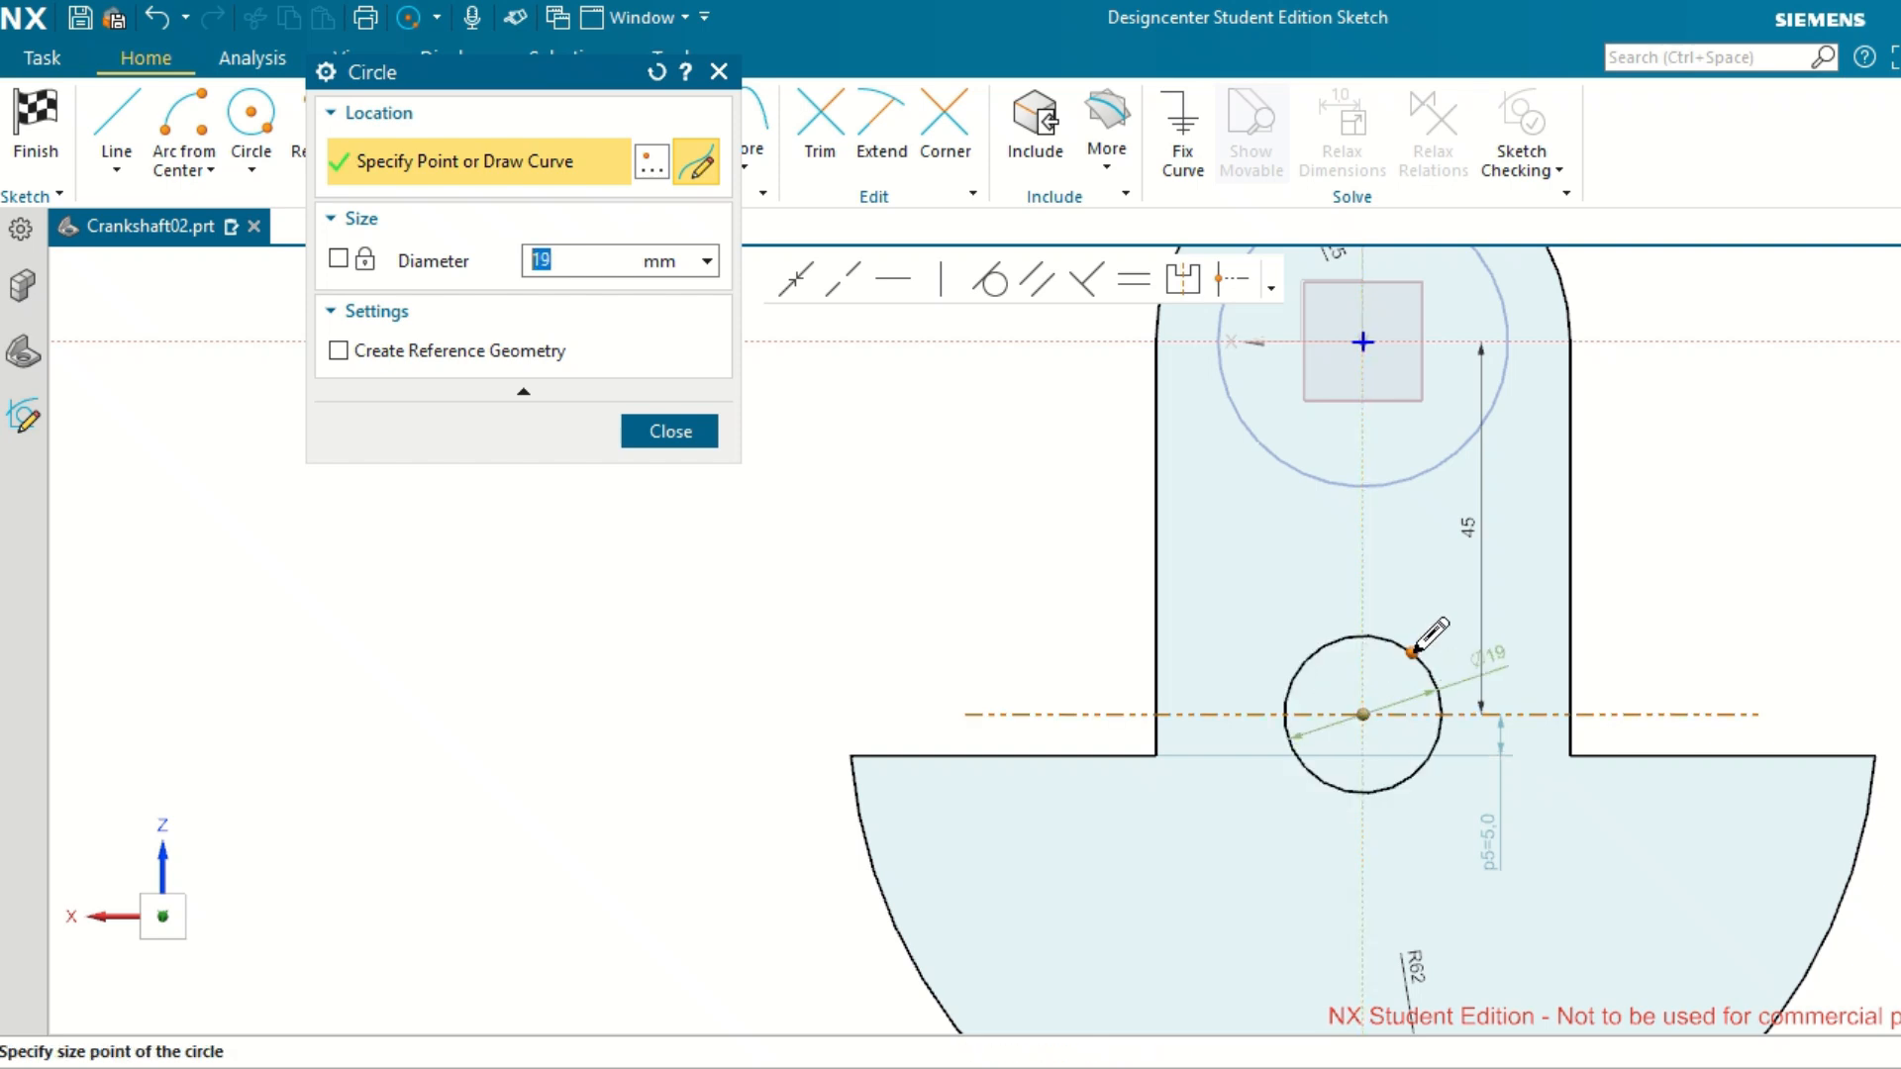
left_click(1411, 653)
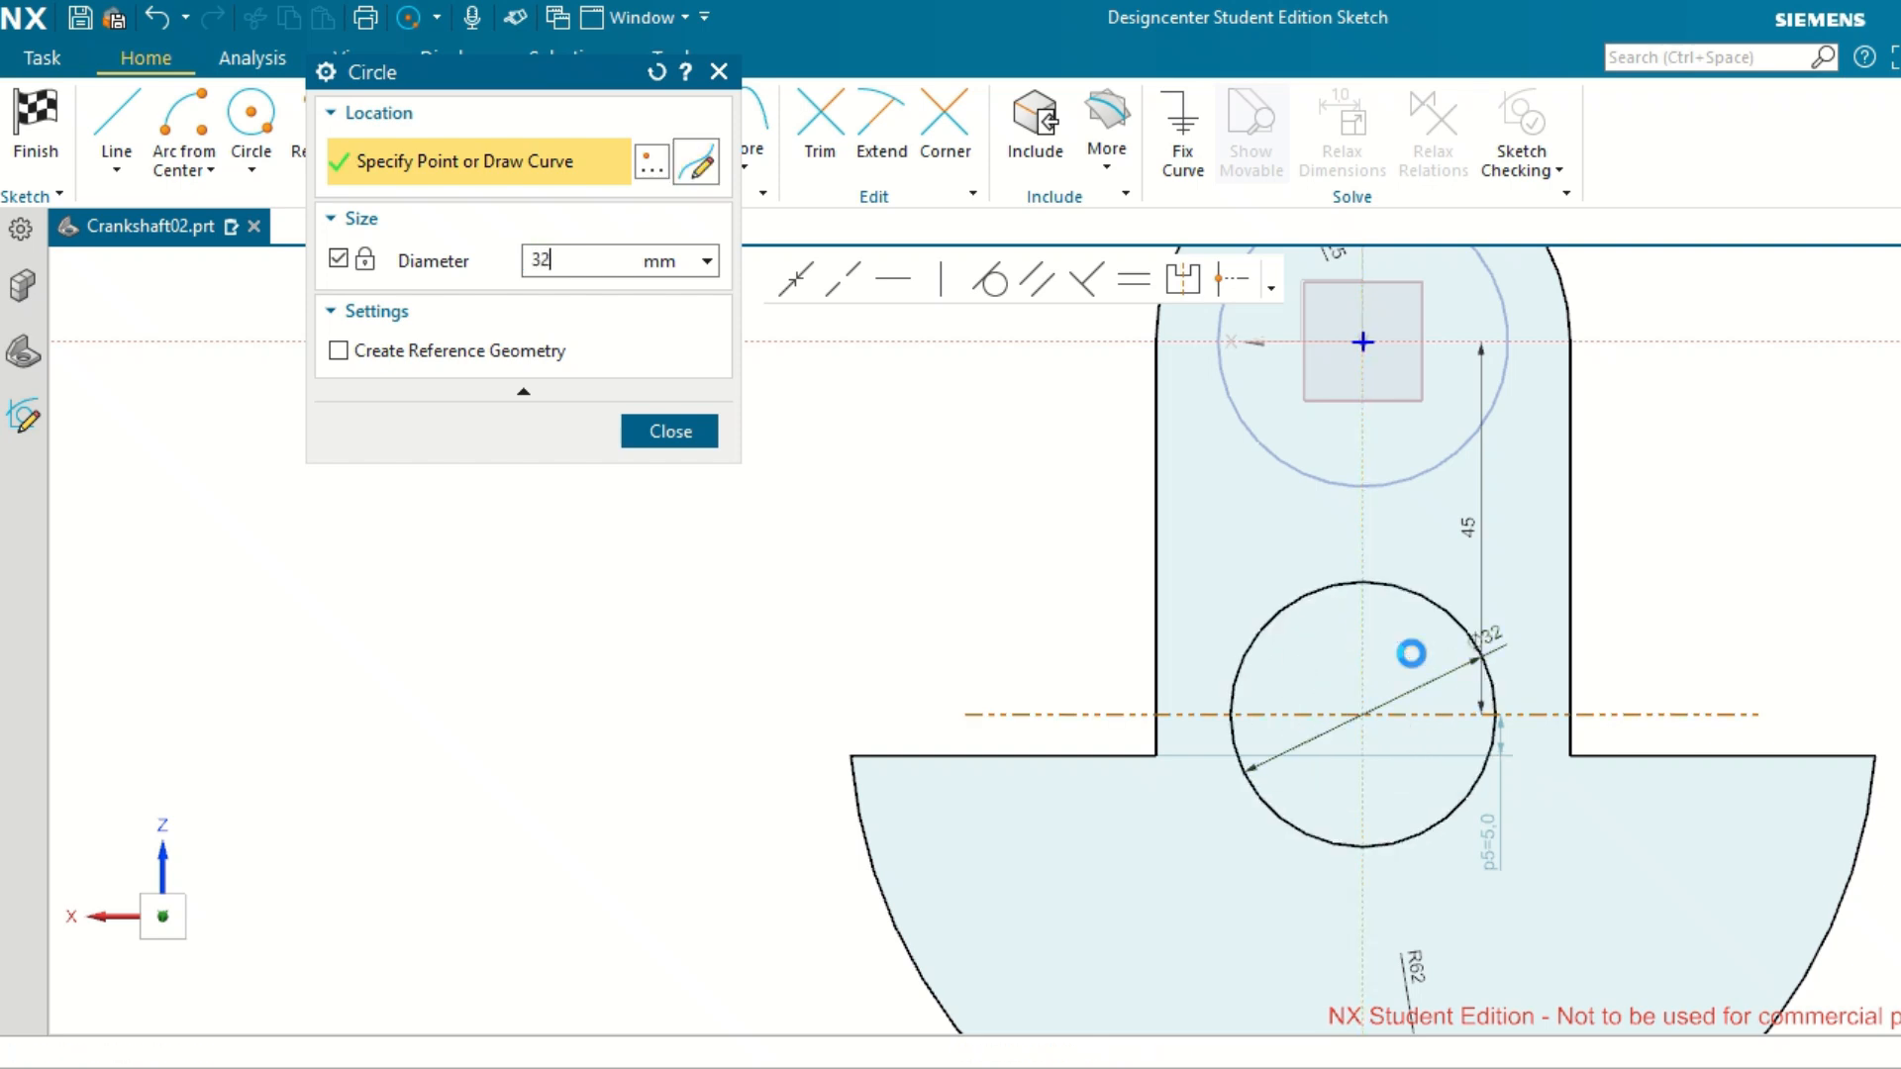
key("Escape")
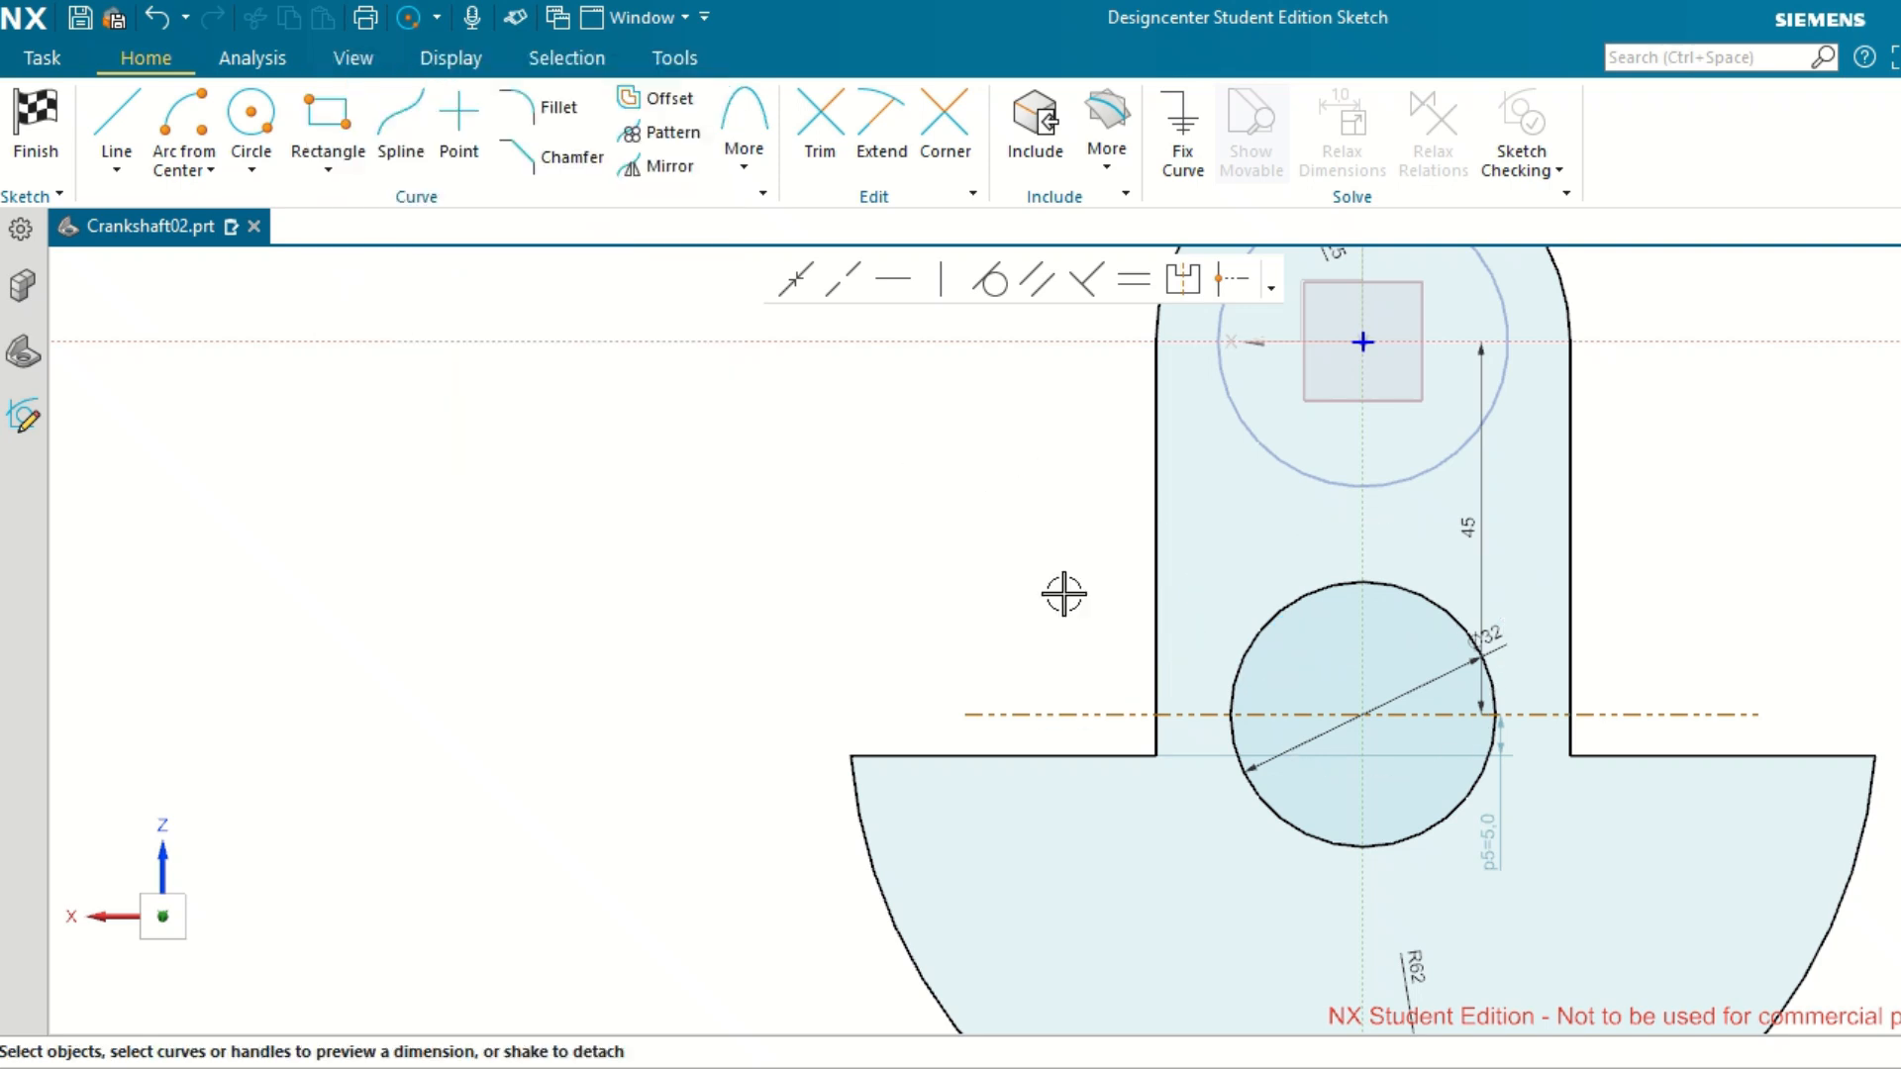
Sketch a 35 mm diameter circle centred on the sketch origin.
scroll(1089, 538, "down", 3)
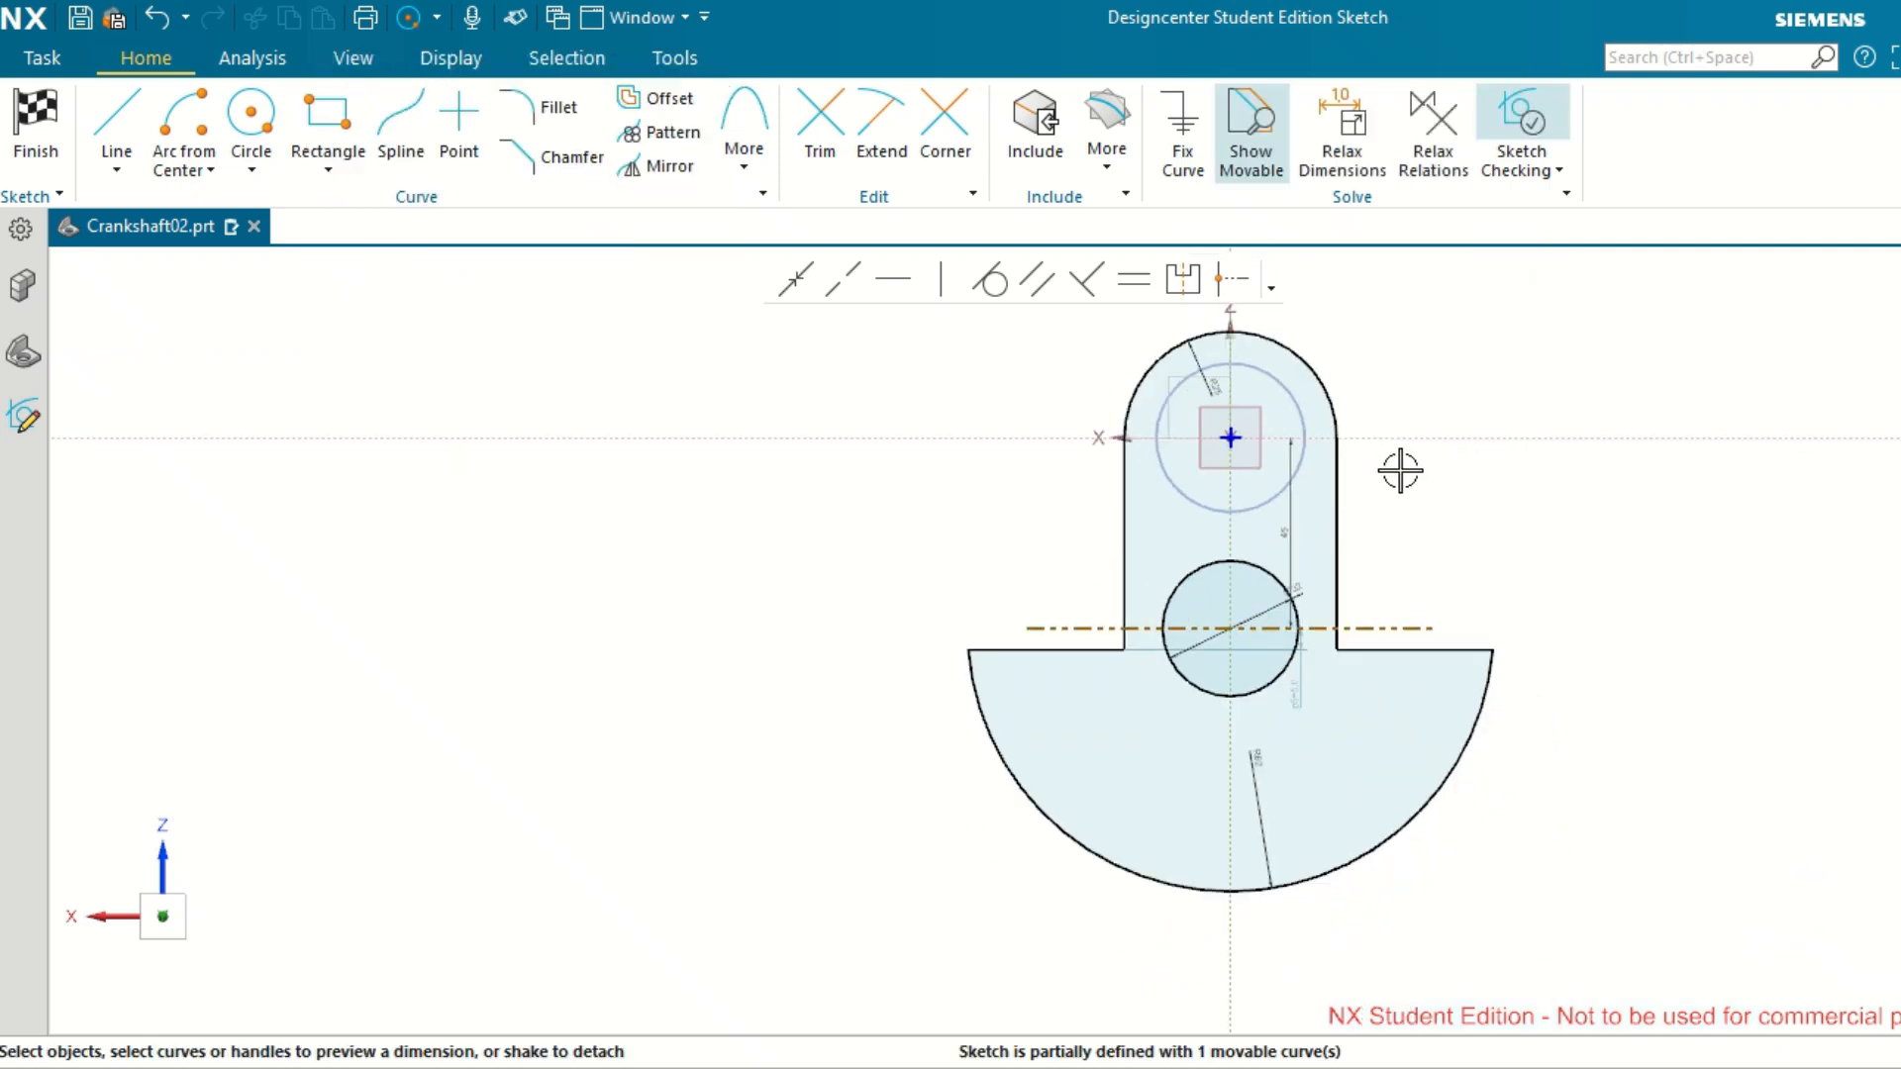
scroll(1400, 472, "up", 1)
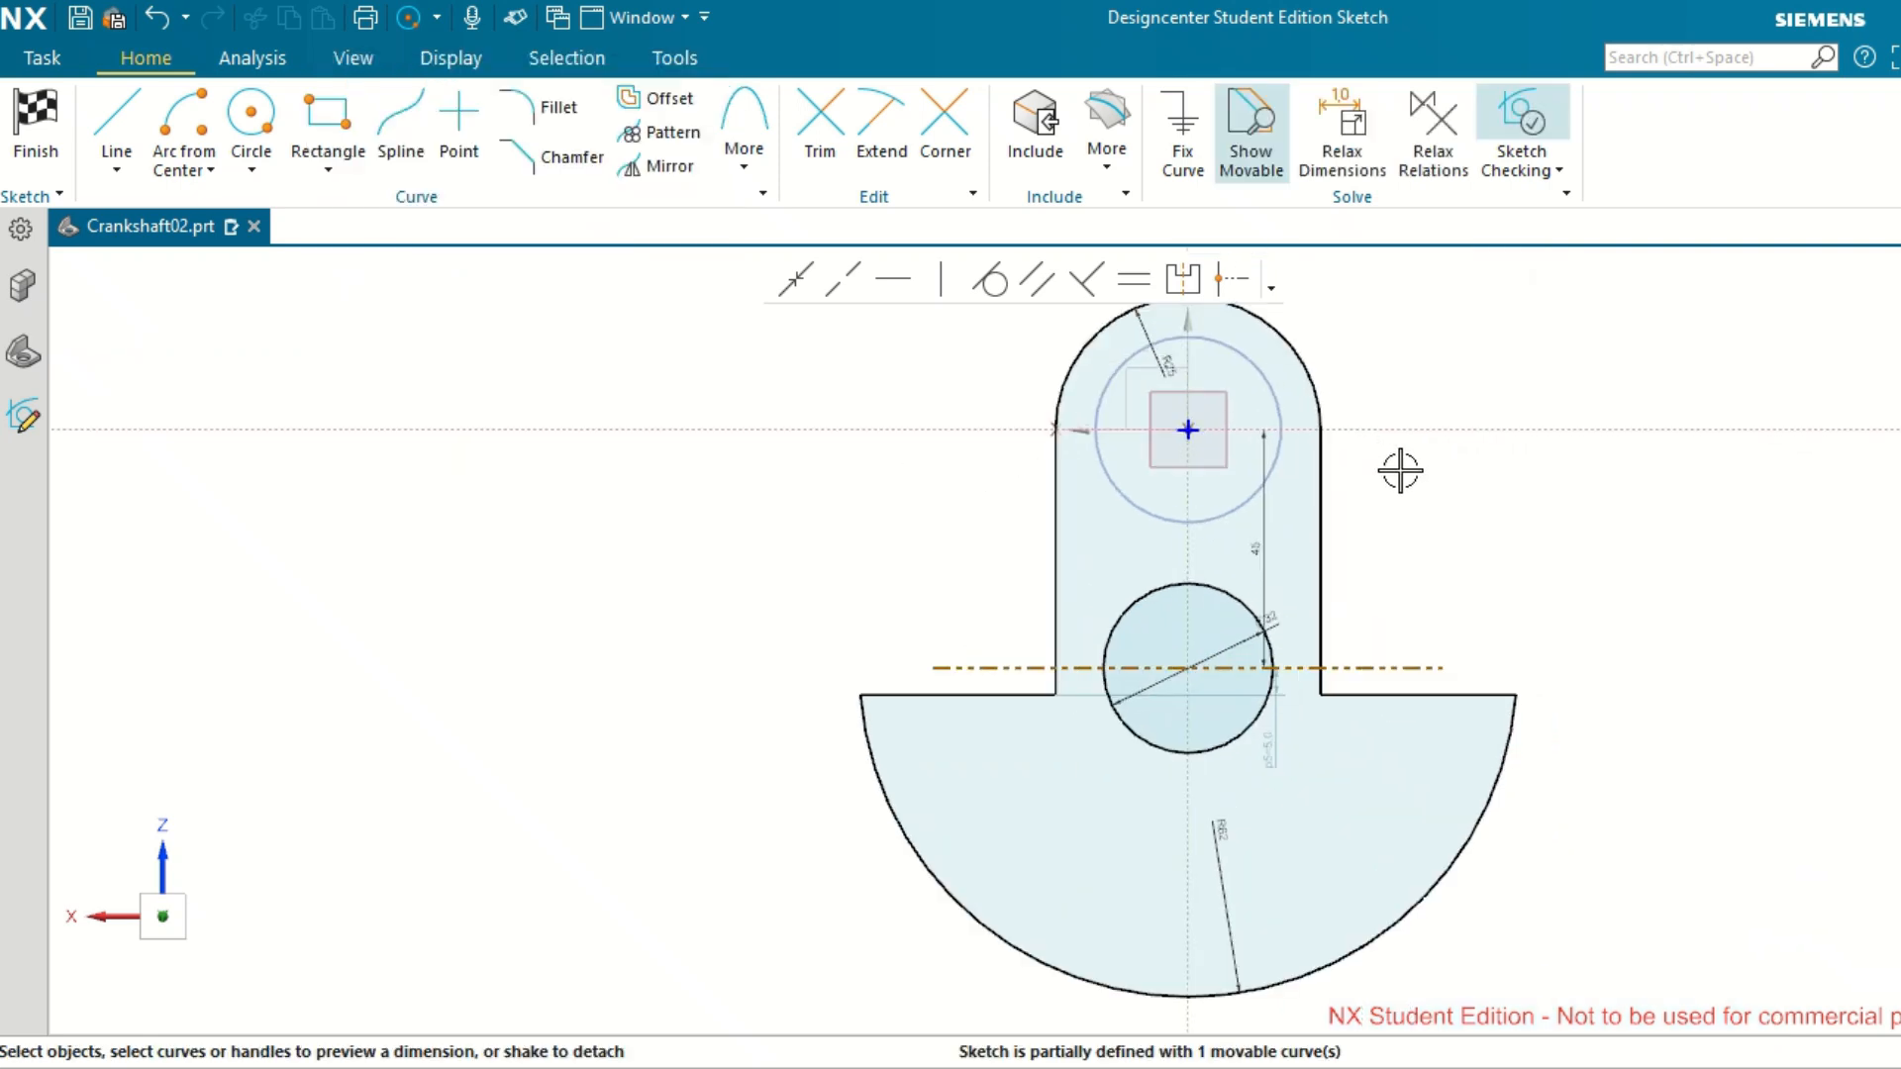
scroll(1399, 543, "up", 1)
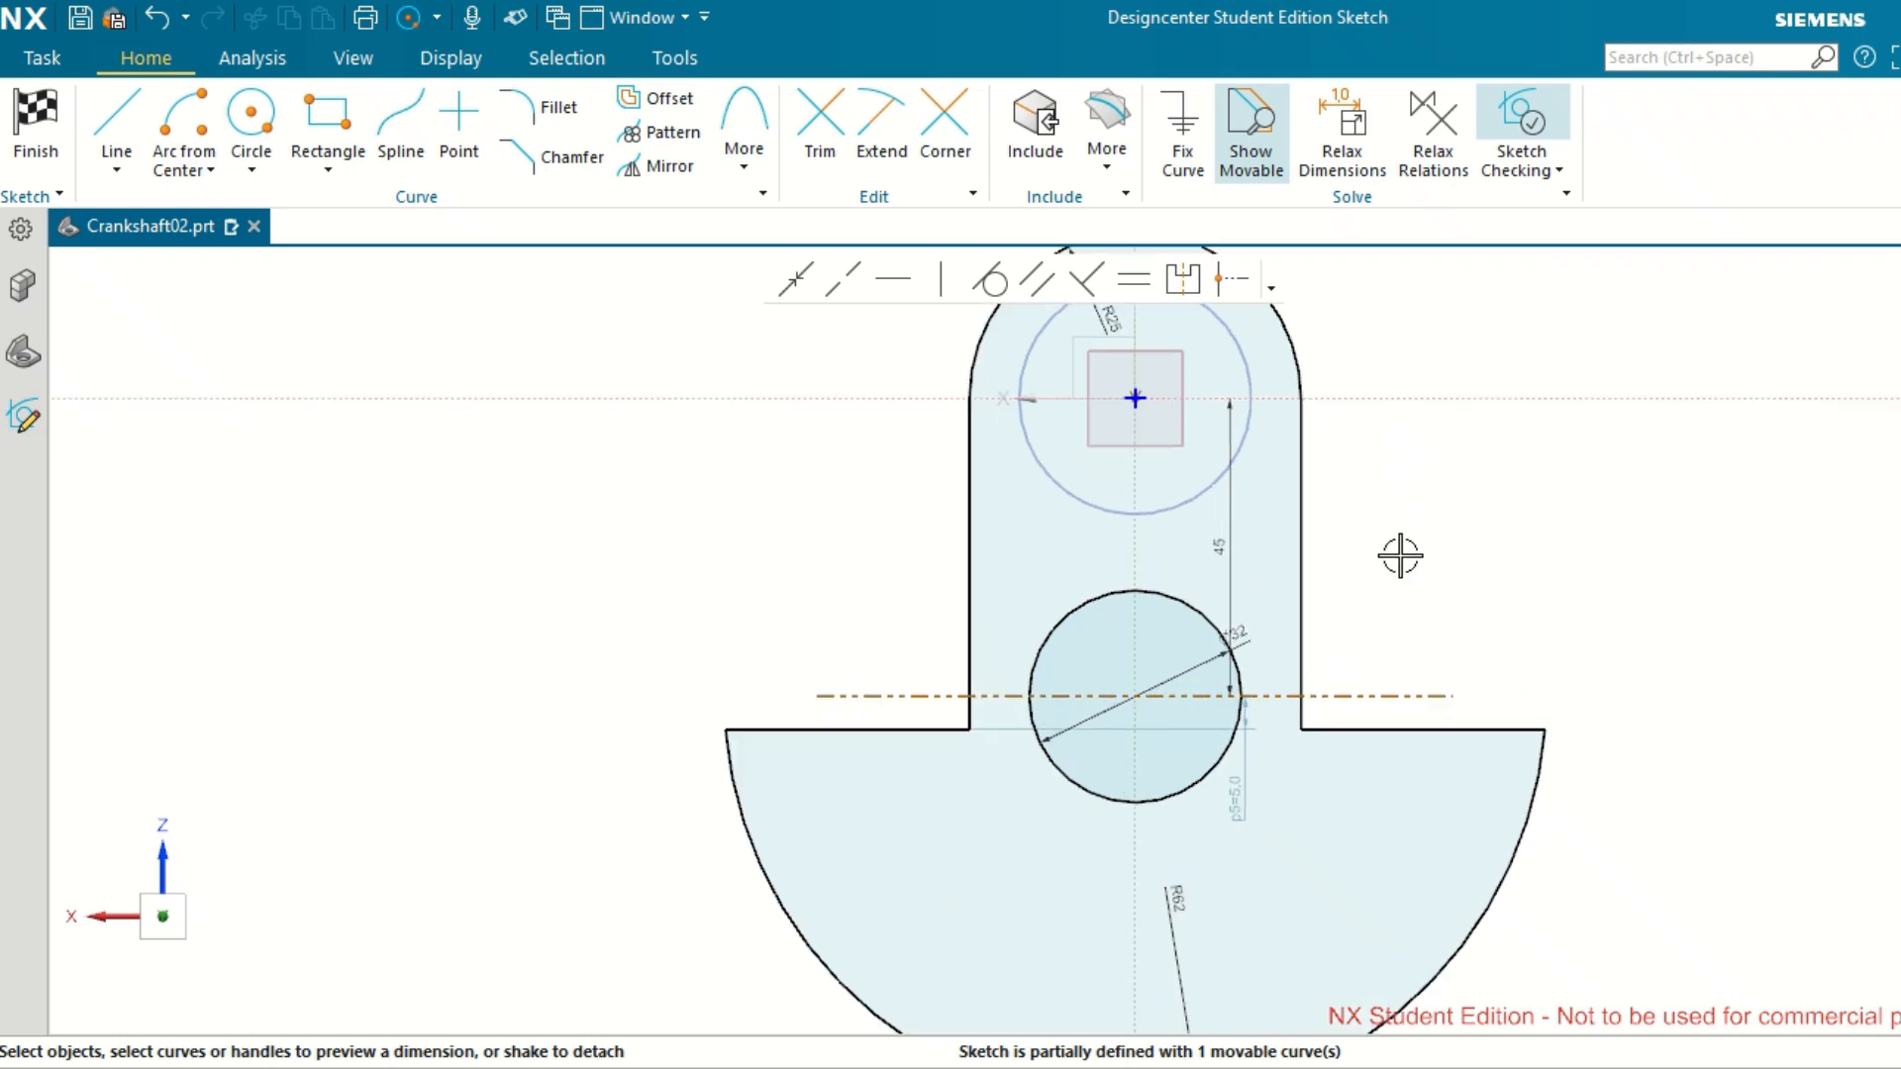
scroll(1402, 542, "down", 2)
scroll(1399, 389, "up", 2)
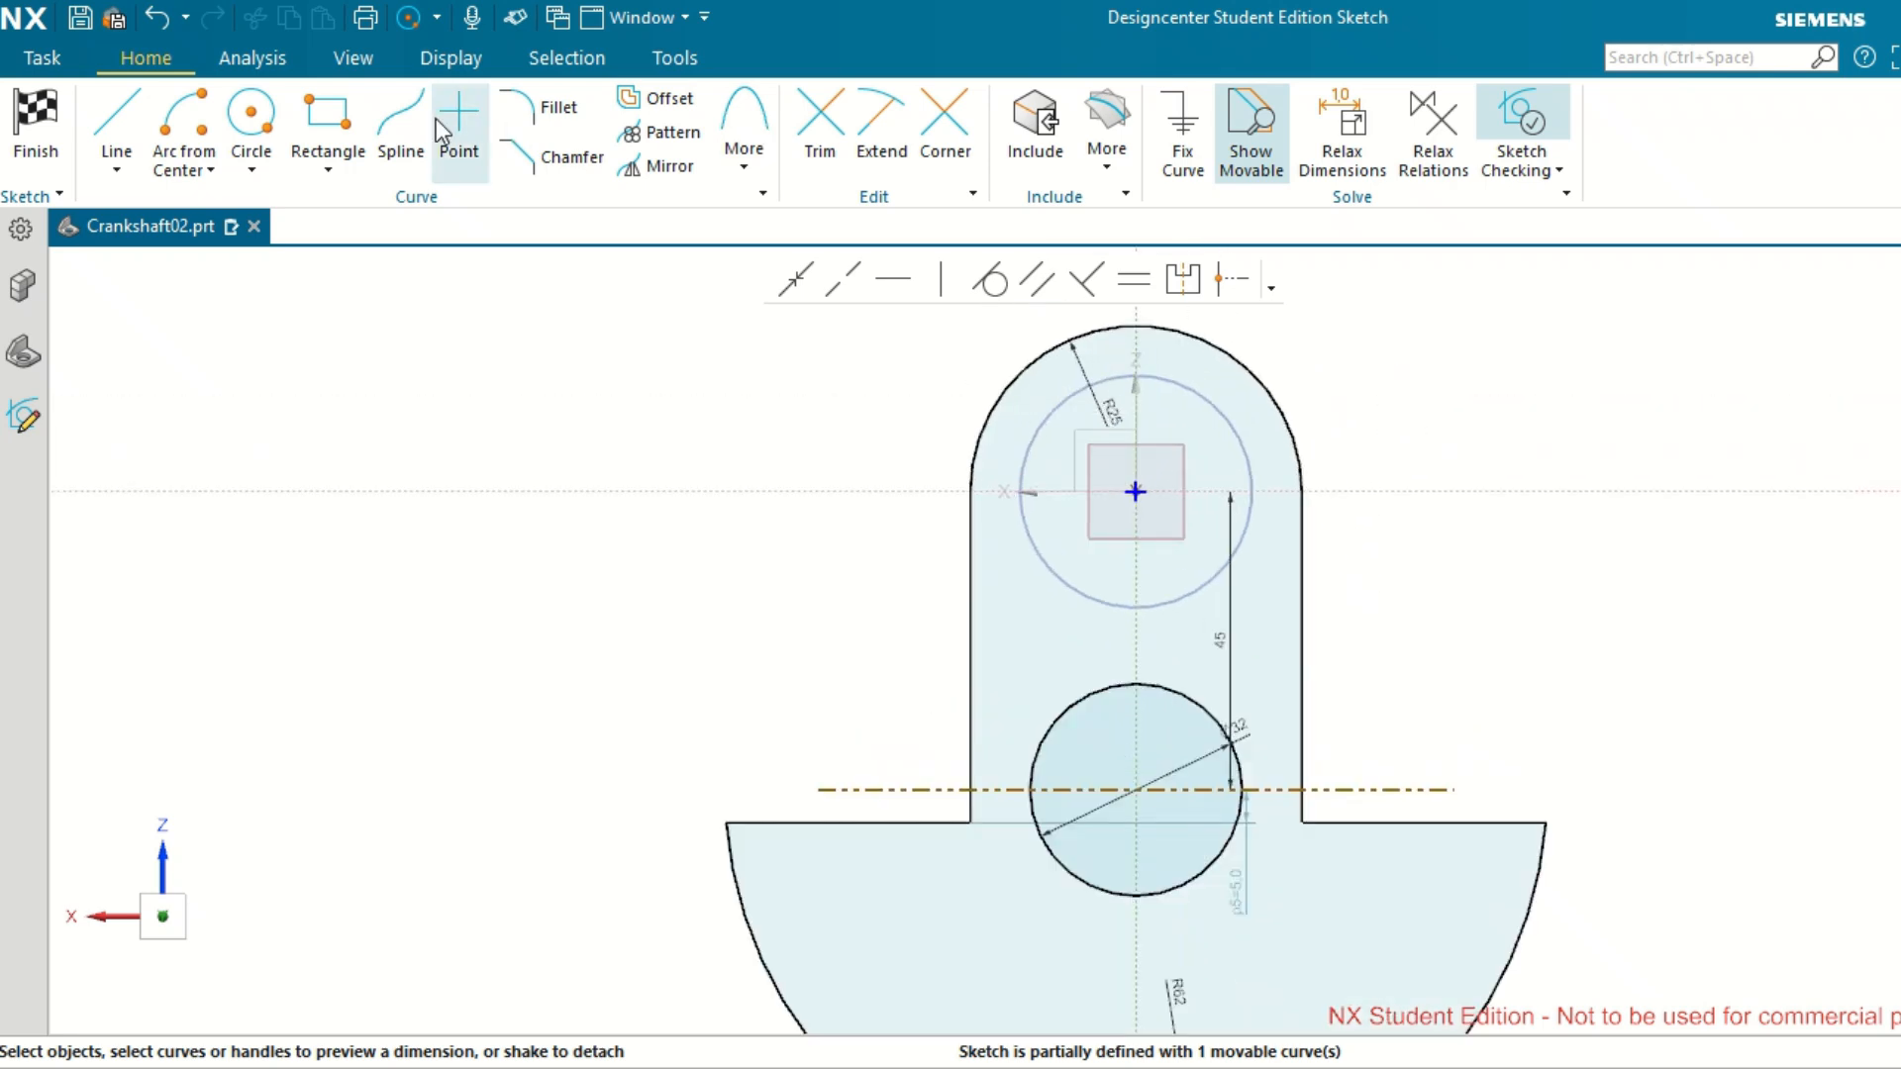
left_click(259, 124)
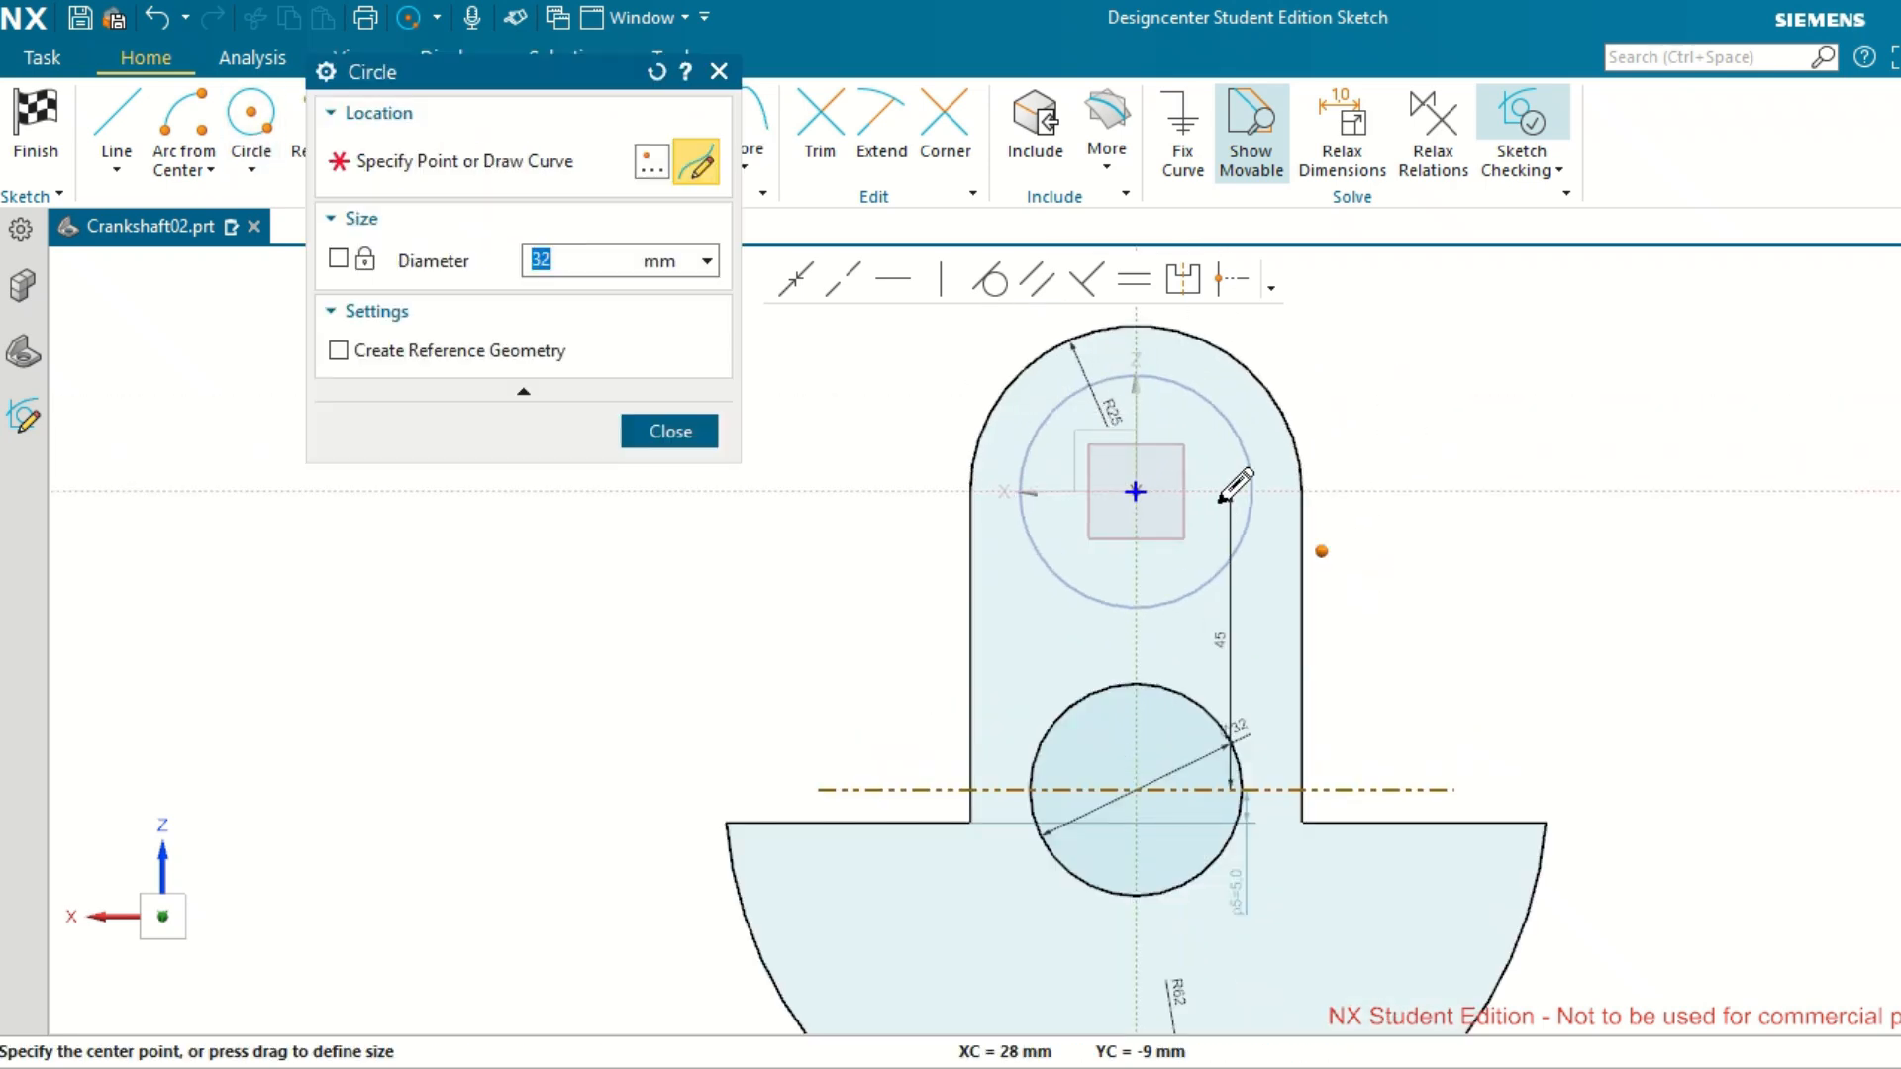
left_click(1136, 491)
left_click(1235, 421)
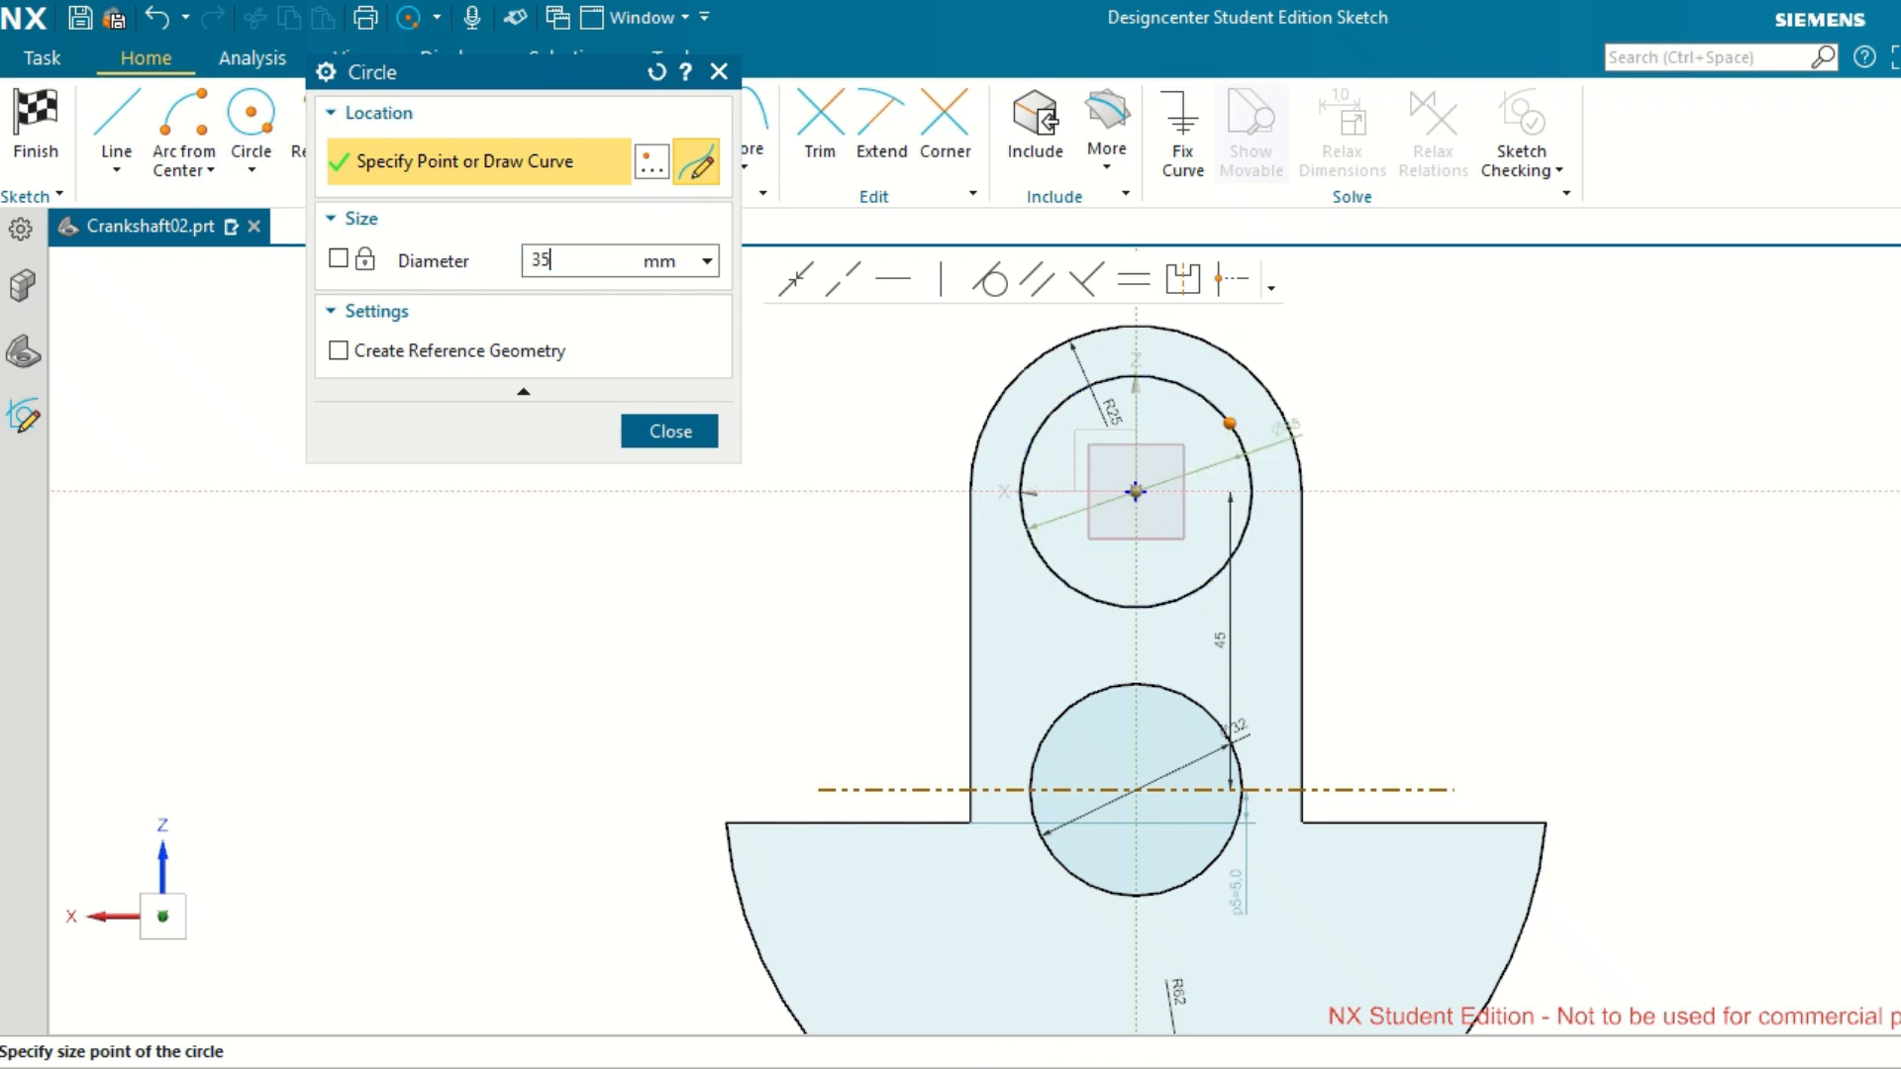
key("Return")
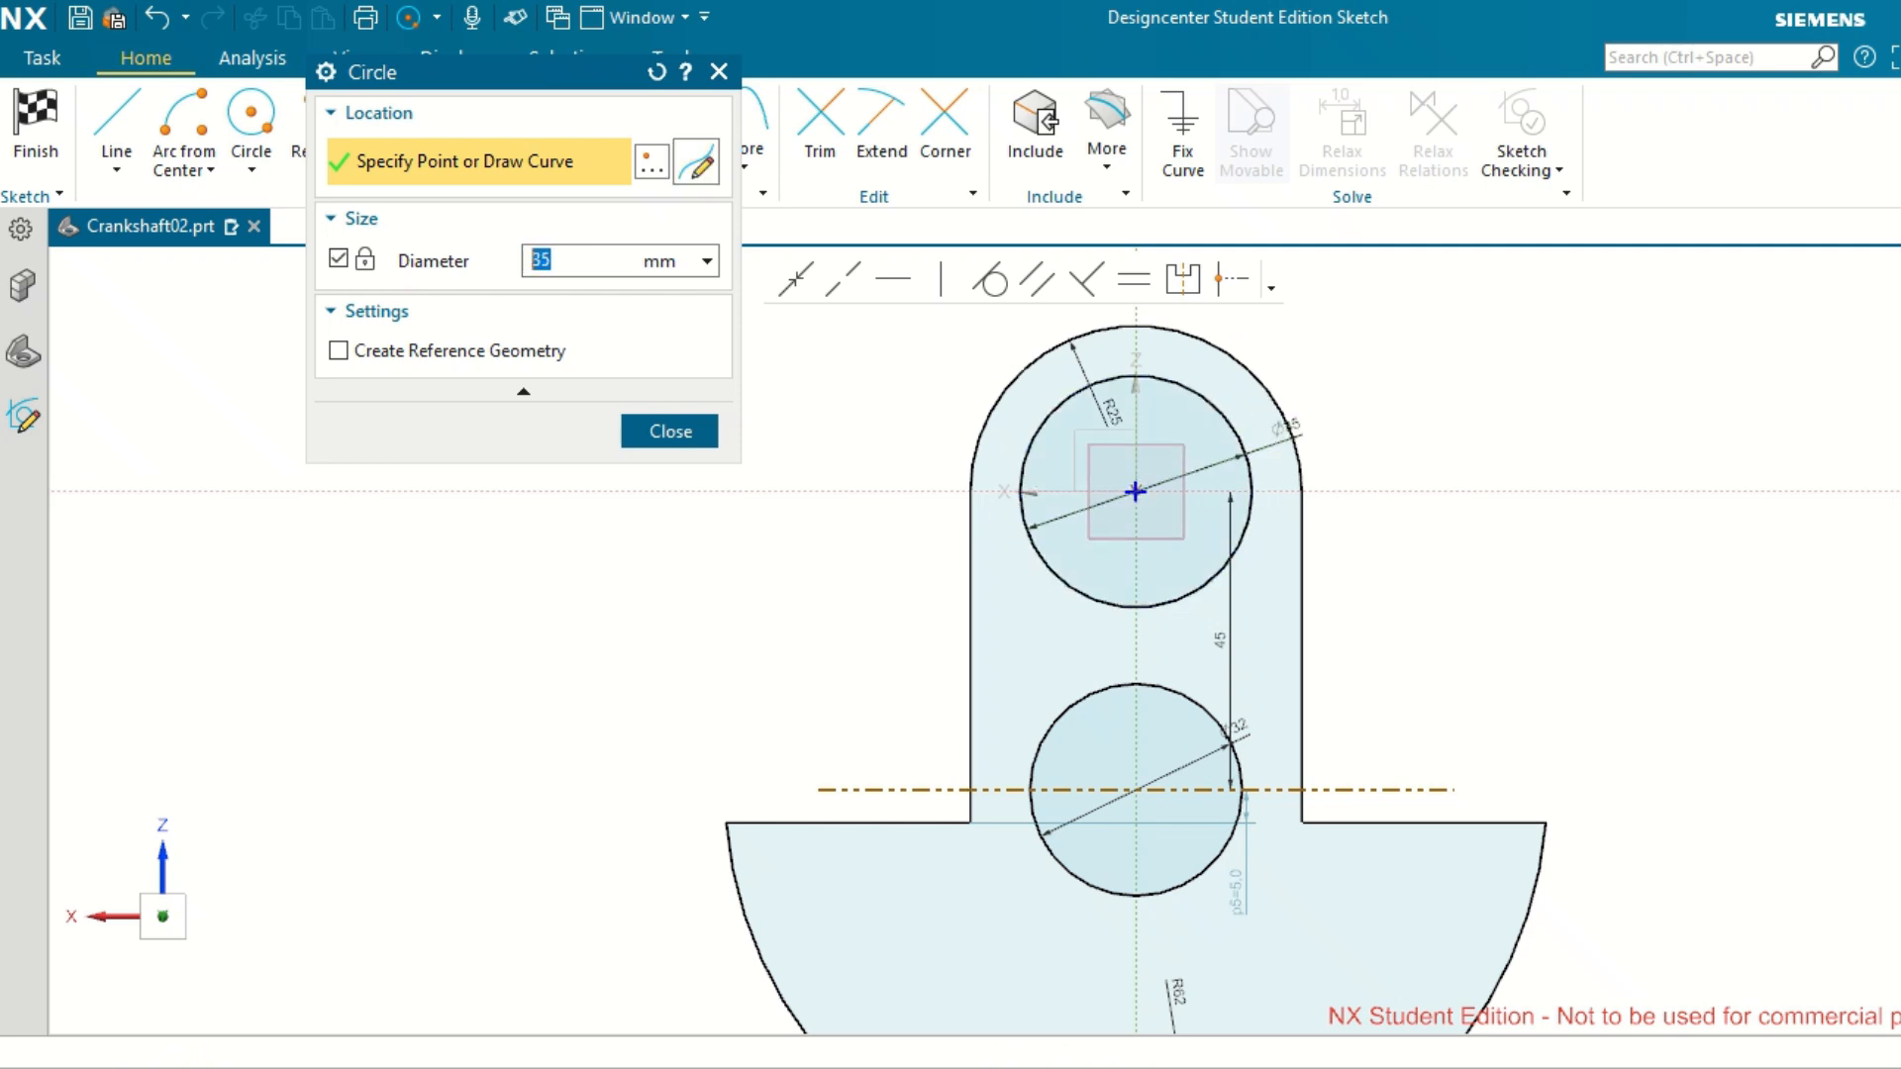
left_click(669, 437)
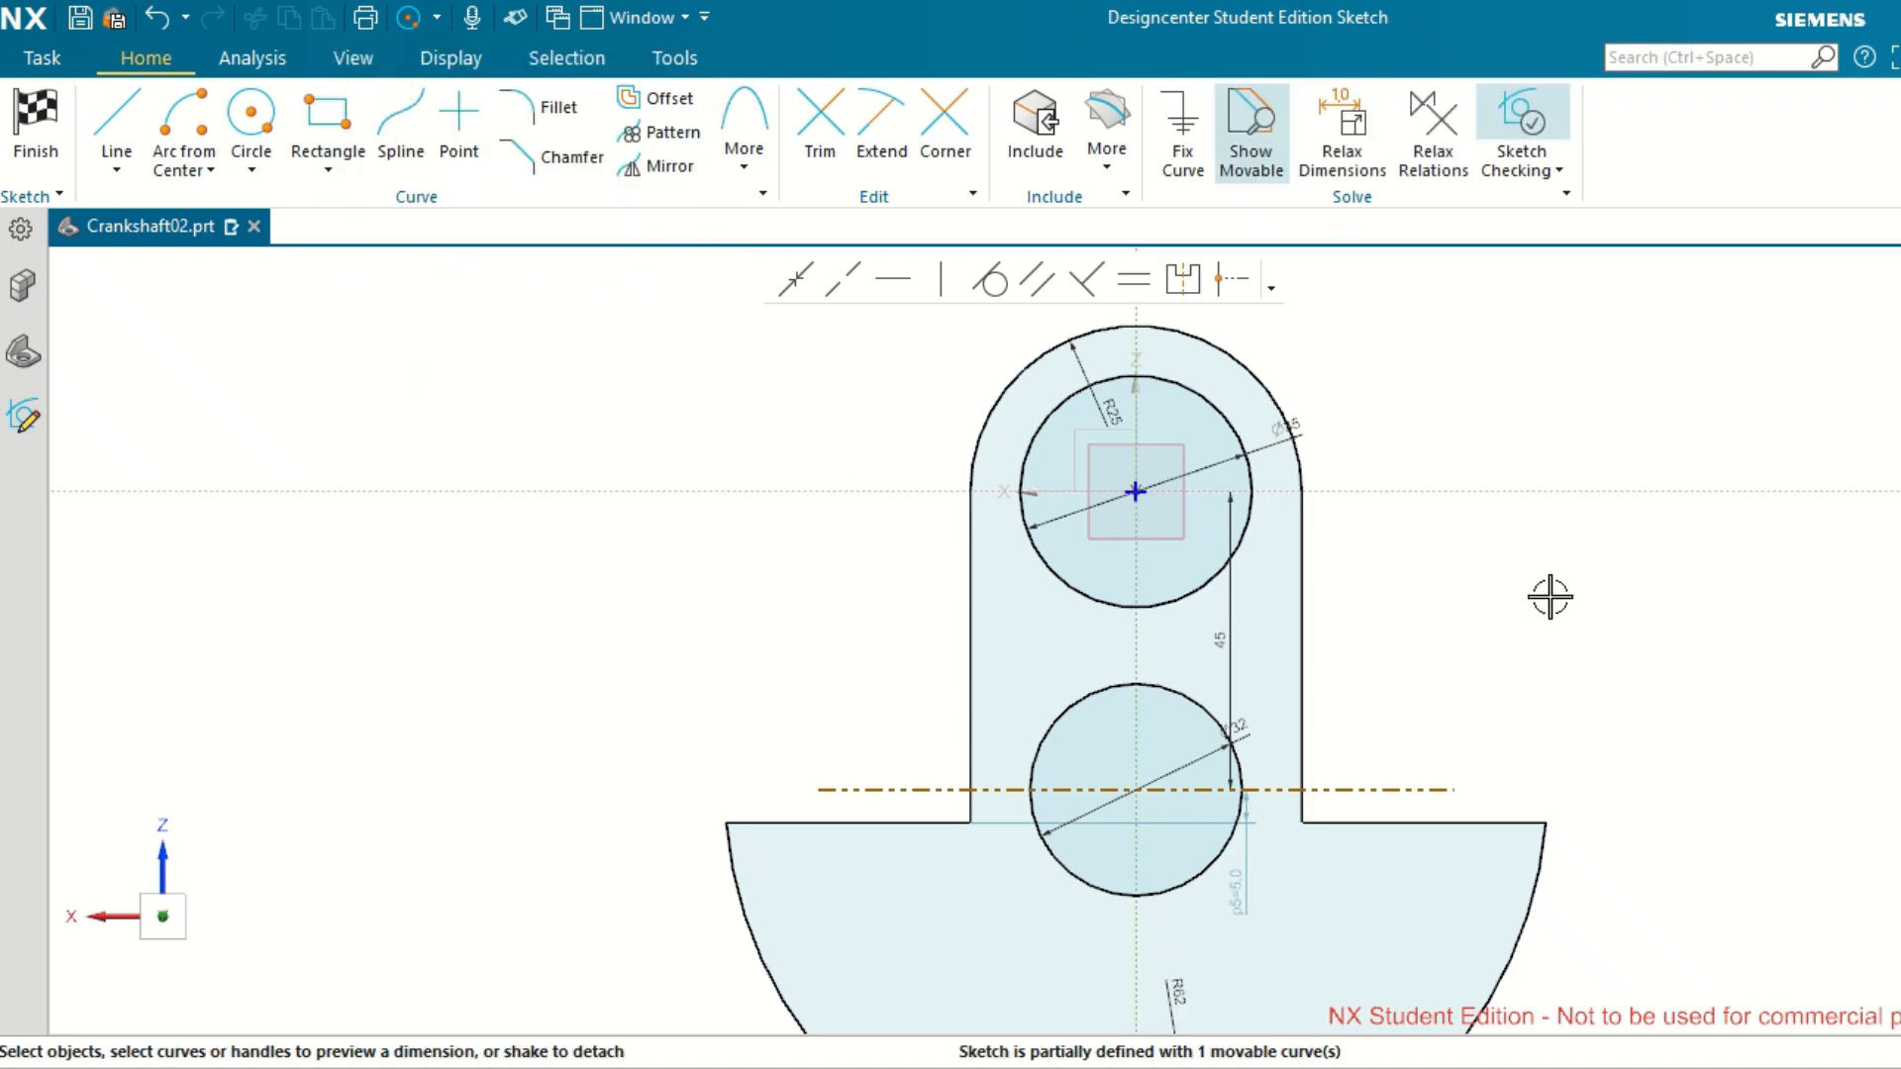
Delete the horizontal reference line through the 32 mm circle and acknowledge the removal of its offset relation.
scroll(1549, 597, "up", 2)
scroll(1525, 643, "down", 2)
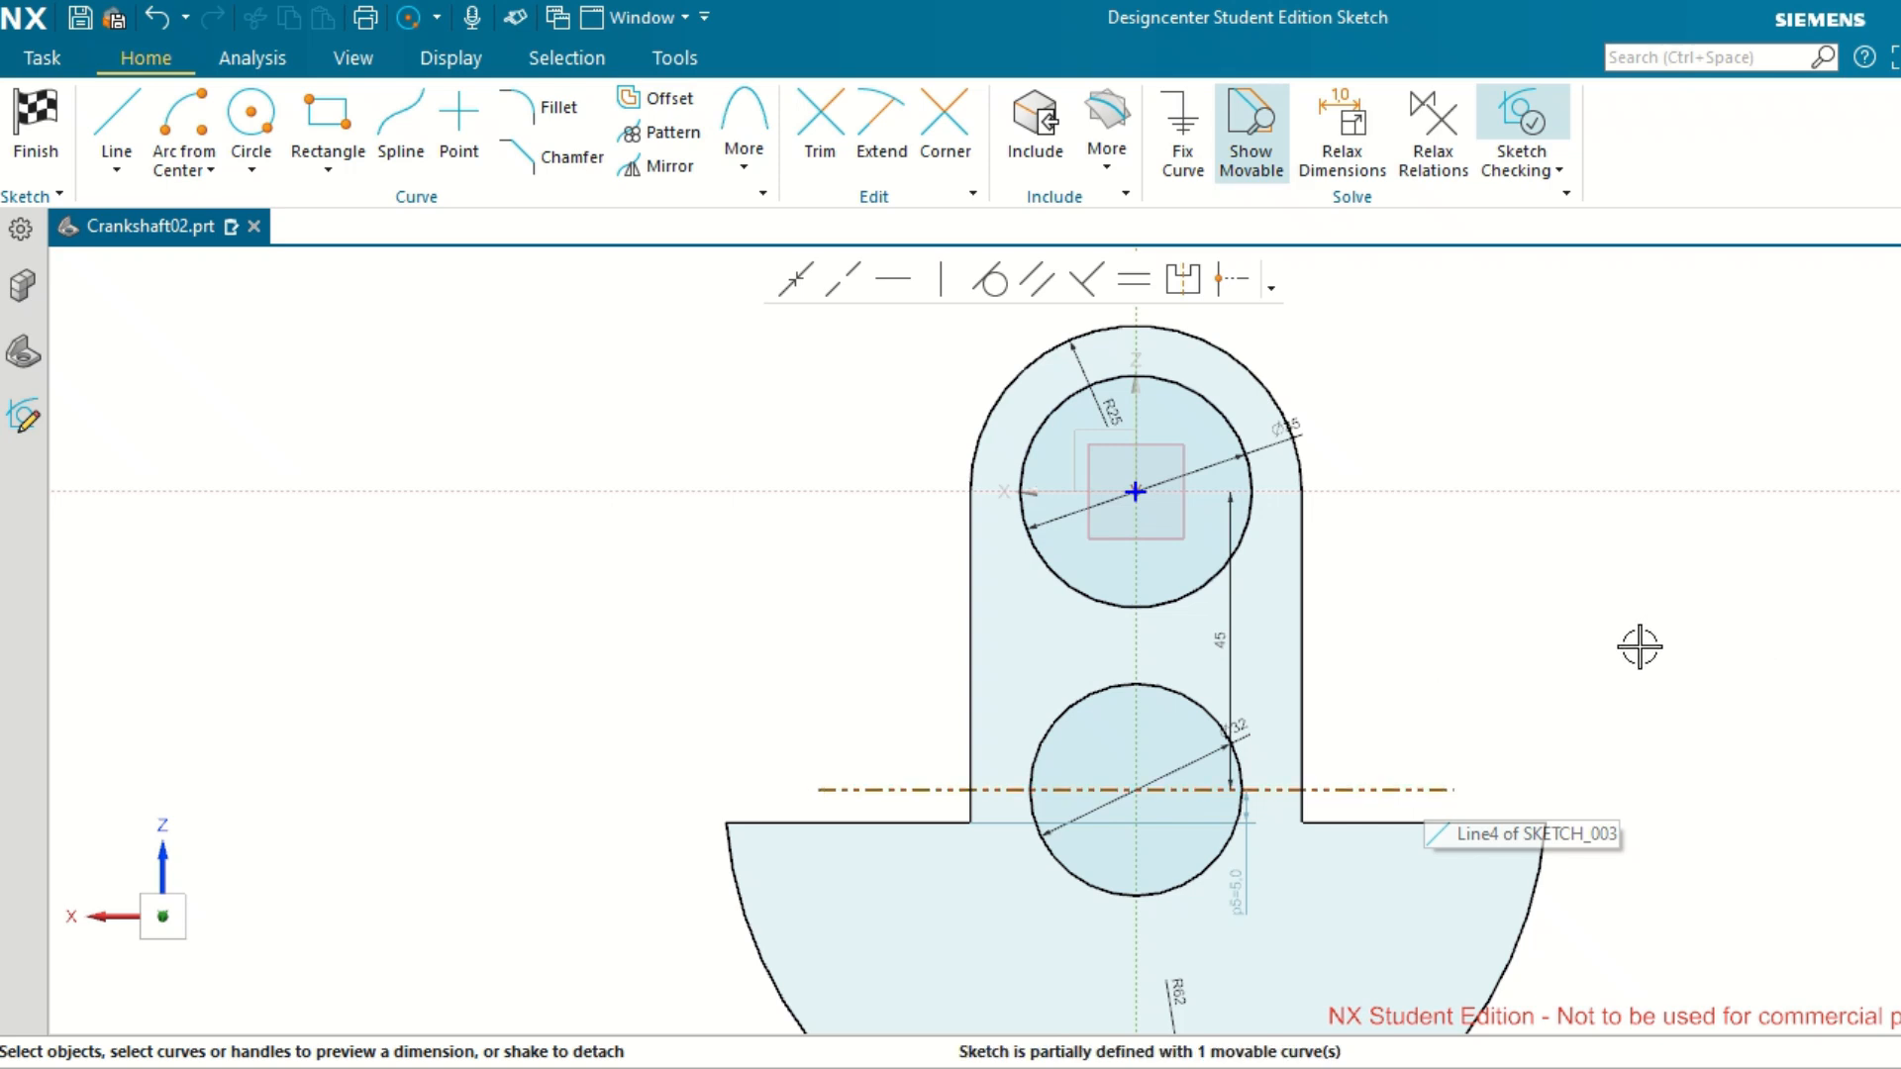
left_click(1417, 788)
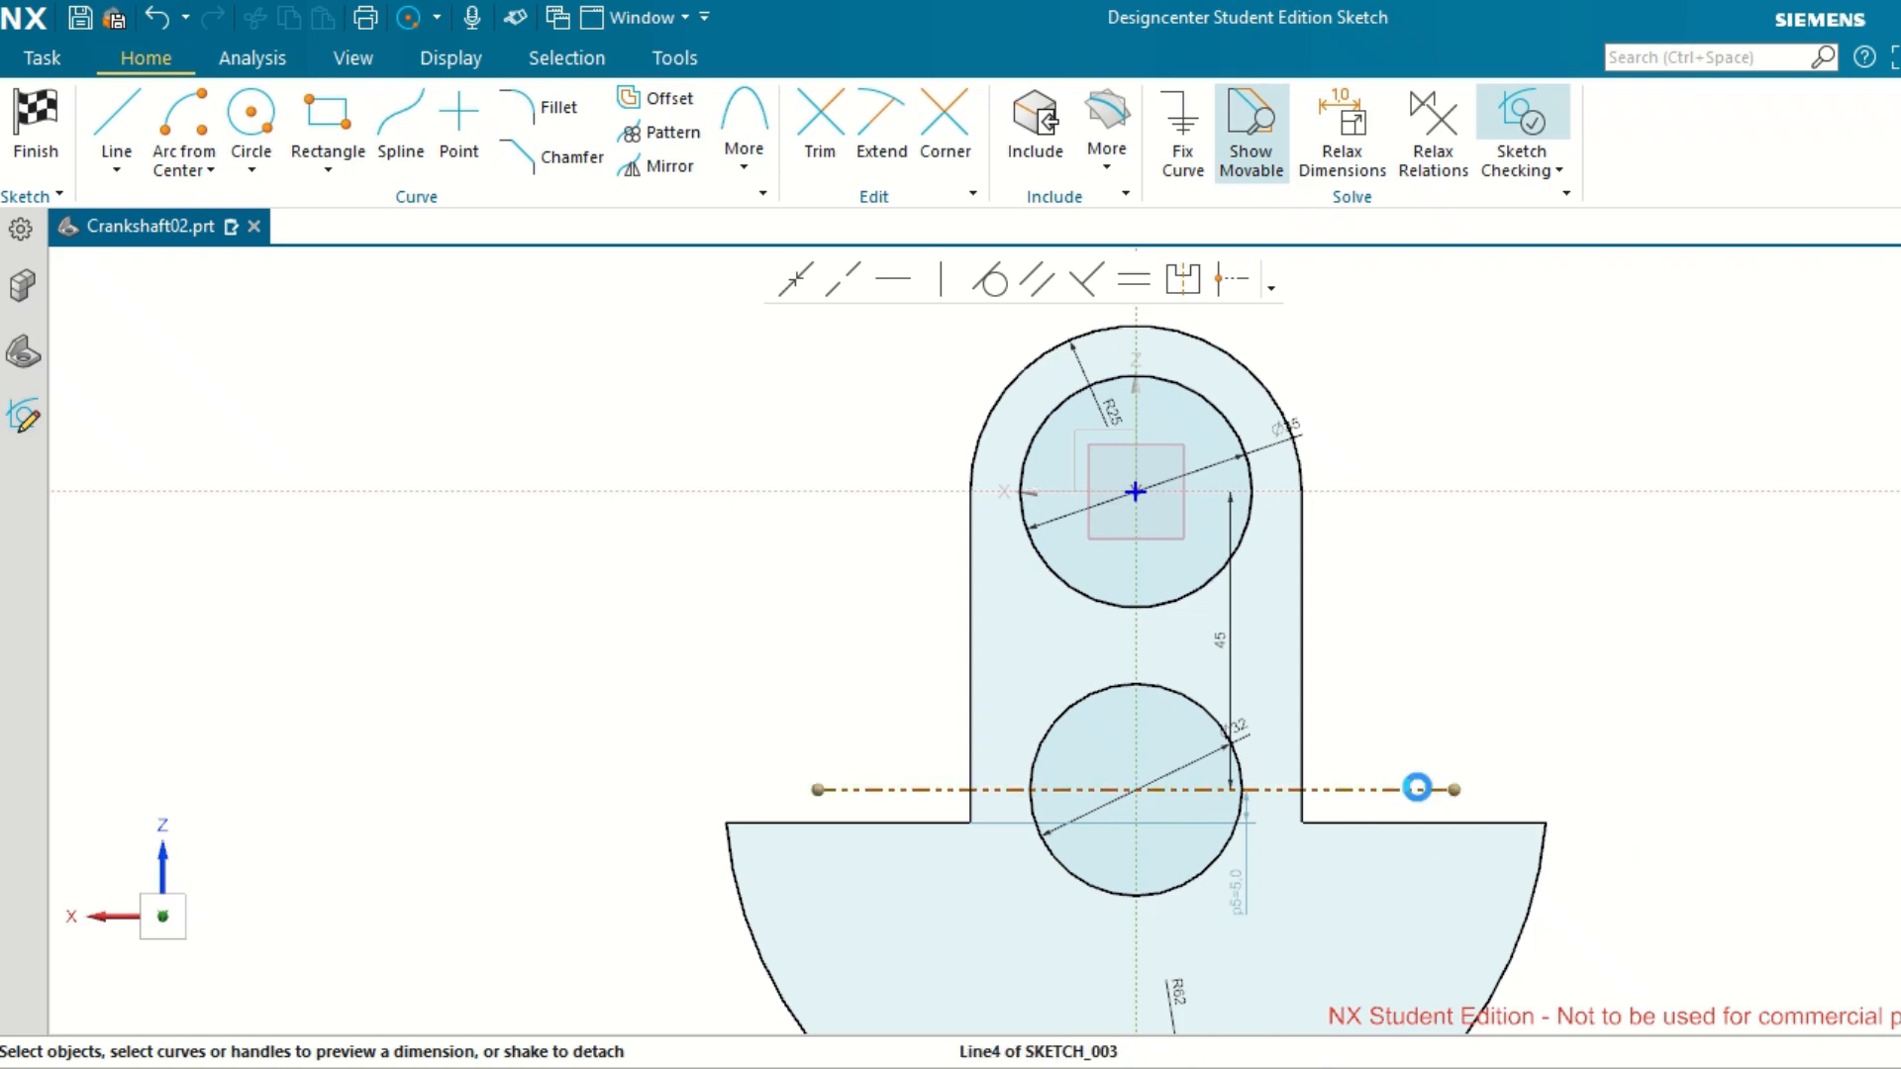
key("Delete")
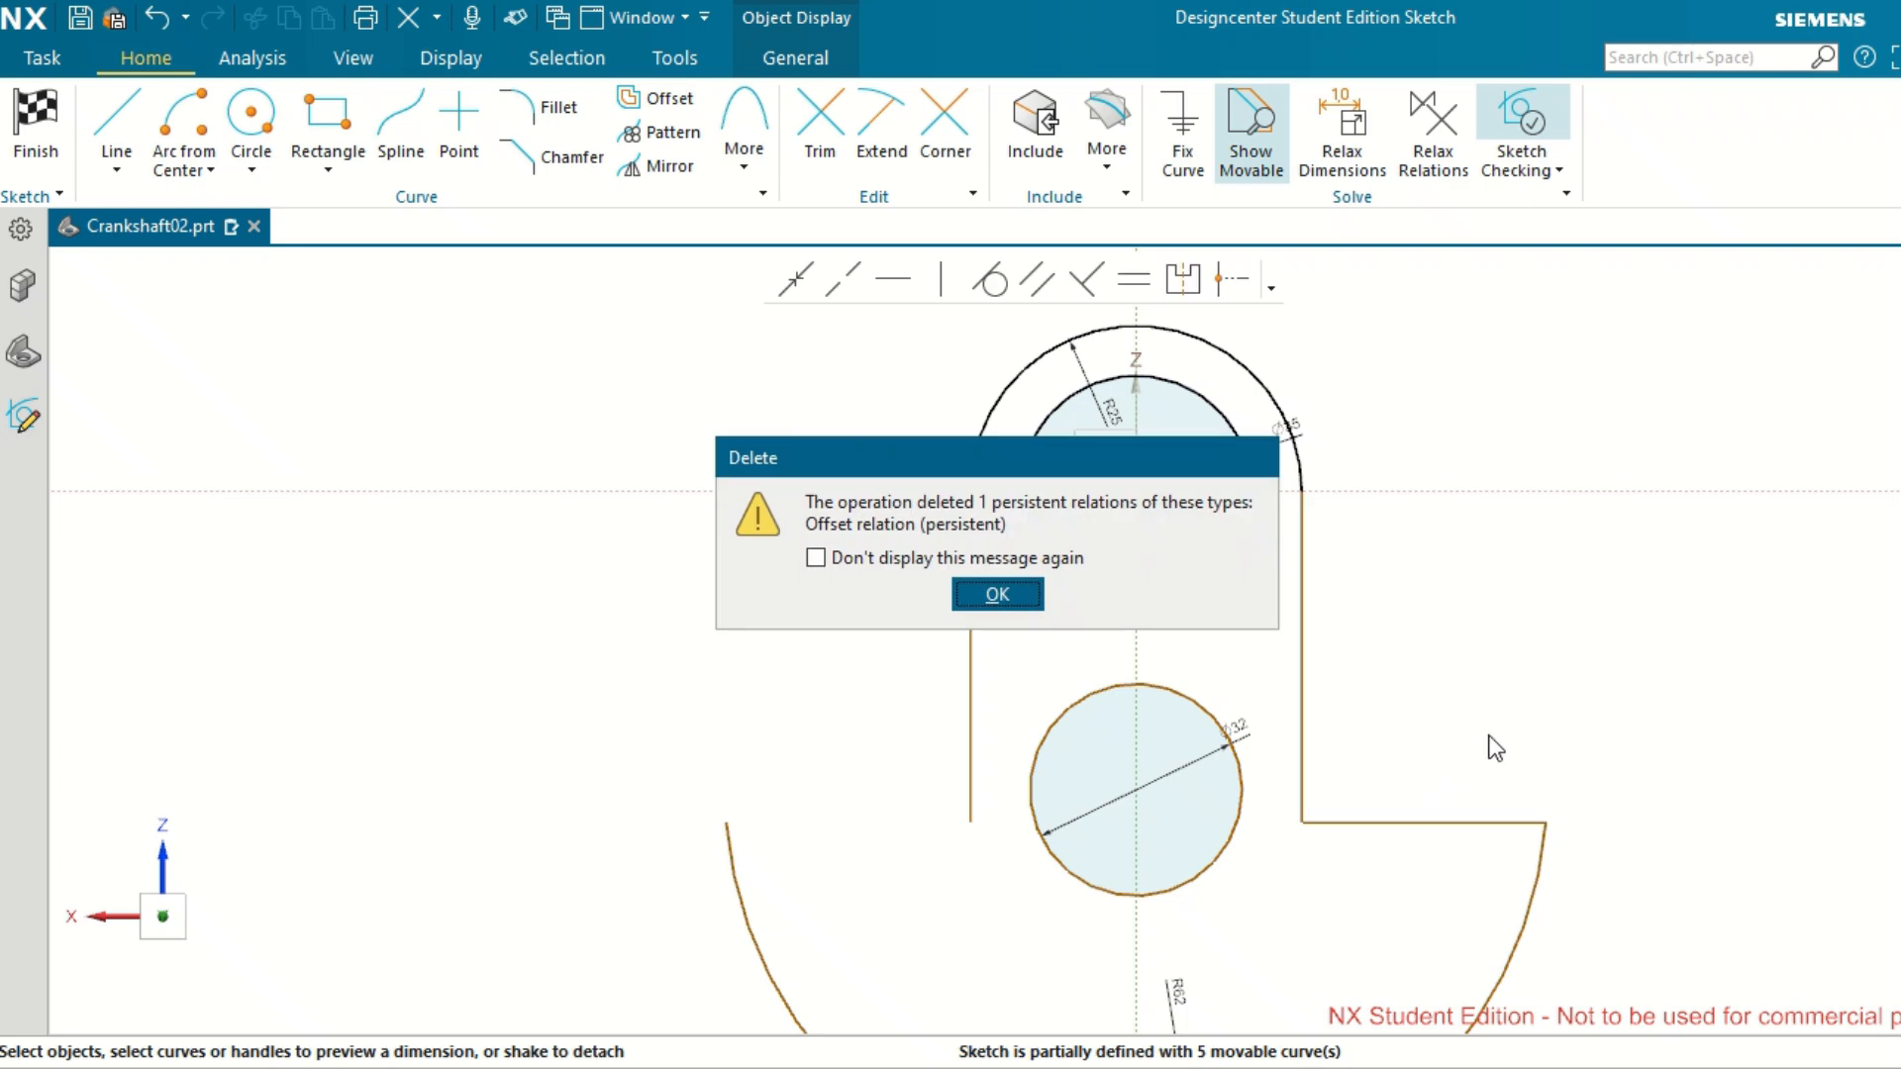
left_click(997, 594)
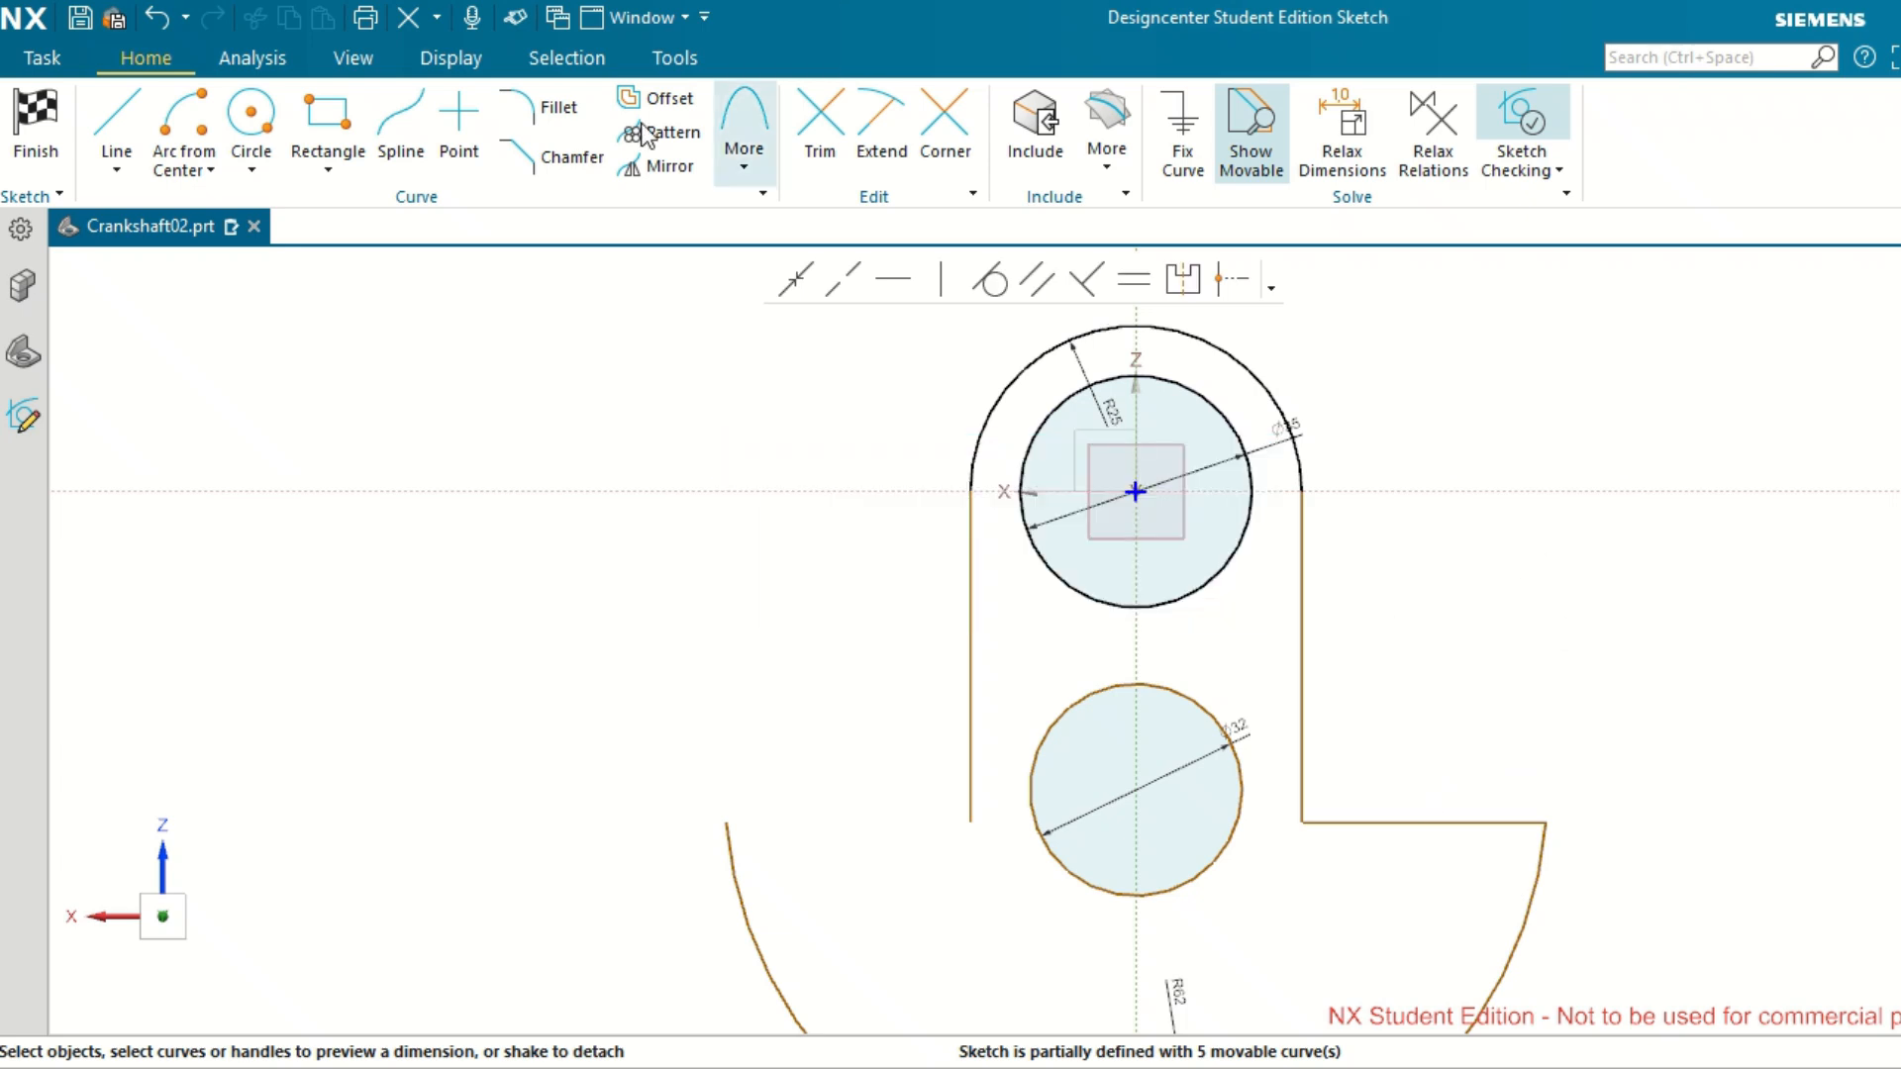
Draw a horizontal shoulder line from the left web side's lower end to the left end of the R62 arc.
left_click(115, 119)
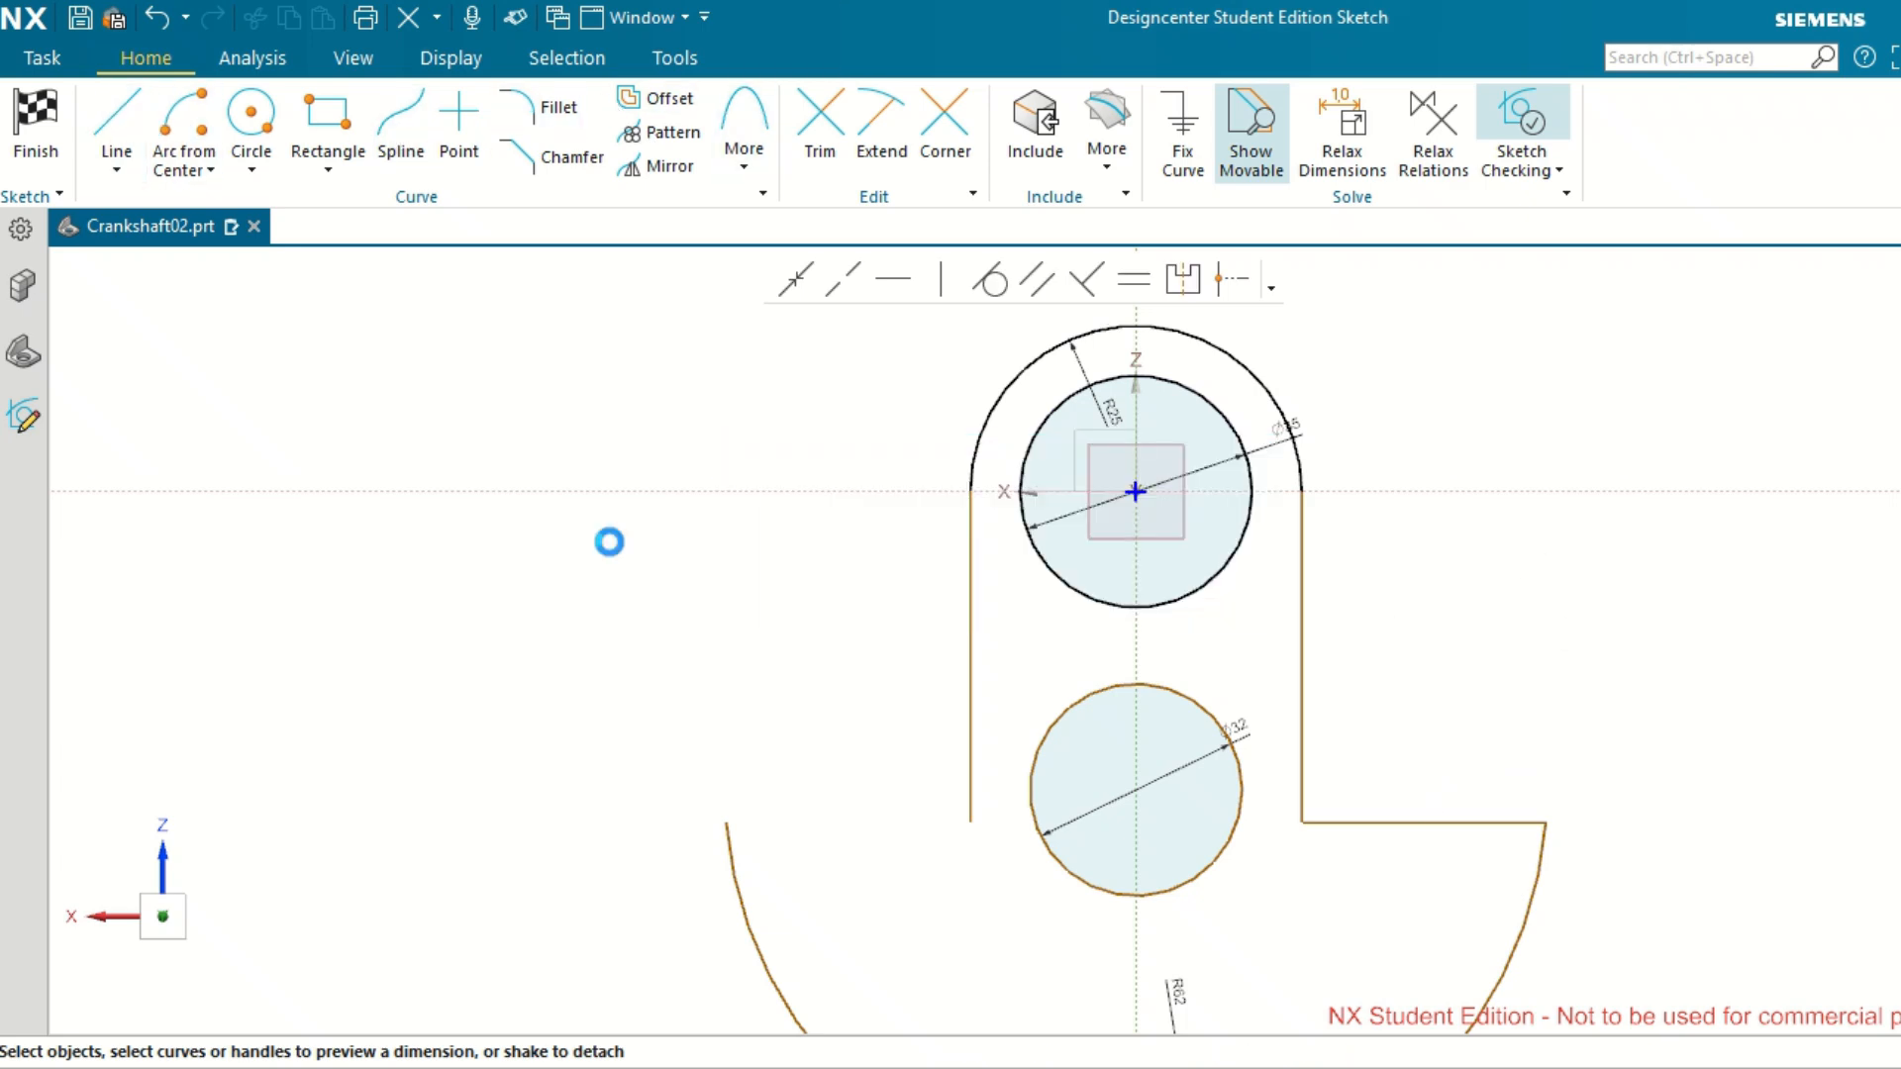
left_click(971, 821)
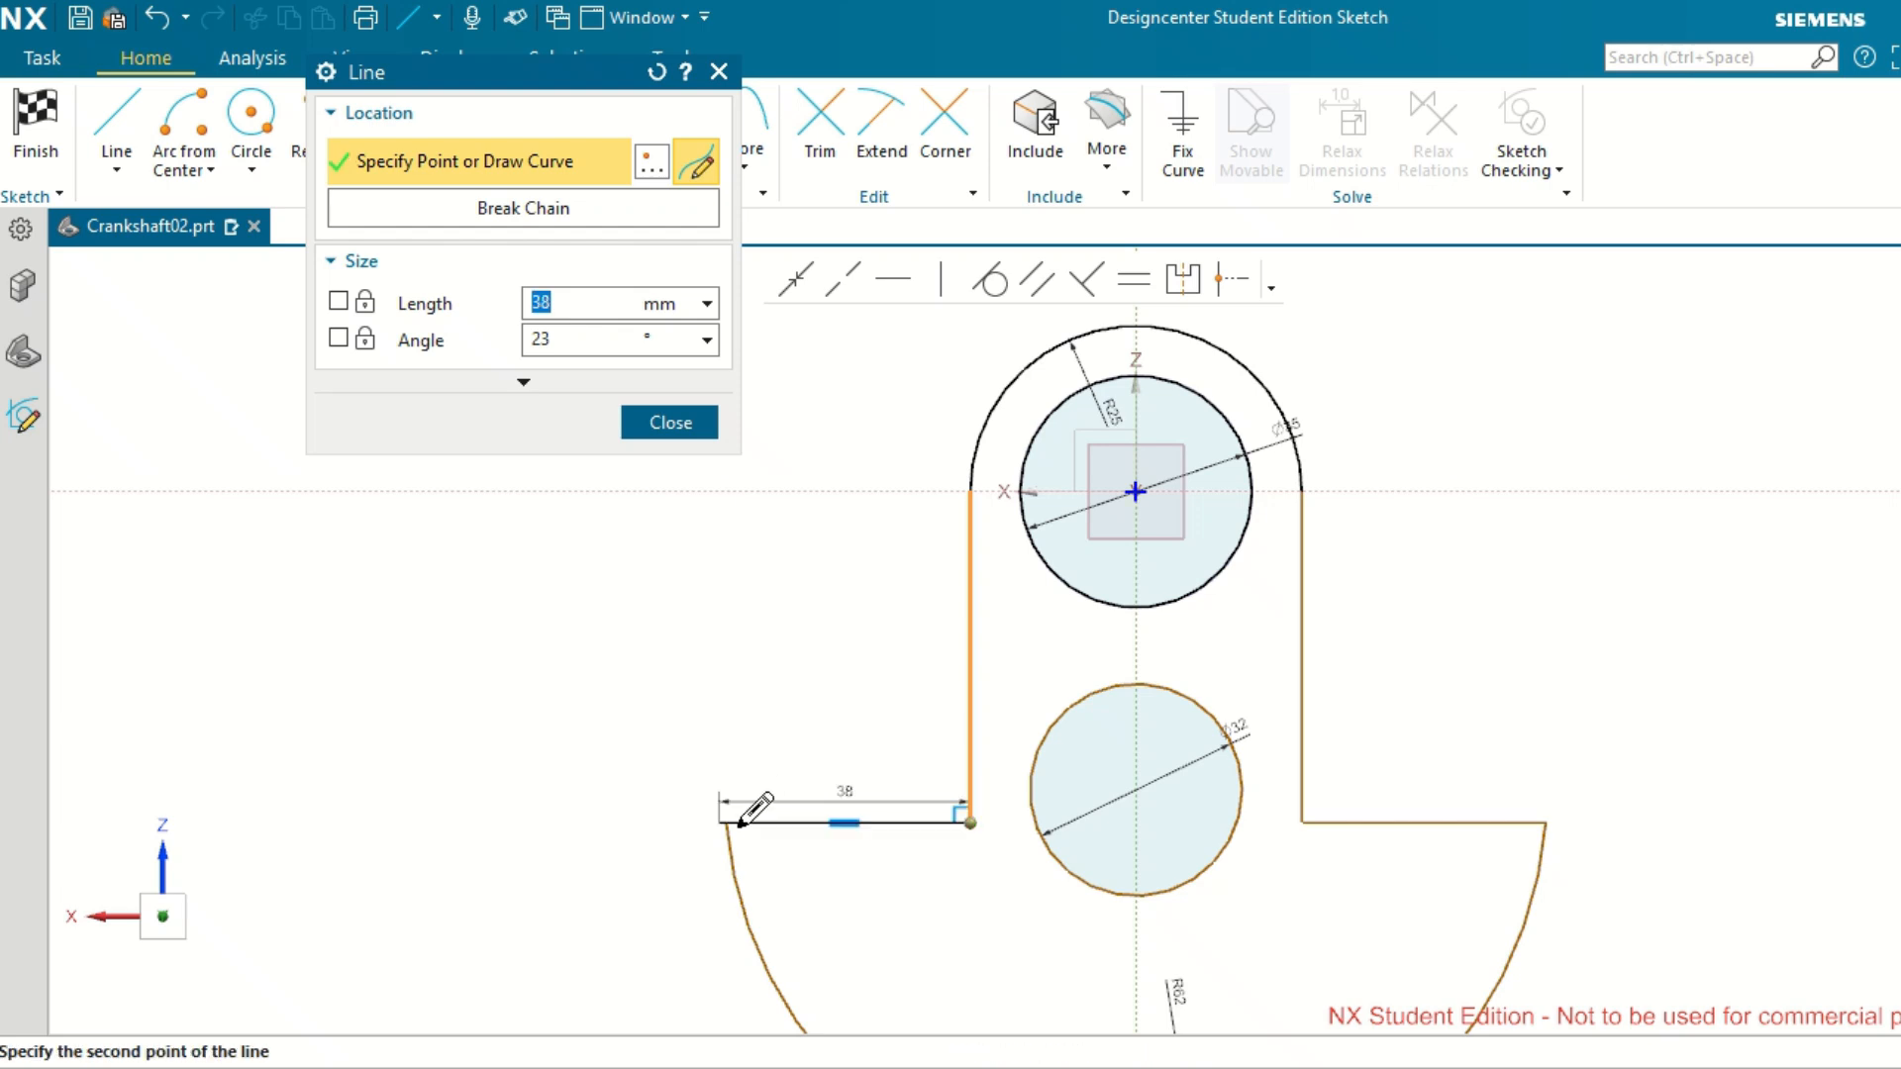
left_click(732, 823)
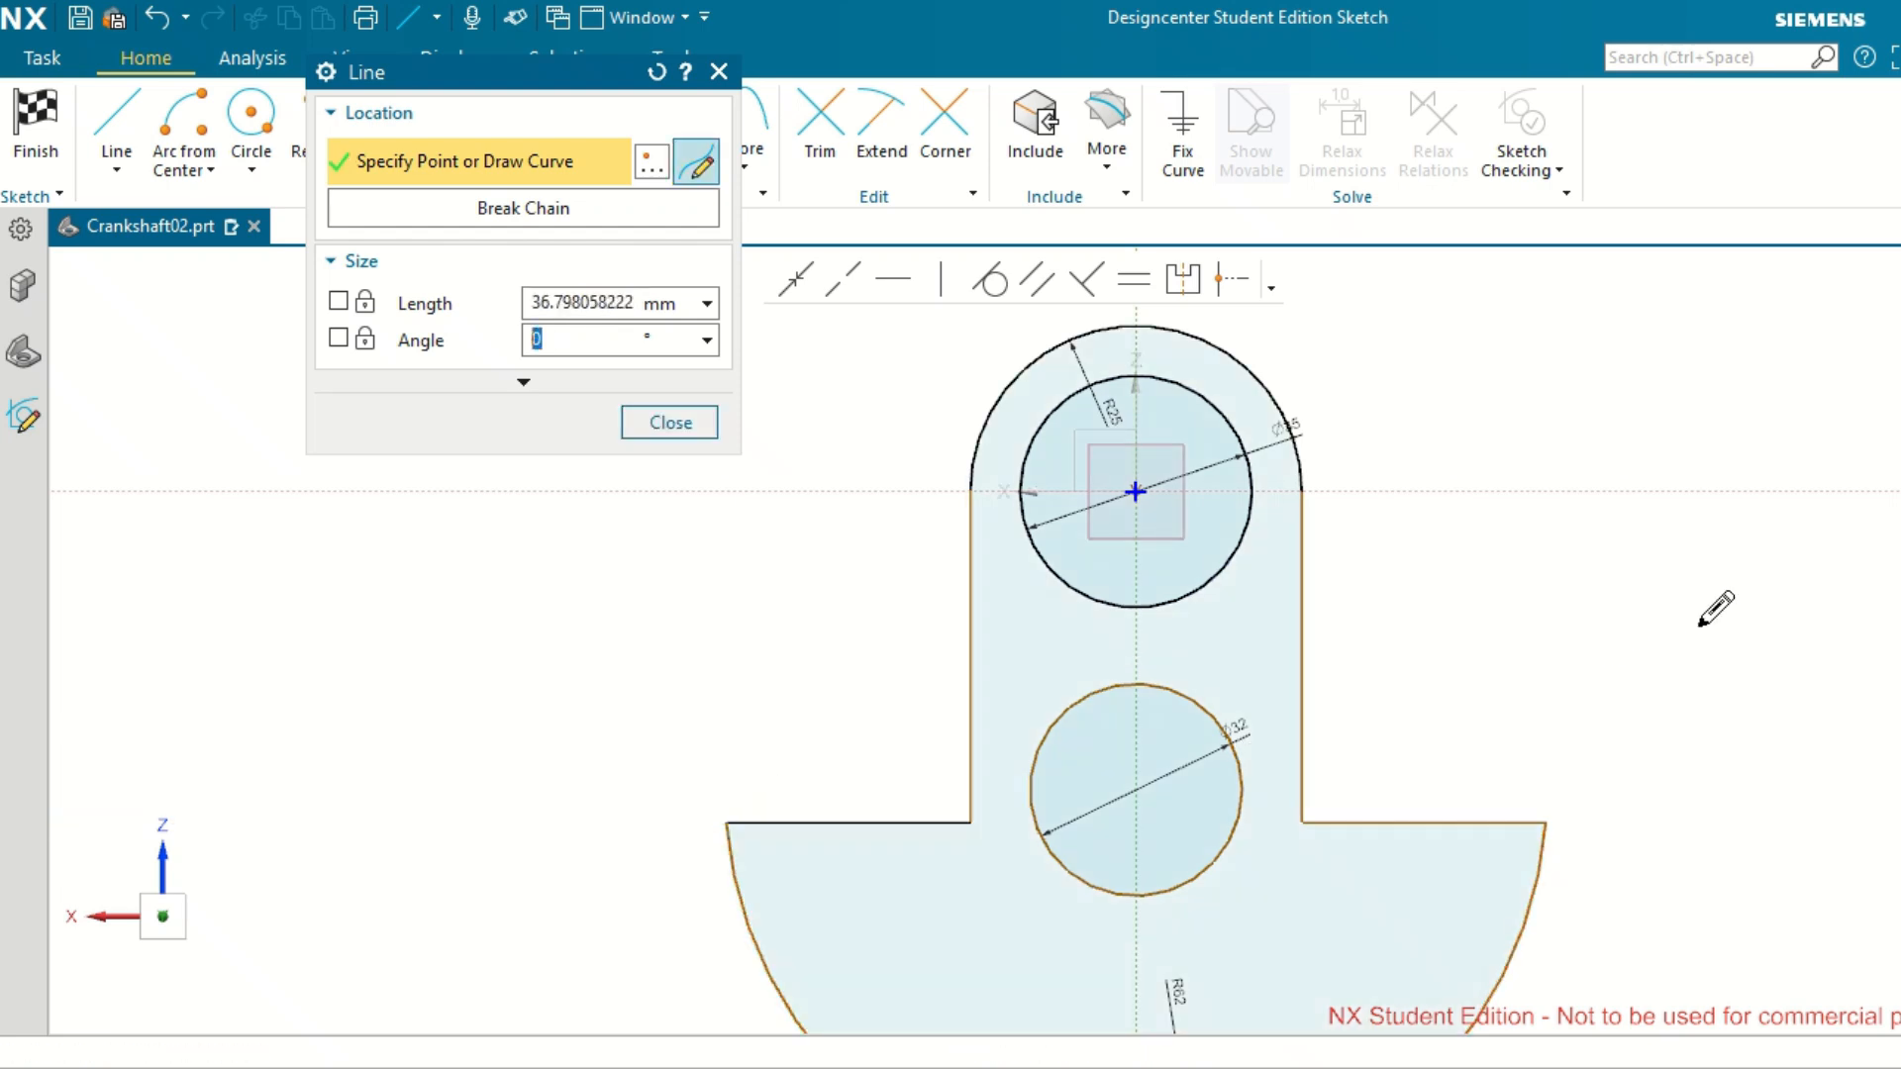
left_click(669, 422)
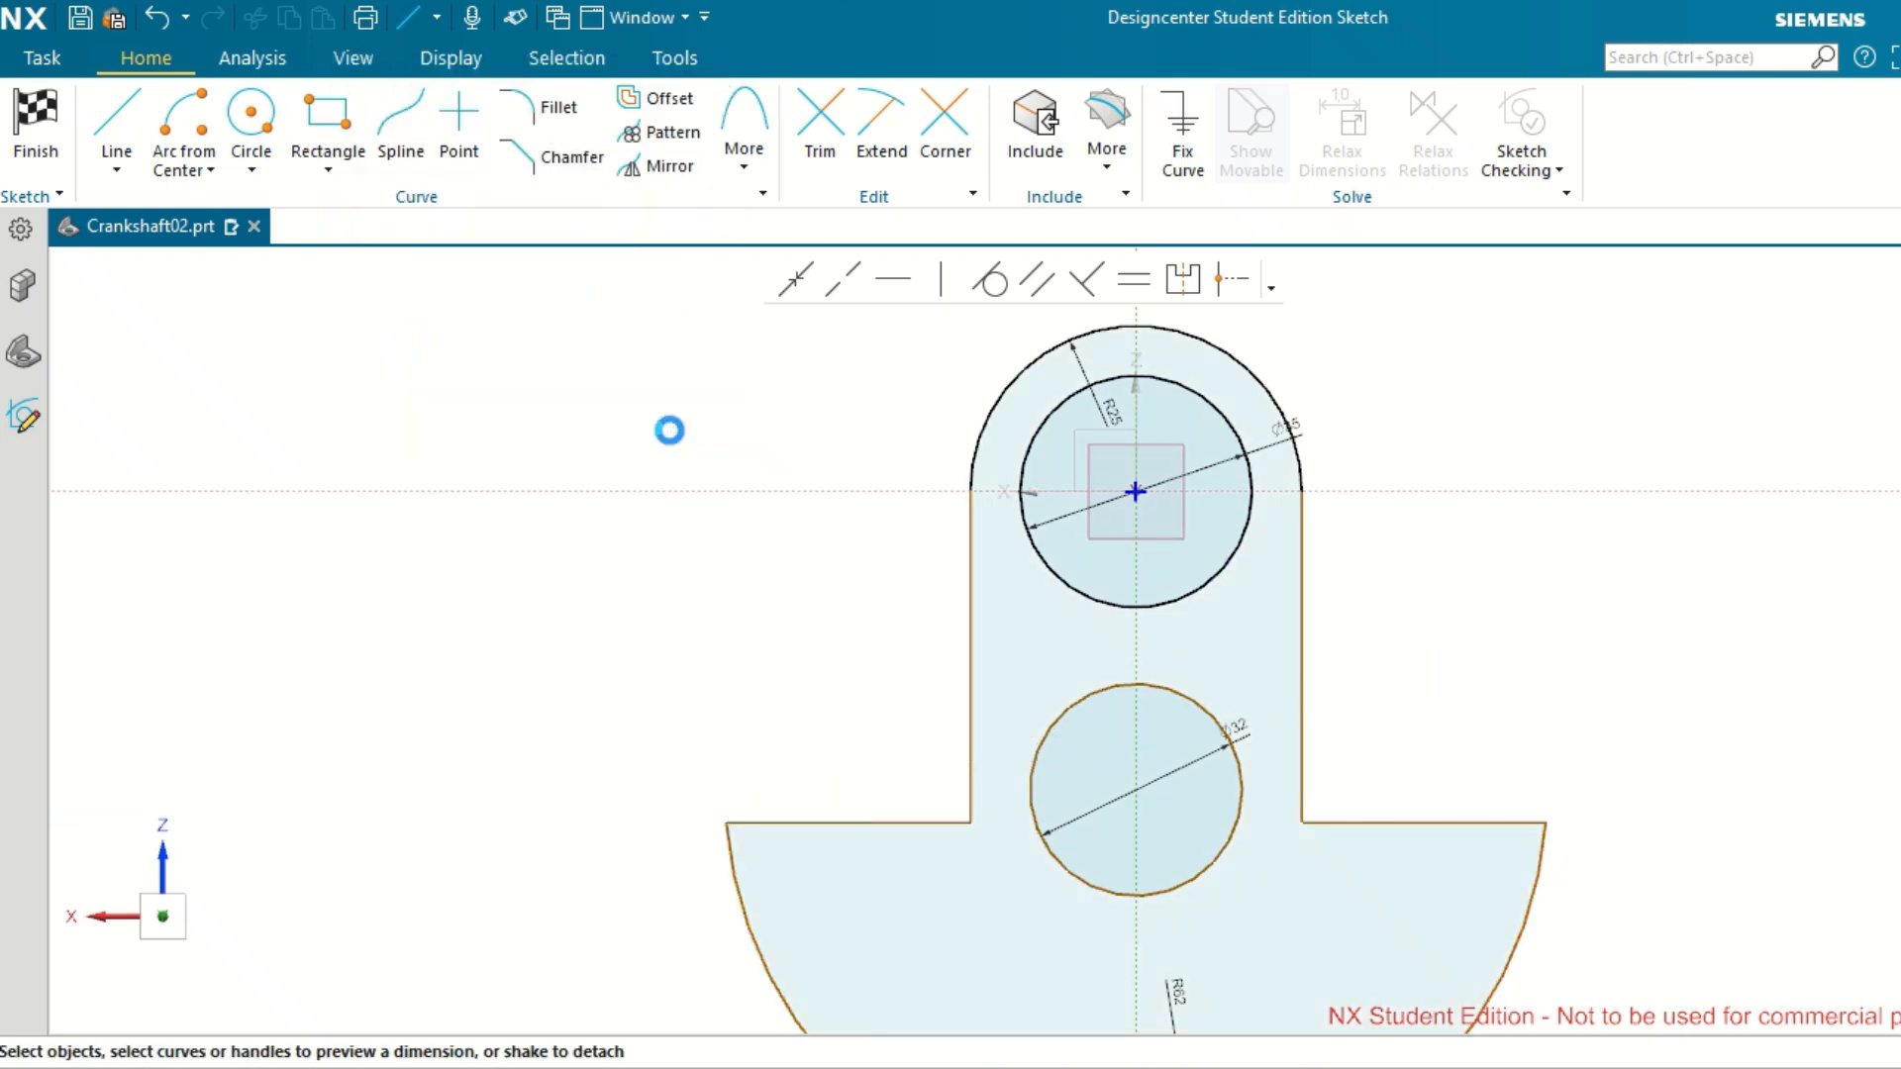
Dimension the right vertical side of the web profile and set its length to 50 mm.
left_click(1306, 615)
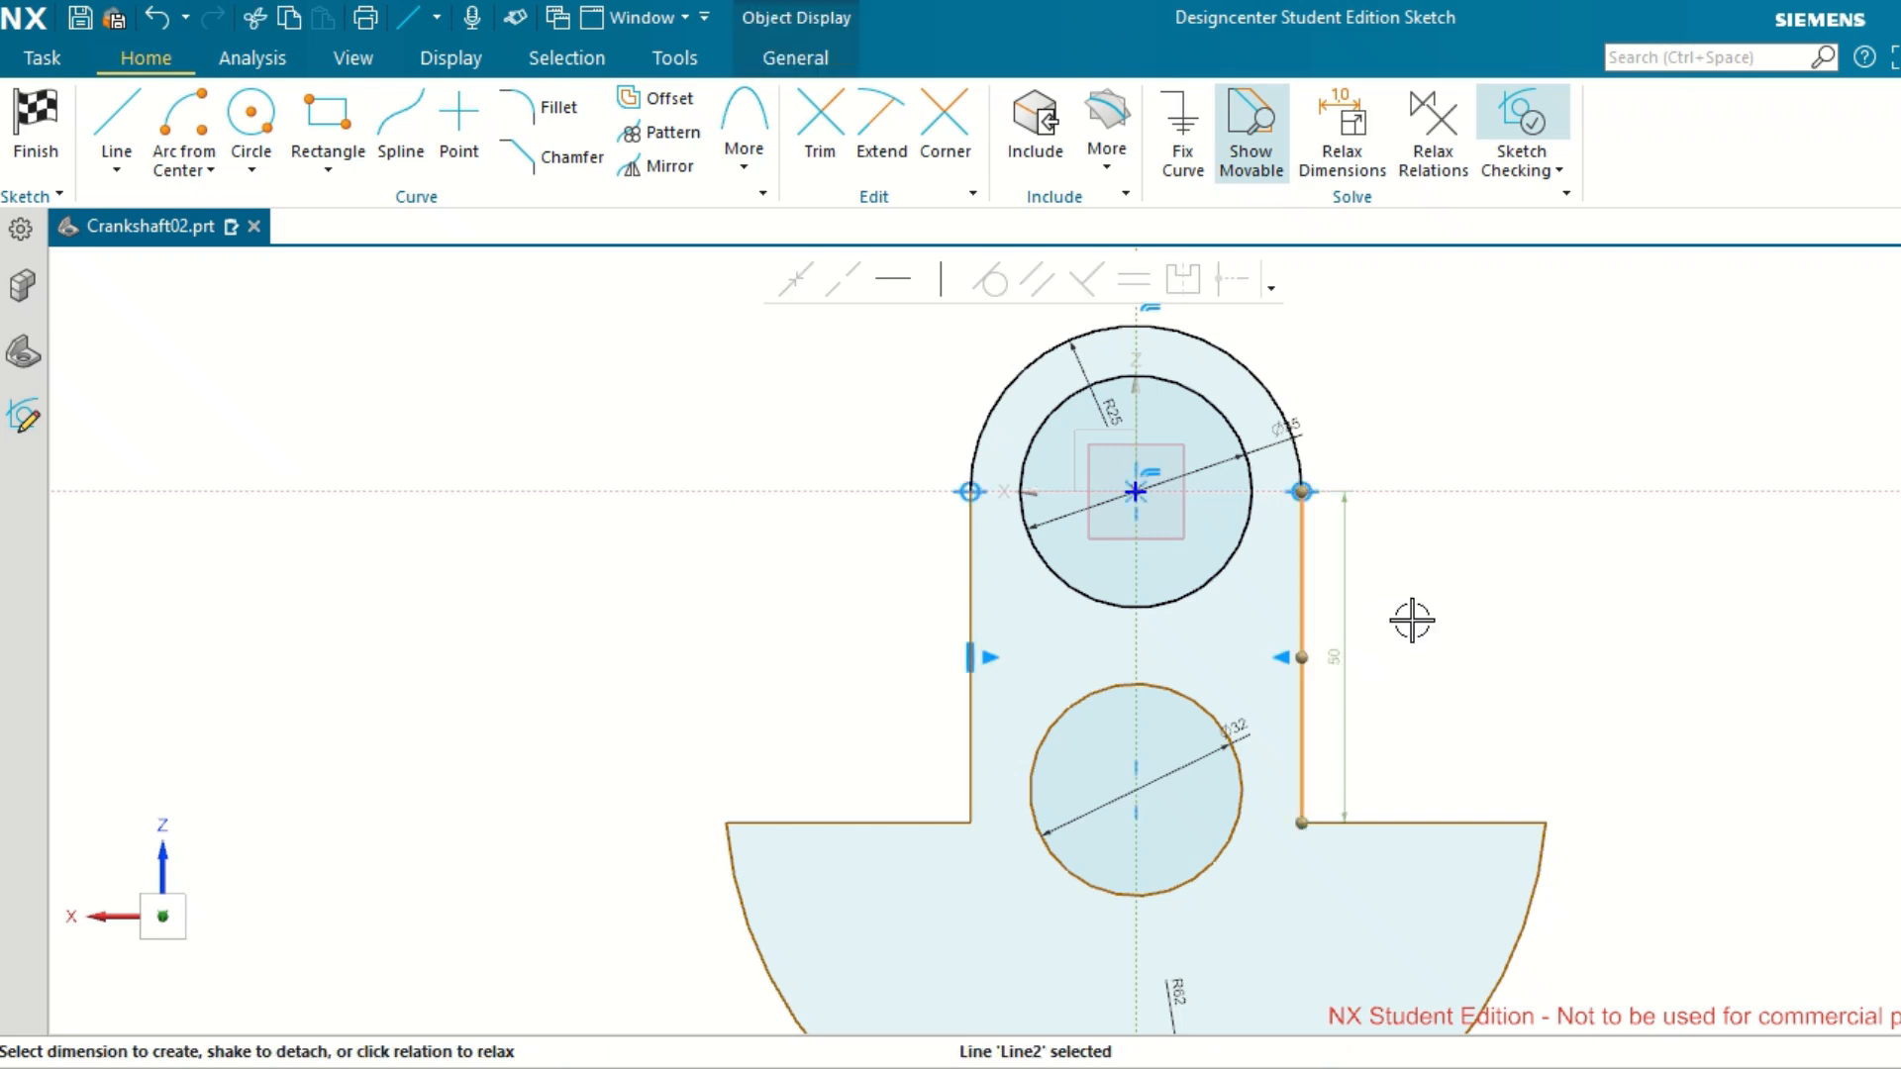
left_click(1341, 653)
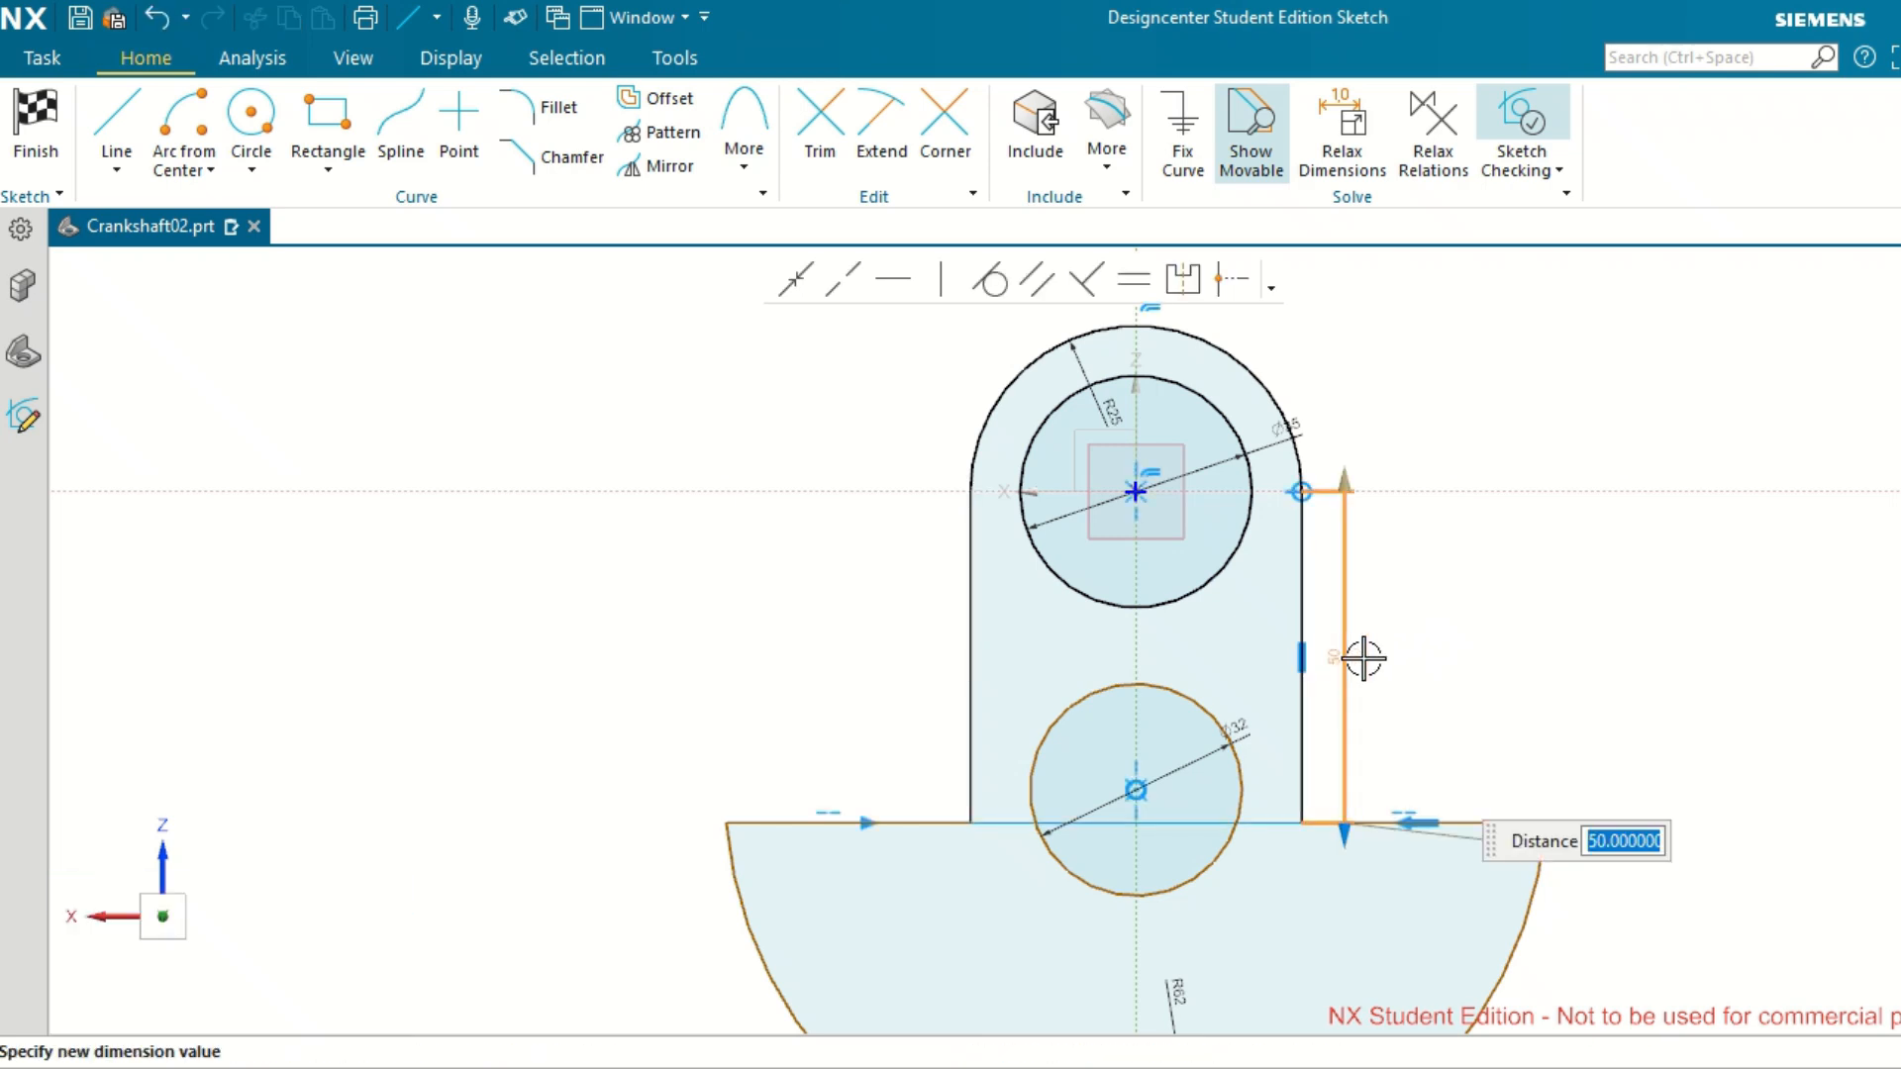
left_click(1444, 659)
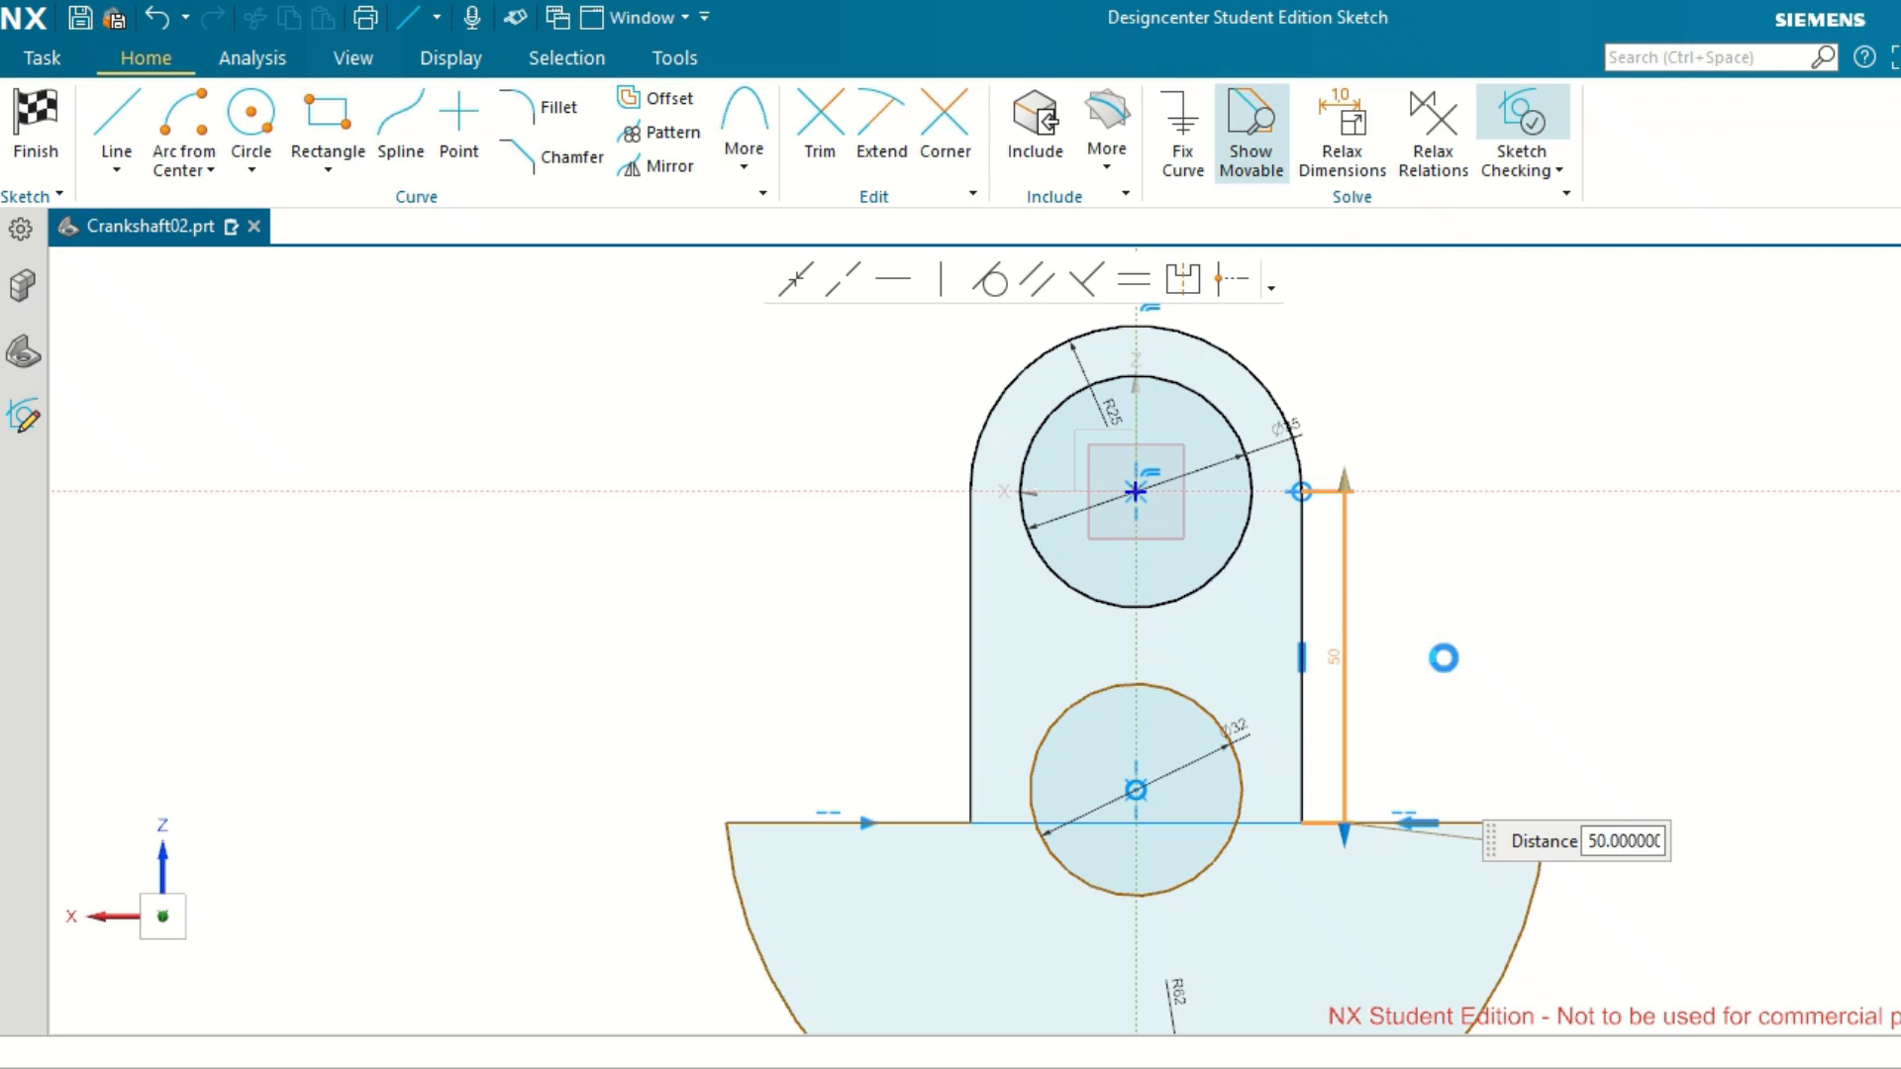
double_click(1341, 656)
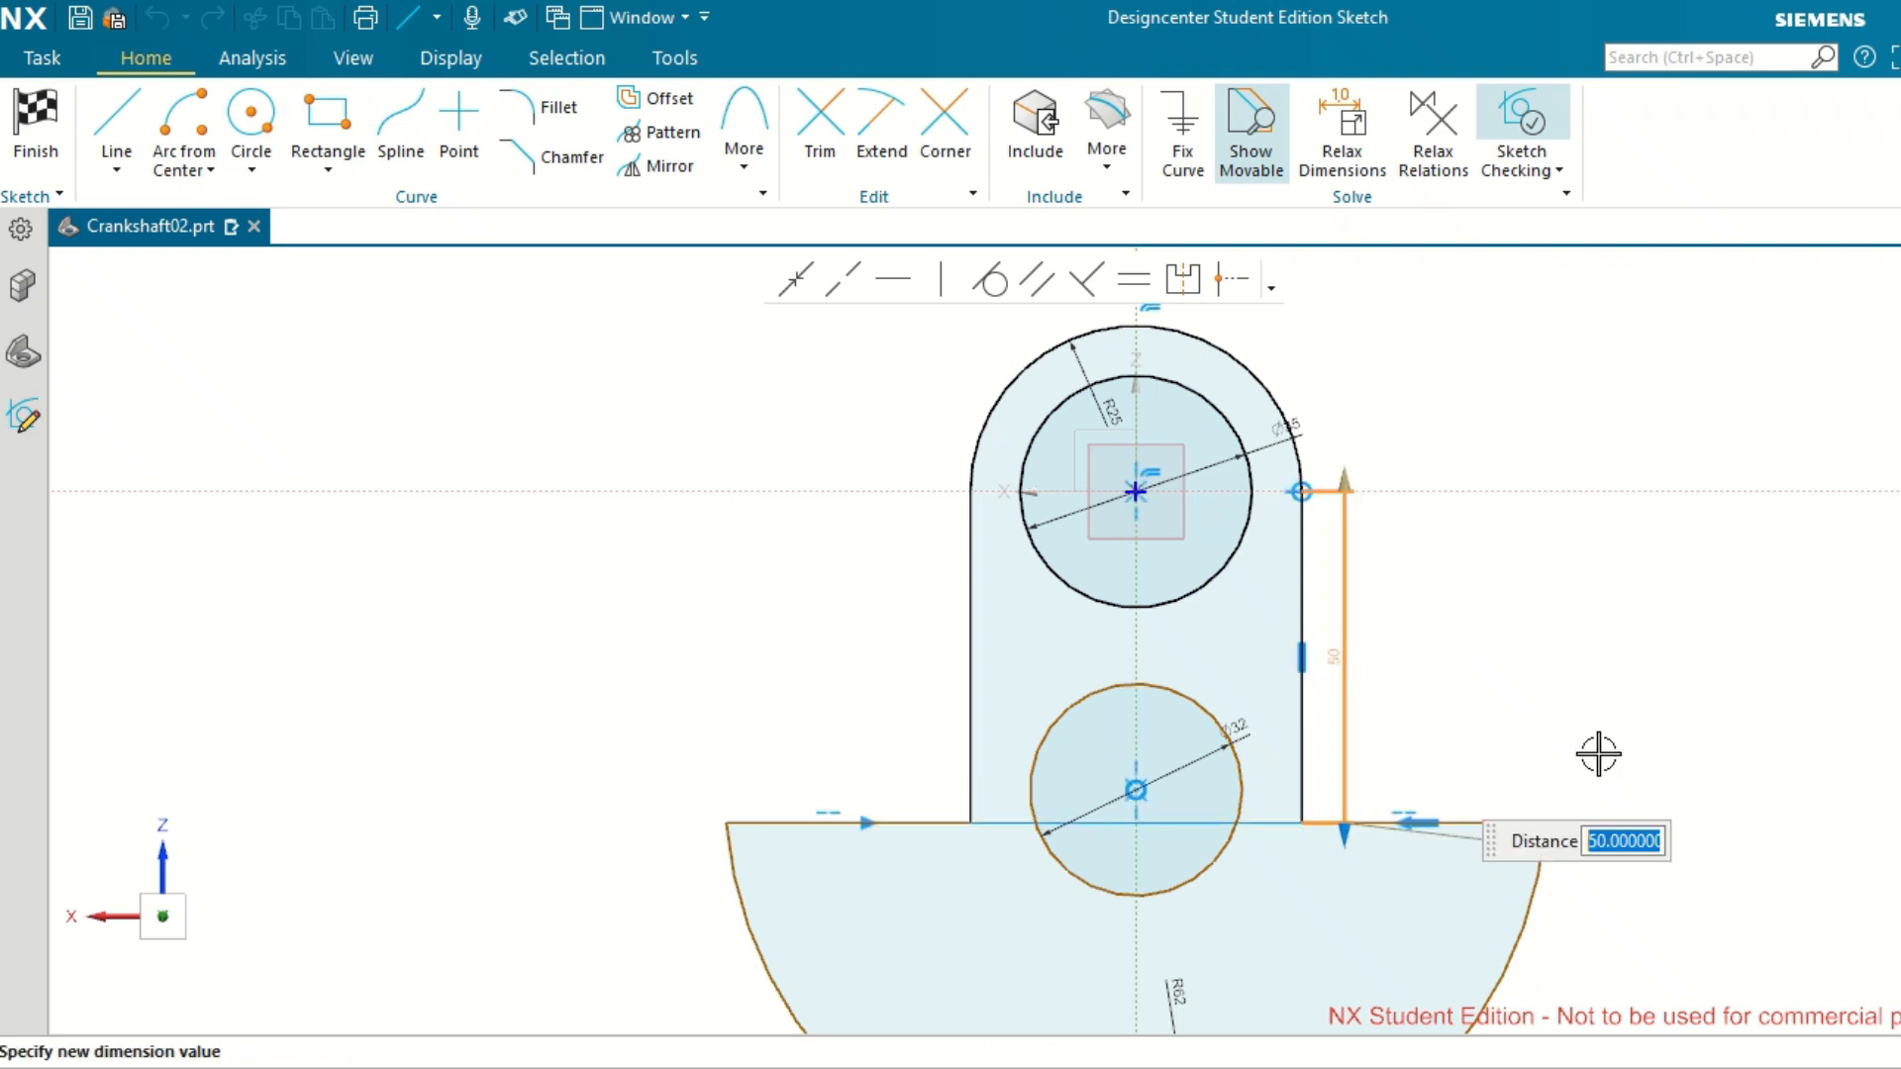
type("50")
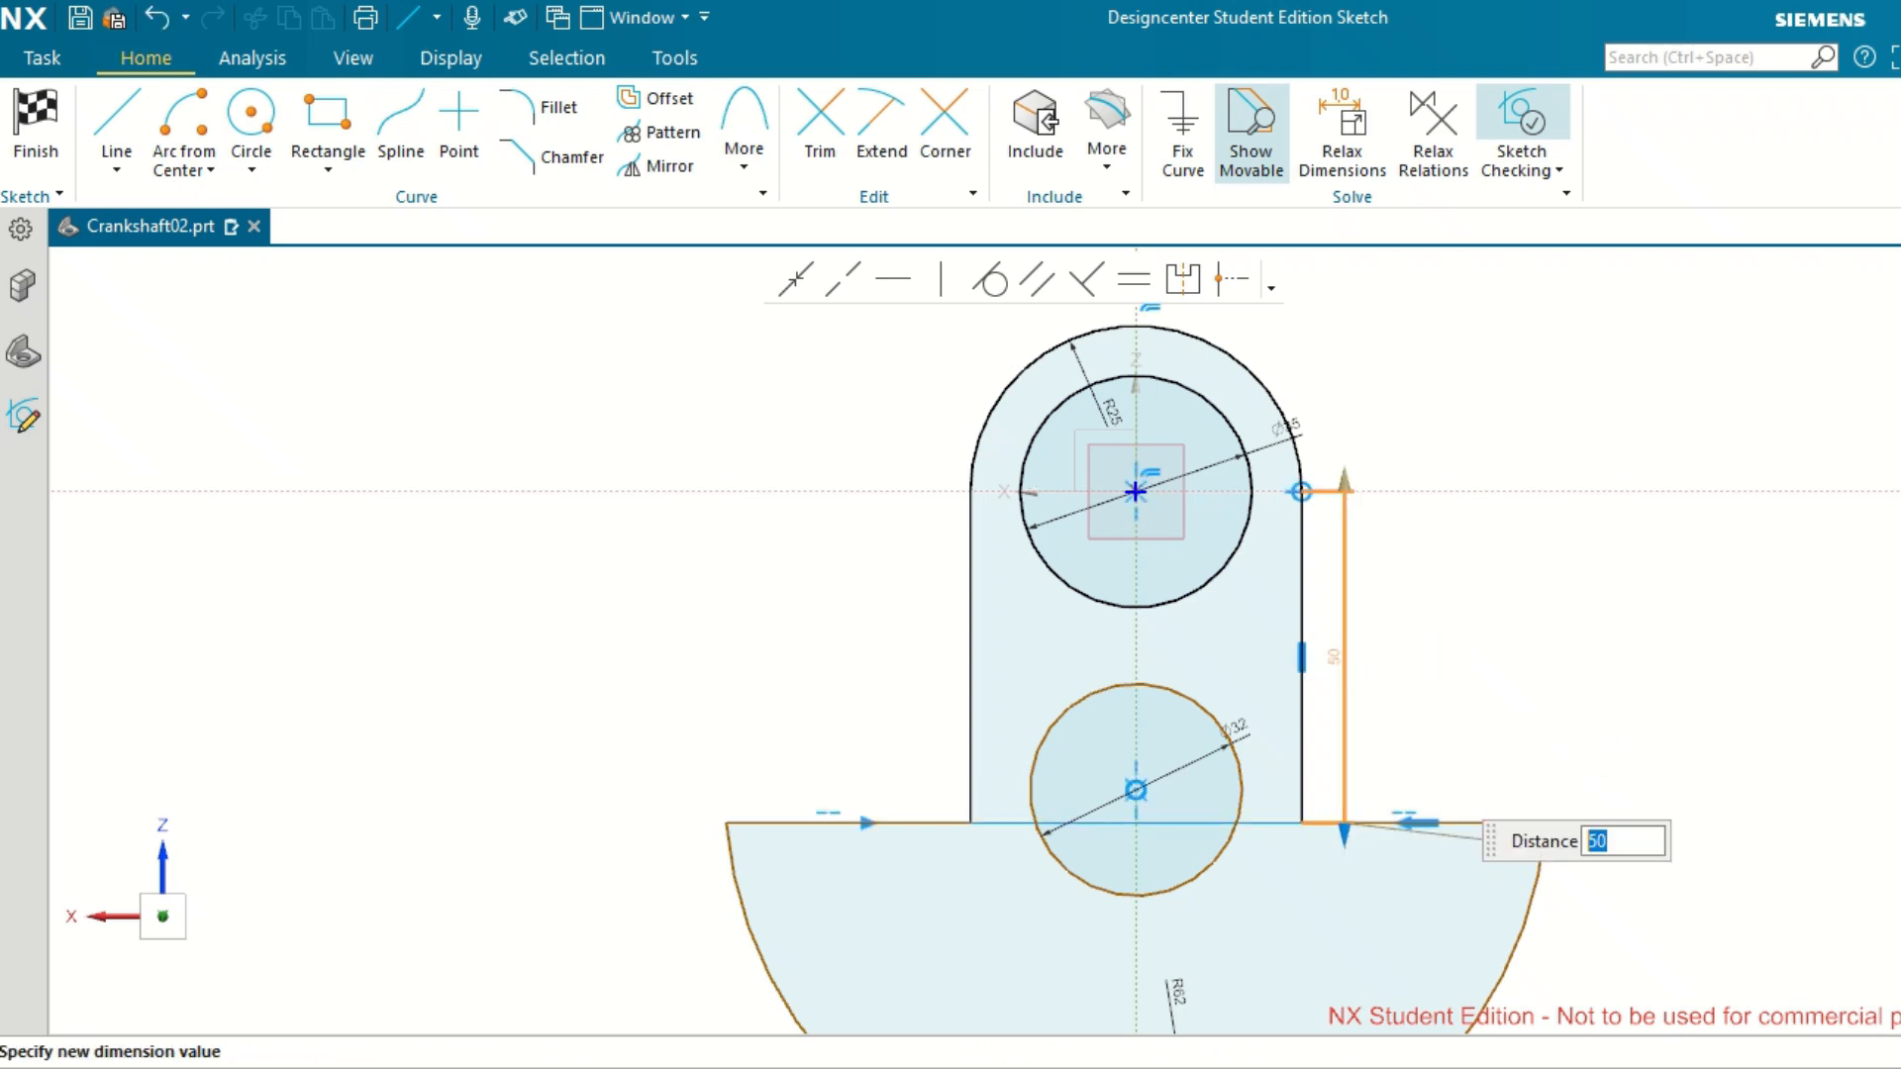
key("Return")
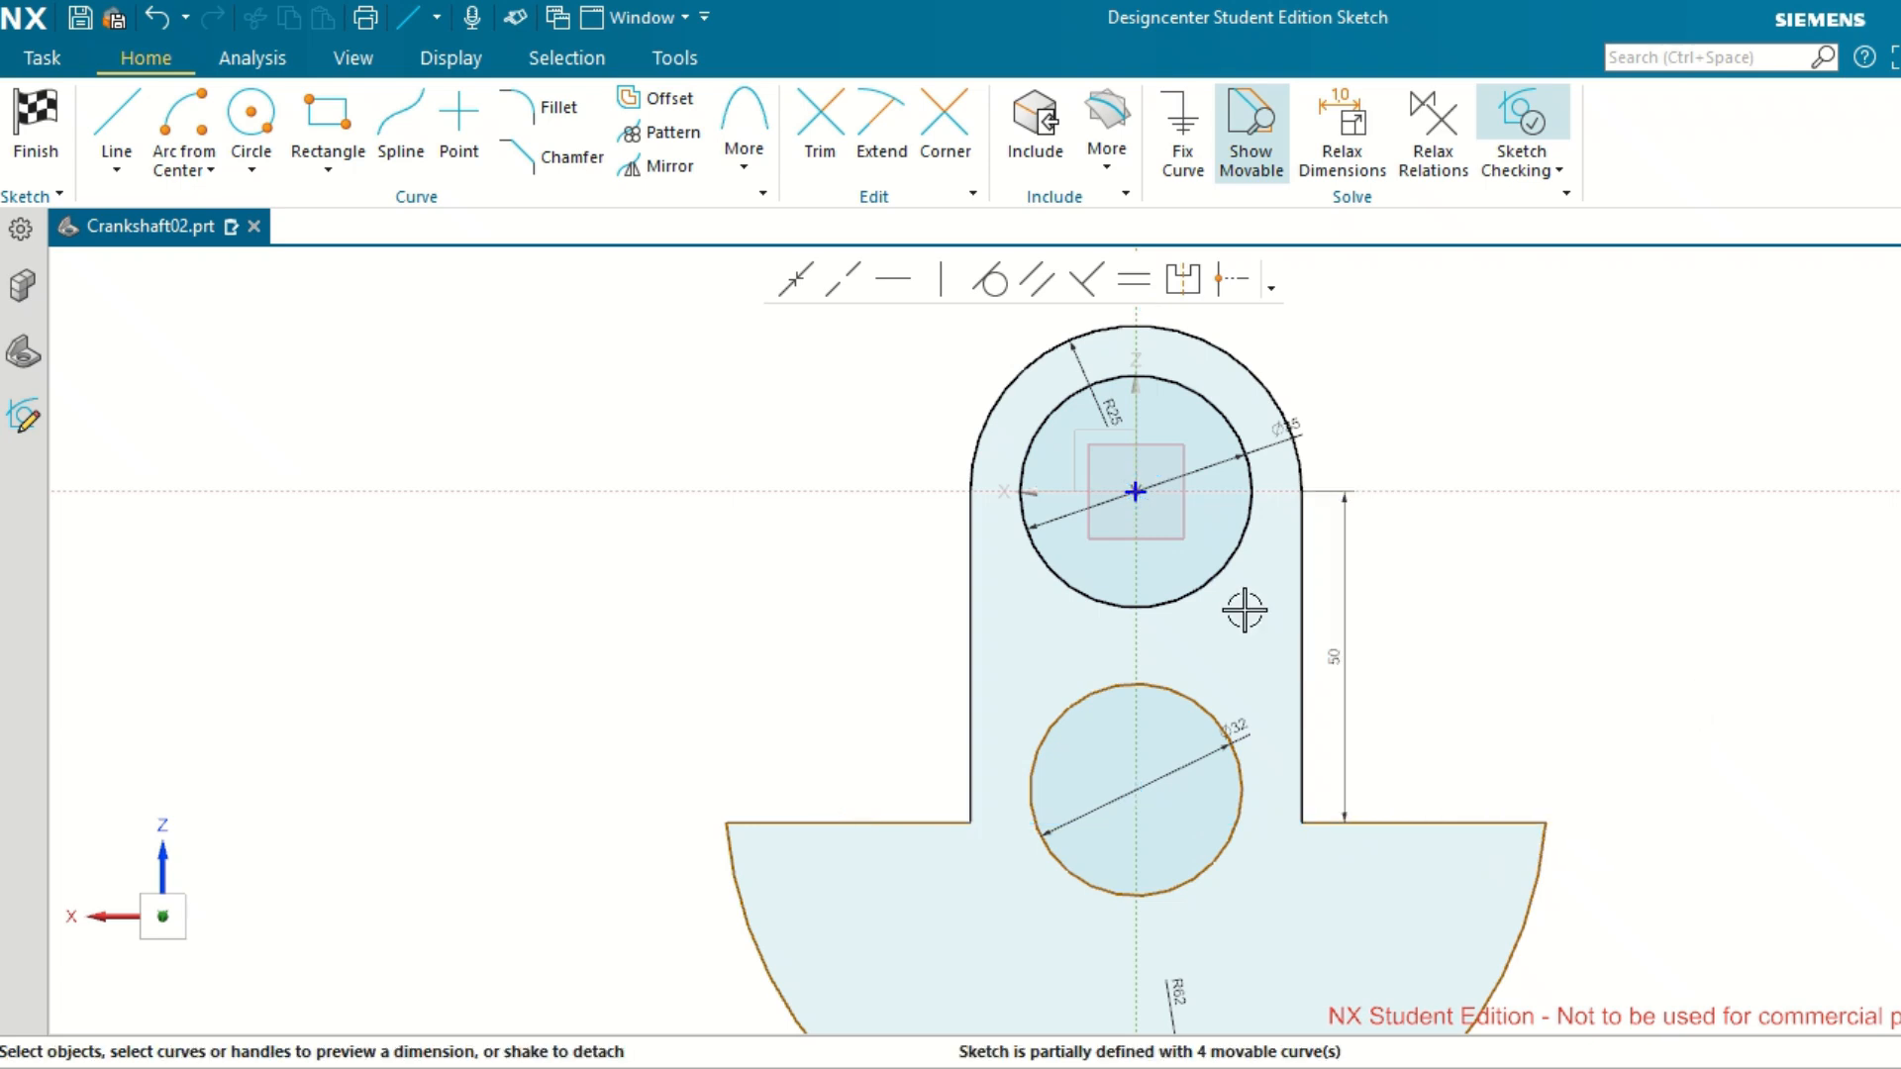
left_click(971, 609)
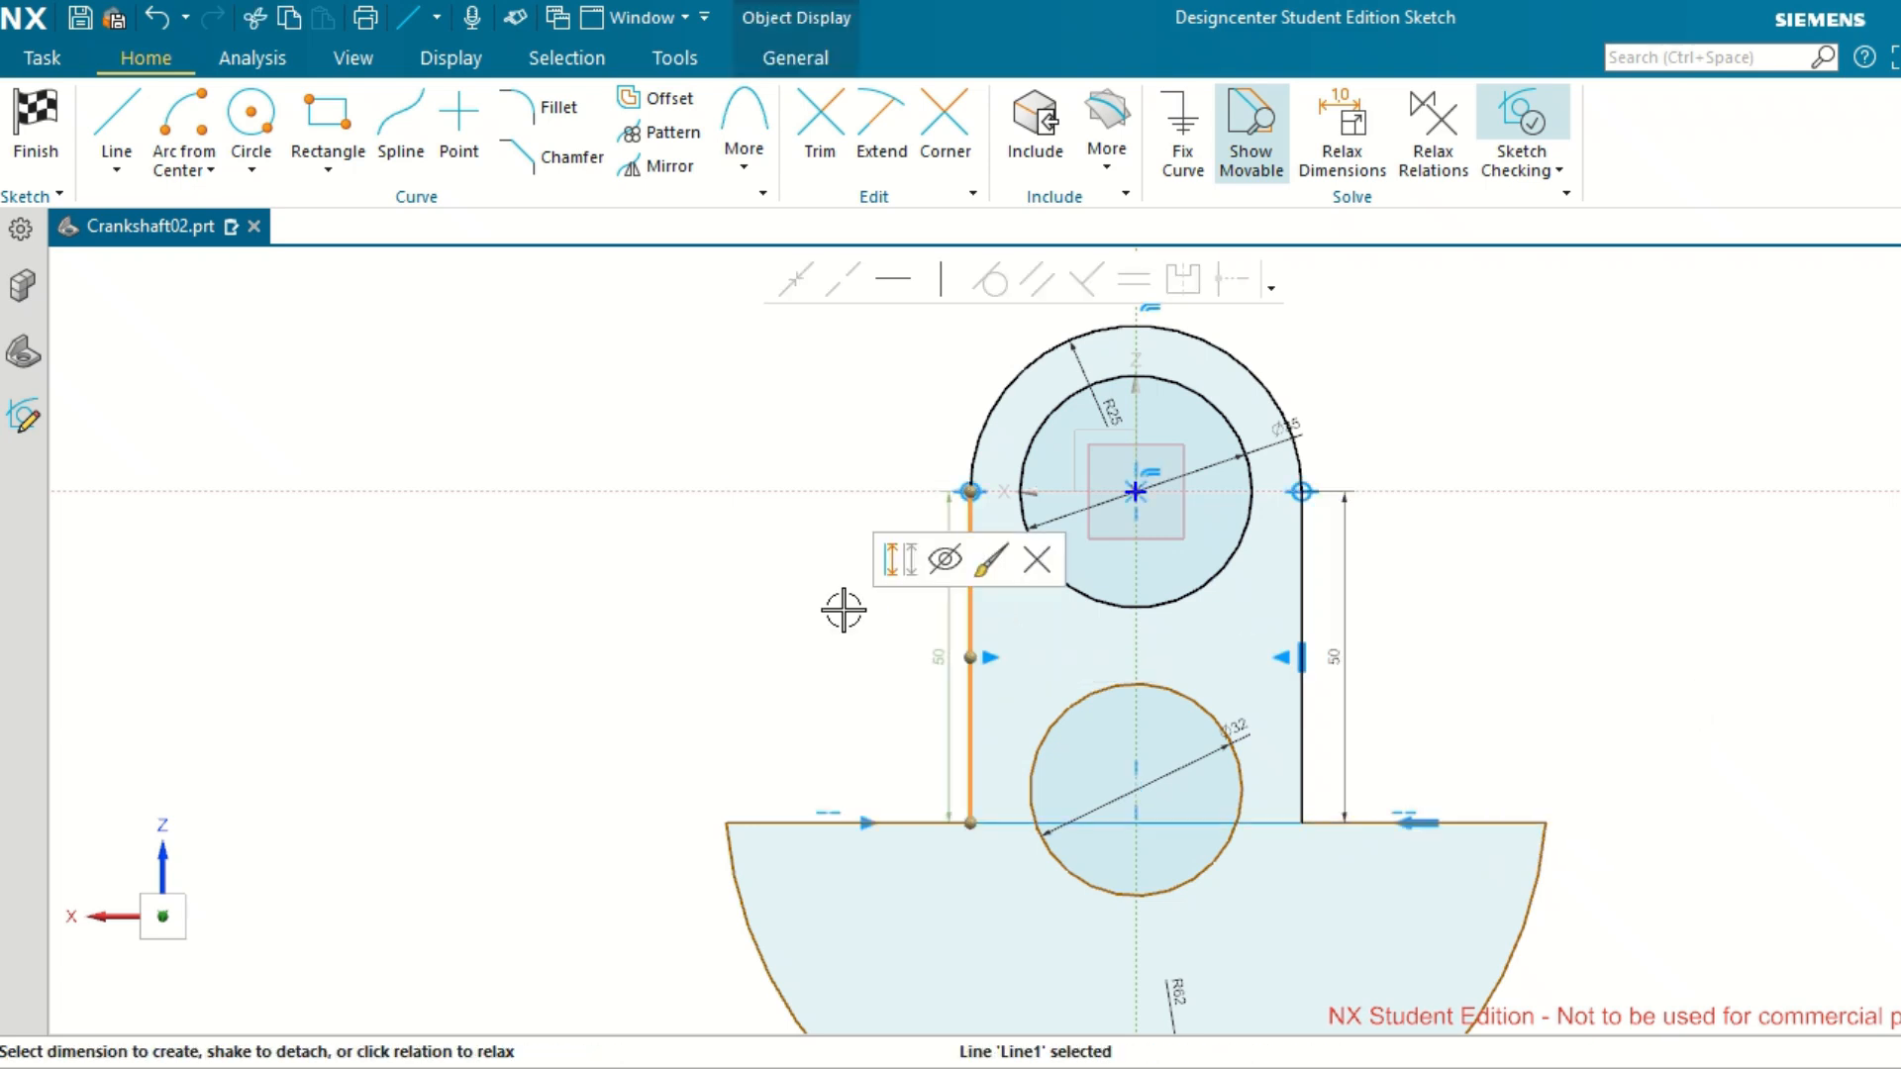
left_click(842, 608)
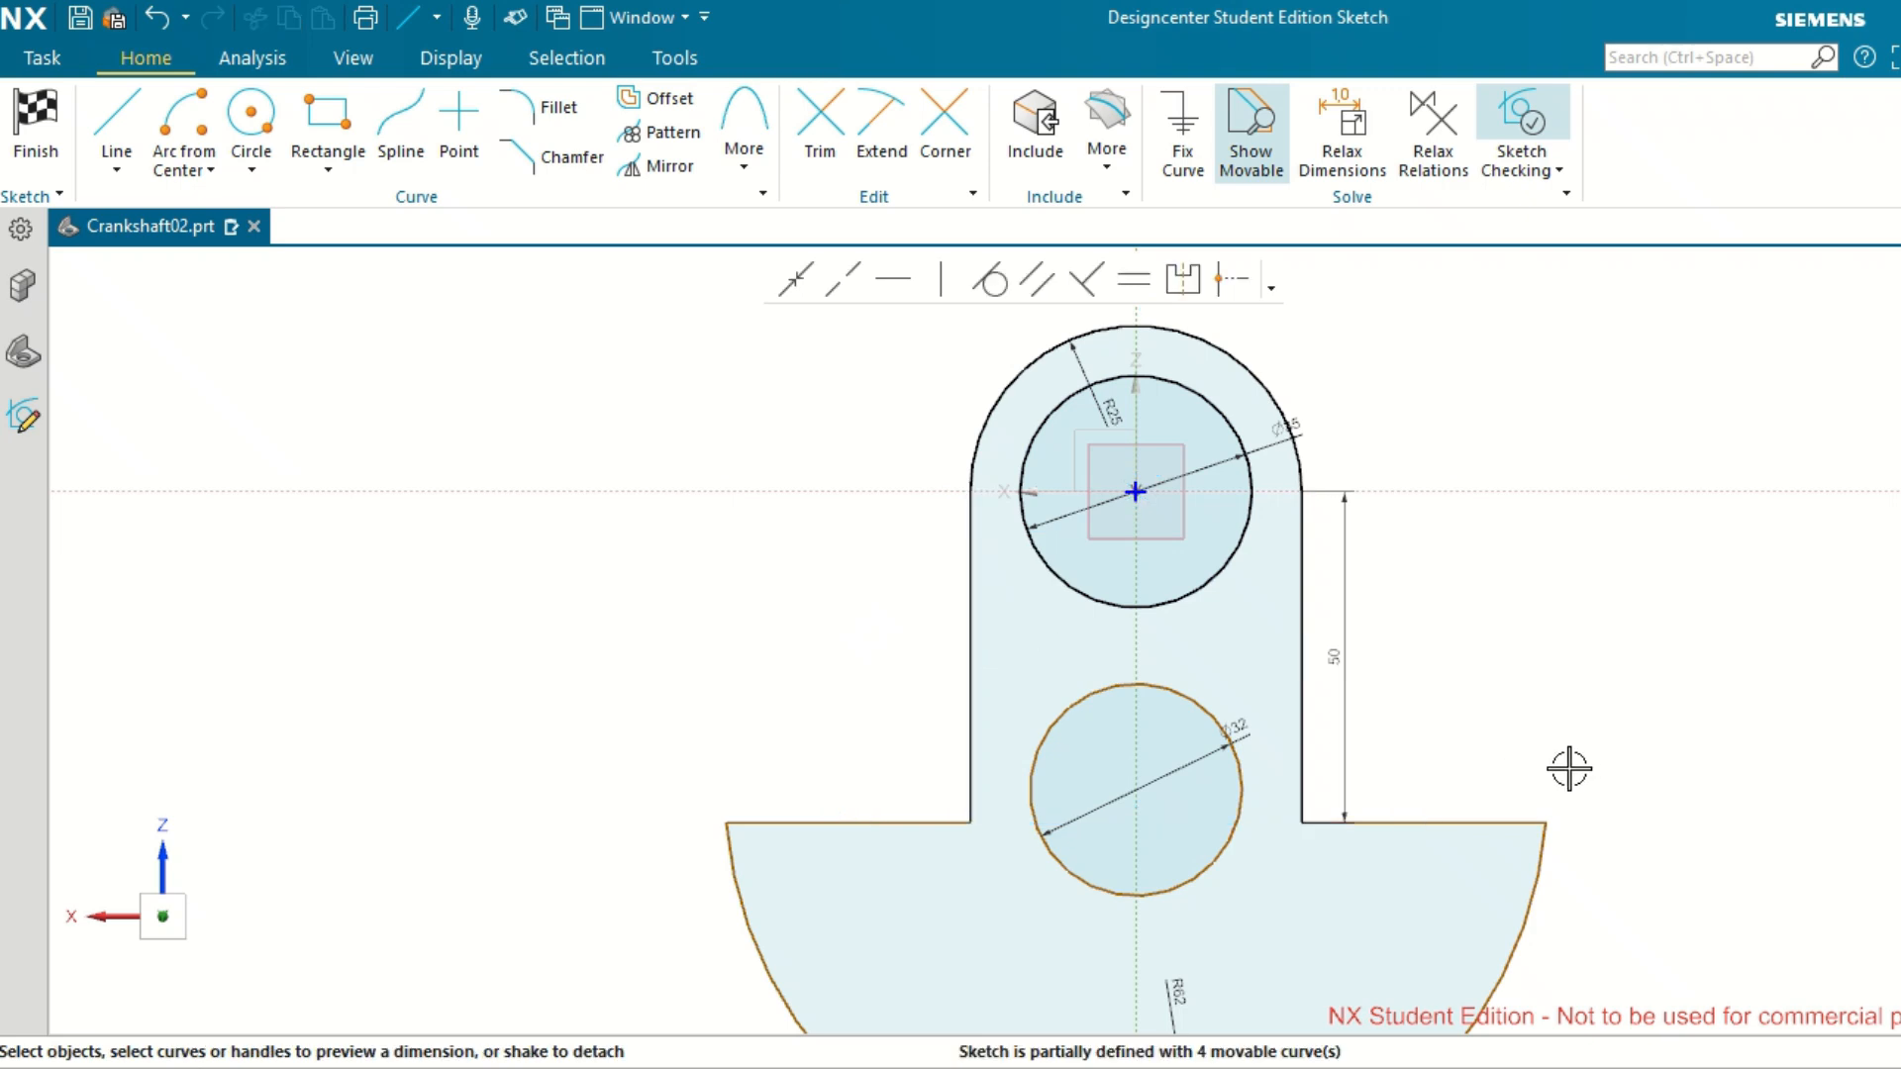
Move the 32 mm diameter dimension and the 50 mm length dimension outward, clear of the web profile.
scroll(1570, 769, "down", 2)
scroll(1573, 904, "up", 1)
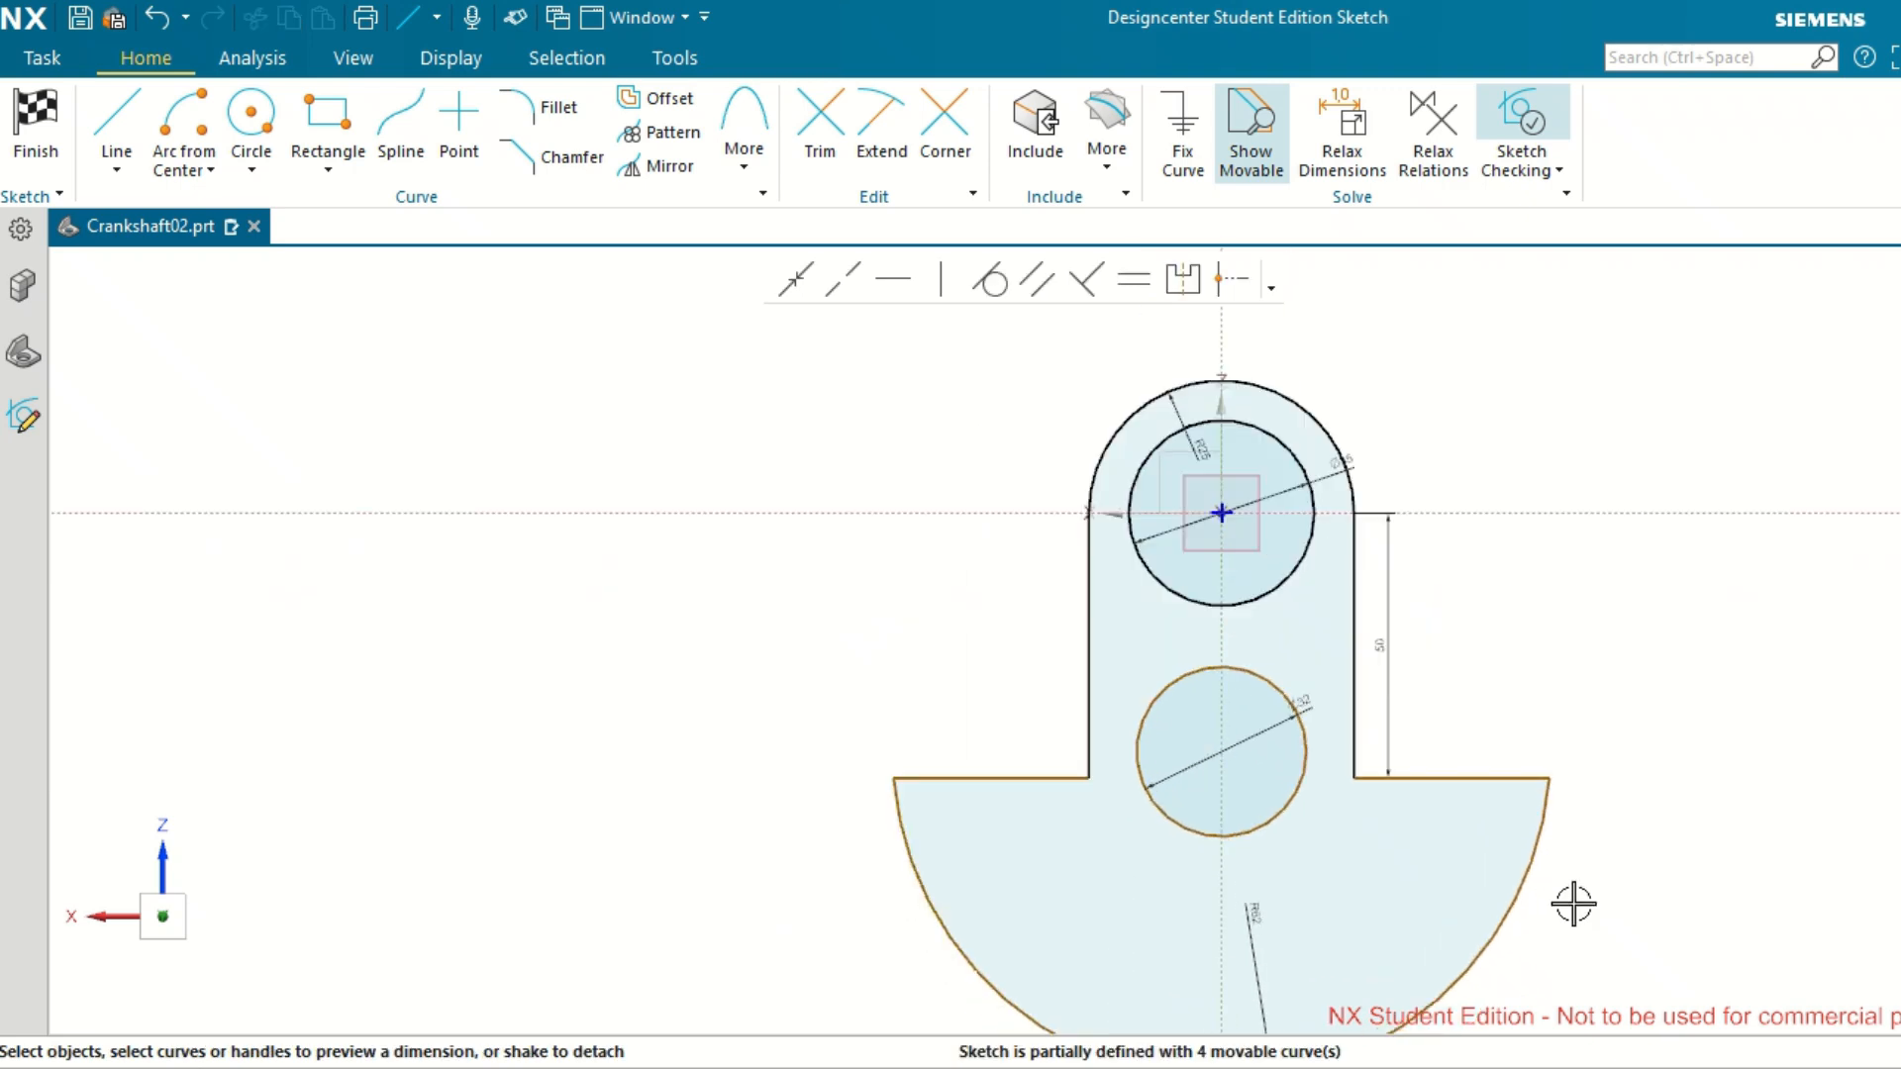
scroll(1573, 903, "down", 1)
scroll(1489, 997, "up", 1)
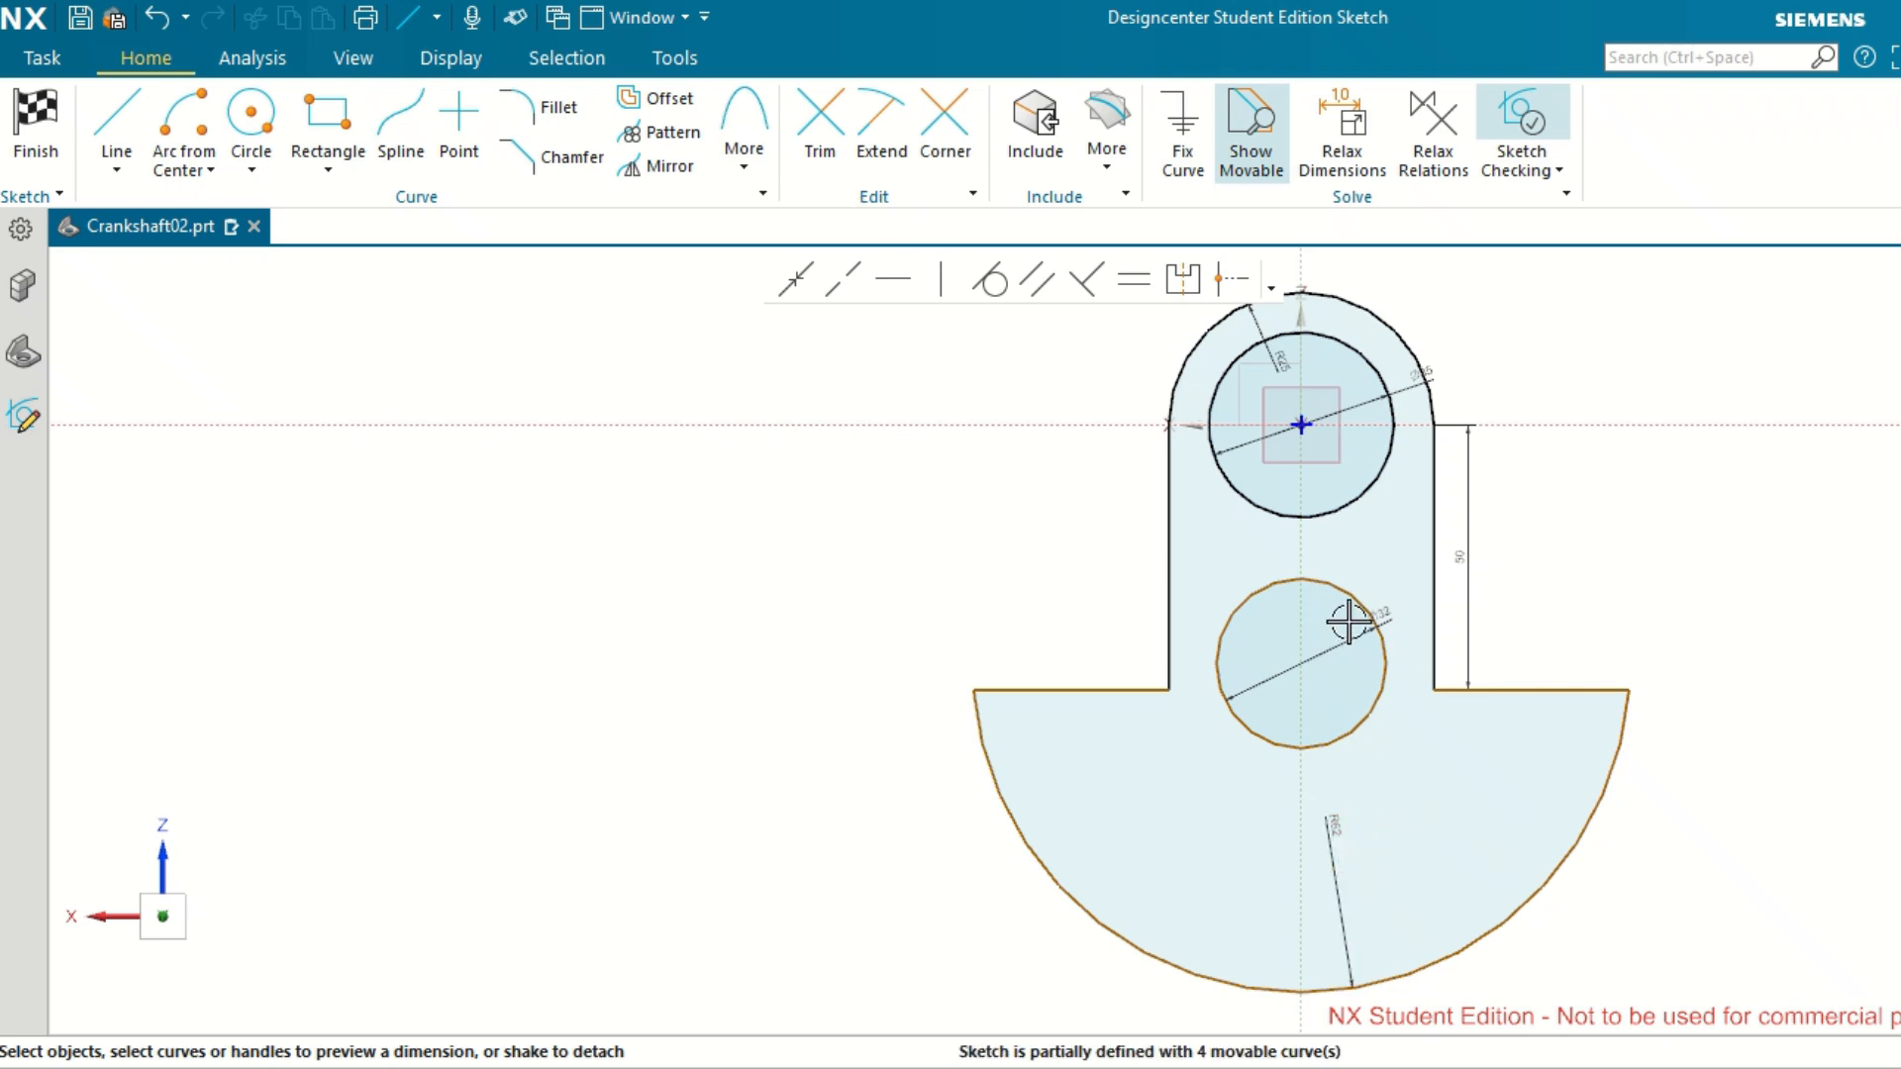
left_click_drag(1381, 600, 1554, 586)
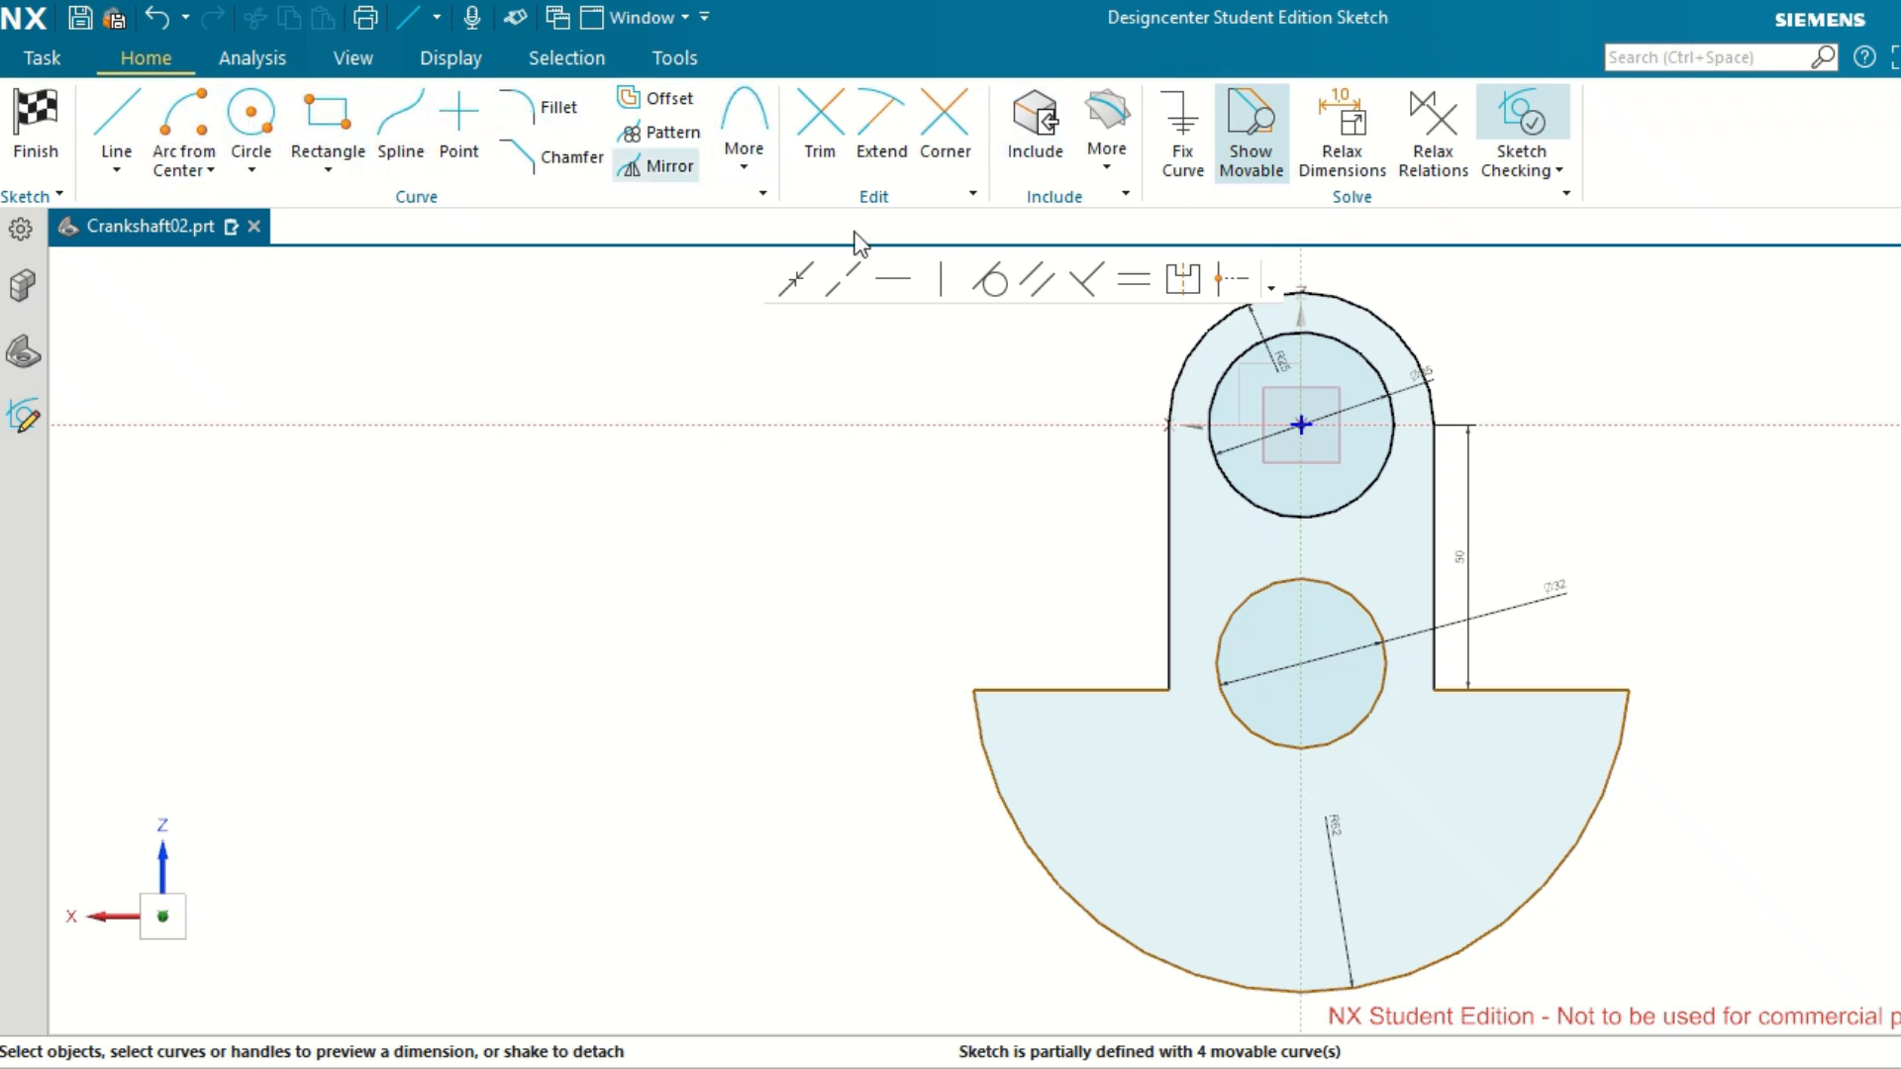
left_click(1298, 665)
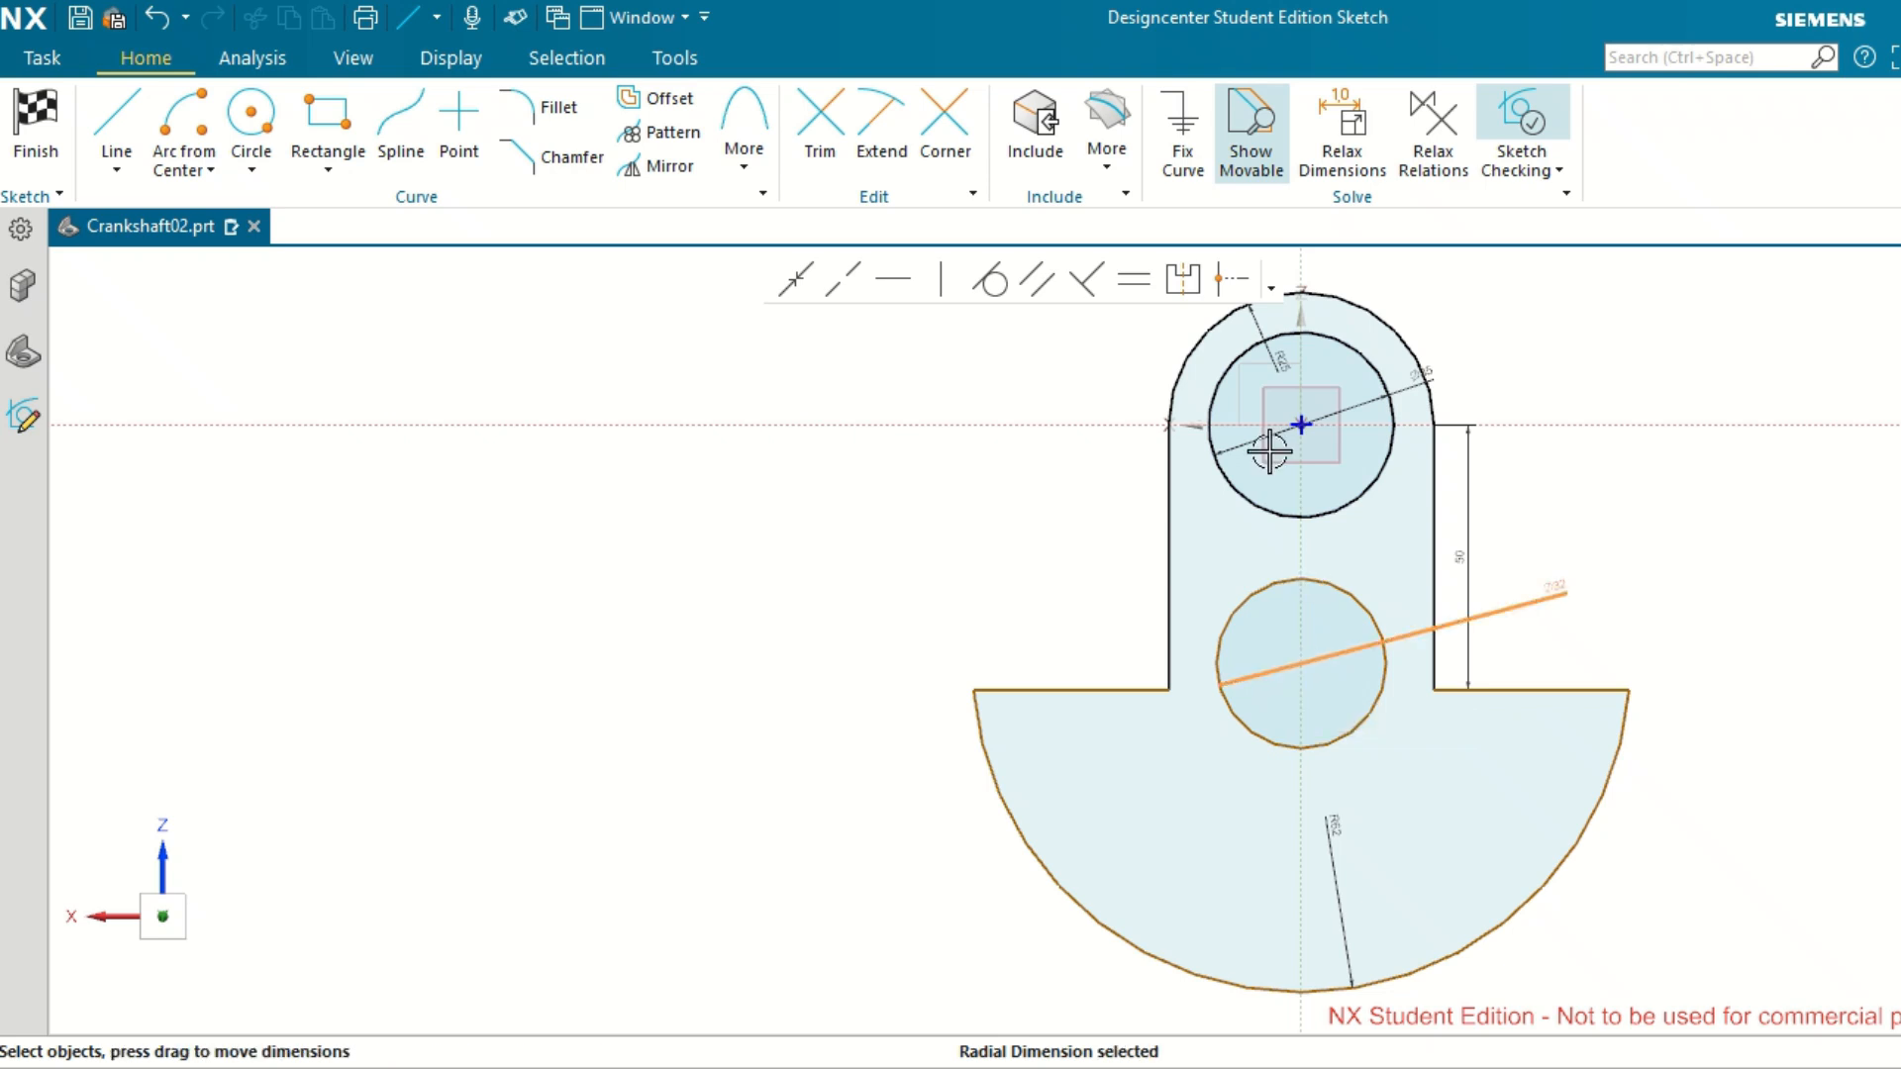
left_click(1076, 430)
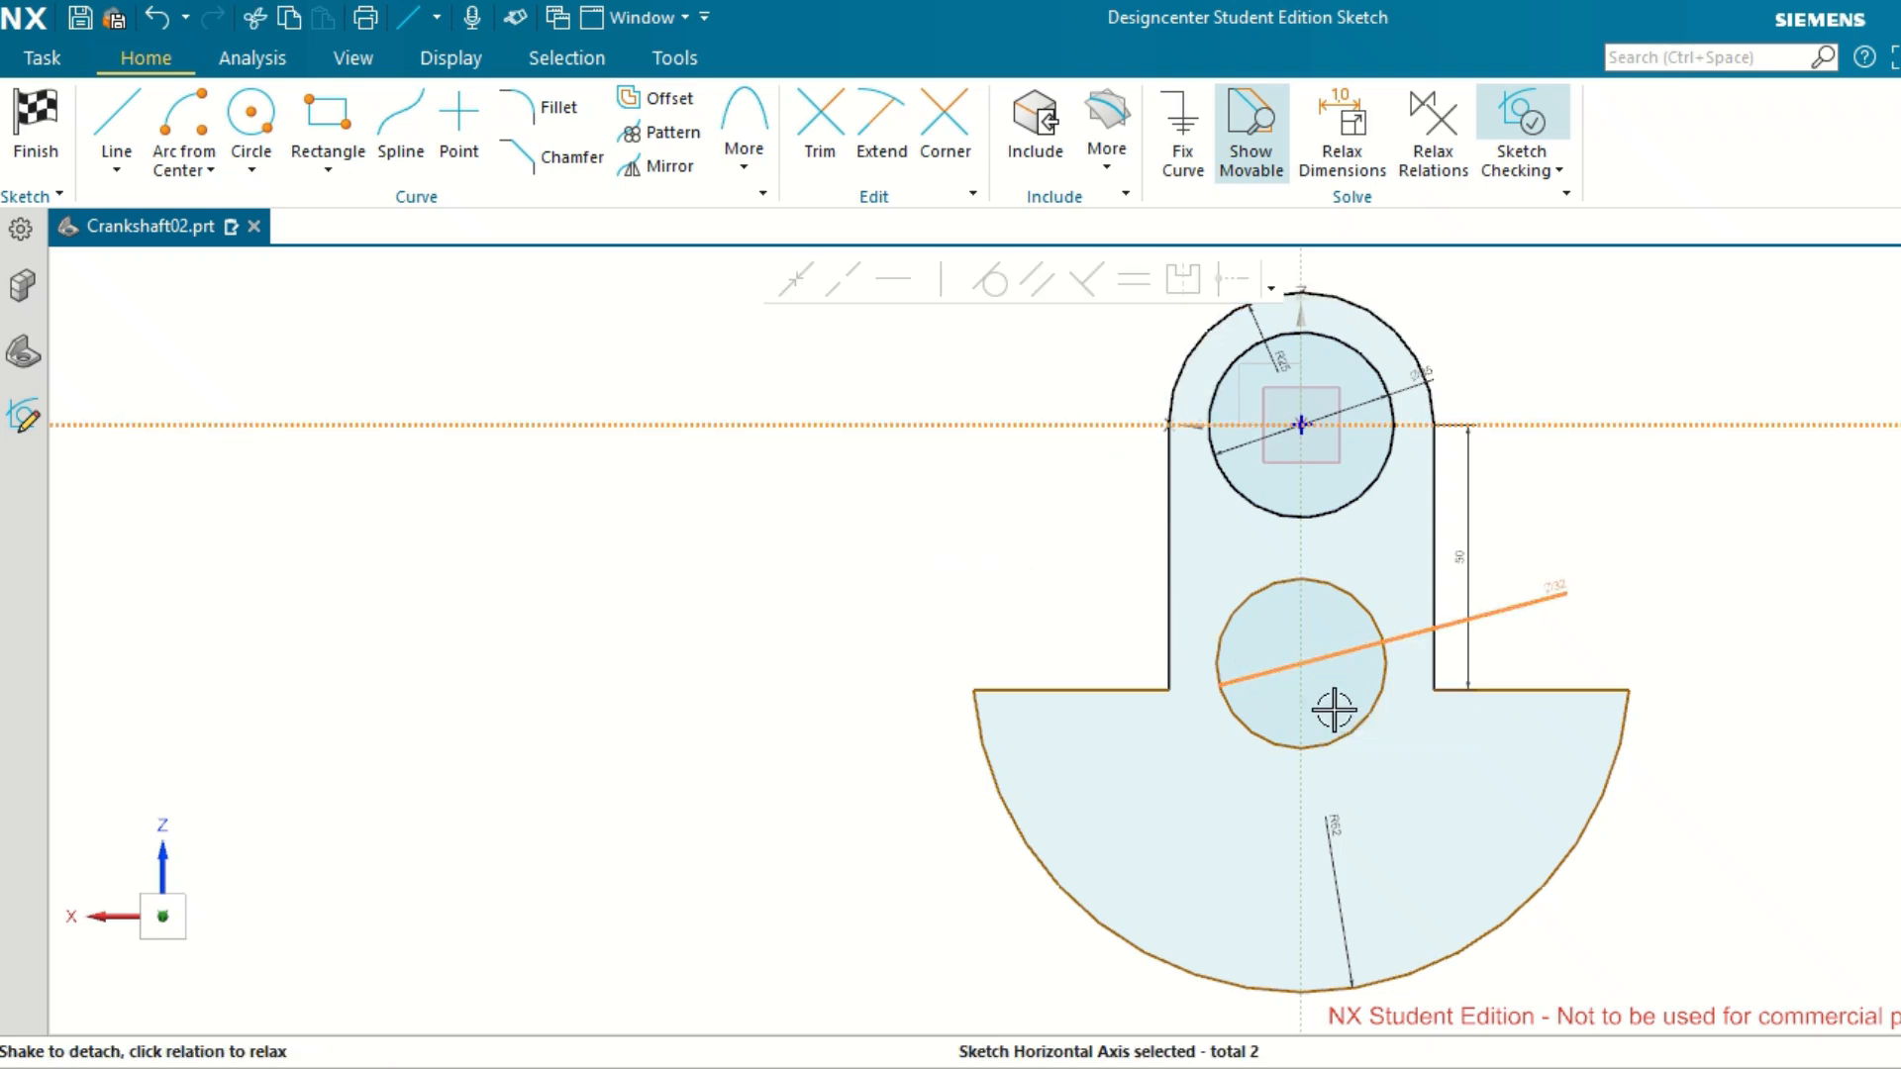
left_click(1303, 662)
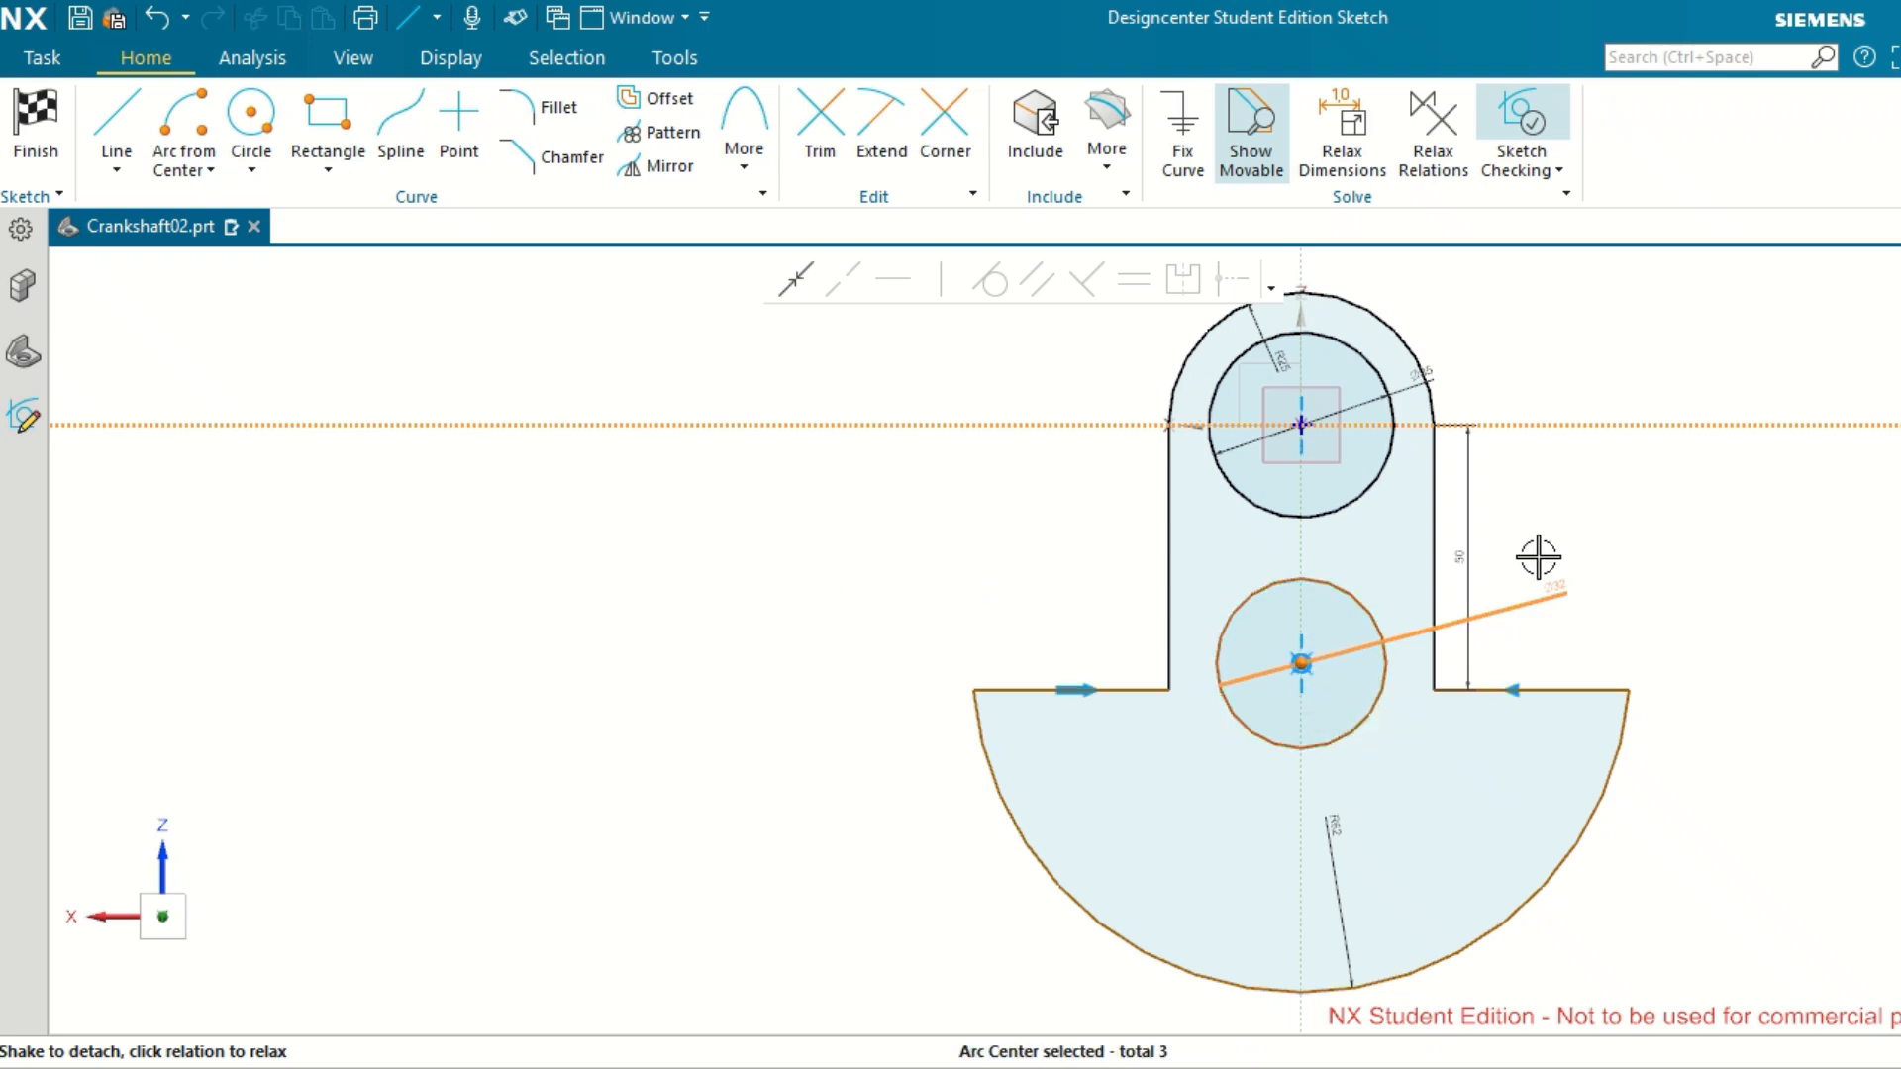
left_click_drag(1473, 551, 1669, 554)
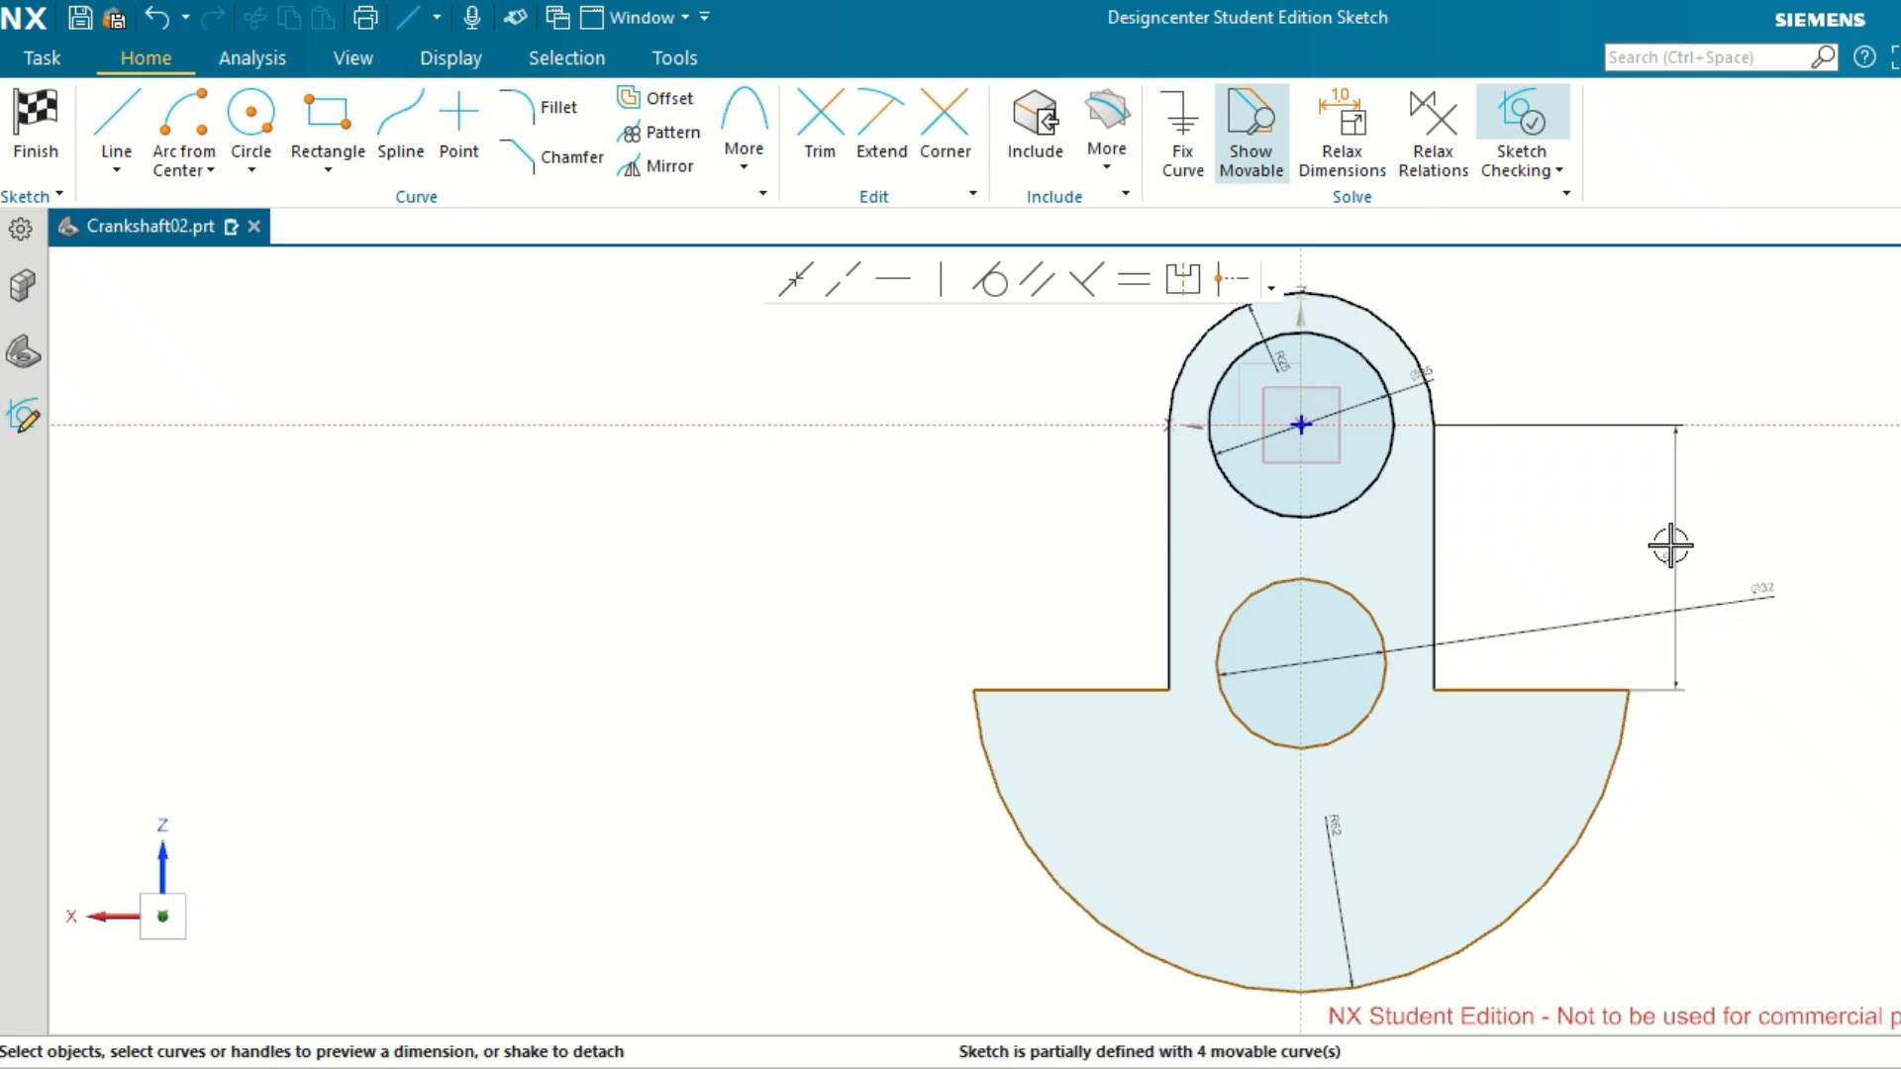
double_click(1670, 550)
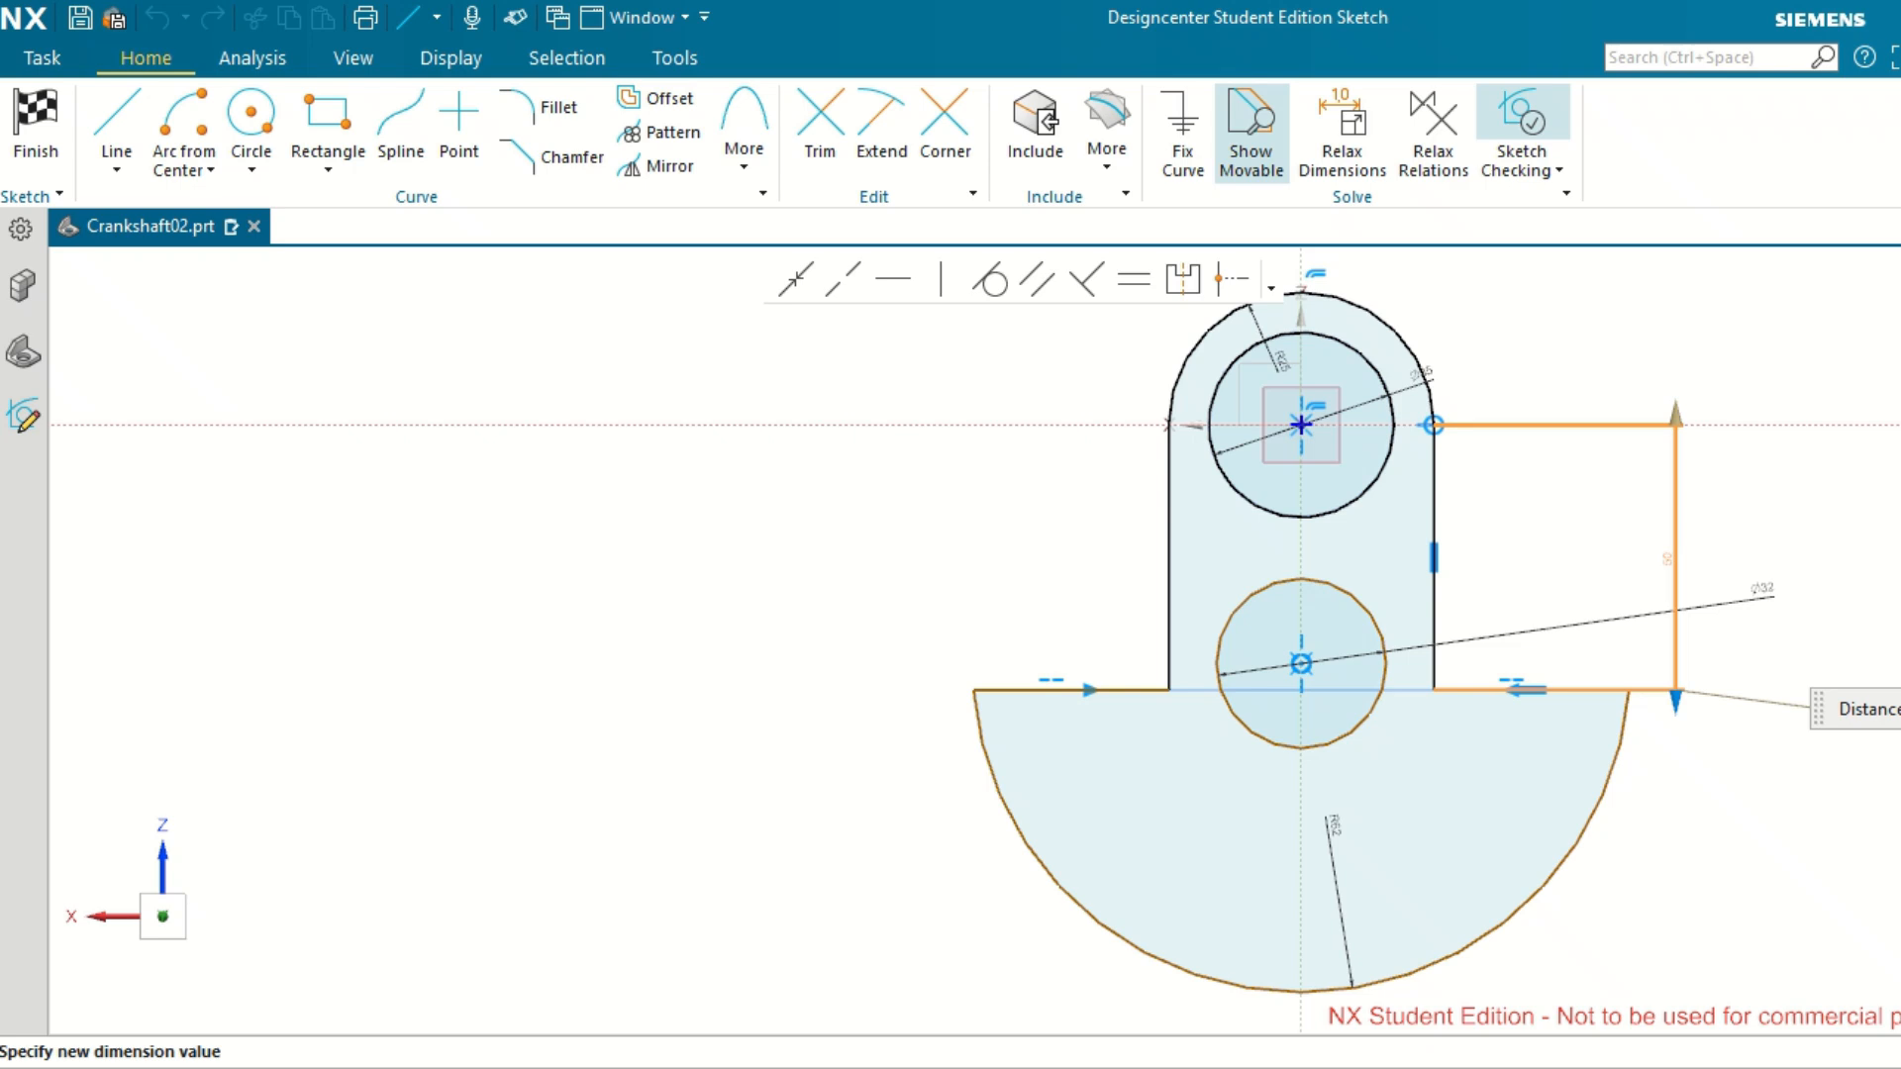
middle_click(1859, 570)
scroll(1542, 745, "up", 2)
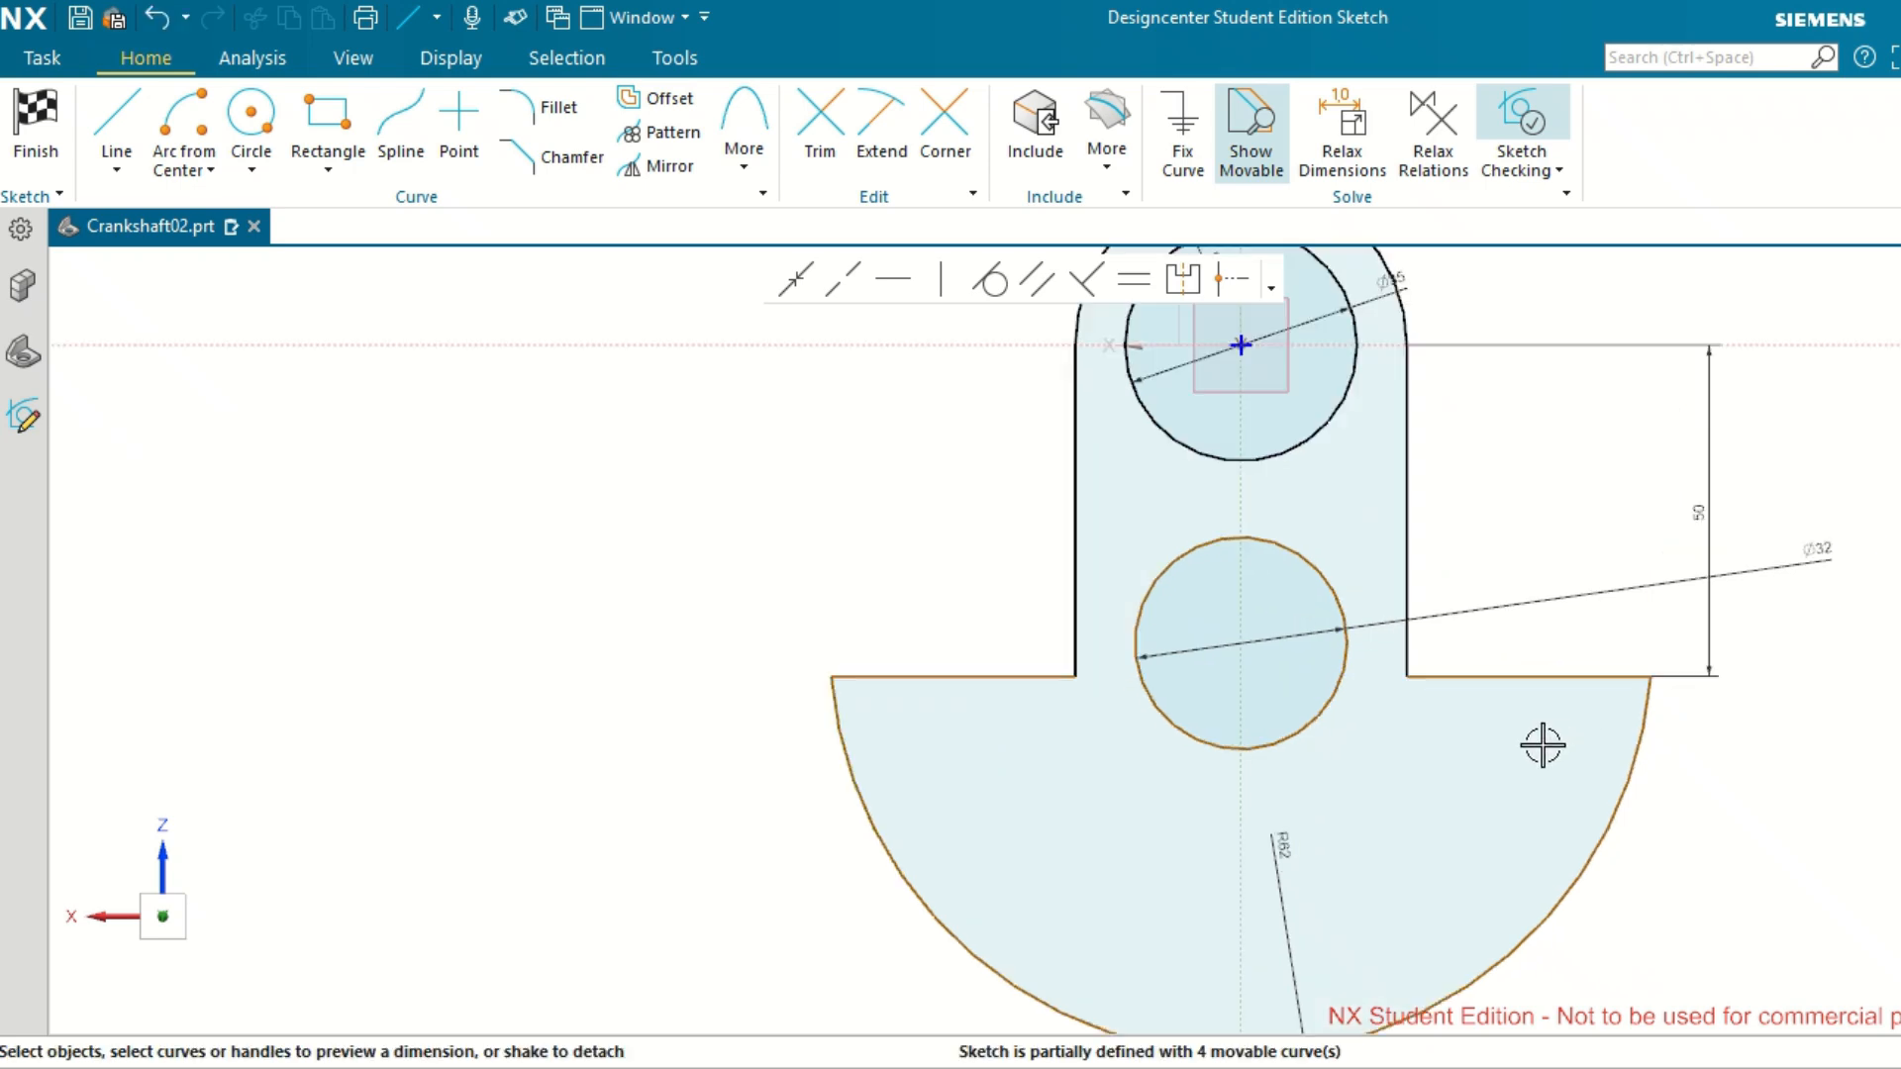
Try to make the 32 mm circle's centre midpoint-aligned with the left horizontal shoulder line.
scroll(1542, 744, "down", 1)
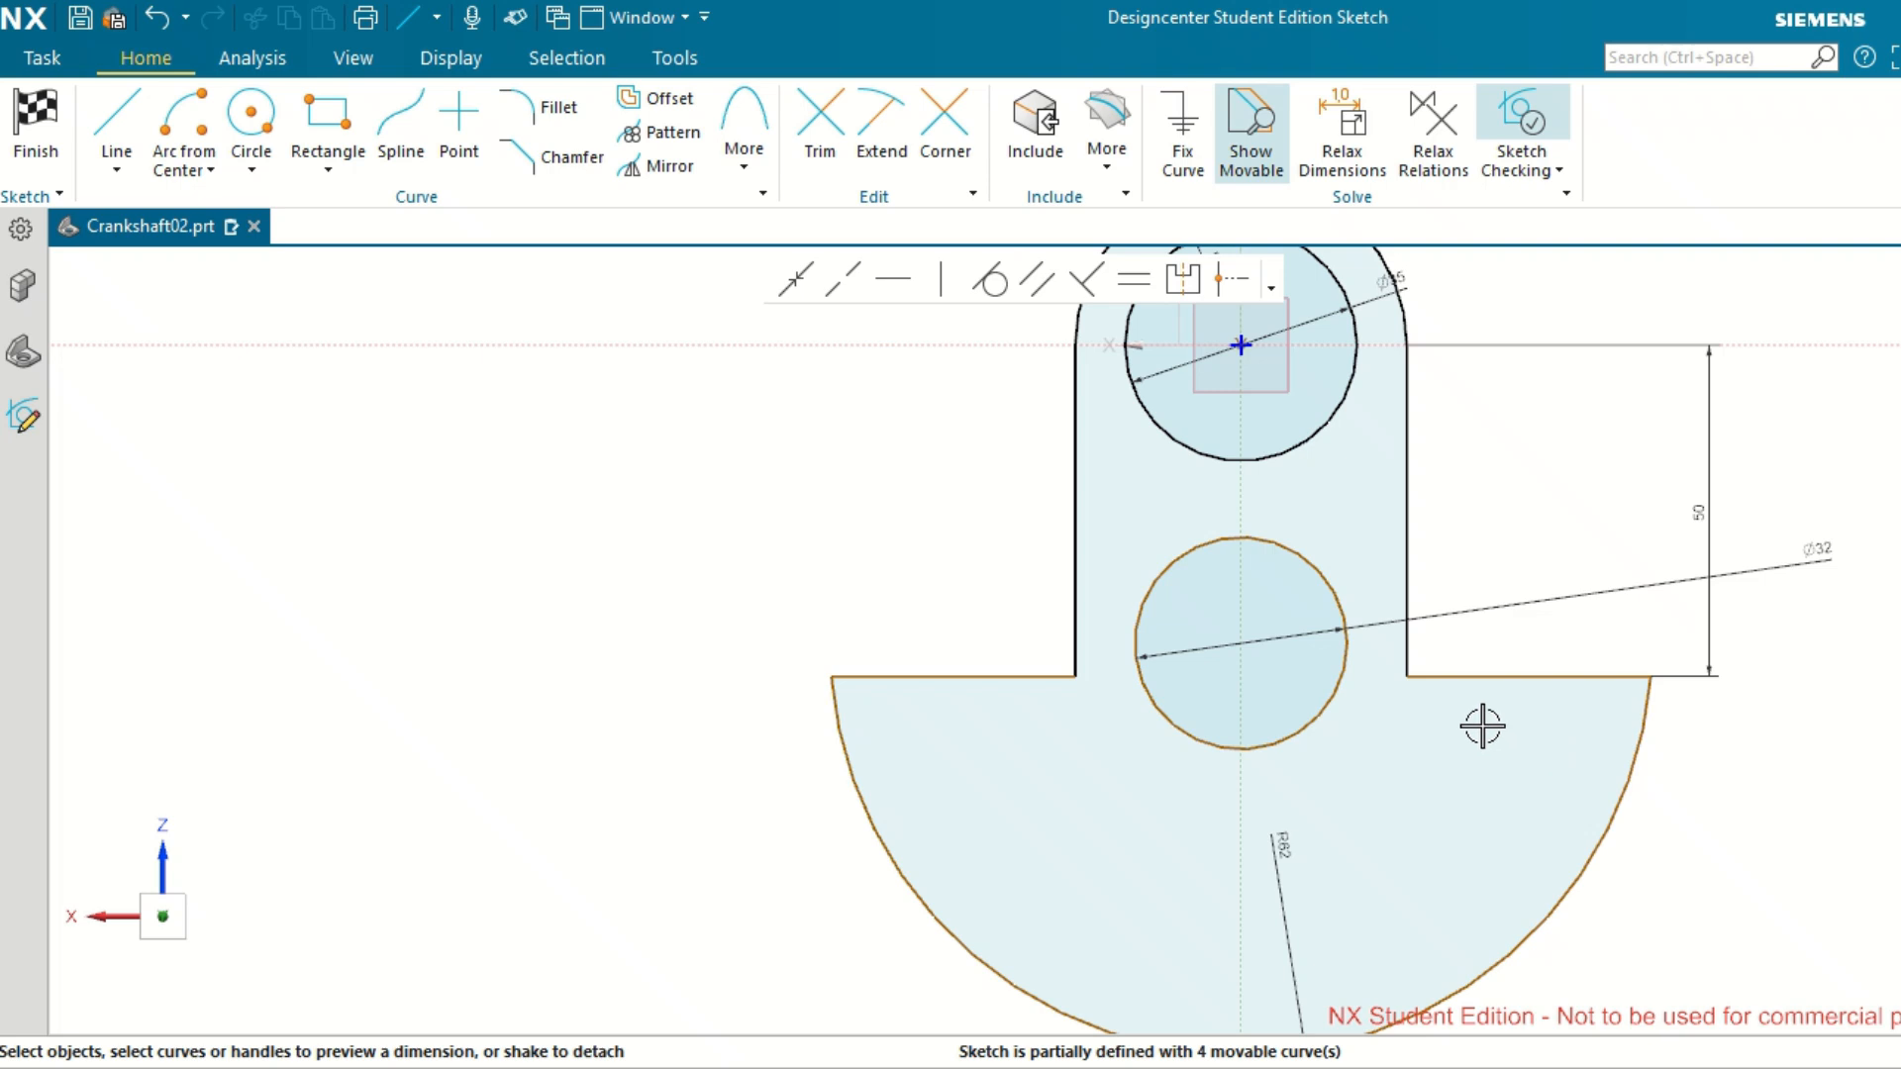
left_click(1333, 712)
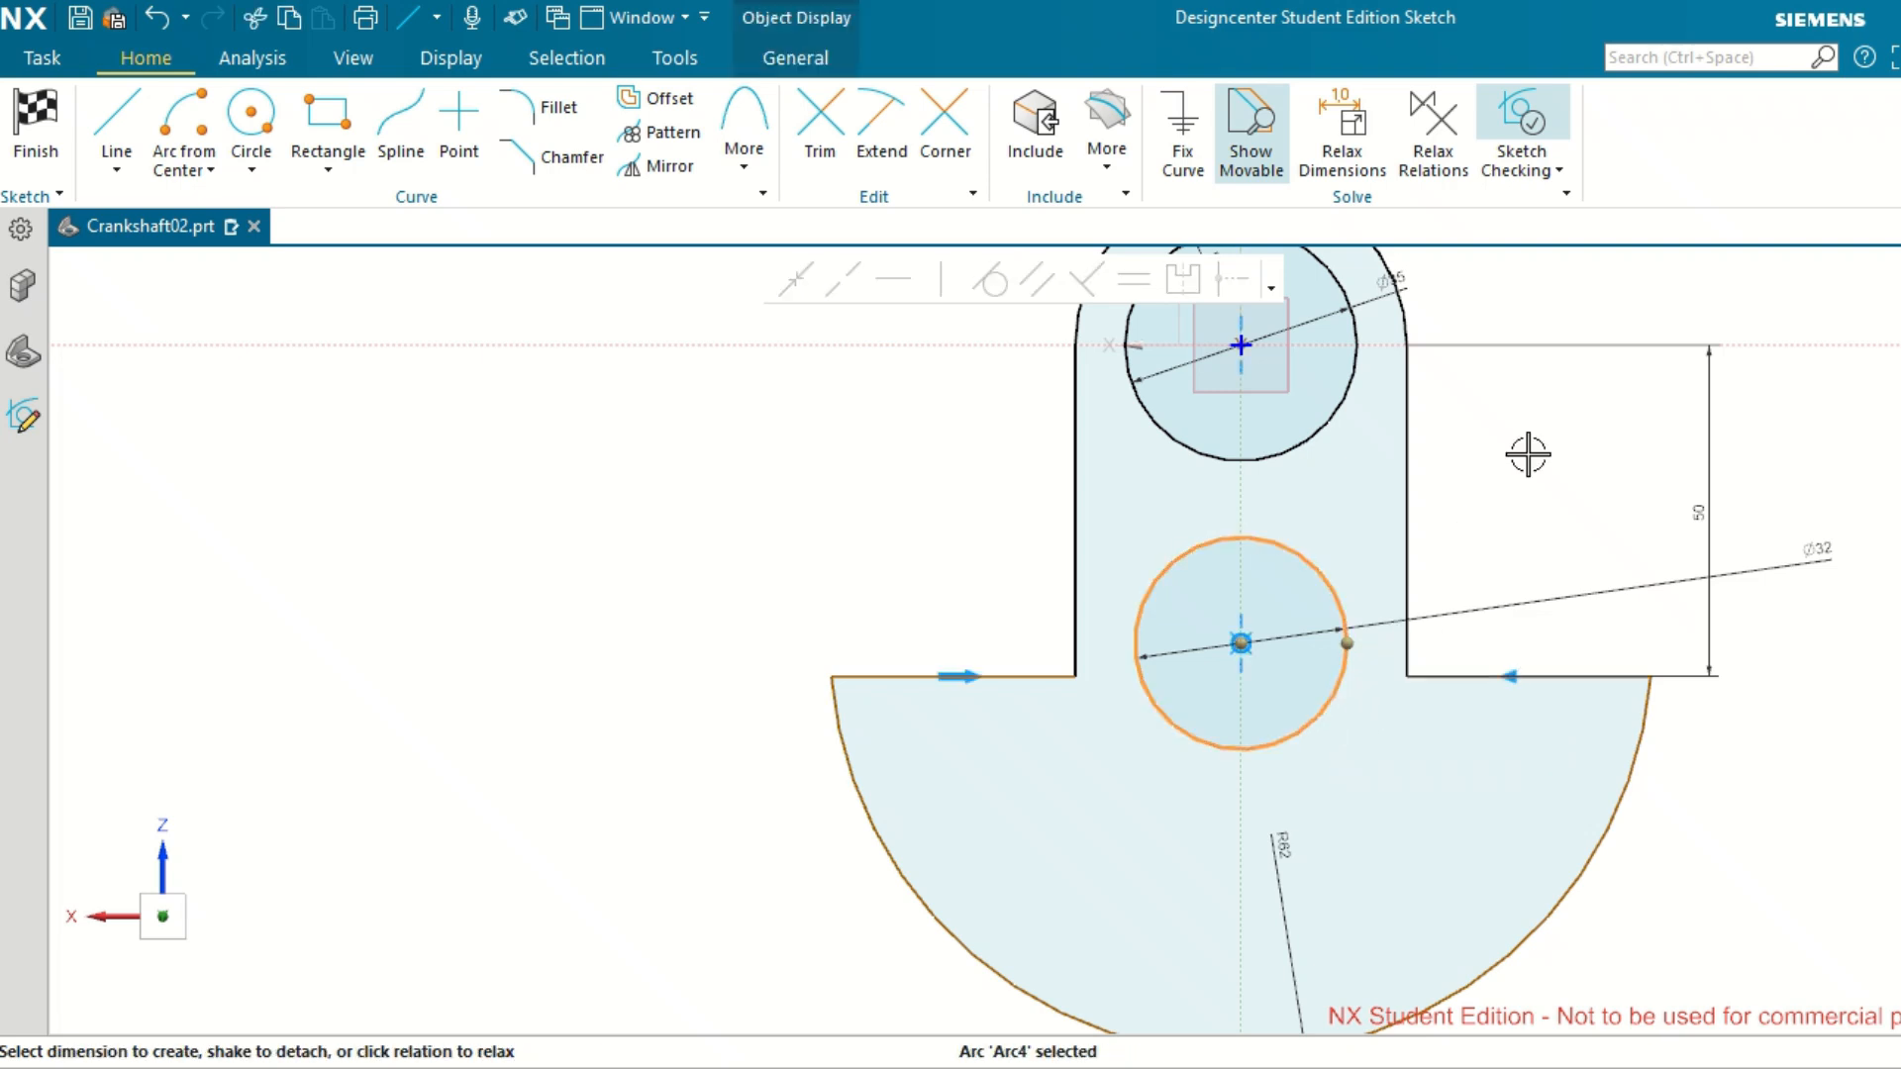
key("Escape")
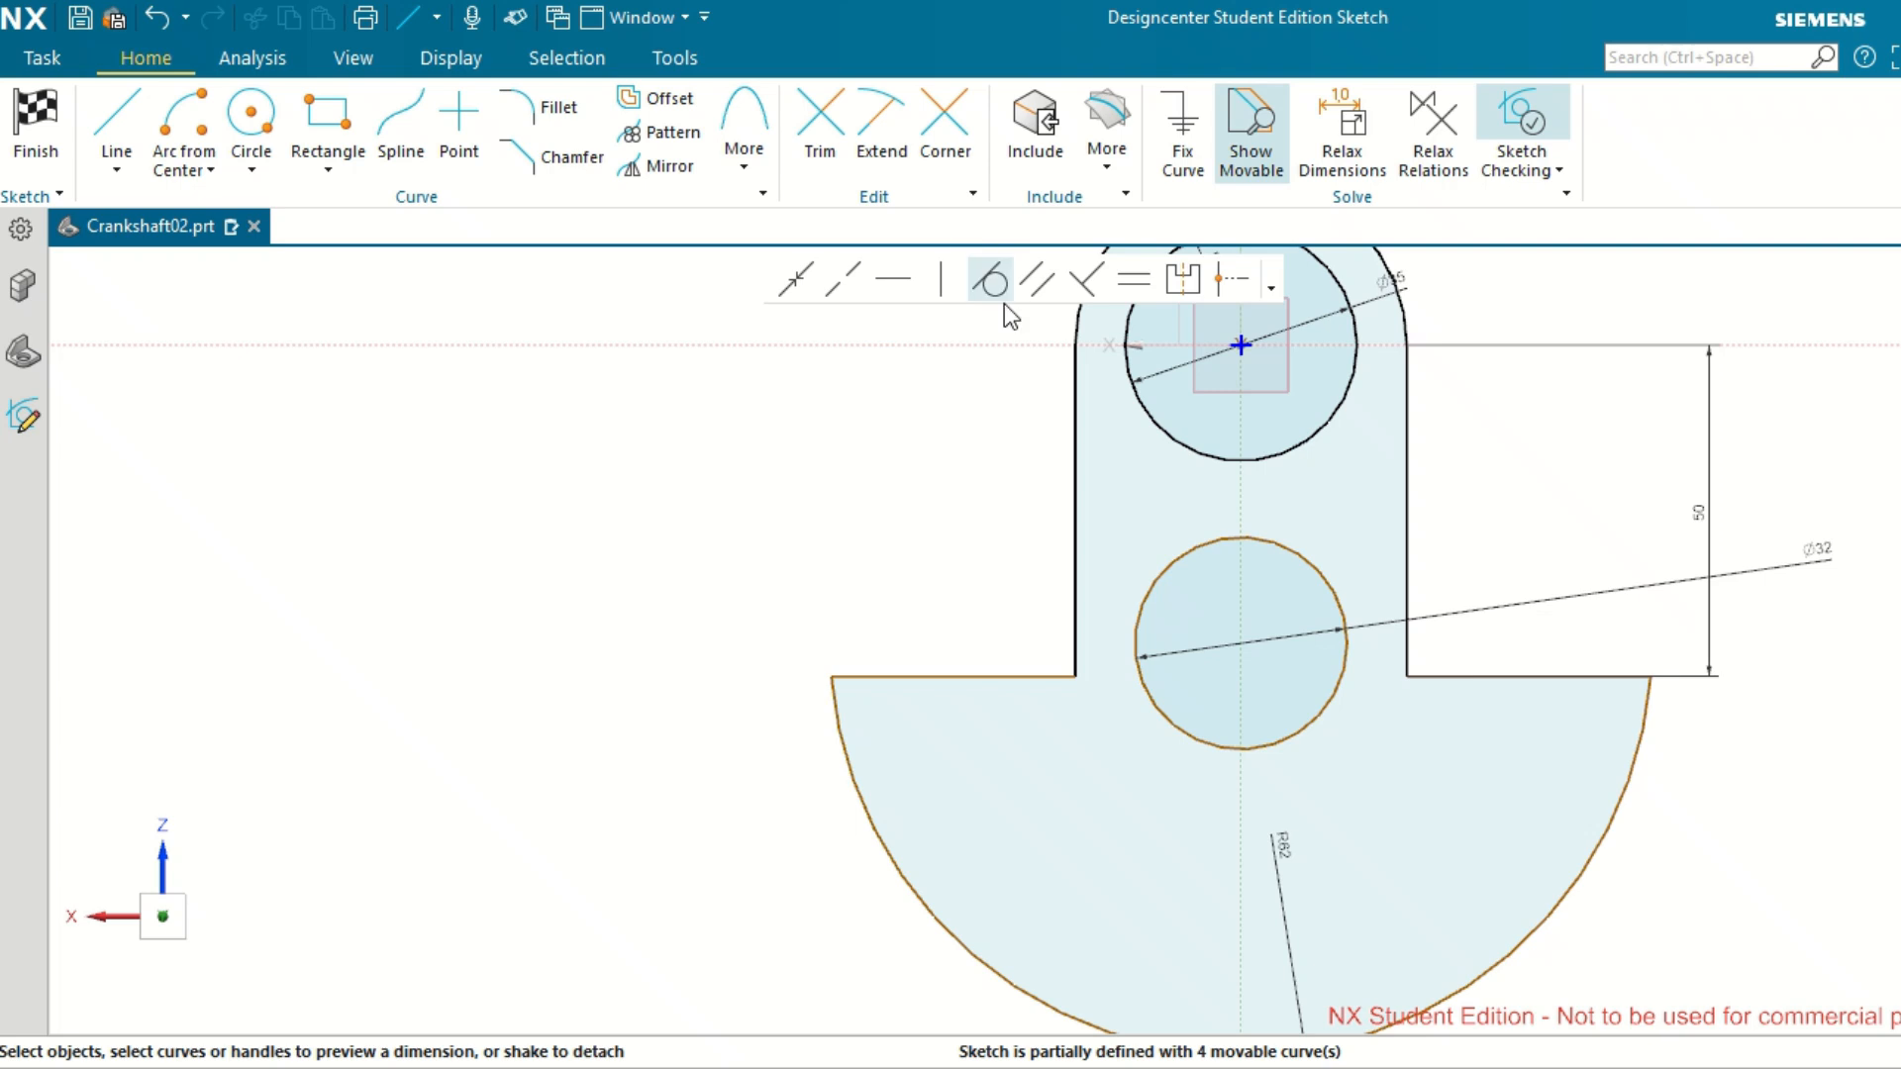
left_click(1136, 282)
left_click(1241, 644)
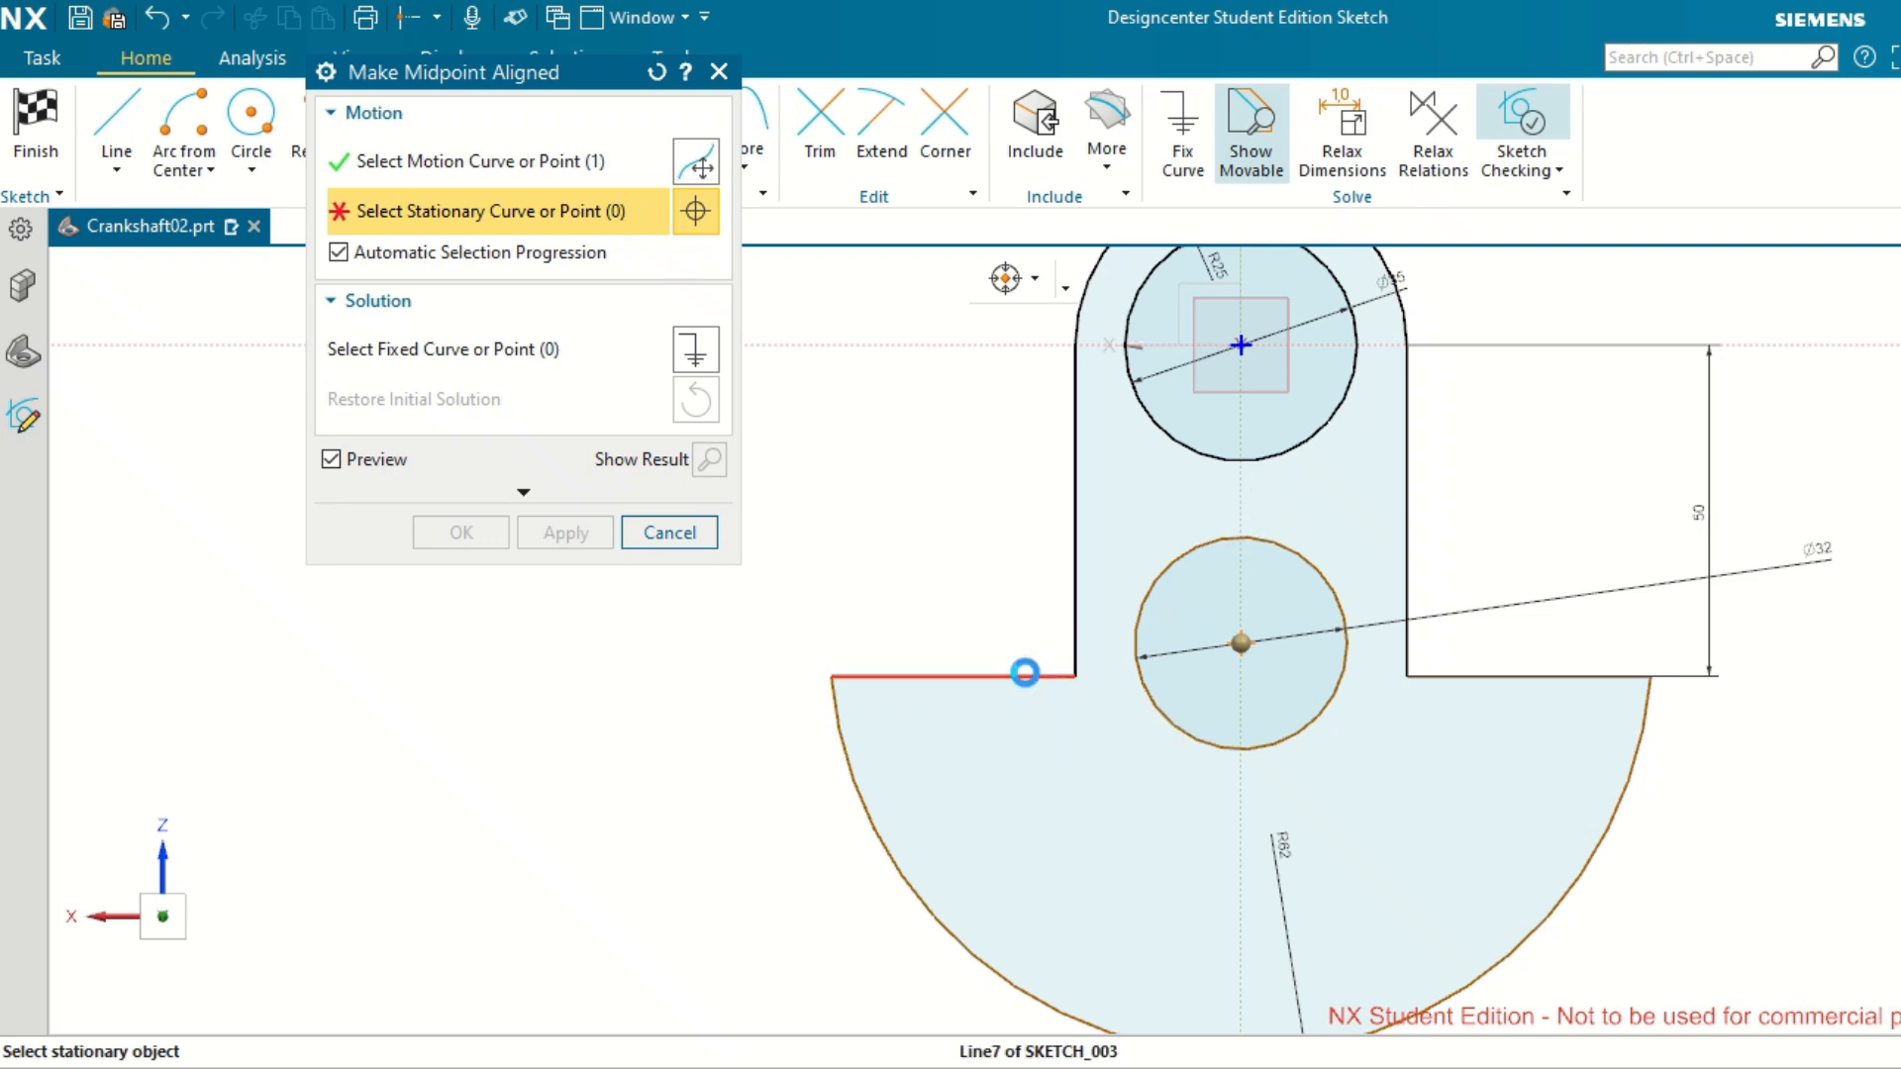
left_click(1025, 666)
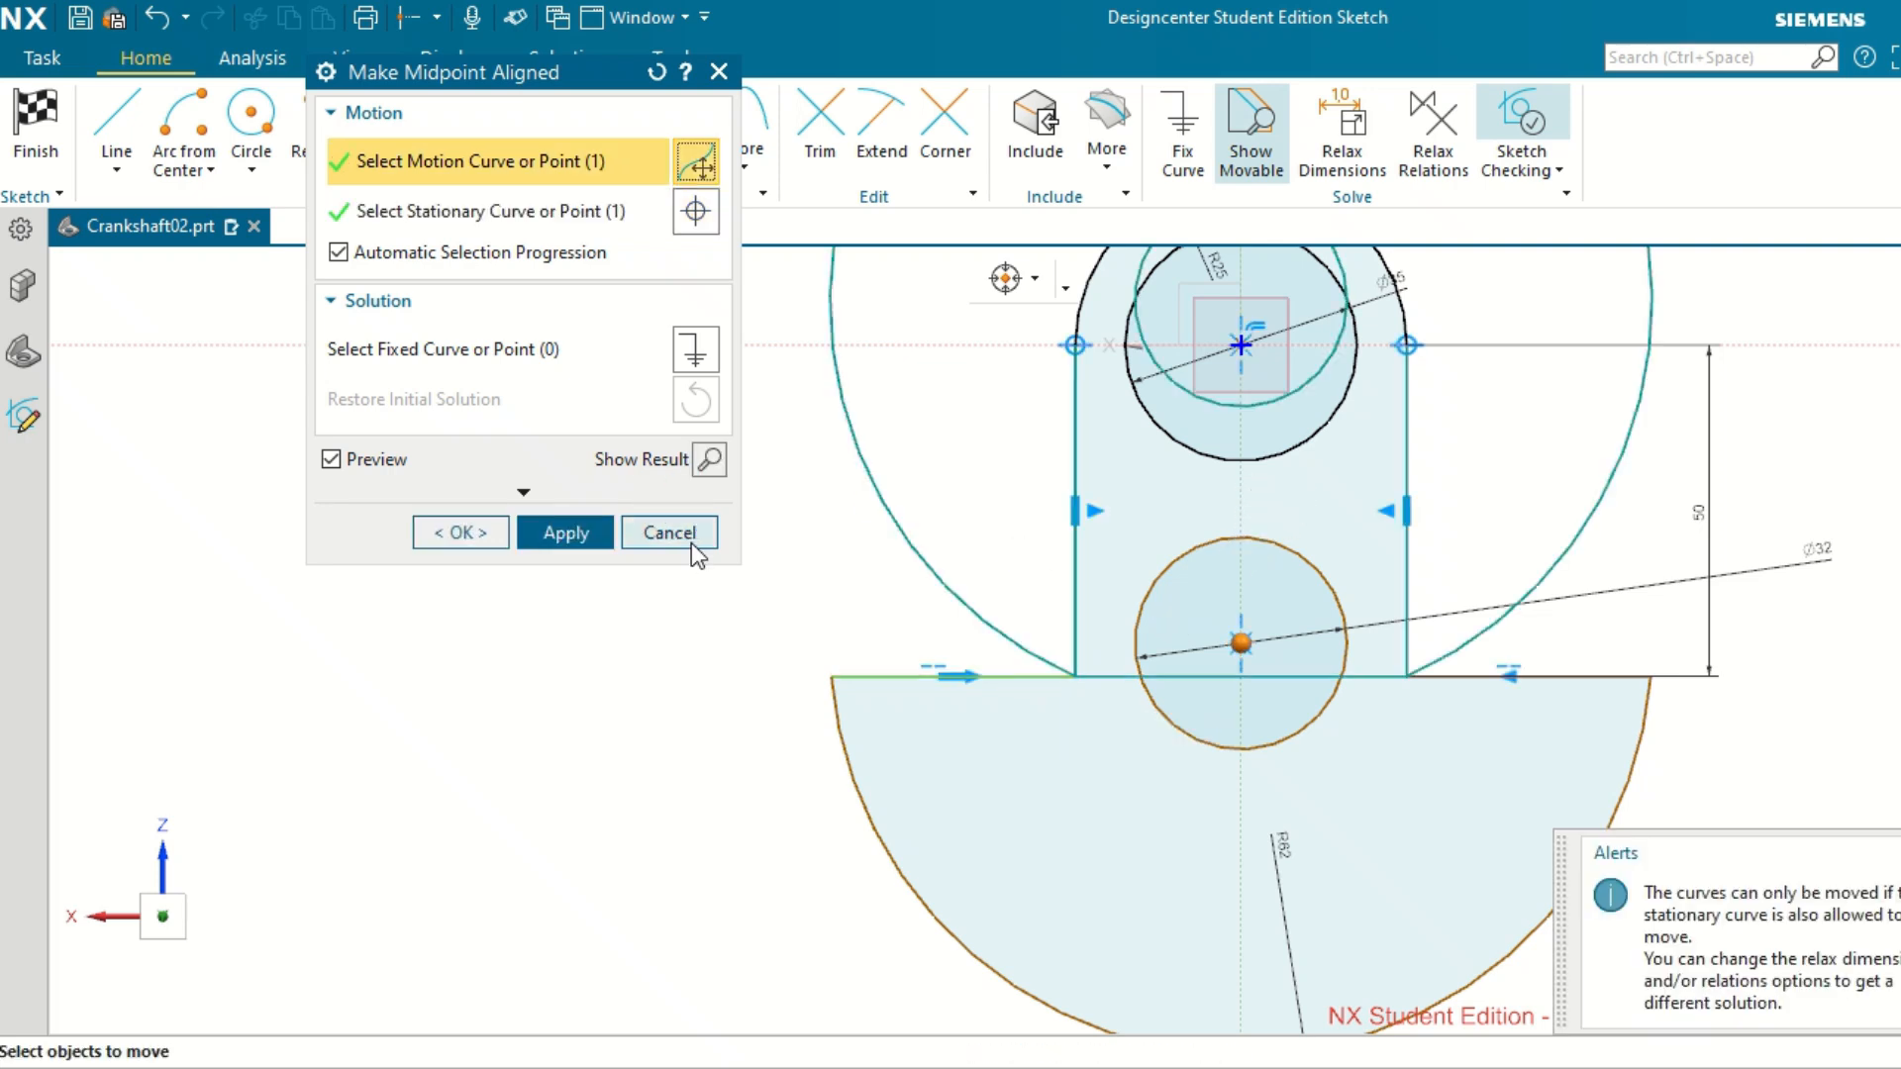
left_click(580, 538)
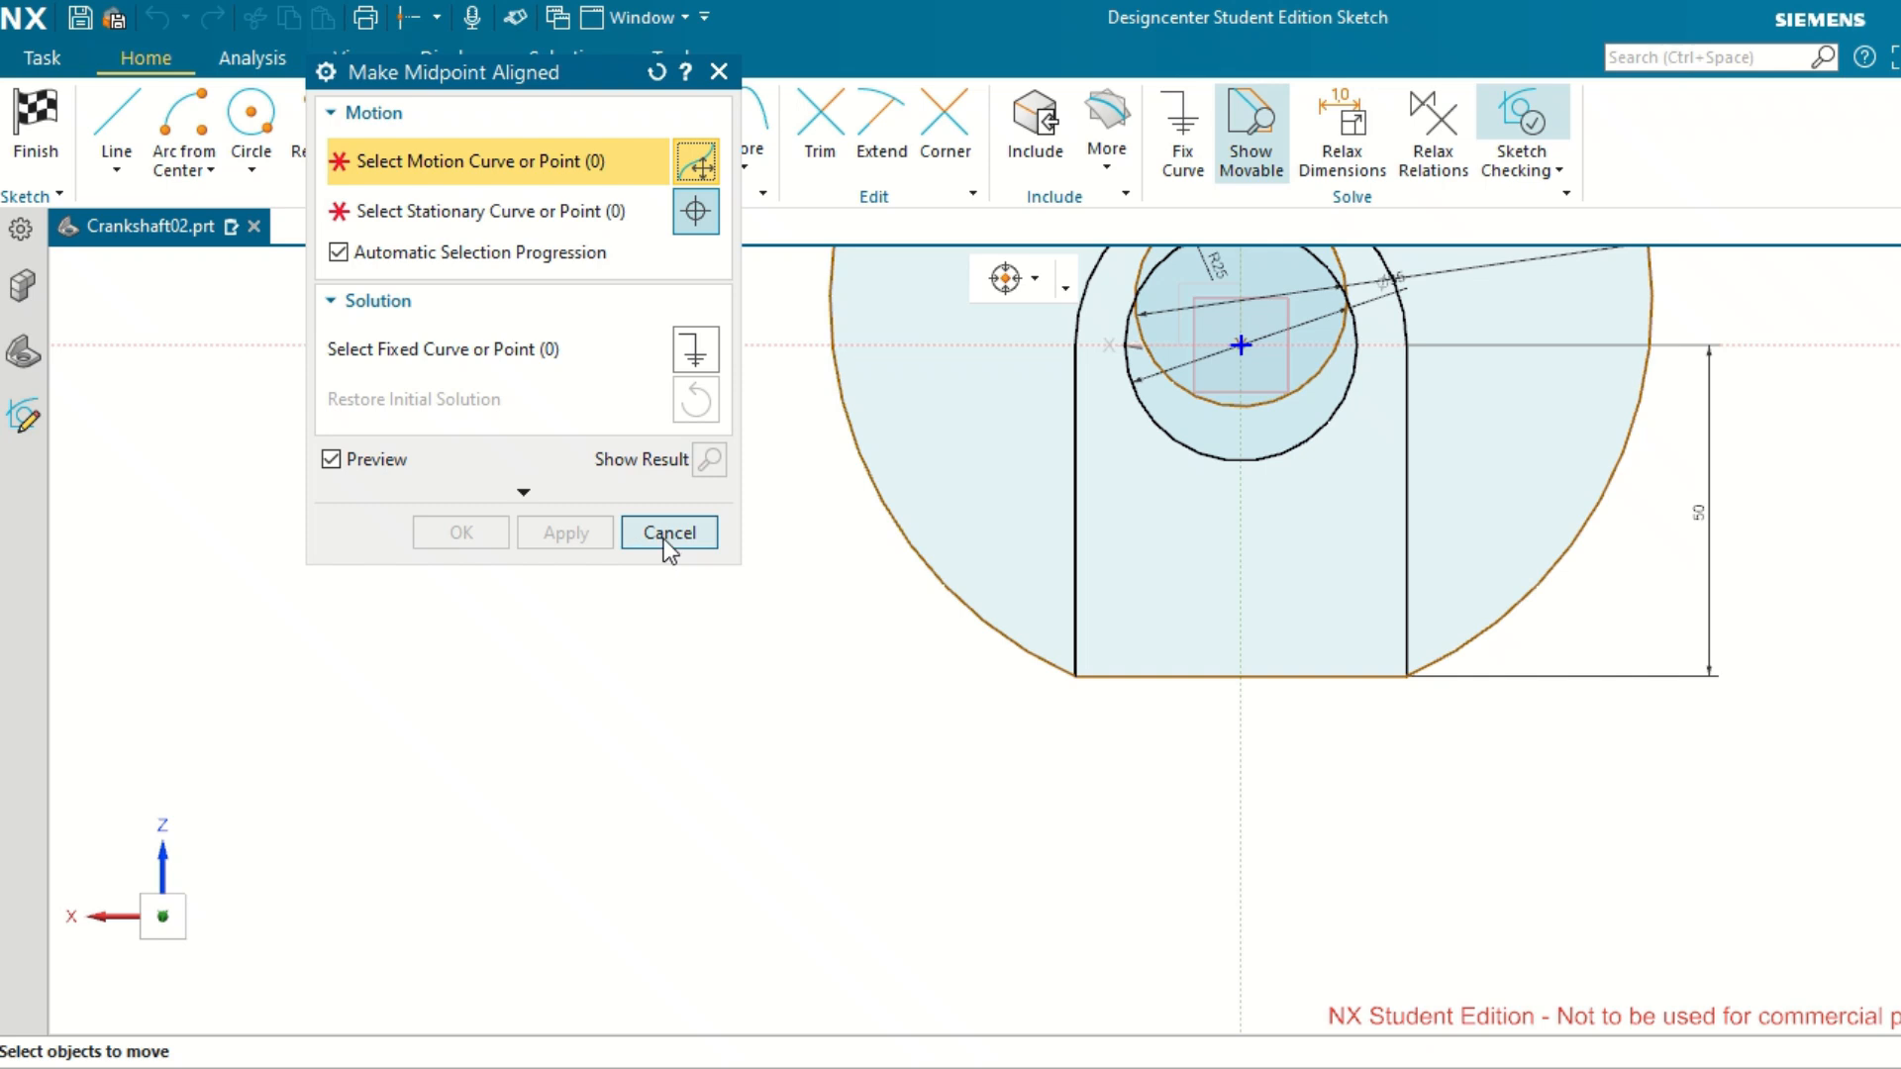
left_click(669, 532)
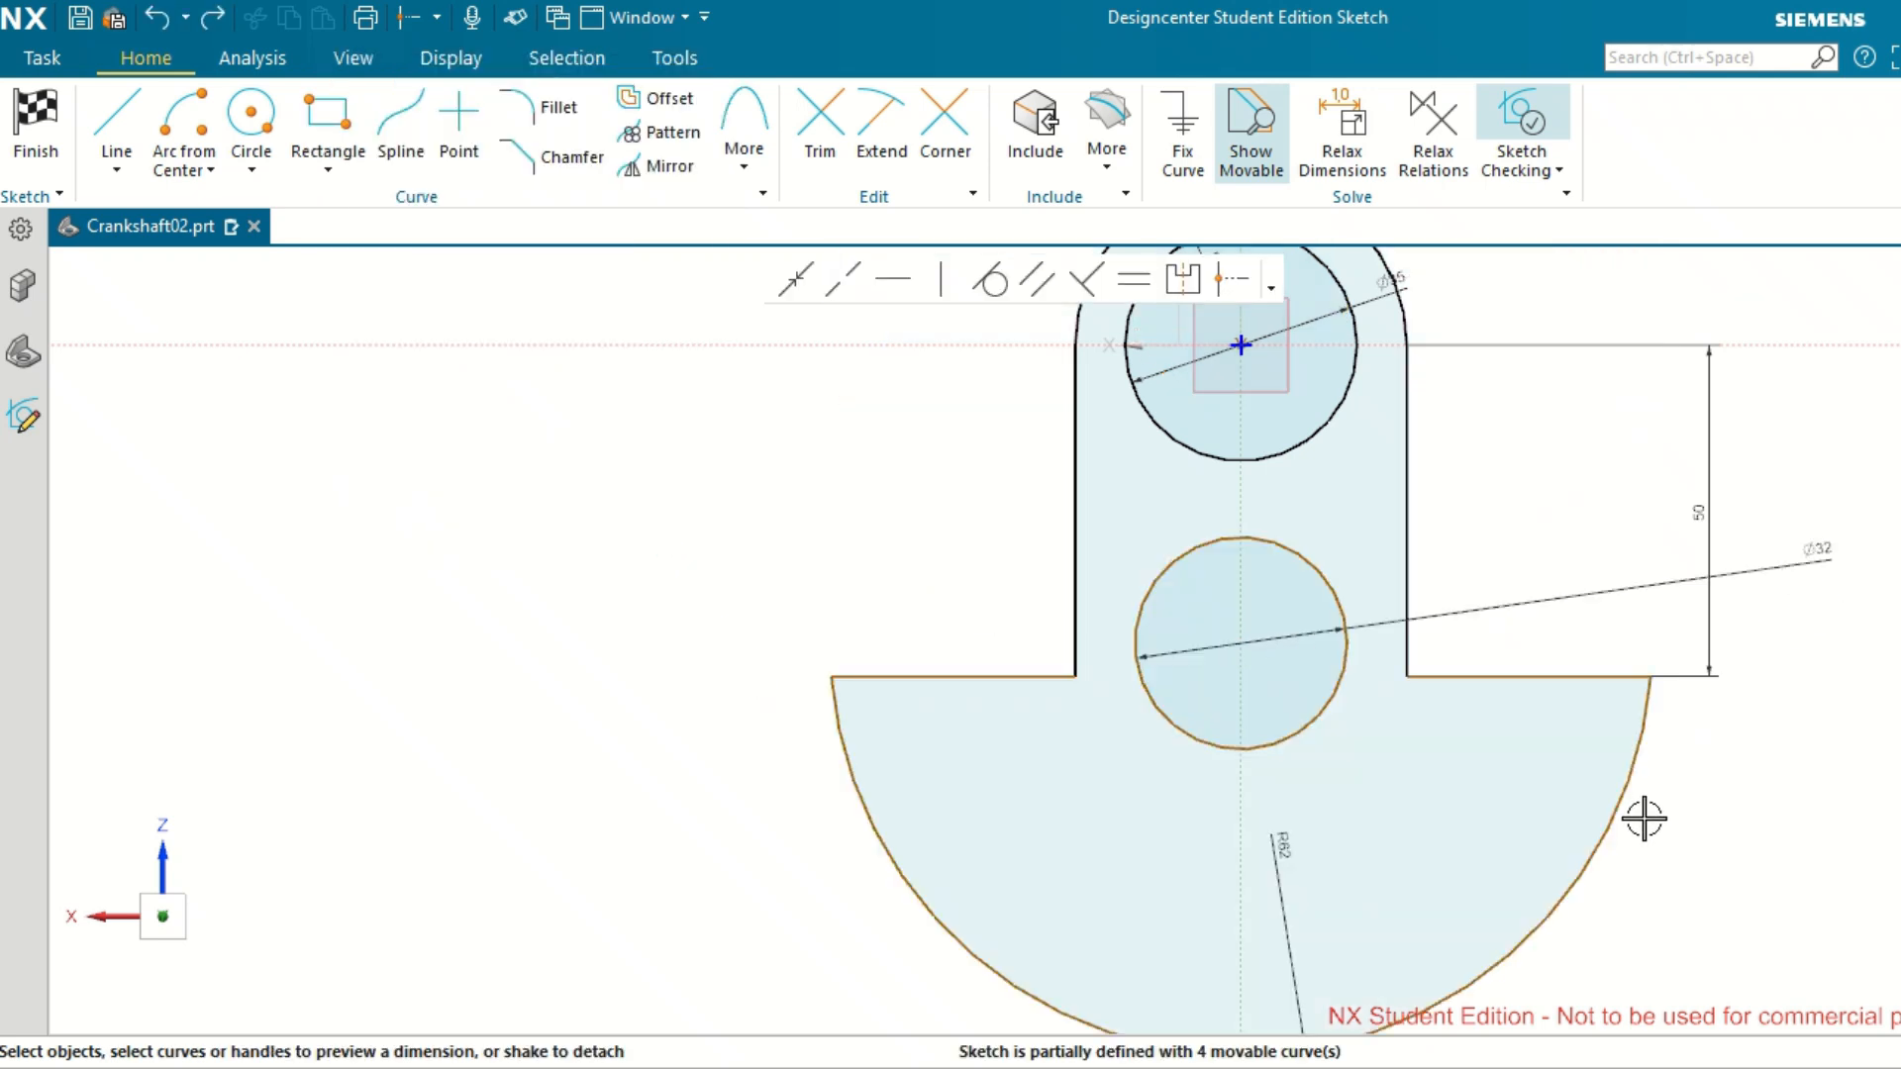
Finish the web profile sketch and return to modeling.
scroll(1645, 819, "down", 3)
scroll(1674, 824, "up", 2)
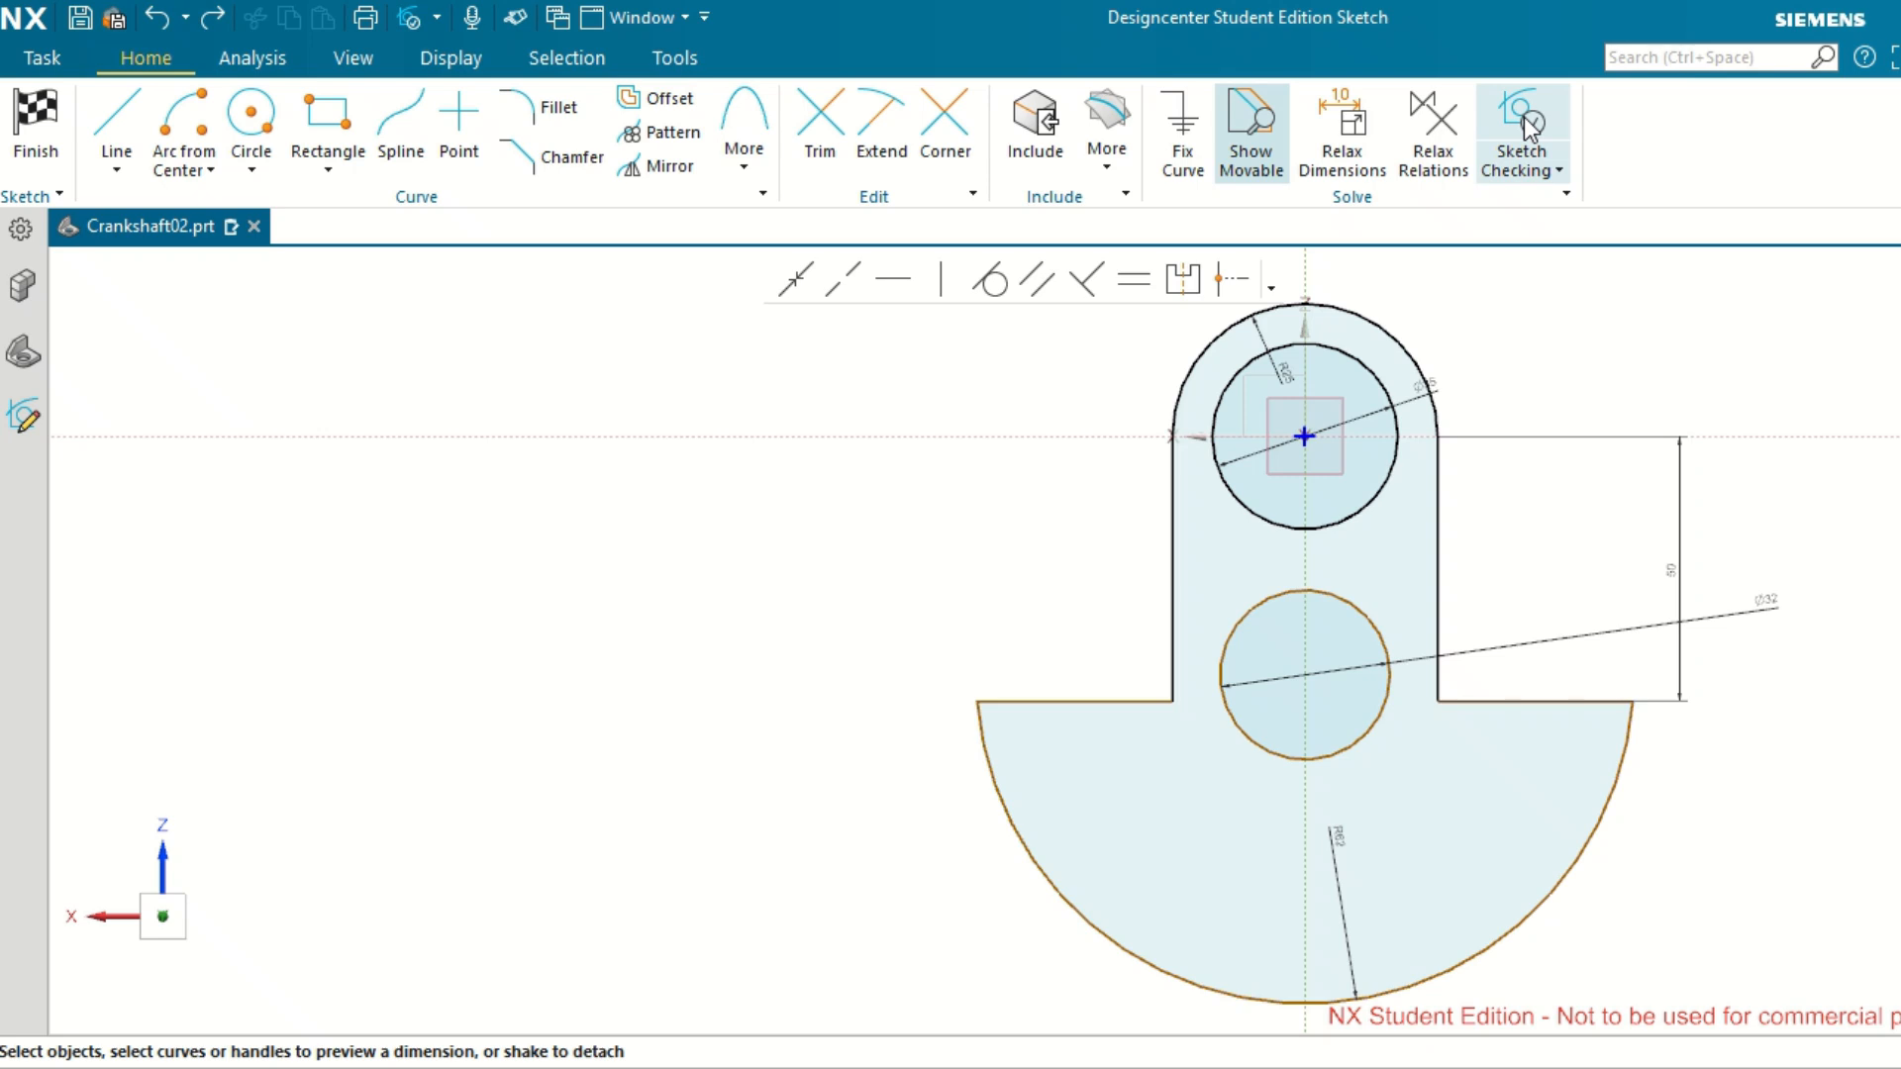
left_click(40, 109)
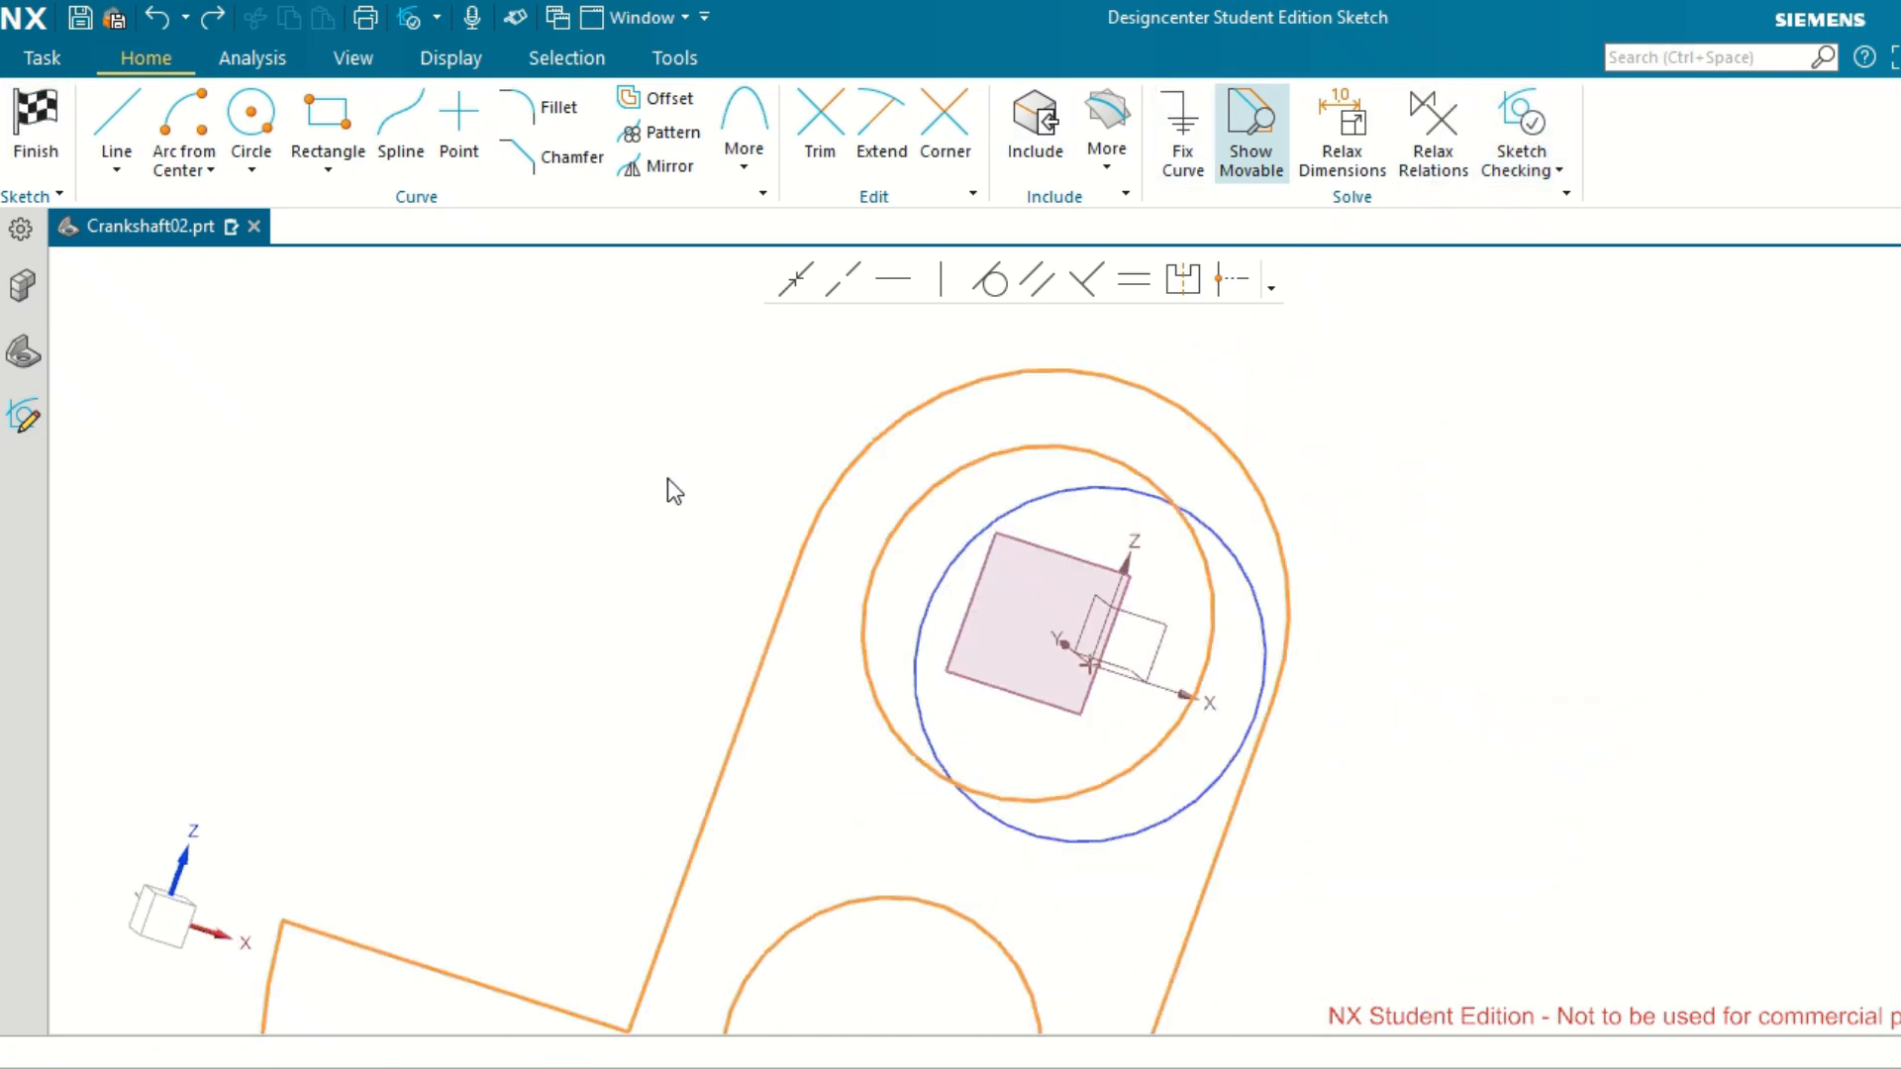
scroll(722, 586, "up", 2)
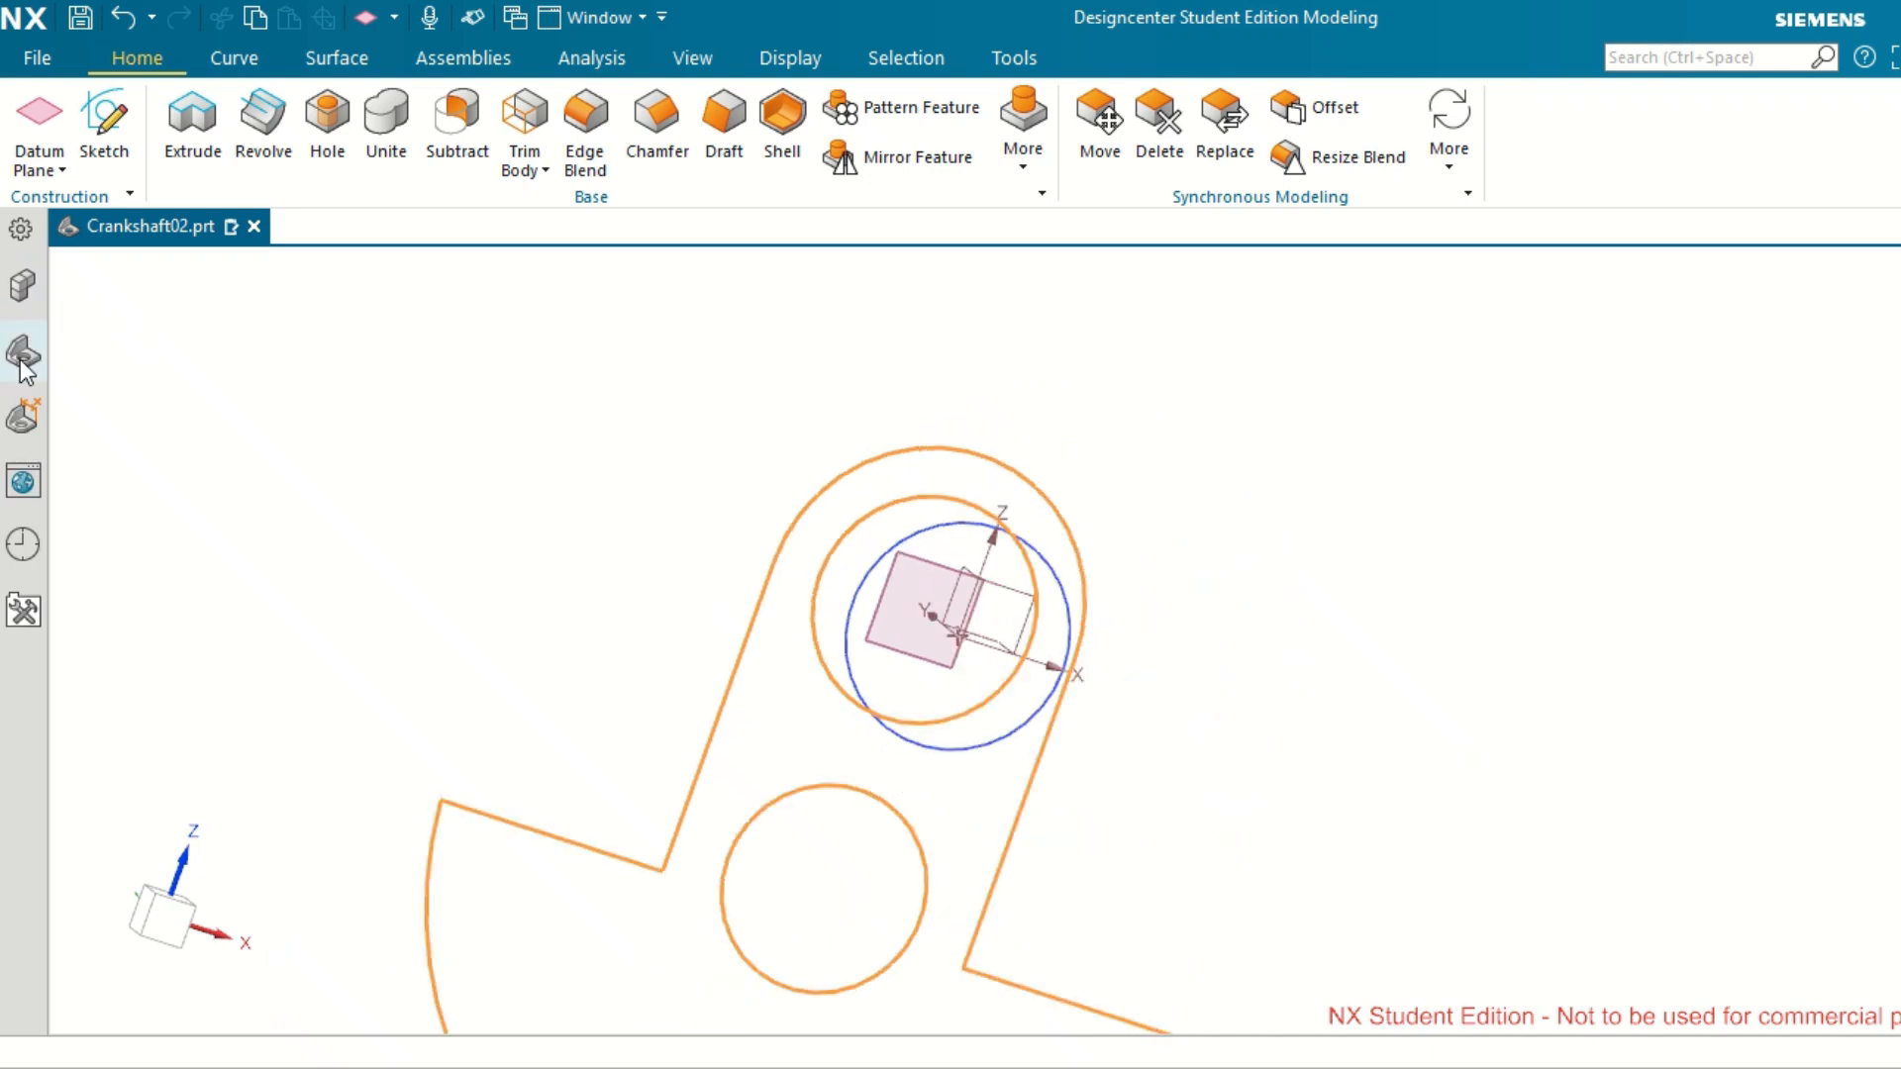
Set up an Extrude of the web profile from 0 to 15 mm with the Boolean set to Unite.
left_click(192, 126)
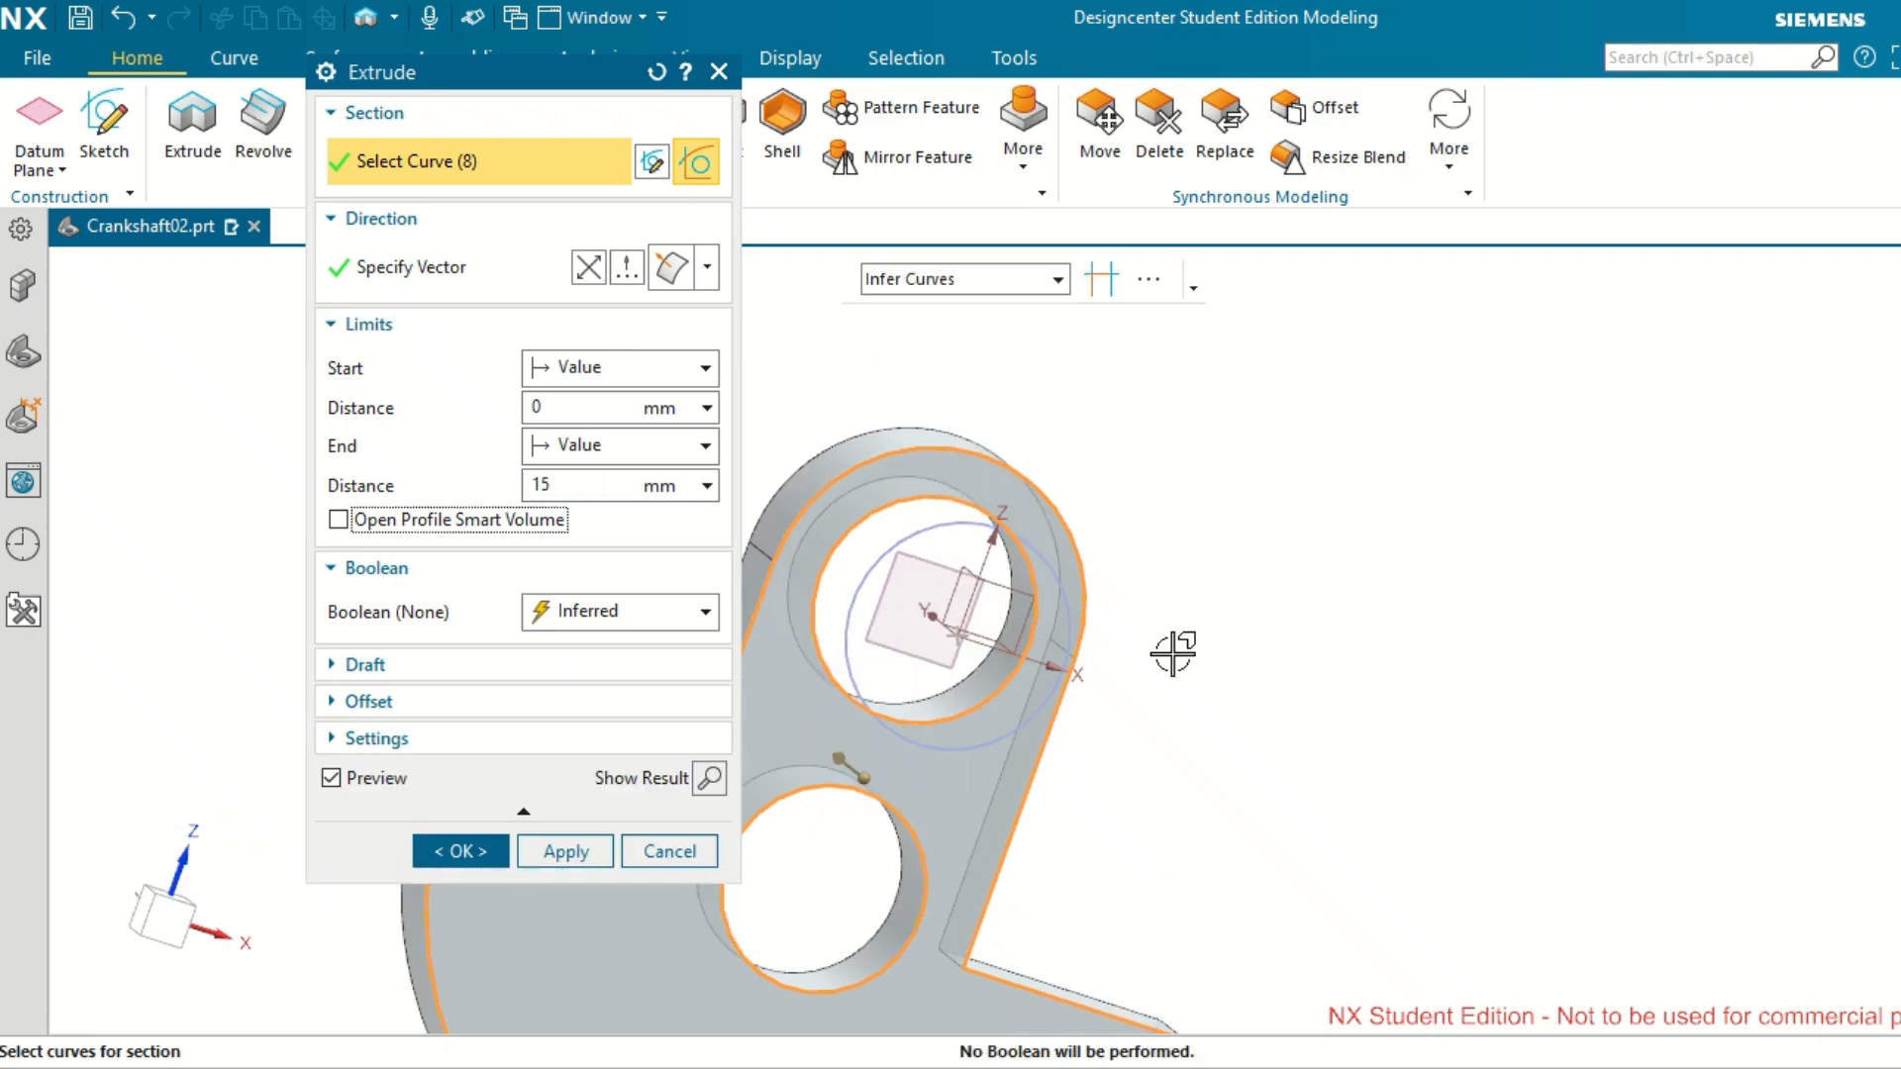
scroll(1528, 757, "up", 2)
scroll(1528, 757, "down", 2)
middle_click_drag(1252, 753, 1336, 787)
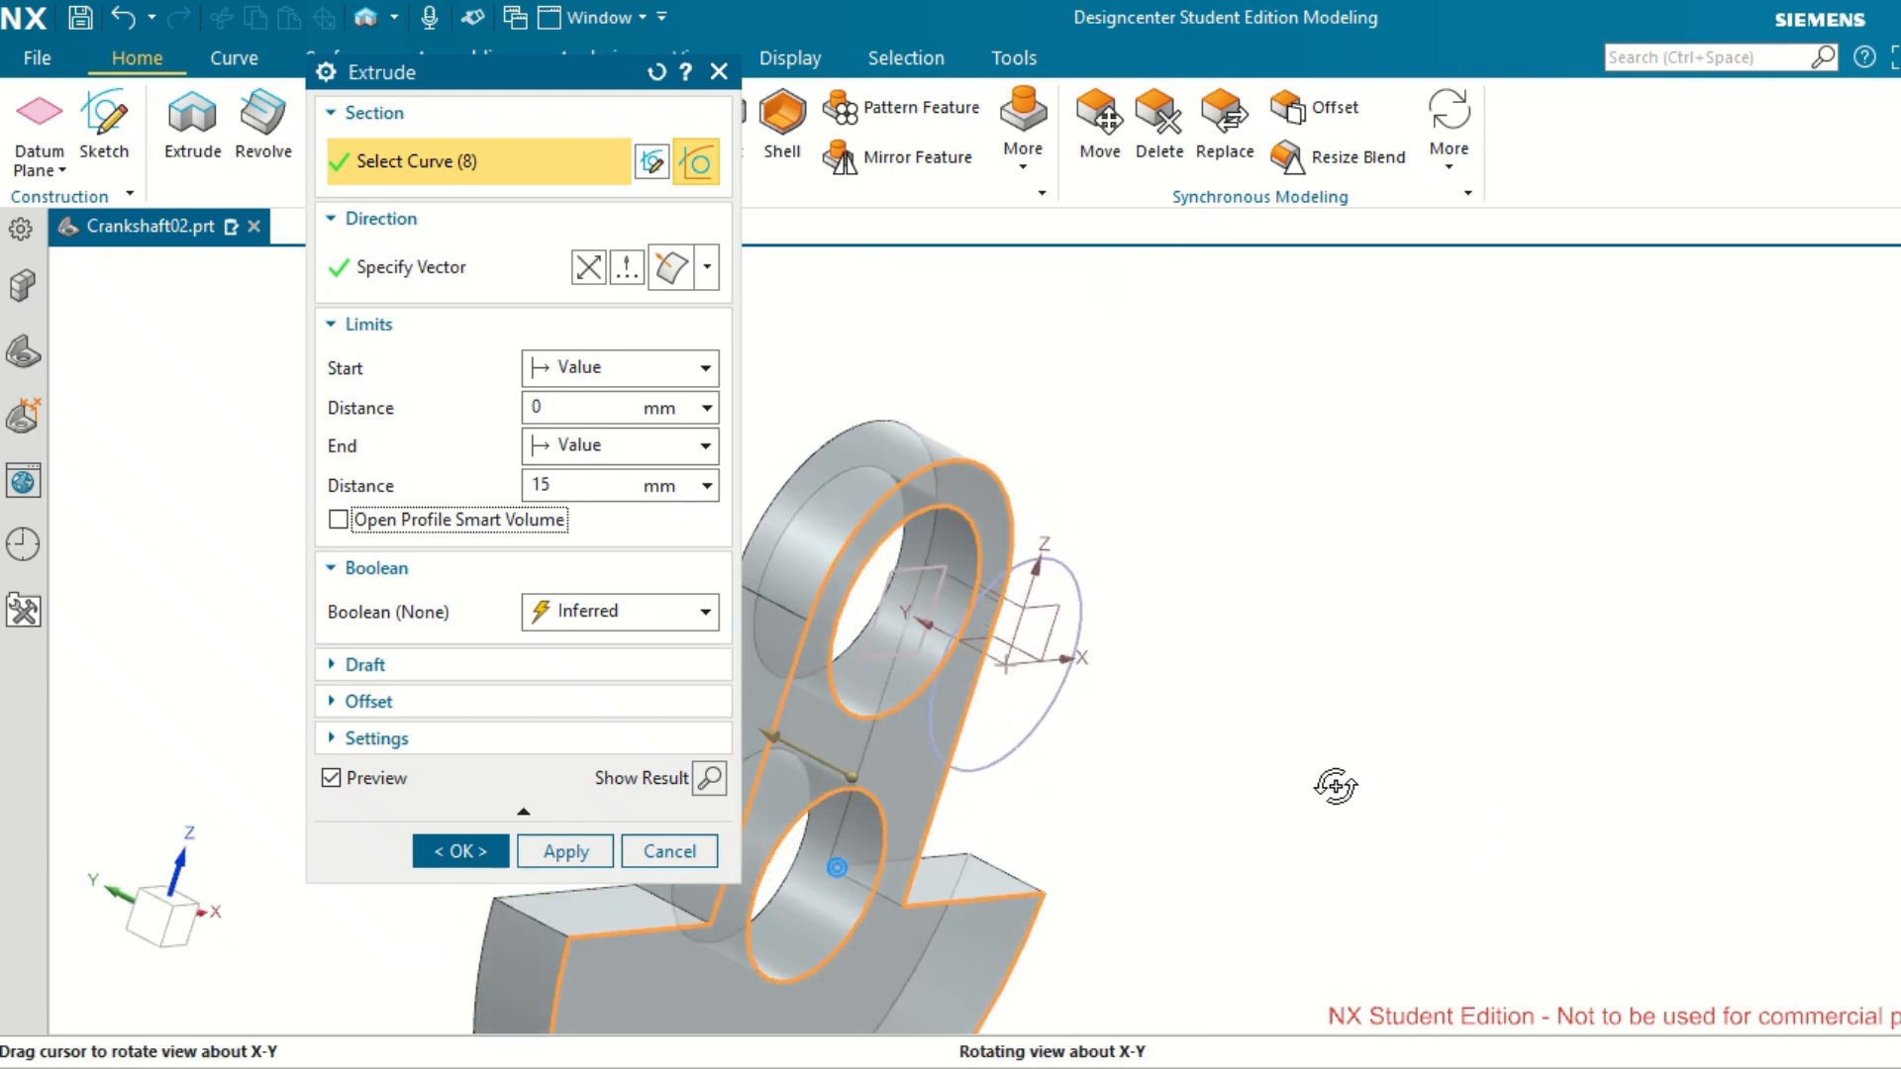
left_click(712, 618)
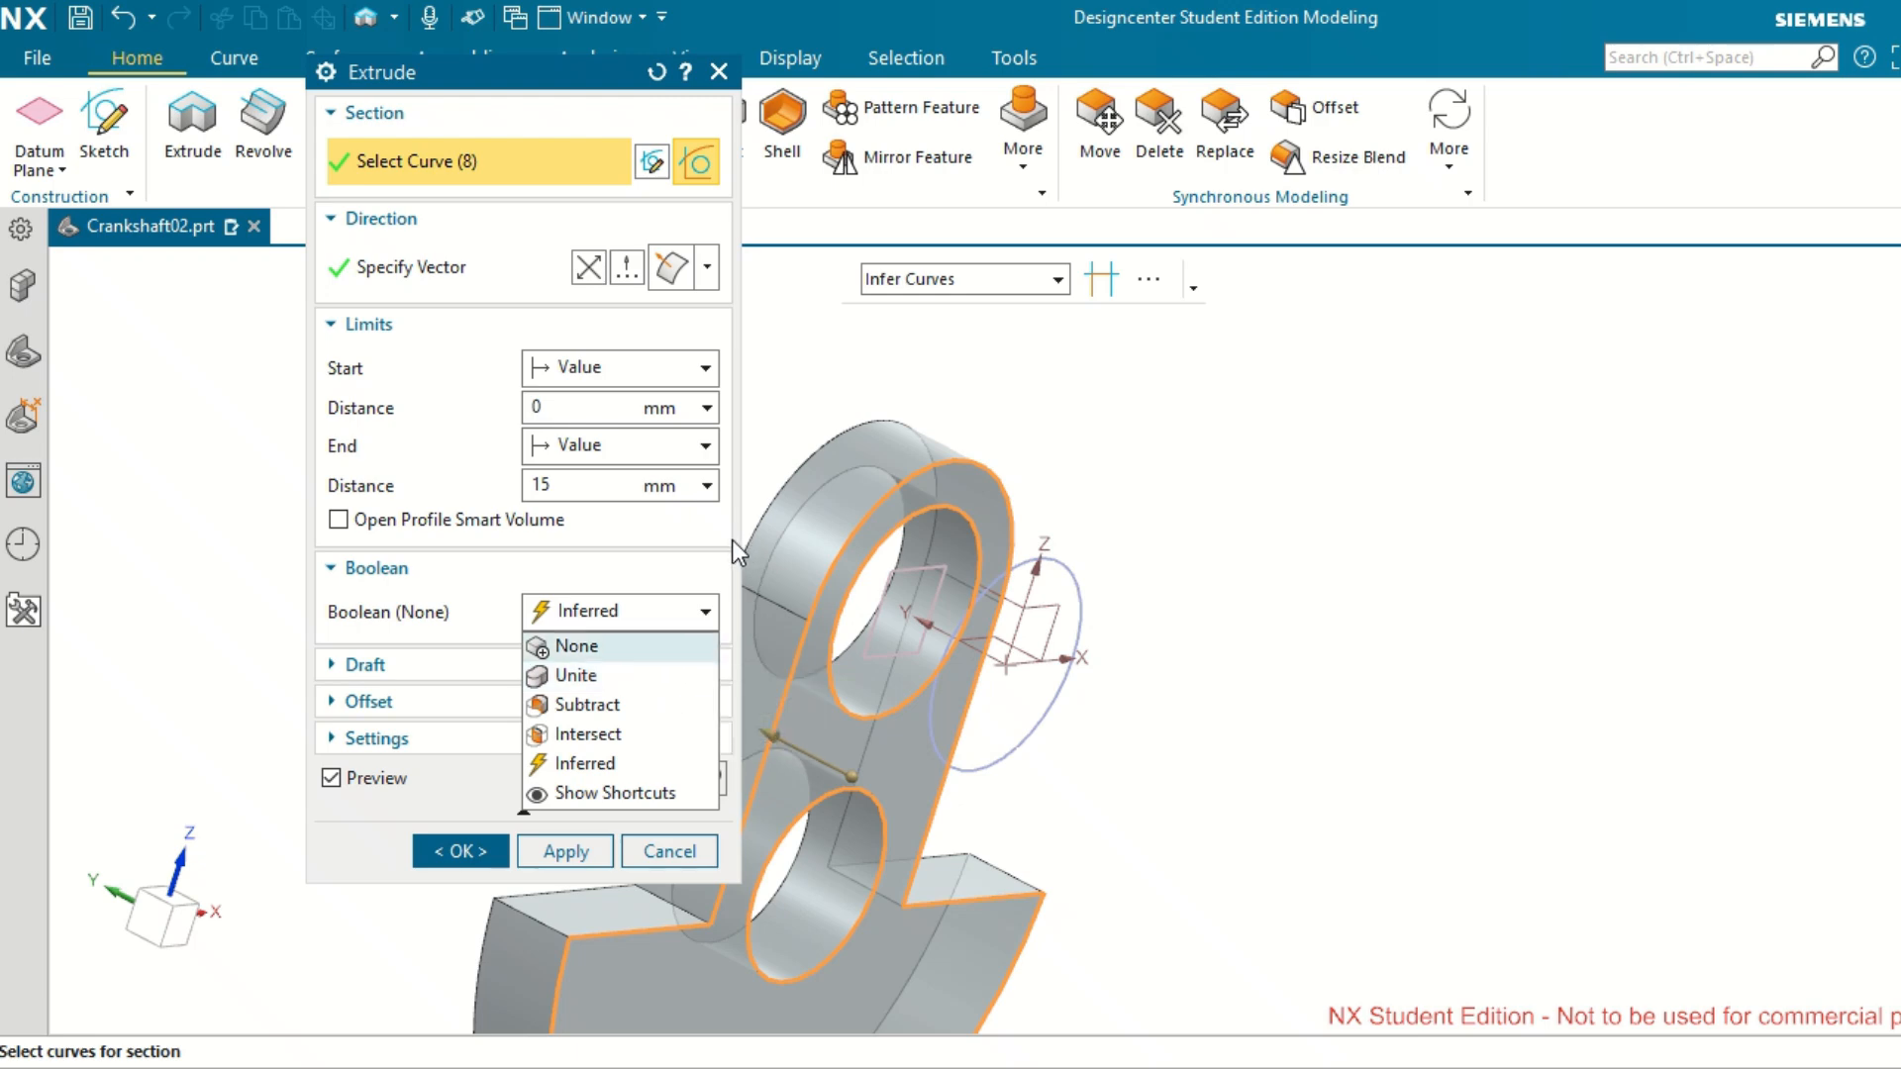
left_click(669, 683)
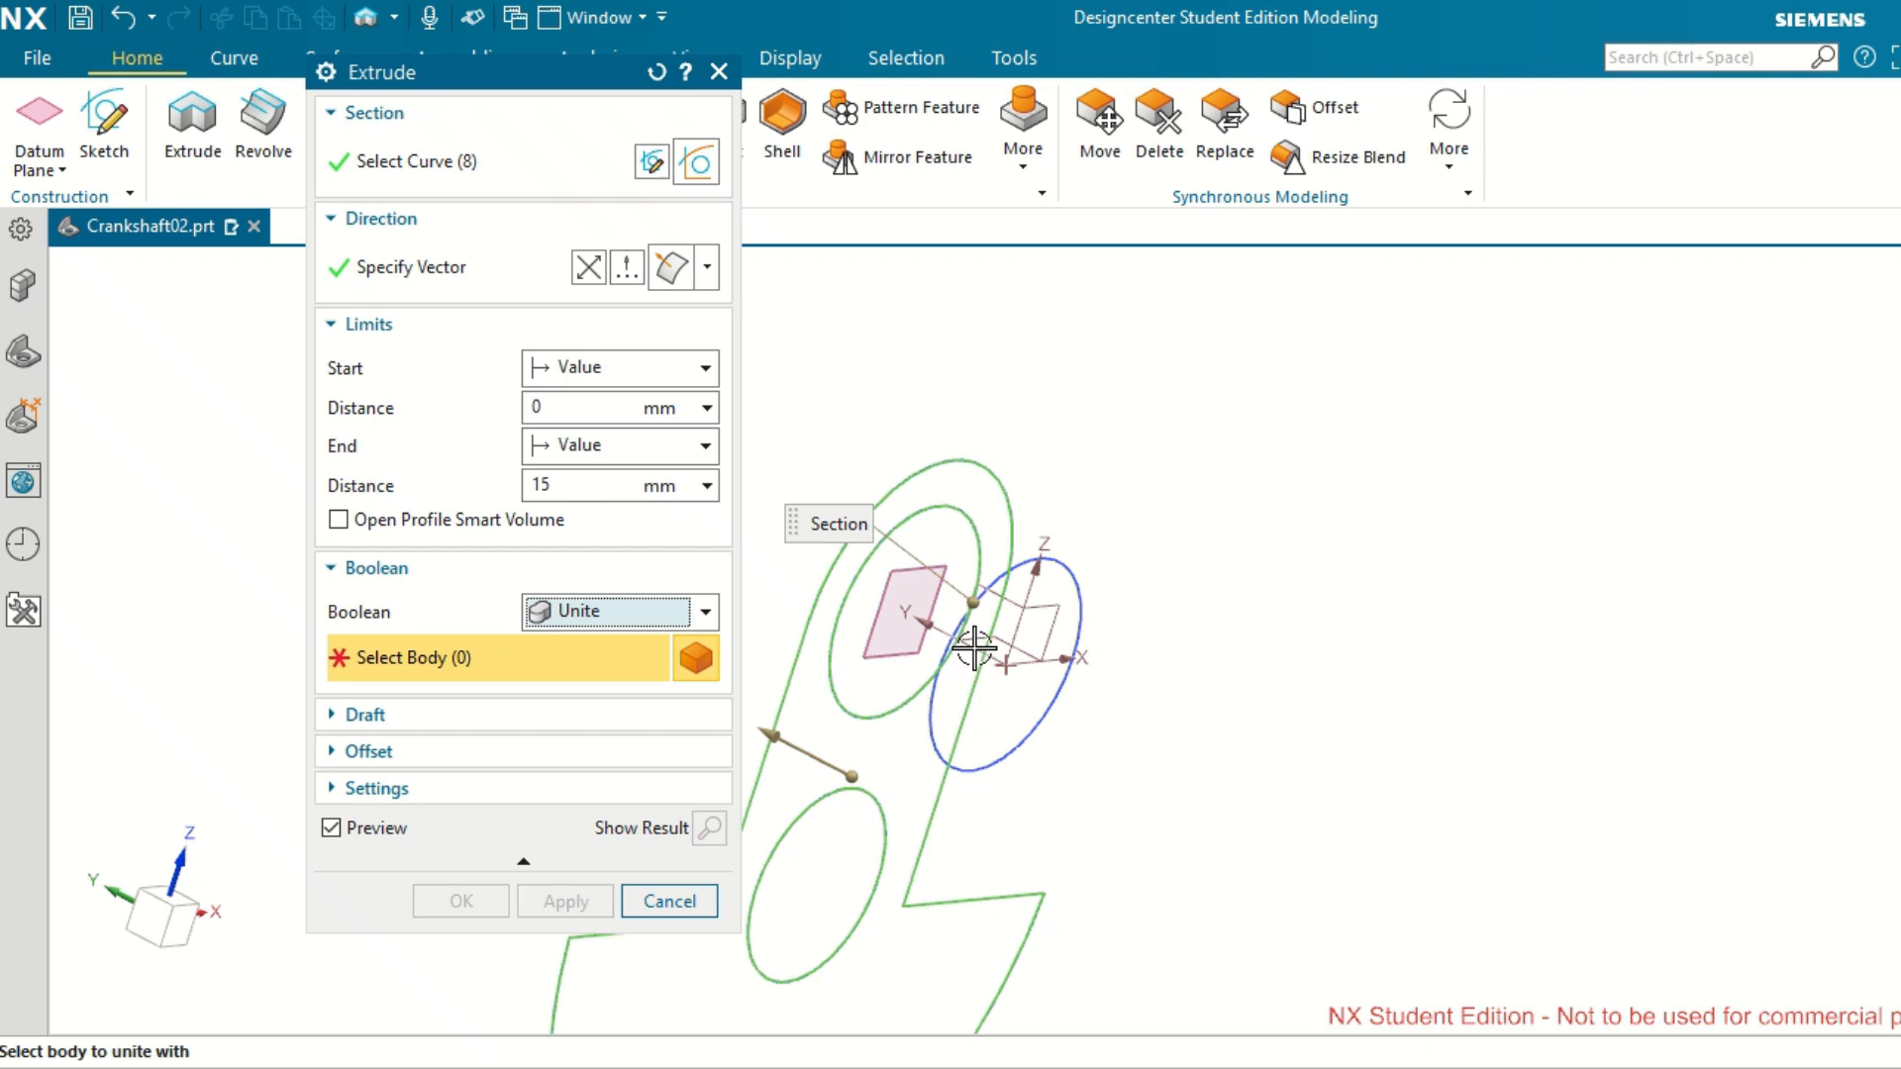
Show the hidden cylinder, choose it as the Unite target body, and complete the web extrusion.
left_click(22, 367)
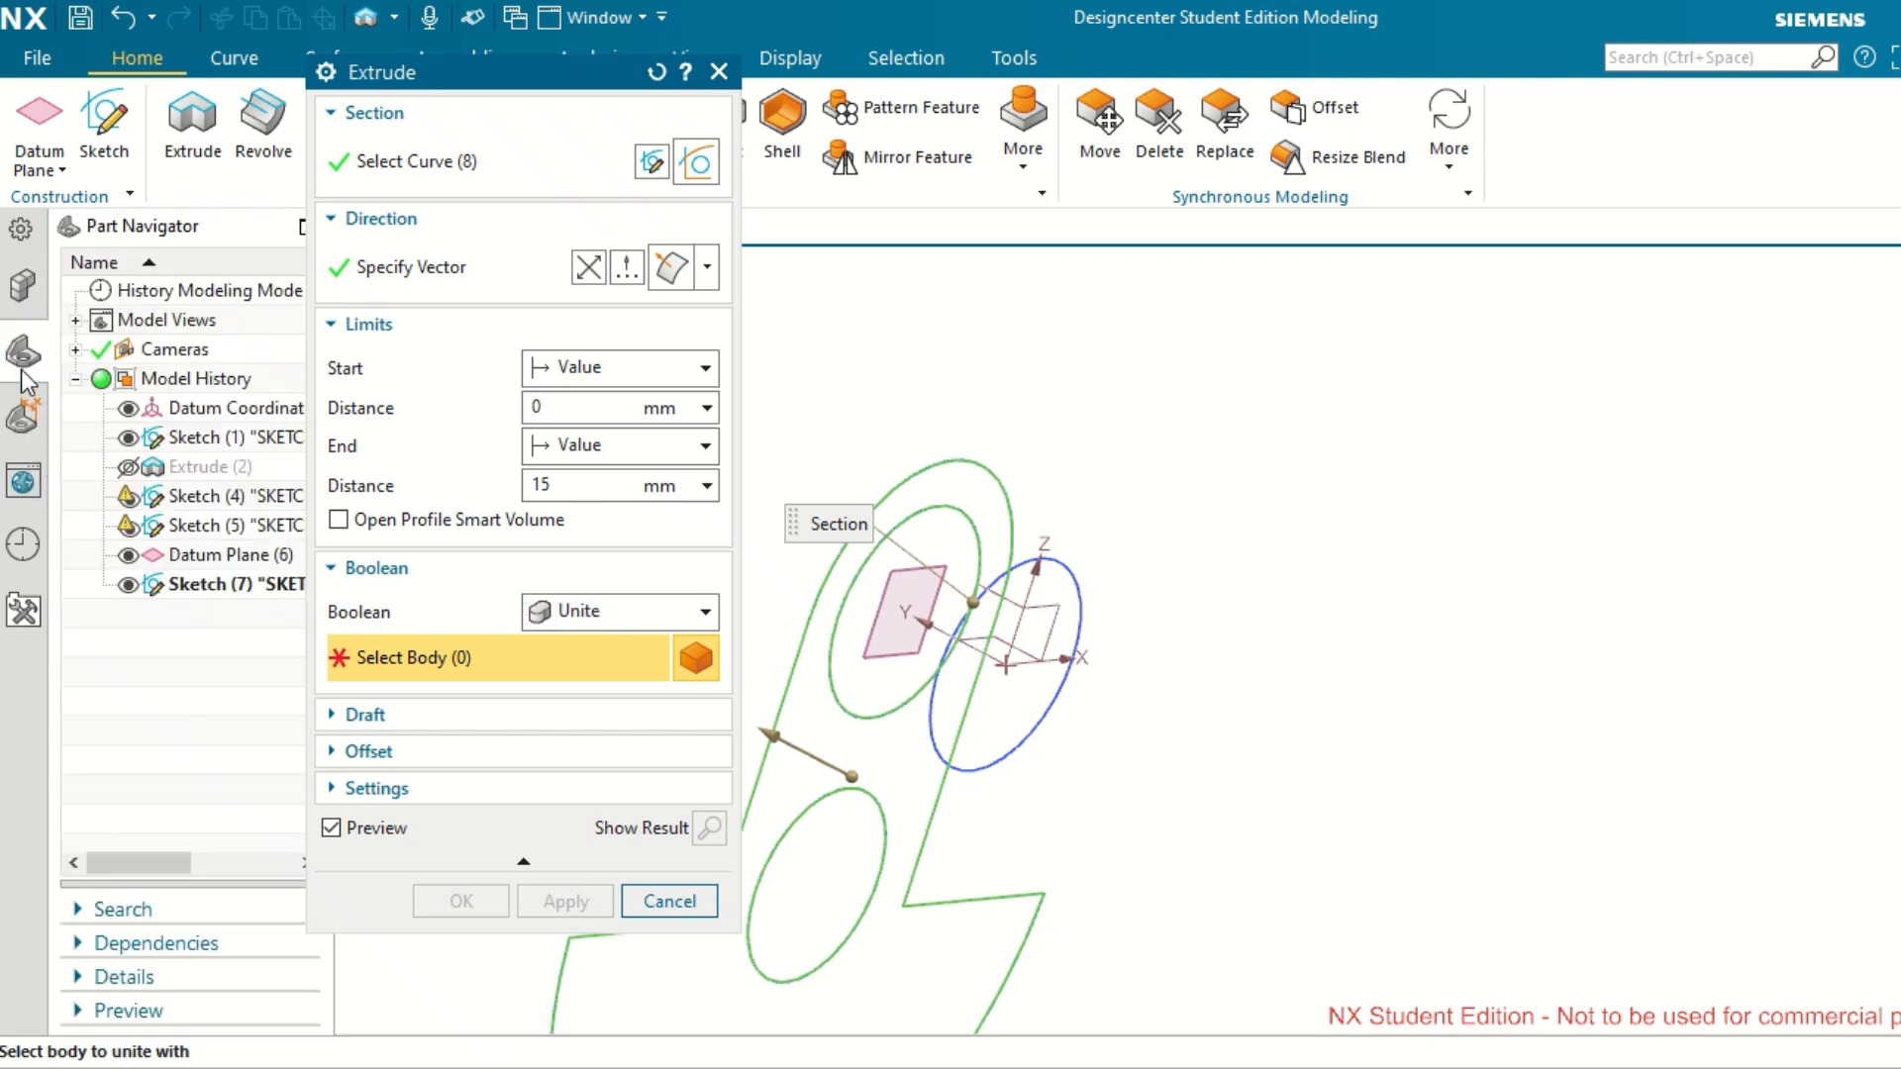
left_click(129, 468)
left_click(224, 463)
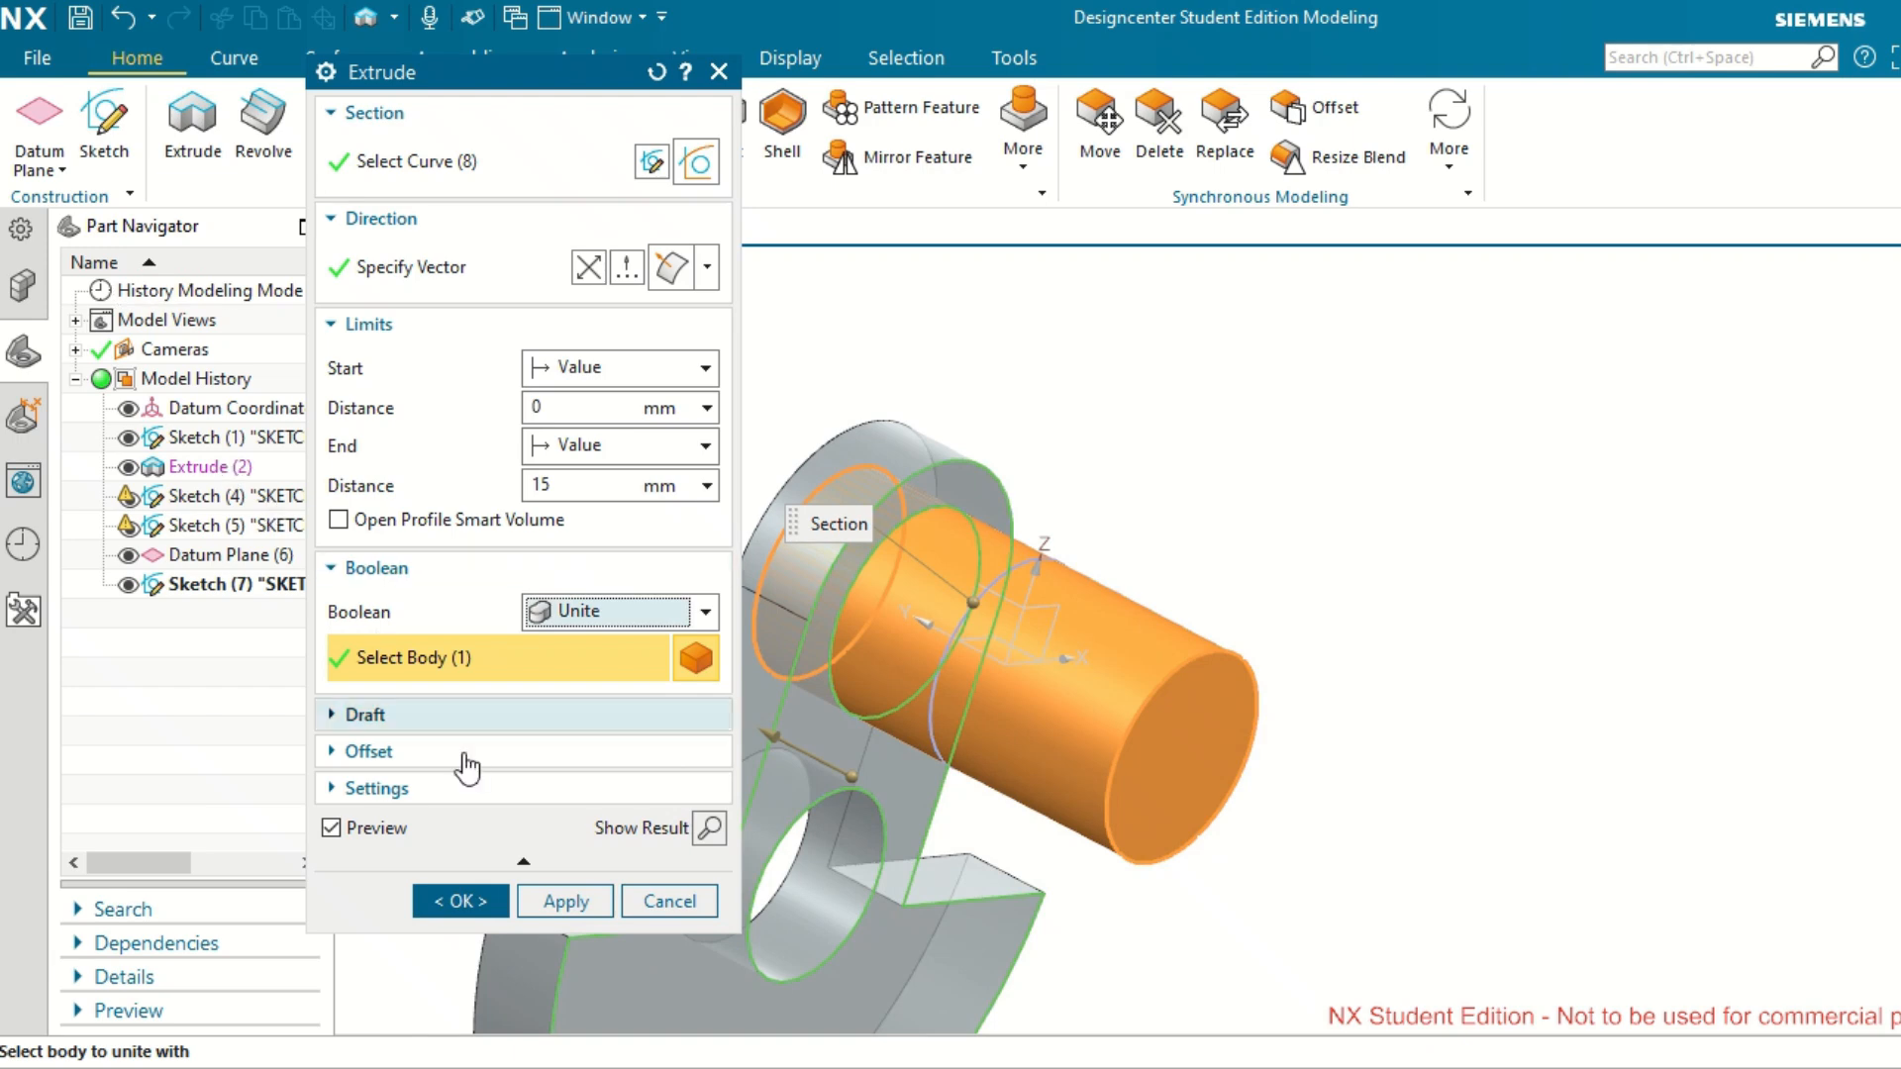
left_click(485, 899)
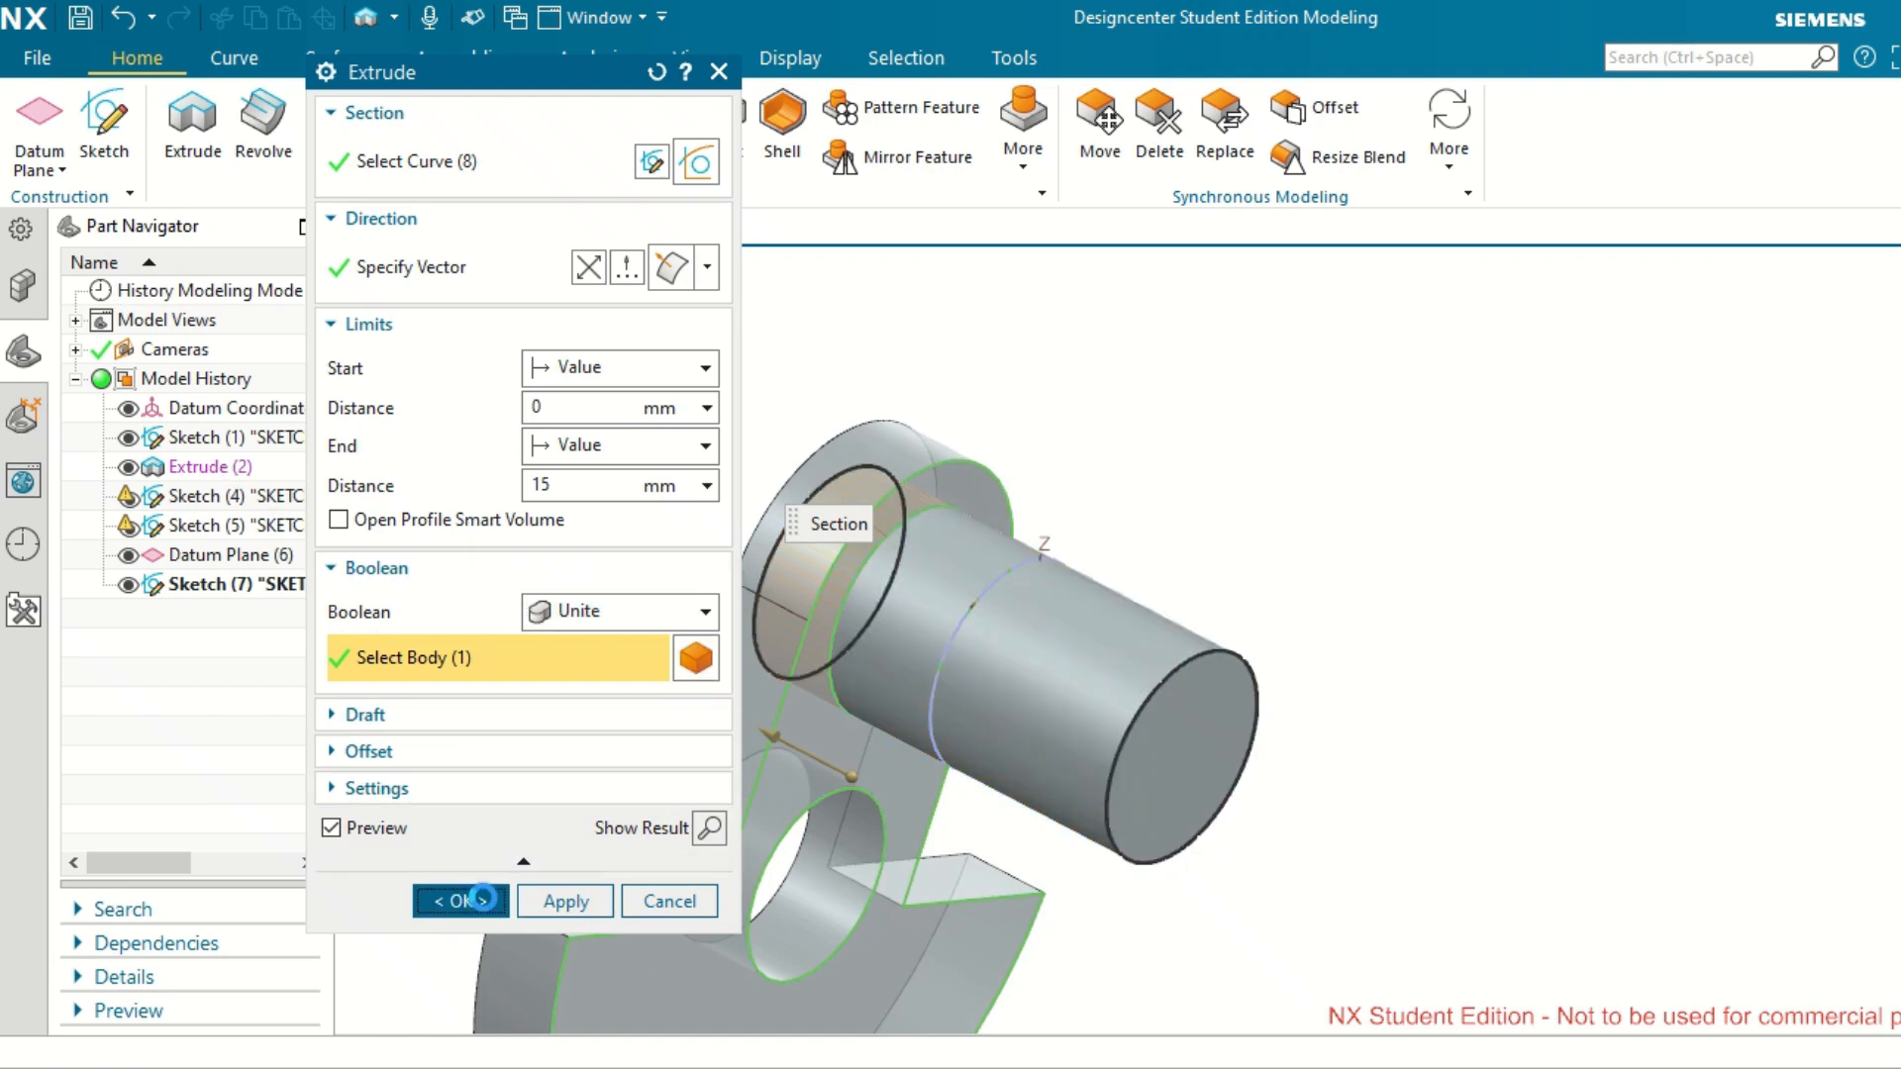
Open Sketch (4) for editing to inspect its geometry, and return to modeling.
scroll(1337, 593, "up", 2)
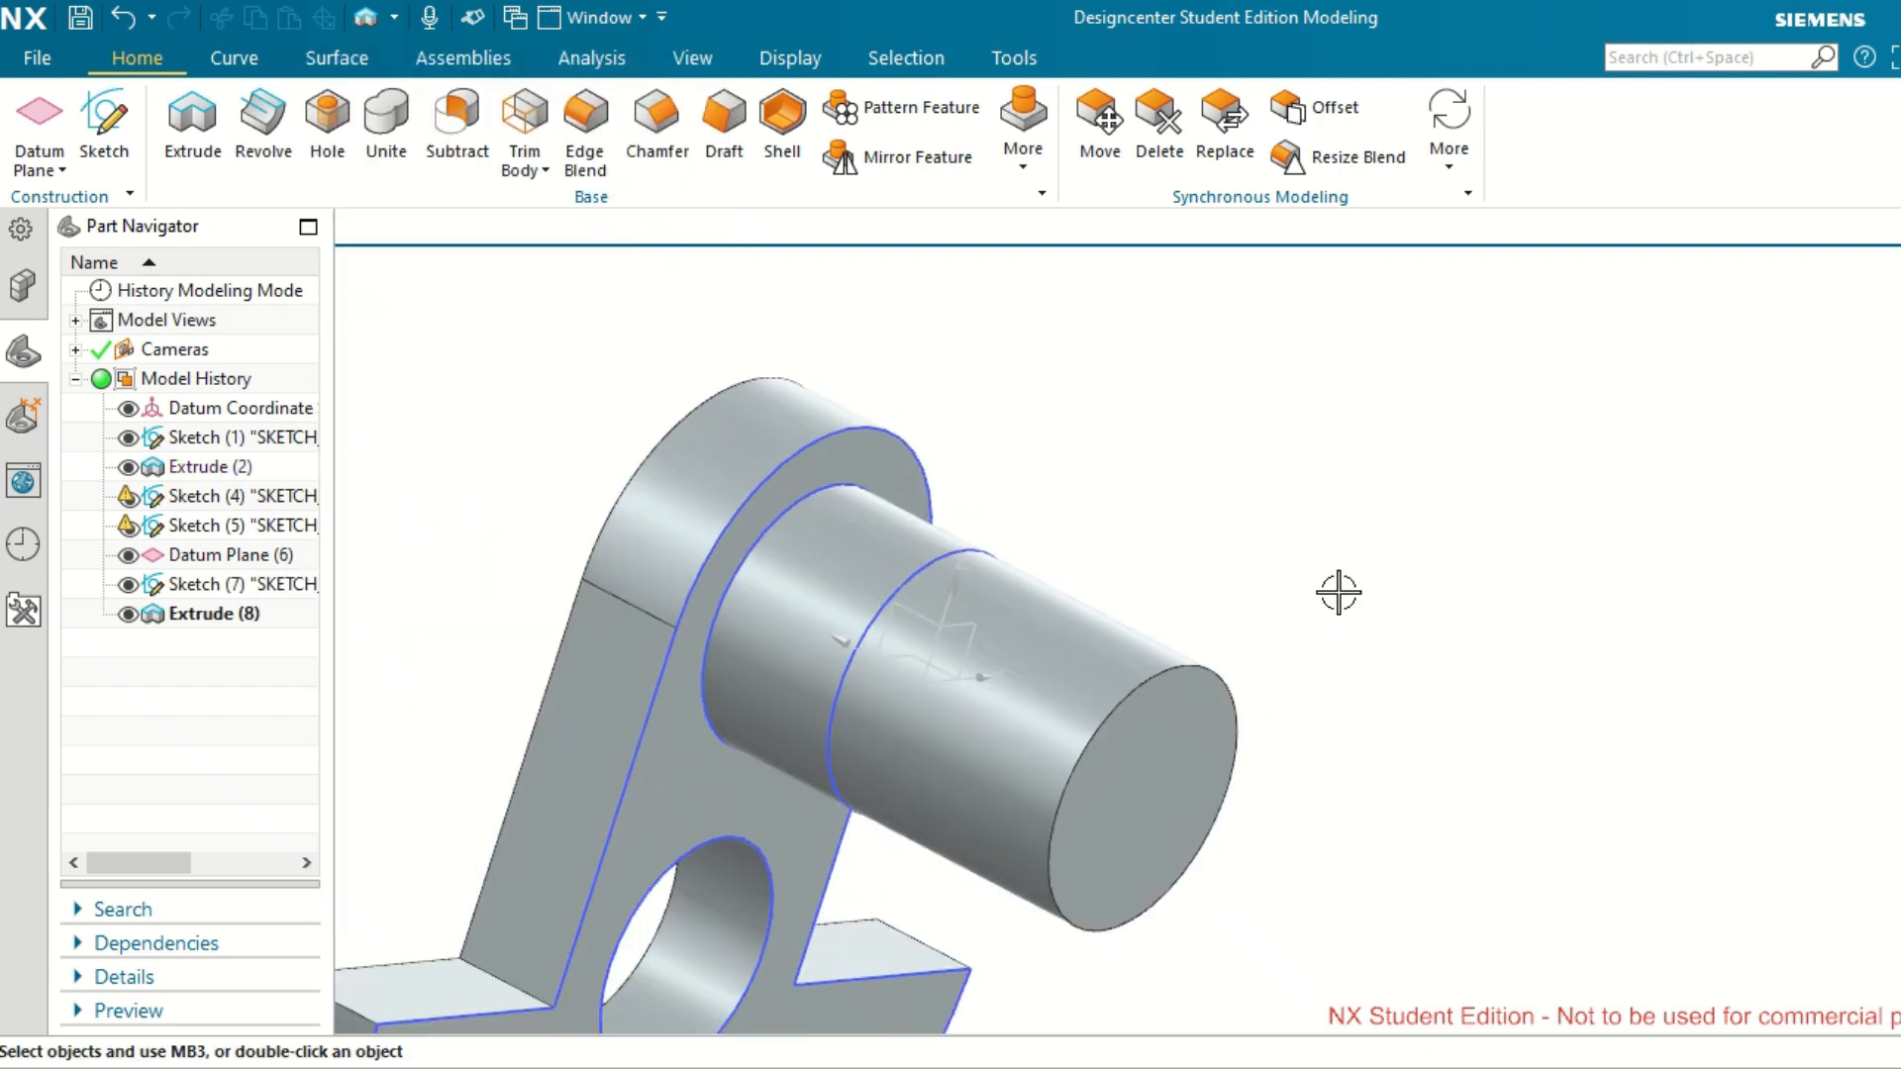
scroll(1332, 603, "down", 5)
middle_click_drag(1284, 653, 1578, 730)
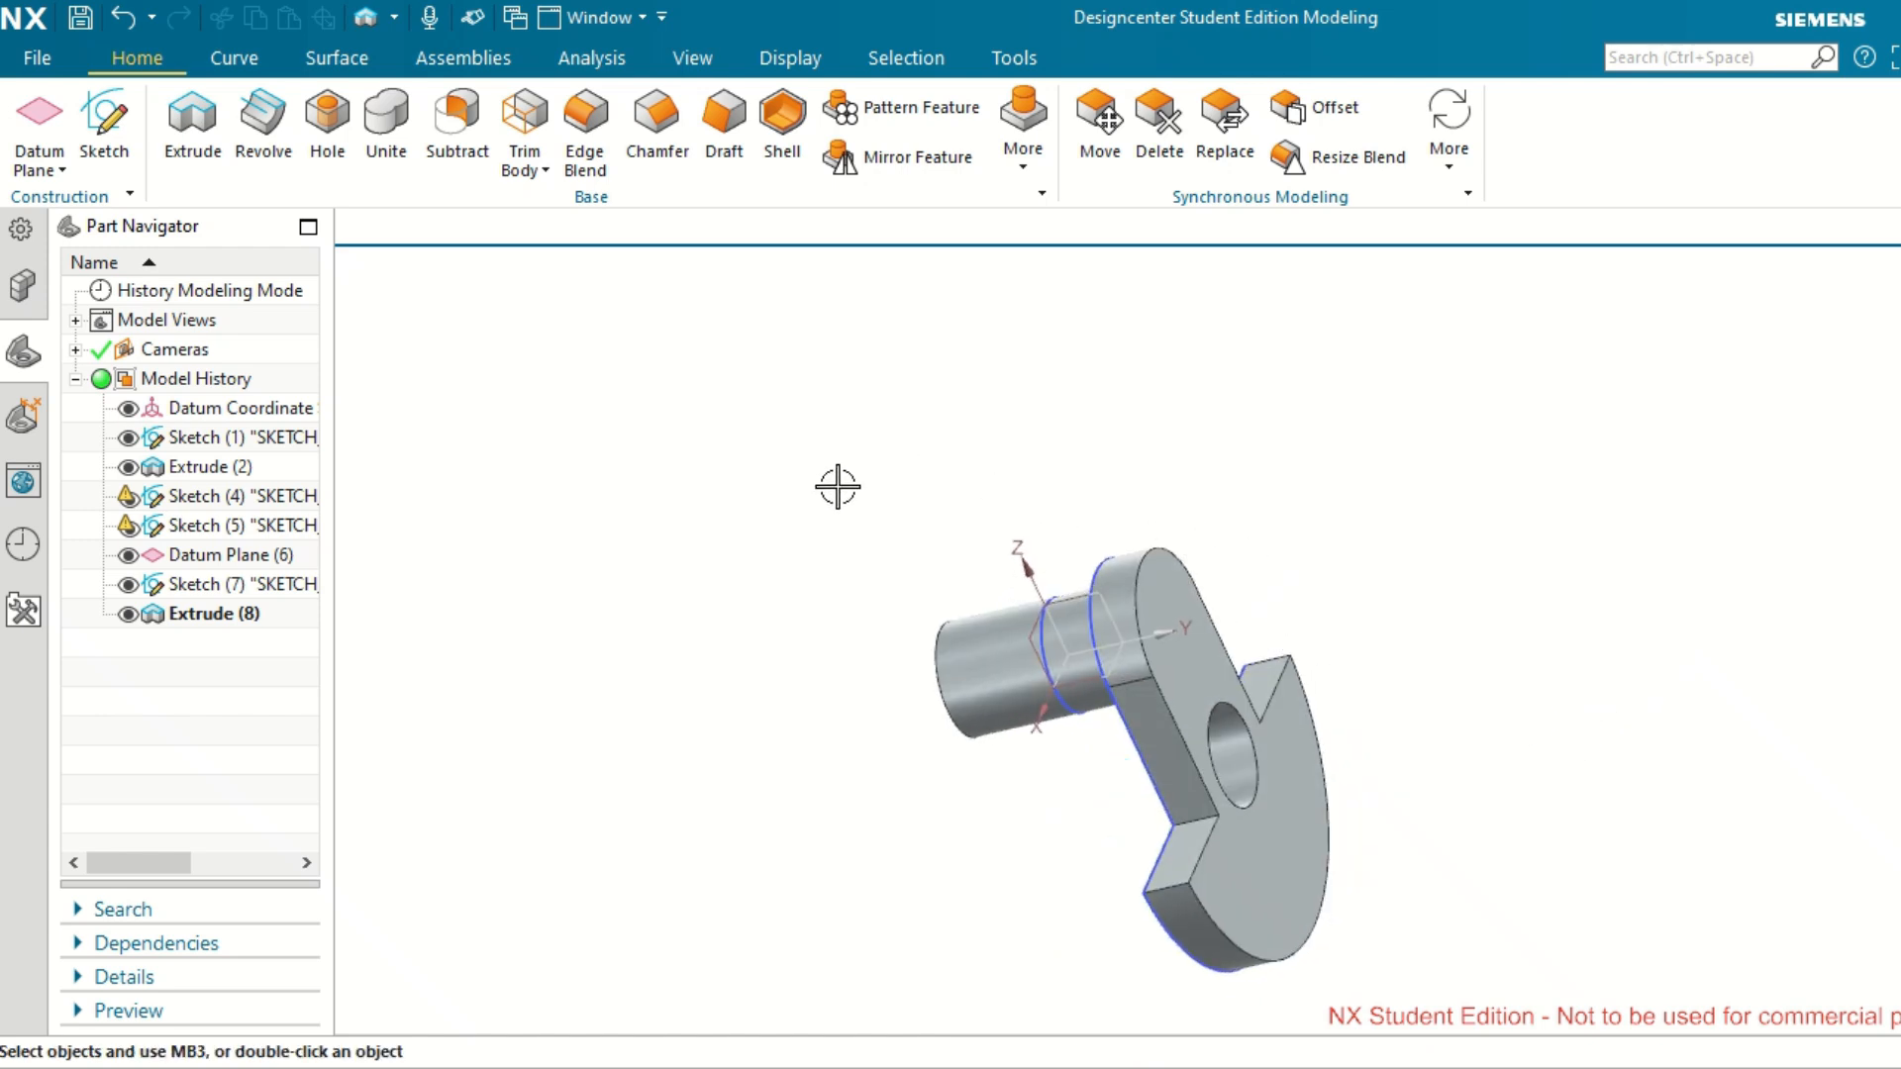
left_click(262, 499)
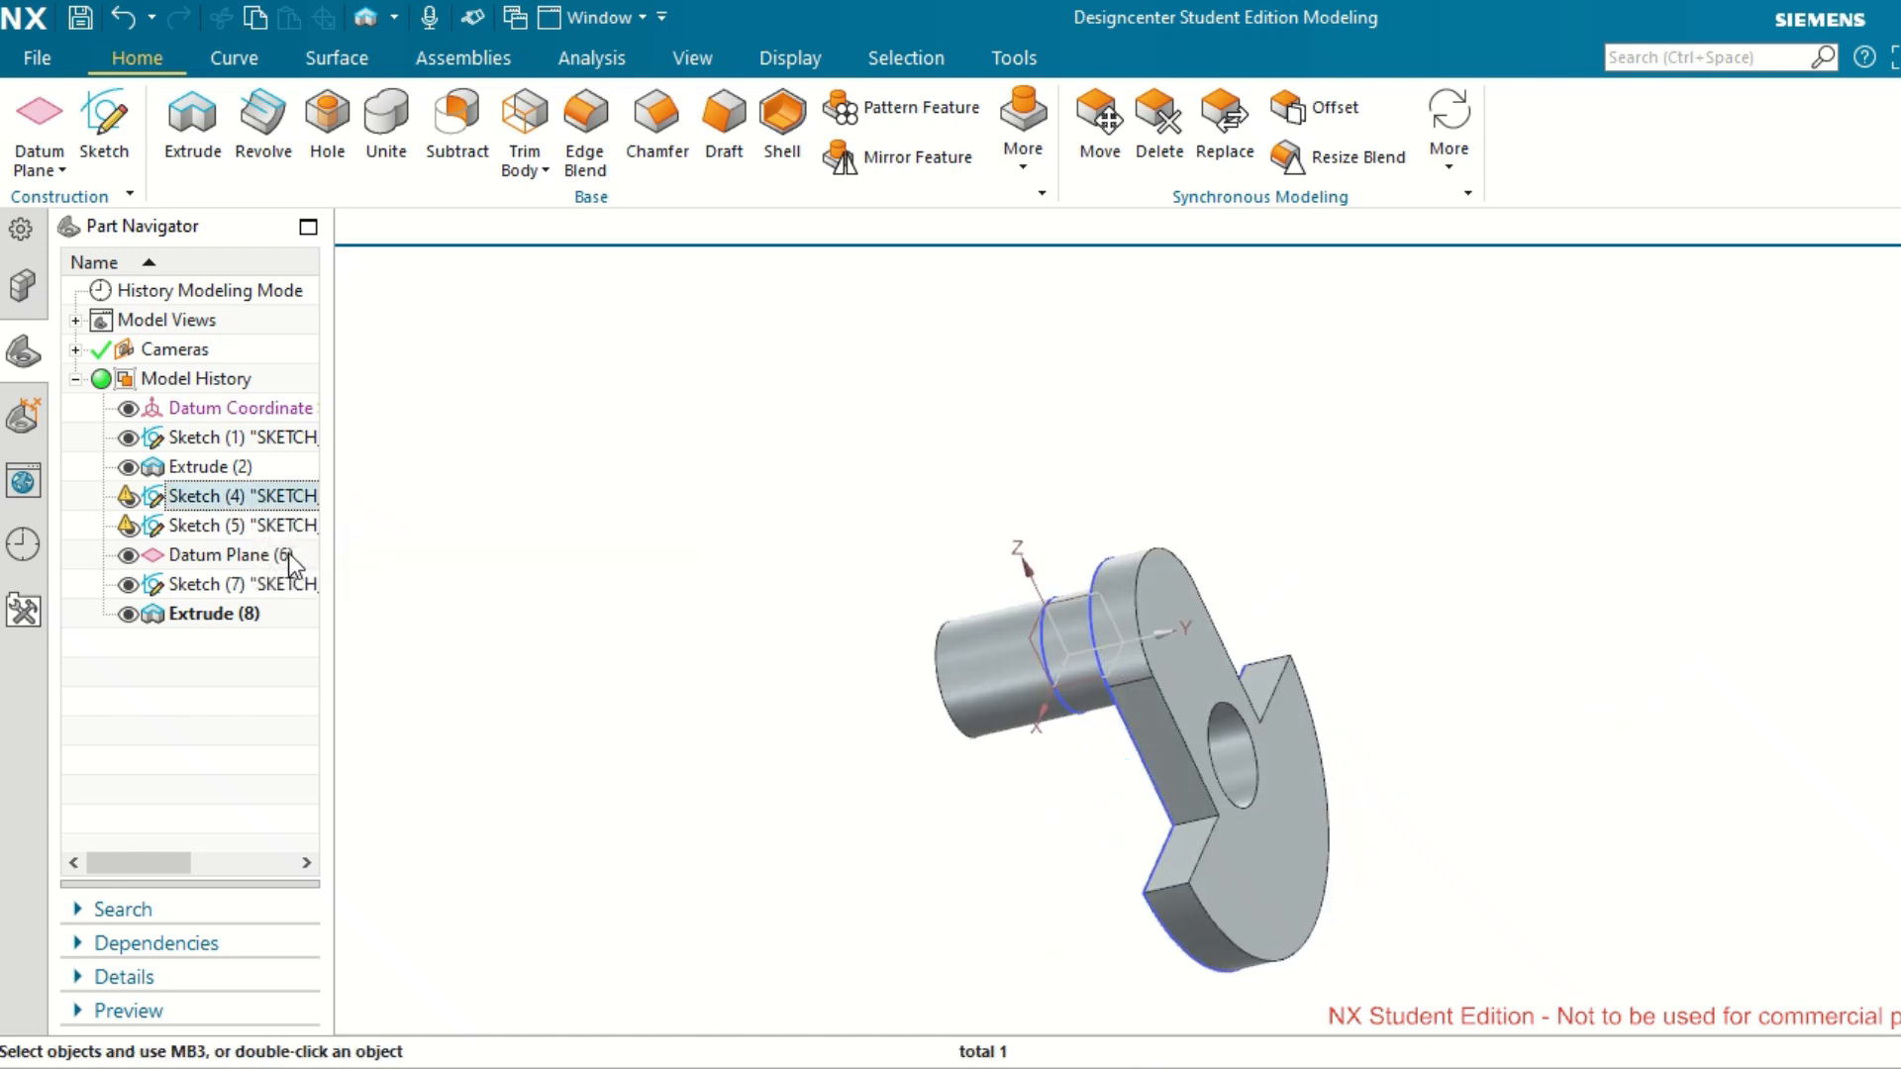
left_click(294, 526, "ctrl")
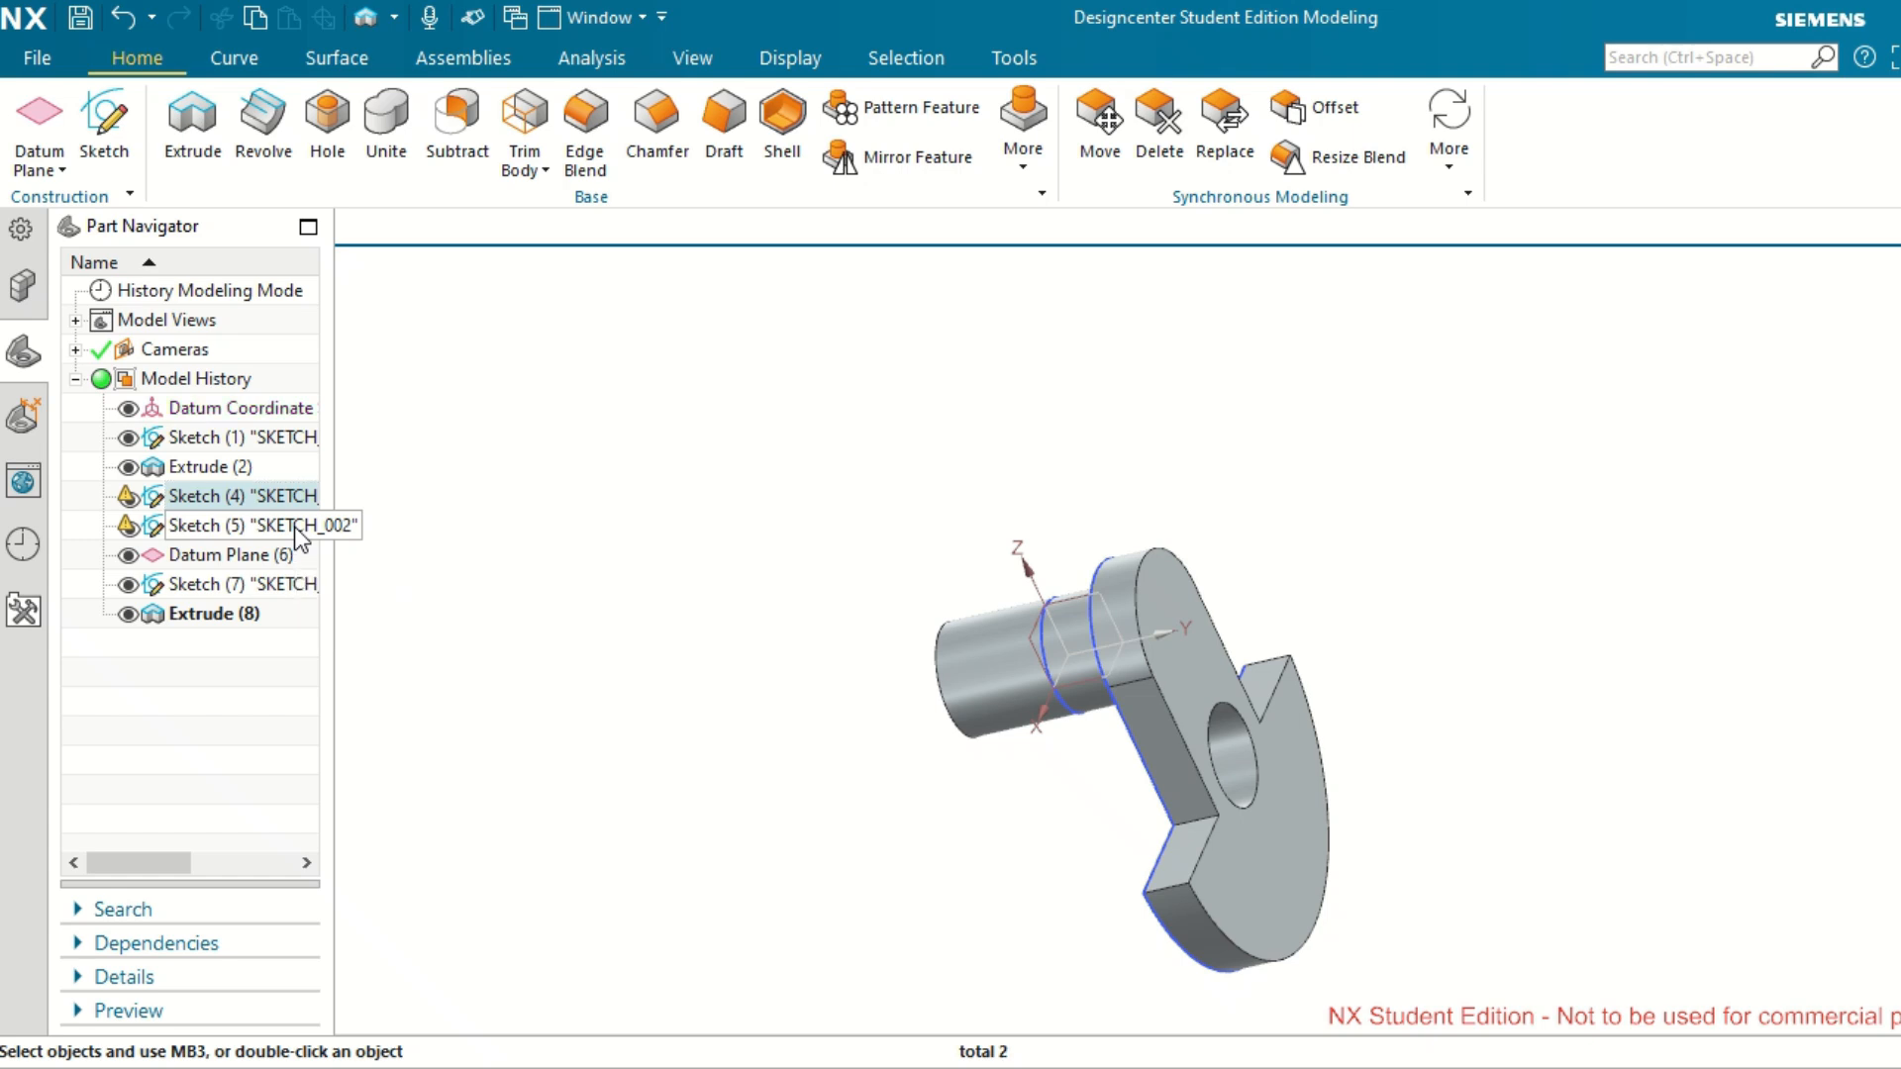
left_click(256, 492)
right_click(263, 499)
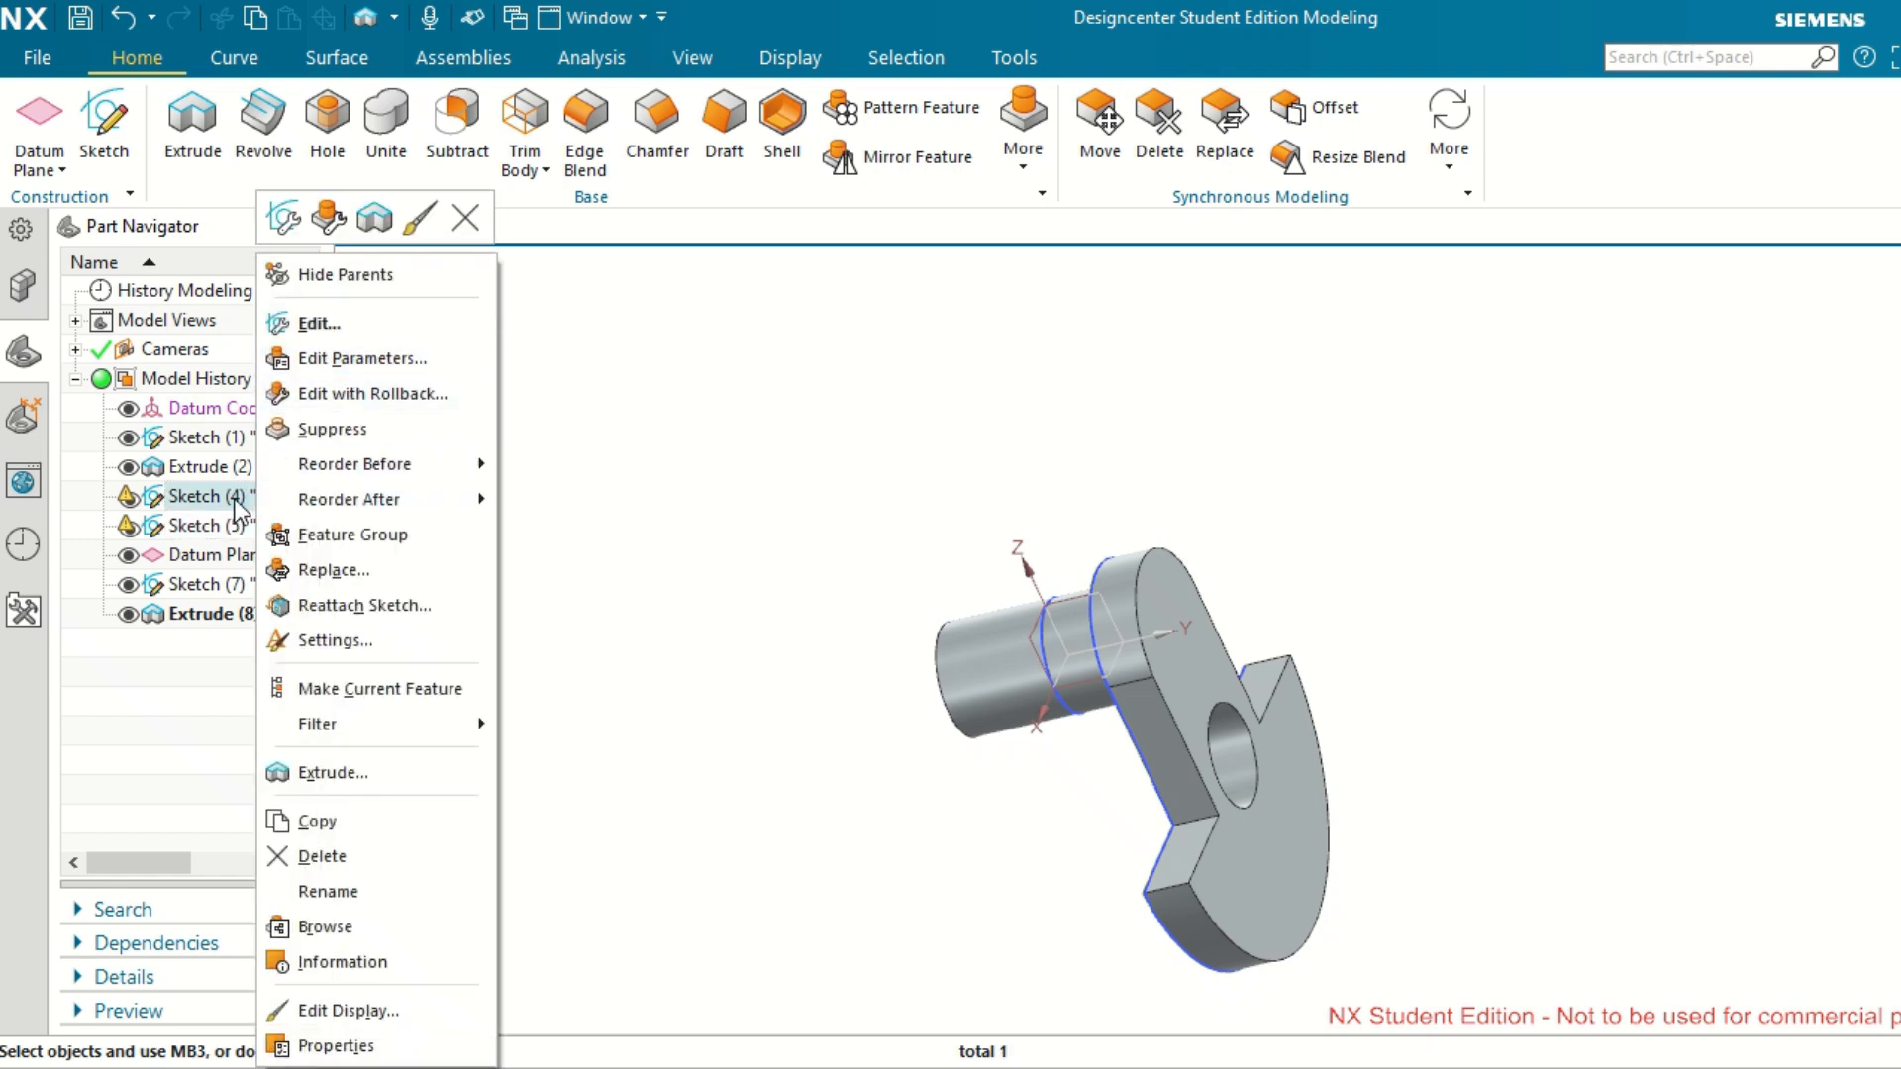
left_click(358, 330)
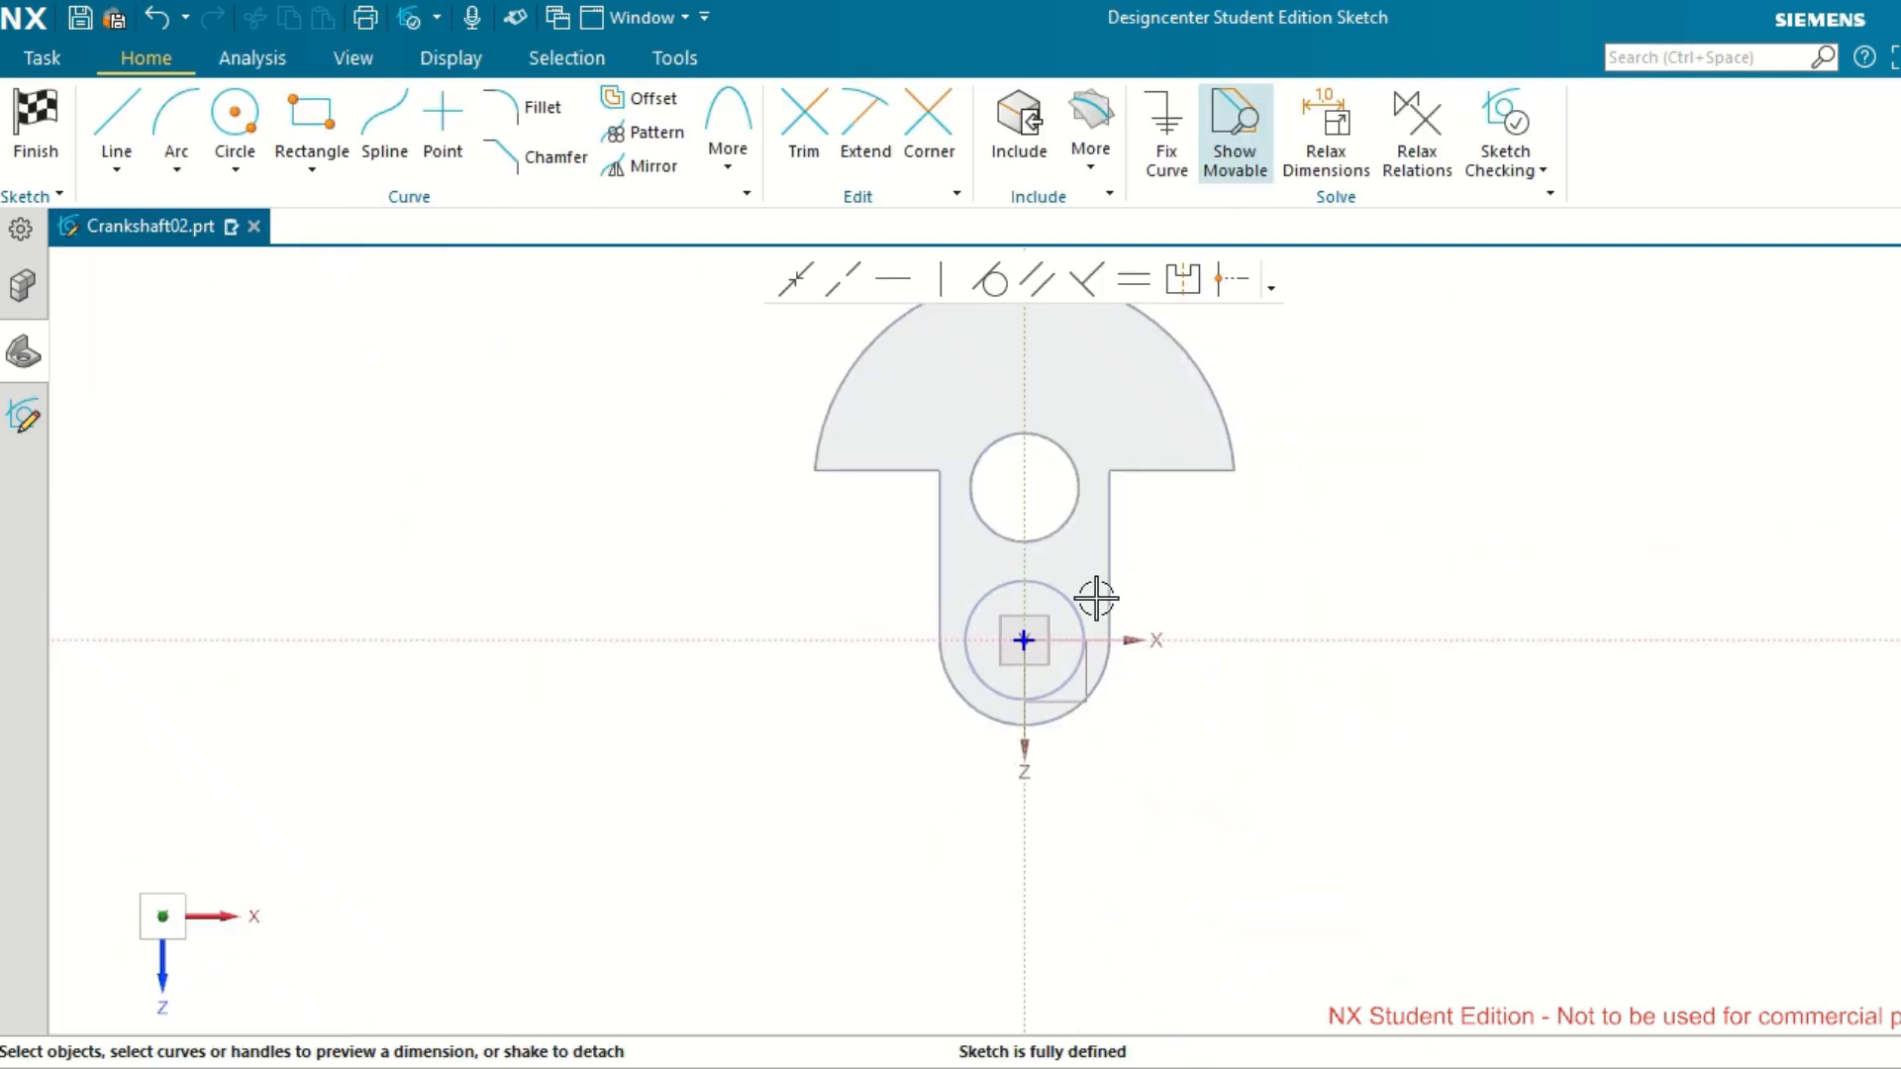
scroll(1179, 871, "up", 1)
scroll(1179, 870, "down", 3)
key("Home")
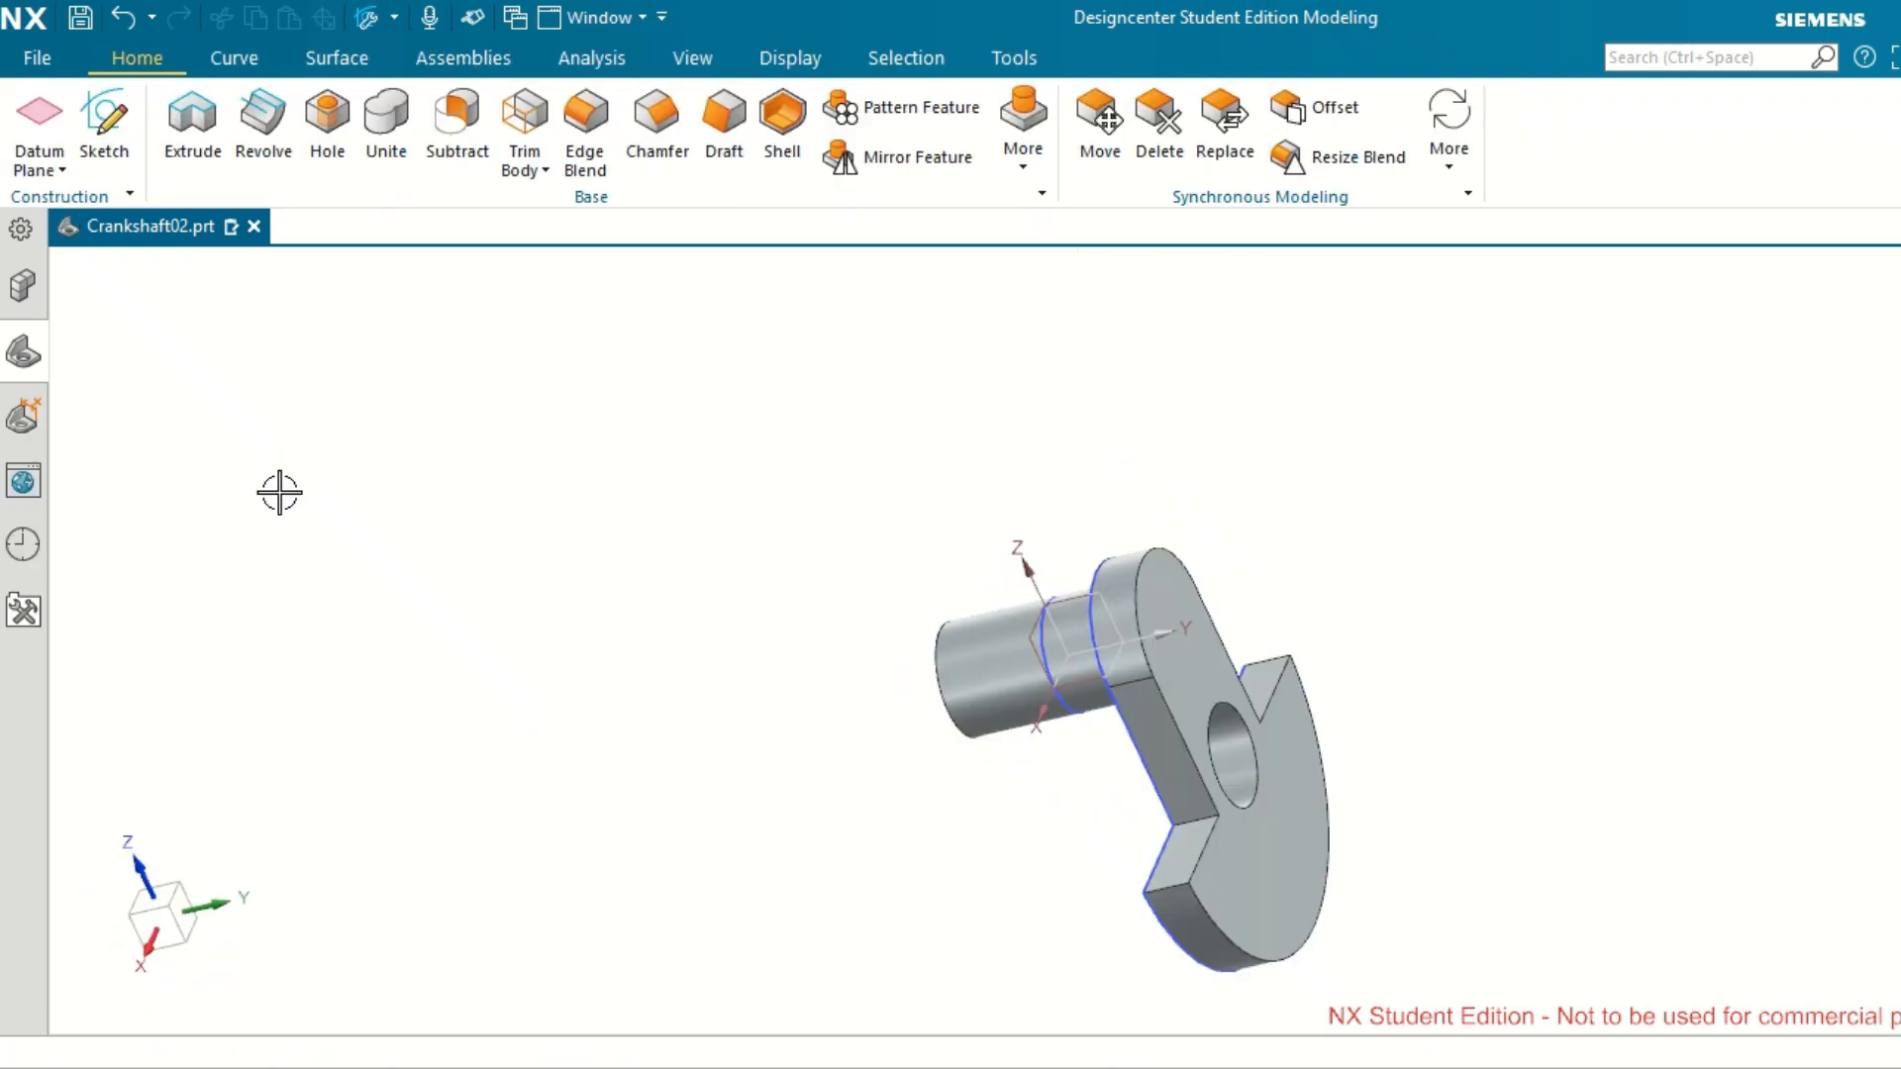
Delete the two unused sketches, Sketch (4) and Sketch (5), from the model history.
left_click(30, 365)
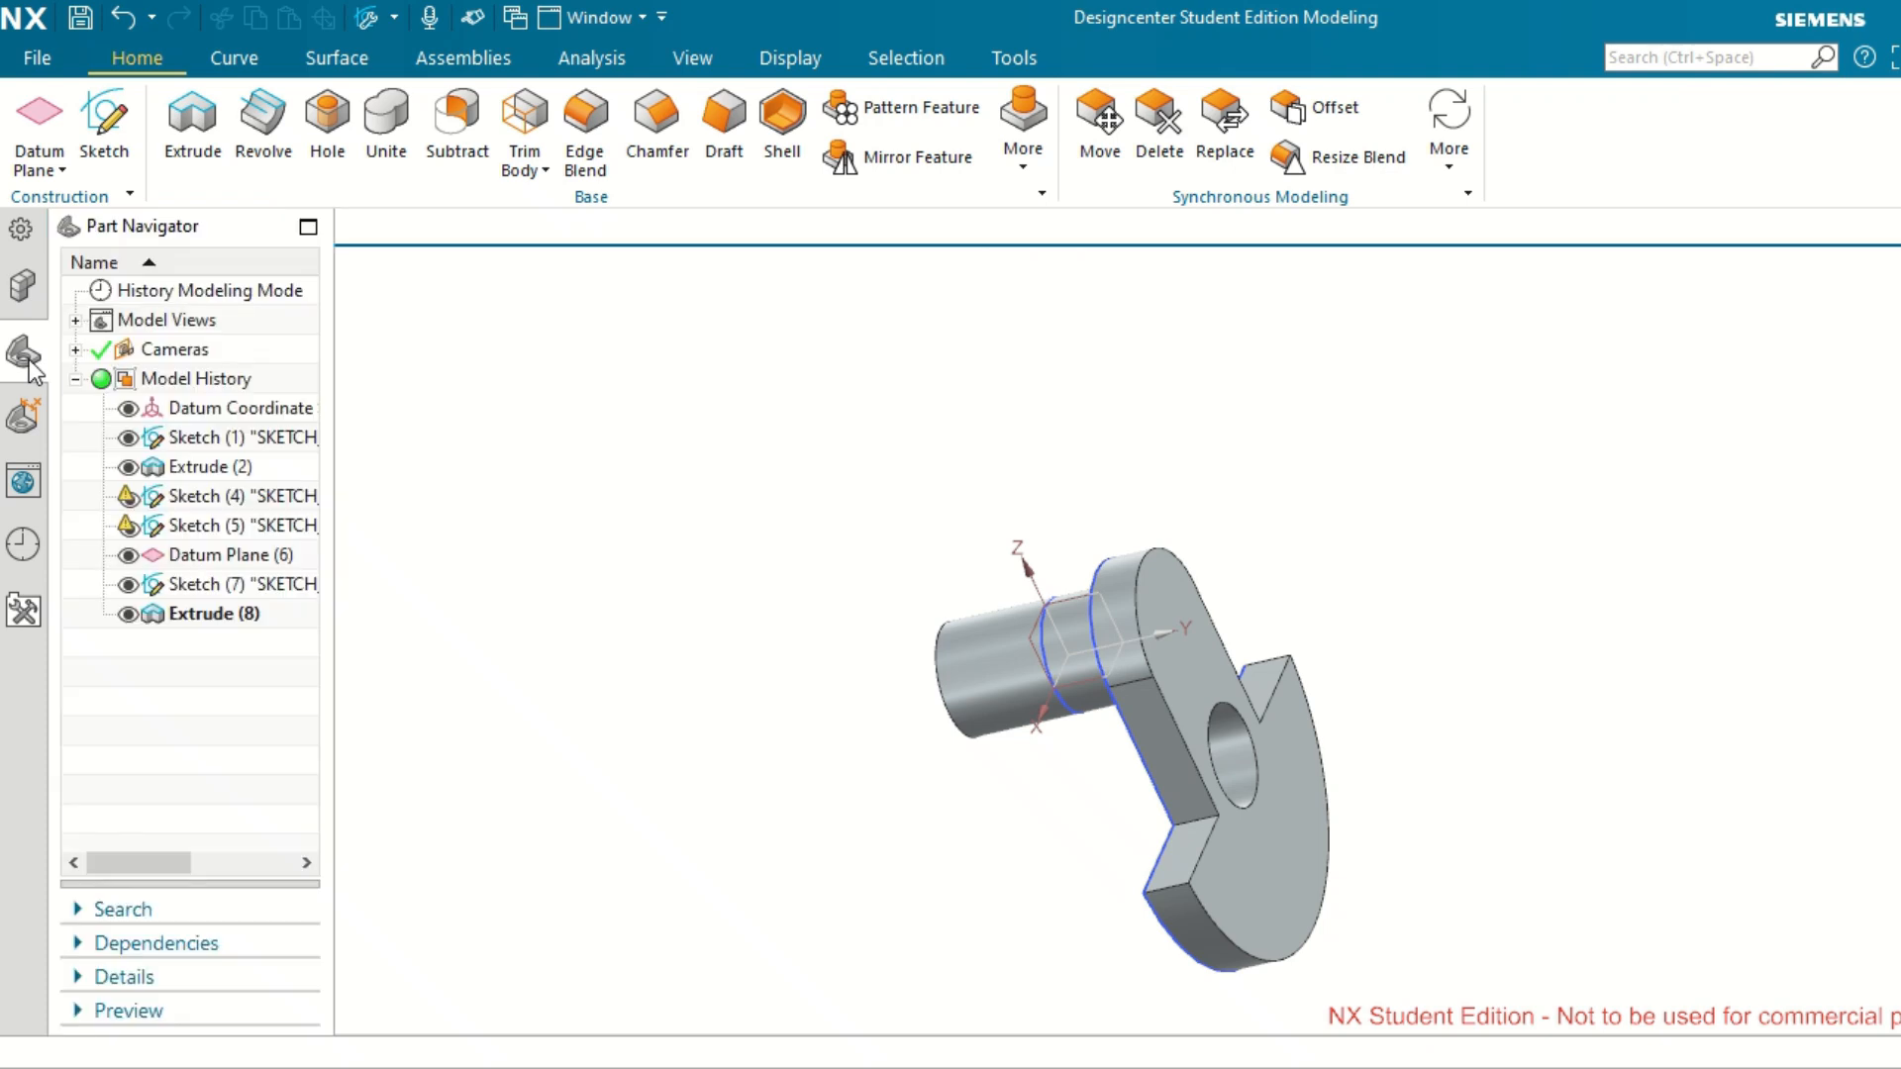
left_click(260, 527, "ctrl")
right_click(259, 529)
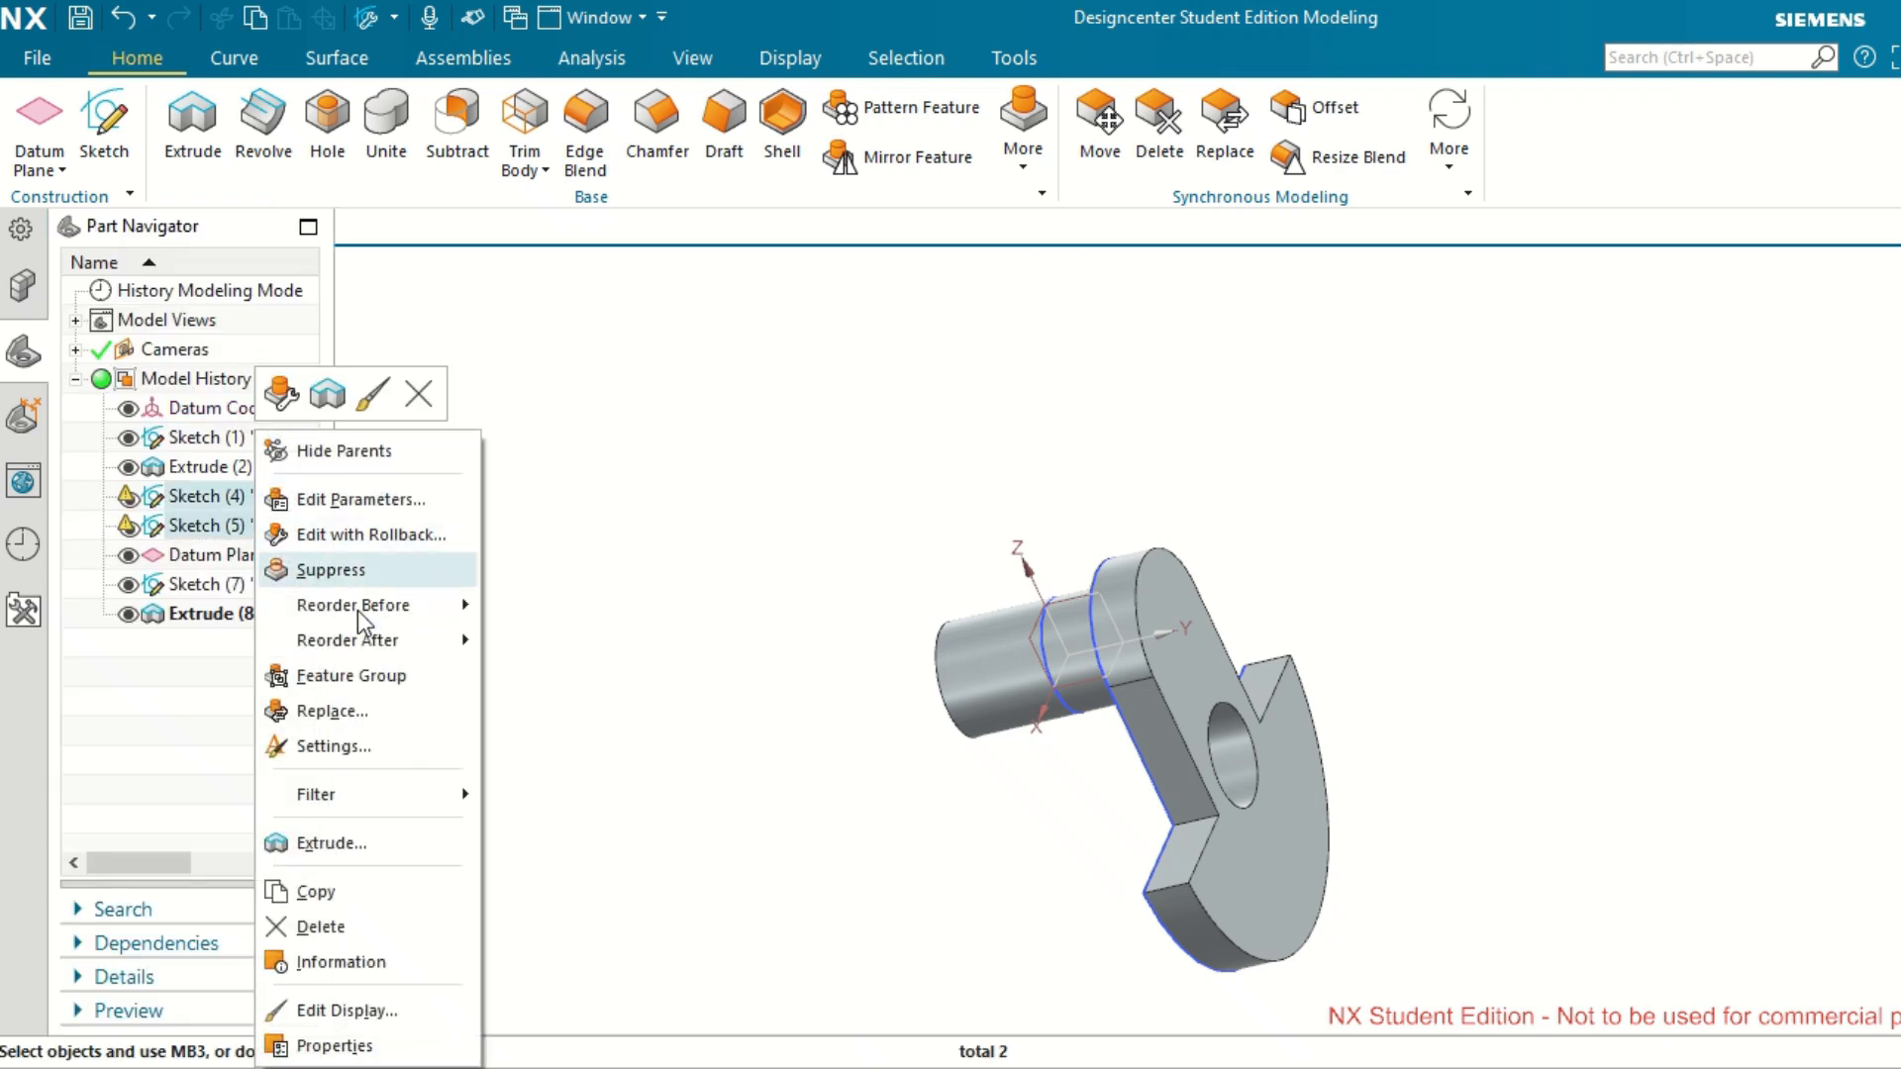
left_click(361, 926)
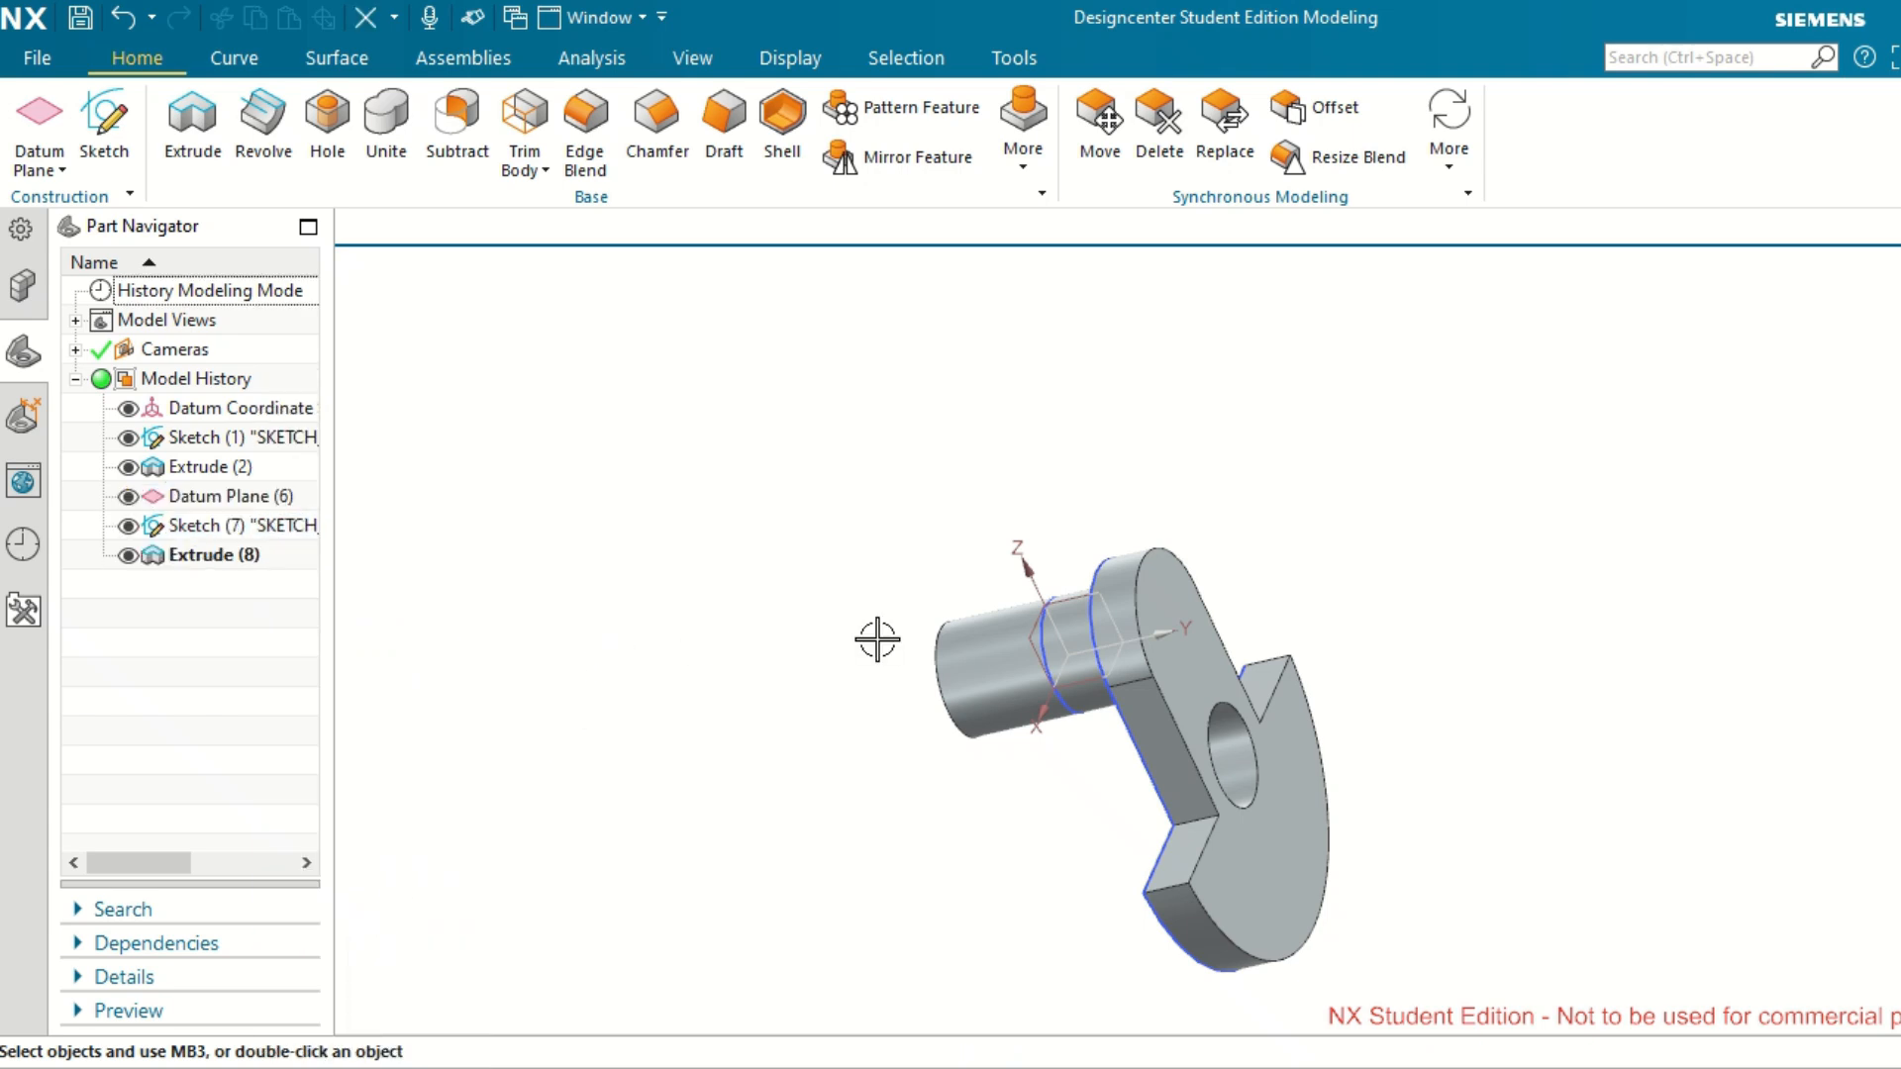
Start an Extrude and open a section sketch on the YZ datum plane, viewing the web from the side.
middle_click_drag(878, 641, 970, 626)
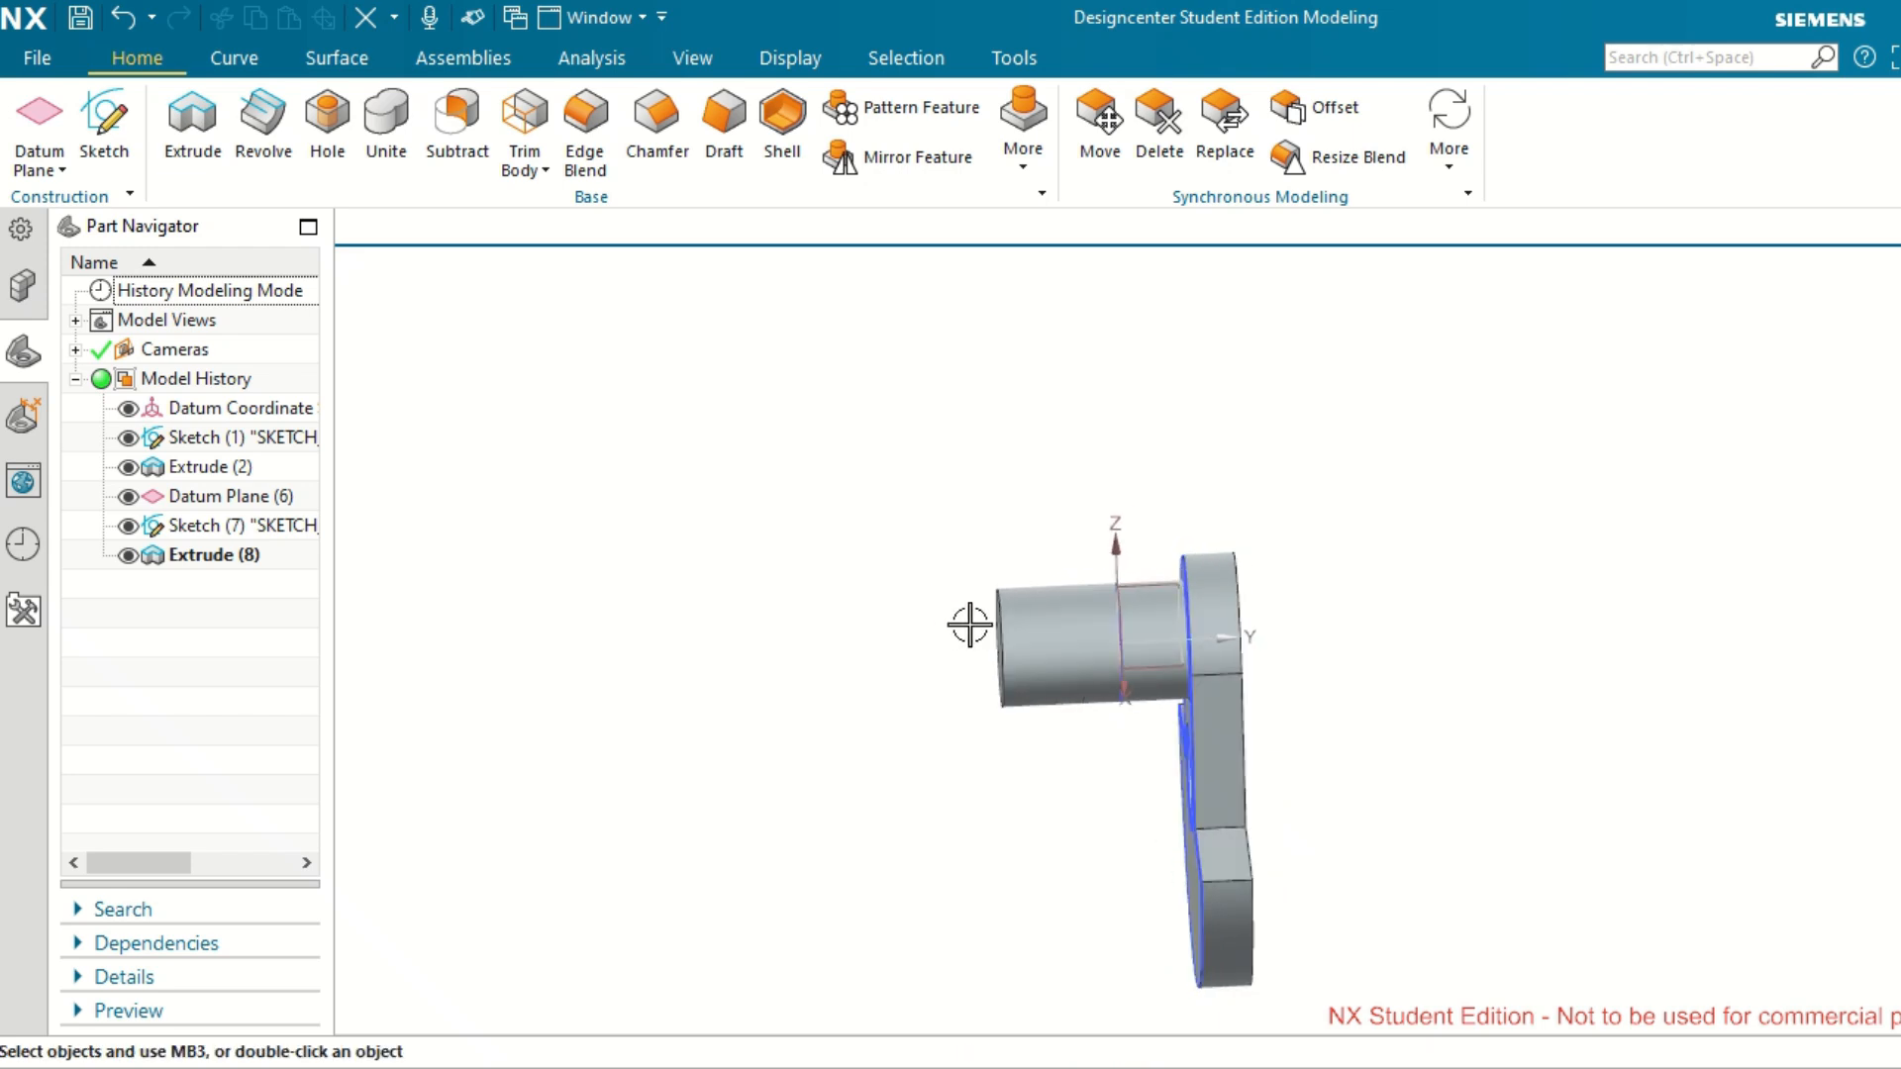
key("ctrl+f")
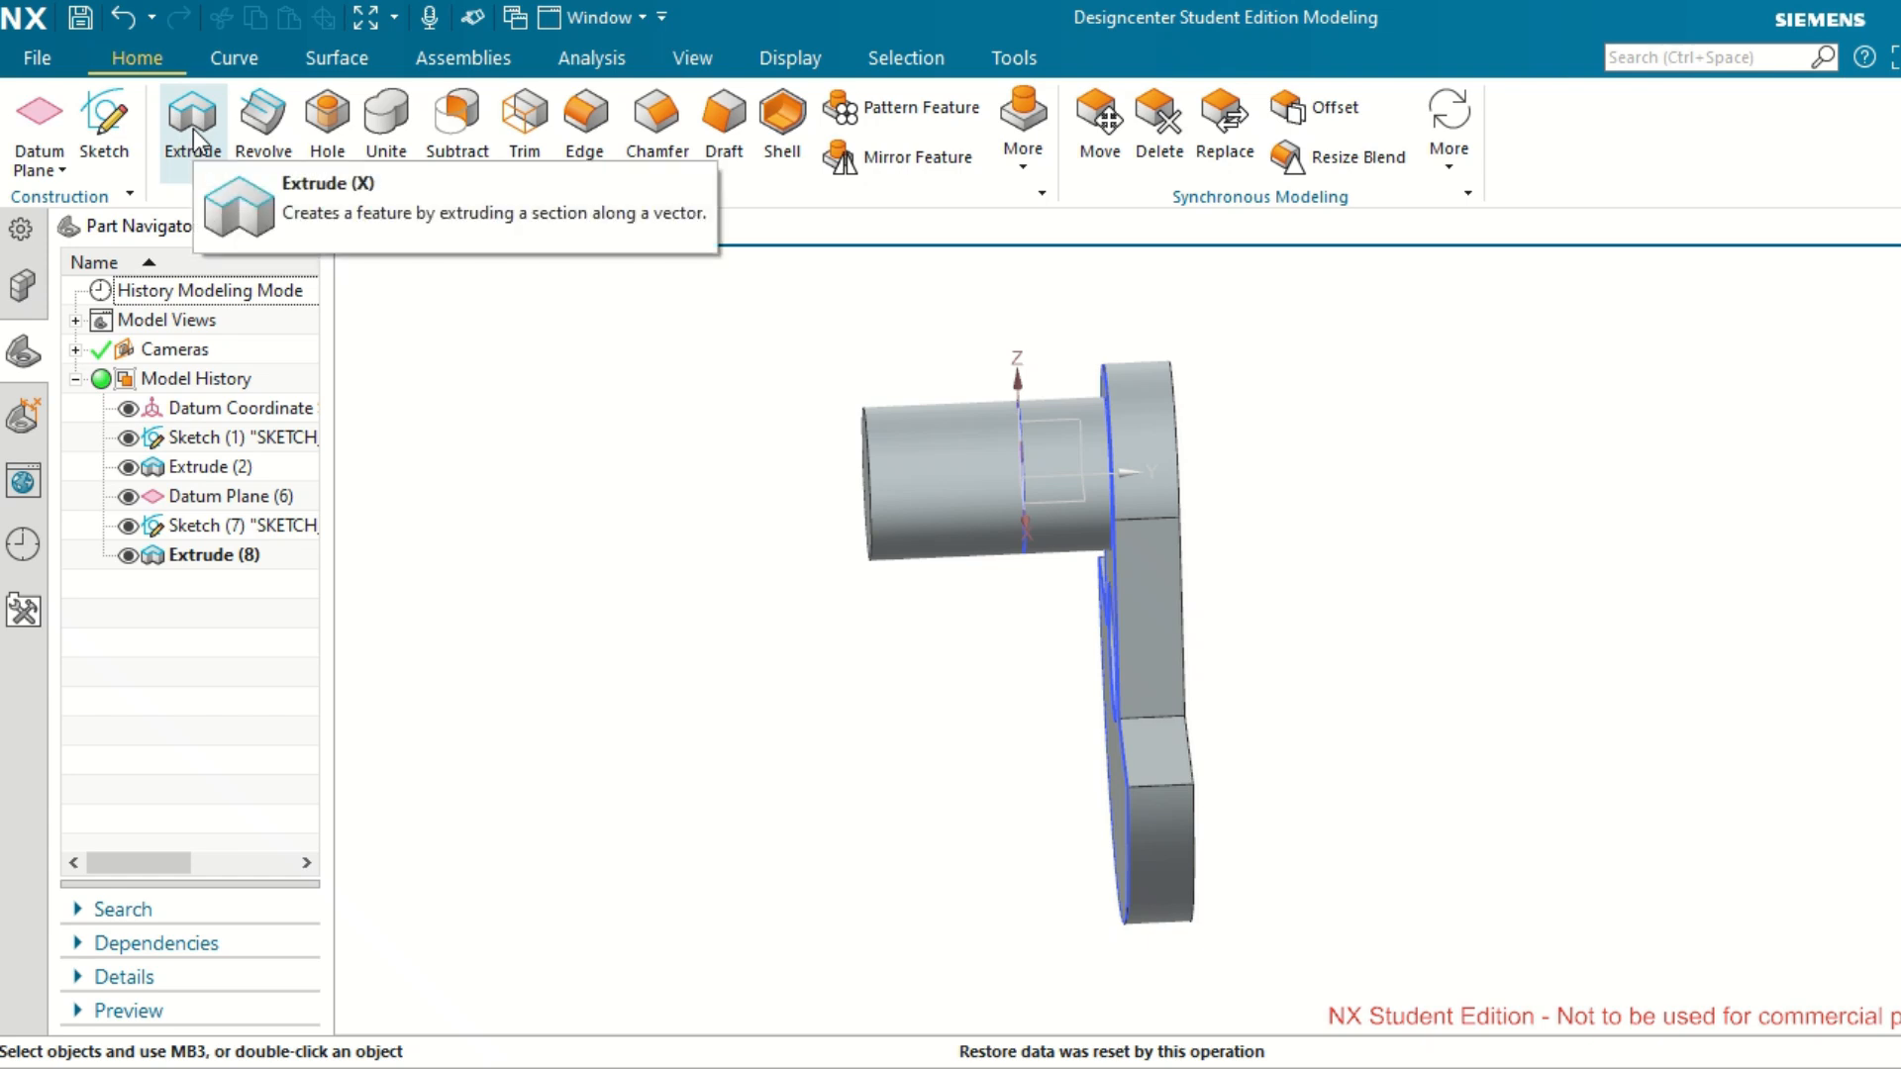
left_click(193, 129)
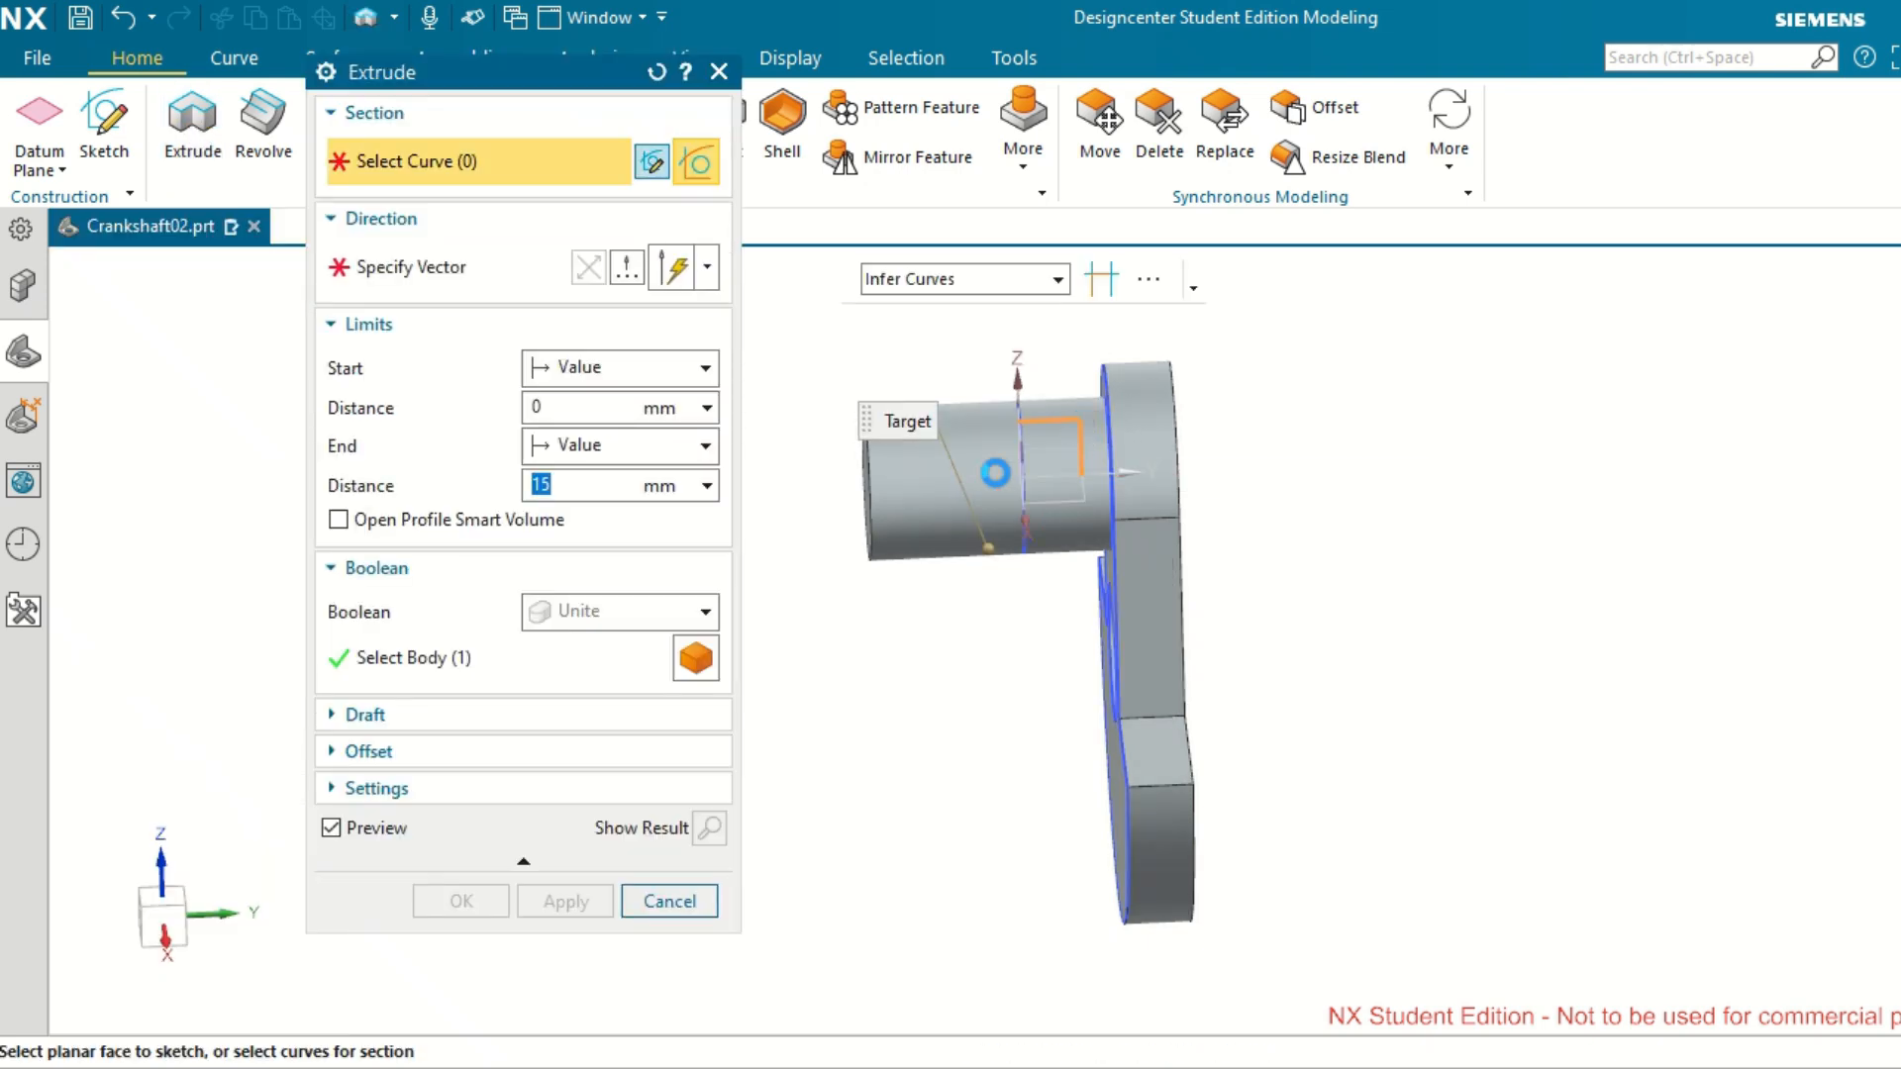
key("Escape")
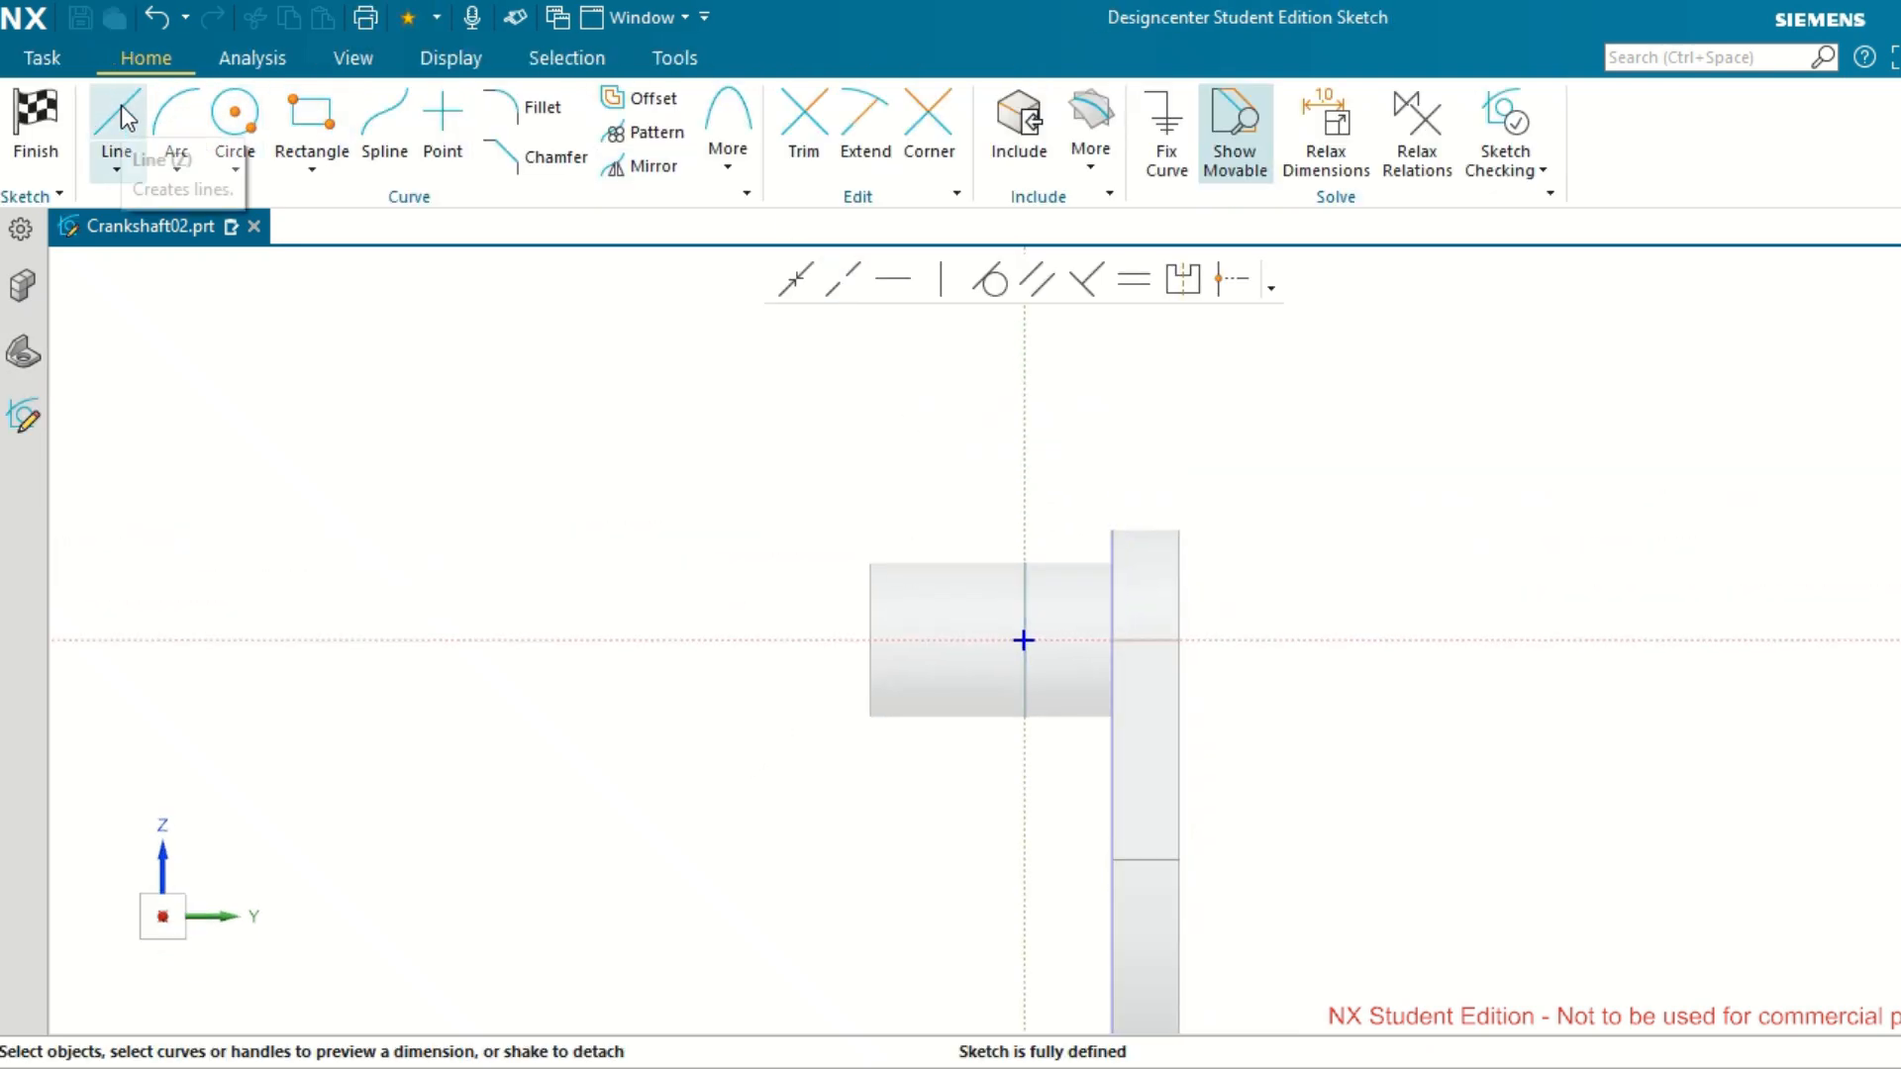
Draw a closed right triangle over the web's upper end, with a vertical side about 63 mm on its outer face and a top side about 11 mm.
left_click(121, 105)
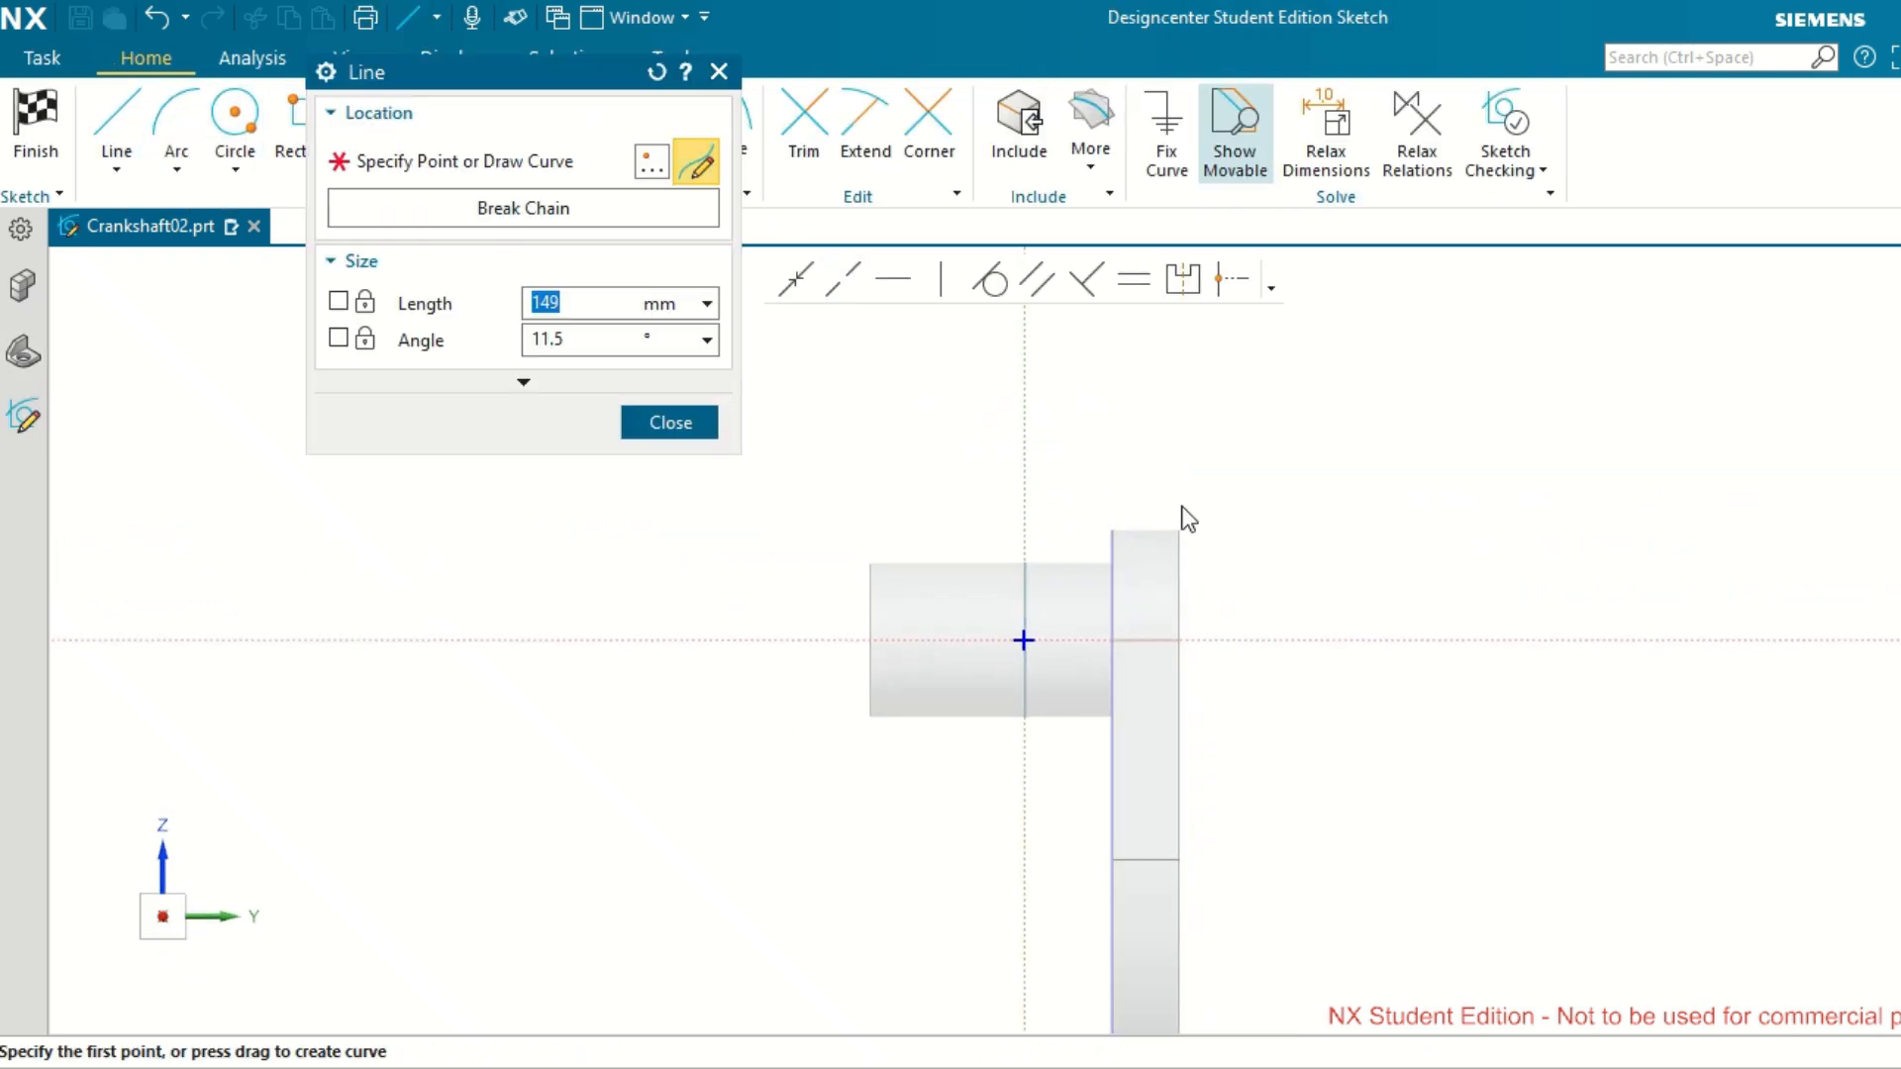
left_click(1130, 508)
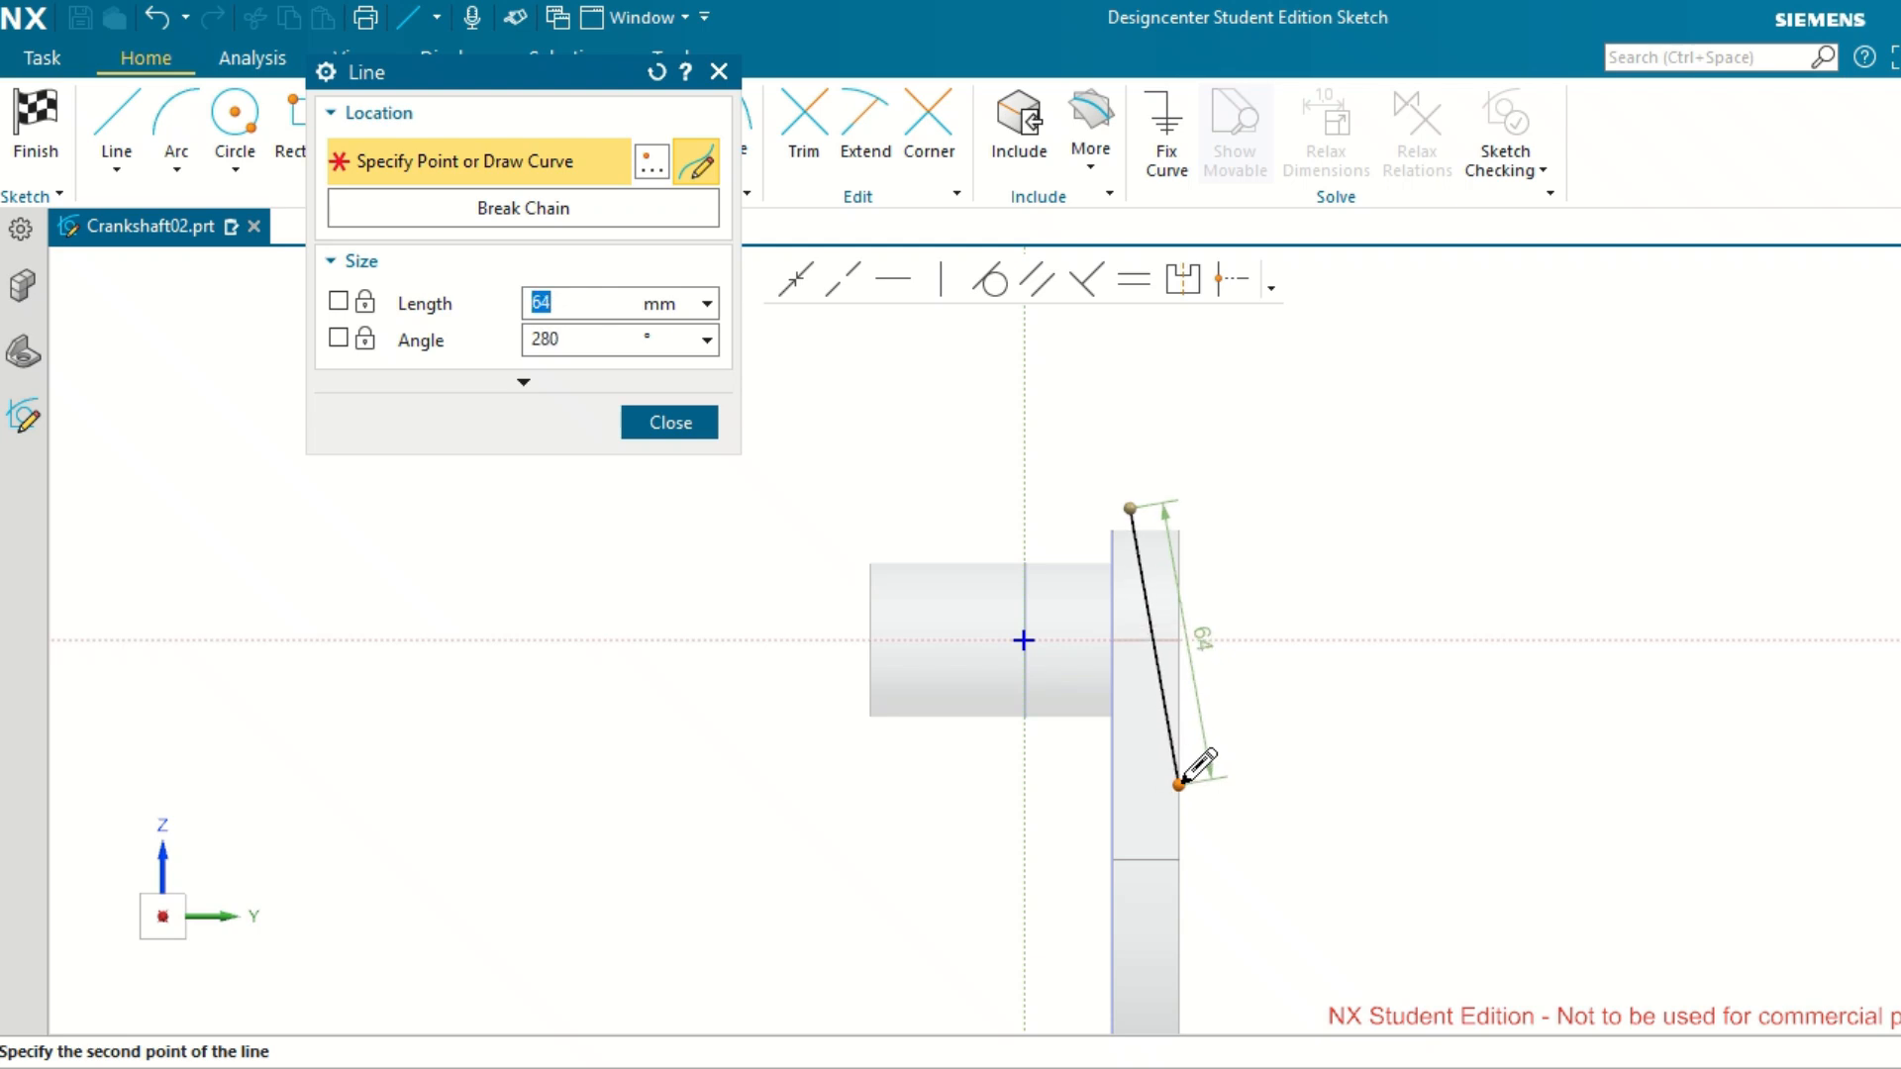
left_click(1179, 784)
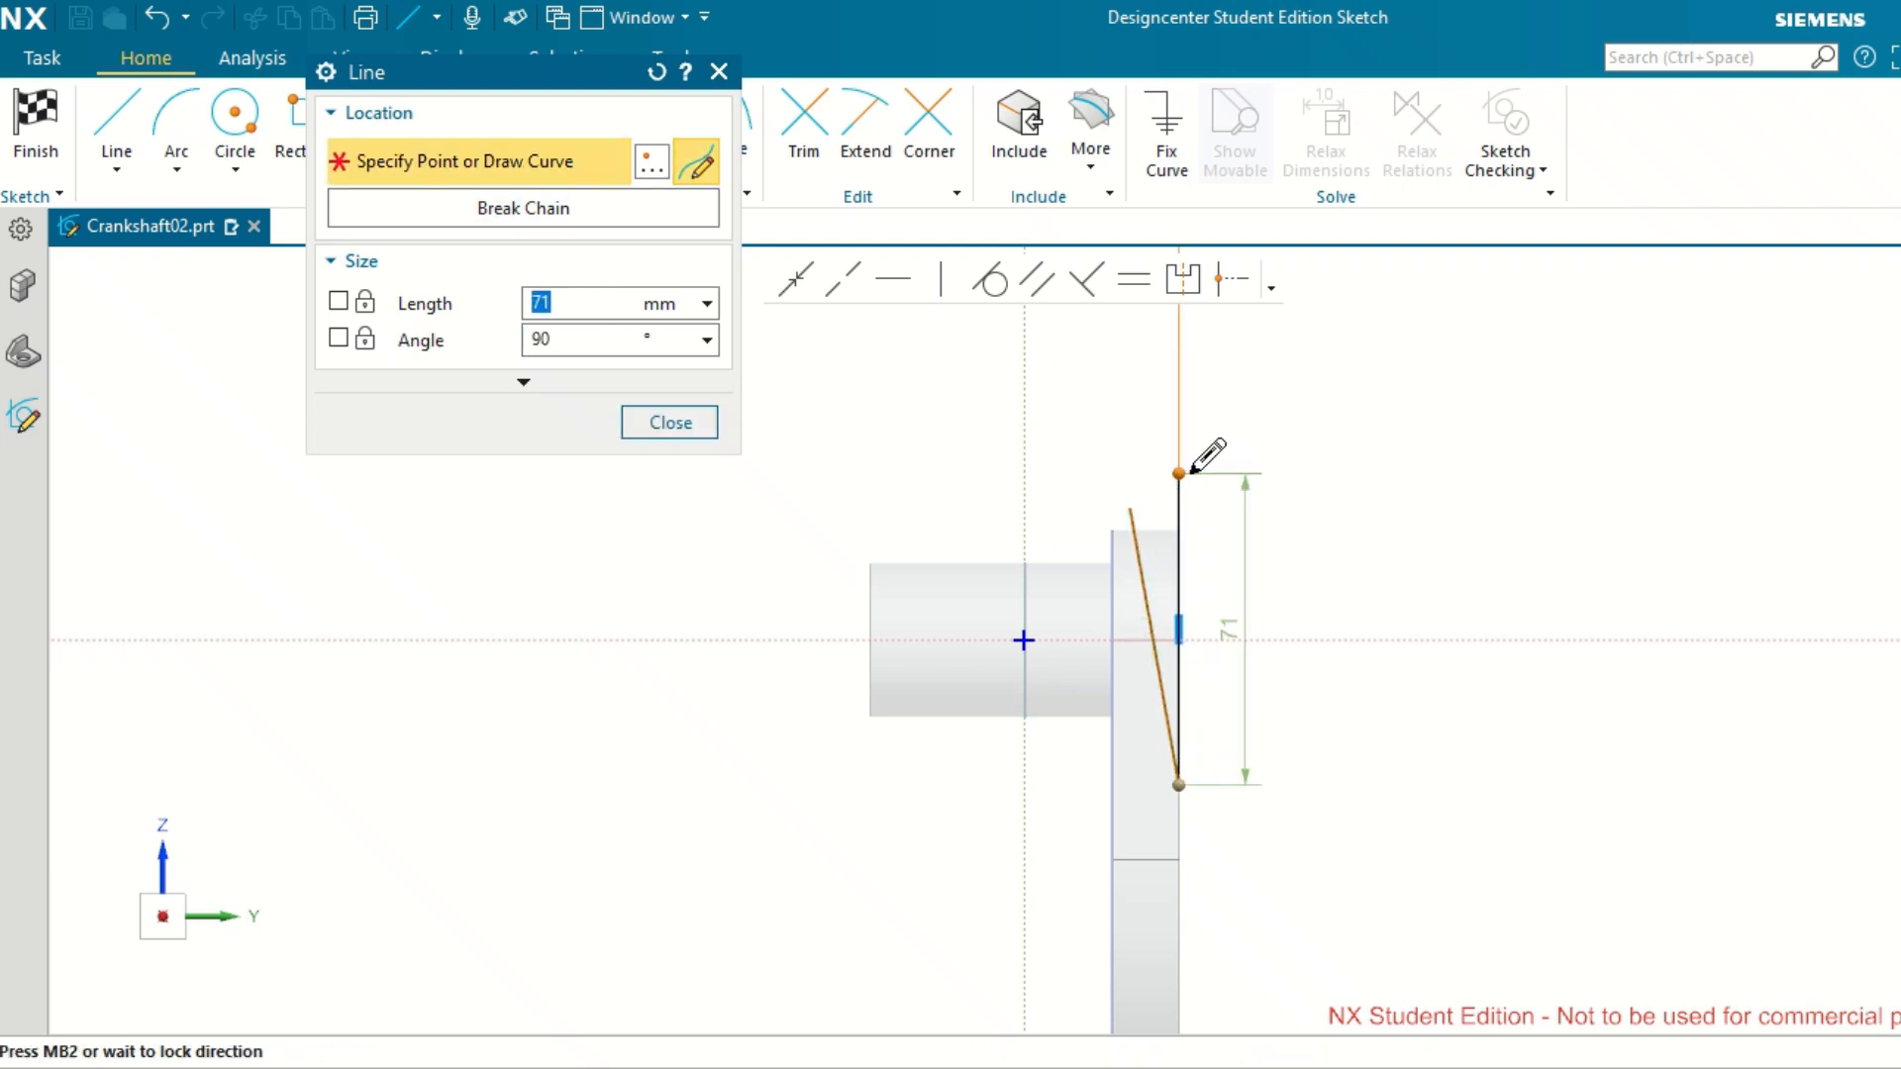
left_click(1180, 507)
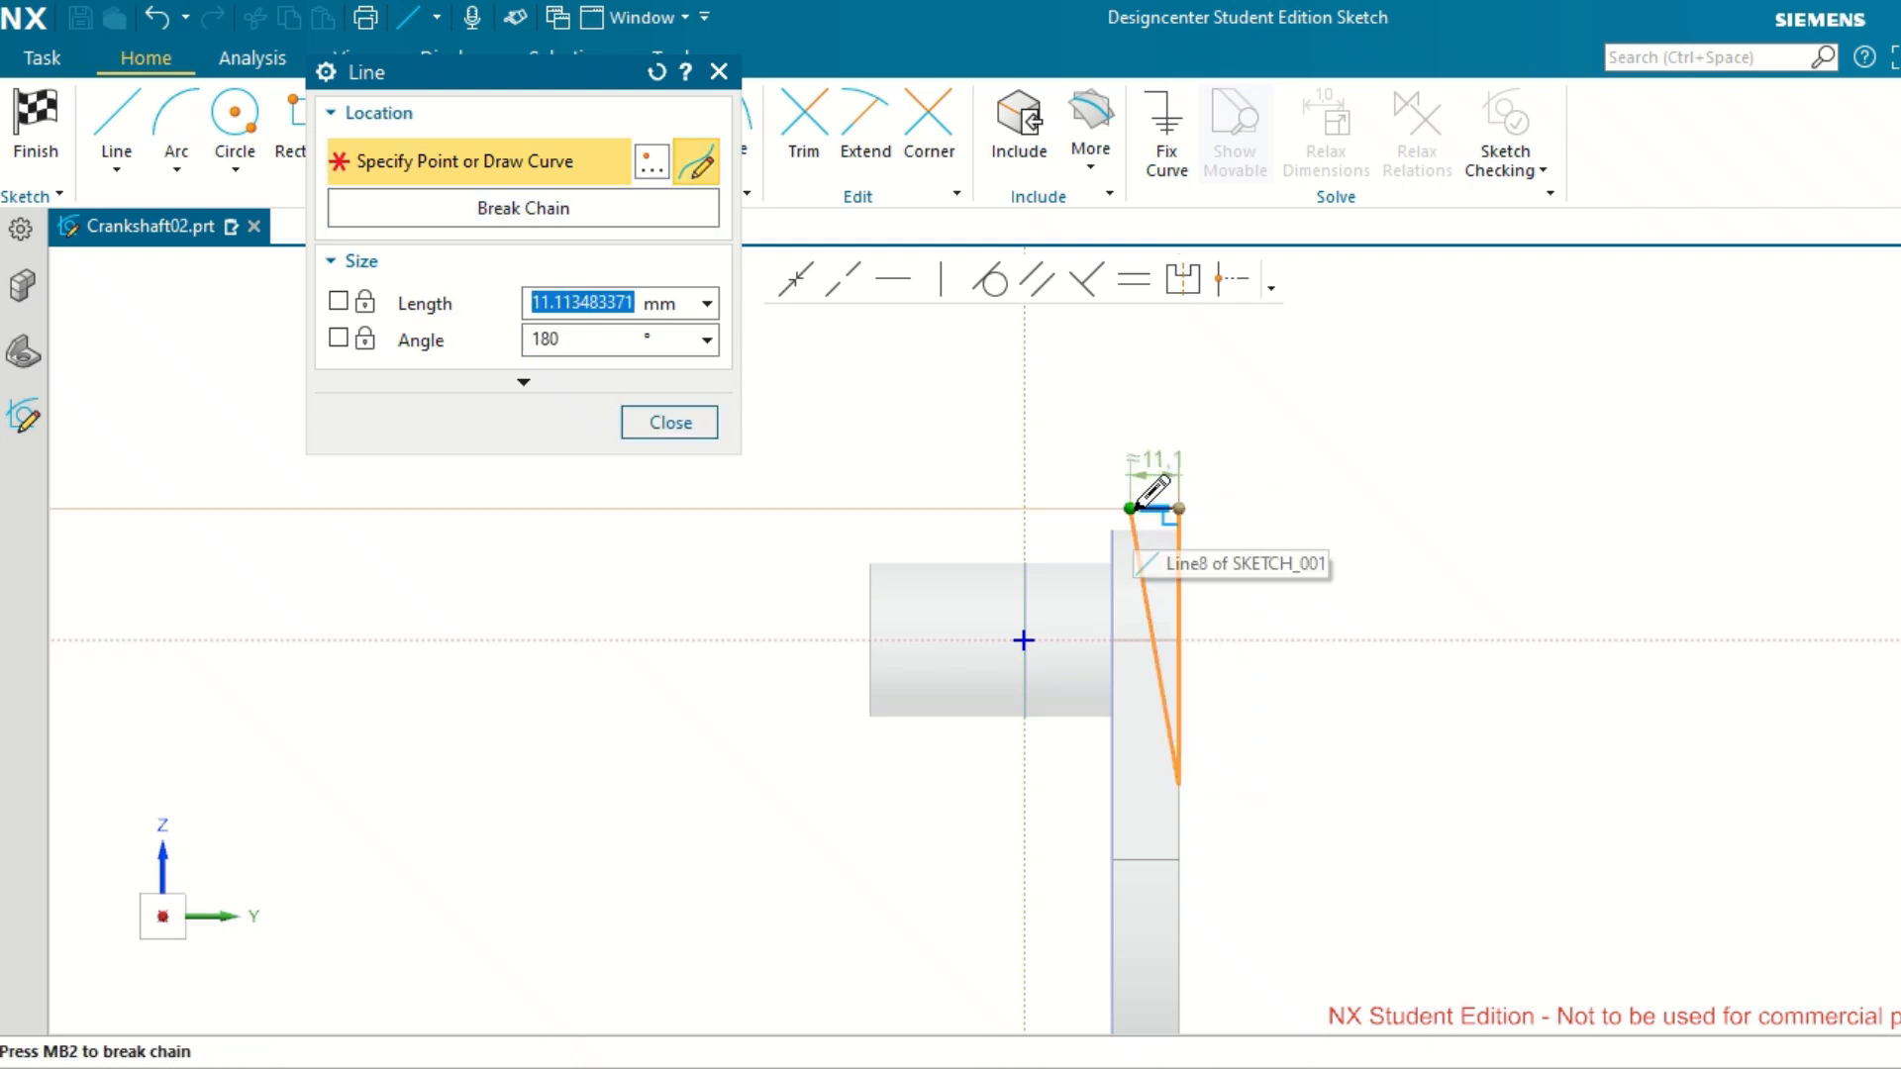
left_click(1132, 509)
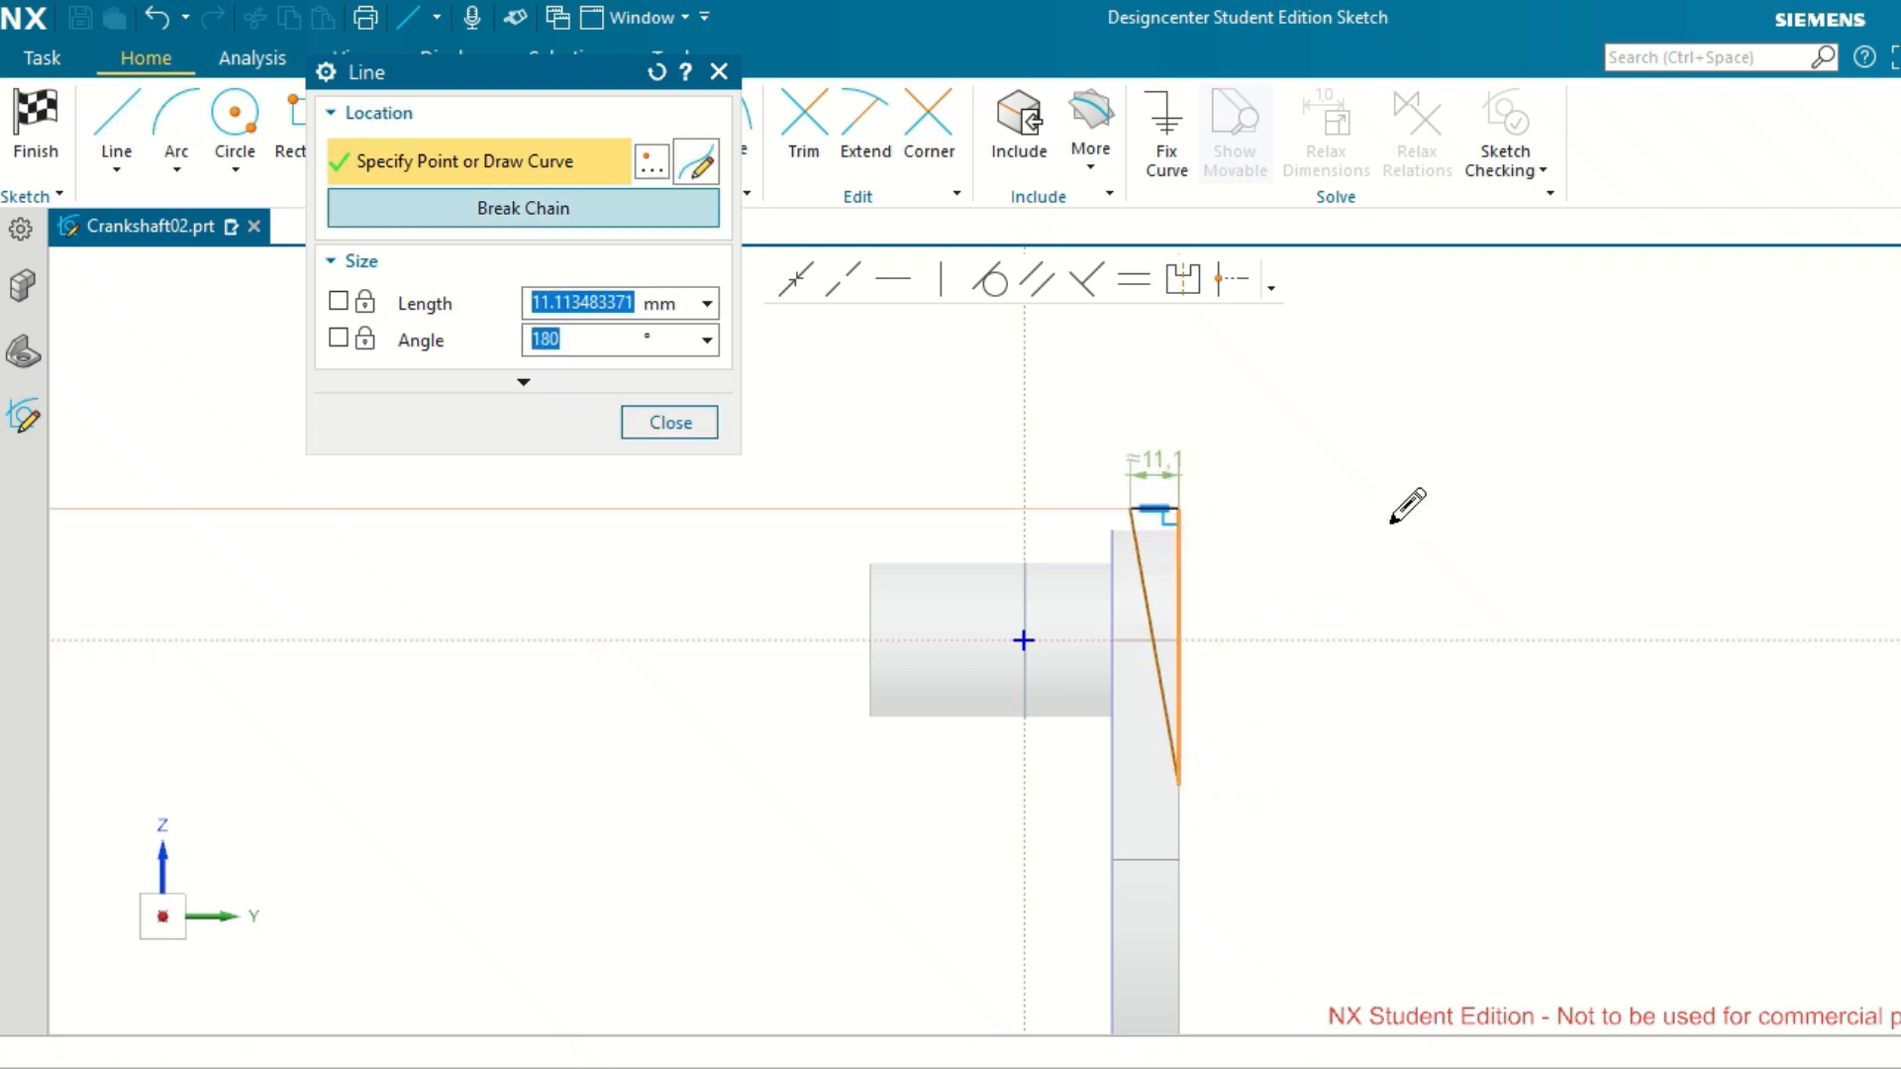
left_click(667, 429)
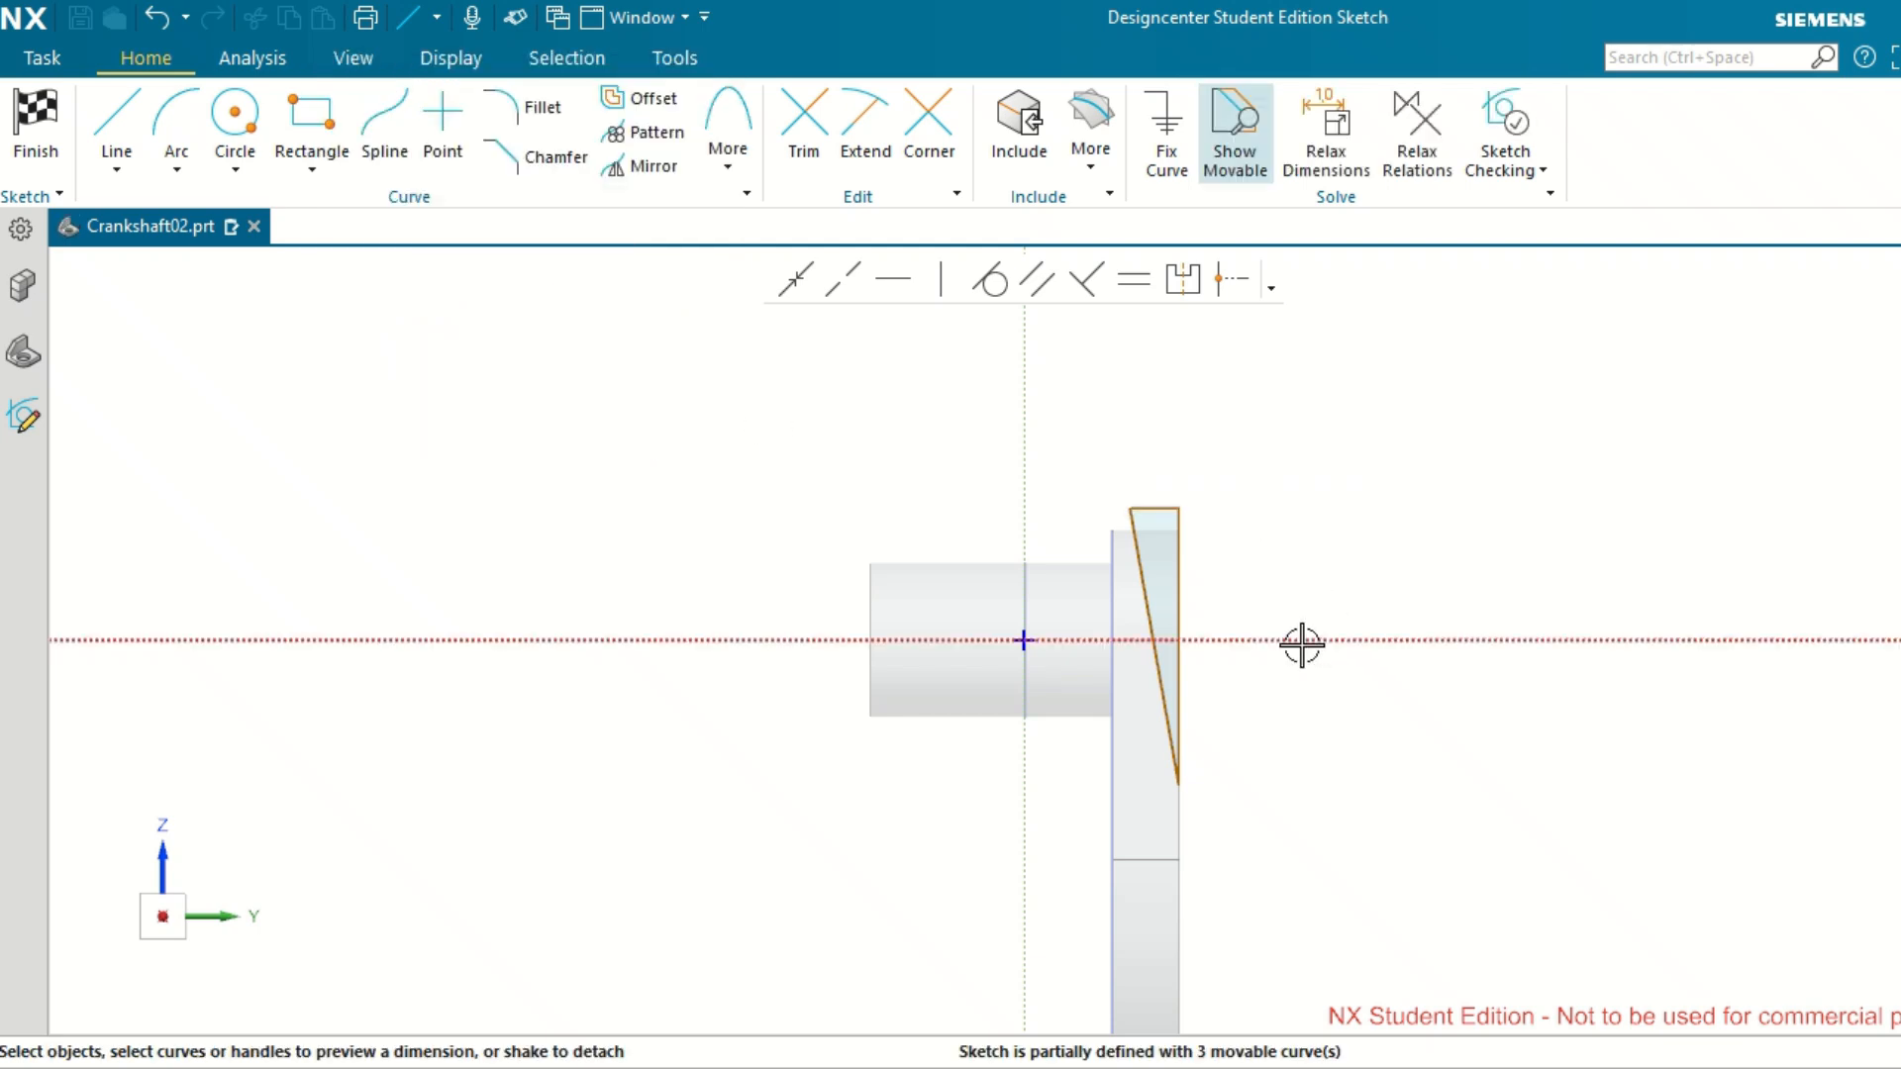
Dimension the triangle's horizontal top line 30 mm above the horizontal sketch axis.
scroll(1302, 645, "up", 1)
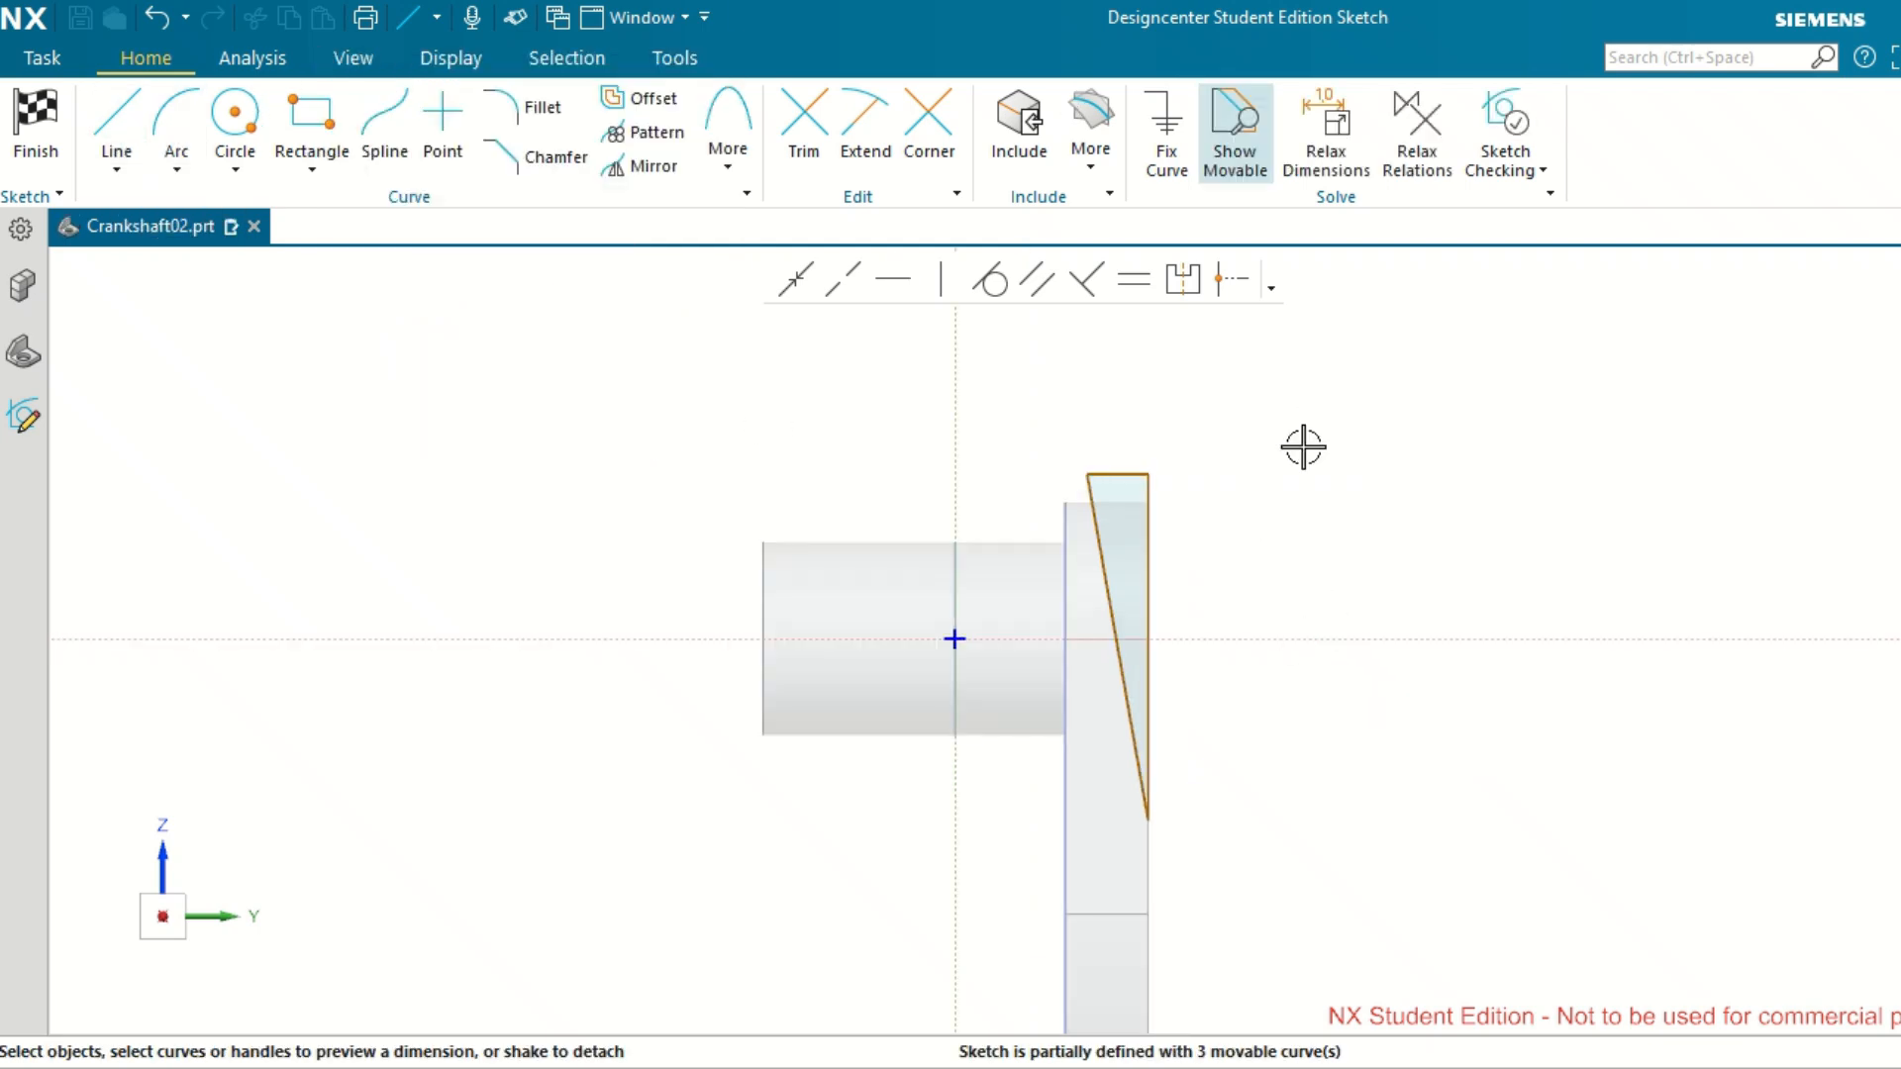
left_click(1114, 475)
left_click(1438, 638)
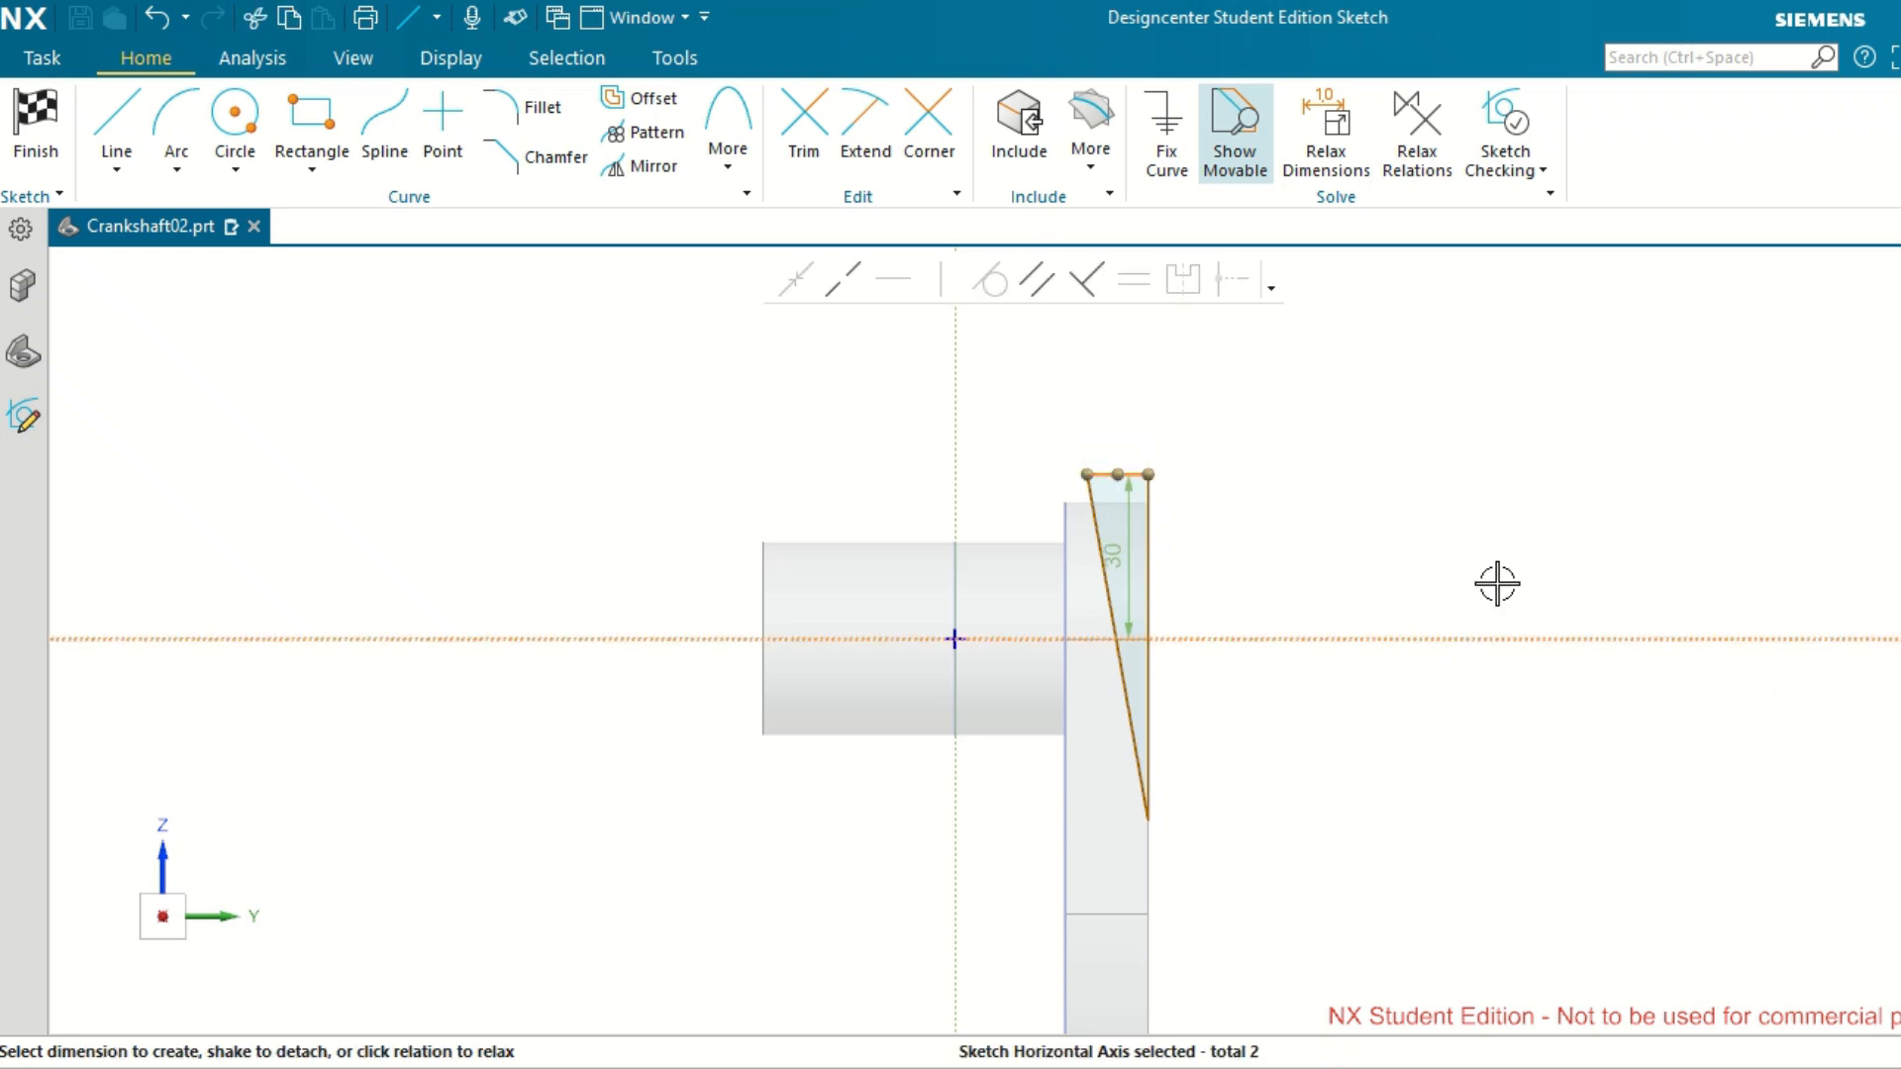
left_click(1116, 553)
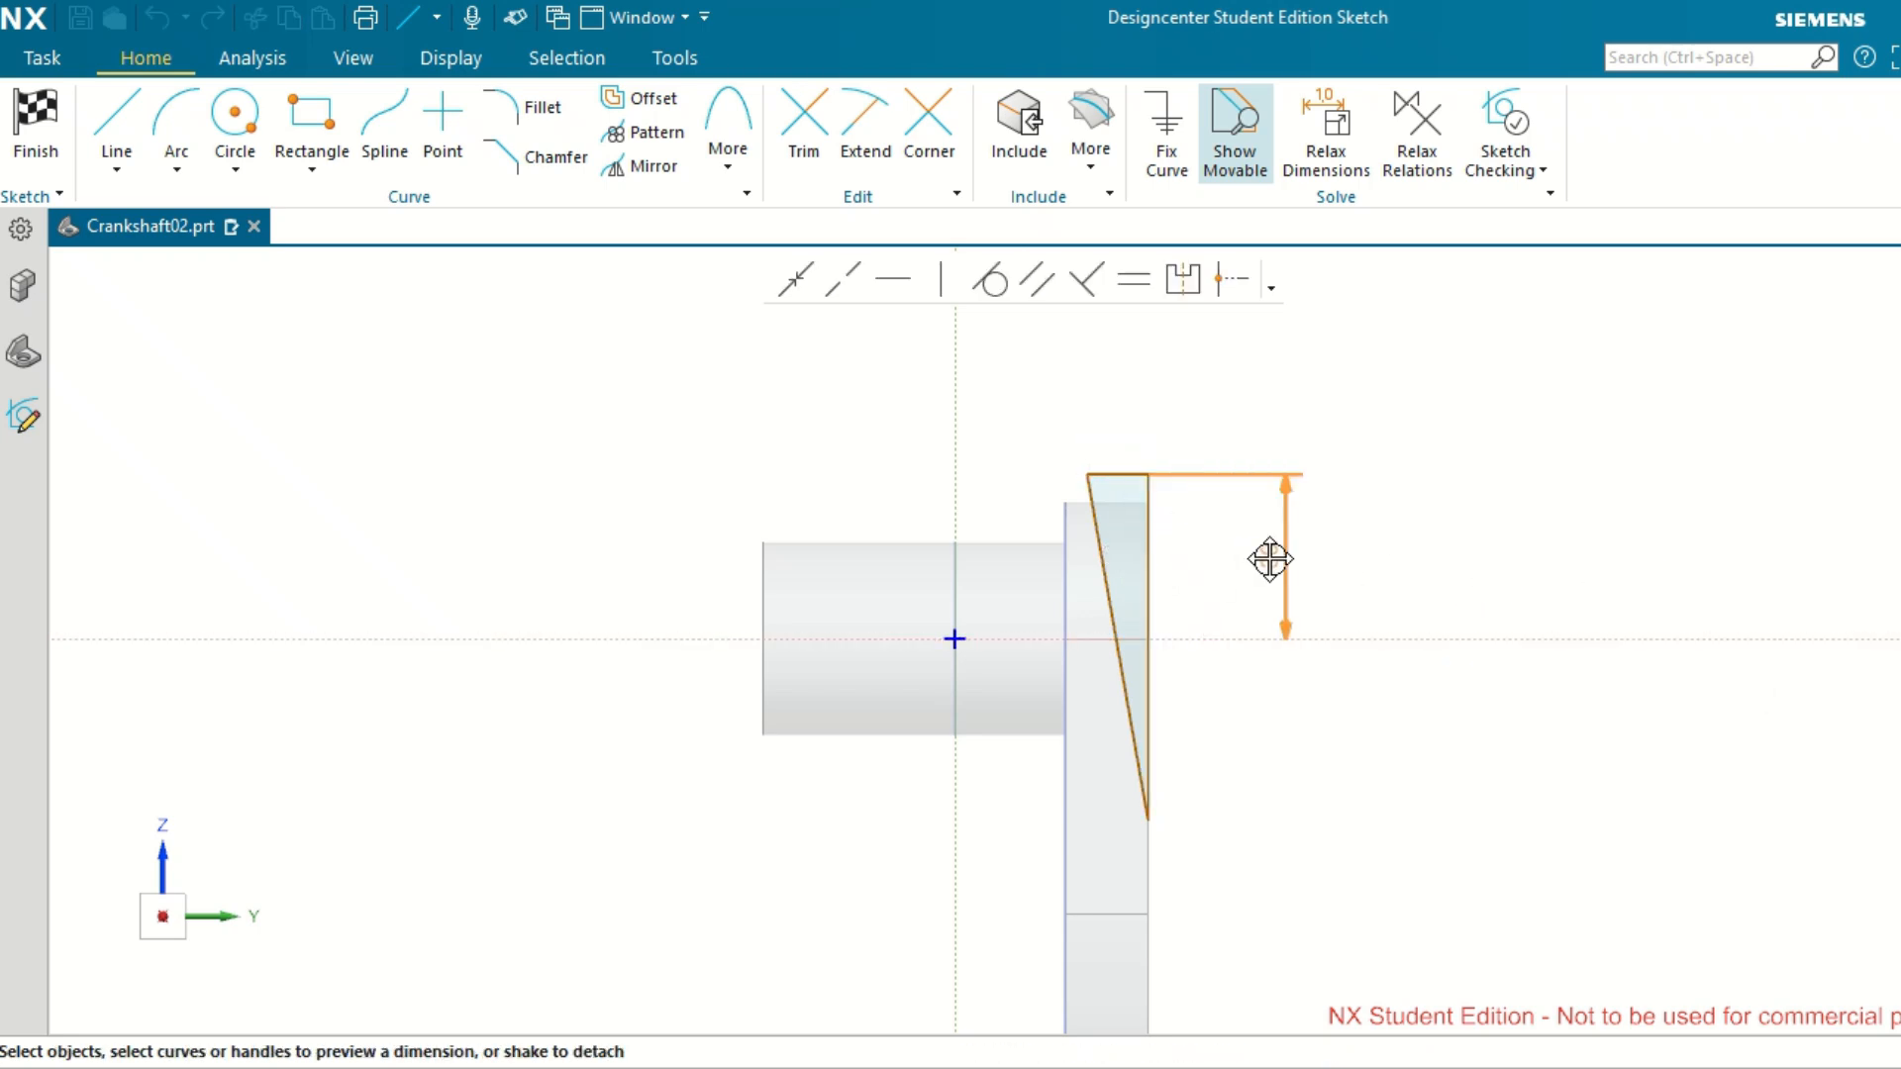
left_click(1237, 555)
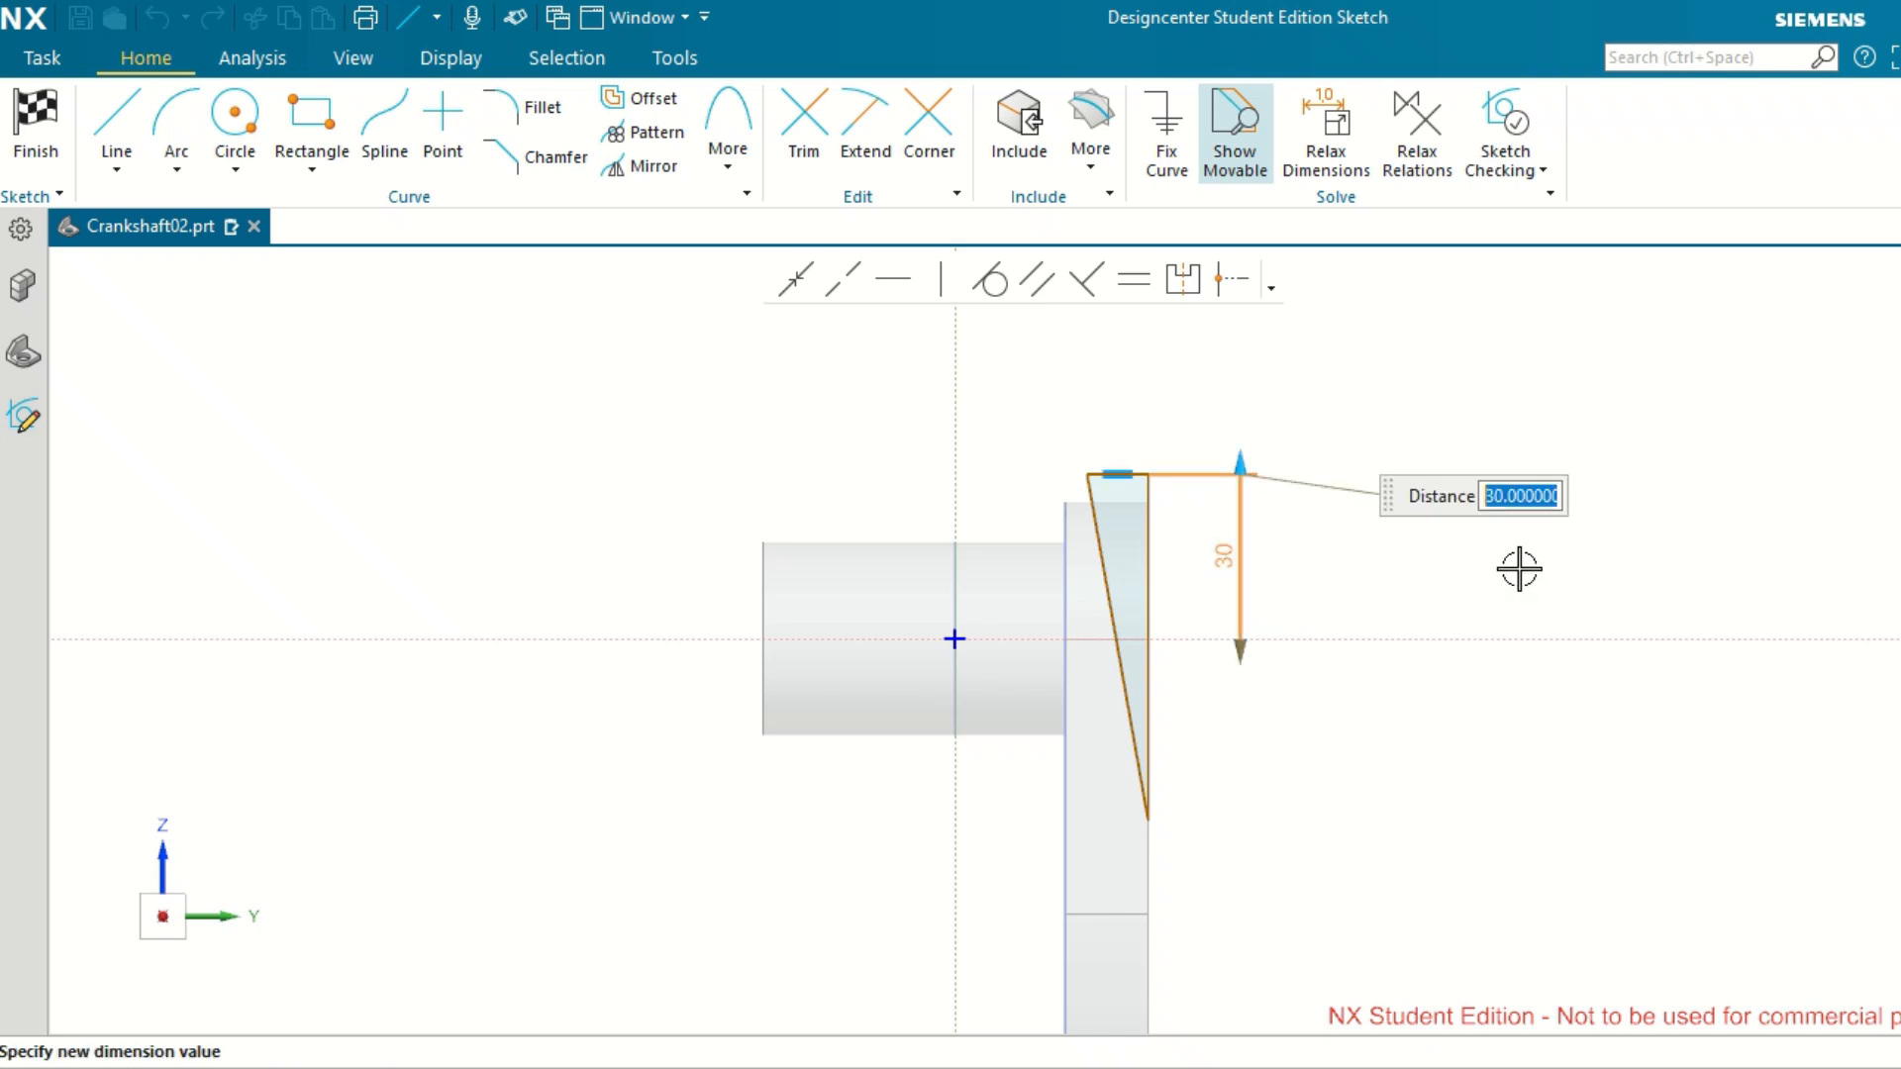
key("Return")
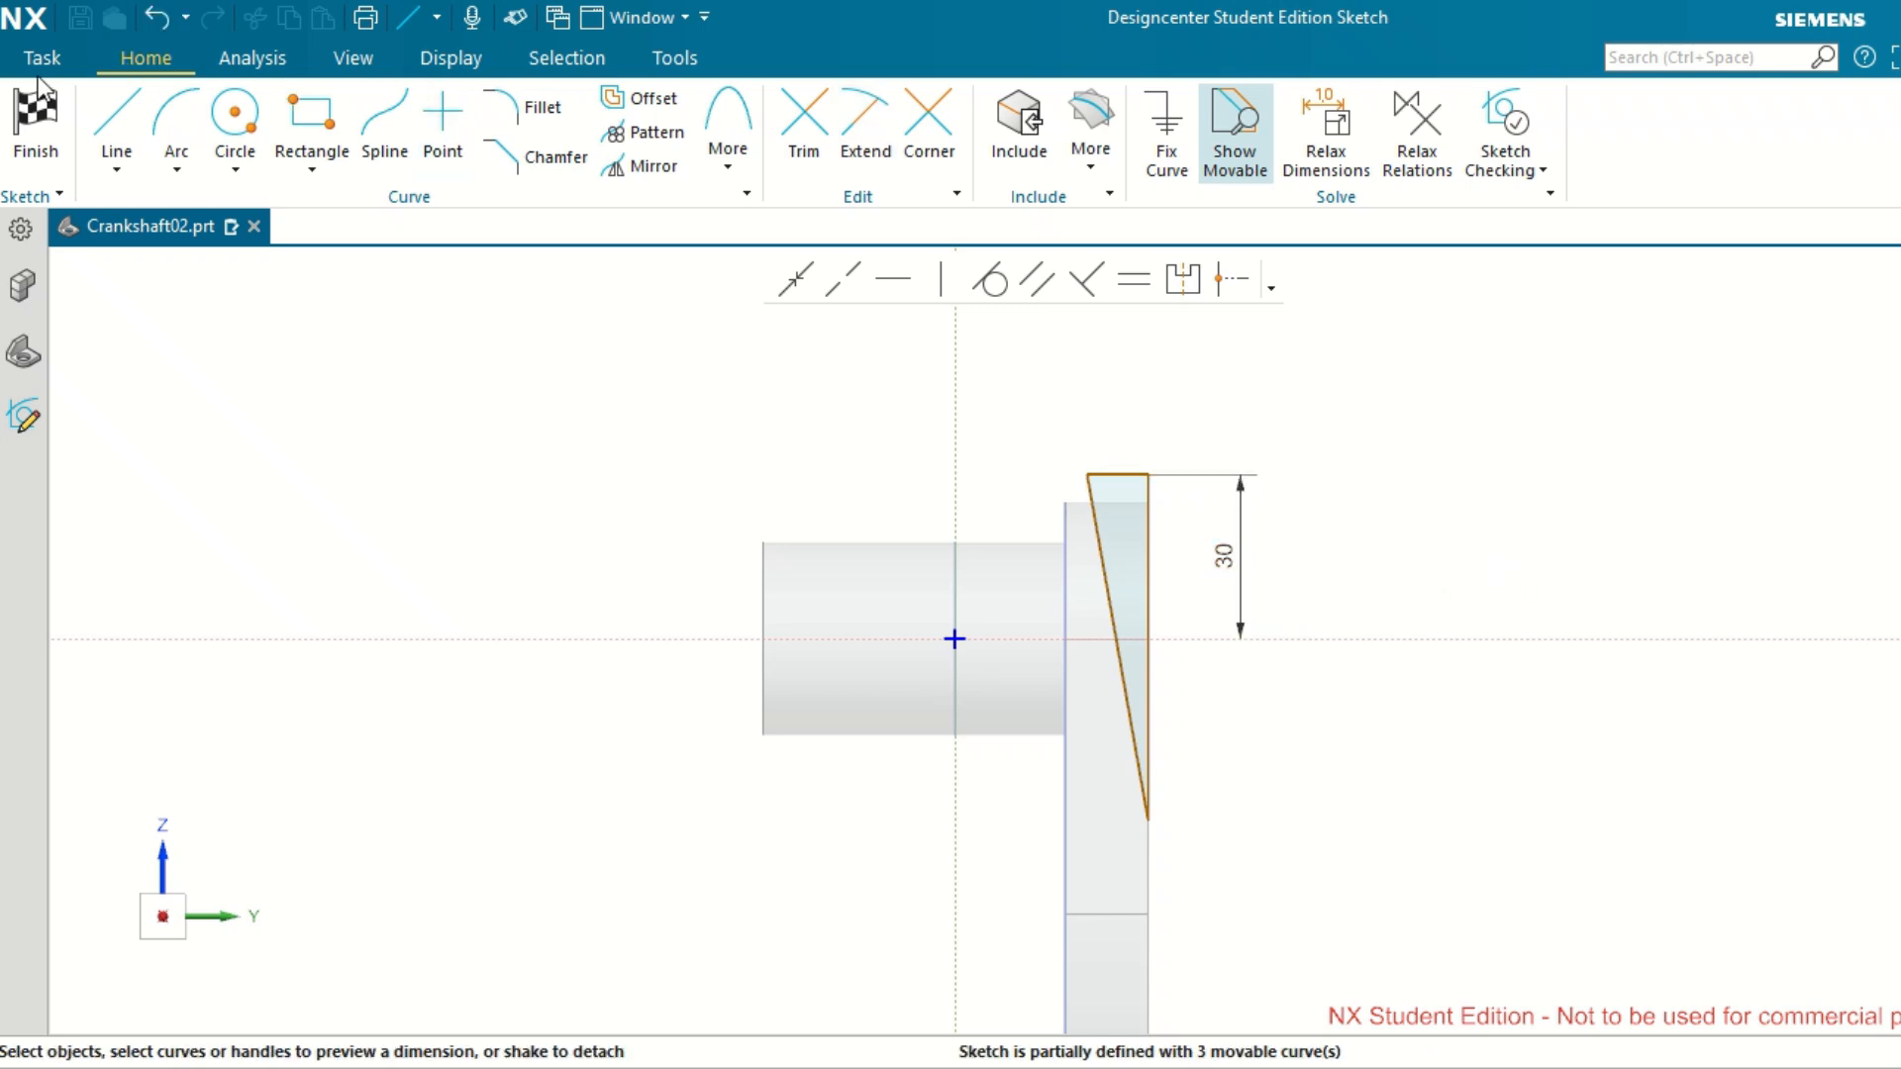
left_click(1149, 819)
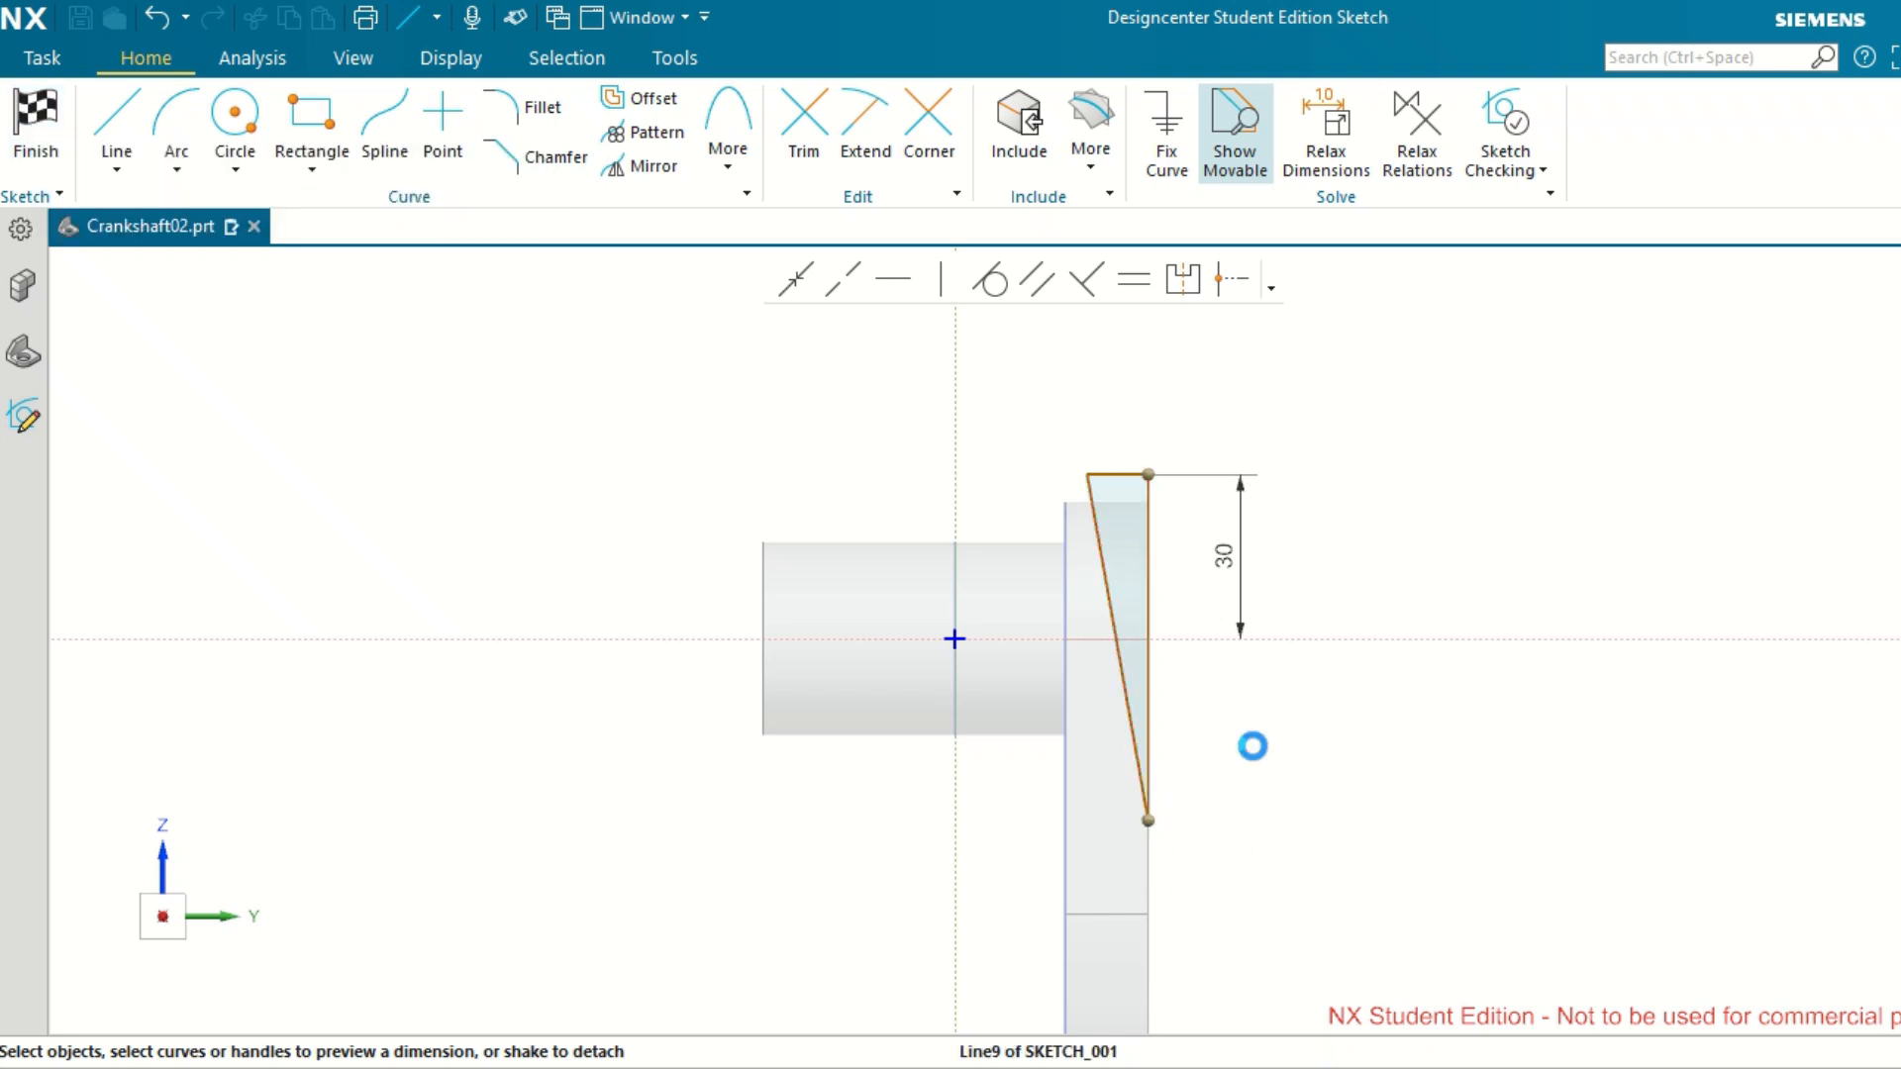
left_click(1122, 468)
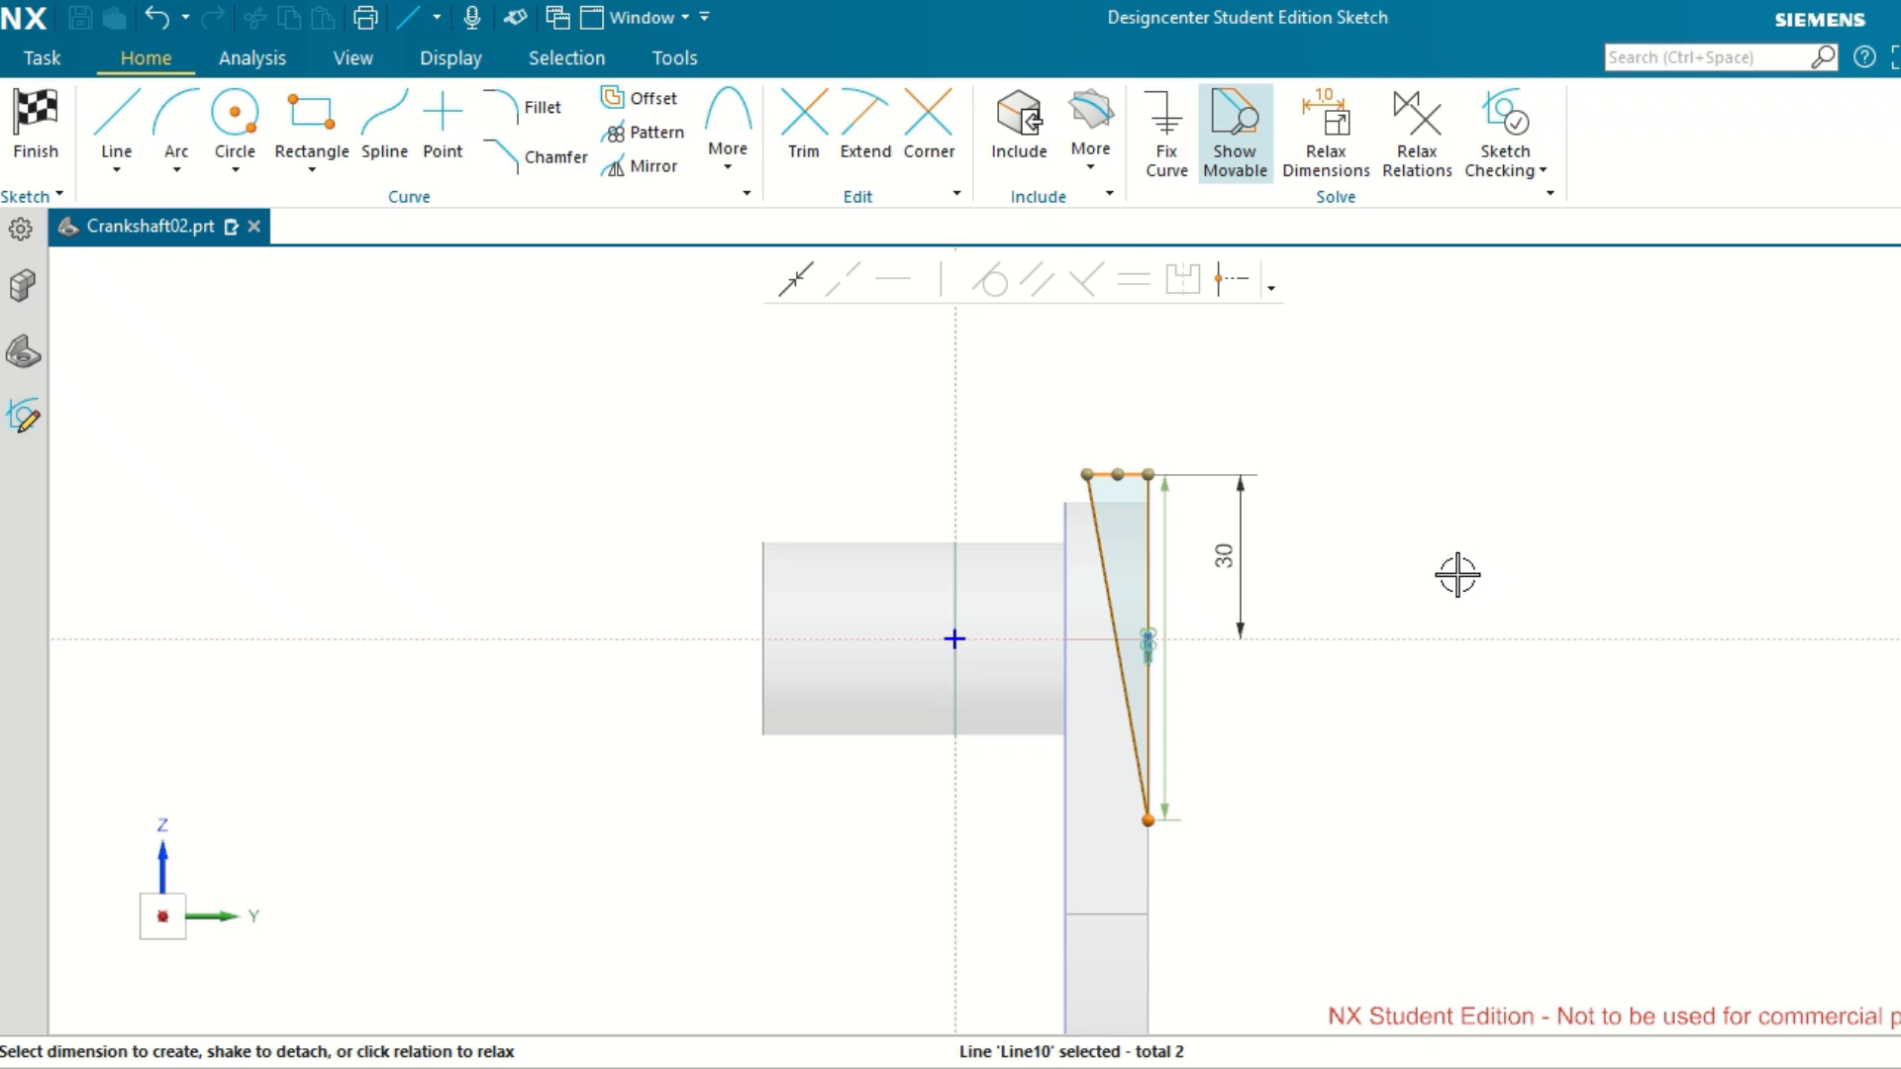
key("Escape")
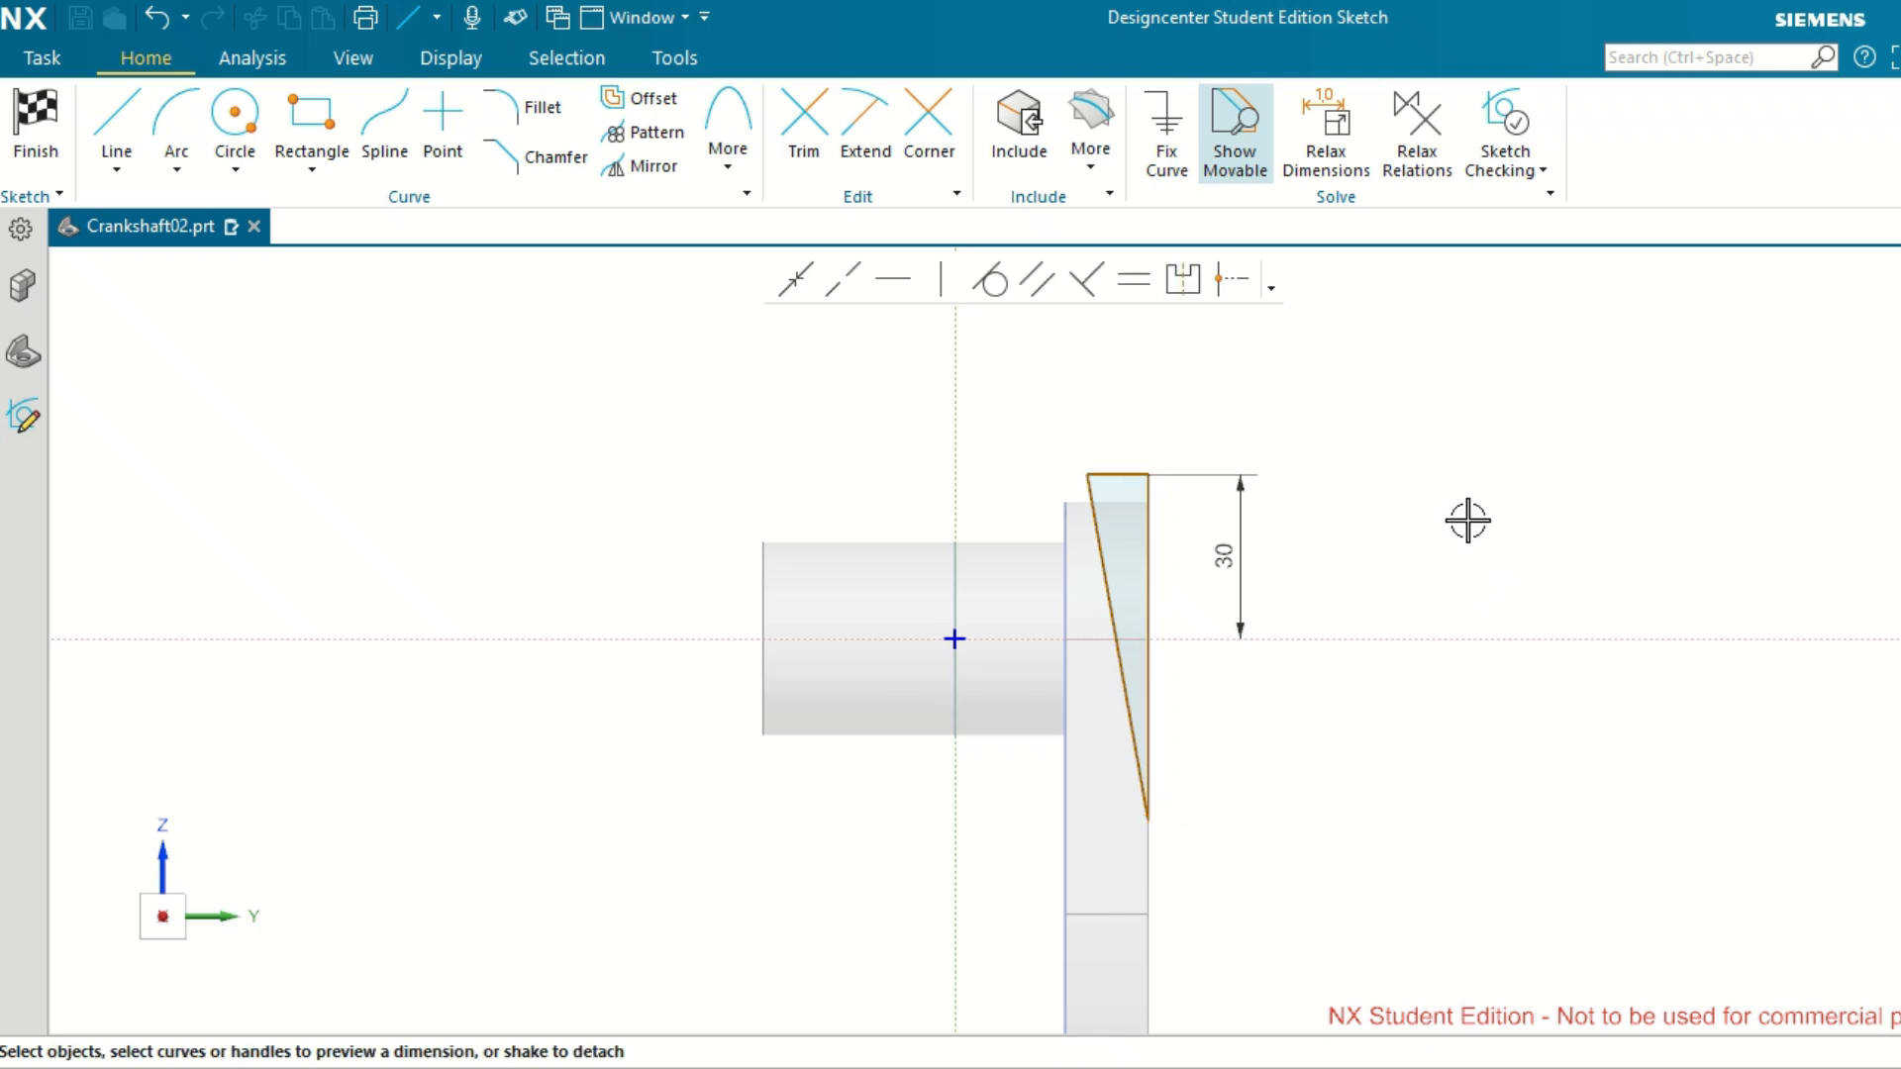
Dimension the height from the triangle's lower vertex to its top line as 60 mm, placing it outside the 30 mm dimension.
left_click(1122, 472)
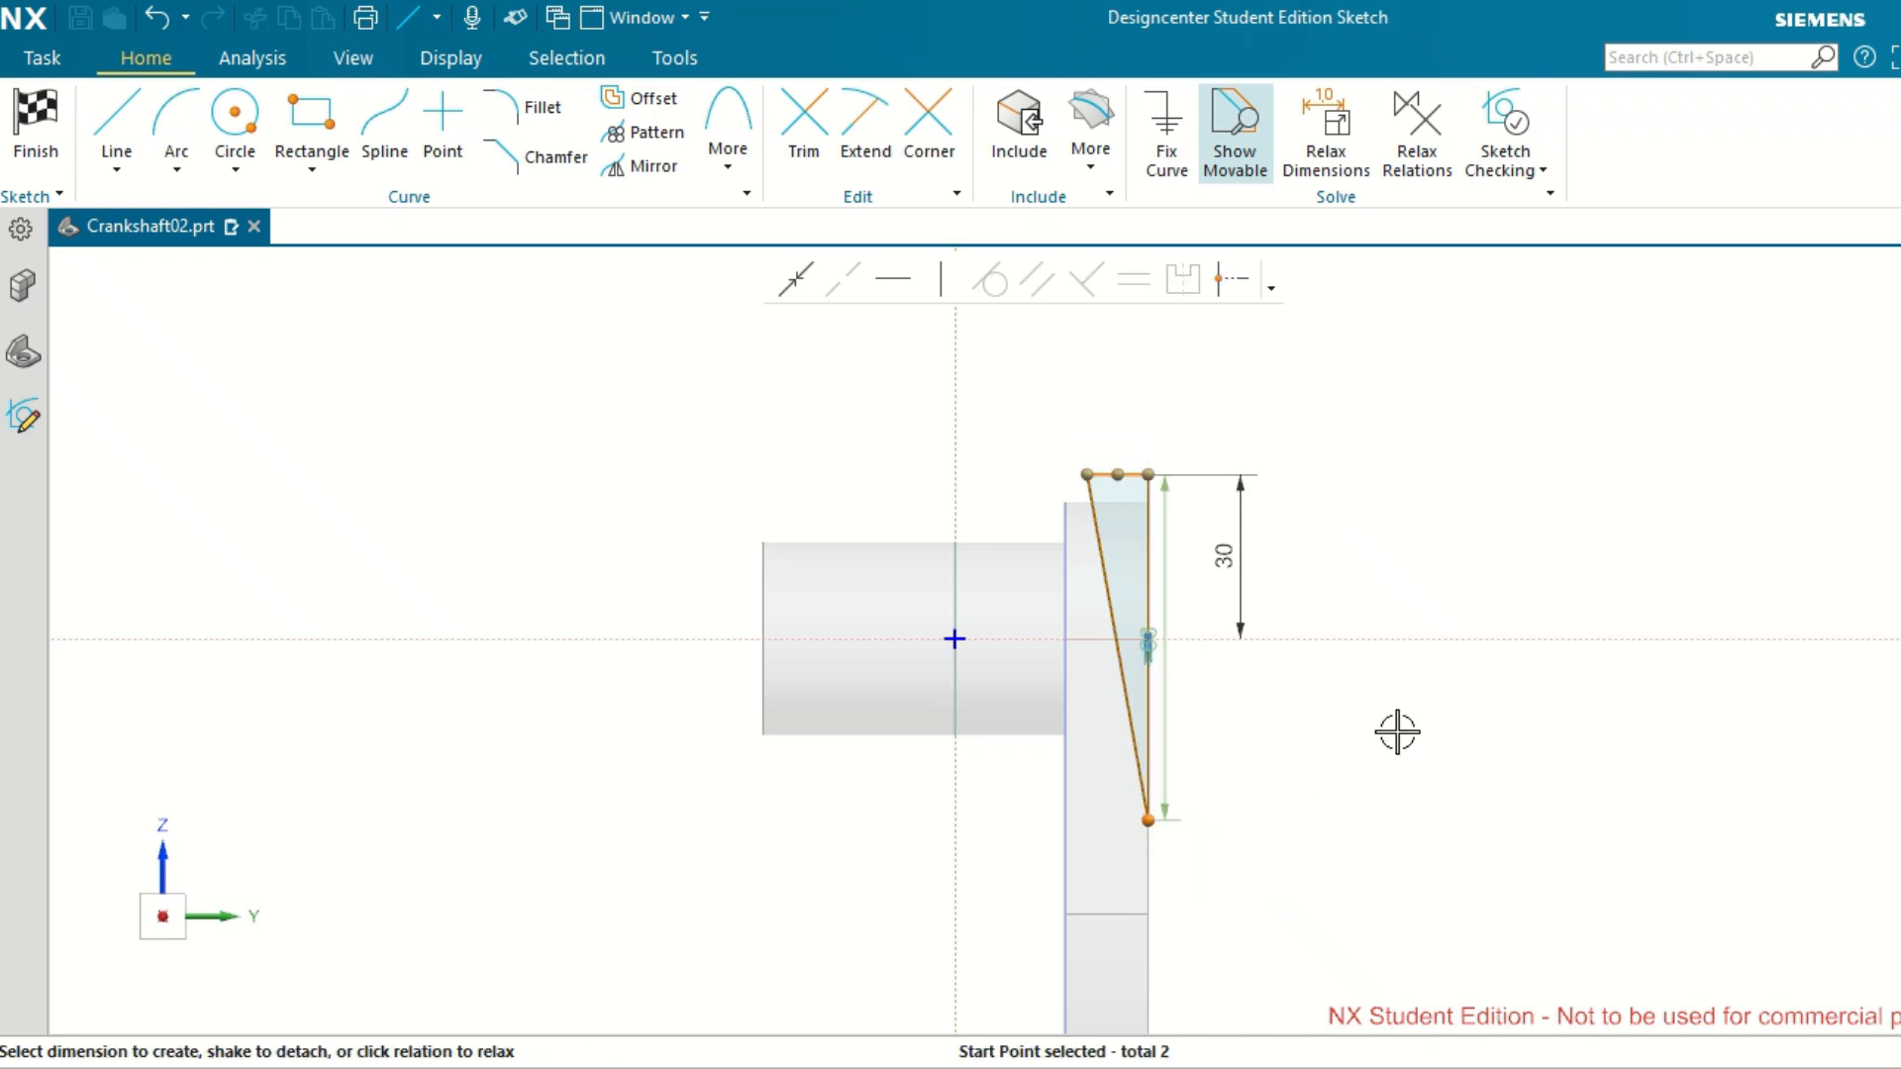
left_click(1156, 632)
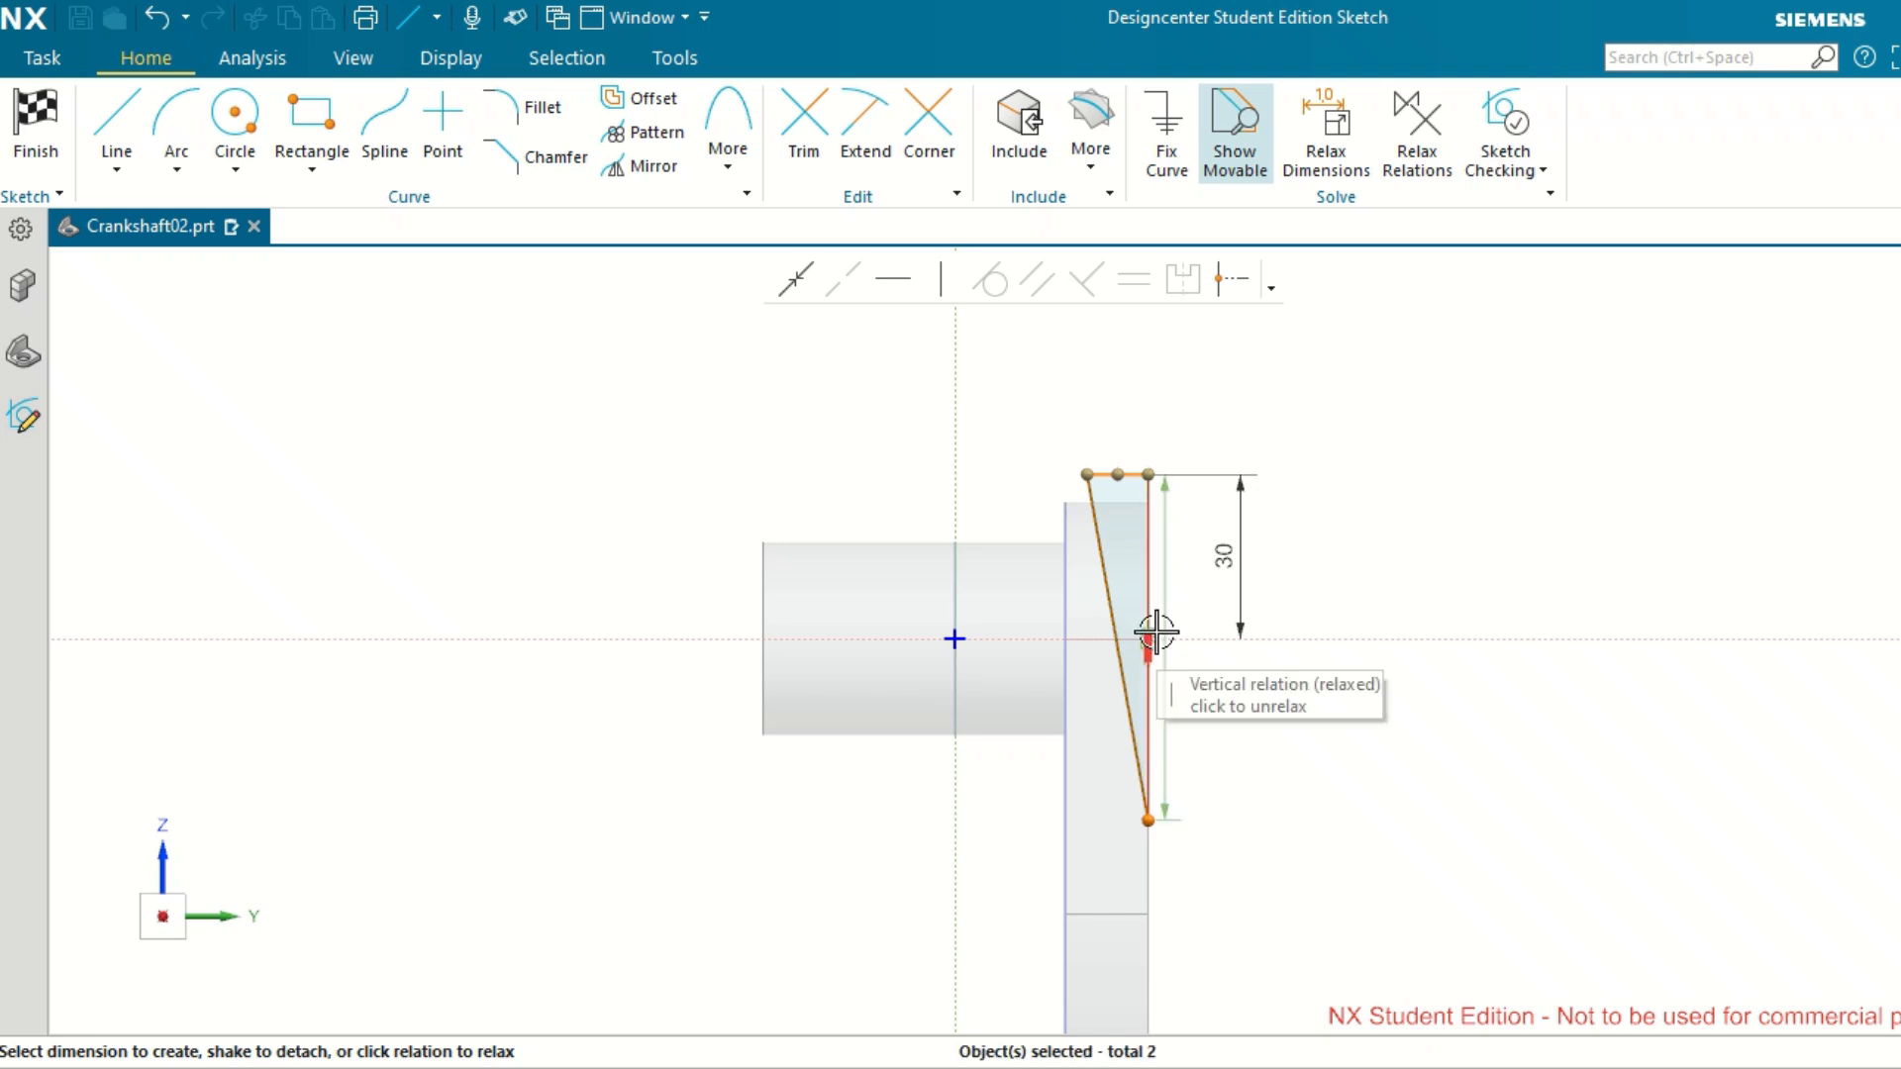
left_click(1160, 632)
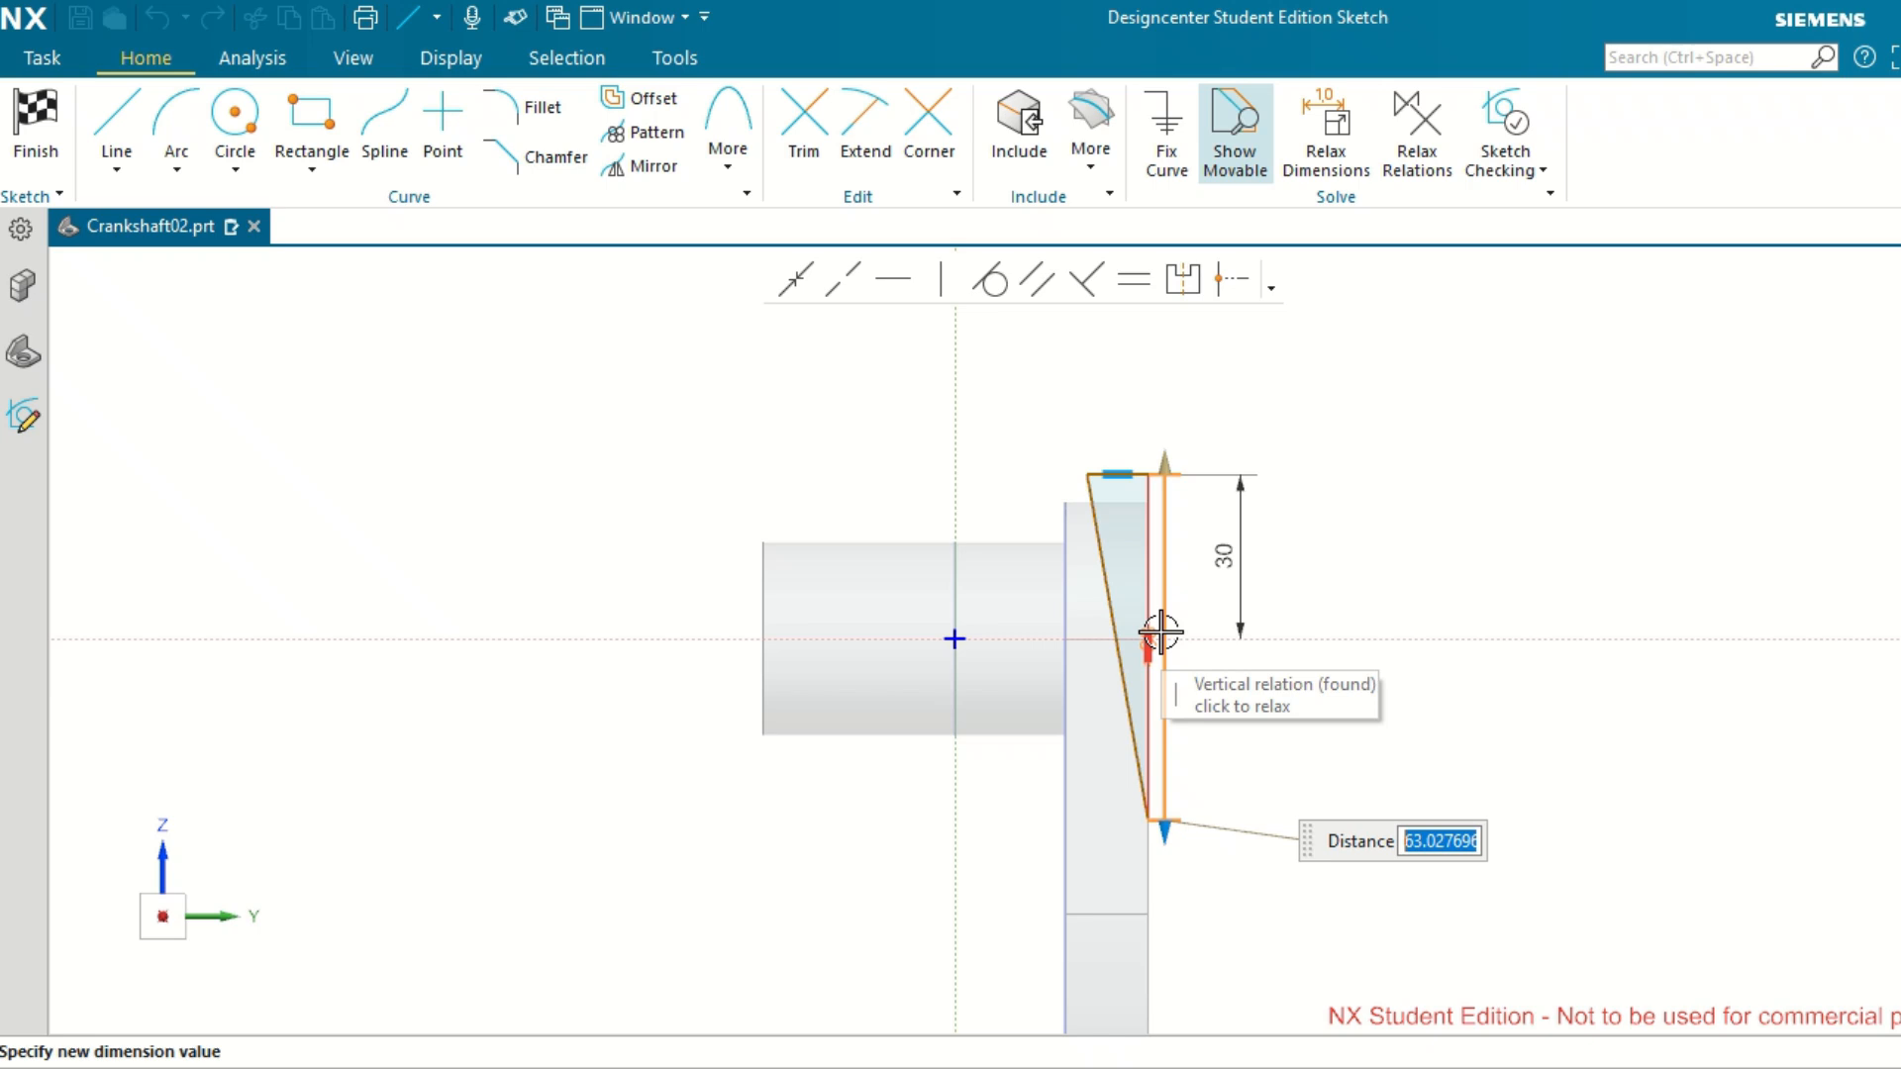
type("6")
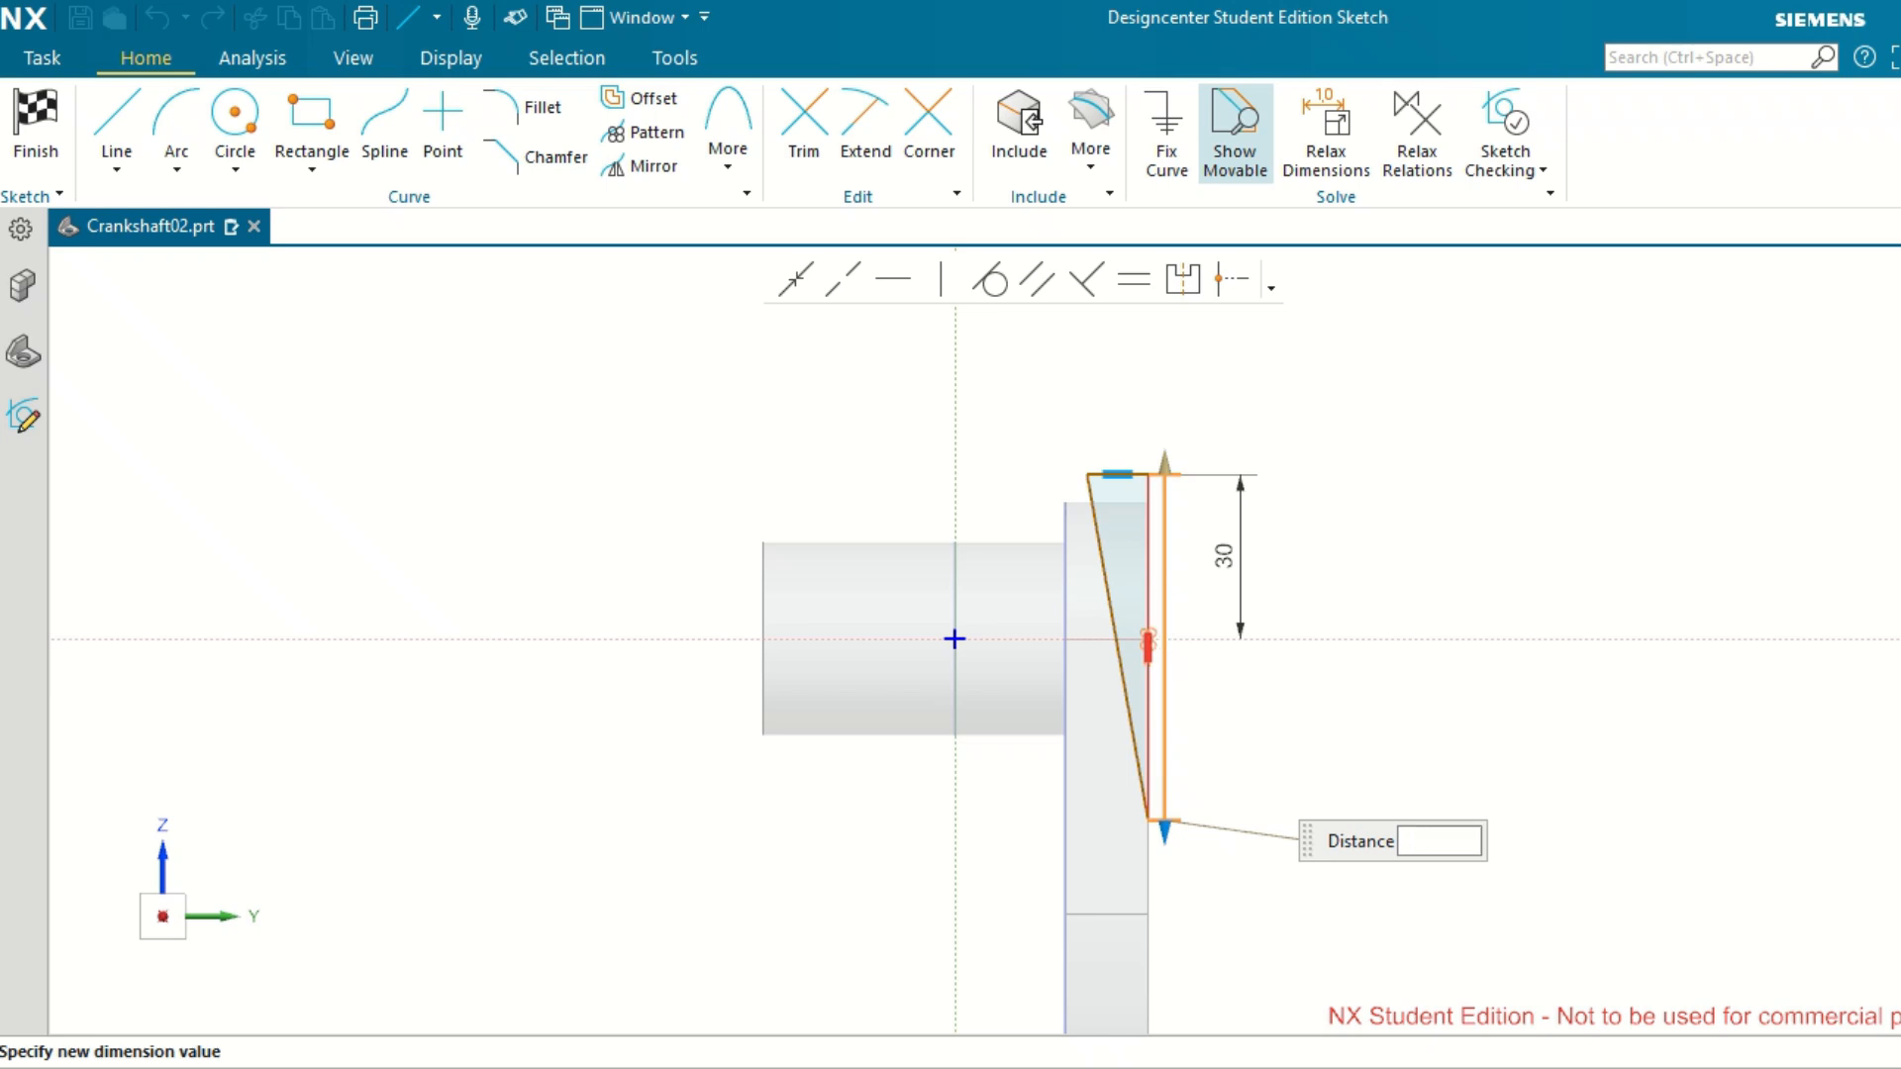
type("0")
key("Return")
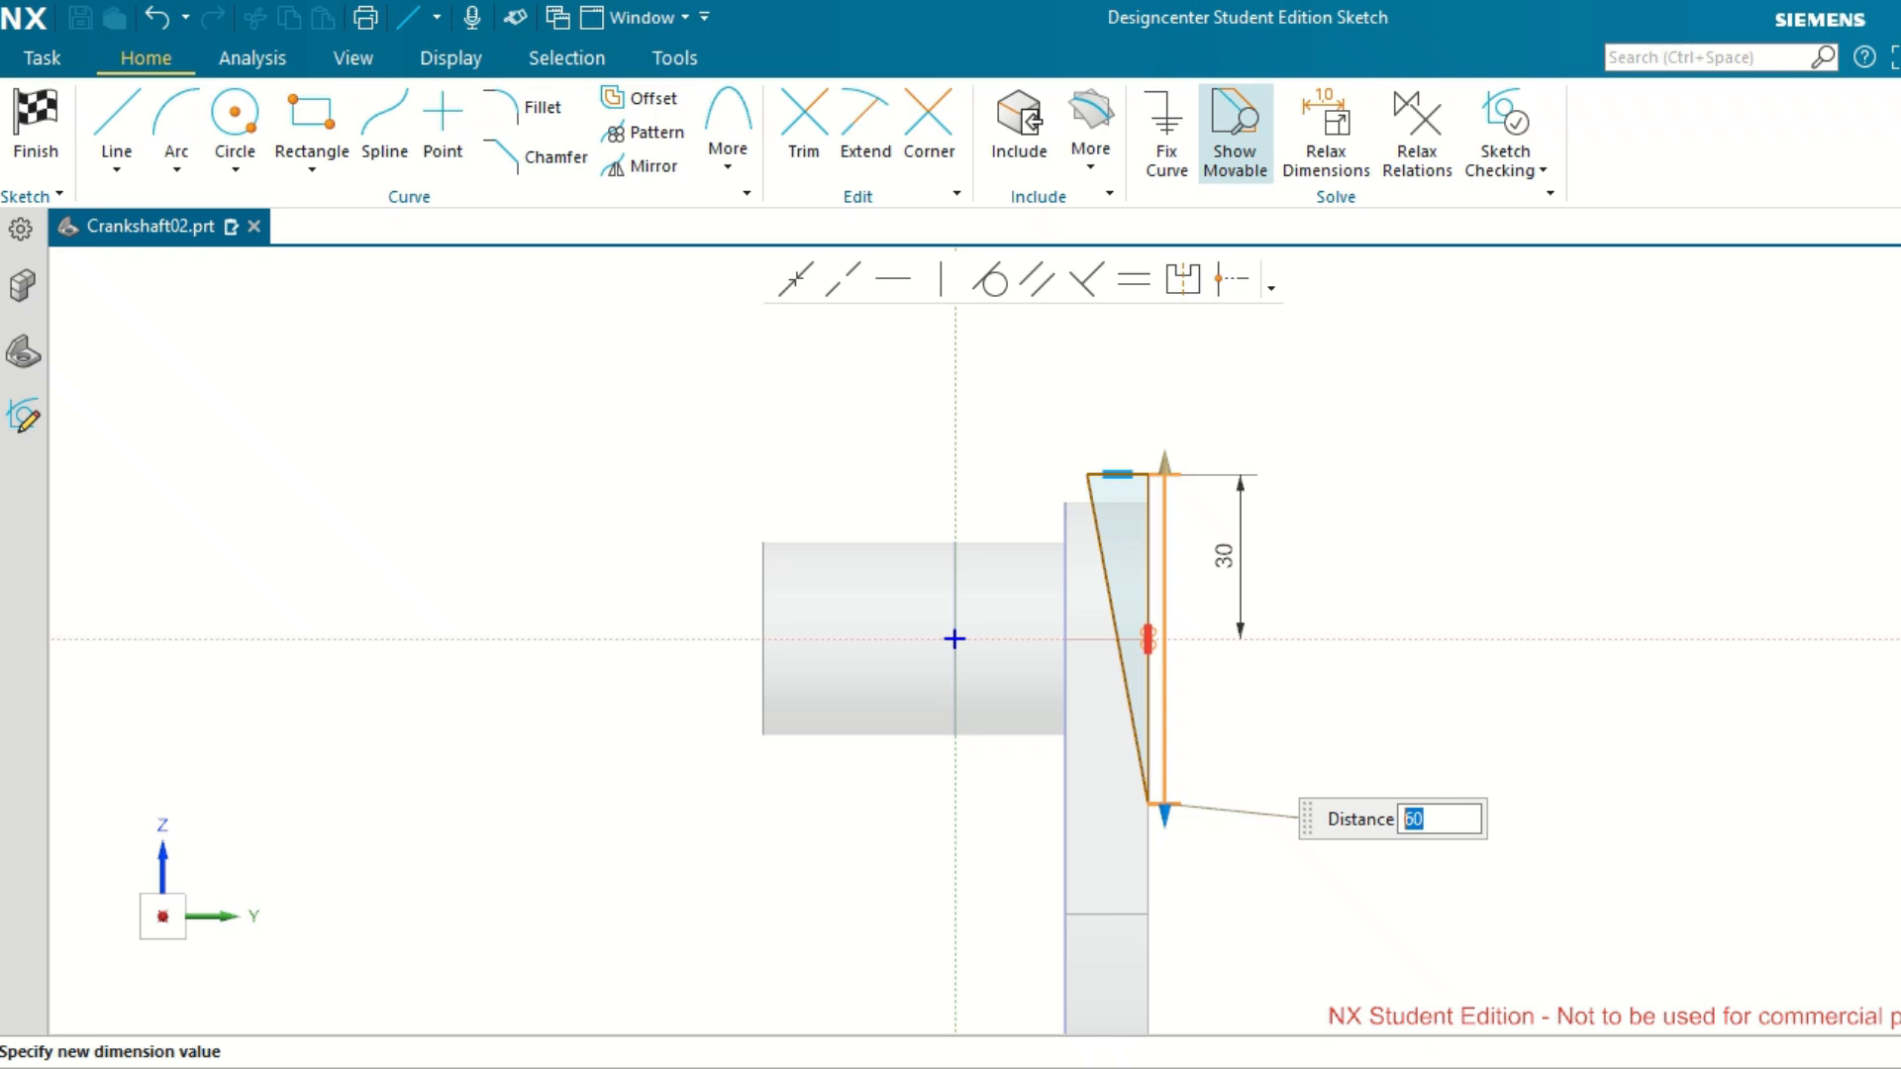
left_click(1418, 699)
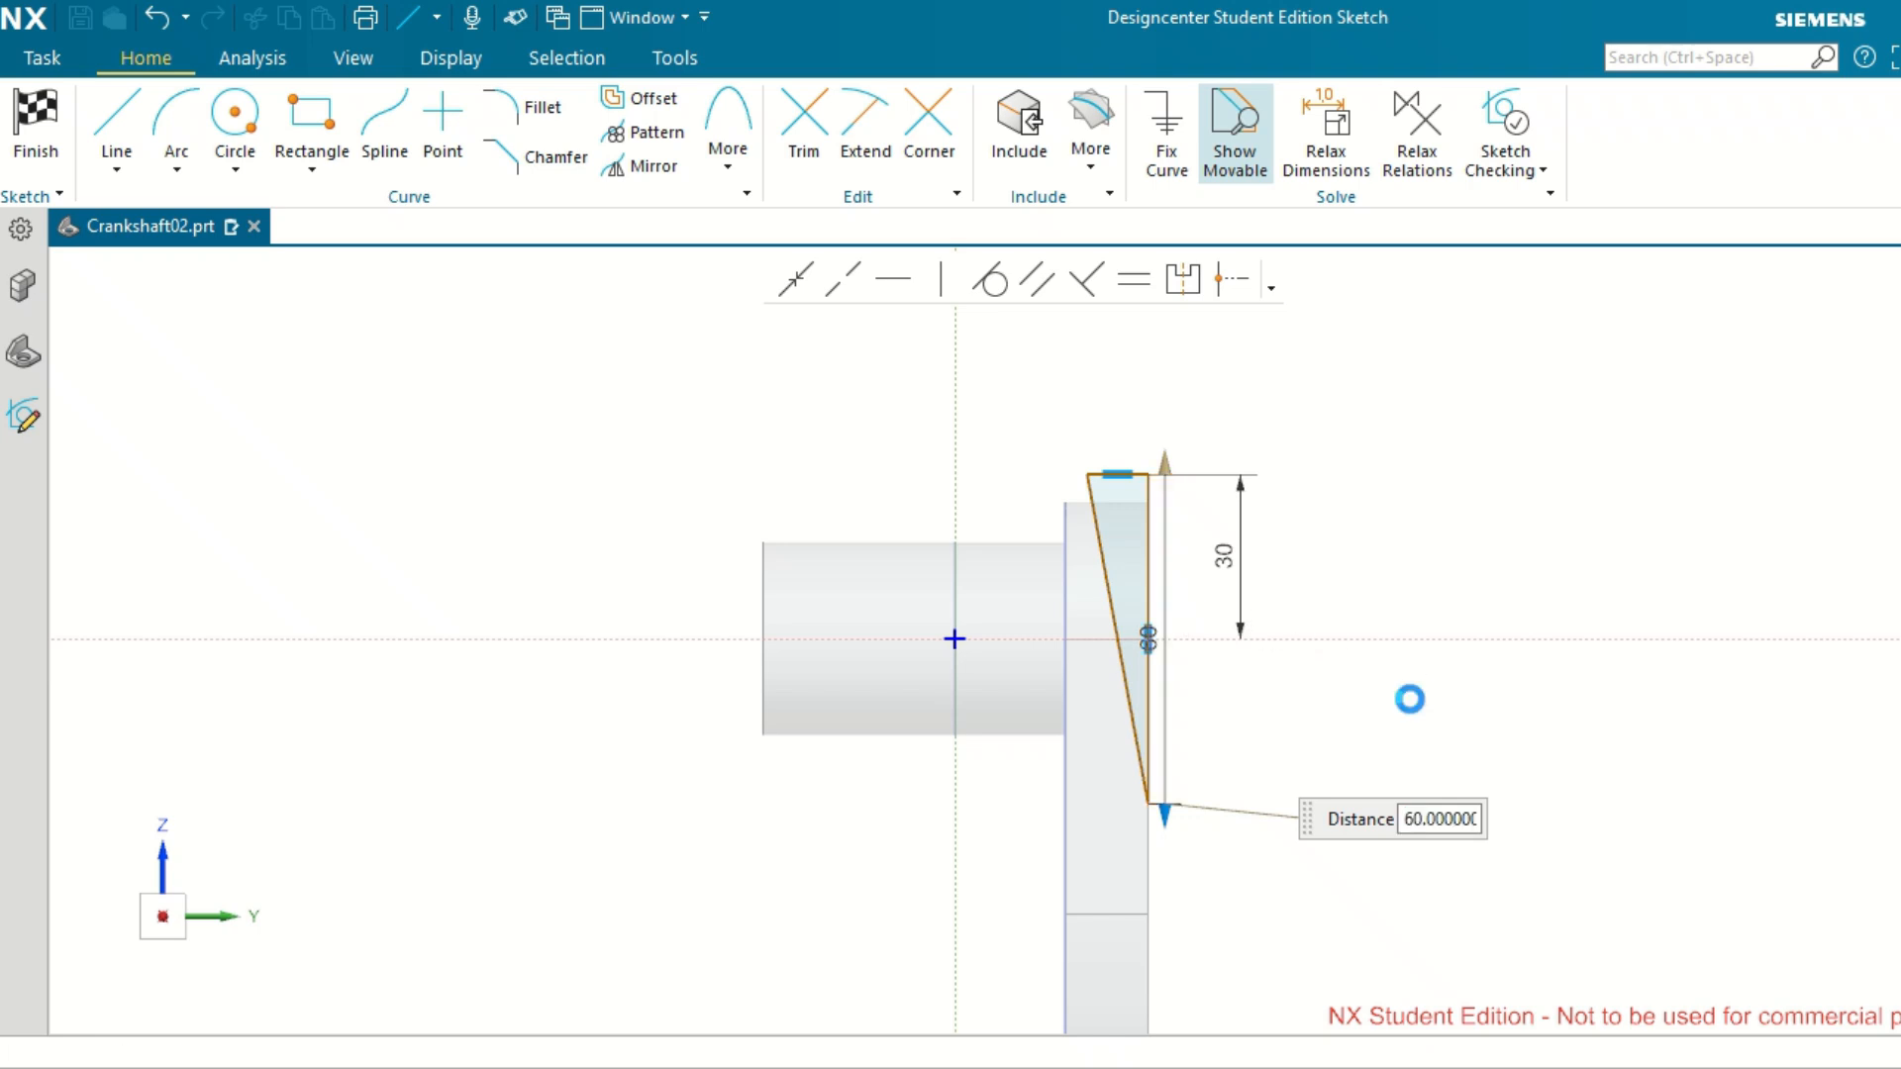
left_click_drag(1159, 641, 1284, 643)
left_click(1528, 741)
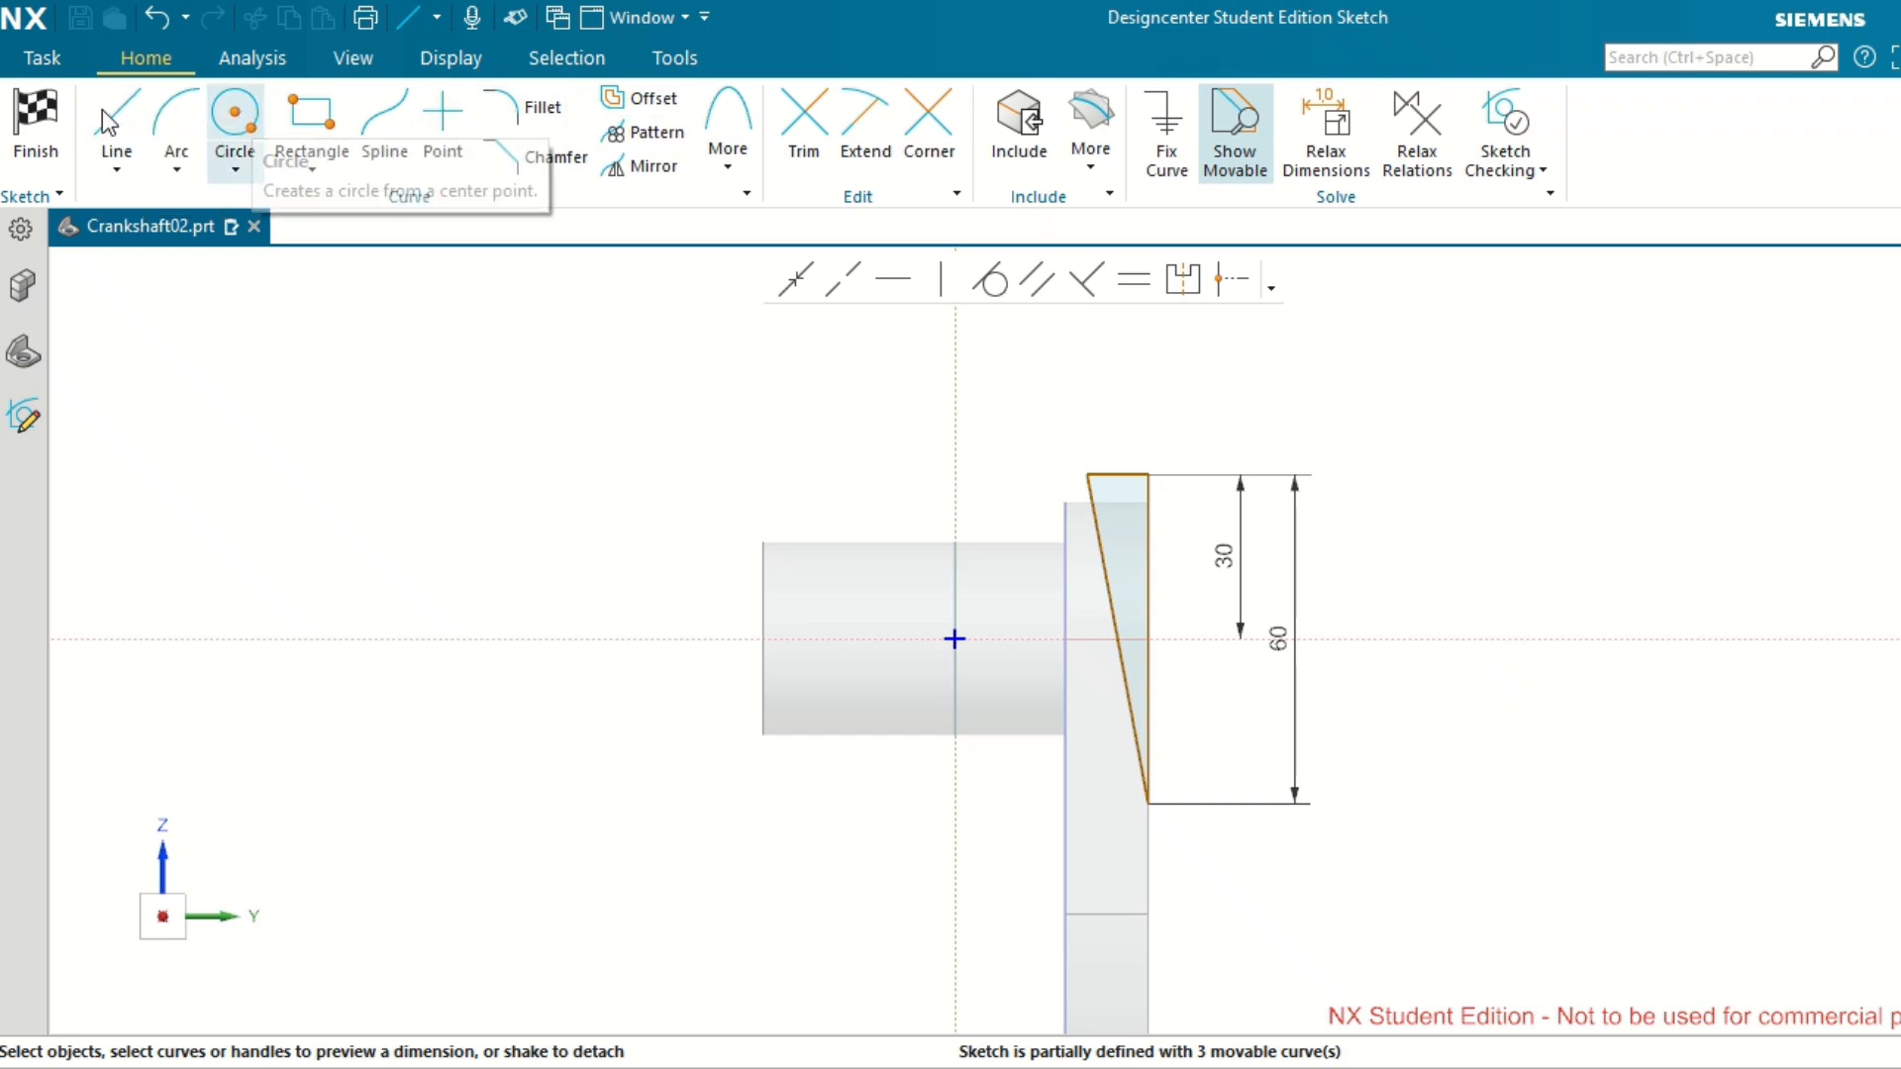
Dimension the horizontal distance from the sketch's vertical axis to the triangle's upper inner vertex as 23 mm.
left_click(1088, 475)
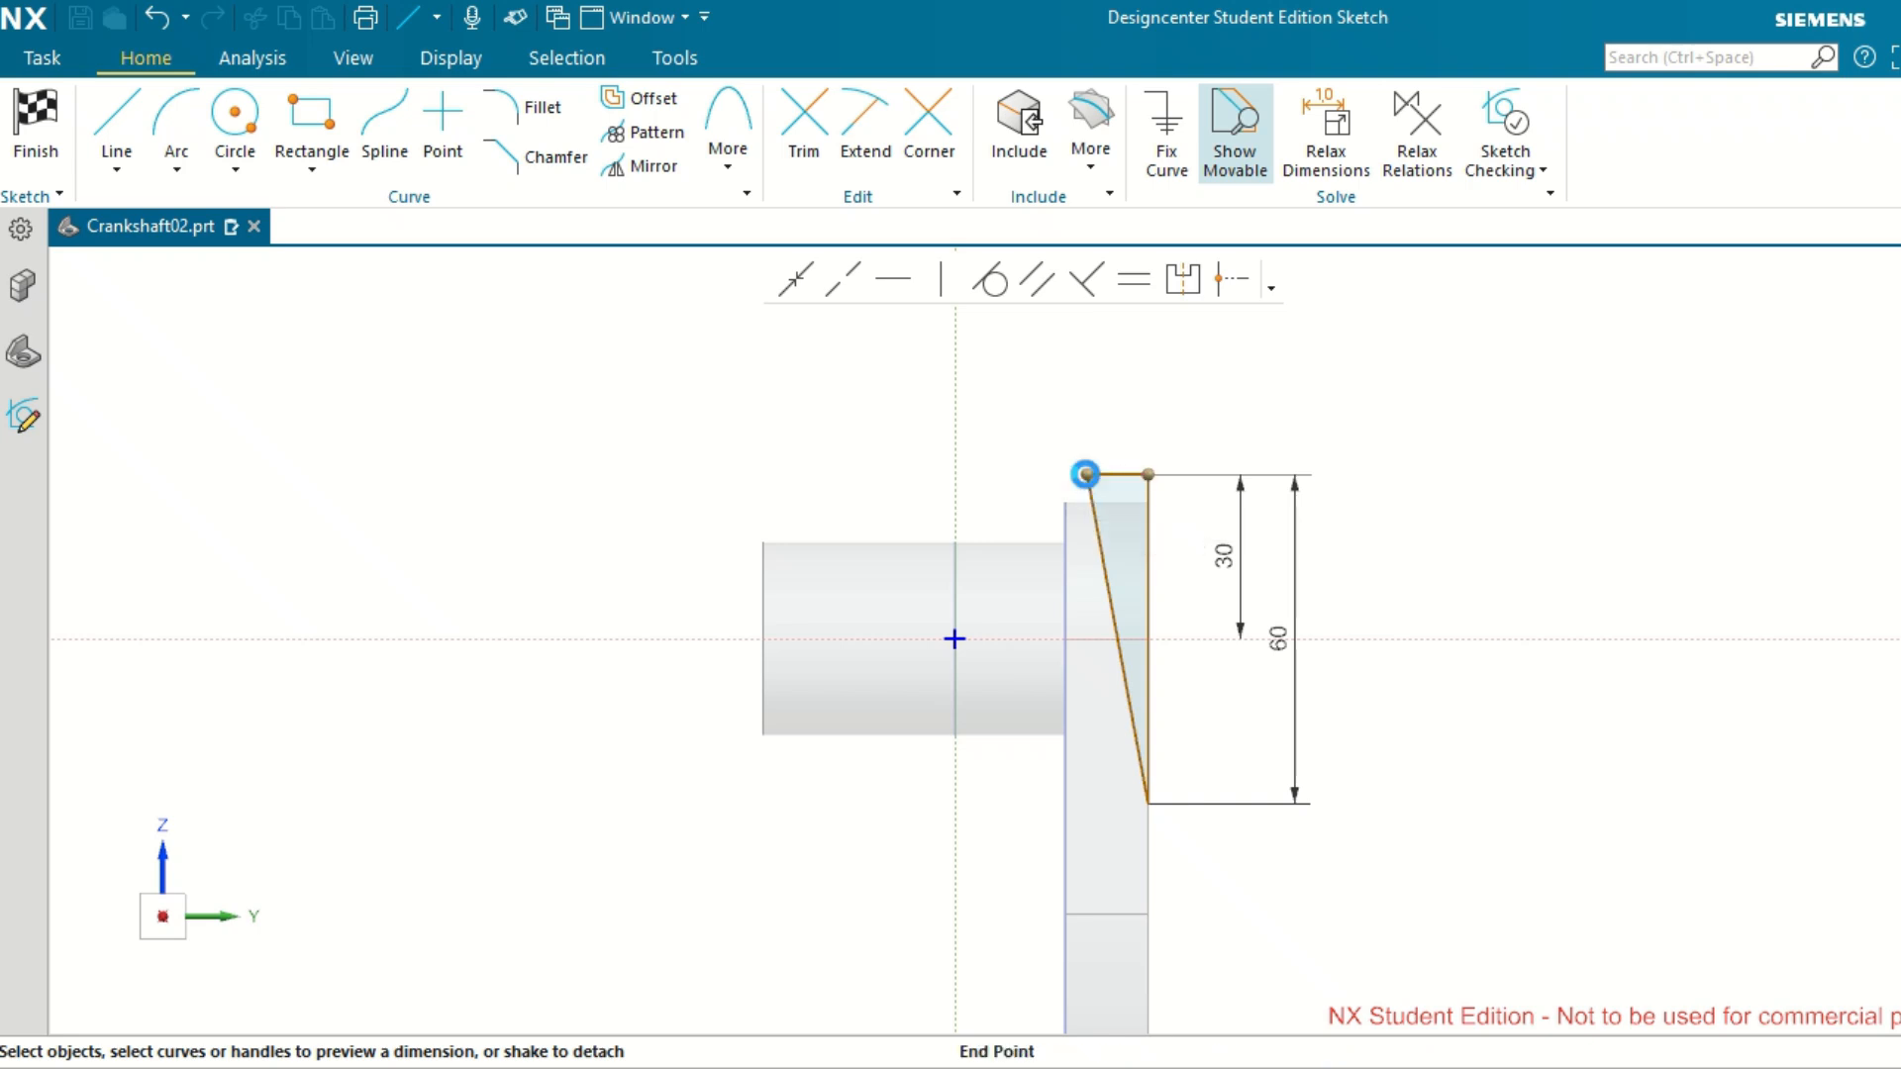
left_click(957, 492)
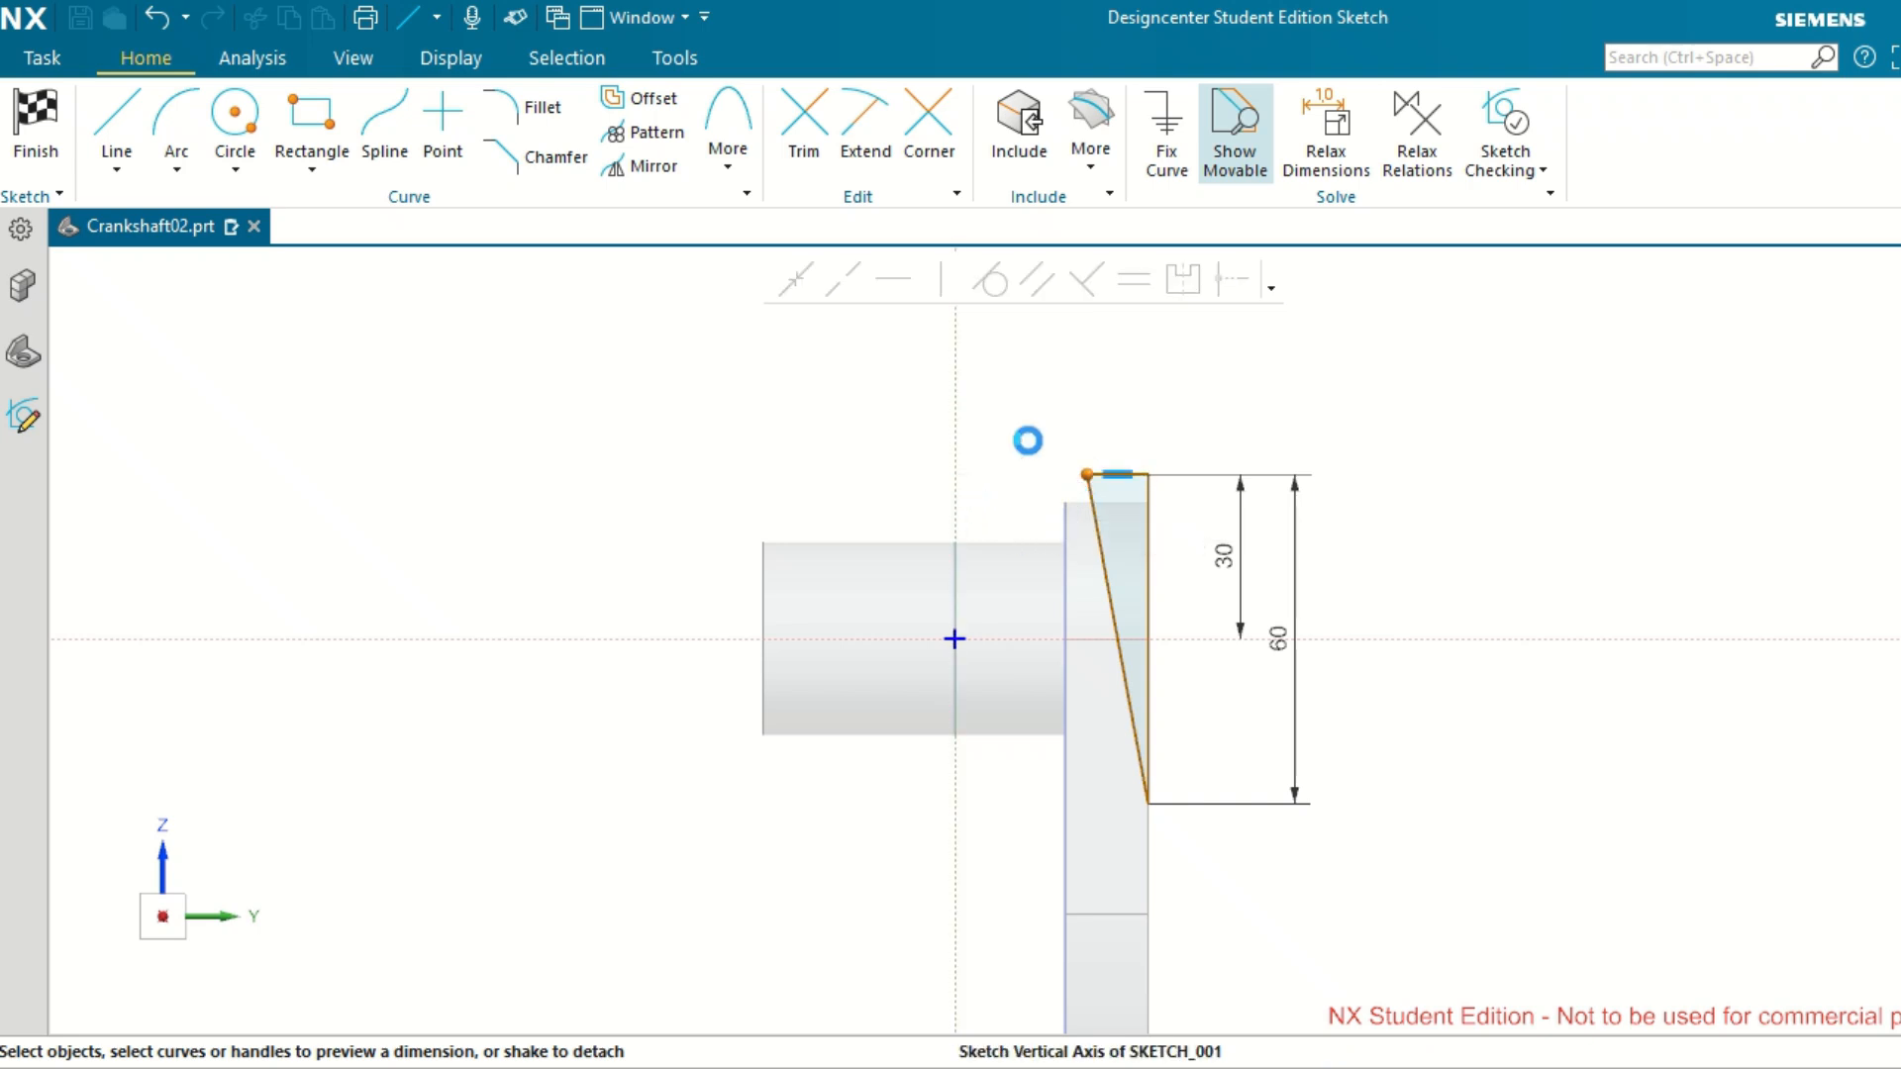
left_click(1020, 457)
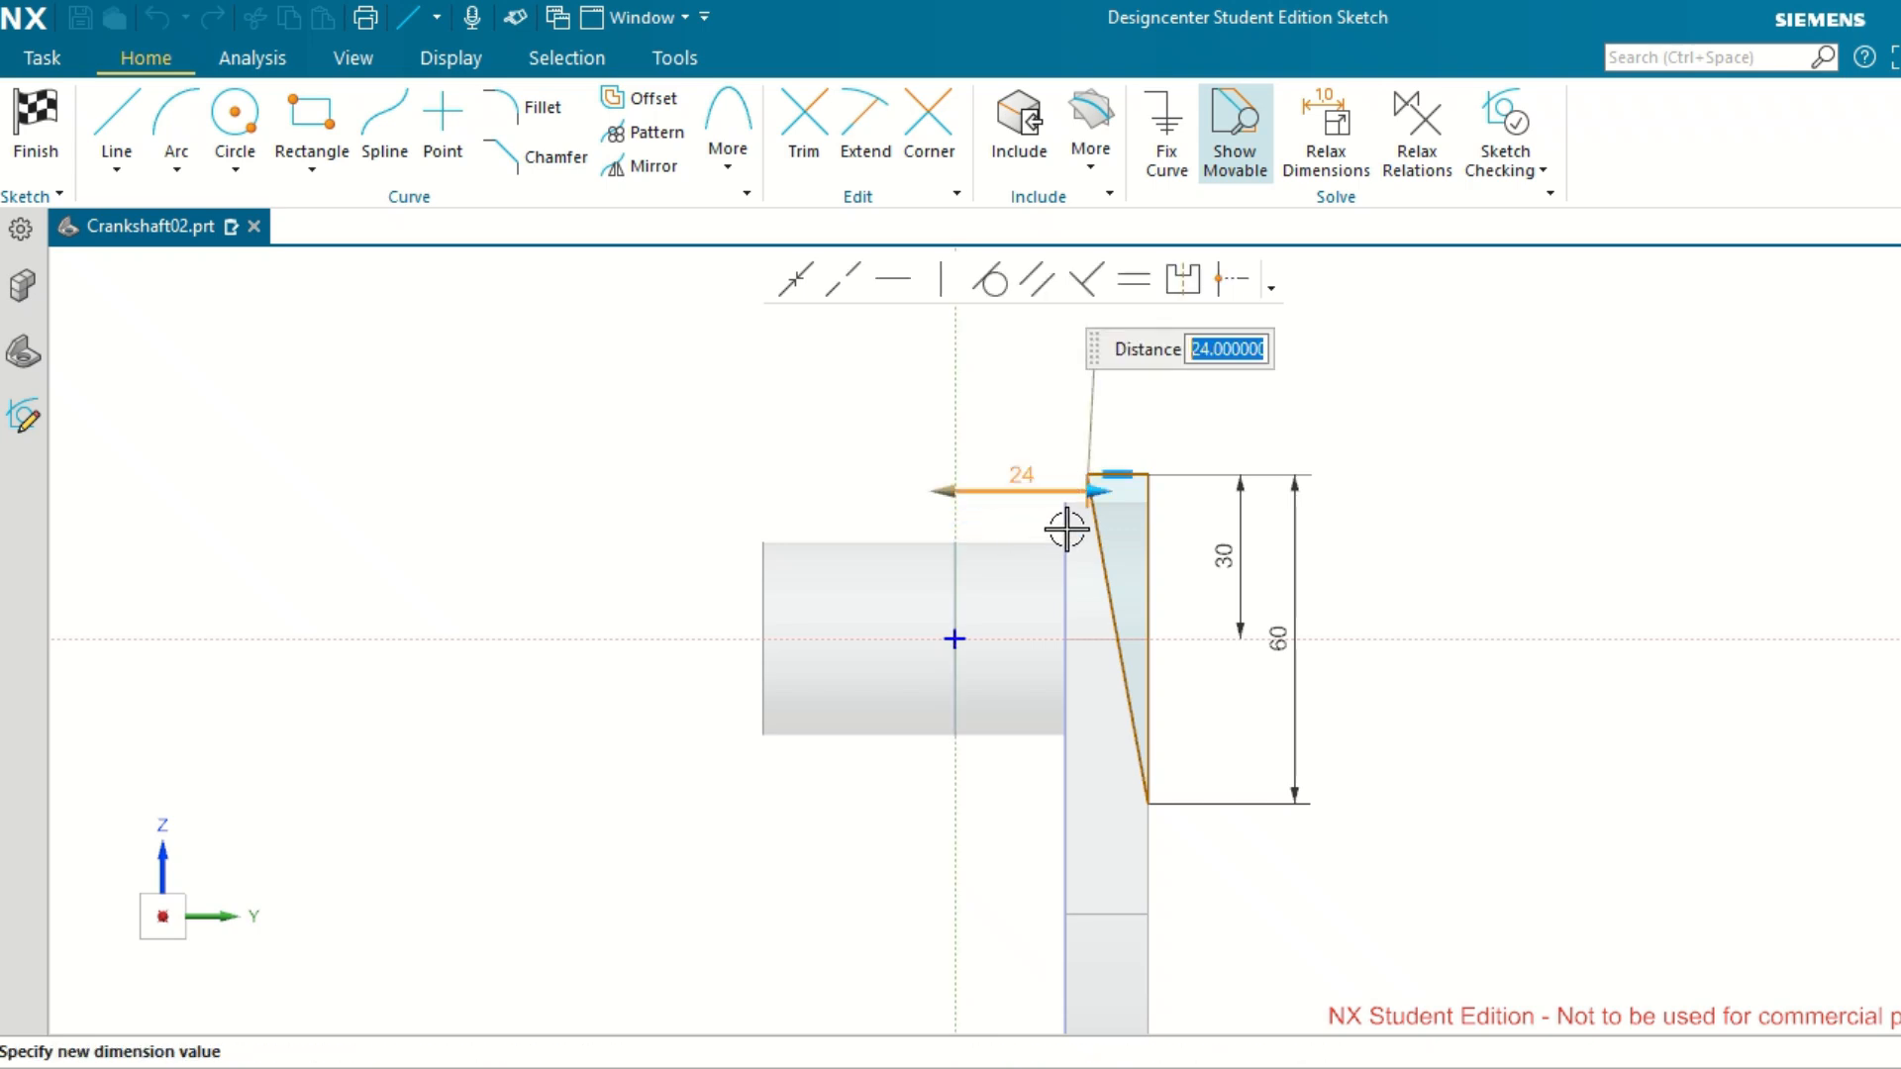
type("23")
key("Return")
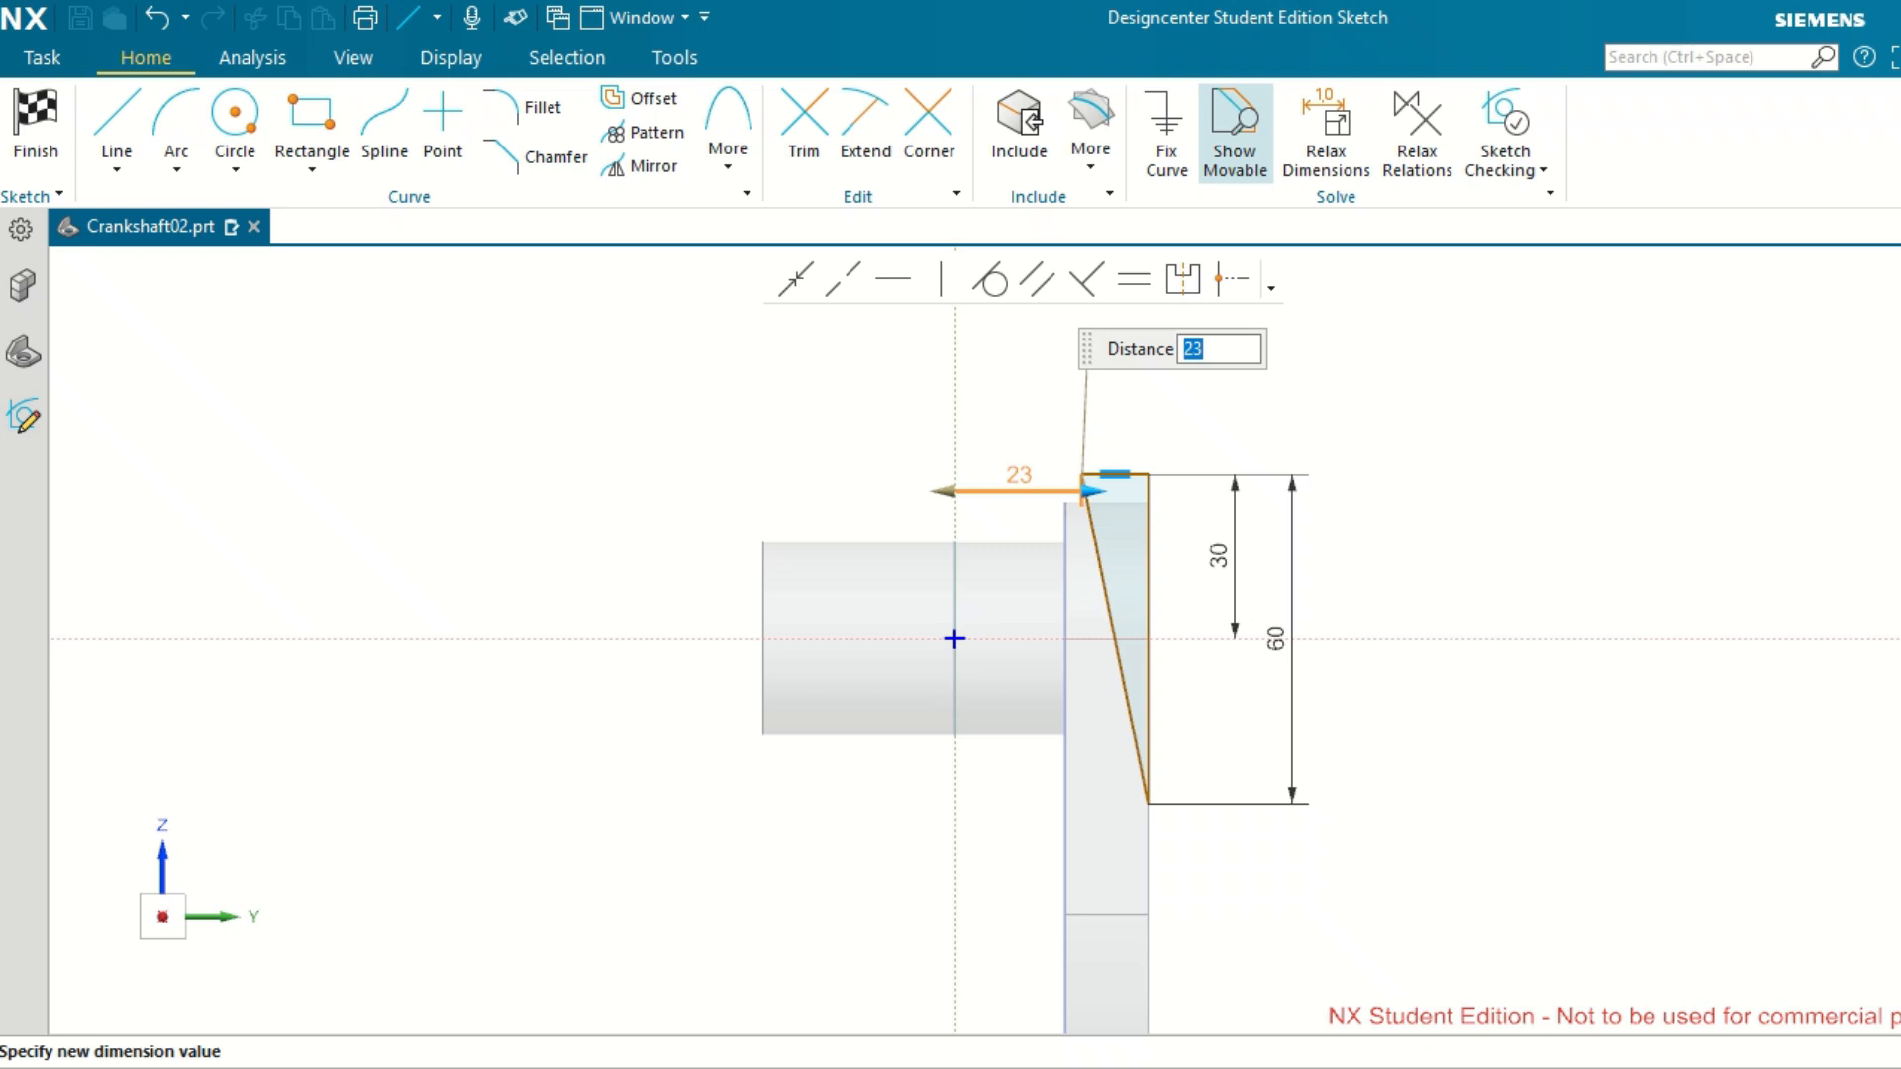
left_click(1542, 461)
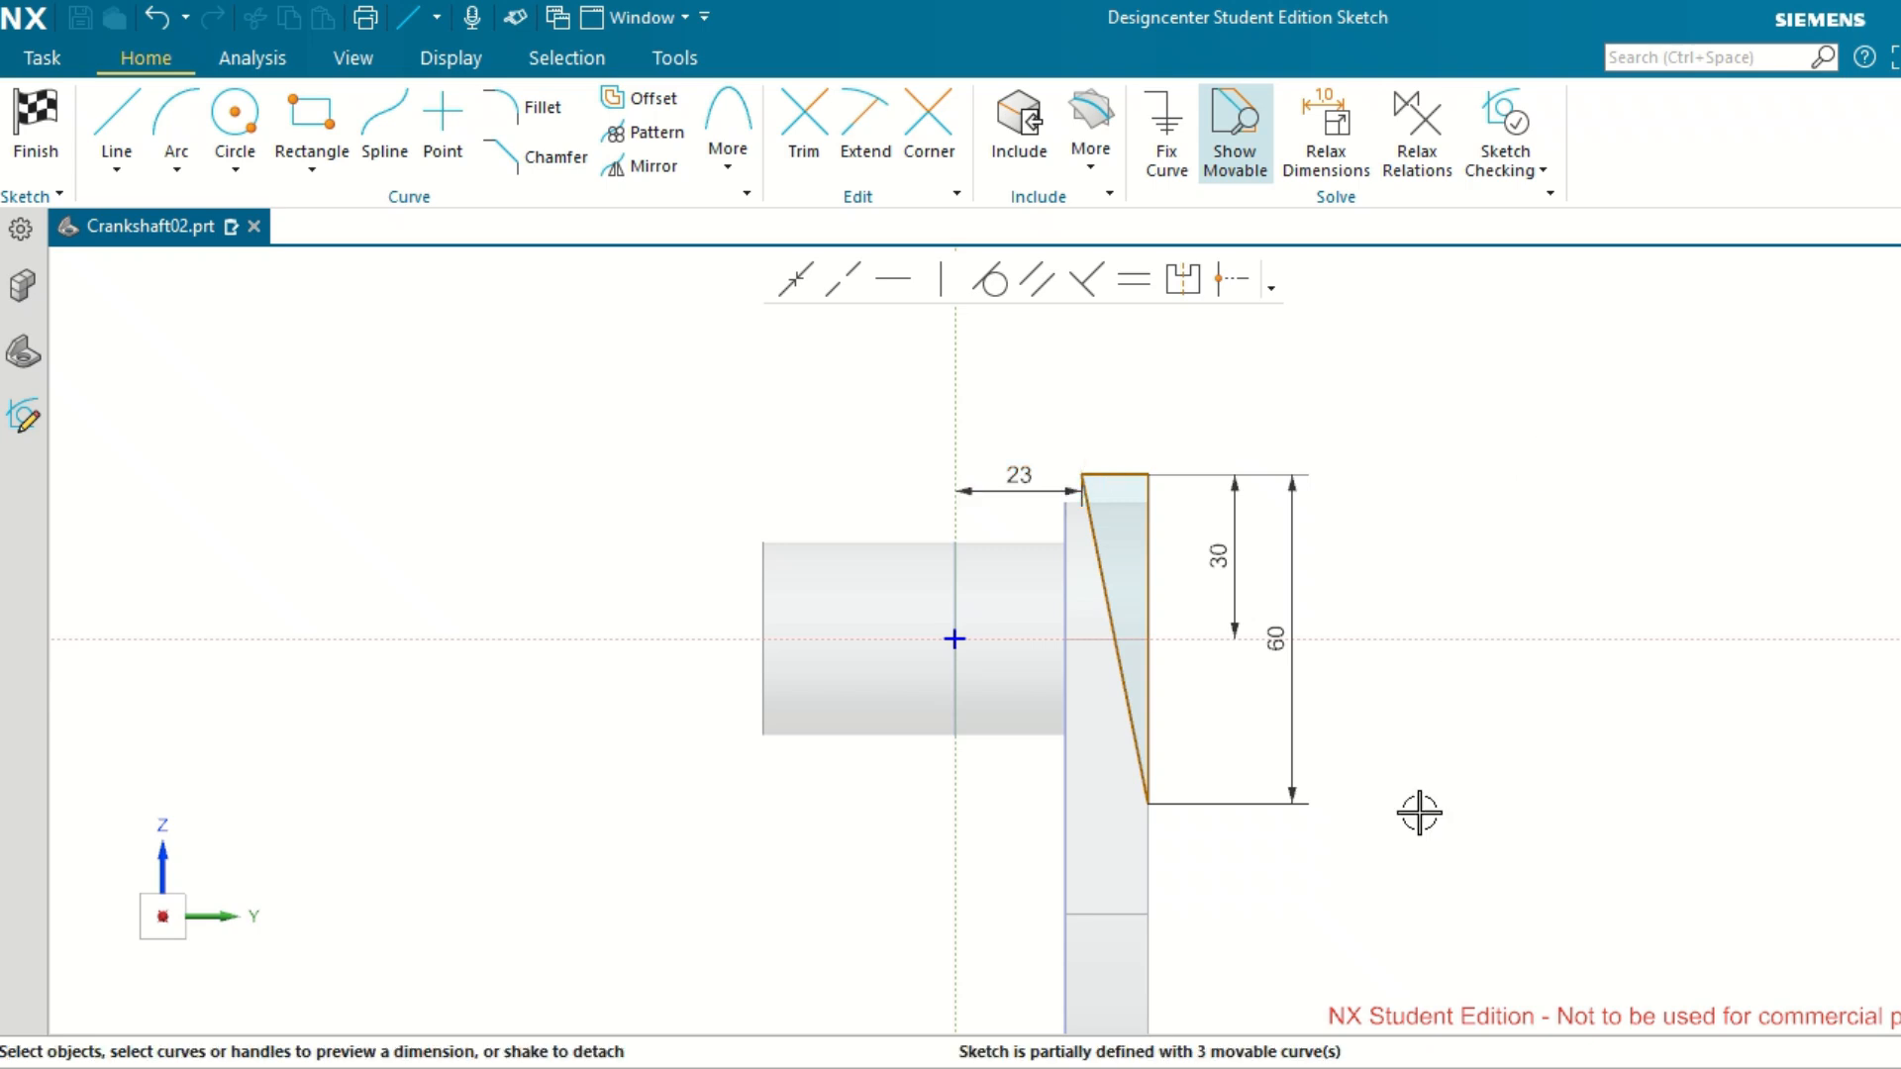
Dimension the angle between the triangle's slanted side and its vertical side as 10°.
scroll(1409, 885, "down", 1)
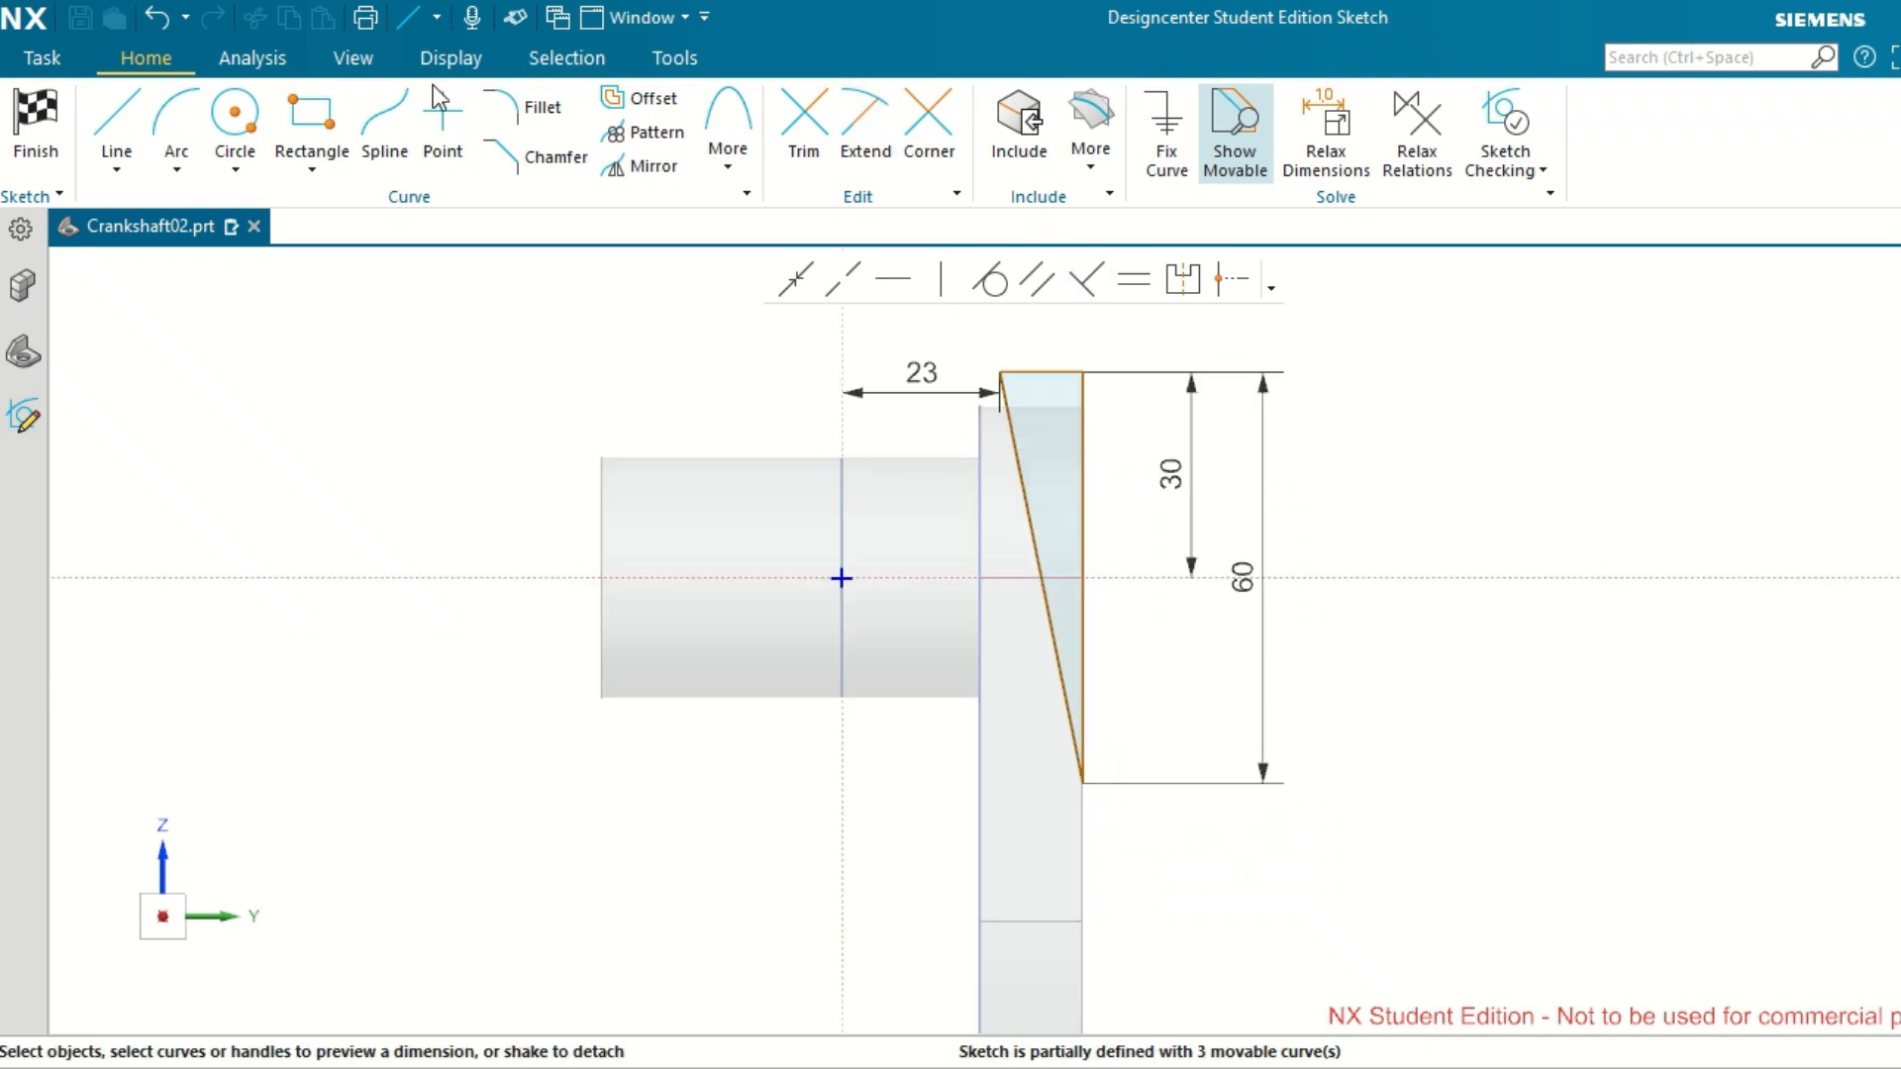
left_click(1035, 509)
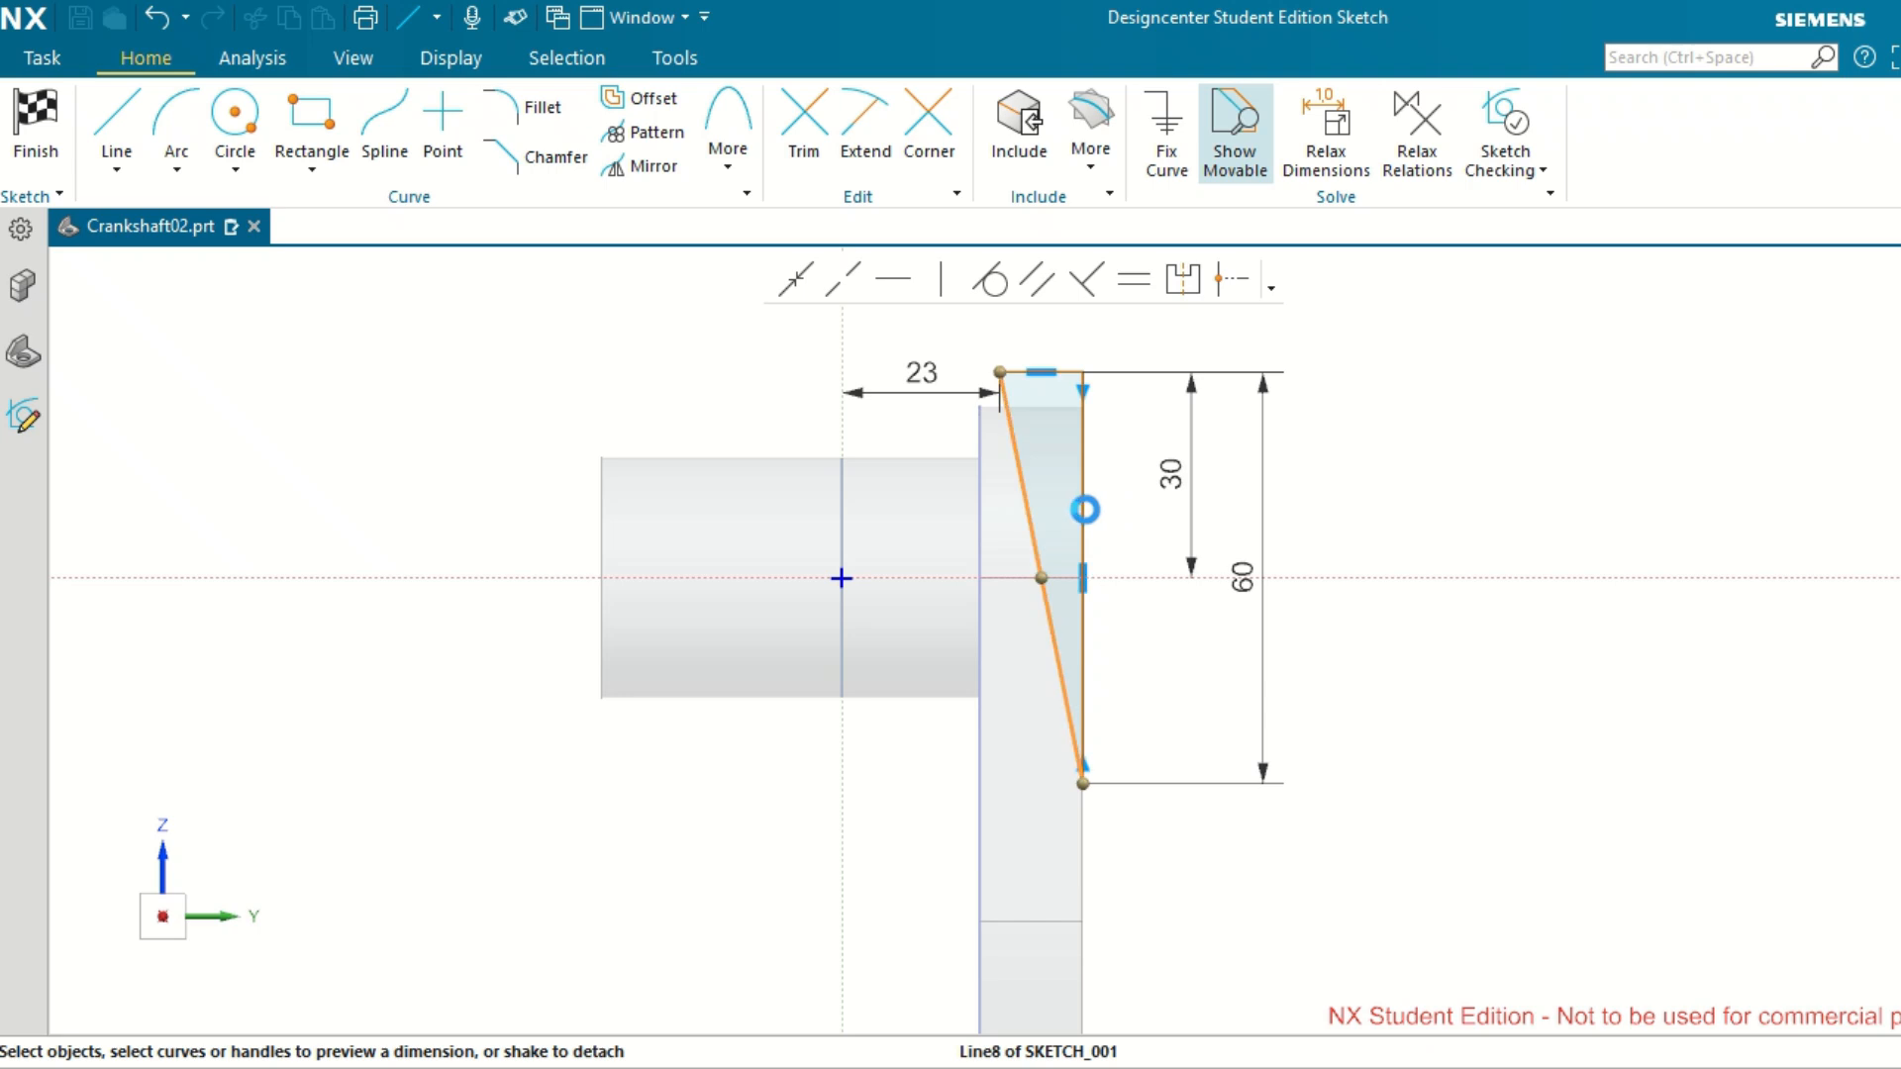
left_click(1083, 500)
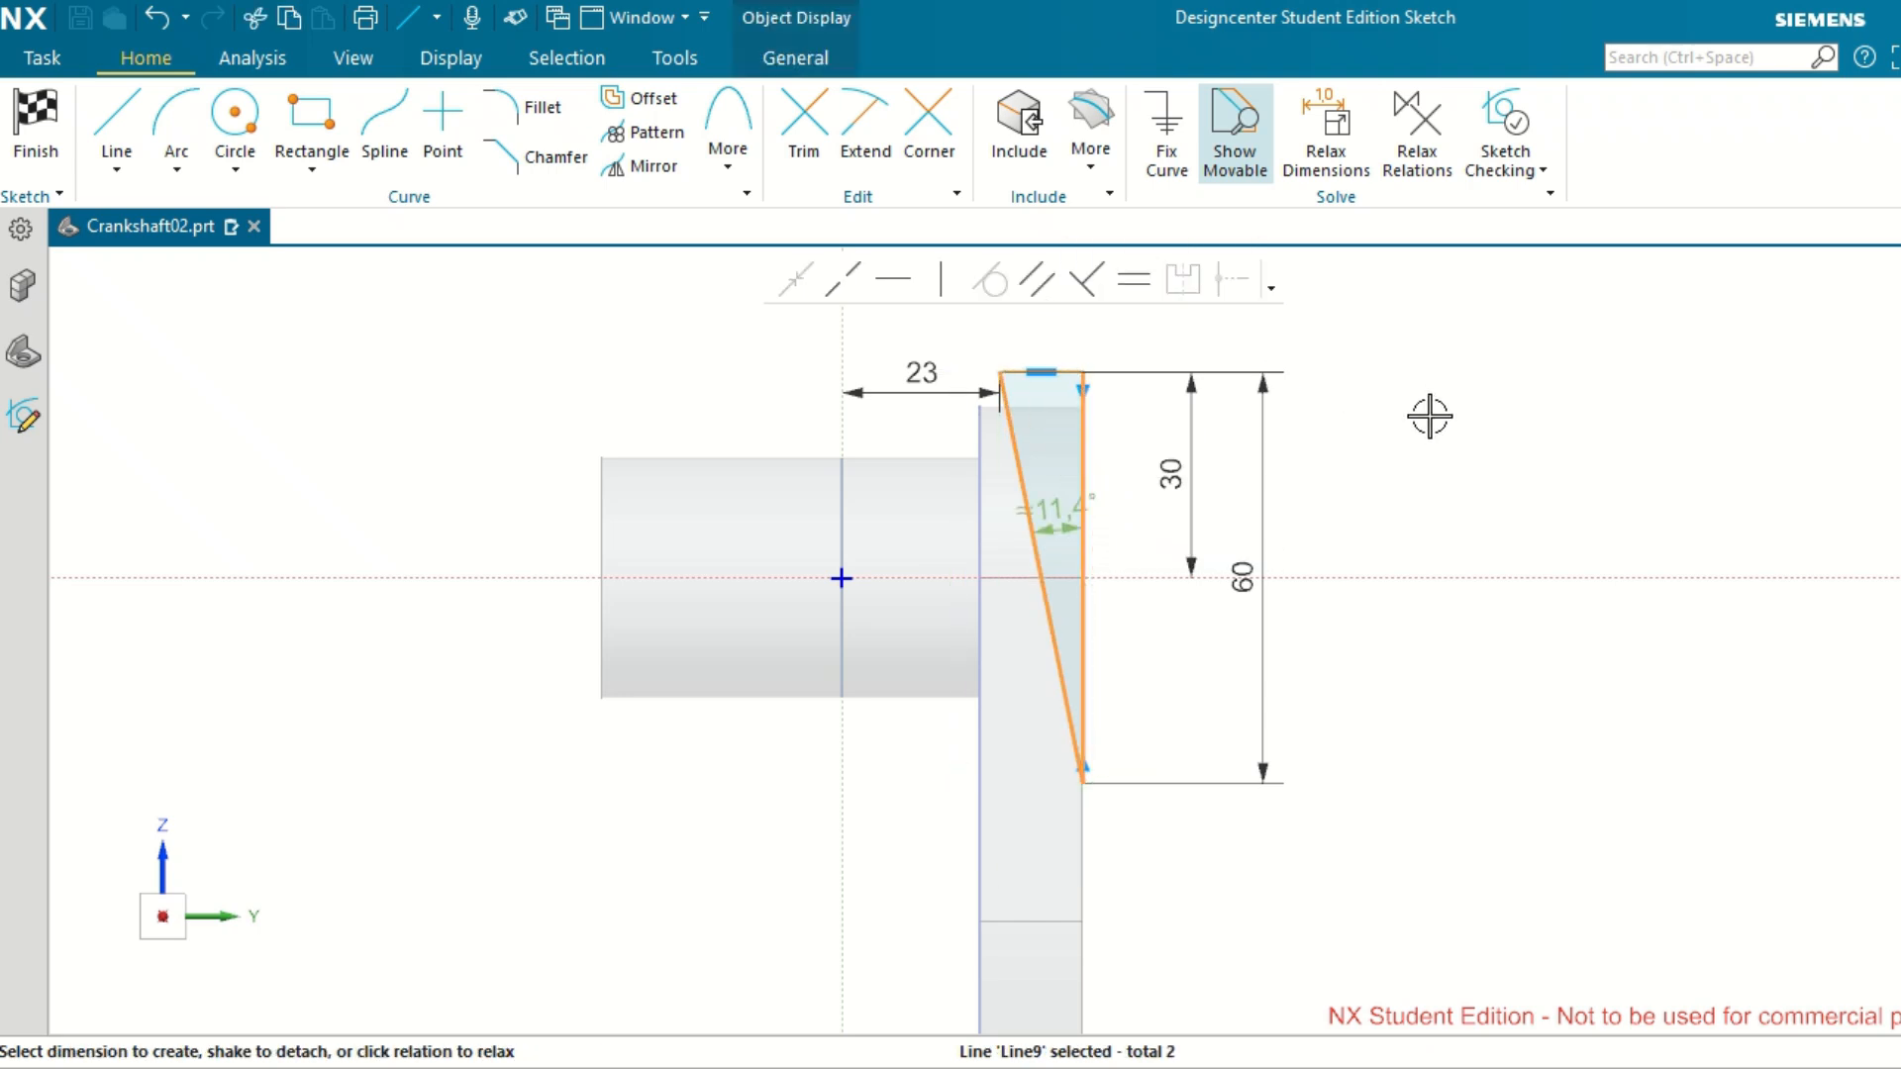
left_click(1055, 507)
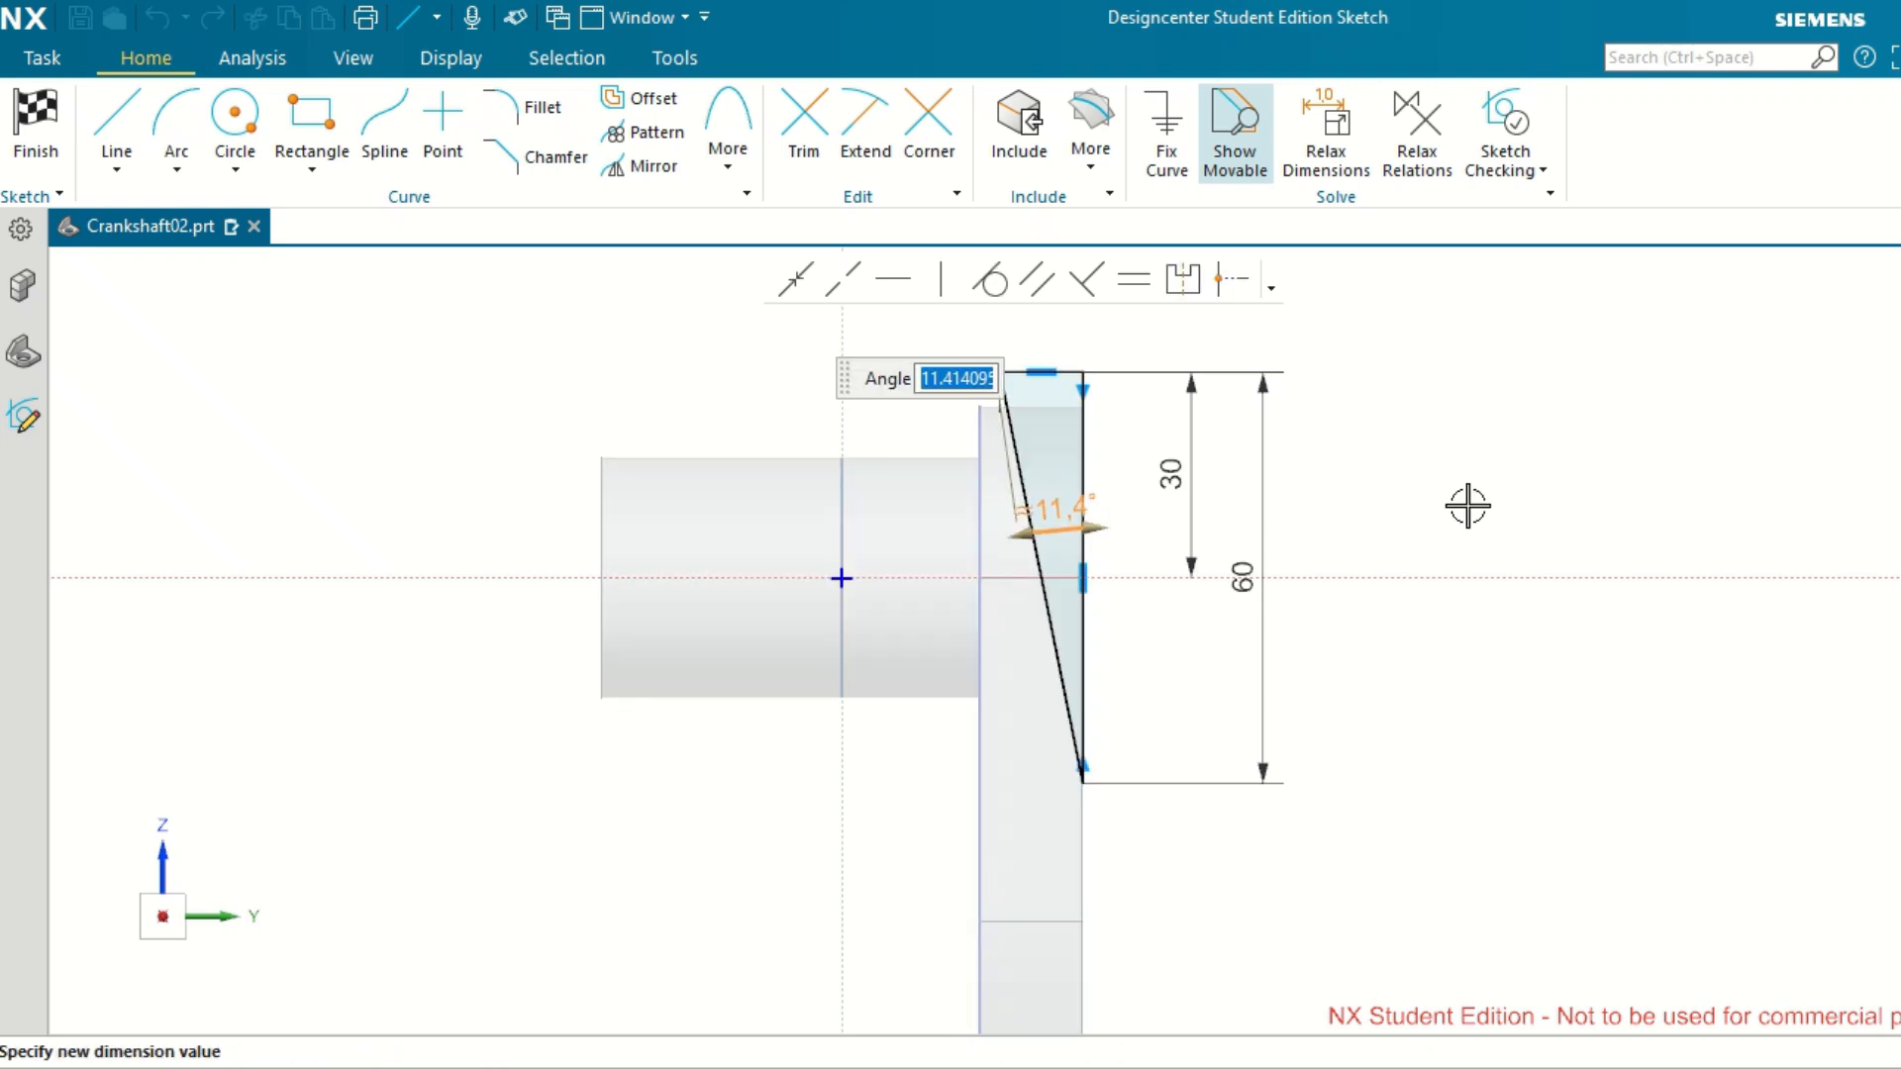
type("10")
key("Return")
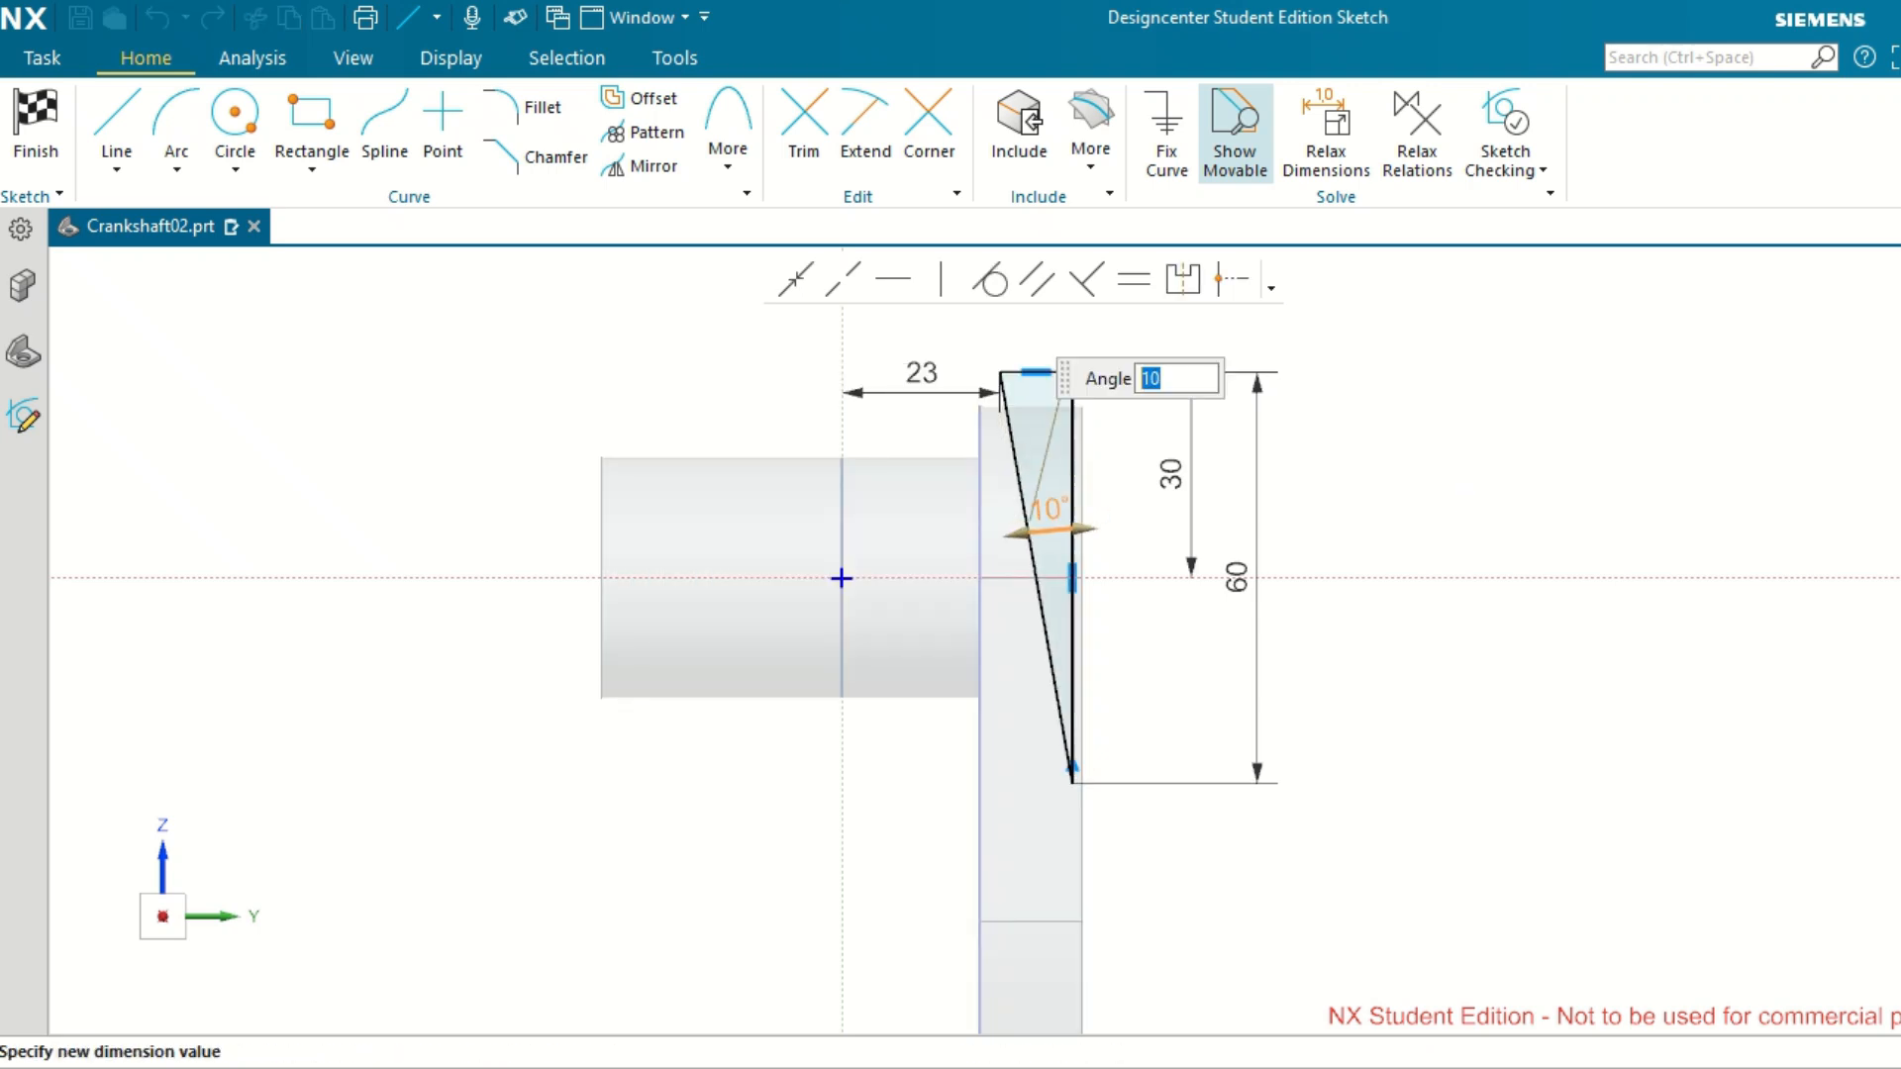
left_click(1632, 440)
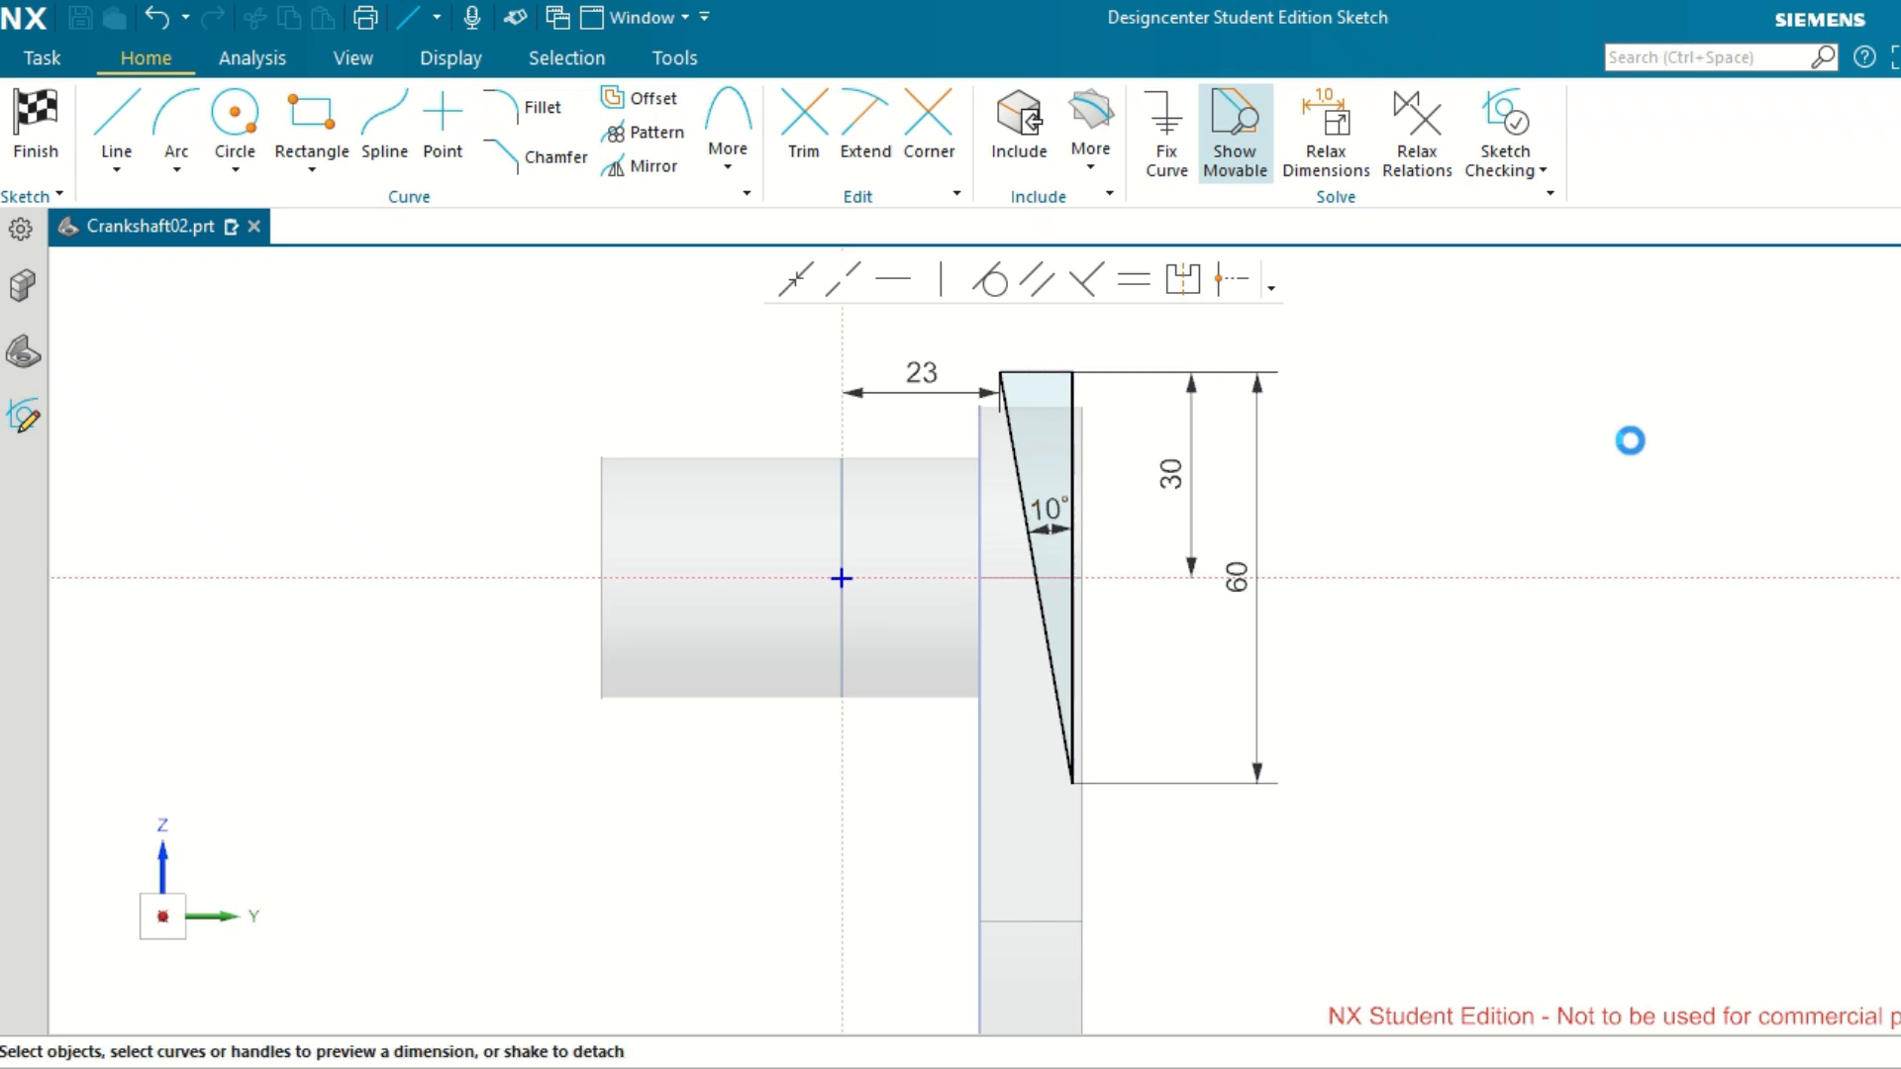
Dimension the horizontal width of the triangle's top line as 12 mm.
left_click(923, 371)
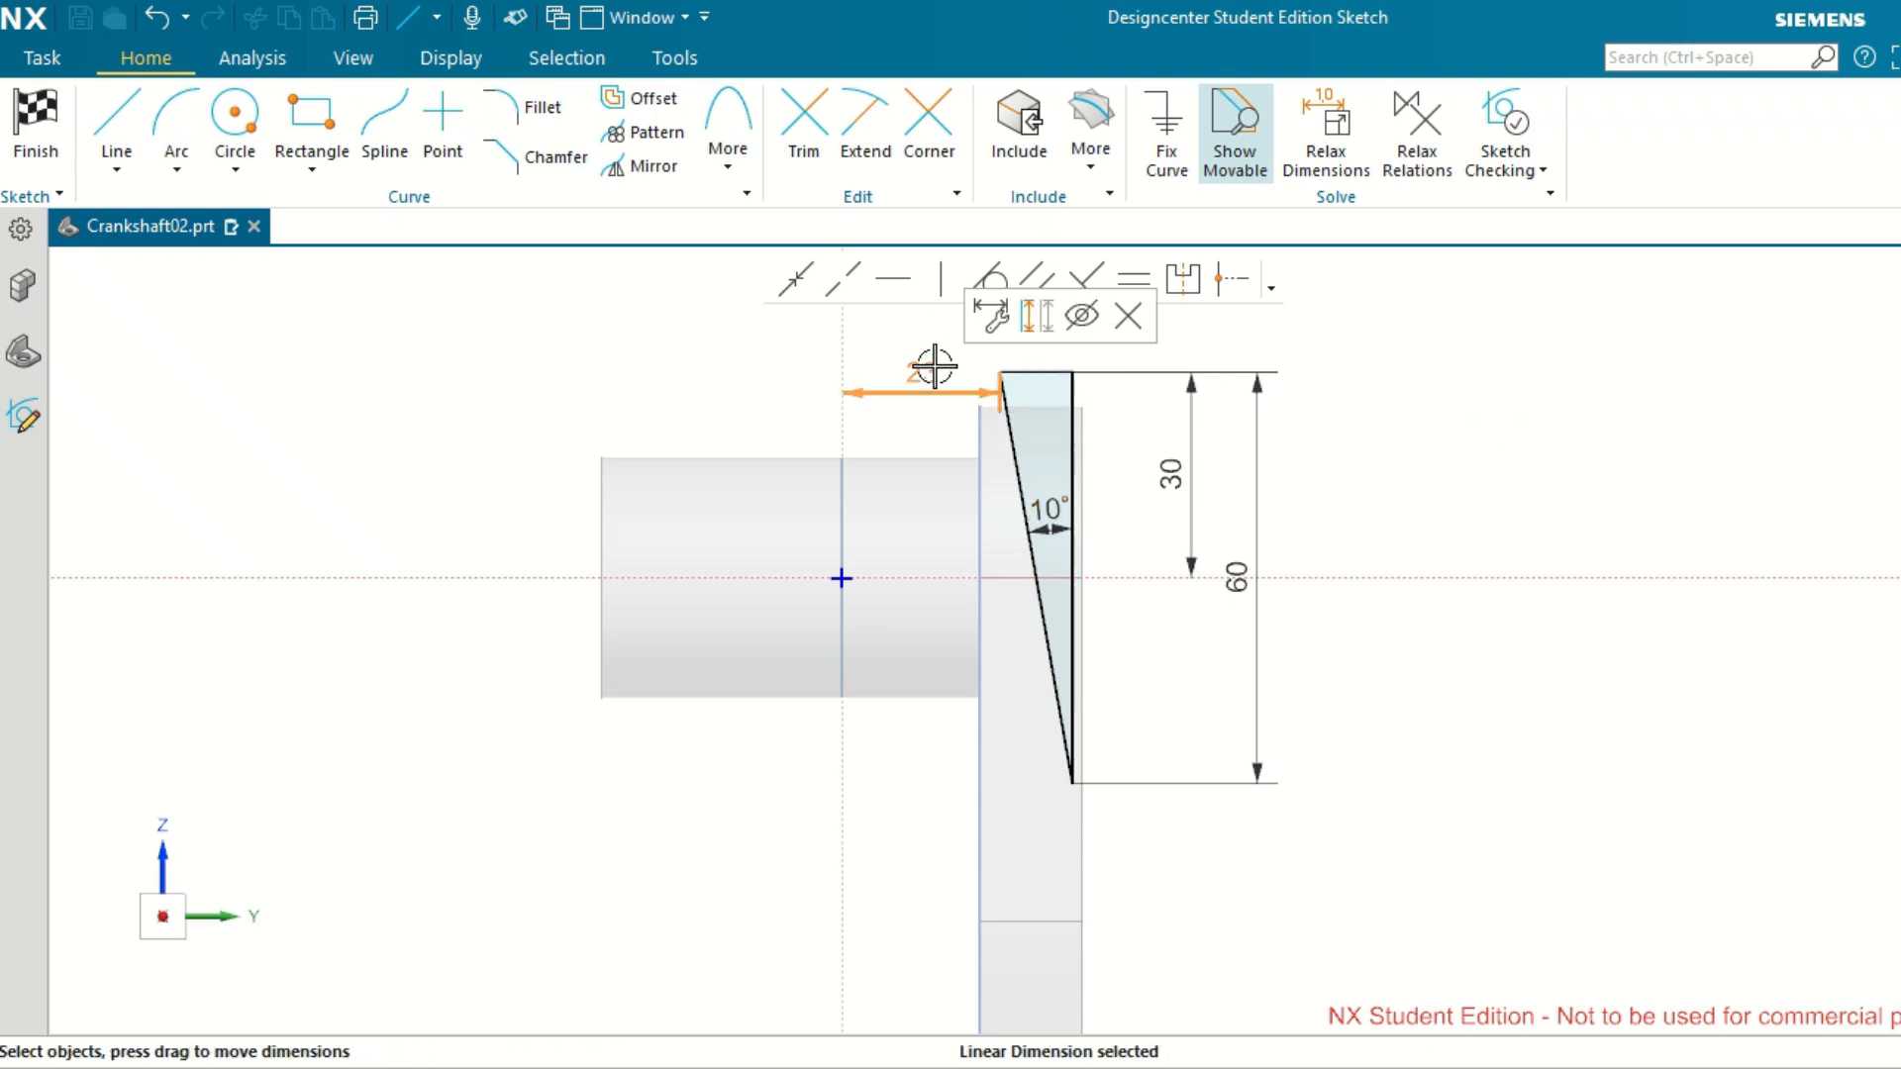
left_click(1378, 392)
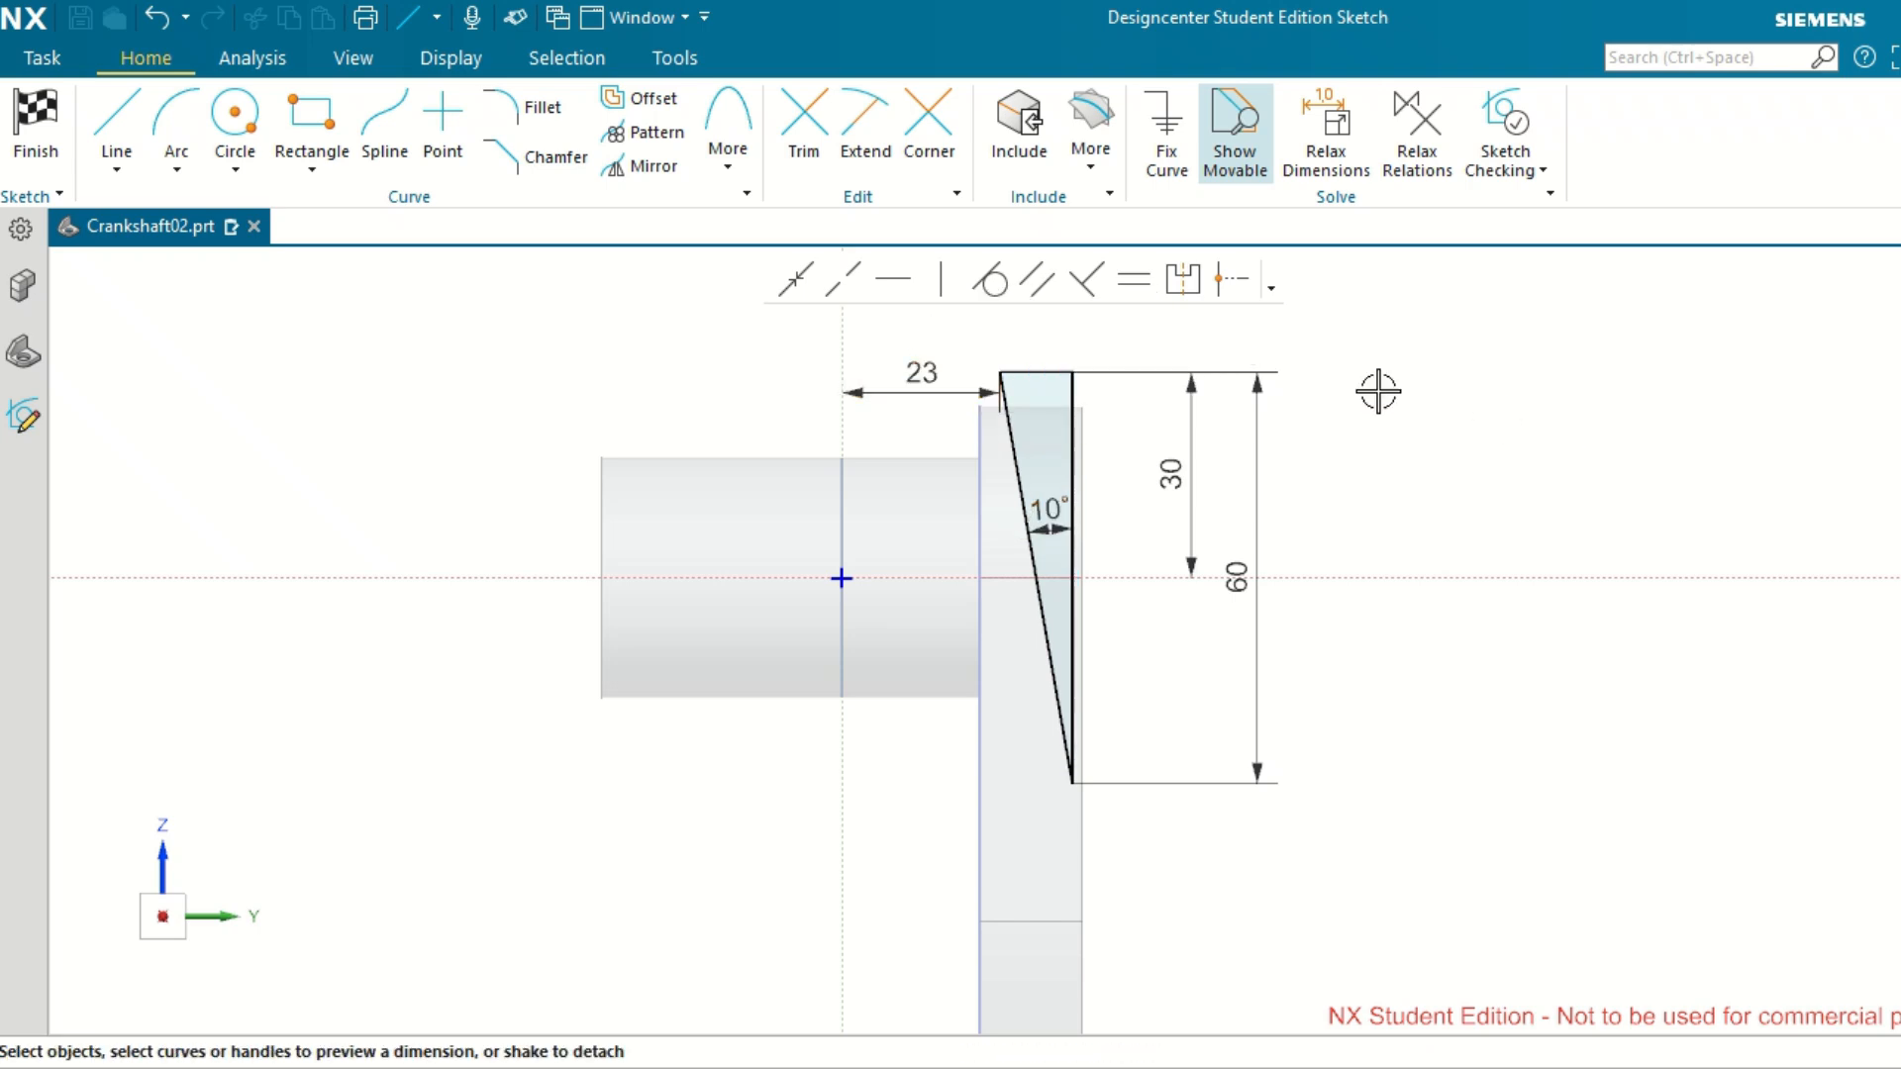
left_click(1035, 372)
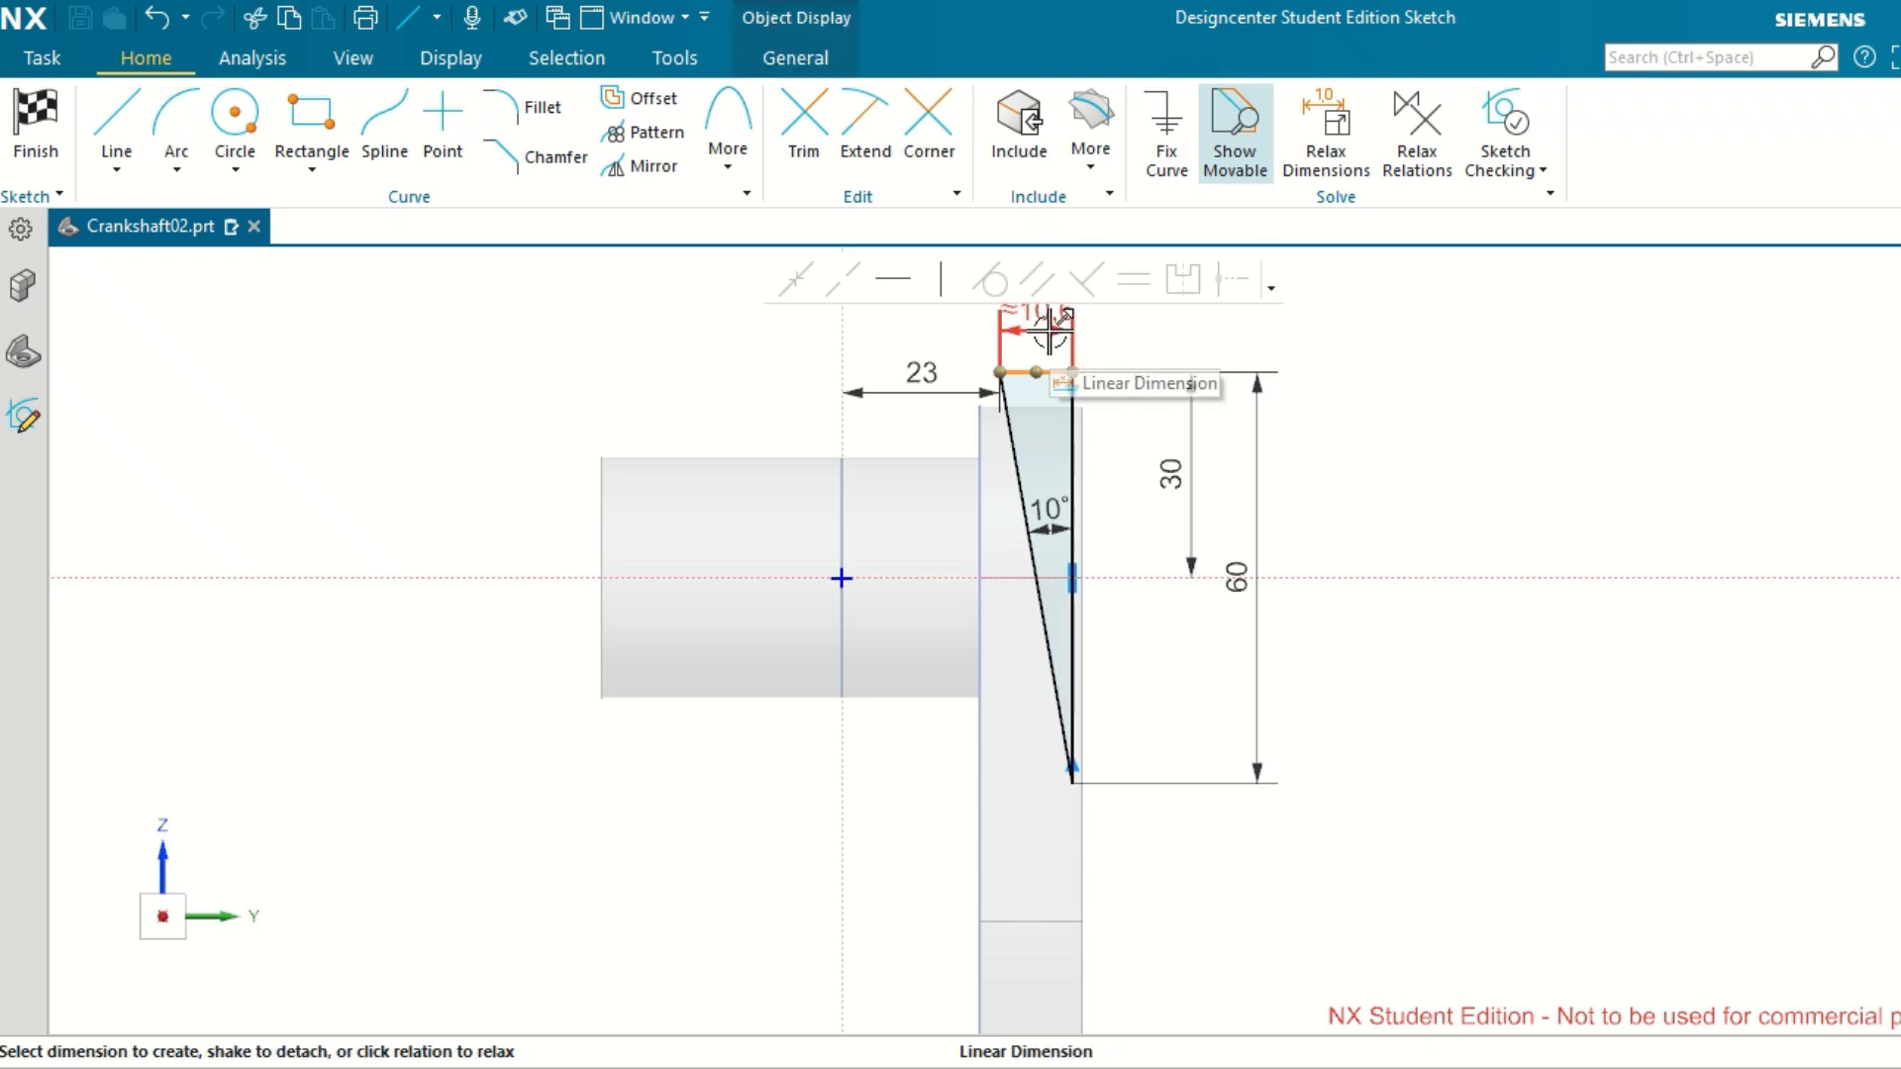
scroll(1477, 652, "down", 3)
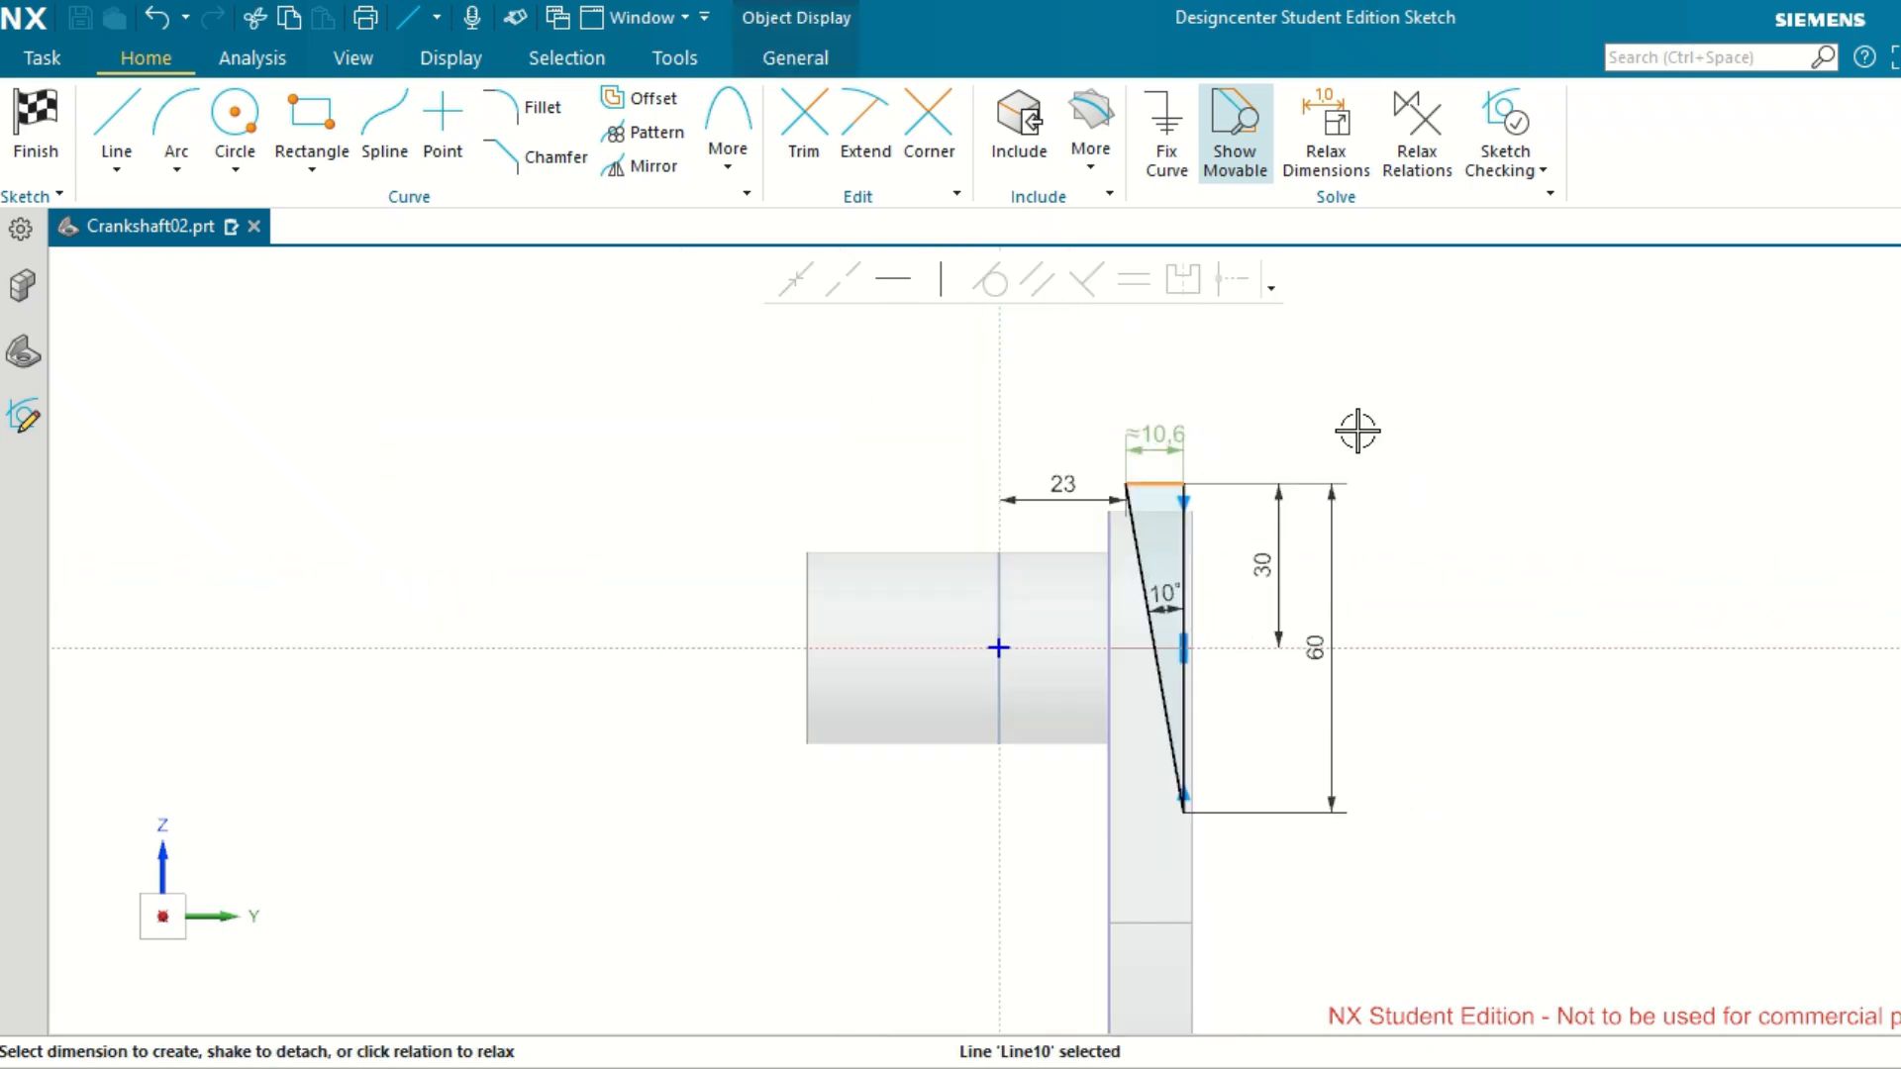
scroll(1357, 424, "up", 2)
double_click(1132, 438)
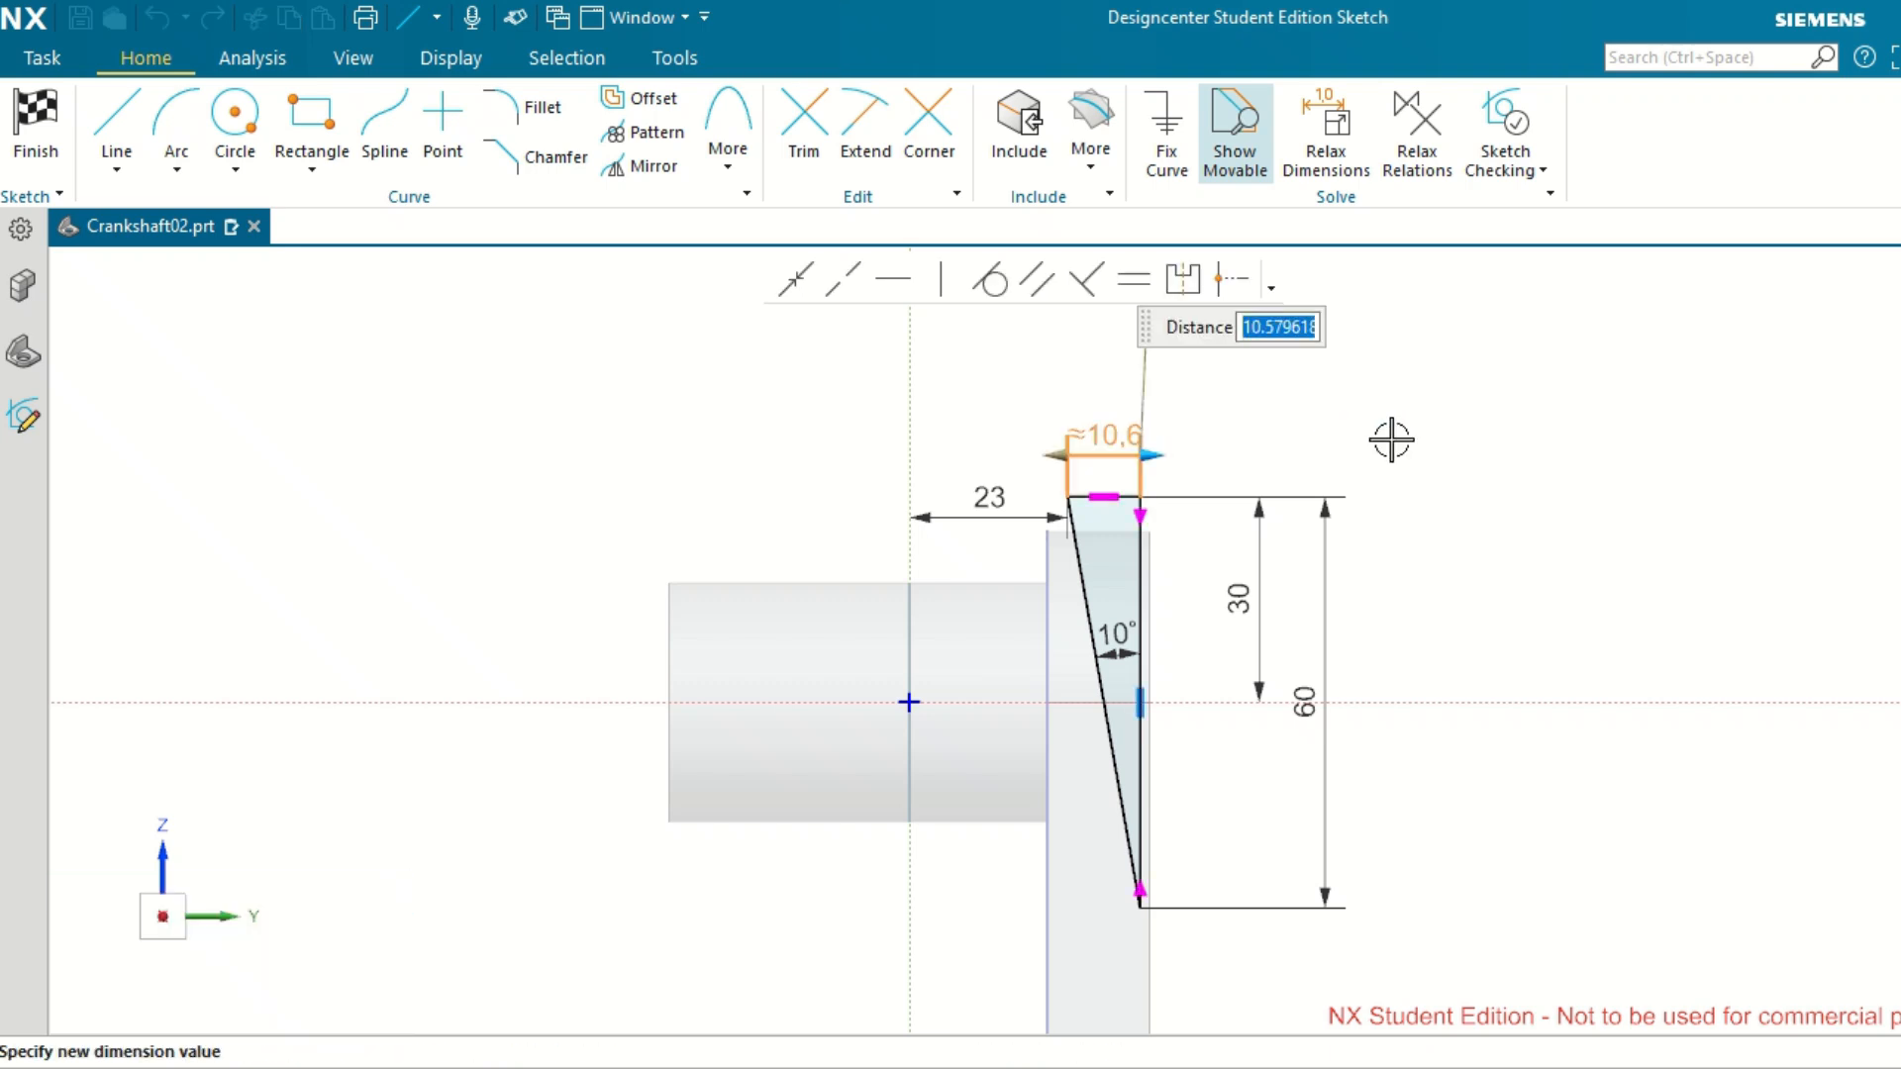
type("12")
key("Return")
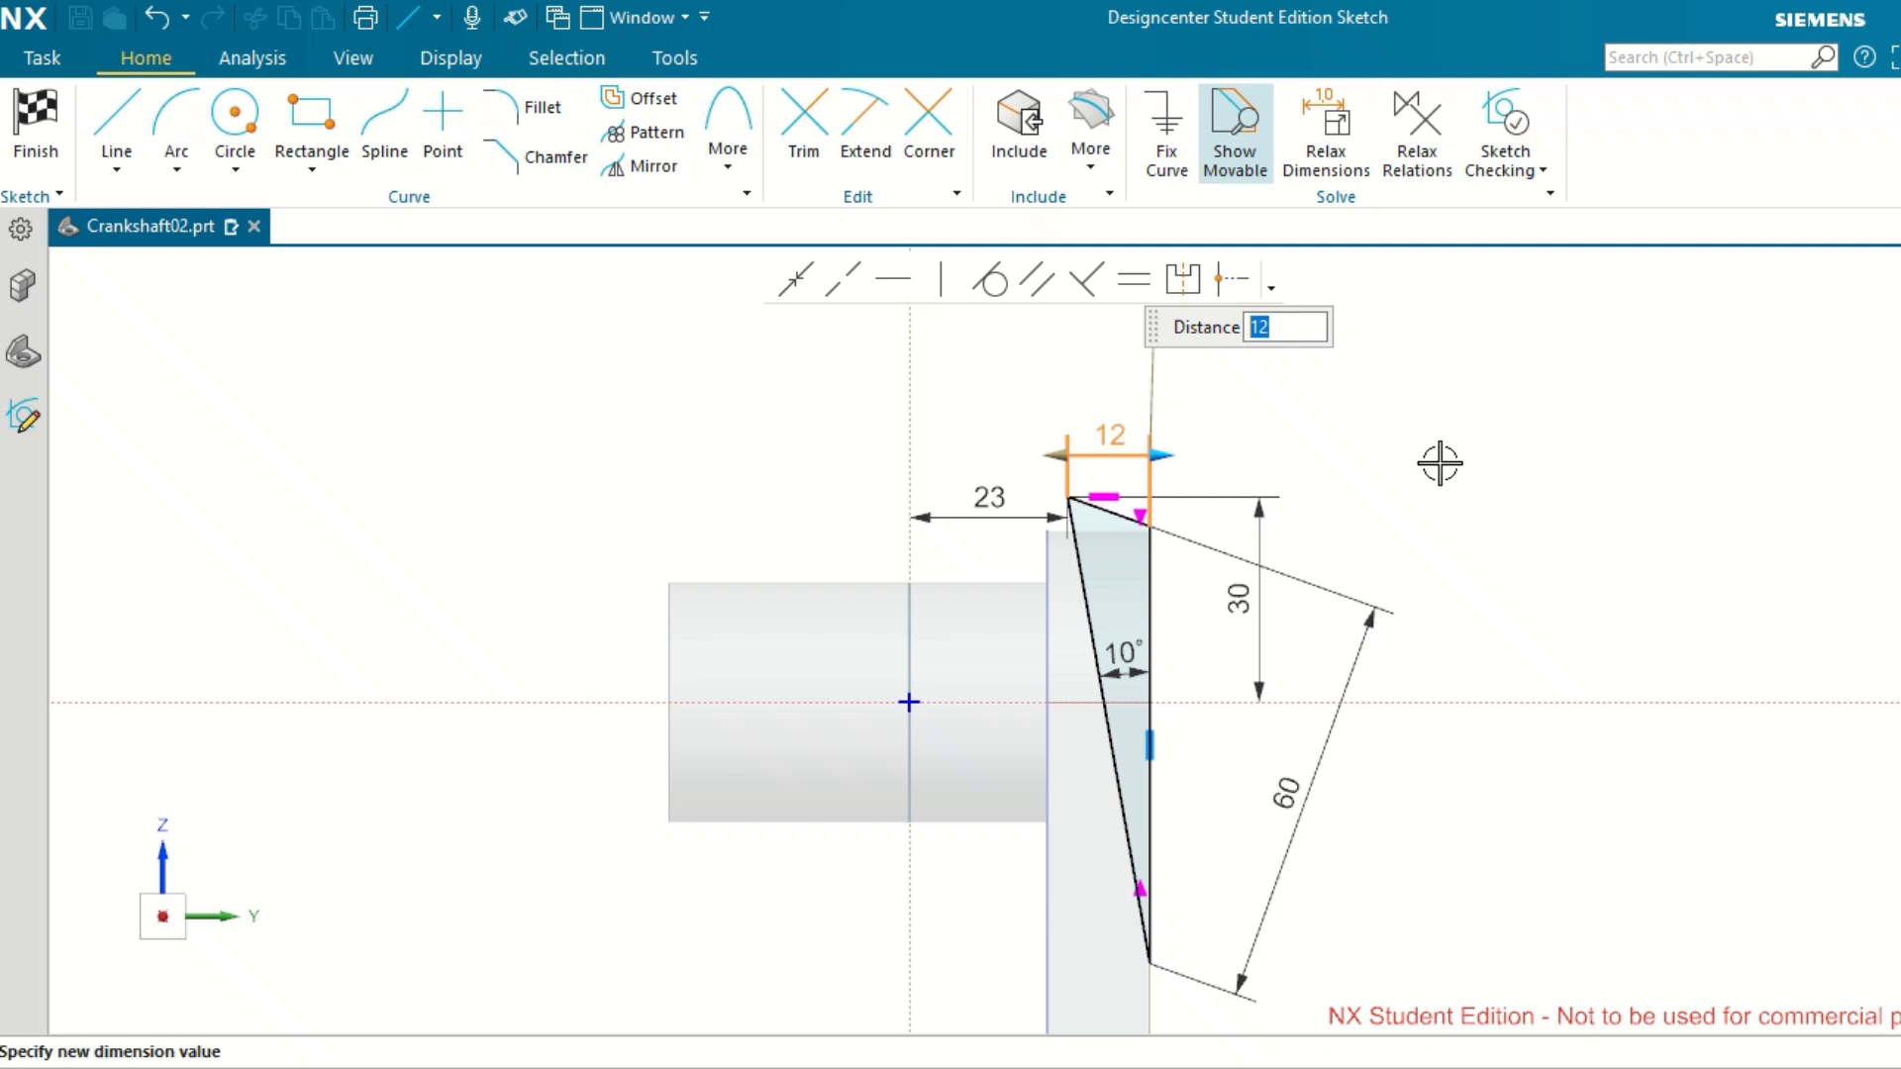
key("ctrl+z")
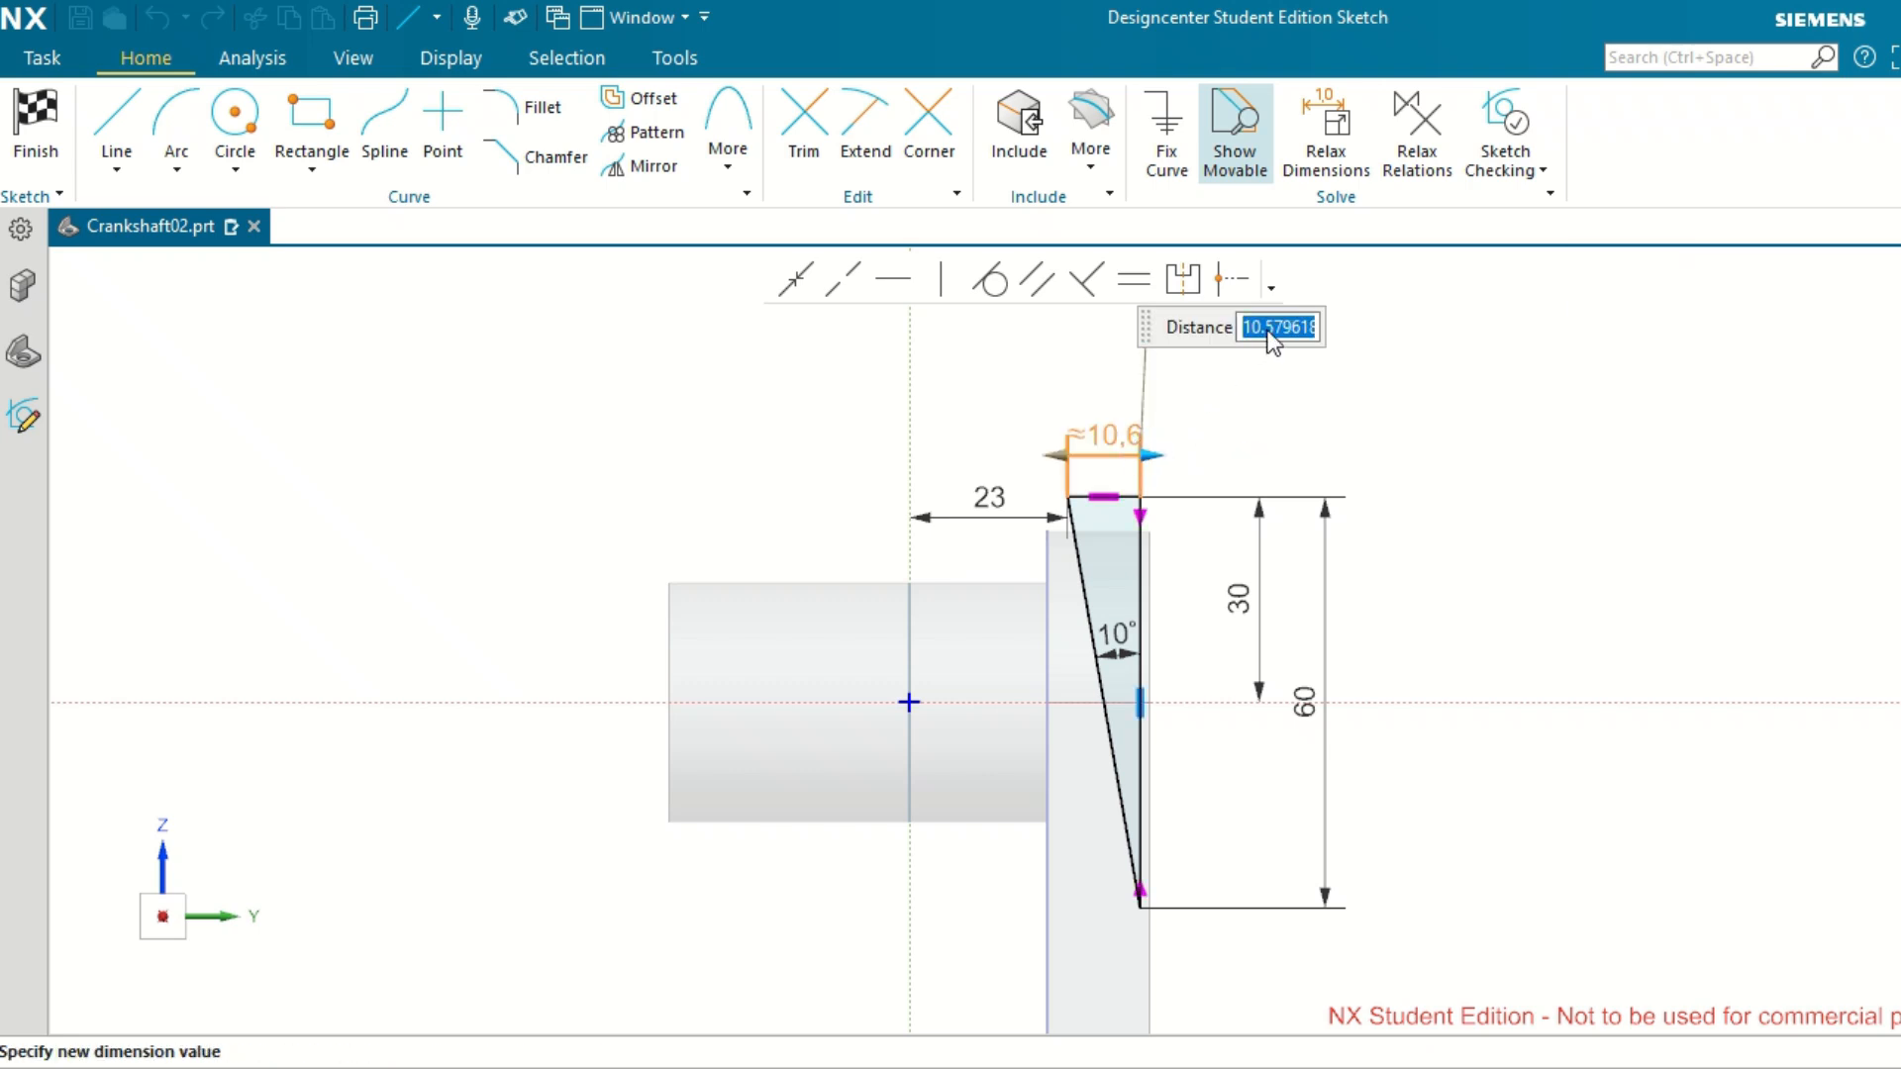
type("12")
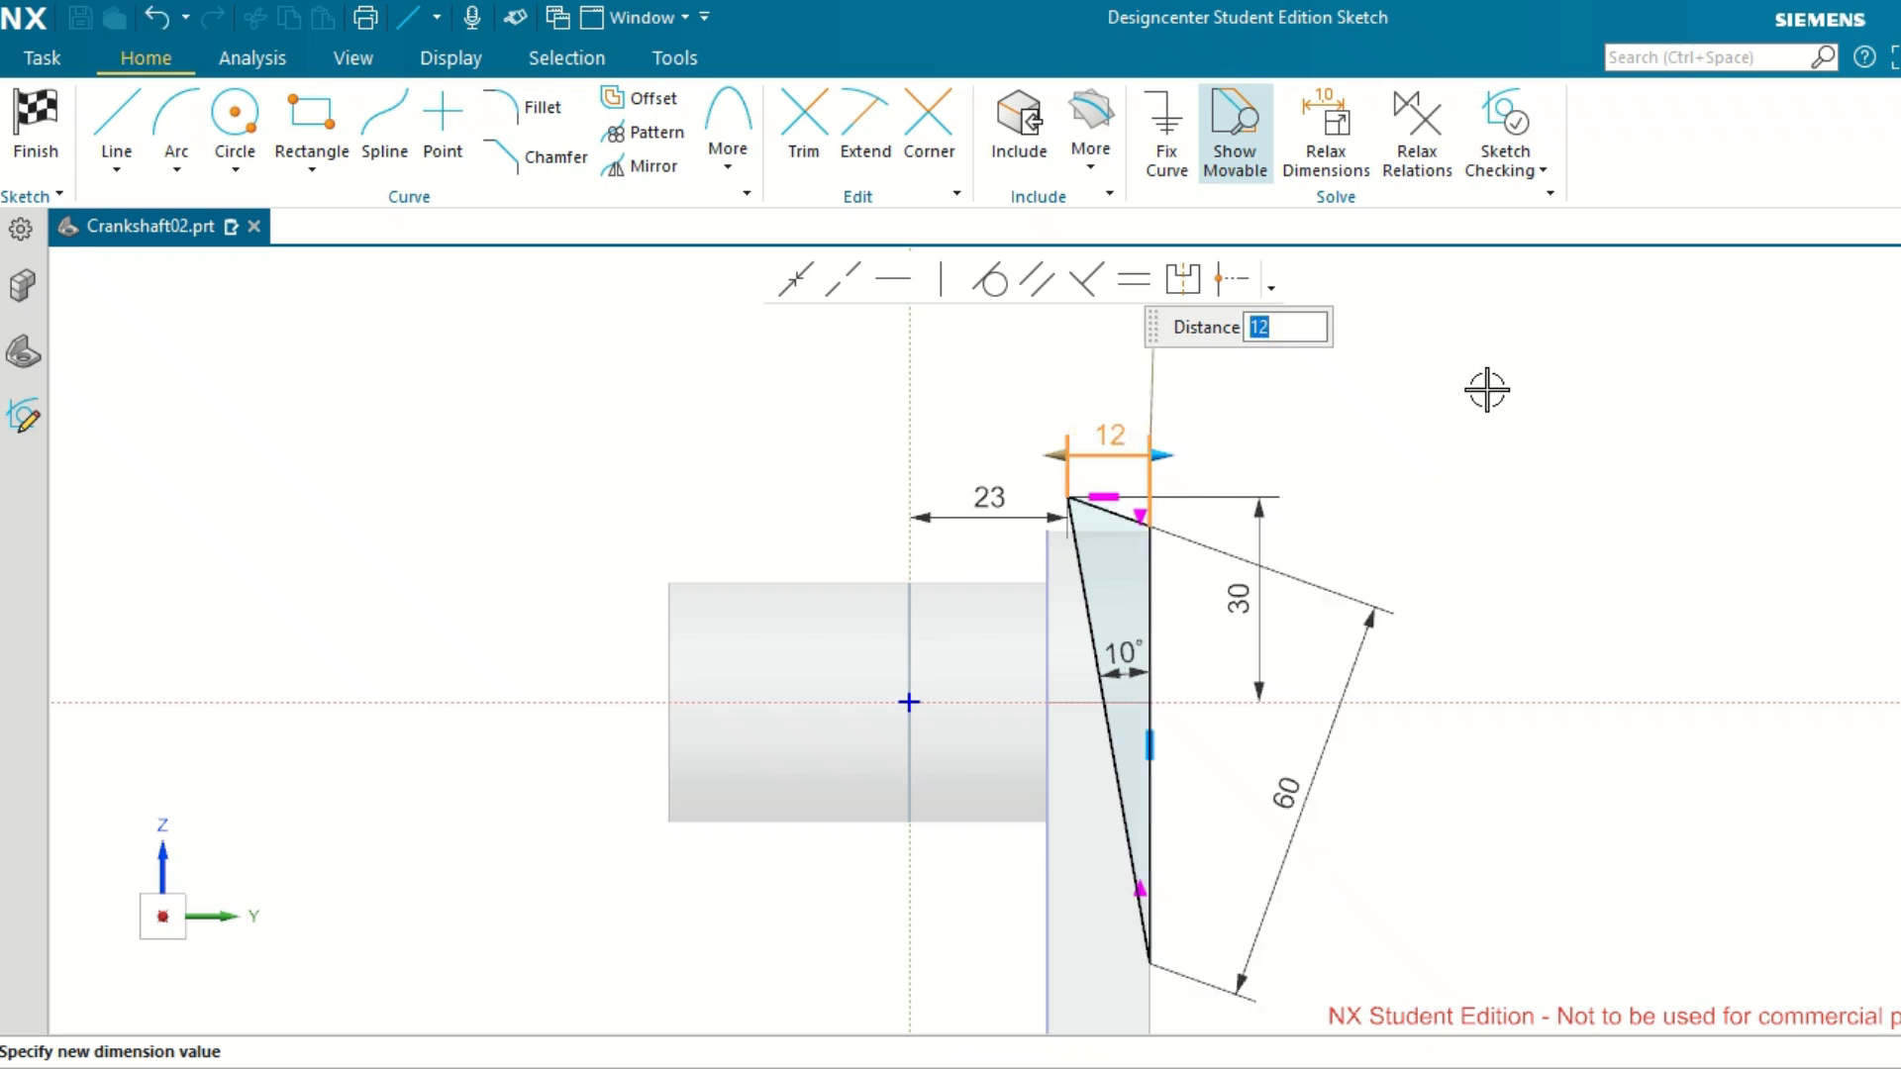
left_click(1577, 460)
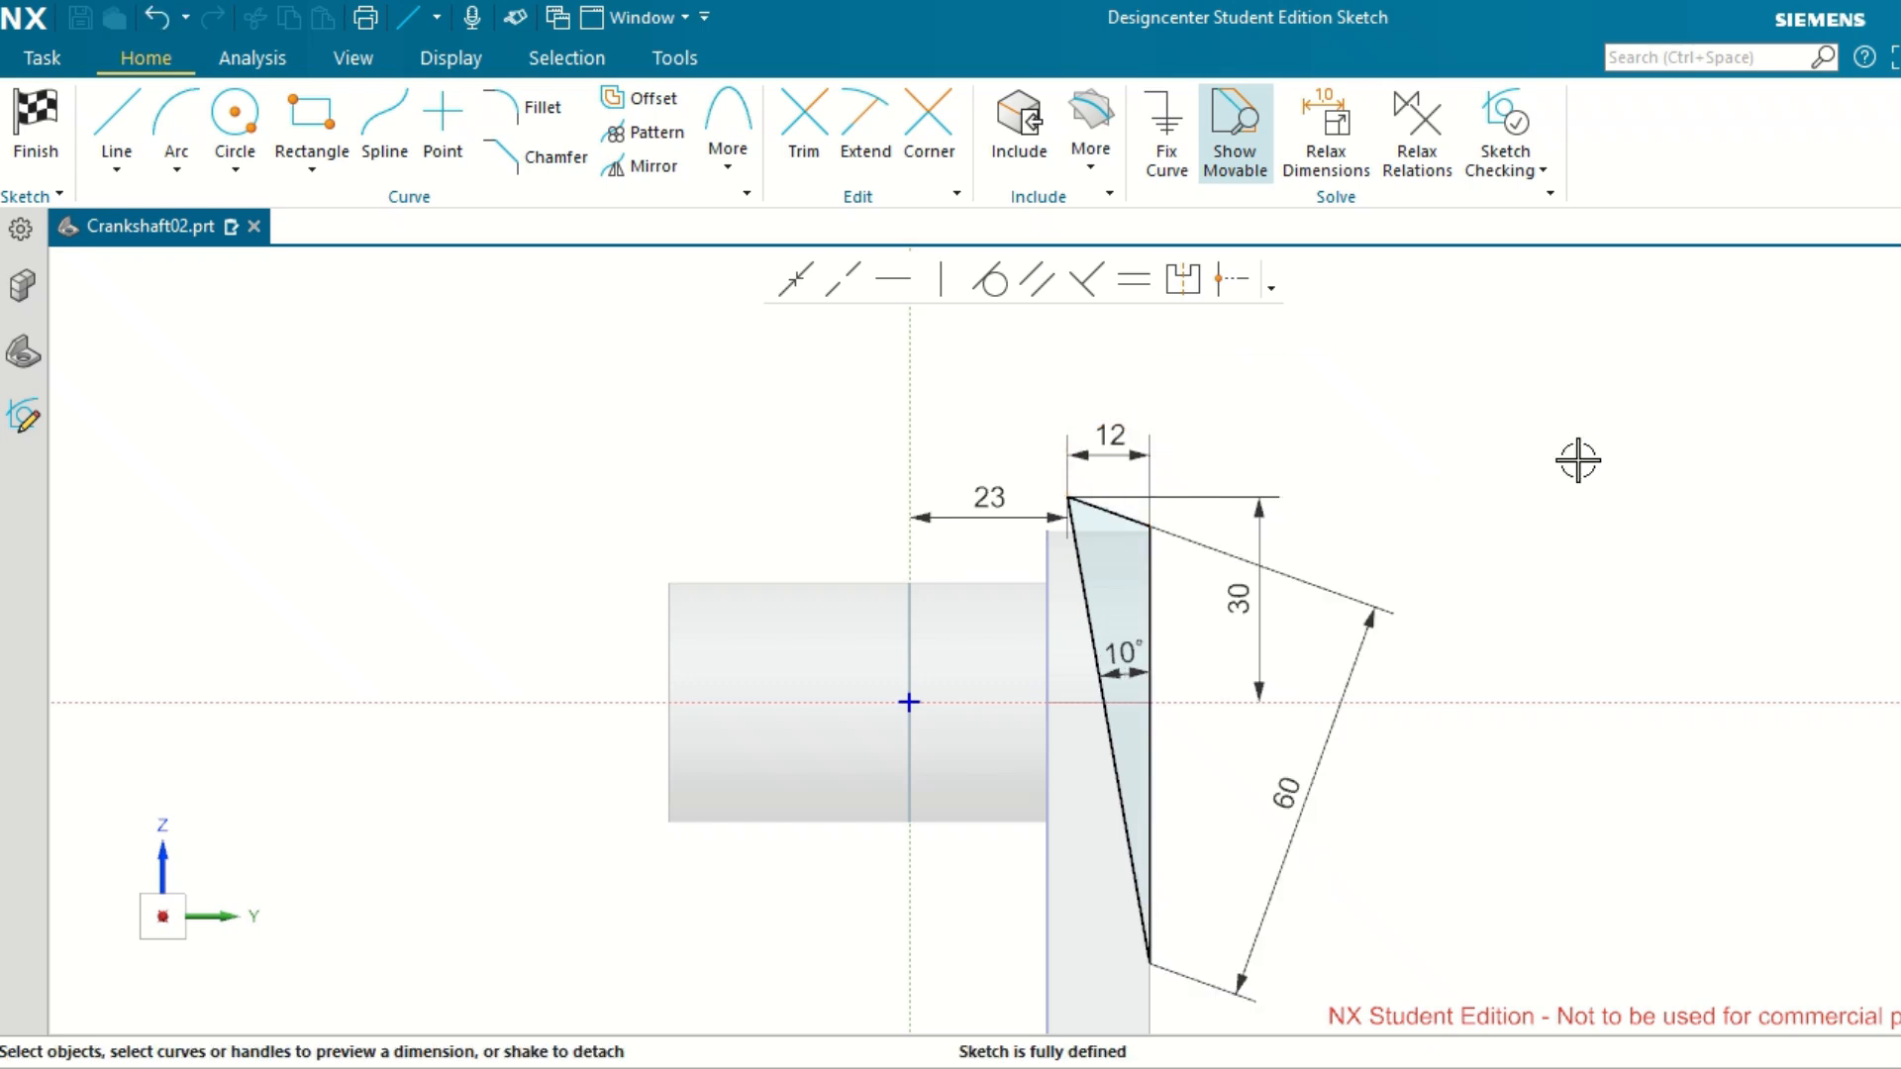
Try a Horizontal relation on the triangle's sloping top line, and undo it.
left_click(1117, 518)
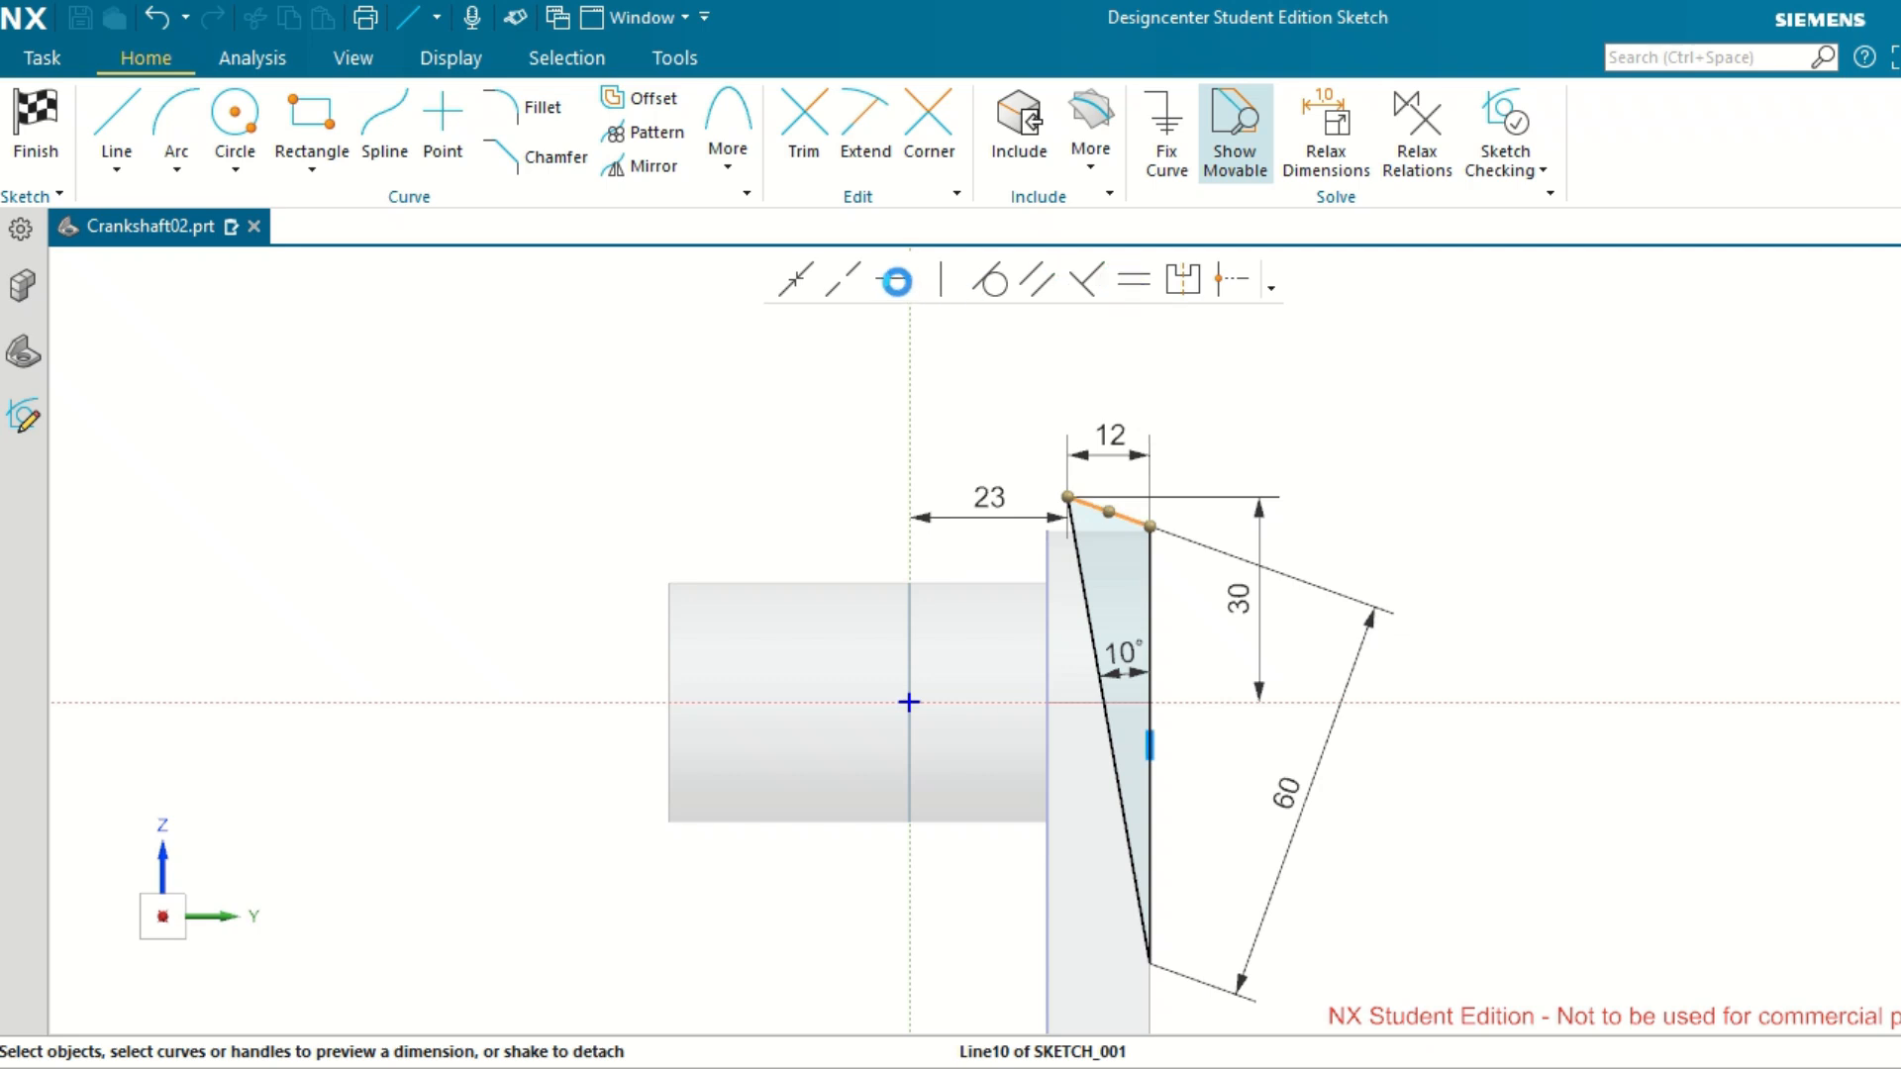
left_click(894, 279)
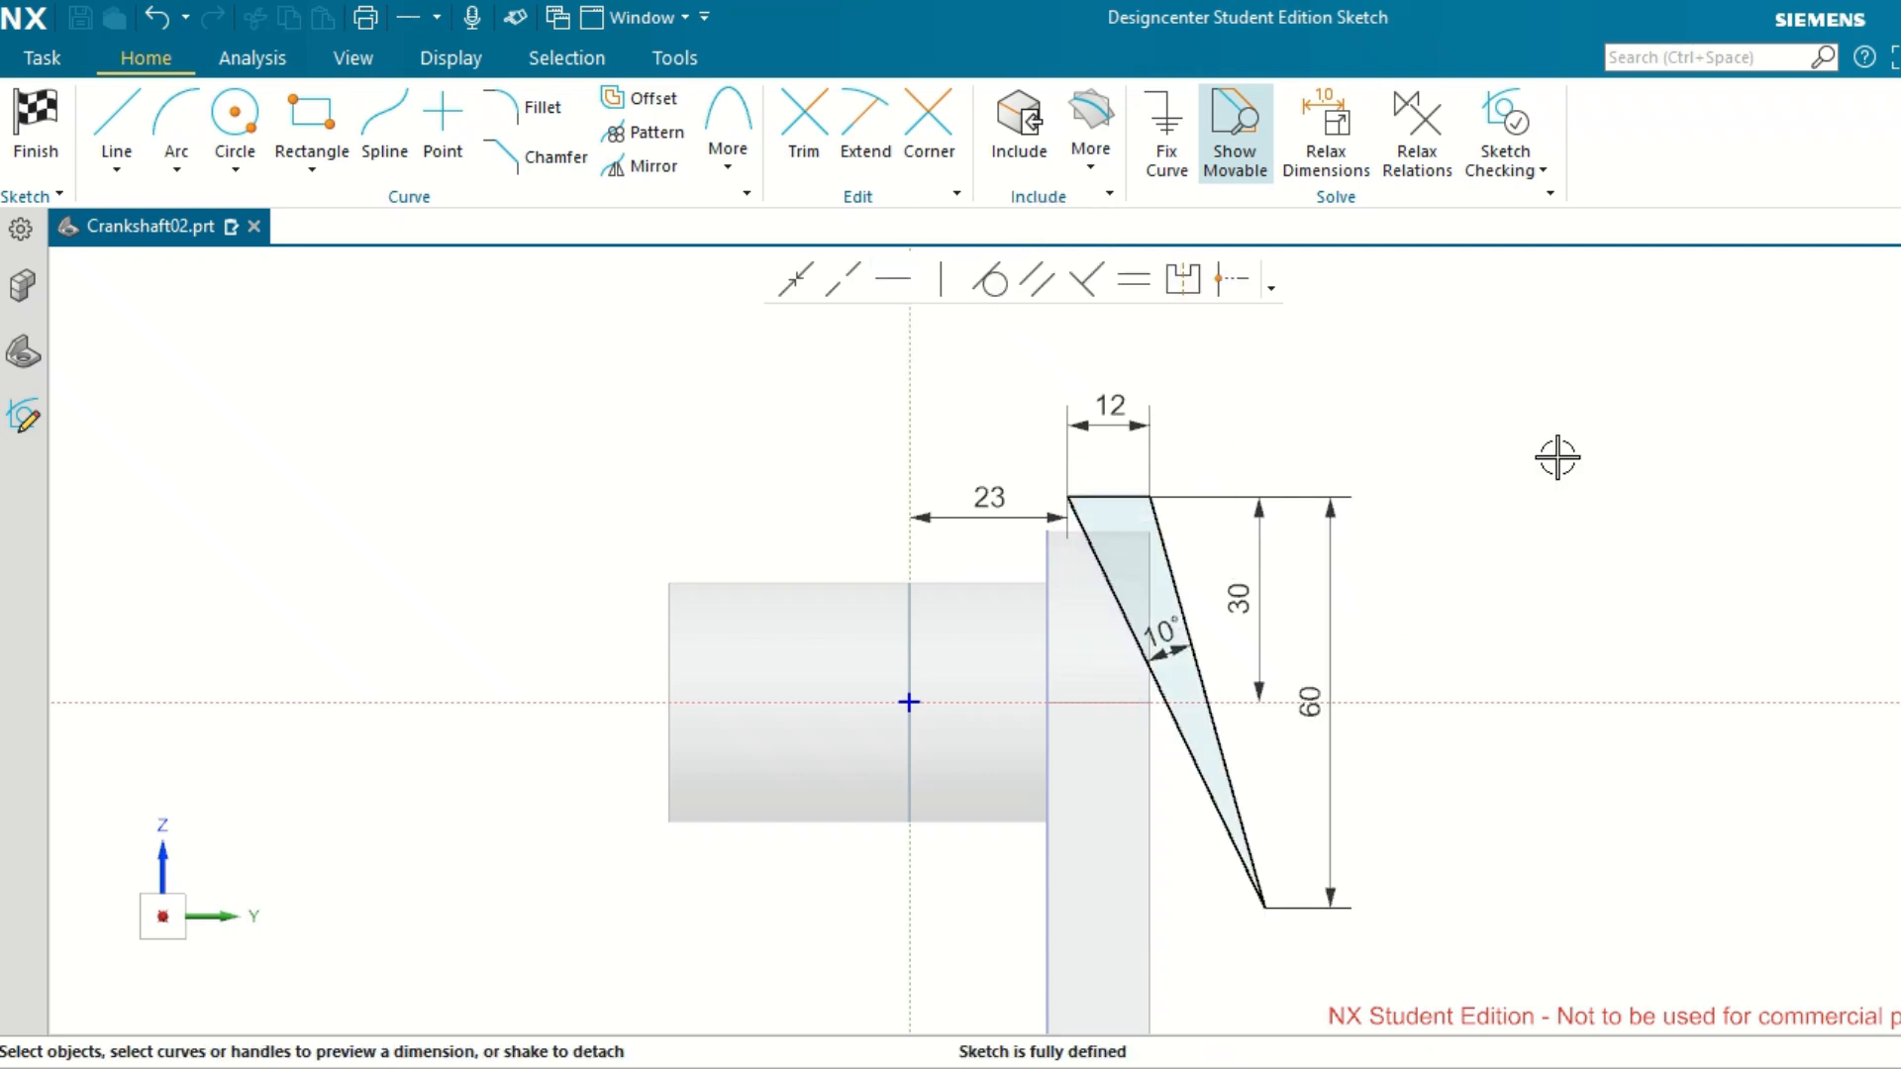
key("ctrl+z")
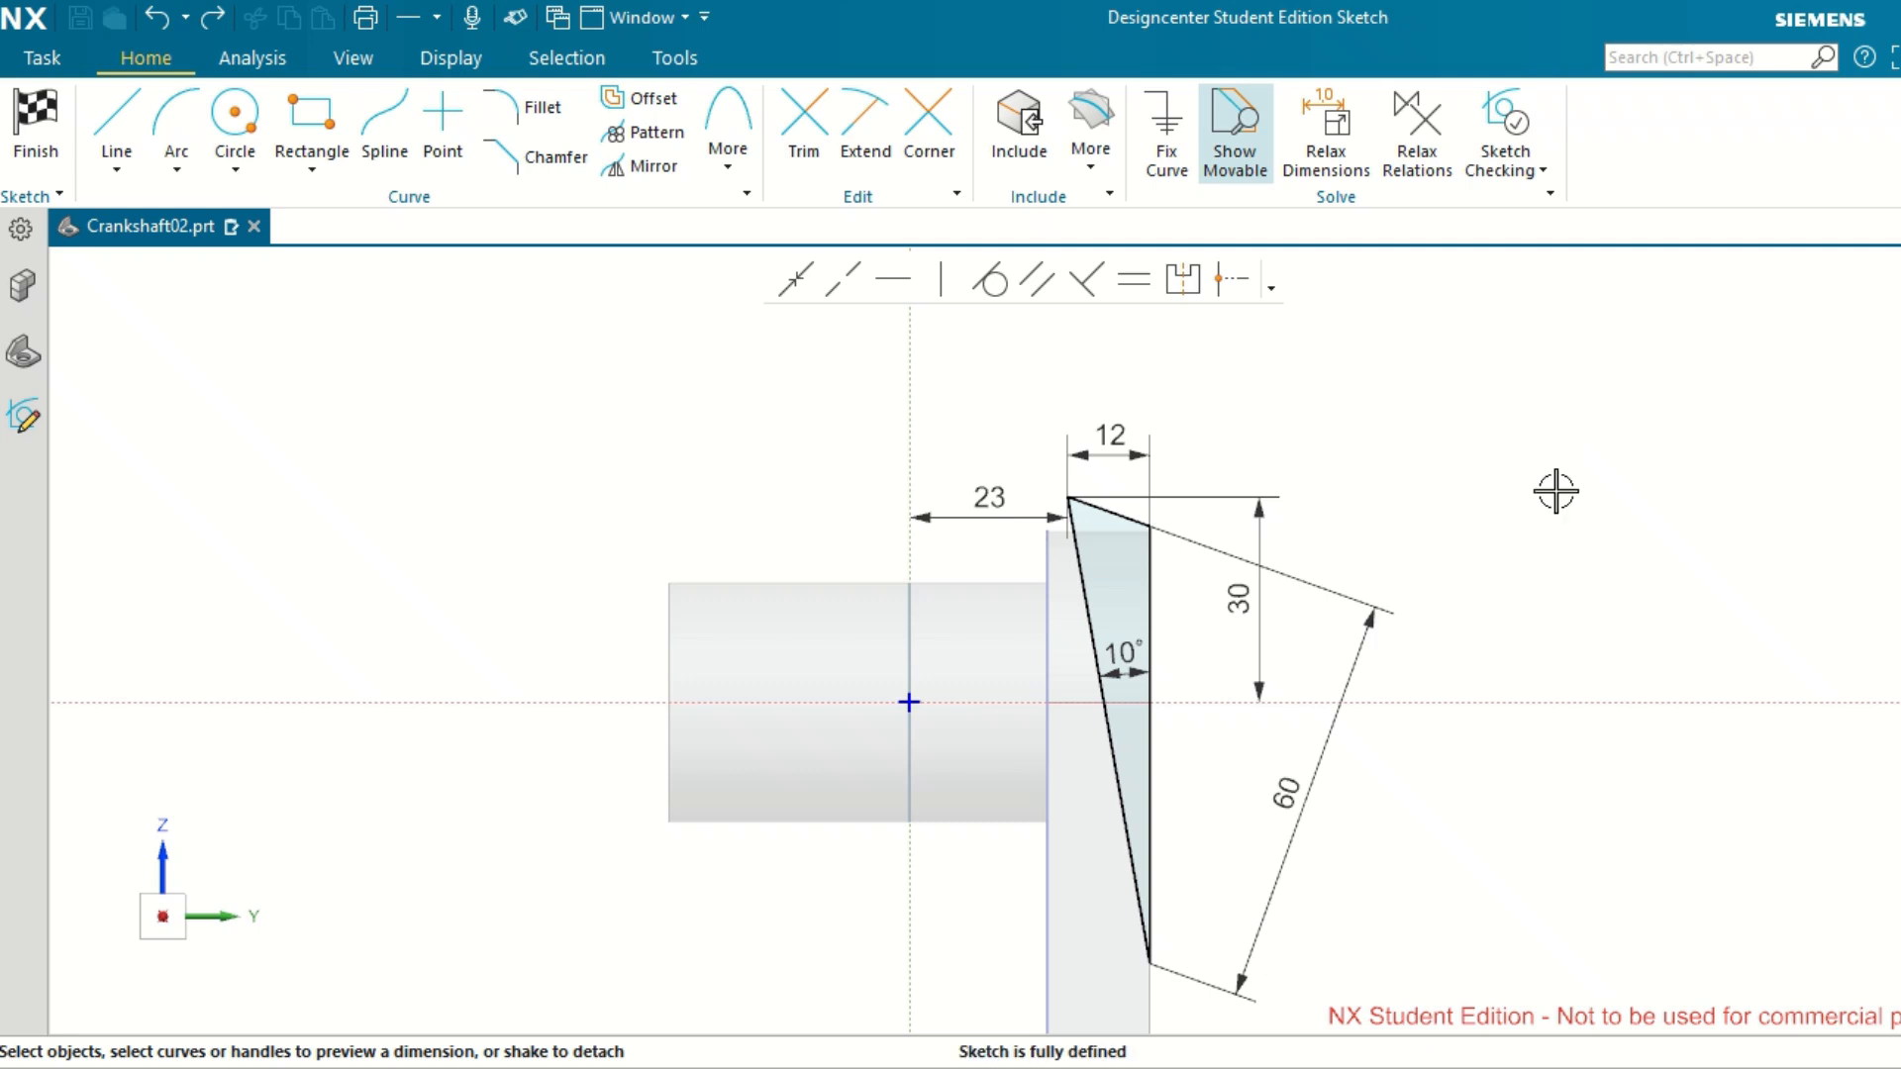
scroll(1557, 489, "down", 1)
scroll(1571, 748, "up", 1)
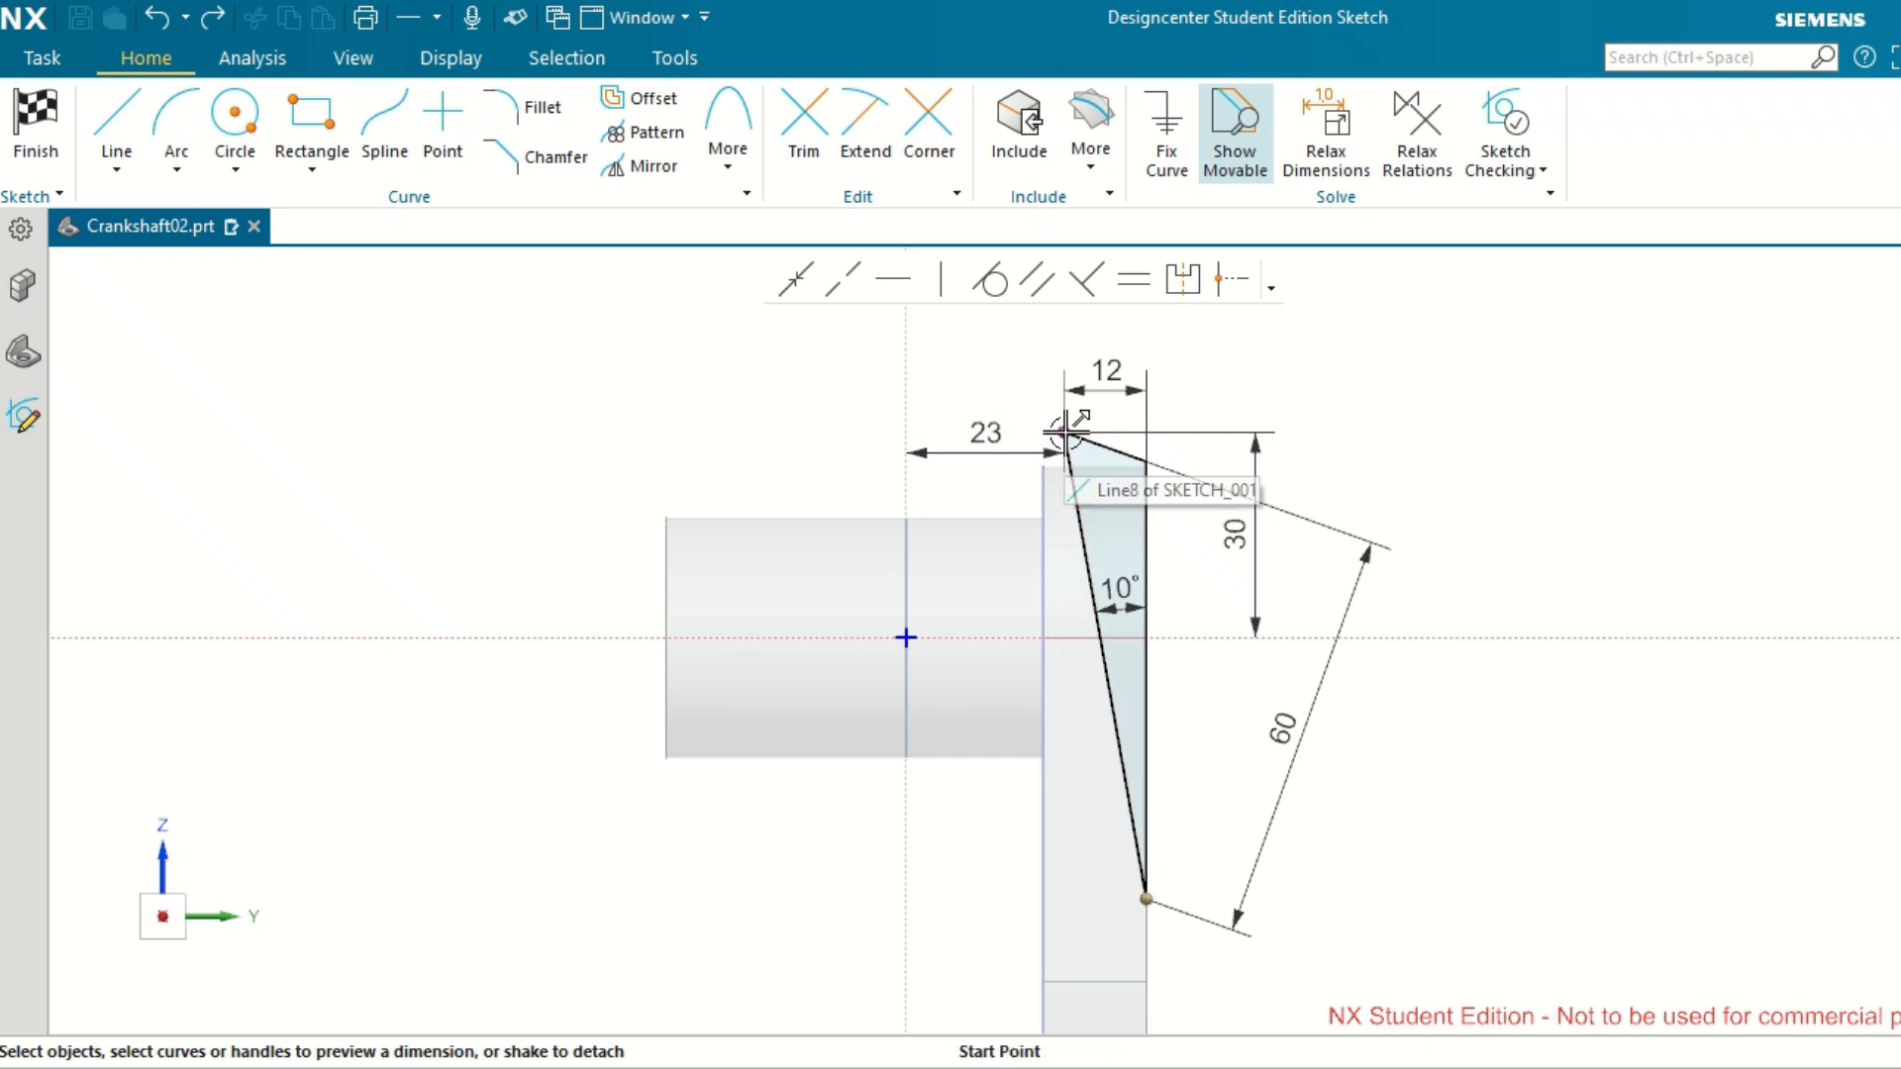
left_click_drag(1069, 467, 1095, 467)
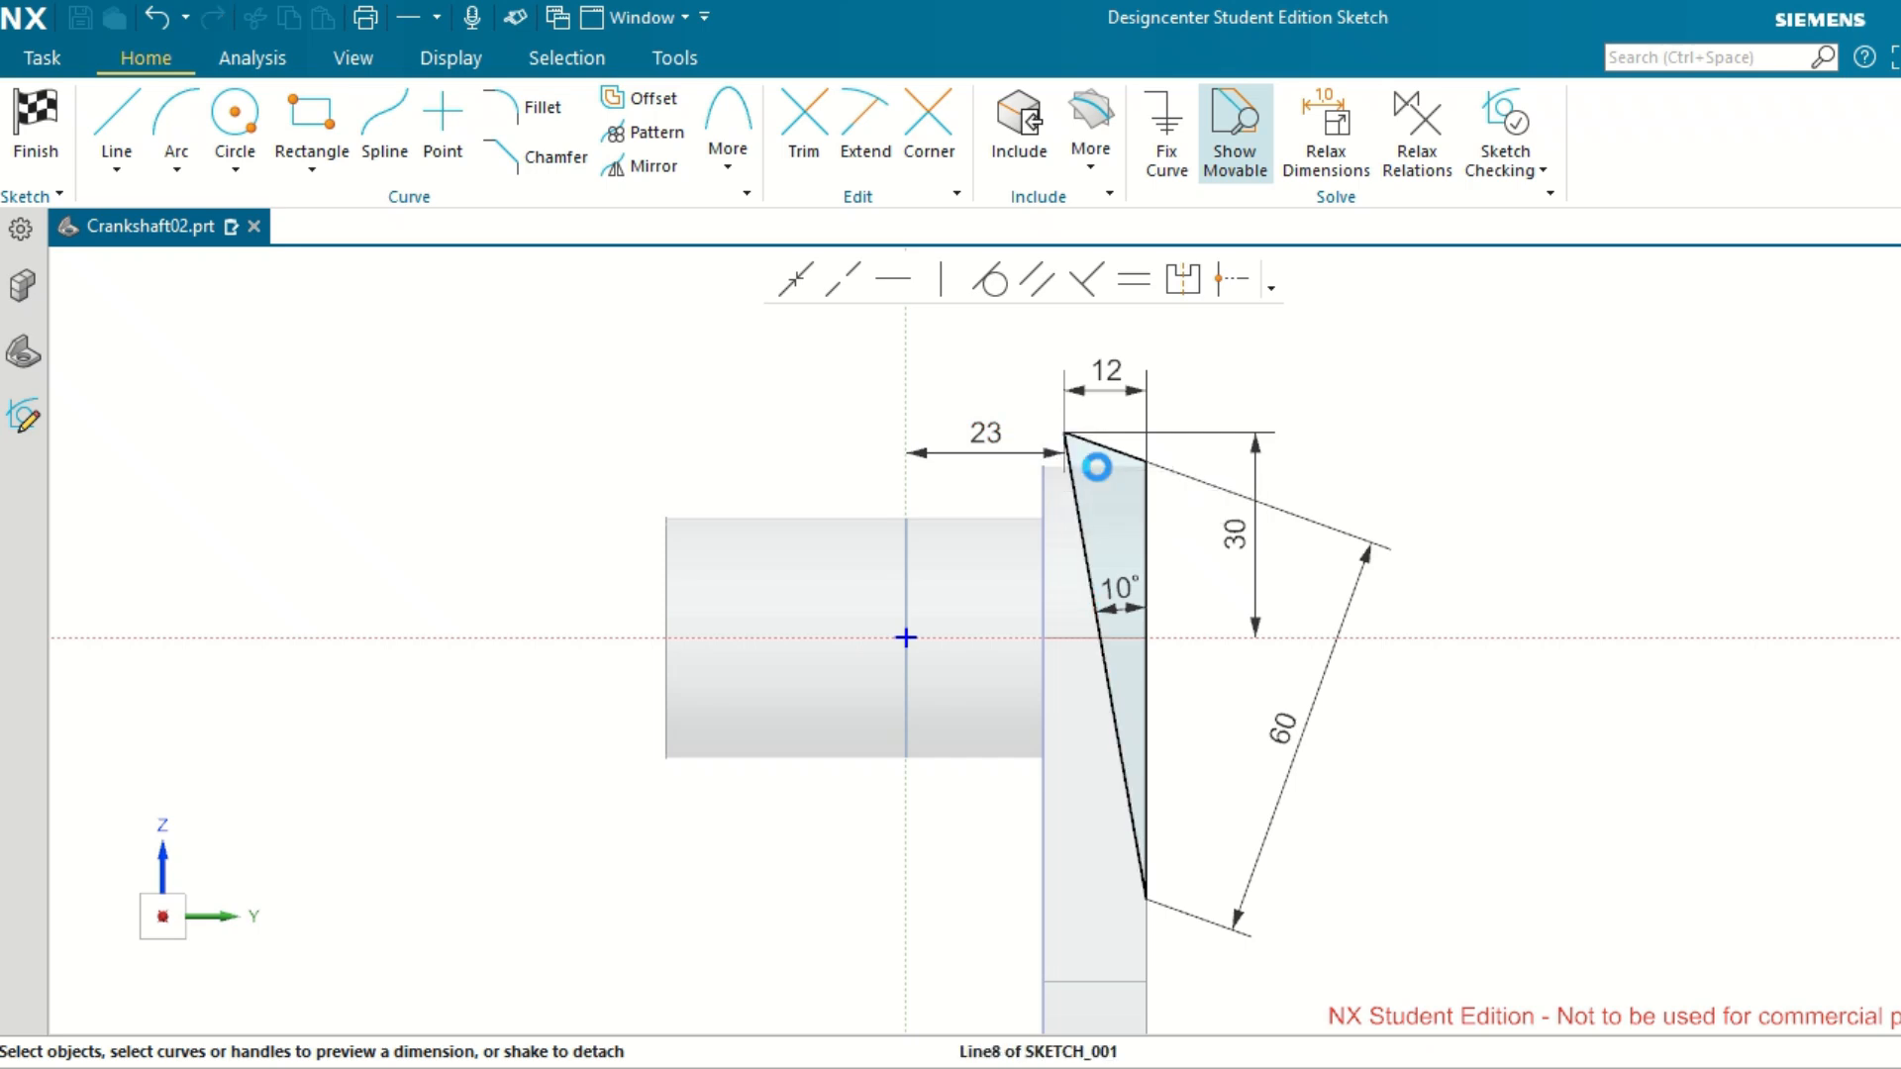
left_click(1443, 442)
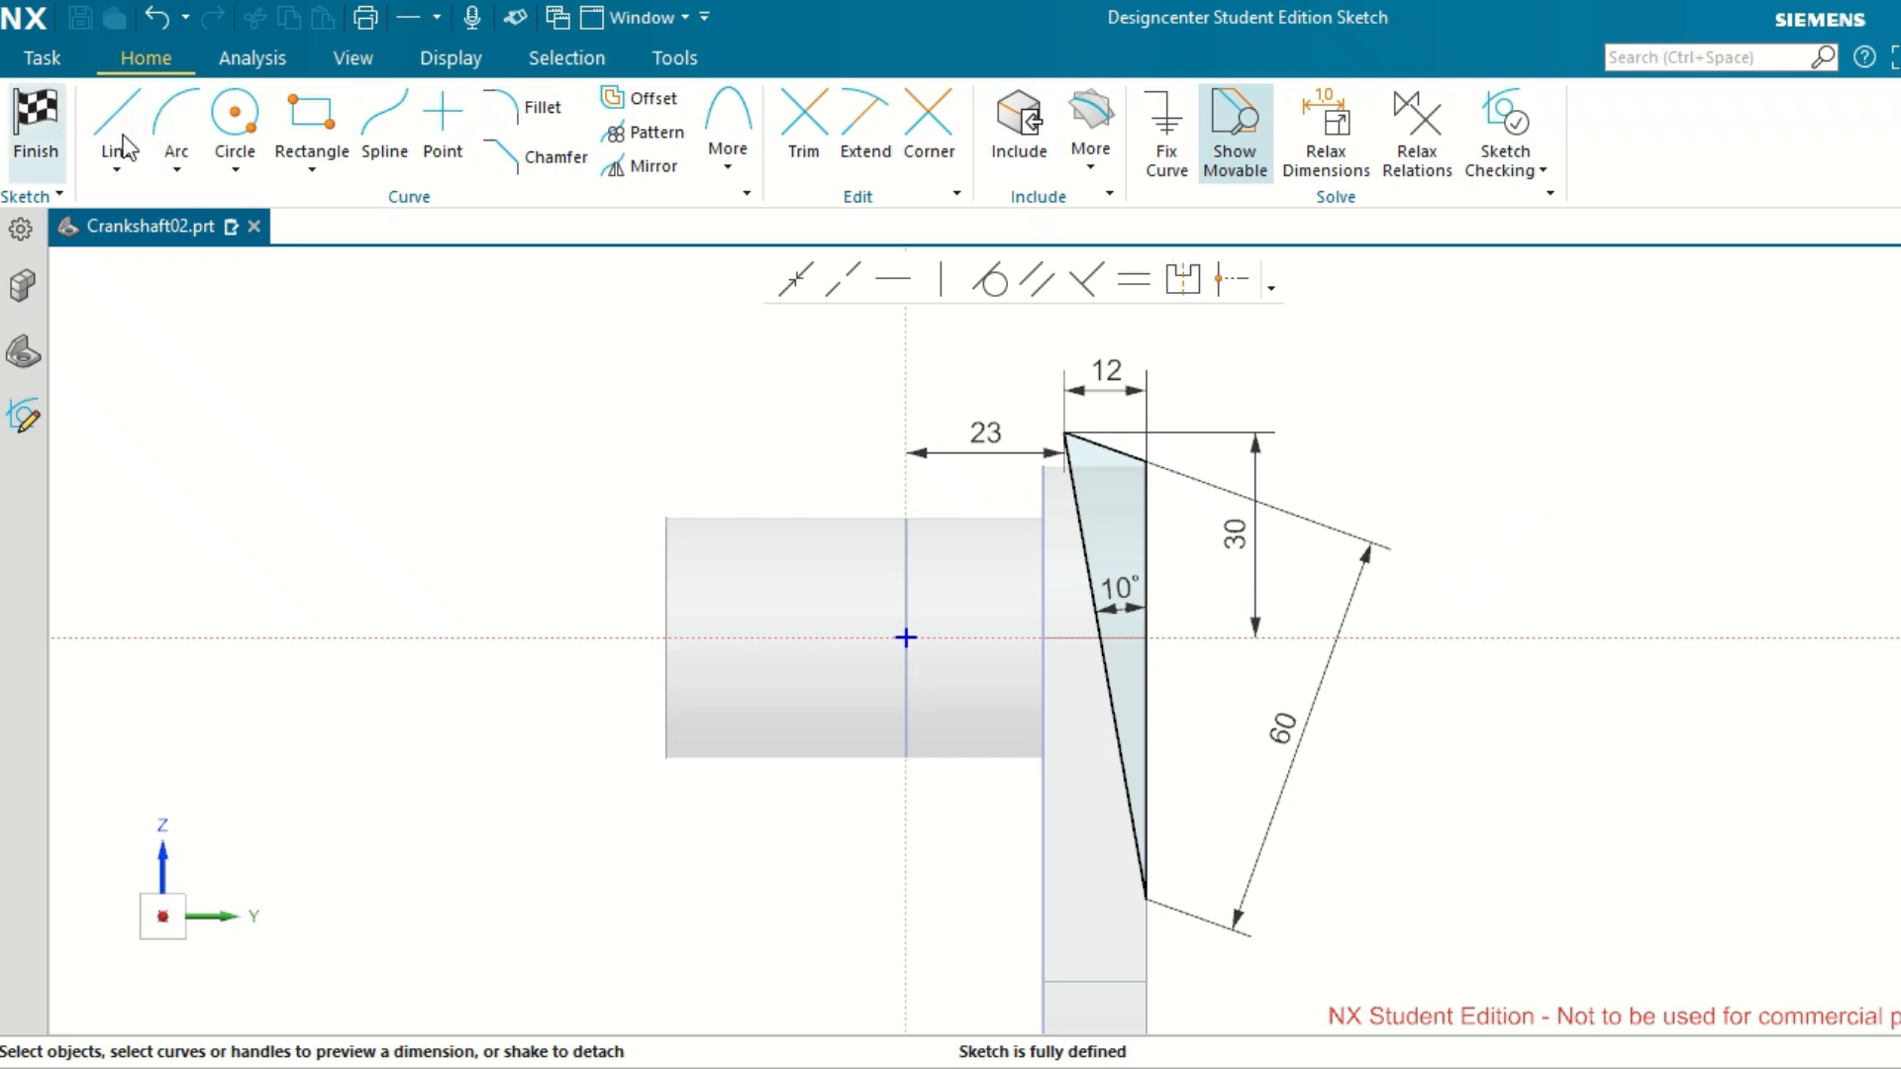
Finish the triangle sketch and set the extrude limits to Symmetric Value with a 60 mm width.
key("ctrl+q")
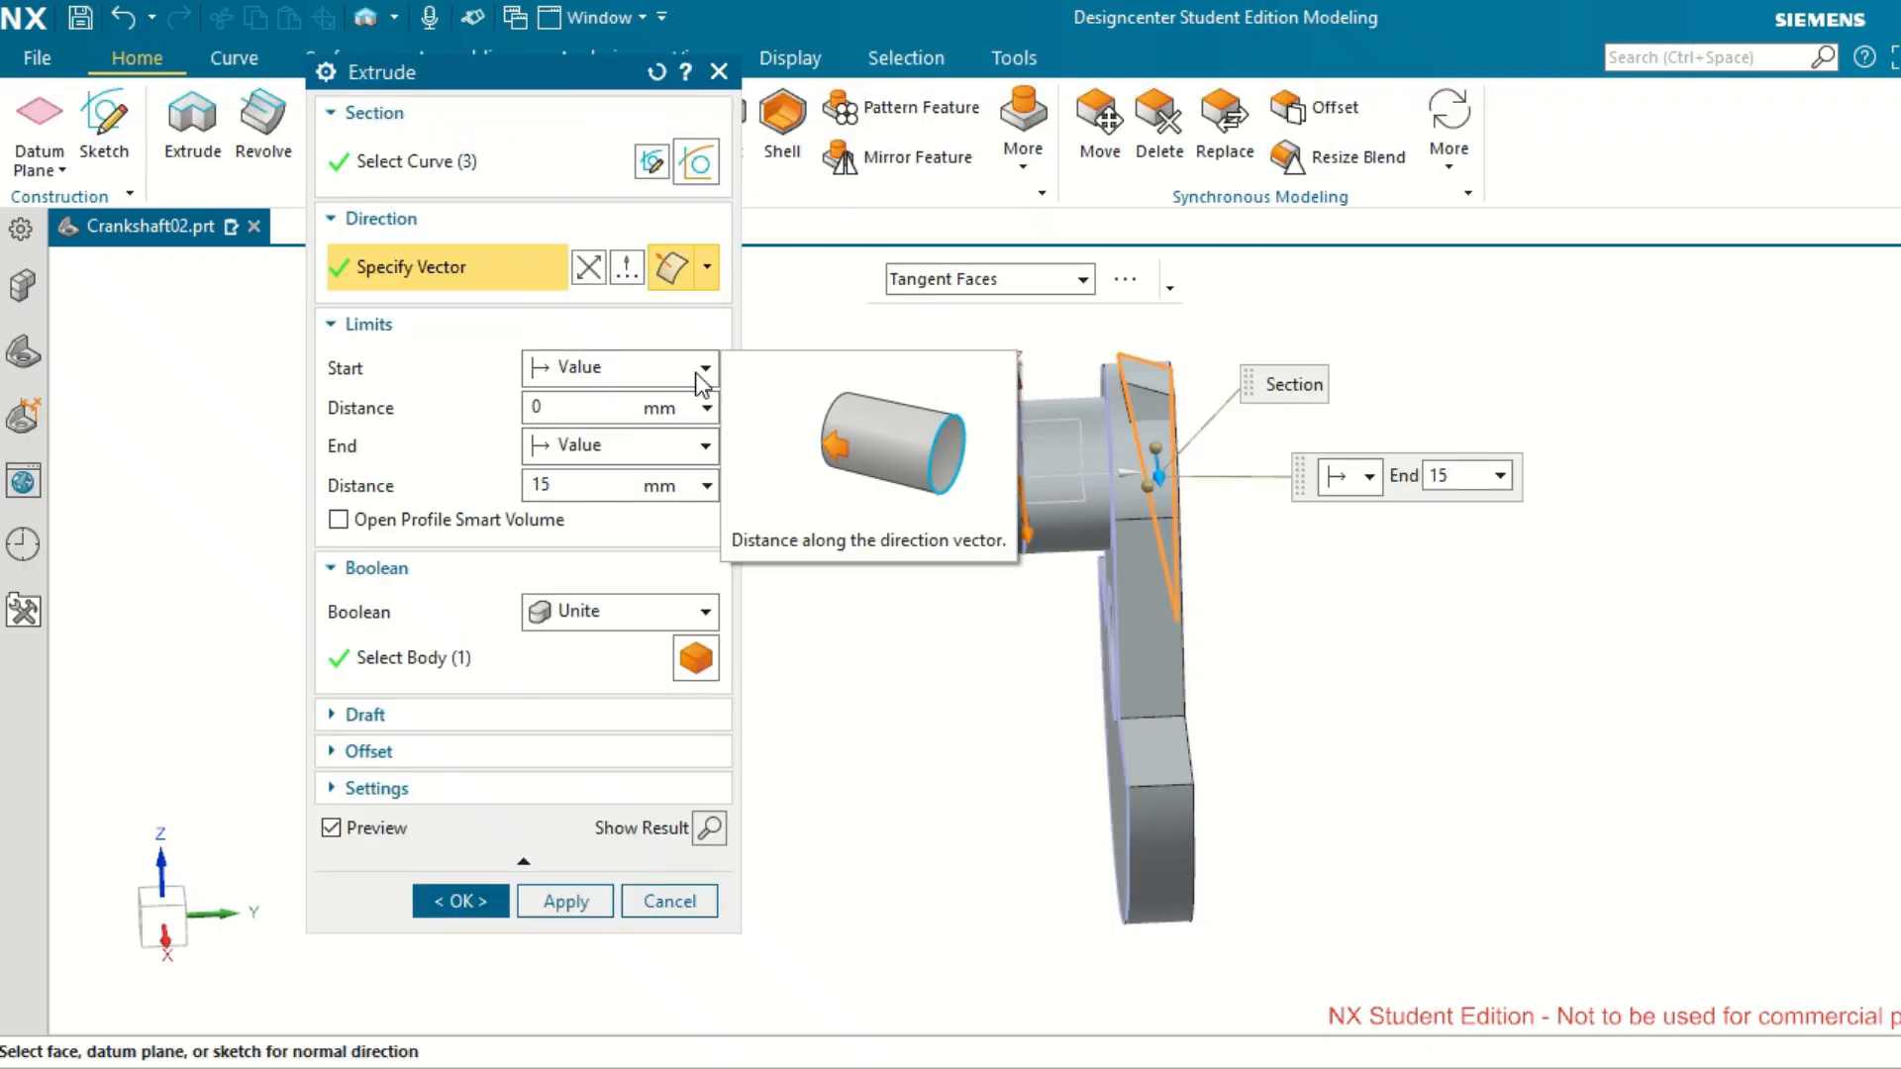
left_click(706, 369)
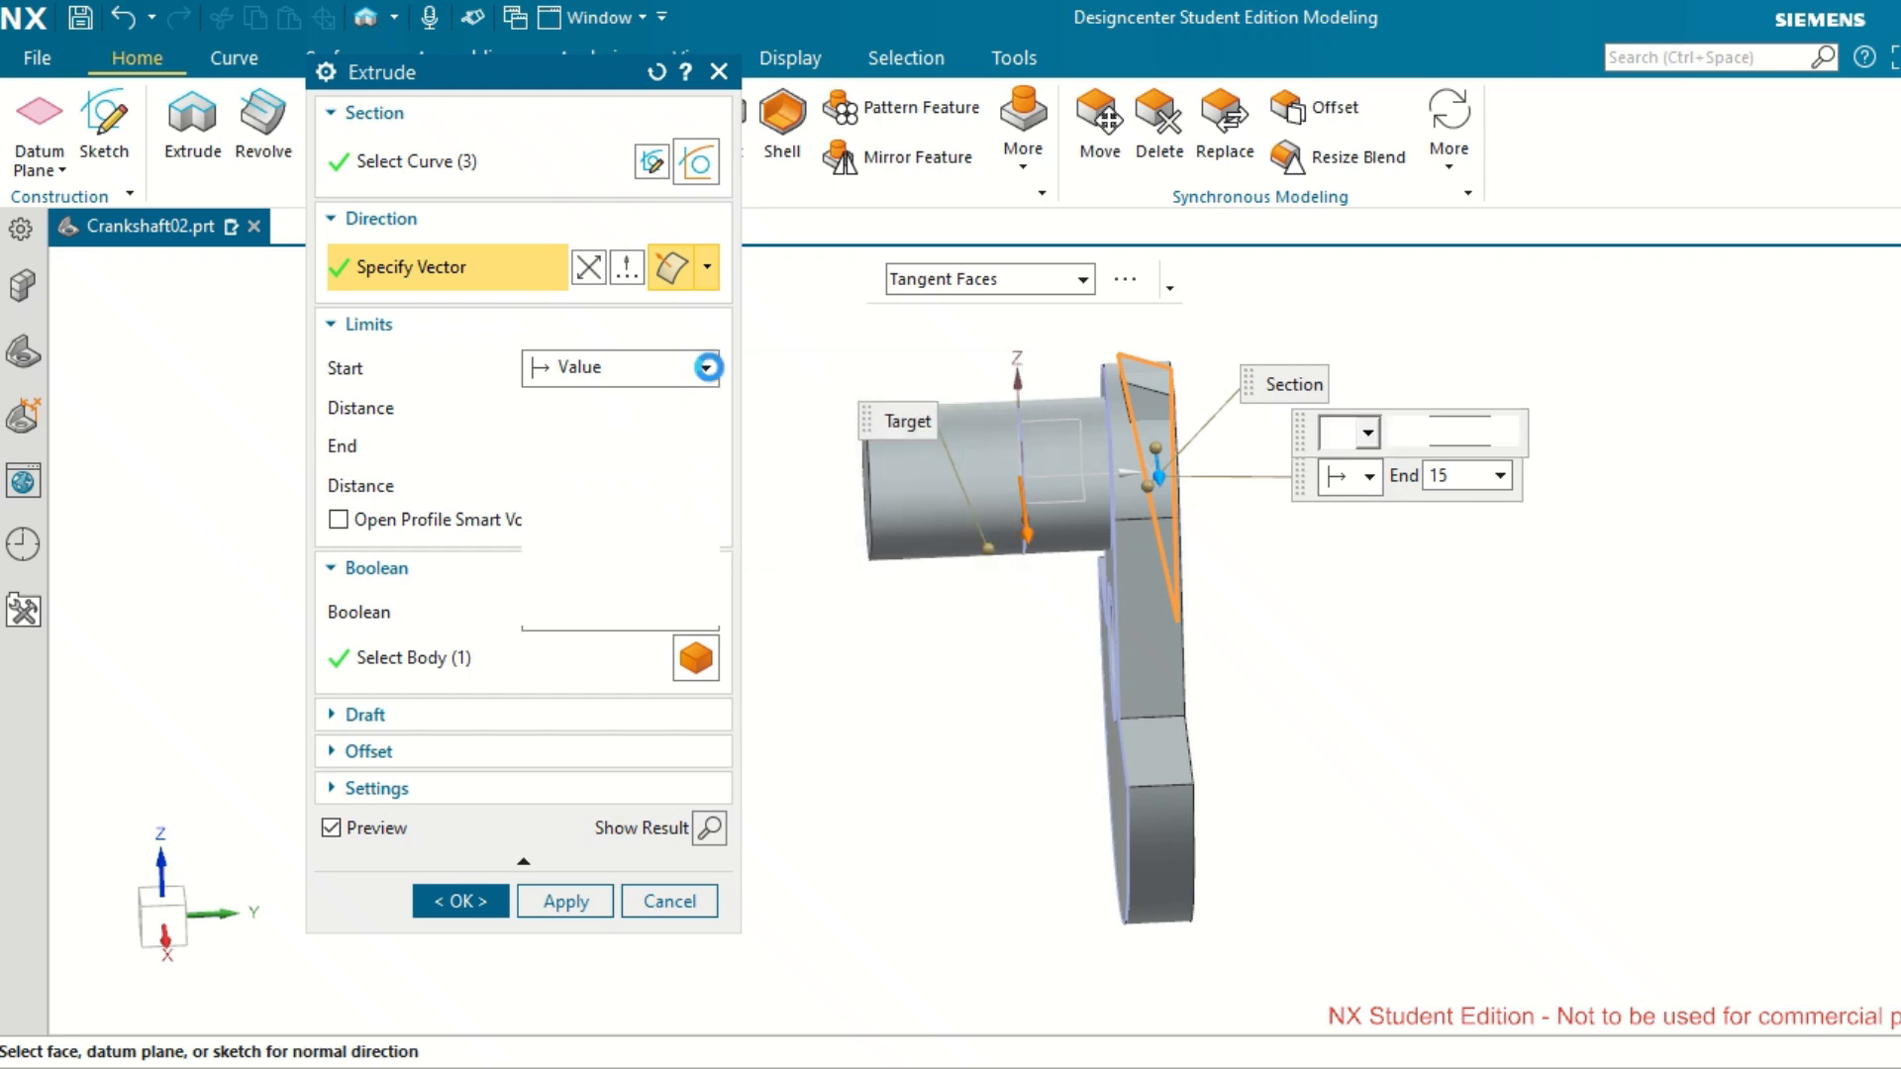
left_click(670, 431)
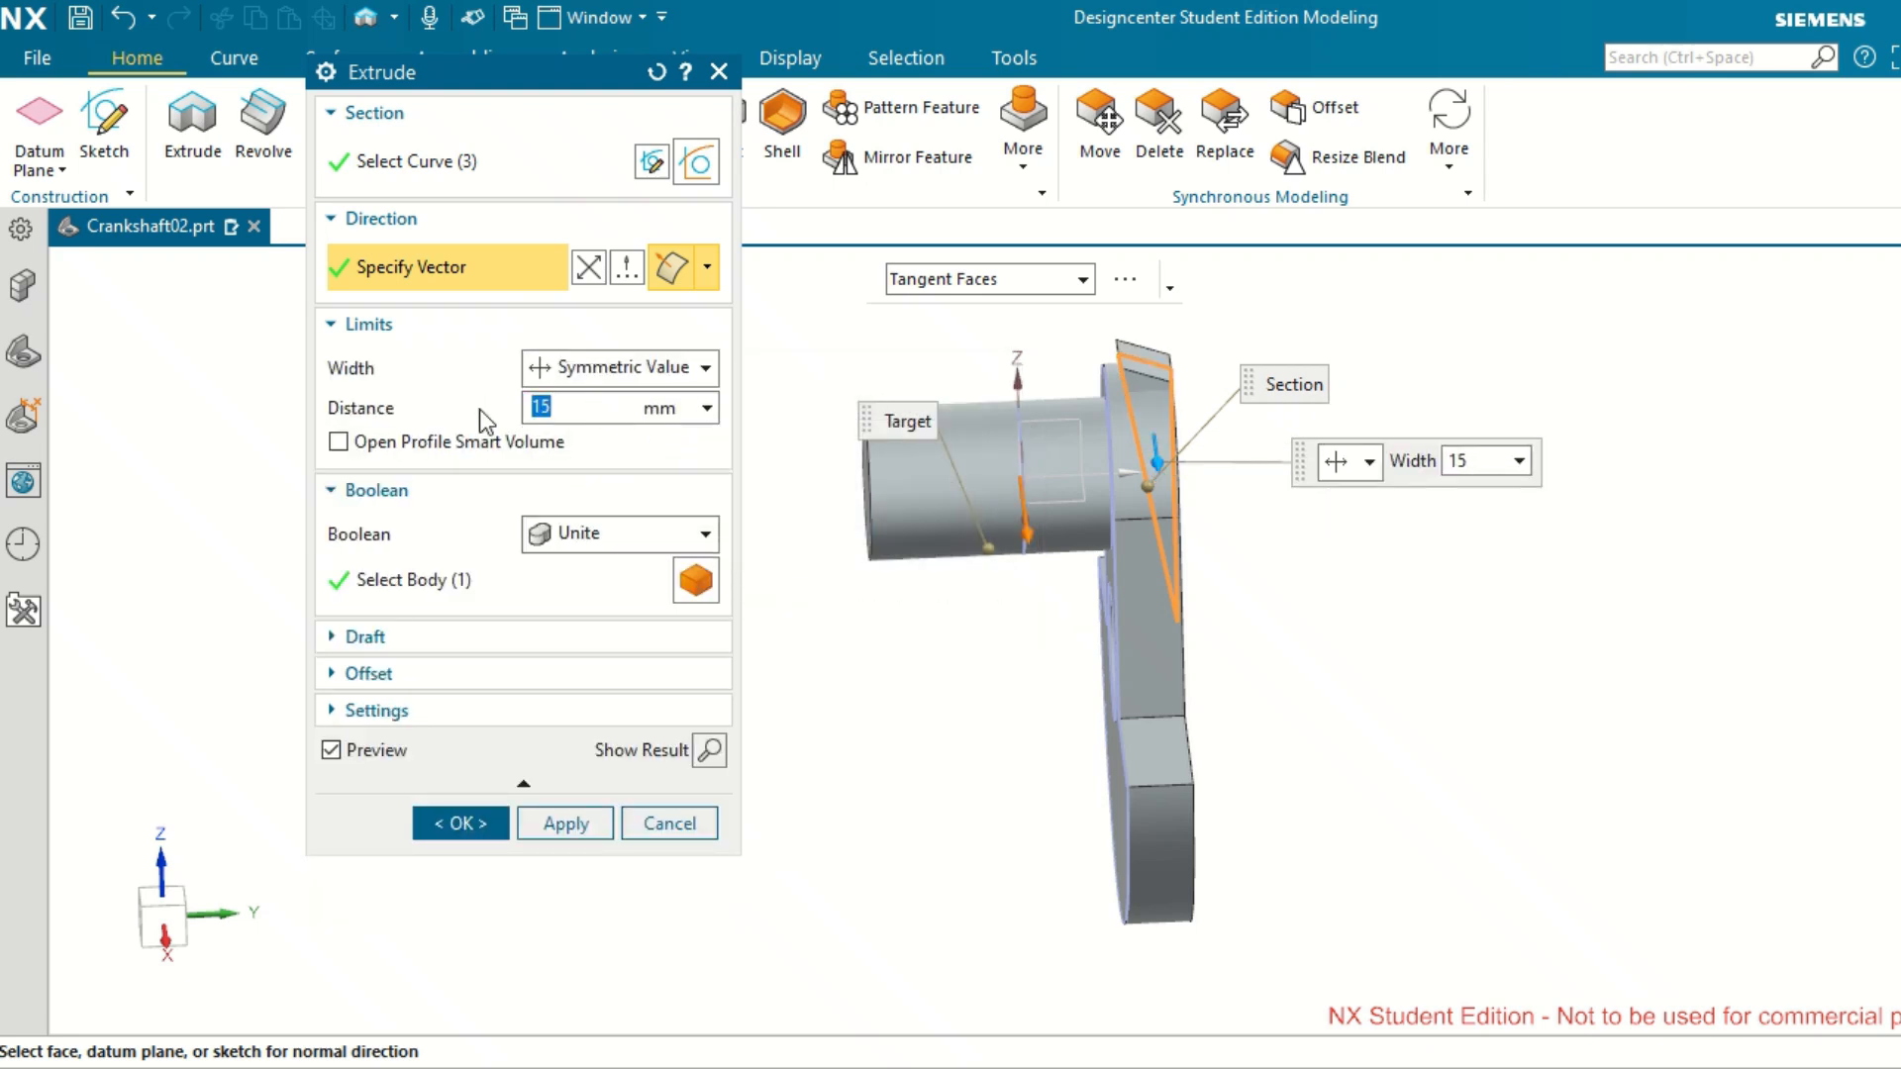
type("60")
key("Tab")
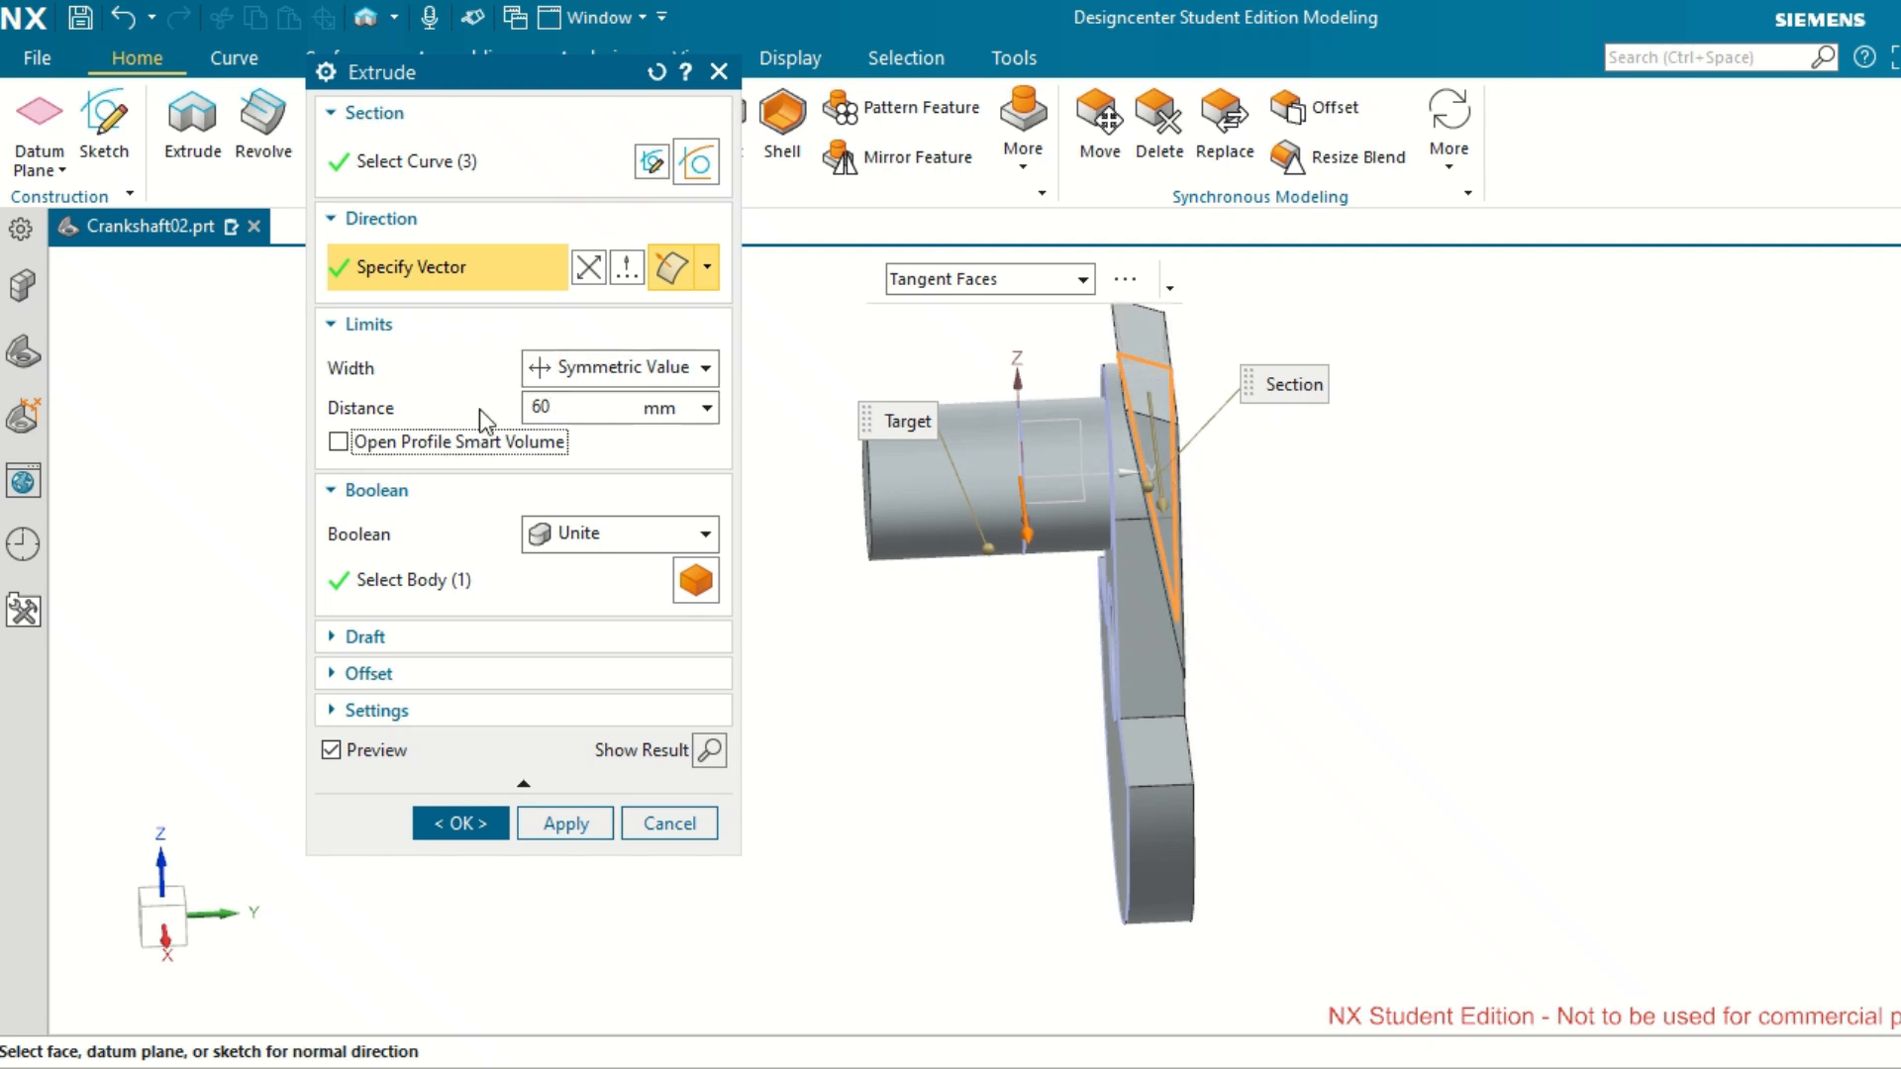
Subtract the extruded triangle from the crankshaft body and complete the extrude.
left_click(702, 542)
left_click(656, 618)
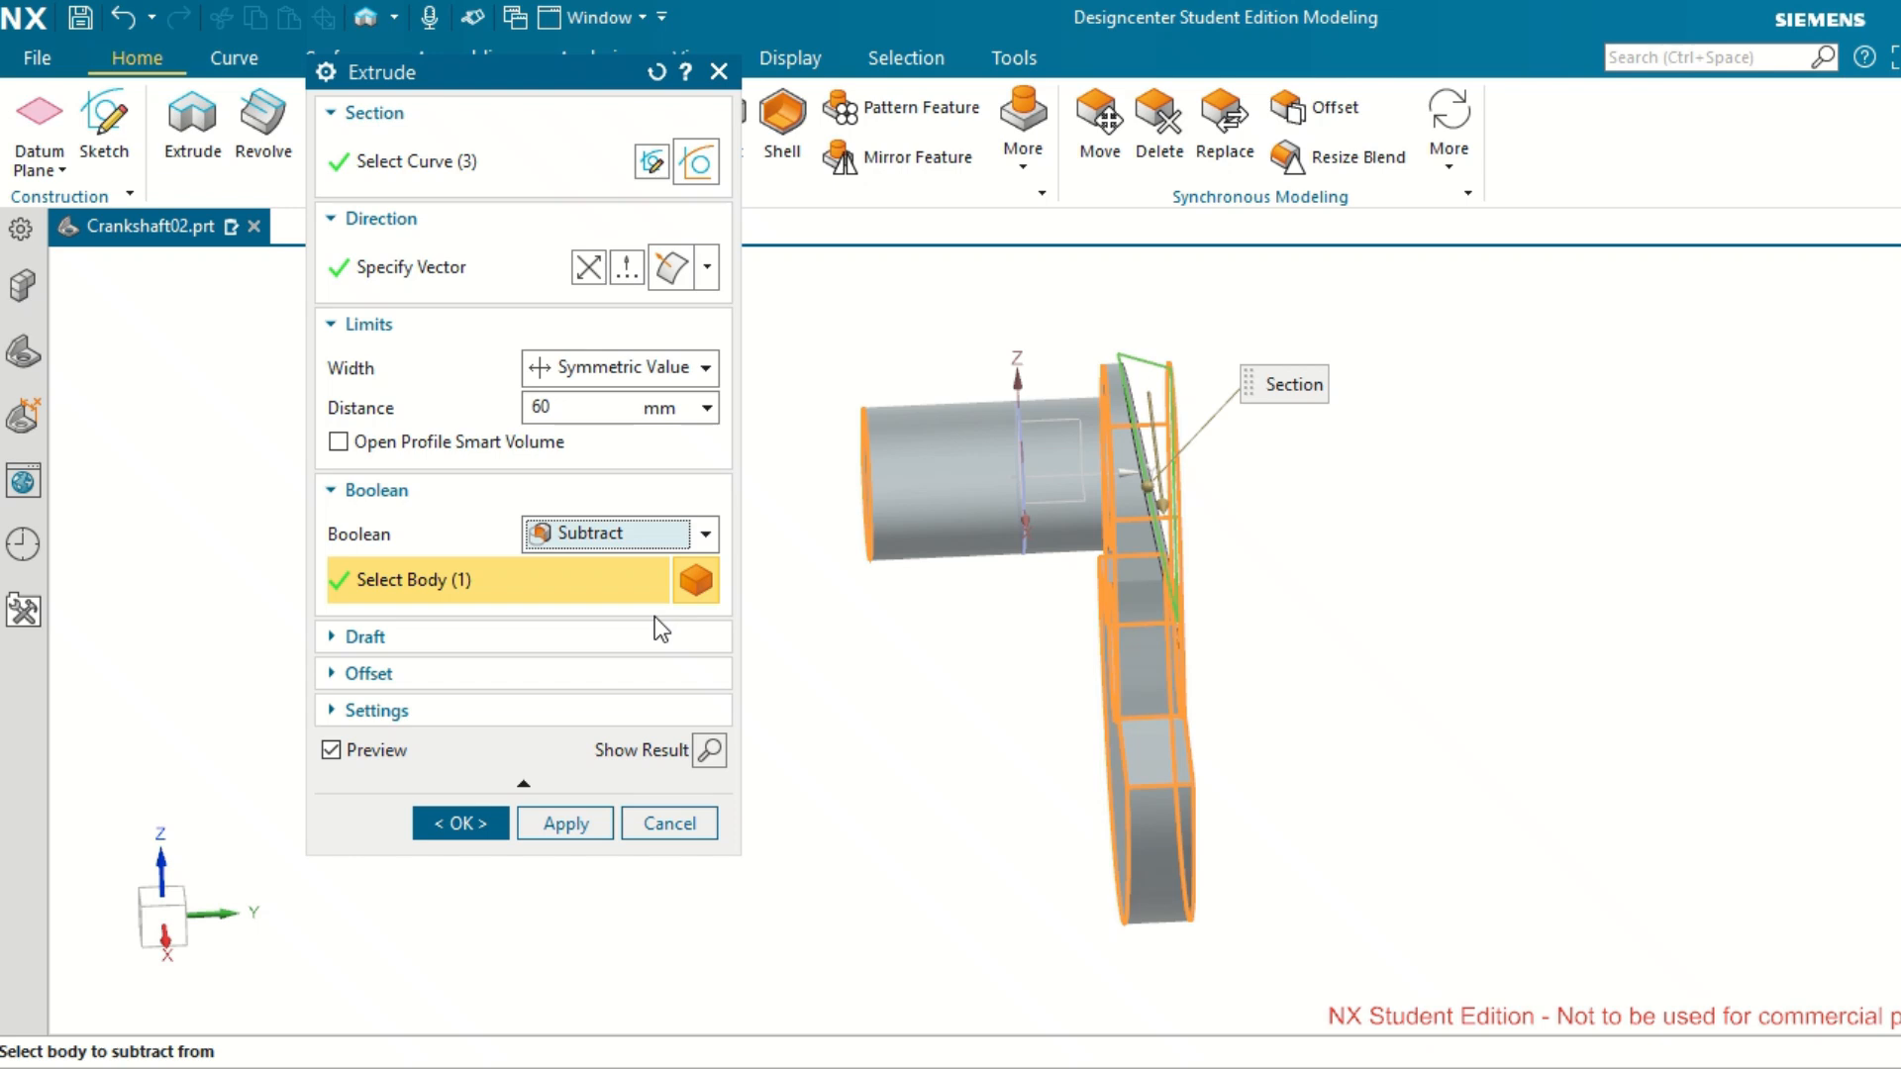
mouse_move(1493, 781)
middle_mouse_down()
mouse_move(1433, 729)
mouse_move(1472, 721)
mouse_move(1485, 746)
middle_mouse_up()
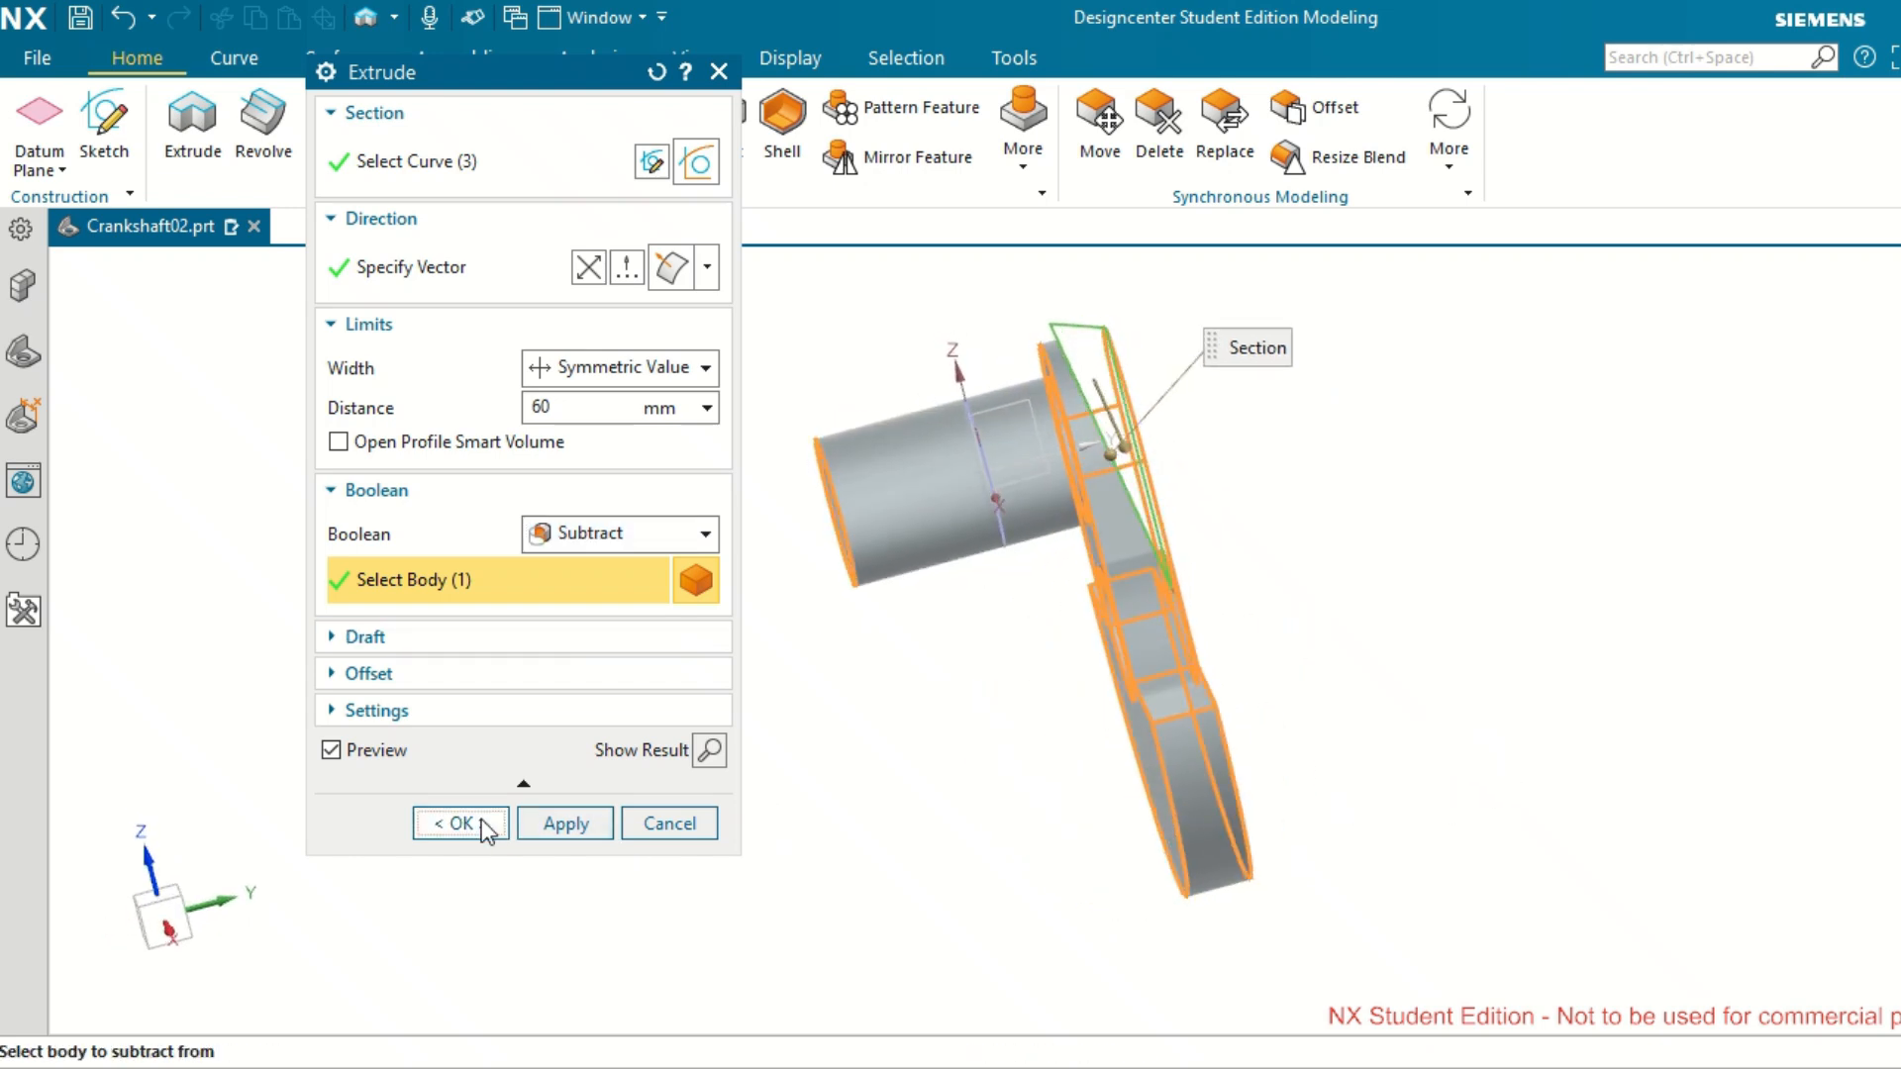
left_click(481, 818)
middle_click_drag(909, 835, 894, 785)
Select Datum Plane (6) in the model history and turn the view toward the web's outer face.
left_click(40, 367)
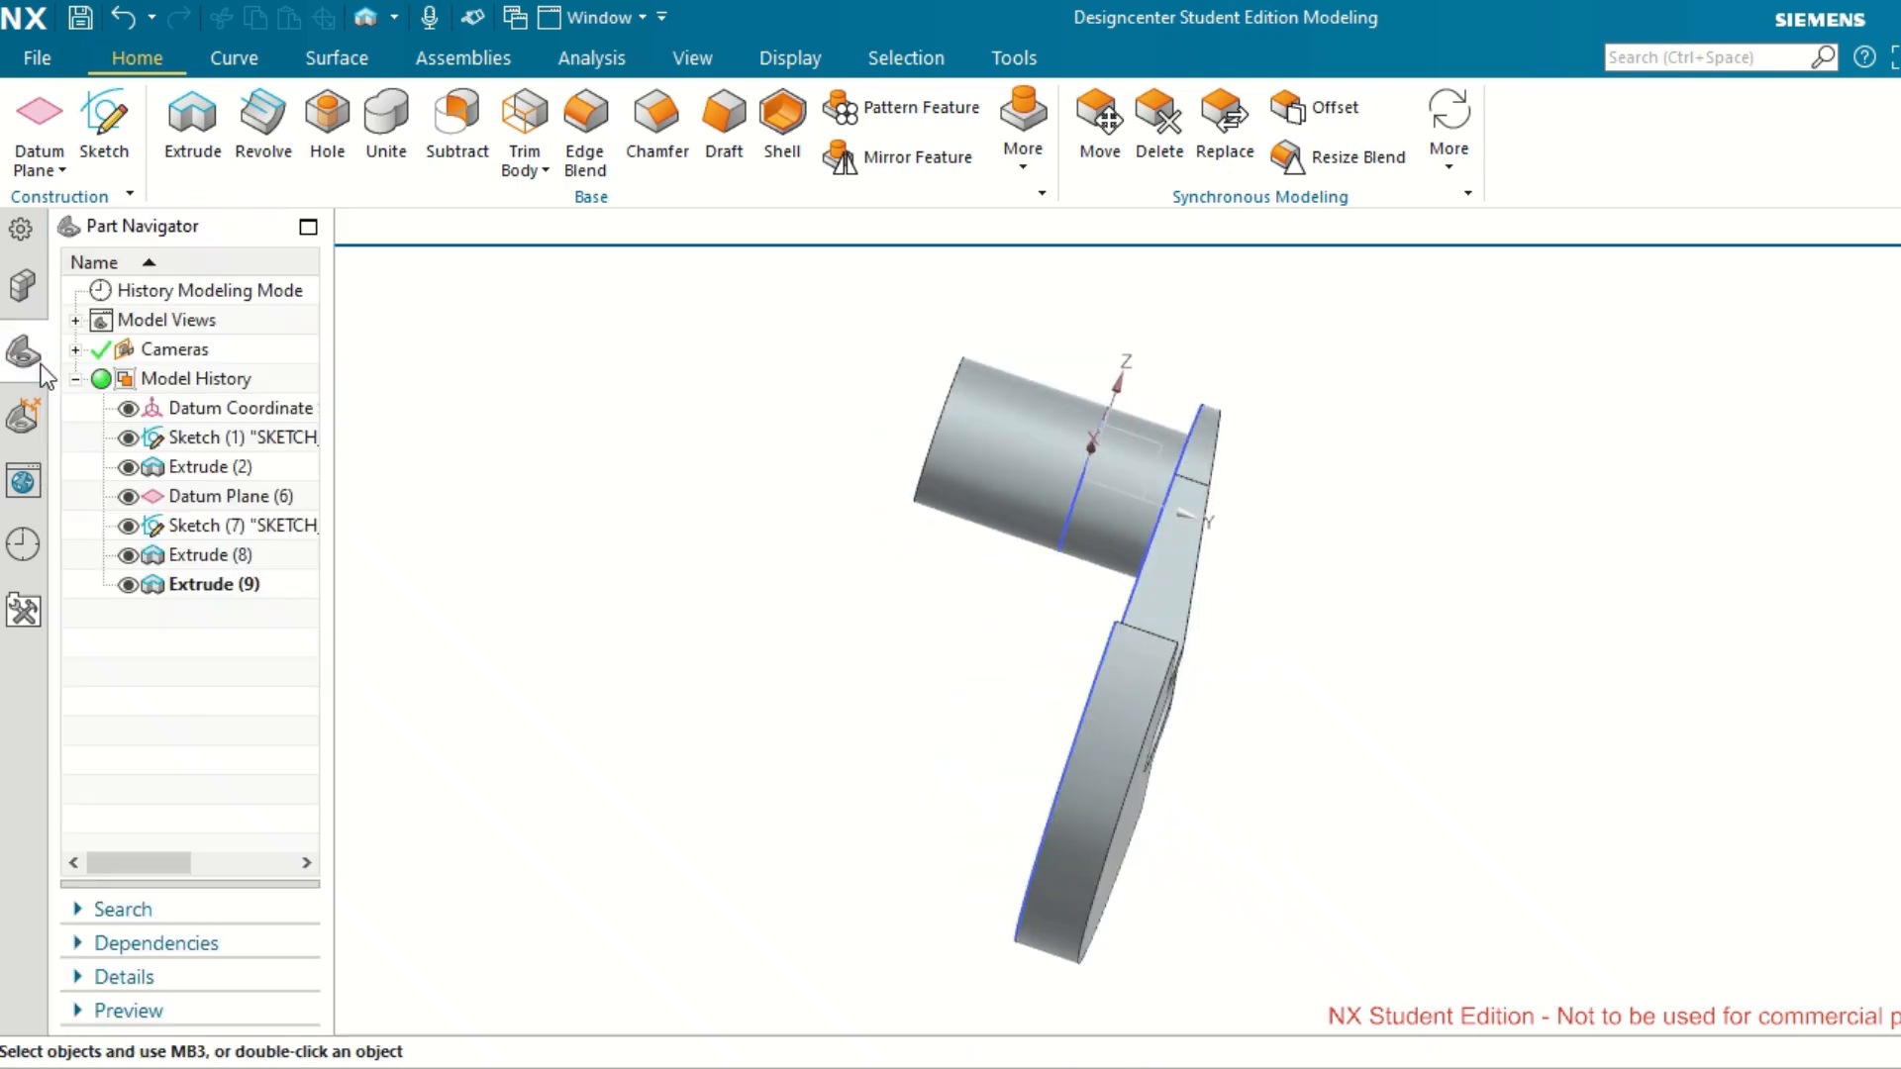
left_click(202, 498)
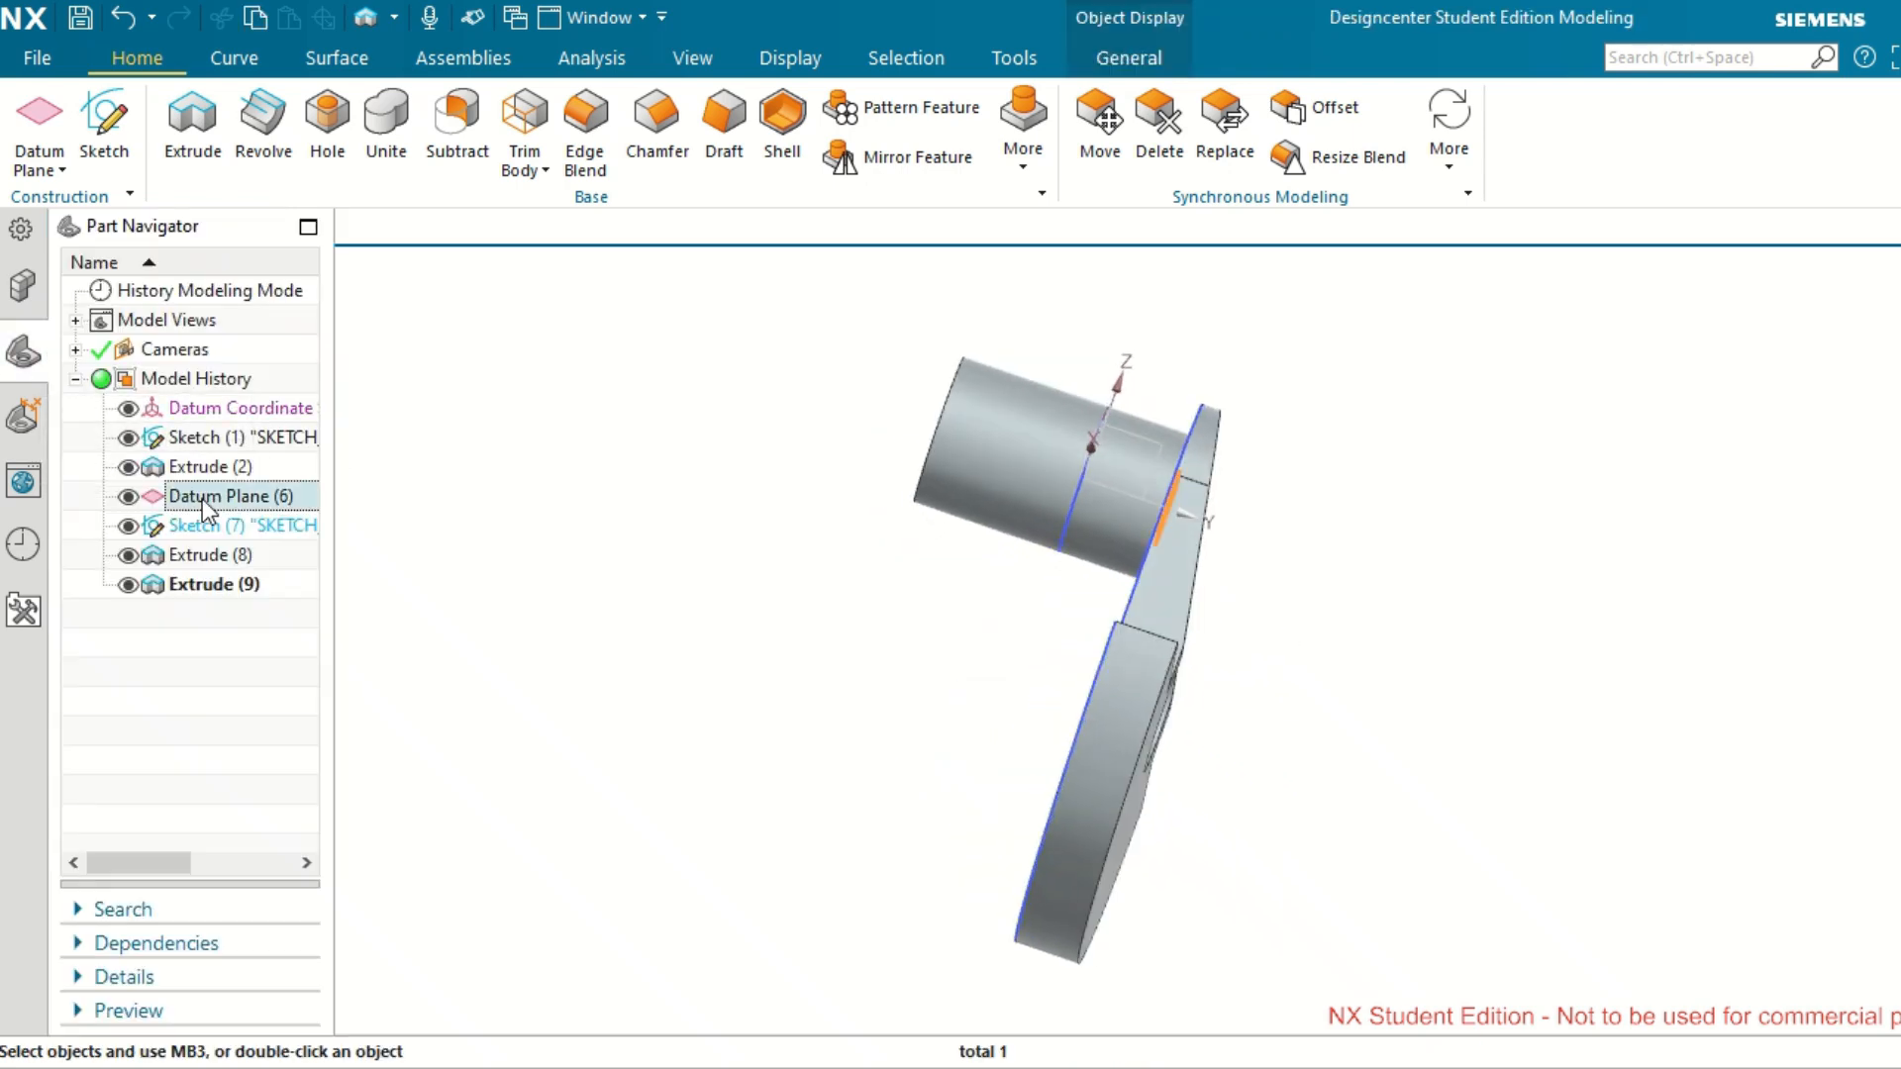
middle_click_drag(960, 768, 886, 800)
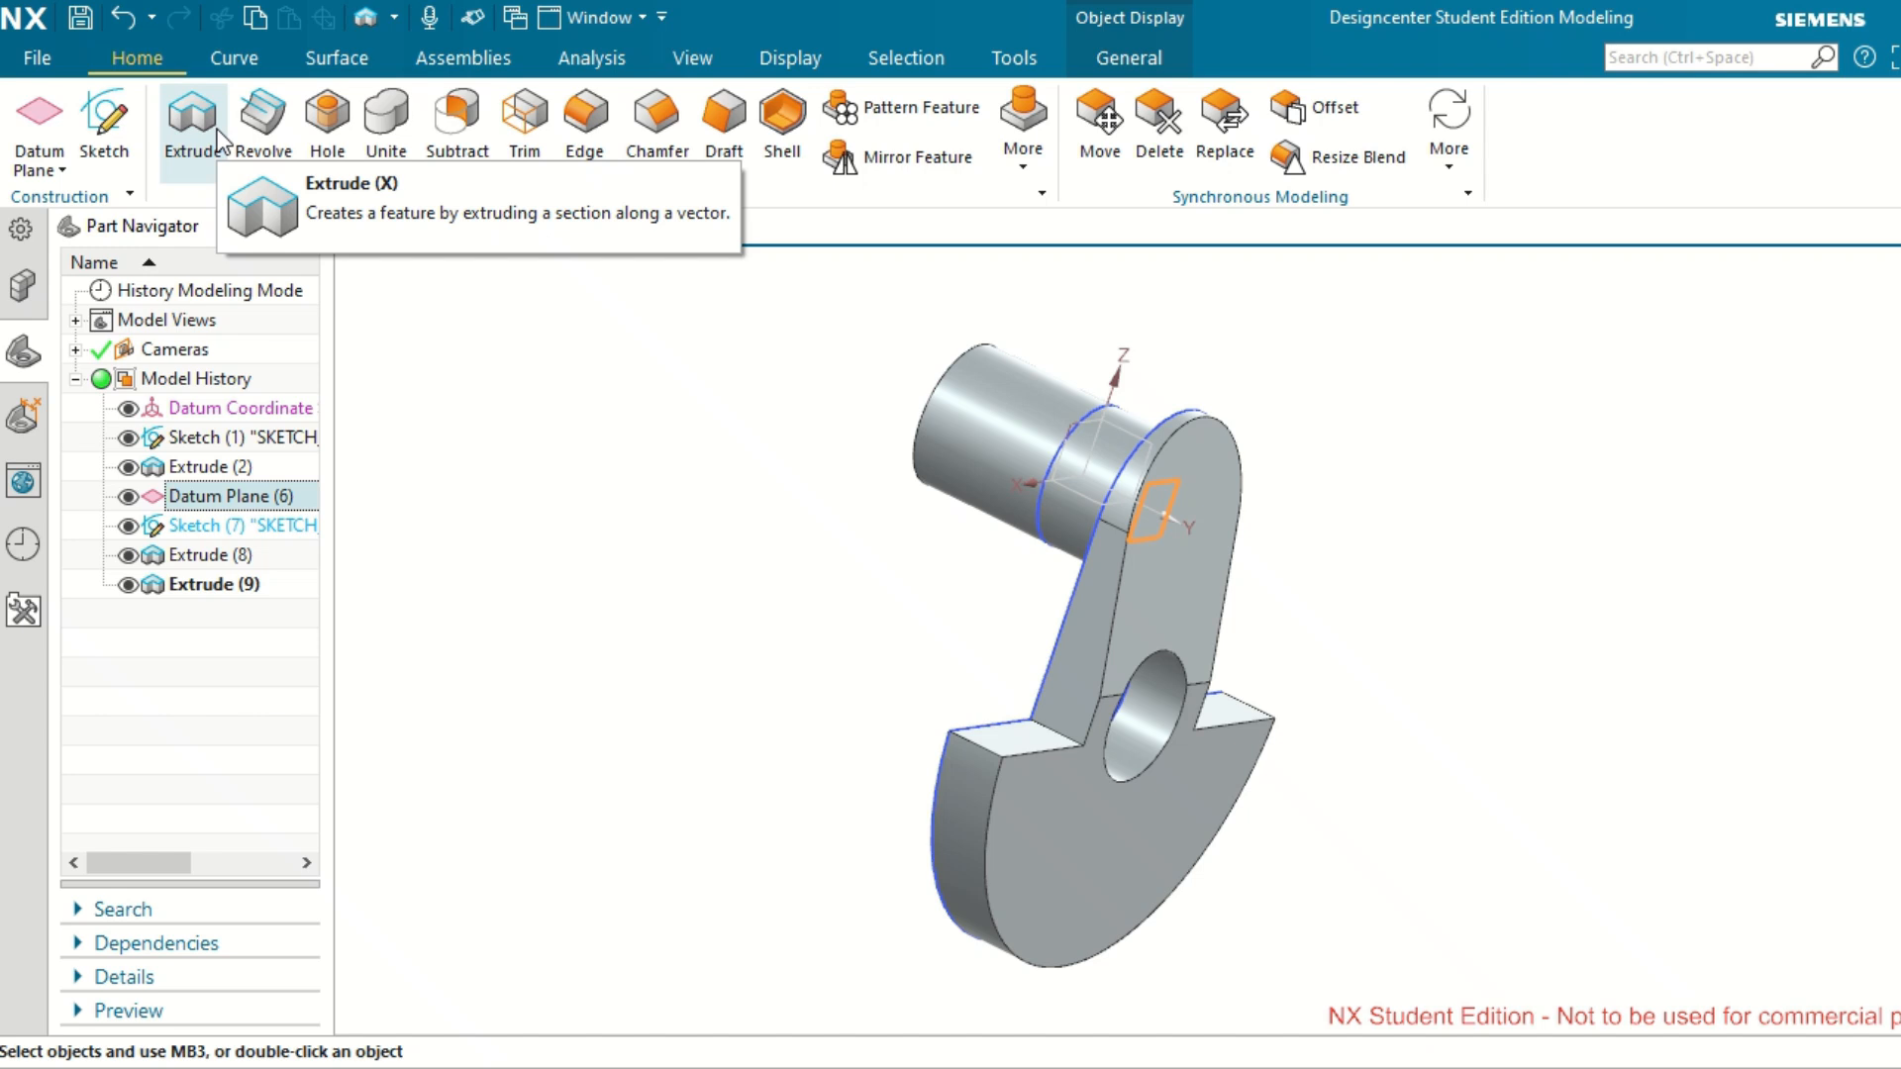
Start an extrude with a new section sketch on Datum Plane (6), reversing the horizontal direction so the sketch reads upright.
left_click(217, 133)
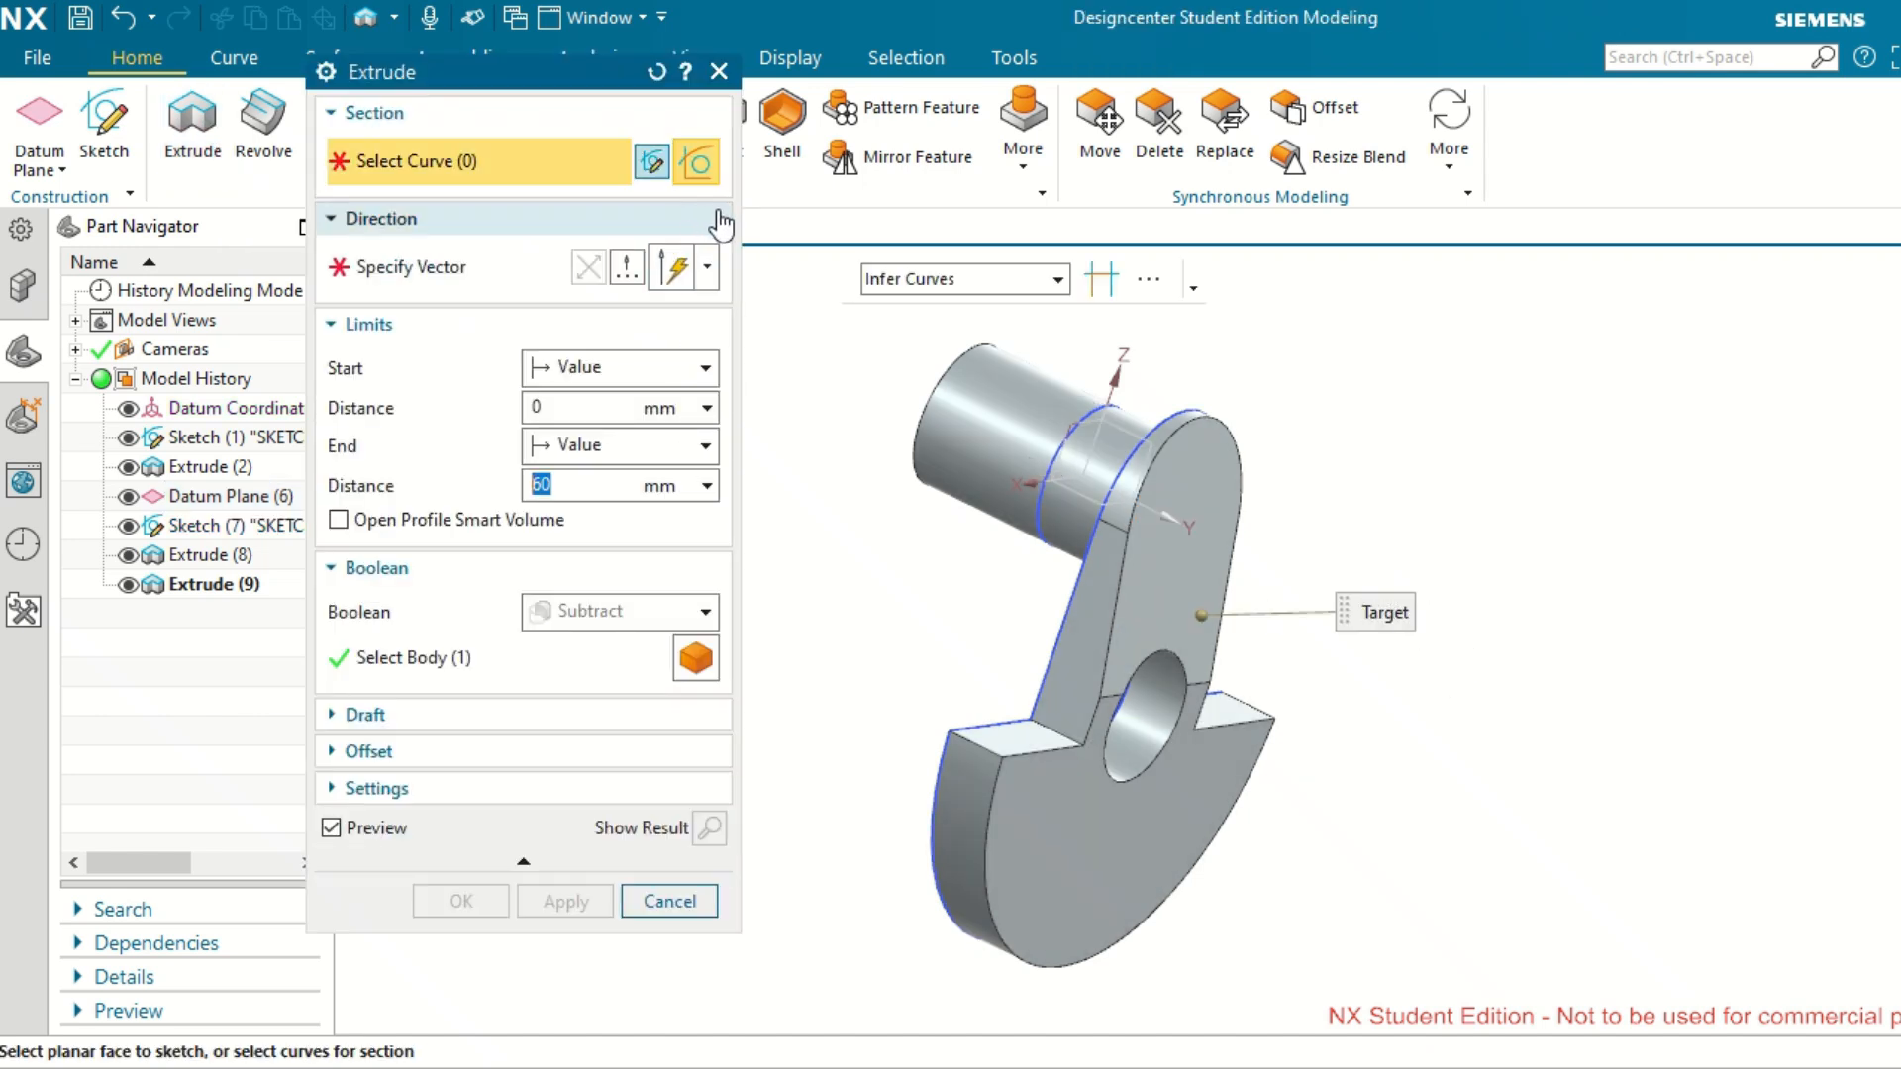
left_click(654, 163)
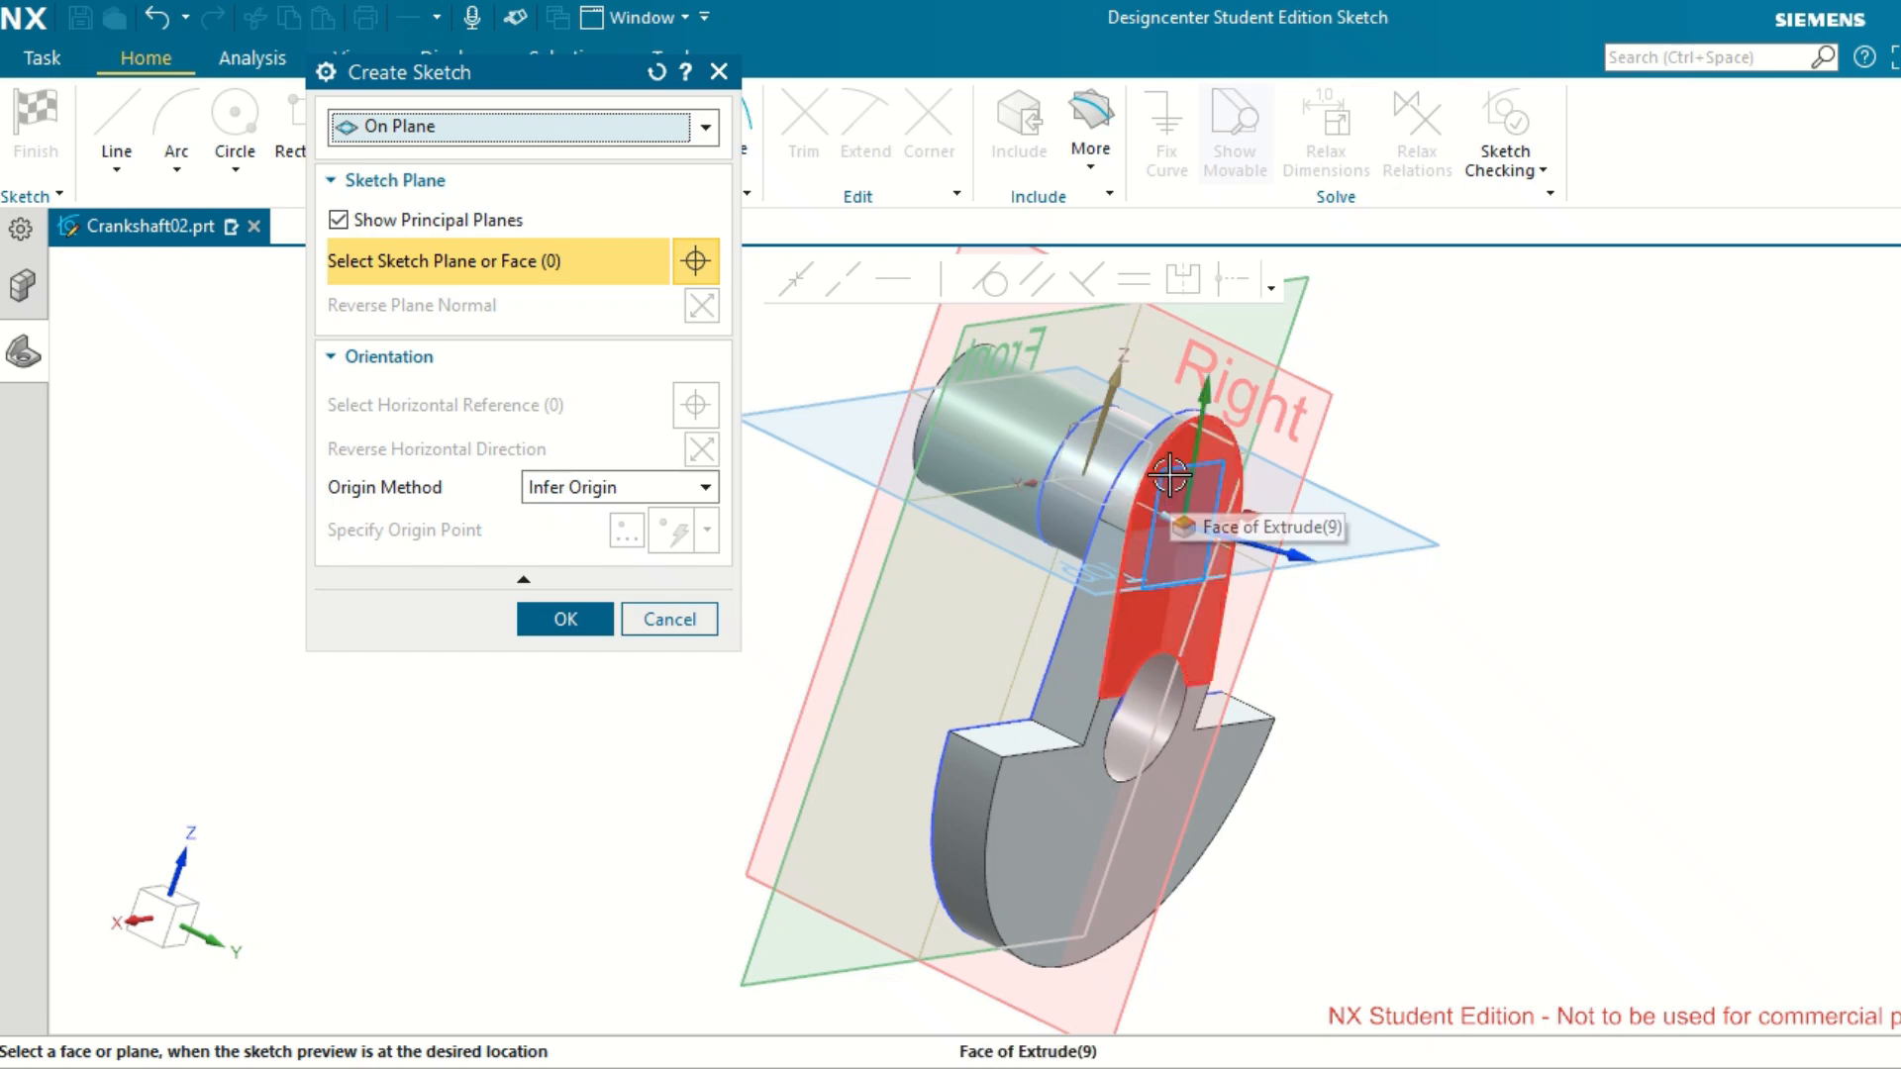
left_click(35, 365)
left_click(211, 498)
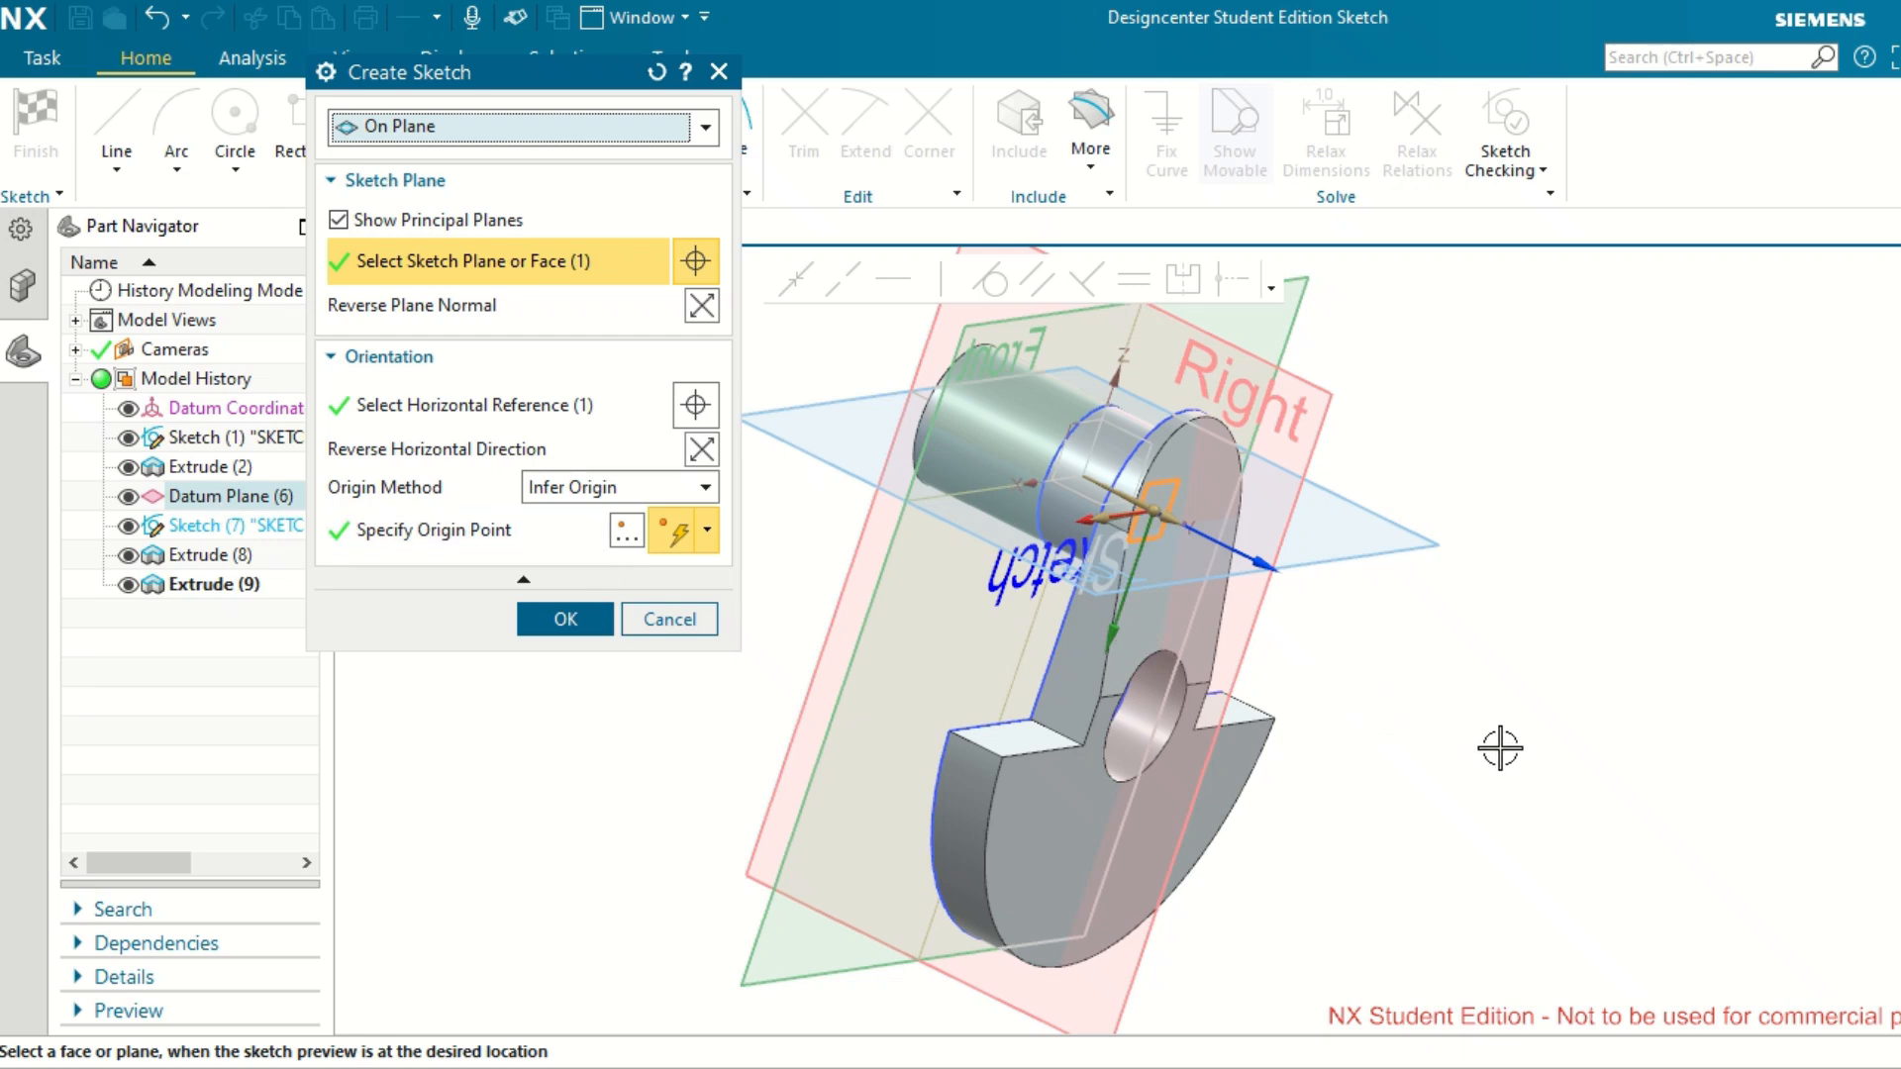
middle_click_drag(1485, 749, 1439, 717)
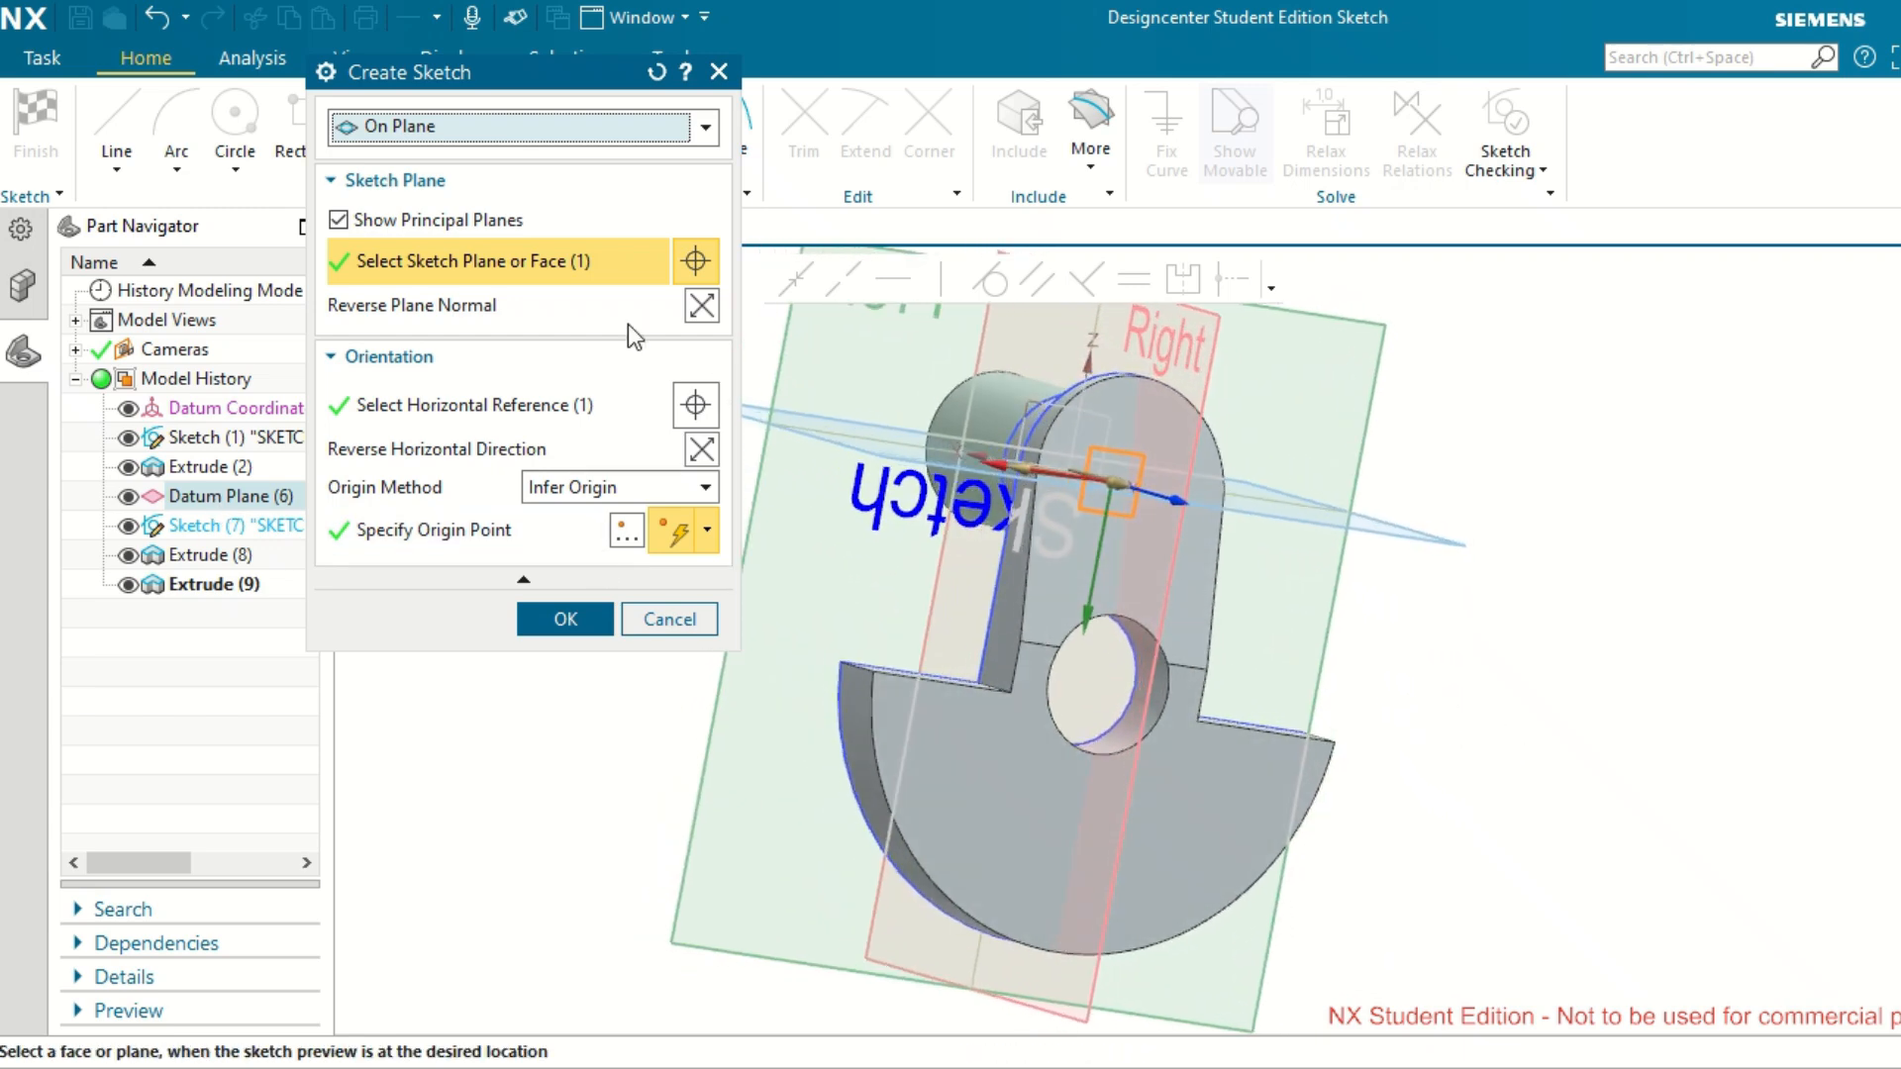
left_click(703, 448)
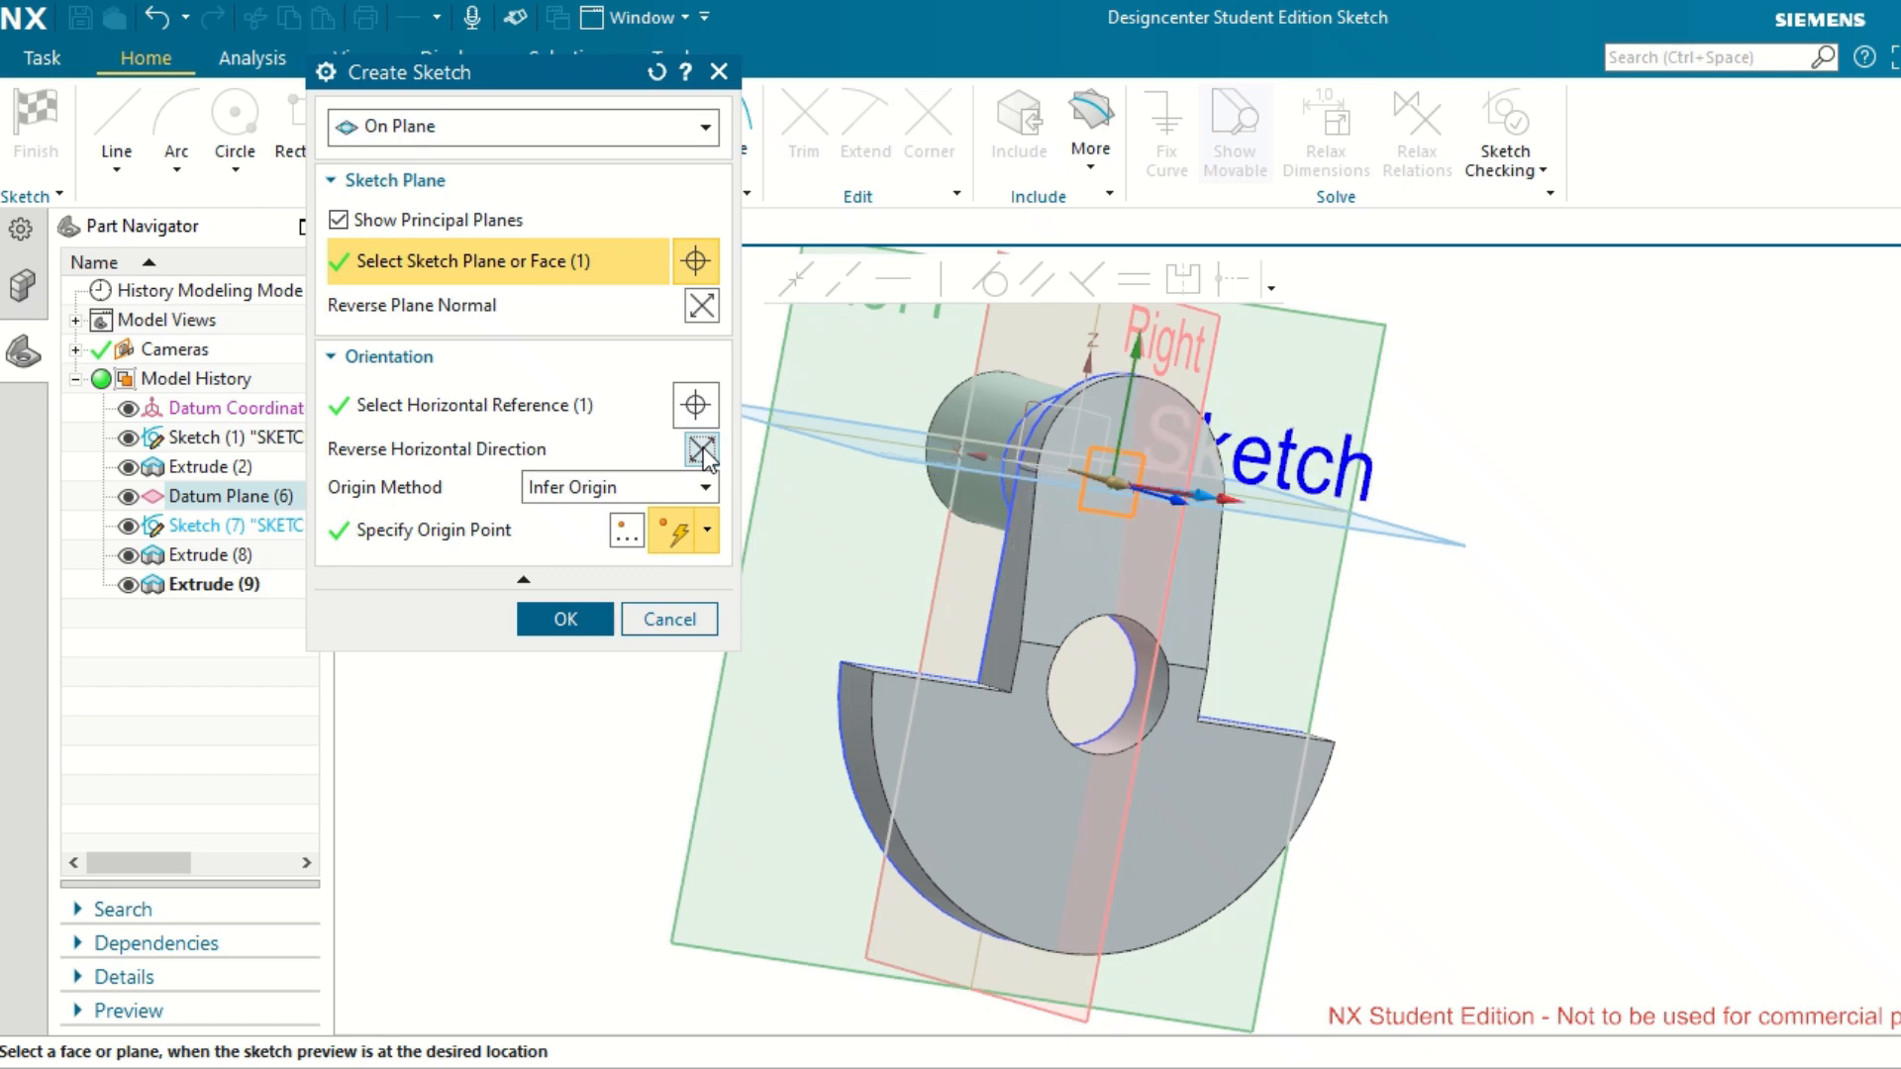
left_click(567, 619)
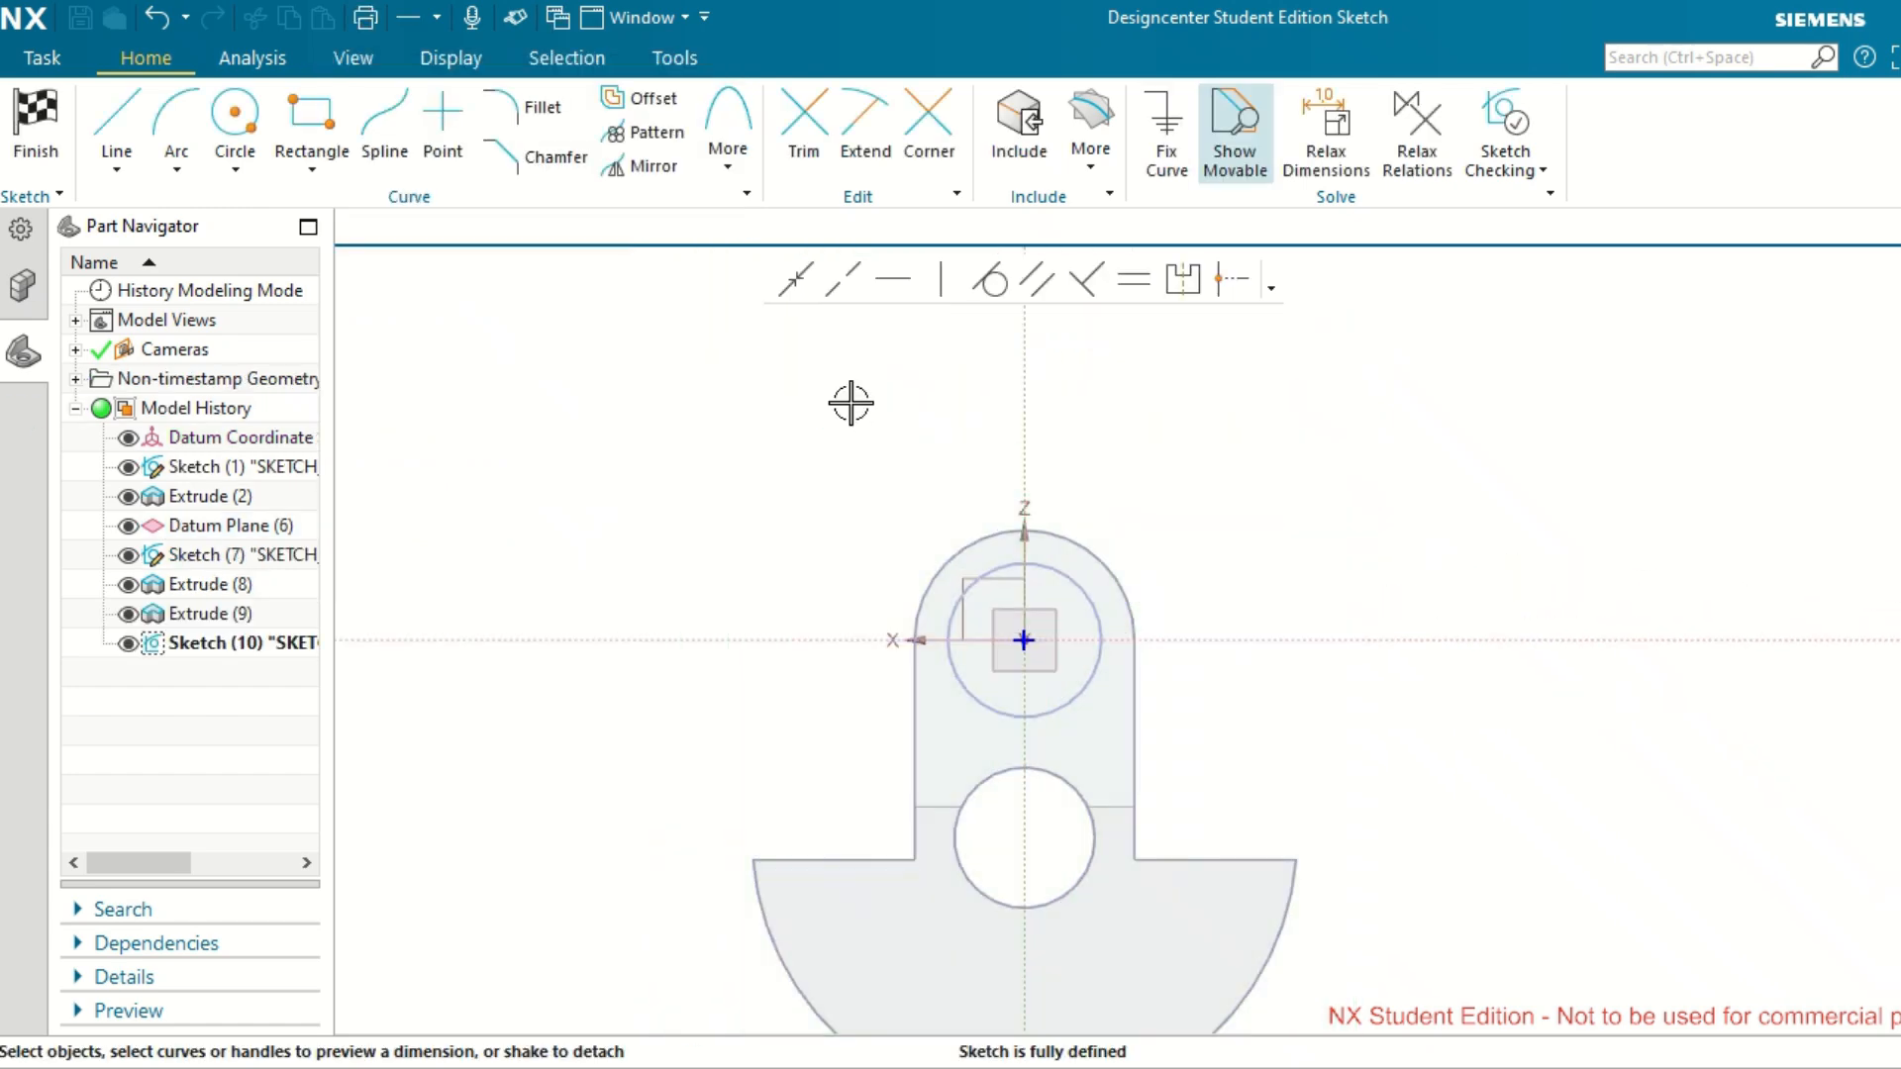
Sketch an upright rectangle 10 mm wide and 45 mm high over the shaft circle near the web's rounded end.
left_click(312, 134)
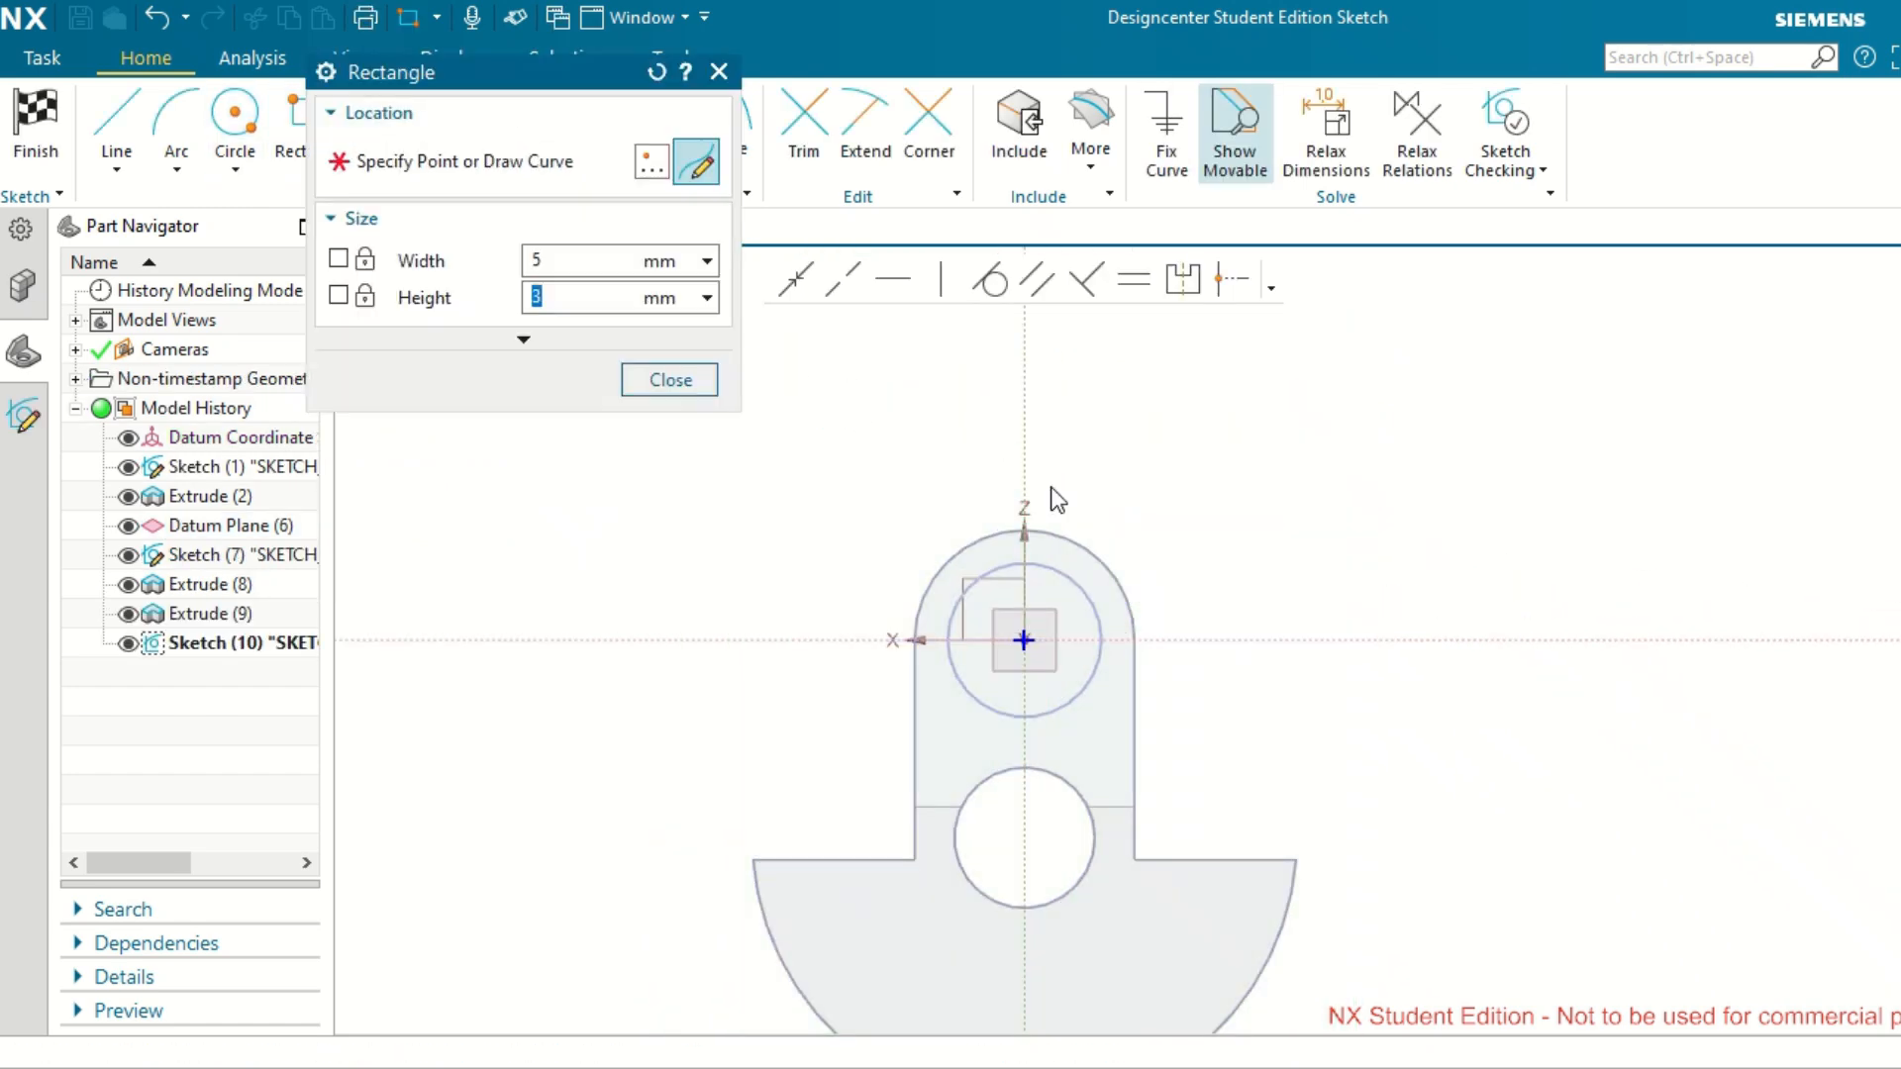
scroll(1015, 539, "up", 2)
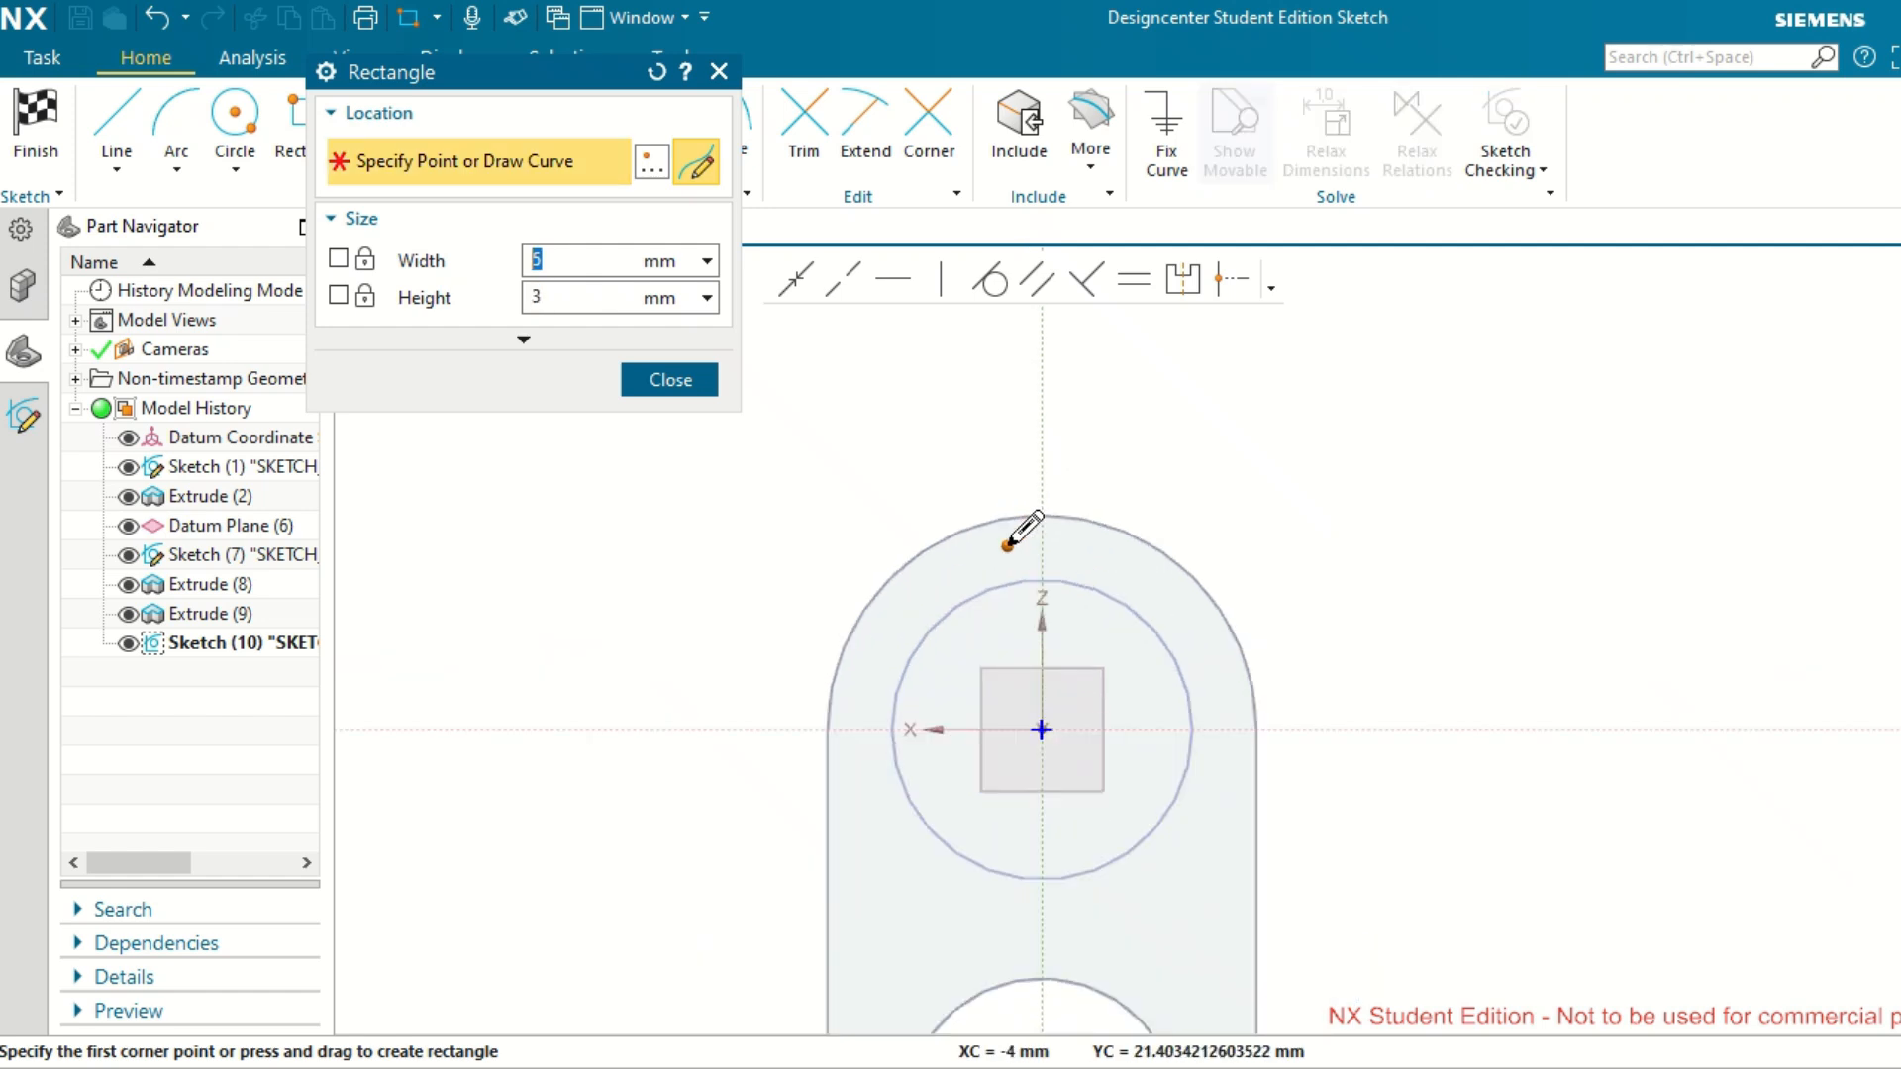
left_click(1008, 553)
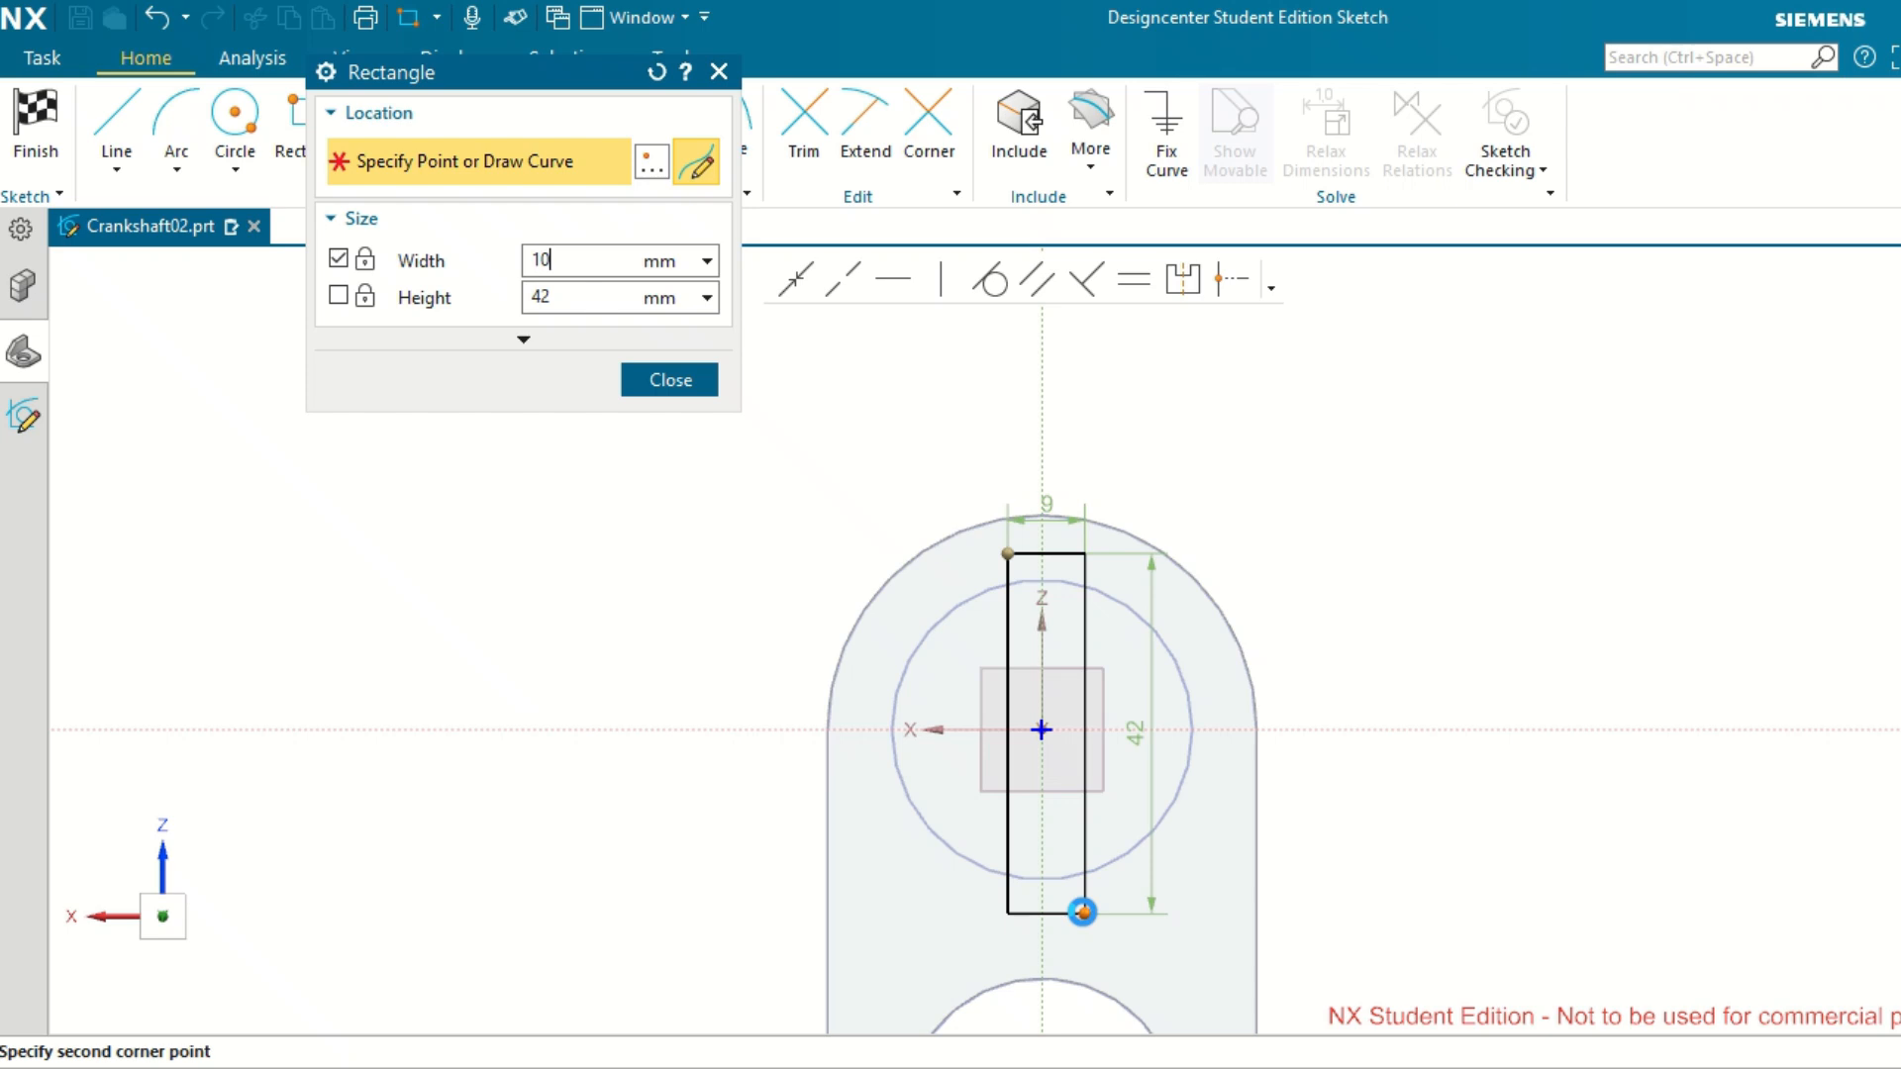
key("Tab")
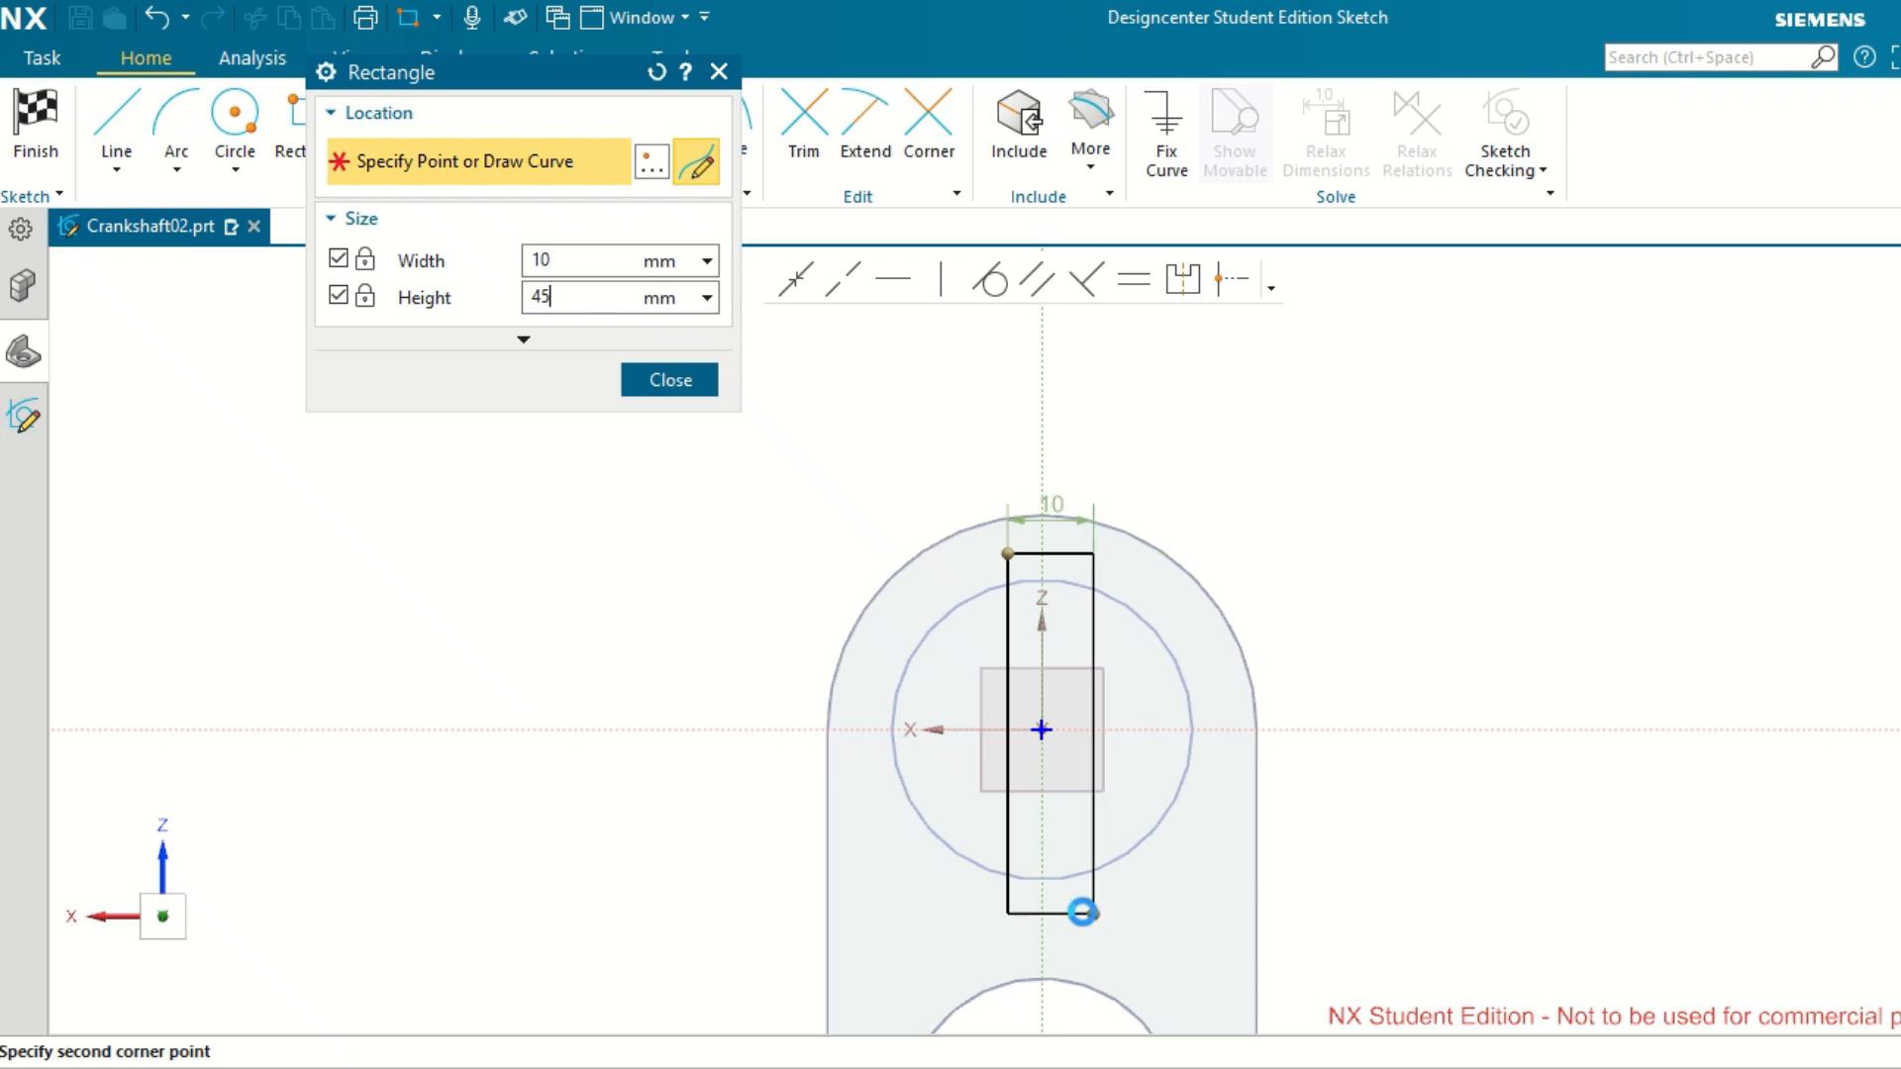
type("45")
key("Return")
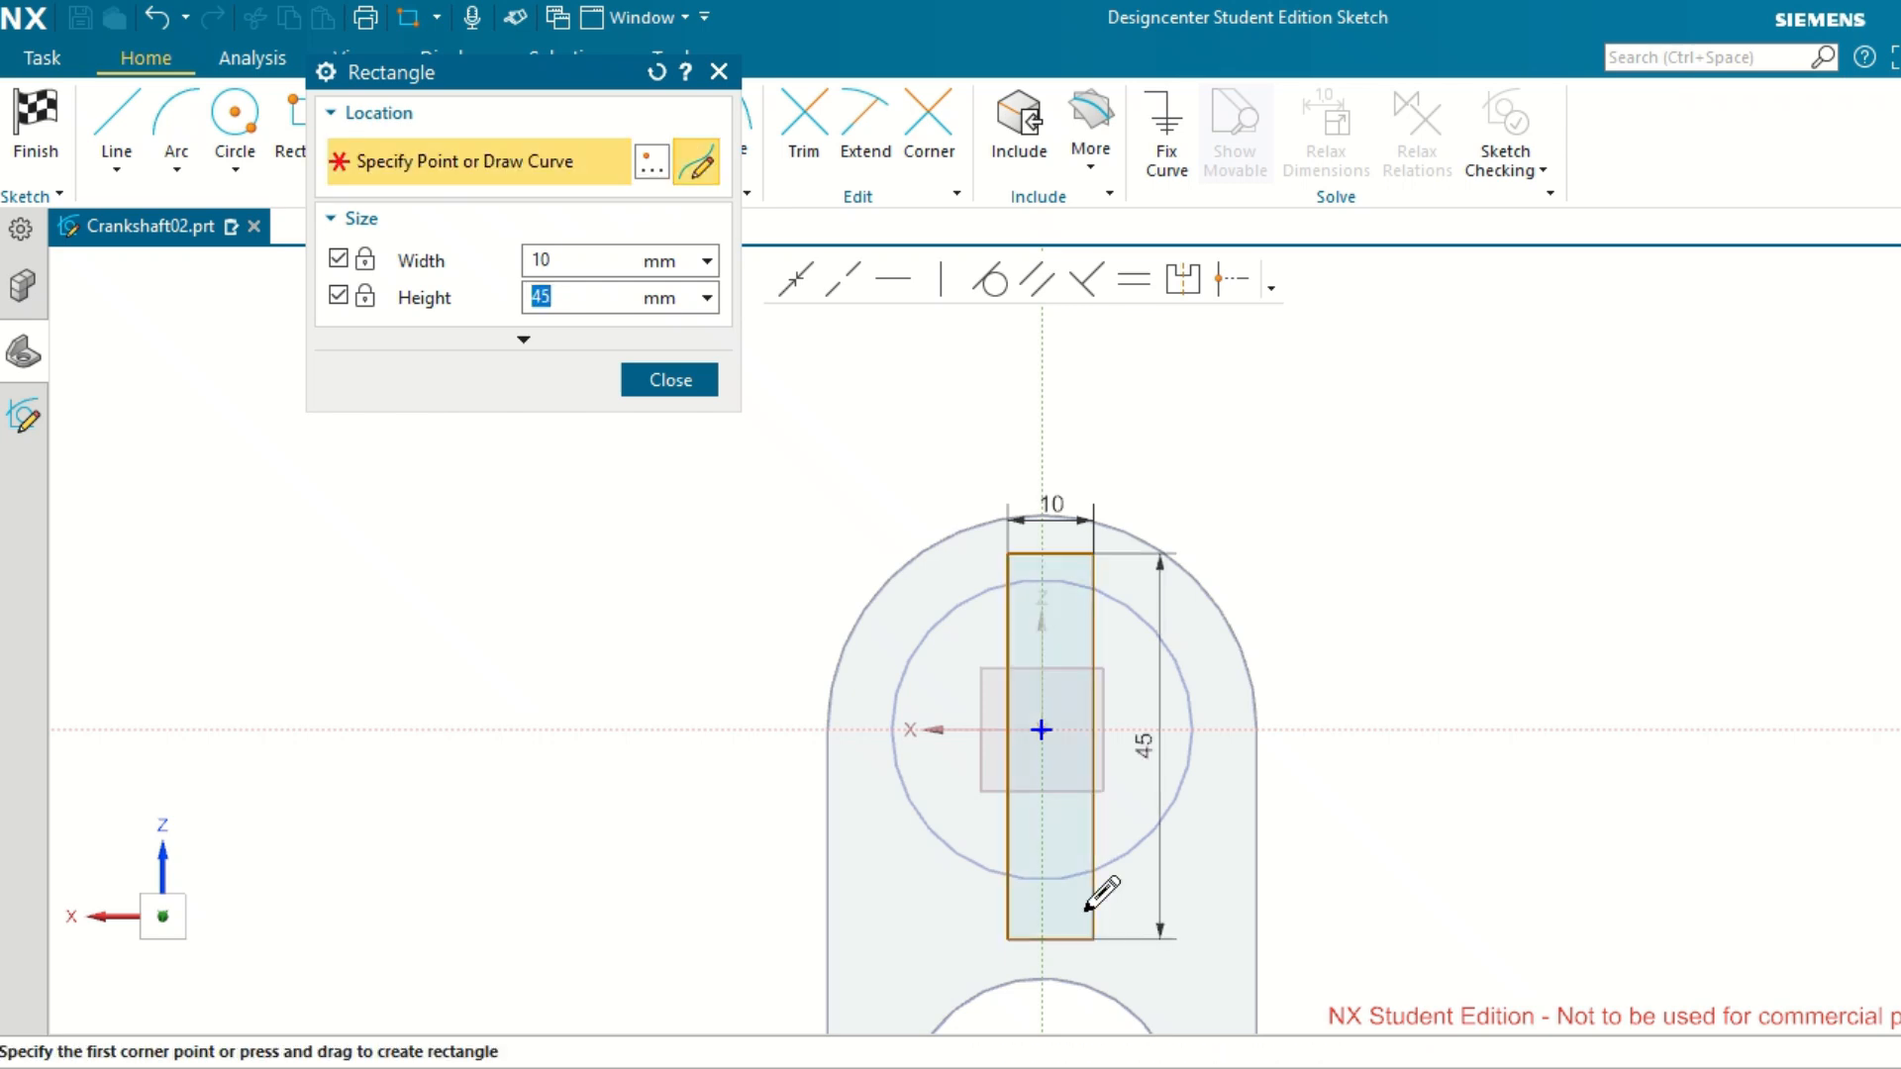
key("Escape")
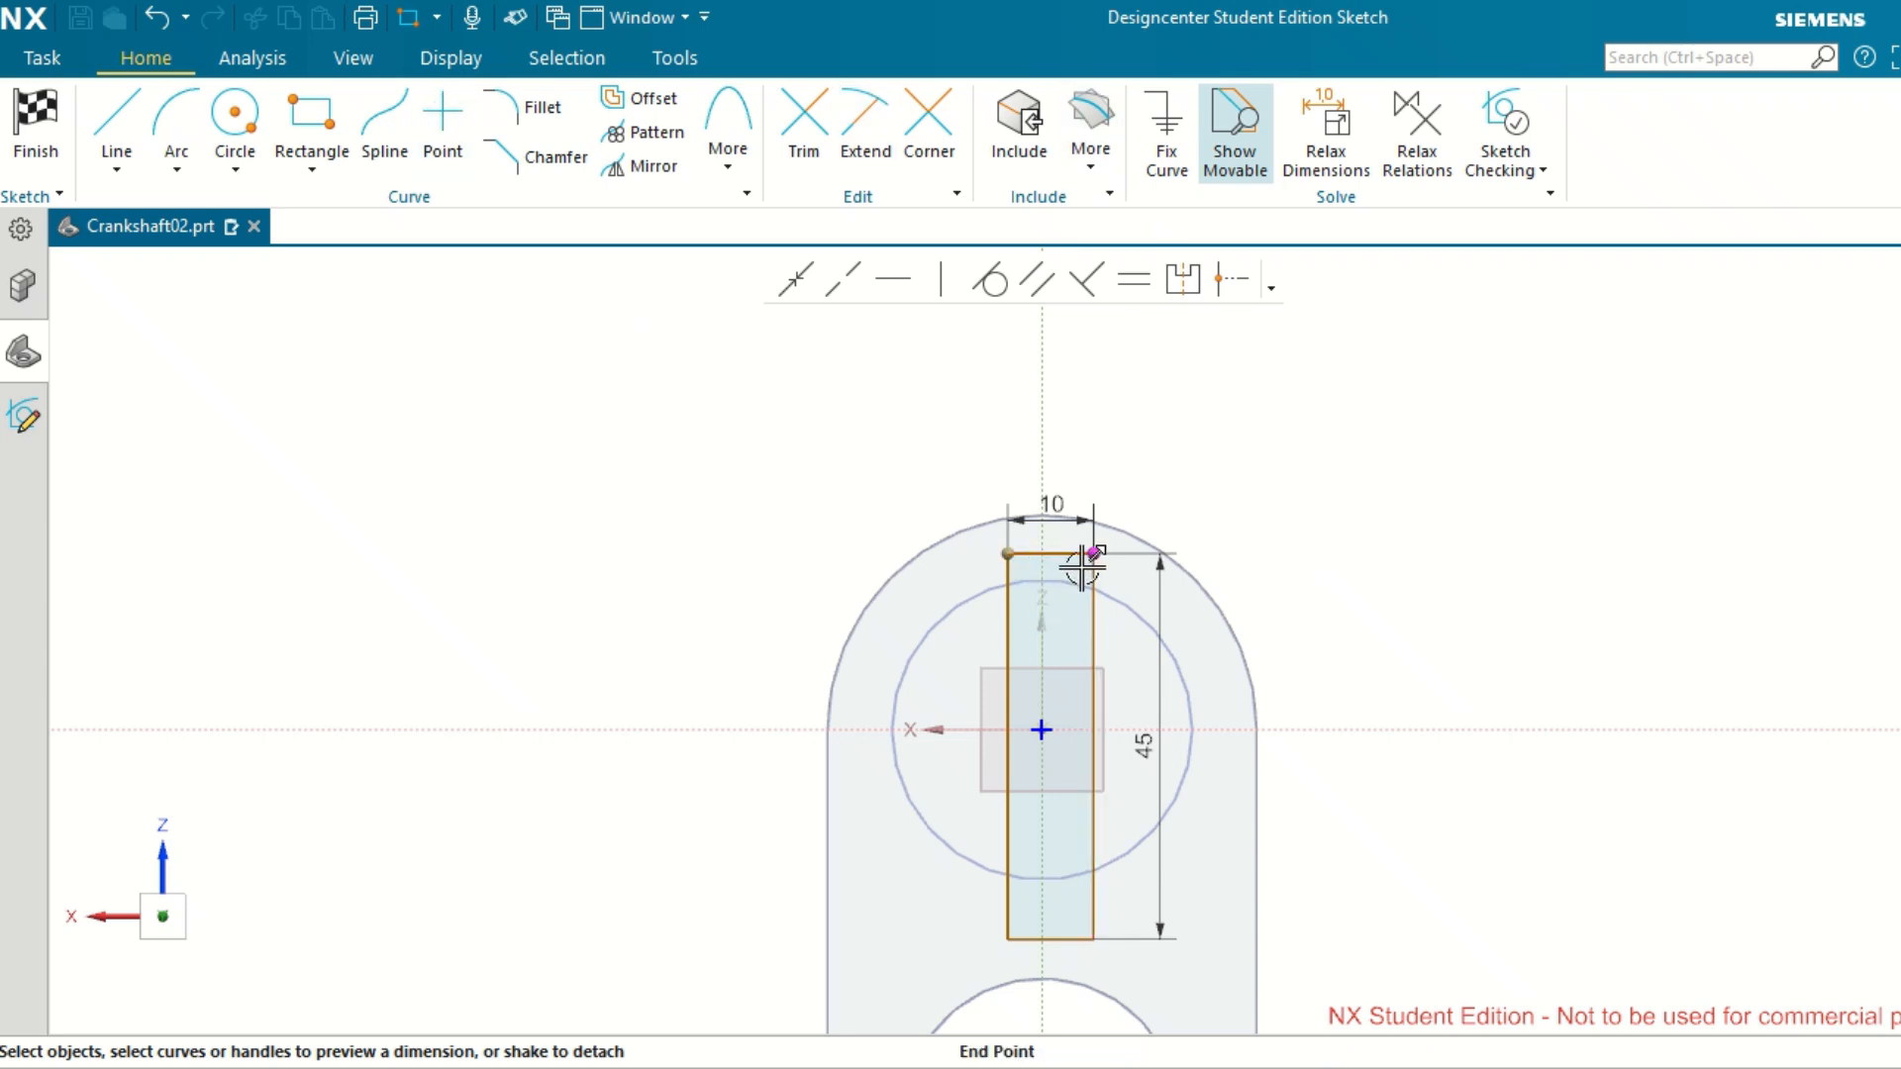
Dimension the rectangle's upper-left corner 5 mm from the sketch's vertical axis.
left_click(1009, 553)
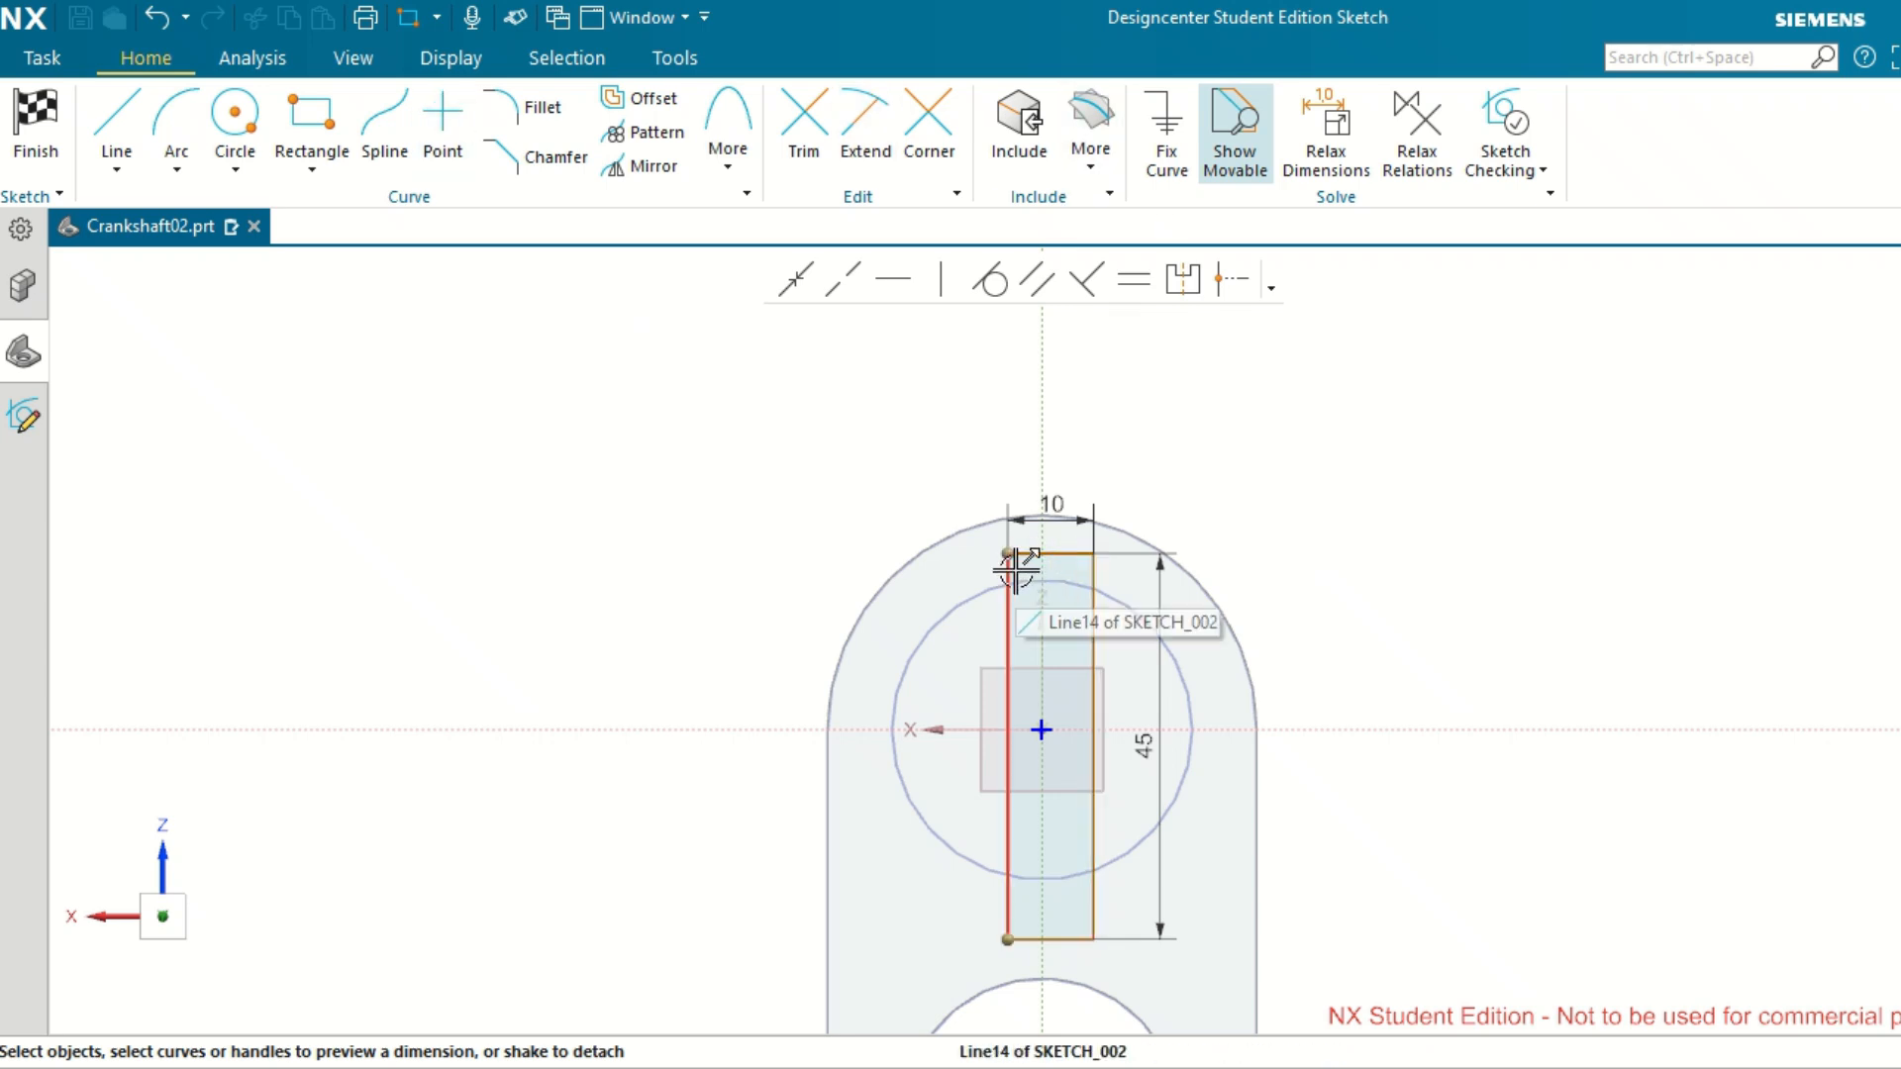
left_click(1041, 437)
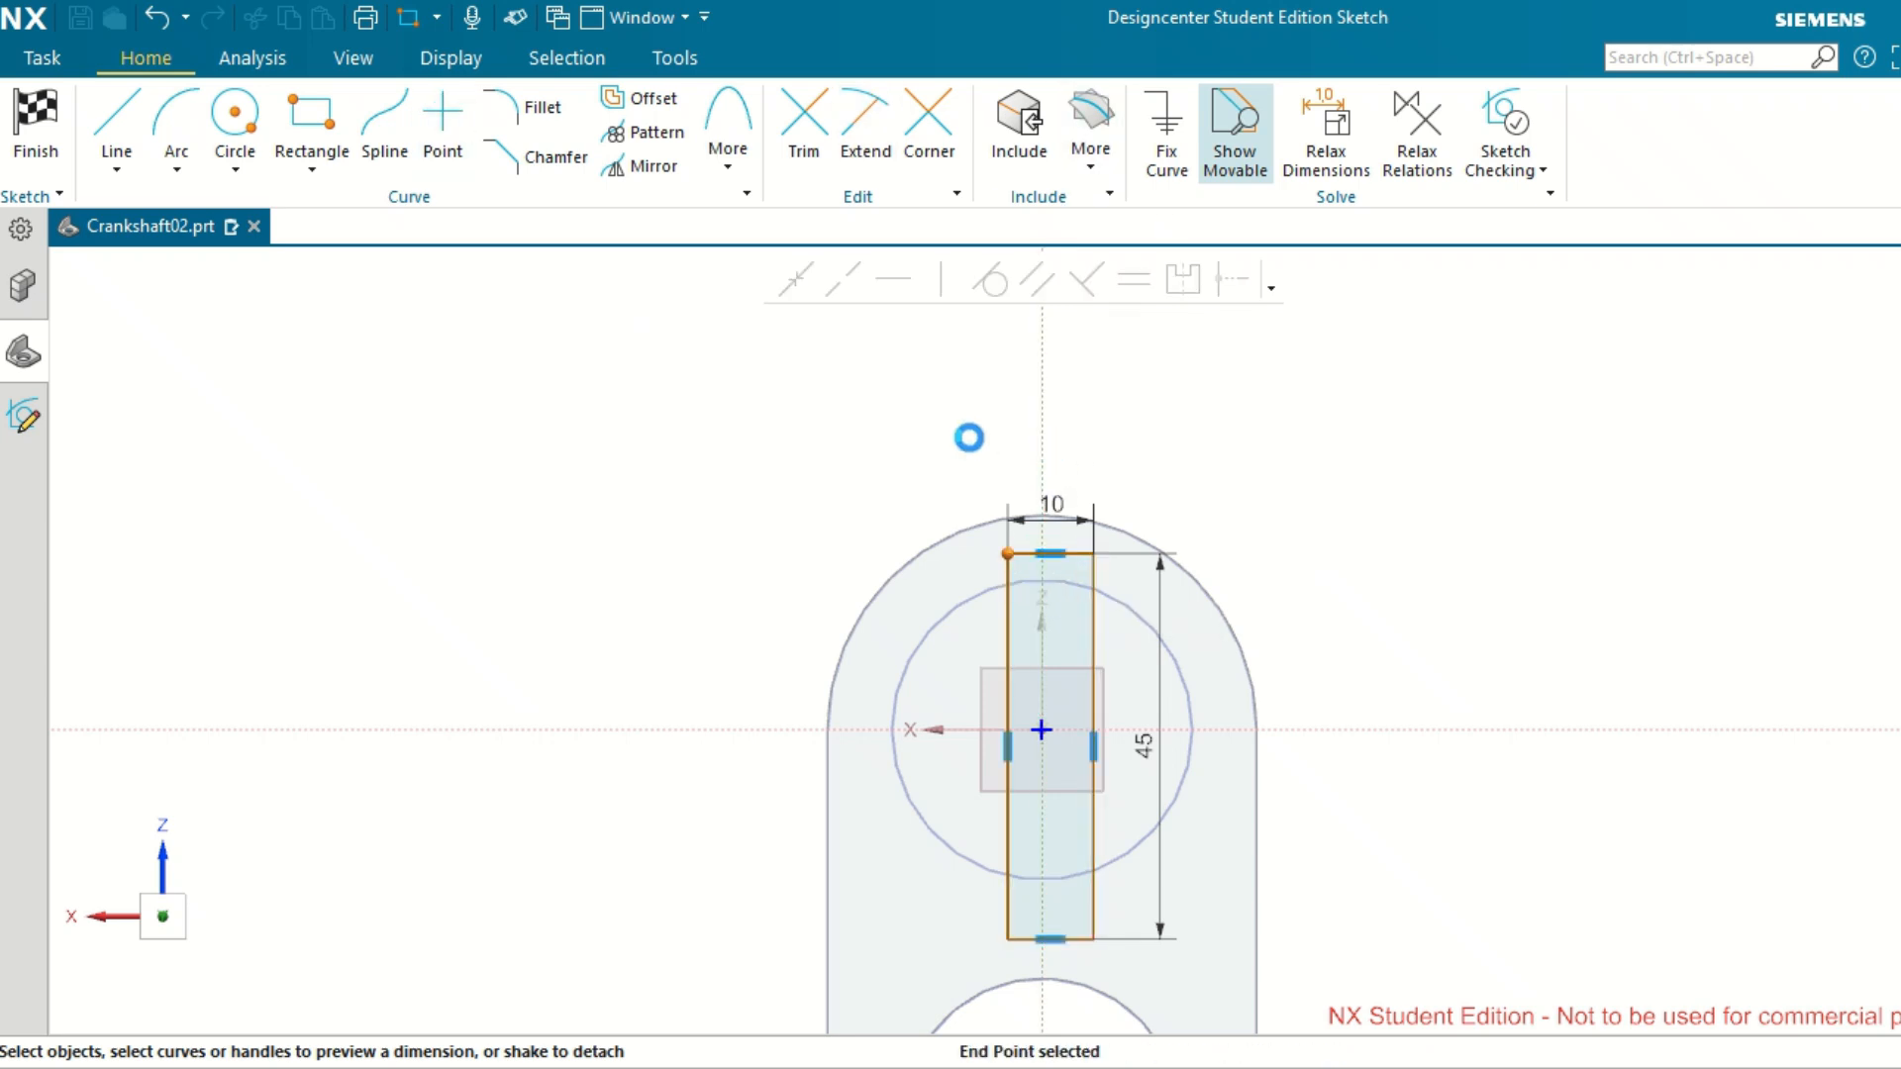
left_click(1029, 566)
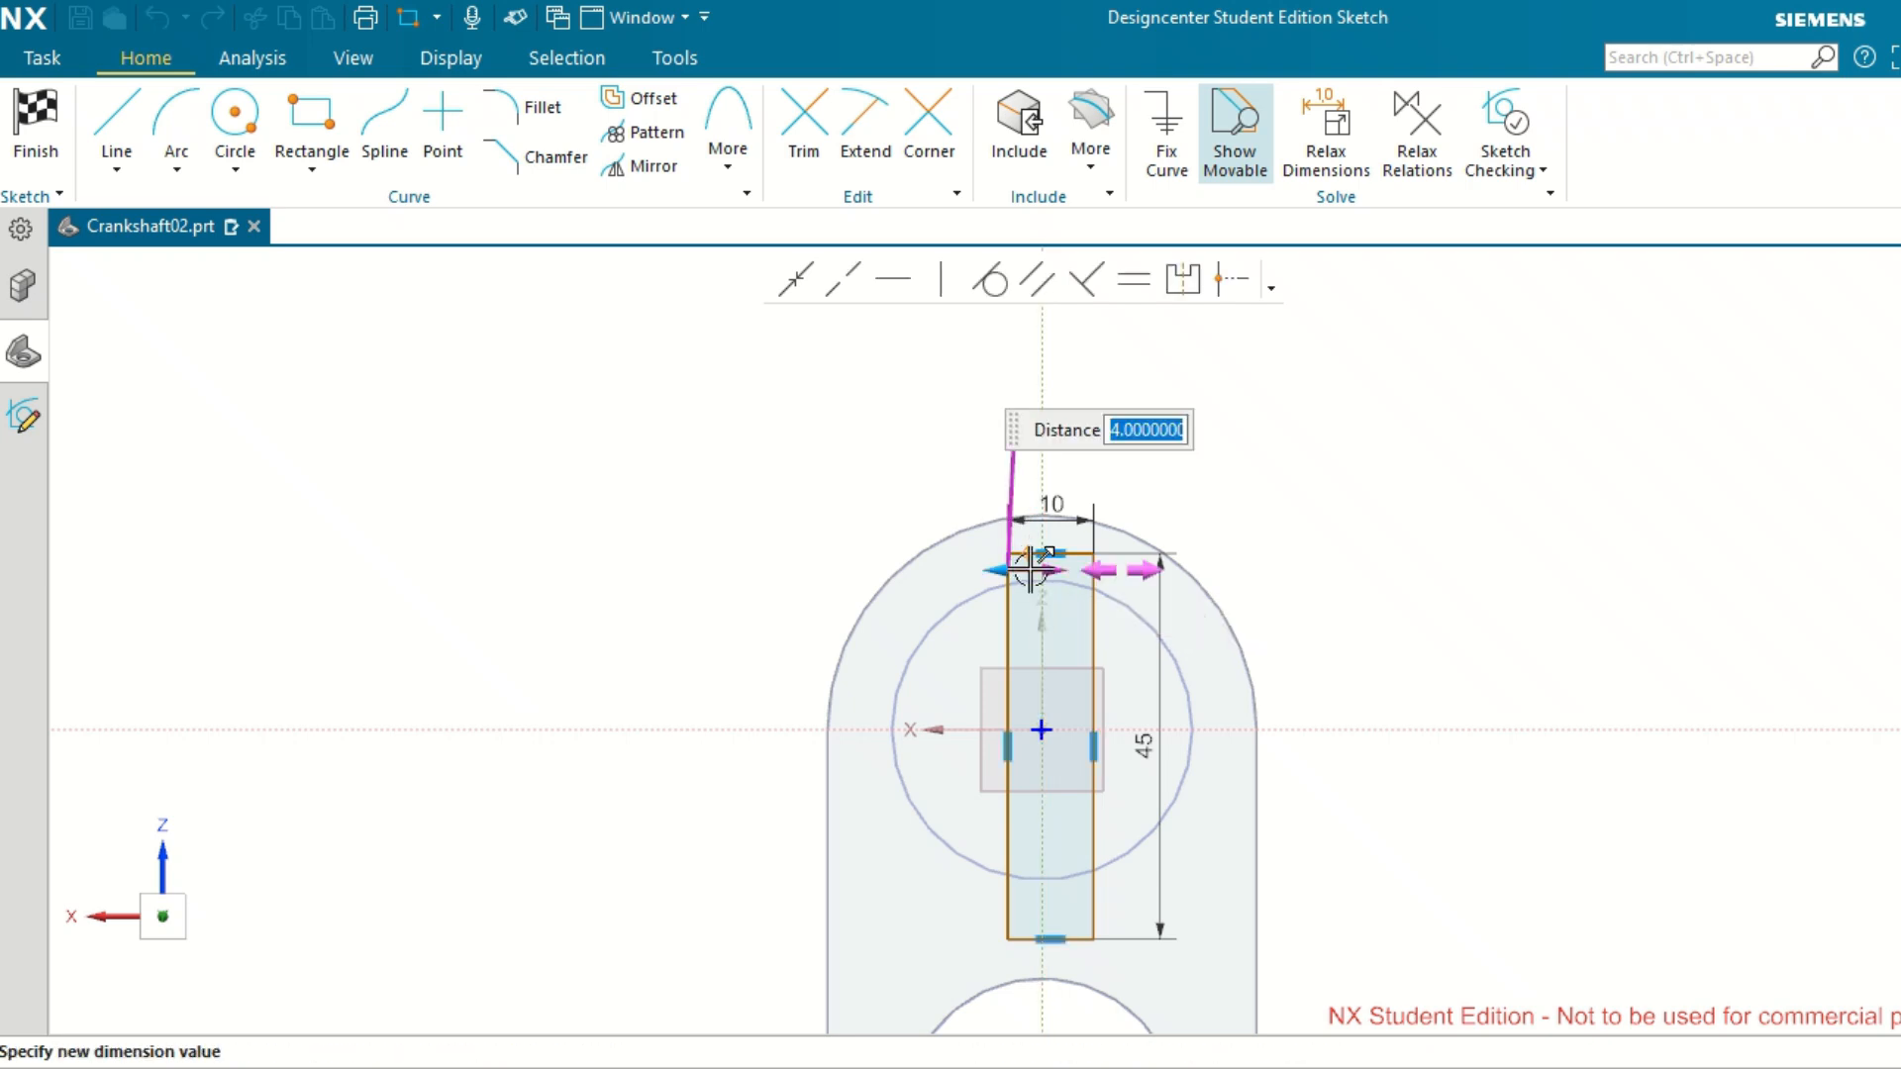
type("5")
key("Return")
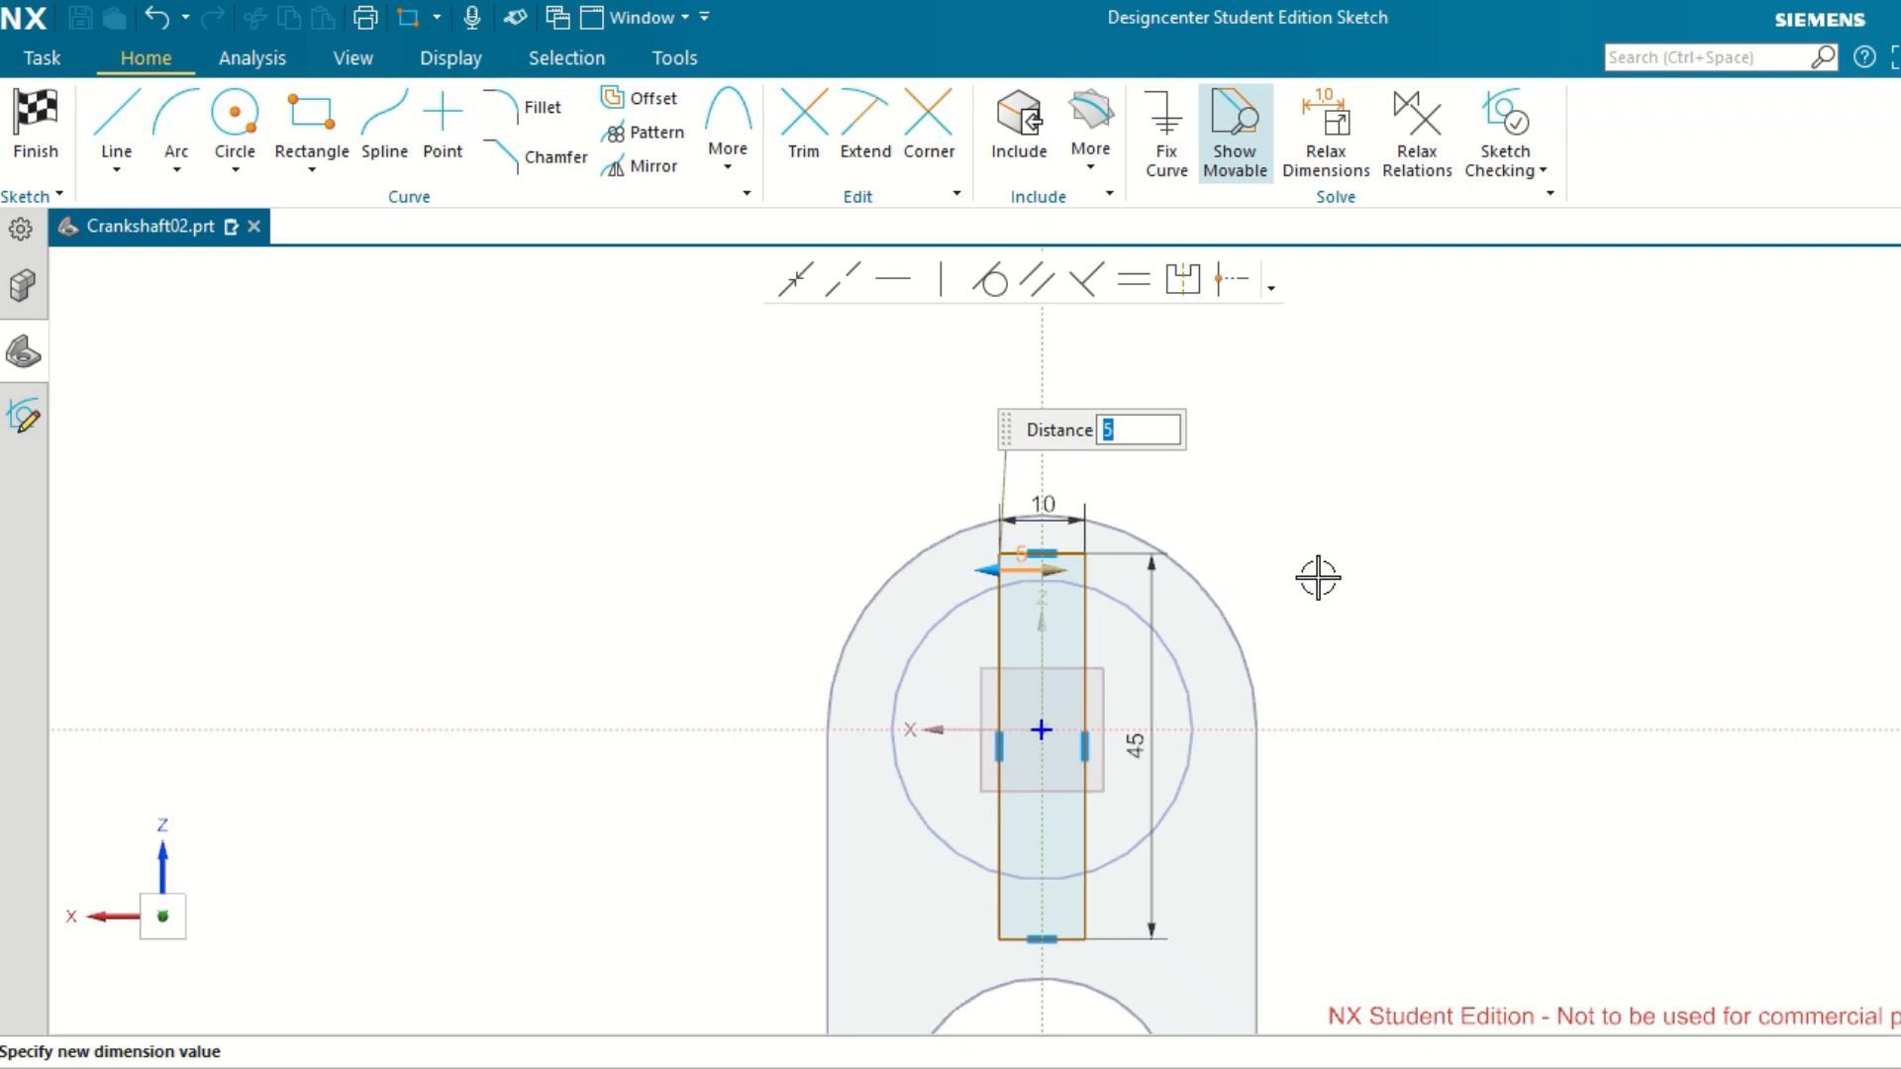
scroll(1317, 575, "down", 2)
scroll(1350, 666, "up", 1)
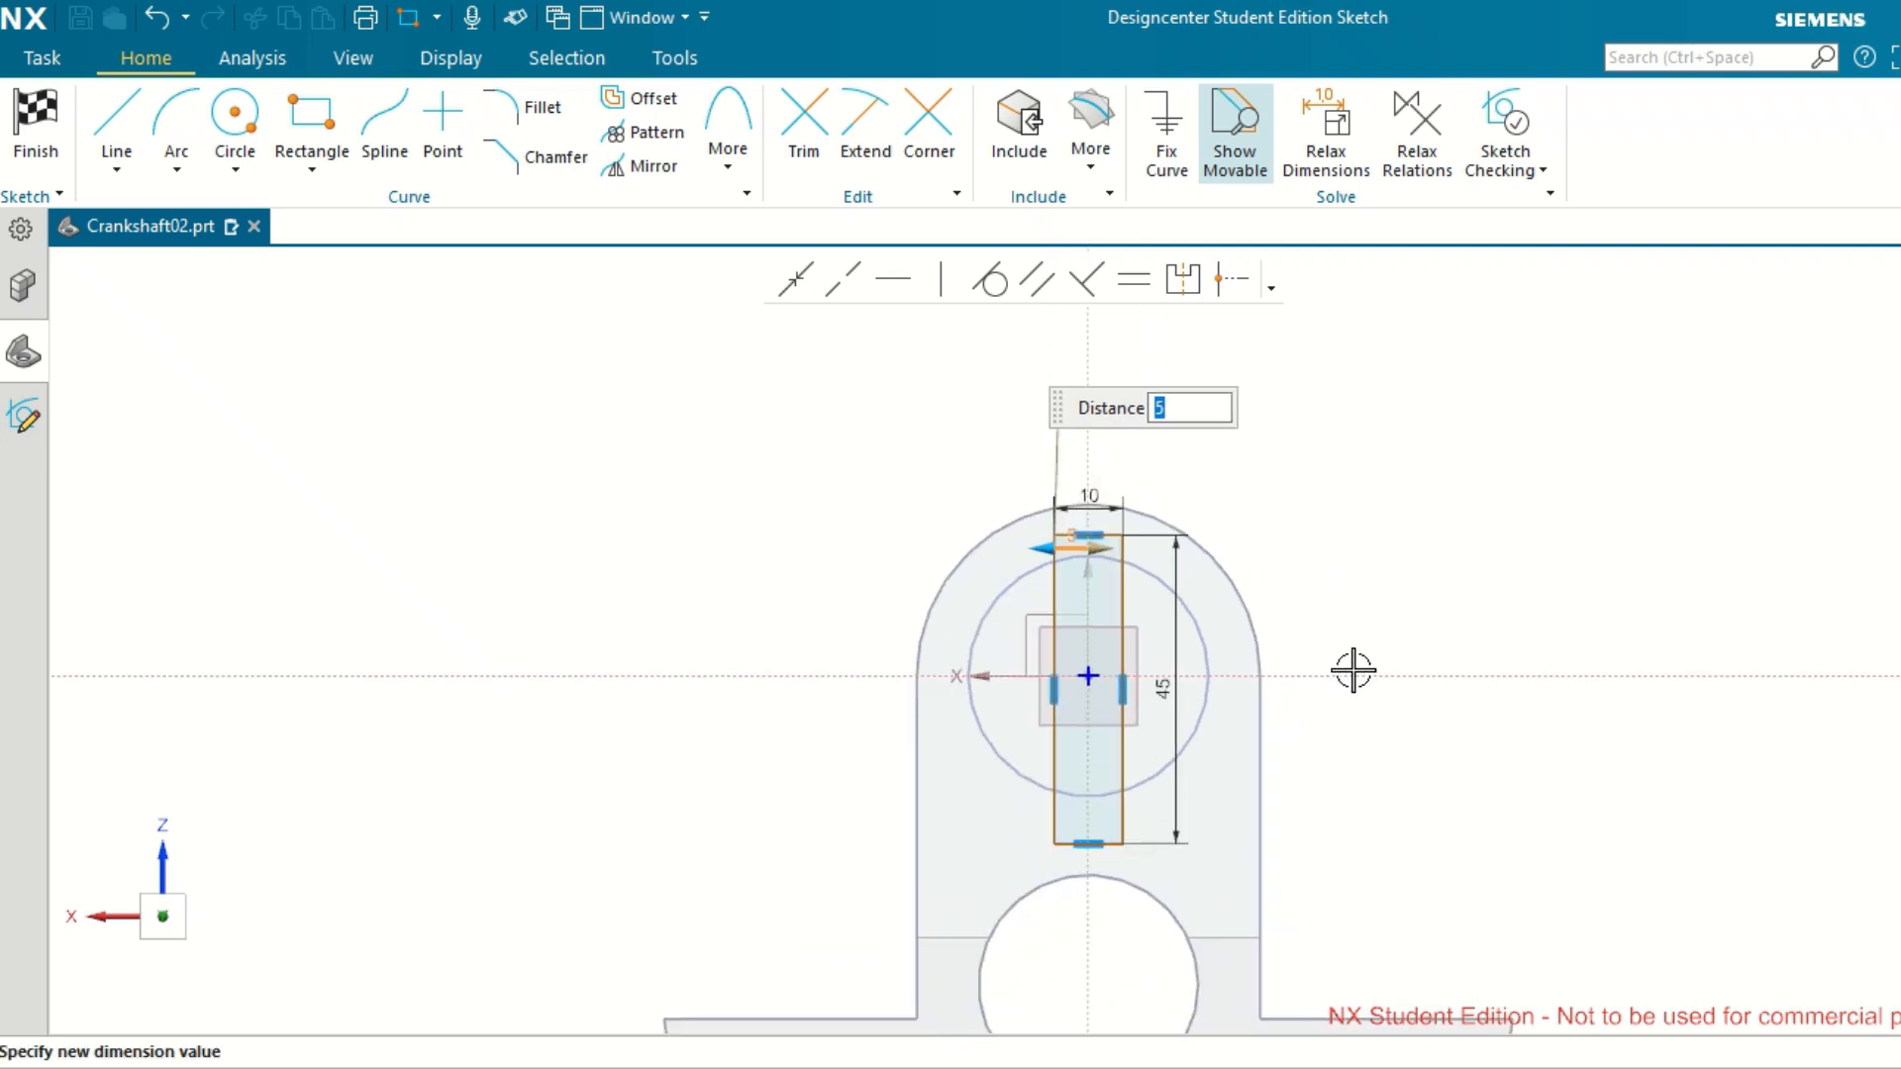
scroll(1329, 514, "up", 1)
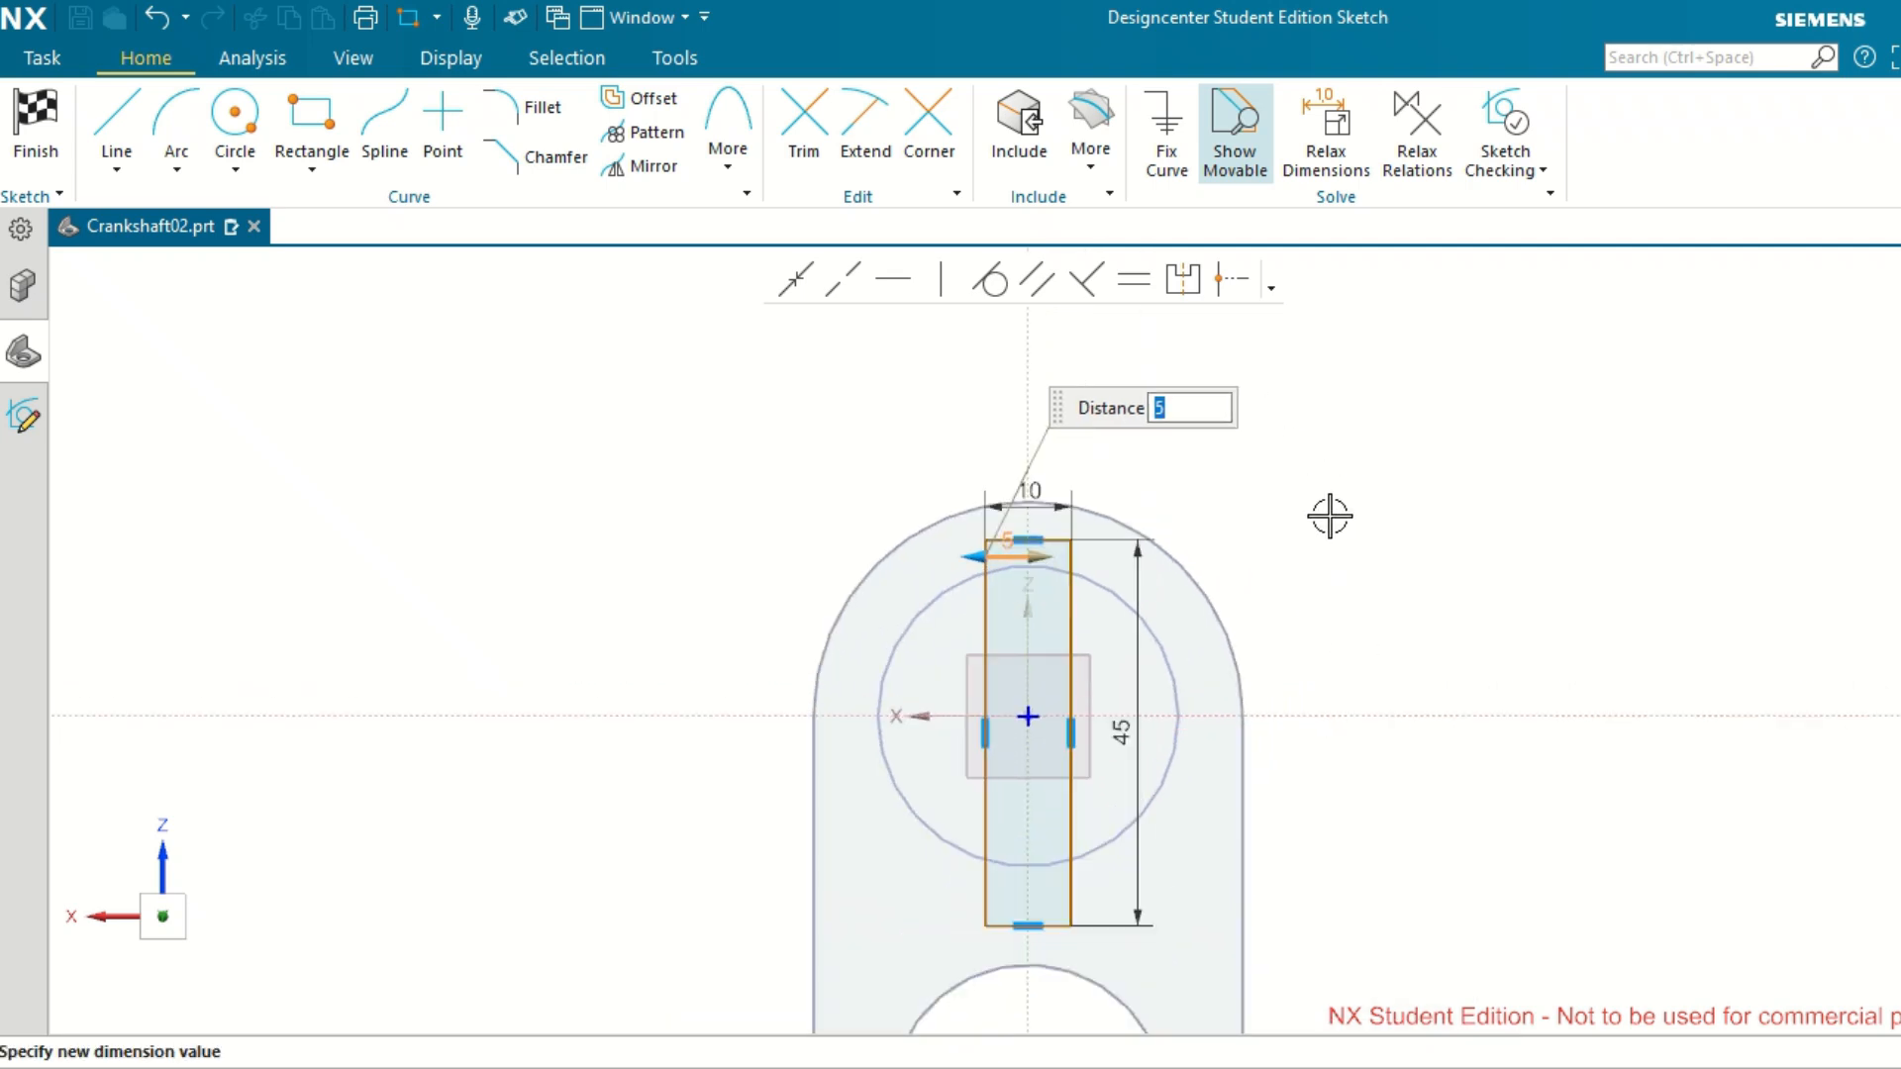
left_click(1427, 458)
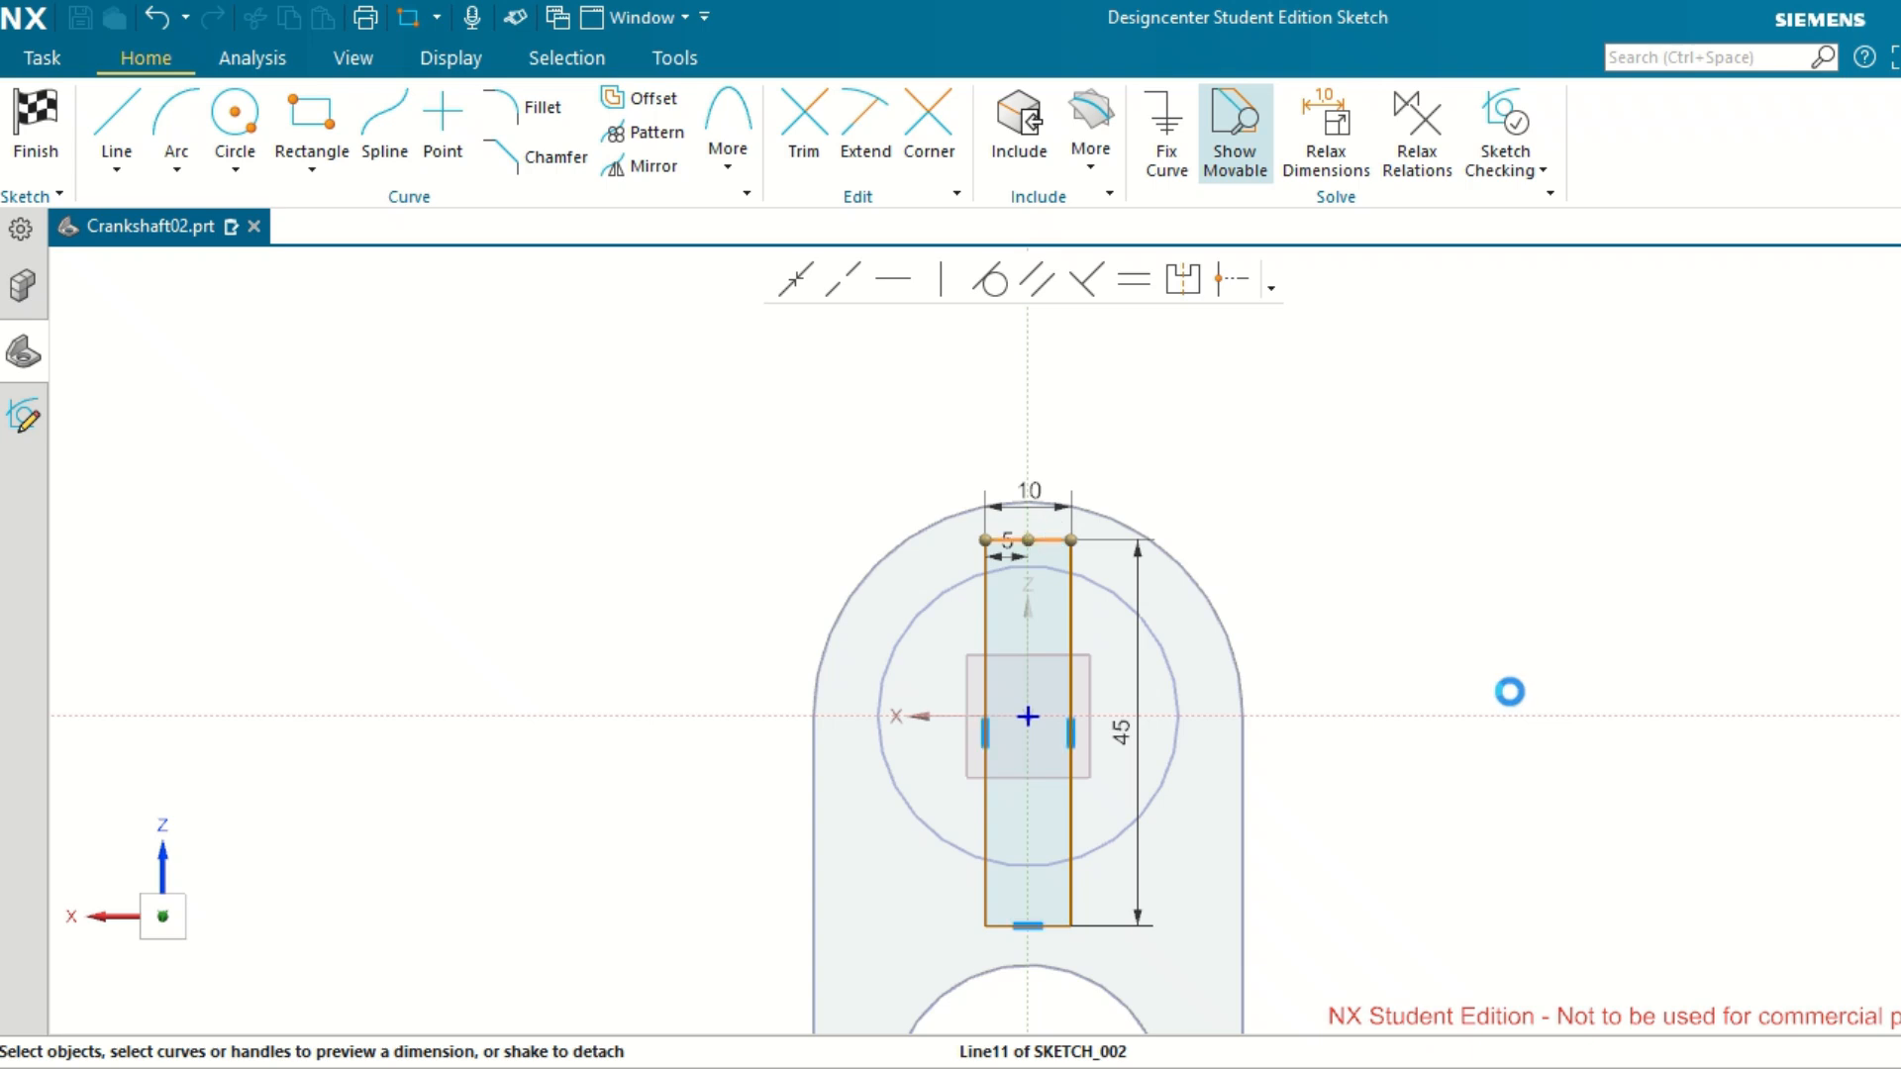
Dimension the rectangle's top edge from the horizontal axis, placing it beside the web, and set the distance to 20 mm.
left_click(1482, 714)
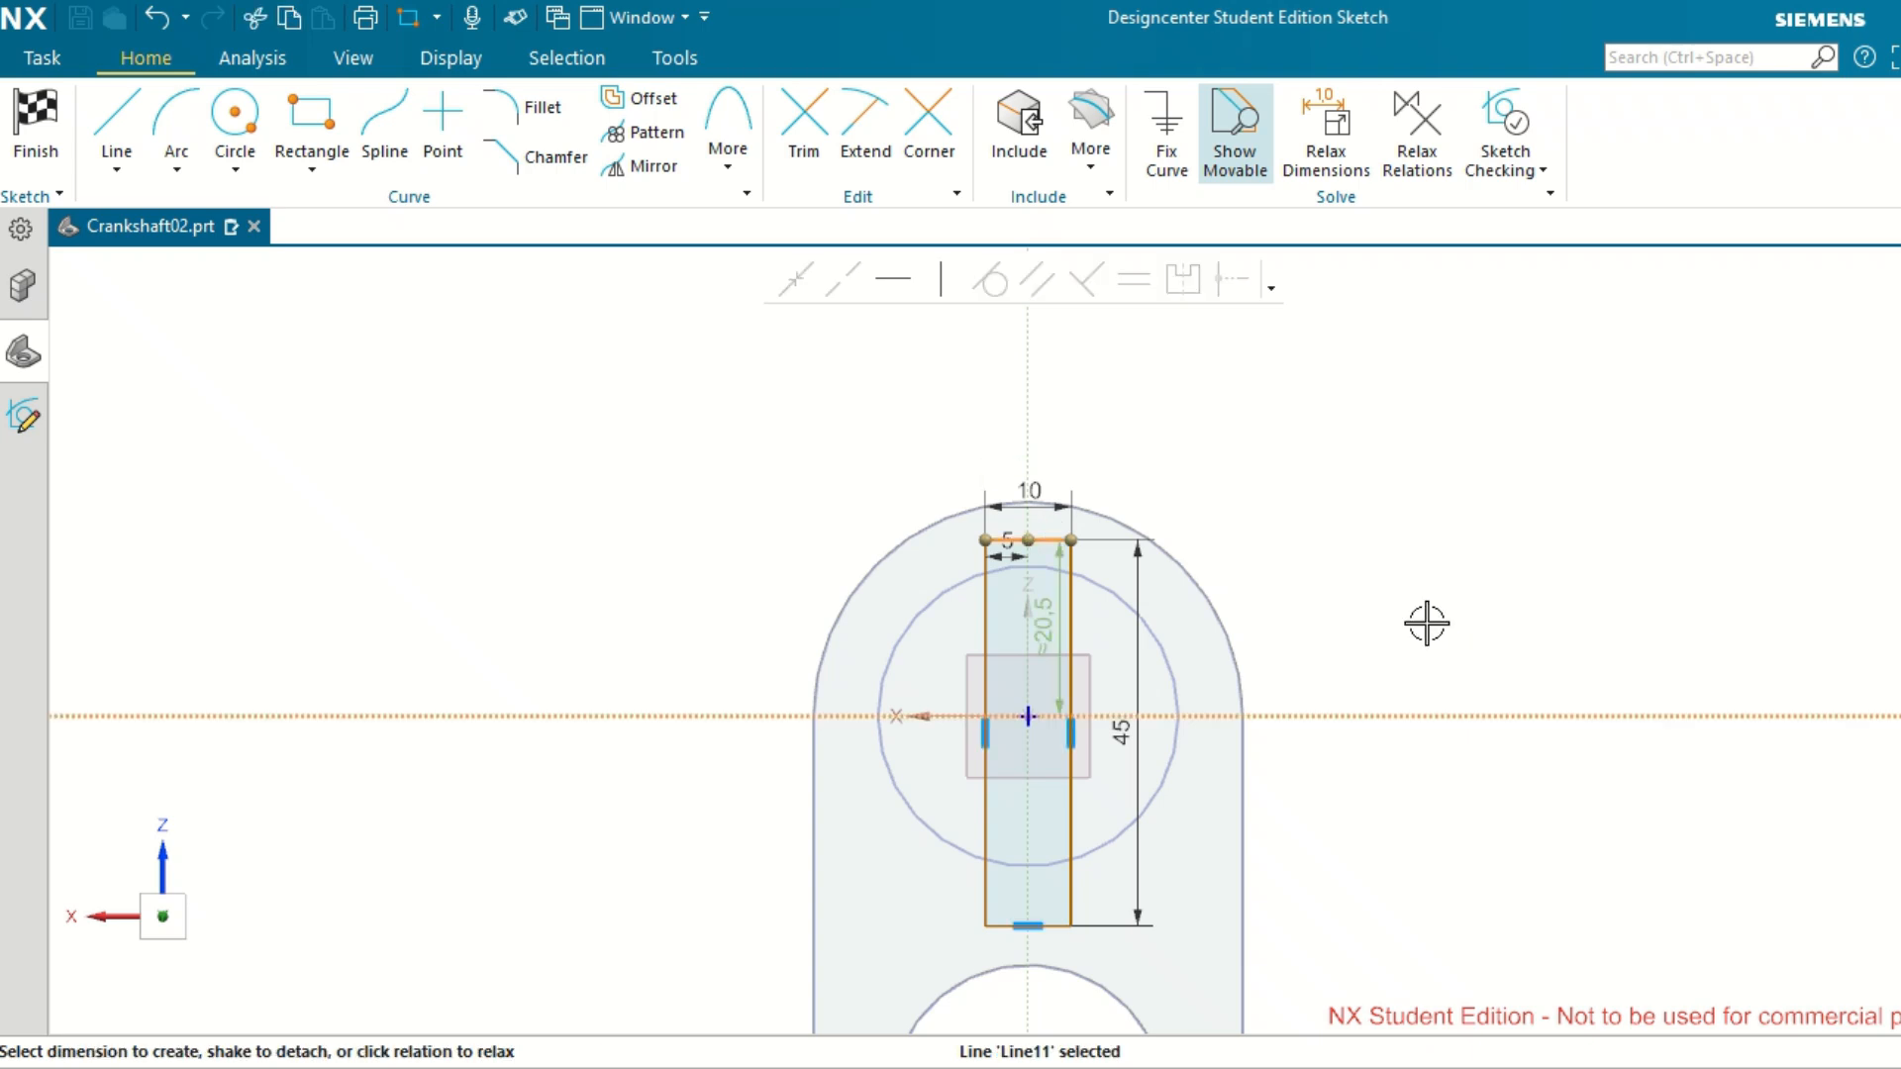
left_click(1043, 626)
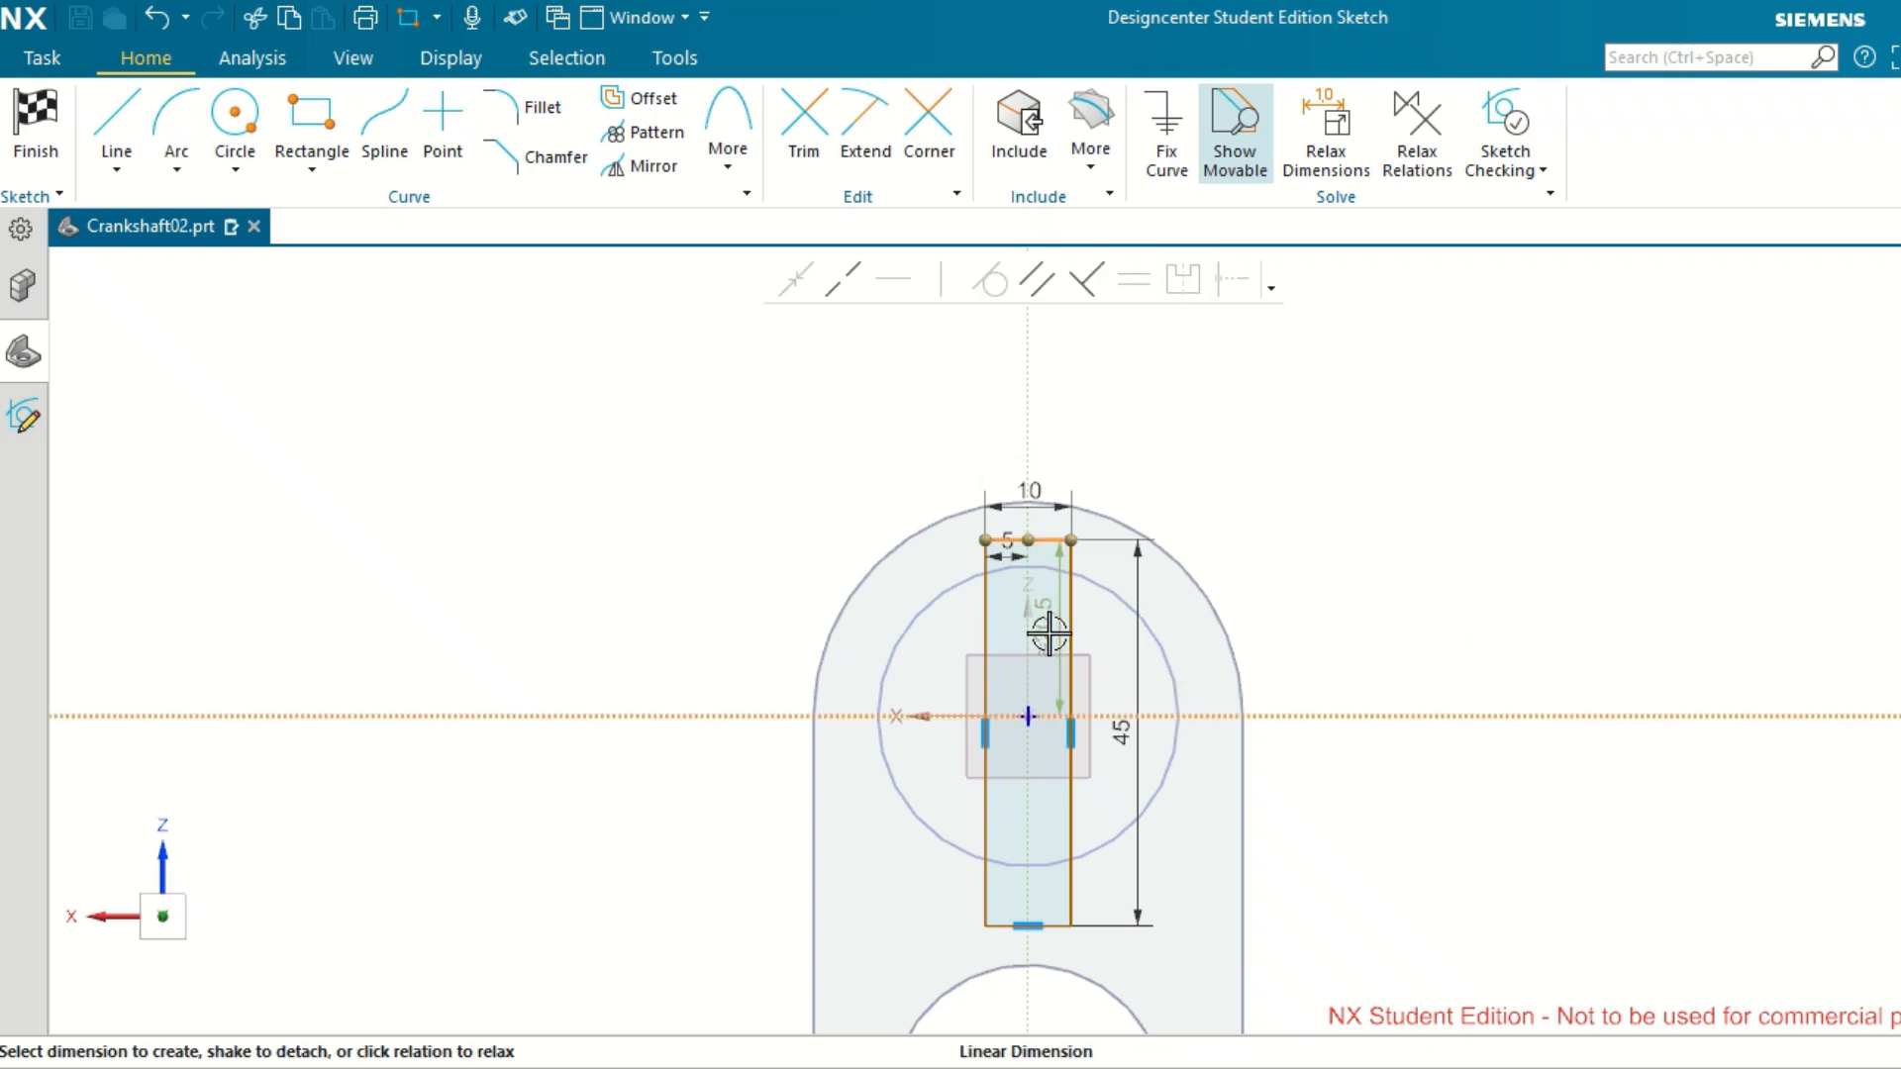
left_click(1332, 633)
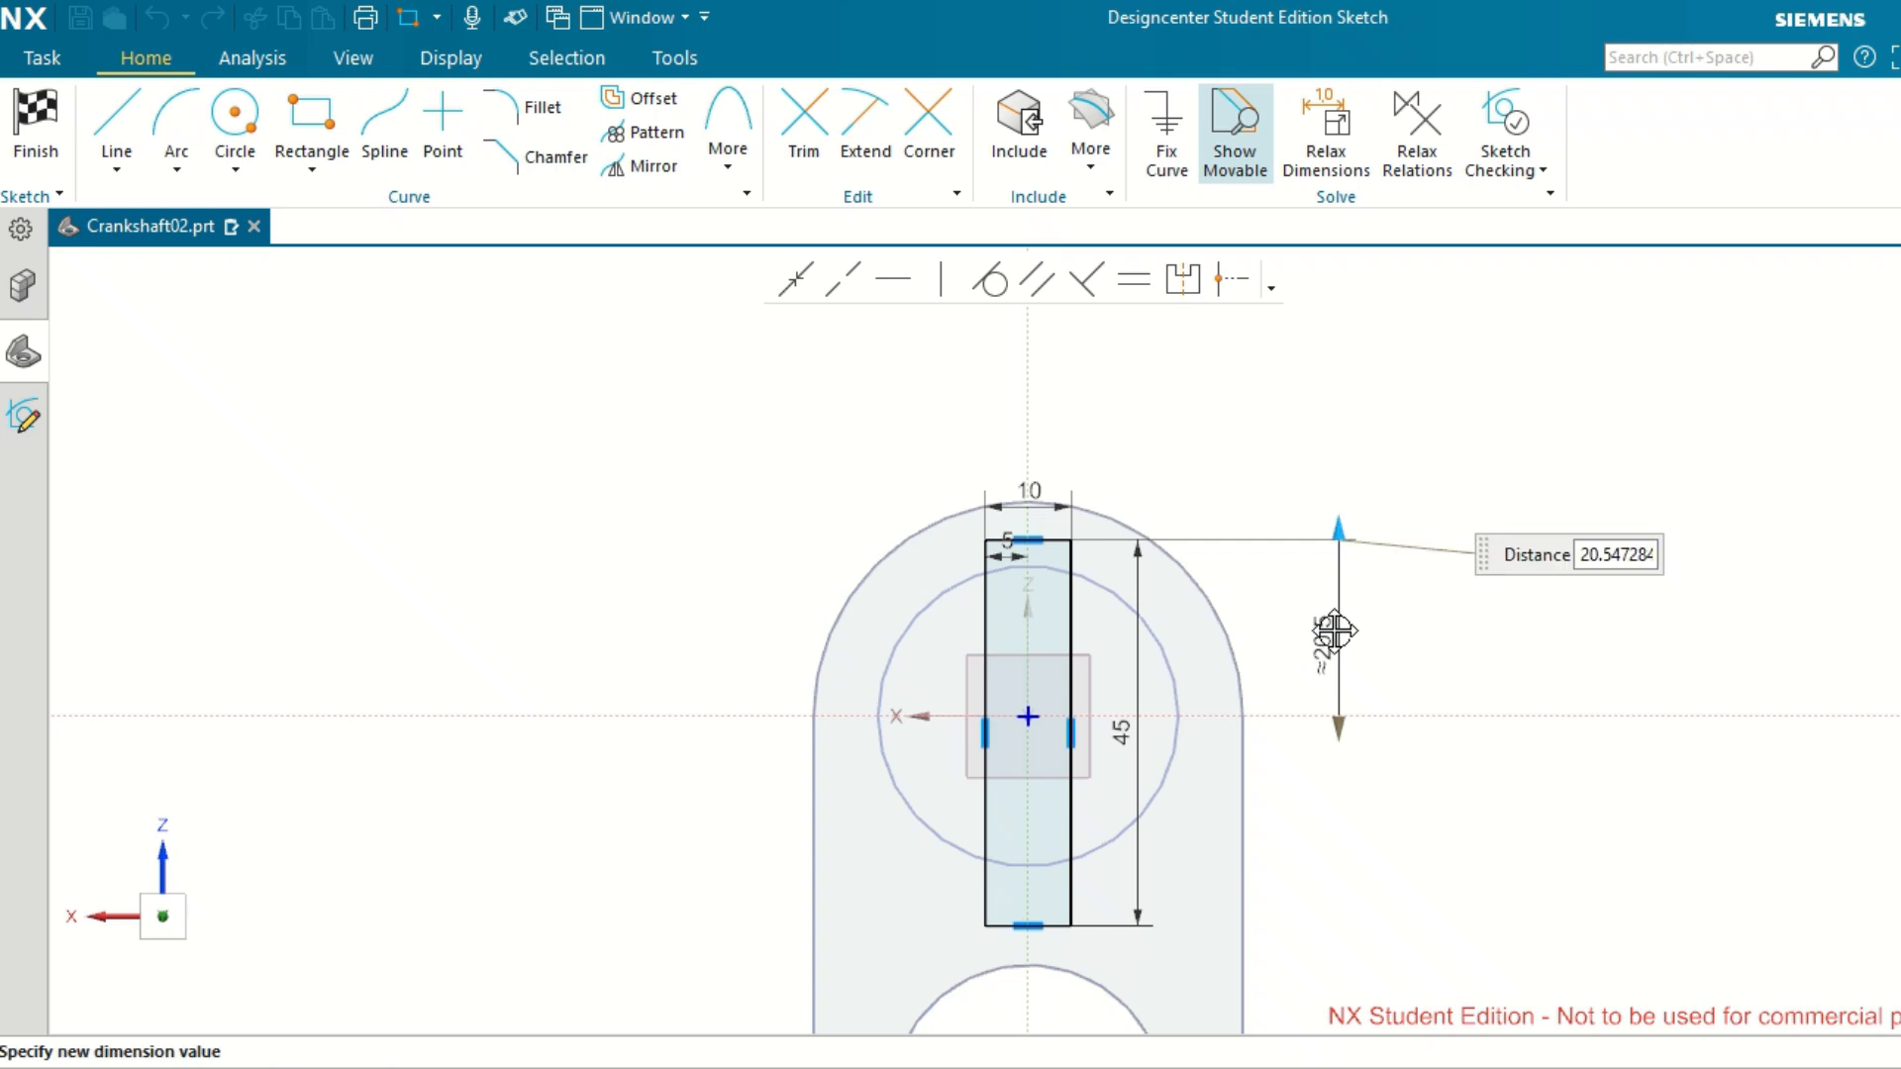
key("Return")
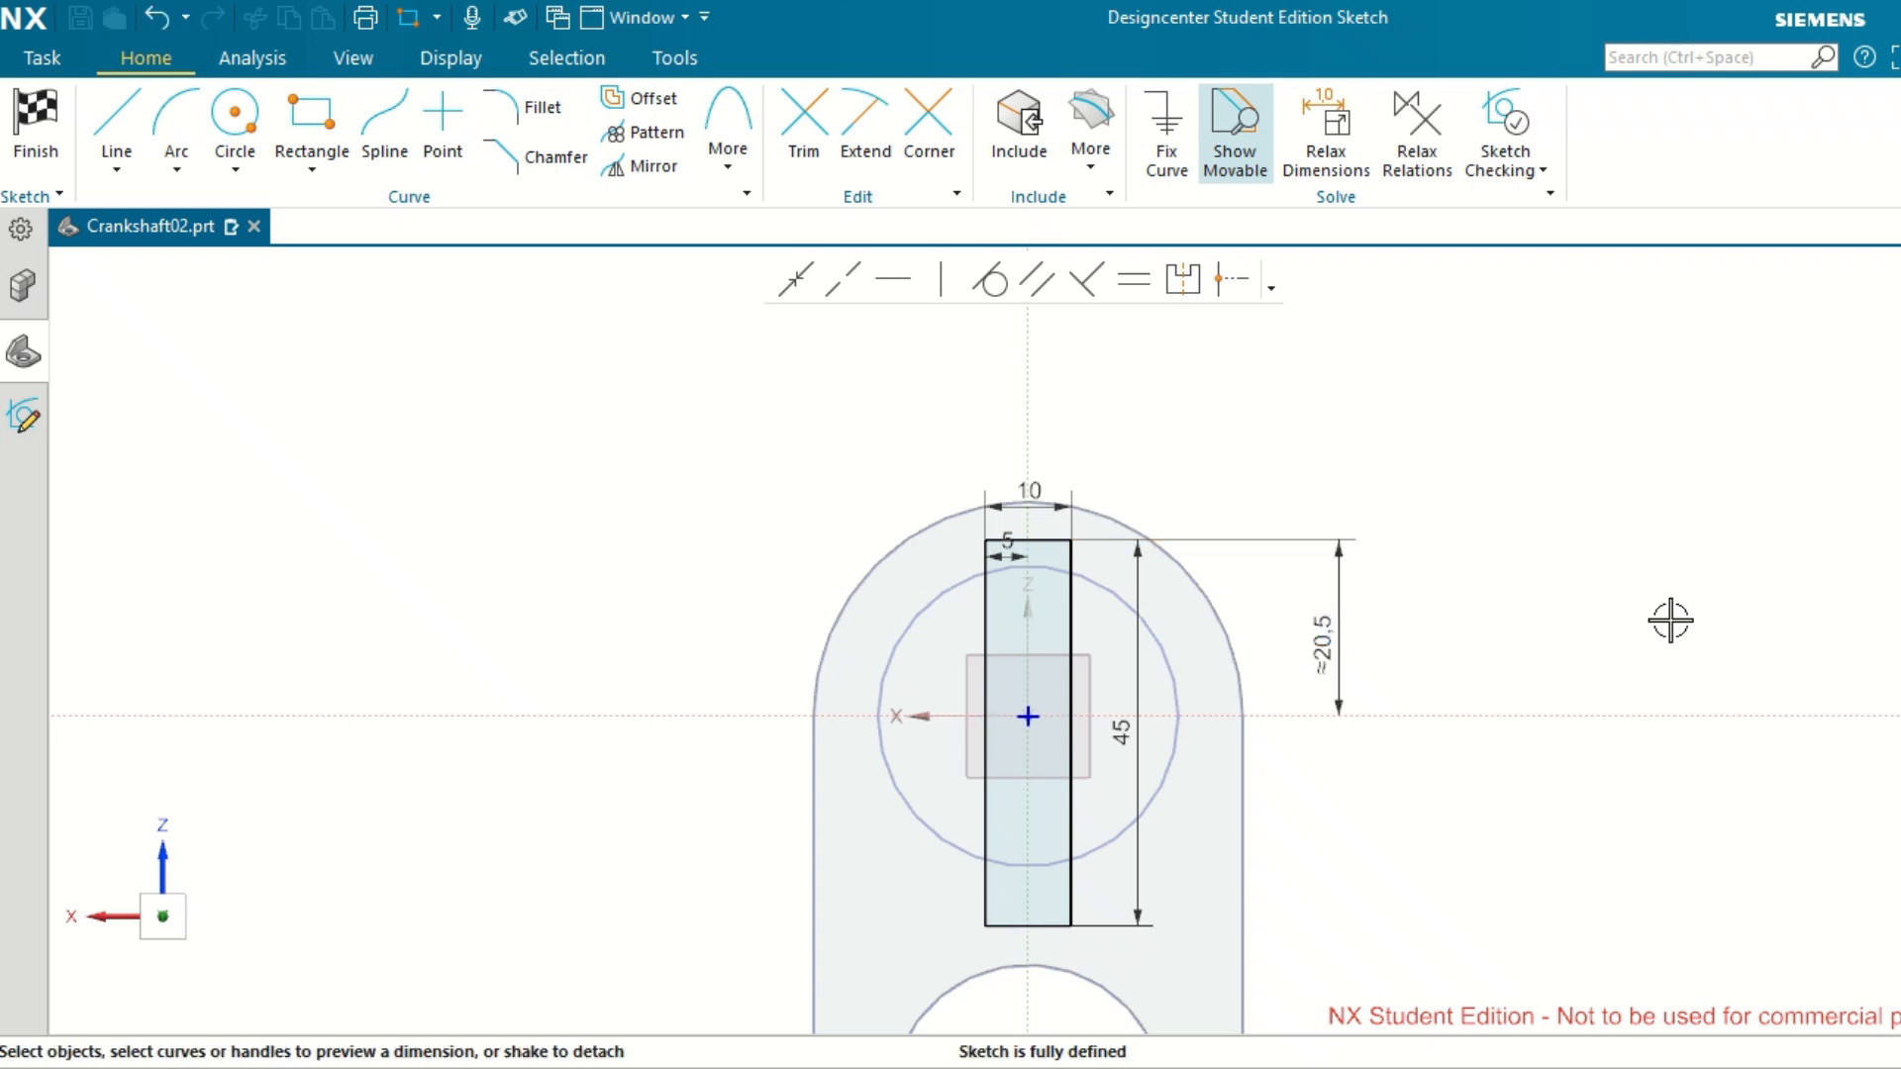
double_click(1330, 636)
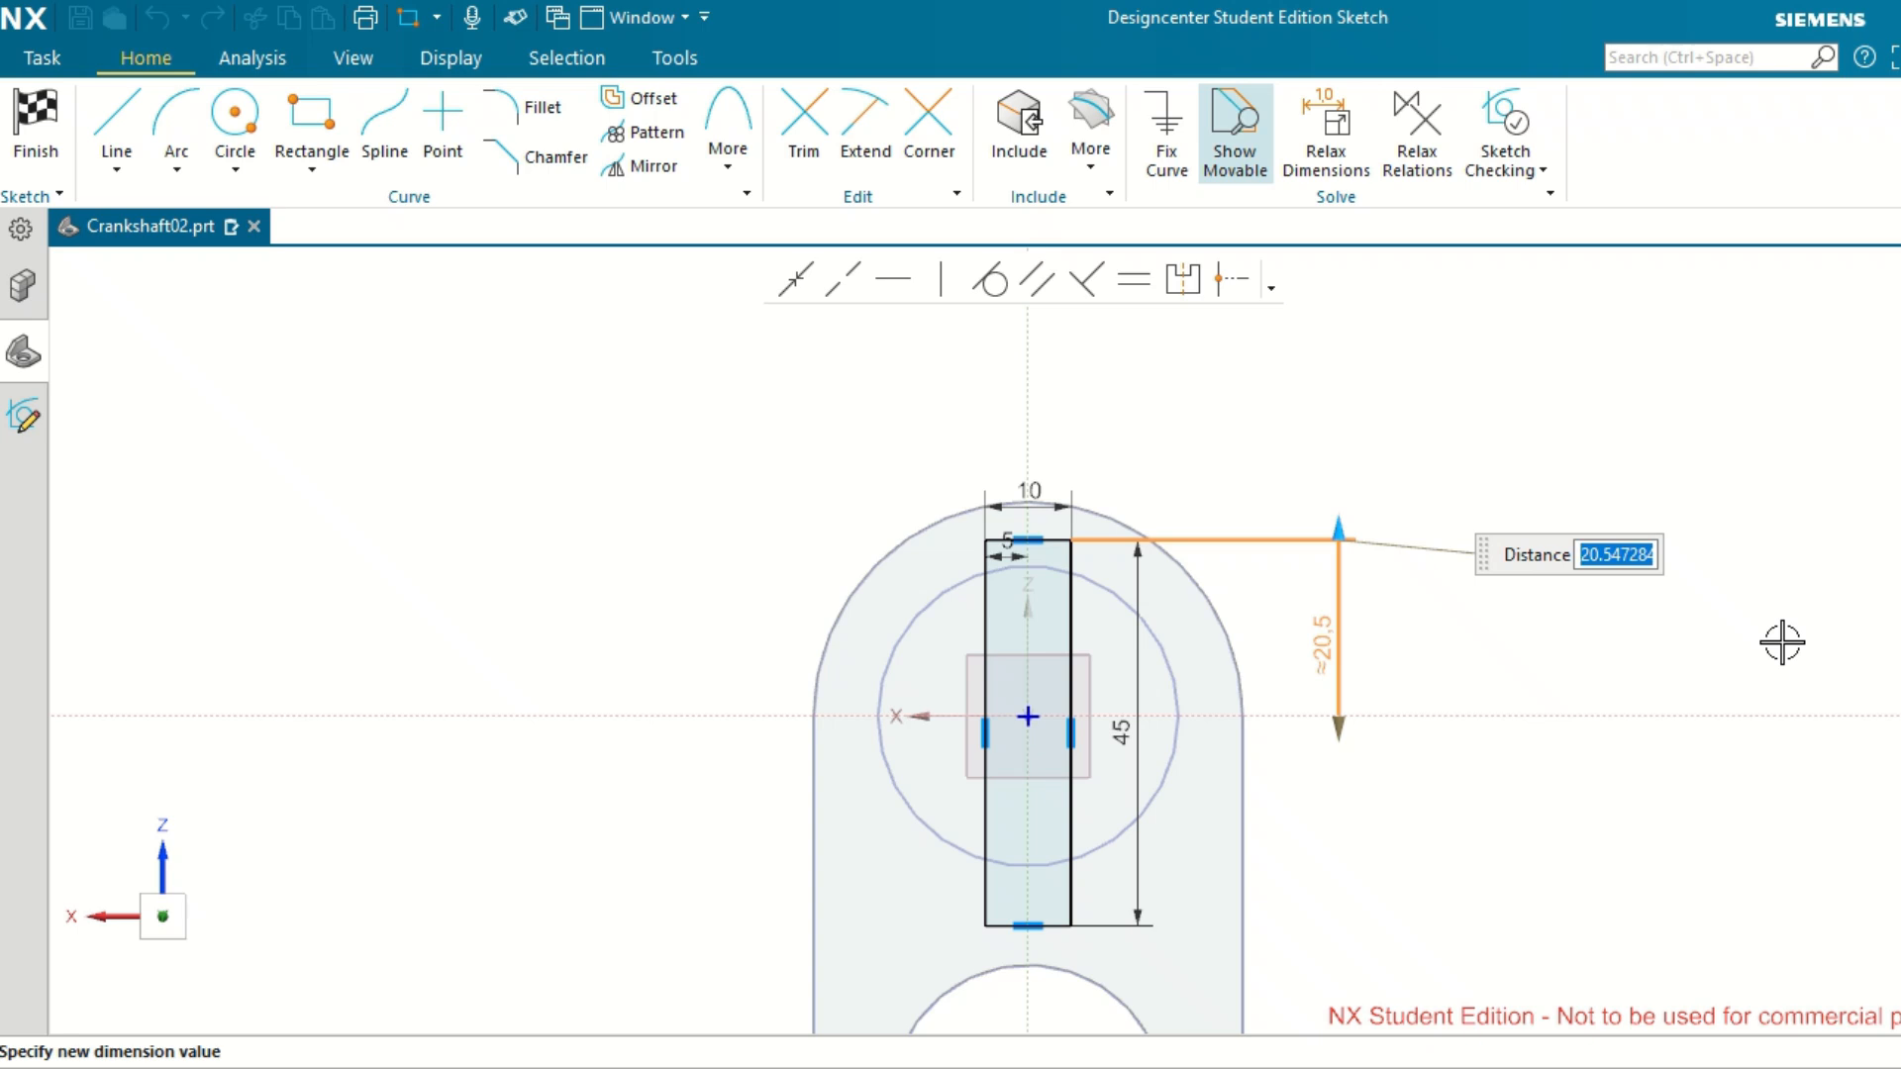
type("20")
key("Return")
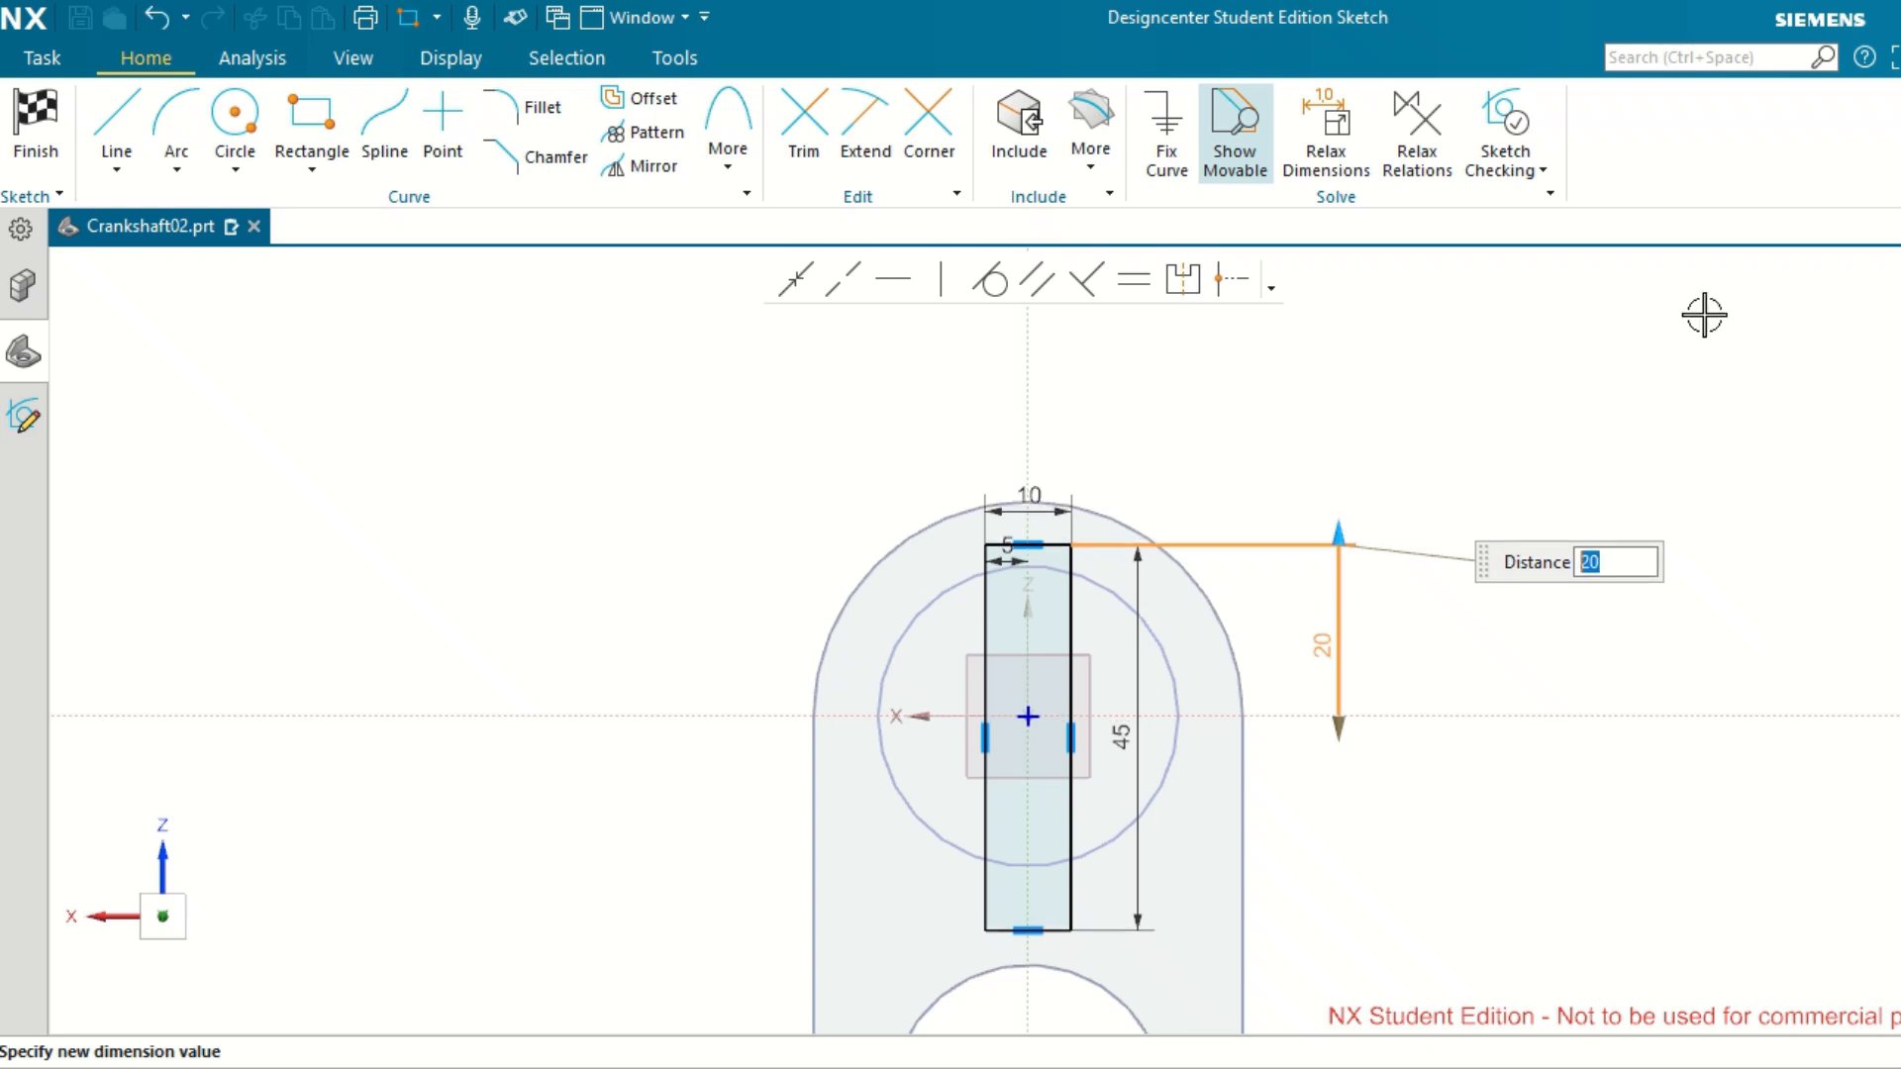
middle_click(1667, 459)
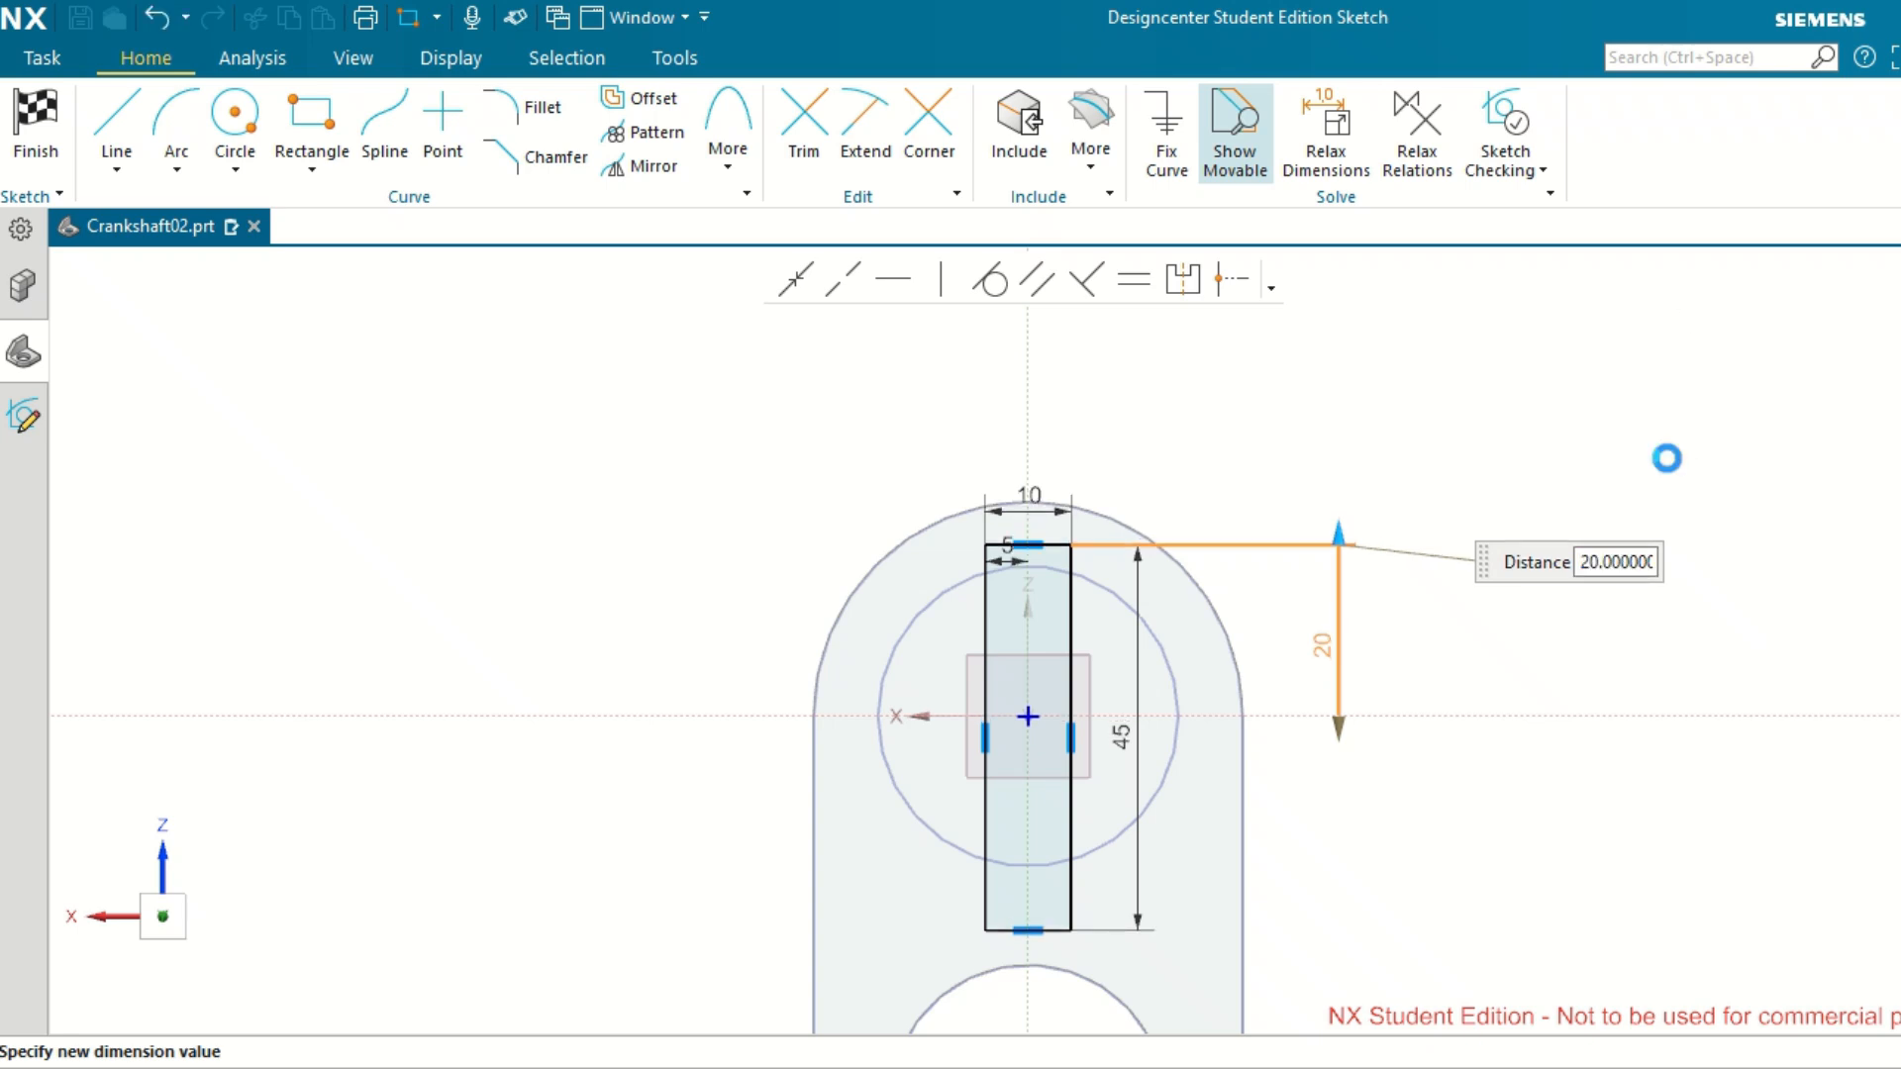
Move the 5 mm and 10 mm dimensions clear of the rectangle and finish the sketch to return to the extrude.
scroll(1155, 758, "up", 1)
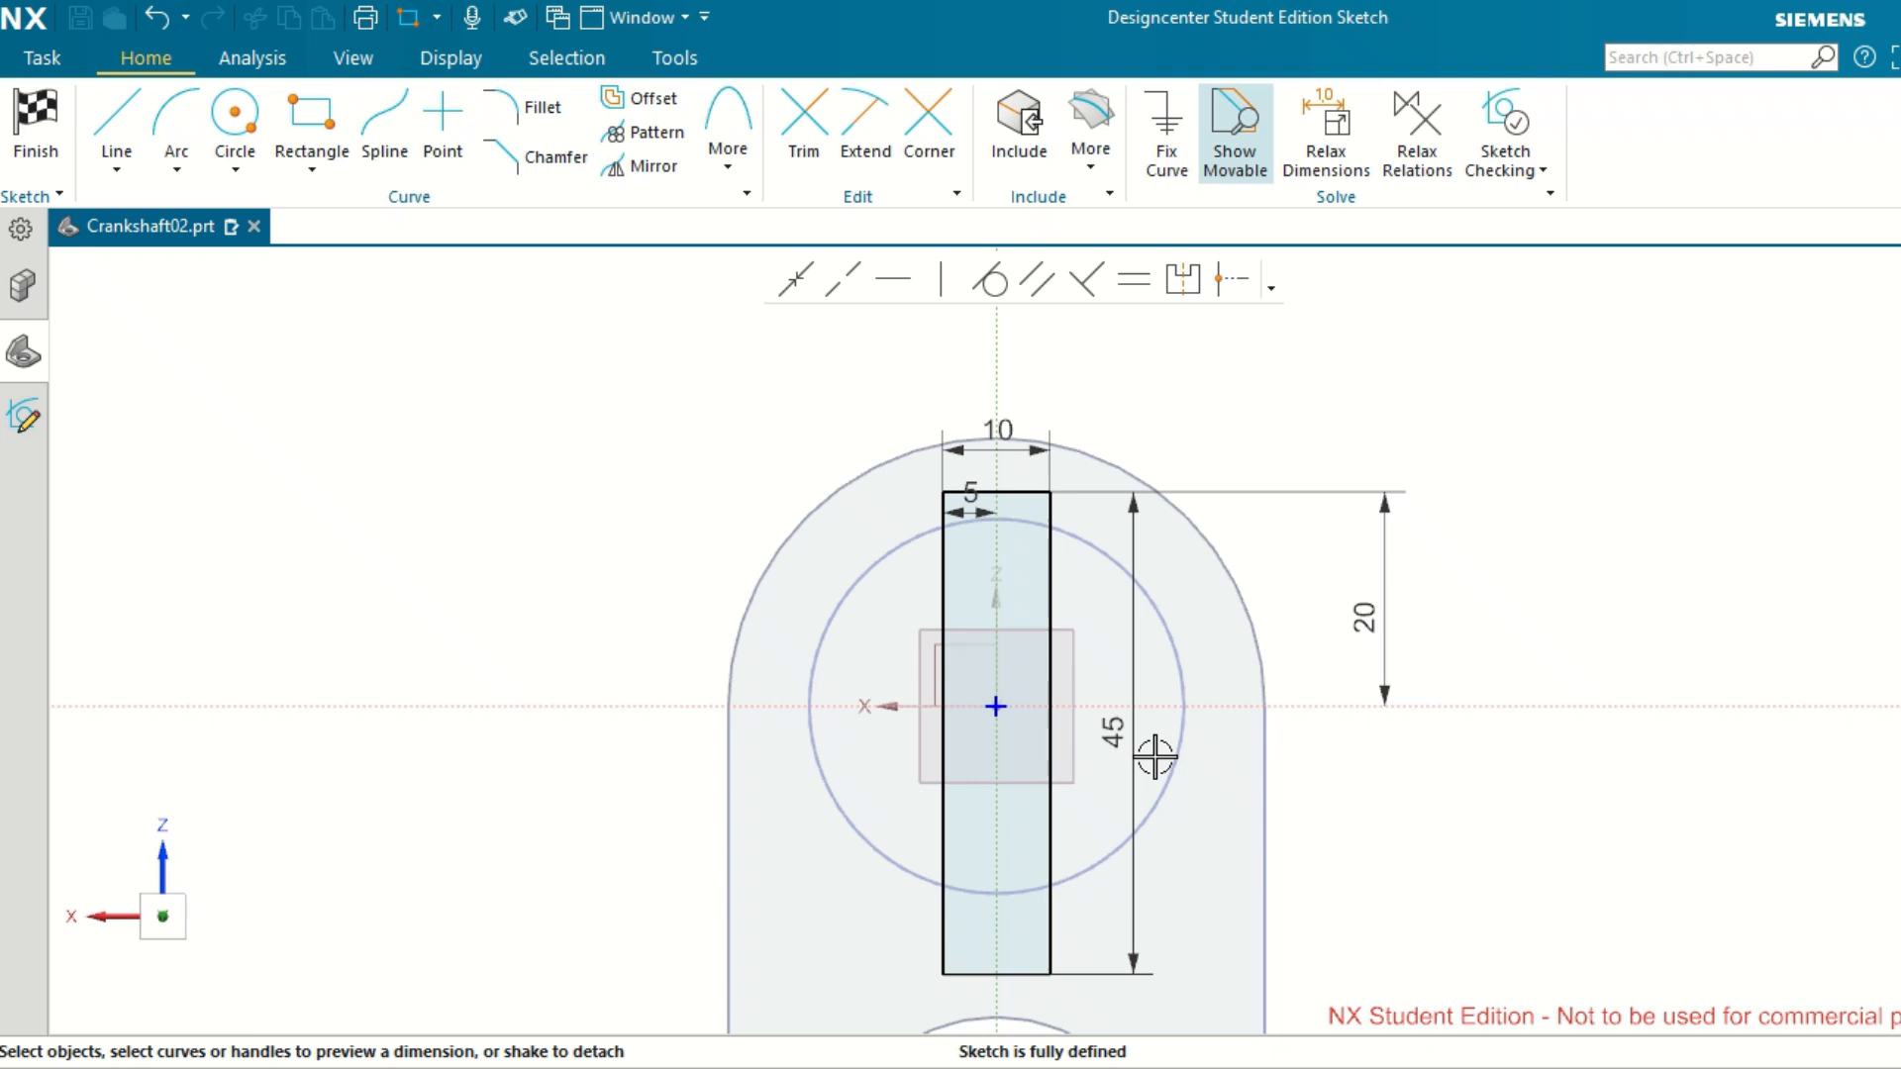
scroll(1155, 758, "down", 2)
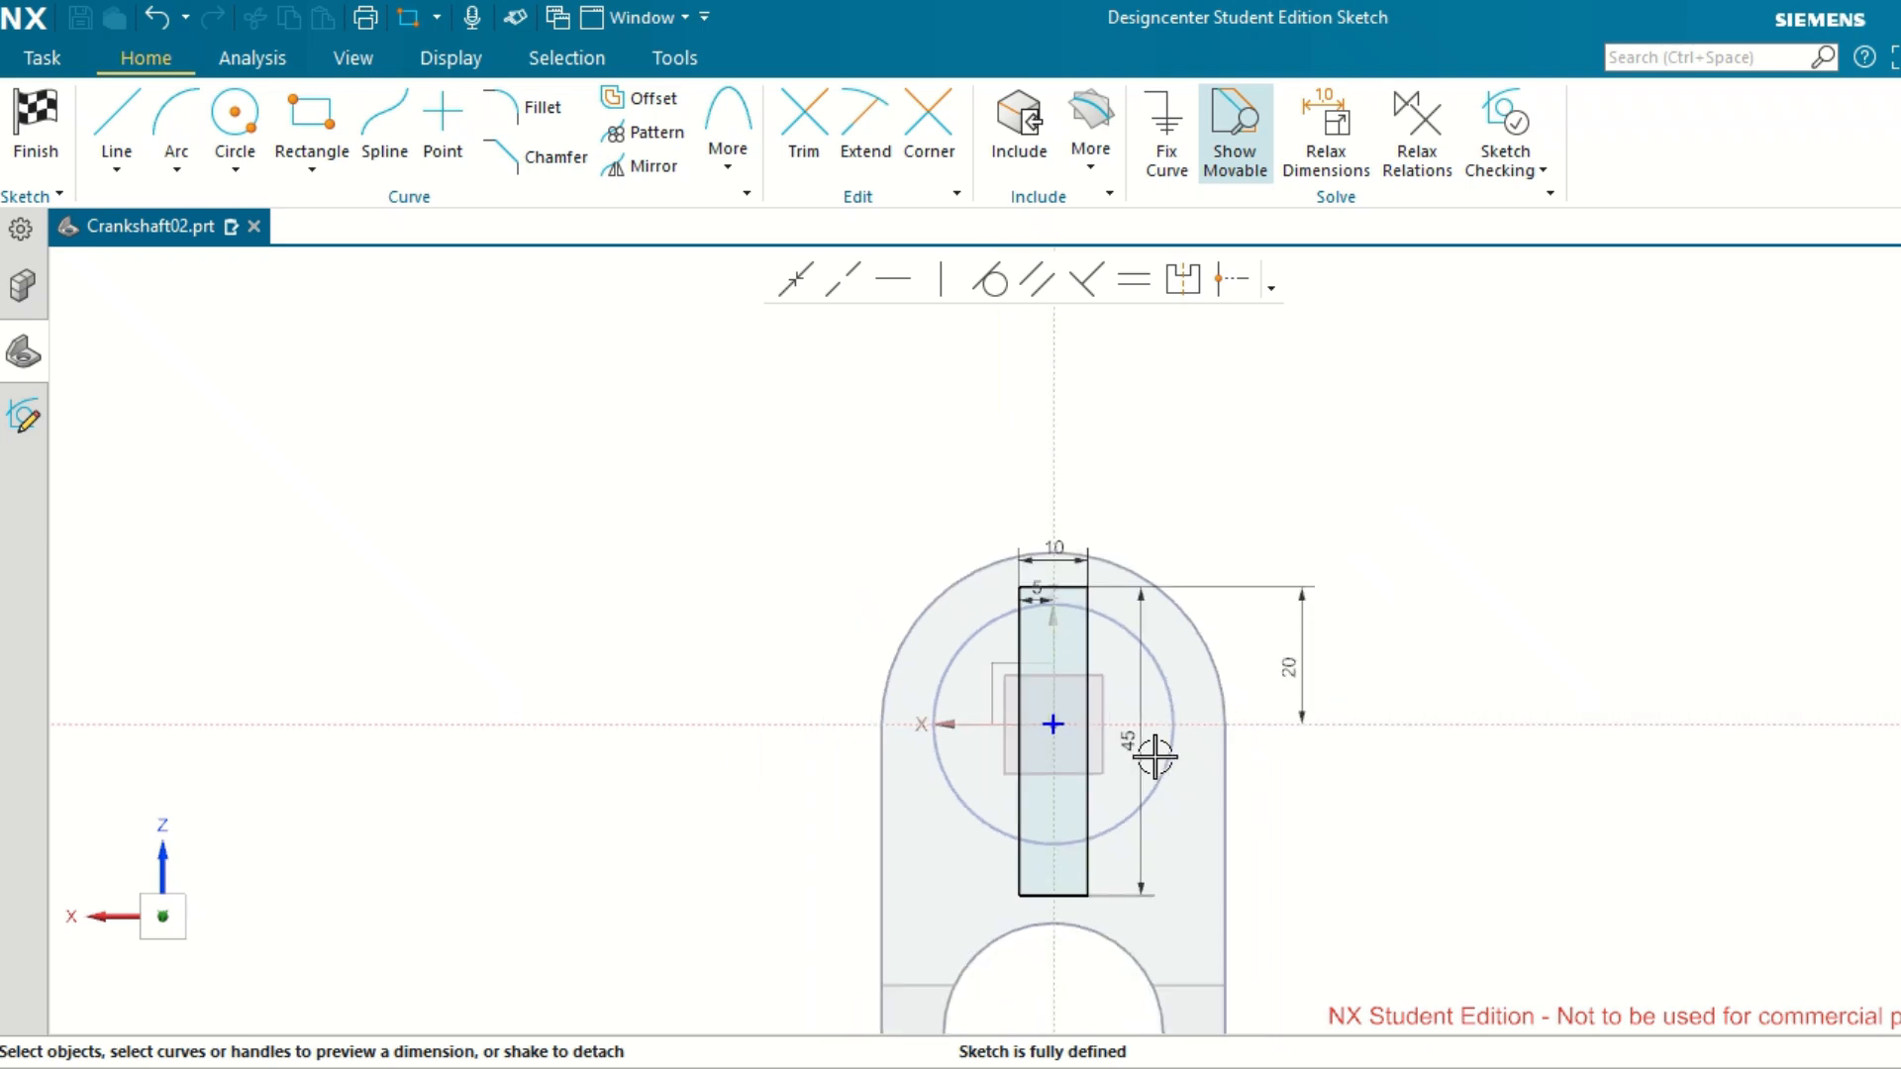
left_click_drag(1033, 593, 932, 559)
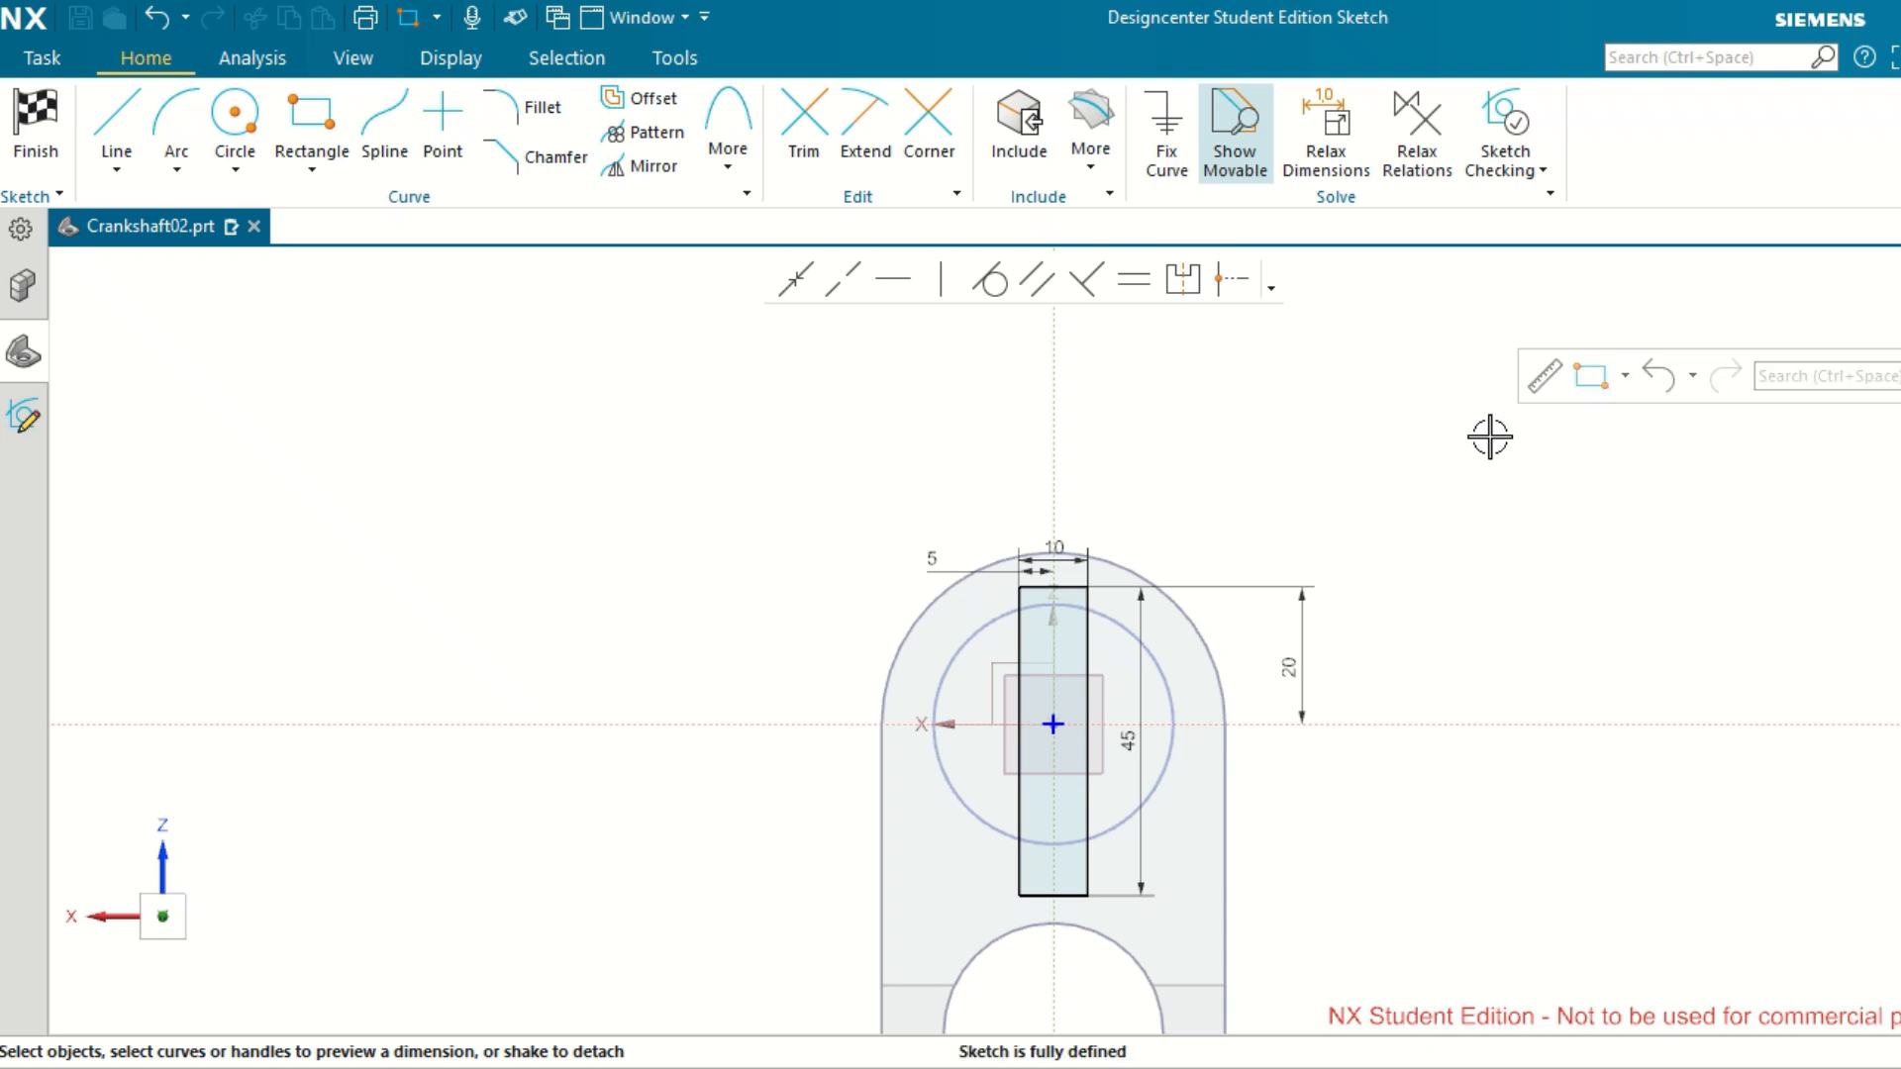
left_click_drag(1057, 539, 1062, 489)
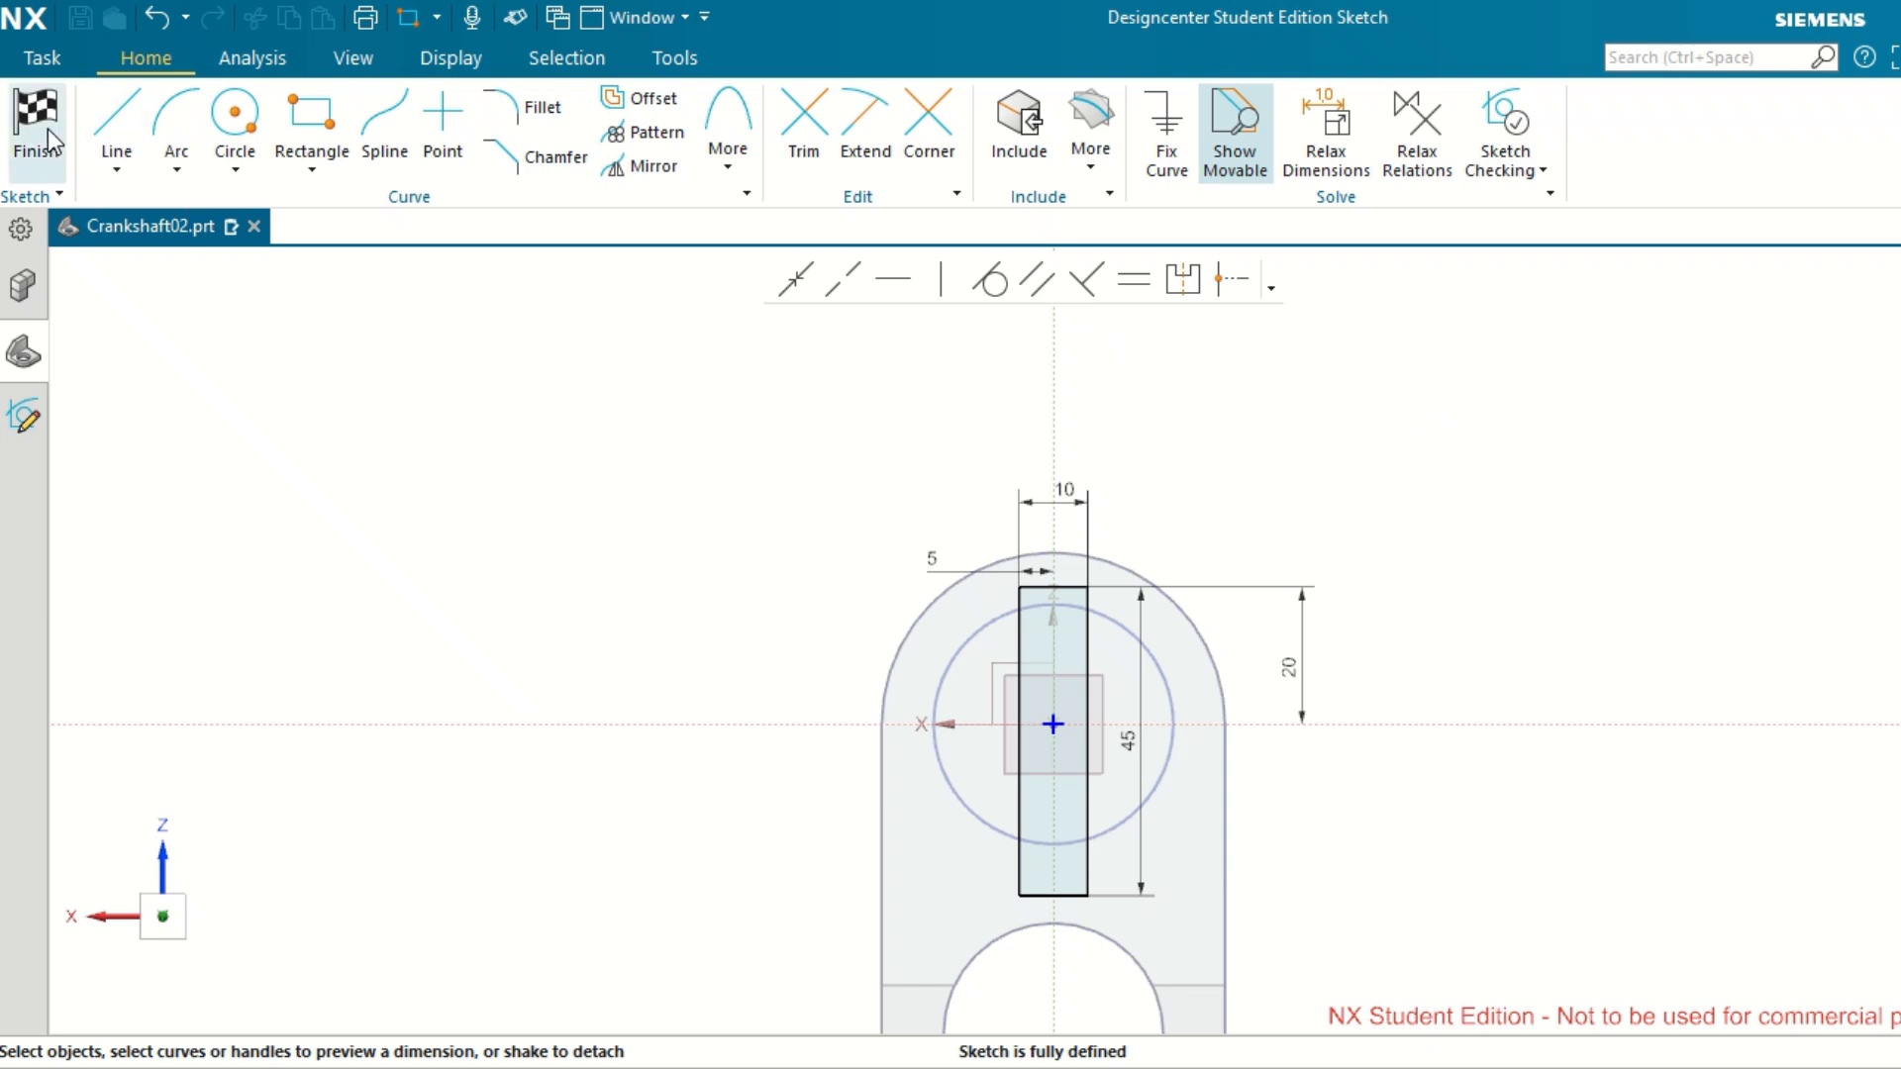
key("Home")
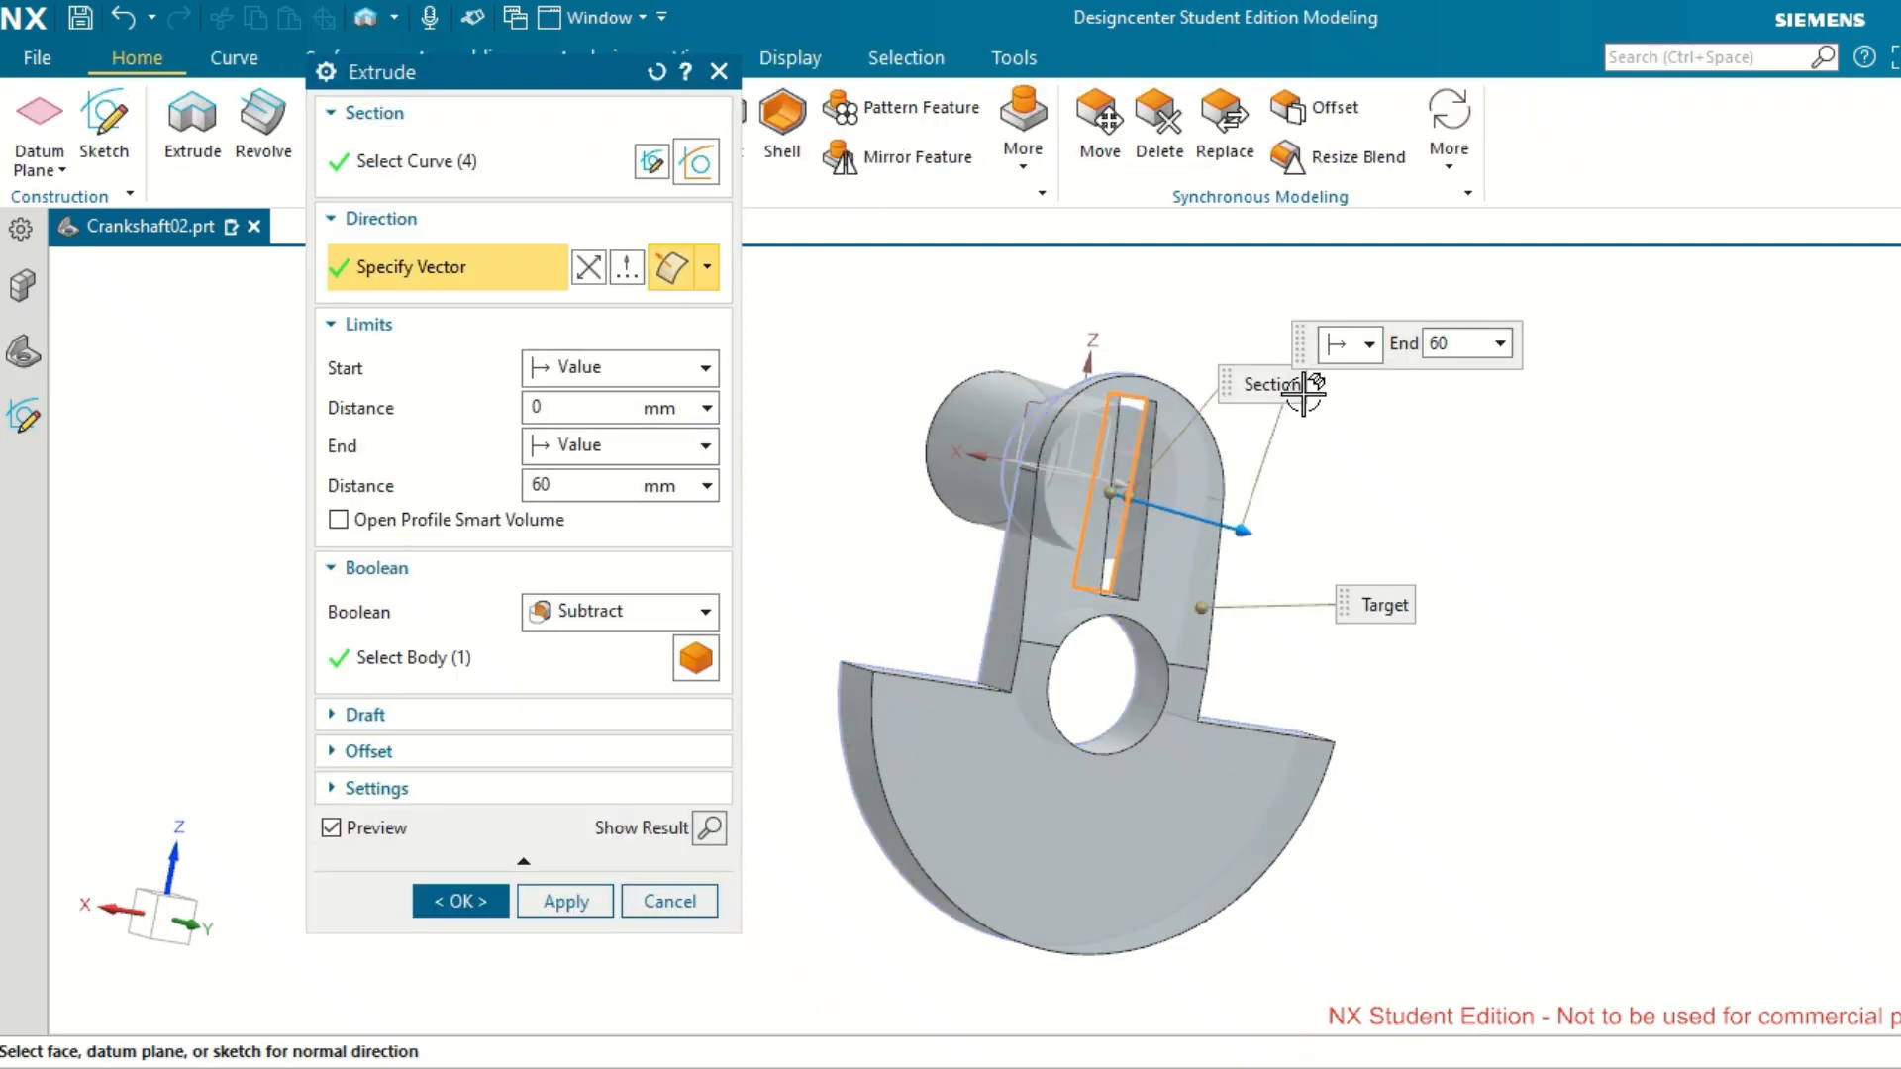
Reopen the section sketch and draw a 15 mm line from the rectangle's bottom-edge midpoint to its left side.
left_click(651, 165)
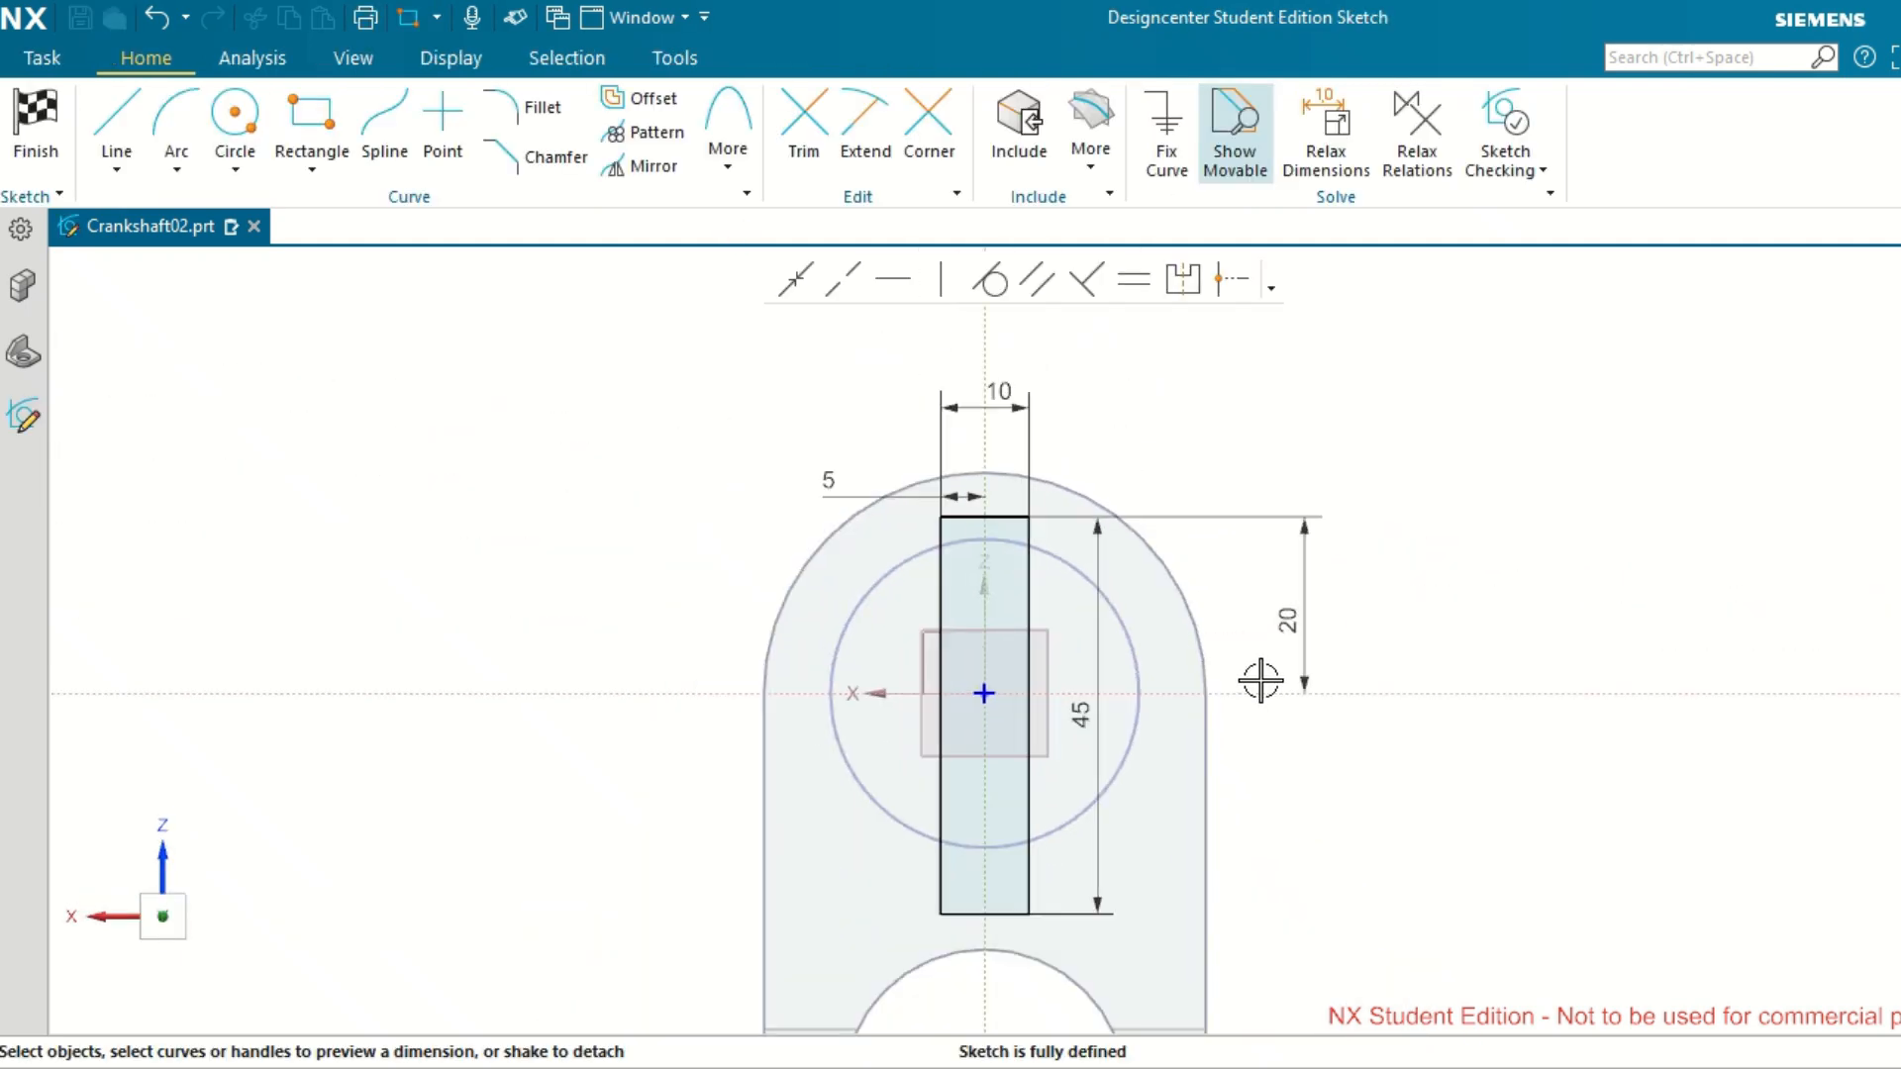
scroll(1148, 909, "down", 4)
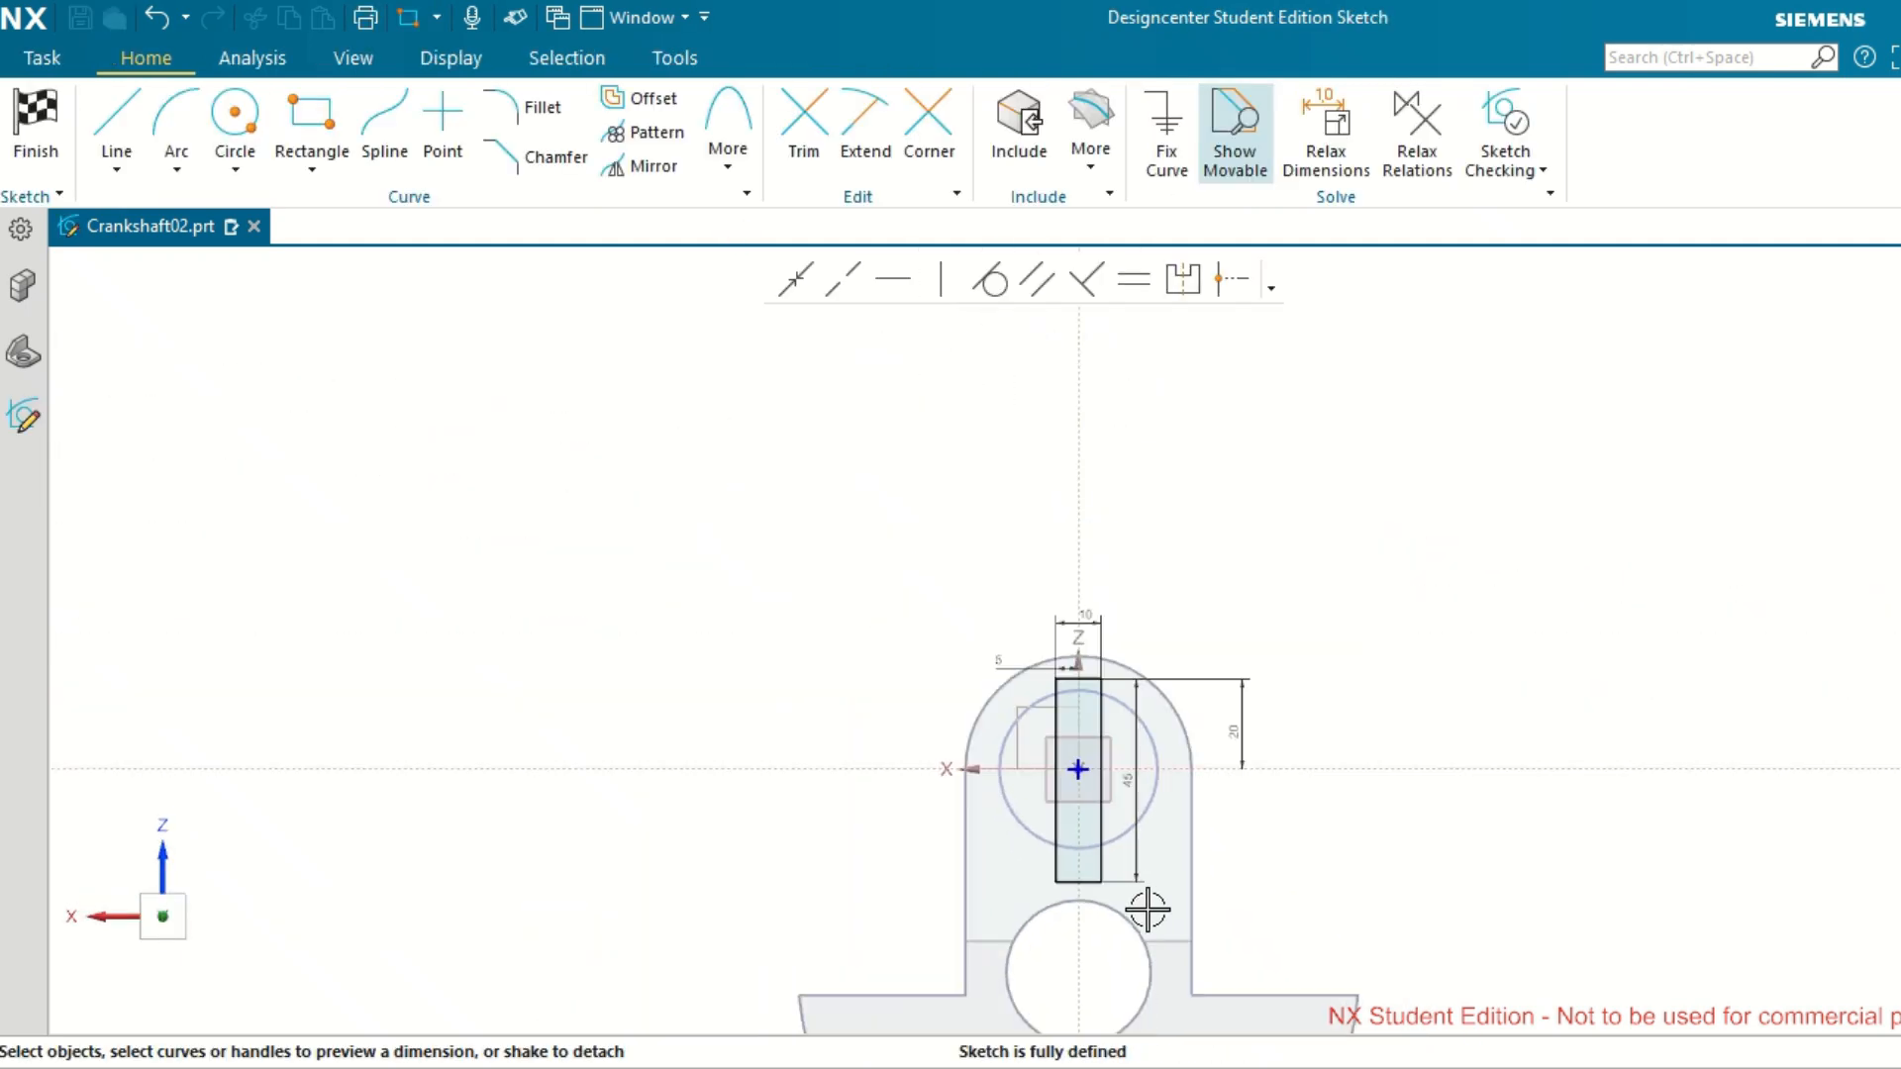
scroll(1133, 929, "up", 3)
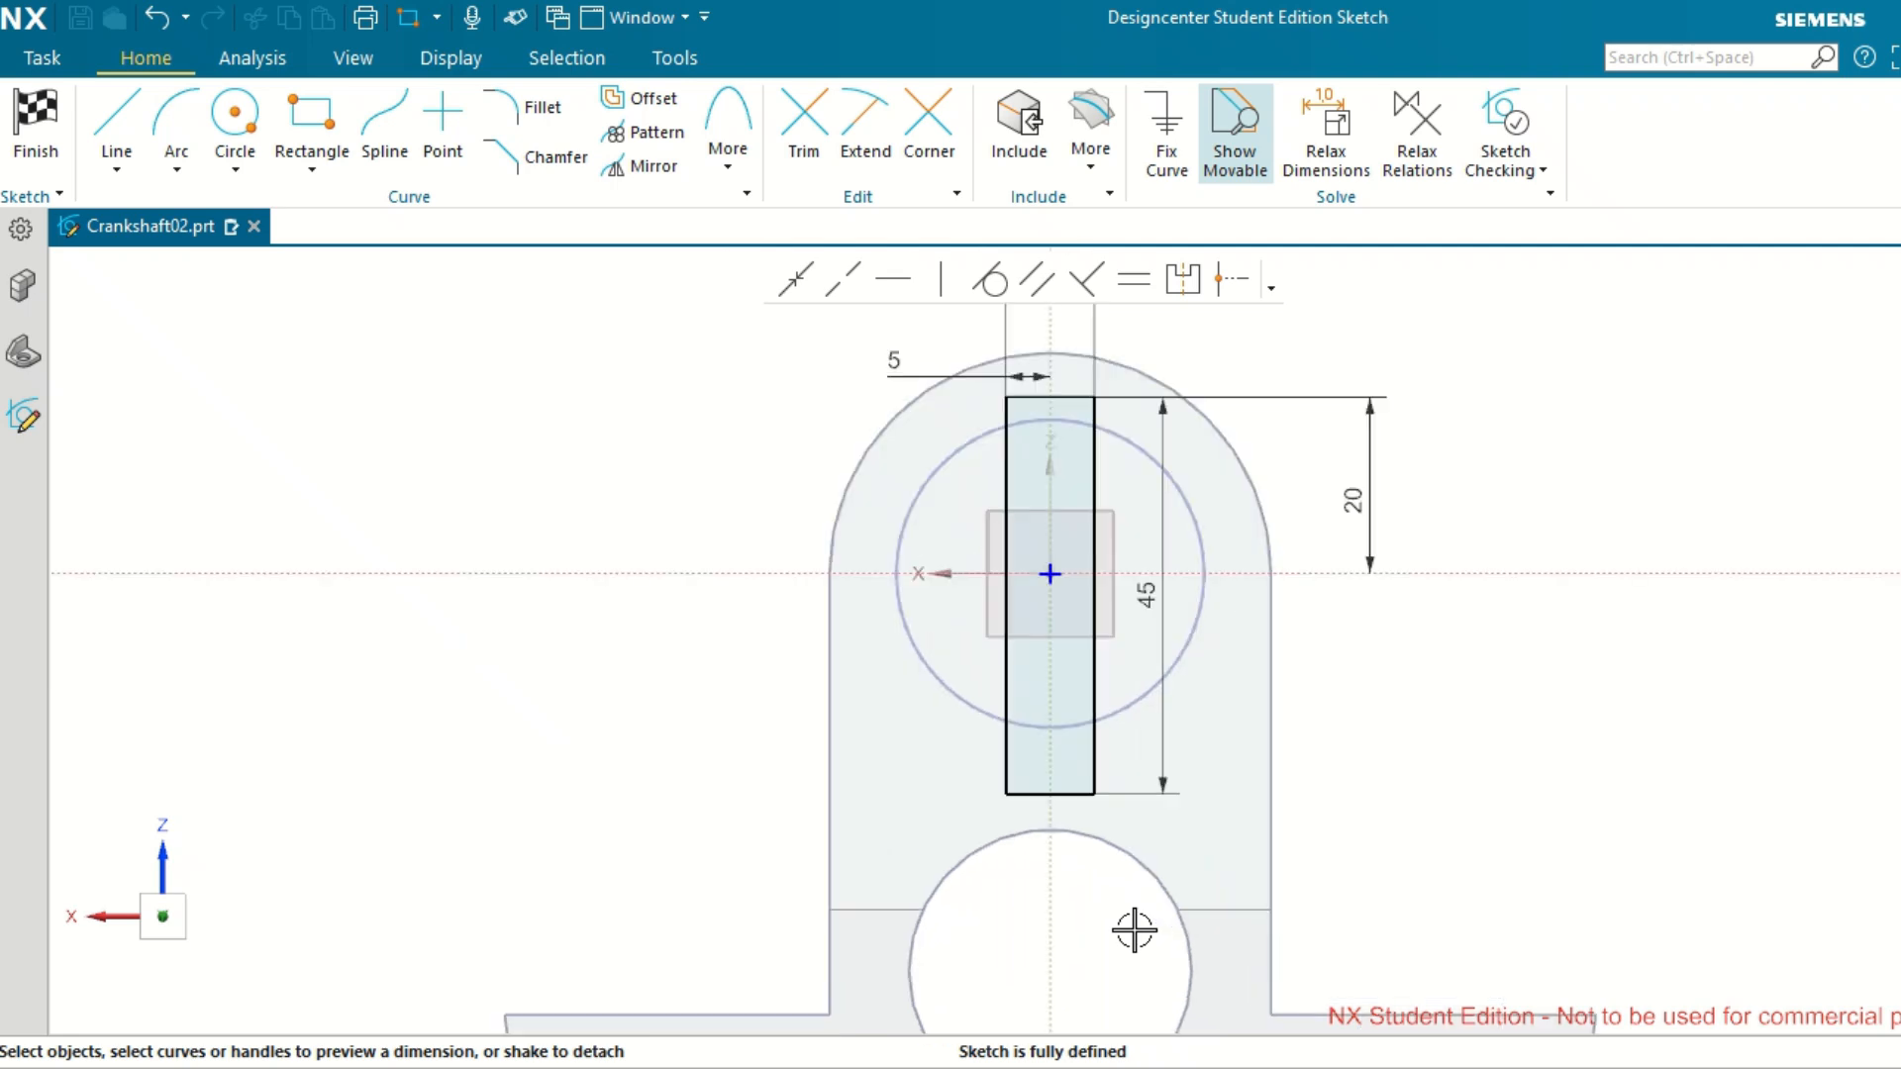
left_click(113, 128)
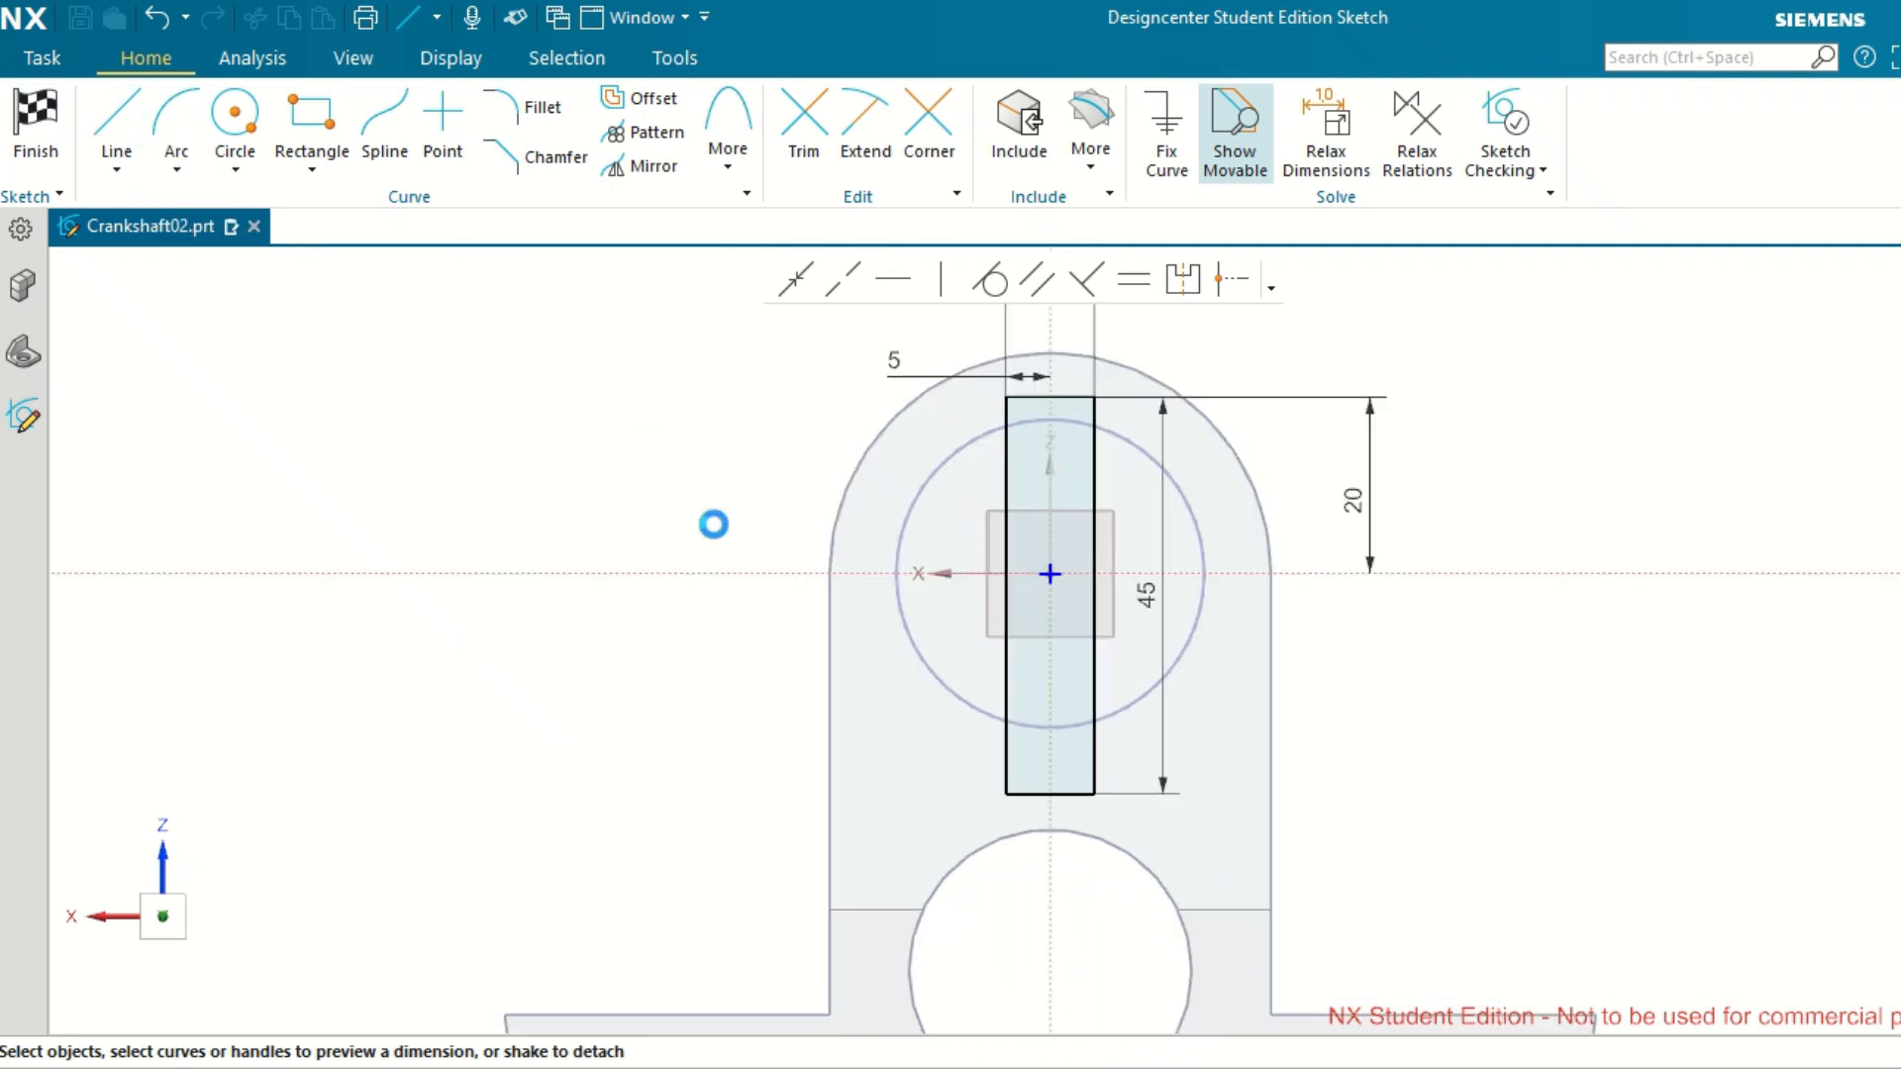
left_click(1050, 793)
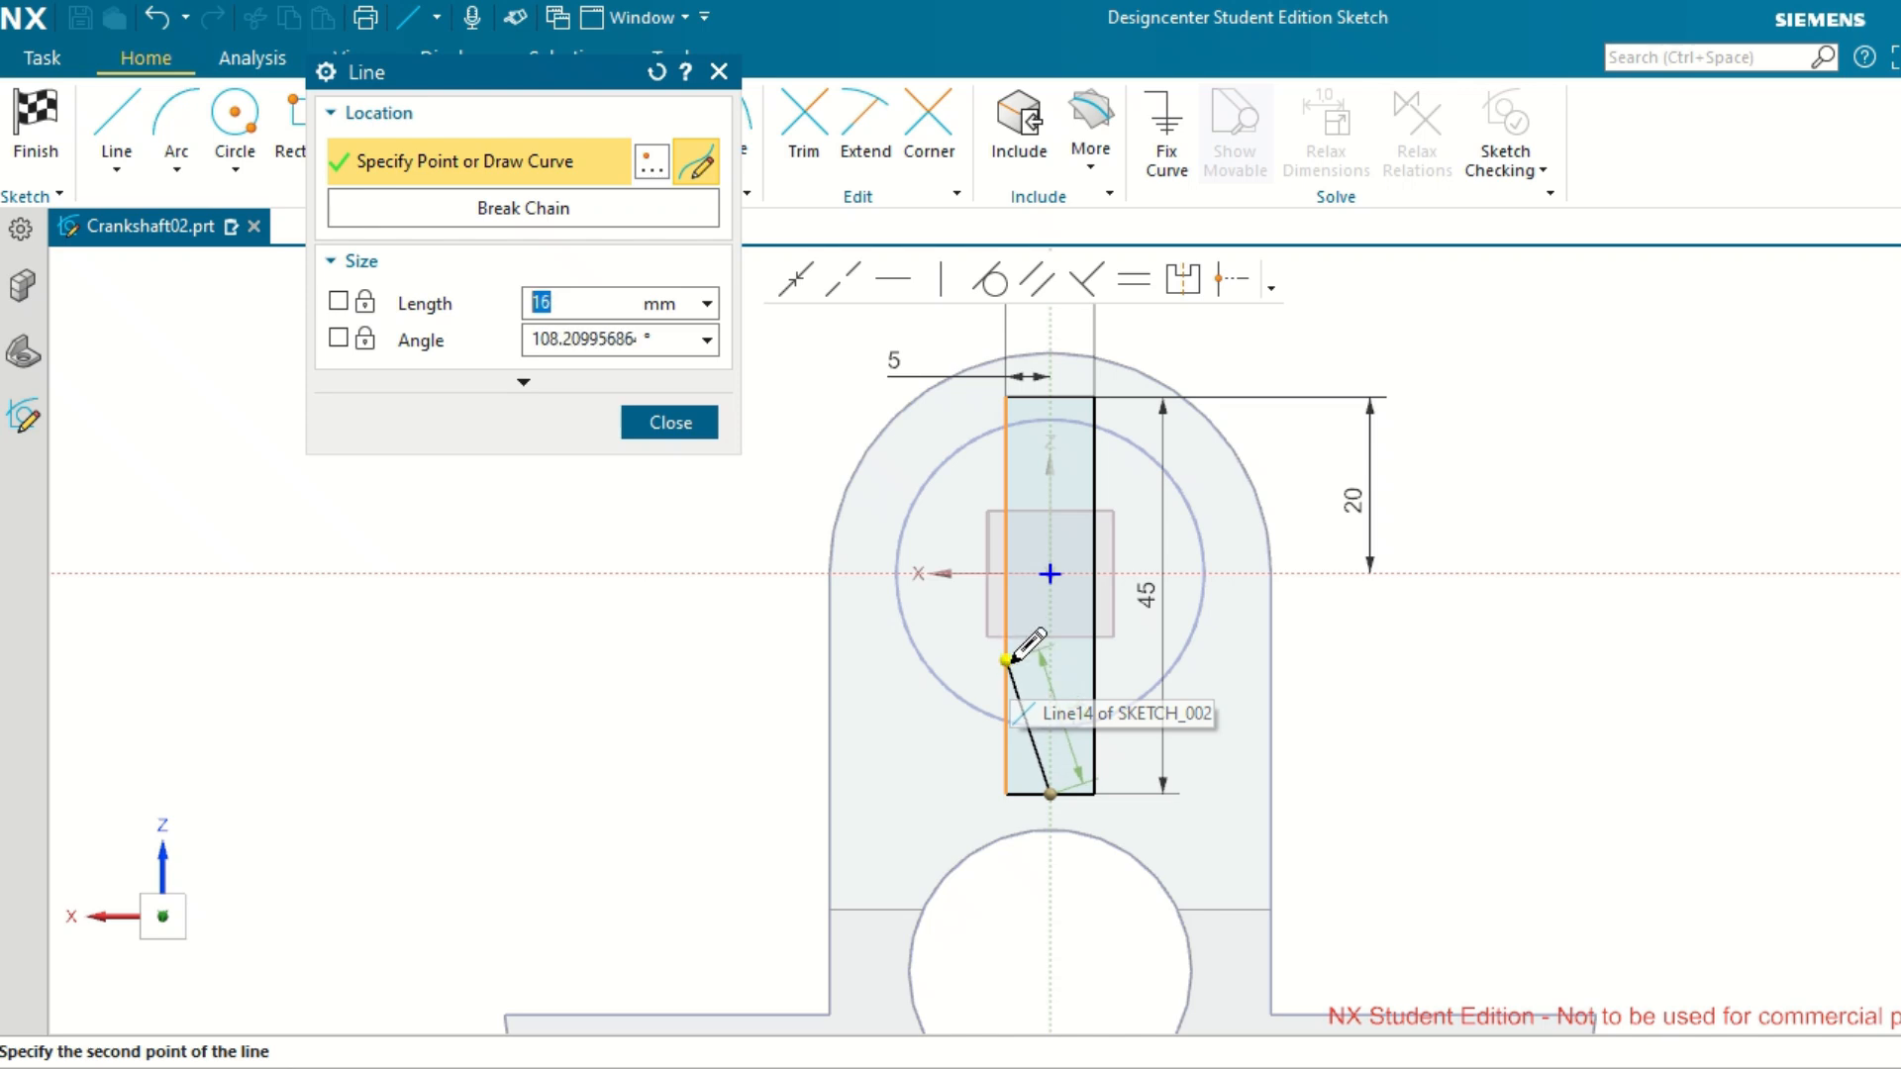
type("1")
key("Tab")
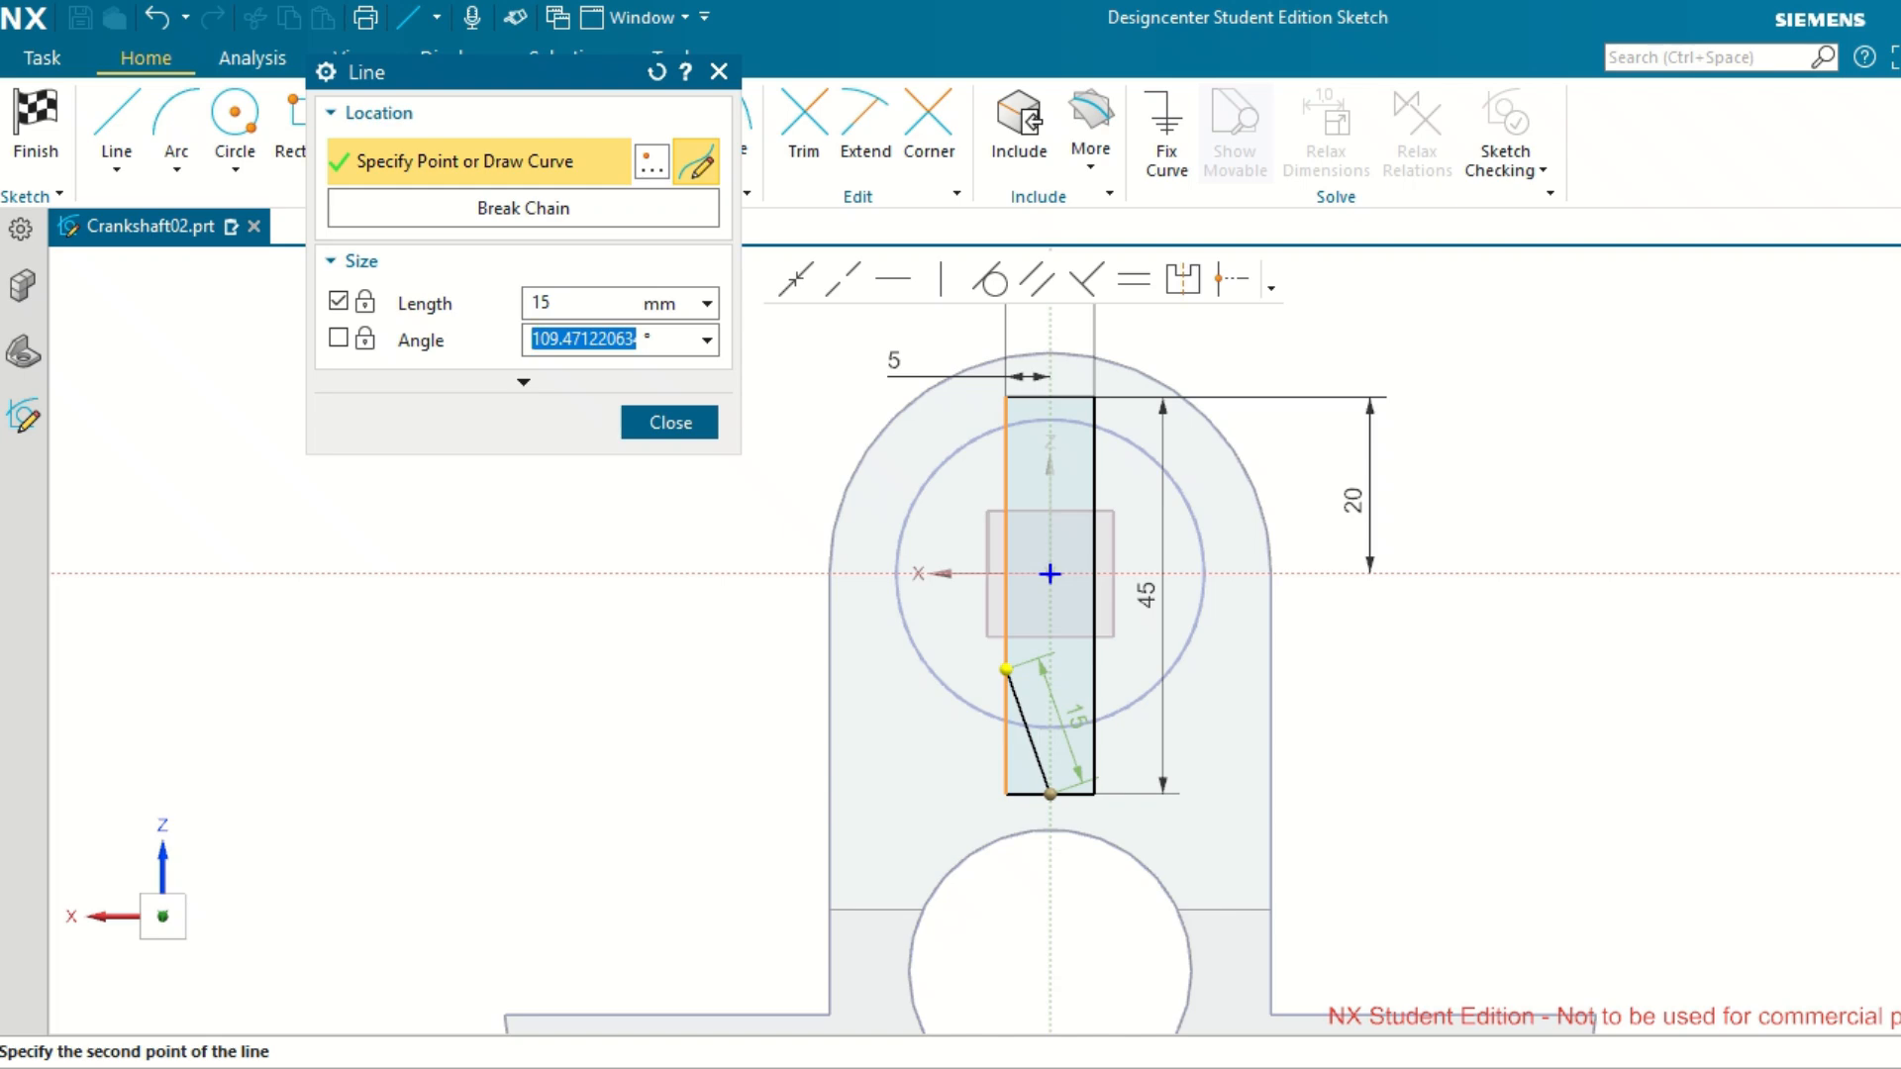
left_click(1004, 672)
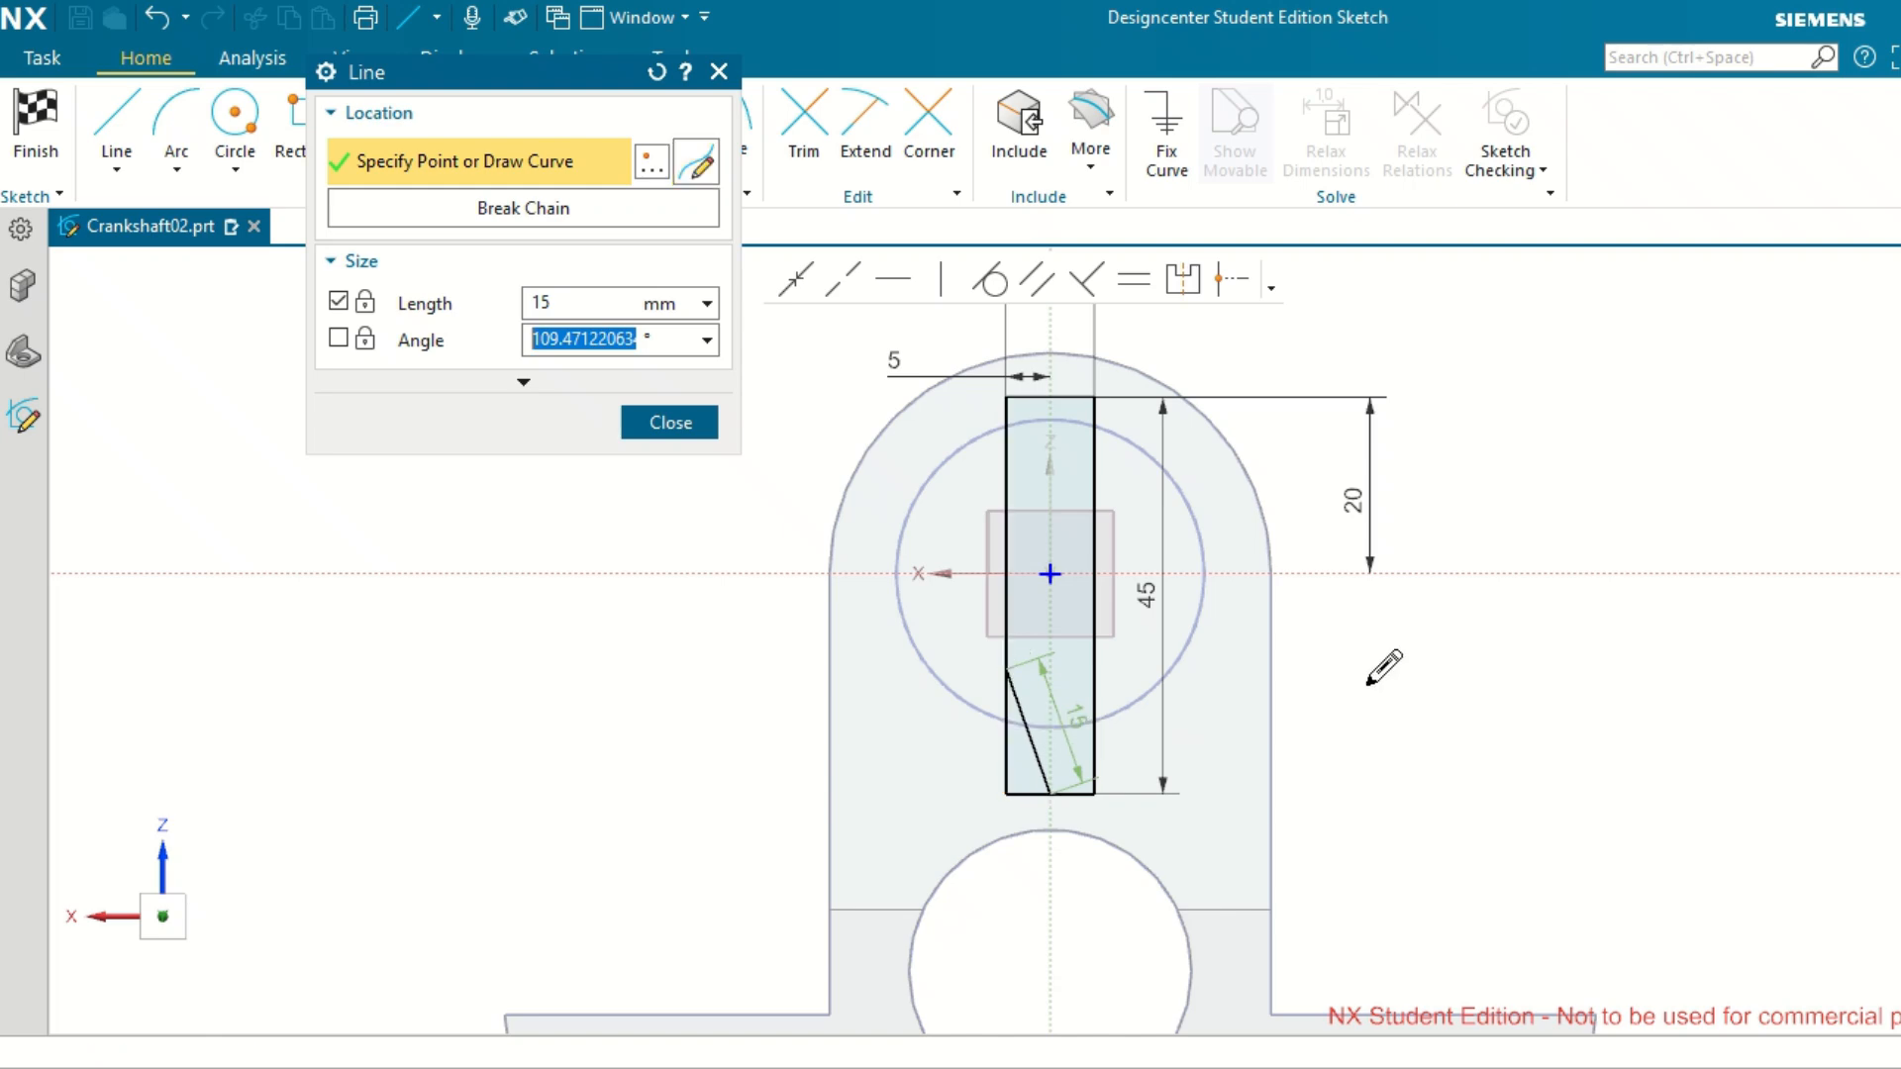
left_click(1057, 793)
middle_click(1606, 701)
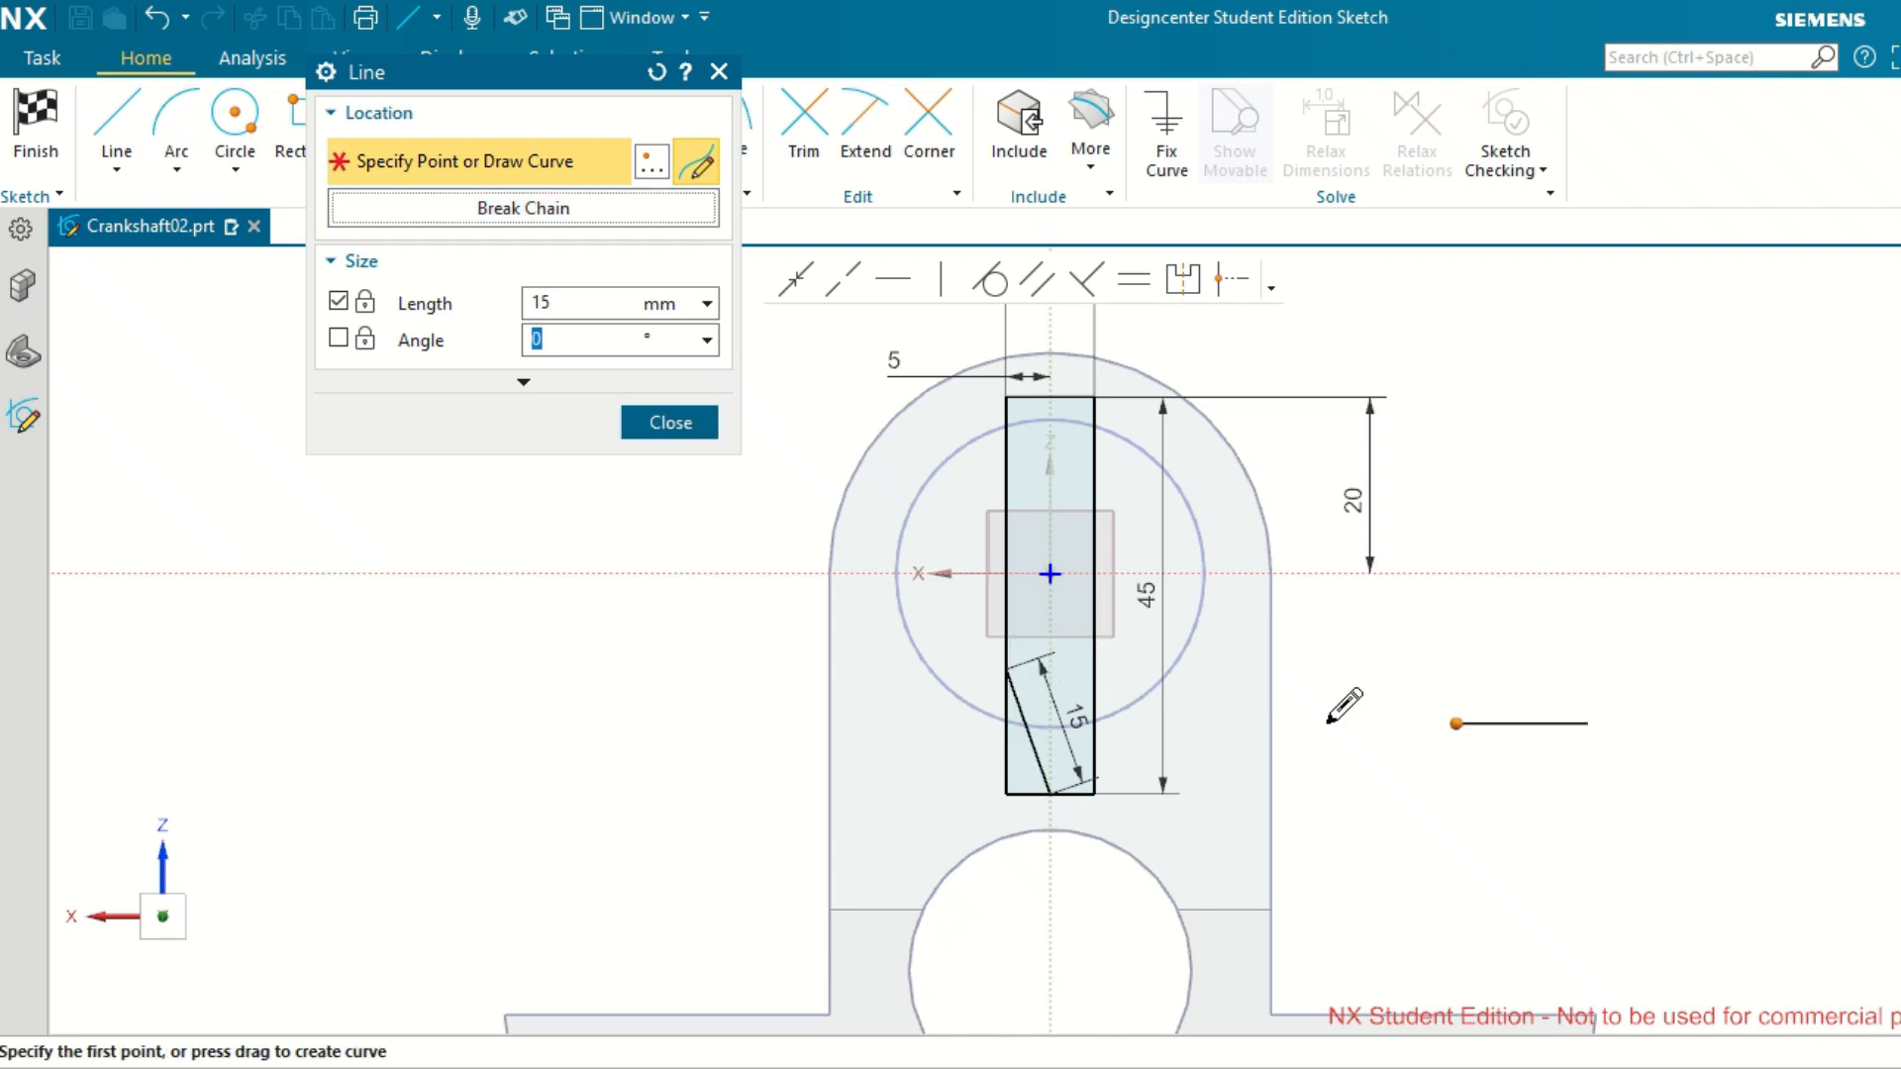
Draw a second 15 mm line from the bottom-edge midpoint to the rectangle's right side, forming a symmetric point.
left_click(1054, 789)
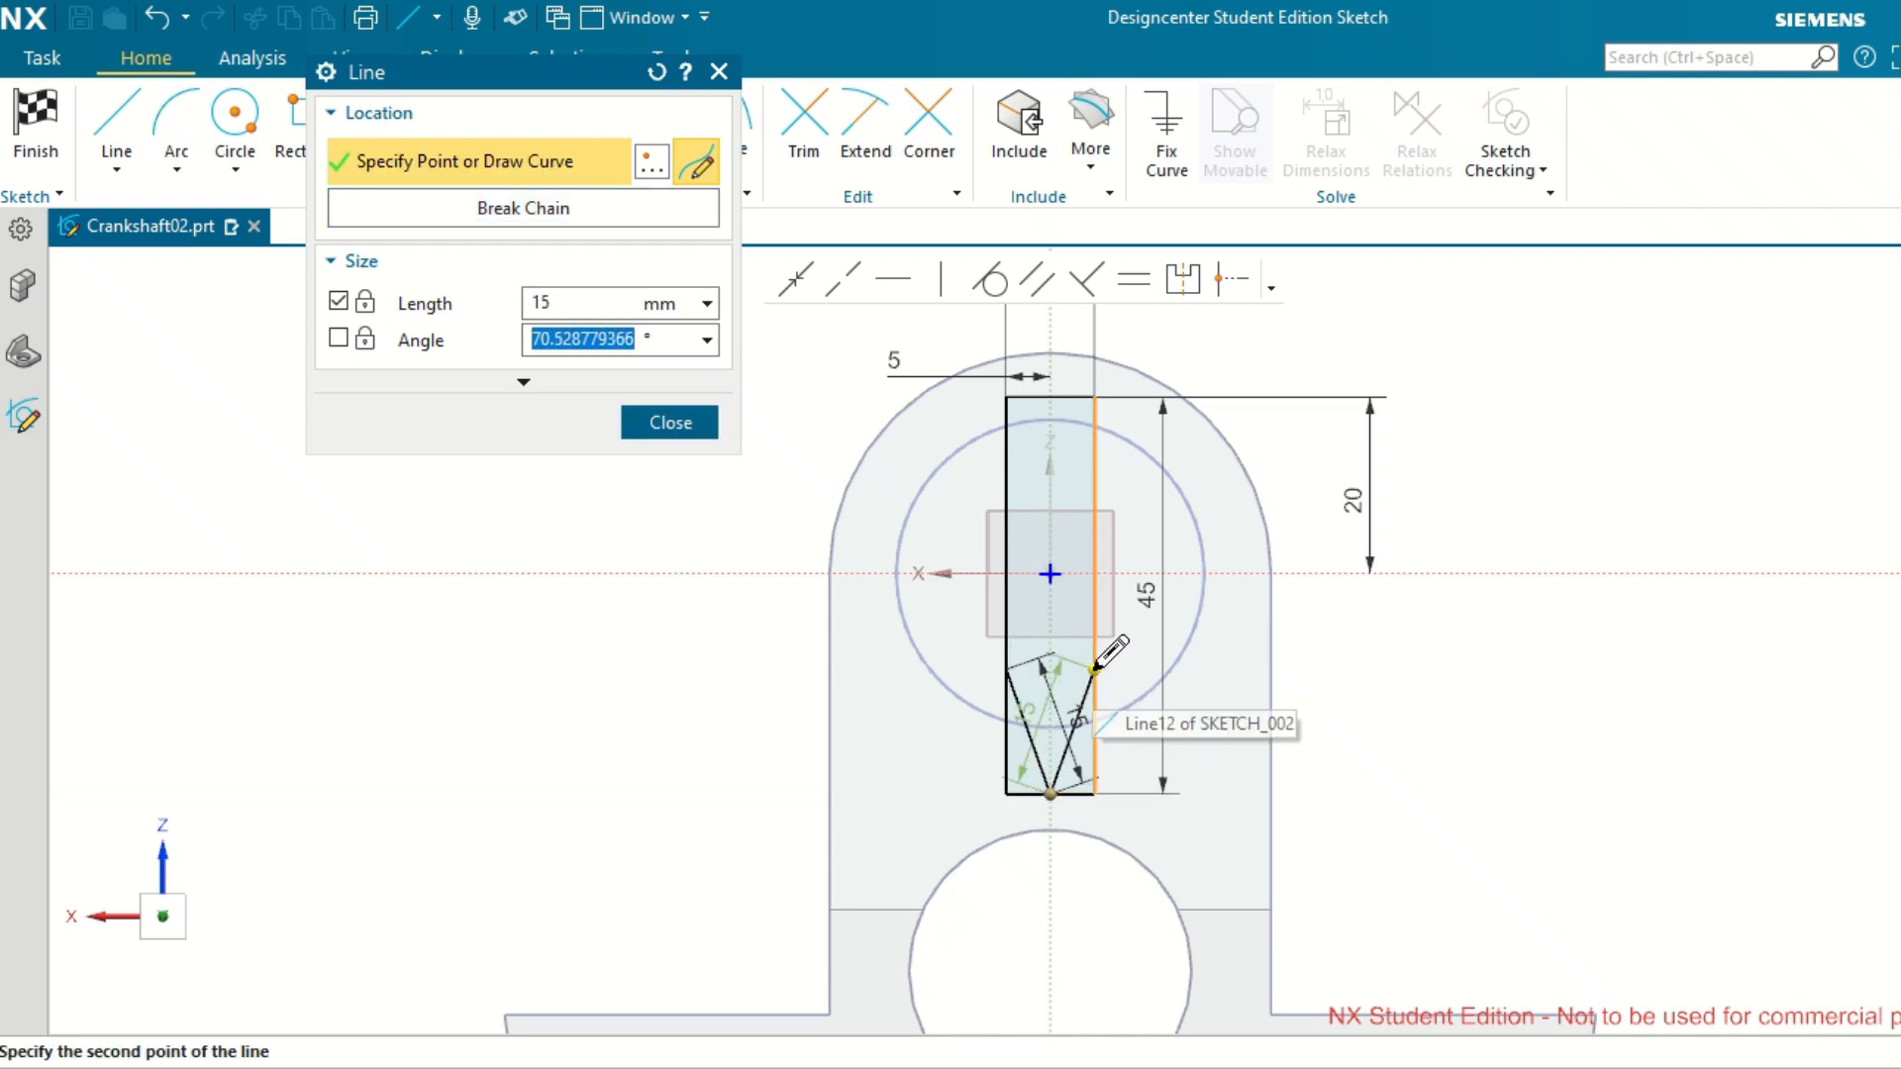
left_click(1095, 669)
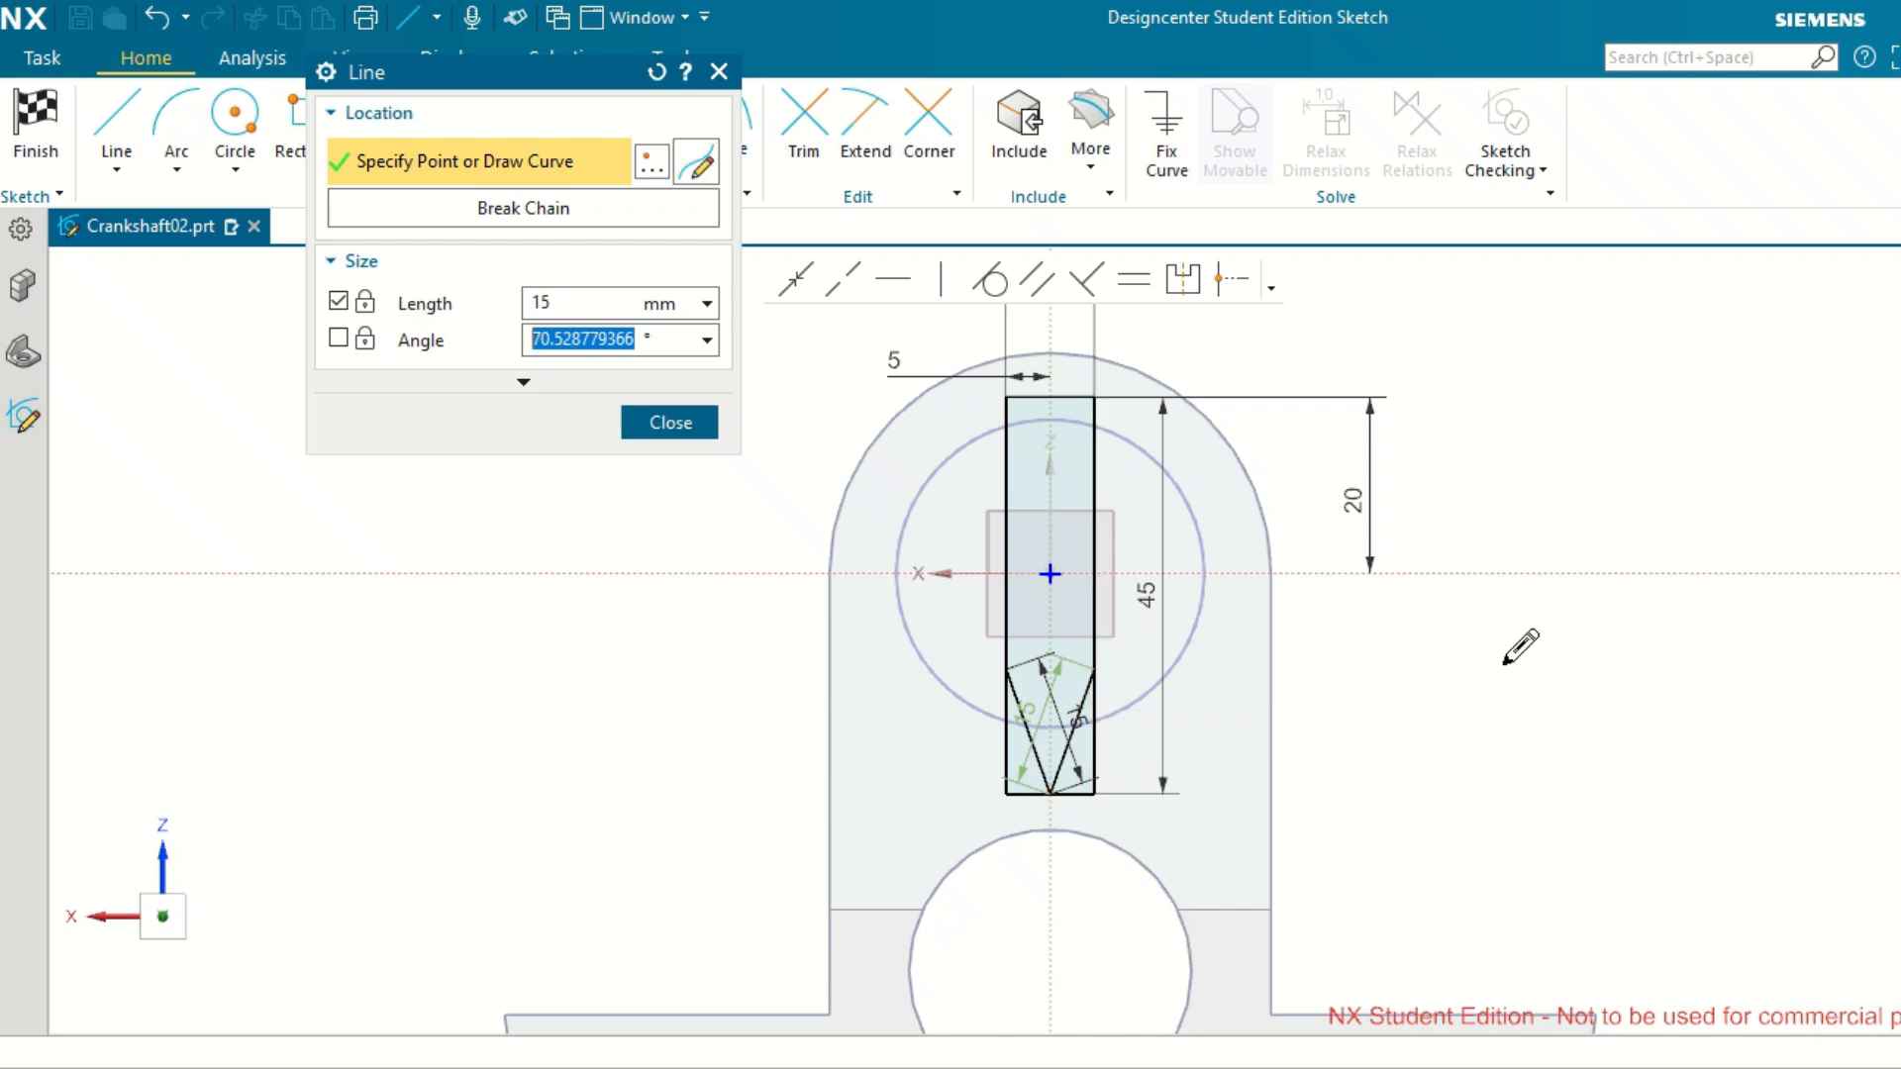
middle_click(1426, 691)
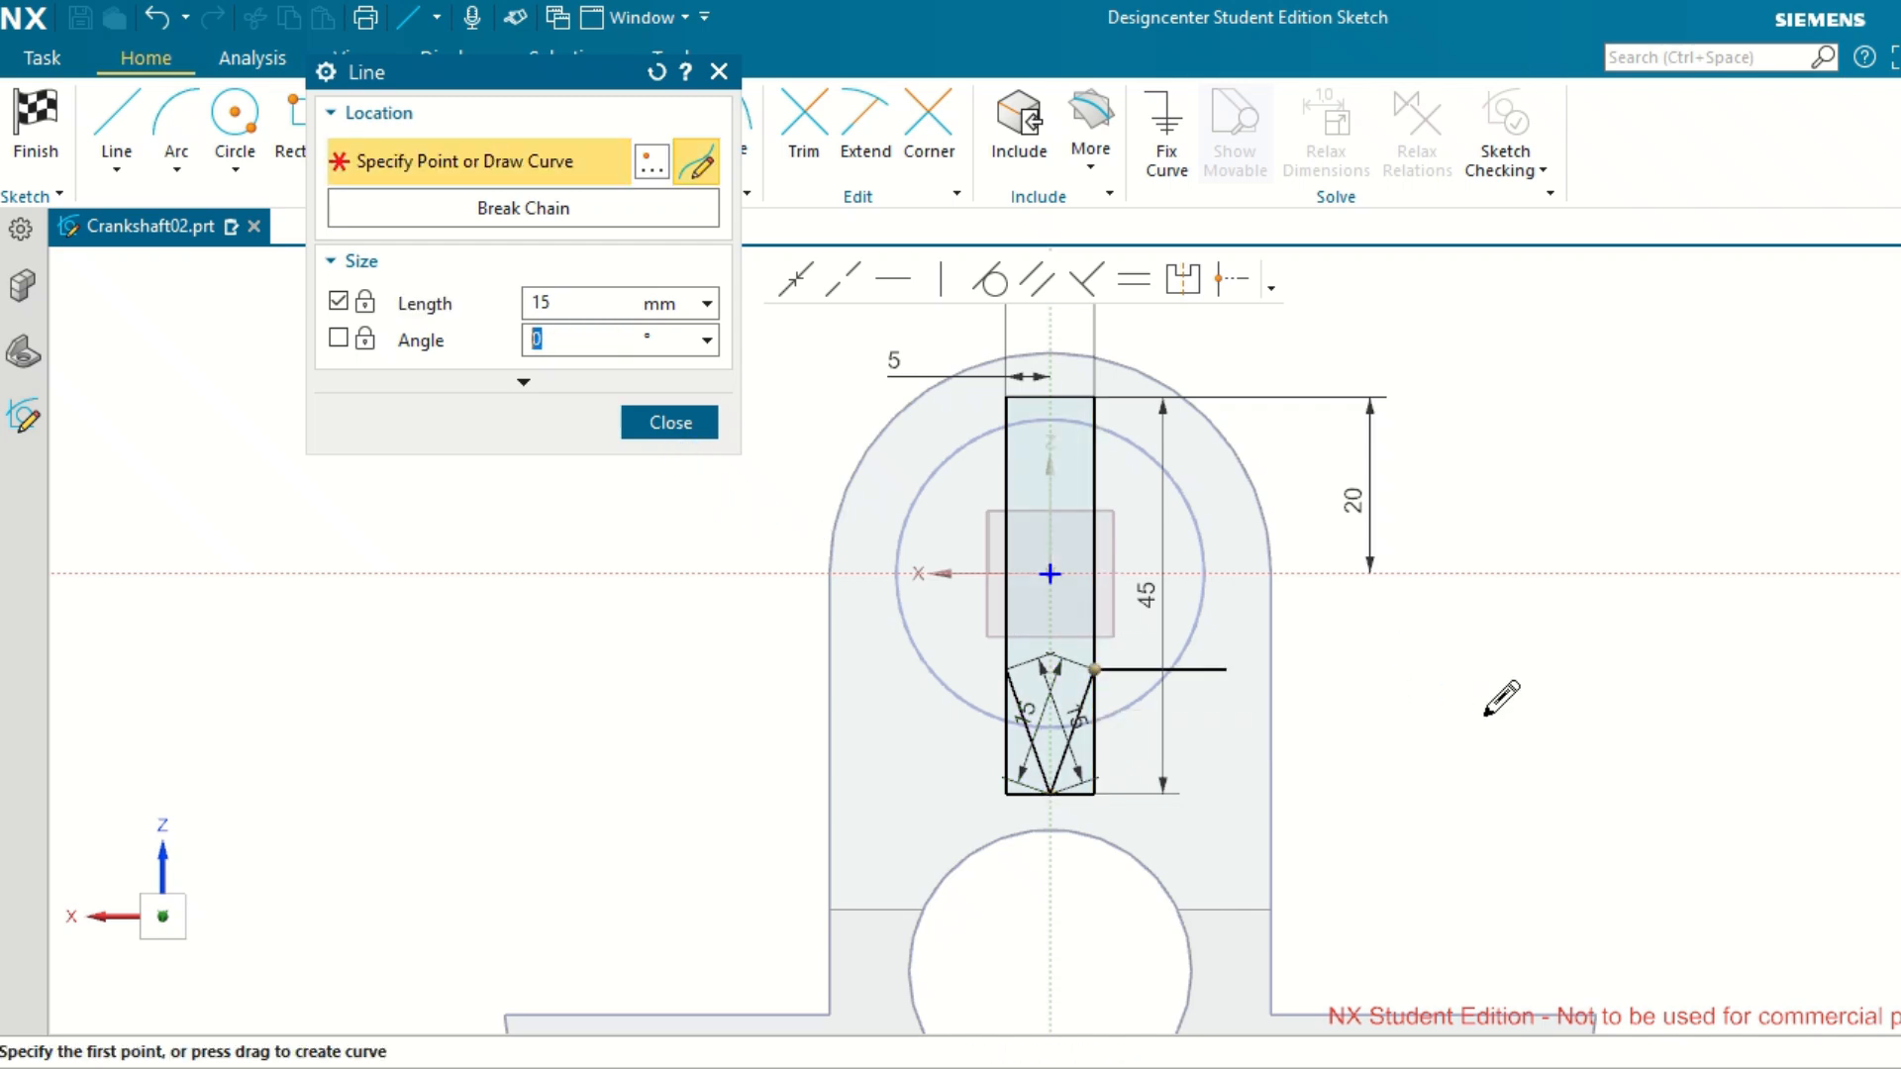
left_click(670, 426)
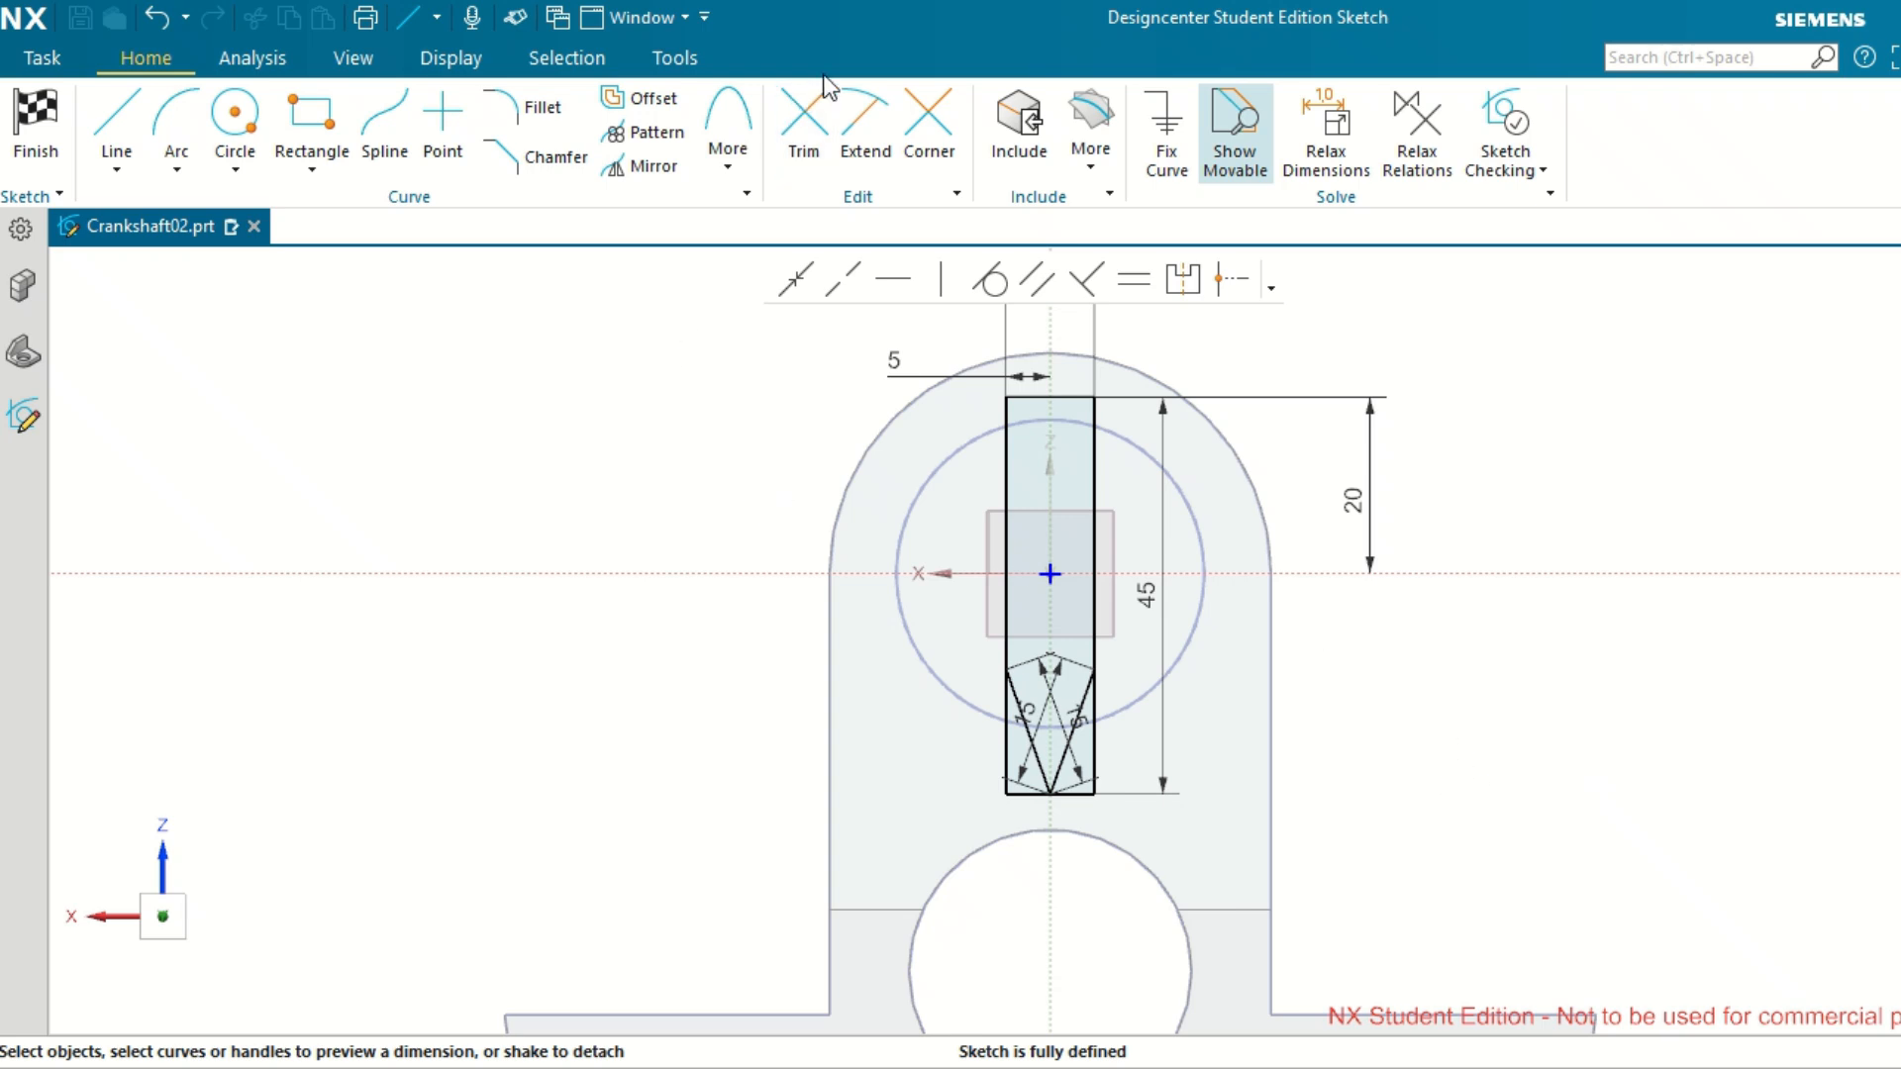
Trim the rectangle's bottom edge and the lower parts of both sides outside the two slanted lines.
left_click(803, 119)
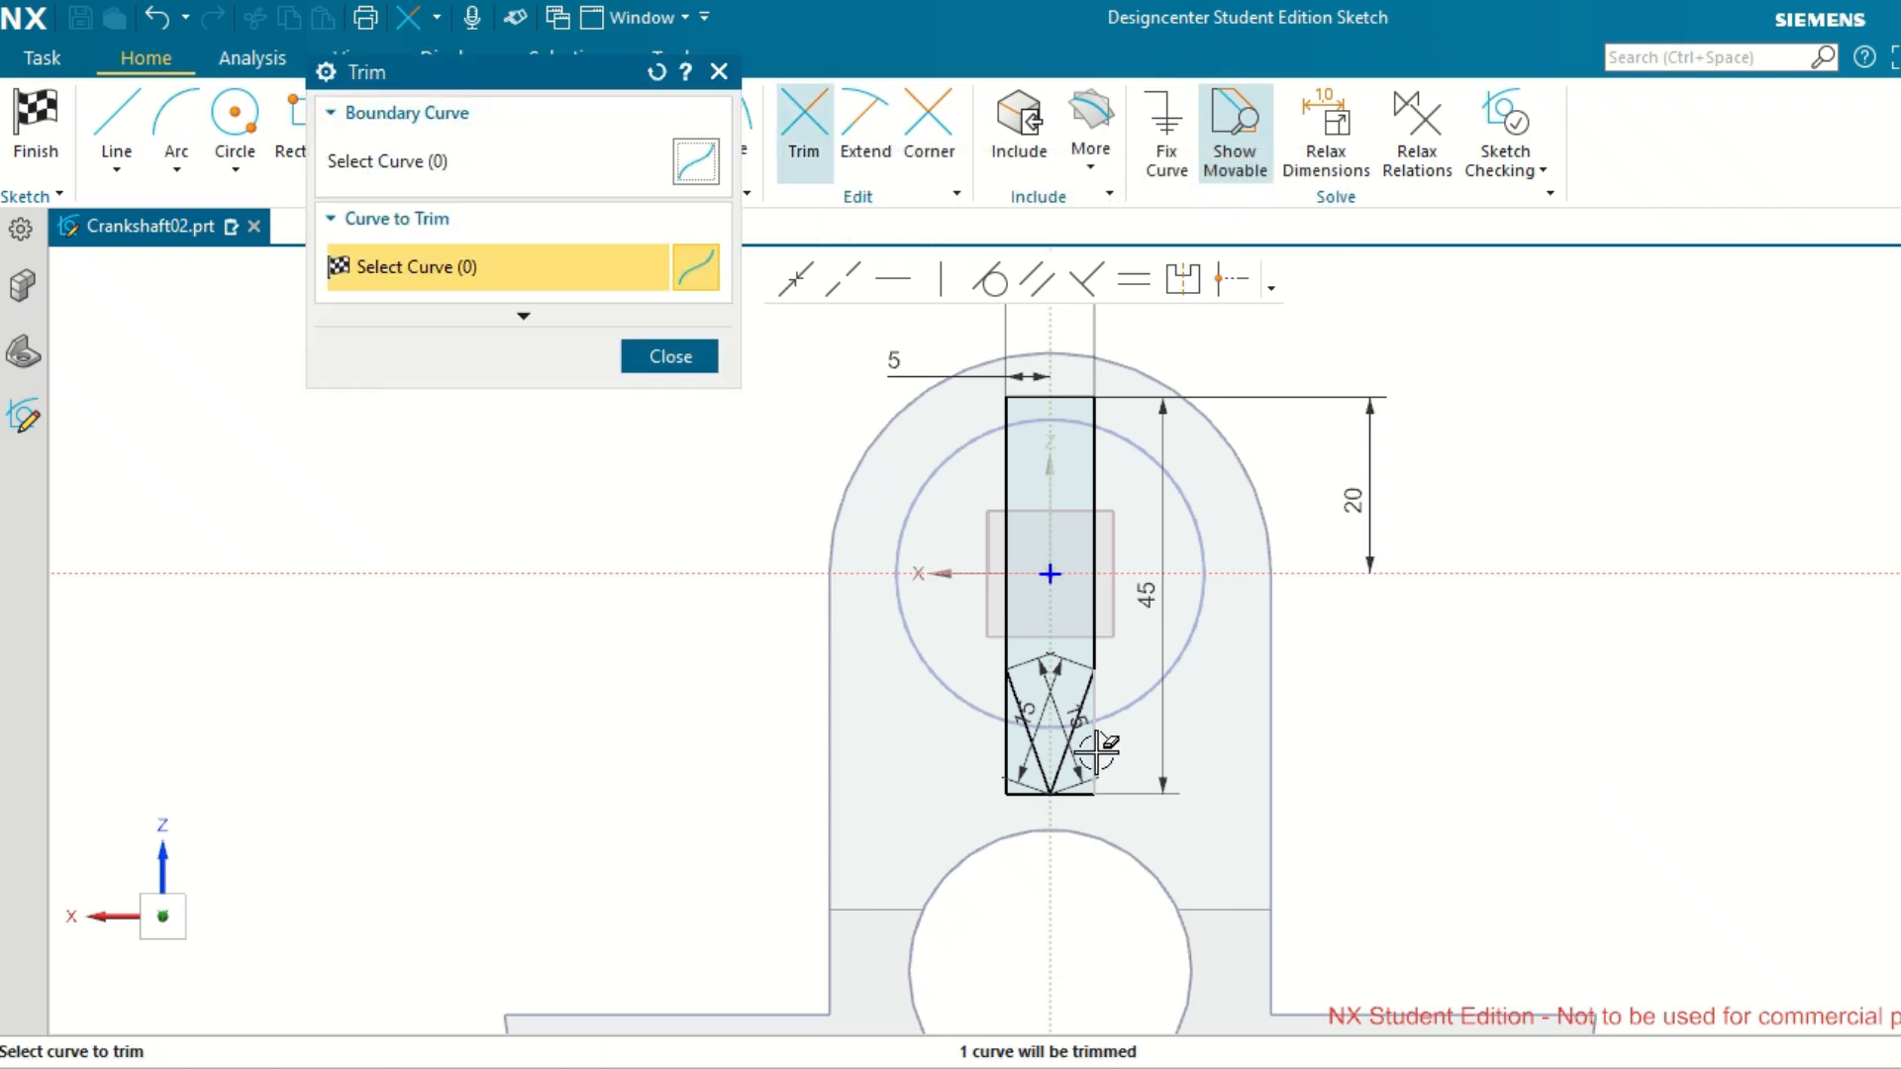
left_click(1089, 789)
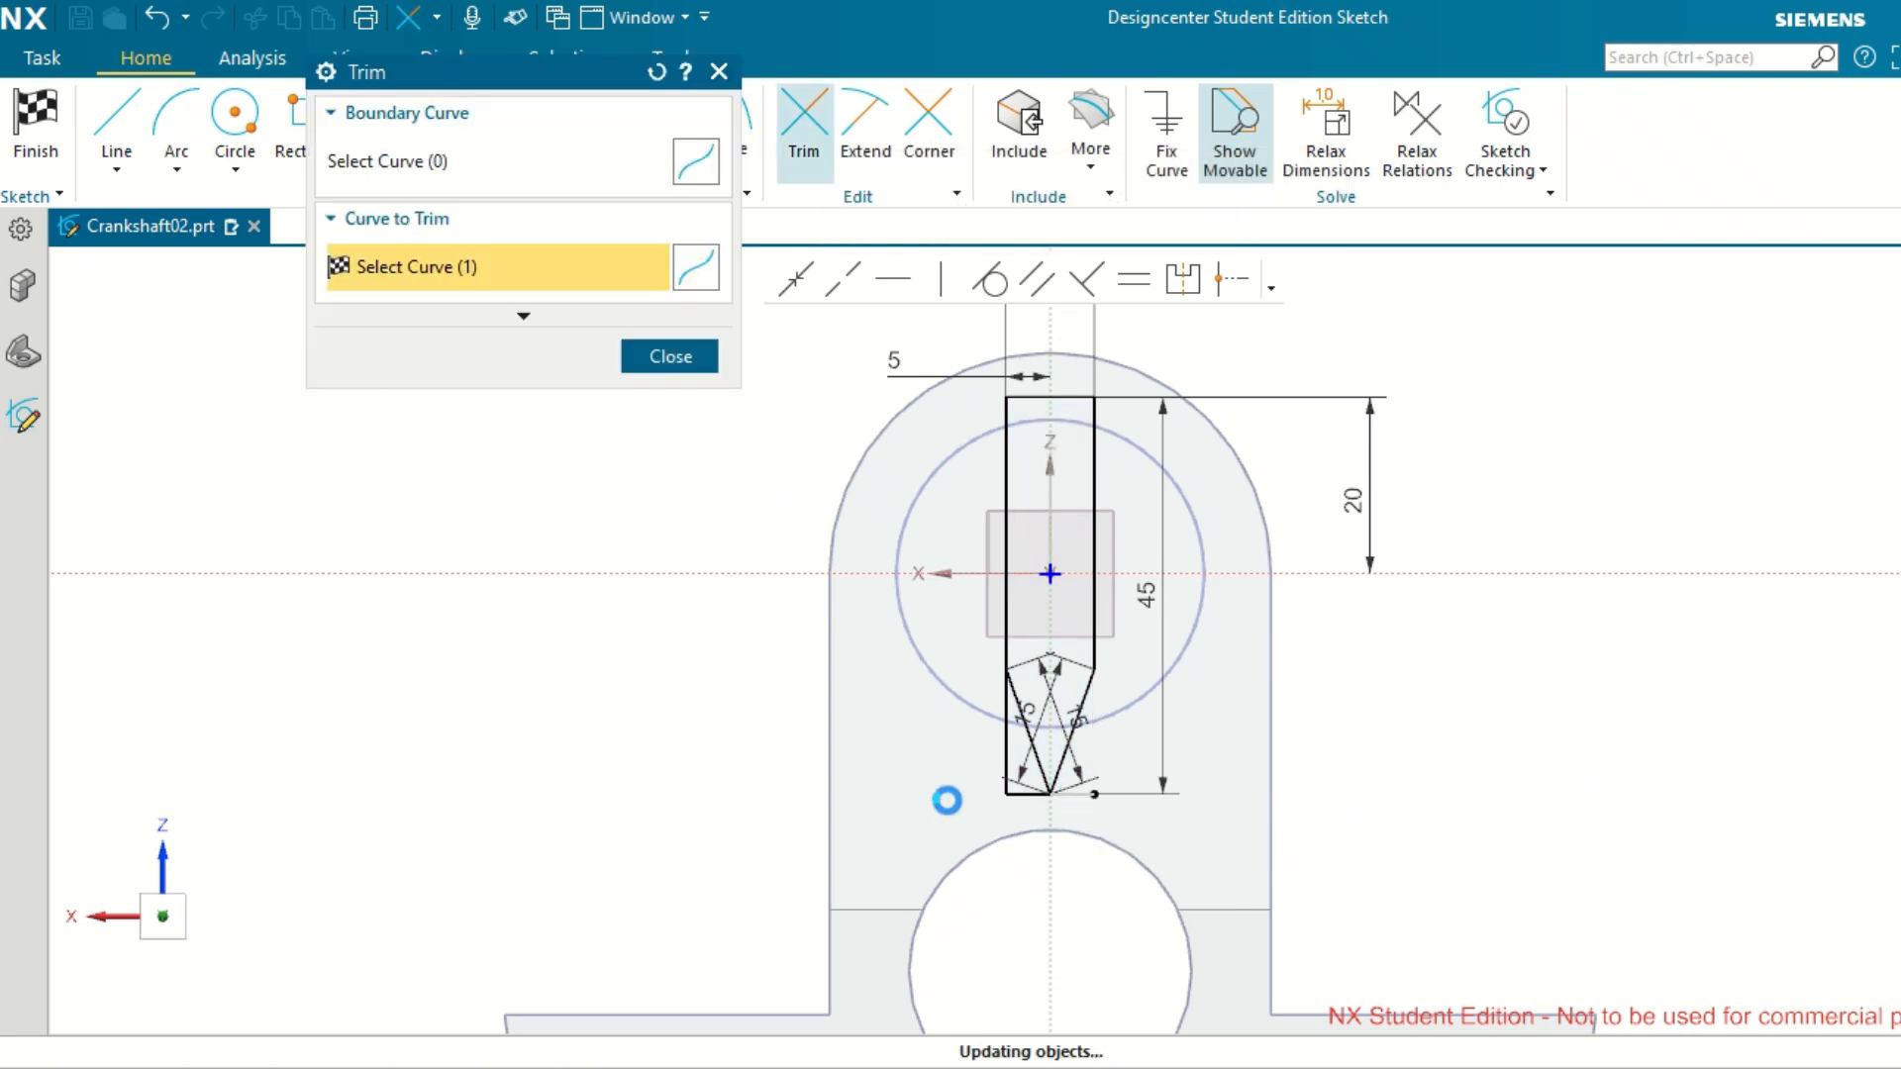
left_click(1014, 768)
left_click(1017, 744)
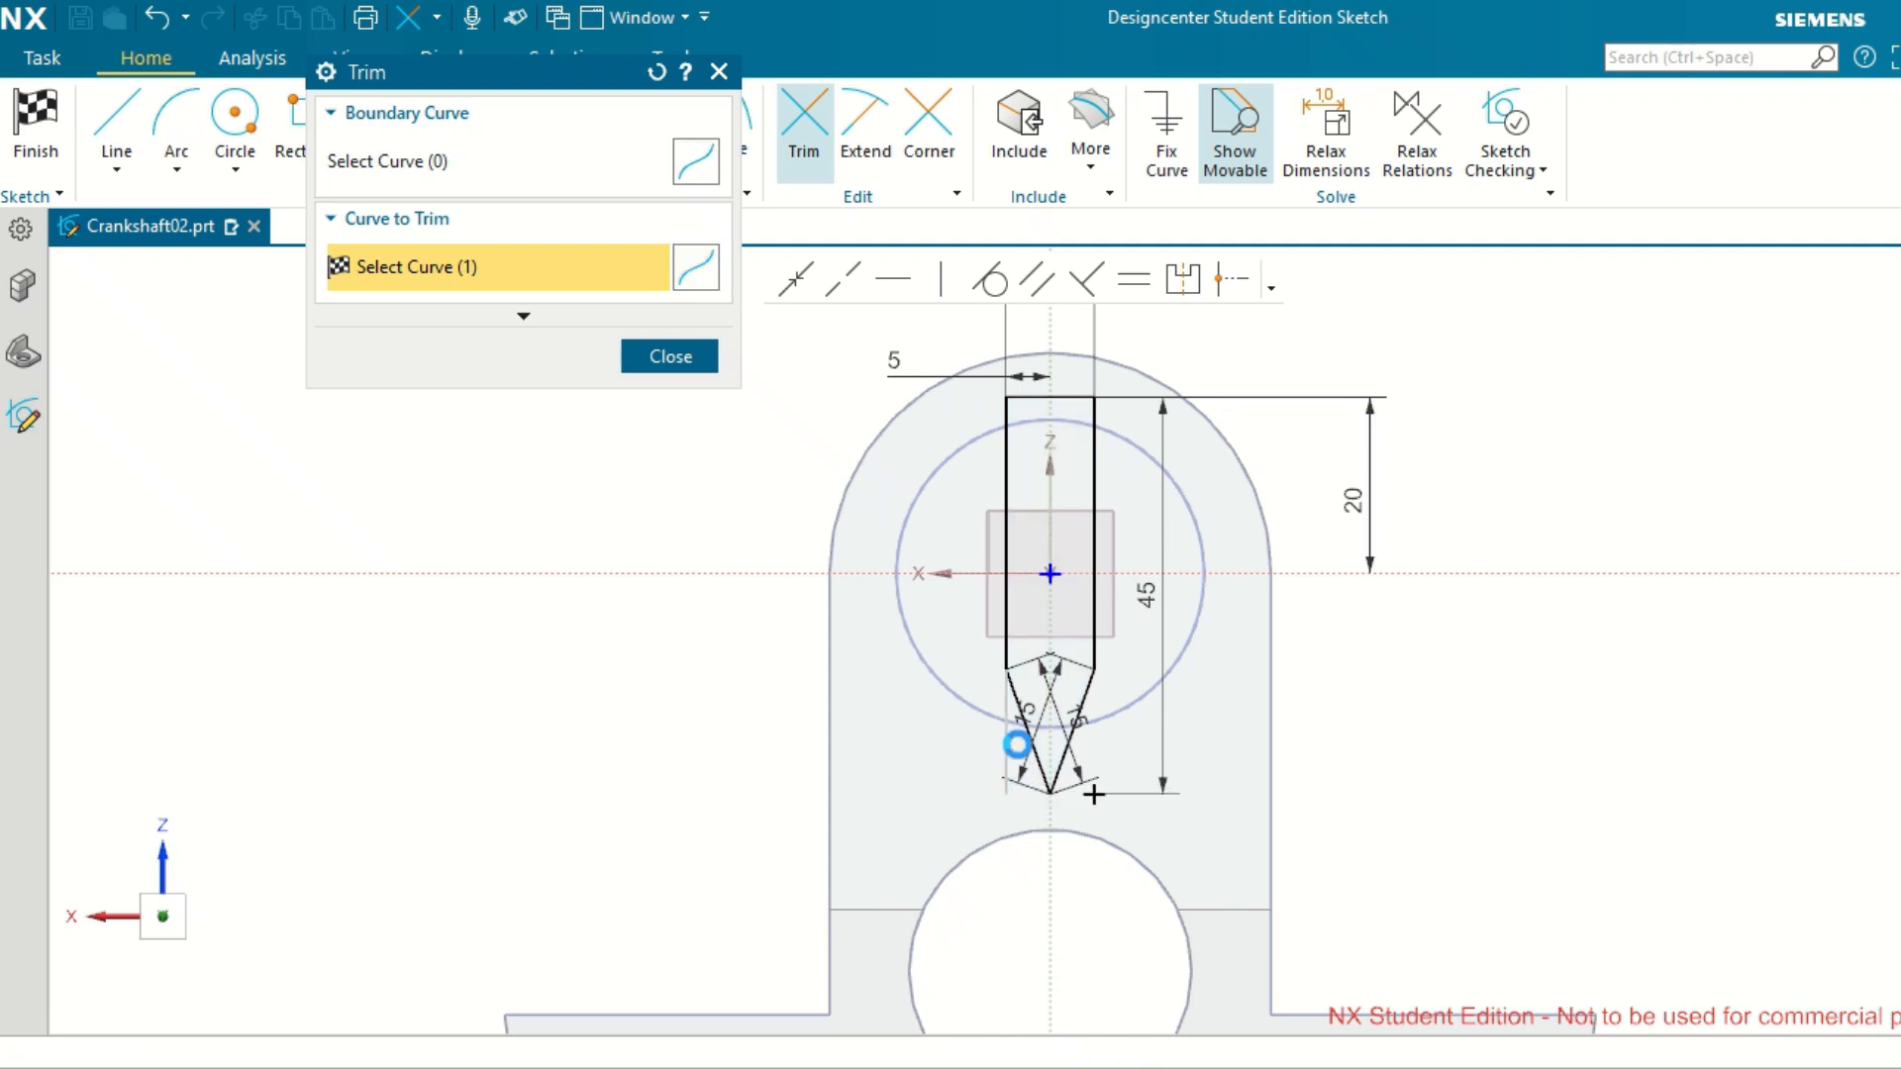
middle_click(1402, 754)
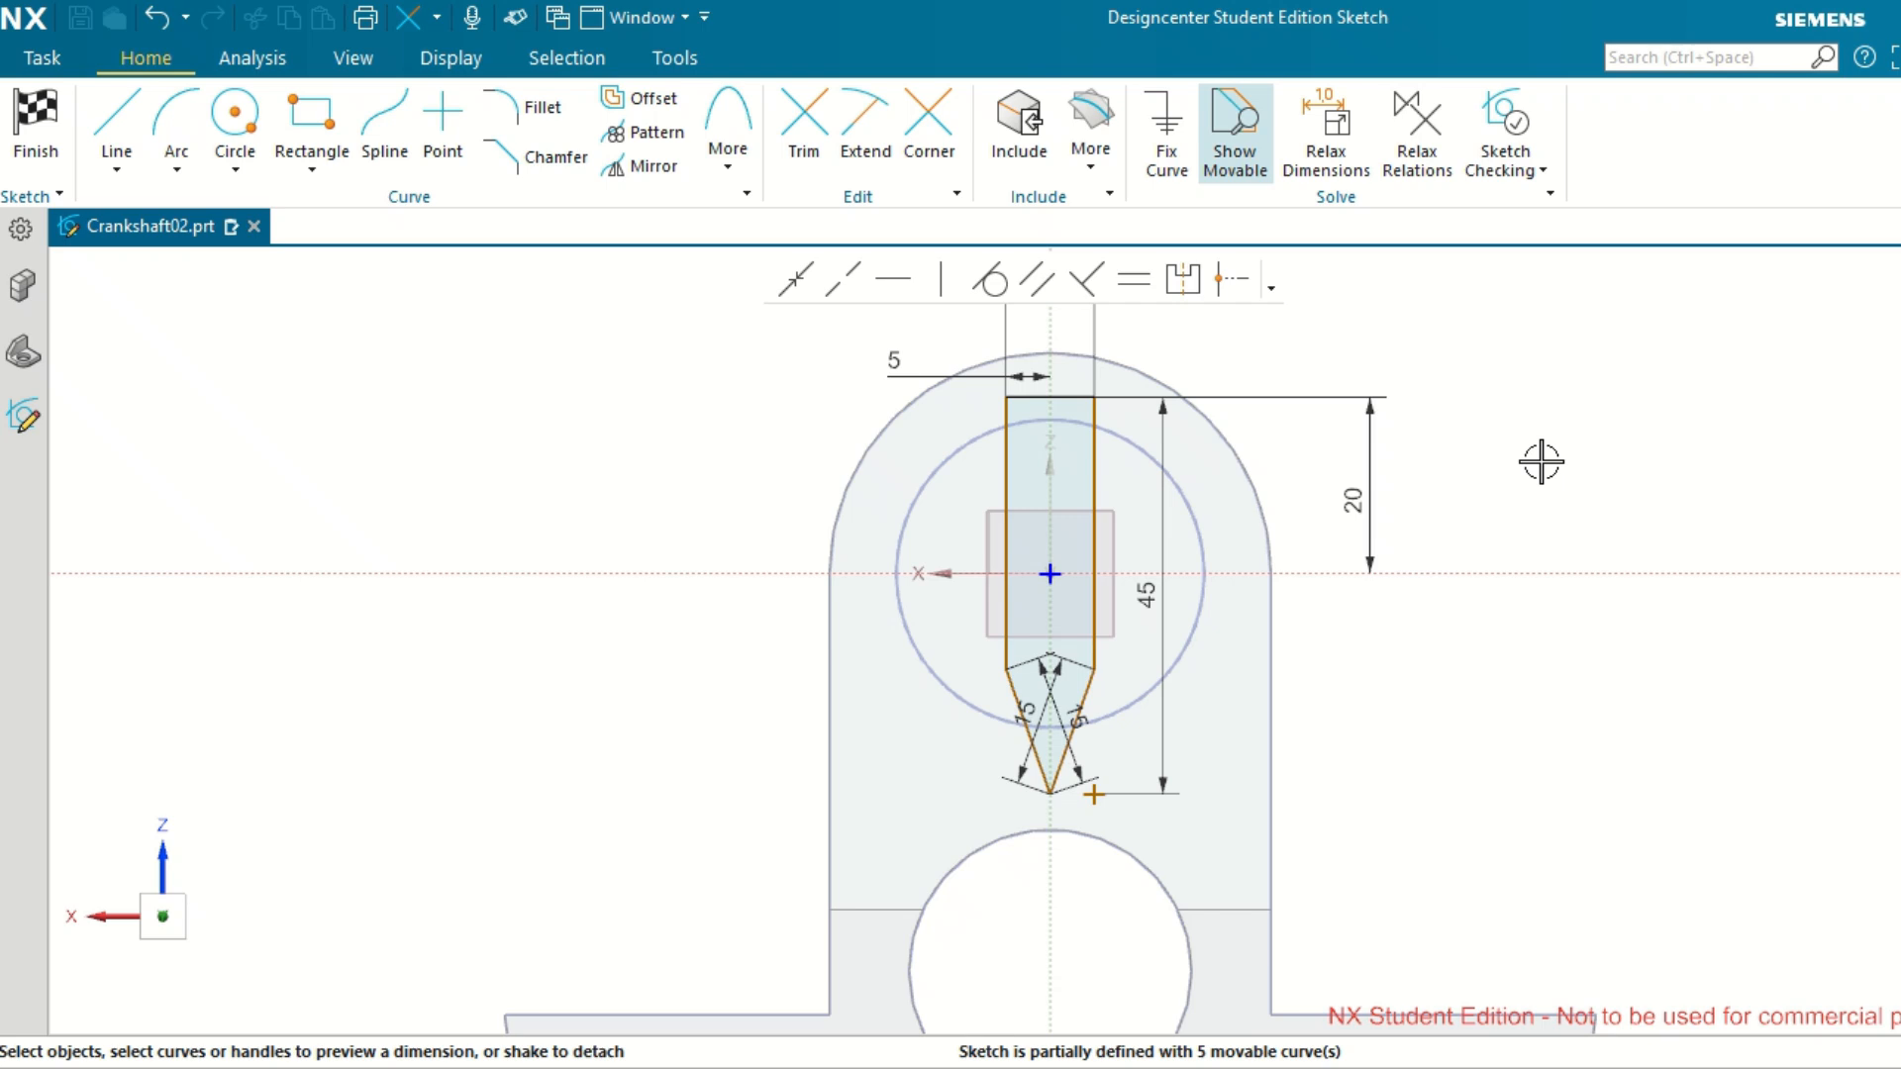
Finish the sketch and extrude the pointed profile 15 mm, uniting it with the crankshaft body.
key("Home")
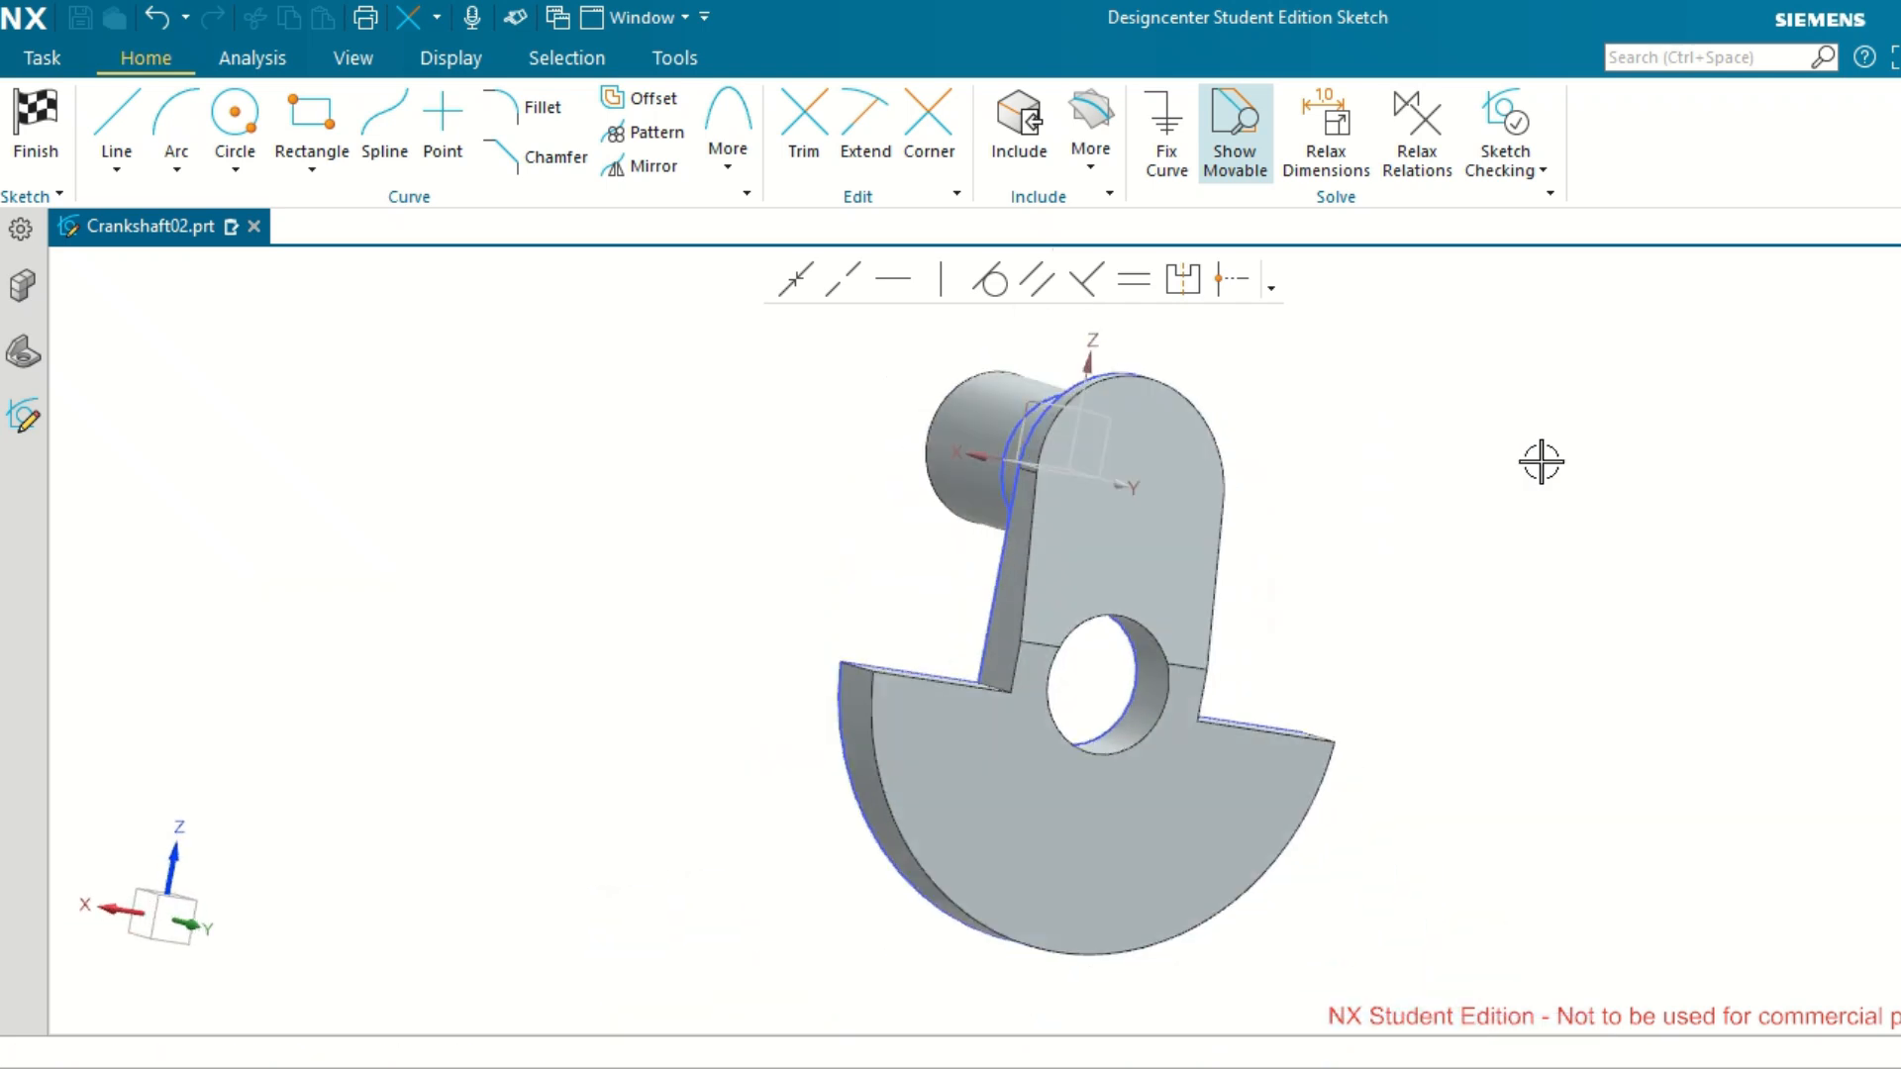
key("x")
middle_click_drag(1541, 532, 1622, 621)
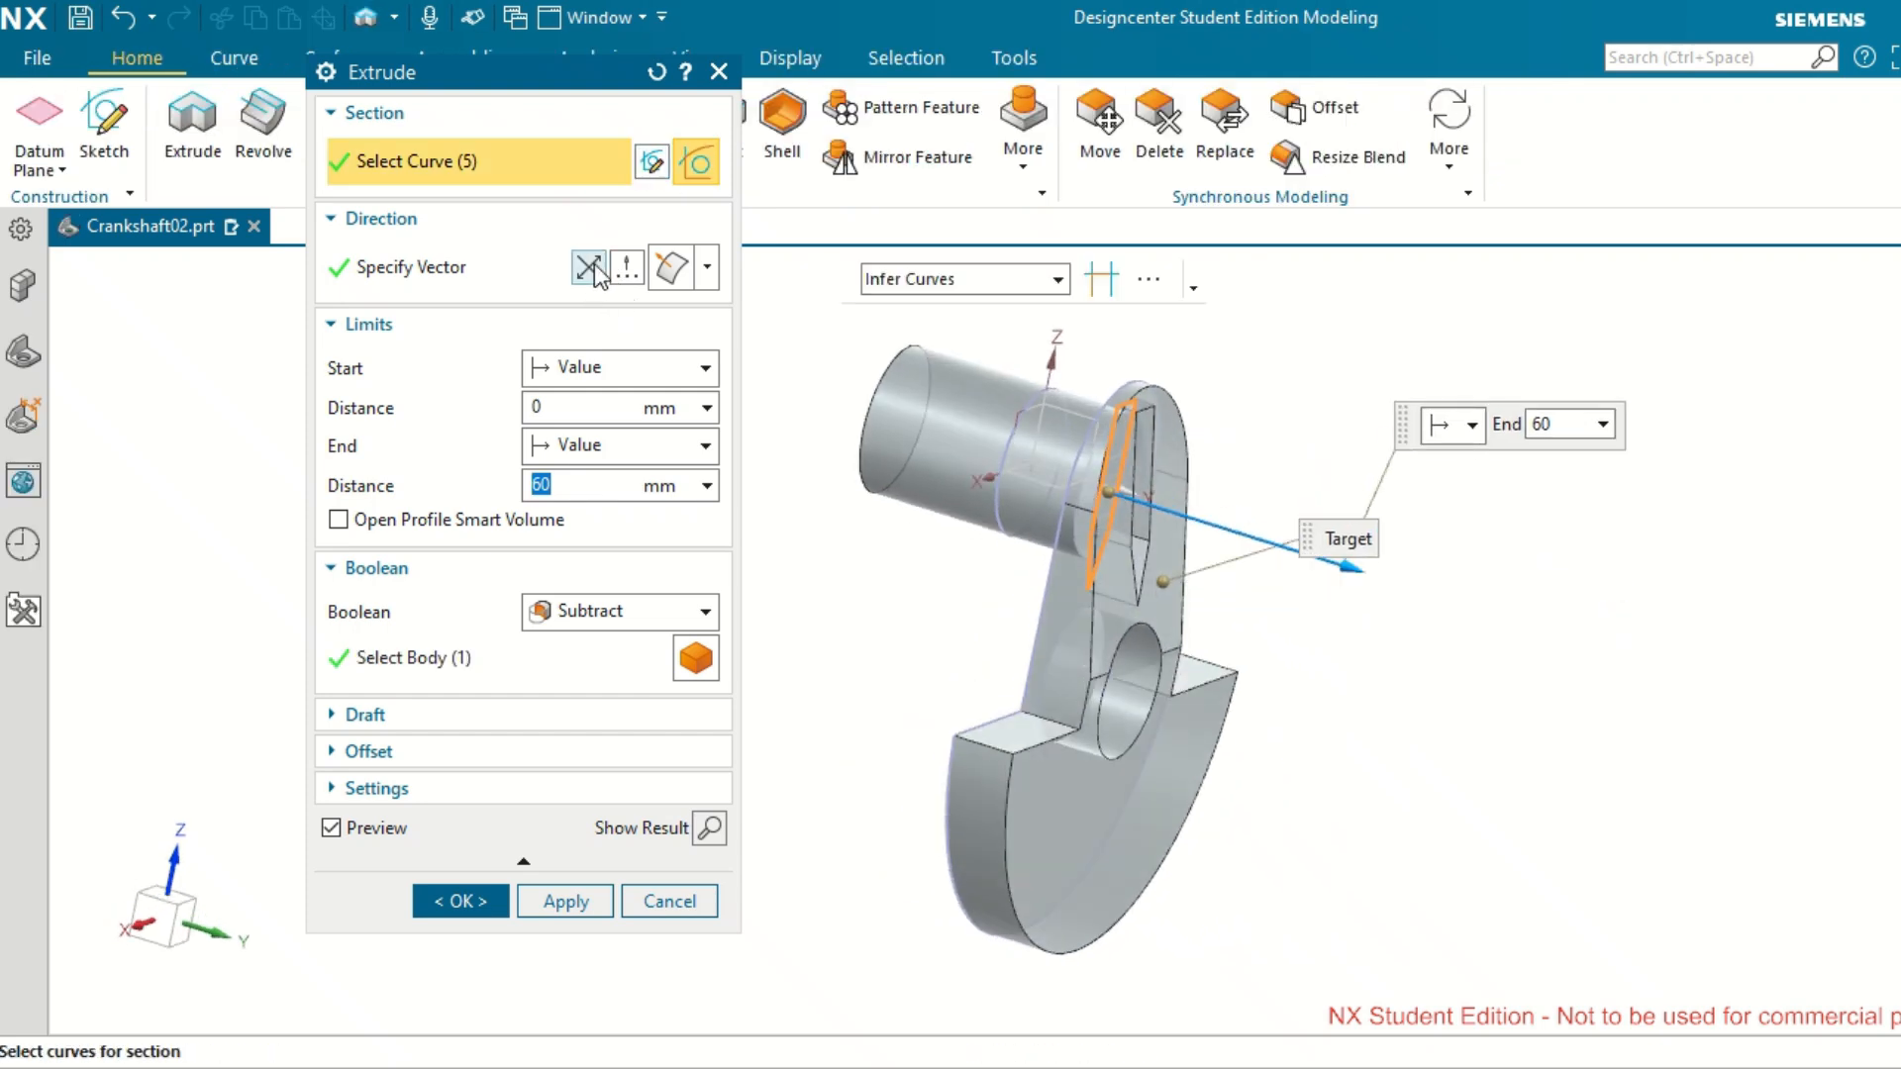
left_click(619, 611)
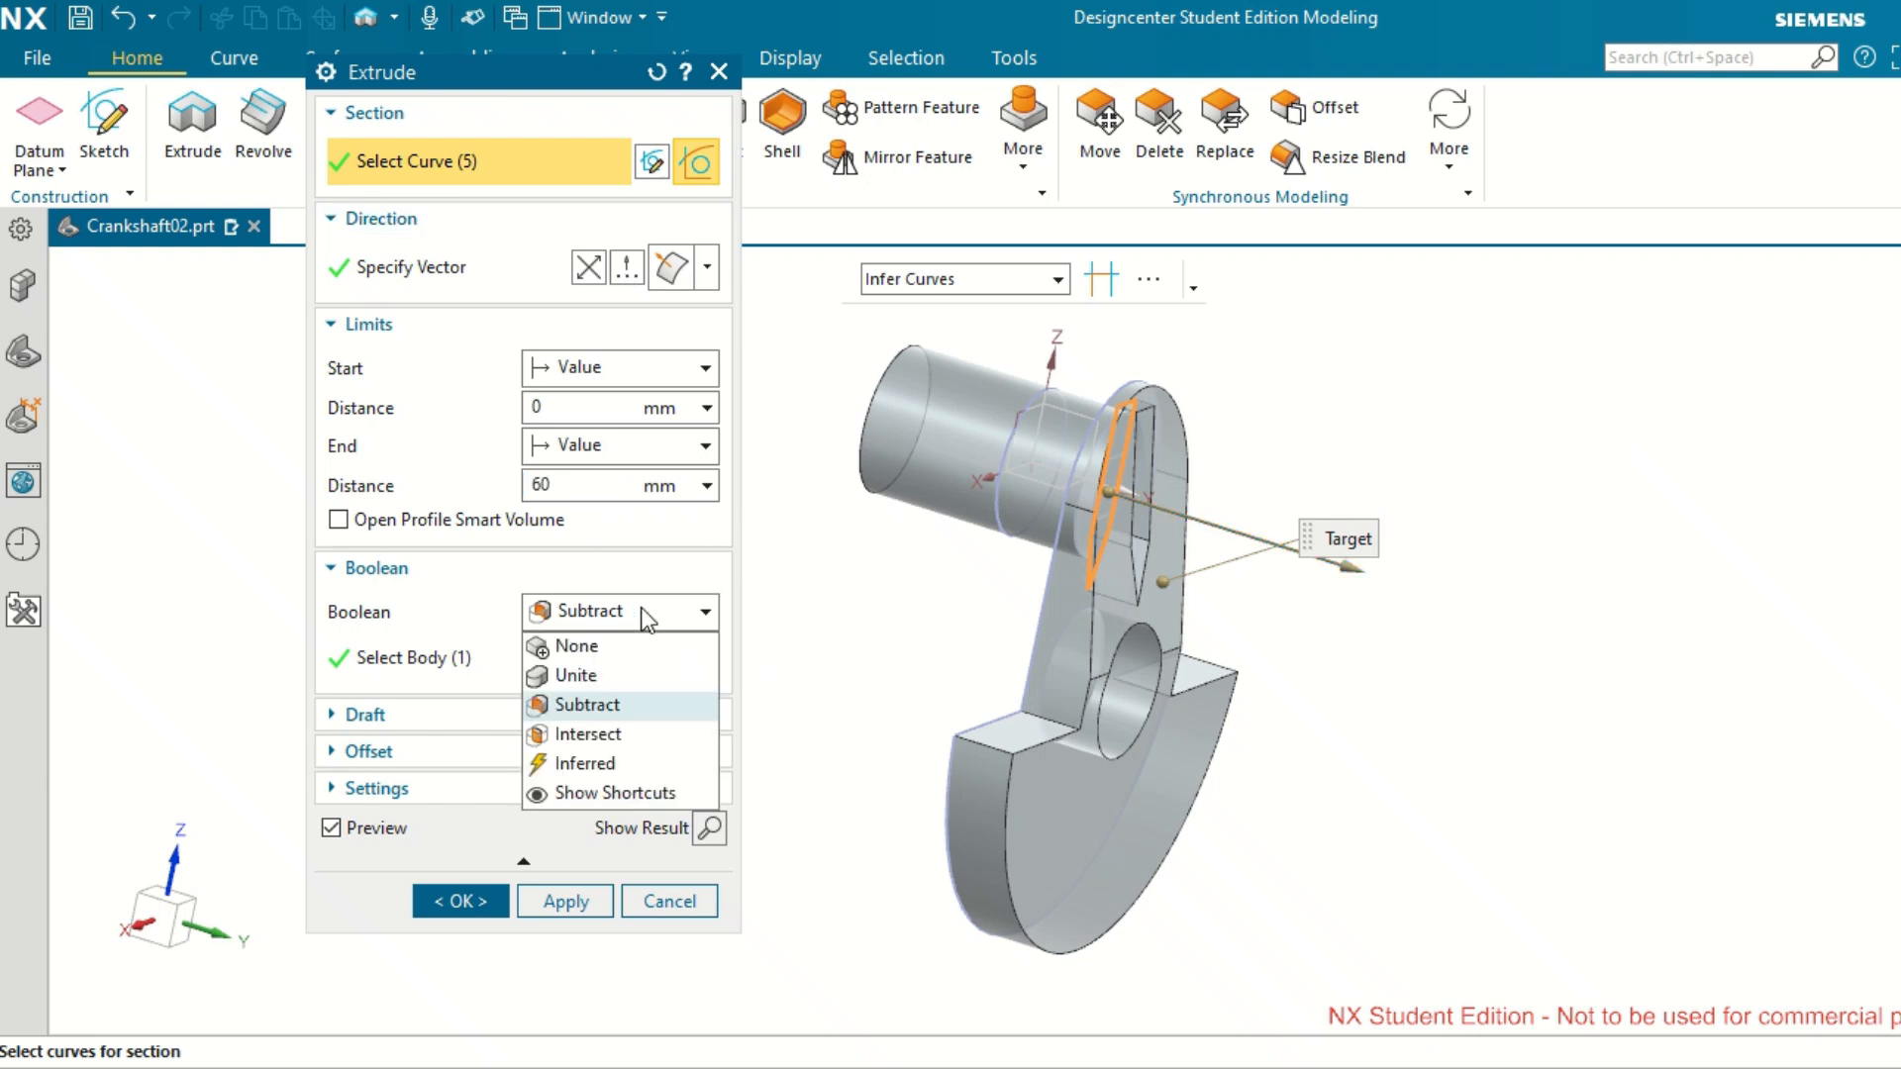
left_click(599, 677)
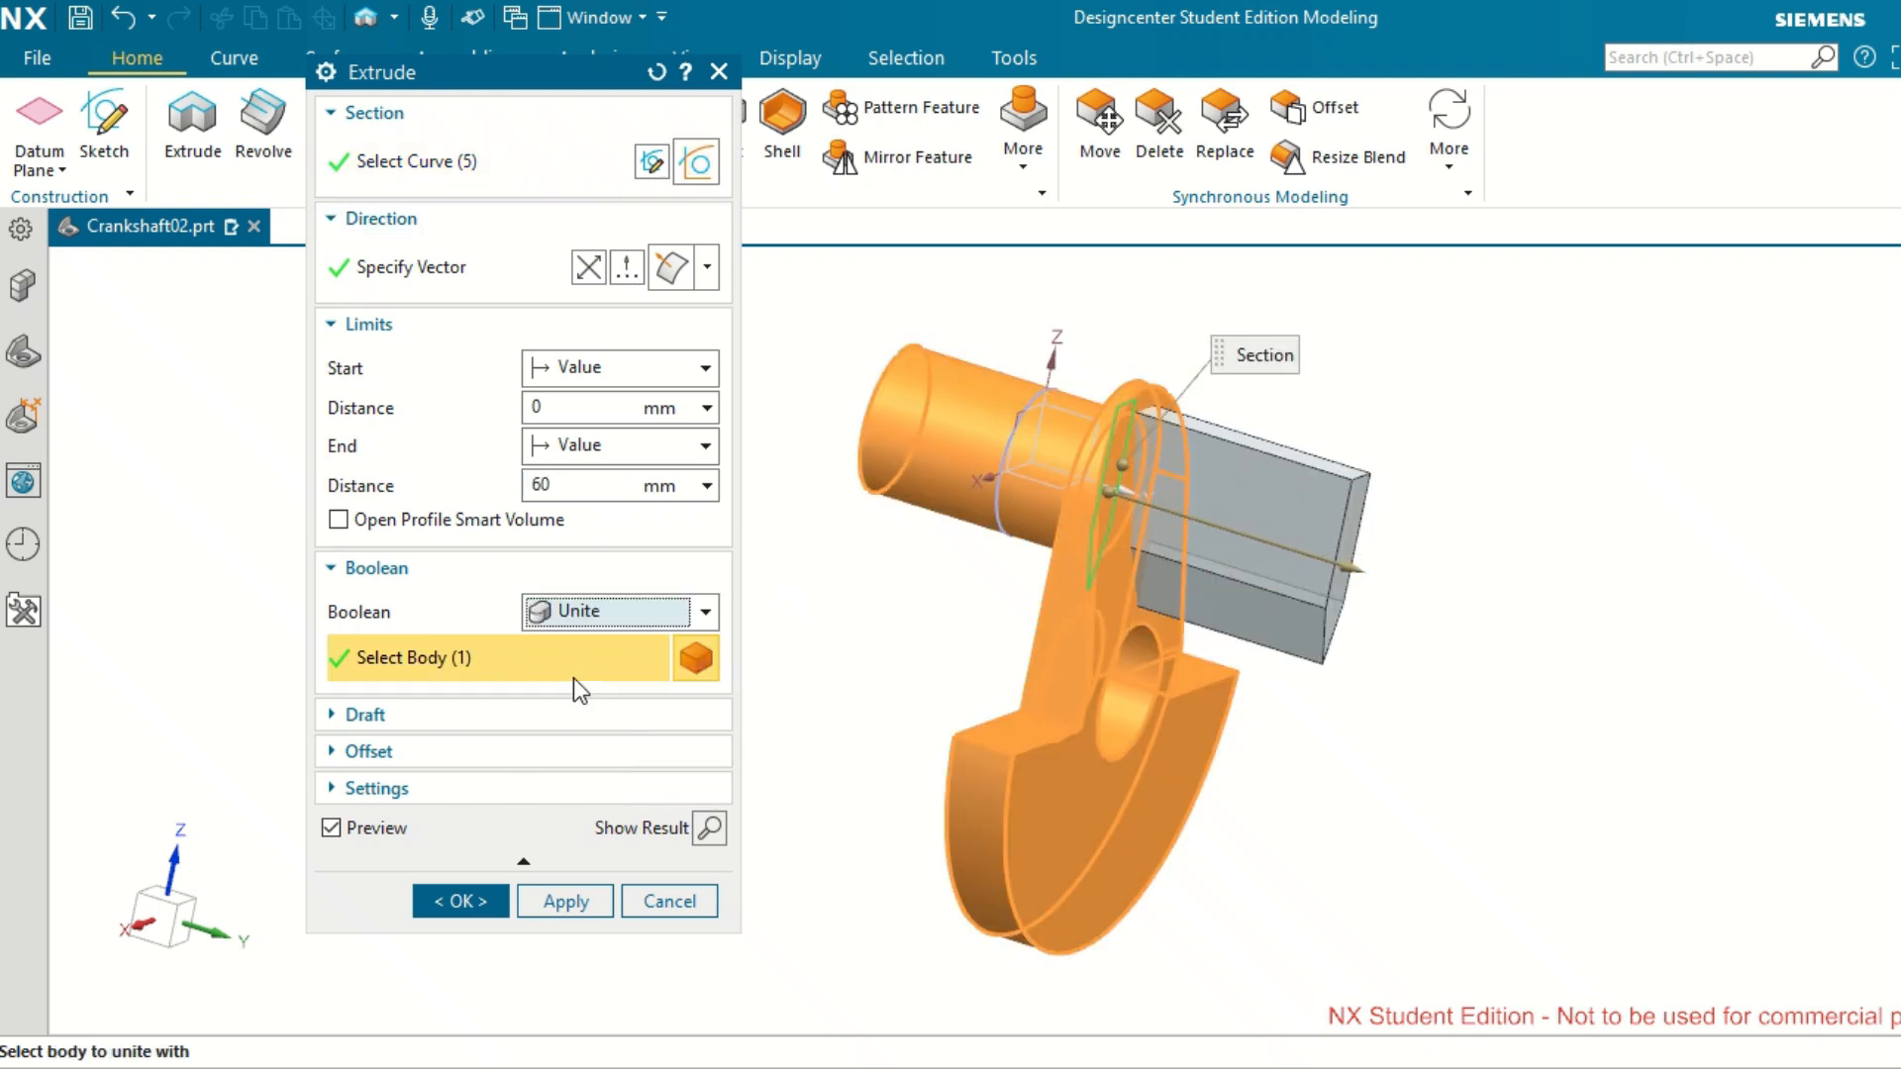
left_click(584, 489)
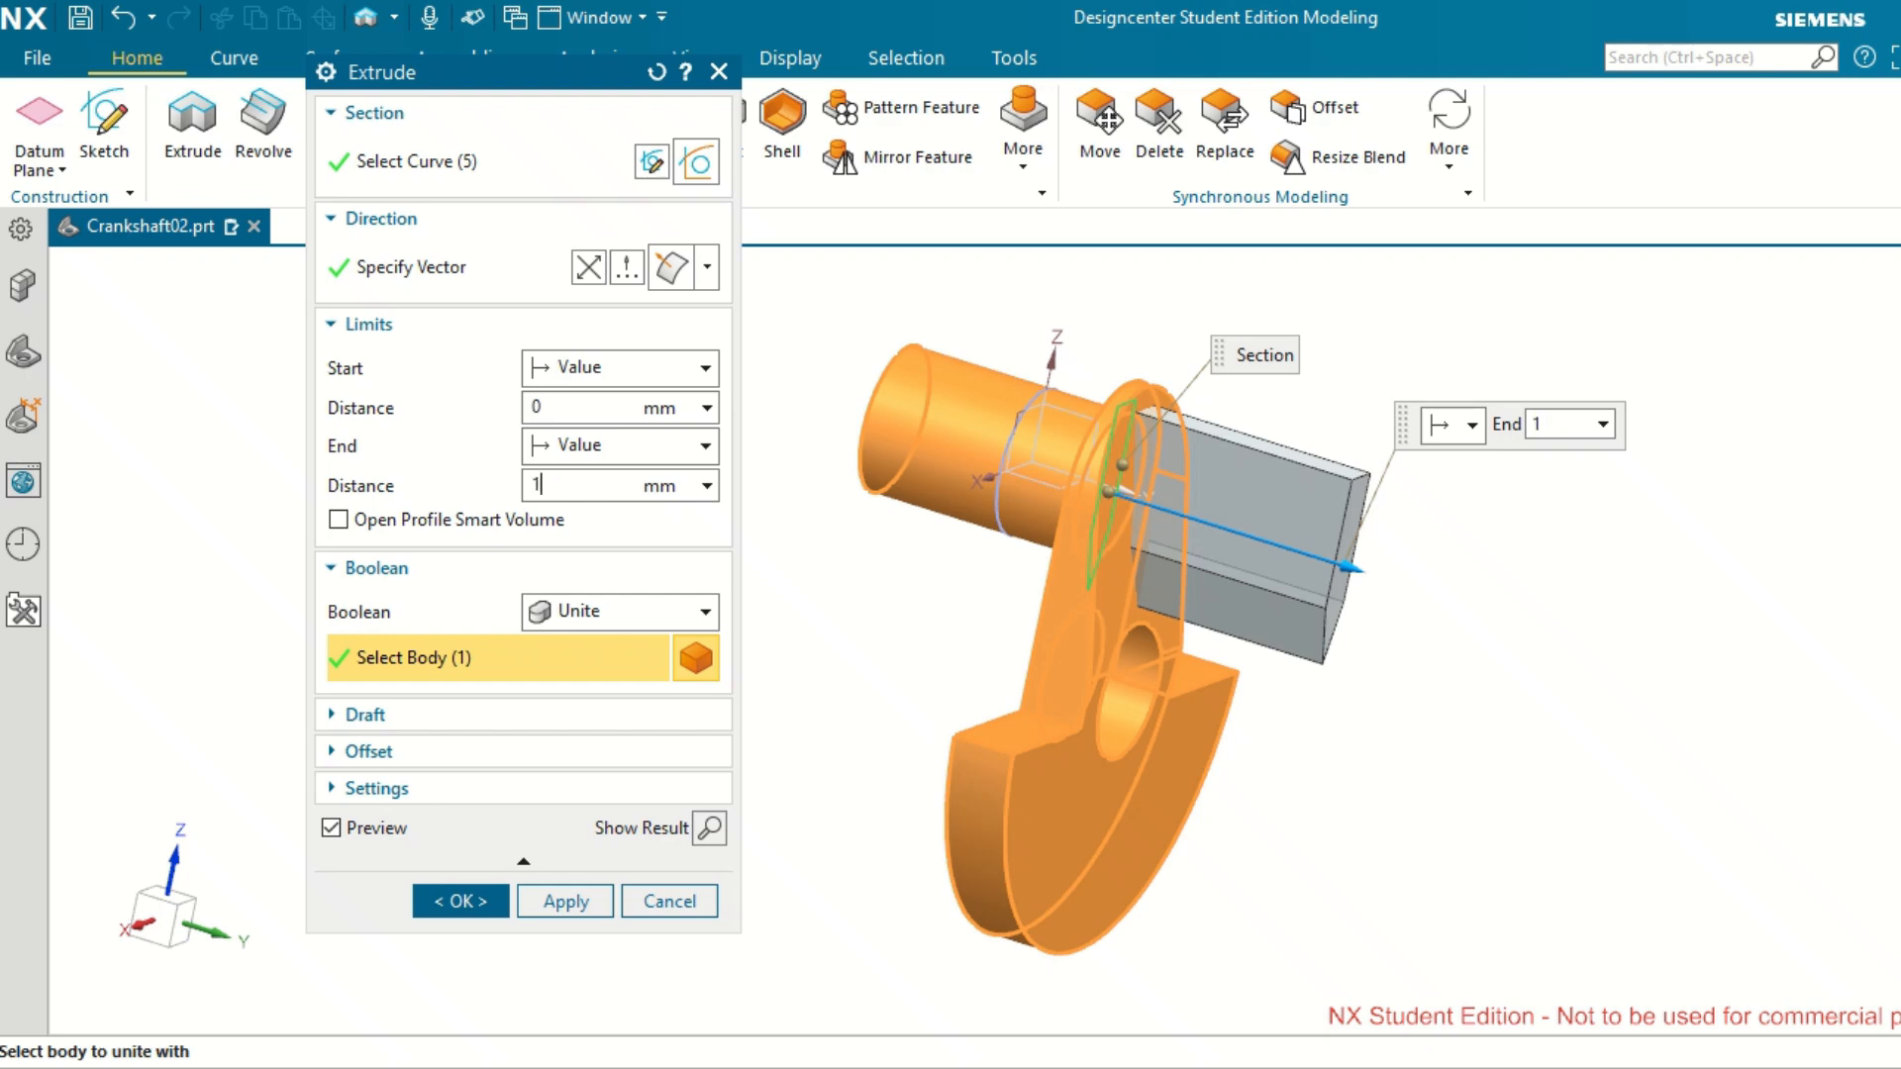
key("Tab")
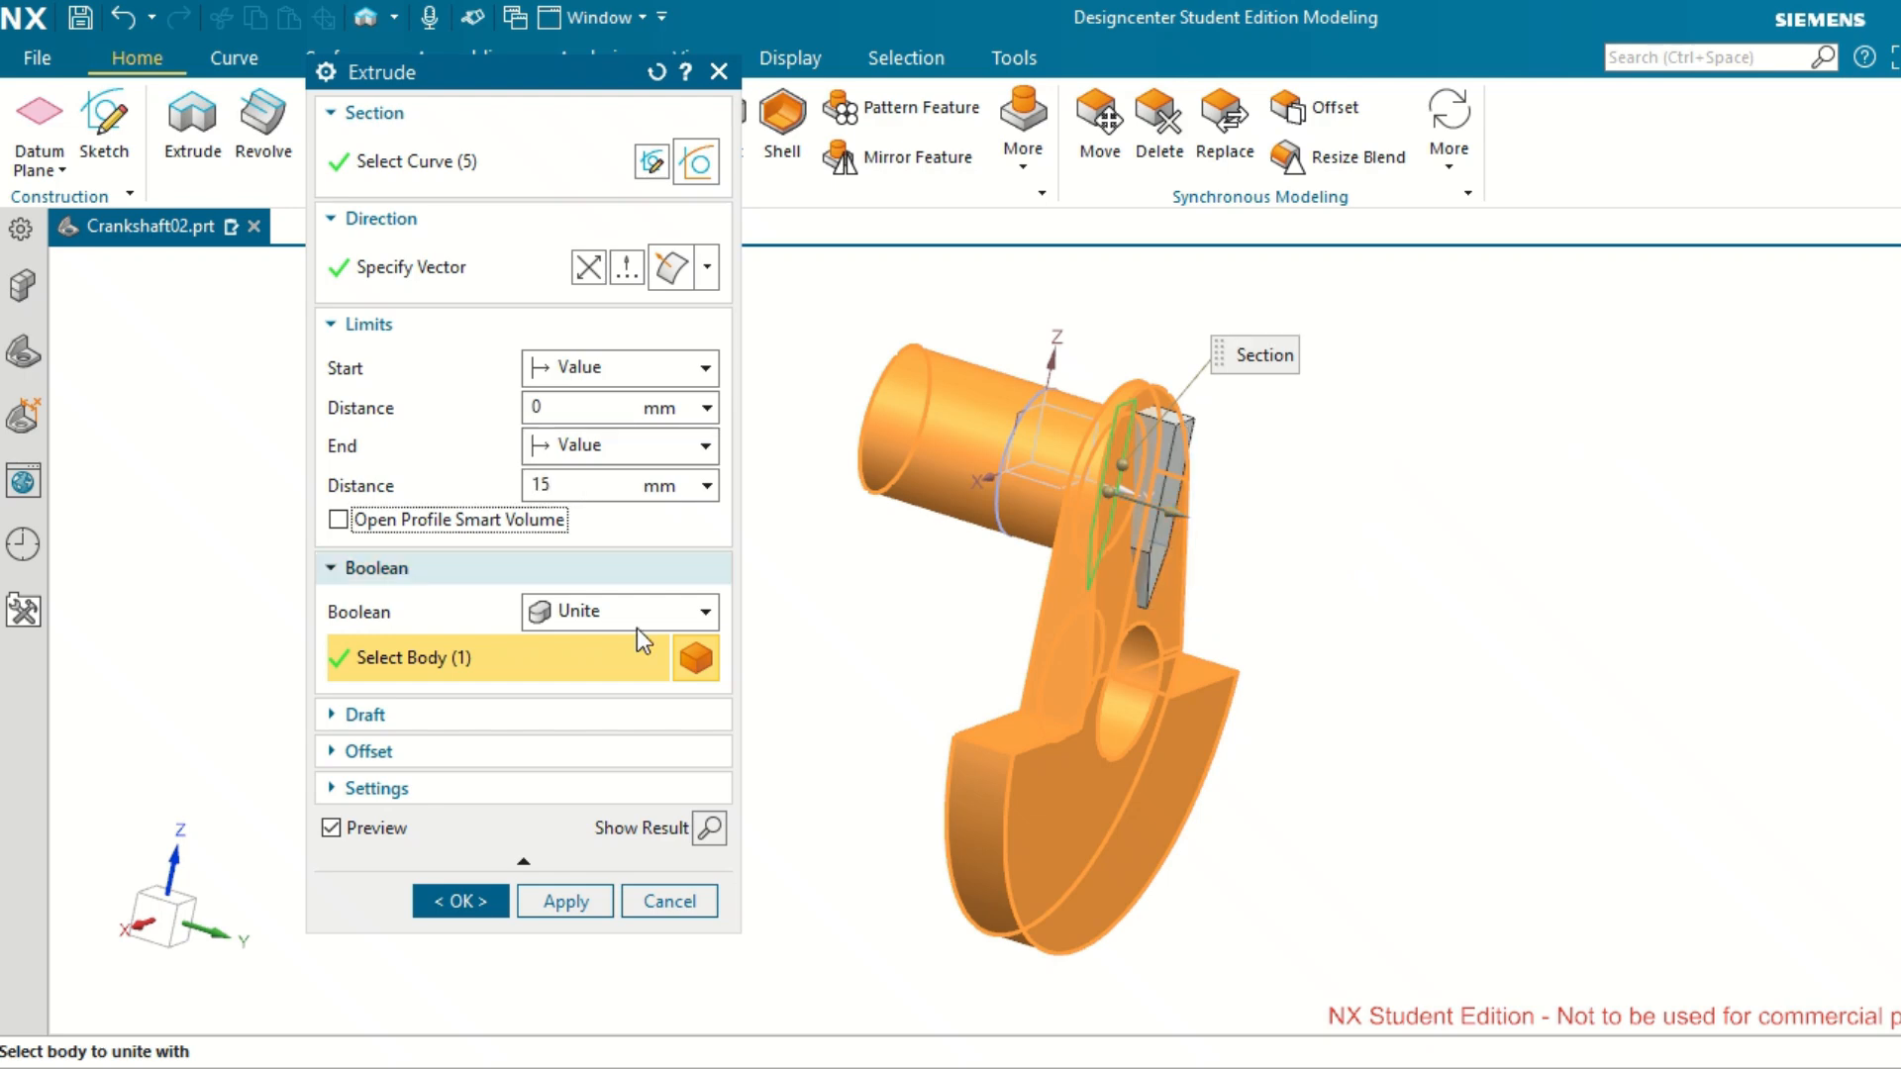
left_click(465, 905)
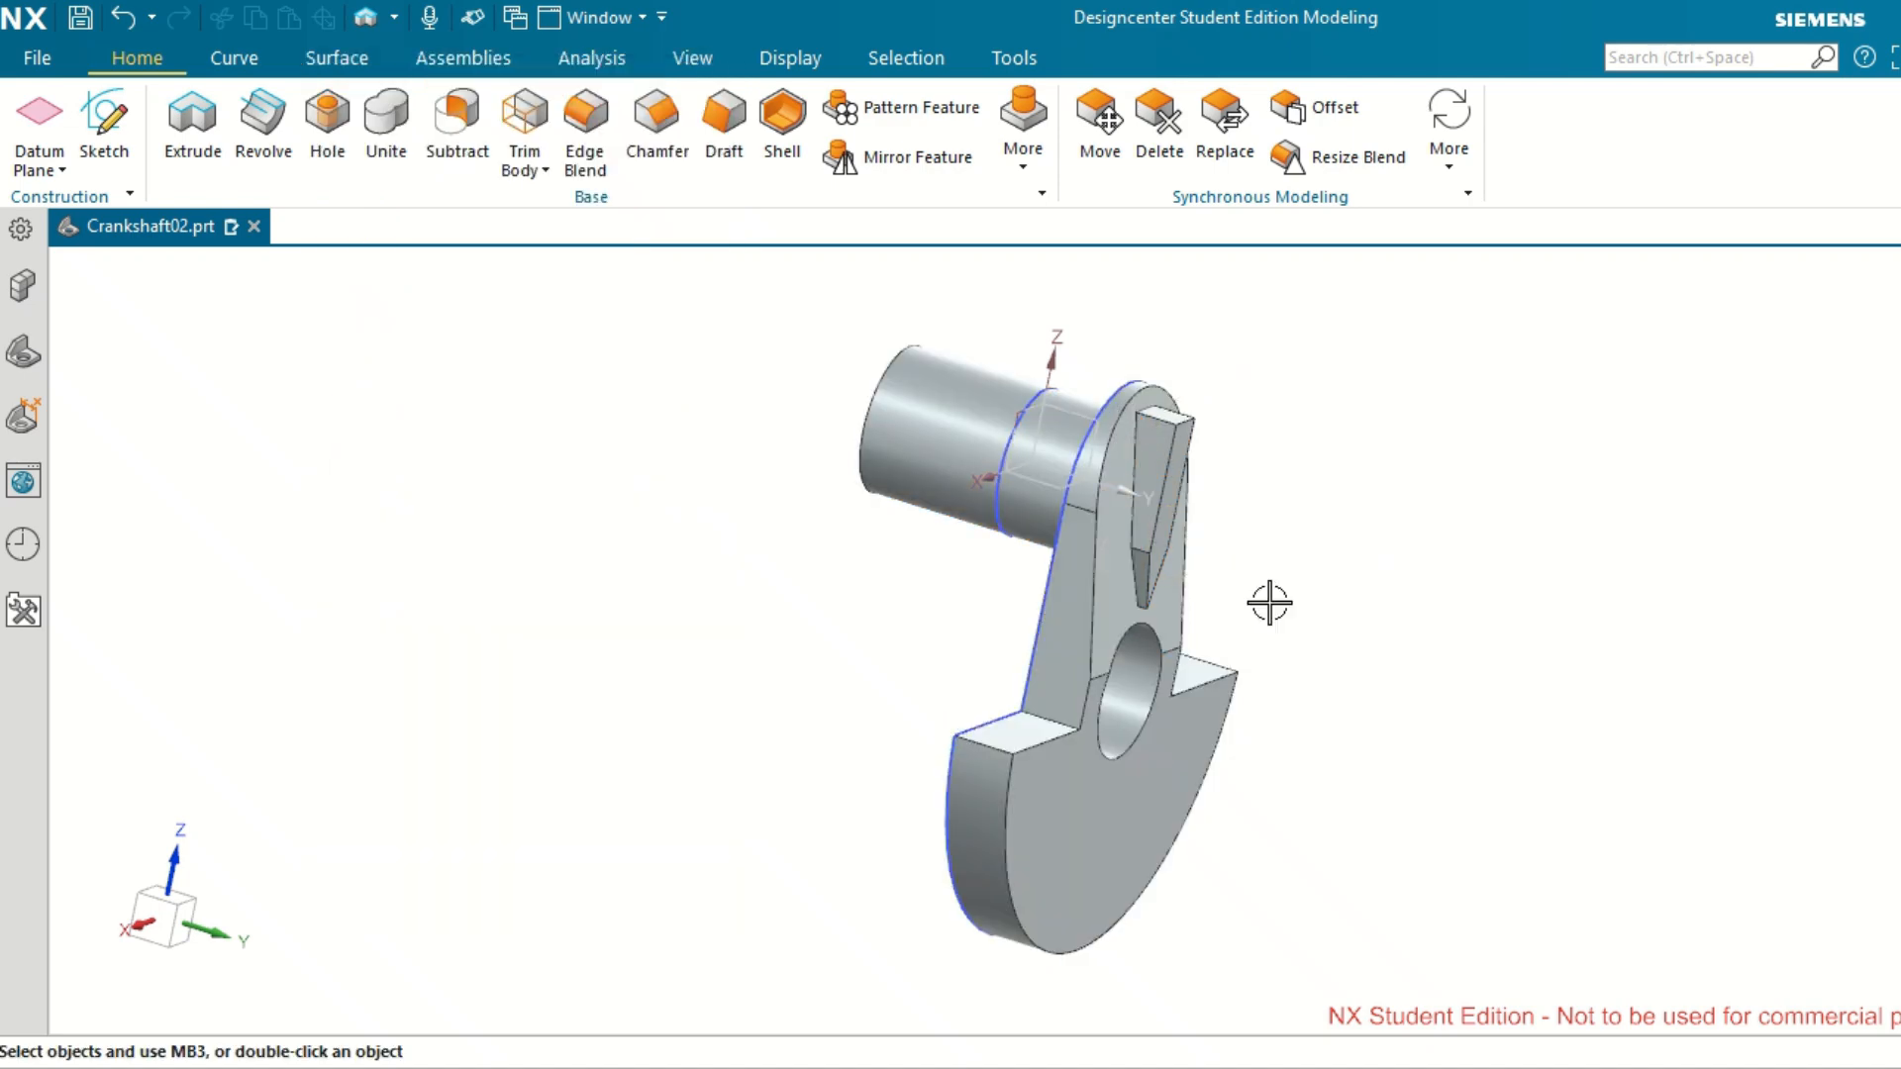
Inspect the pointed rib on the web face from several angles and distances.
middle_click_drag(1500, 519, 1482, 561)
scroll(1482, 561, "up", 3)
mouse_move(1031, 369)
middle_mouse_down()
mouse_move(1103, 366)
mouse_move(976, 330)
mouse_move(1095, 352)
mouse_move(1045, 352)
middle_mouse_up()
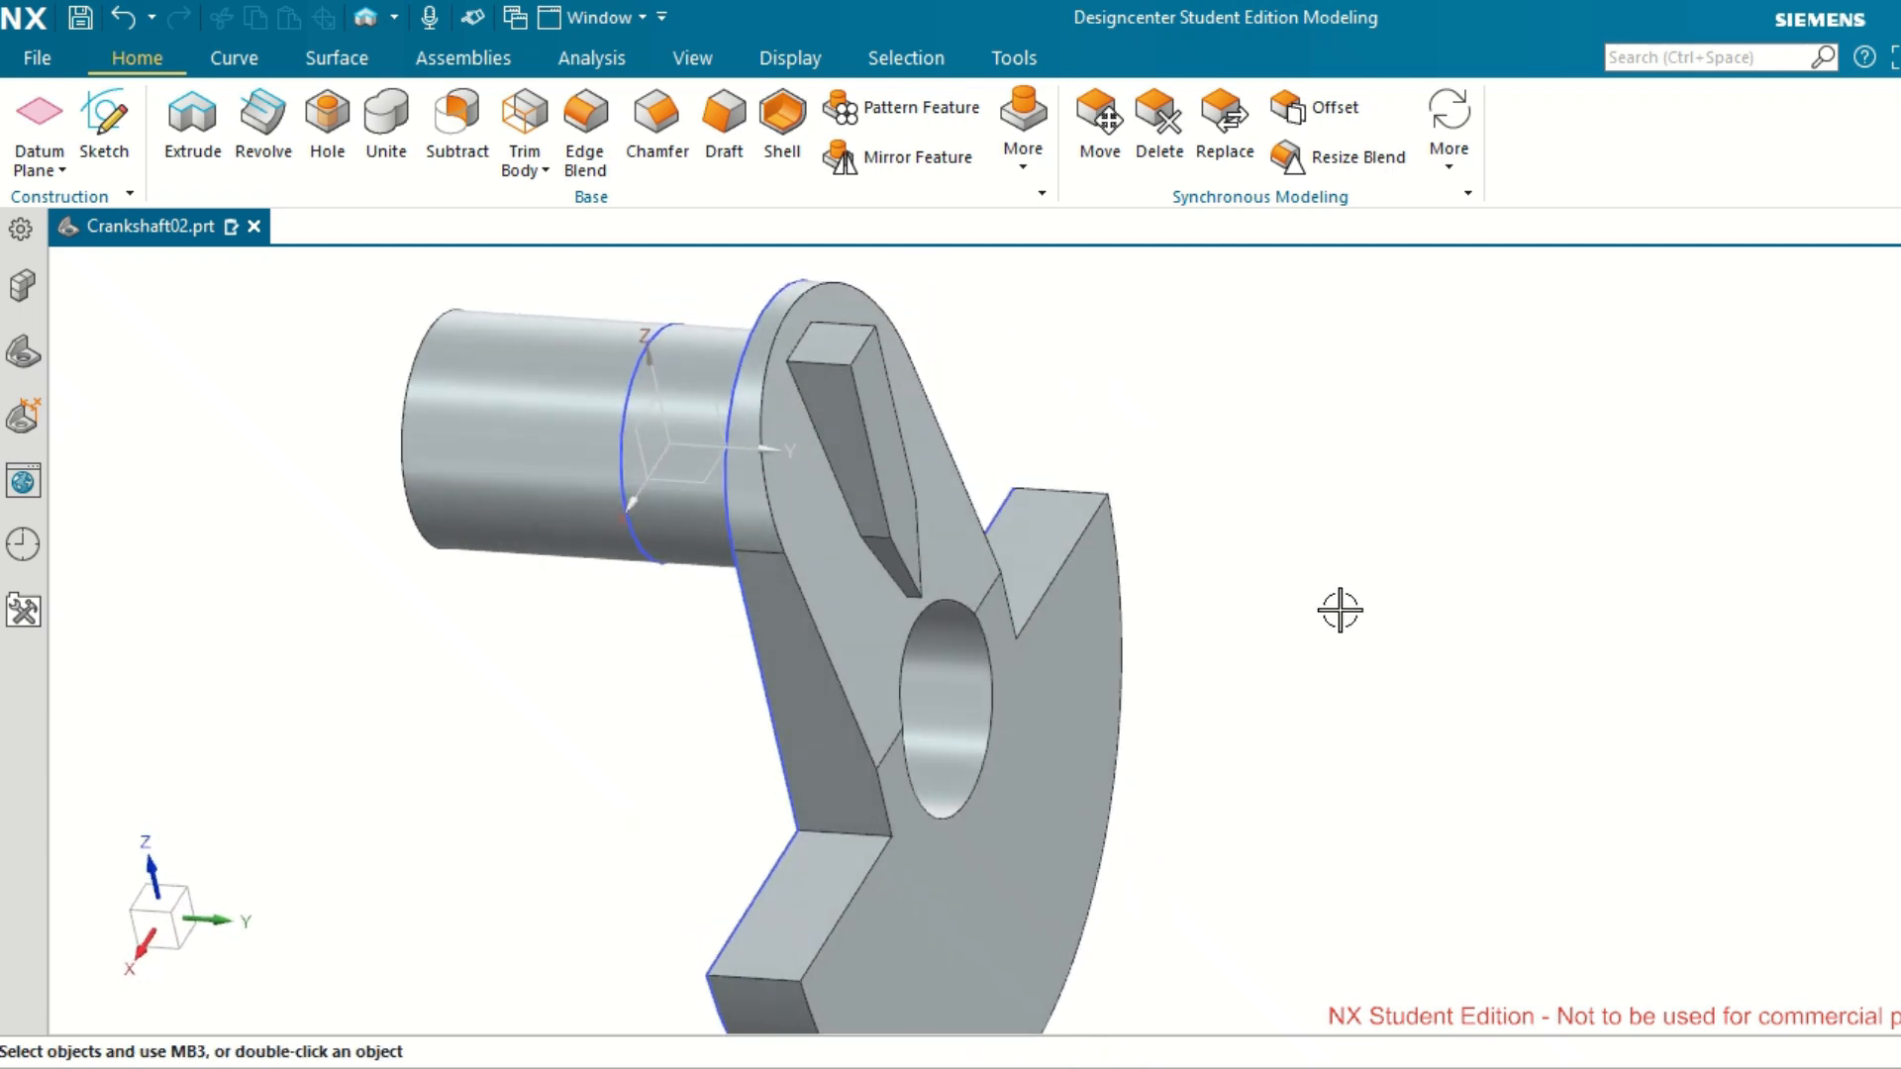
scroll(1340, 610, "up", 2)
scroll(1340, 610, "down", 2)
scroll(1339, 610, "down", 1)
mouse_move(1341, 607)
middle_mouse_down()
mouse_move(1298, 615)
mouse_move(1326, 601)
middle_mouse_up()
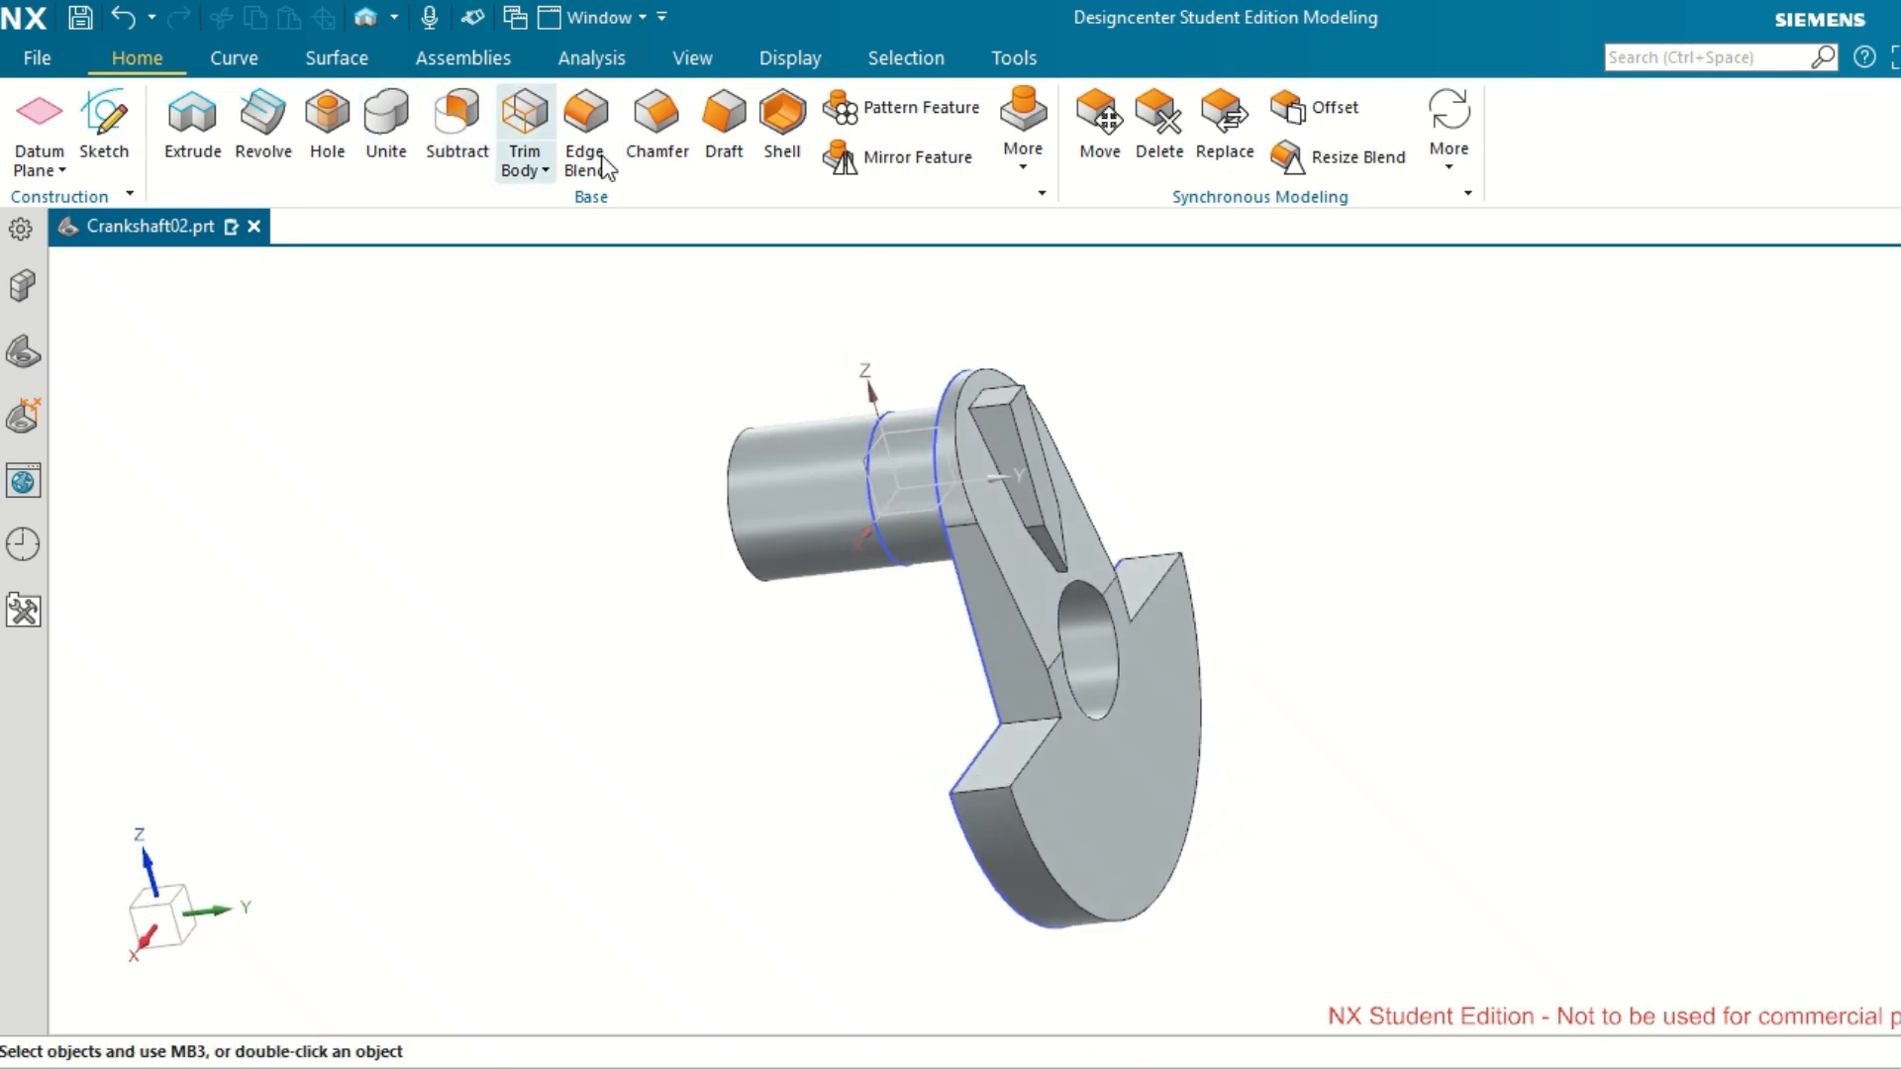
Mirror the web, its bevel cut and the pointed rib about the XZ datum plane.
left_click(922, 162)
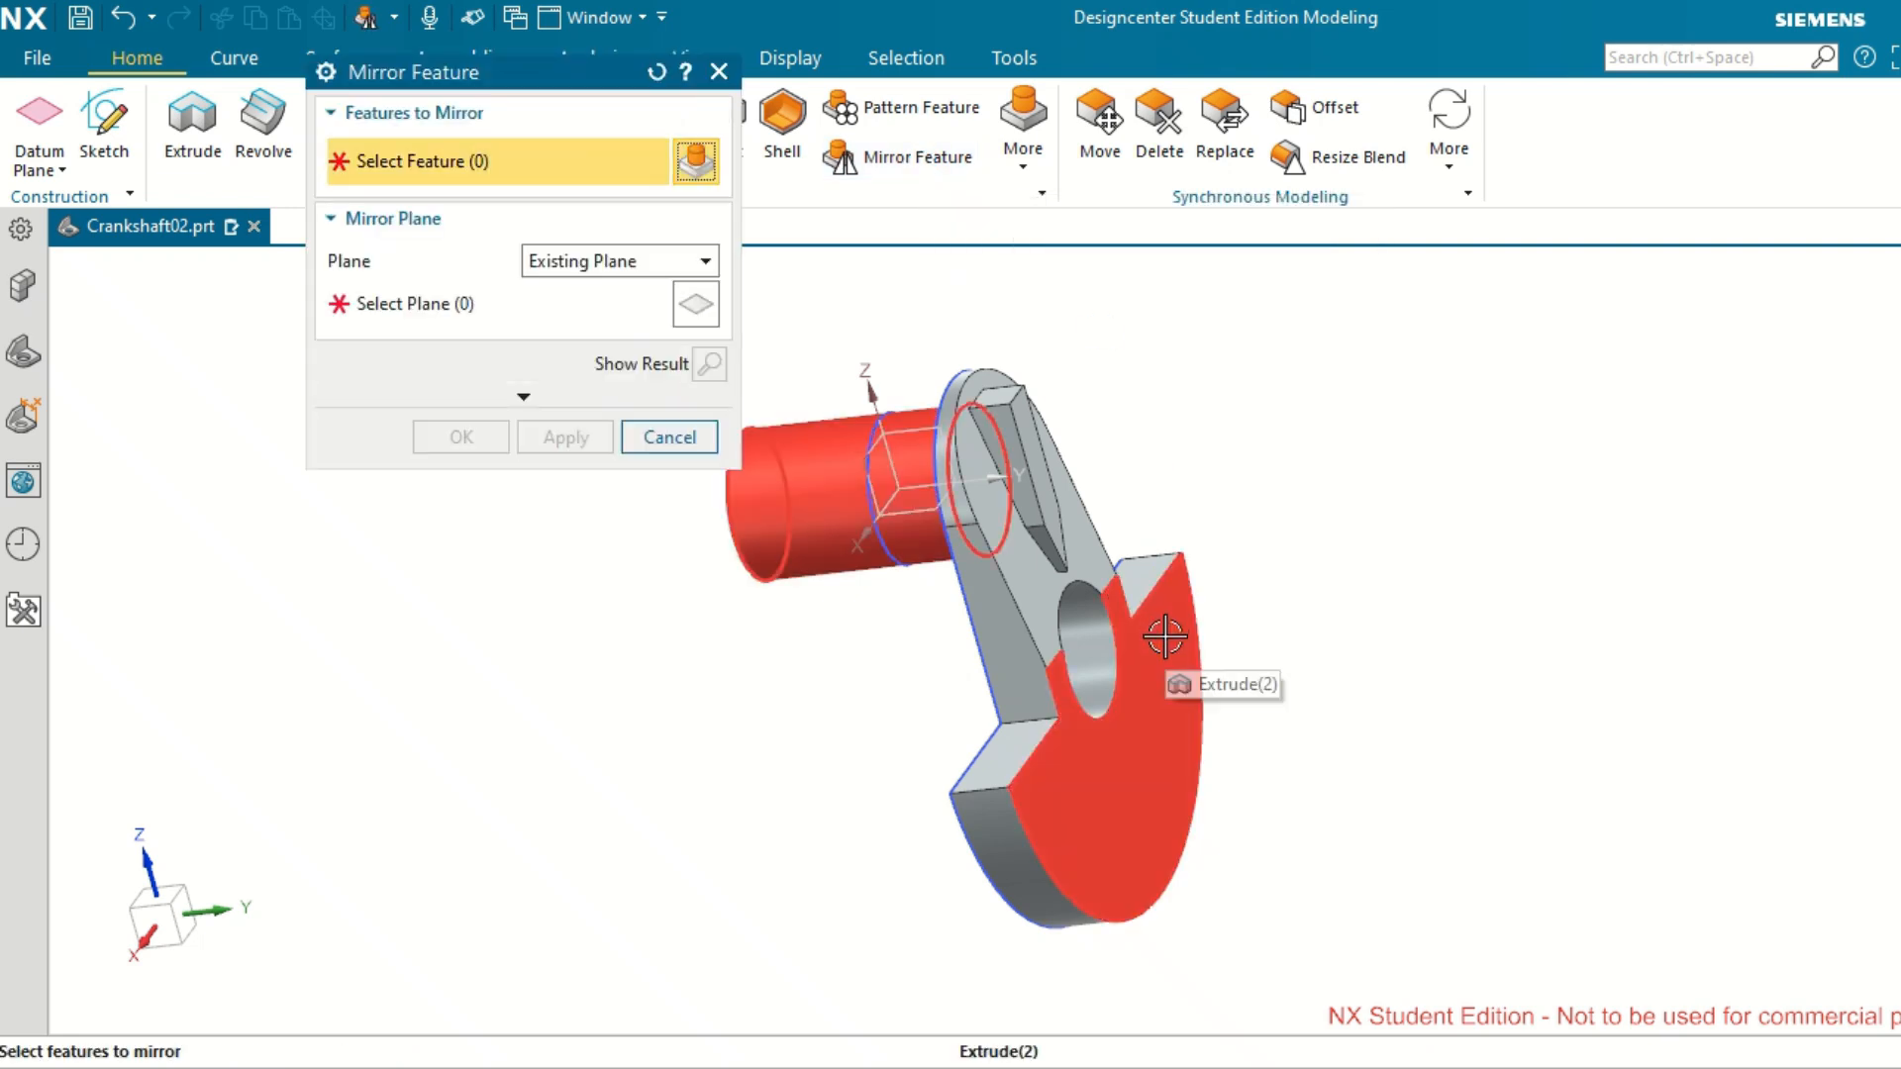
left_click(1021, 656)
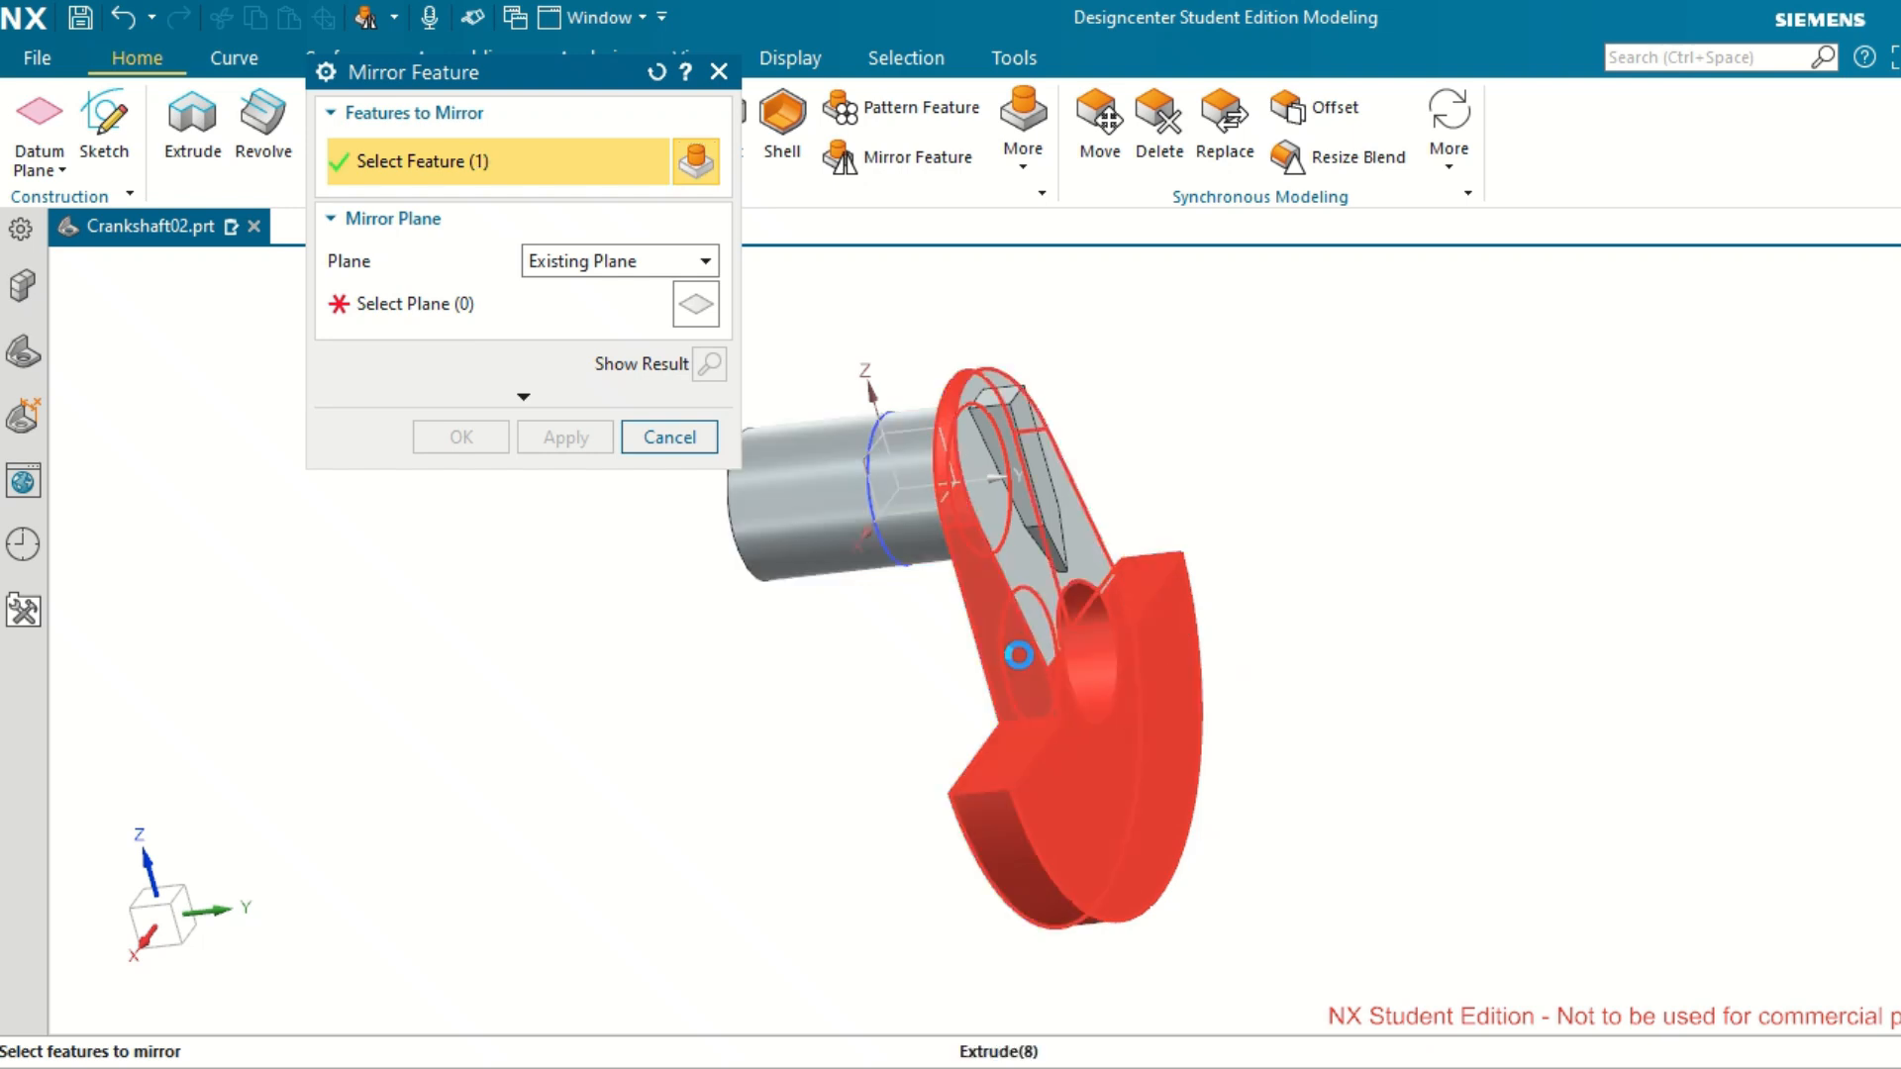
scroll(1020, 486, "down", 3)
scroll(1010, 481, "up", 5)
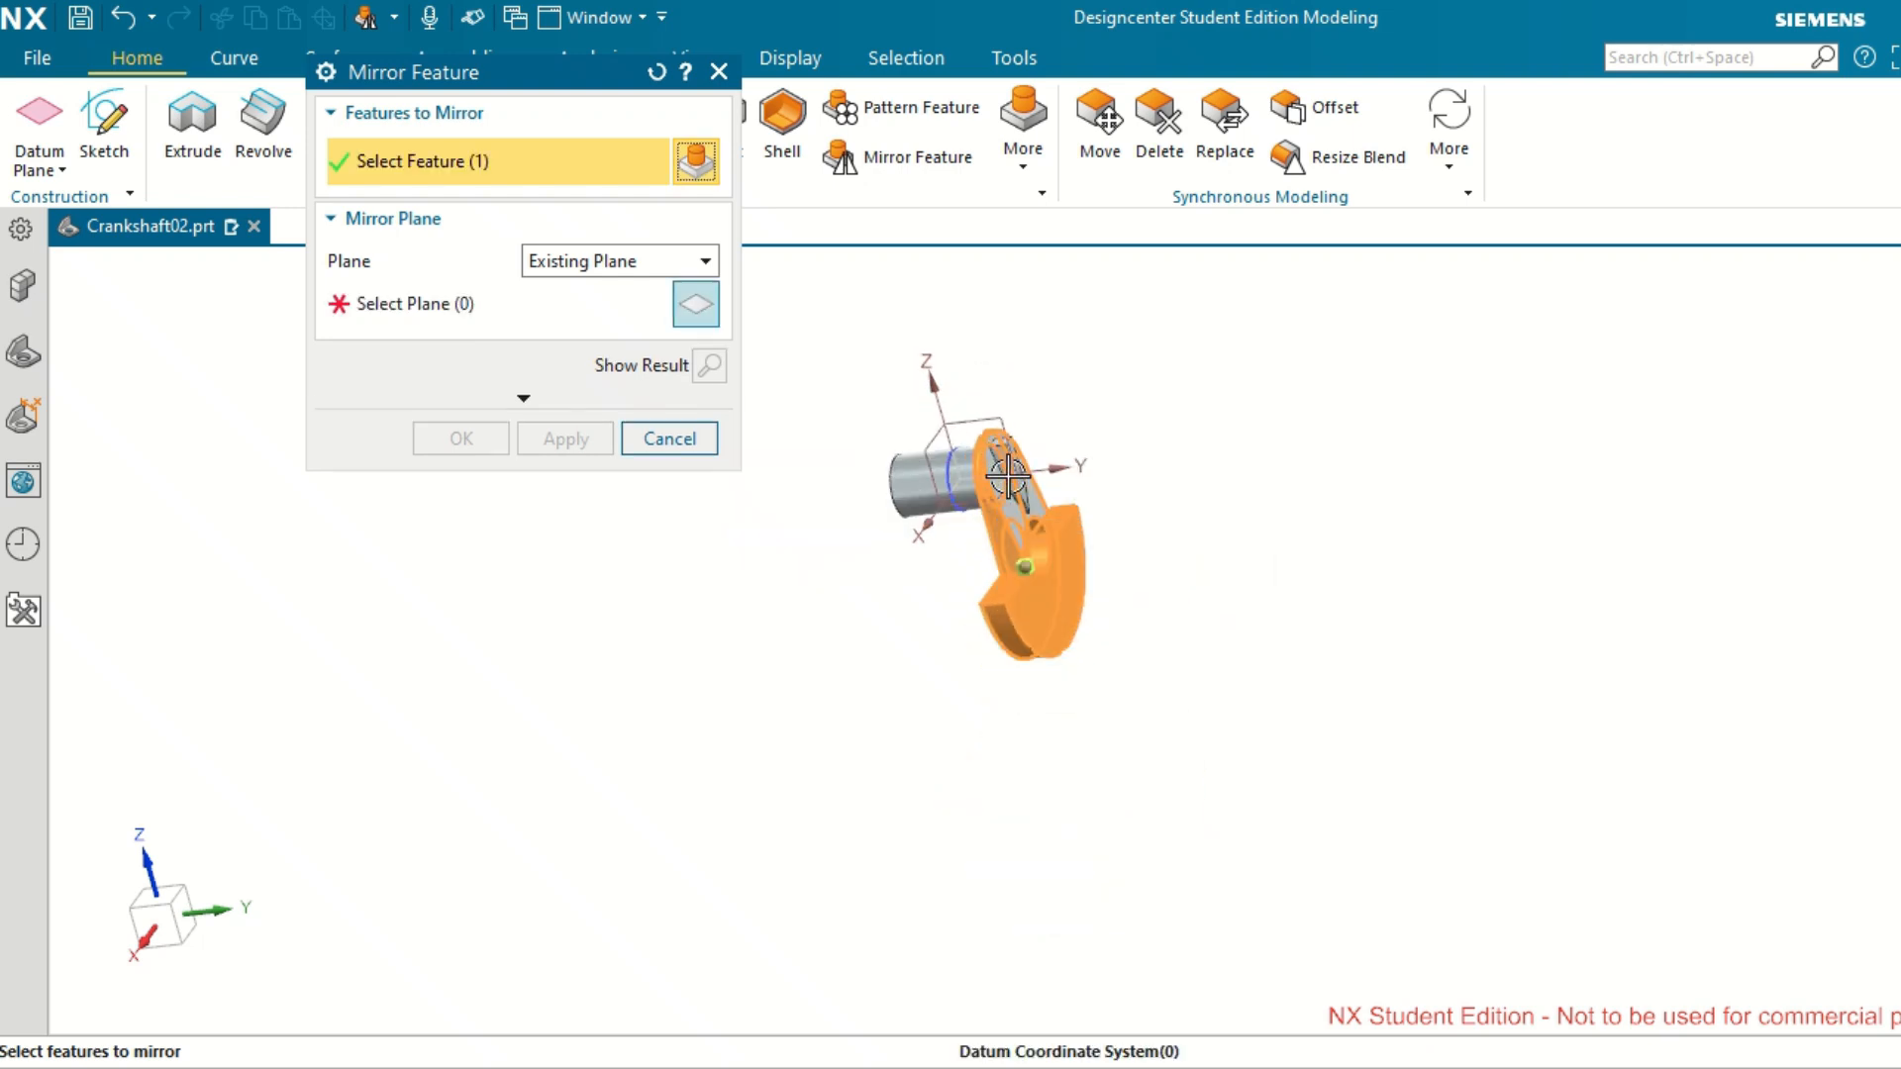
left_click(1010, 477)
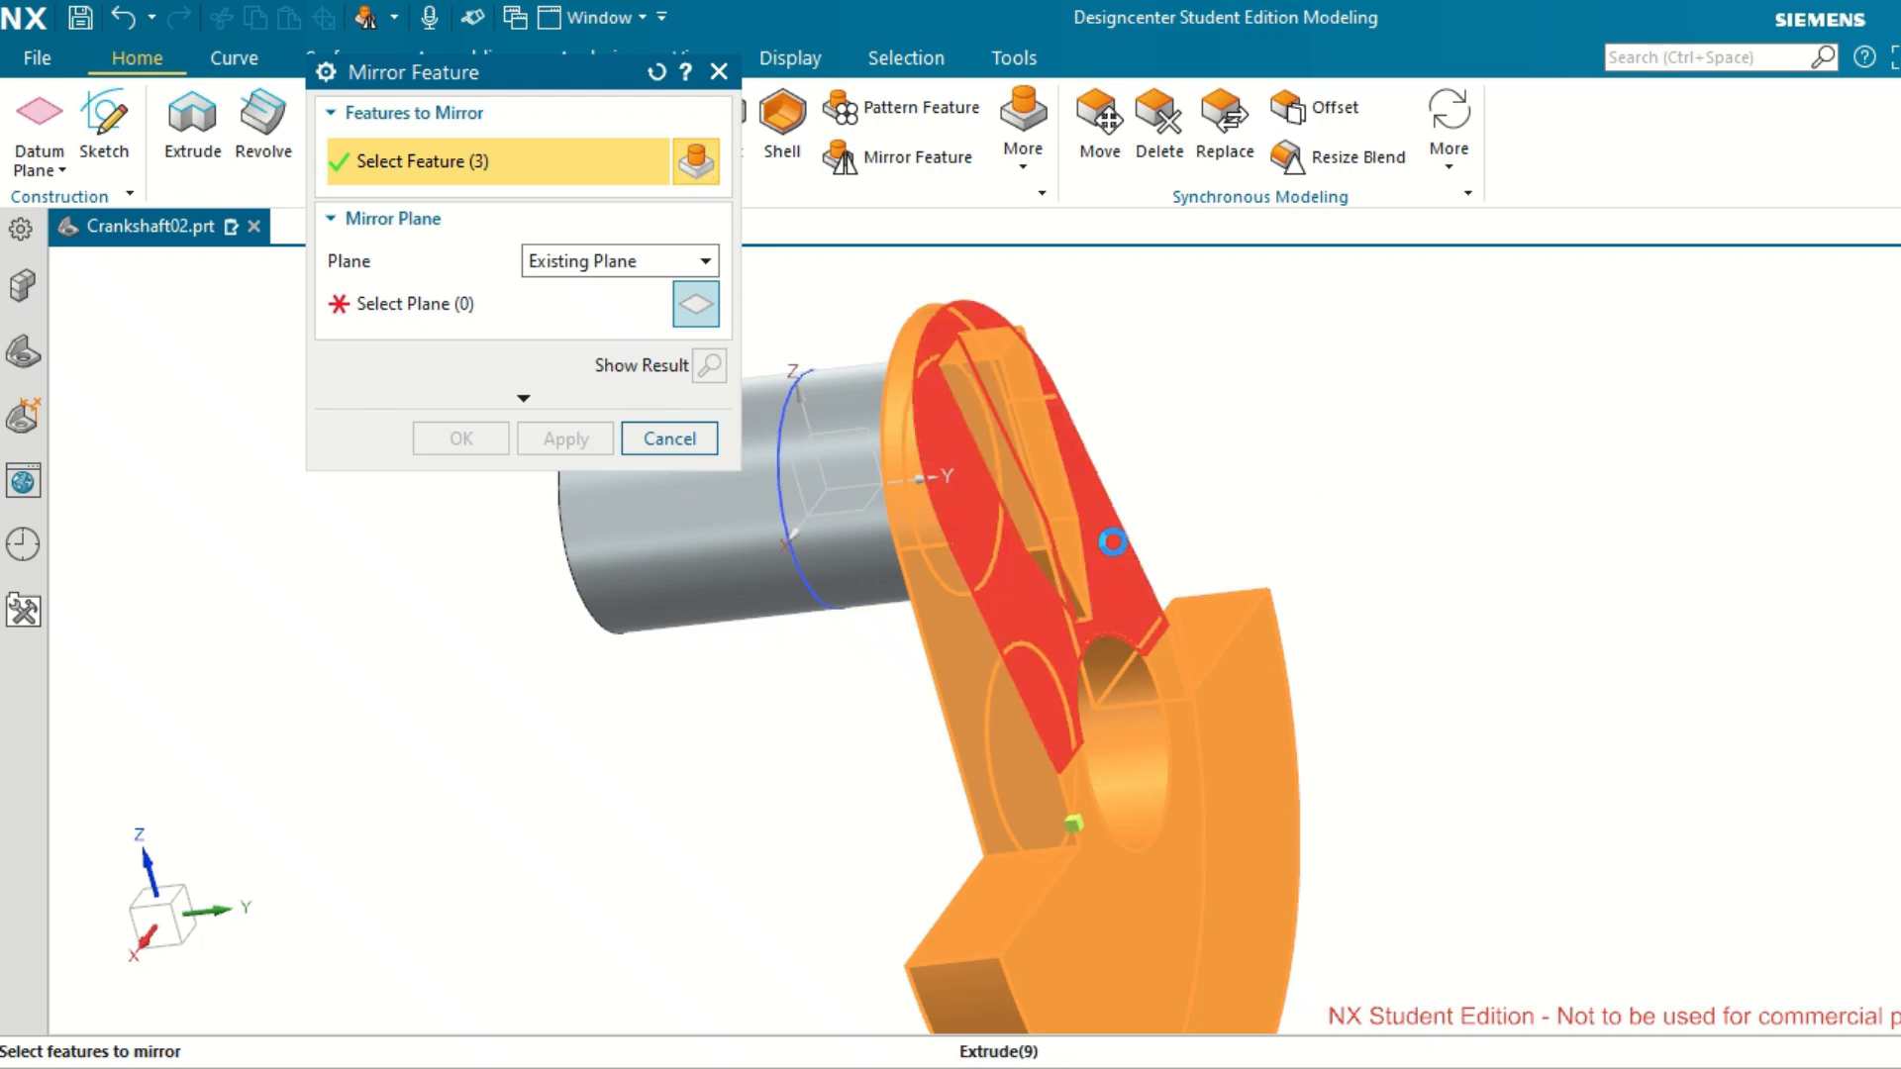
scroll(1435, 562, "down", 3)
scroll(1437, 562, "up", 3)
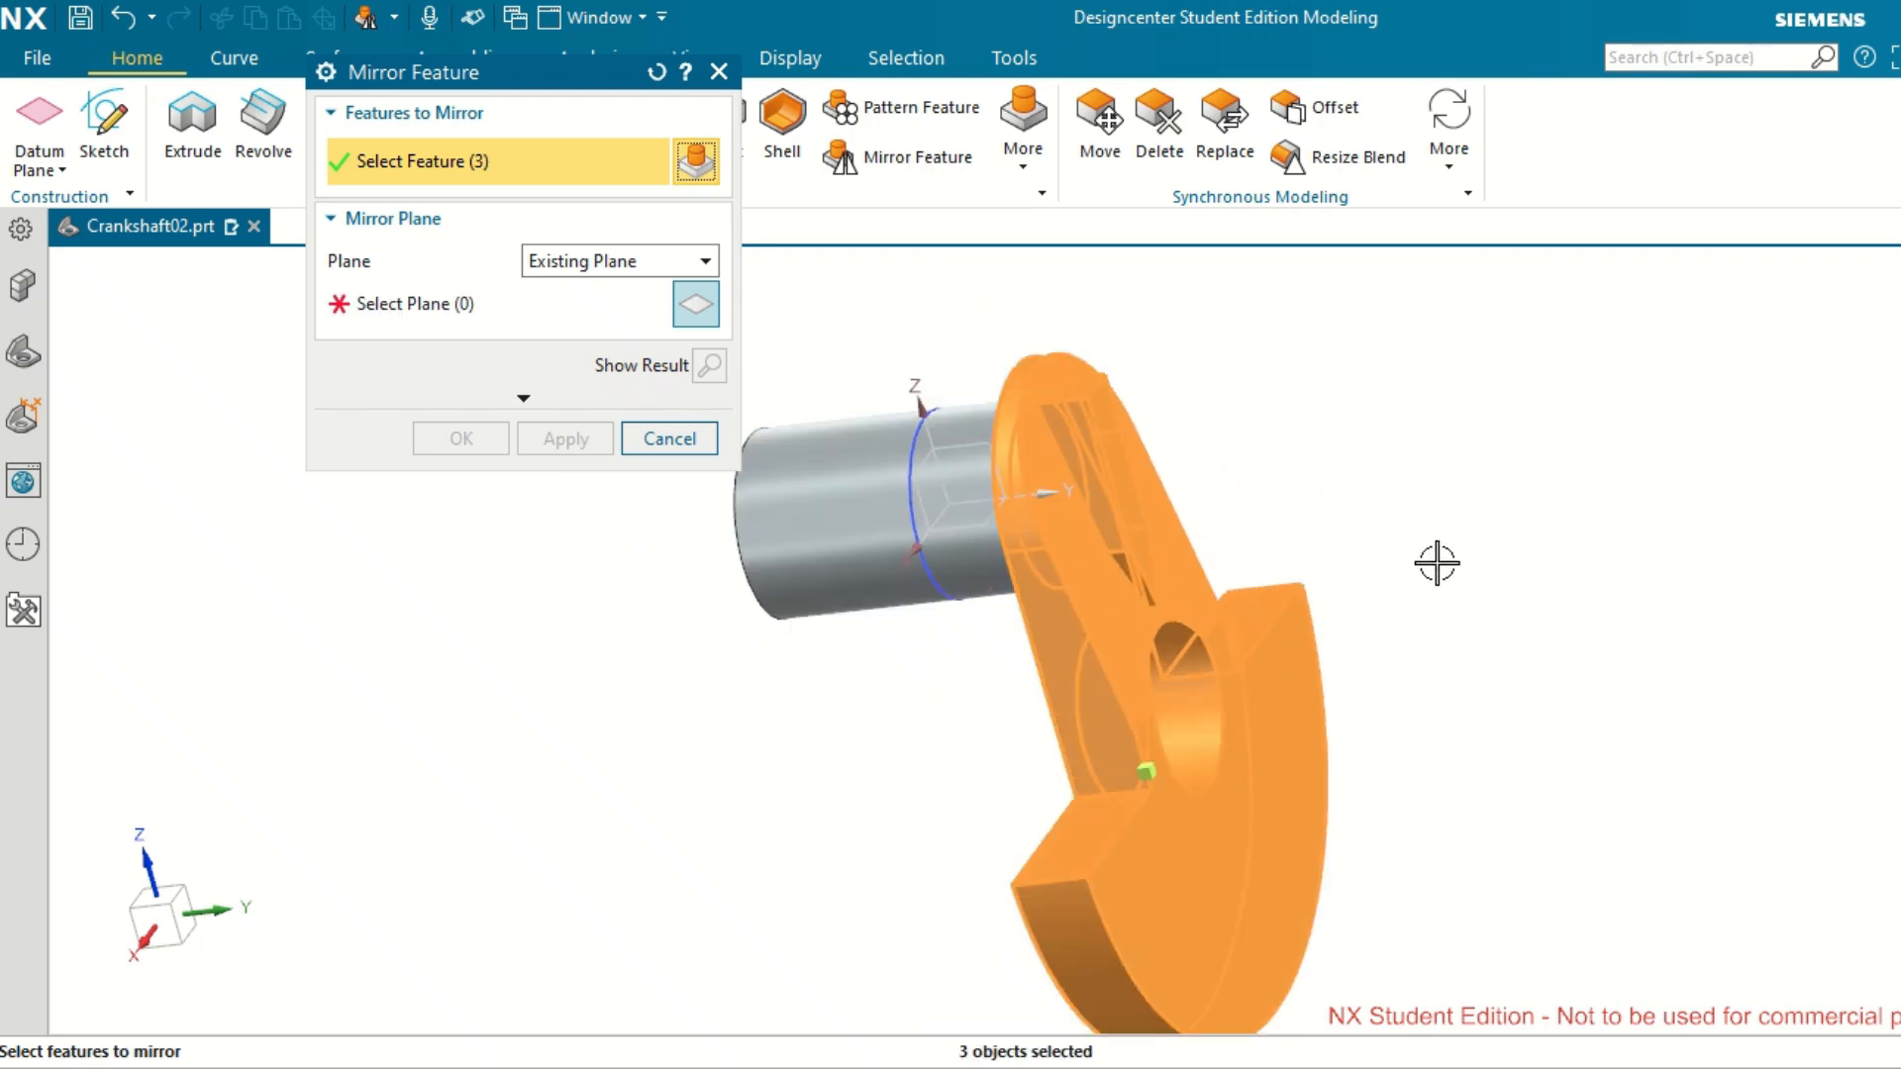
left_click(495, 315)
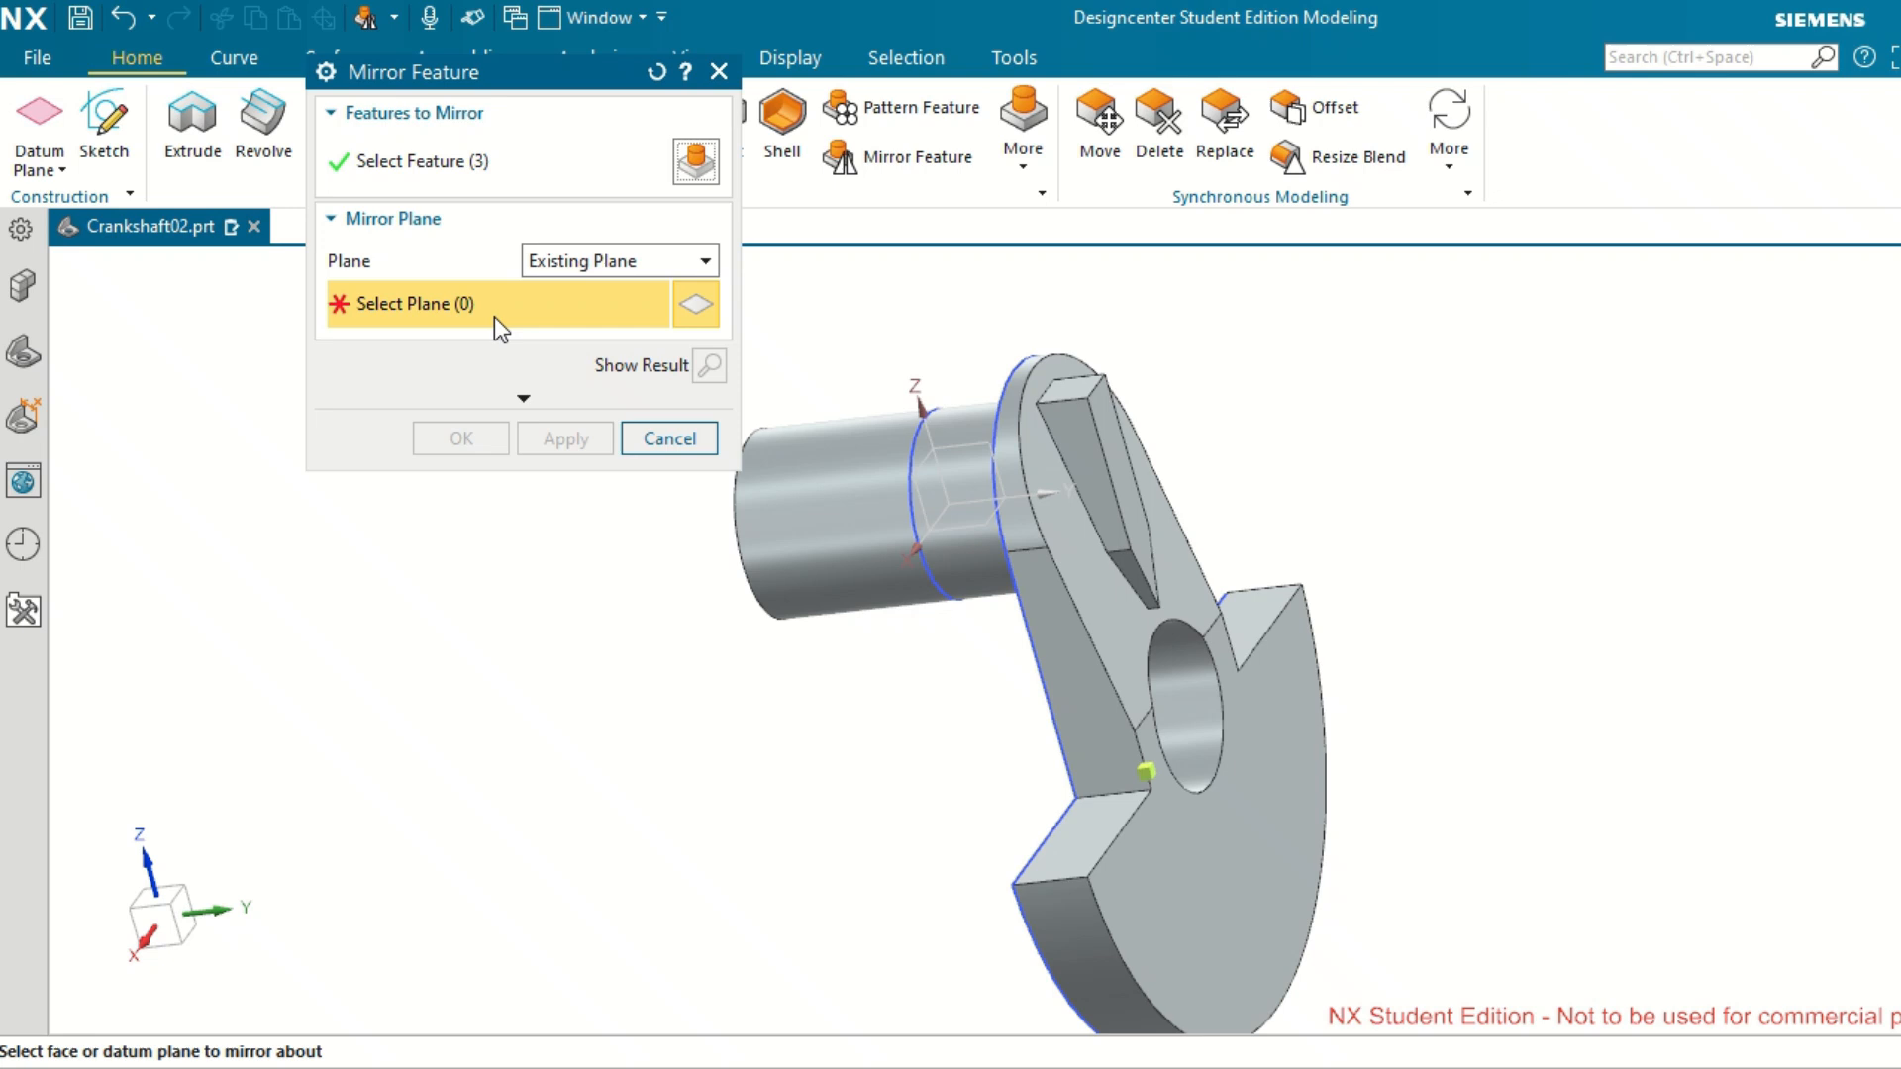
left_click(901, 463)
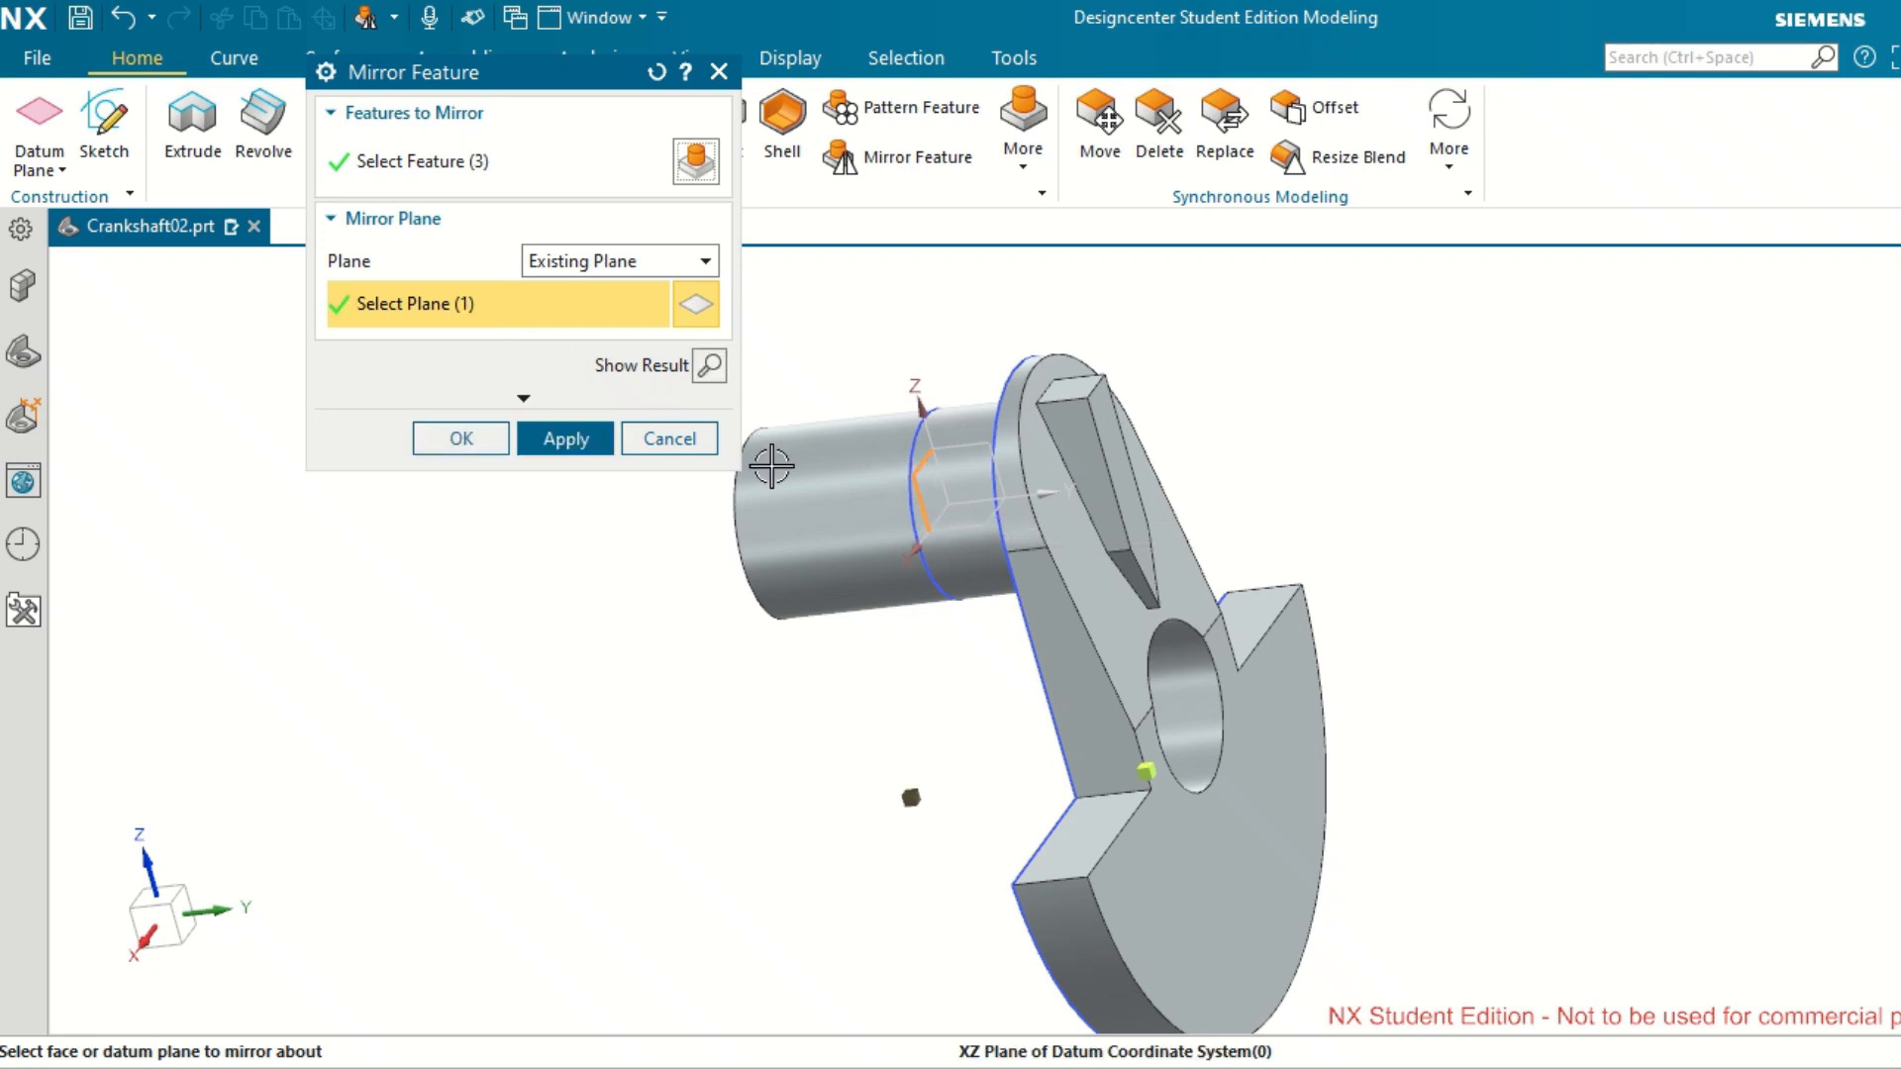
left_click(552, 445)
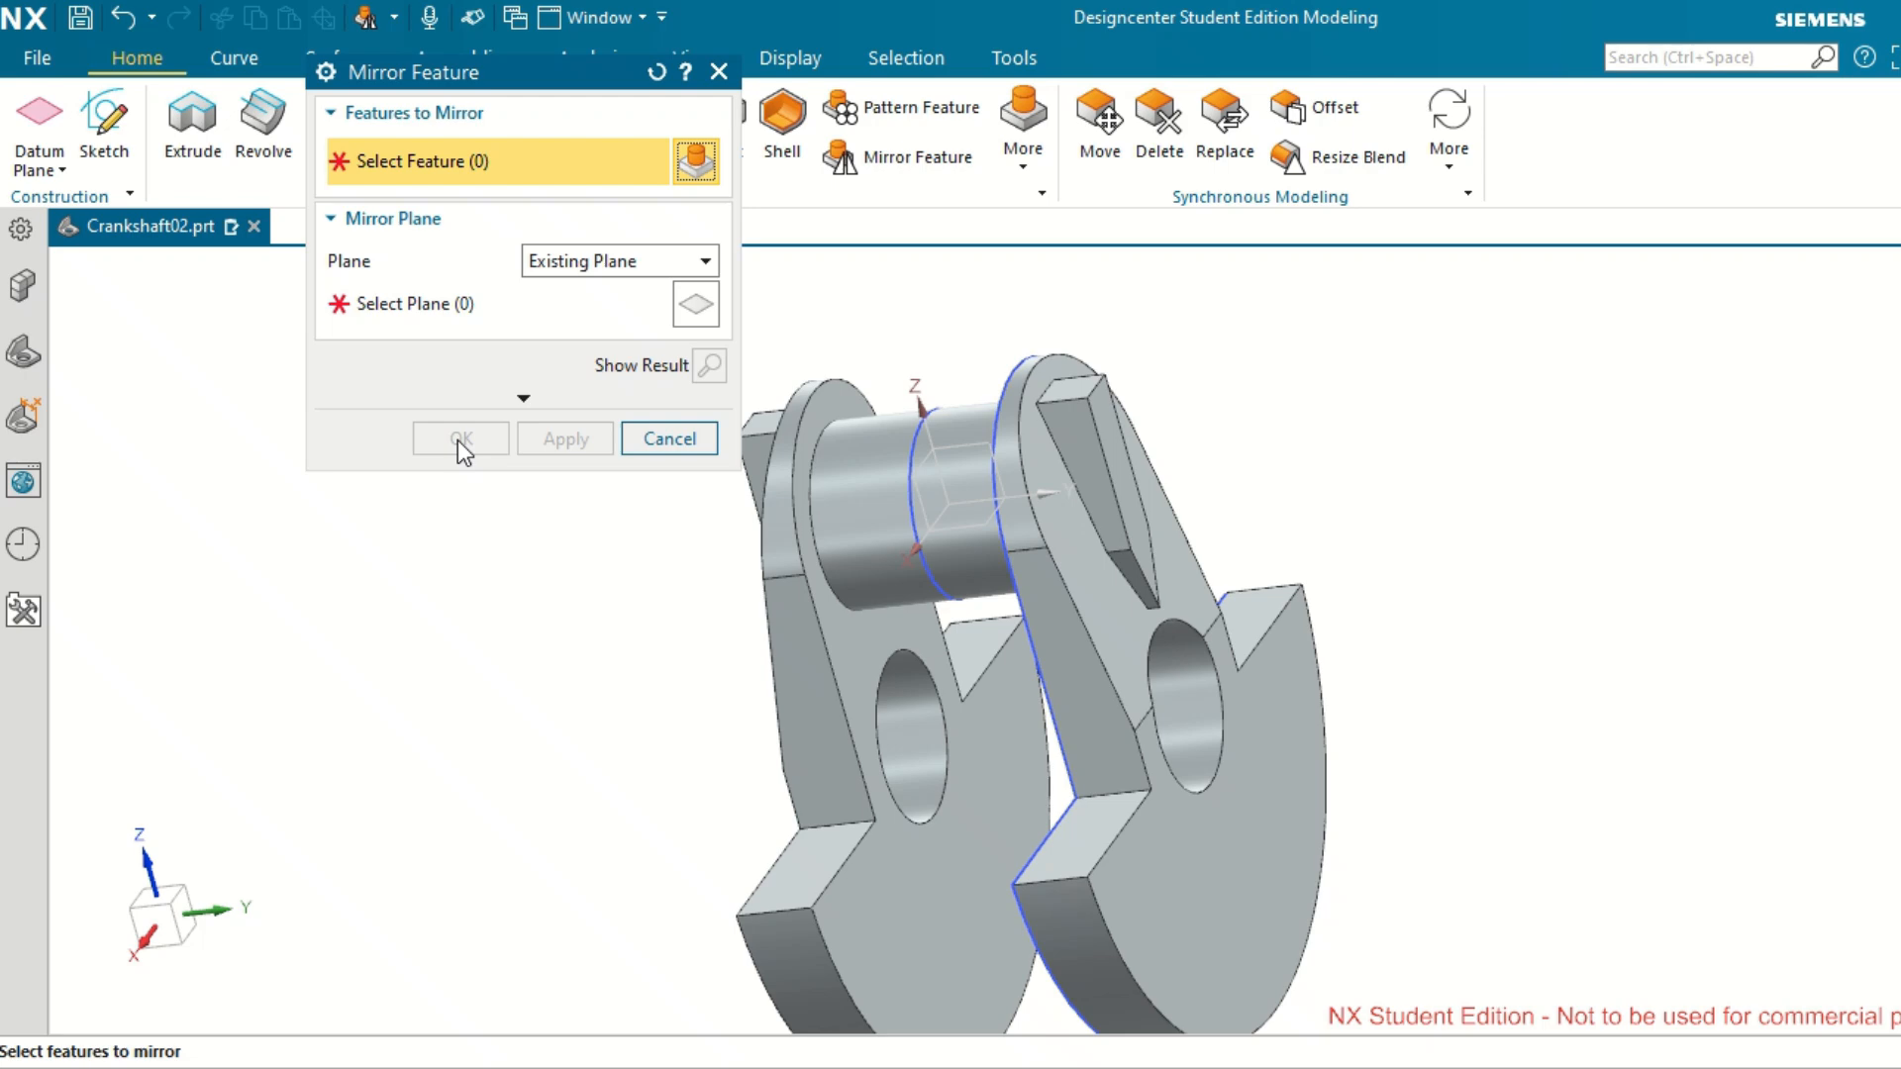
left_click(670, 439)
middle_click_drag(661, 540, 598, 538)
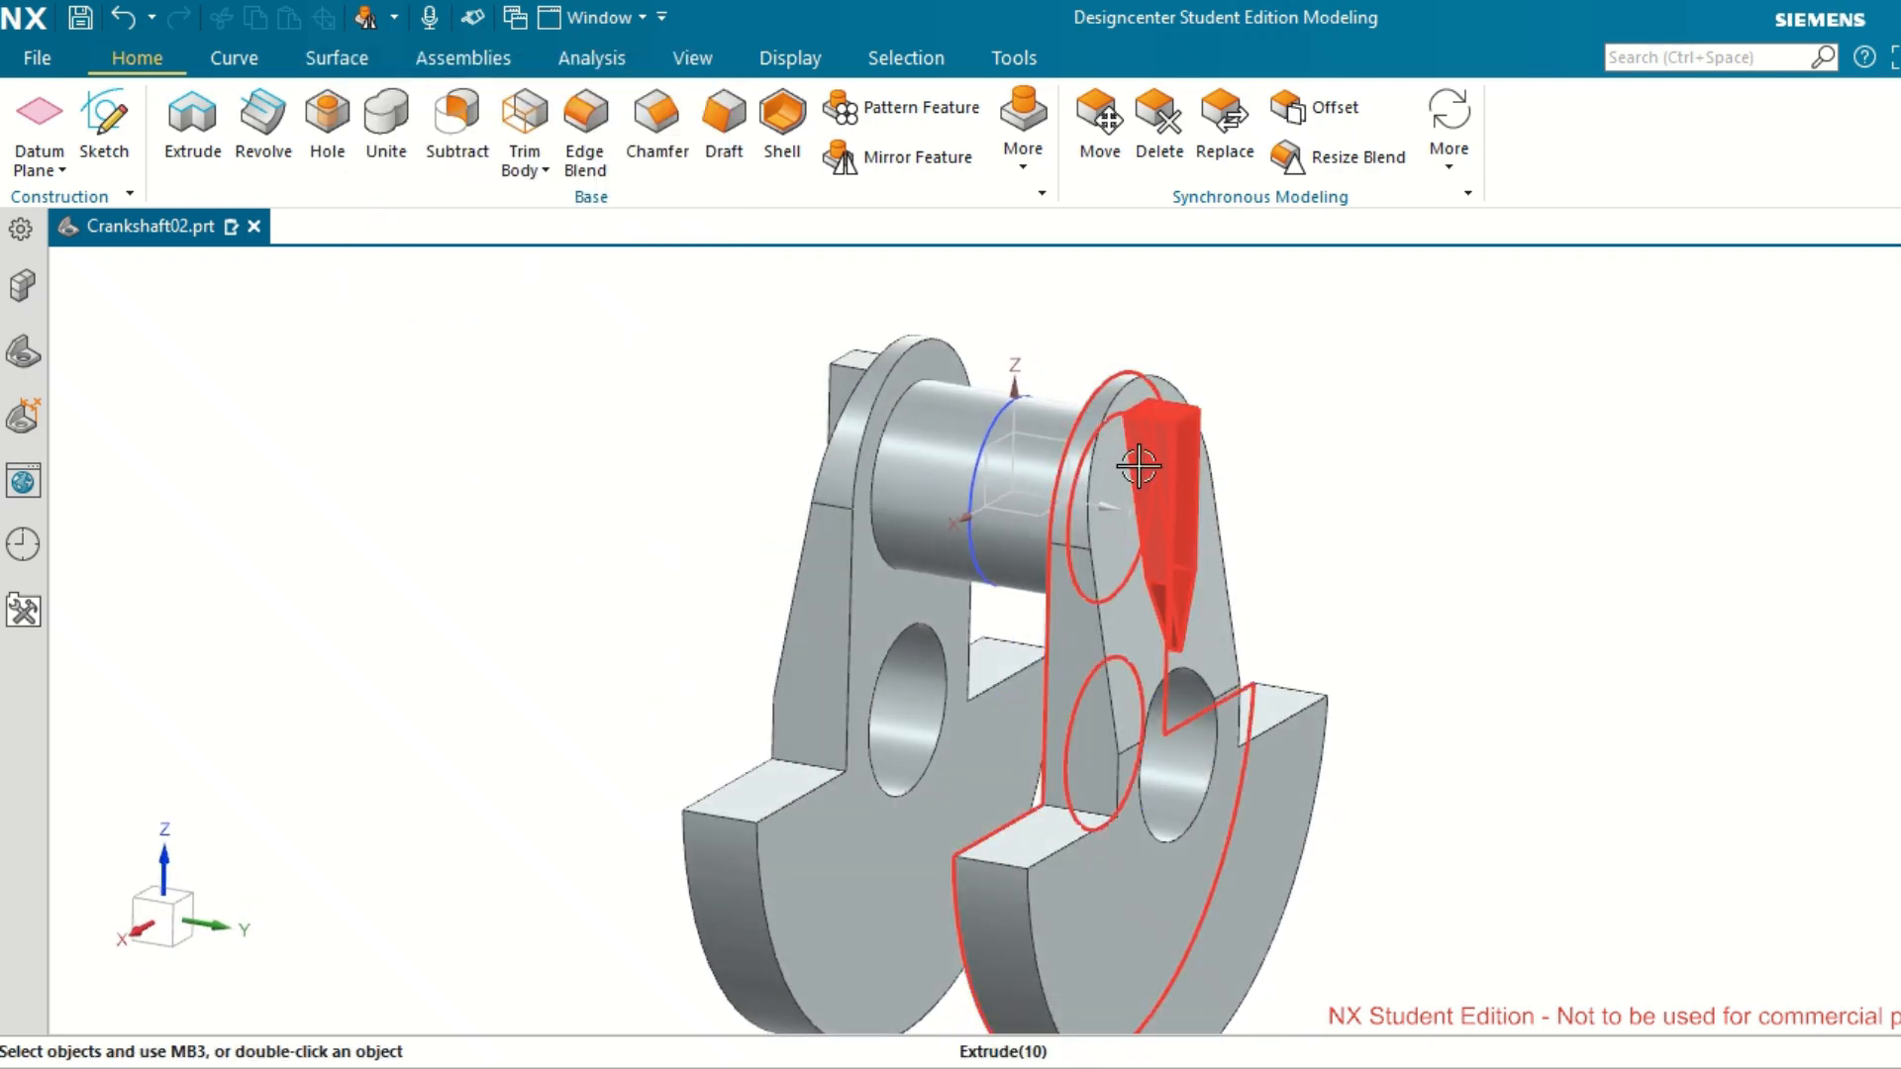
scroll(1139, 465, "up", 3)
scroll(1139, 466, "down", 3)
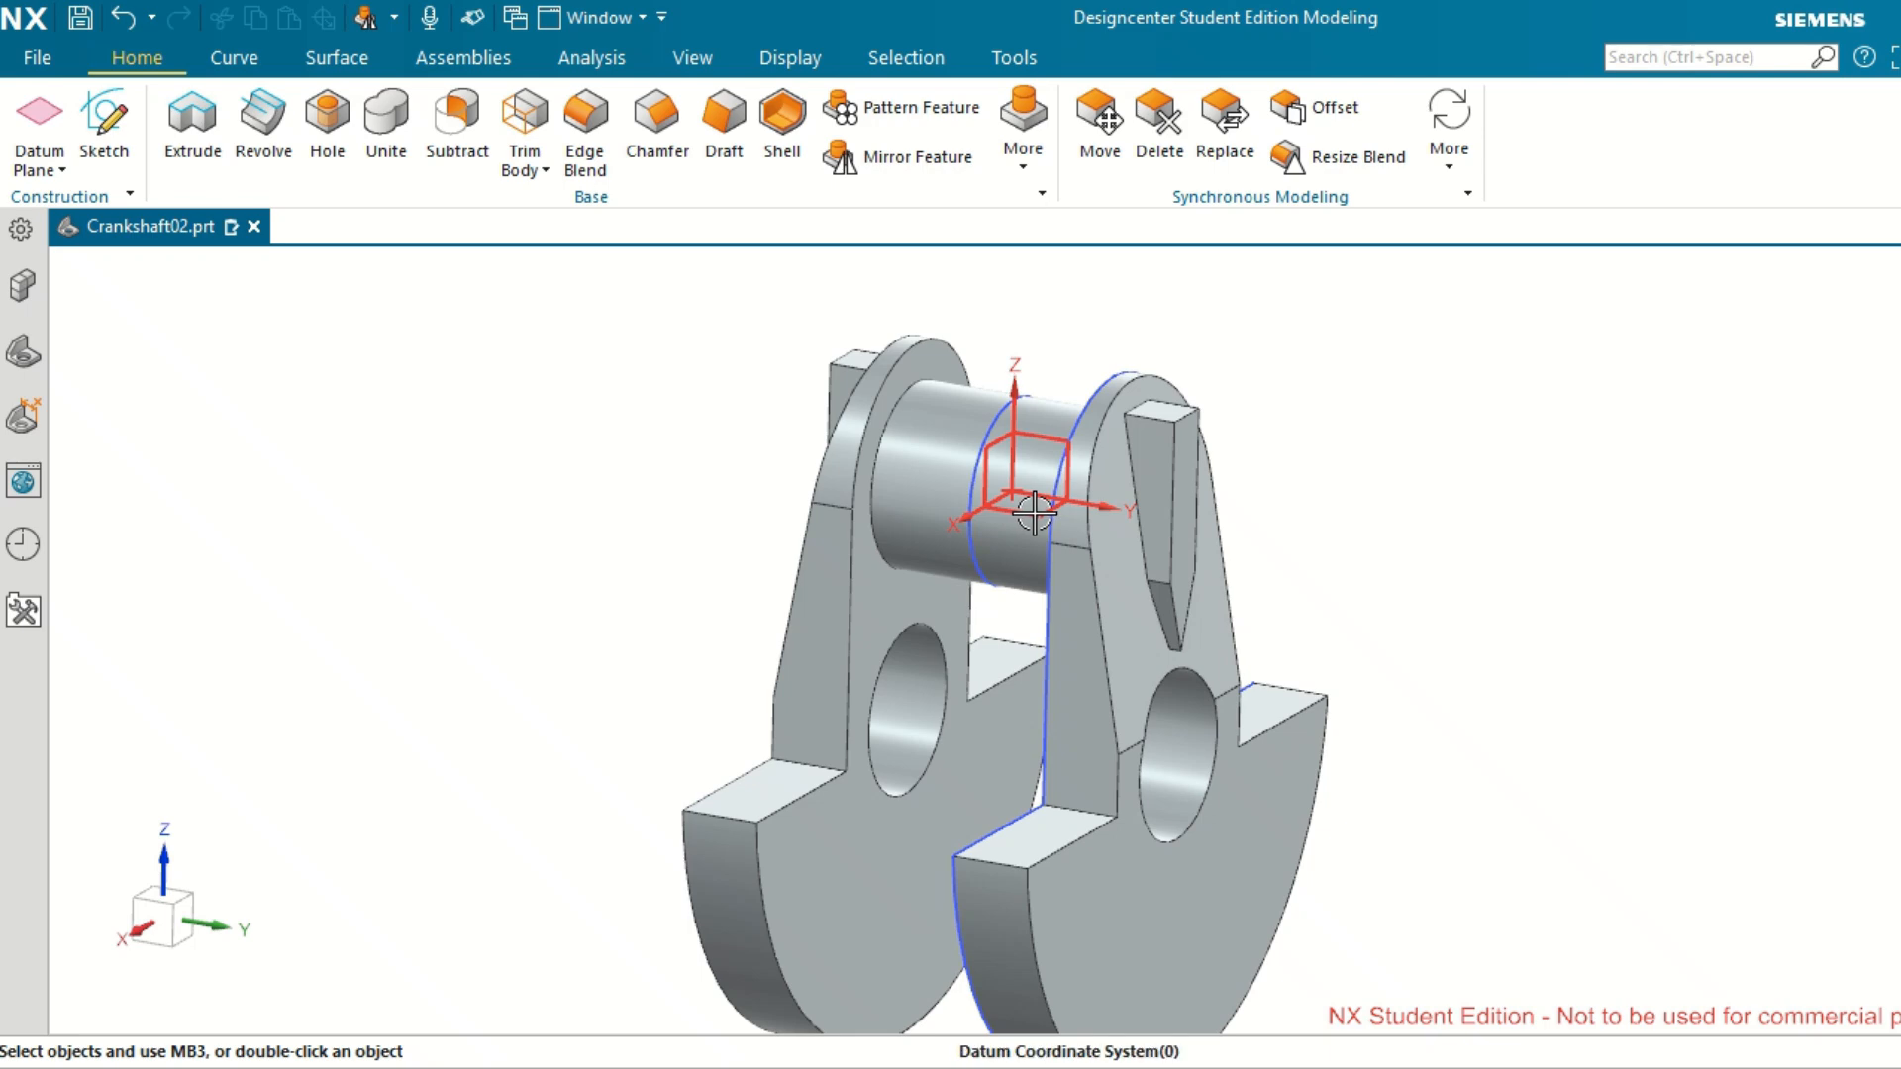
Start a new sketch on the Right principal plane through the middle of the crankshaft.
middle_click_drag(1030, 479, 1070, 500)
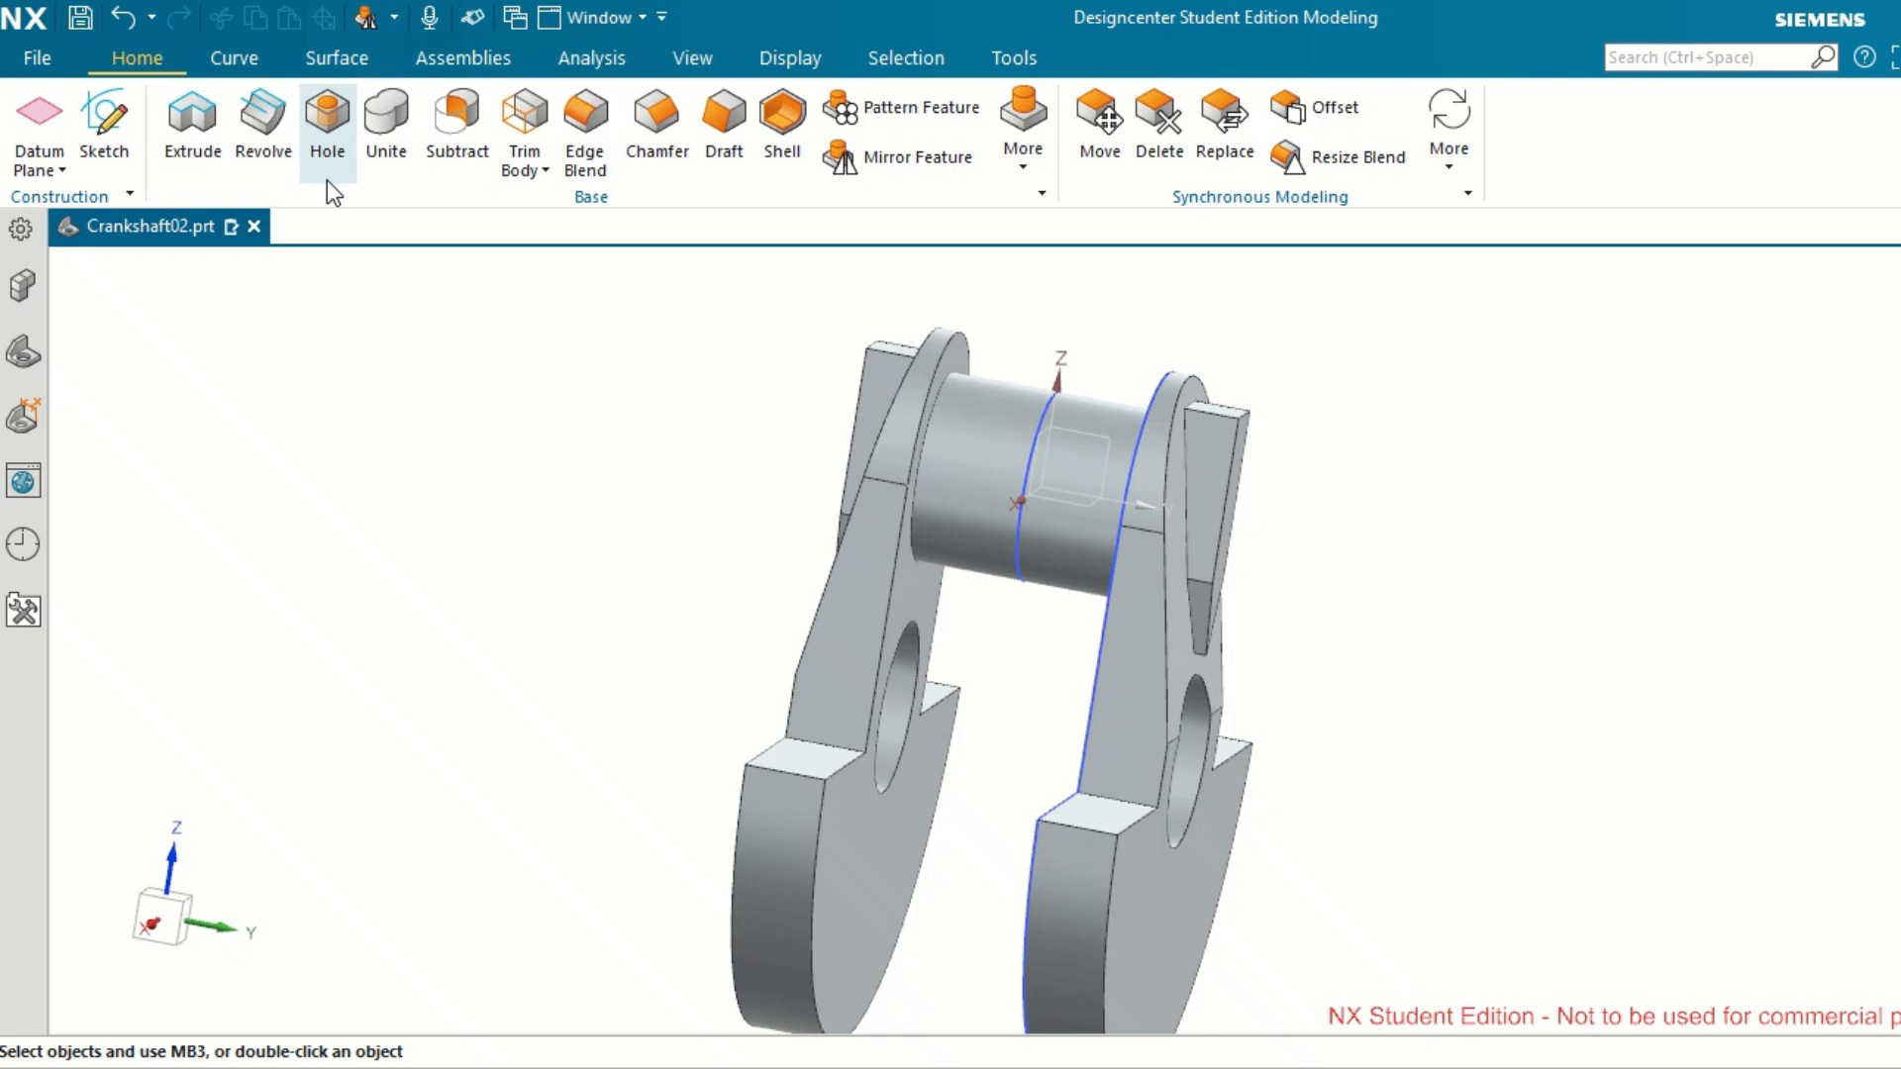
left_click(269, 138)
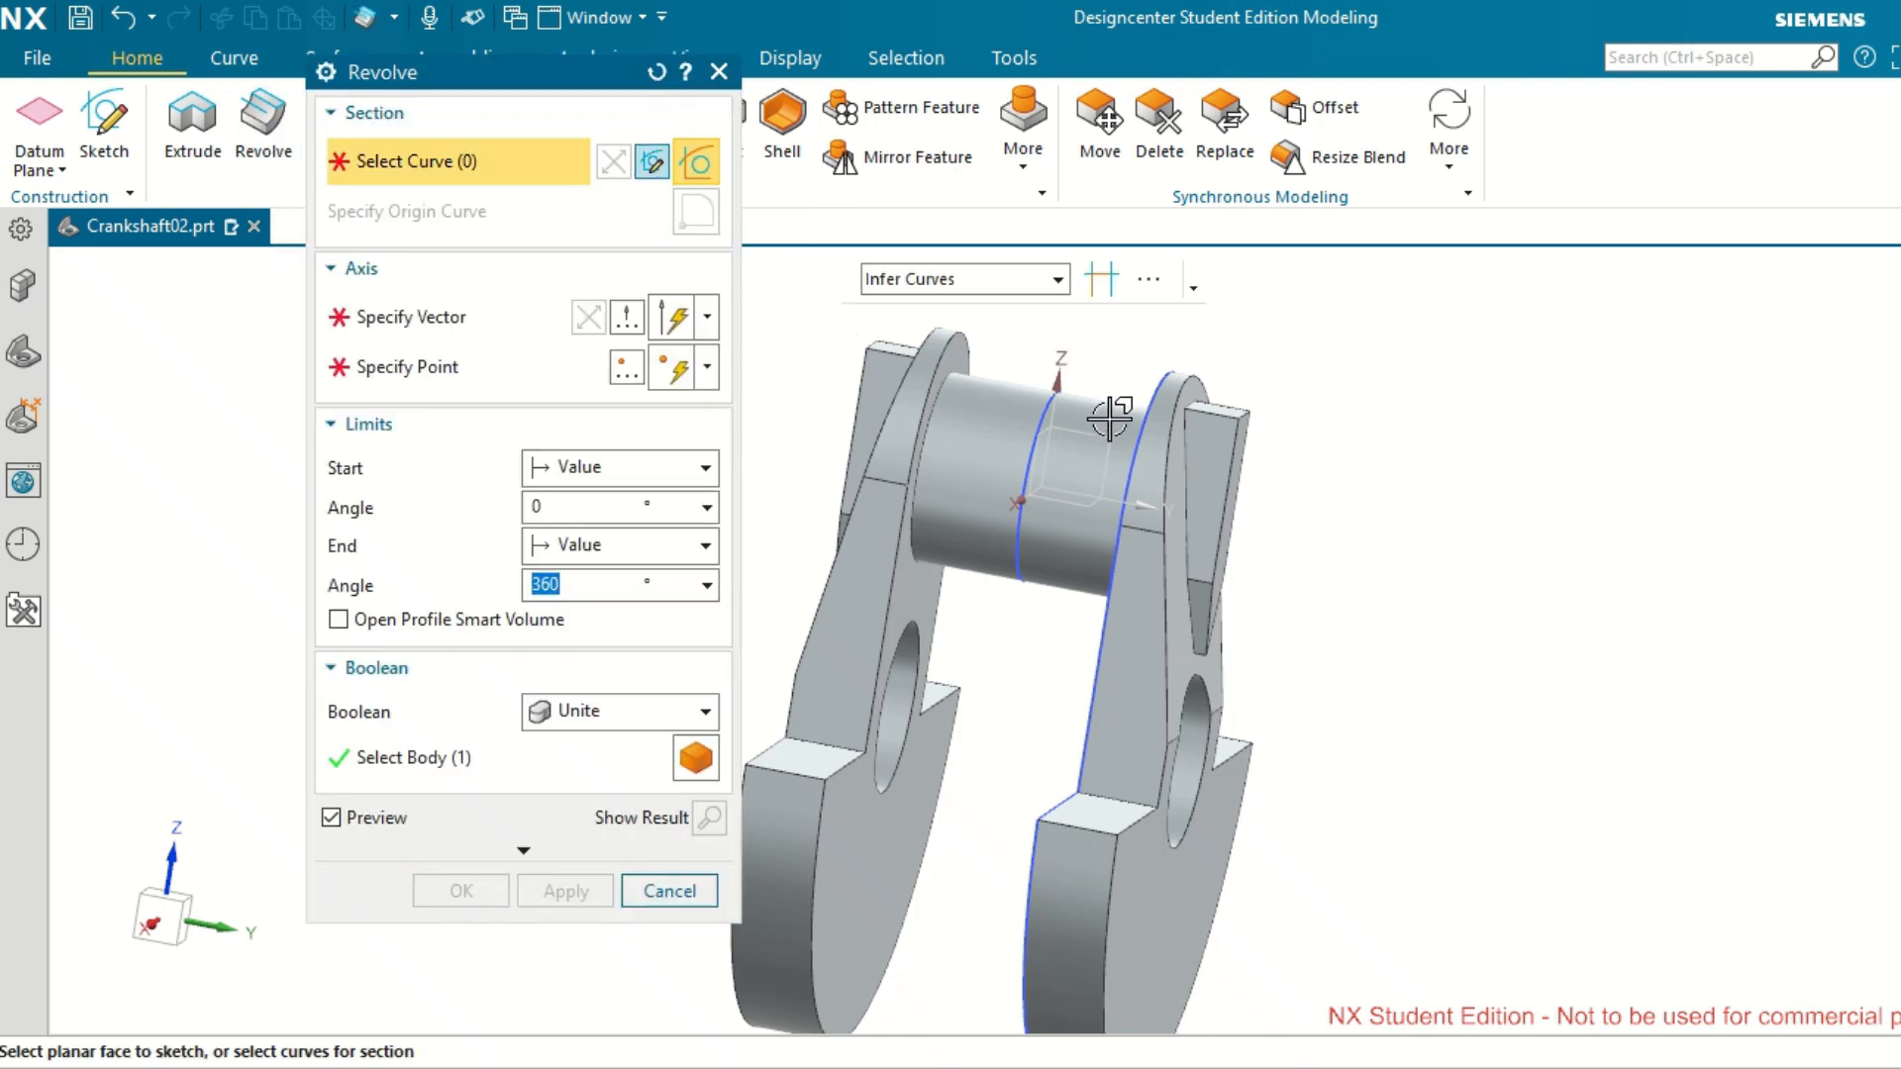
key("Escape")
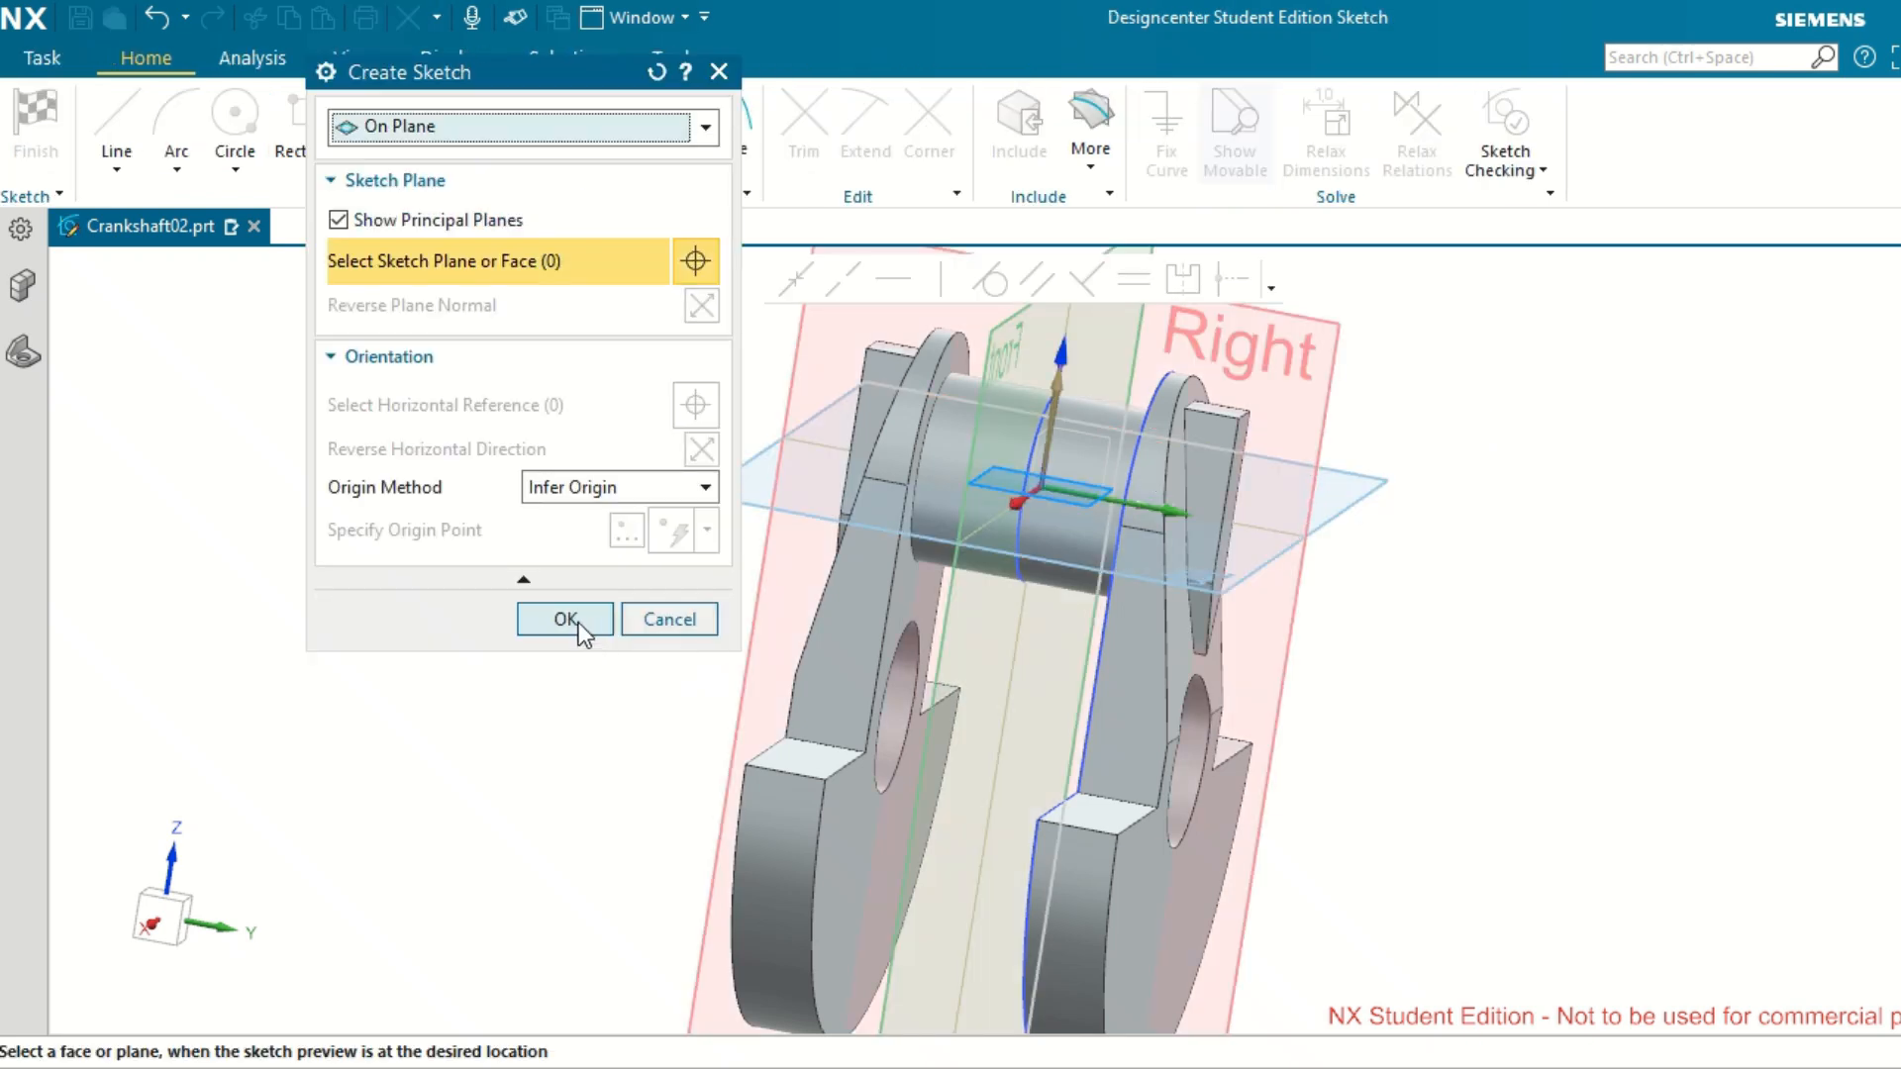
scroll(1465, 634, "up", 1)
scroll(1465, 633, "down", 3)
mouse_move(1467, 639)
middle_mouse_down()
mouse_move(1524, 628)
mouse_move(1502, 628)
middle_mouse_up()
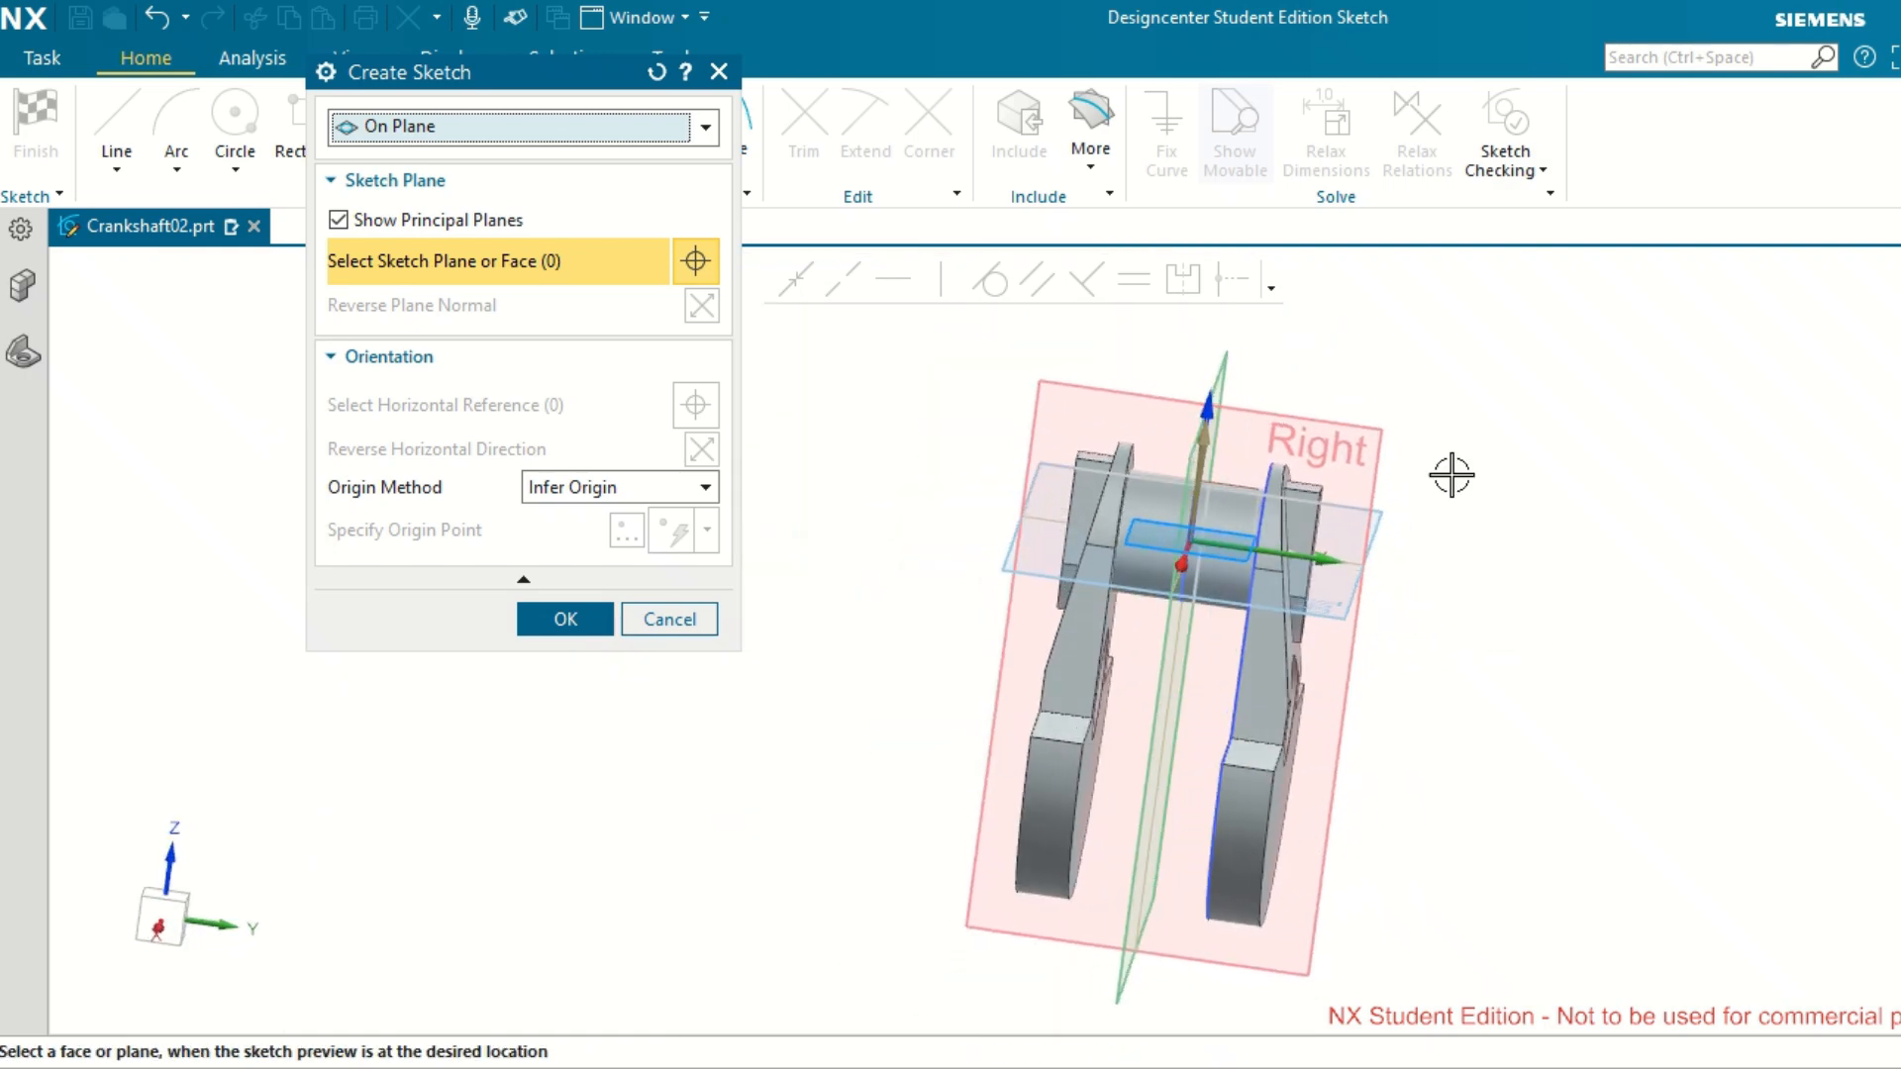
left_click(1551, 509)
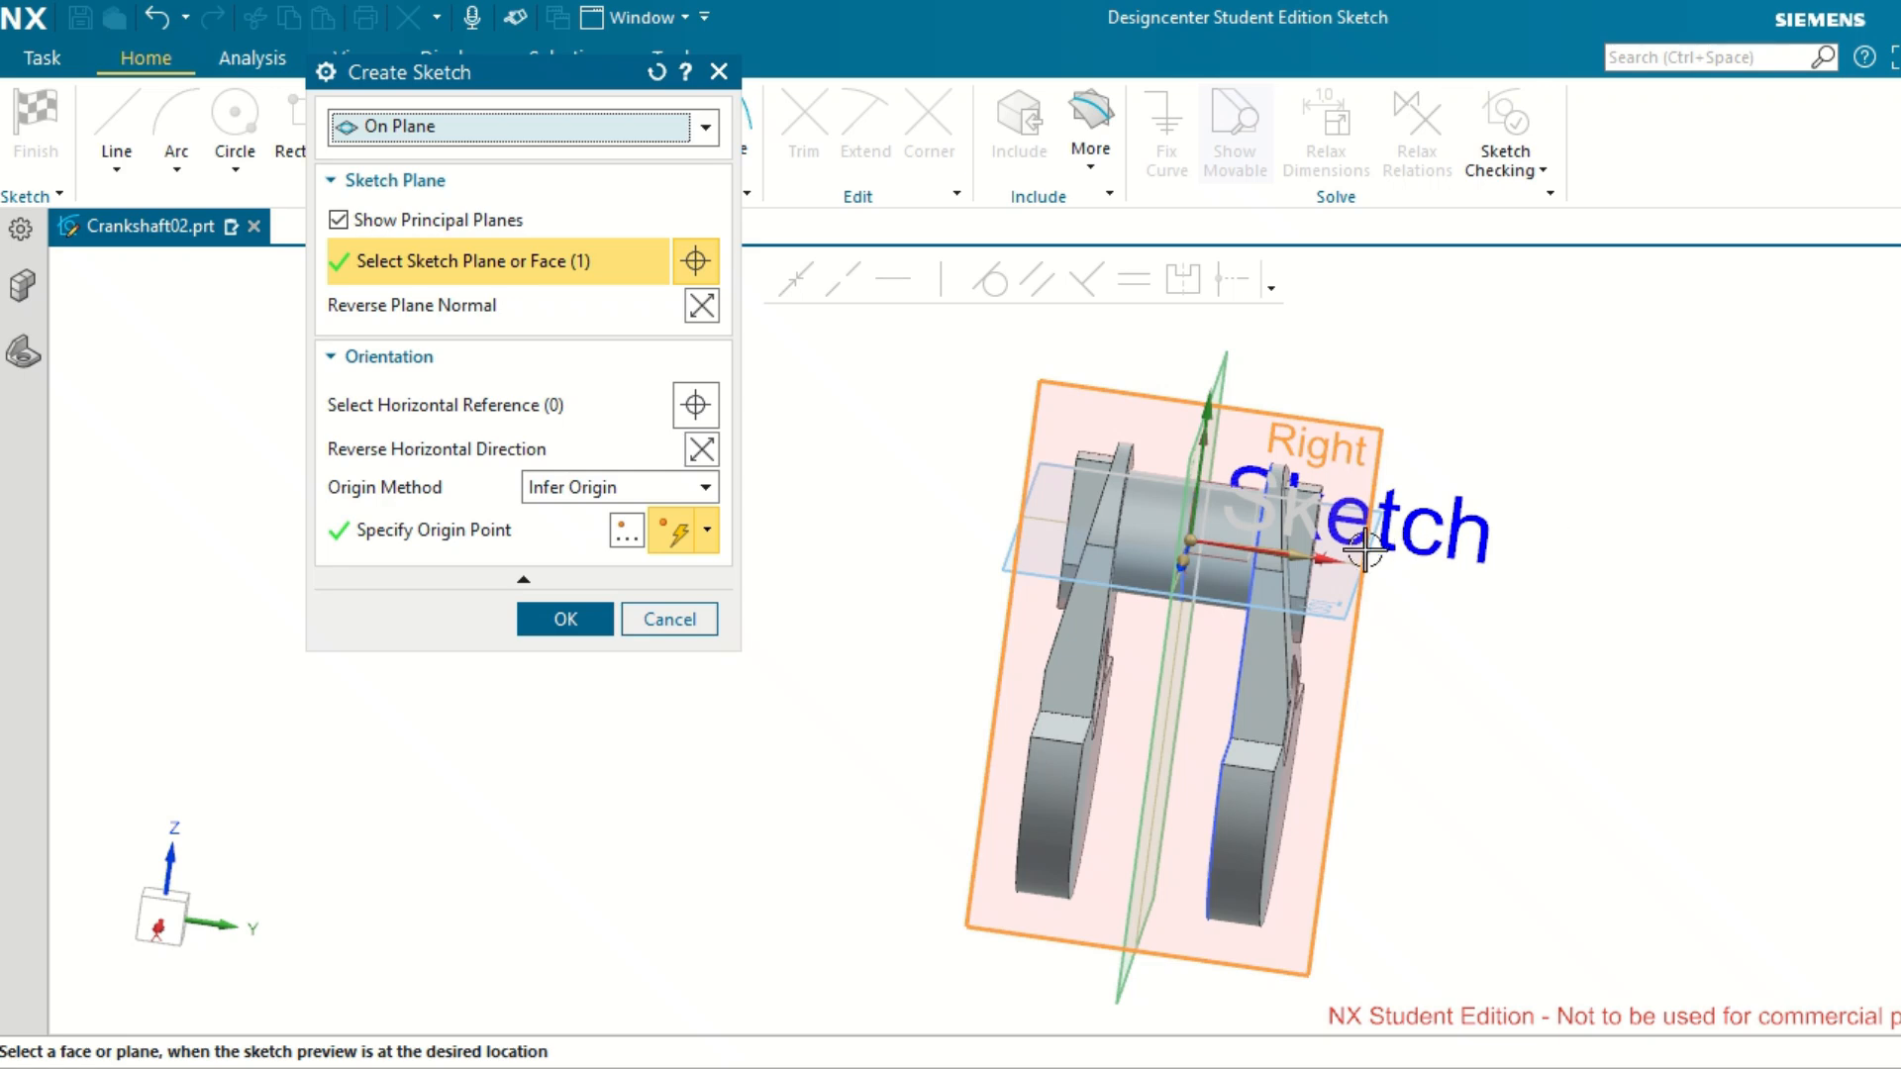
left_click(565, 619)
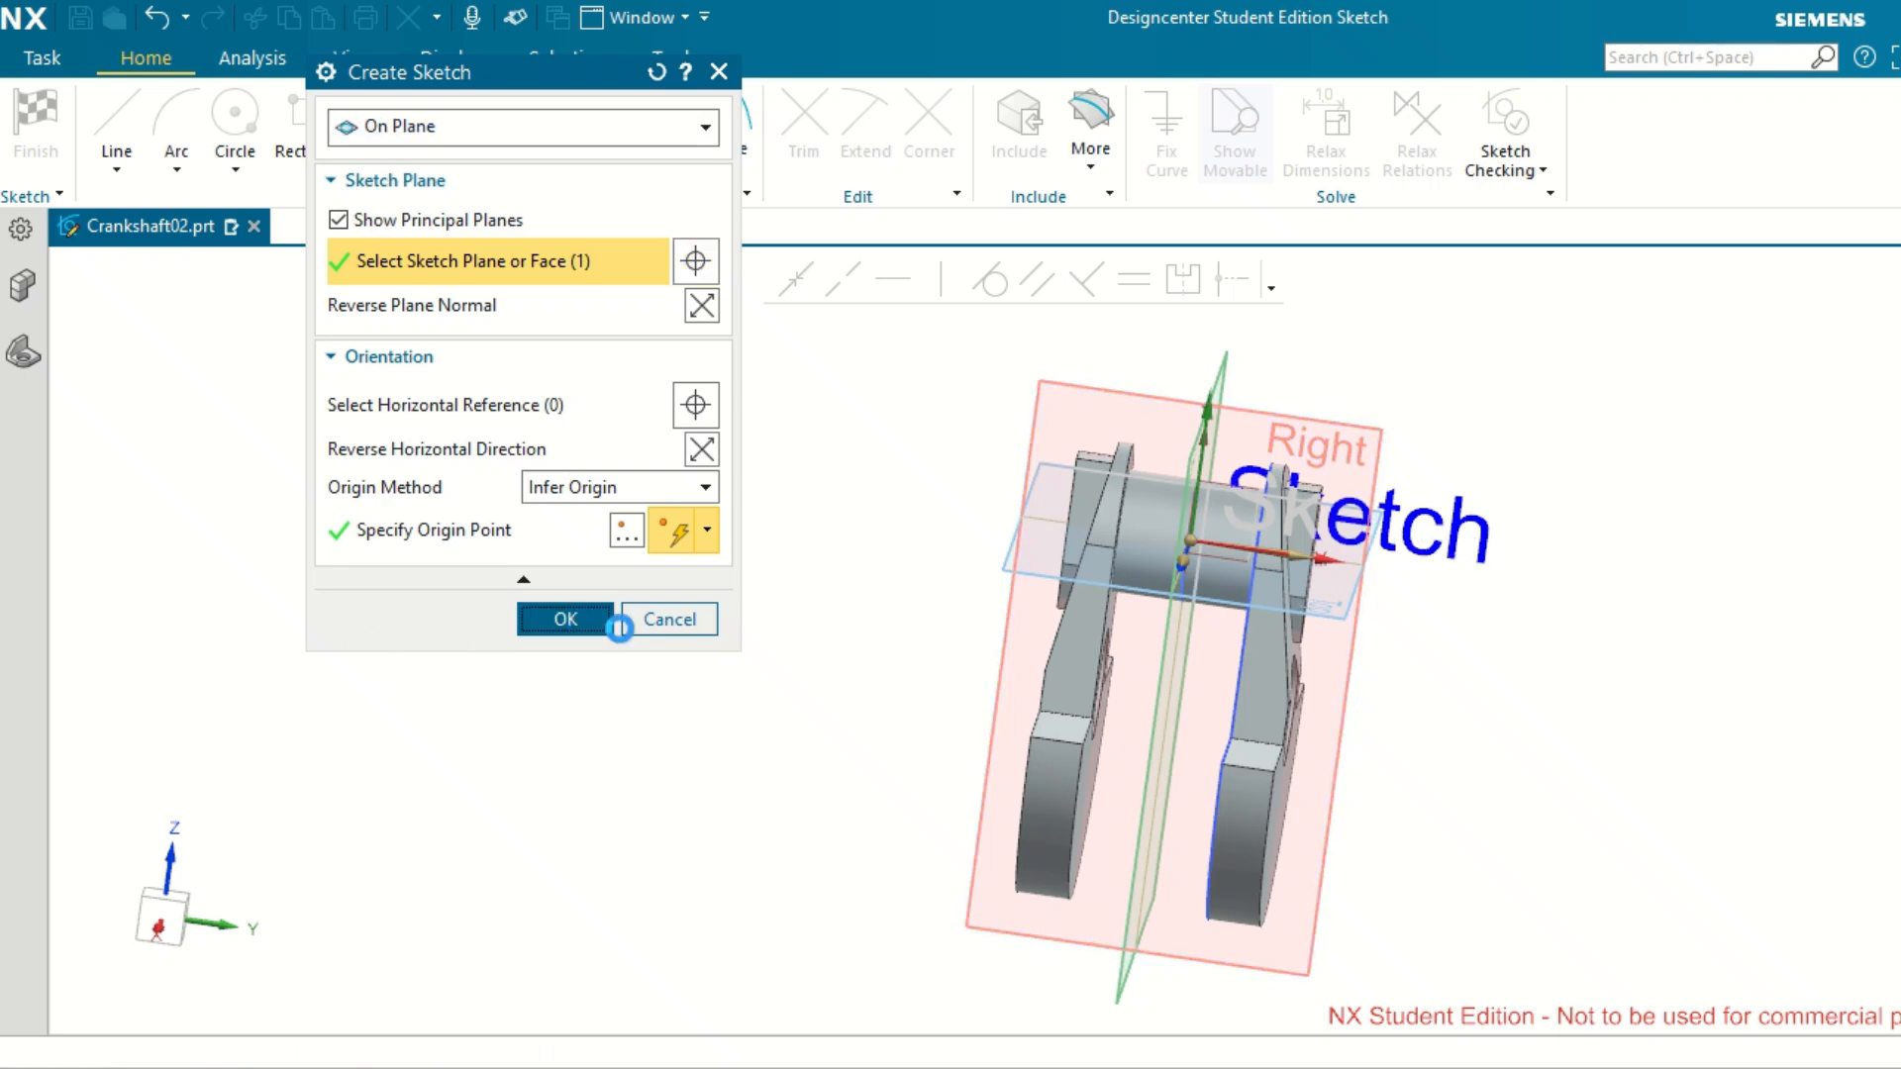
Draw a horizontal line from its midpoint on the vertical axis, about 114 mm long and about 73 mm below the origin.
scroll(1271, 619, "up", 1)
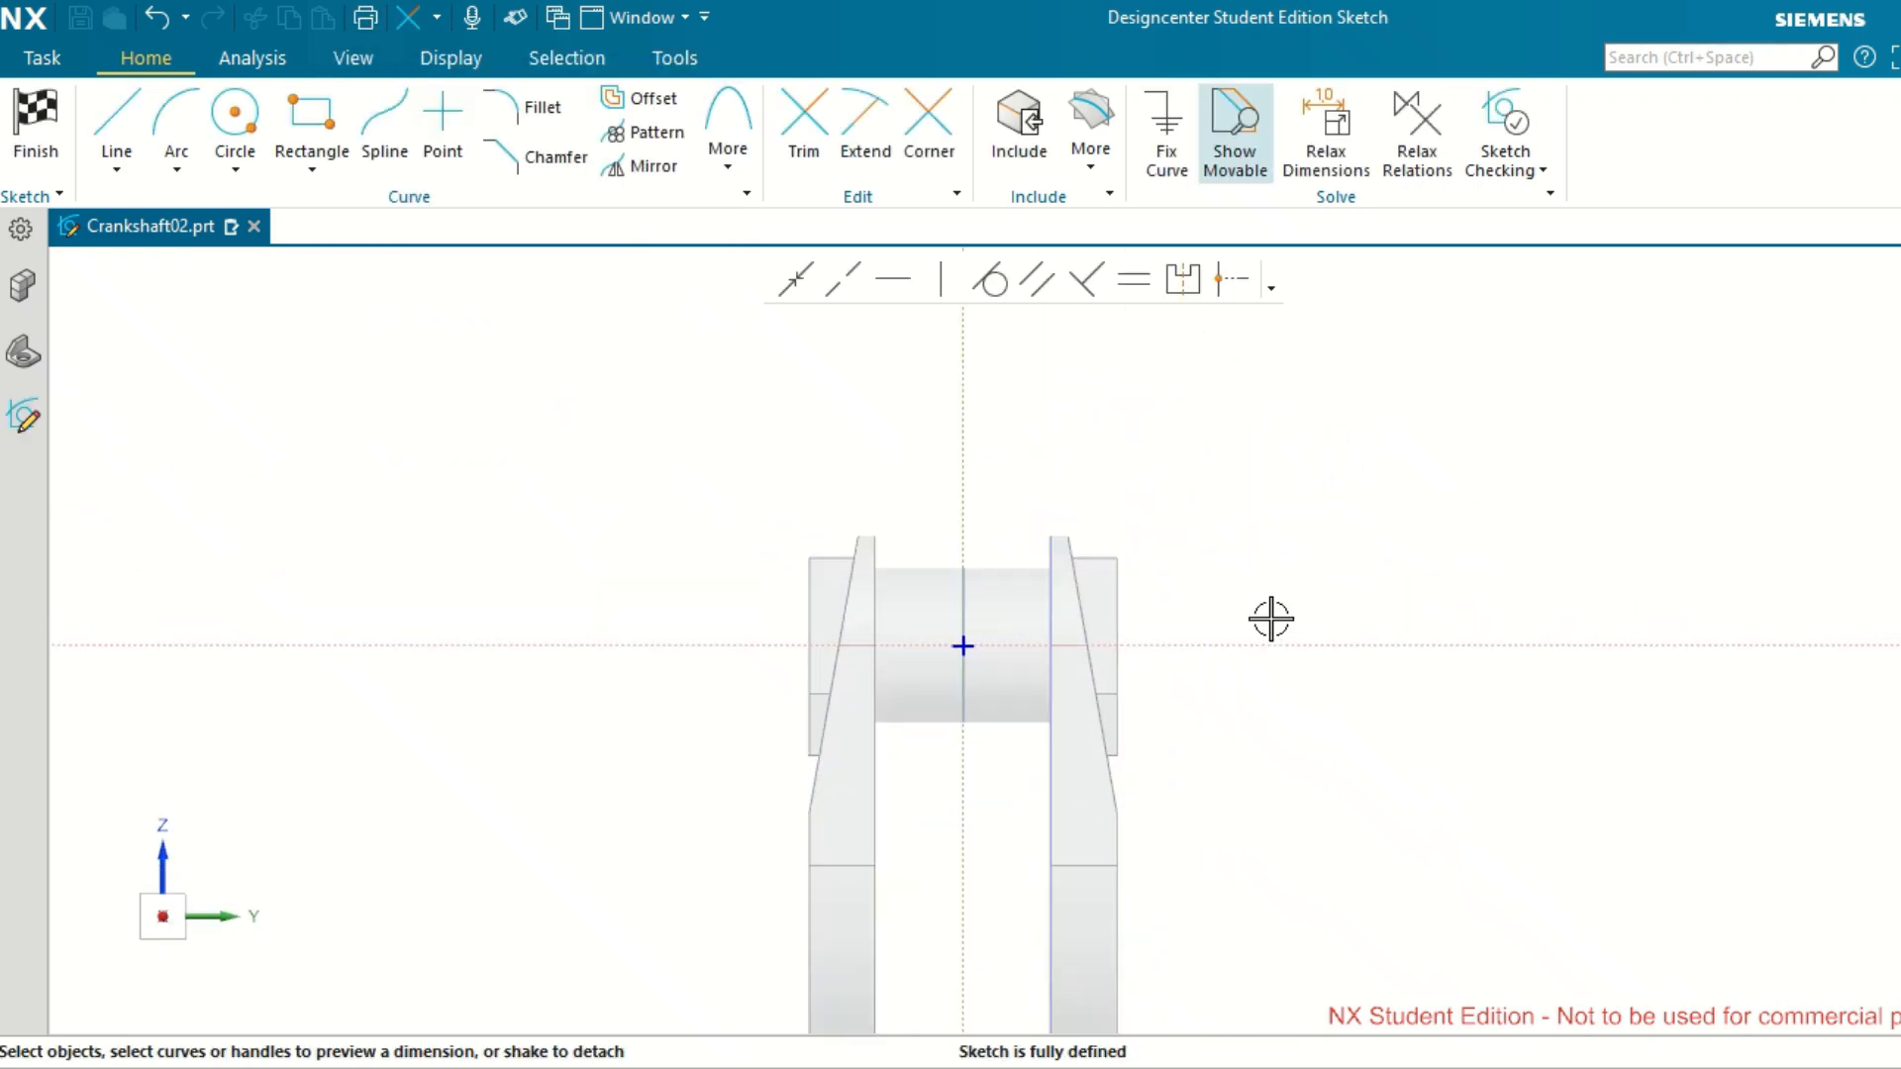
scroll(1256, 630, "up", 1)
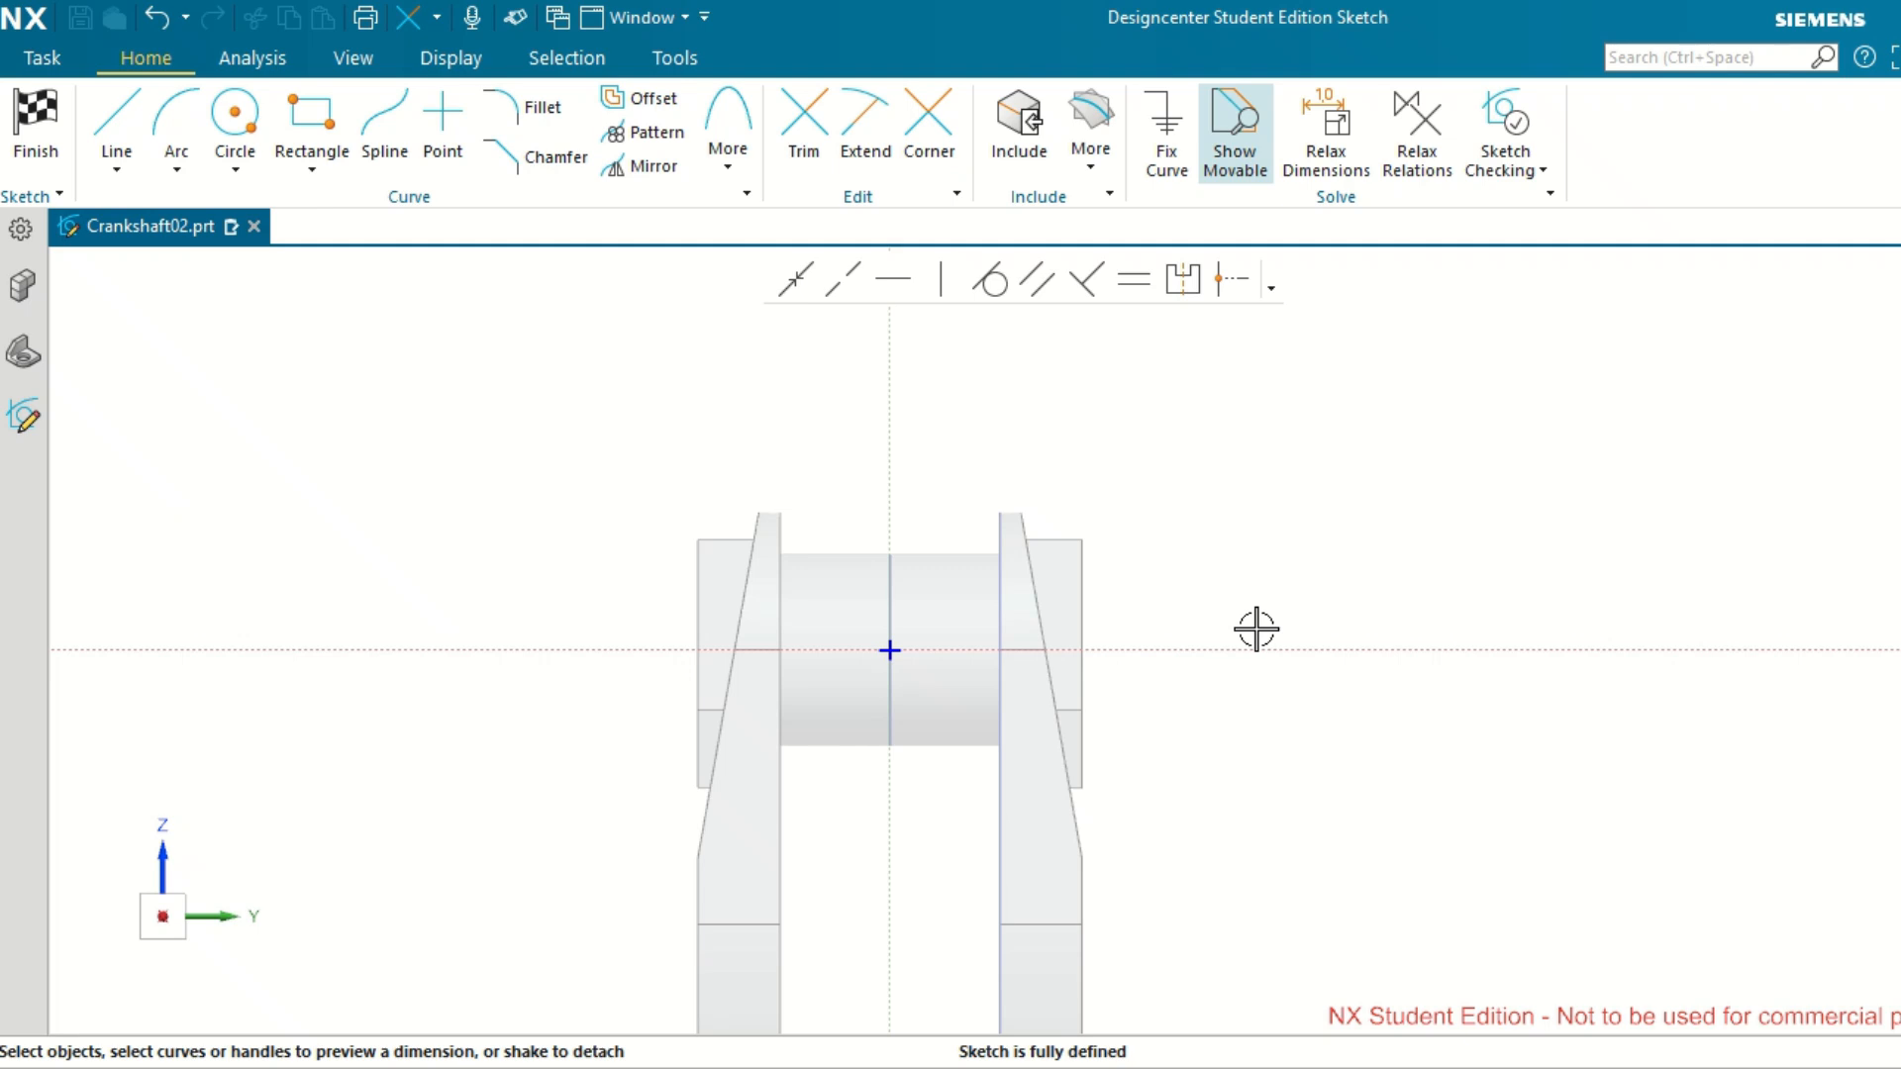
scroll(1256, 630, "down", 5)
scroll(1285, 797, "up", 3)
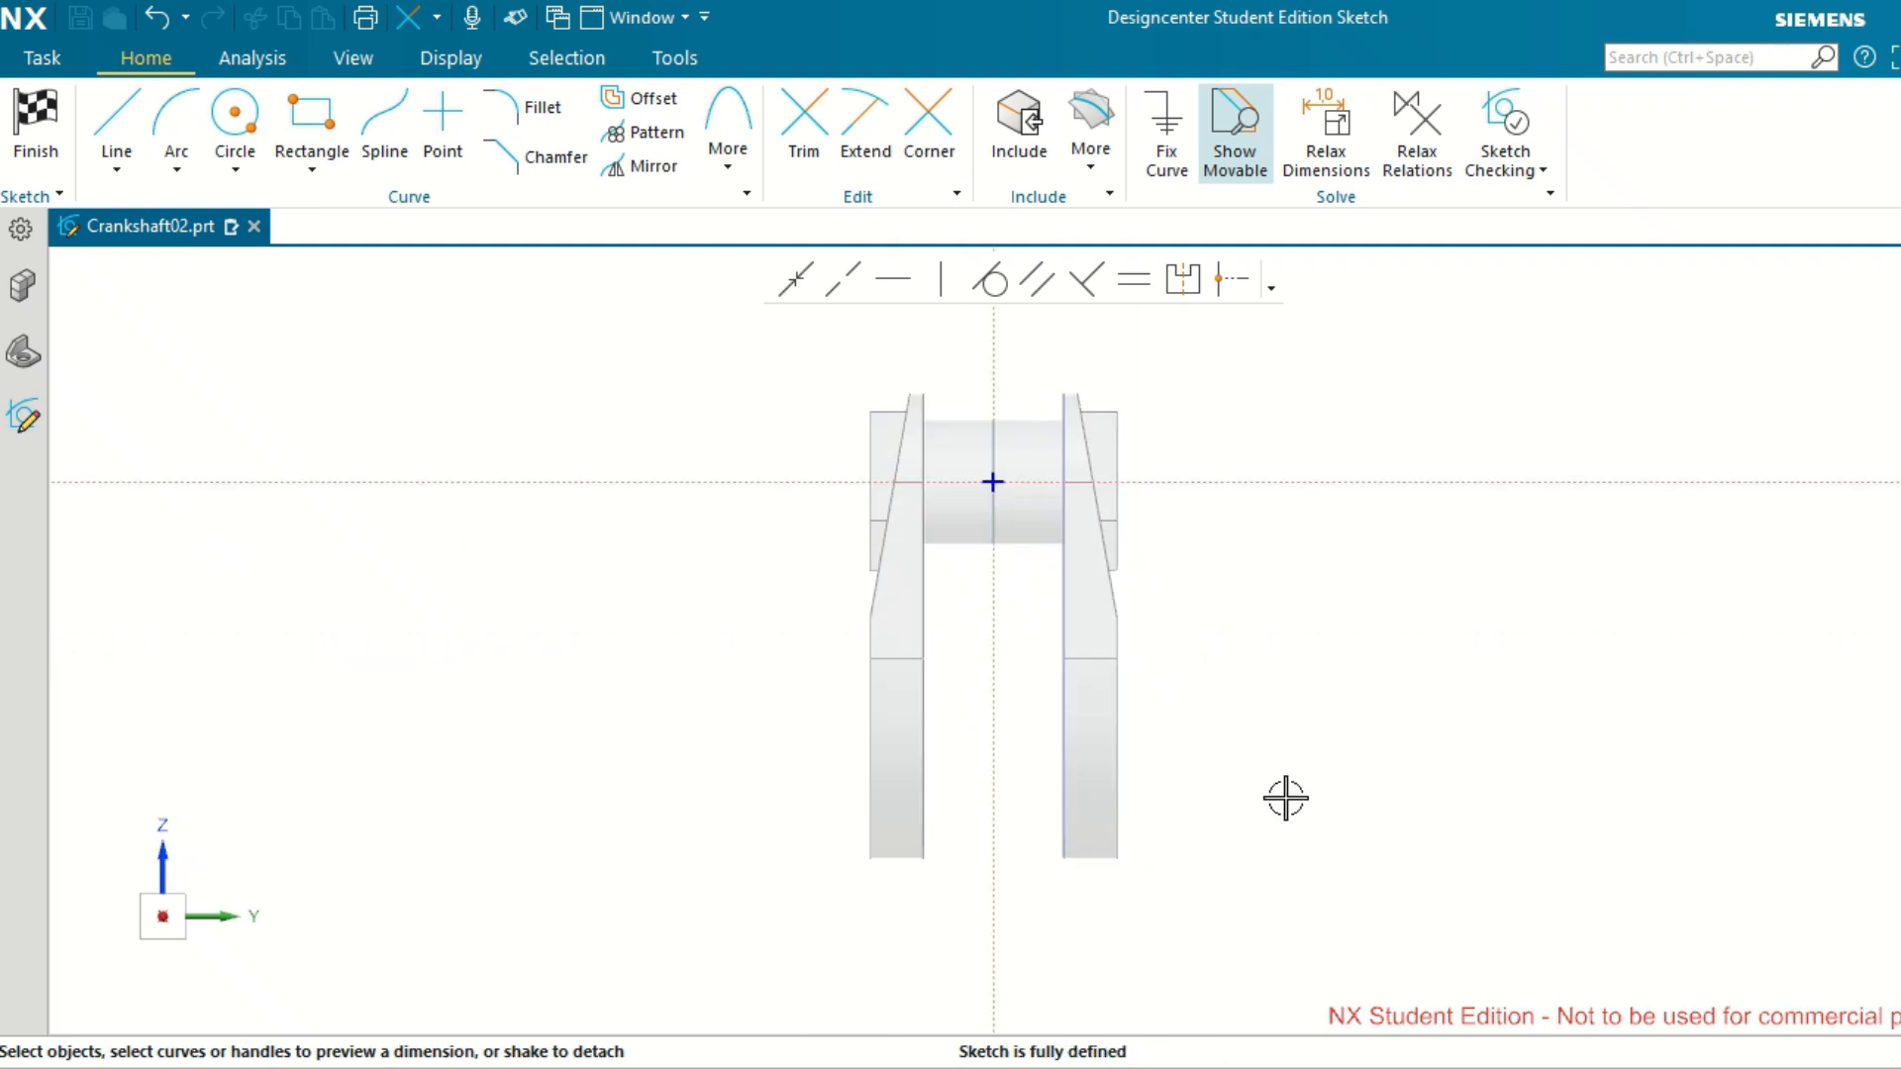
scroll(1285, 798, "up", 1)
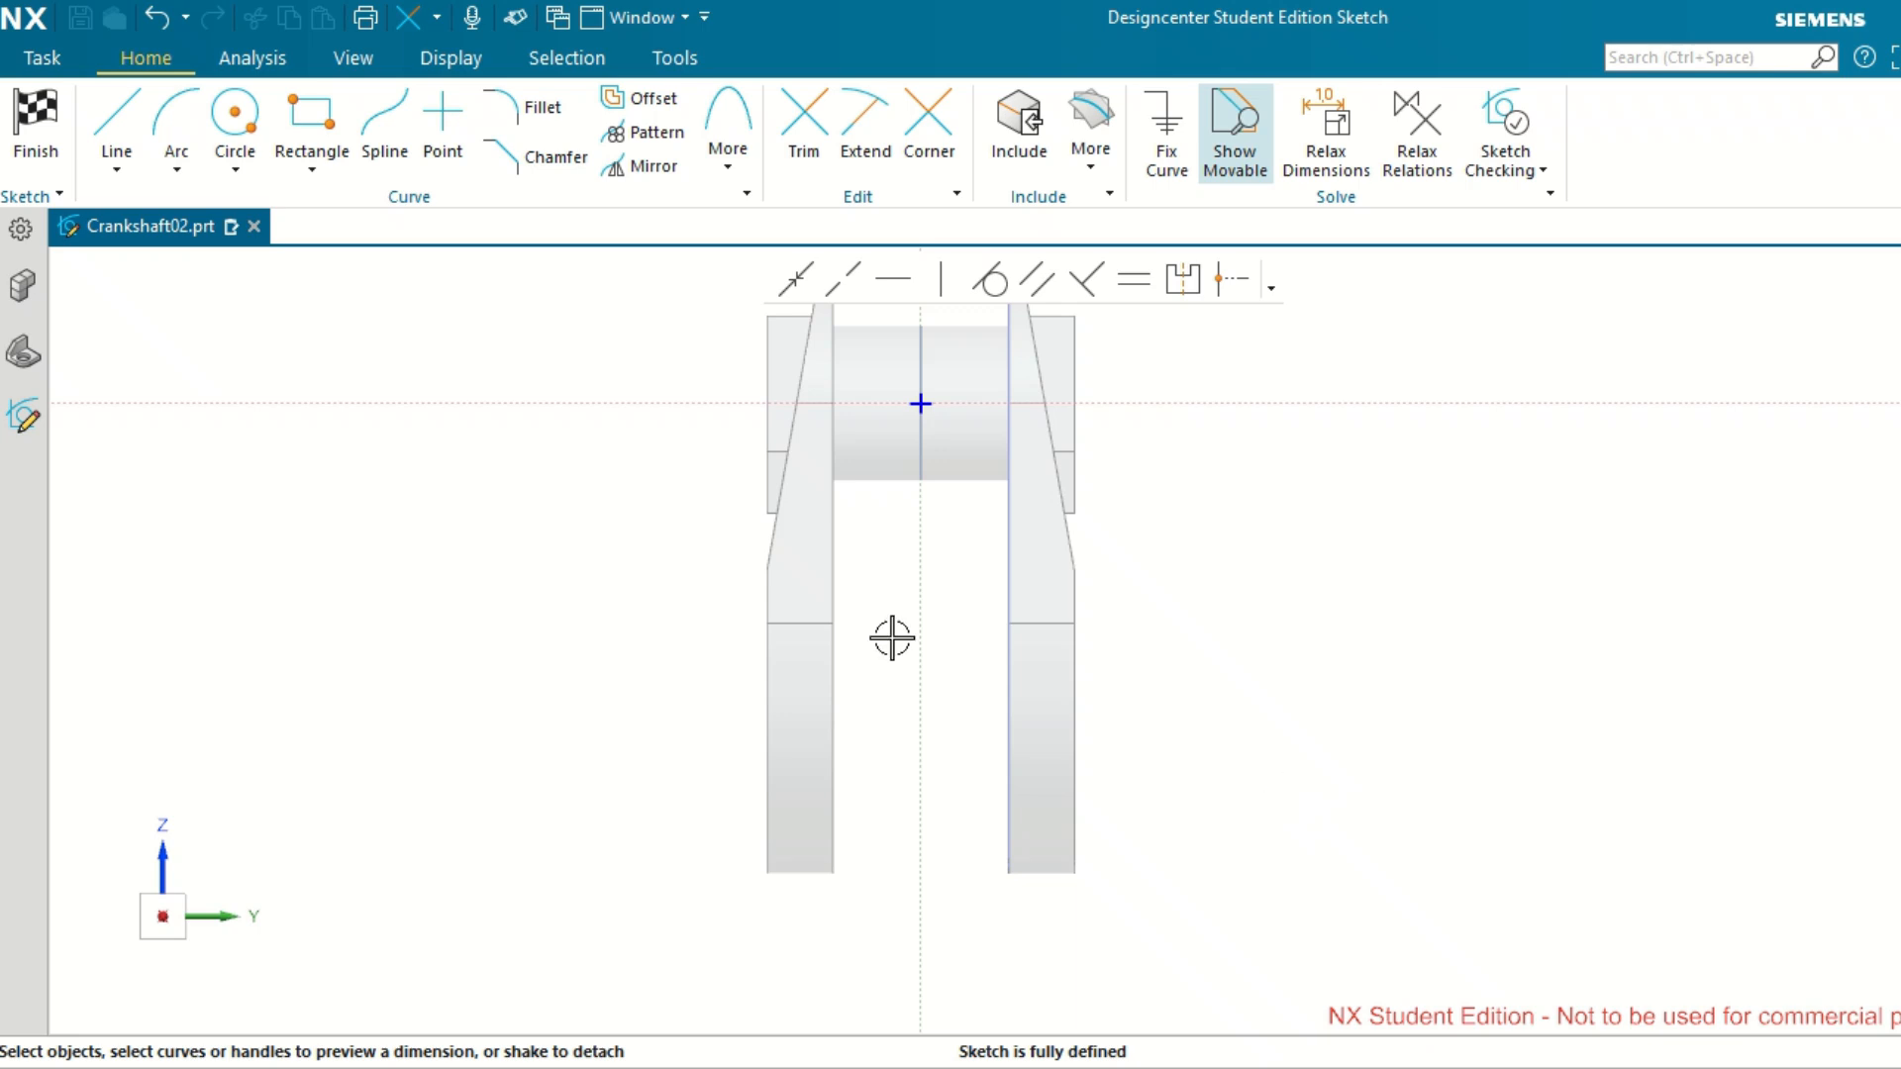
left_click(124, 170)
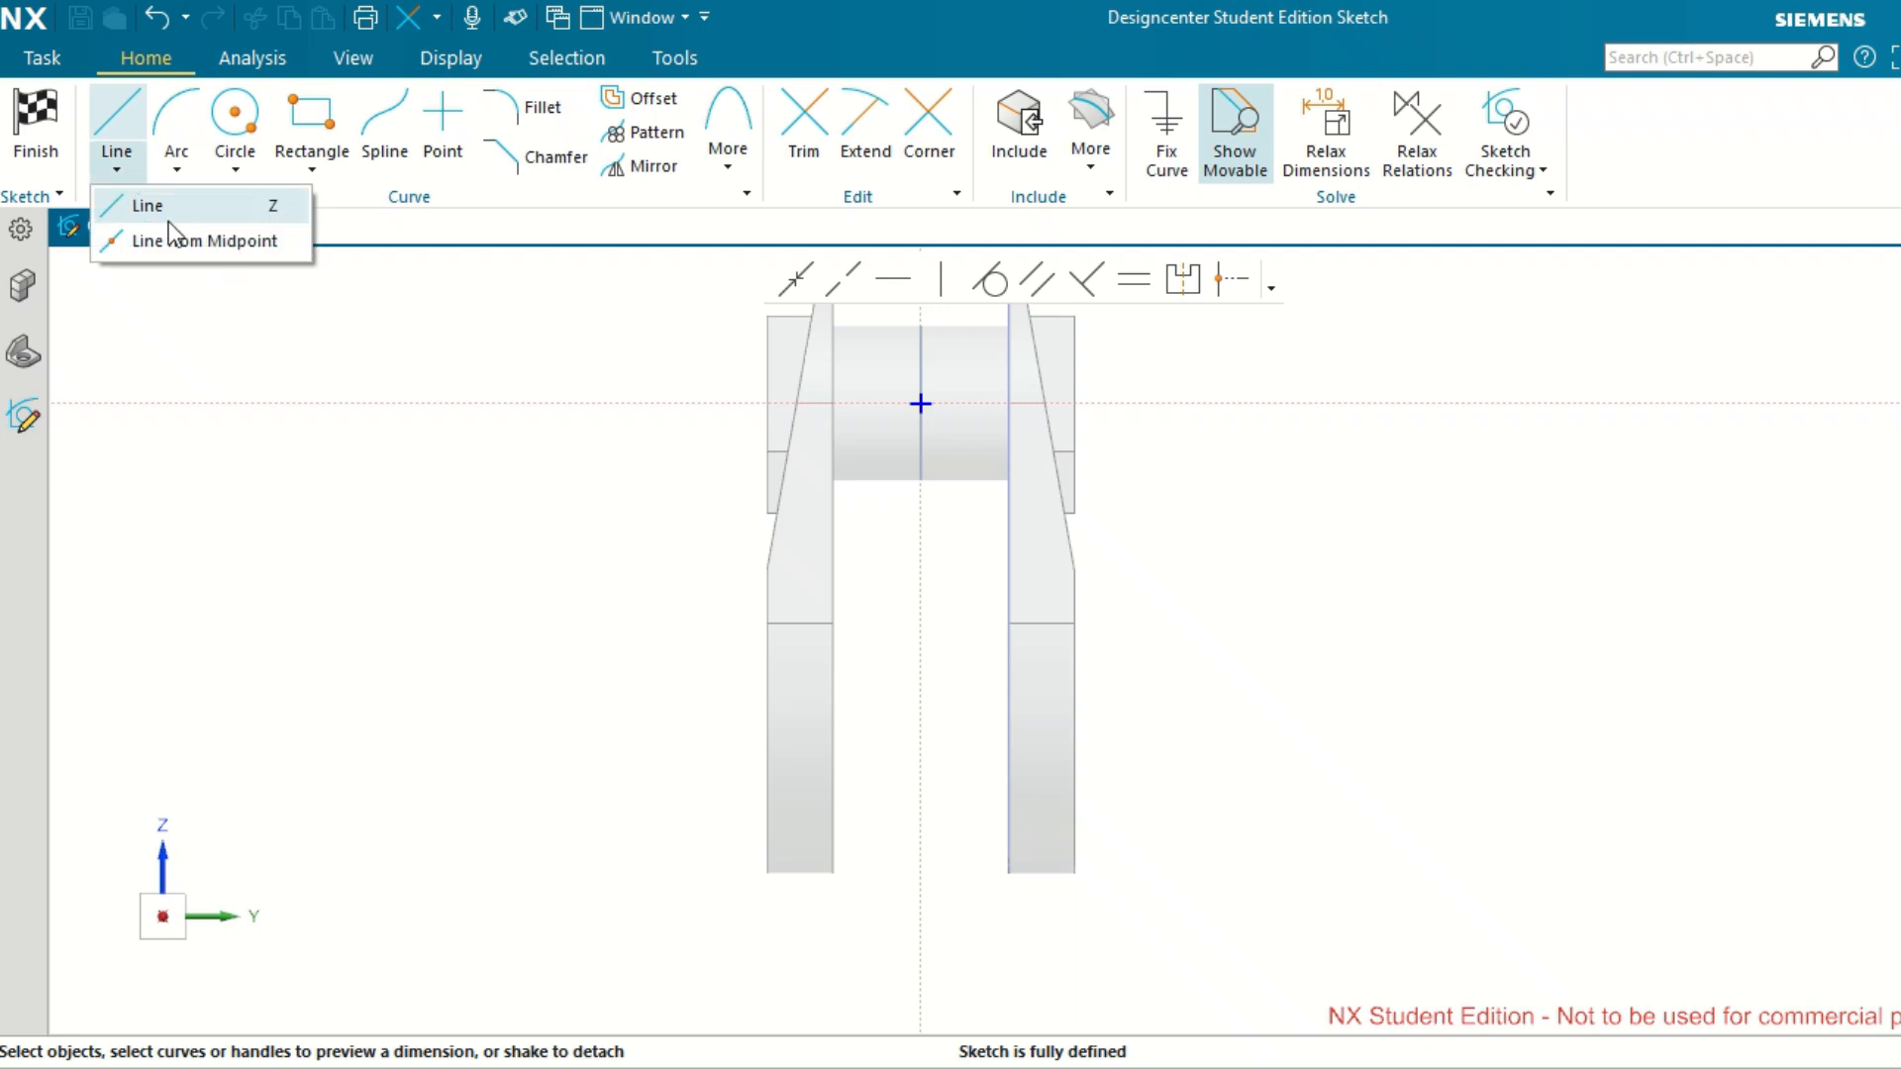
left_click(173, 240)
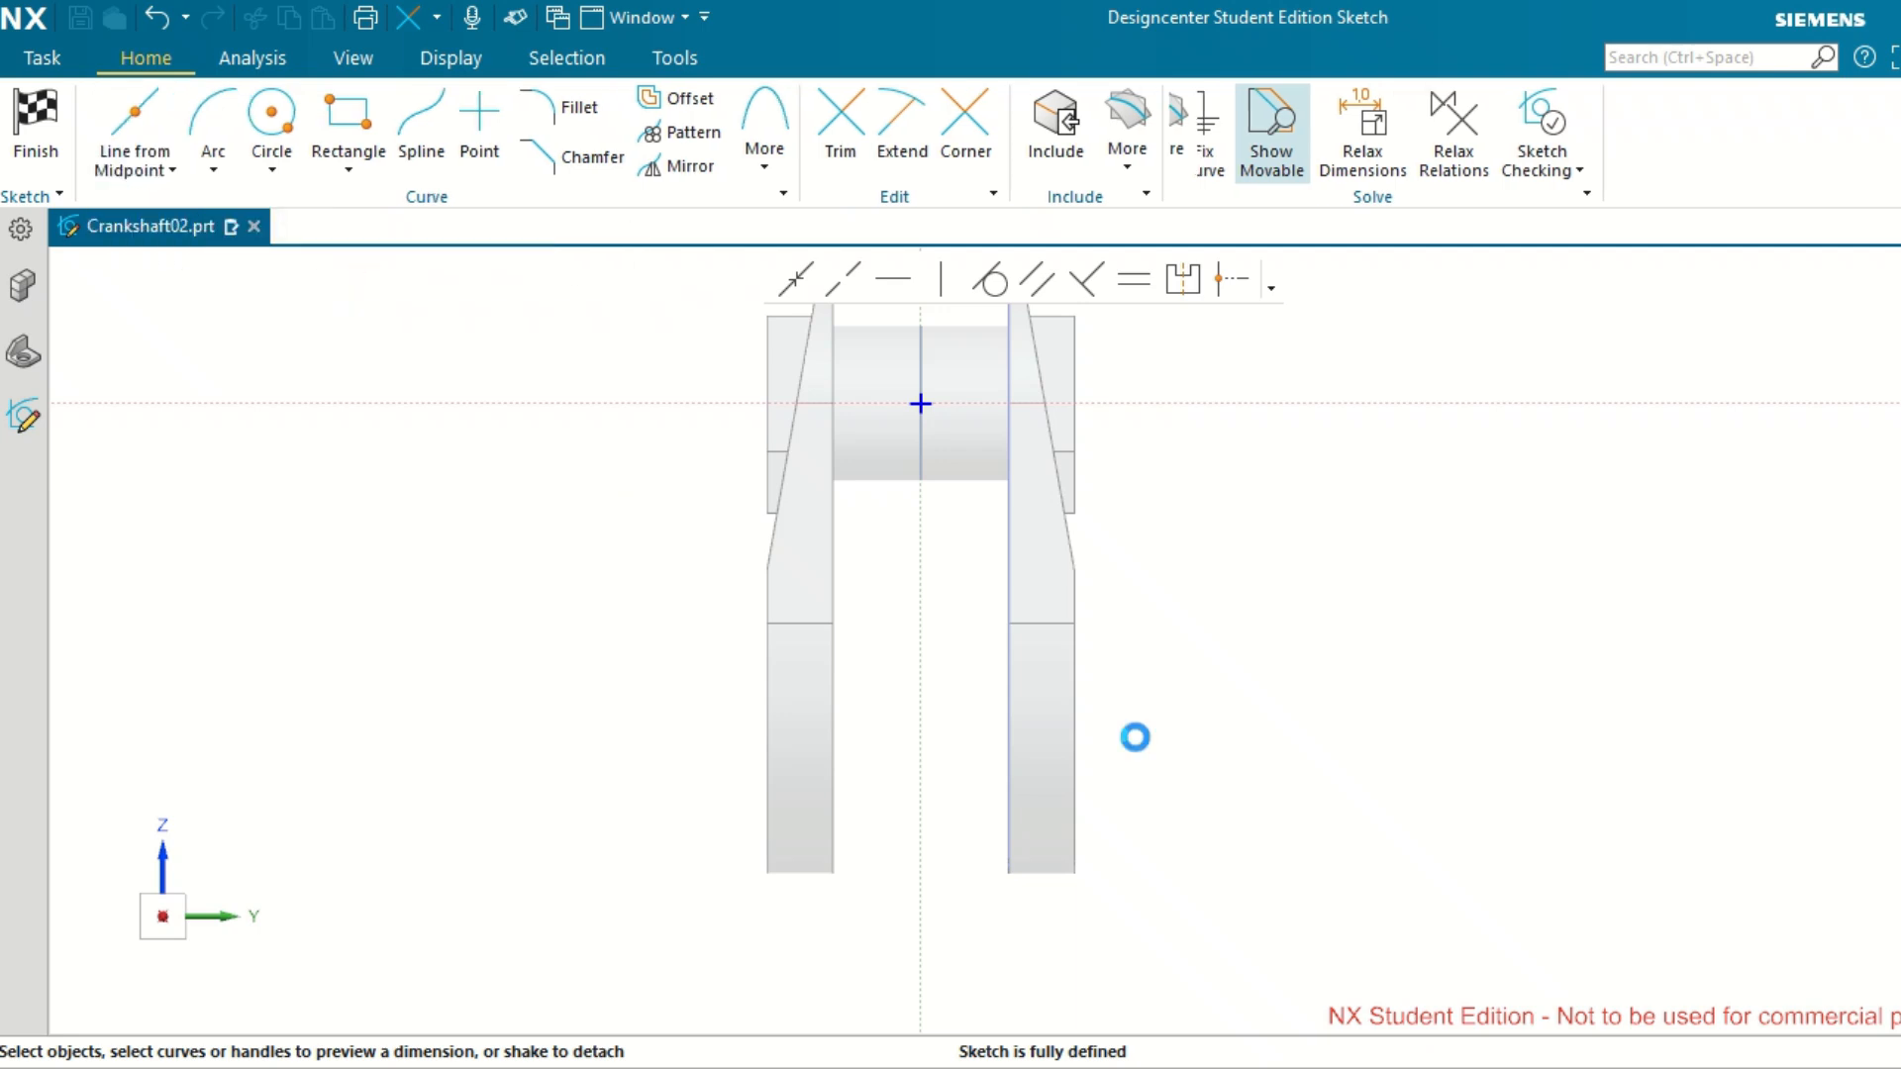
left_click(921, 724)
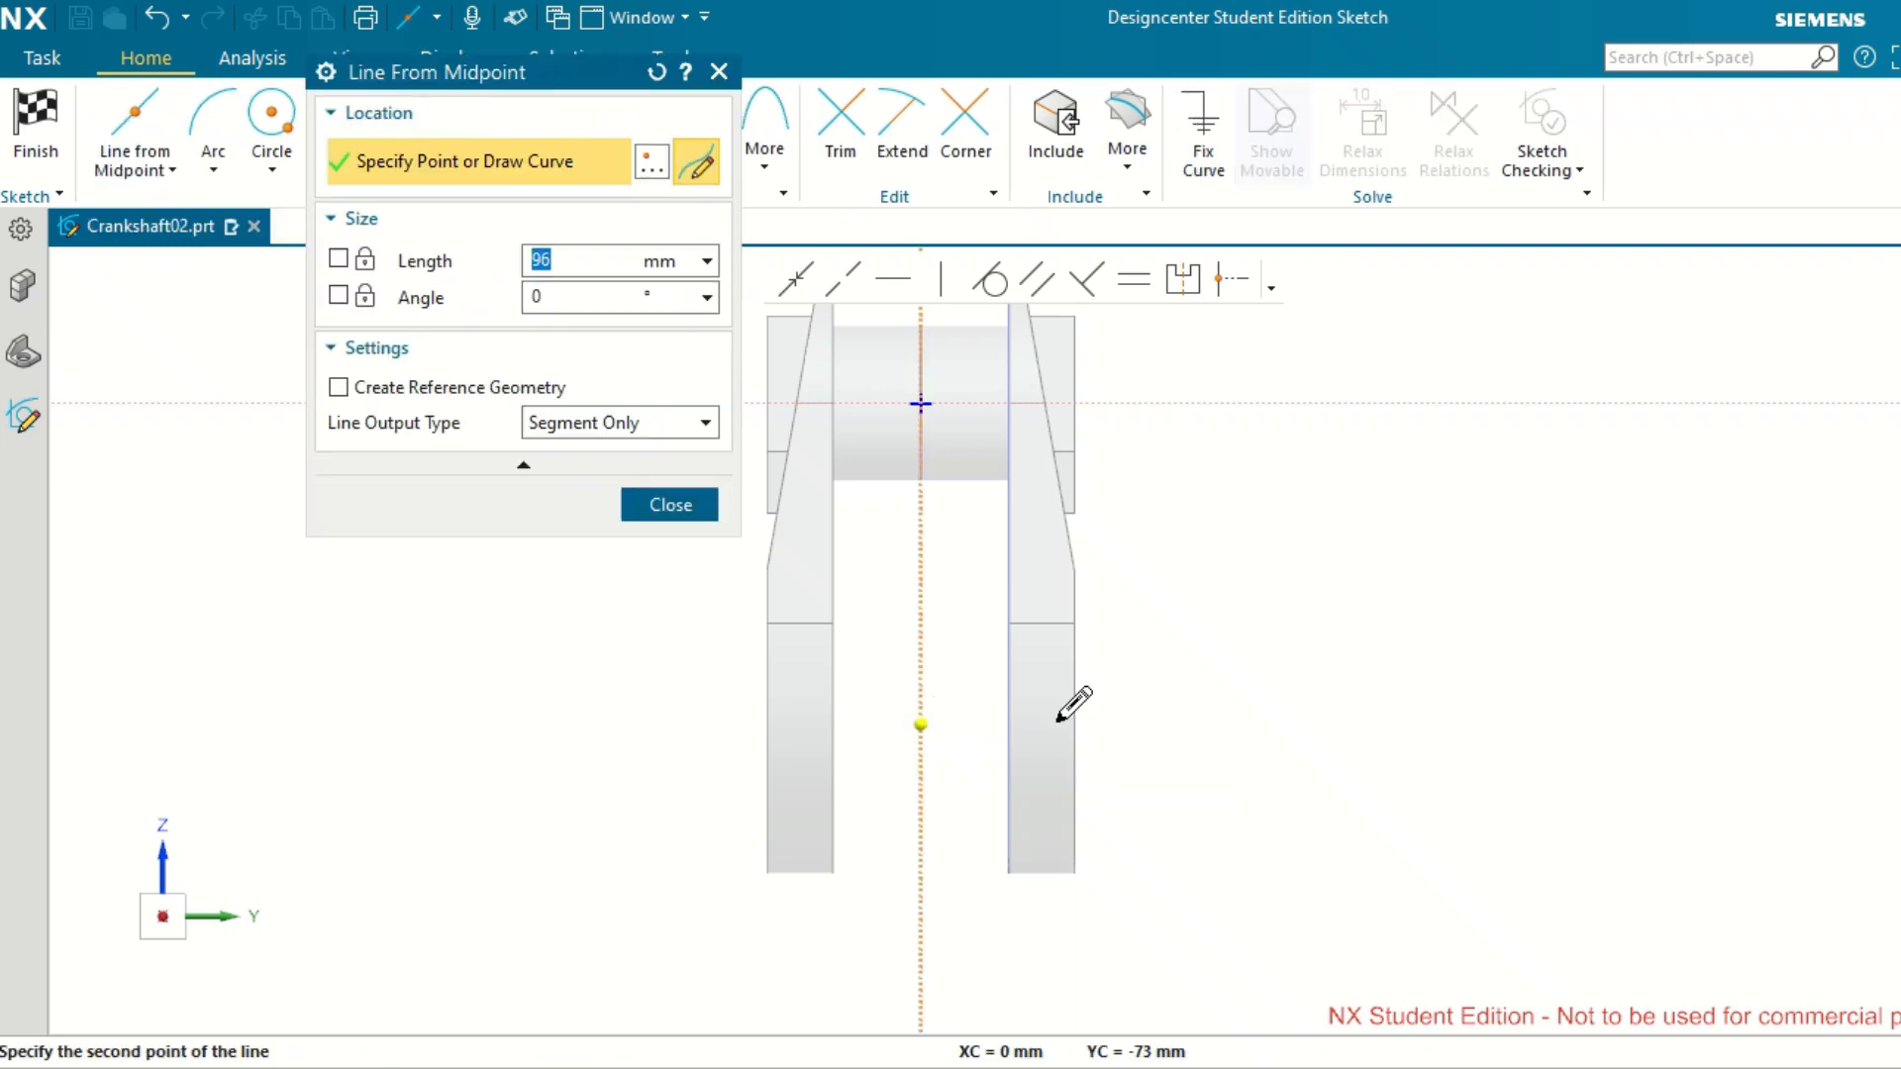
left_click(1171, 722)
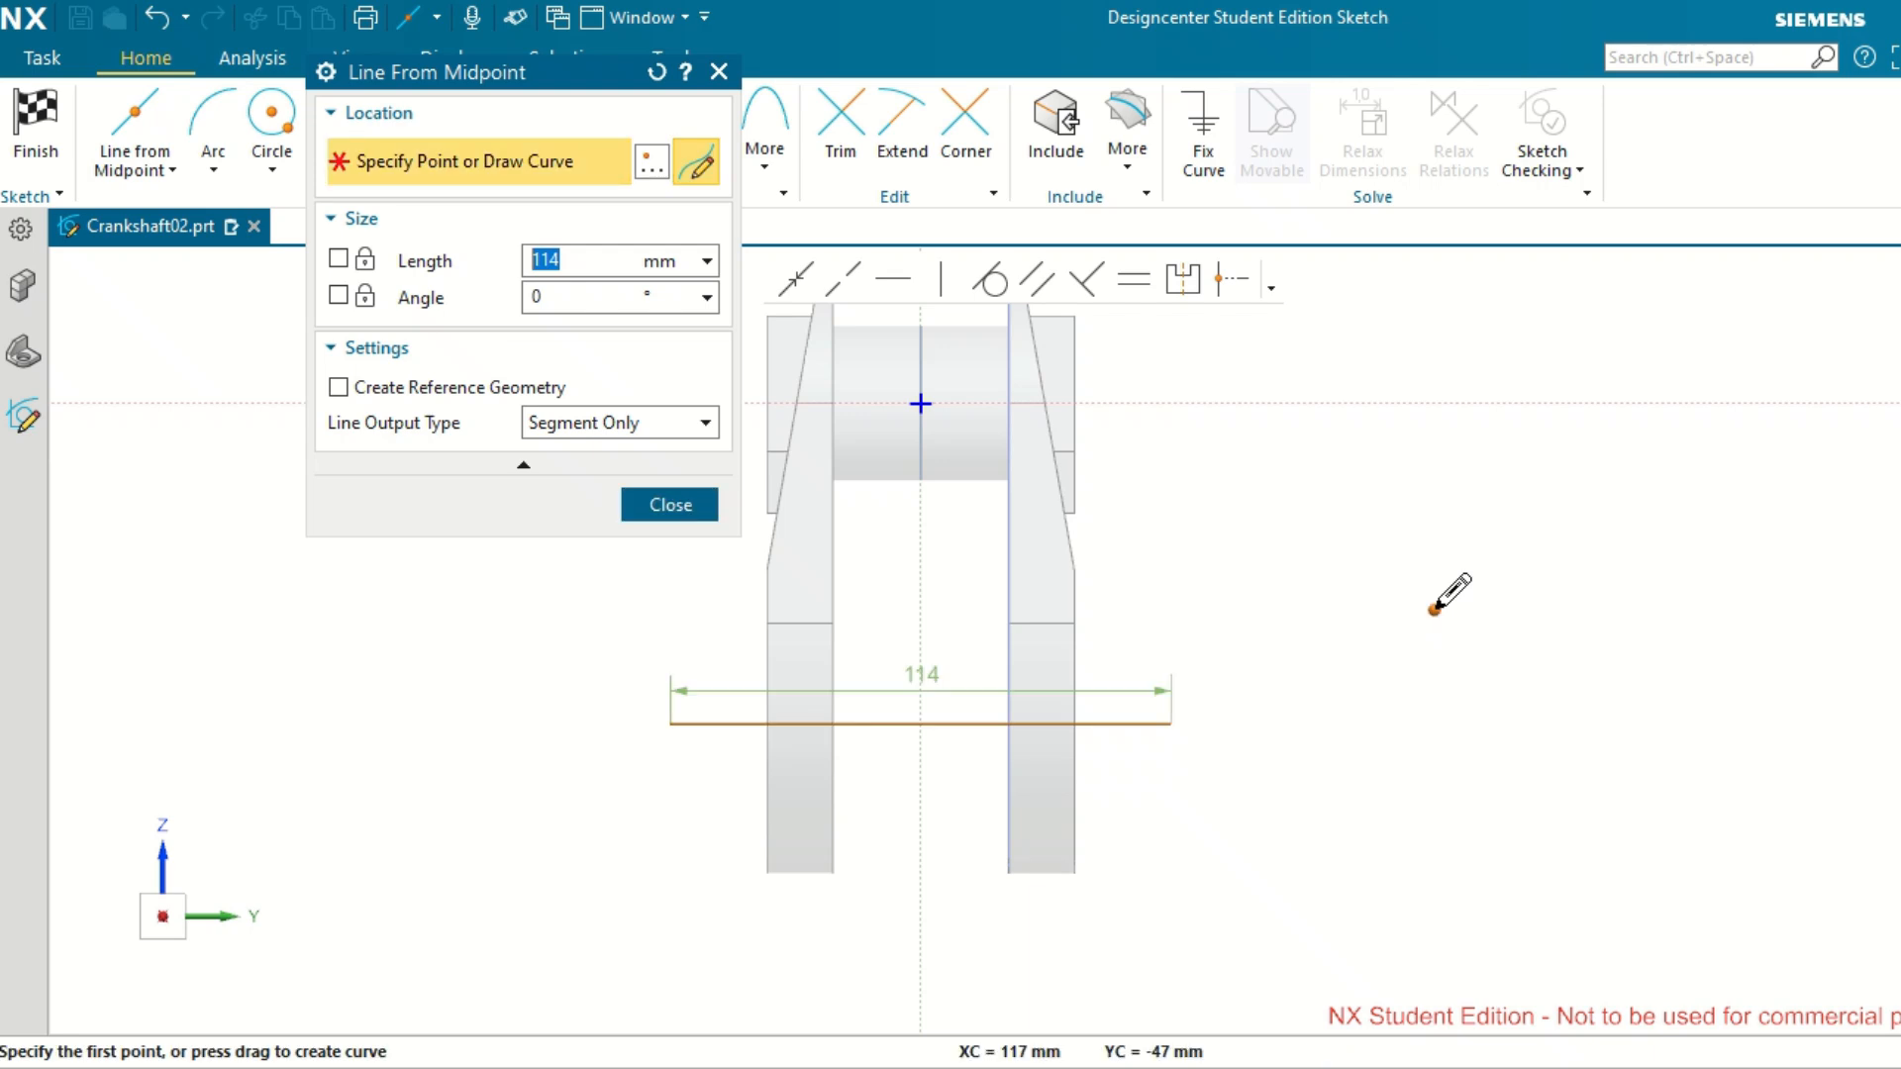
left_click(670, 505)
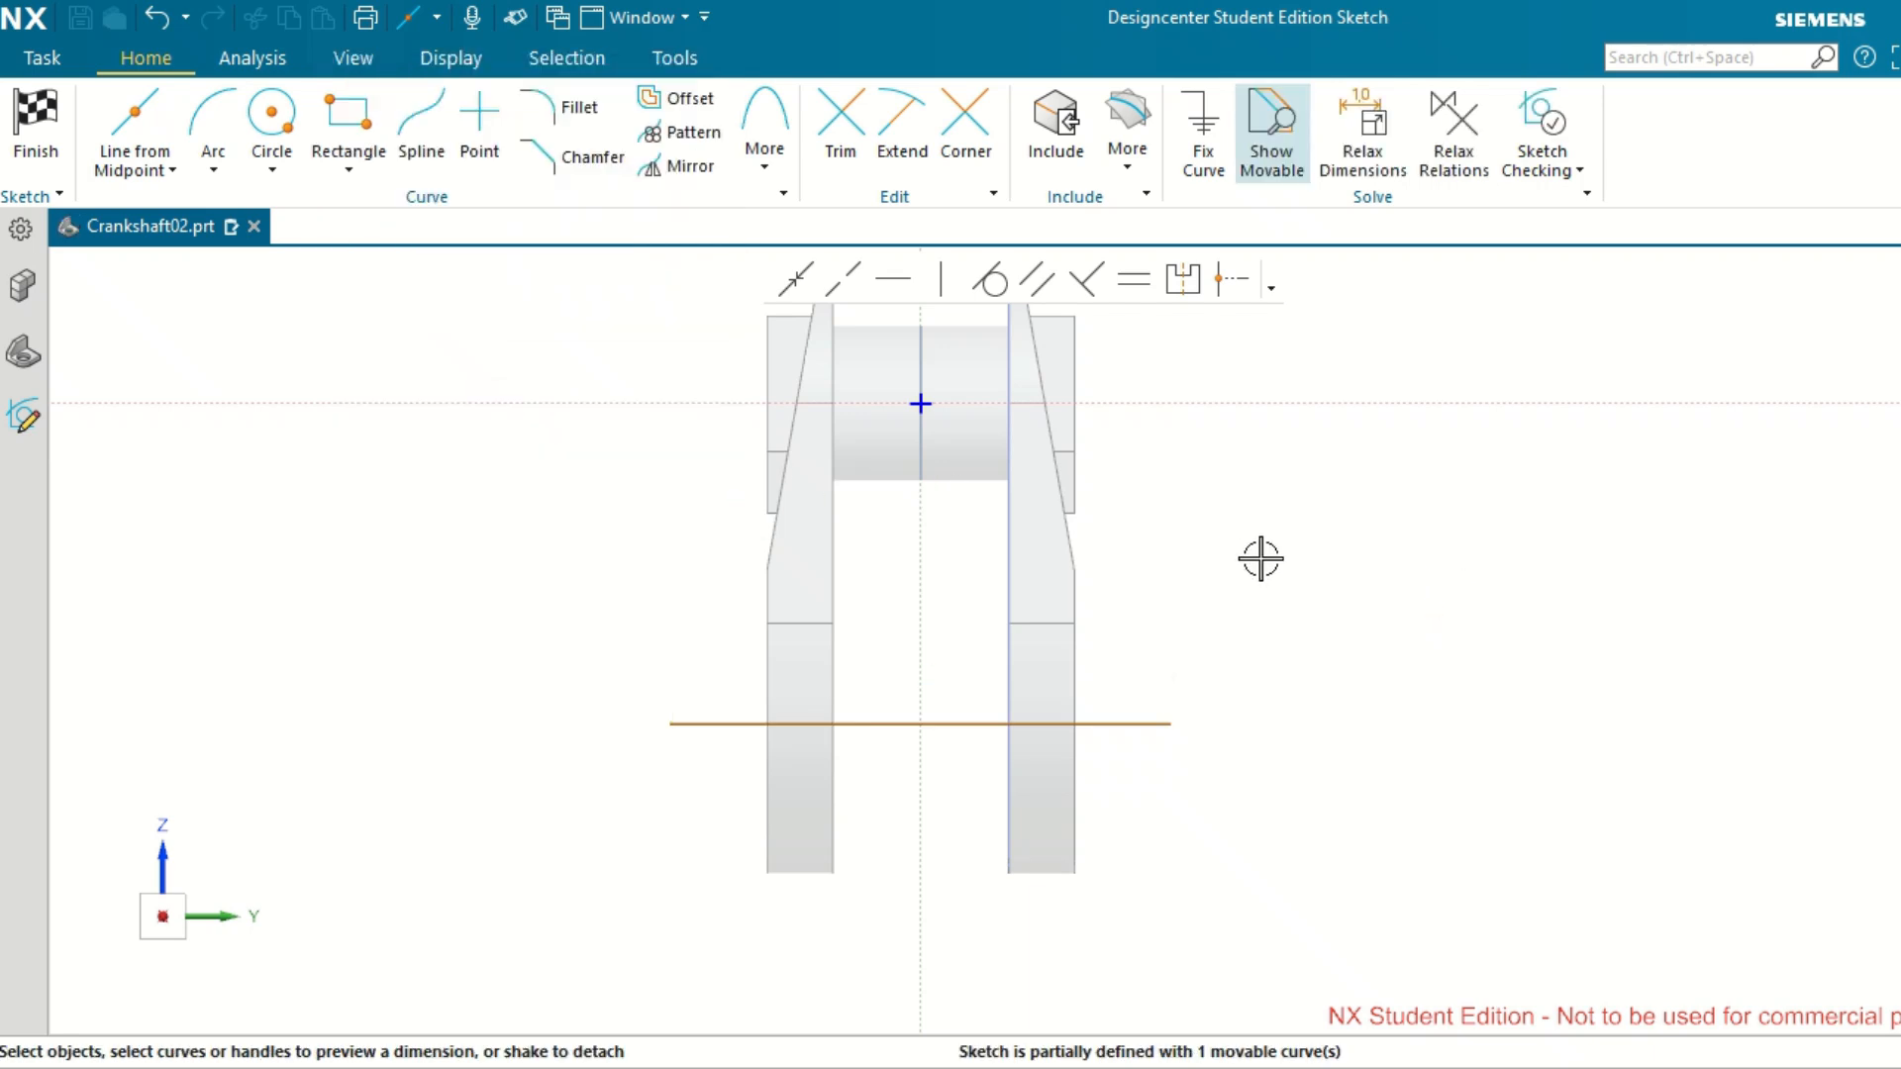
Dimension the line 45 mm below the horizontal axis, scaling the entire sketch to this first dimension.
left_click(1134, 723)
left_click(1179, 403)
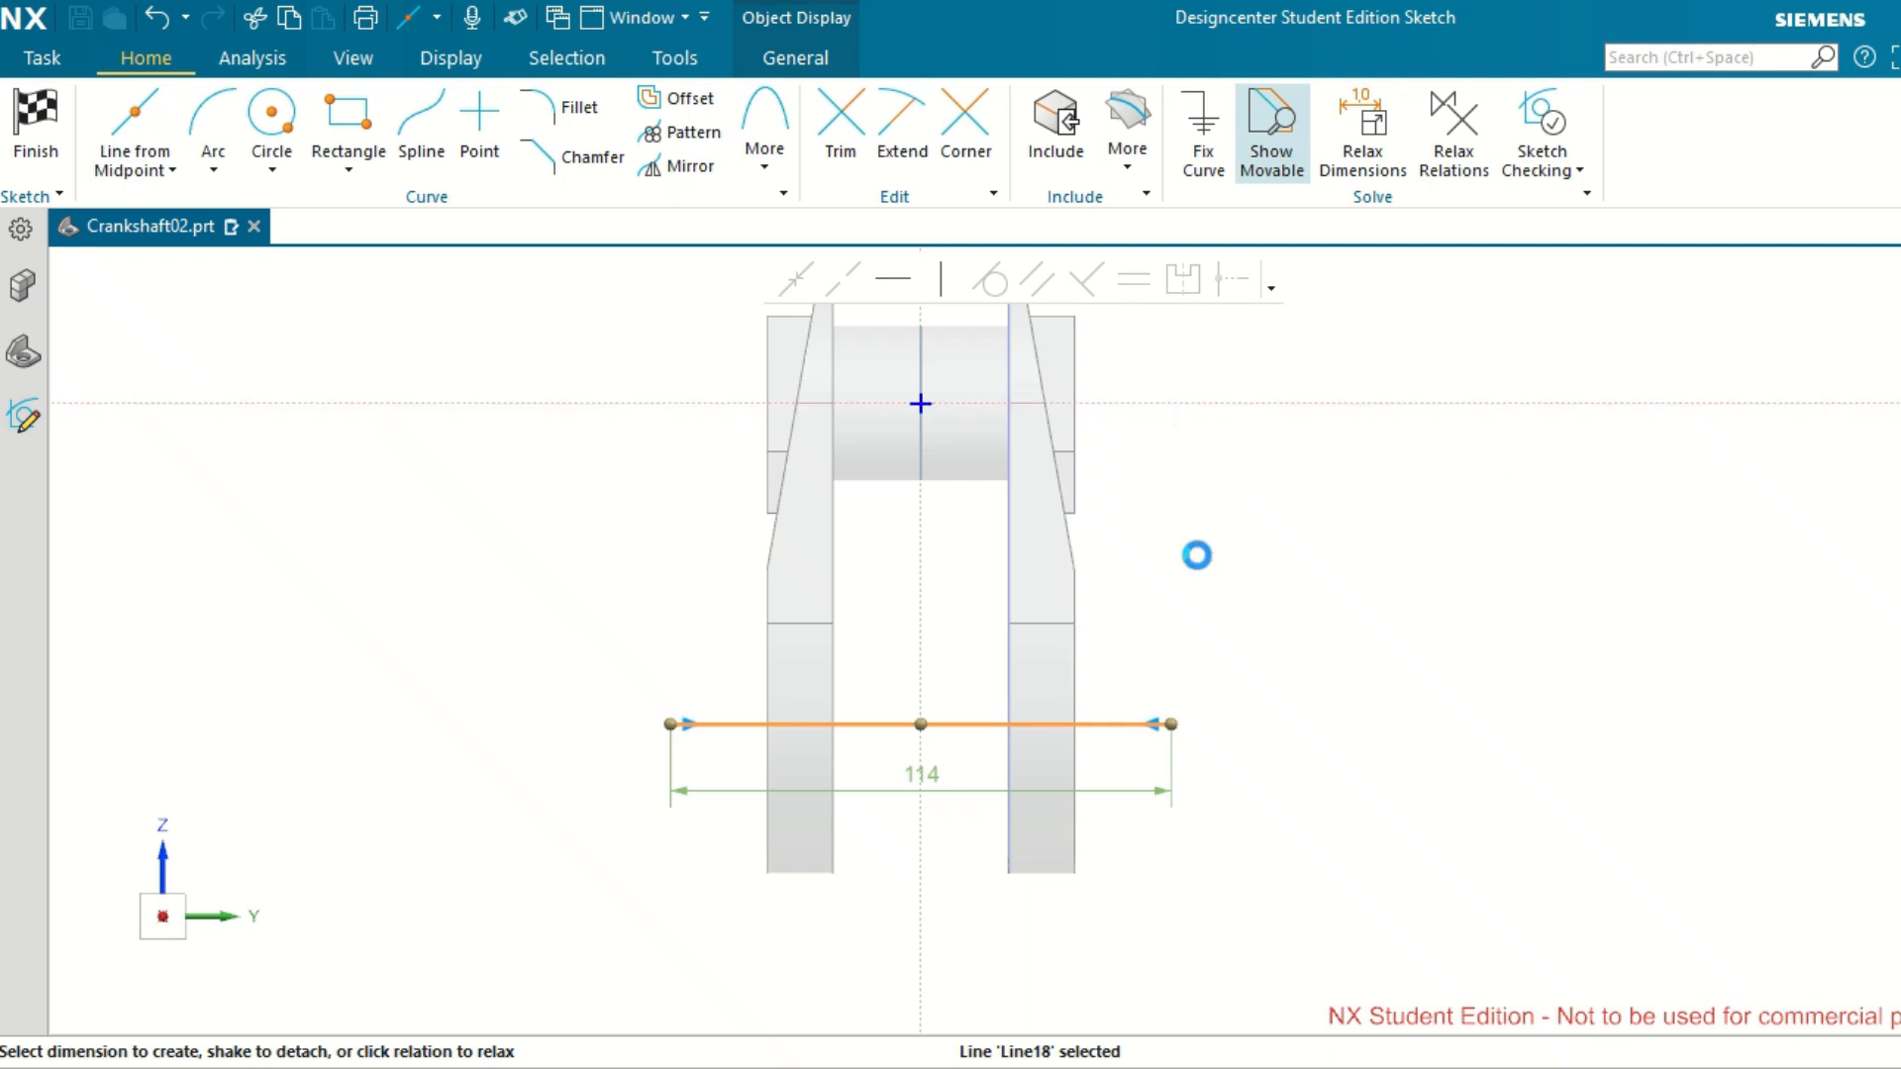
left_click(1139, 564)
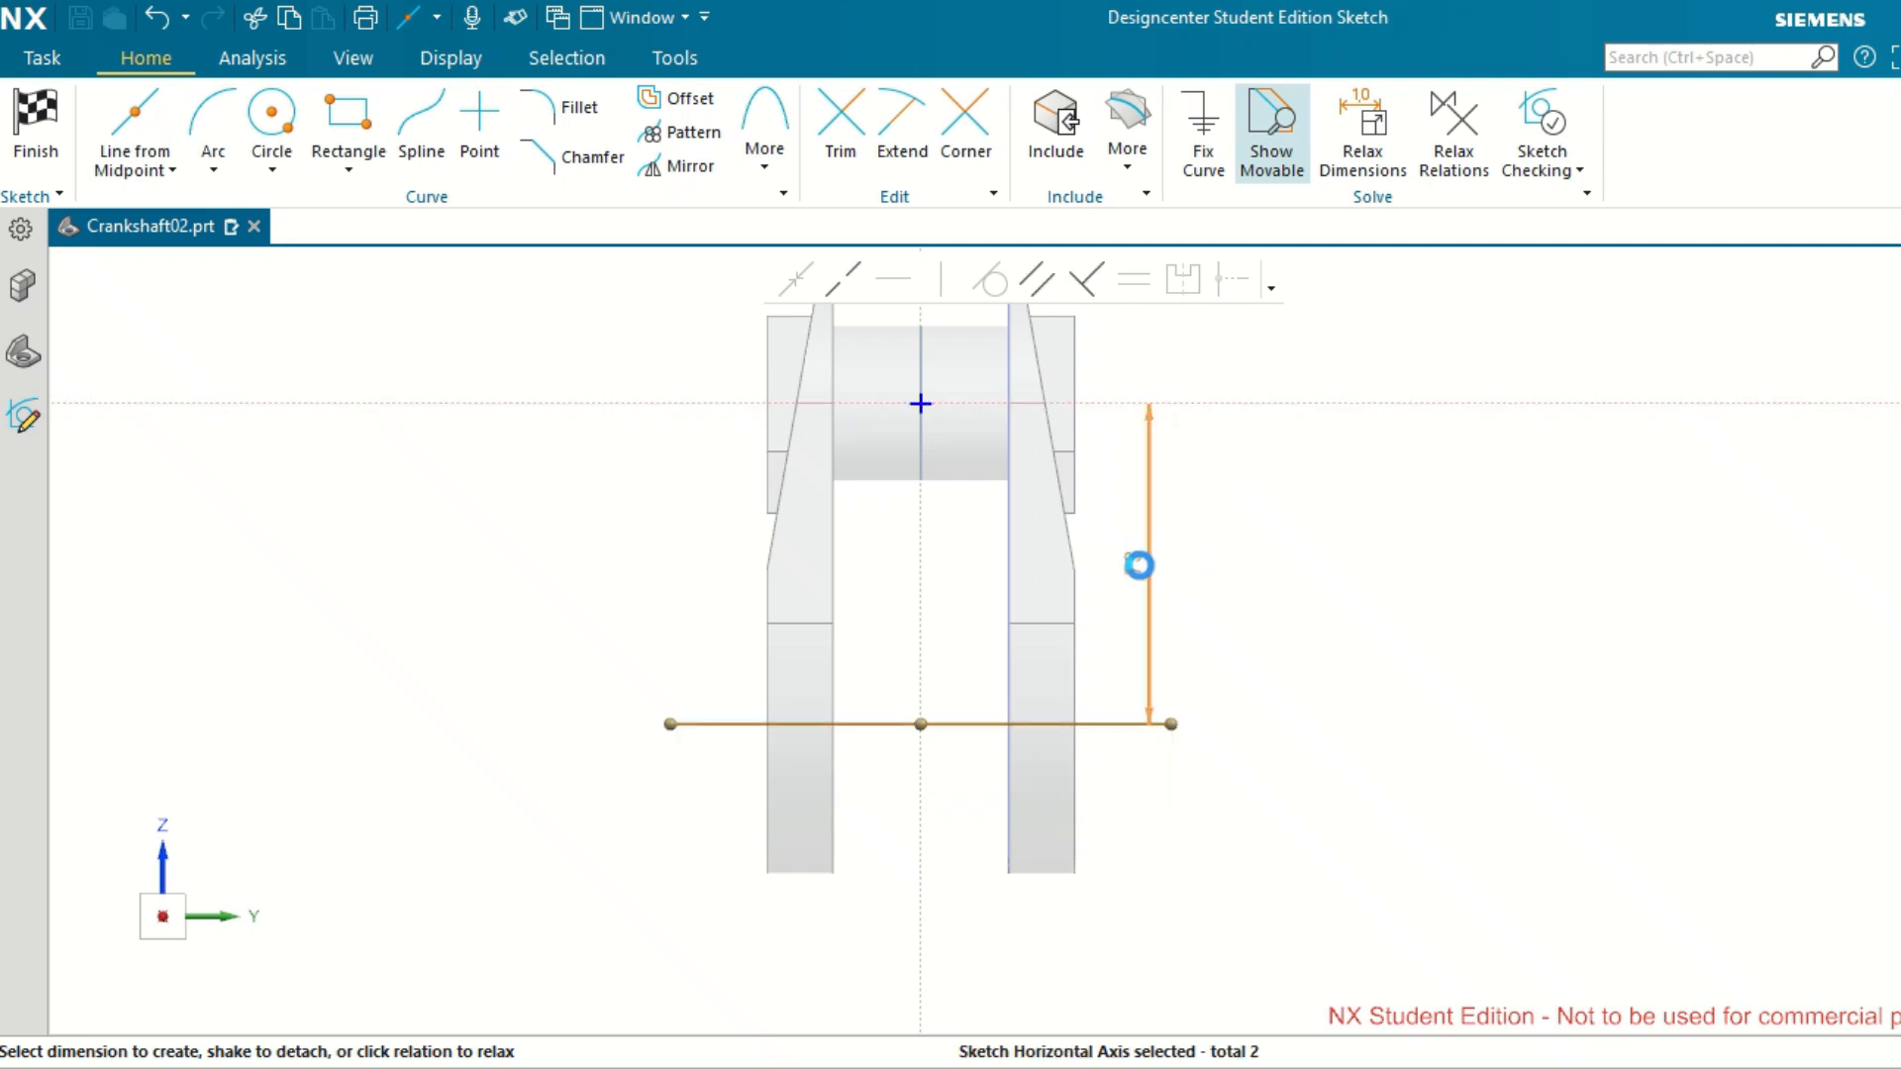
type("4")
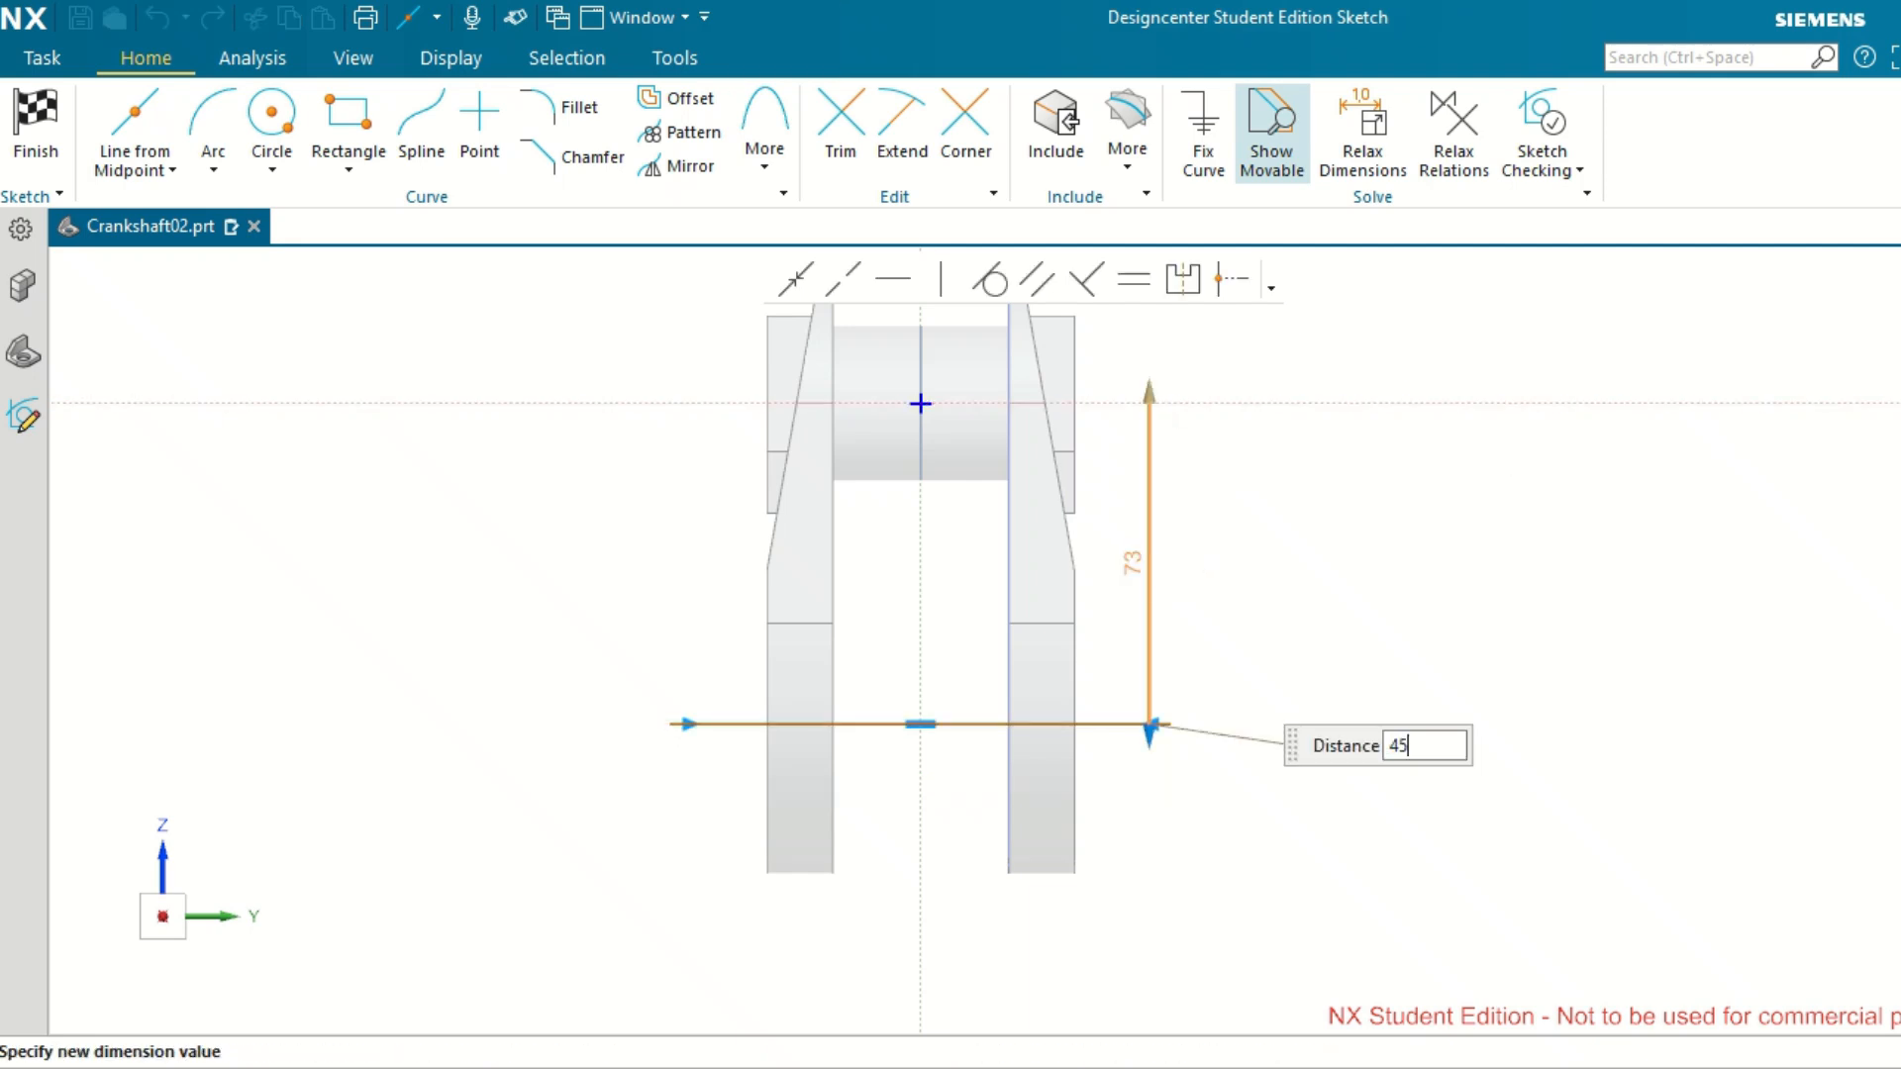
type("5")
key("Return")
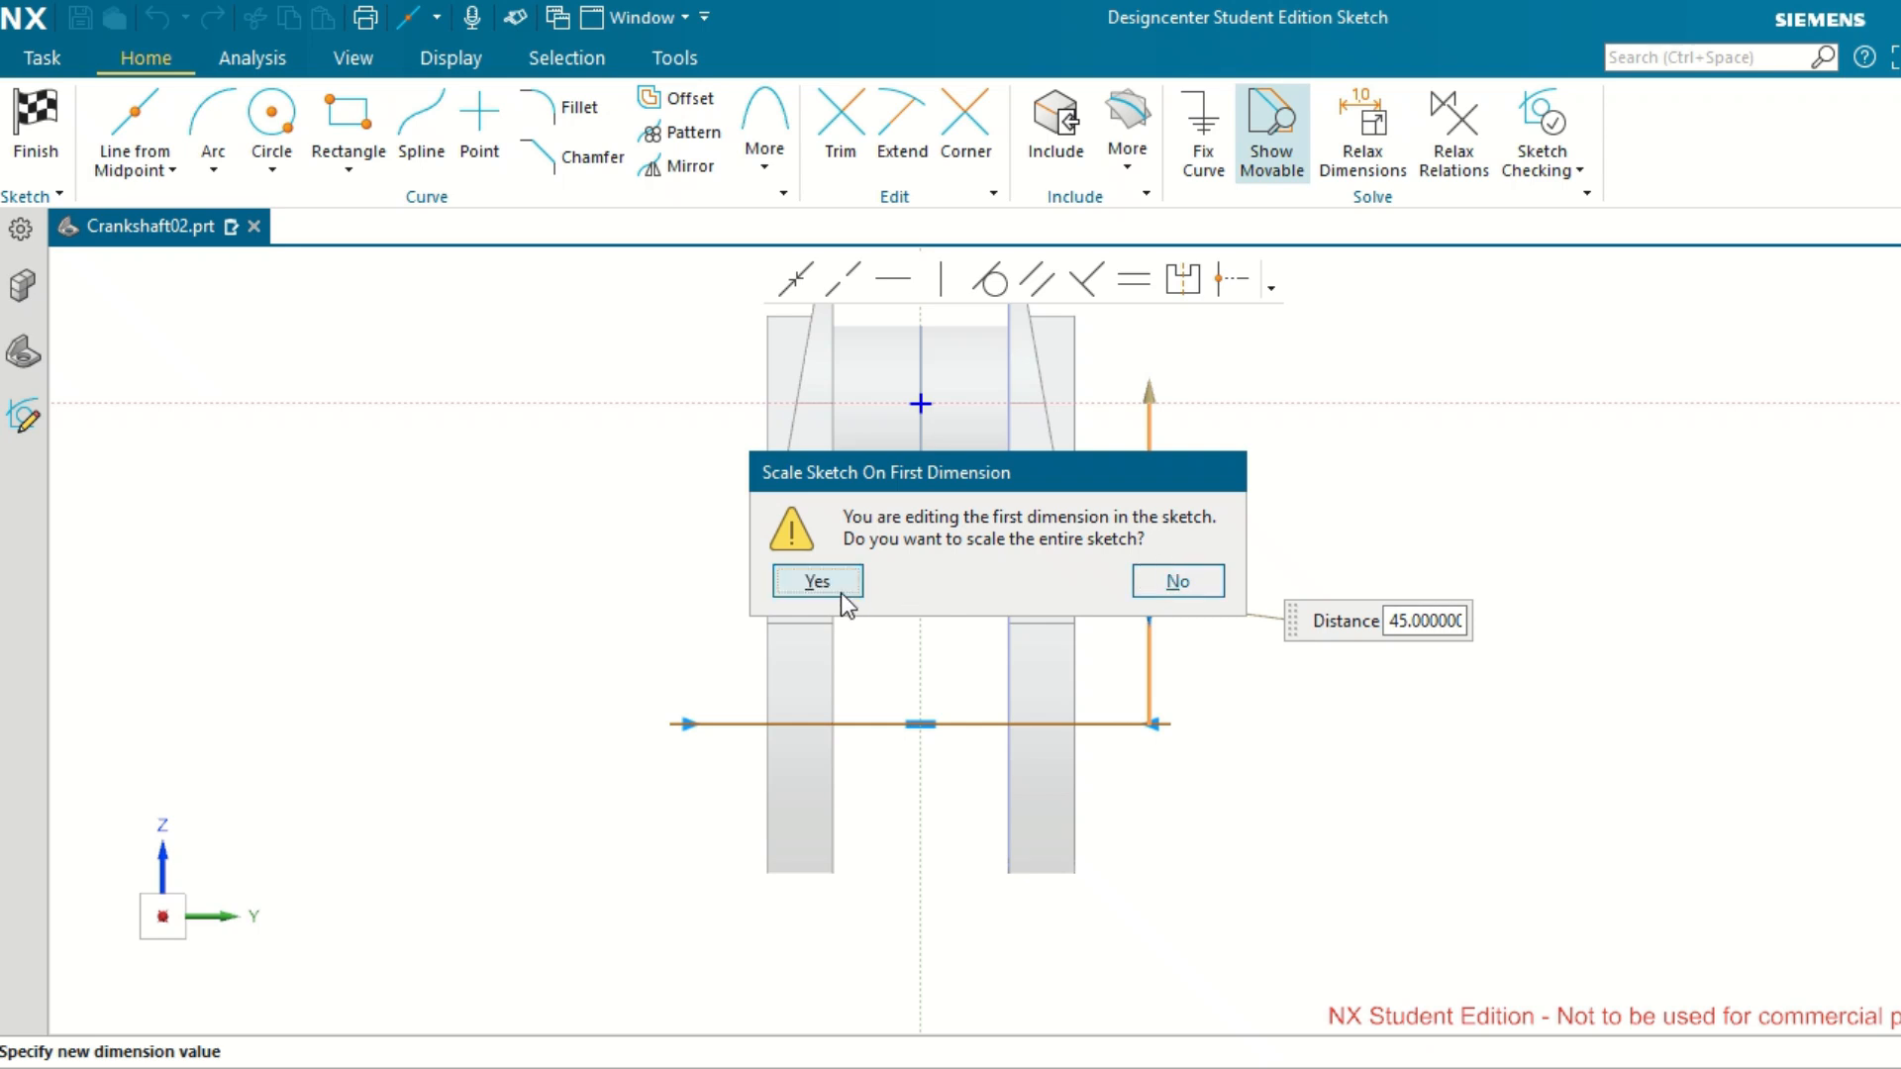
left_click(840, 586)
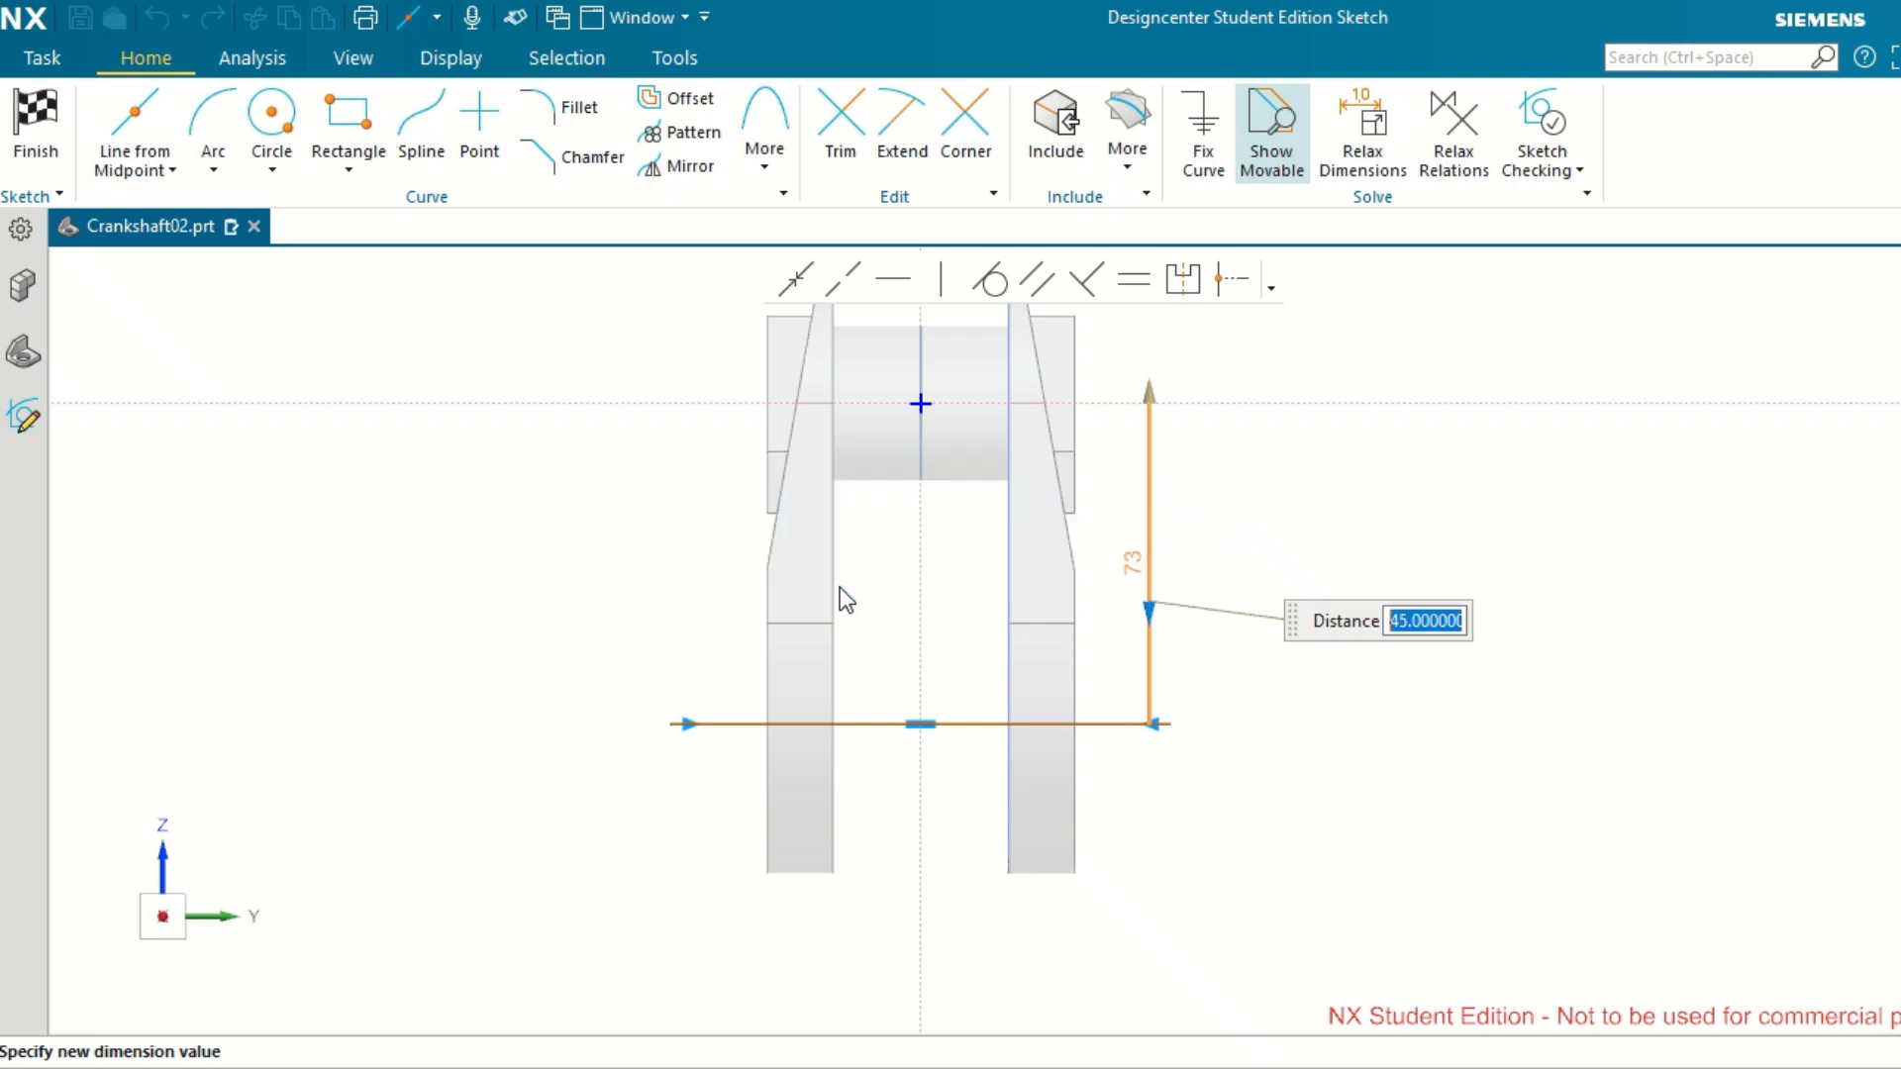
left_click(1422, 552)
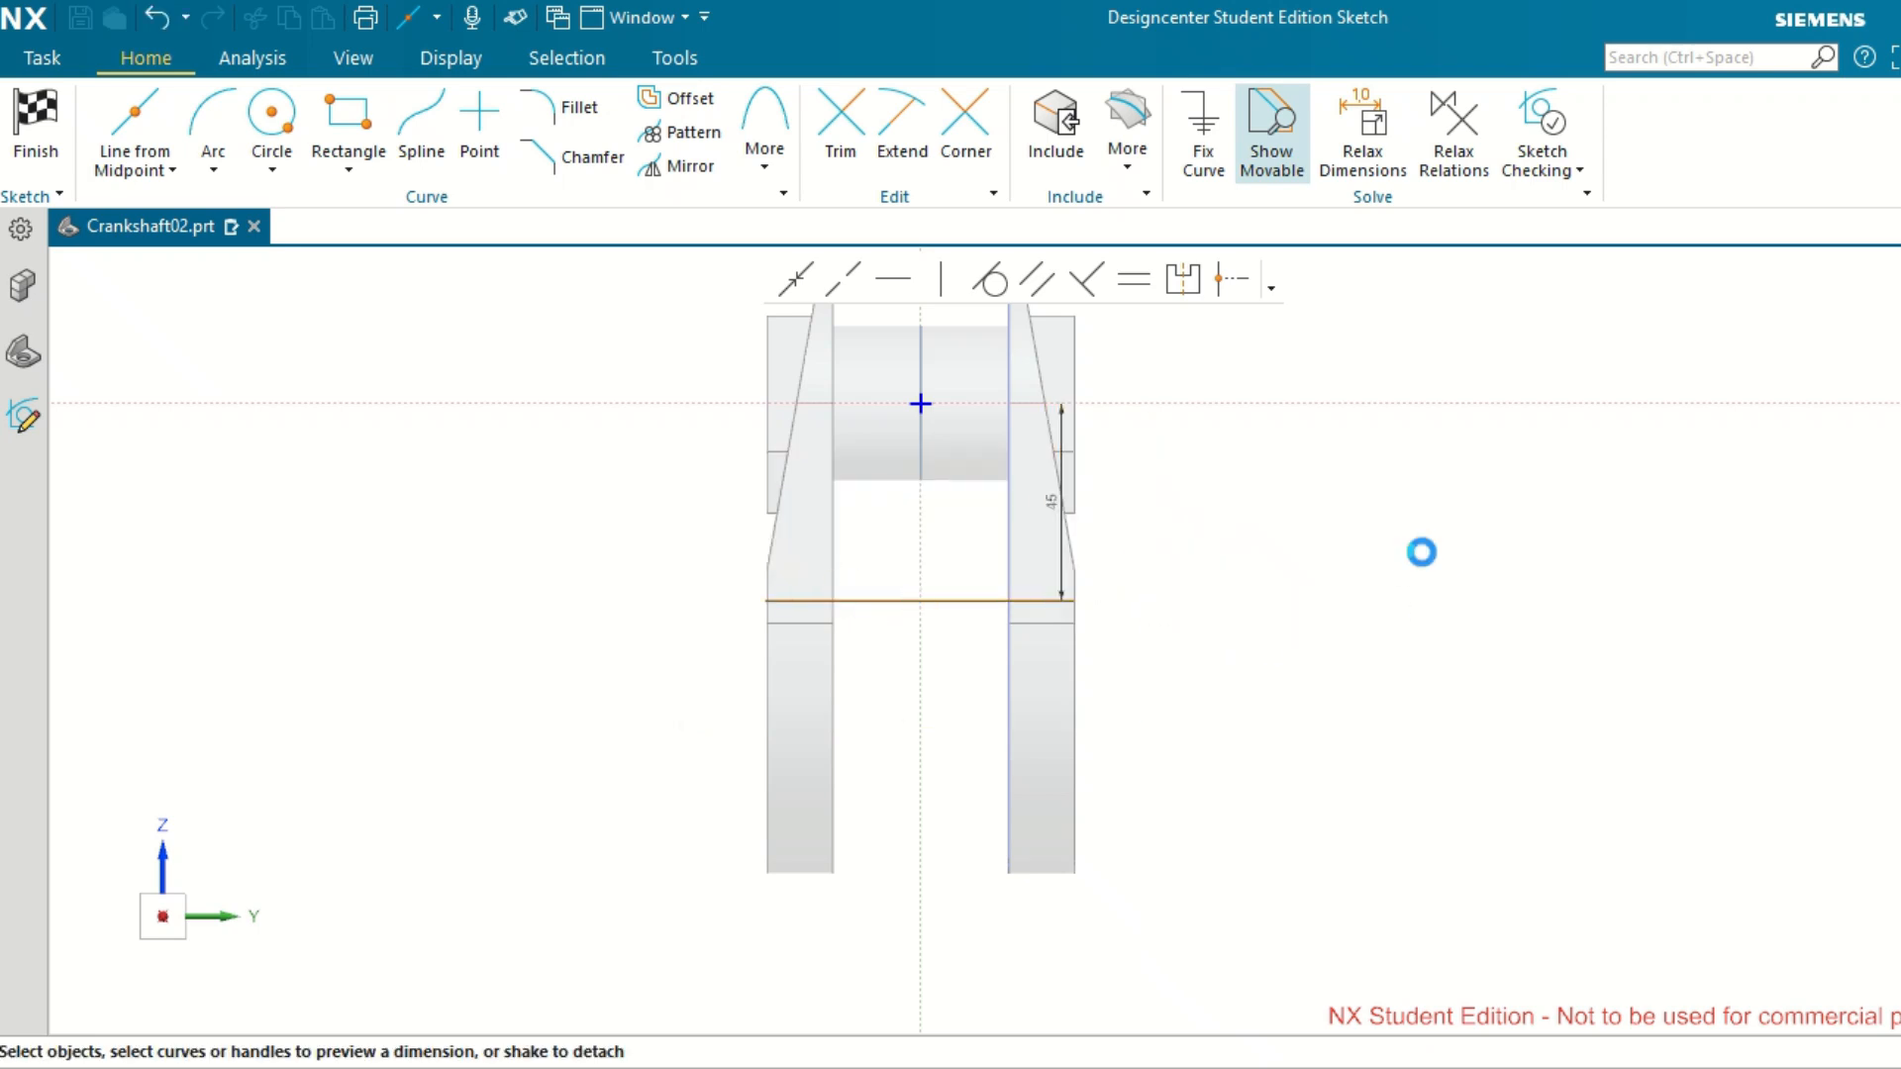
Convert the horizontal line across the two webs to a reference line.
left_click(941, 599)
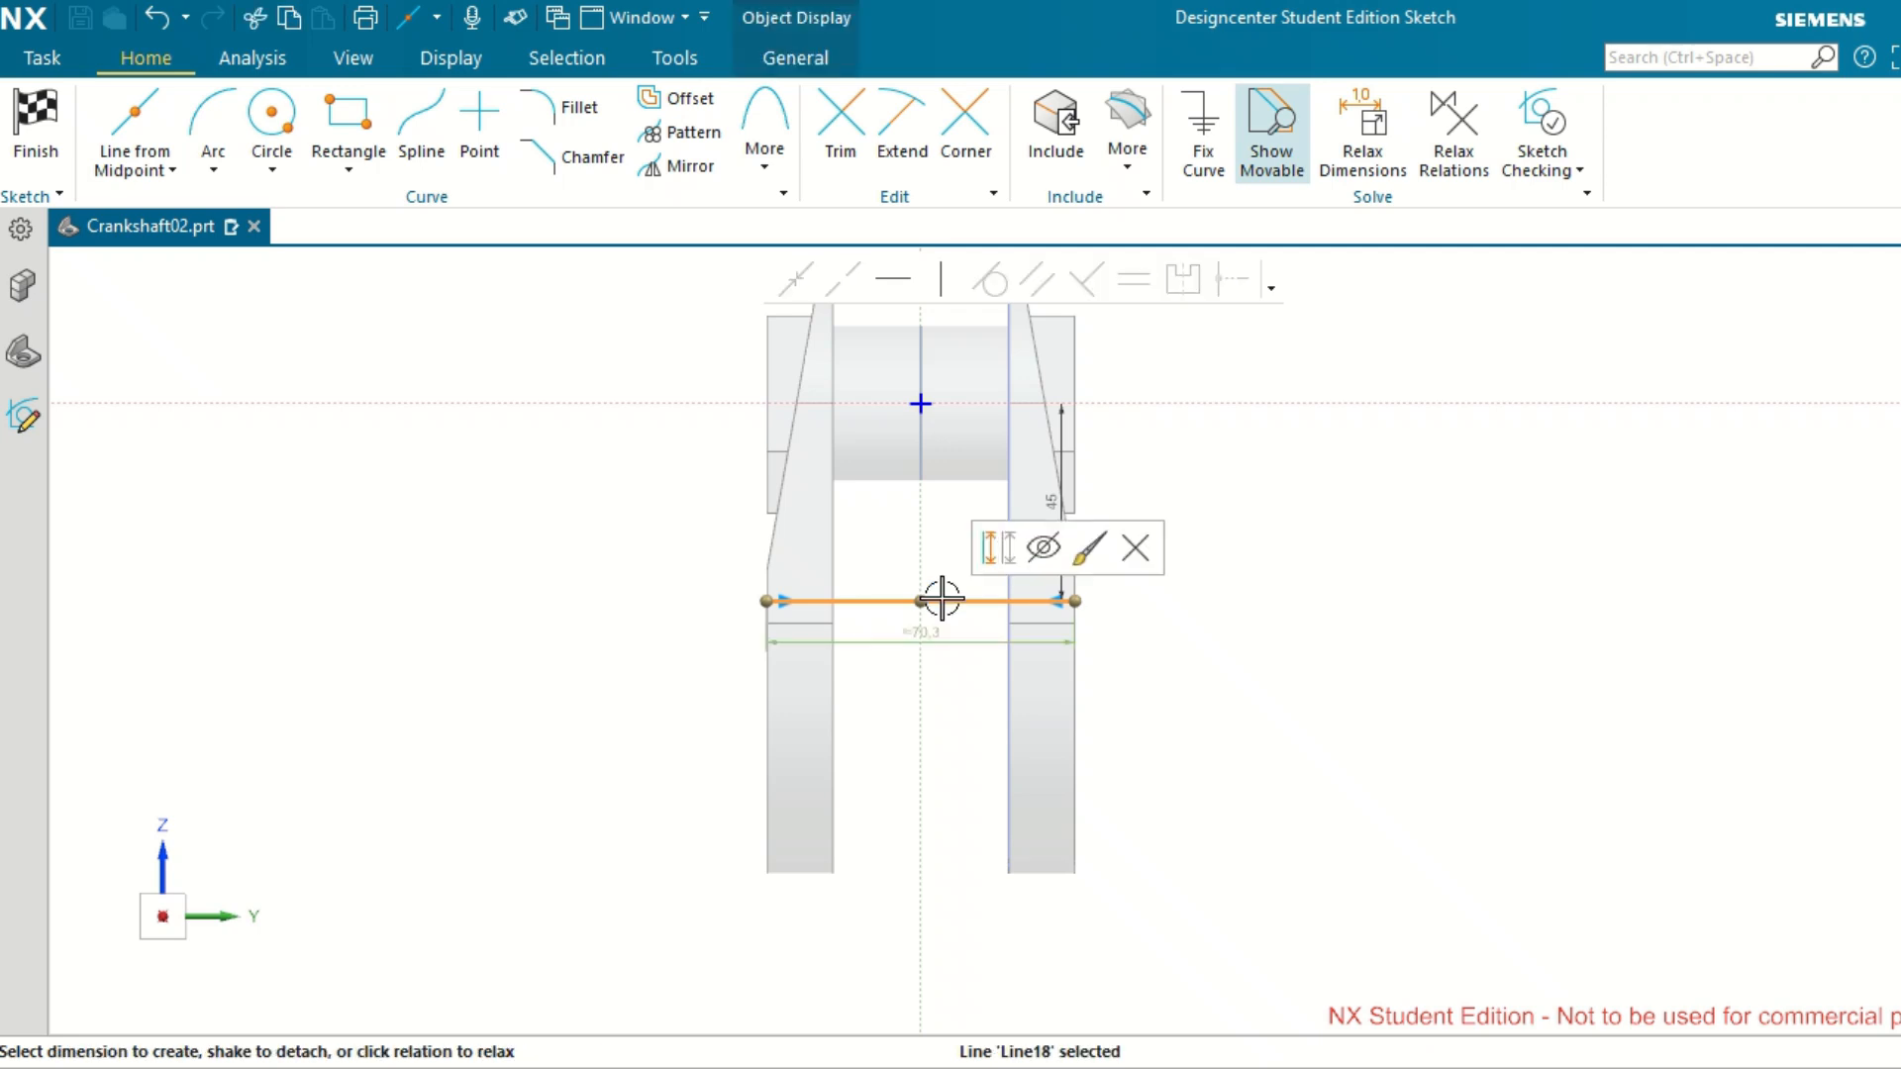
left_click(1000, 551)
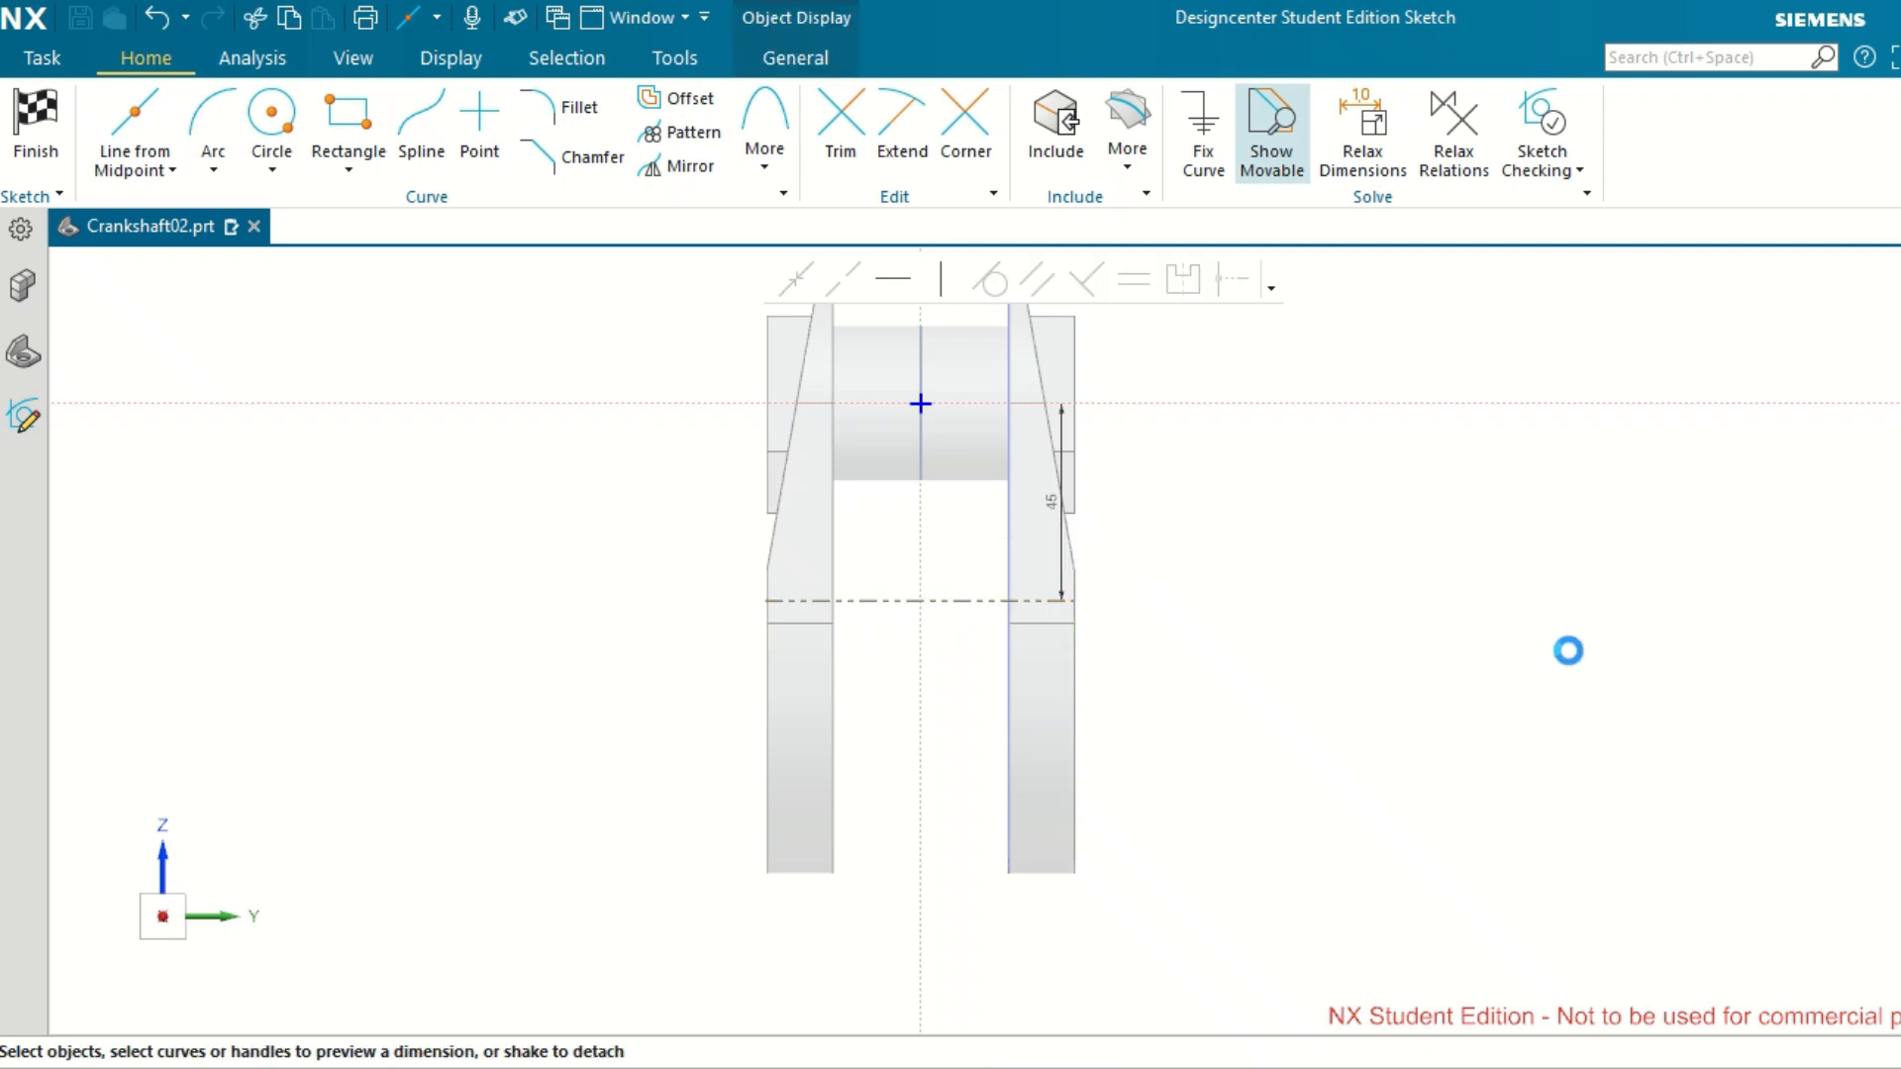
scroll(1258, 614, "up", 2)
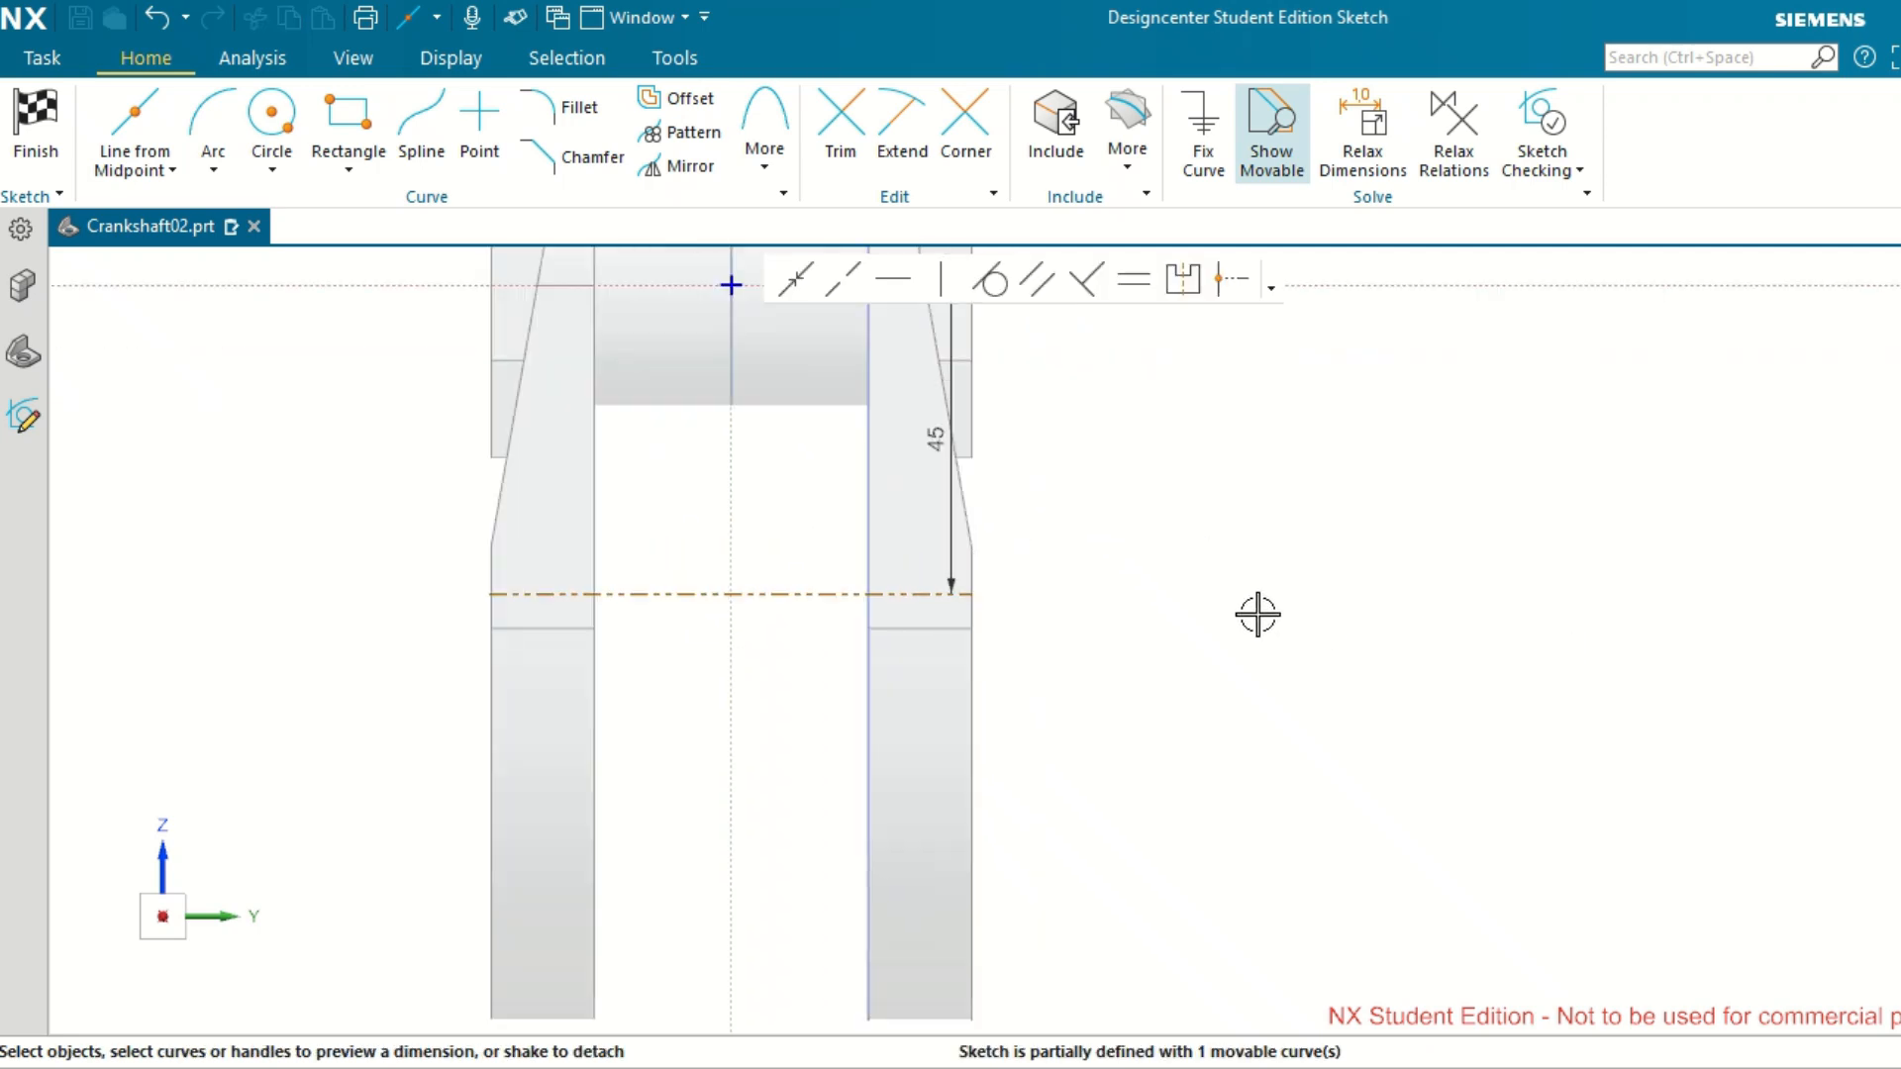
scroll(1277, 552, "down", 3)
scroll(1258, 460, "up", 2)
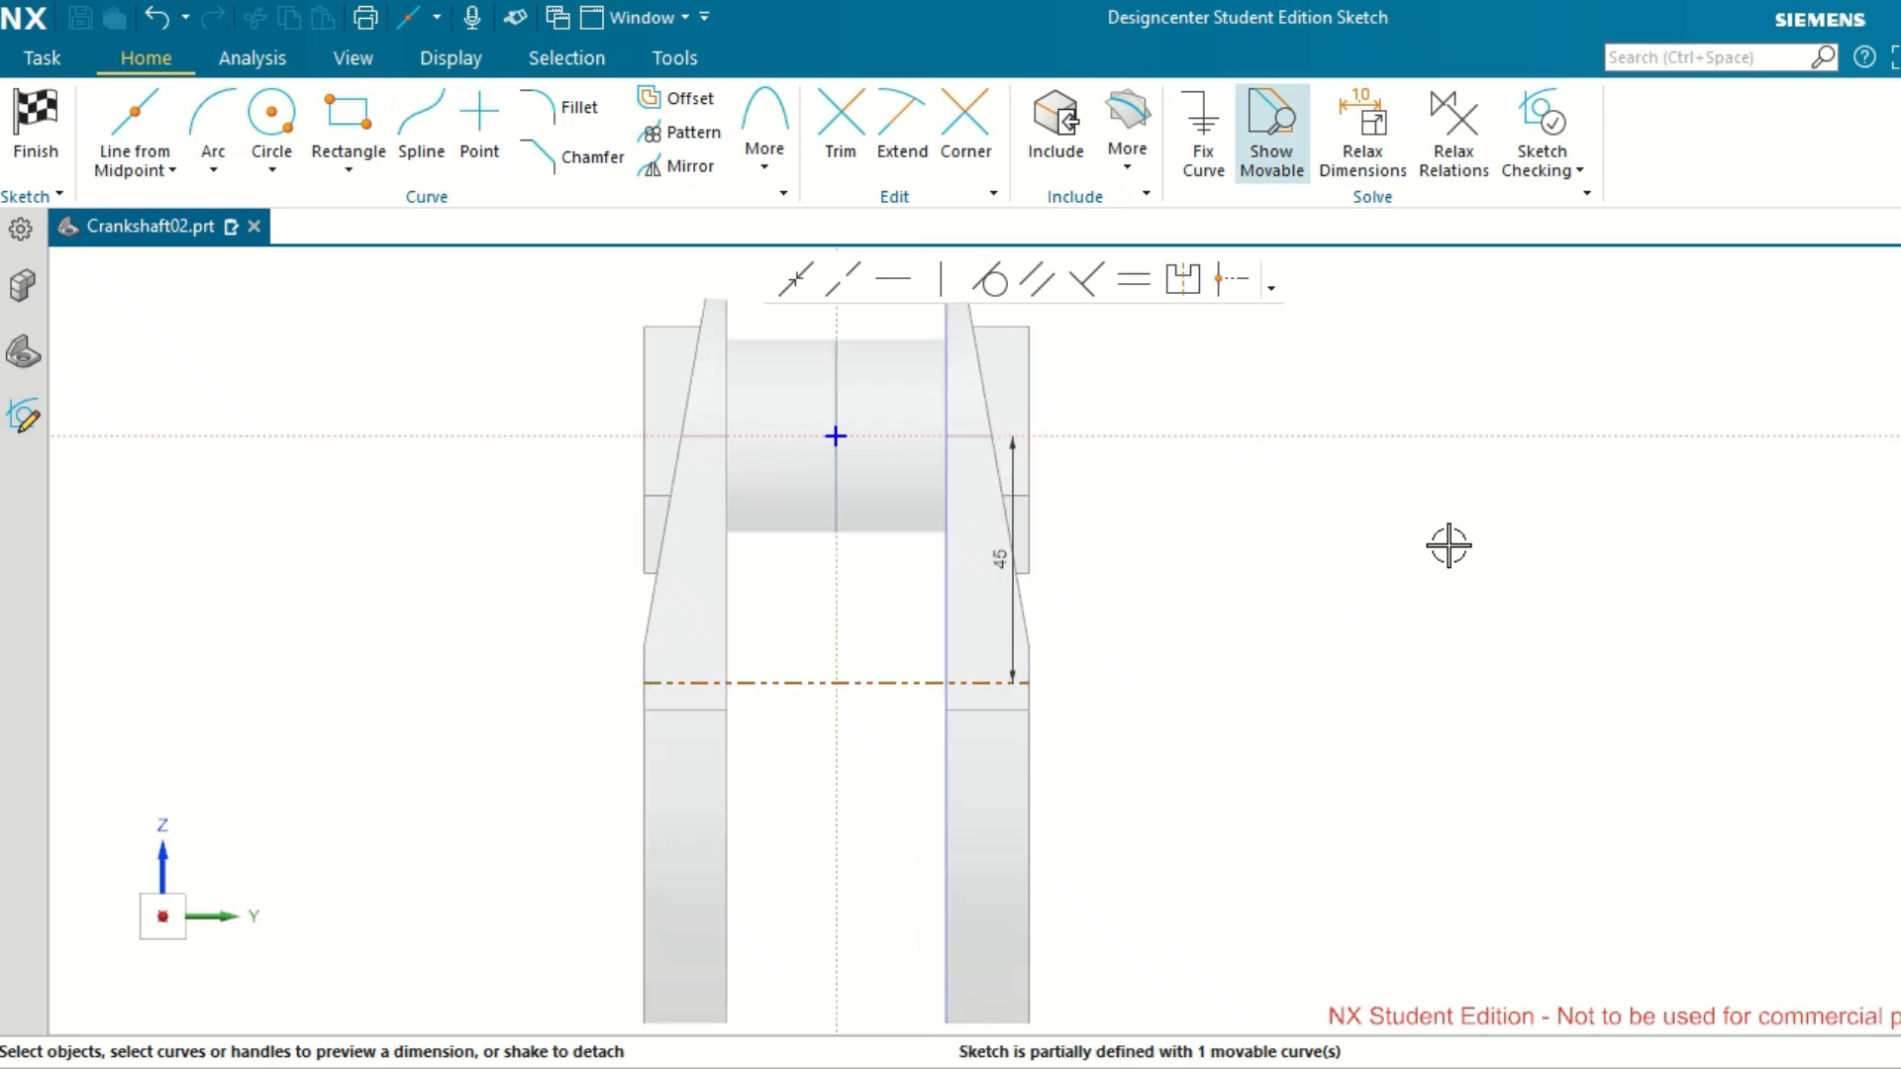
left_click(1454, 556)
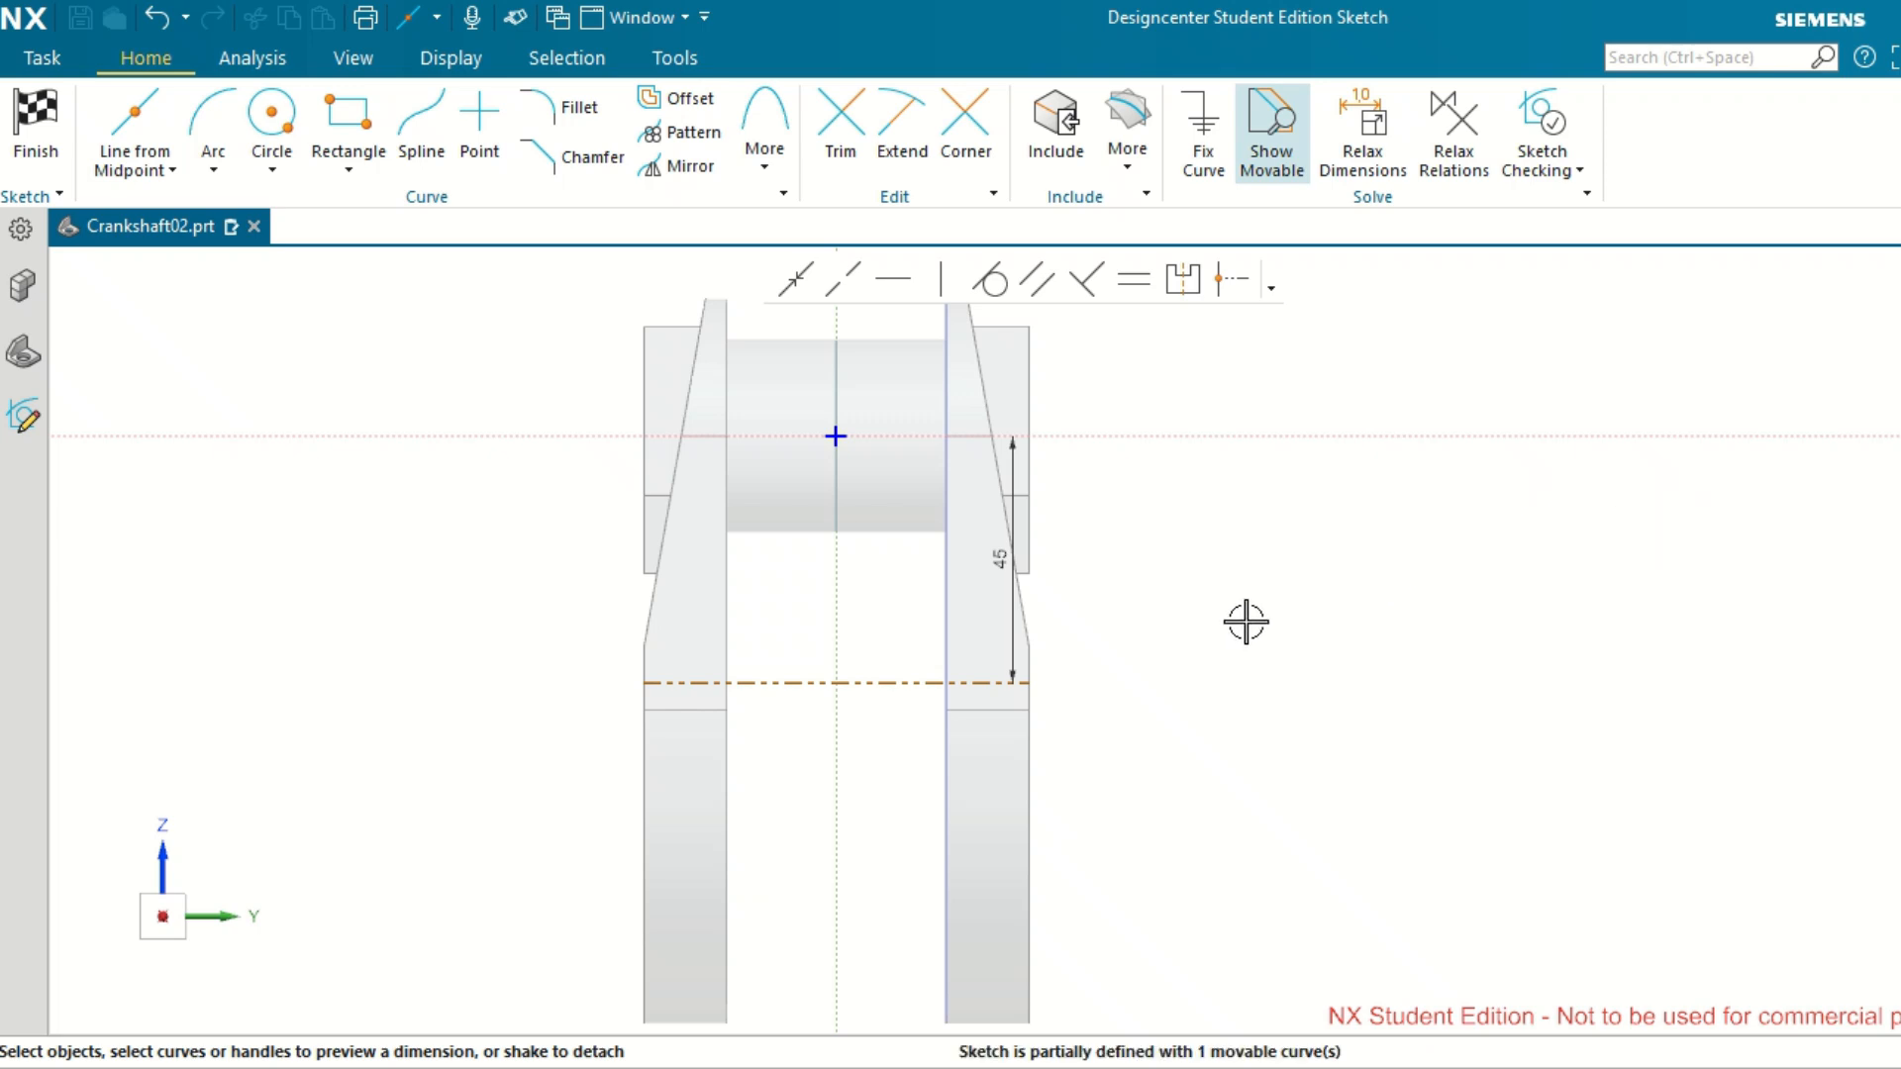
Stretch the reference line symmetrically so that it extends well beyond the outer faces of both webs.
scroll(1253, 620, "up", 2)
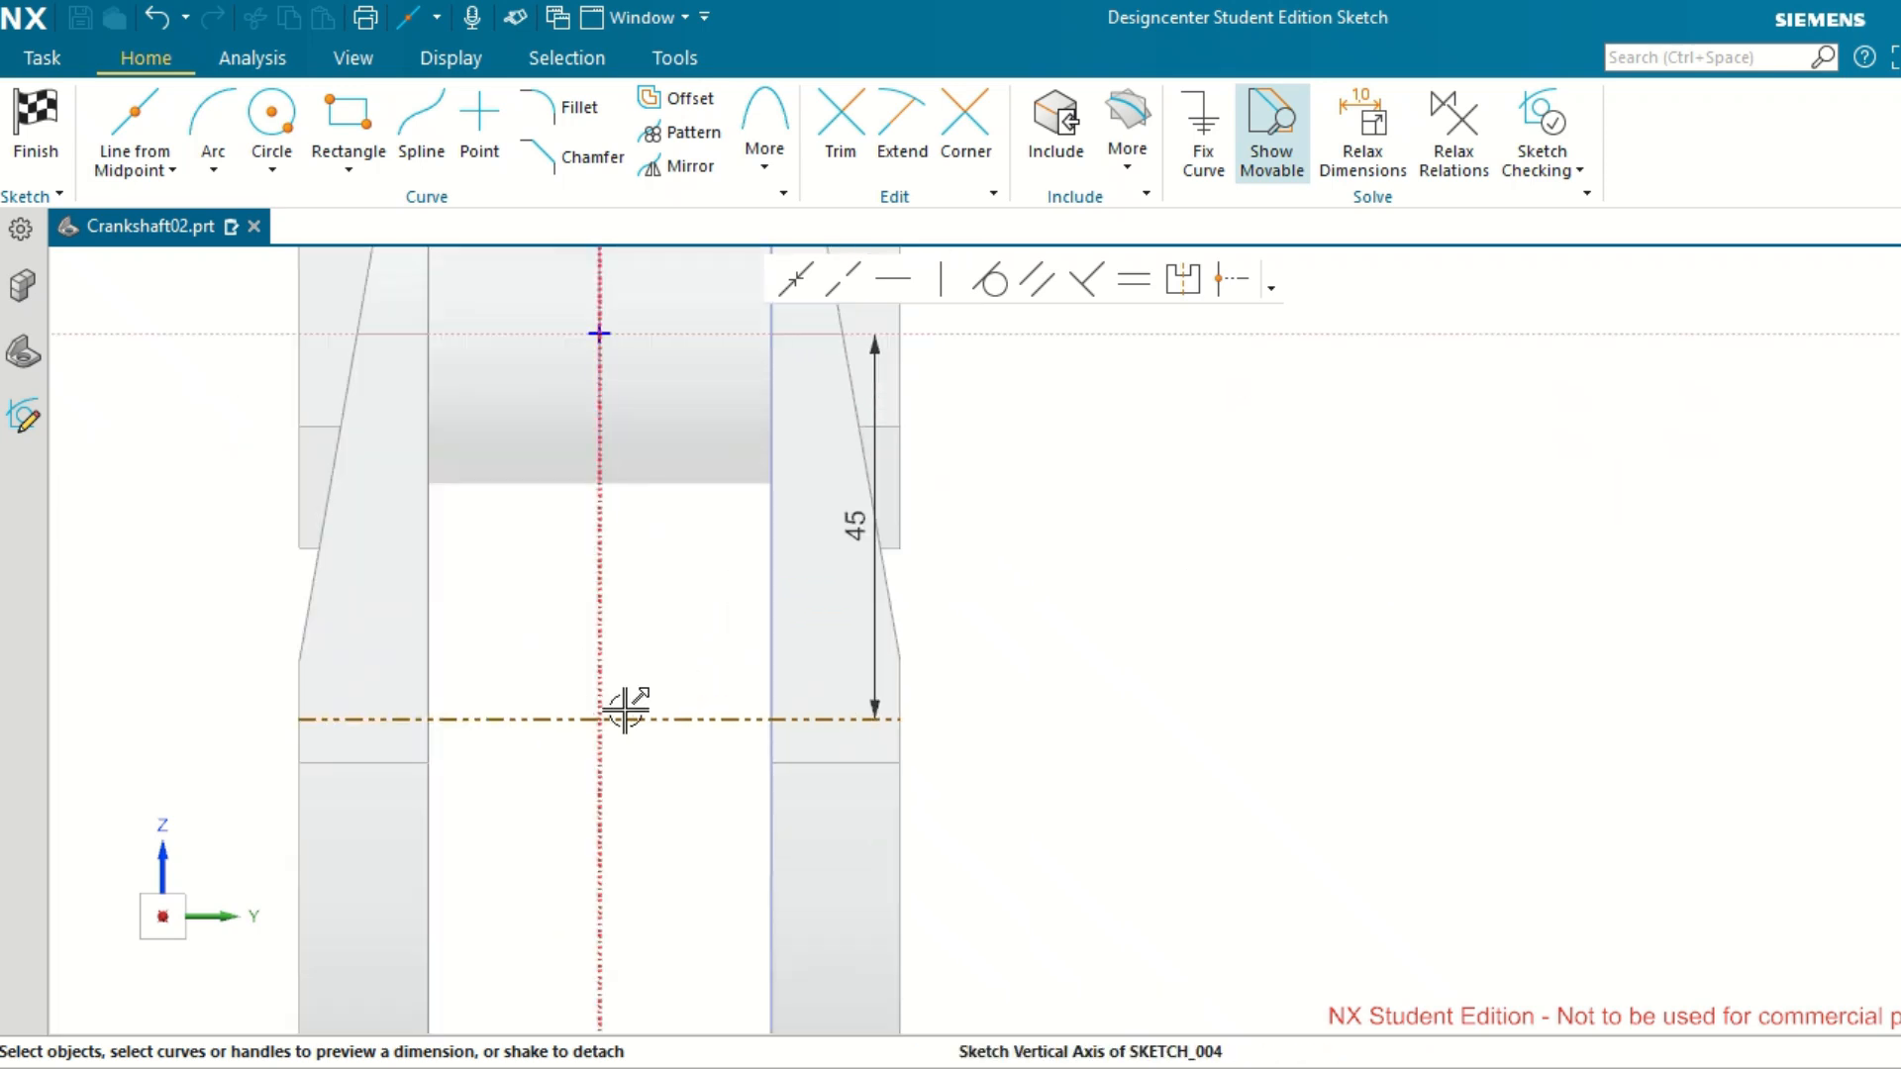
left_click(899, 717)
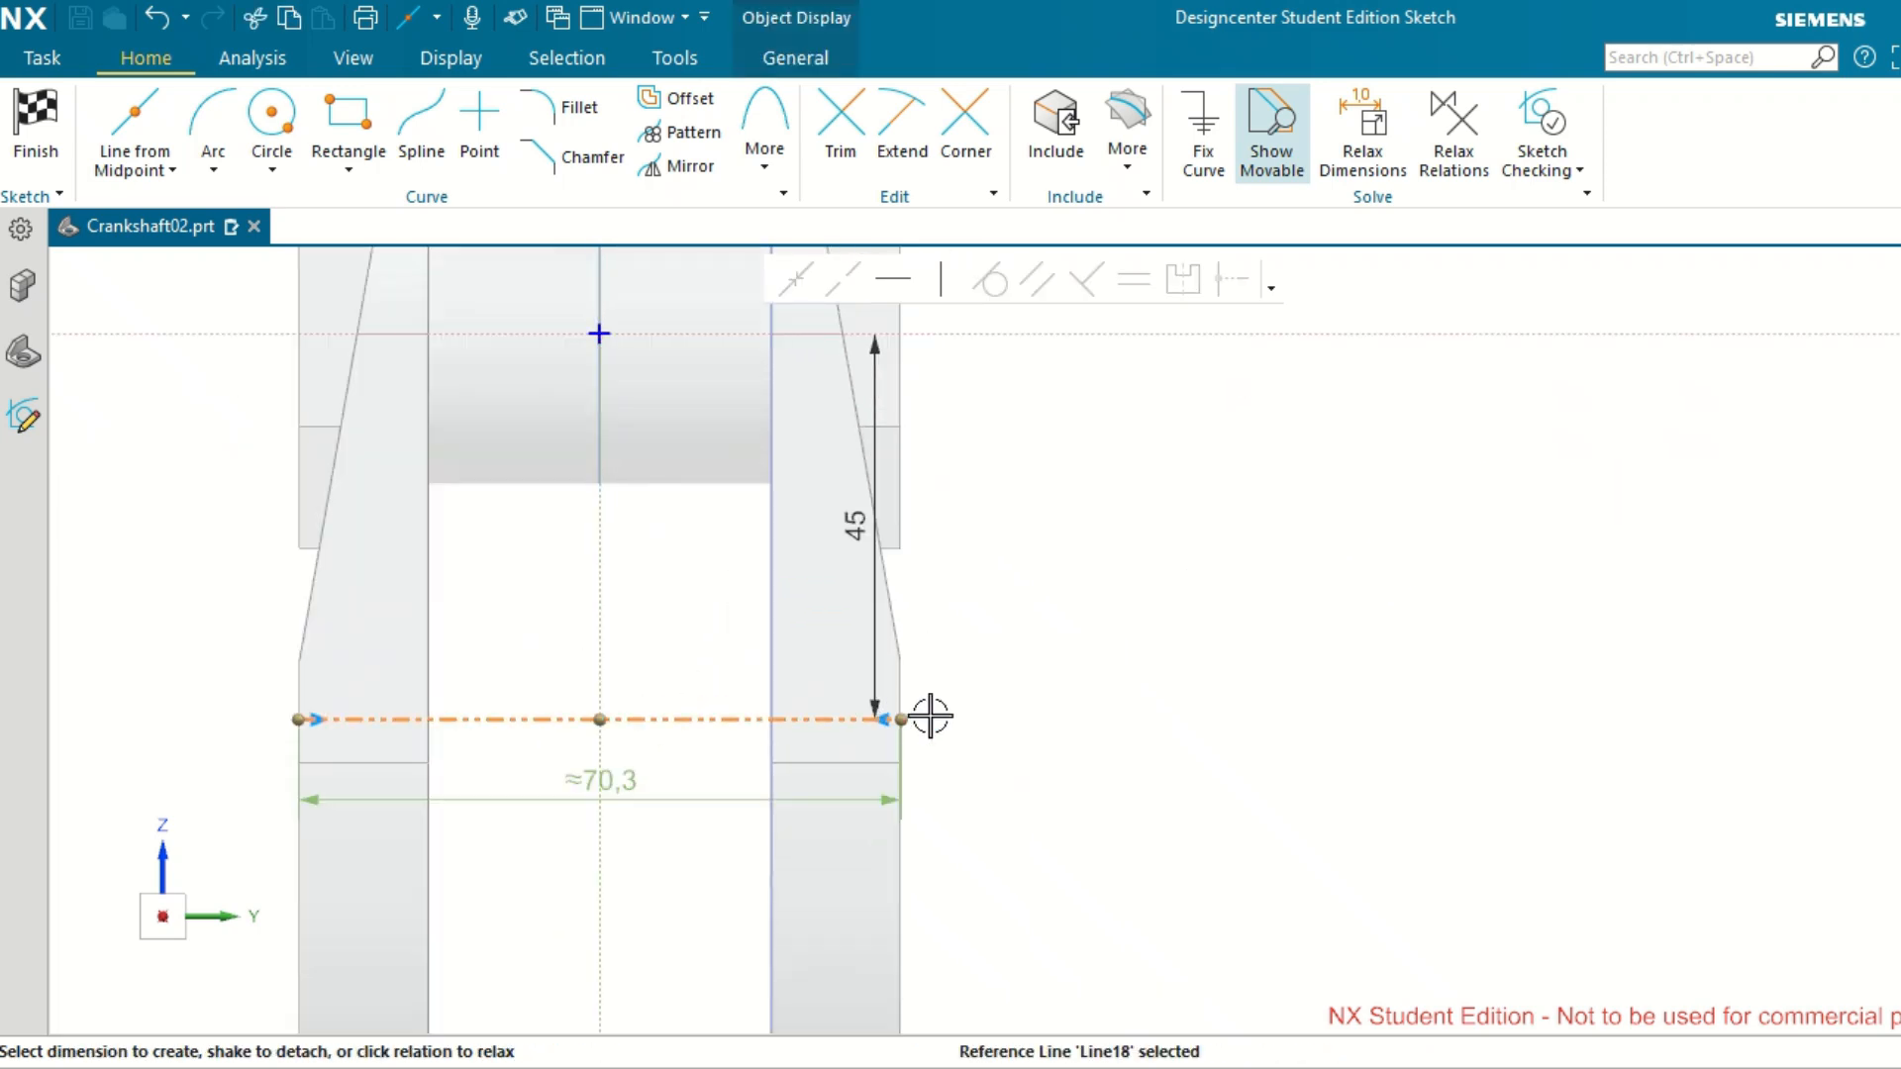
left_click_drag(931, 714, 1888, 699)
key("Escape")
scroll(1383, 621, "down", 3)
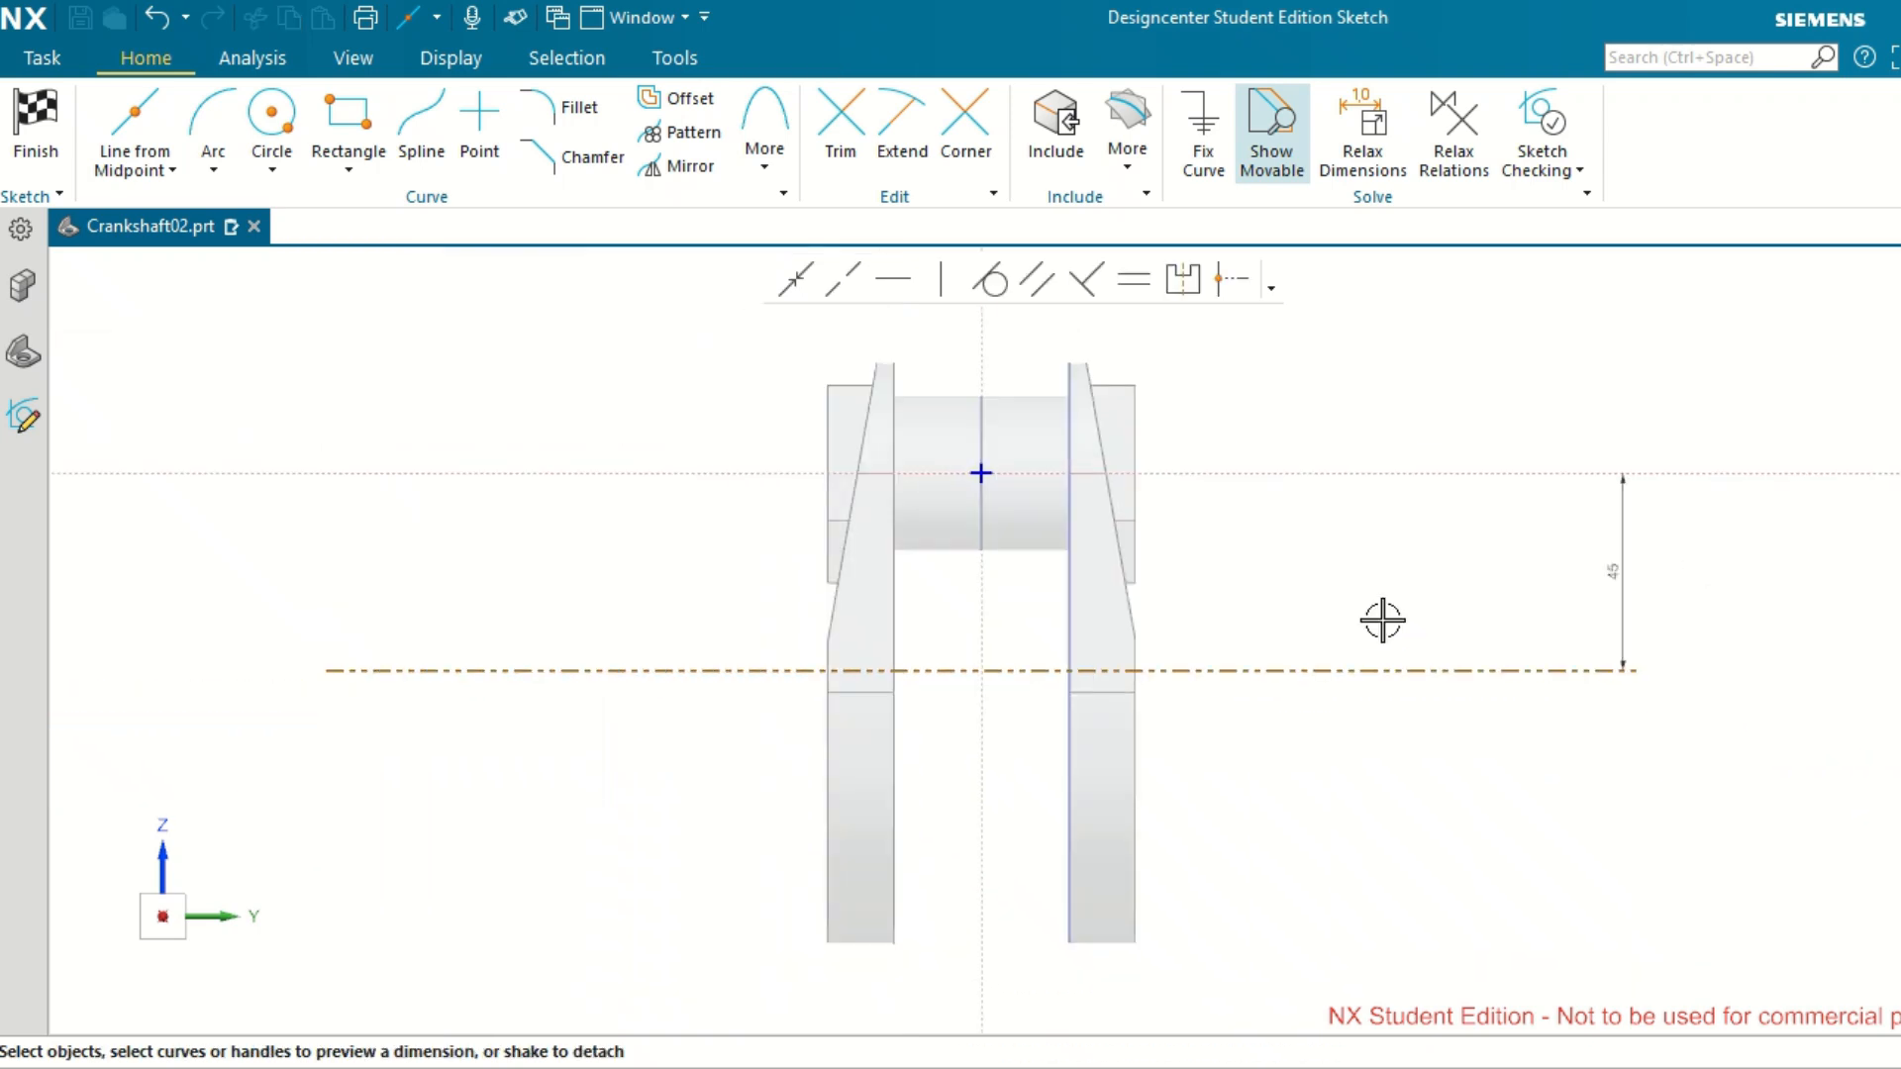
Draw a horizontal line about 2 mm long across the +Y web's outer edge, at the corner where its taper ends above the reference line.
scroll(1383, 613, "up", 1)
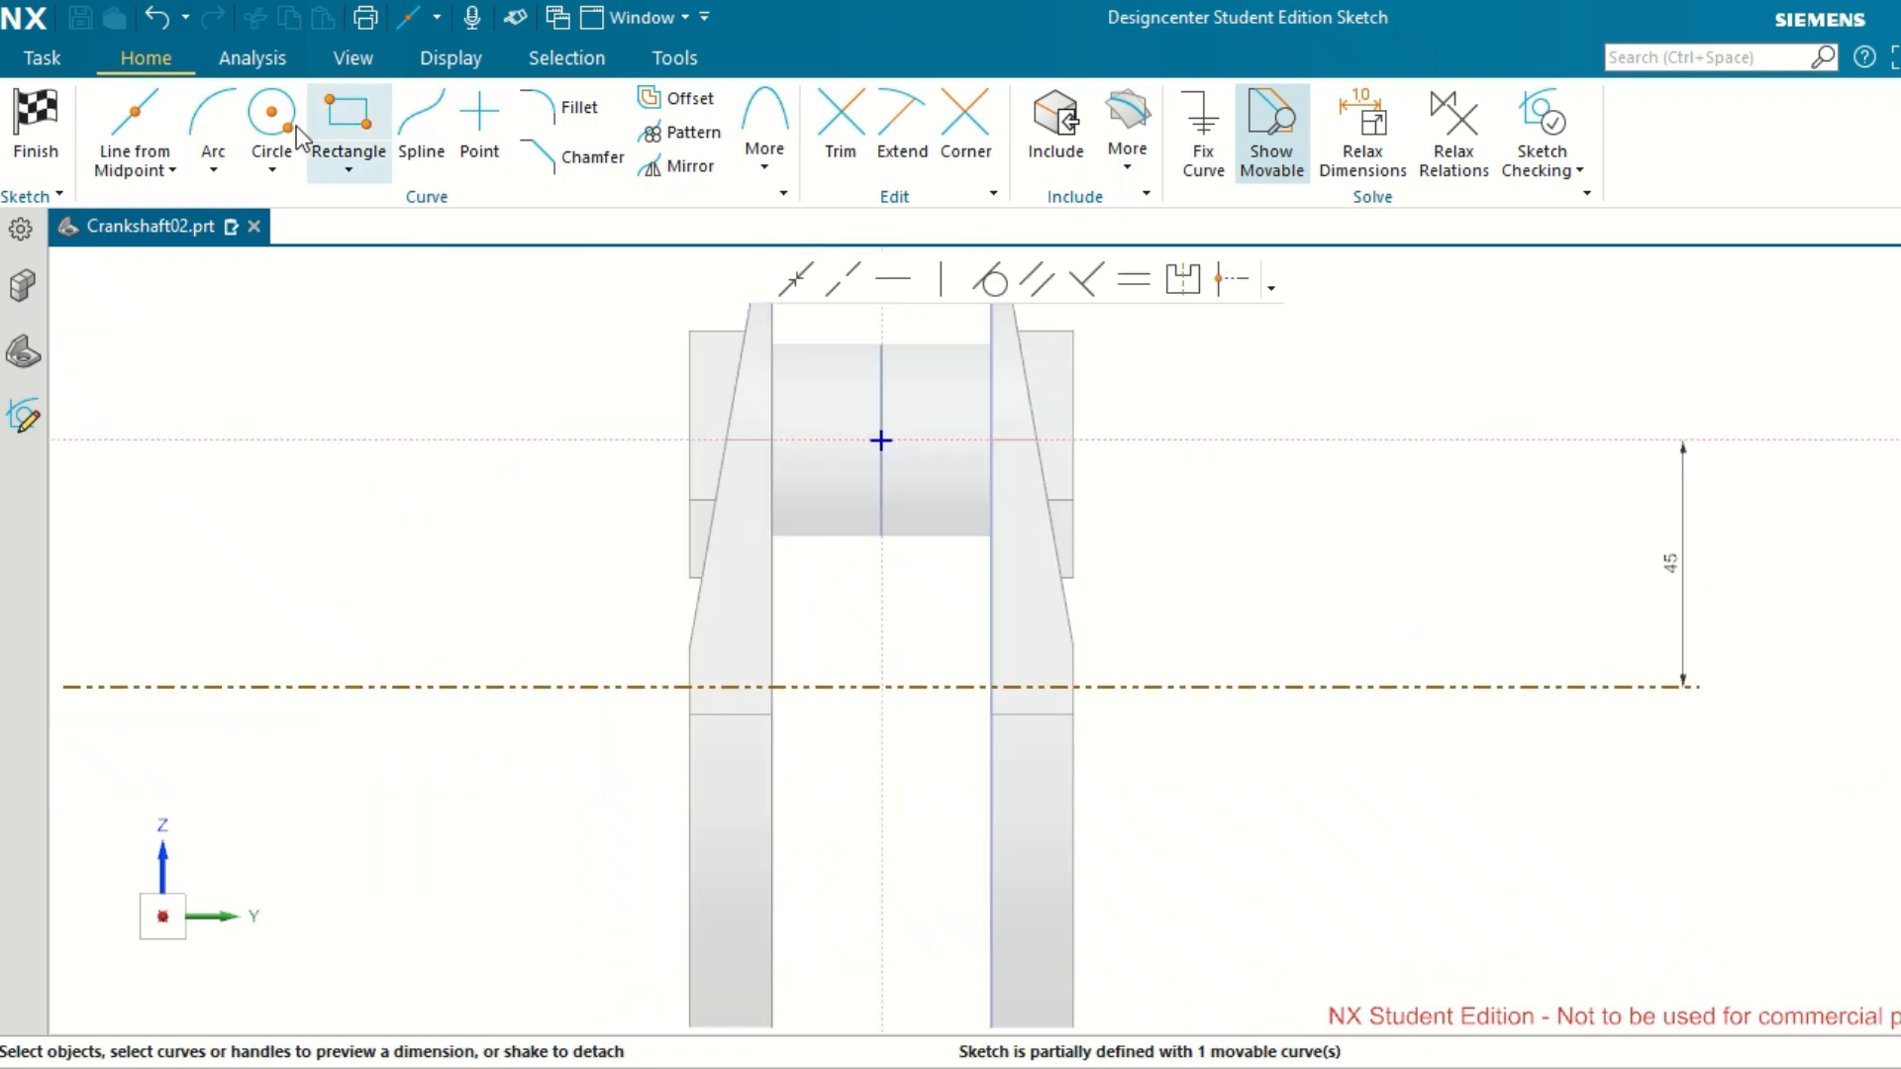
left_click(173, 171)
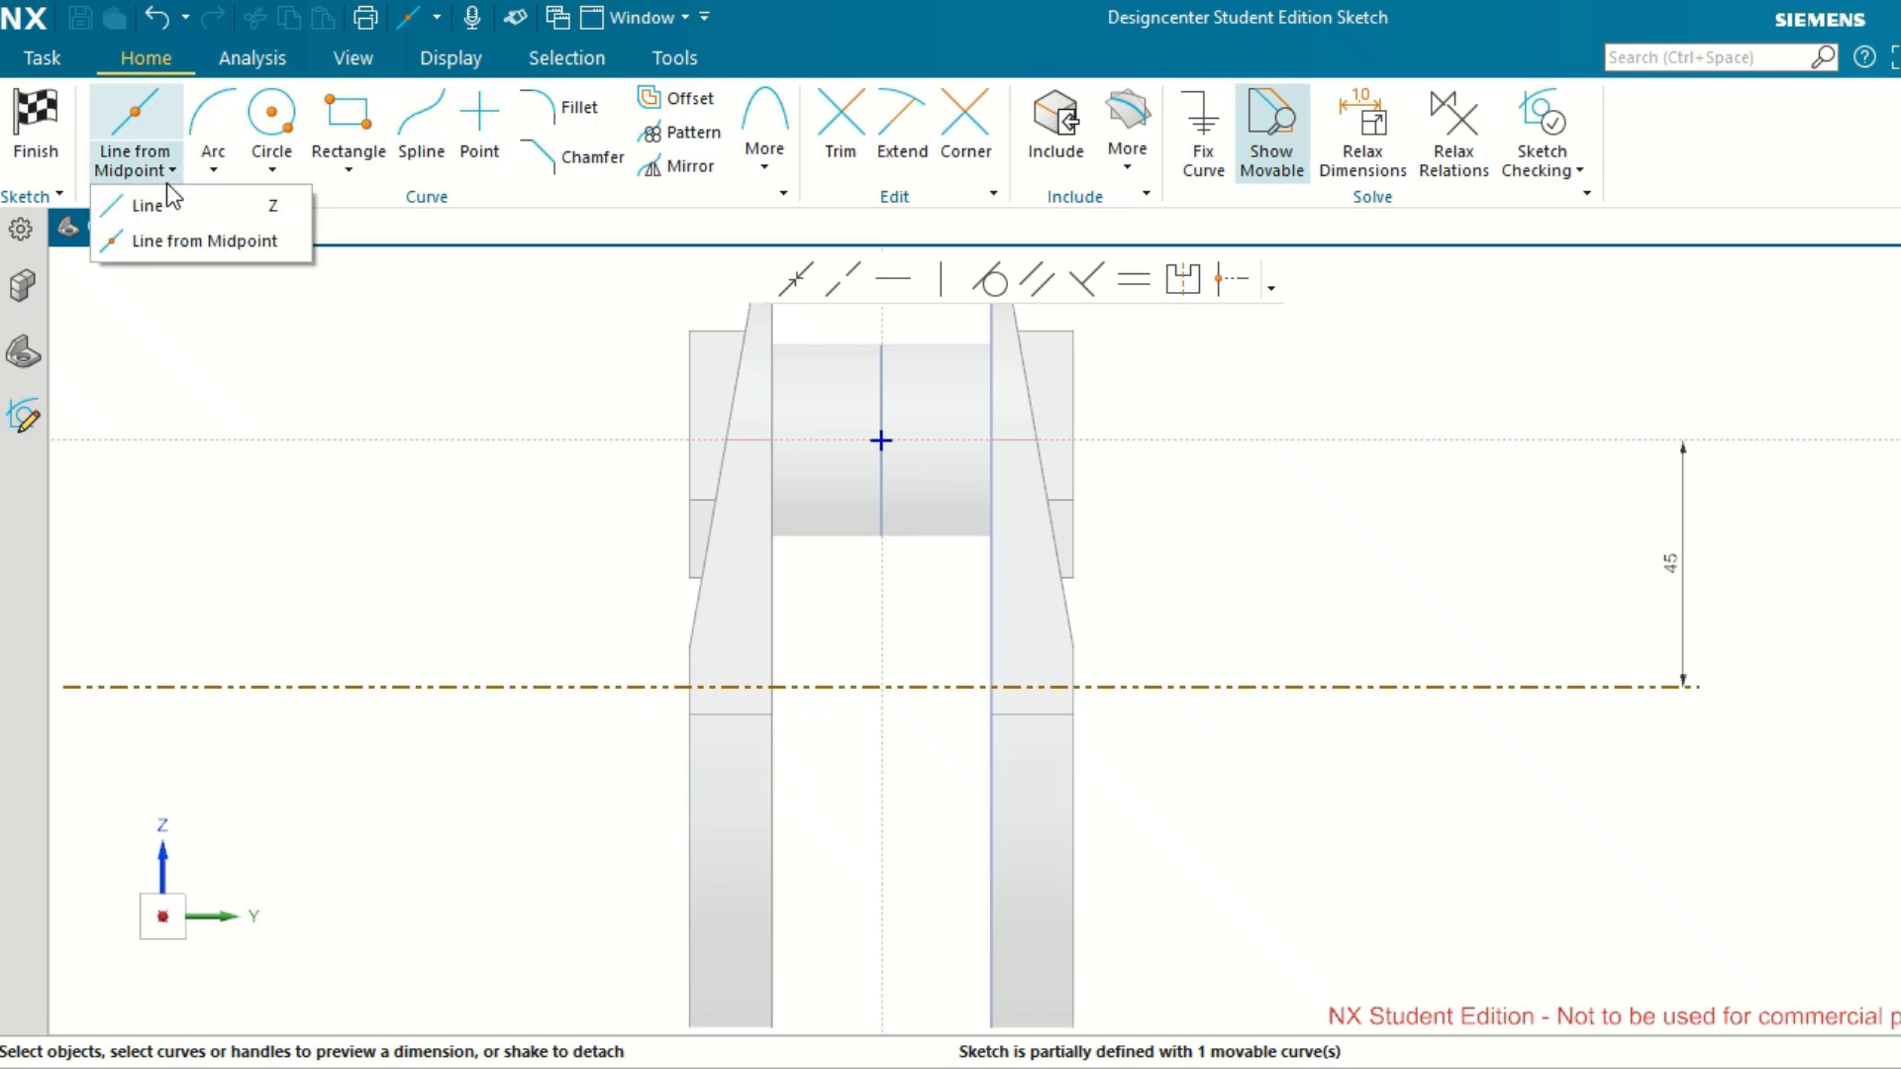
left_click(156, 200)
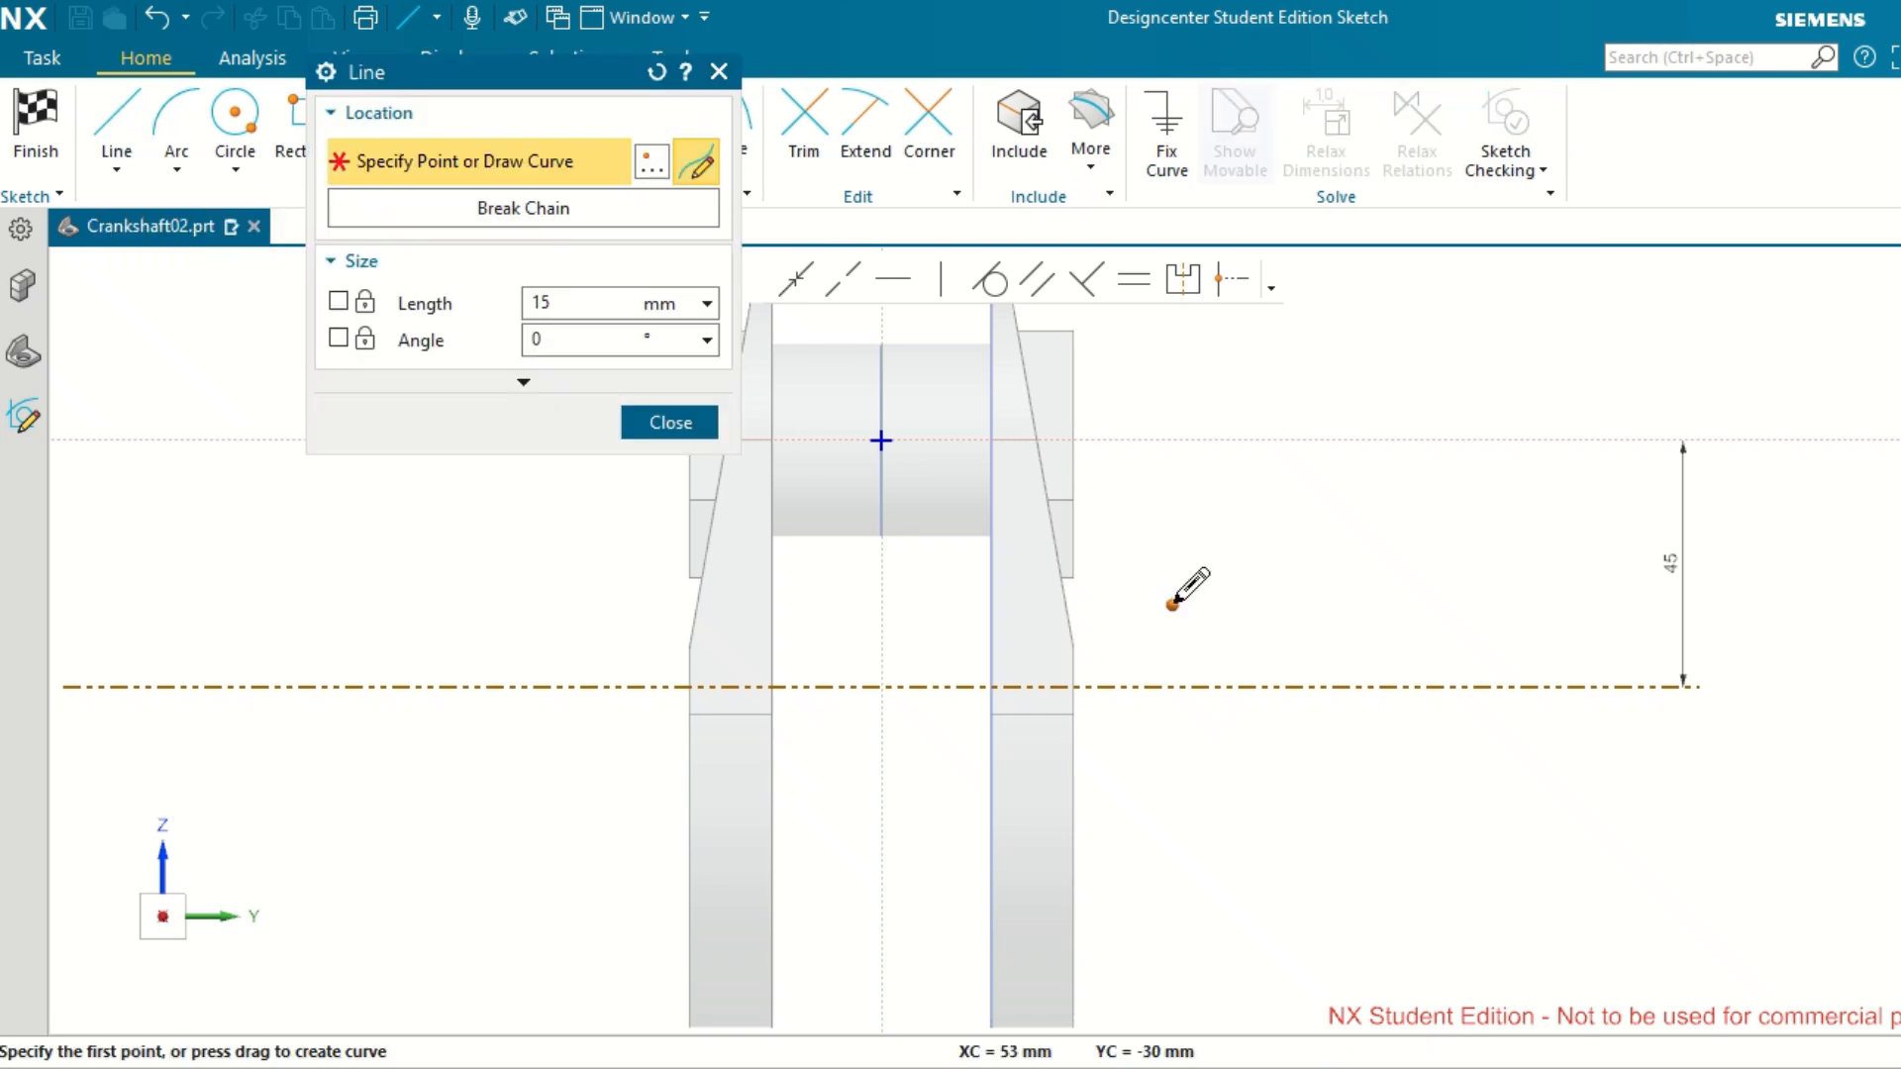
scroll(1174, 602, "up", 1)
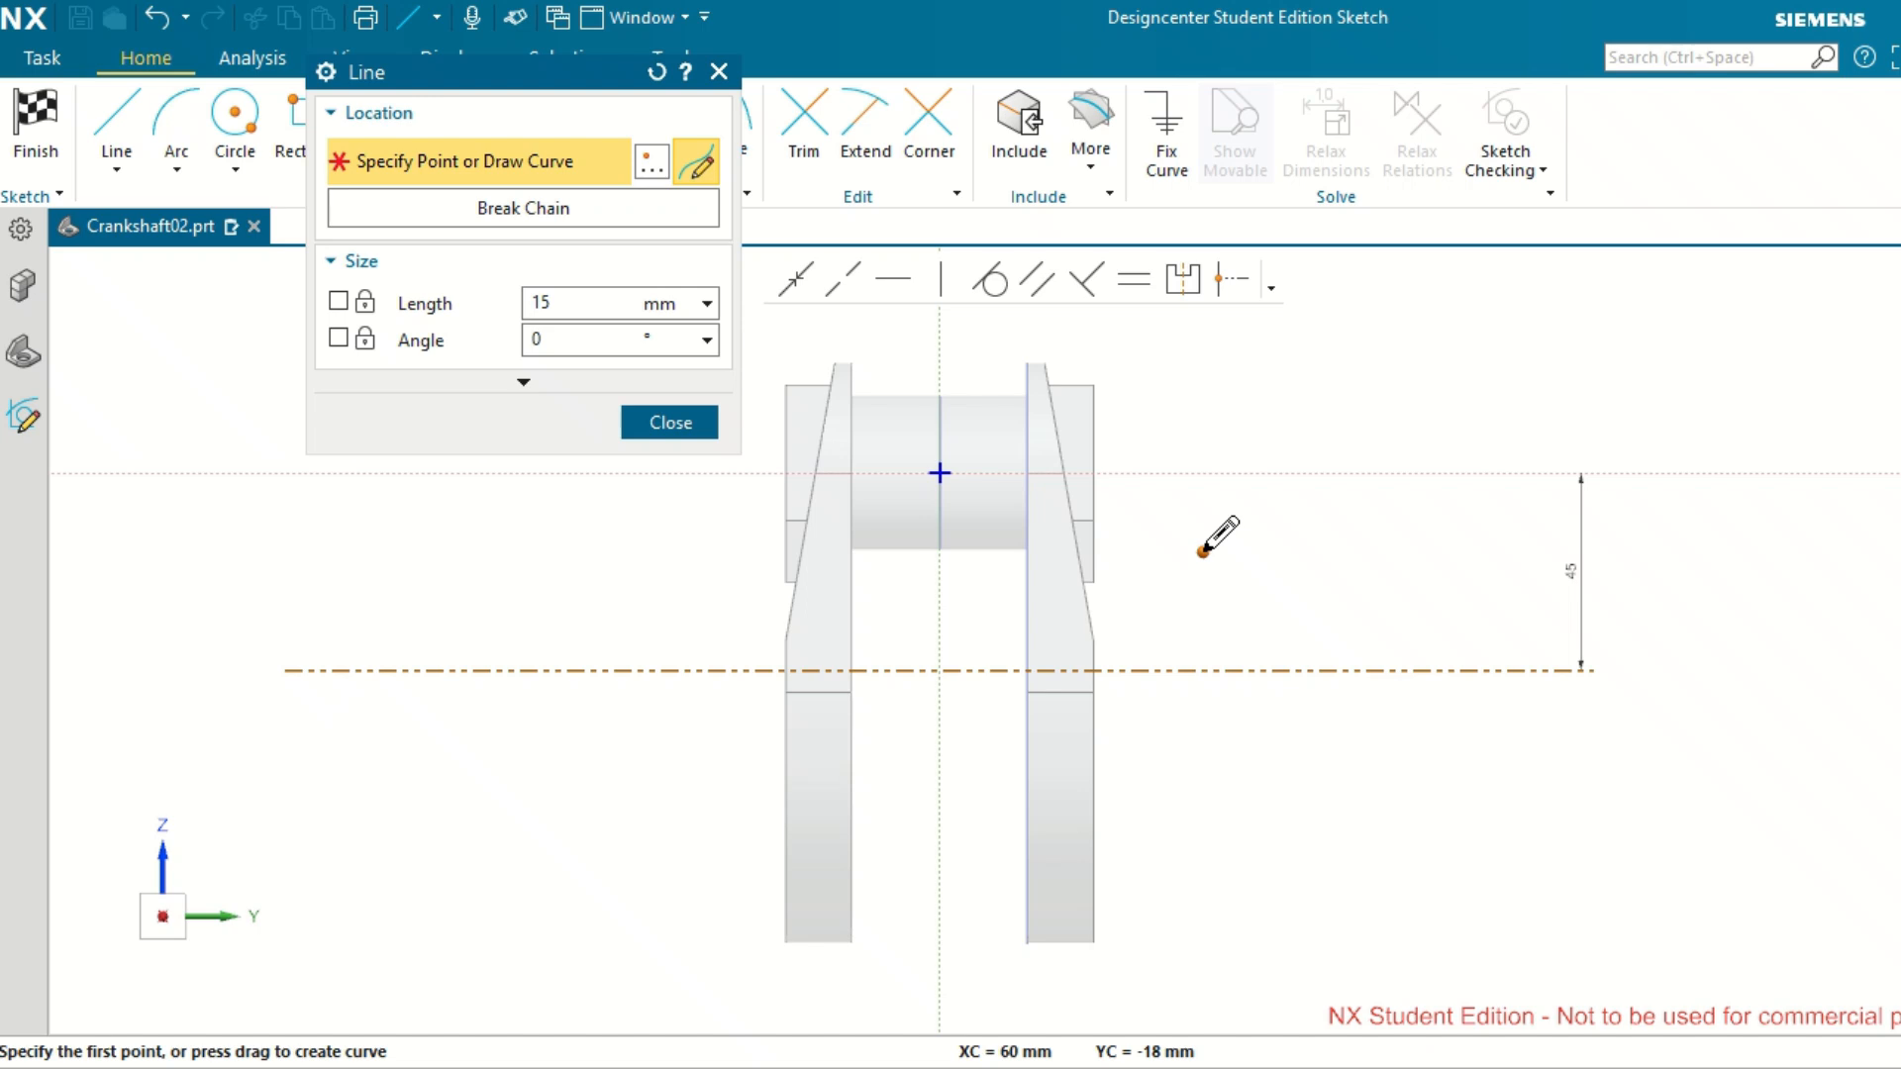
scroll(1200, 616, "up", 1)
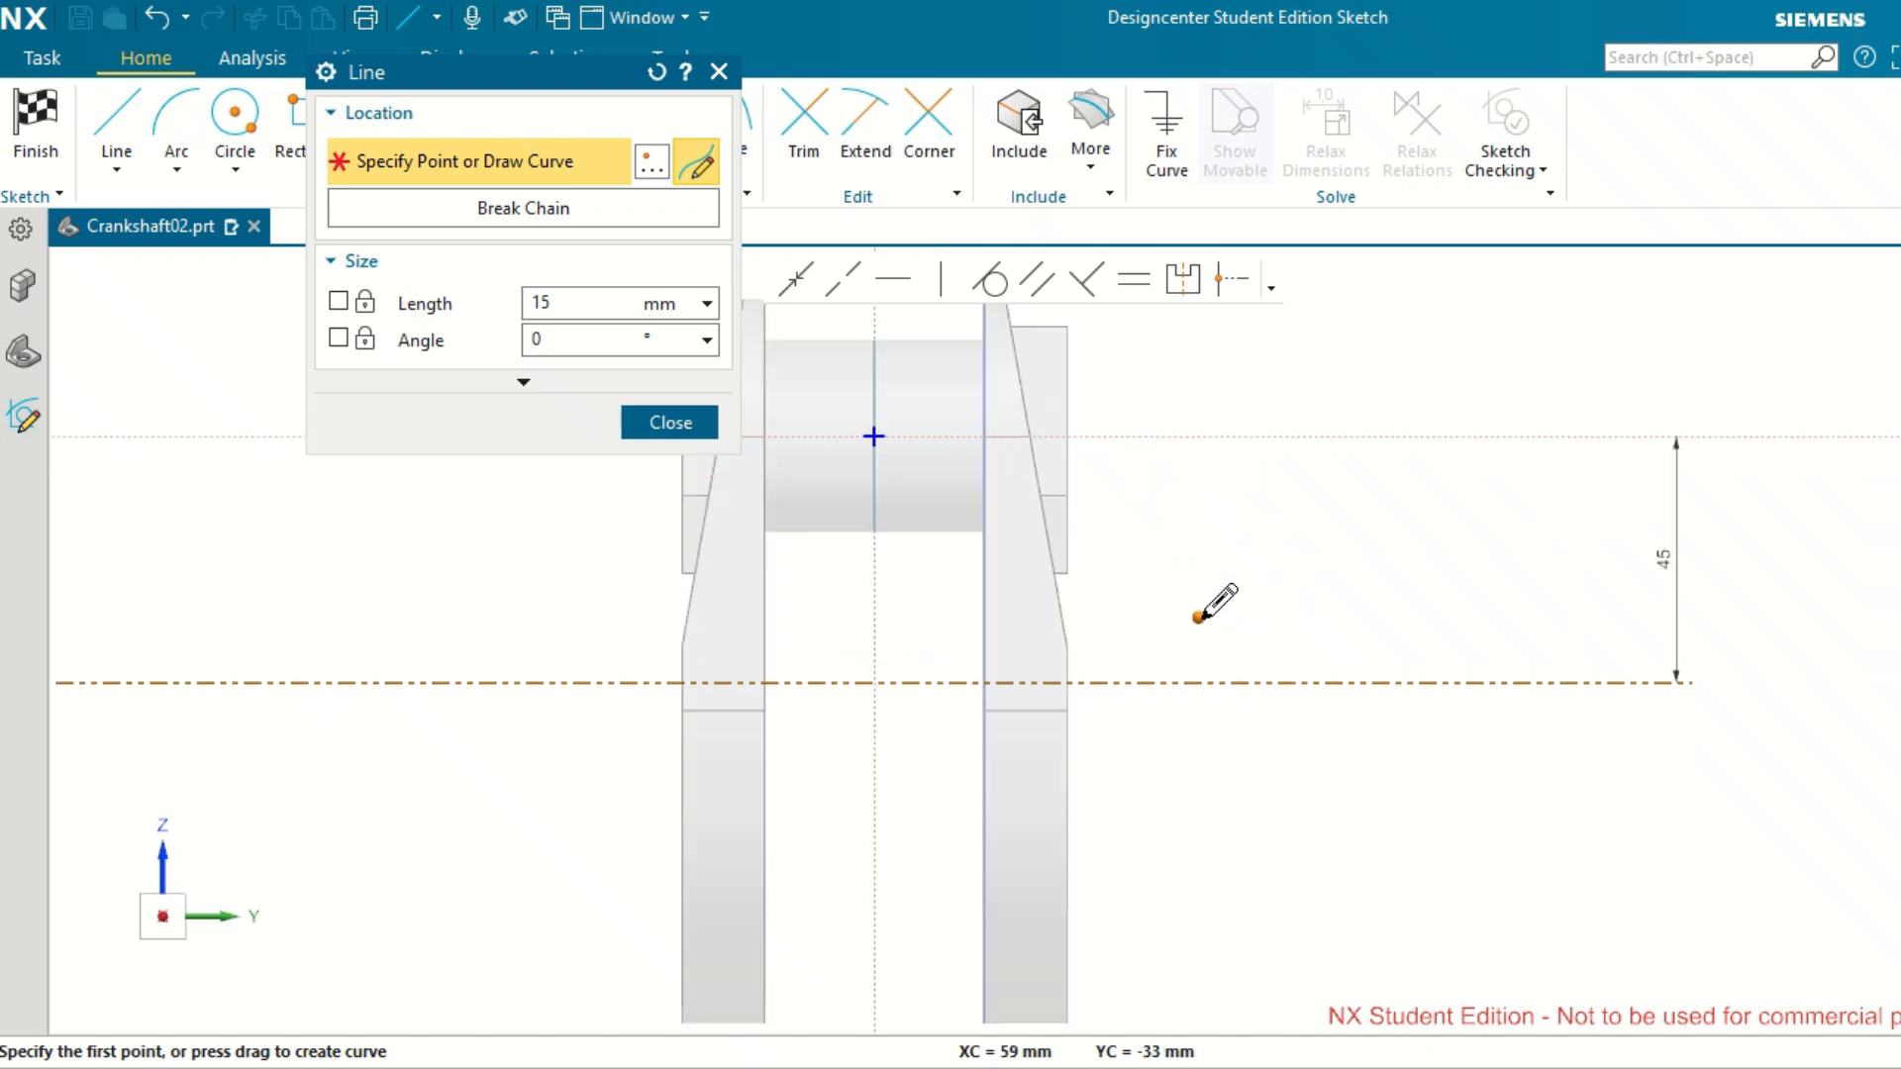
scroll(1199, 617, "up", 1)
scroll(1199, 617, "up", 1)
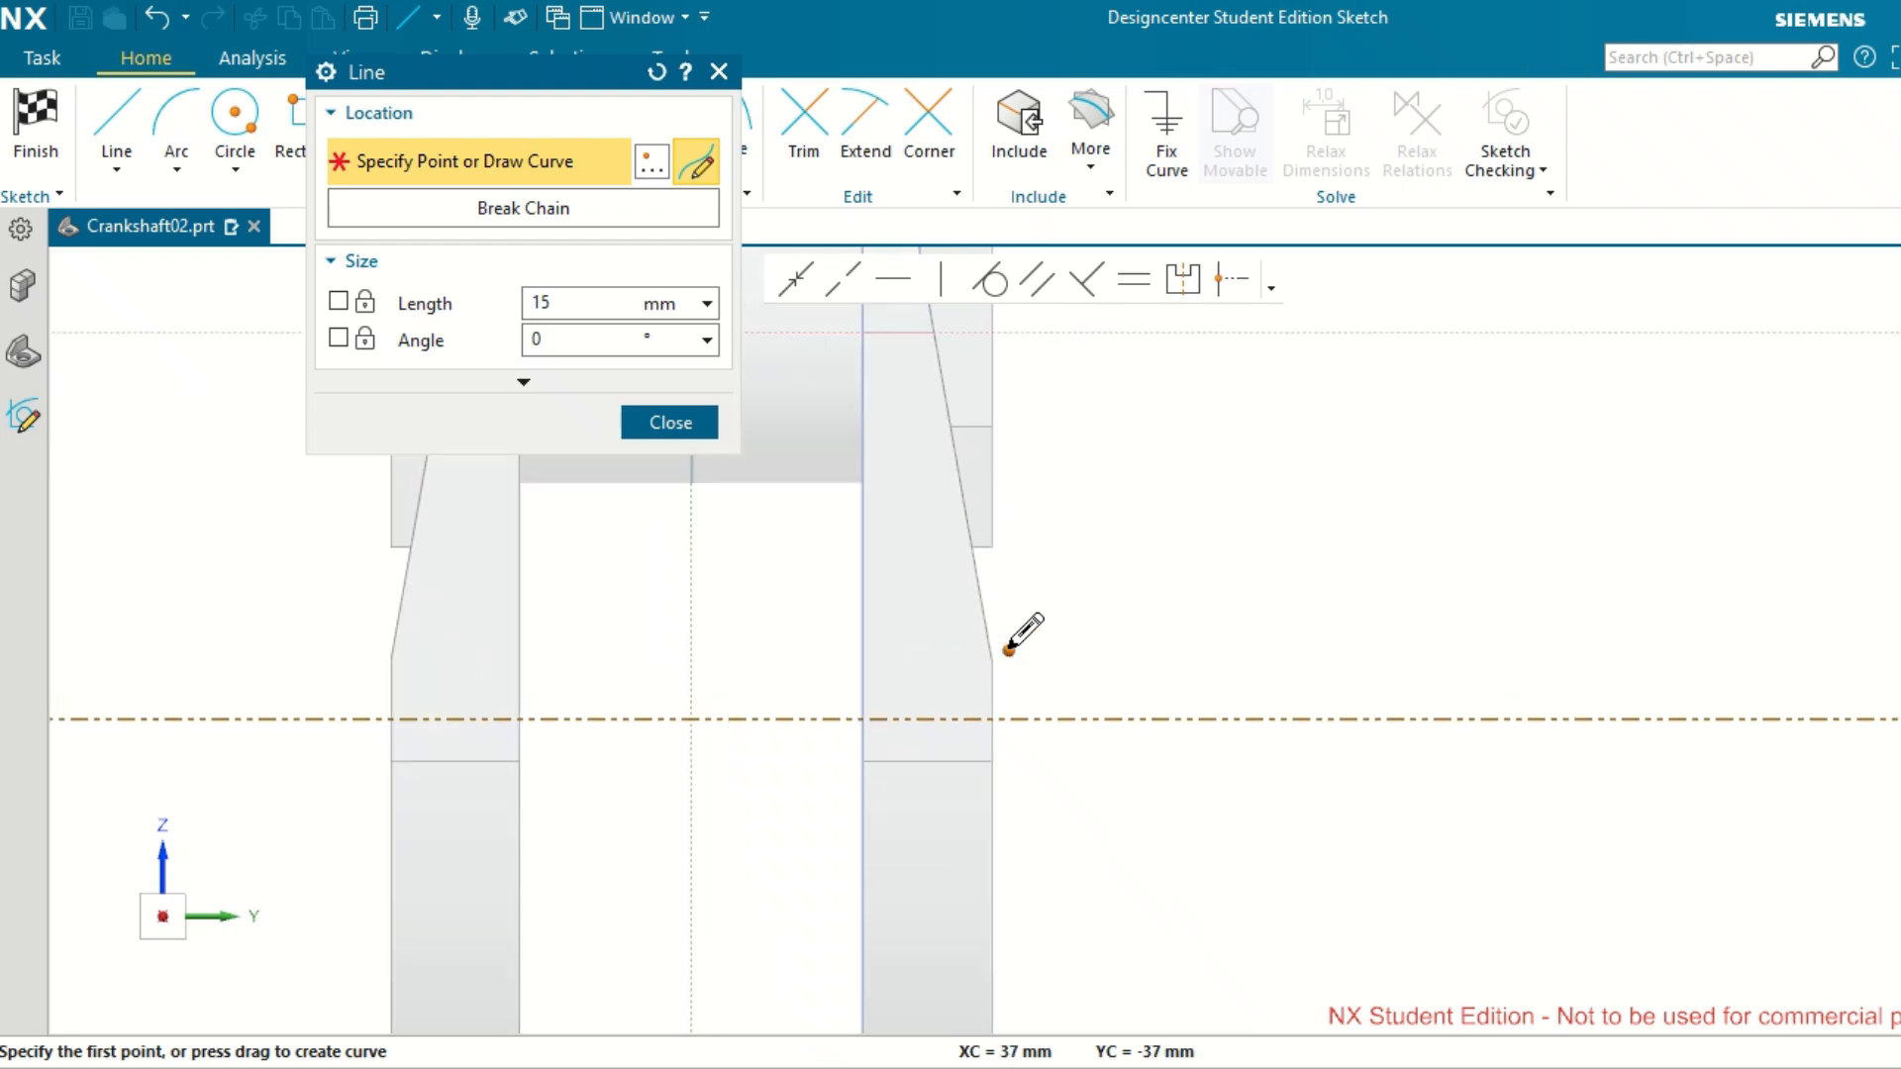
scroll(975, 666, "down", 1)
scroll(989, 650, "up", 6)
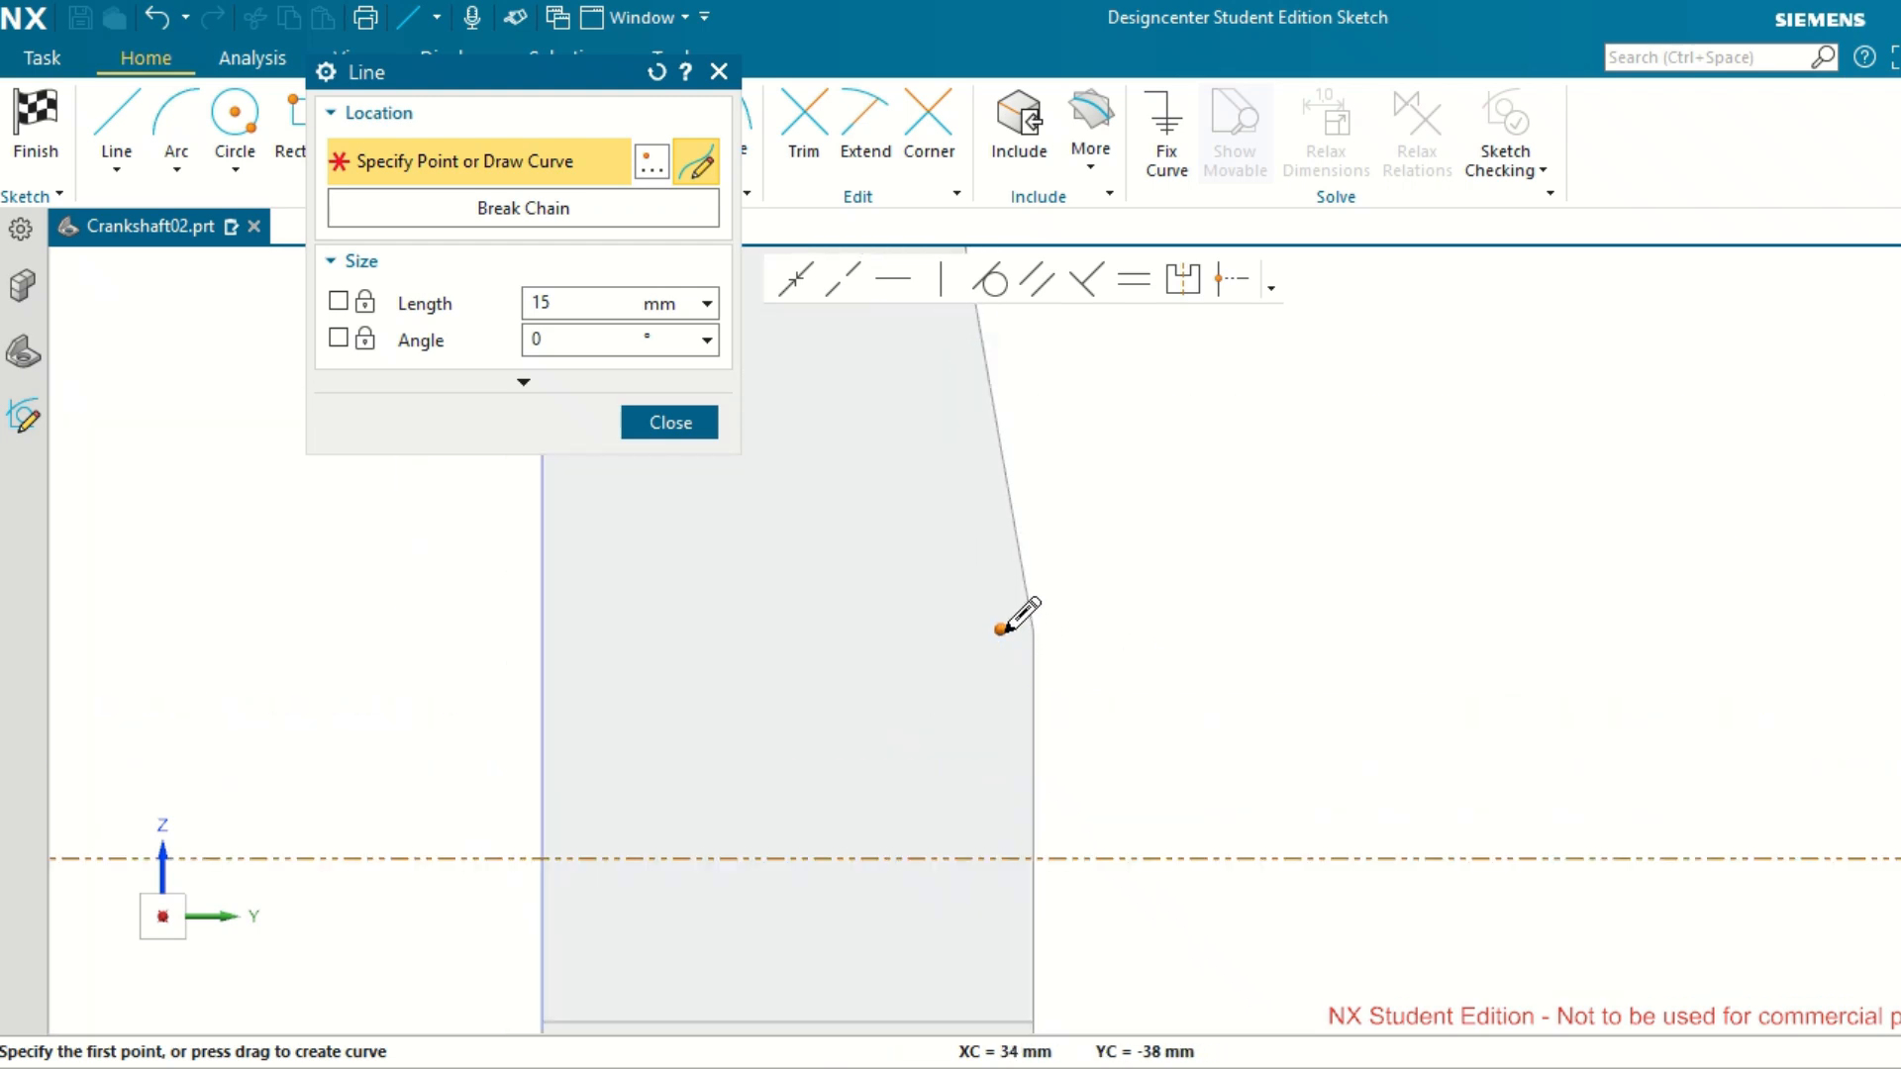
left_click(1001, 629)
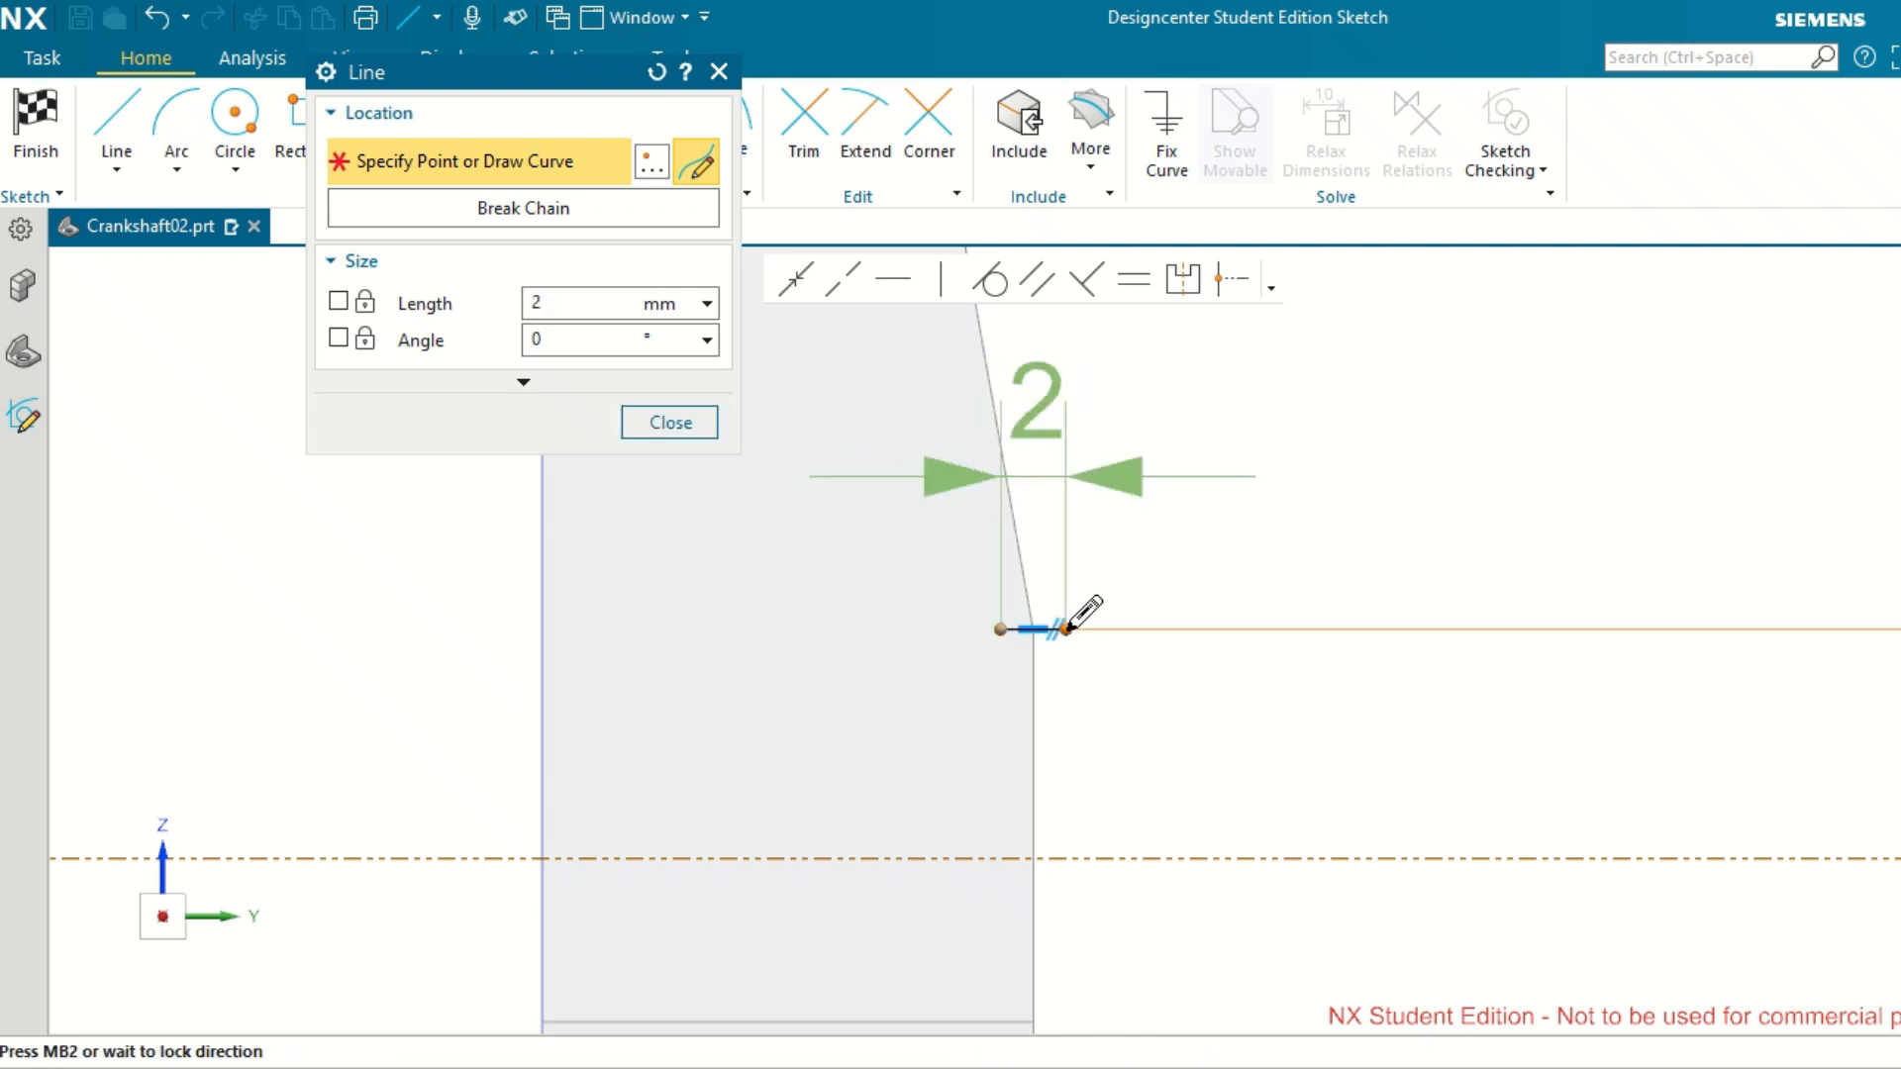
scroll(1067, 627, "up", 3)
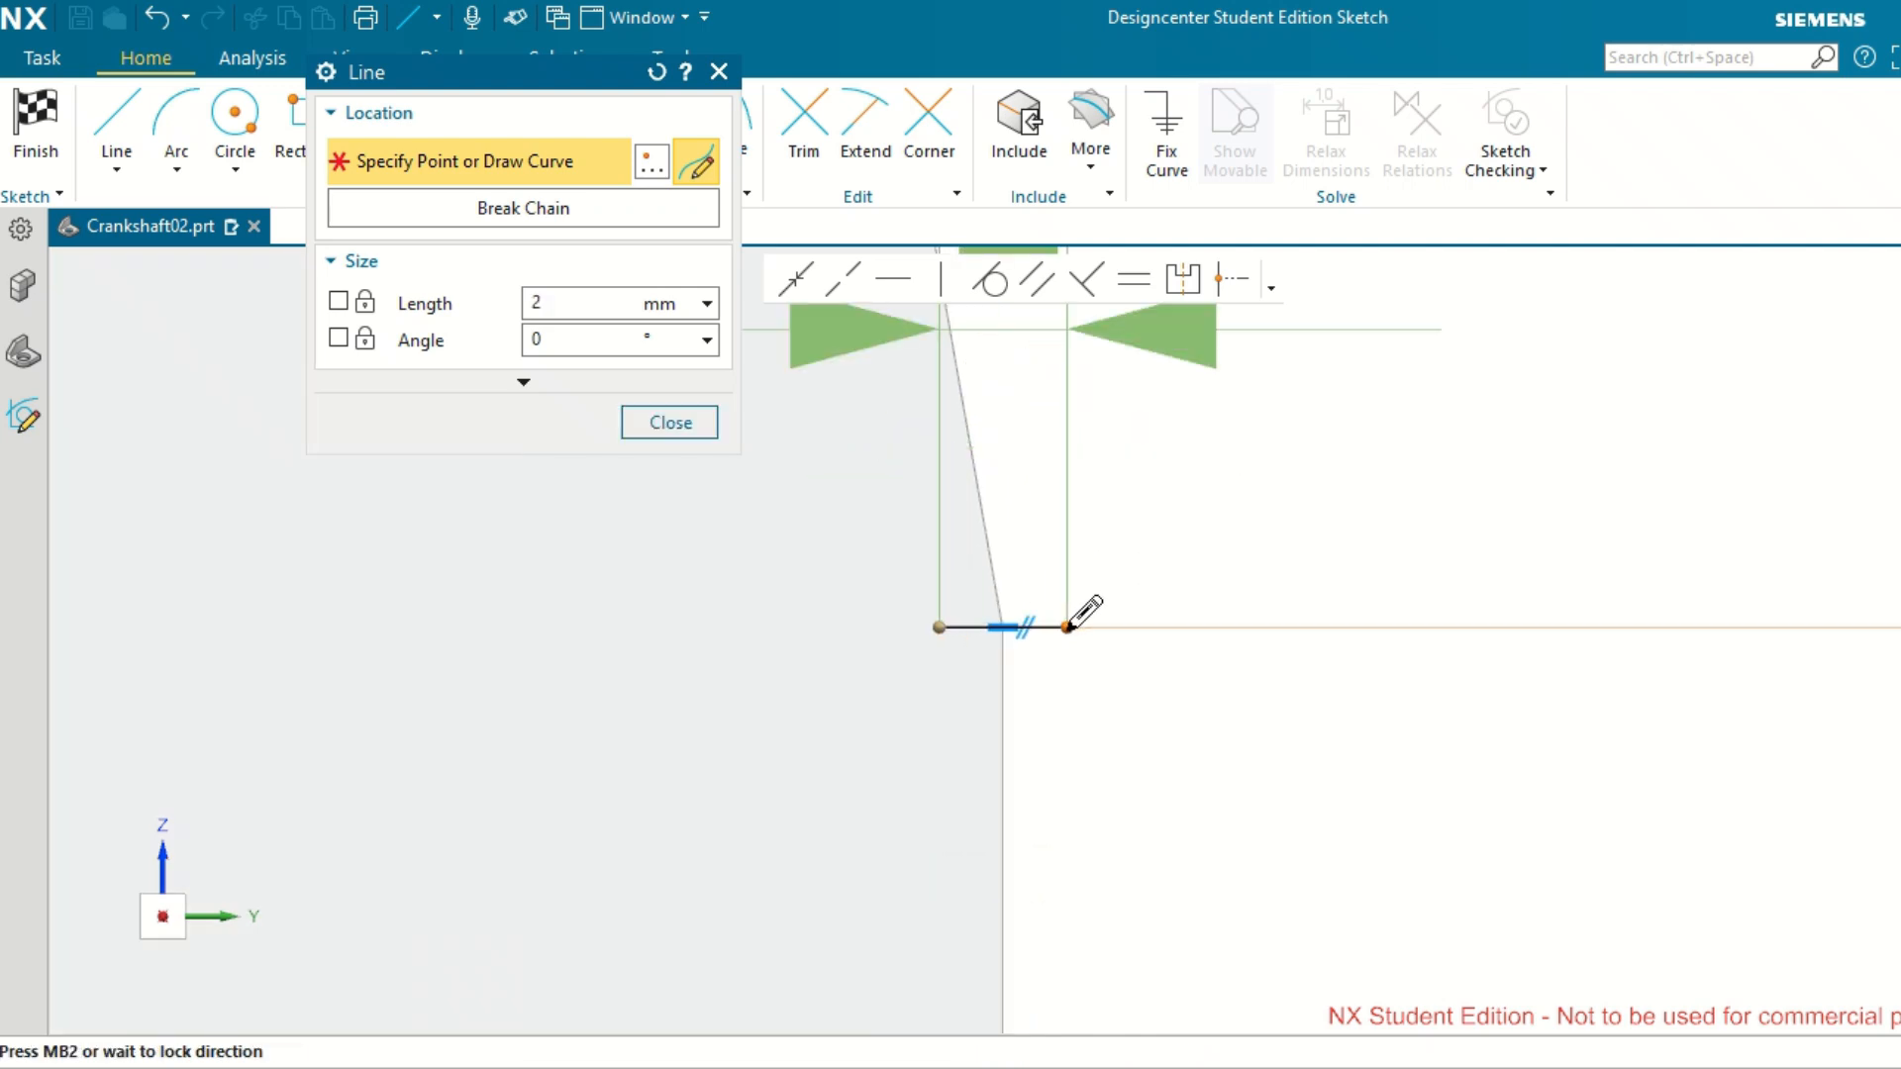
left_click(1069, 626)
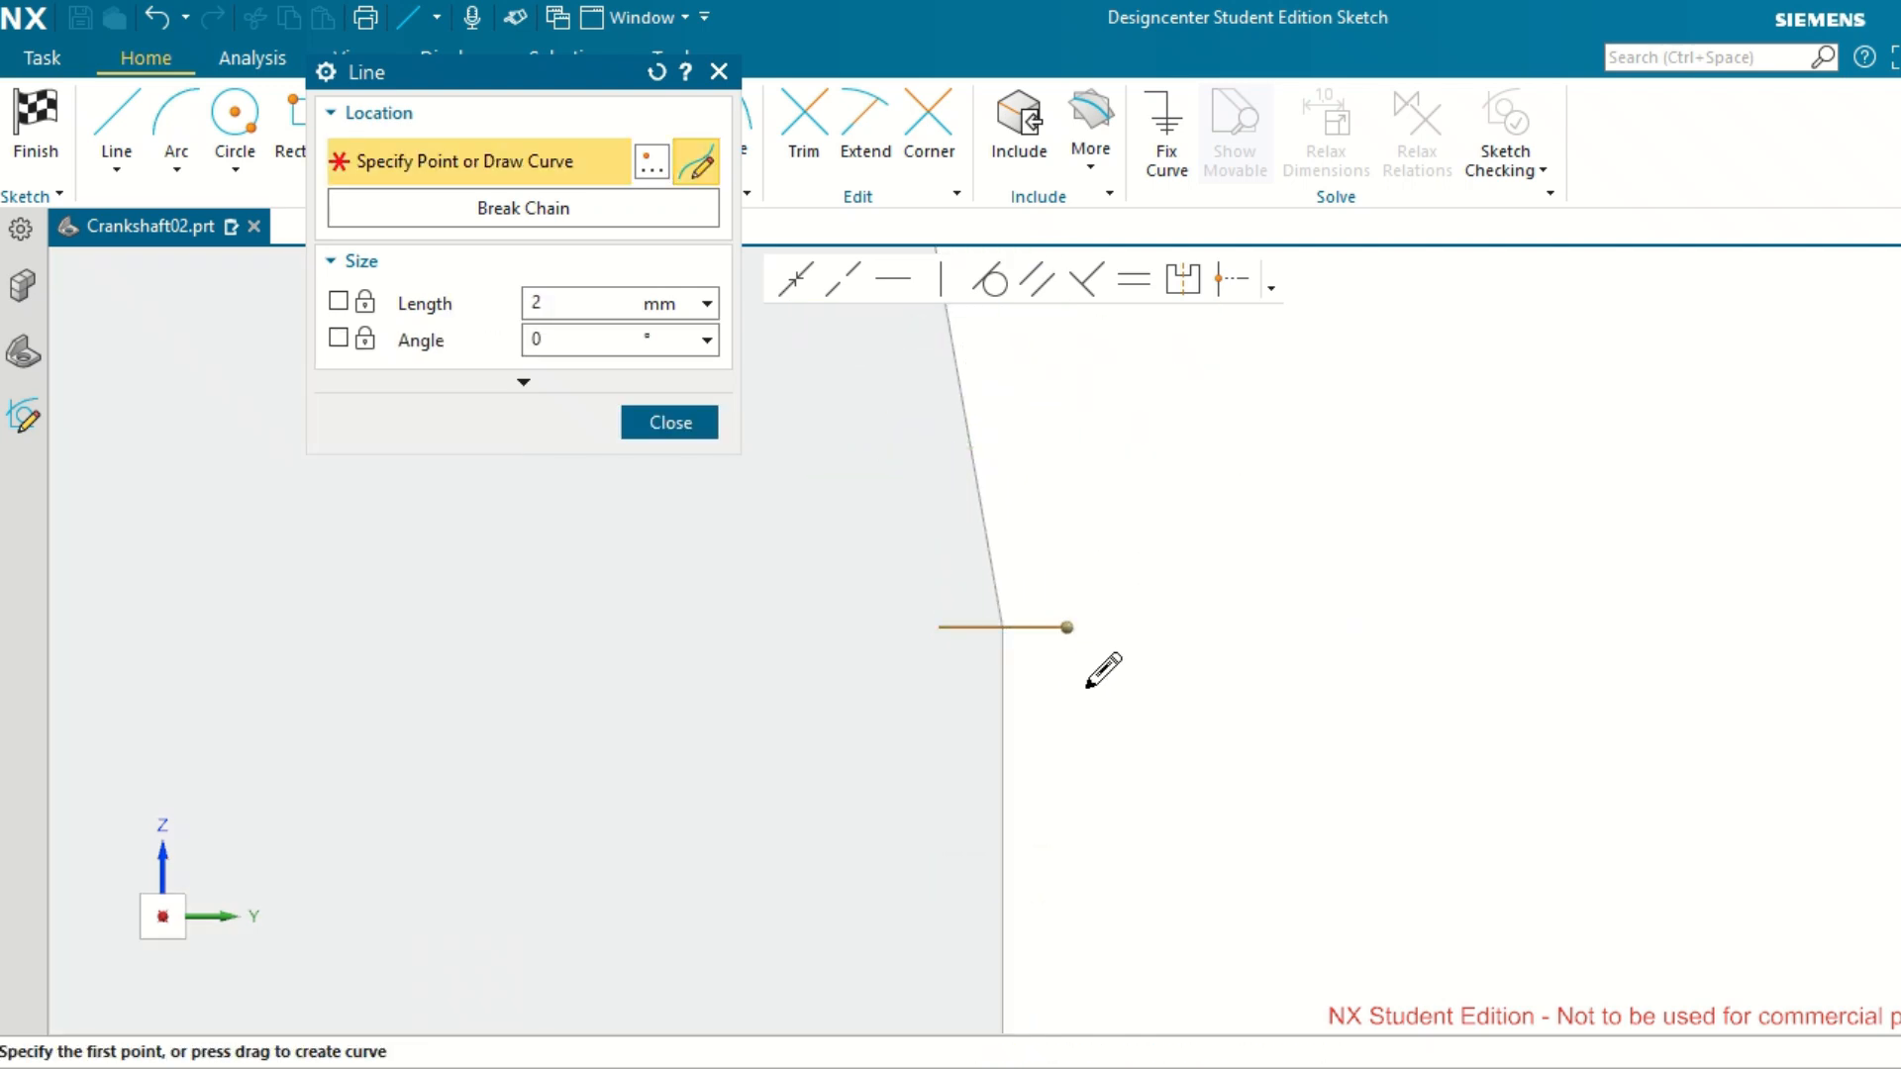
Continue the profile from the line's outer end with a 1 mm vertical drop and a horizontal segment about 10 mm long outward.
left_click(1067, 627)
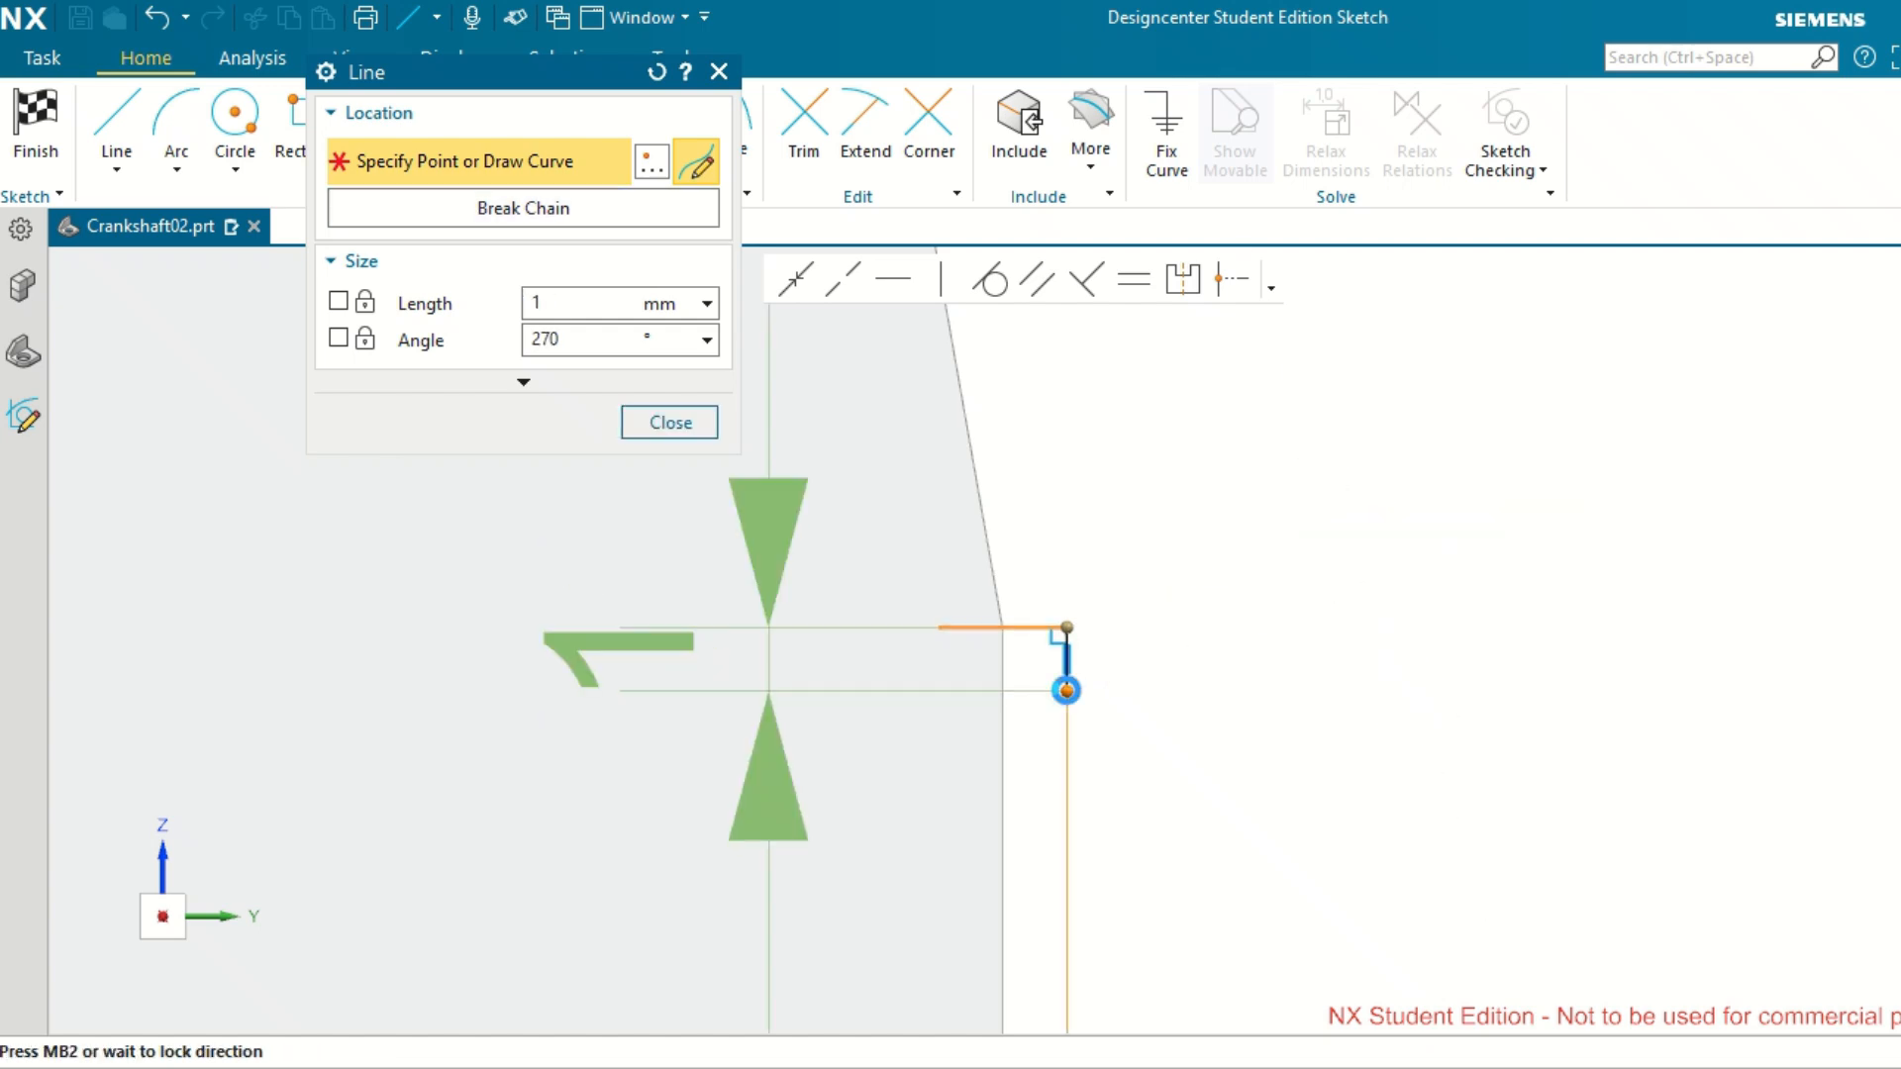
left_click(1066, 690)
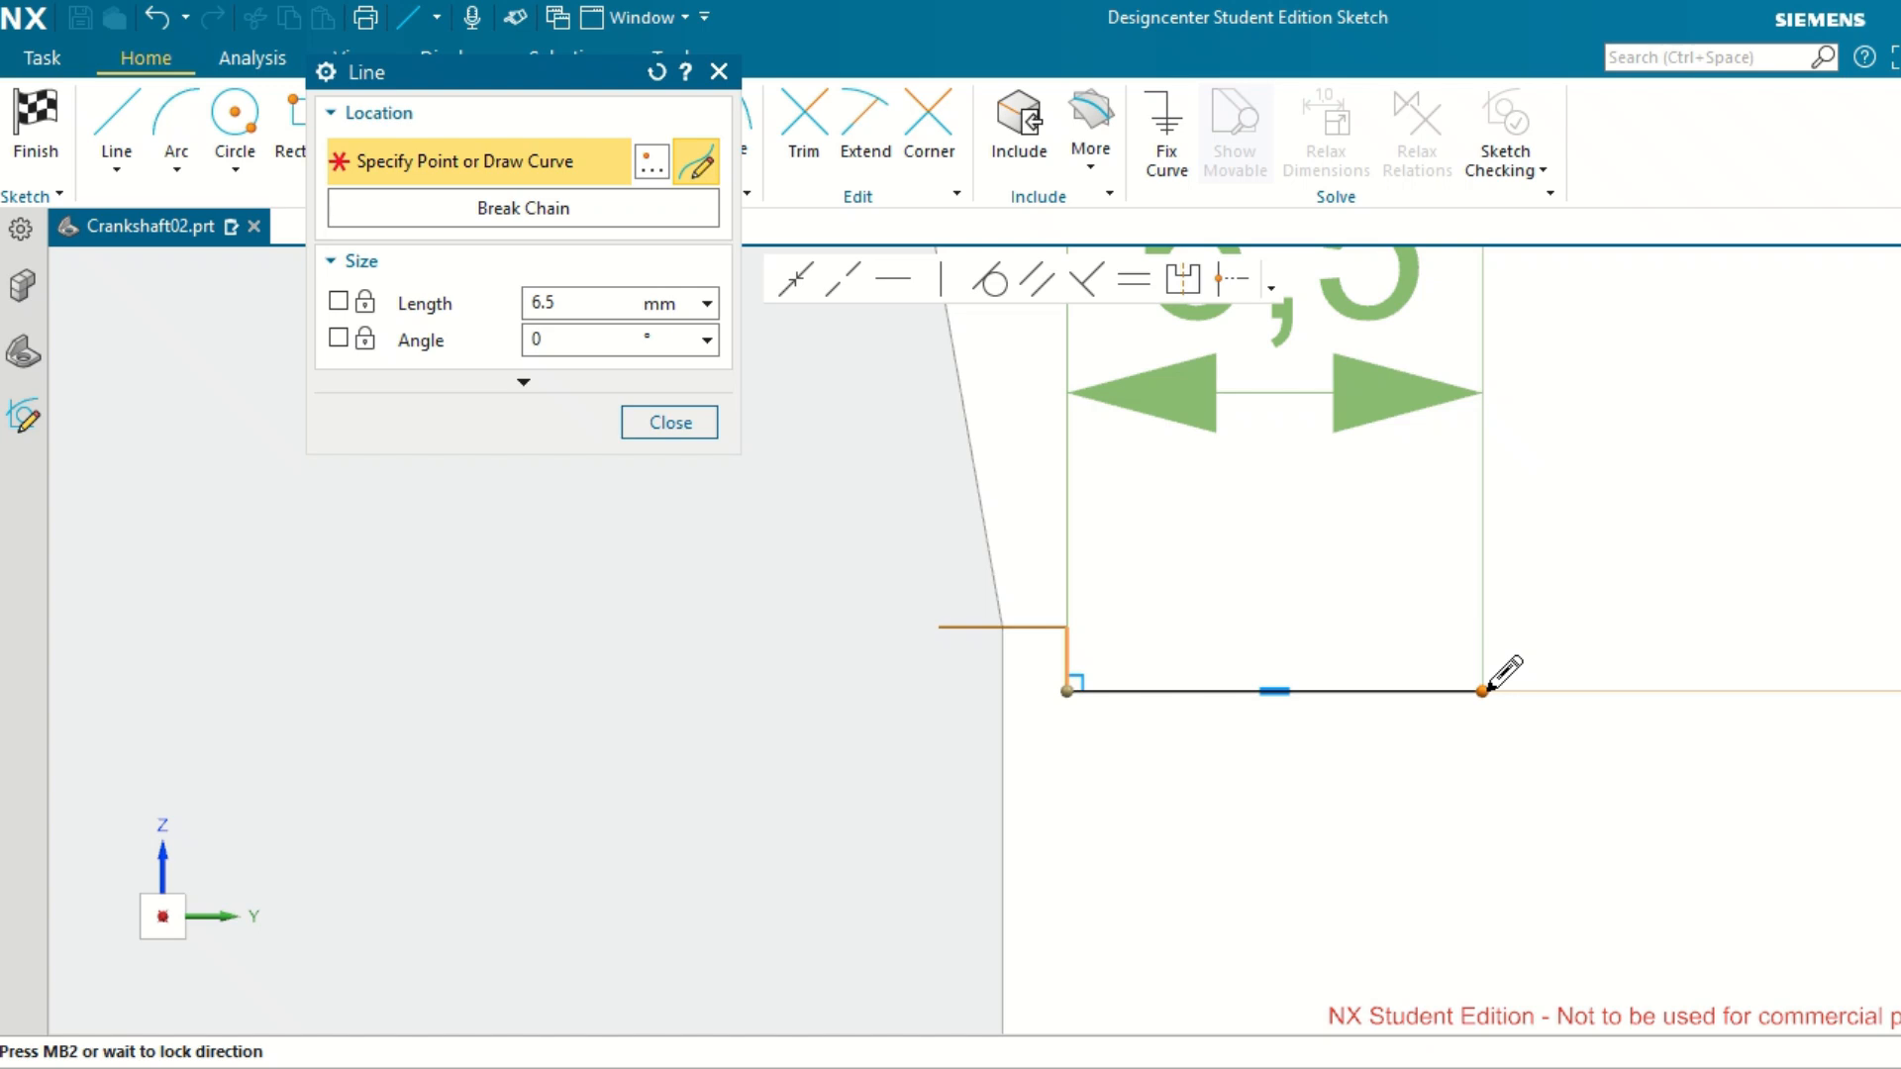
scroll(1555, 688, "down", 3)
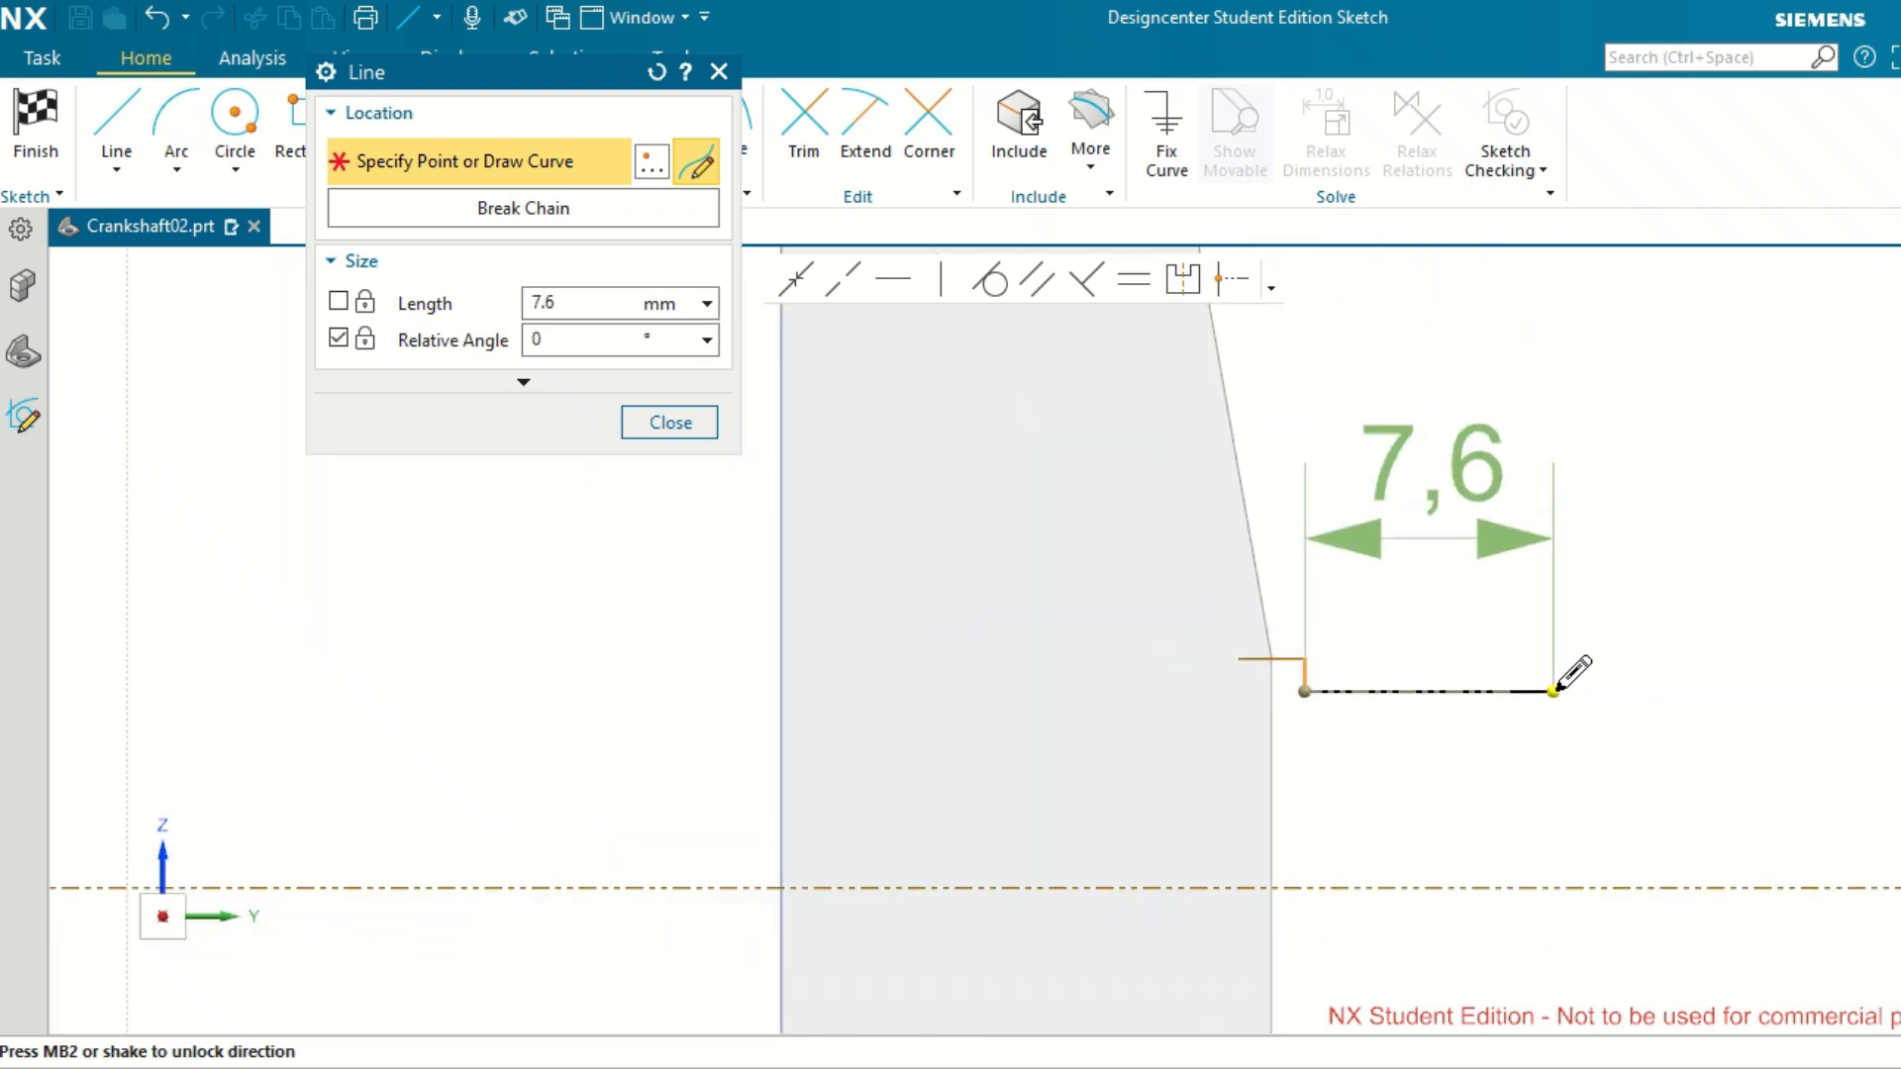
left_click(1642, 691)
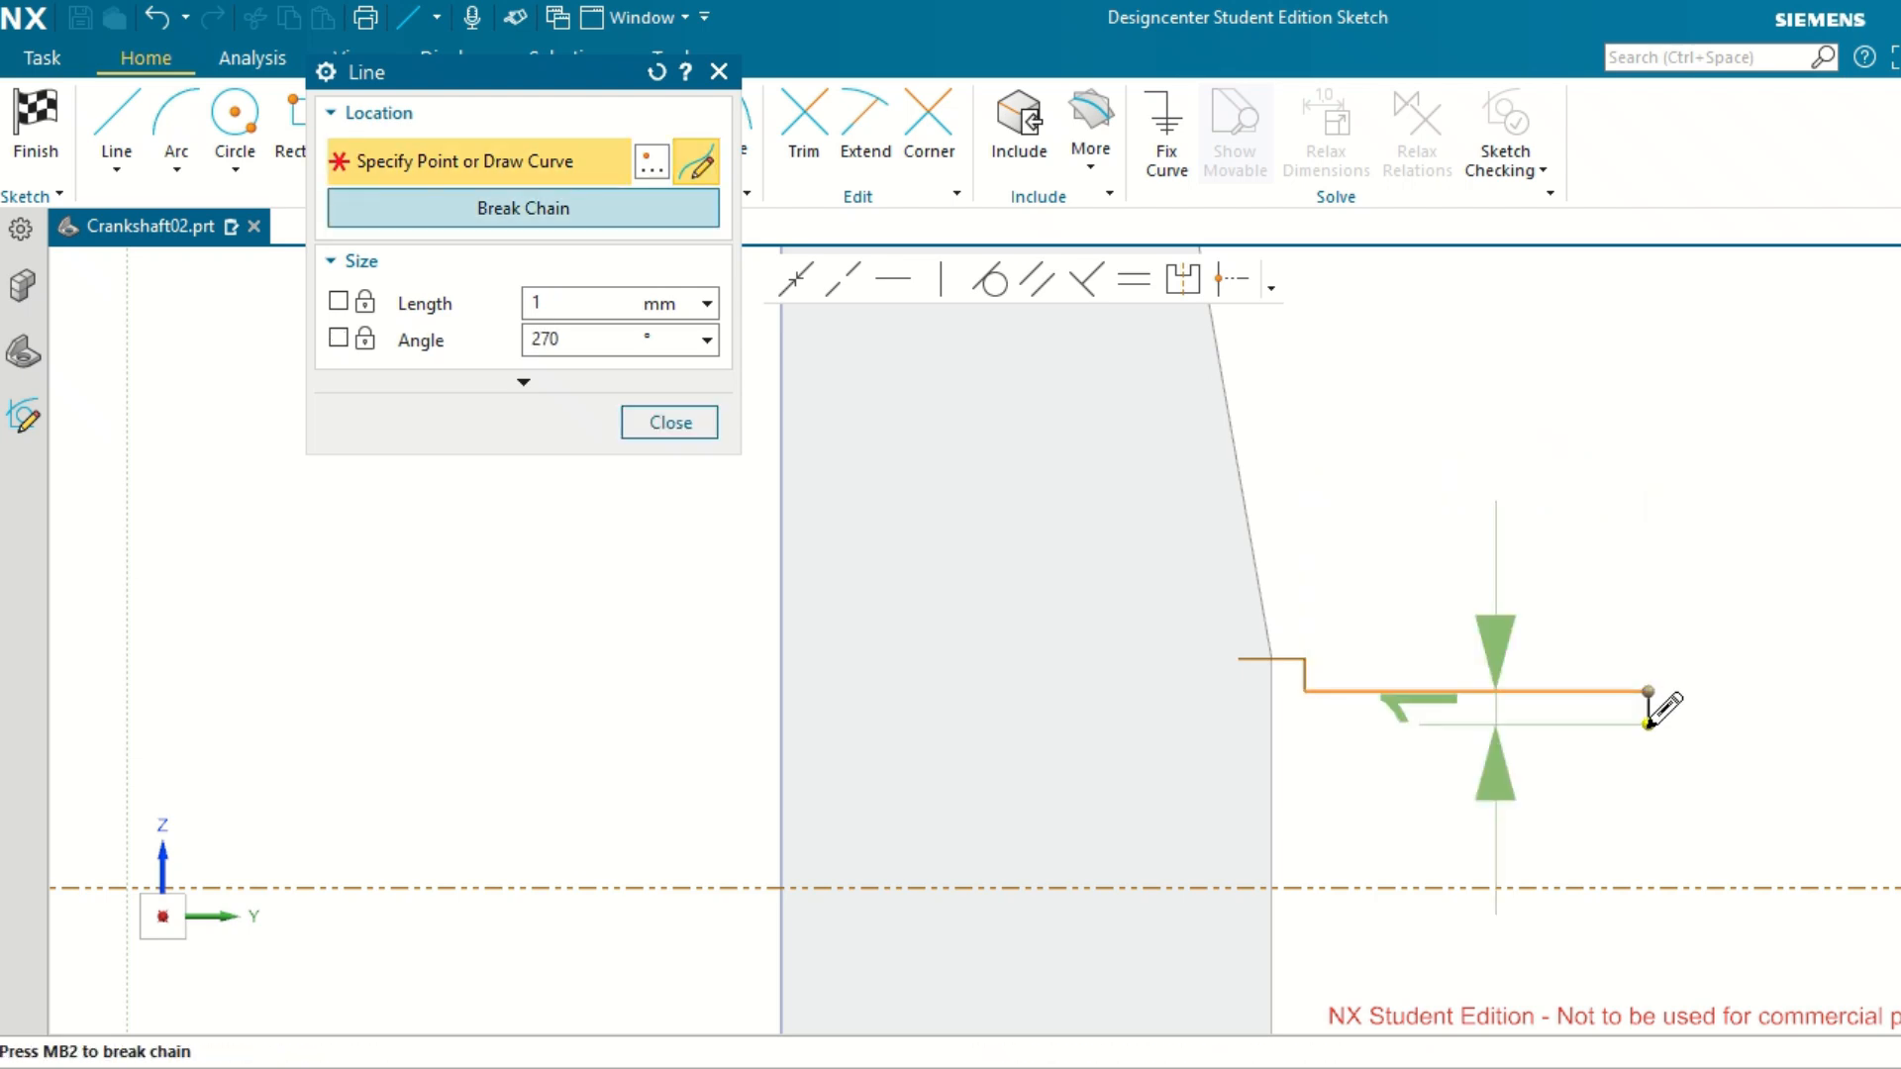
Add a second 1 mm vertical drop followed by a horizontal segment about 7.2 mm long, extending the stepped profile outward.
scroll(1648, 723, "up", 5)
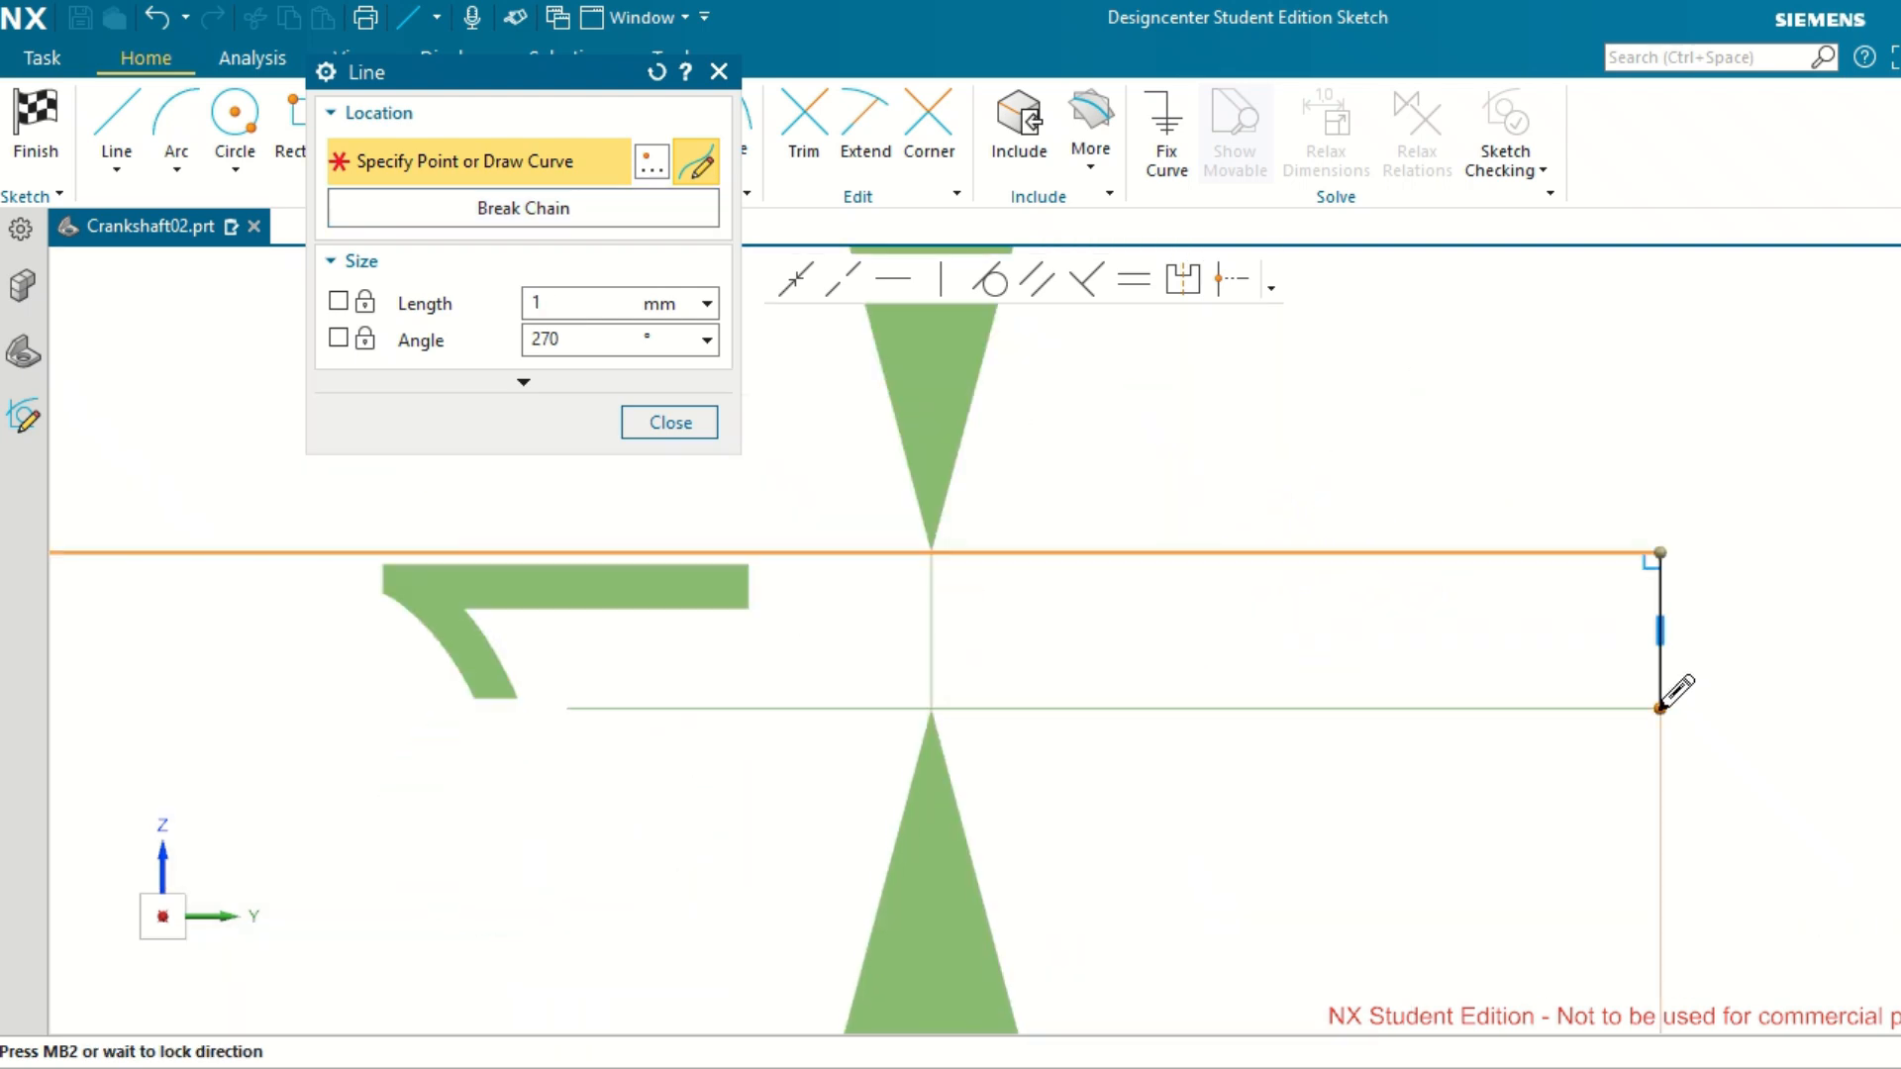
left_click(1662, 707)
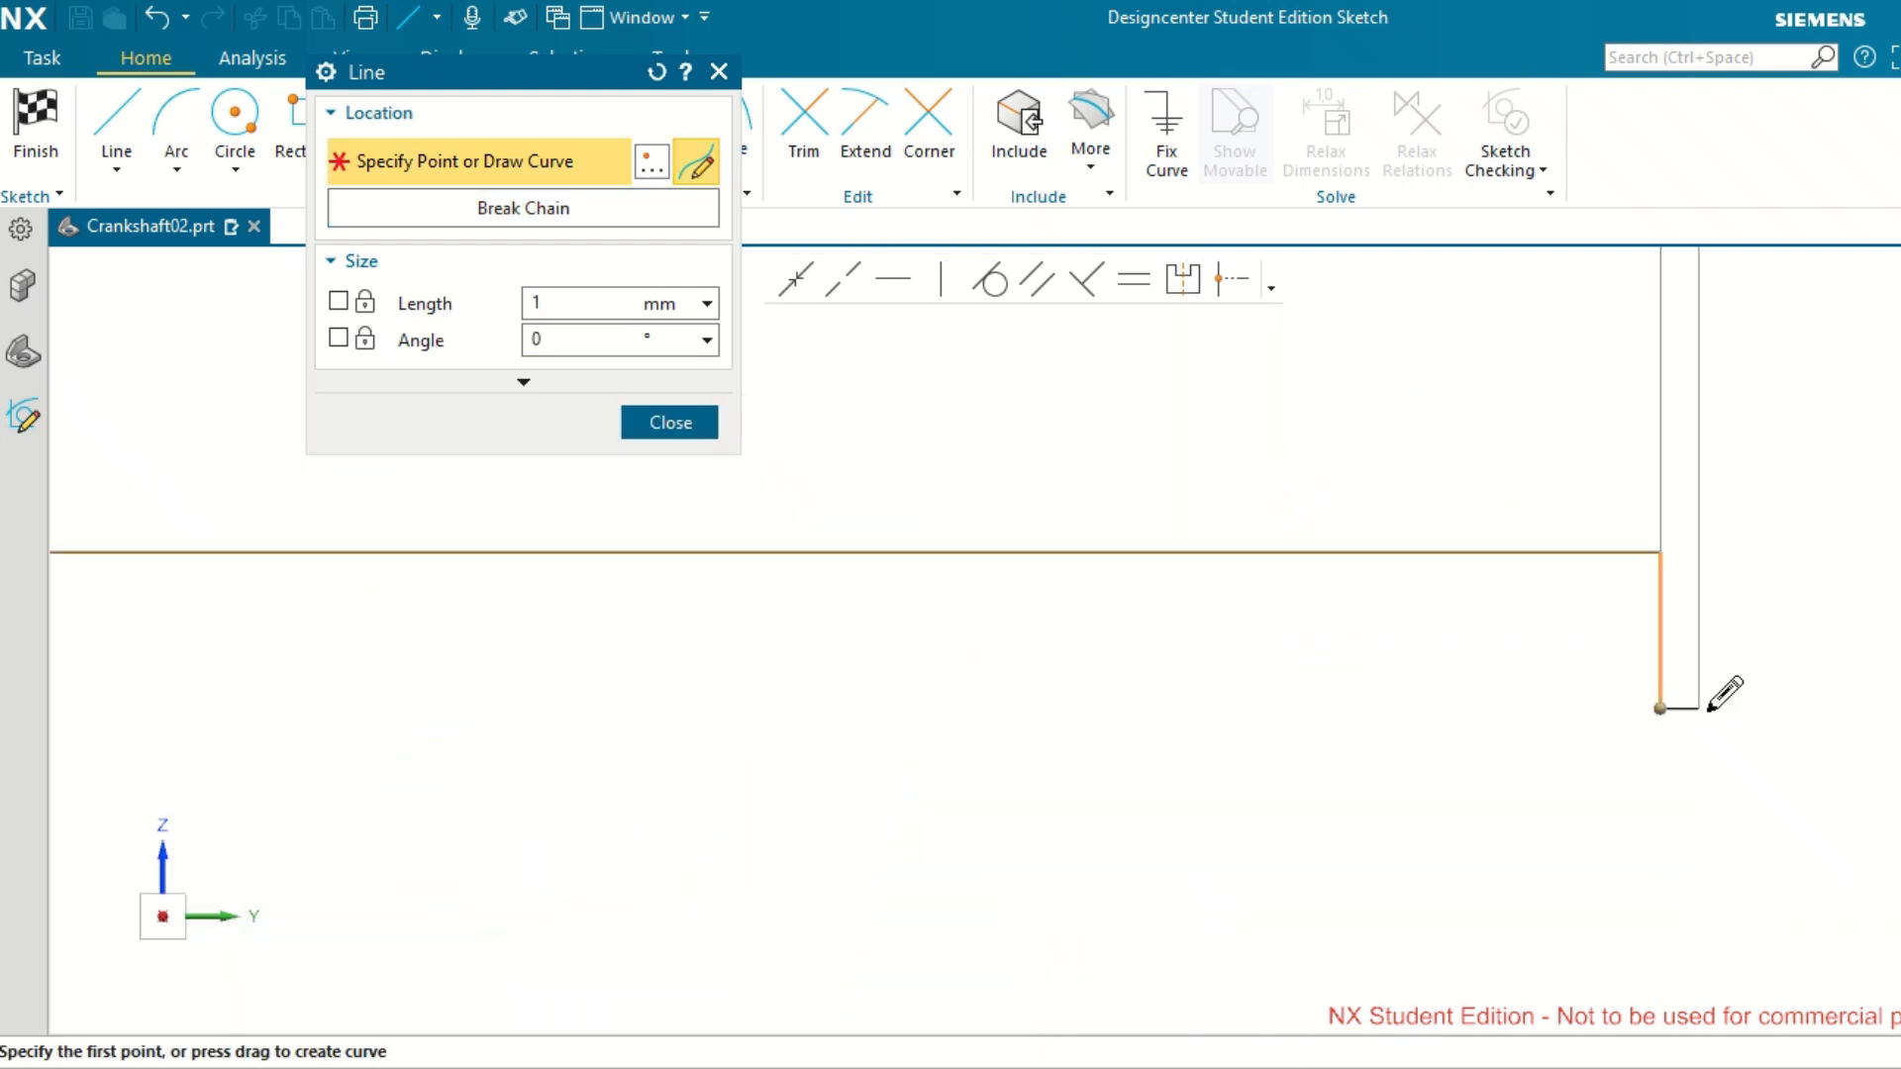
scroll(1702, 709, "down", 6)
scroll(1840, 711, "up", 5)
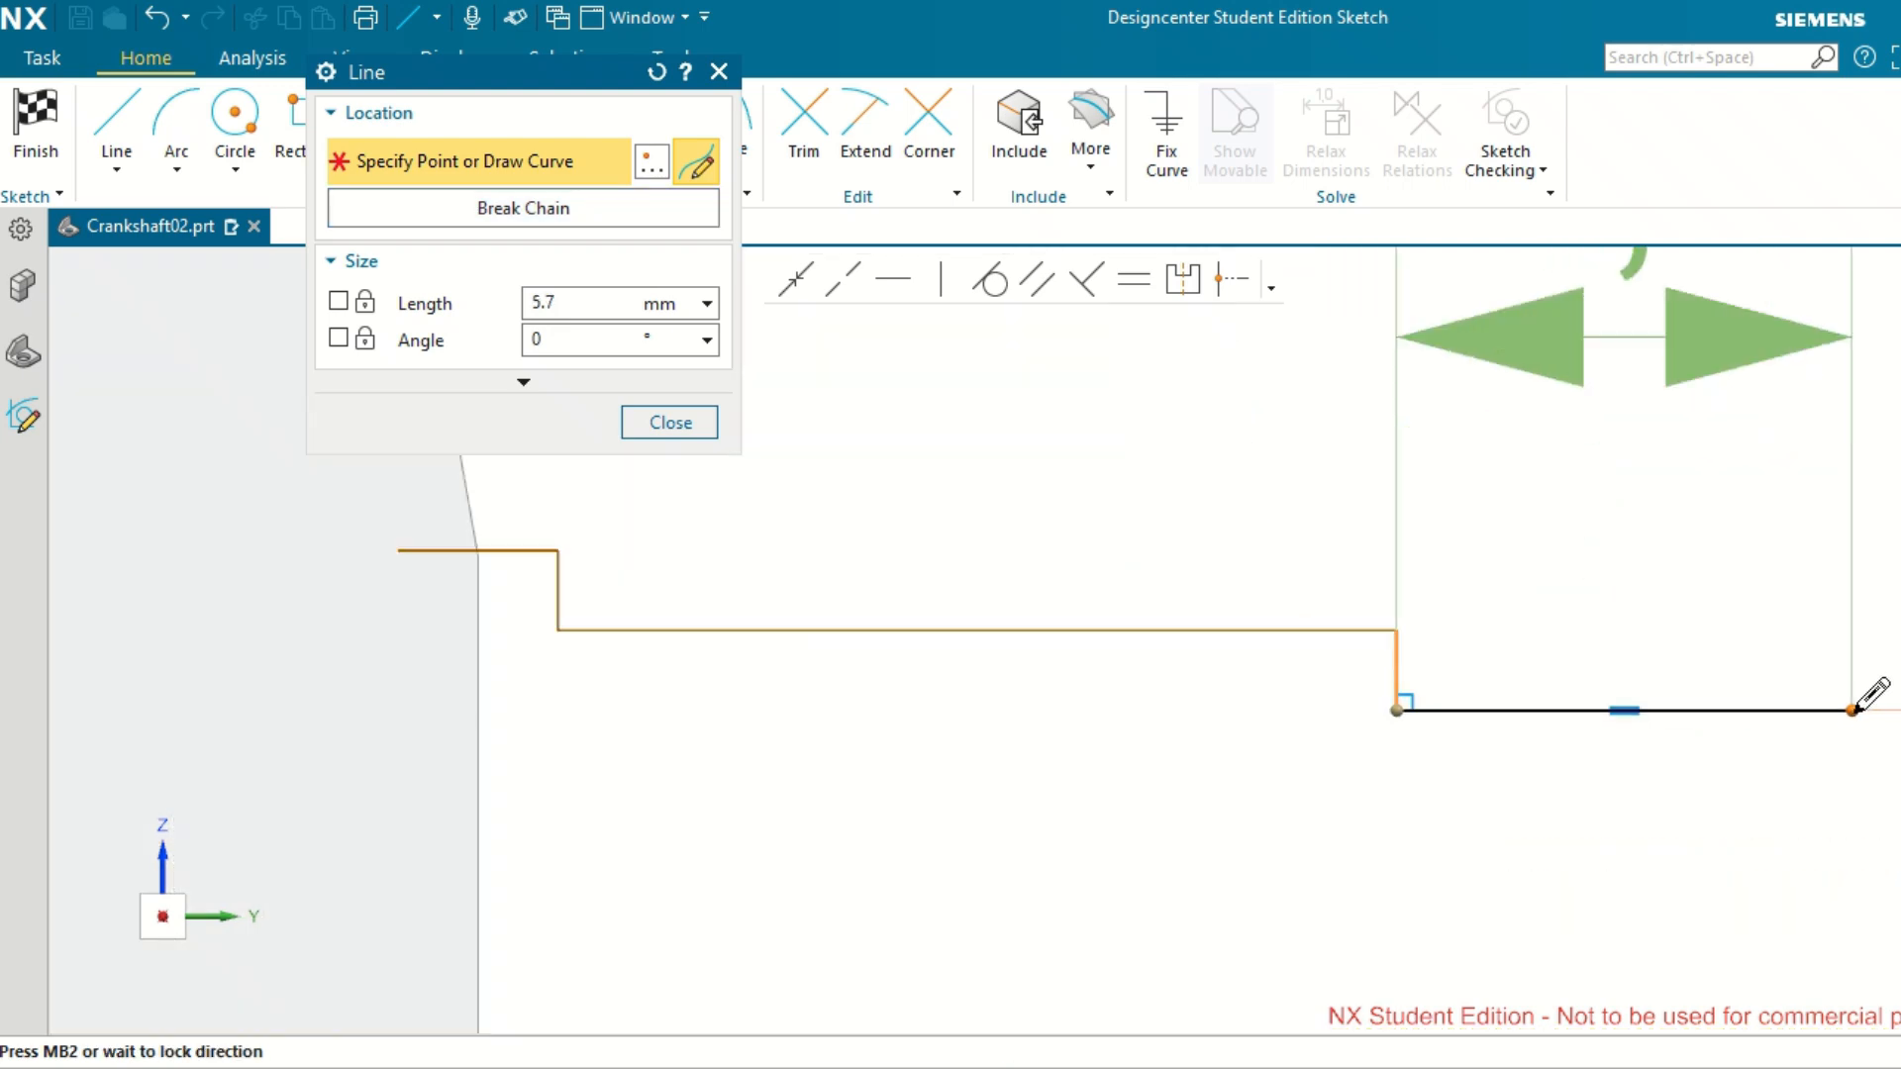
scroll(1857, 709, "down", 2)
scroll(1864, 694, "up", 1)
scroll(1865, 694, "down", 1)
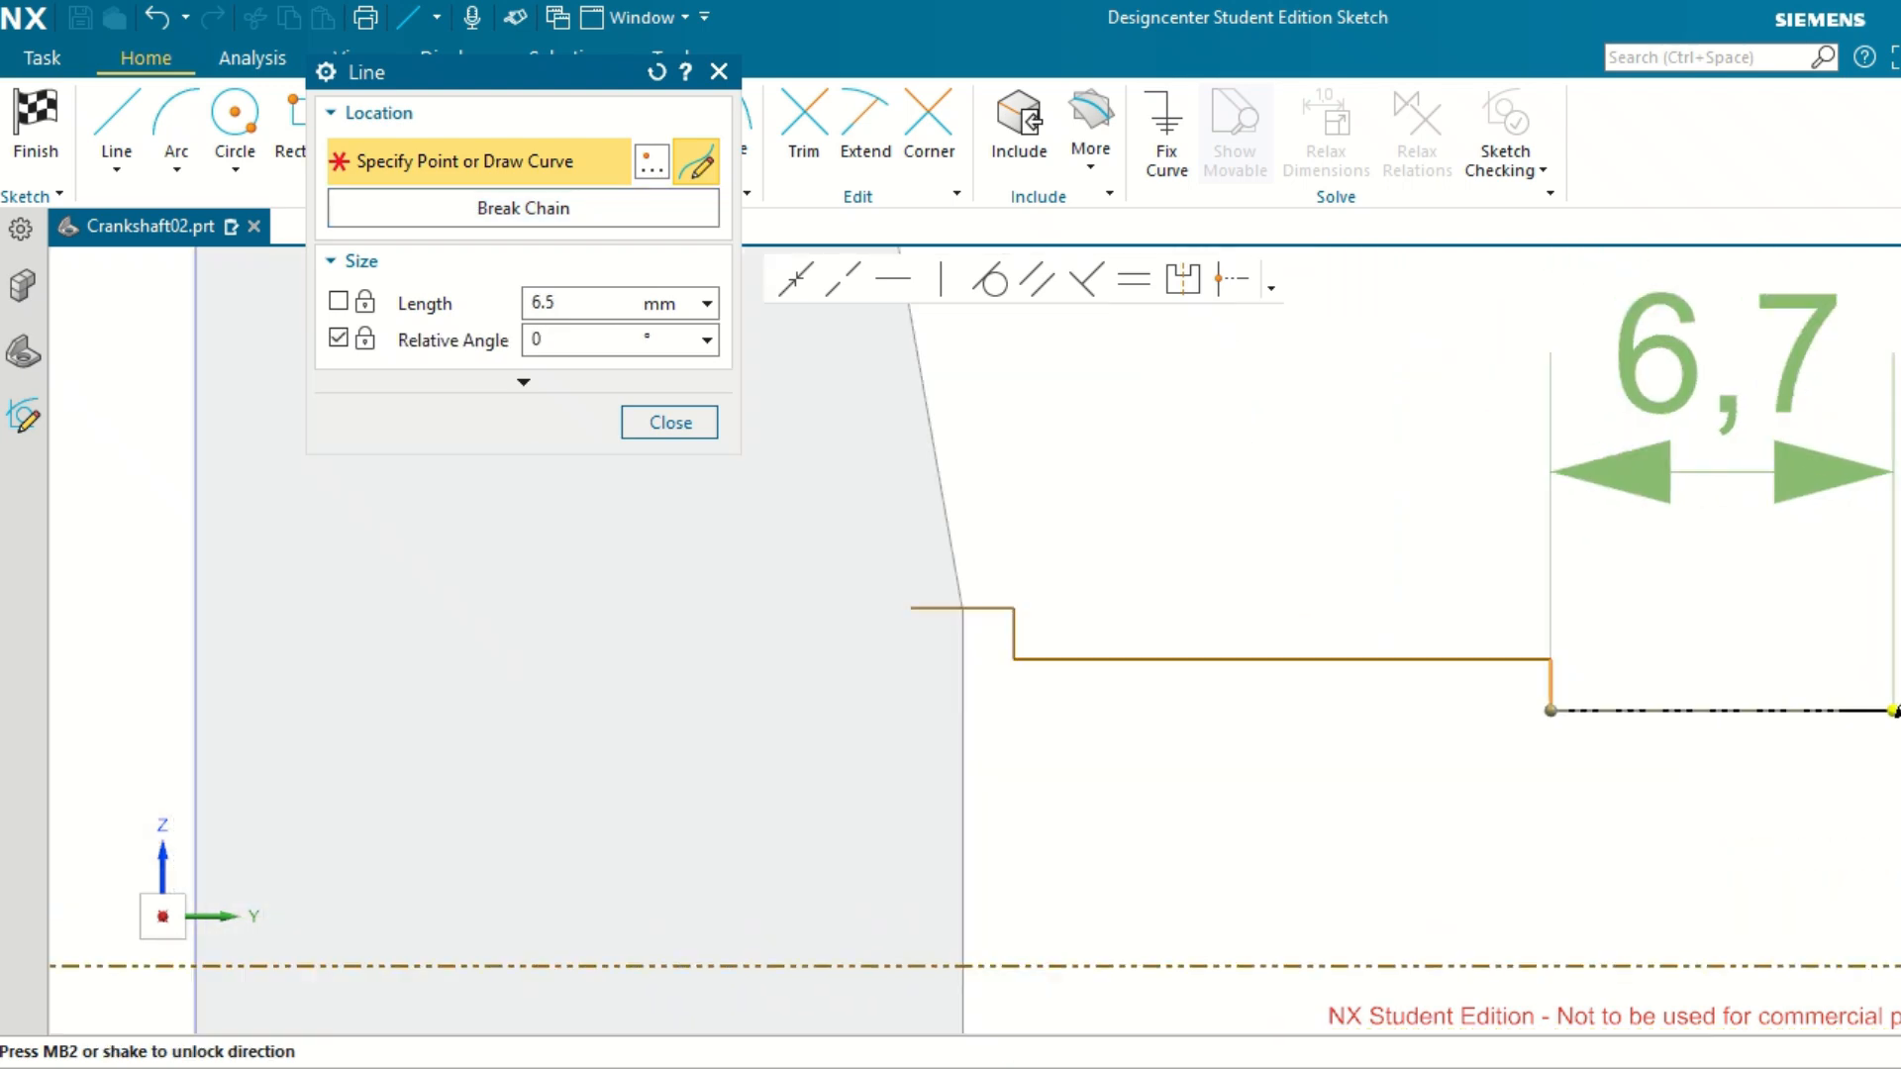
scroll(1893, 709, "up", 3)
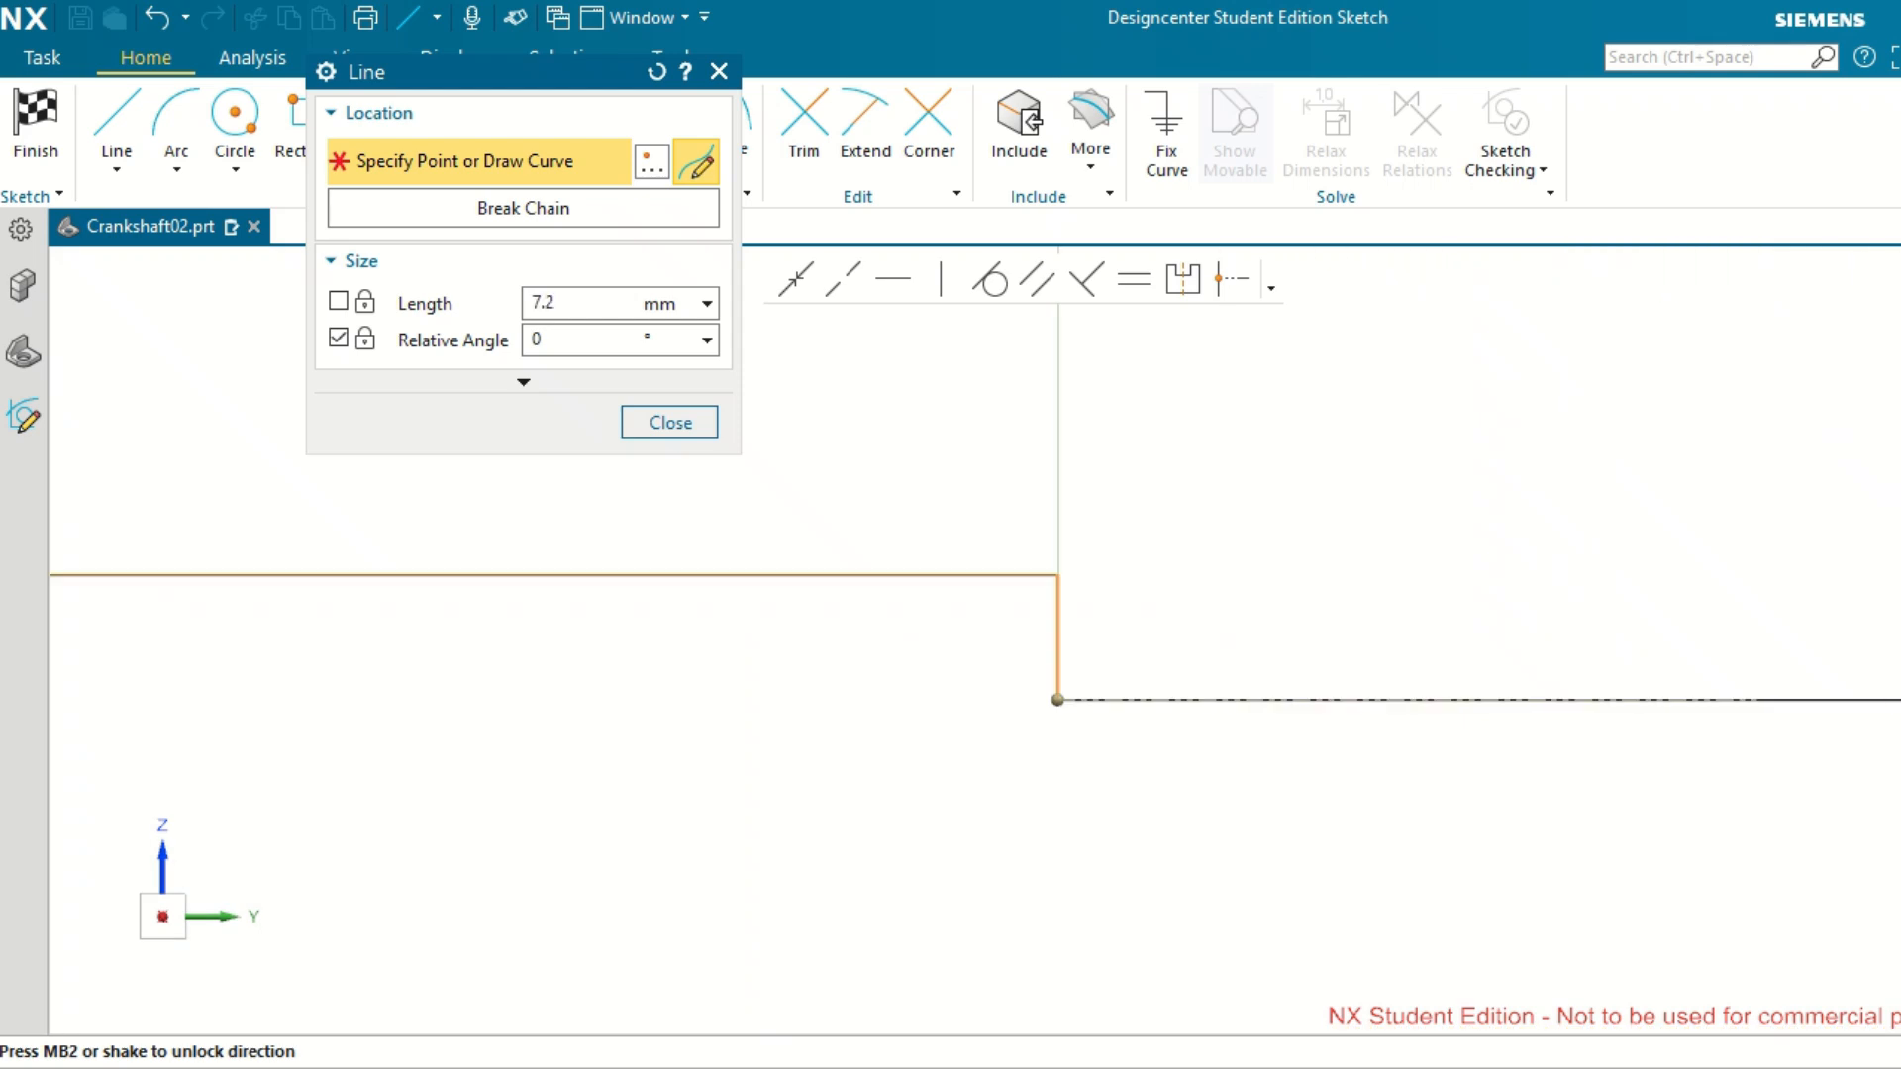
left_click(1892, 743)
scroll(1896, 749, "down", 2)
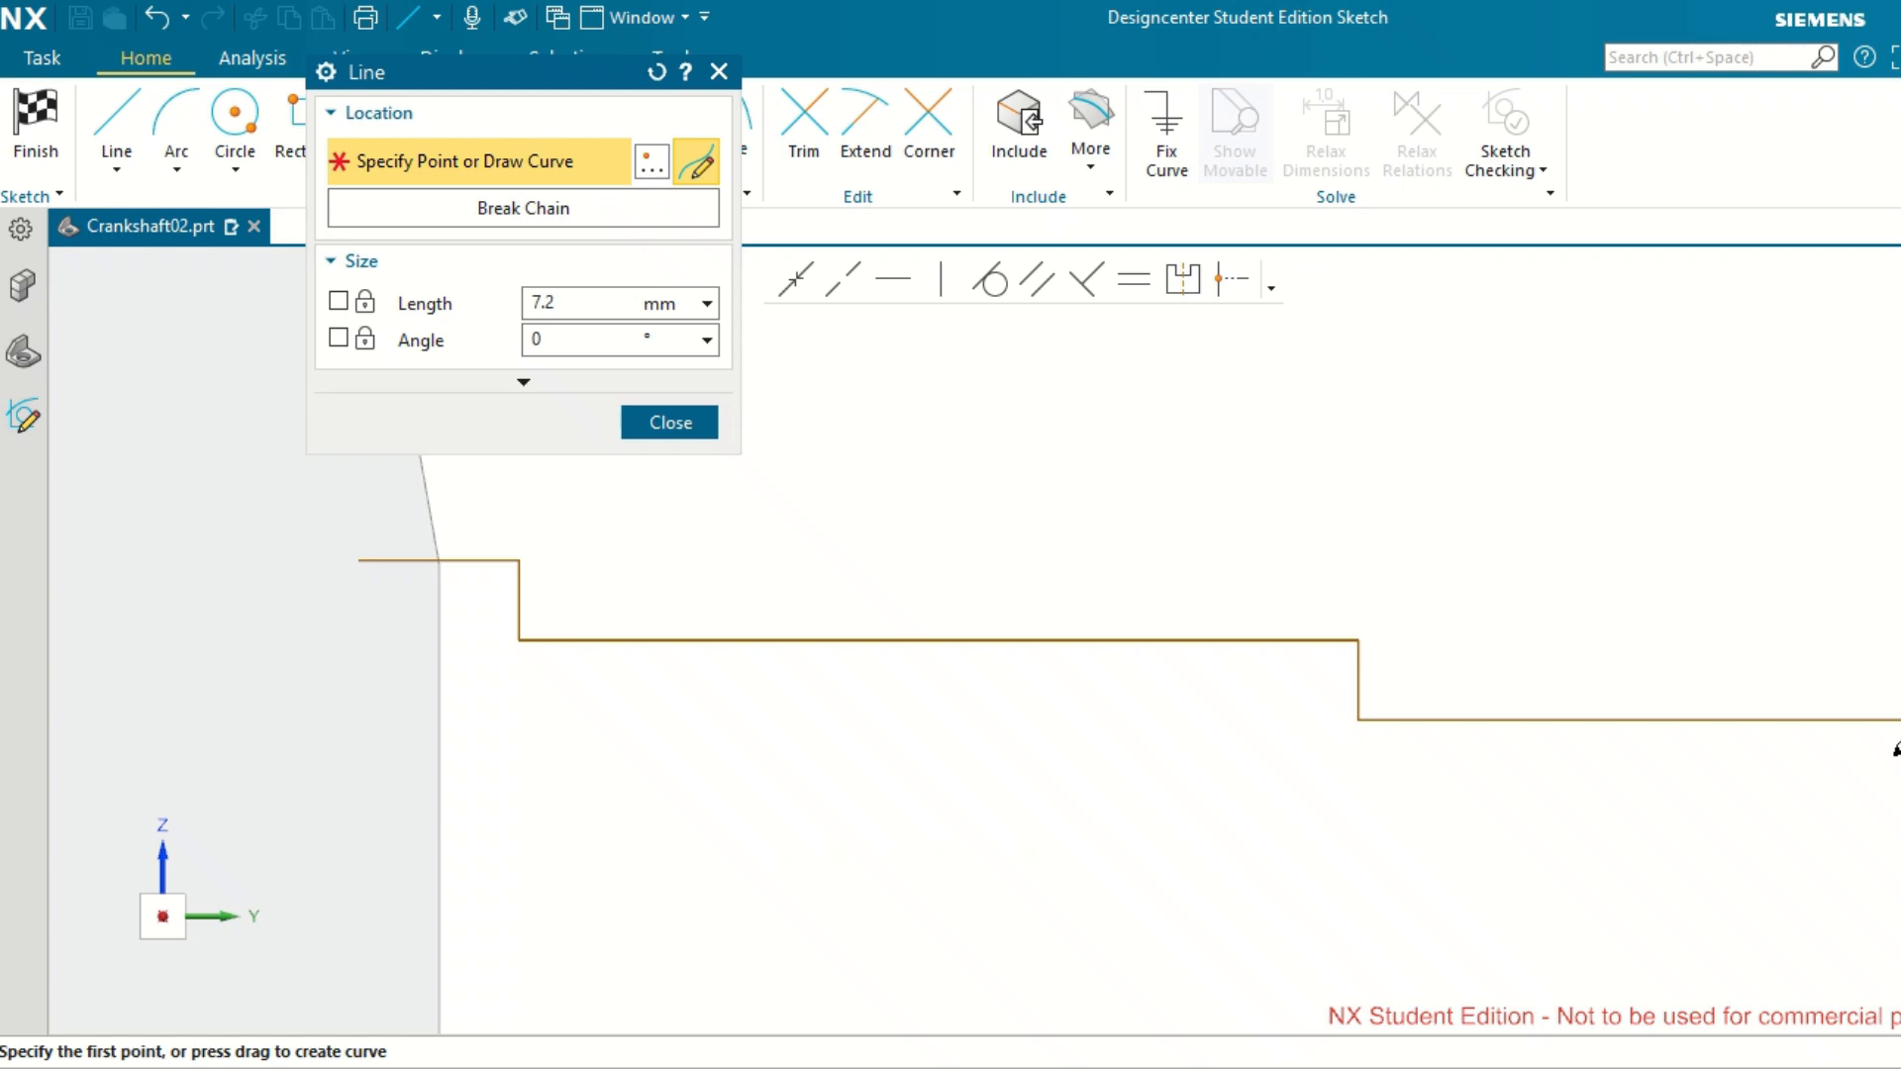
Draw a vertical line about 2.5 mm down from the outer end of the second step, stopping above the reference line.
left_click(1898, 721)
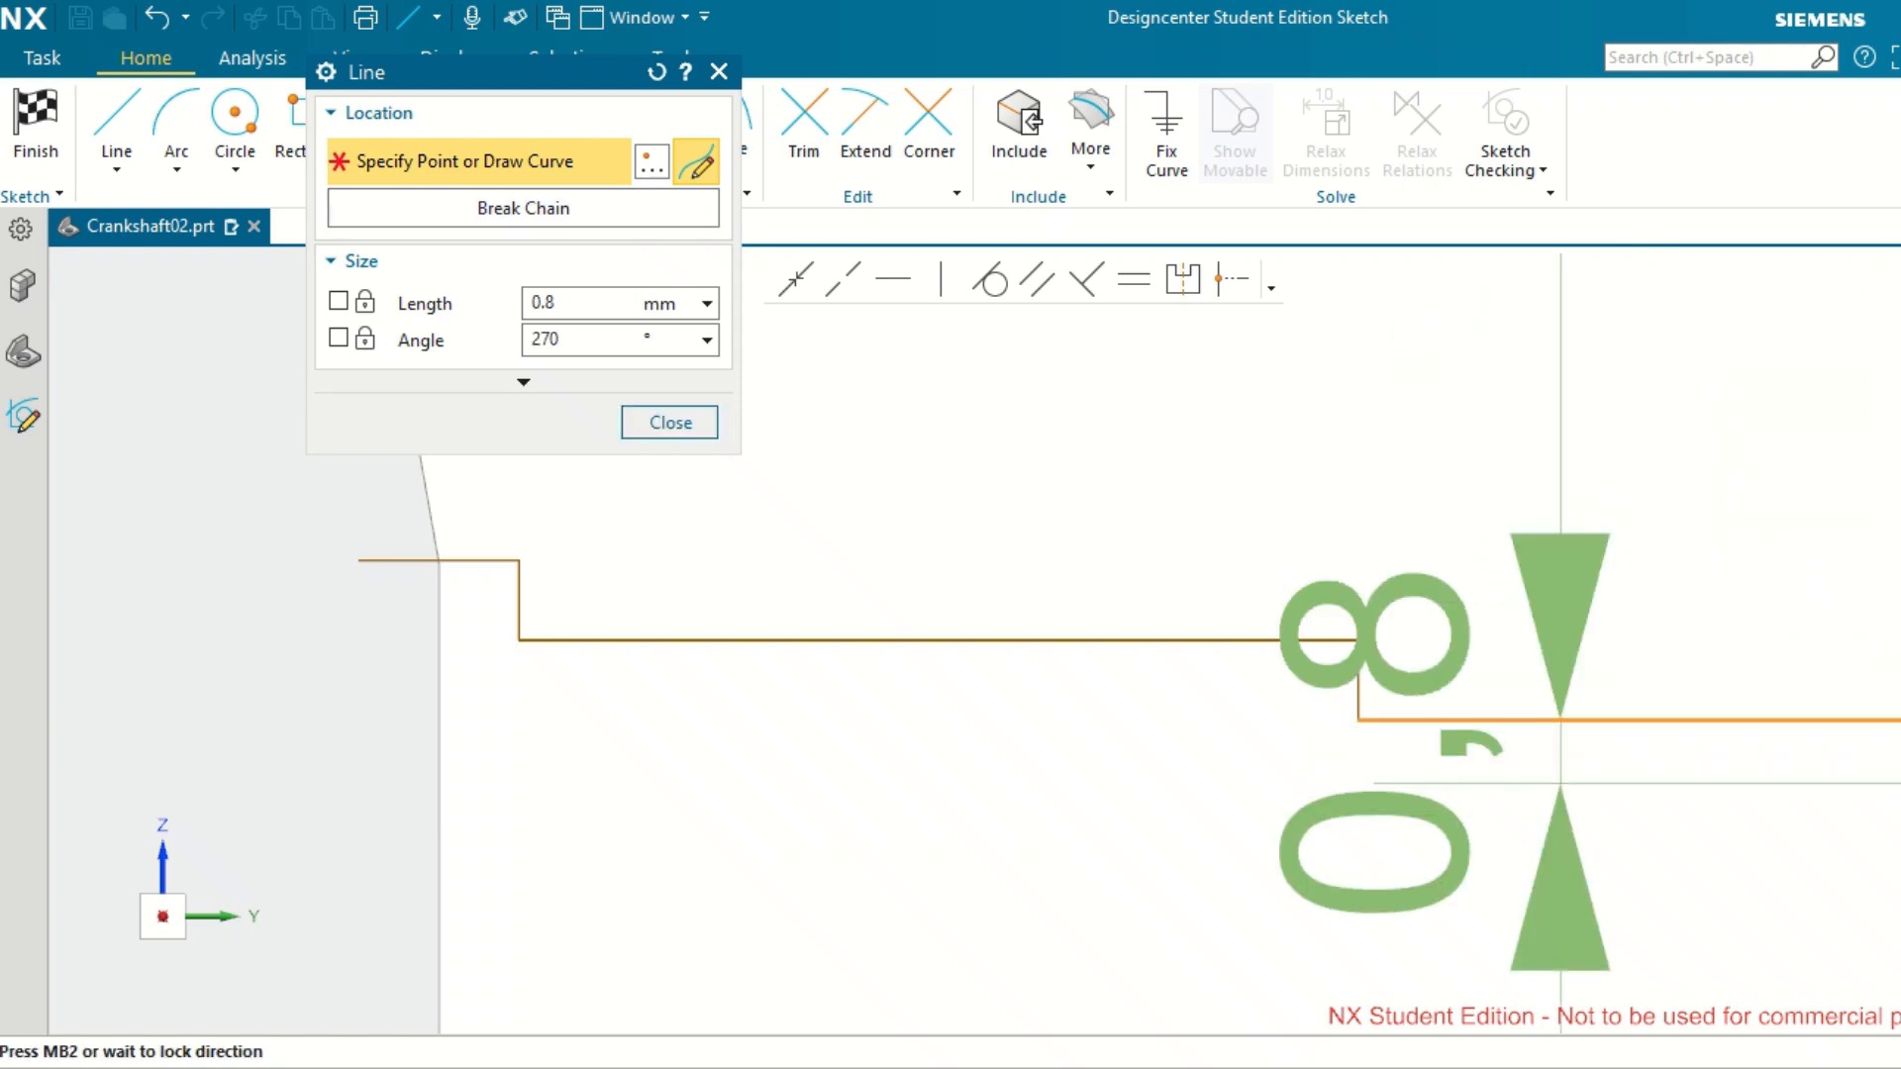
scroll(1899, 865, "down", 4)
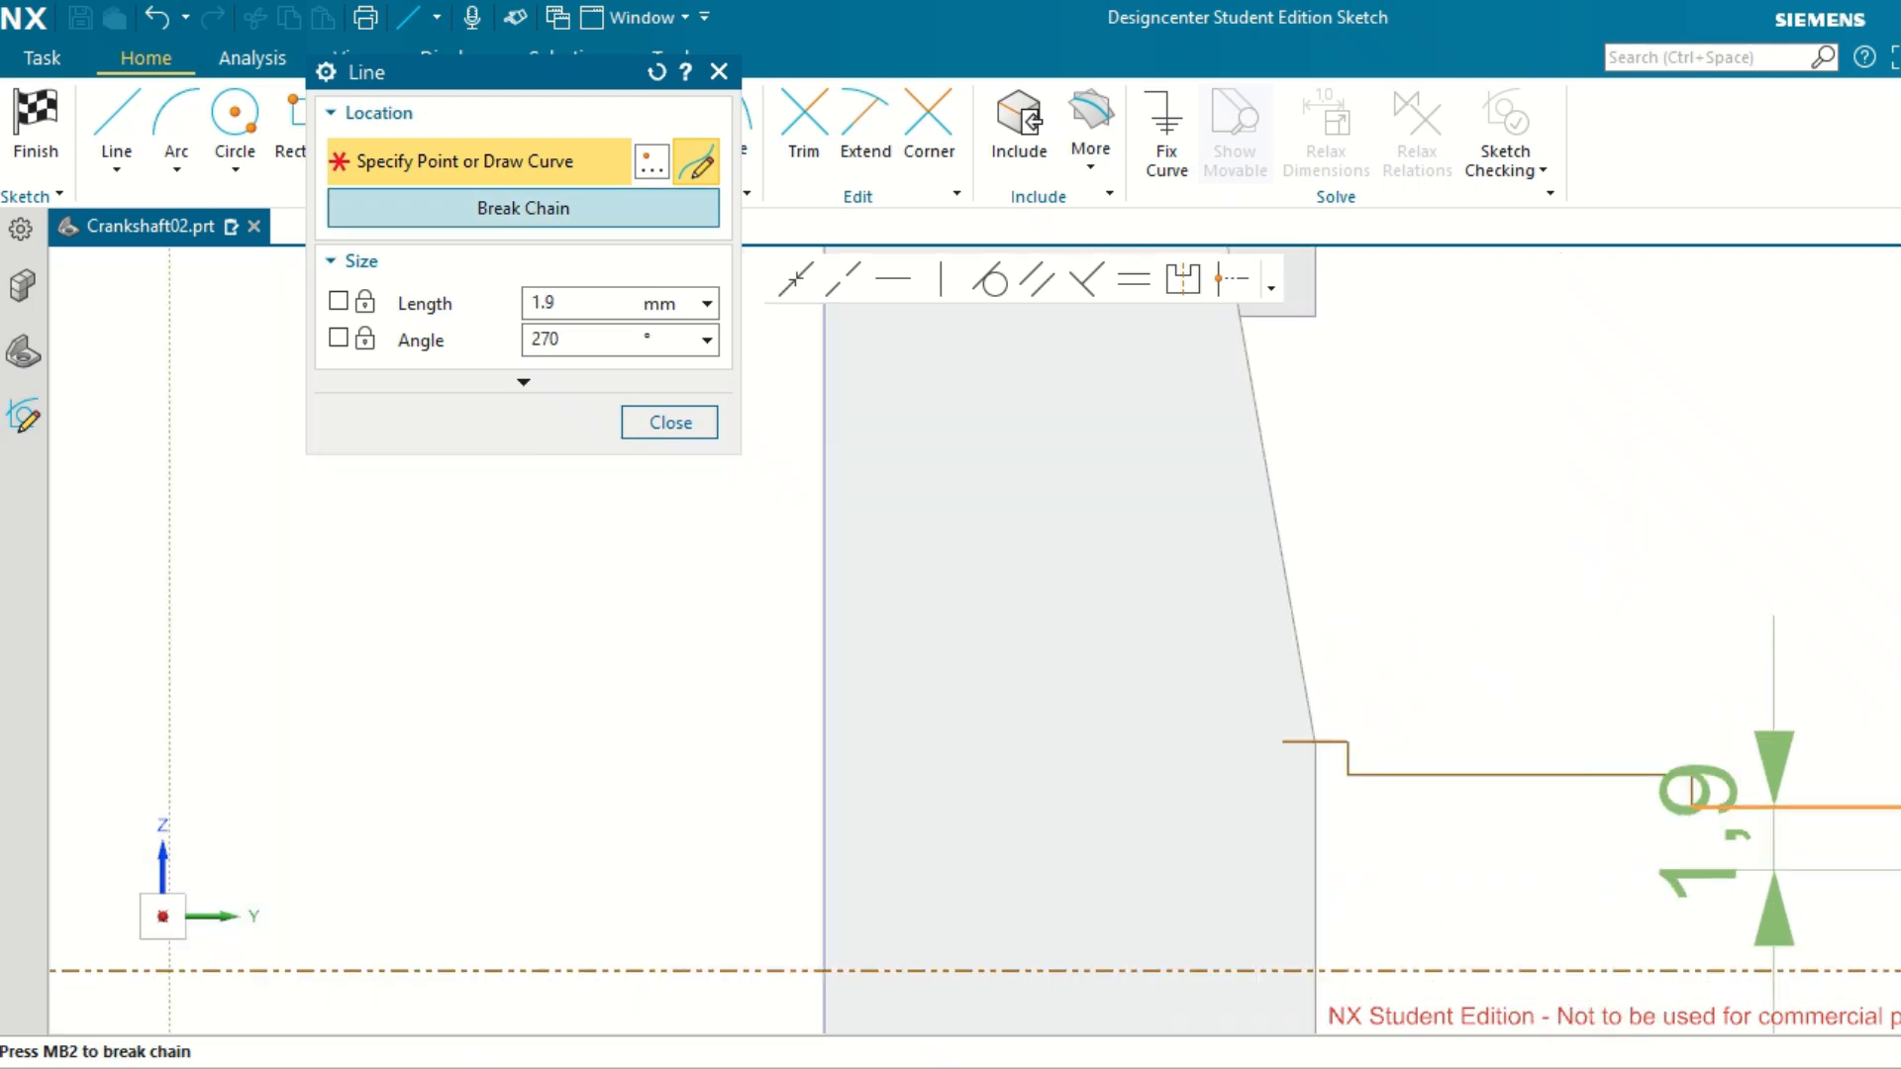
scroll(1899, 865, "down", 4)
scroll(1899, 928, "up", 4)
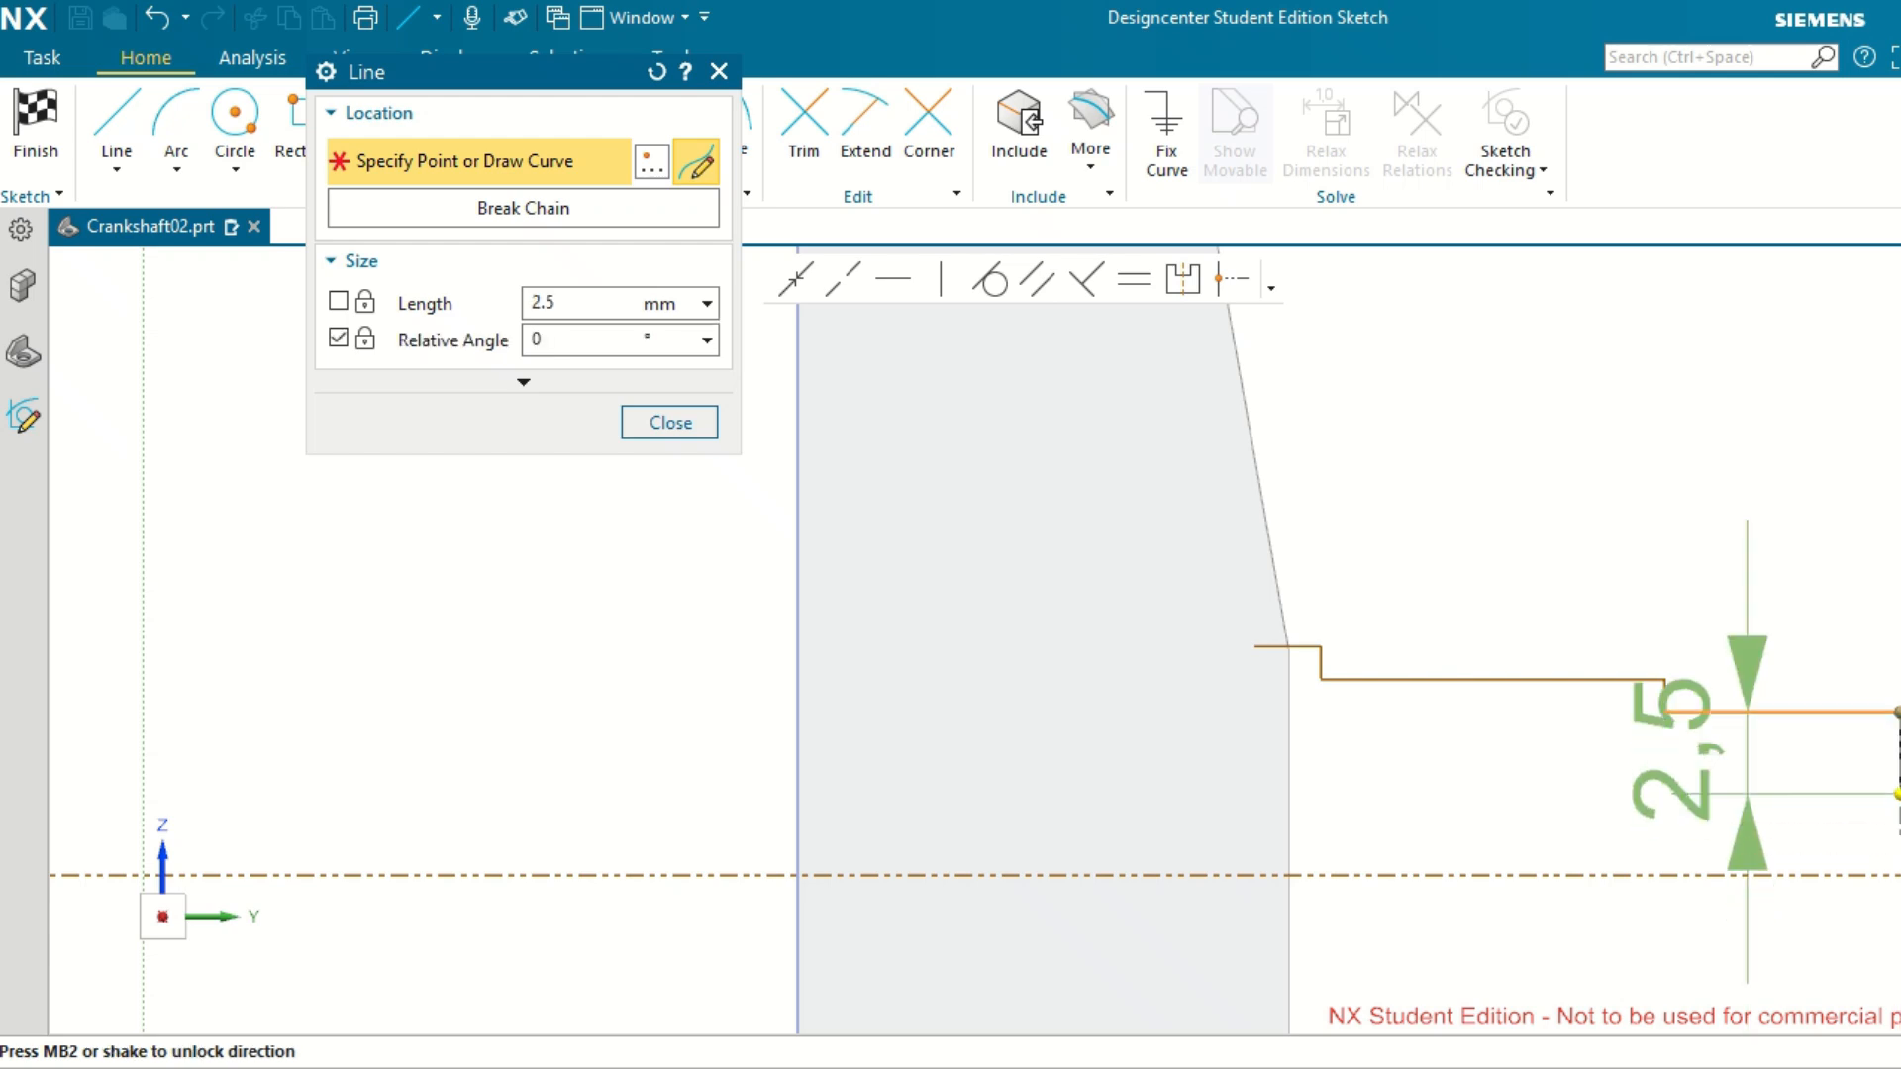
scroll(1899, 792, "up", 5)
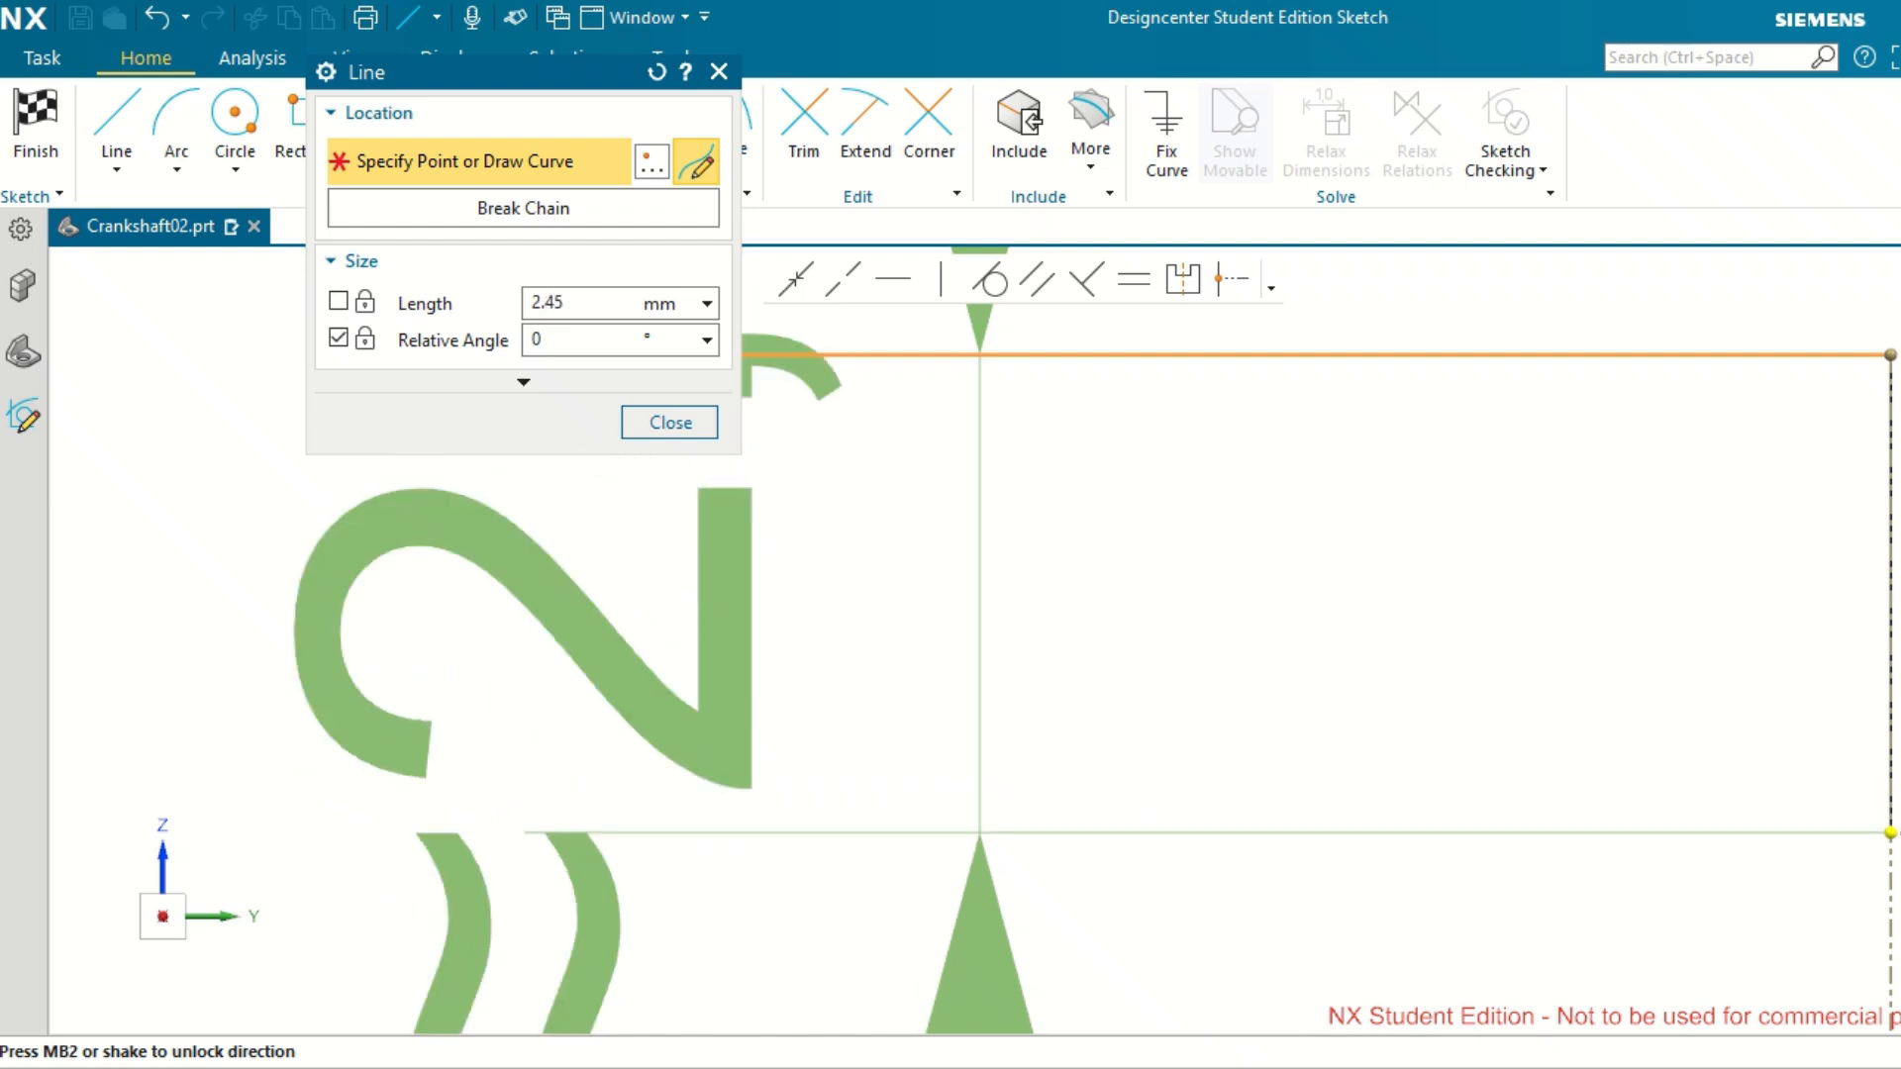
scroll(1897, 814, "down", 4)
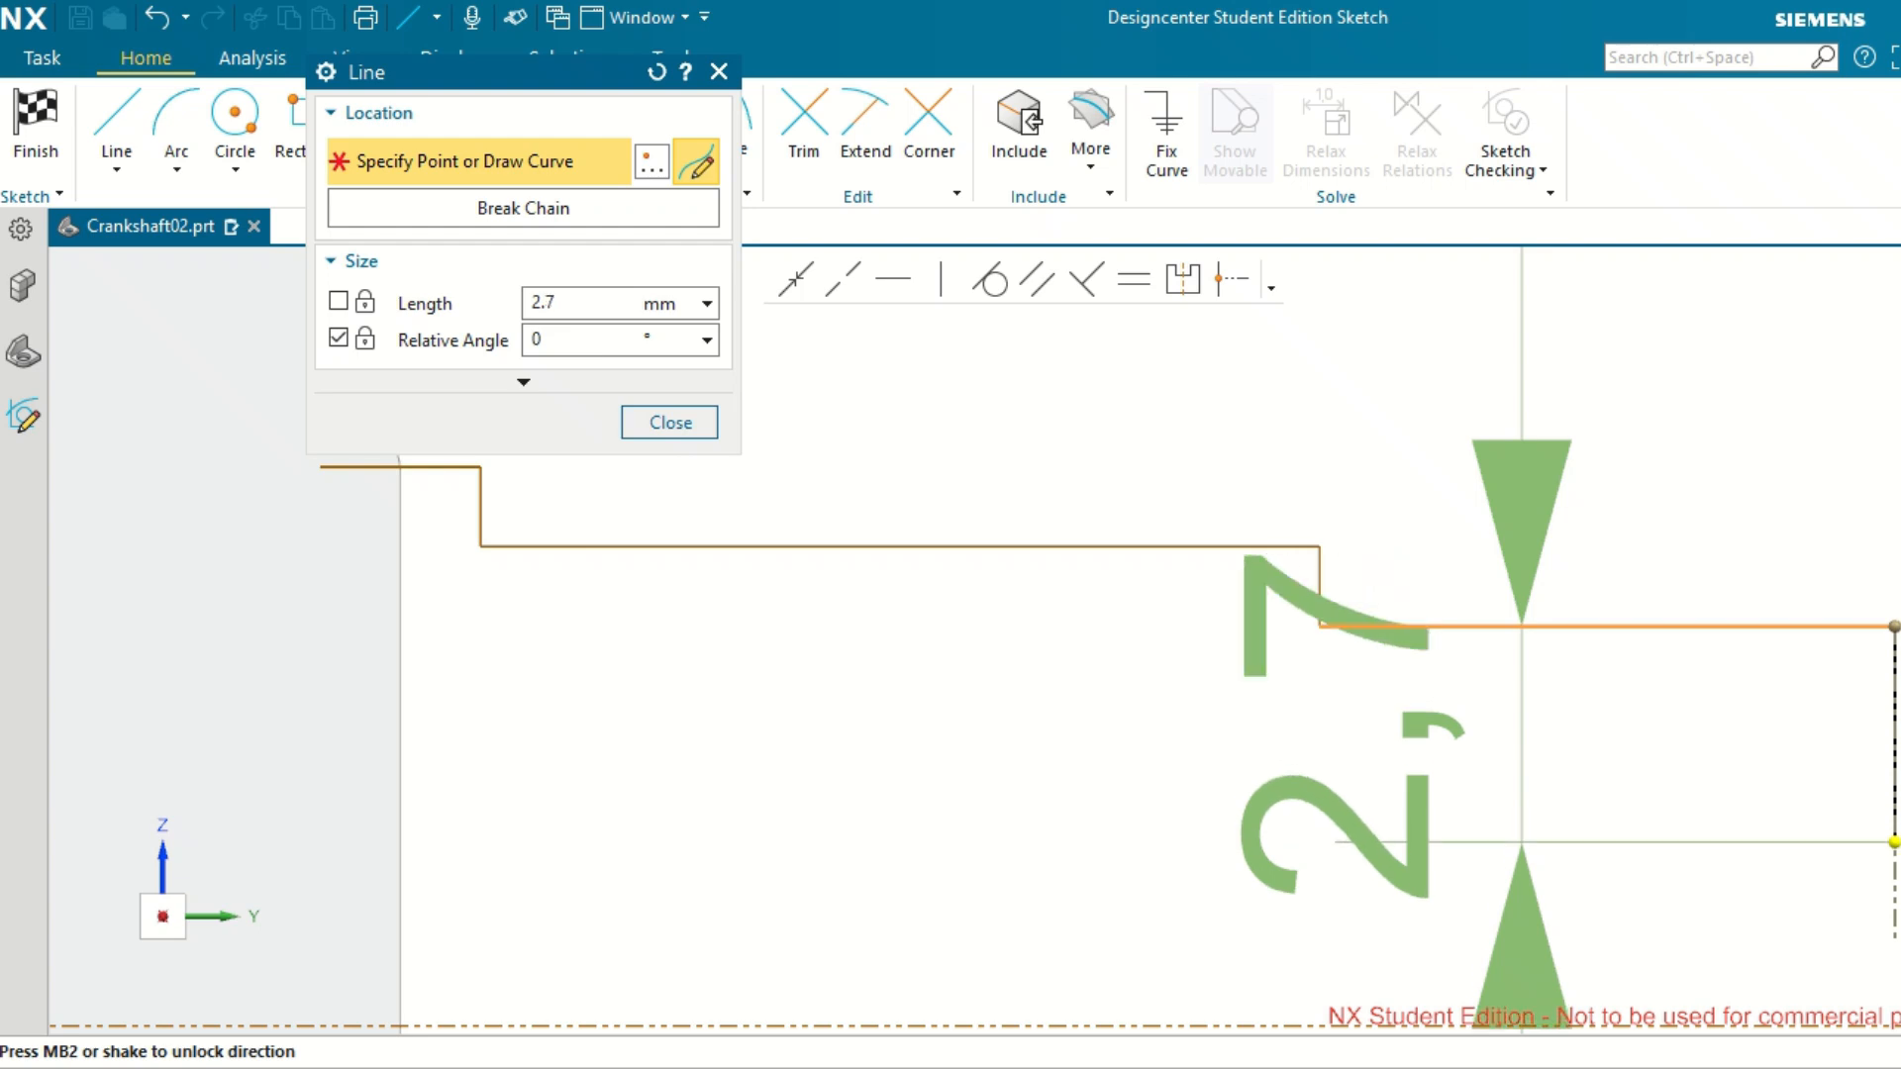
left_click(1895, 825)
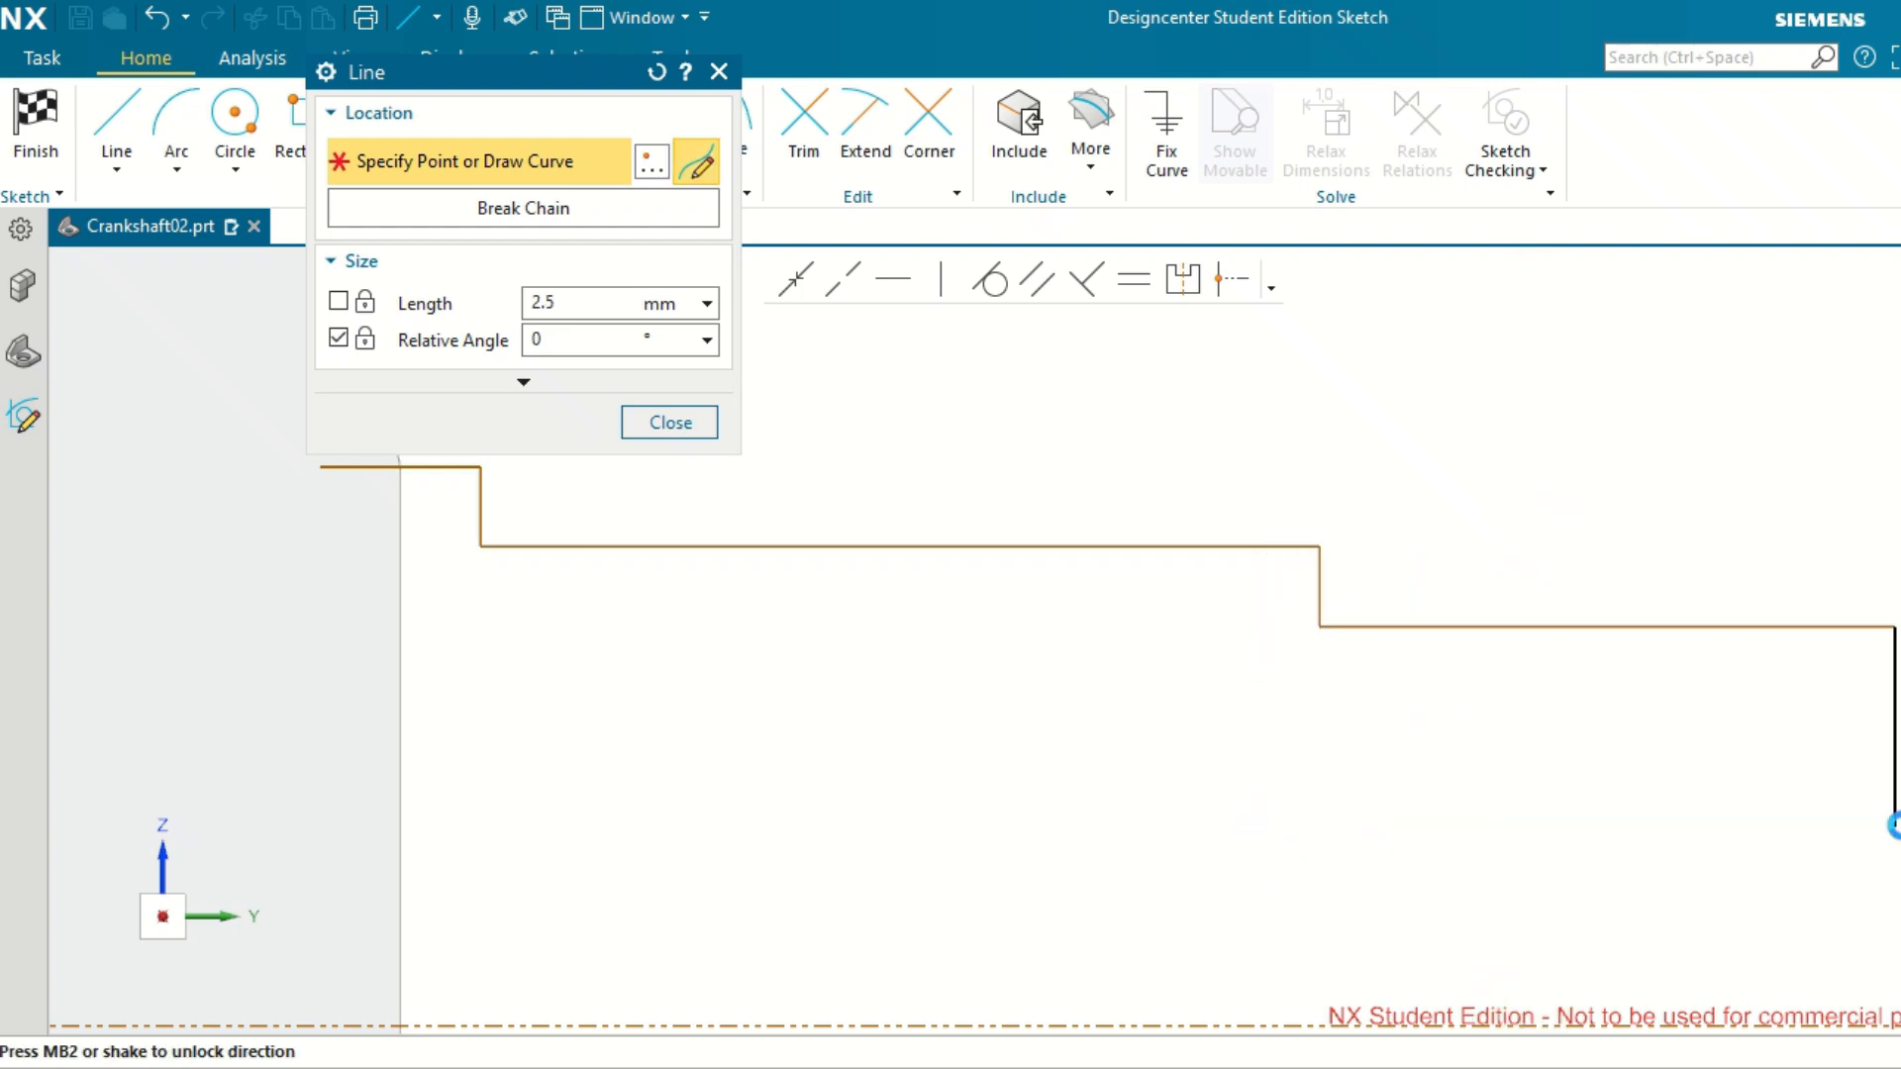
Draw a horizontal line about 9 mm long outward from the lower end of the 2.5 mm drop.
scroll(1894, 832, "down", 4)
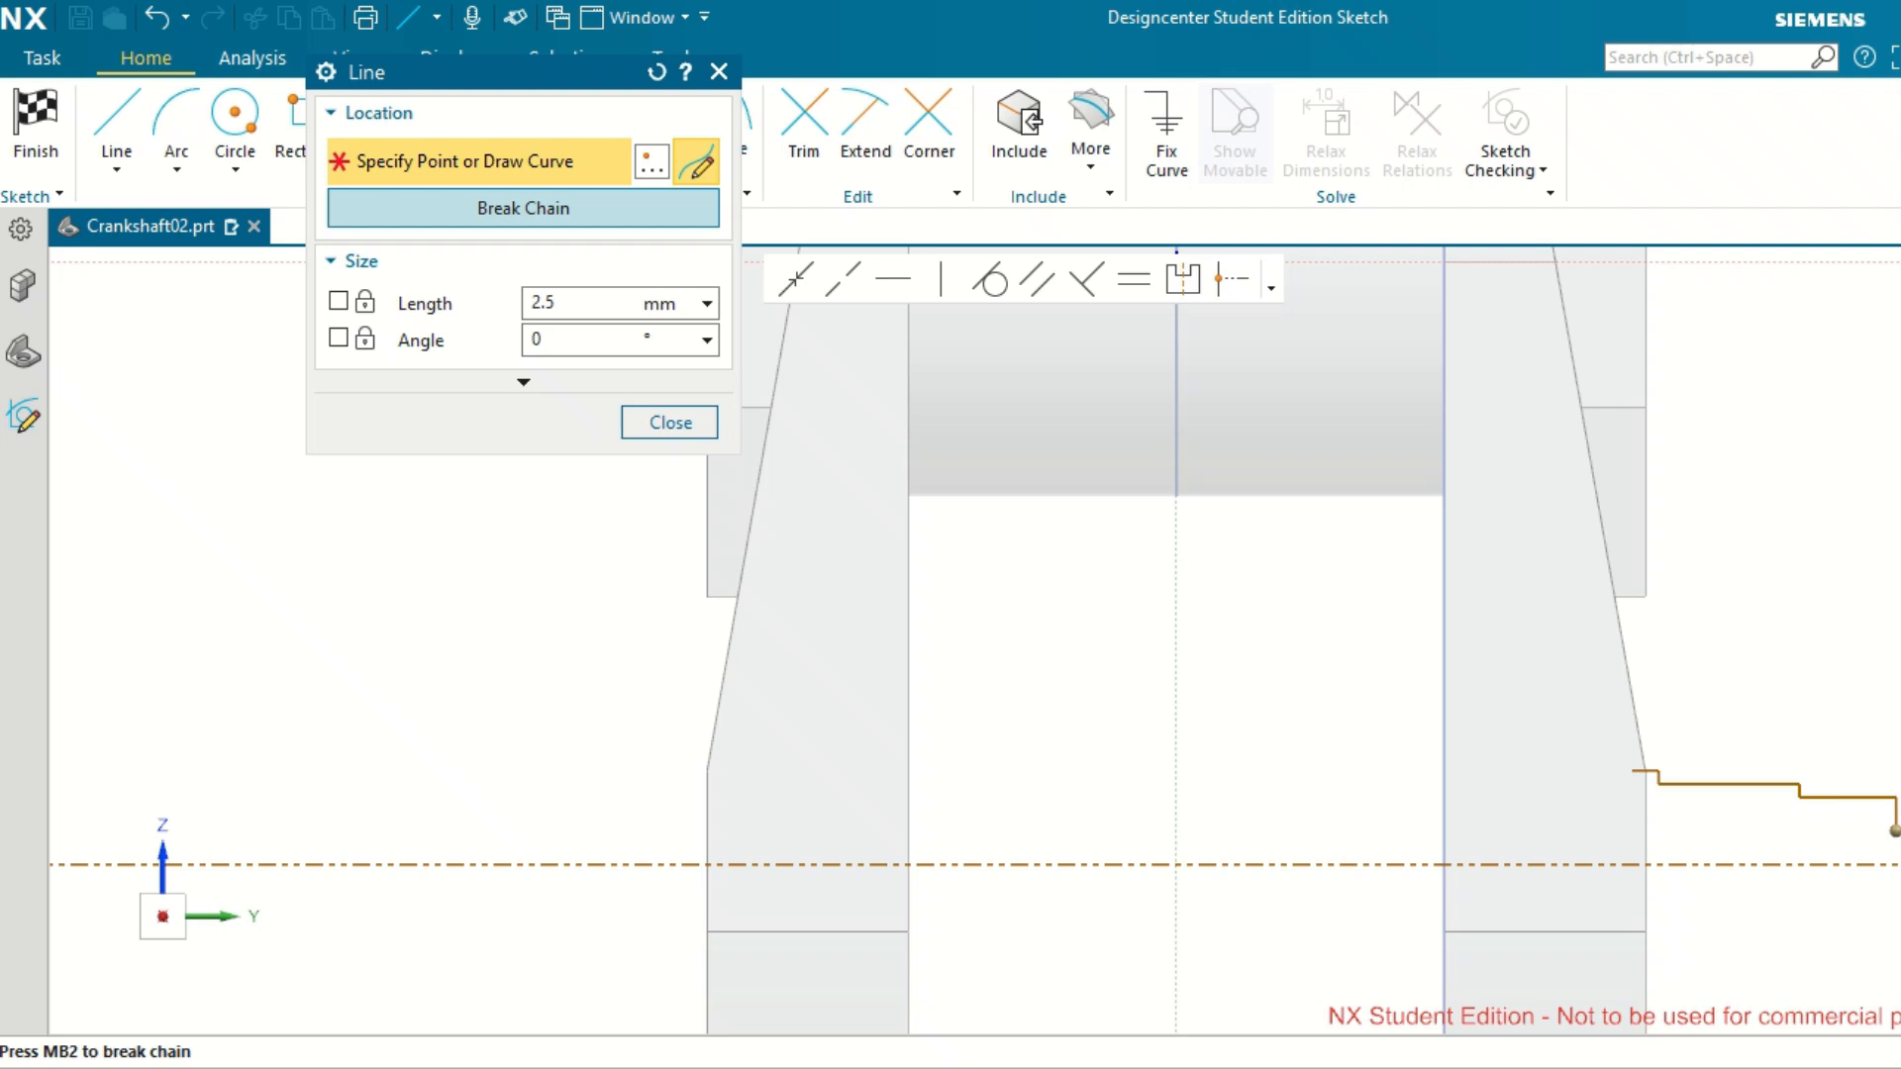
scroll(1895, 832, "up", 2)
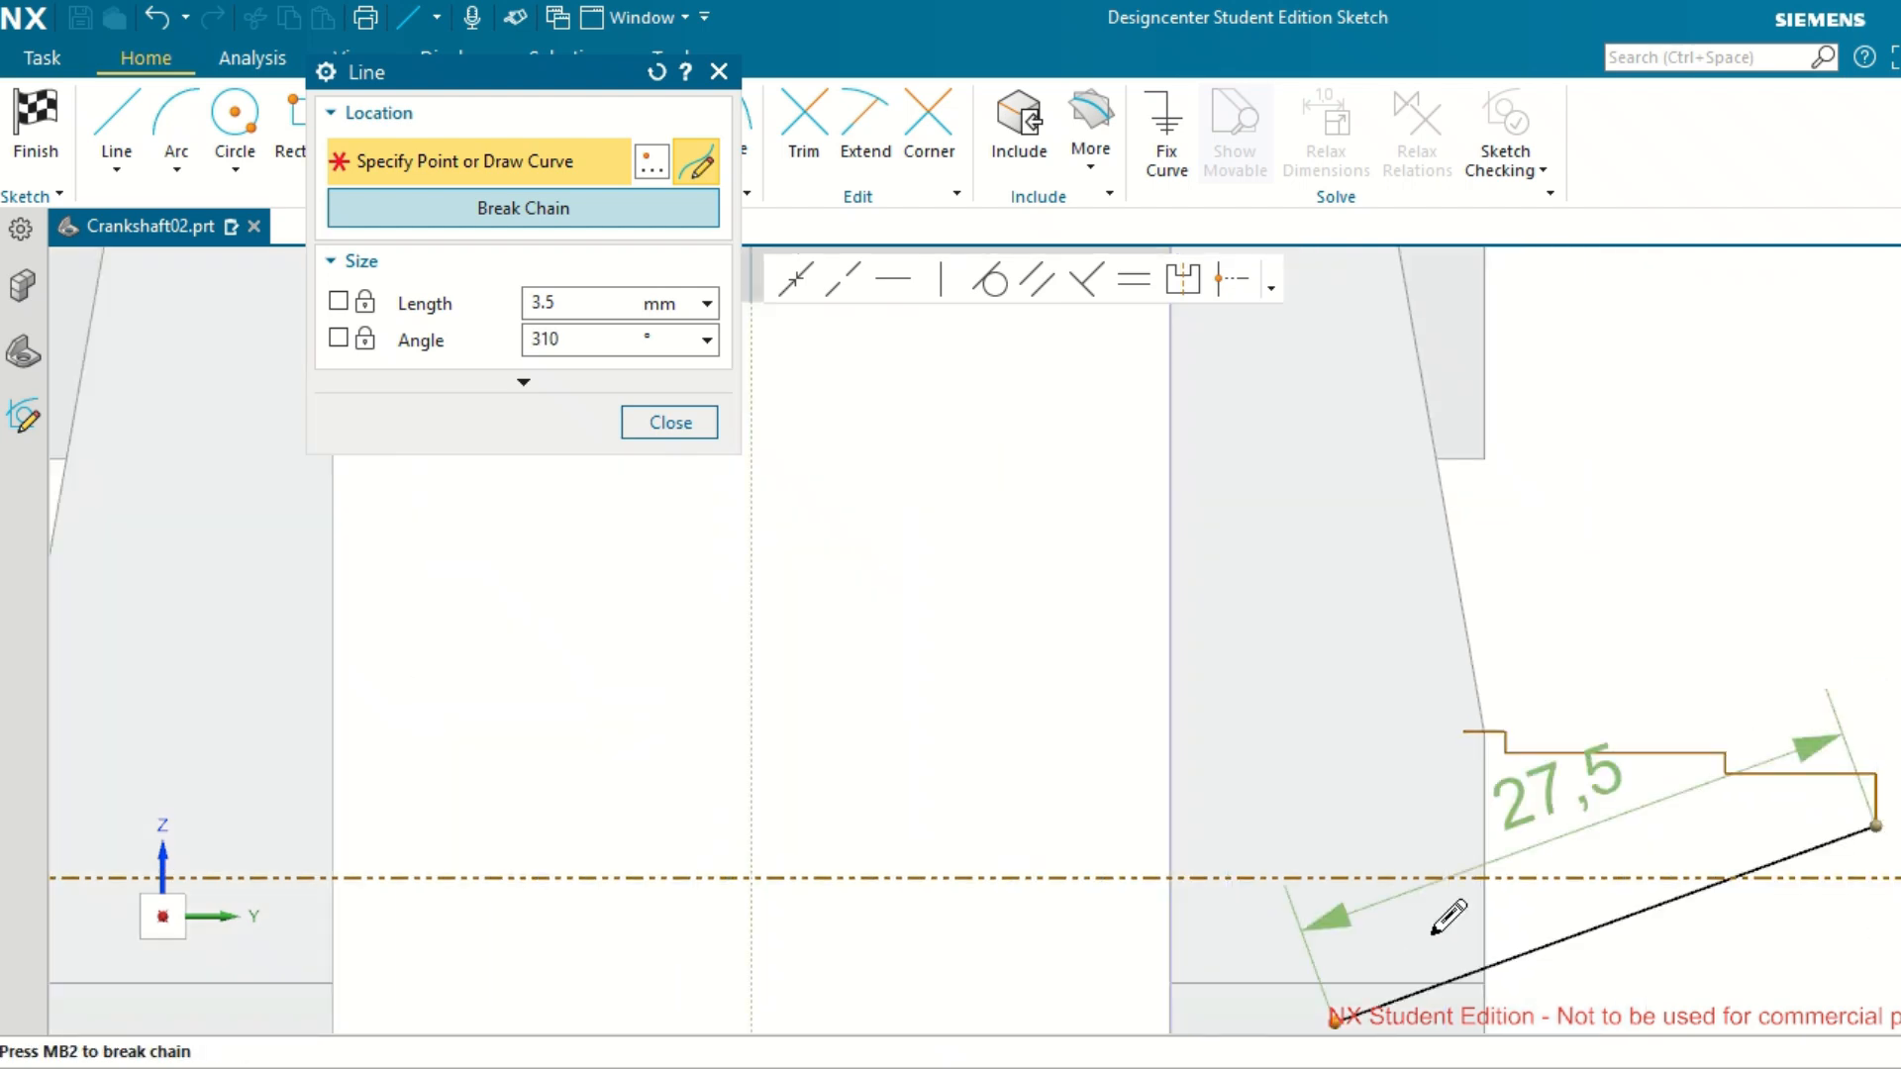
scroll(1422, 878, "down", 3)
scroll(1876, 896, "up", 5)
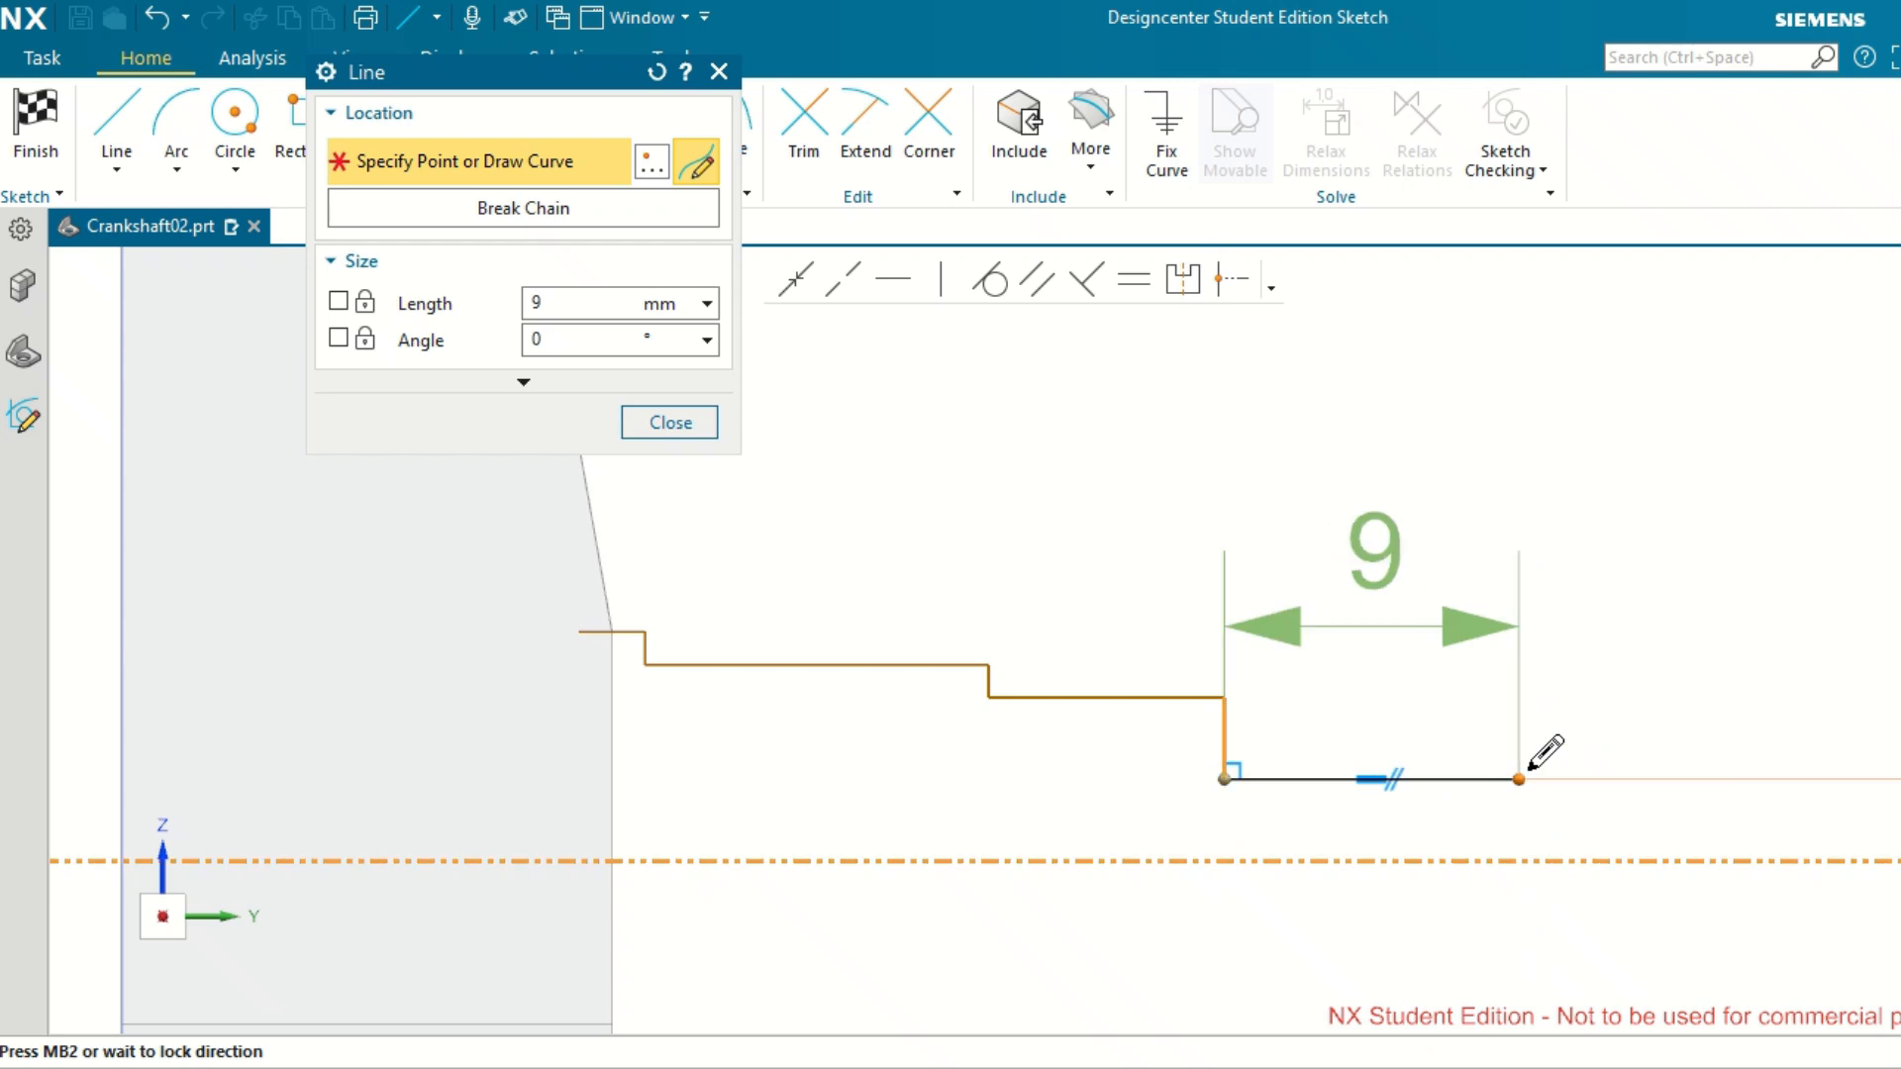
left_click(1525, 774)
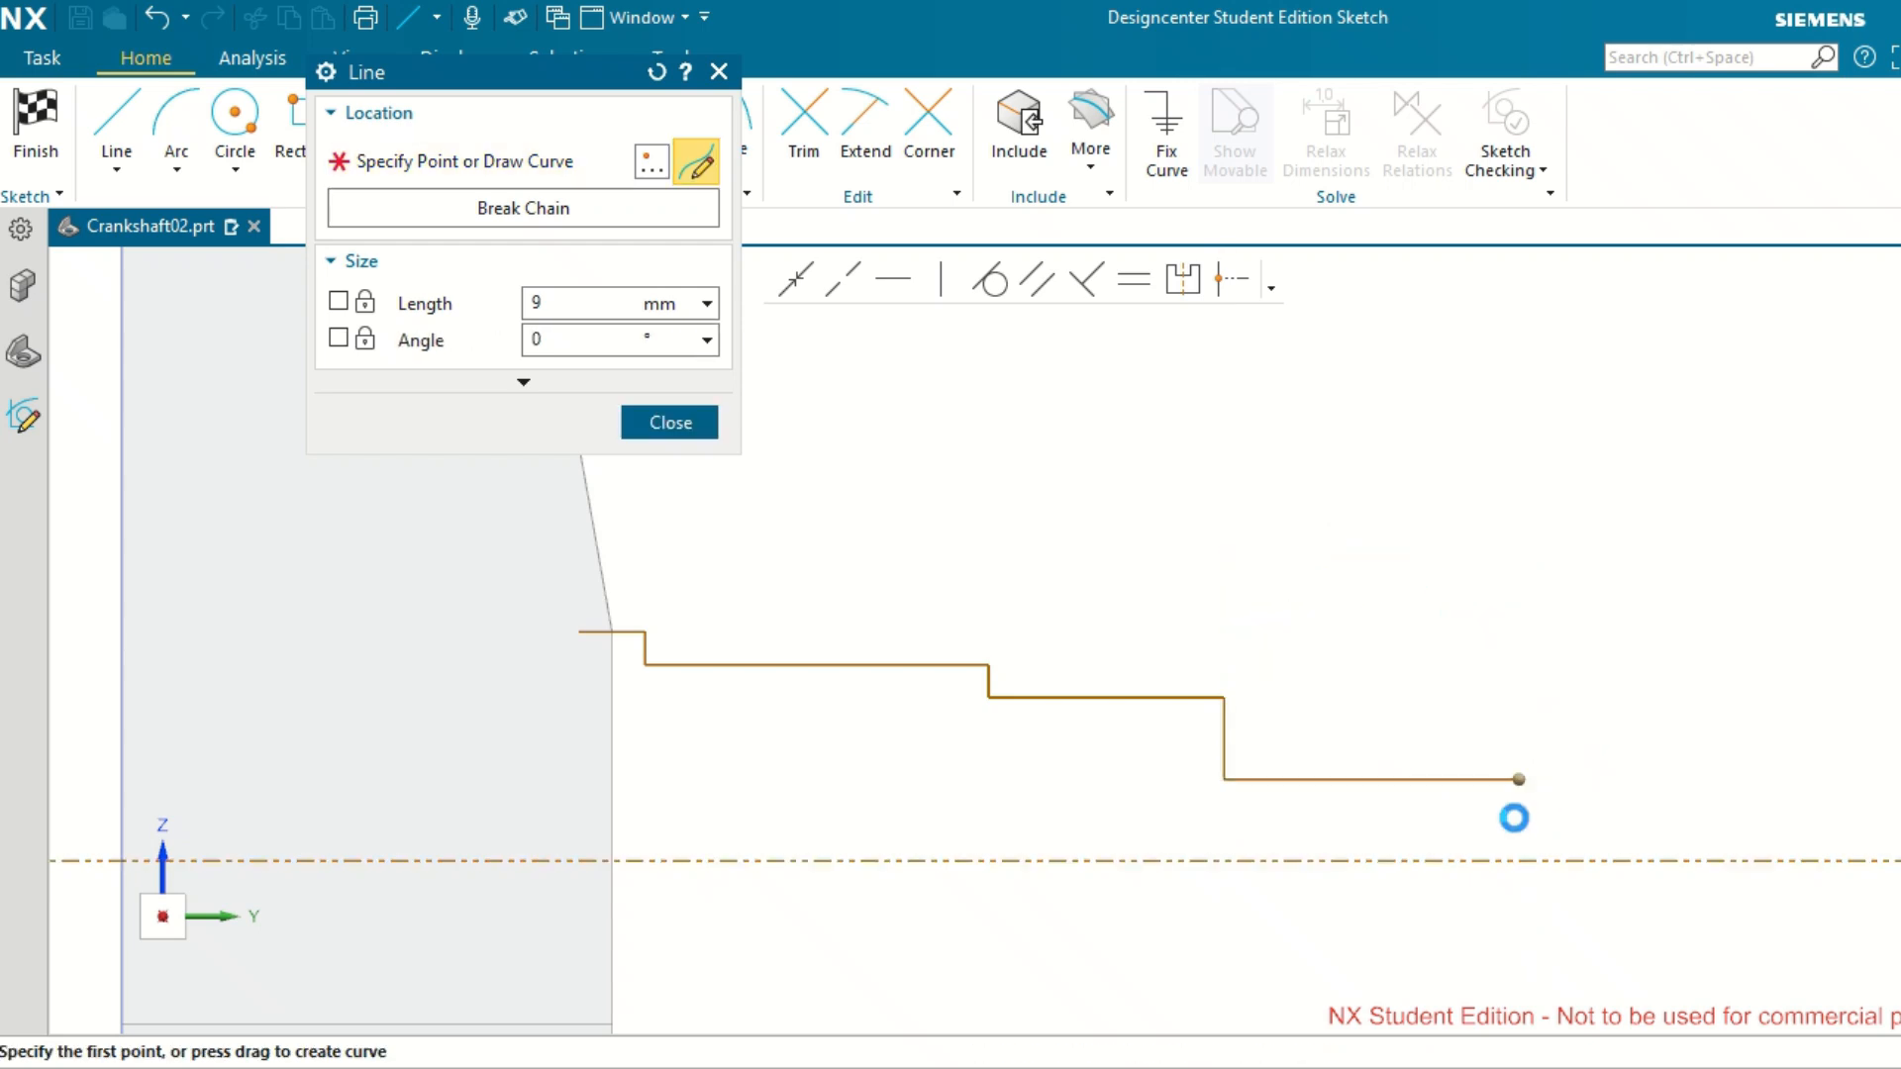
Extend the profile with a short vertical drop ending above the reference axis and a horizontal segment about 4.7 mm long outward.
scroll(1522, 810, "up", 5)
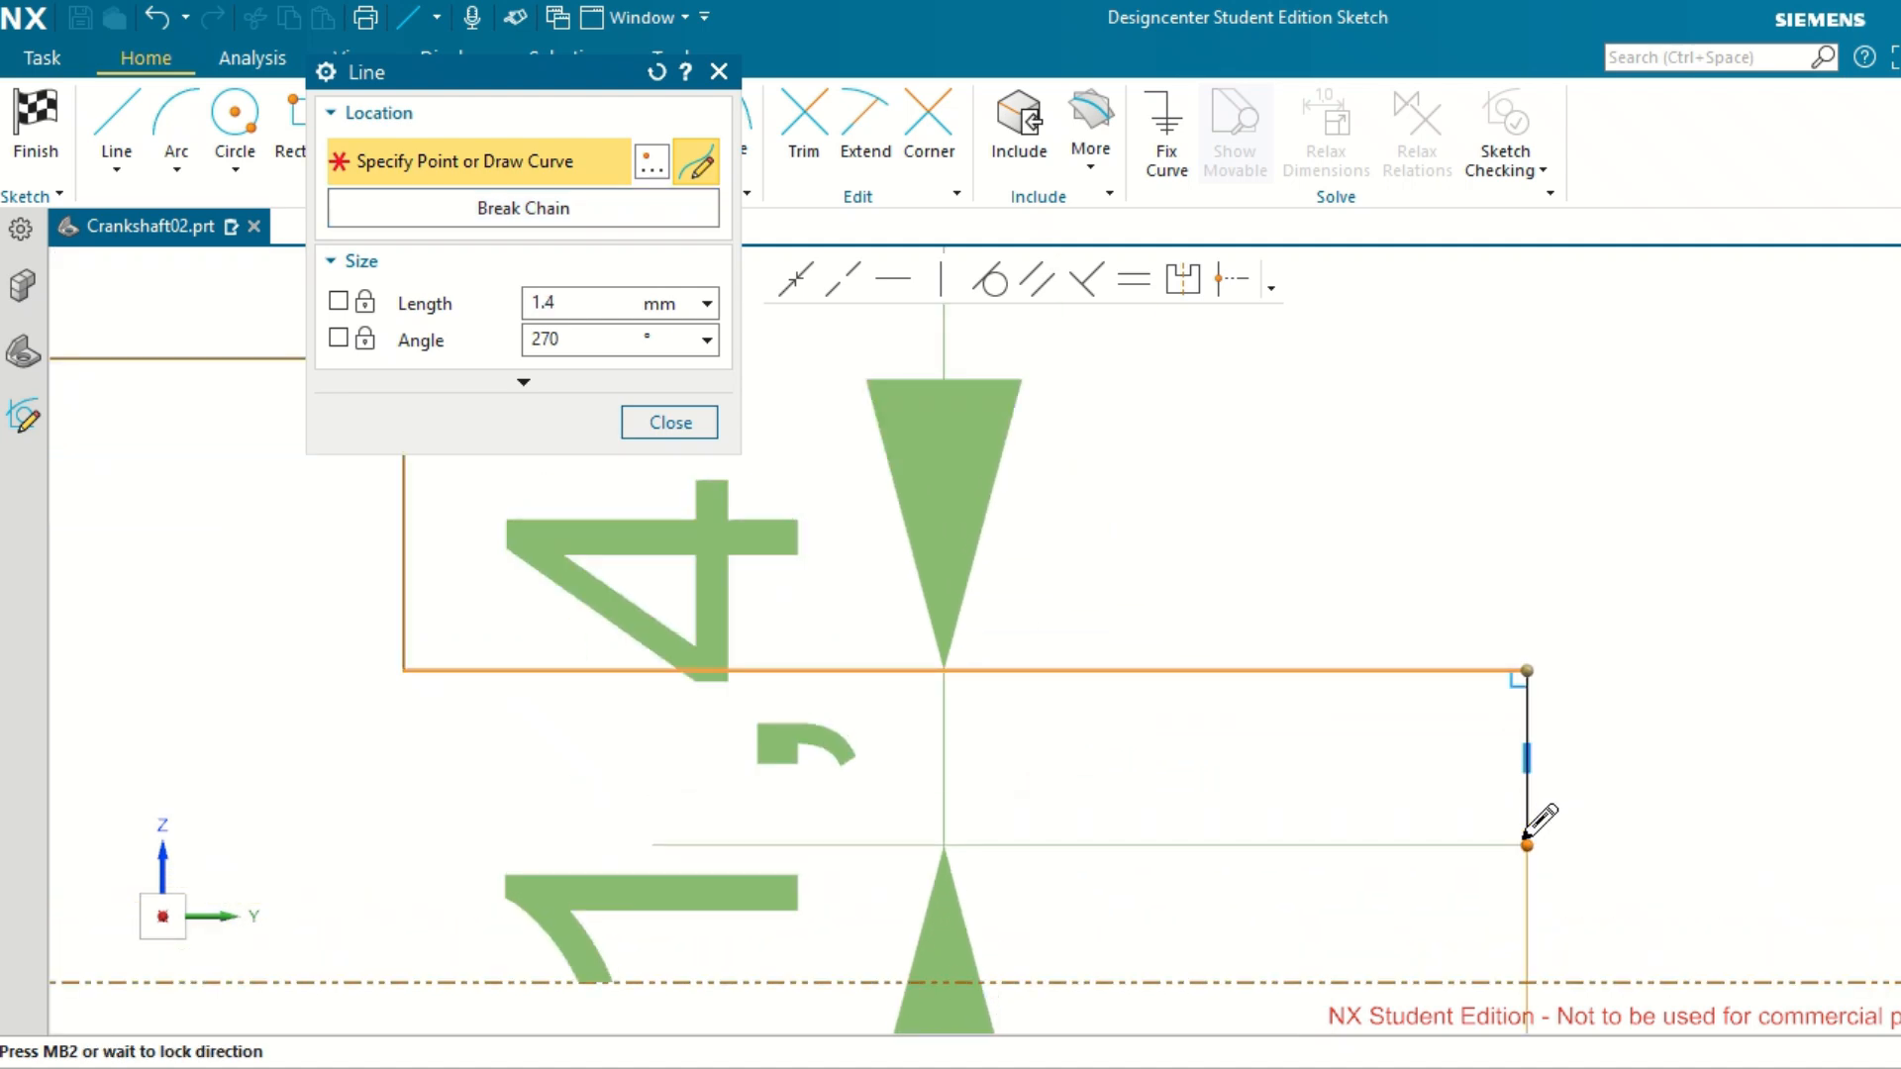
left_click(1527, 870)
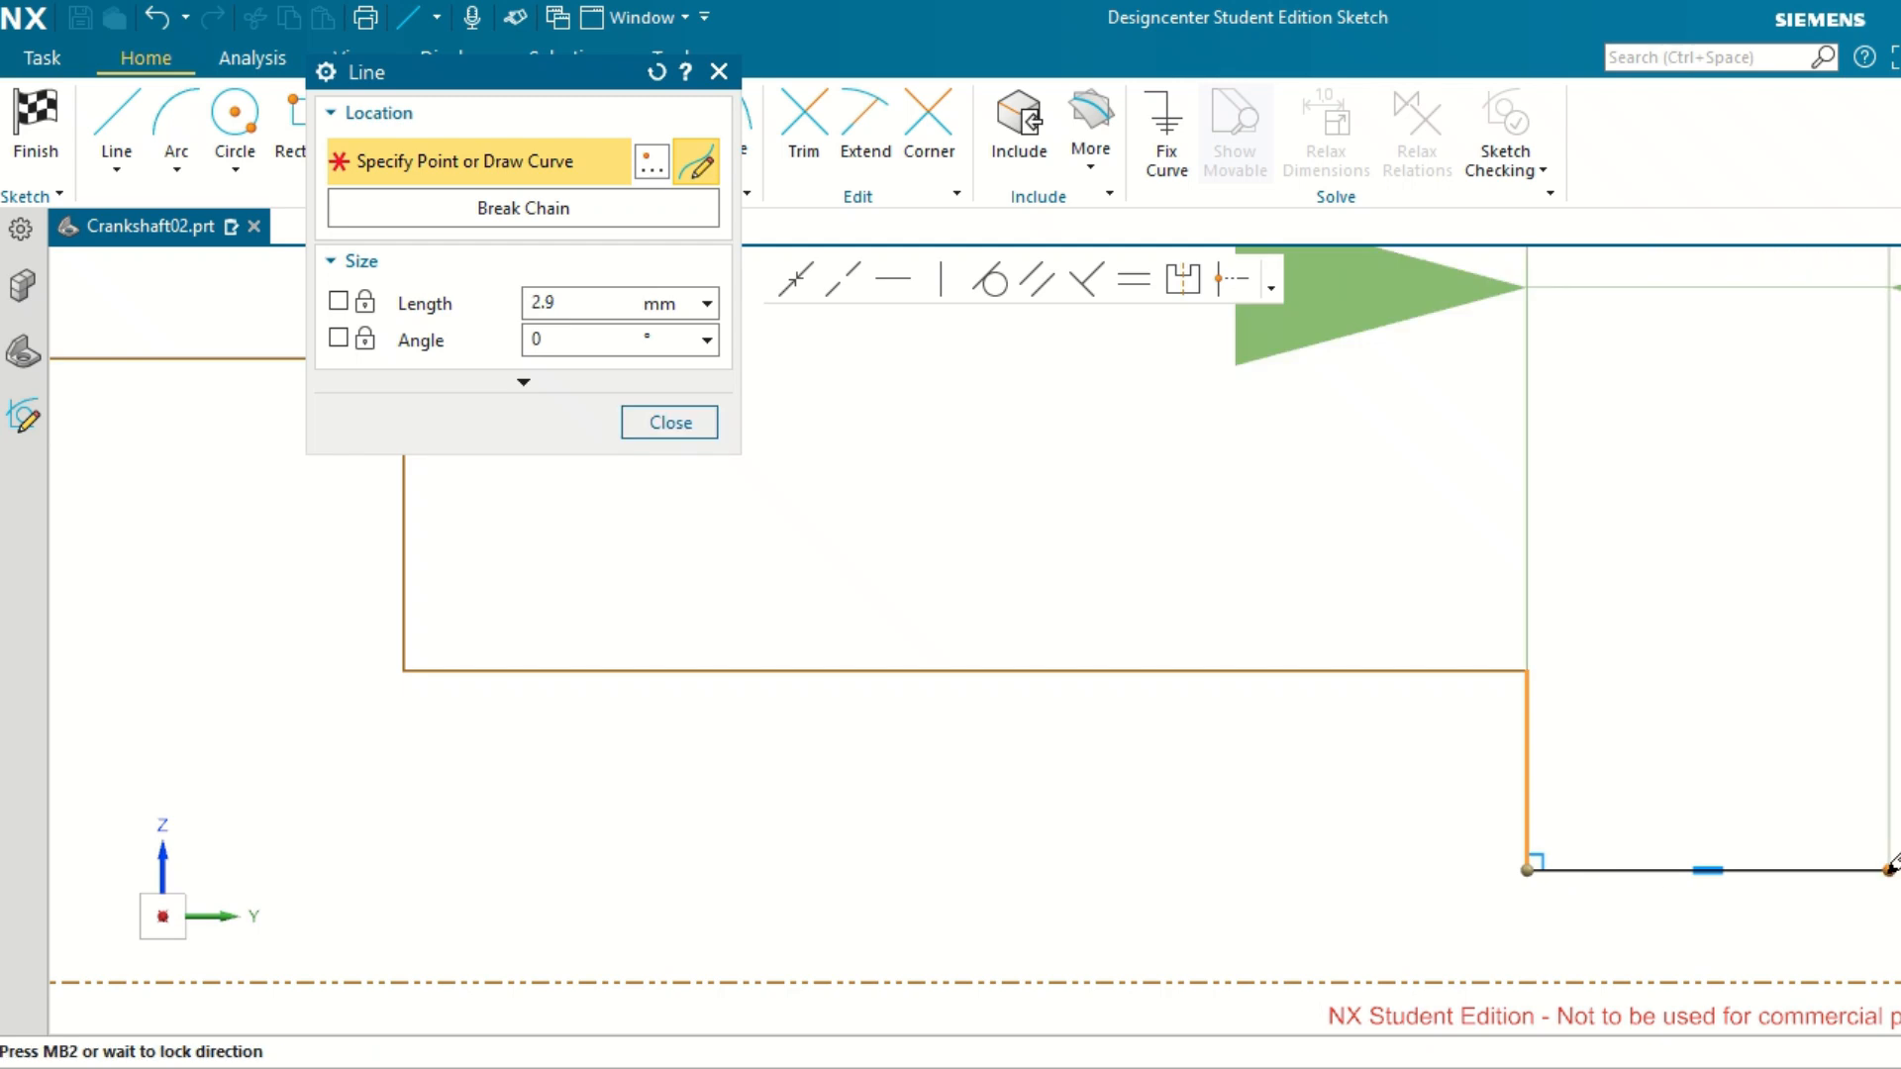
scroll(1891, 869, "up", 4)
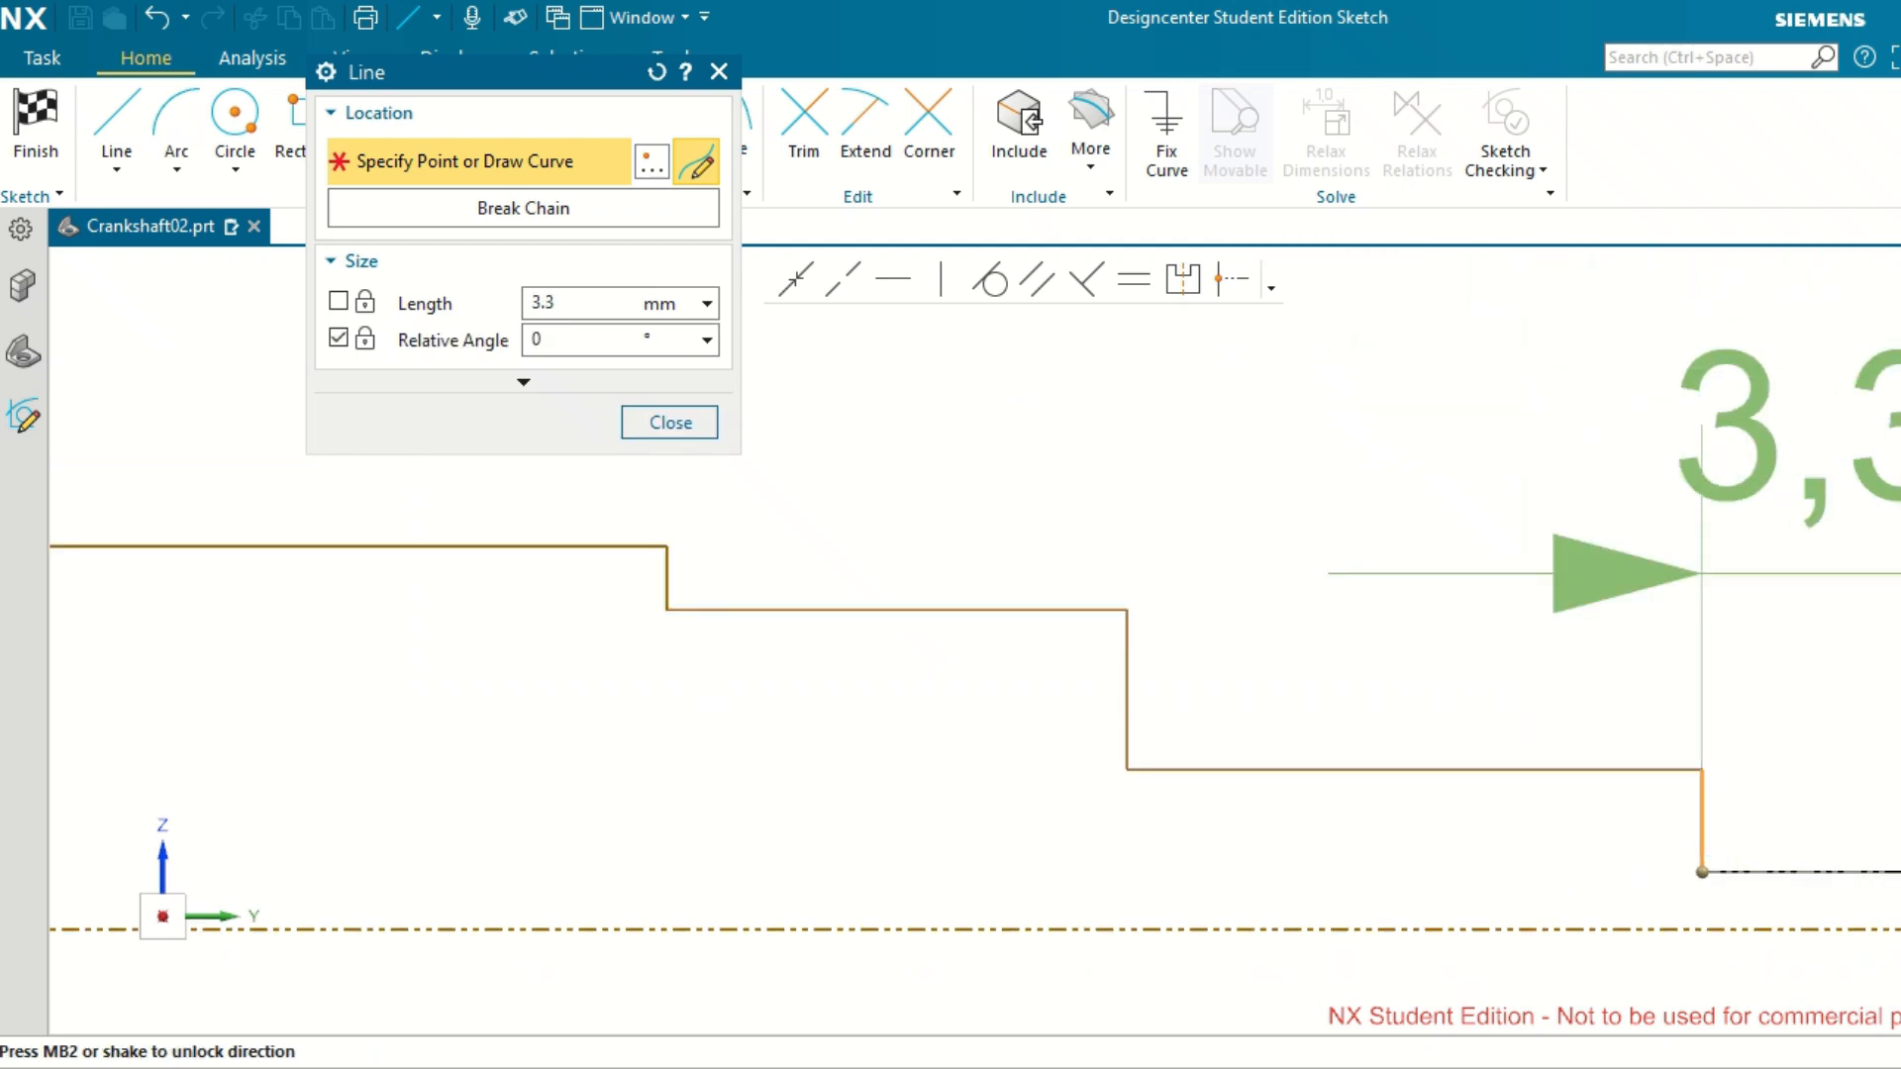
scroll(1891, 865, "up", 4)
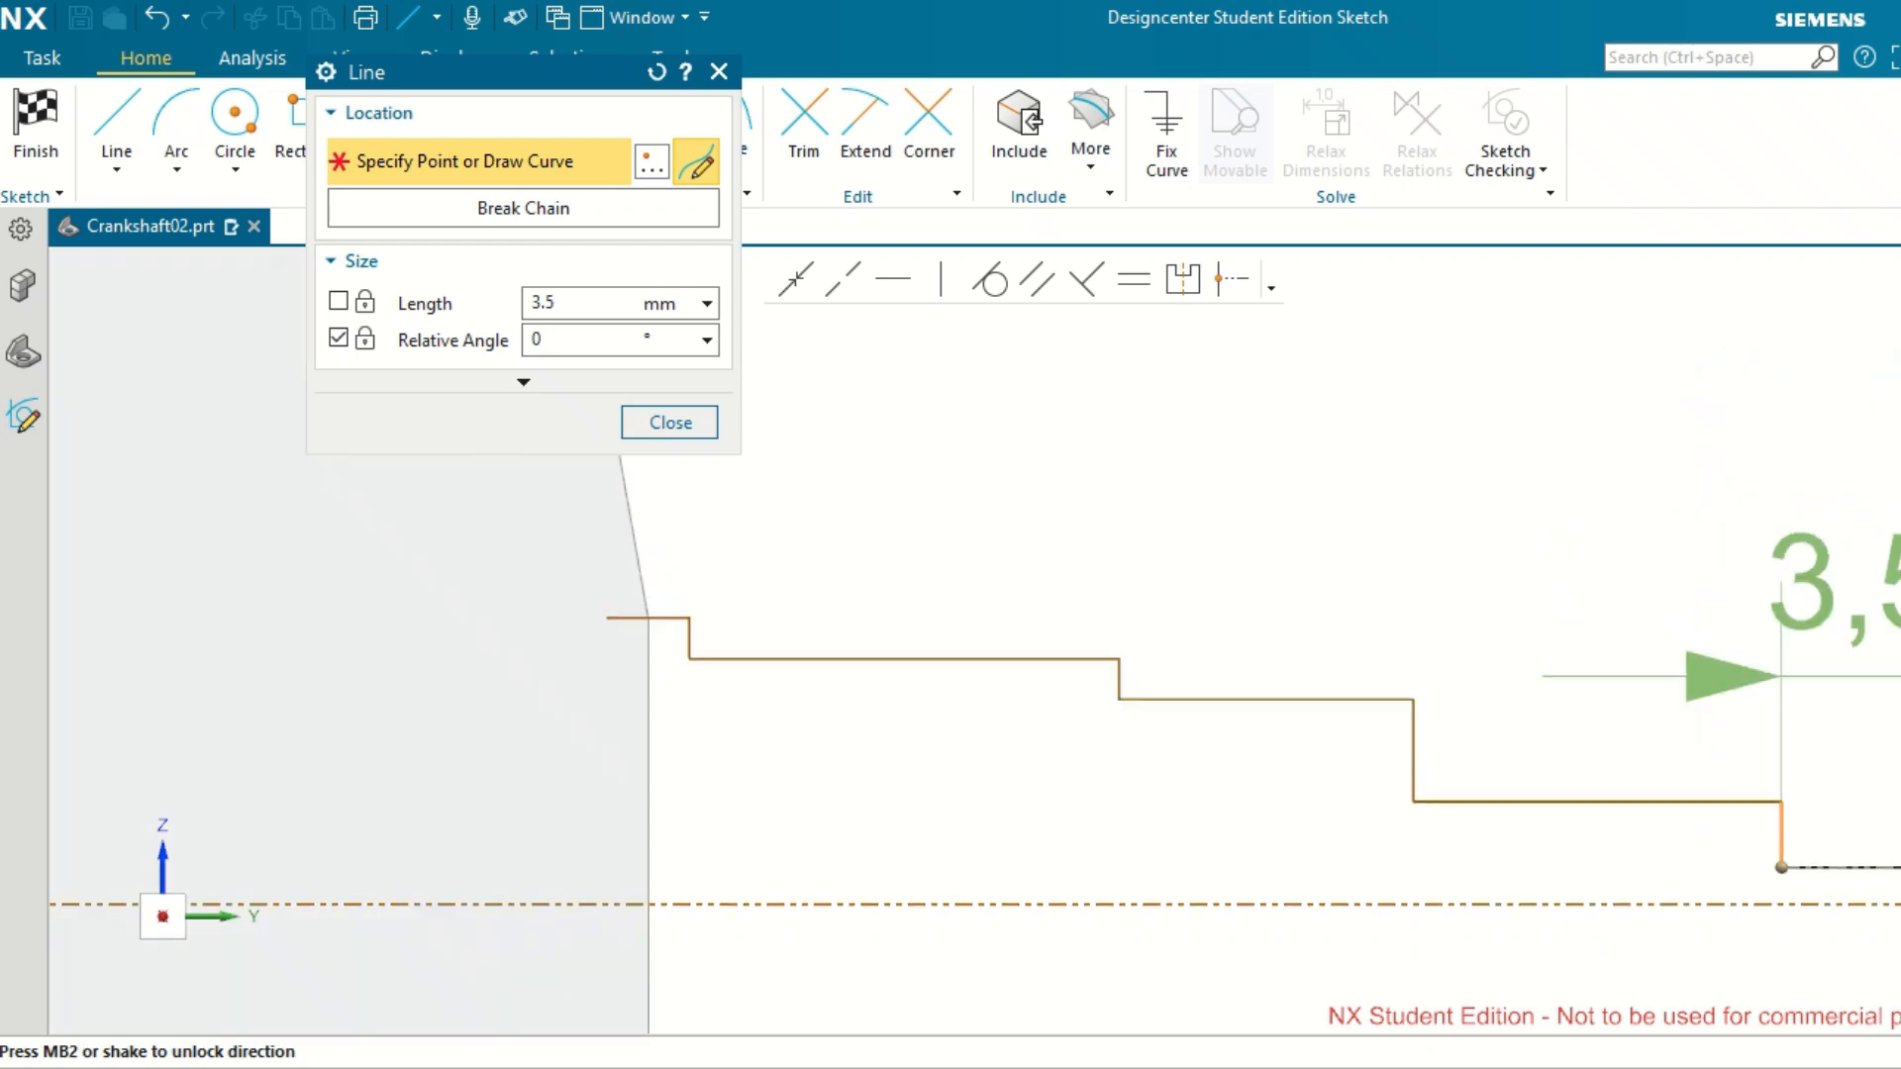
scroll(1891, 850, "down", 8)
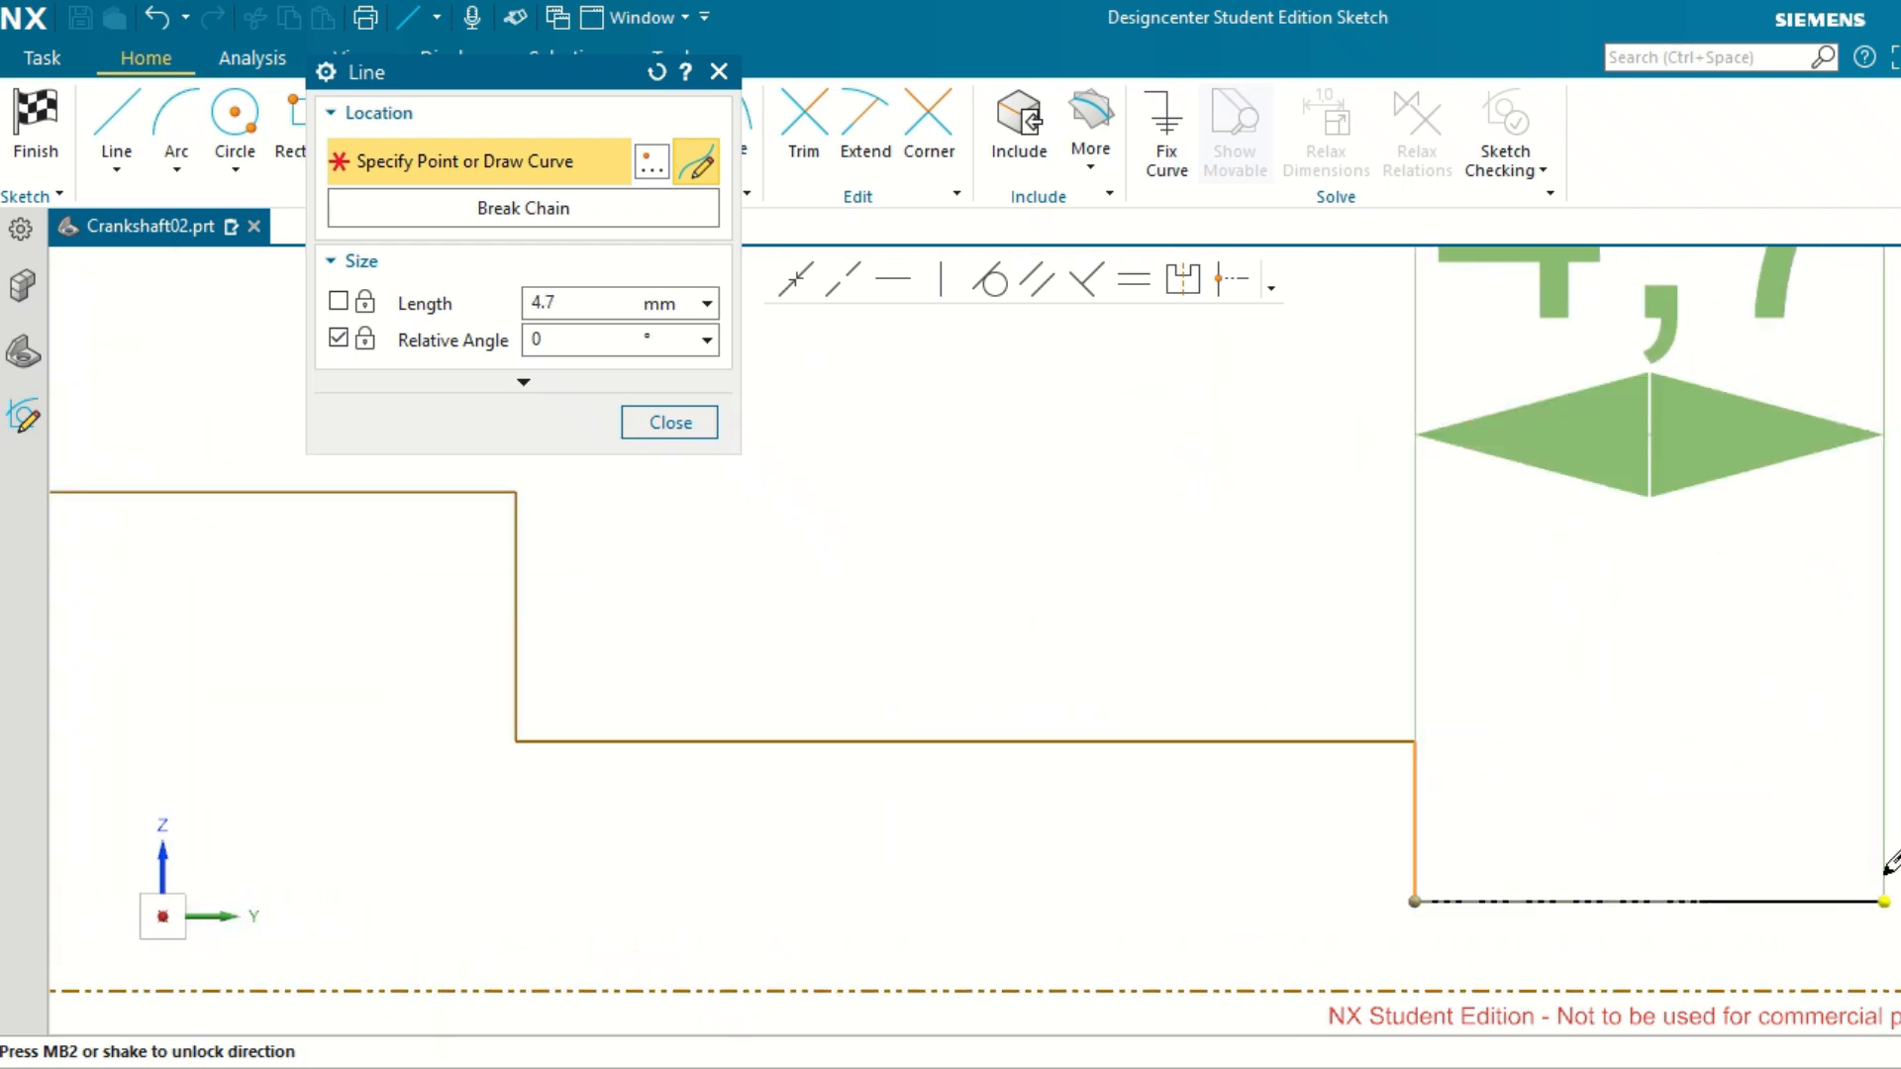
left_click(1882, 945)
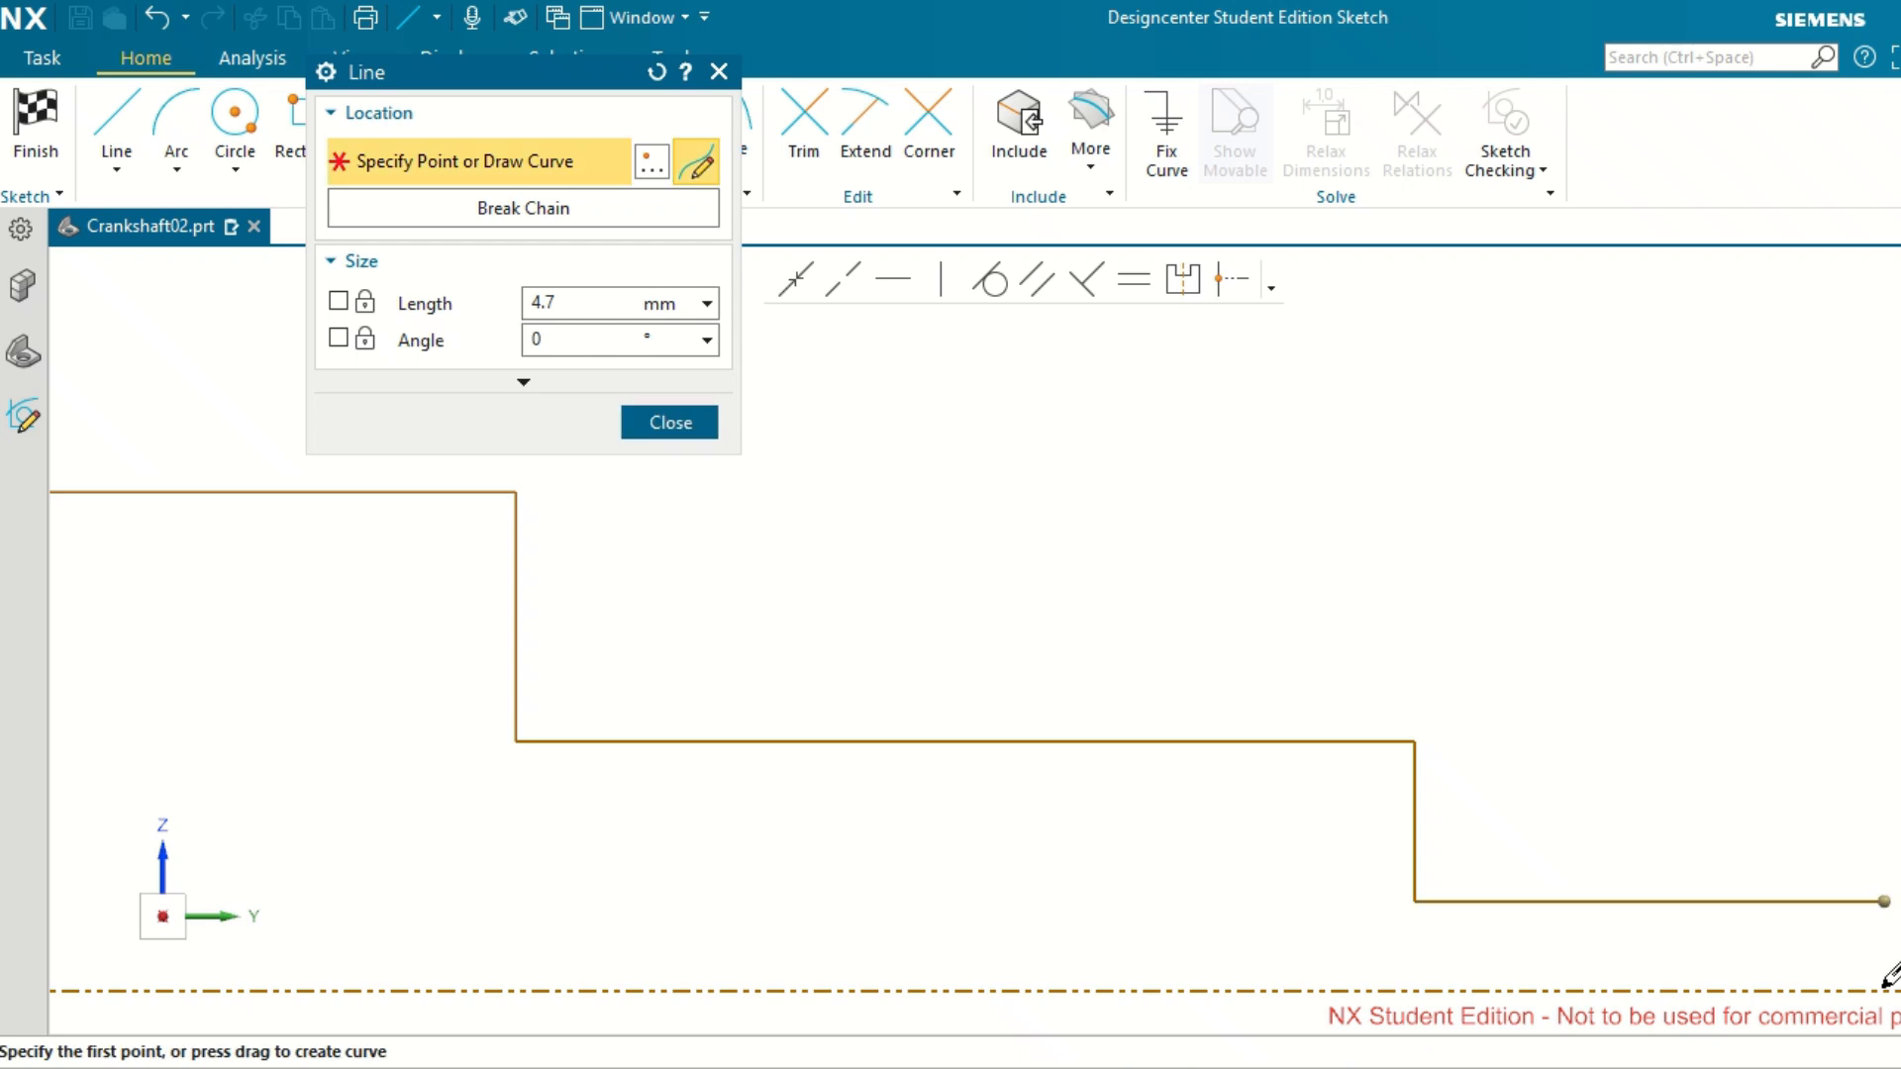
Draw a vertical line from the profile's outer end down to the reference axis and finish the line chain.
left_click(1884, 991)
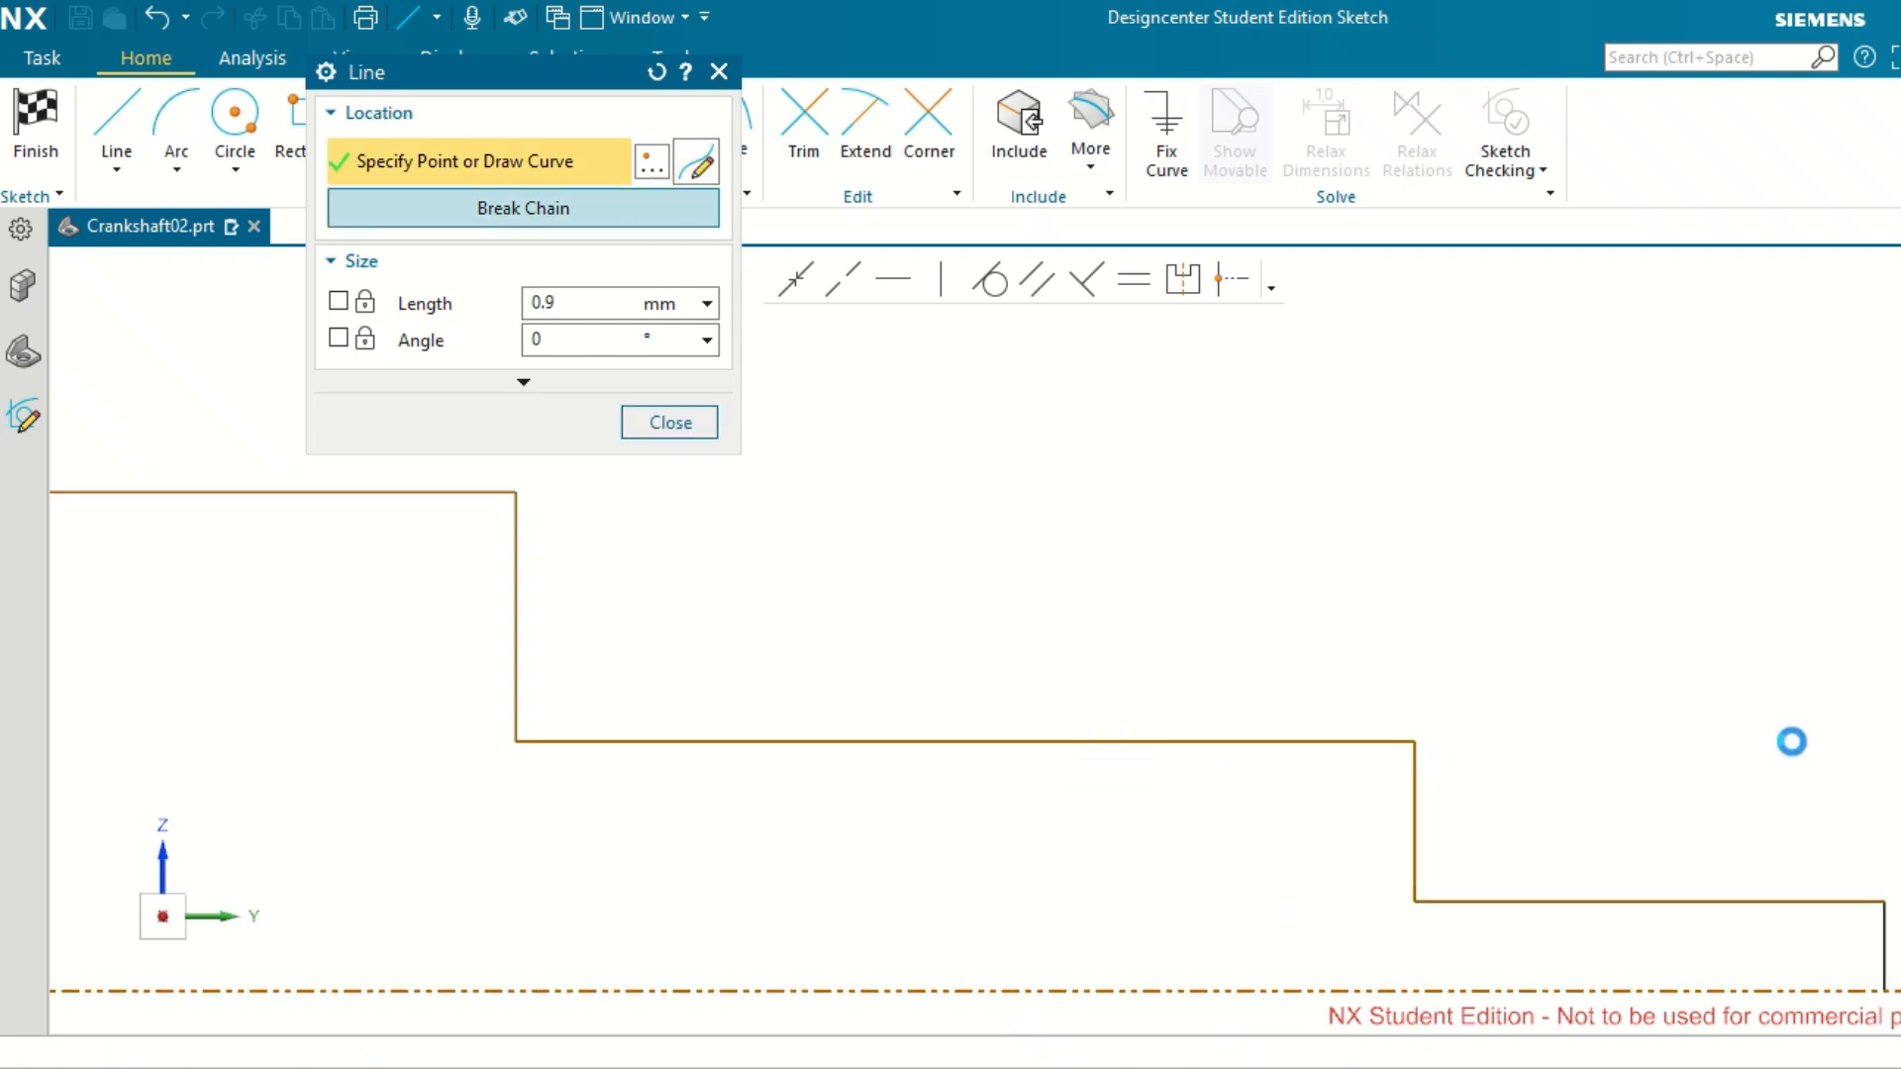
scroll(1791, 740, "up", 5)
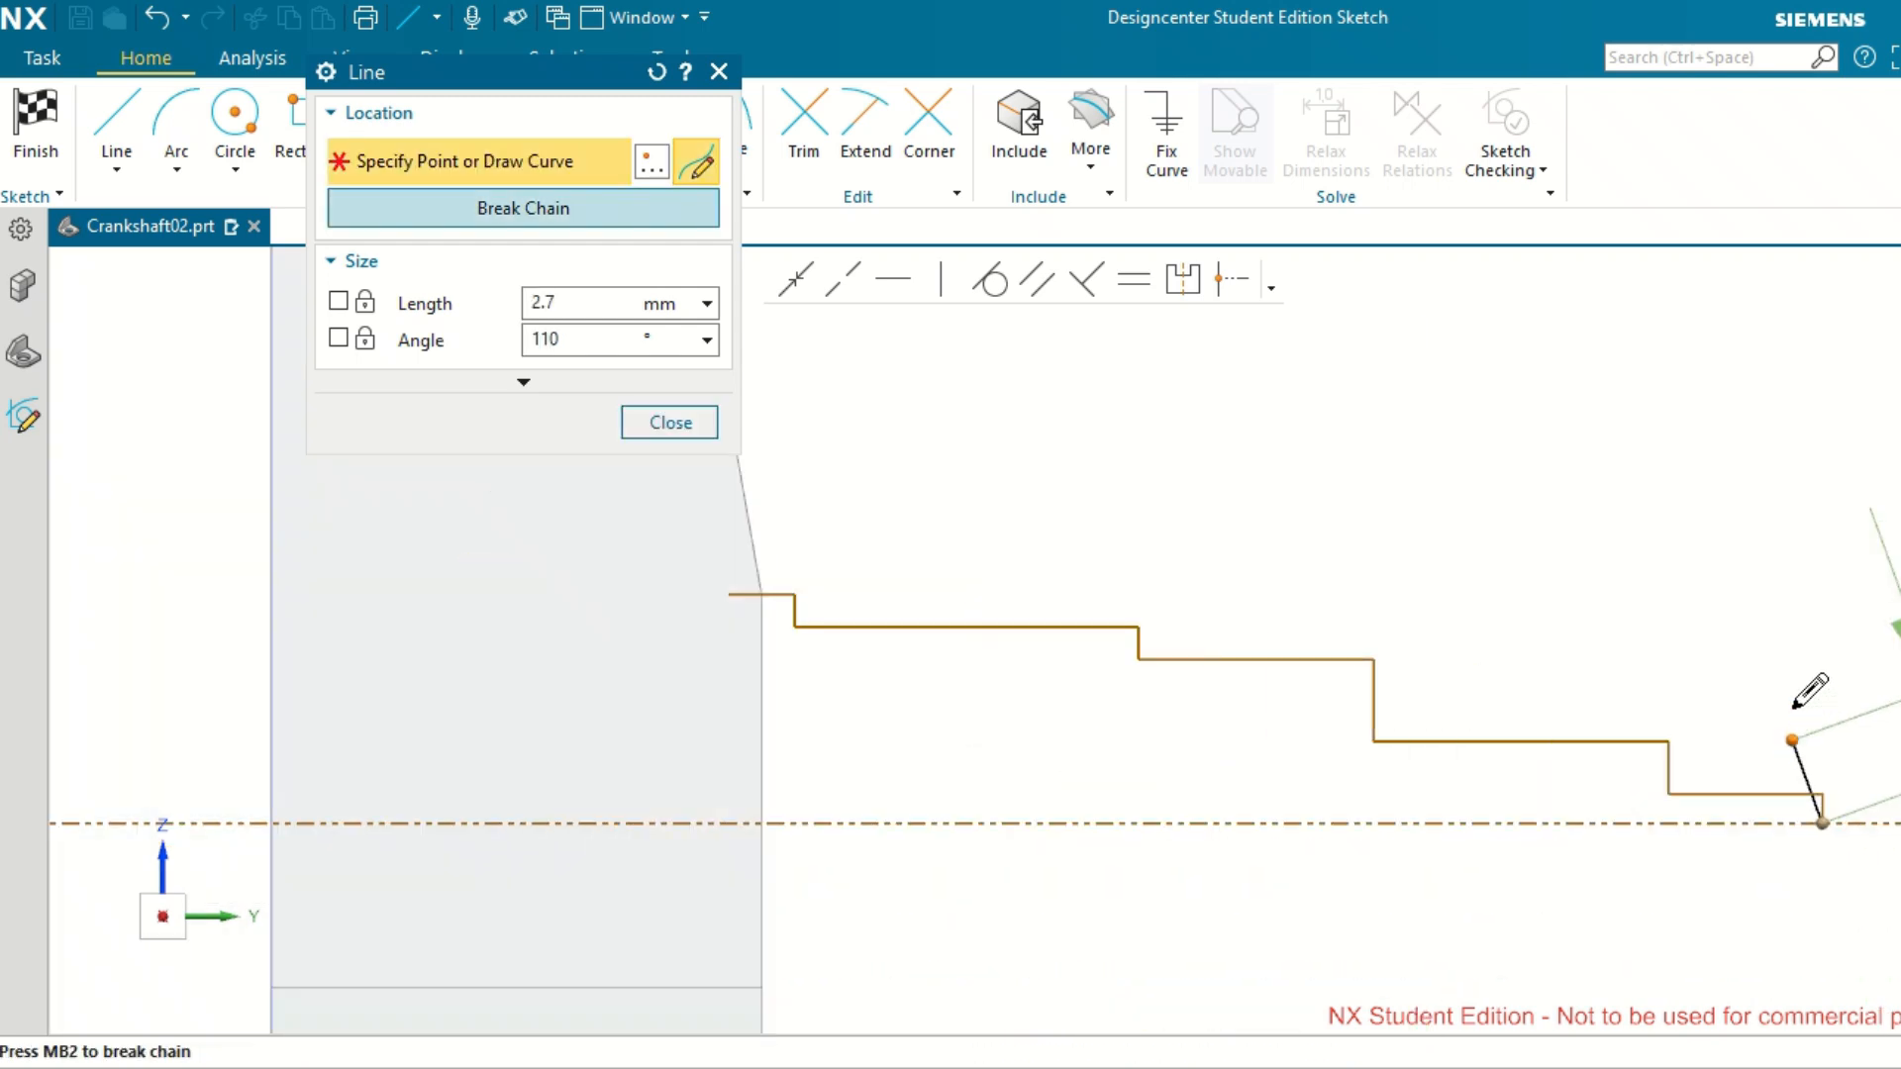
middle_click(1793, 710)
middle_click(1793, 710)
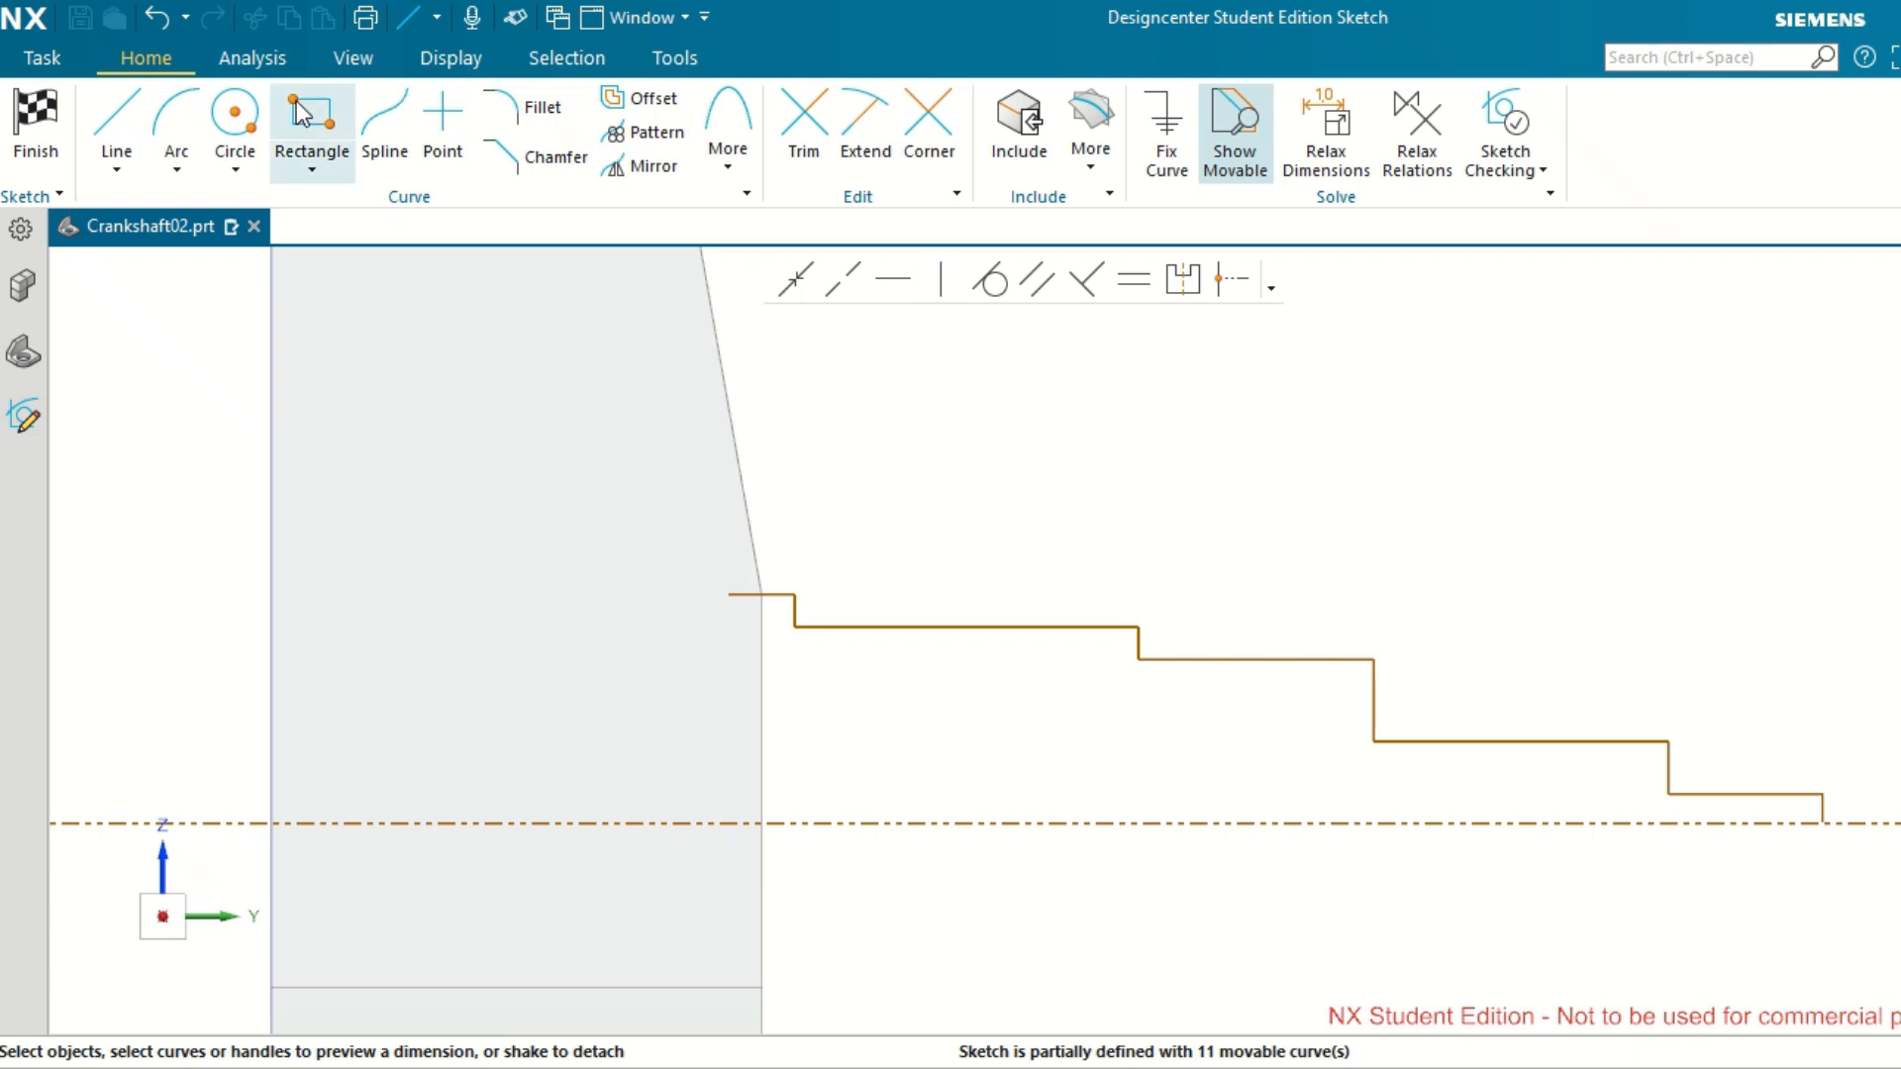
Dimension the height of the first horizontal segment, nearest the web, above the reference axis and set it to 16 mm.
left_click(763, 594)
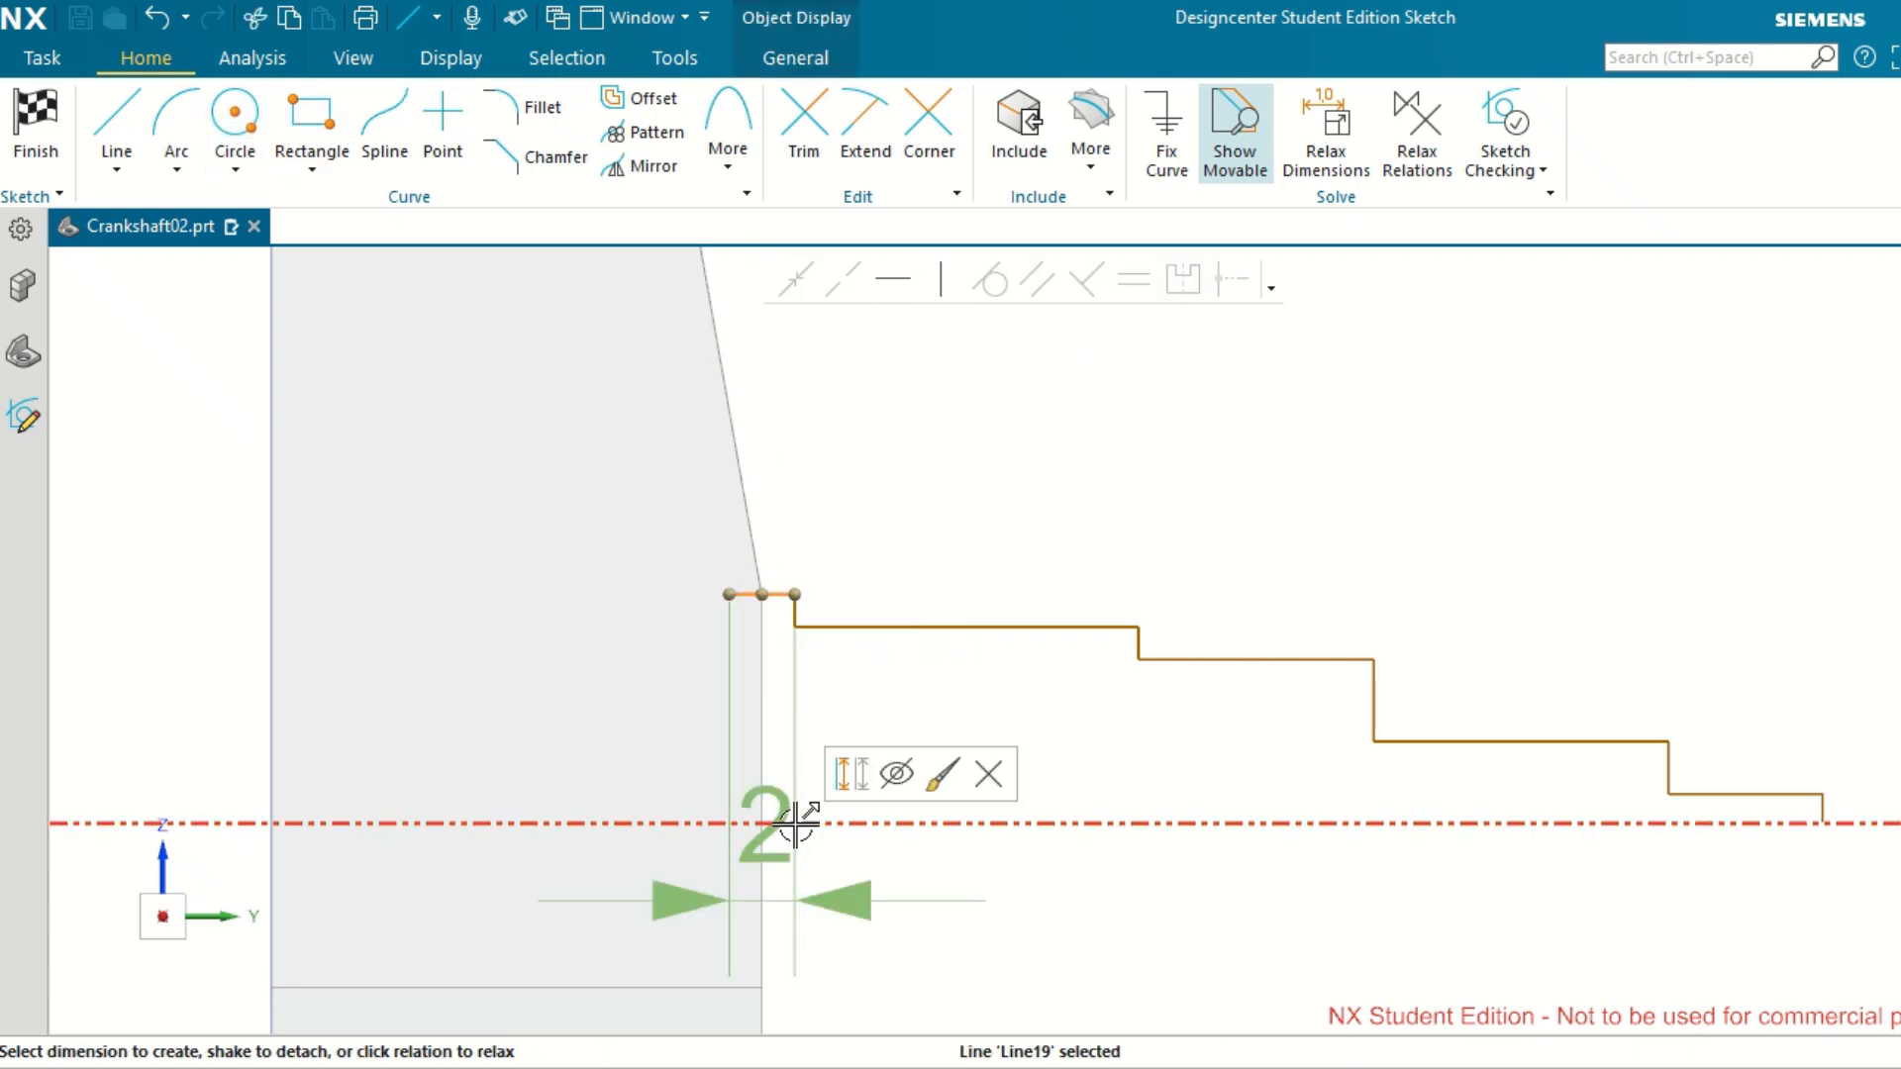
left_click(794, 823)
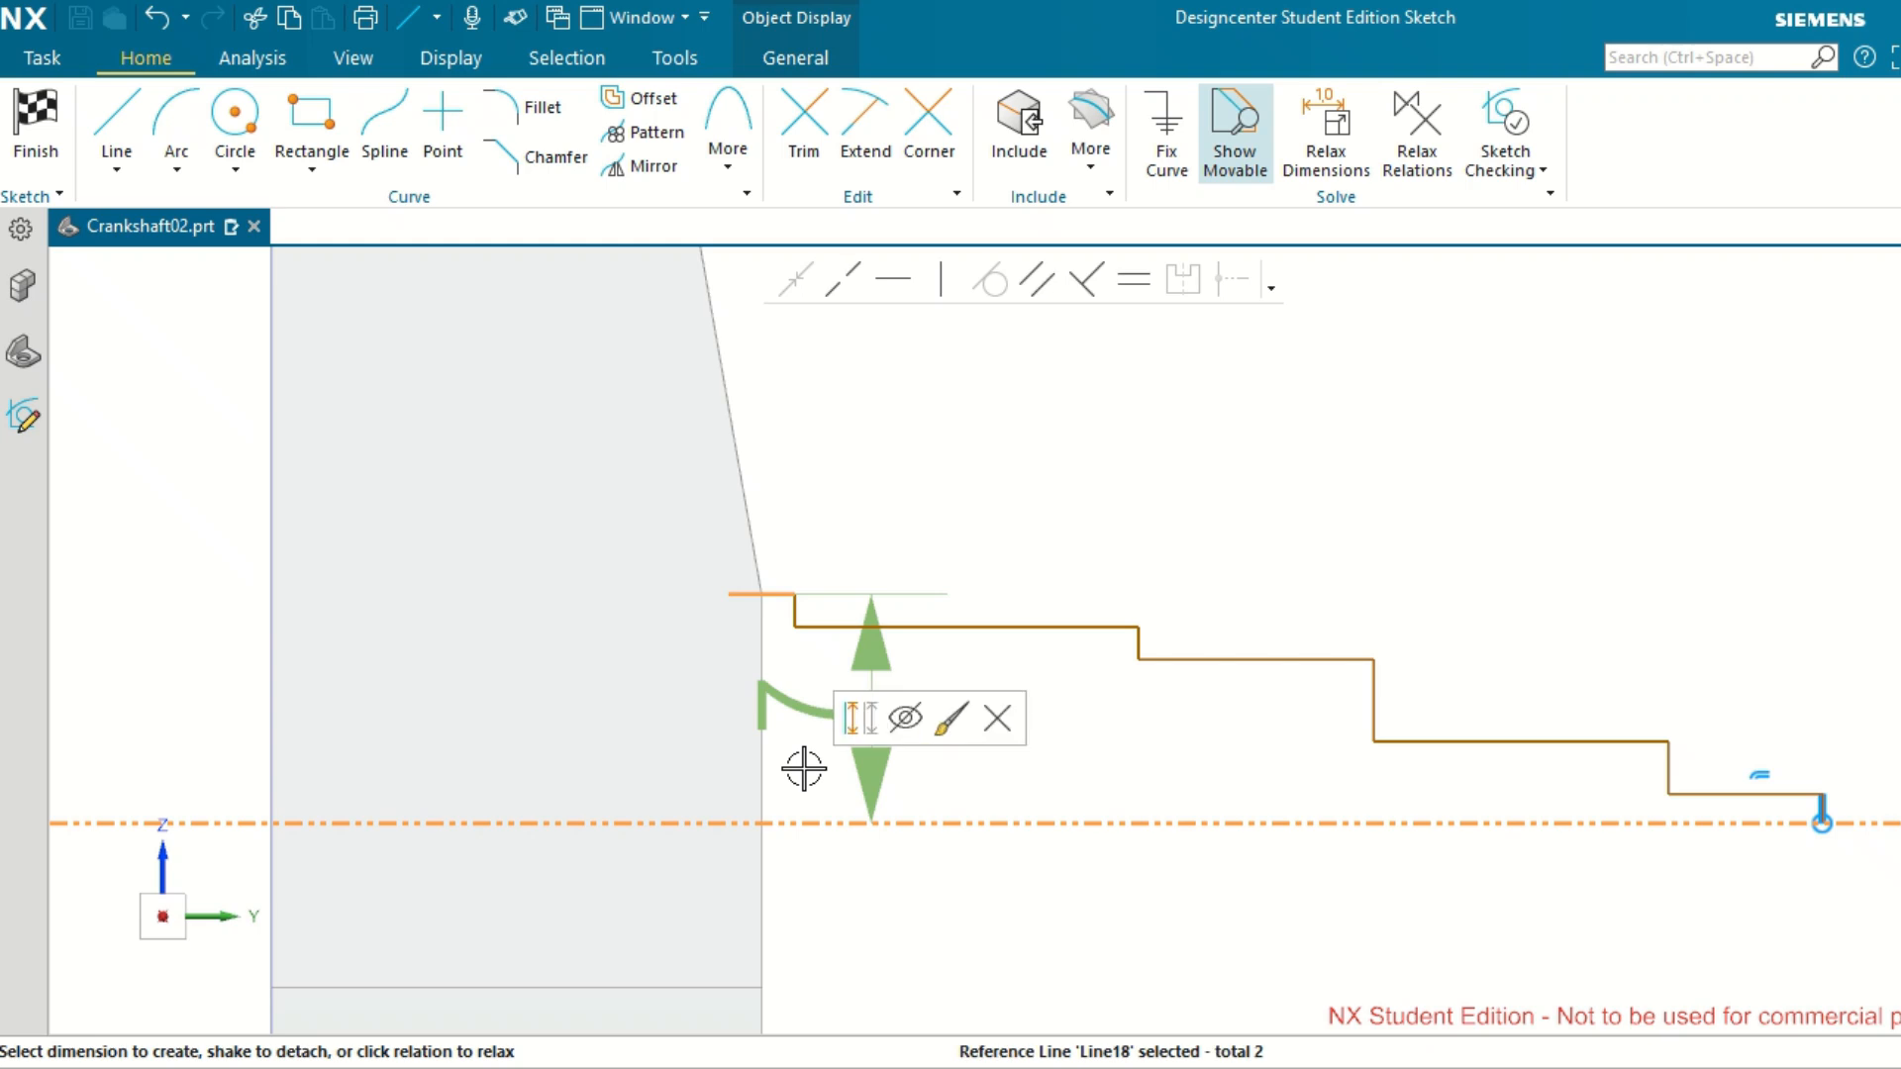
left_click(682, 728)
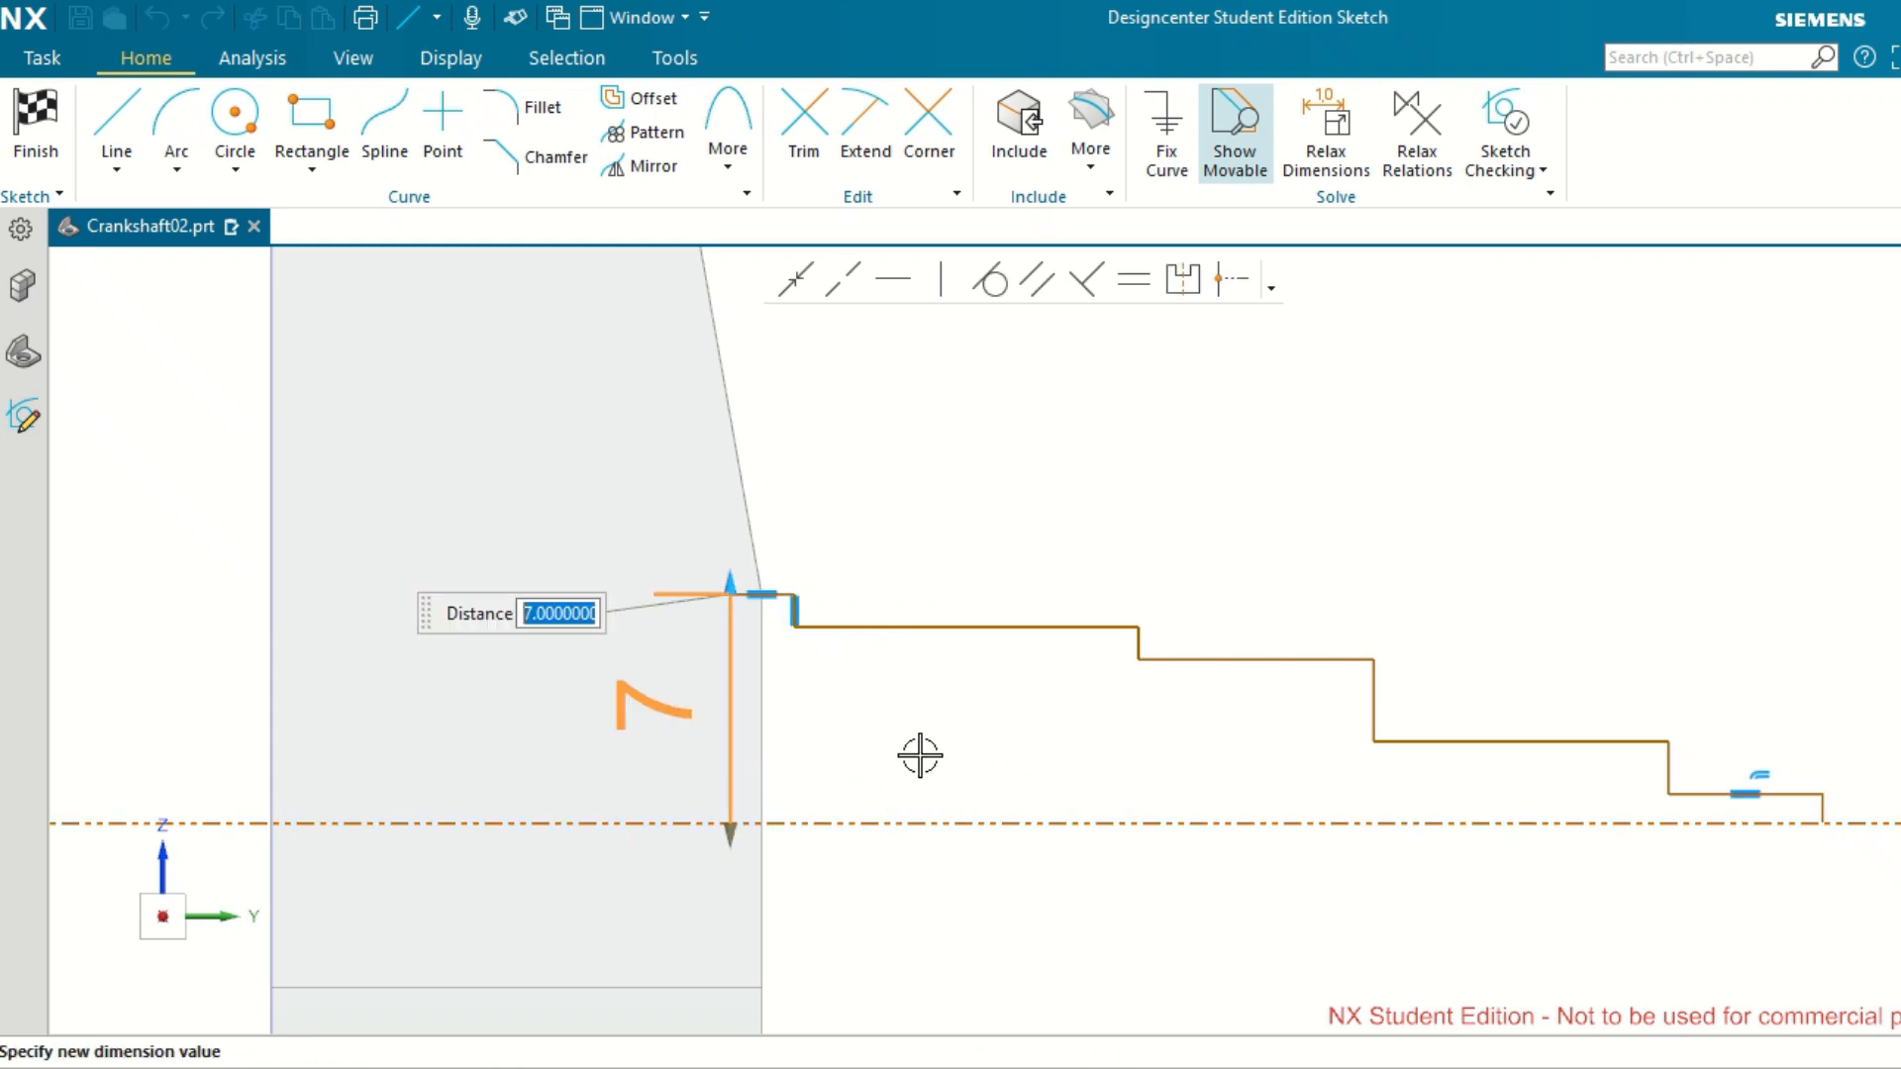
key("Return")
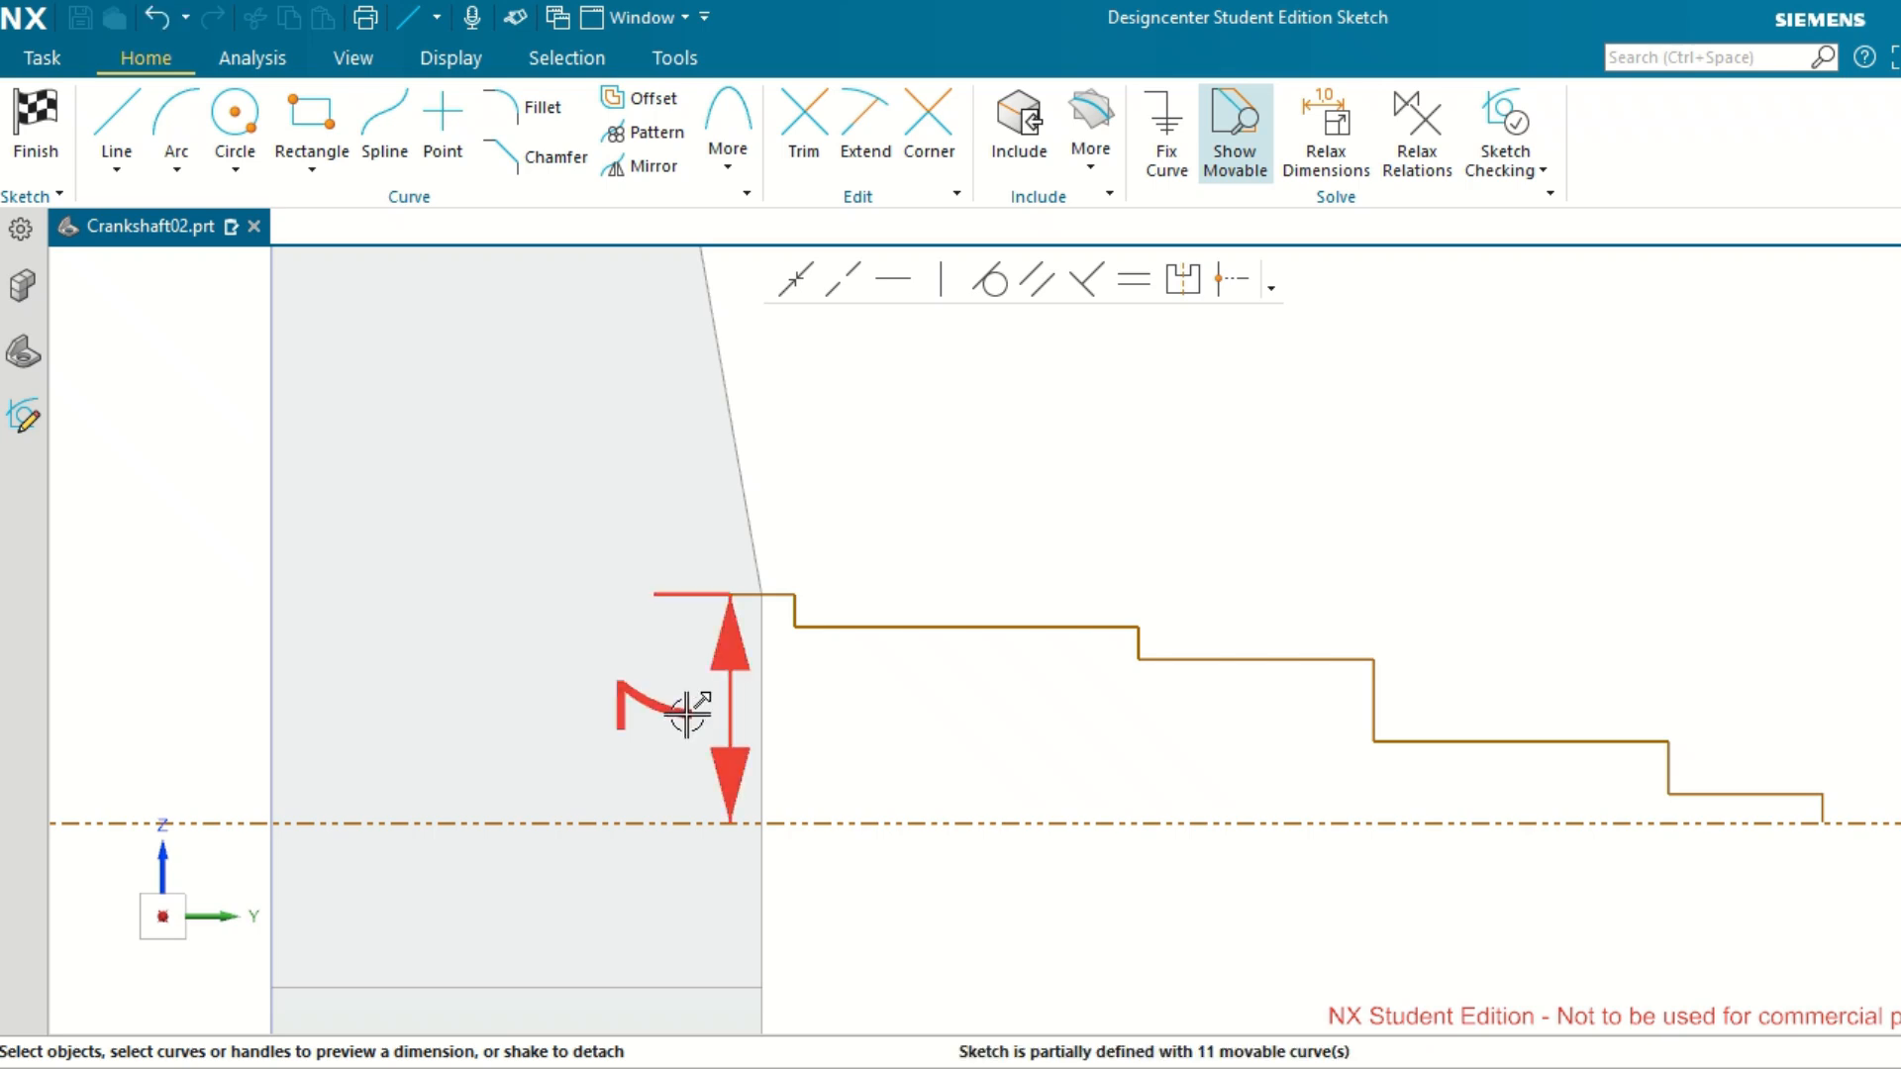
double_click(688, 713)
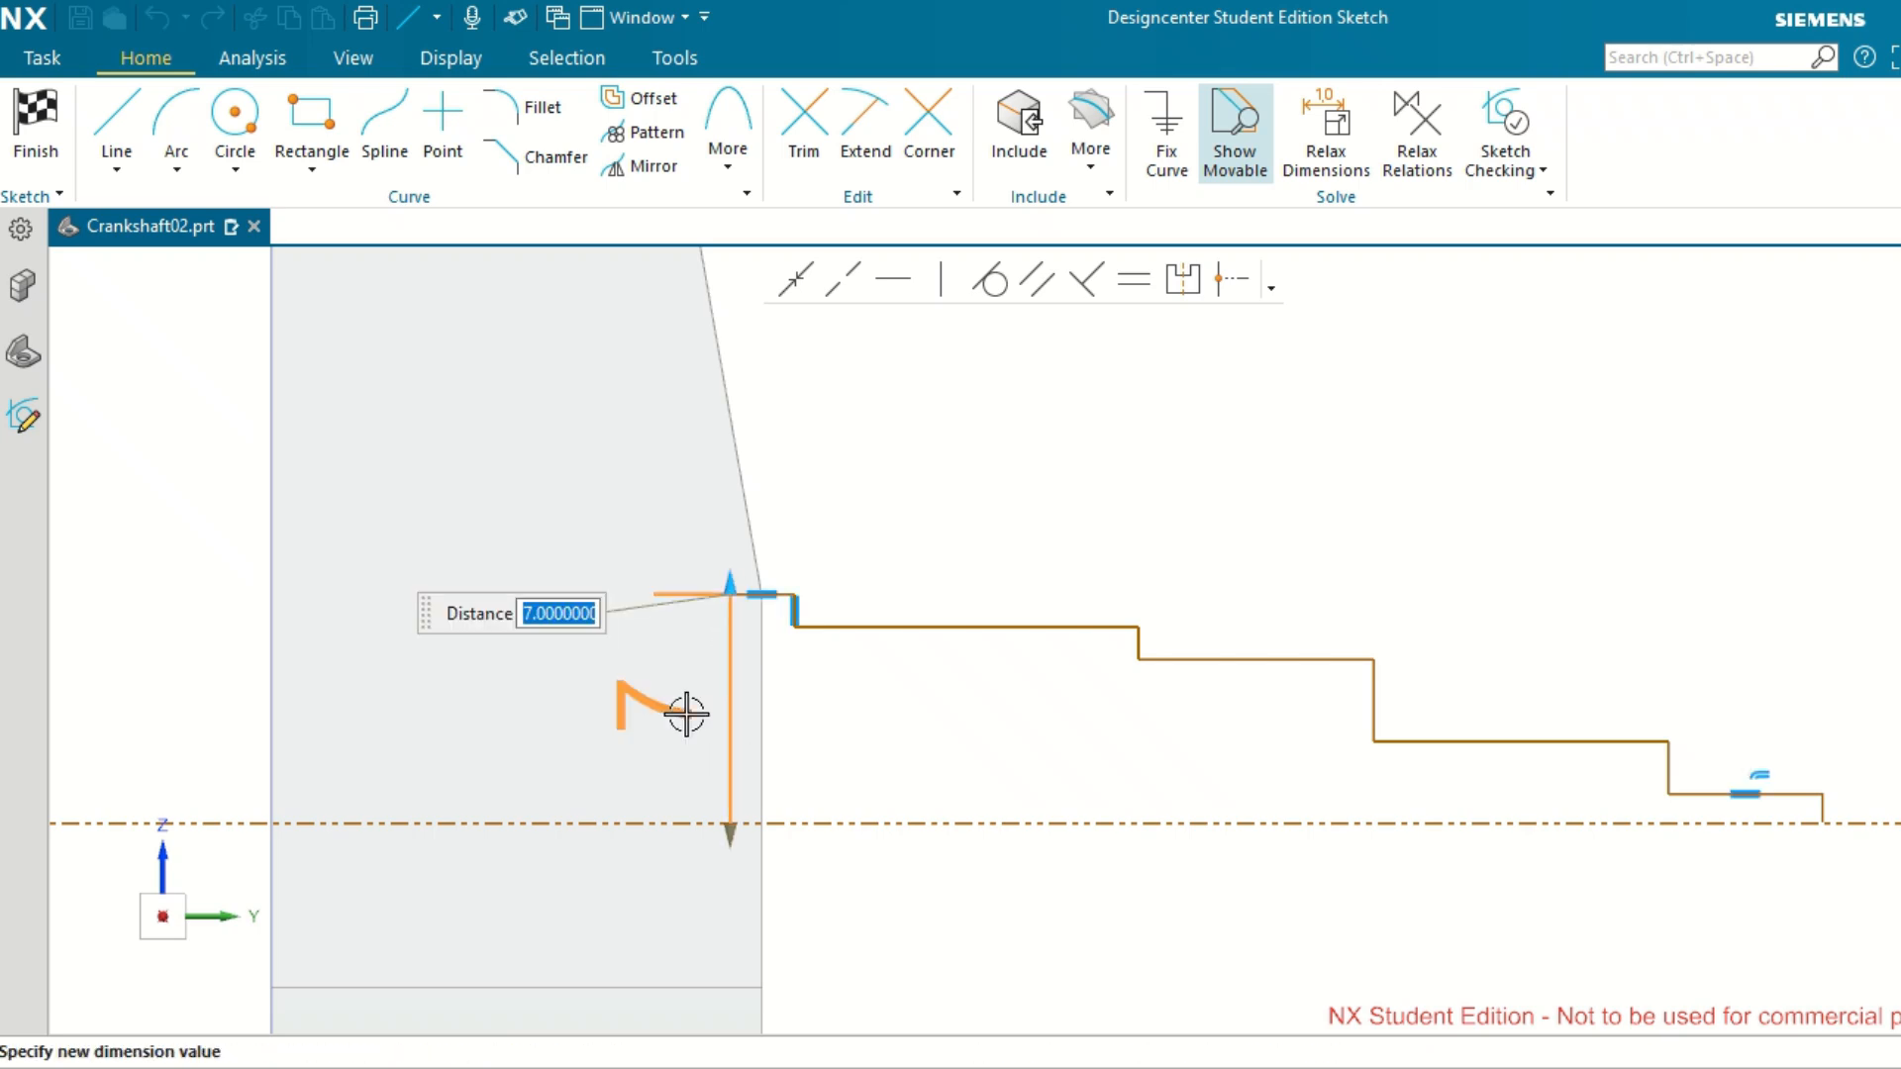
type("16")
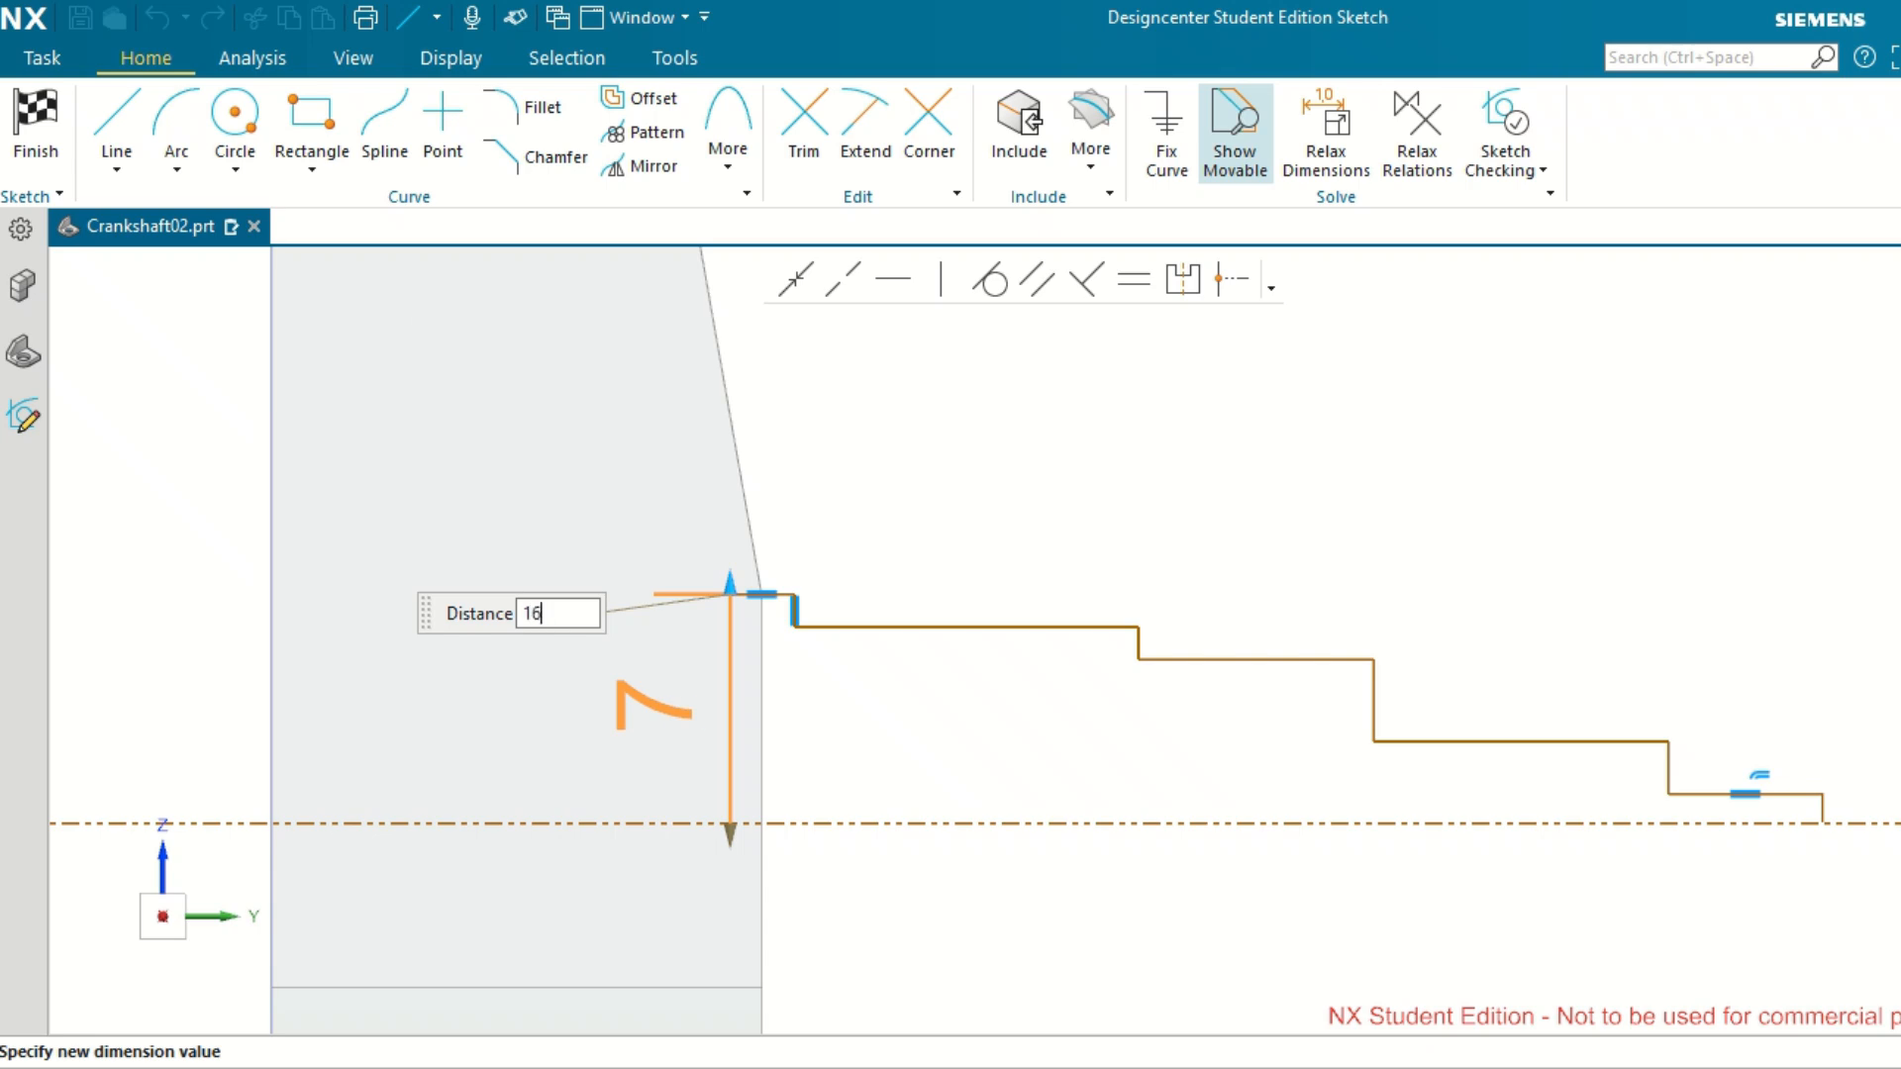
key("Return")
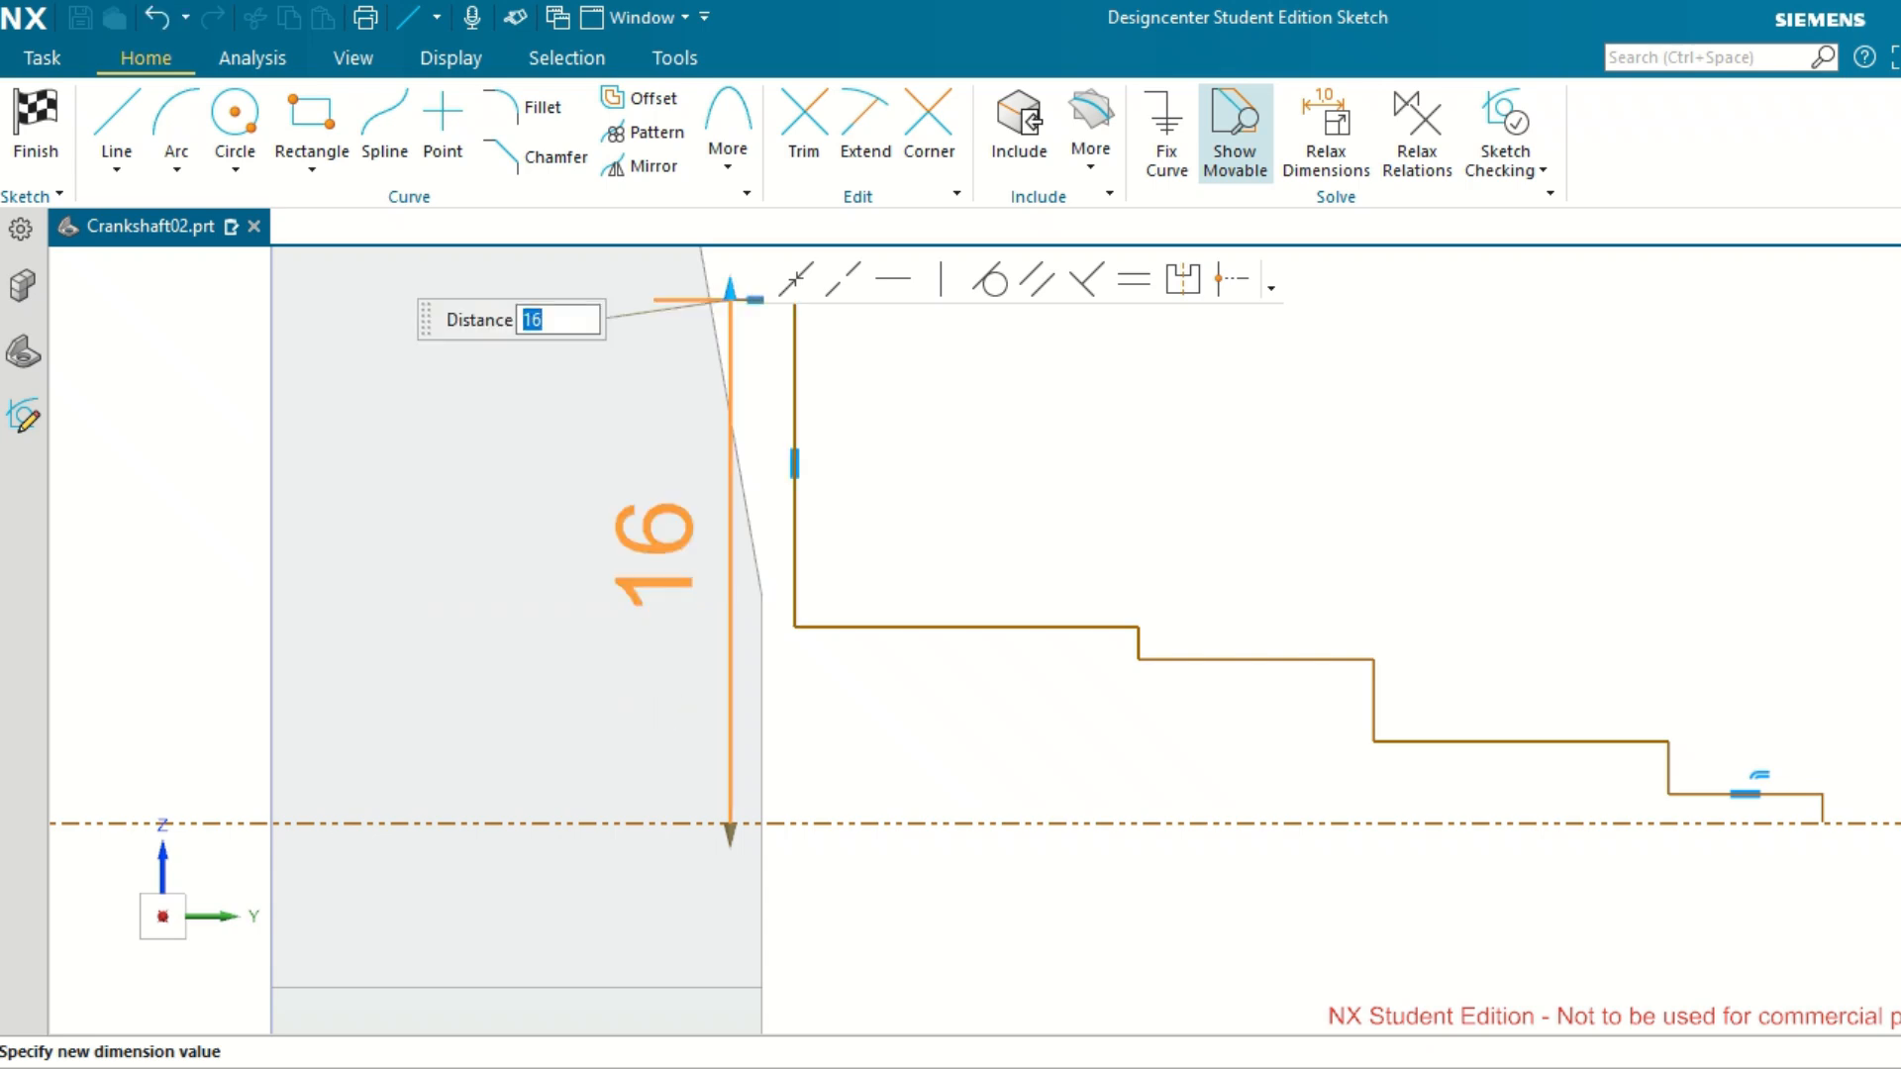
scroll(866, 802, "down", 5)
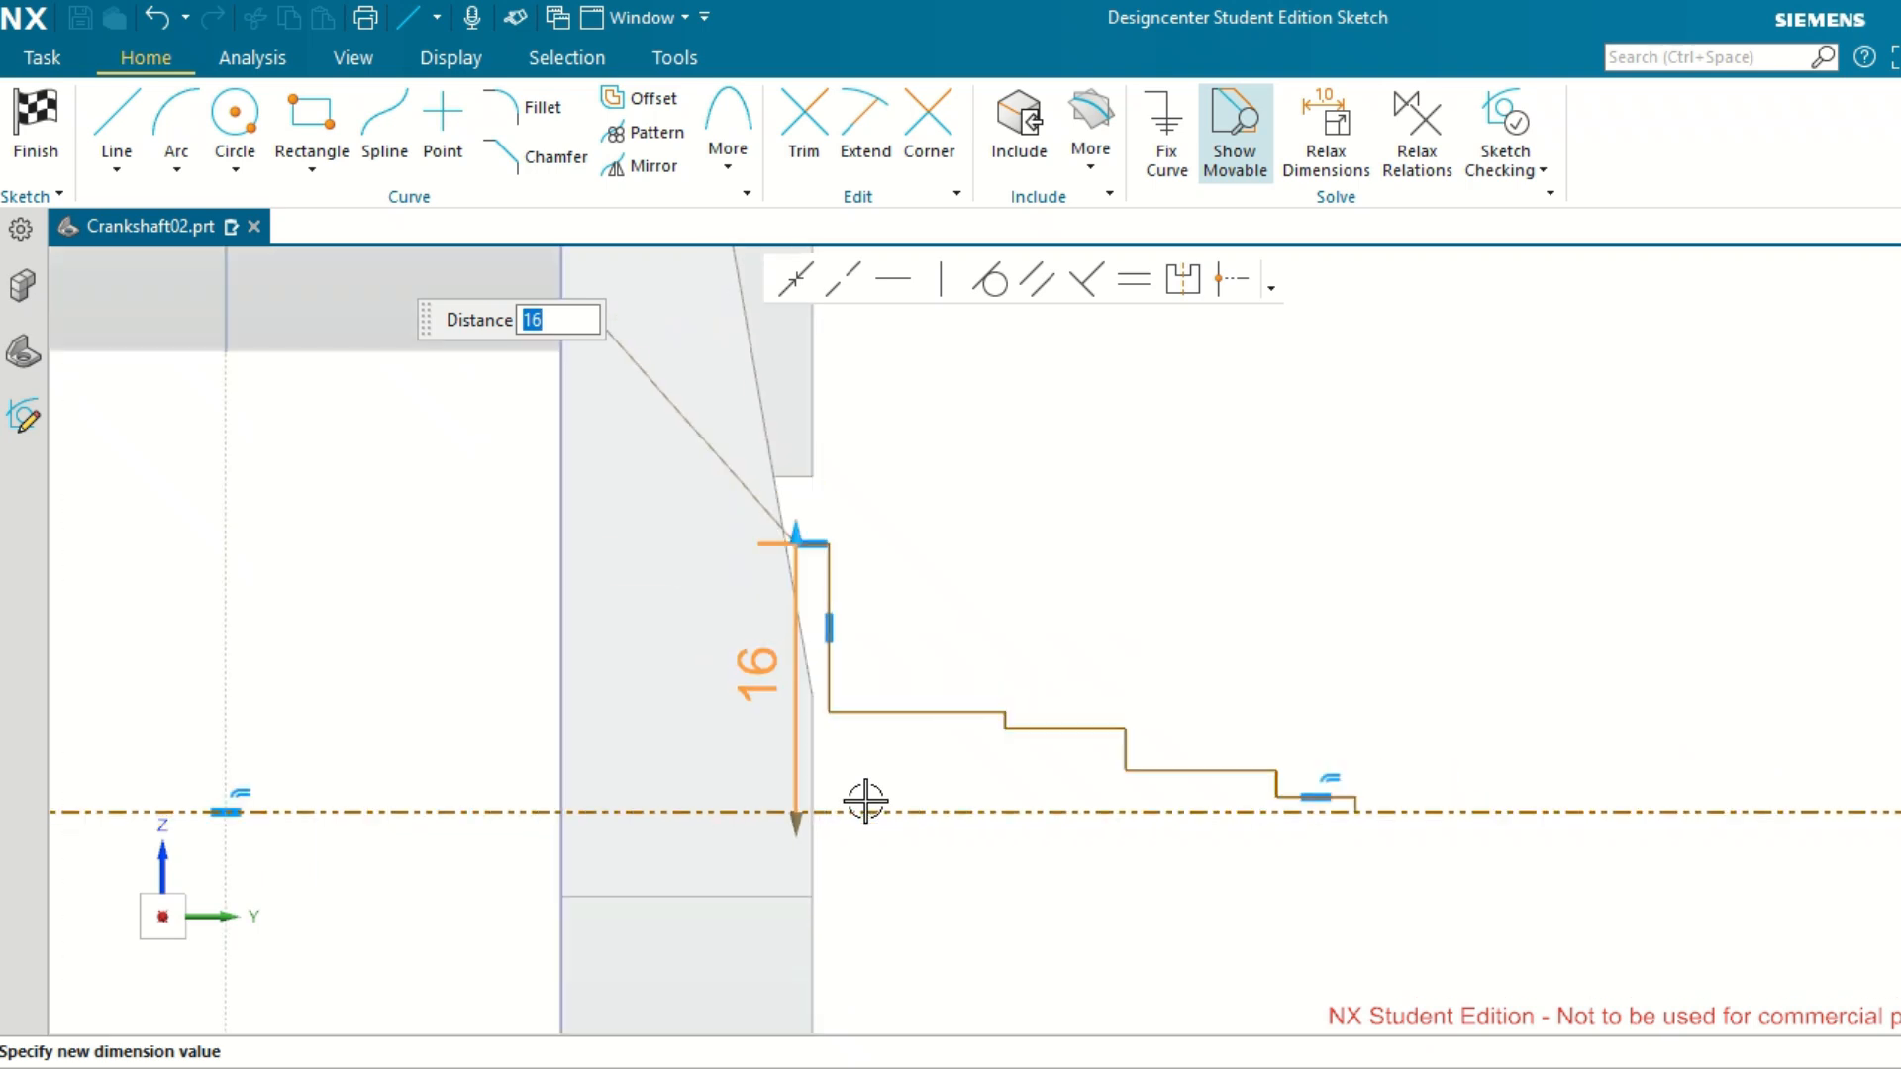
scroll(870, 817, "down", 2)
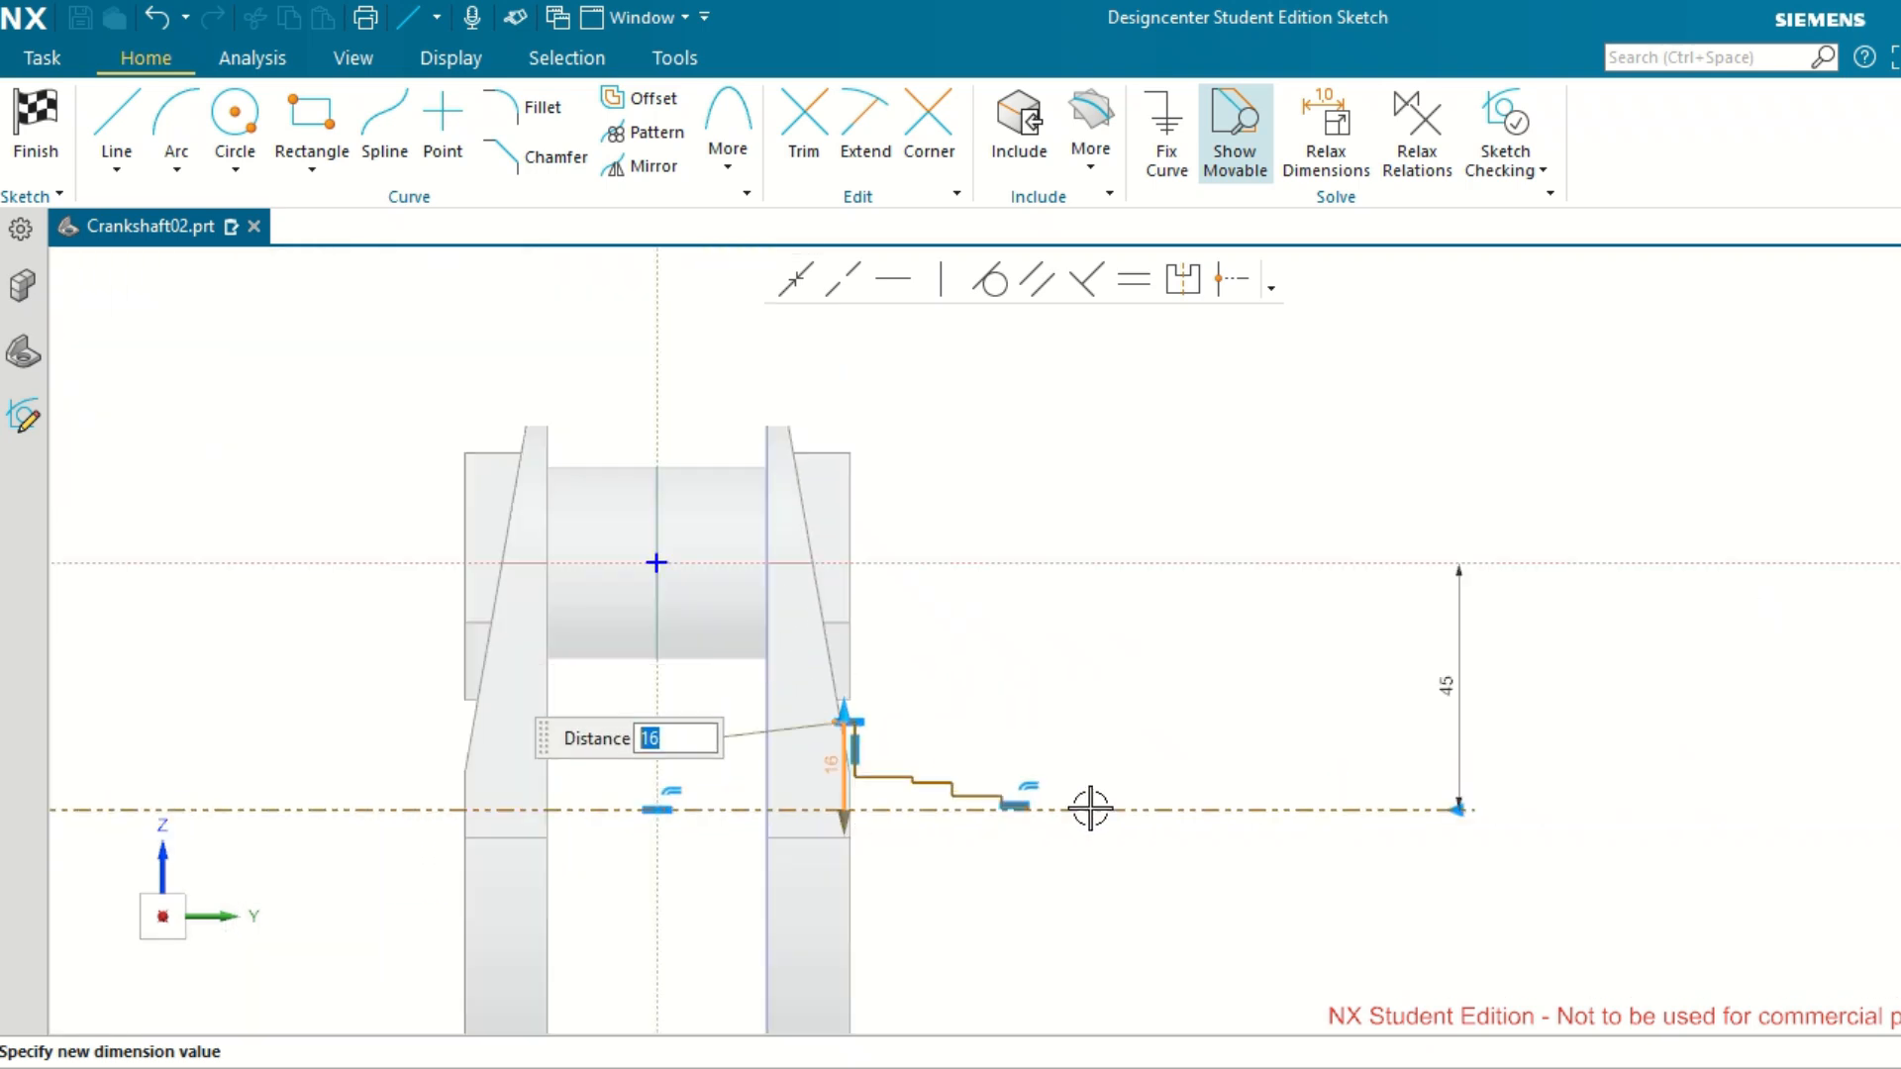
scroll(1090, 809, "up", 2)
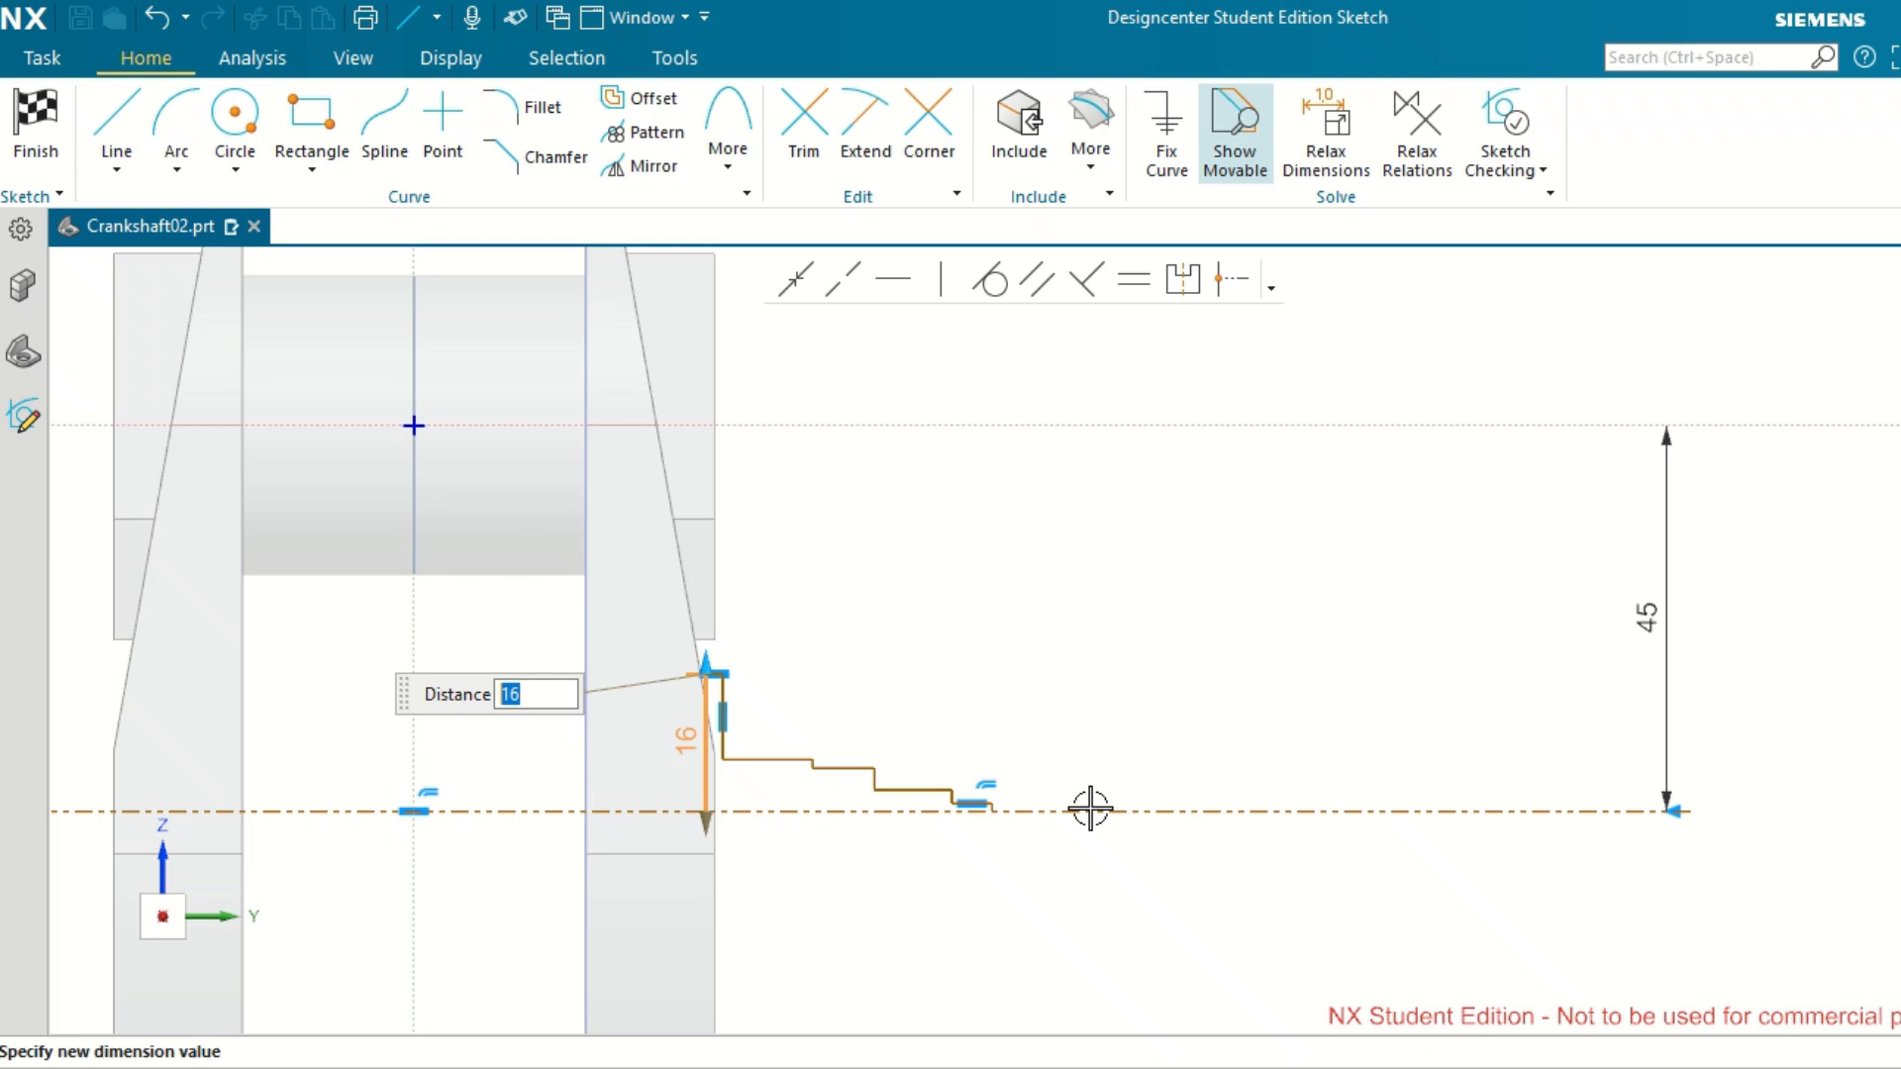
scroll(782, 772, "up", 1)
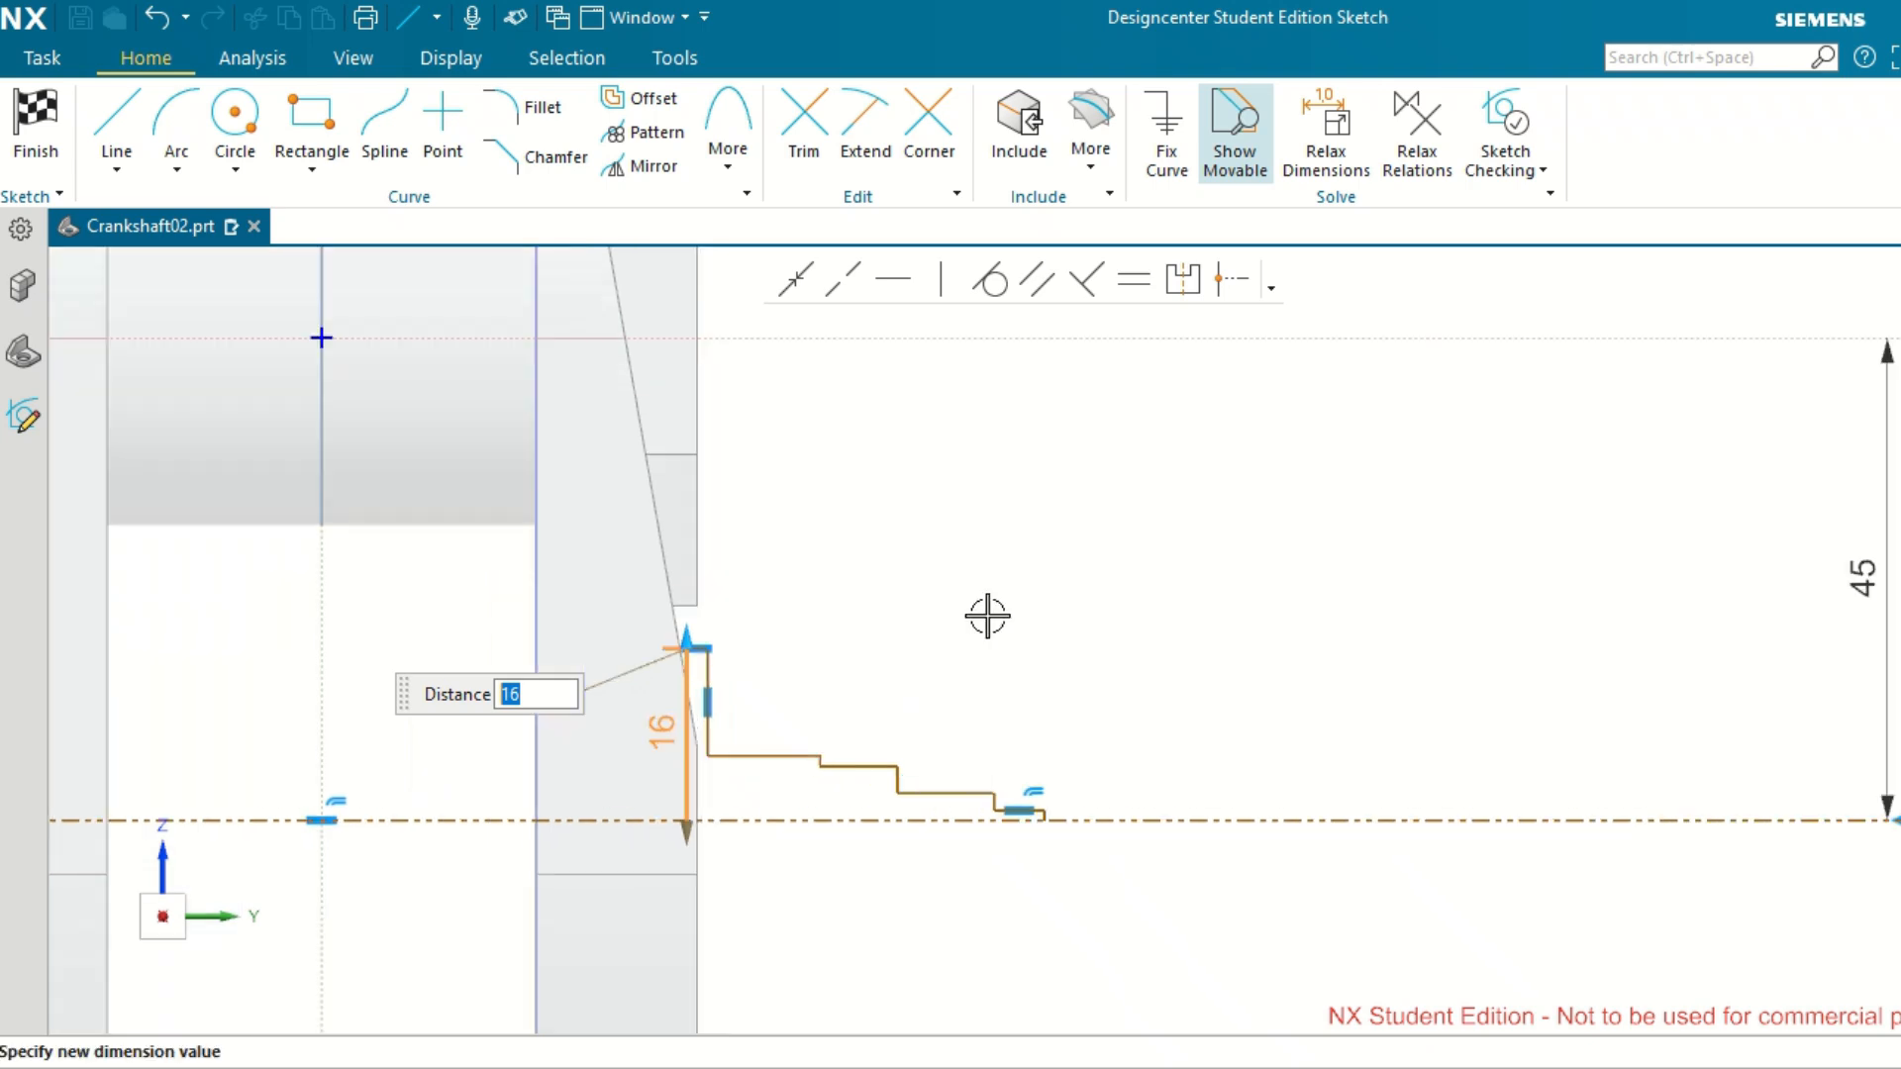
key("Return")
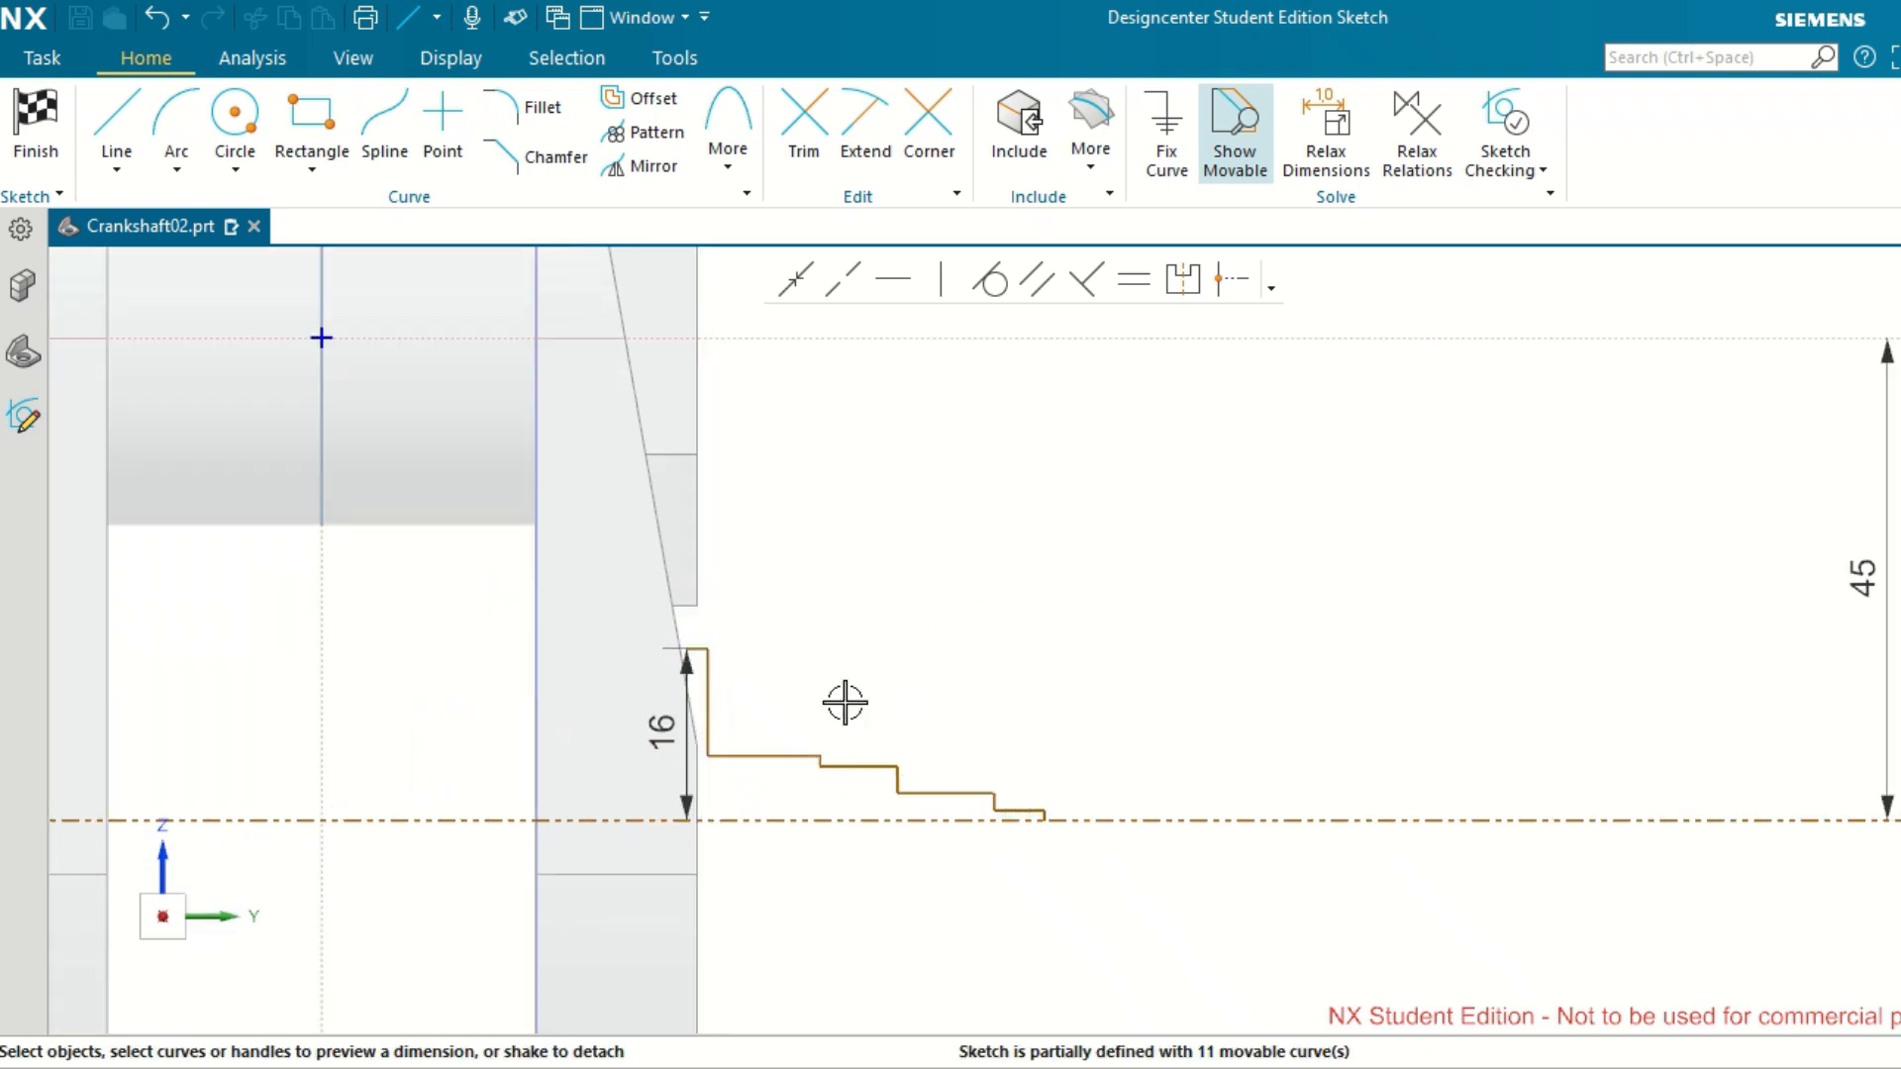
Dimension the second horizontal segment's height above the reference axis and set it to 15 mm.
left_click(743, 756)
left_click(768, 820)
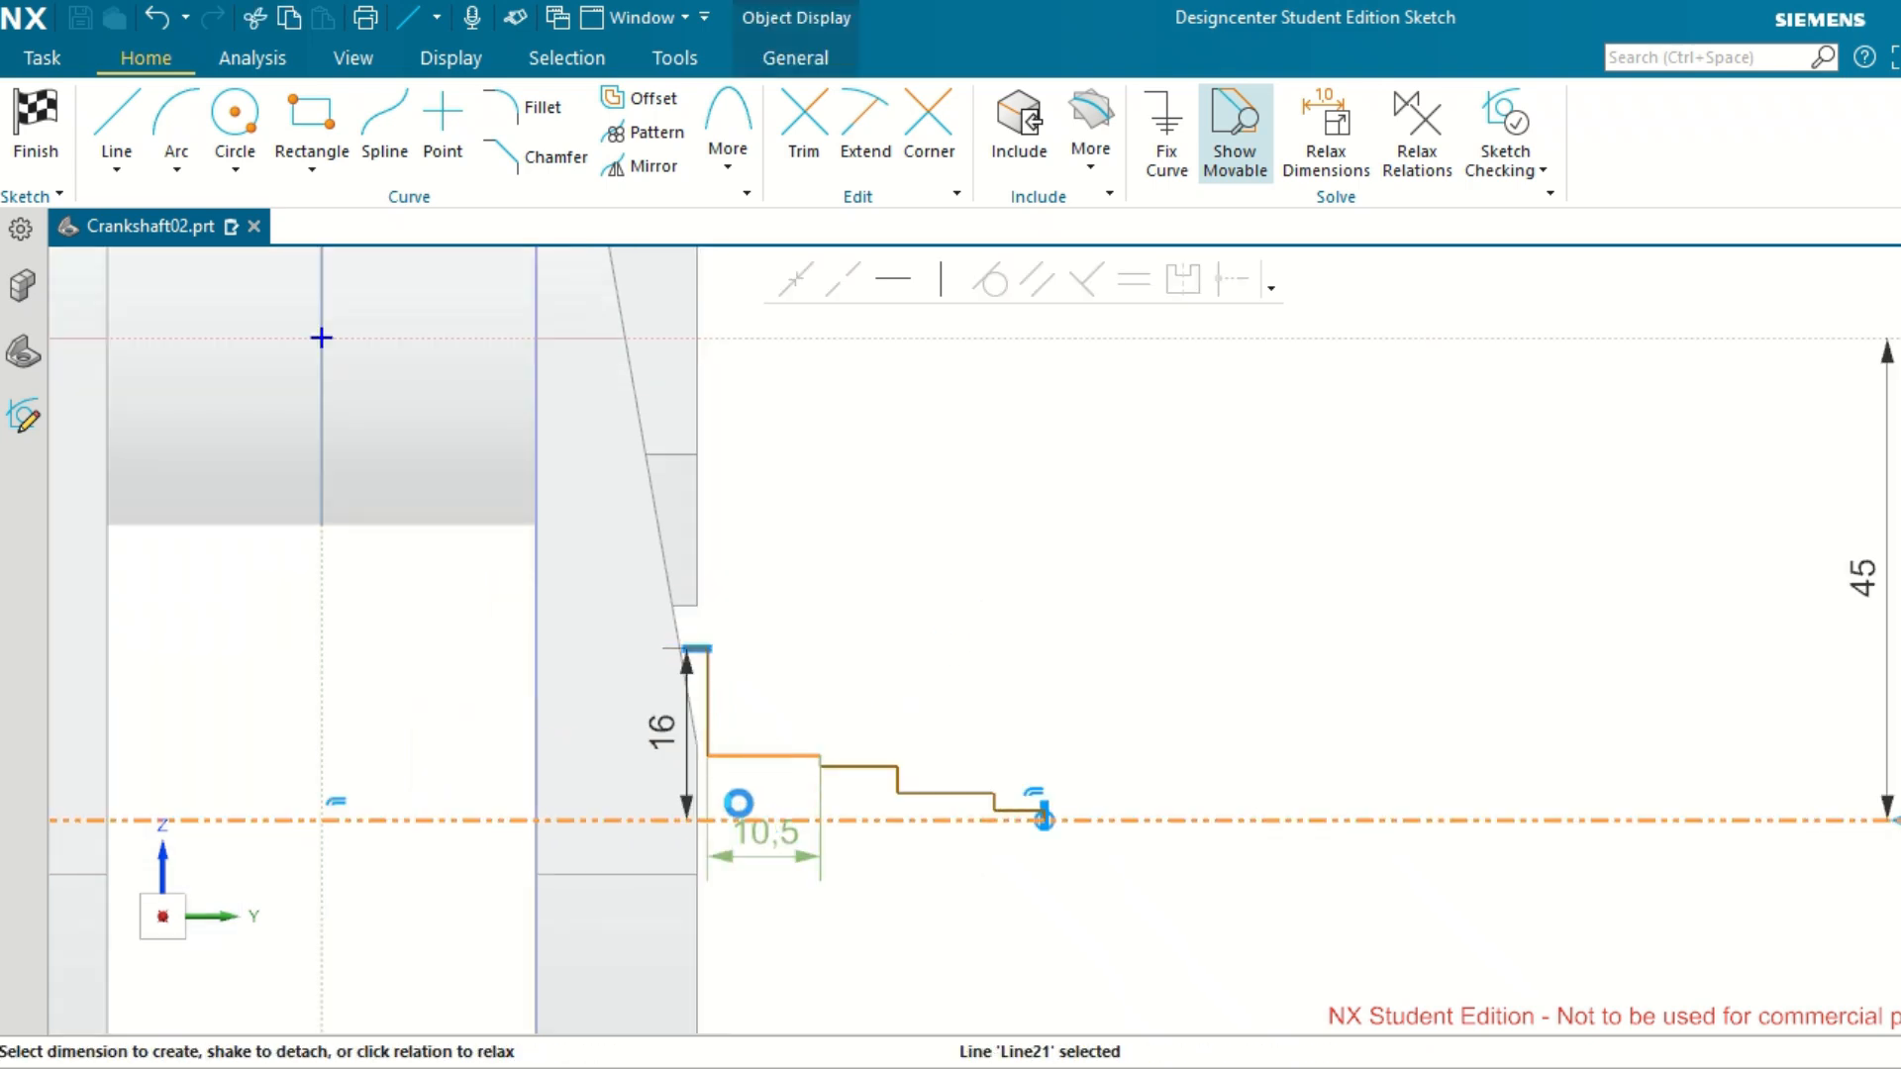
left_click(792, 792)
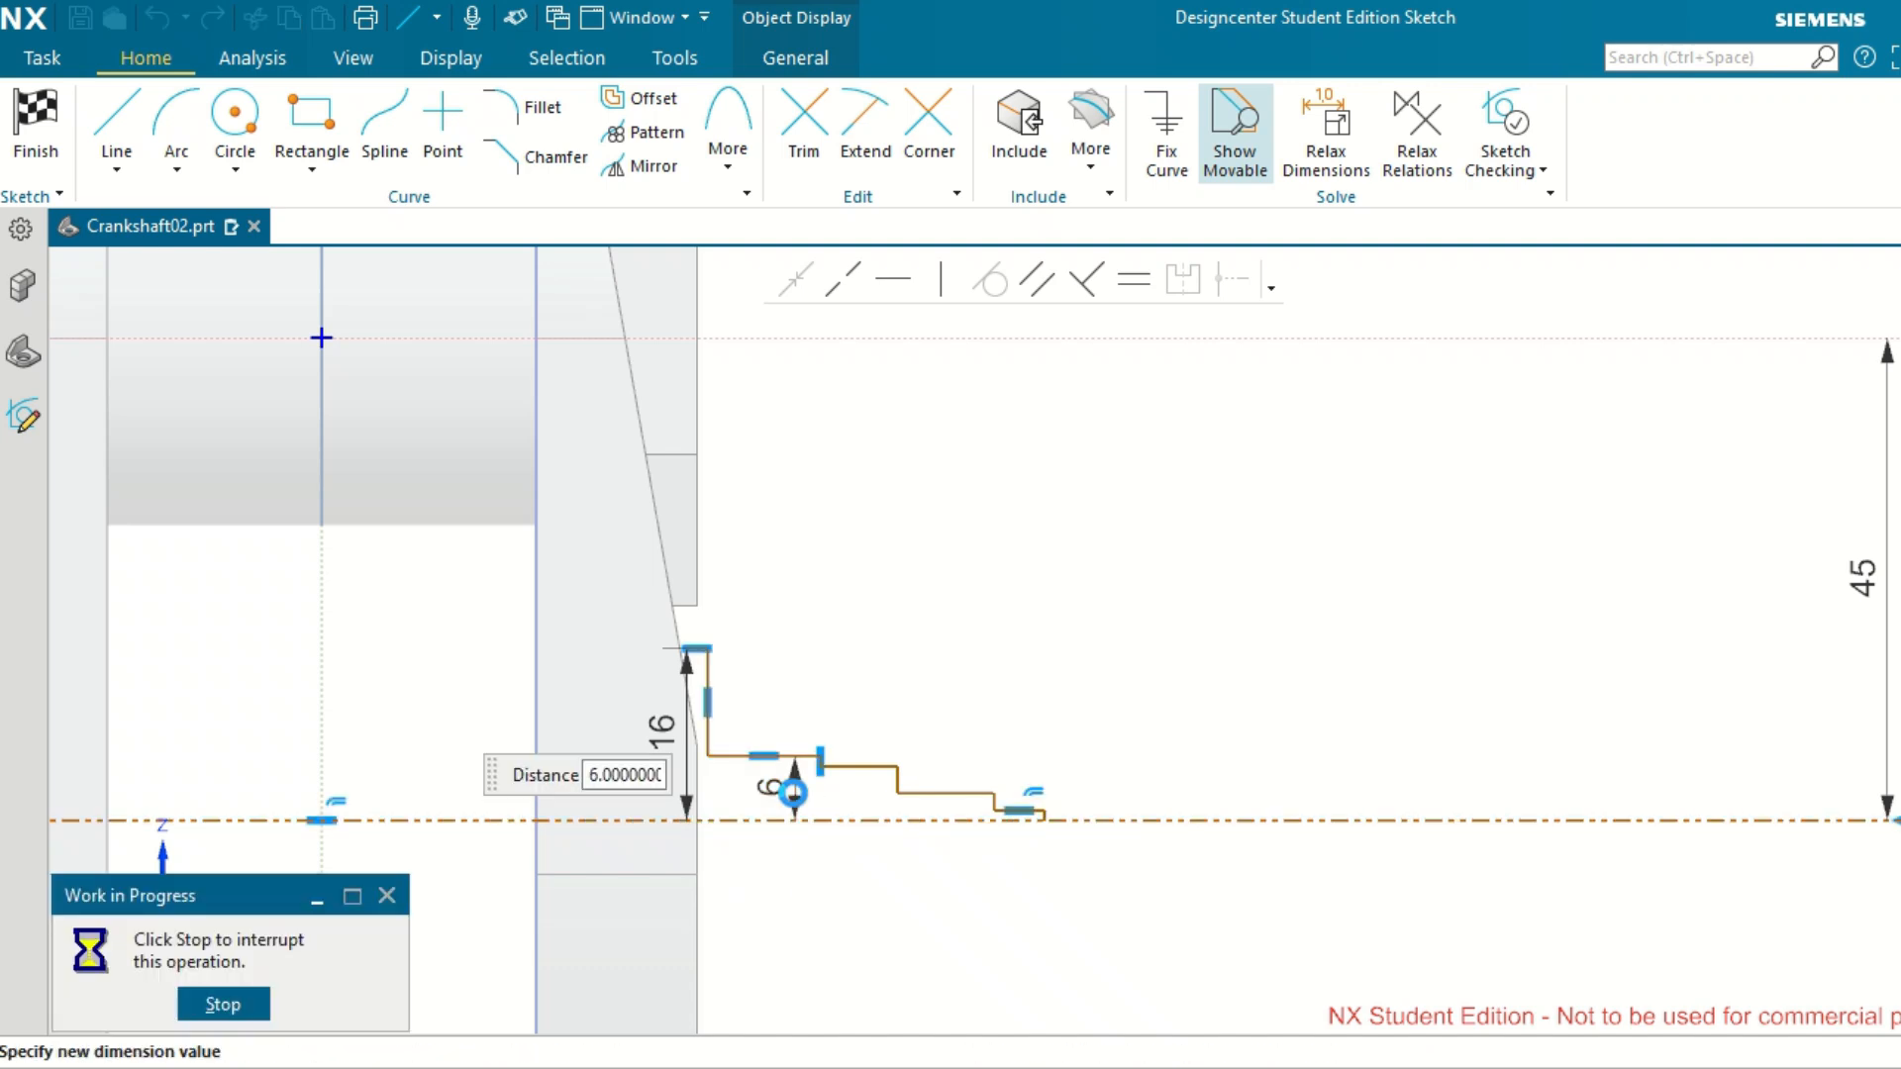
type("15")
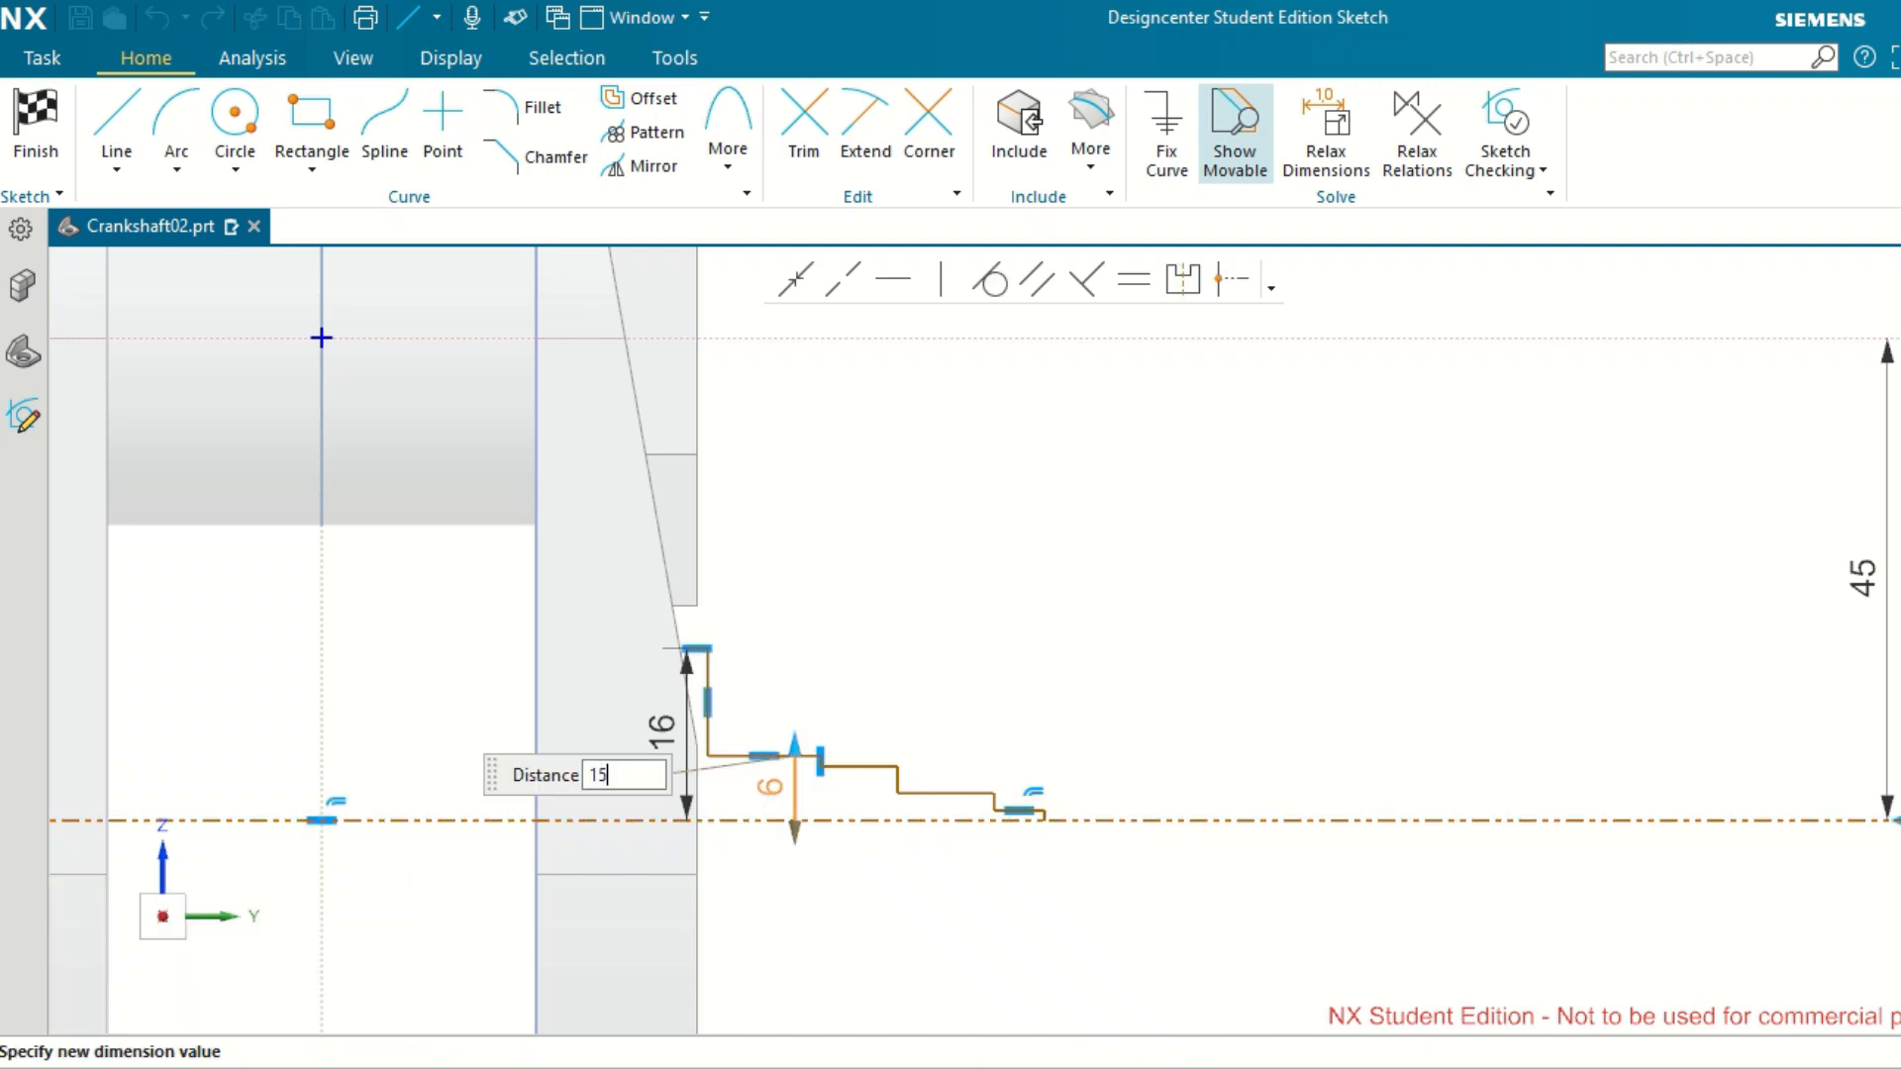
key("Return")
scroll(858, 789, "up", 2)
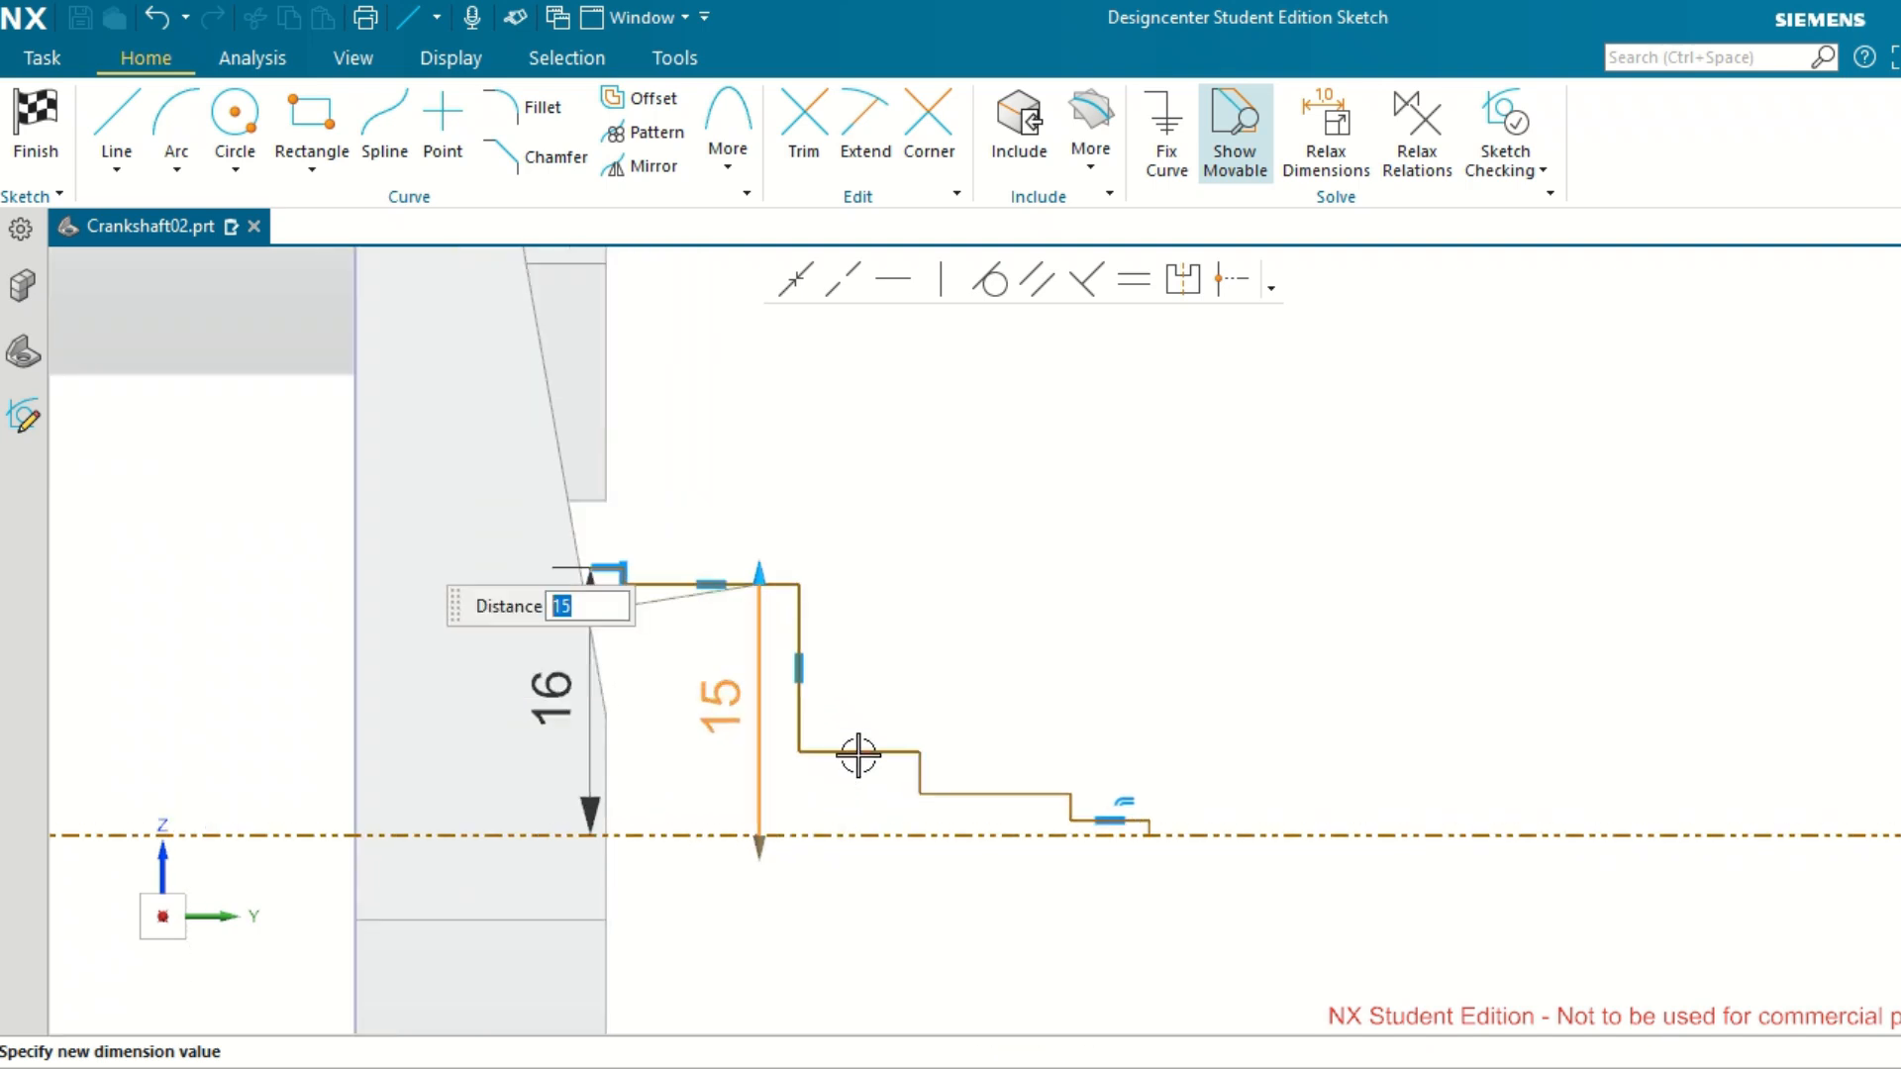
left_click(858, 753)
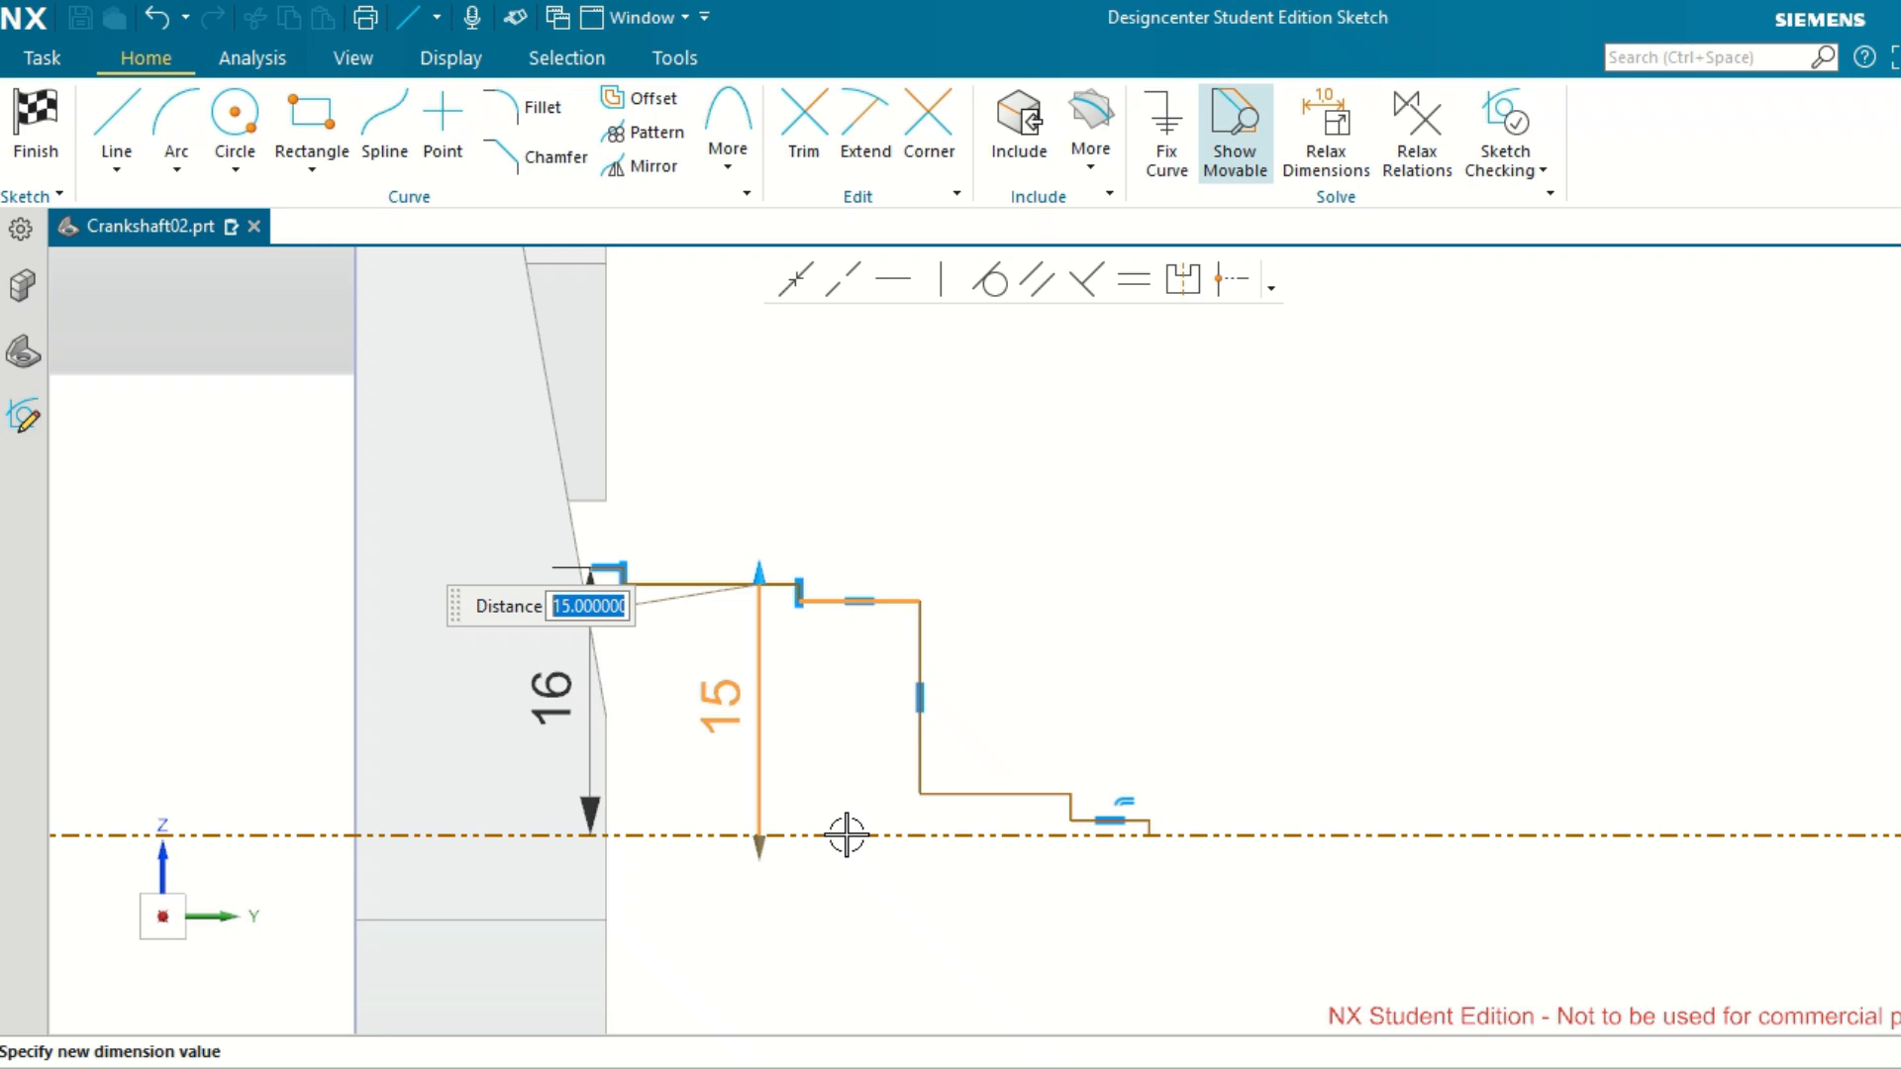
key("Return")
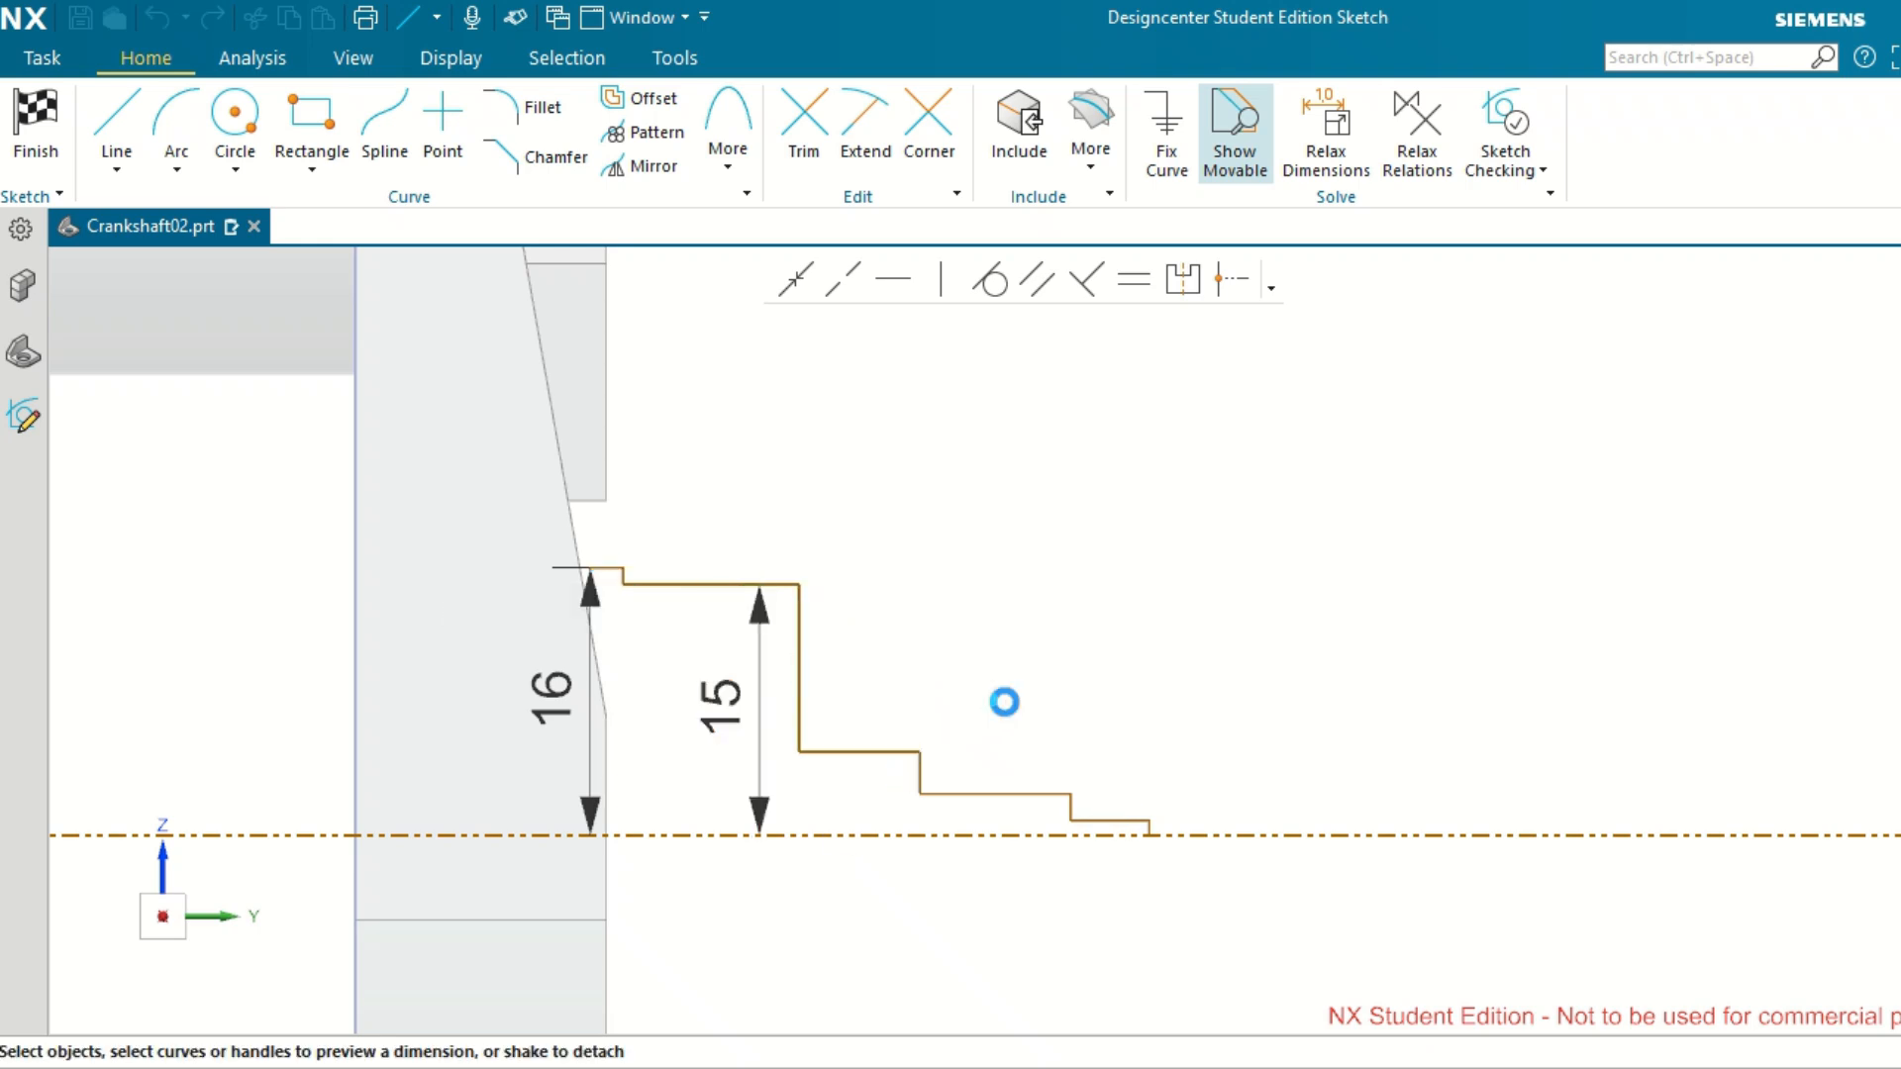
Dimension the third horizontal segment's height above the reference axis and set it to 14 mm.
left_click(856, 752)
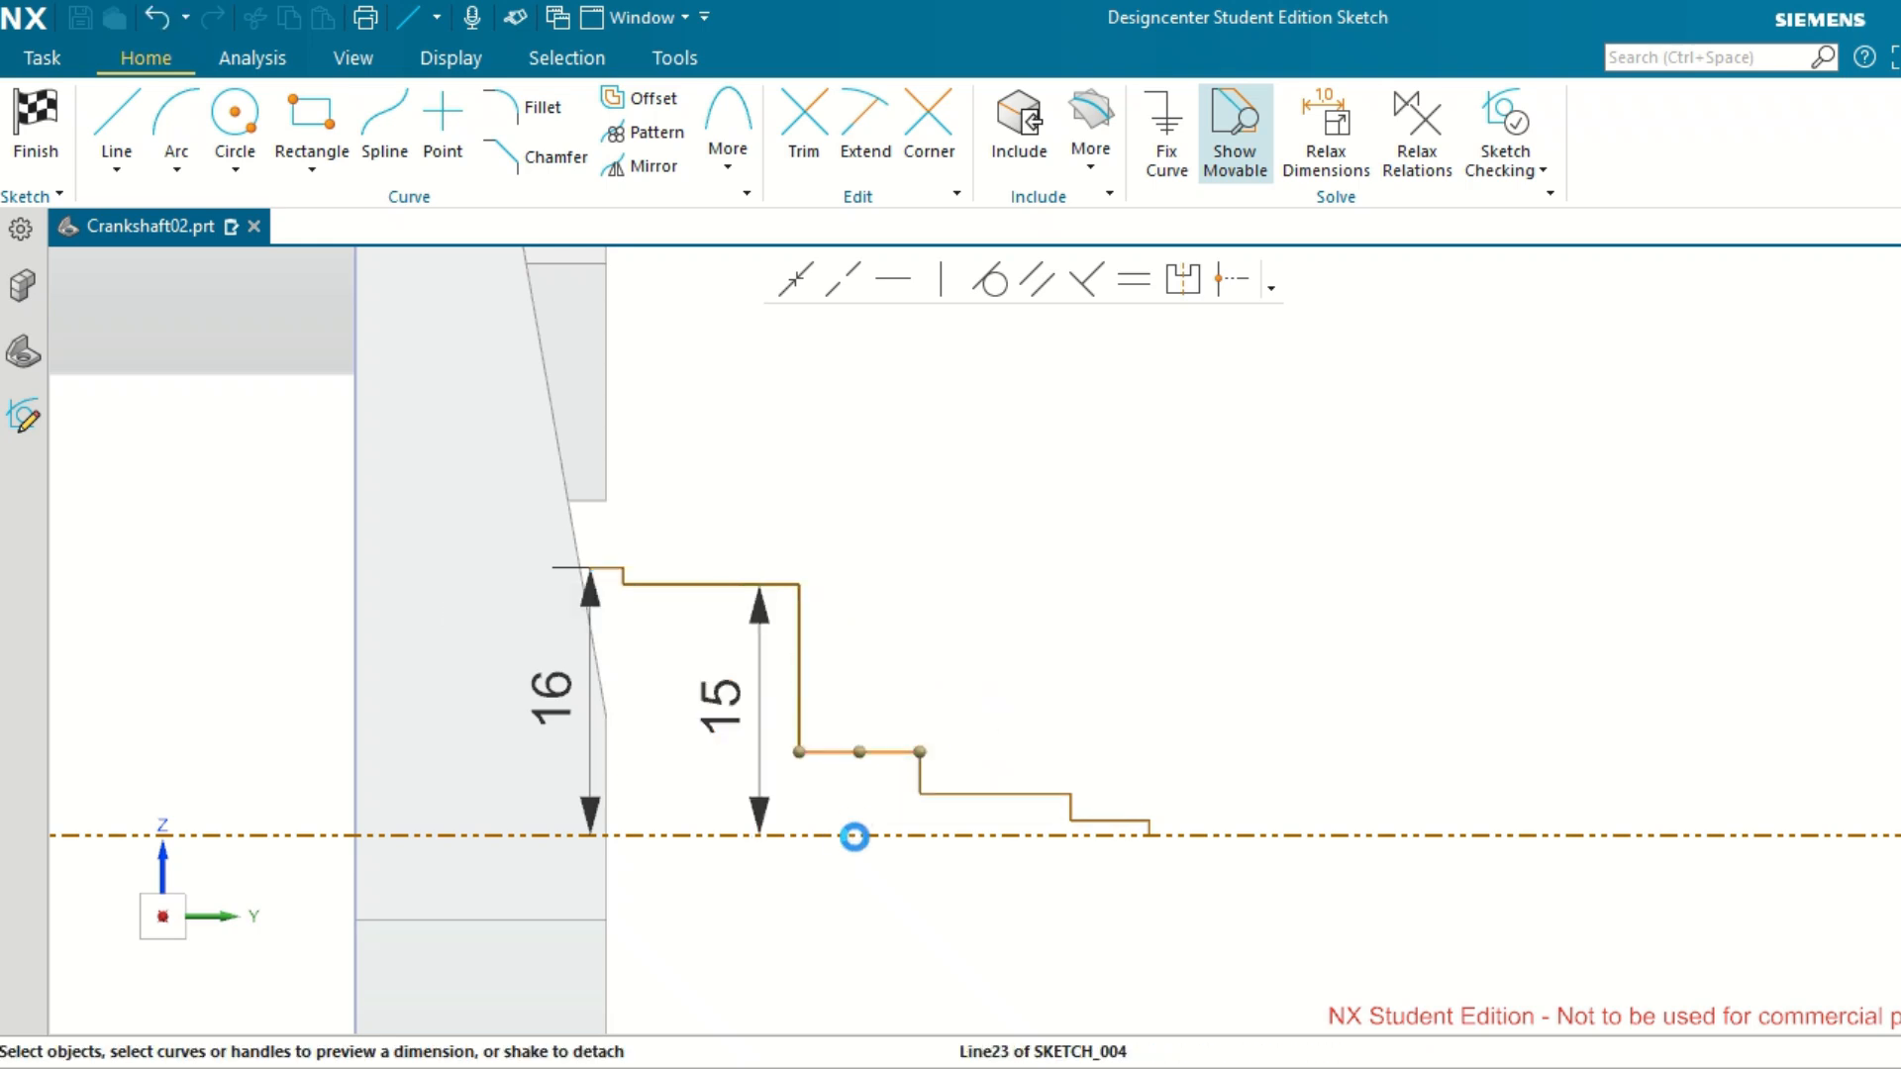
left_click(854, 836)
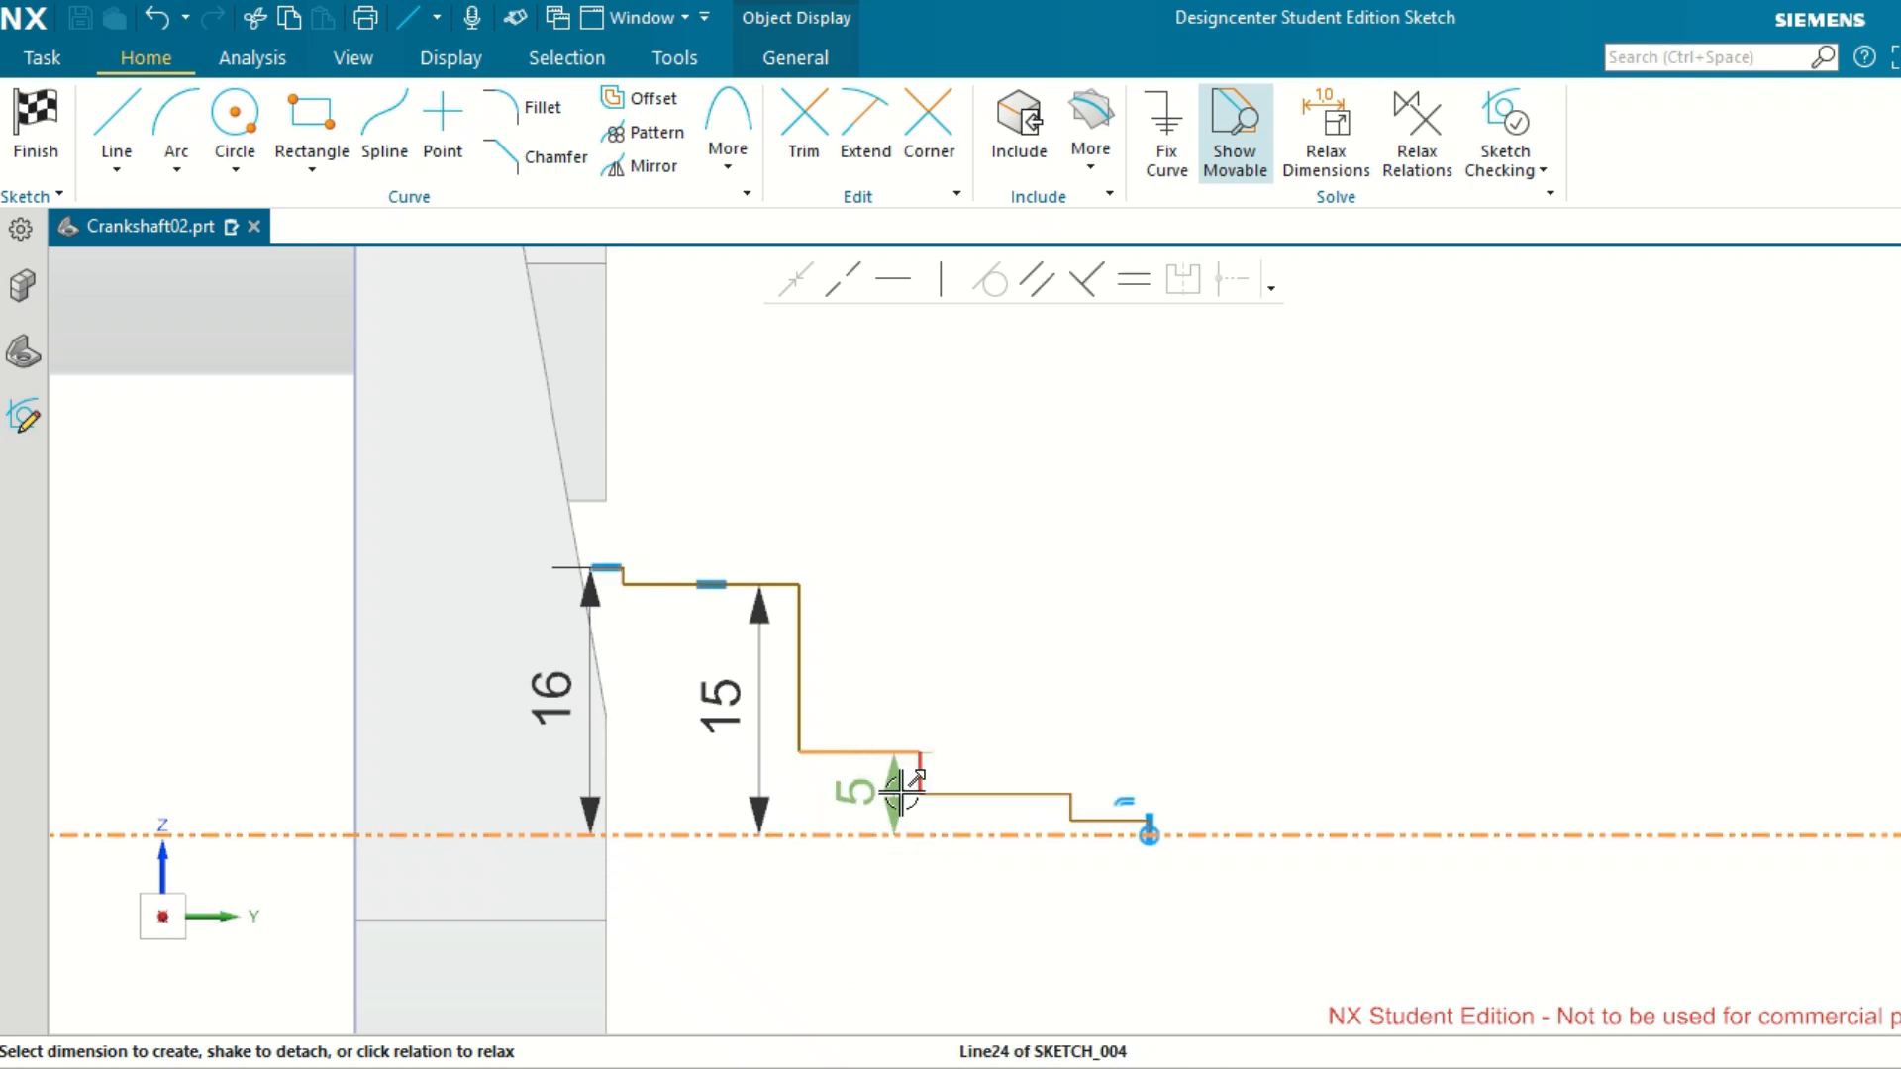
left_click(852, 794)
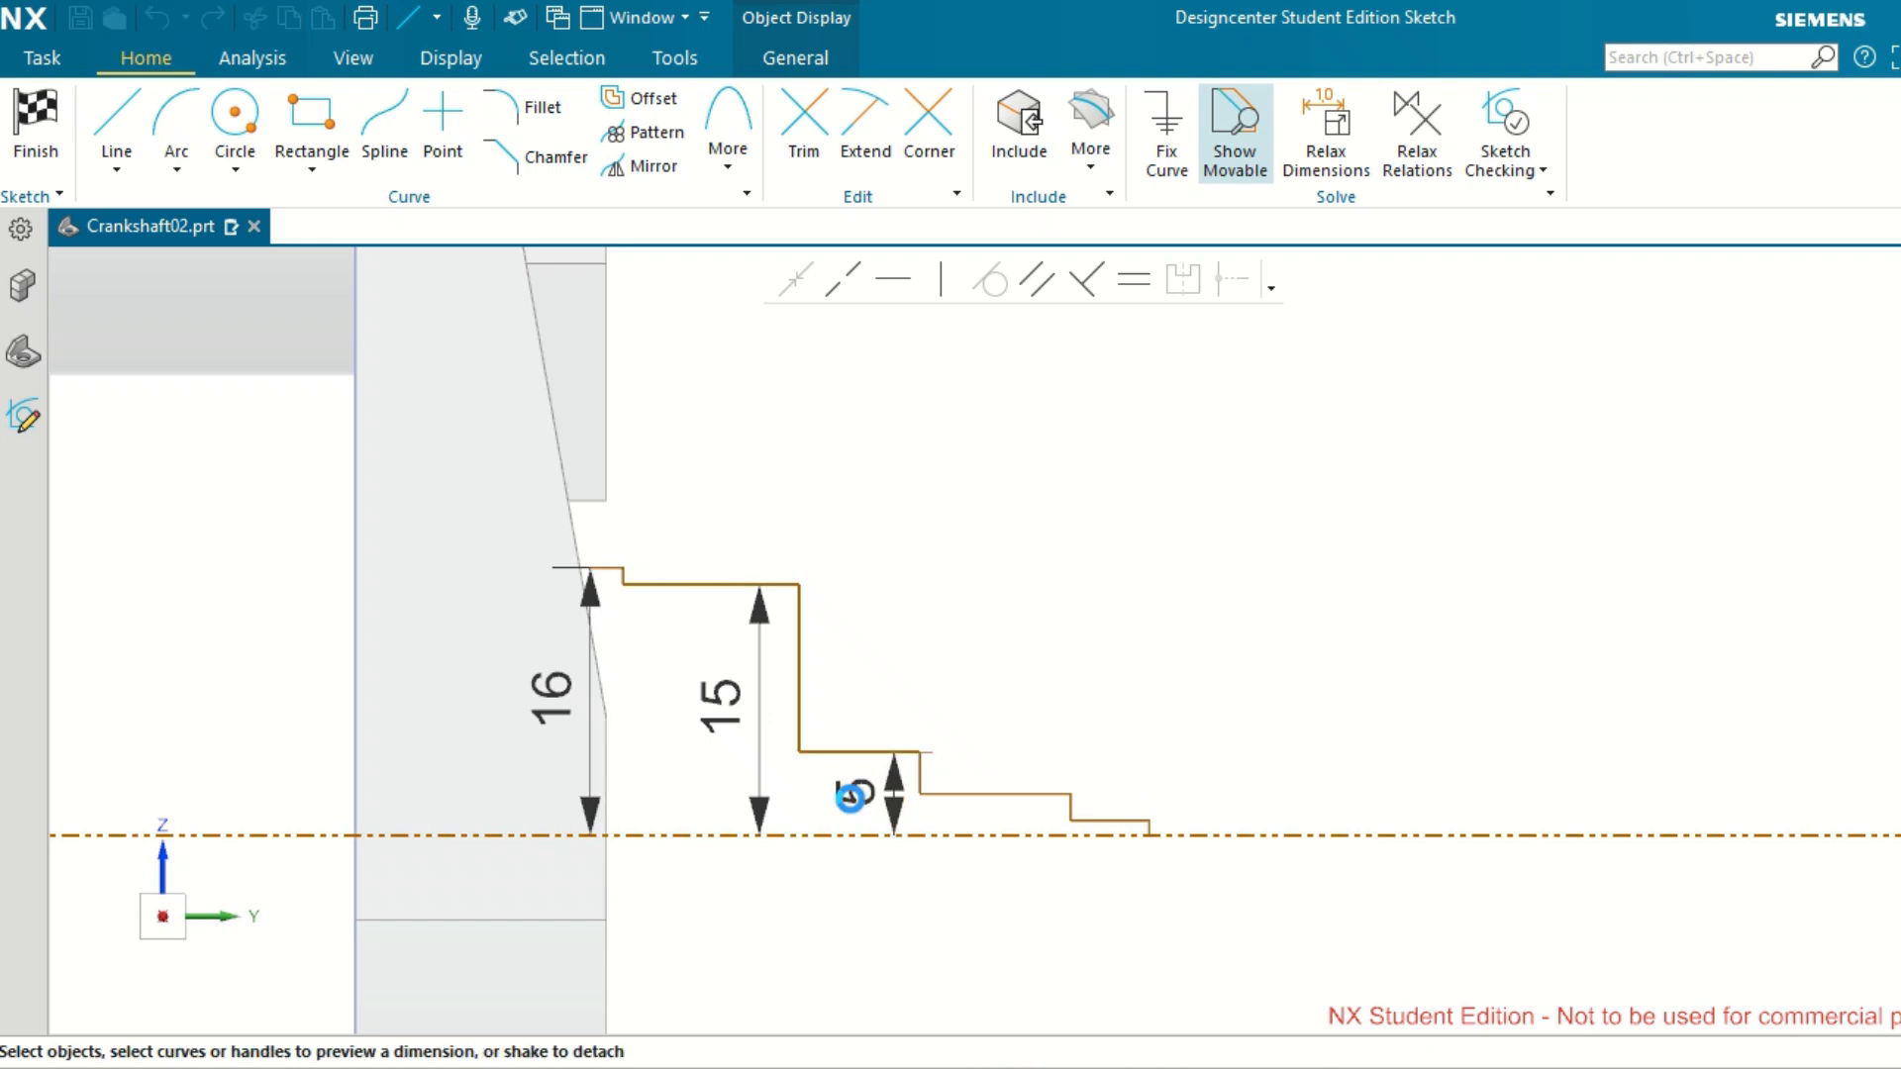
double_click(852, 794)
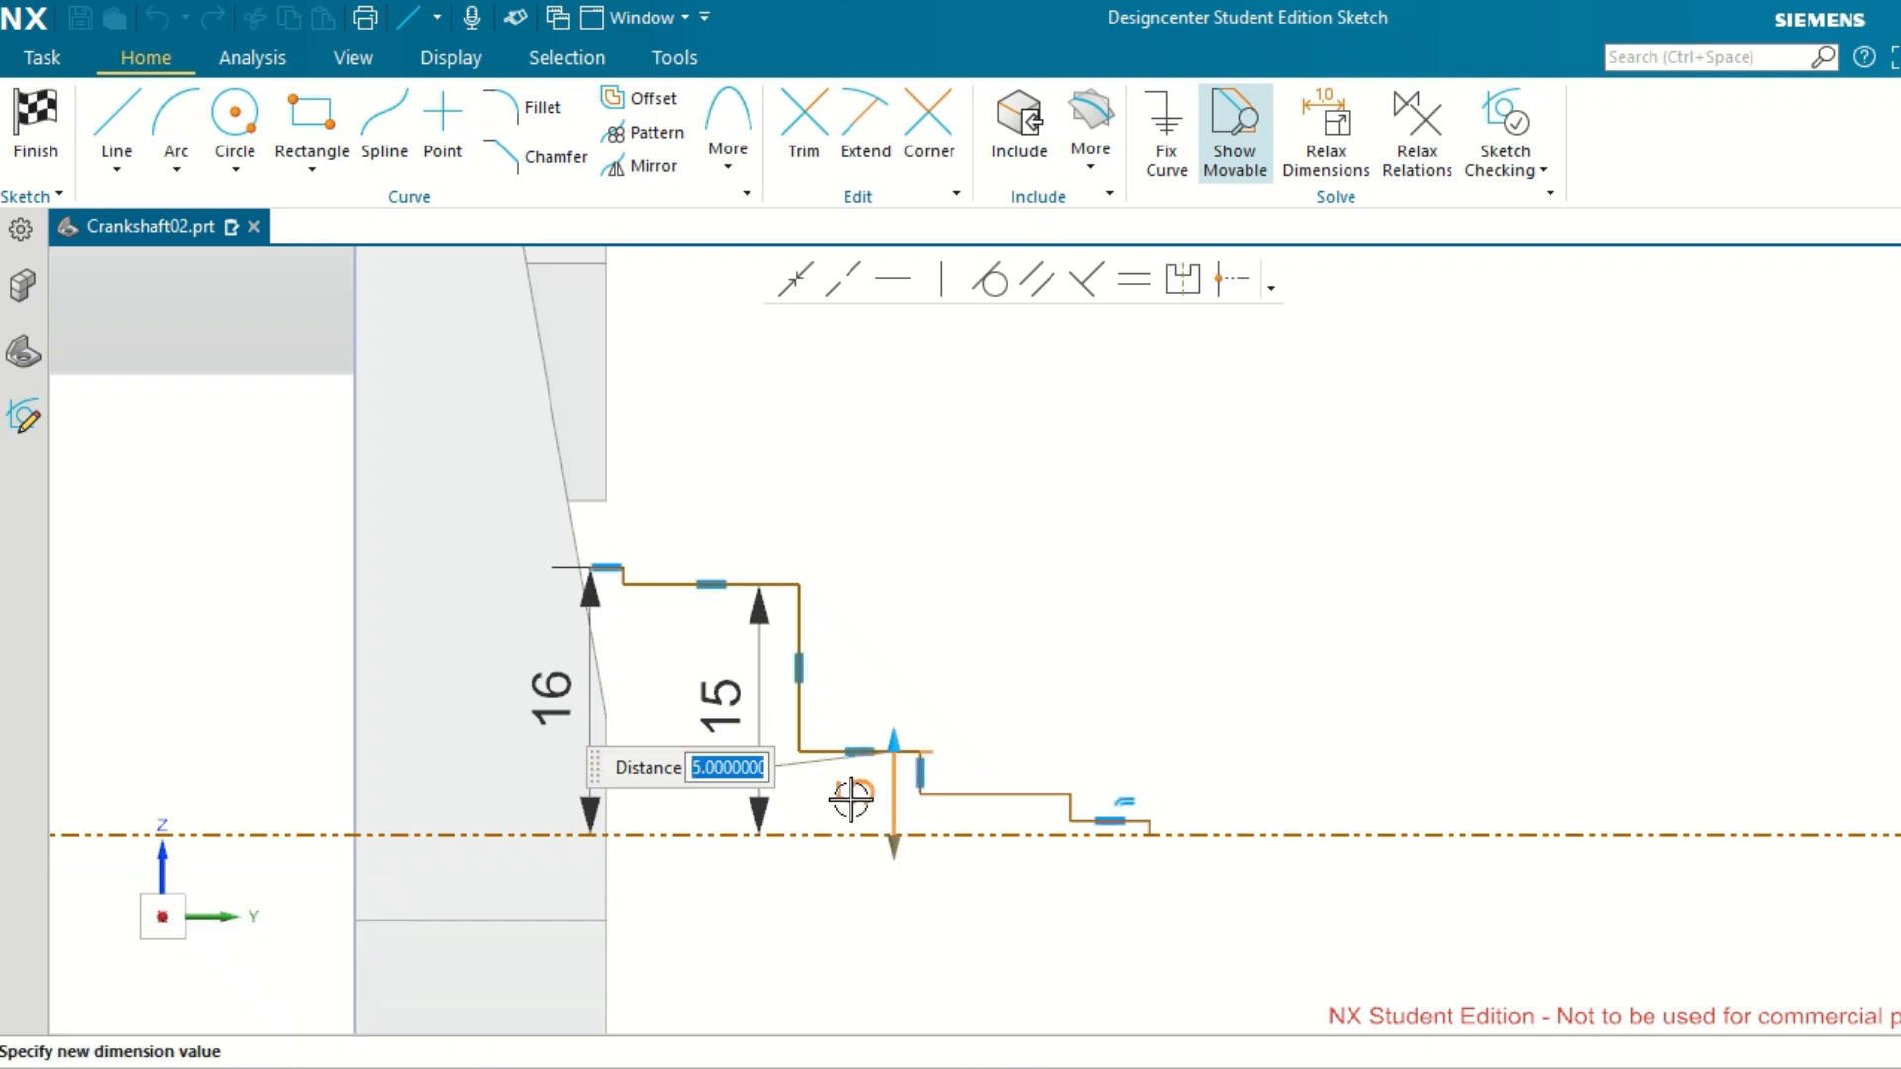
type("14")
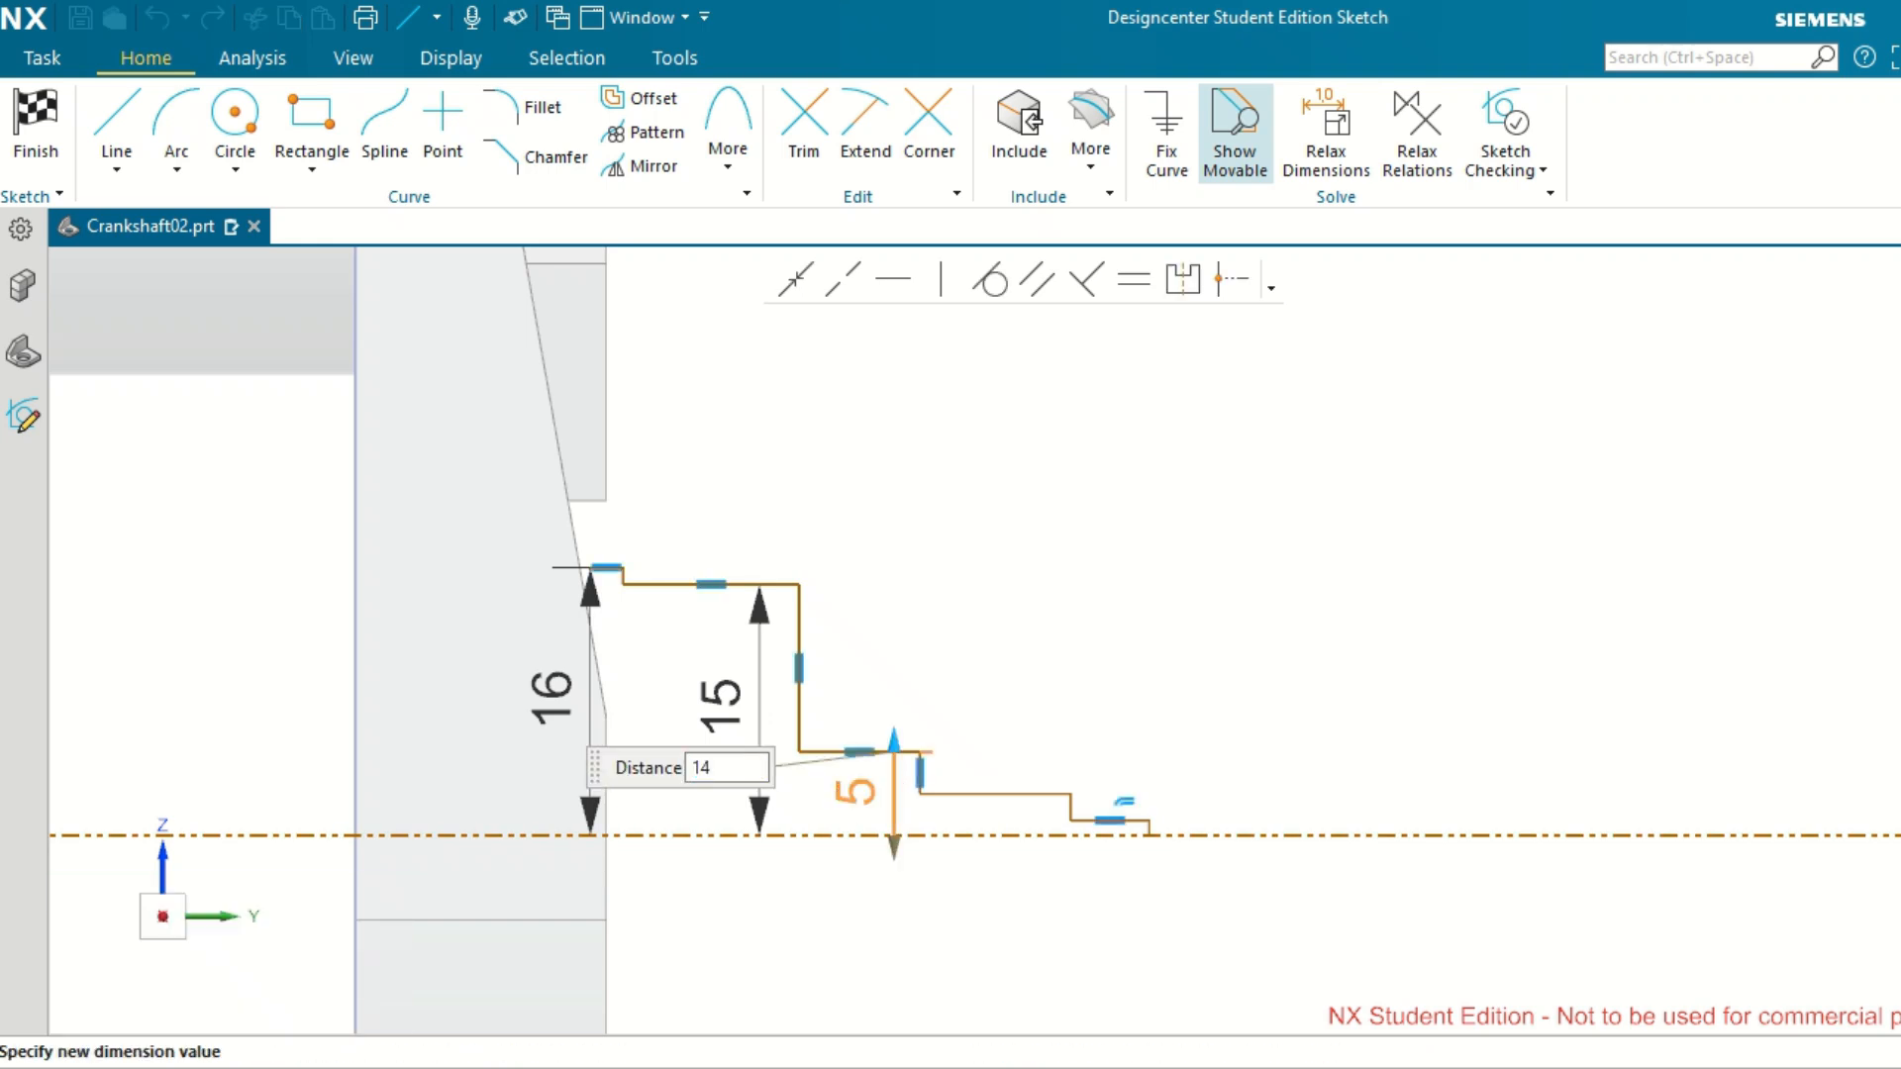
key("Return")
left_click(1060, 669)
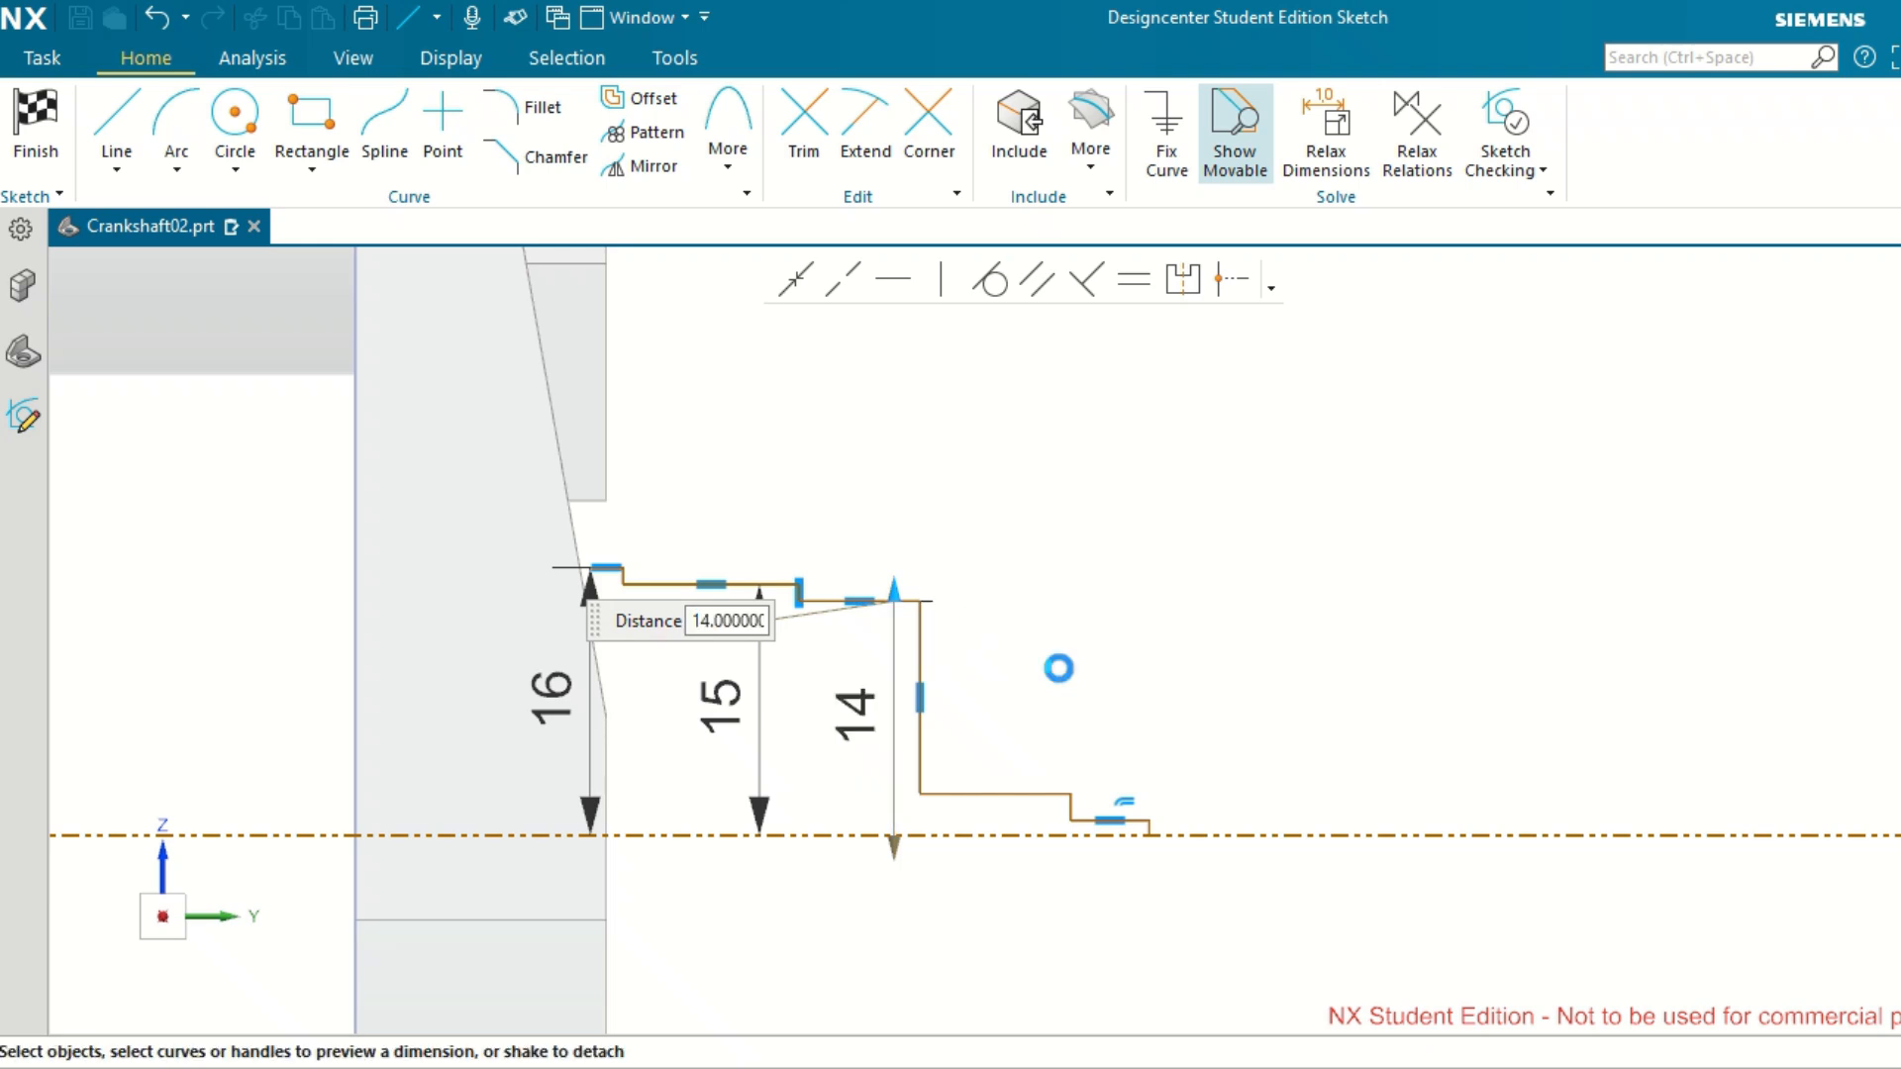
Dimension the fourth horizontal segment's height above the reference axis and set it to 12.5 mm.
left_click(994, 793)
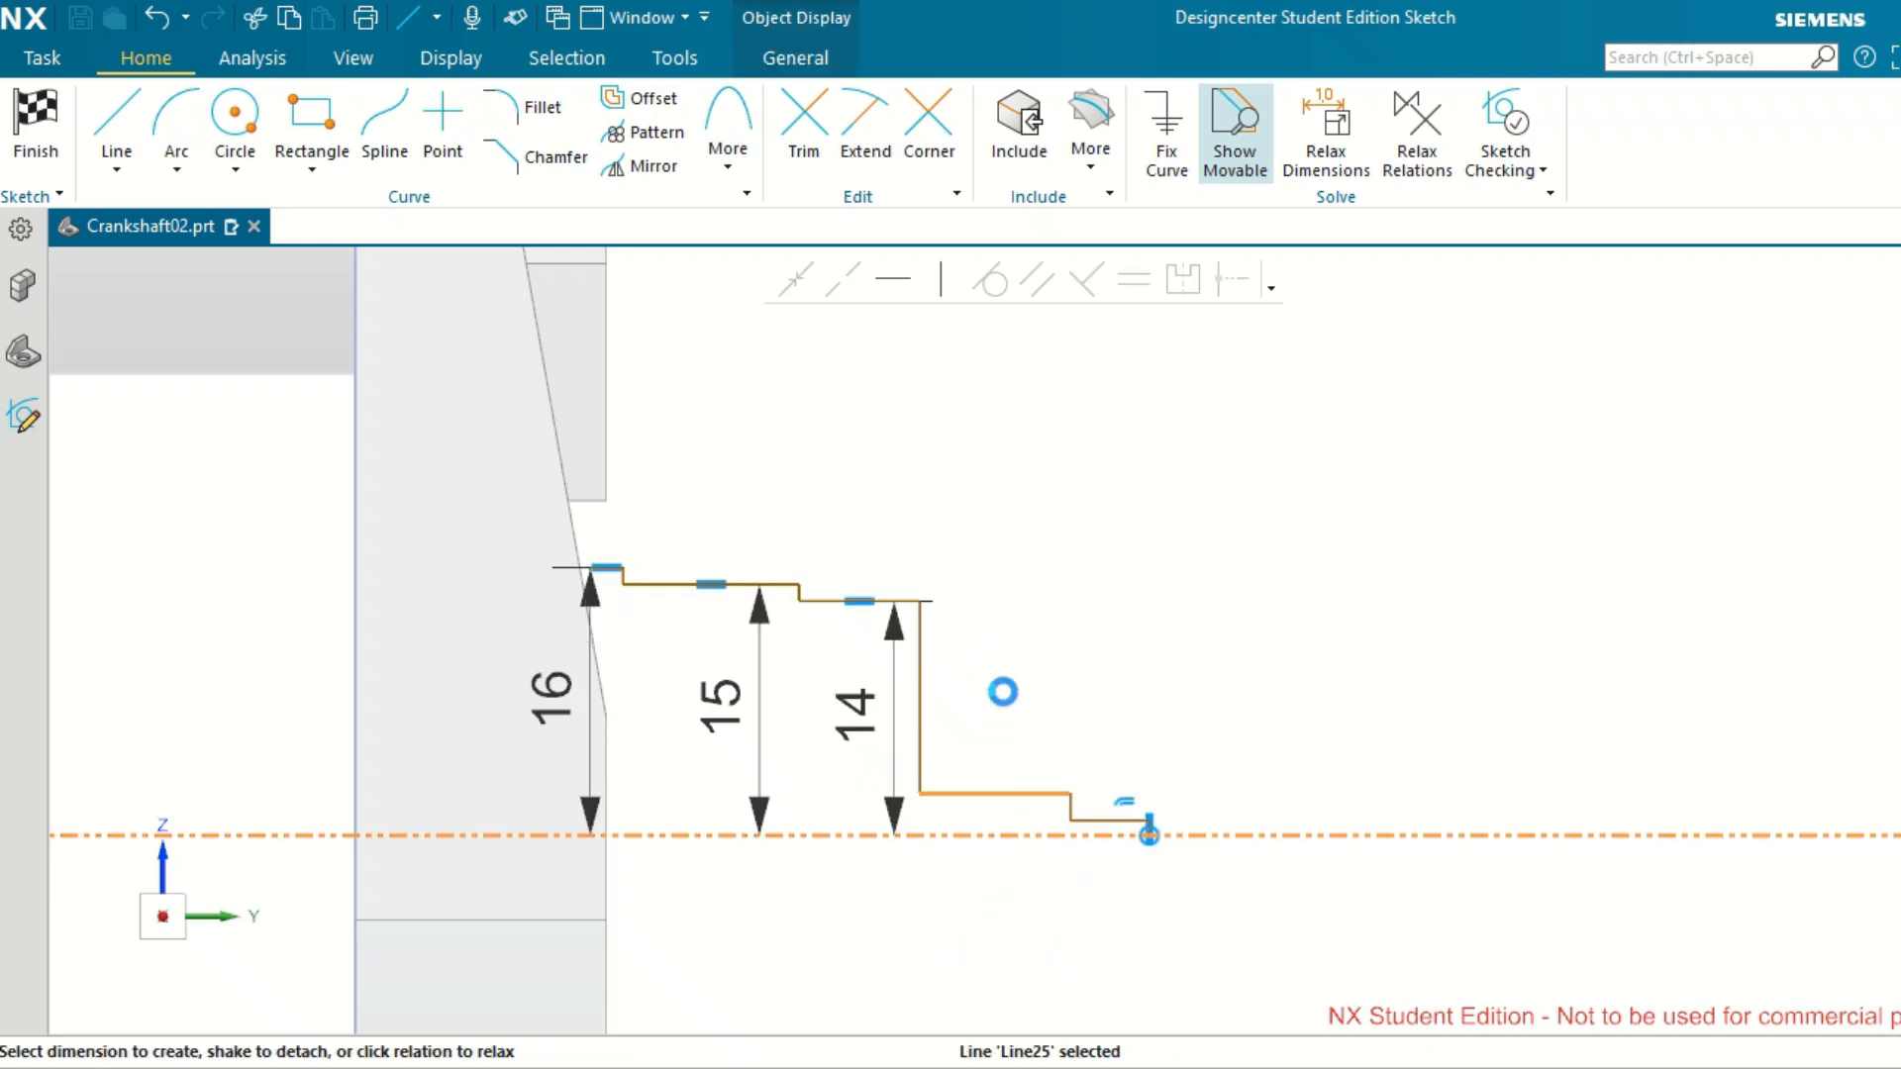
left_click(1001, 835)
left_click(1010, 820)
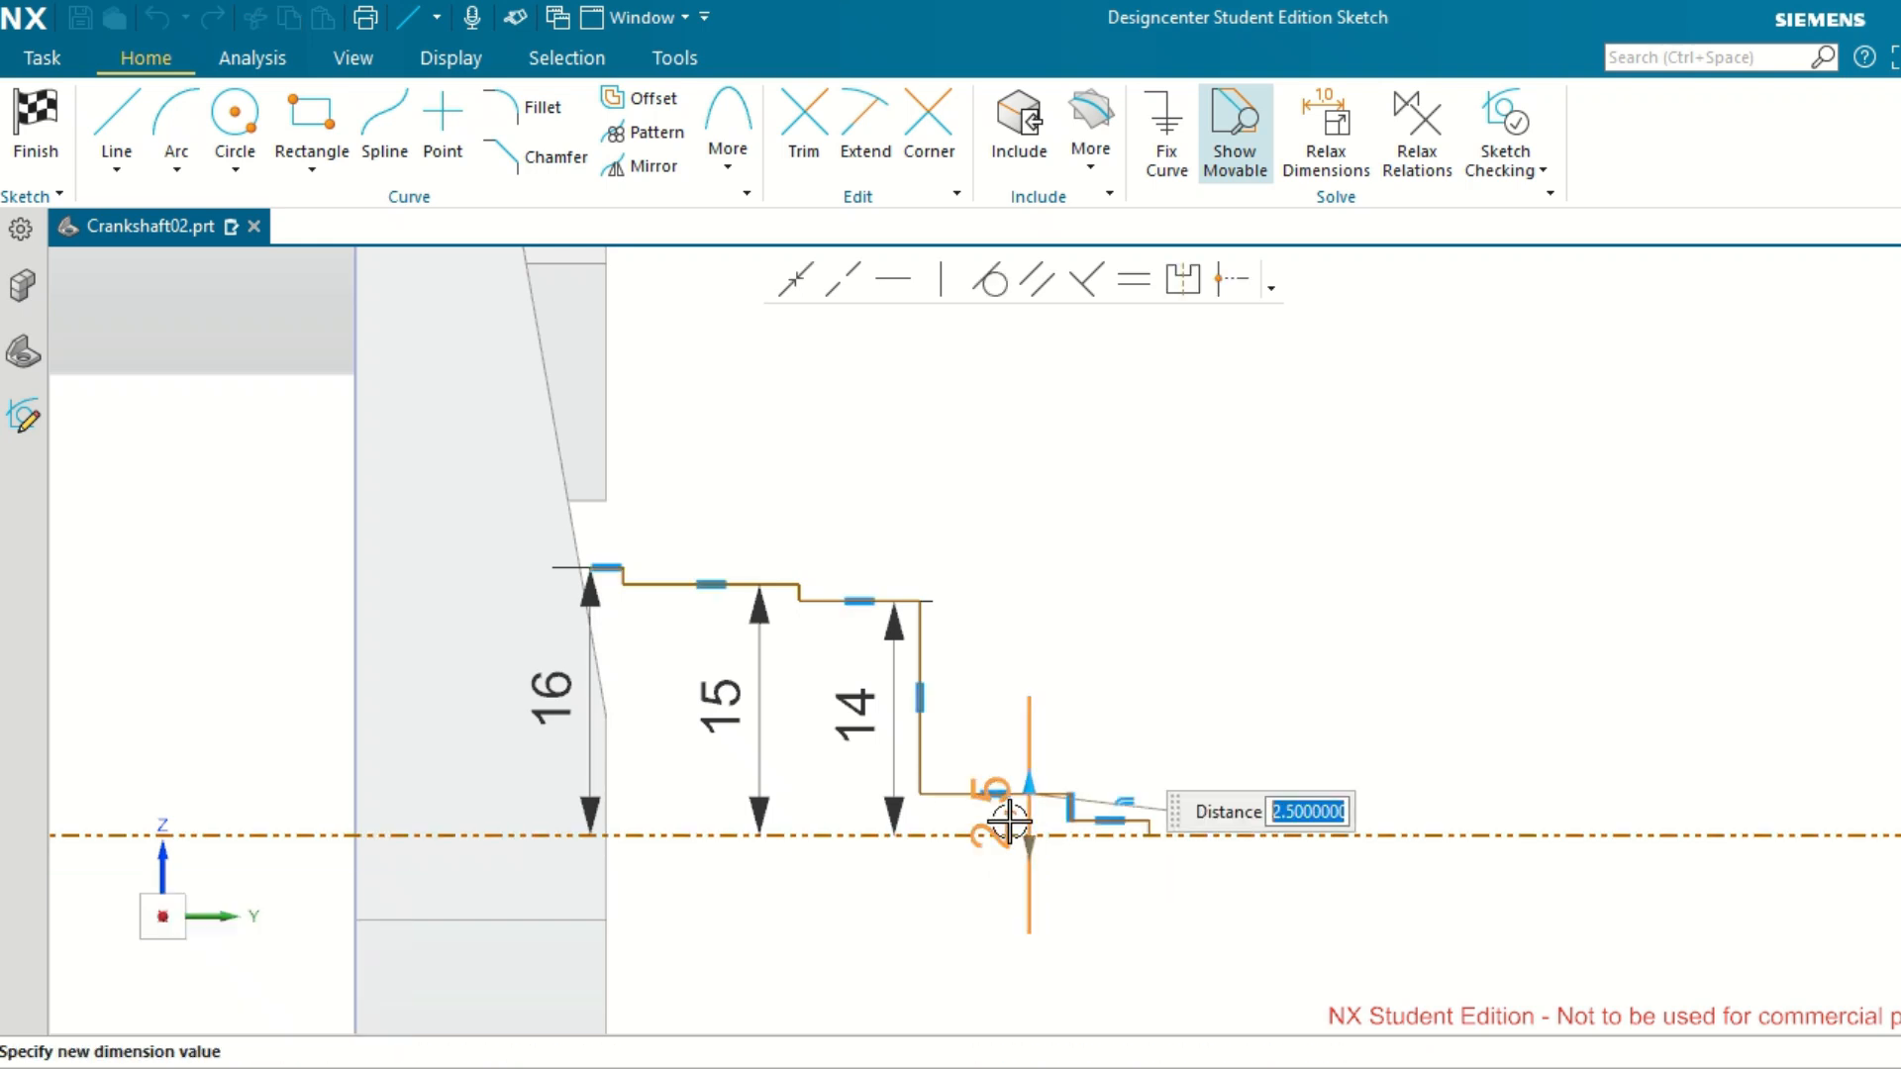
type("1")
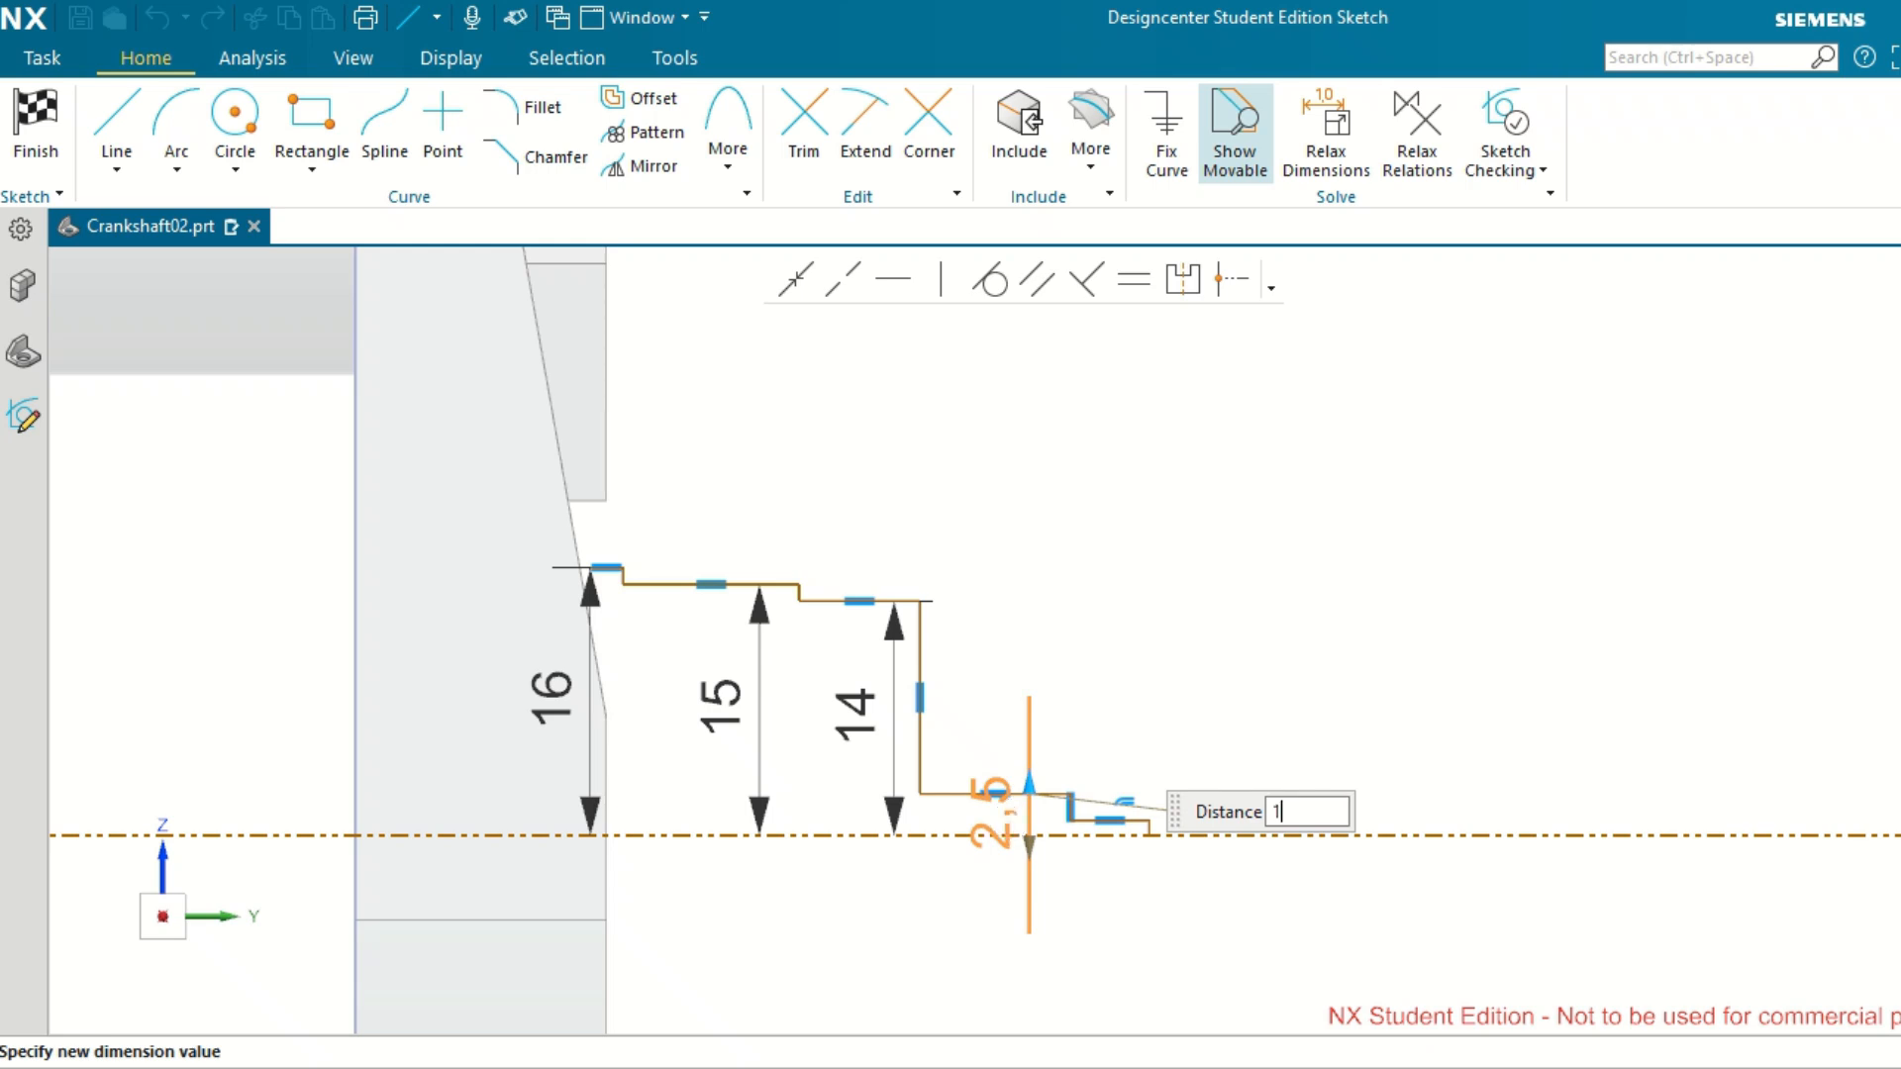
type("2.5")
key("Return")
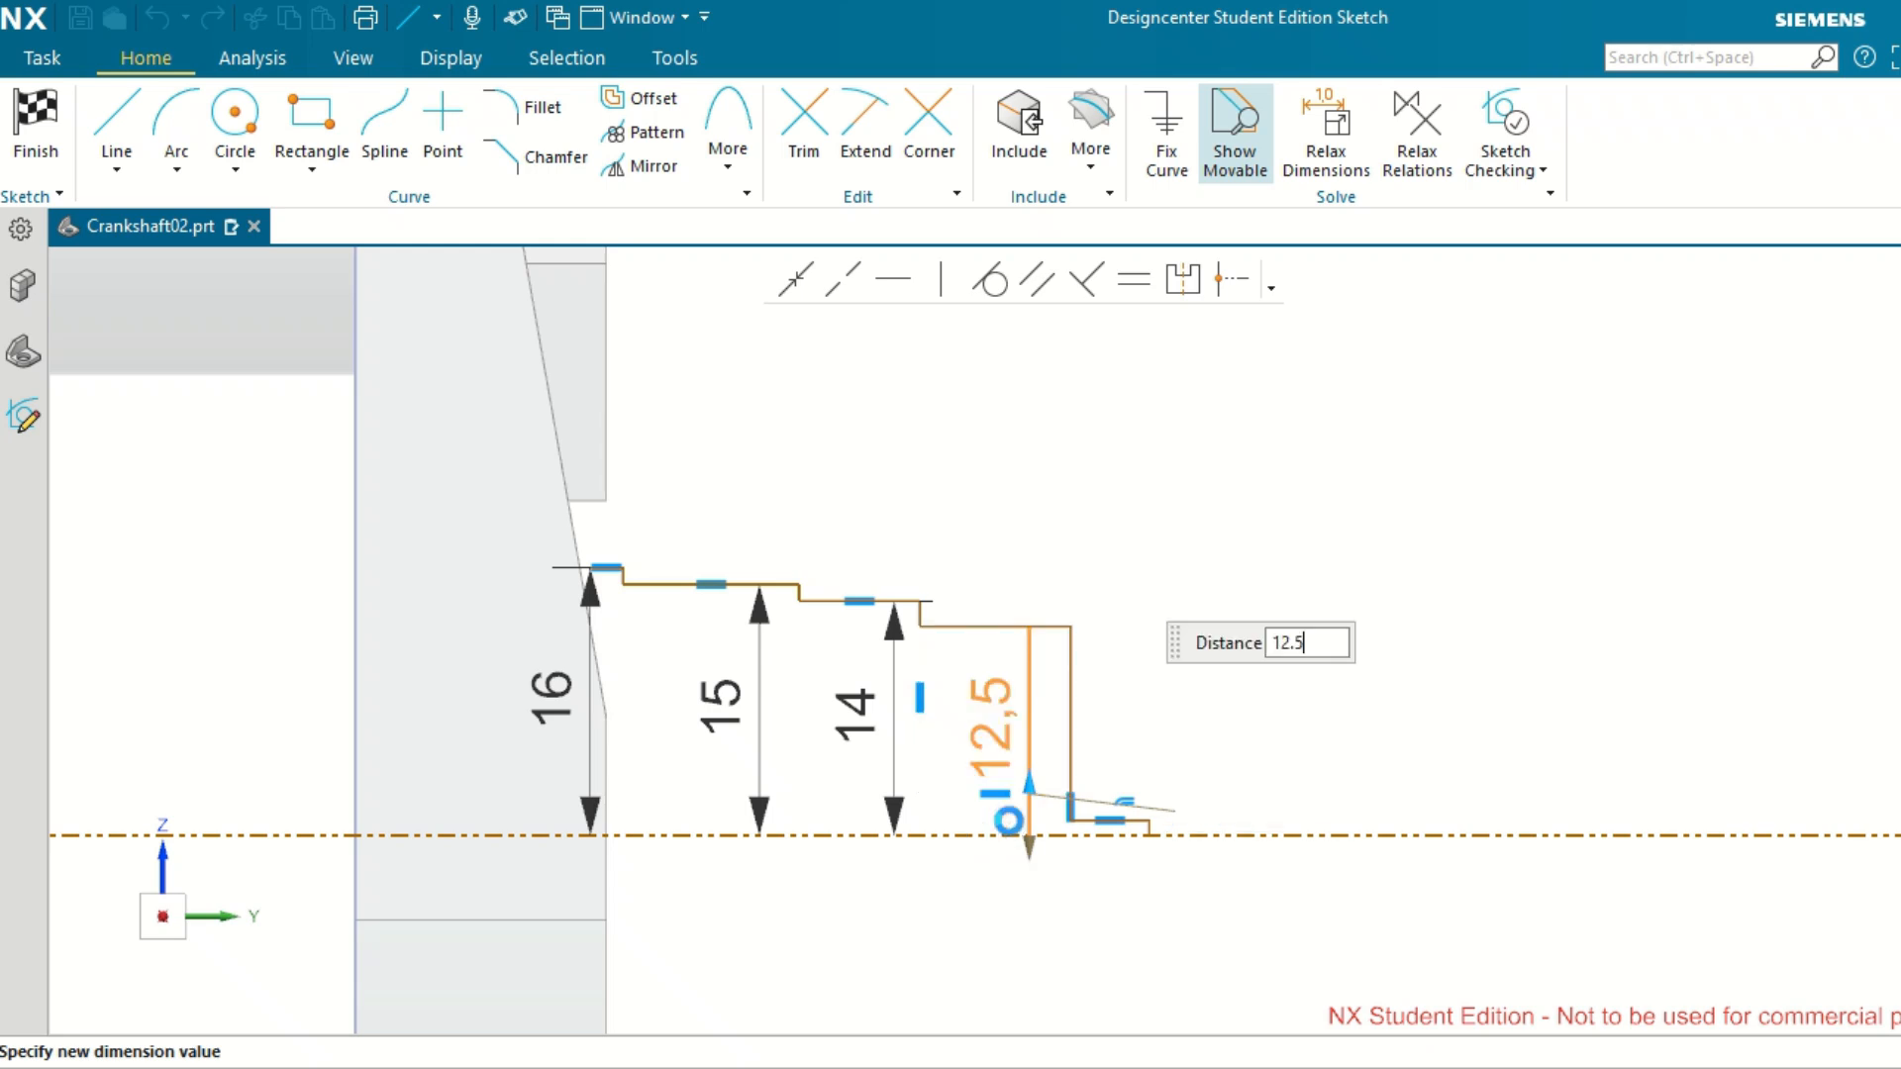
Raise the fifth horizontal segment away from the reference axis, dimension its height above the axis and set it to 9 mm.
scroll(1248, 890, "up", 3)
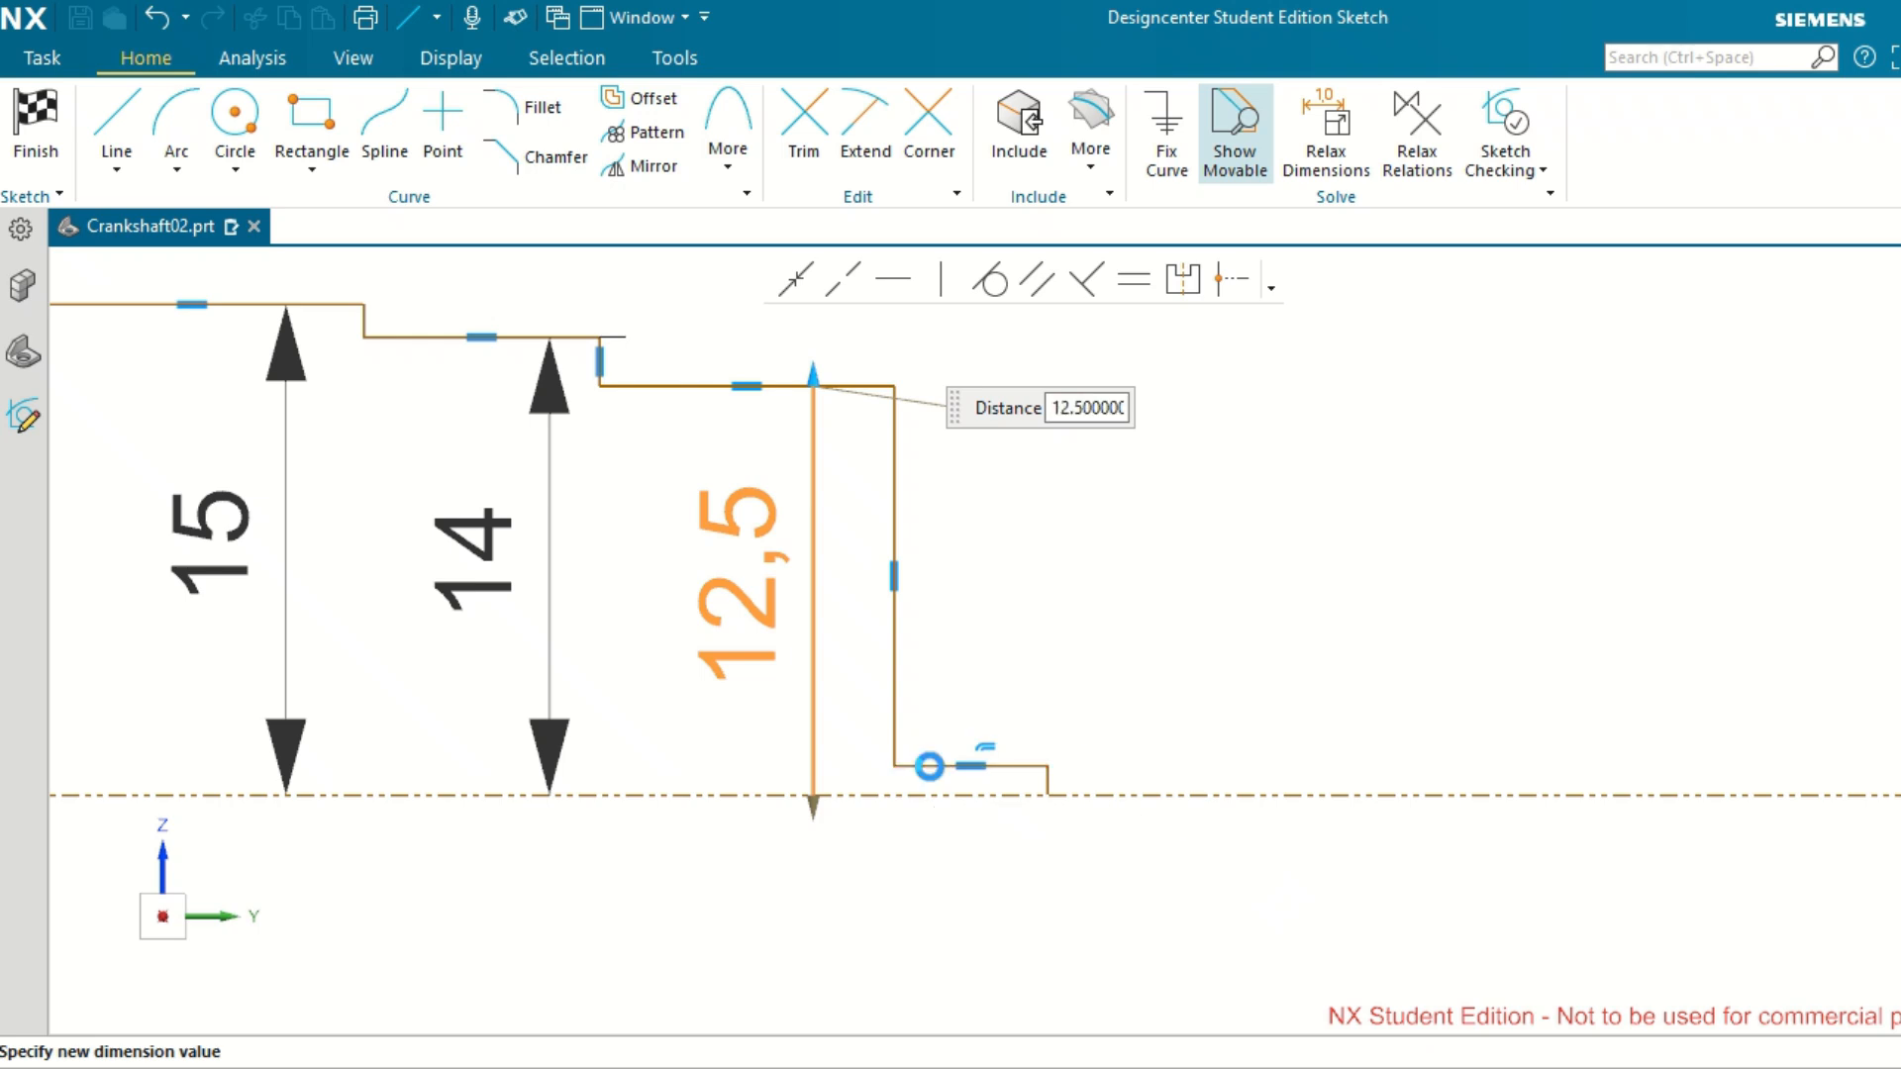
left_click_drag(931, 768, 931, 796)
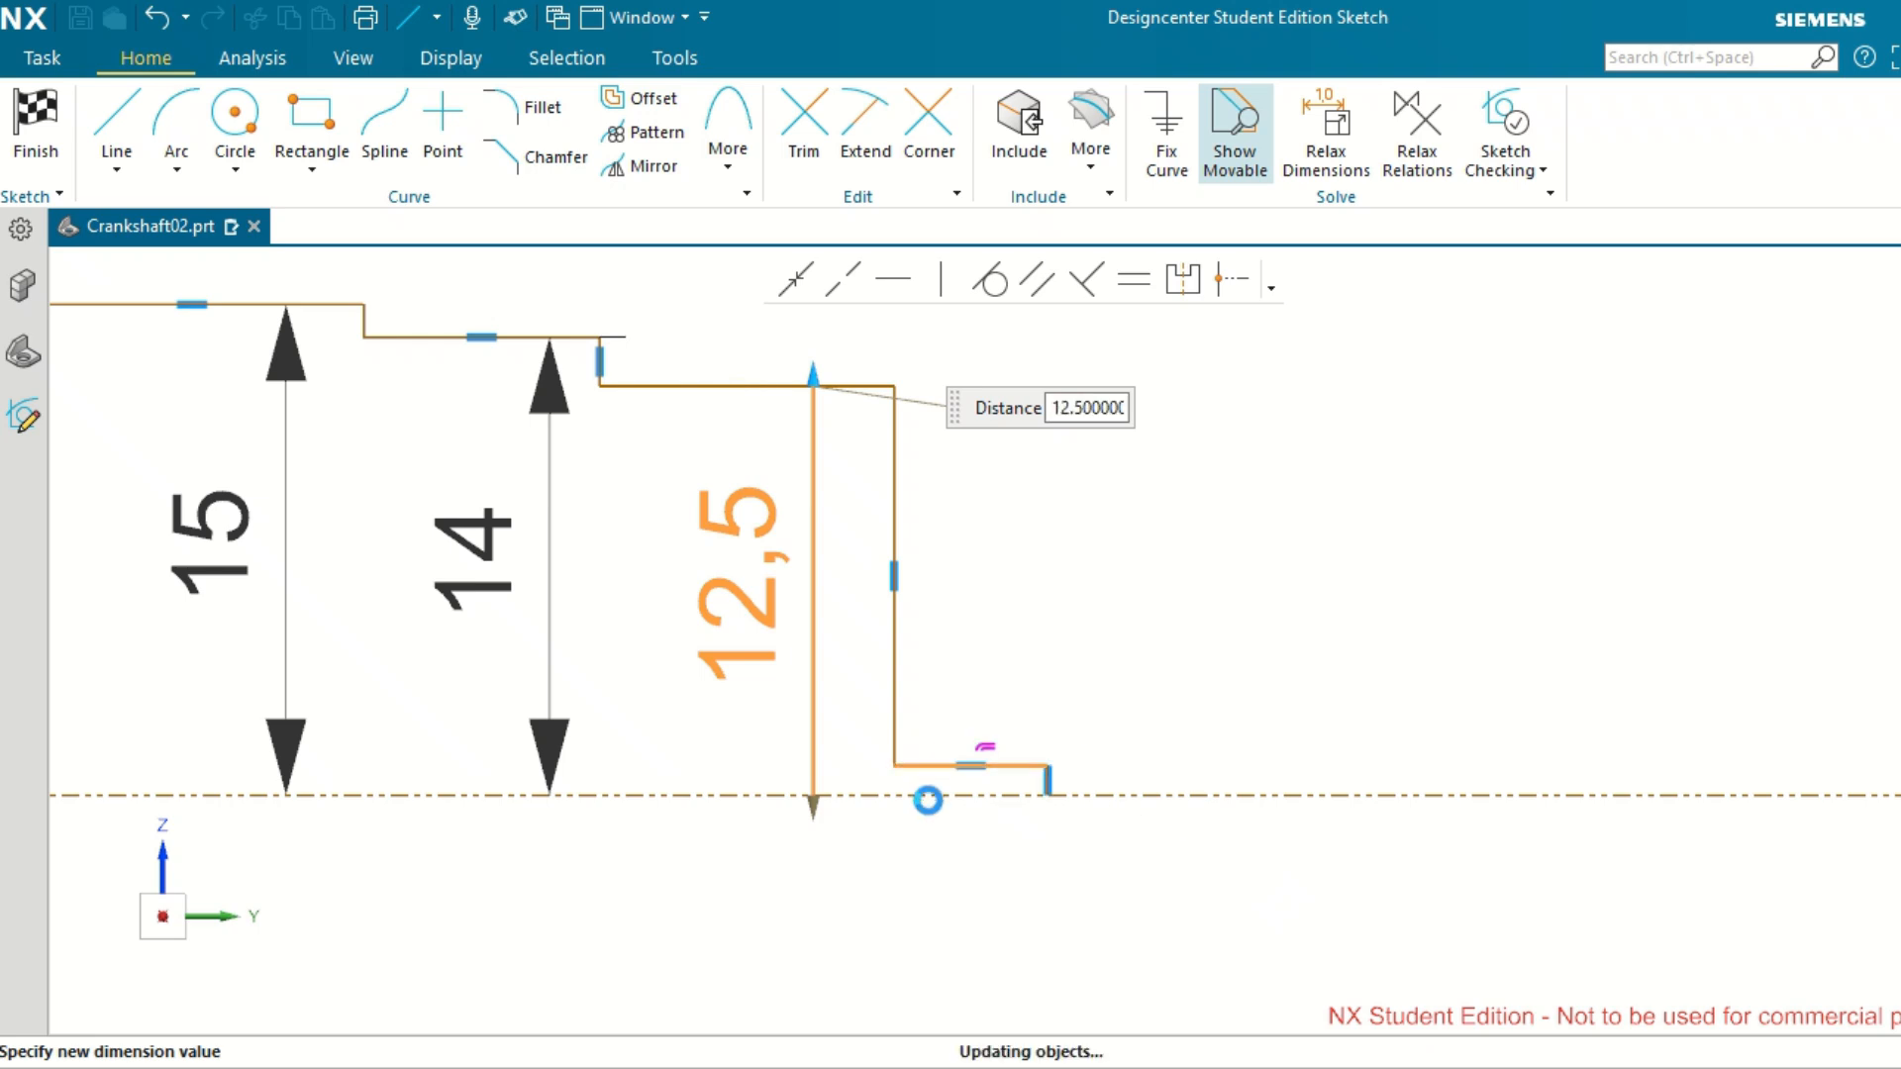
left_click(1329, 640)
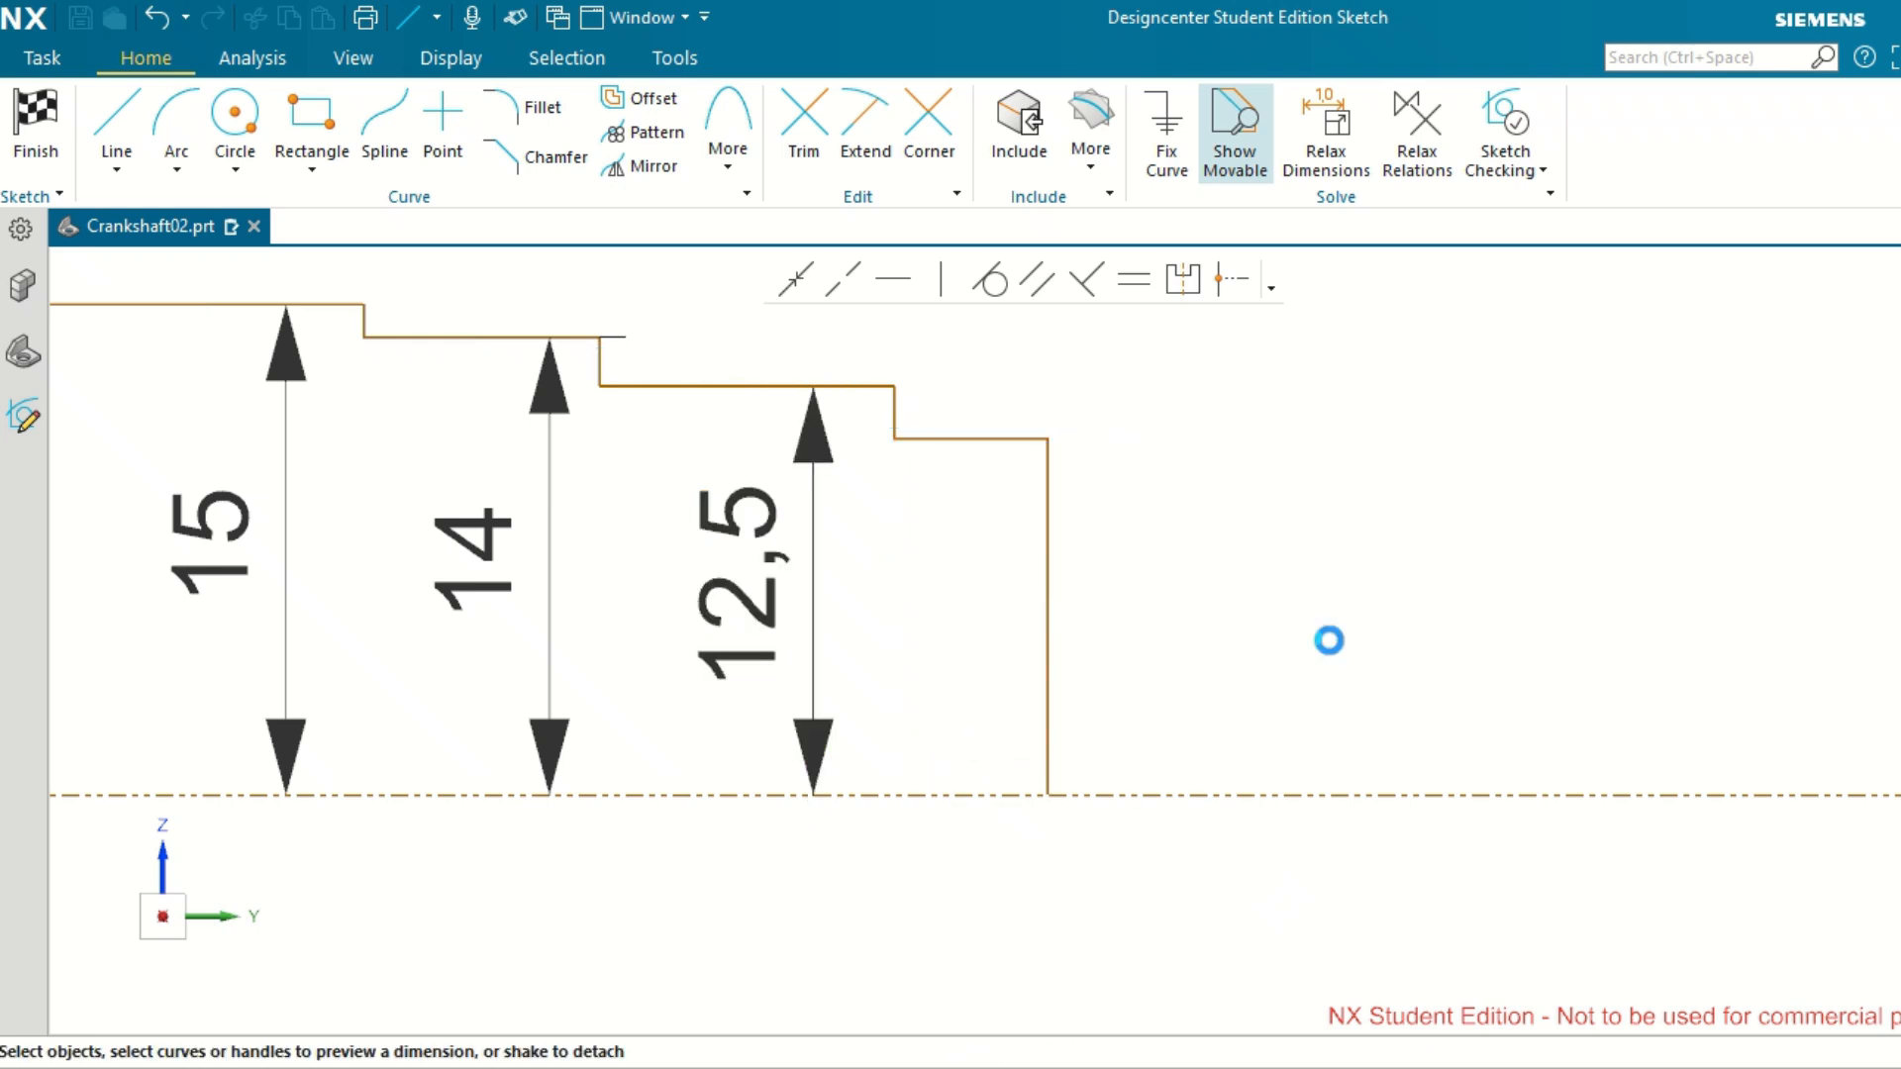
left_click(976, 437)
left_click(983, 792)
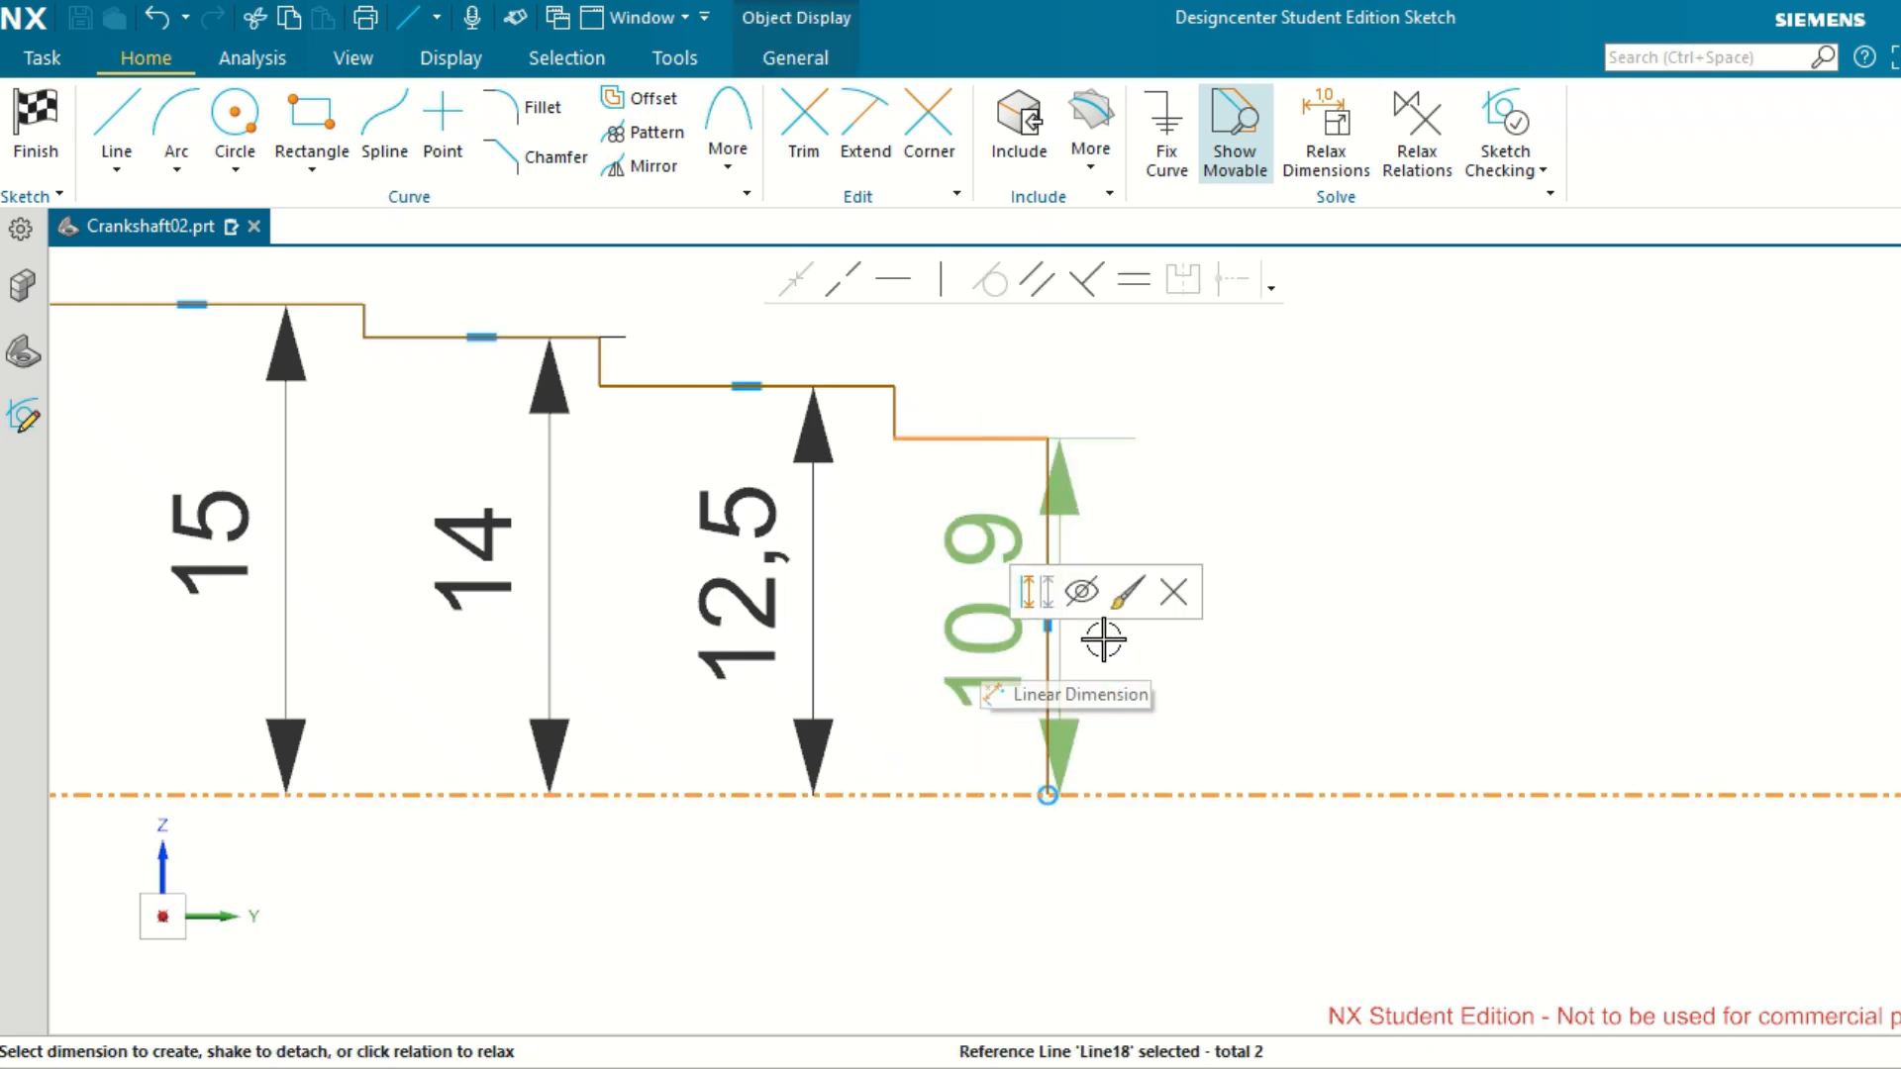
left_click(1073, 630)
left_click(1205, 616)
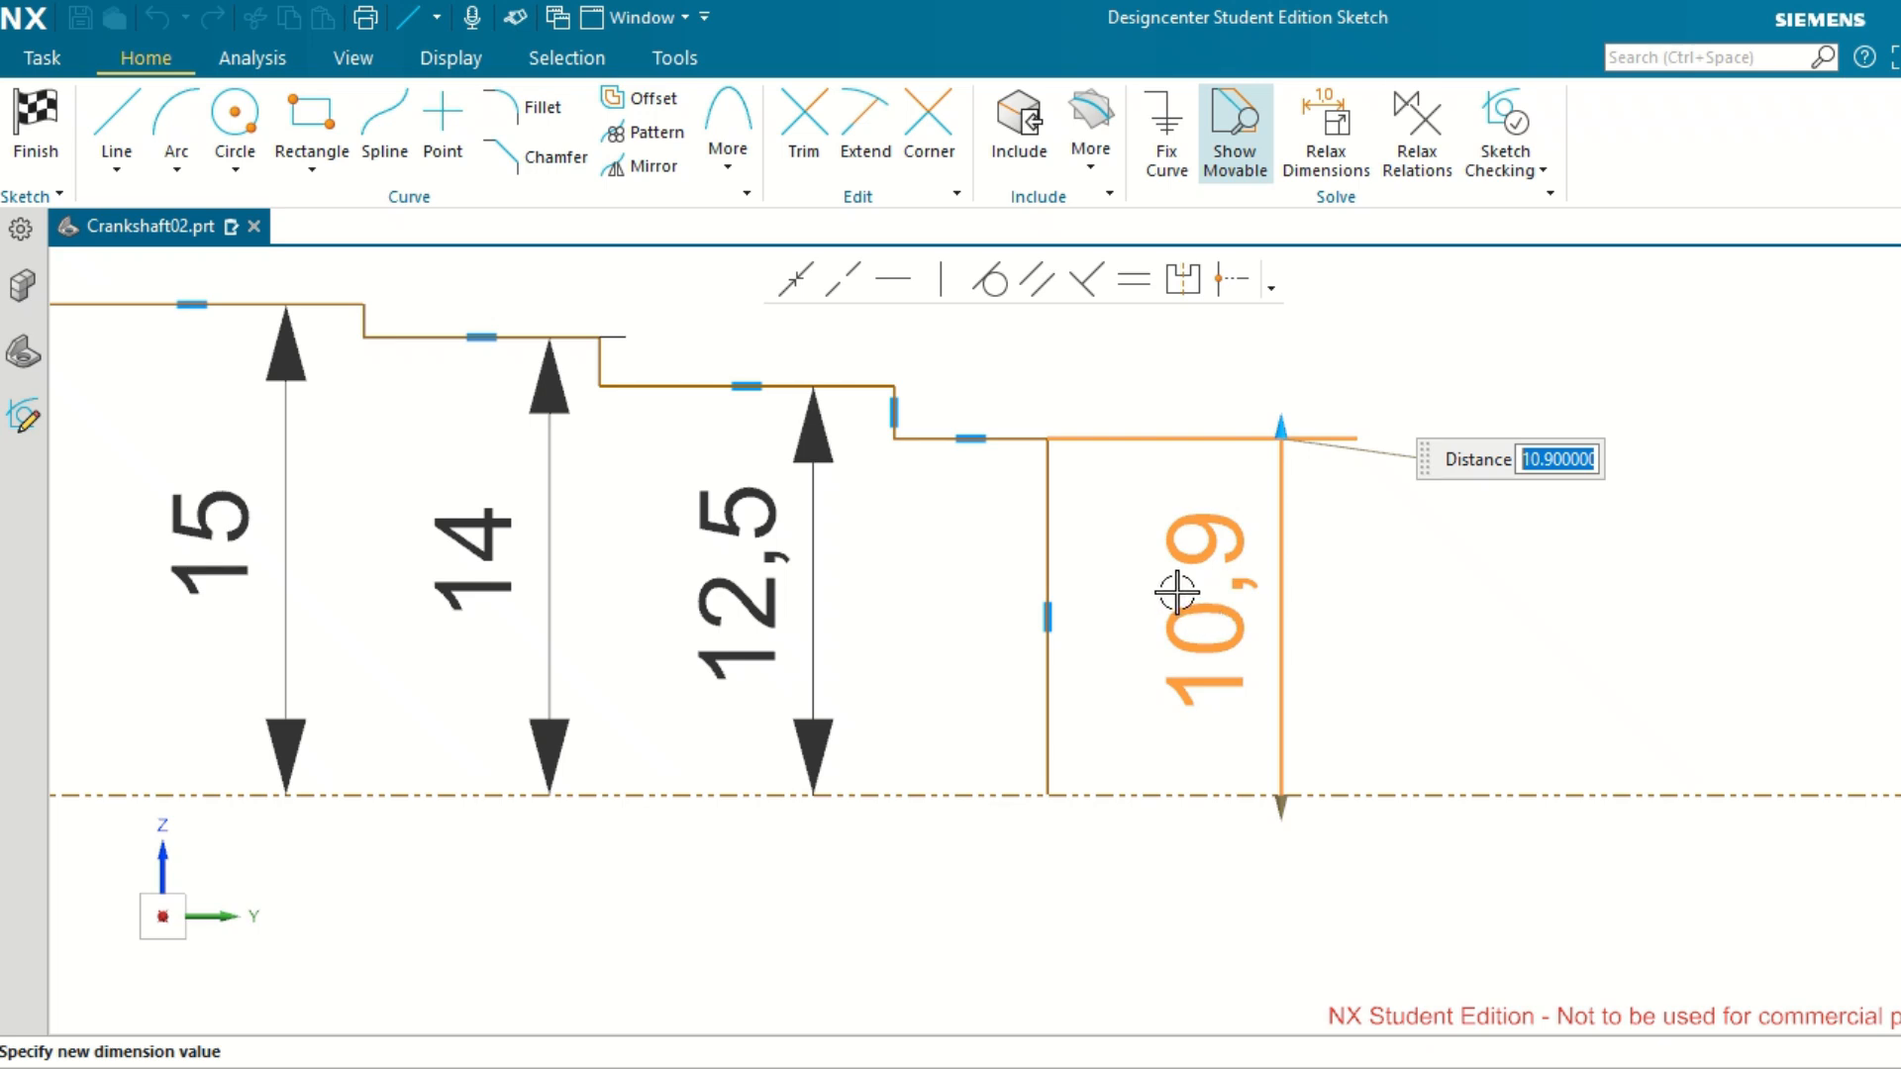
scroll(1193, 606, "down", 3)
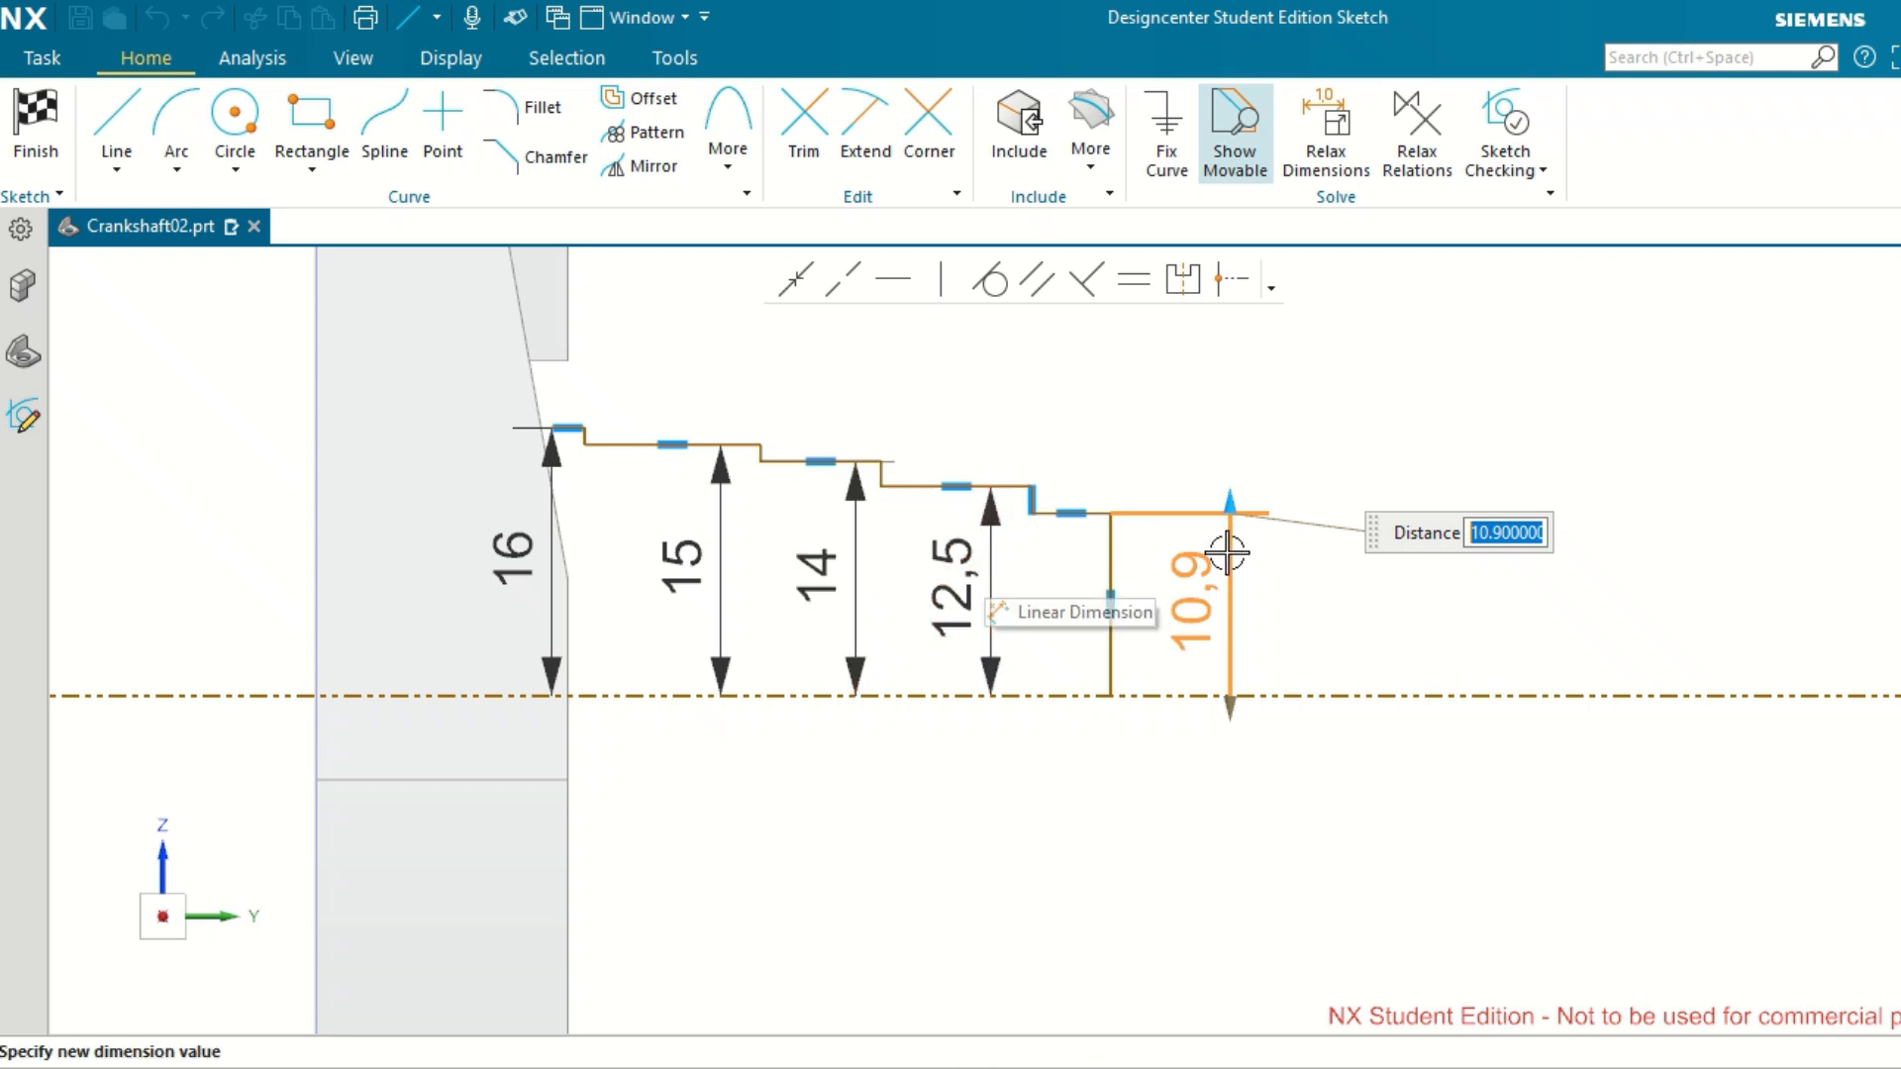
scroll(1341, 545, "up", 2)
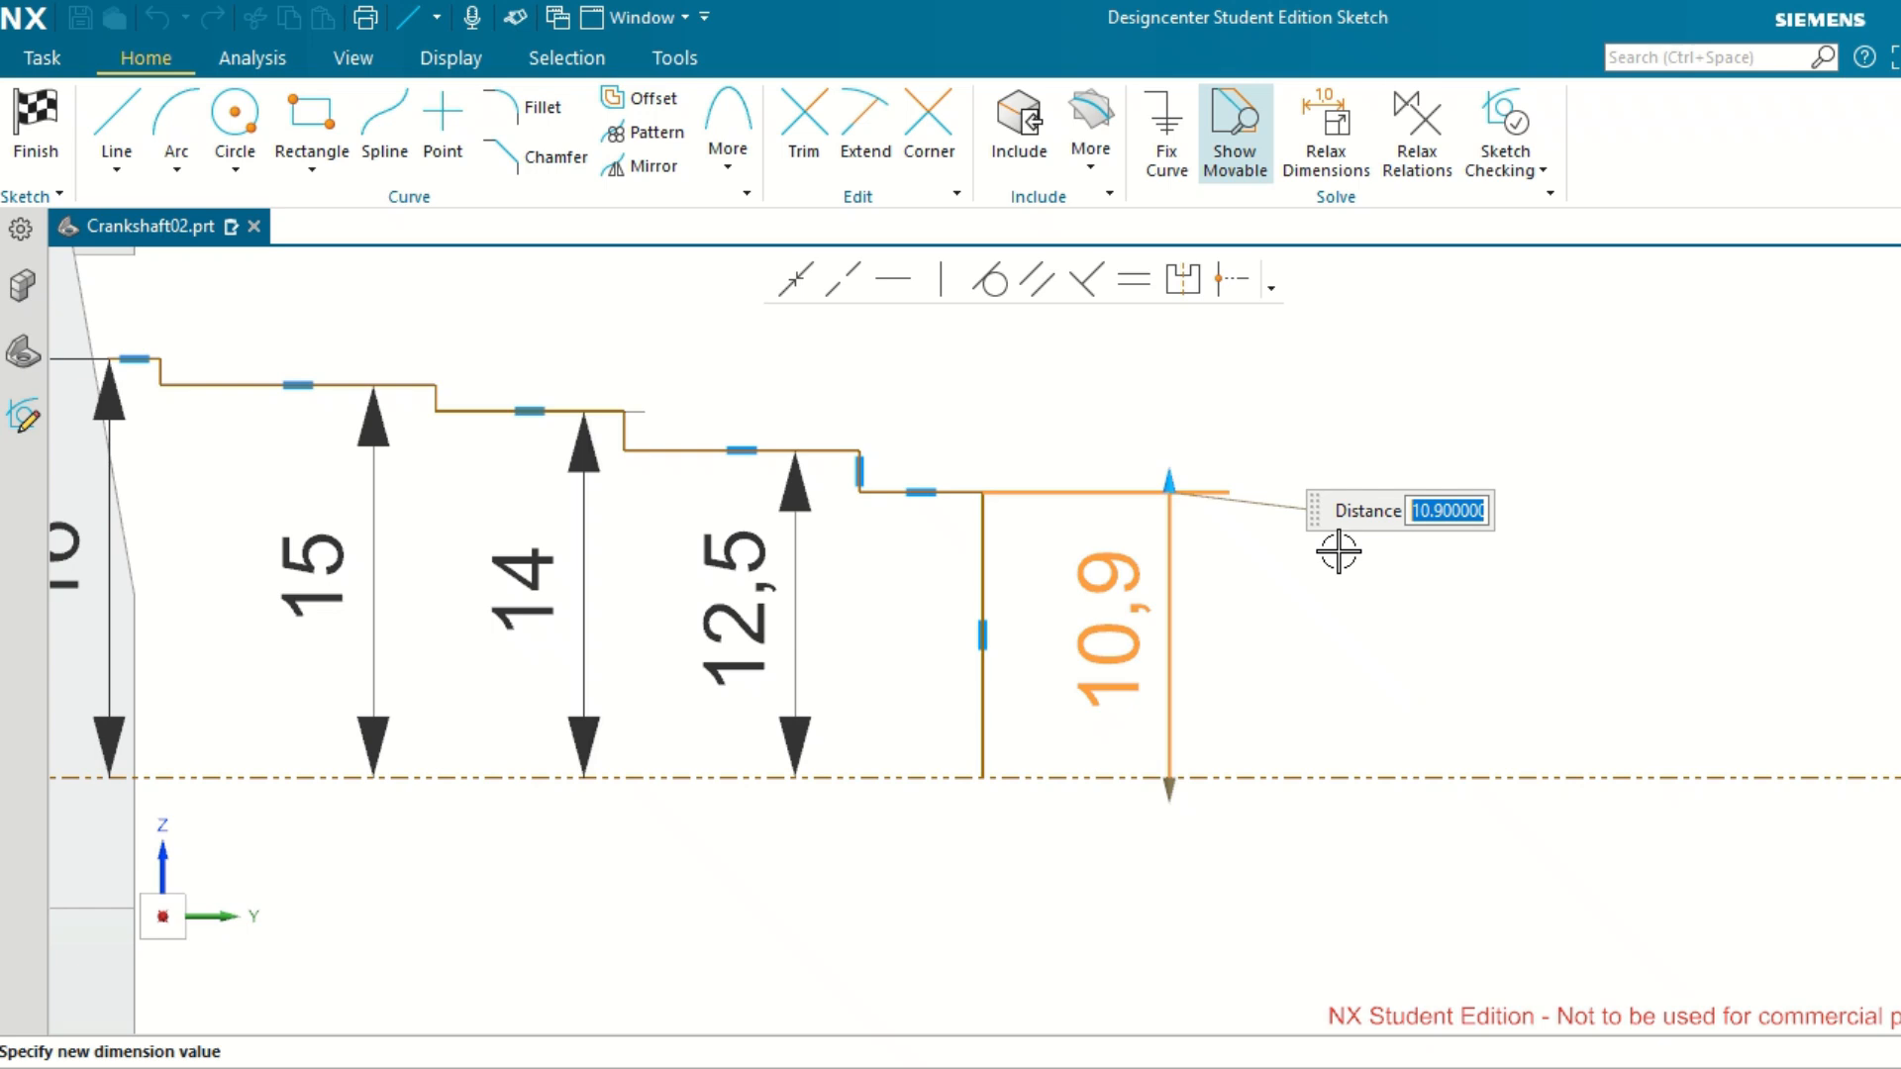
type("9")
key("Return")
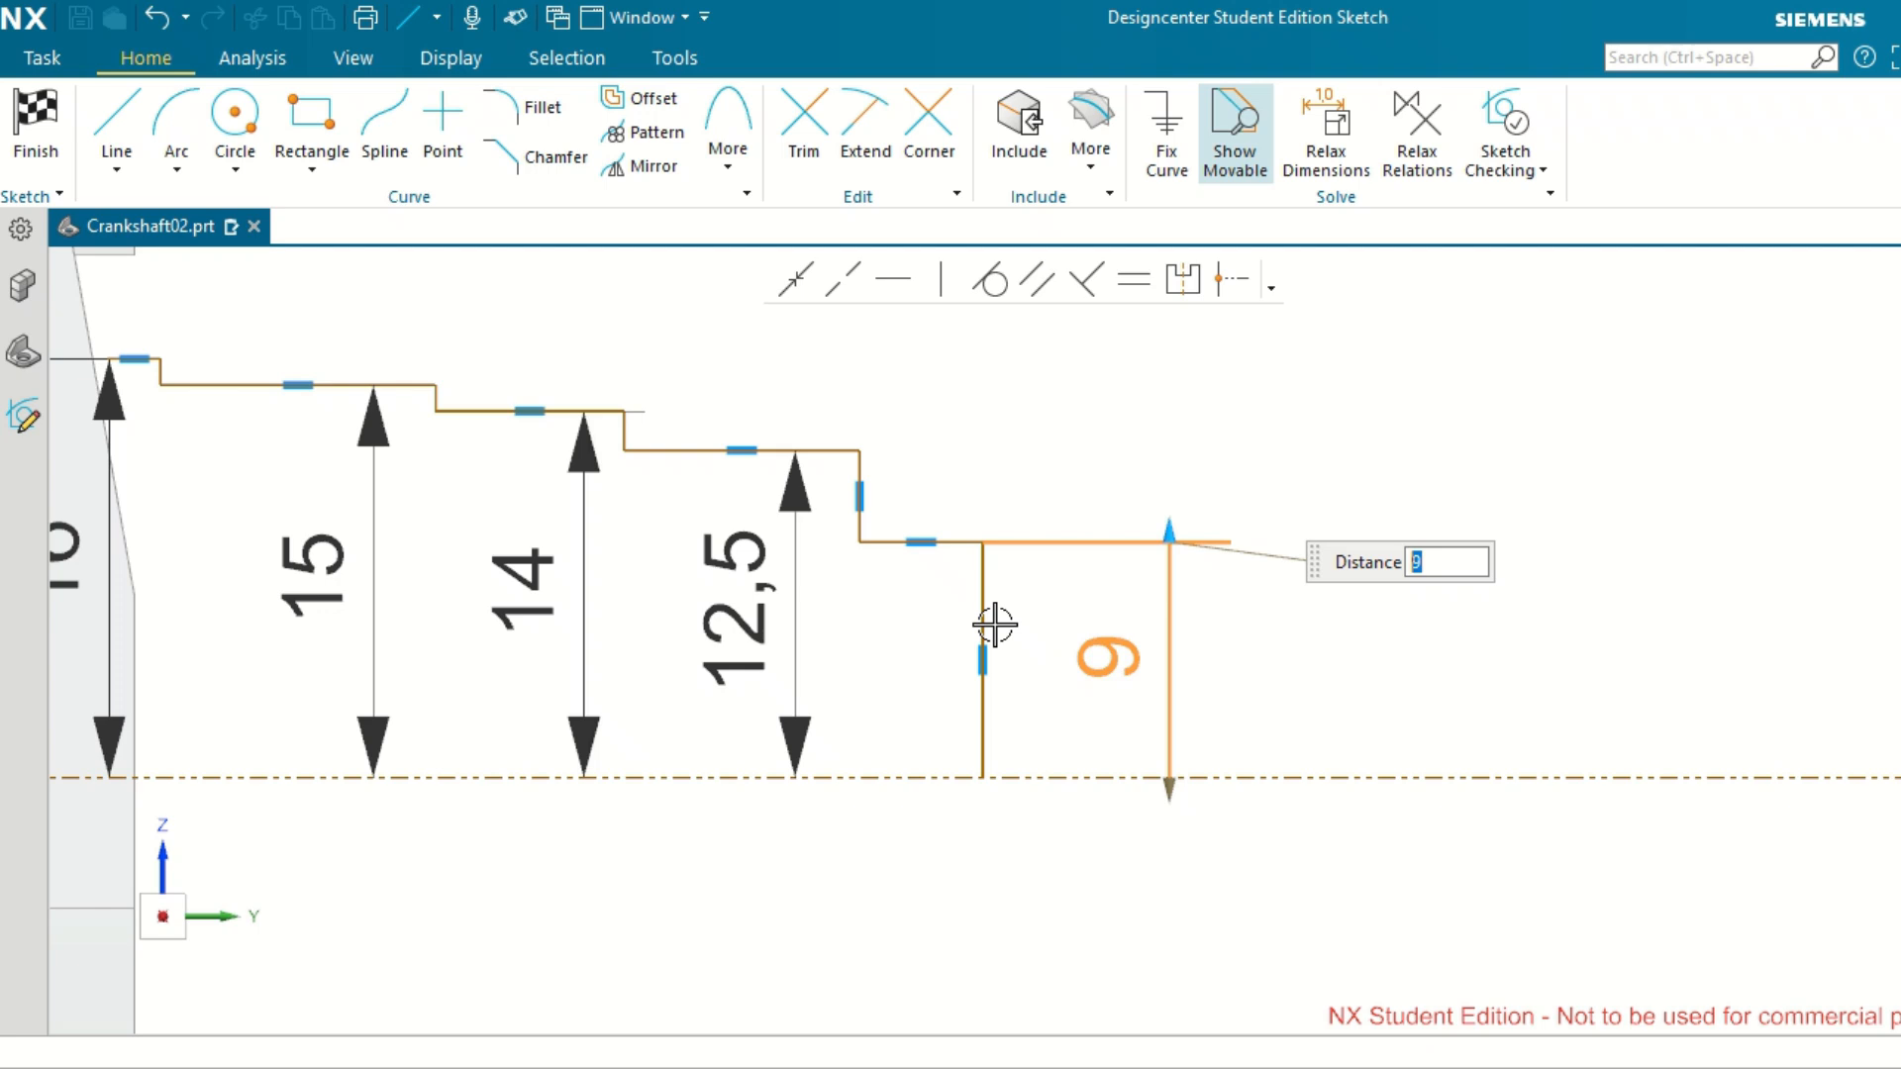
left_click(1687, 561)
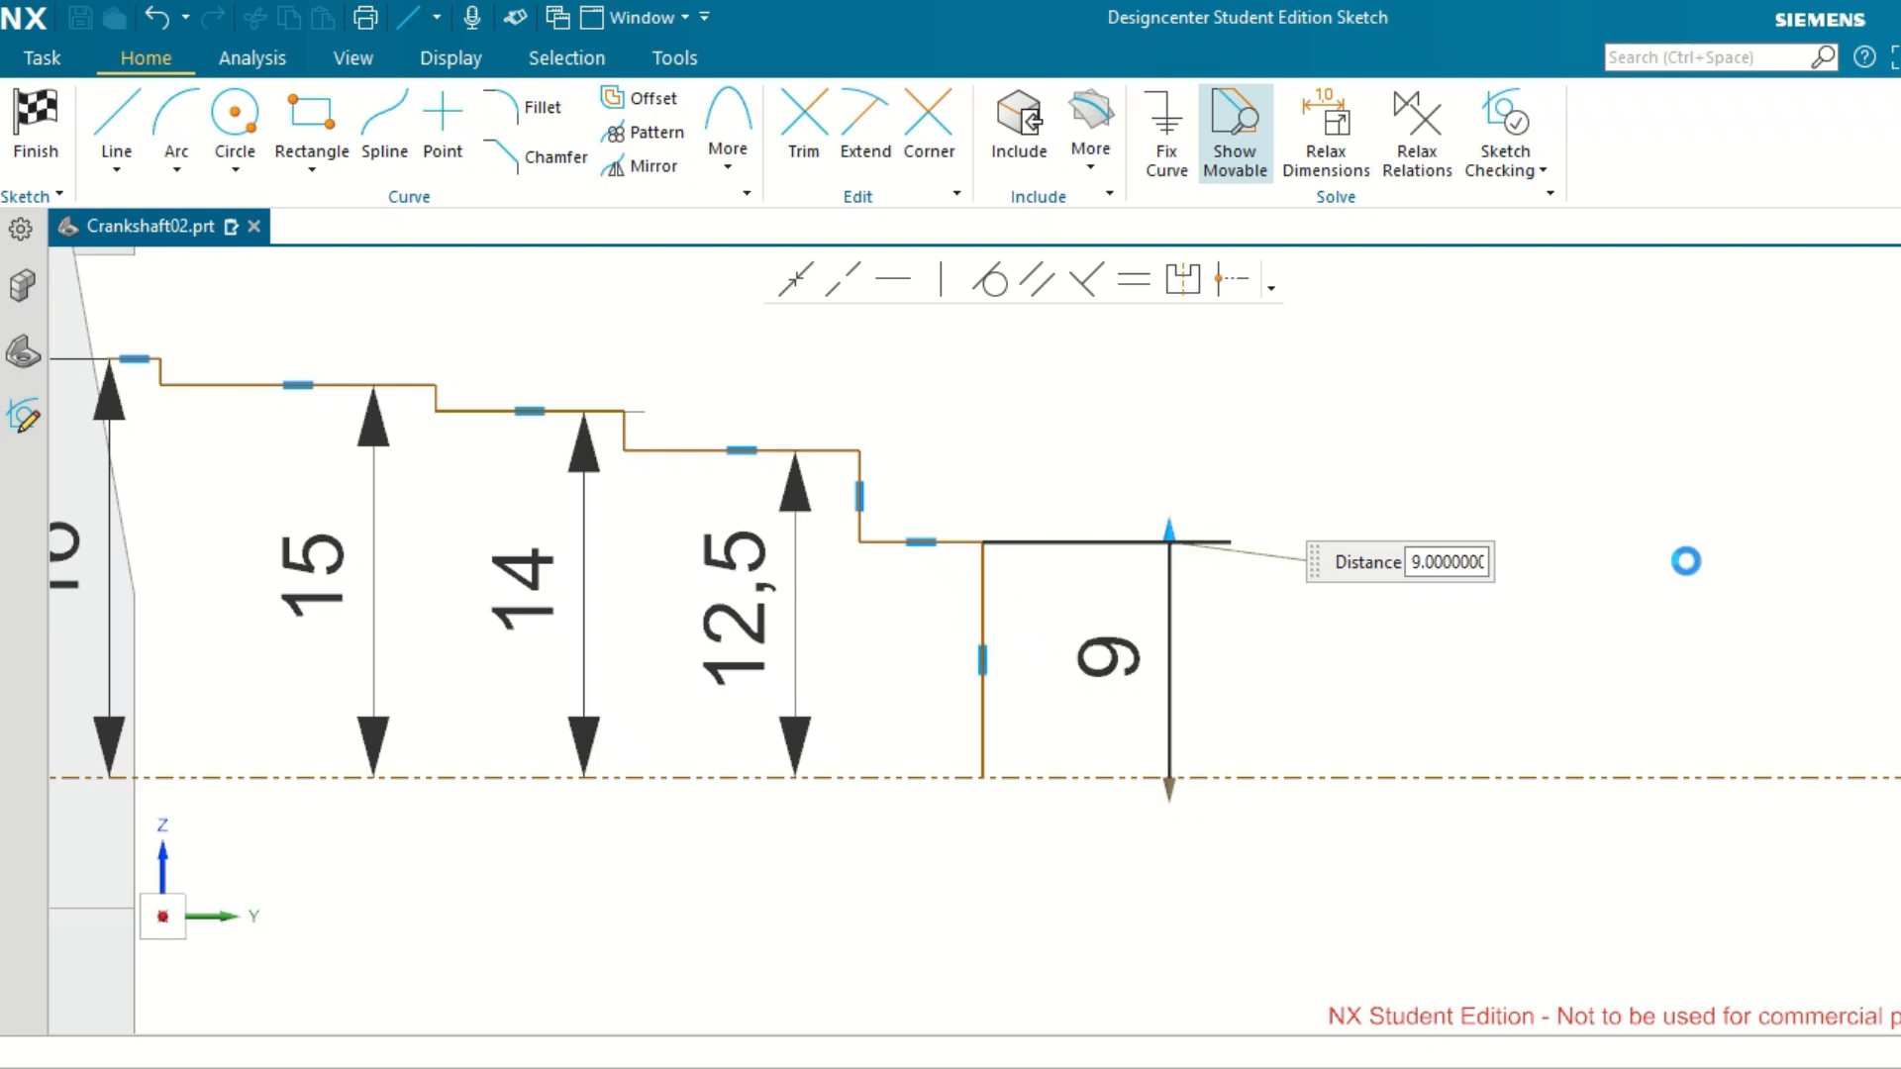
Delete the vertical line joining the profile's outer end to the reference axis.
left_click(981, 624)
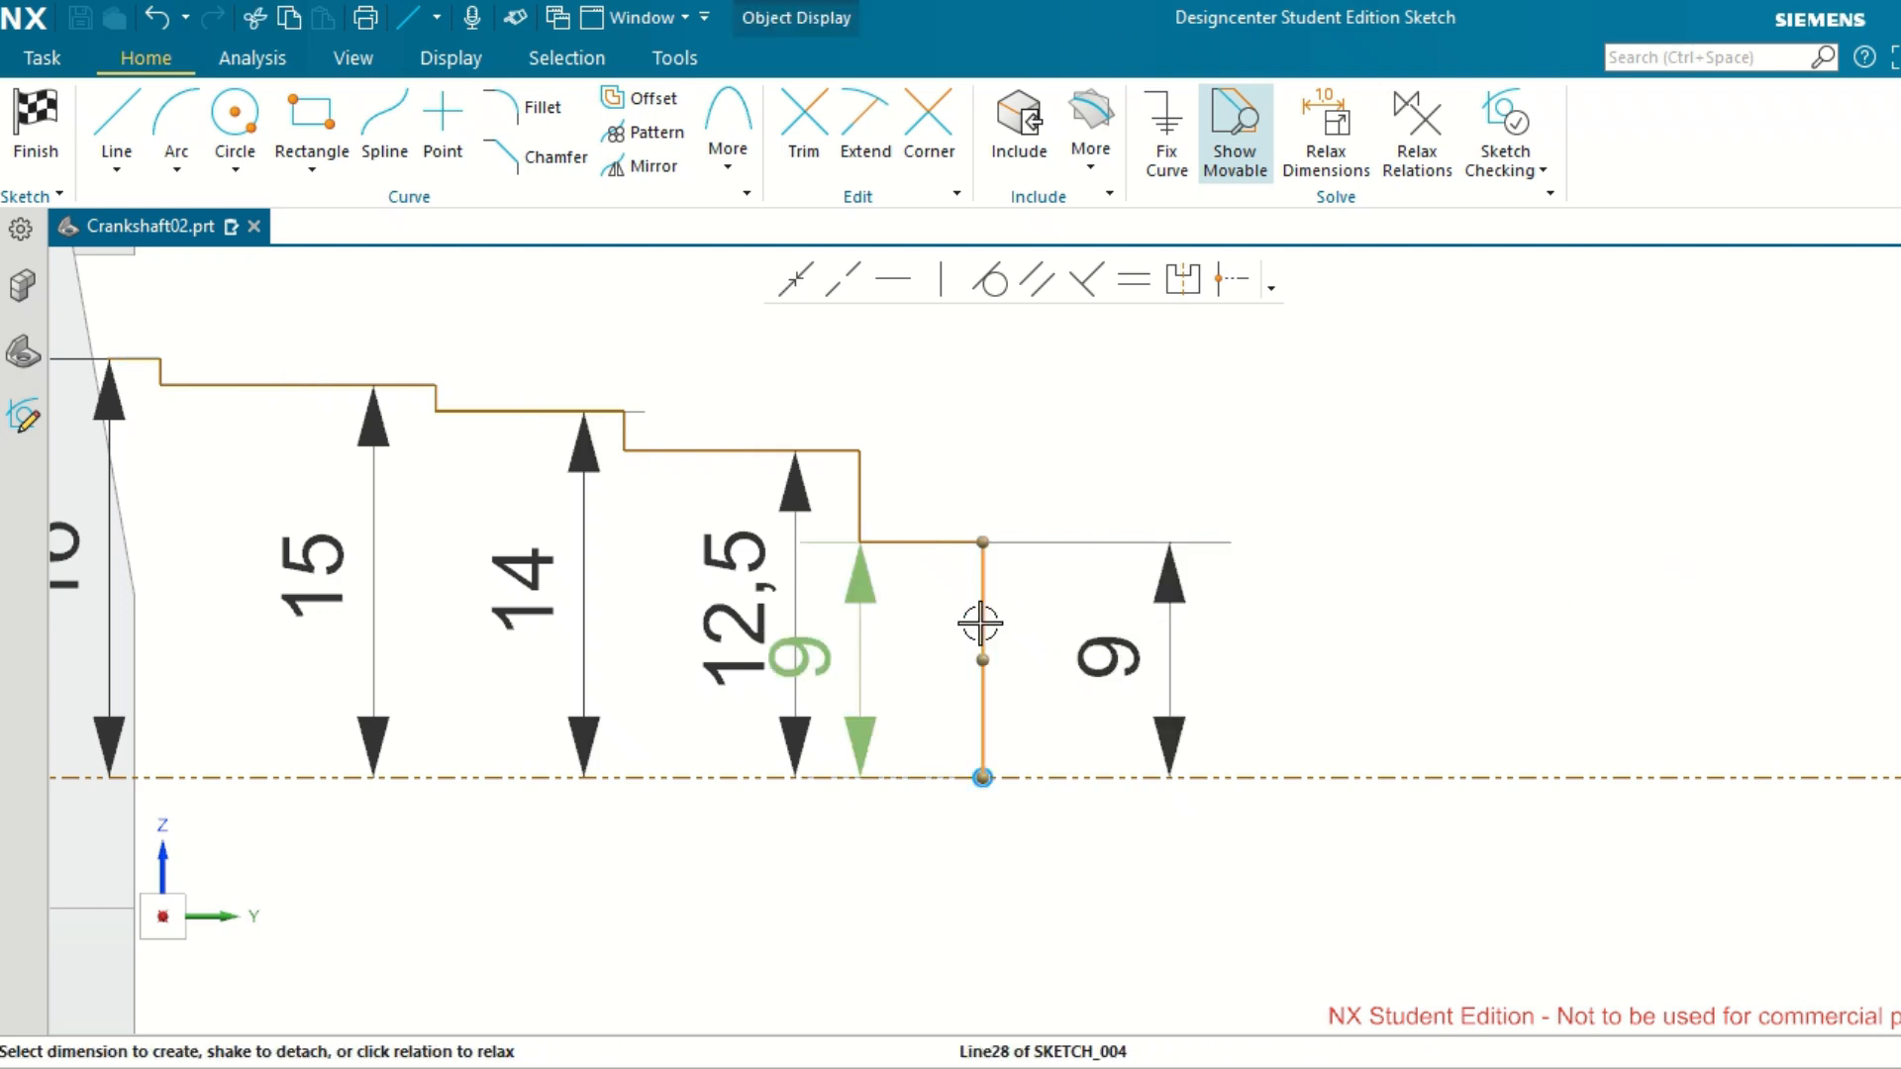
left_click(983, 778)
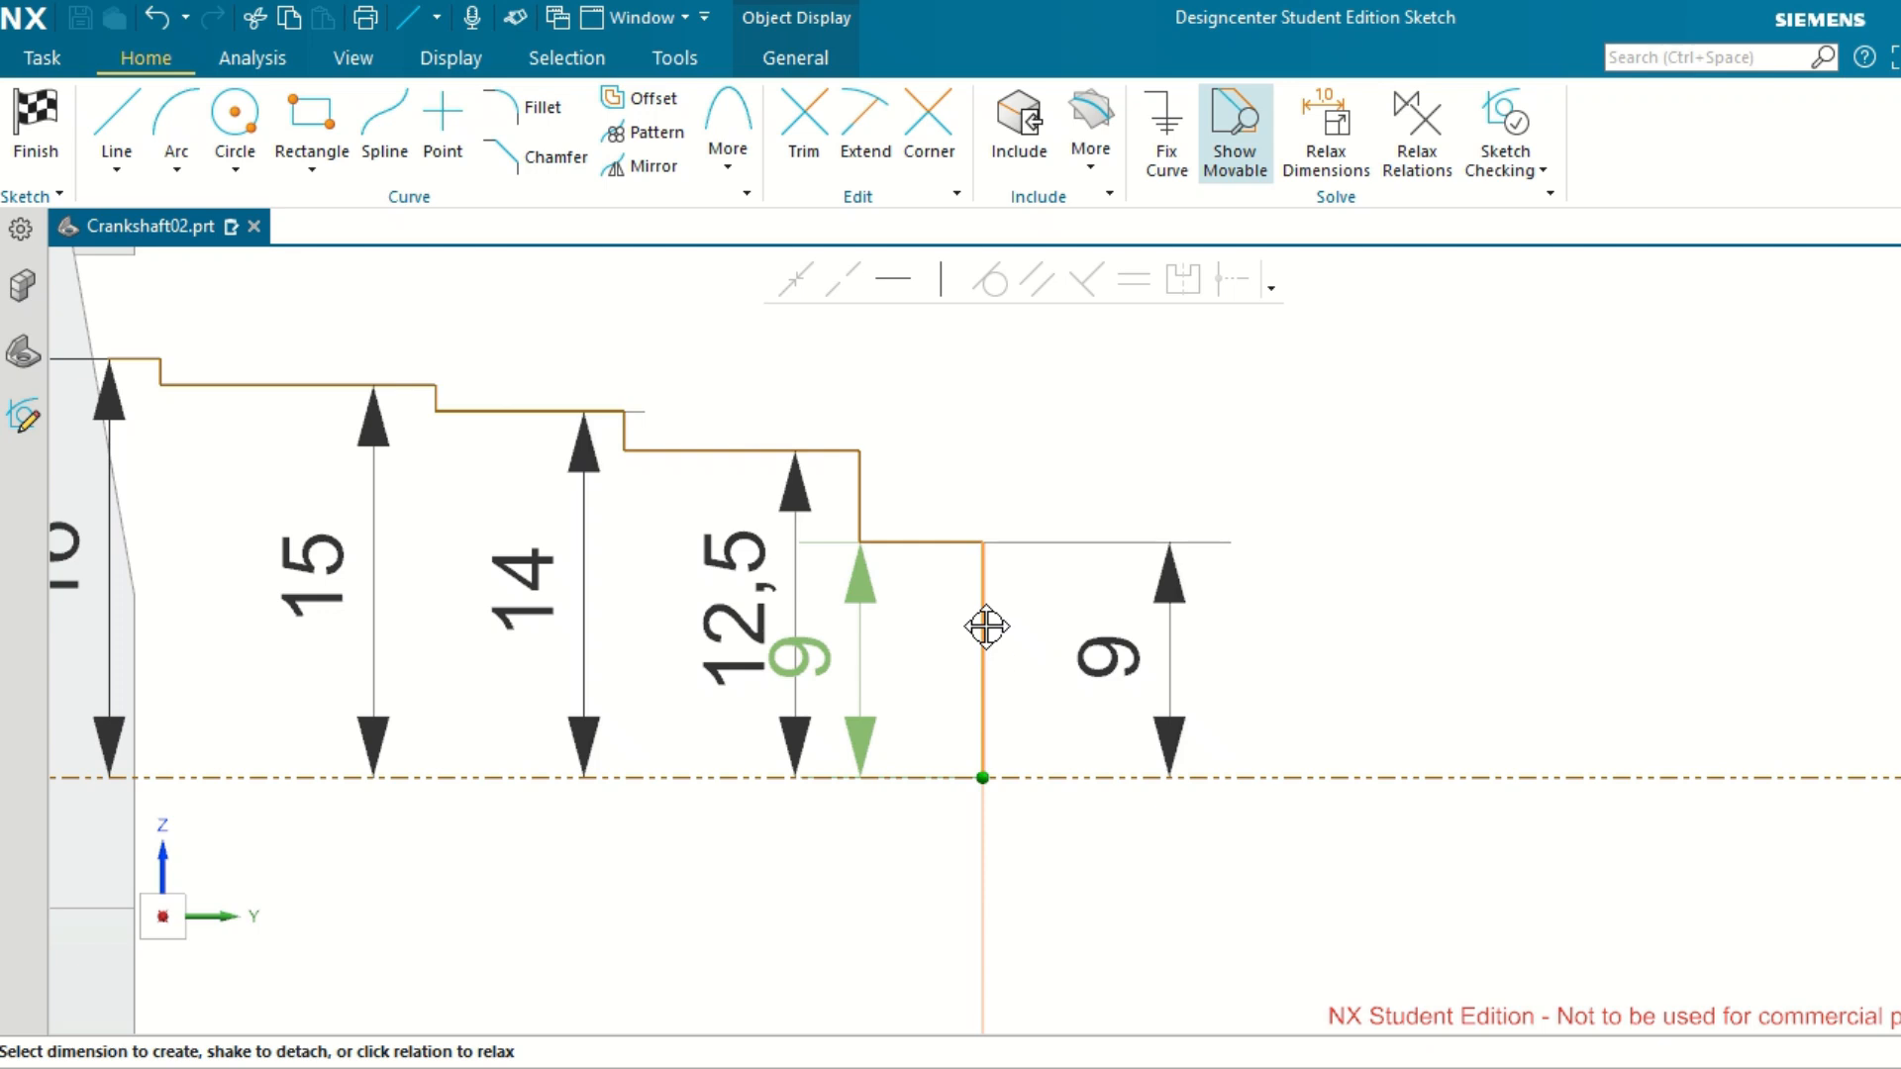
left_click_drag(987, 626, 1047, 711)
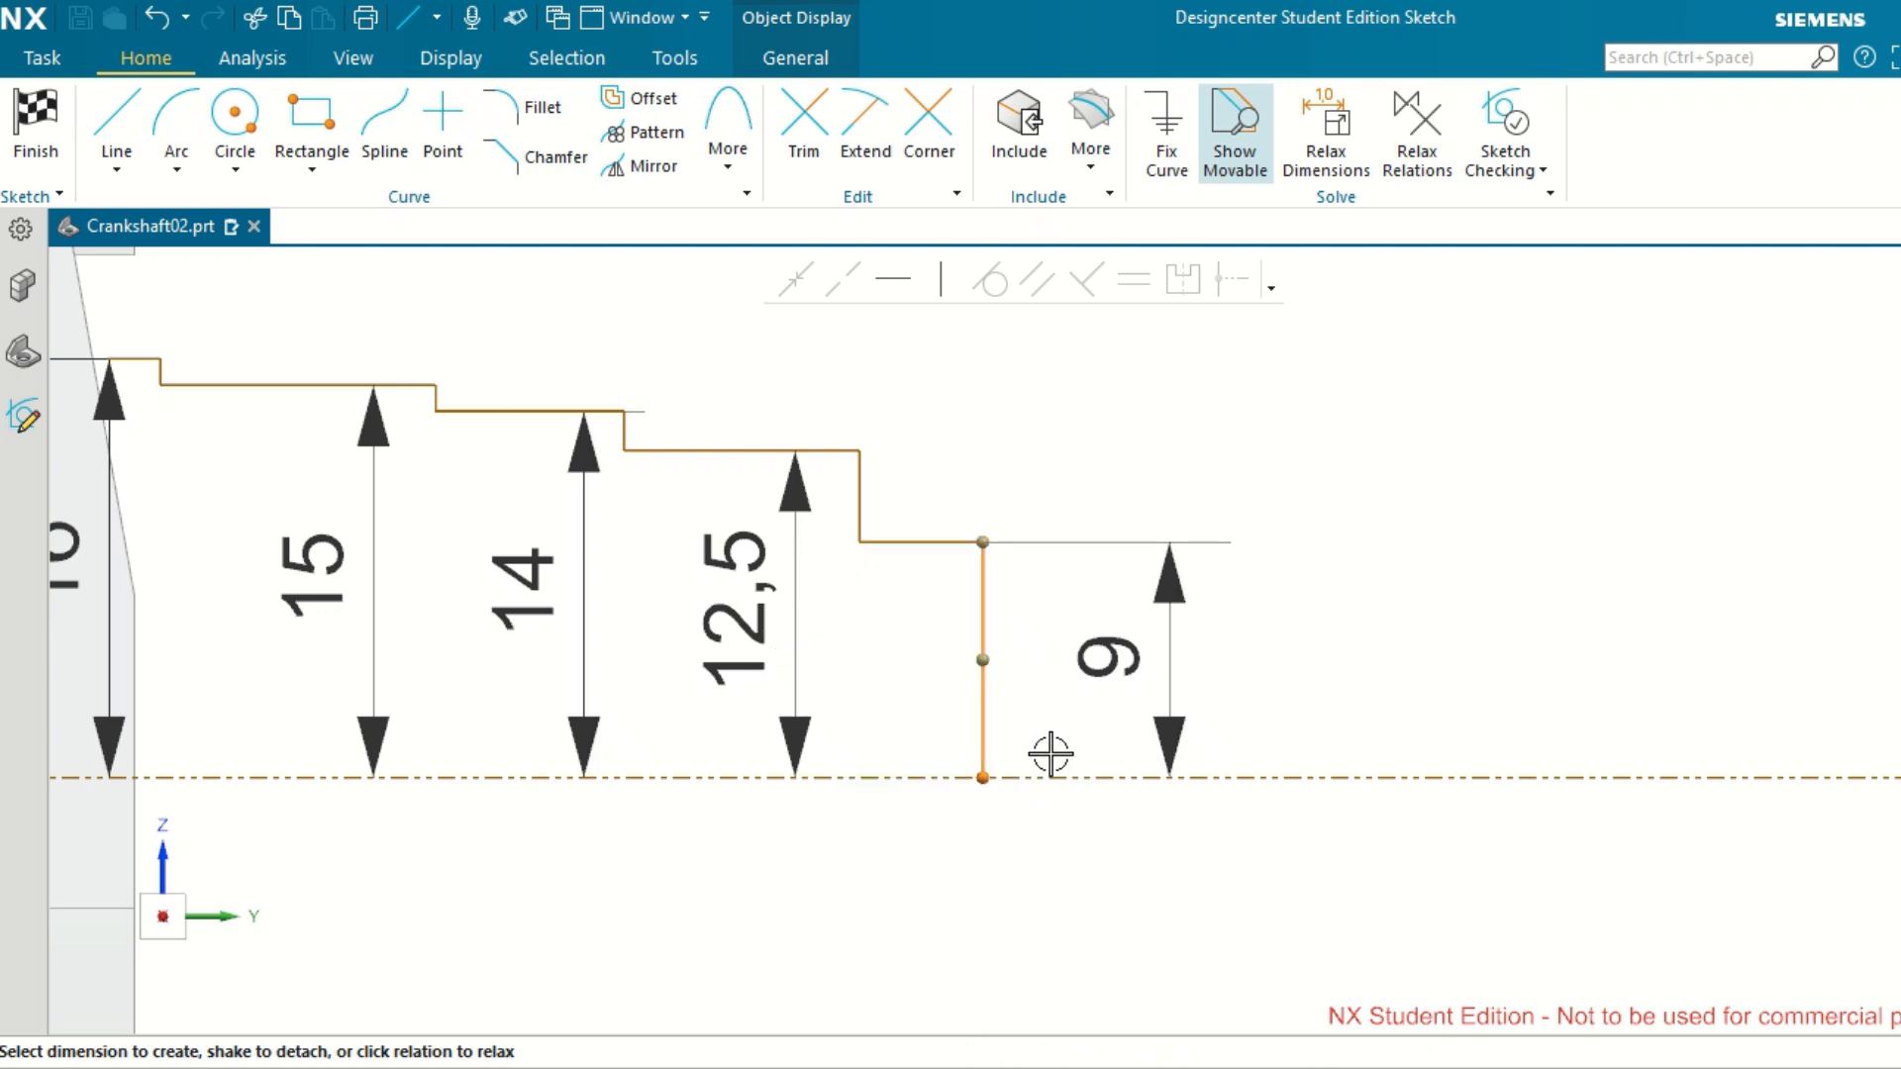
key("Delete")
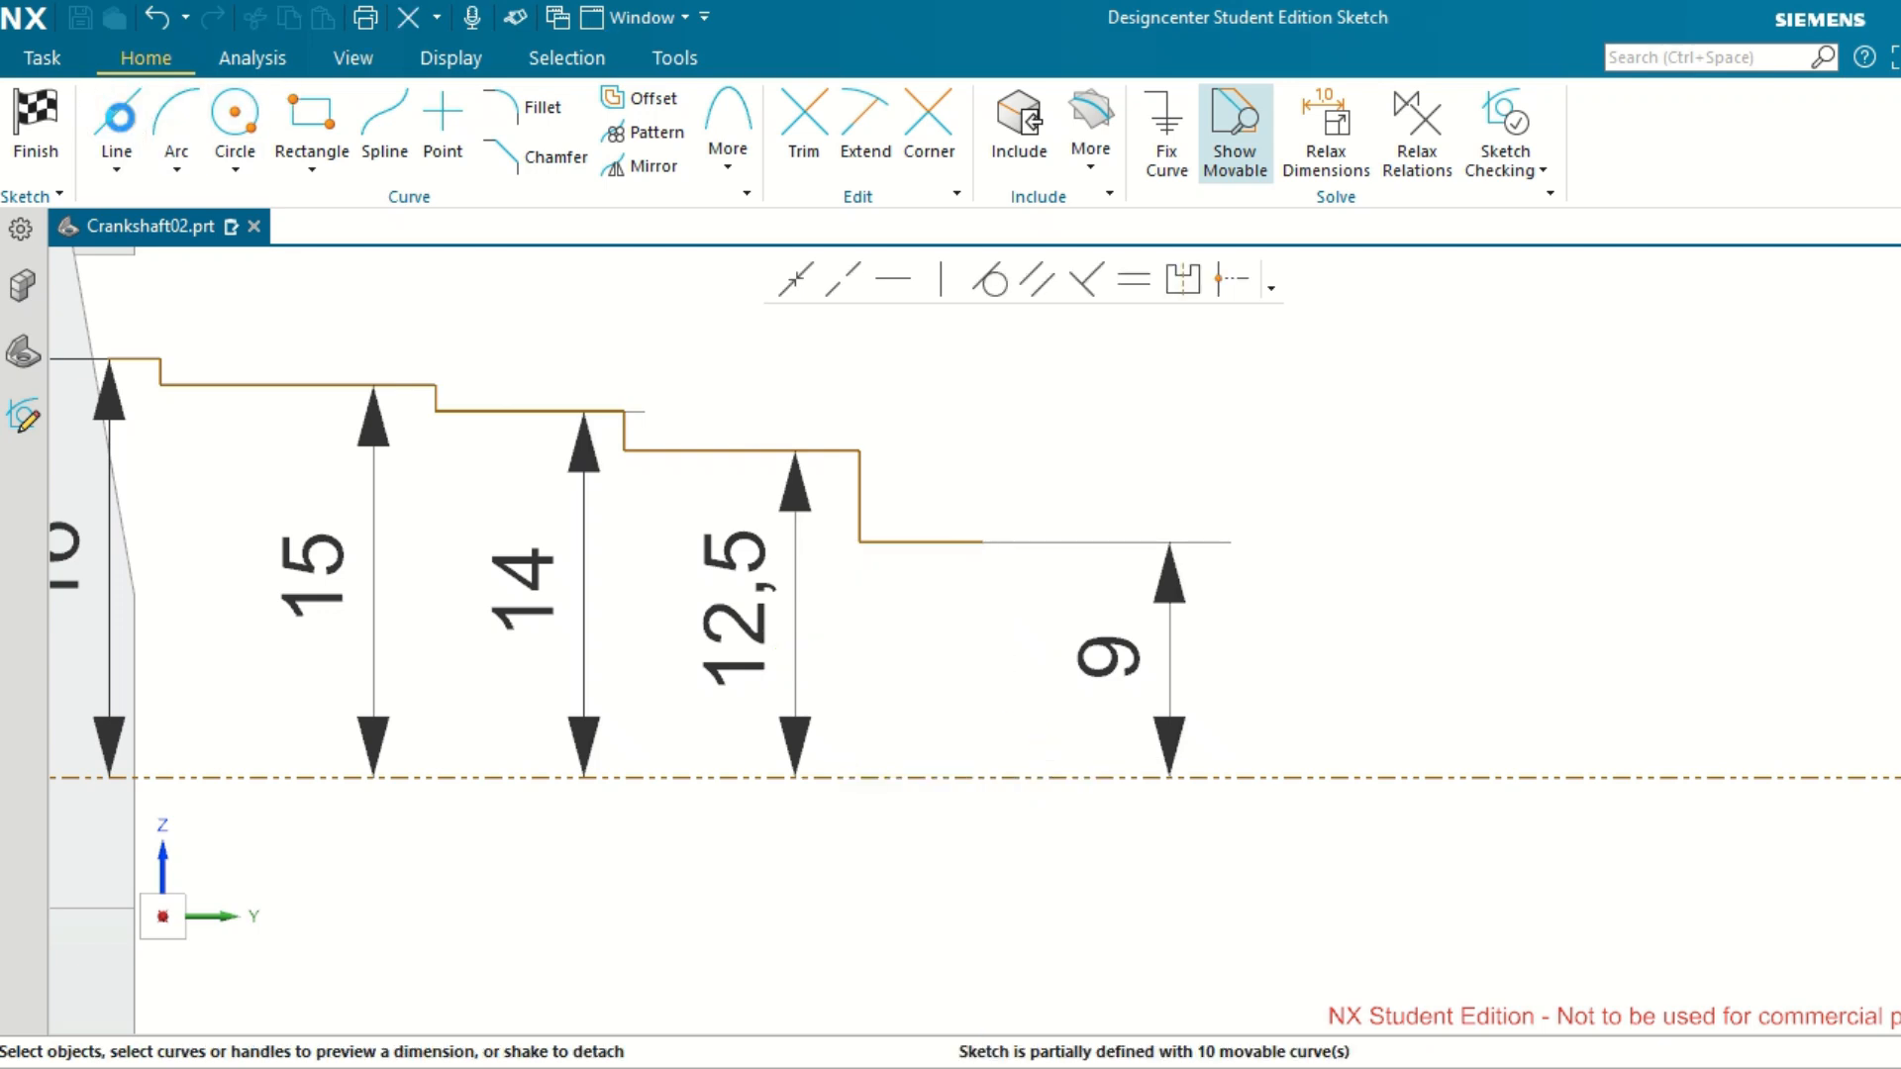
Extend the profile from its open end with a 2.5 mm vertical step down, a short horizontal segment and a vertical line to the reference axis.
key("l")
left_click(983, 542)
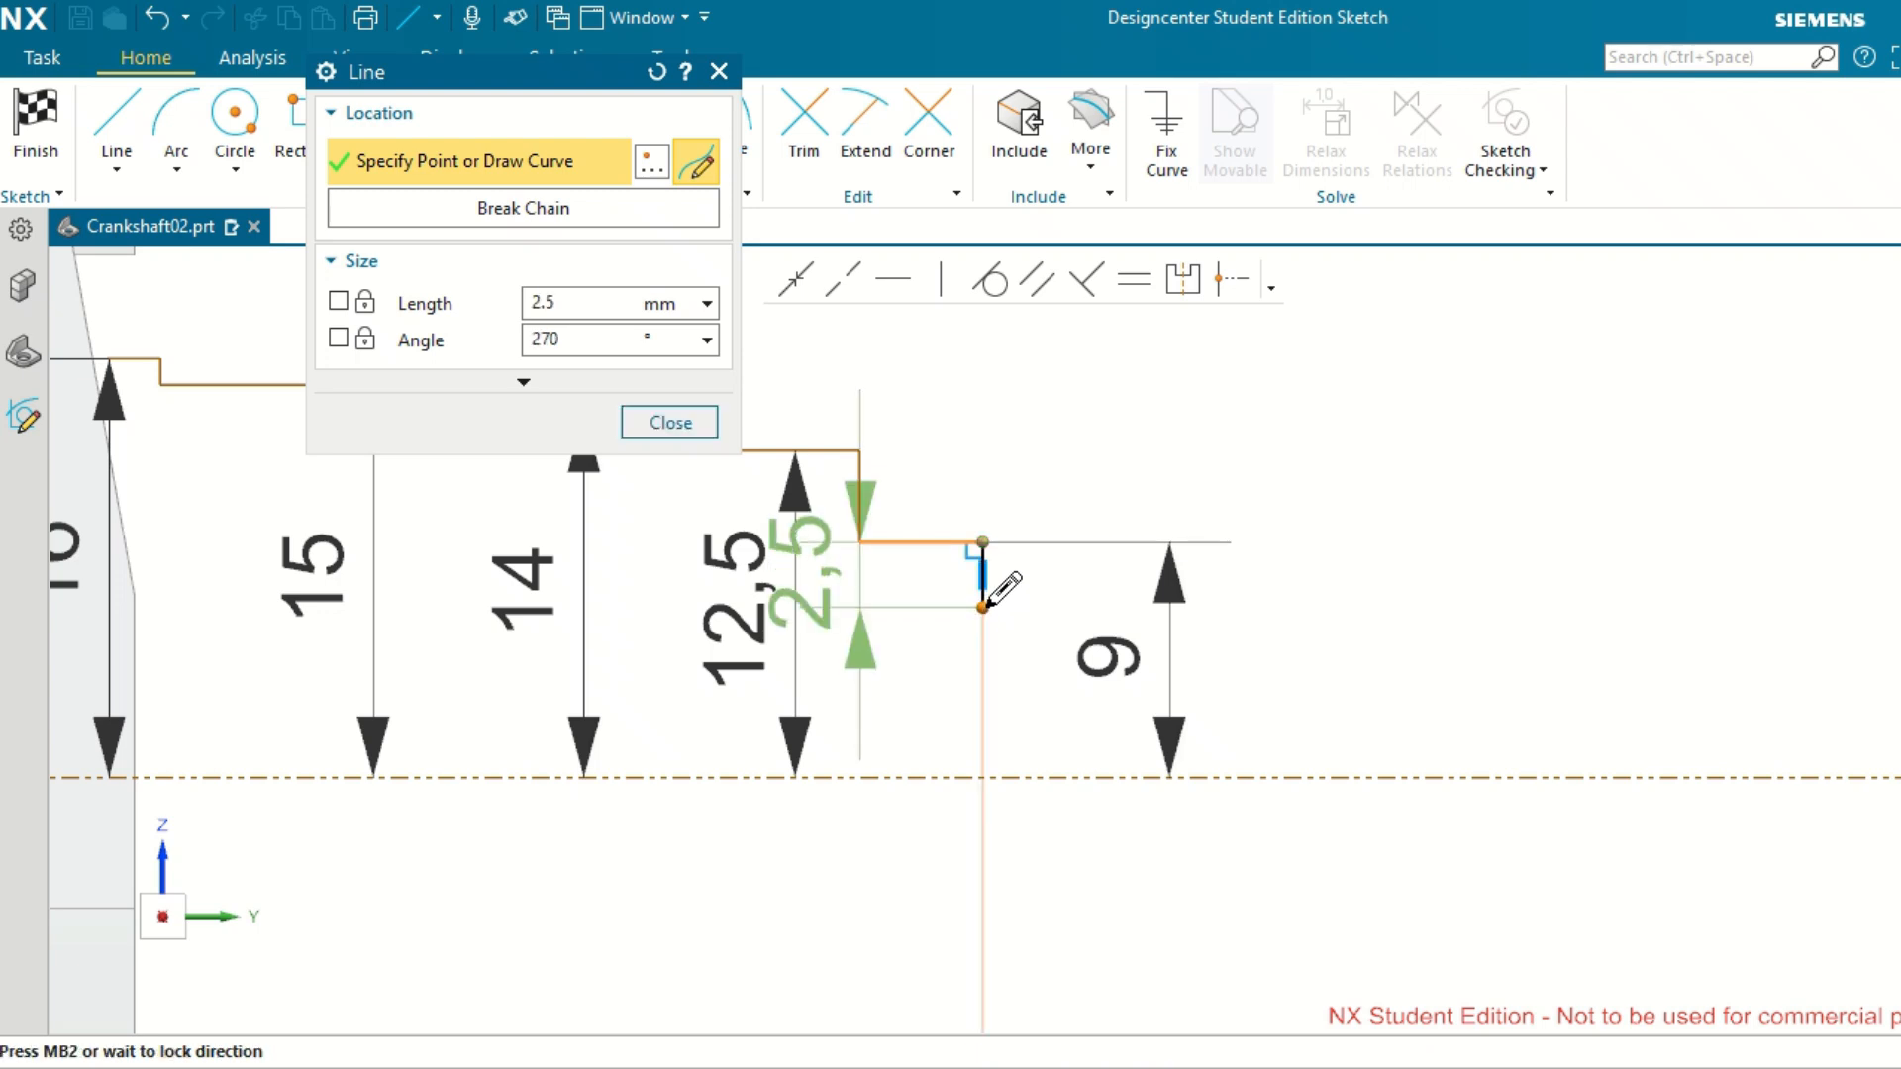
left_click(983, 607)
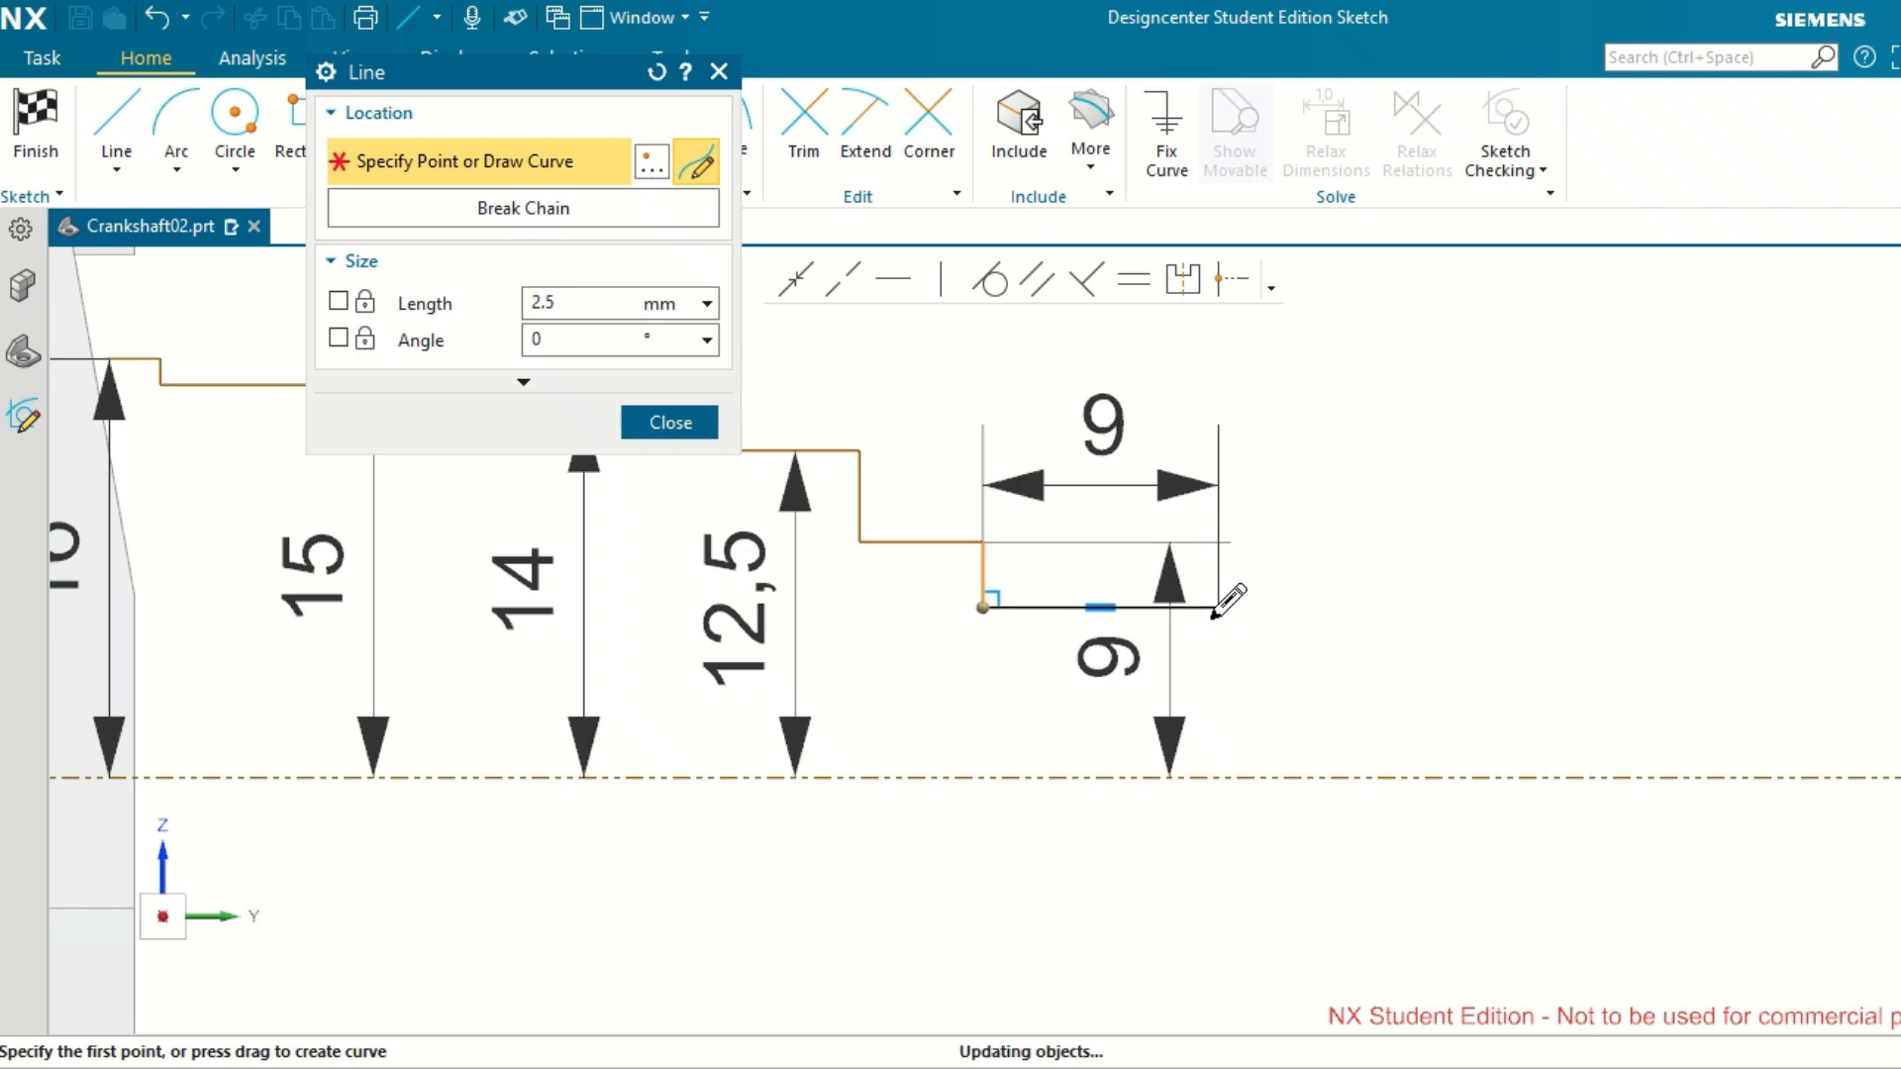
left_click(1115, 608)
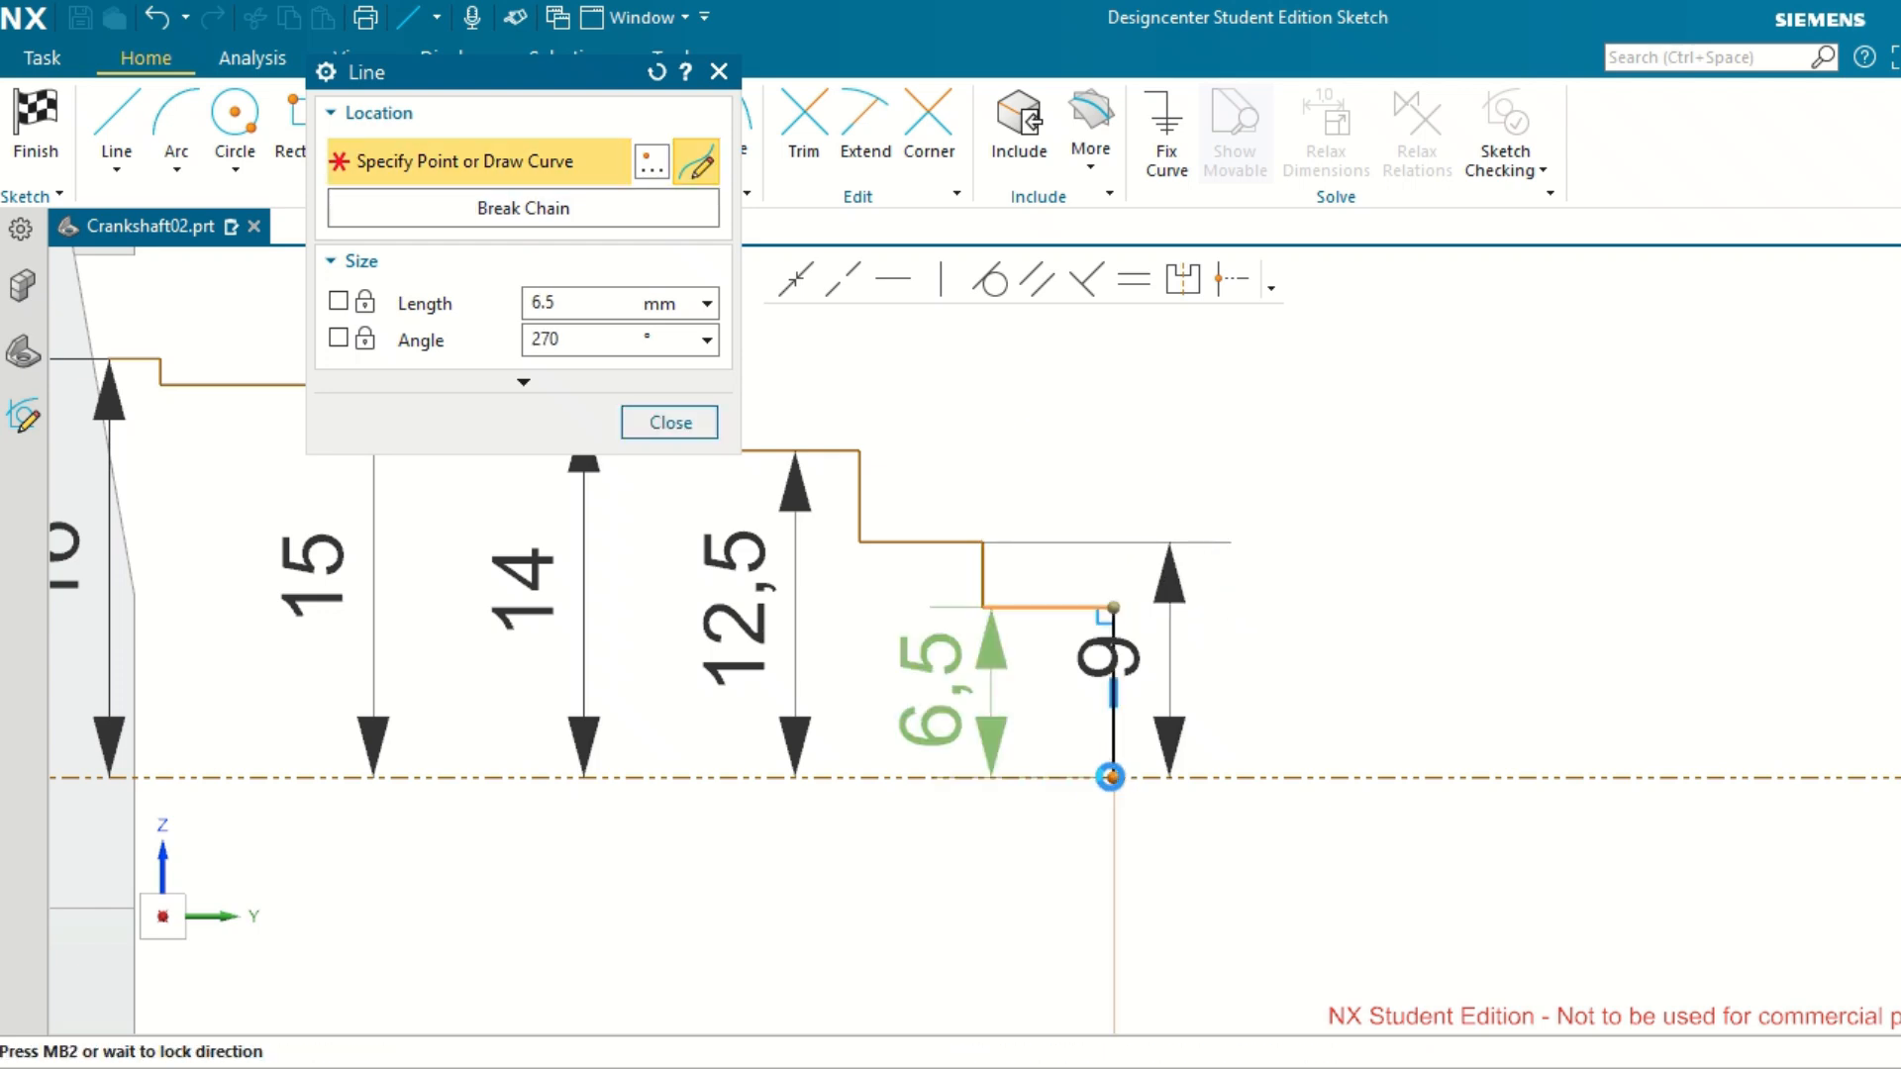
left_click(1110, 778)
middle_click(1580, 616)
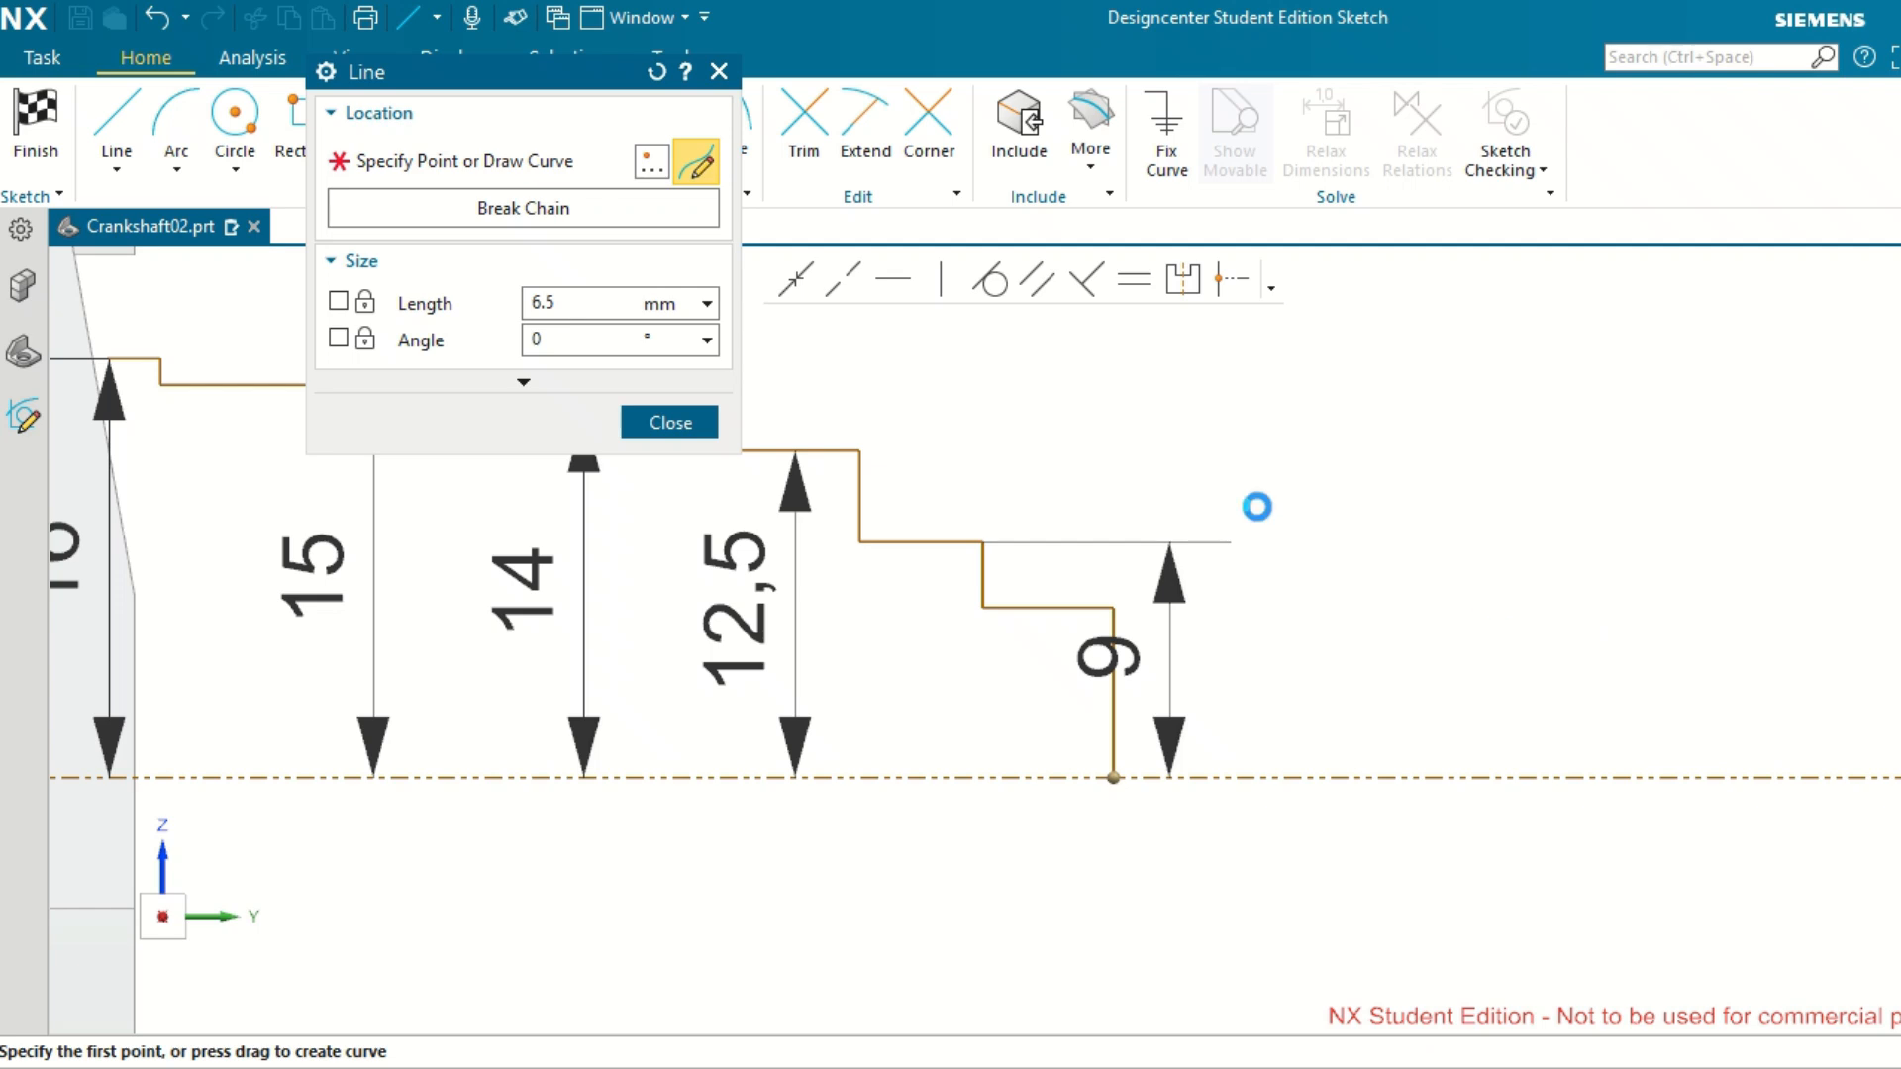
left_click(675, 426)
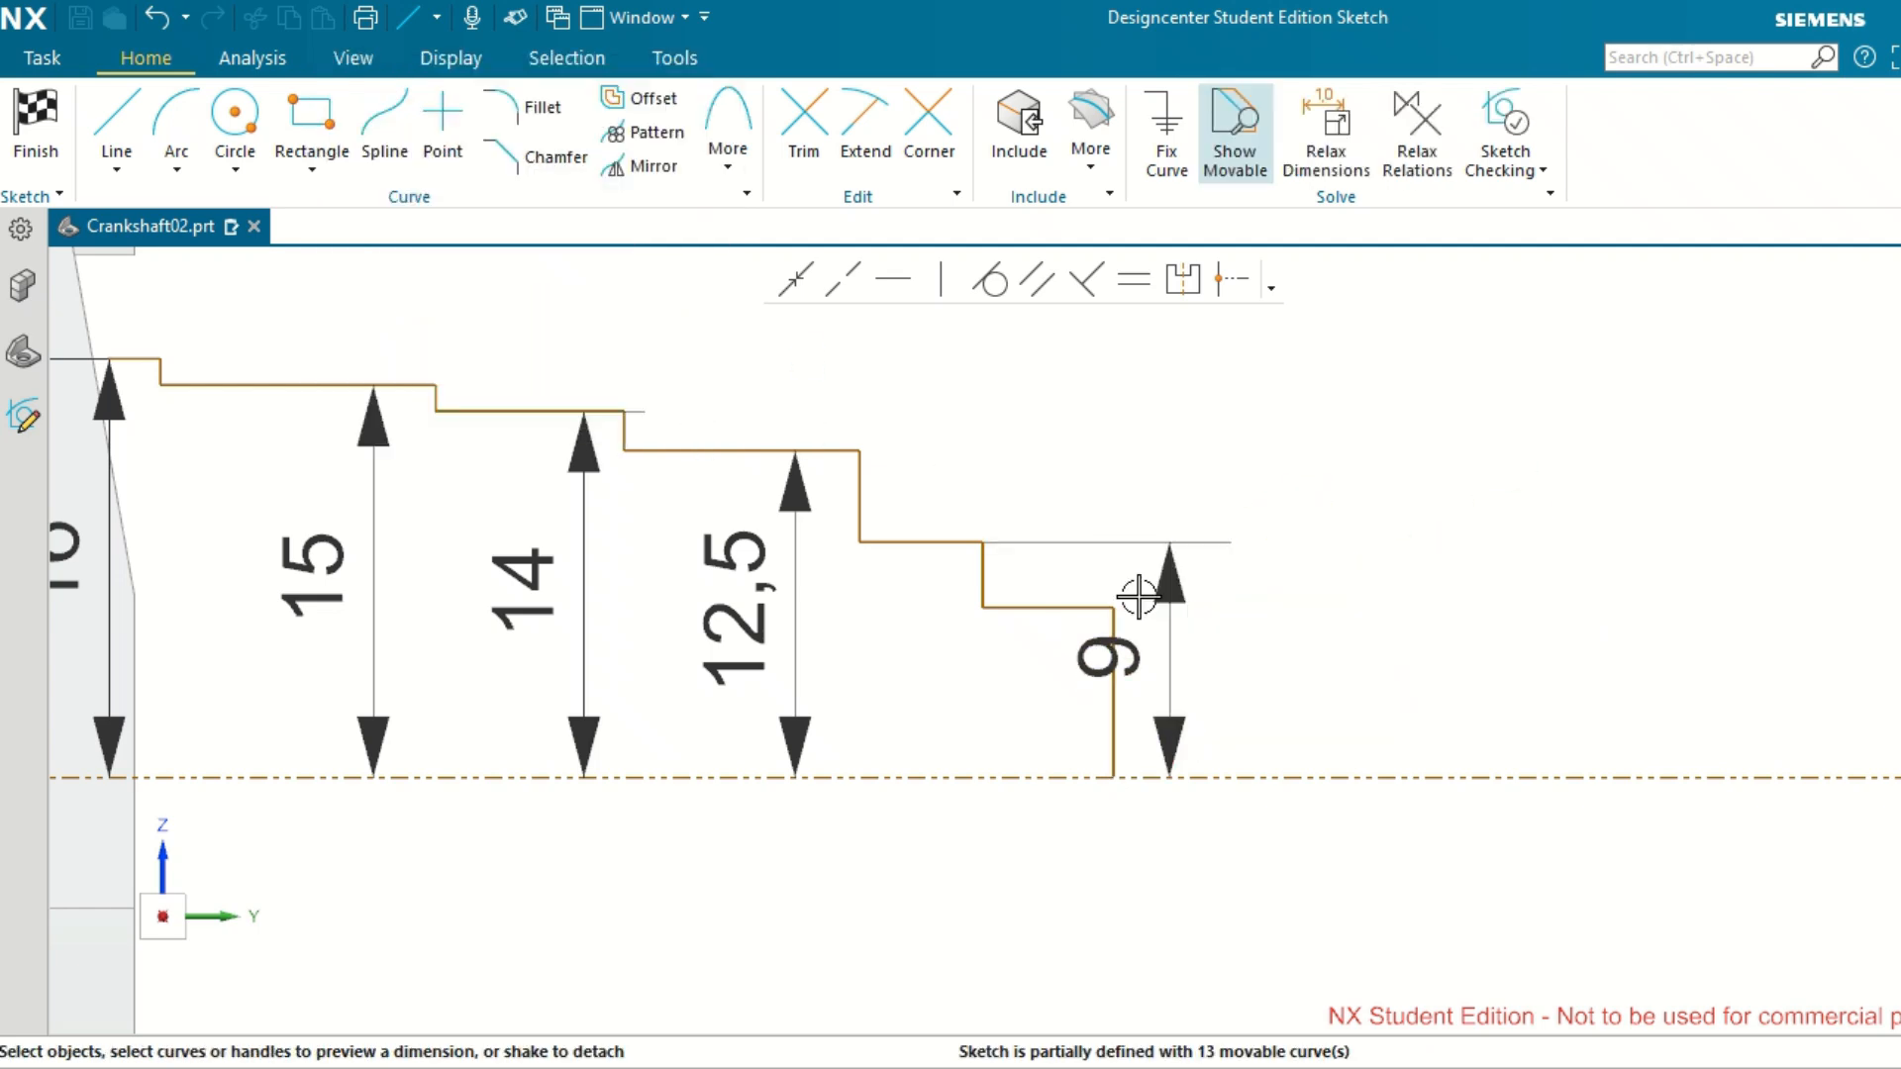
Dimension the sixth horizontal segment's height above the reference axis as 7.5 mm and move the overlapping 9 mm dimension under its own segment.
left_click(1053, 607)
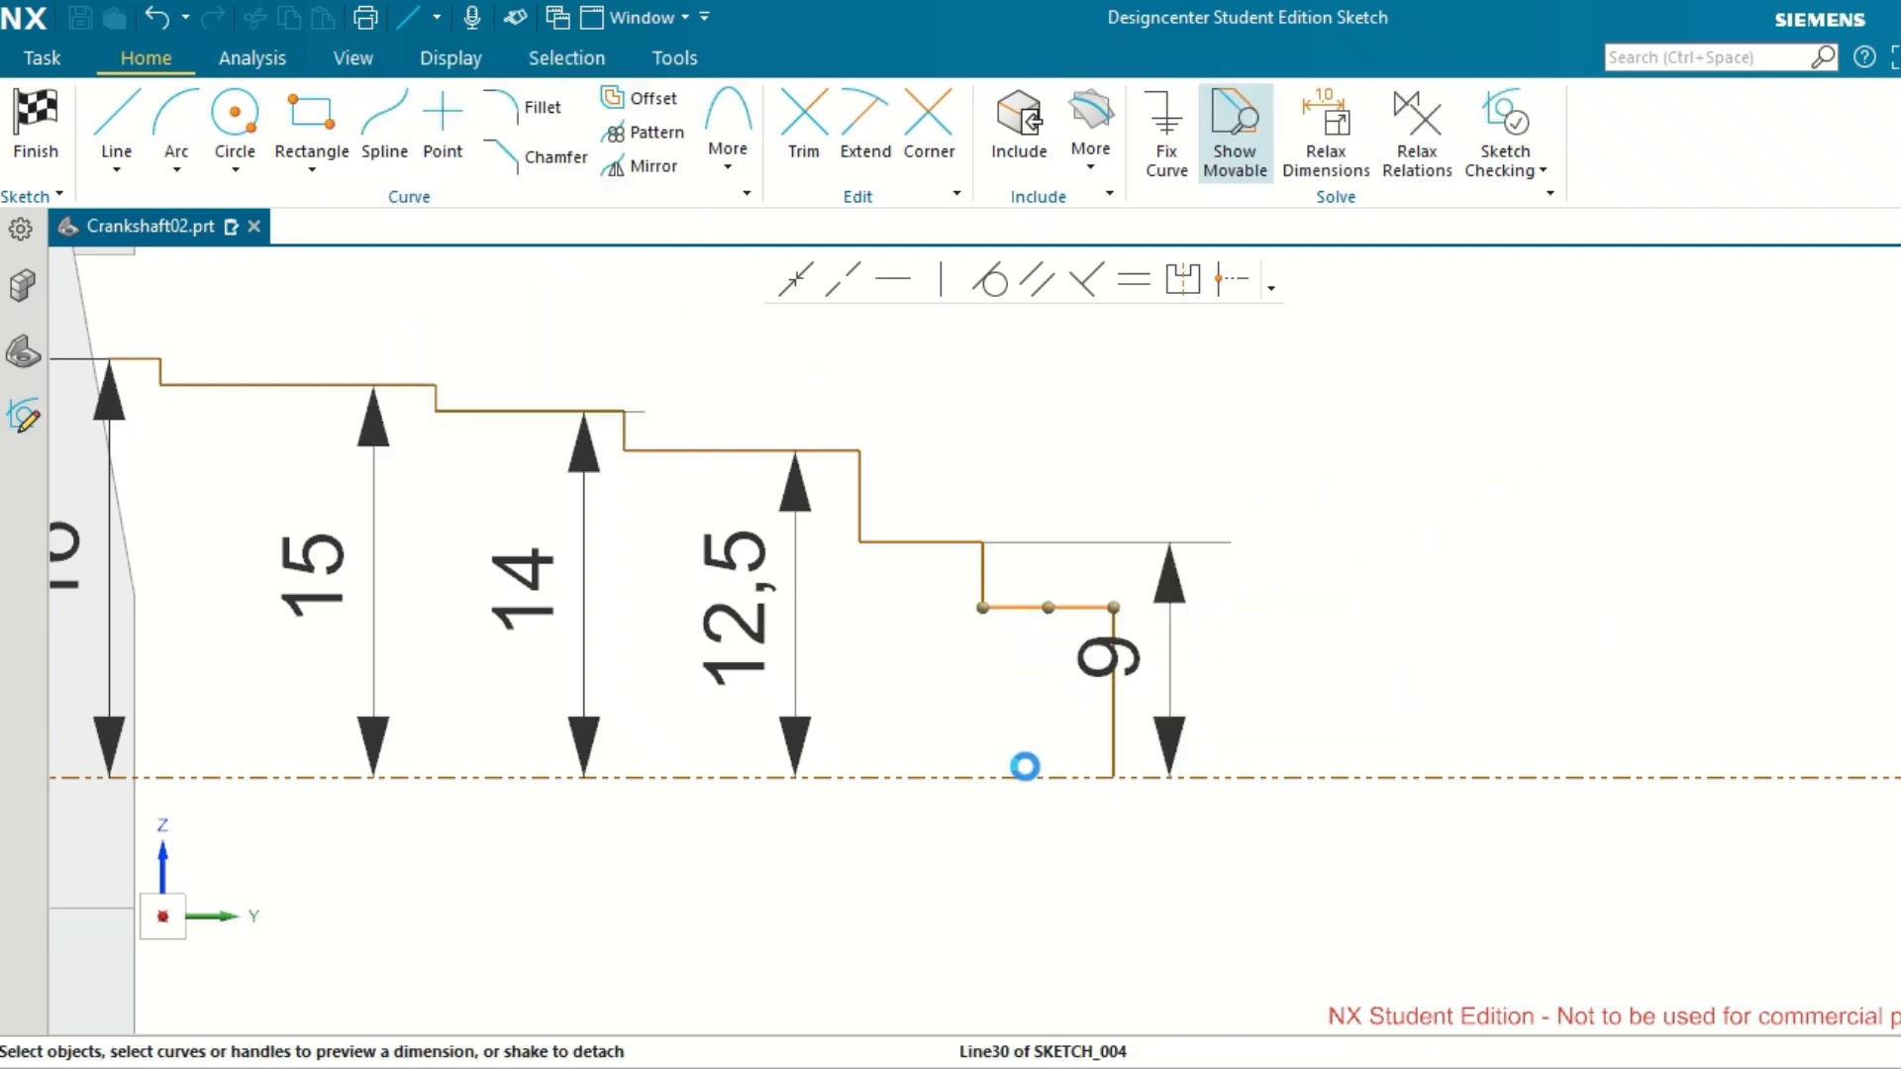
left_click(1026, 776)
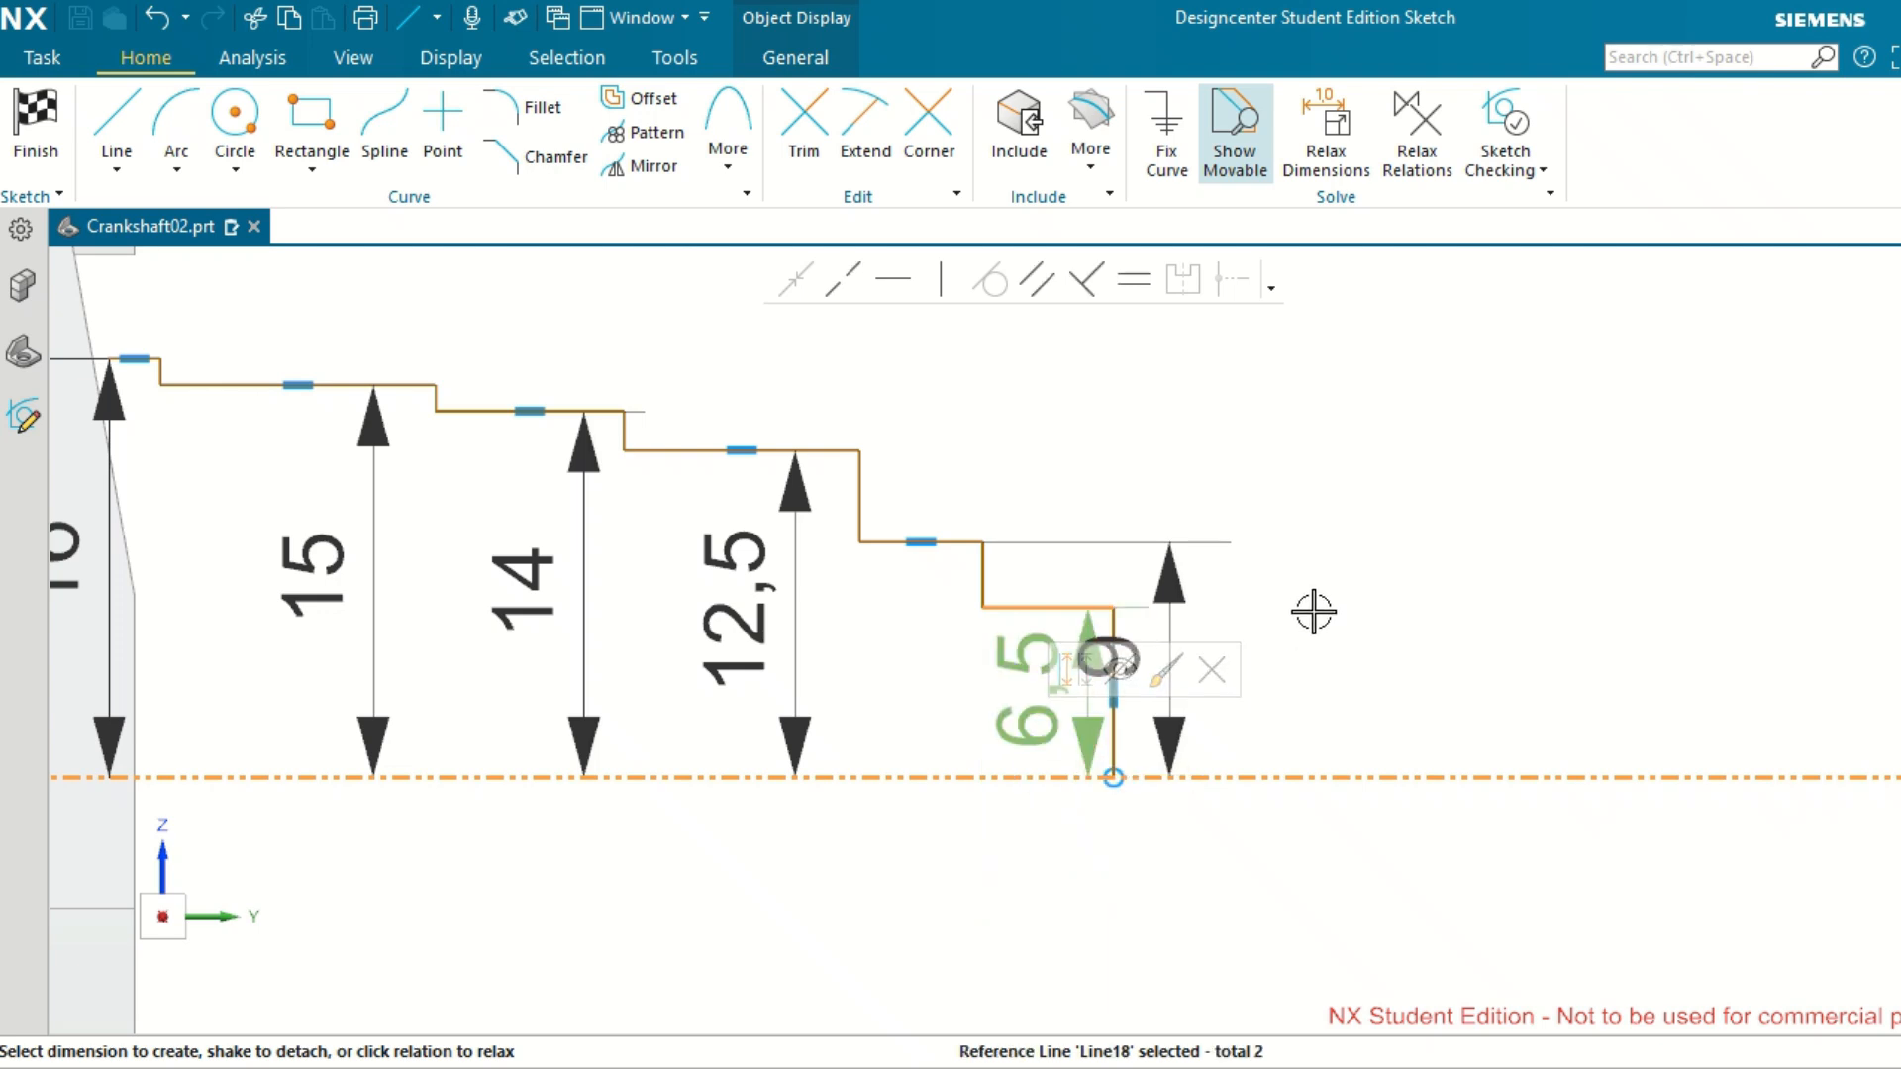
left_click(1018, 681)
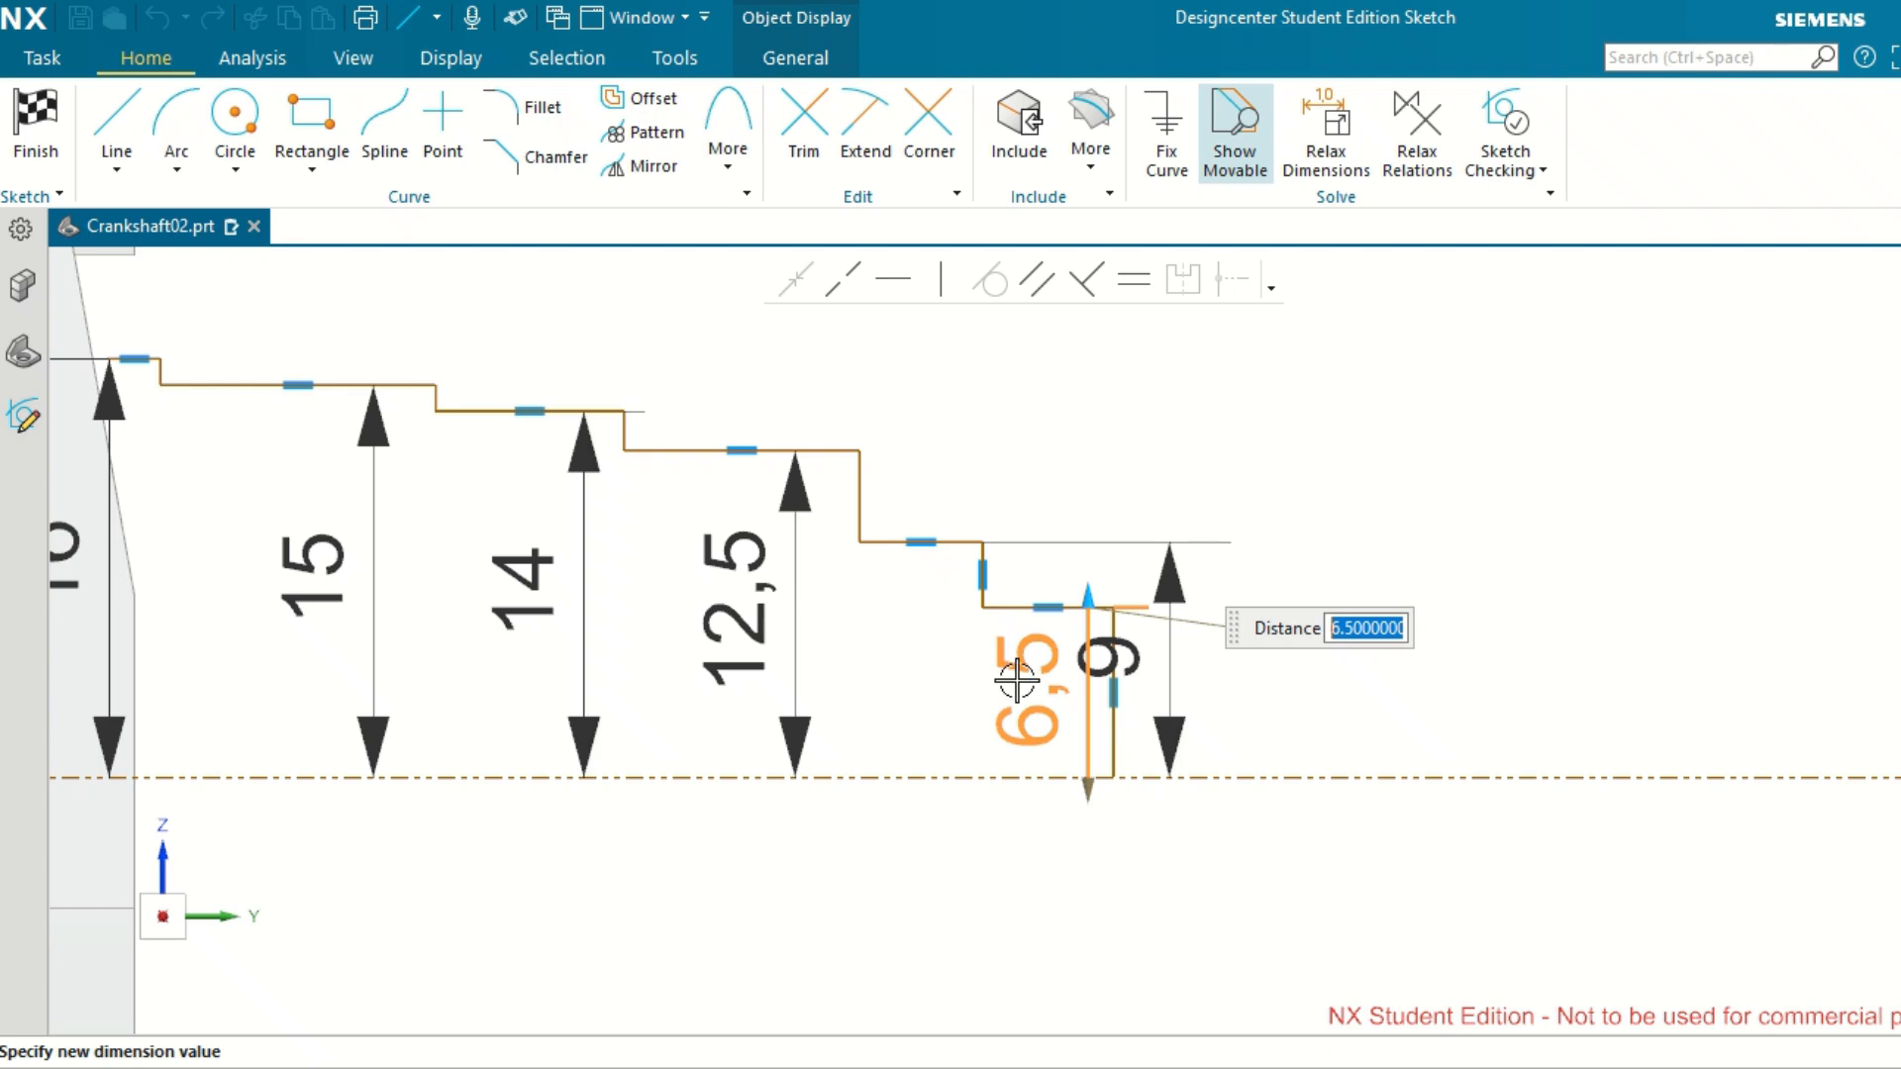
type("7.5")
key("Return")
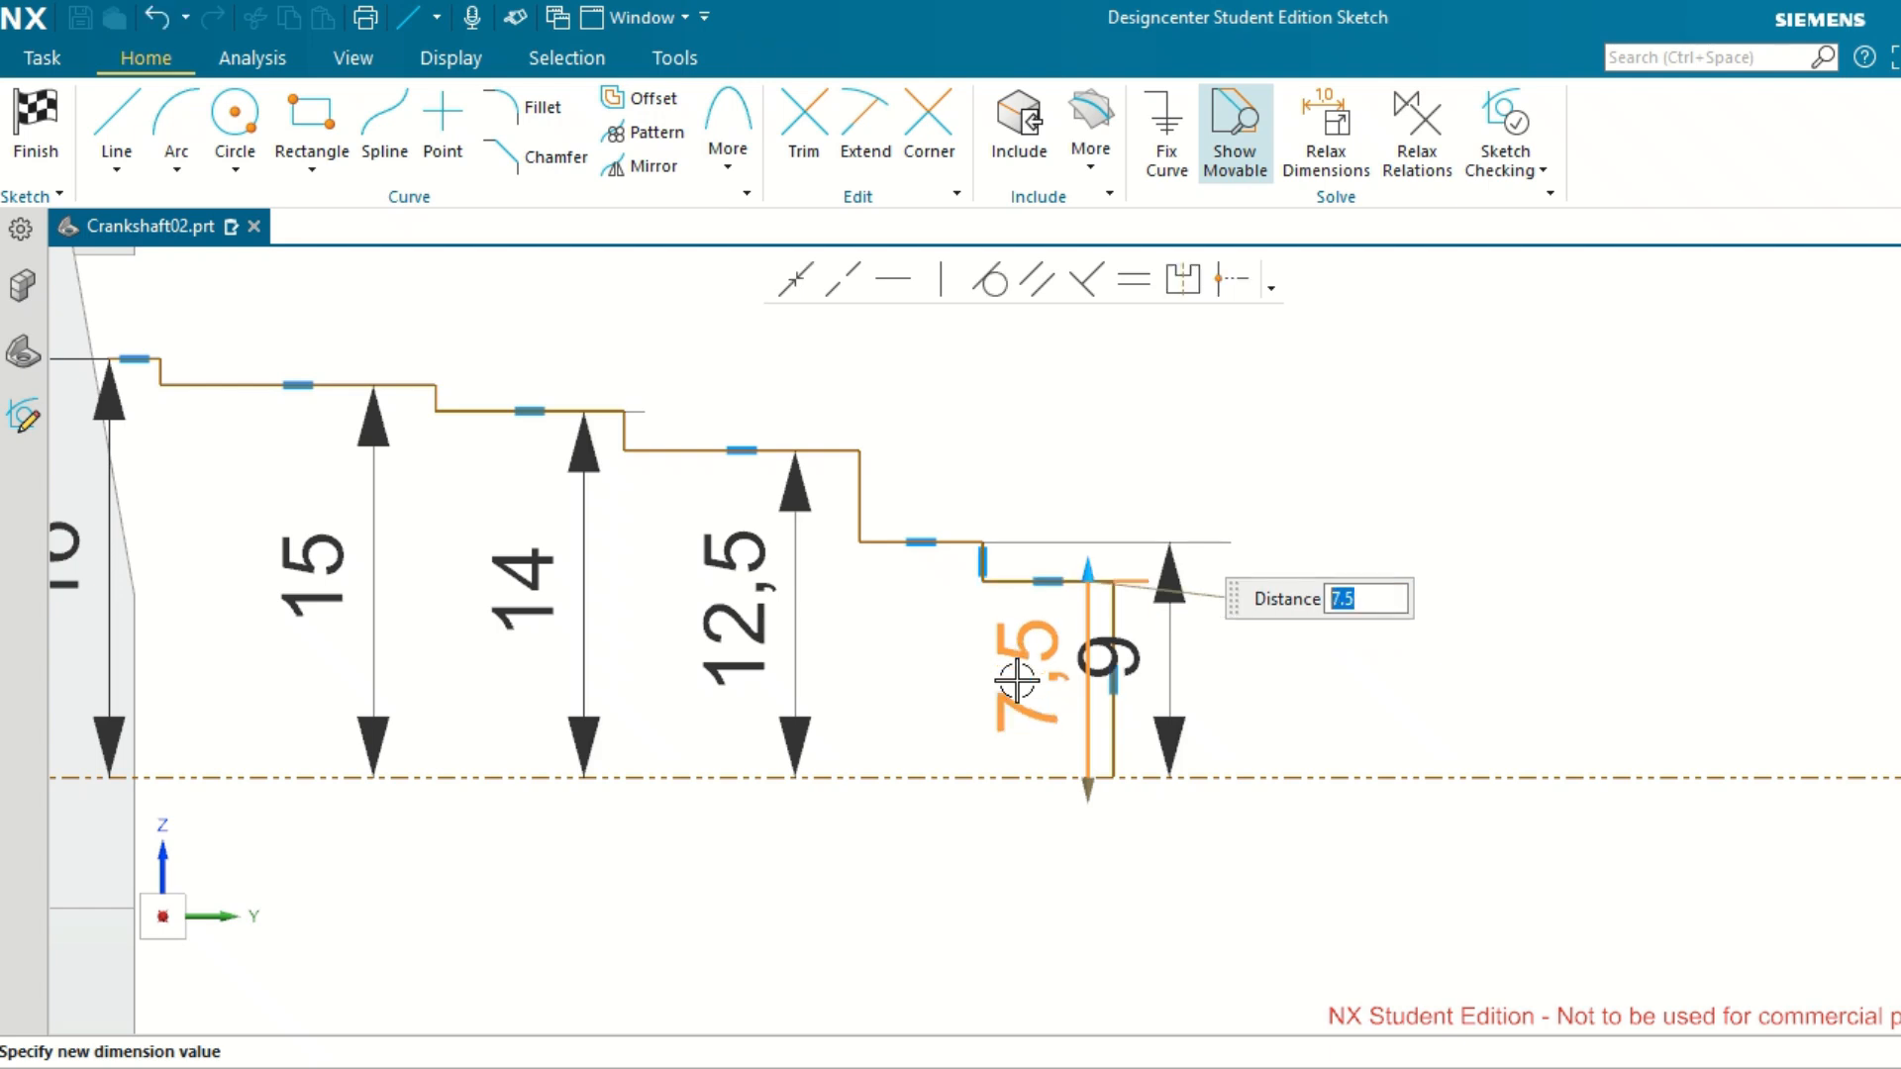
left_click(1460, 577)
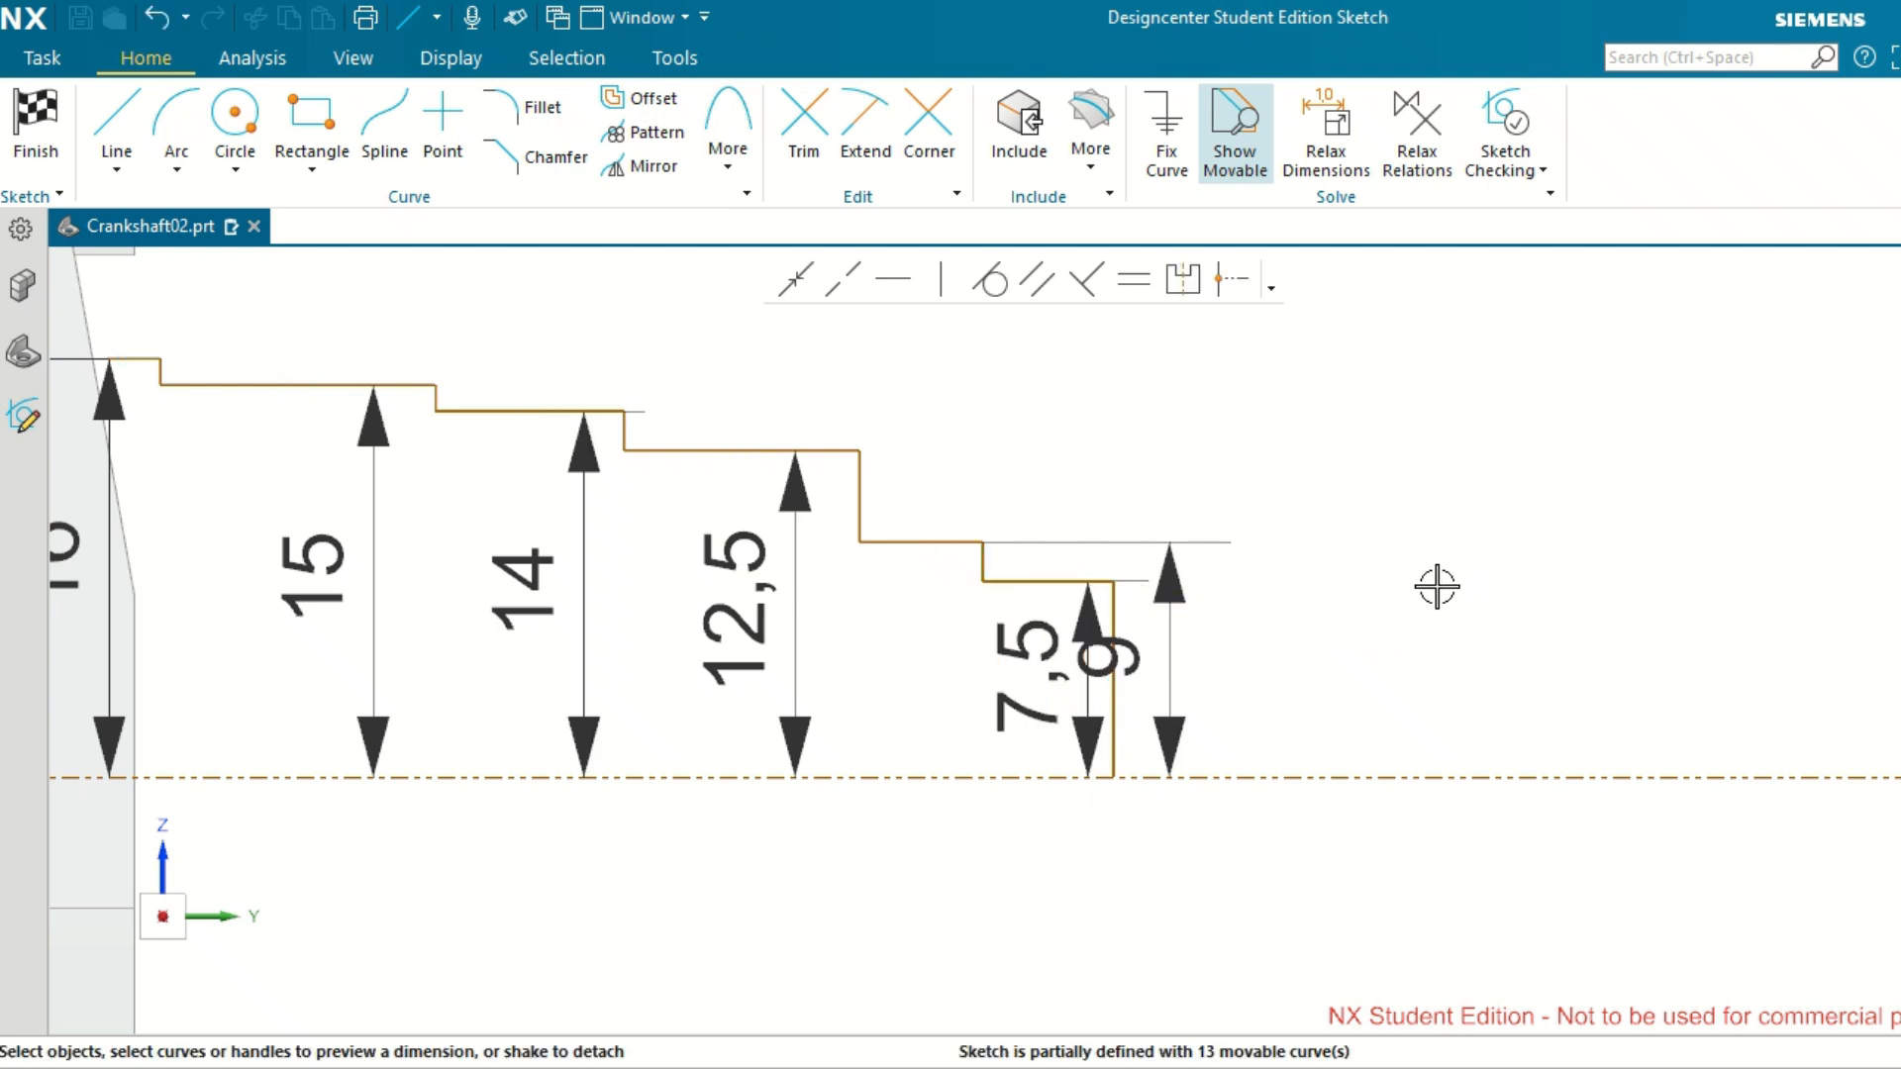
left_click_drag(1129, 658, 871, 657)
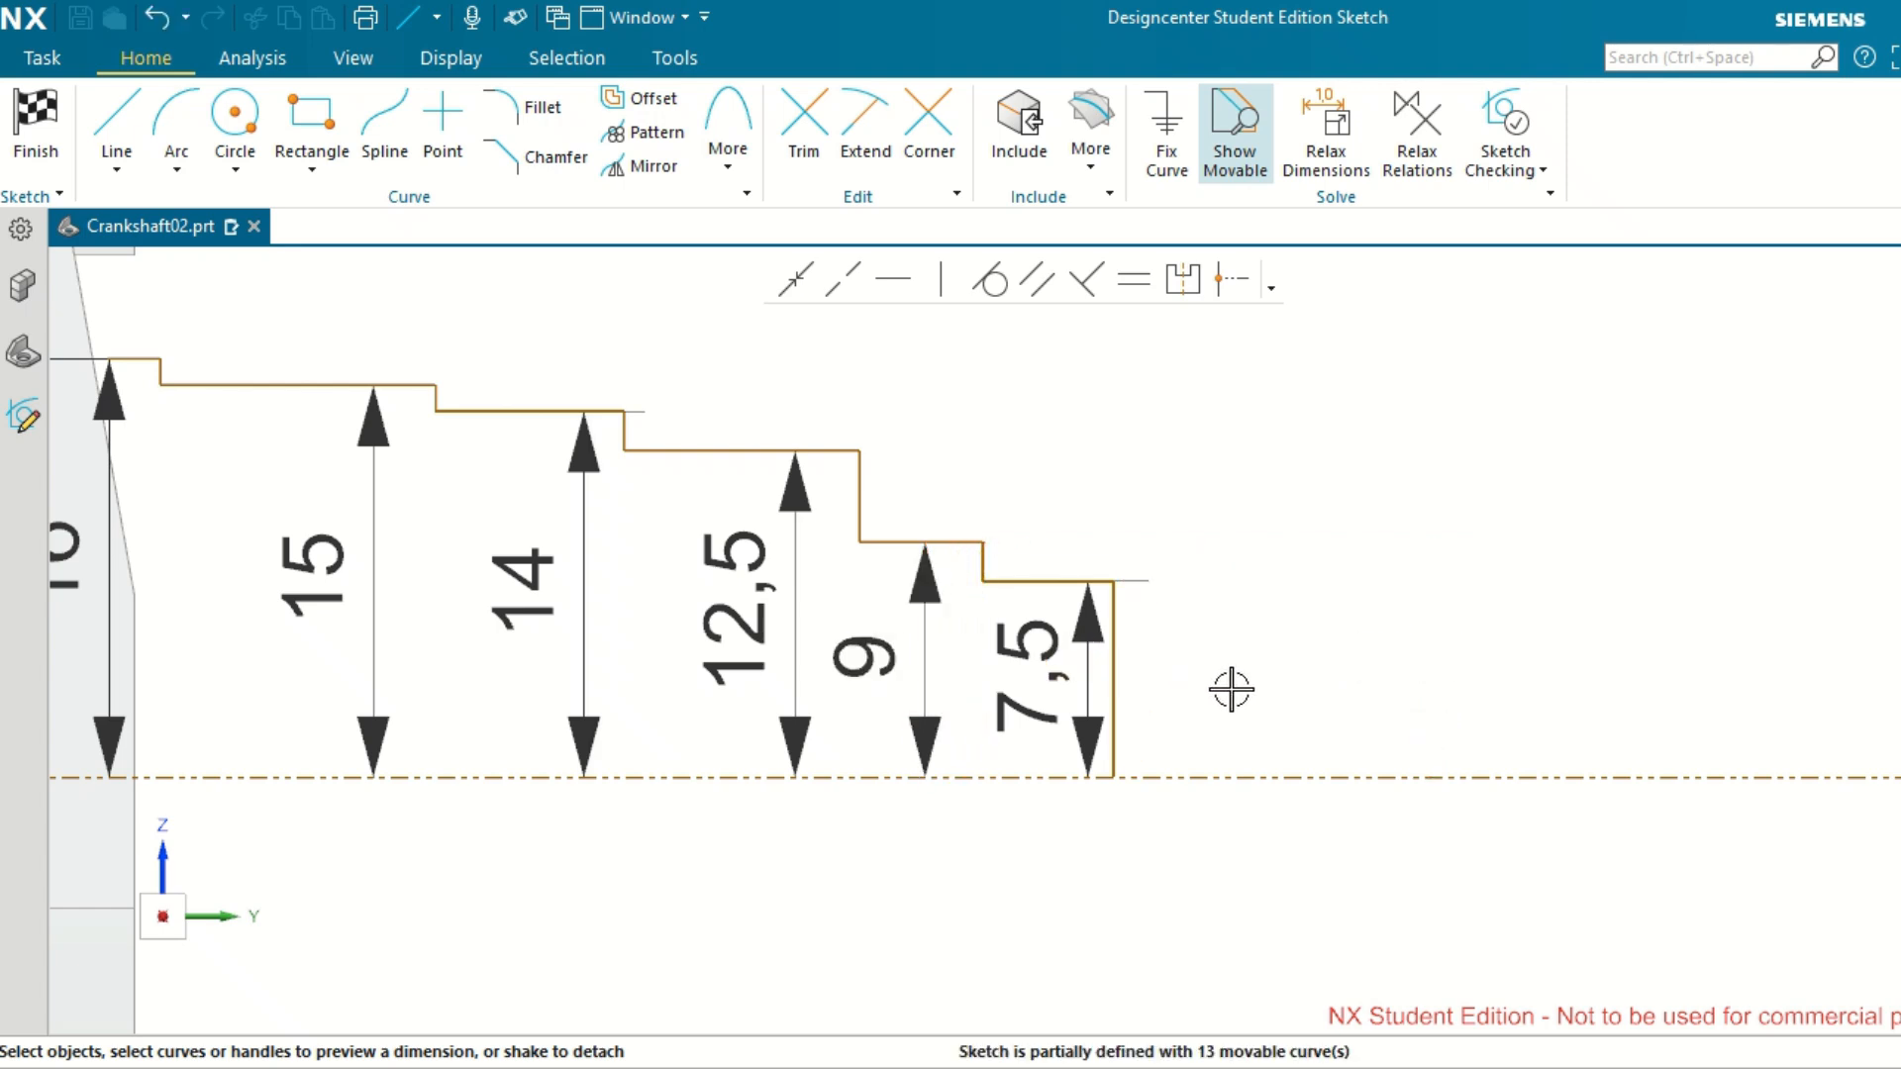
scroll(1231, 685, "down", 4)
scroll(988, 788, "up", 2)
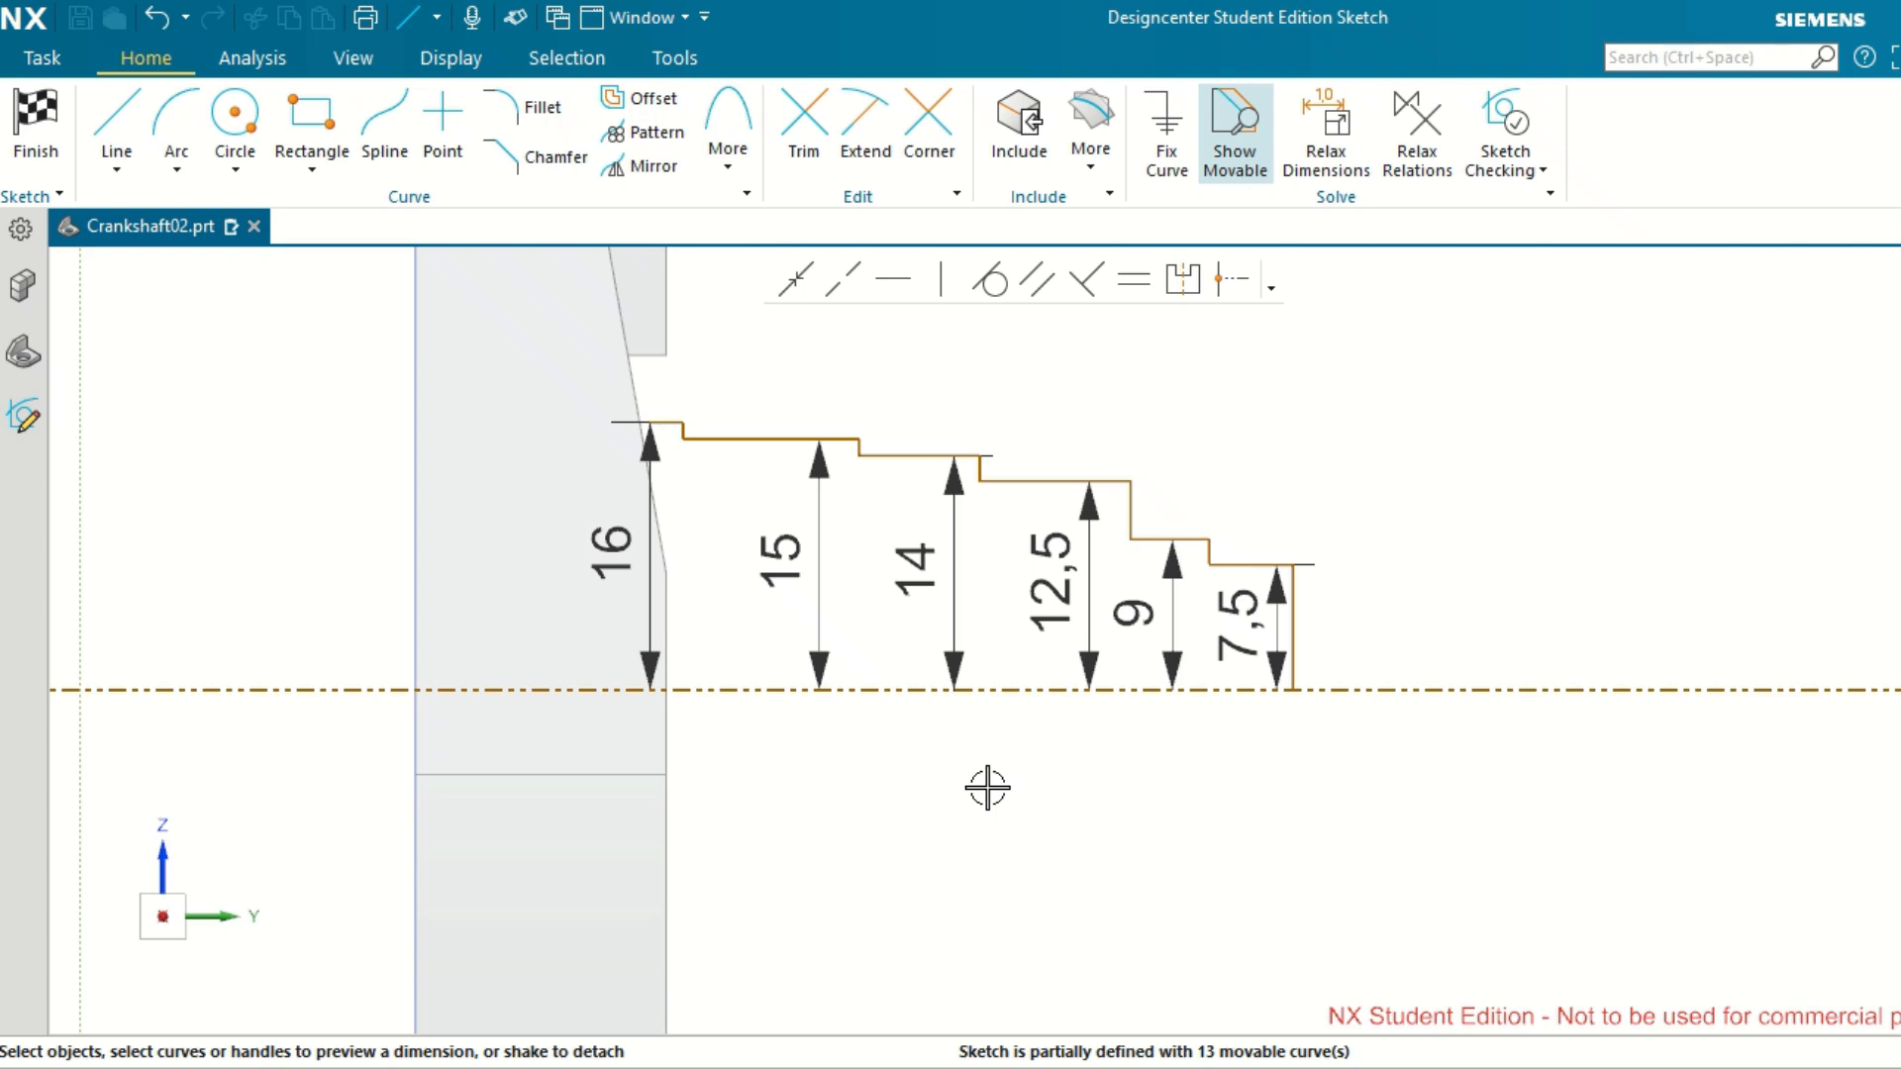
scroll(987, 788, "down", 5)
scroll(930, 902, "up", 1)
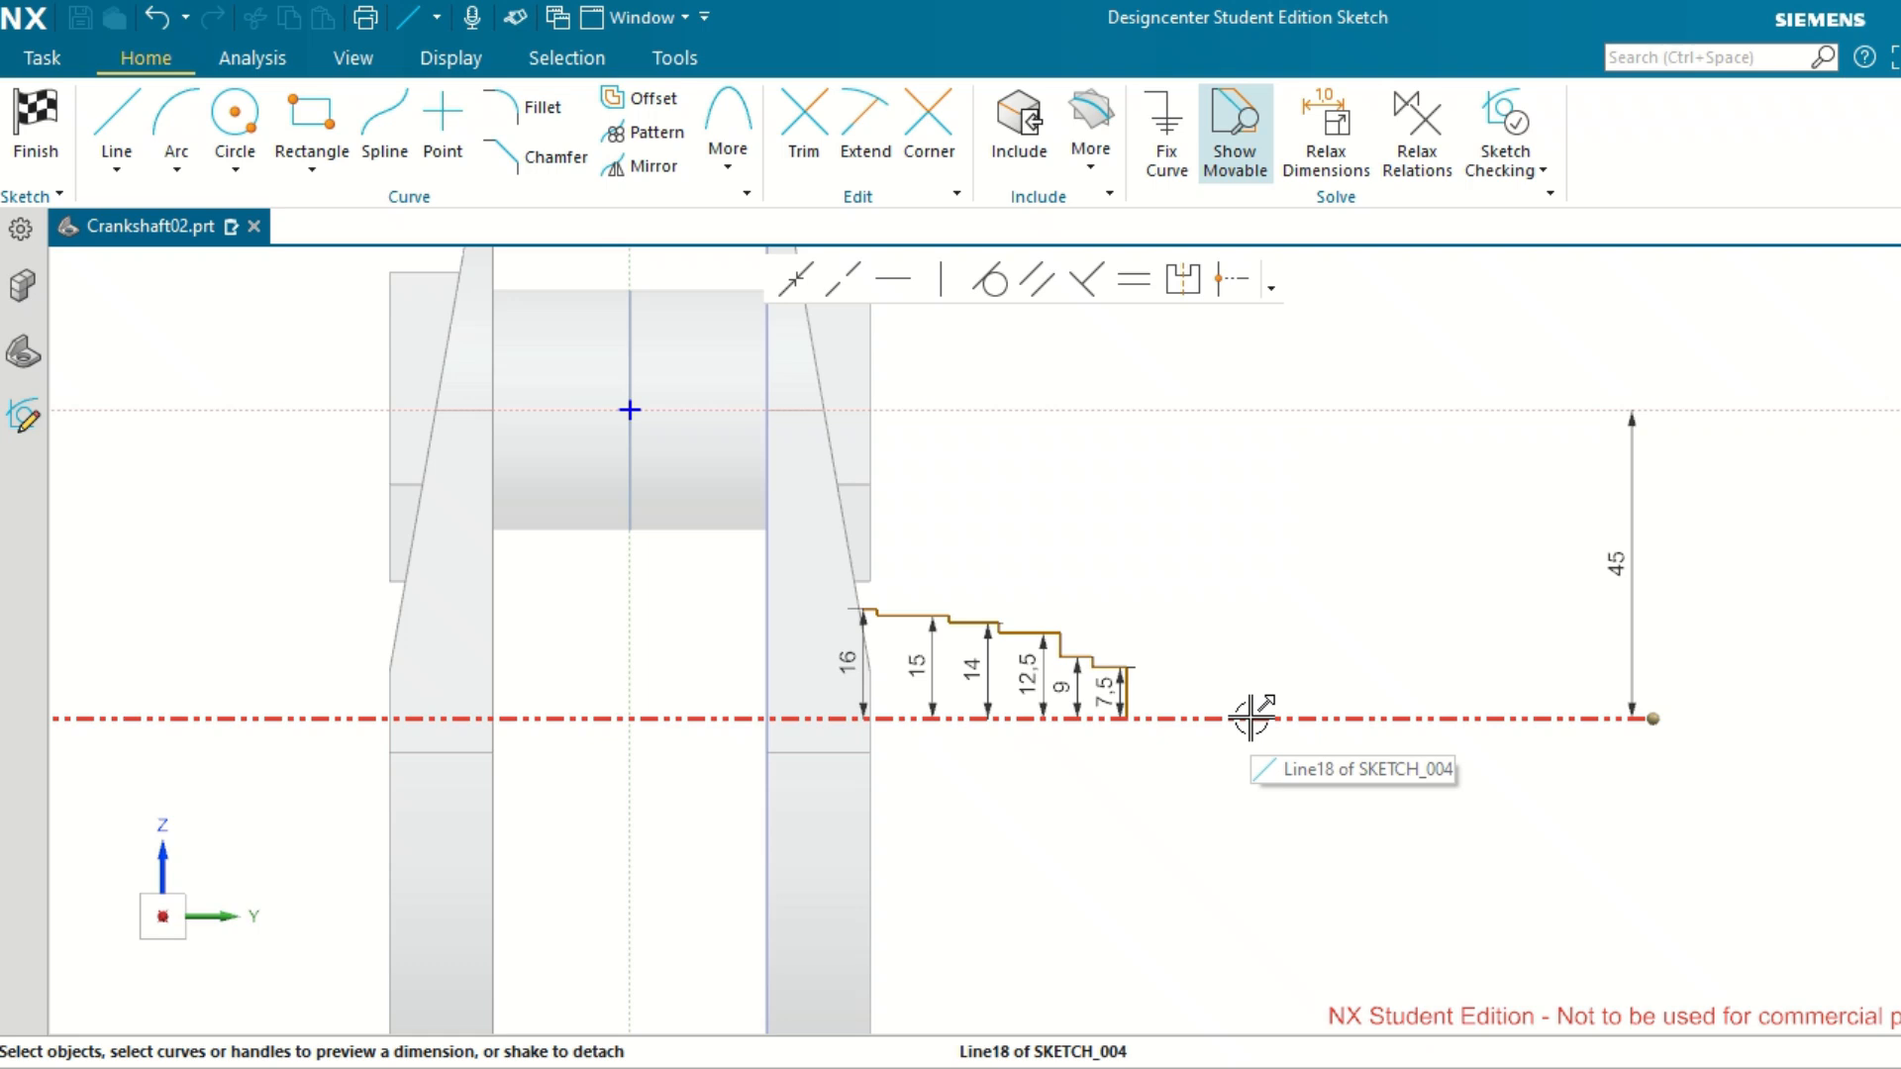
scroll(1037, 780, "up", 1)
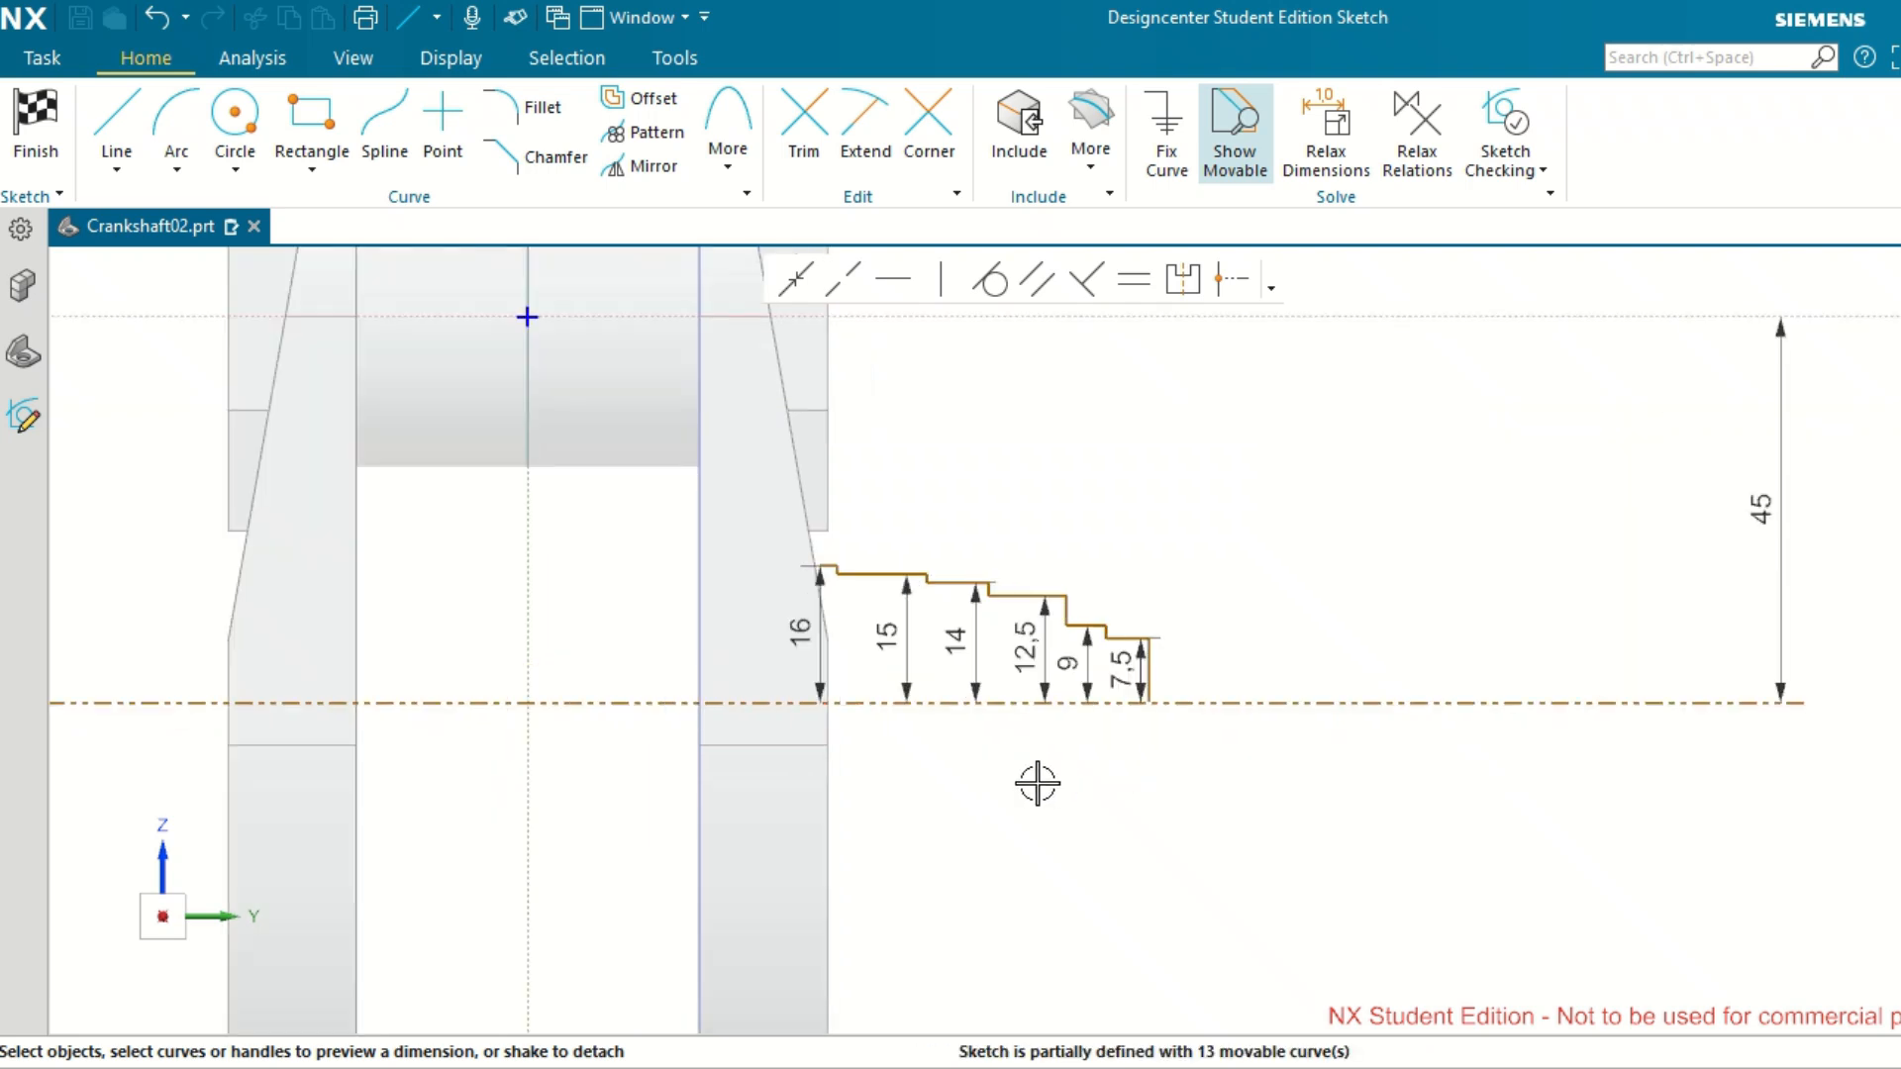
scroll(1037, 783, "up", 1)
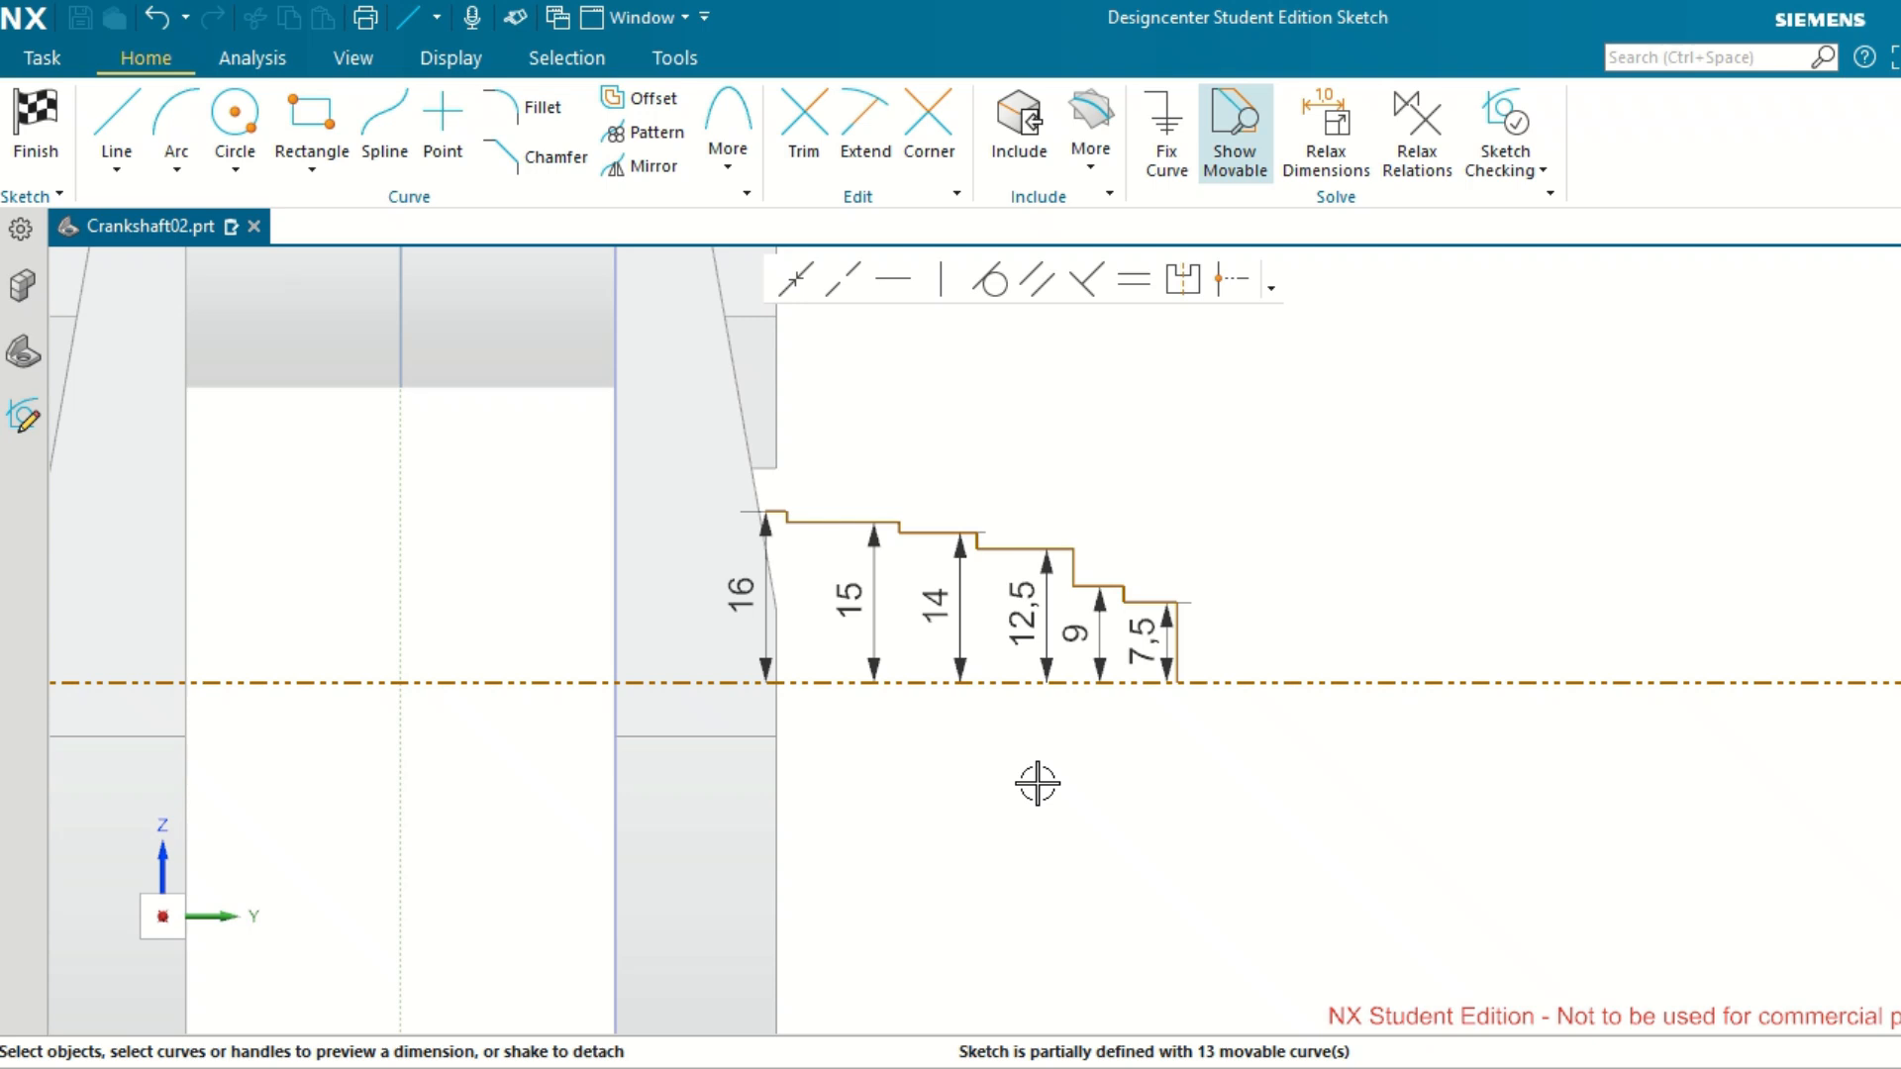
scroll(1037, 782, "down", 2)
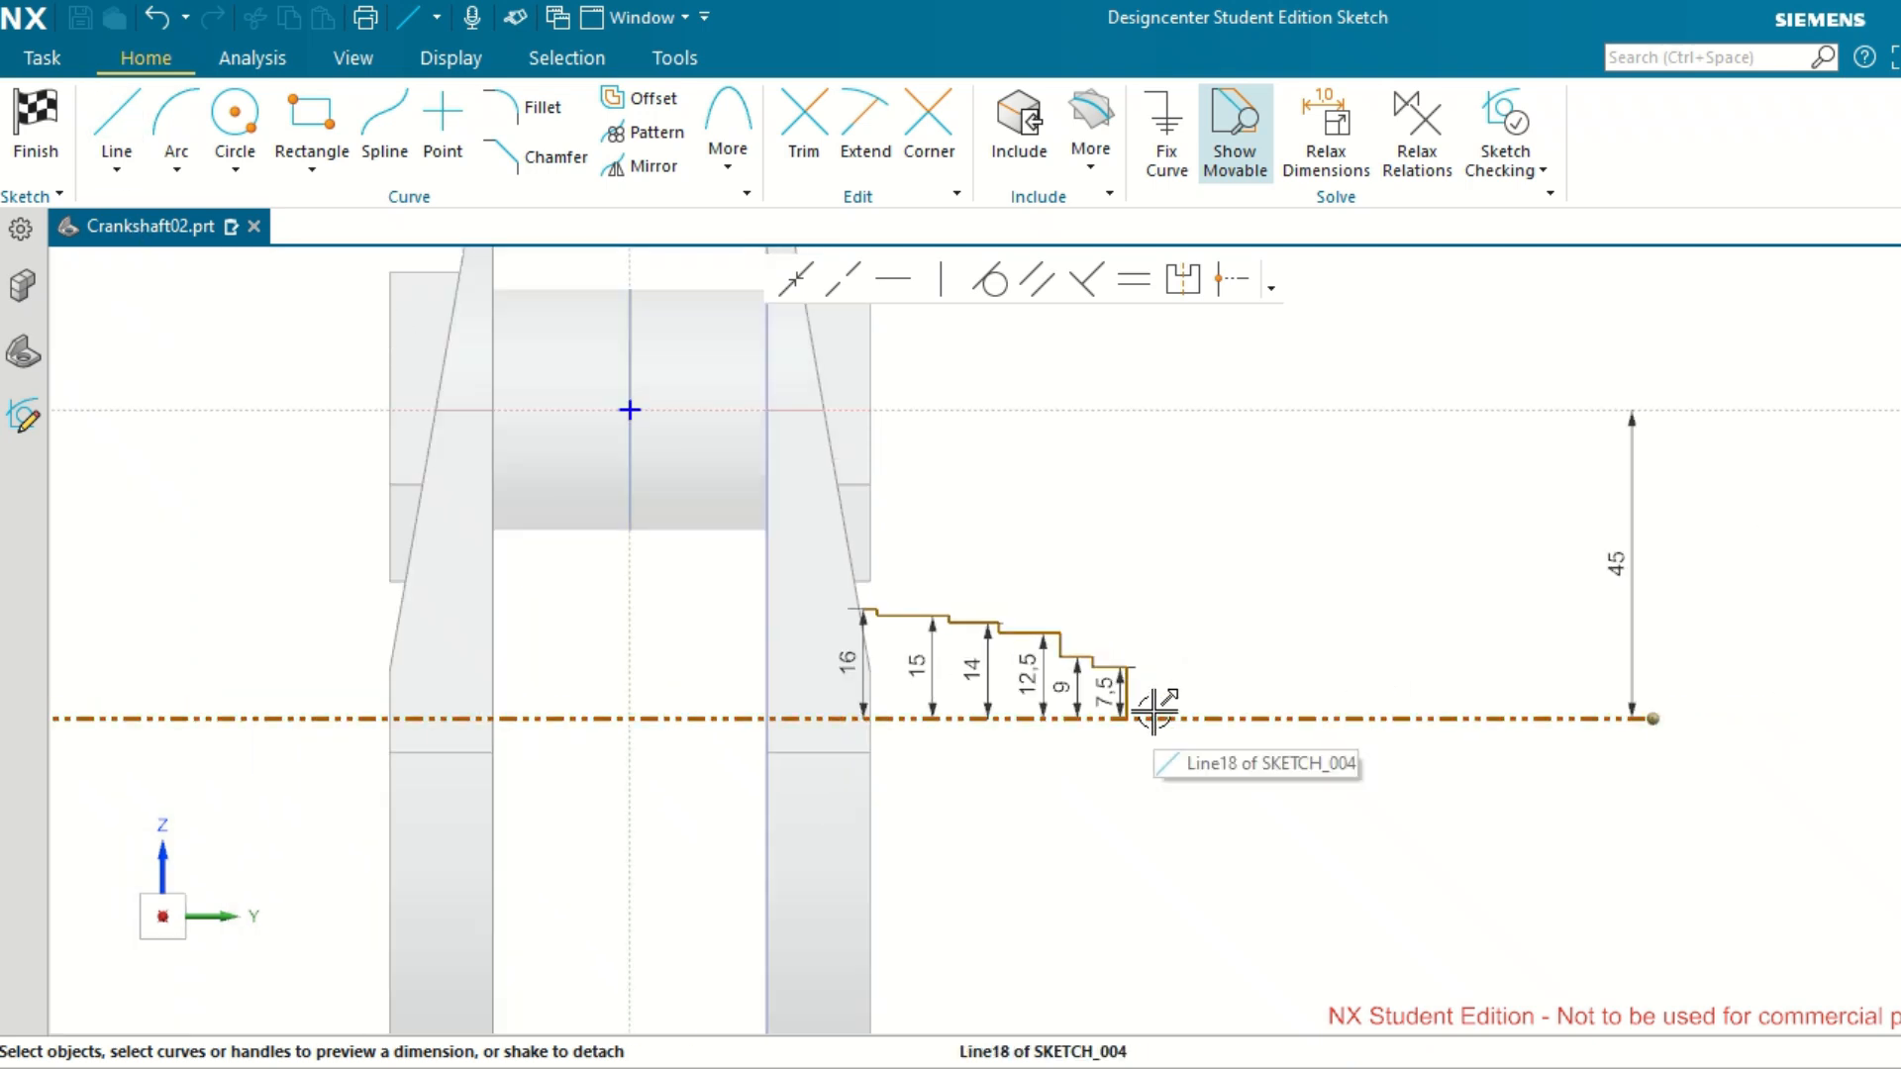
Dimension the distance from the sketch's vertical axis to the profile's outer end line and place the dimension below the reference axis.
scroll(1153, 709, "up", 7)
left_click(1030, 612)
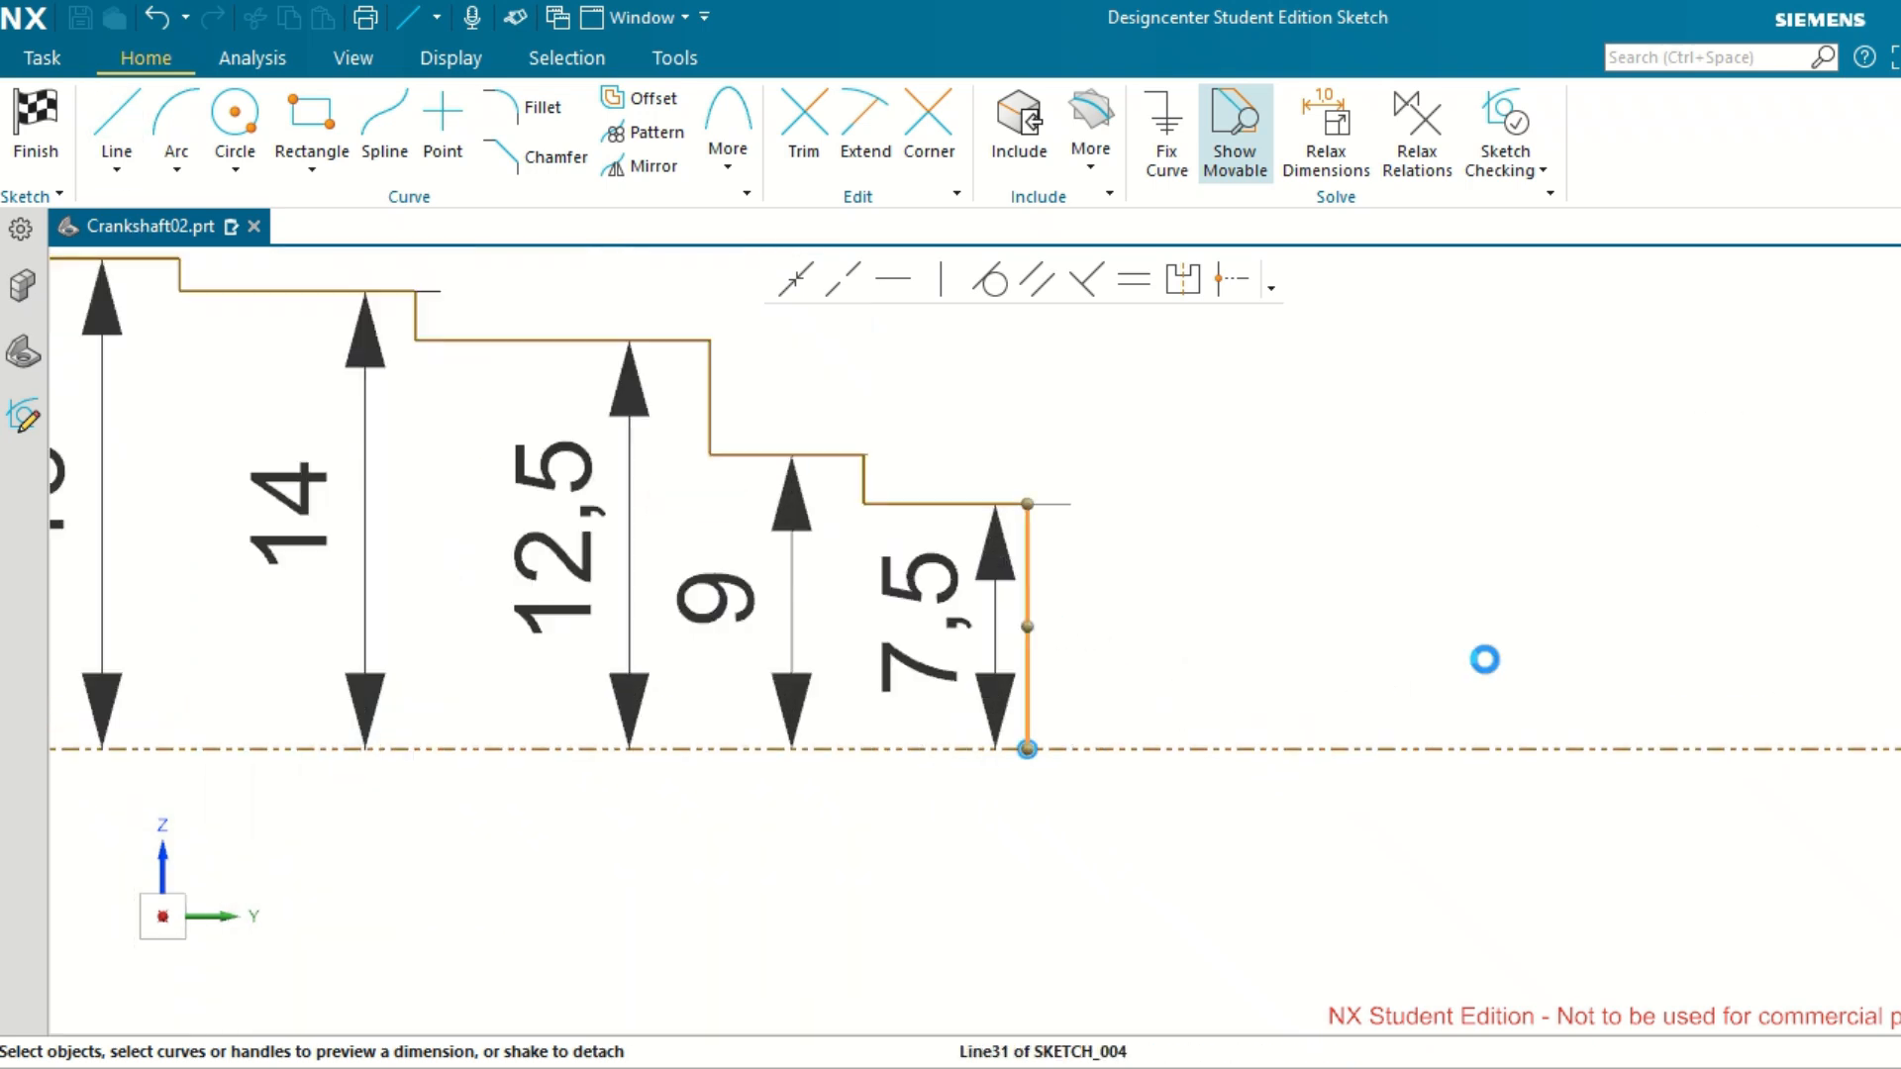
scroll(1485, 660, "down", 7)
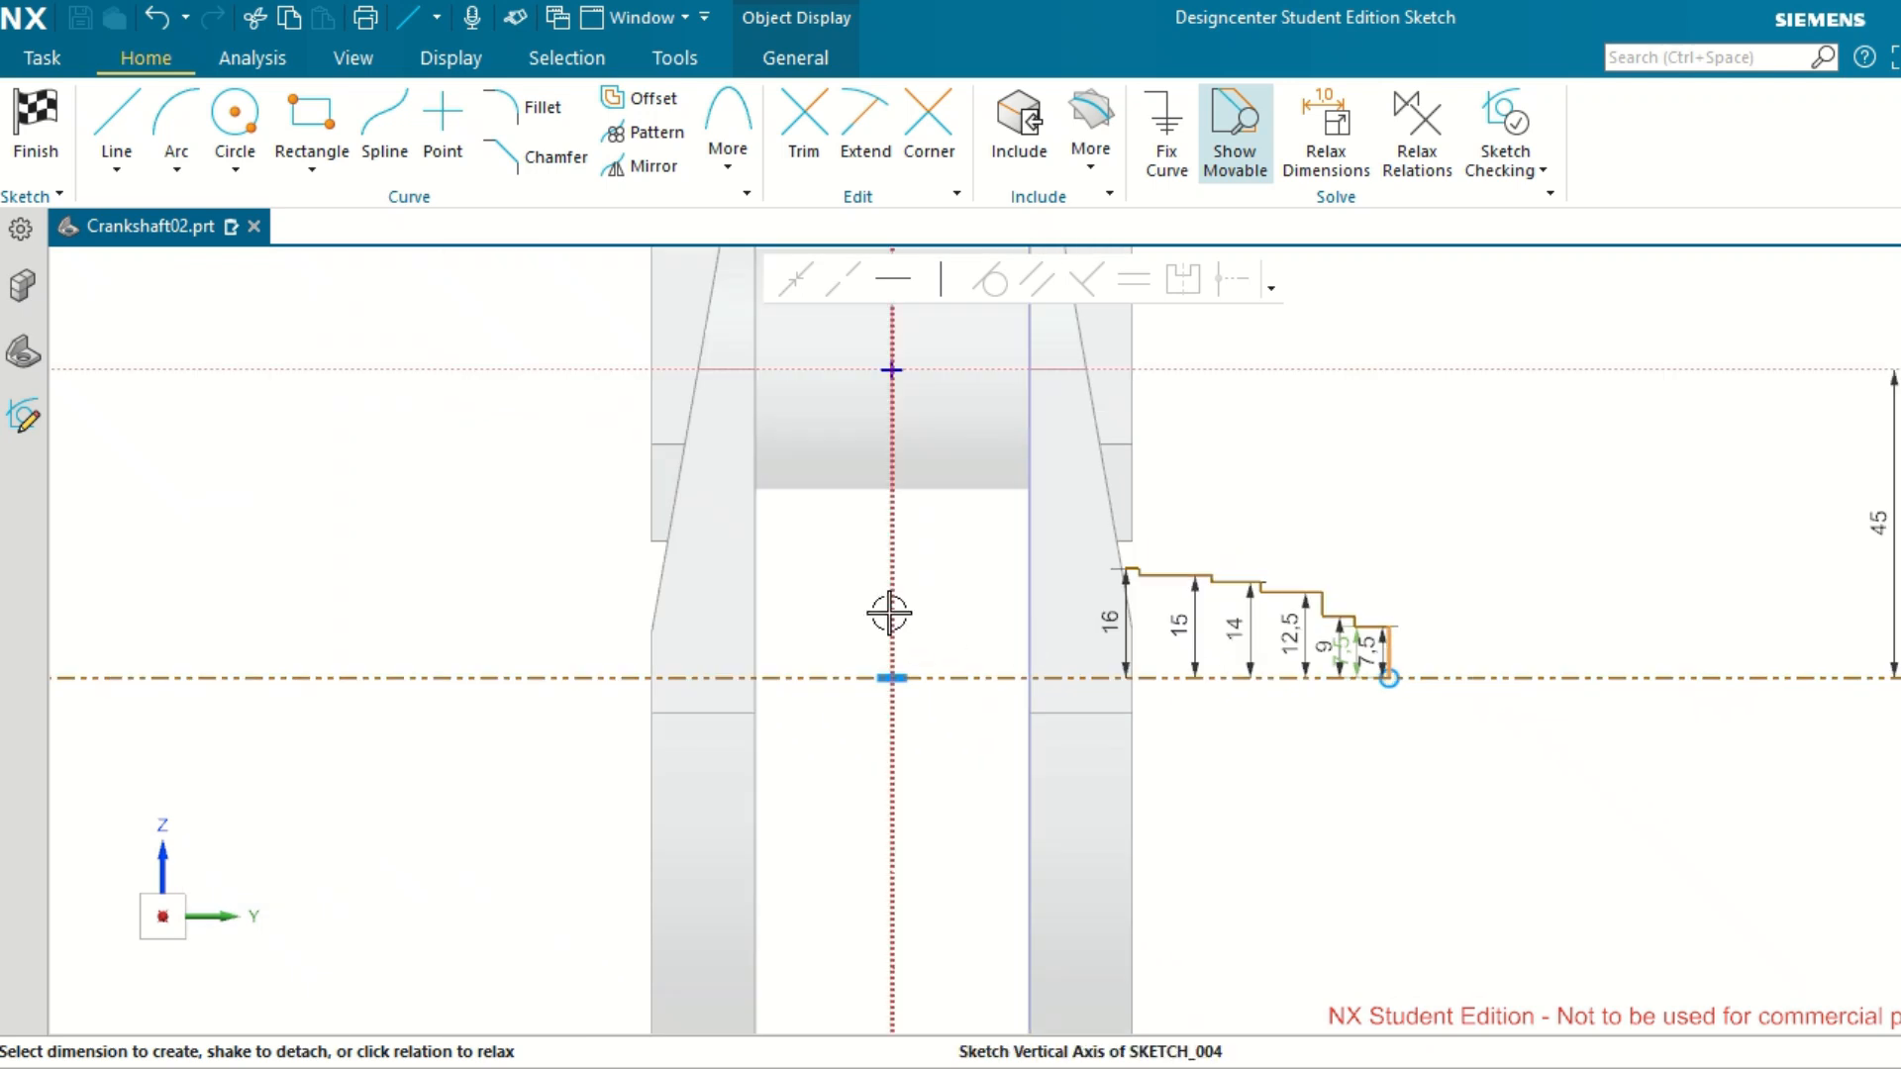
left_click(890, 614)
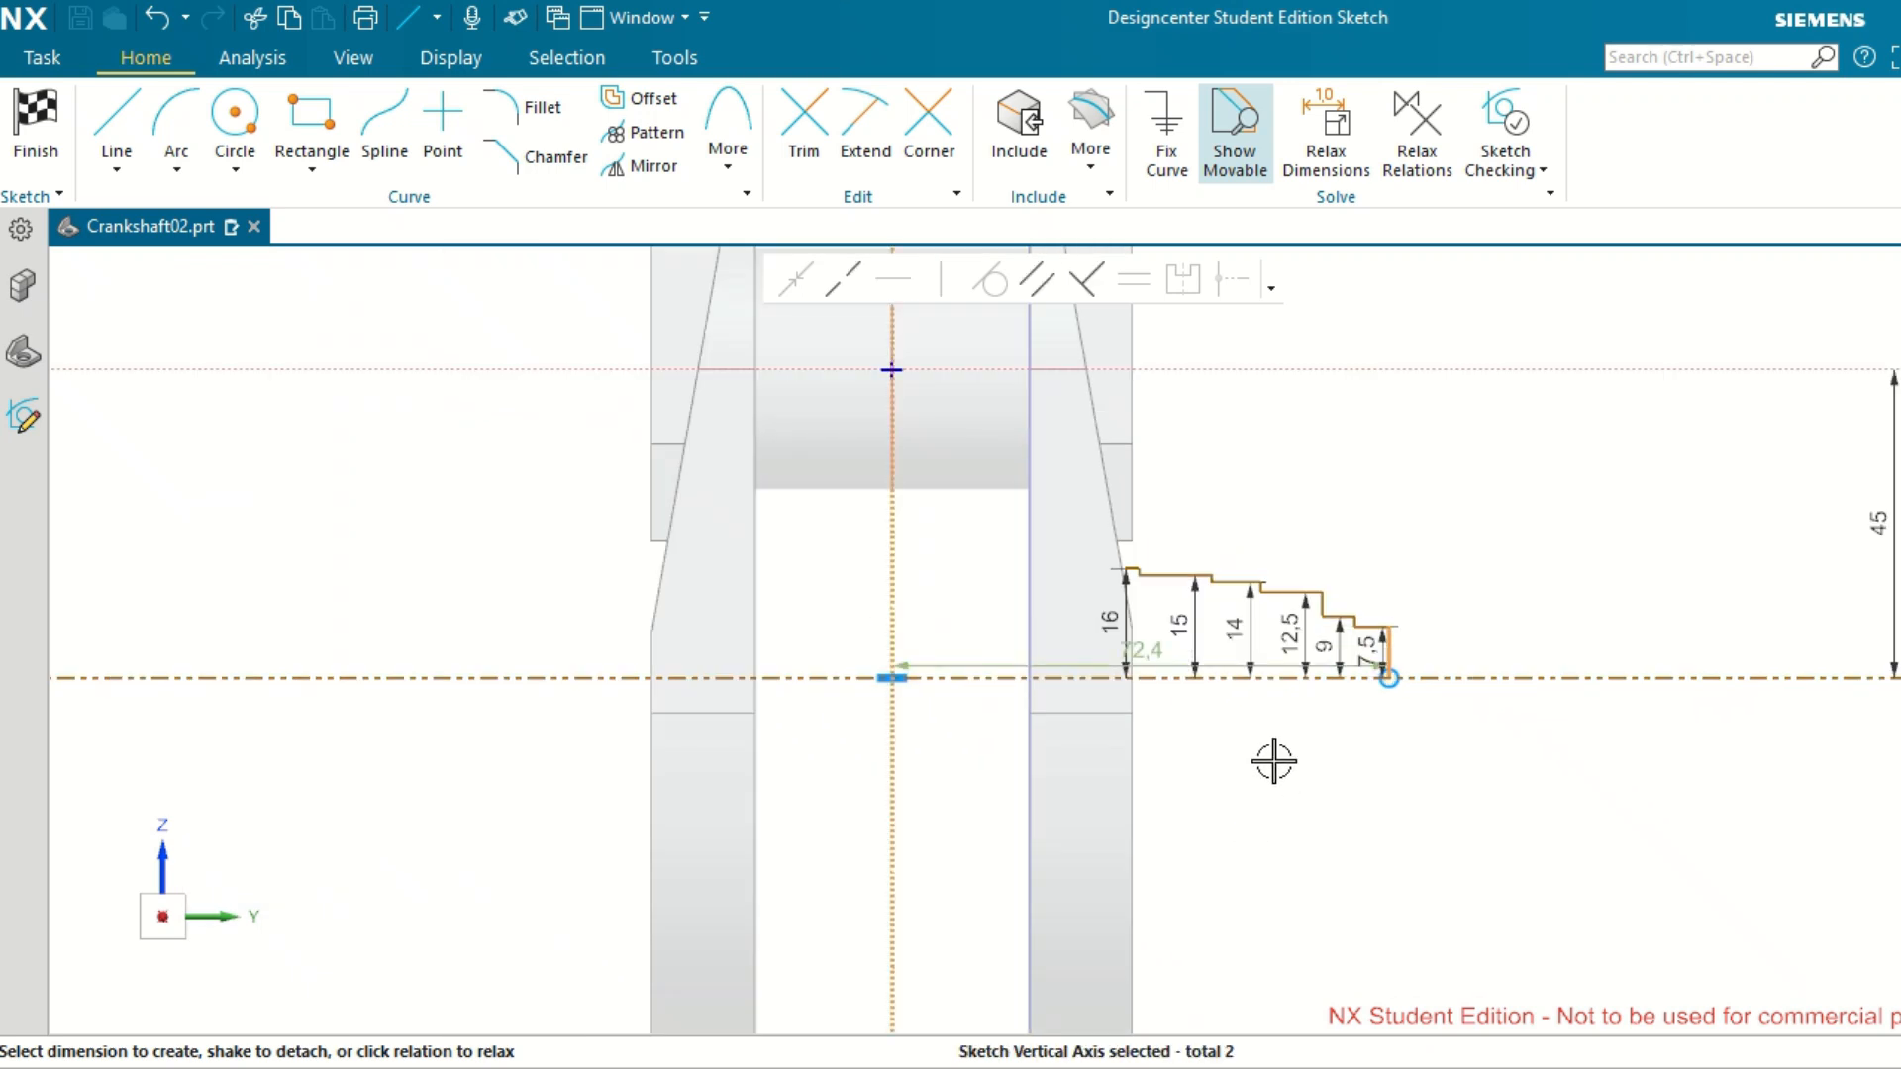
left_click(1152, 656)
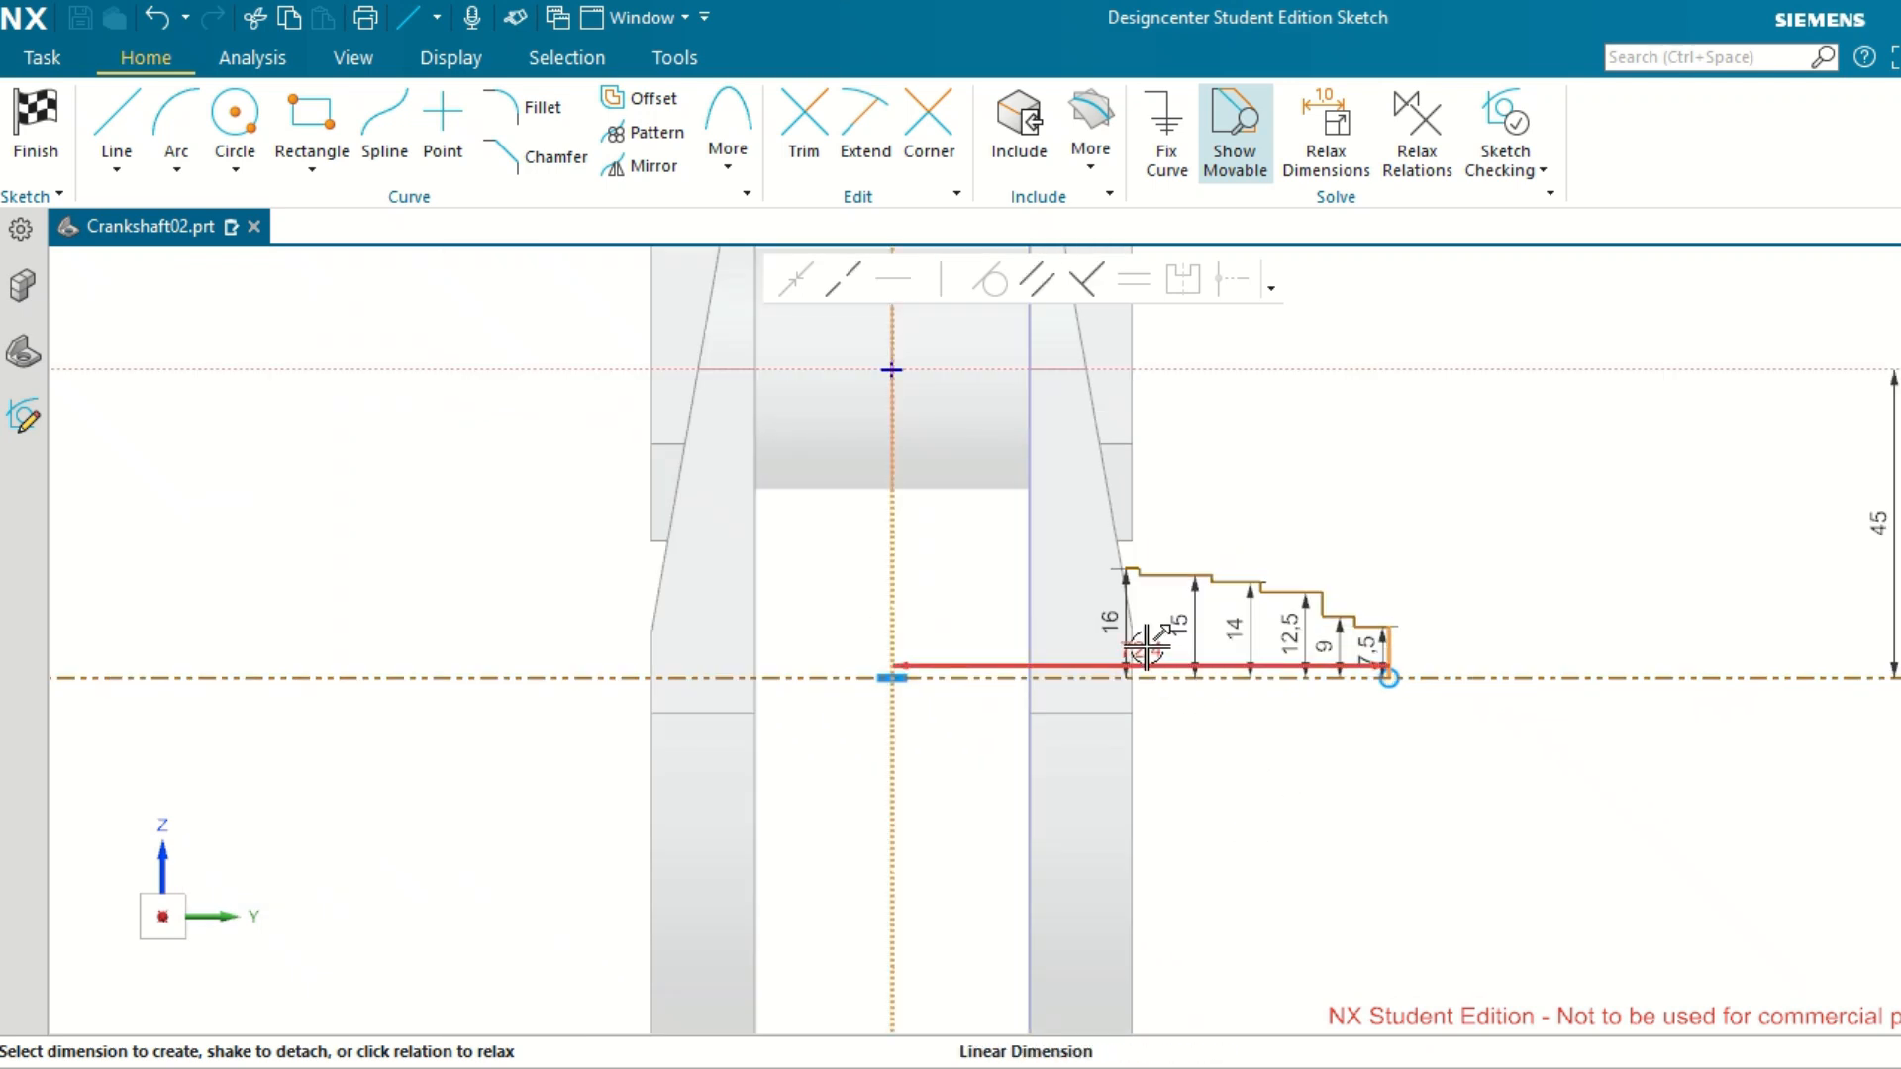
left_click_drag(1139, 649, 1147, 759)
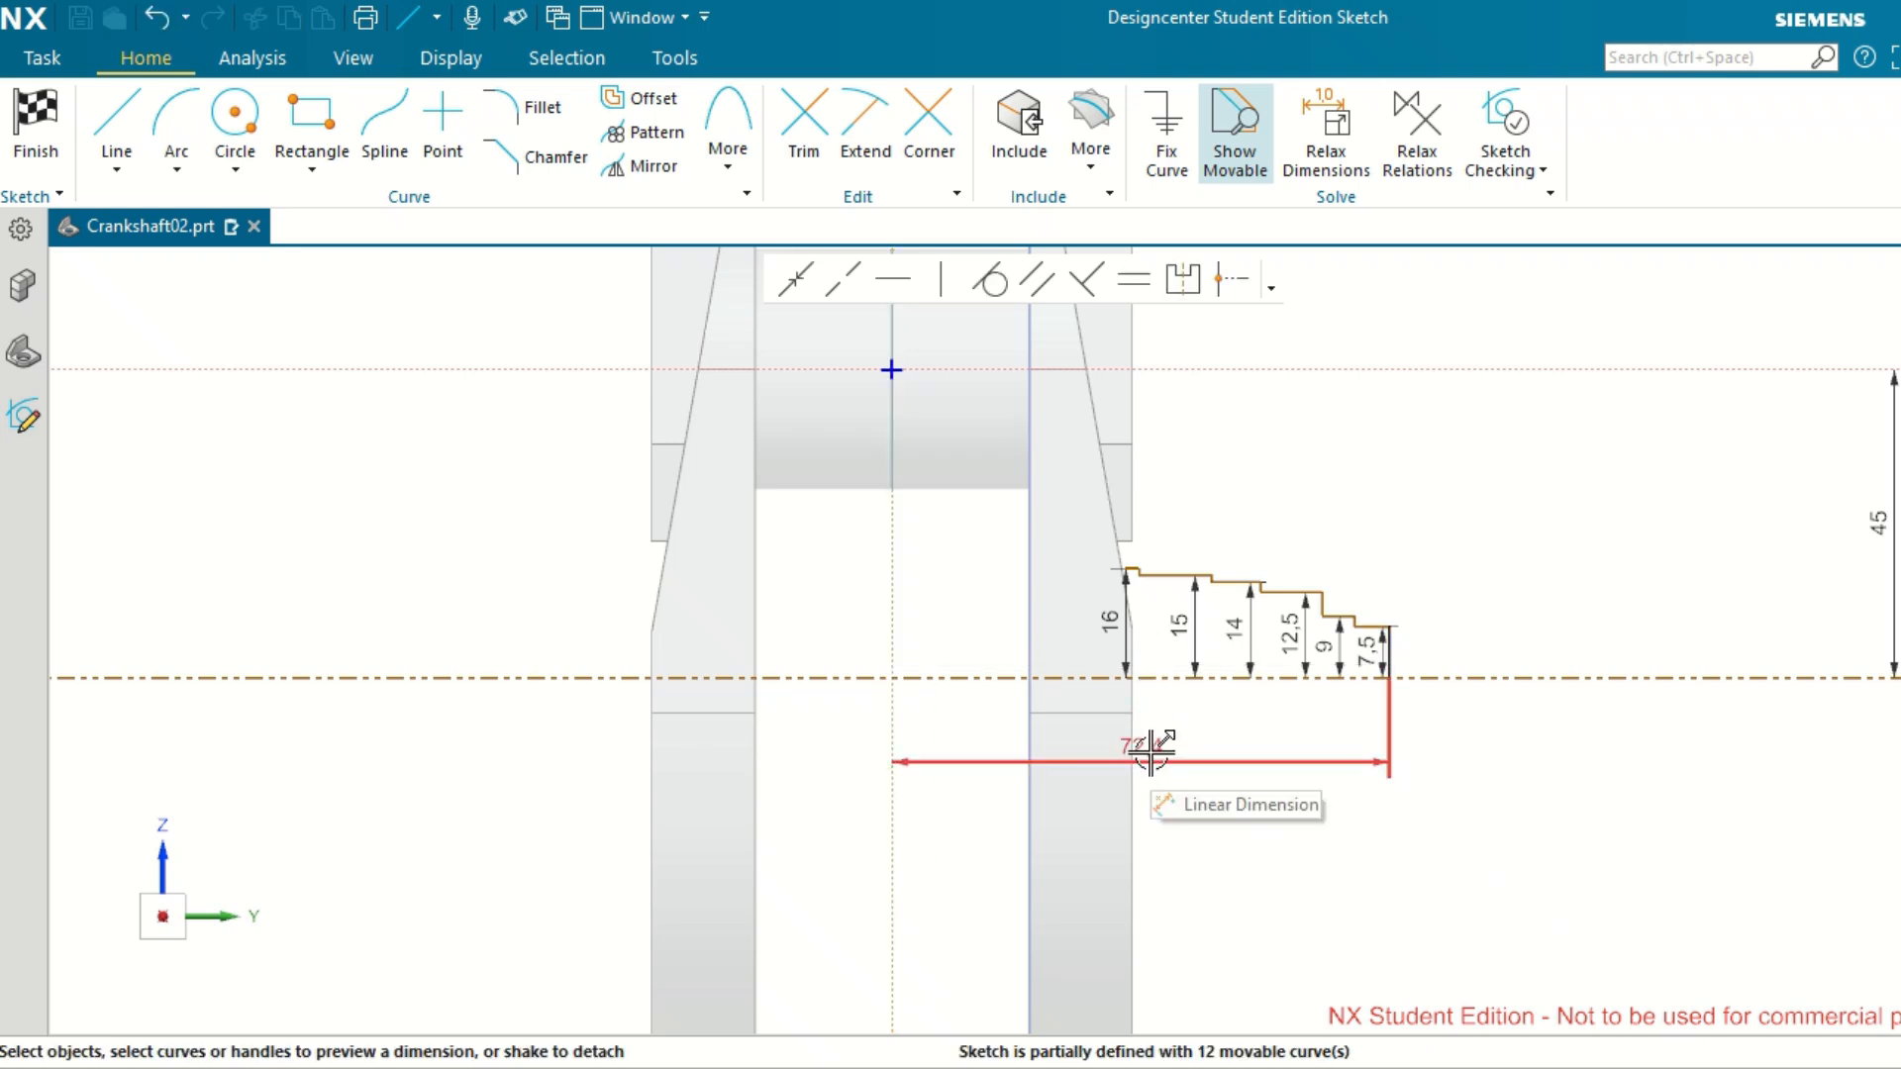
Set the distance from the vertical axis to the profile's outer end to 120 mm.
left_click(1150, 755)
double_click(1146, 756)
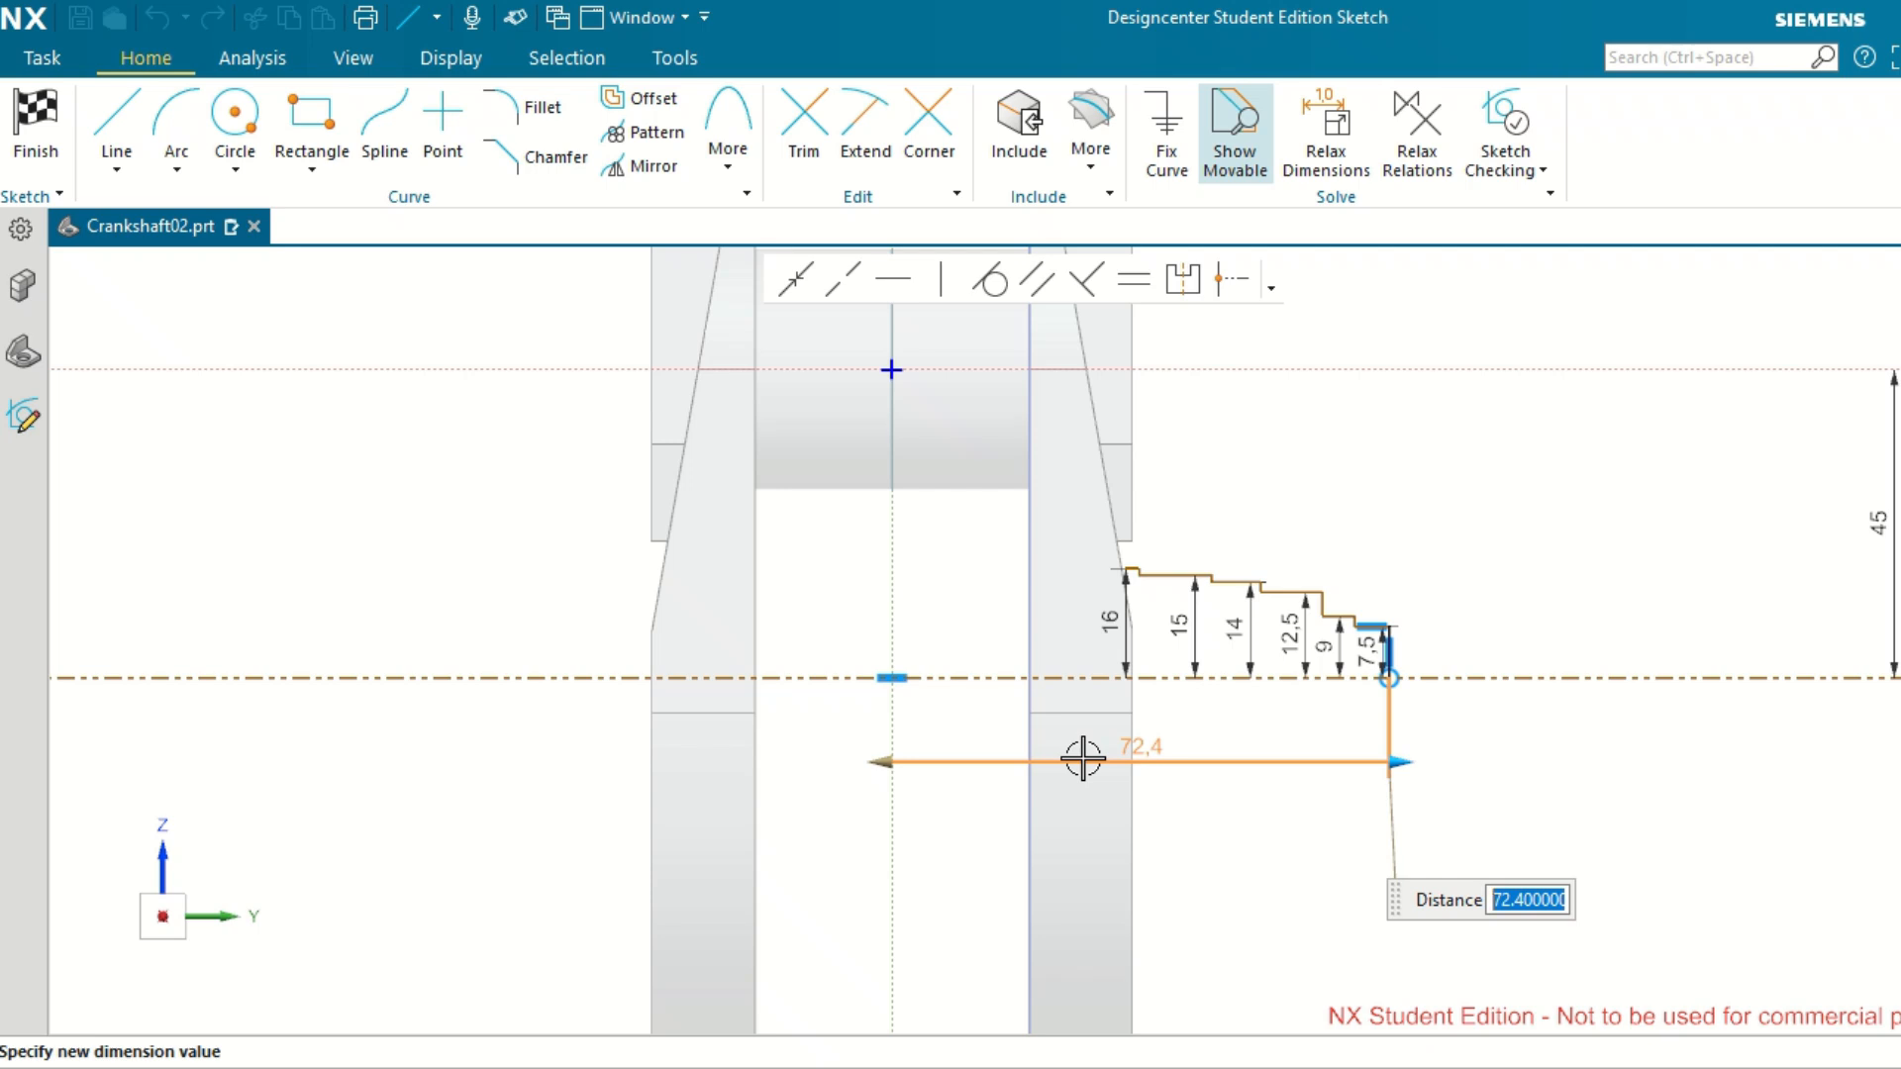
type("12")
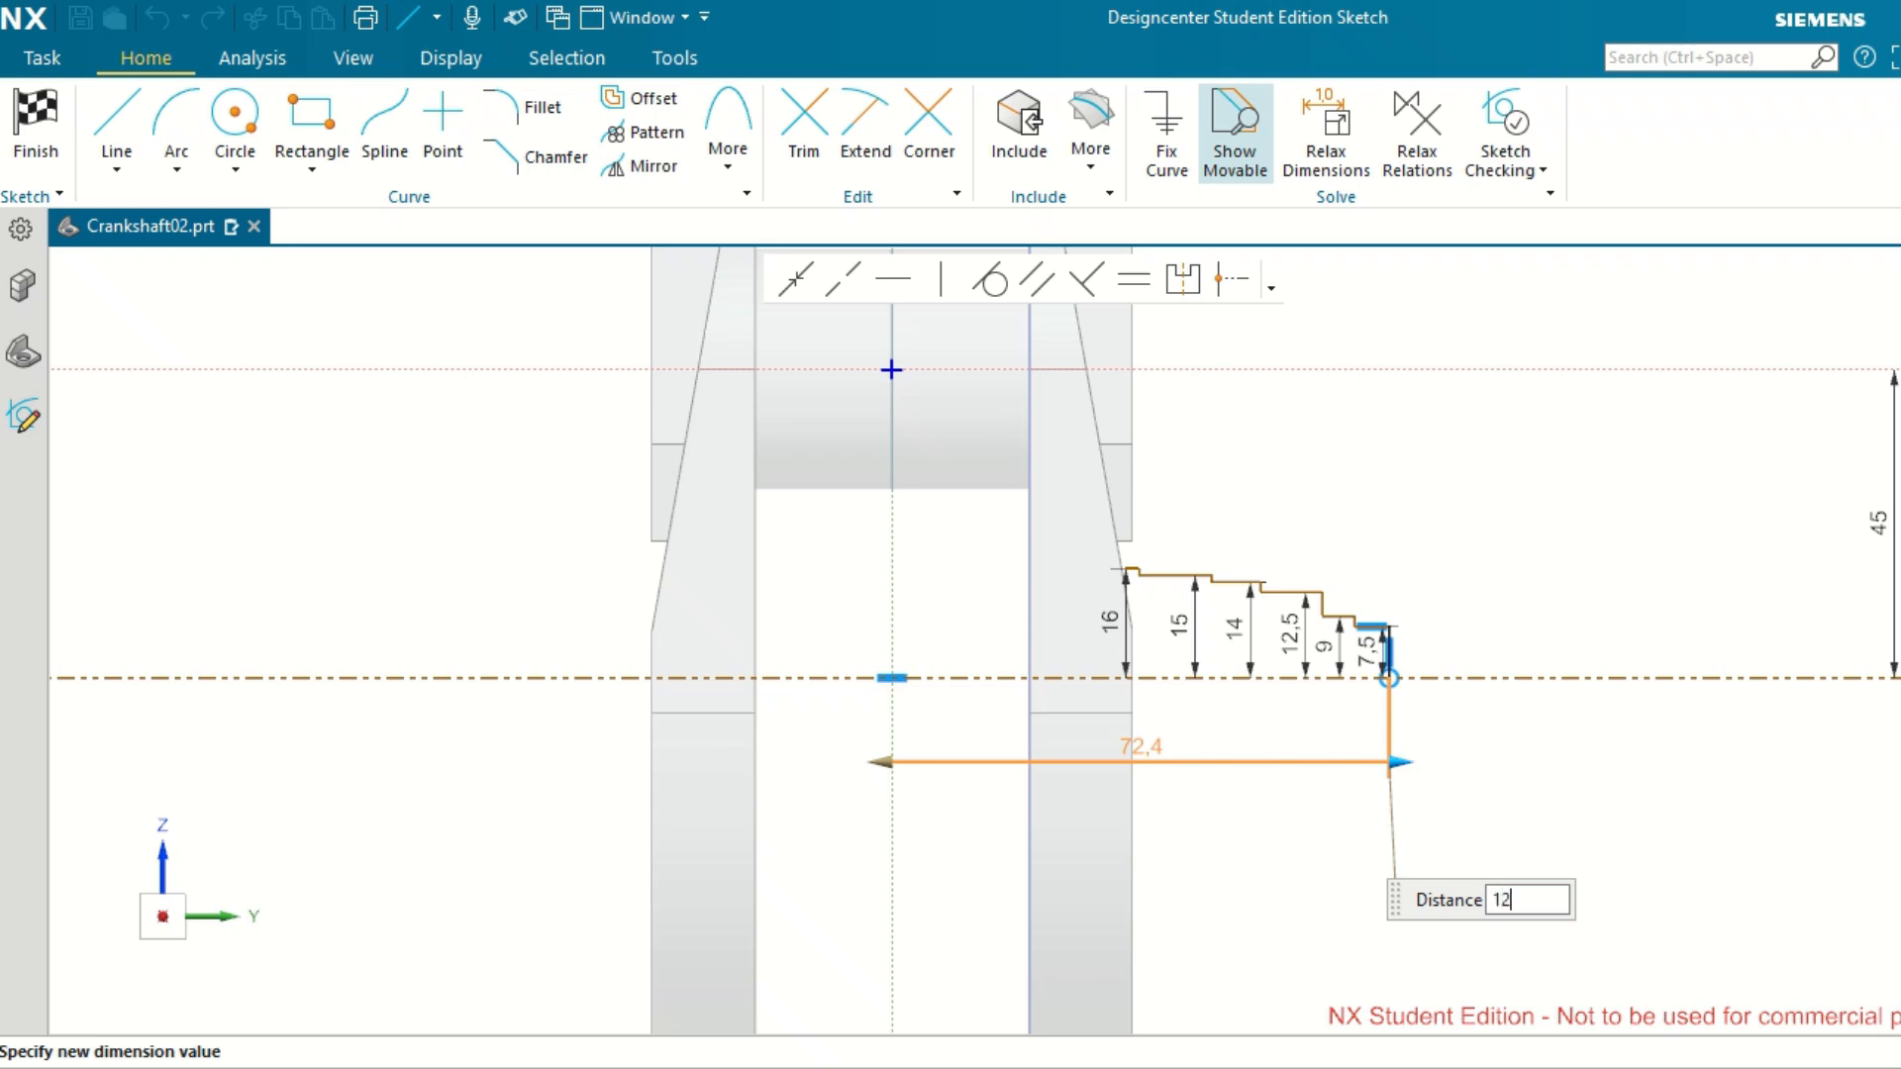
type("0")
key("Return")
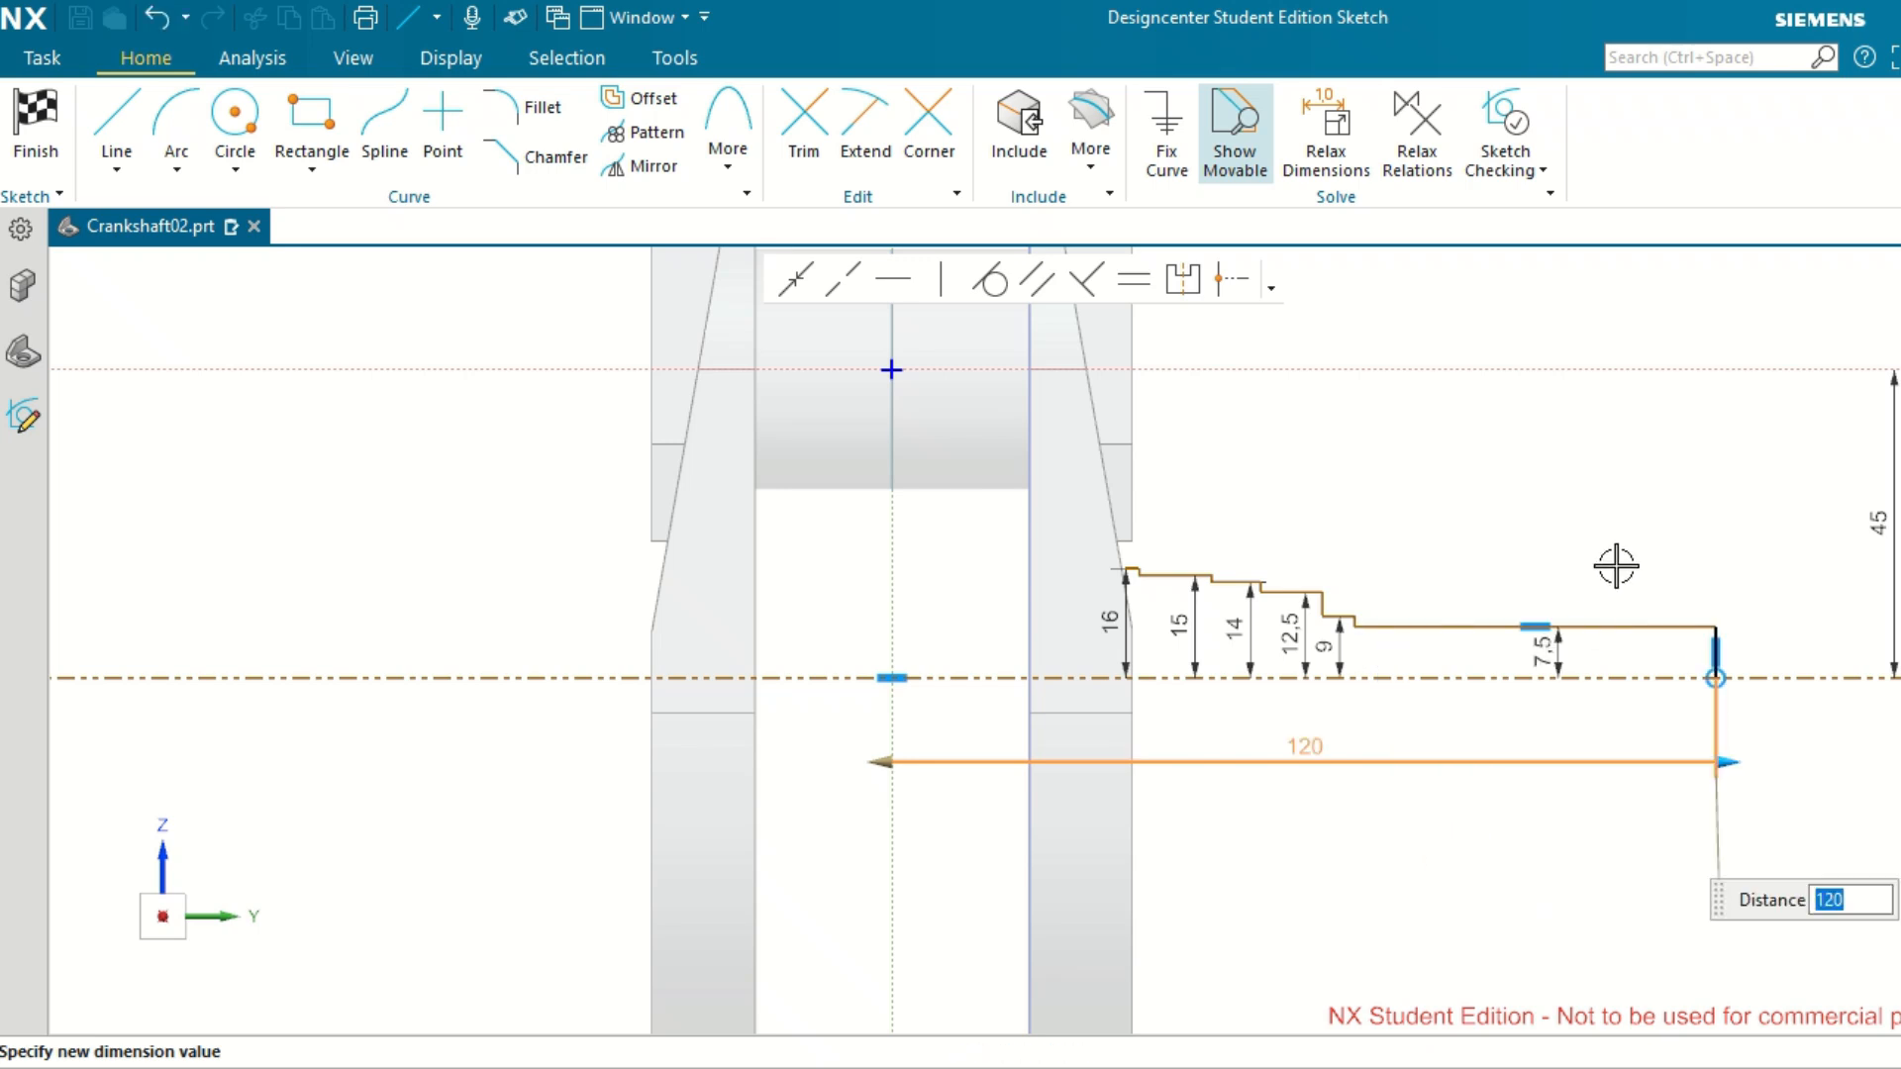
scroll(1445, 611, "up", 2)
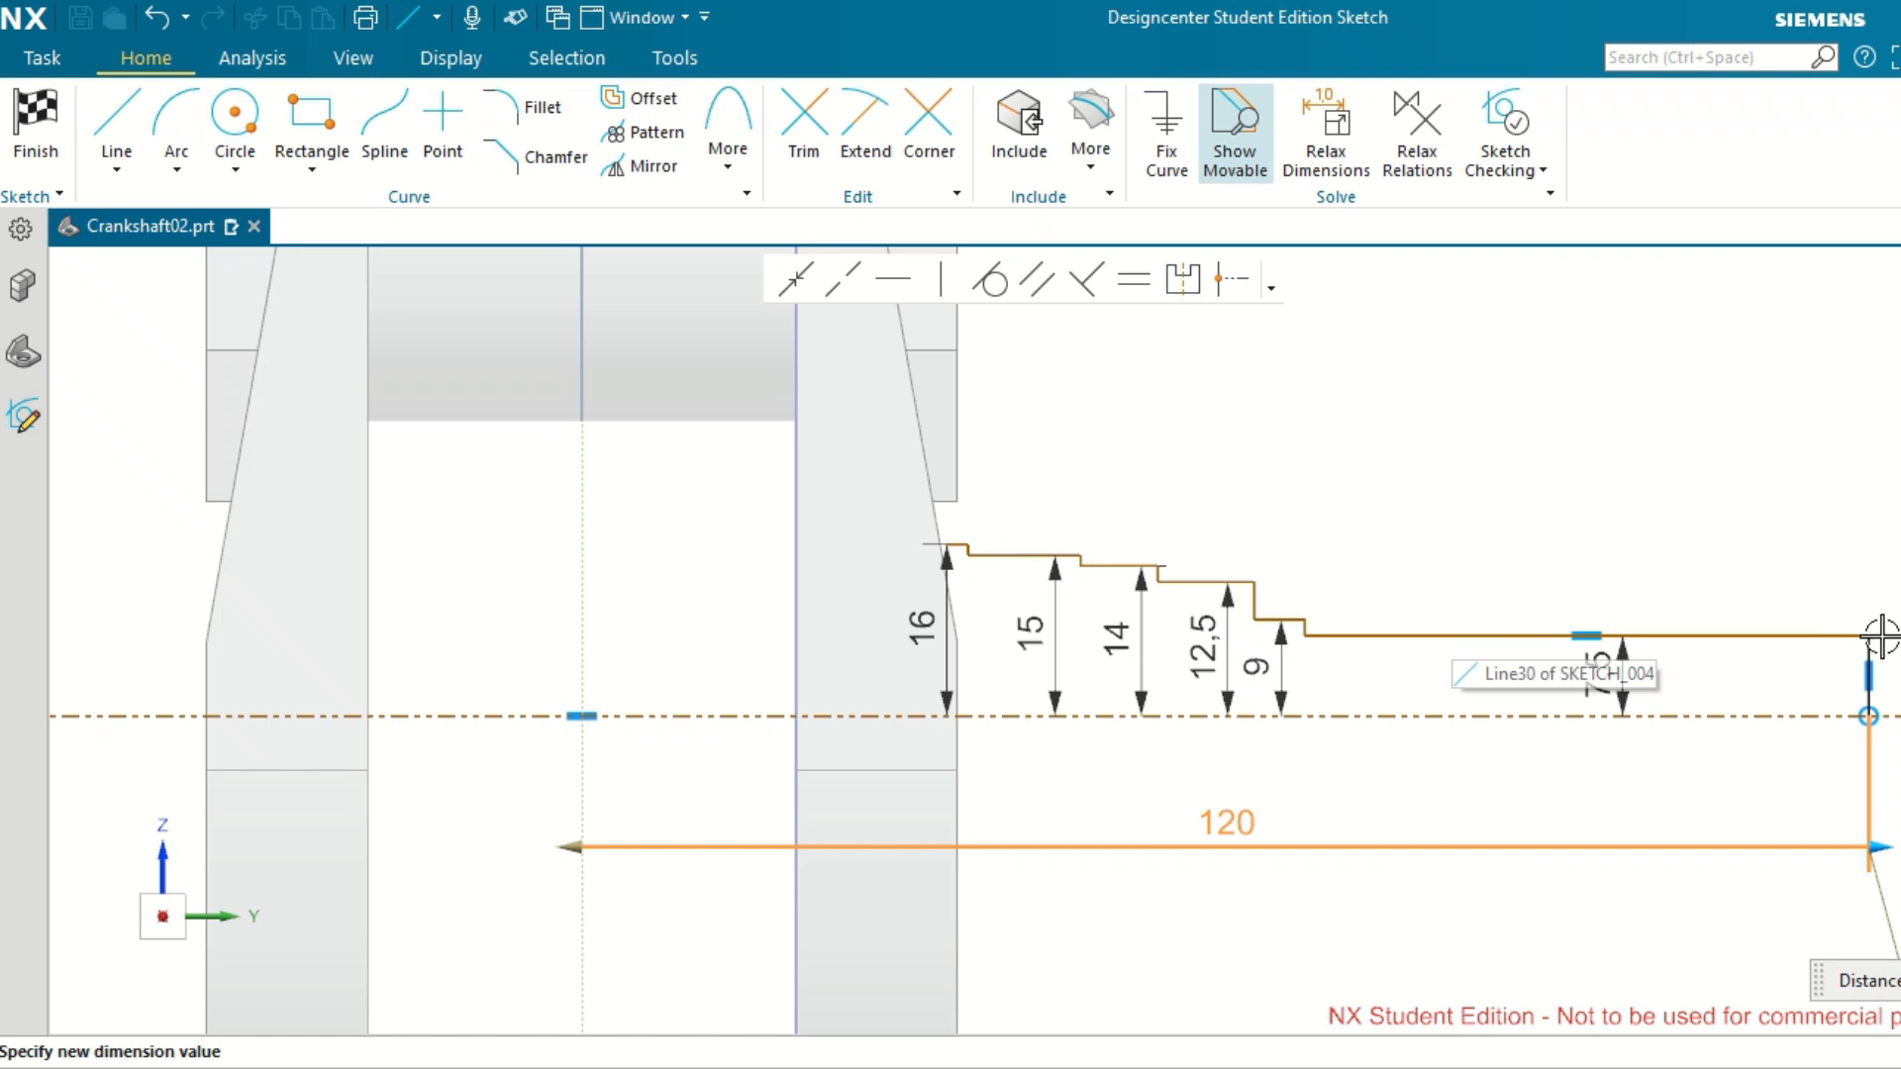
scroll(1898, 646, "up", 3)
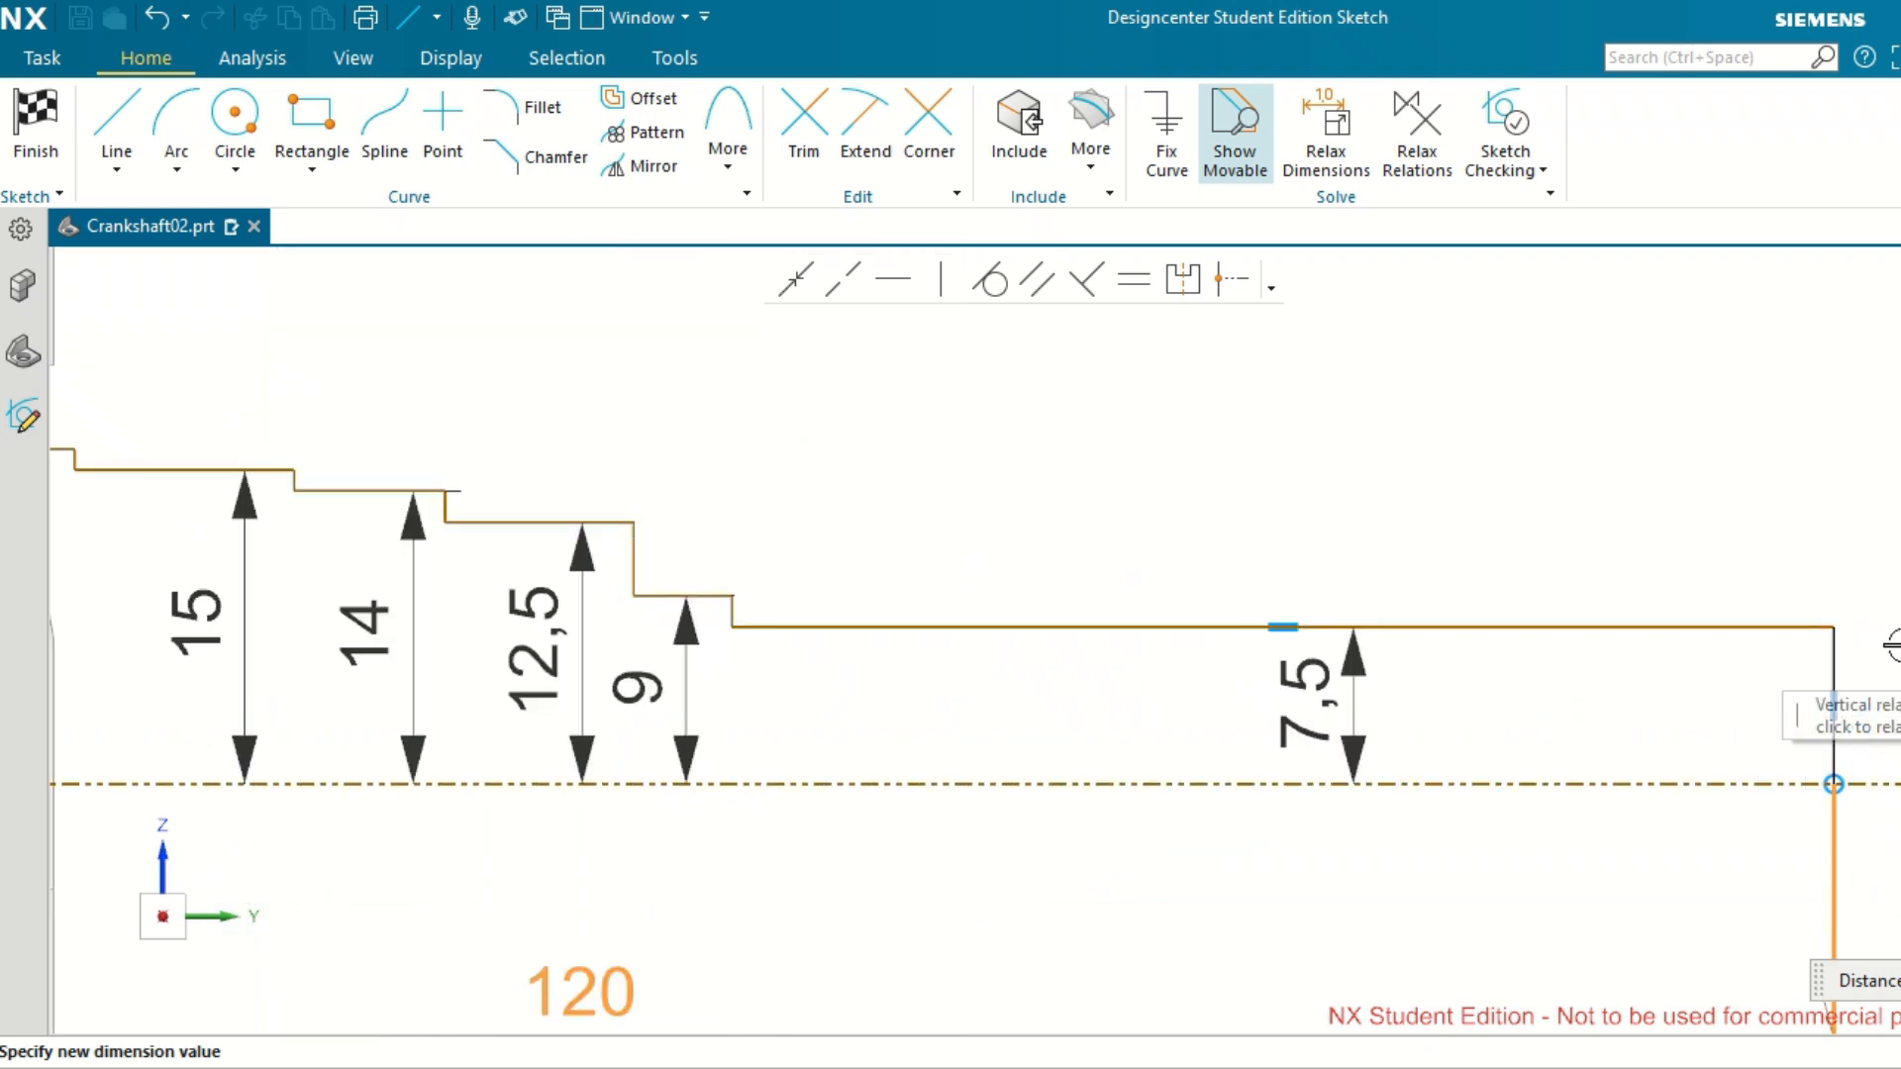
left_click(1898, 645)
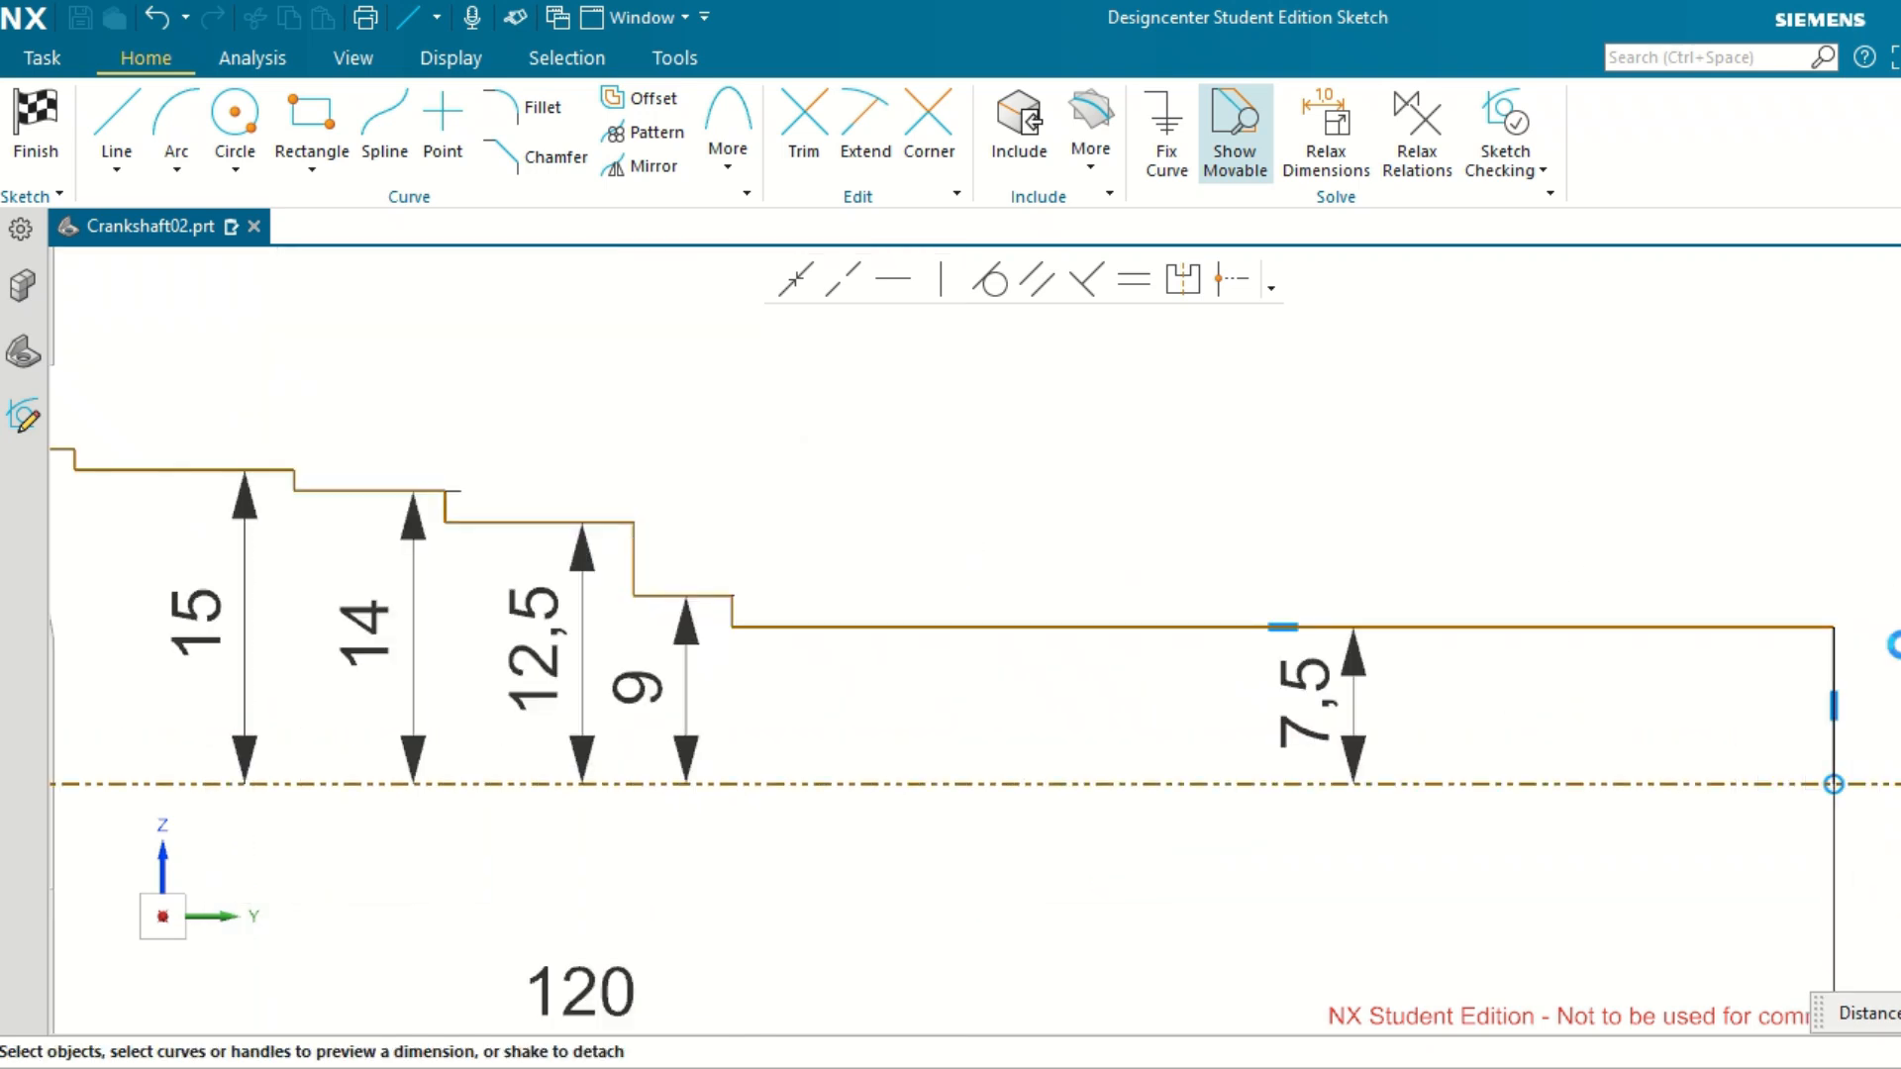
Dimension the outermost horizontal segment's length, between the last vertical step and the outer end line, as 5 mm.
left_click(1834, 662)
scroll(759, 599, "up", 5)
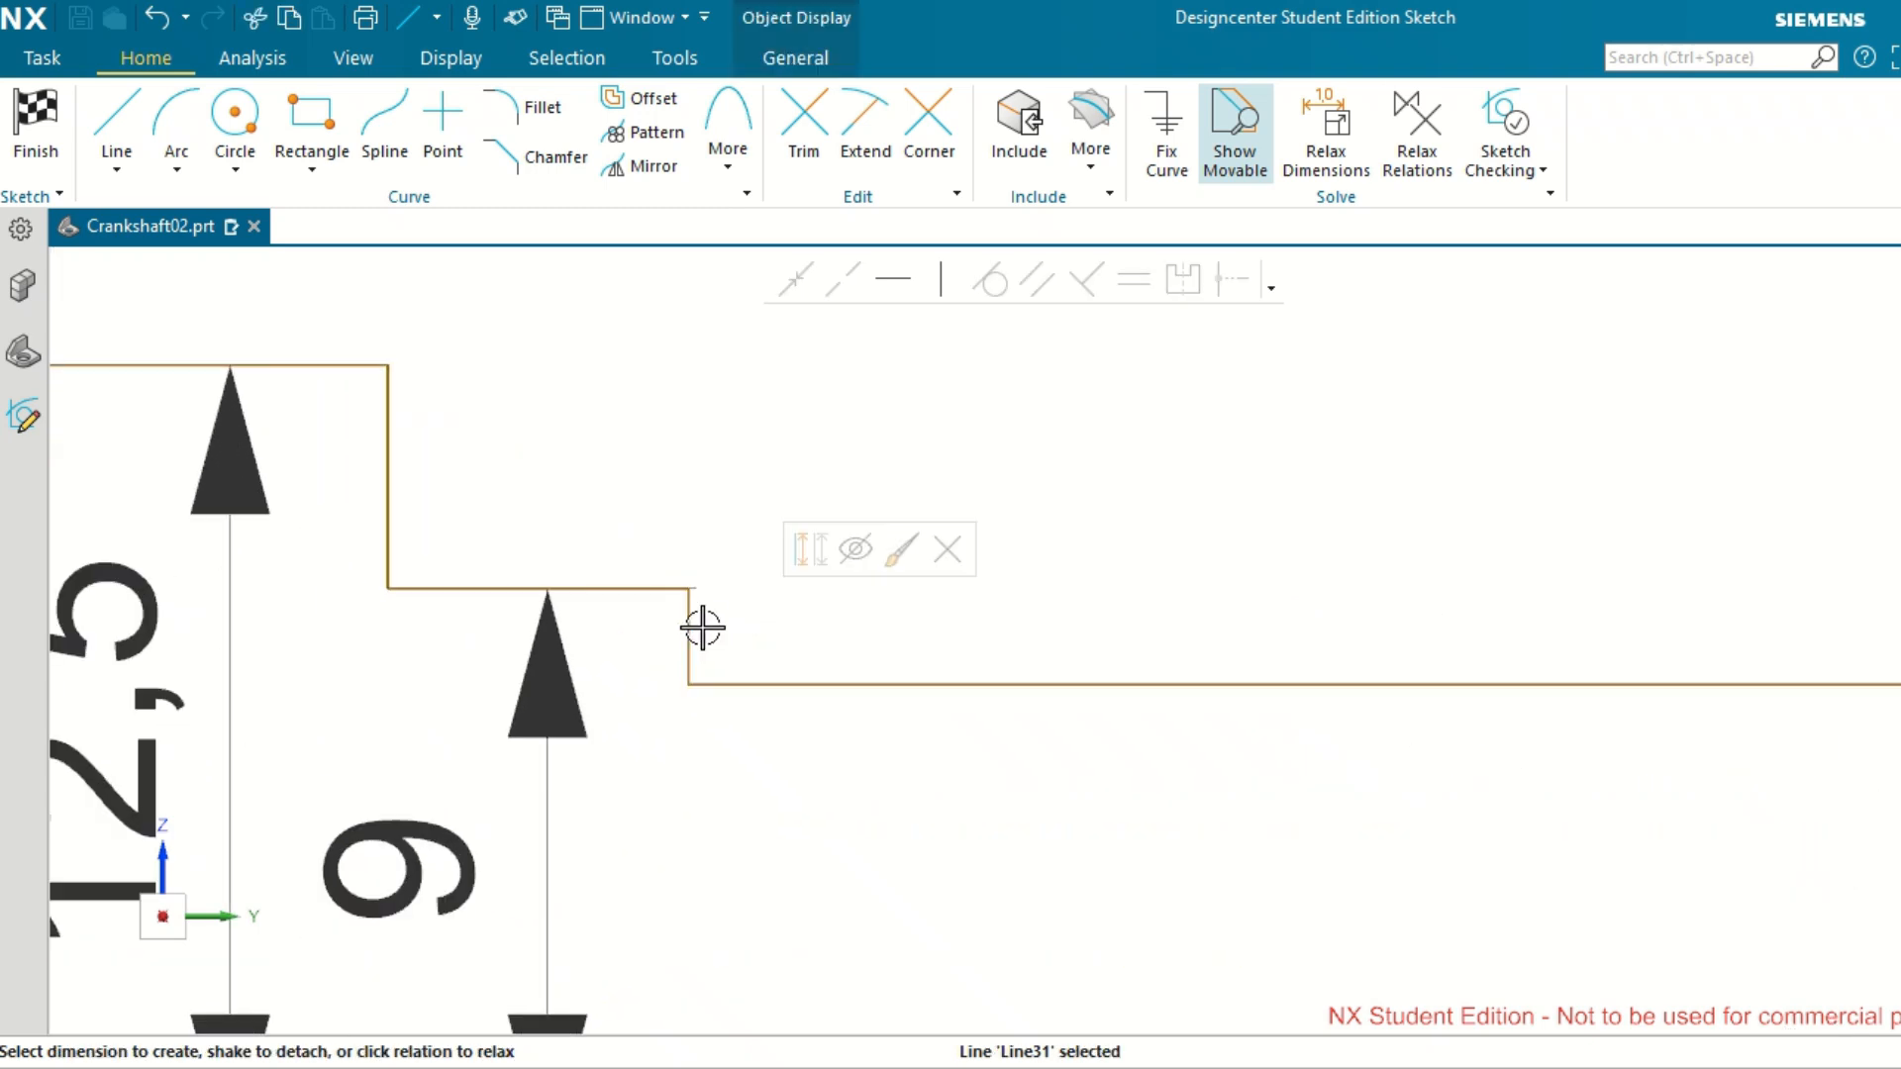
left_click(1149, 681)
scroll(1145, 679, "down", 3)
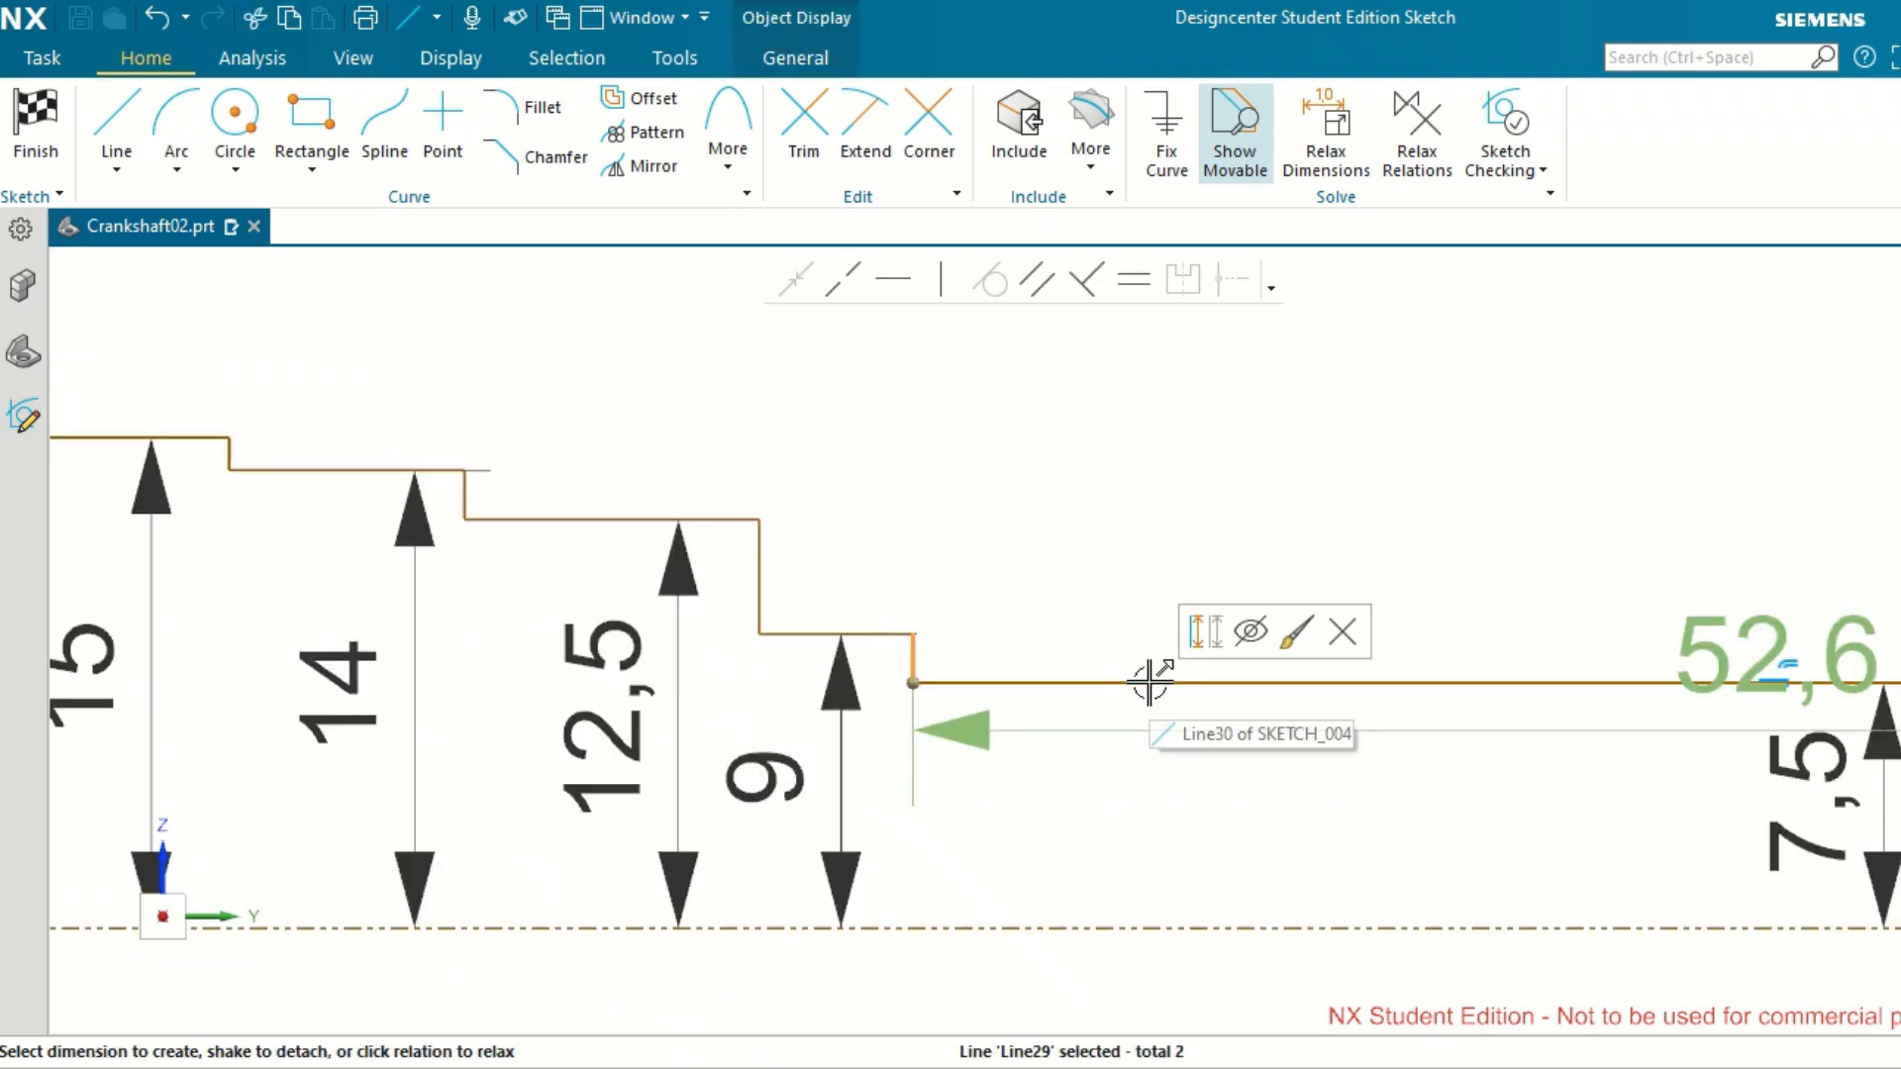
double_click(1726, 648)
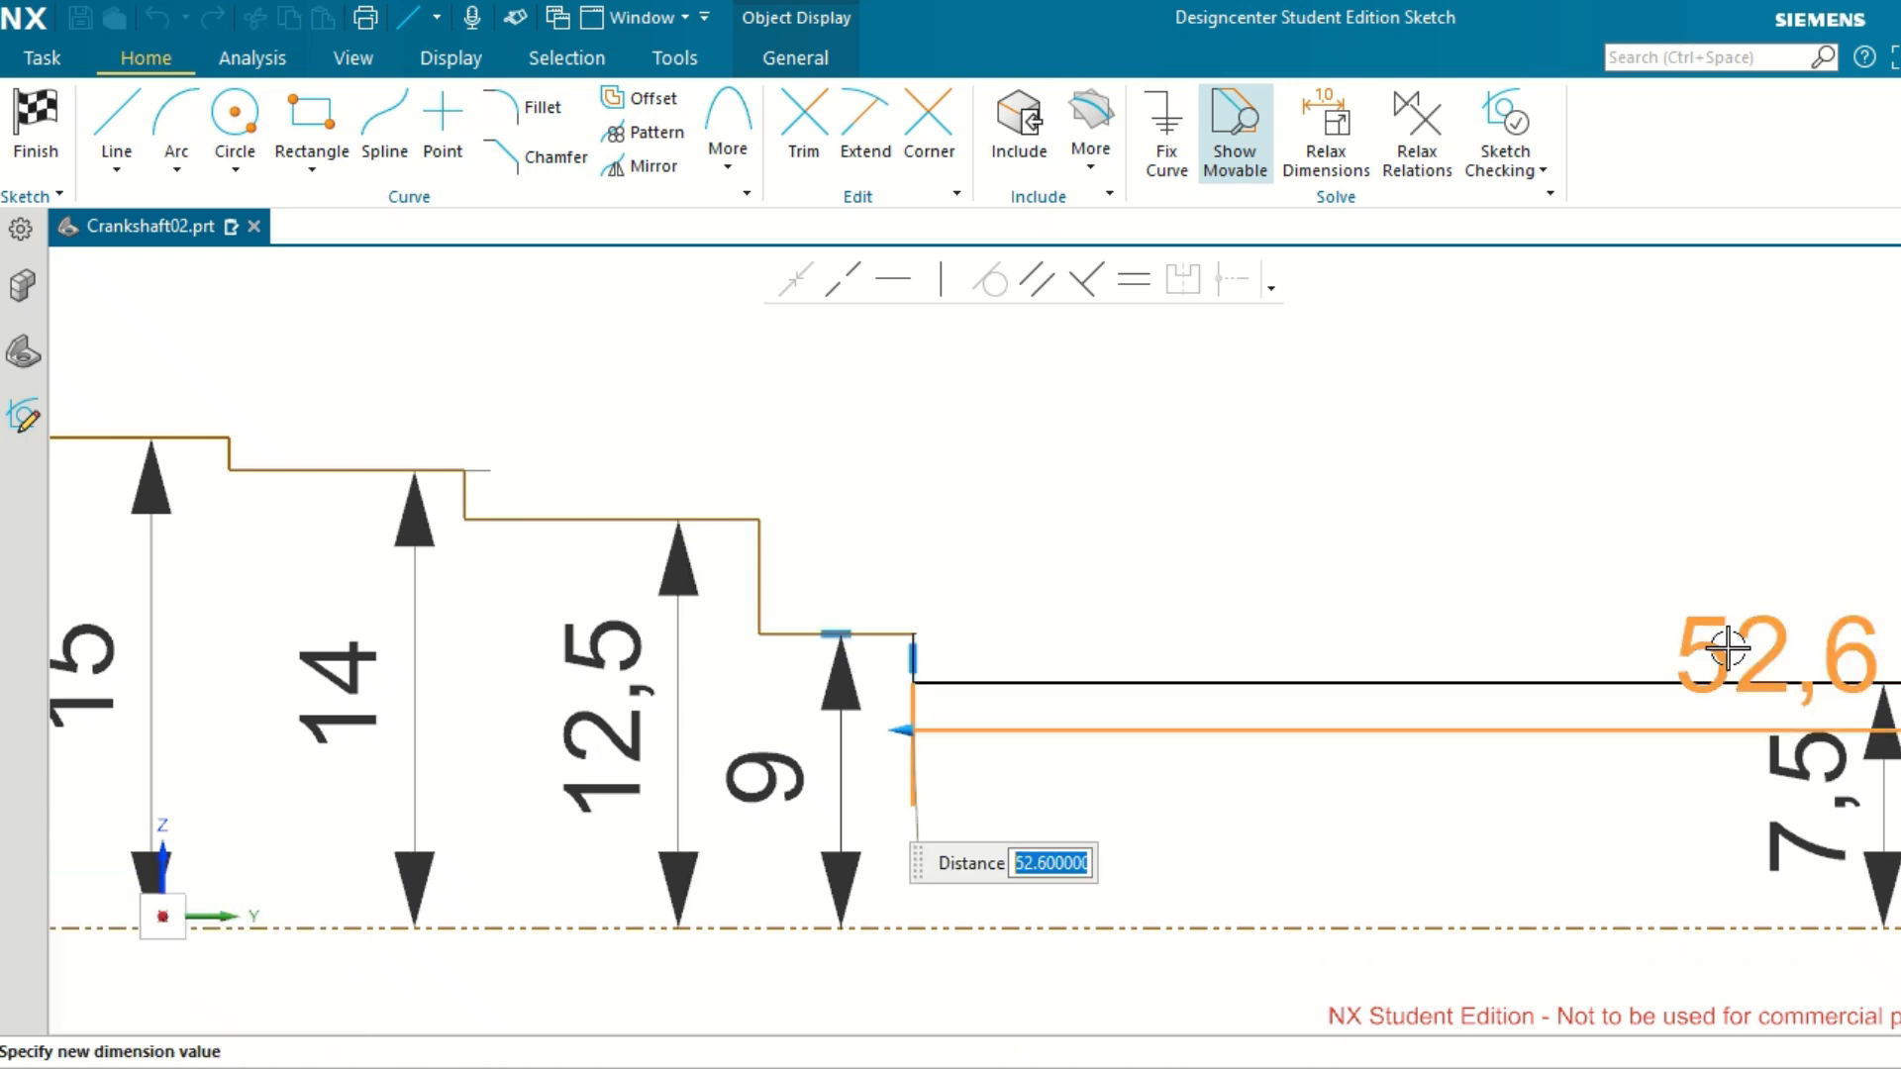
type("5")
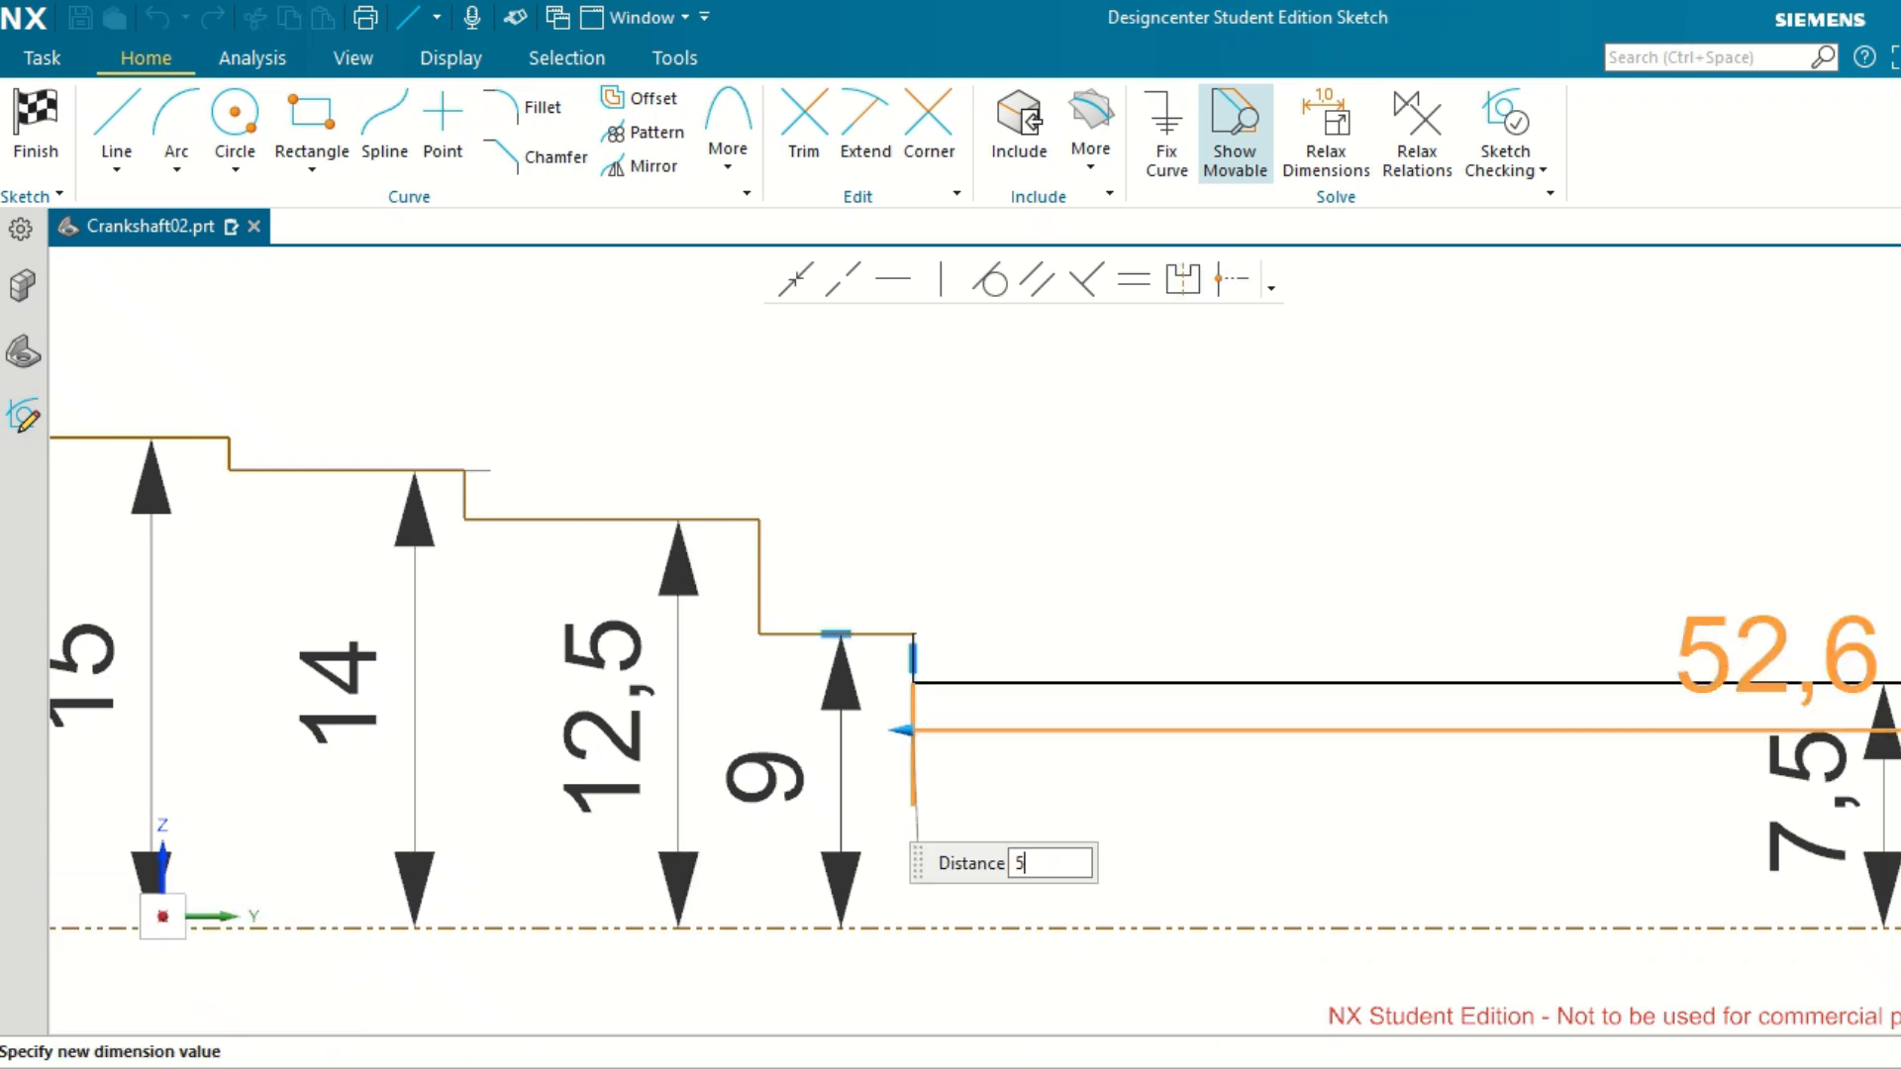
key("Return")
scroll(1491, 651, "down", 6)
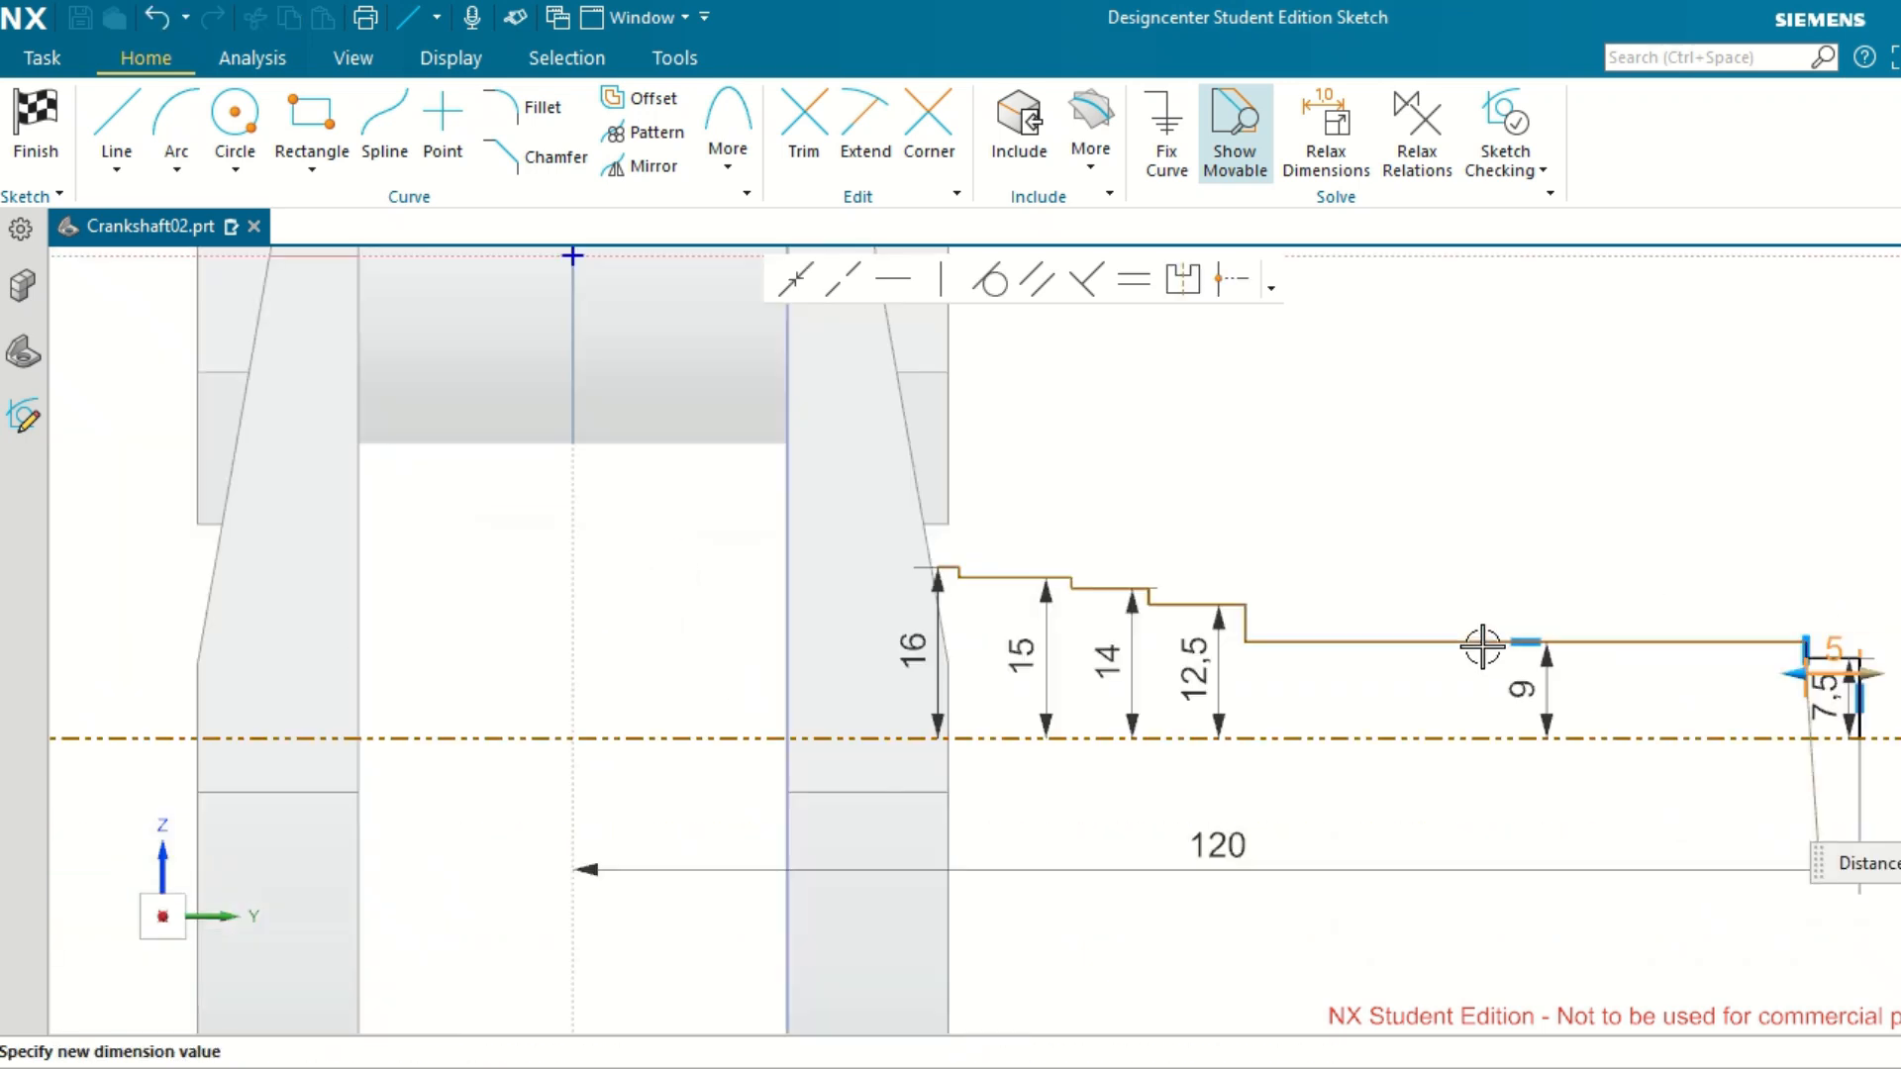
double_click(1740, 657)
scroll(1746, 654, "up", 4)
scroll(1746, 653, "up", 3)
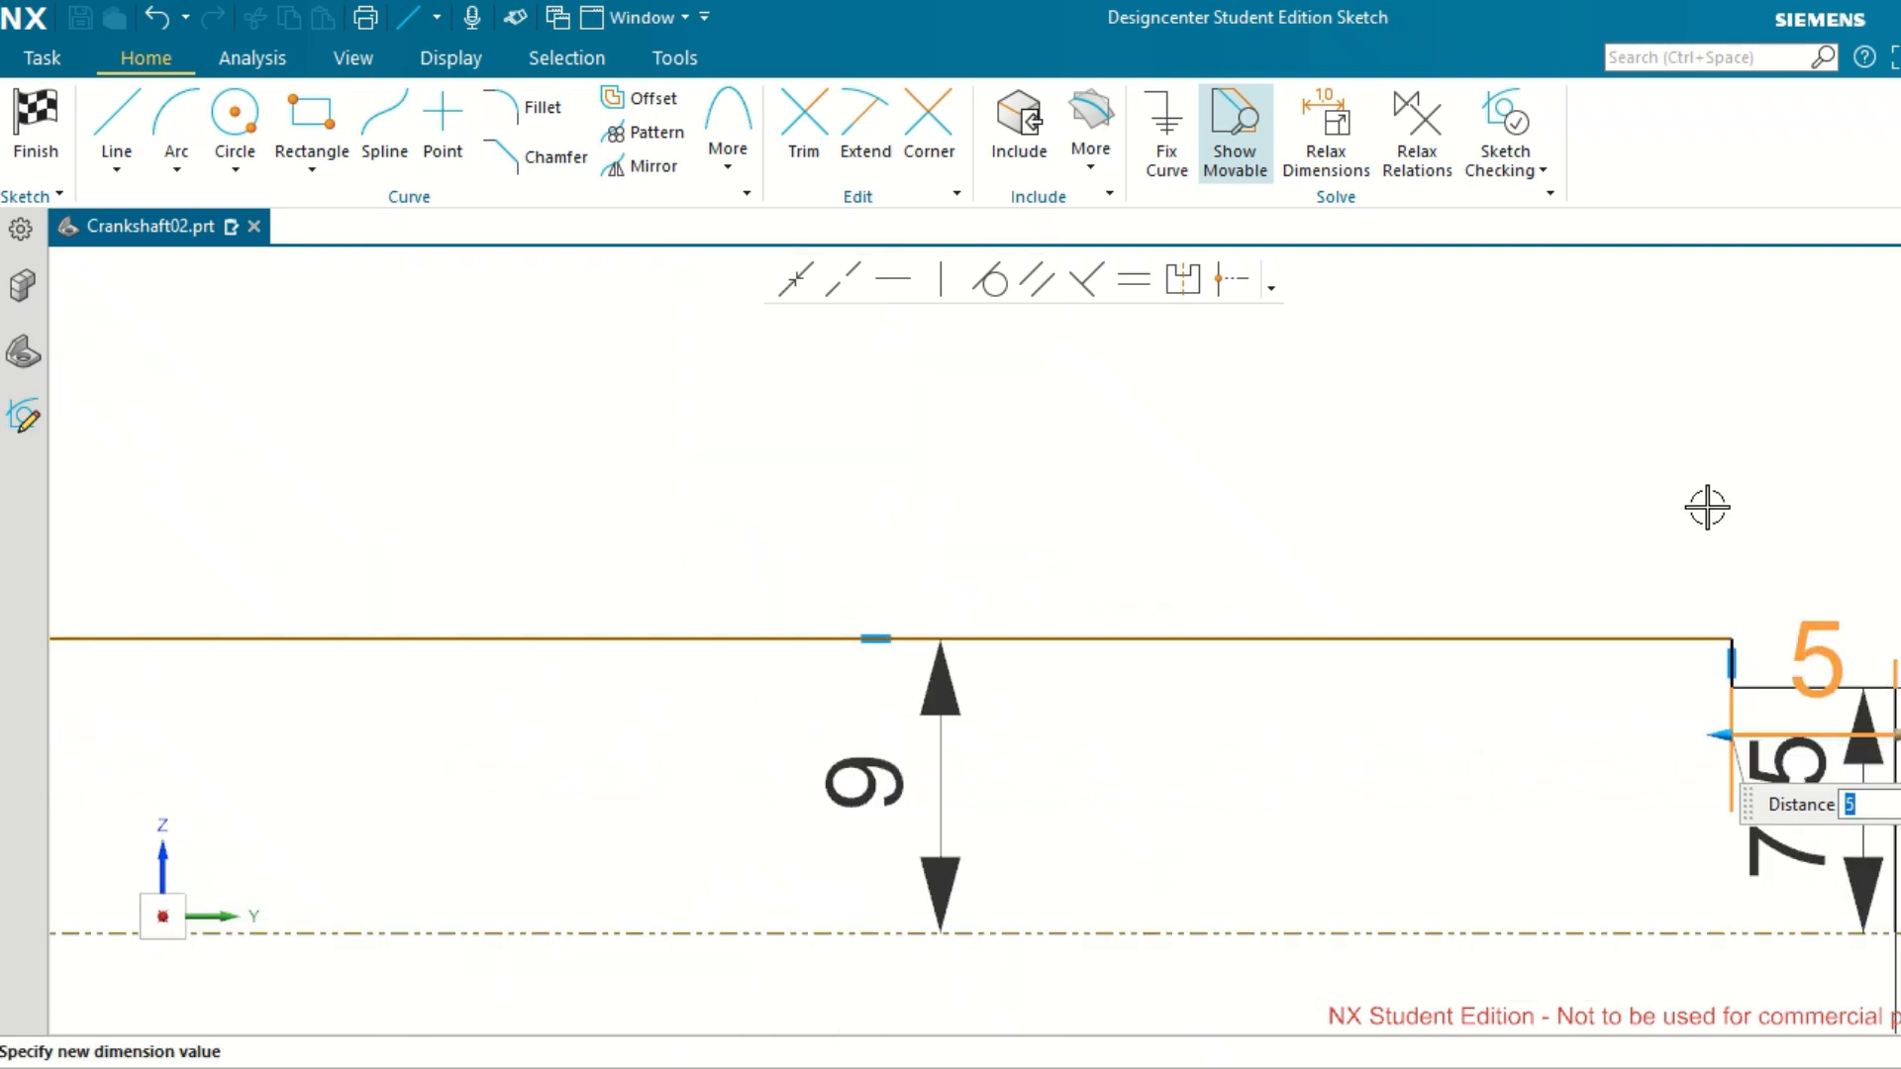
key("Return")
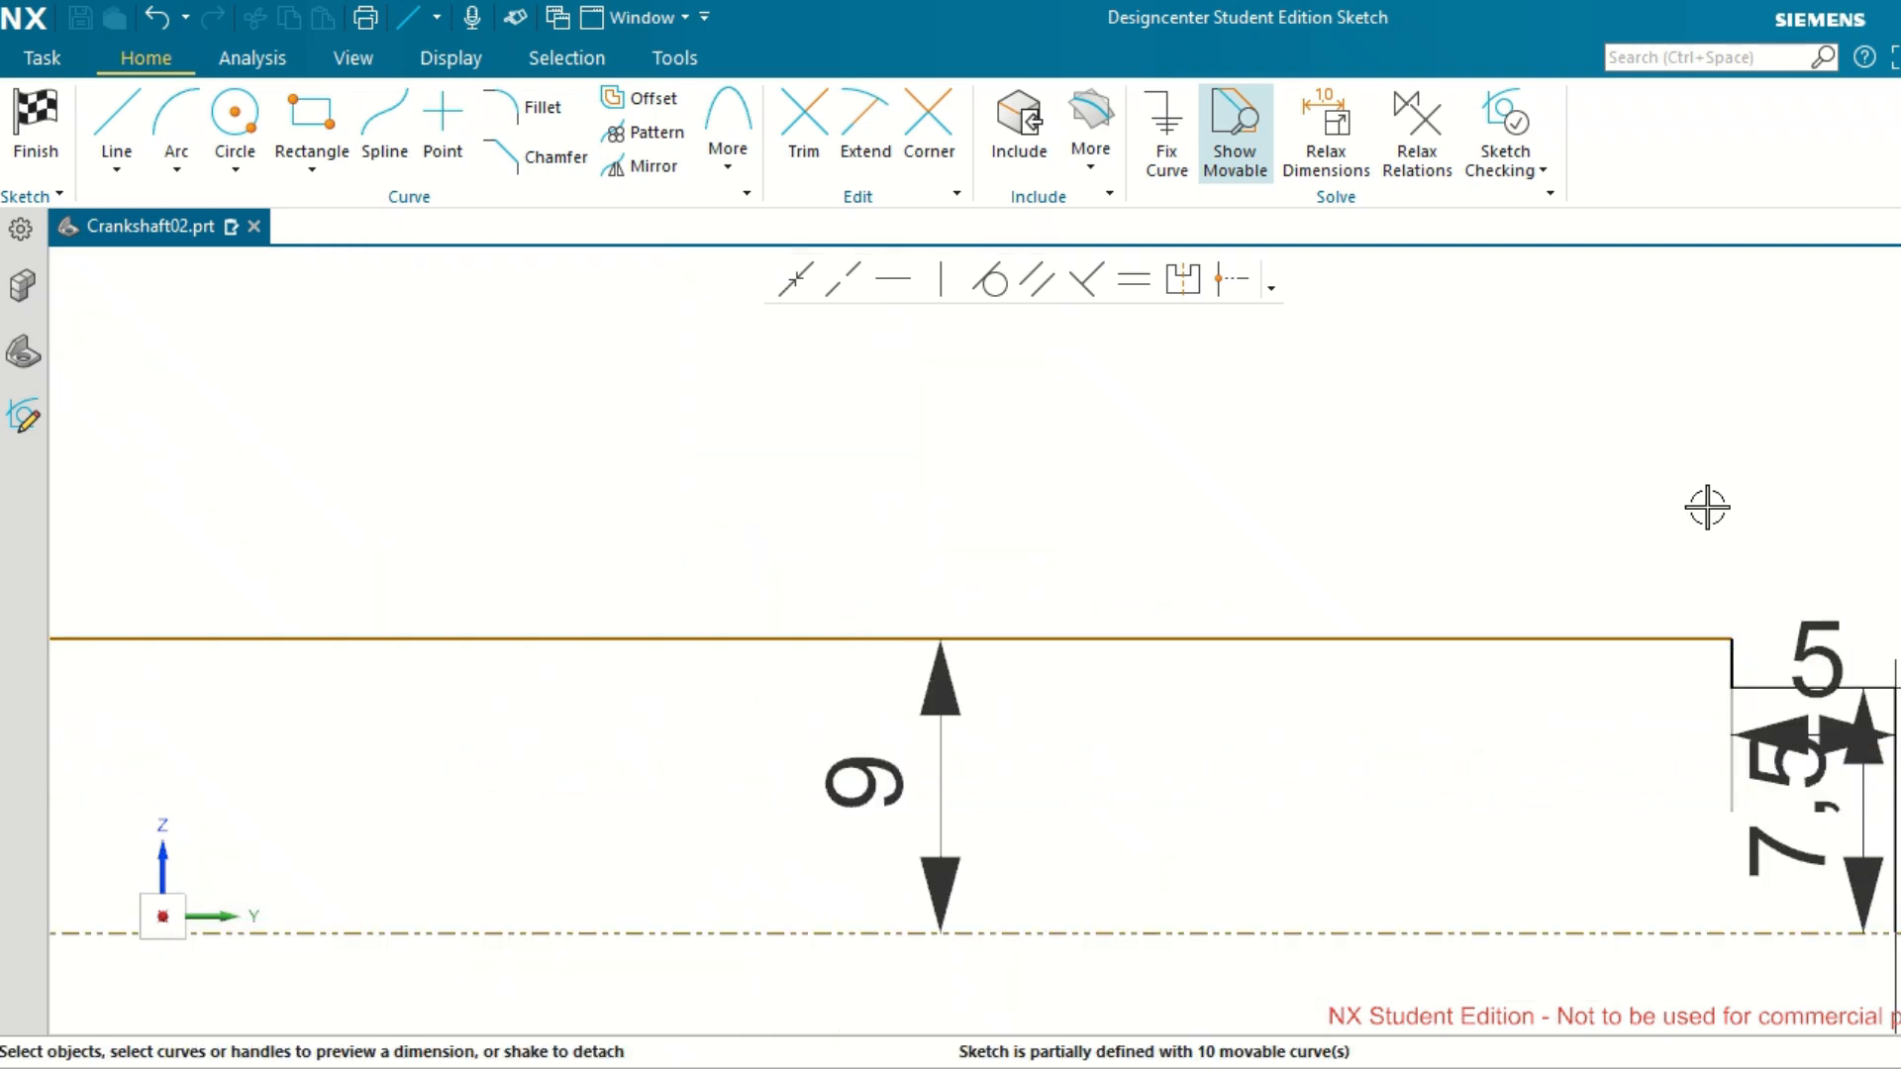
Dimension the distance from the outer end line to the vertical step between the 12.5 mm and 9 mm high segments as 25 mm.
scroll(1664, 535, "down", 3)
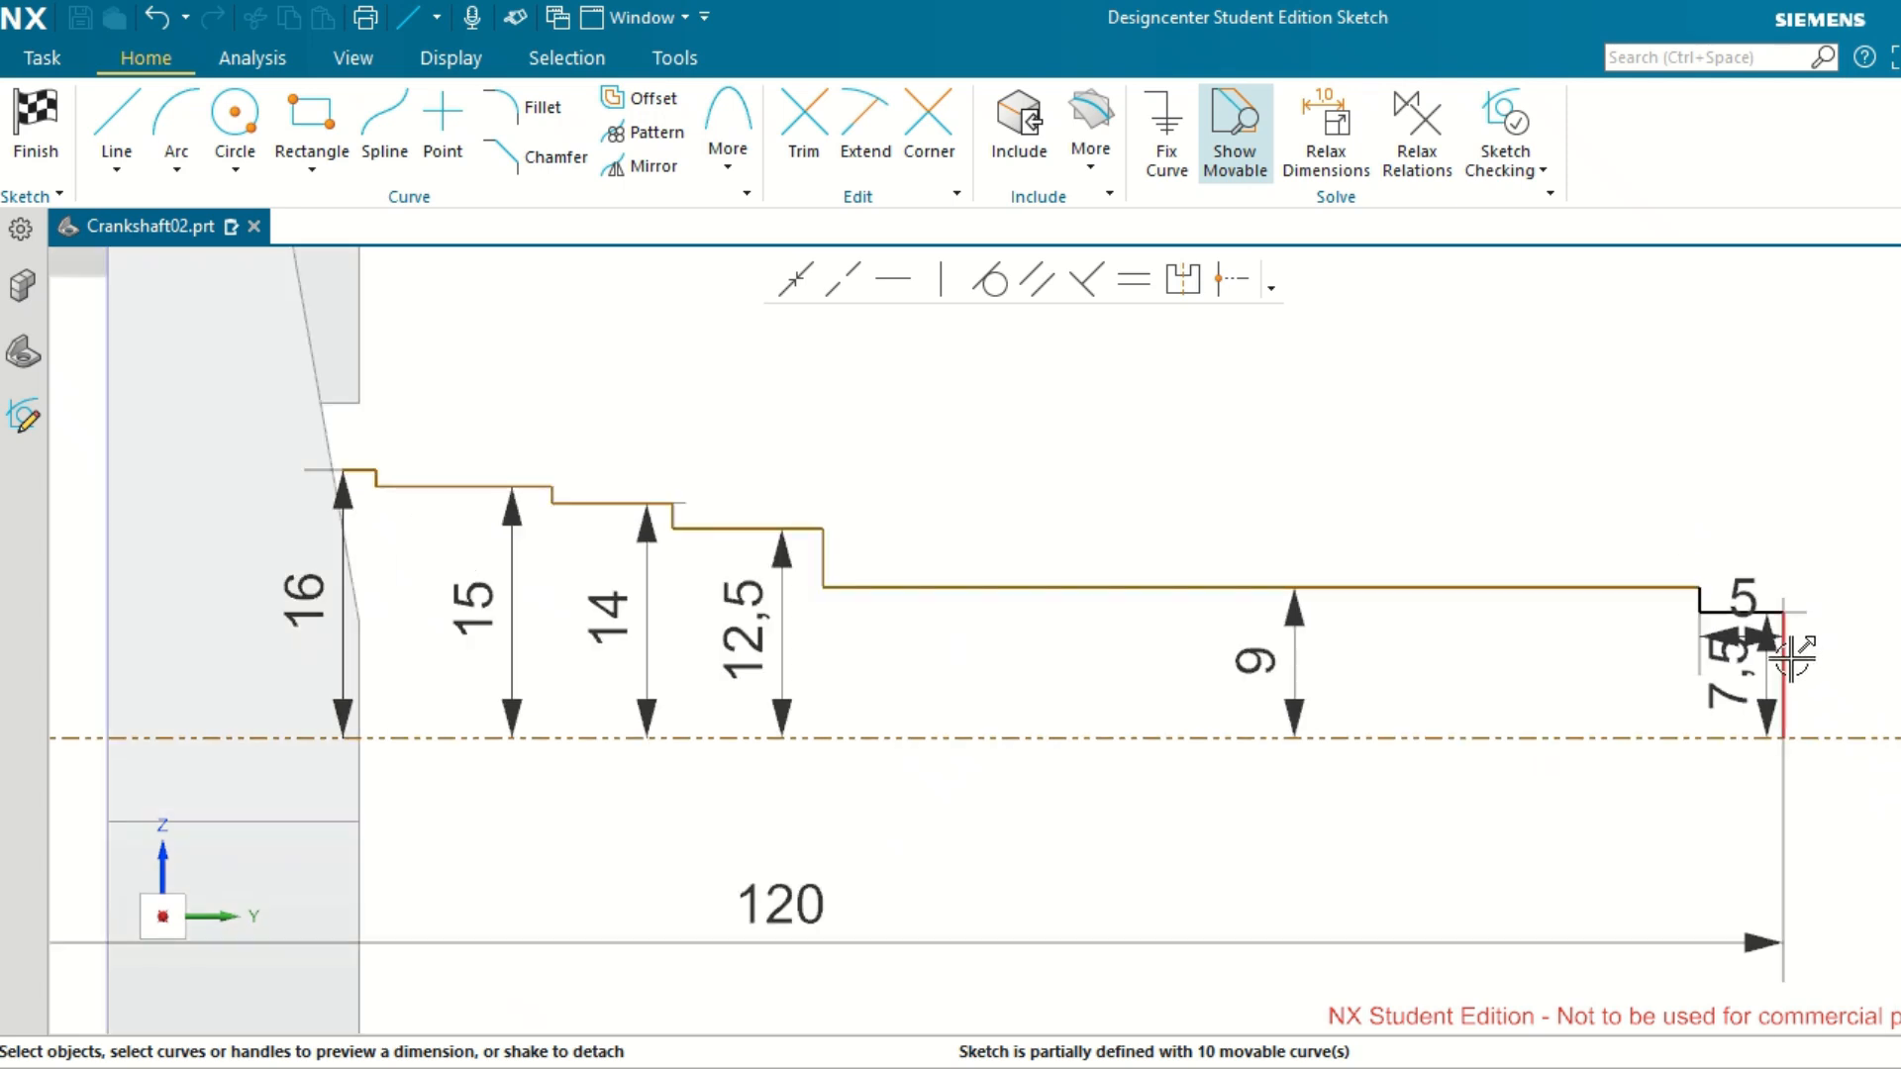
left_click(1787, 655)
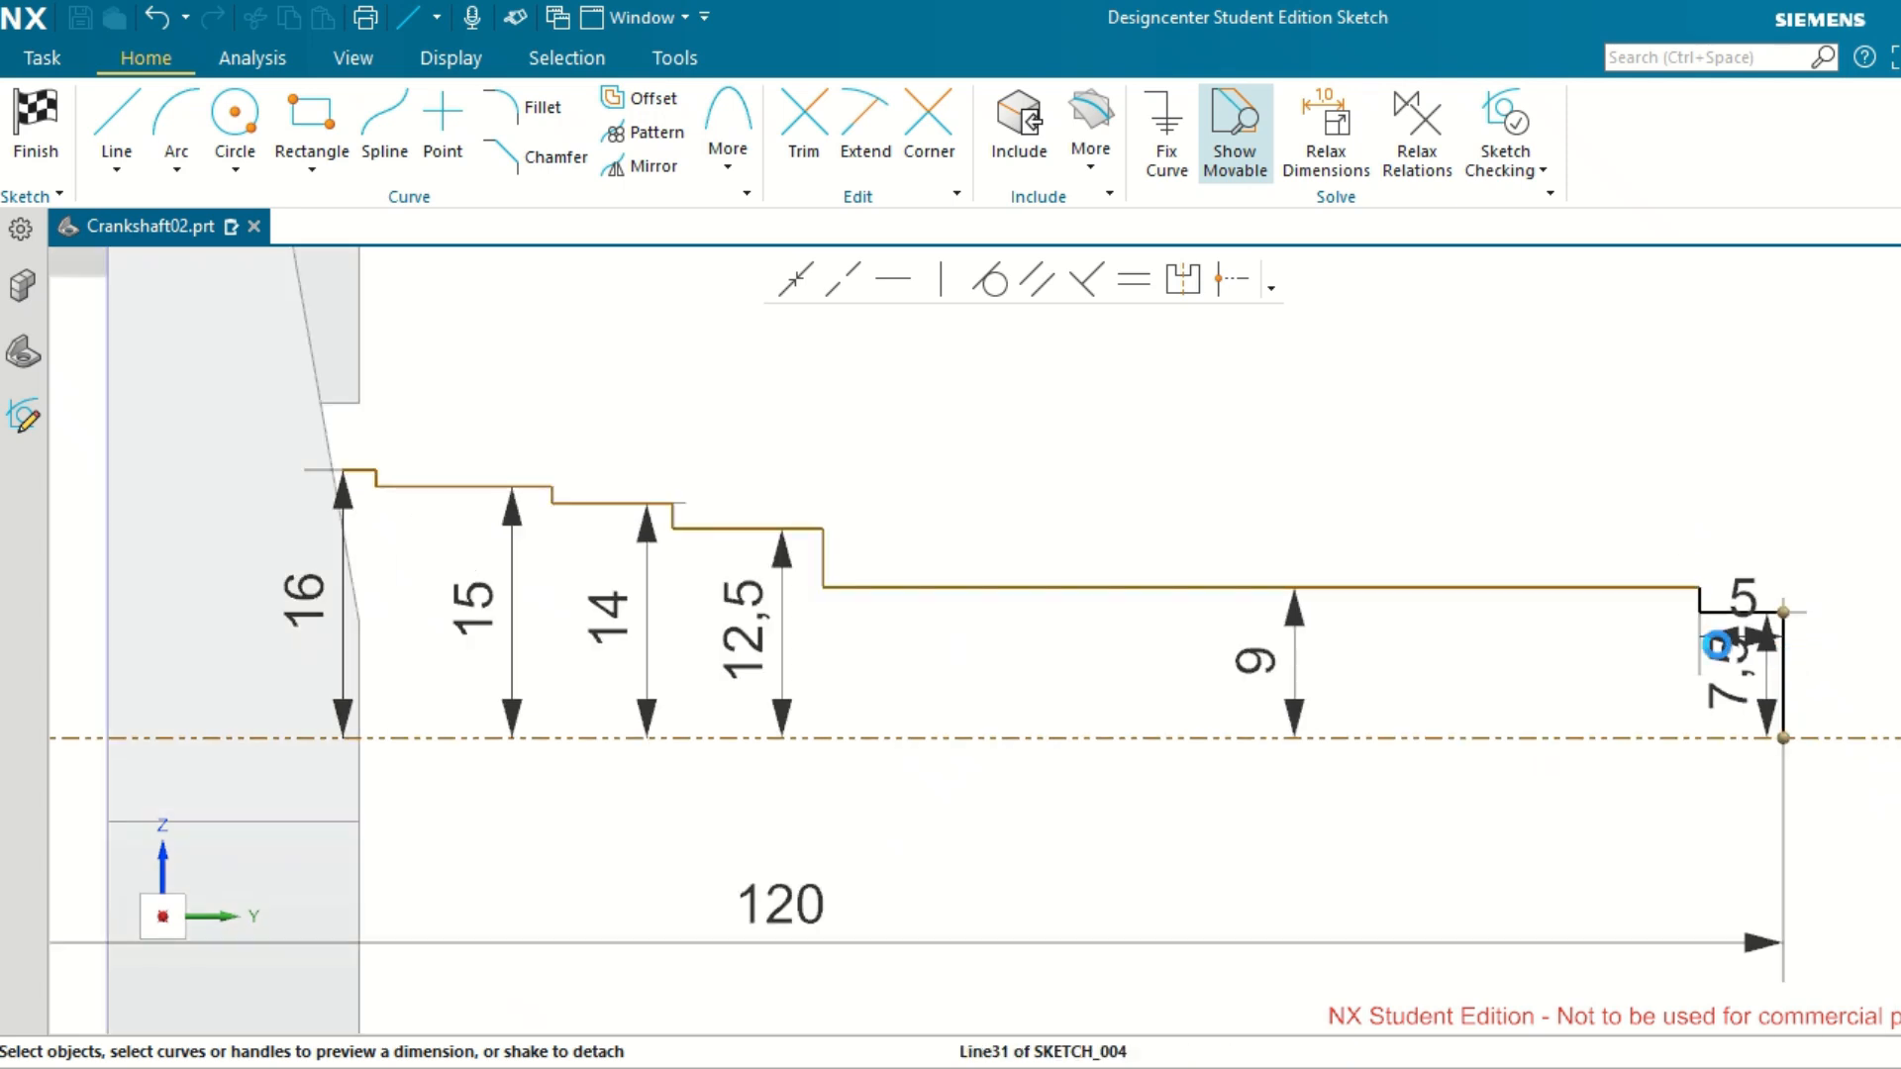
left_click(822, 557)
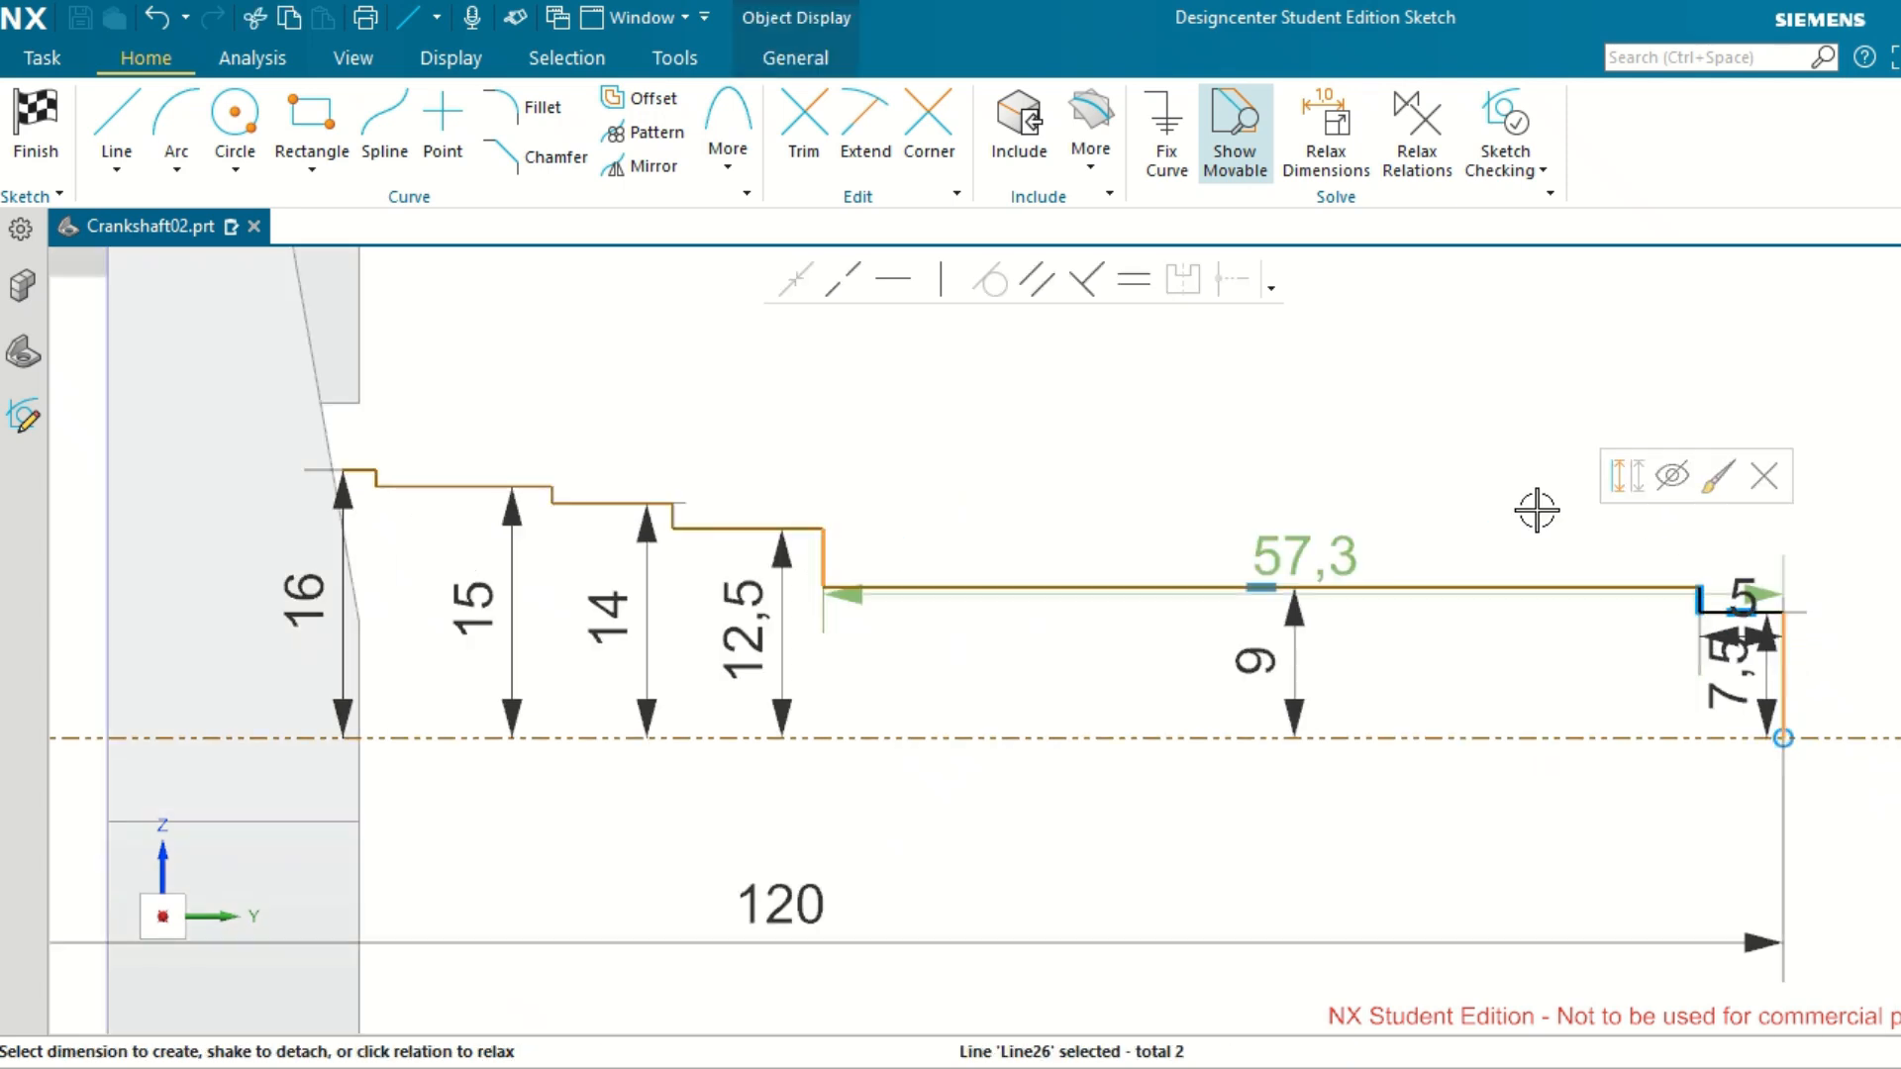
left_click(1332, 557)
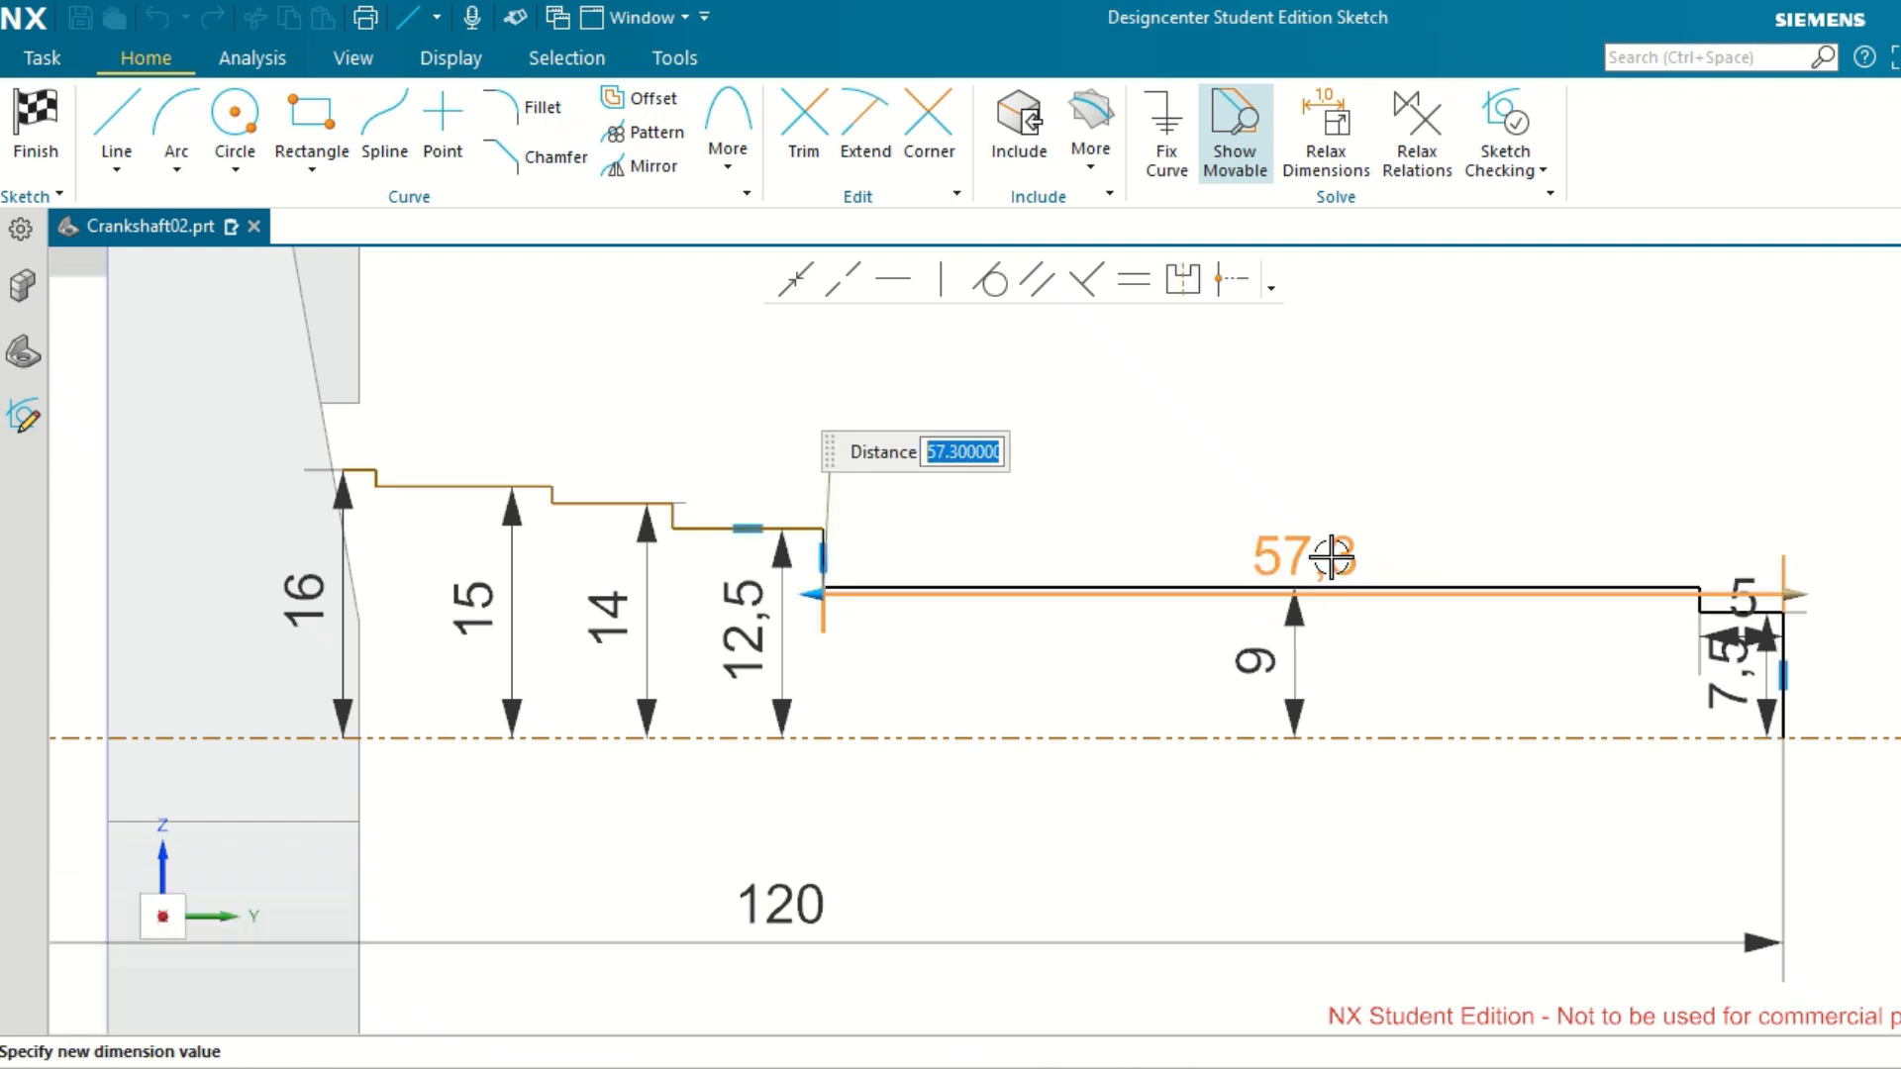
type("25")
key("Return")
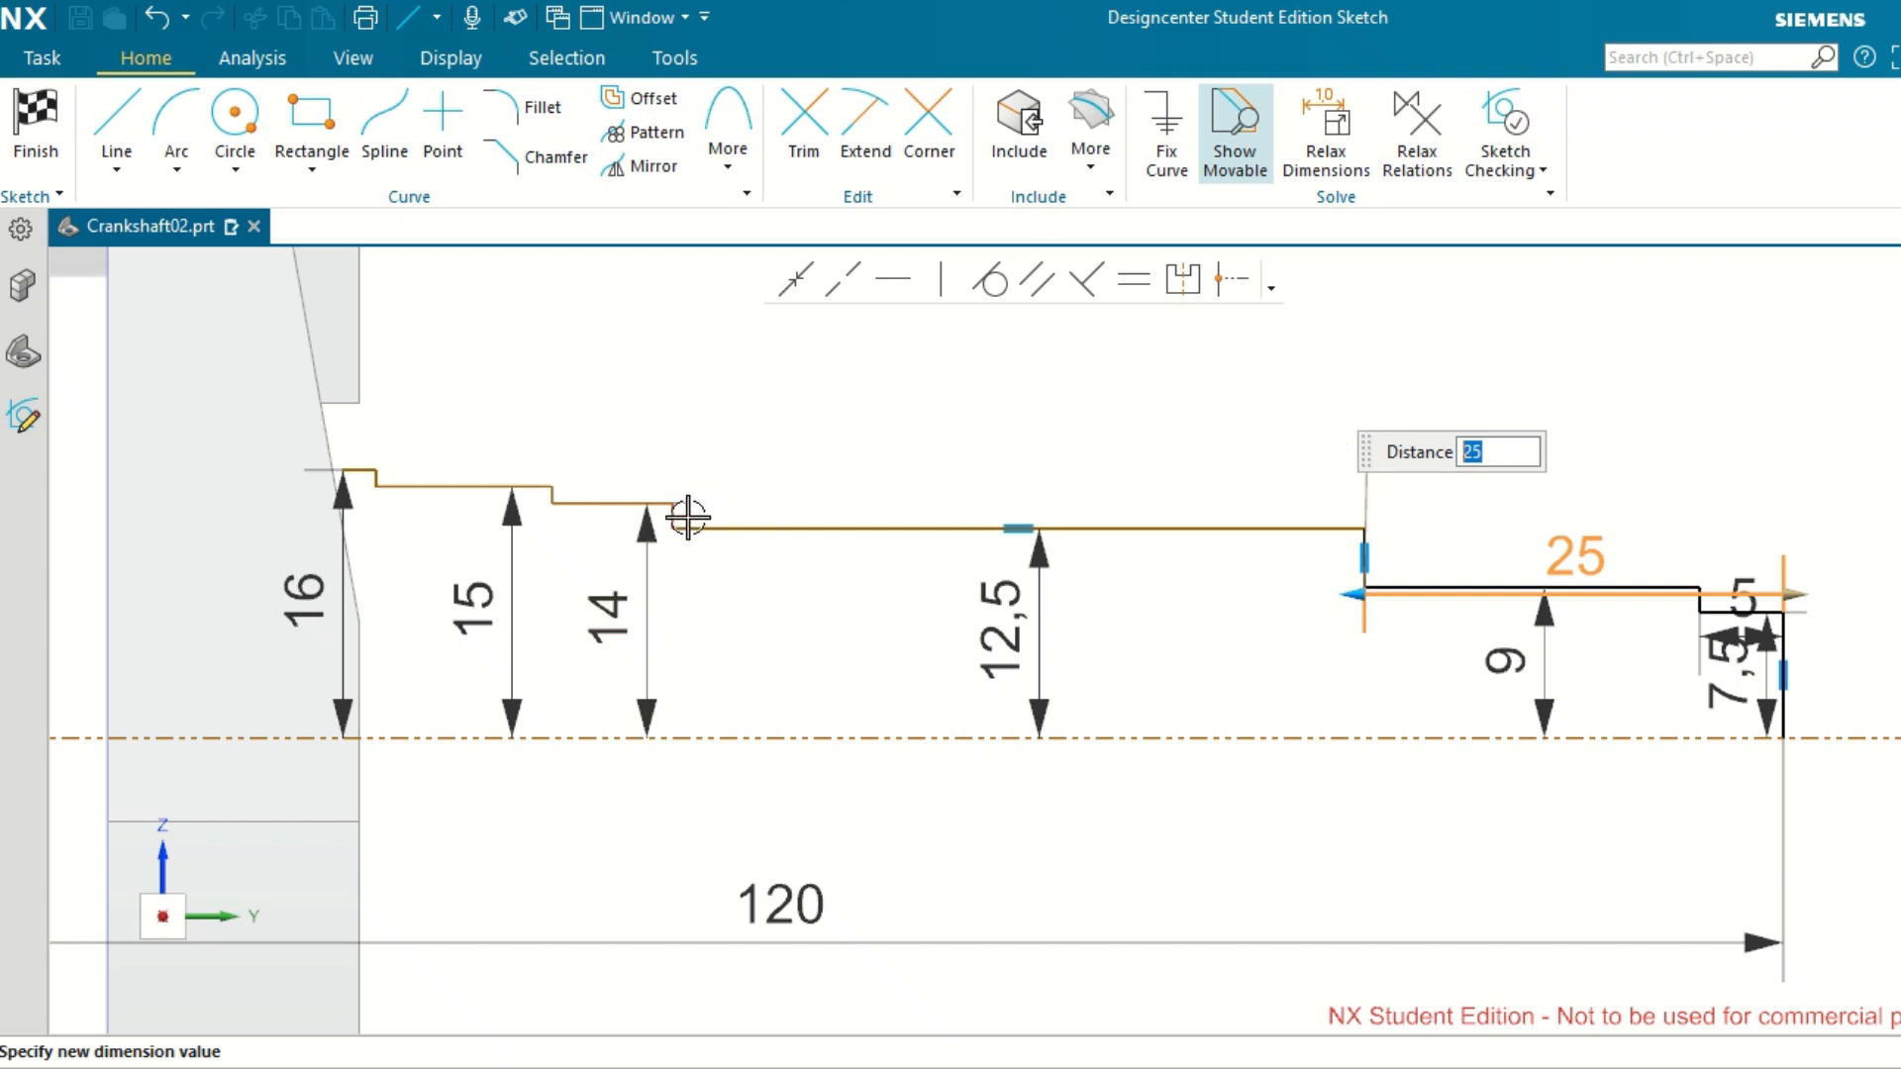
scroll(681, 513, "up", 3)
left_click(1048, 417)
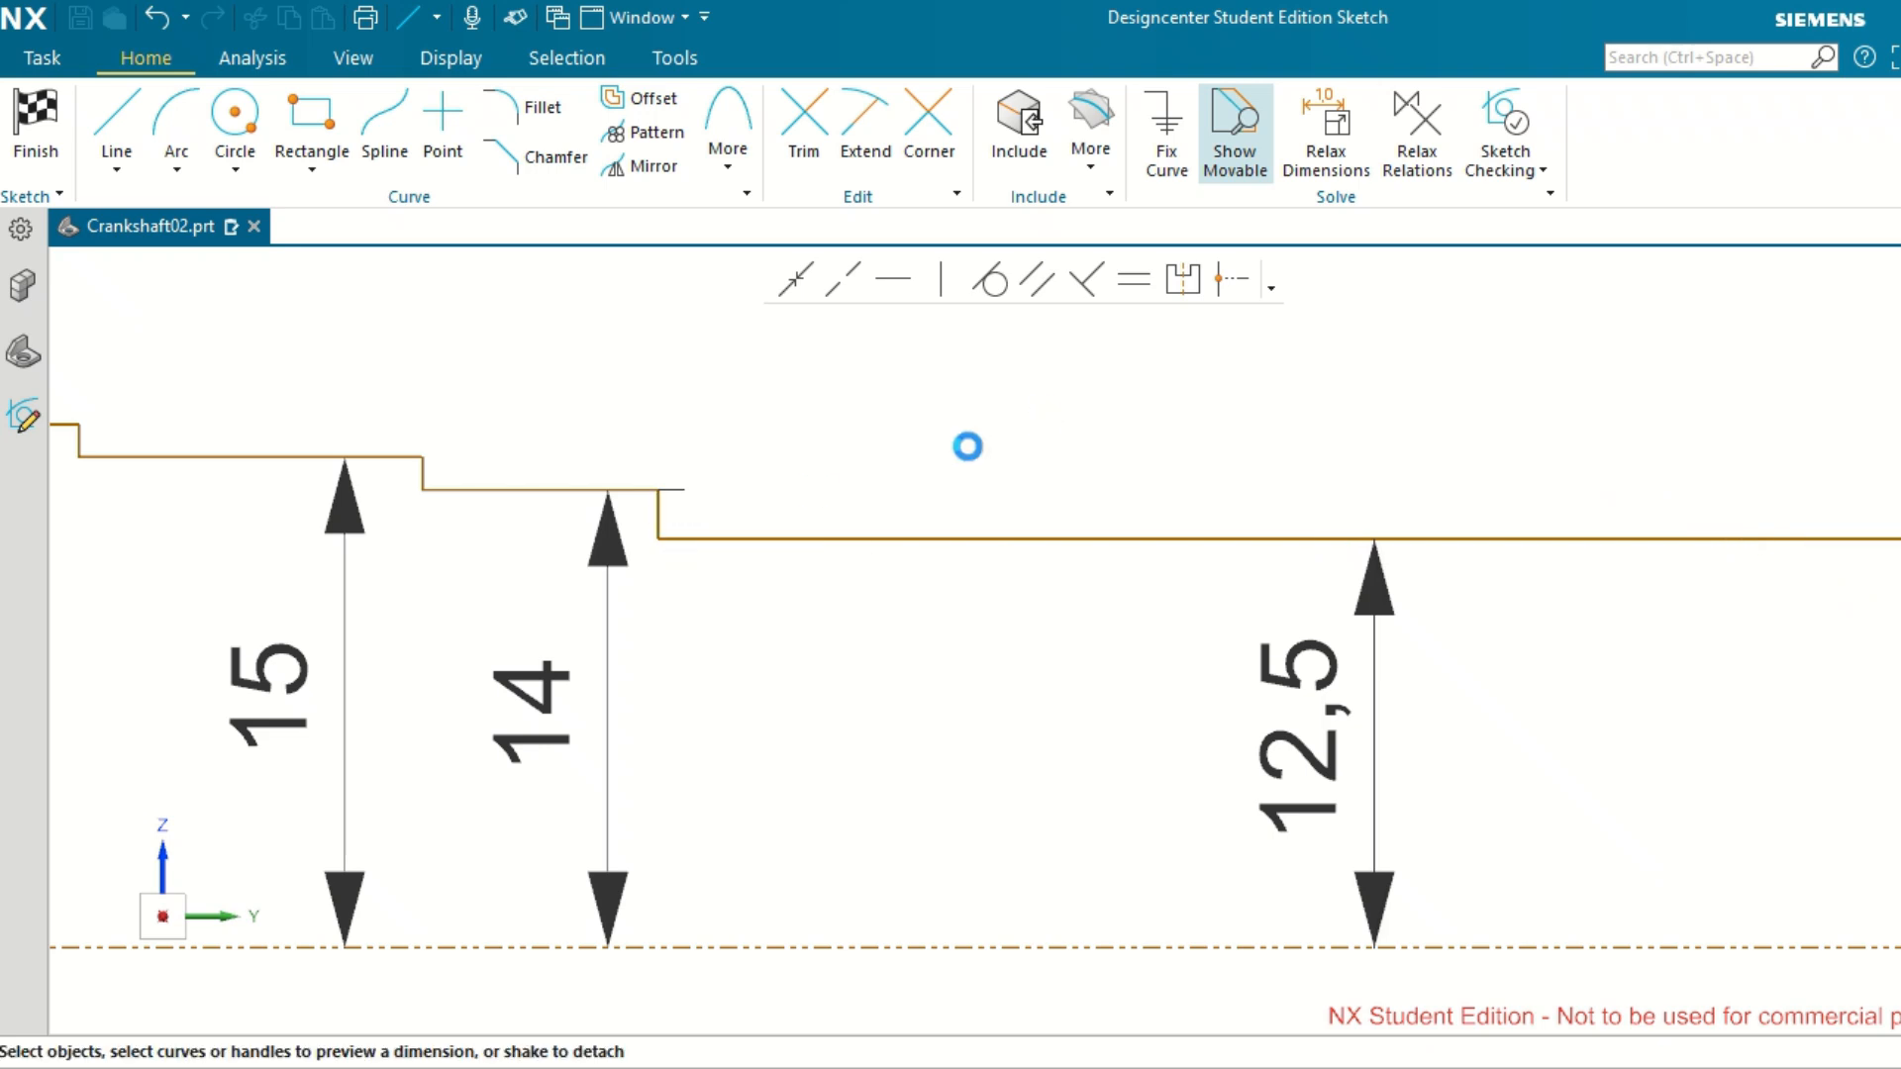
Dimension the distance from the outer end line to the vertical step between the 14 mm and 12.5 mm high segments as 70 mm.
left_click(660, 514)
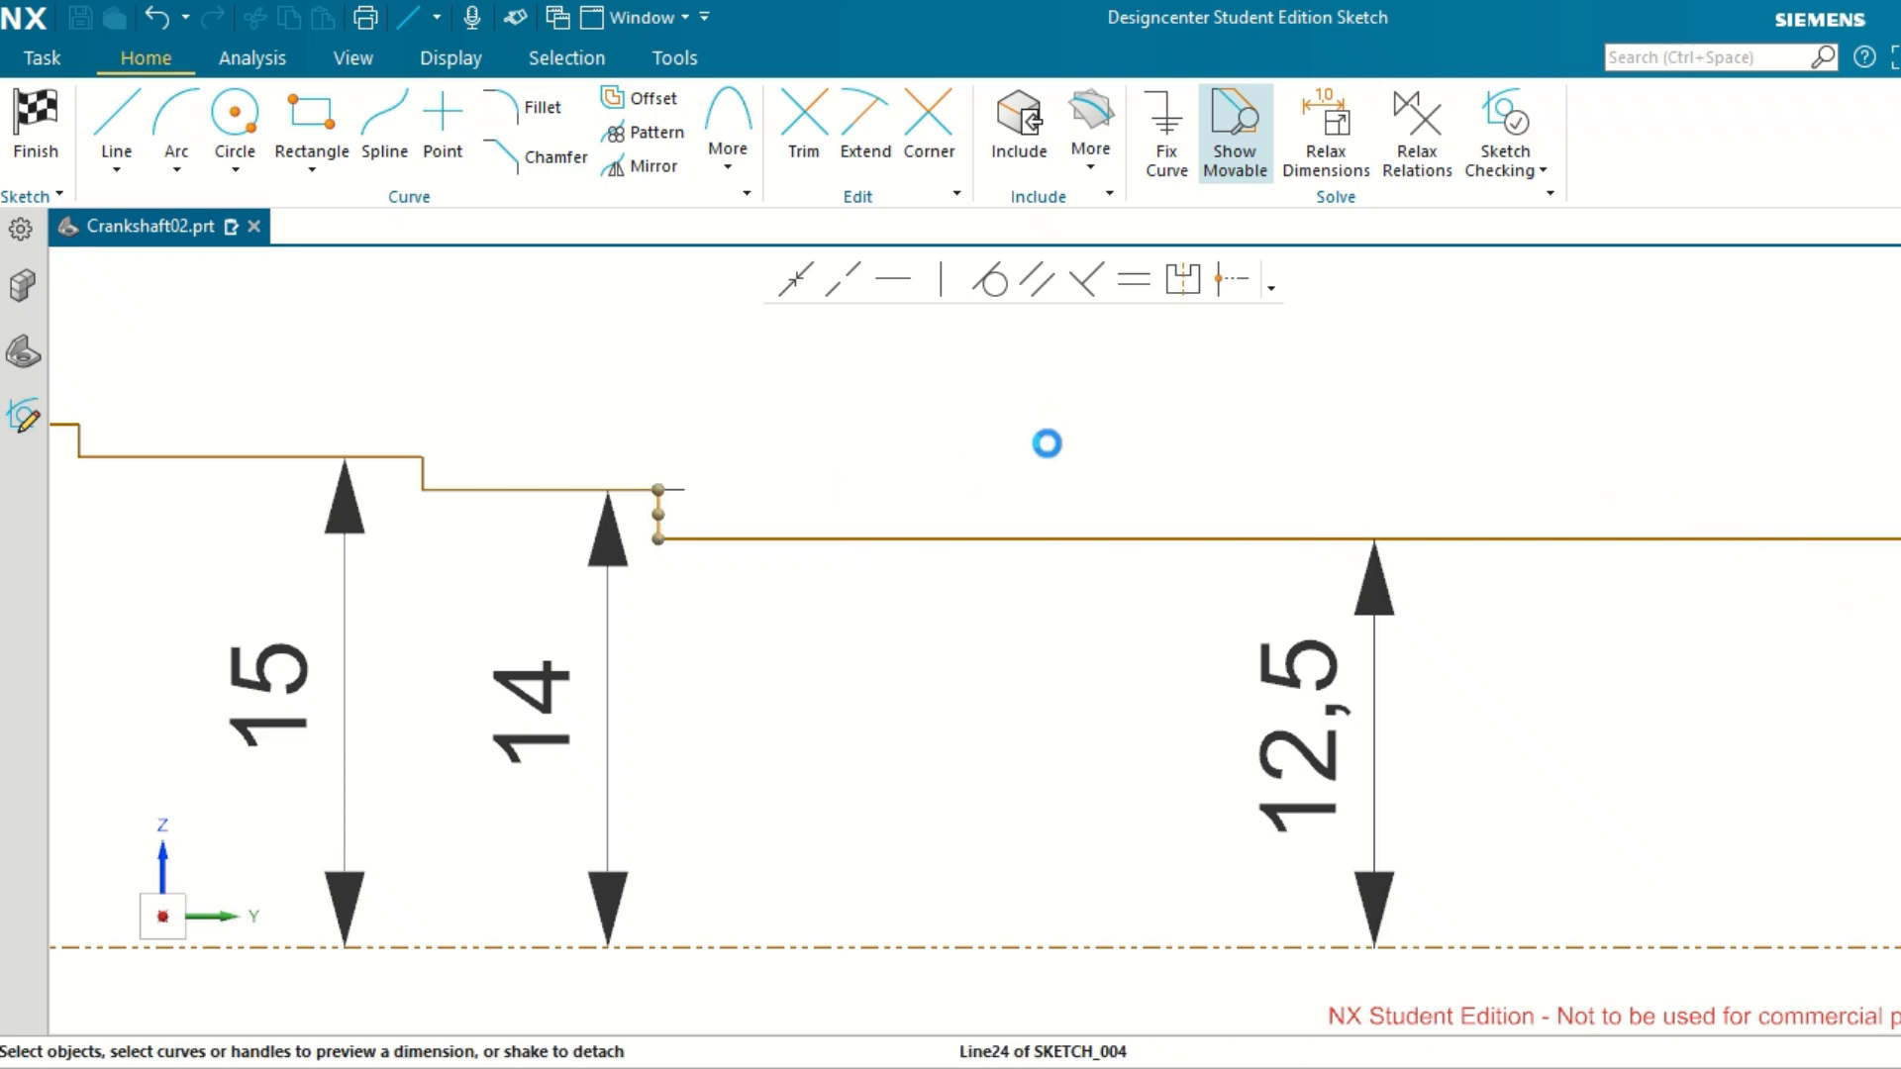
scroll(1040, 441, "down", 5)
scroll(1570, 557, "up", 3)
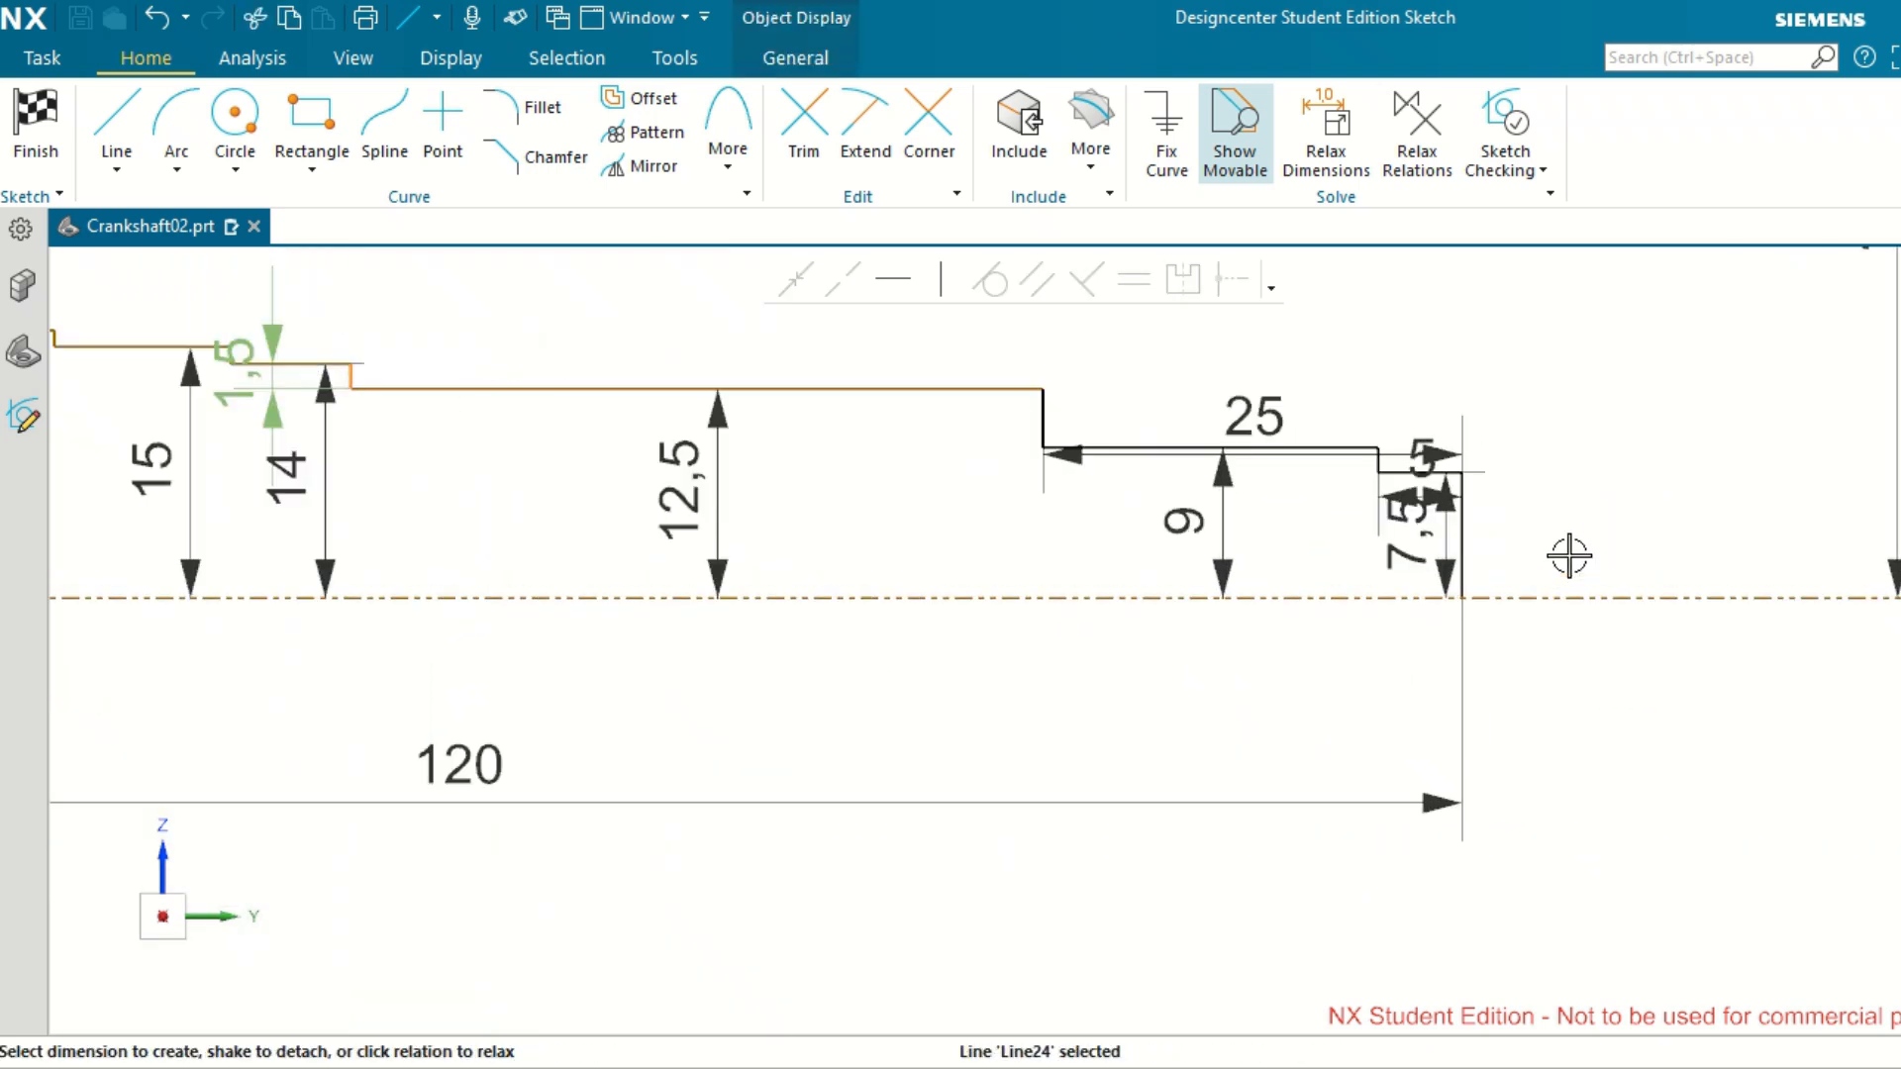
scroll(1569, 556, "up", 3)
left_click(1363, 496)
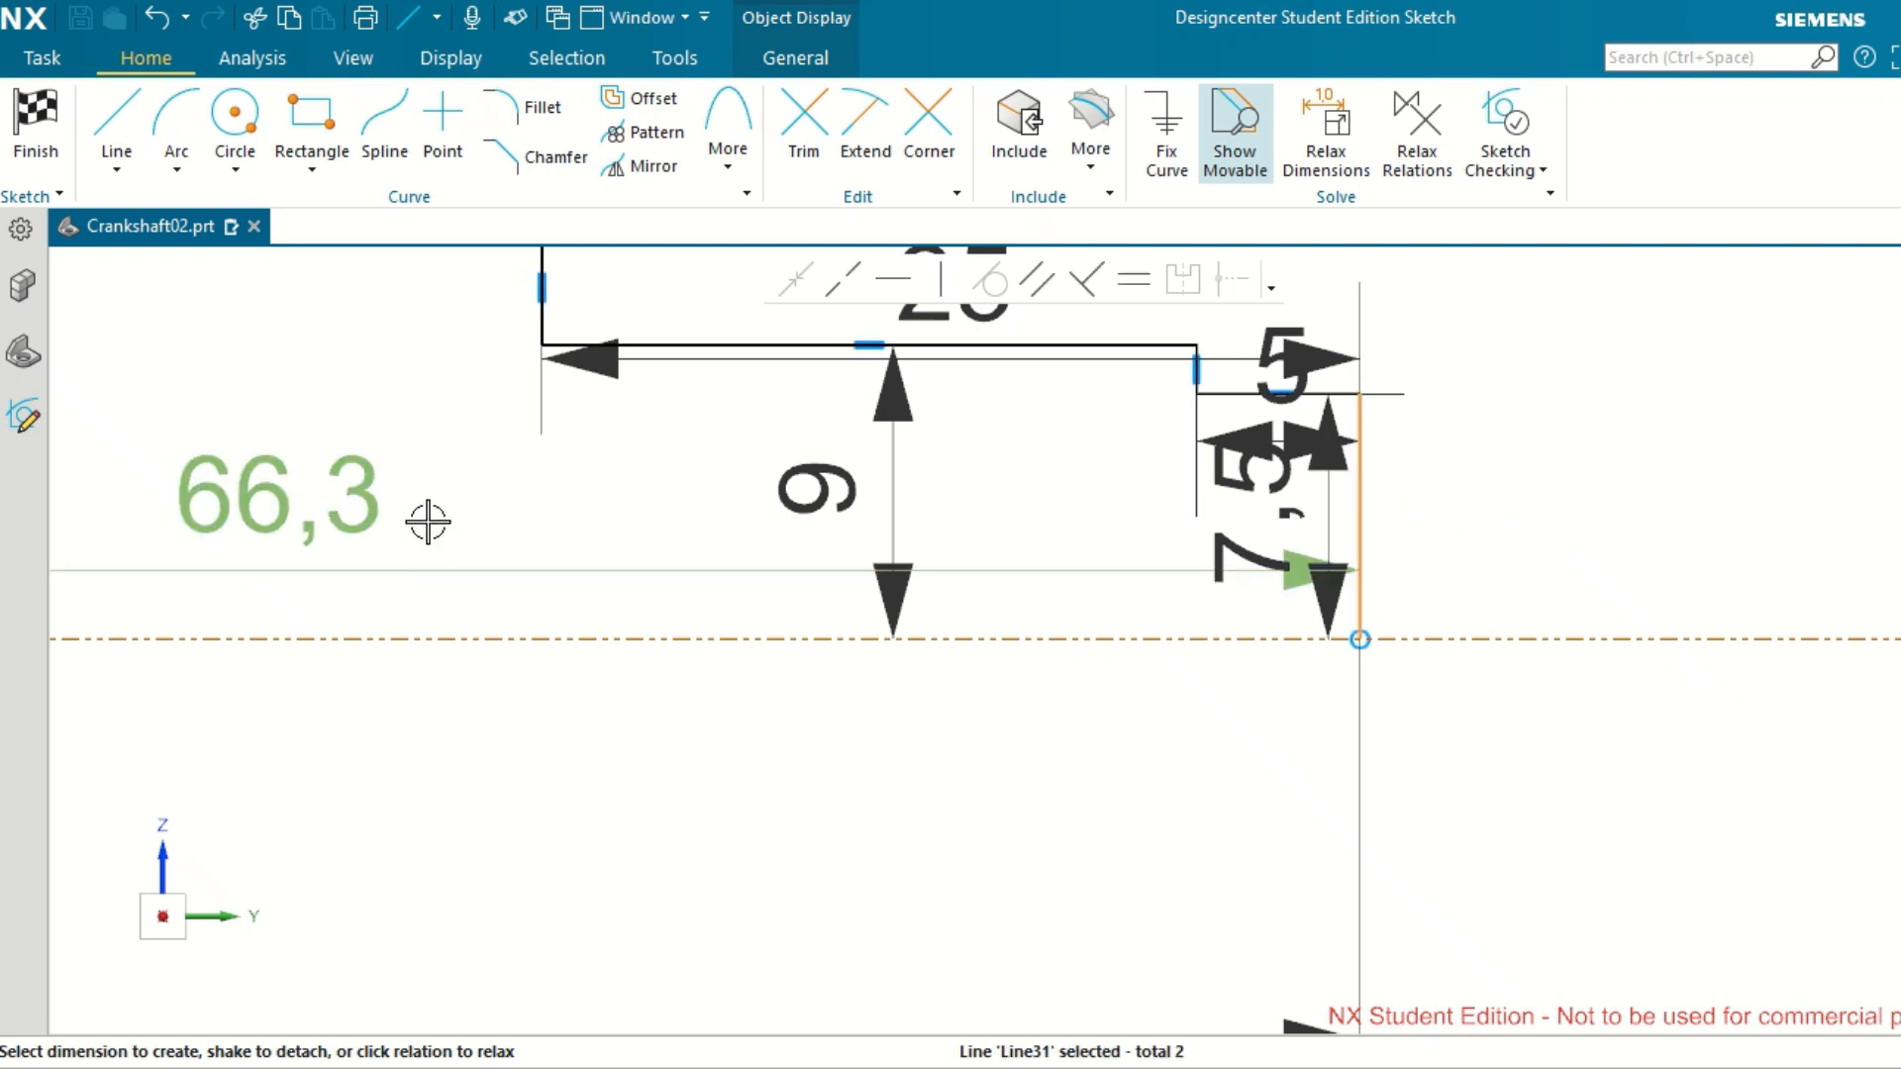
left_click(318, 502)
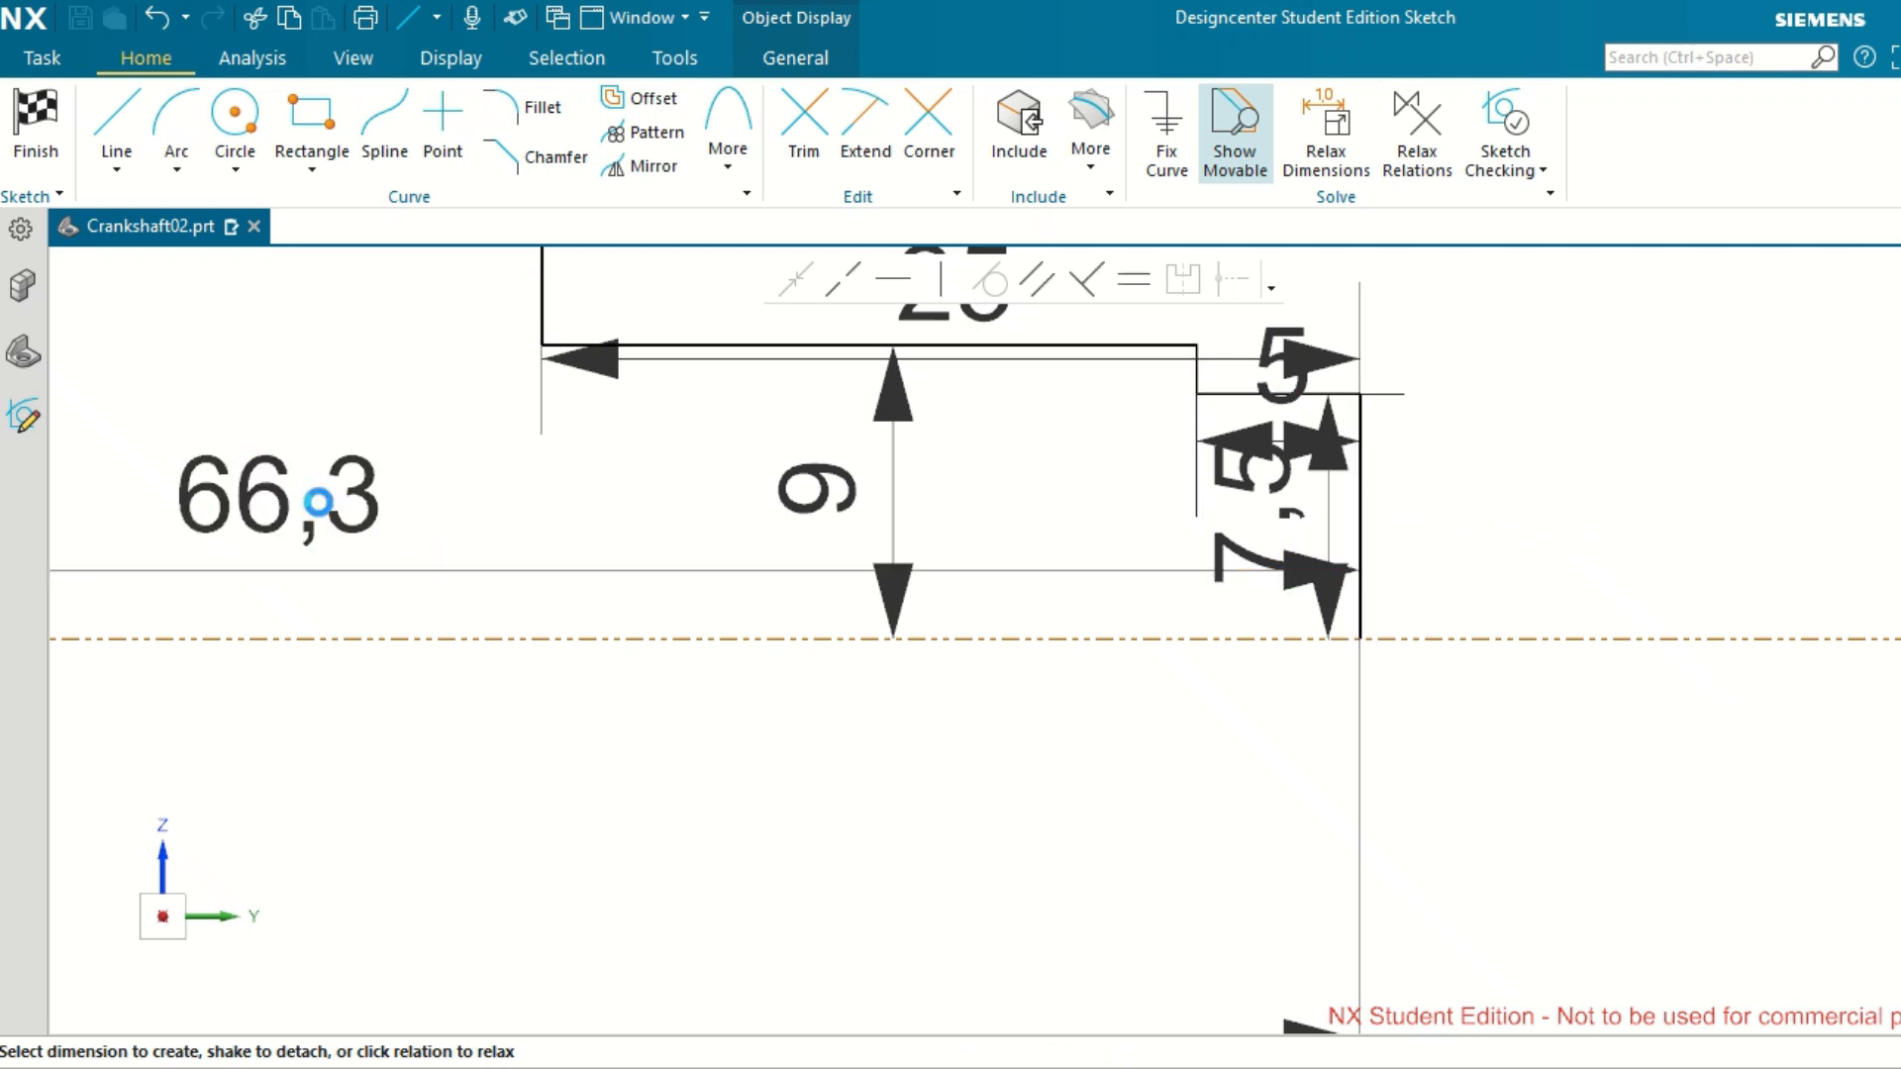
double_click(318, 502)
type("70")
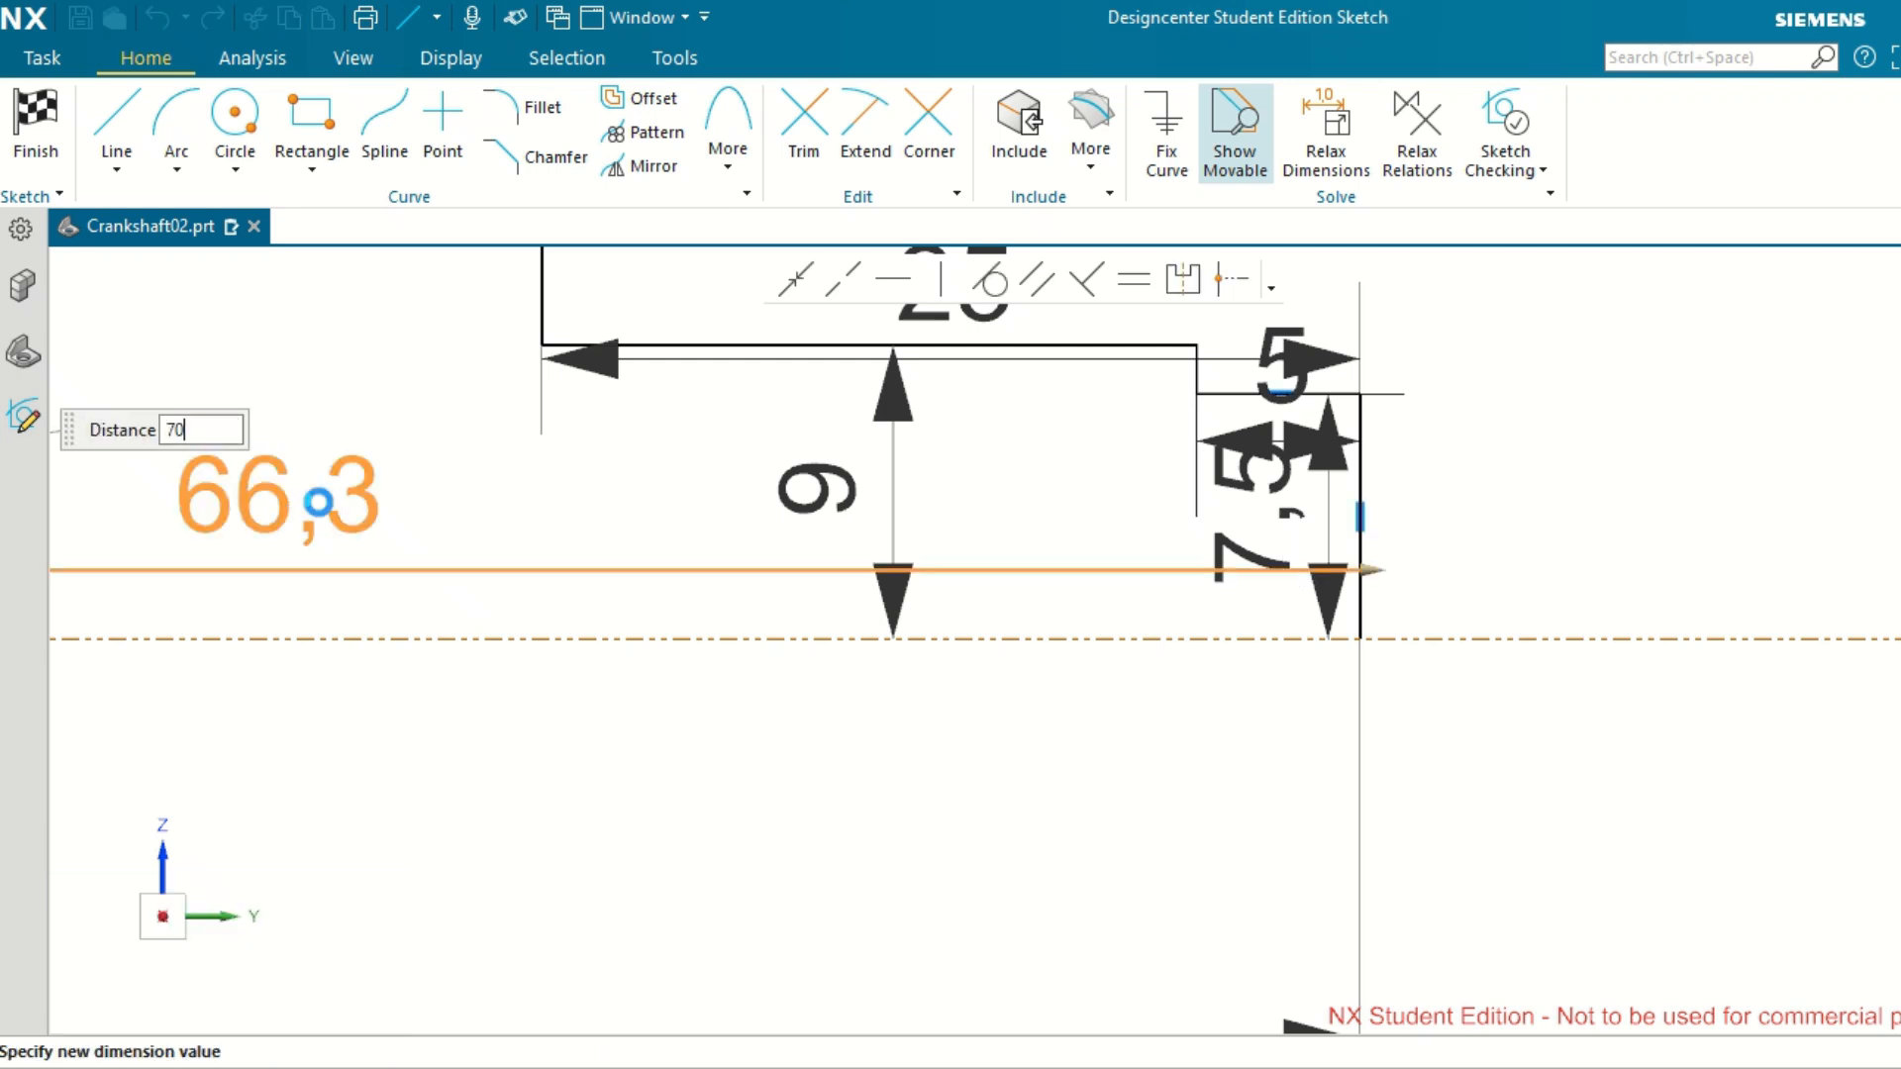
key("Return")
scroll(1129, 624, "down", 4)
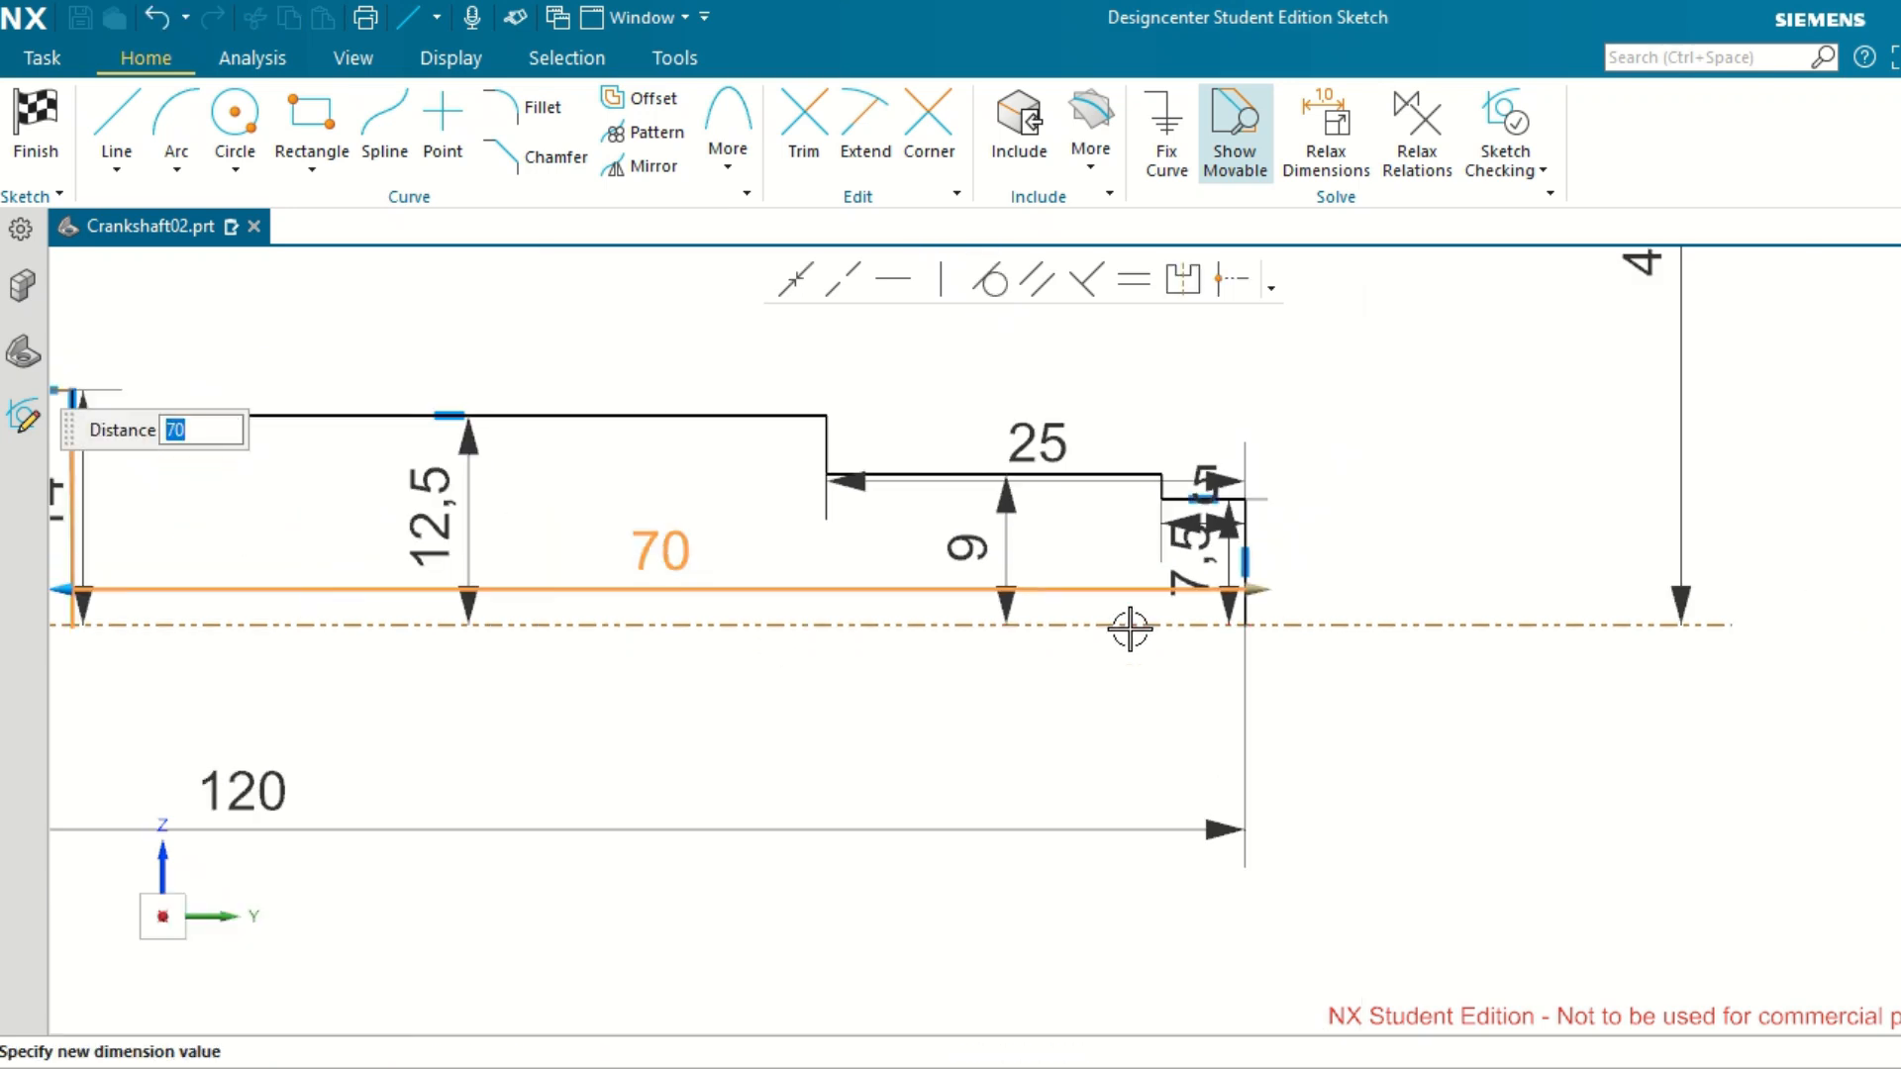
middle_click(990, 707)
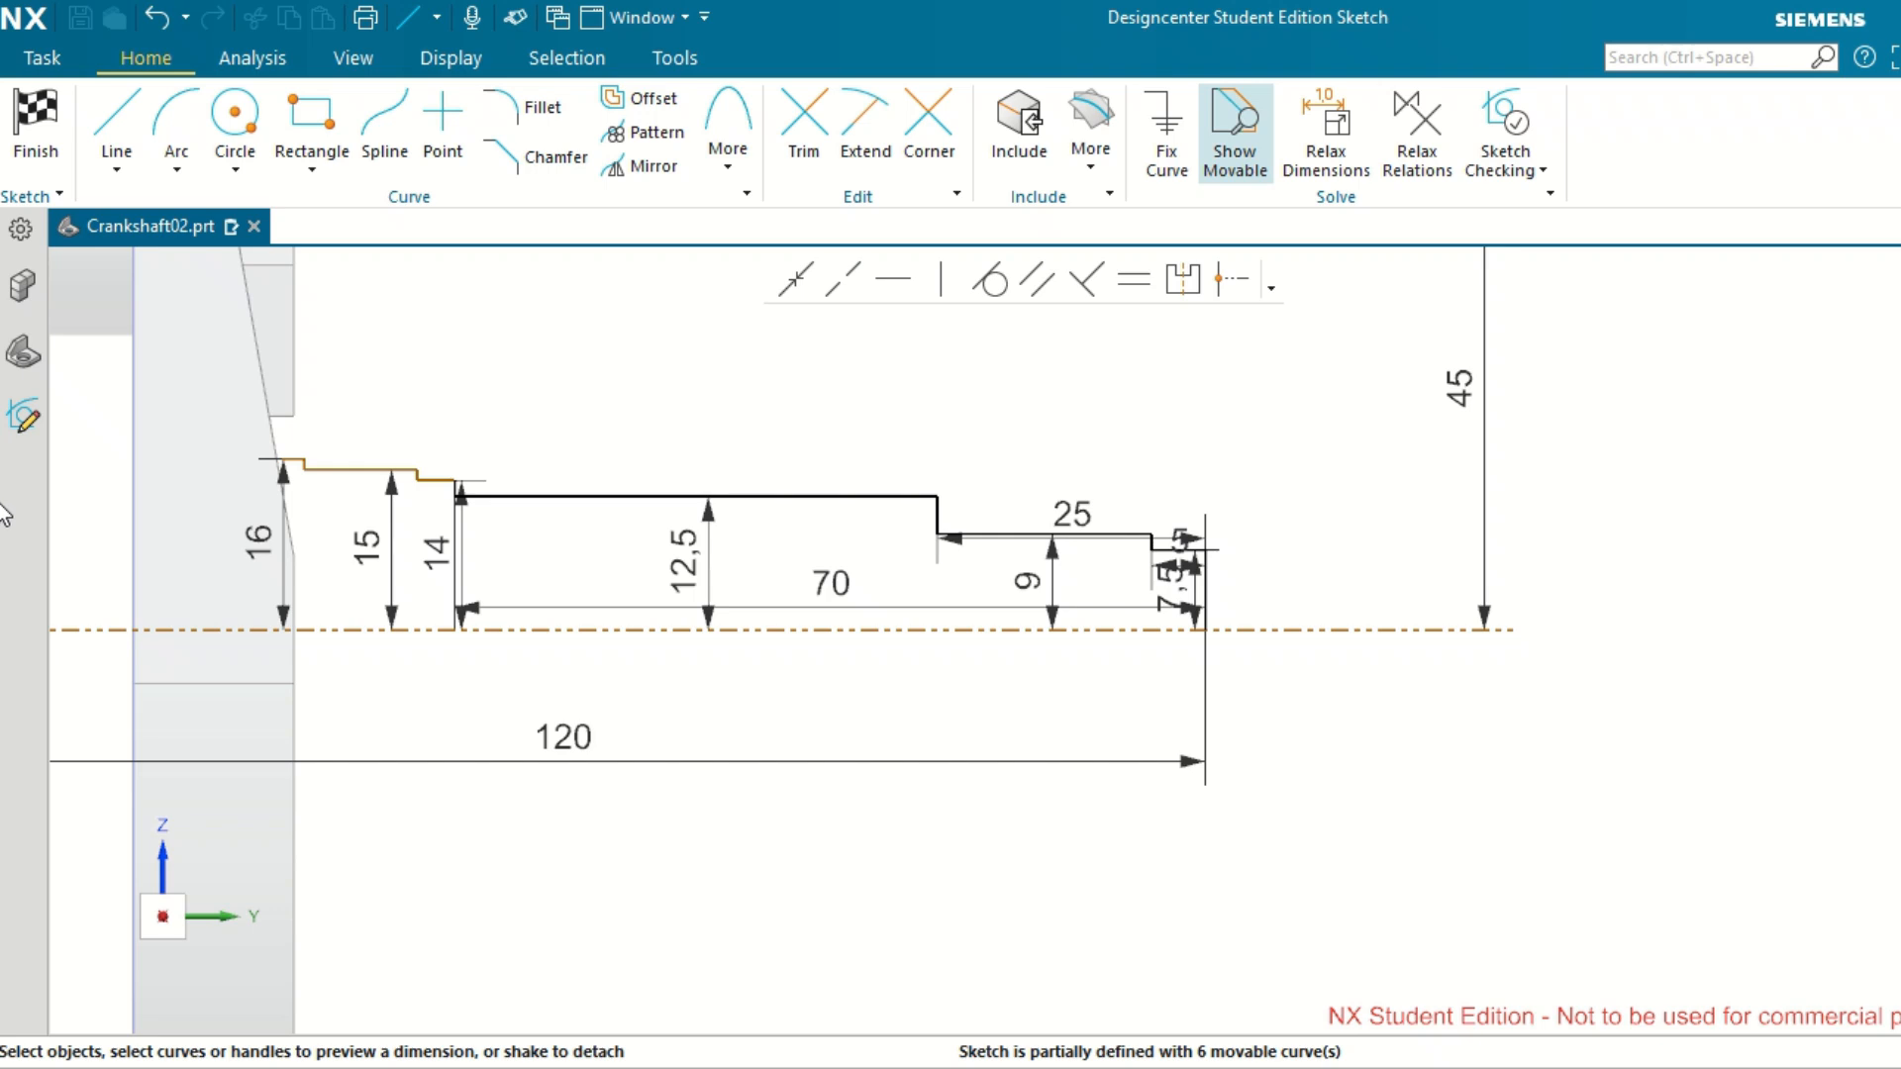
scroll(315, 465, "up", 1)
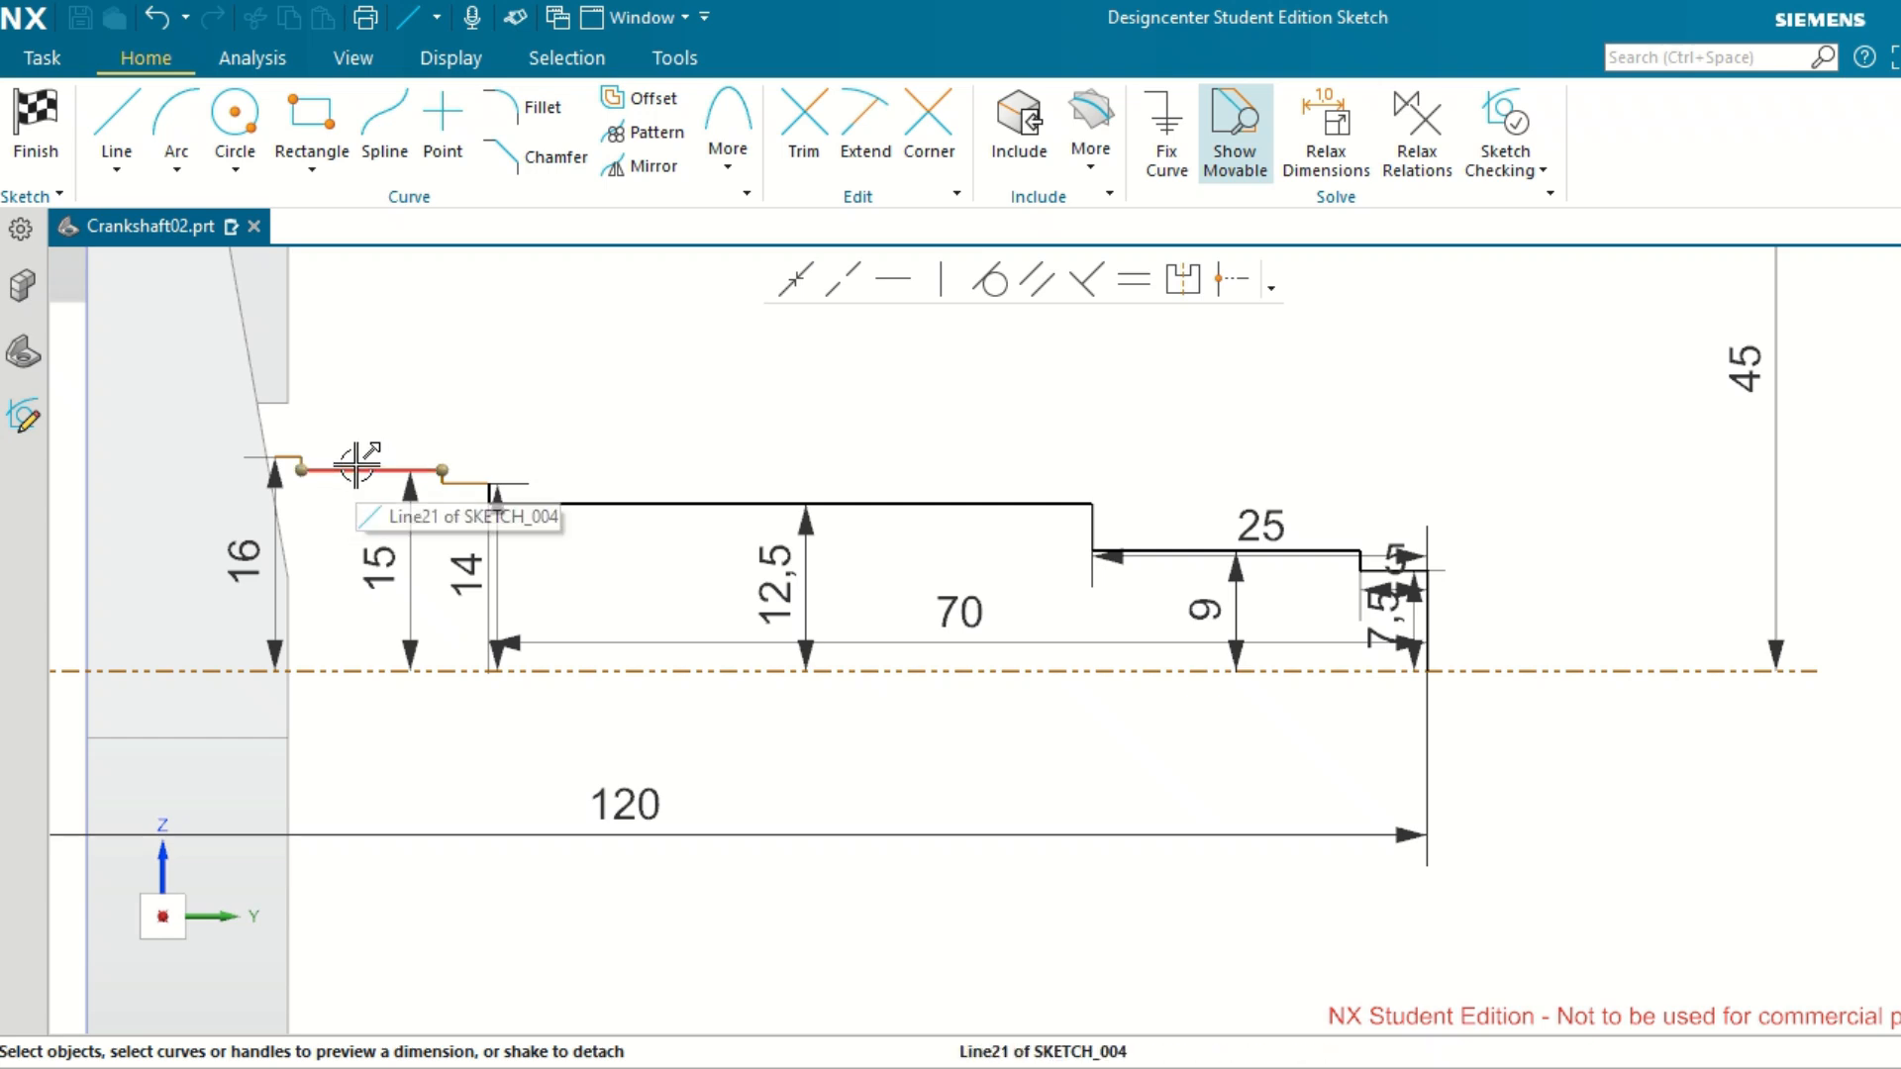
scroll(395, 511, "up", 1)
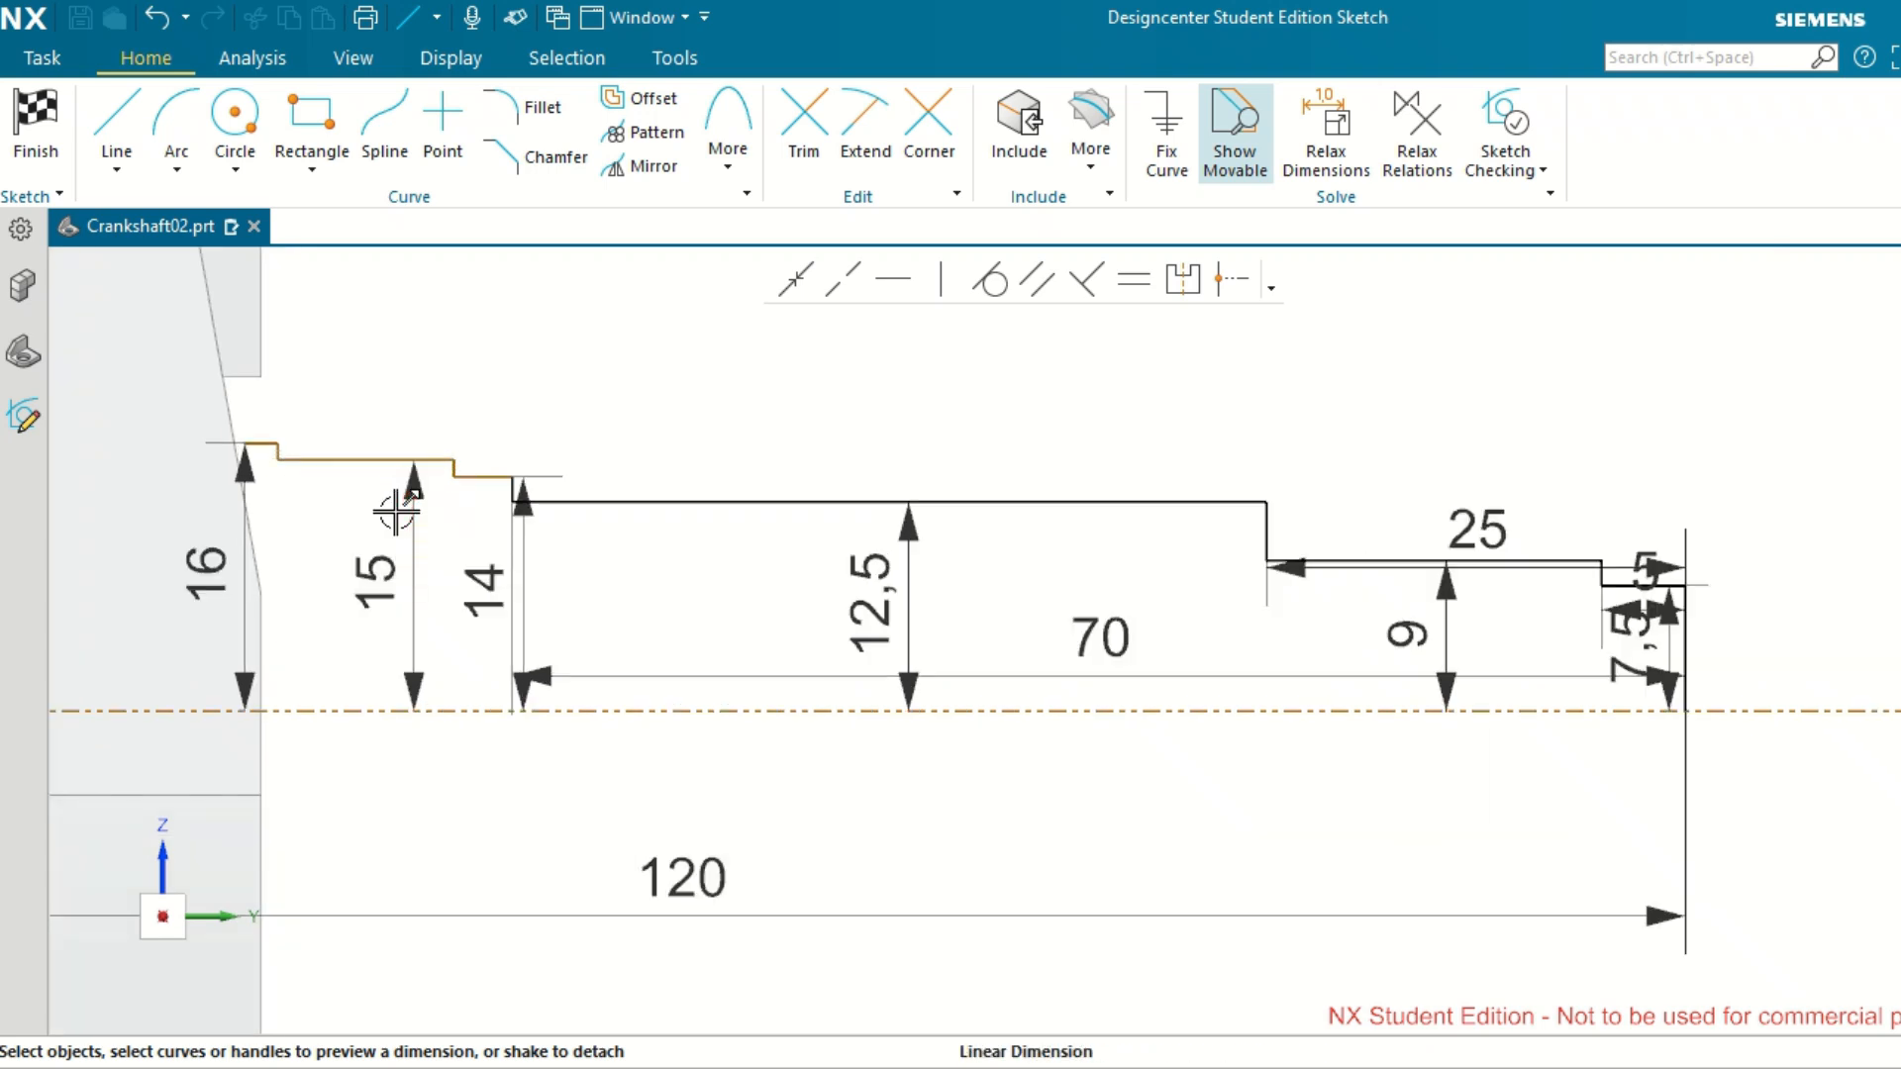
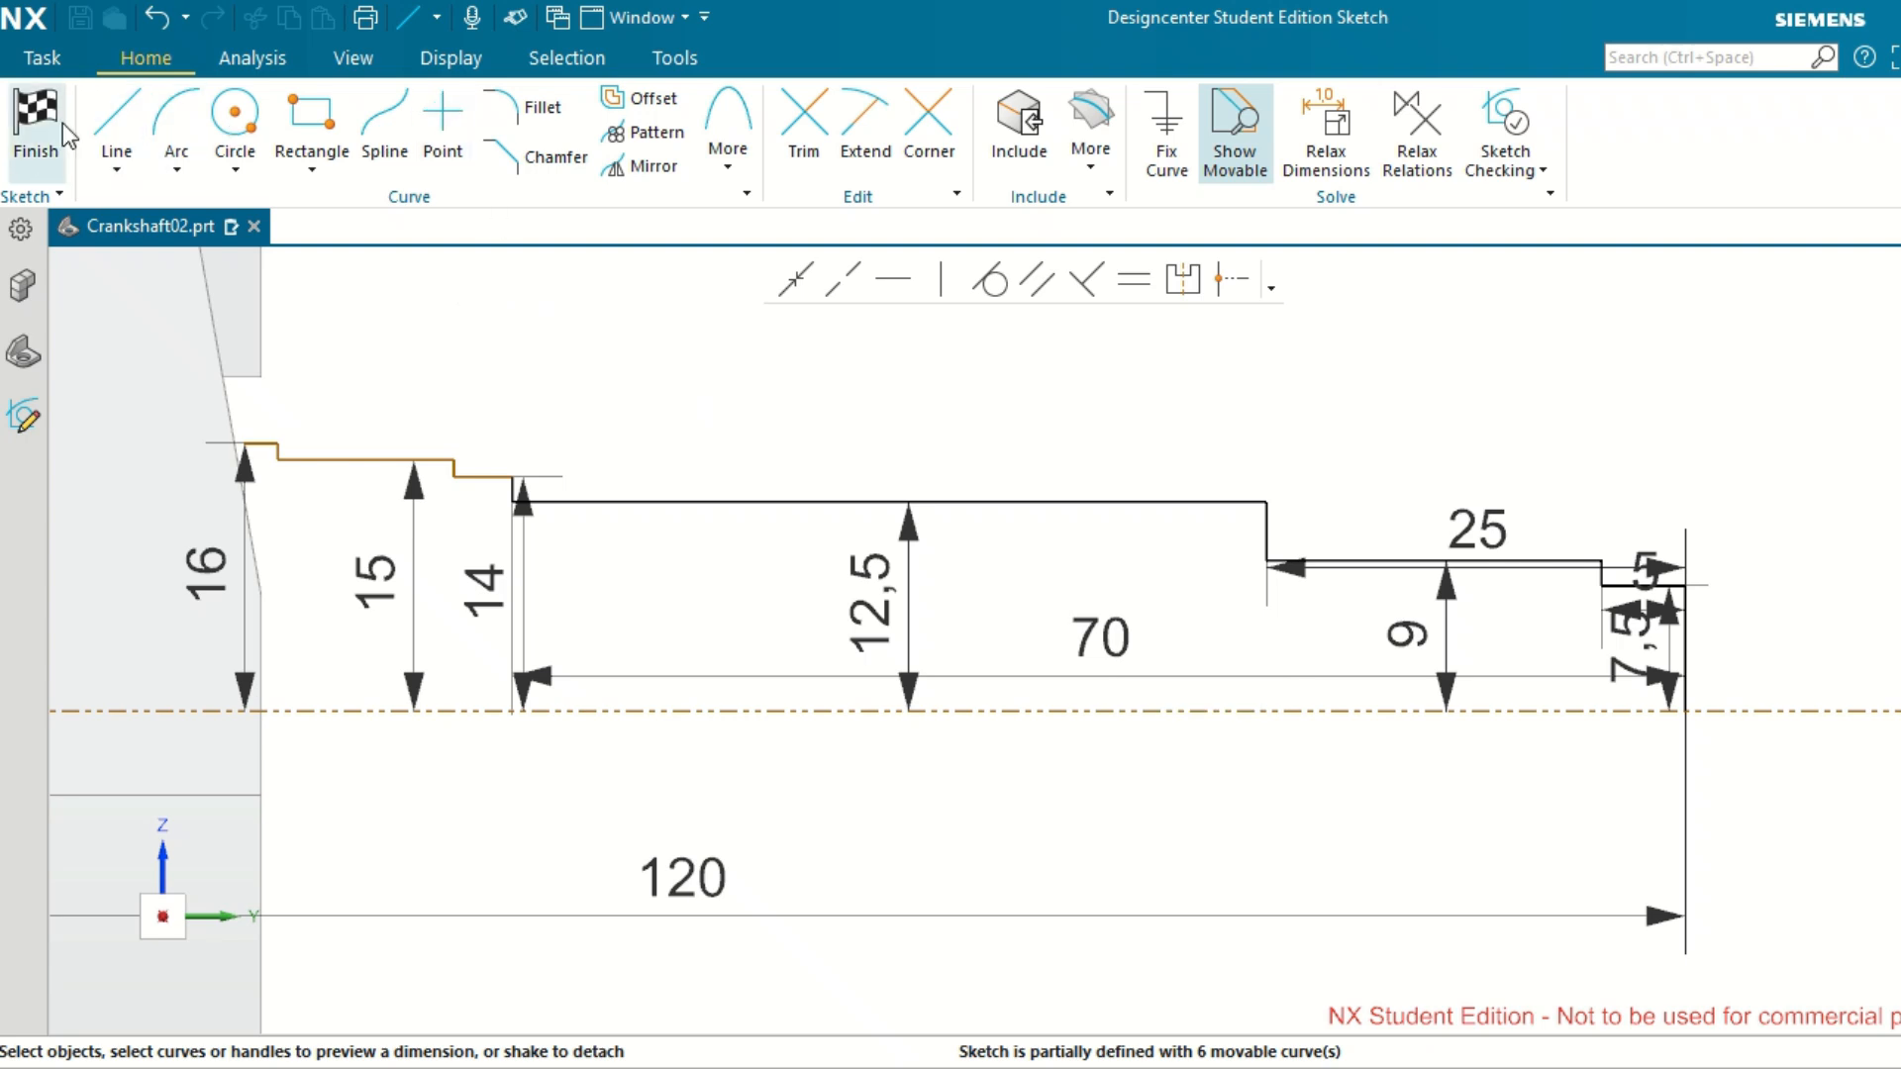
Dimension the distance from the outer end line to the vertical step between the 16 mm and 15 mm high segments, placed below the axis.
scroll(302, 468, "up", 3)
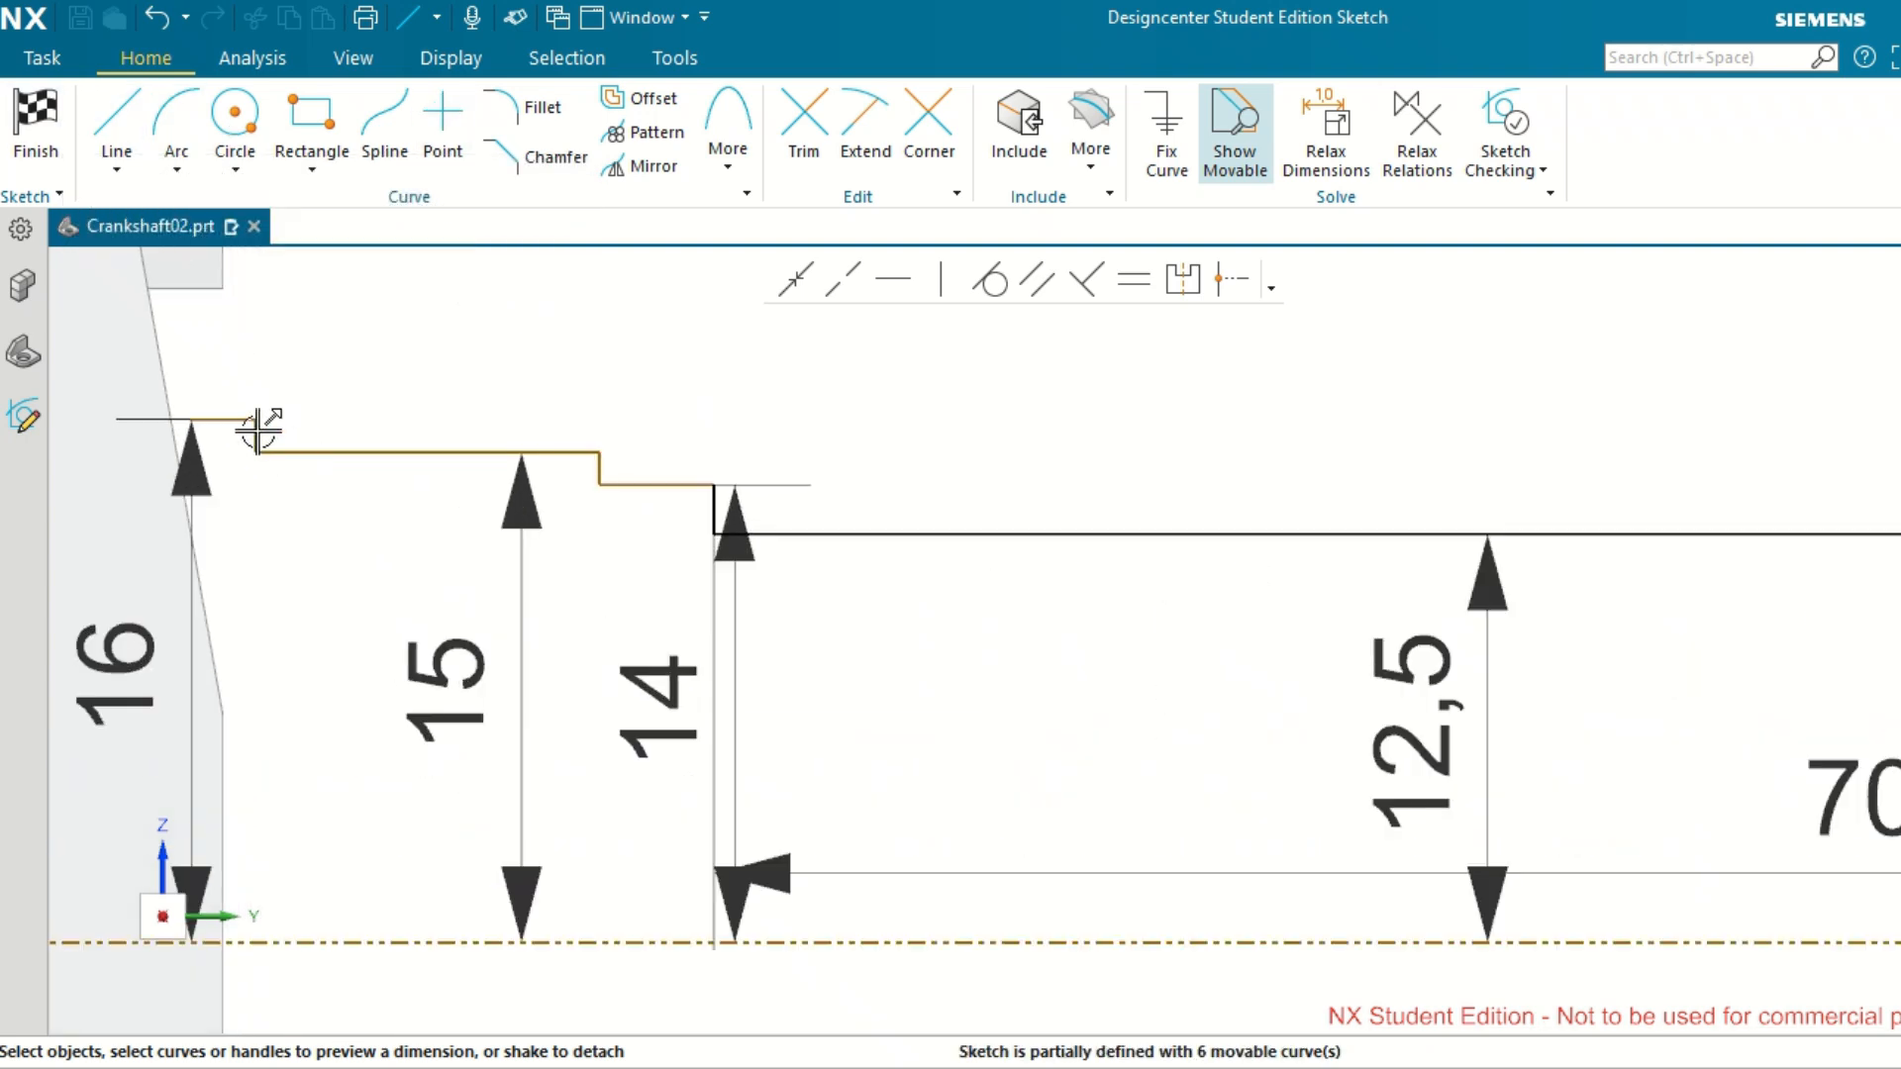
scroll(255, 440, "up", 5)
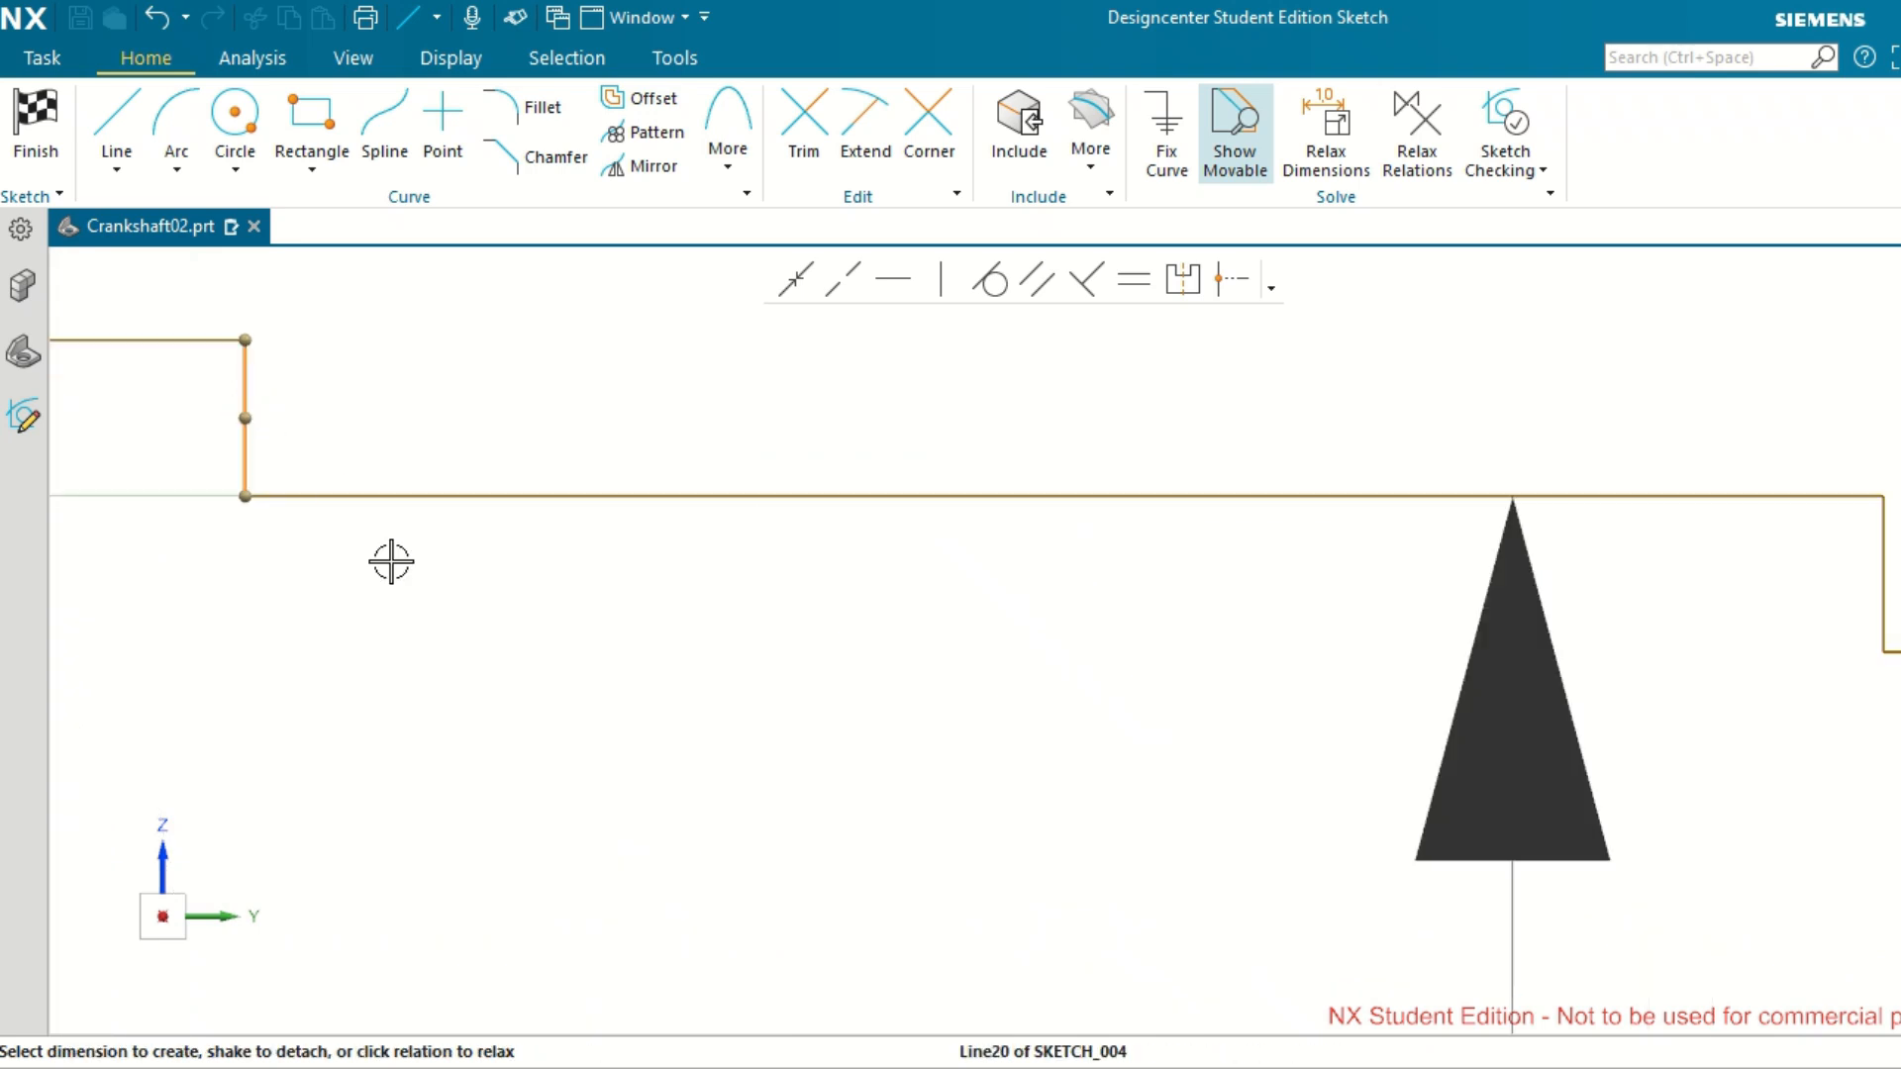
scroll(391, 560, "down", 10)
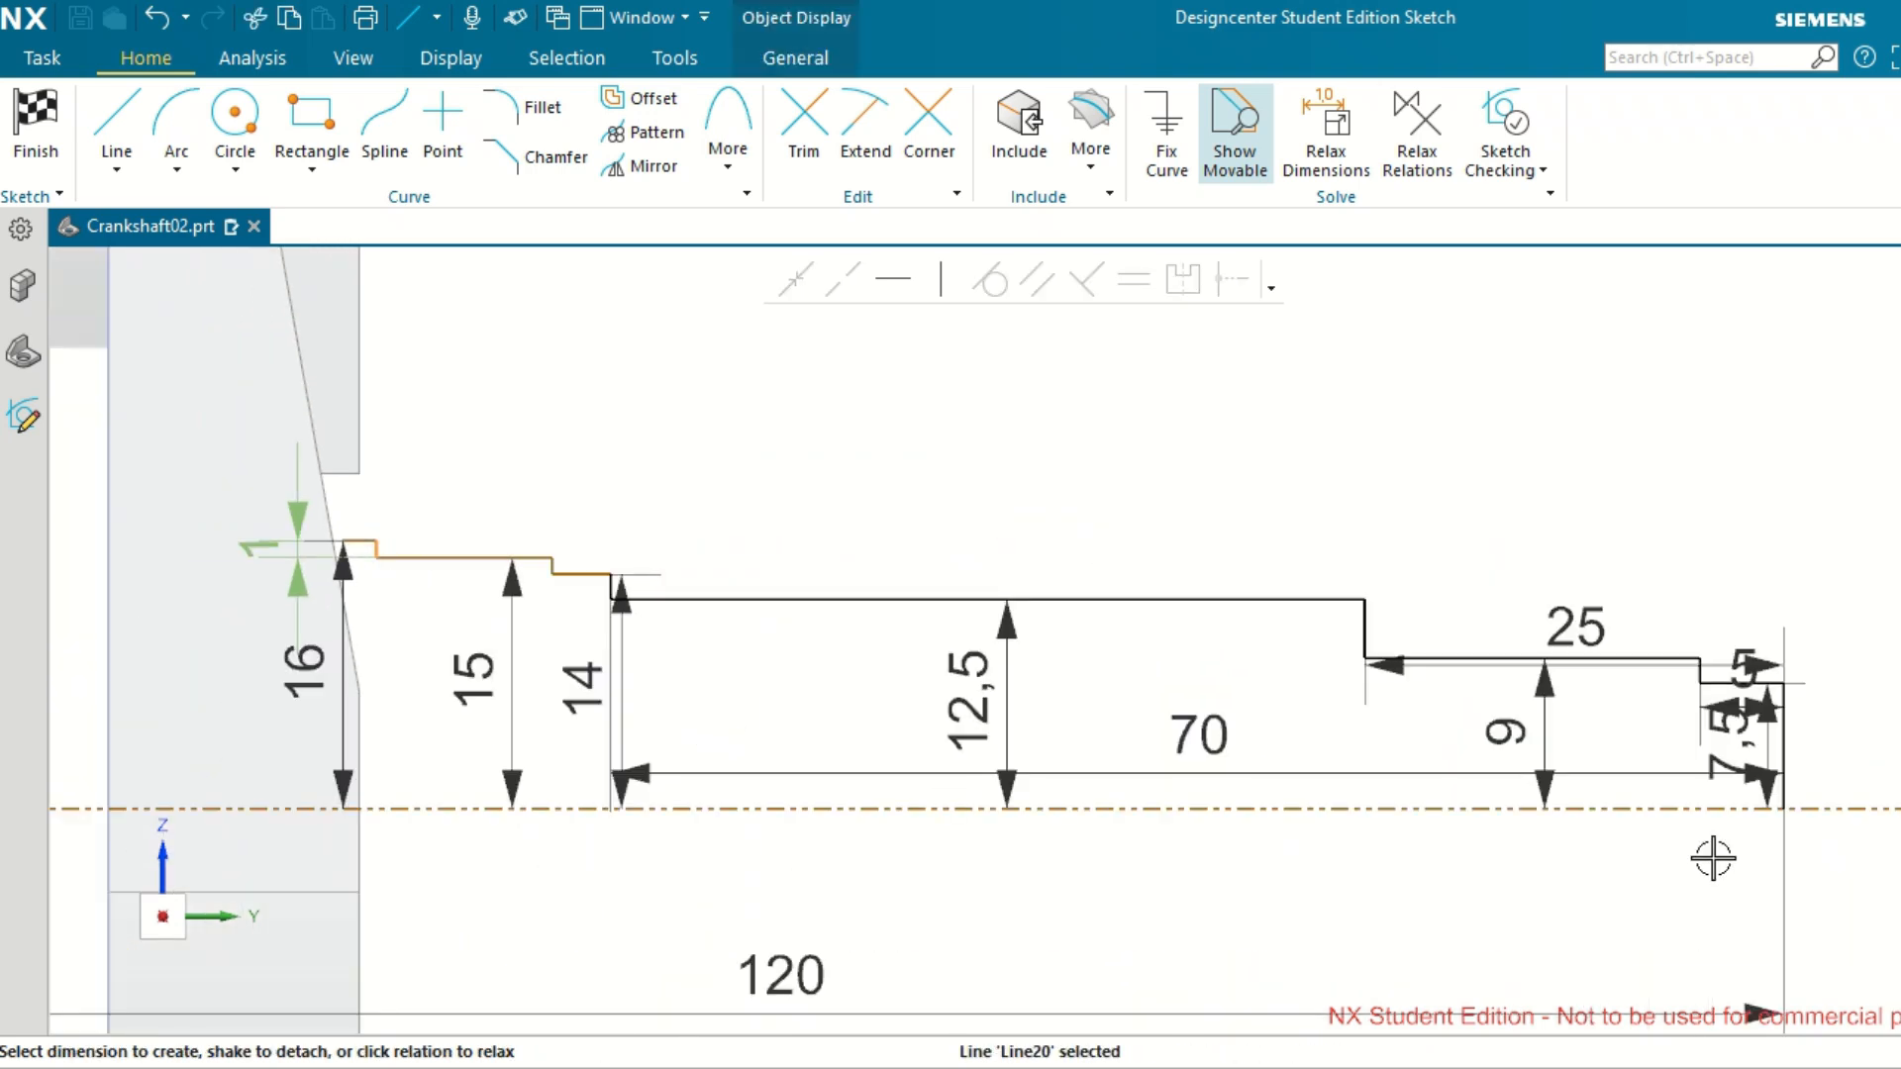
scroll(1743, 841, "up", 5)
left_click(1812, 584)
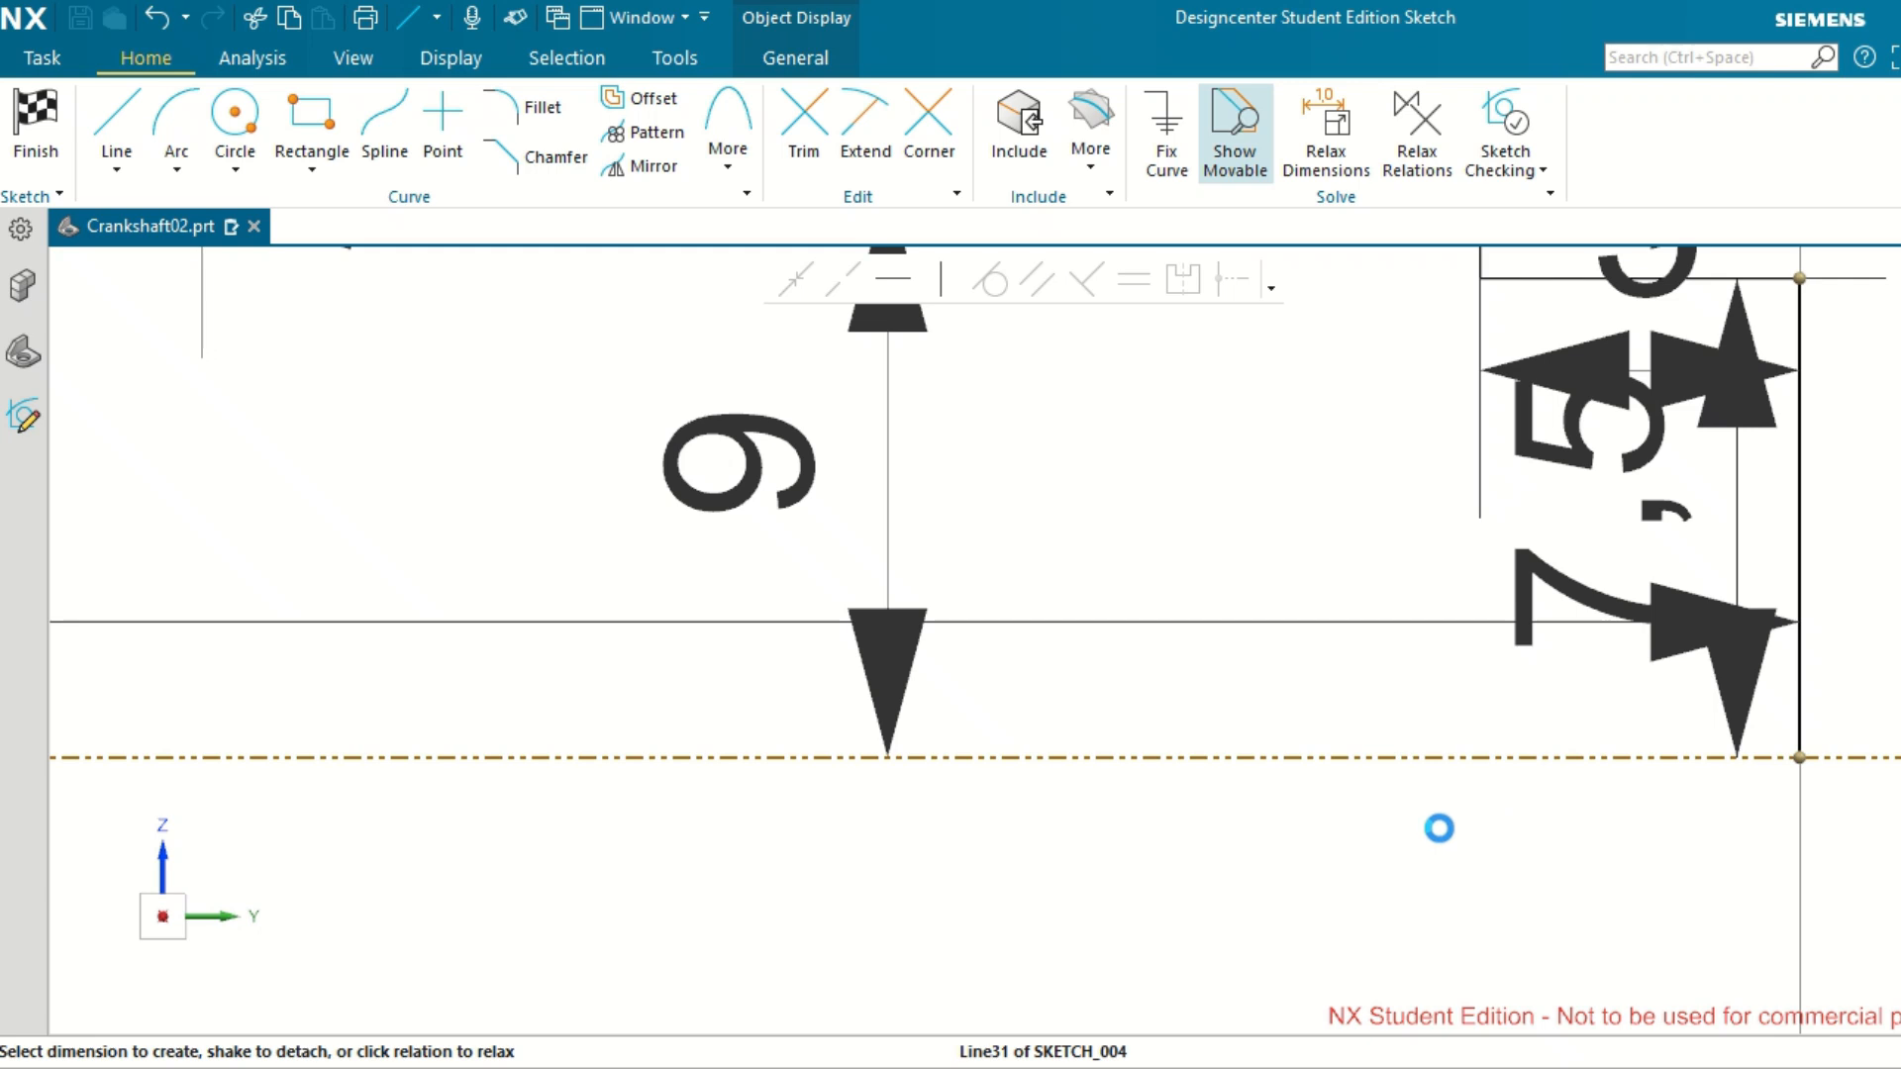
scroll(1440, 828, "down", 2)
scroll(1426, 826, "down", 3)
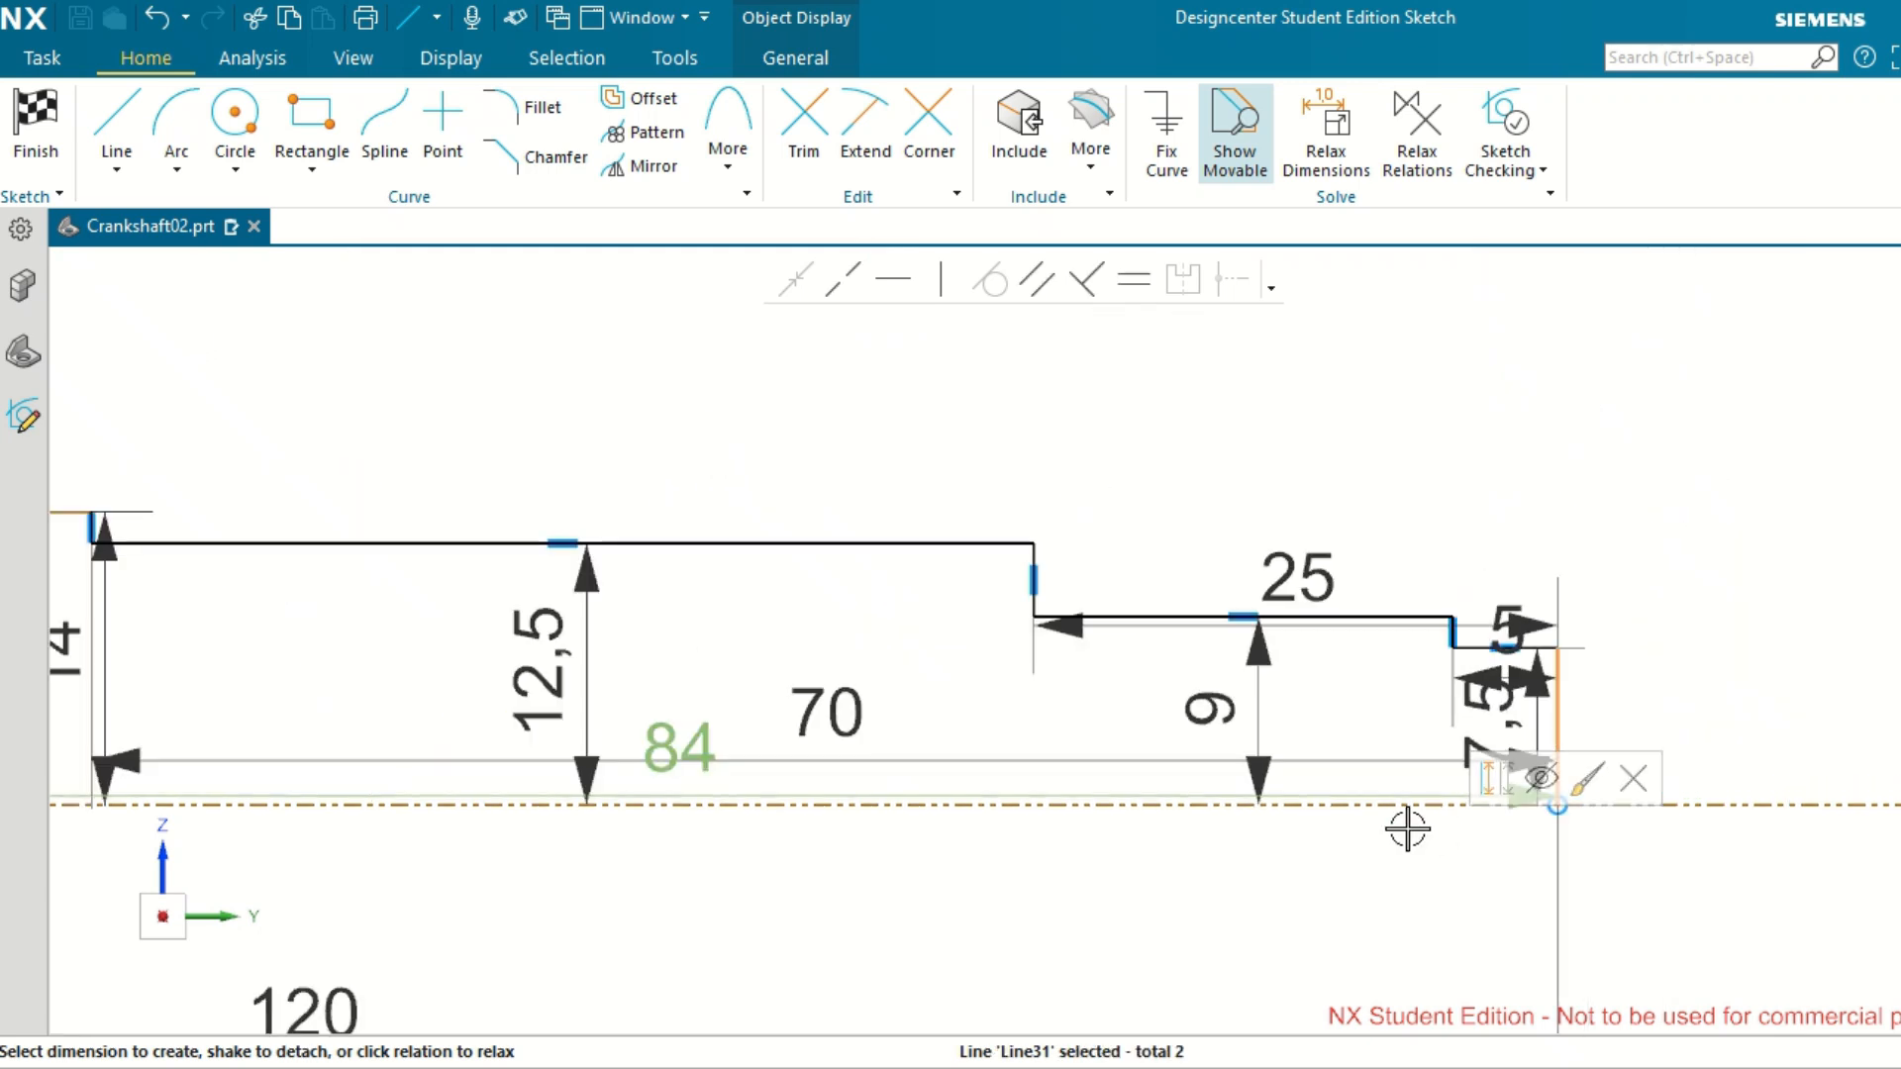
left_click(654, 875)
left_click(658, 807)
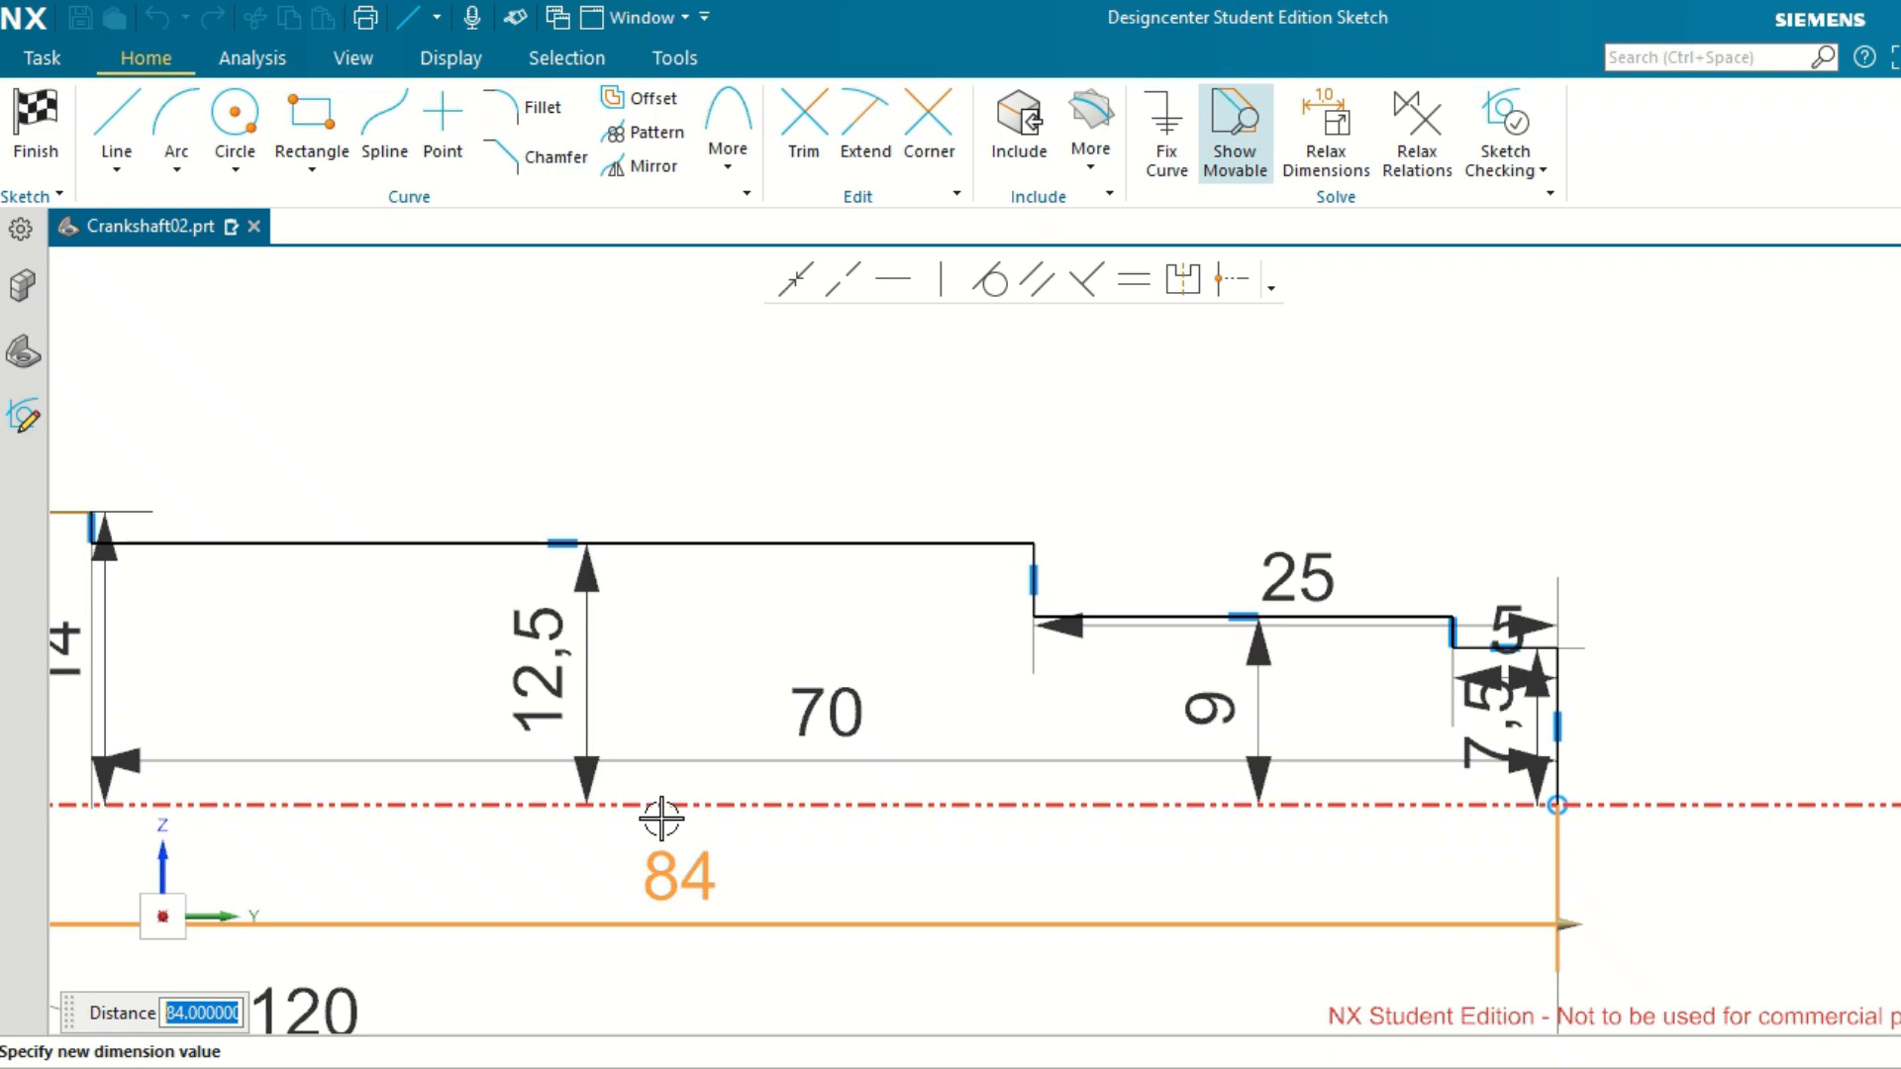
left_click(668, 877)
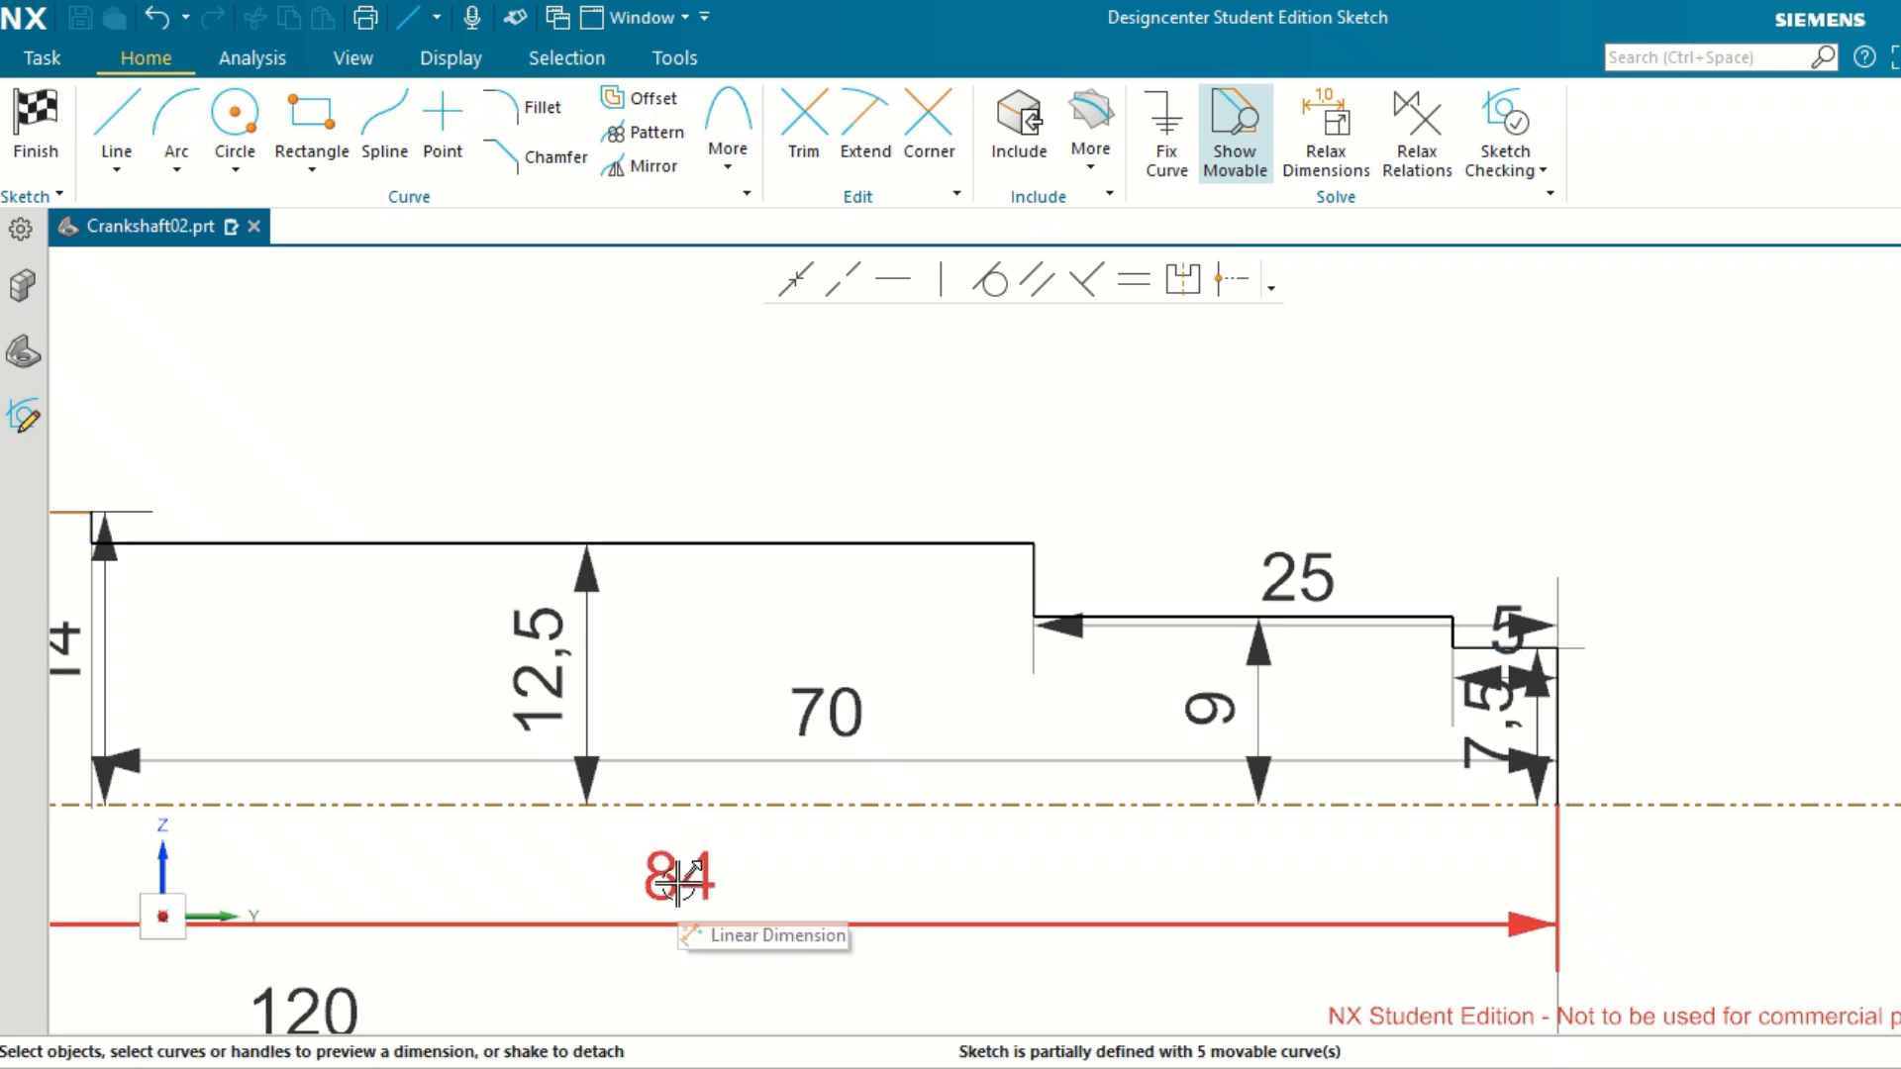
Set the distance from the outer end line to the step between the 16 mm and 15 mm high segments to 83 mm.
double_click(678, 877)
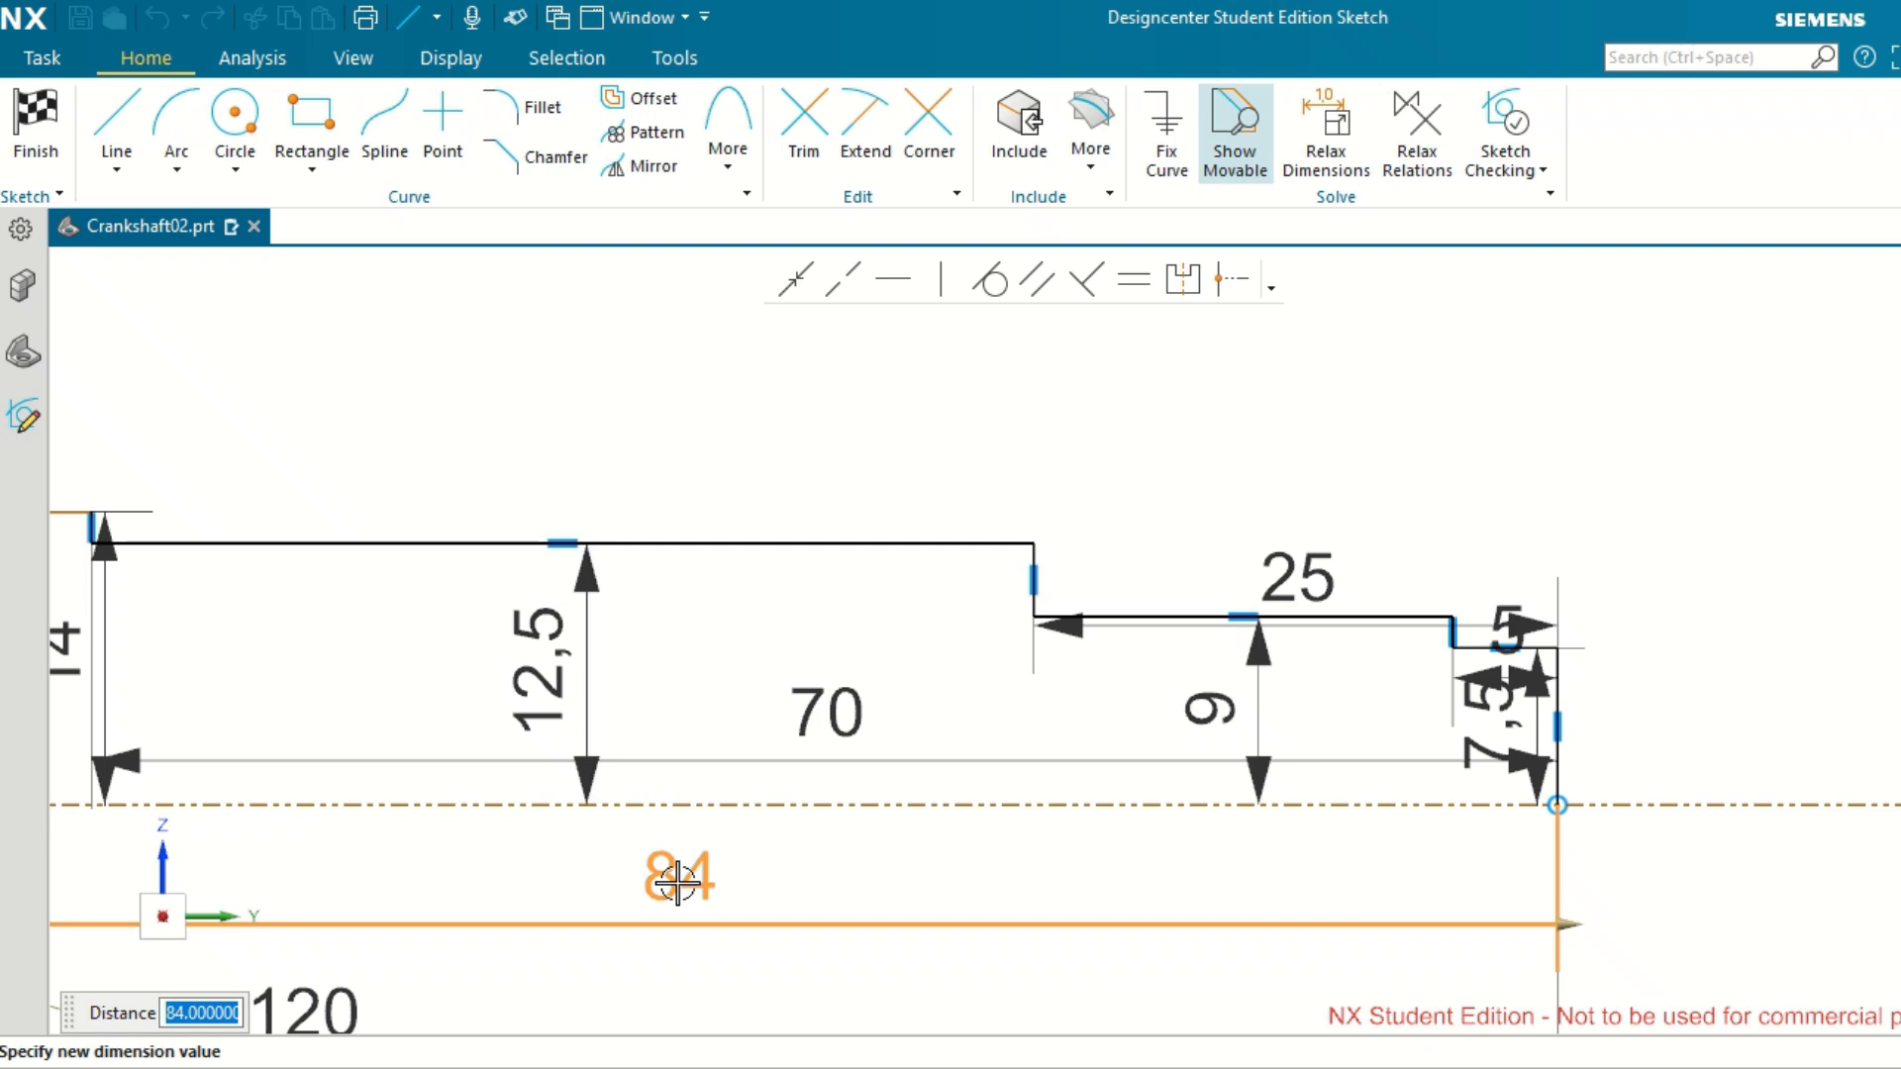
type("83")
key("Return")
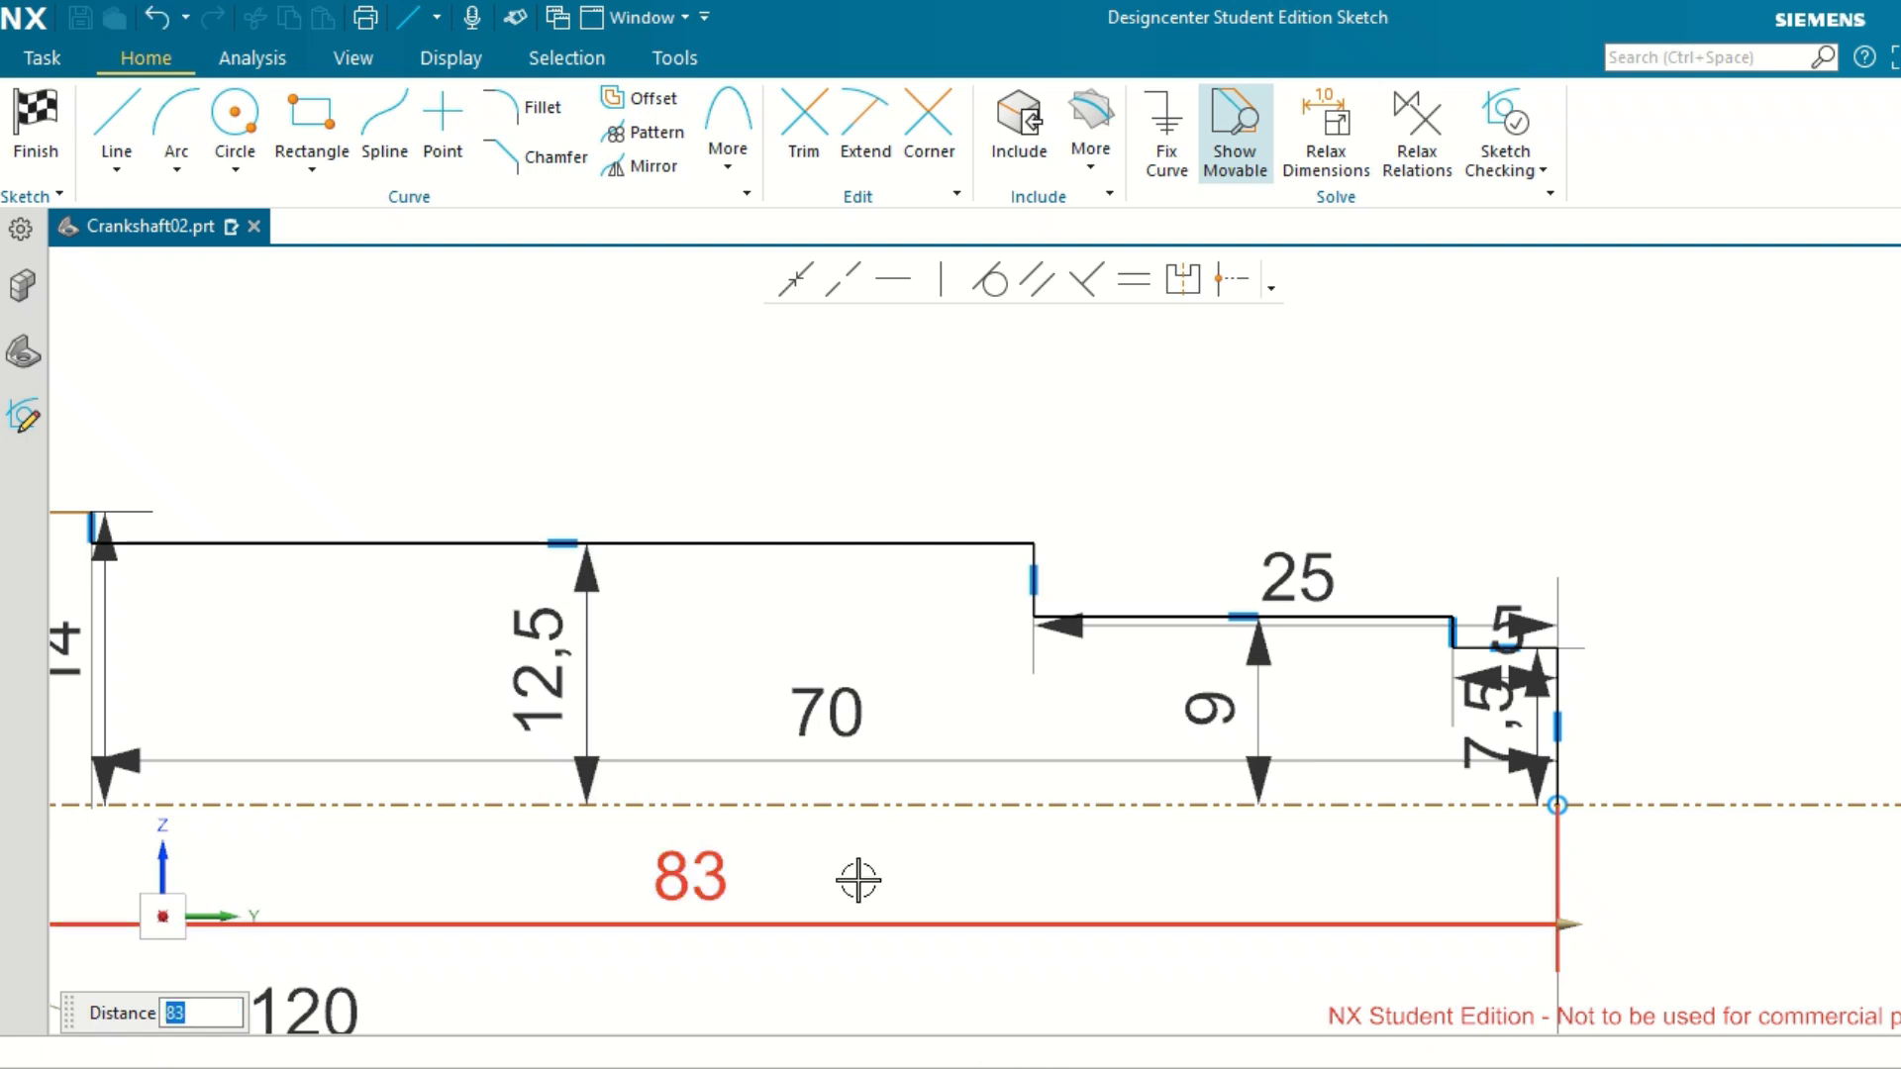
left_click(934, 880)
scroll(931, 879, "down", 6)
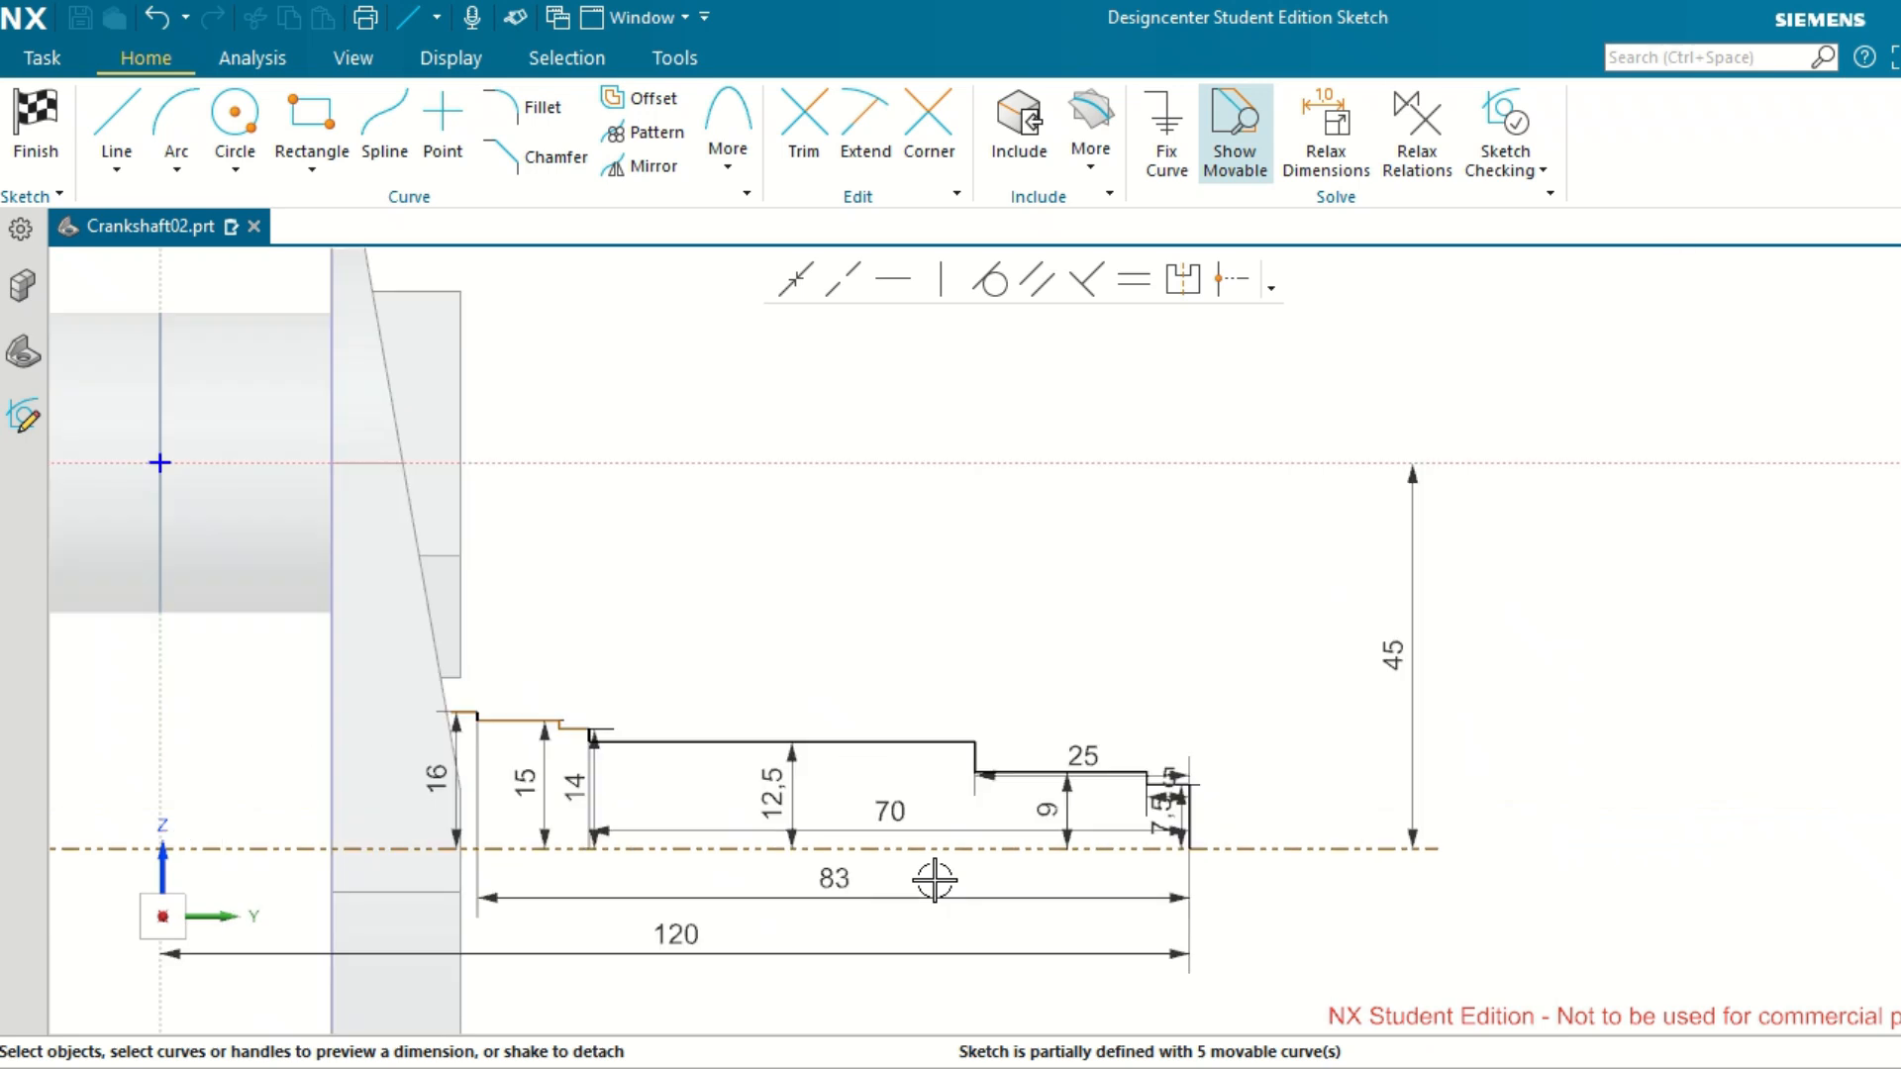
Dimension the length of the innermost horizontal segment, 16 mm above the axis, and place the dimension above the profile.
scroll(482, 876, "up", 5)
scroll(484, 874, "up", 2)
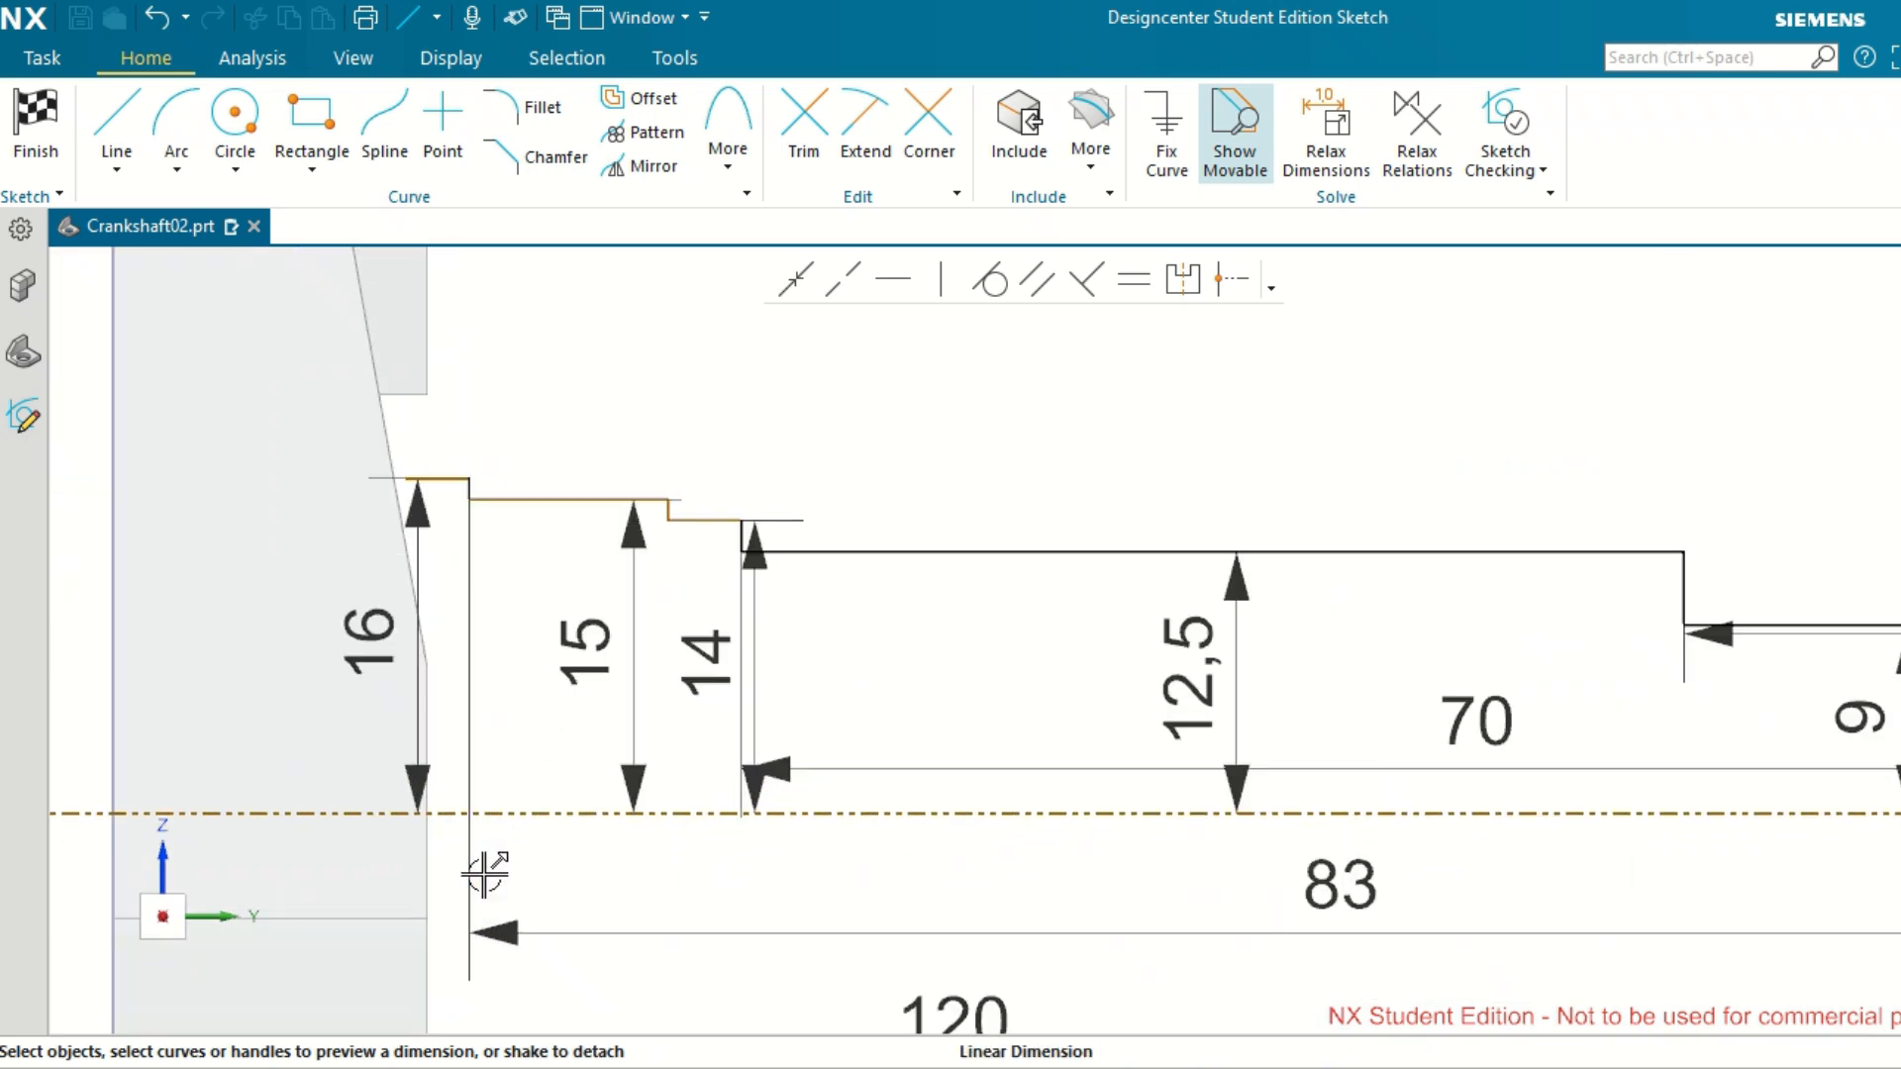
scroll(484, 874, "up", 1)
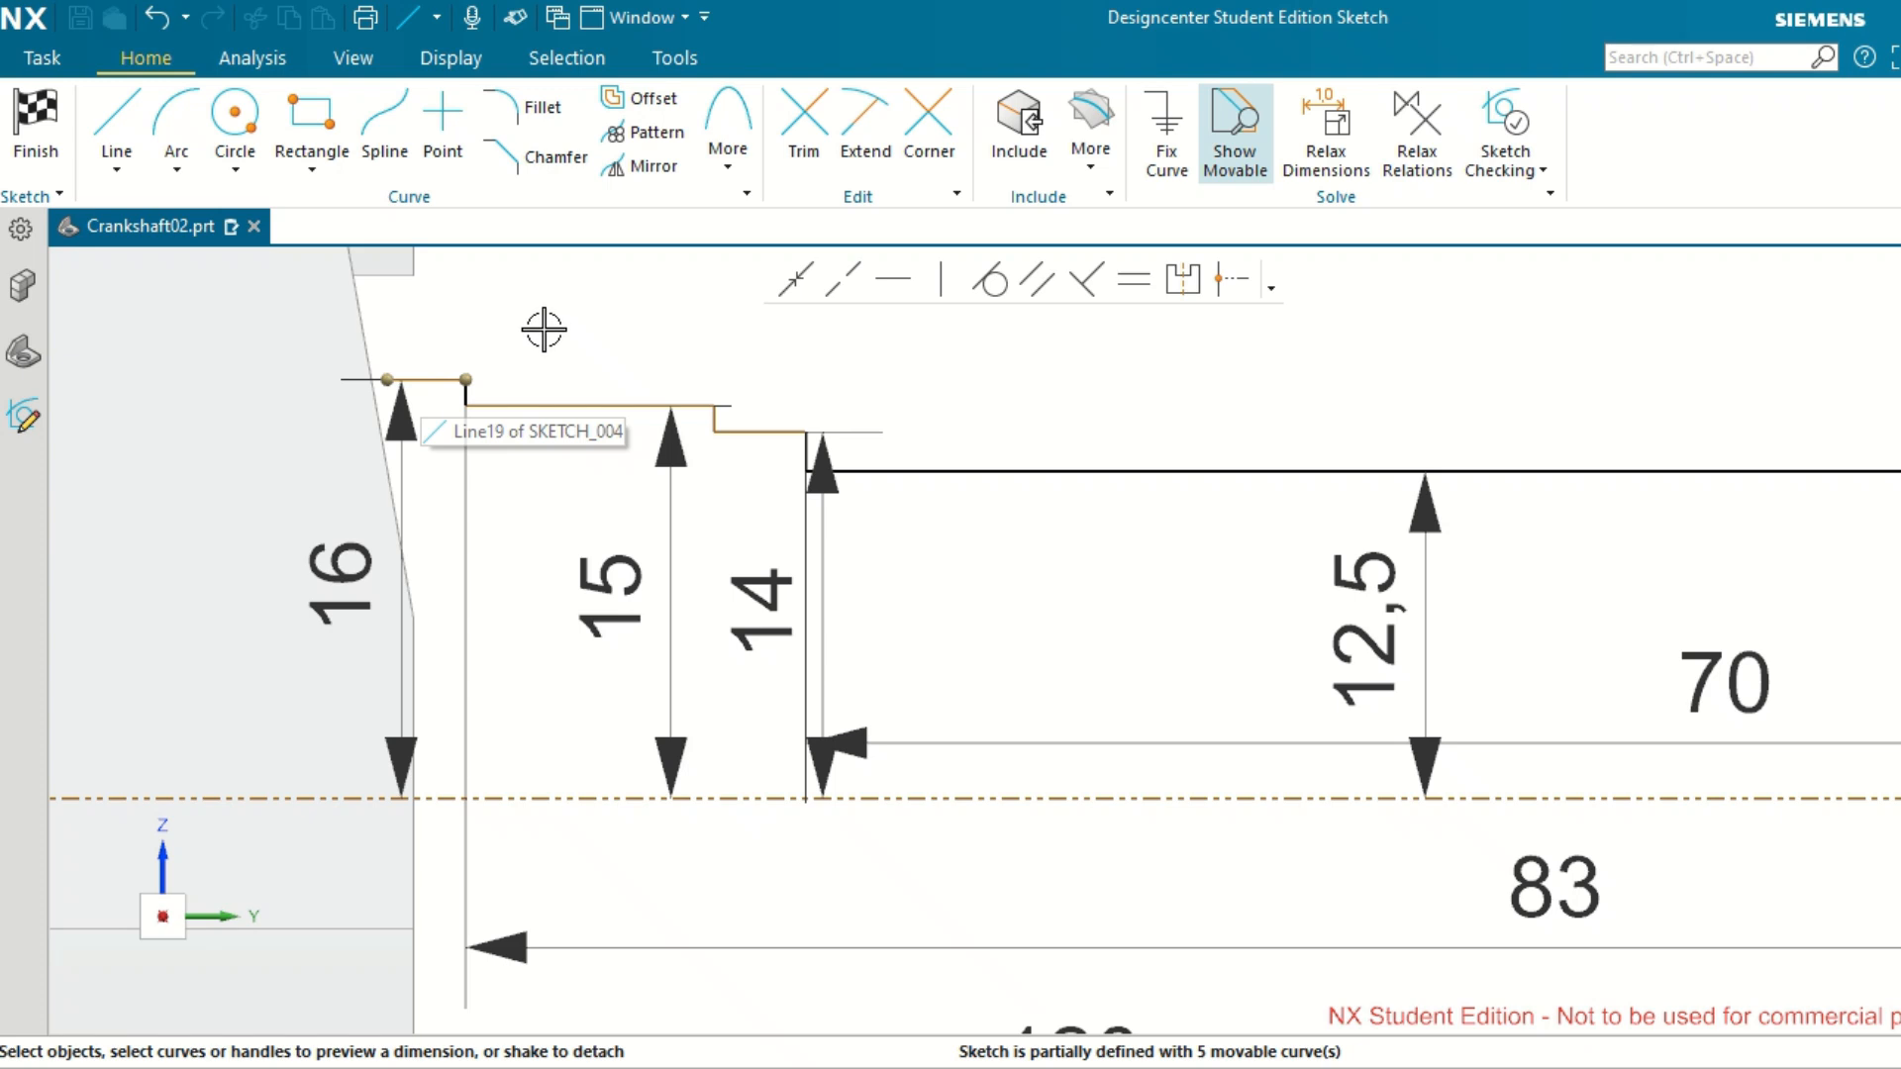
left_click(430, 376)
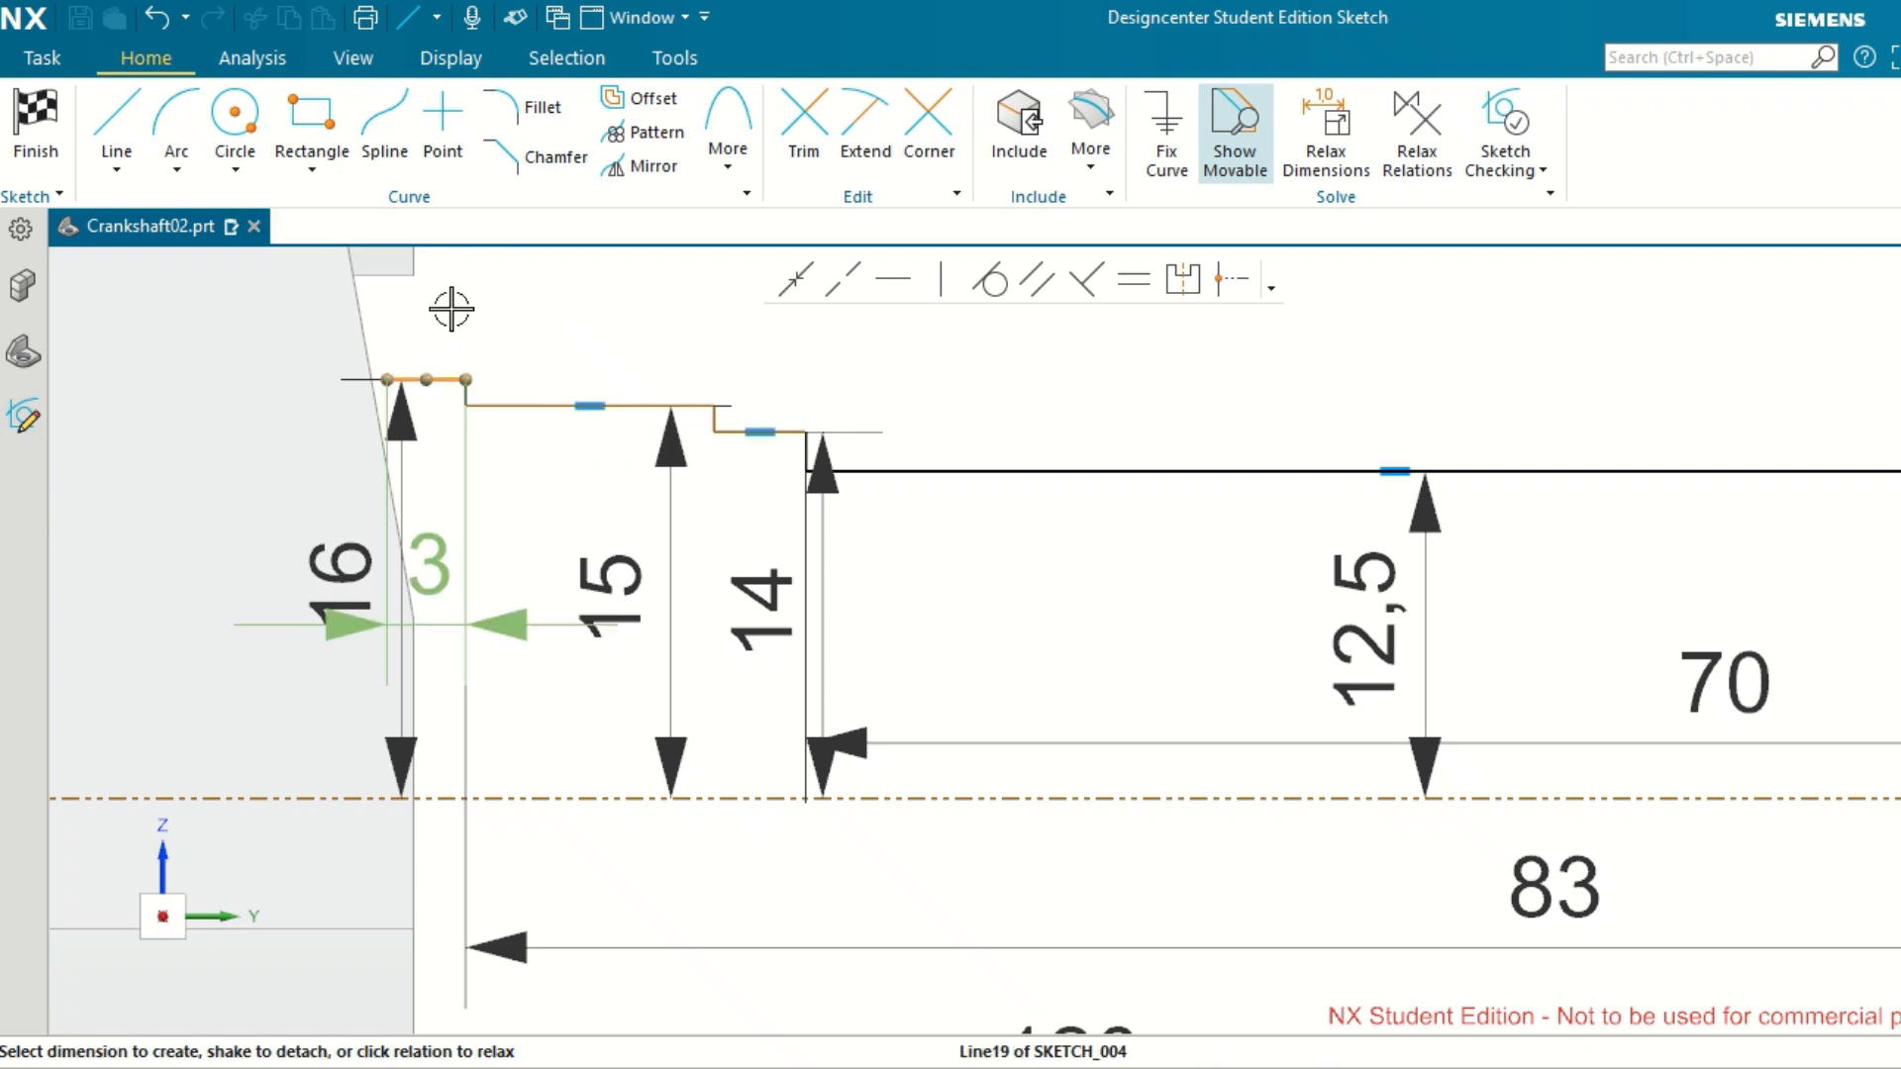
left_click(445, 542)
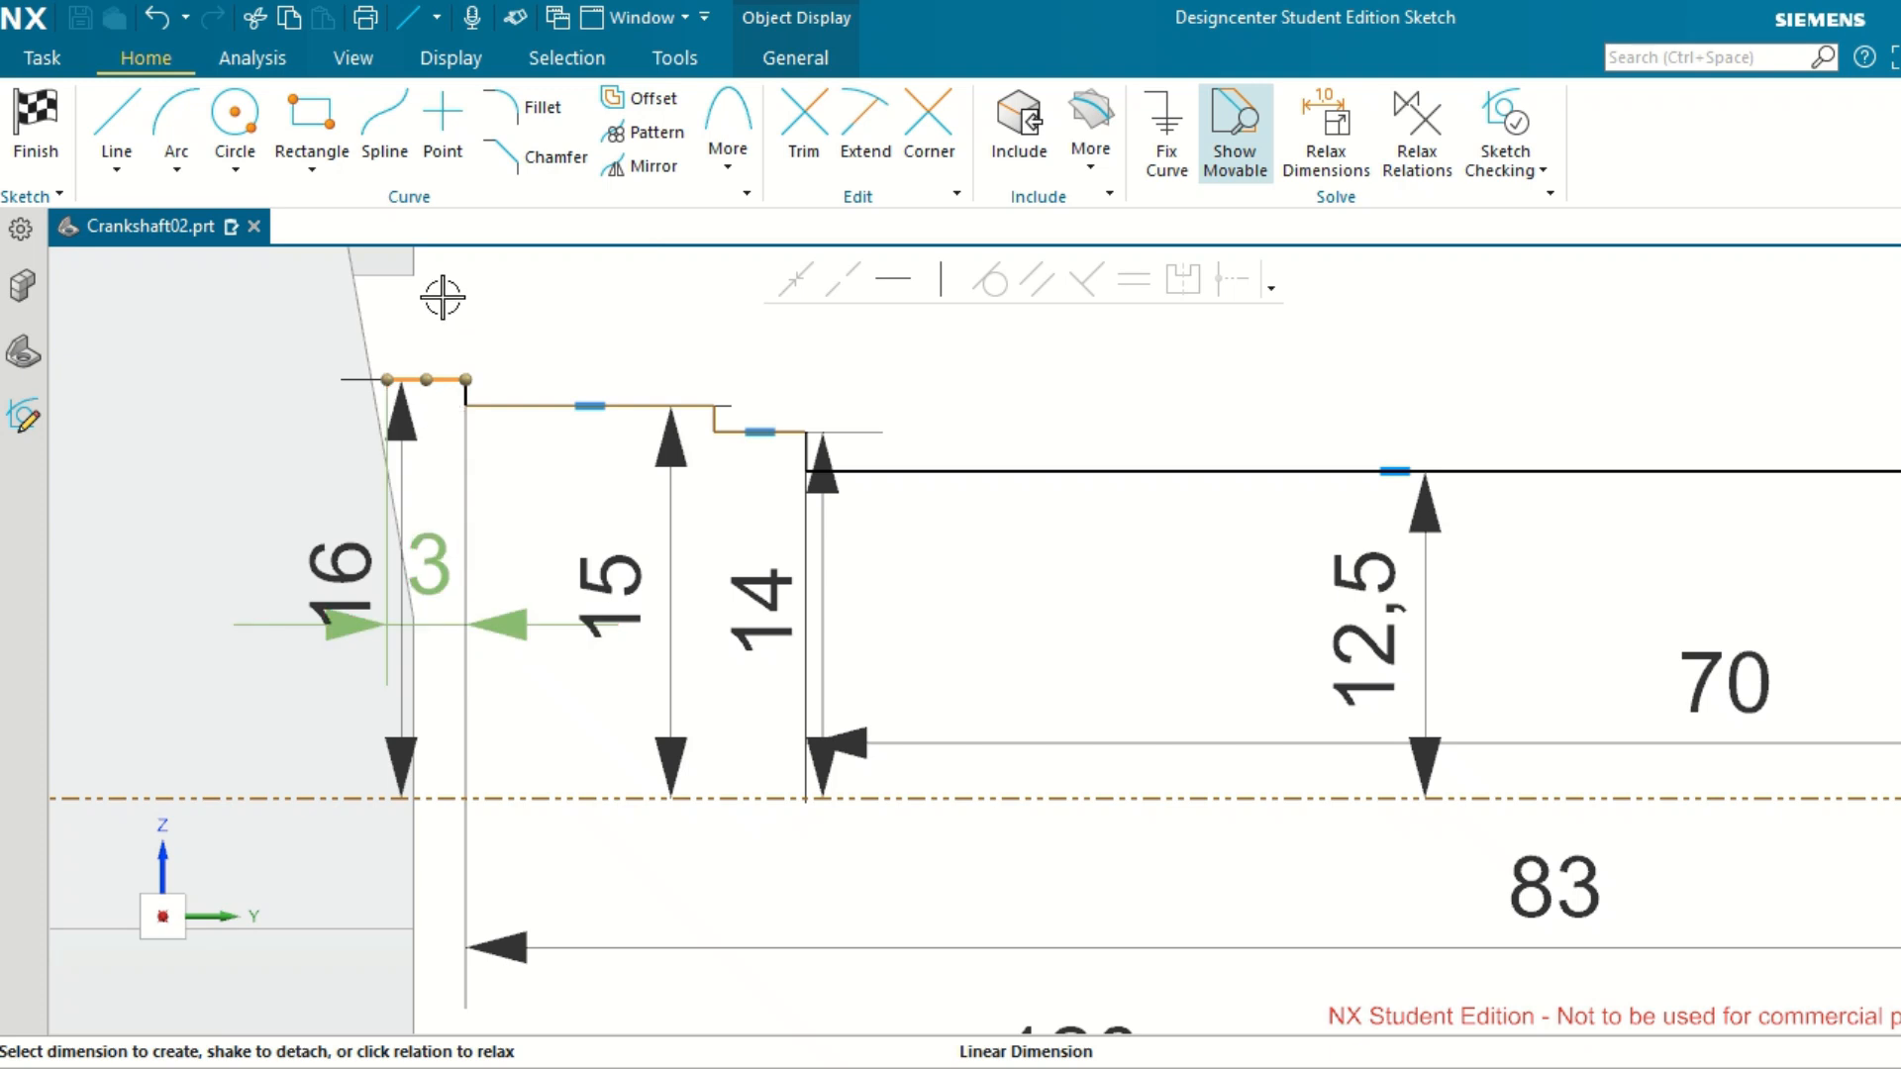
key("ctrl+z")
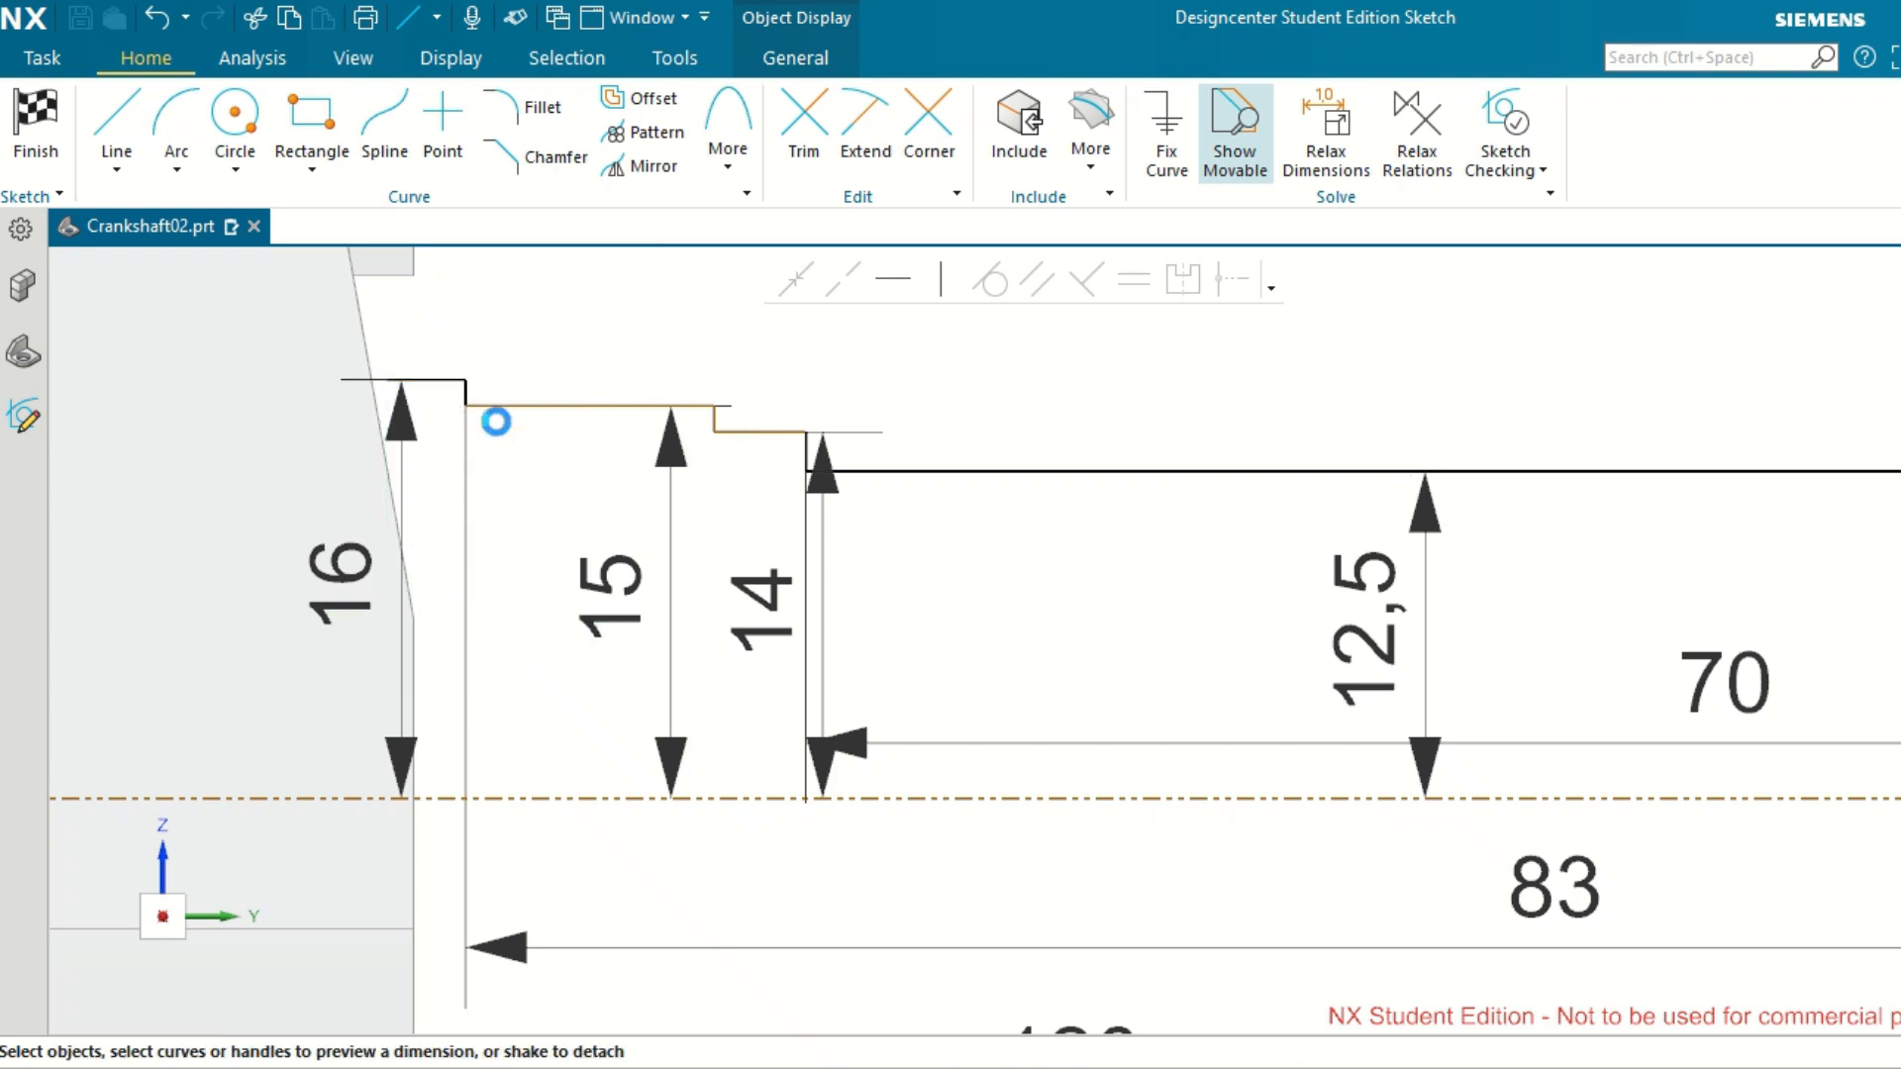
scroll(524, 507, "down", 2)
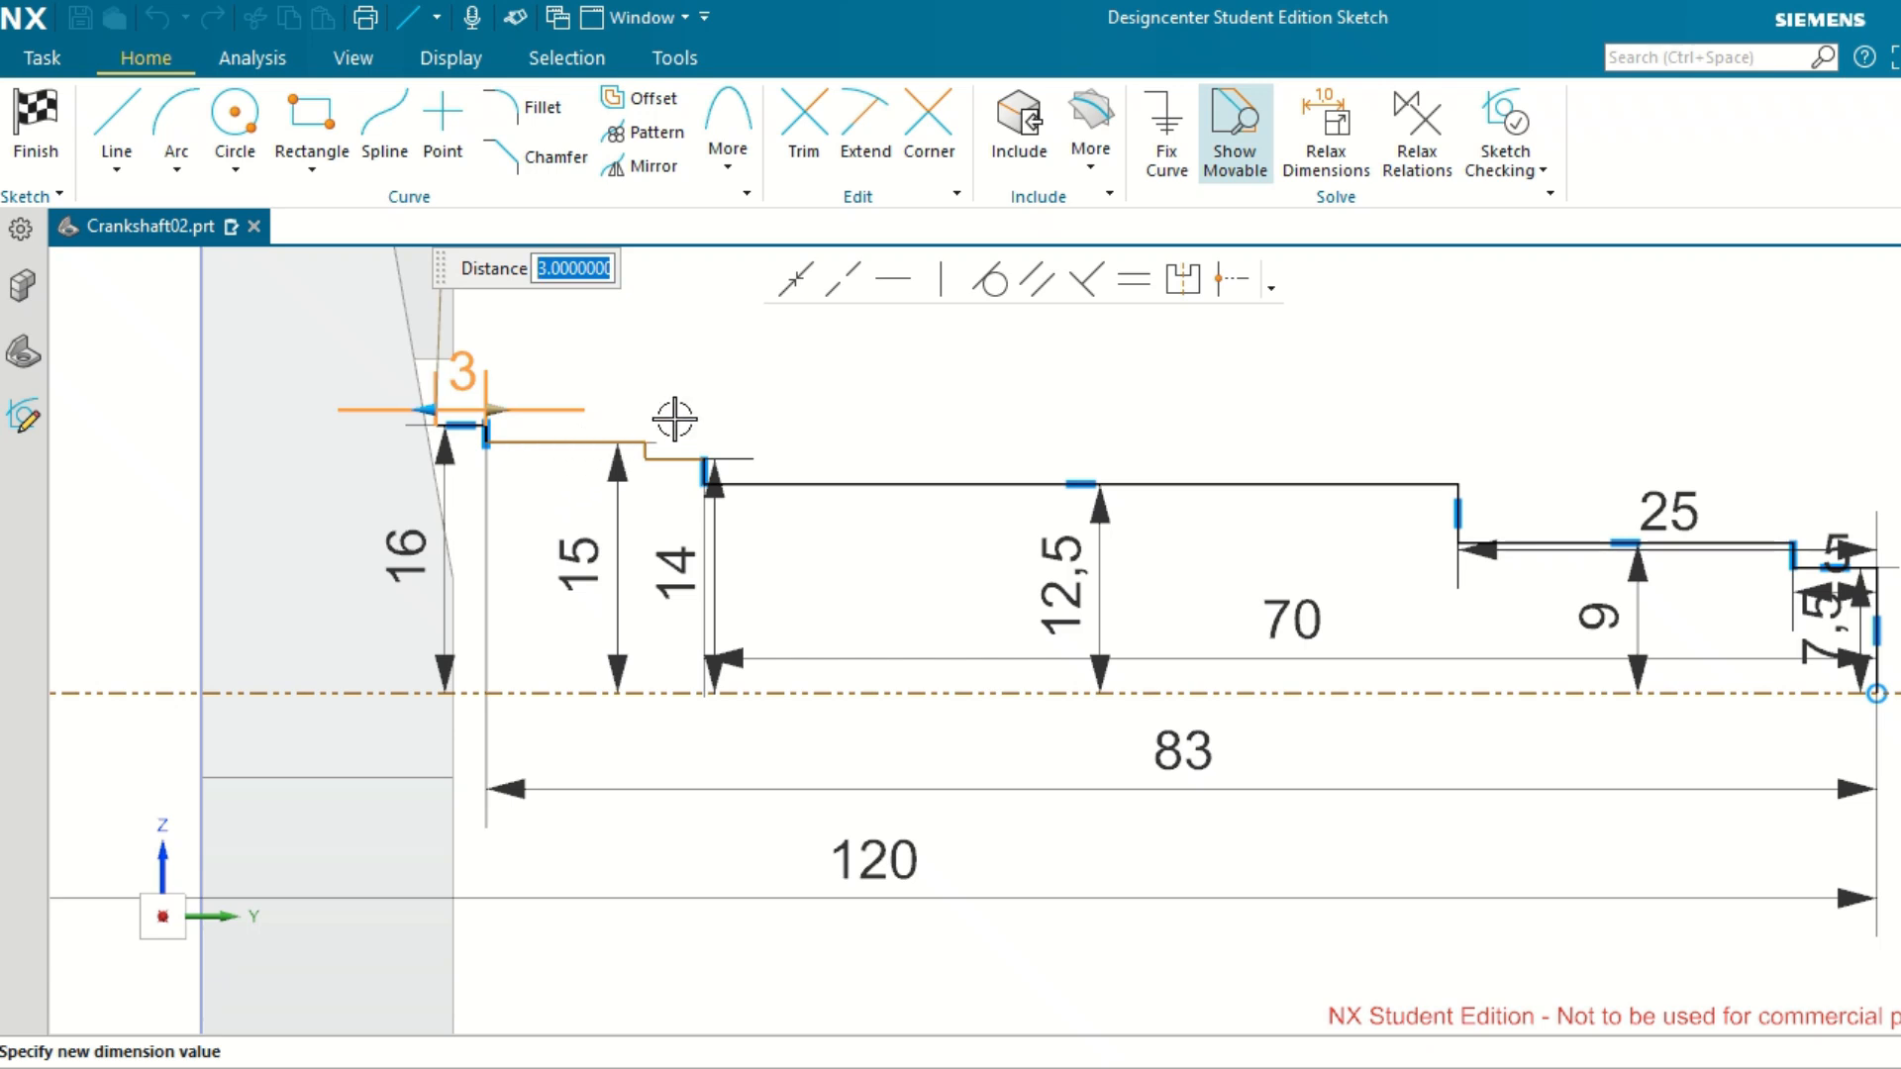
left_click(461, 373)
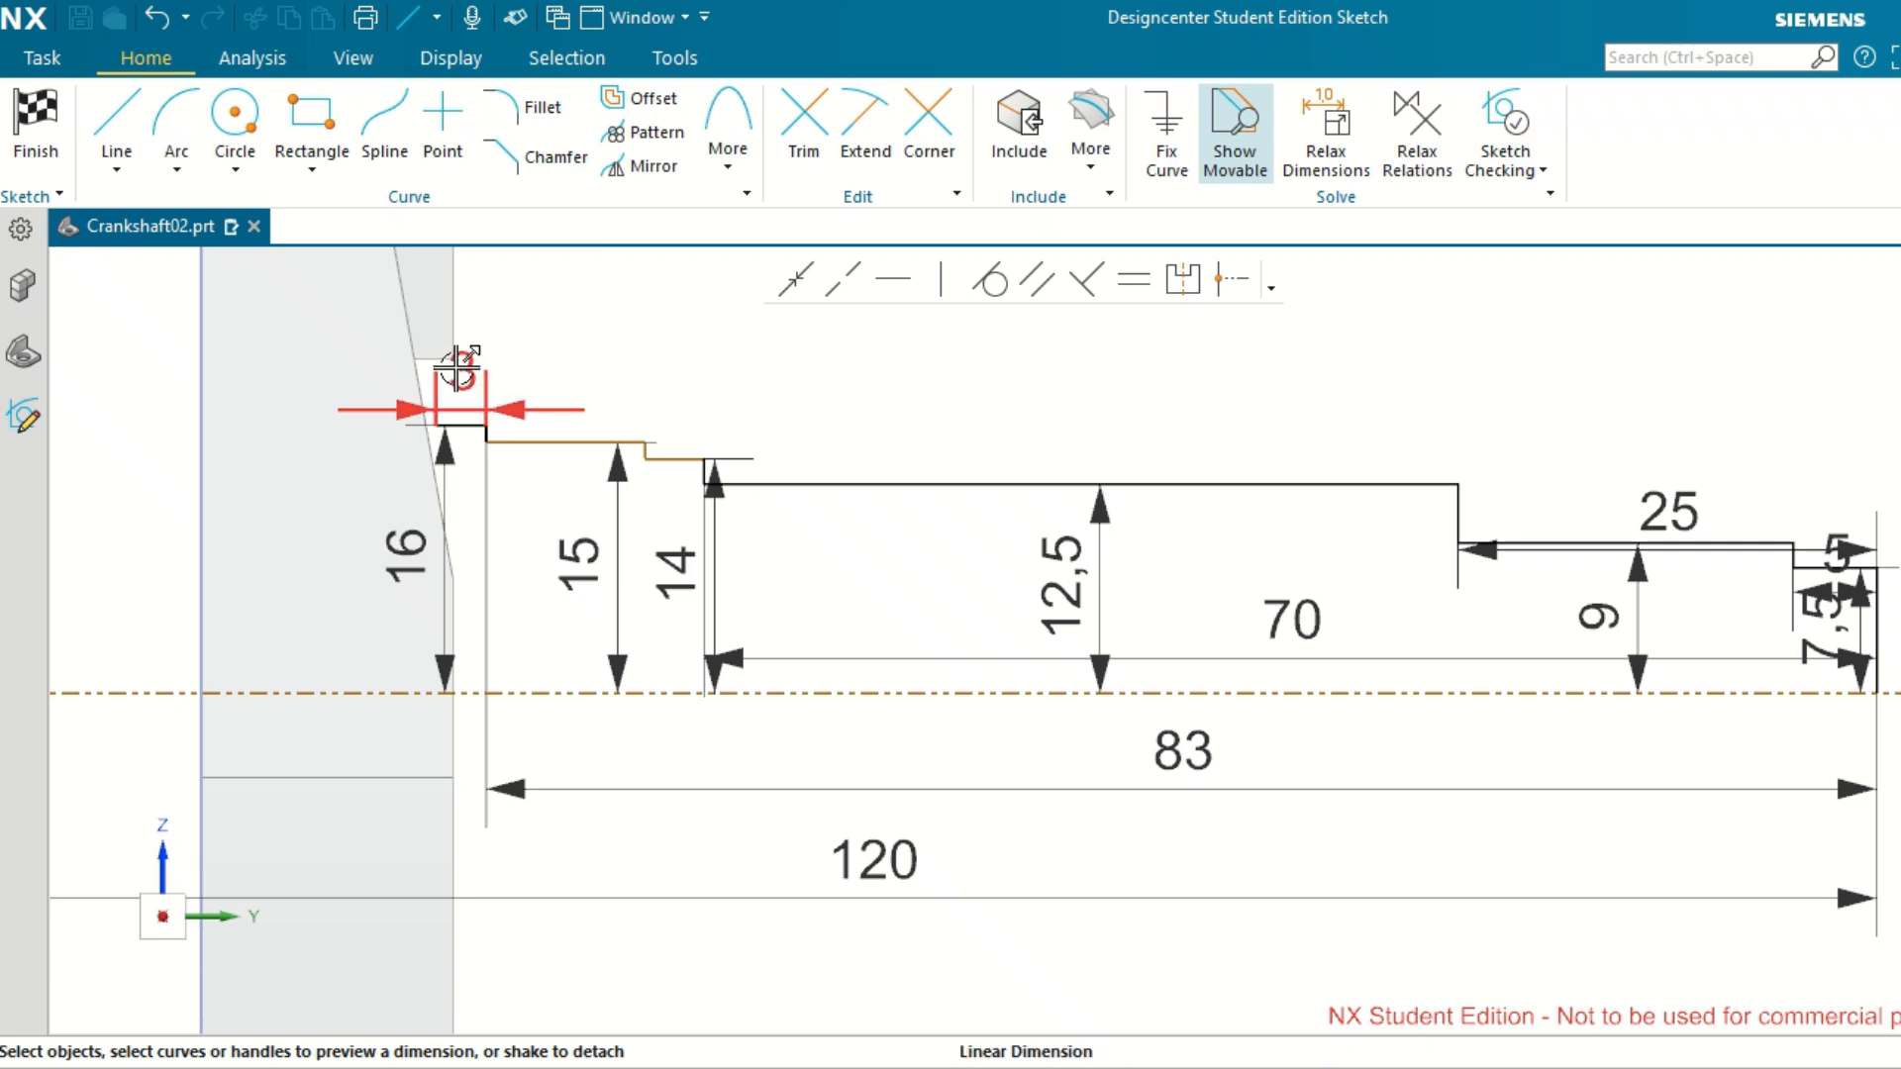
Set the innermost horizontal segment's length to 18 mm.
double_click(456, 368)
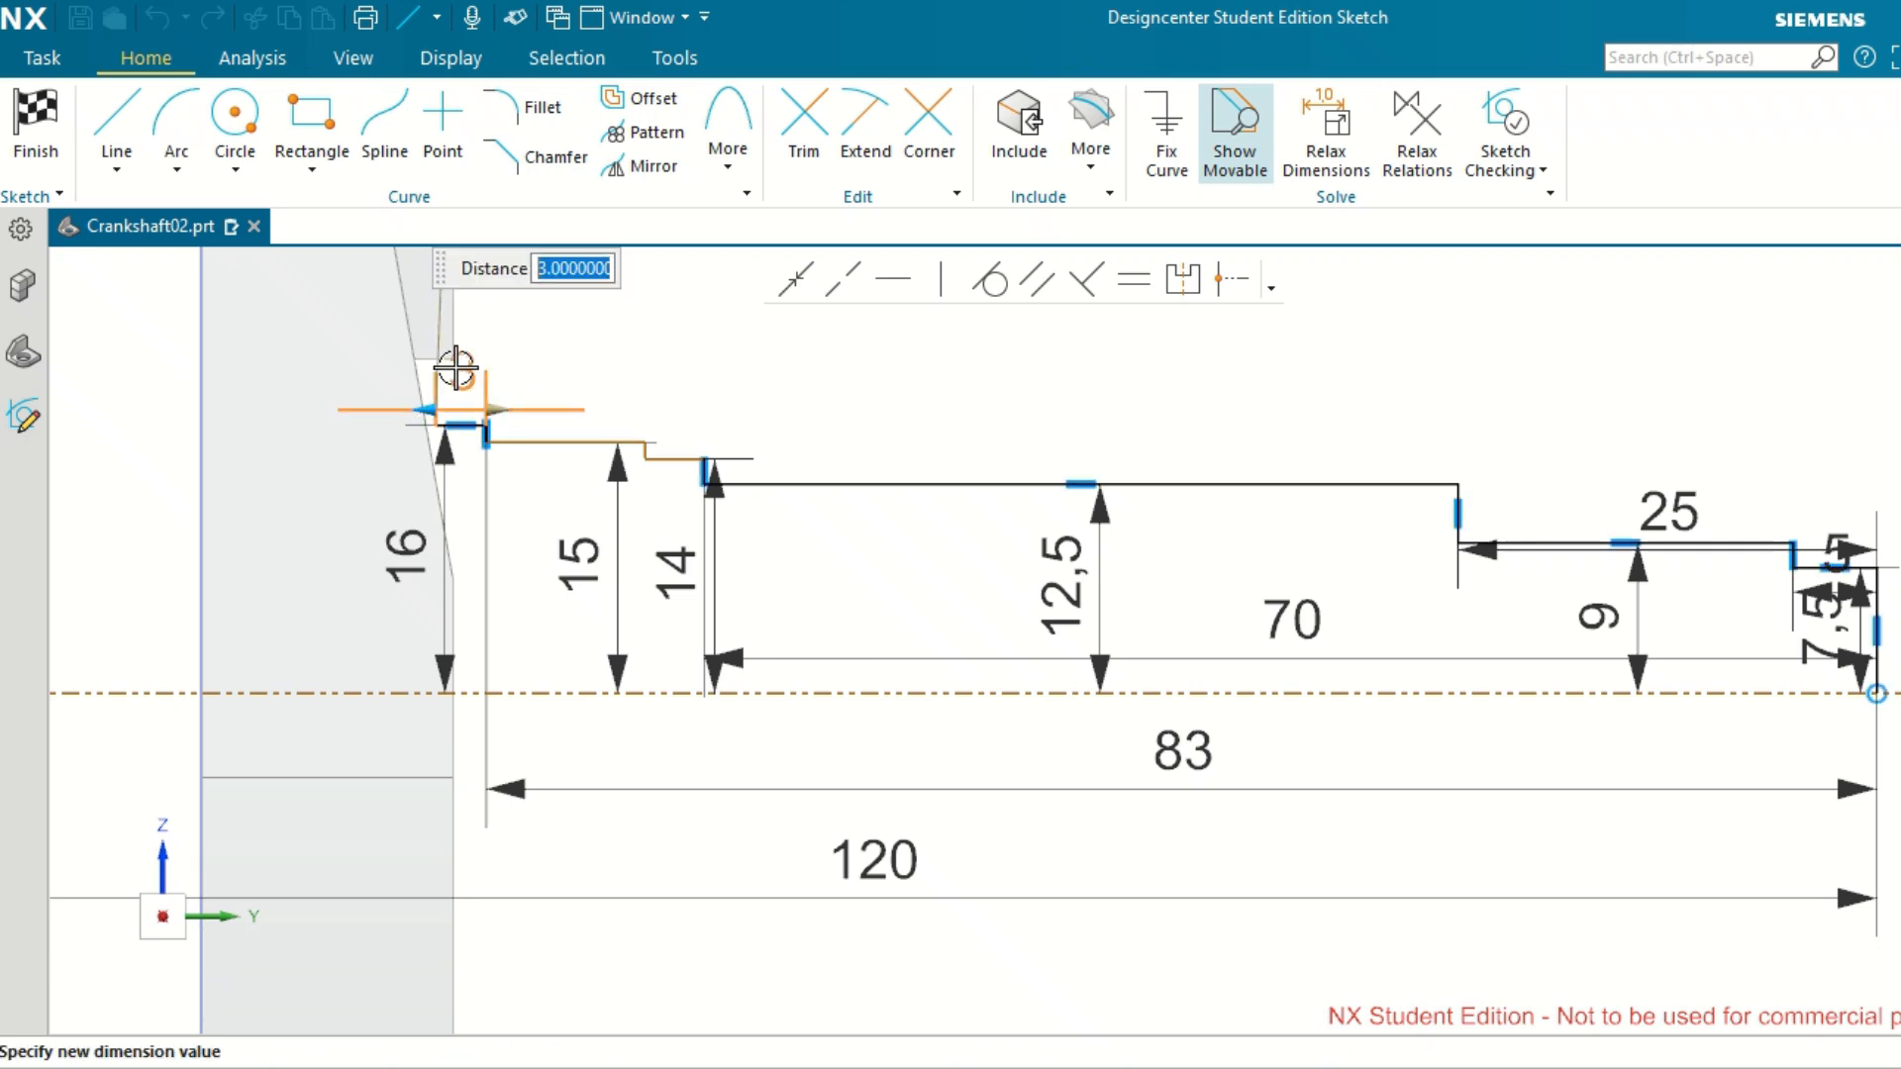
type("18")
key("Return")
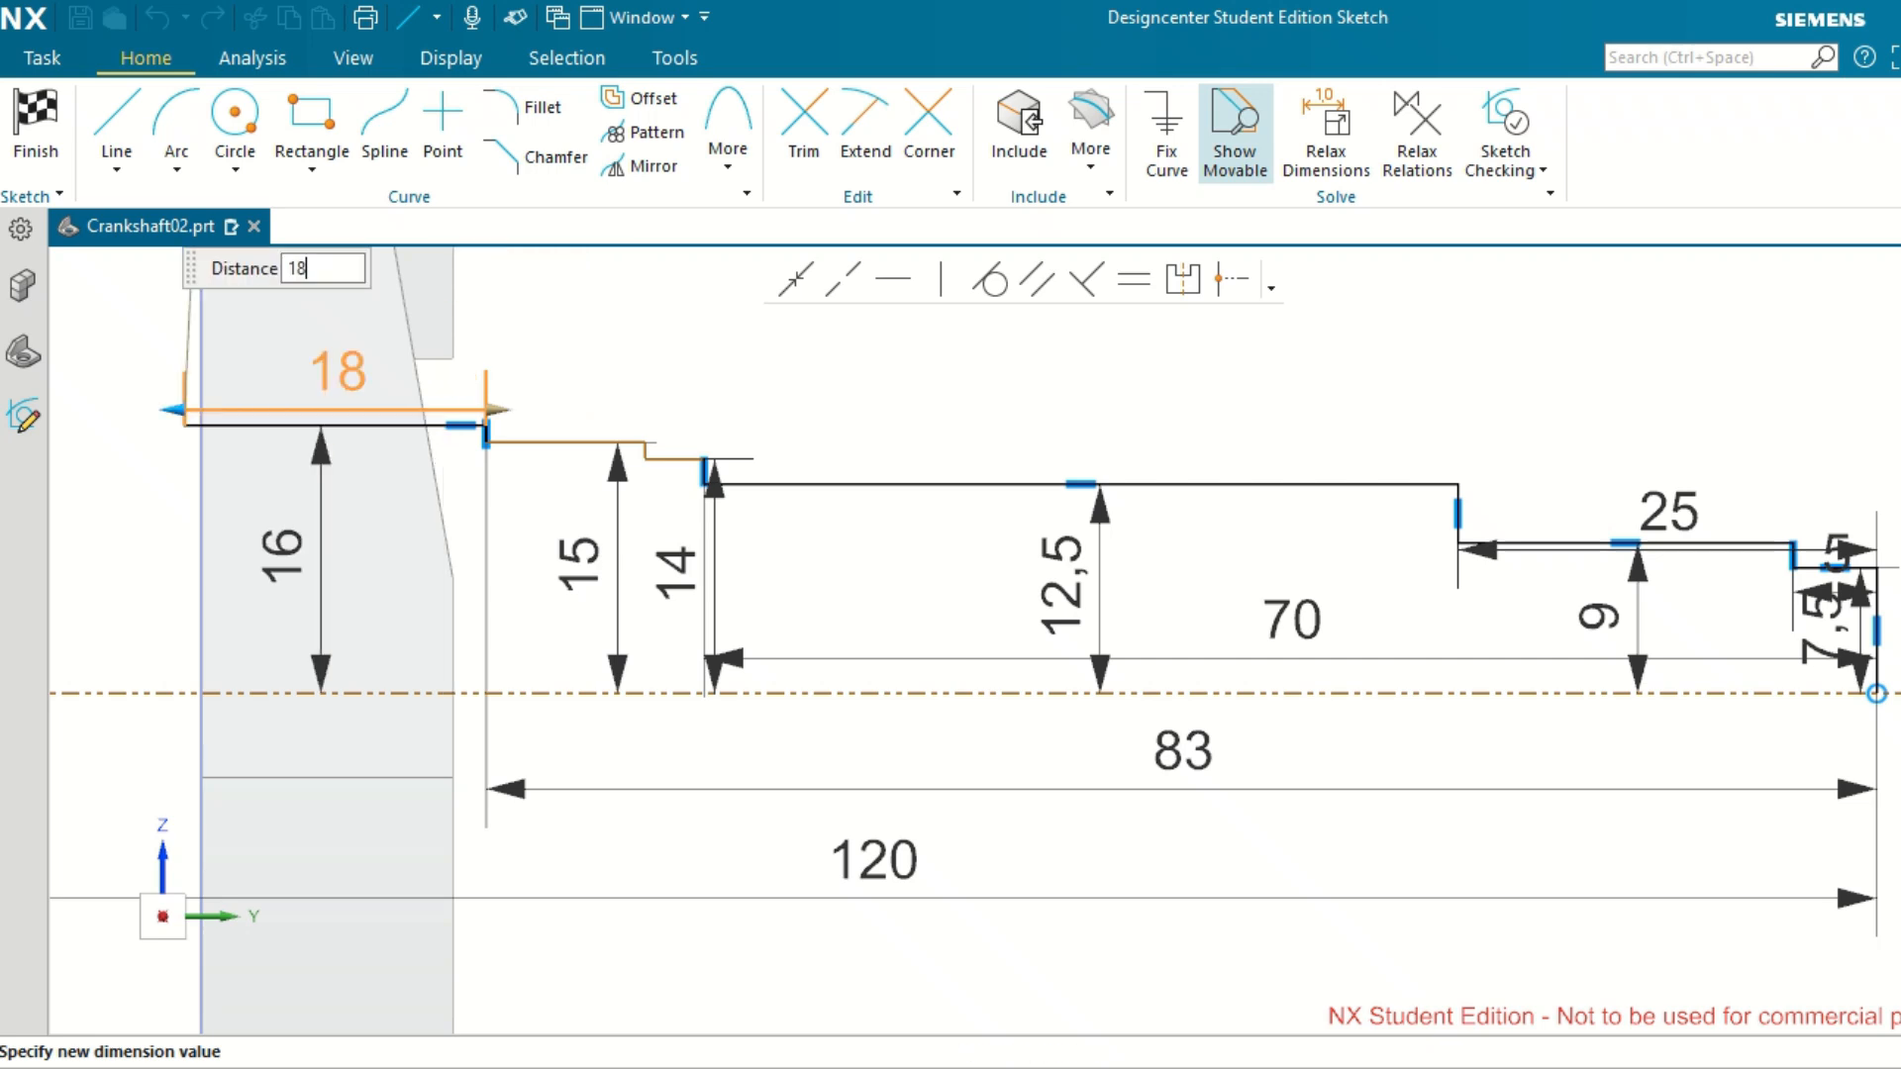
scroll(223, 457, "up", 2)
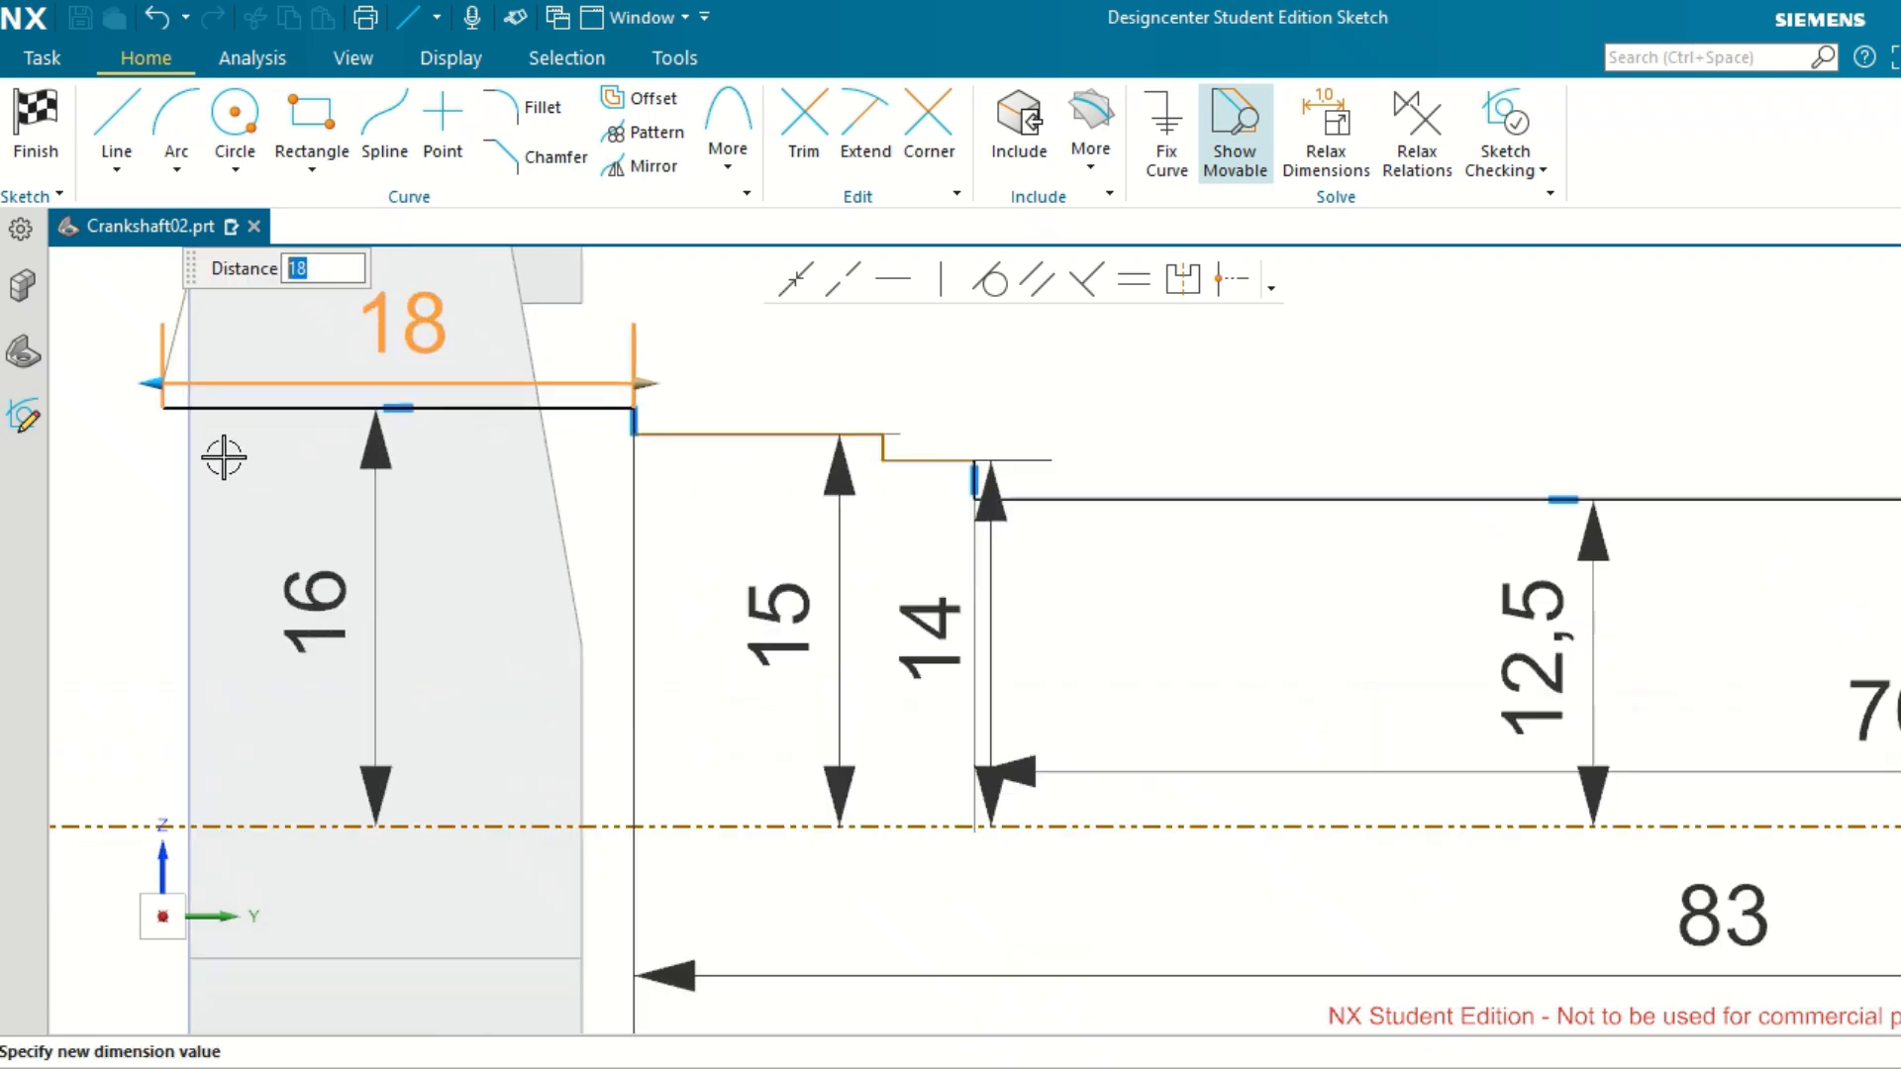
Set the innermost horizontal segment's length to 17 mm.
left_click(411, 337)
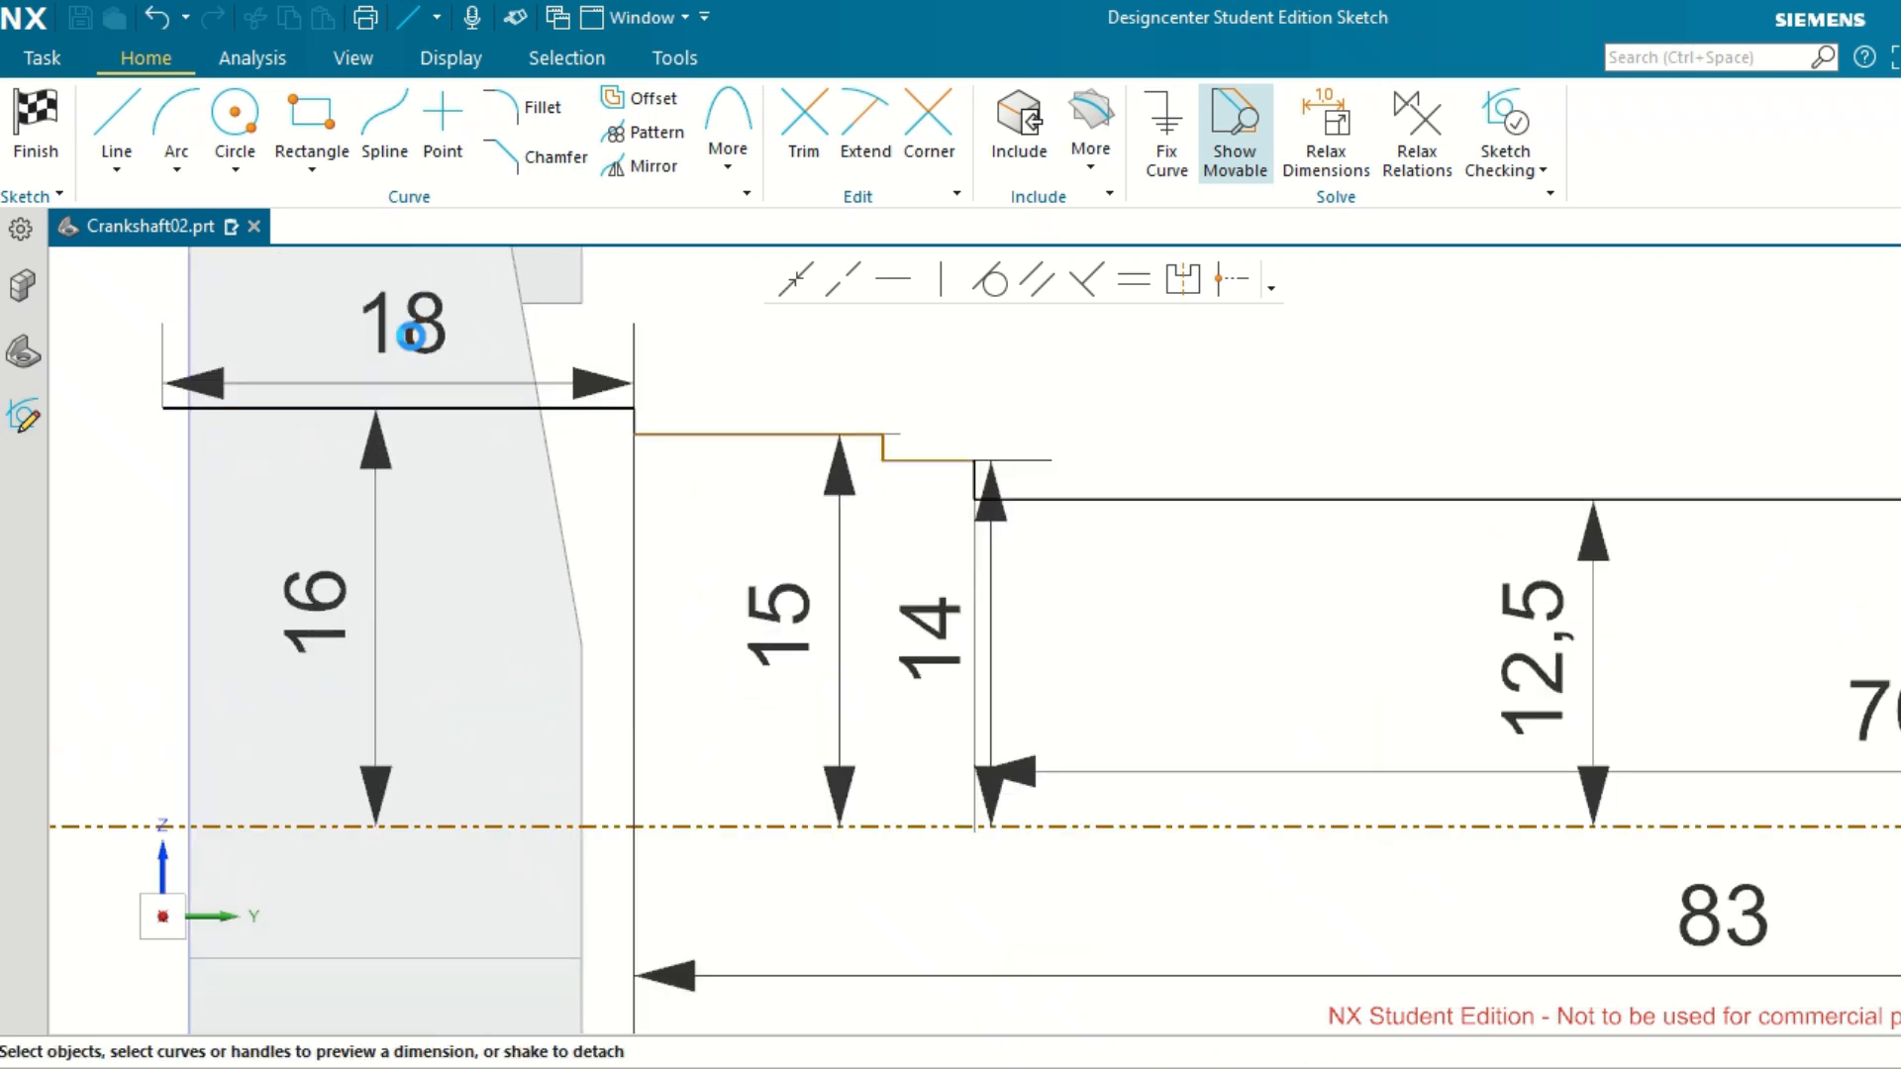
left_click(411, 337)
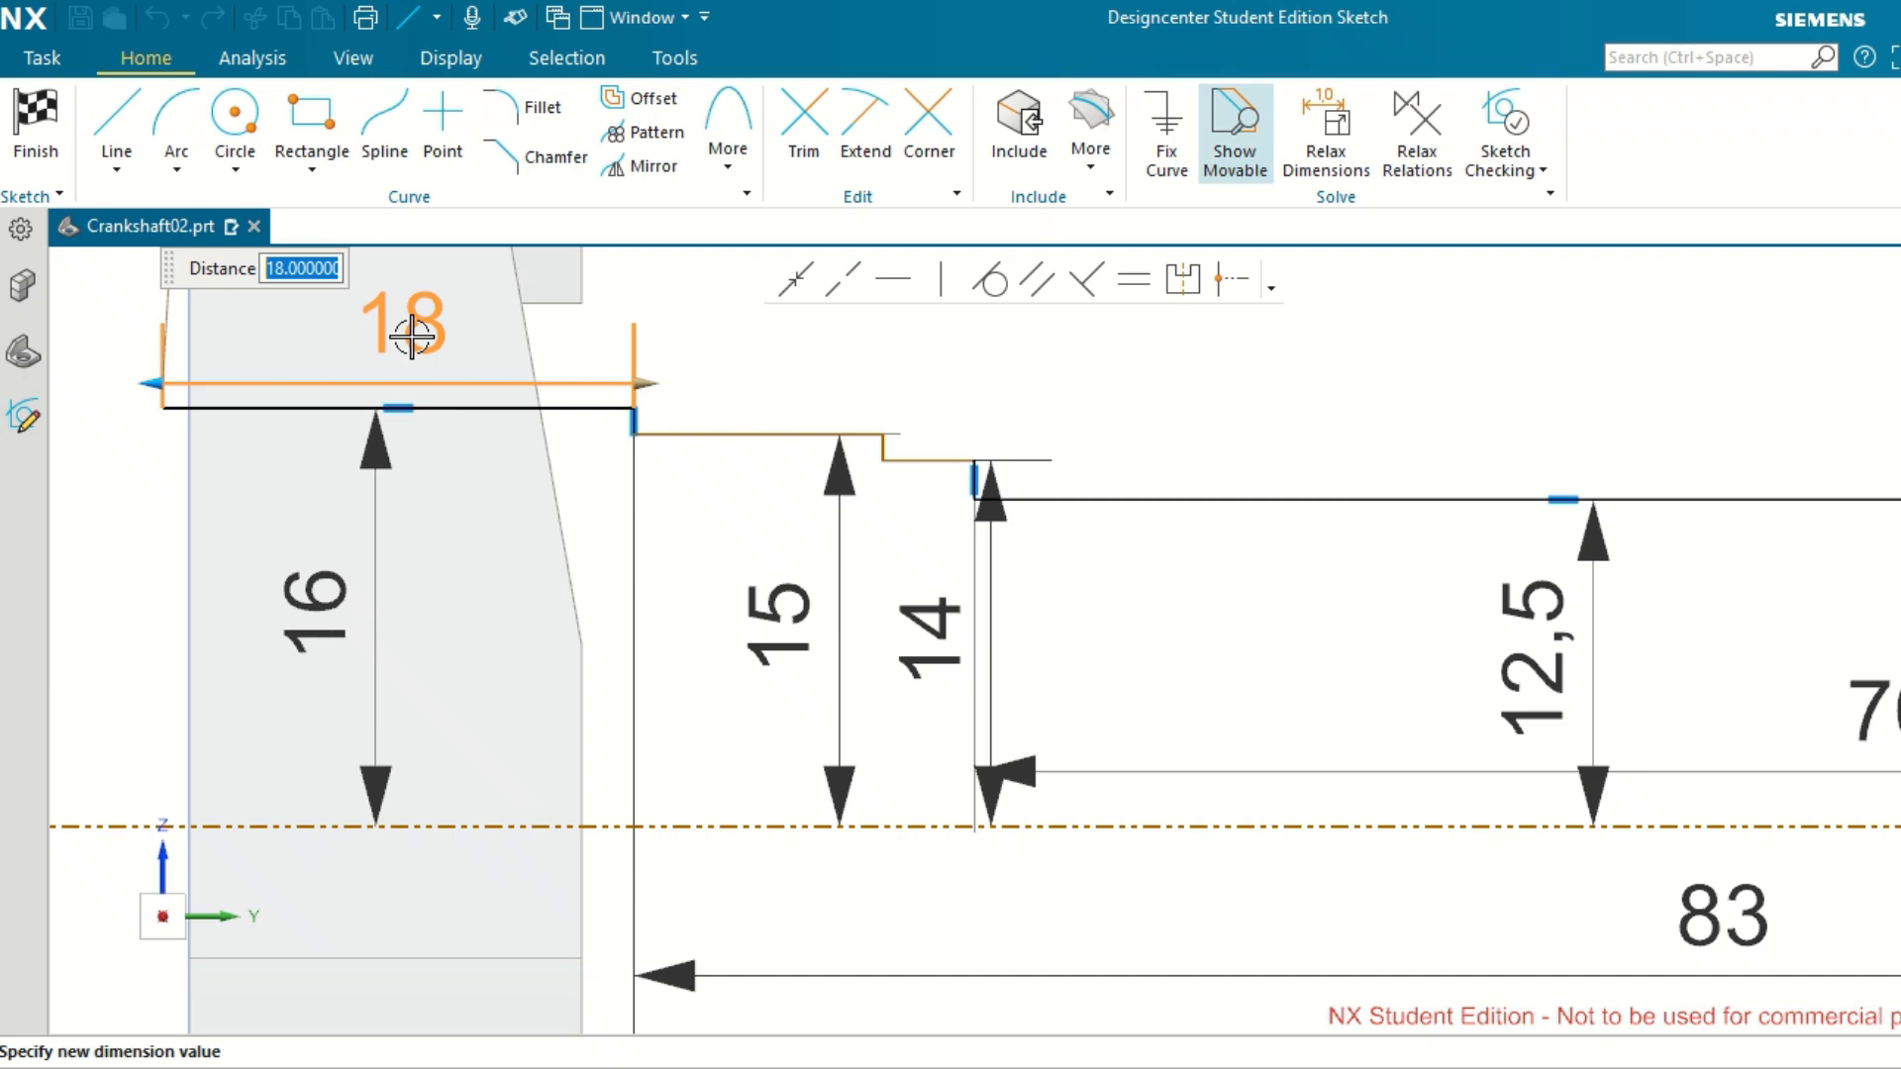
type("17")
key("Return")
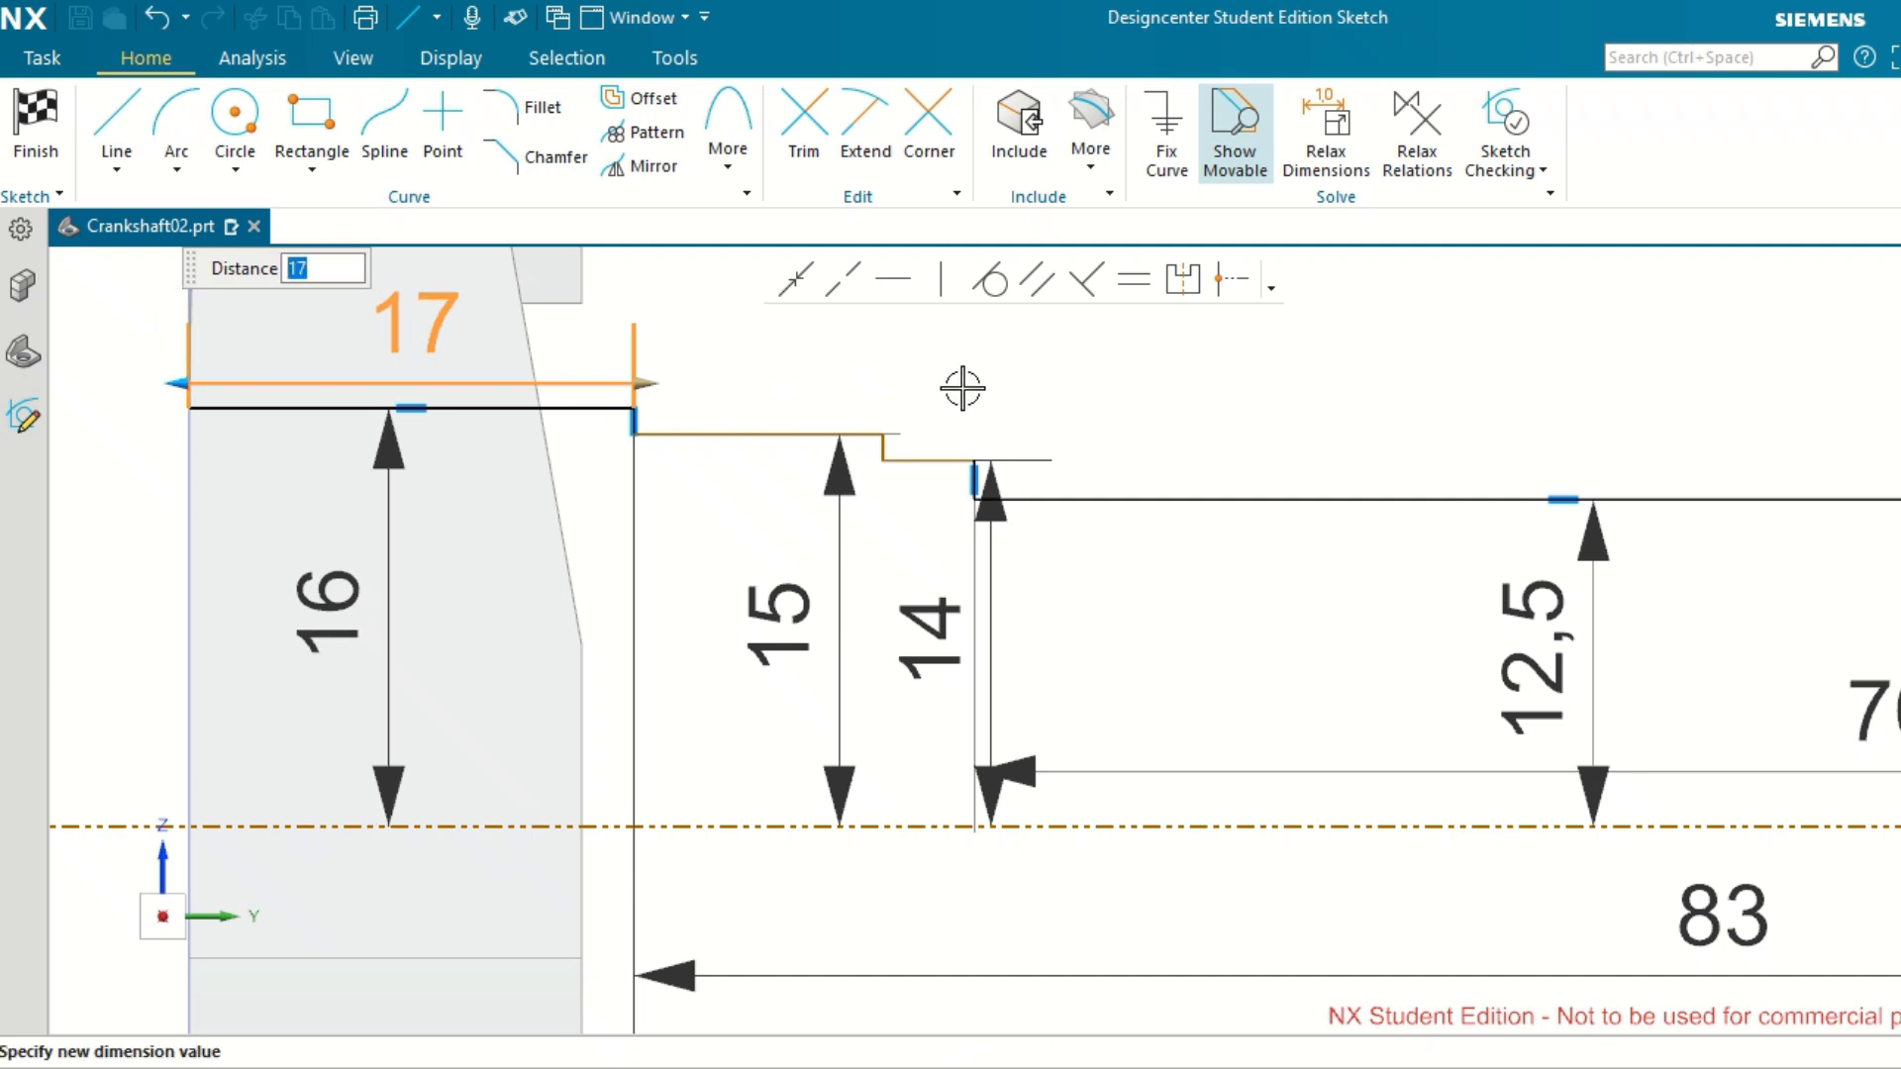
key("Return")
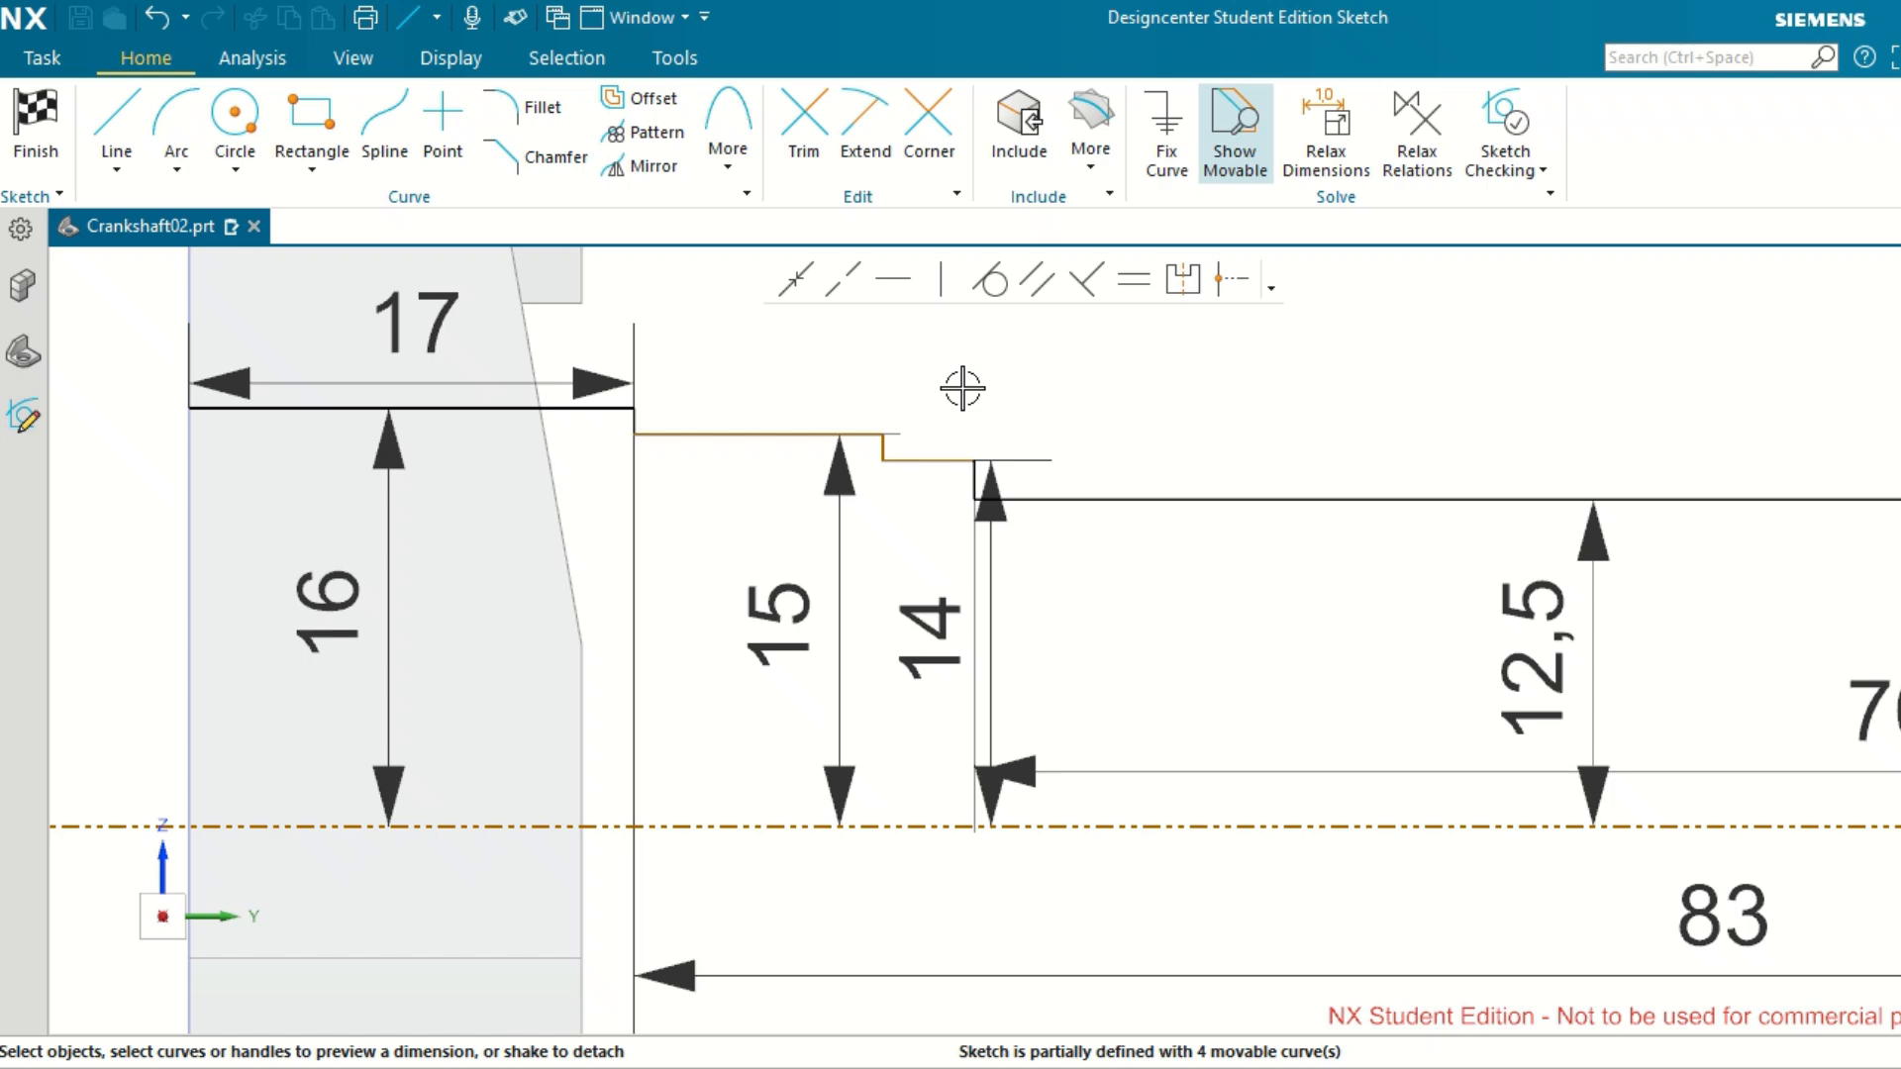
Draw a 16 mm vertical line from the inner end of the 17 mm long segment down to the shaft axis.
scroll(962, 387, "up", 5)
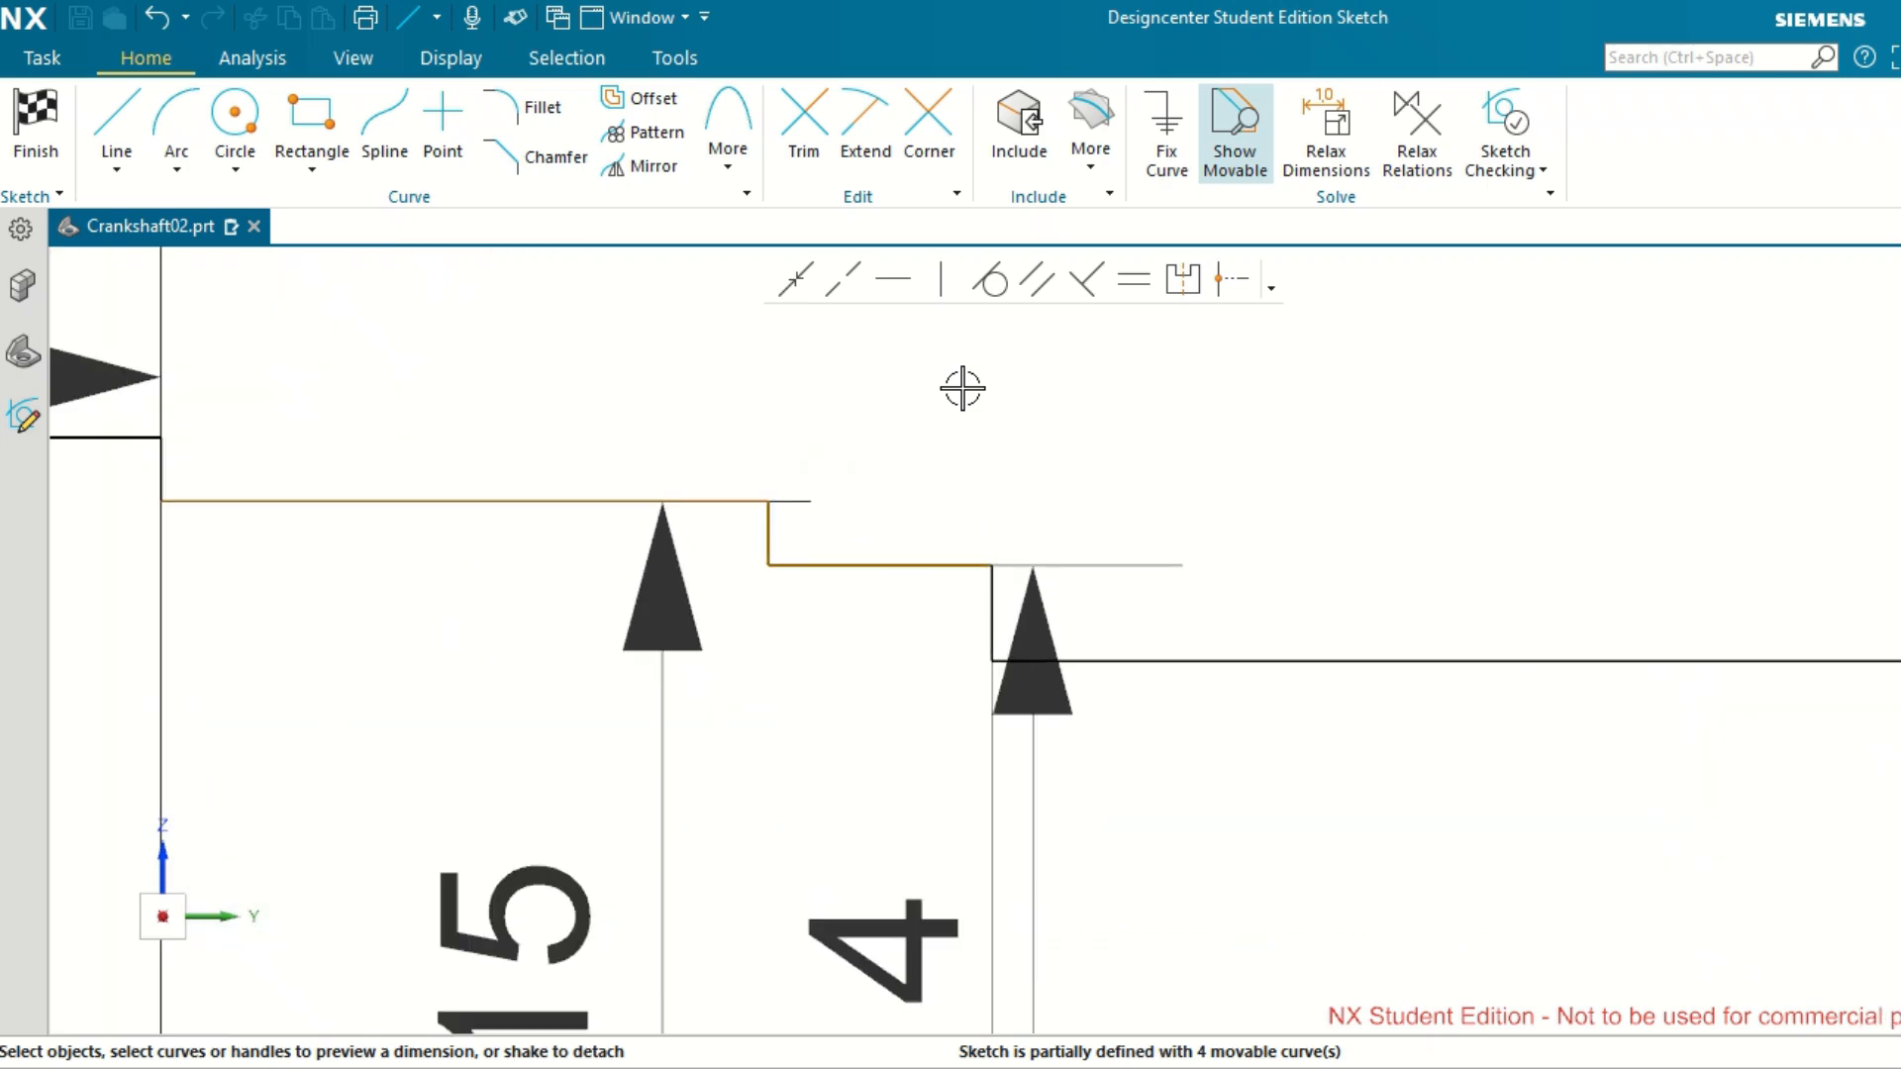
scroll(962, 388, "down", 3)
scroll(963, 393, "down", 3)
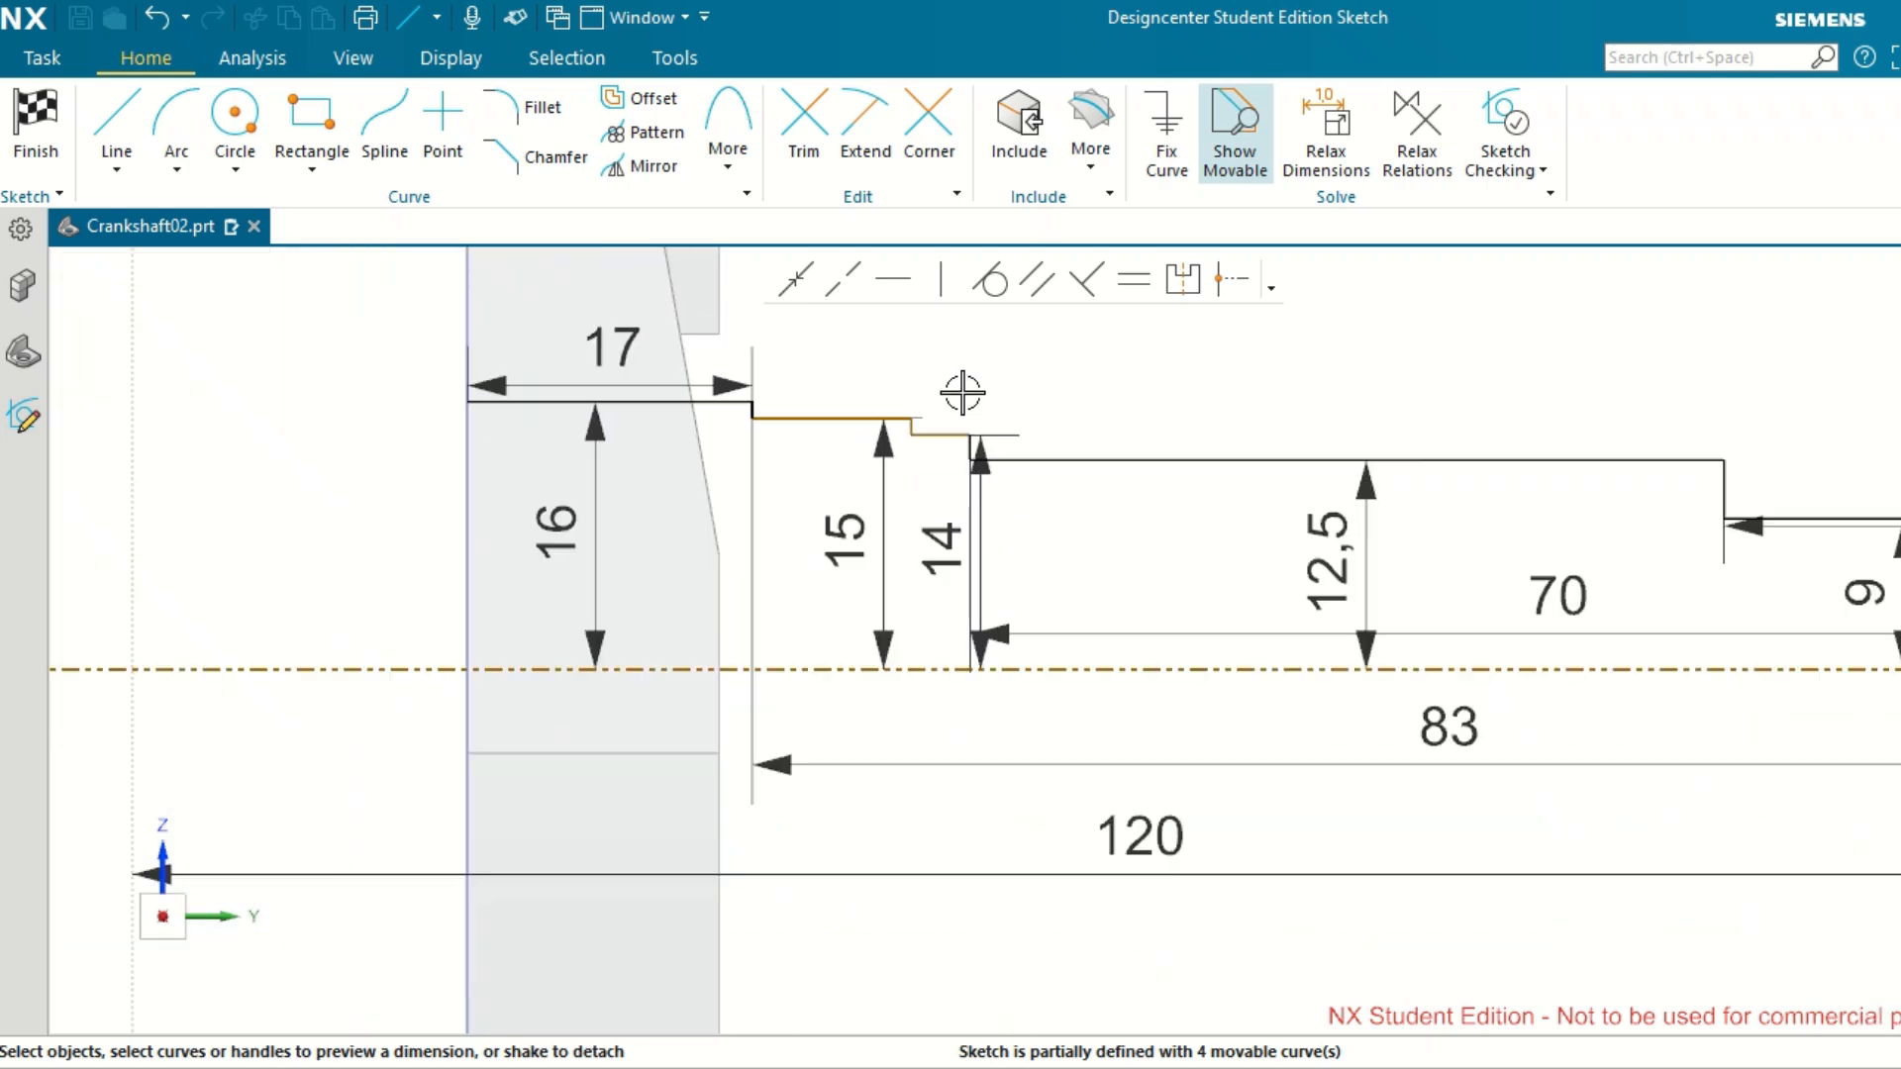
left_click(115, 121)
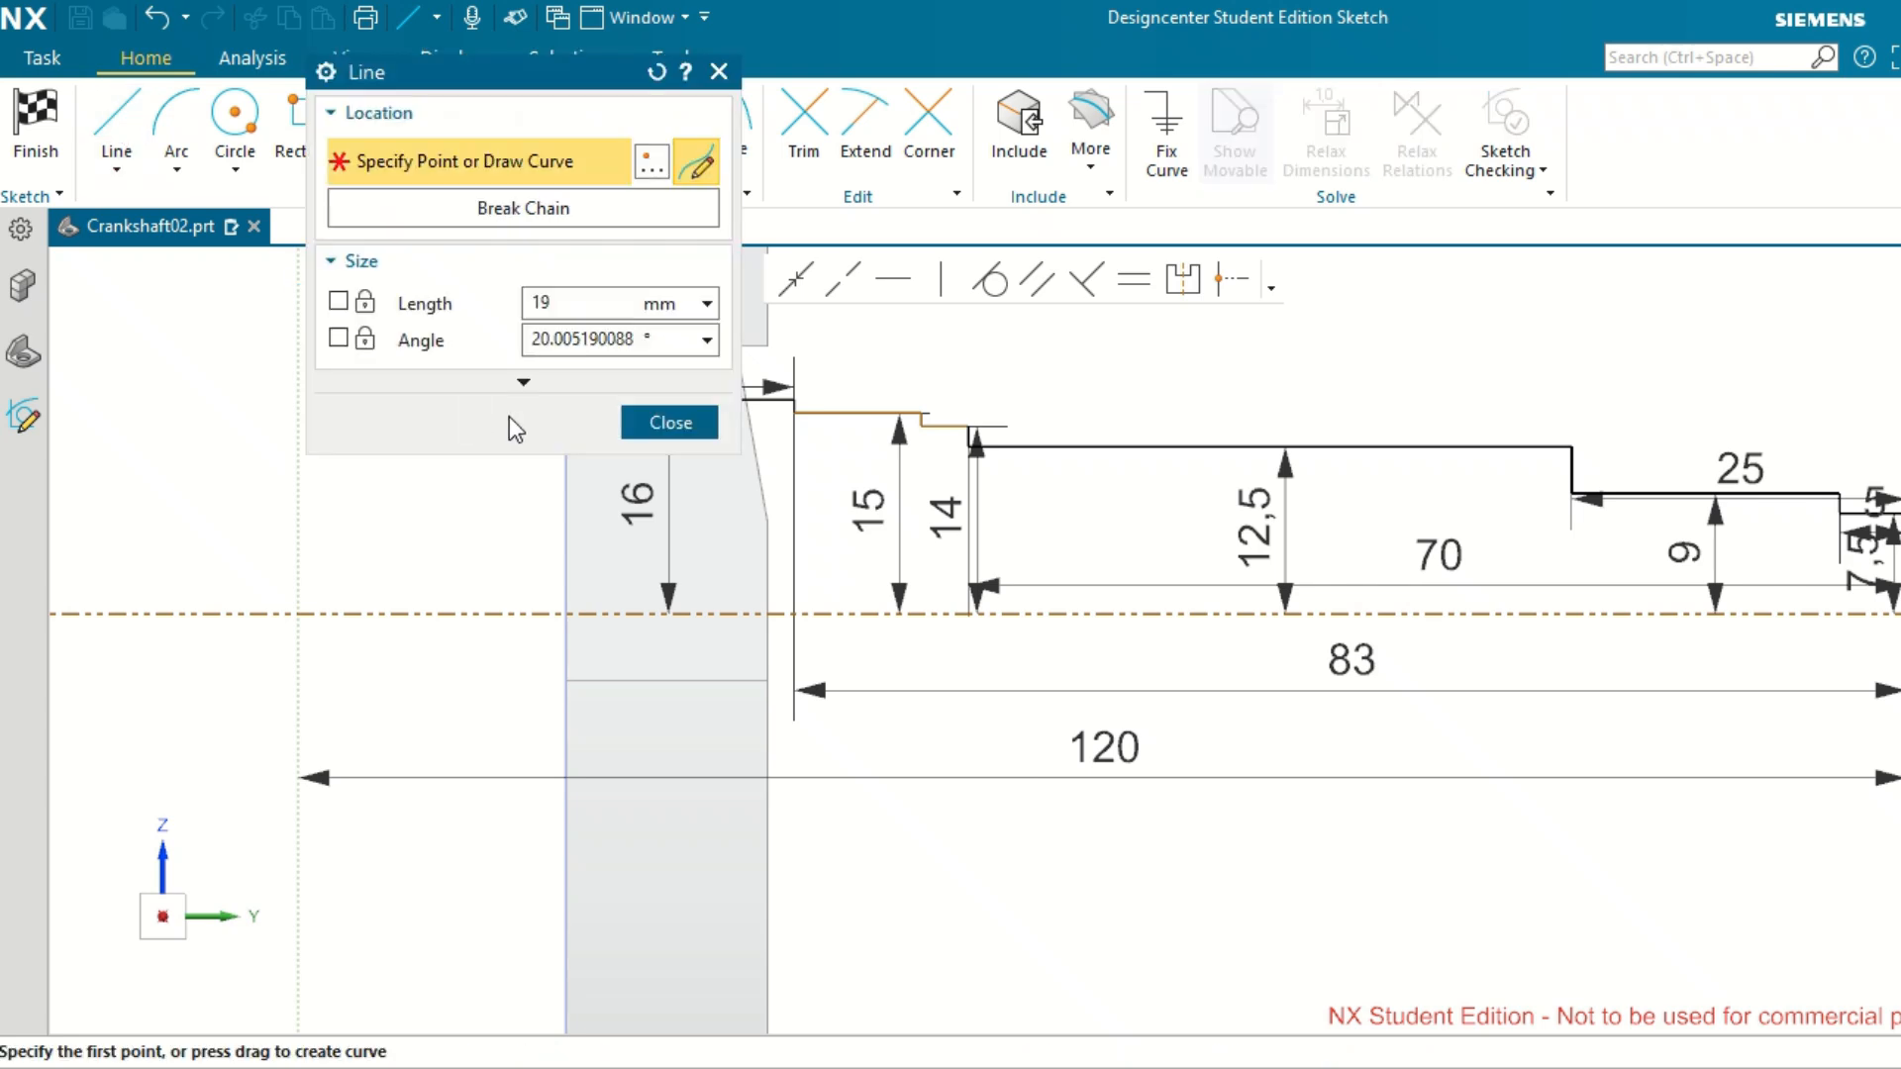
left_click_drag(538, 87, 80, 107)
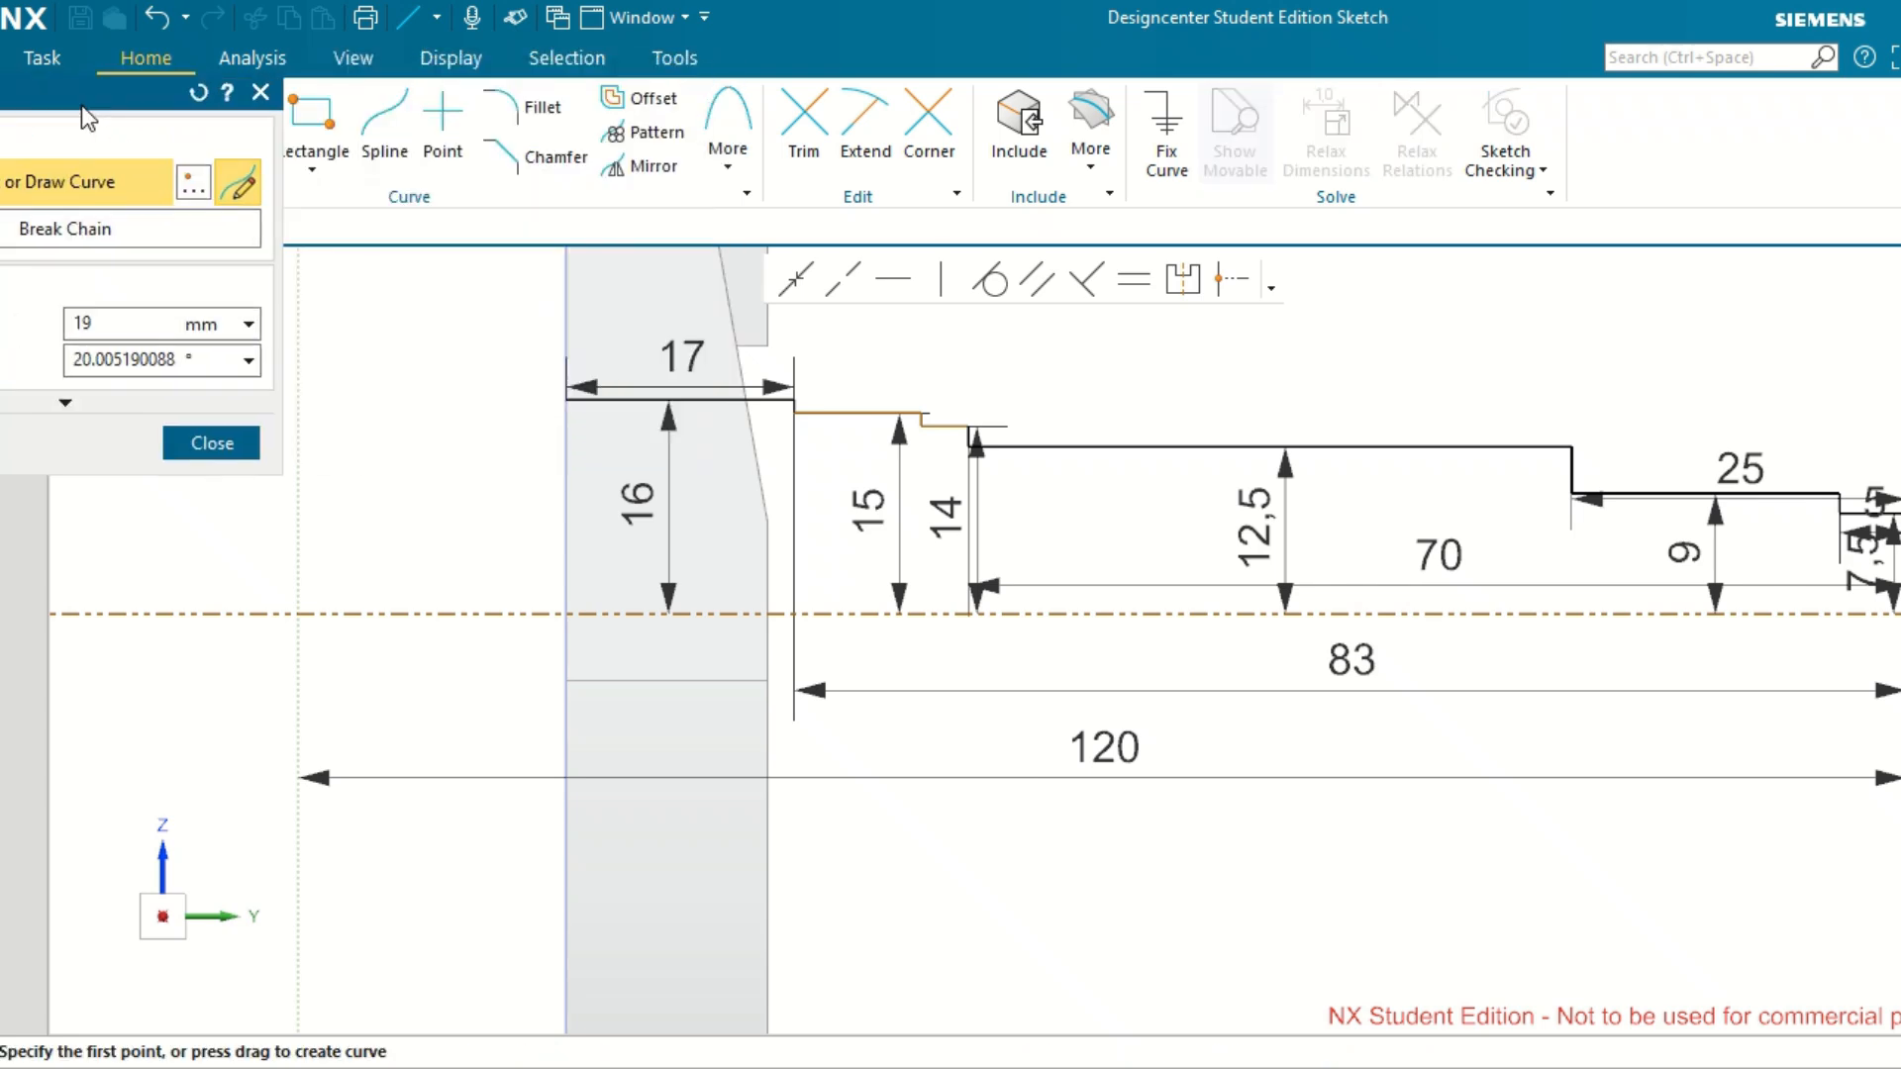
left_click(578, 400)
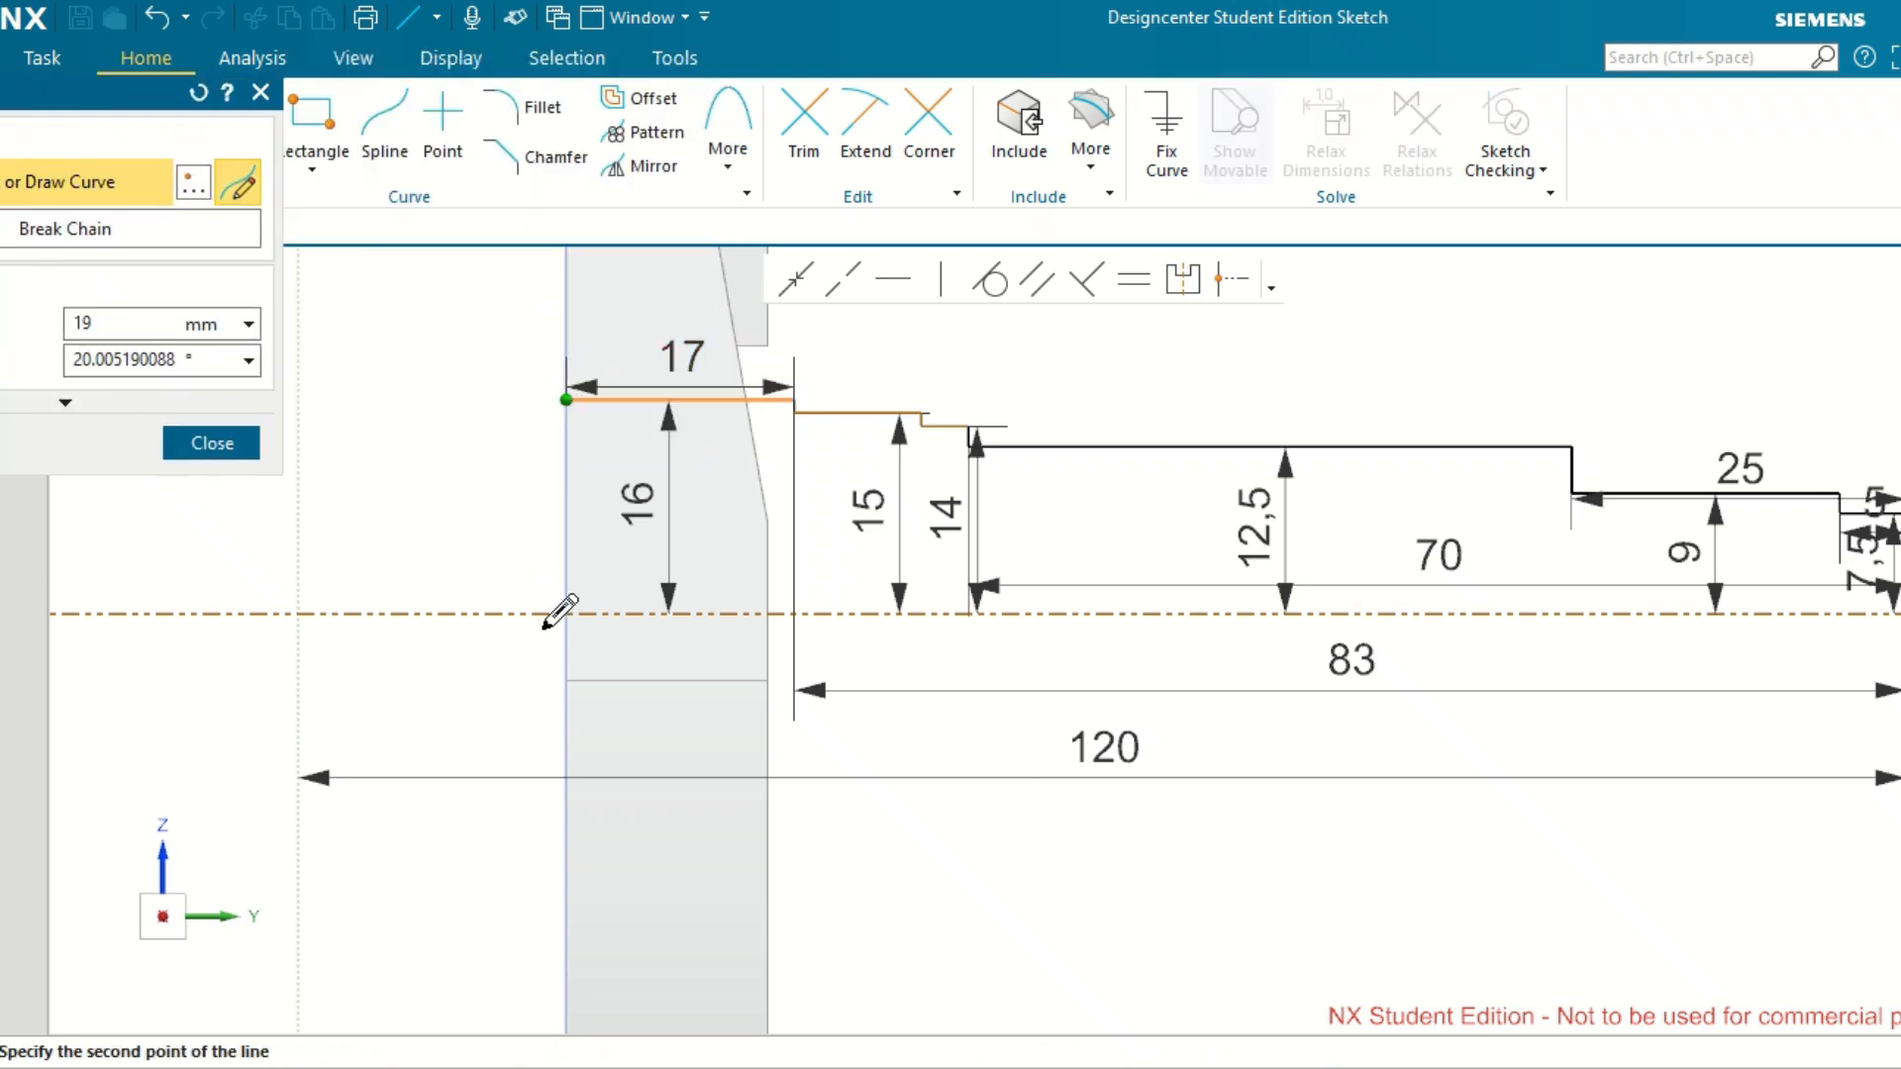
left_click(568, 612)
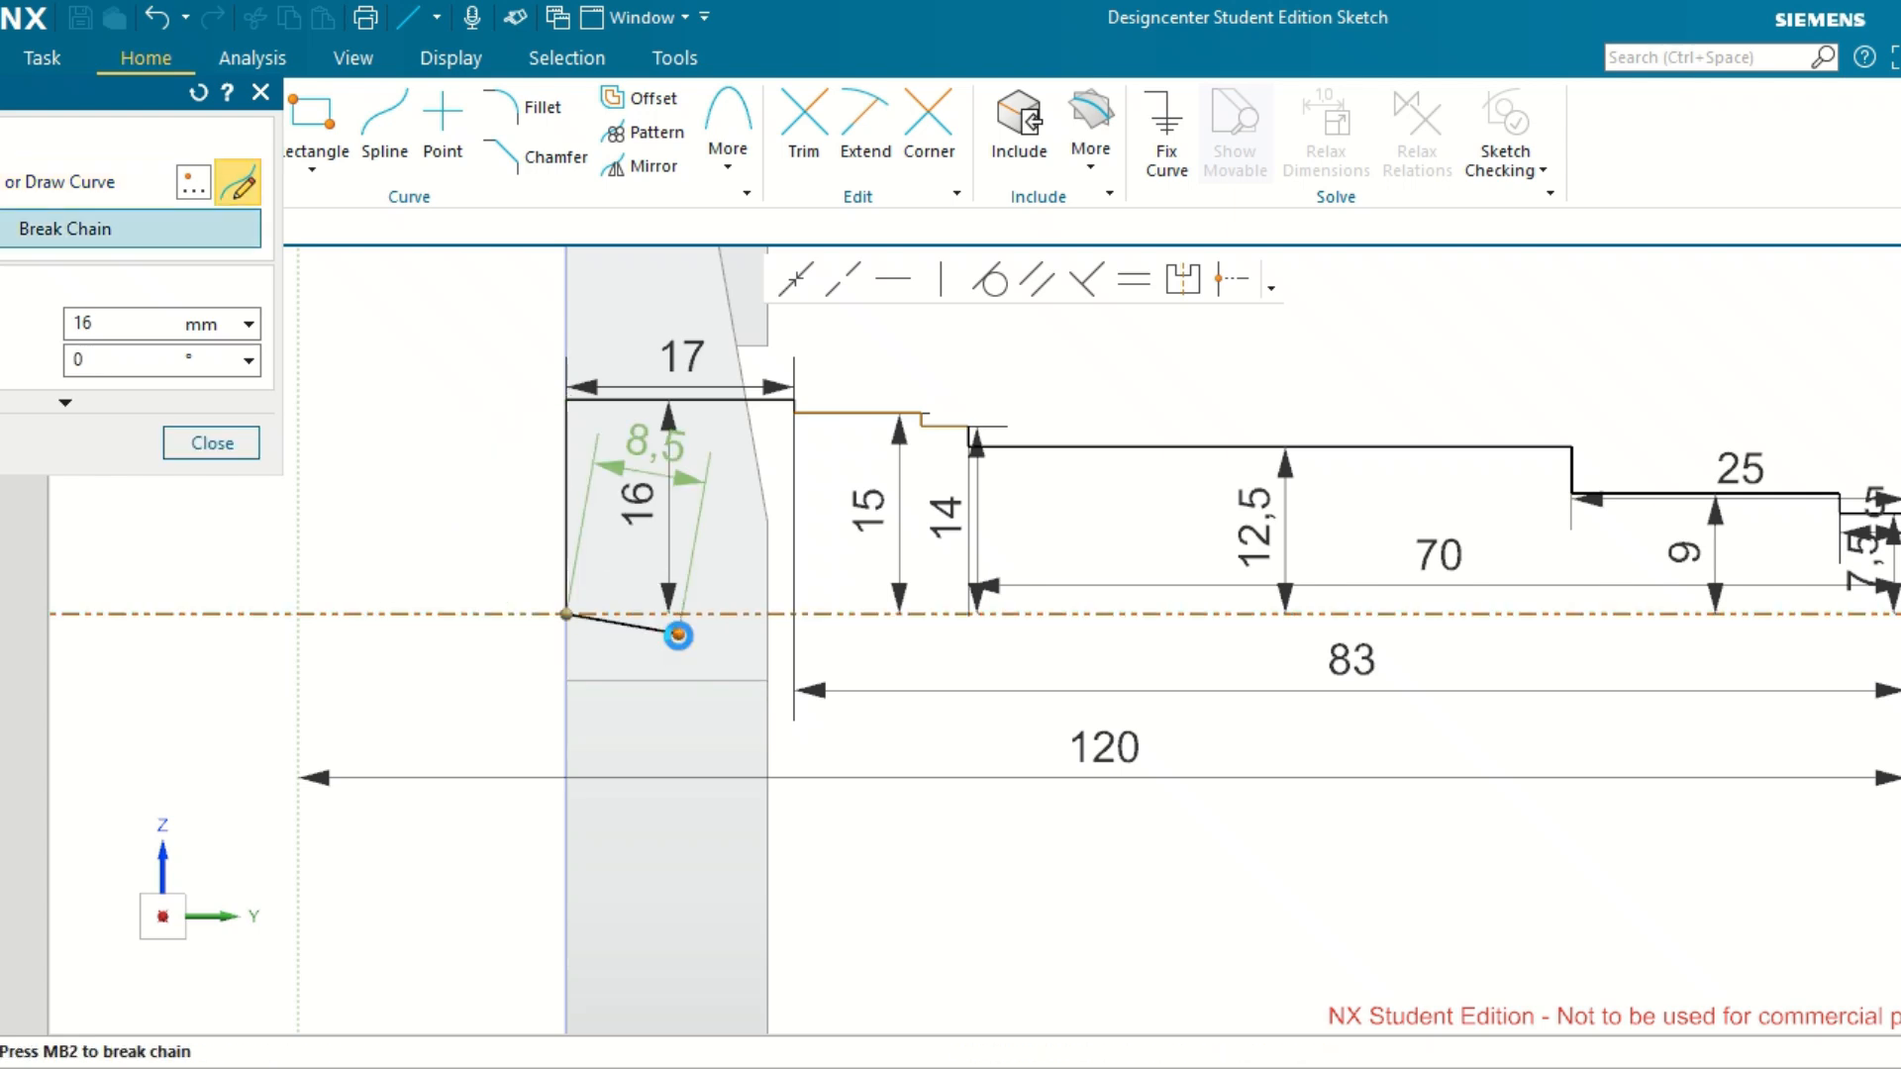
Close the shaft profile with a 100 mm horizontal line along the axis to the foot of the outer end line.
scroll(678, 635, "down", 3)
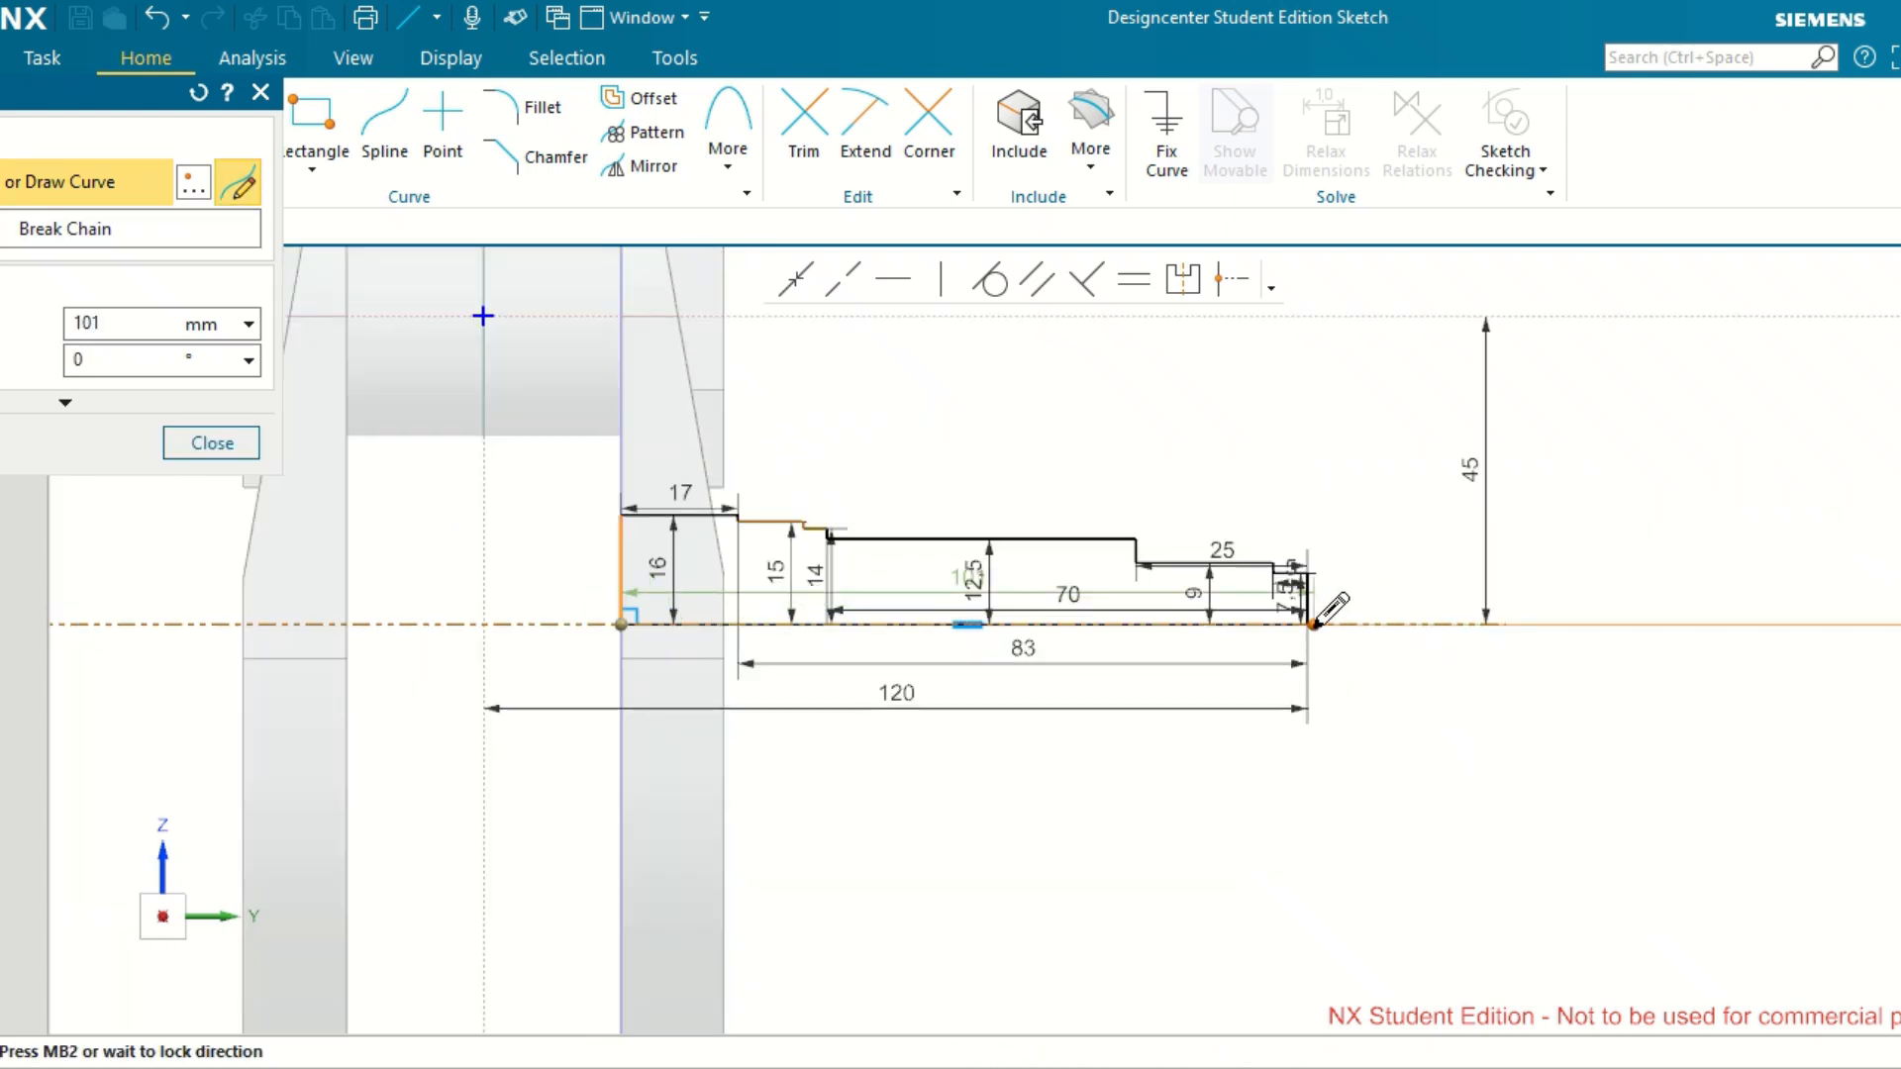
scroll(1332, 609, "up", 3)
scroll(1330, 604, "up", 2)
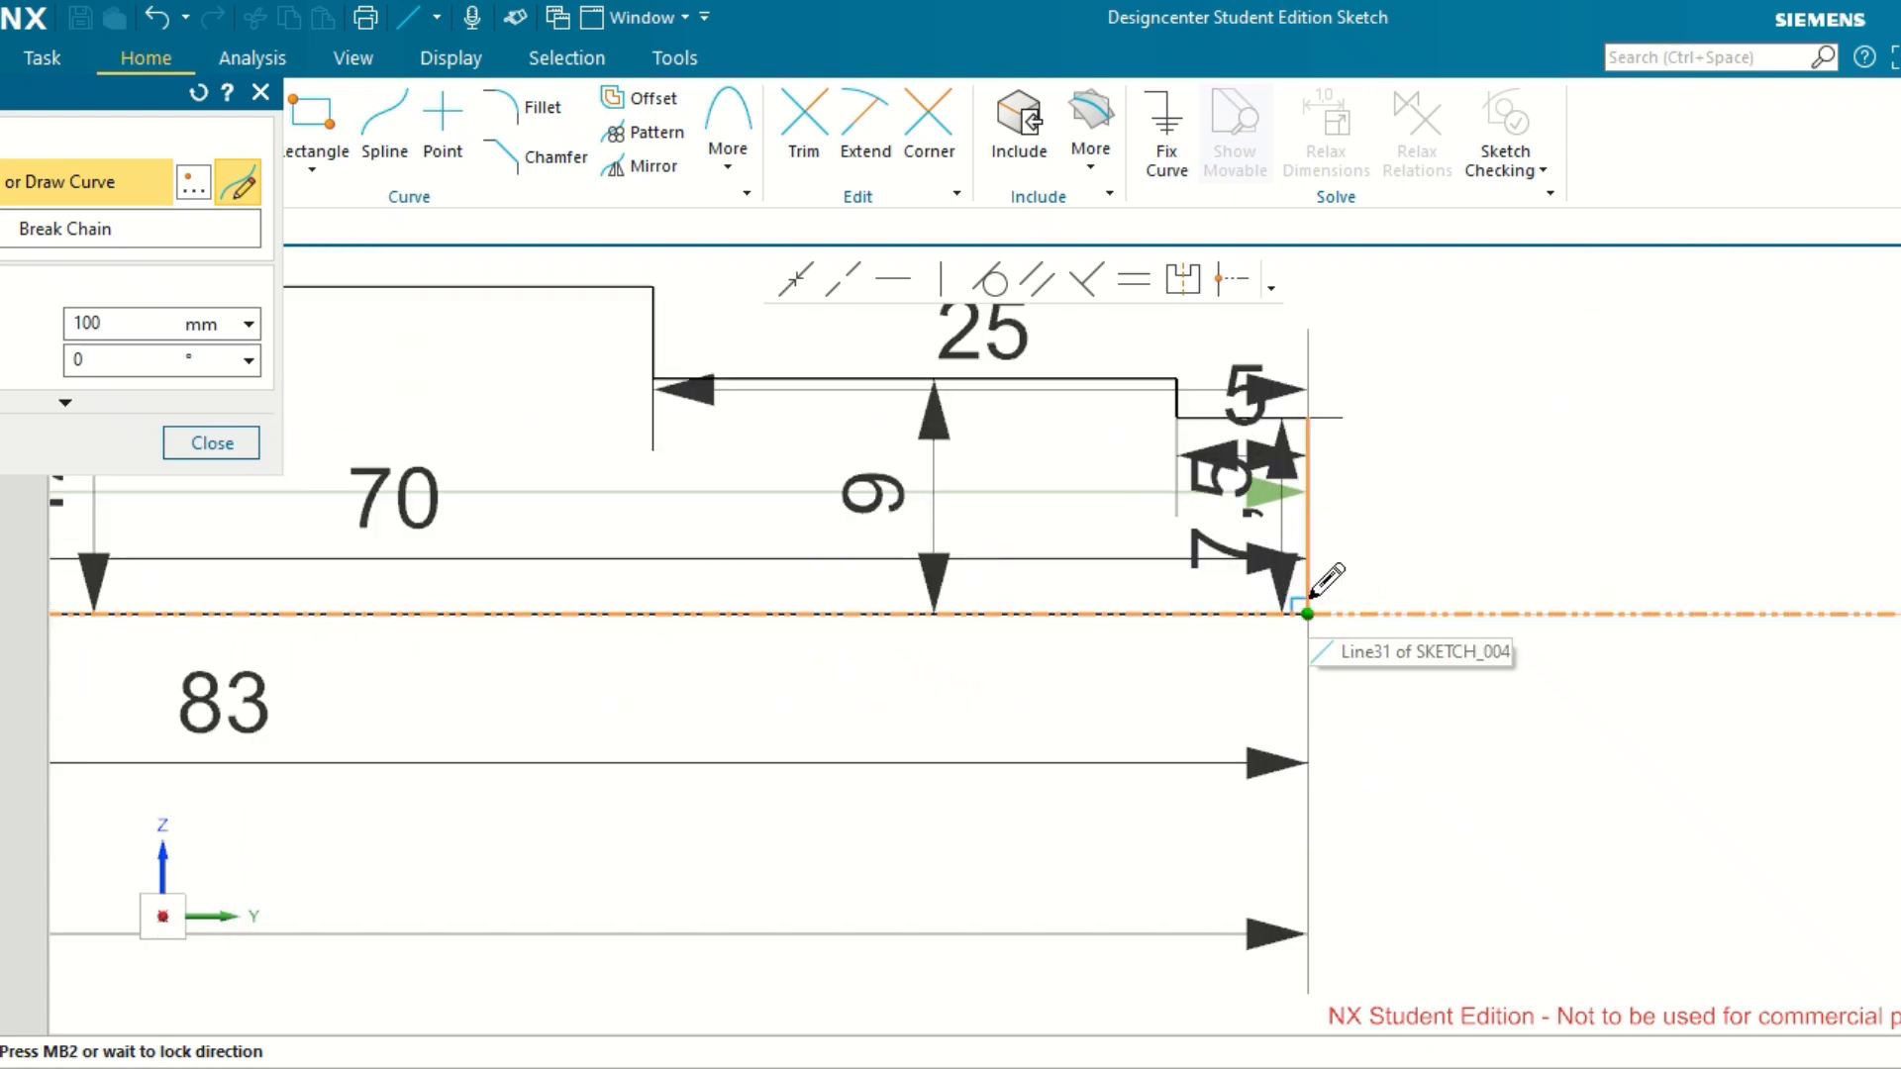
left_click(1310, 600)
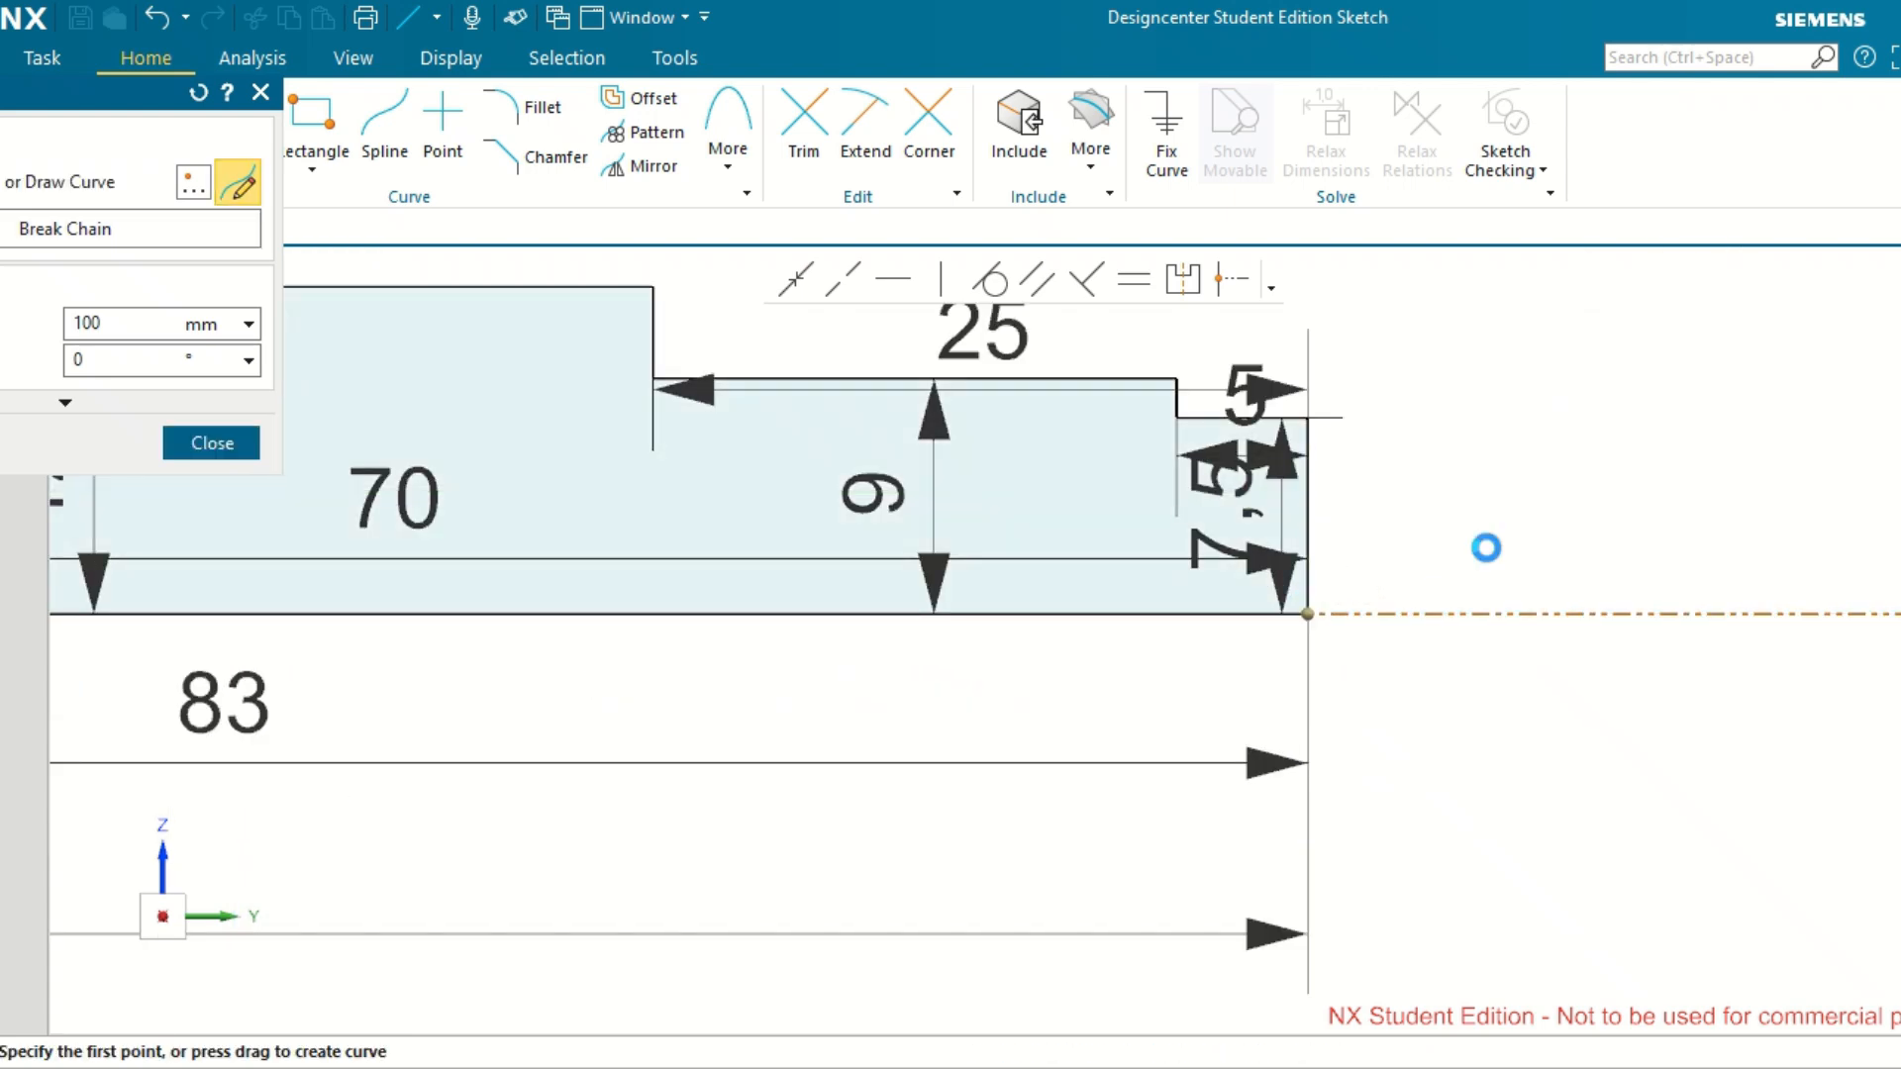
key("Escape")
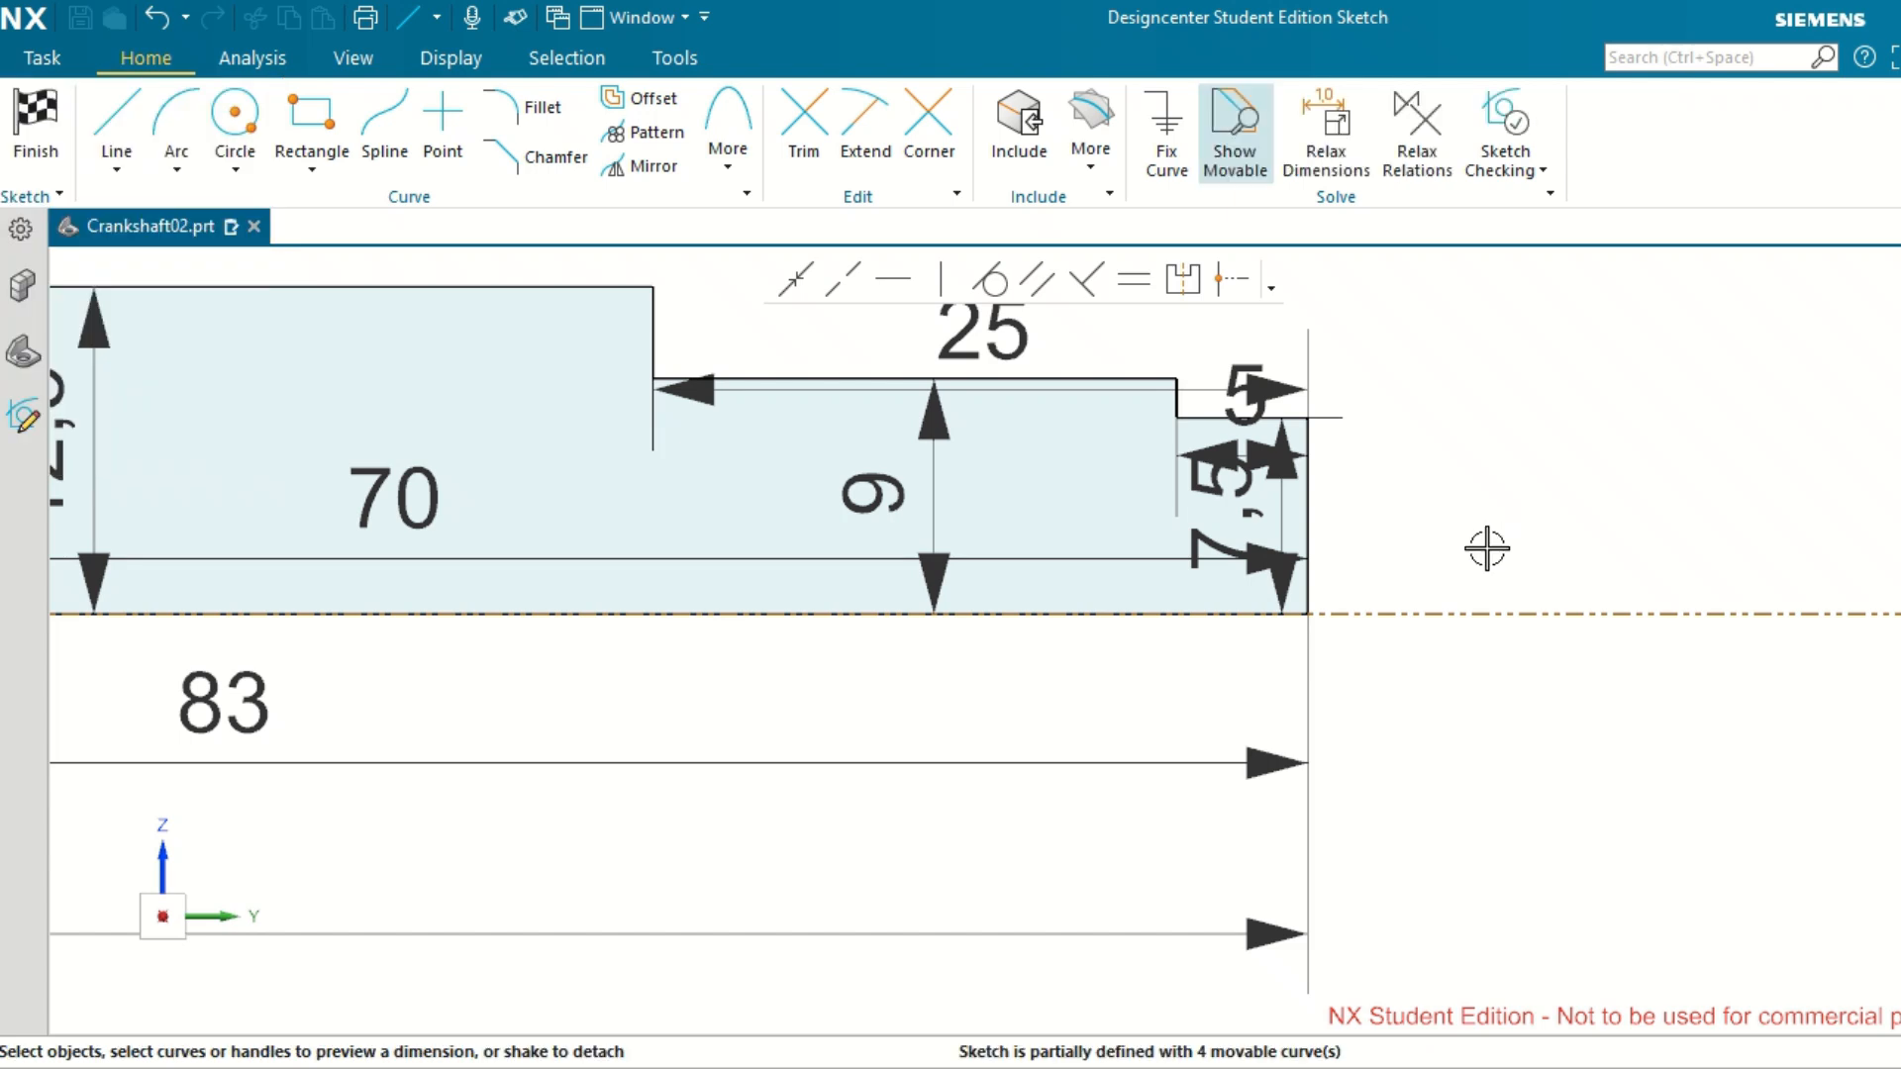
scroll(1487, 549, "up", 4)
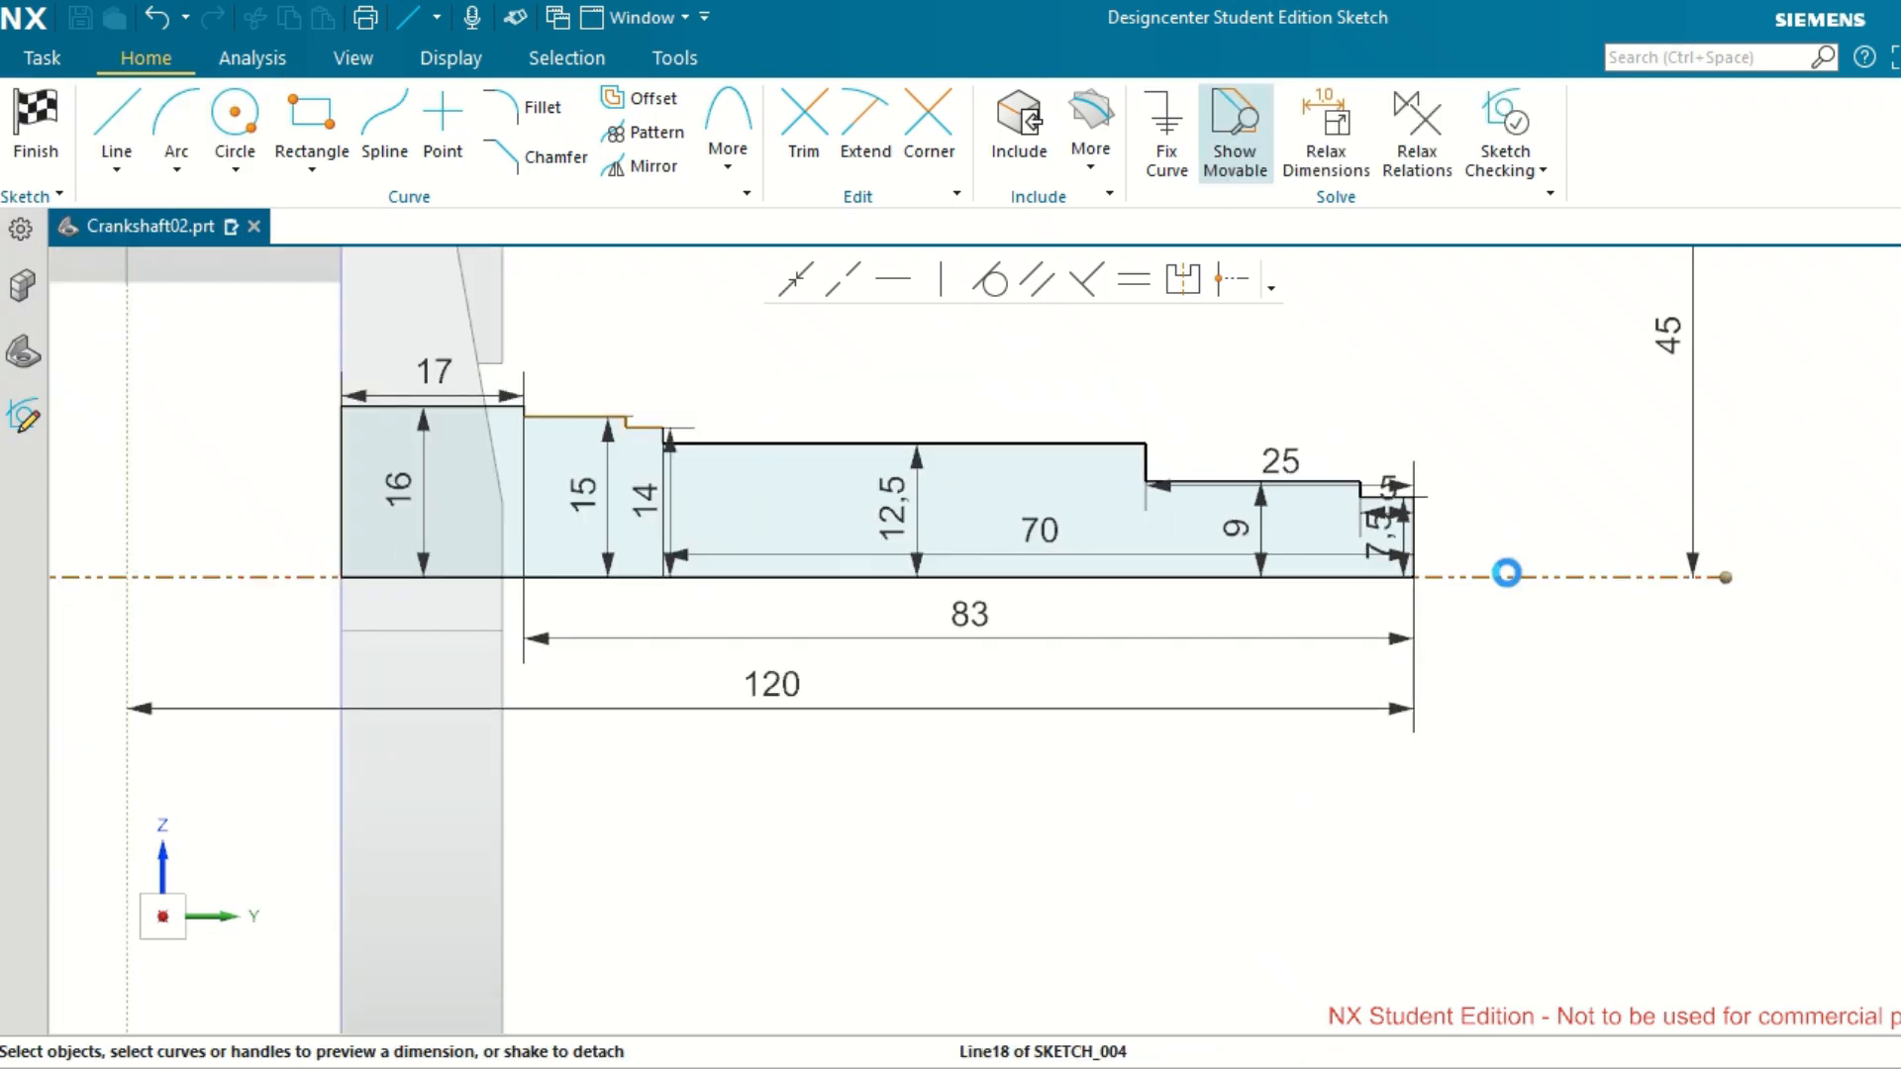
Change the horizontal shaft axis reference line's line style to an alternating long-and-short dash centerline pattern.
left_click(1508, 574)
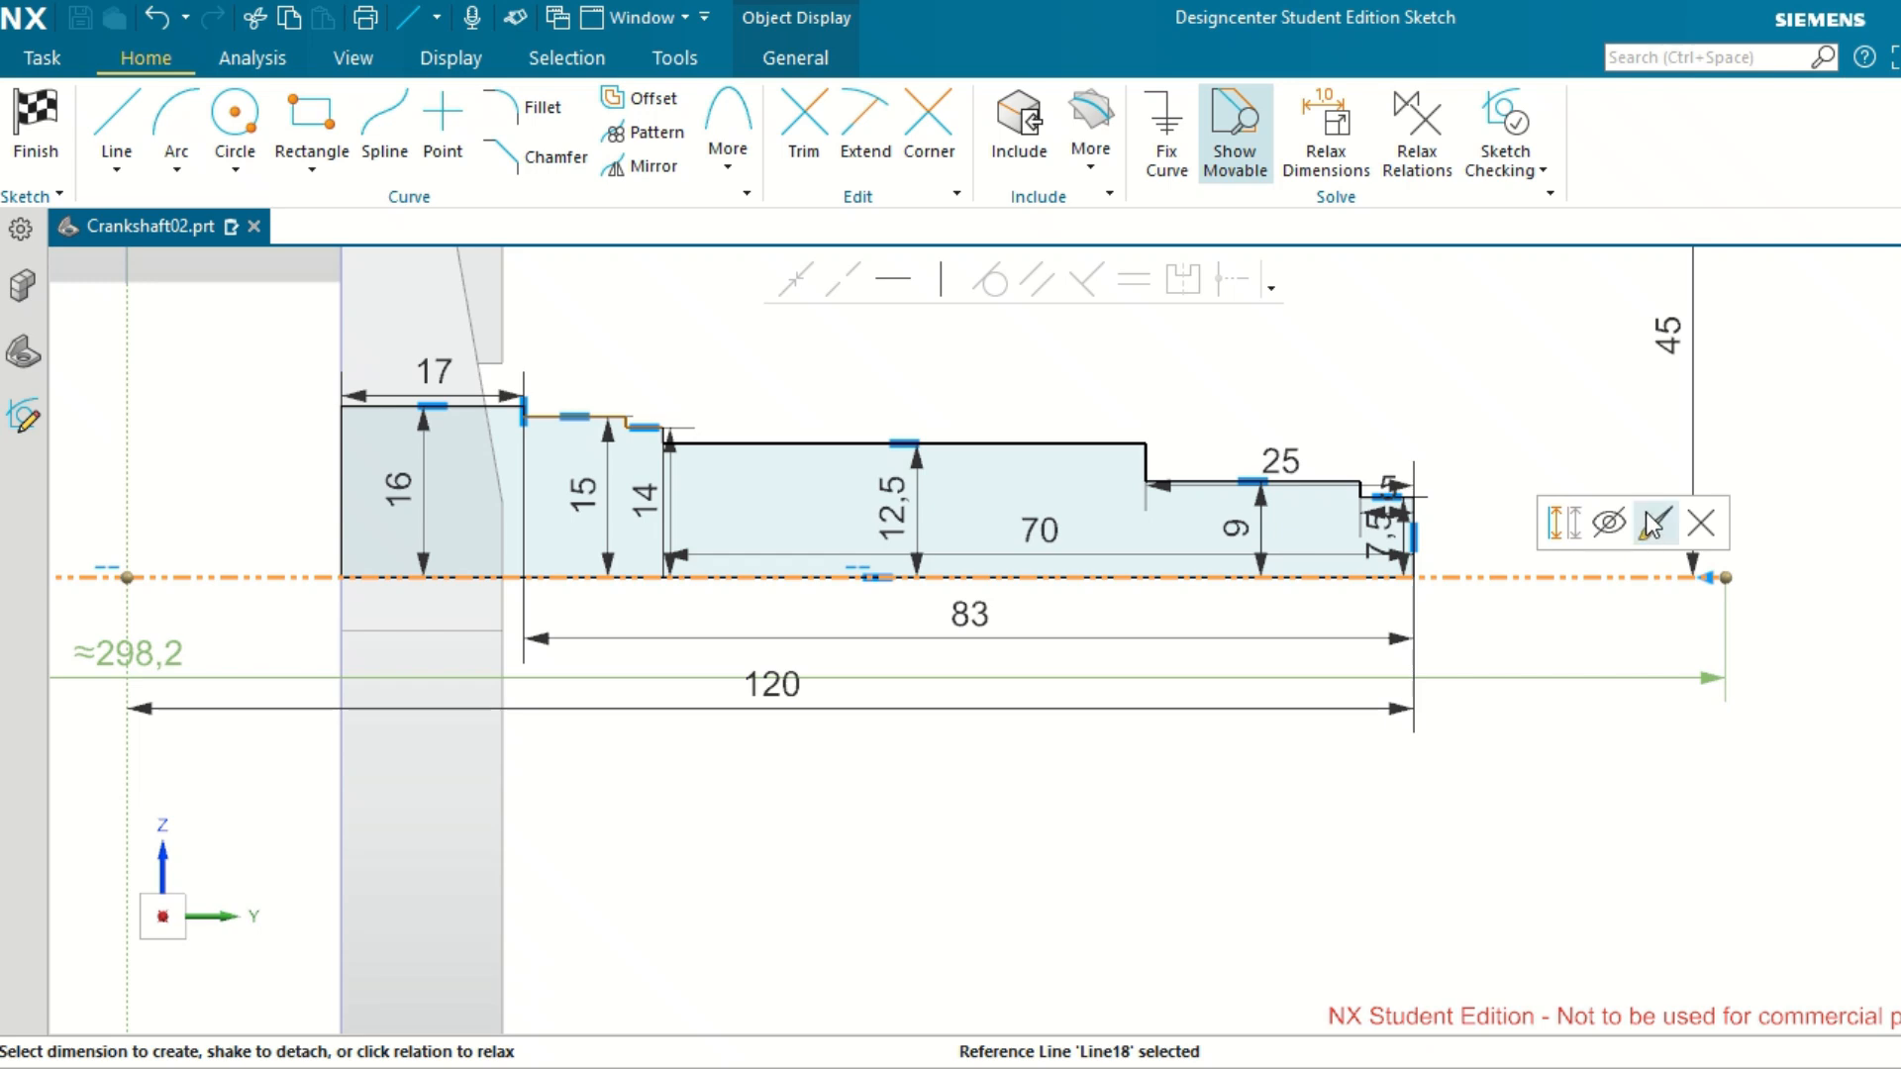
left_click(1651, 522)
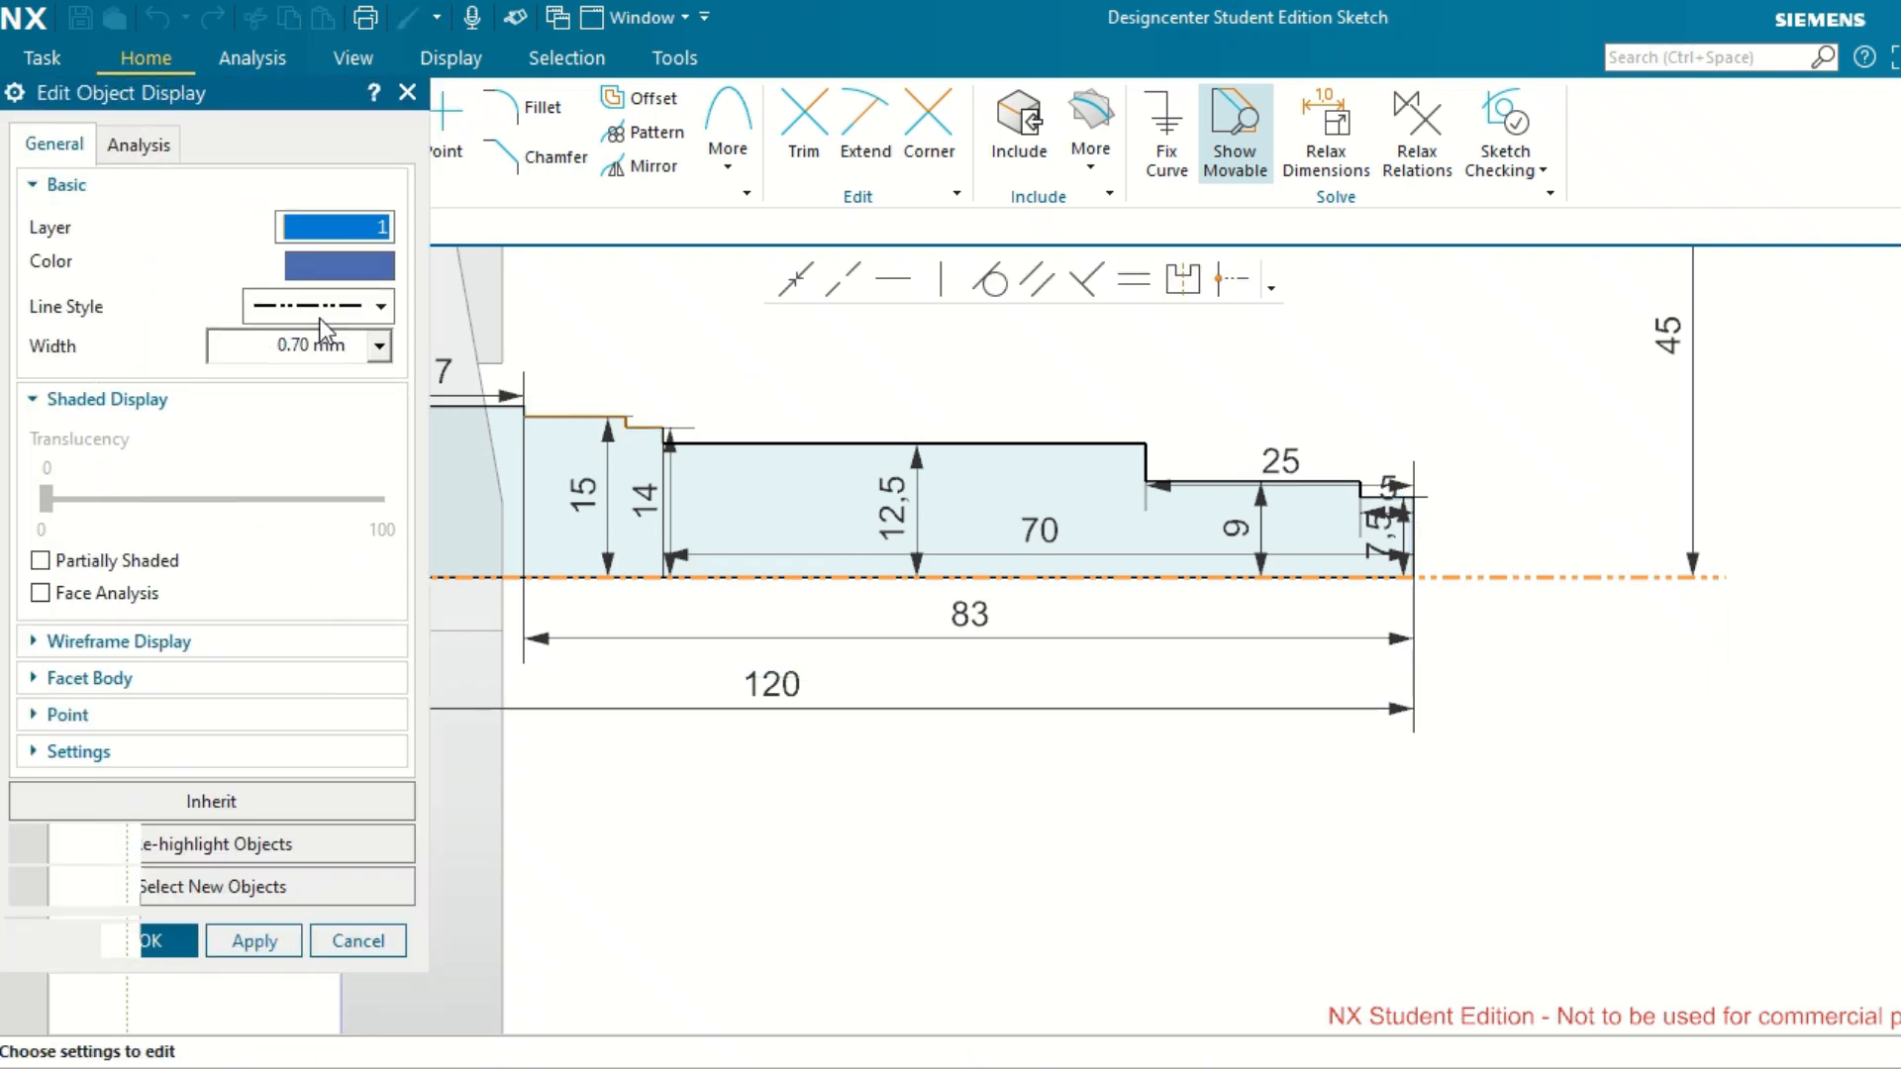
left_click(378, 306)
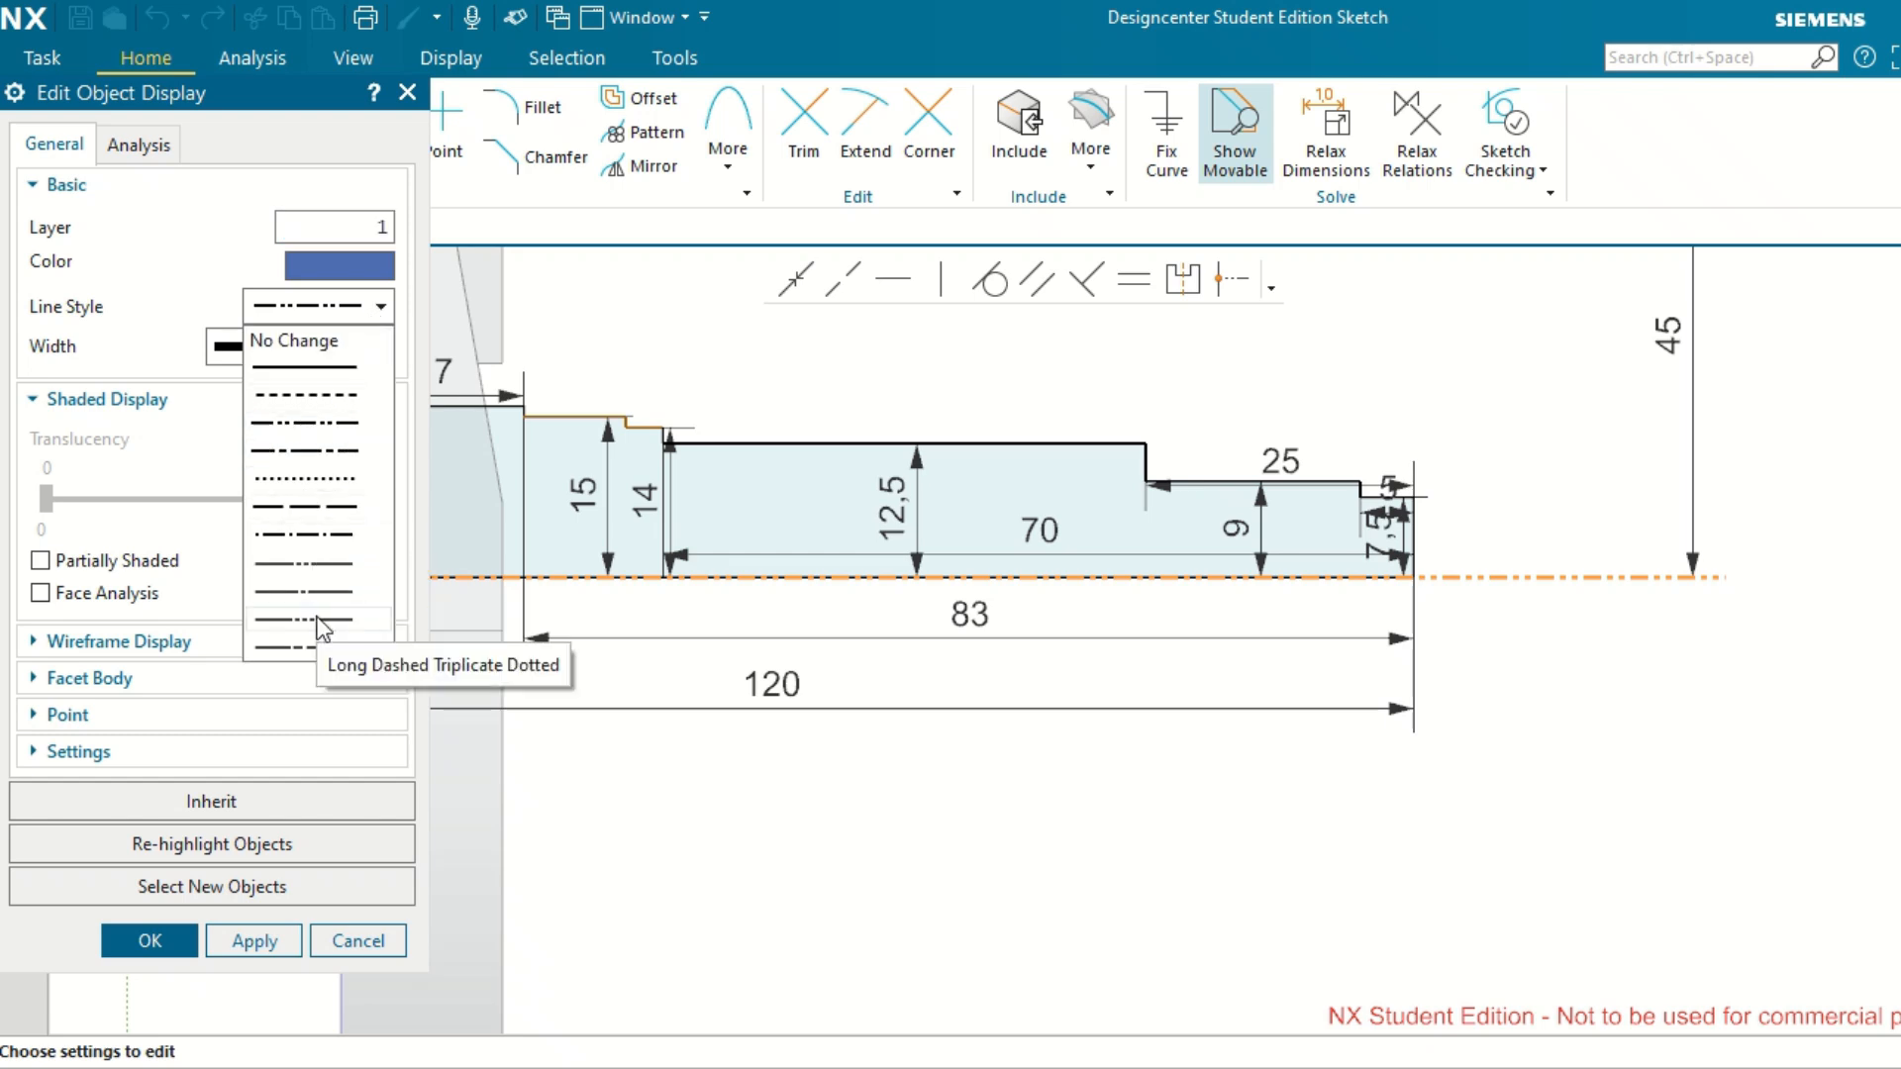
left_click(318, 456)
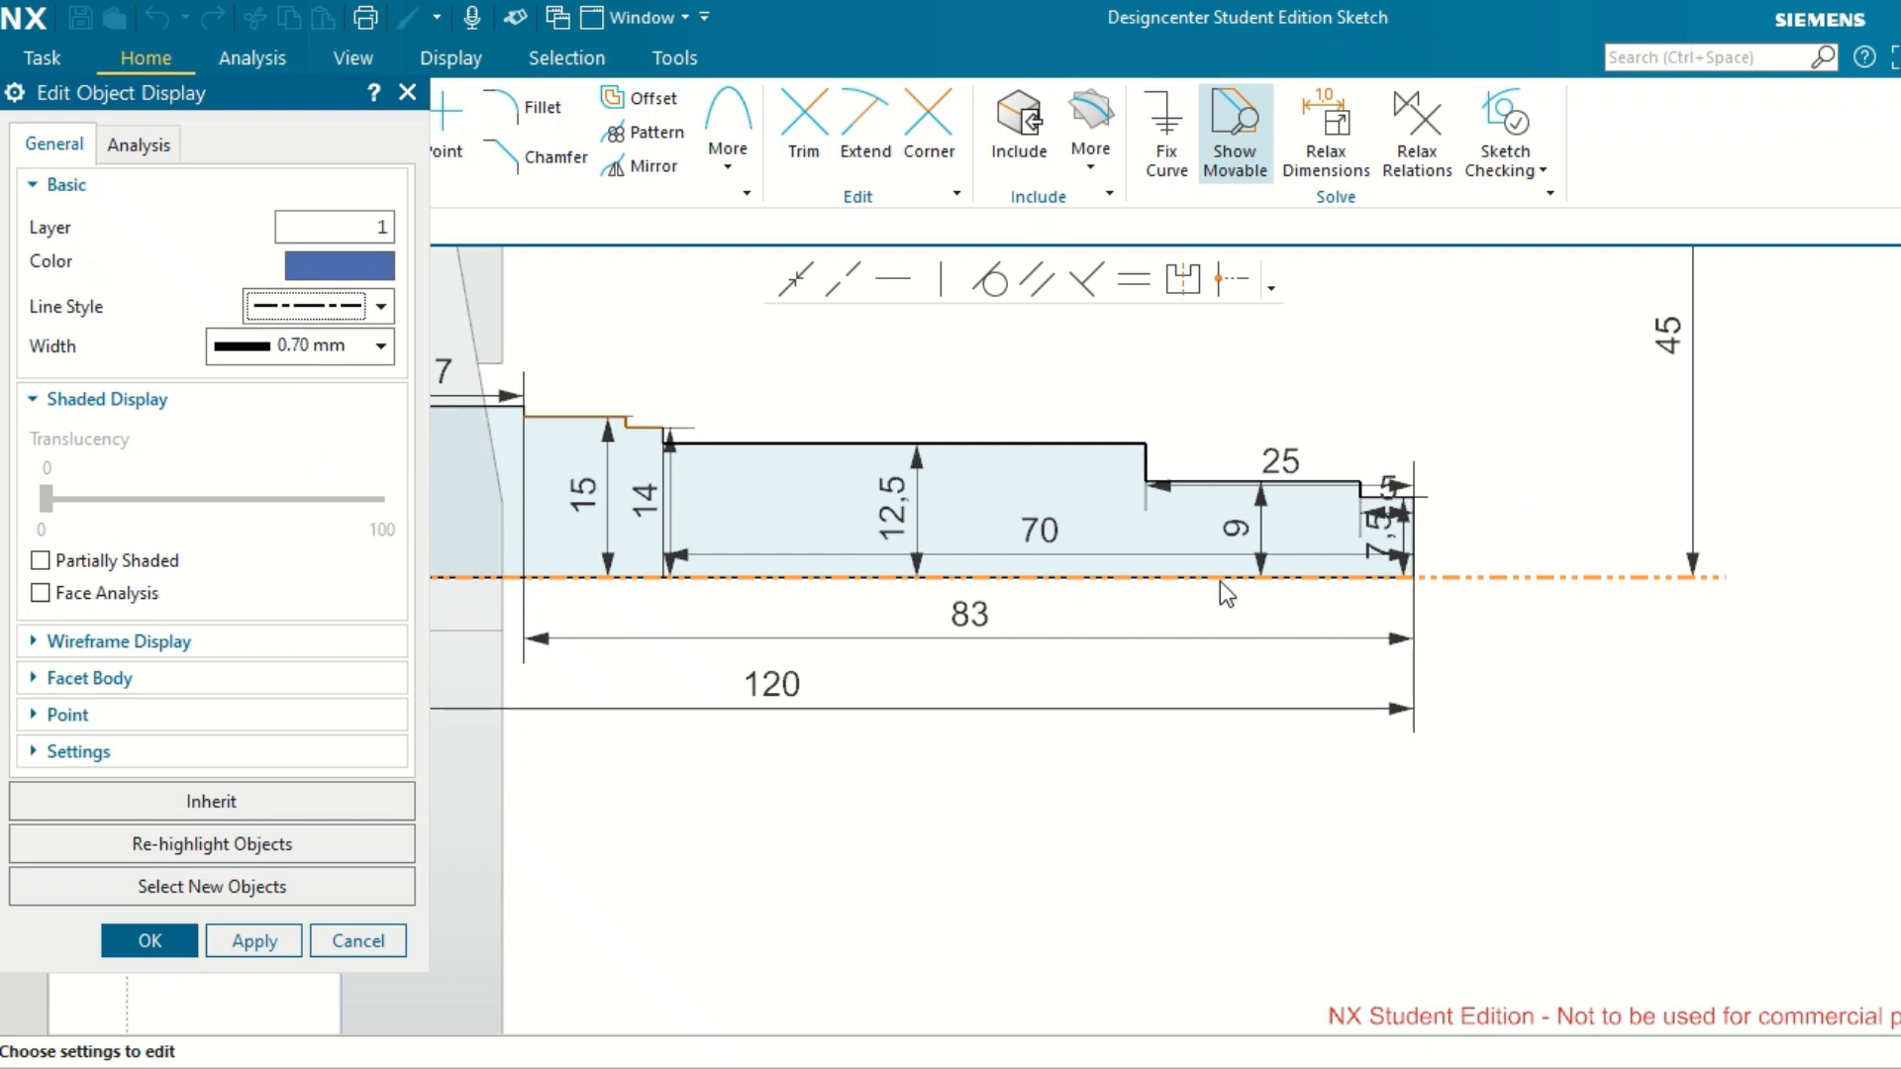
left_click(262, 939)
left_click(167, 943)
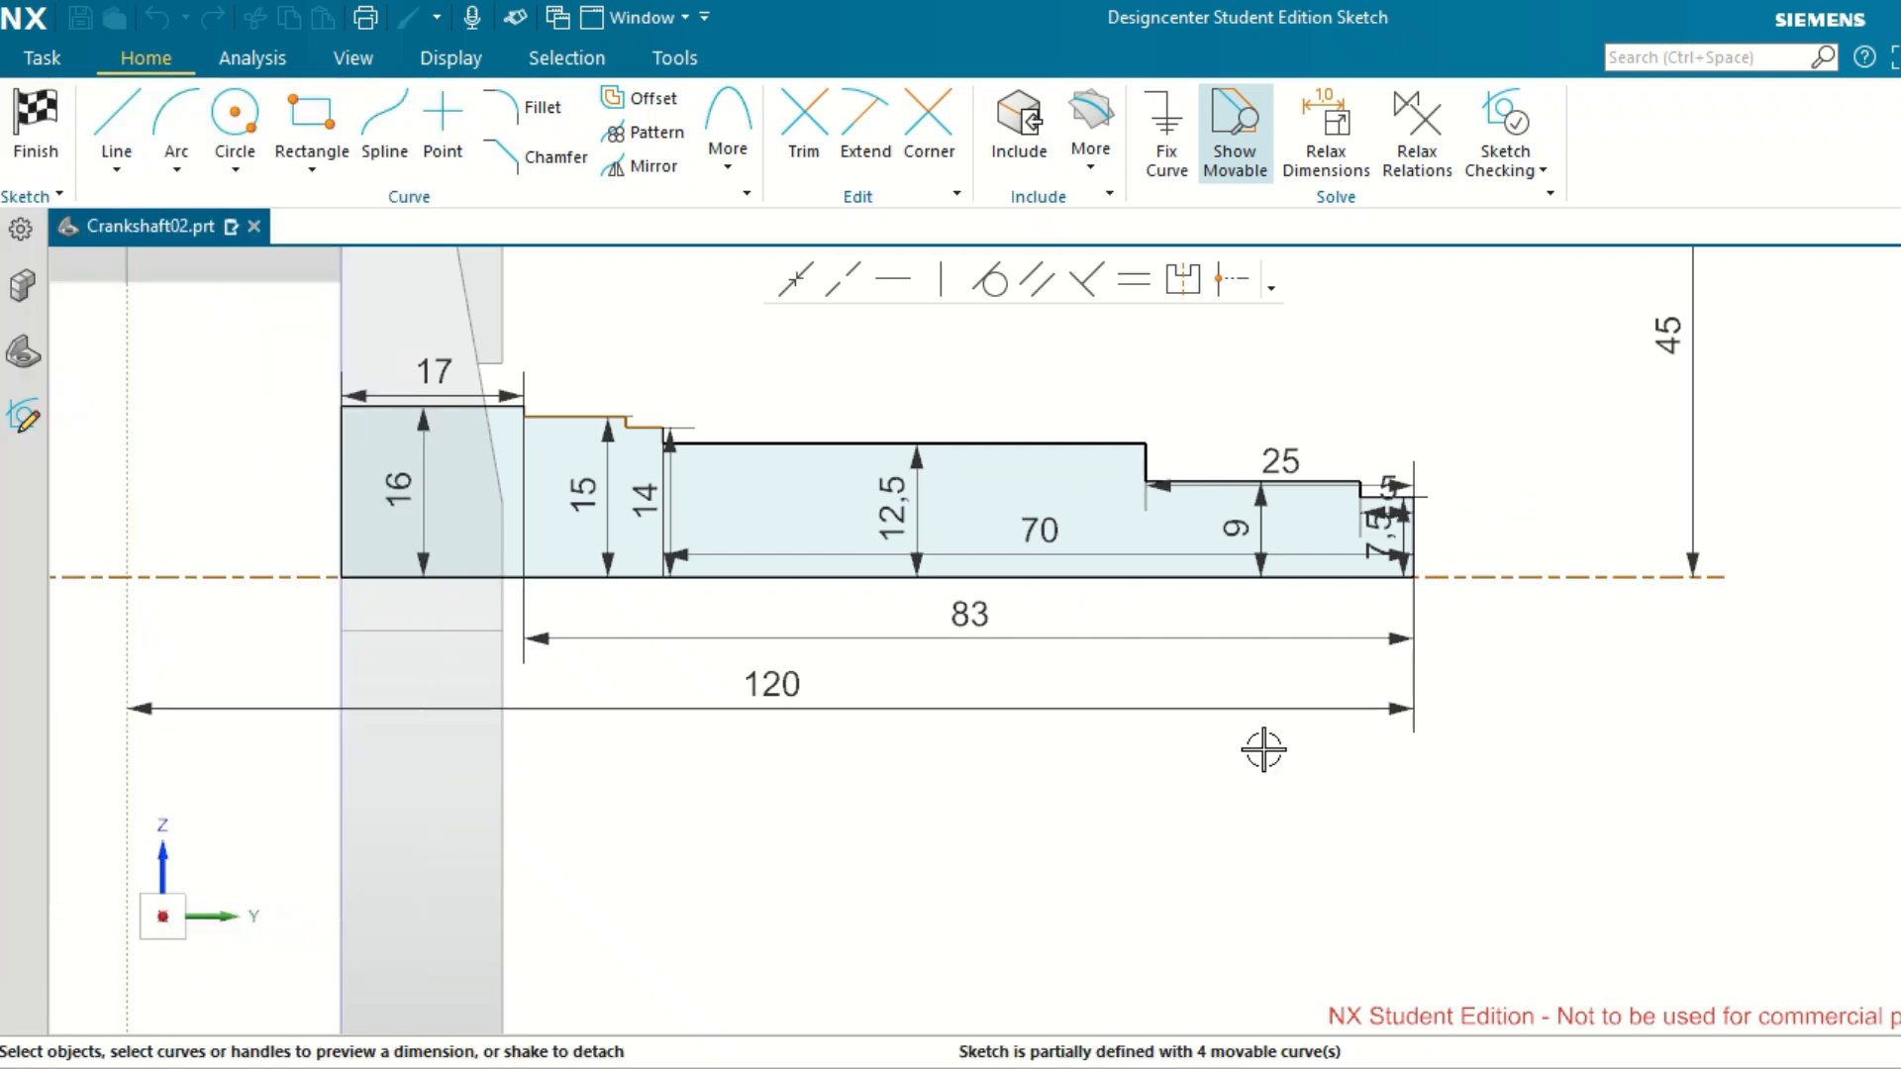
Set the horizontal shaft axis reference line's length to 40 mm.
scroll(1681, 703, "down", 1)
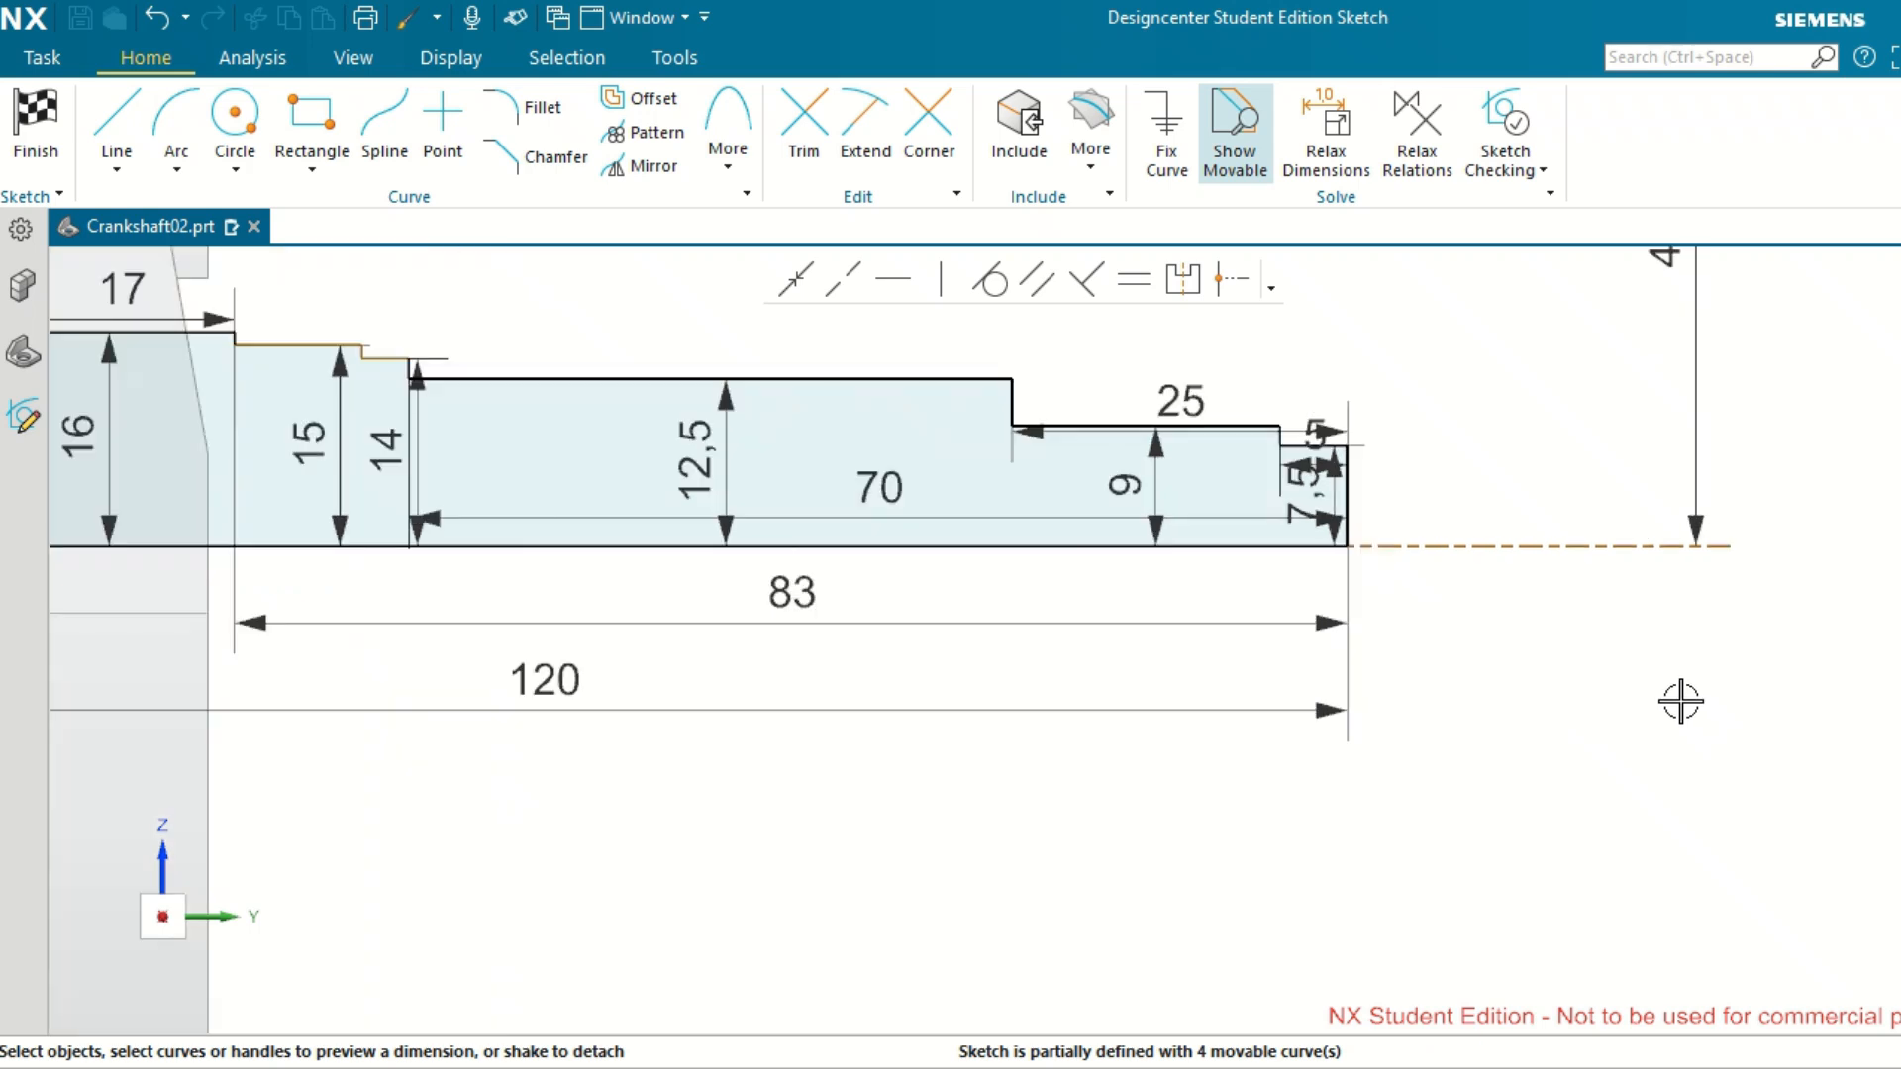
left_click(1689, 545)
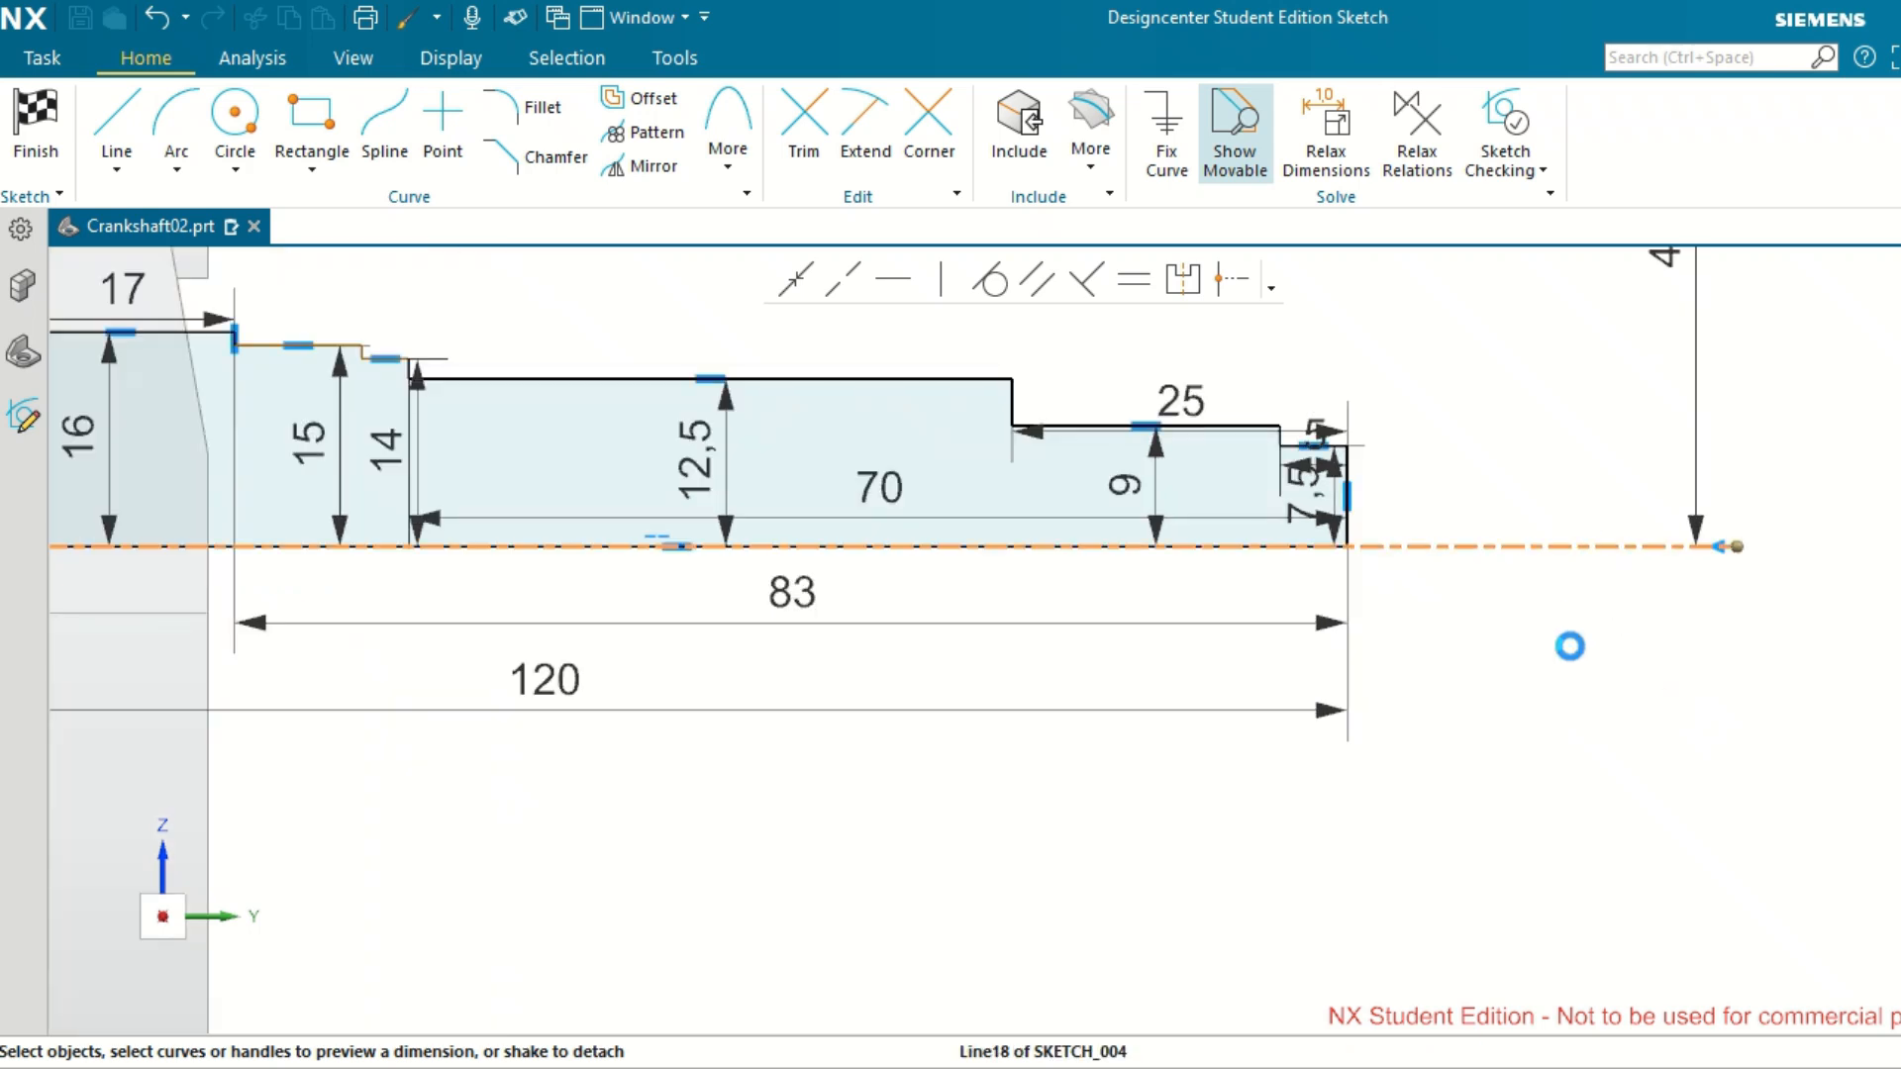
scroll(1493, 661, "up", 1)
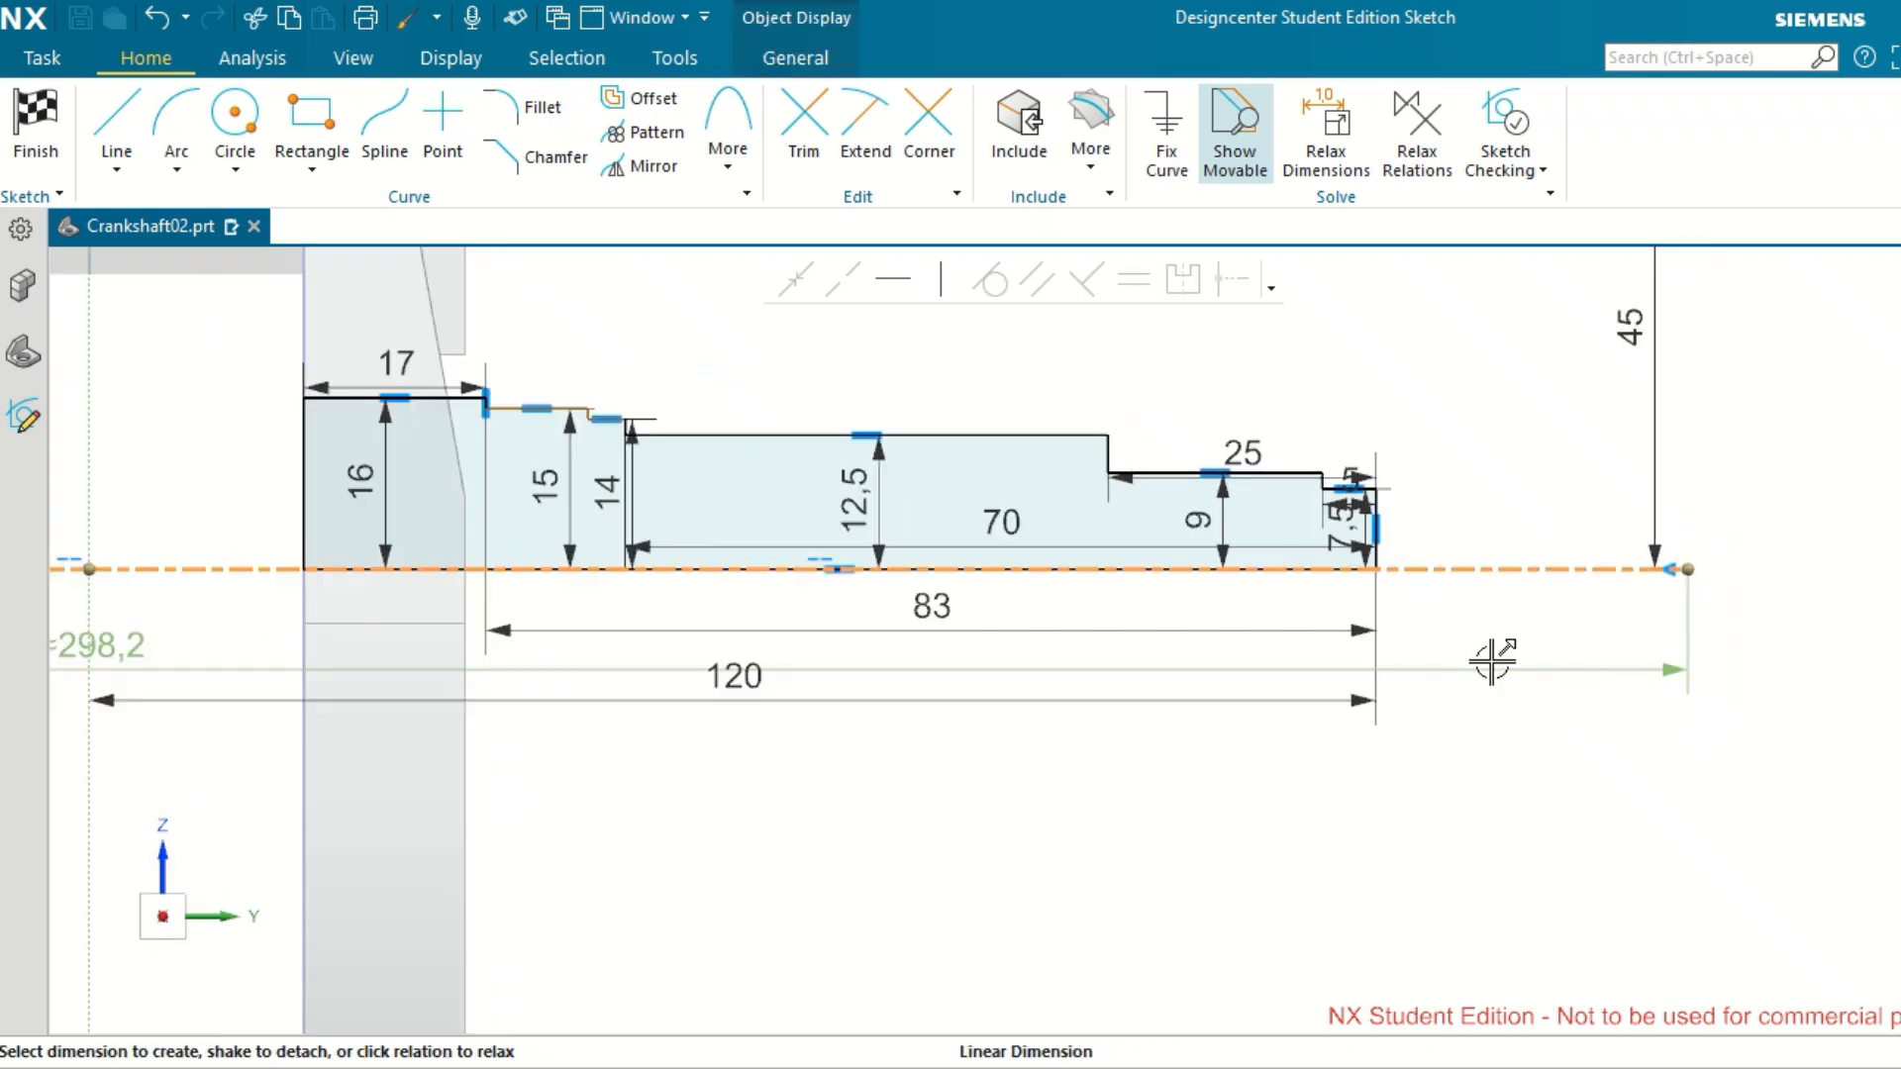
scroll(1492, 662, "up", 2)
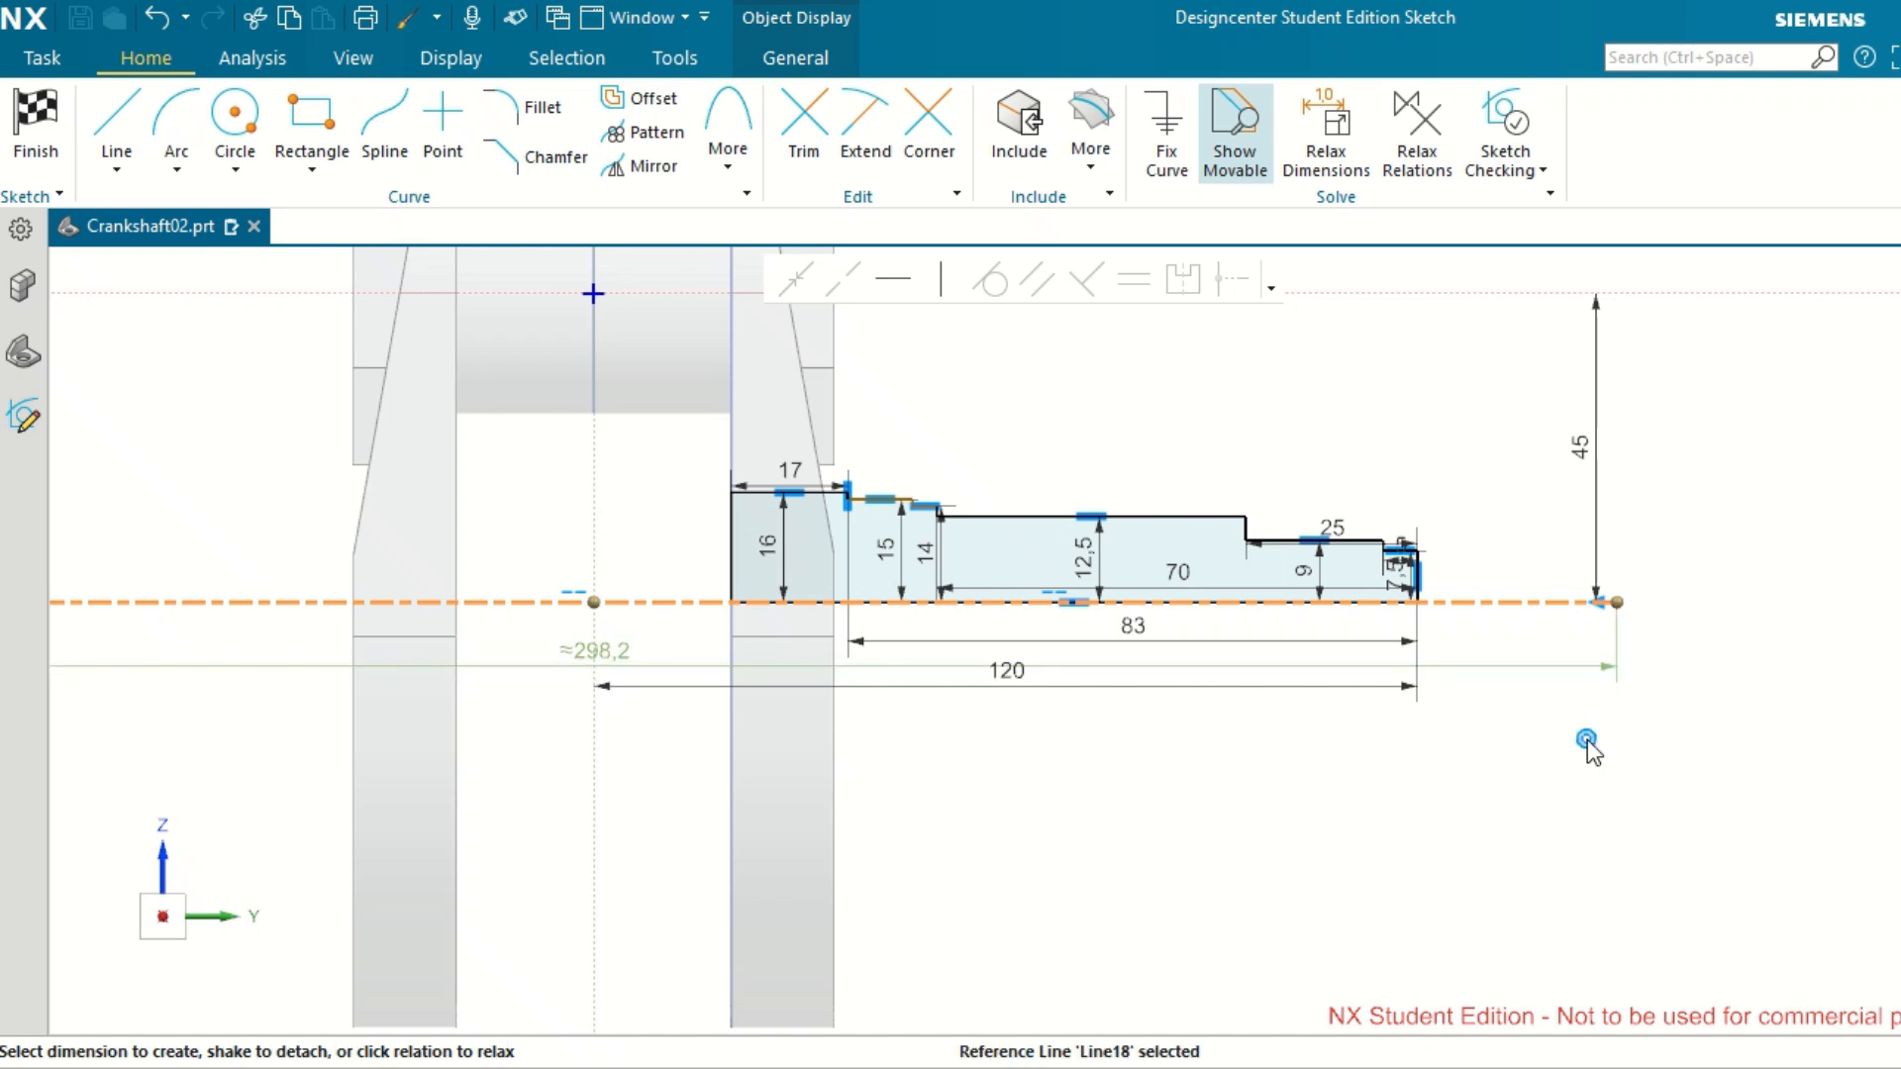
left_click(623, 654)
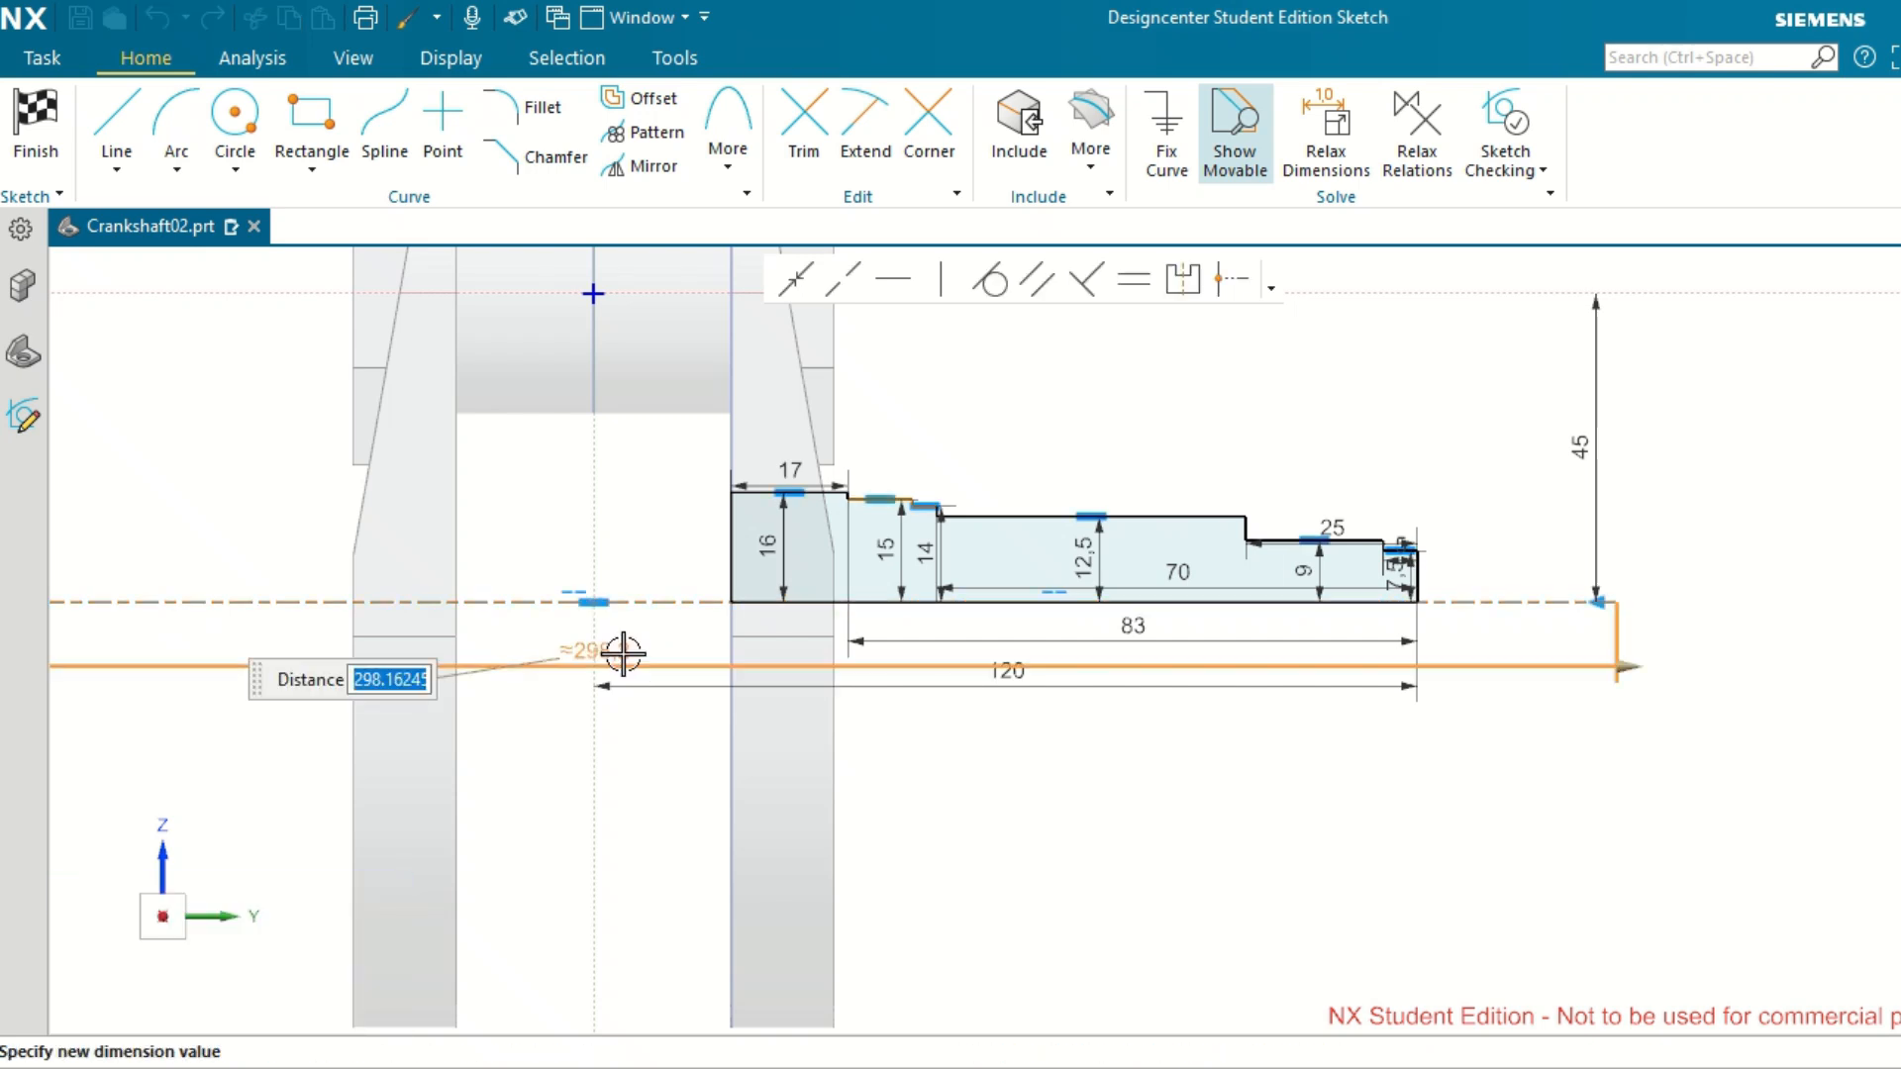
type("40")
key("Return")
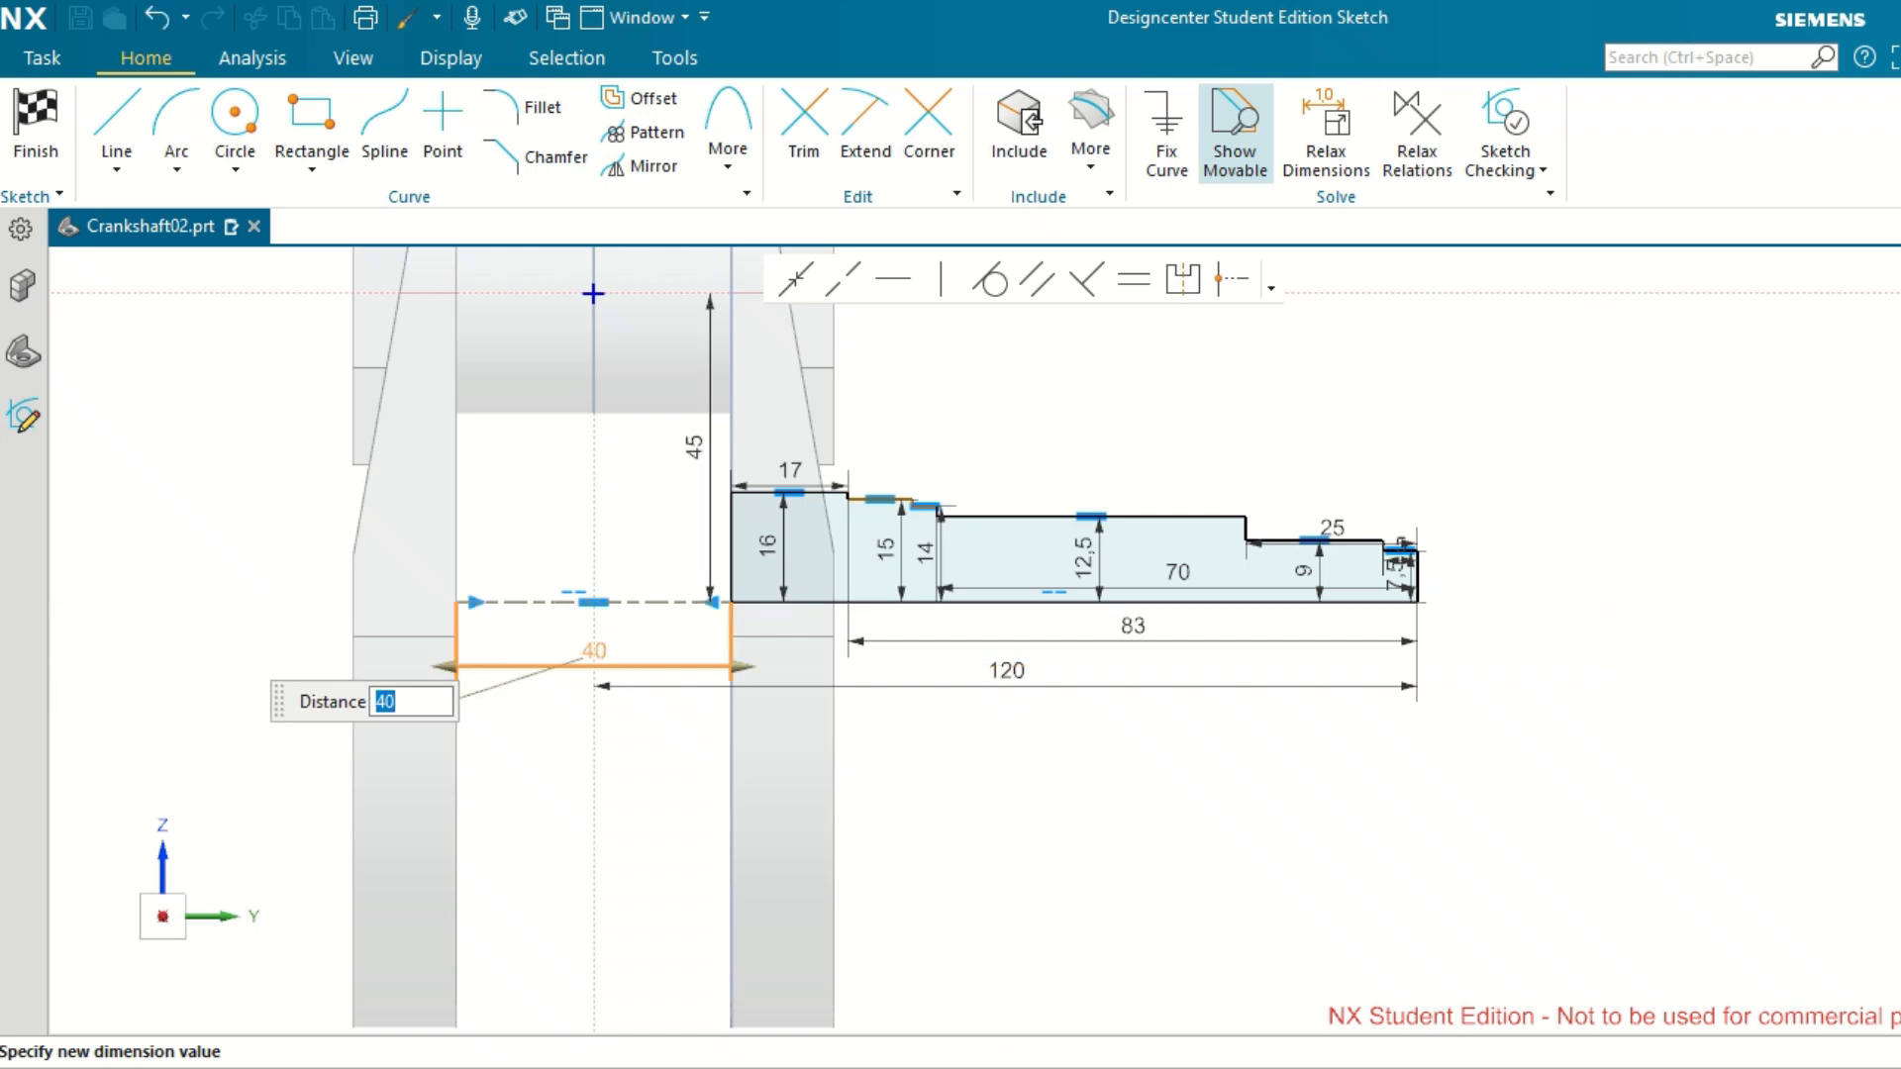
middle_click(1673, 727)
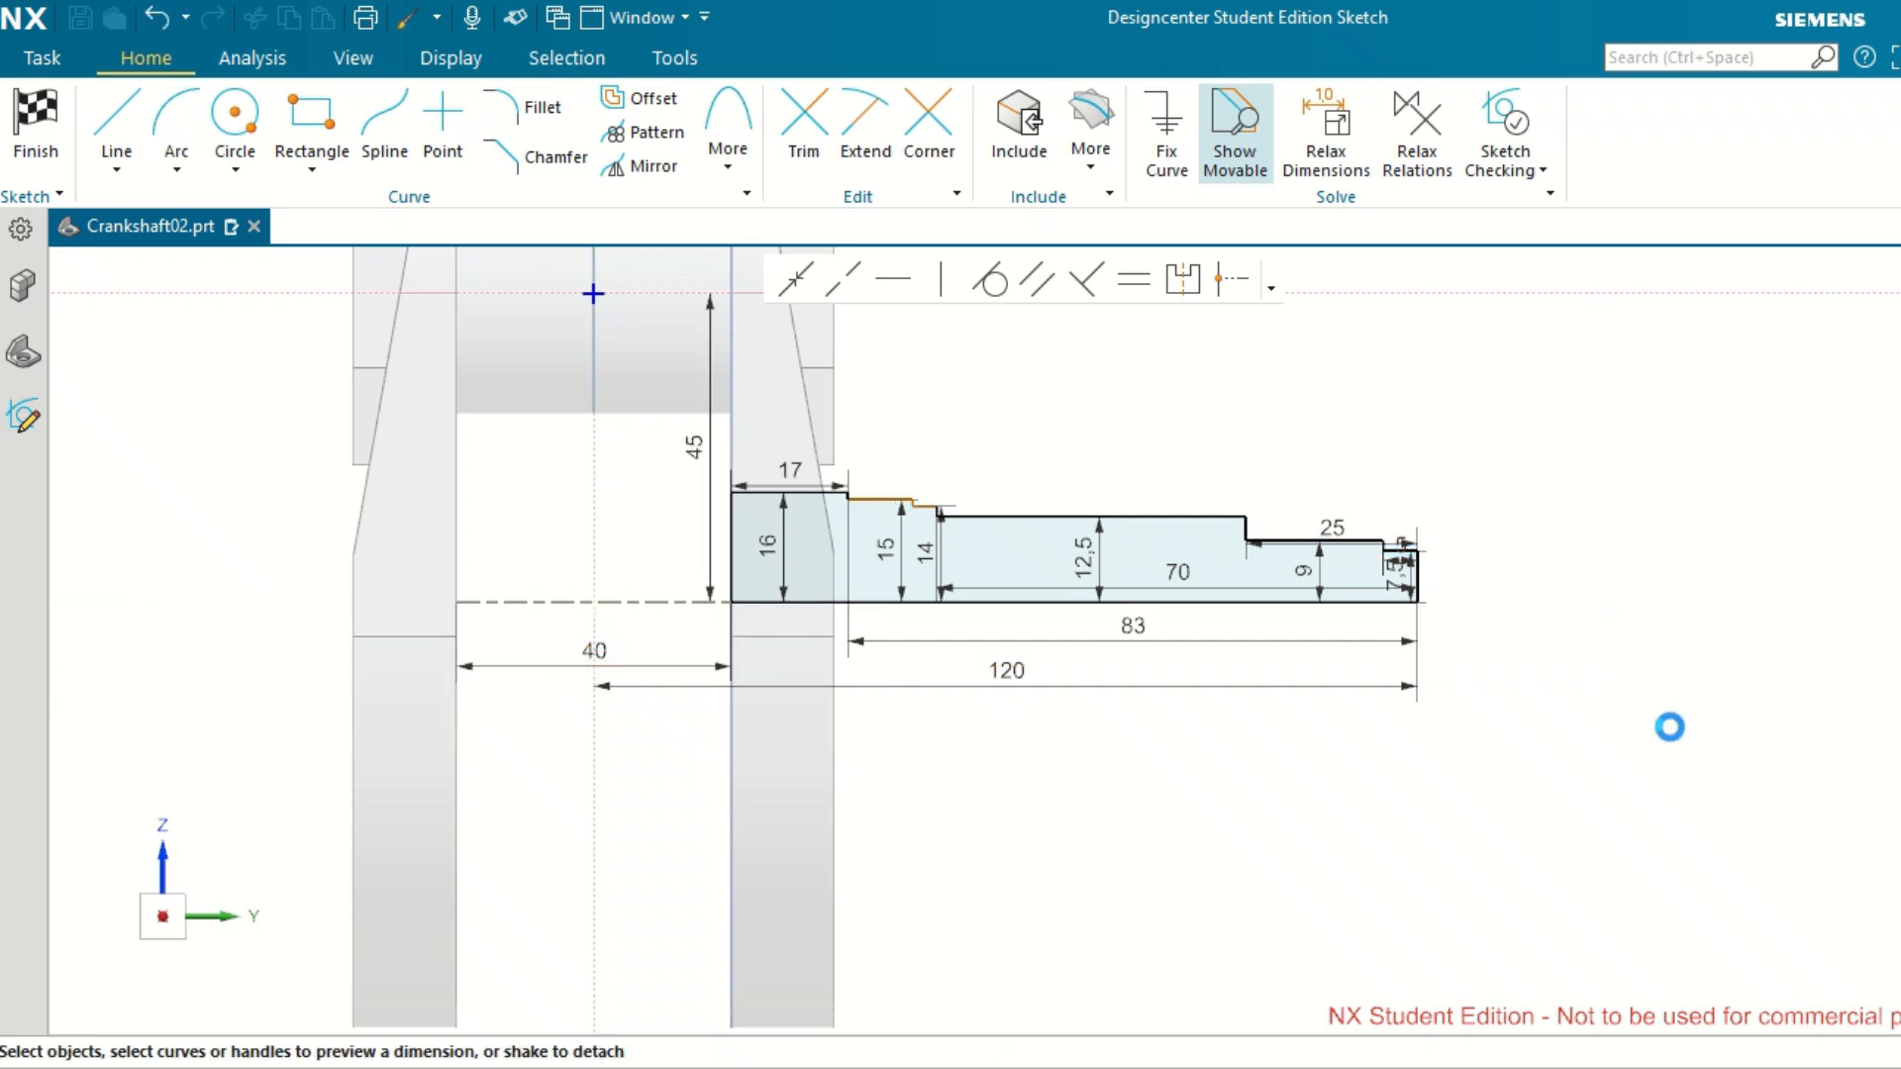
Move the 5, 25, 12.5 and 70 mm dimensions clear above the stepped shaft profile.
scroll(911, 540, "up", 3)
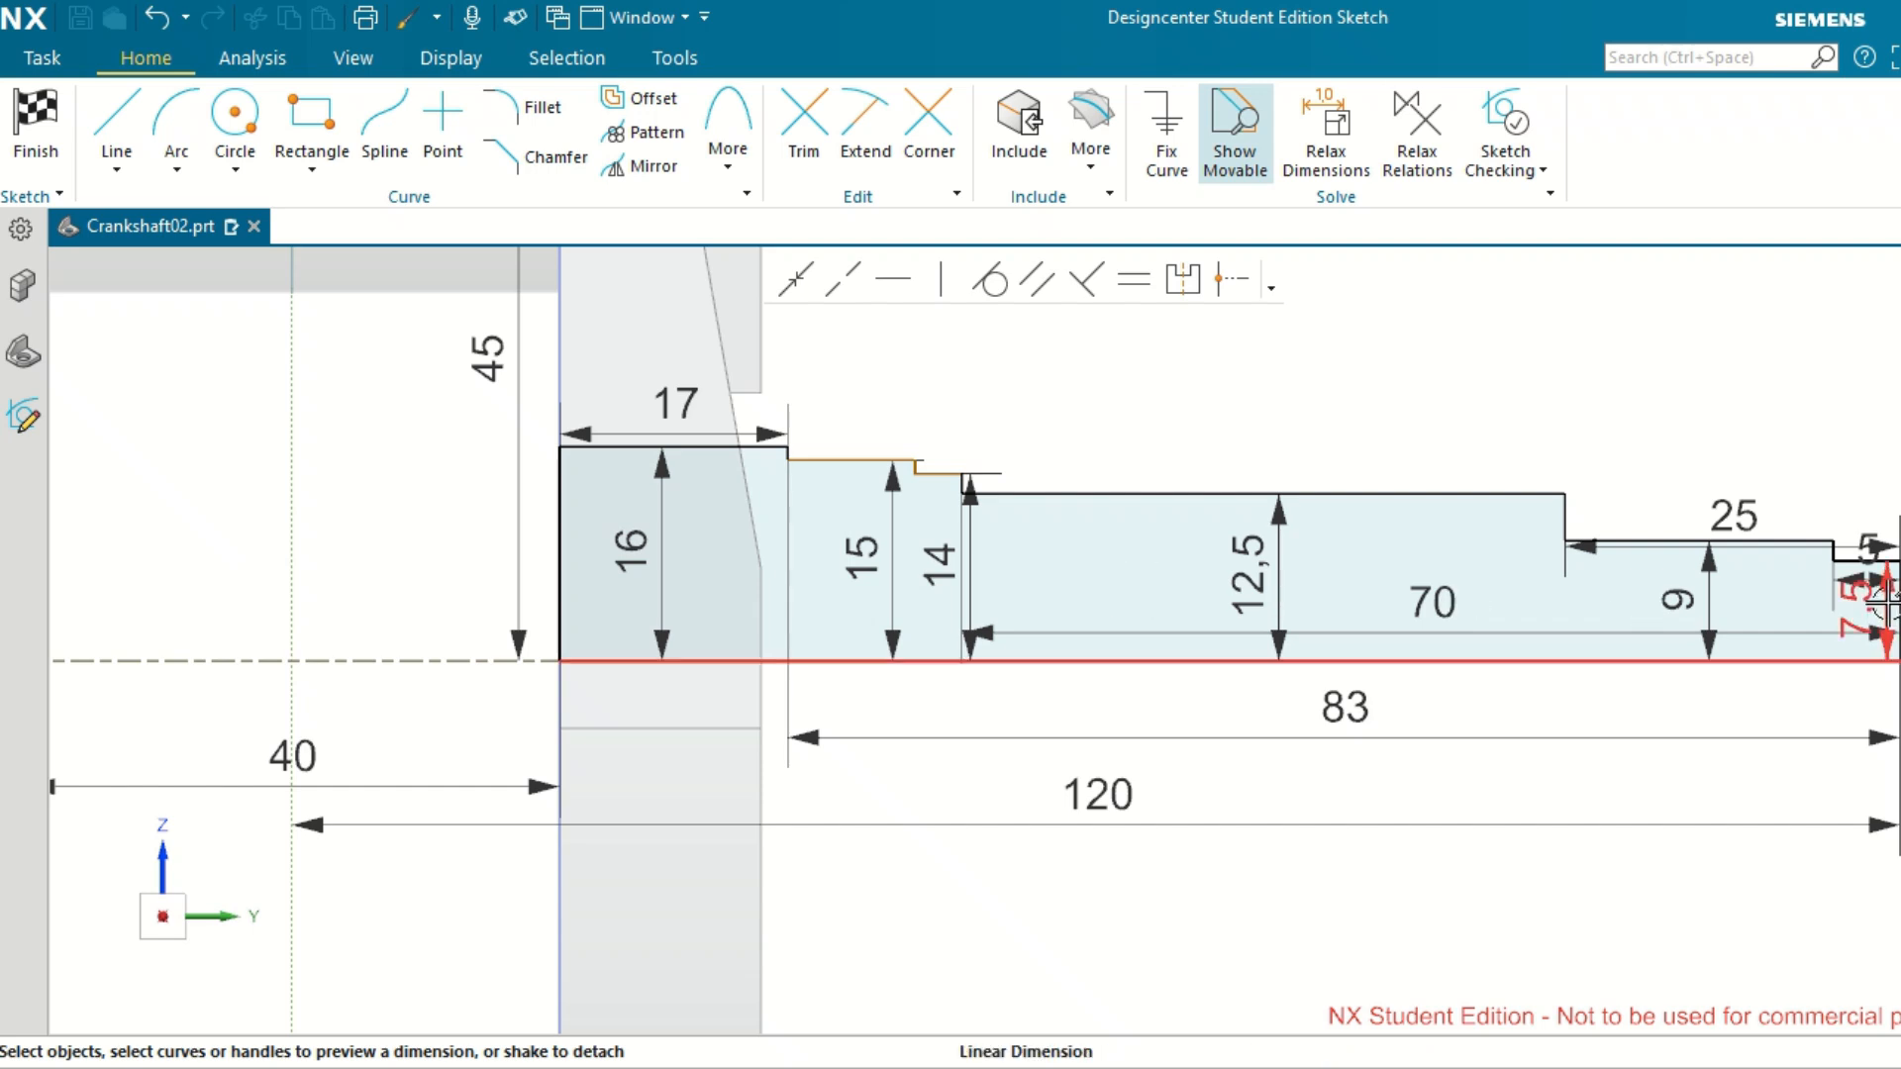
left_click_drag(1888, 603, 1865, 451)
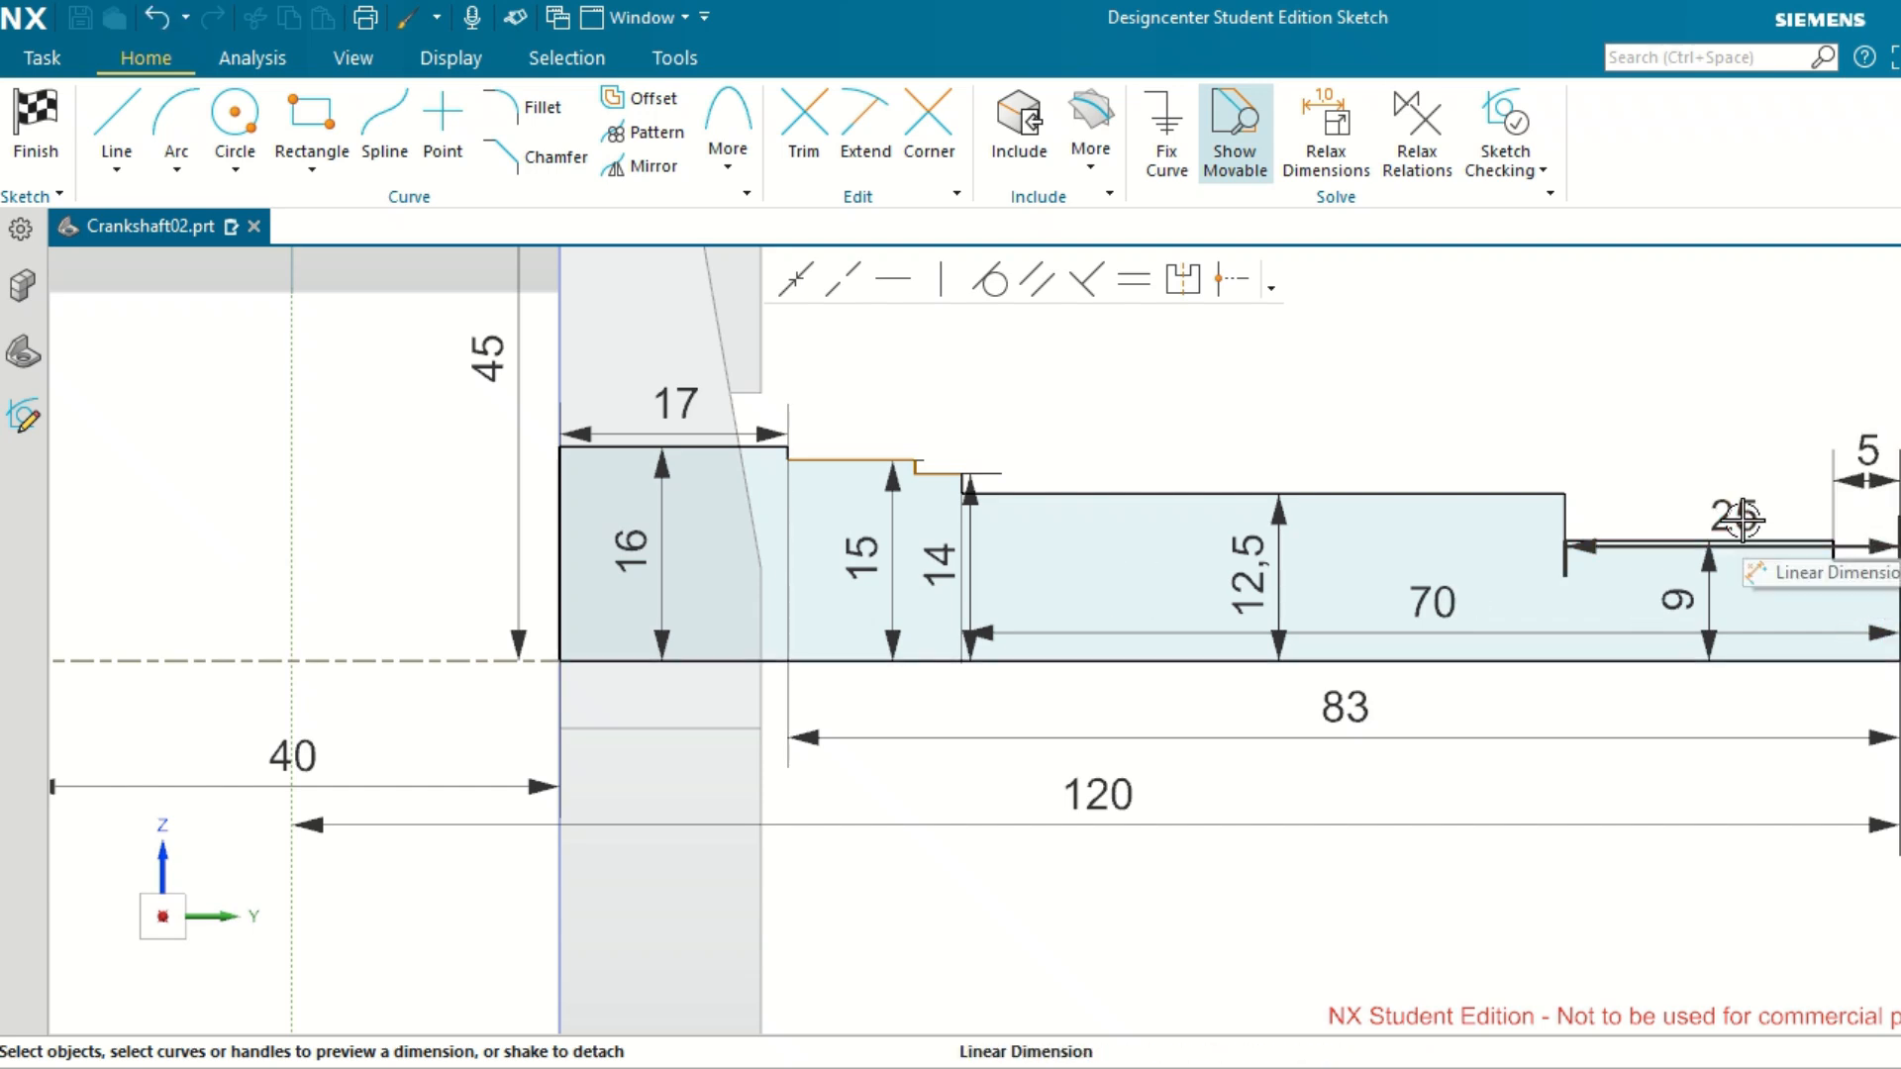
left_click_drag(1733, 516, 1708, 359)
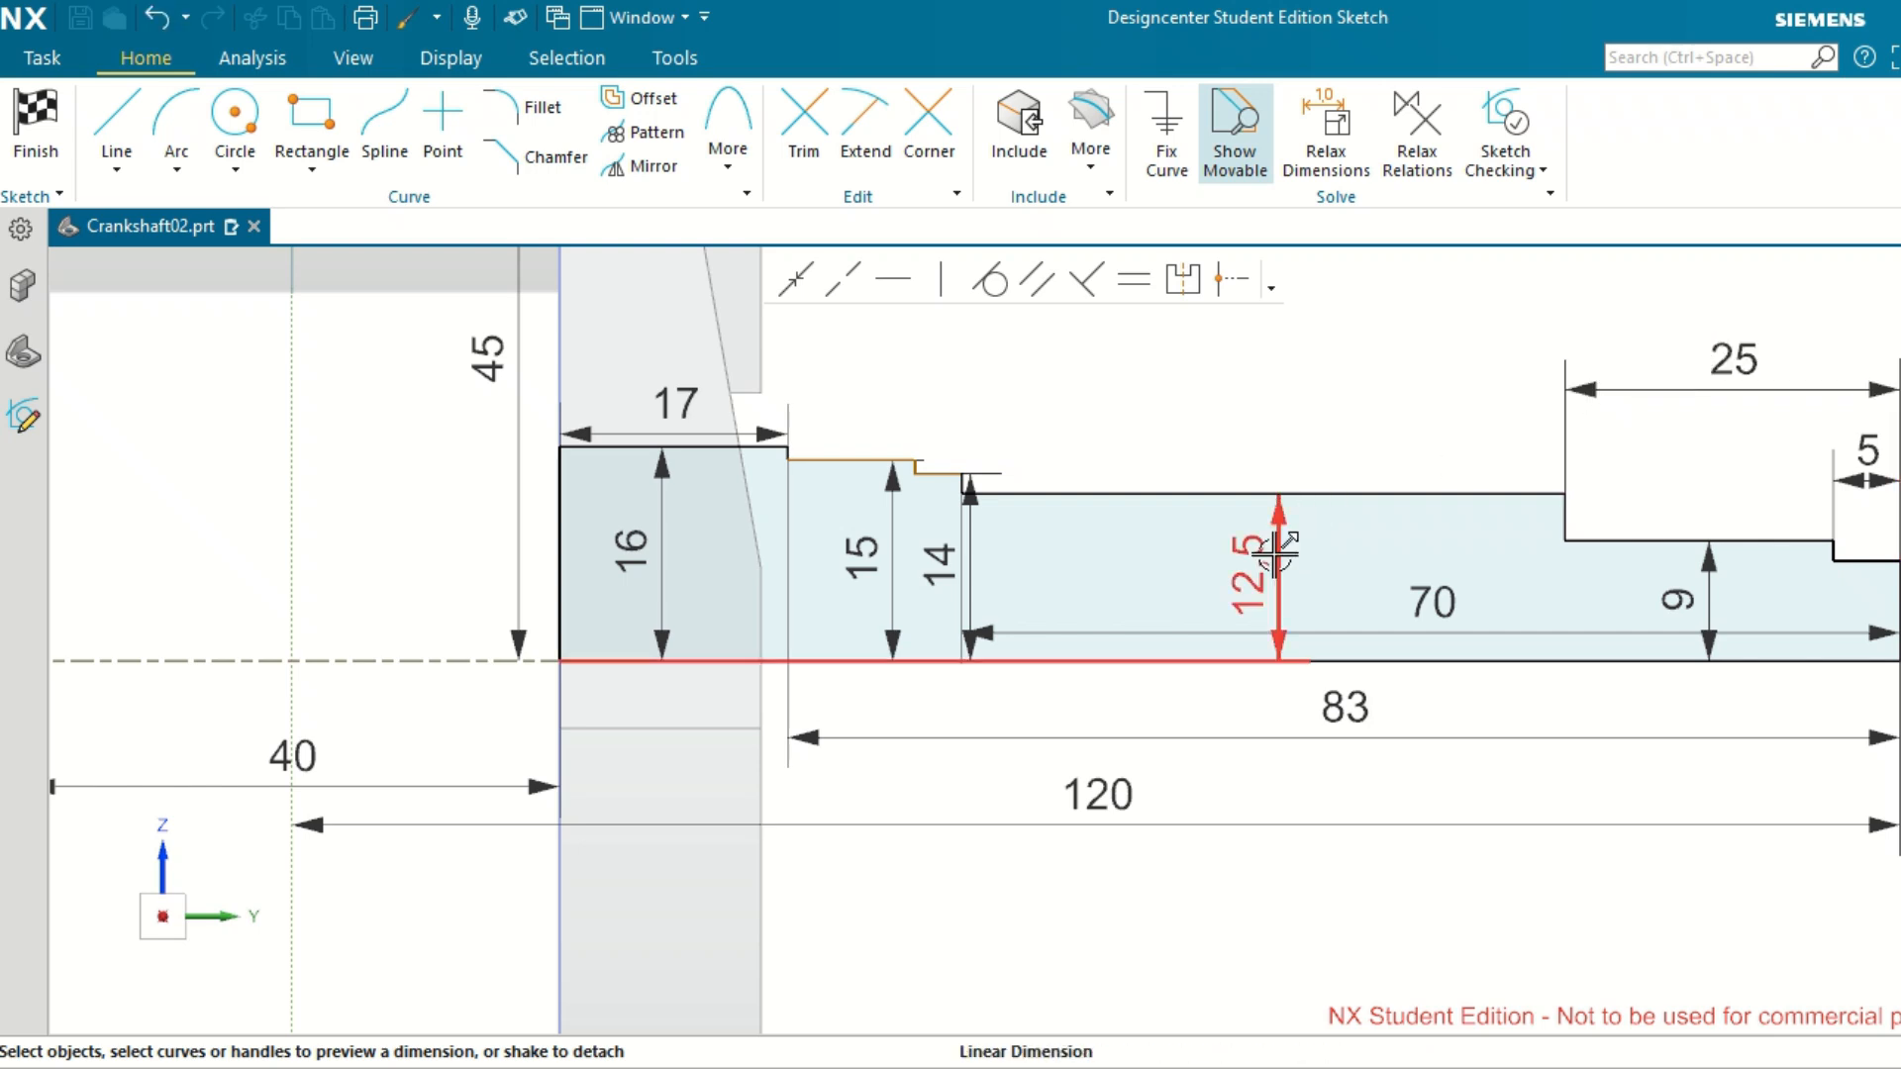
left_click_drag(1249, 575, 1263, 391)
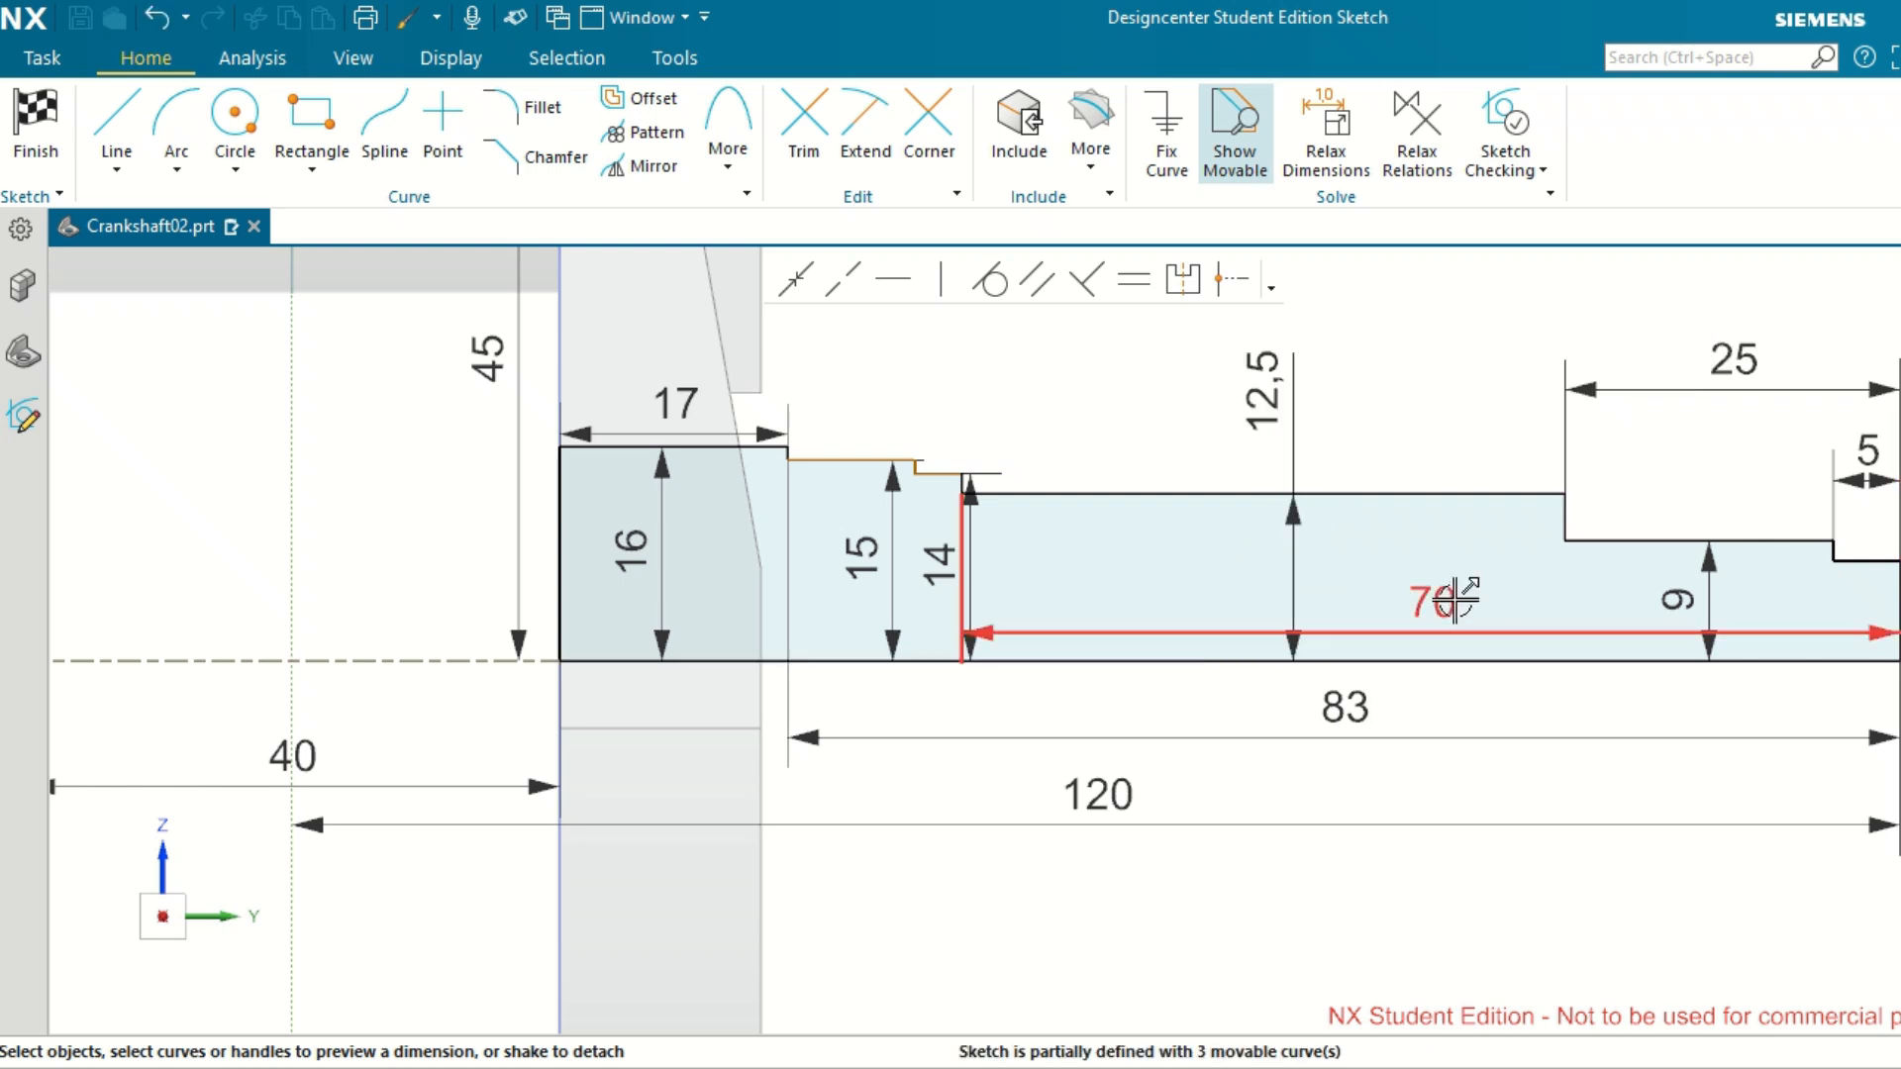
left_click_drag(1433, 602, 1431, 634)
left_click_drag(1424, 539, 1447, 335)
Move the 14, 15 and 17 mm dimensions above the shaft profile and the 7.5 mm dimension beyond its outer end.
left_click_drag(1010, 529, 1081, 507)
left_click_drag(866, 549, 683, 346)
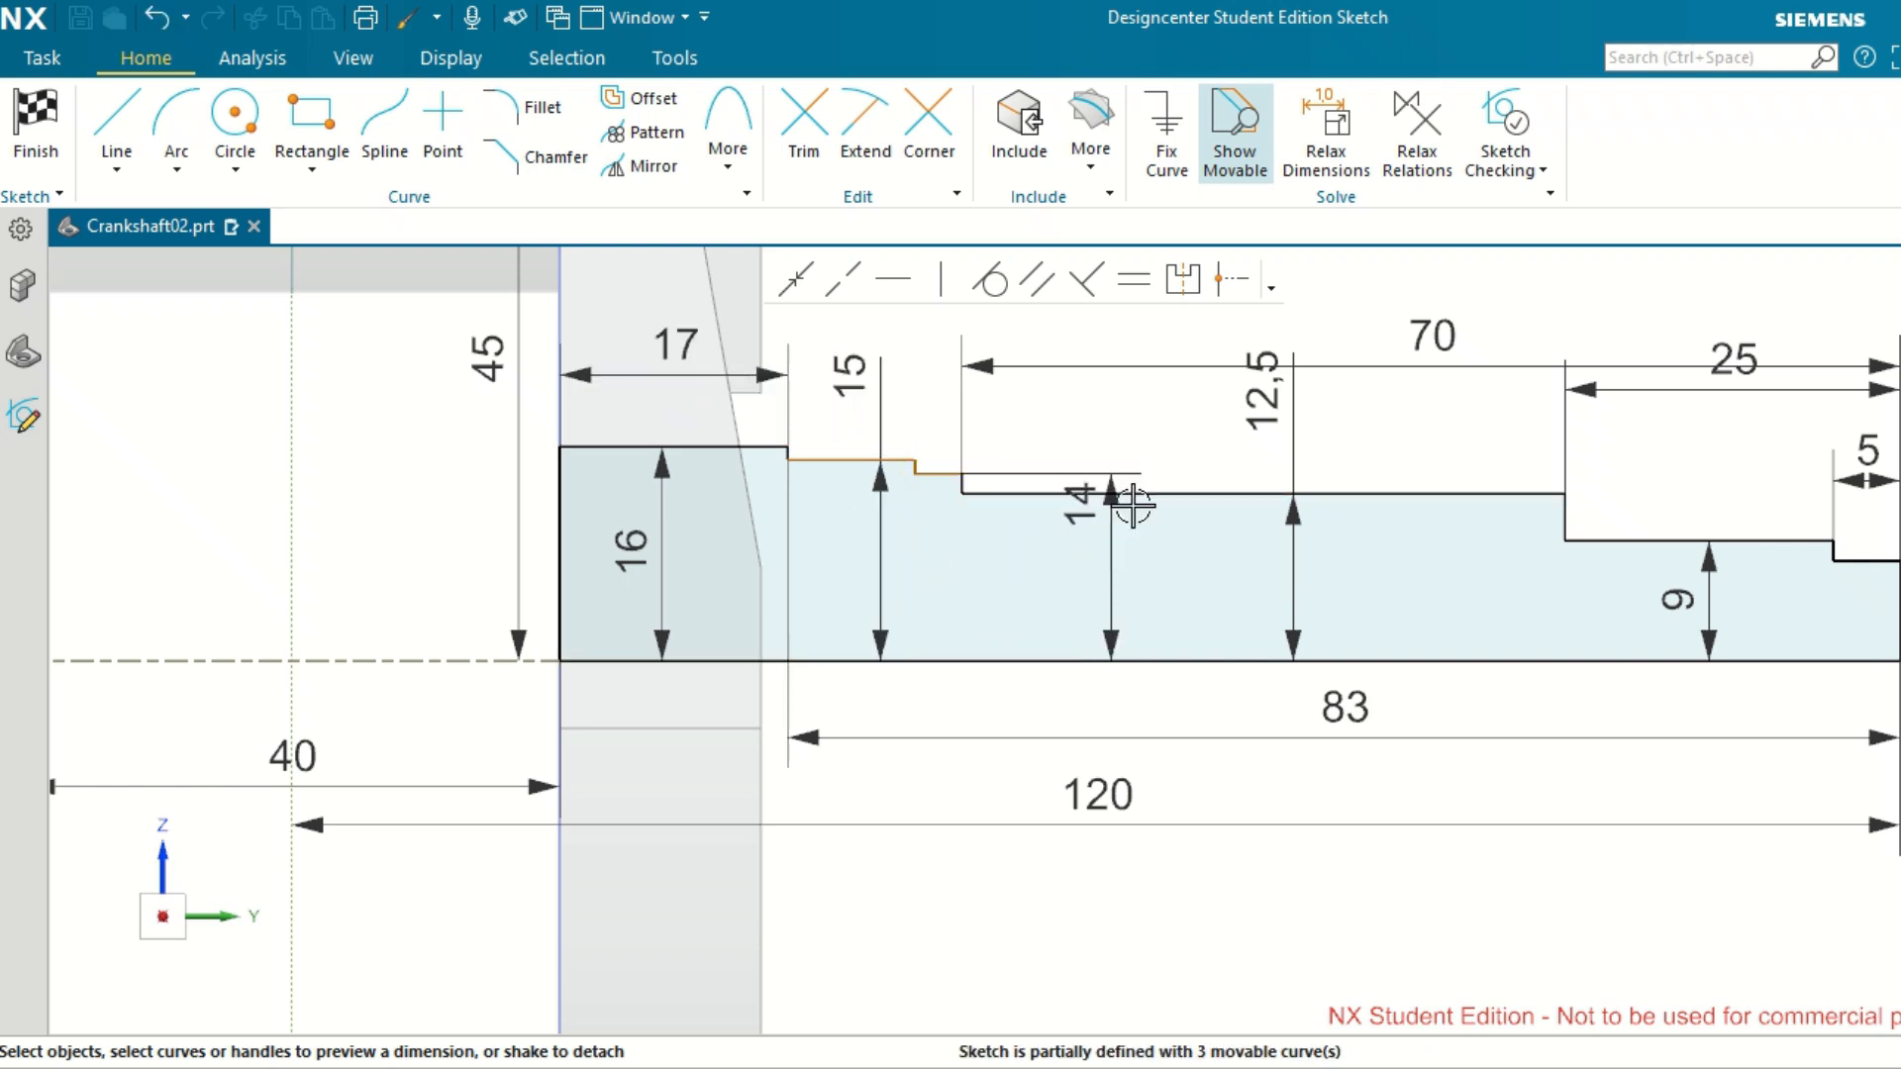
left_click_drag(1112, 500, 1093, 430)
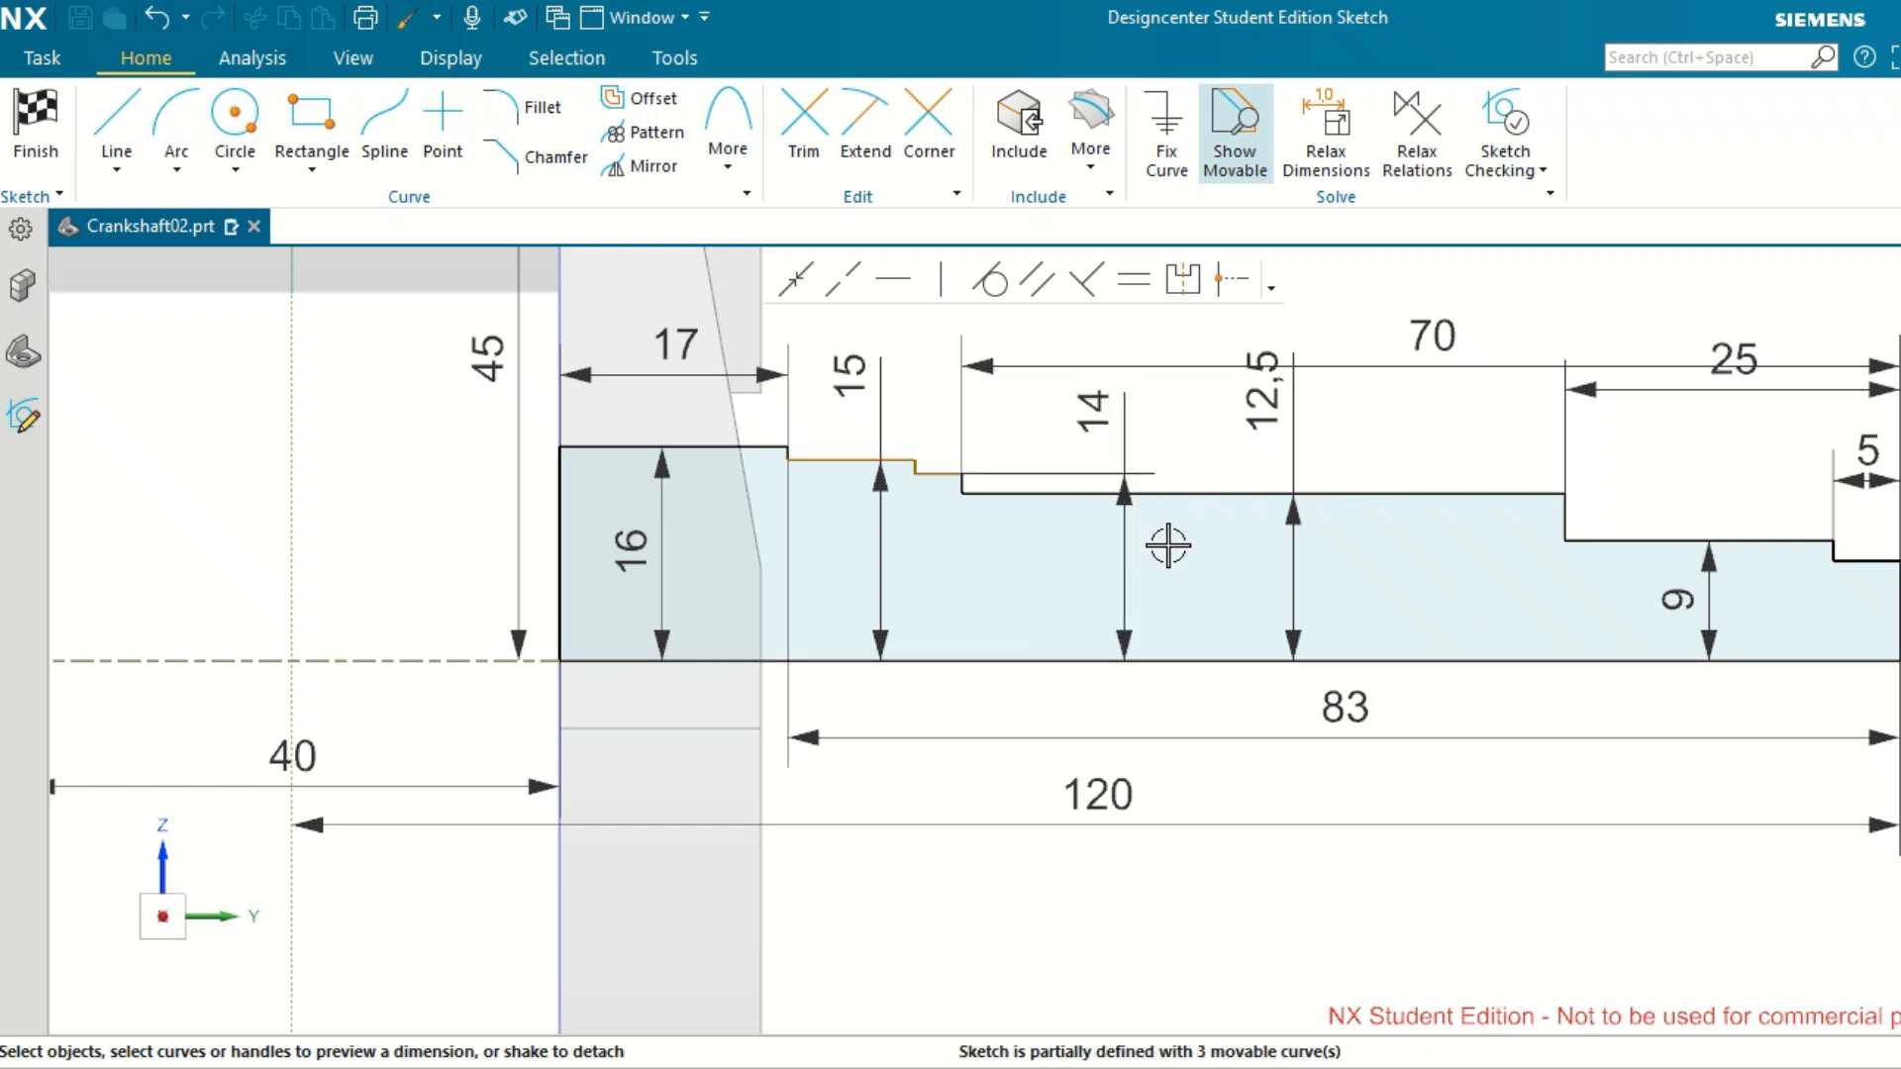
scroll(1171, 490, "down", 3)
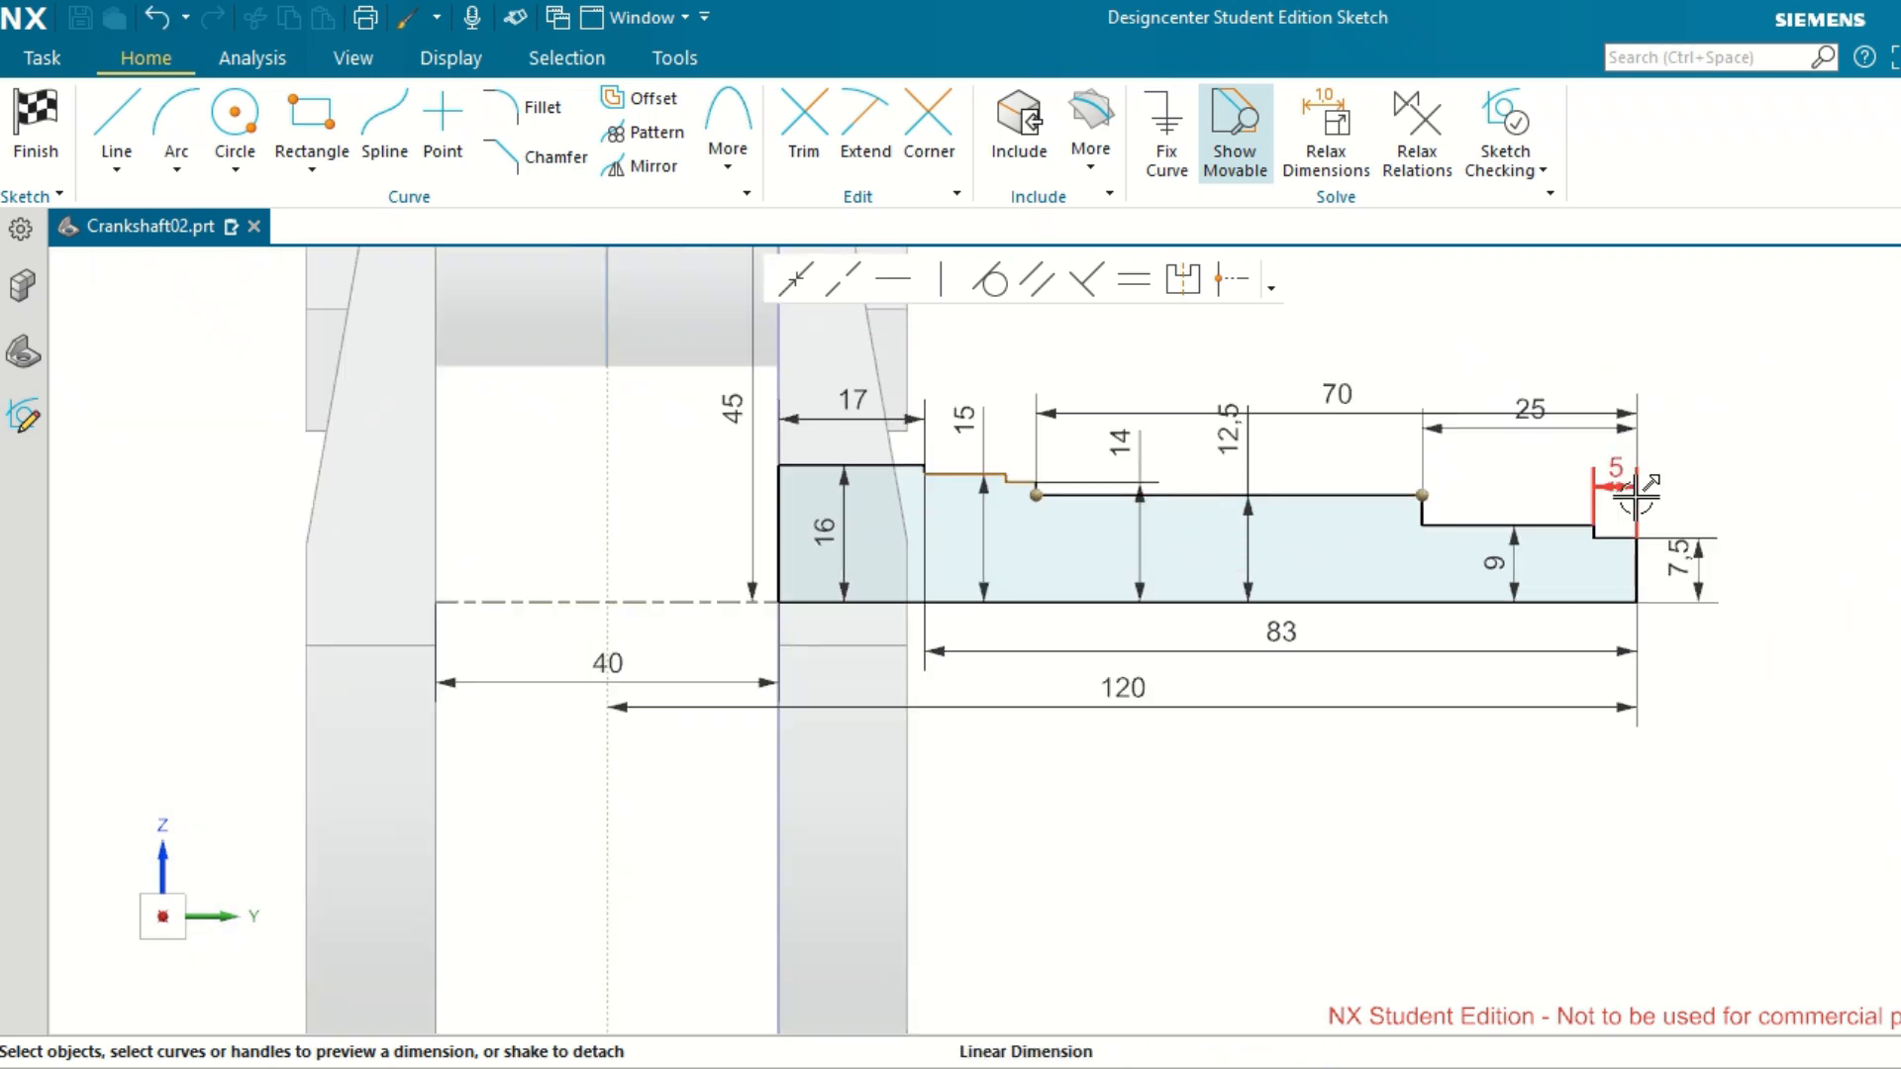
left_click_drag(1711, 569, 1705, 567)
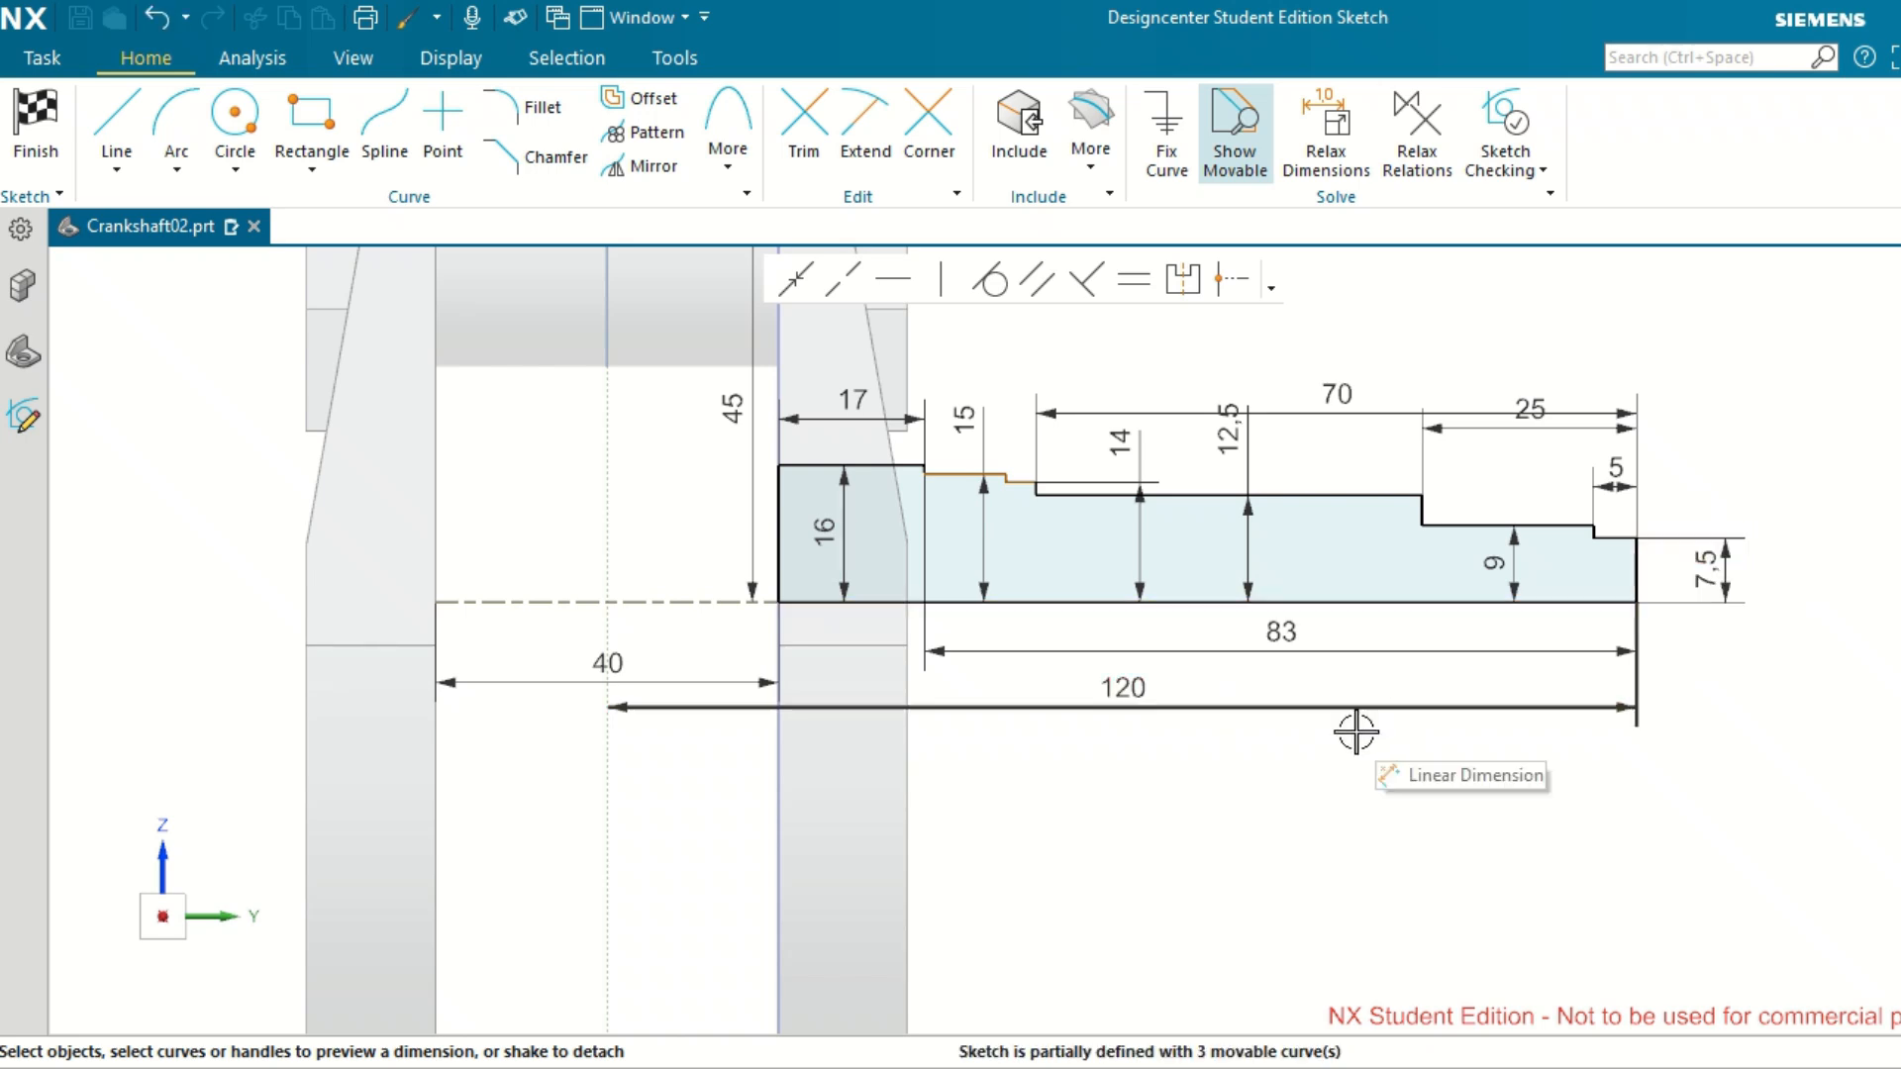
scroll(1307, 764, "up", 1)
scroll(1309, 767, "down", 2)
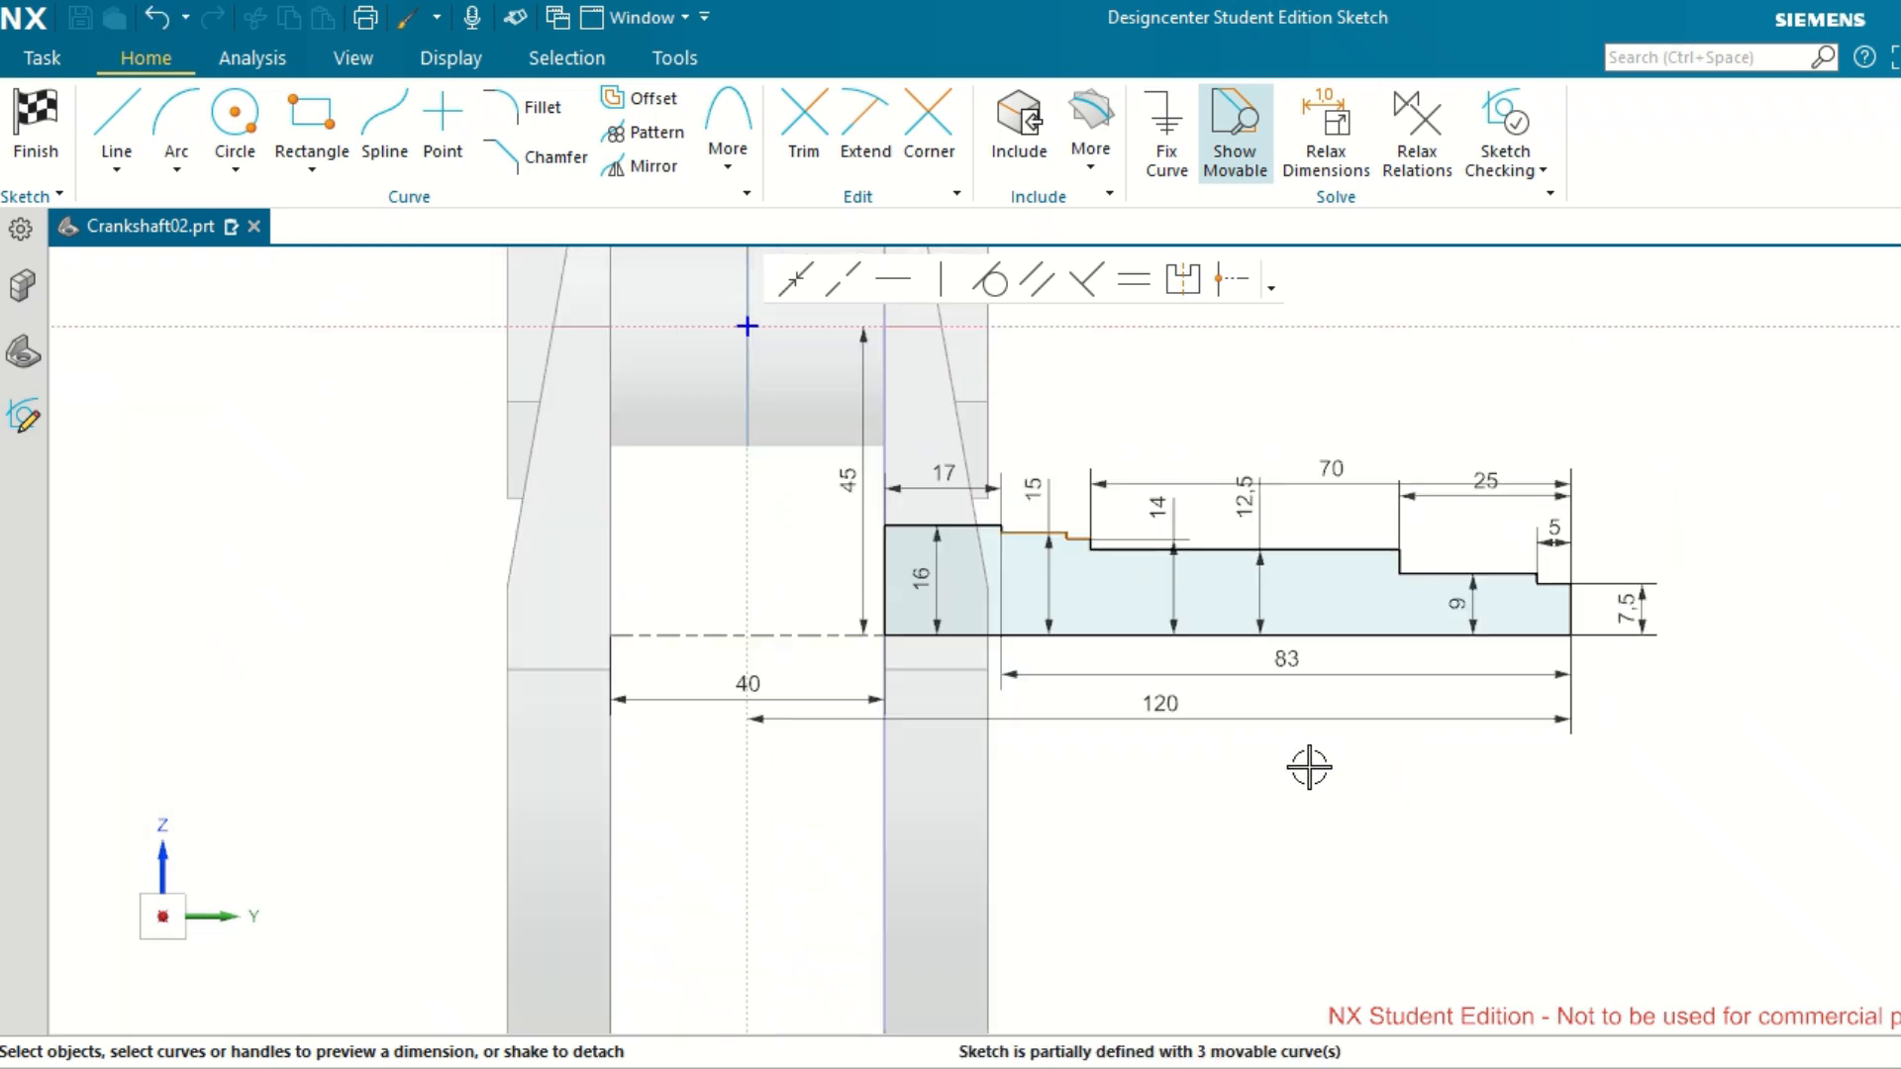
scroll(1337, 404, "up", 1)
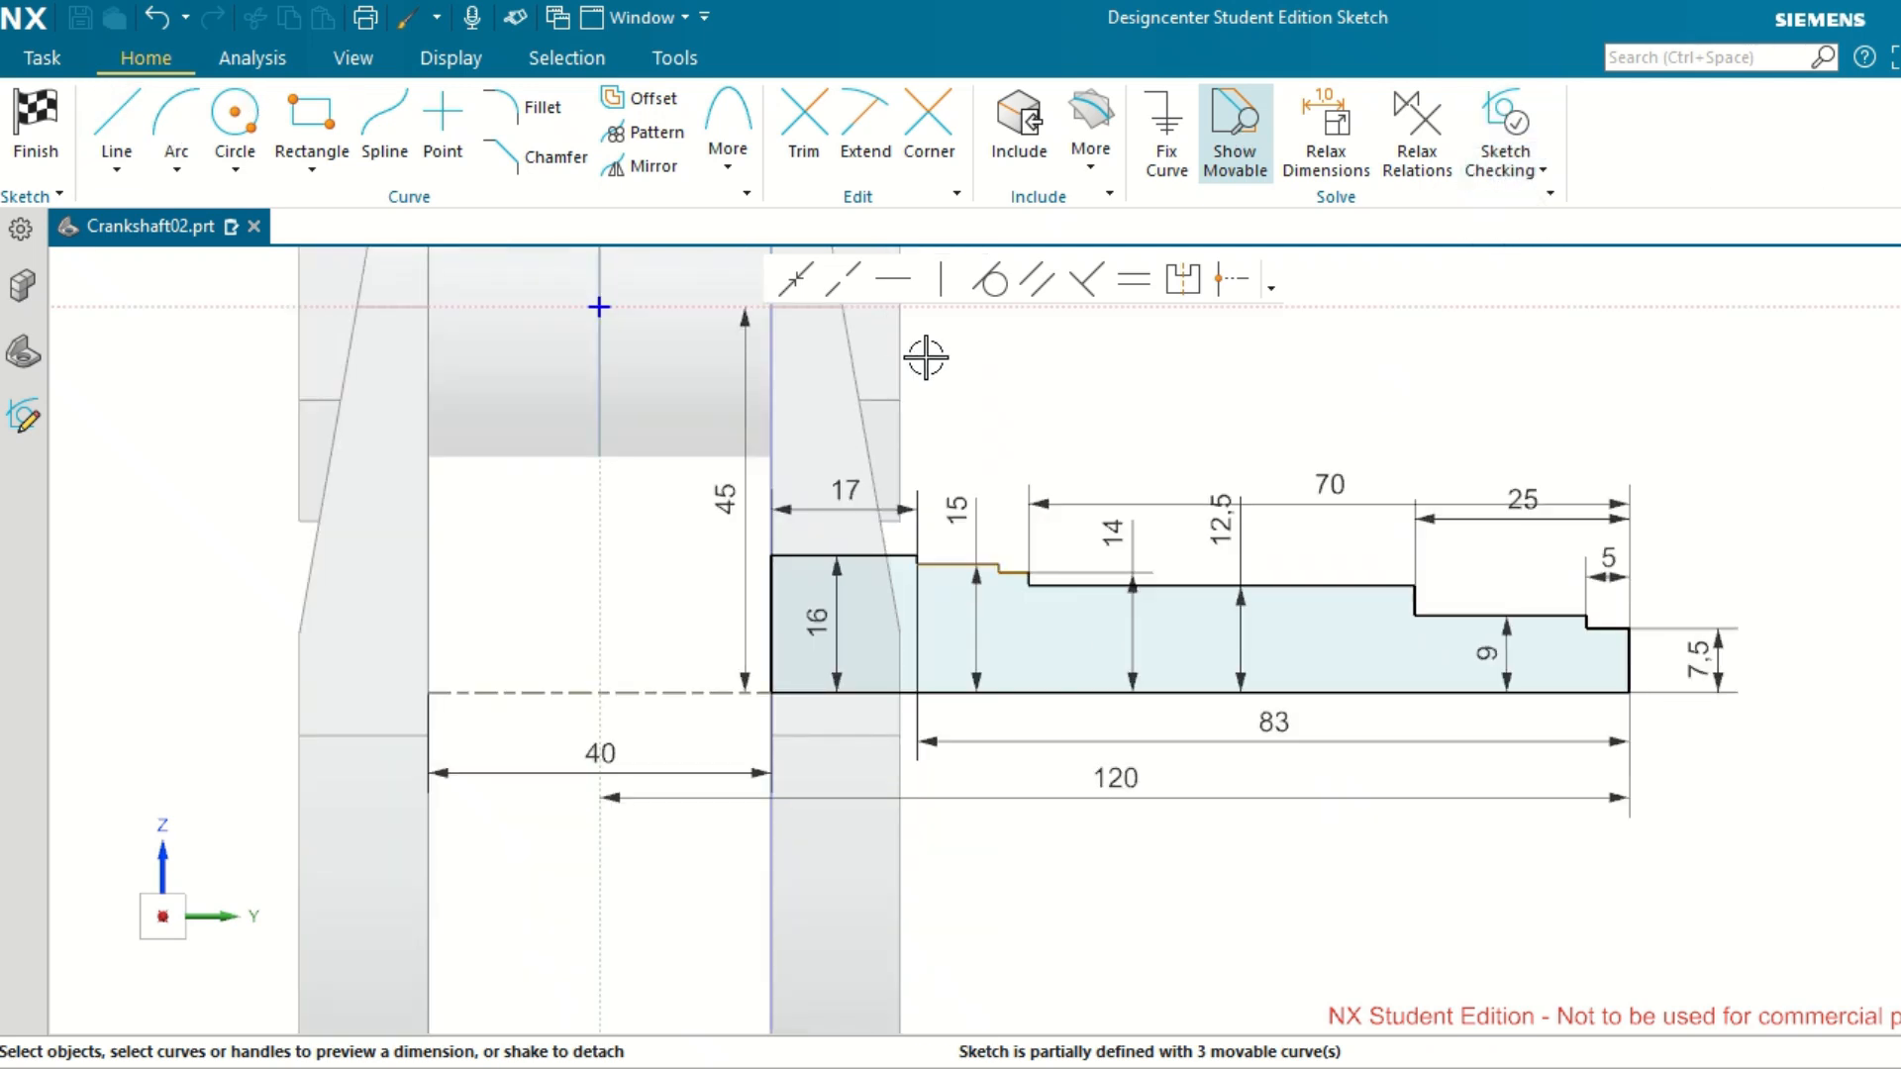
Try to finish the sketch, but continue sketching and examine the small step flagged by the sketch checker.
key("ctrl+q")
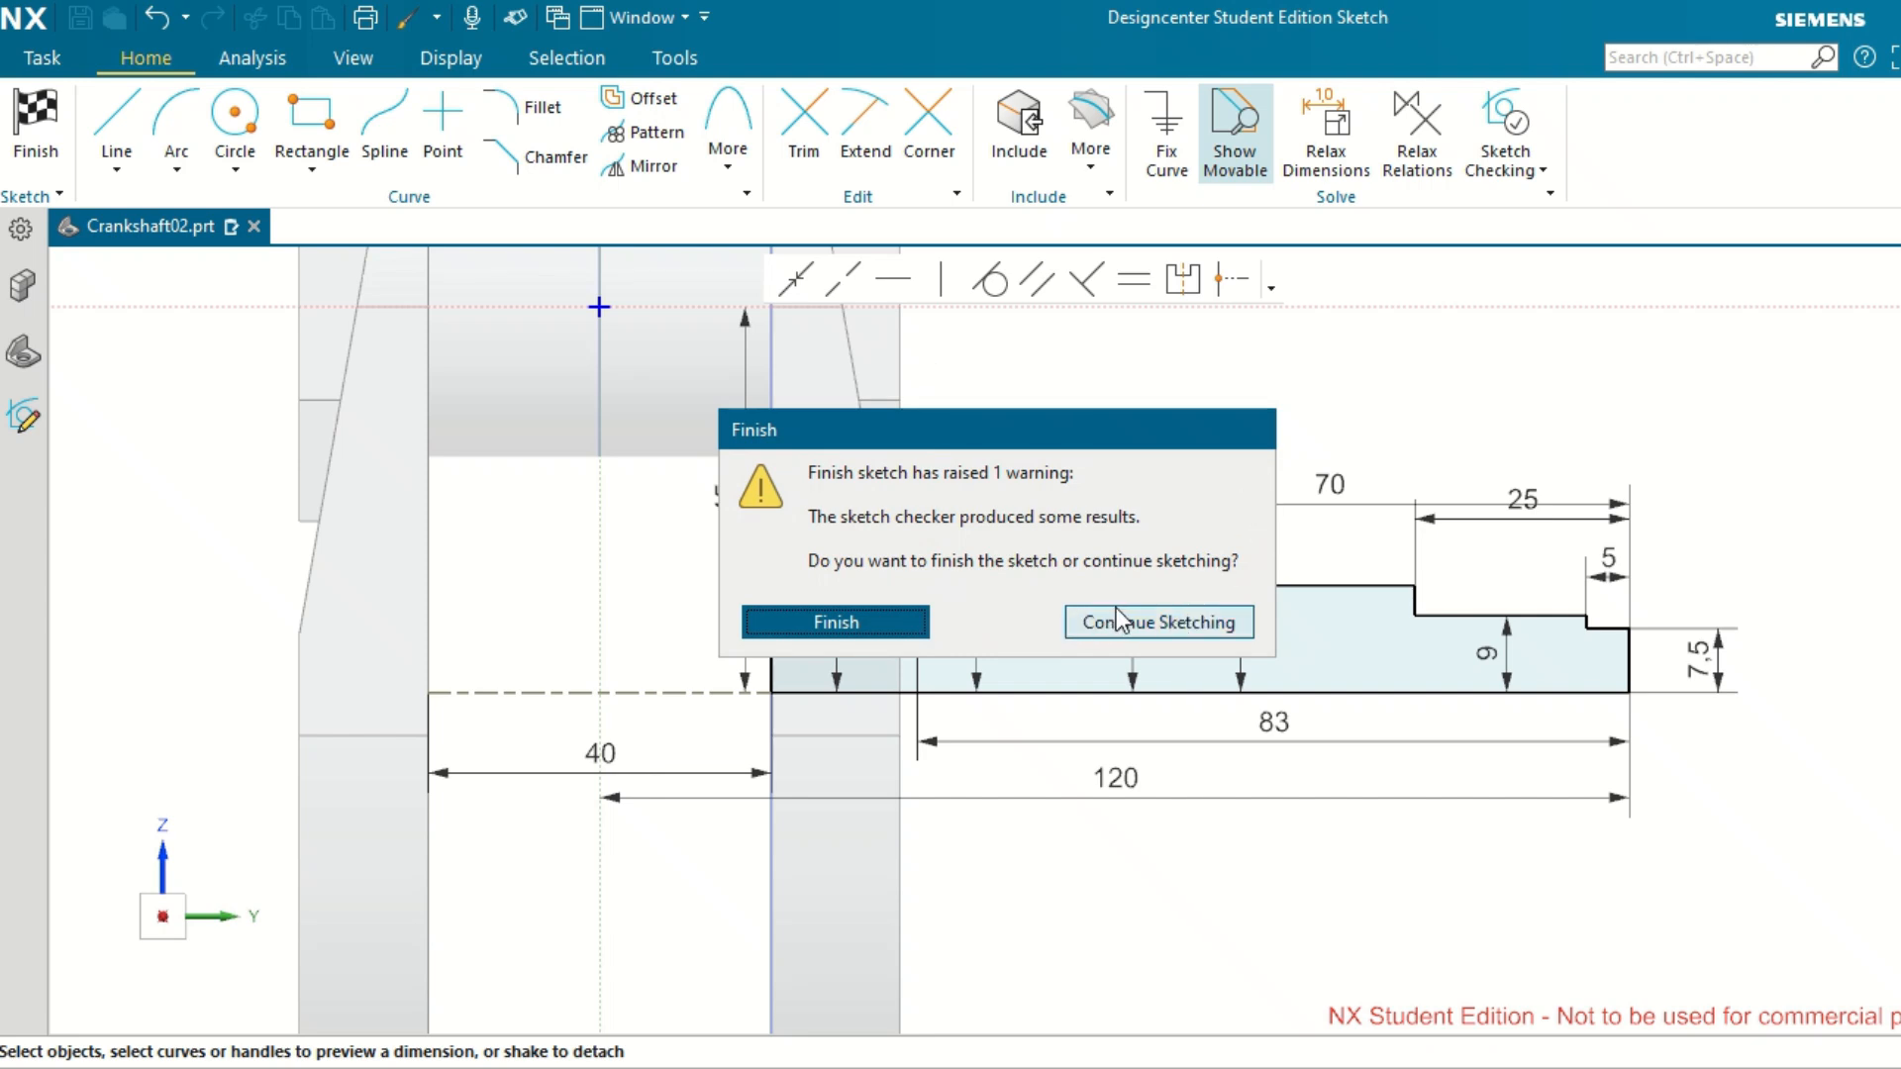
left_click(1178, 624)
scroll(1077, 574, "down", 6)
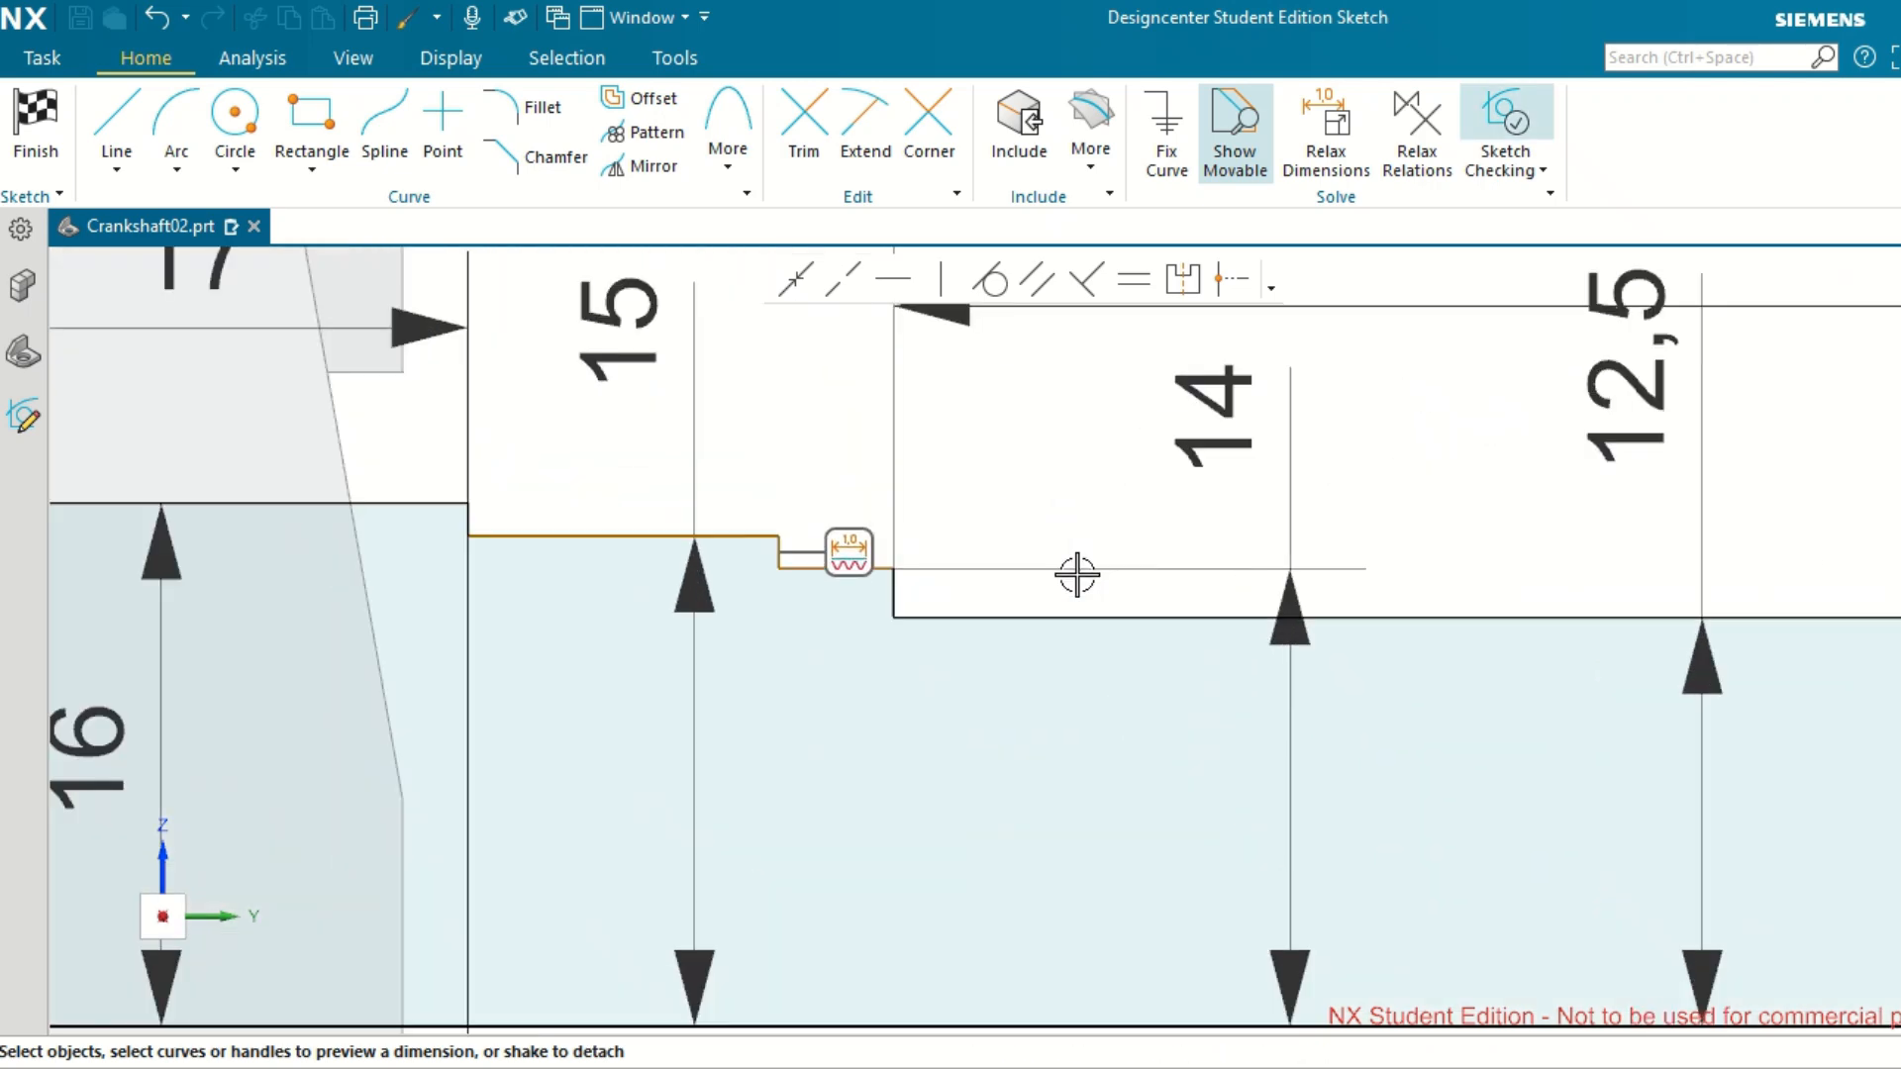
scroll(1077, 574, "up", 2)
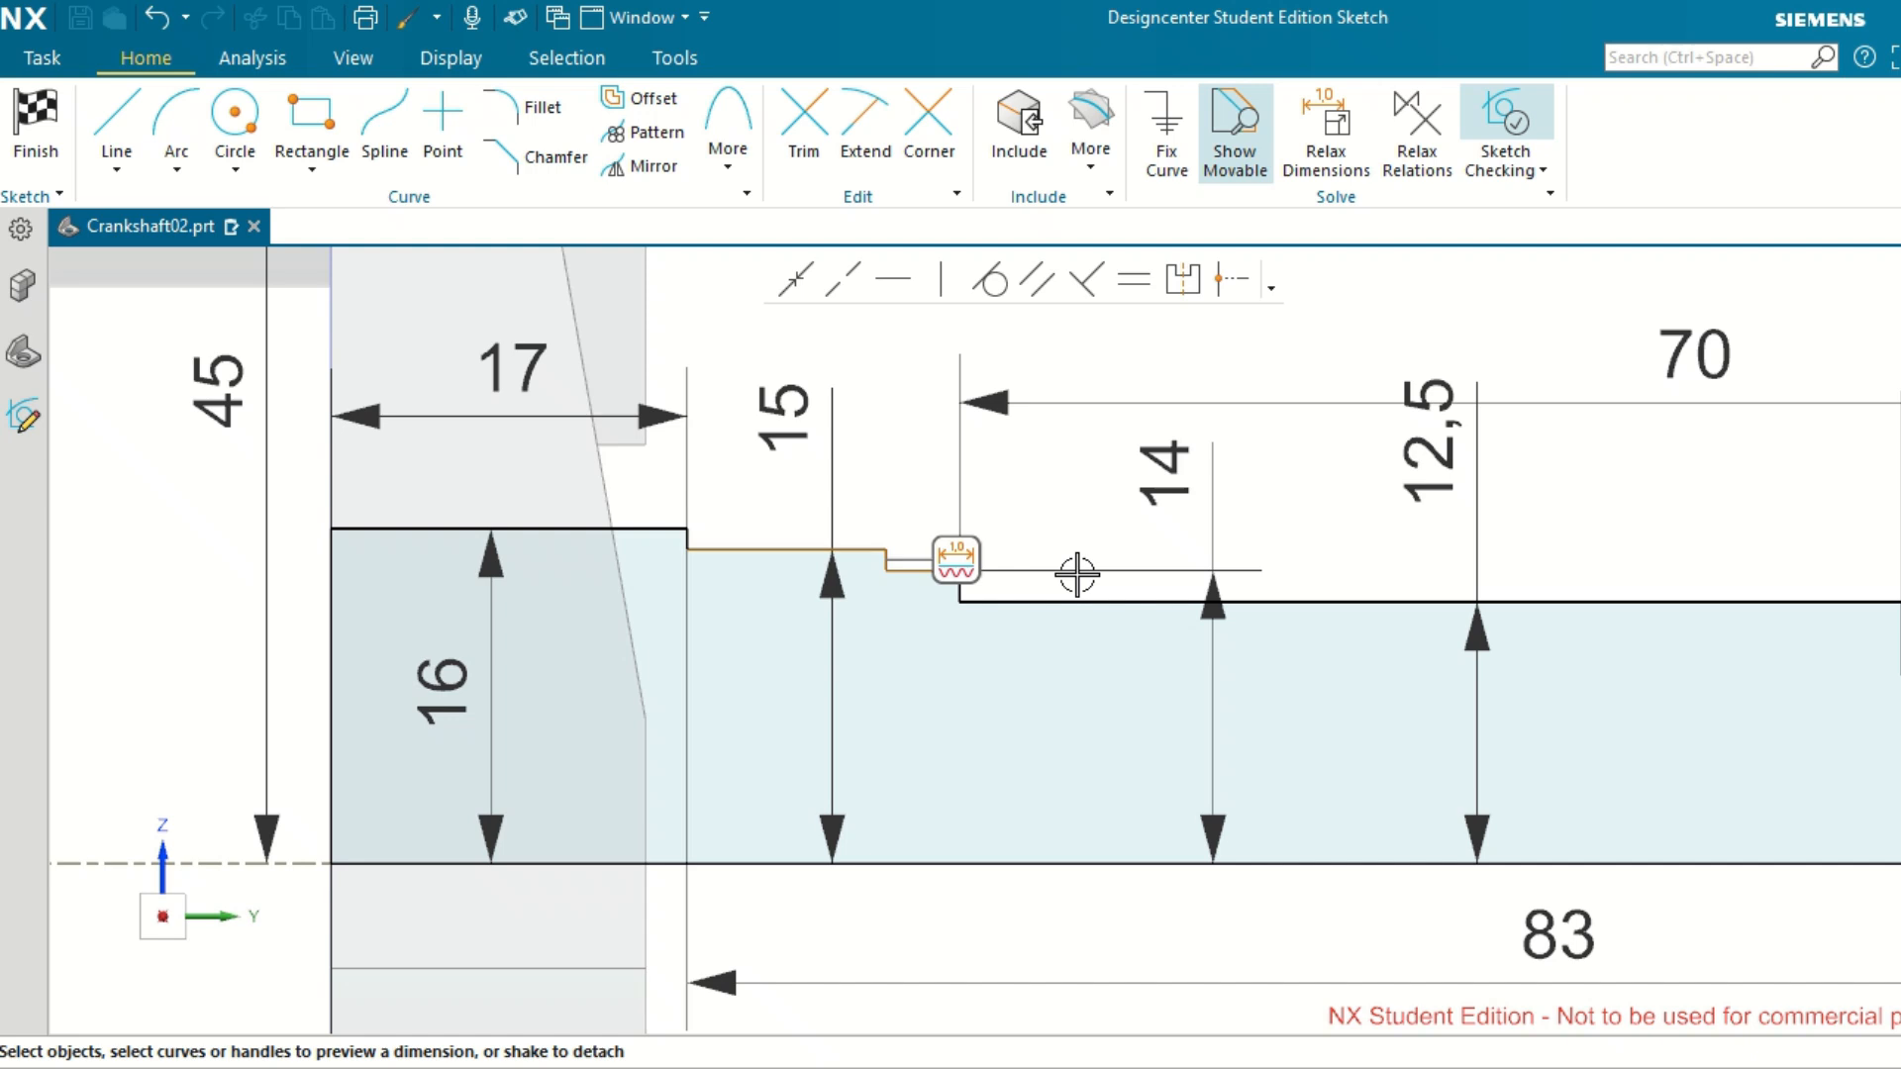
scroll(1077, 574, "down", 2)
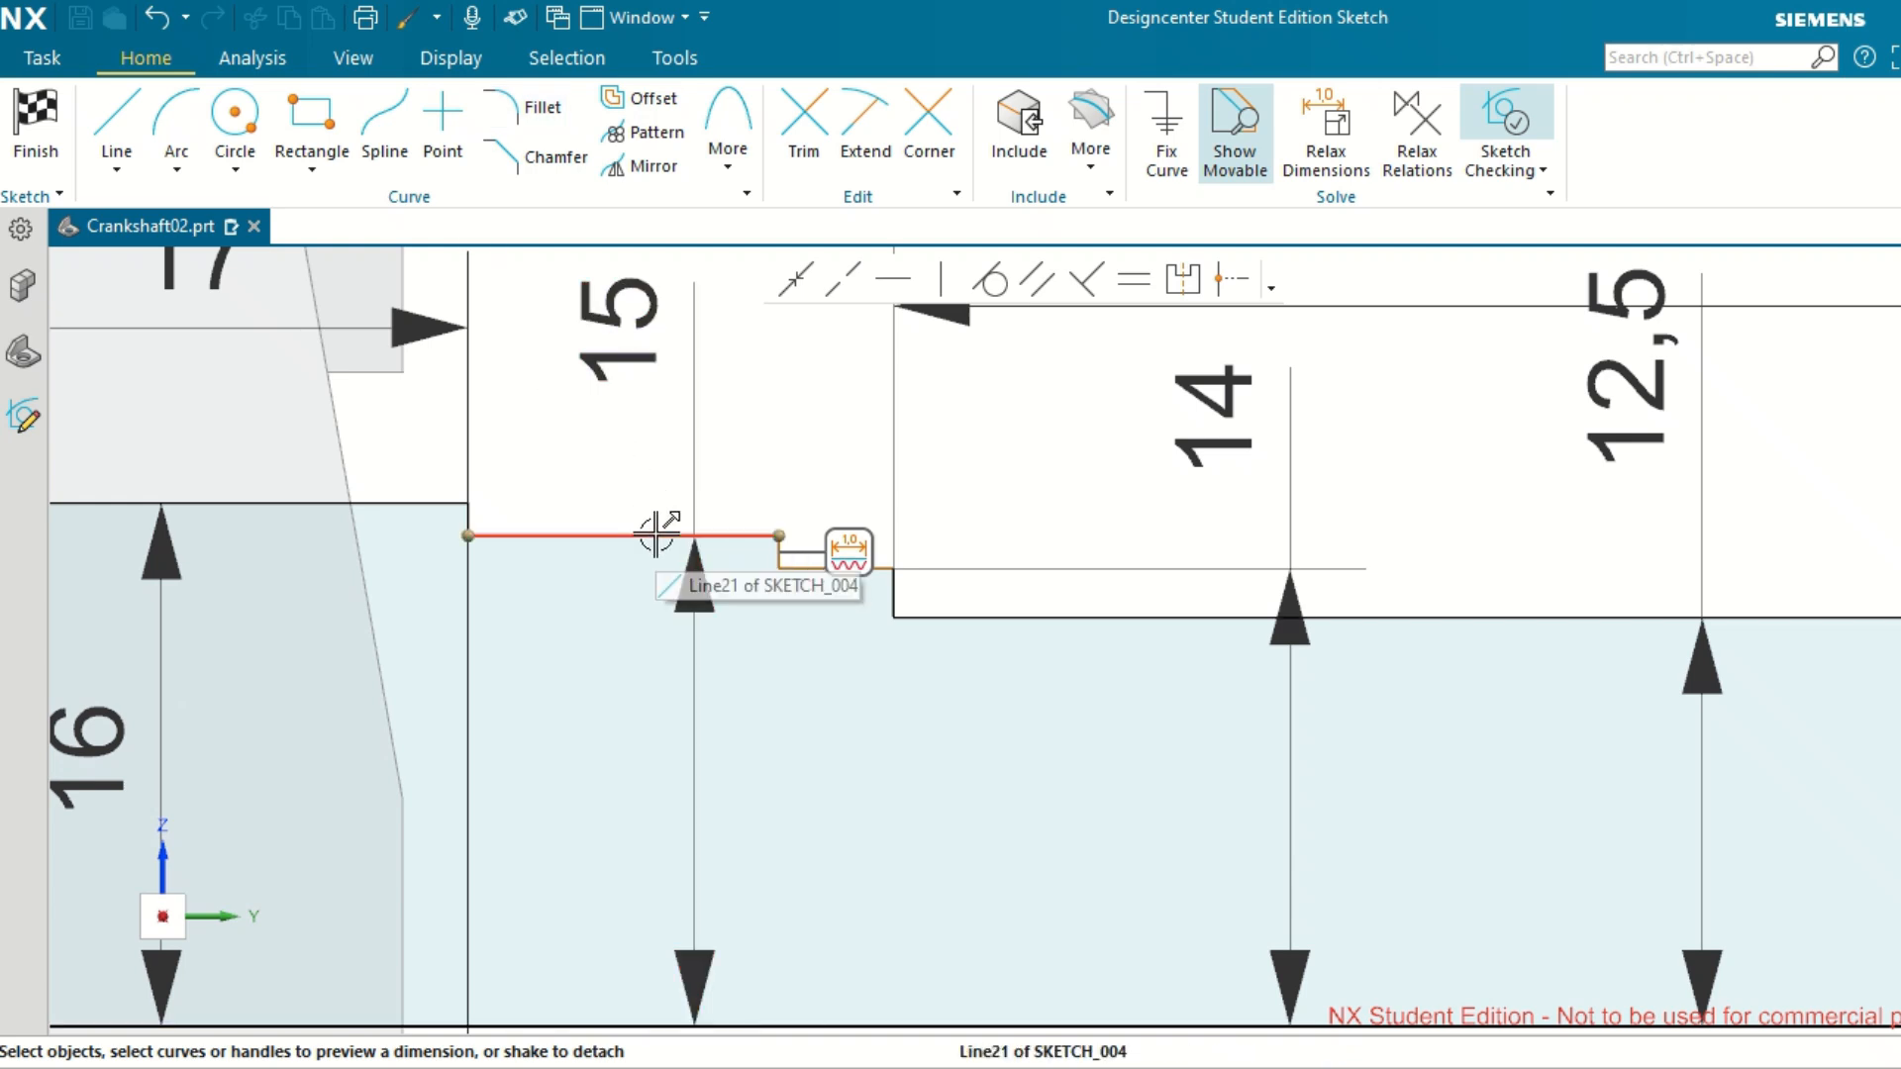
Dimension the small step between the 15 mm and 14 mm high segments as 1 mm and move its value clear of the profile.
left_click(789, 562)
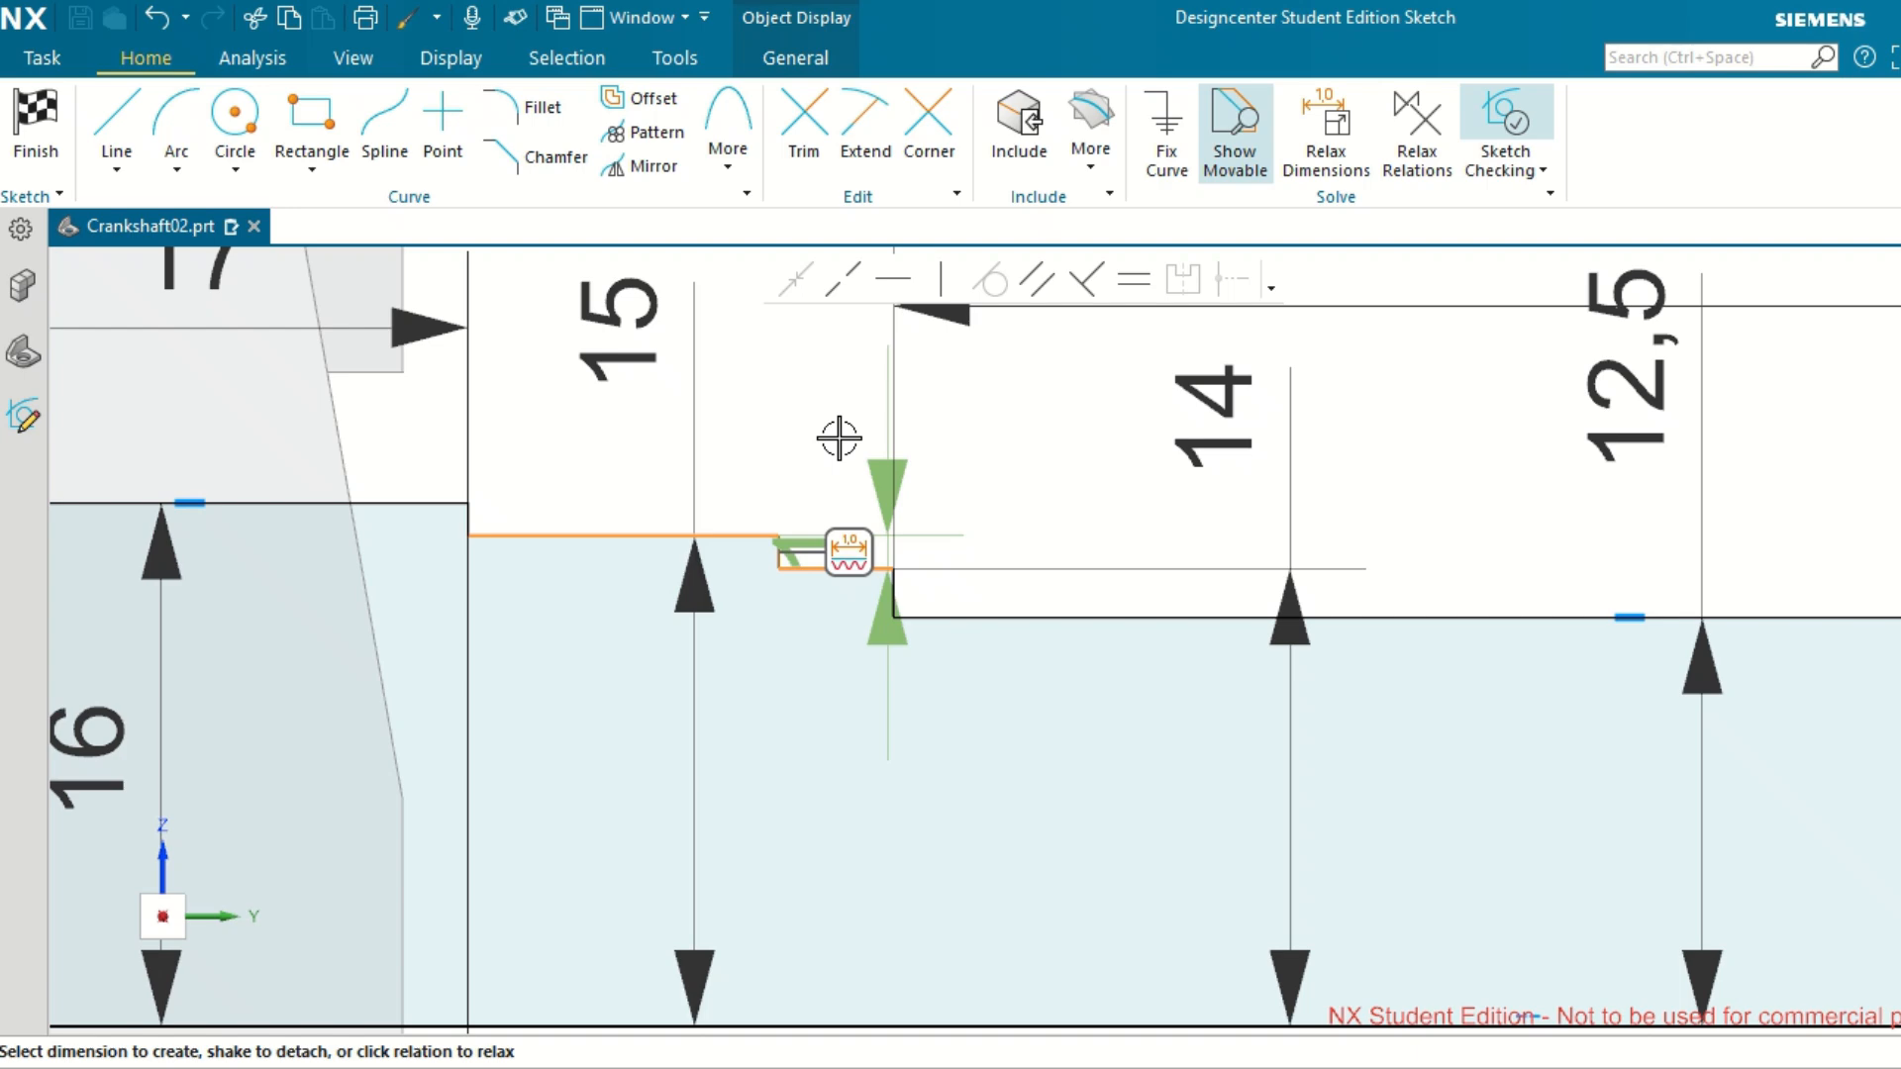
scroll(838, 436, "down", 3)
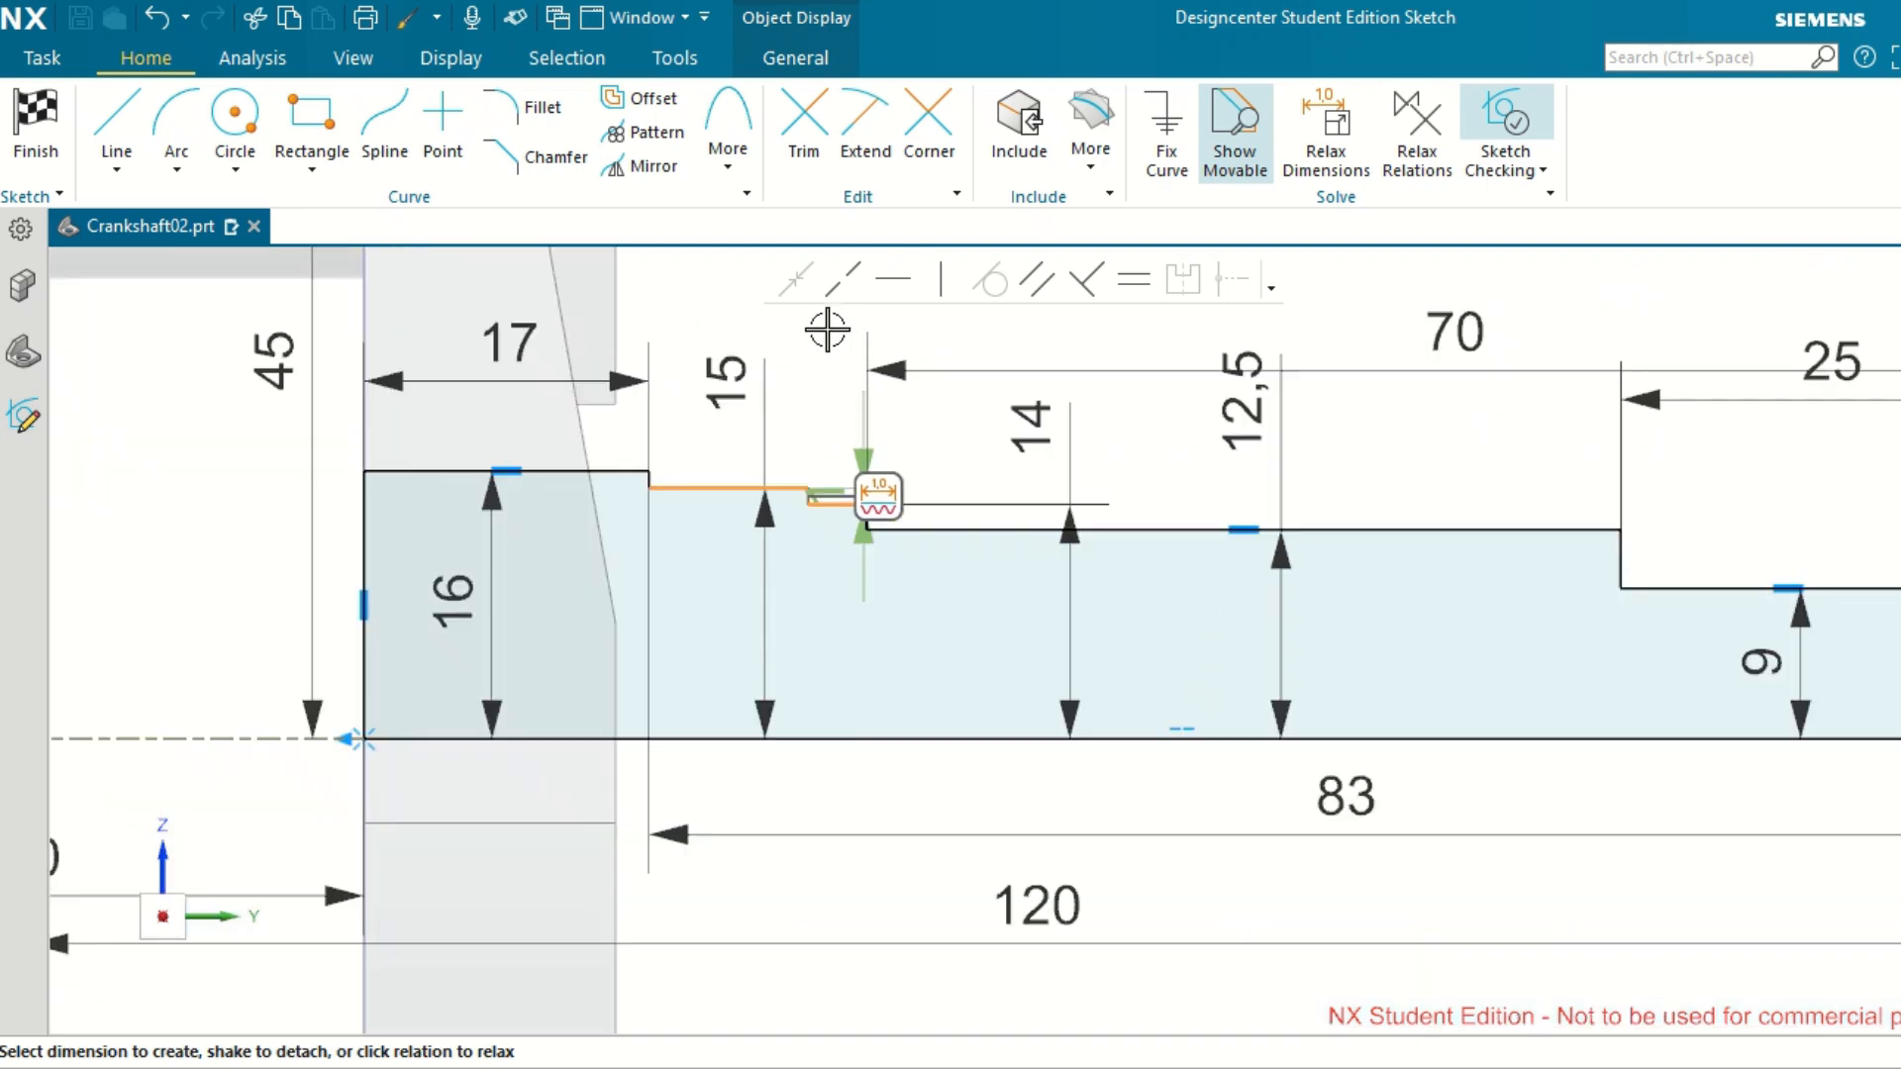
scroll(846, 495, "up", 2)
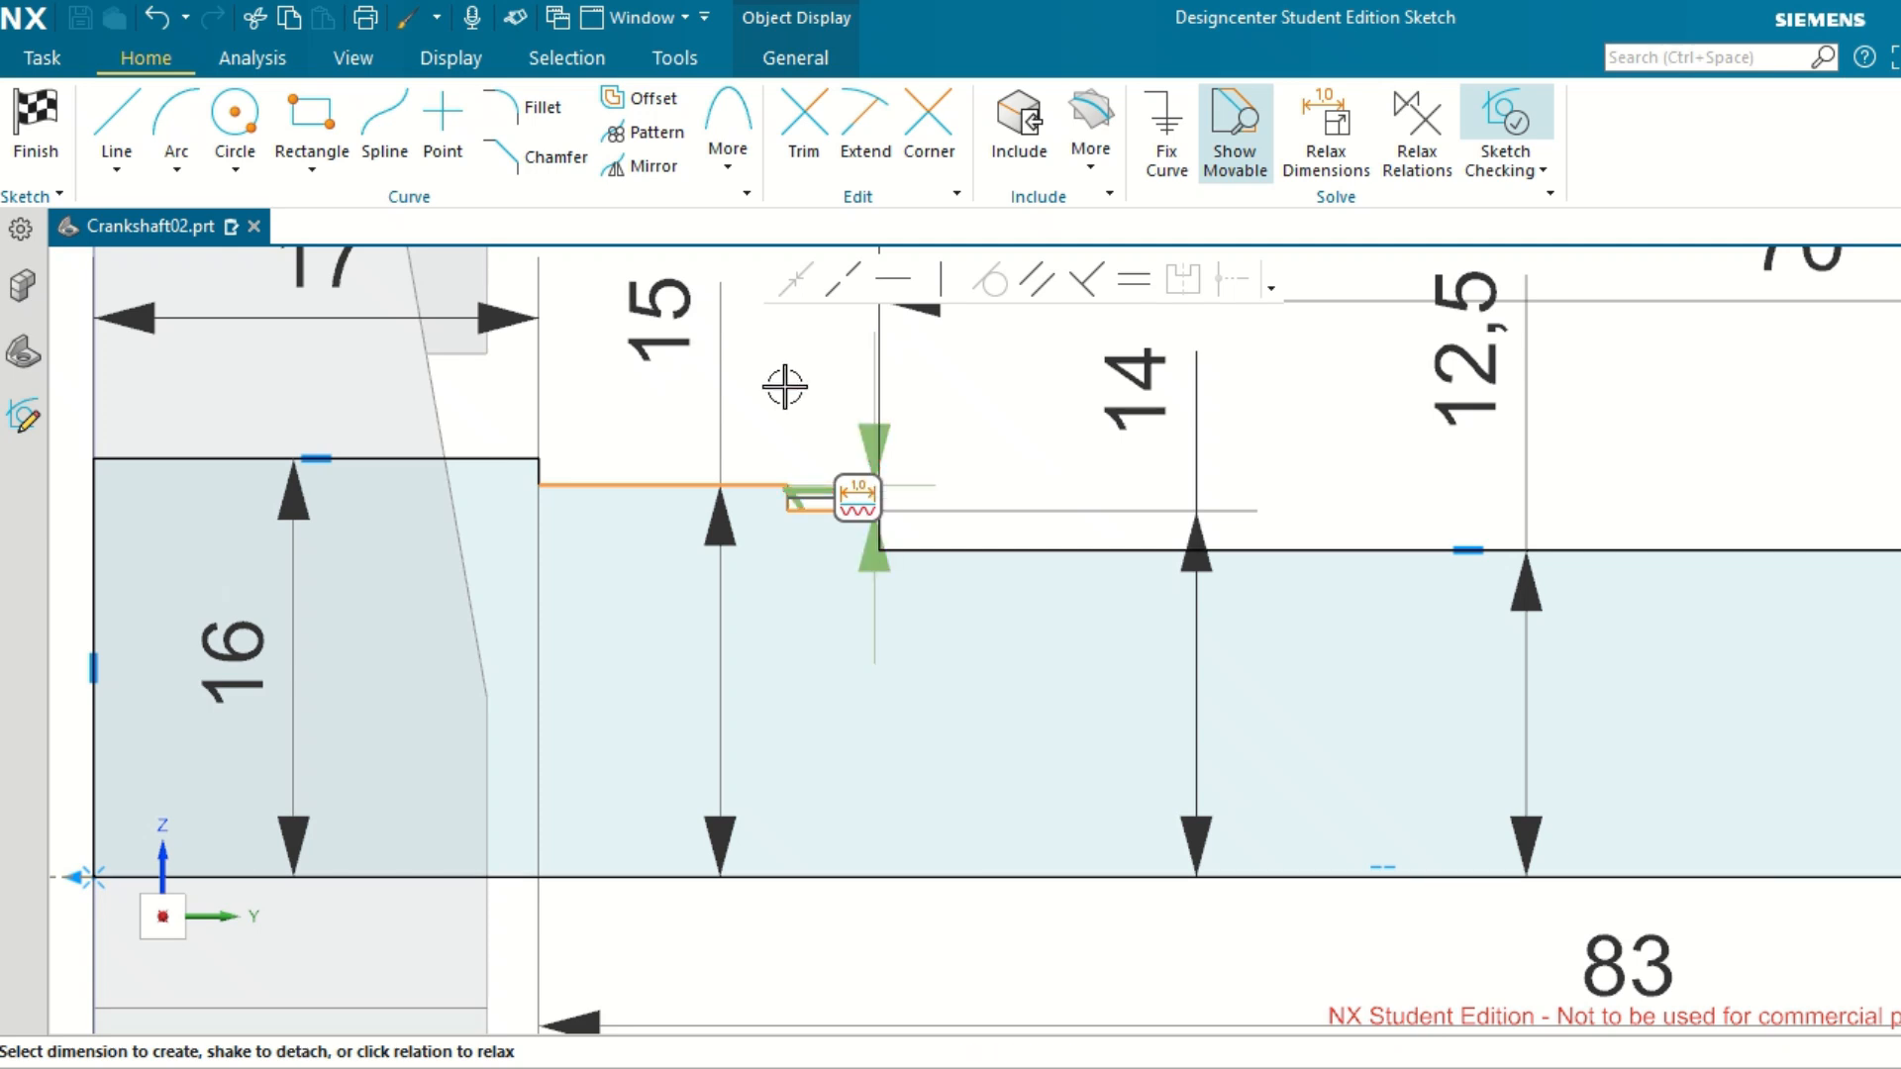
scroll(871, 495, "down", 2)
scroll(886, 495, "up", 2)
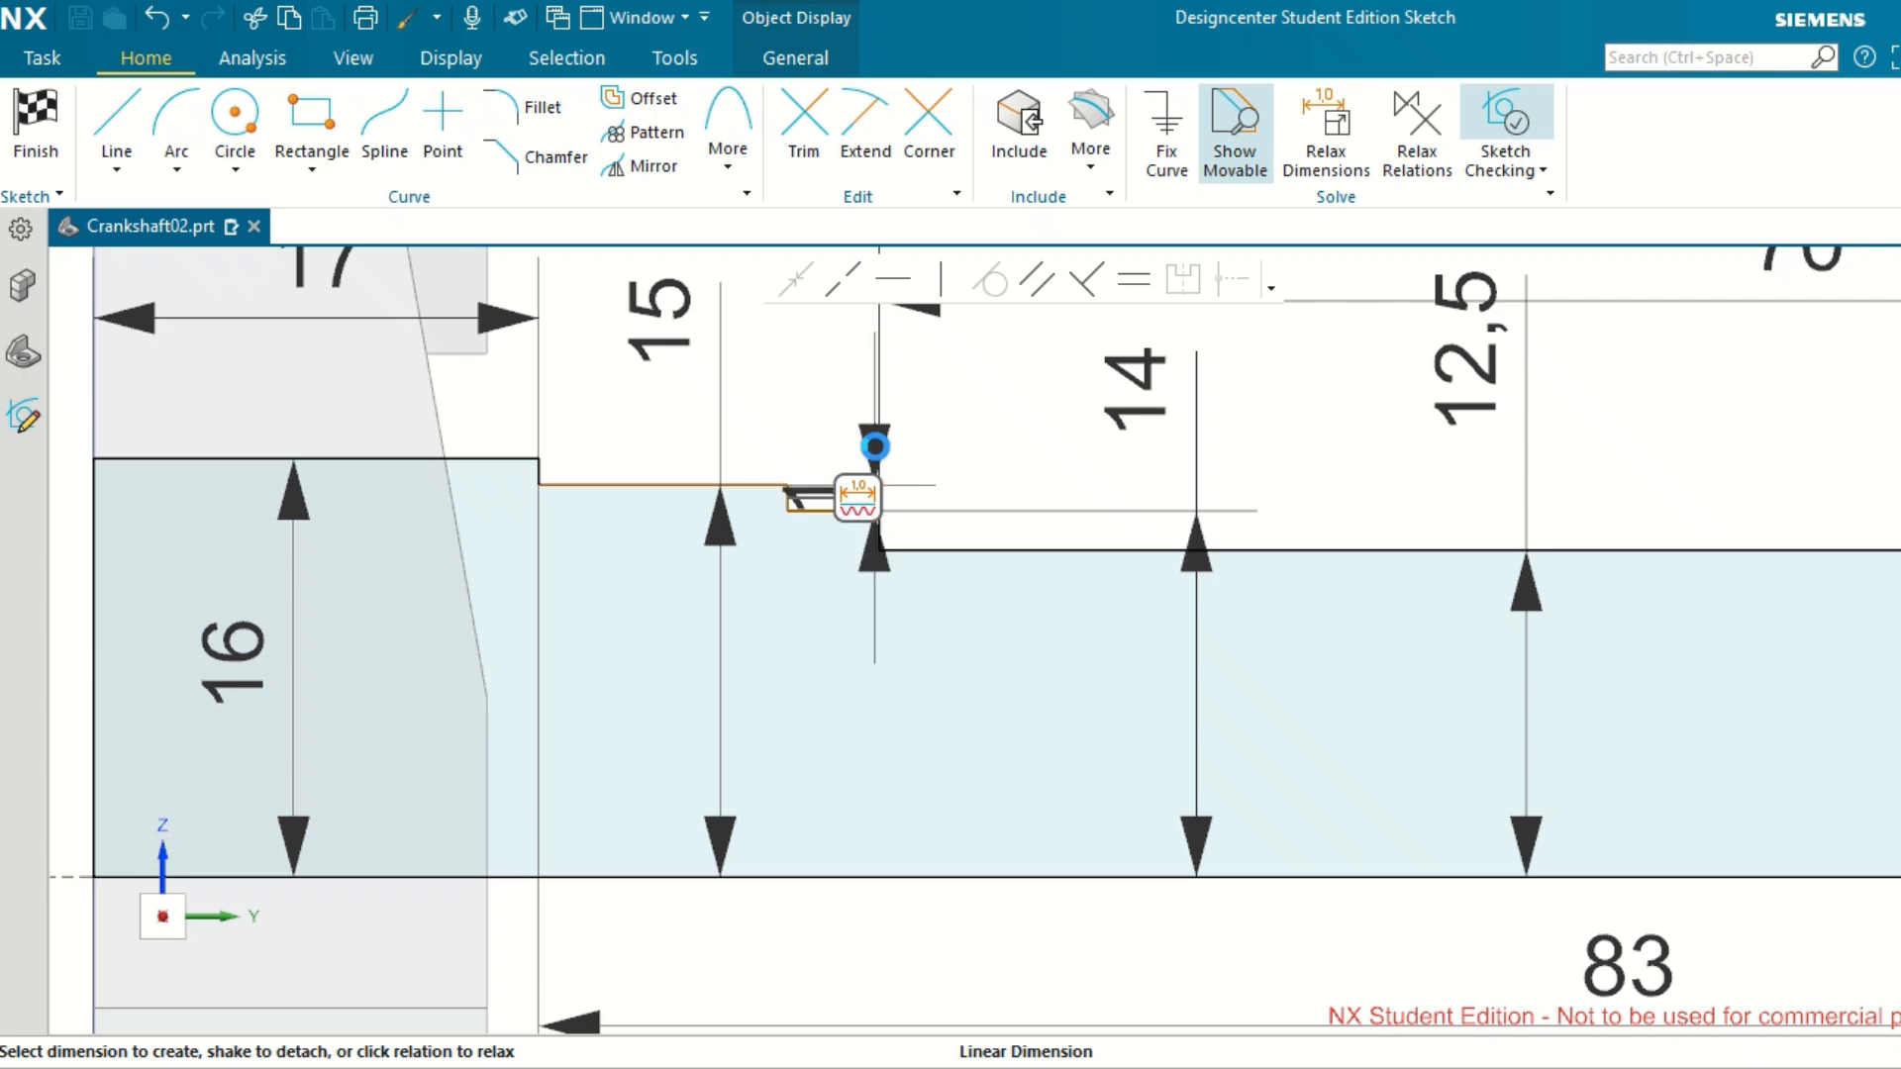
left_click(875, 447)
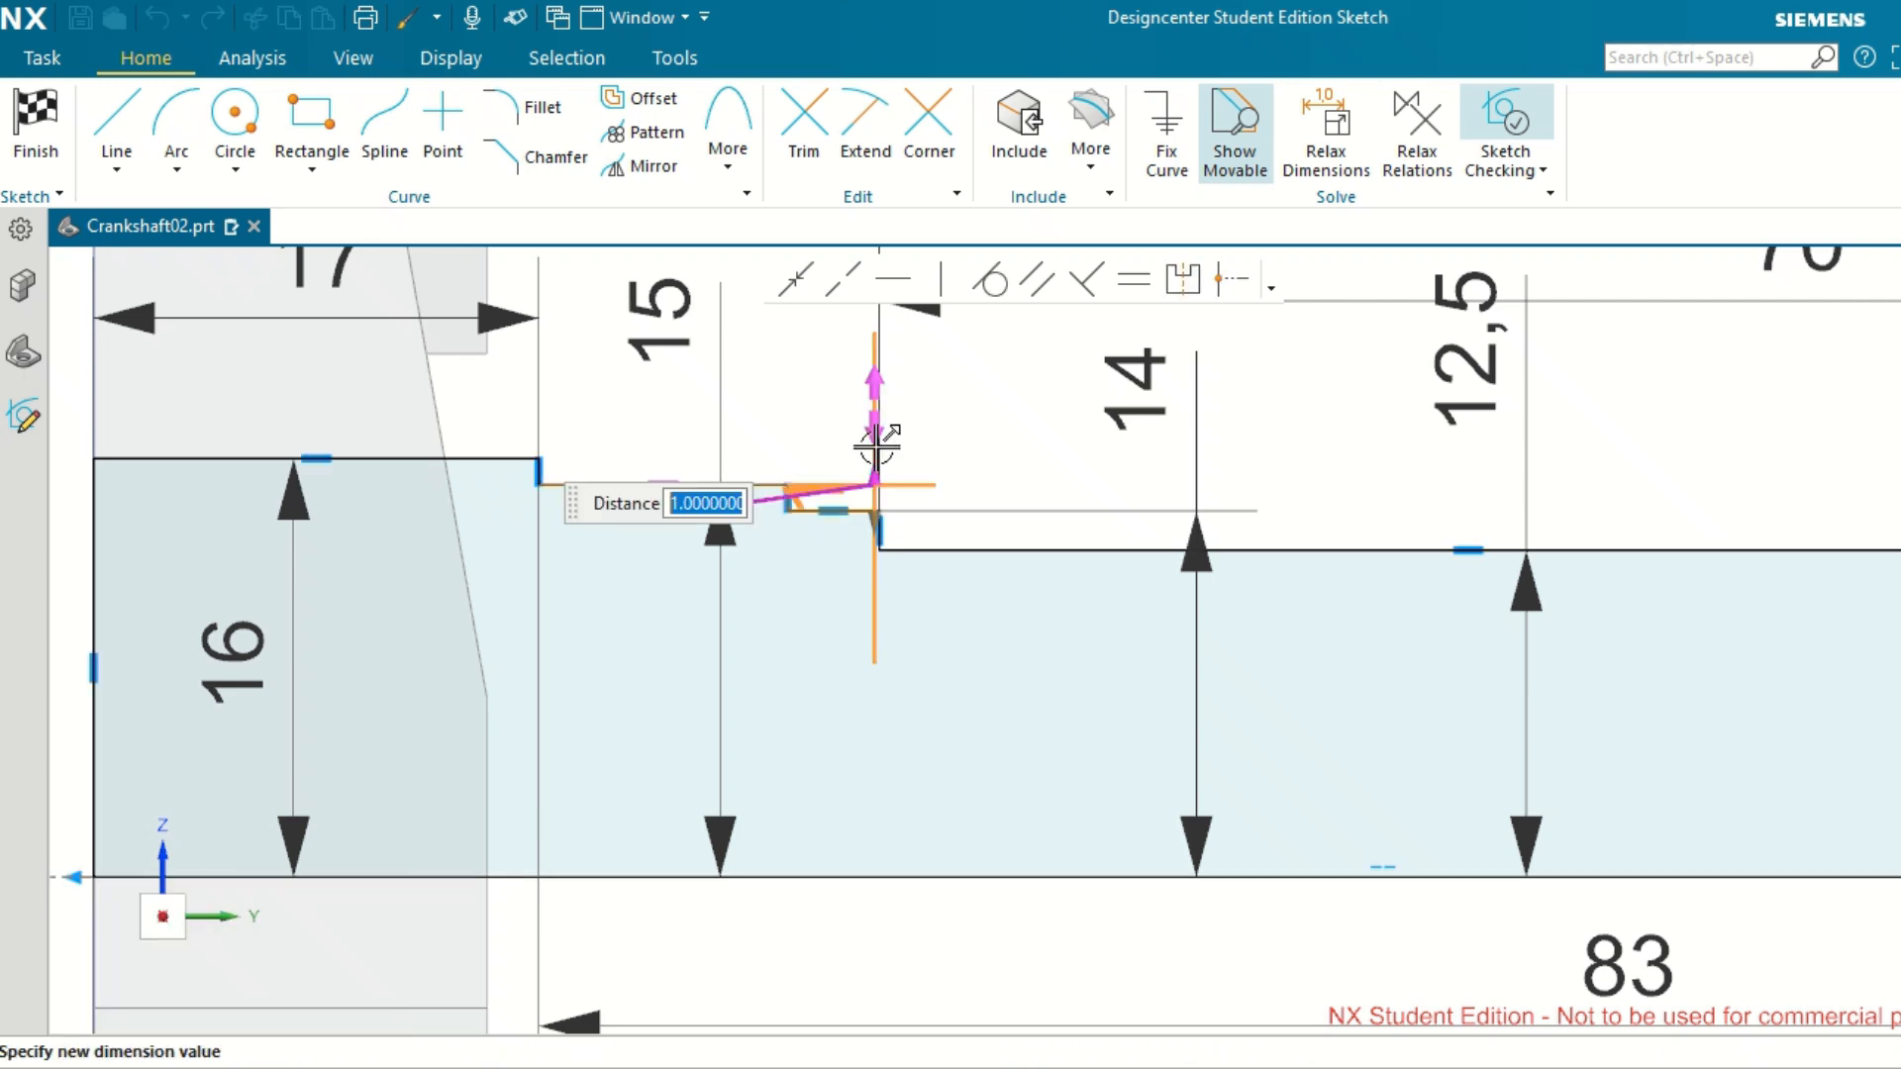
type("1")
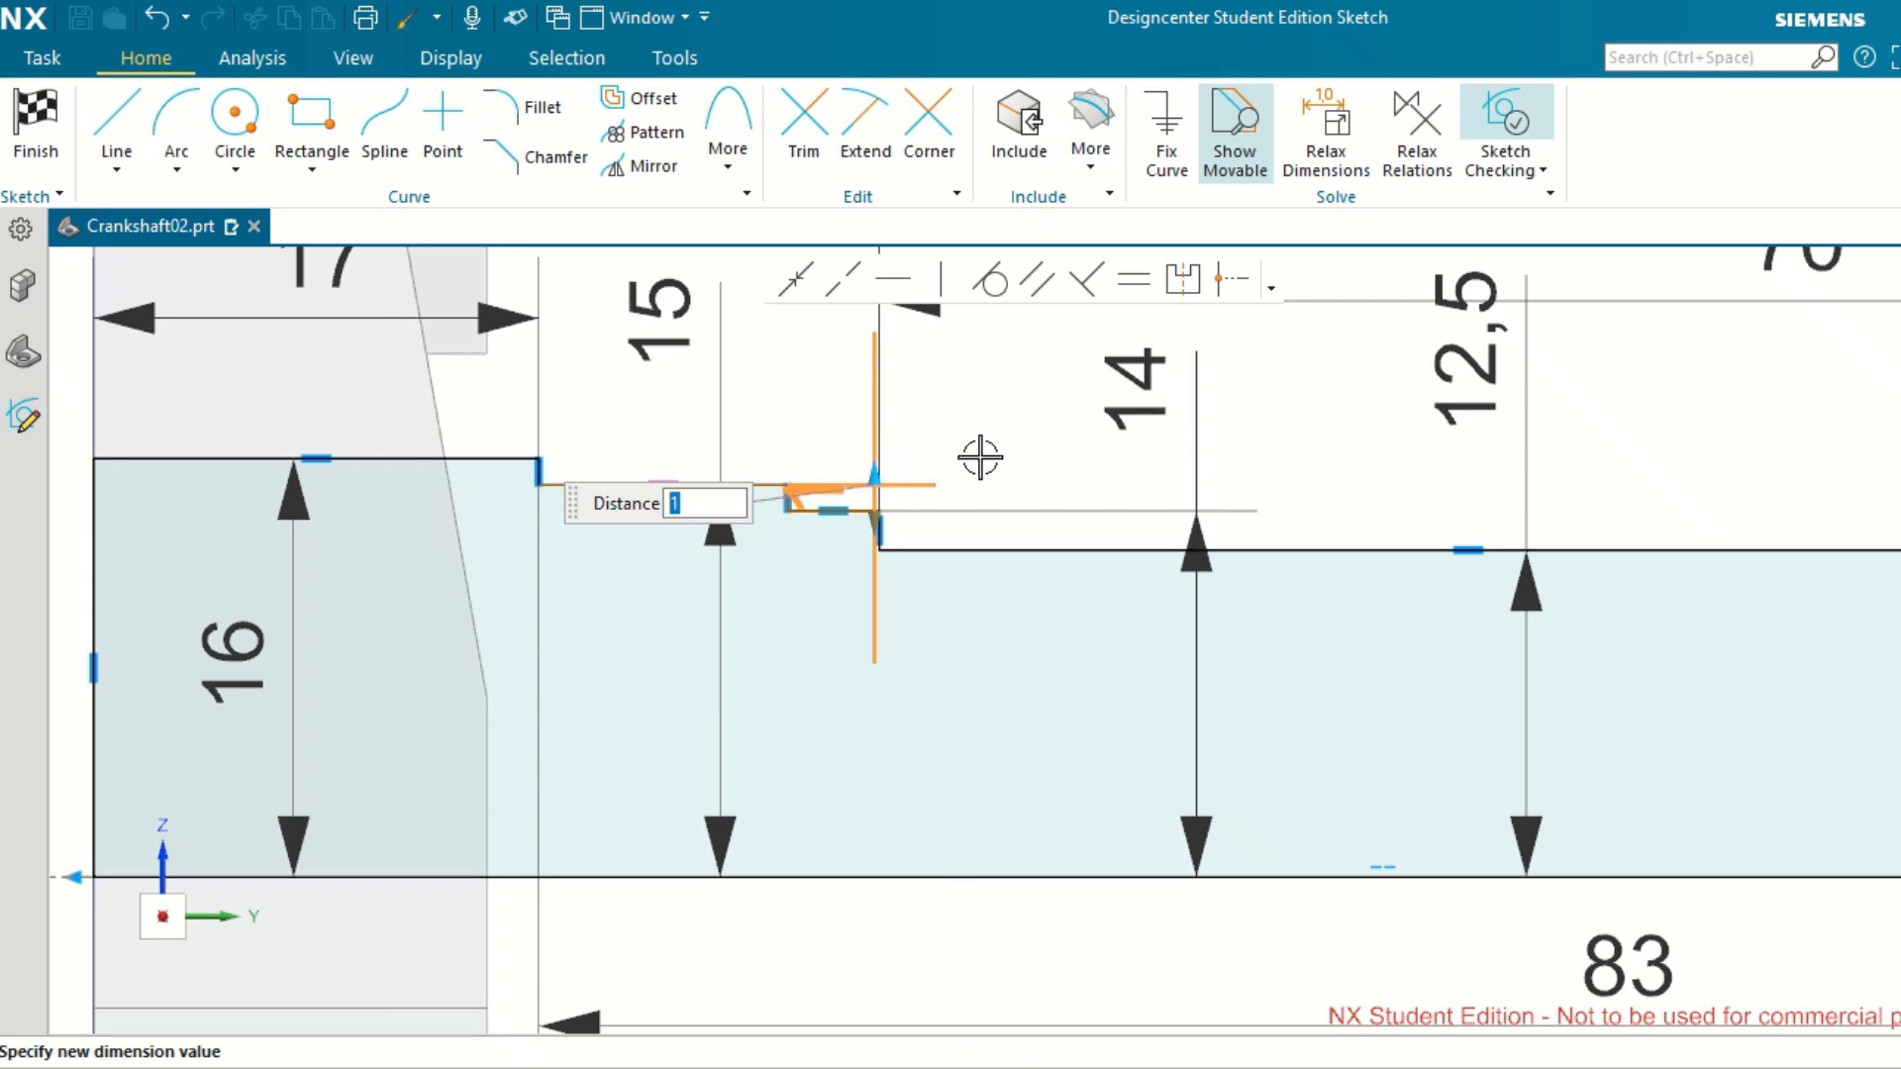
key("Return")
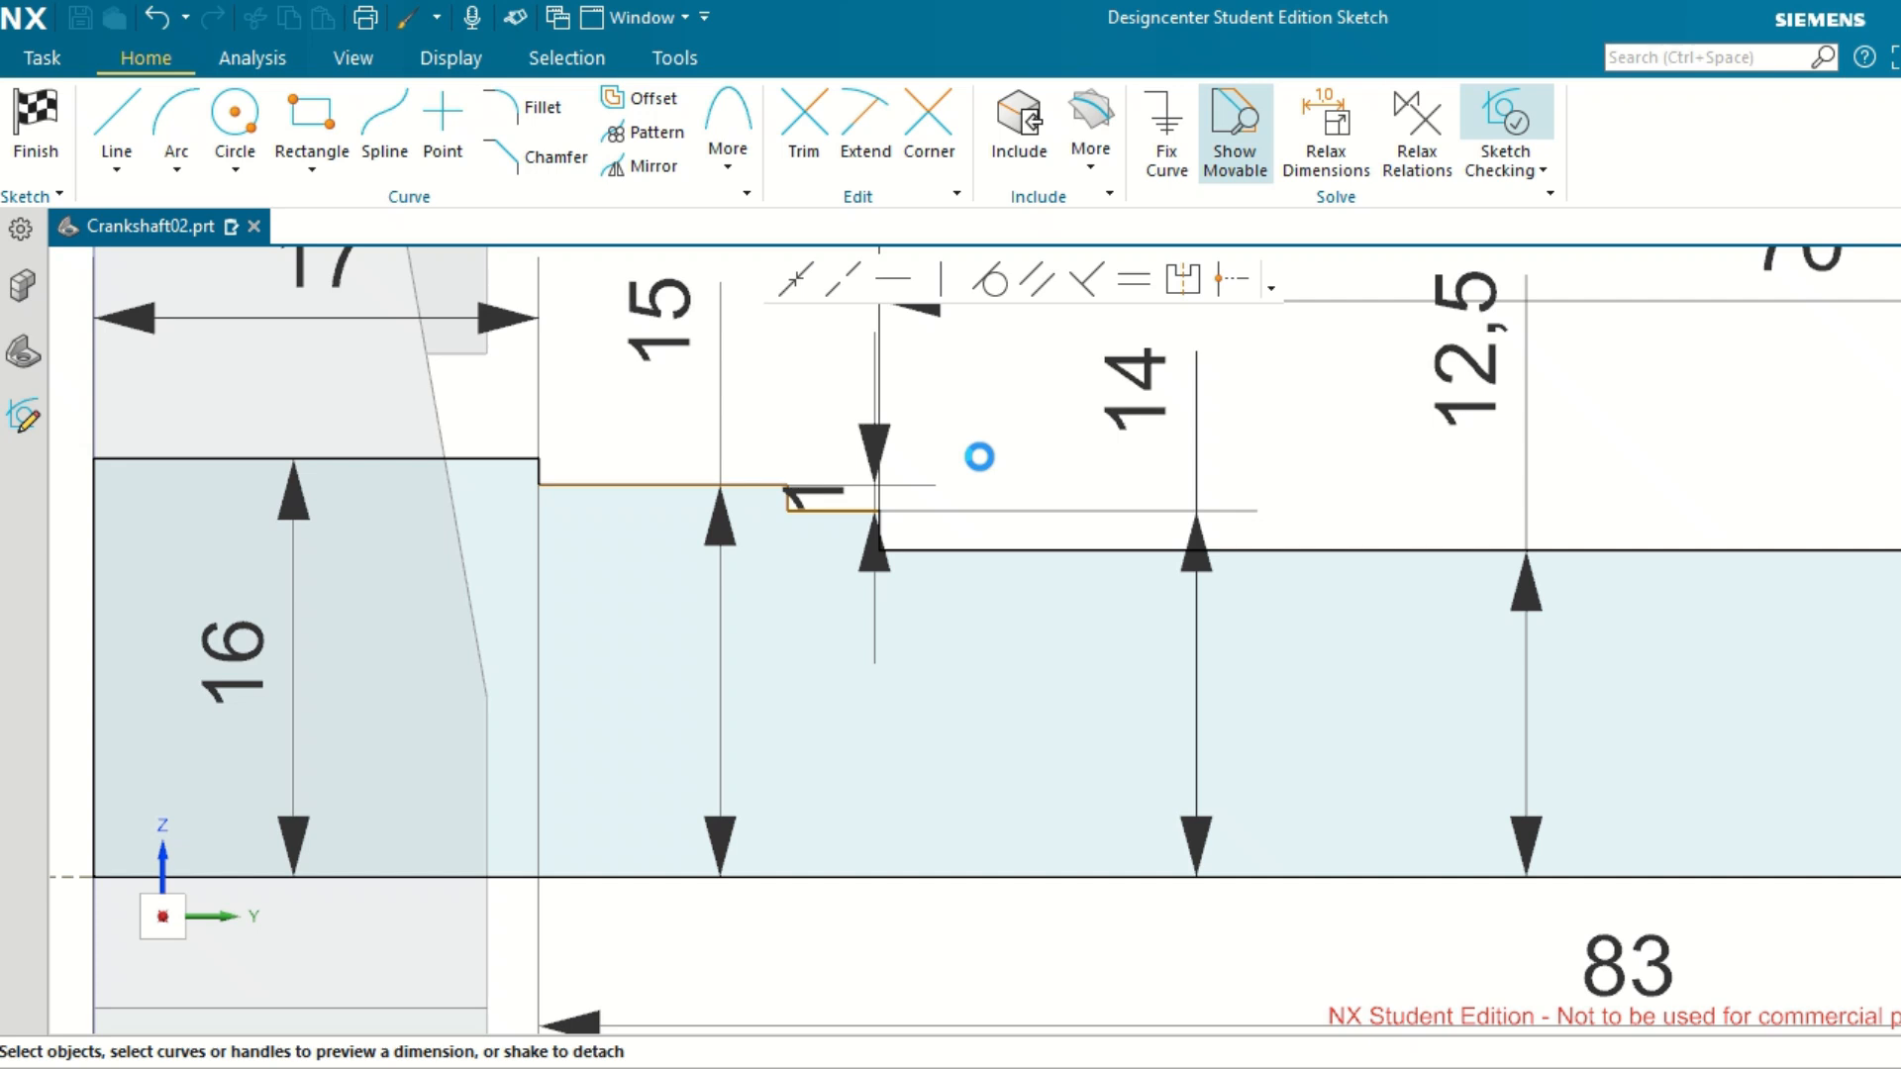
left_click_drag(814, 491, 794, 402)
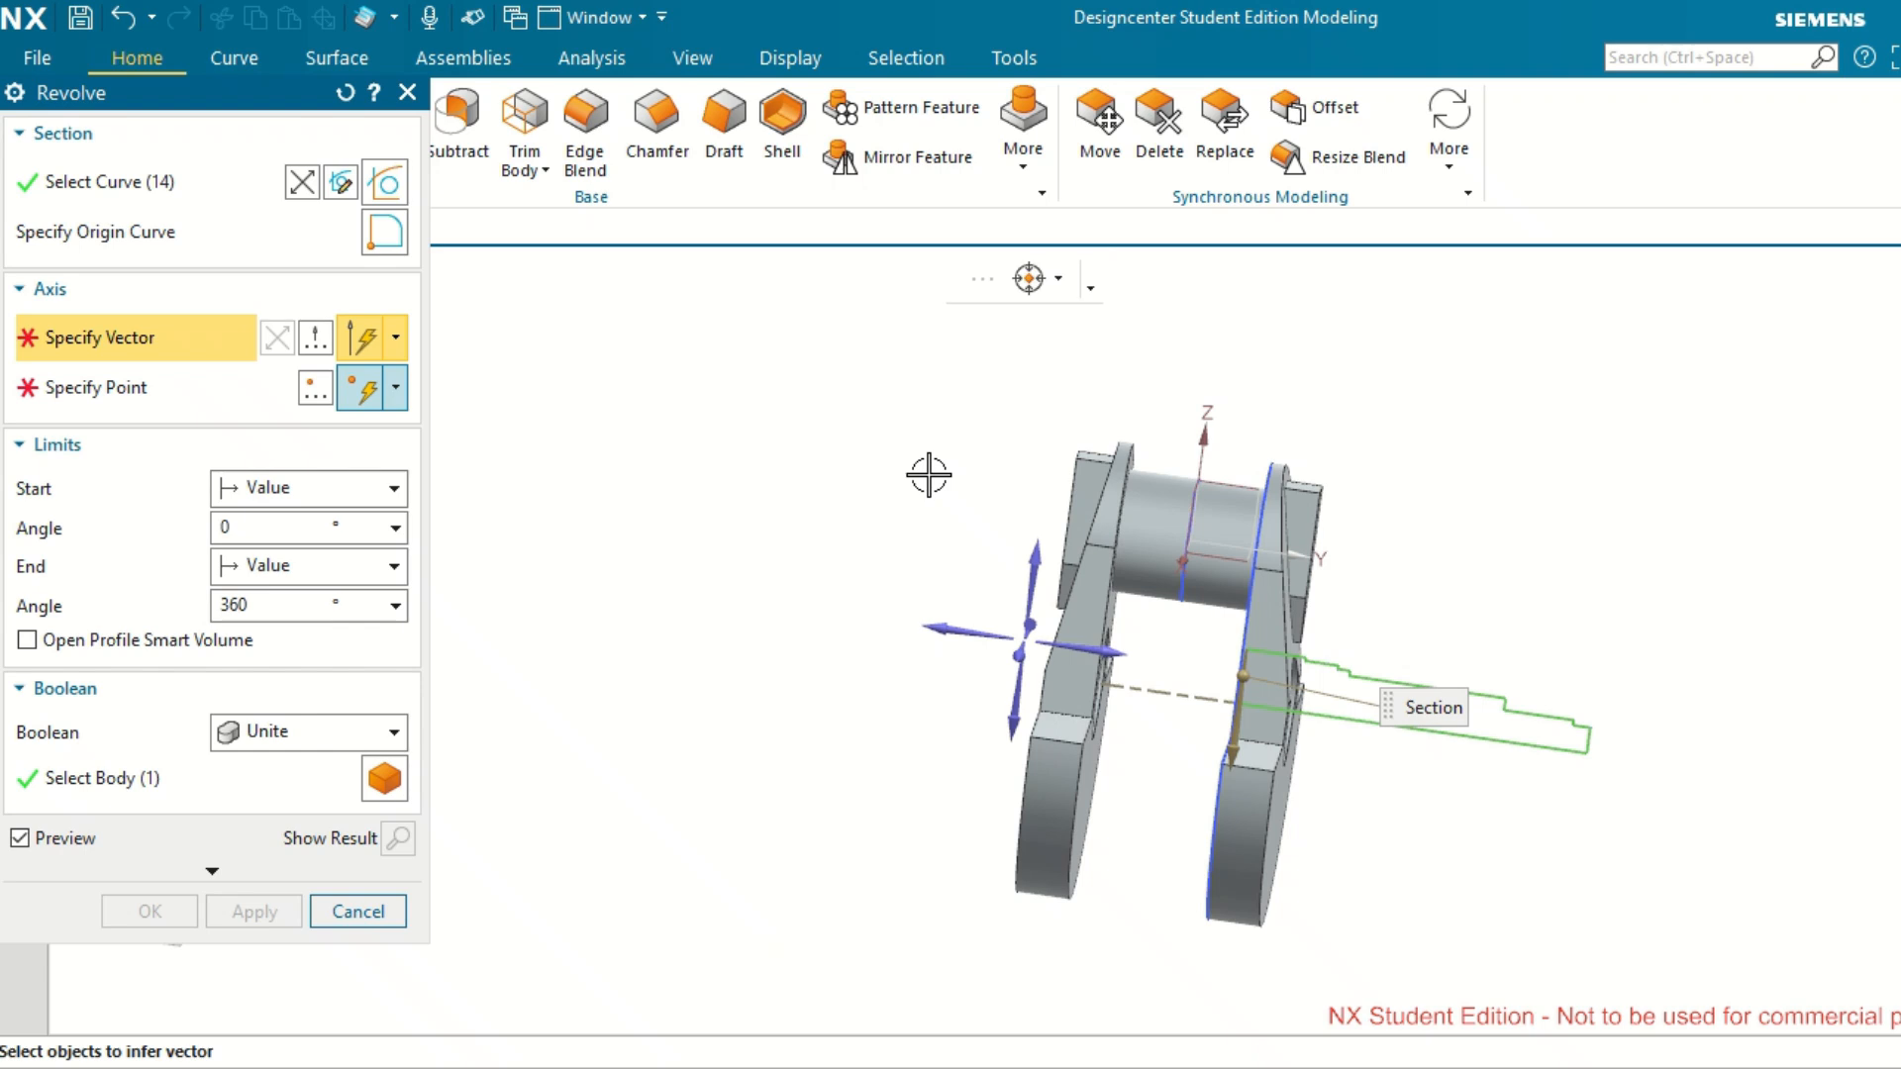
Define the revolve axis along the Y direction through the centre of the circular hole in the web.
scroll(1506, 807, "down", 1)
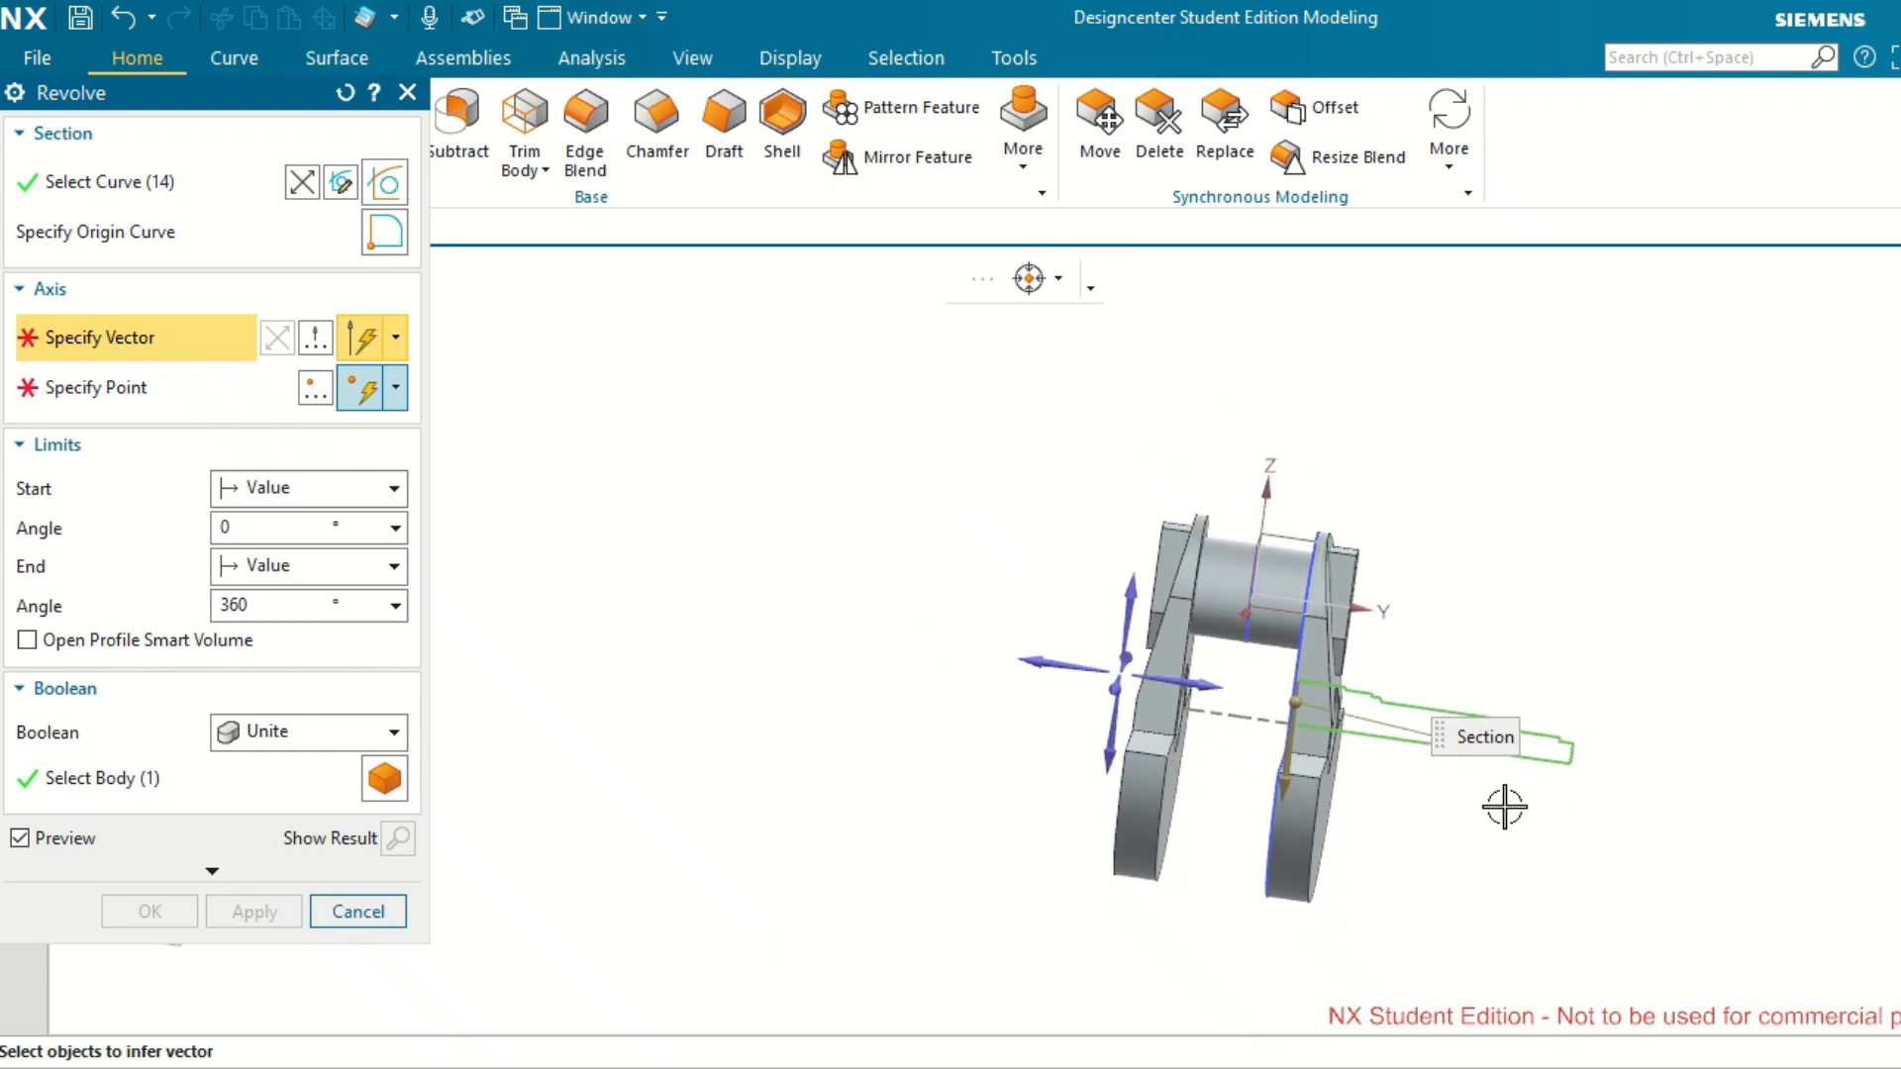
scroll(1505, 807, "up", 3)
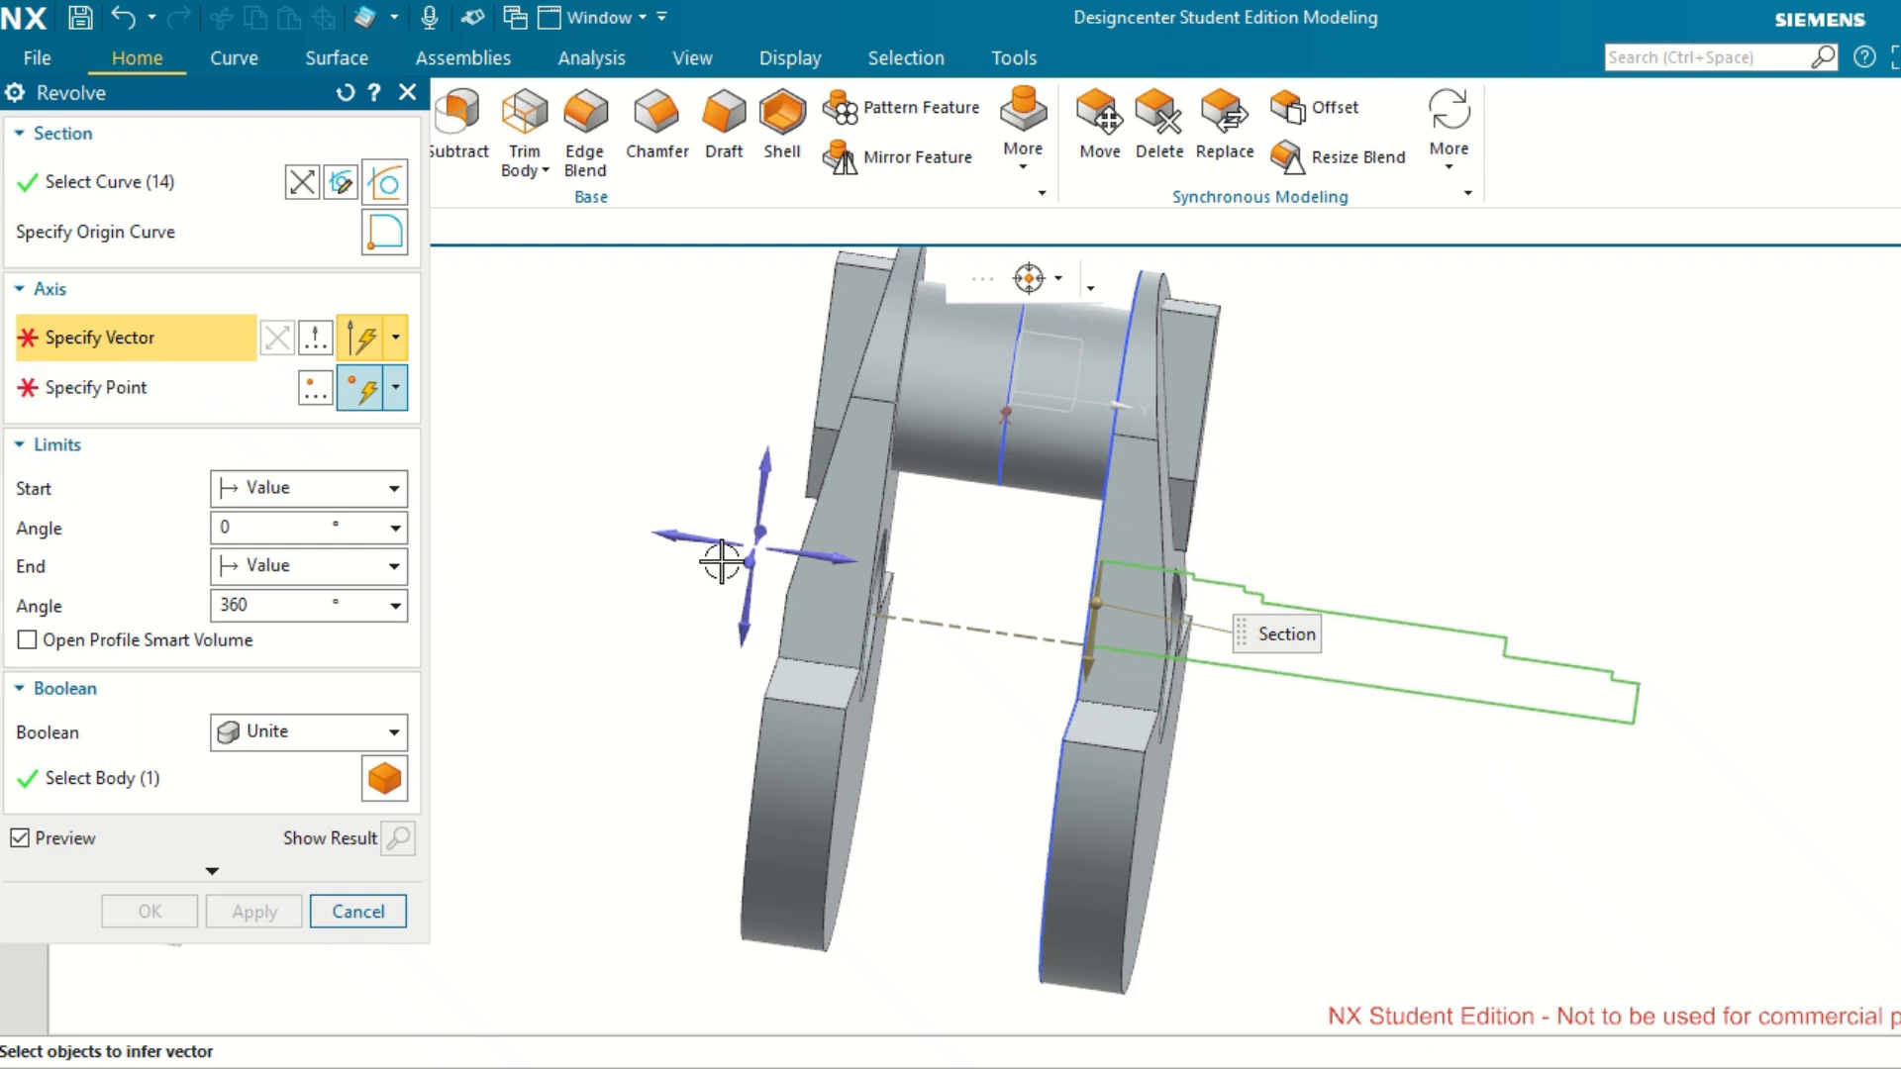
left_click(809, 553)
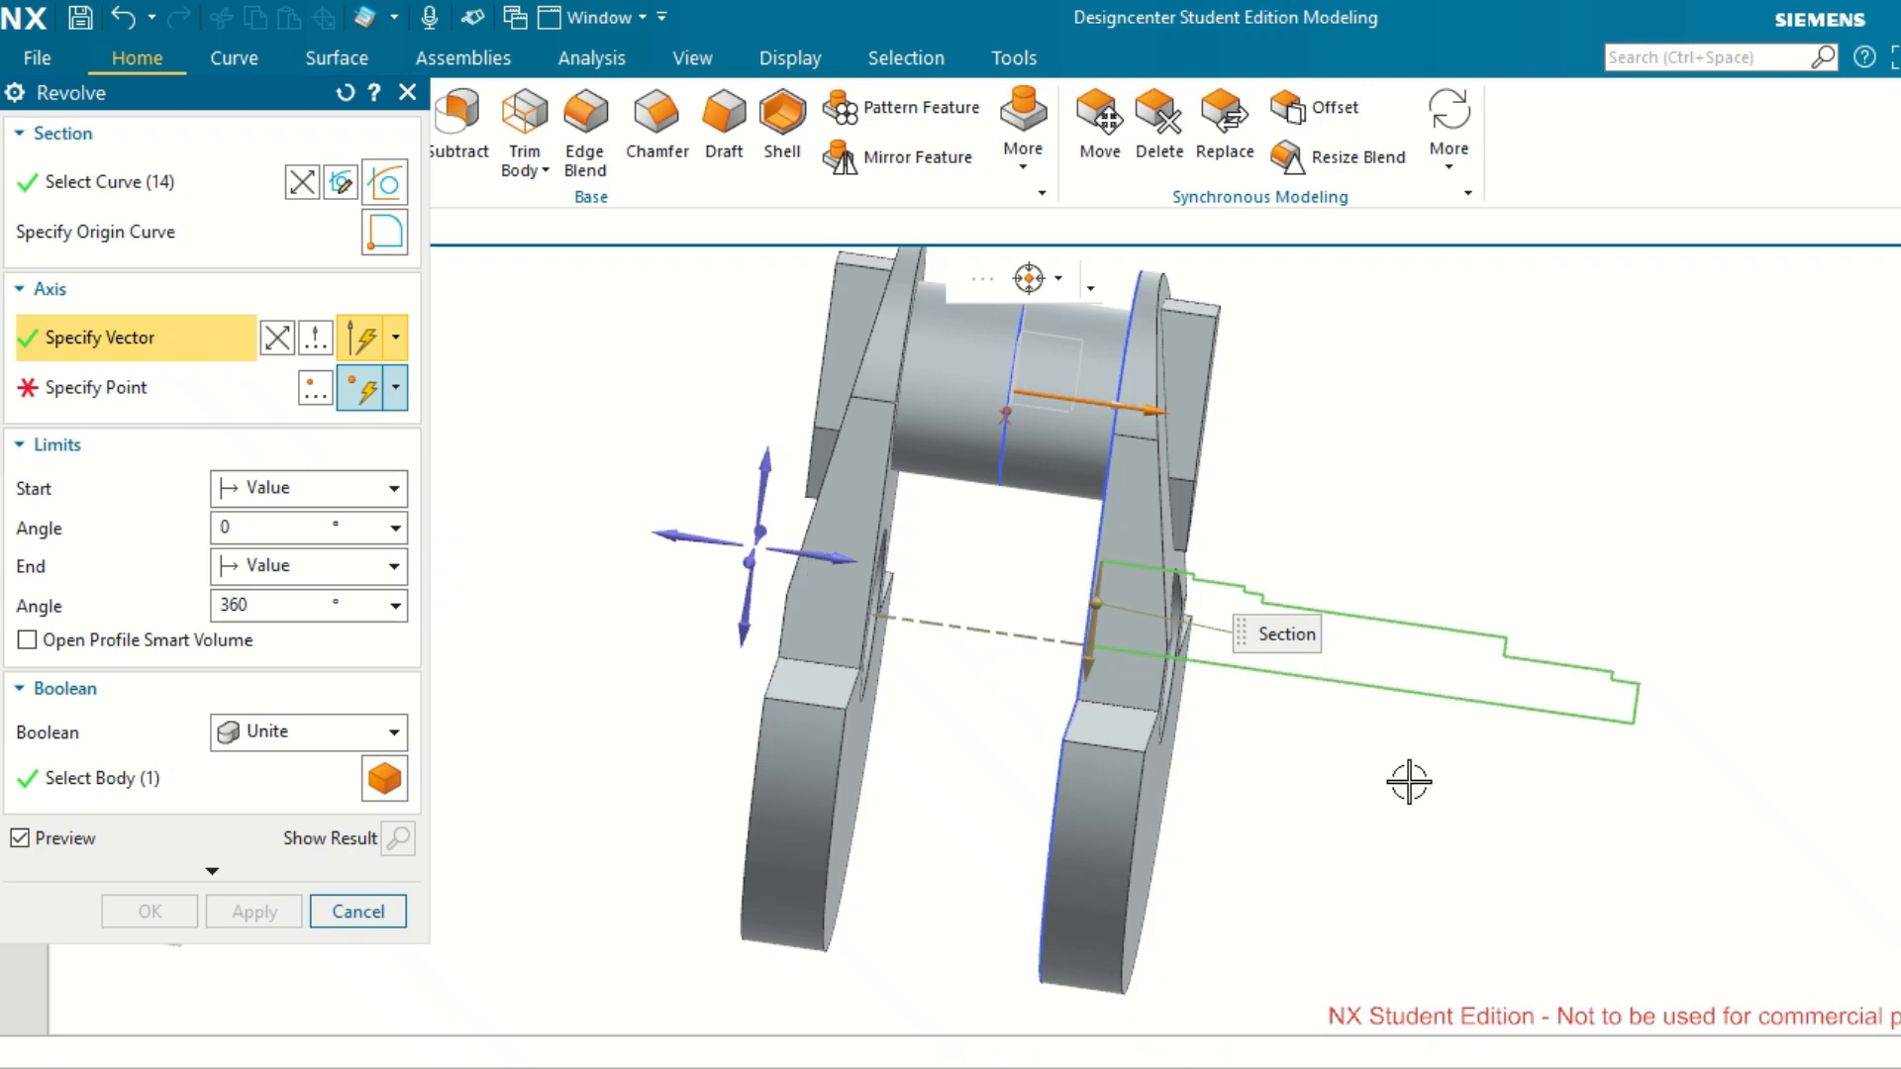
middle_click_drag(1490, 806, 1507, 804)
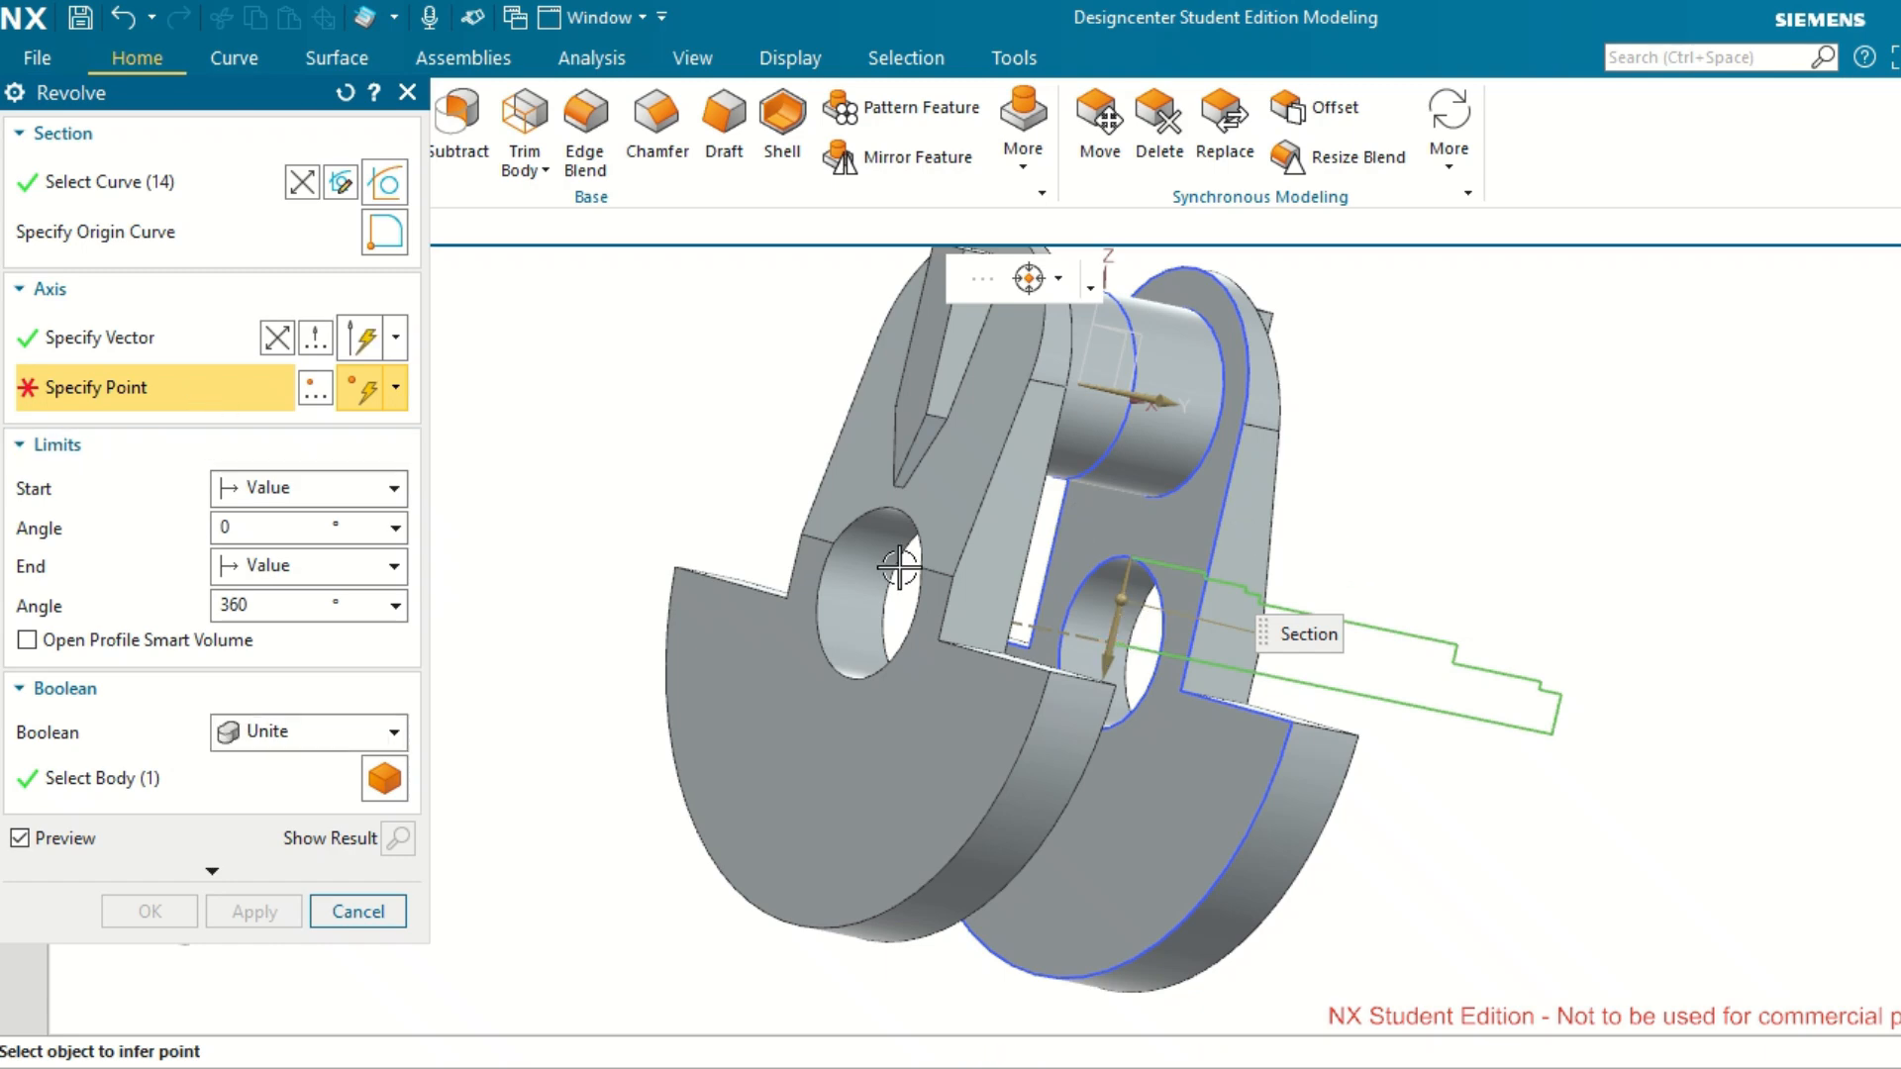
scroll(1111, 645, "up", 5)
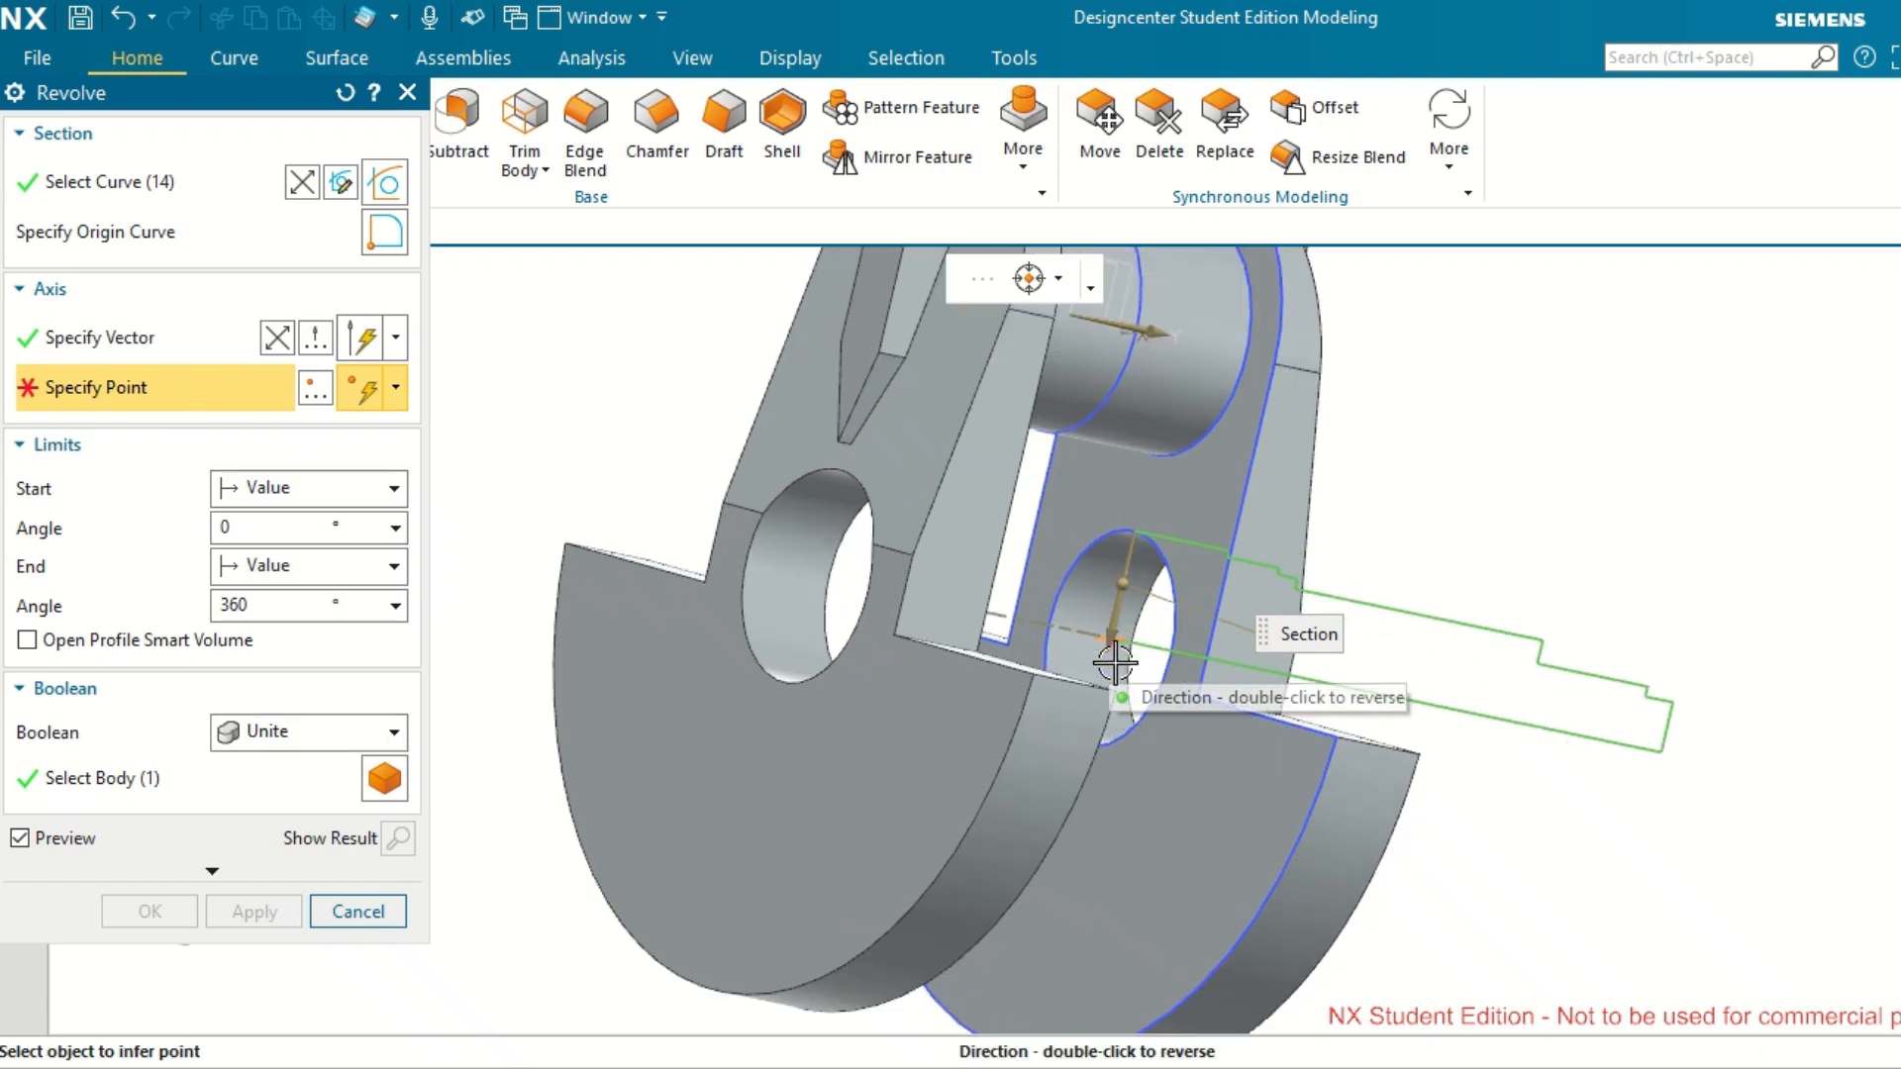
left_click(1100, 589)
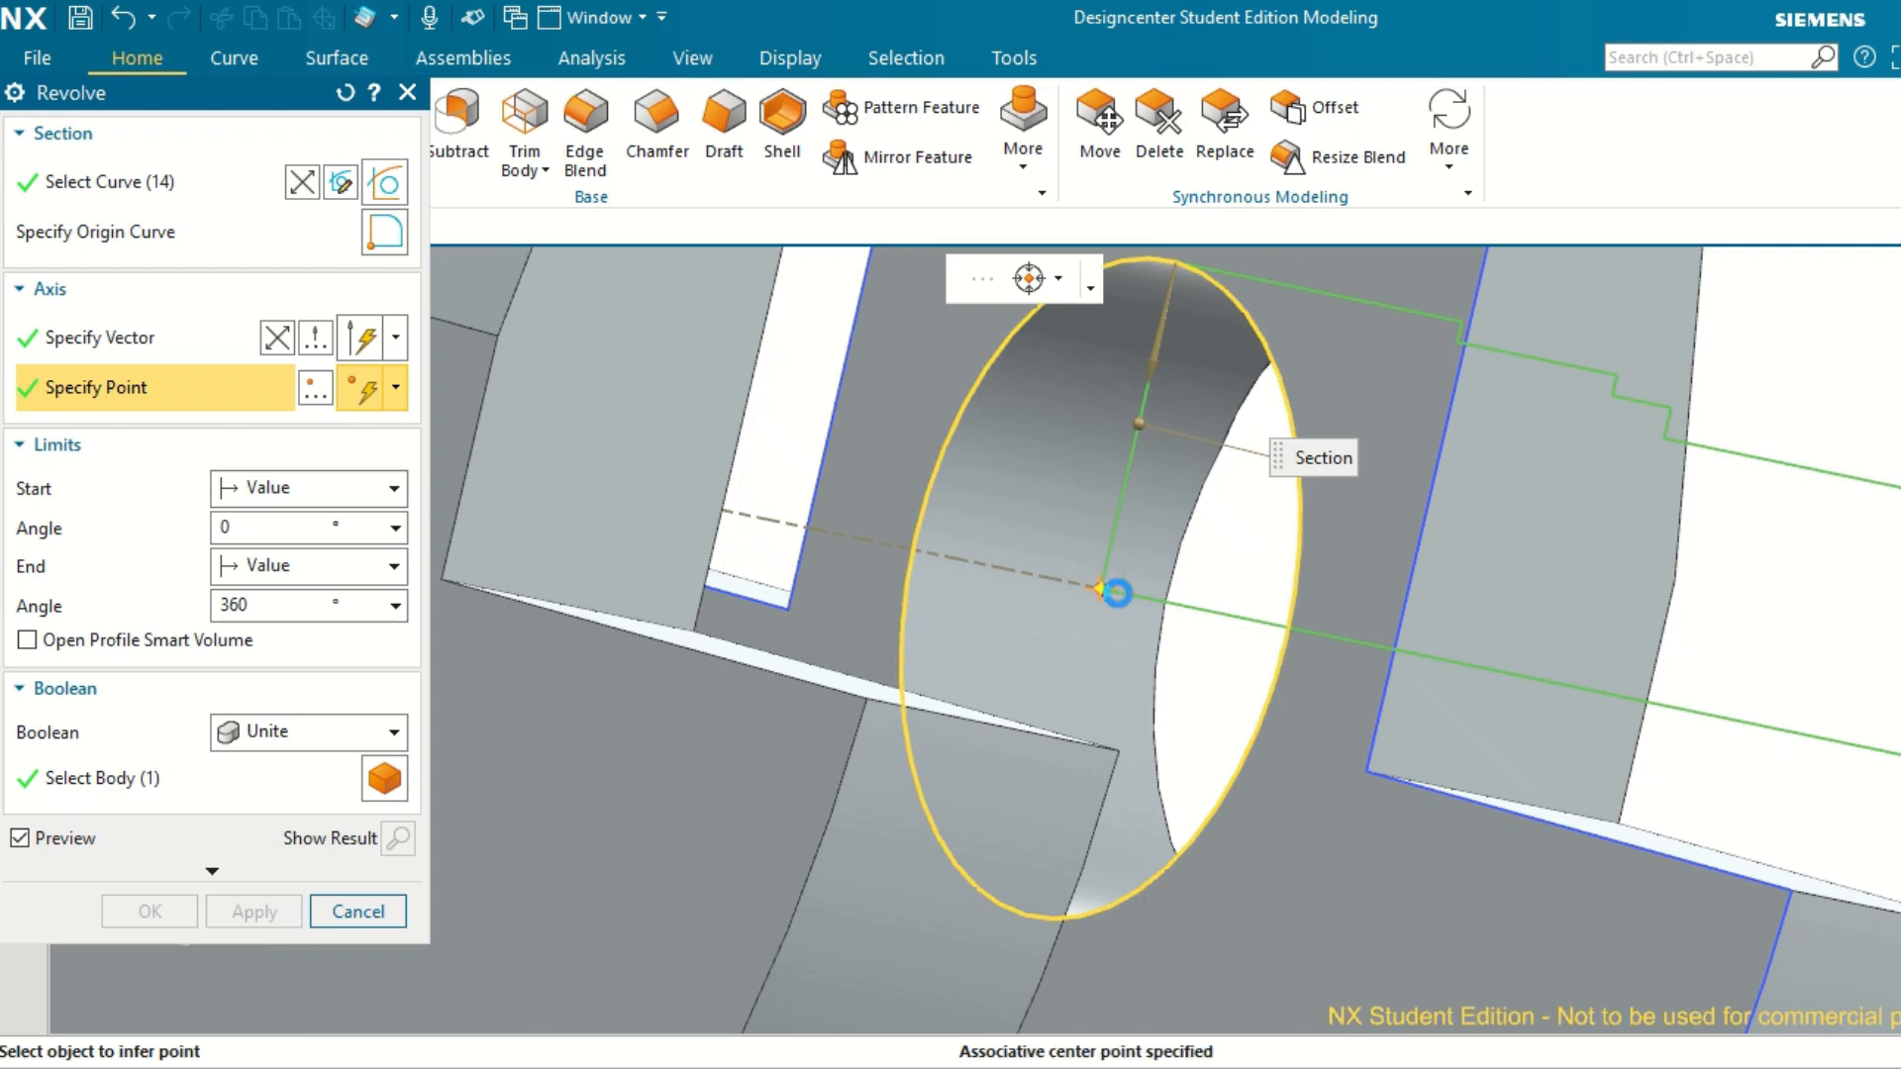
scroll(1215, 674, "down", 2)
scroll(1215, 674, "down", 3)
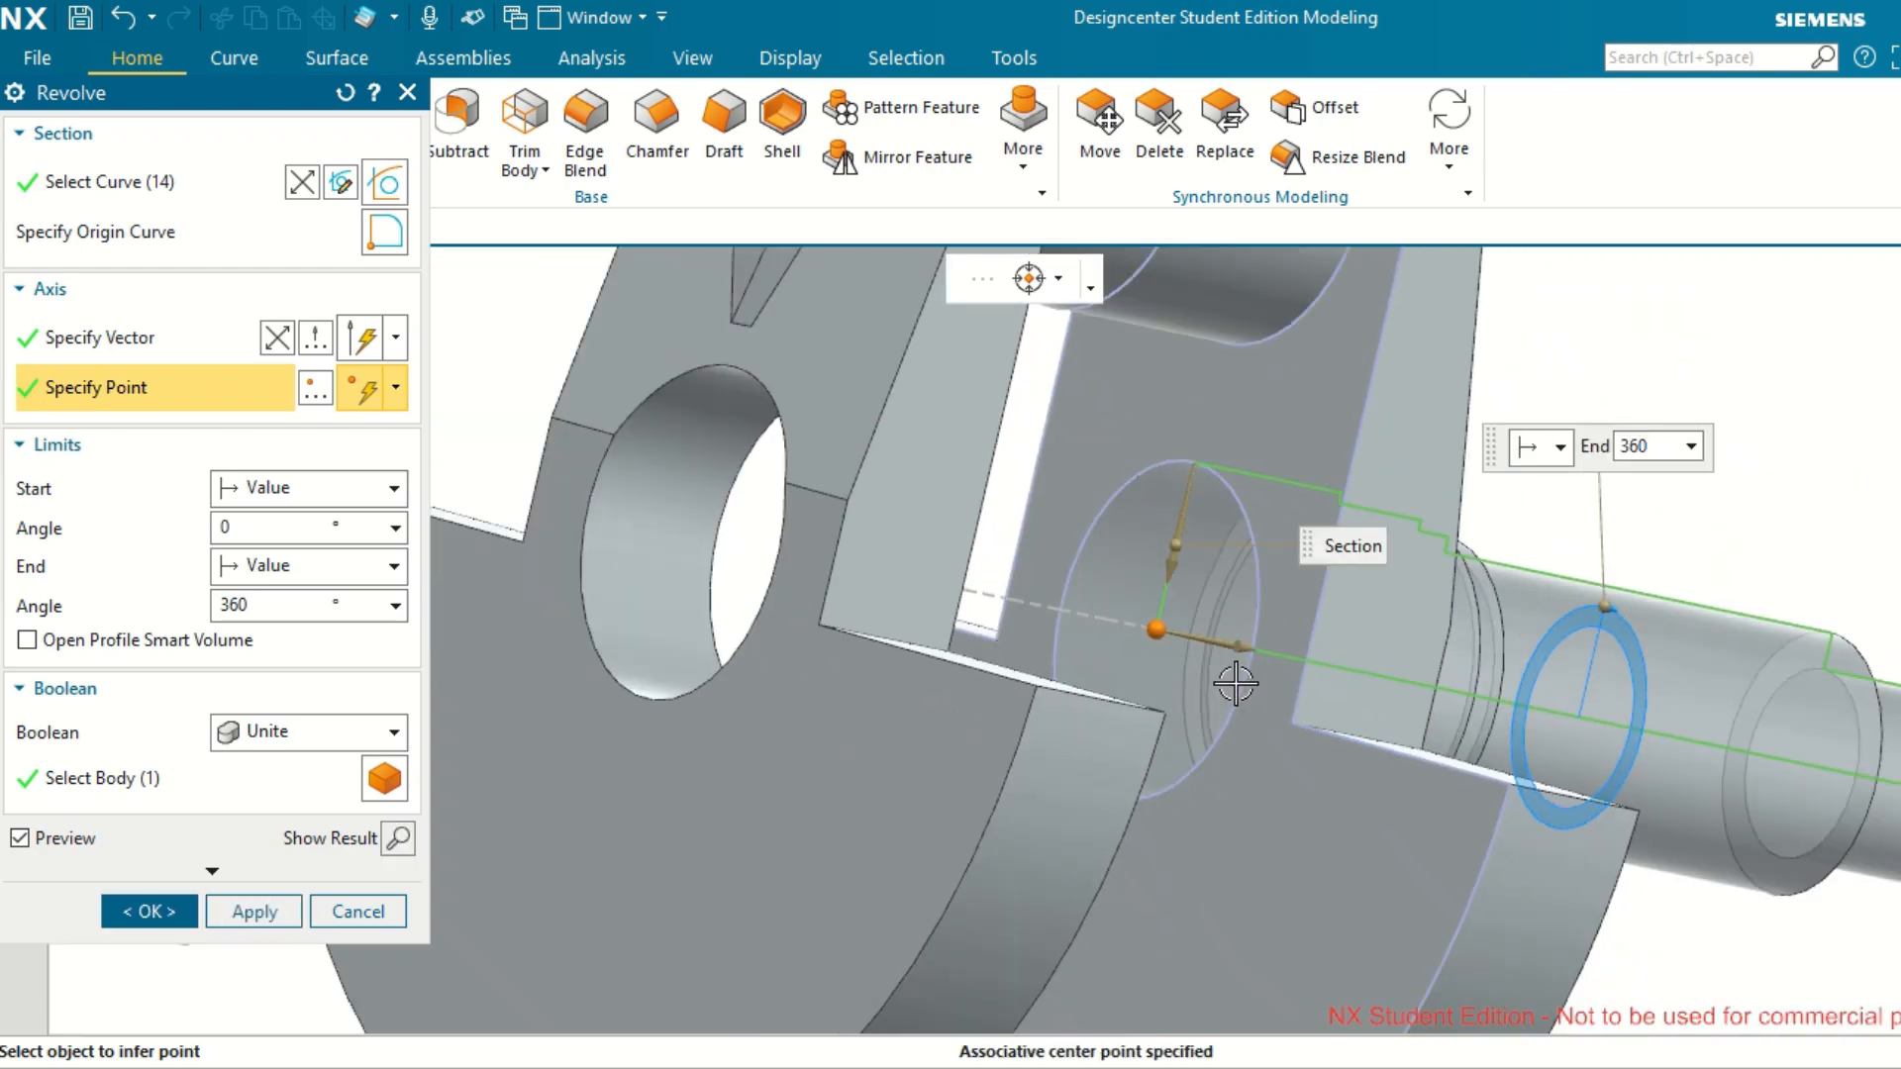
Unite the 360° revolved stepped shaft with the crankshaft body and complete the feature.
middle_click_drag(1218, 676, 1289, 720)
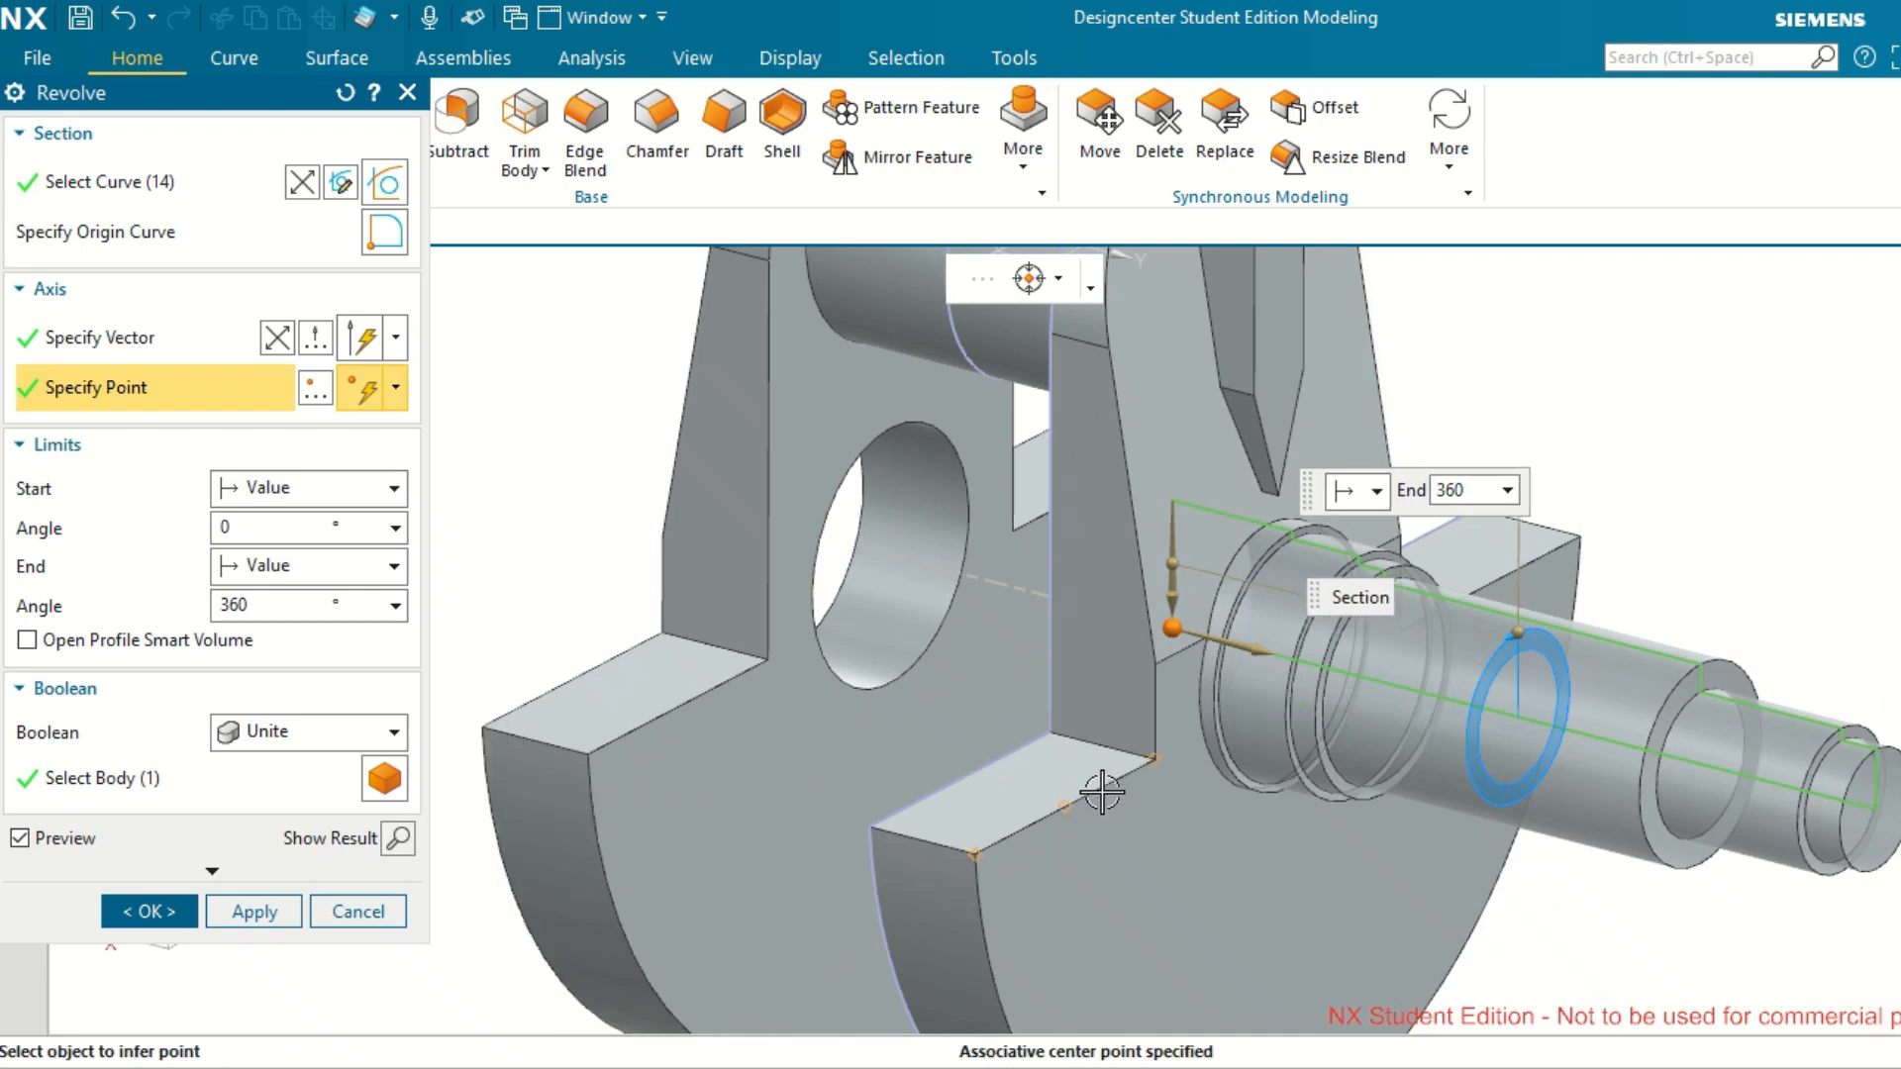
left_click(312, 780)
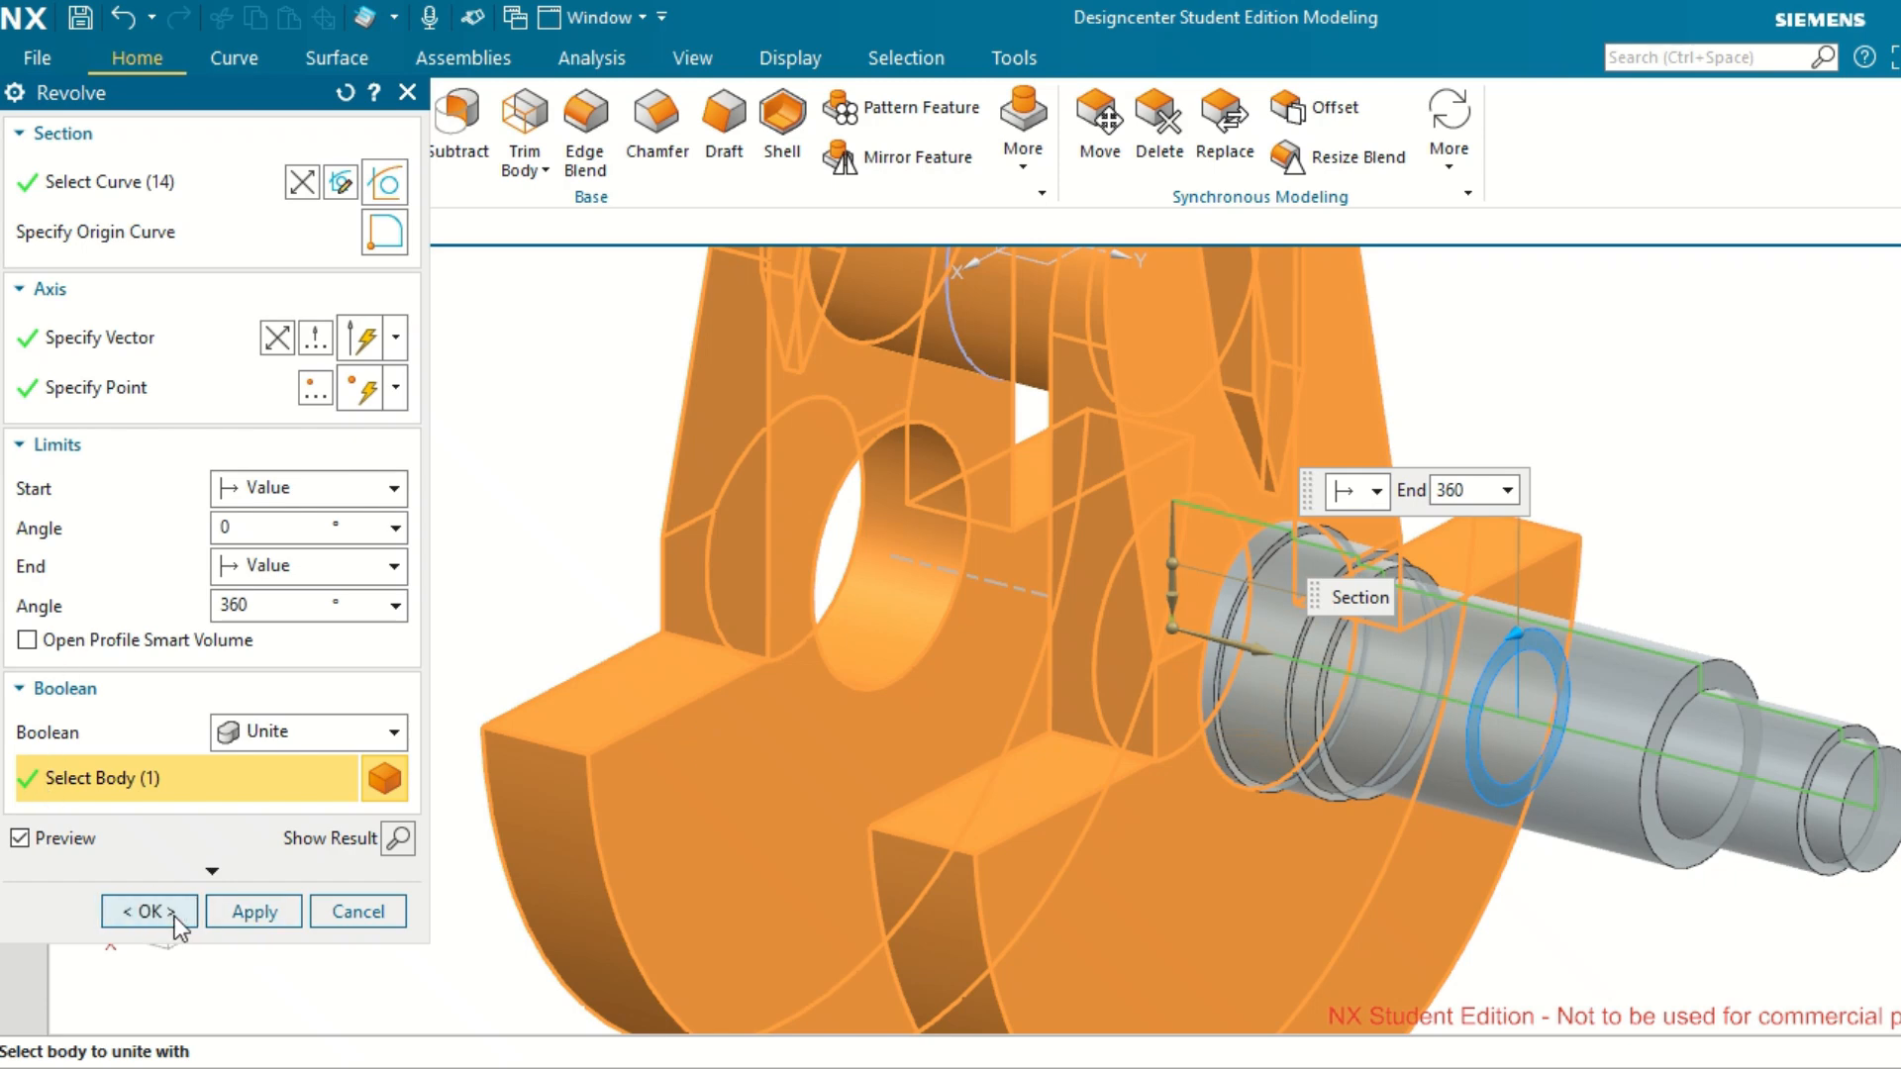
left_click(174, 917)
scroll(773, 676, "down", 2)
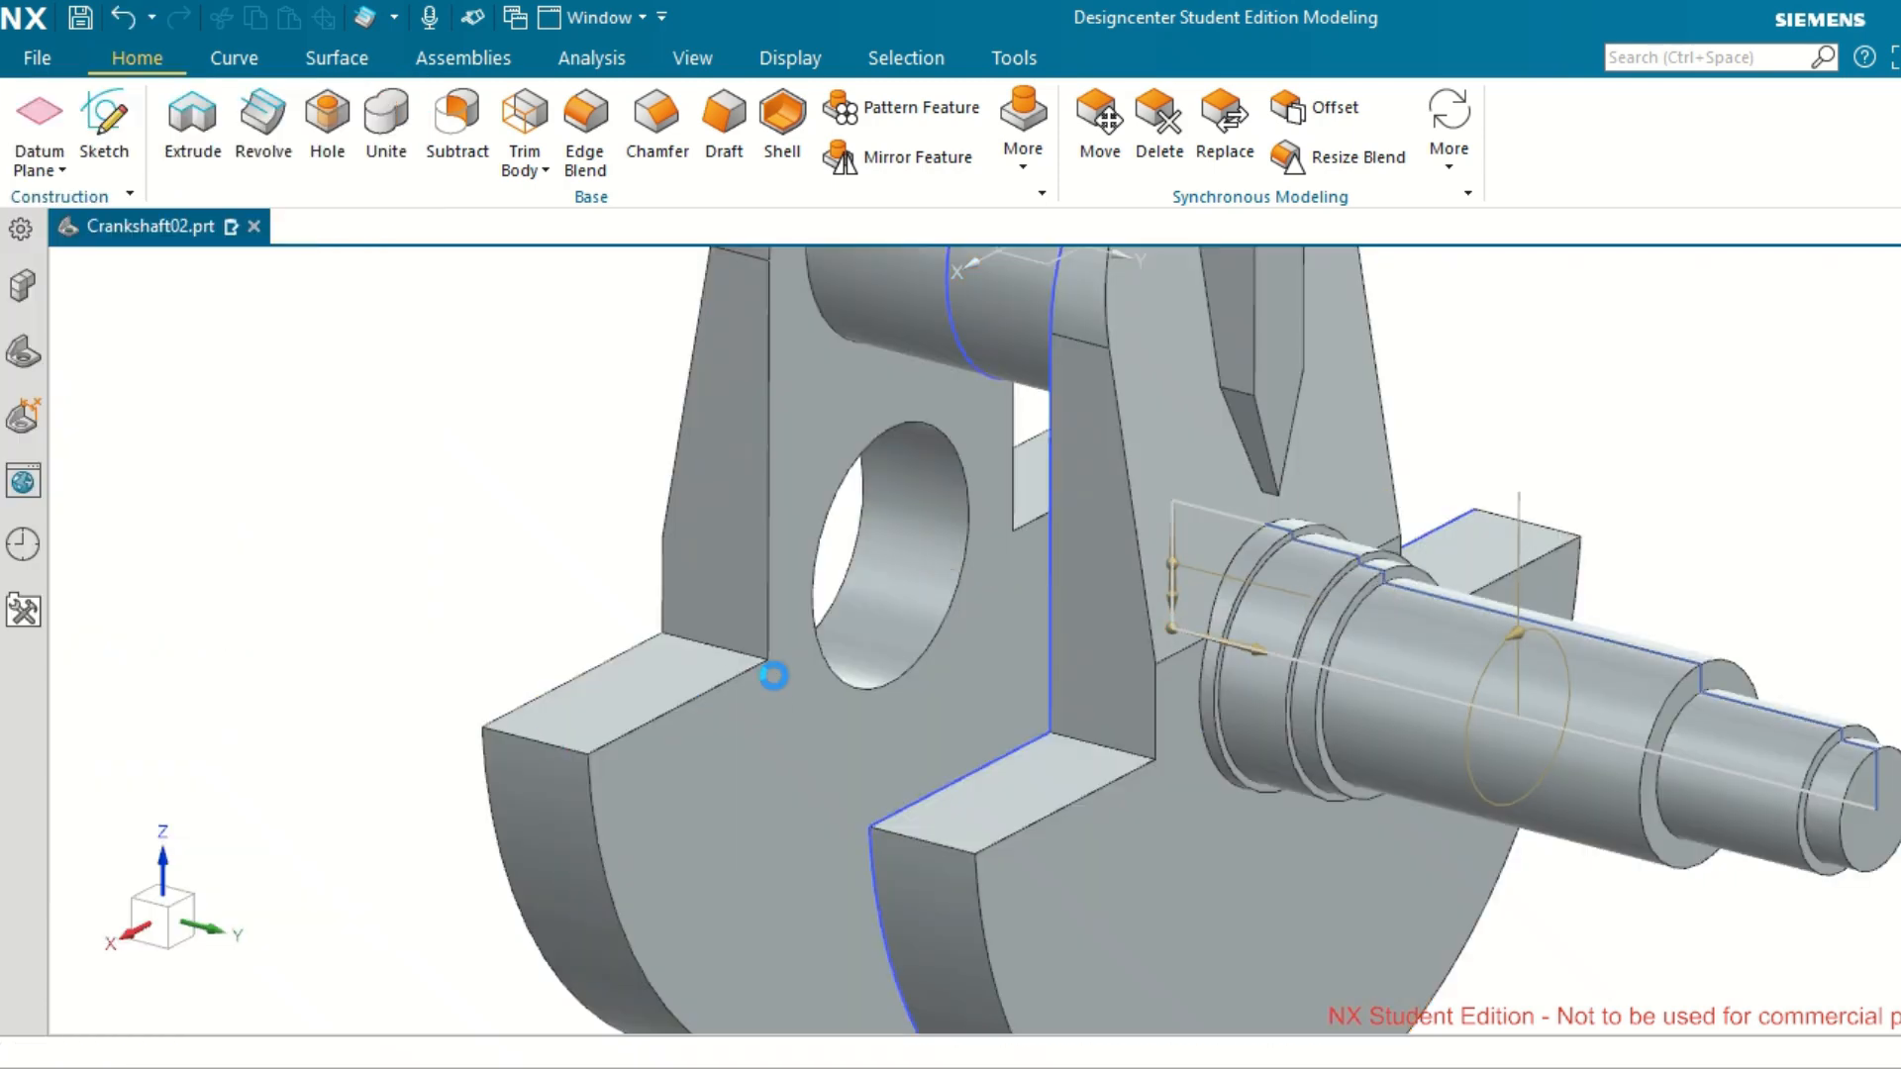
scroll(775, 676, "down", 3)
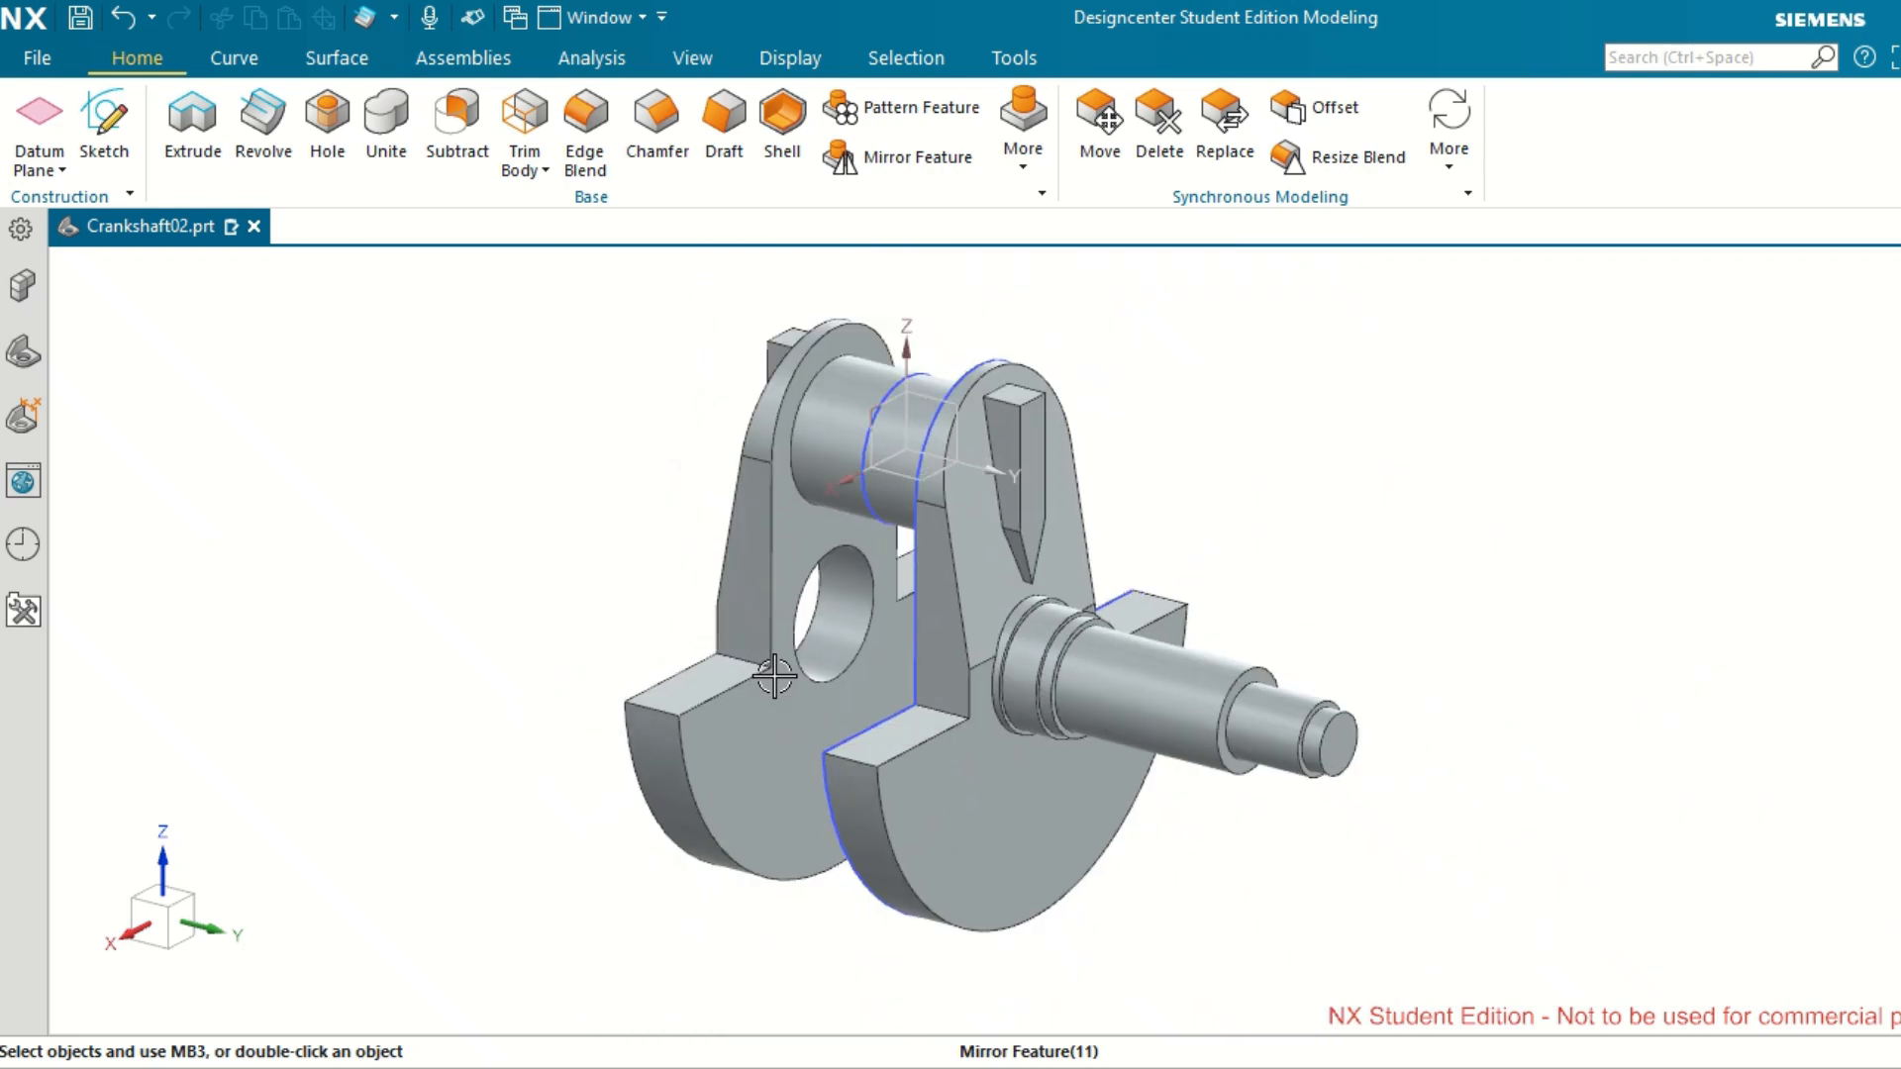
scroll(775, 676, "up", 2)
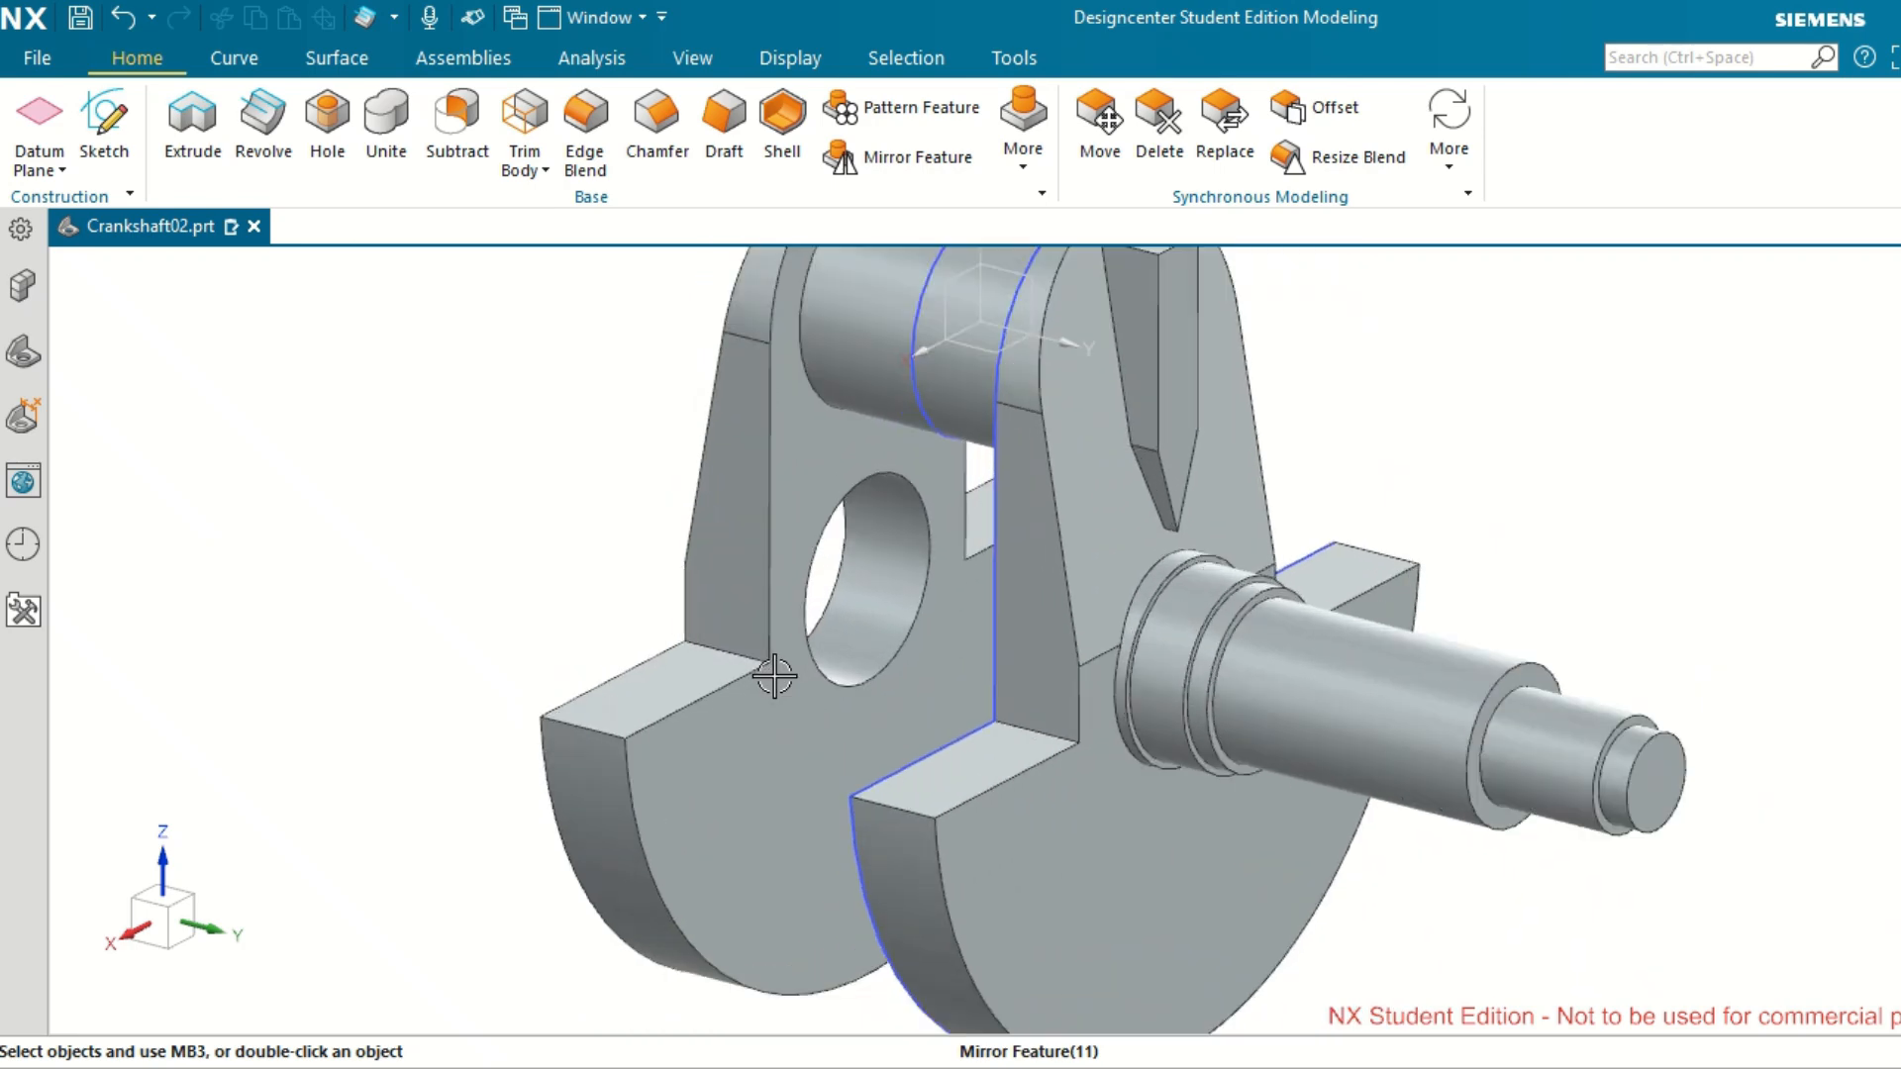
scroll(774, 676, "down", 1)
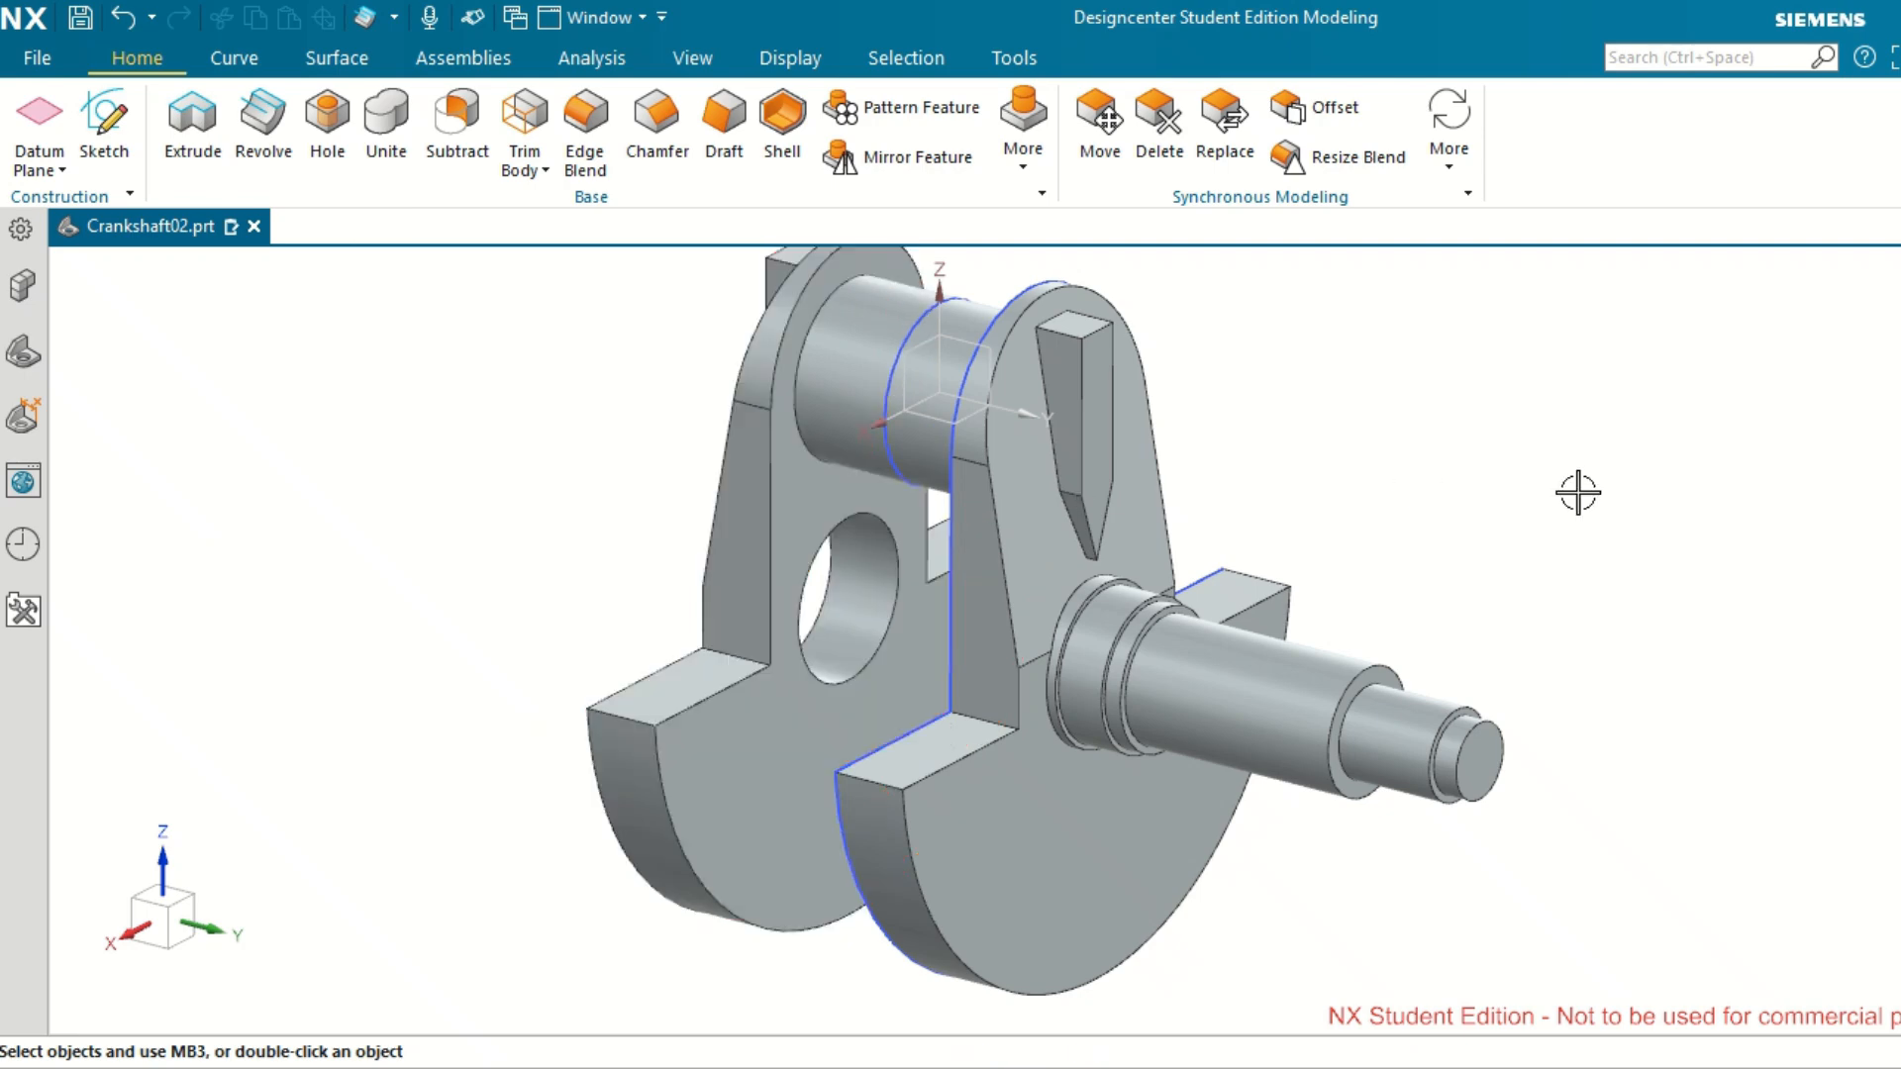
Edit the parameters of the subtracting extrude that tapers the web's outer face and open its section sketch.
left_click(1044, 551)
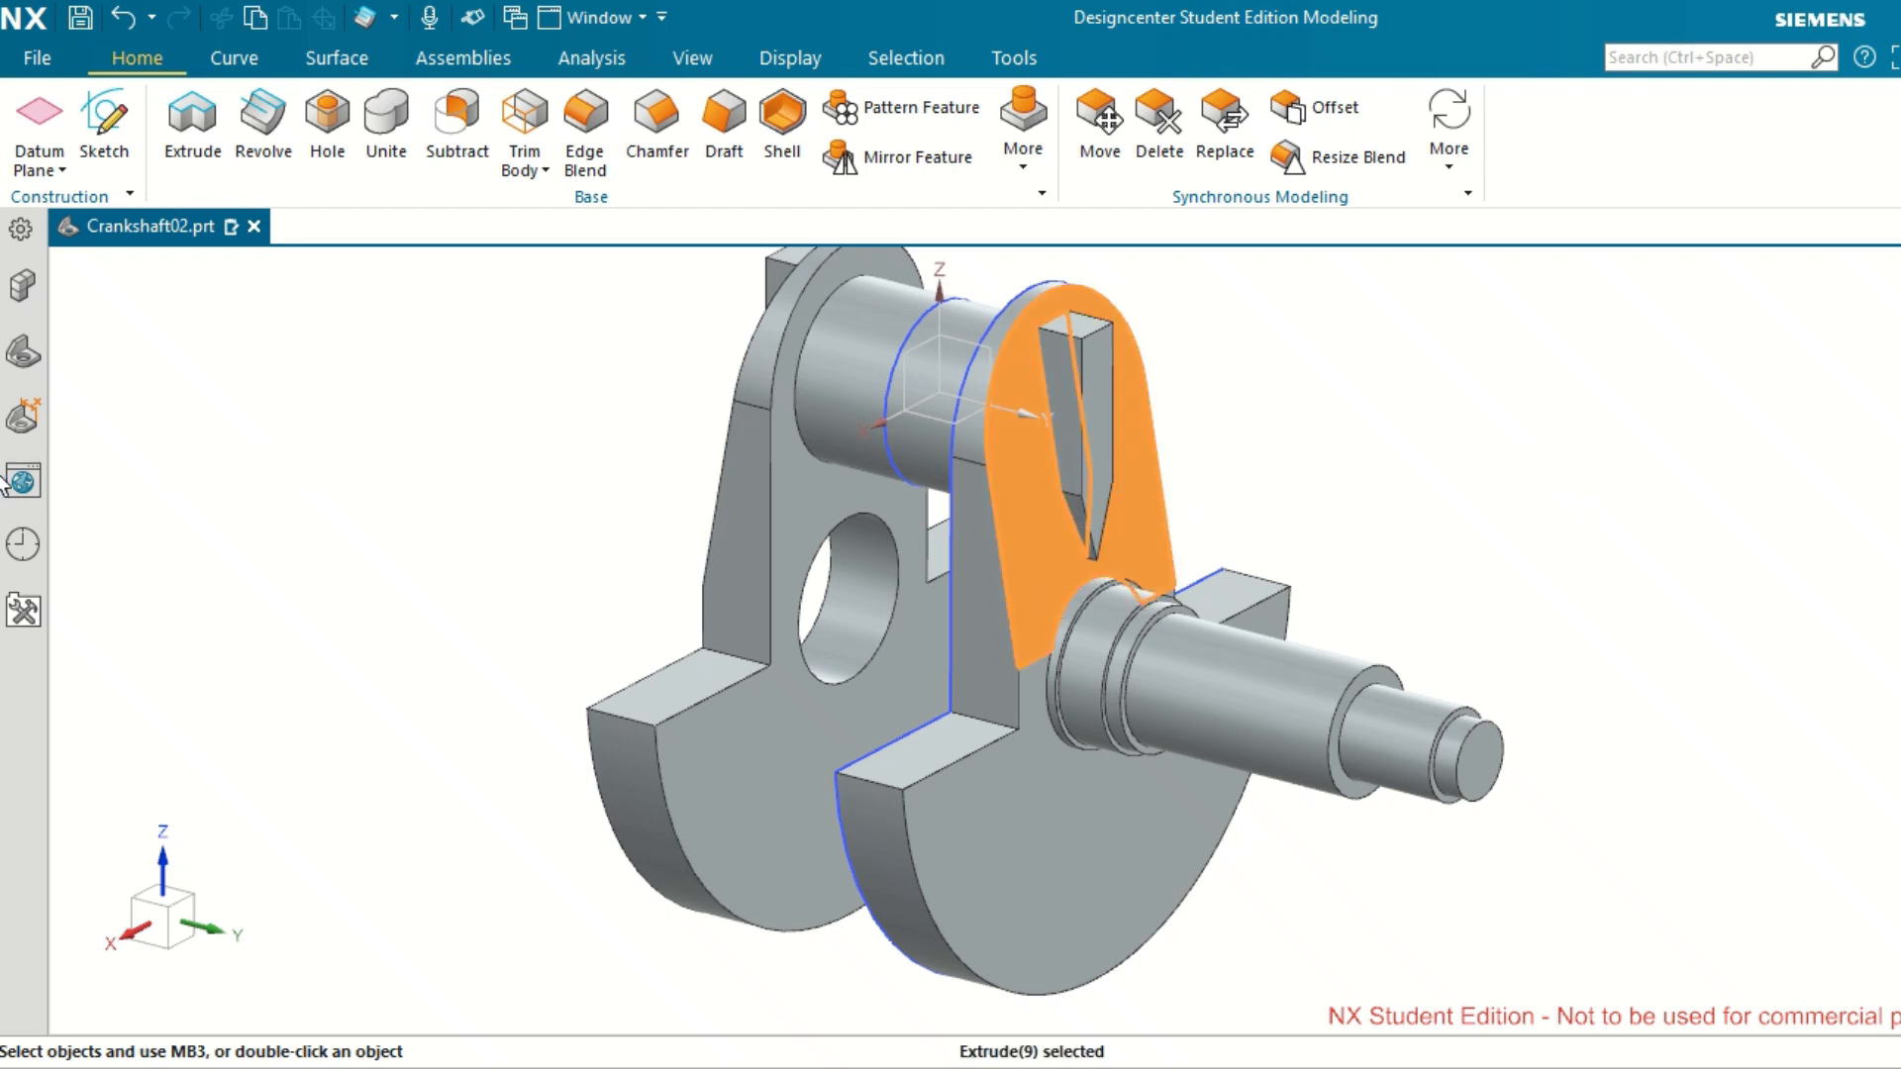
left_click(24, 355)
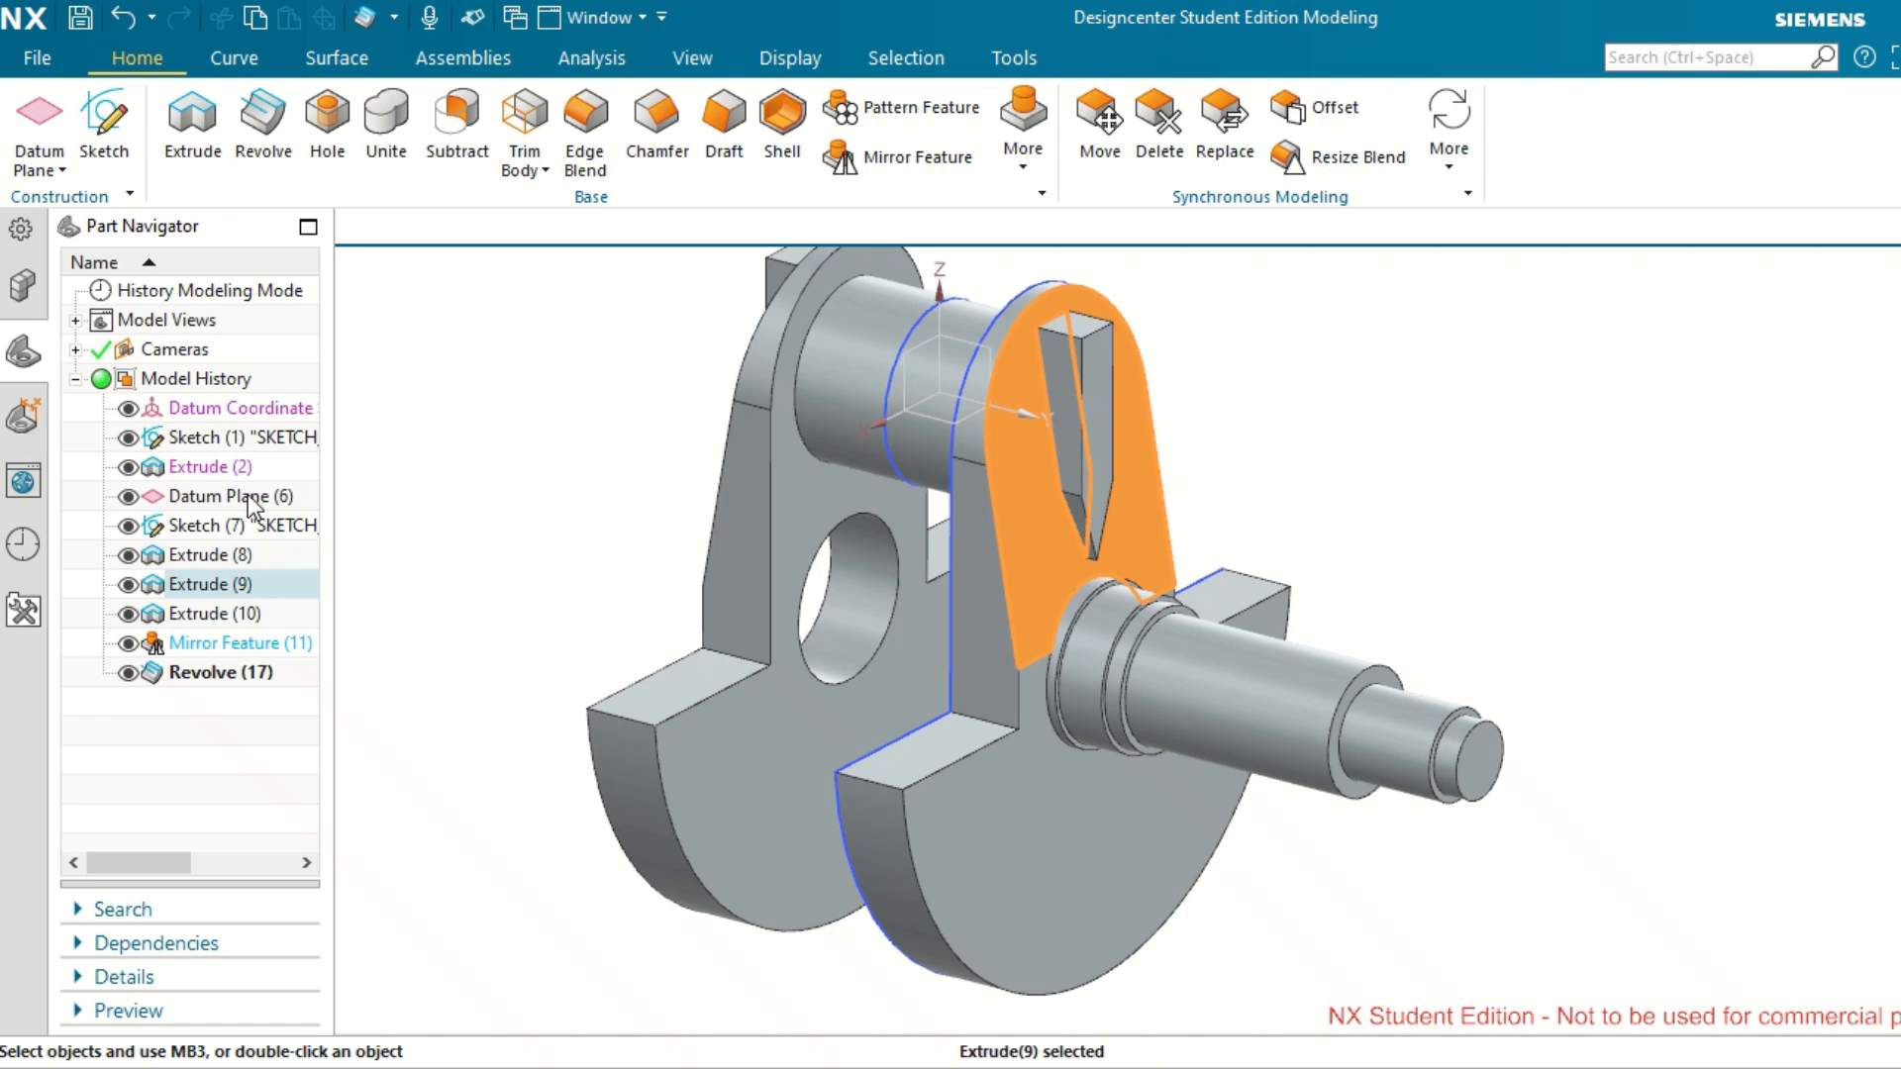
right_click(220, 578)
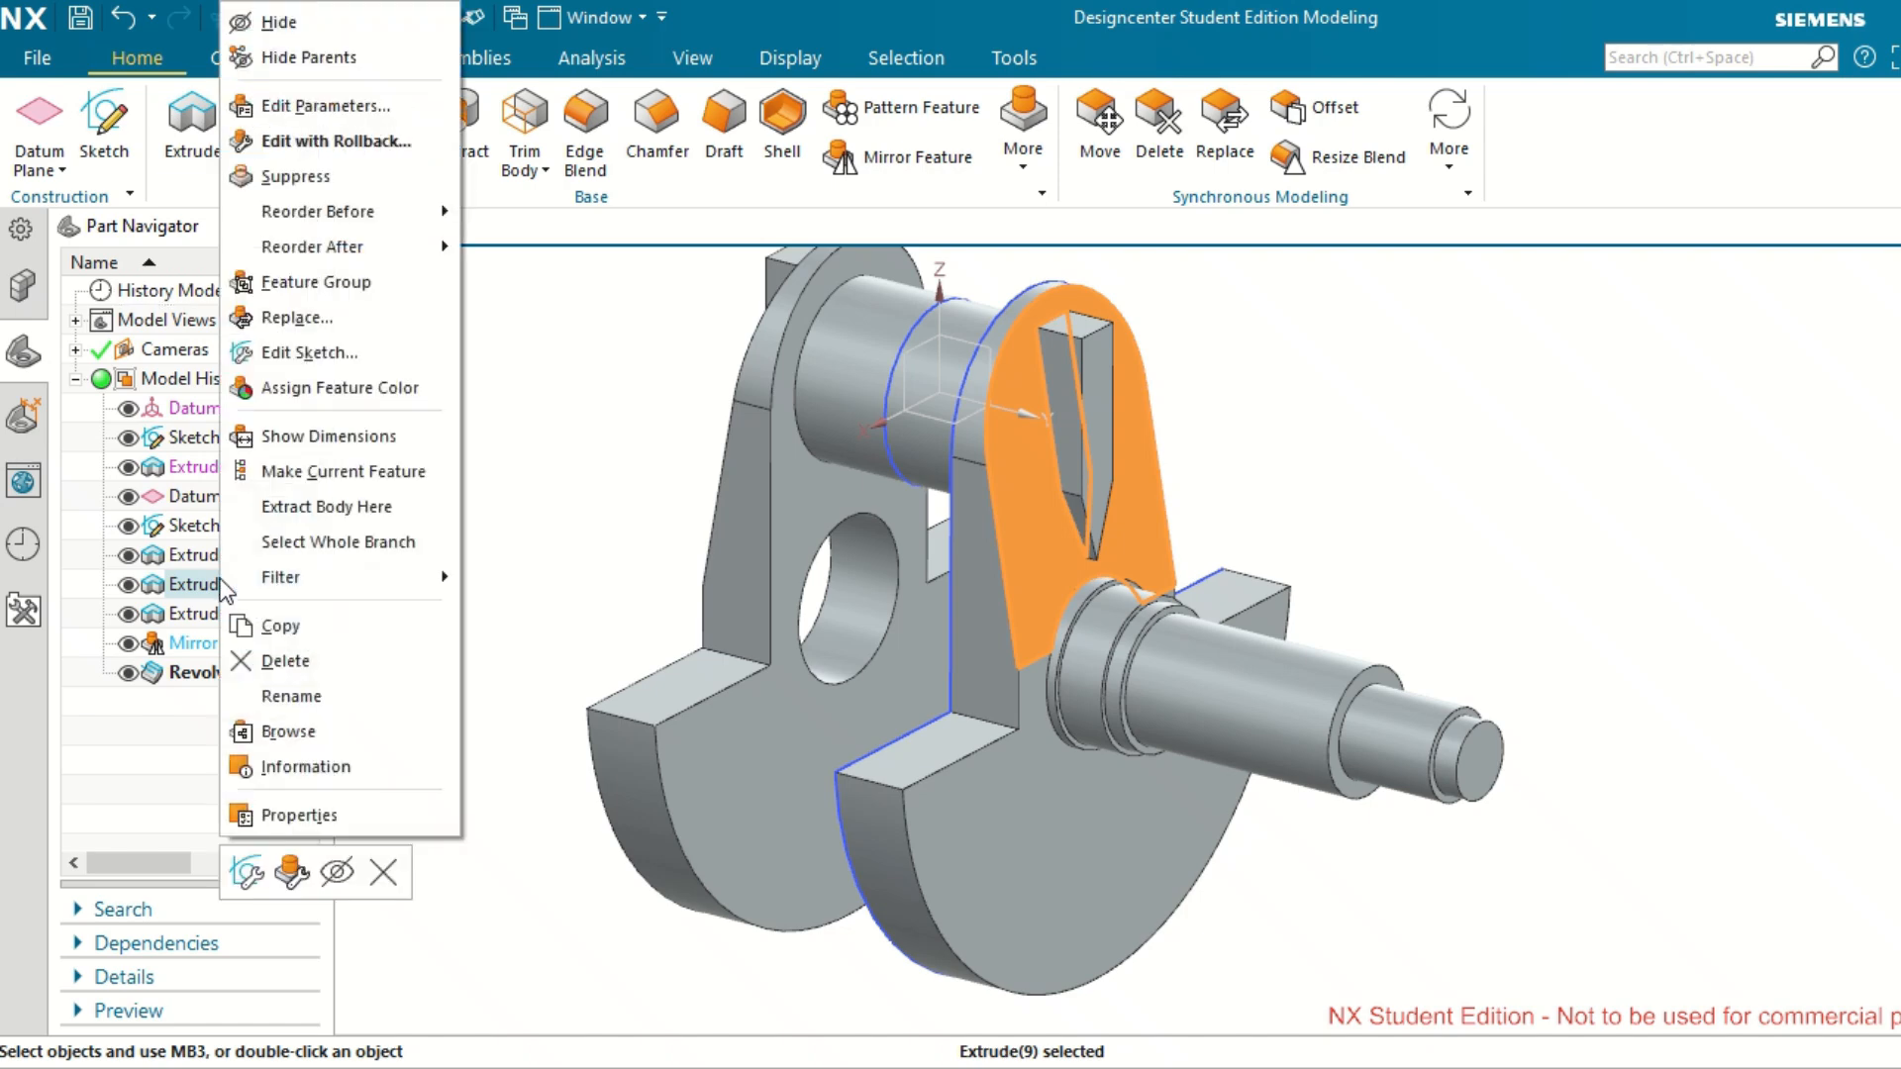
left_click(307, 116)
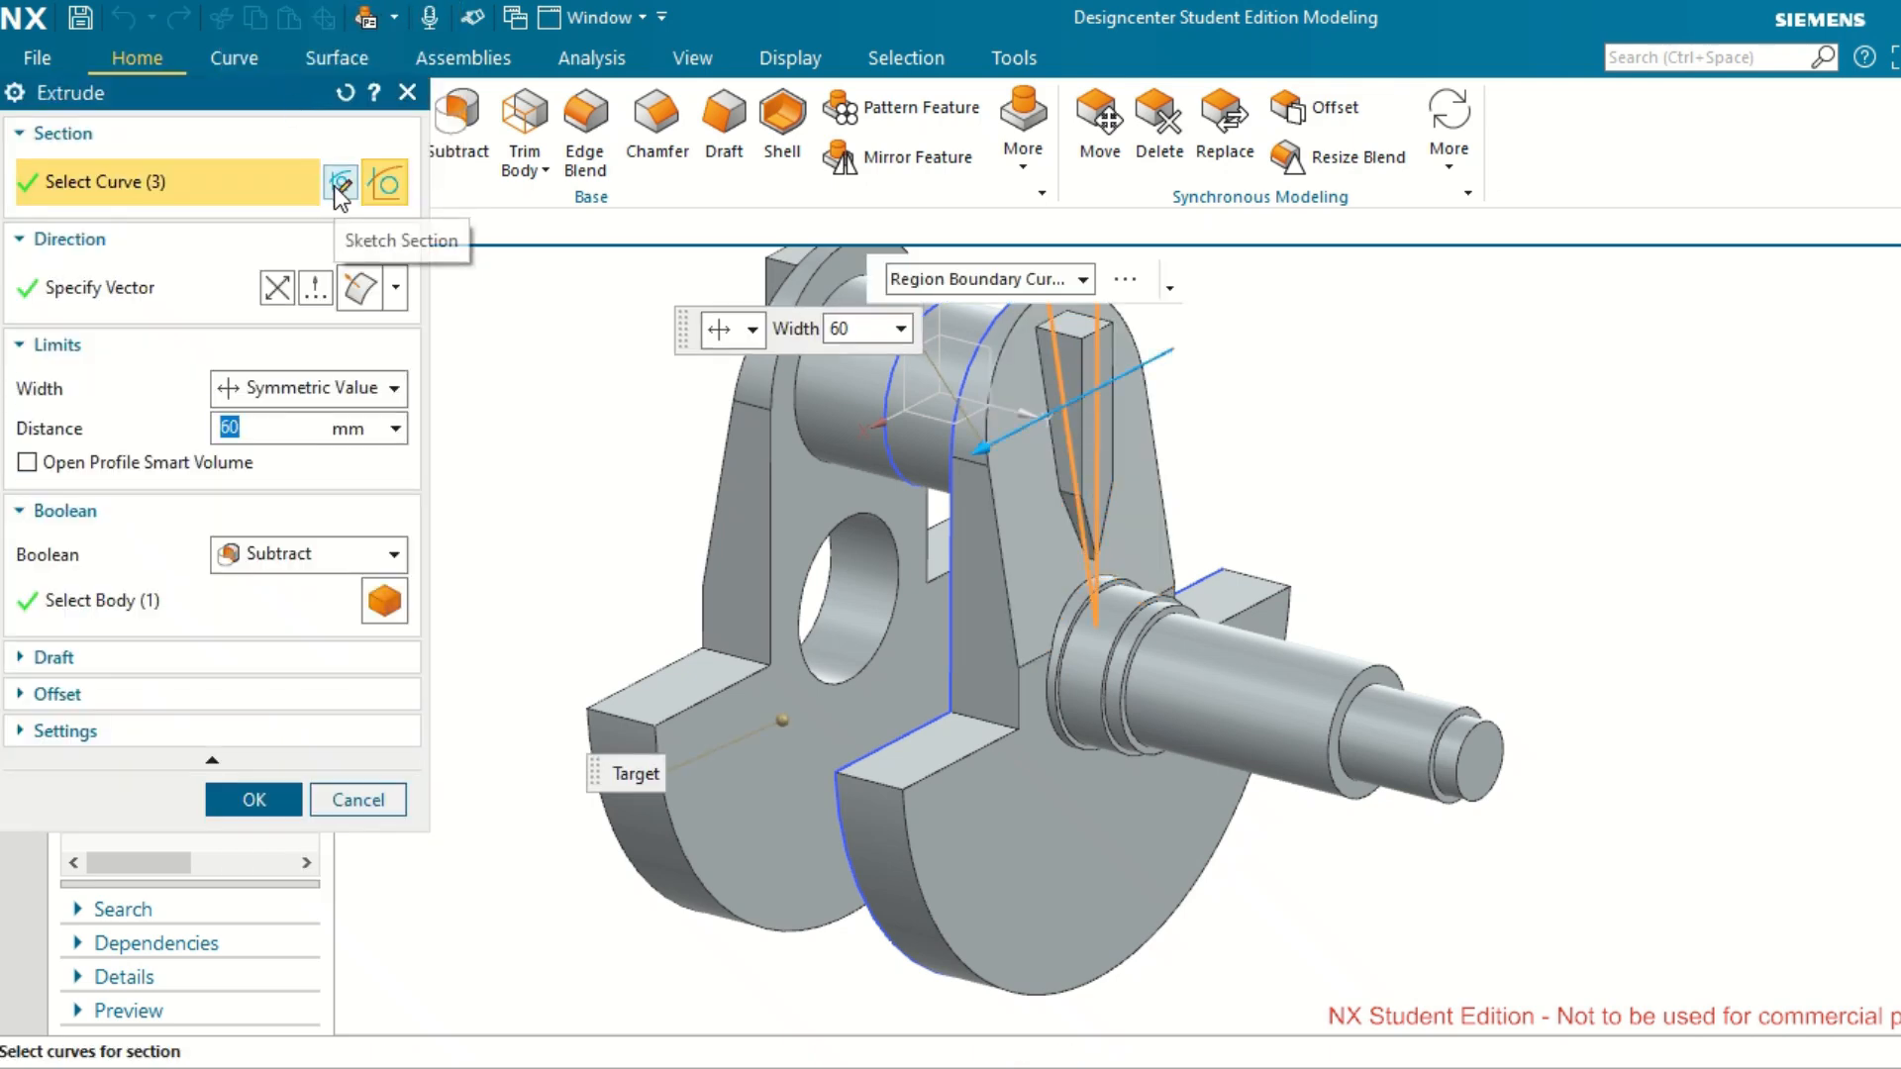
left_click(340, 182)
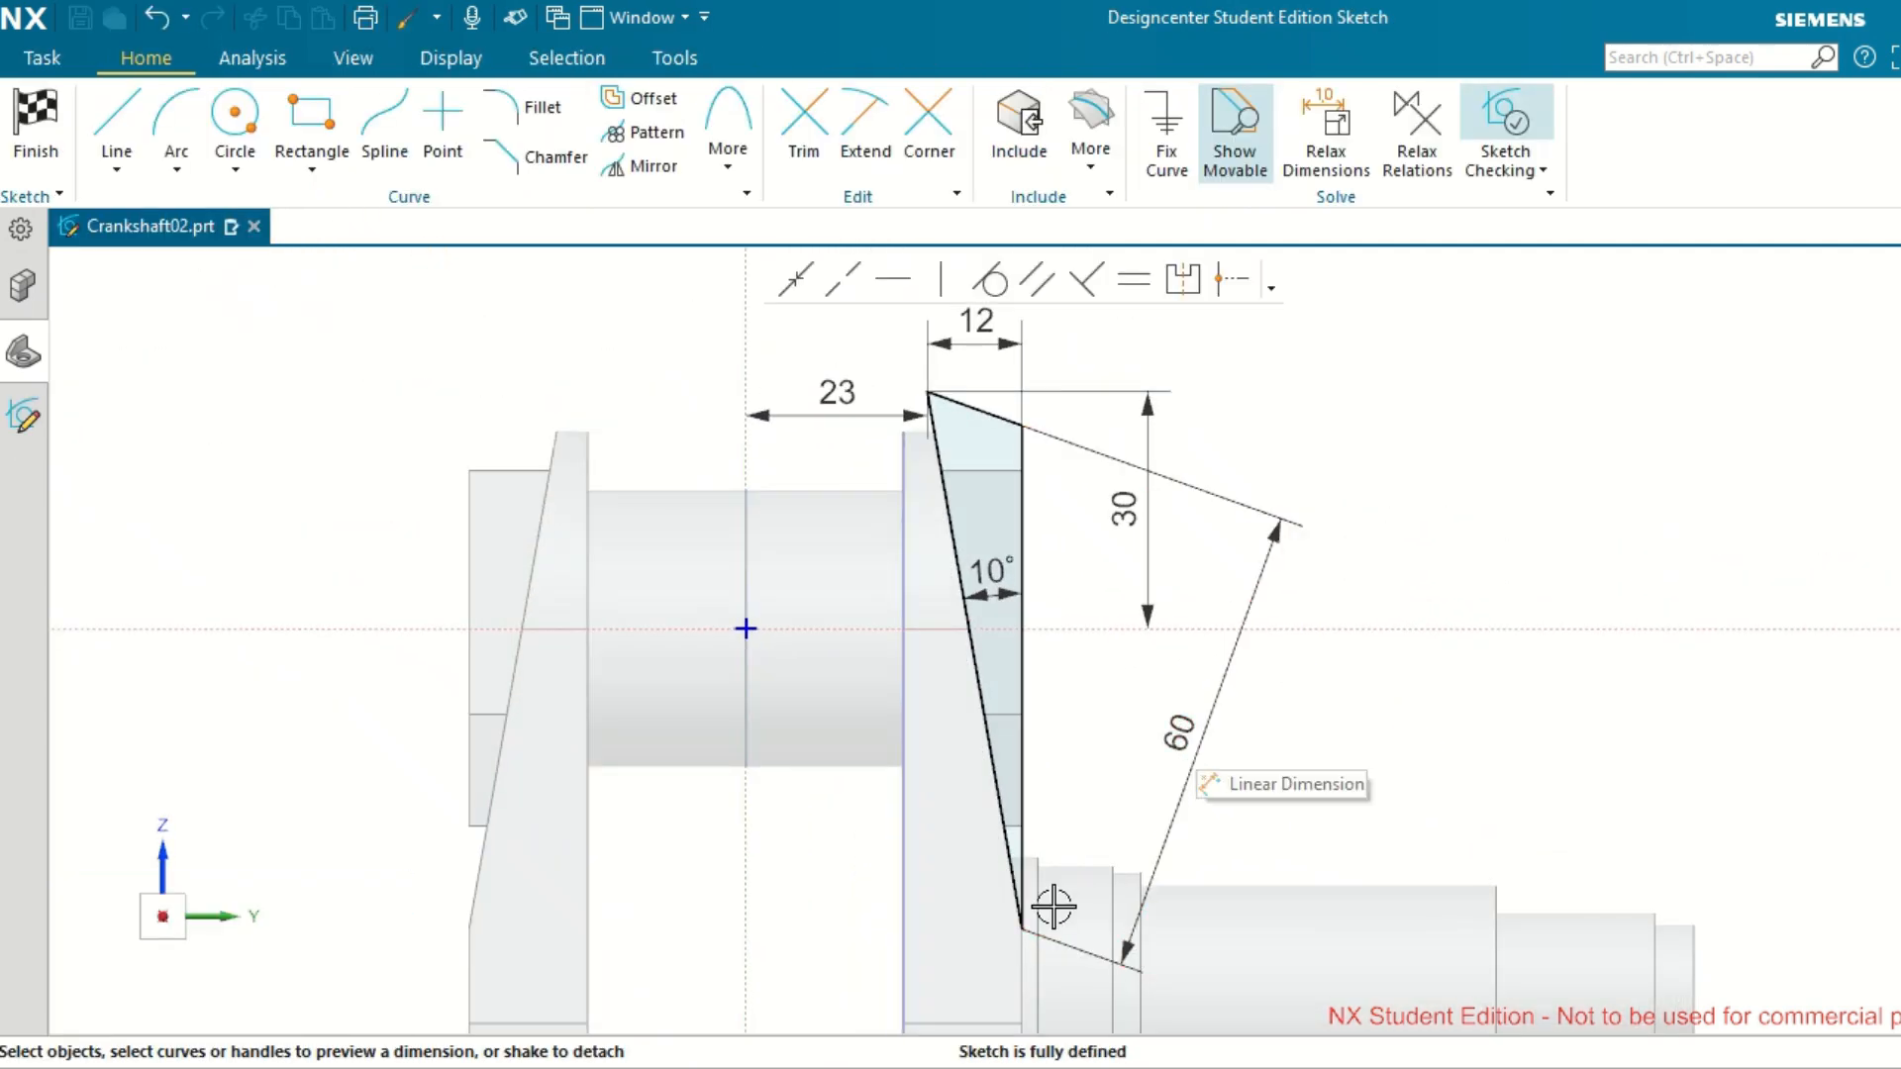
Try to set the slanted 60 mm dimension of the taper cut profile to 45 mm, and undo the change.
double_click(1183, 741)
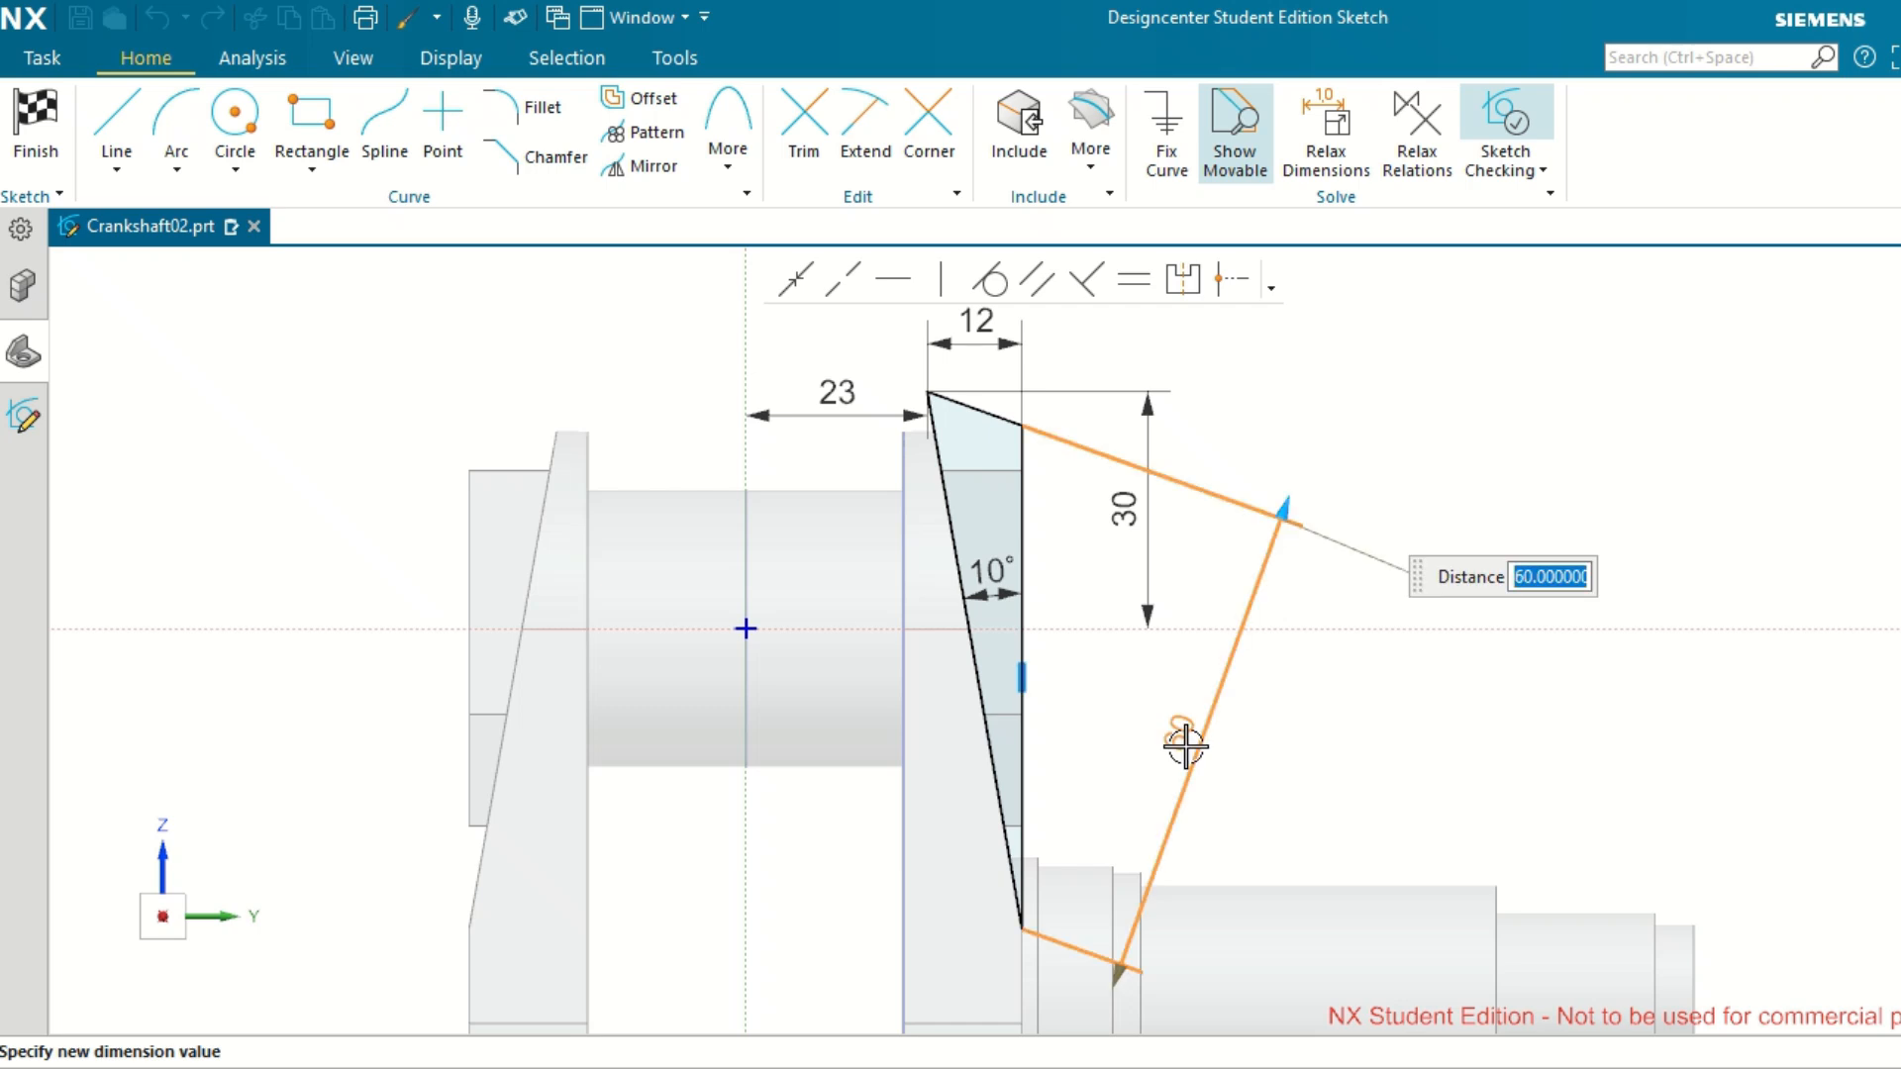
type("45")
key("Return")
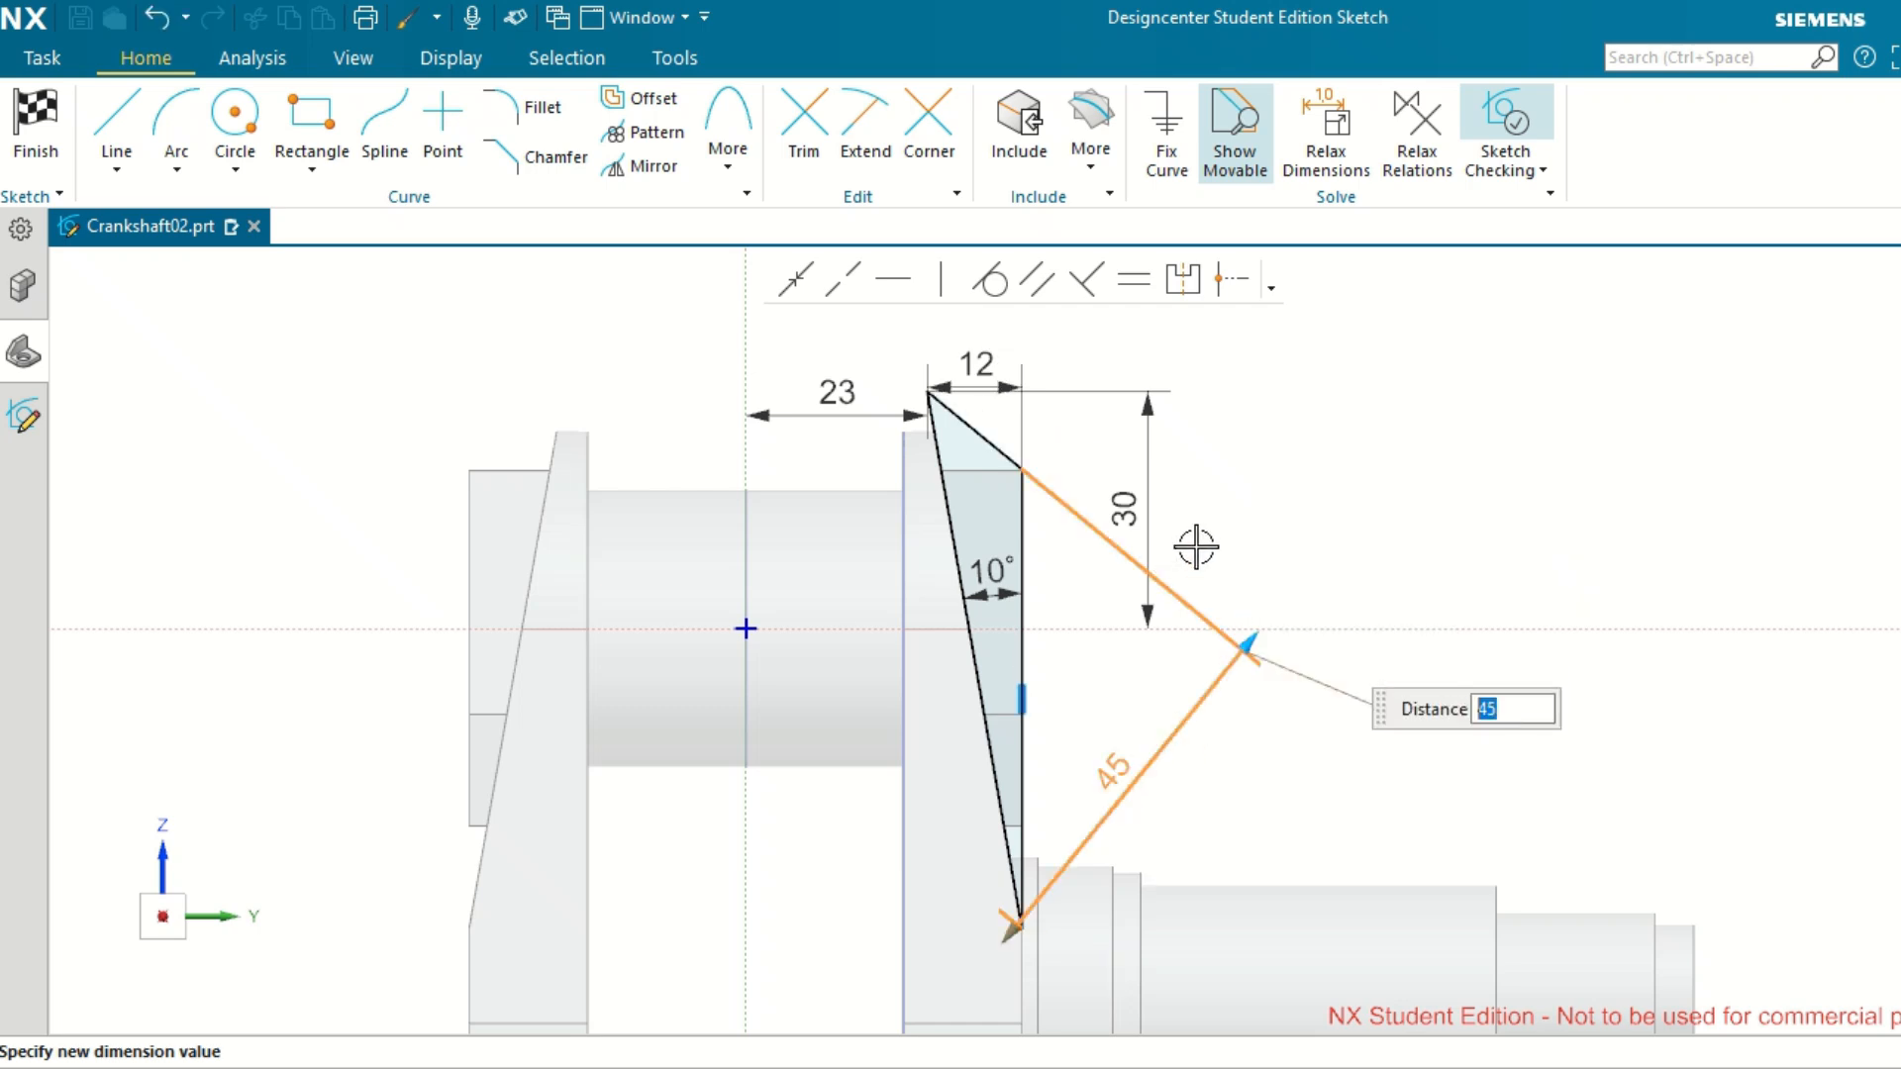
key("ctrl+z")
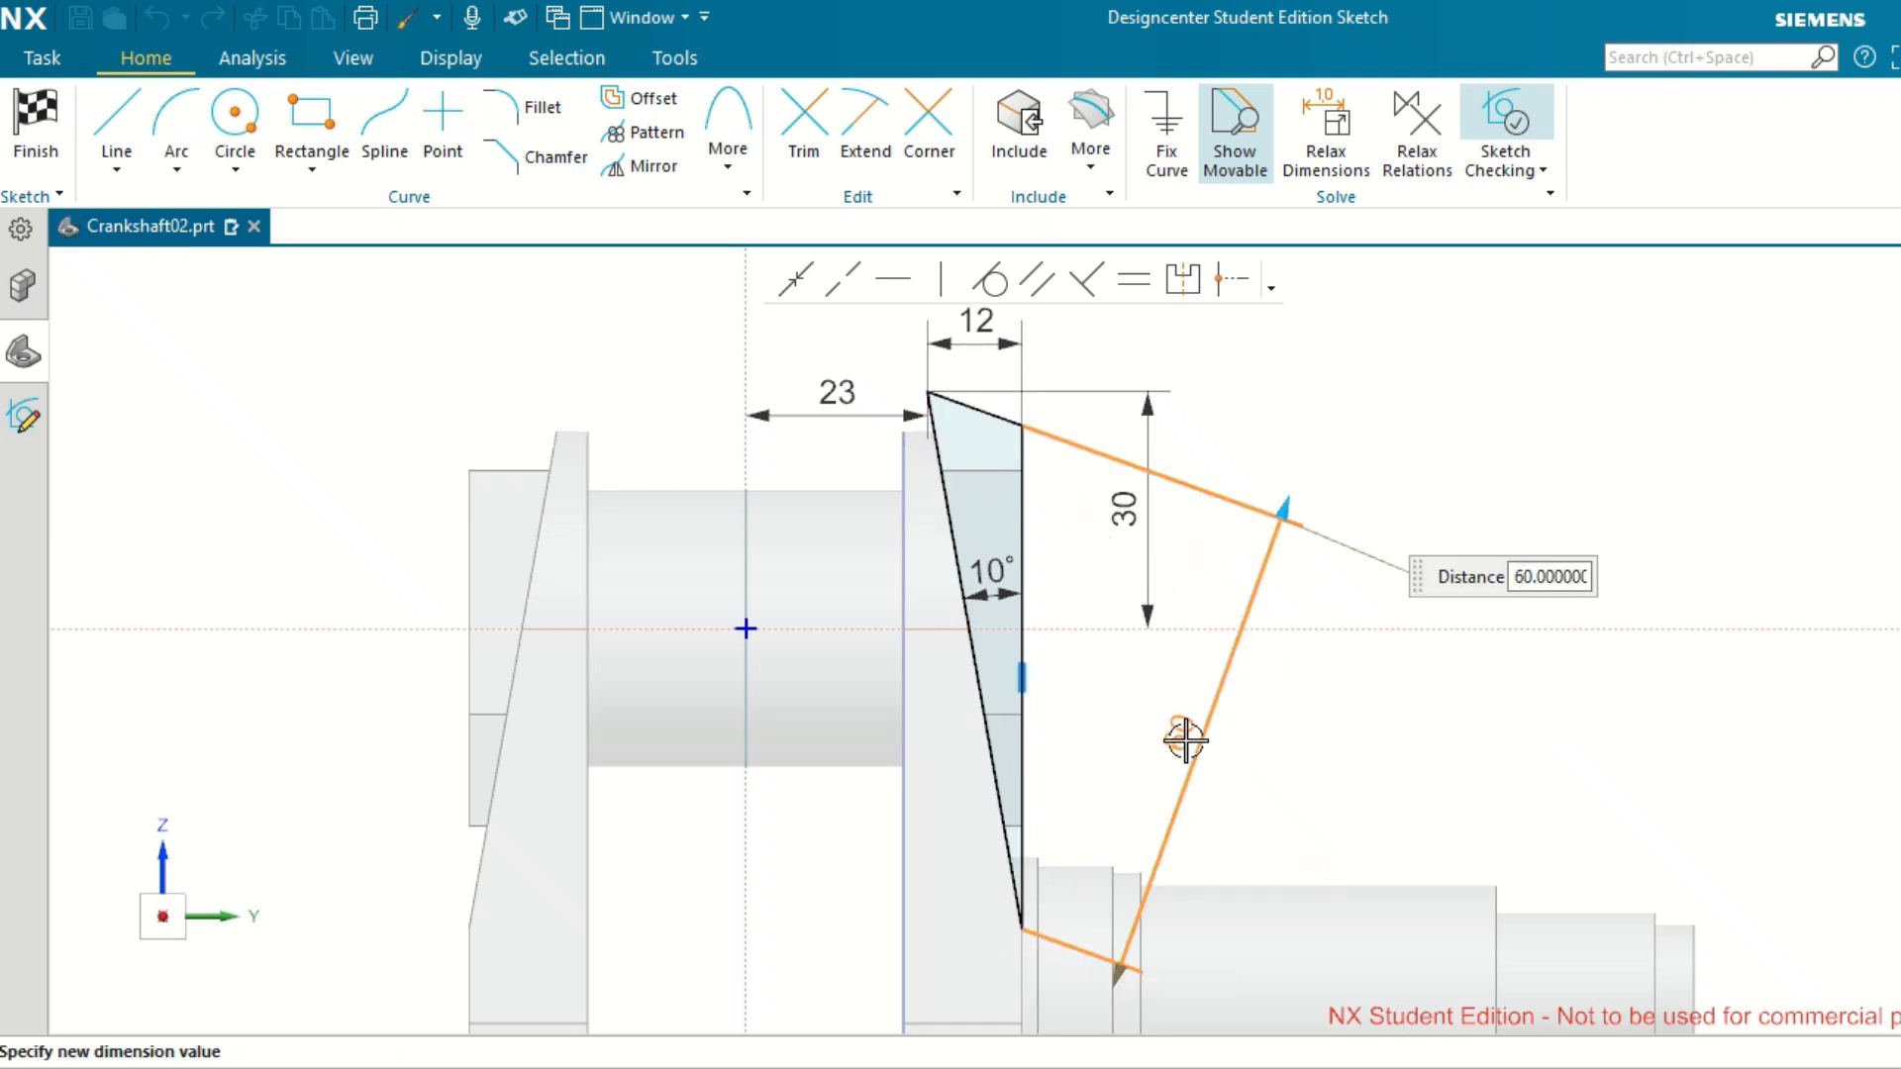
left_click(1377, 731)
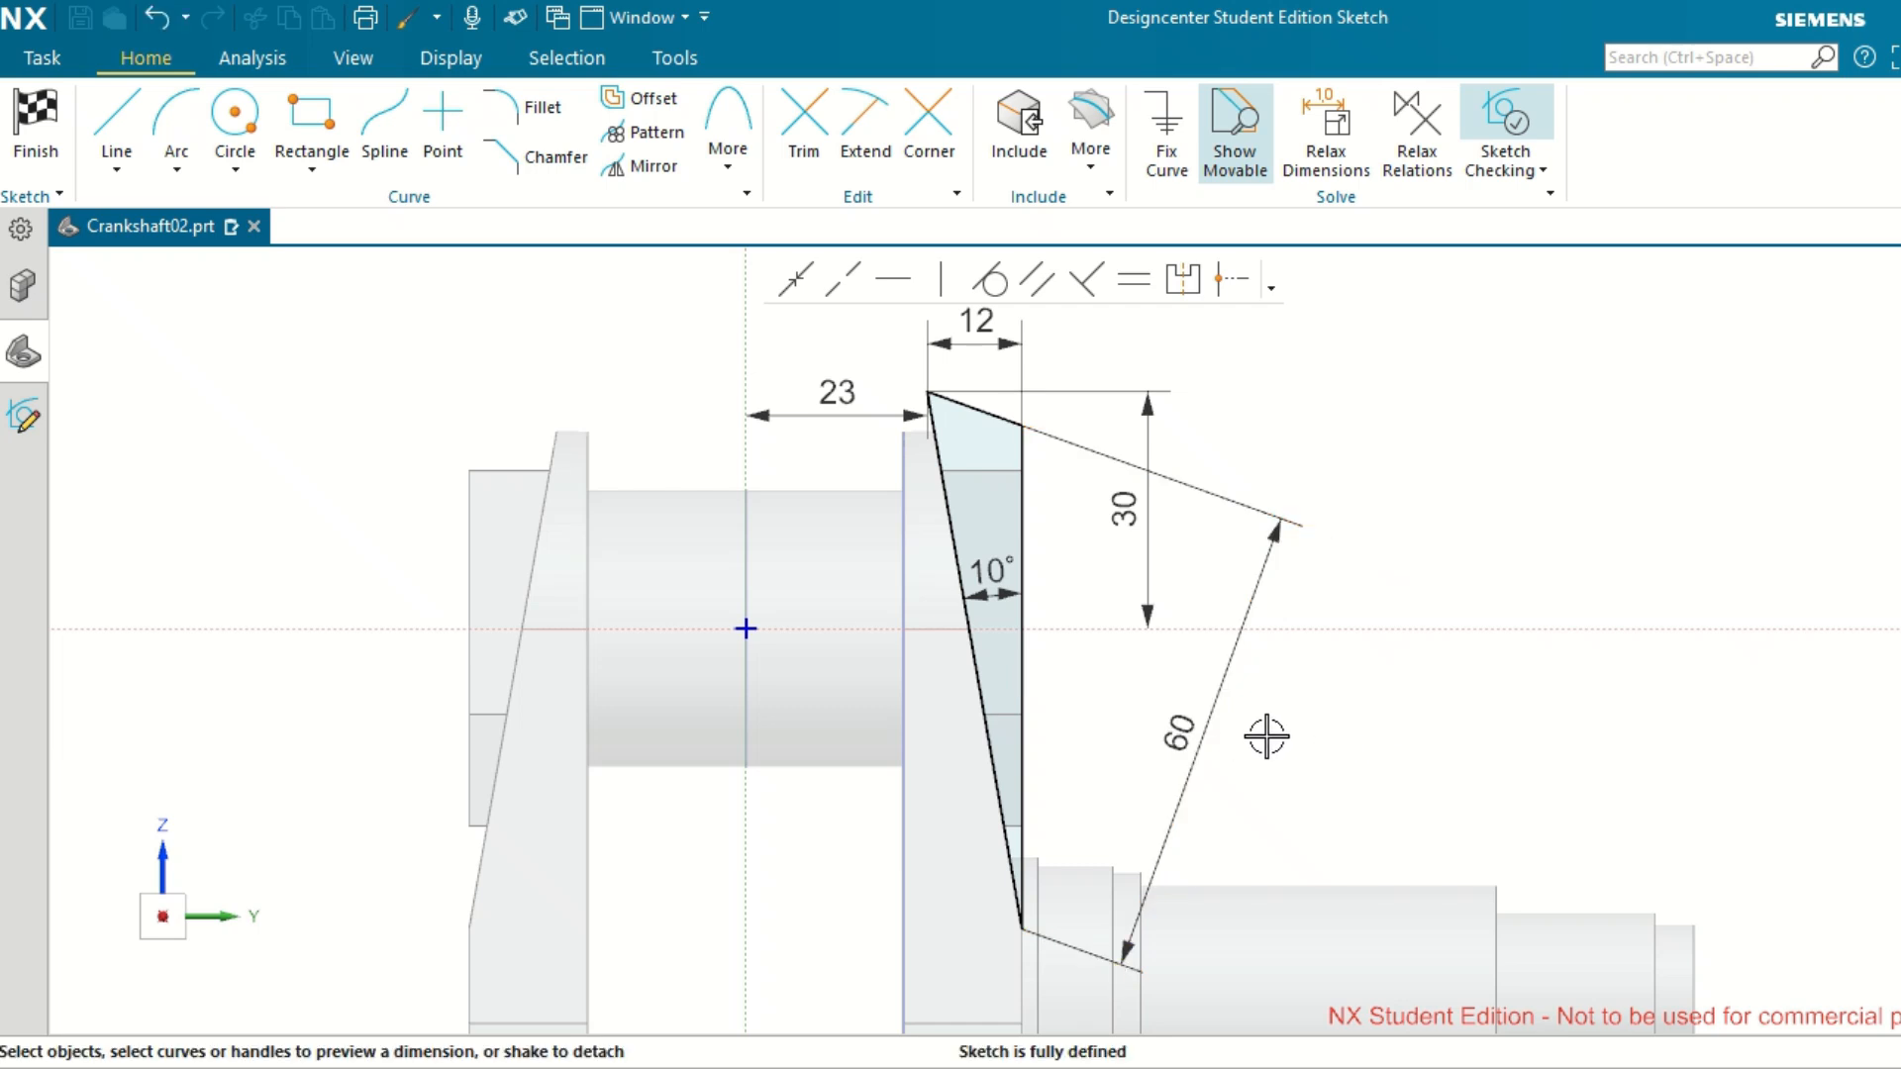
Delete the slanted 60 mm dimension and add a vertical dimension to the inclined line of the cut profile.
left_click(1175, 731)
key("Delete")
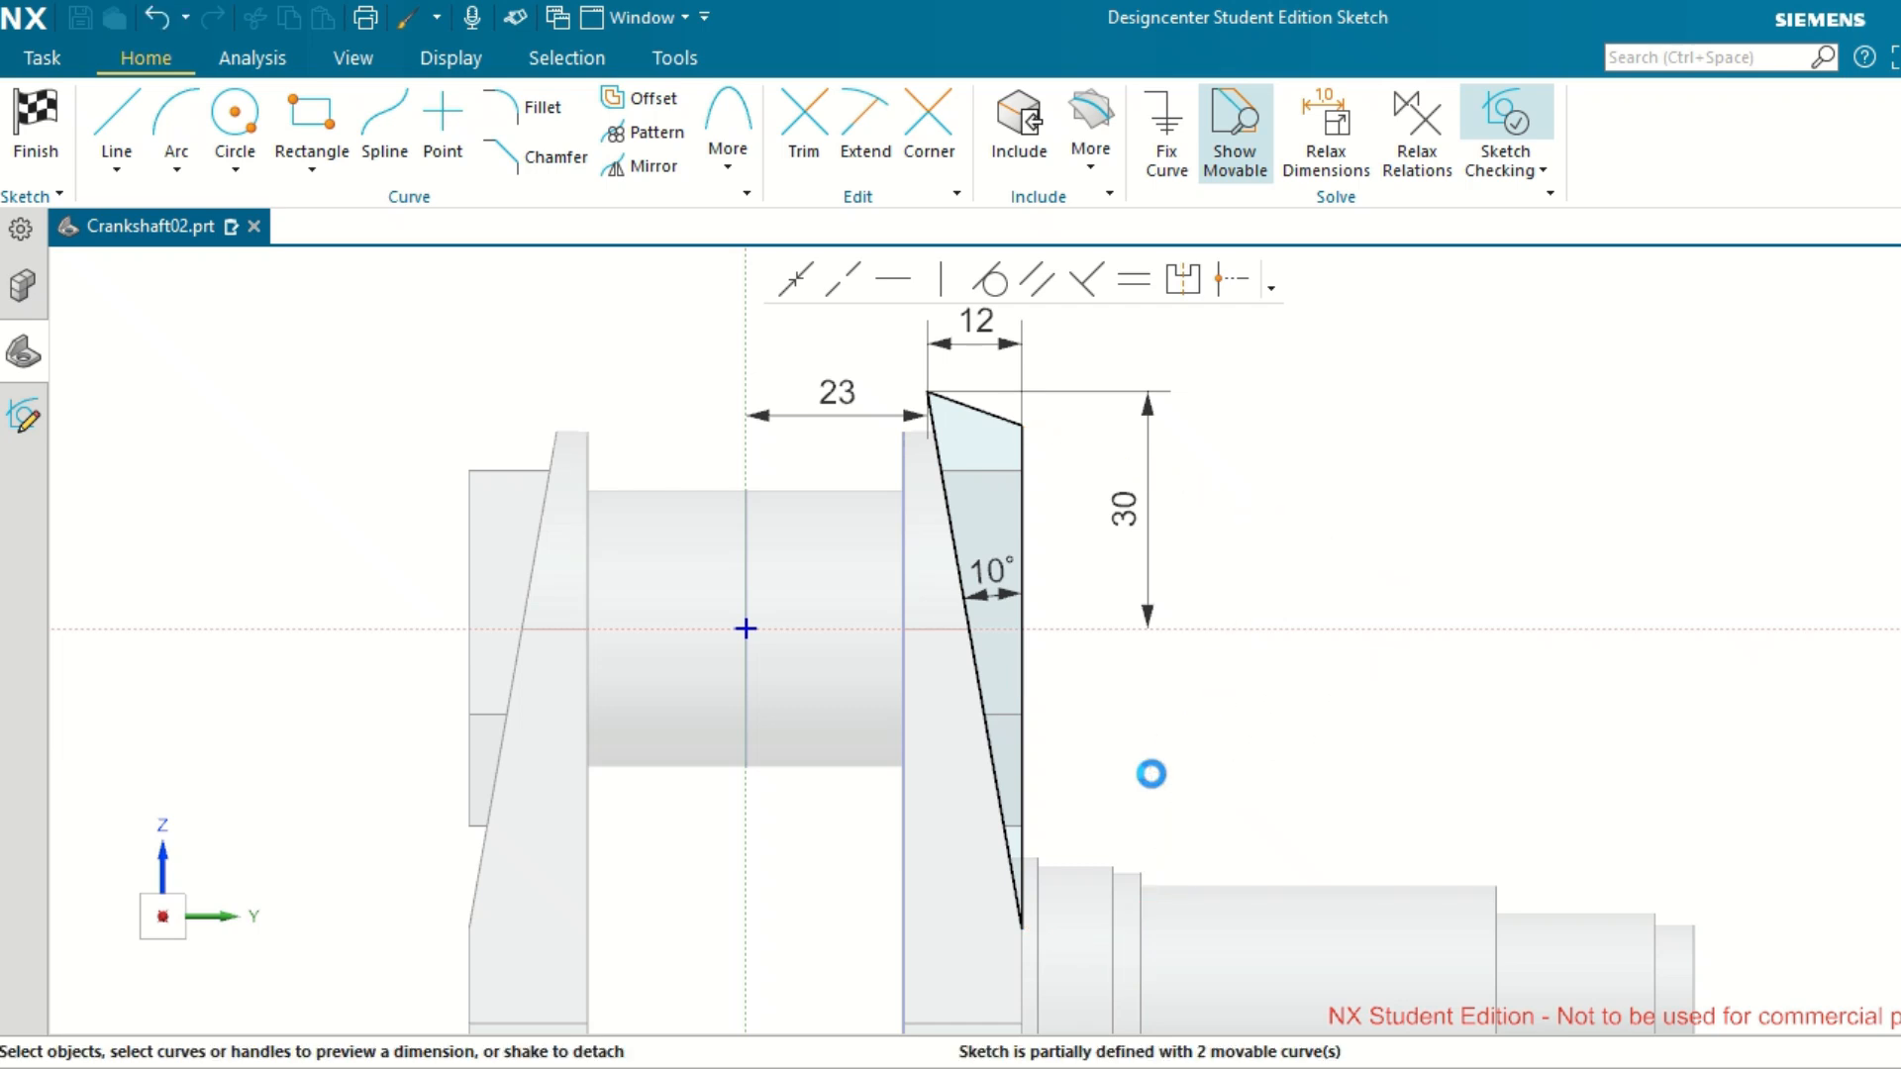
left_click(1025, 915)
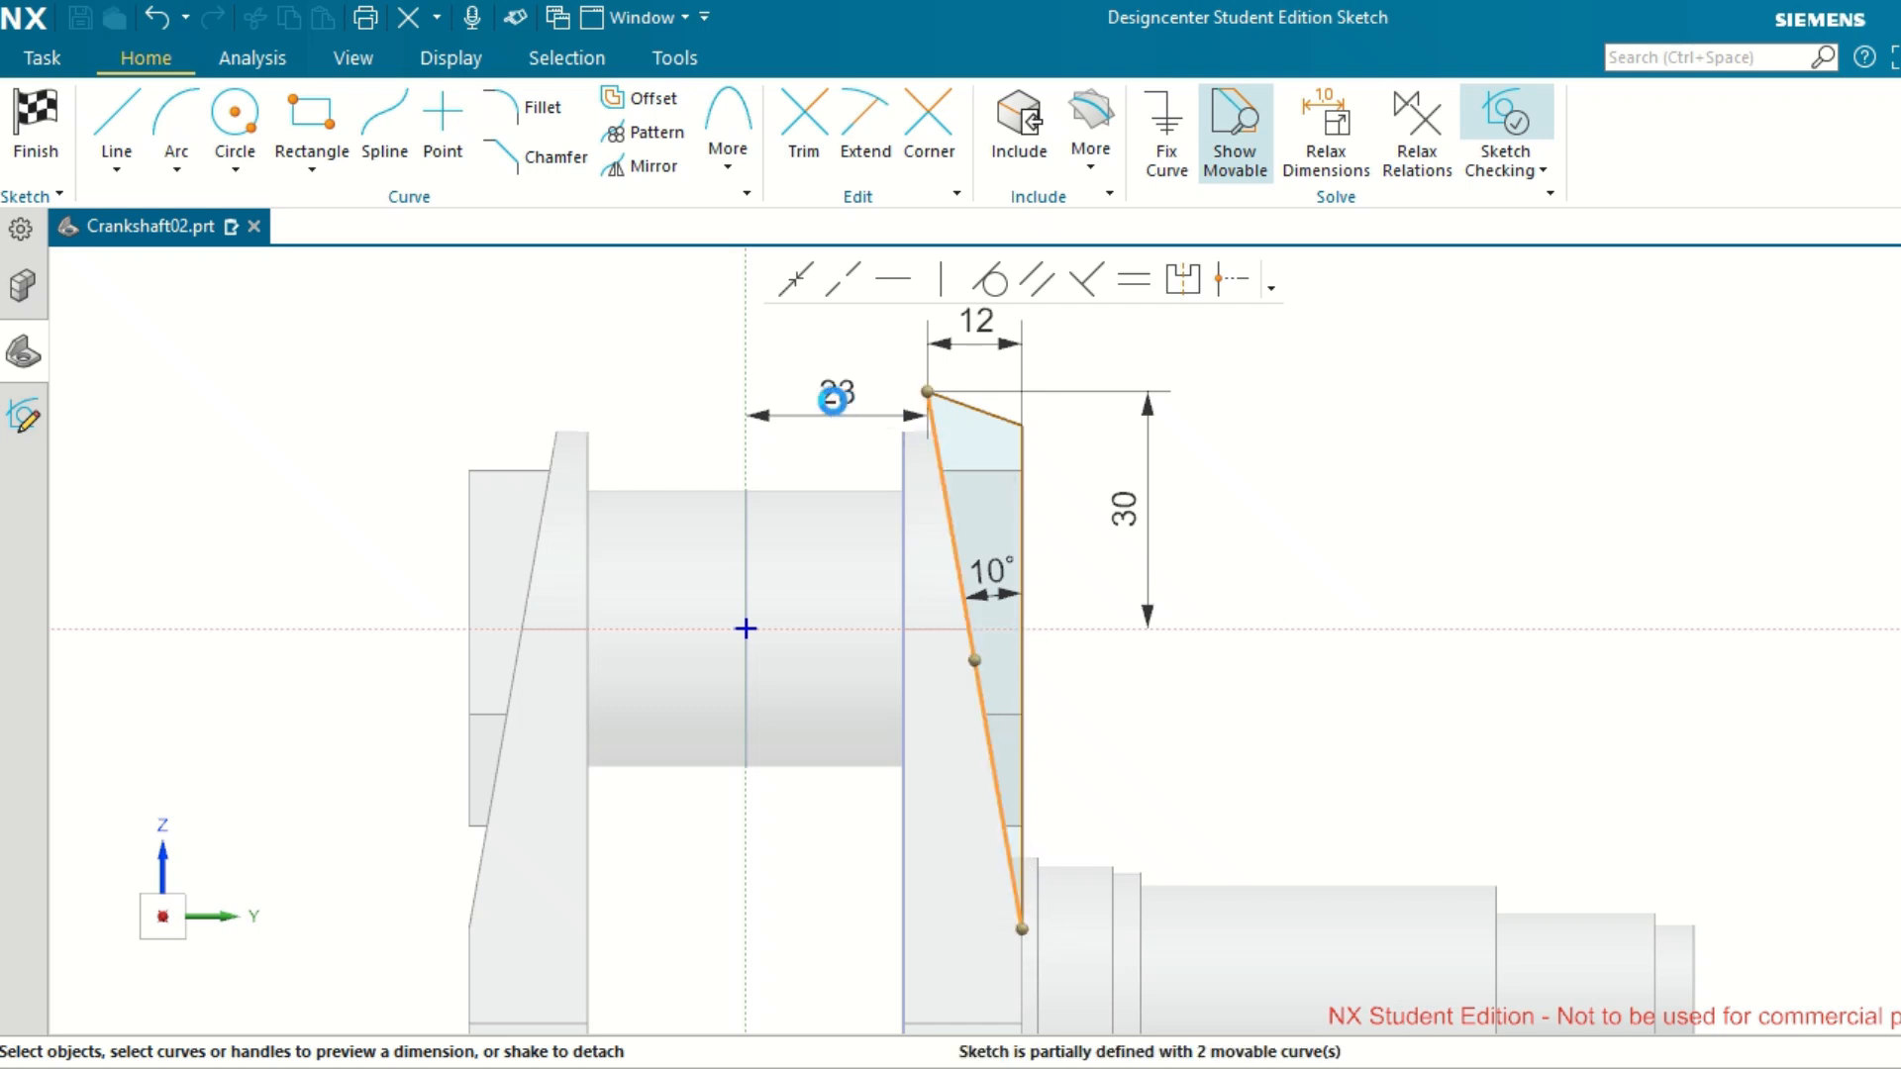
left_click(985, 332)
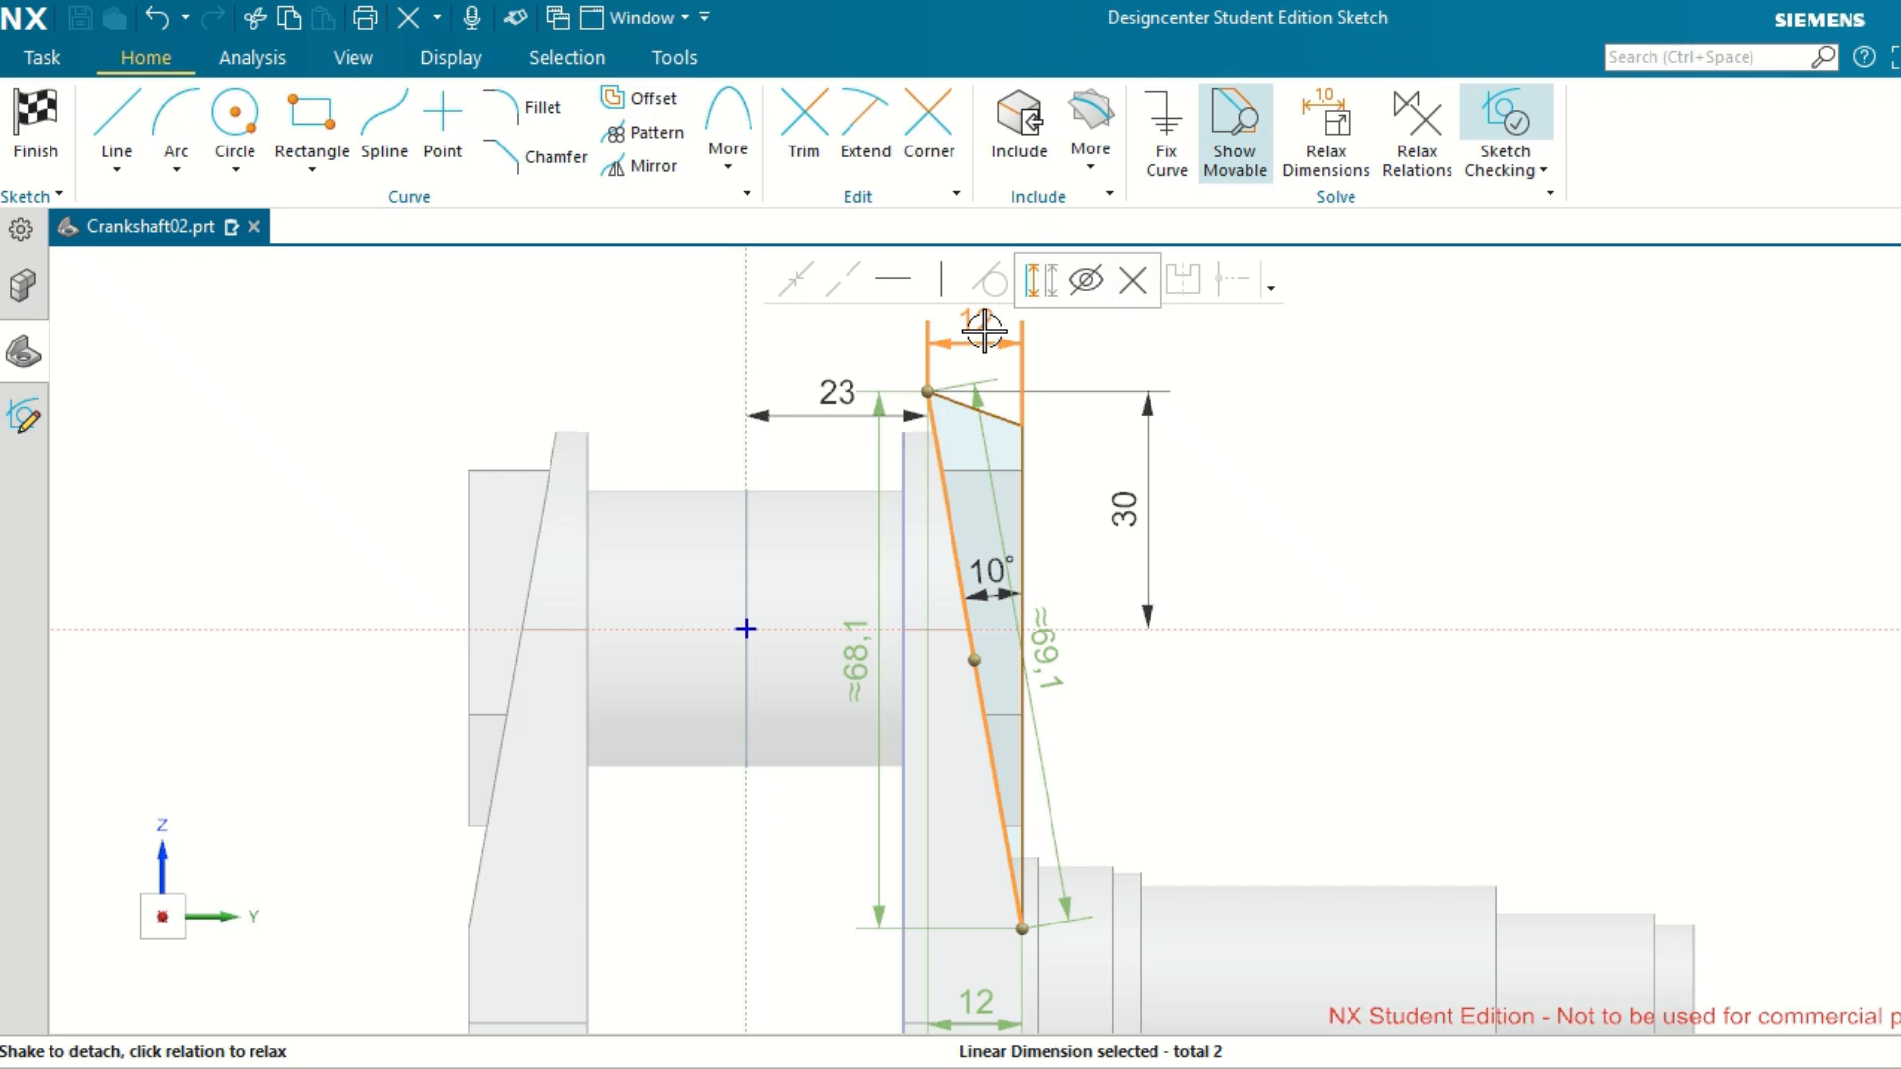
double_click(861, 656)
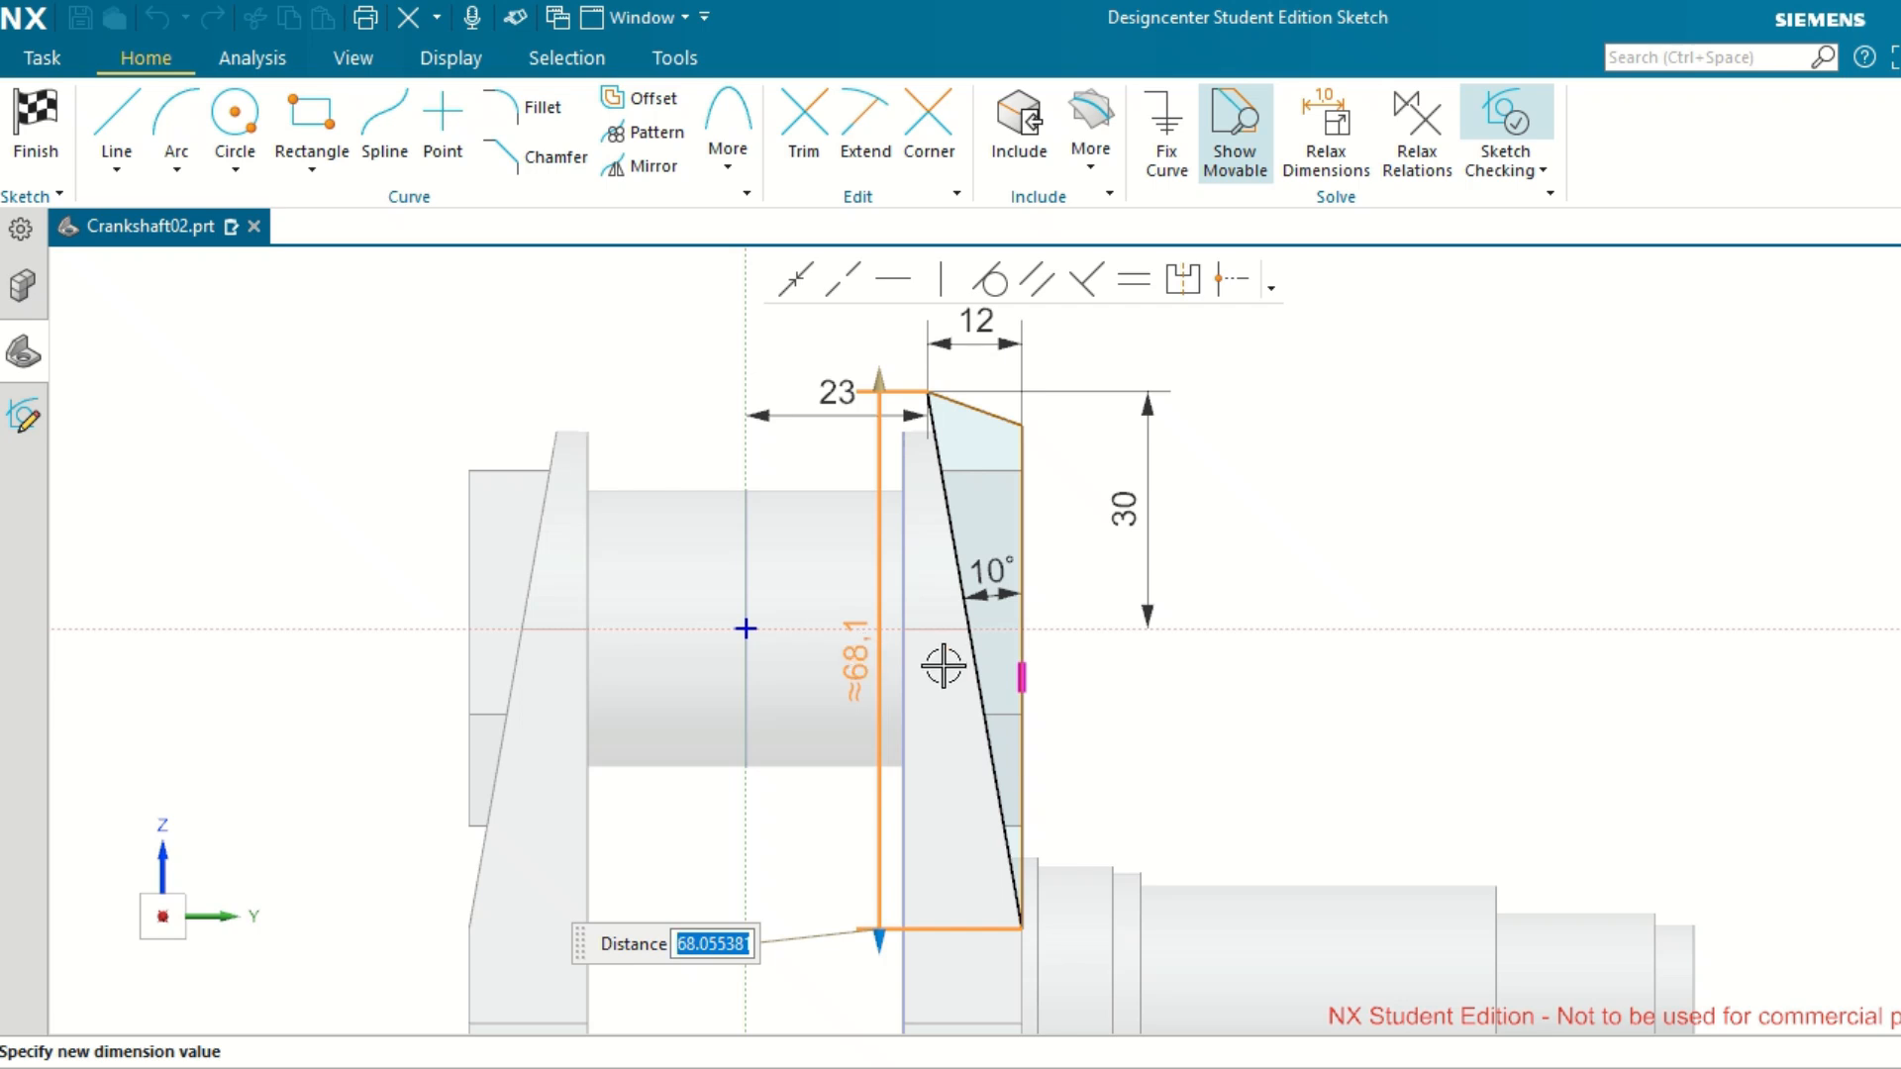
Try to set the inclined line's vertical dimension to 60 mm with the 12 mm dimension in place, and undo it.
type("60")
key("Return")
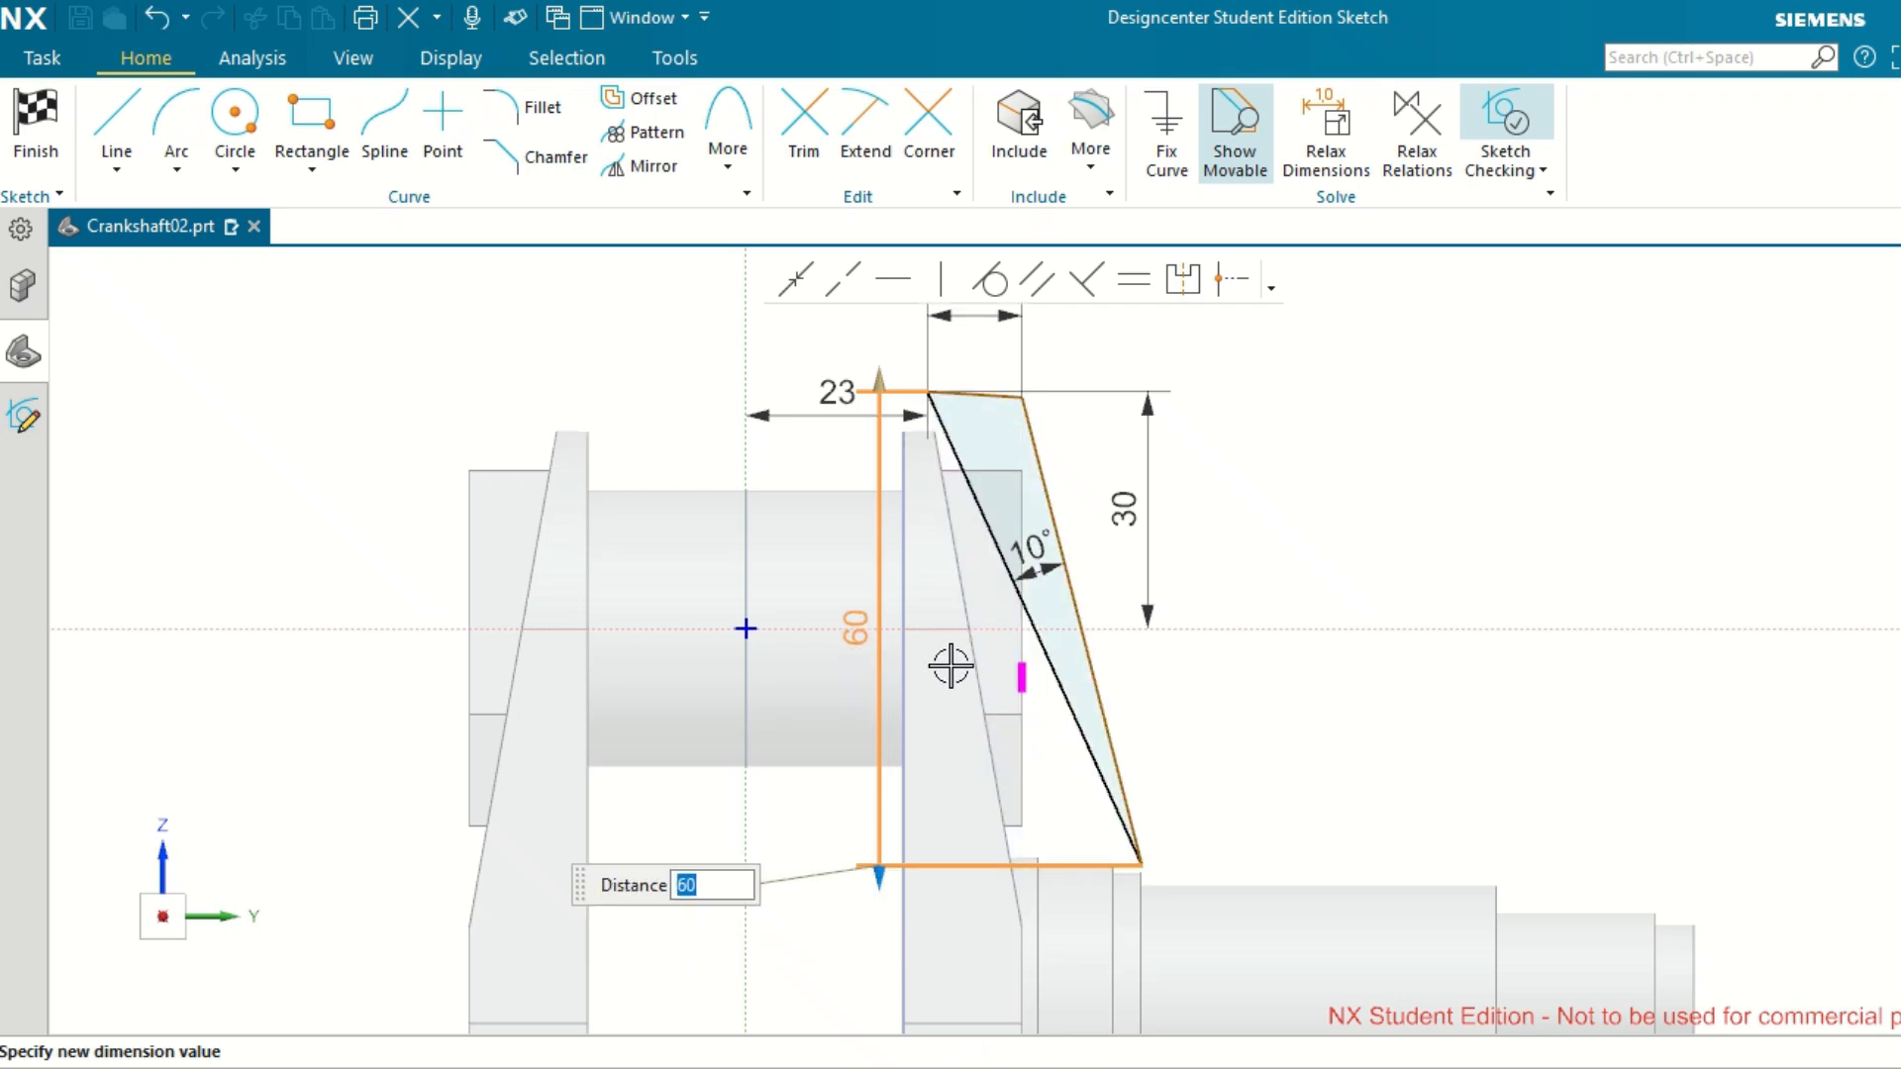
key("ctrl+z")
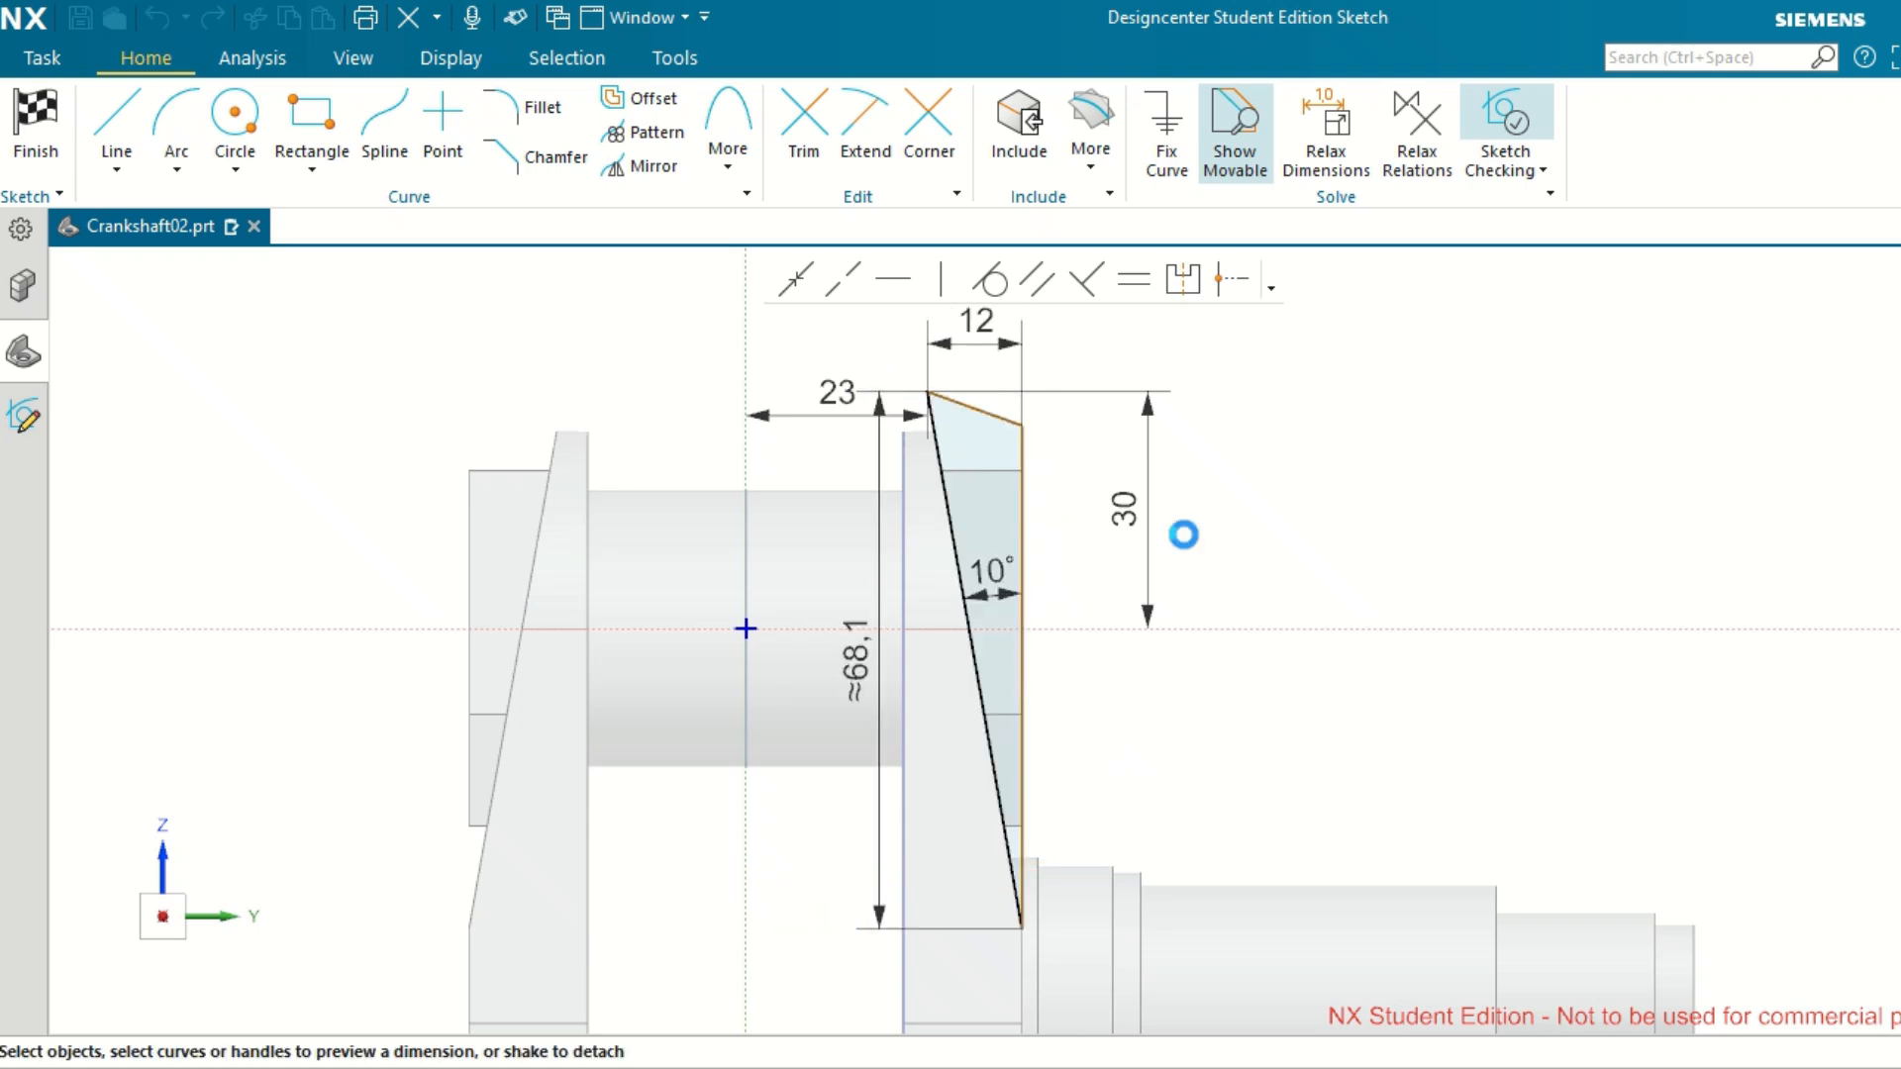
Delete the 12 mm width dimension above the cut profile.
key("Escape")
key("Delete")
left_click(357, 271)
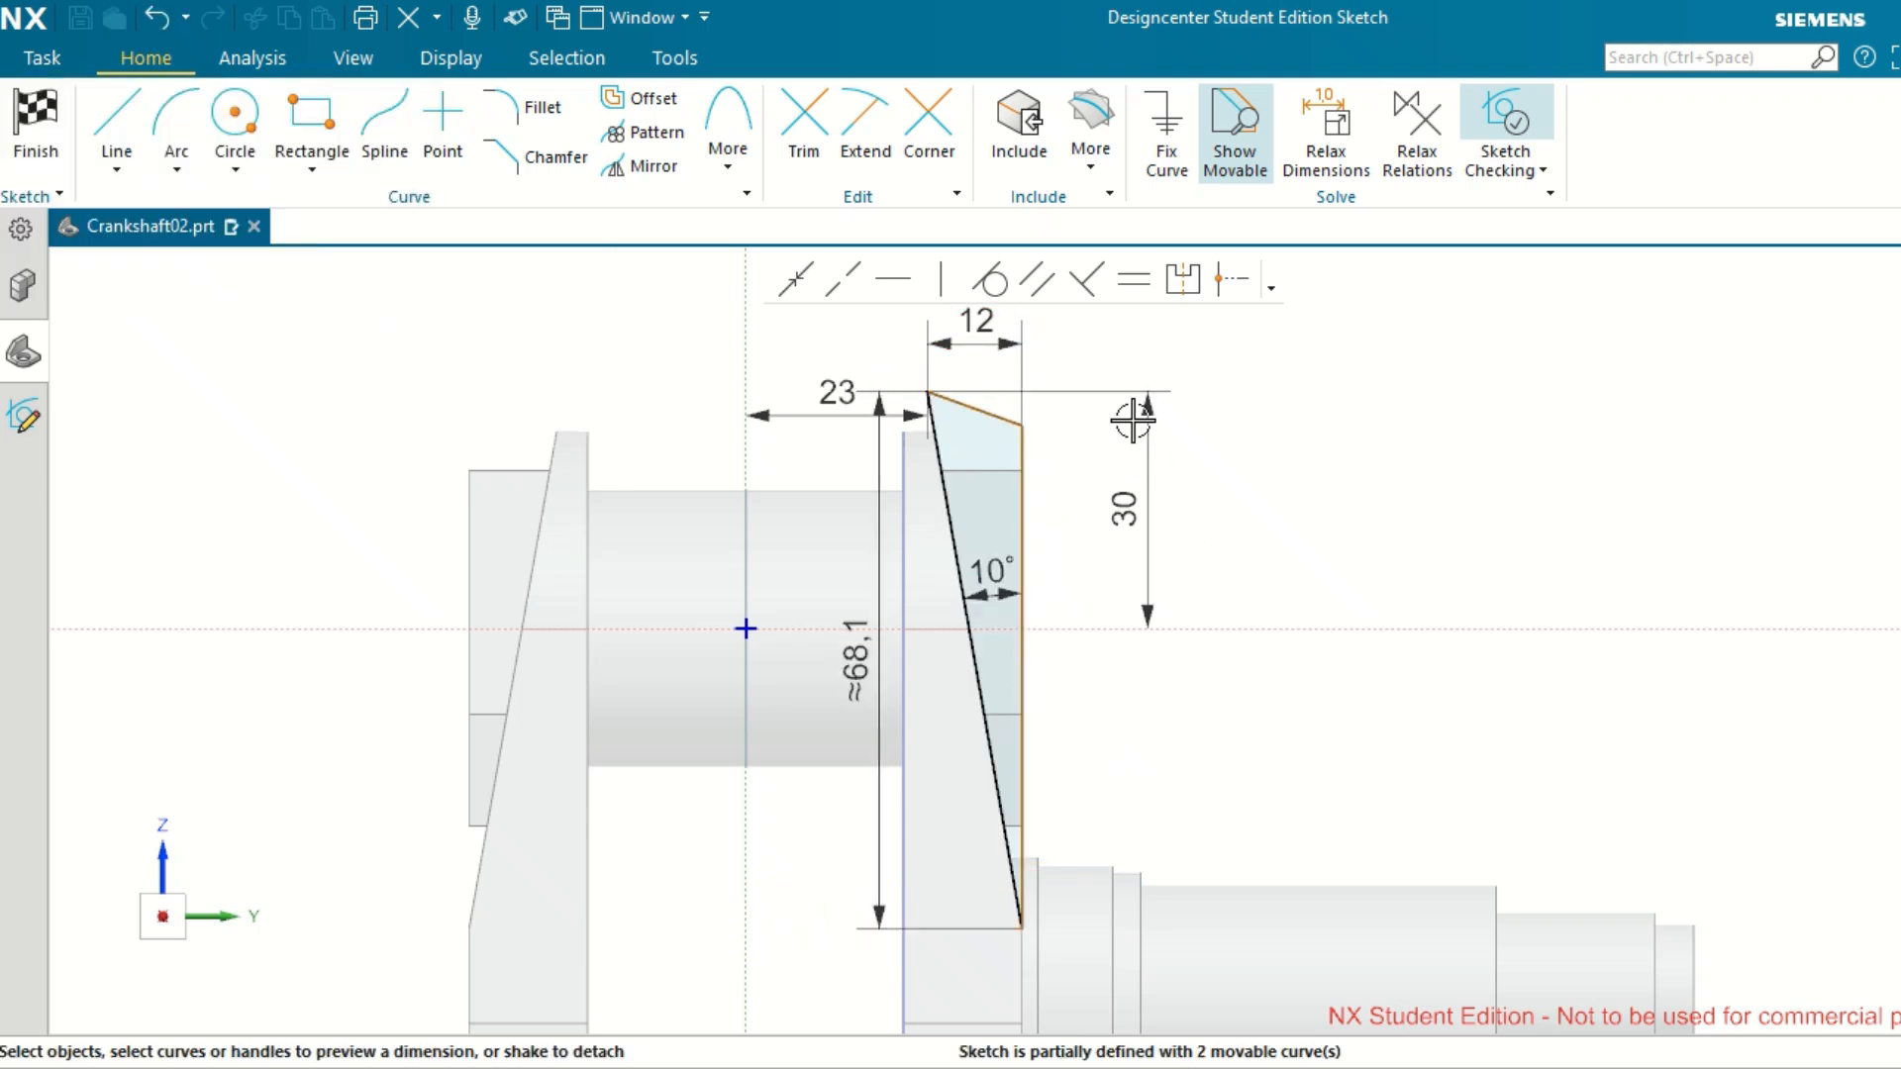
left_click(999, 347)
key("Delete")
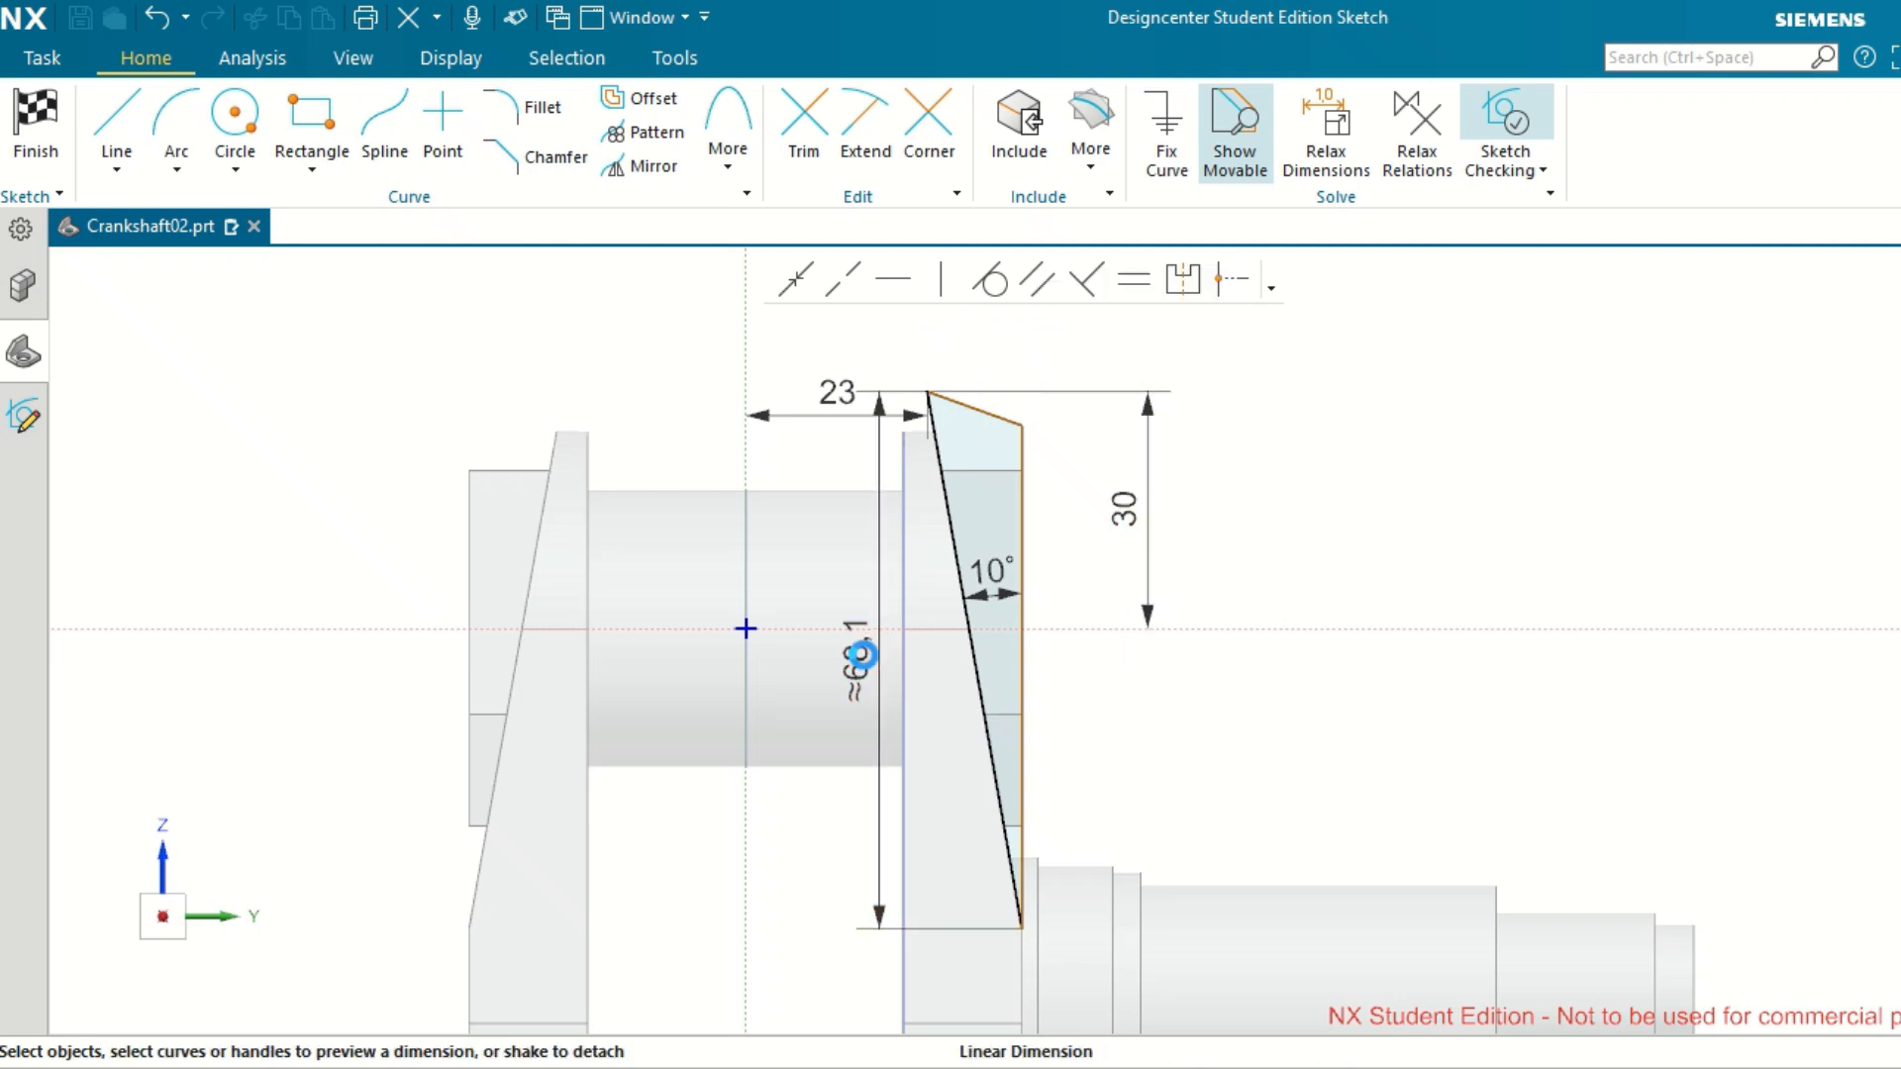
Set the vertical dimension of the cut profile's inclined line to 60 mm.
double_click(859, 659)
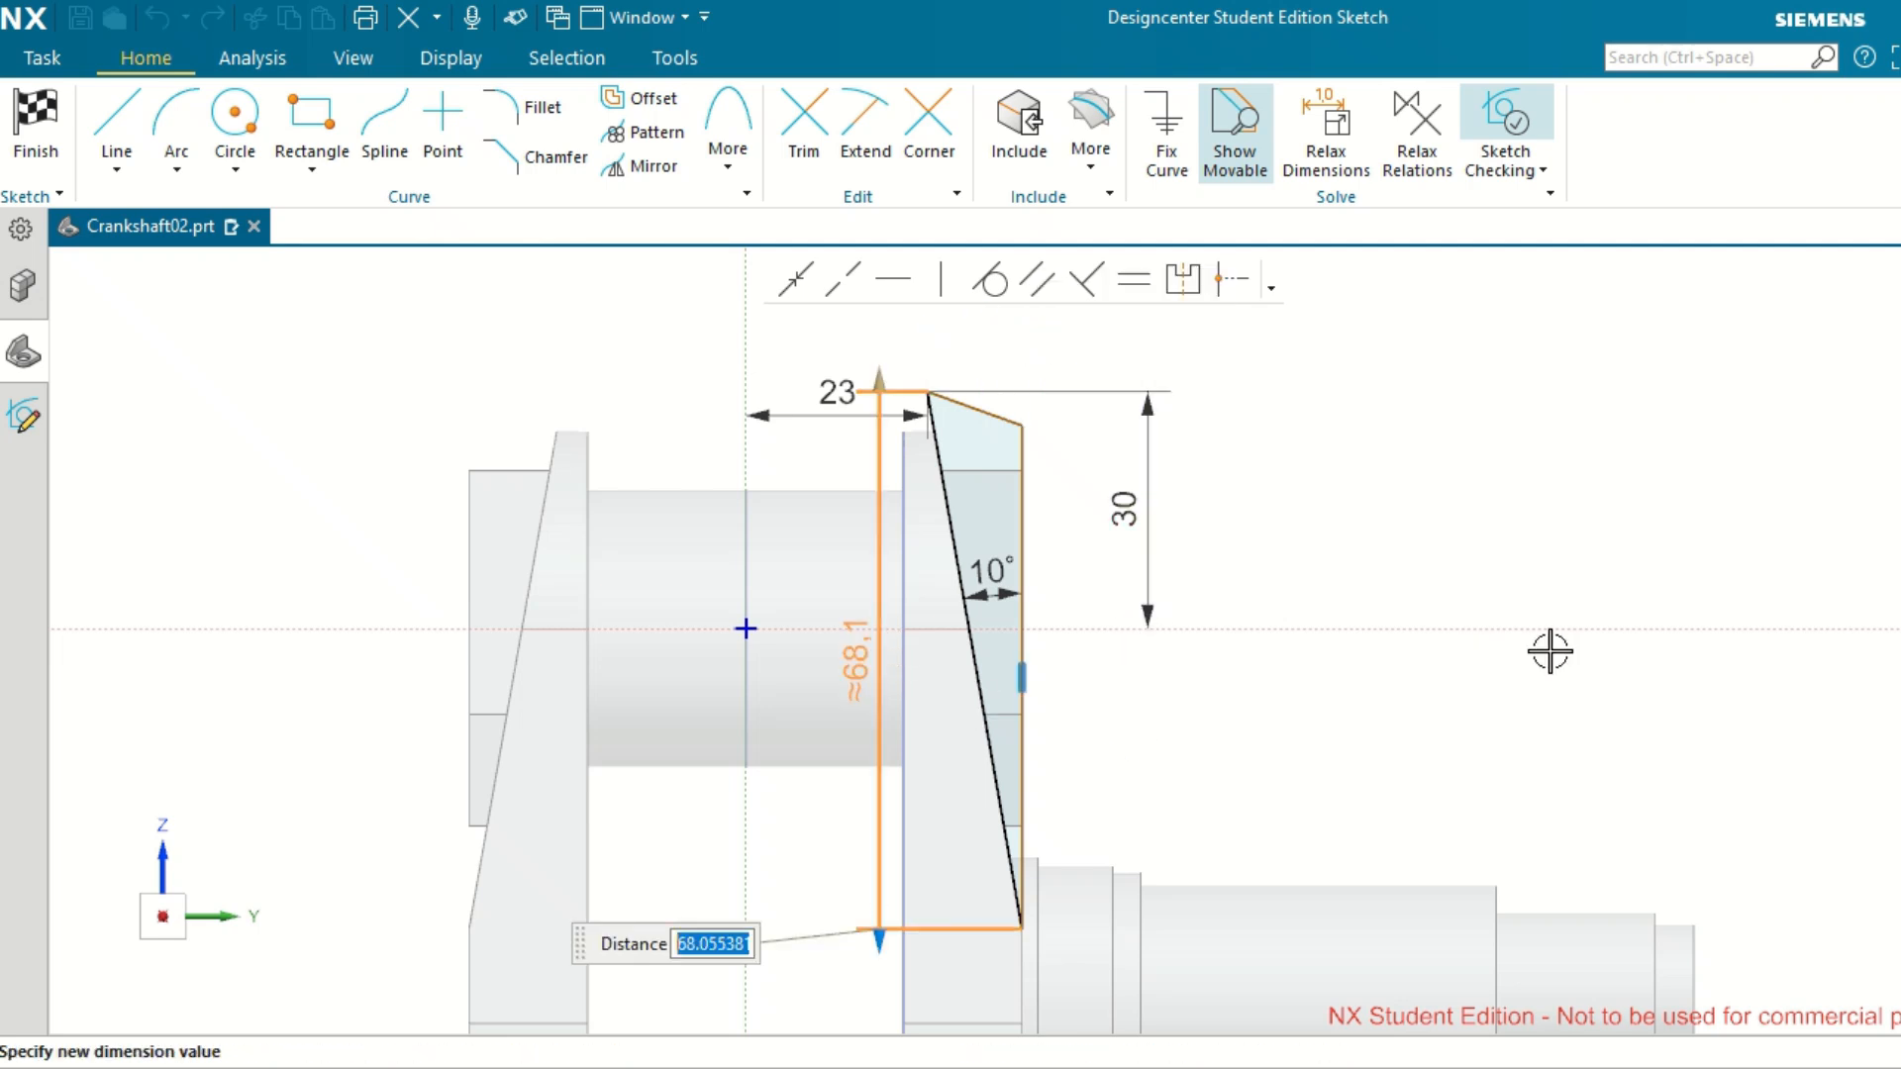
type("60")
key("Return")
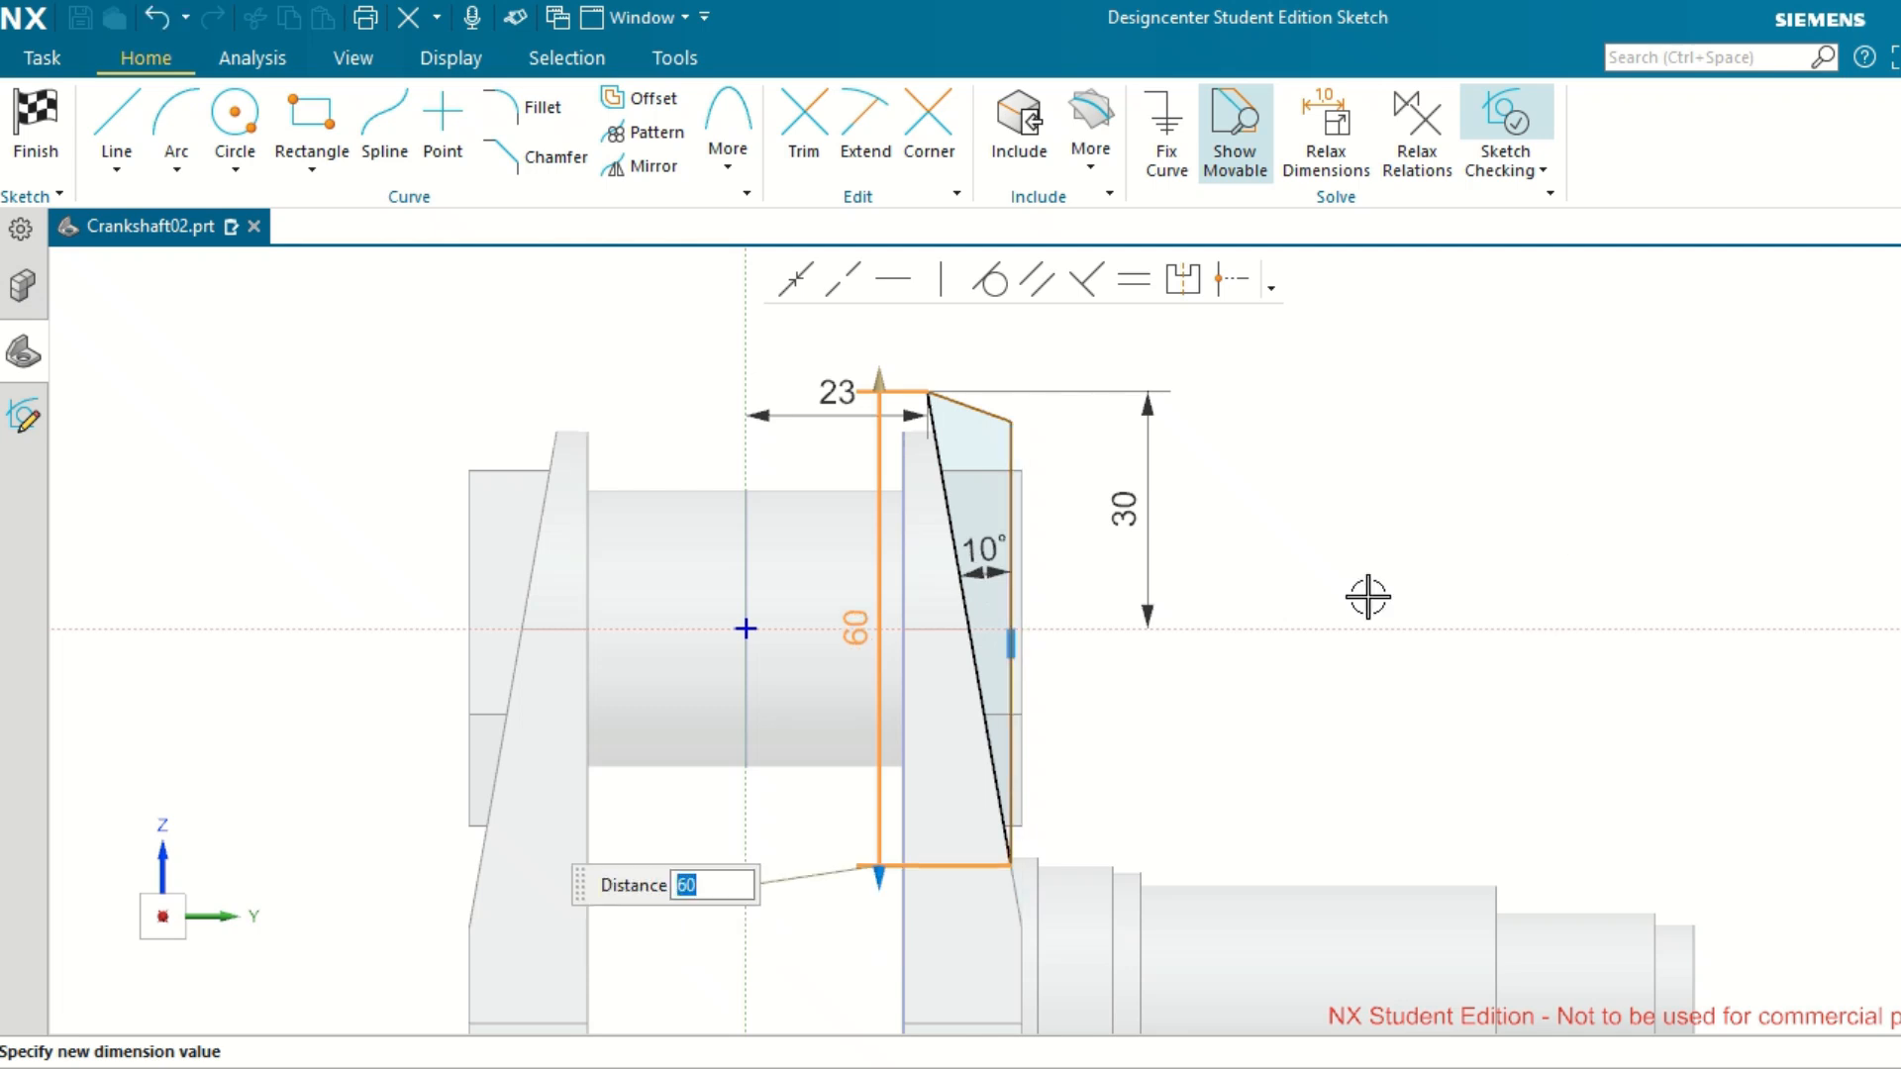
scroll(1287, 607, "down", 1)
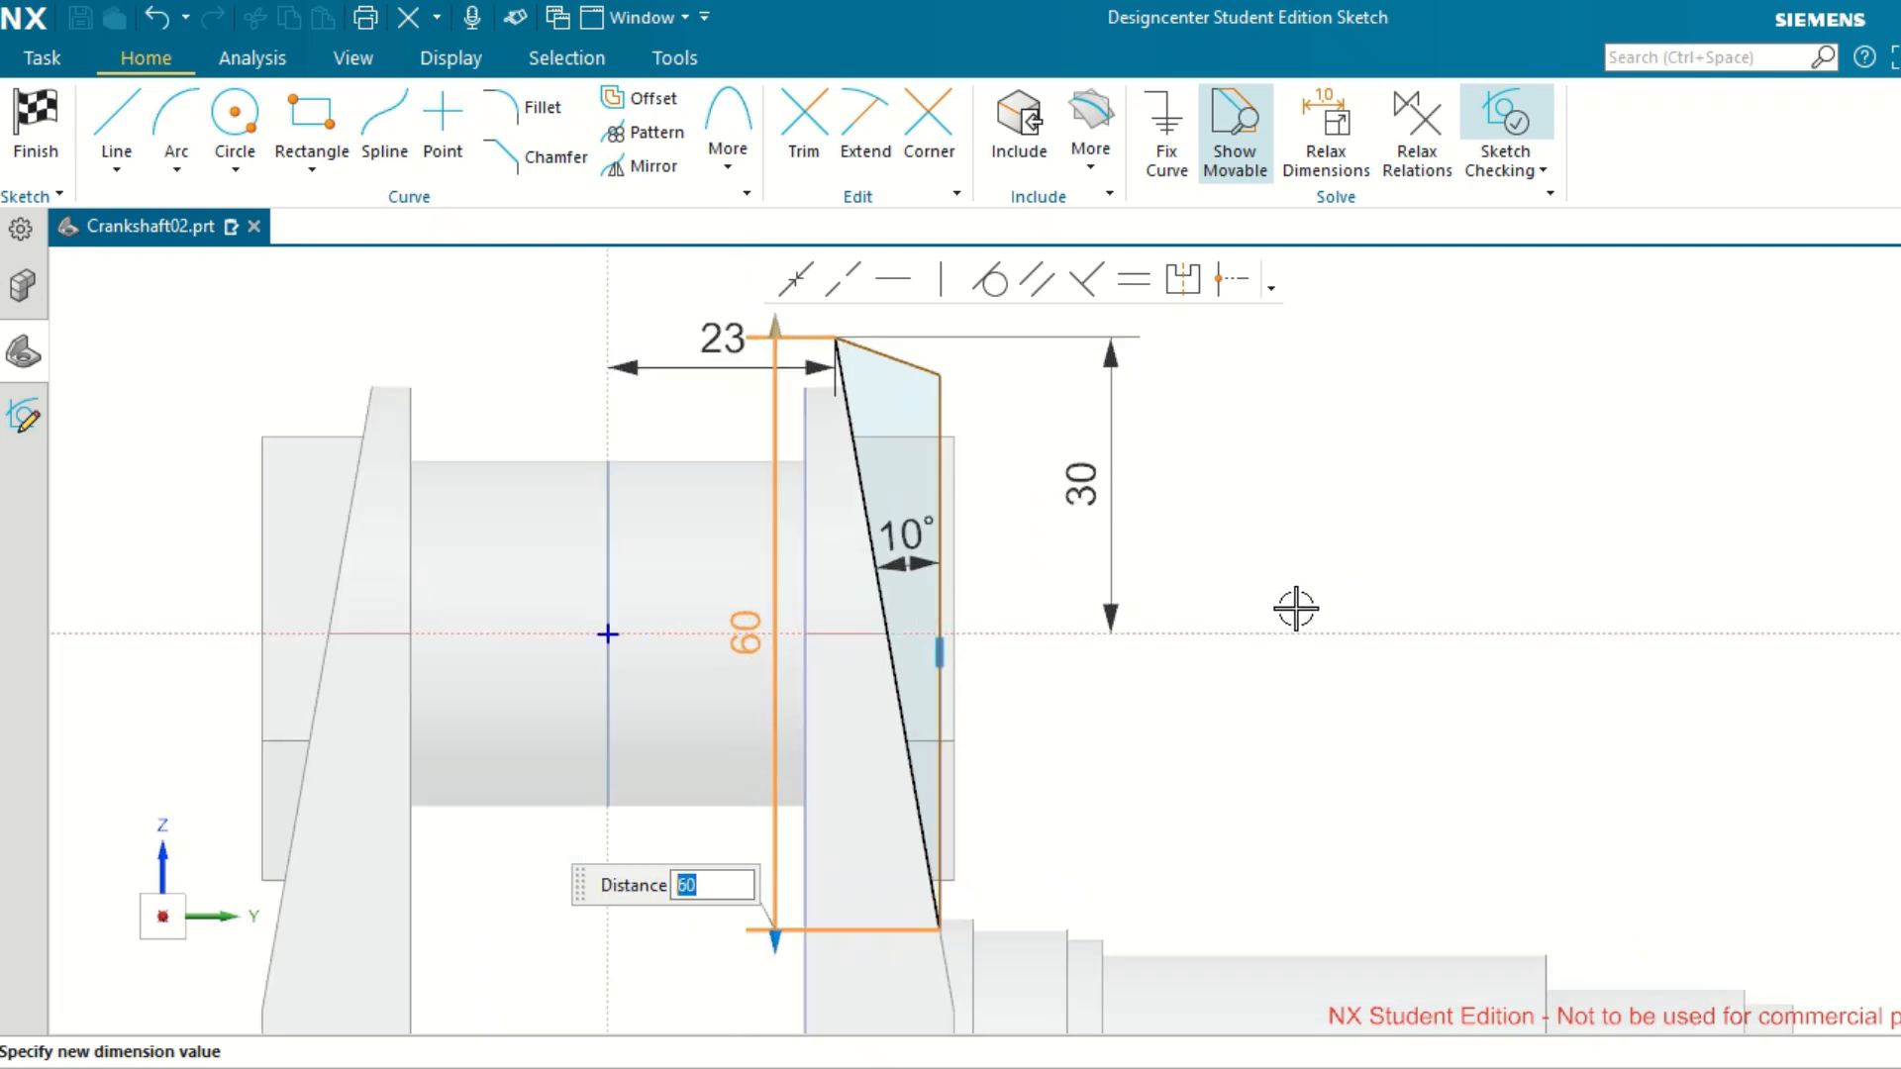
middle_click(1464, 389)
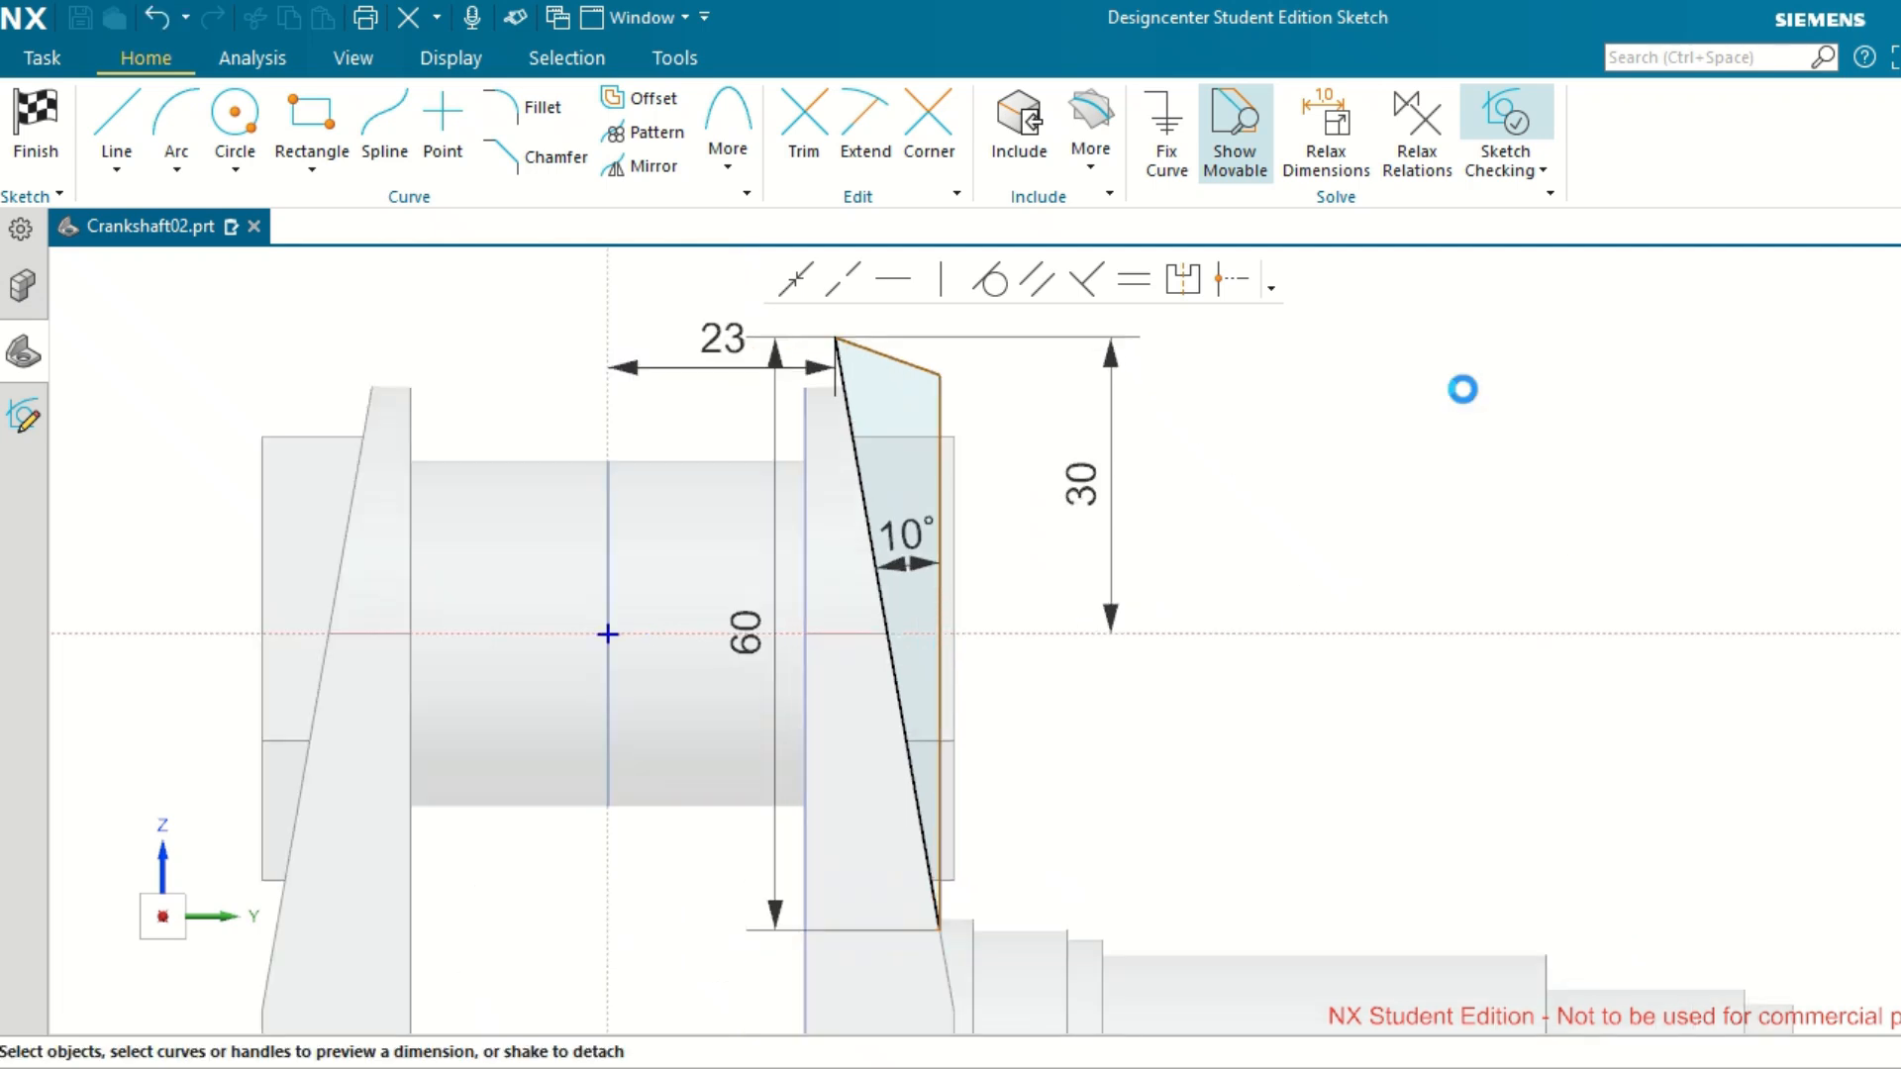
Make the slanted top line of the cut profile horizontal.
left_click(897, 360)
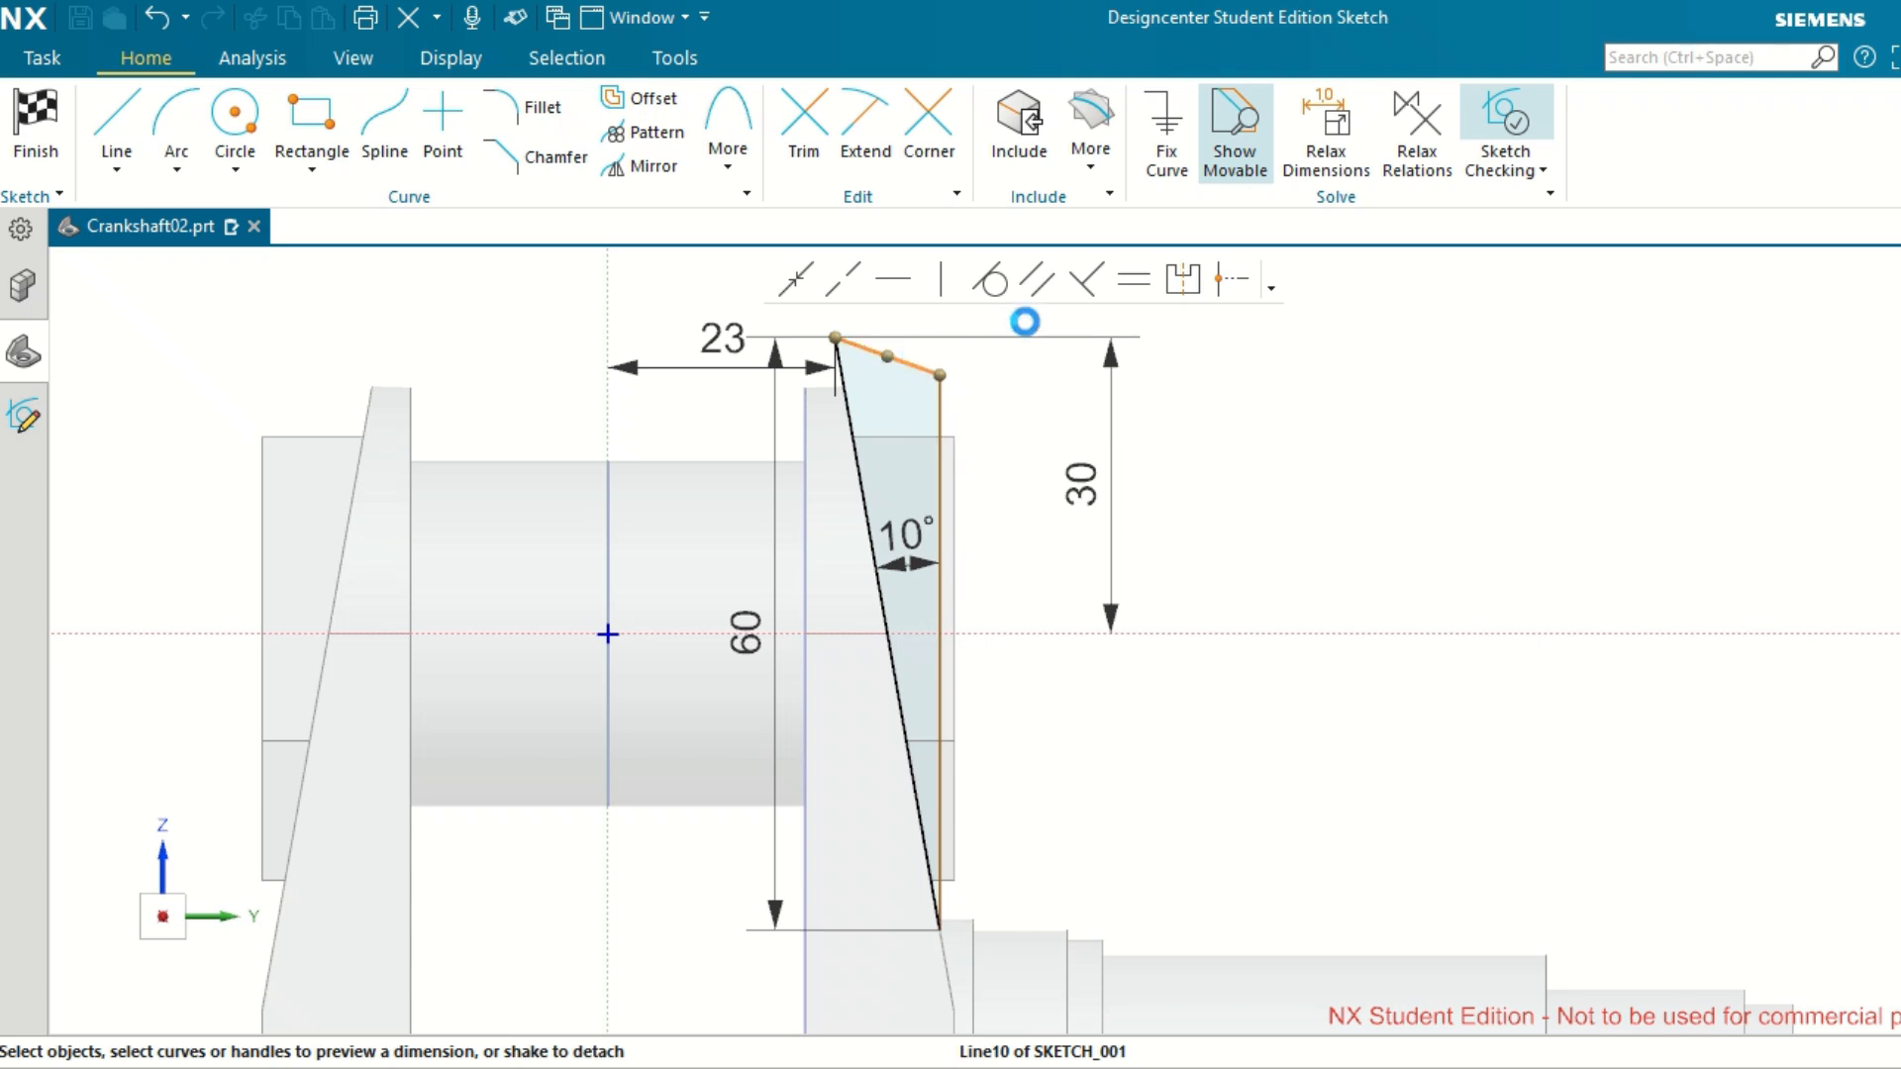
left_click(907, 283)
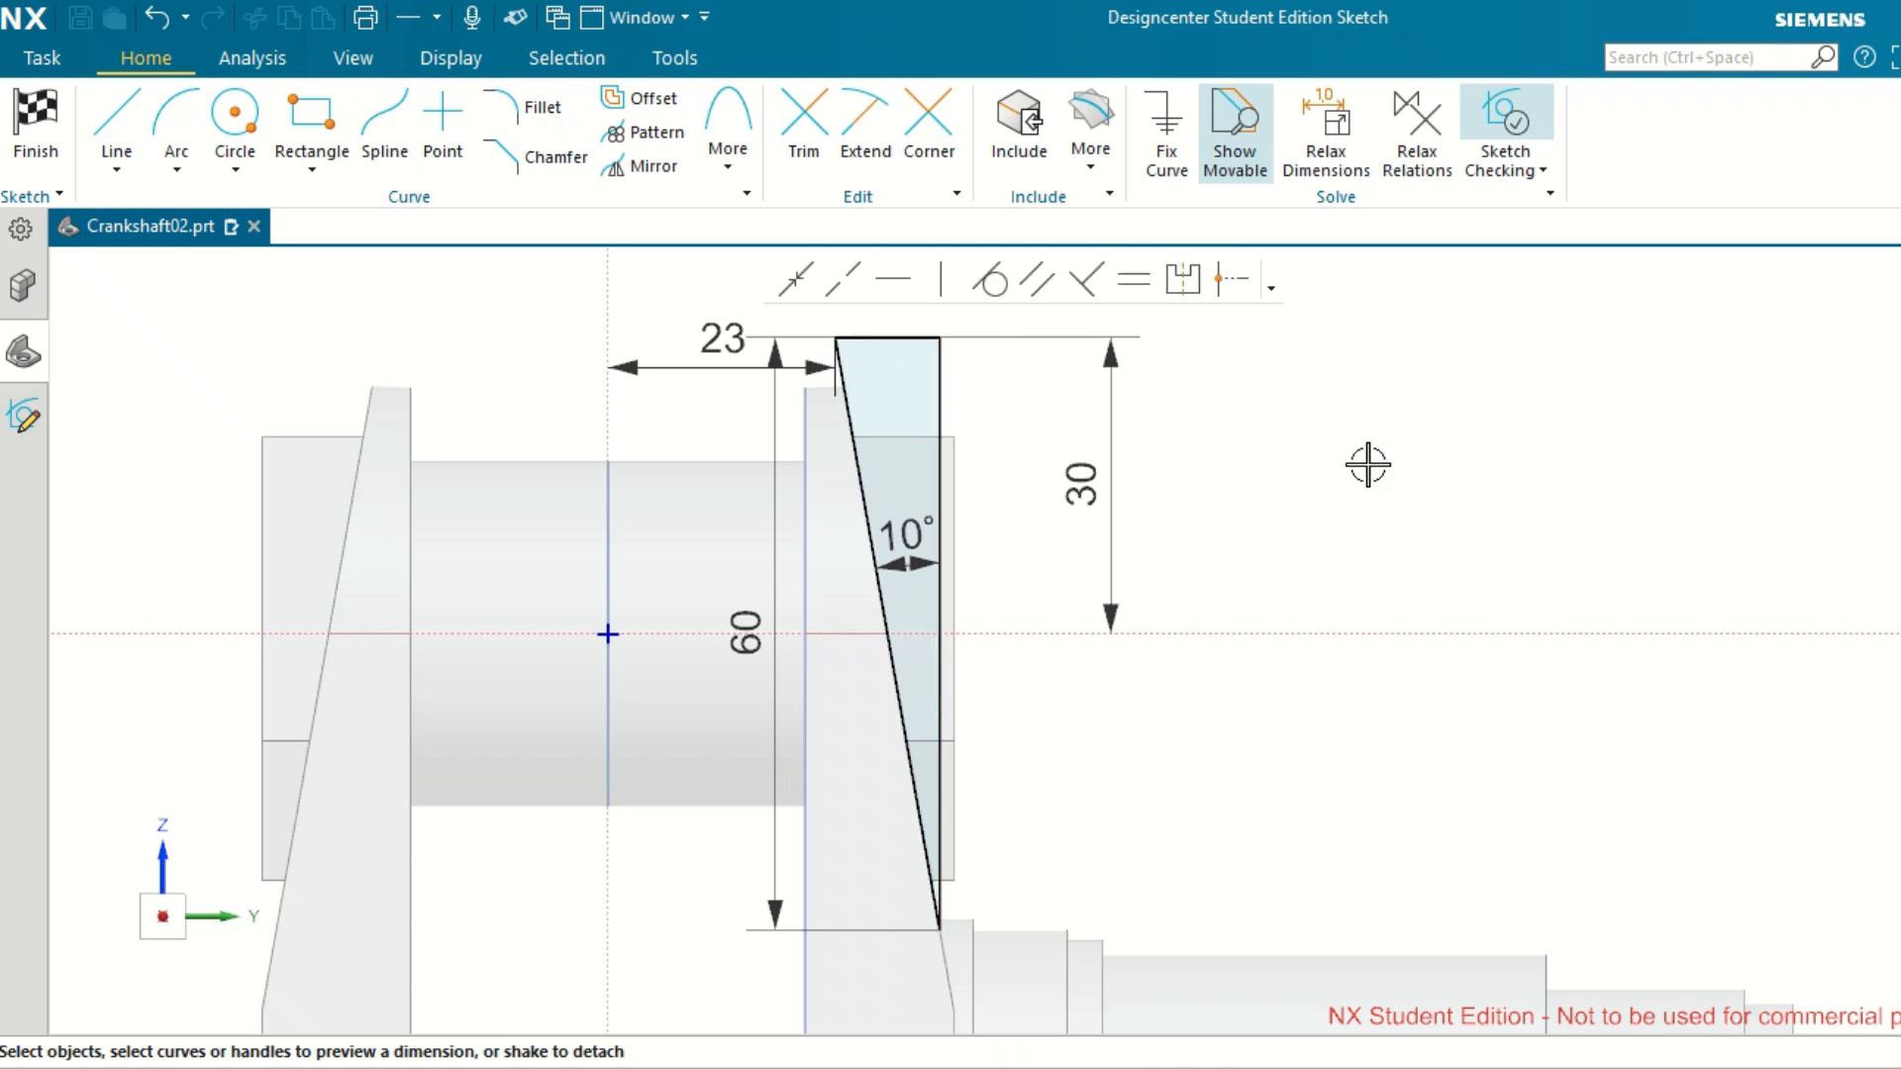
right_click(1367, 464)
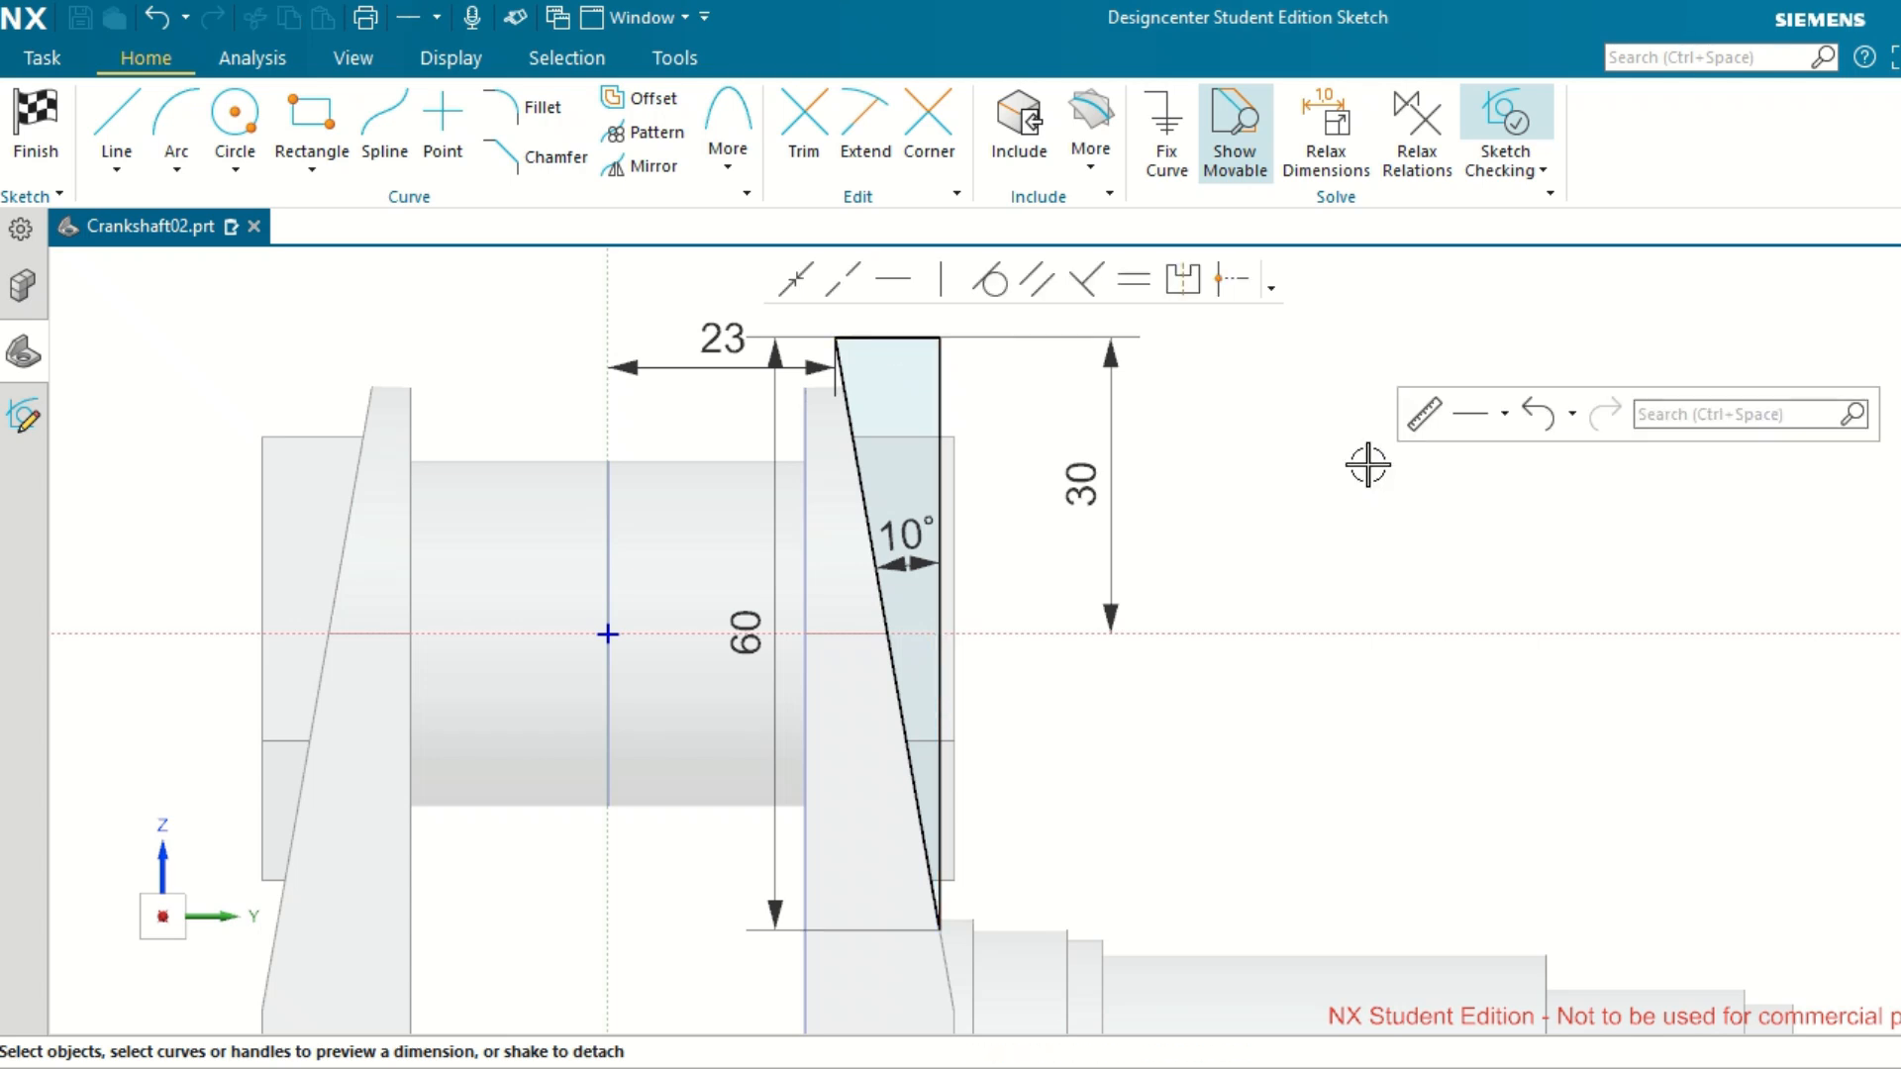
scroll(1367, 464, "up", 1)
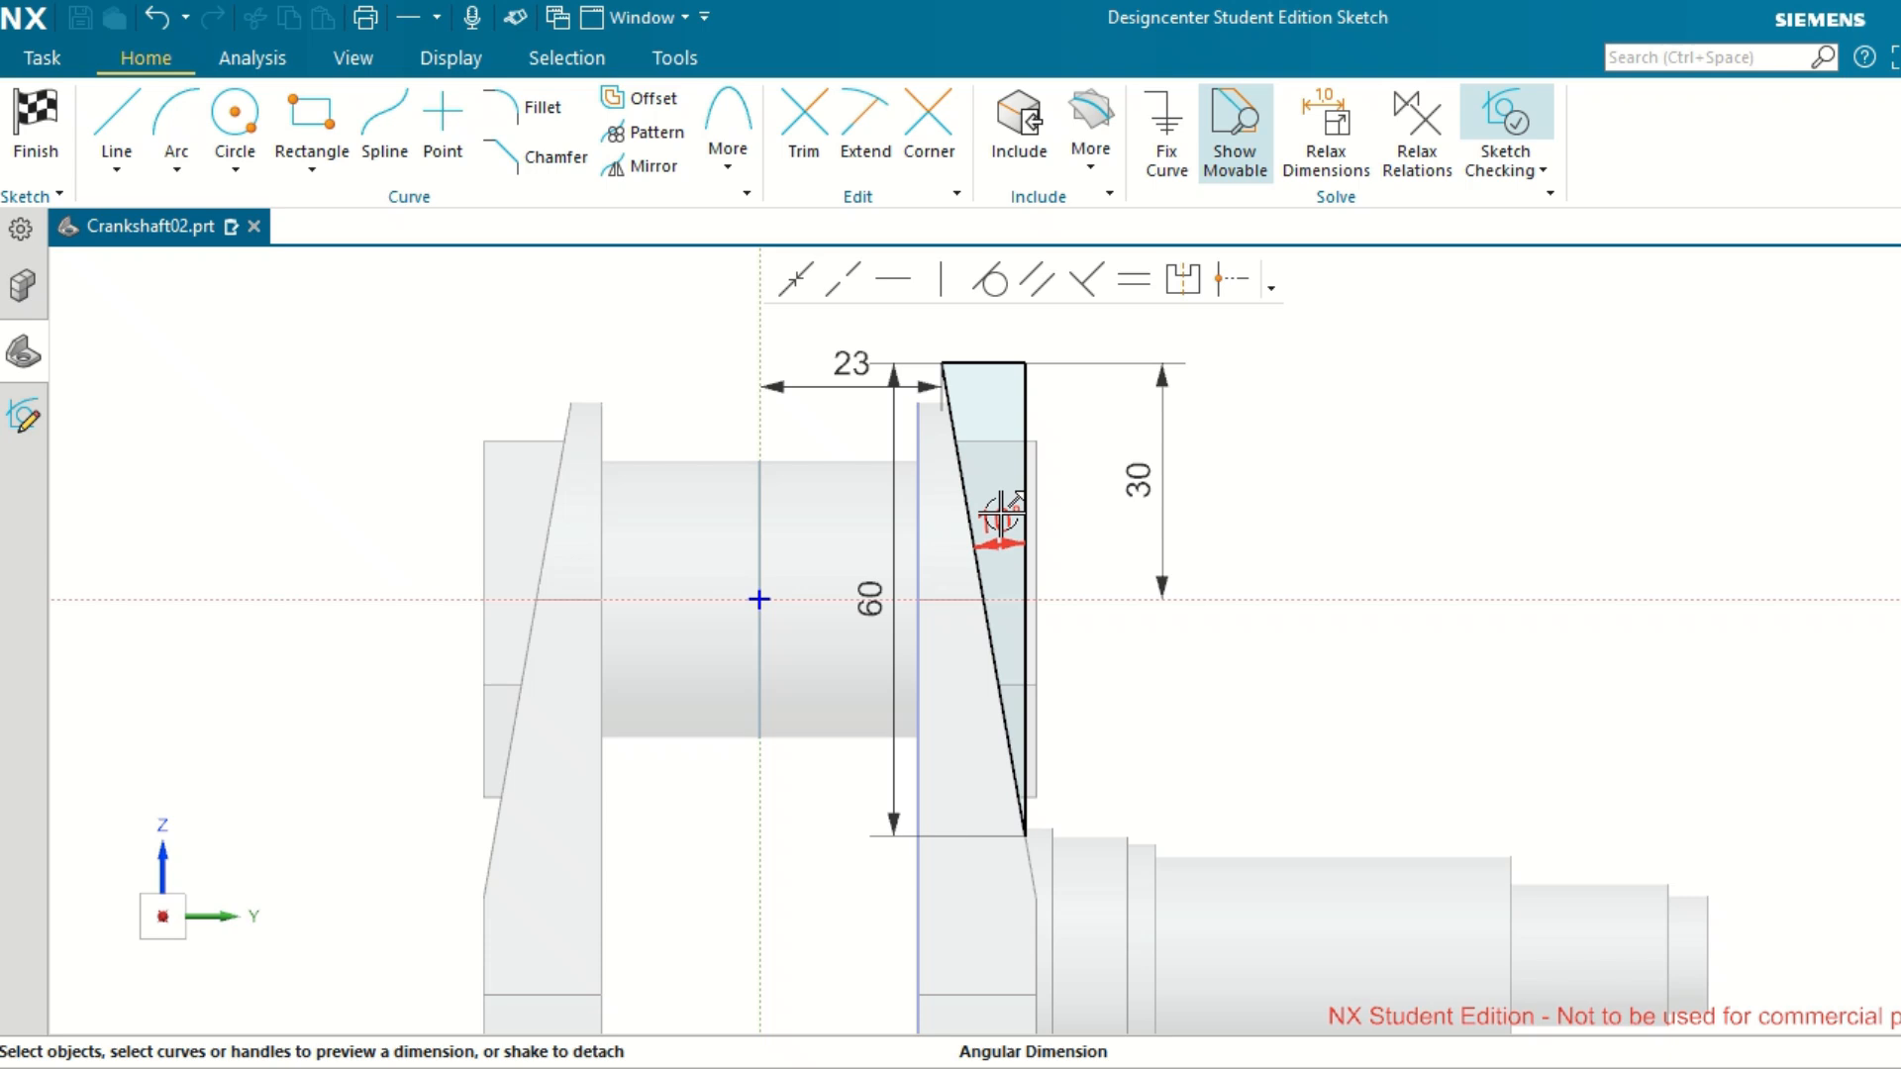
scroll(1099, 457, "up", 2)
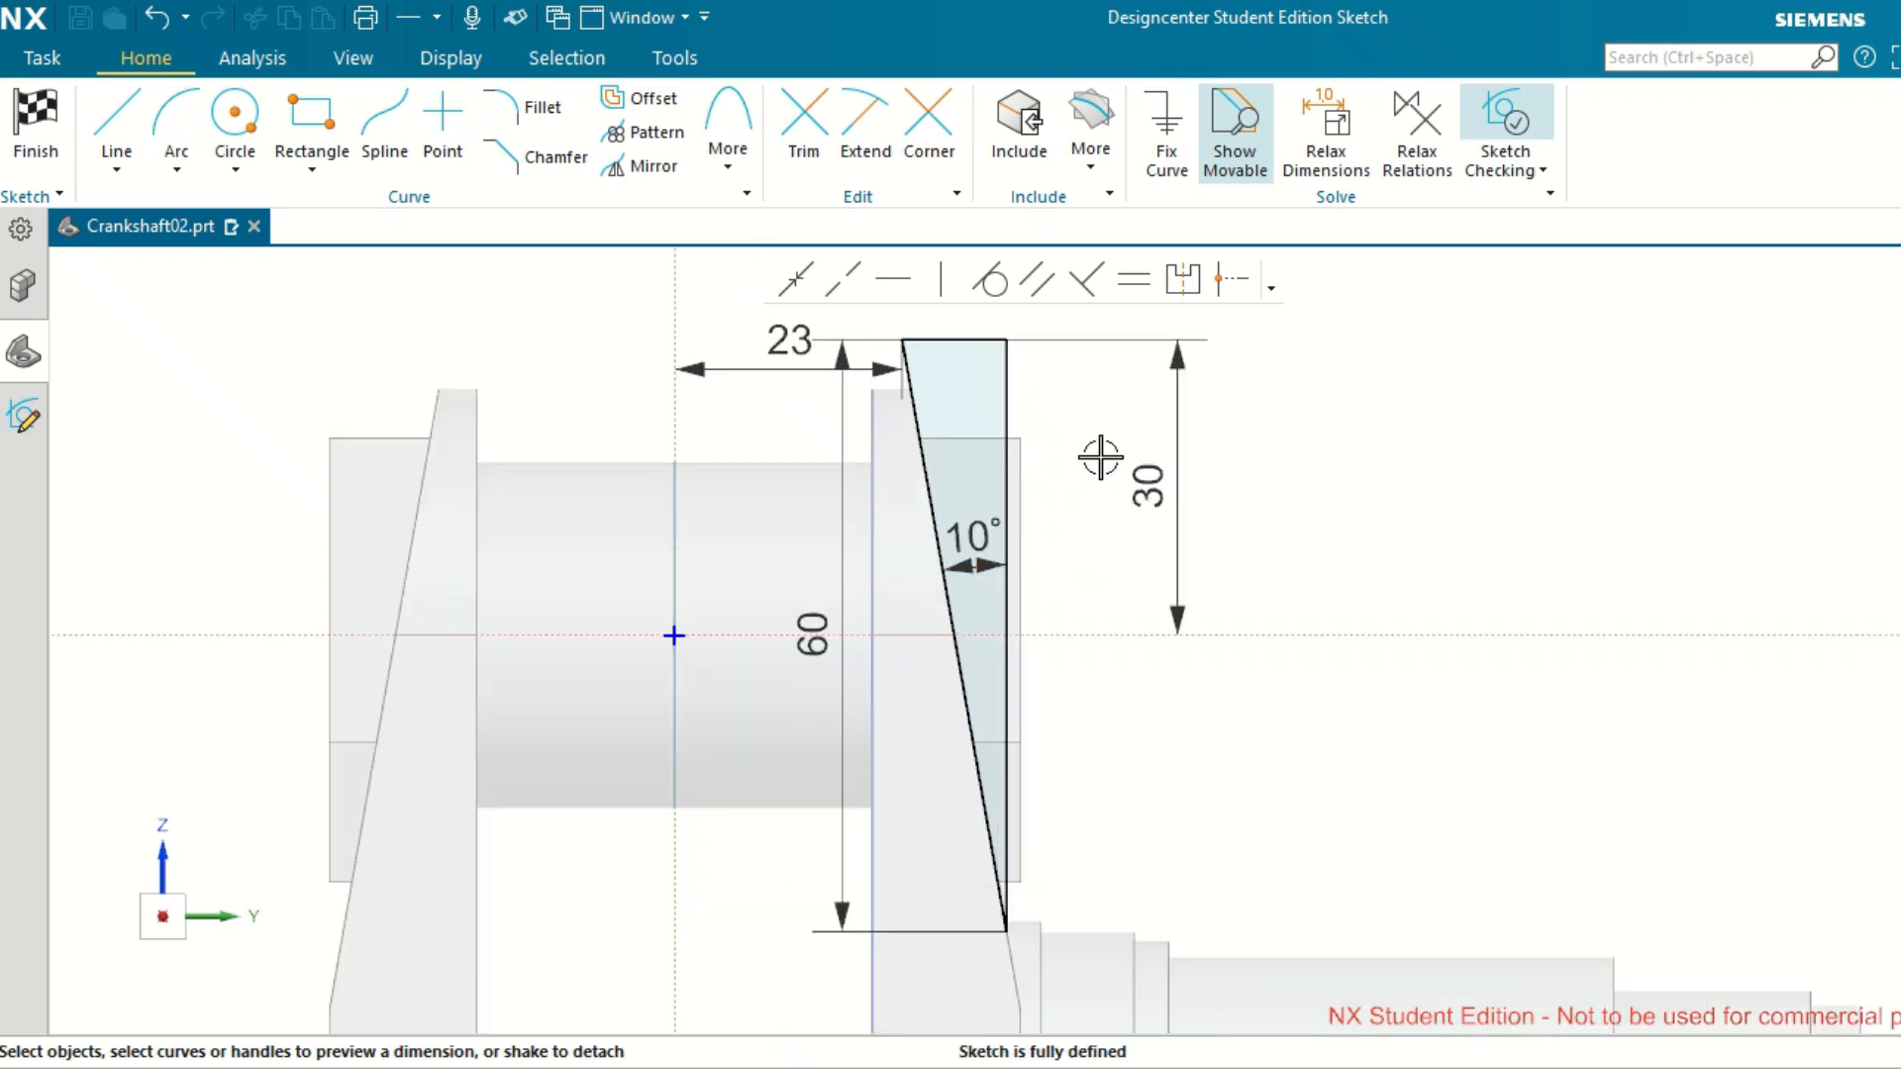
Set the vertical dimension of the cut profile's inclined line to 68 mm.
double_click(814, 632)
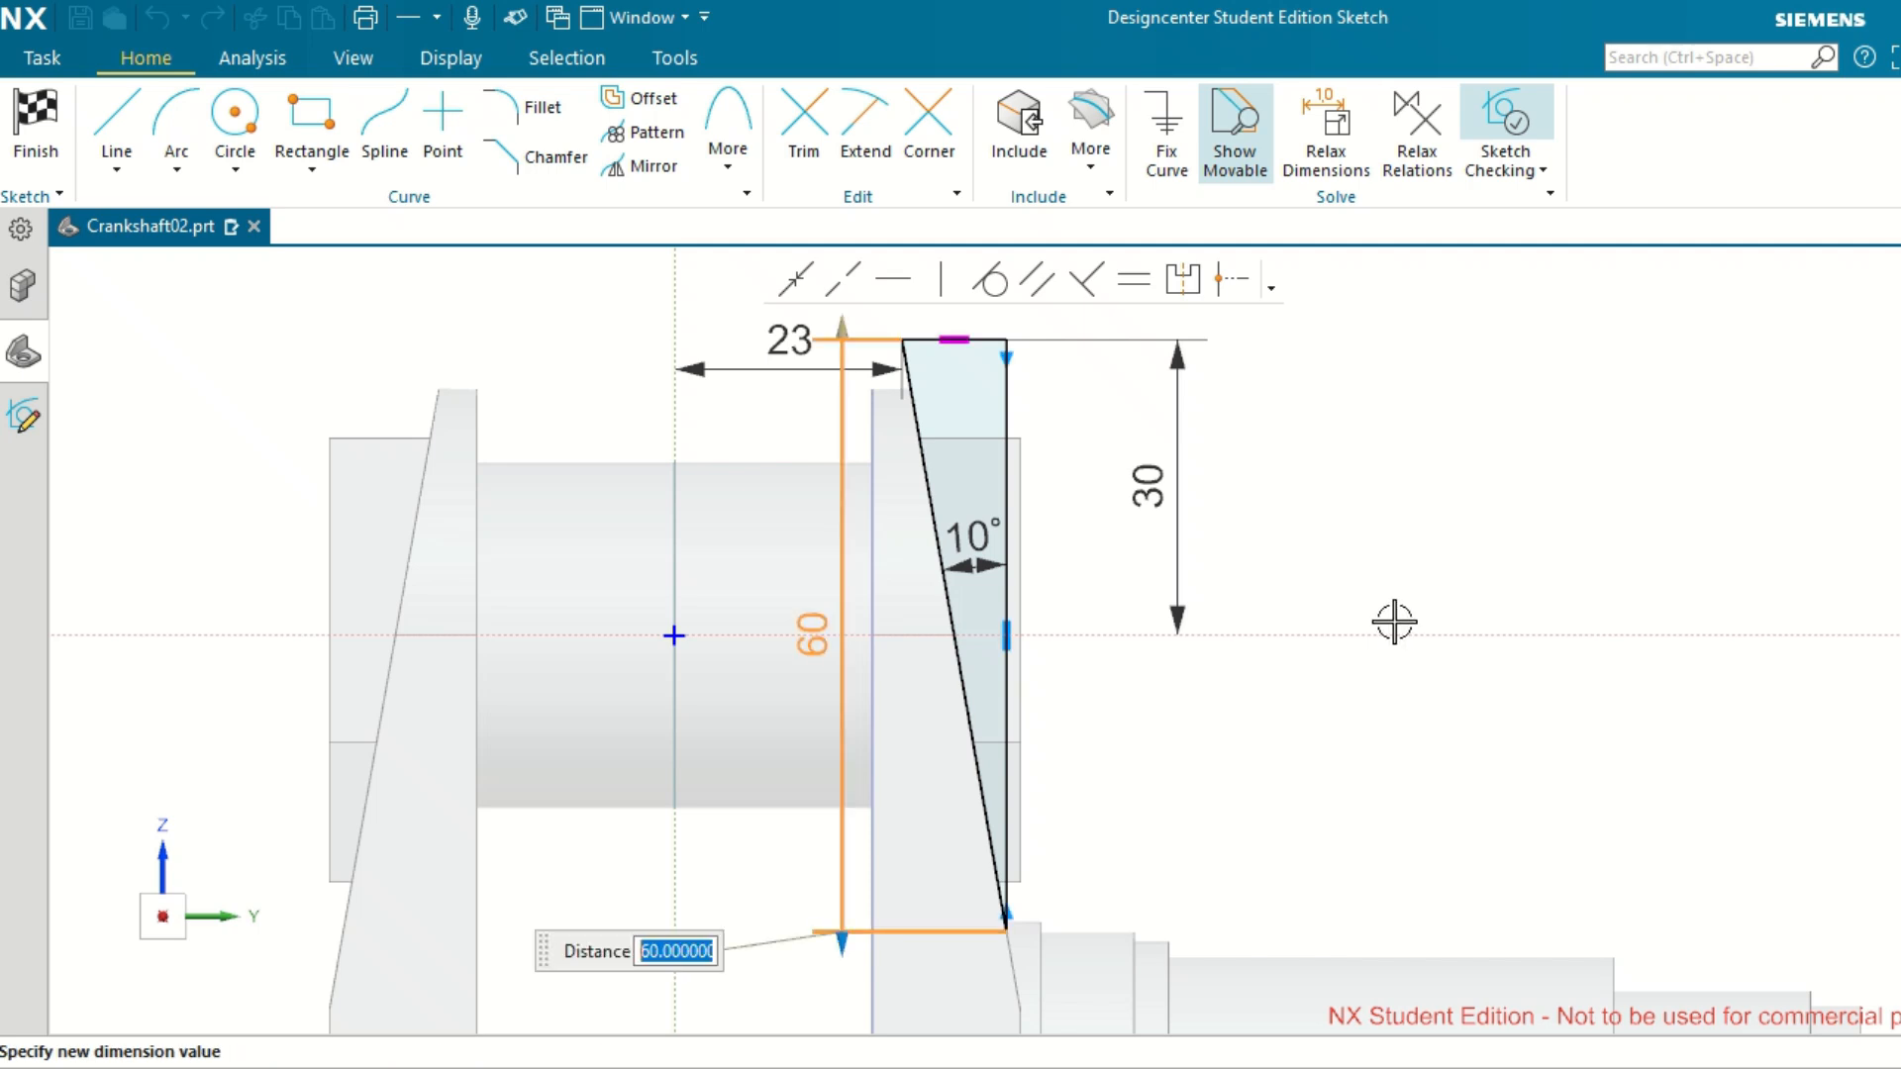
type("68")
key("Return")
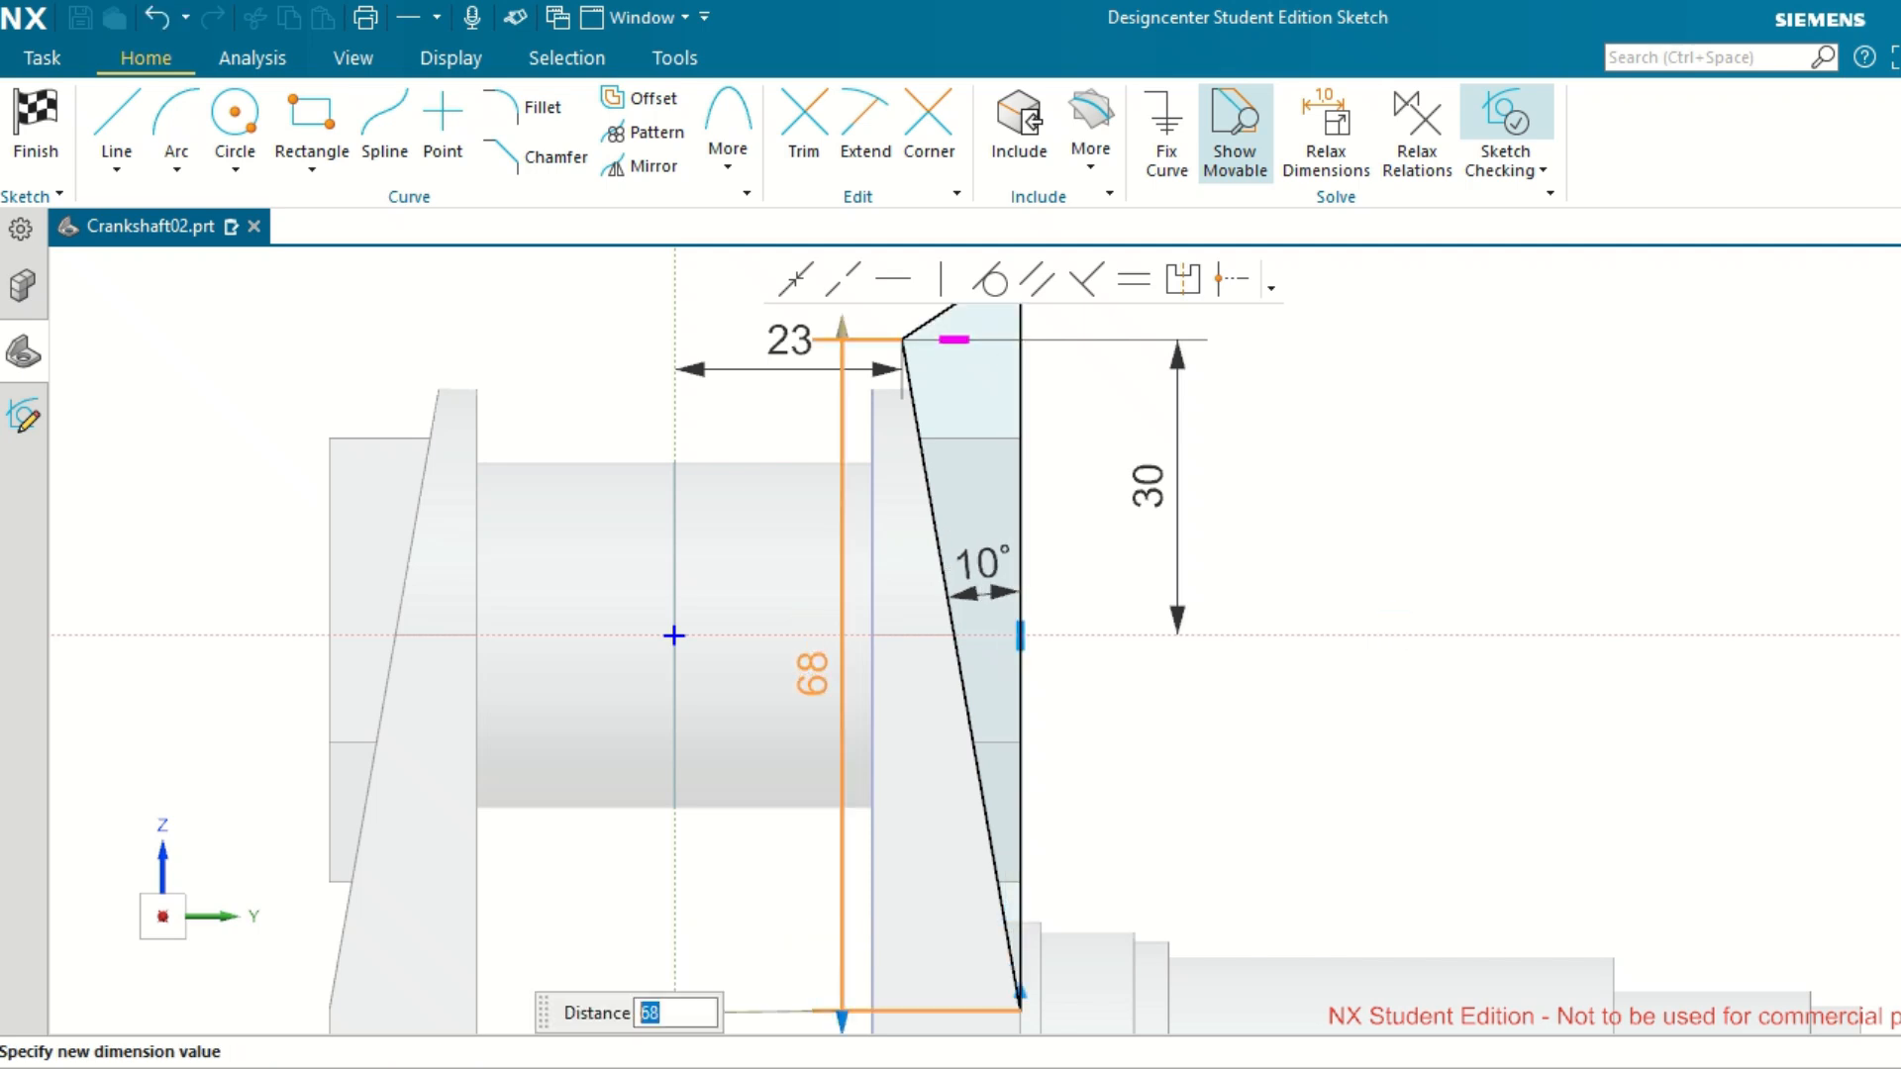
key("Escape")
Set the inclined line's vertical dimension to 58 mm and make the profile's top line horizontal again.
double_click(824, 666)
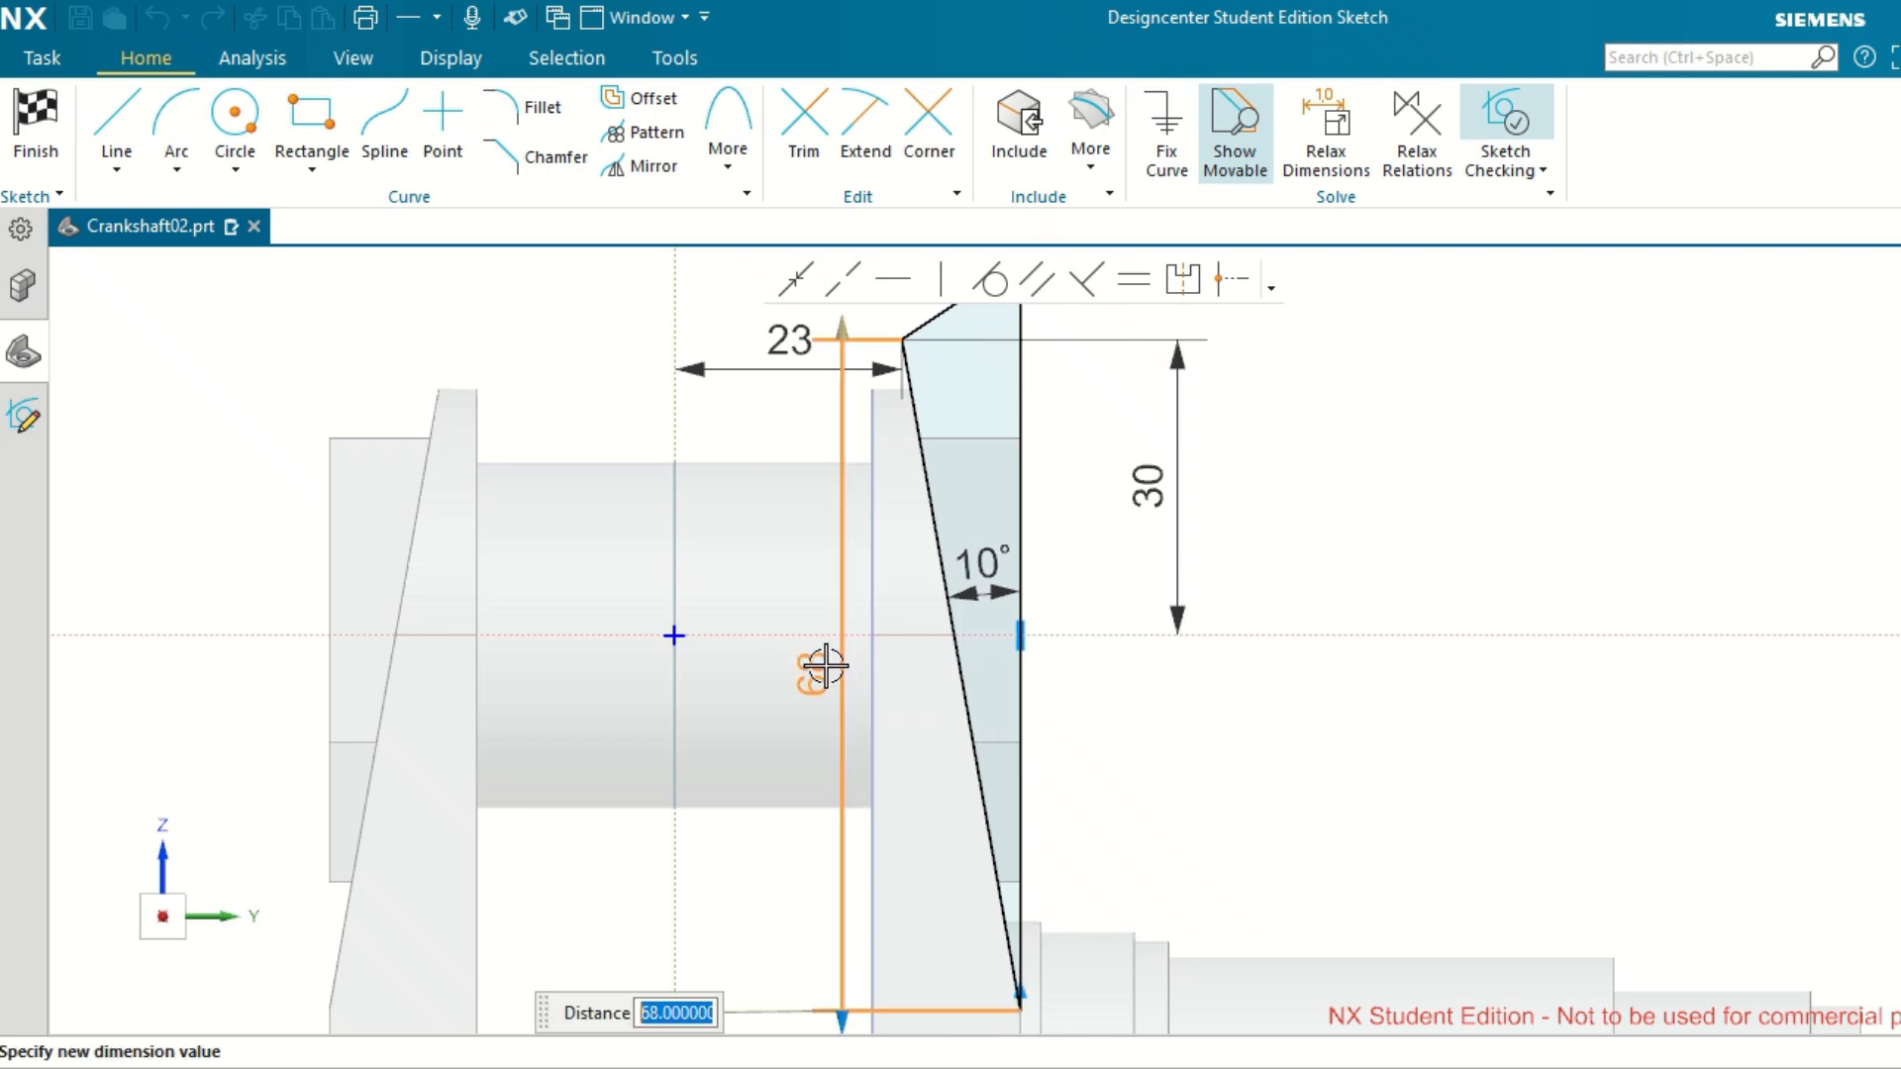
type("58")
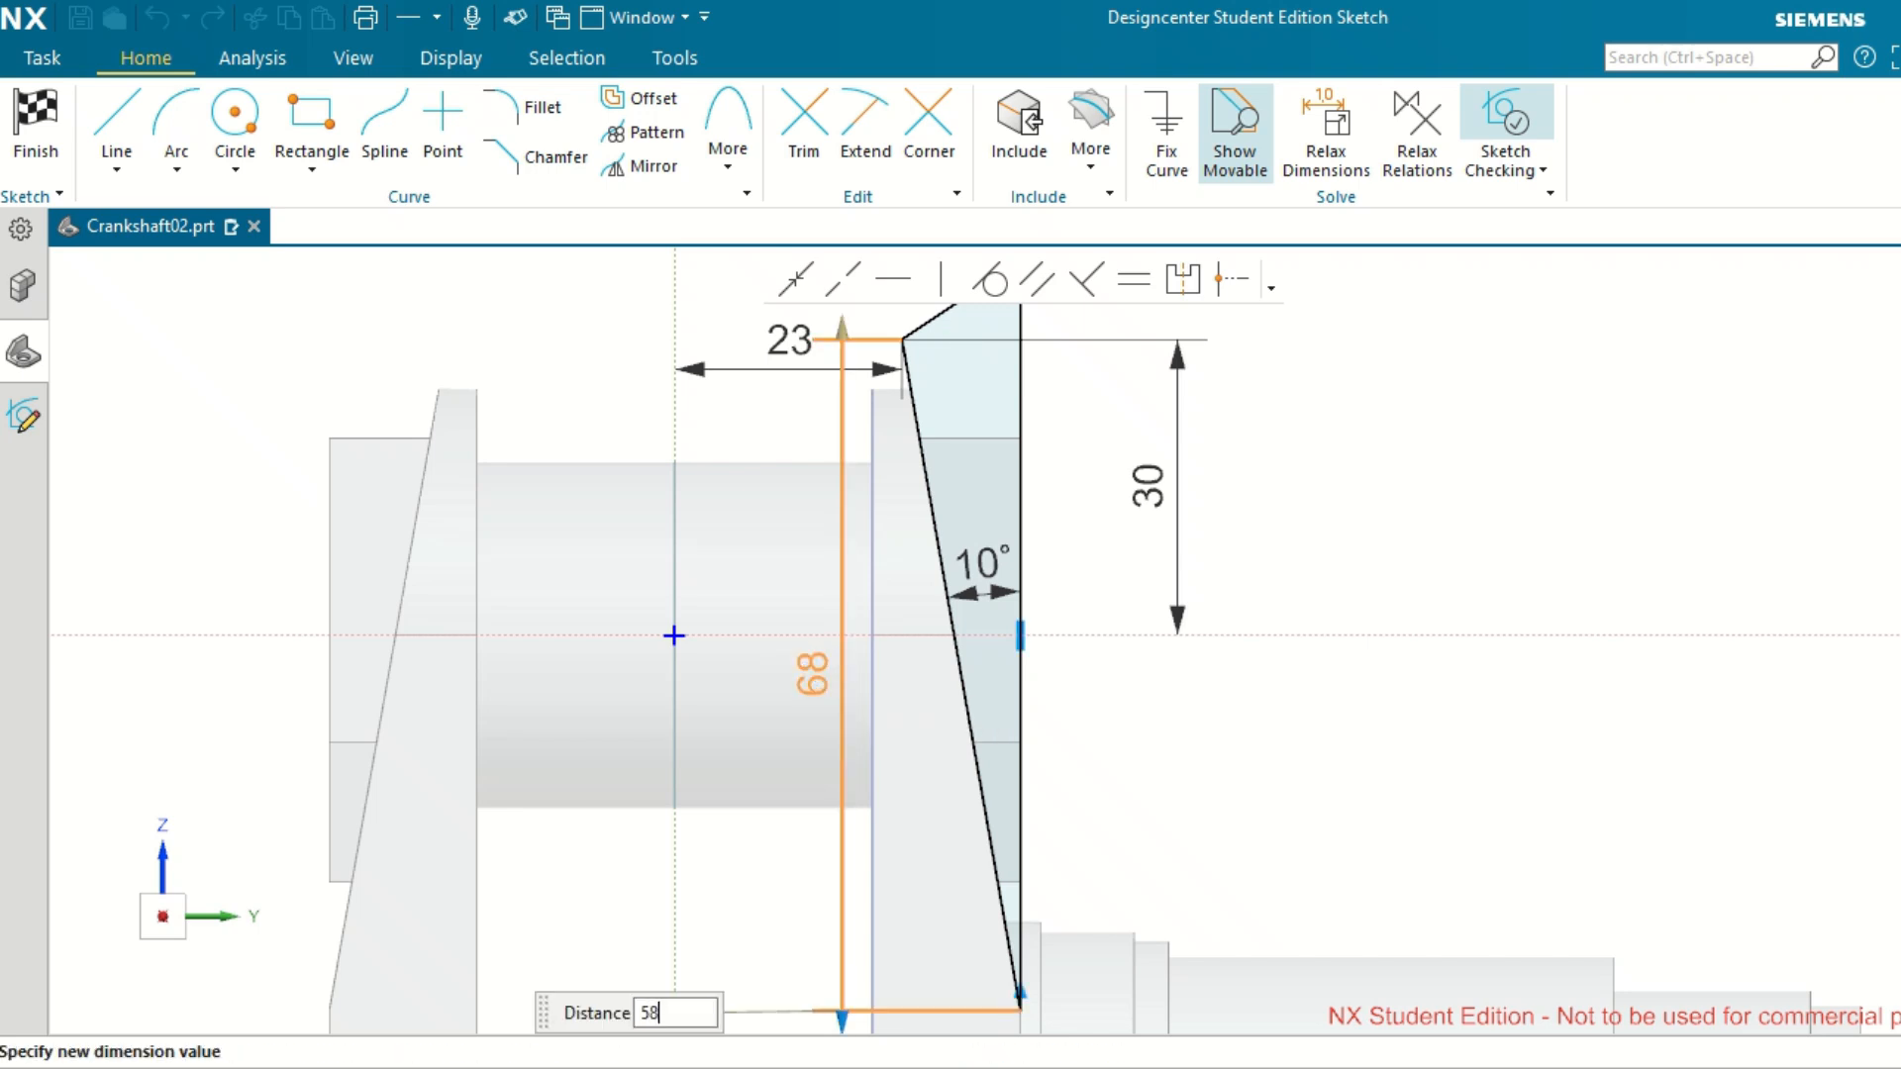
key("Return")
scroll(1026, 971, "up", 3)
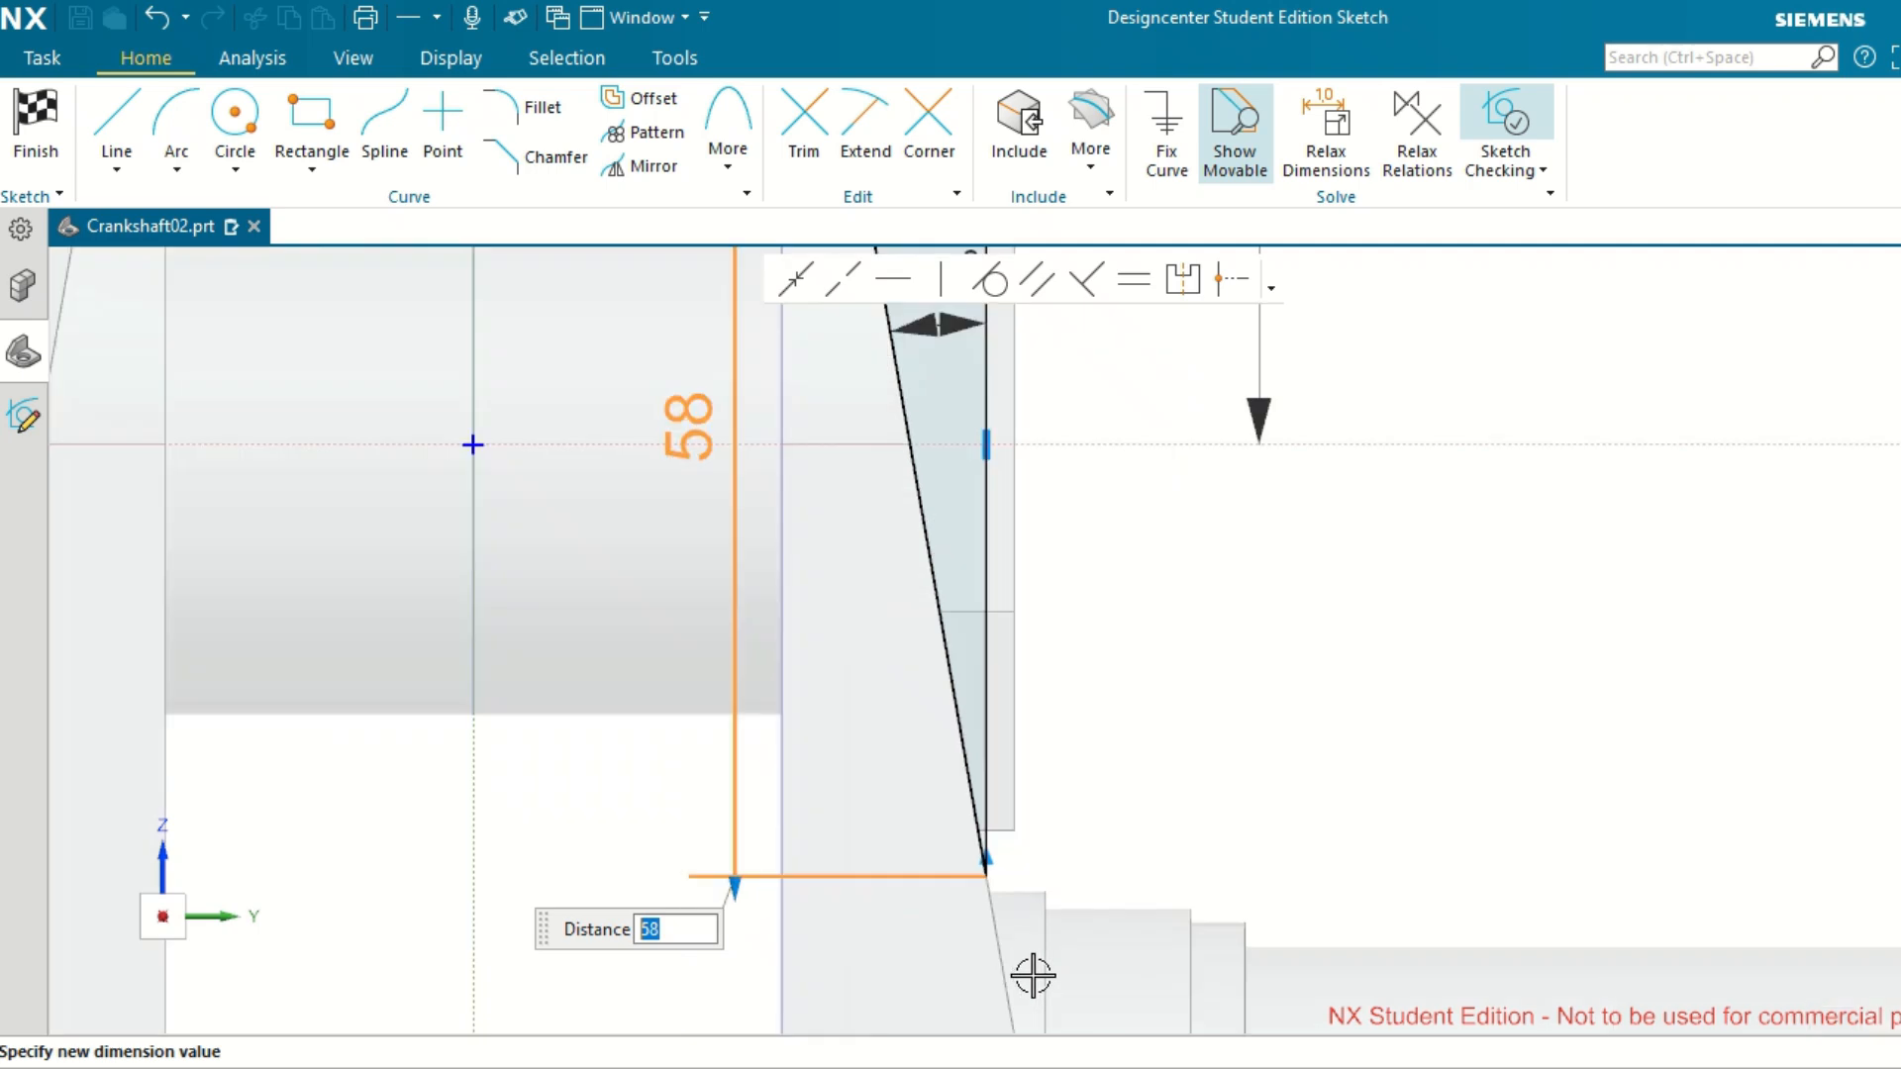
scroll(993, 898, "down", 3)
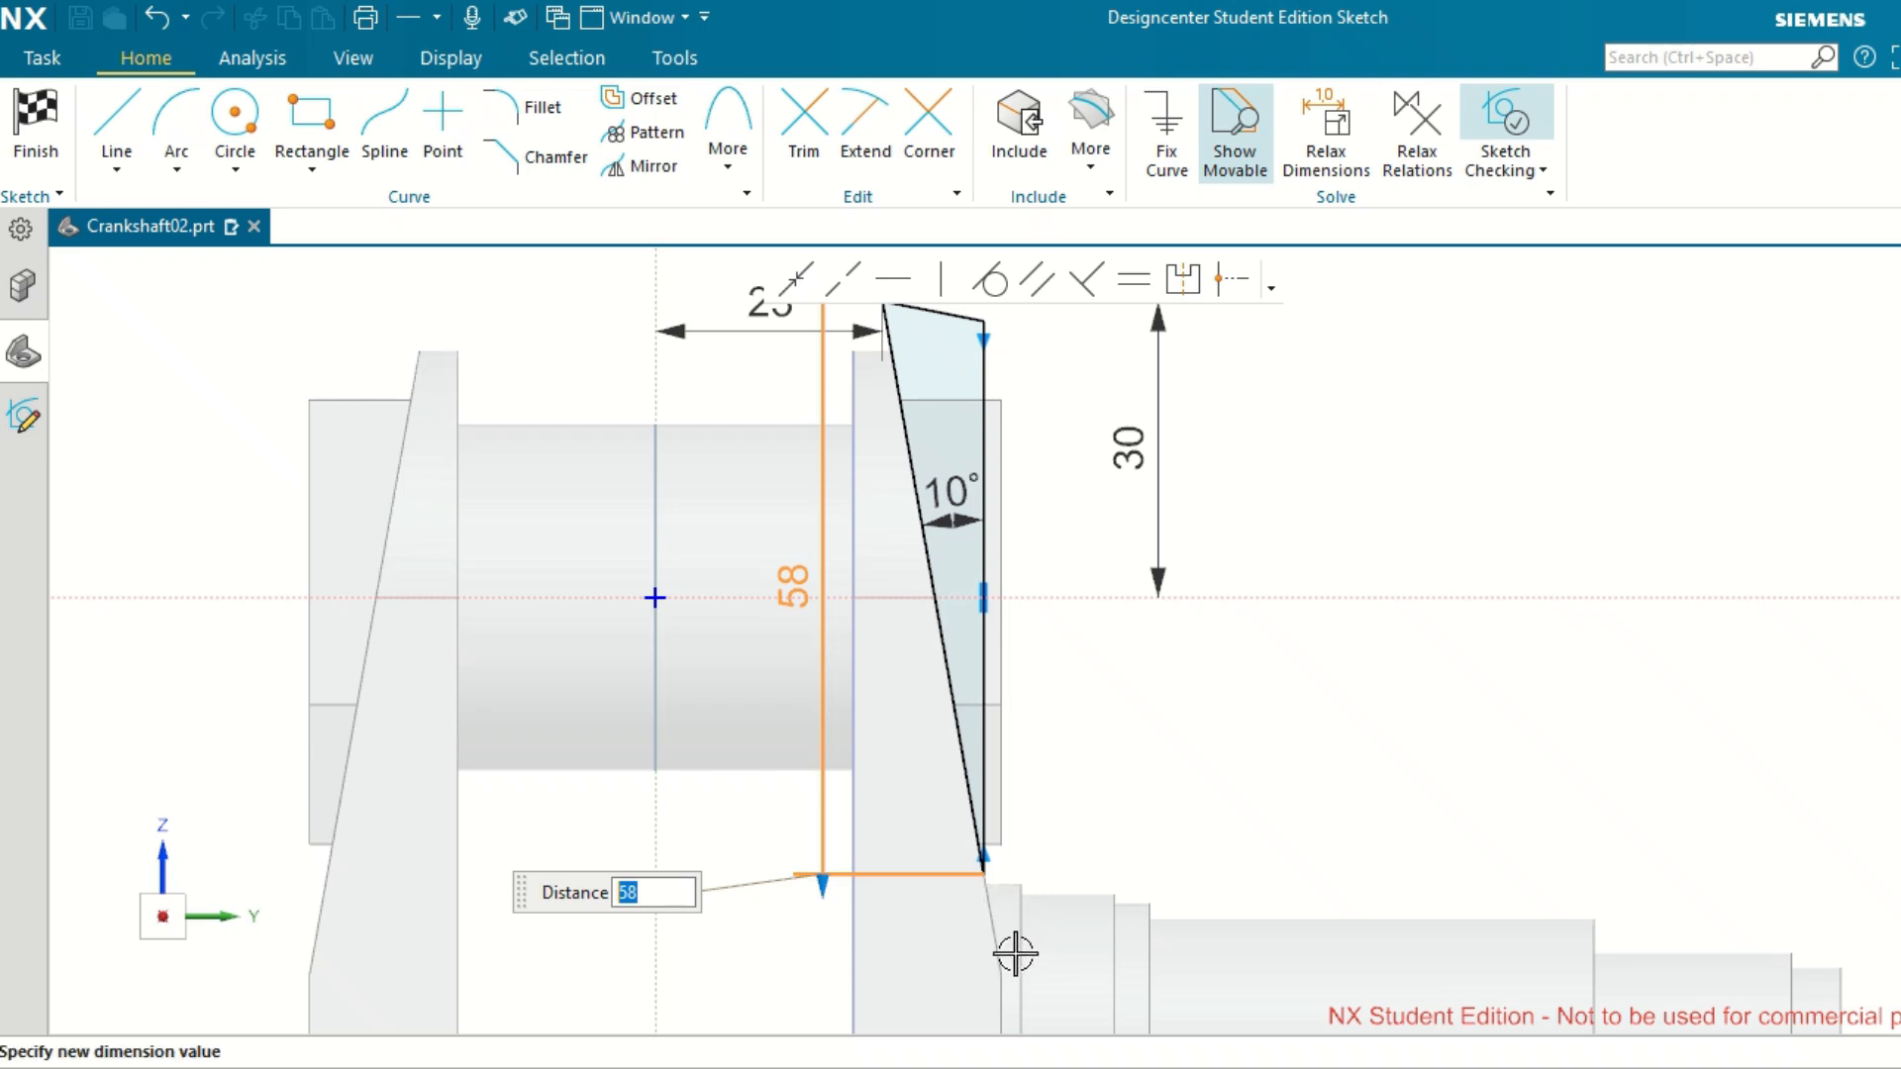
scroll(1060, 901, "up", 2)
scroll(1057, 900, "down", 4)
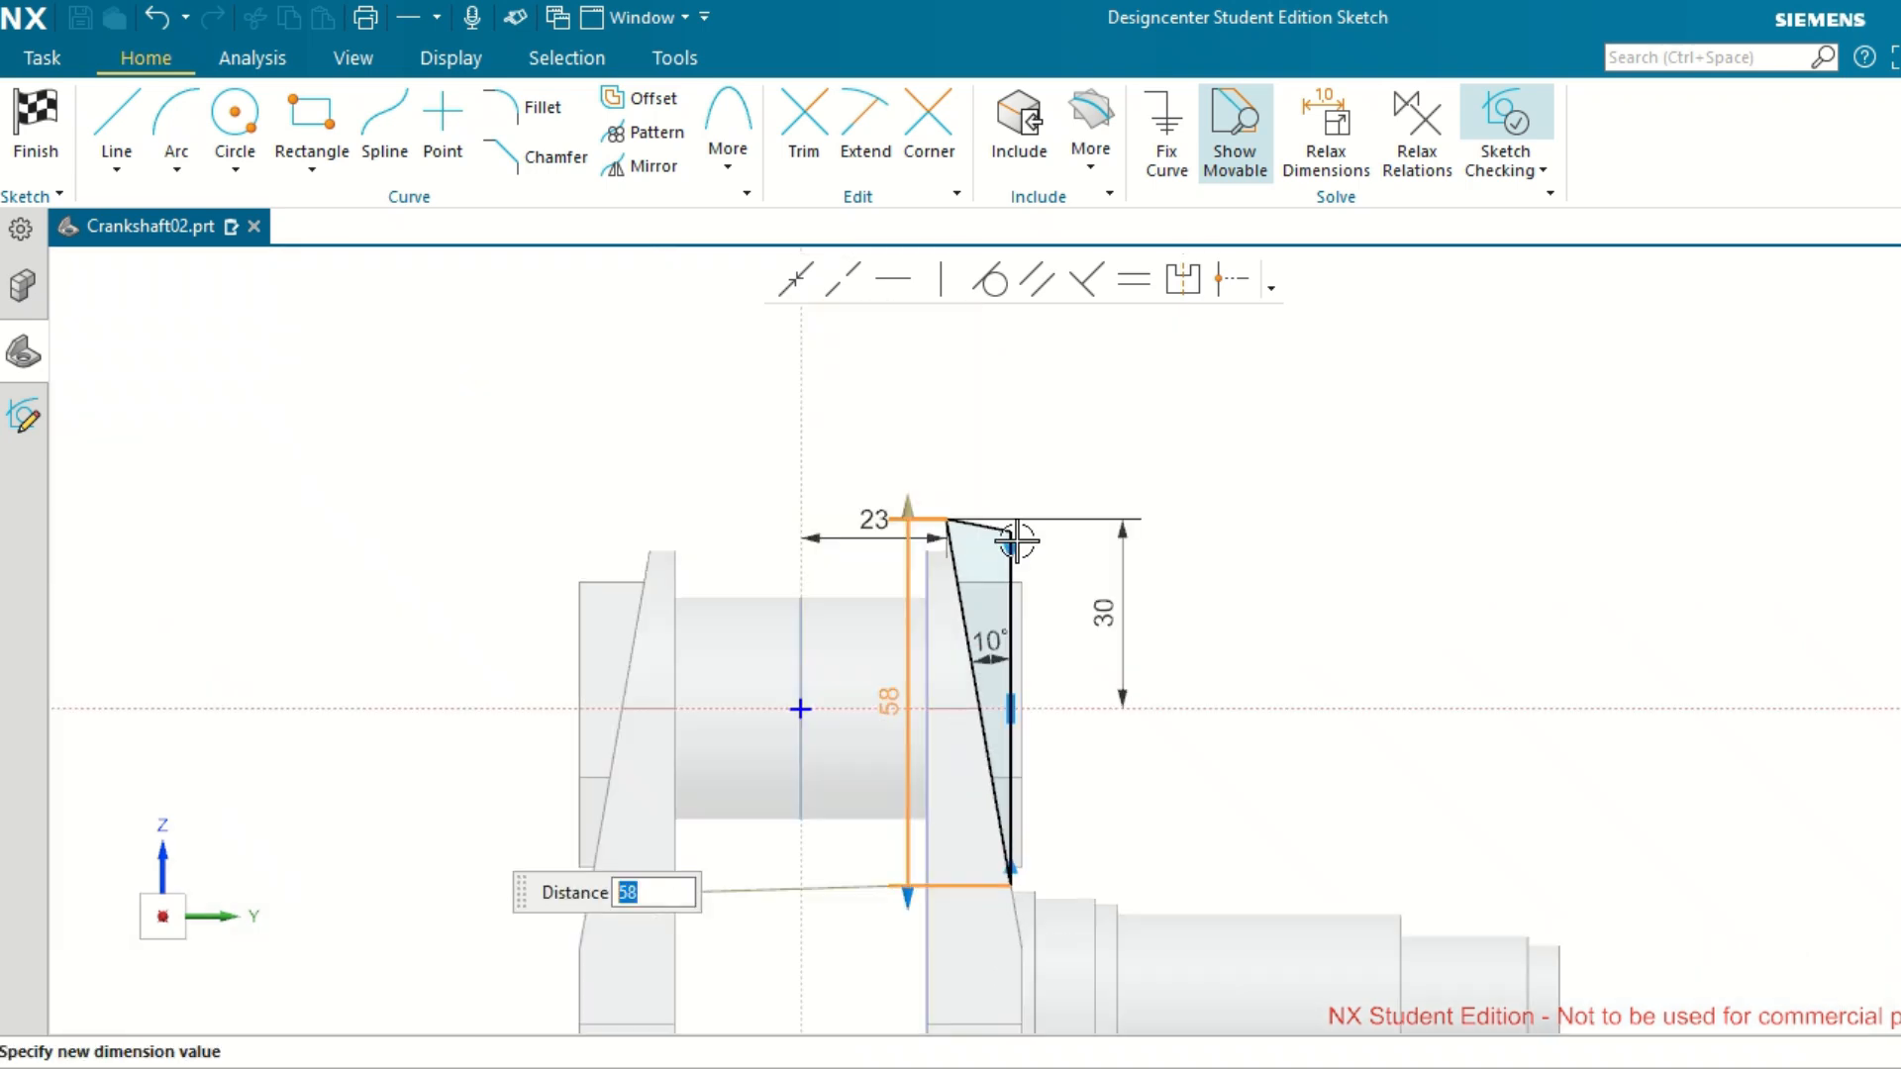
scroll(1014, 466, "up", 3)
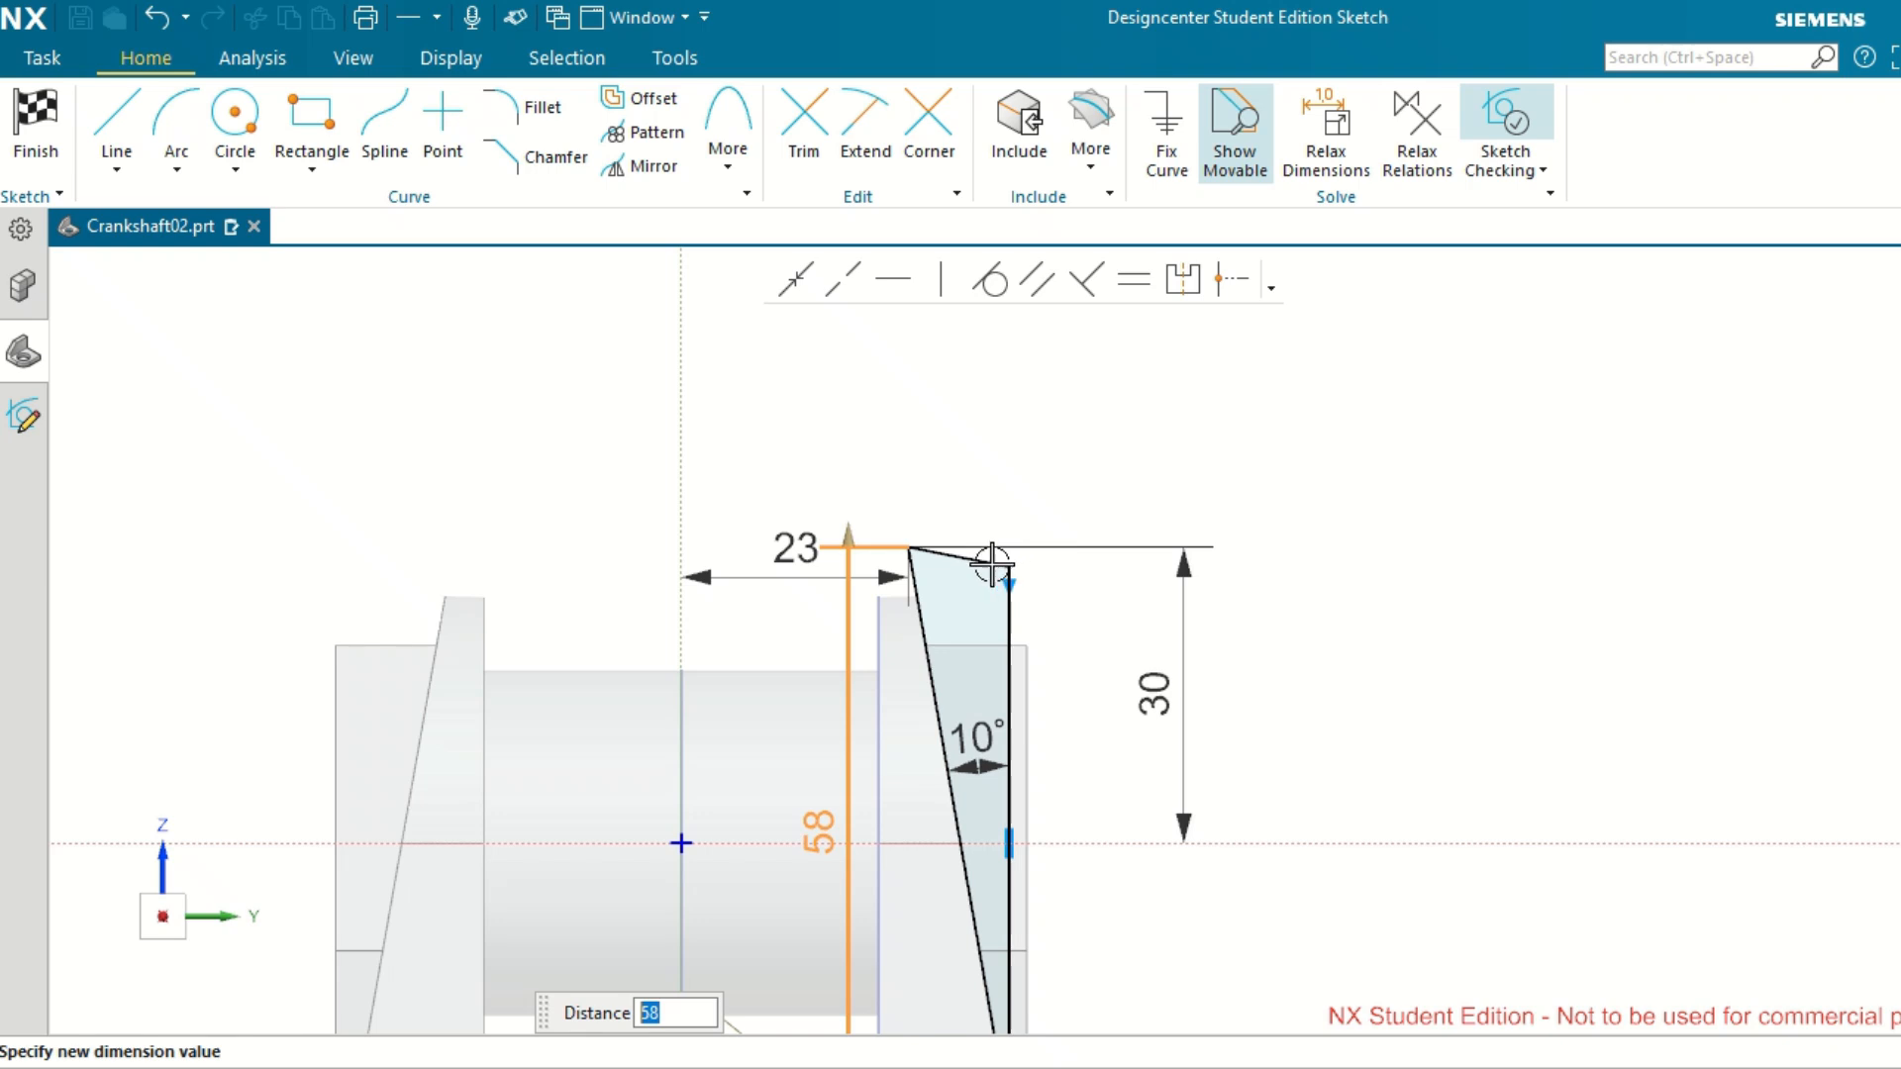
key("Return")
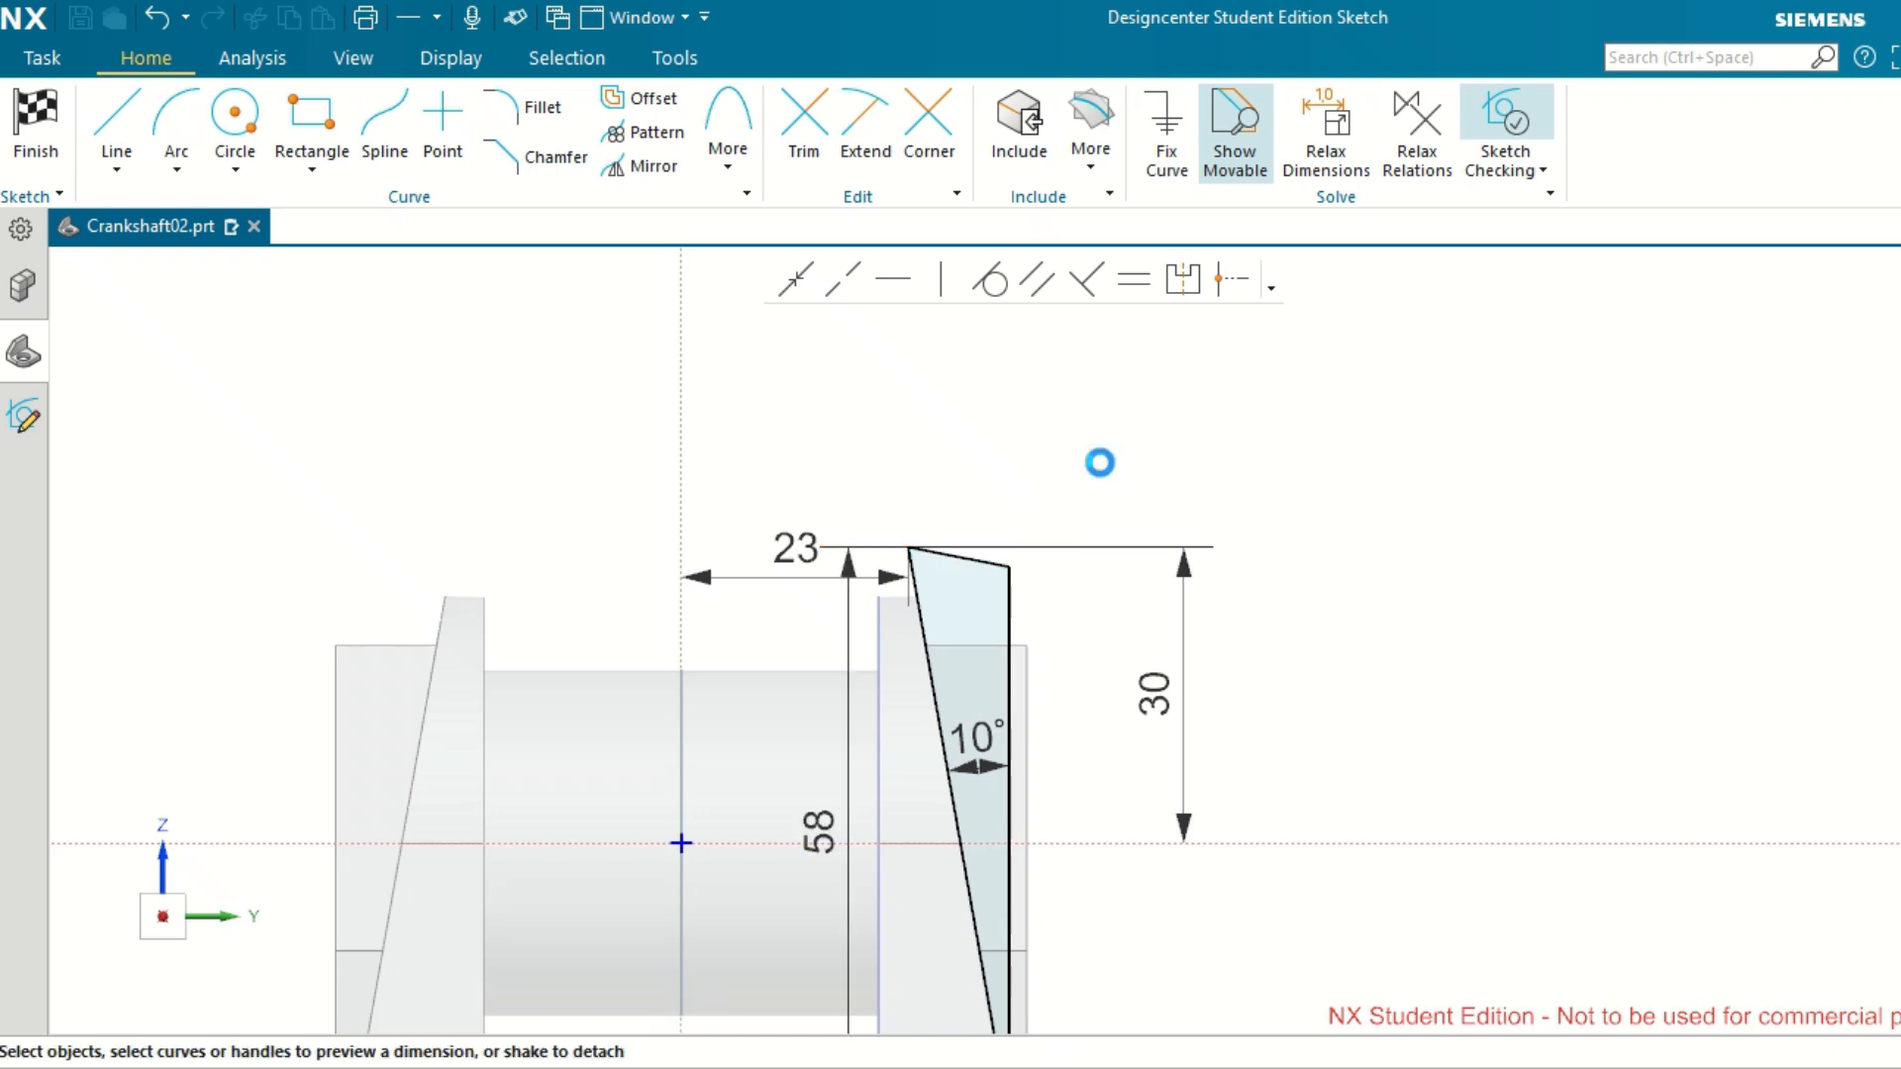
left_click(960, 559)
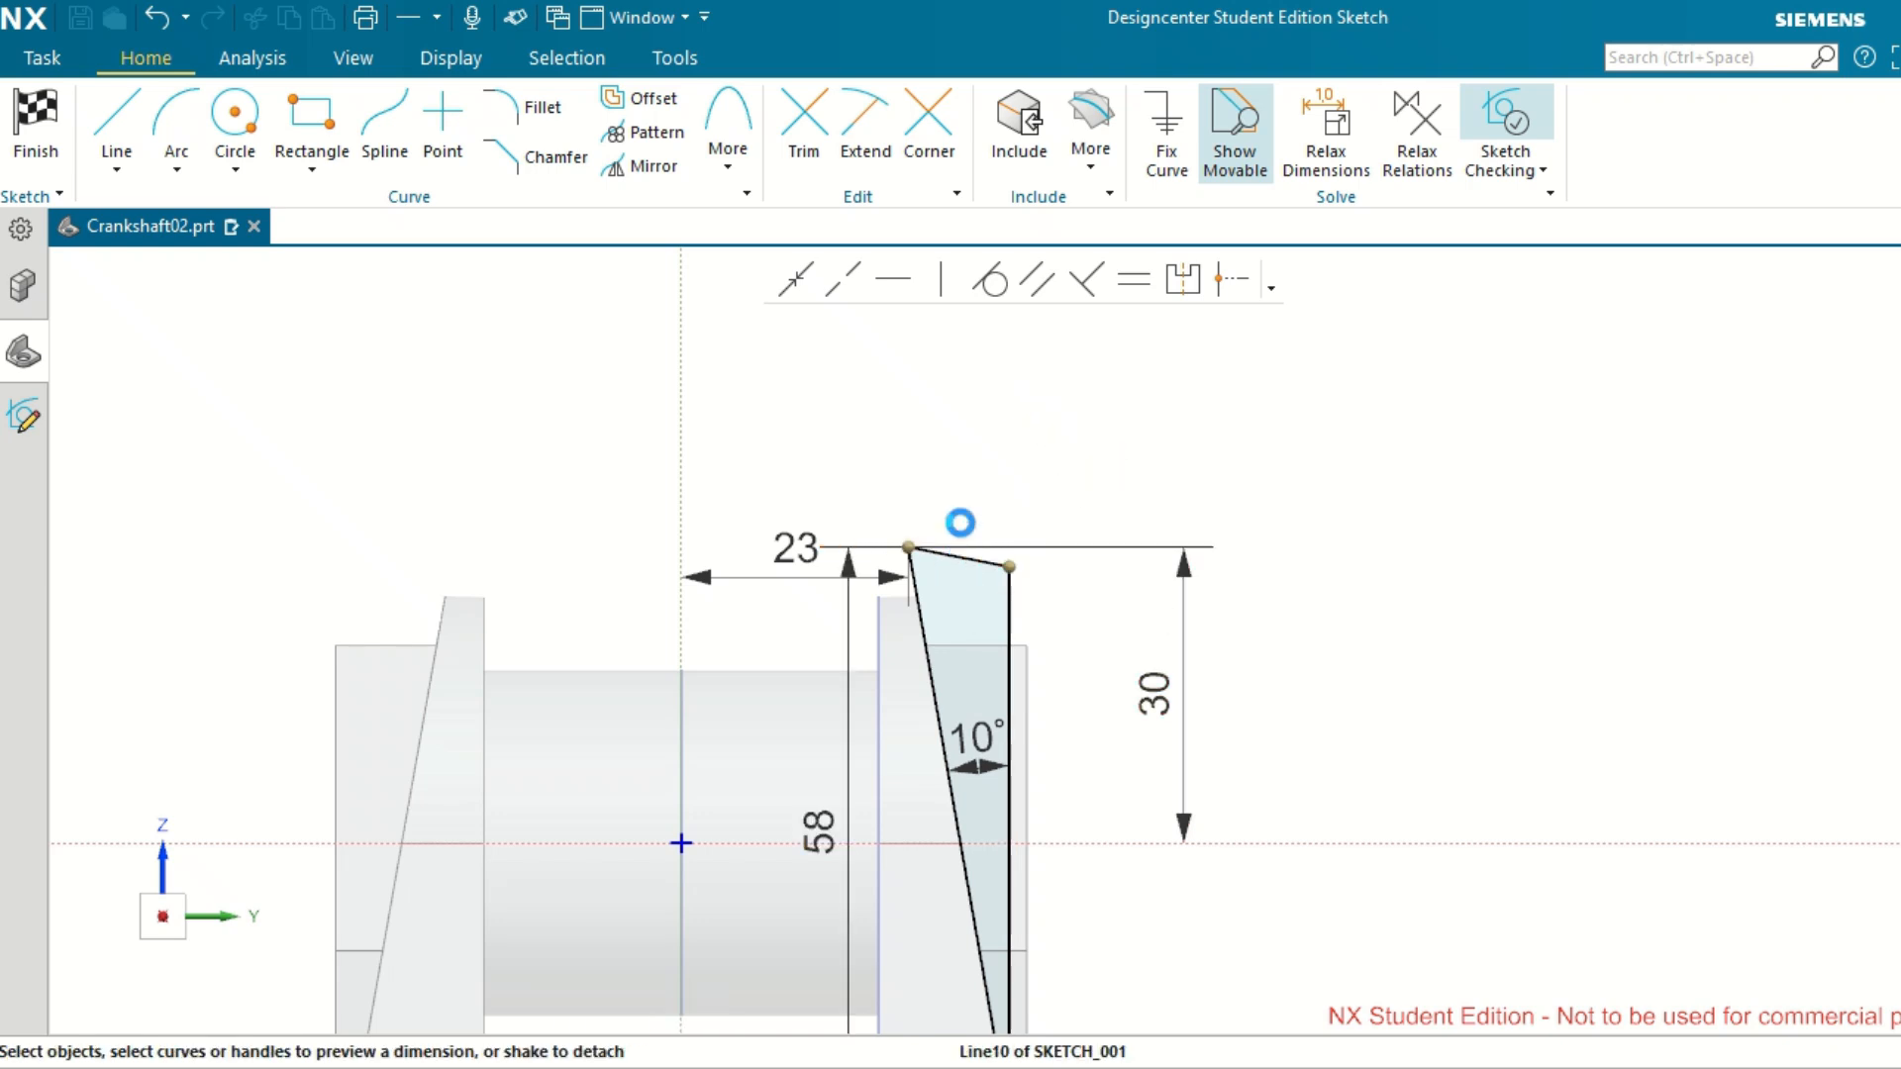
left_click(896, 280)
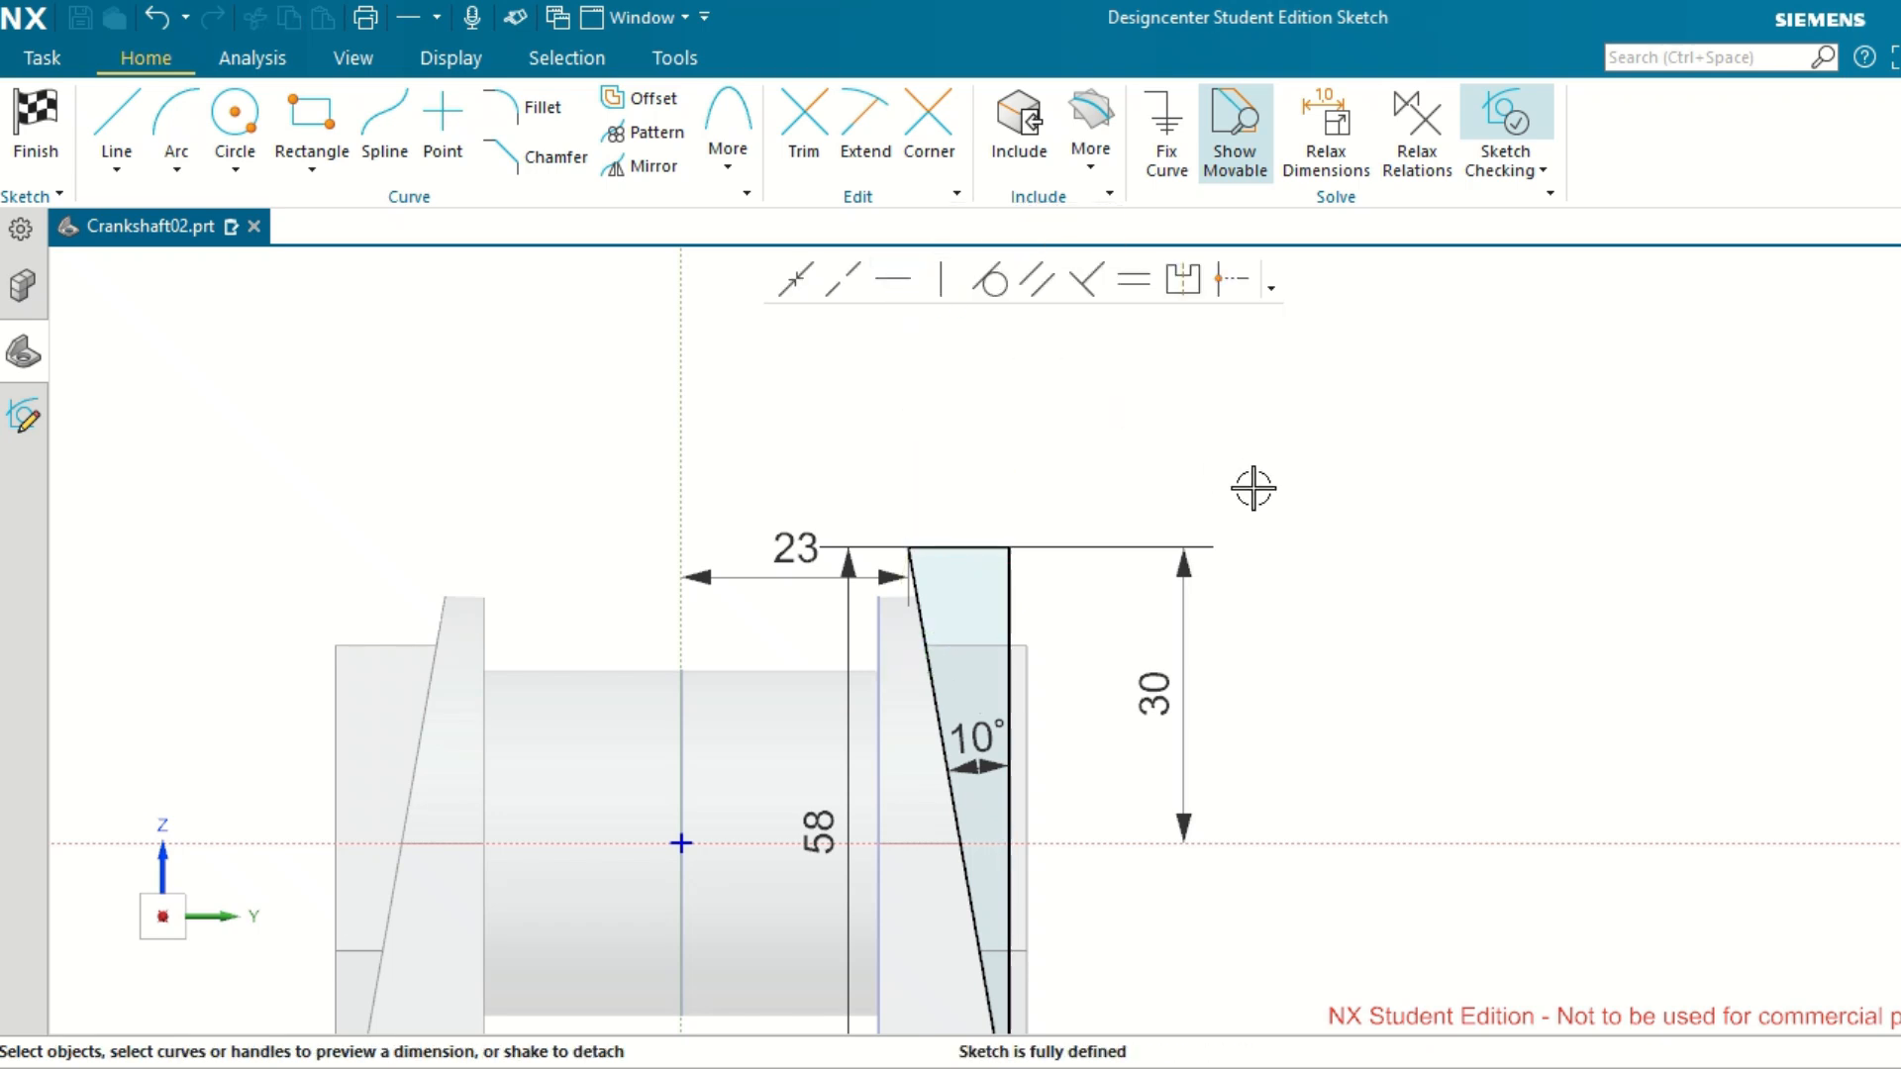
Set the angle between the inclined line and the vertical line of the cut profile to 11°.
double_click(974, 745)
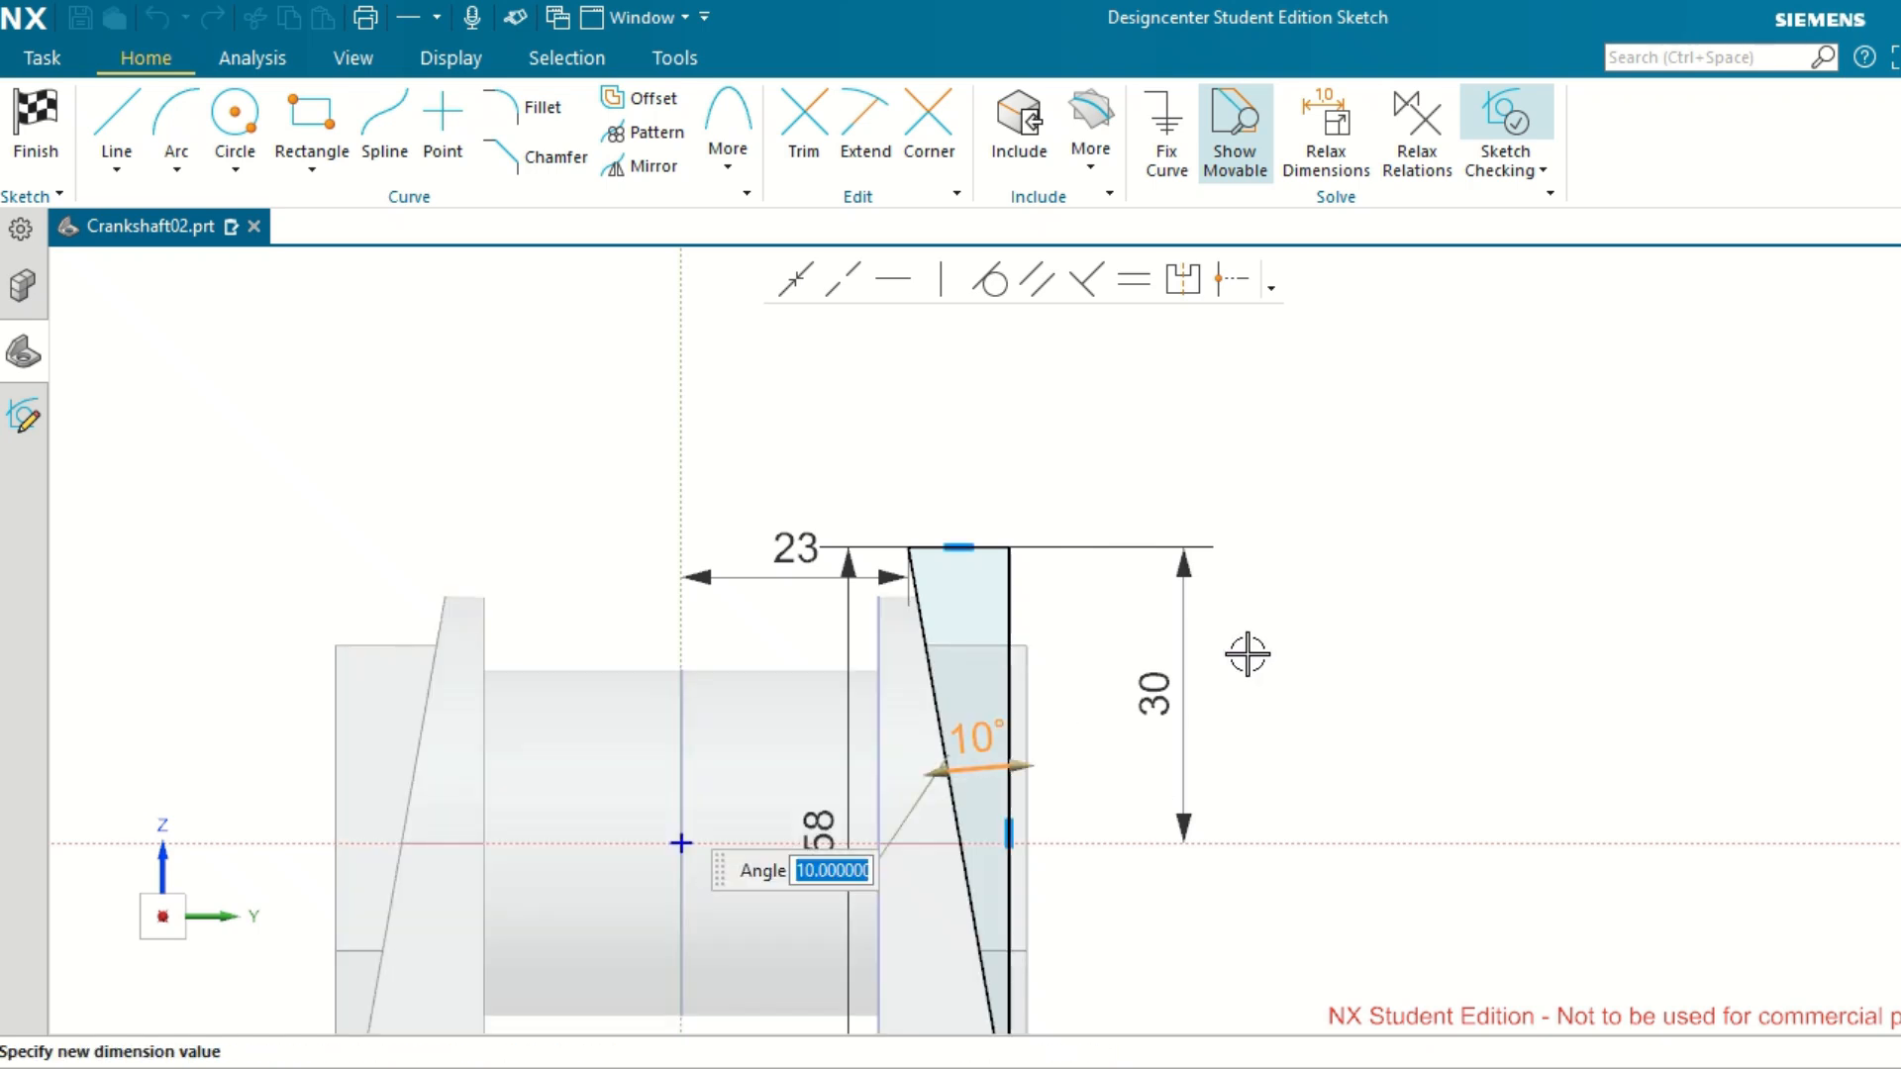
left_click(1334, 566)
scroll(1333, 565, "down", 2)
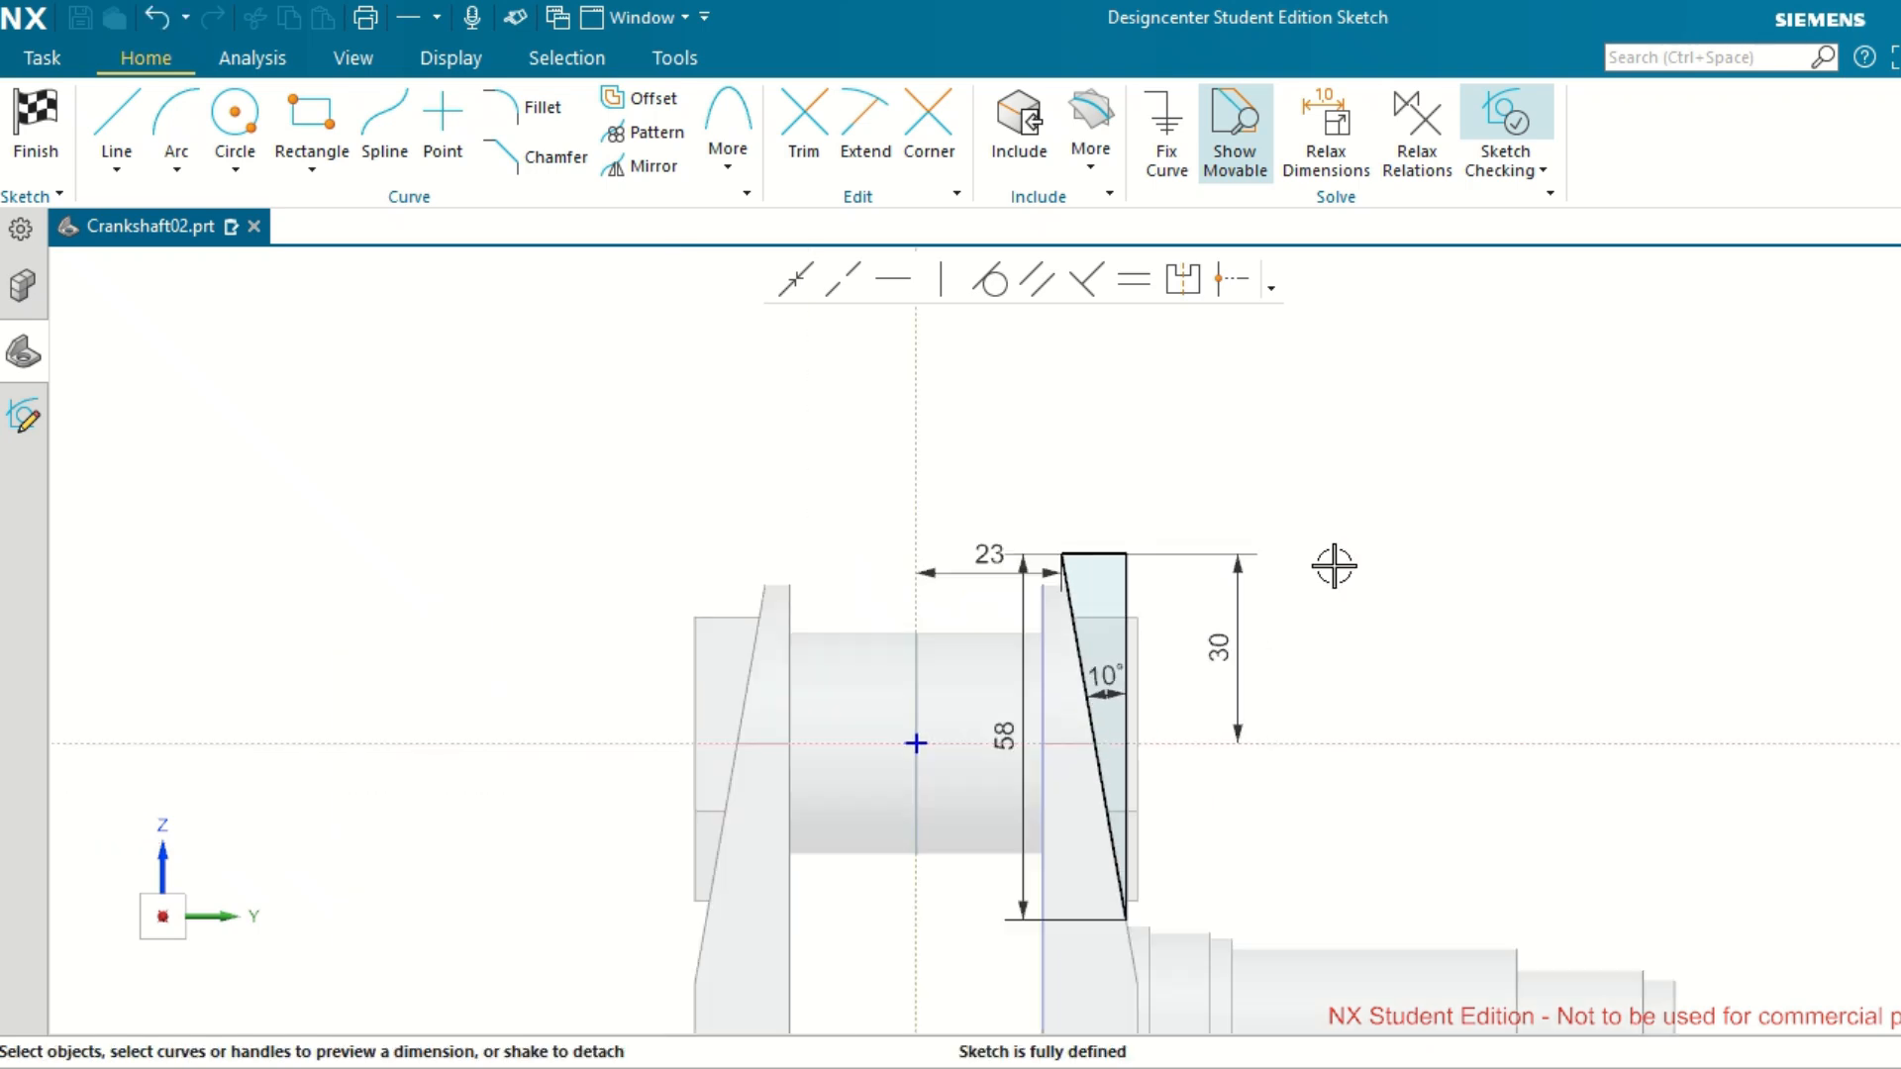
scroll(1334, 566, "up", 2)
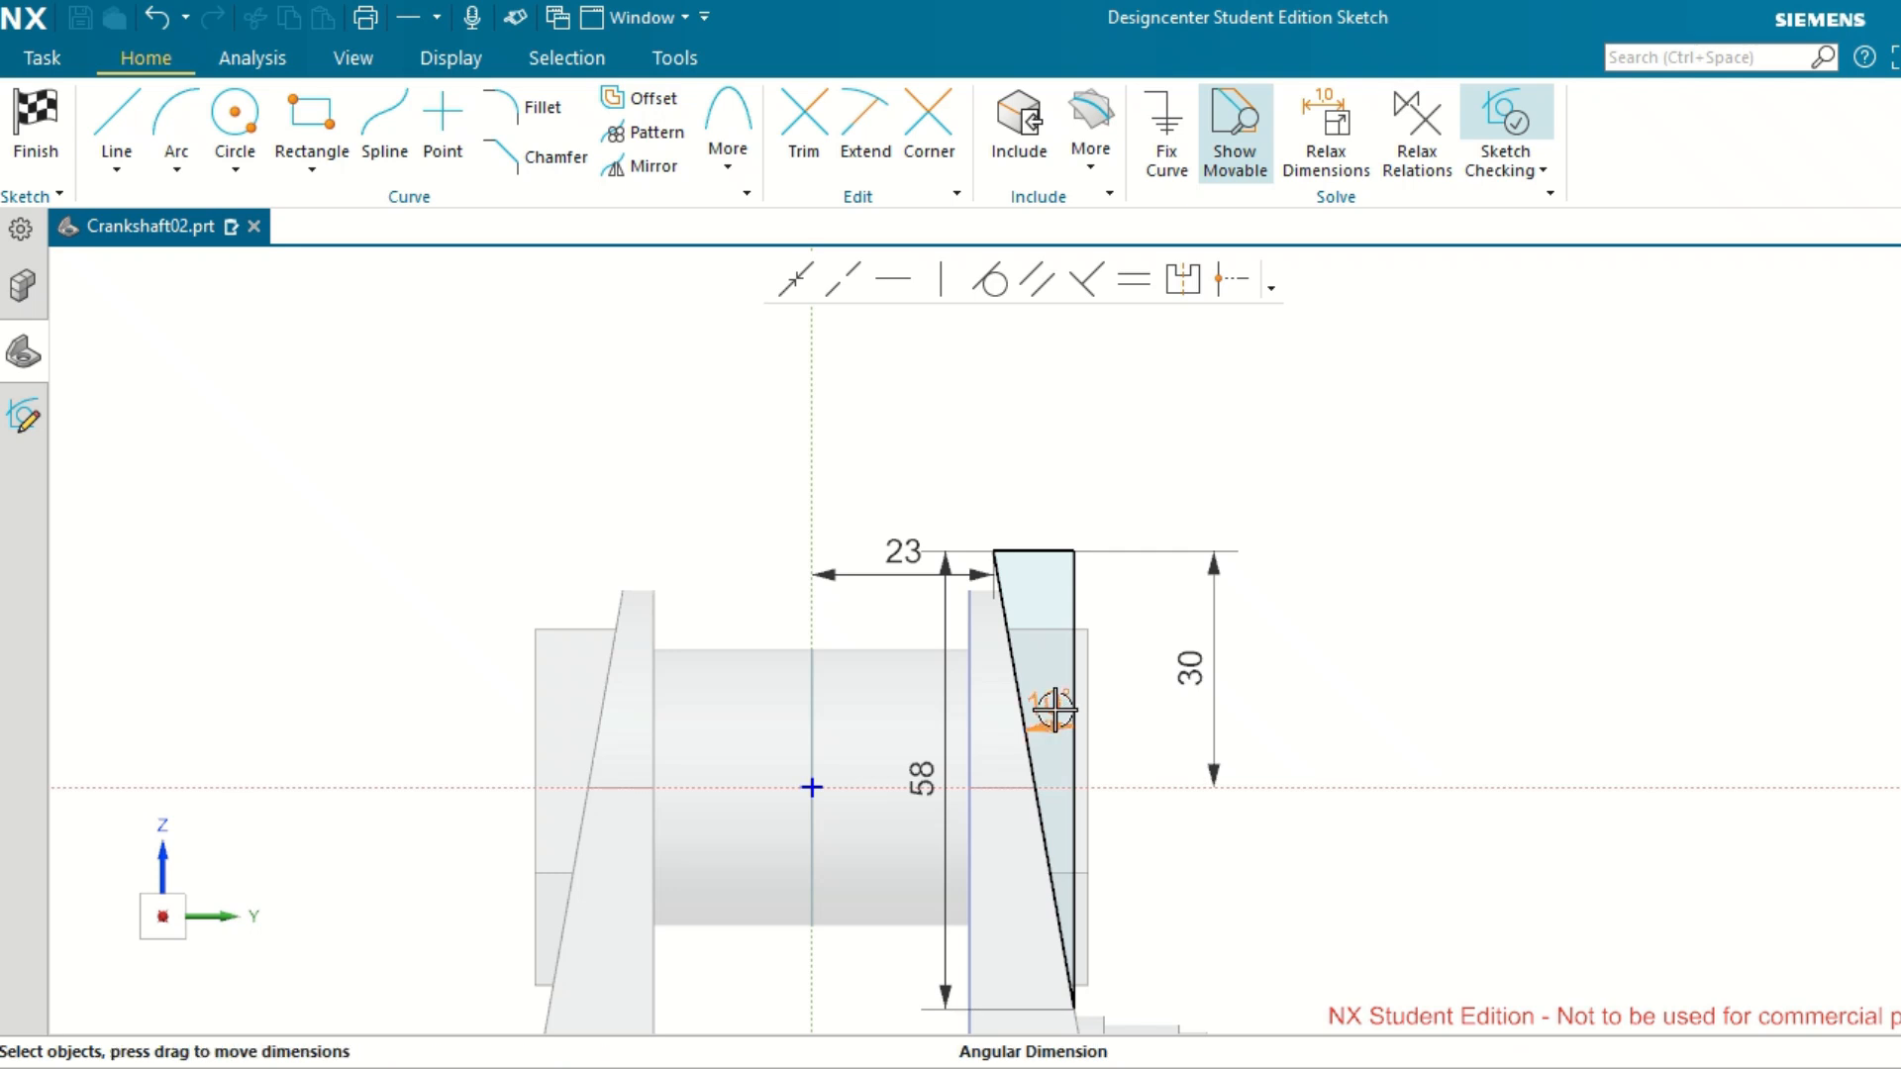
double_click(1050, 706)
type("11")
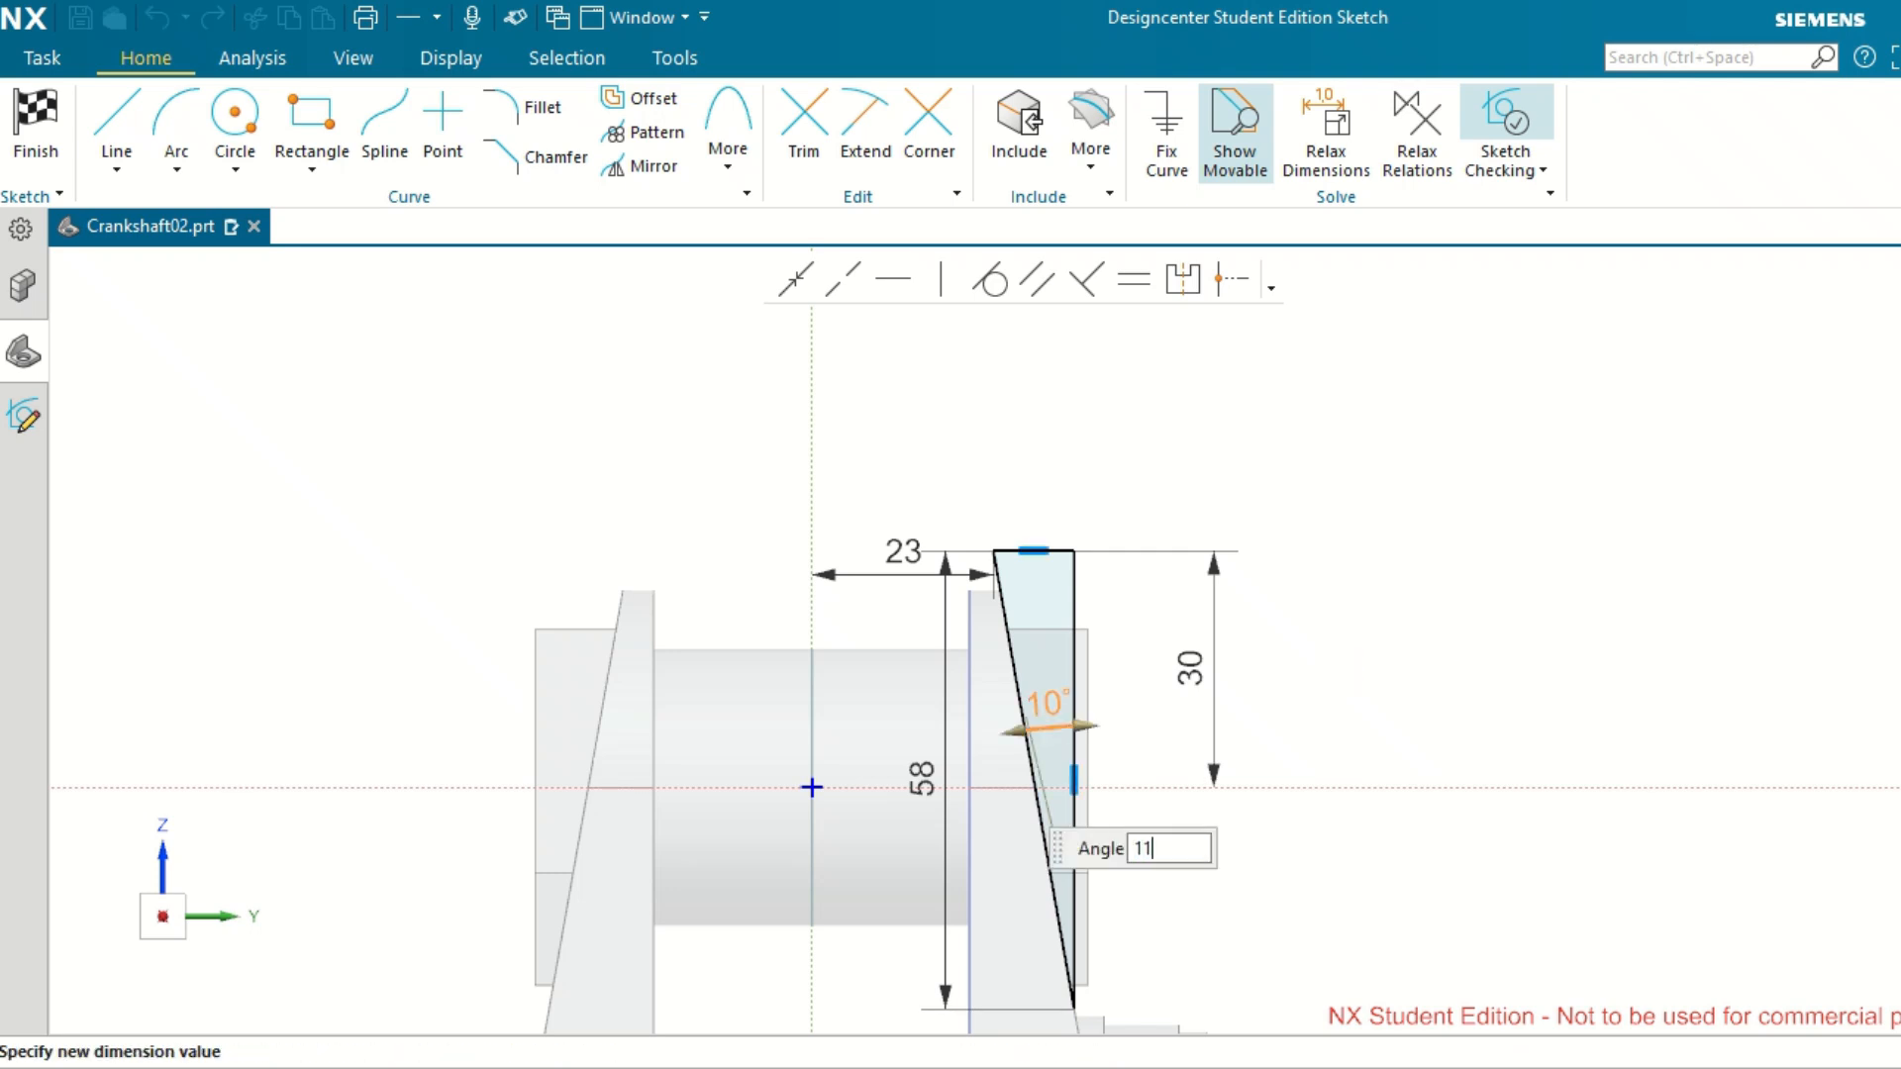
key("Return")
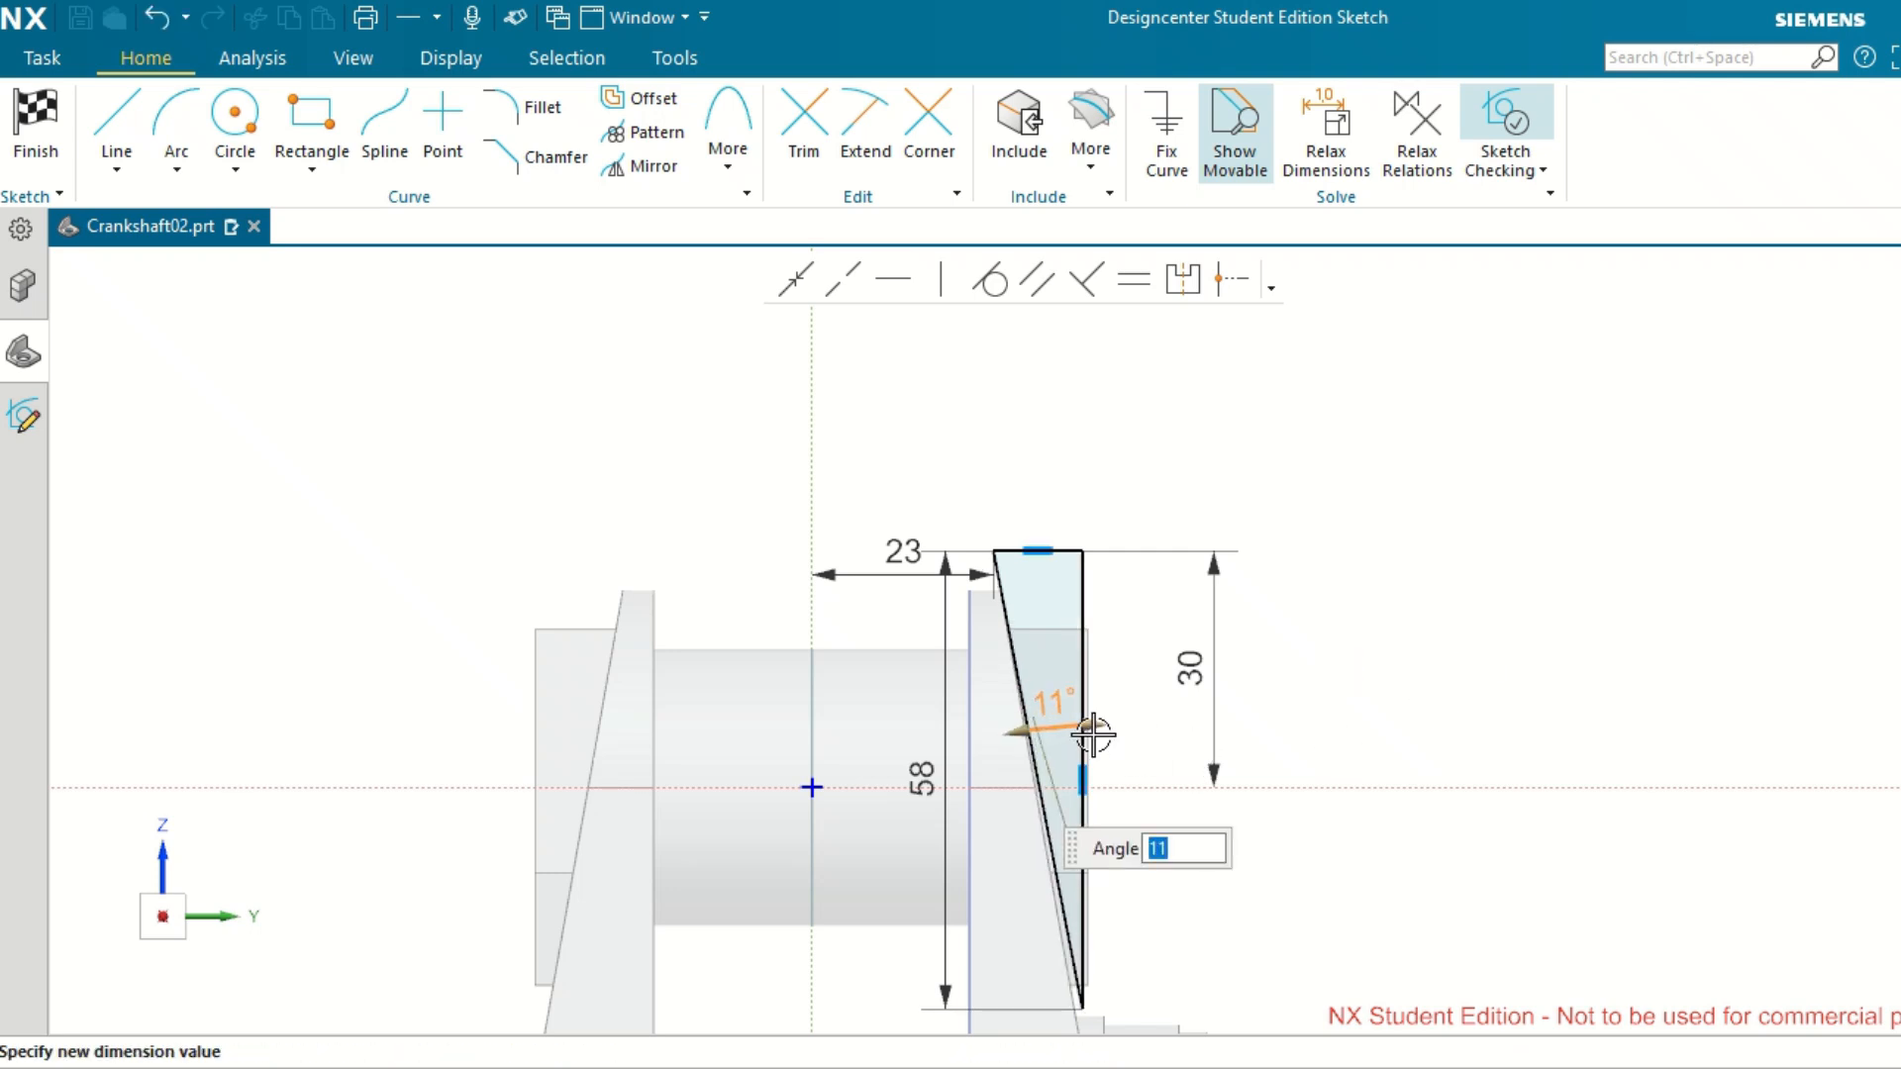
Set the angle between the cut profile's inclined and vertical lines to 11.5°, checking the profile's ends against the web.
double_click(1053, 712)
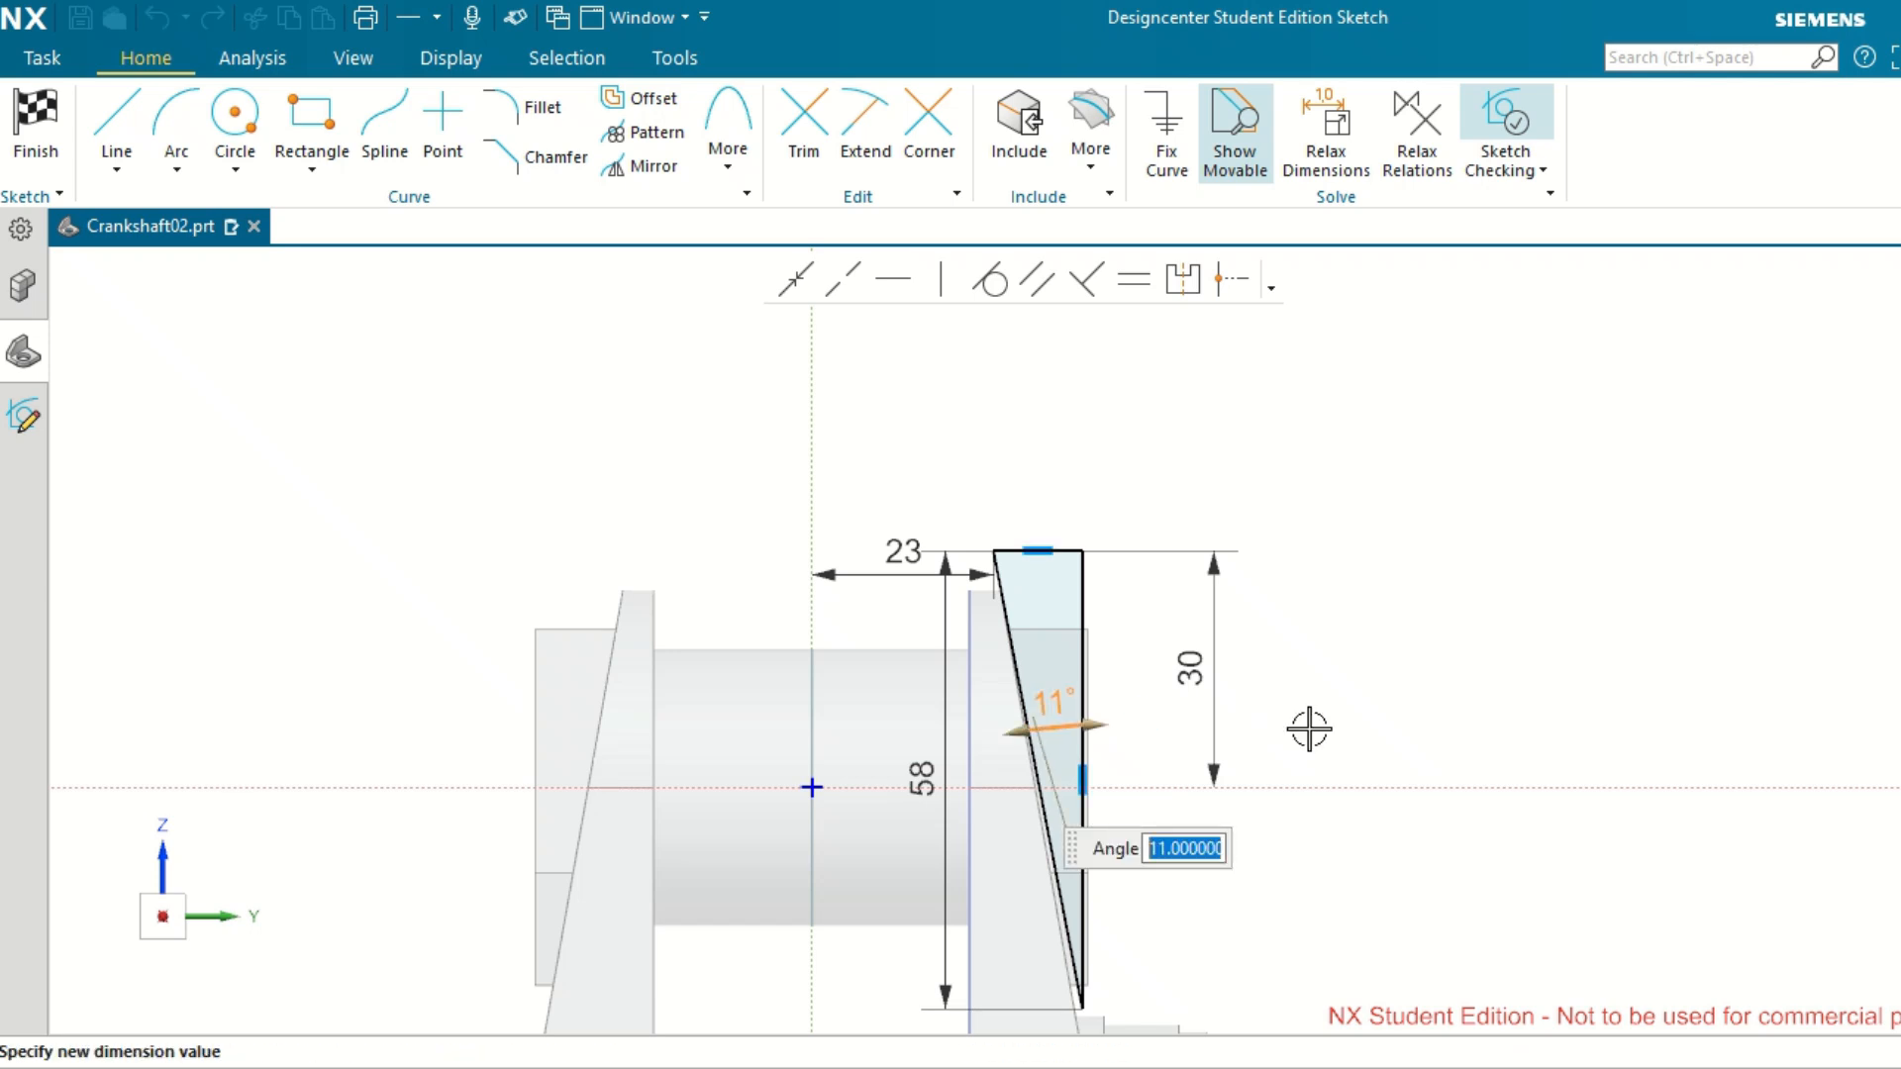
type("1.")
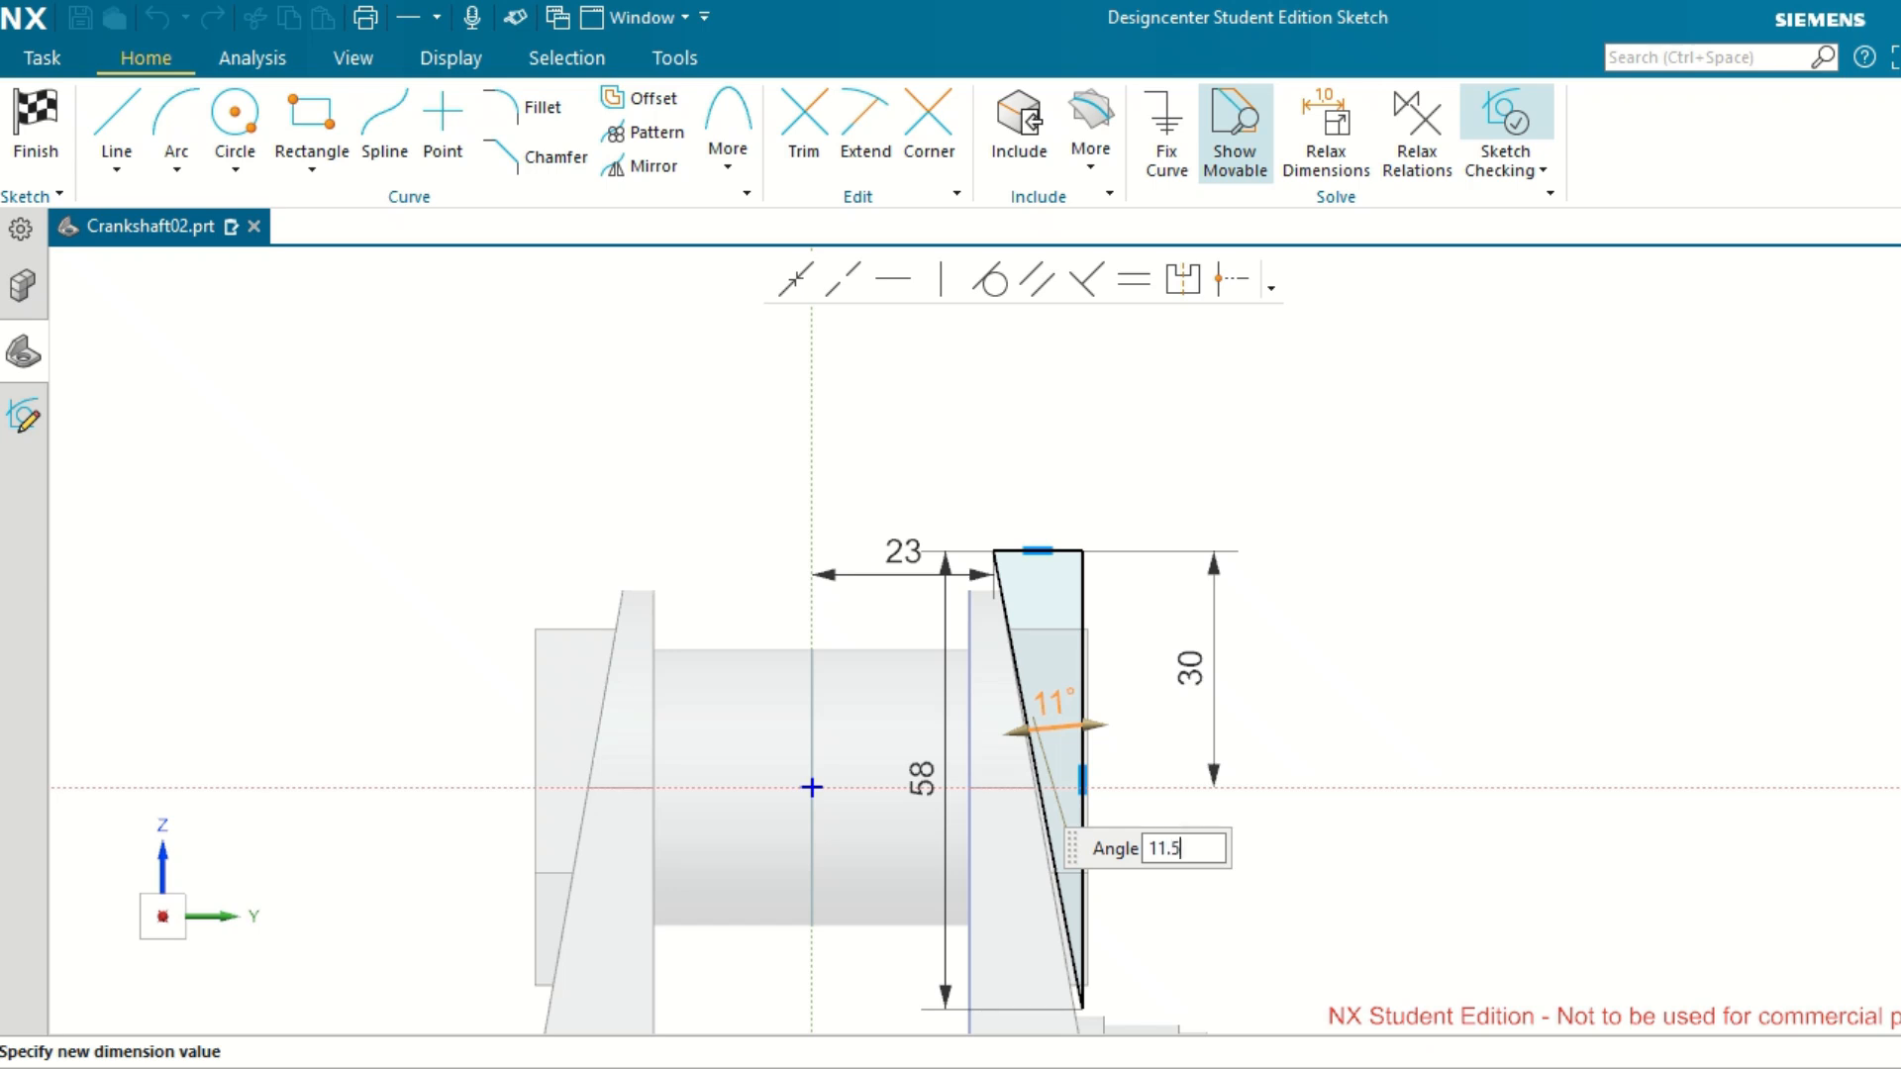
type("5")
key("Return")
scroll(1103, 657, "up", 3)
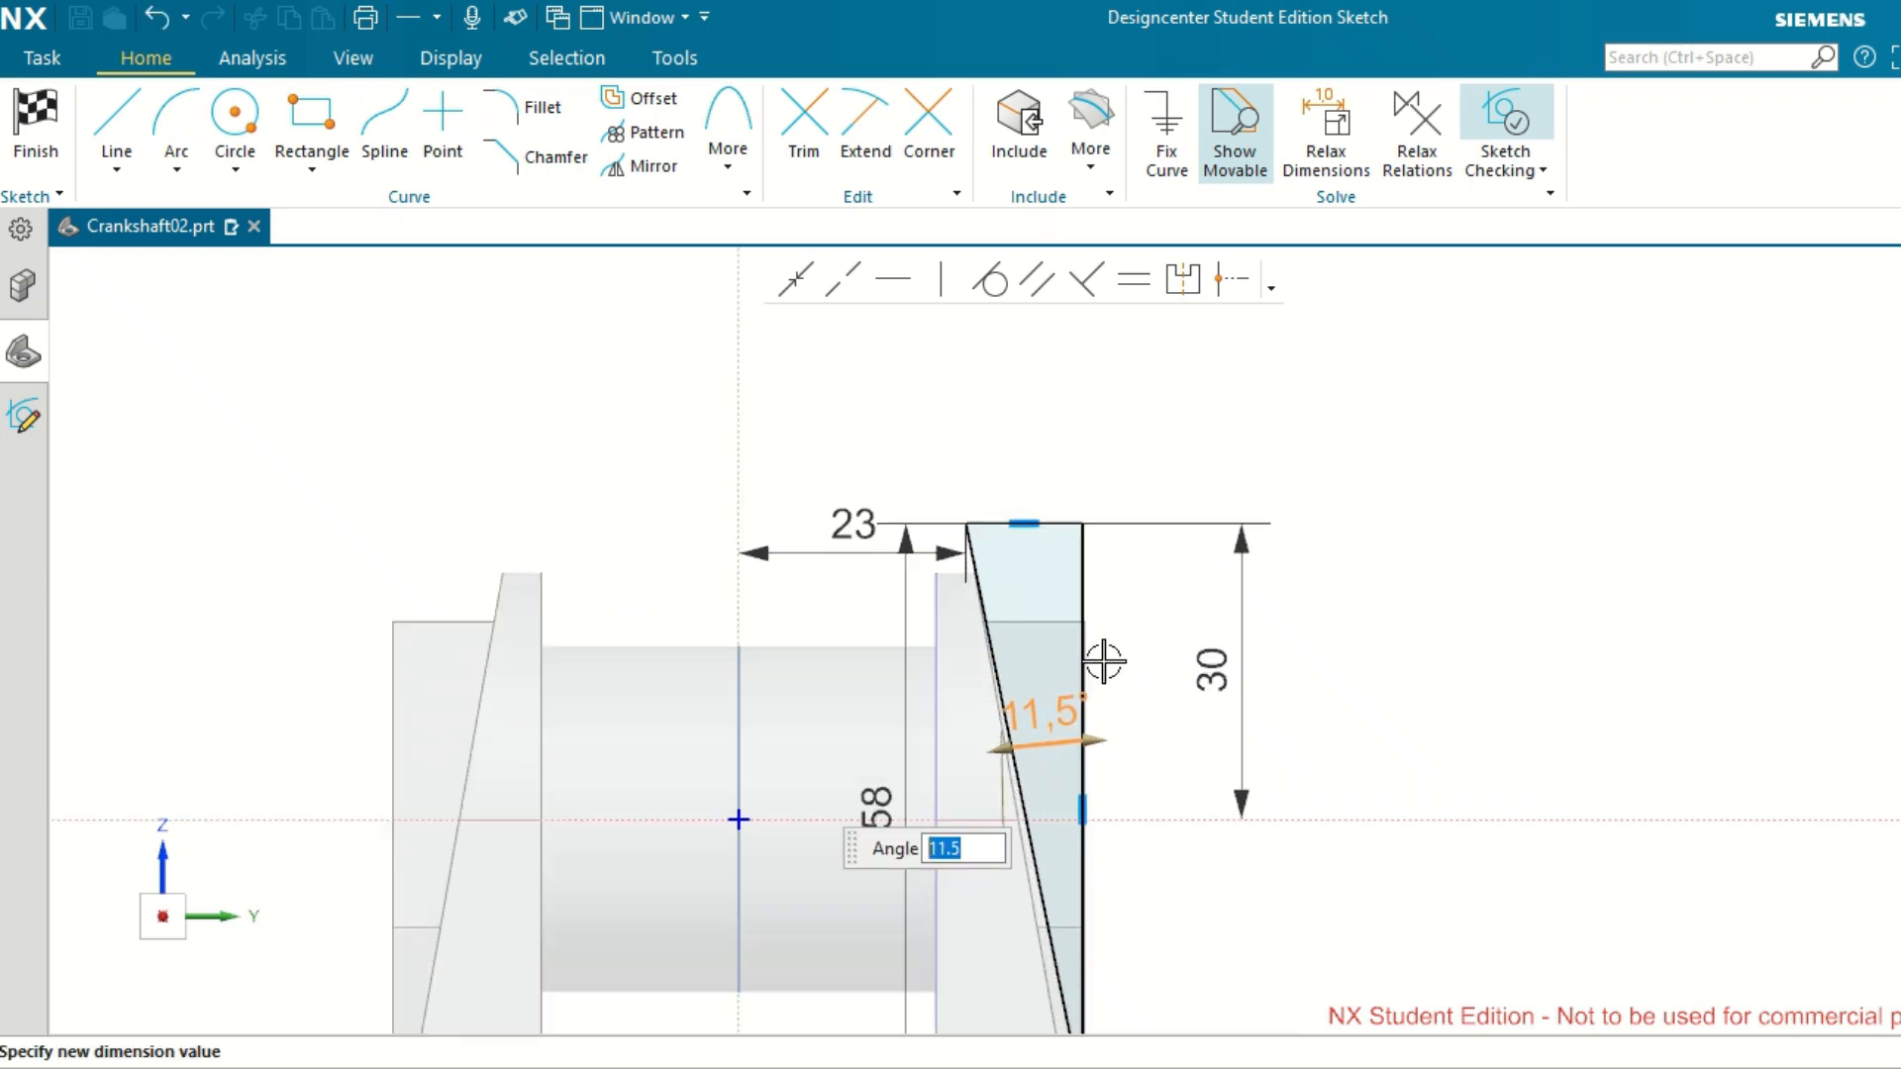
scroll(1112, 730, "down", 3)
scroll(1126, 940, "down", 1)
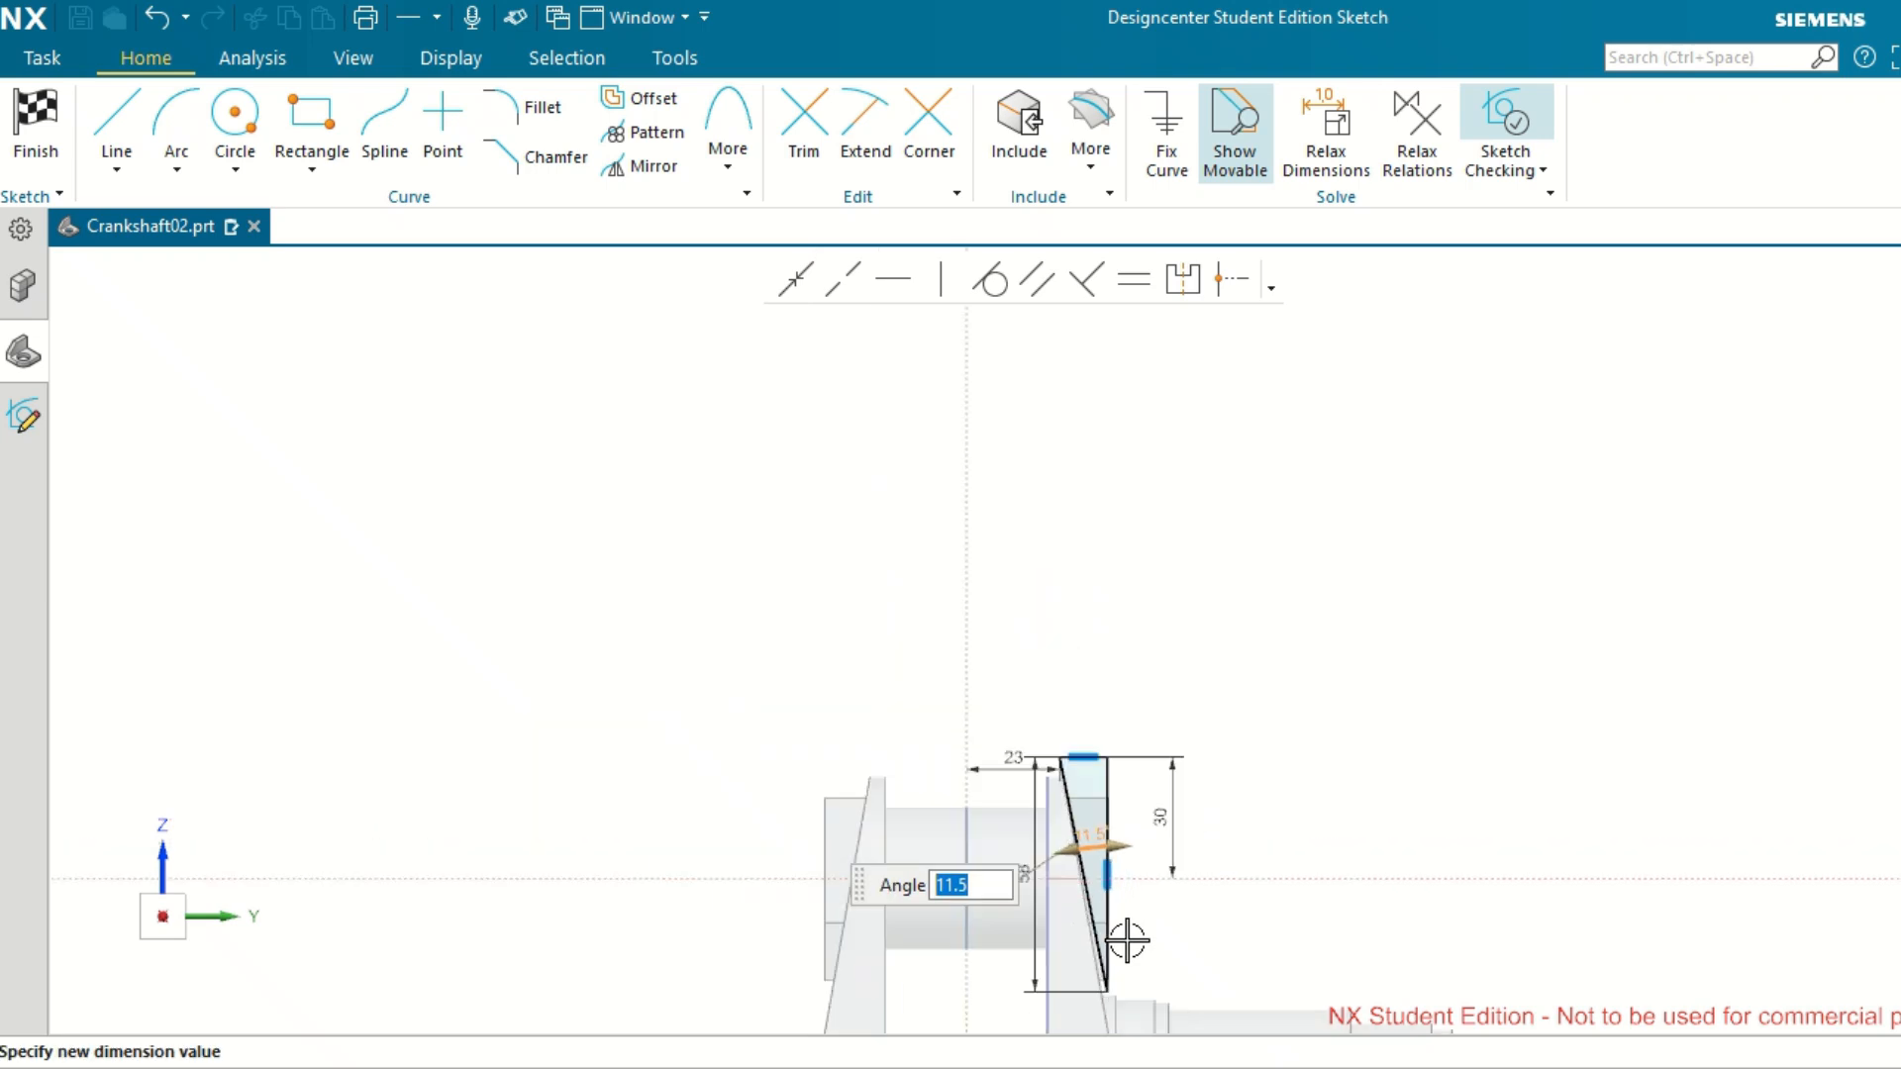
scroll(1123, 1001, "up", 2)
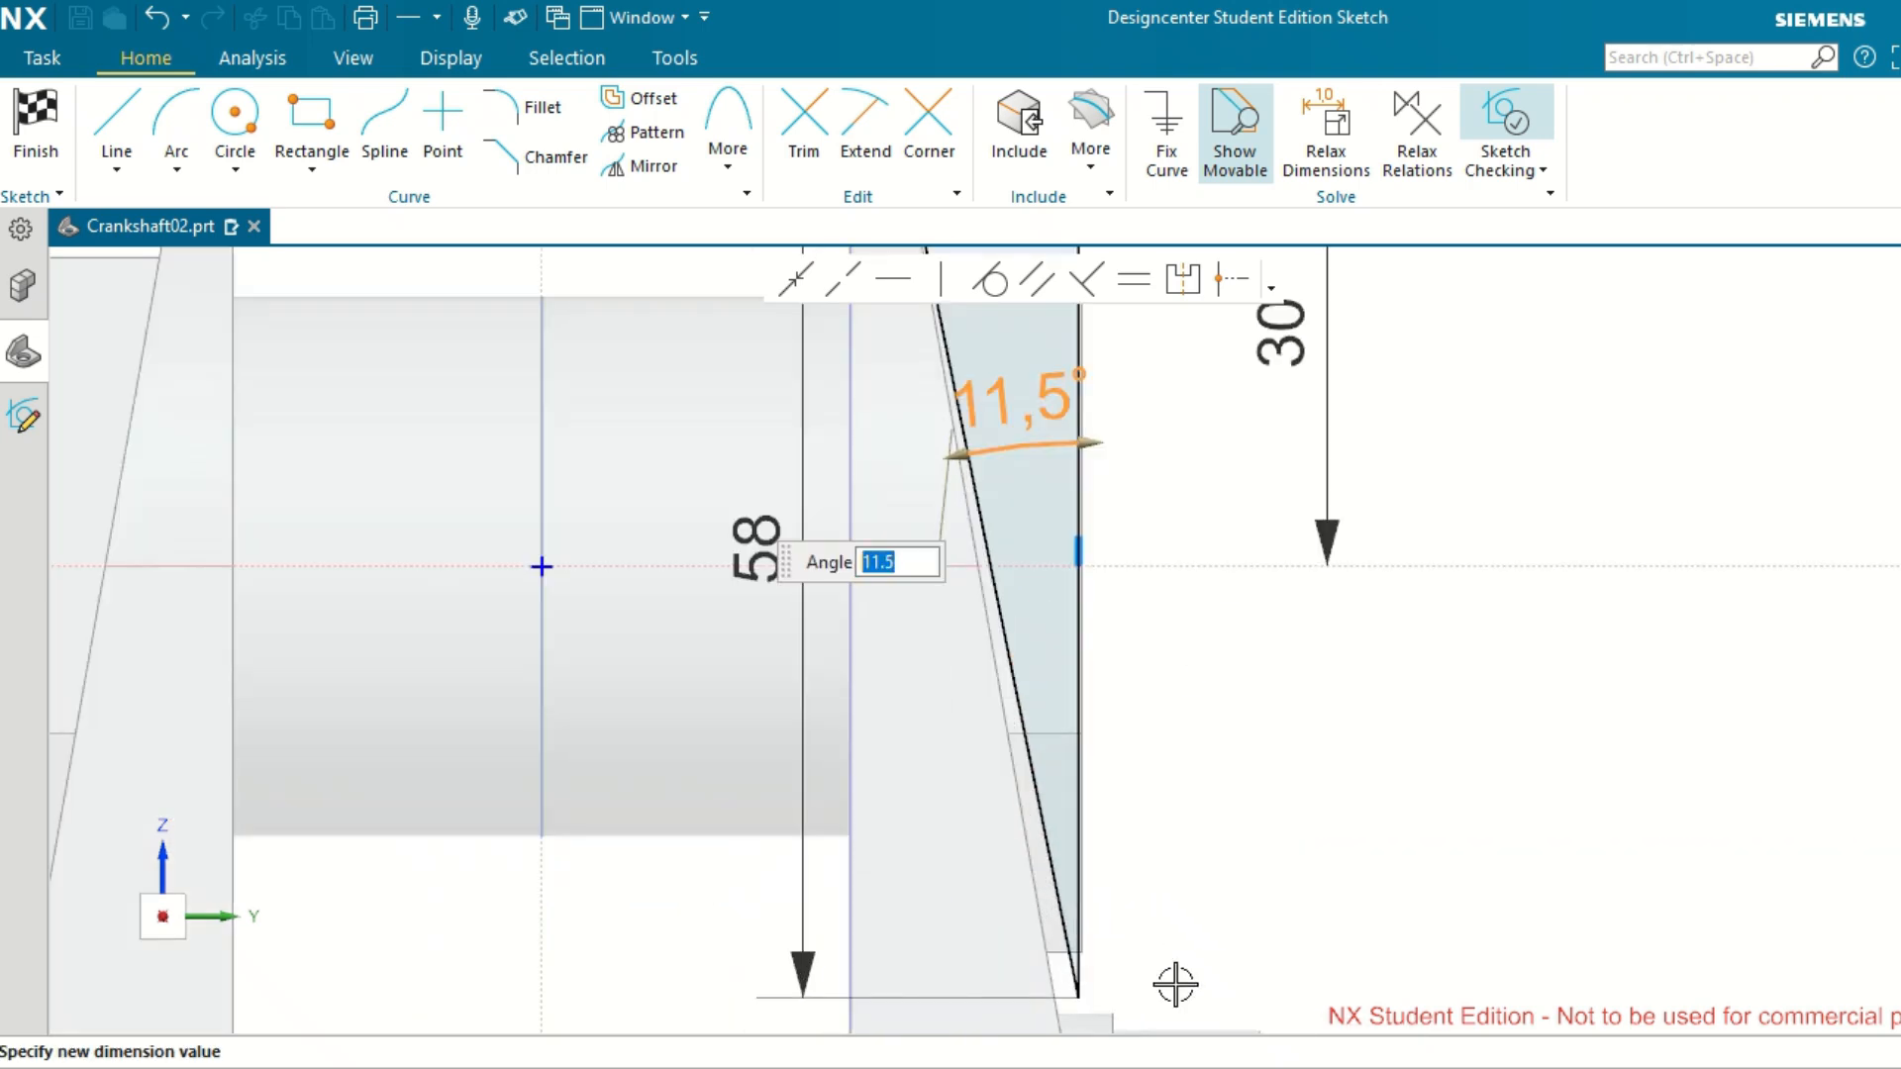
scroll(1181, 896, "down", 2)
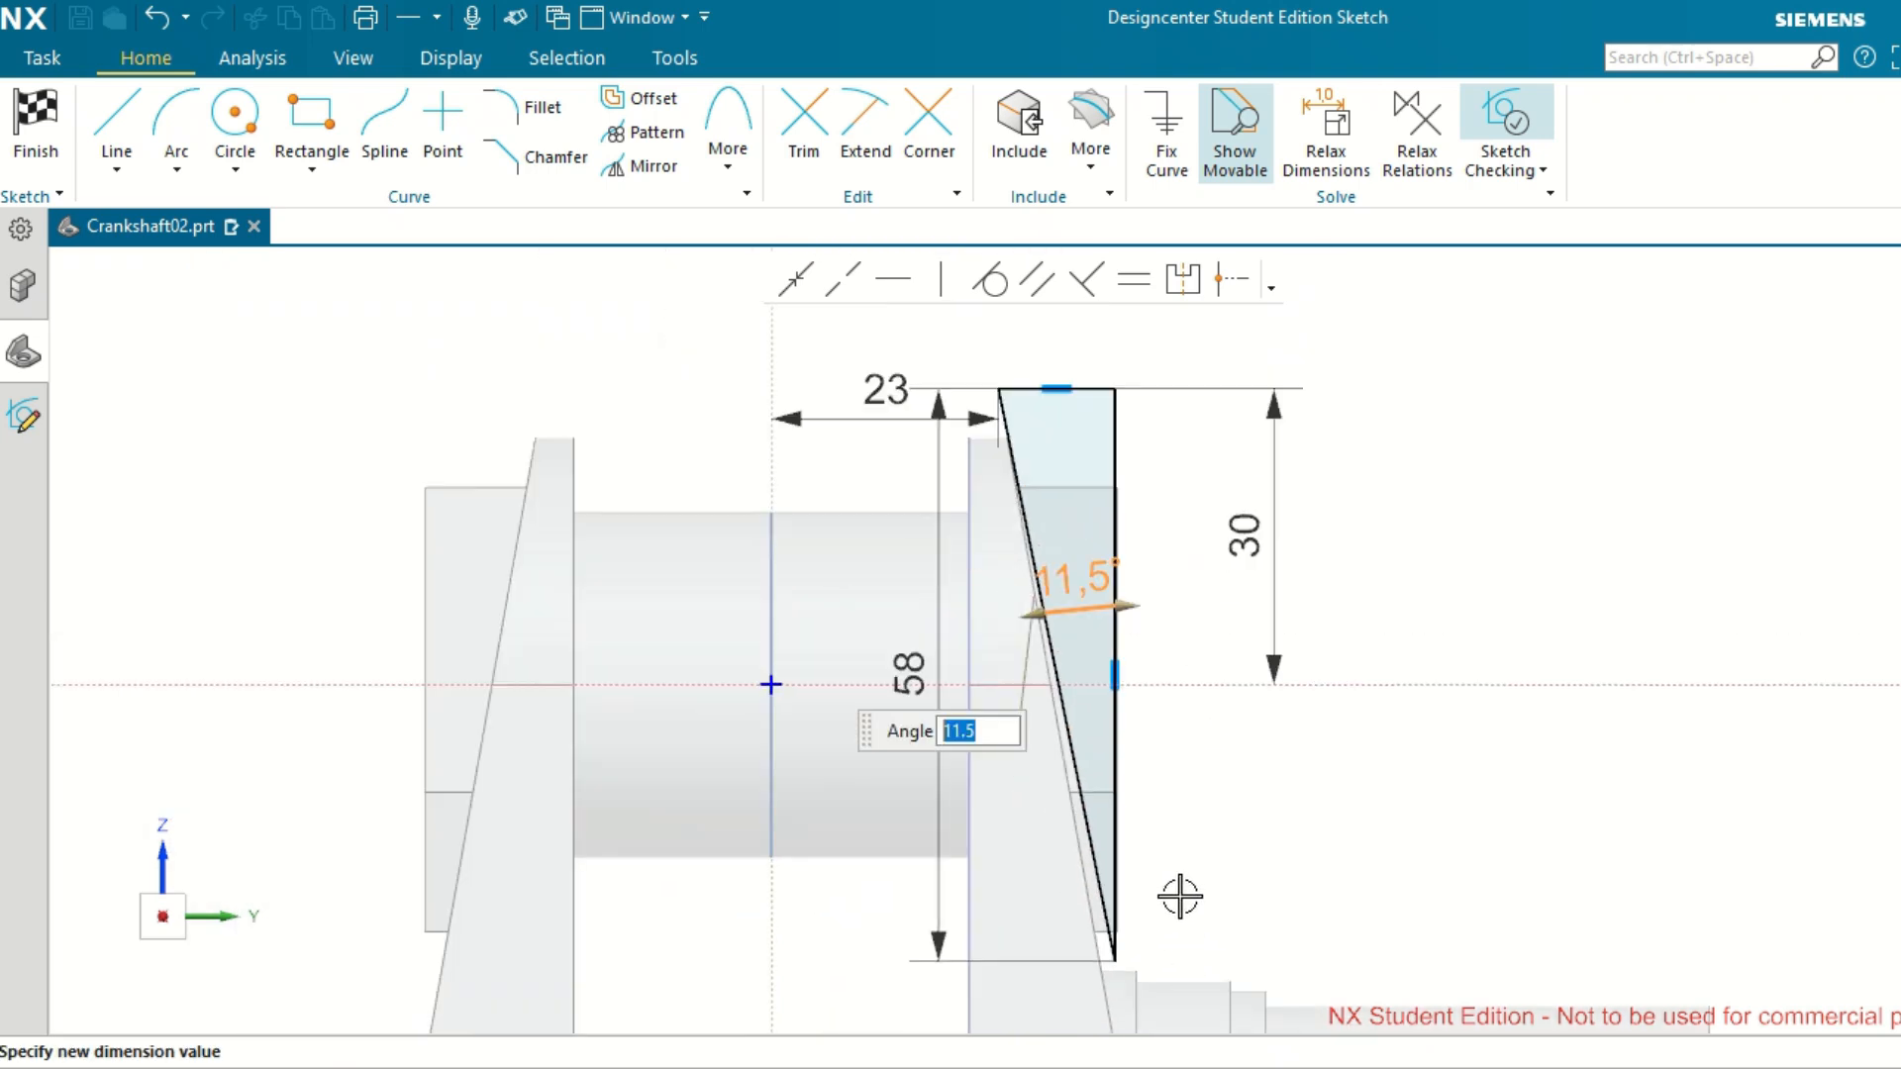
scroll(1179, 896, "down", 2)
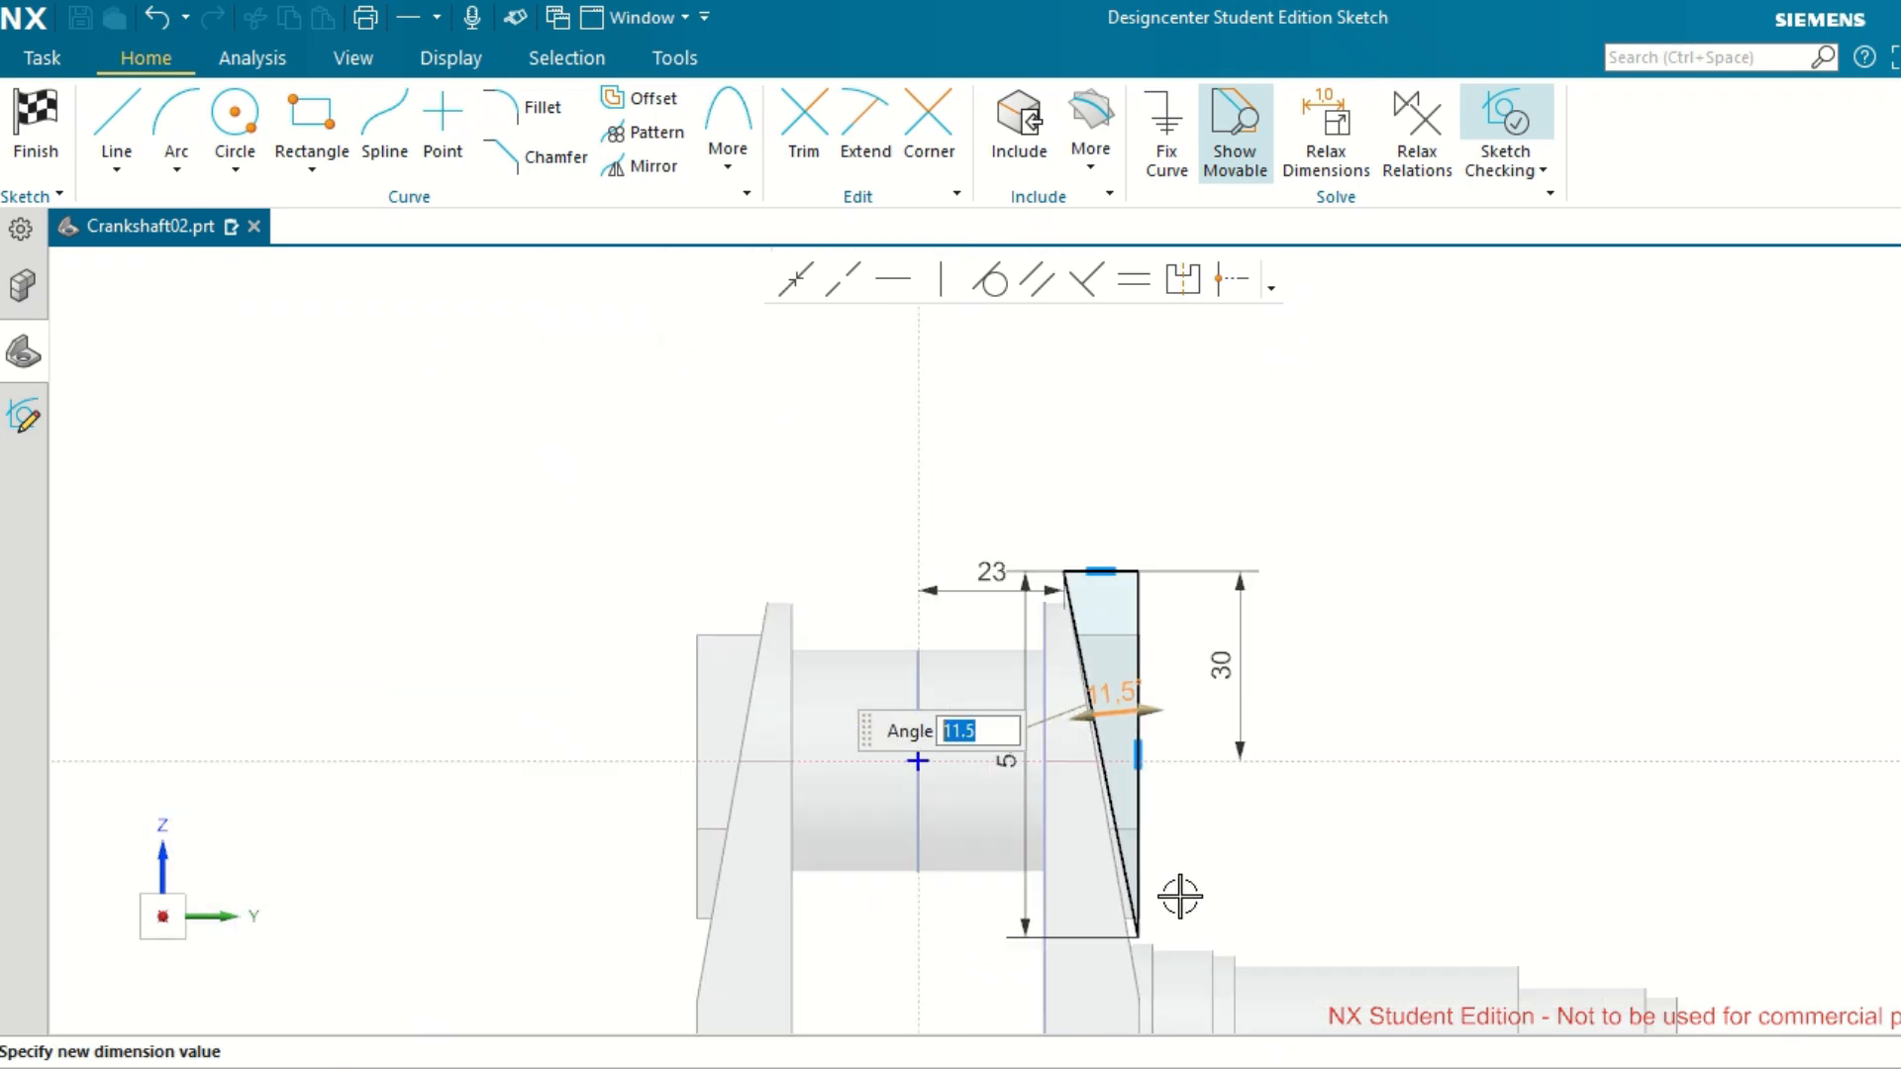
Set the vertical dimension of the cut profile's inclined line to 60 mm at the 11.5° angle.
double_click(1006, 757)
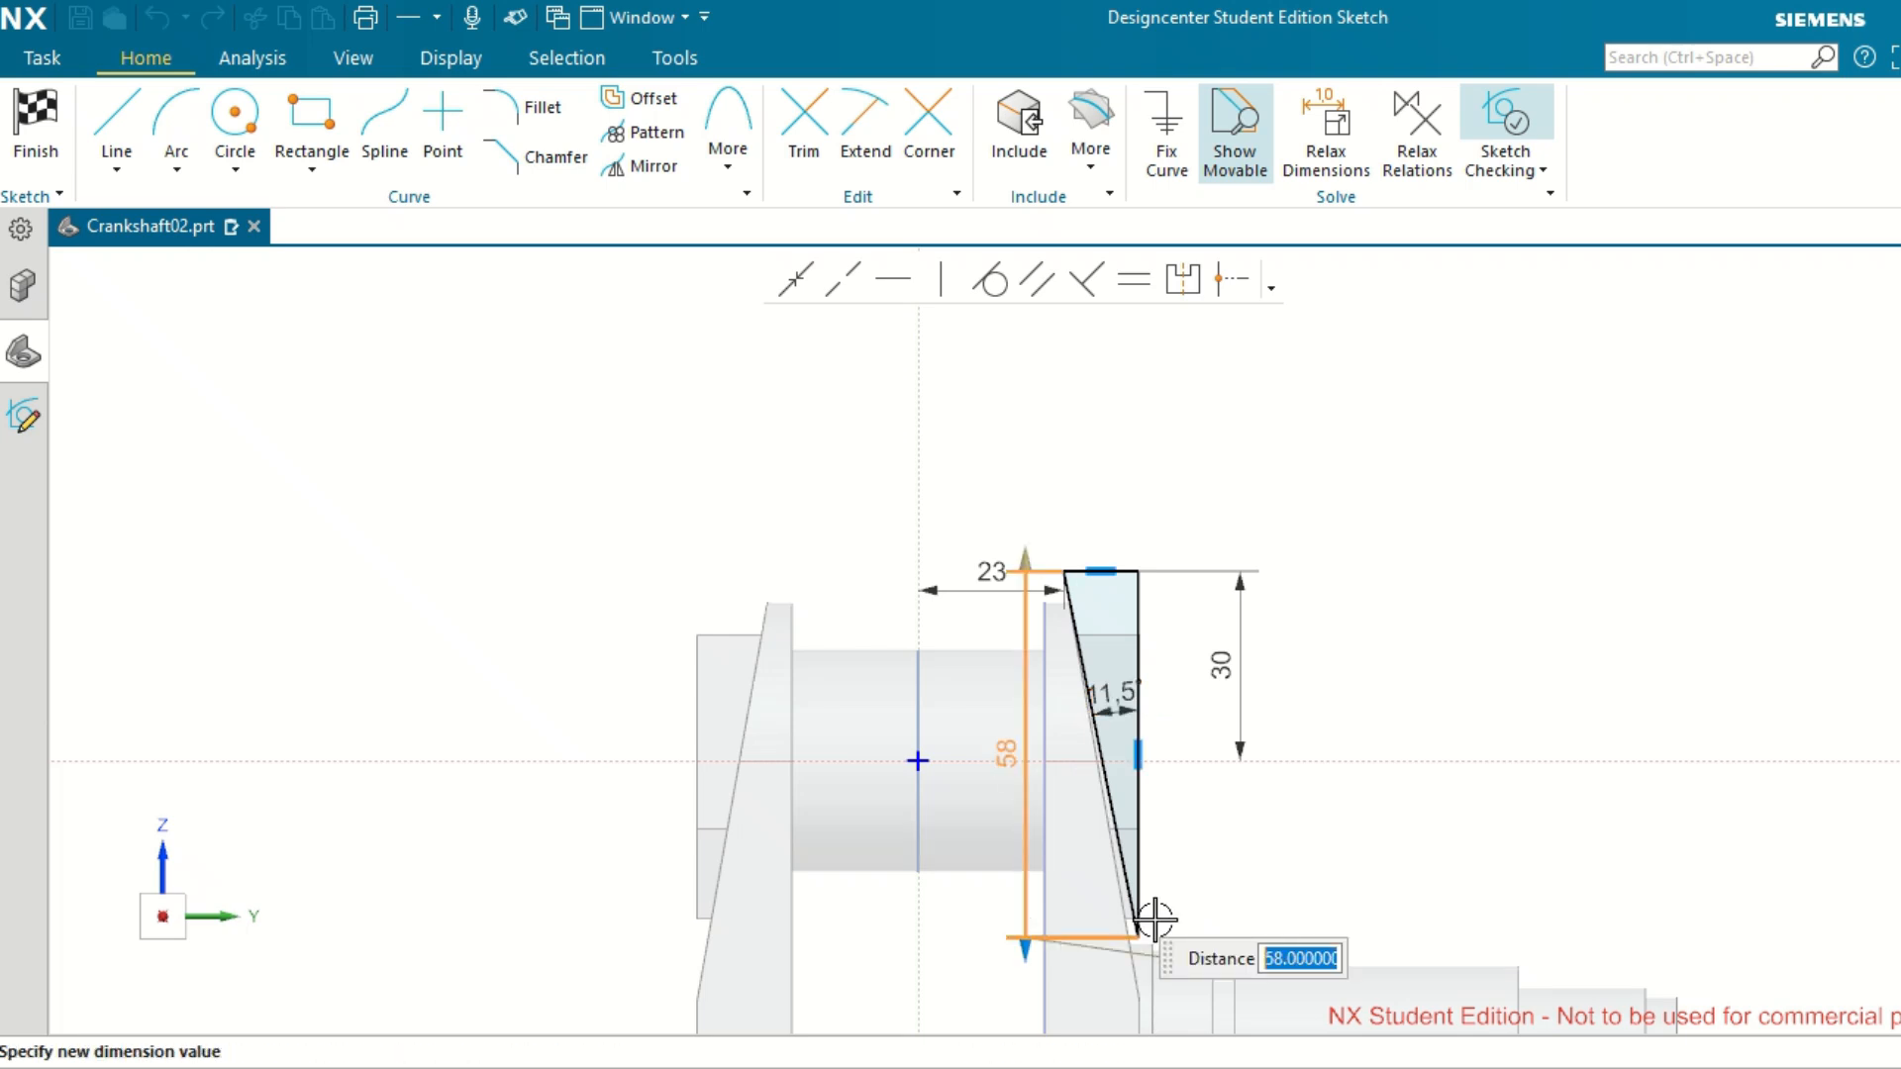
scroll(1177, 946, "up", 4)
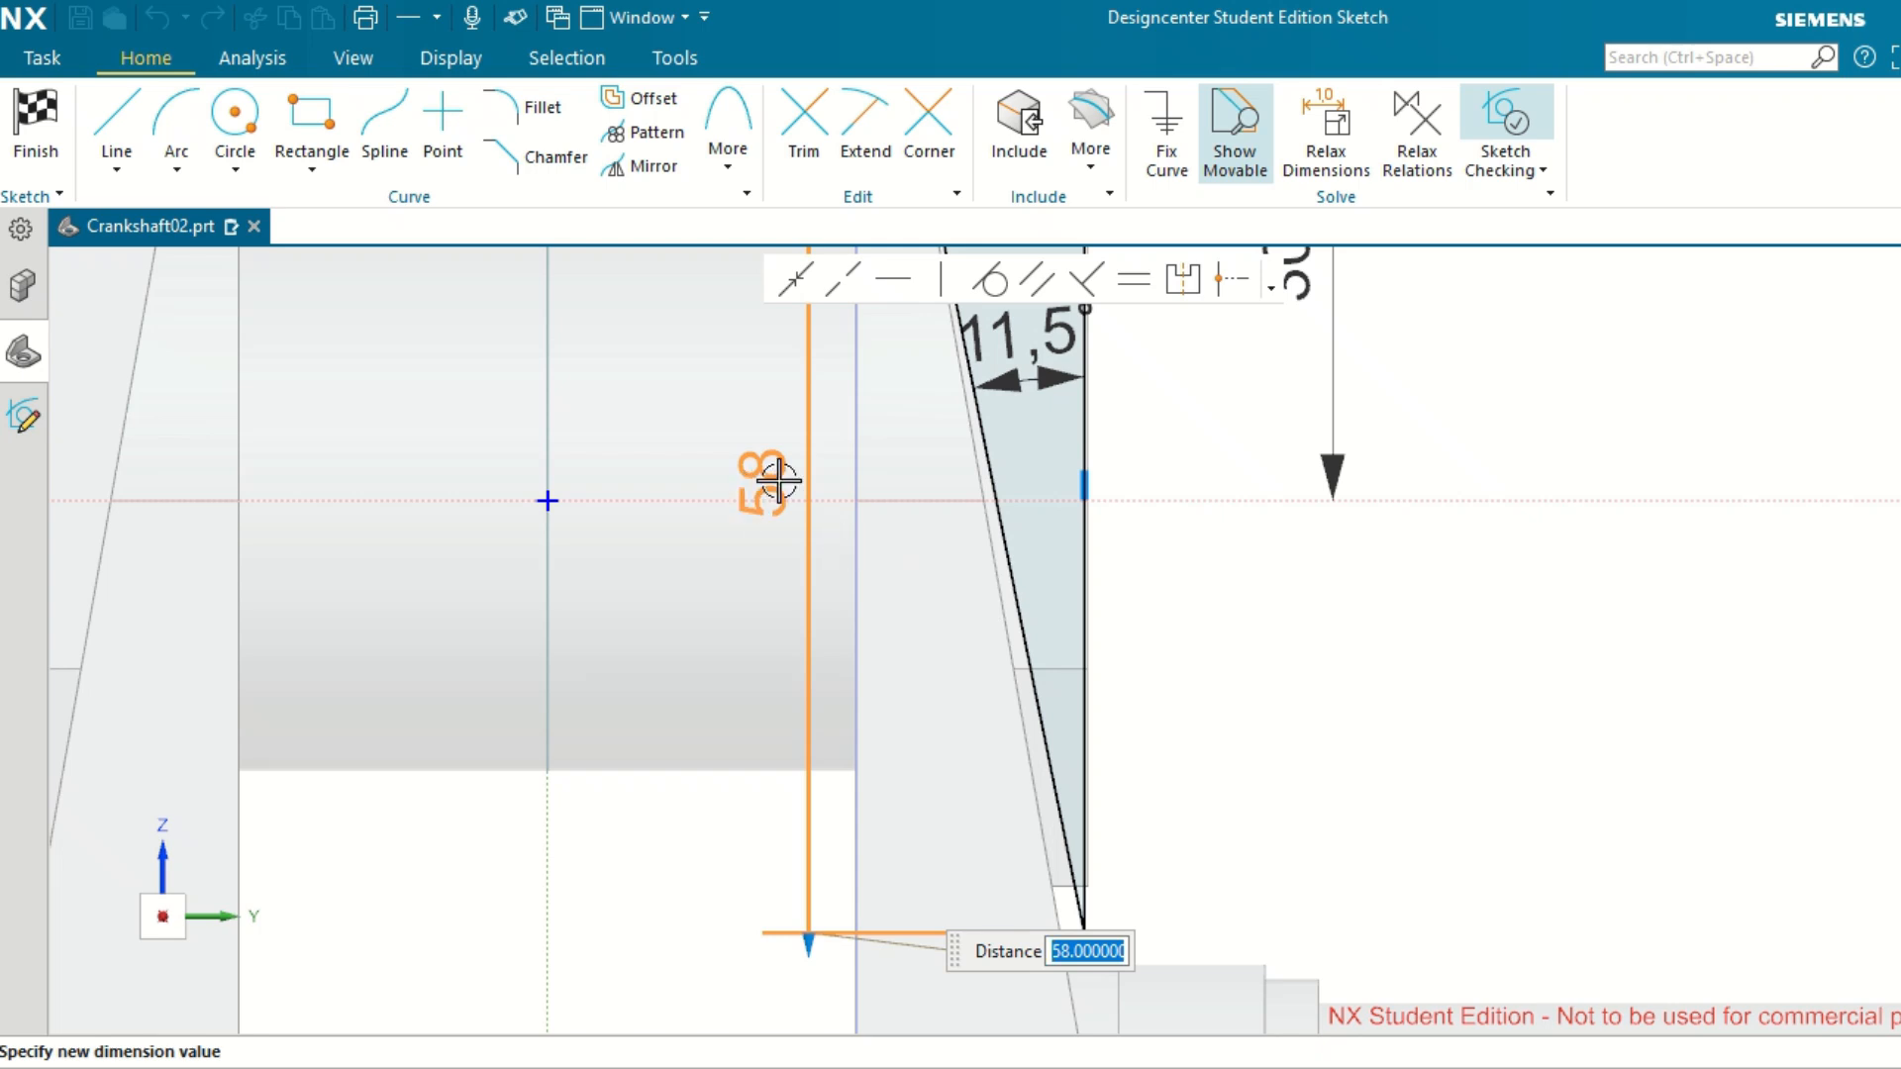
type("60")
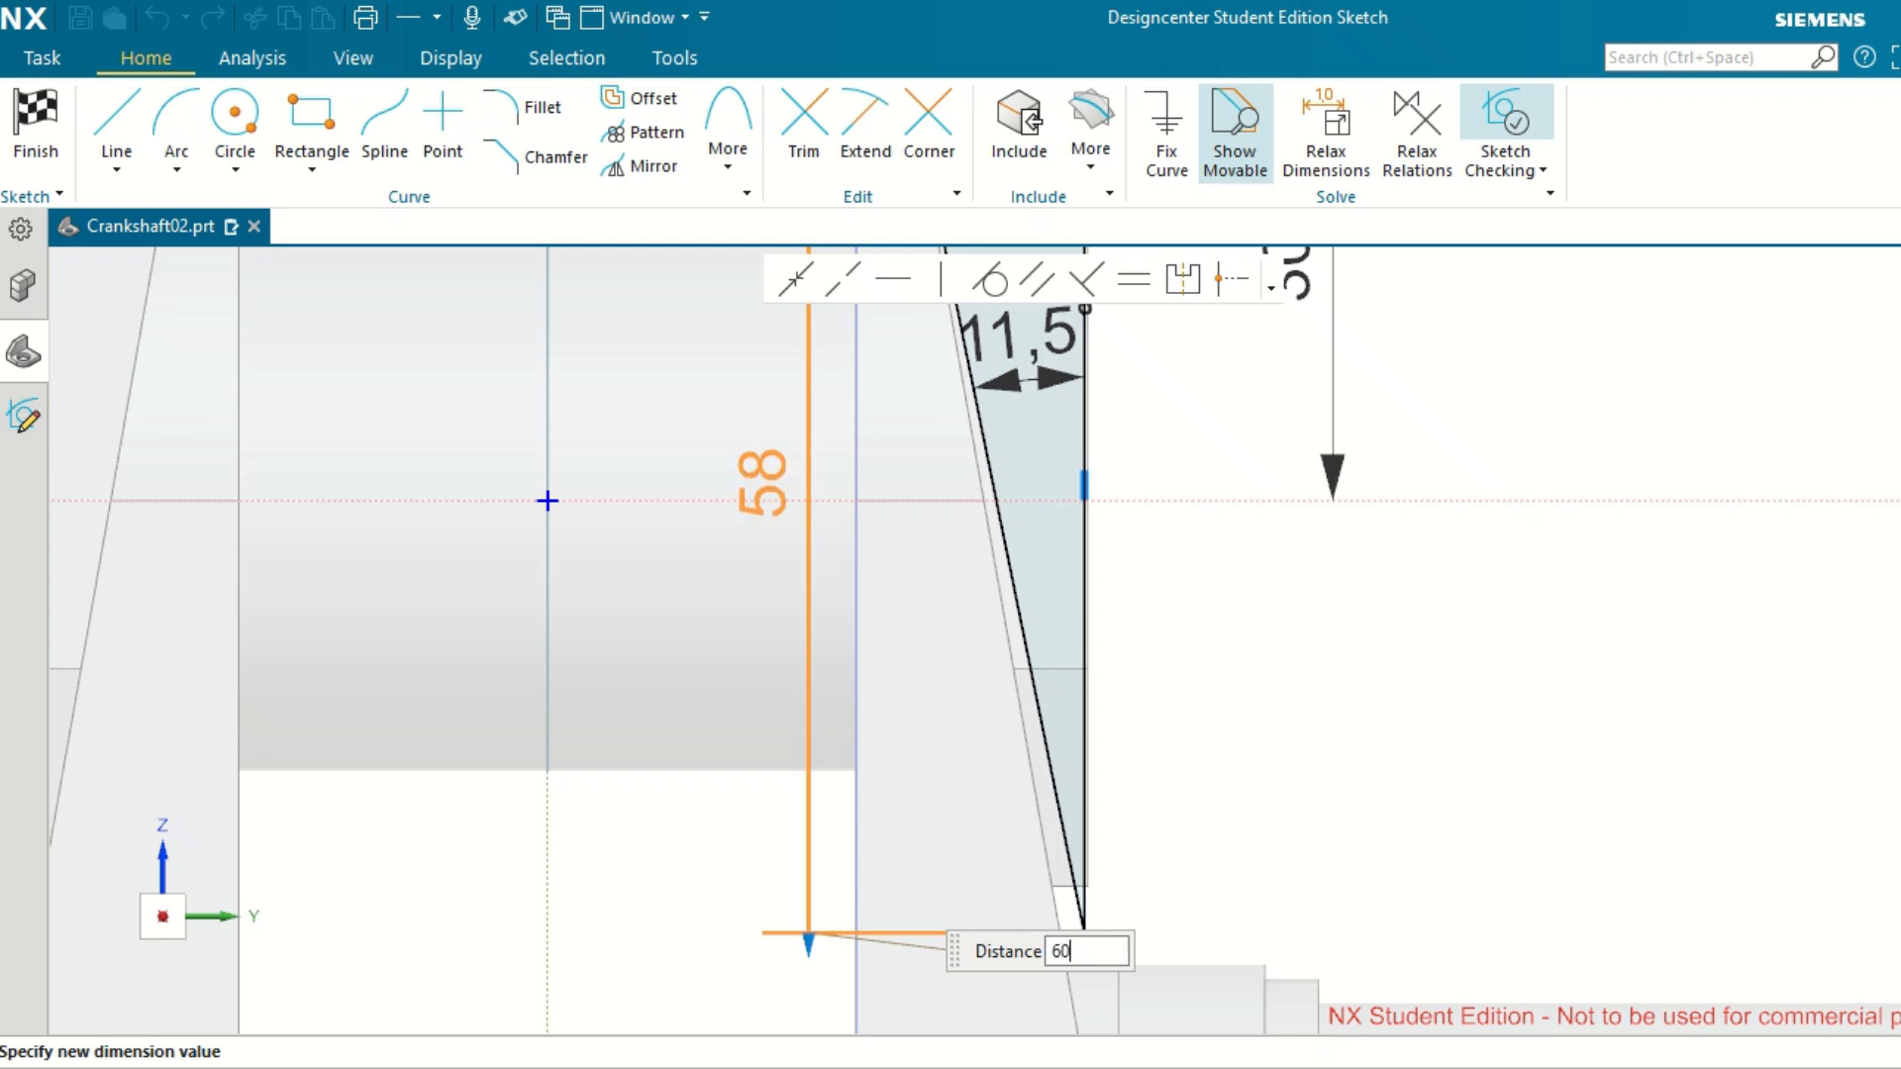
key("Return")
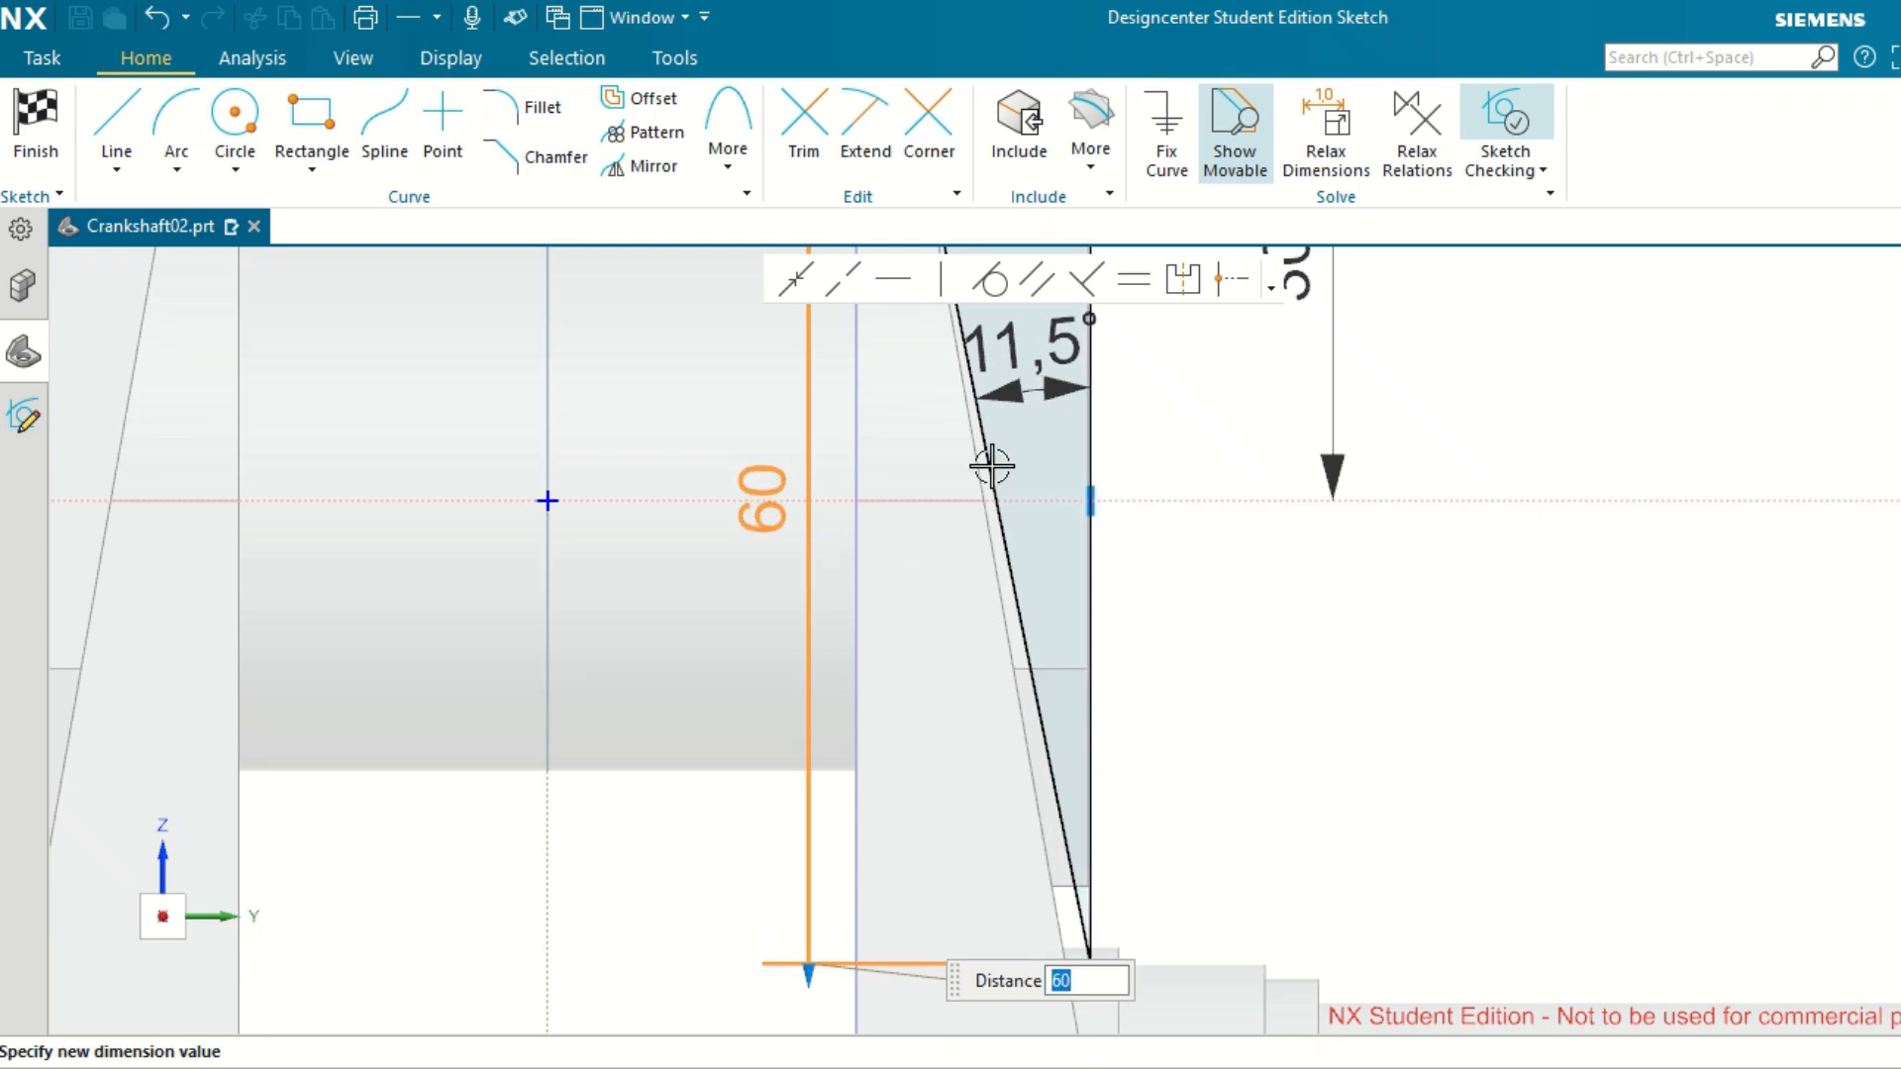
Set the vertical dimension of the cut profile's inclined line to 59 mm.
left_click(774, 483)
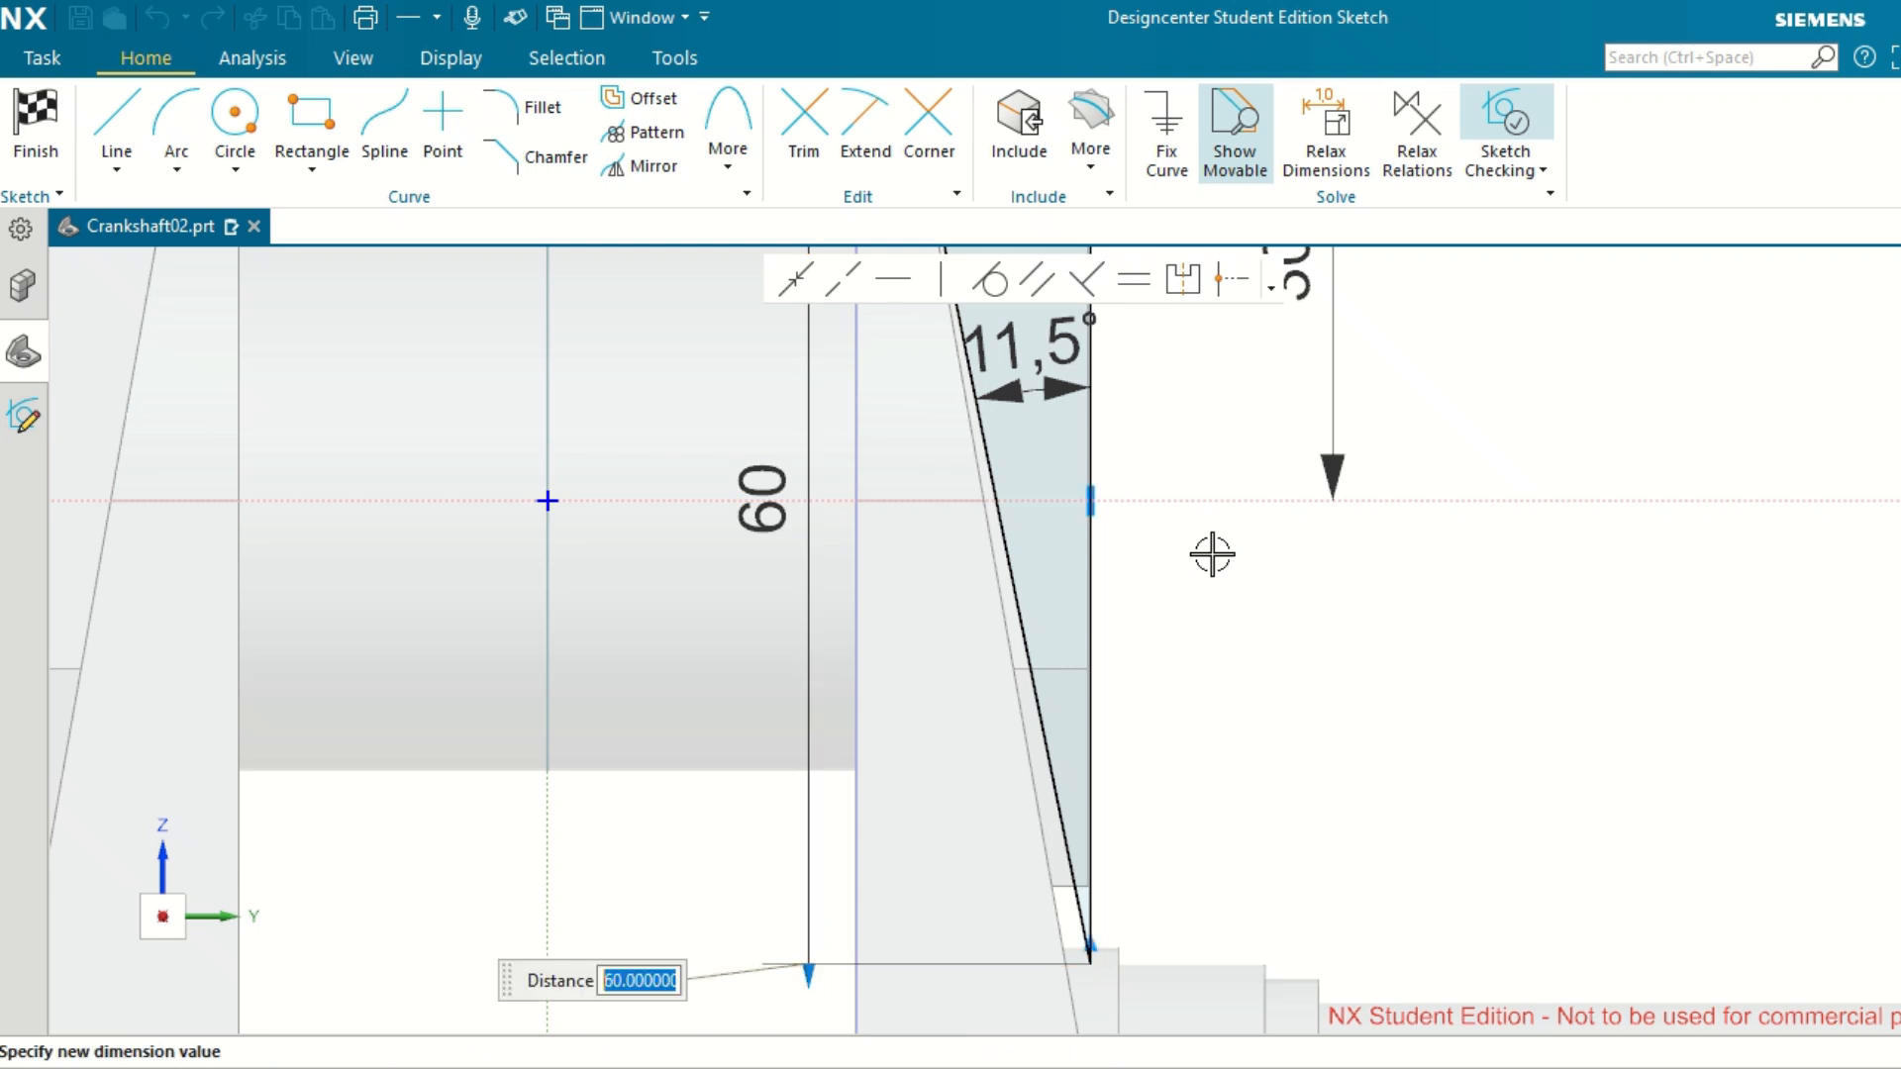
type("59")
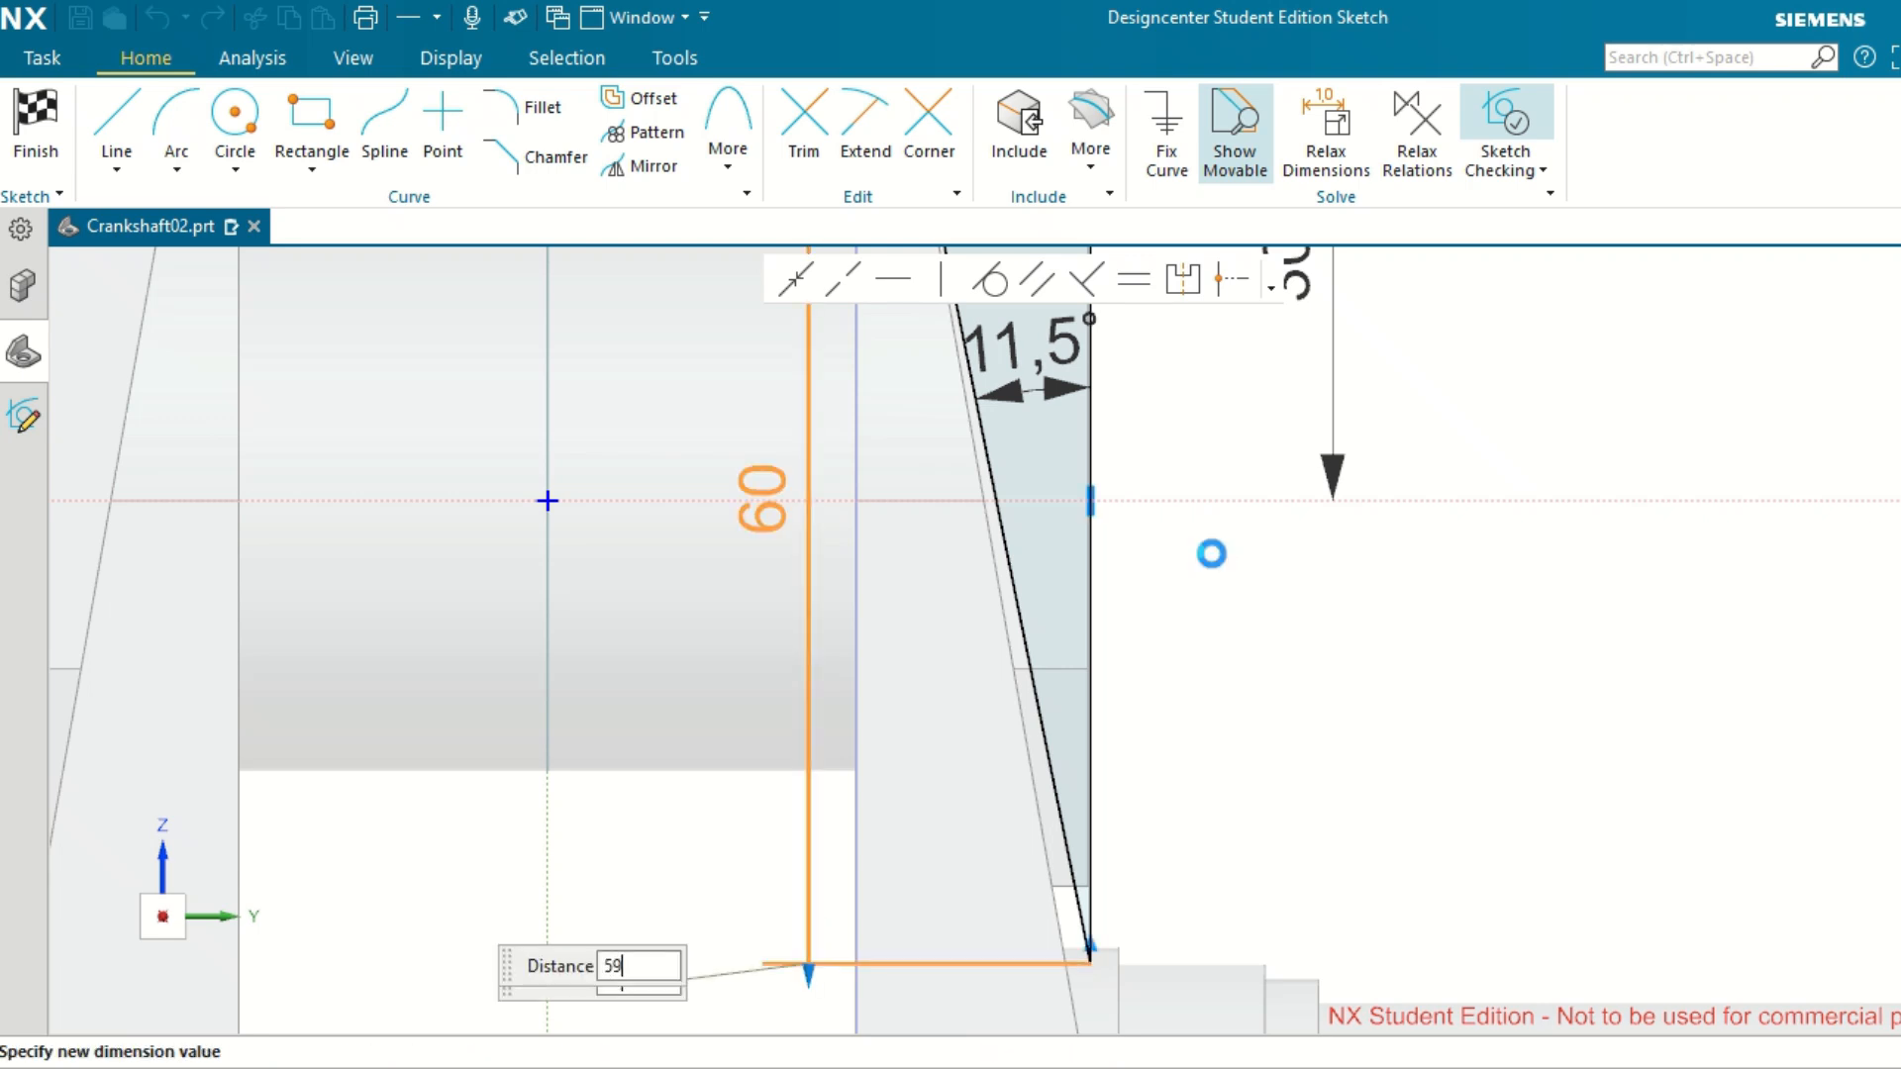
key("Return")
left_click(1329, 607)
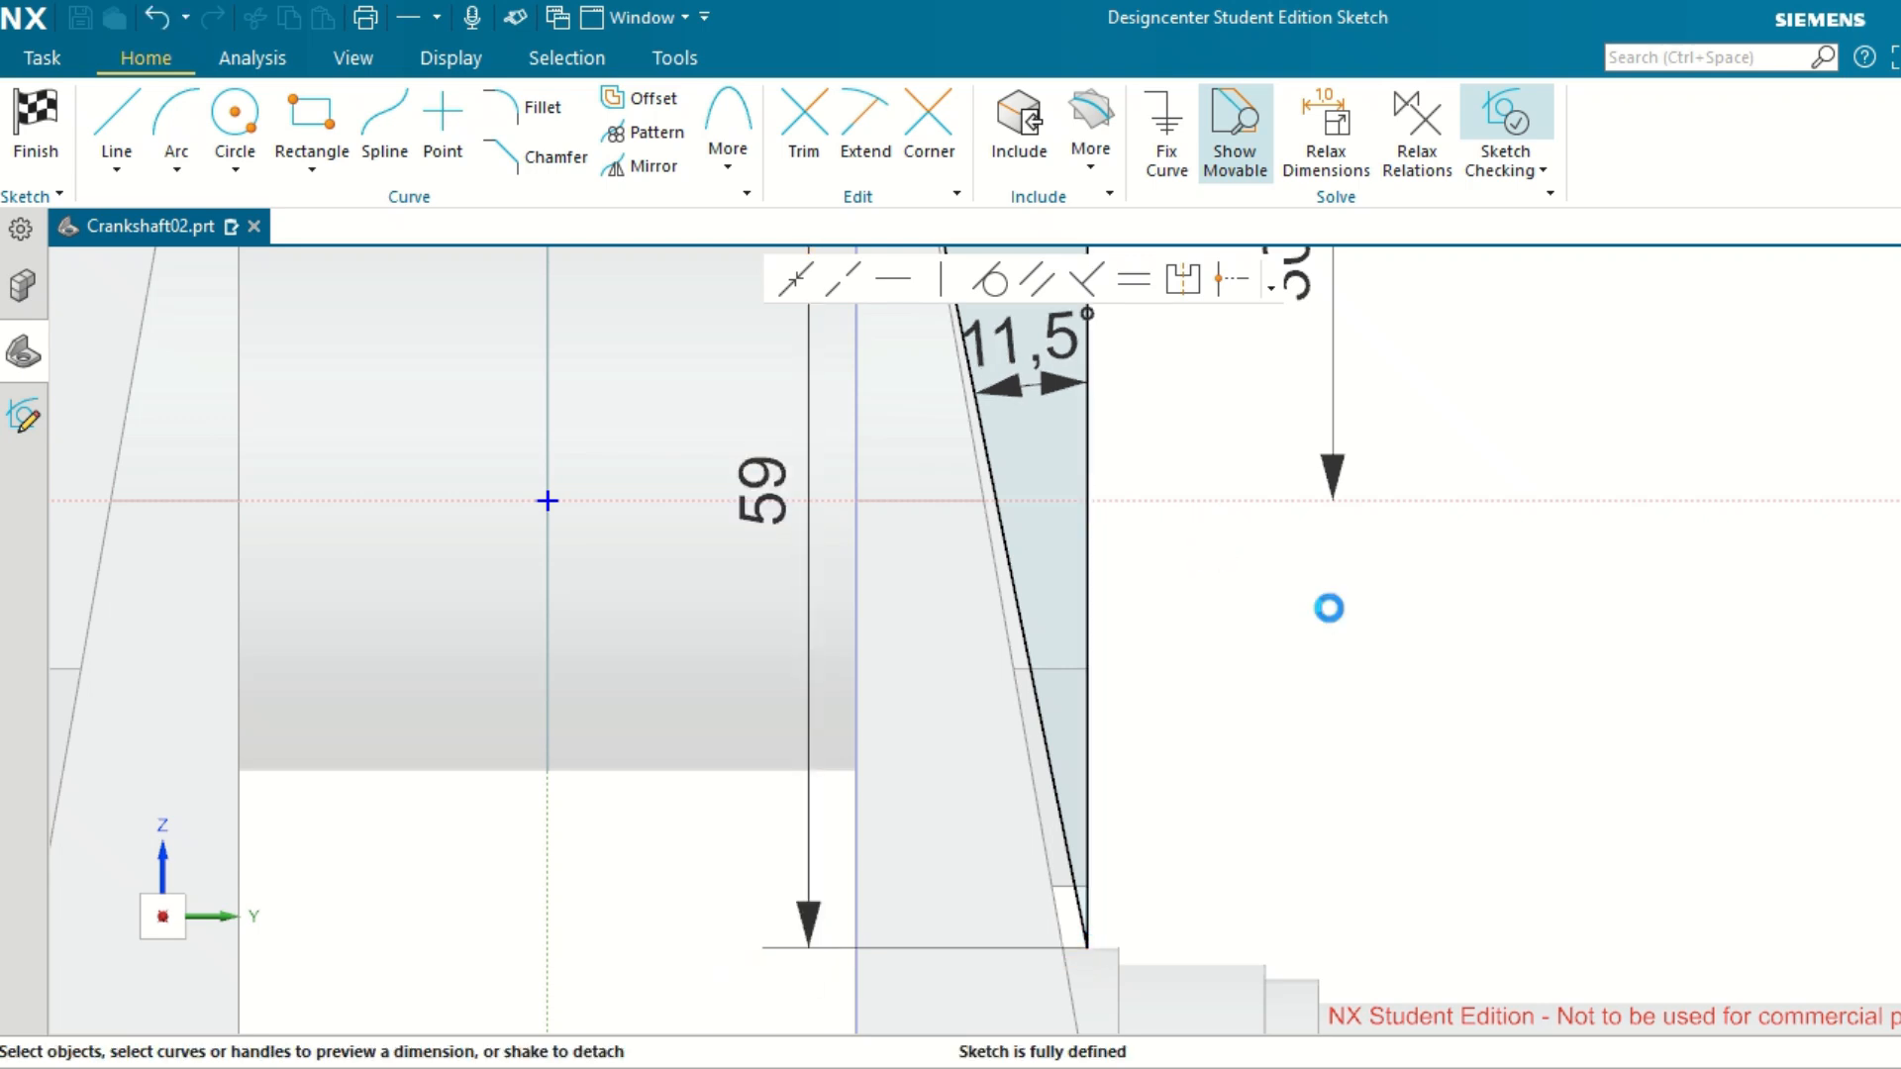
Apply the edited taper profile to the symmetric subtract extrusion of the web and save the part.
scroll(1411, 787, "up", 3)
scroll(1411, 787, "down", 4)
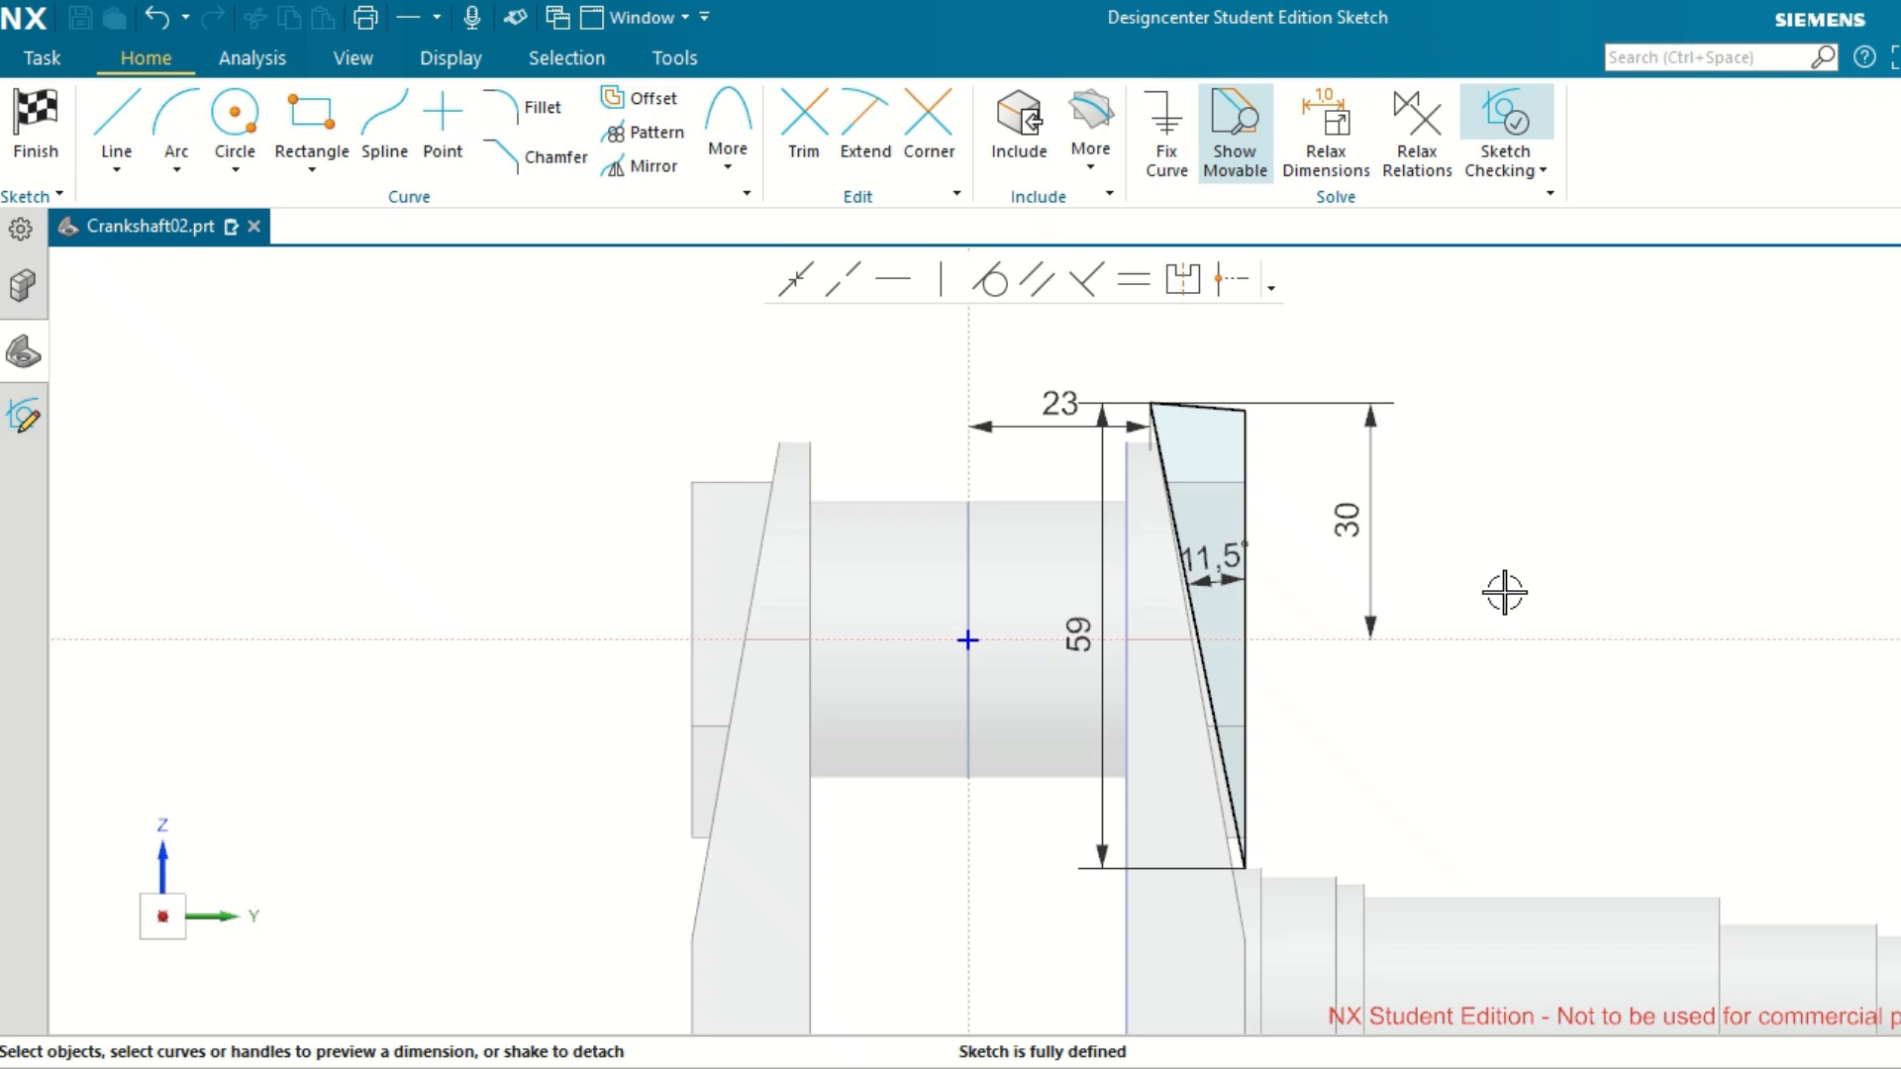
key("ctrl+q")
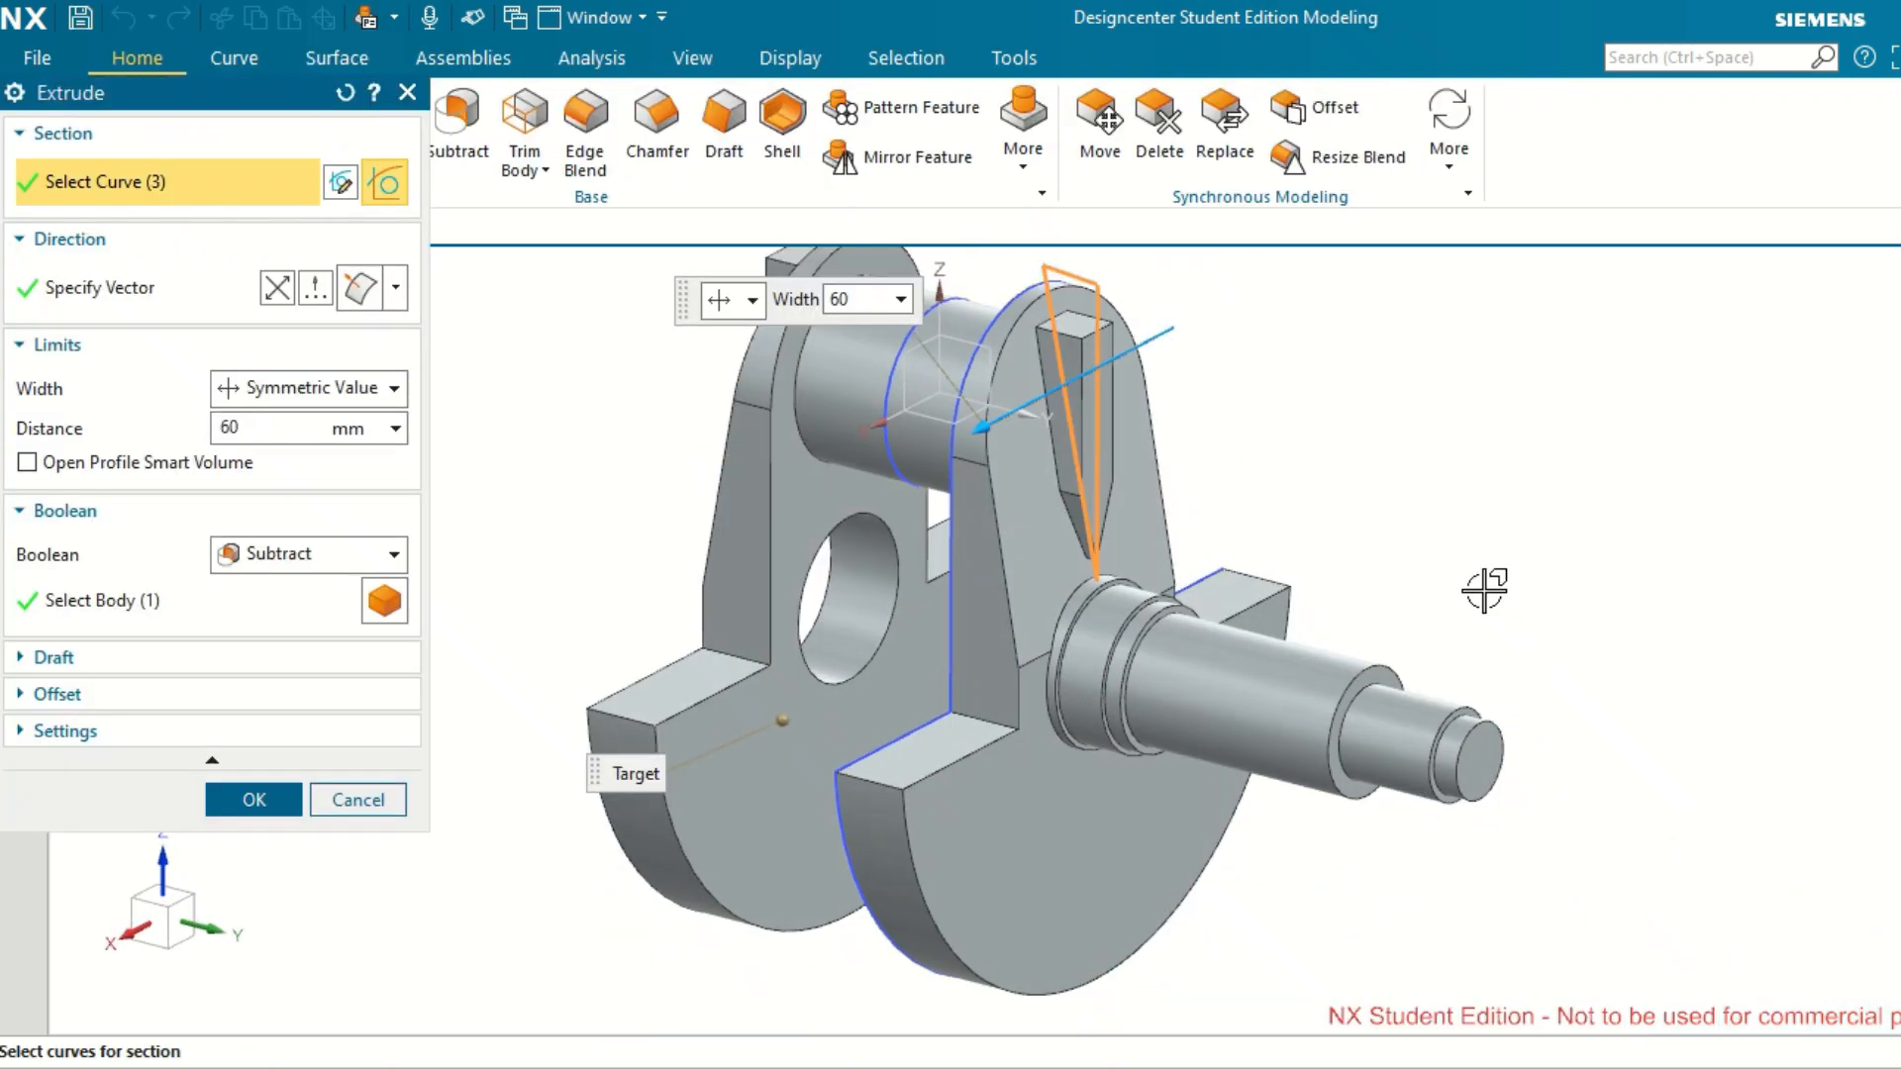
left_click(256, 800)
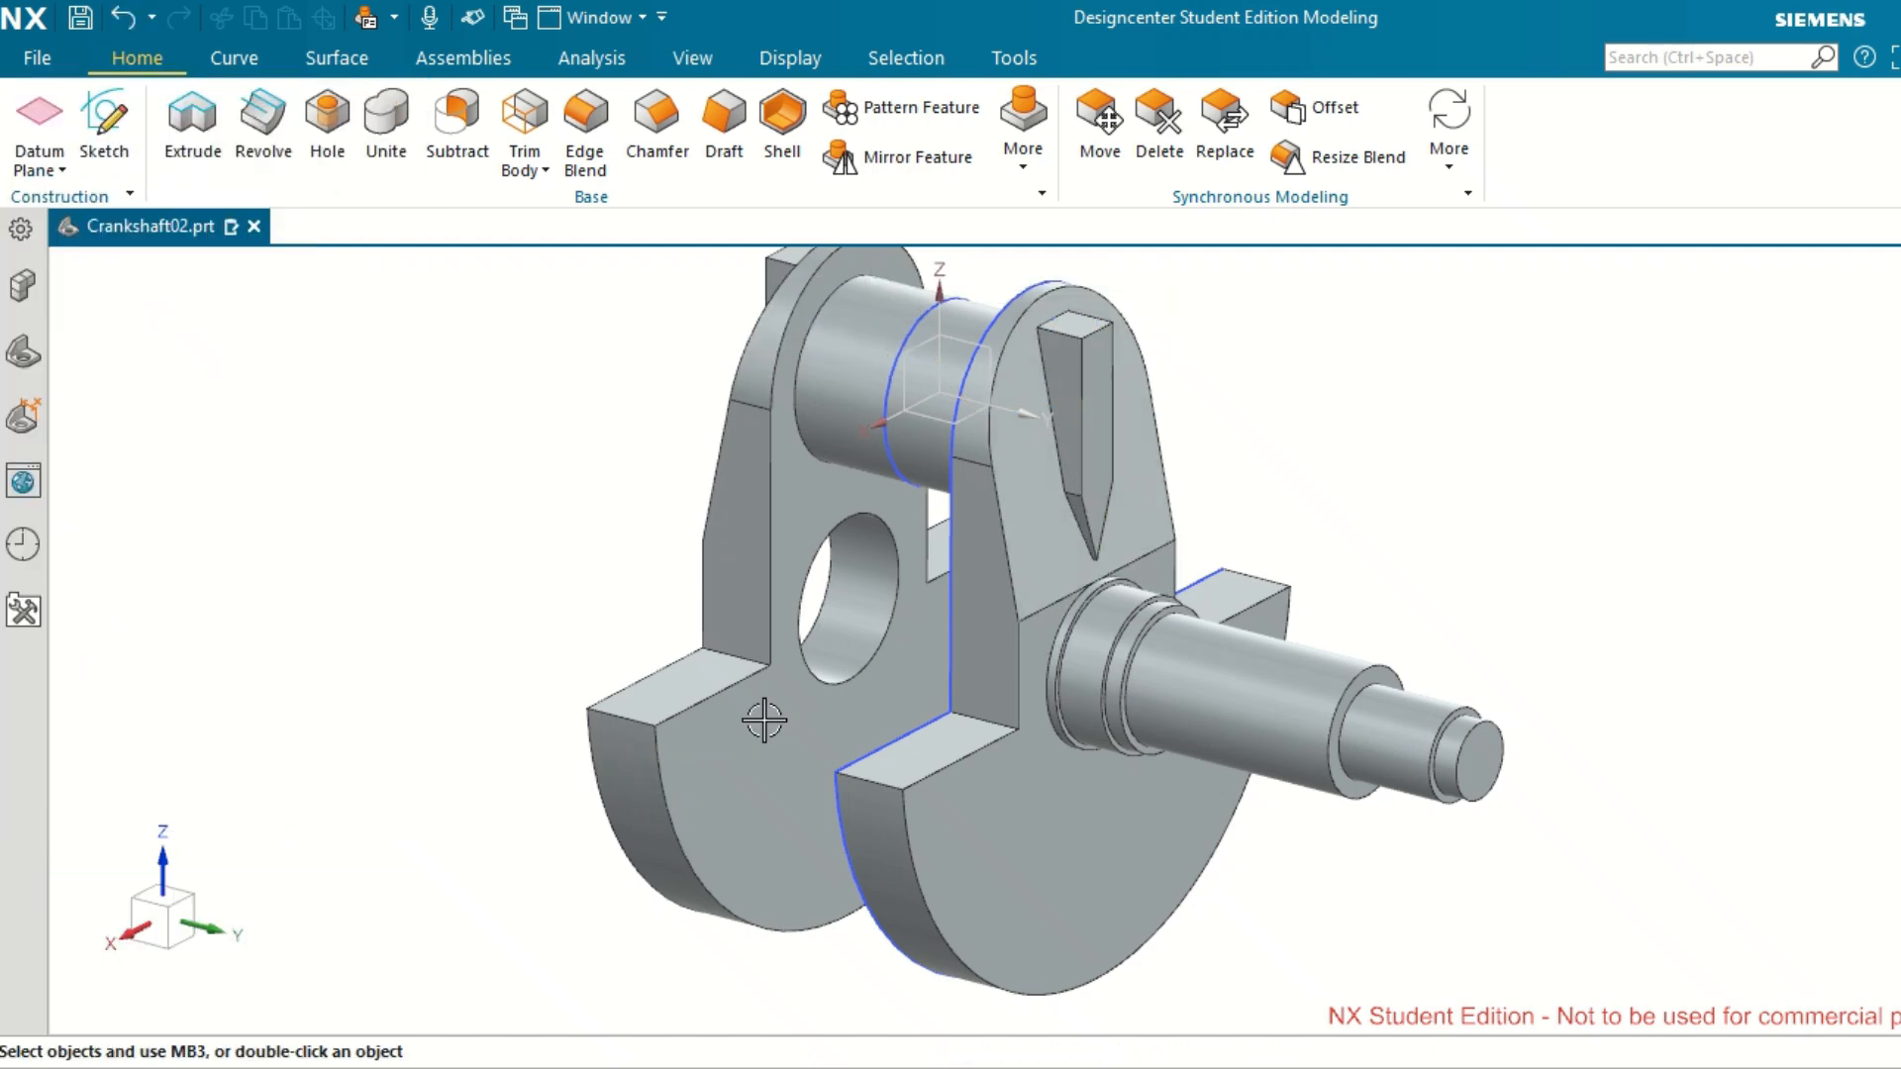
middle_click_drag(1249, 616, 1346, 551)
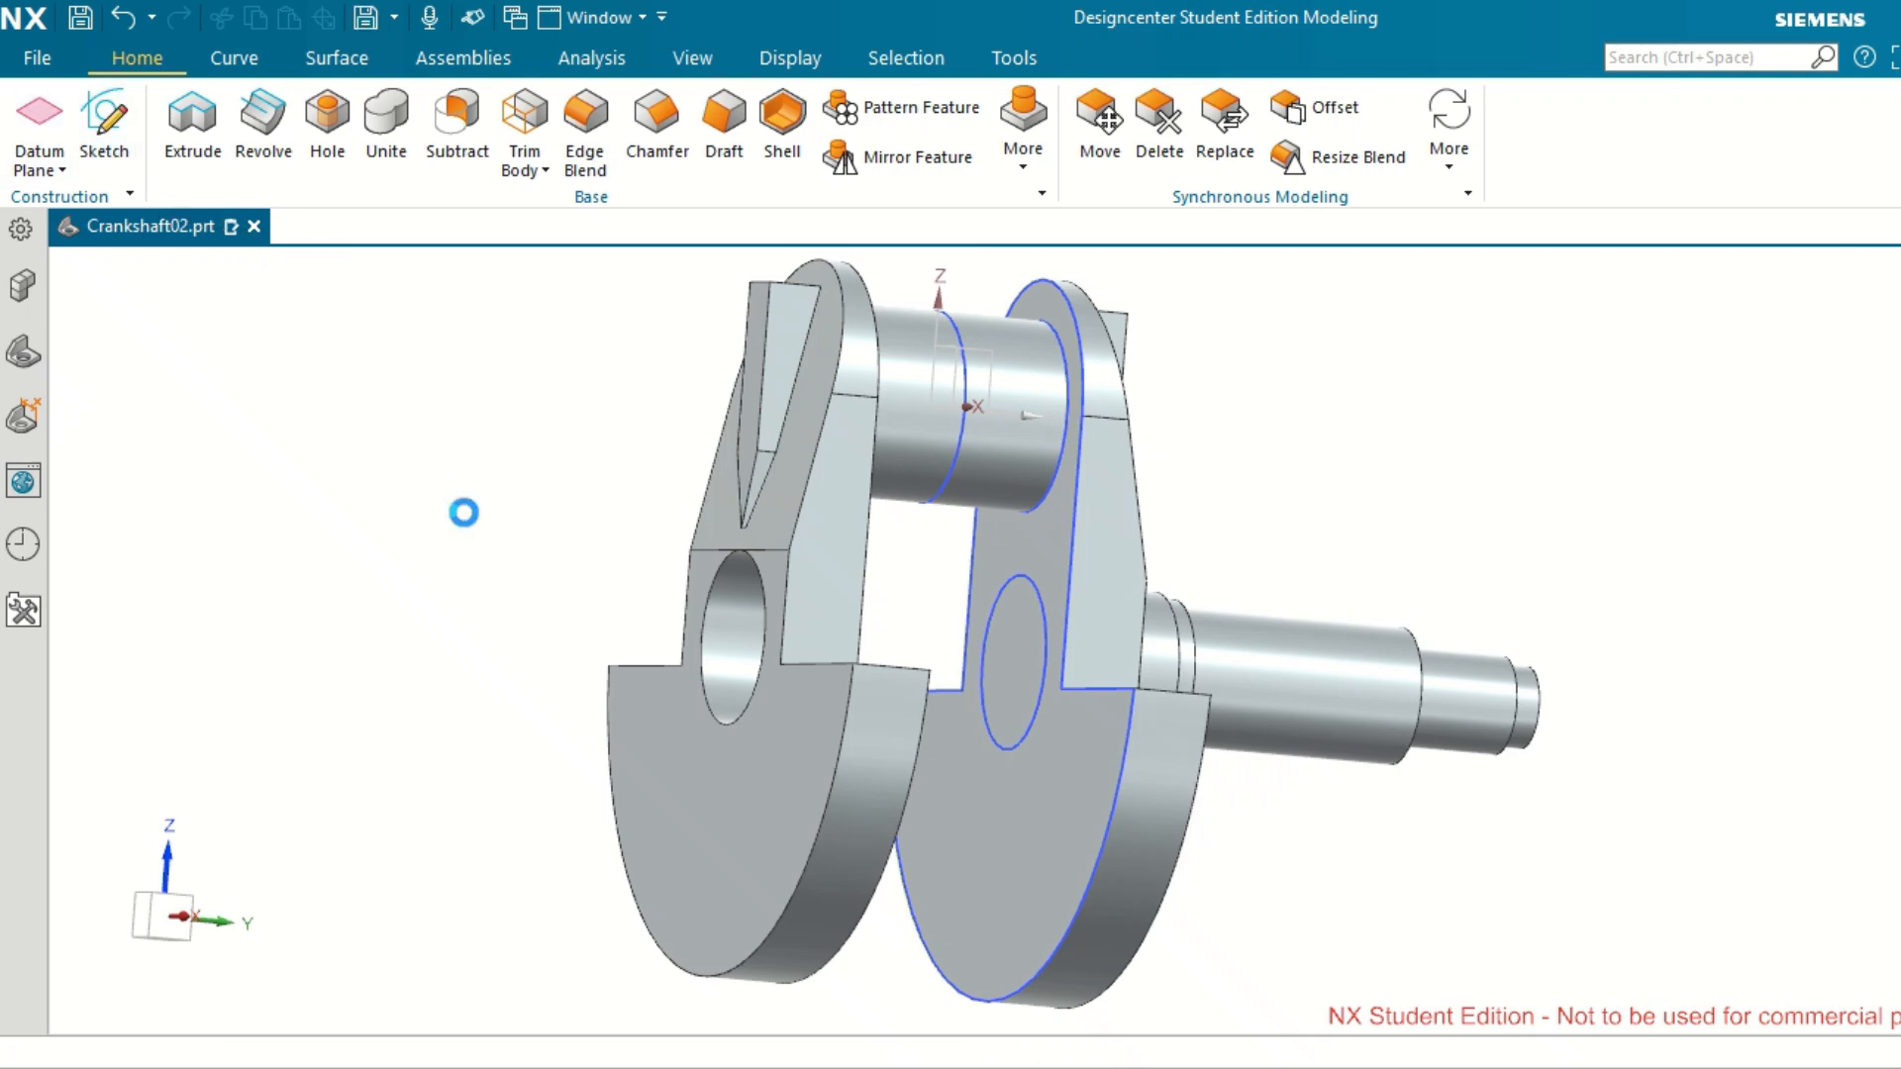
middle_click_drag(639, 616, 569, 628)
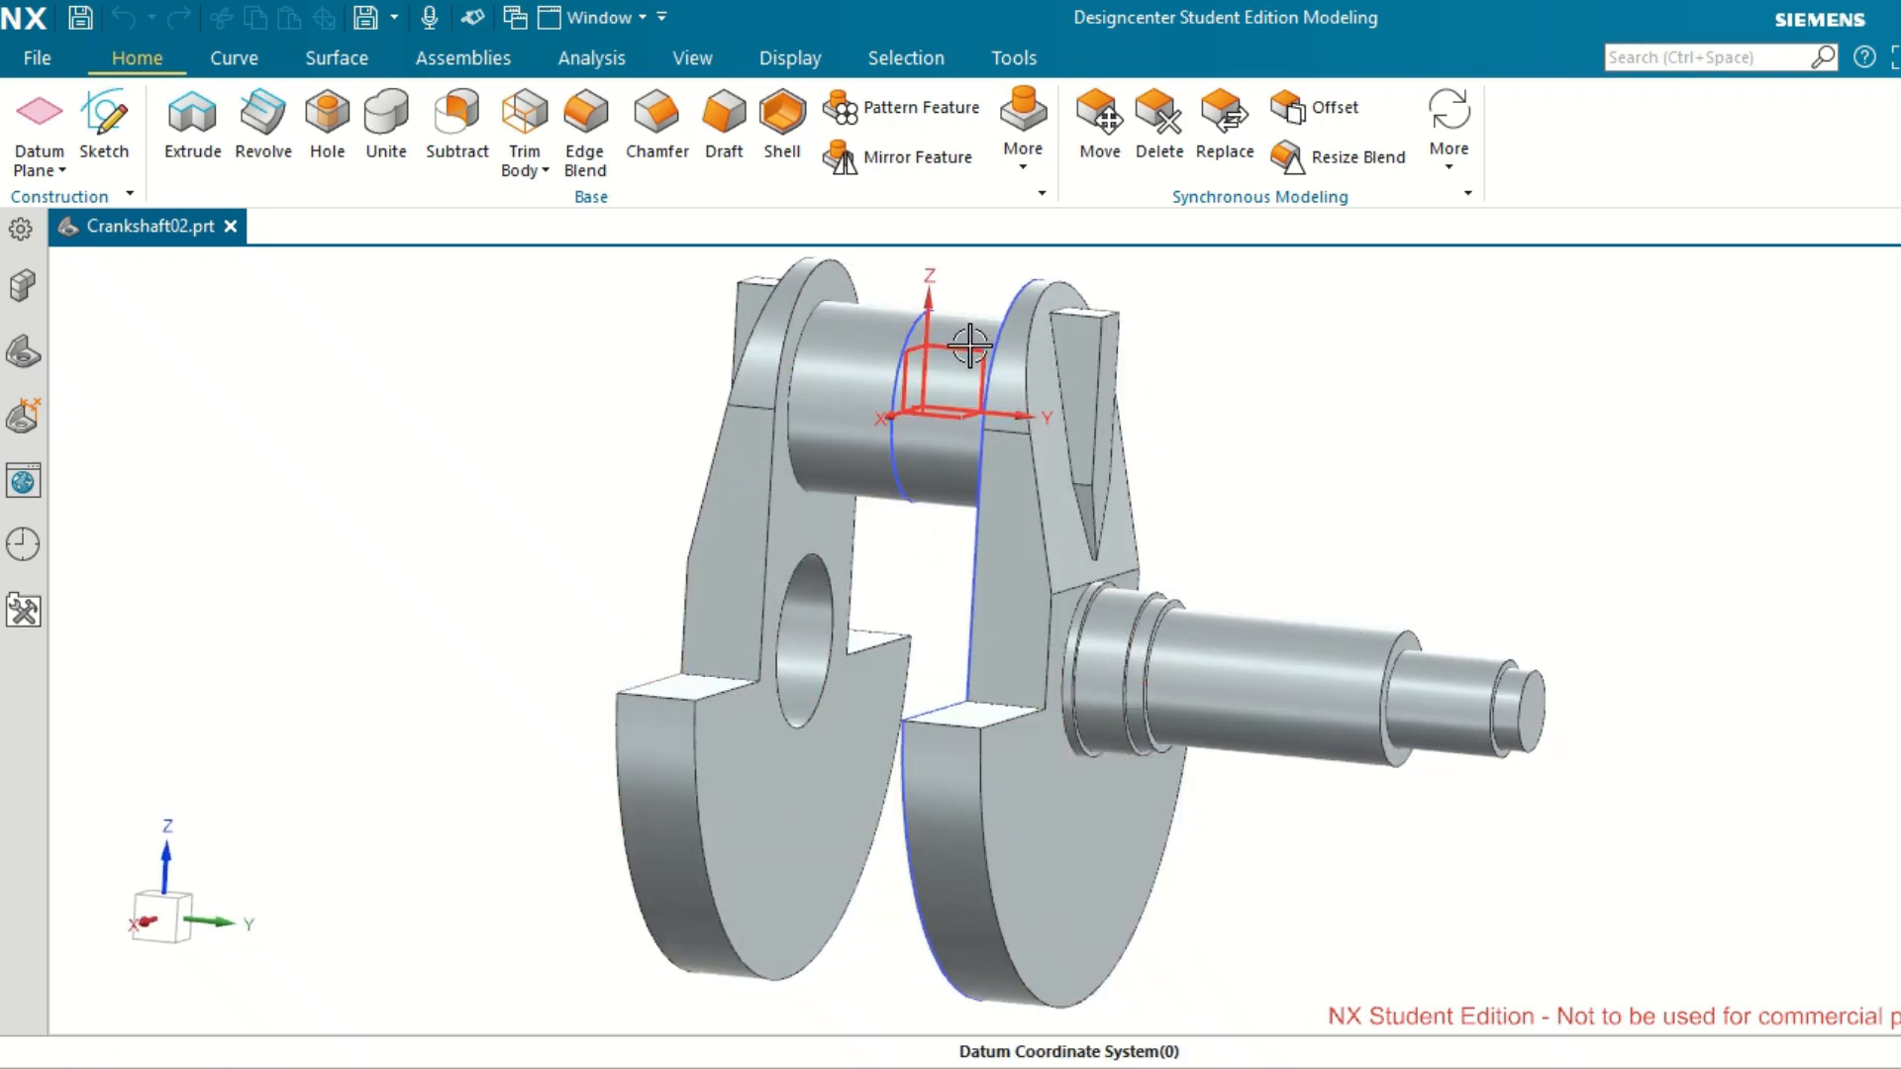
Create a new sketch on the YZ plane of the datum coordinate system.
left_click(242, 157)
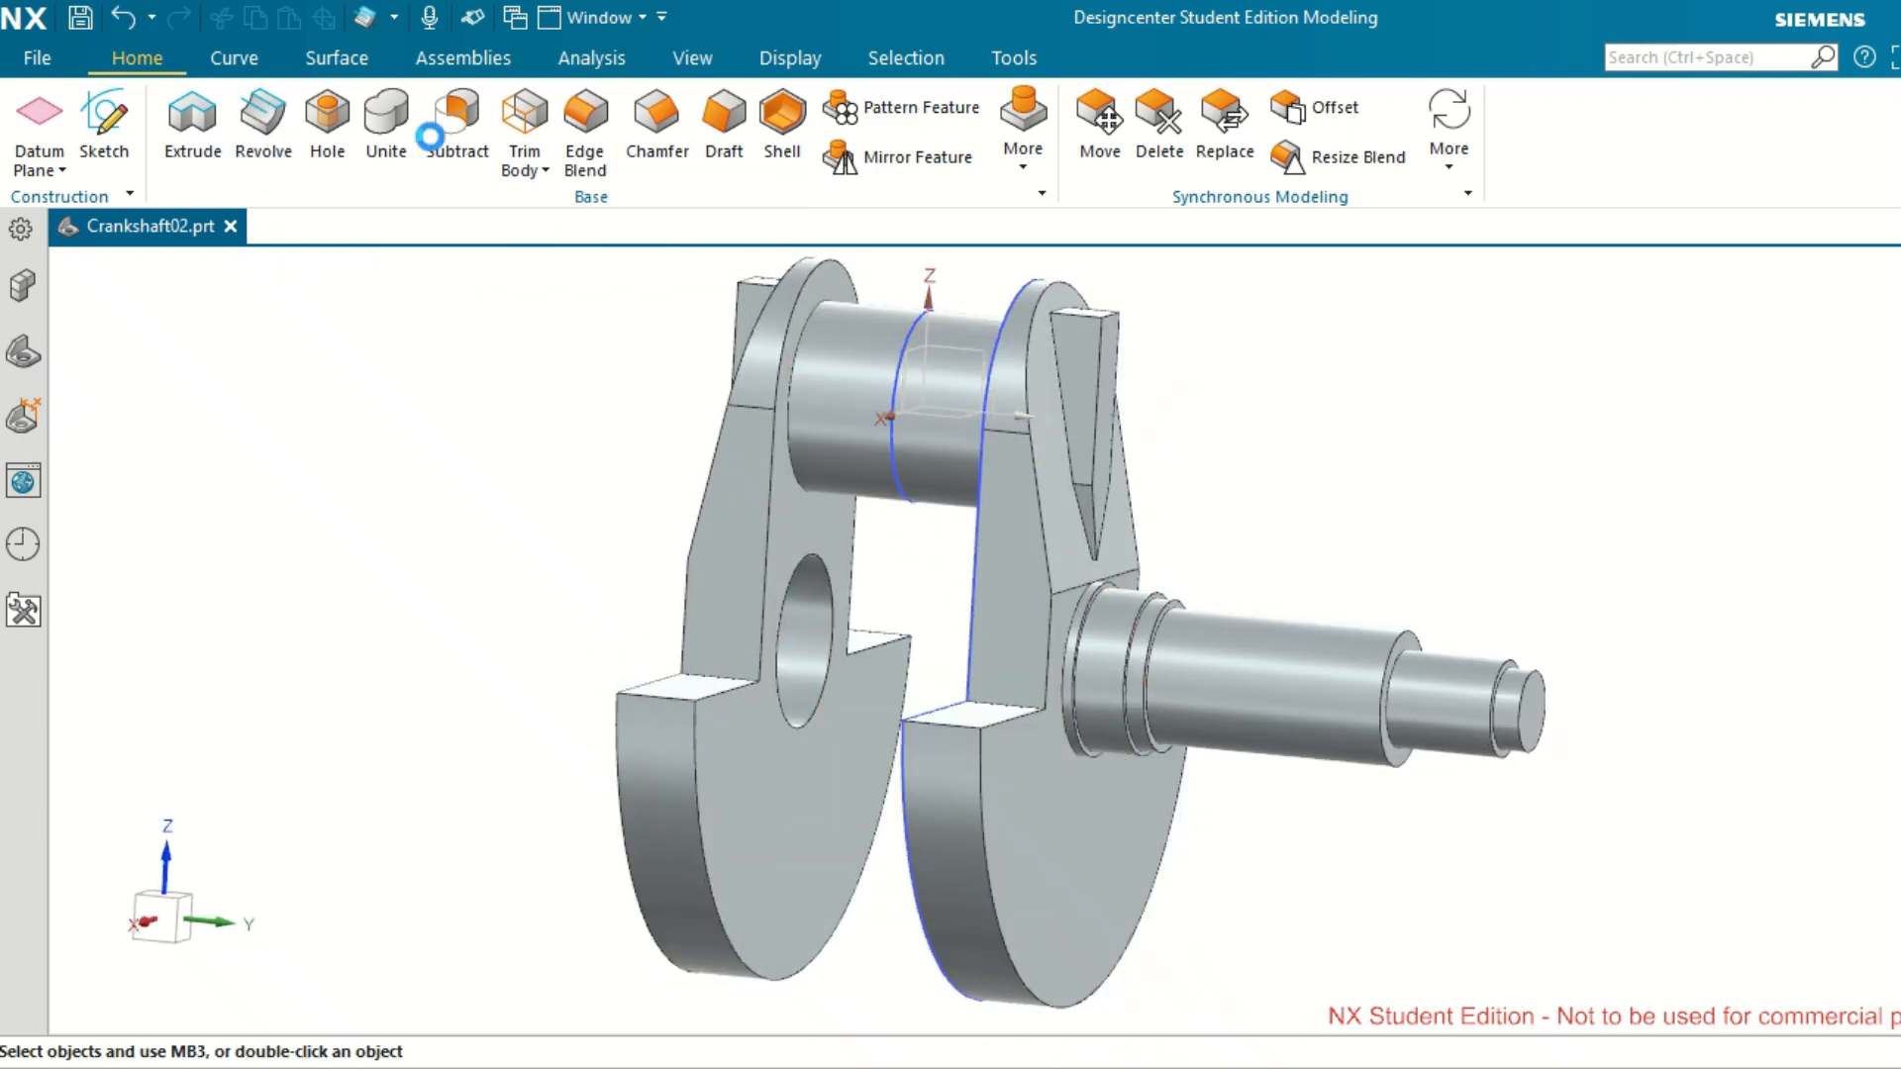
left_click(953, 346)
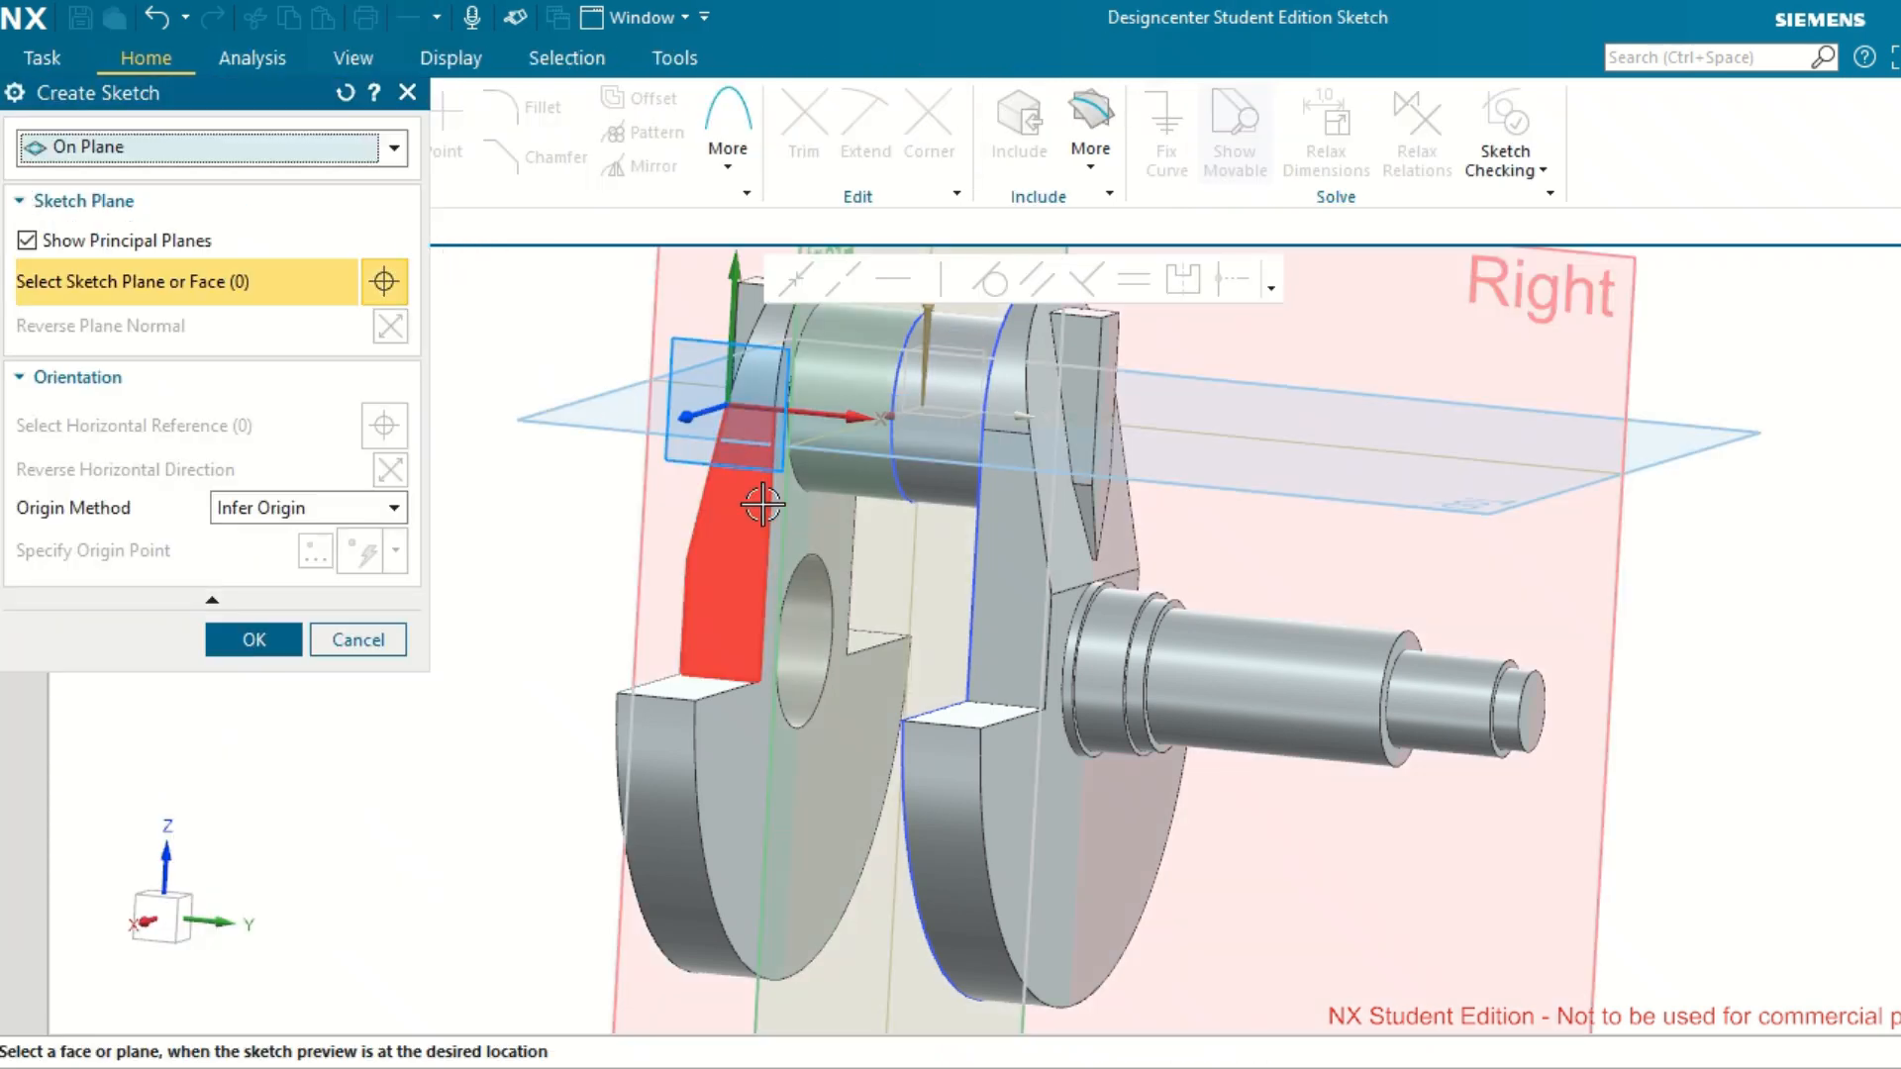
scroll(773, 526, "up", 3)
scroll(777, 528, "down", 3)
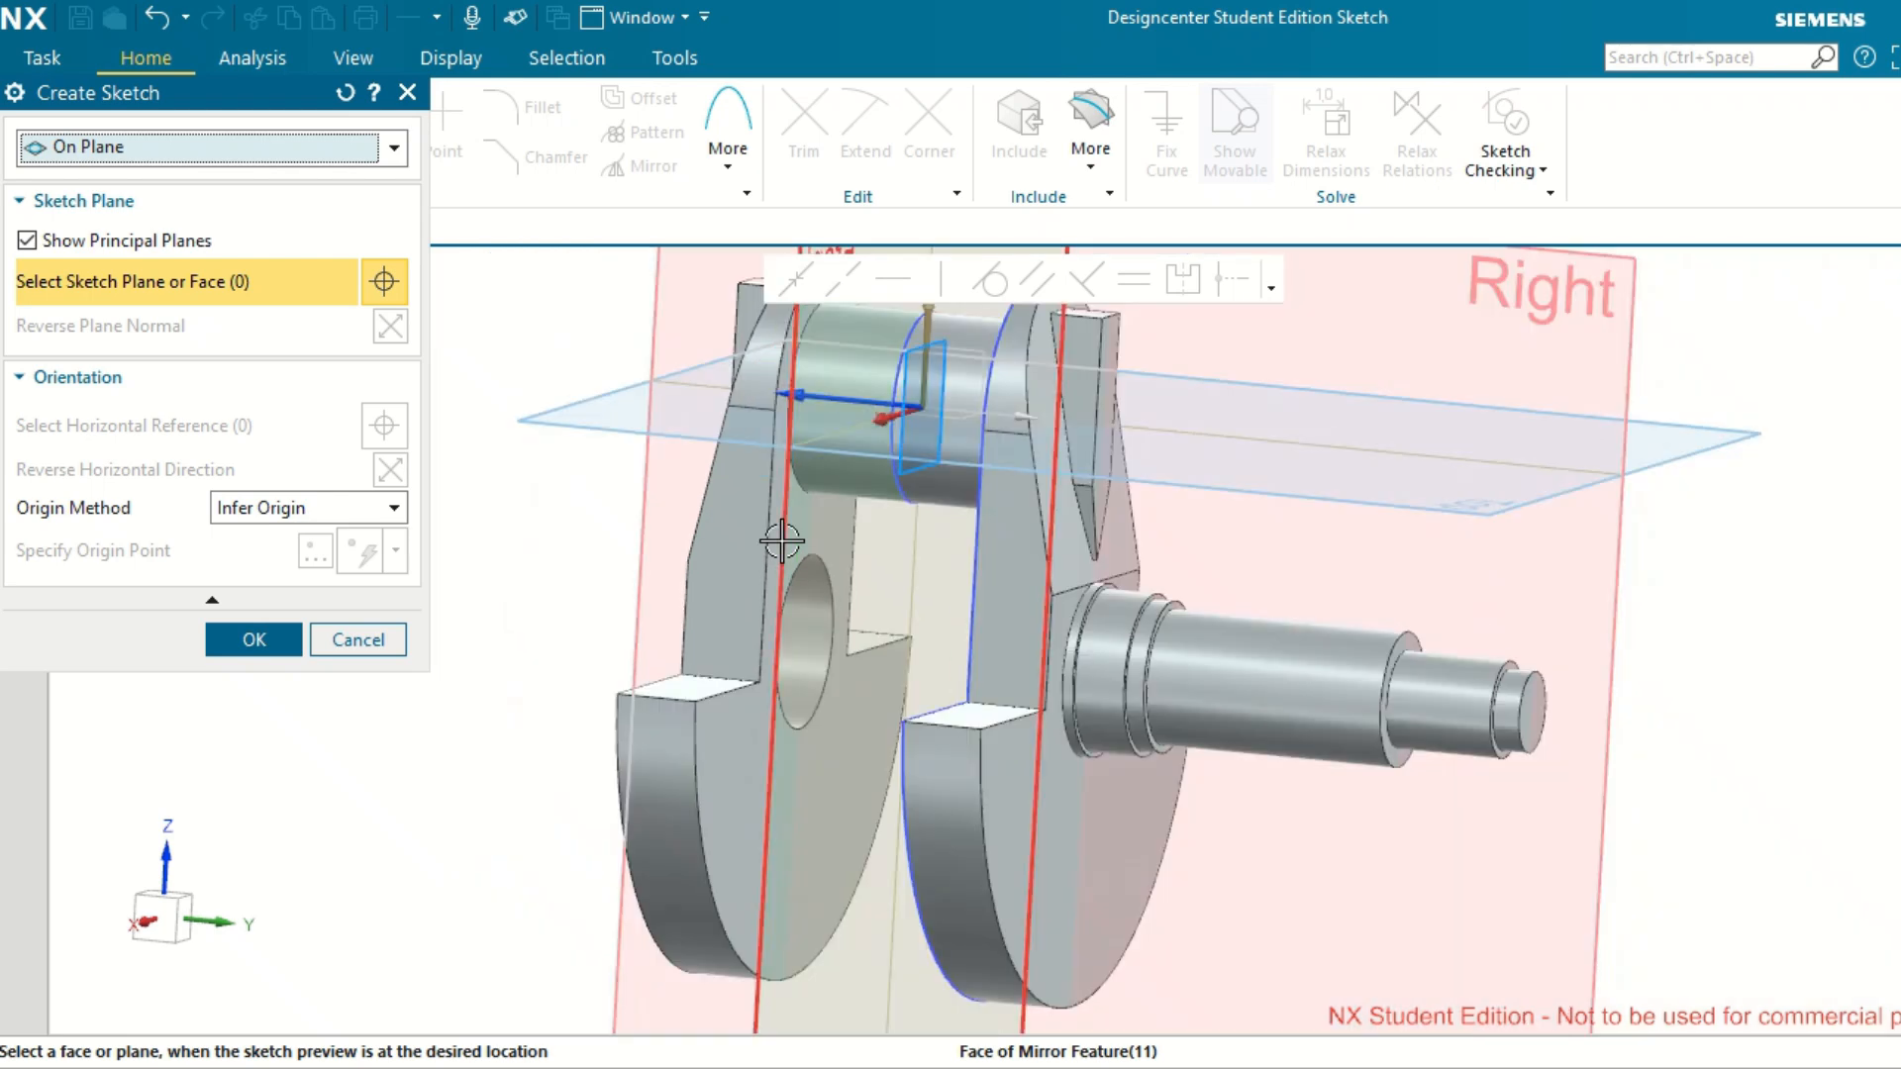
left_click(967, 352)
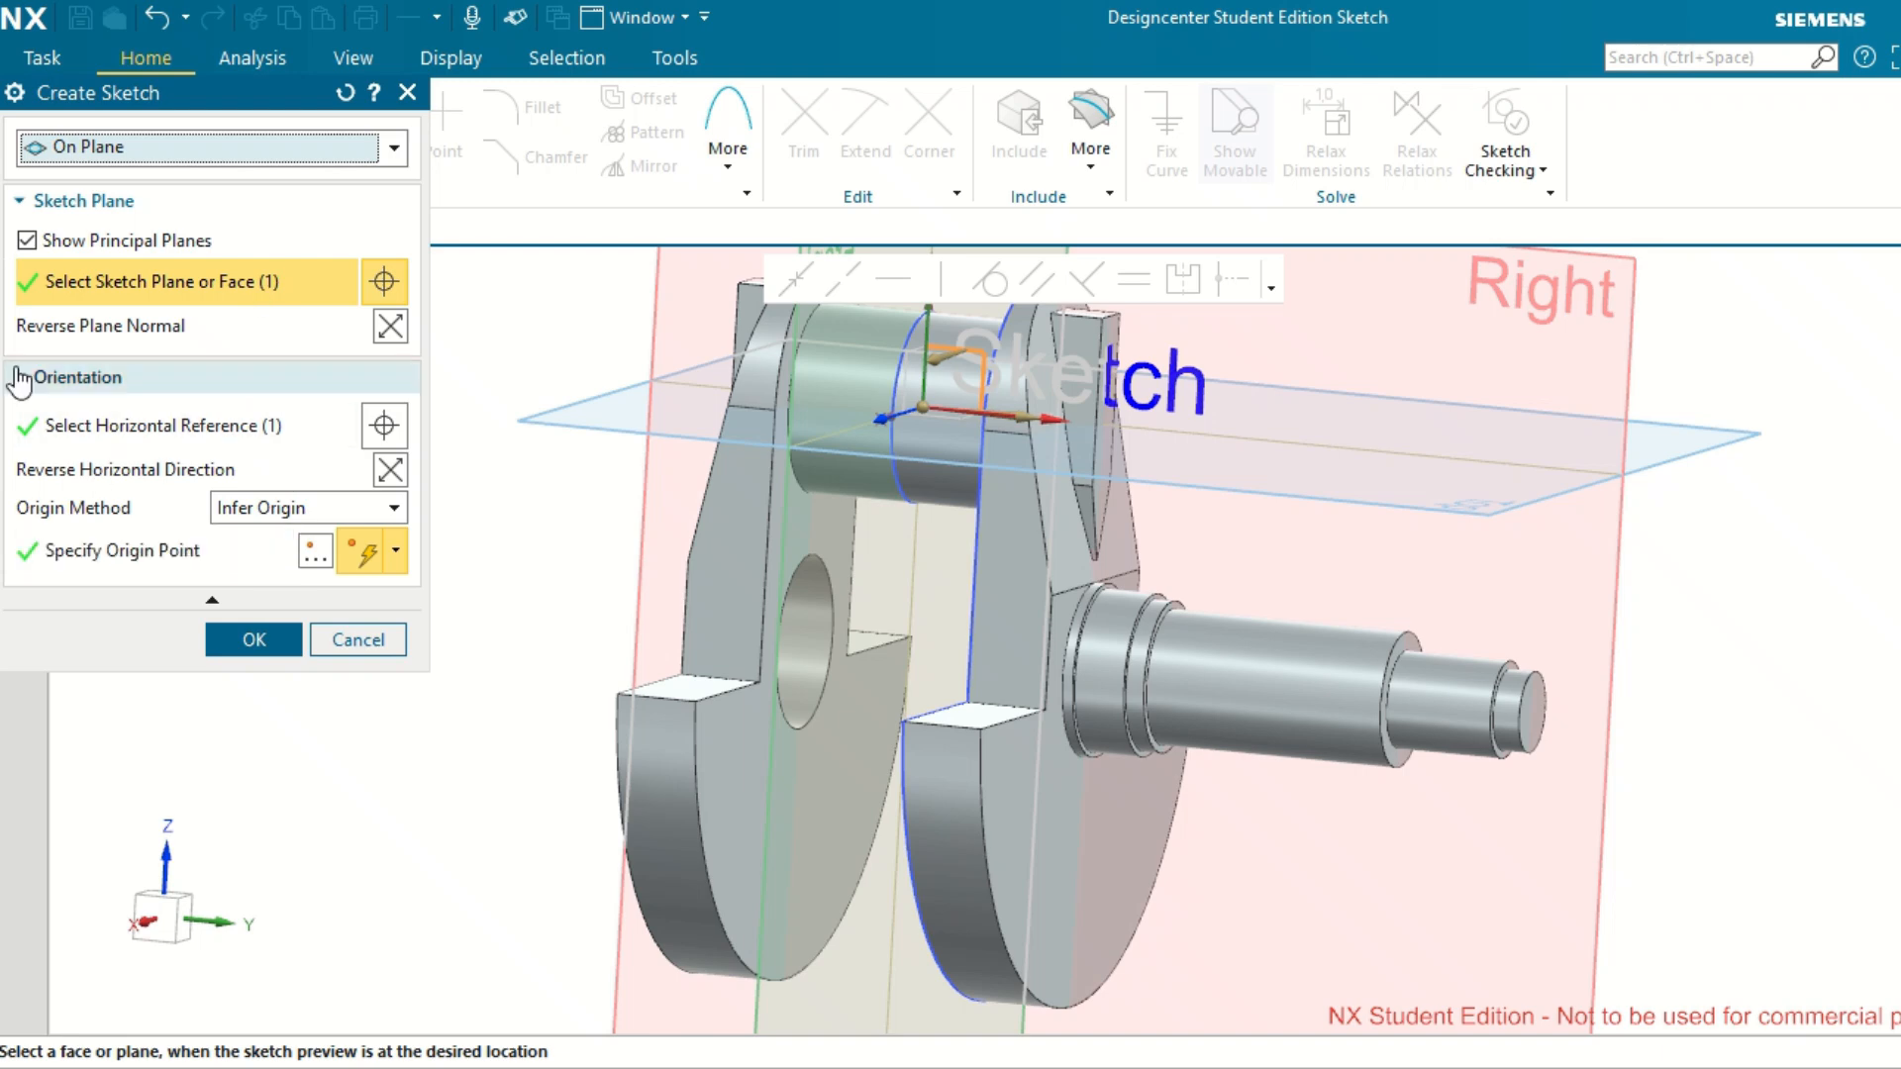
left_click(252, 641)
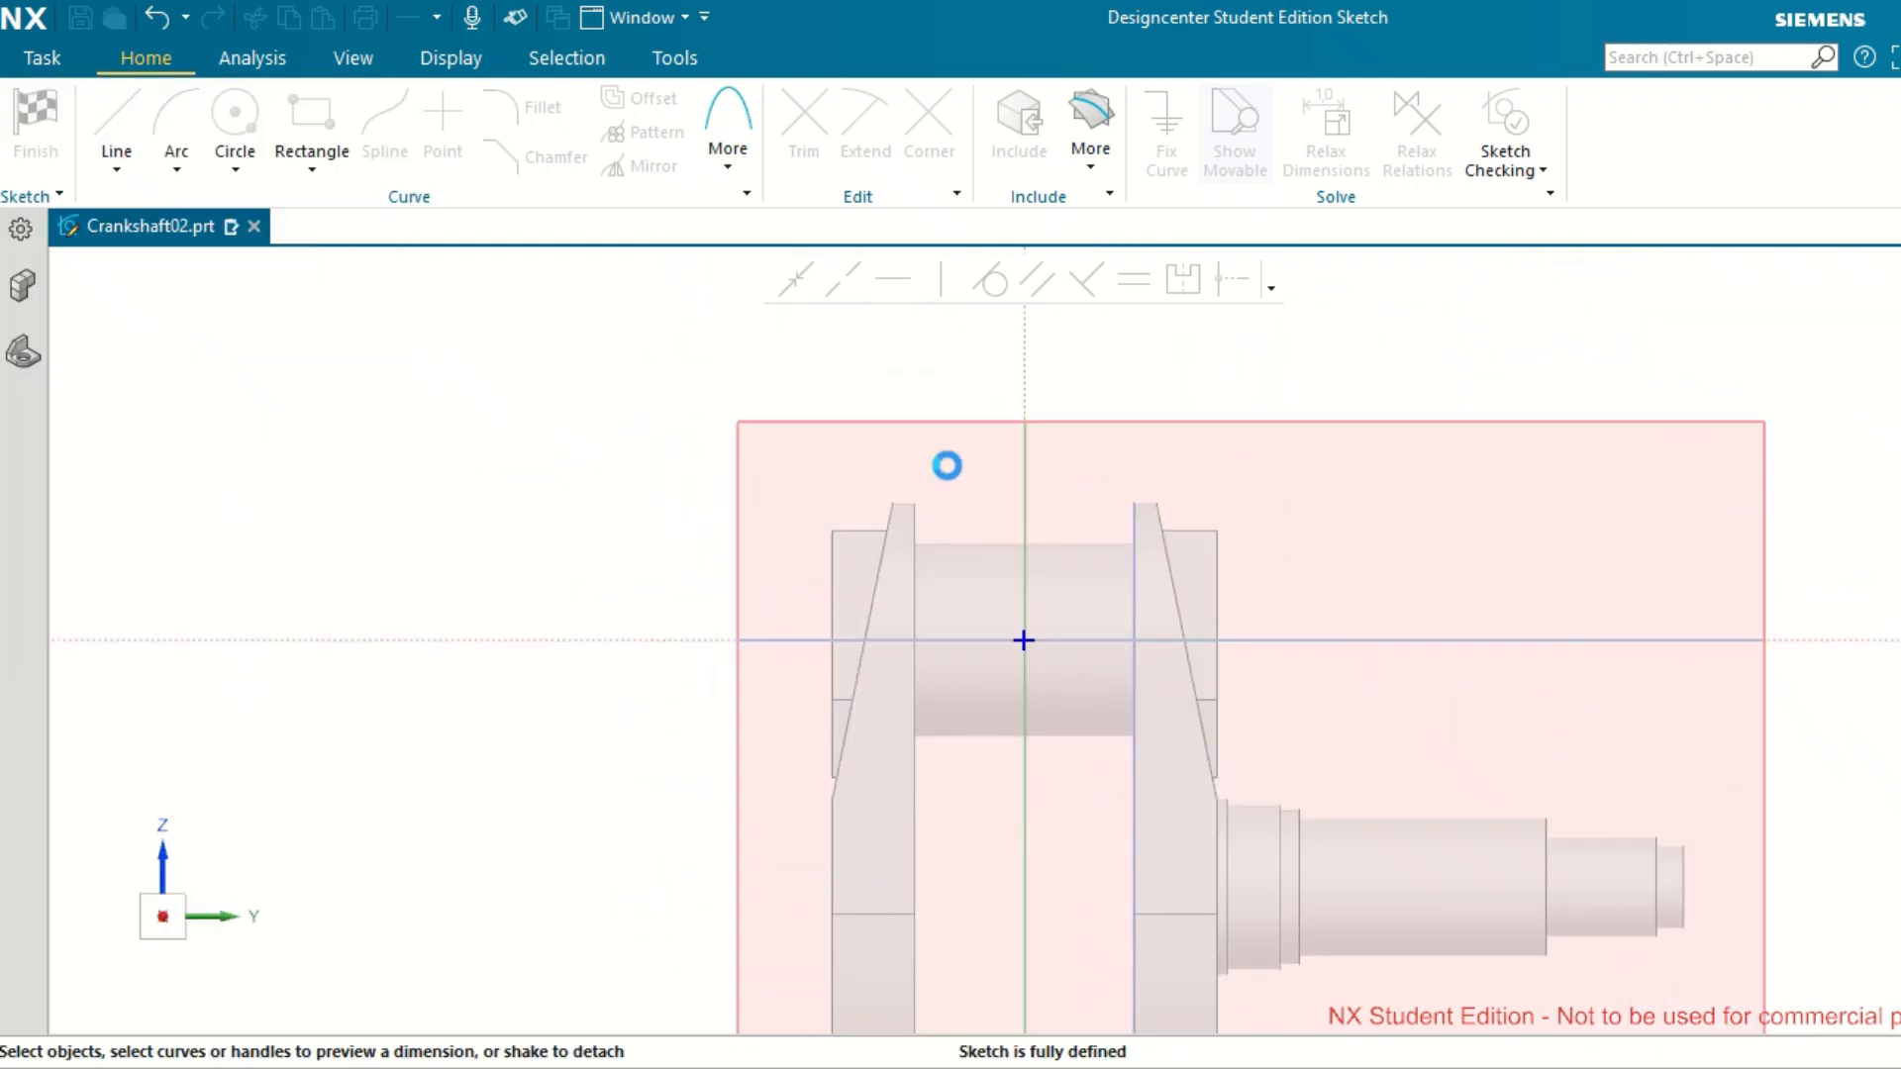
Draw a horizontal line from its midpoint on the vertical sketch axis, about 56 mm below the origin and about 378 mm long.
scroll(947, 466, "down", 4)
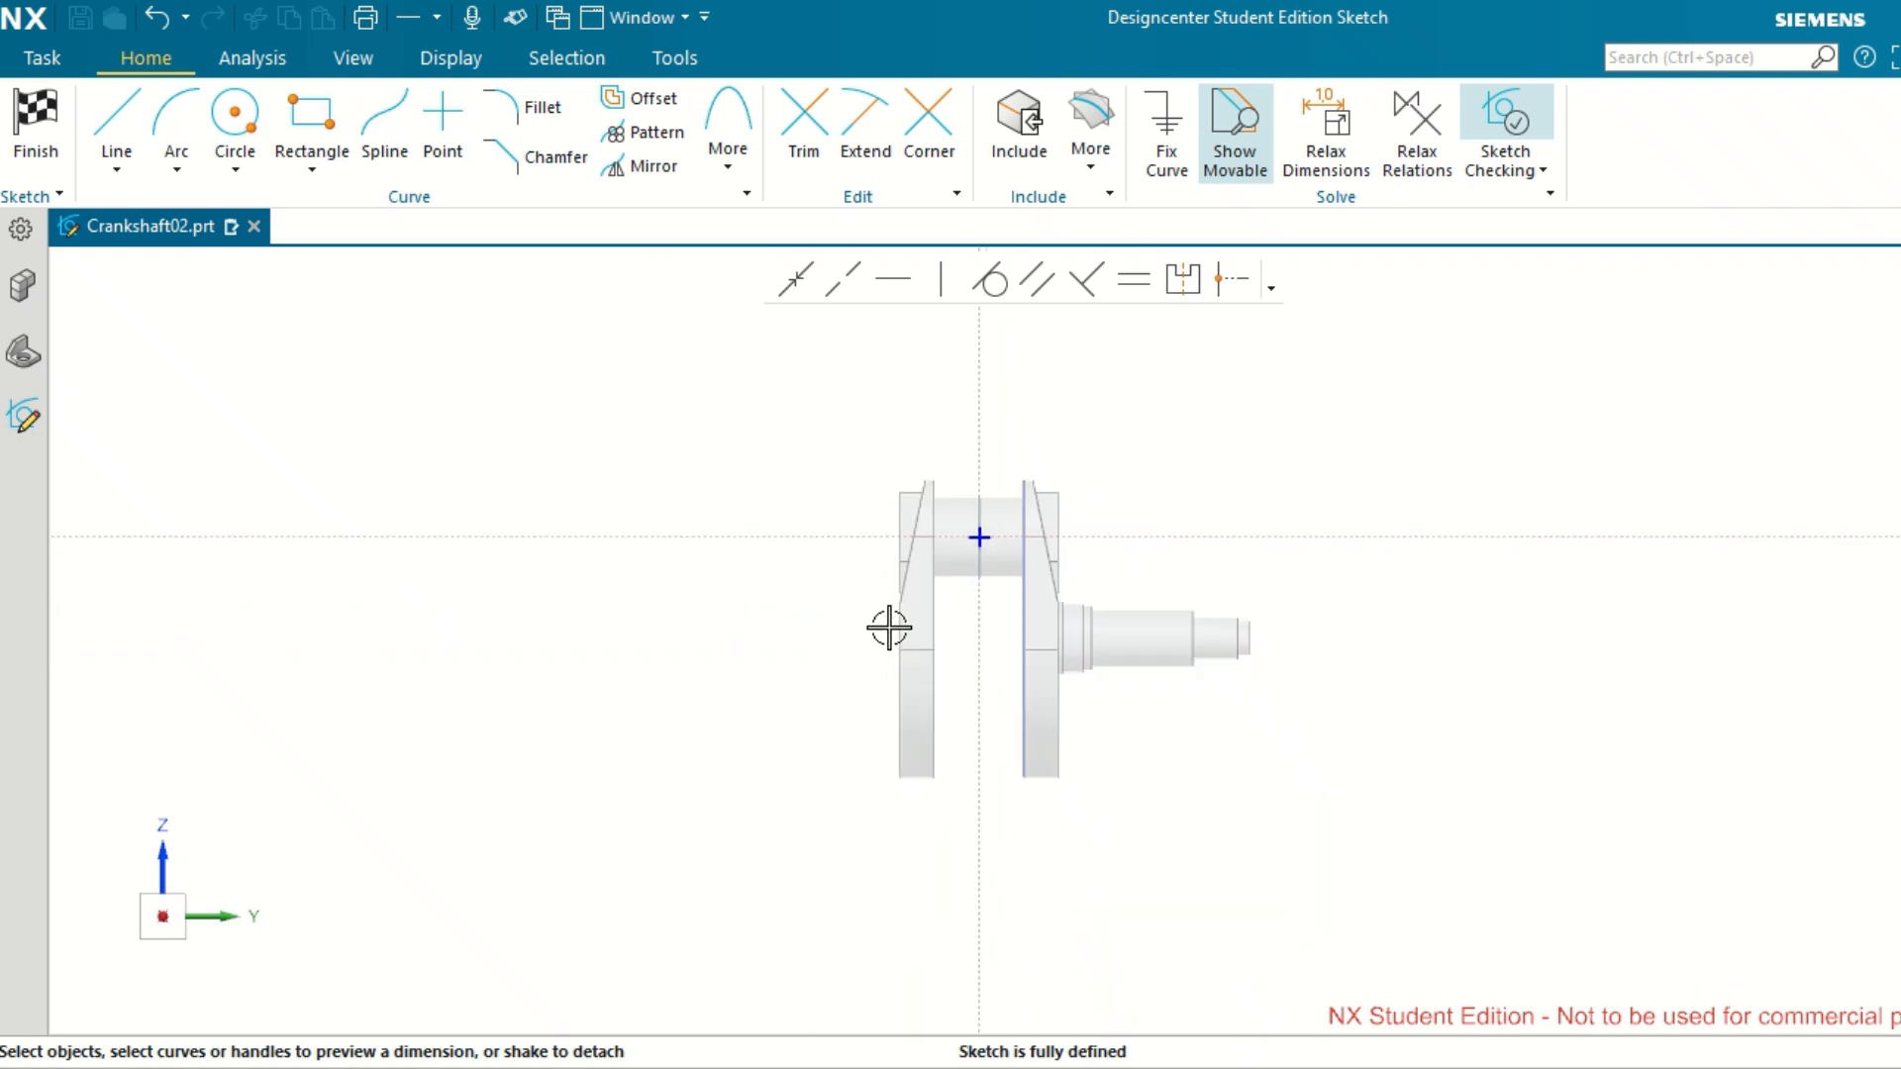
scroll(890, 628, "up", 3)
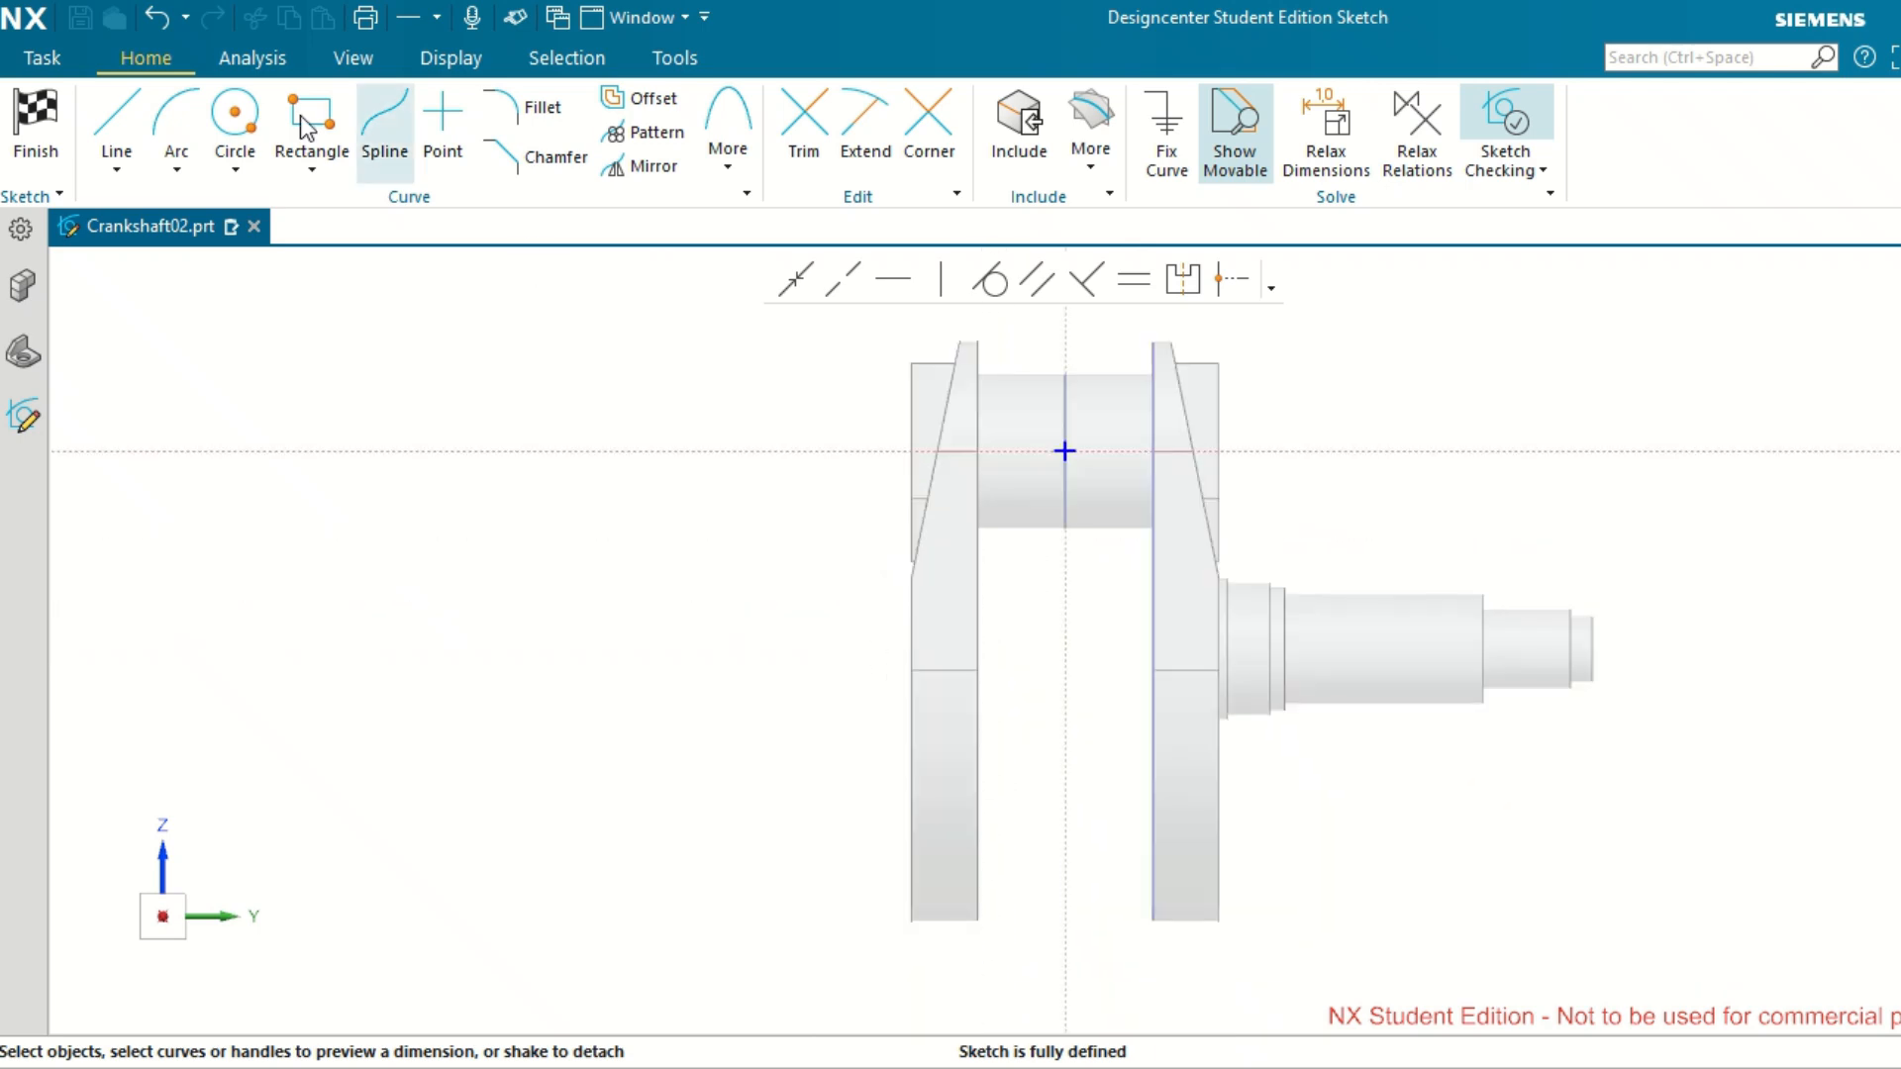
left_click(123, 172)
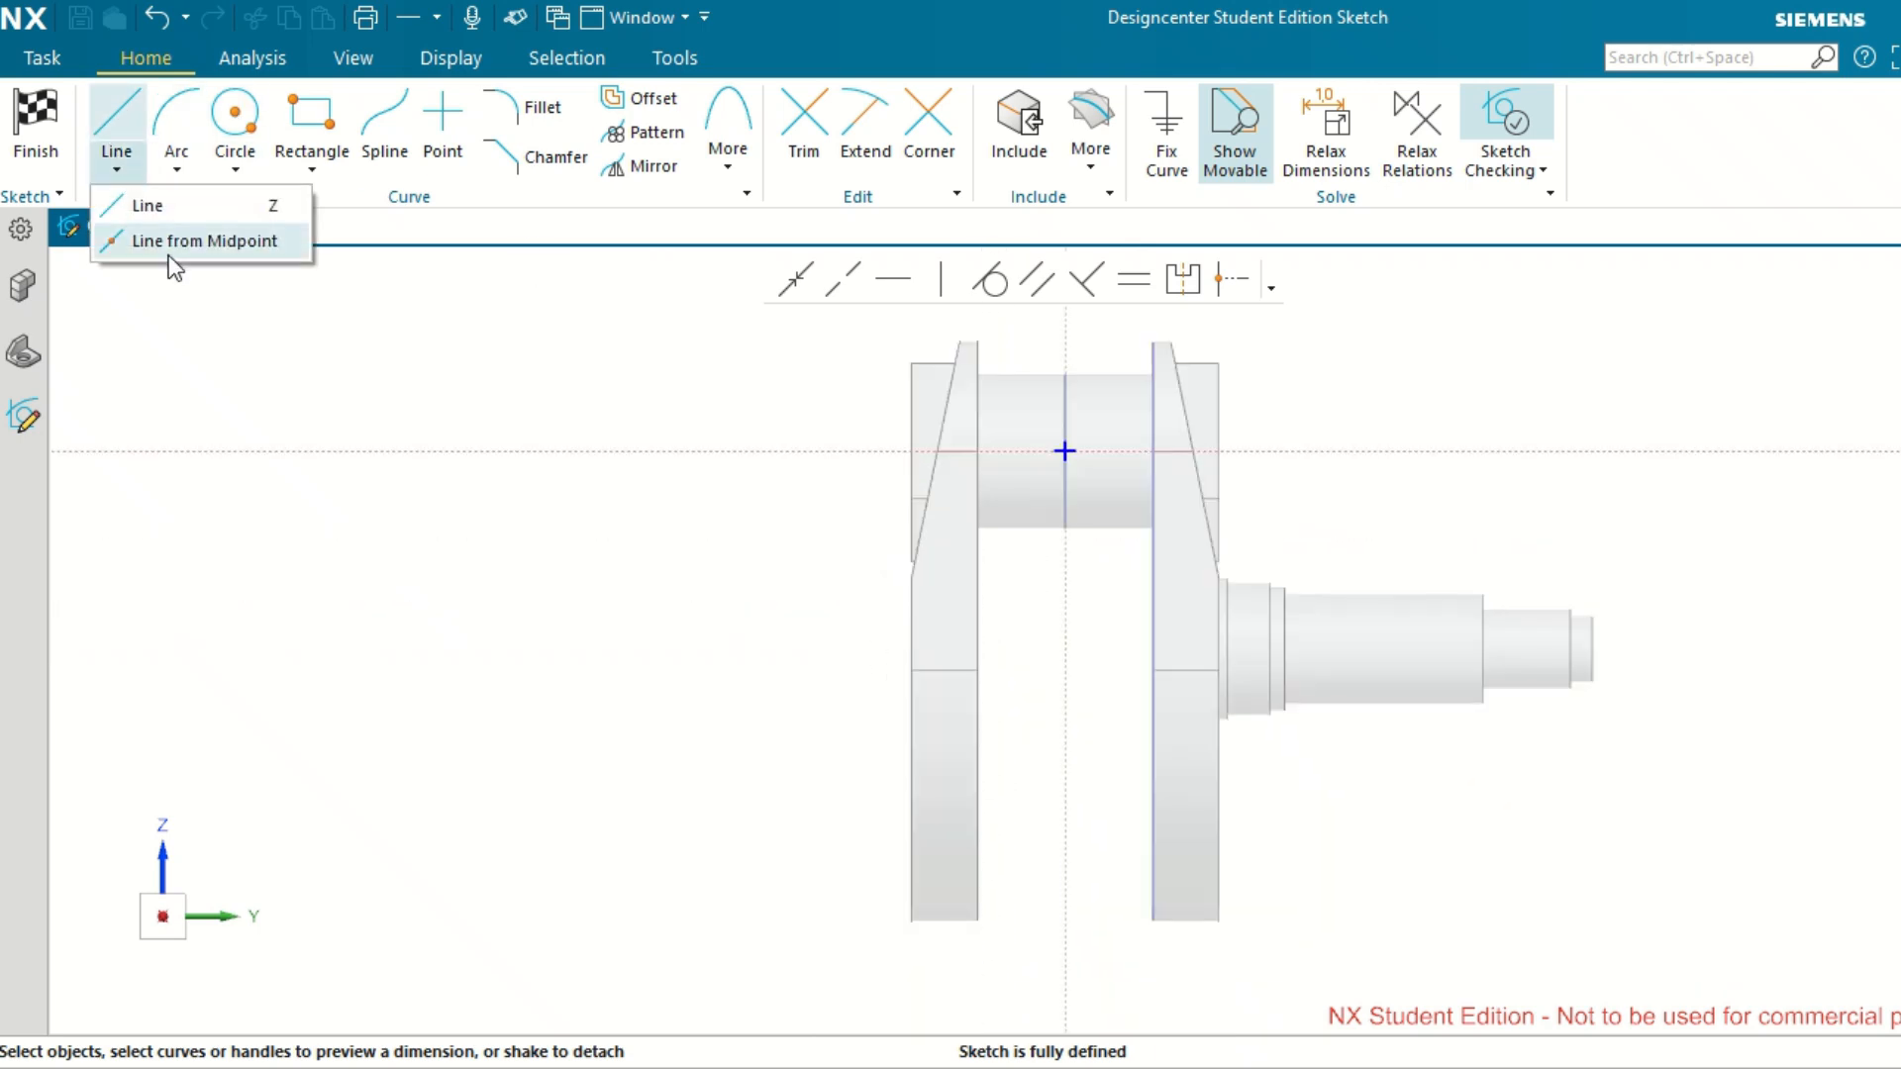
left_click(169, 251)
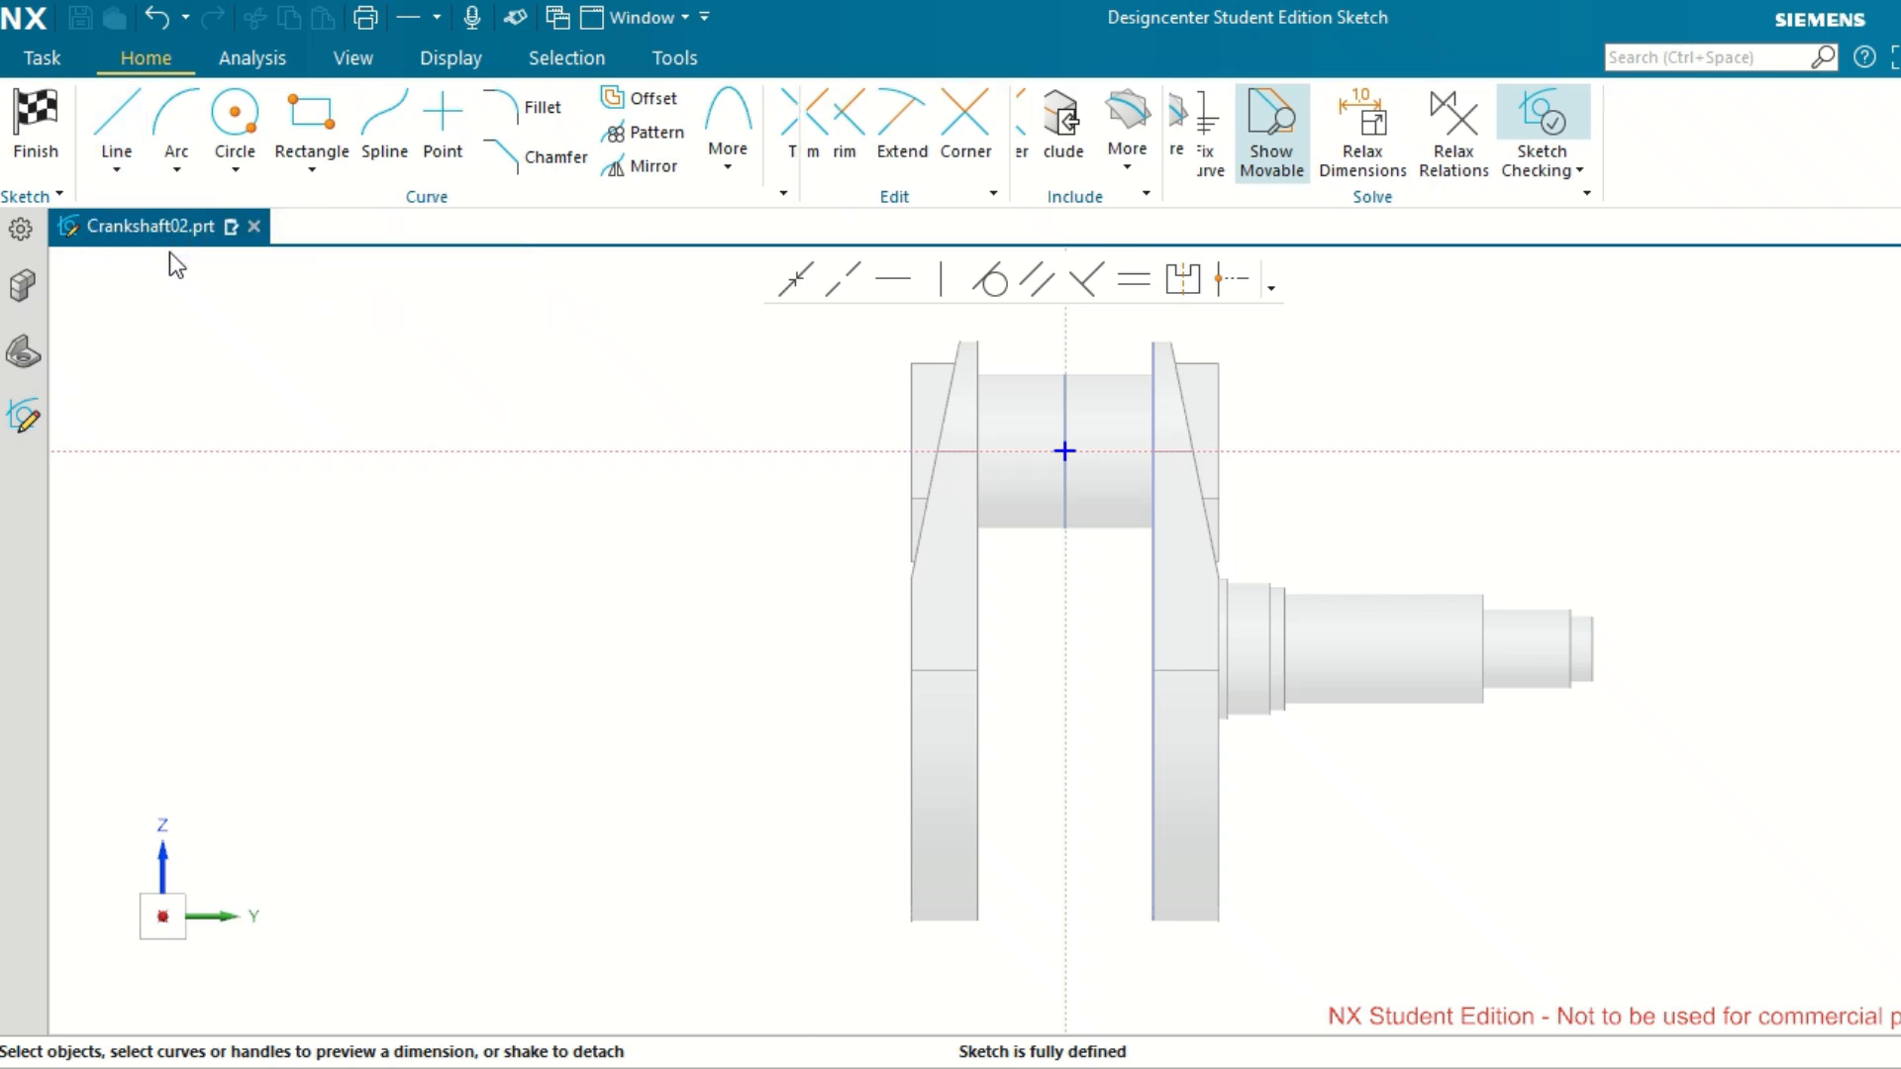
left_click(1064, 697)
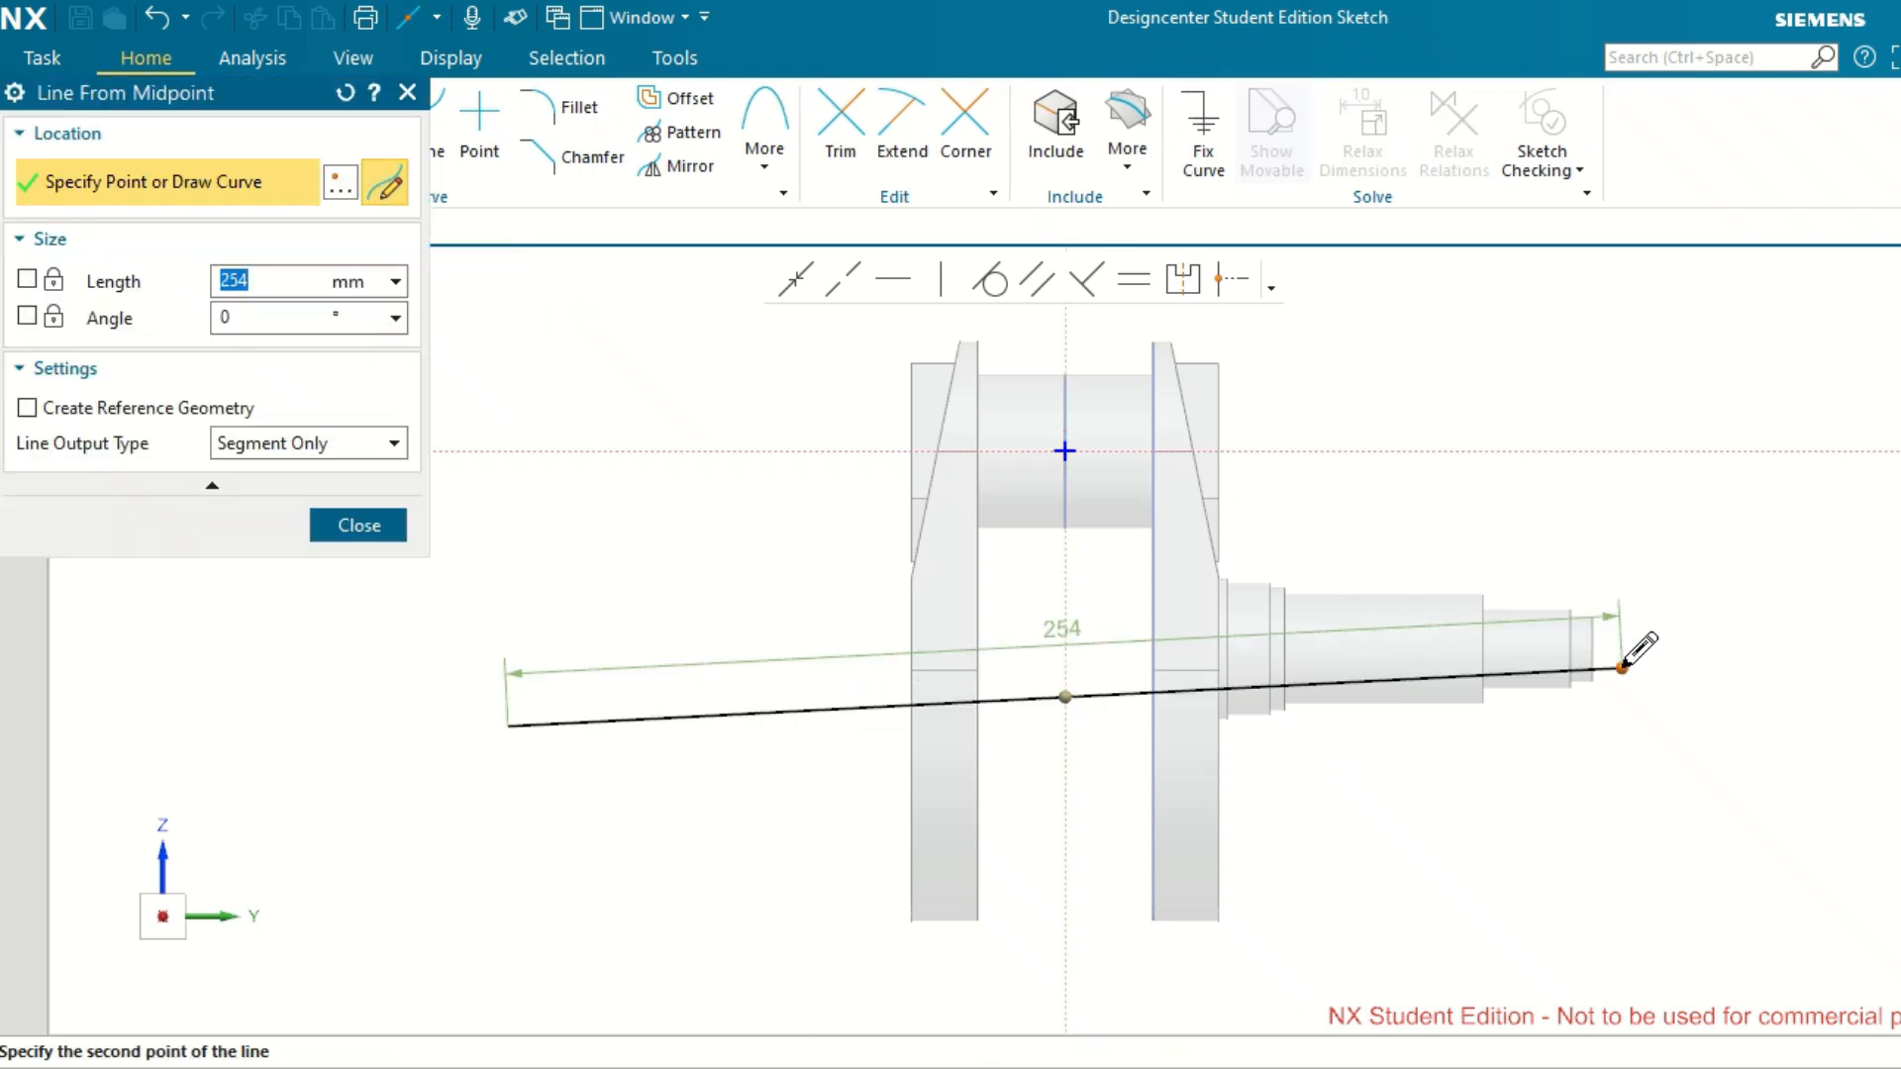
left_click(1896, 656)
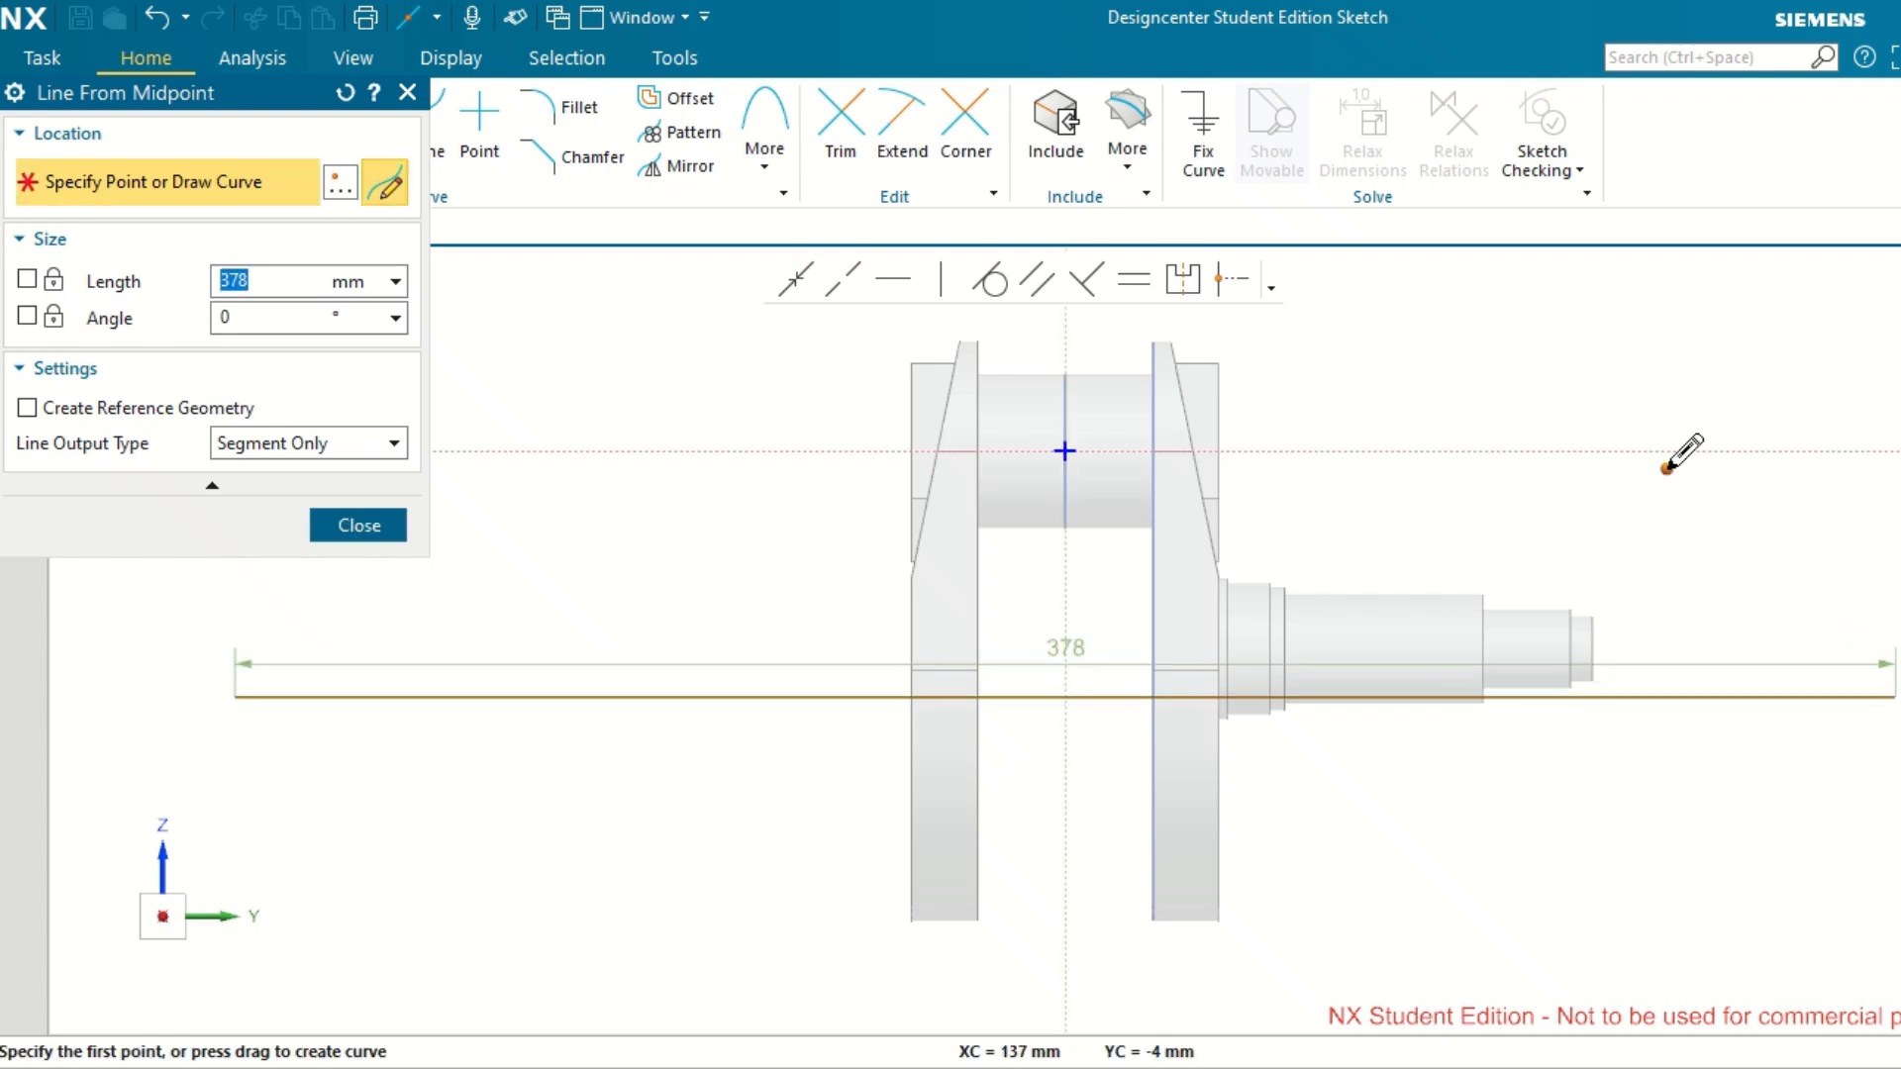
key("Escape")
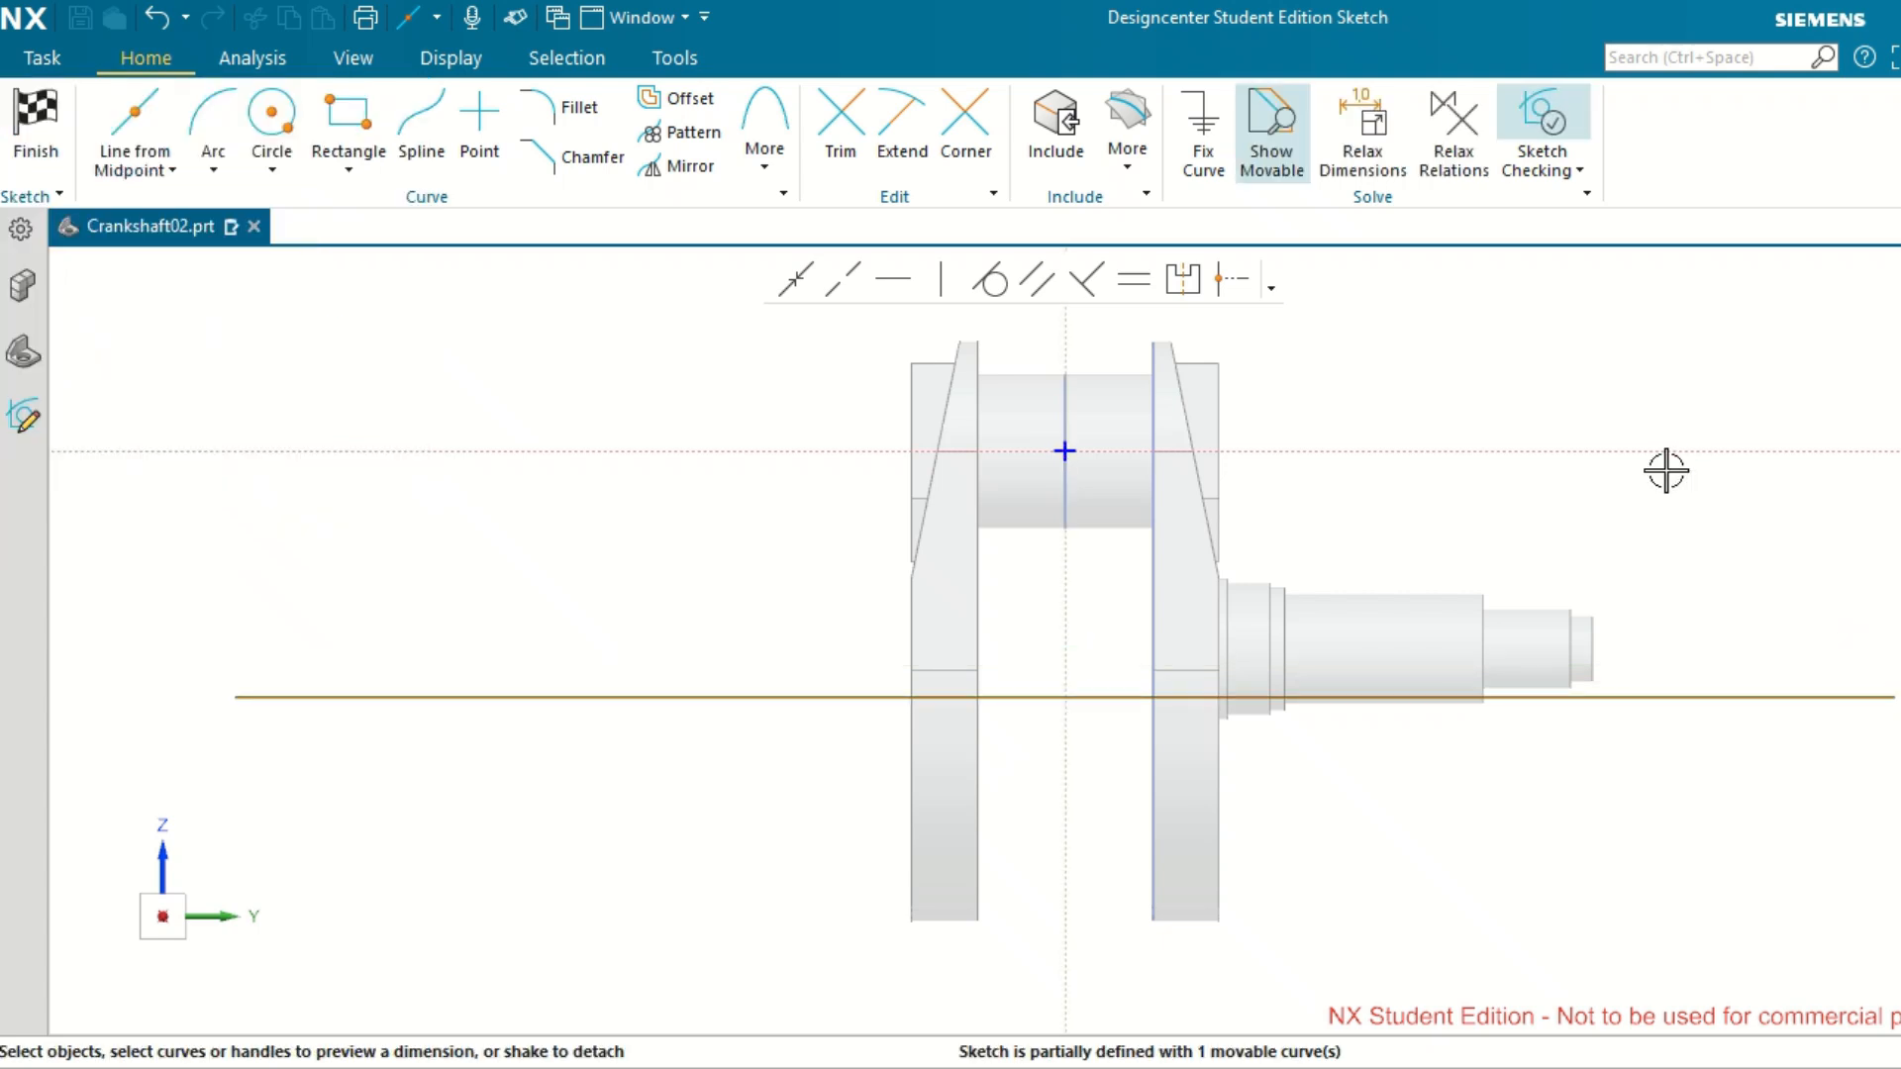
Convert the horizontal midpoint line to reference geometry.
left_click(1097, 694)
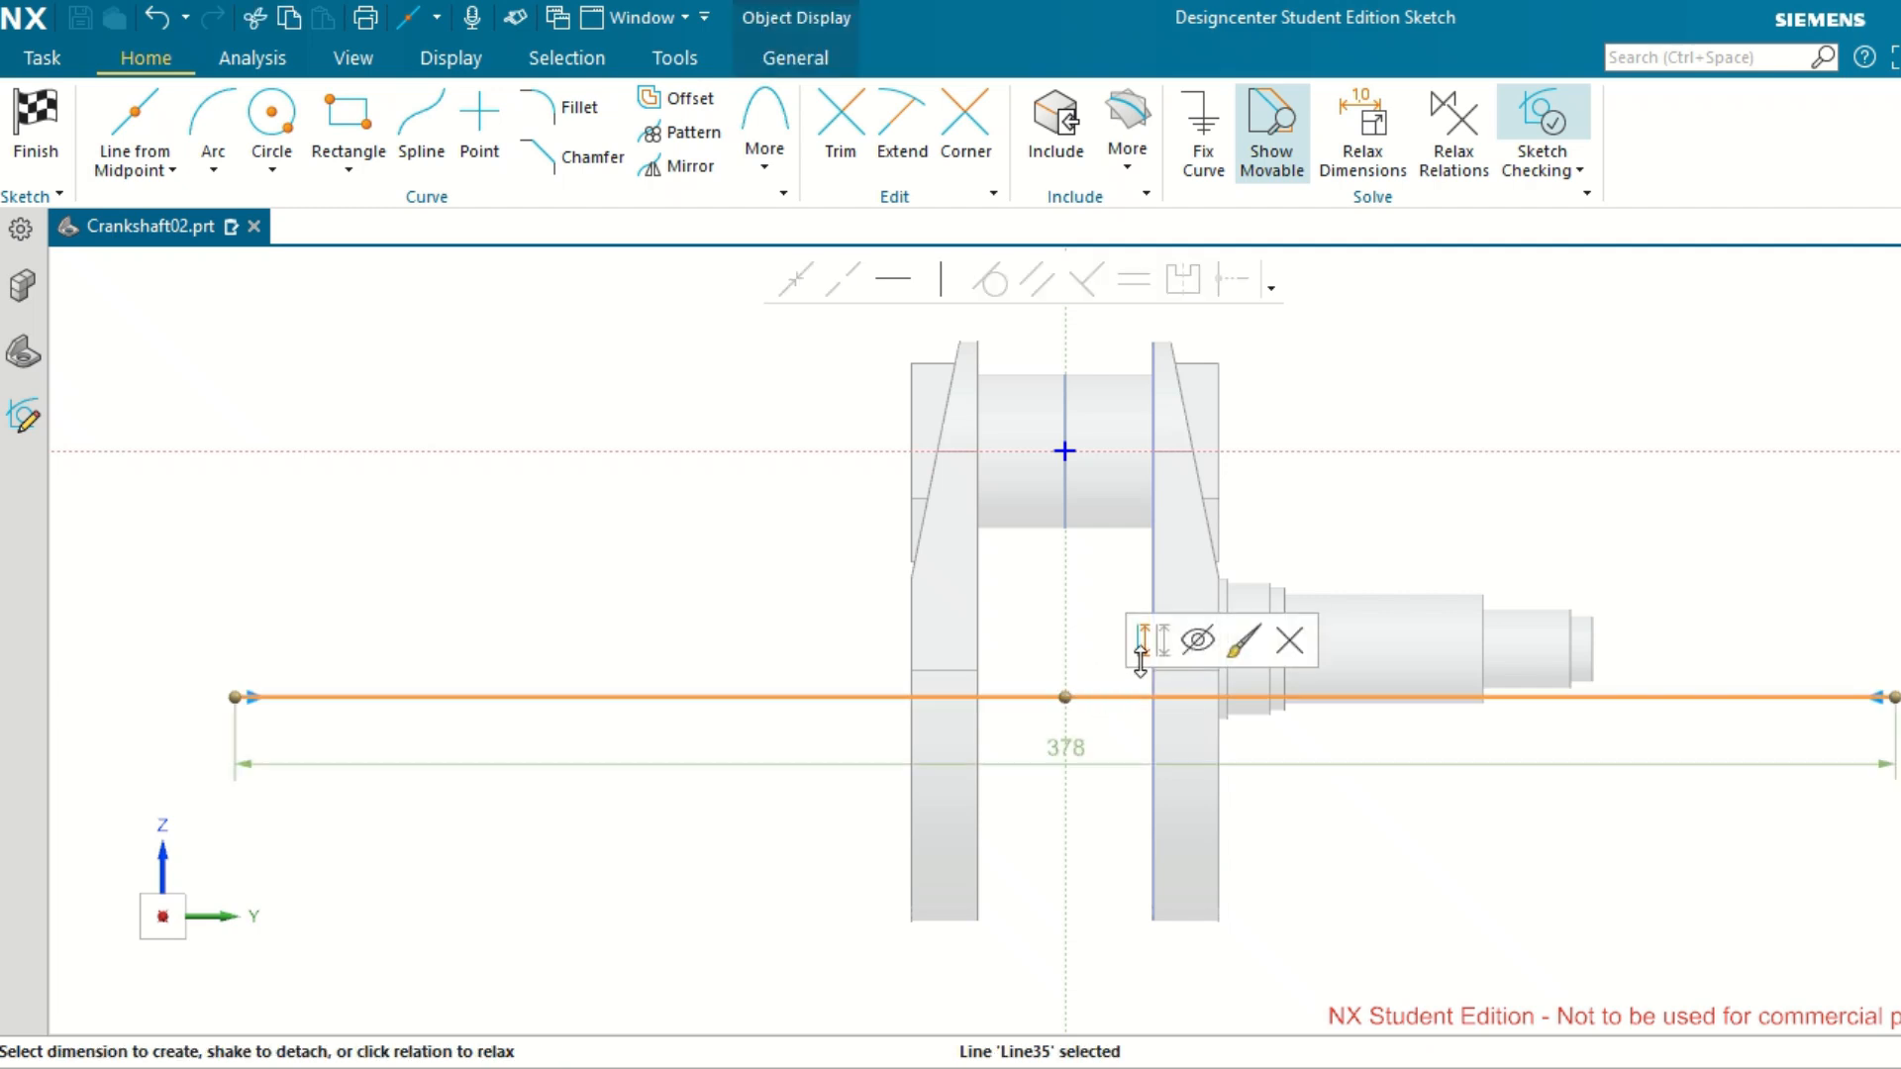
left_click(1144, 644)
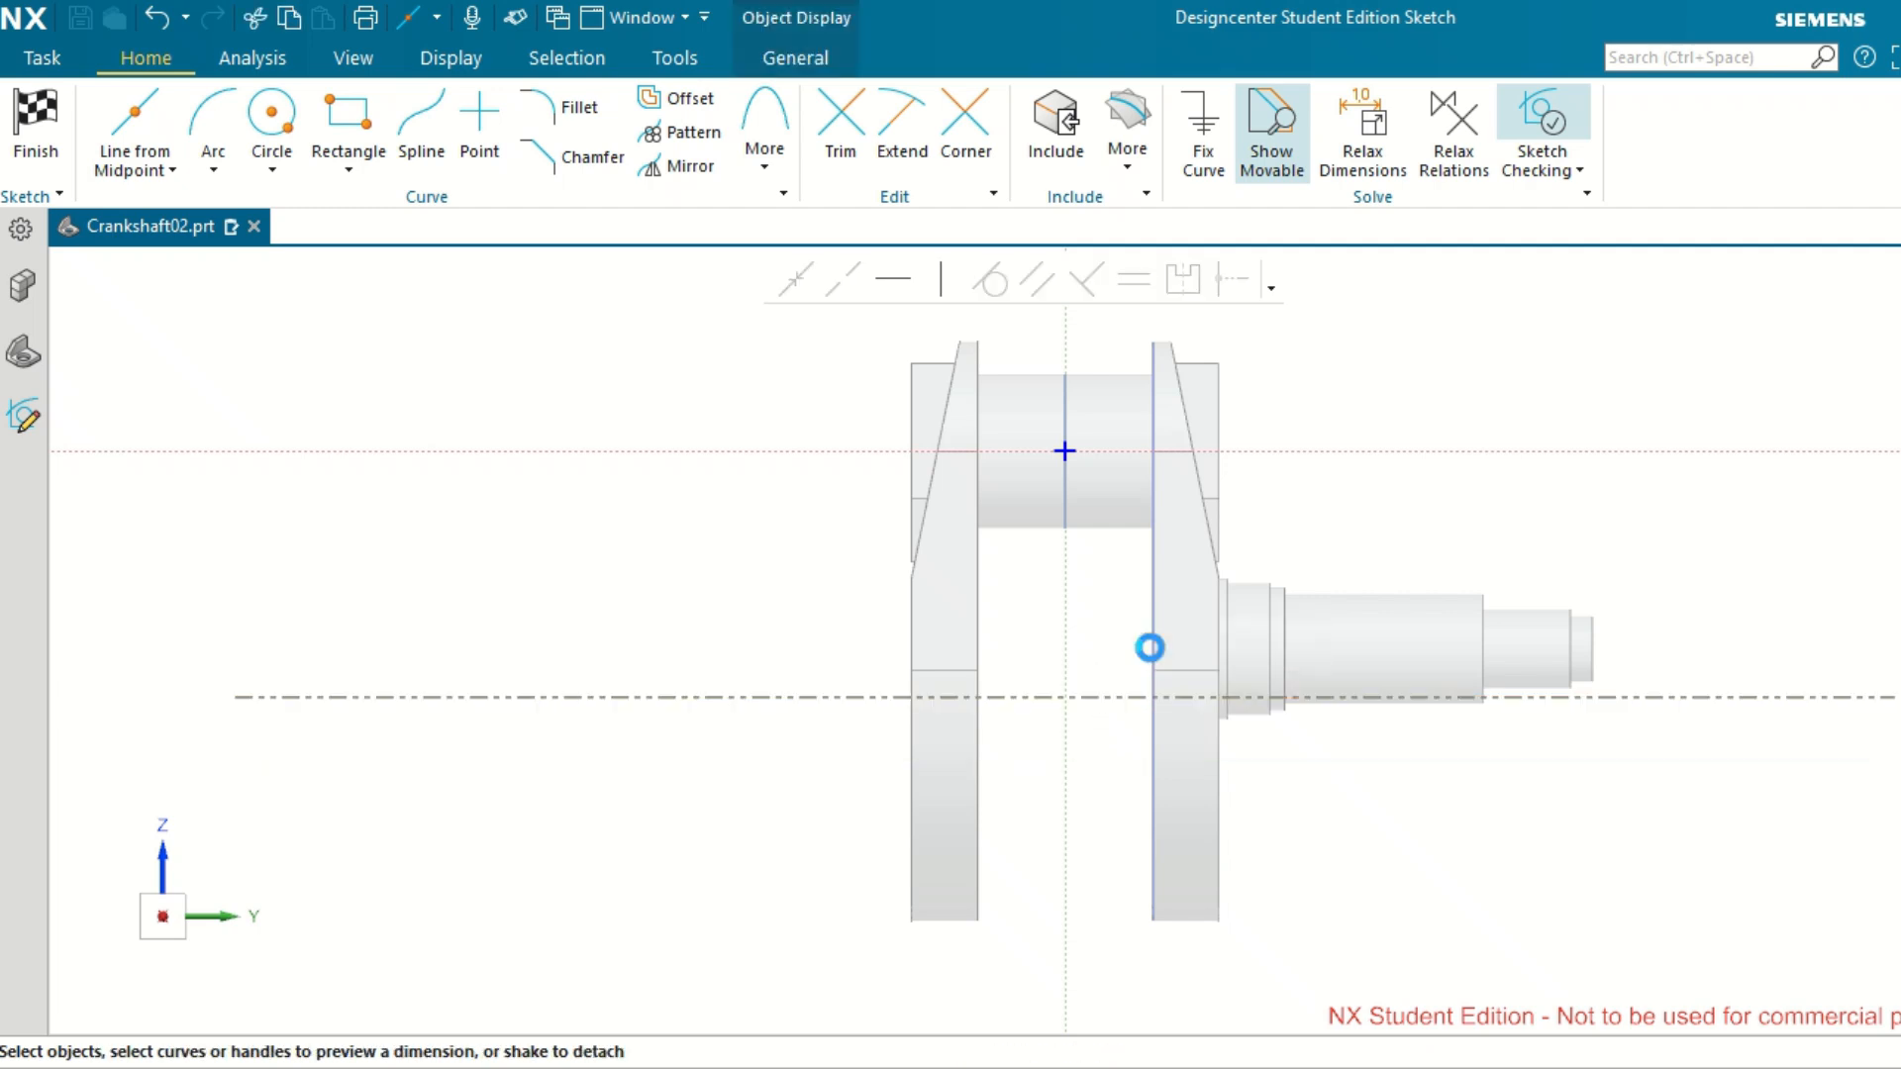
left_click(1655, 489)
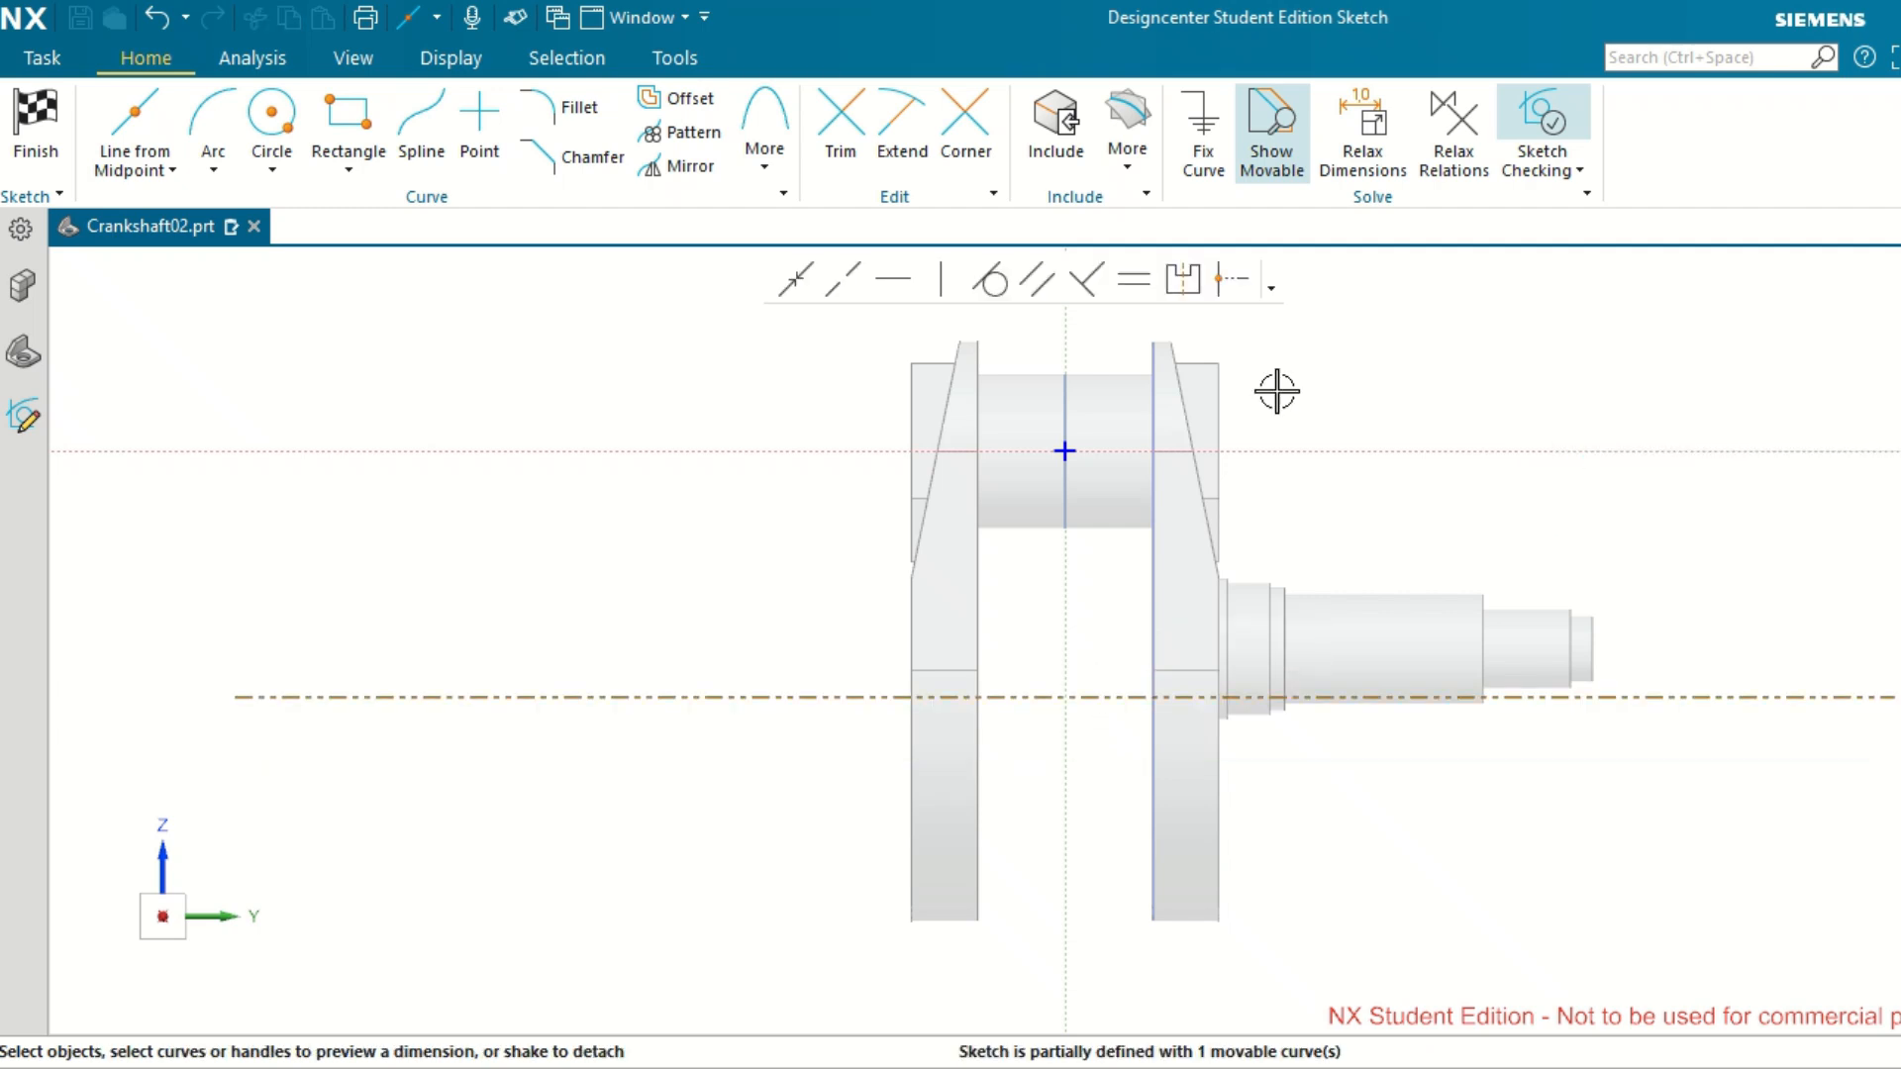
Set the distance between the reference line and the horizontal sketch axis to 45 mm, scaling the entire sketch.
left_click(1104, 696)
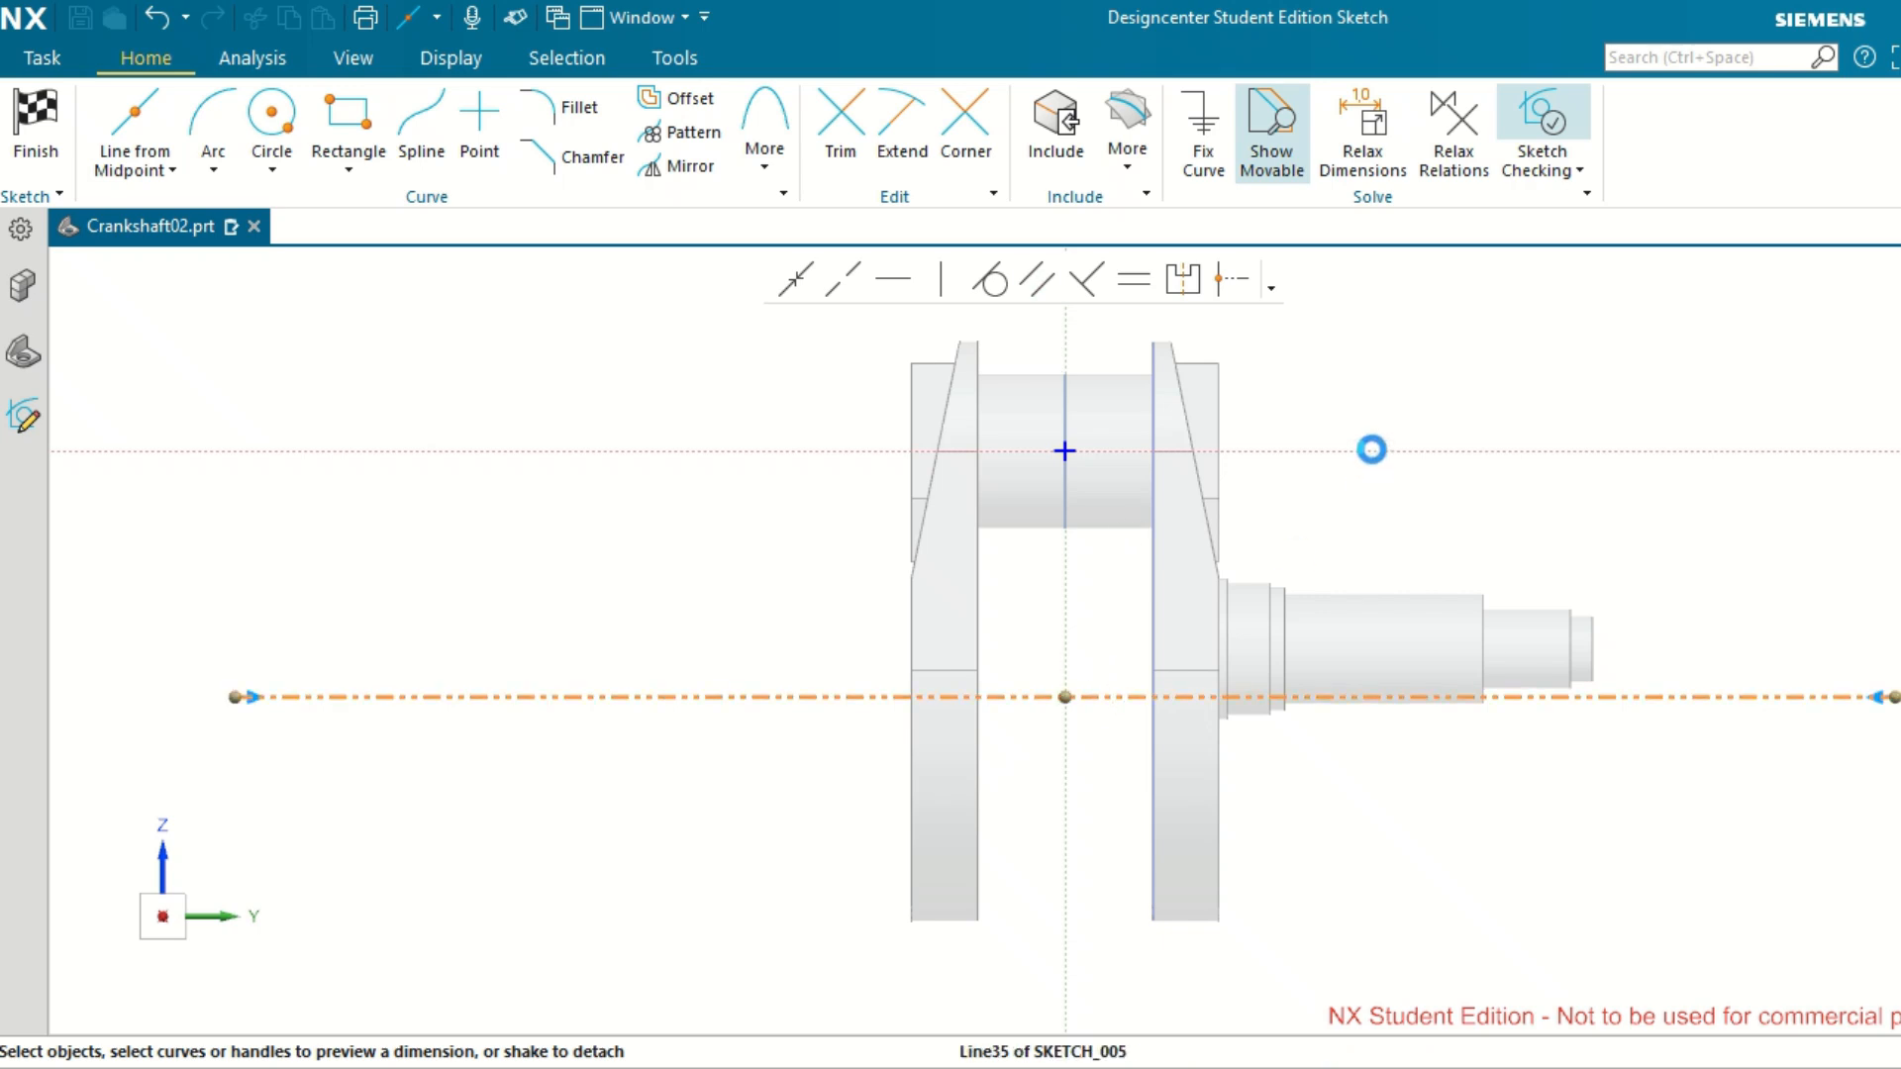
left_click(1372, 451)
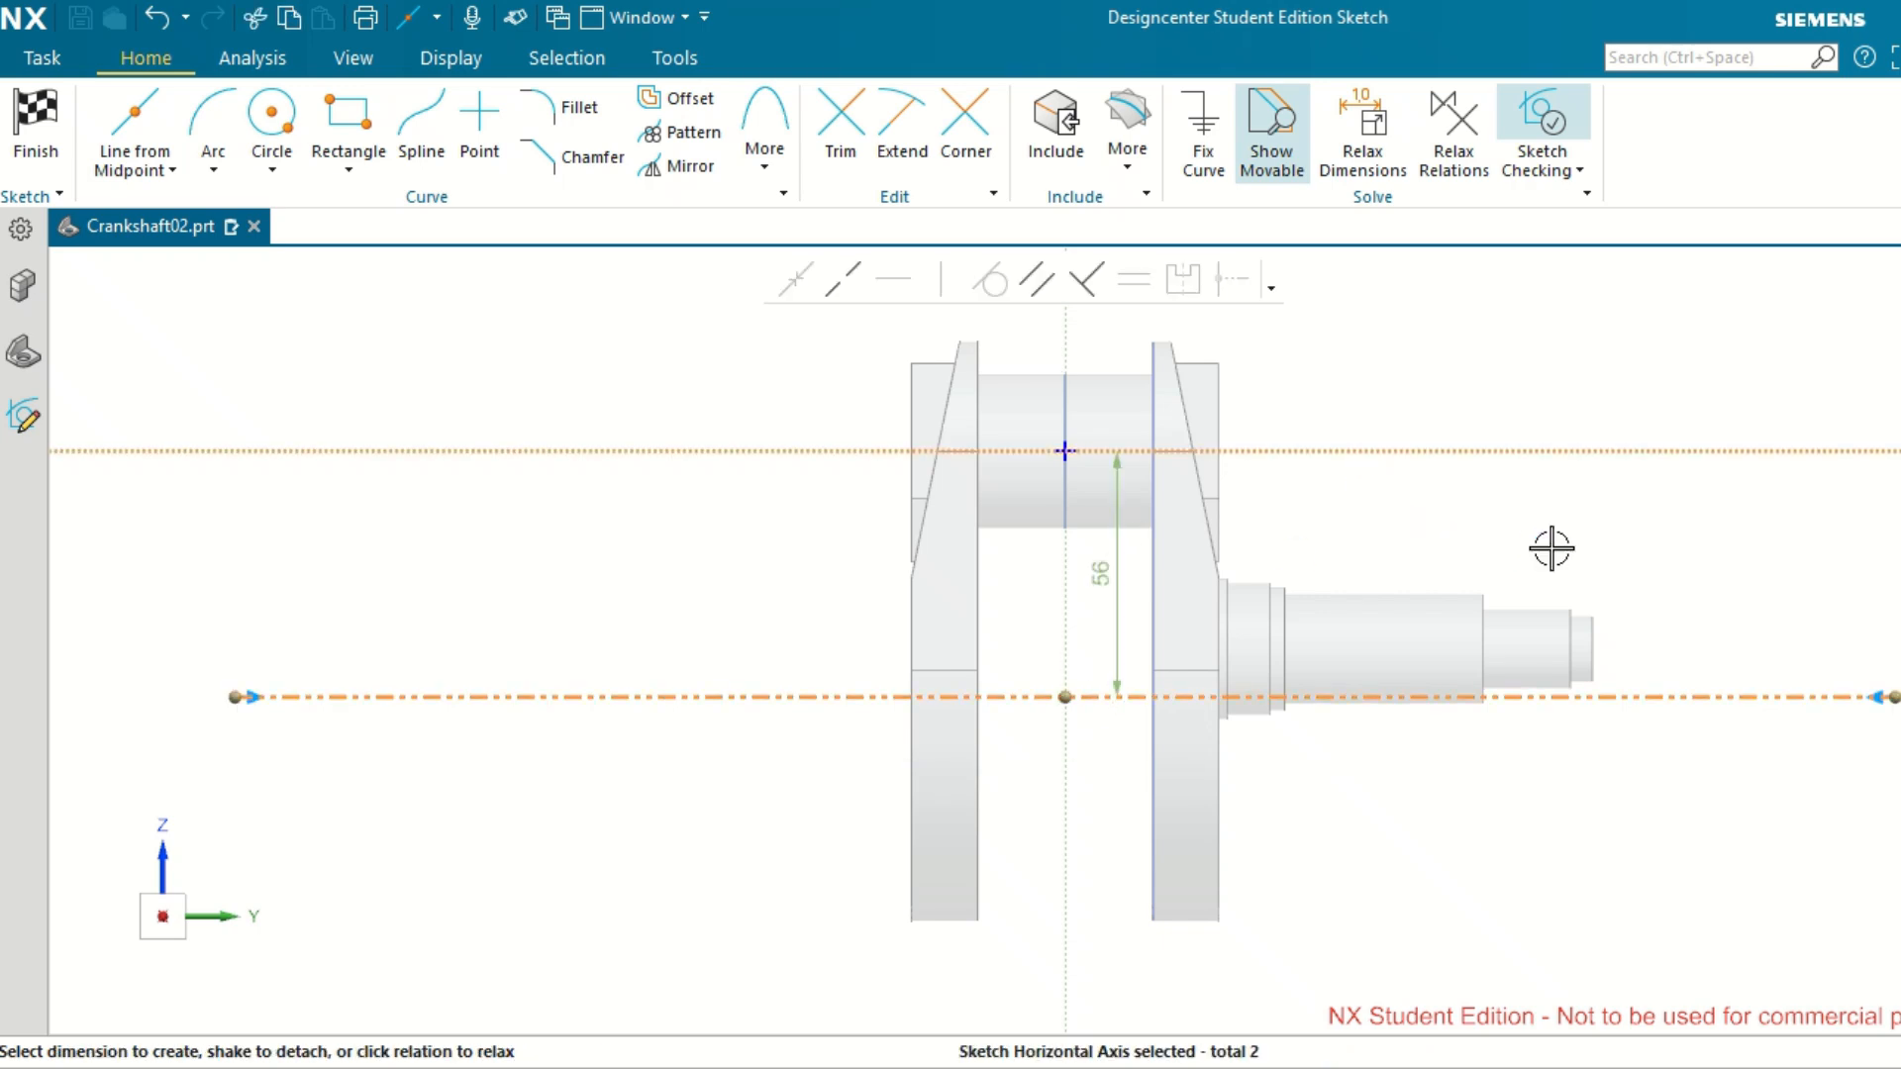
left_click(1119, 570)
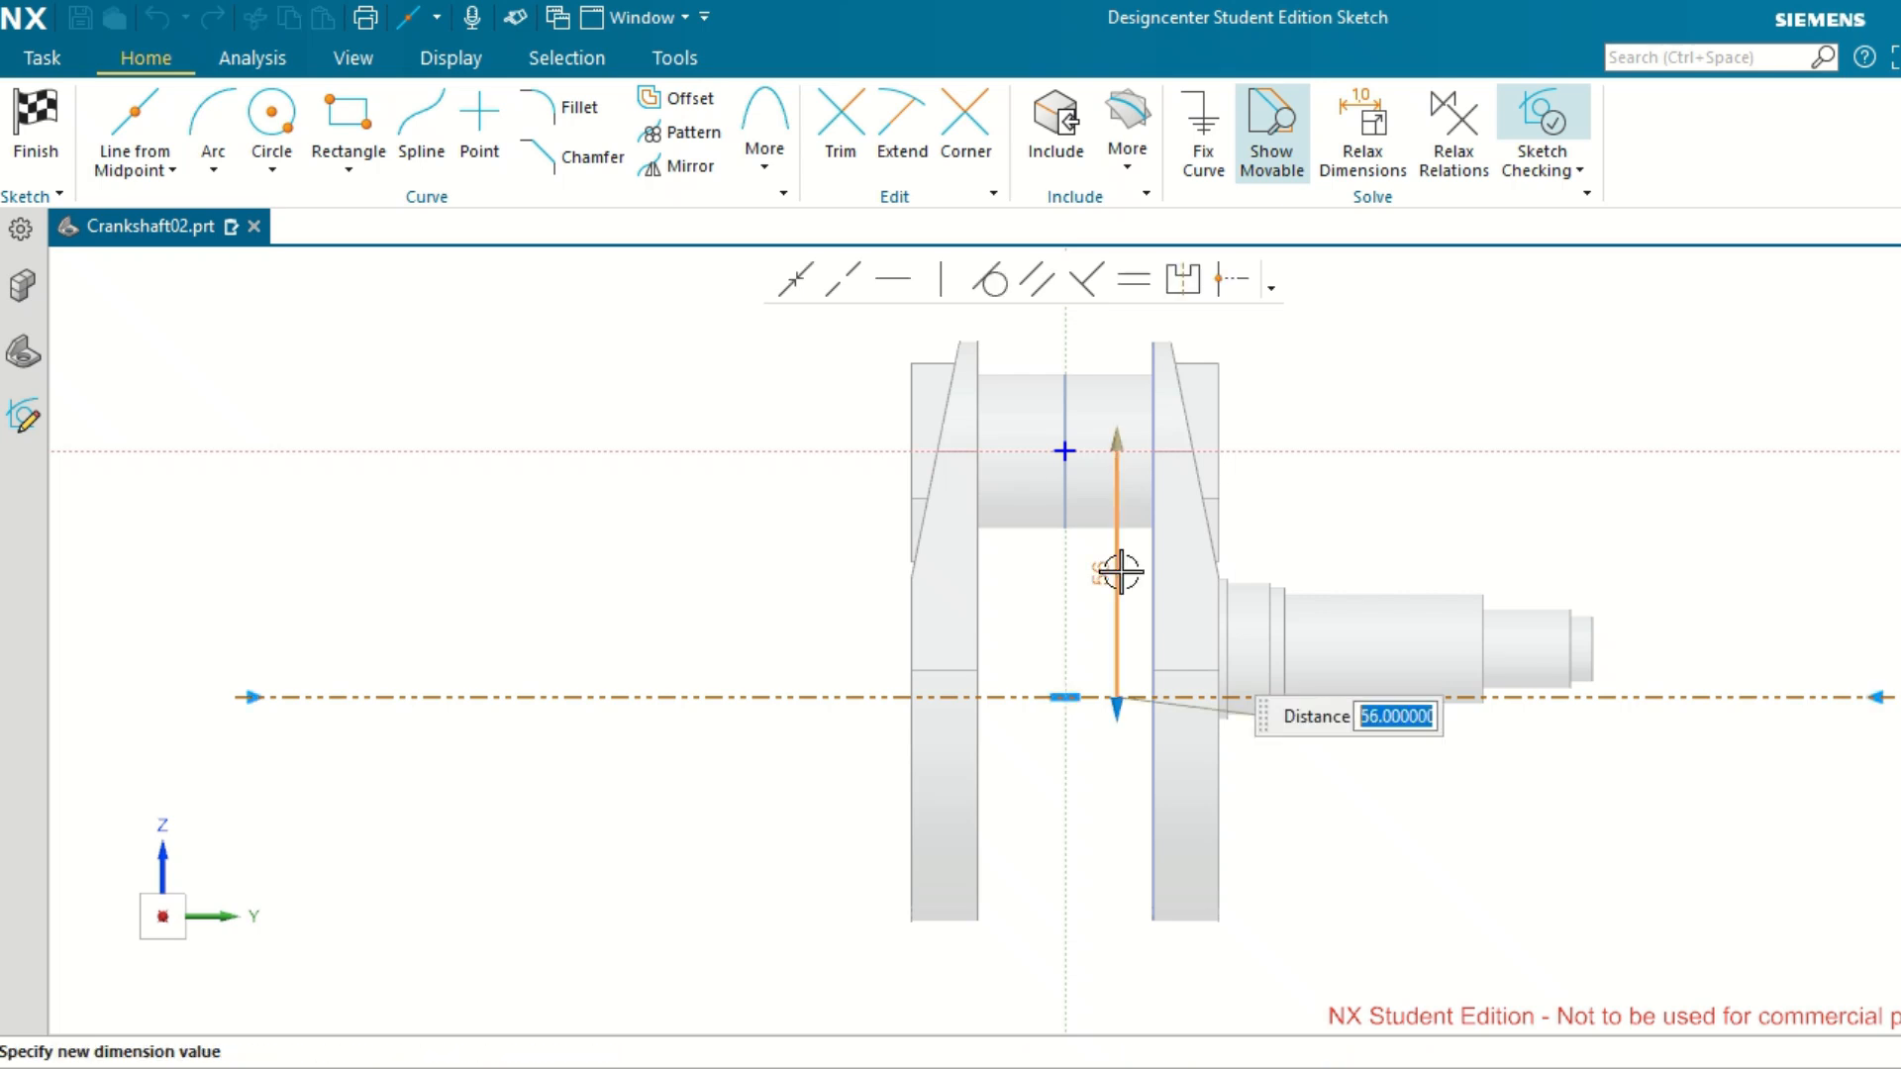
type("45")
key("Return")
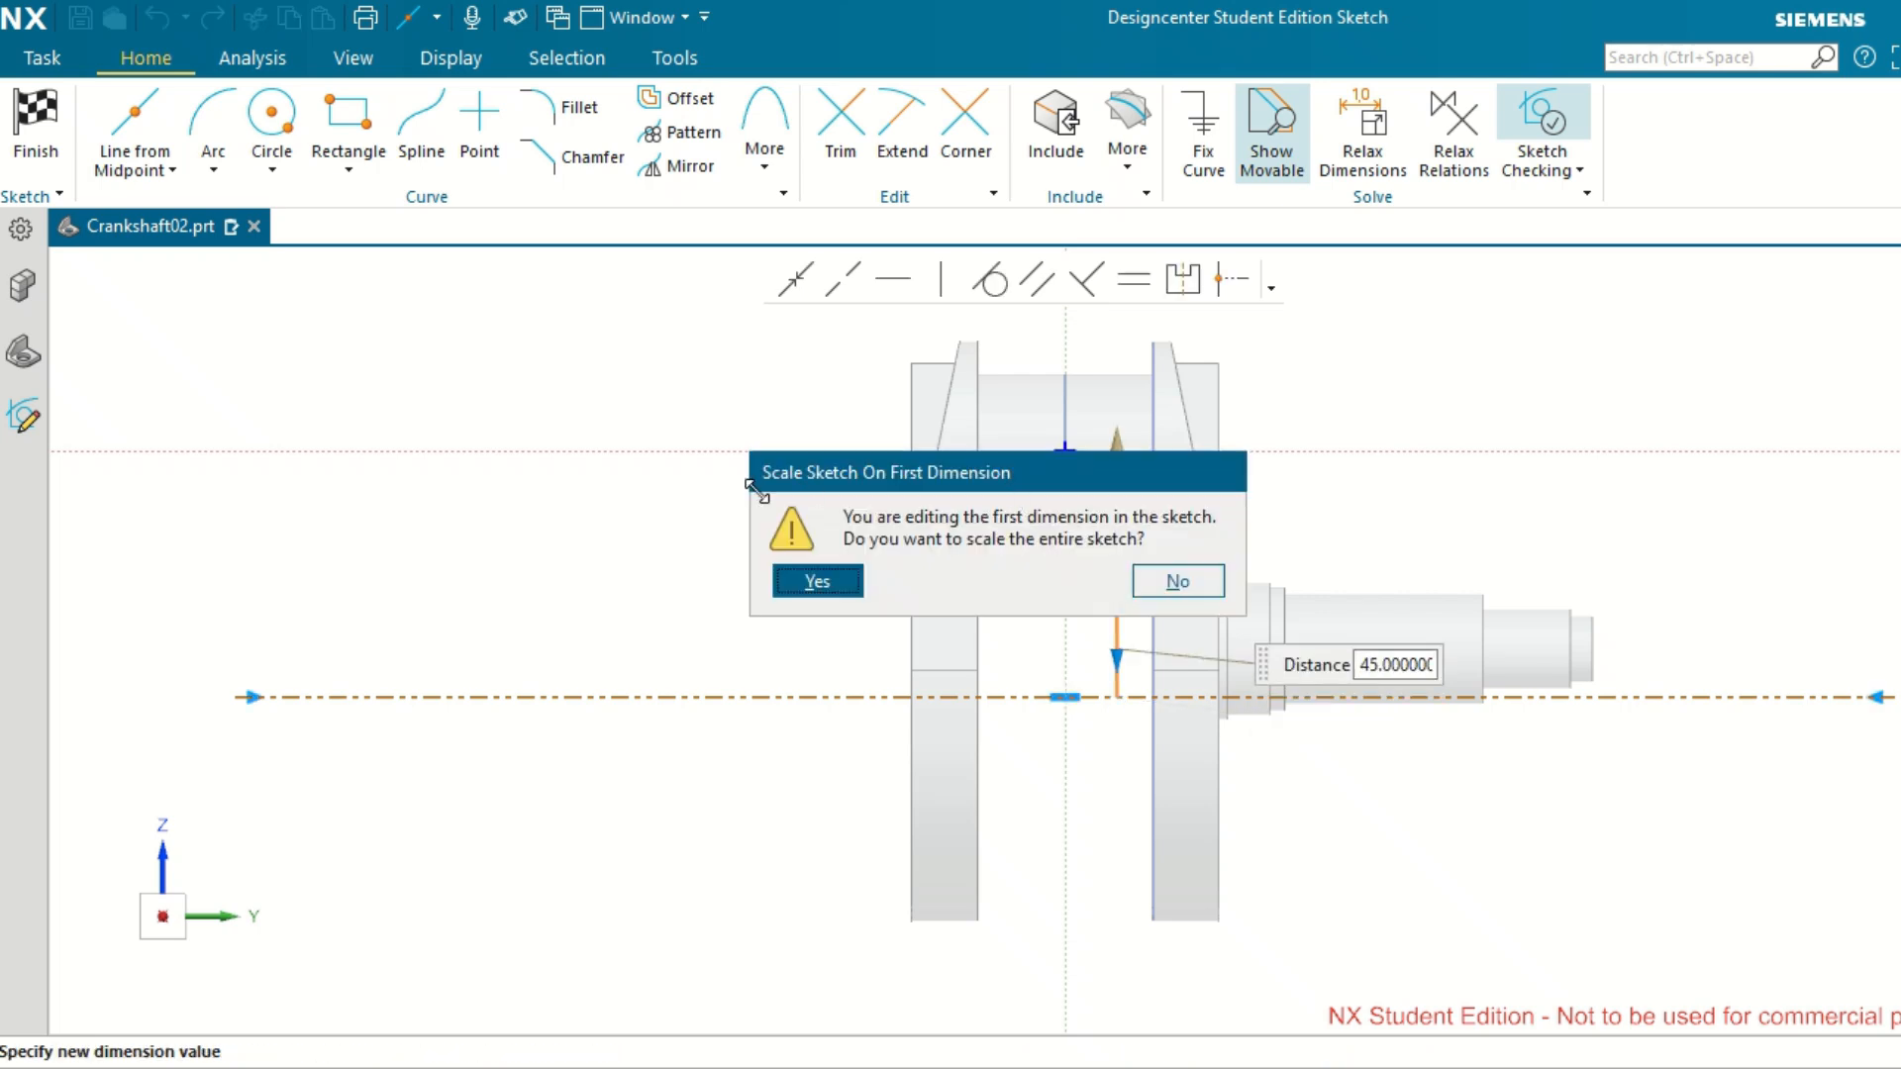
left_click(794, 593)
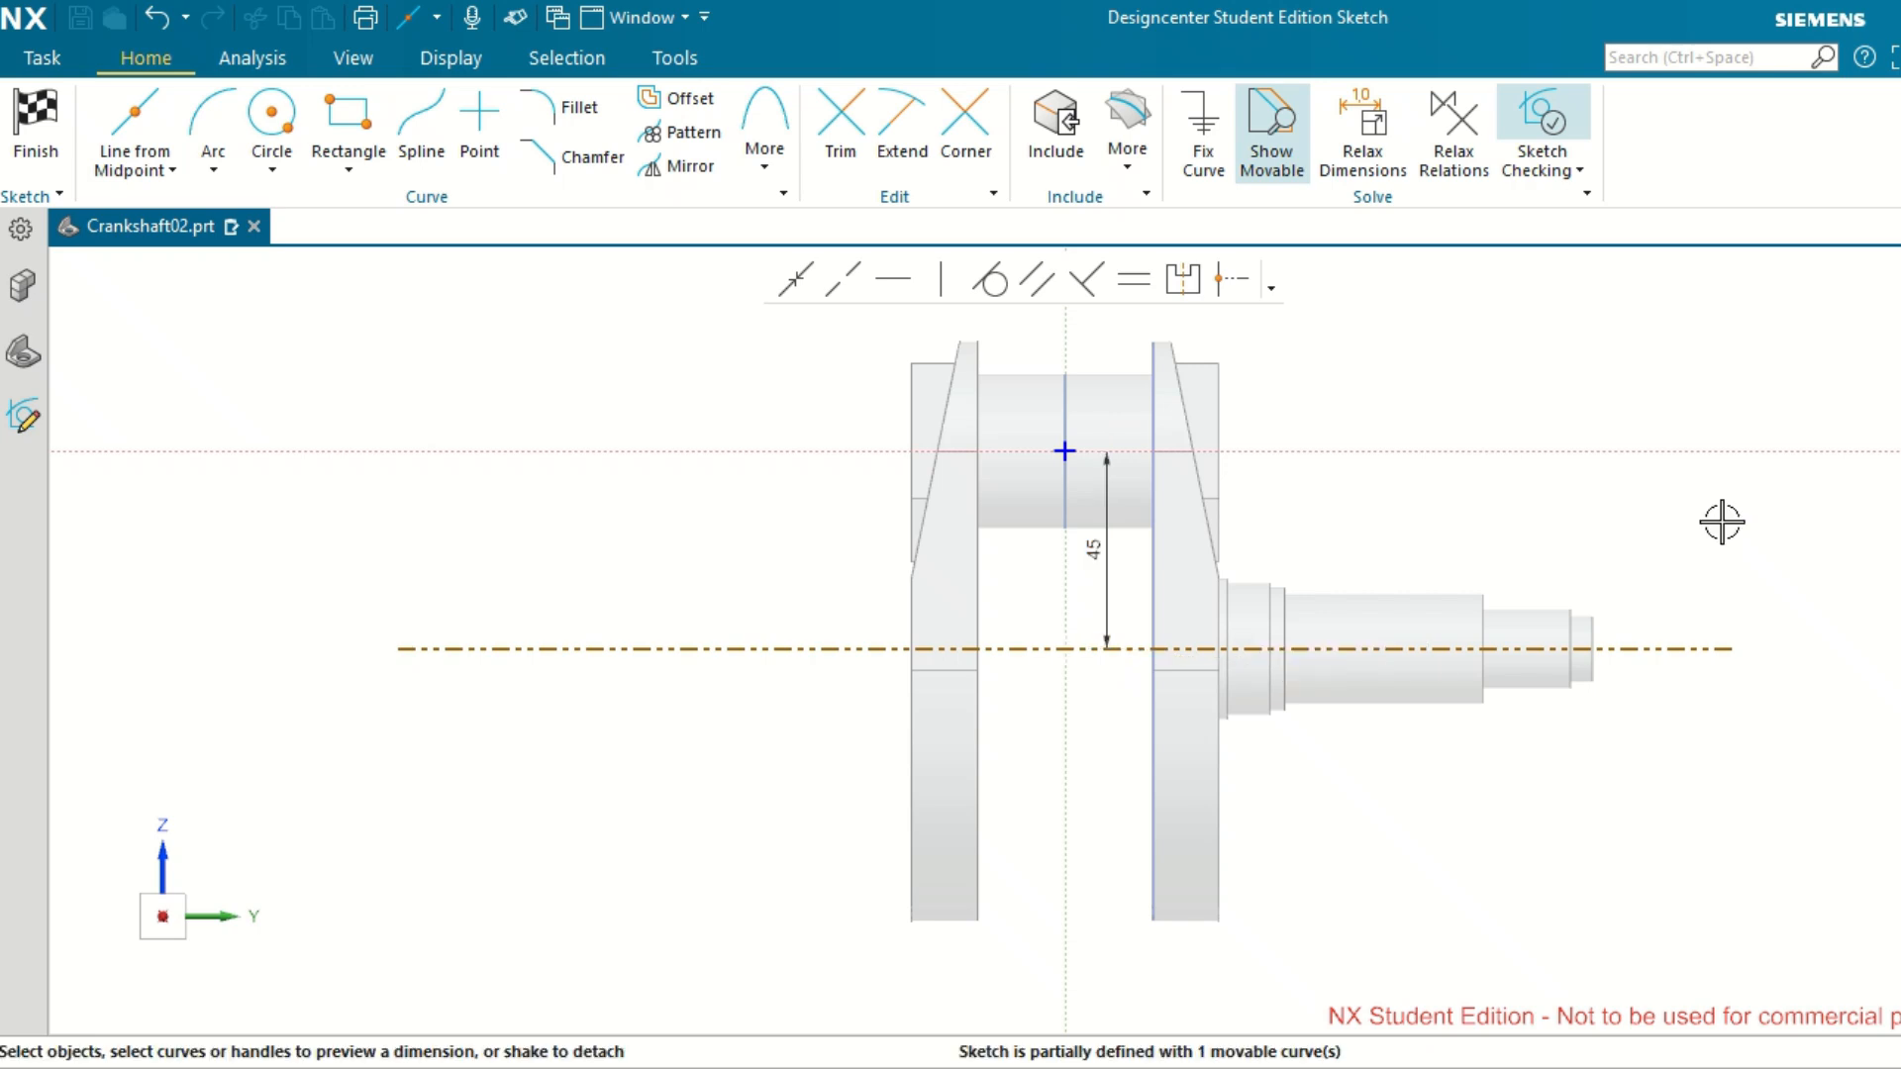
Set the length of the reference line to 300 mm.
scroll(1722, 522, "down", 1)
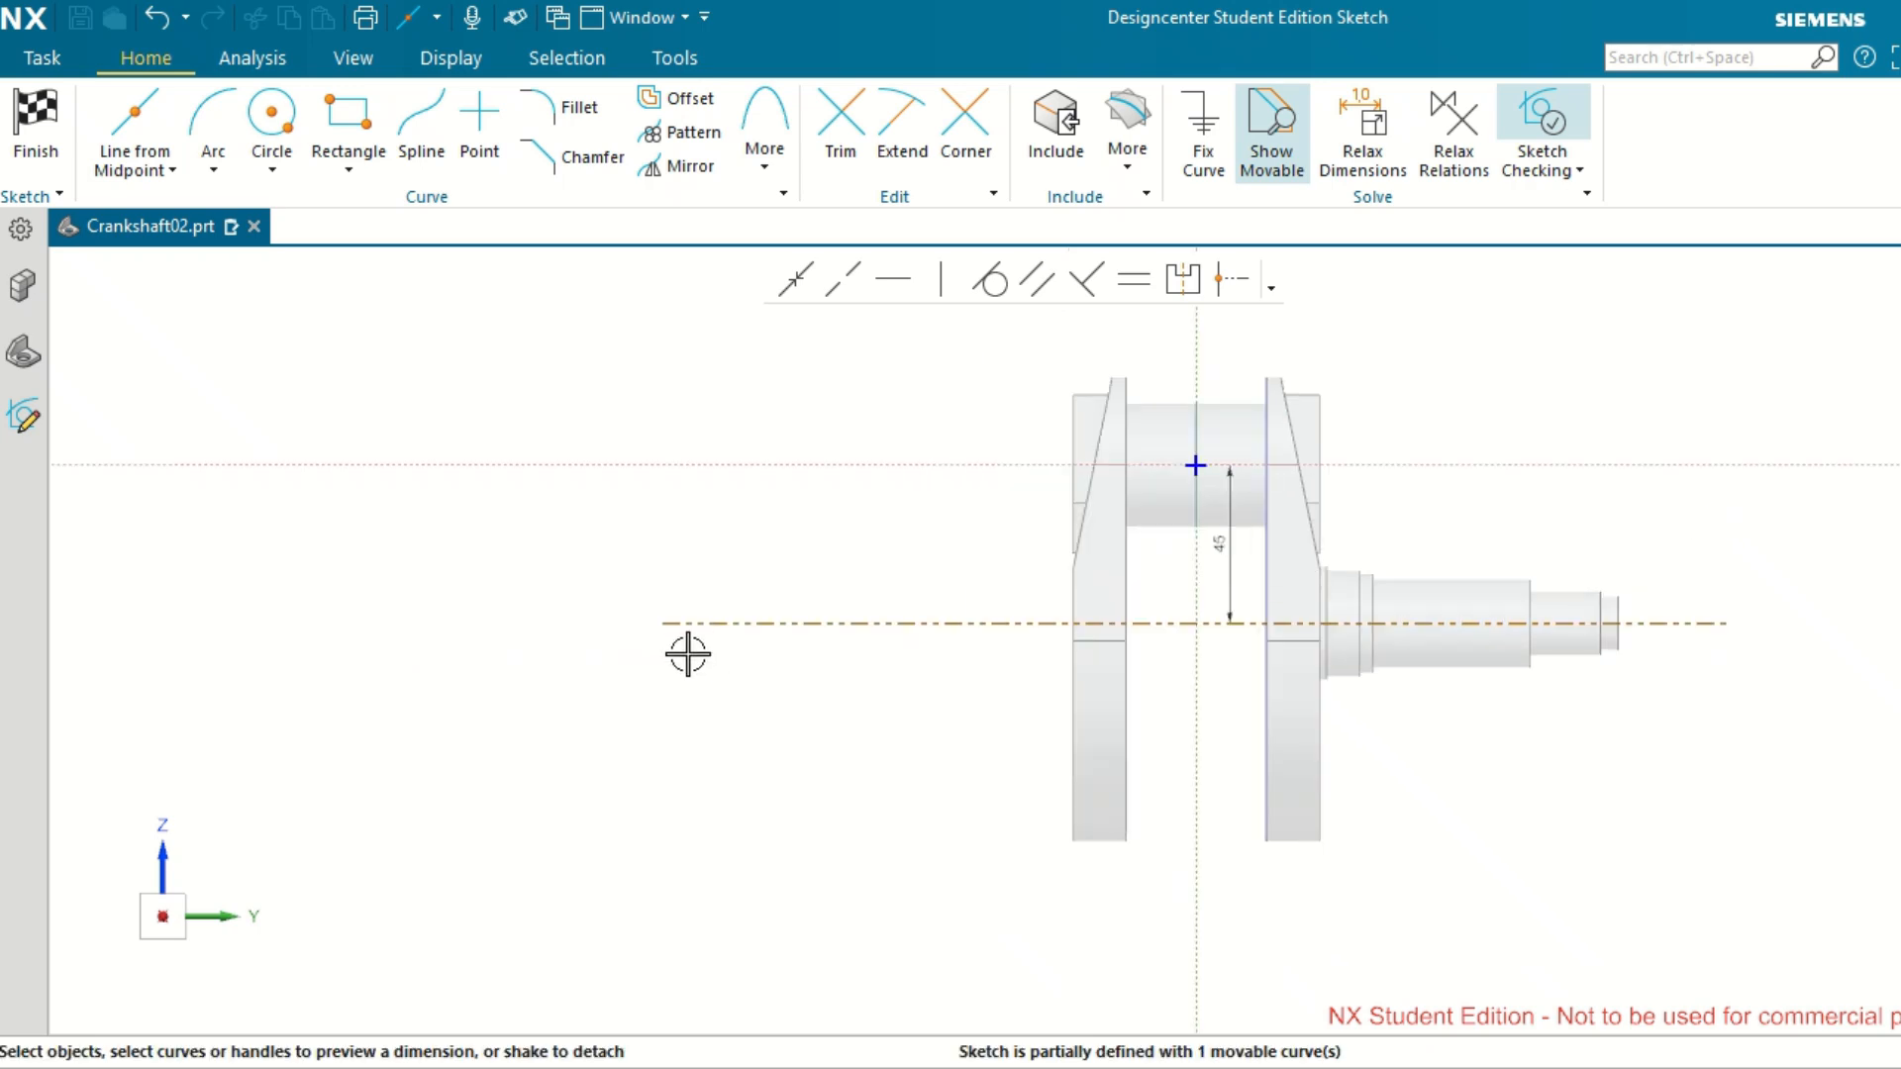
scroll(688, 655, "up", 2)
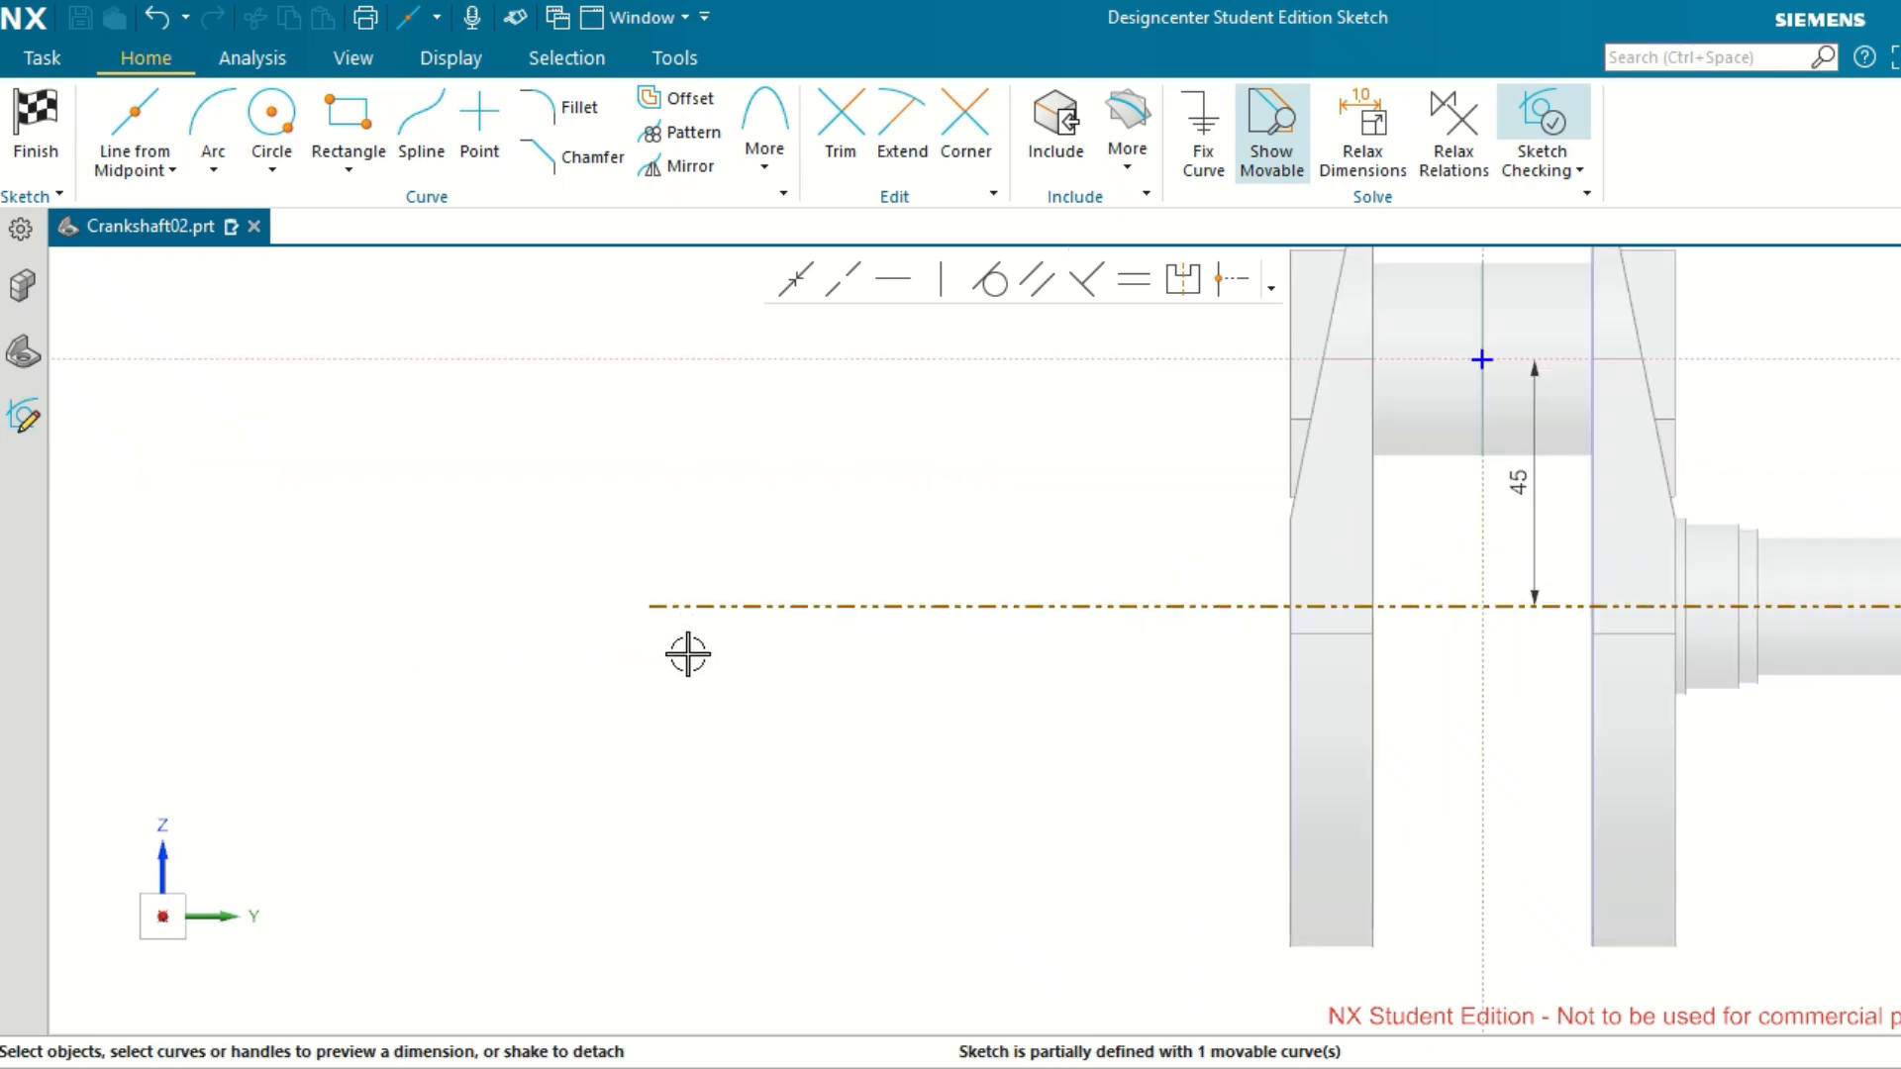
left_click(931, 606)
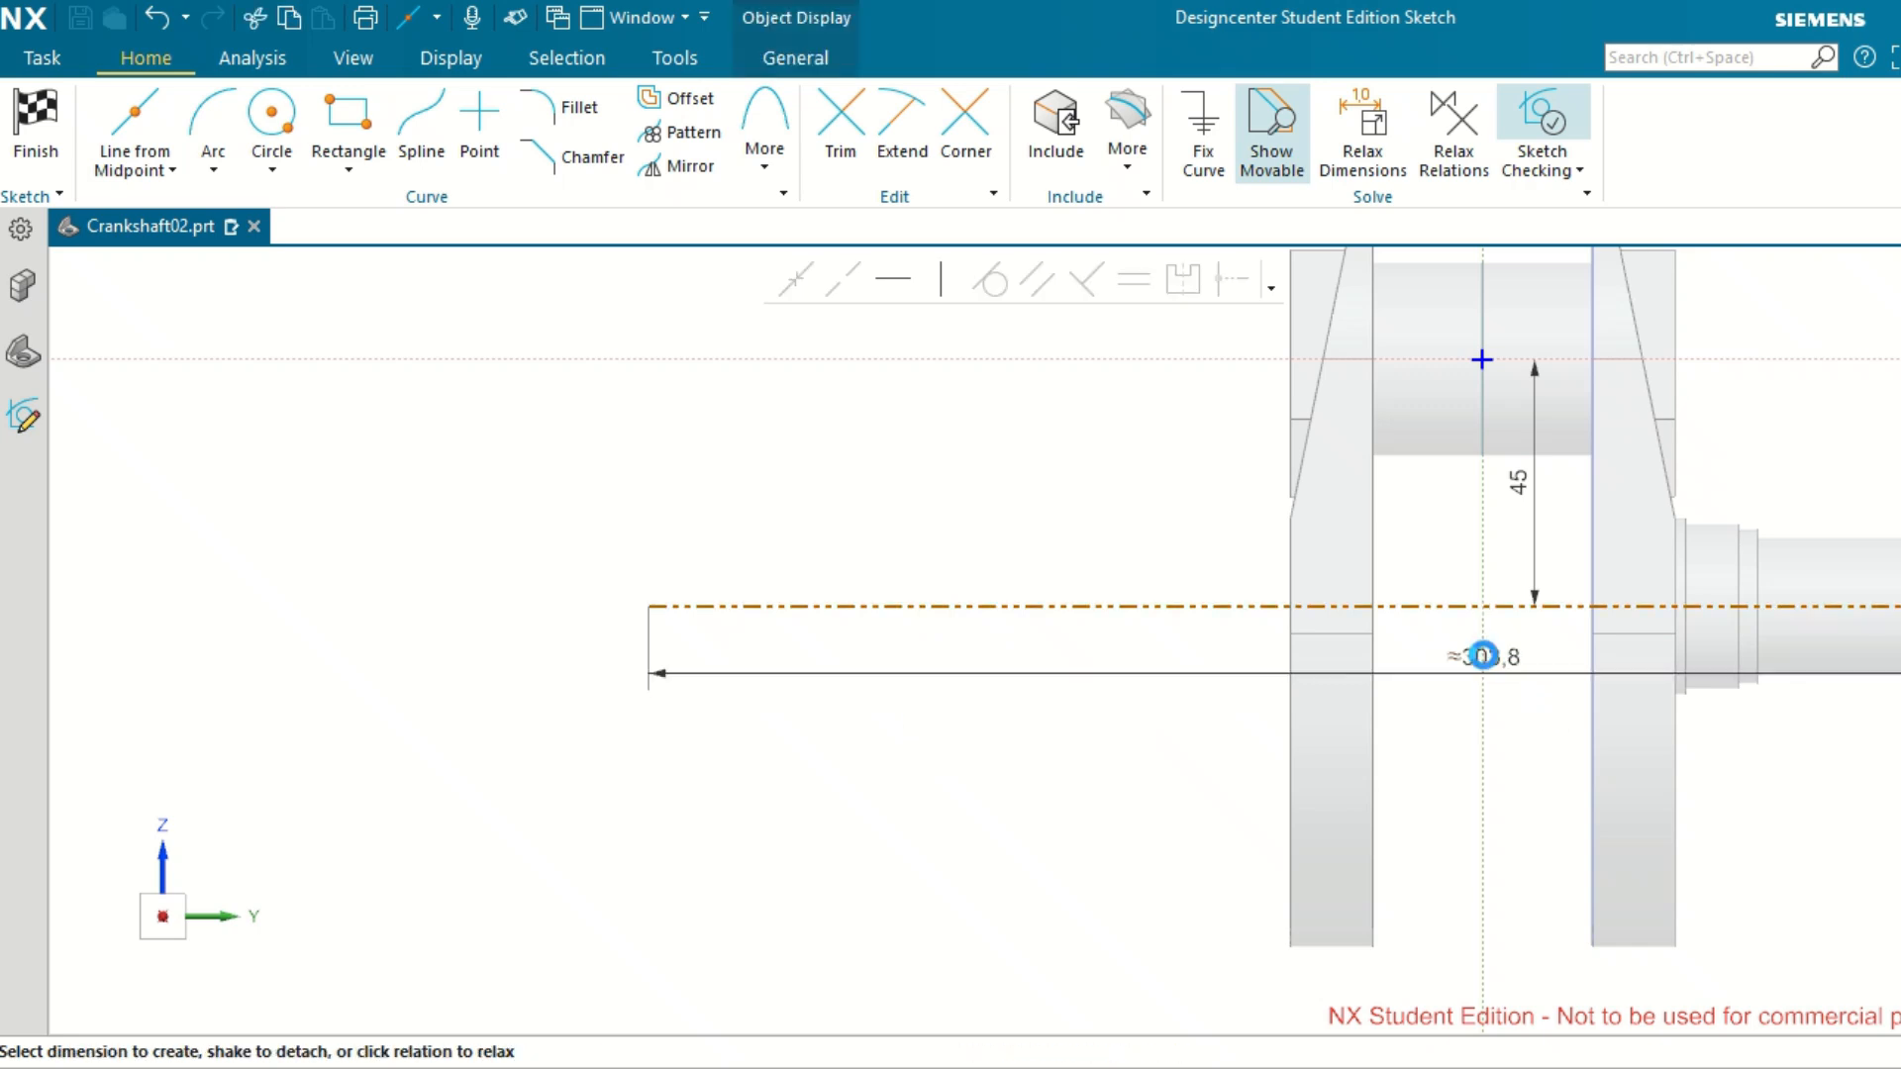
double_click(1484, 655)
type("3")
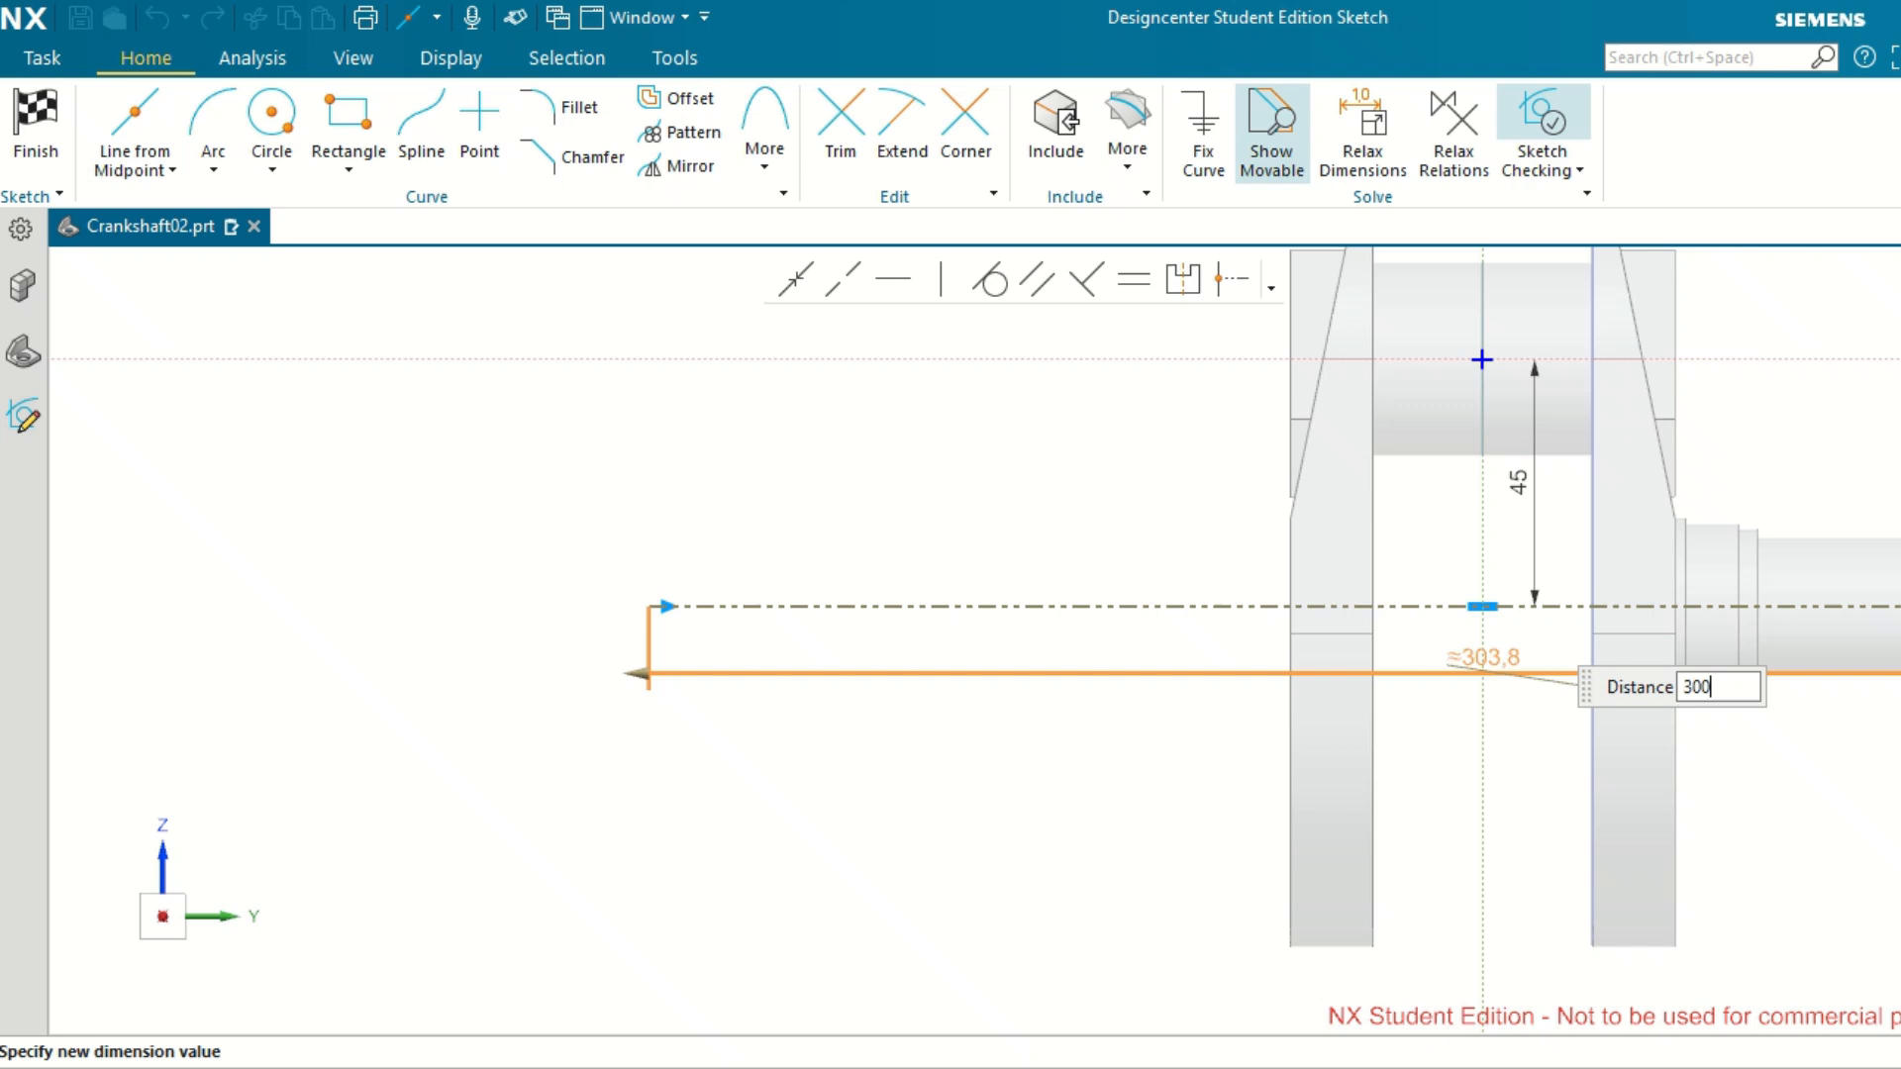
type("00")
key("Return")
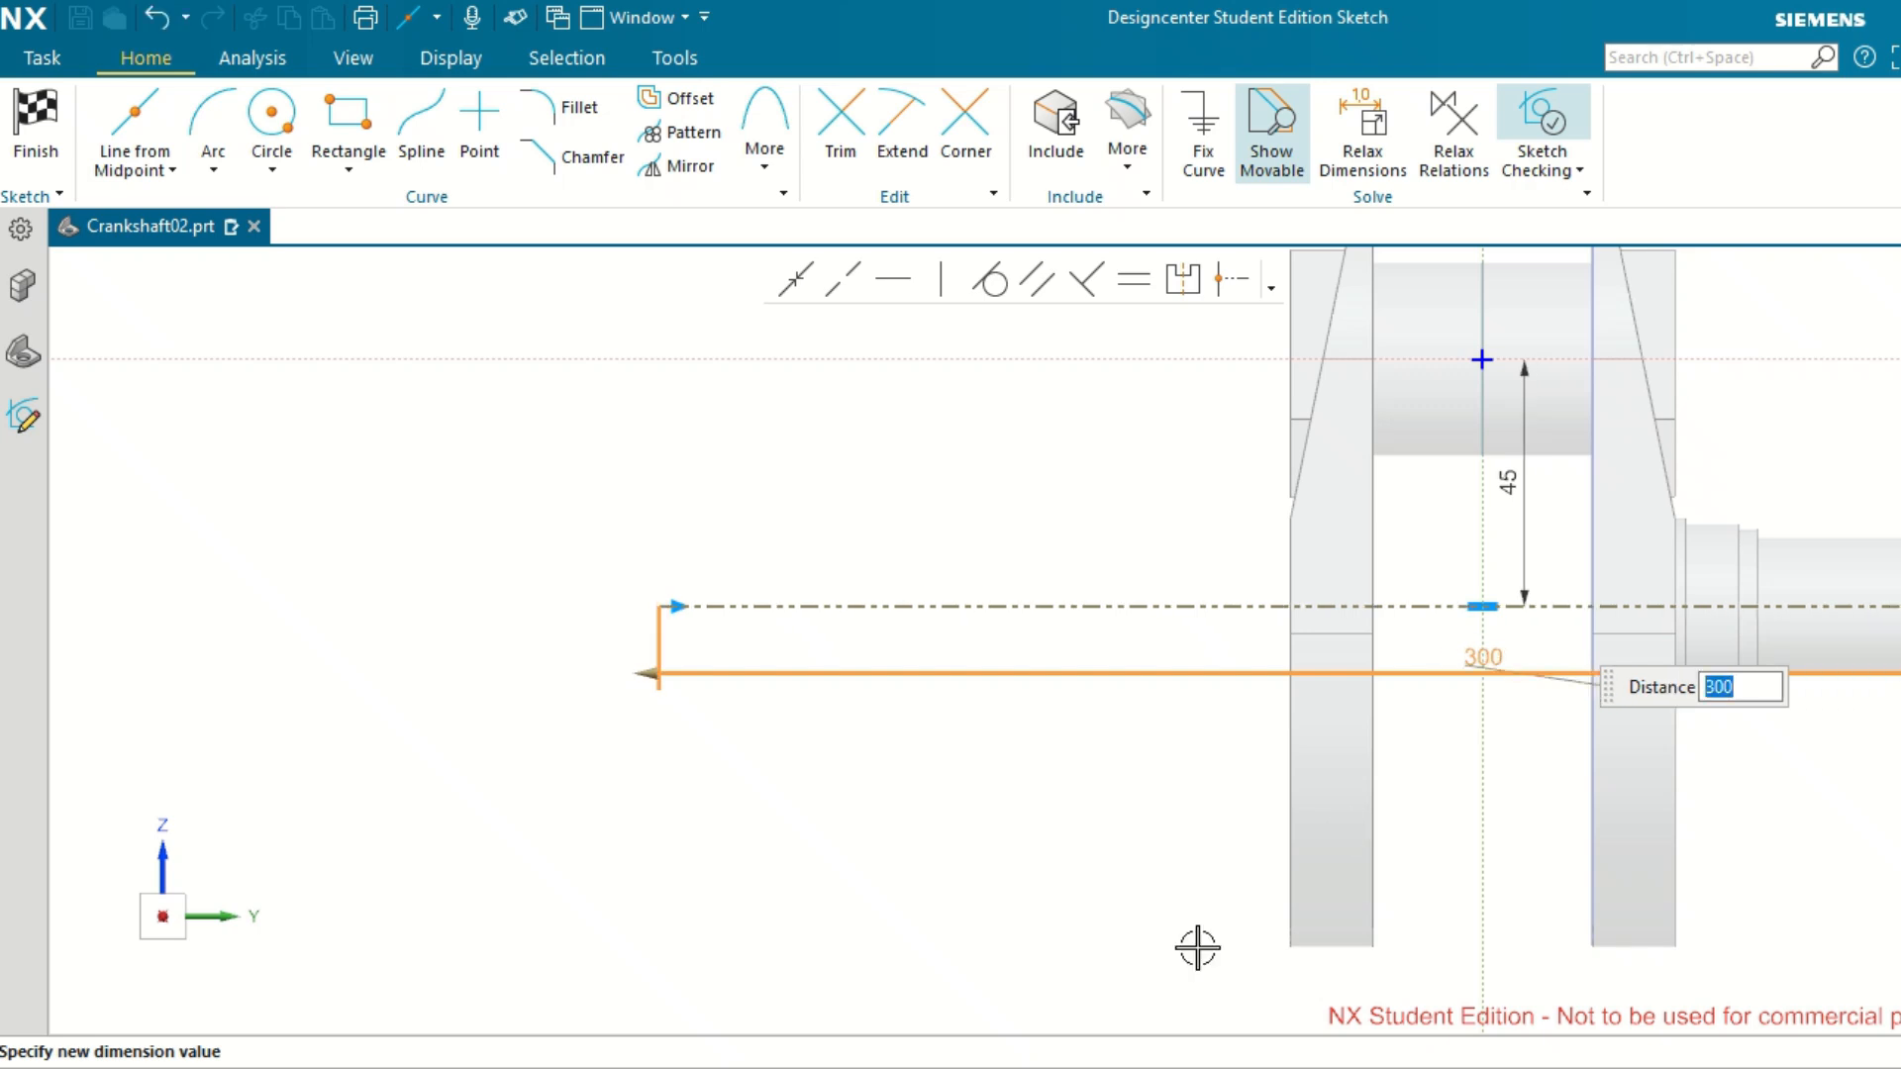
middle_click(1164, 870)
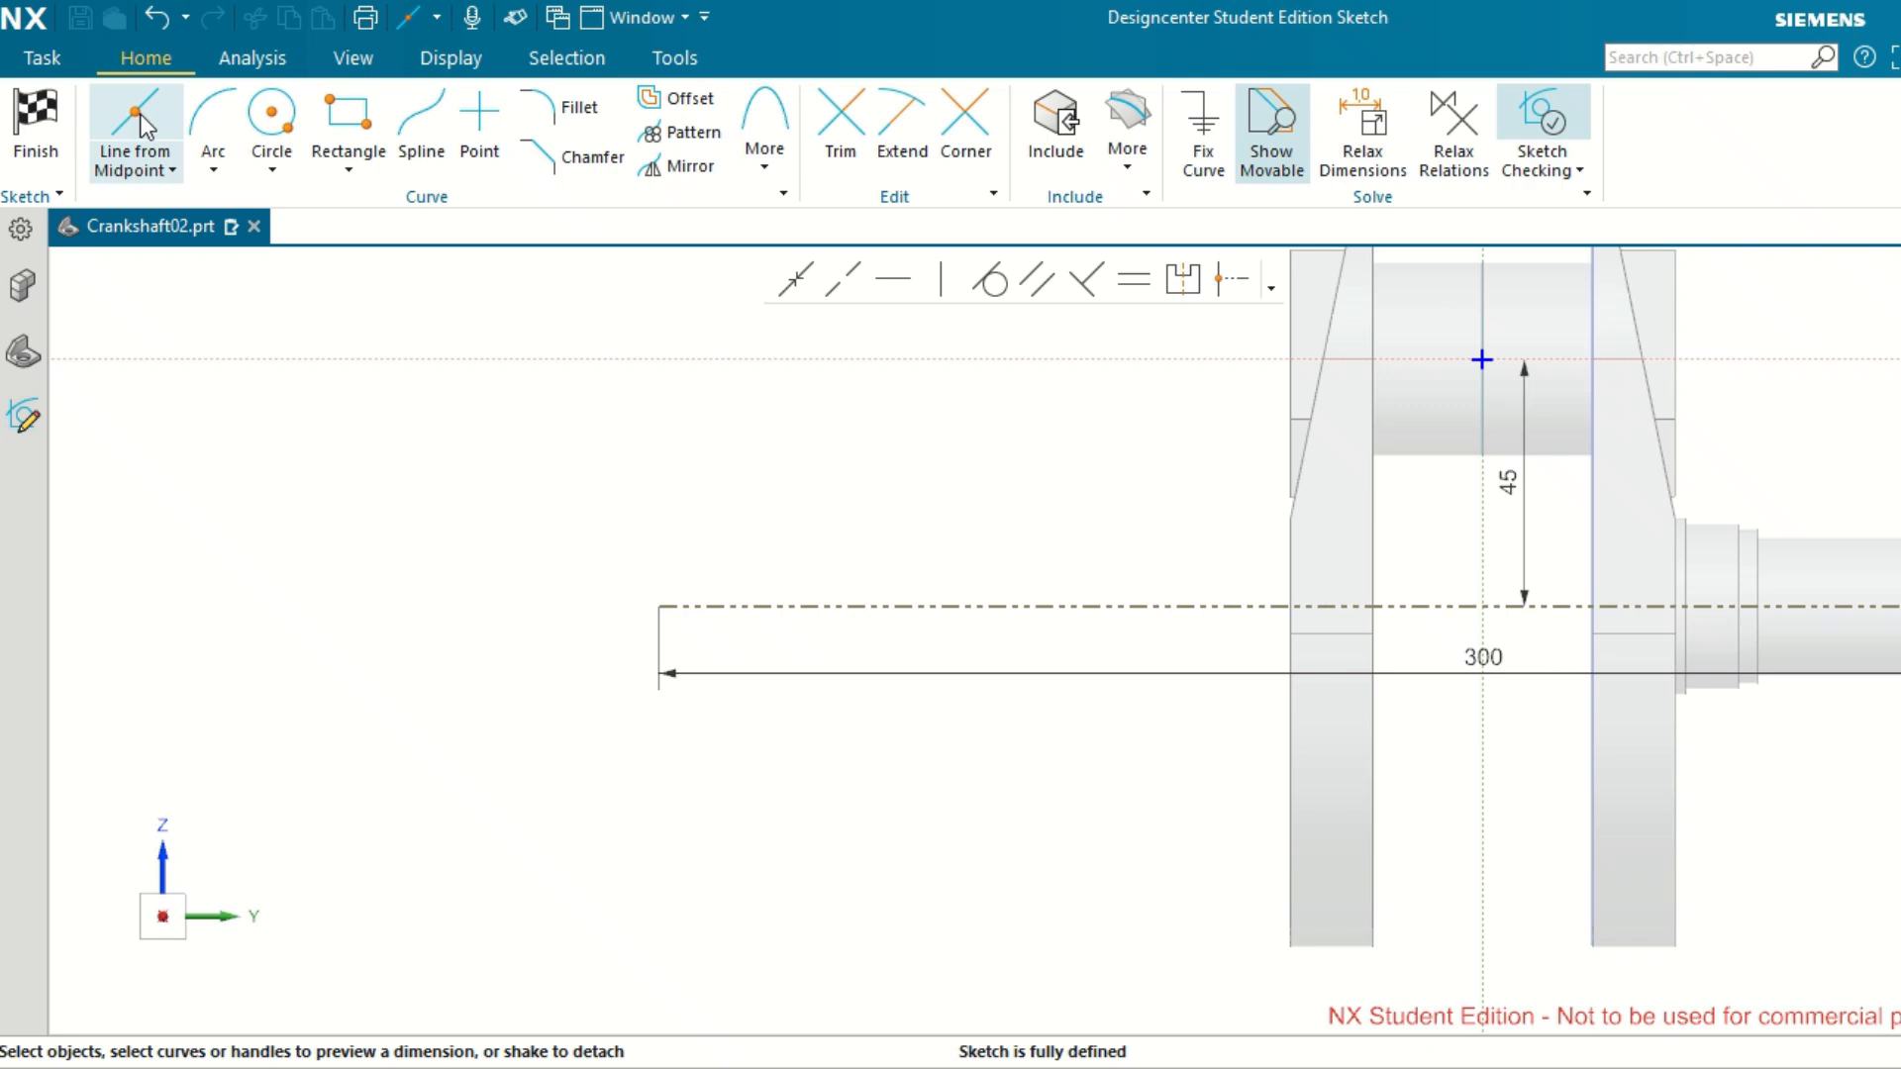
Draw a horizontal line about 5 mm long outward across the web's outer face, plus a vertical drop of about 3 mm from its outer end.
left_click(170, 171)
left_click(161, 201)
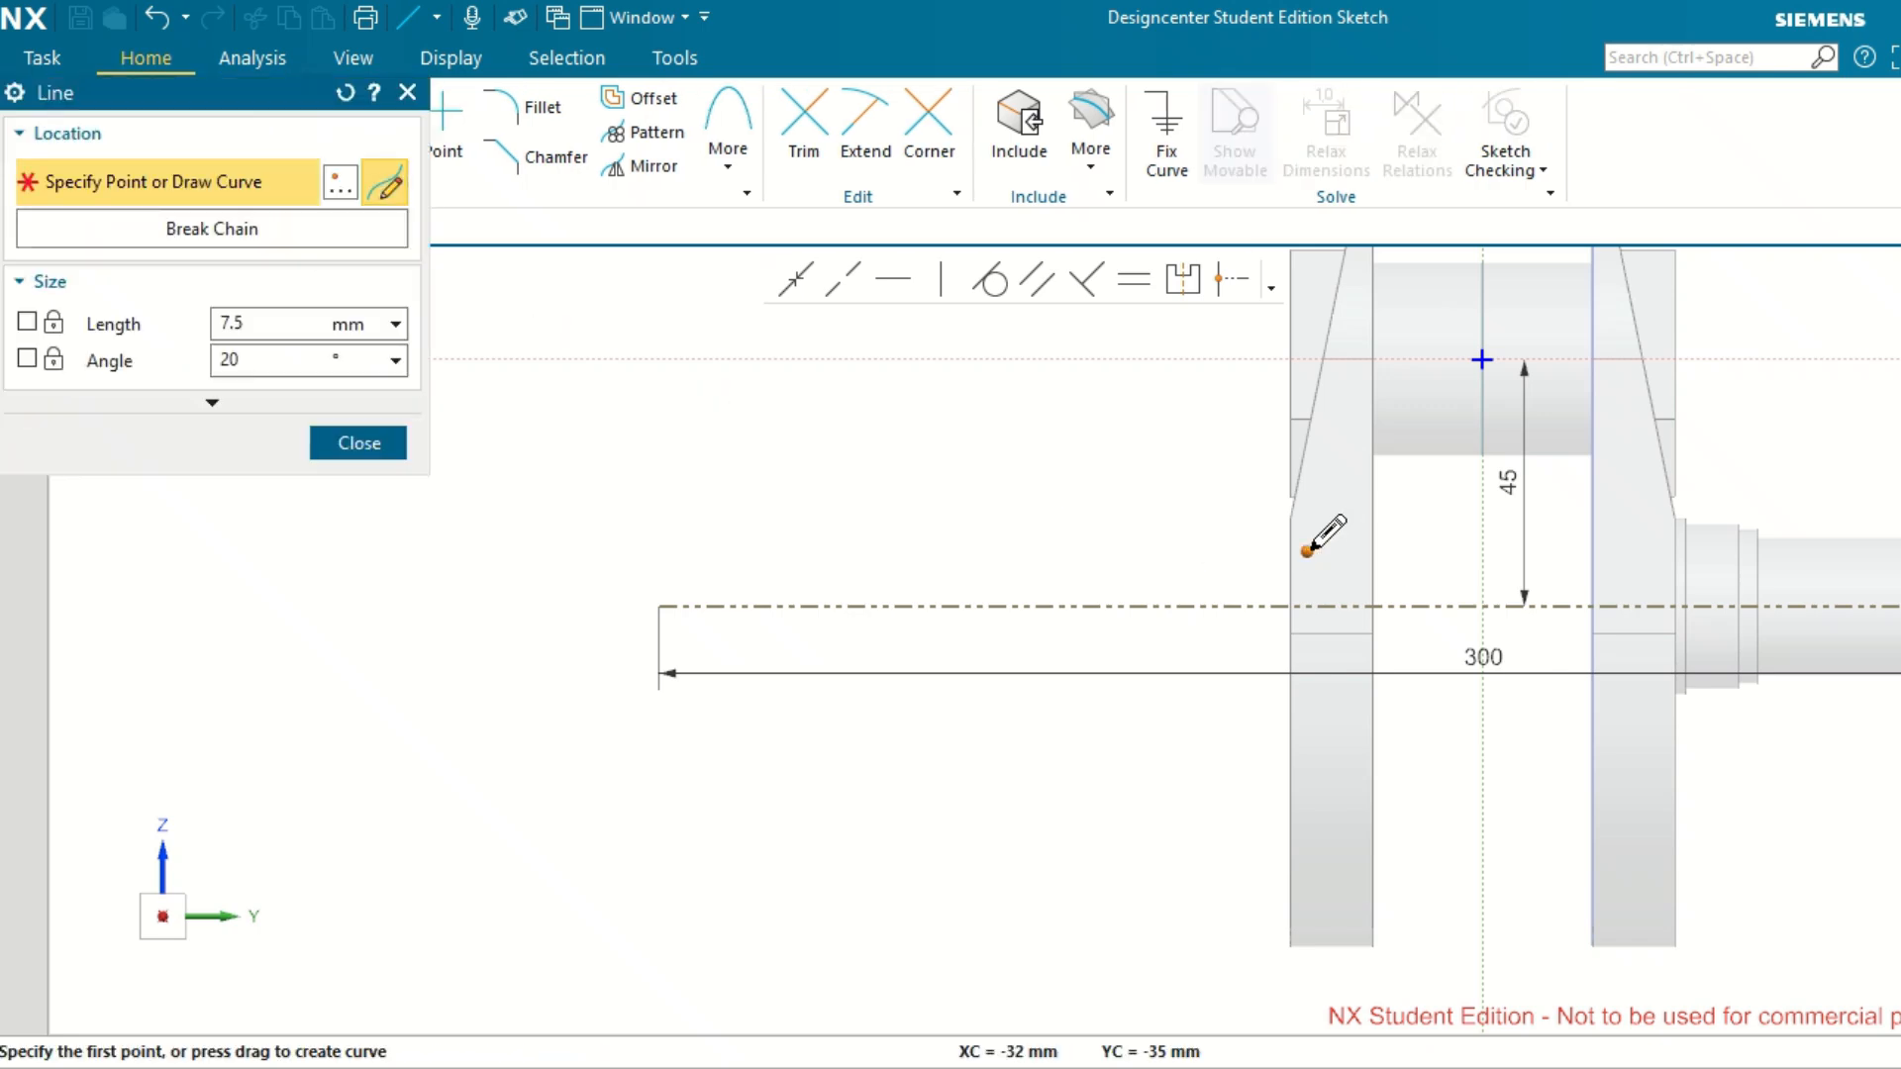
scroll(1317, 540, "up", 2)
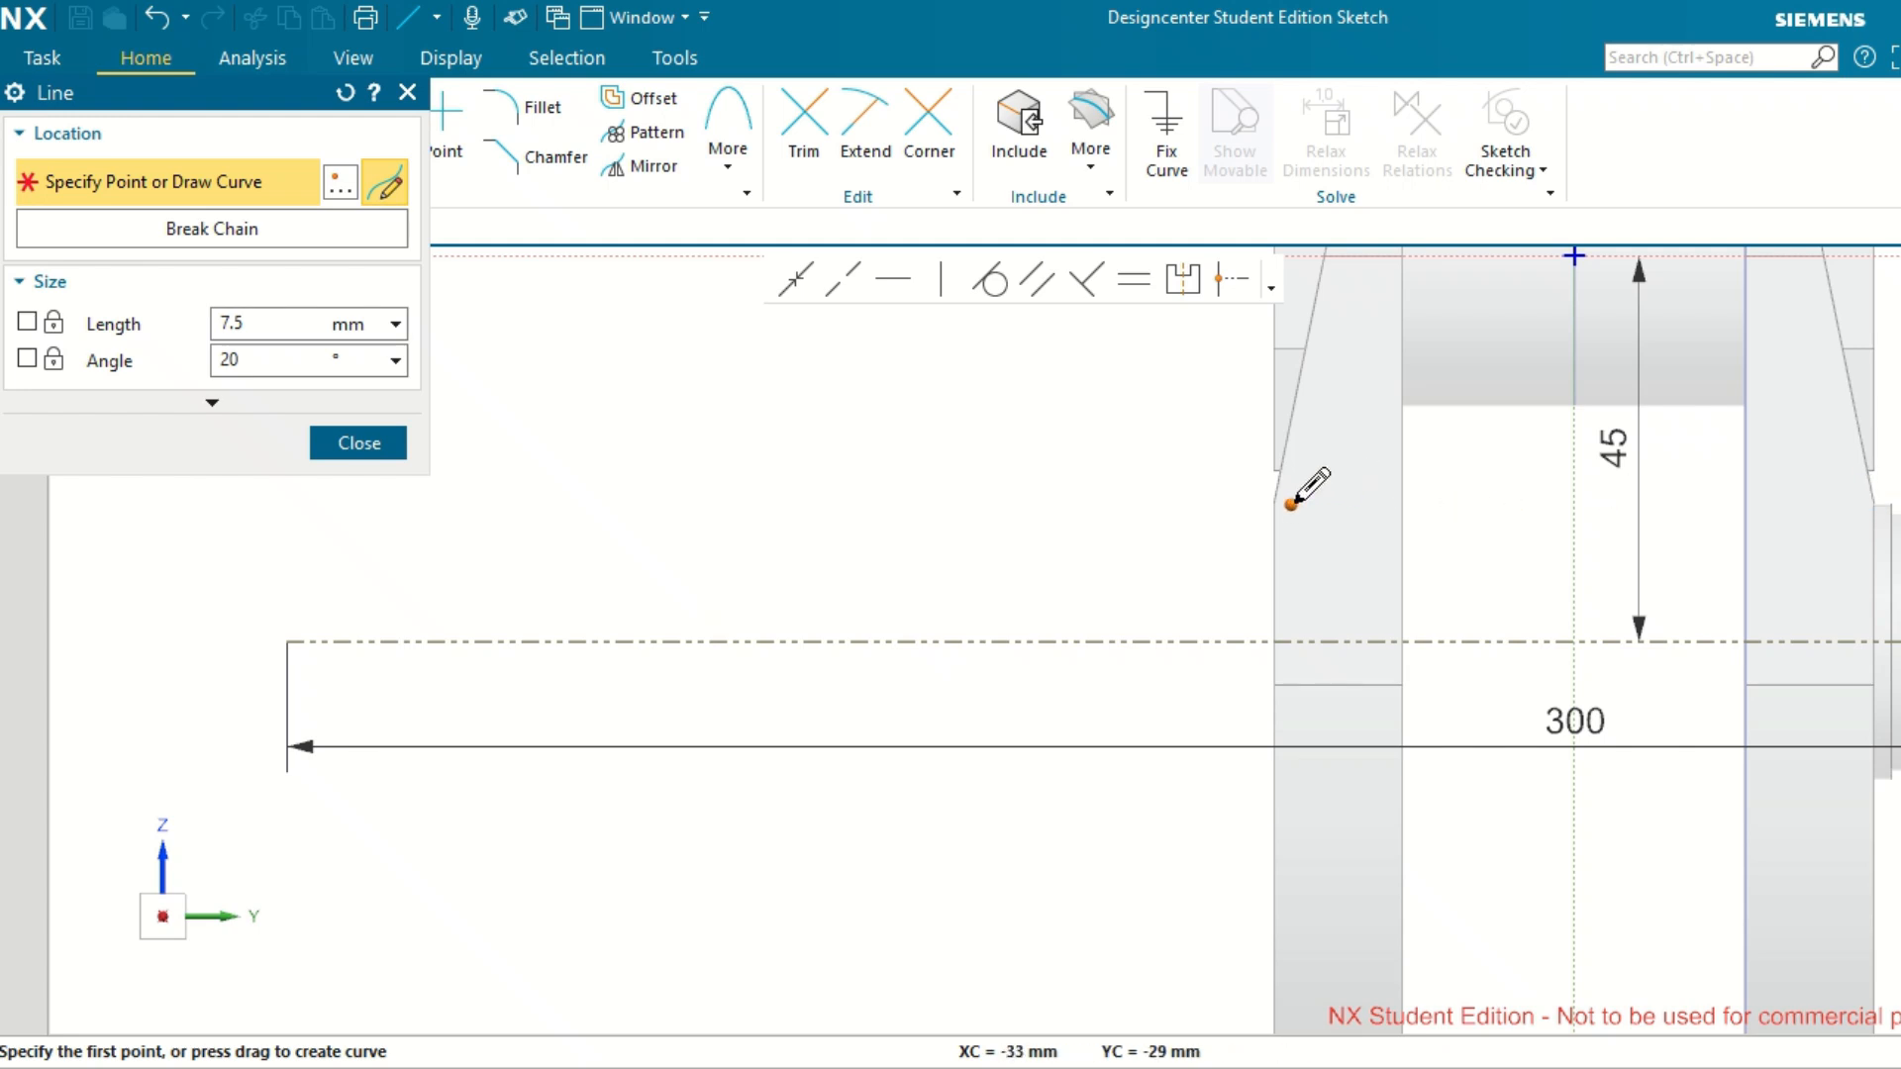
left_click(1291, 504)
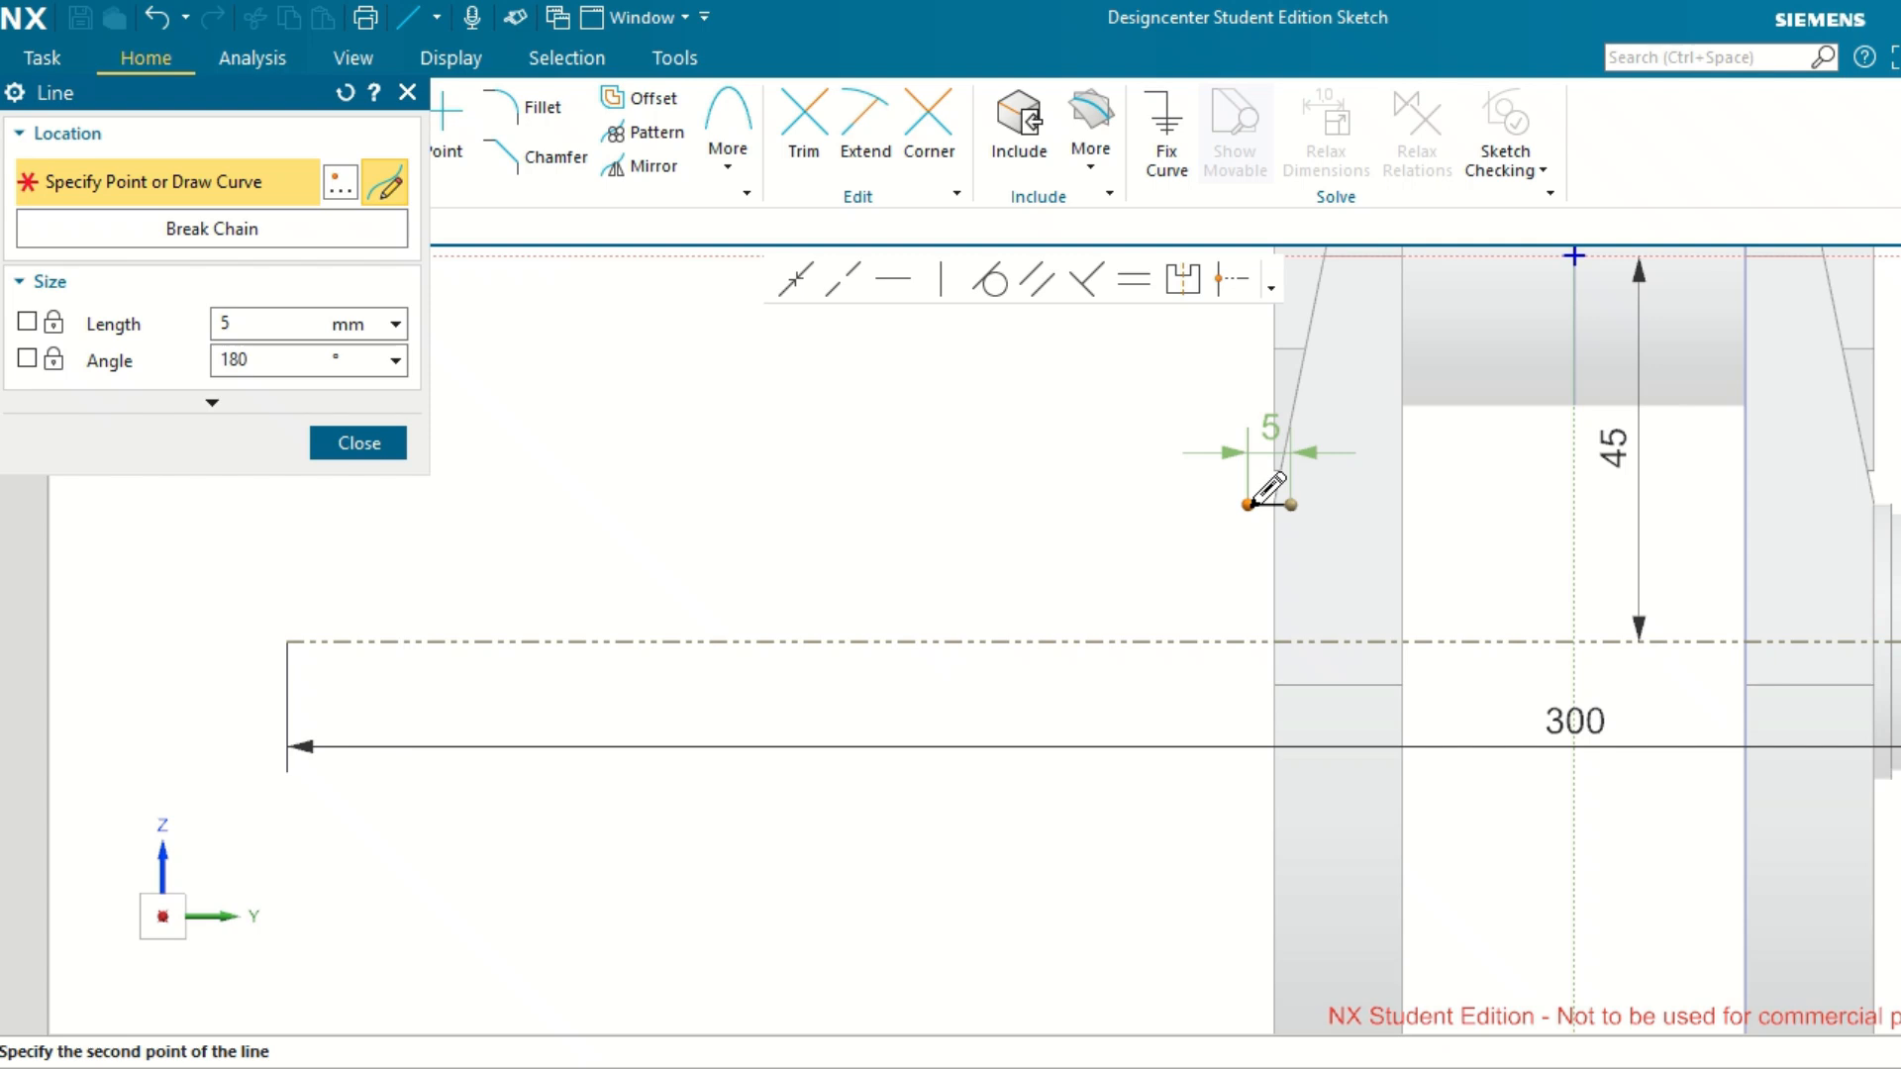
left_click(1246, 656)
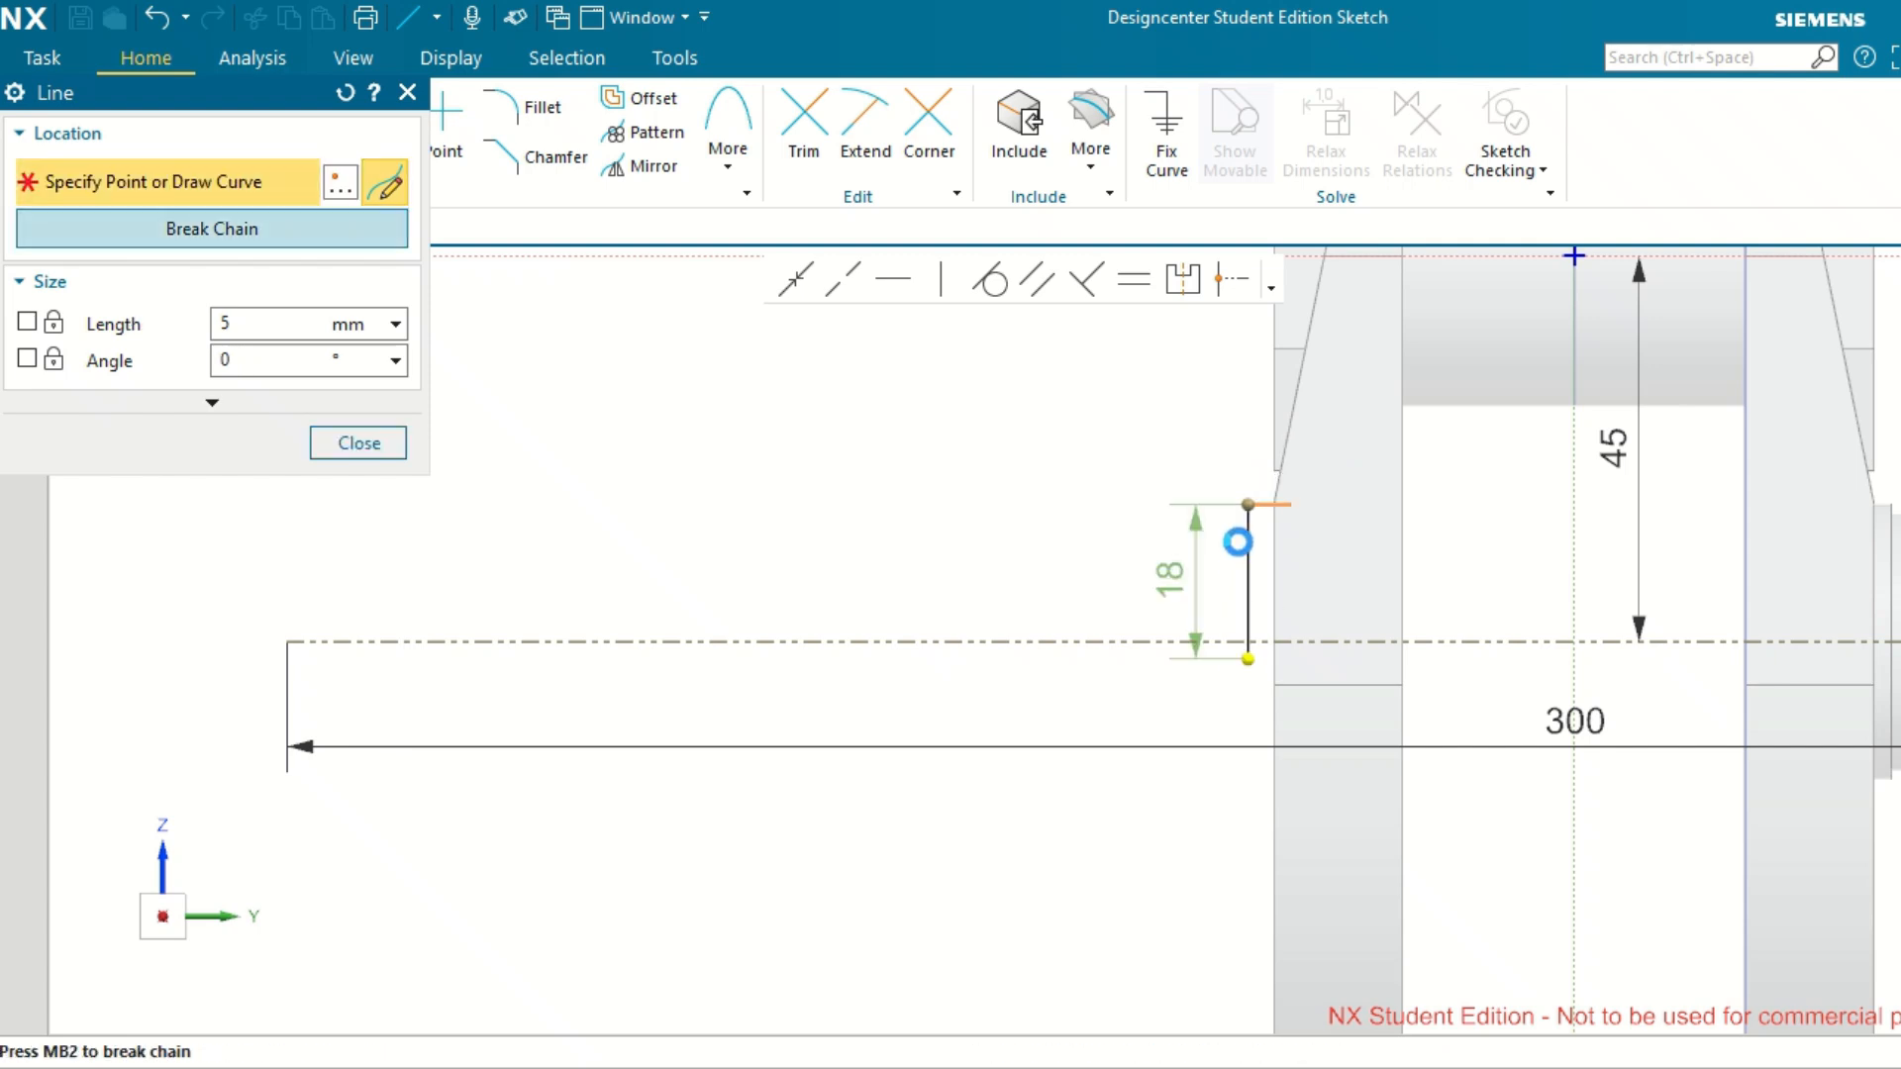
scroll(1237, 543, "up", 2)
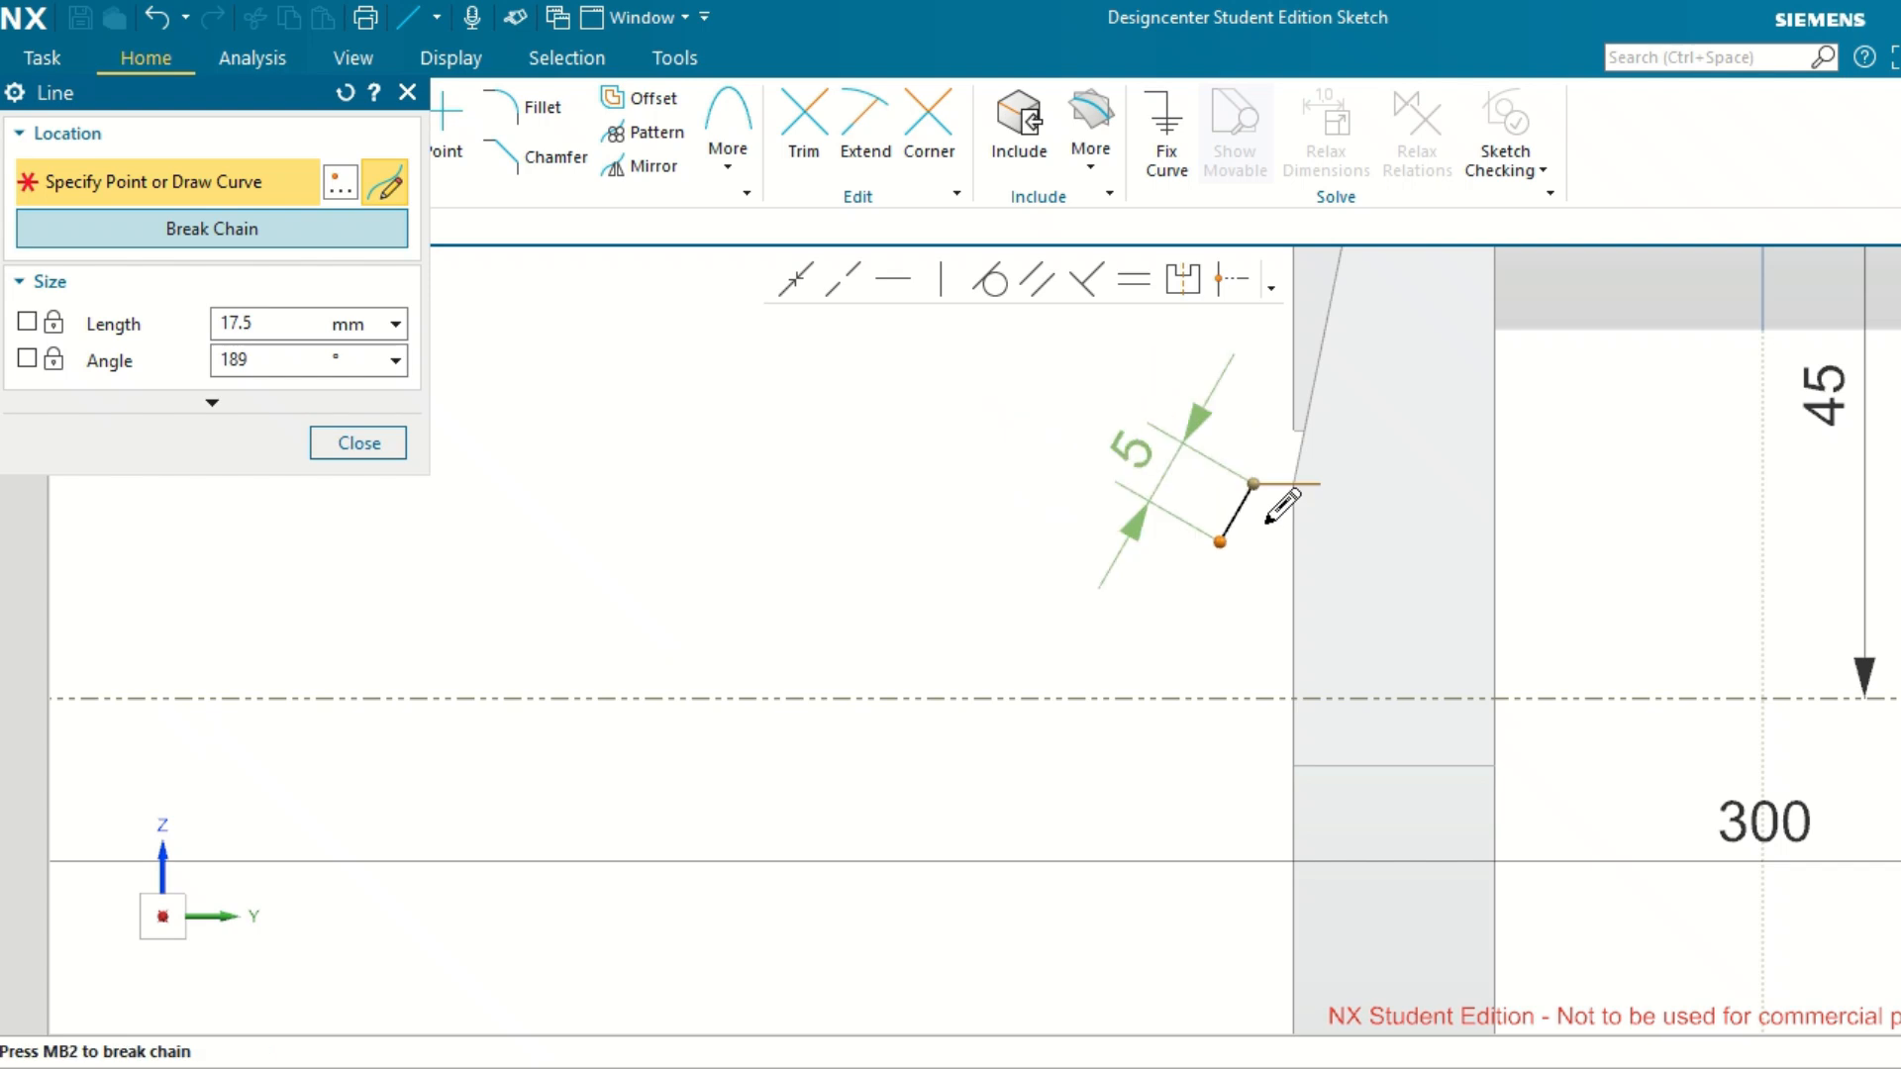
left_click(1261, 521)
middle_click(955, 513)
scroll(954, 513, "up", 2)
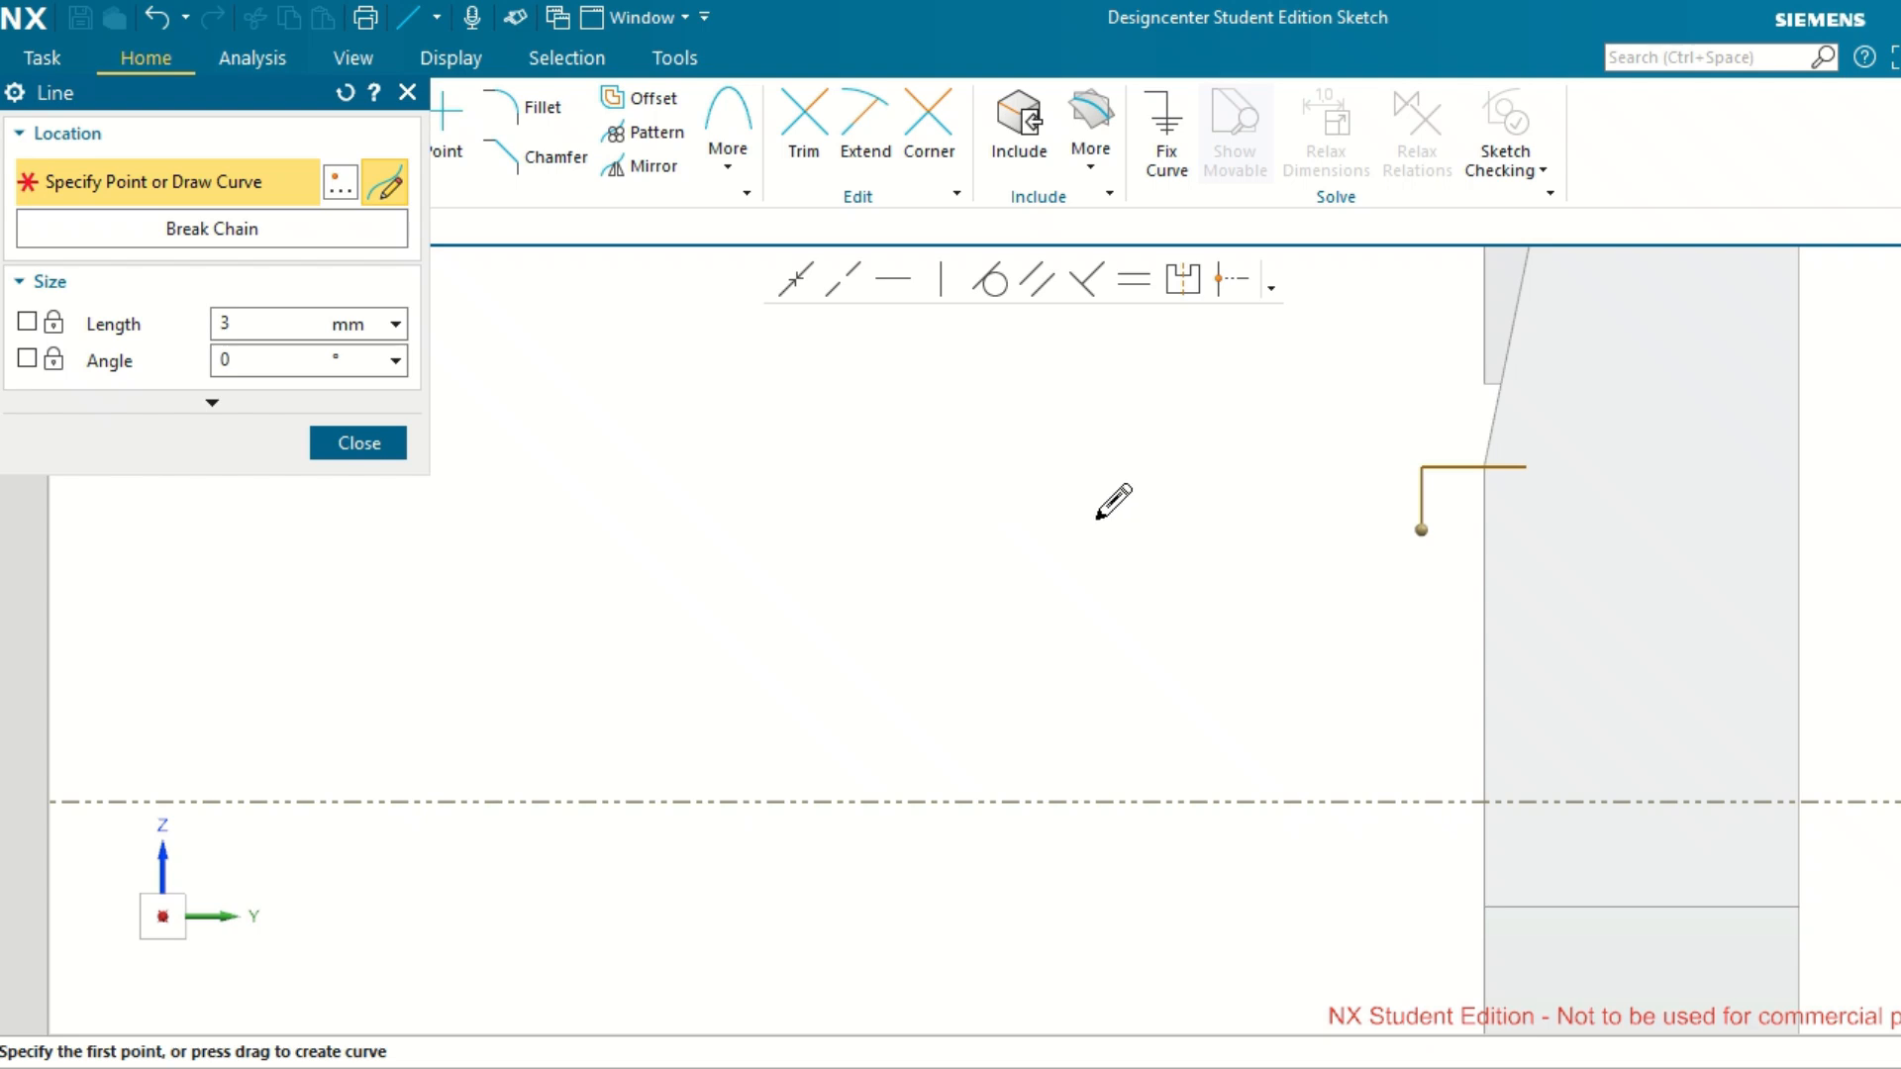
Continue the profile outward with a horizontal line about 14.5 mm long and a vertical drop of about 2.6 mm towards the axis.
left_click(1421, 530)
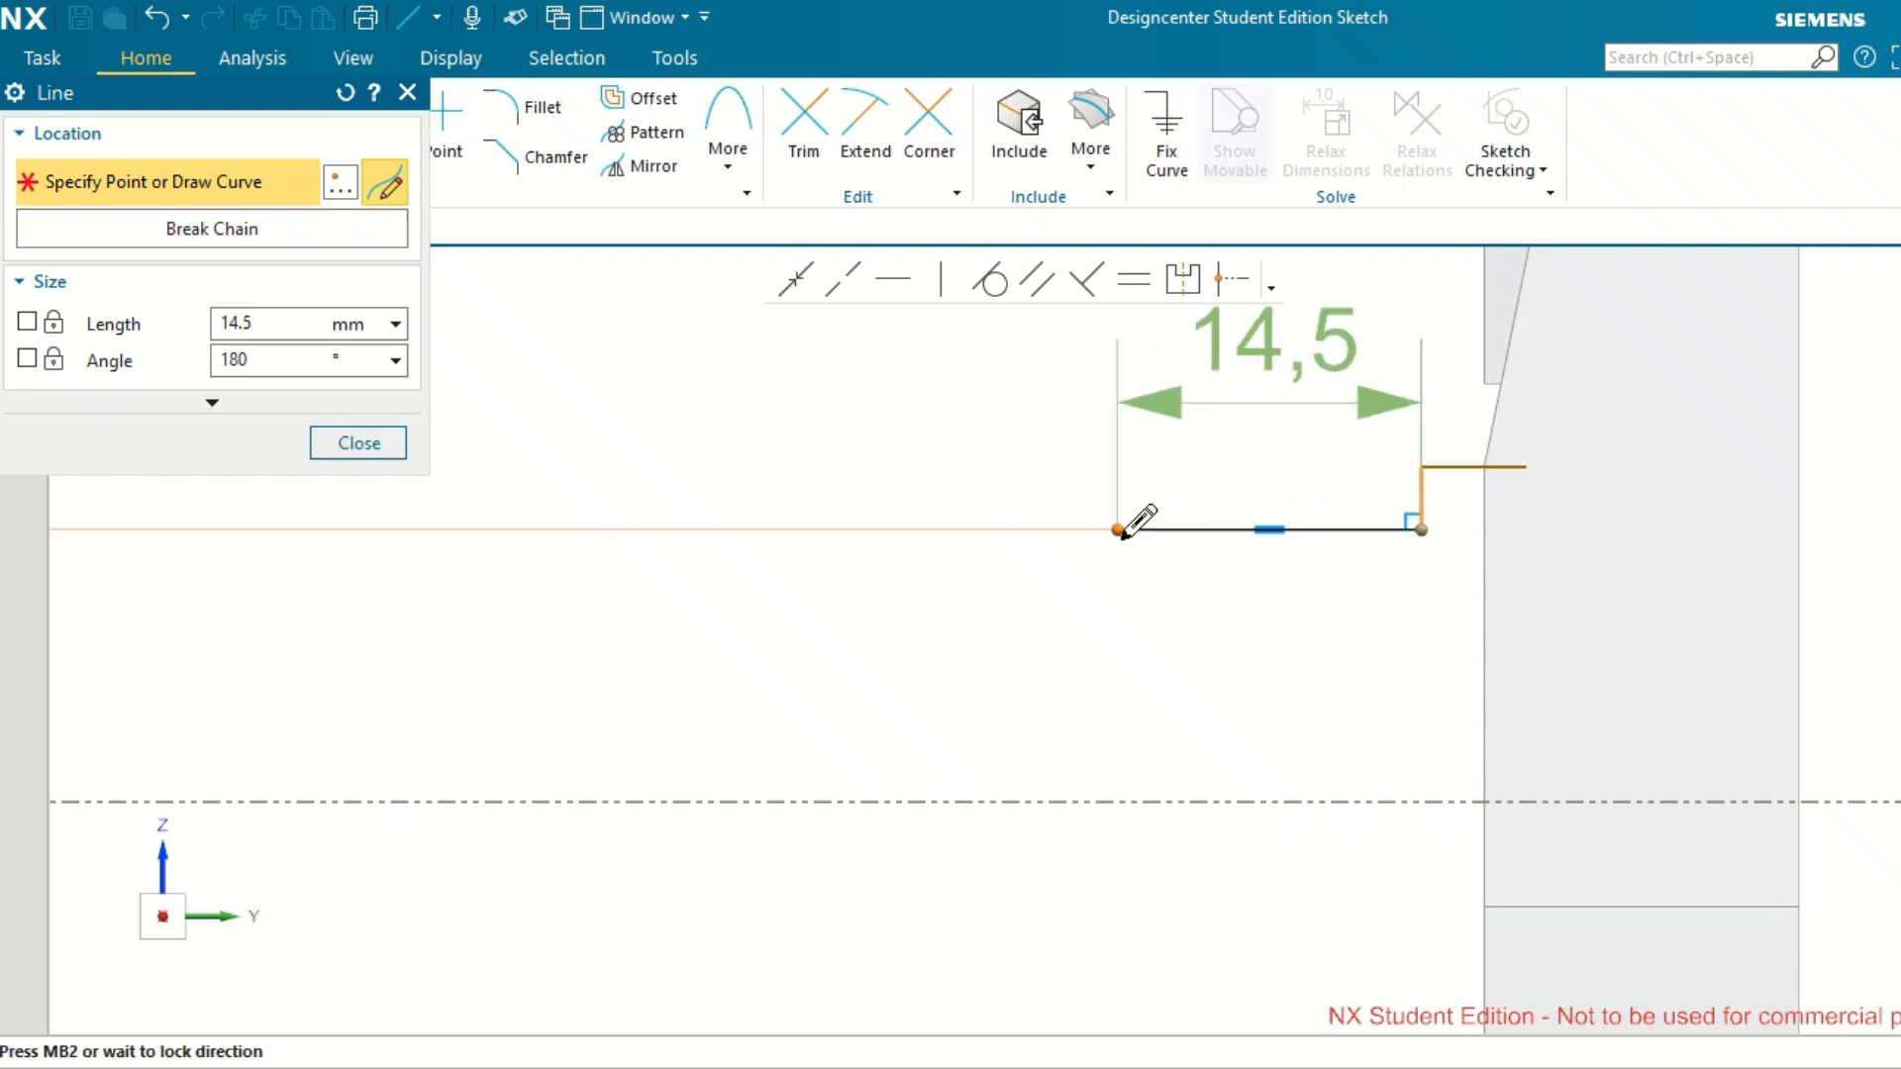
left_click(1119, 580)
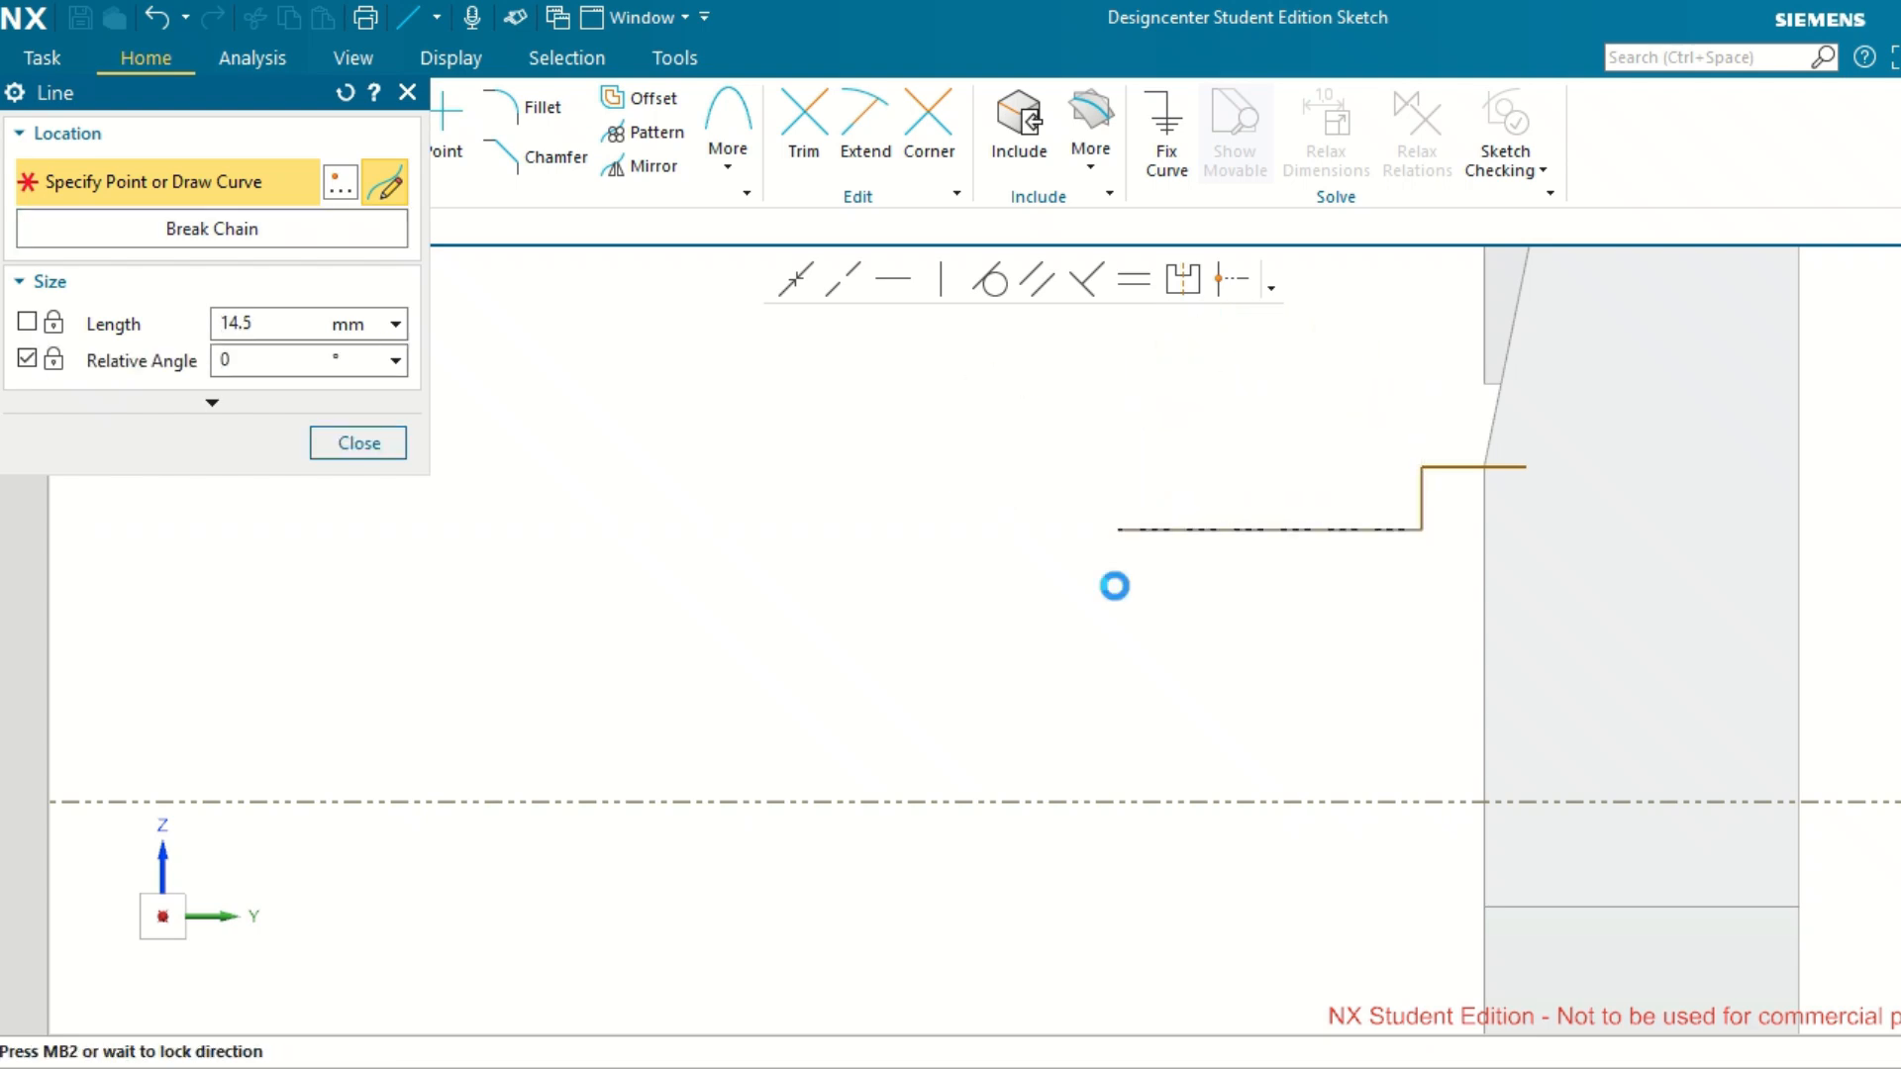
left_click(1118, 574)
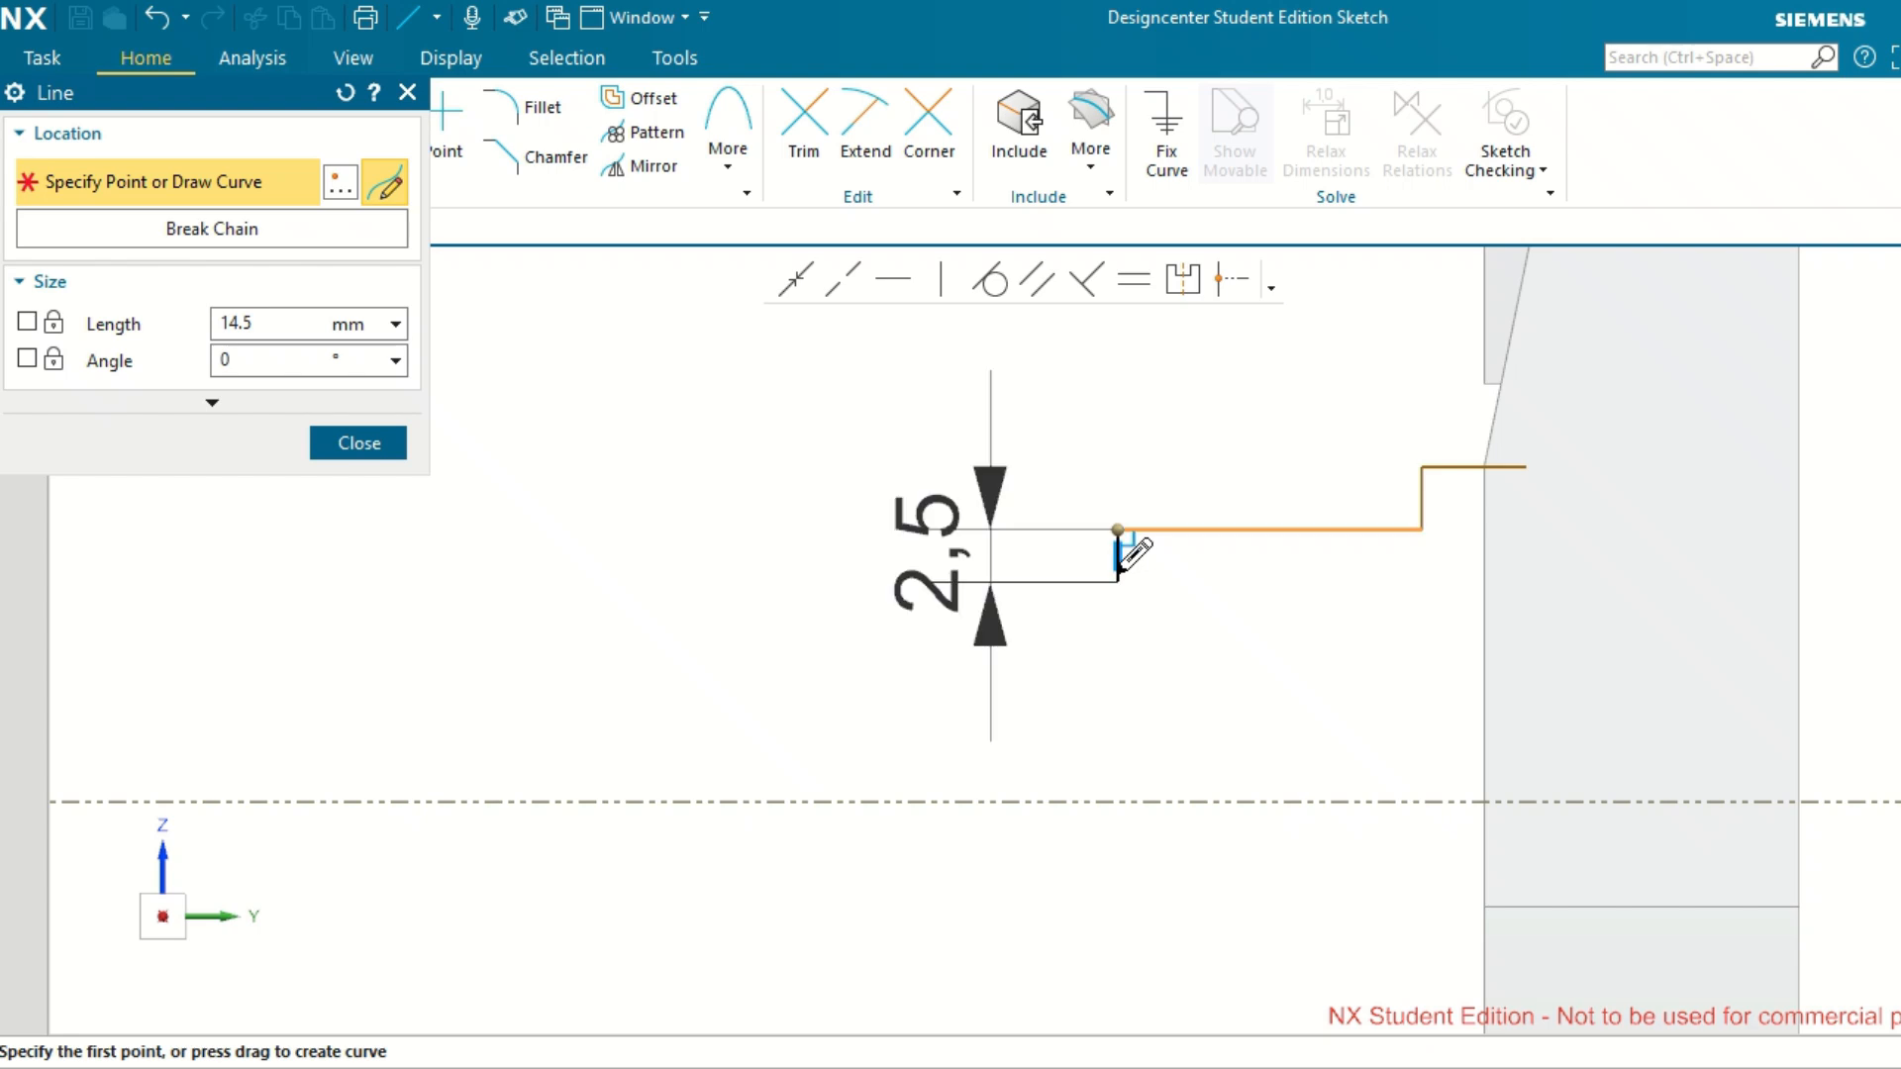
scroll(1119, 584, "up", 3)
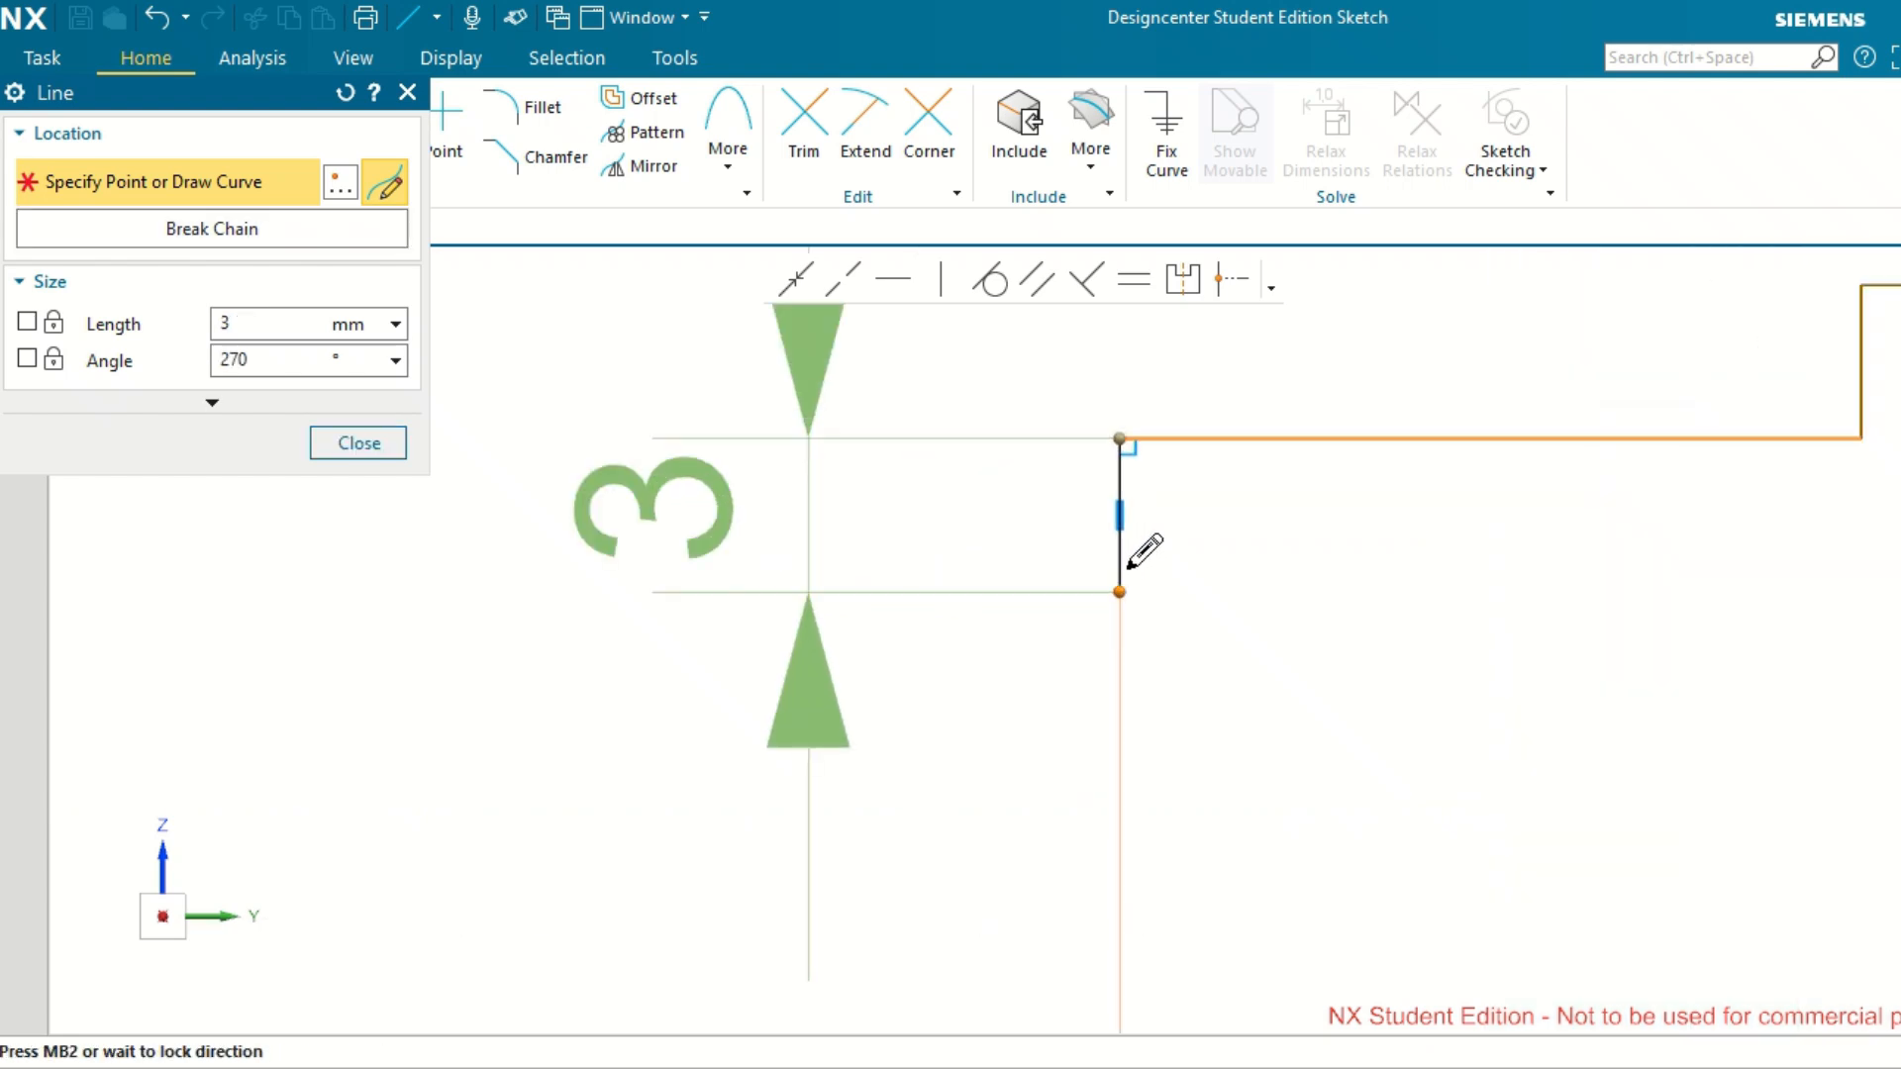
left_click(1121, 571)
scroll(1296, 613, "down", 2)
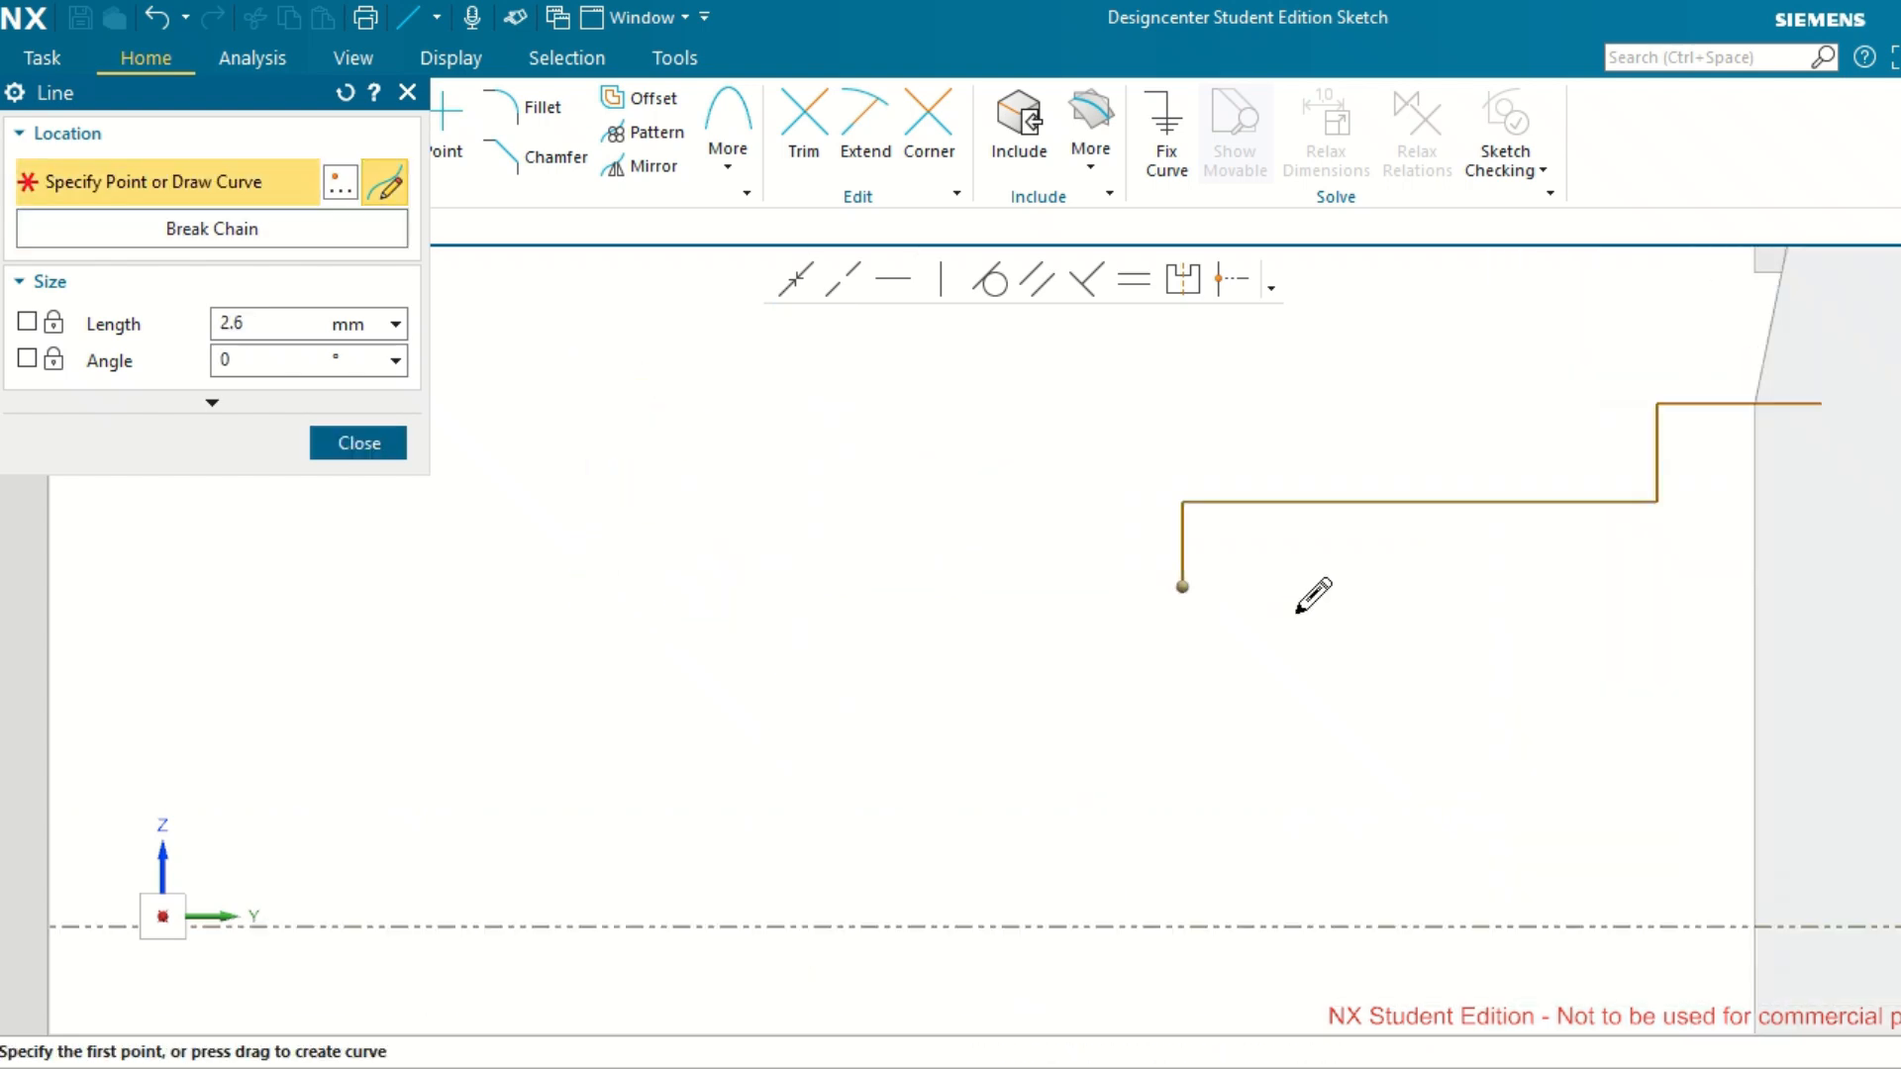
Extend the profile with a horizontal line about 27.5 mm long and a line about 13 mm long sloping towards the axis.
scroll(1297, 612, "down", 3)
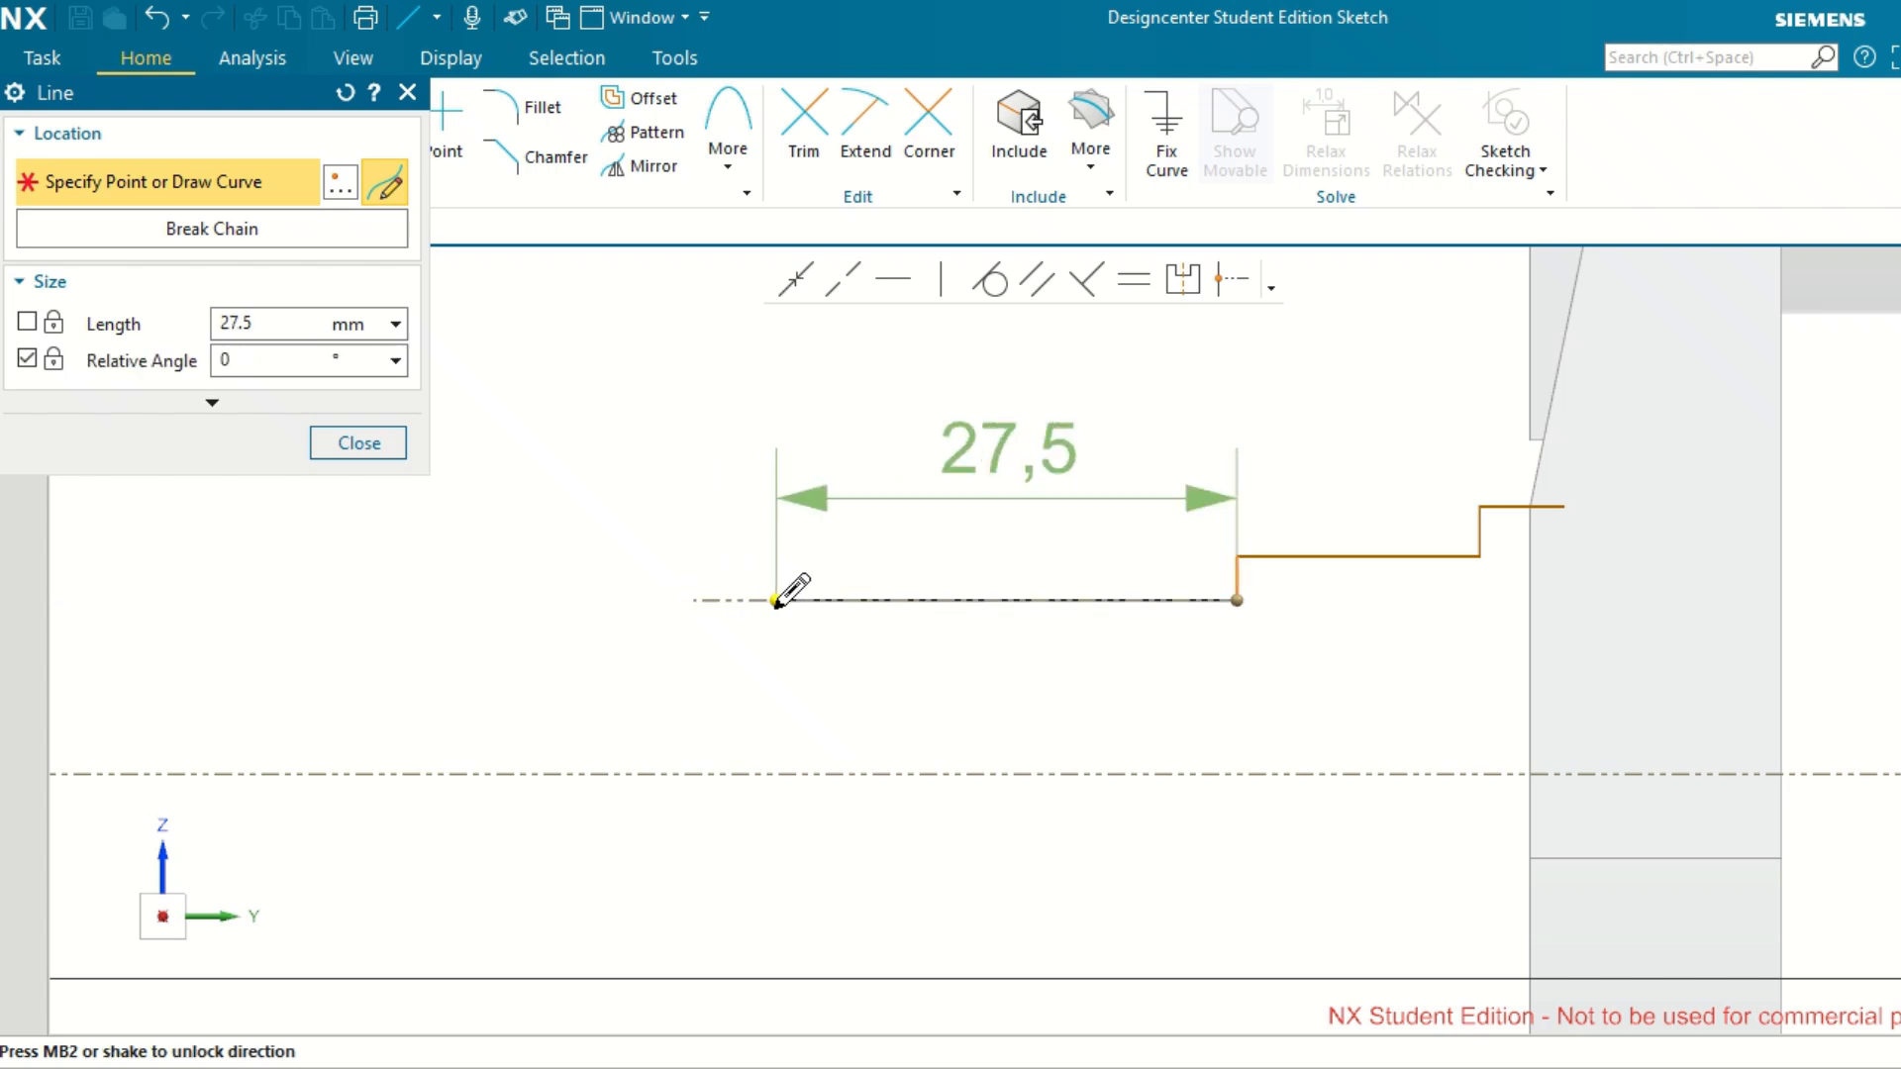
left_click(776, 599)
scroll(764, 680, "up", 1)
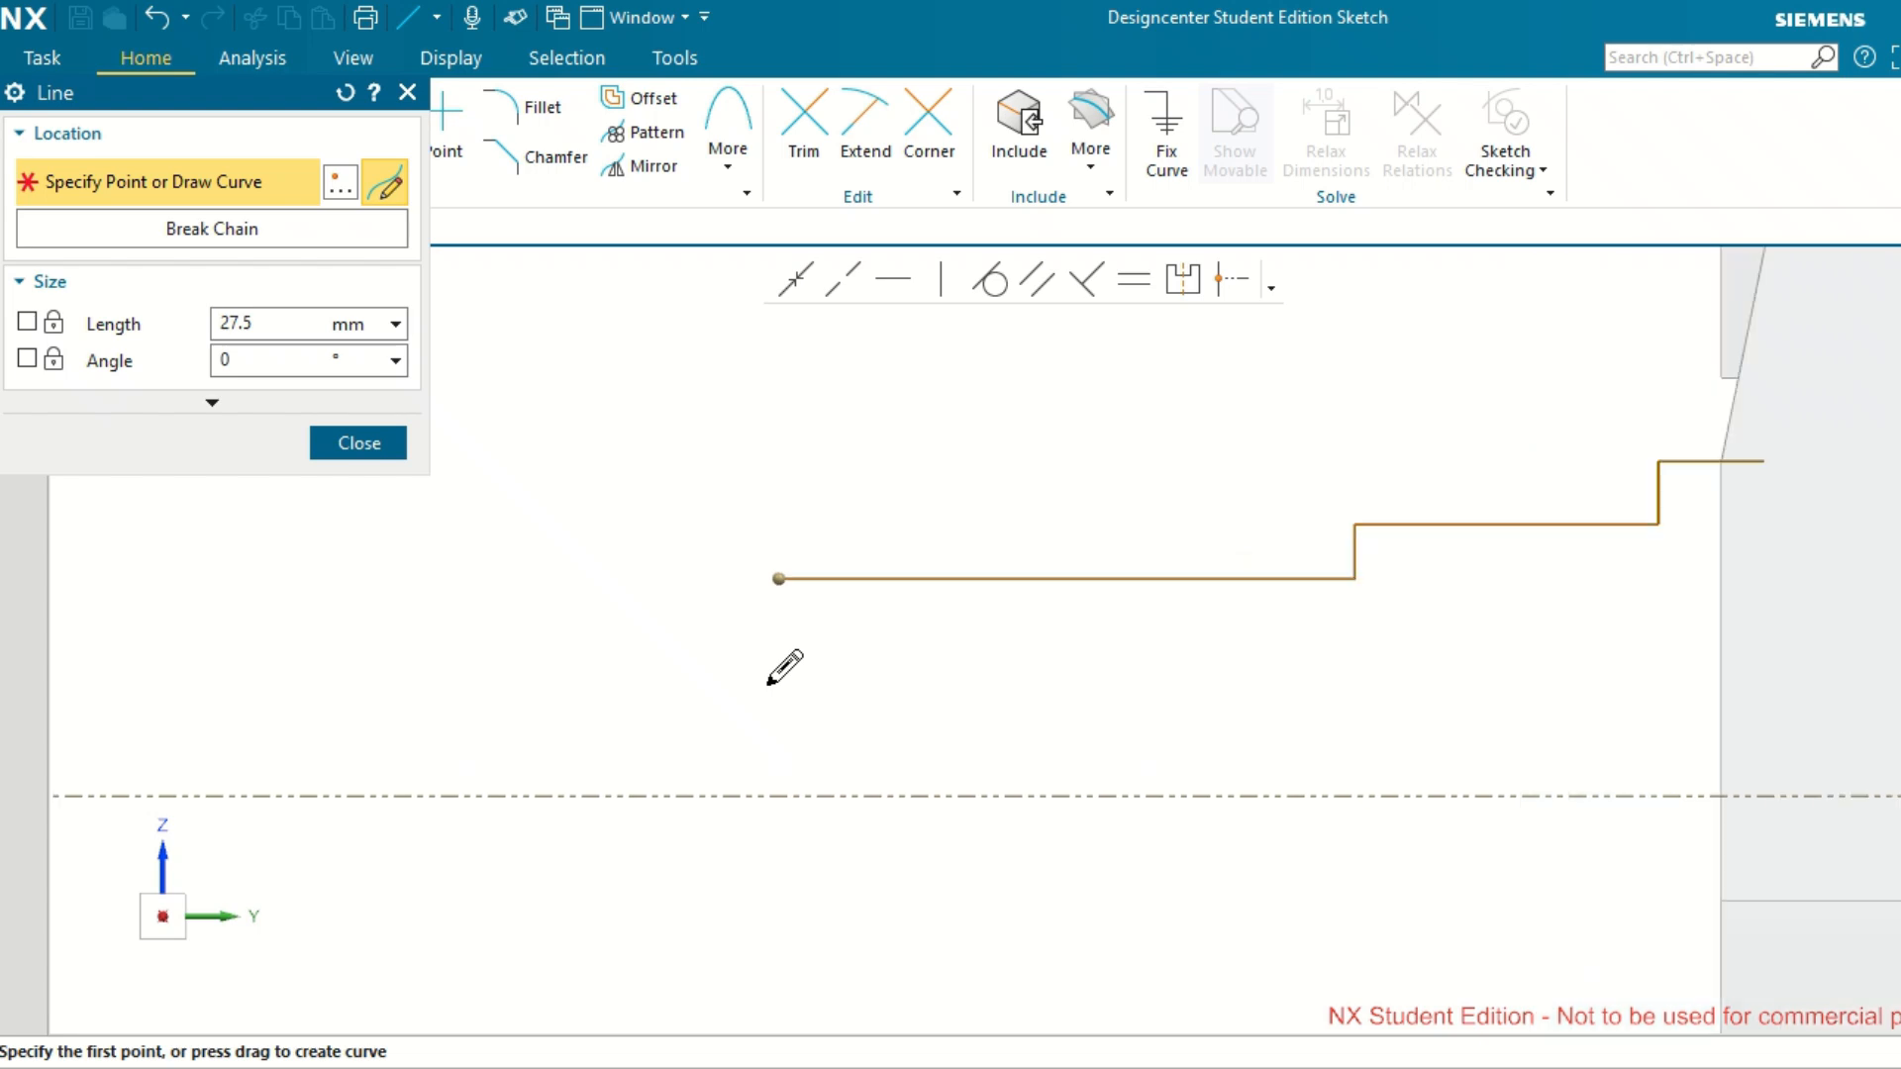
scroll(768, 683, "up", 1)
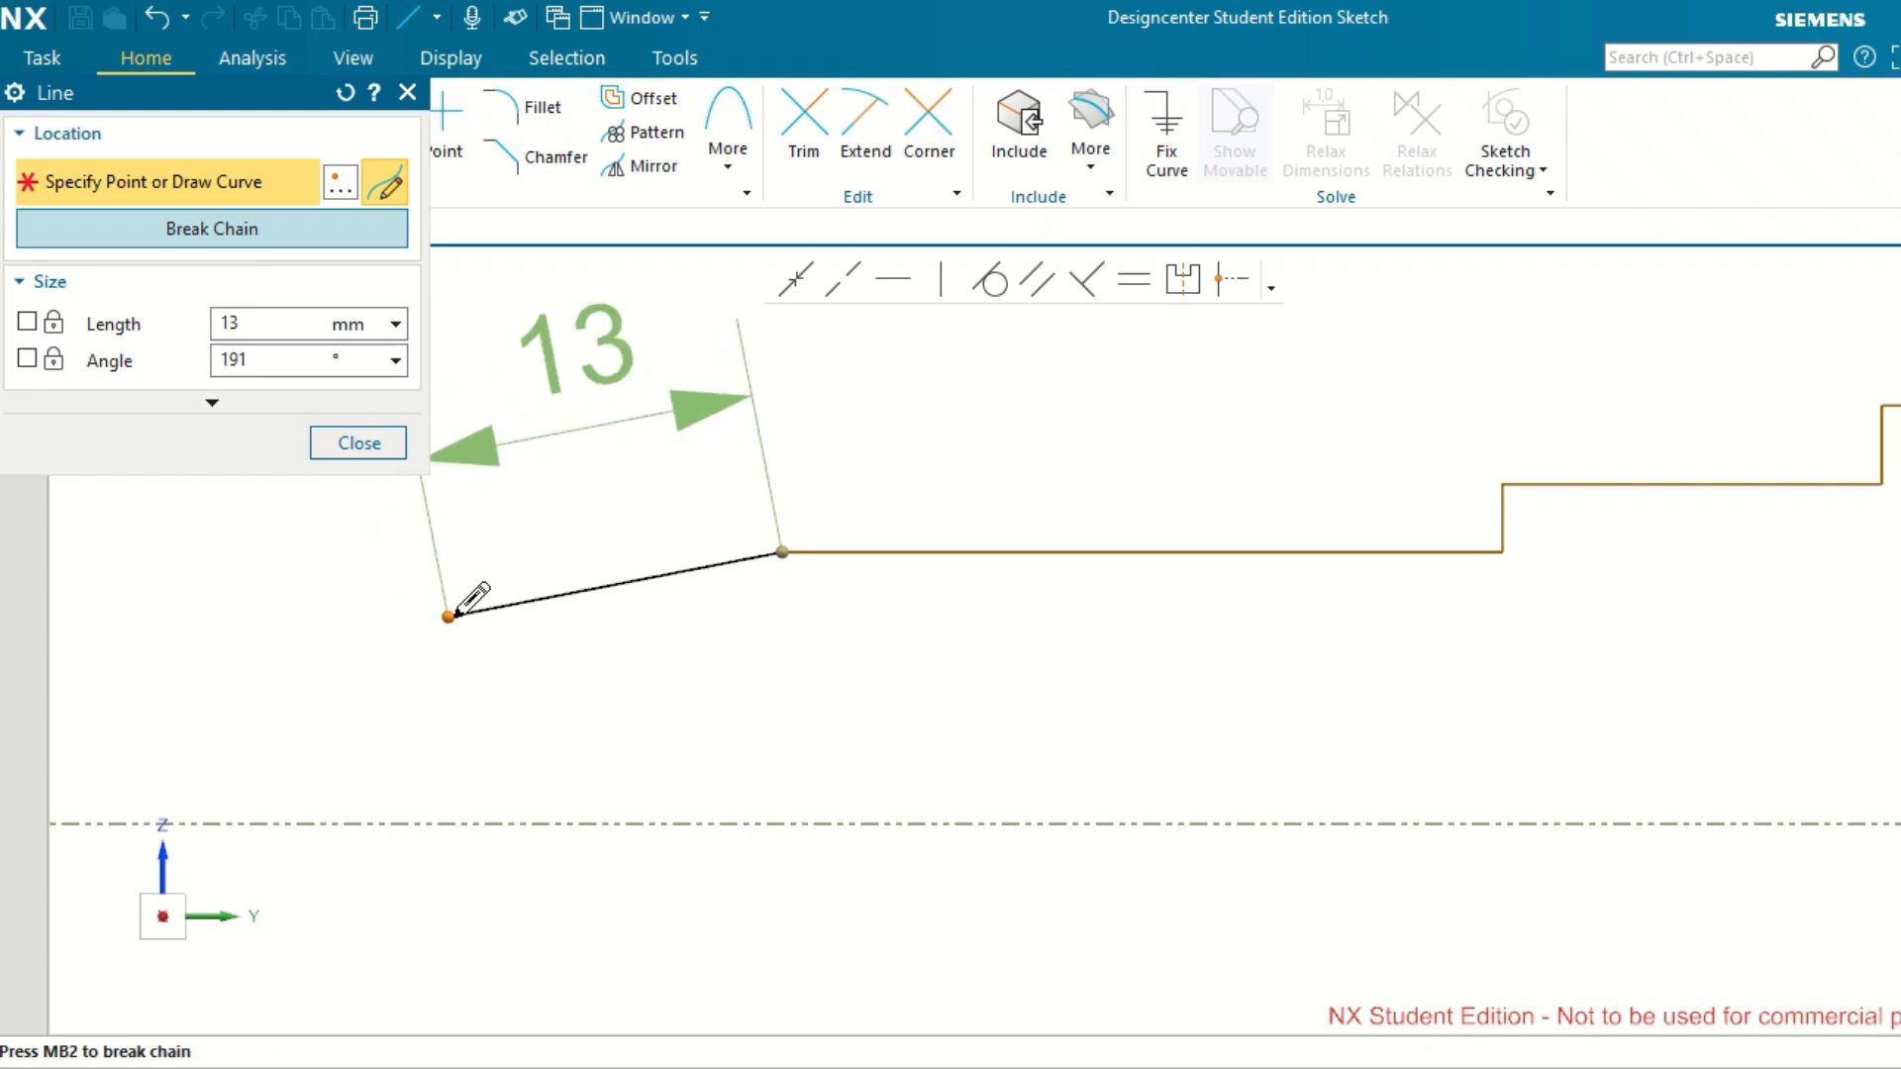
left_click(451, 615)
middle_click(510, 671)
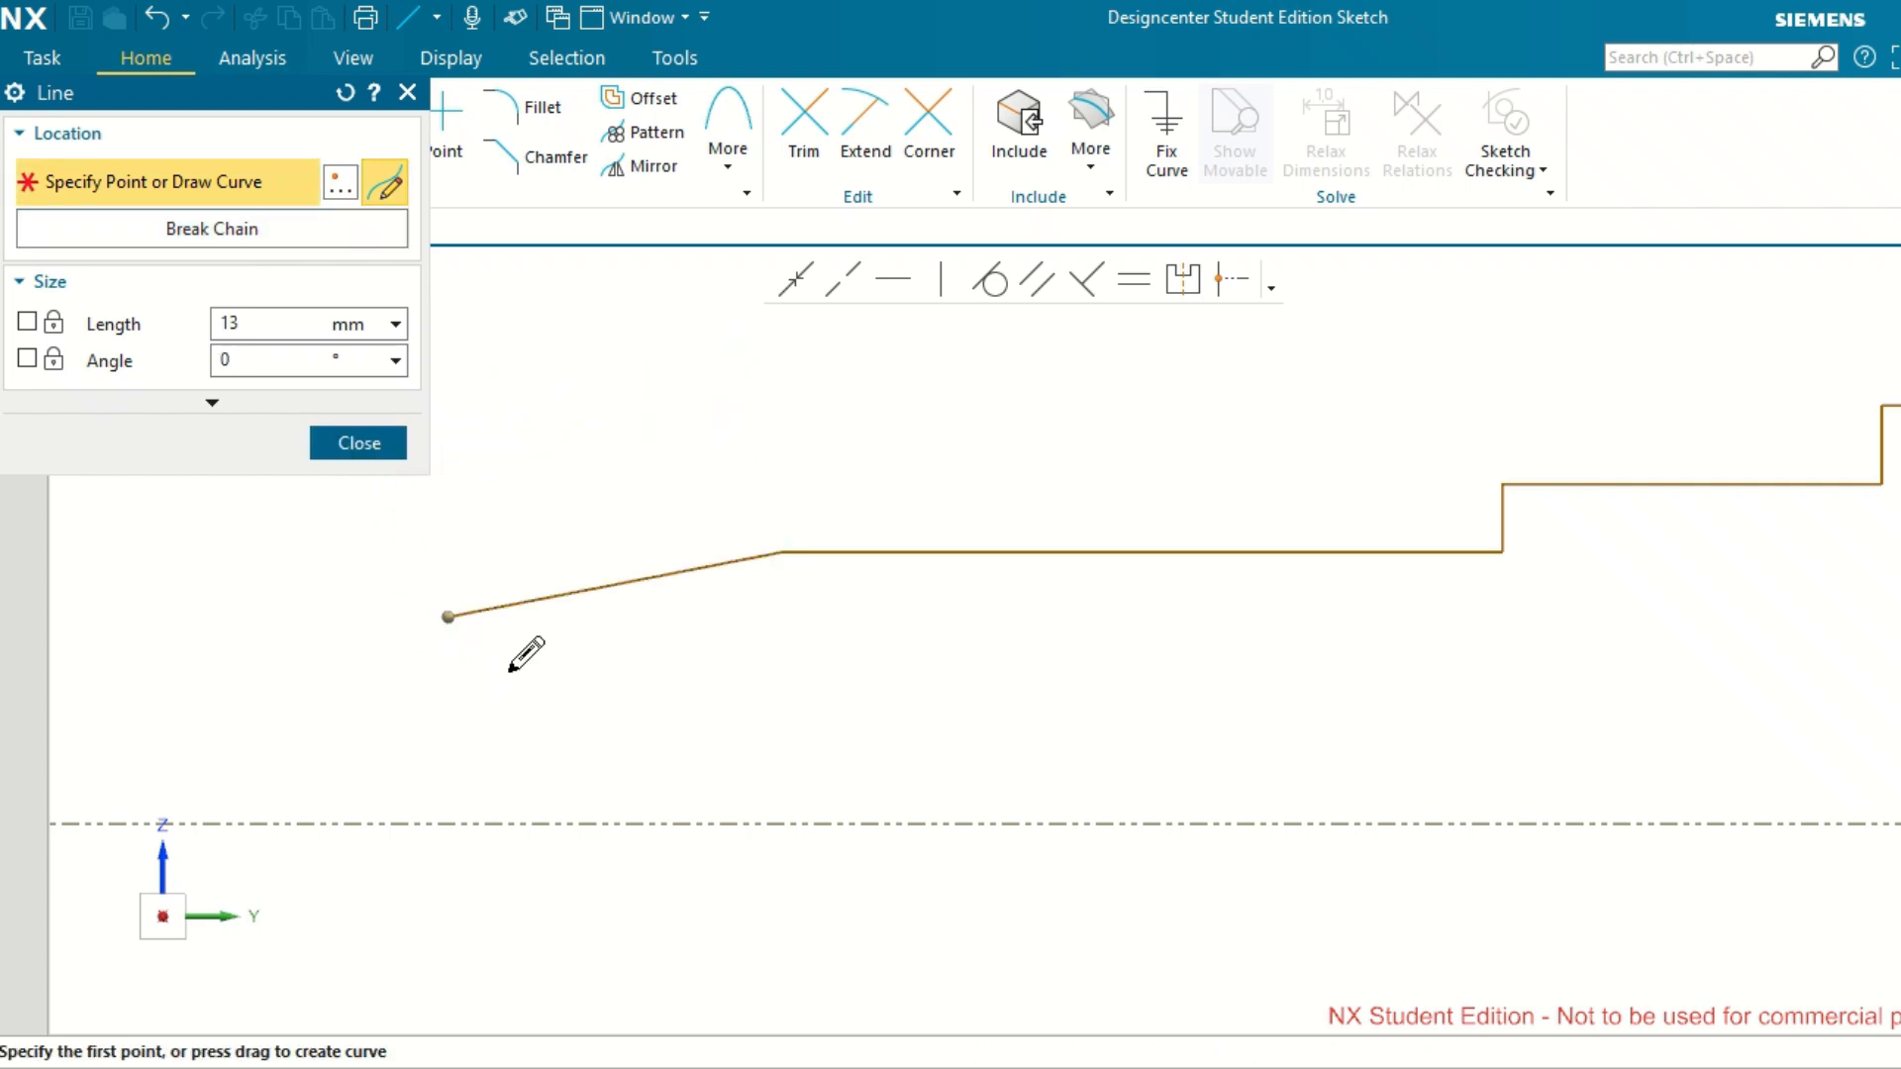
End the profile with a horizontal line about 15.5 mm long and a vertical line down to the reference axis line.
scroll(510, 671, "up", 2)
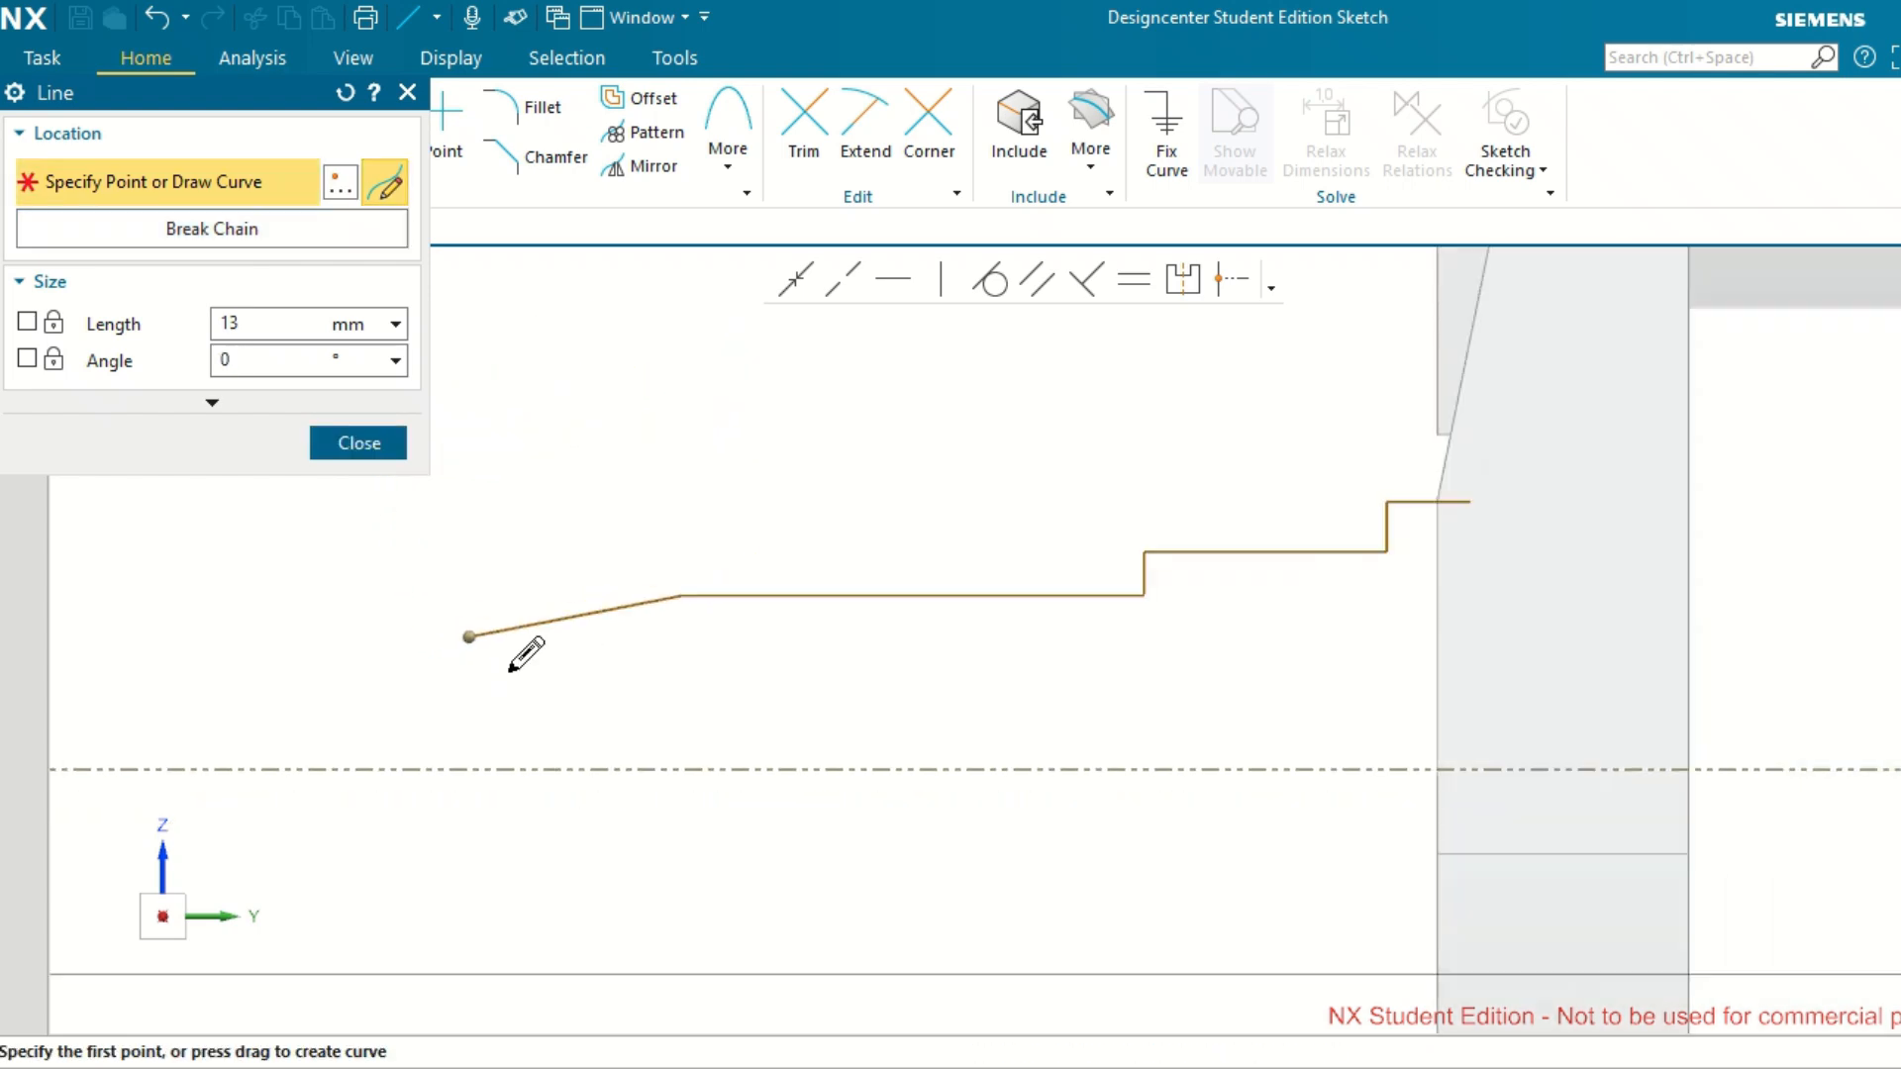
left_click(470, 636)
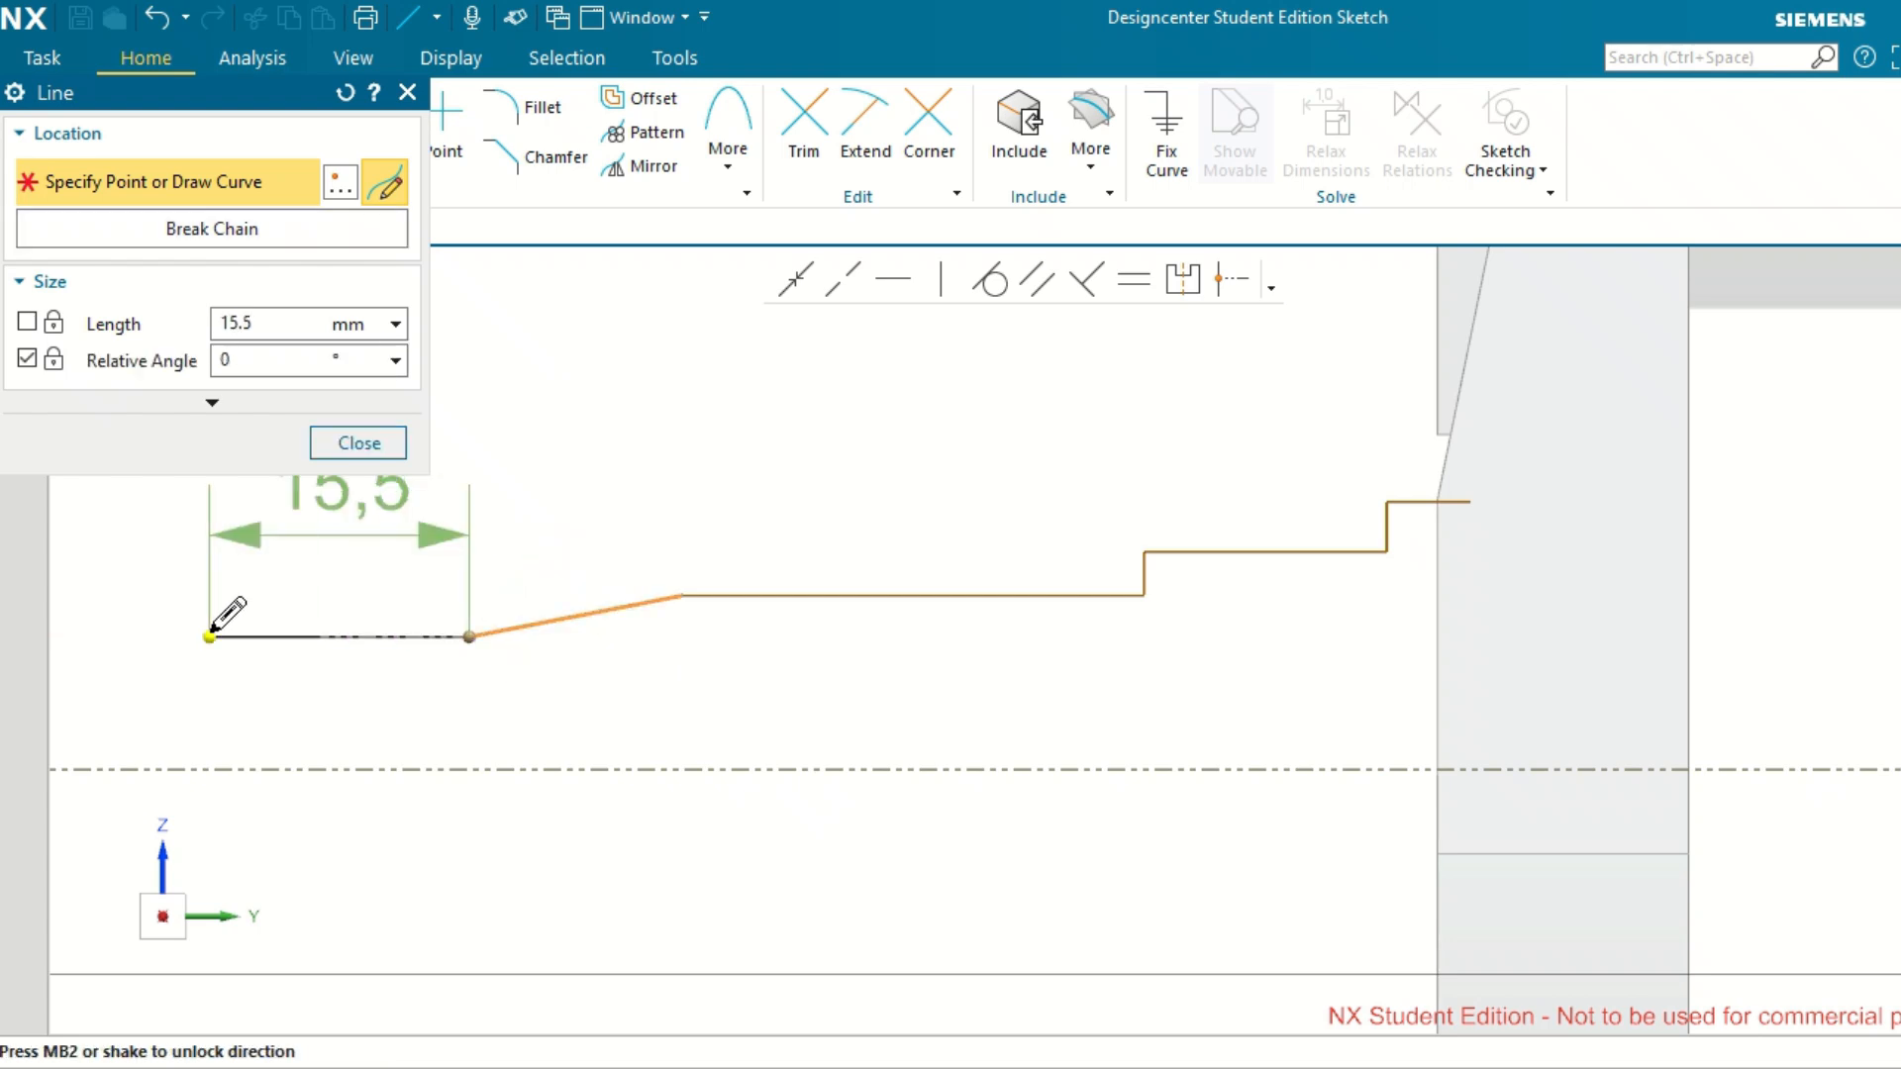
left_click(209, 637)
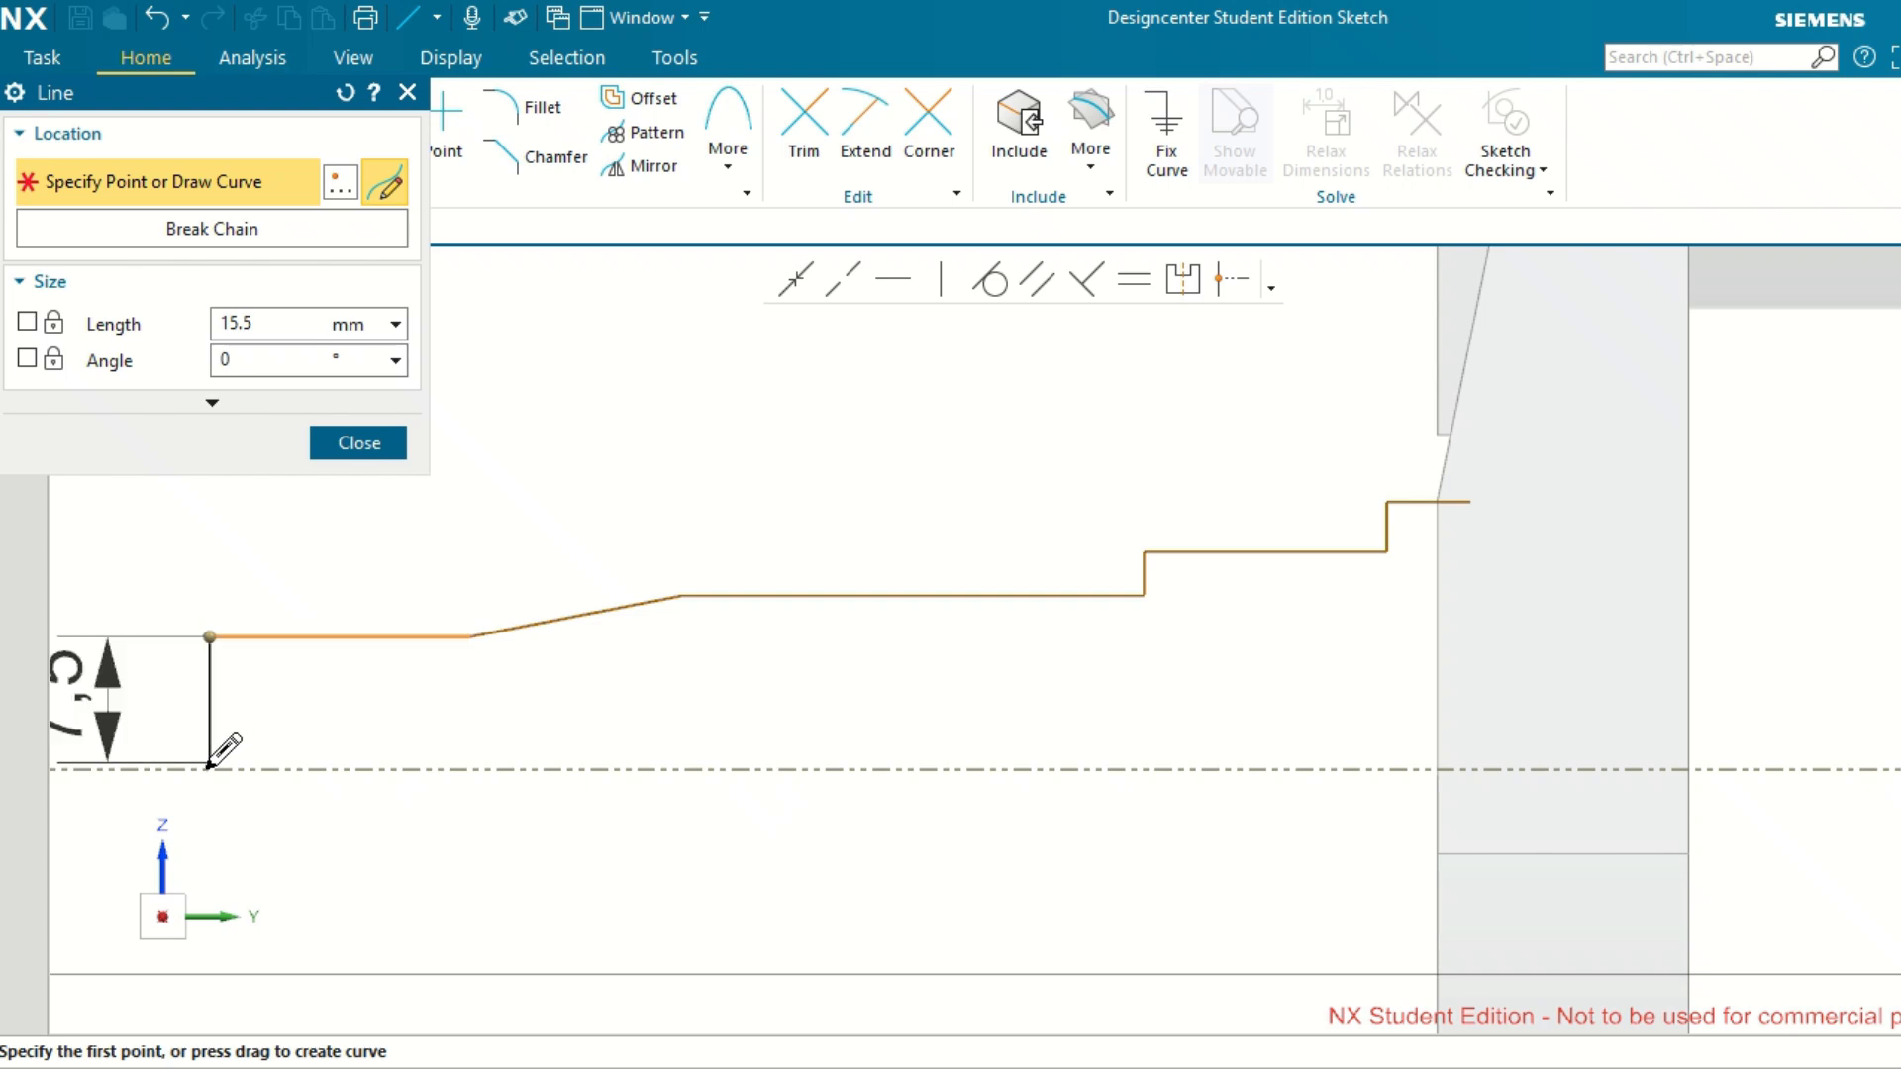
left_click(208, 770)
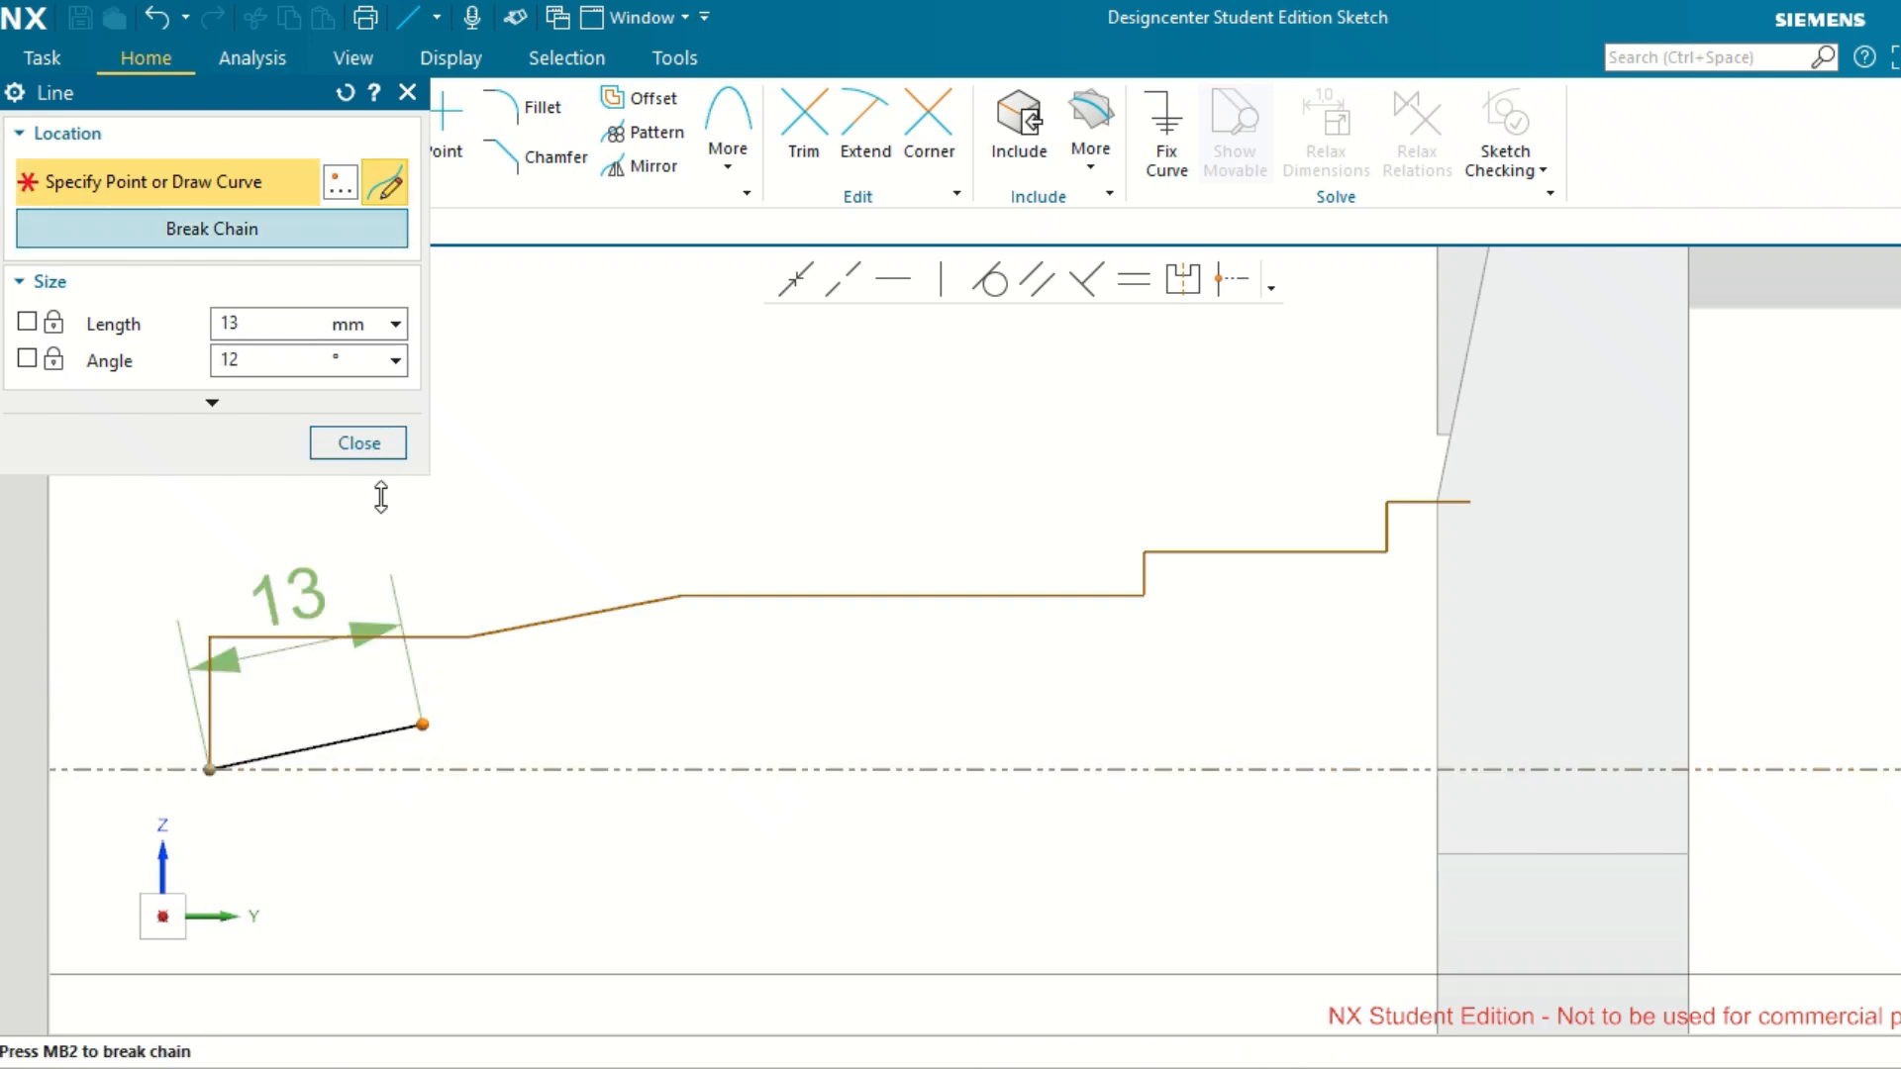
middle_click(523, 505)
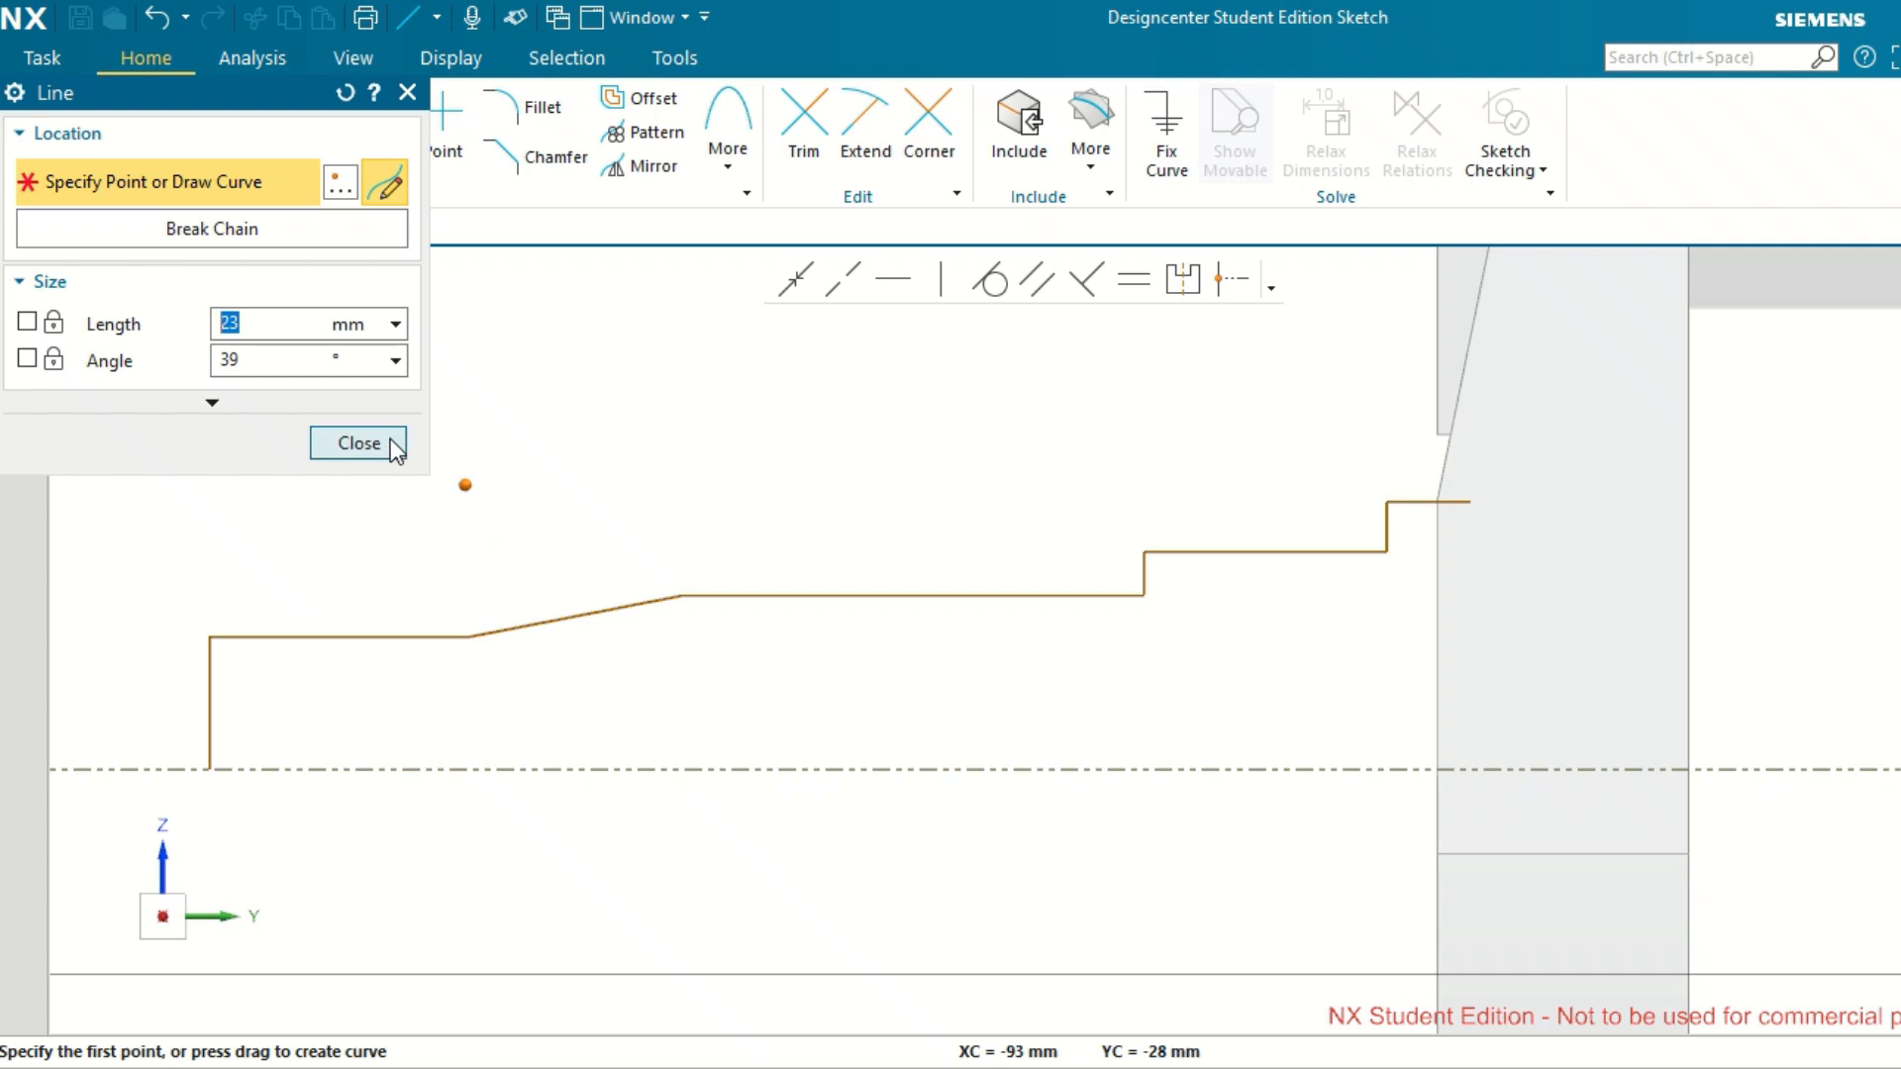
left_click(390, 438)
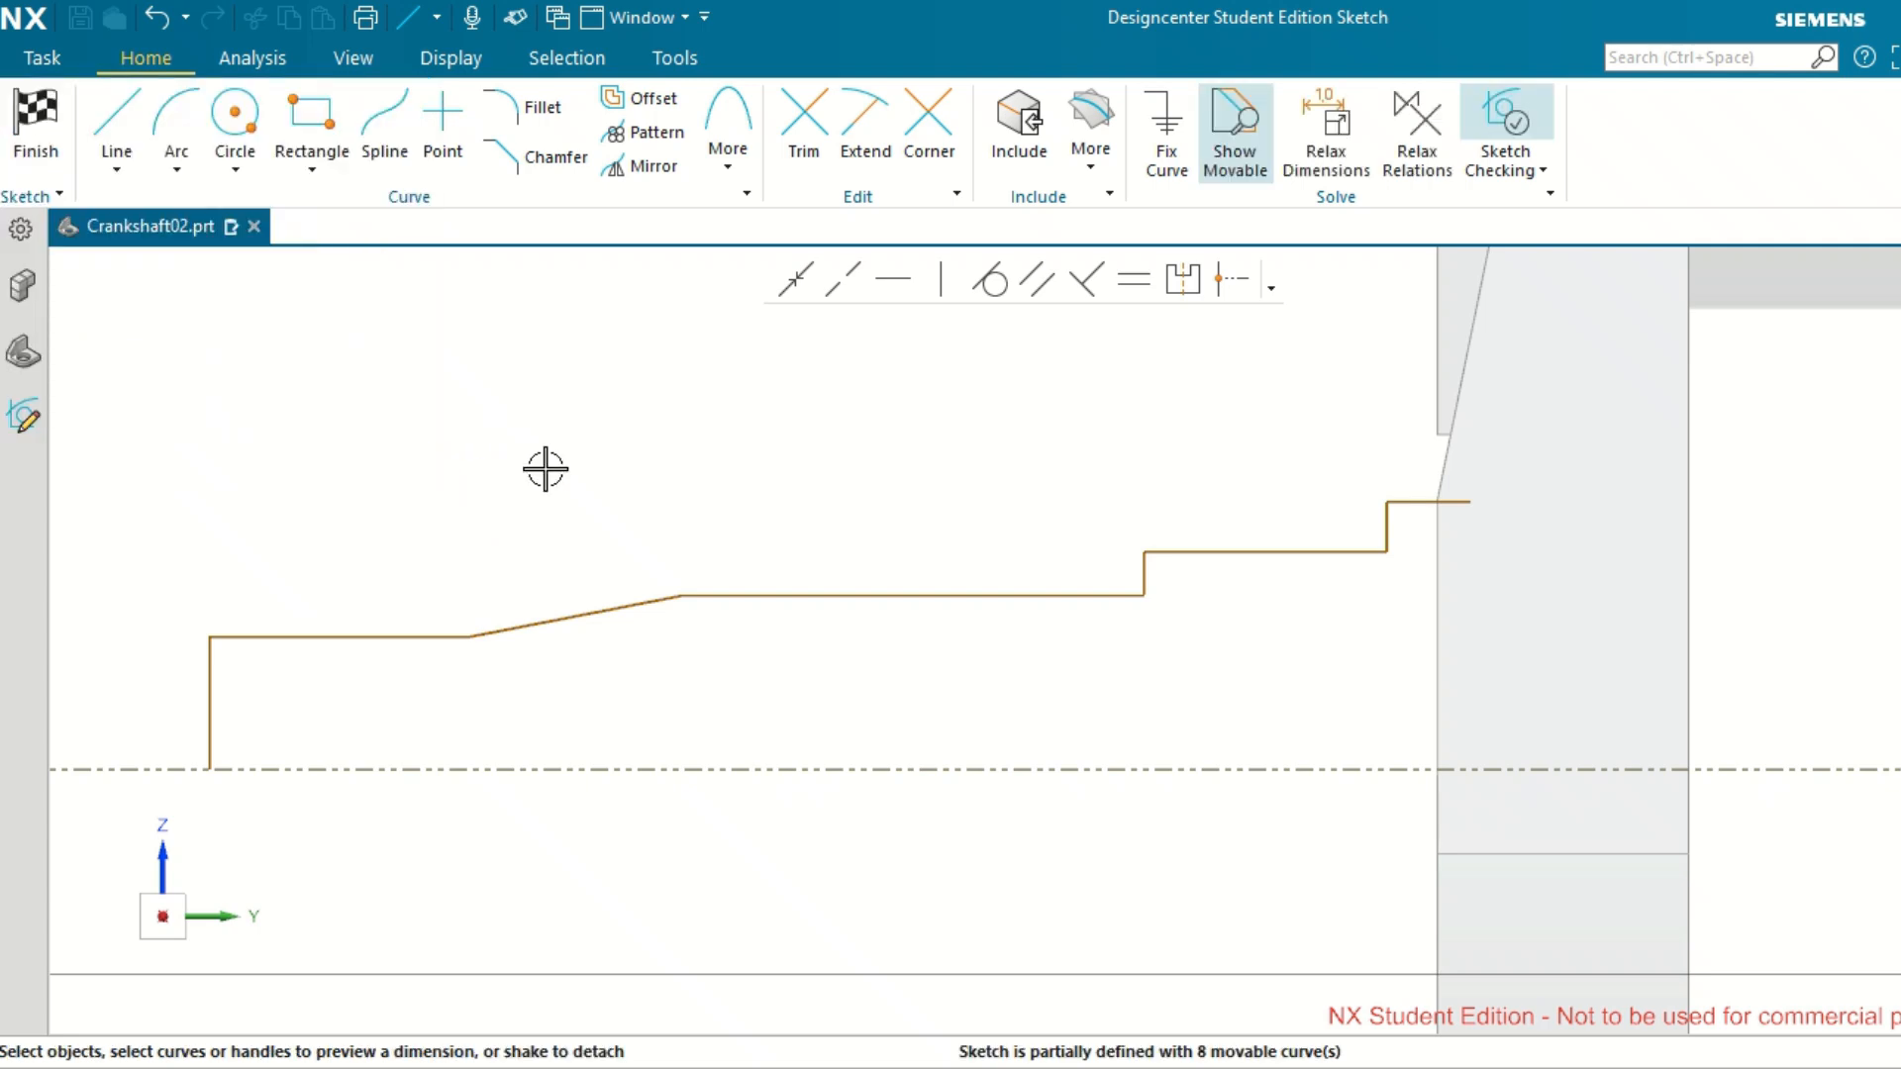
Set the distance between the short horizontal line at the web and the reference axis line to 16 mm.
scroll(546, 469, "down", 1)
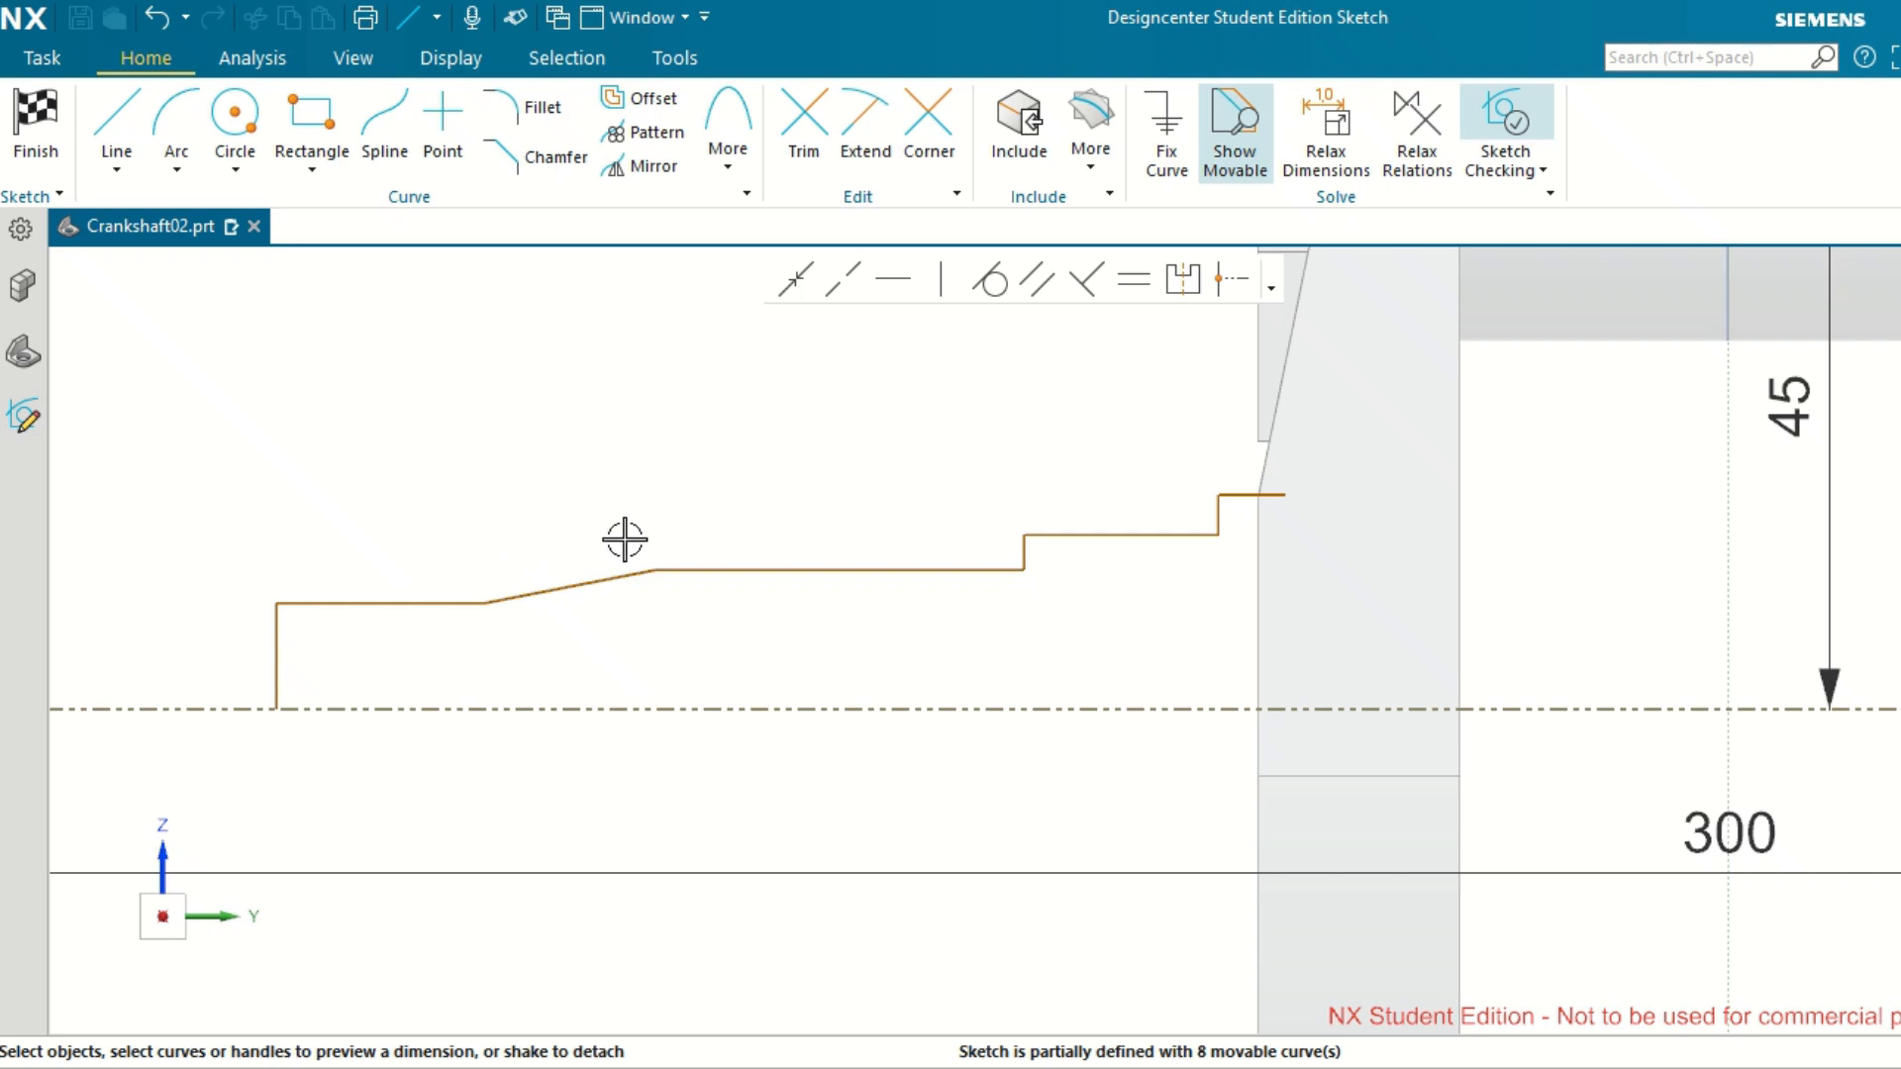
left_click(1261, 495)
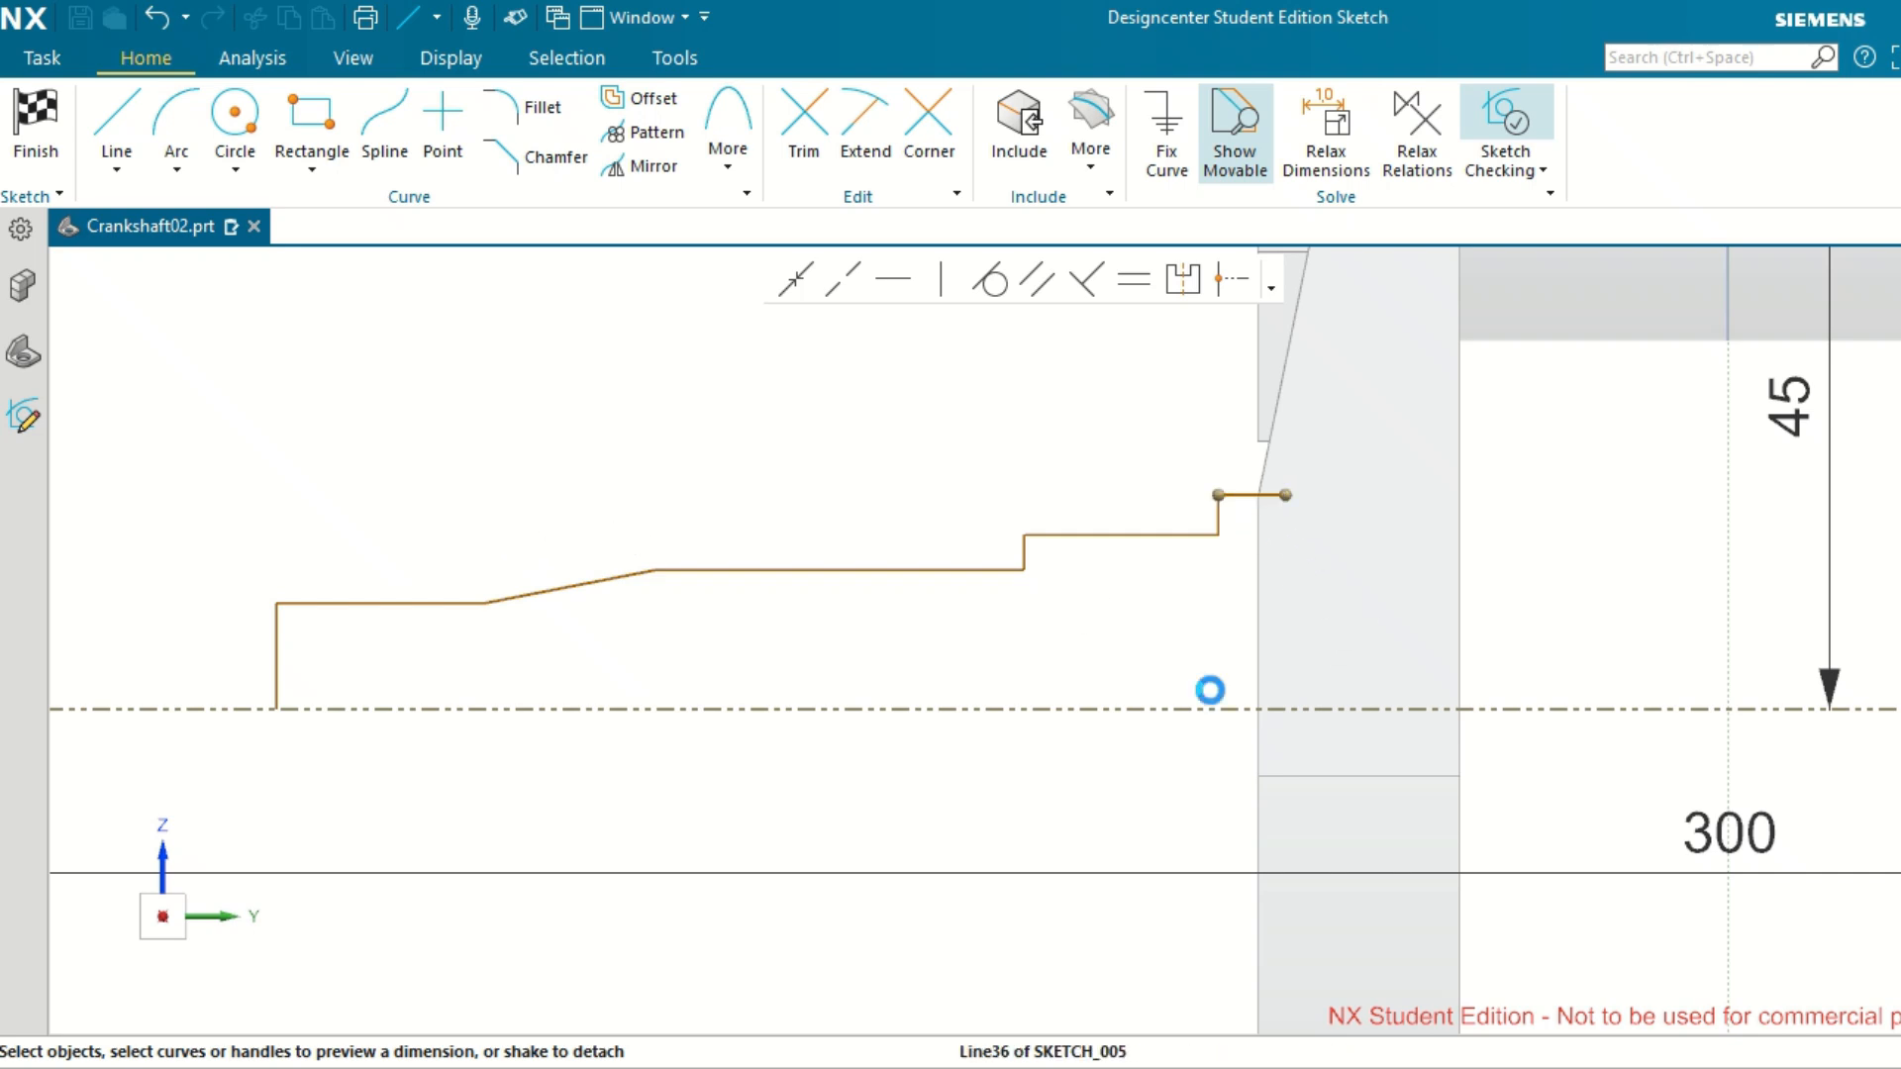
left_click(1208, 707)
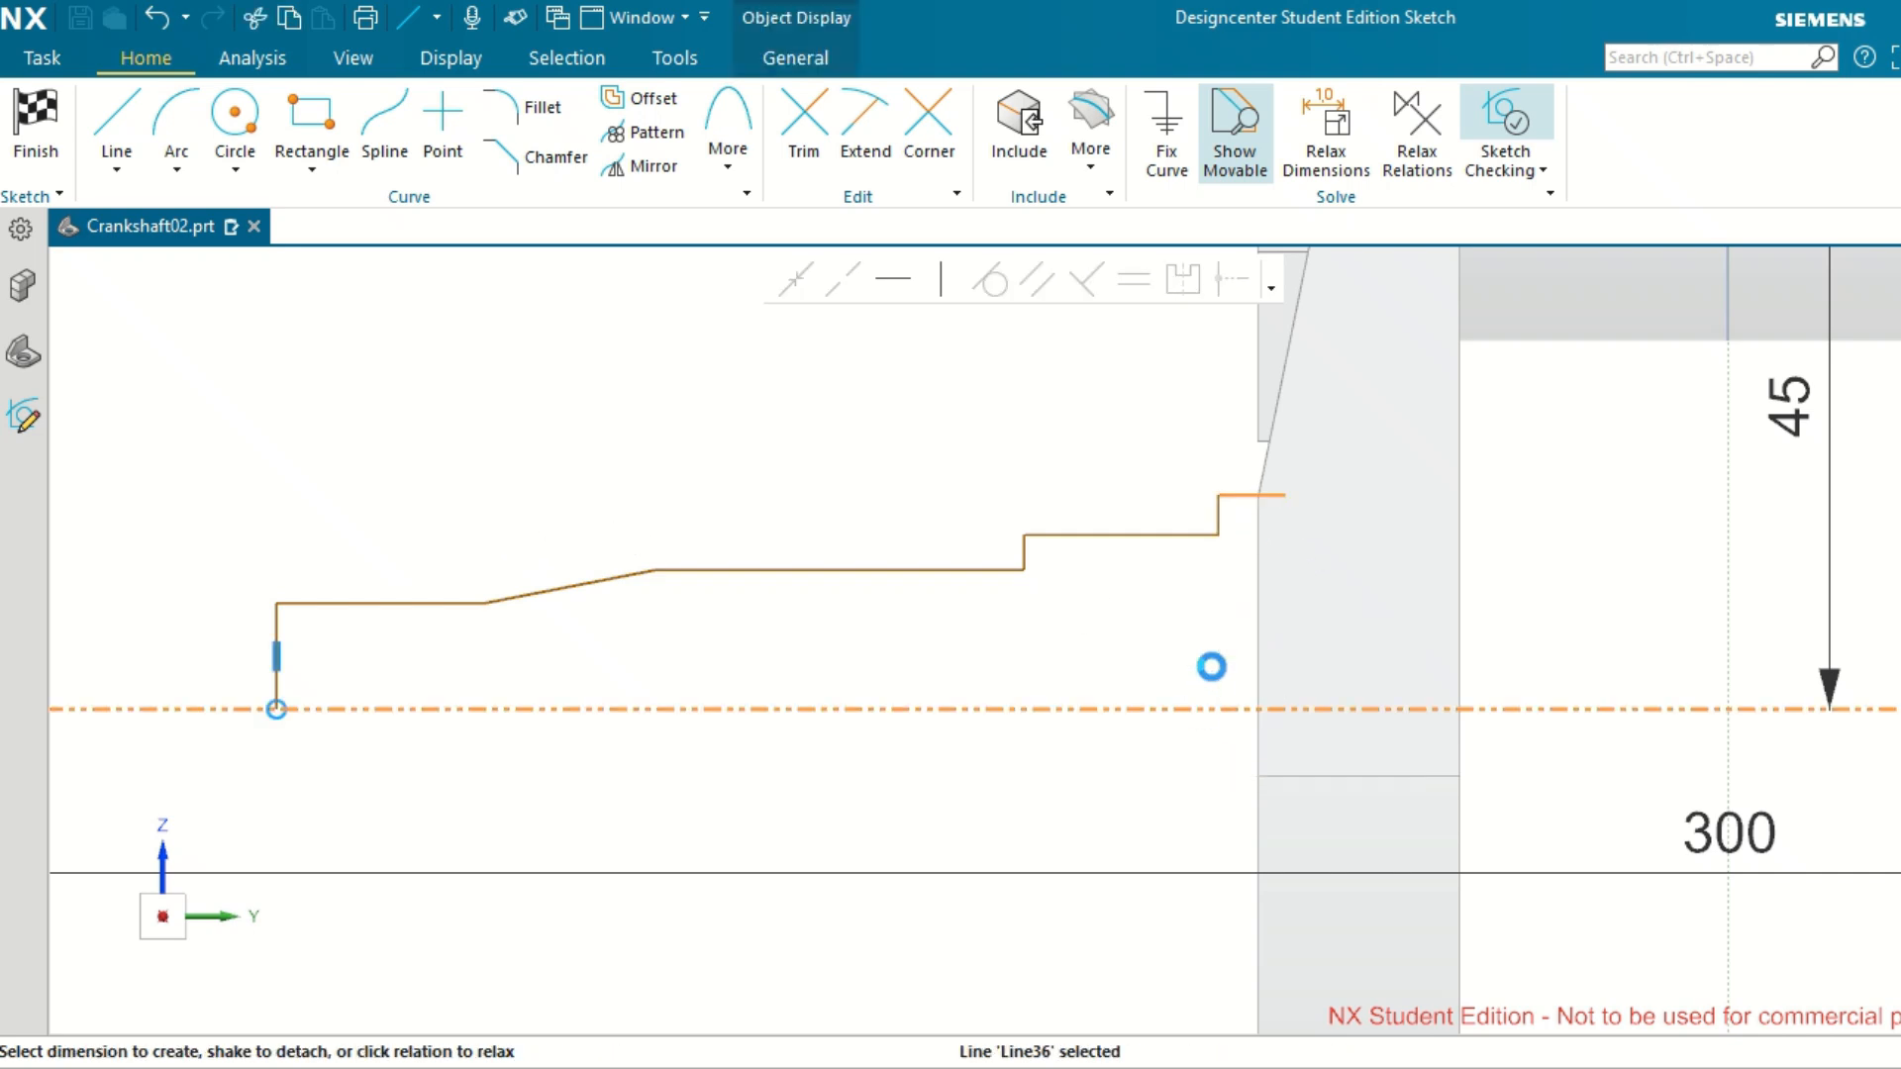
left_click(1214, 592)
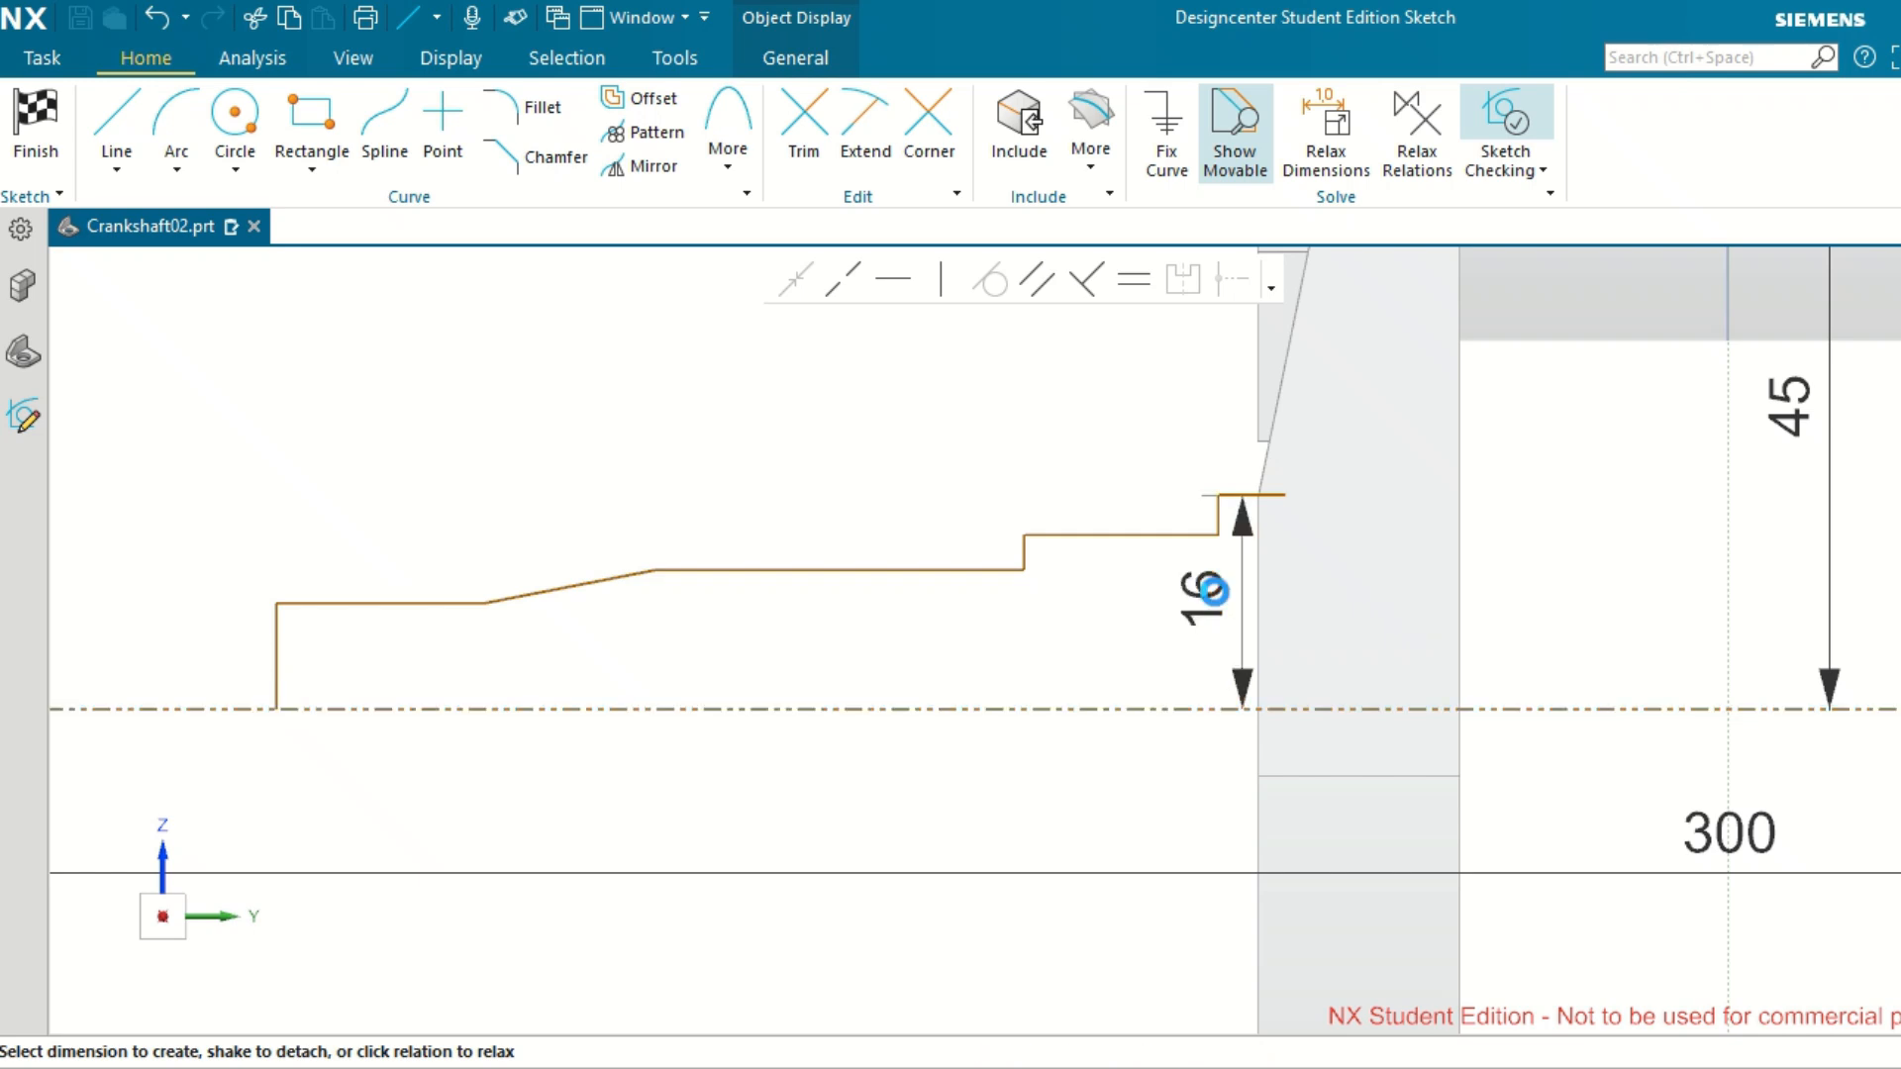
double_click(1214, 592)
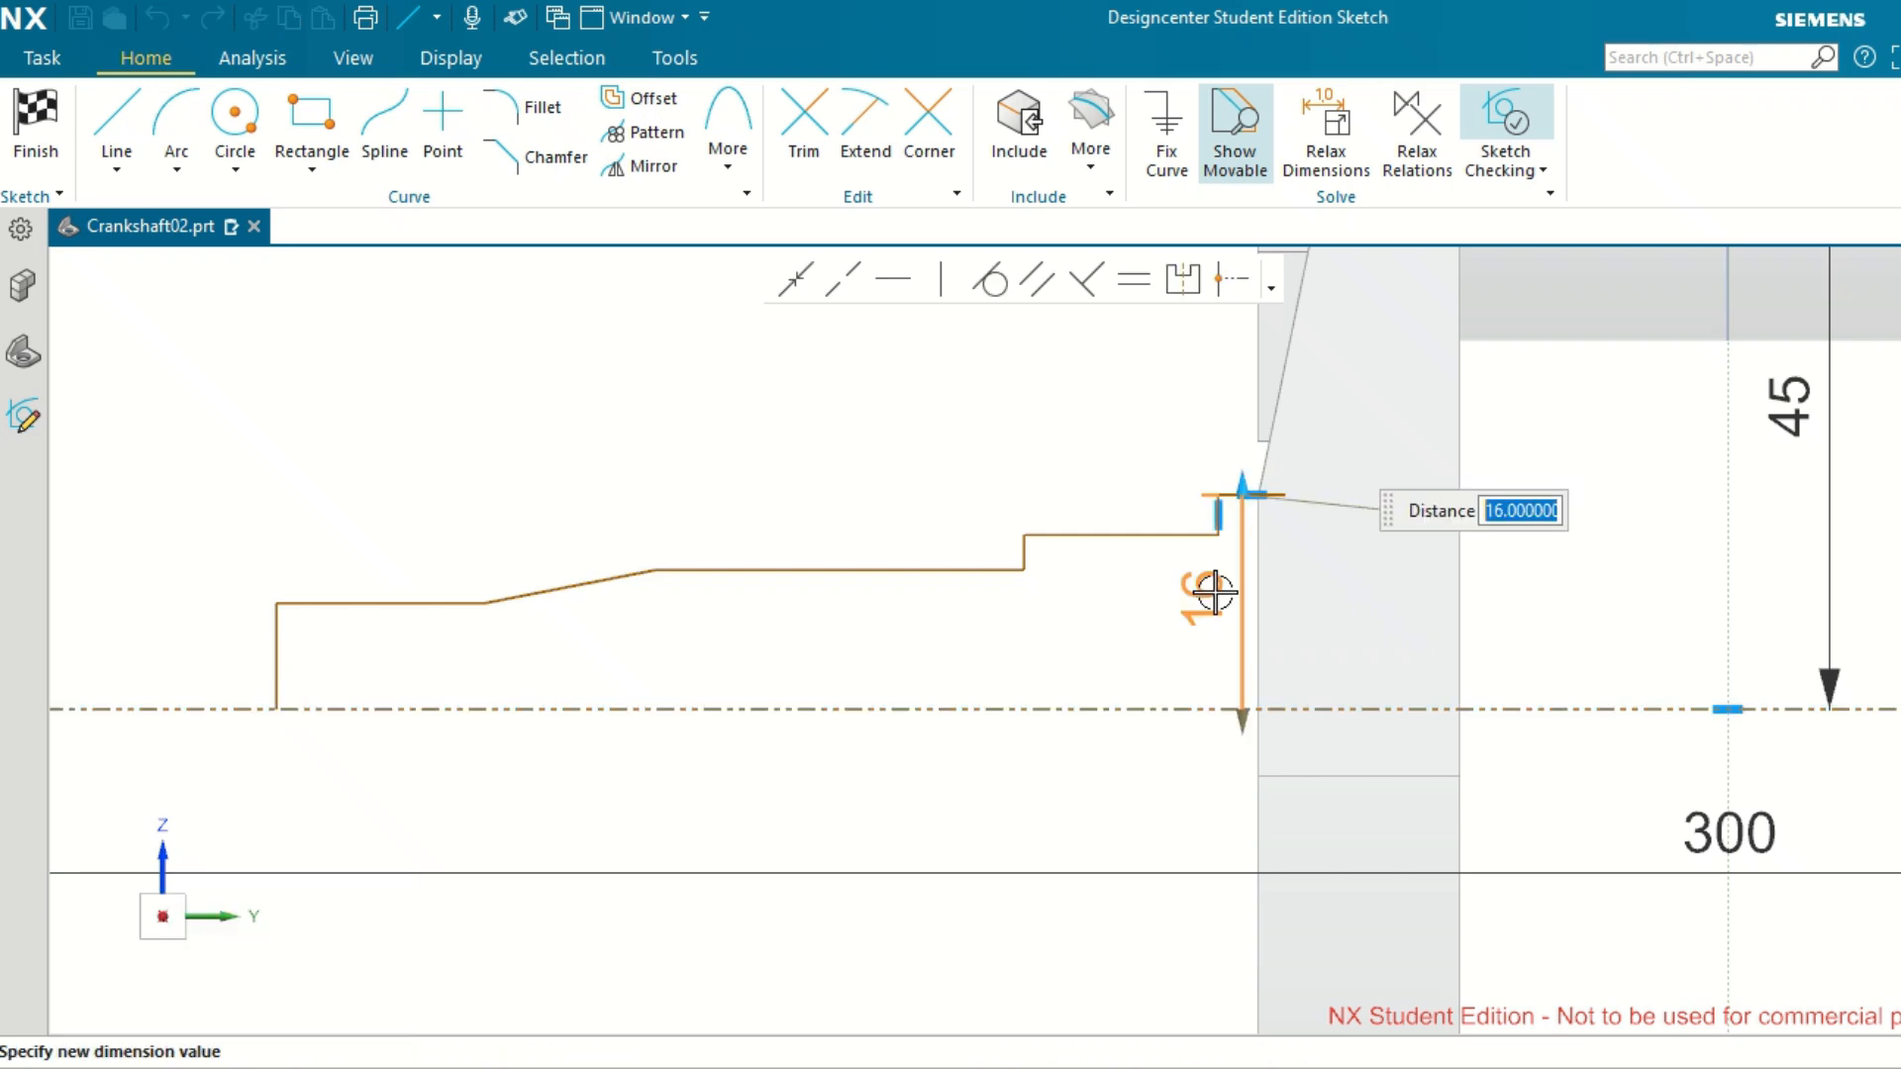
type("1")
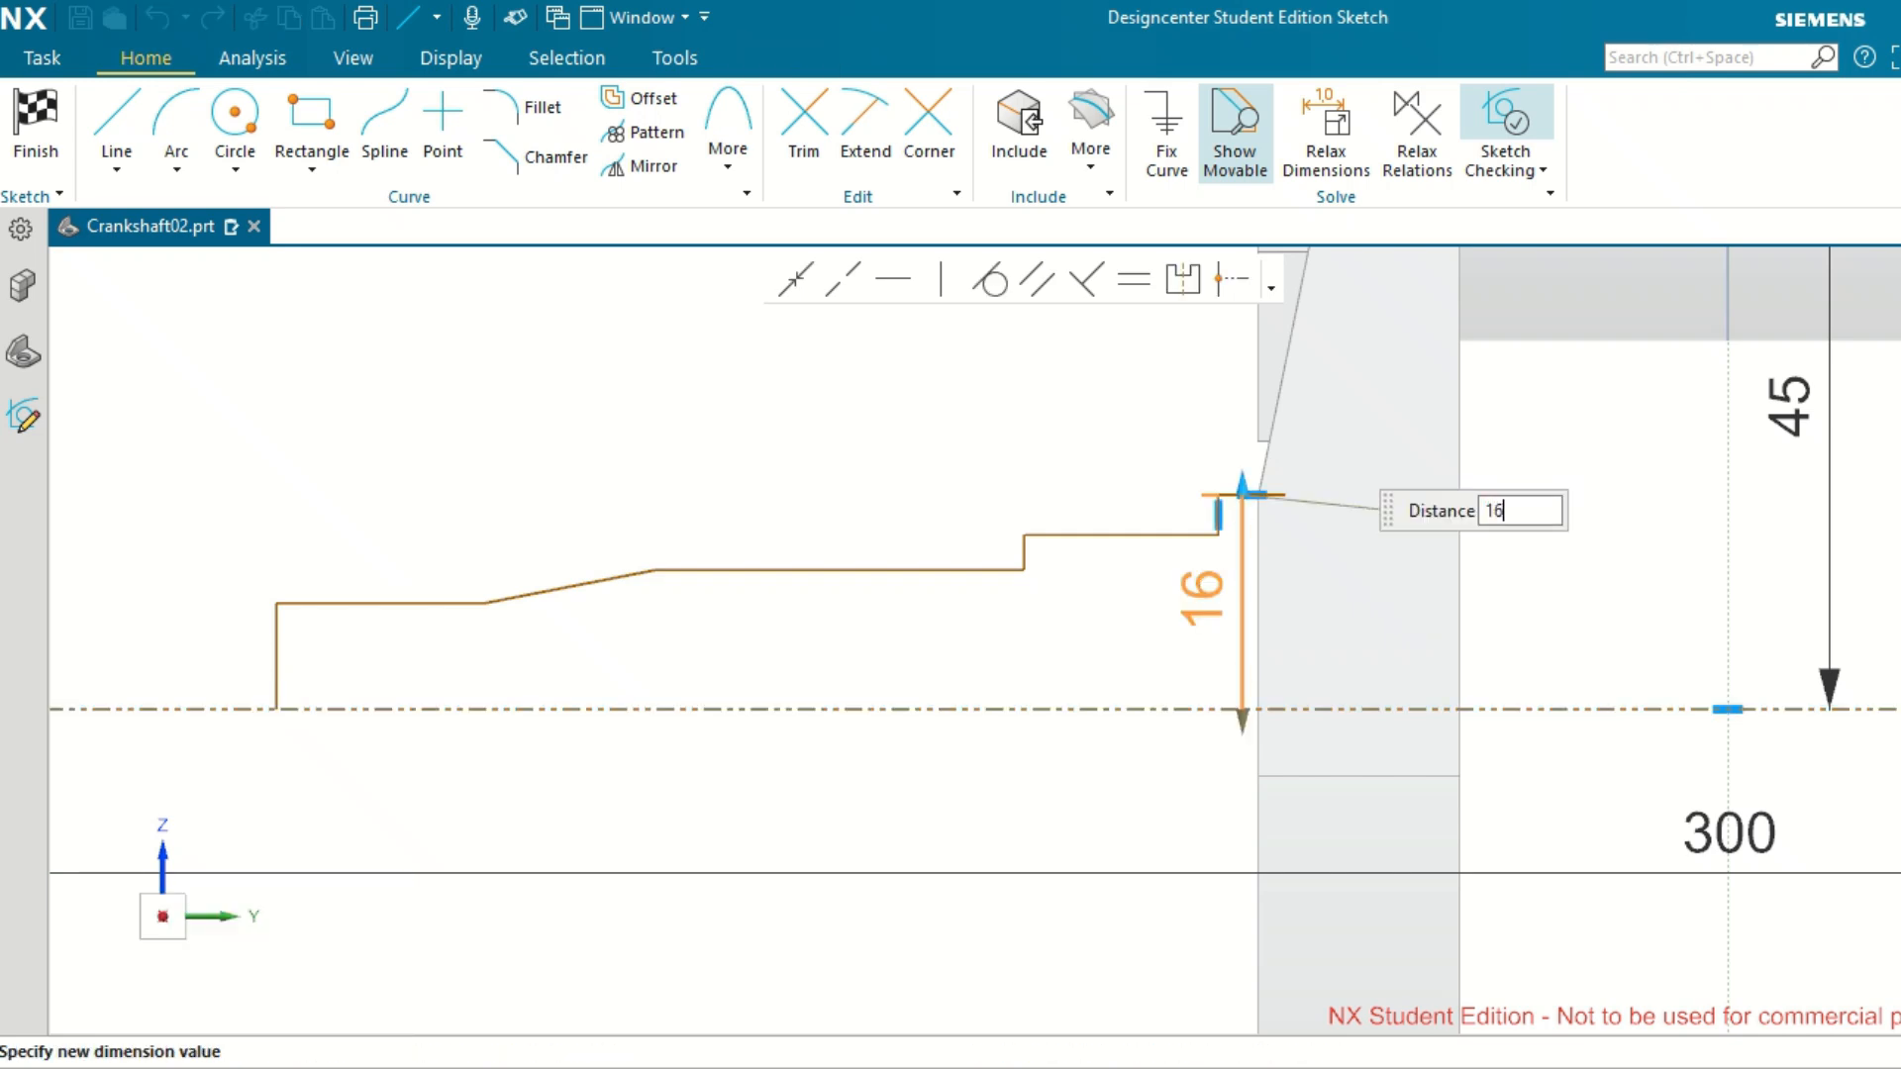
type("6")
key("Return")
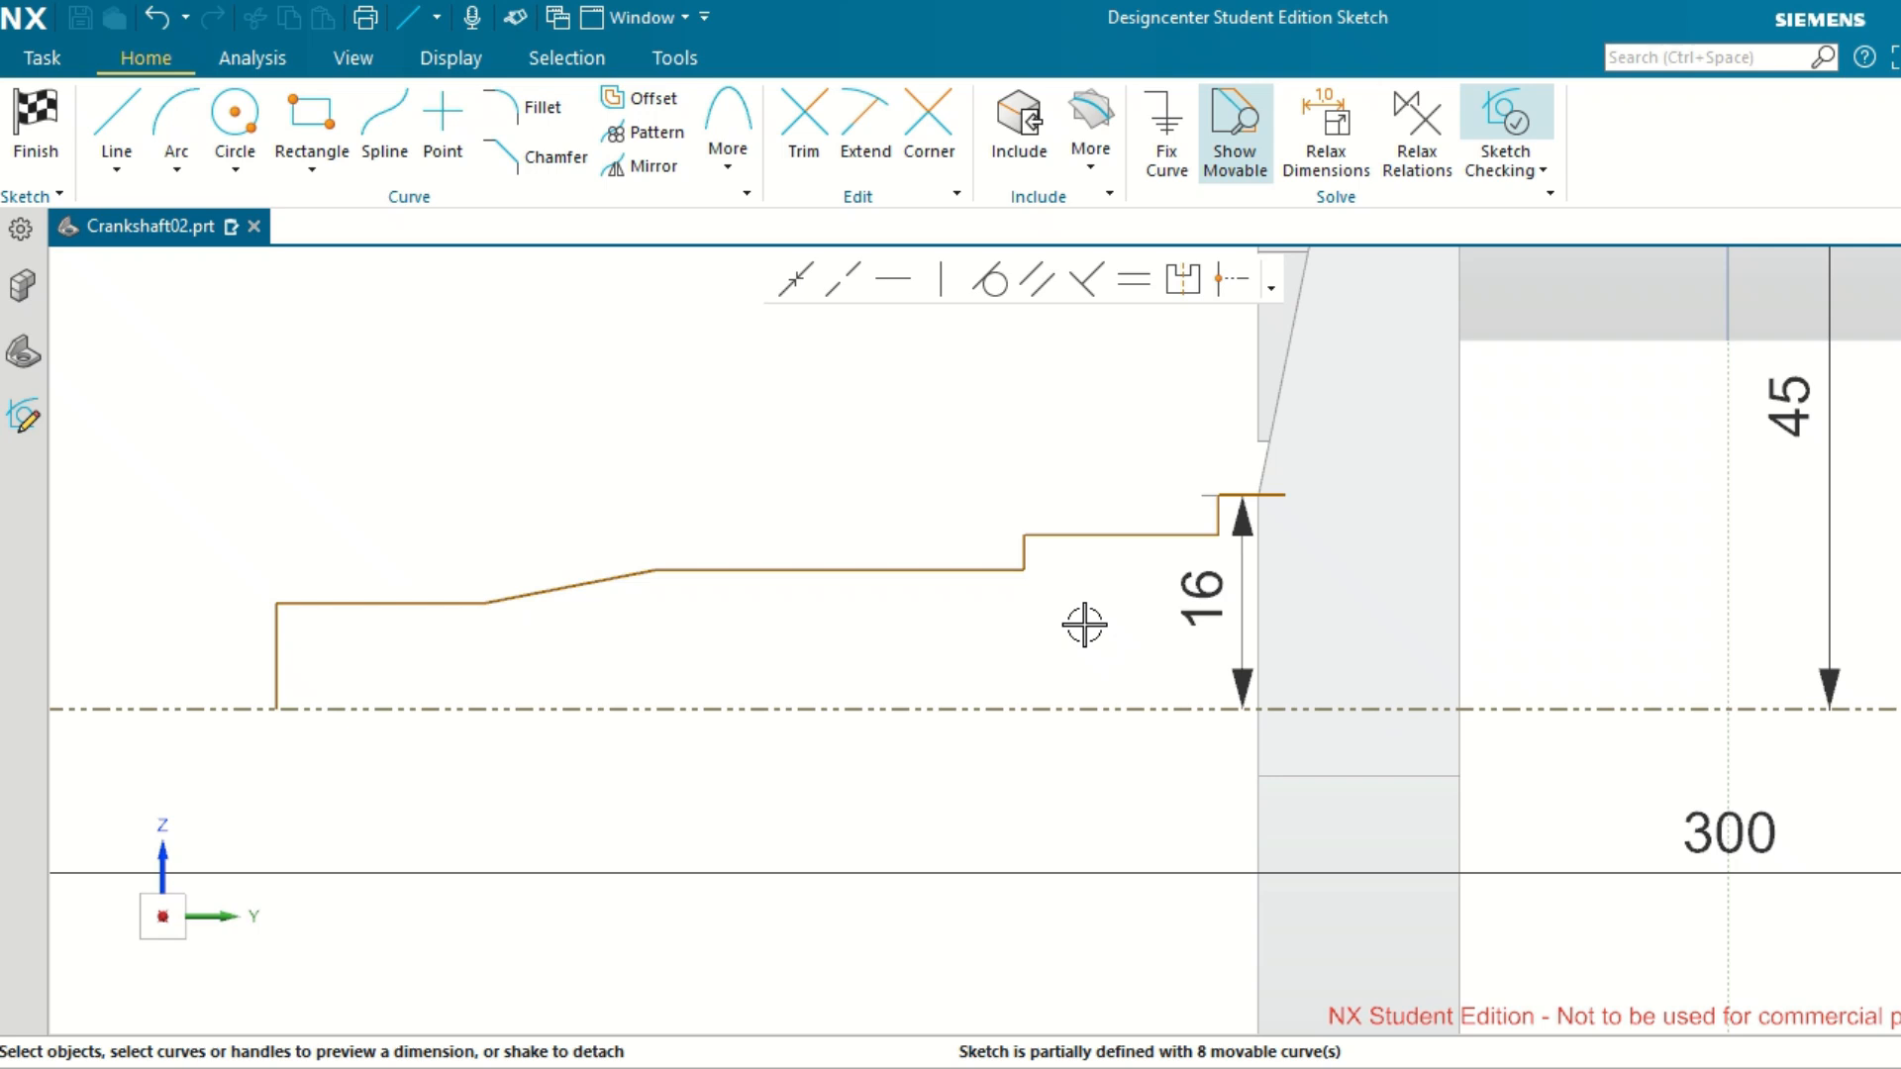
Set the distance between the second horizontal line from the web and the reference axis line to 15 mm.
scroll(1084, 624, "up", 1)
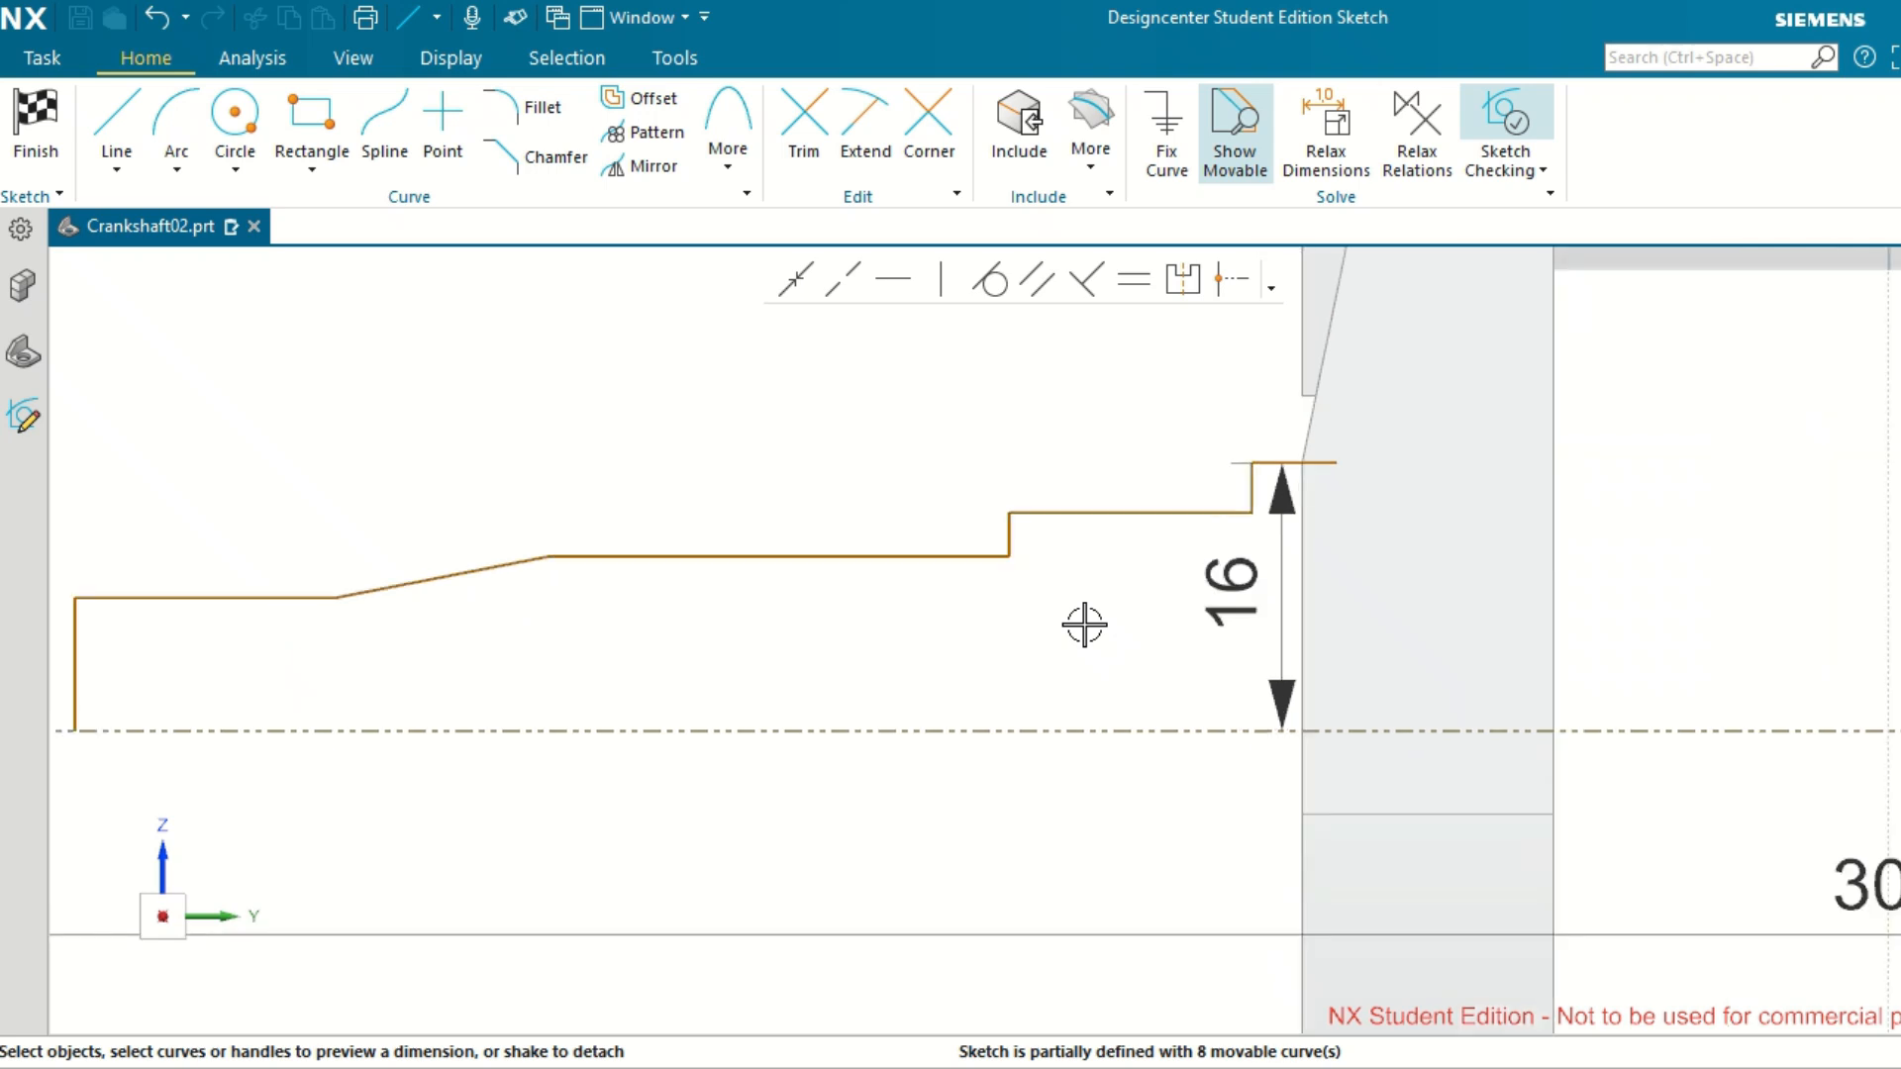
left_click(1127, 513)
left_click(1125, 730)
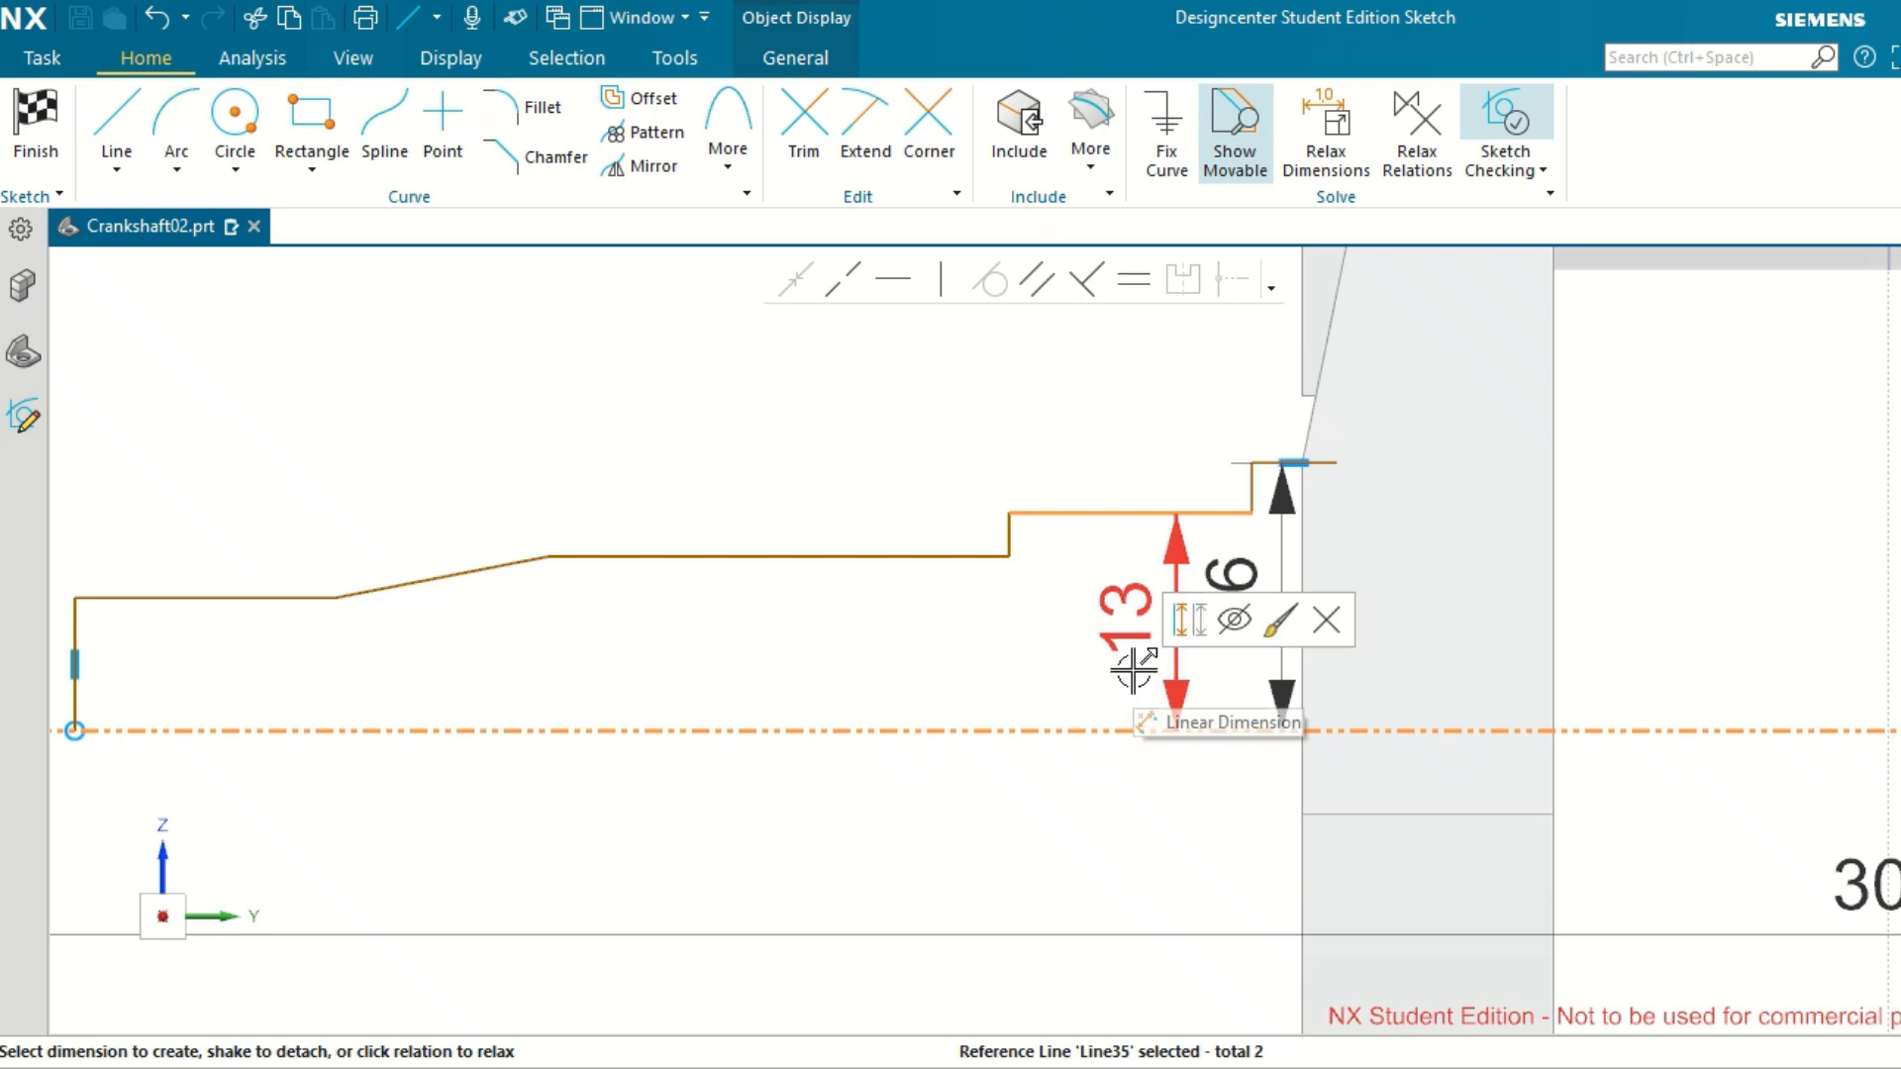
left_click(1134, 628)
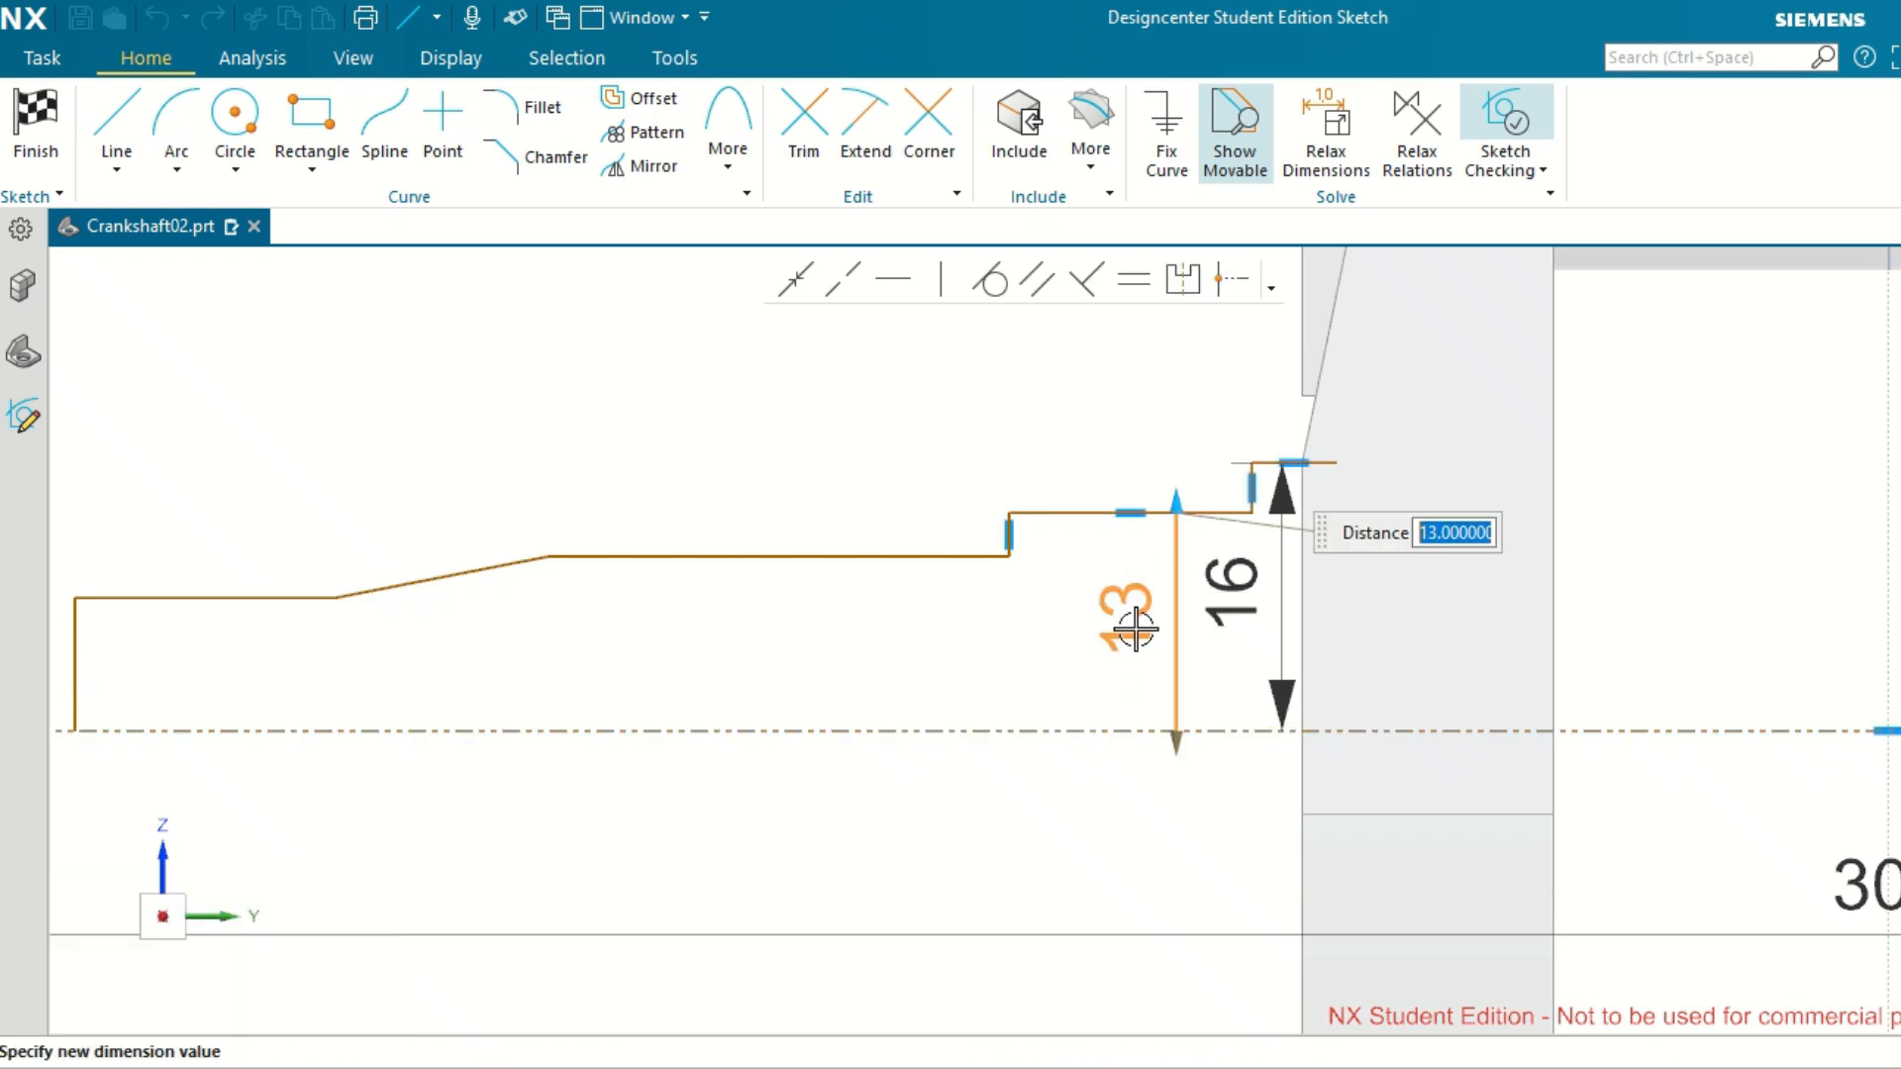
type("15")
key("Return")
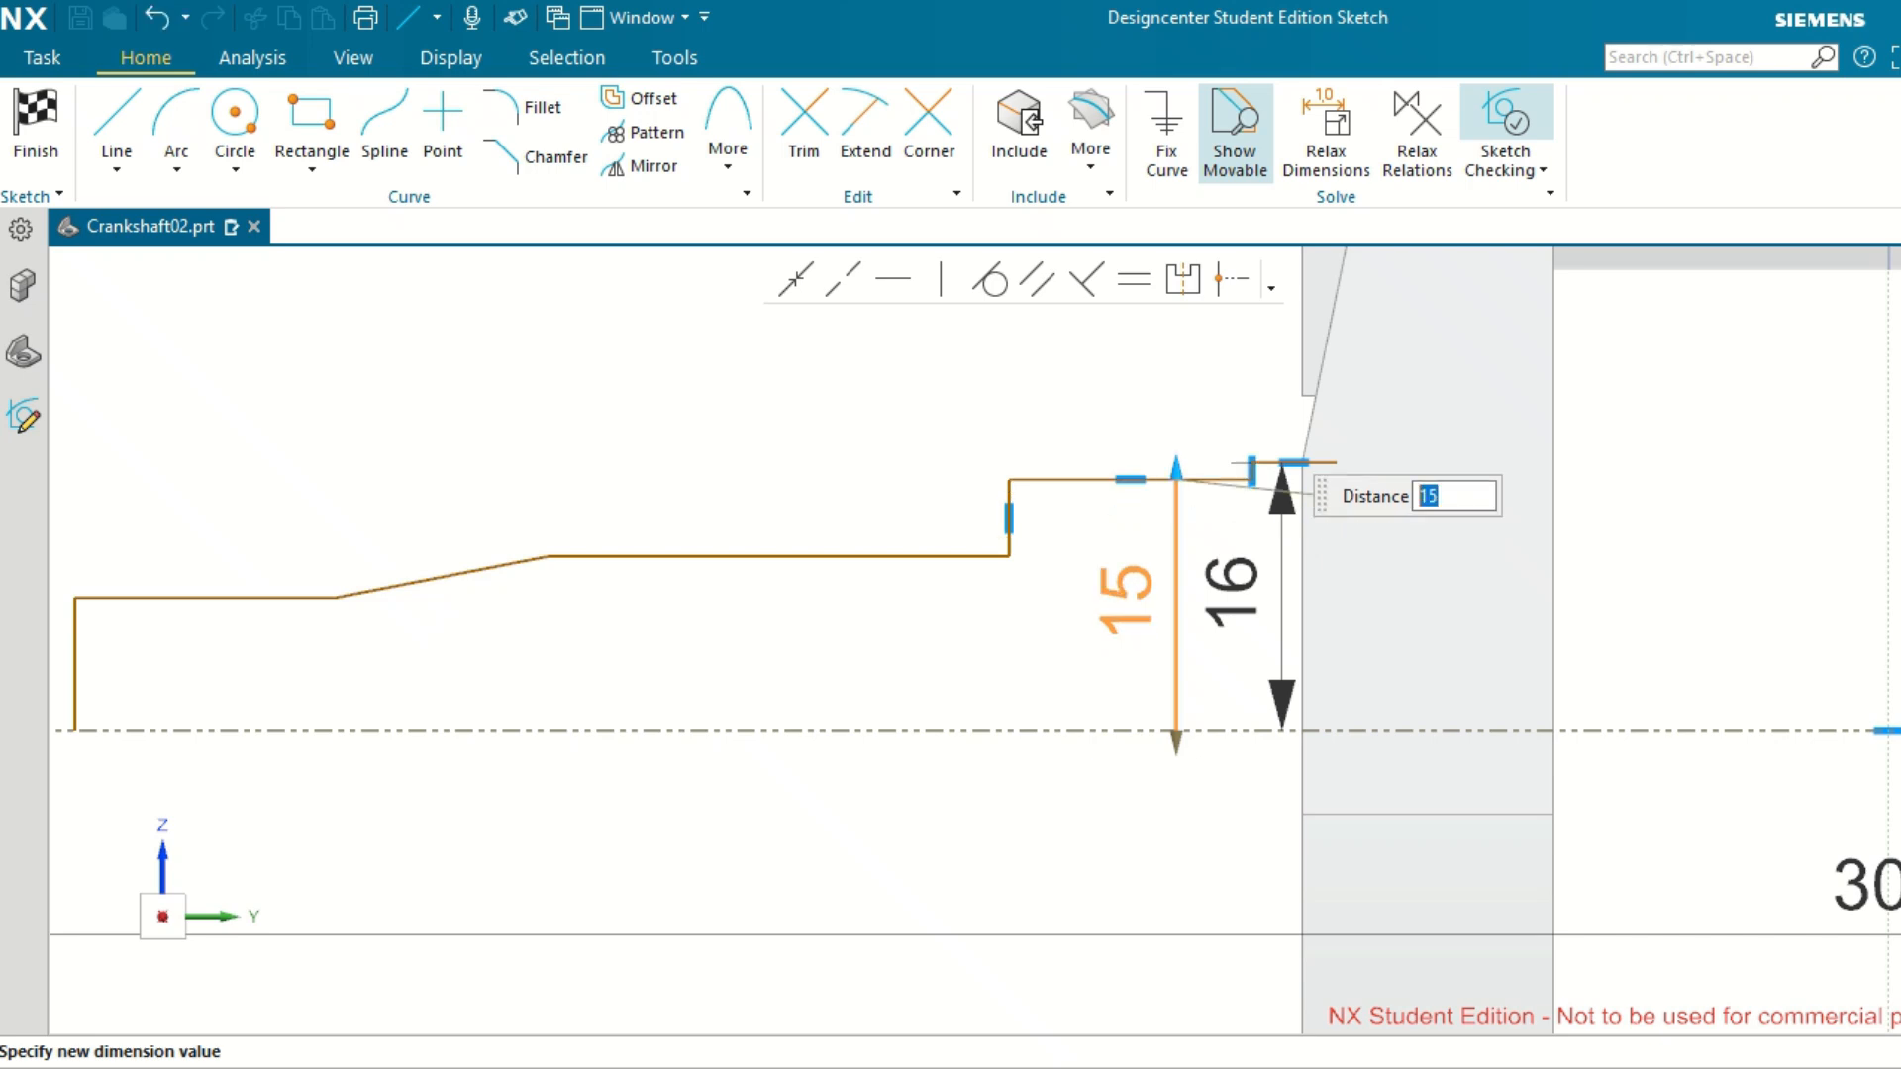
left_click(904, 625)
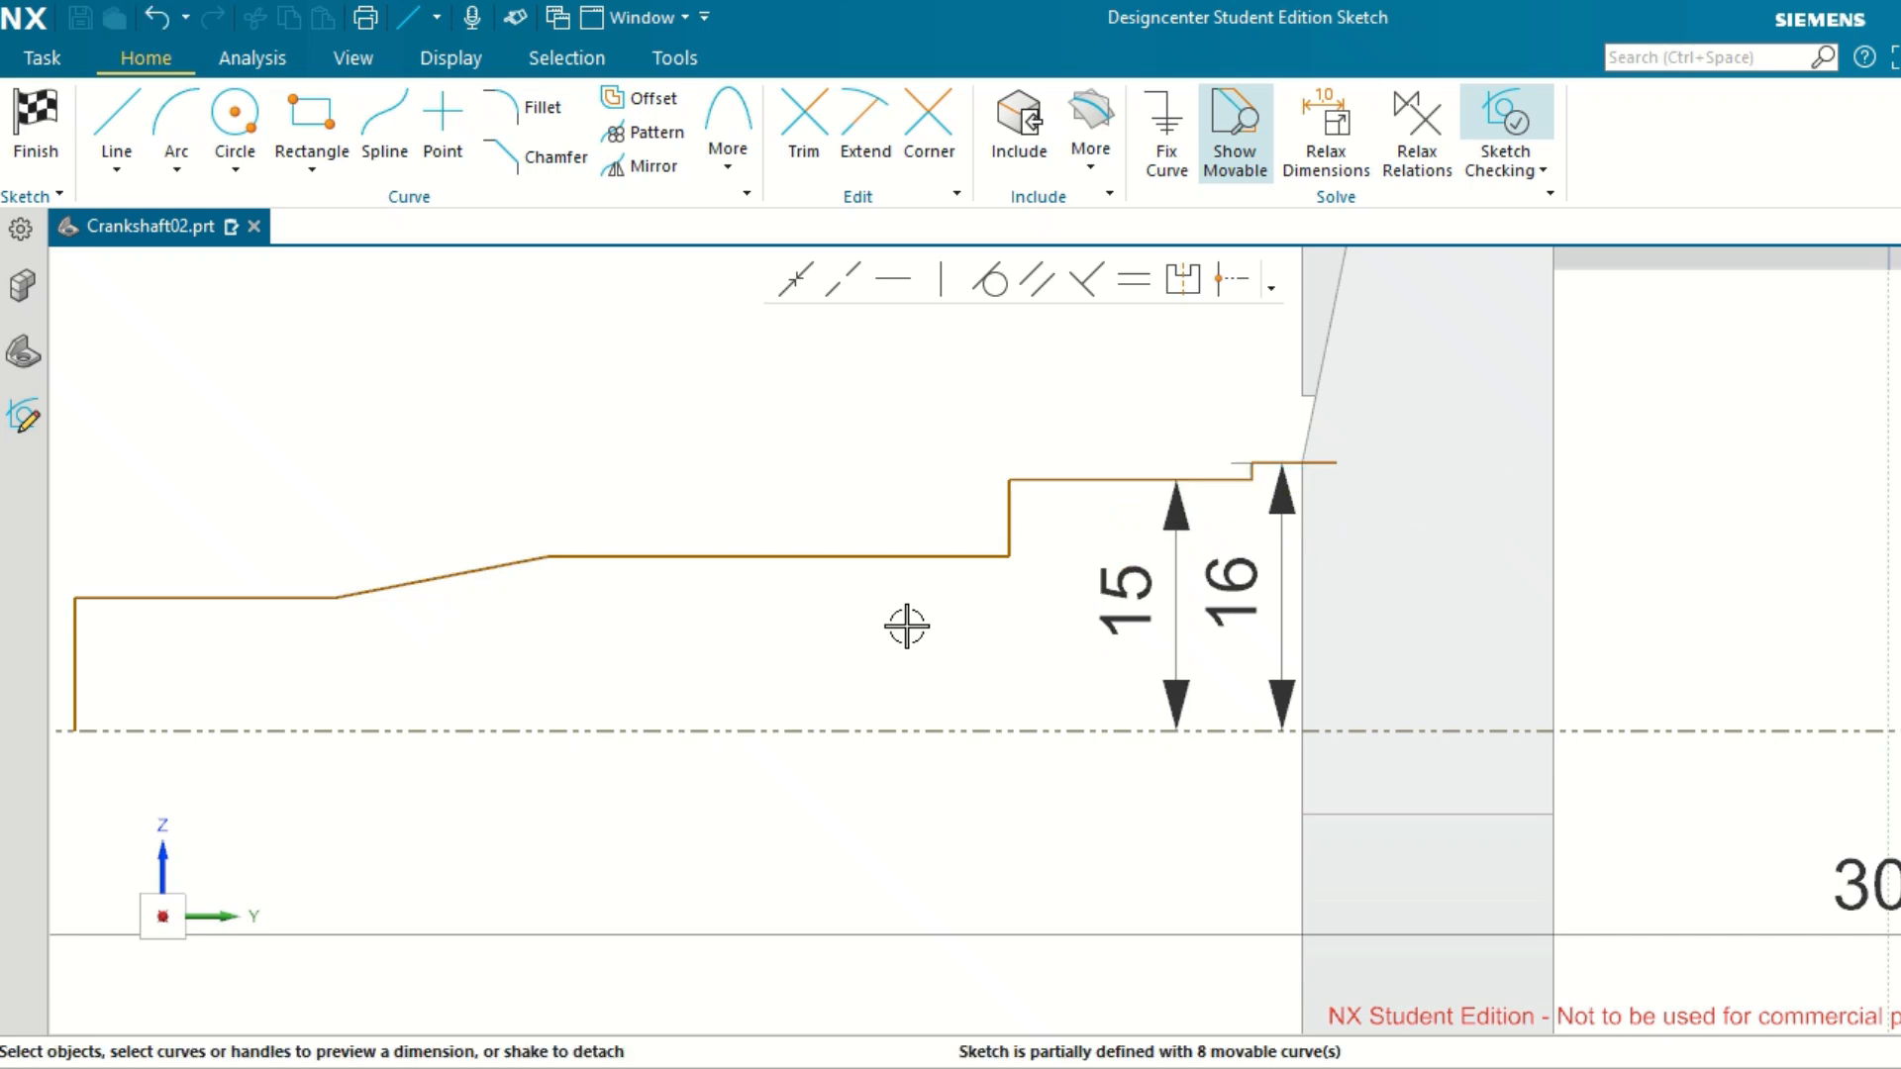
Dimension the third horizontal line from the web to the reference axis line and set the distance to 14 mm.
left_click(895, 556)
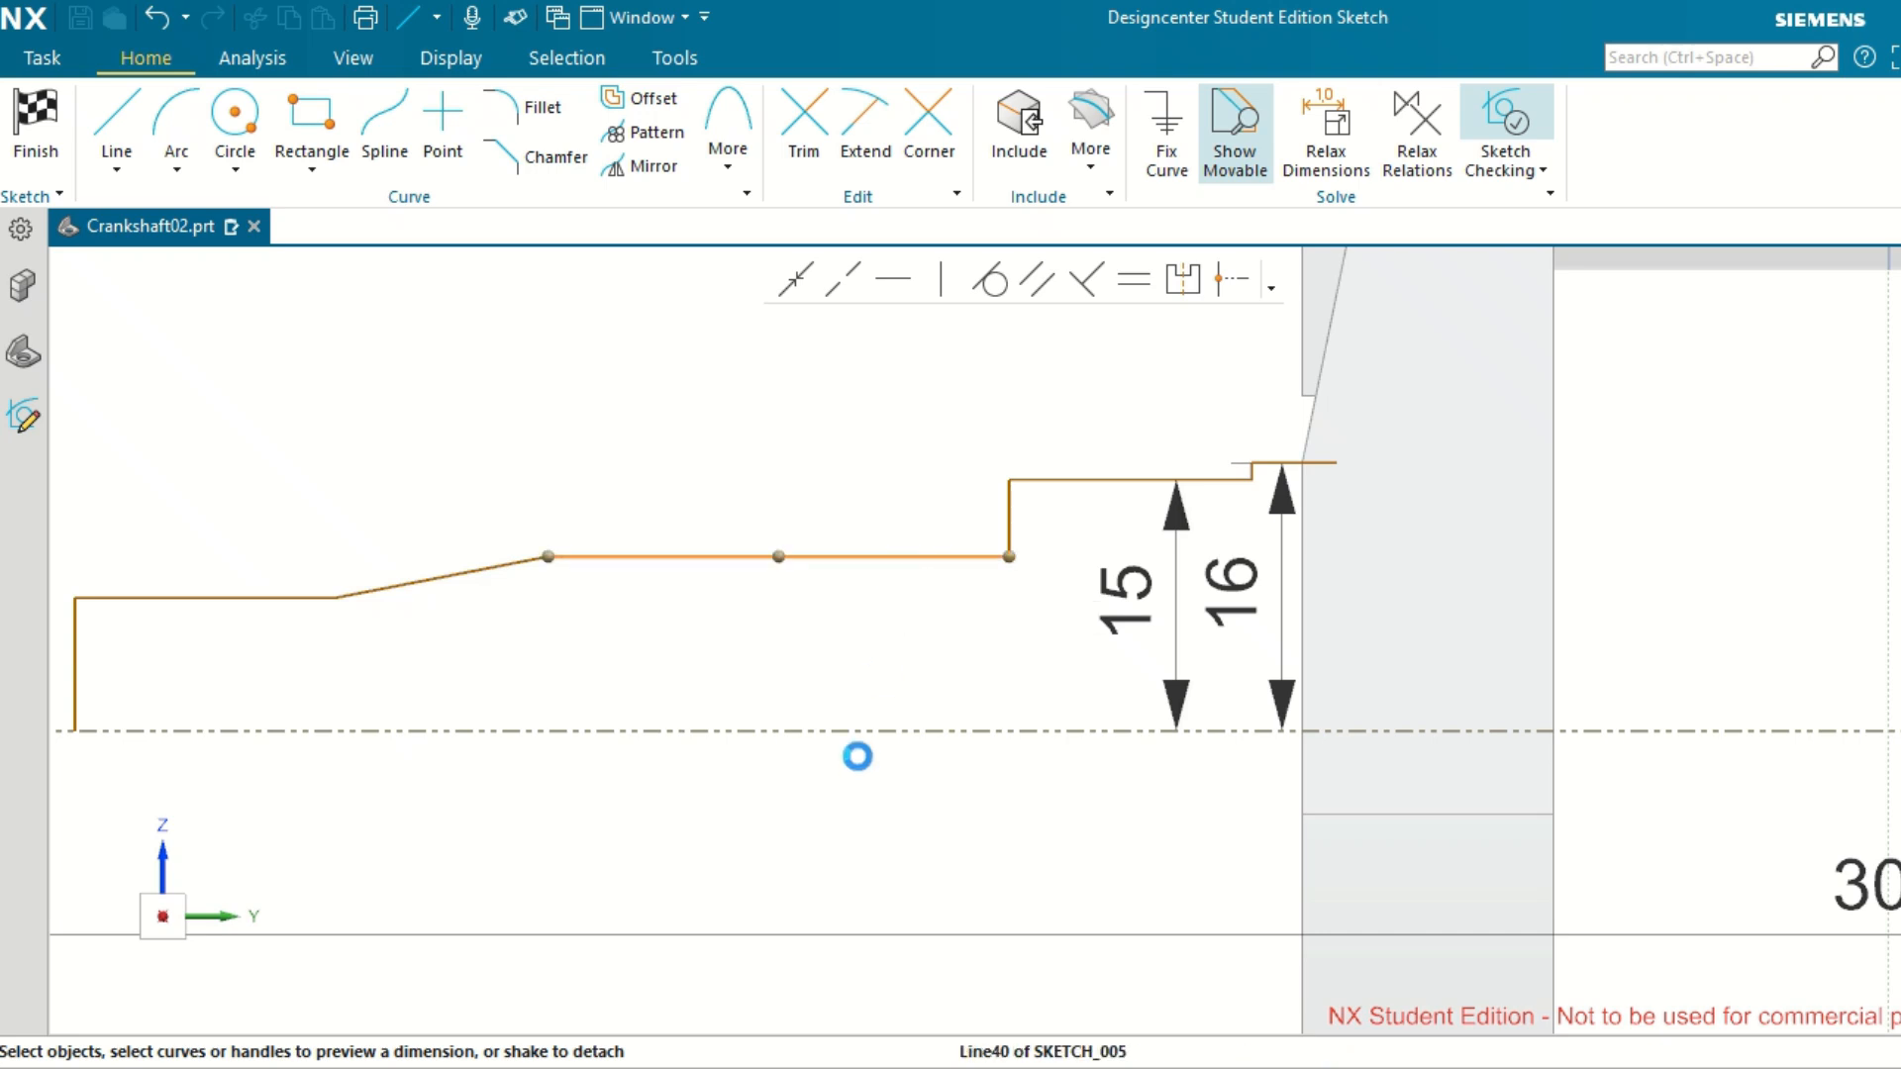
left_click(879, 730)
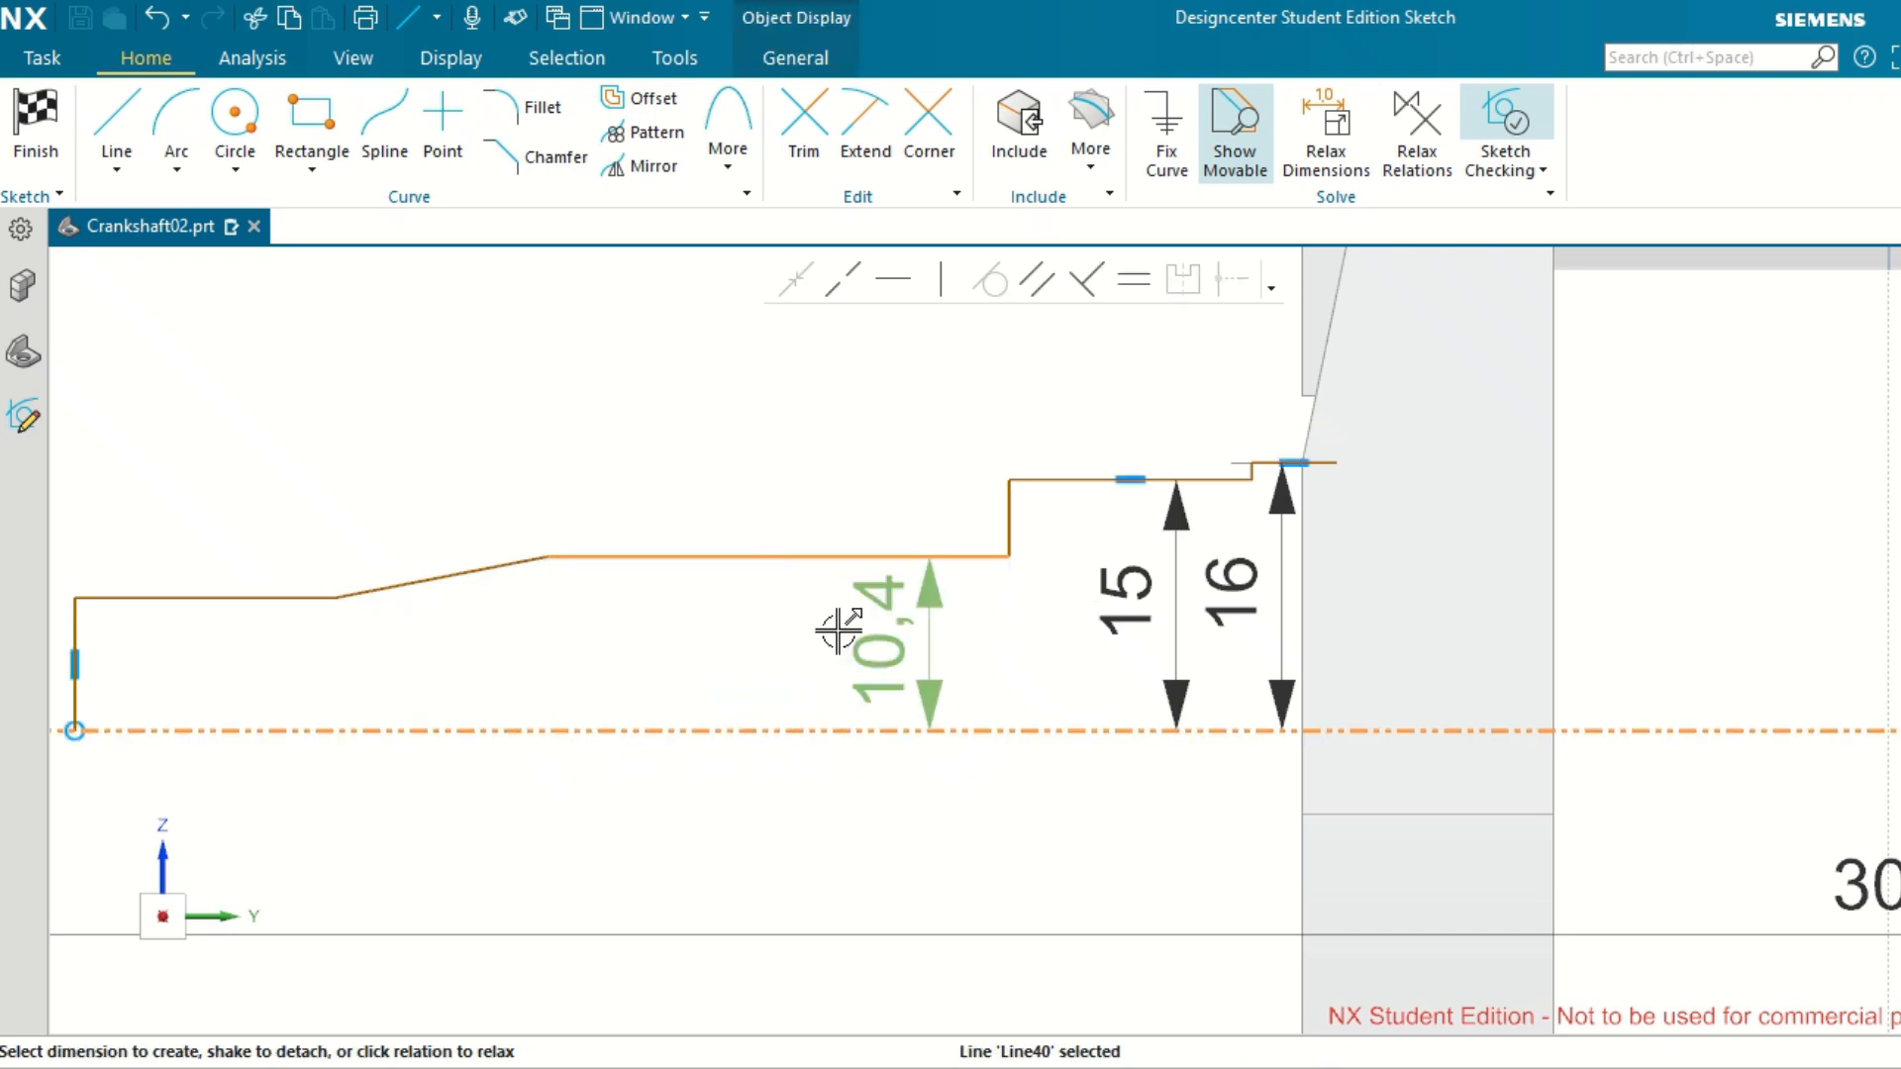
left_click(868, 642)
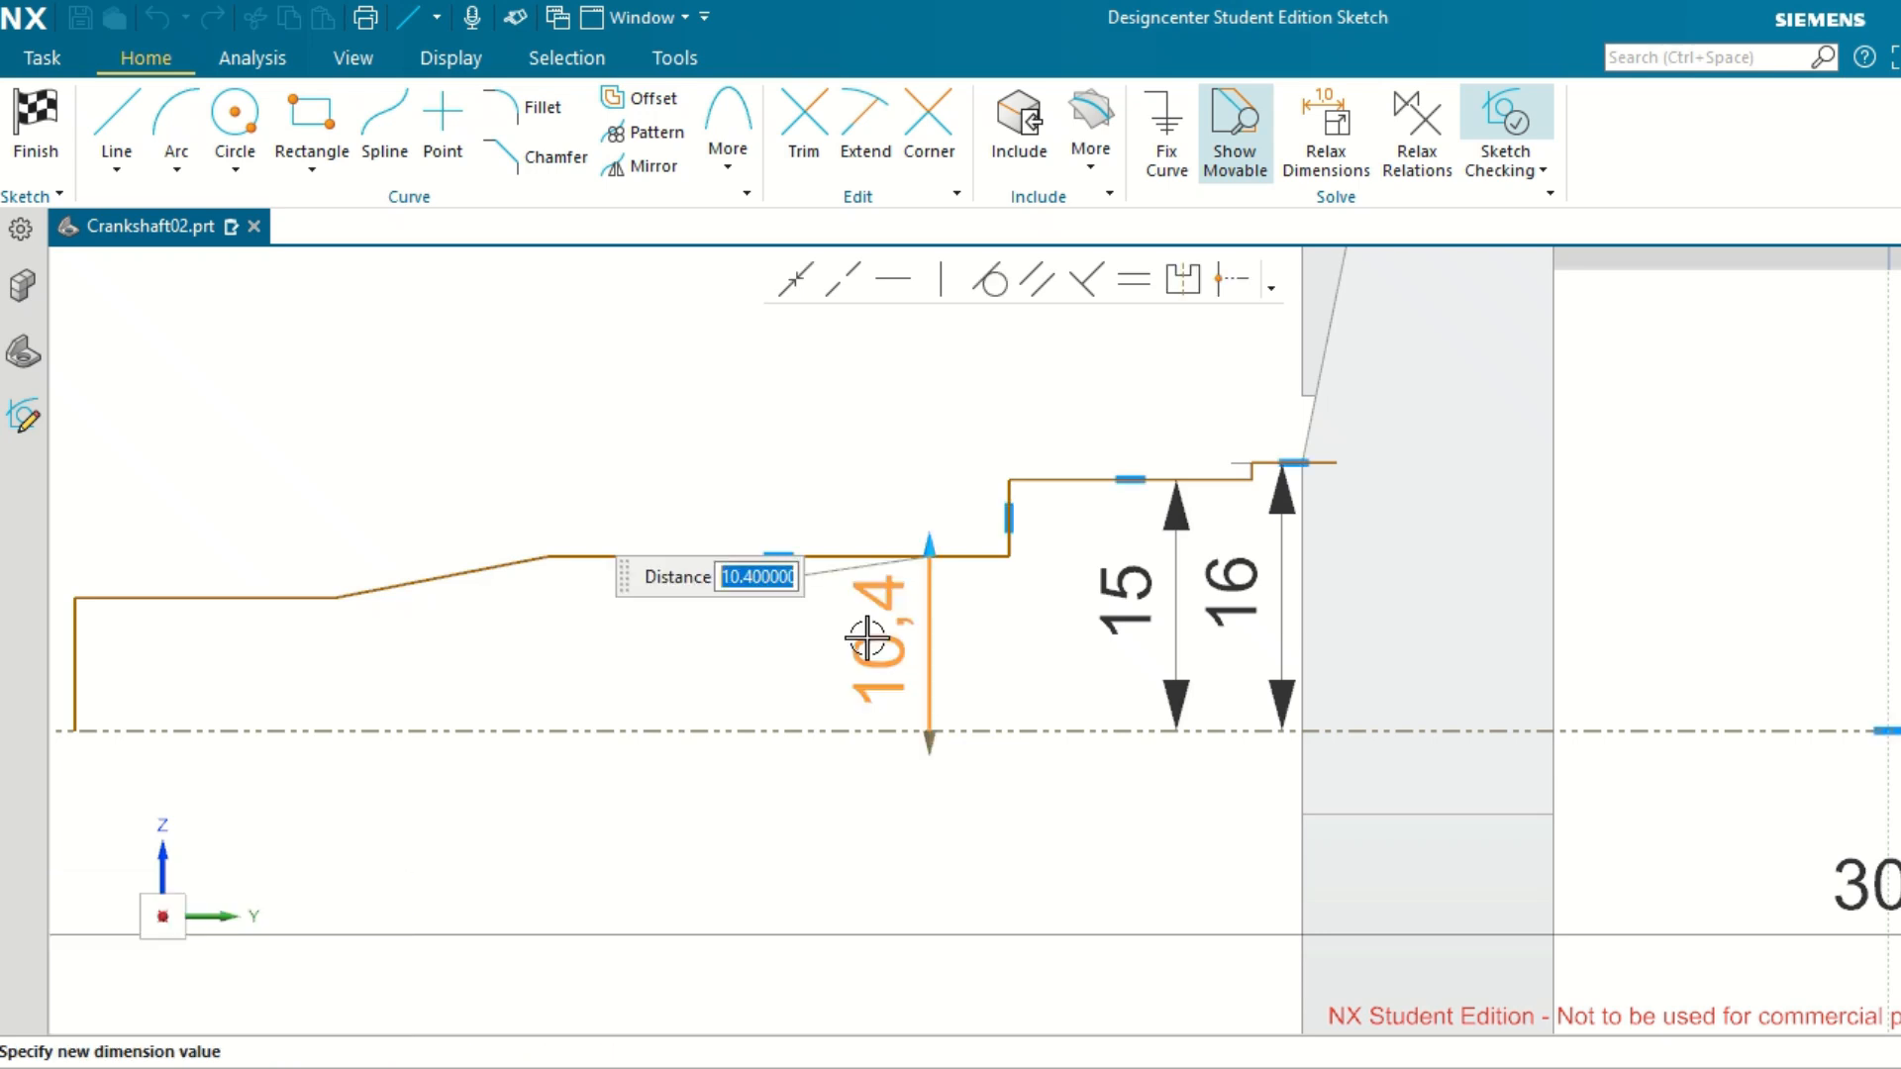
type("14")
key("Return")
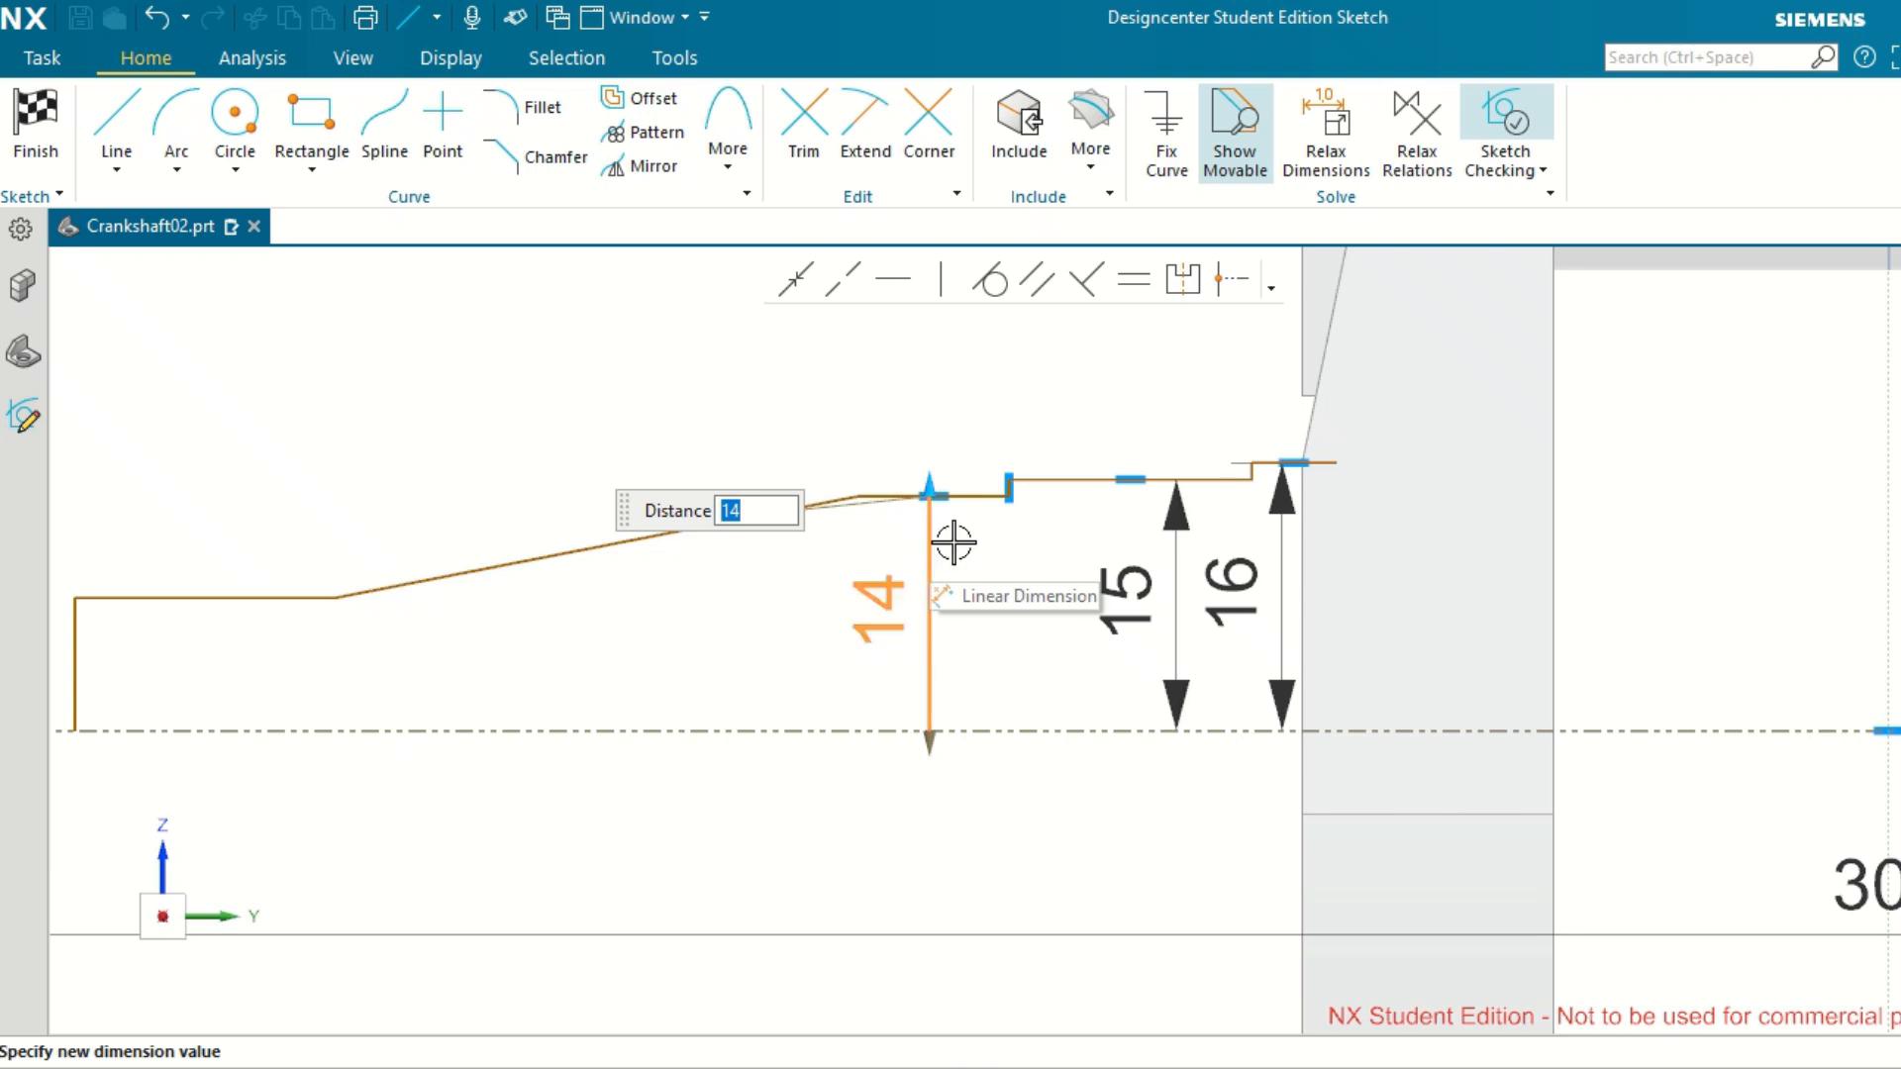
Set the distance between the outermost horizontal line and the reference axis line to 8.5 mm.
scroll(986, 531, "down", 2)
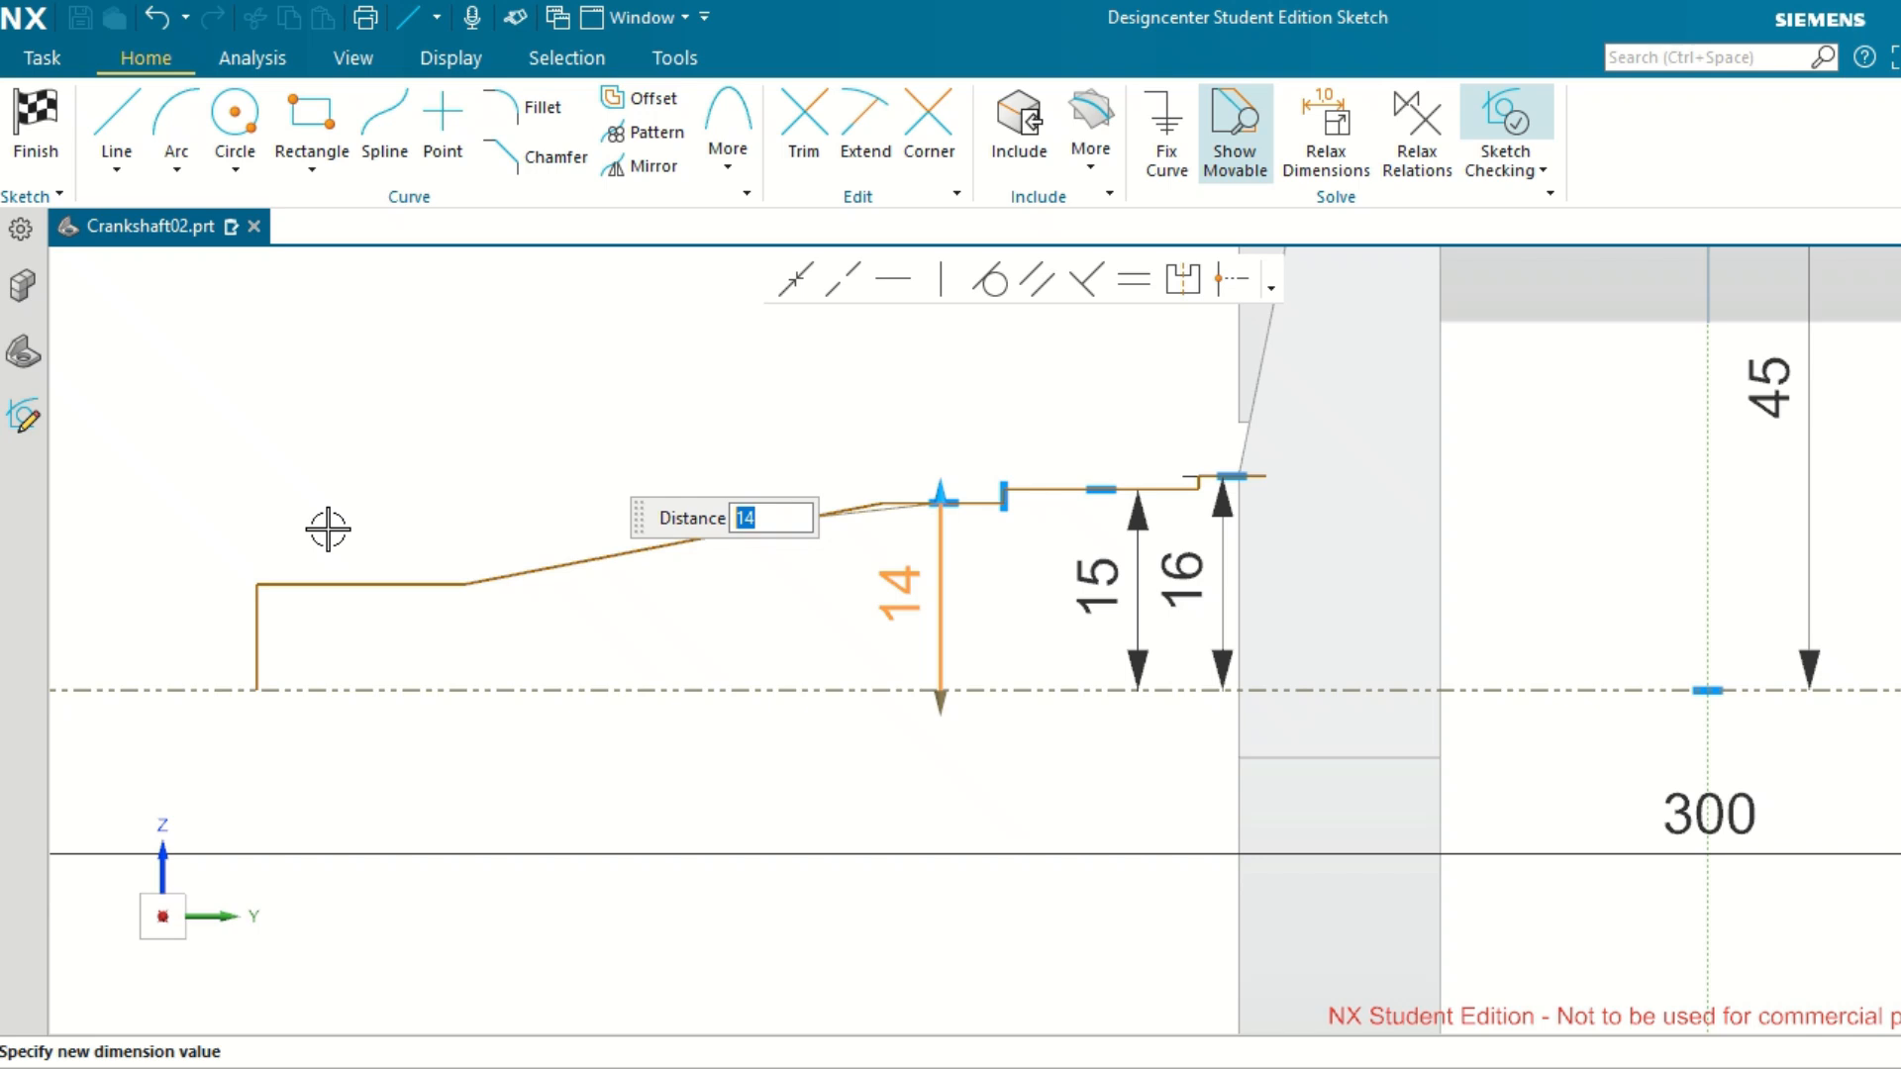
scroll(327, 561, "up", 1)
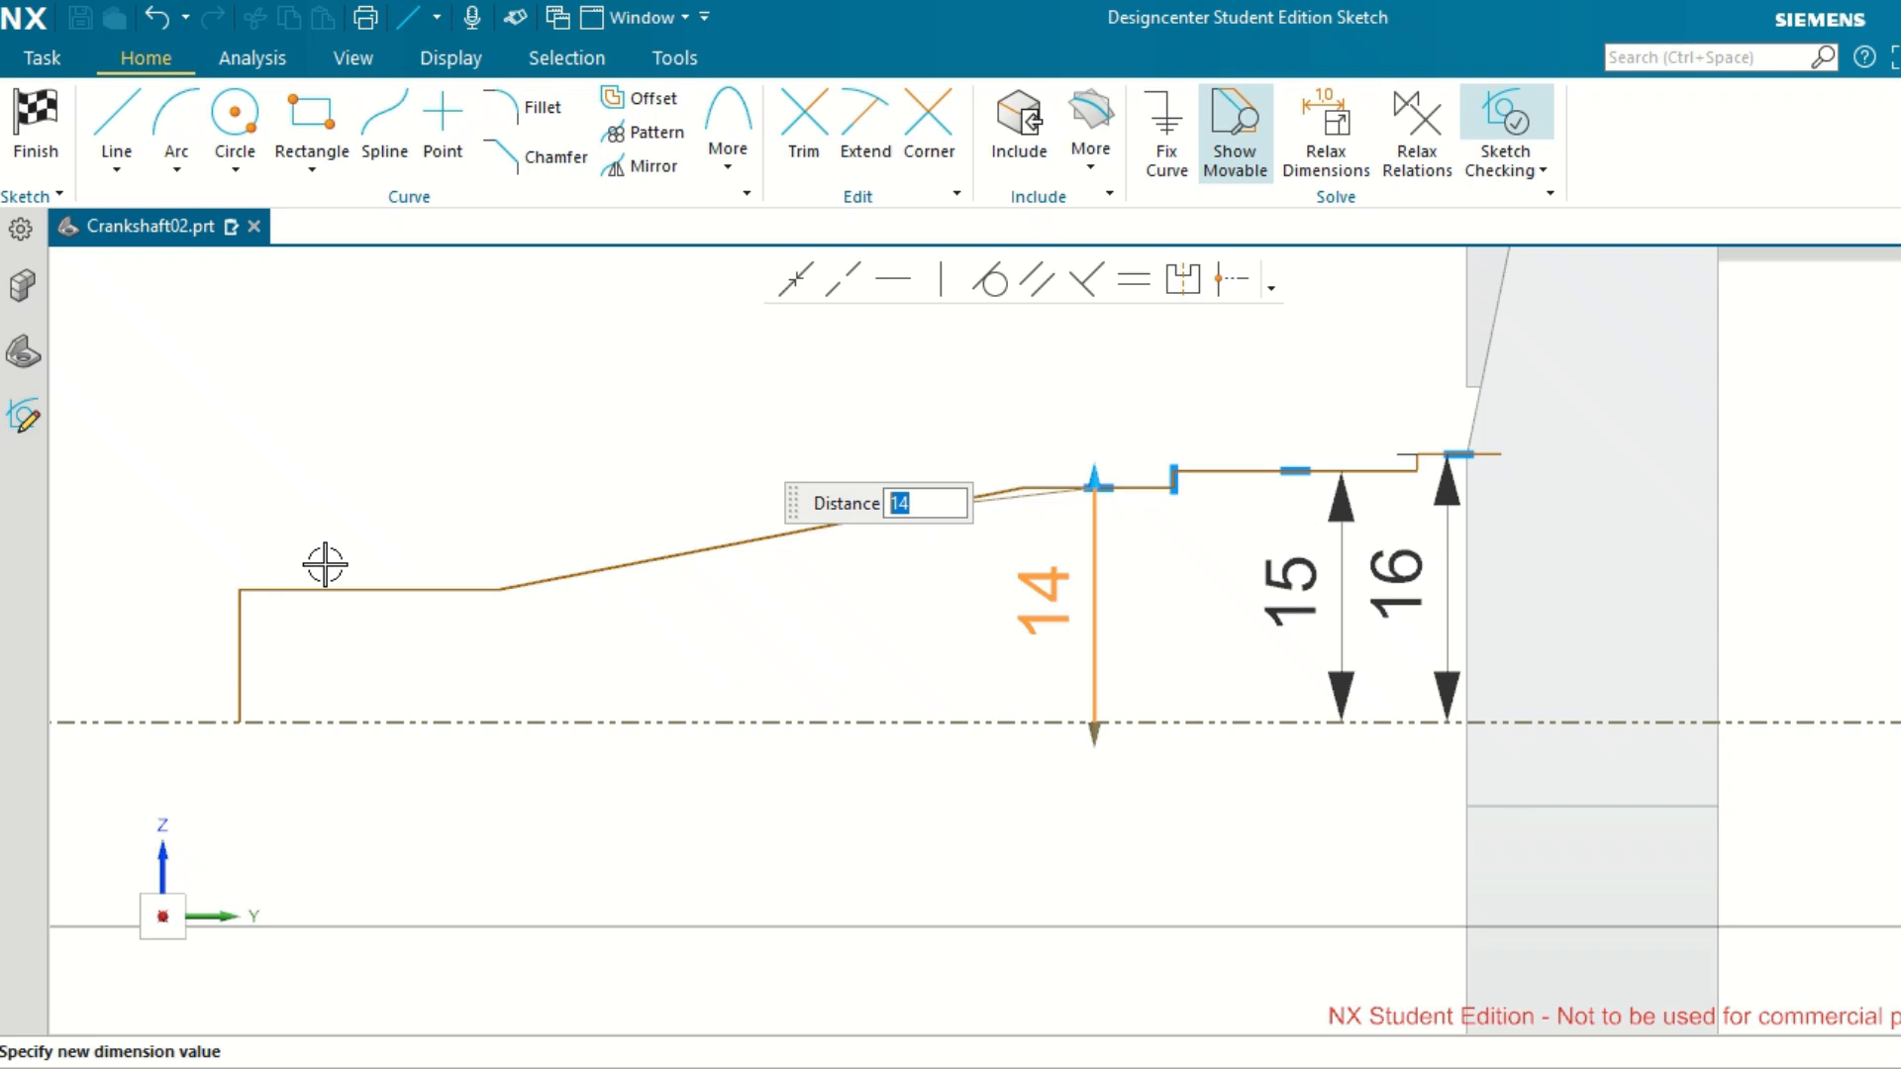
left_click(306, 589)
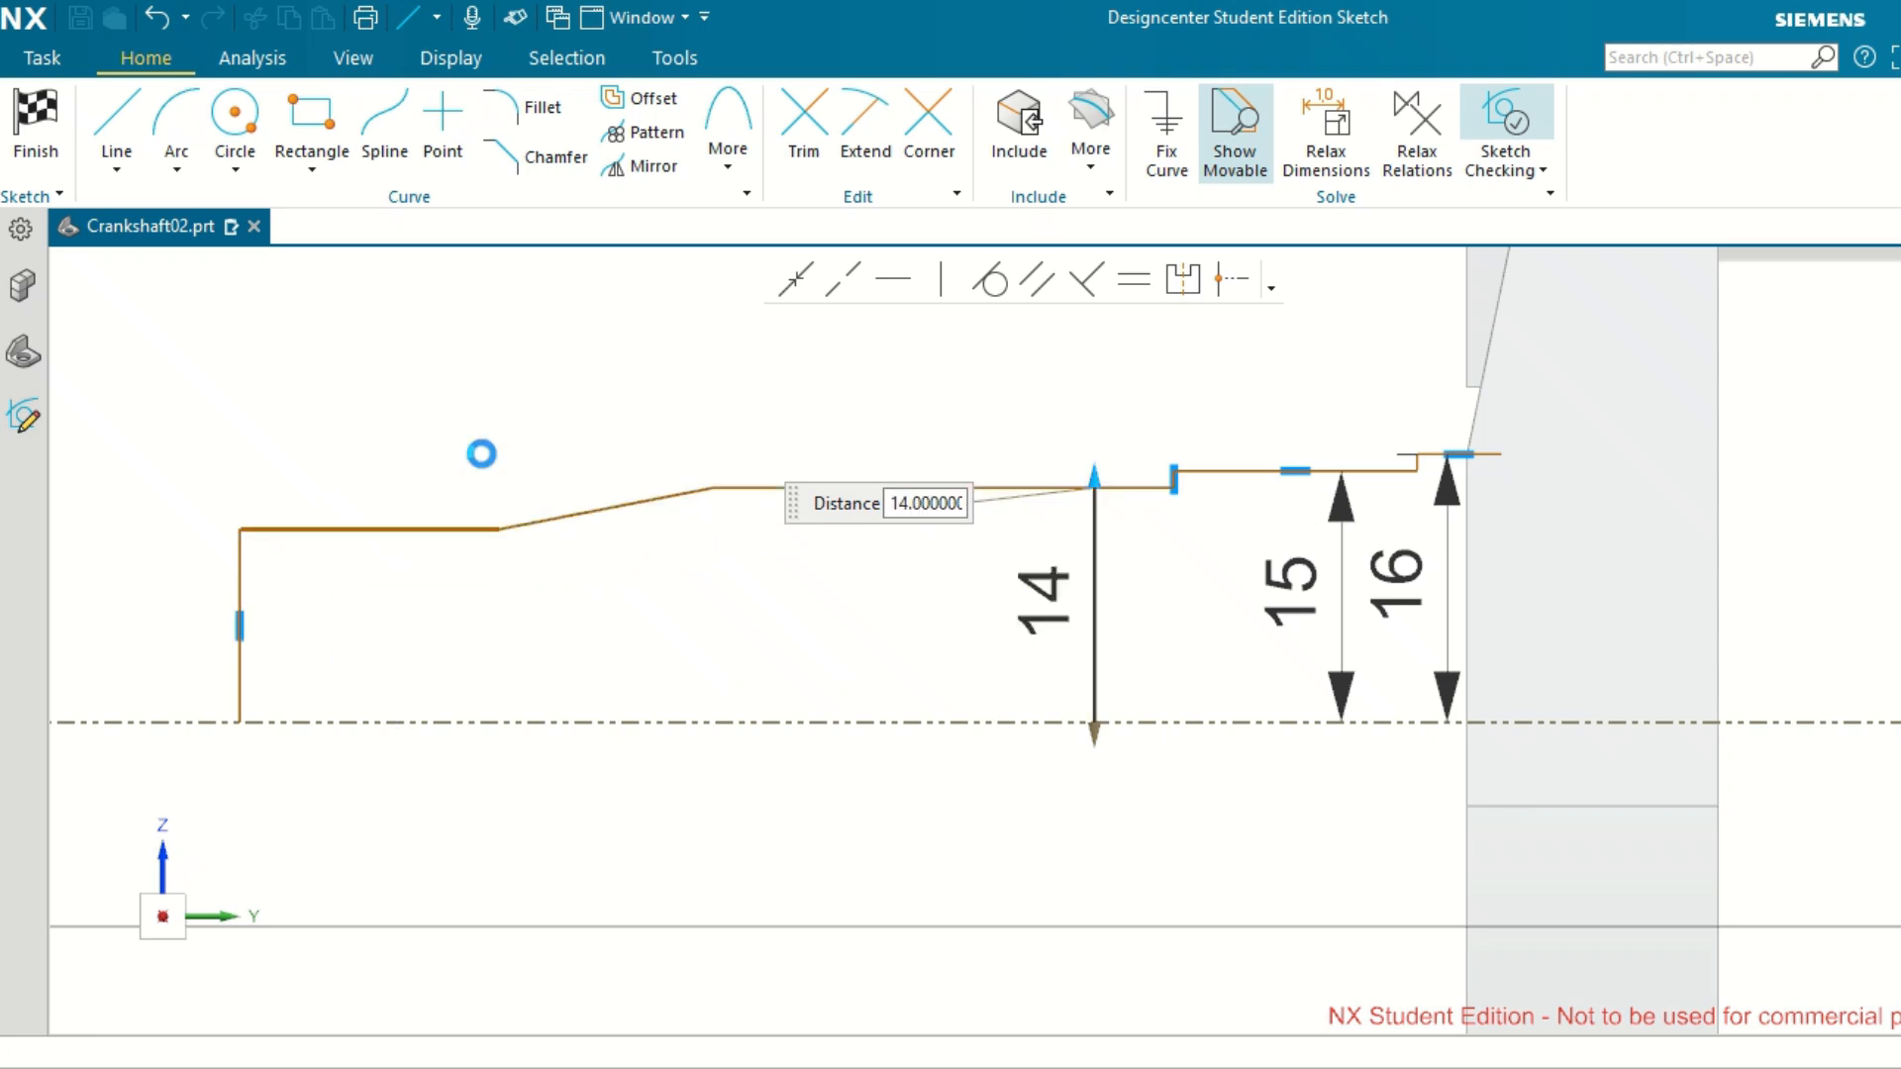
left_click(407, 531)
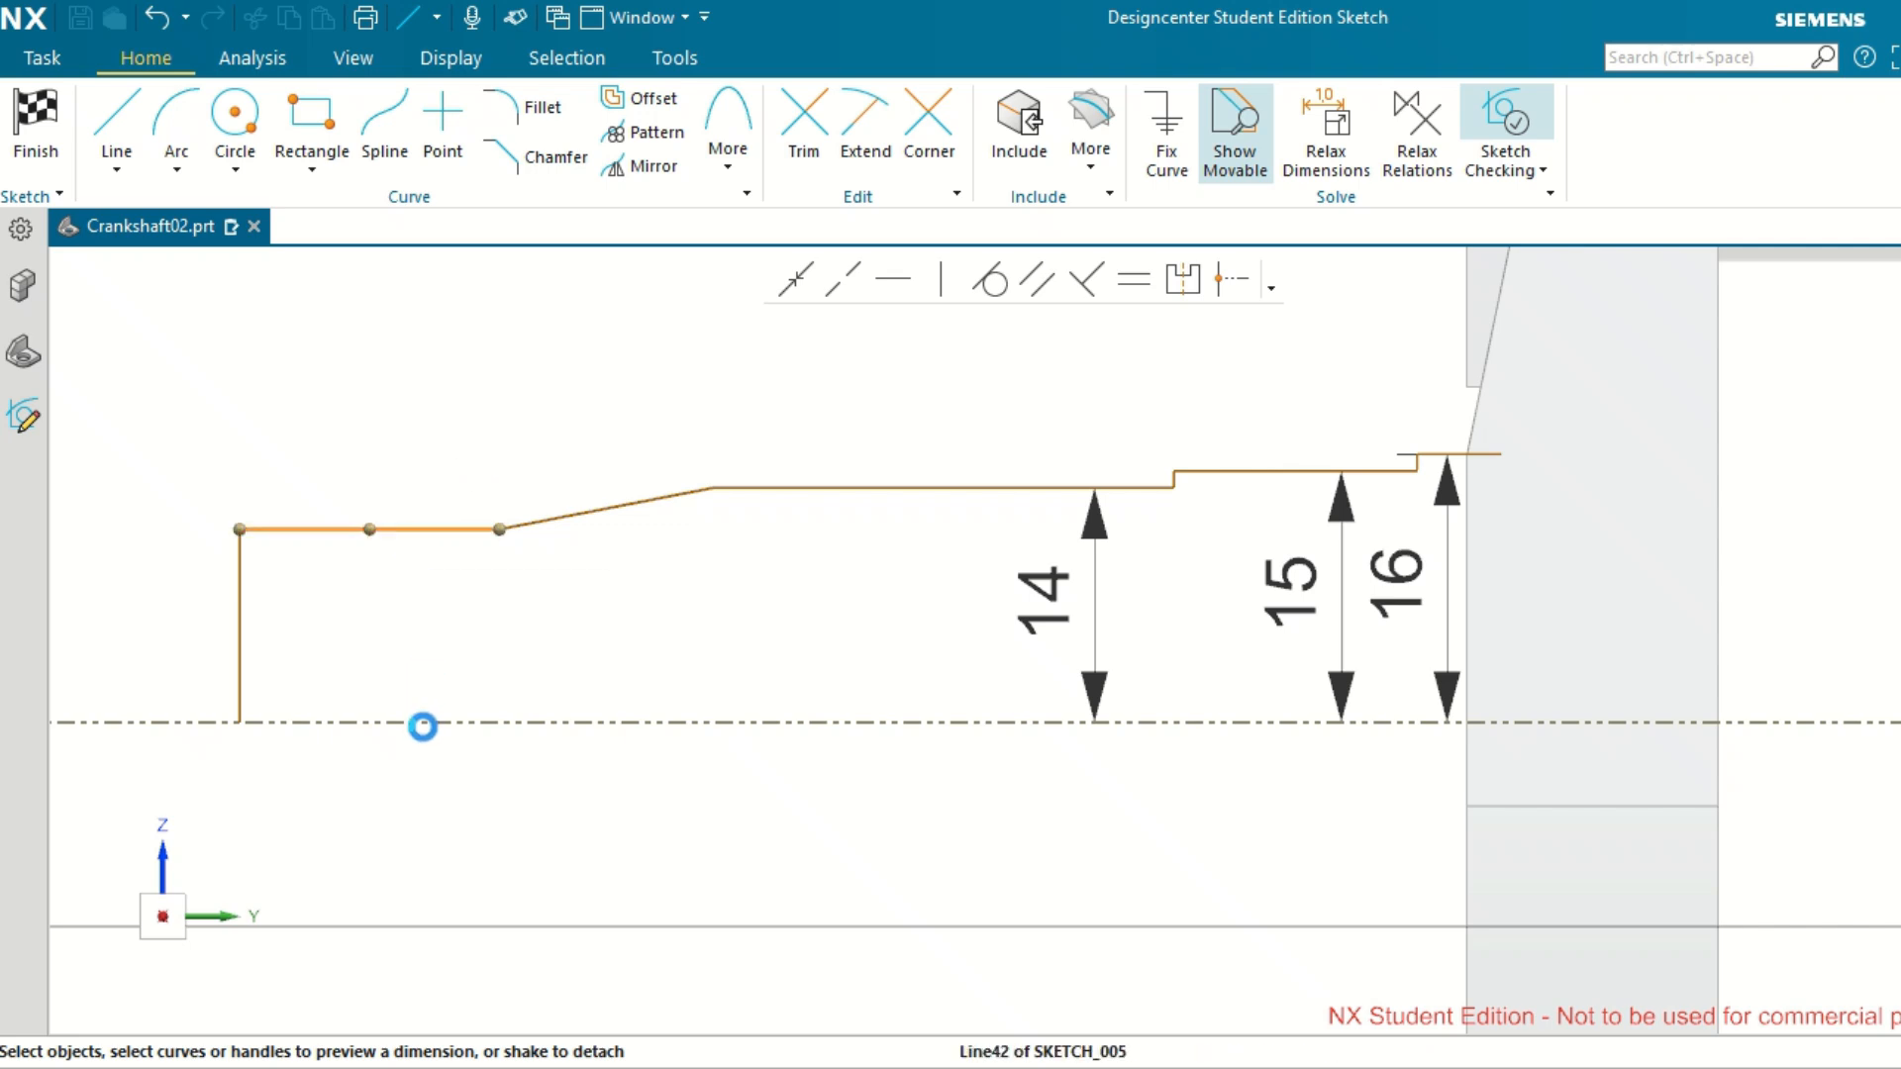
left_click(422, 724)
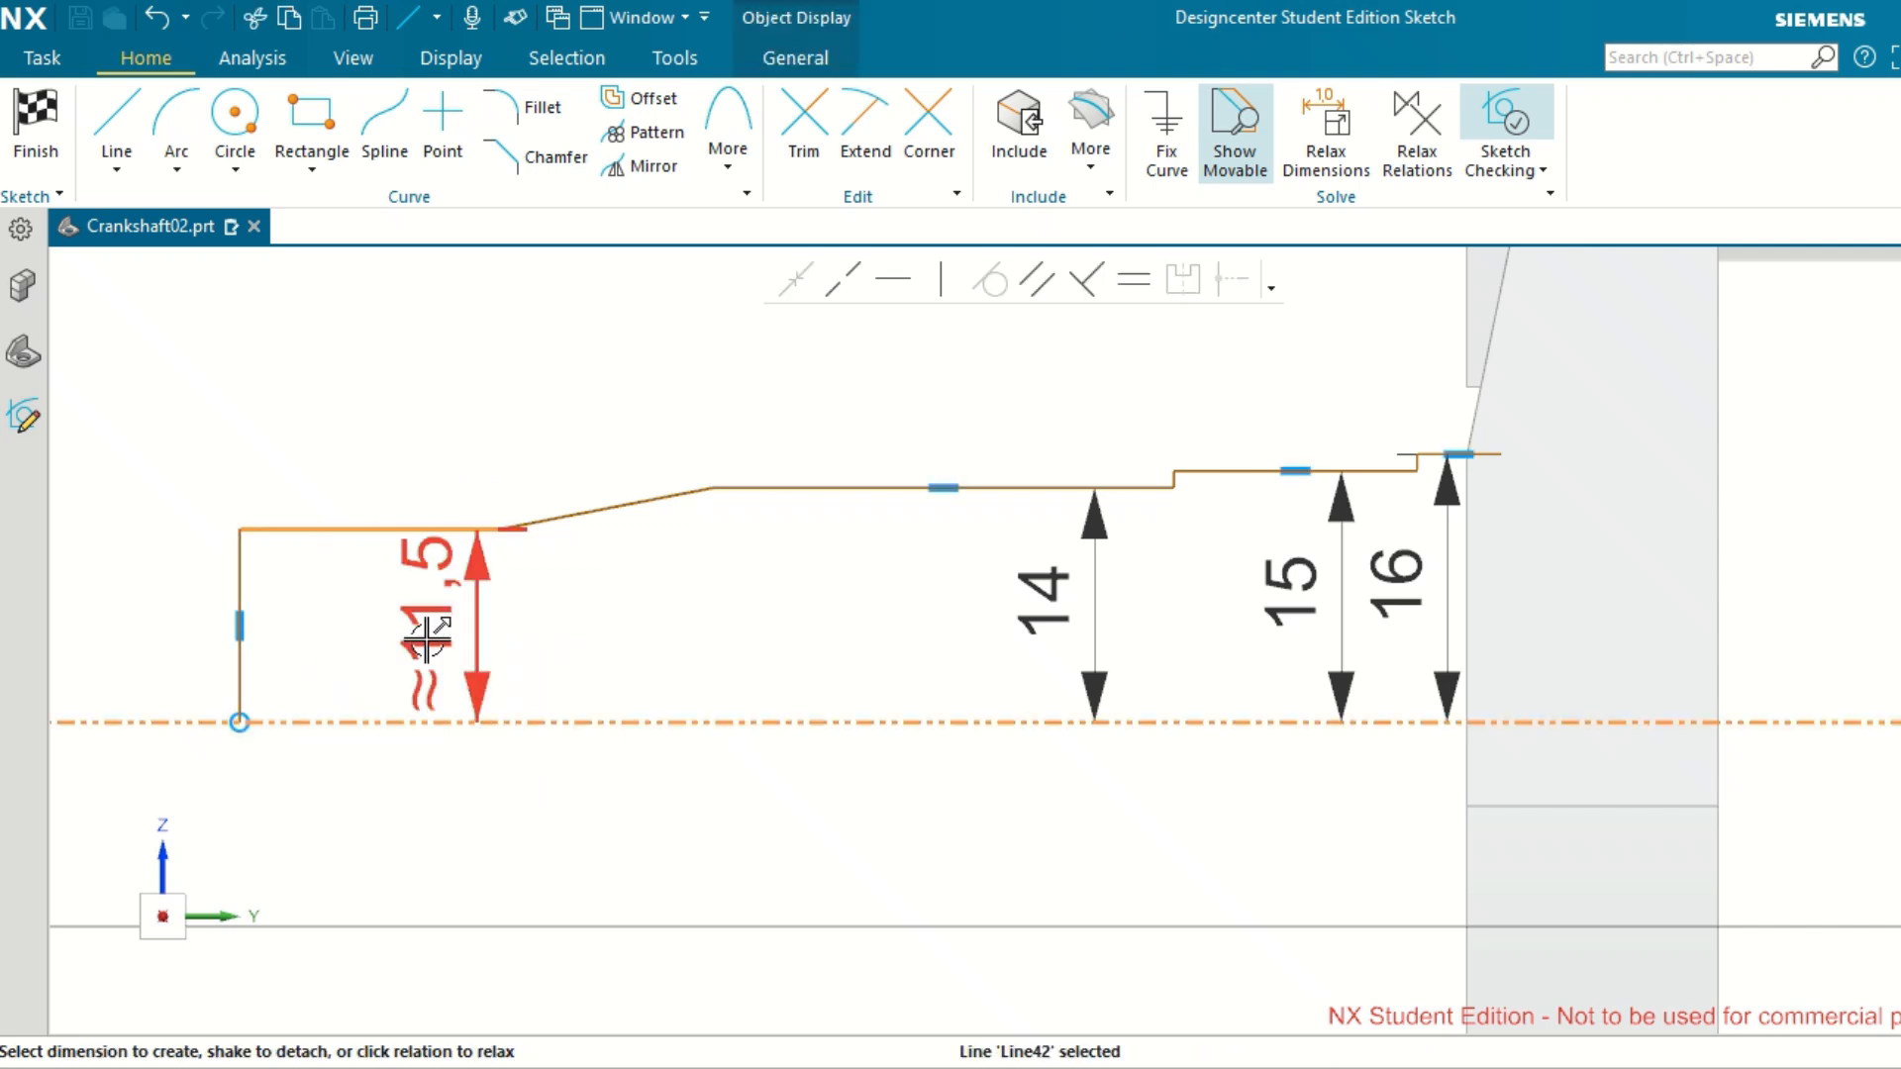
left_click(427, 639)
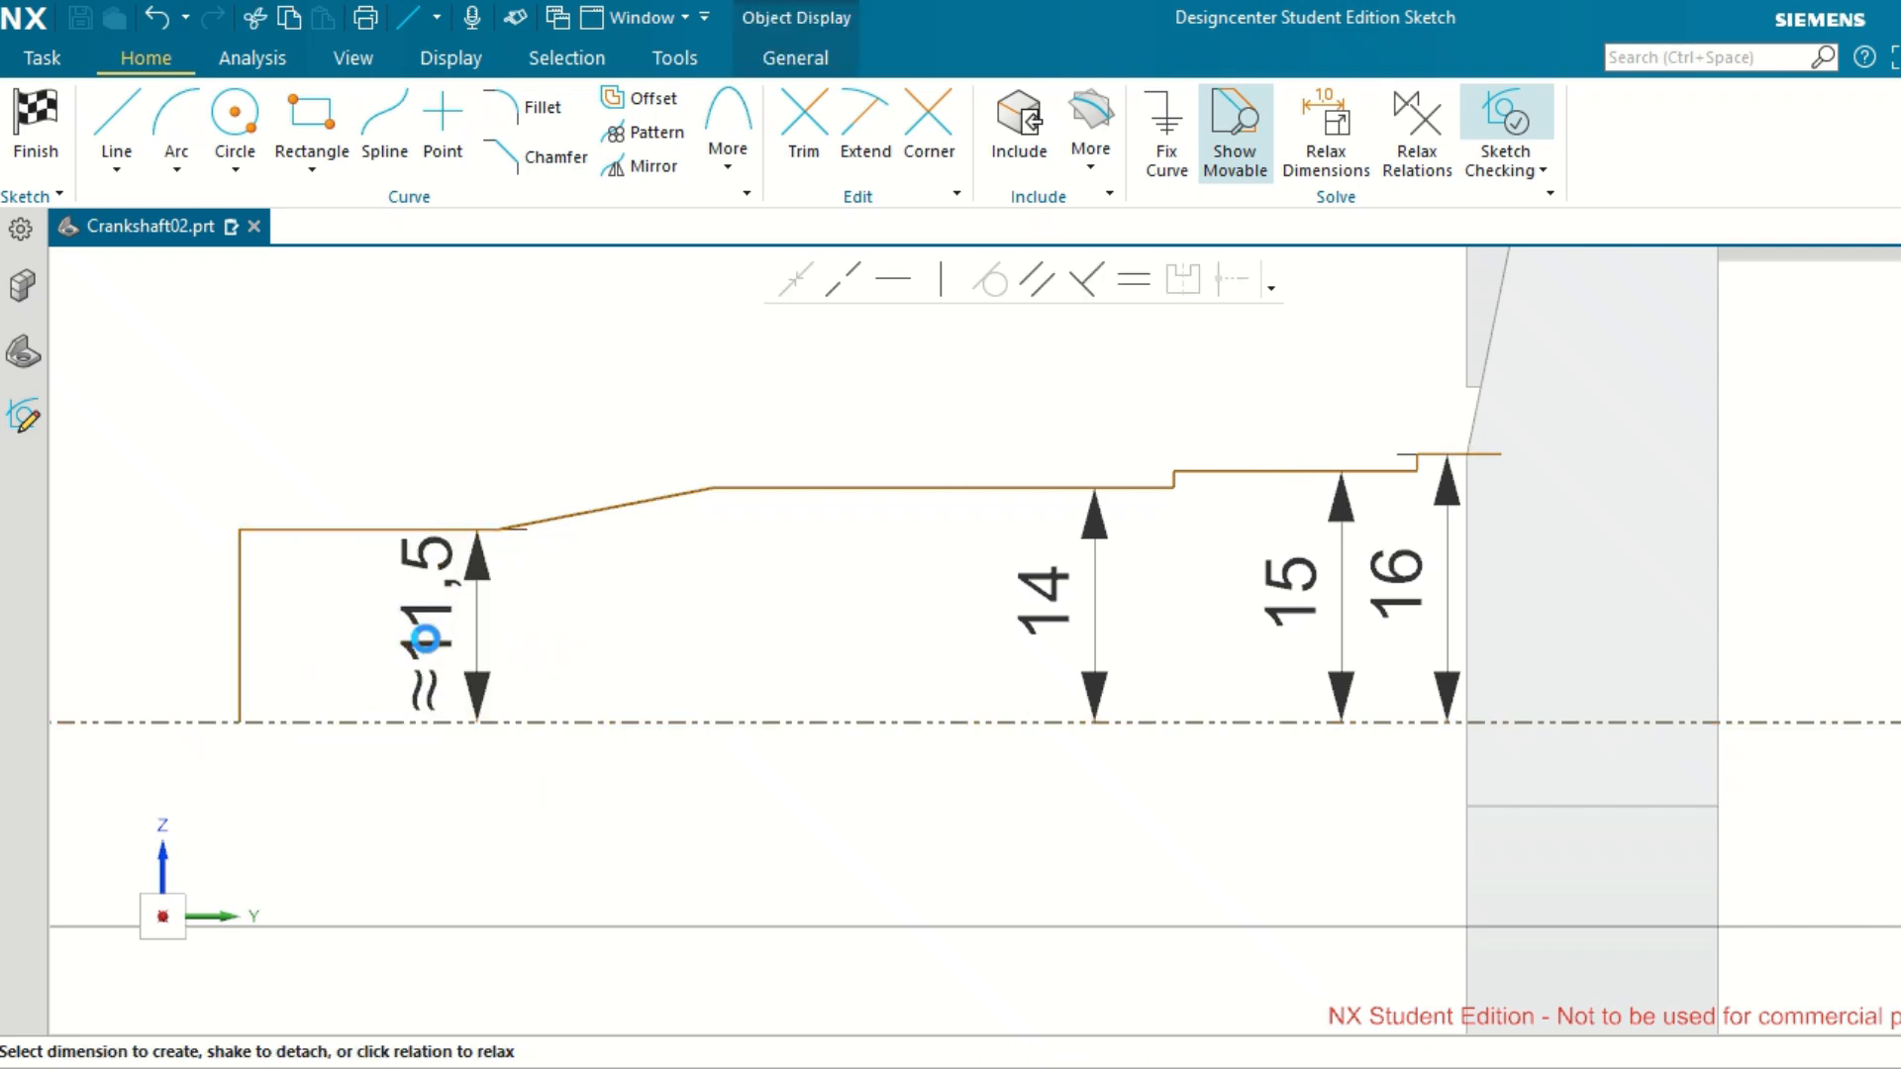
double_click(427, 639)
type("8")
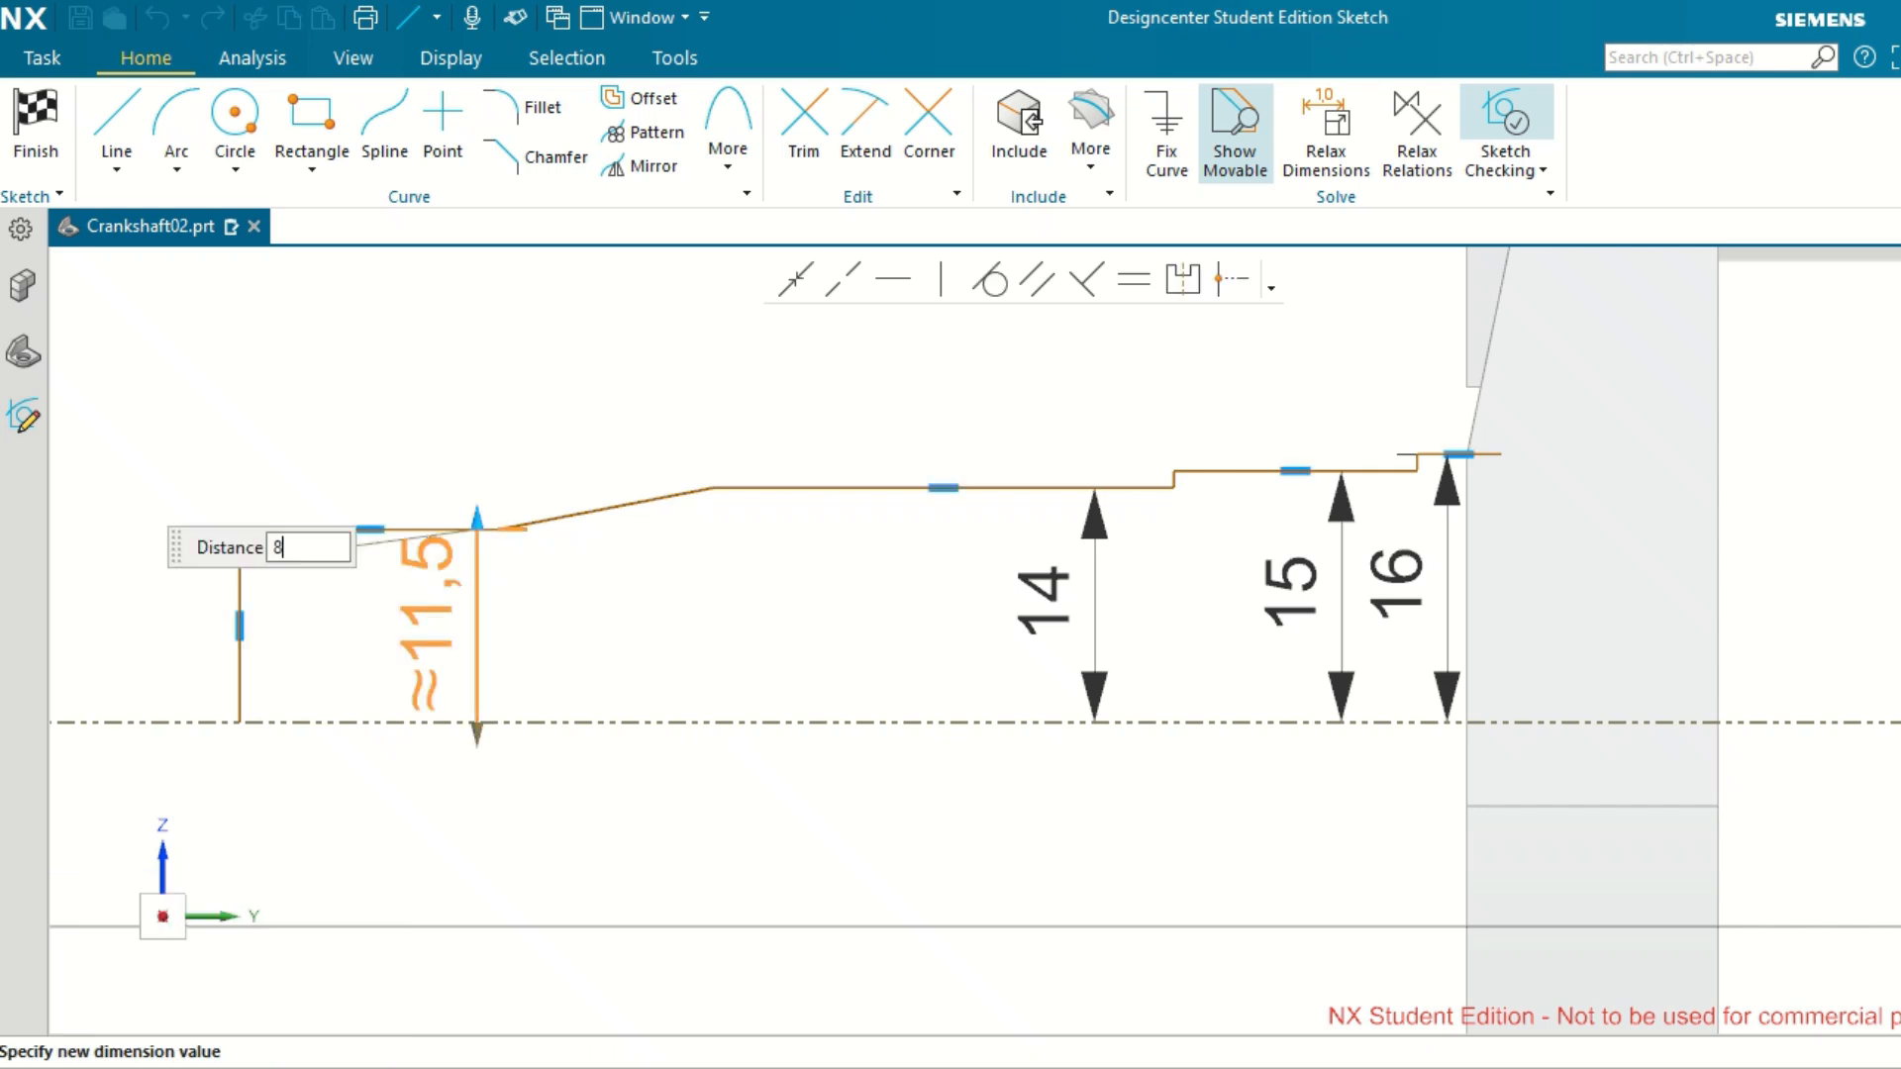
type(".5")
key("Return")
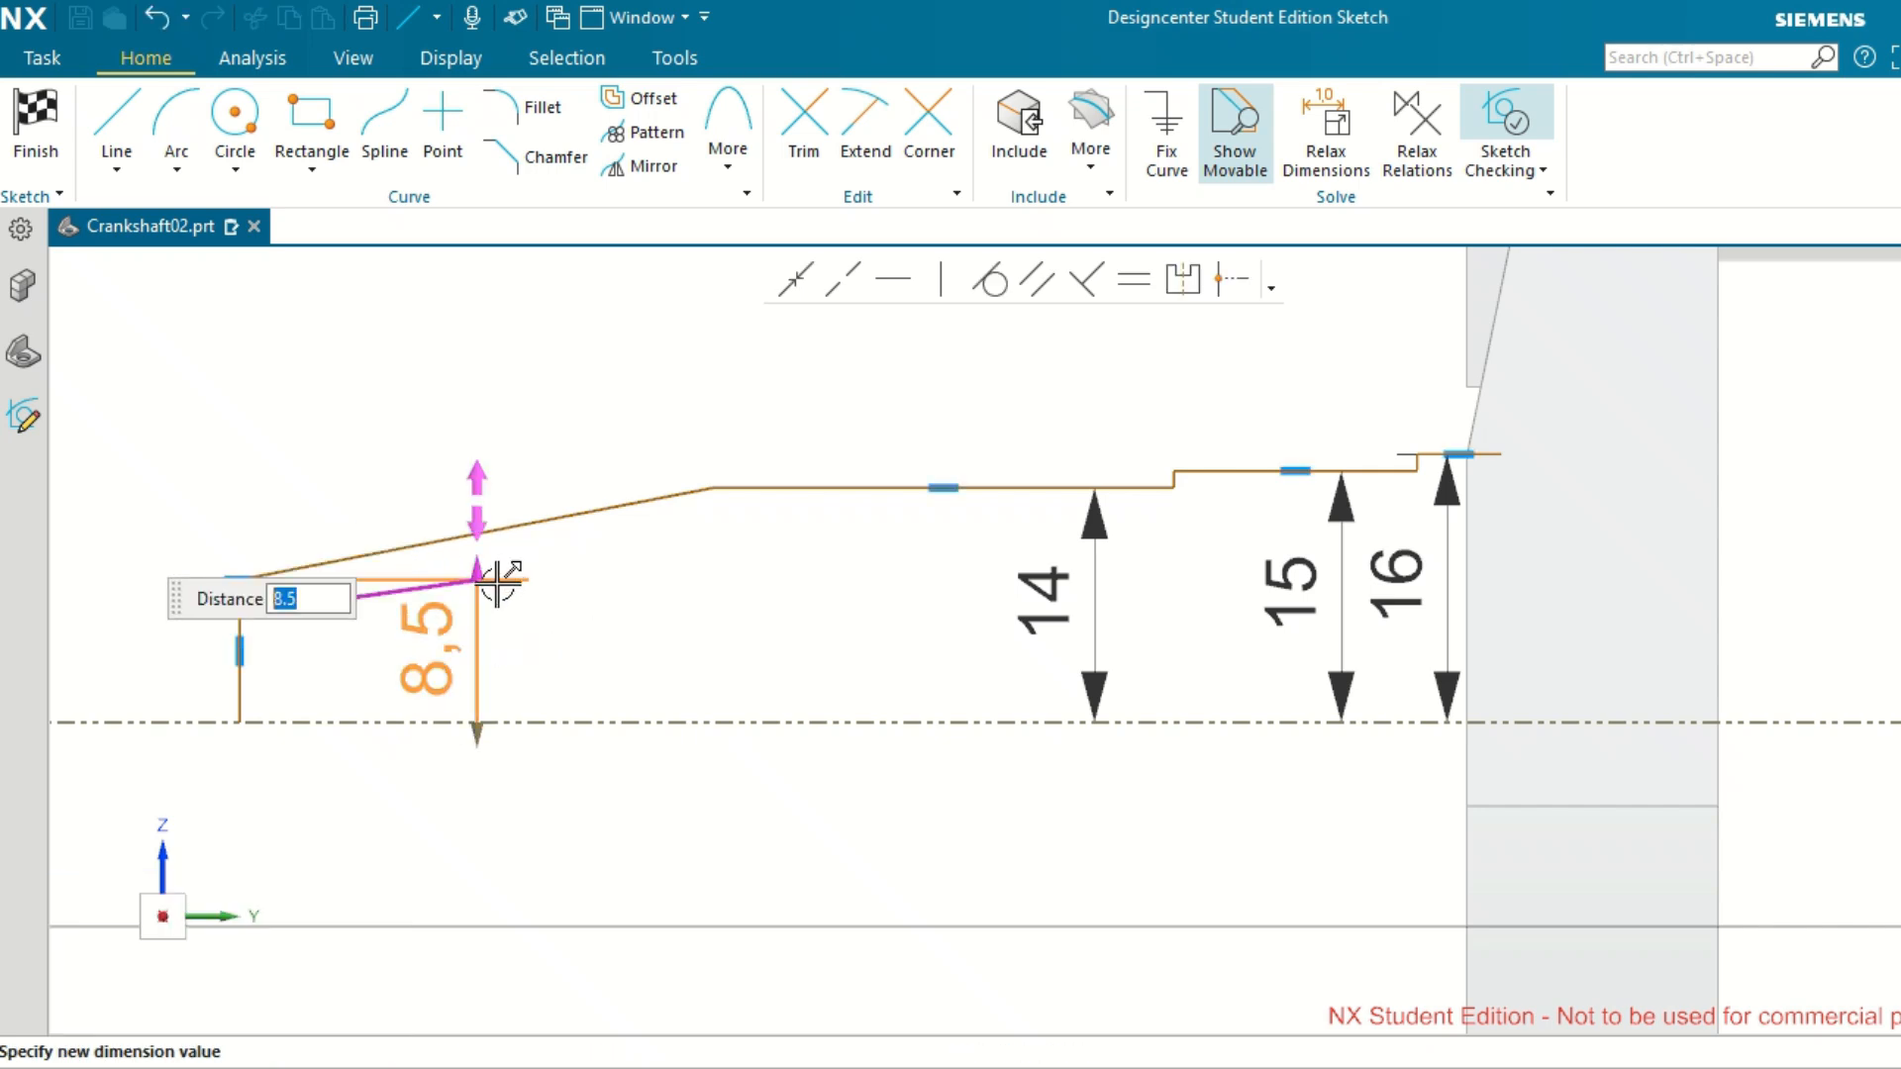
Undo the outermost line's dimension and the 14 mm value of the third horizontal line.
key("ctrl+z")
key("ctrl+z")
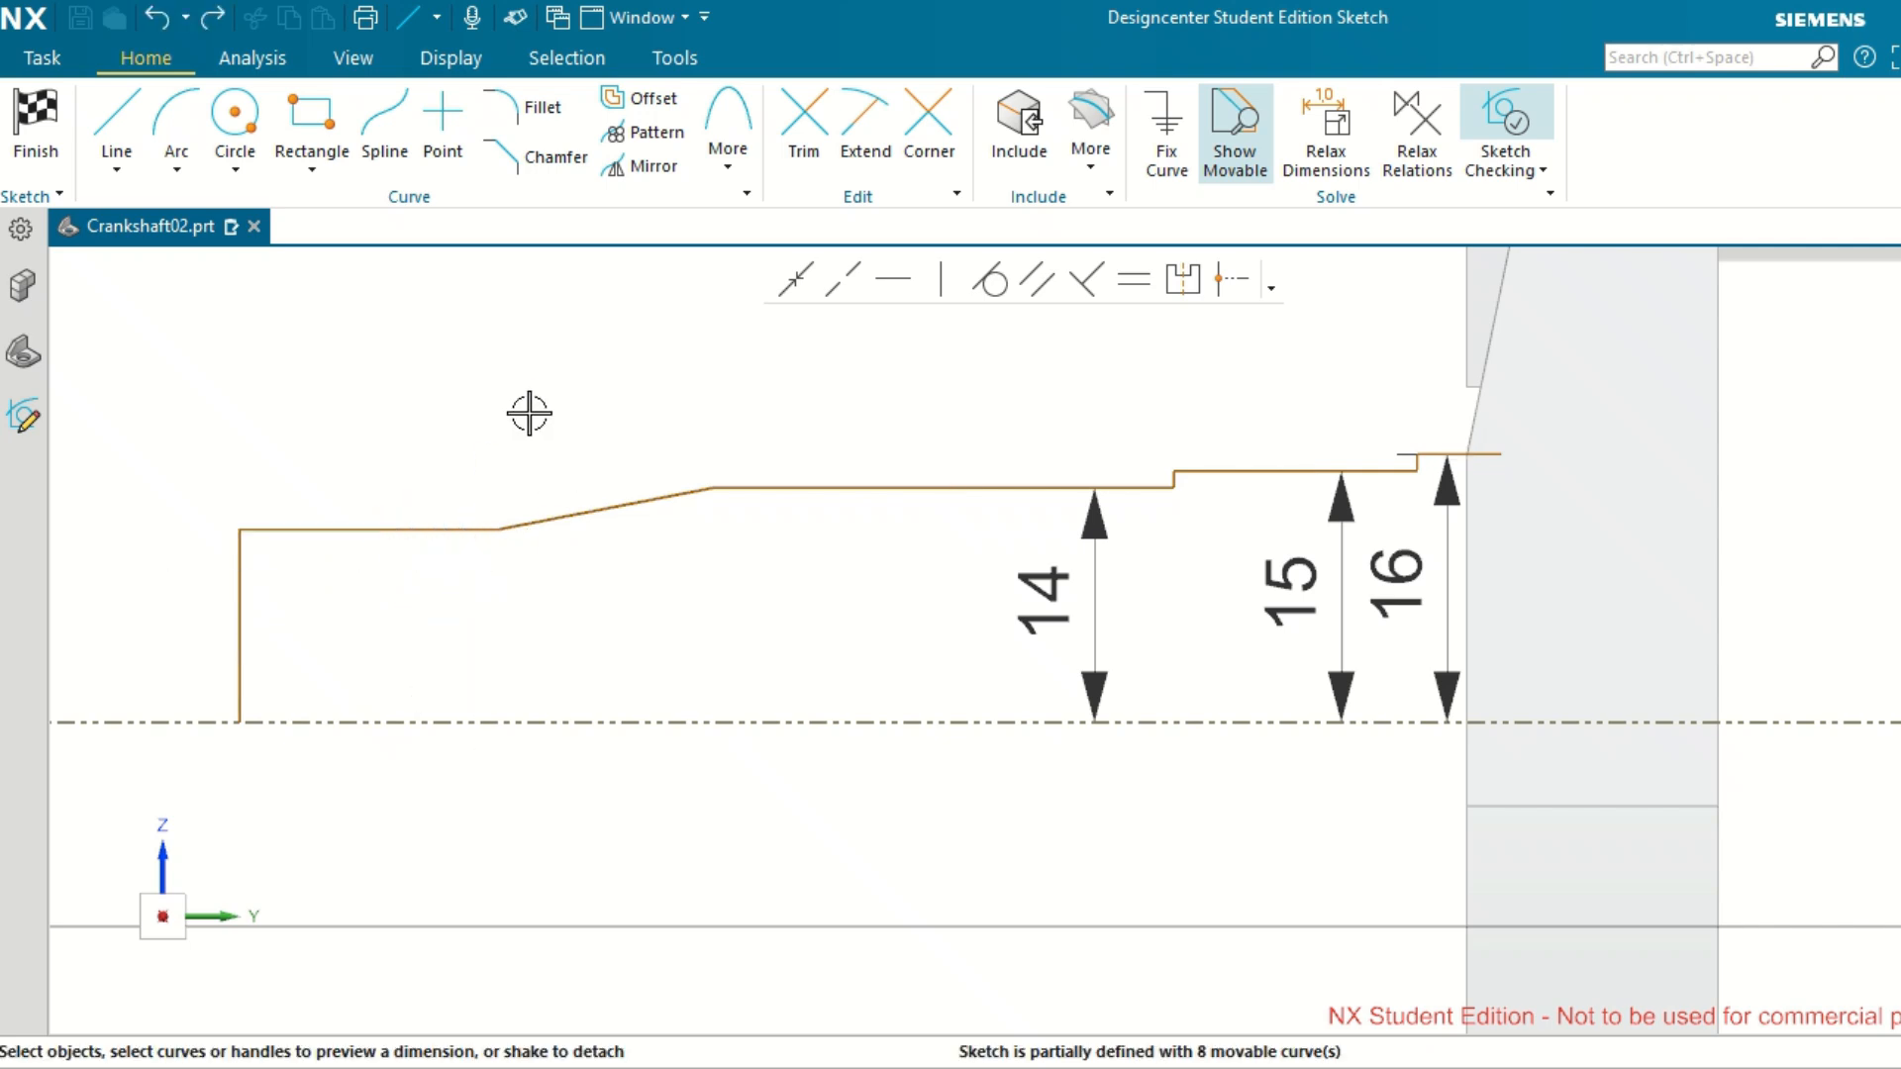
key("ctrl+z")
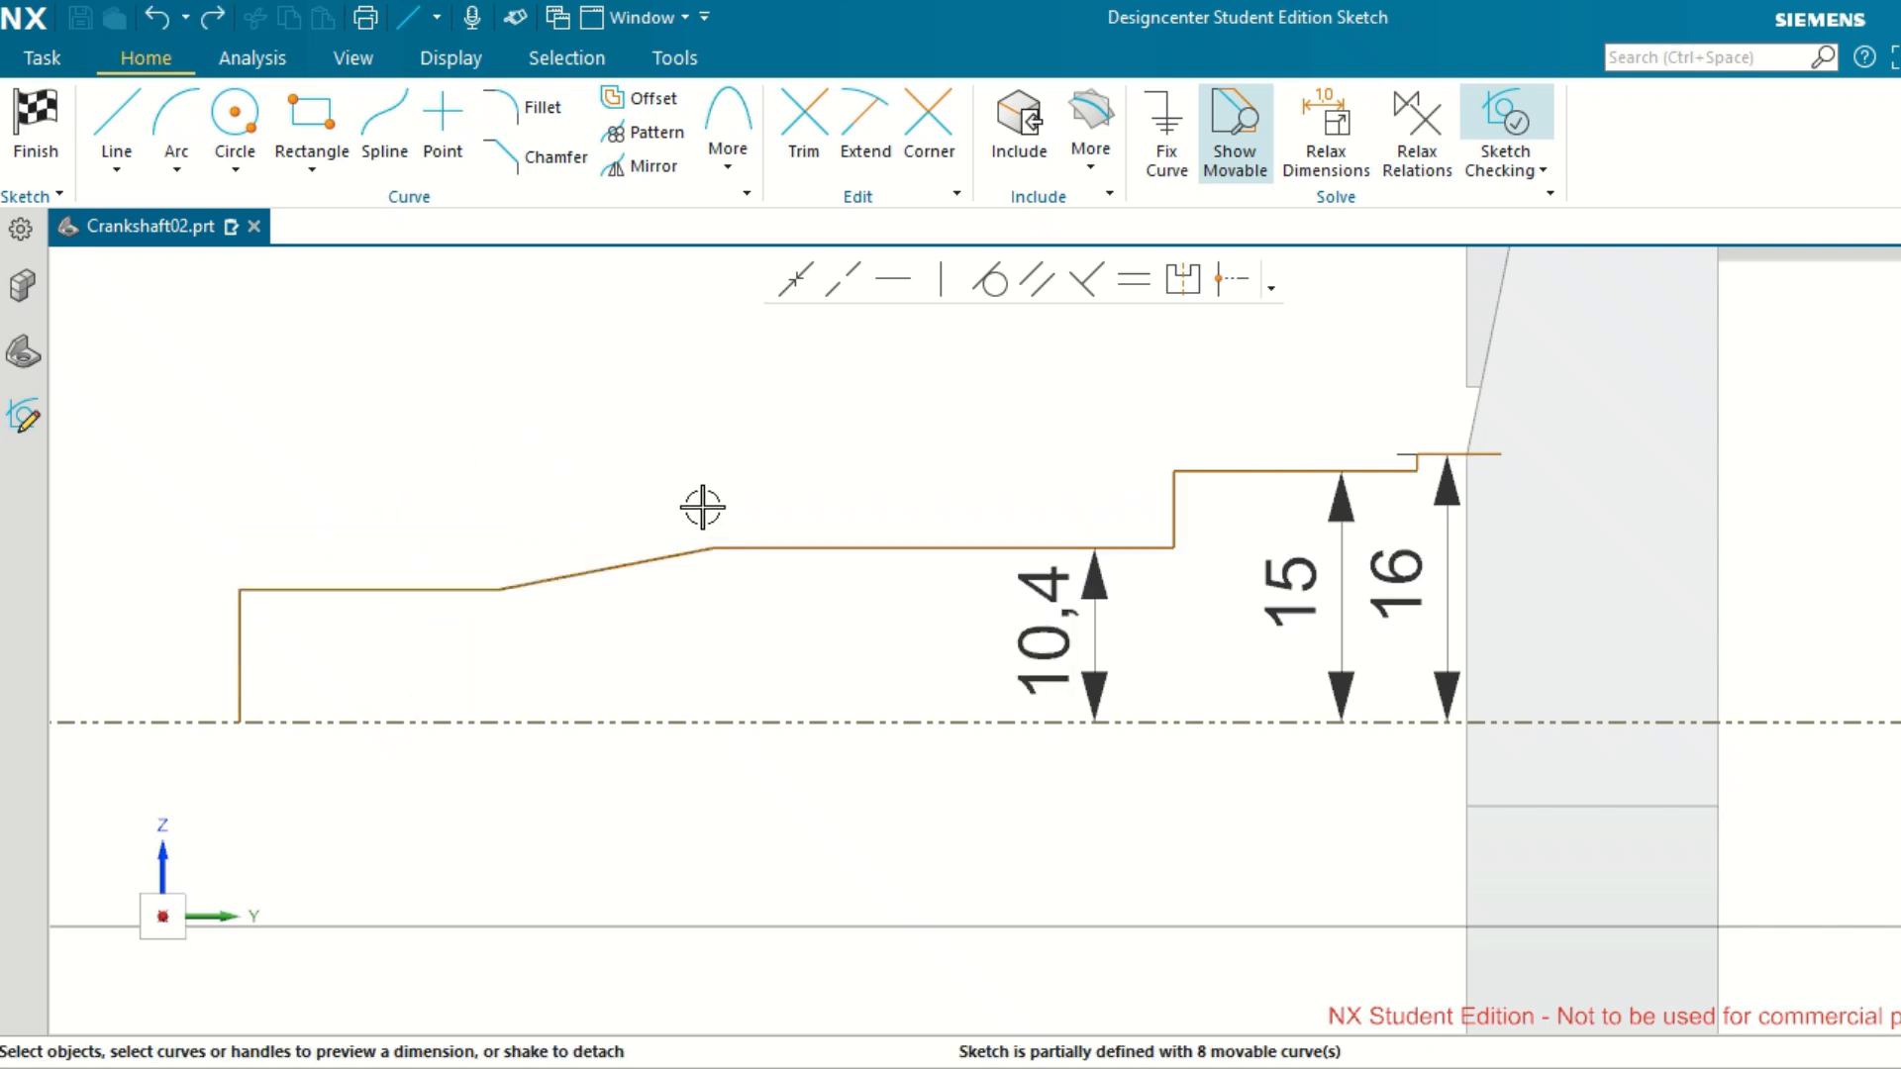
Set the distance between the third horizontal line from the web and the reference axis line to 12.5 mm.
left_click(1068, 646)
double_click(1069, 647)
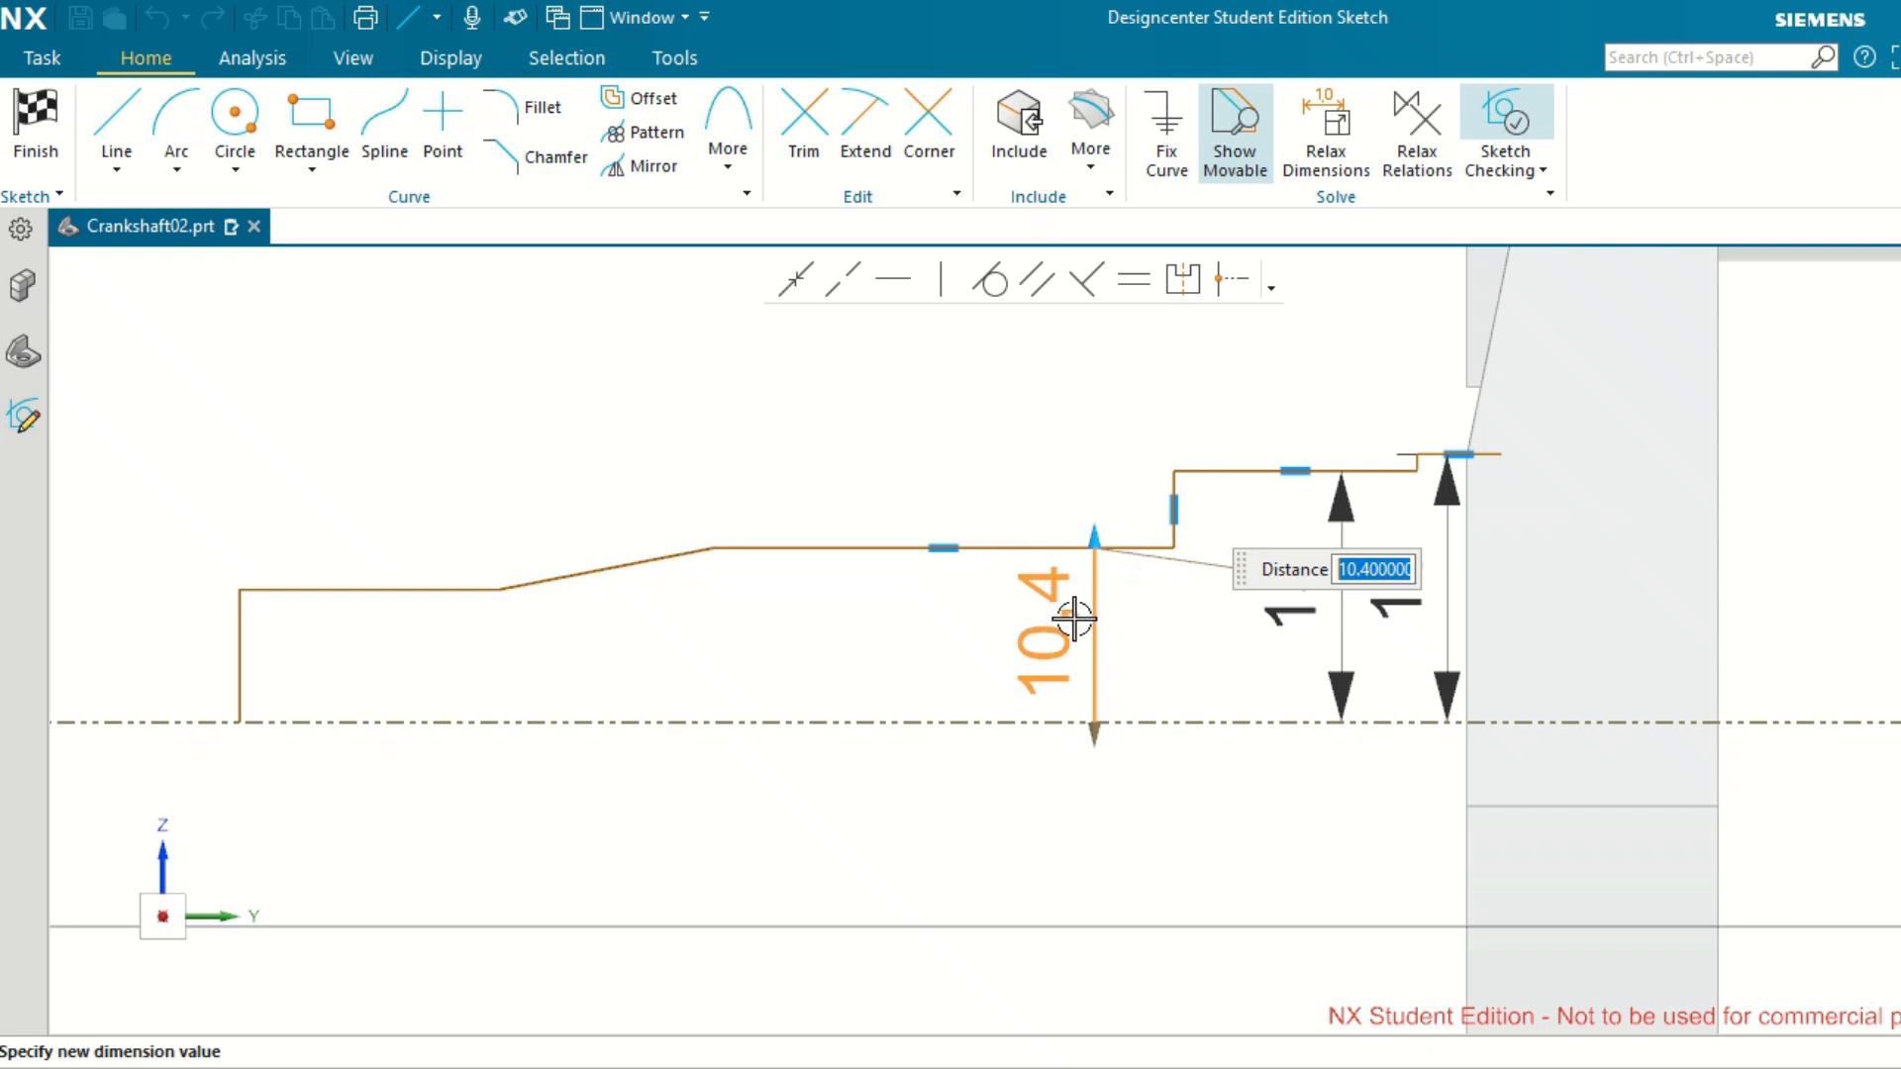
type("12.5")
key("Return")
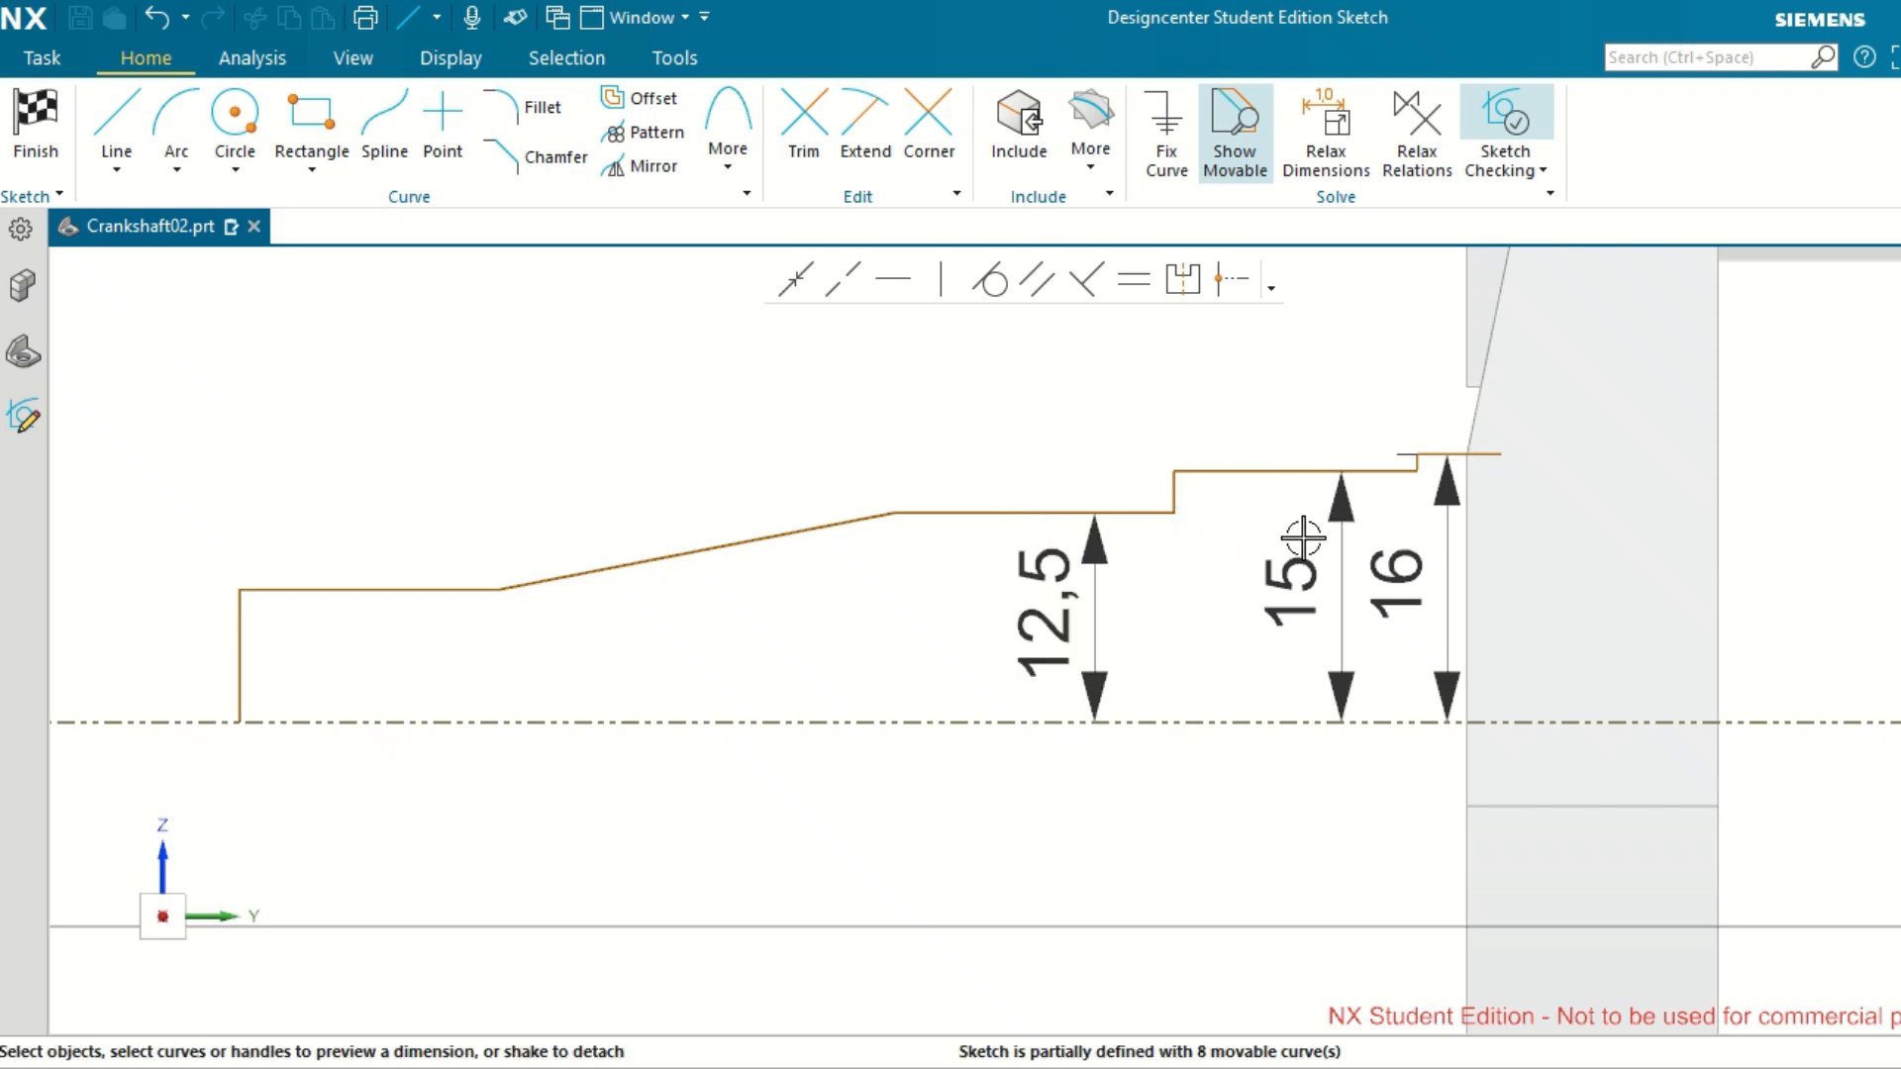
double_click(1068, 583)
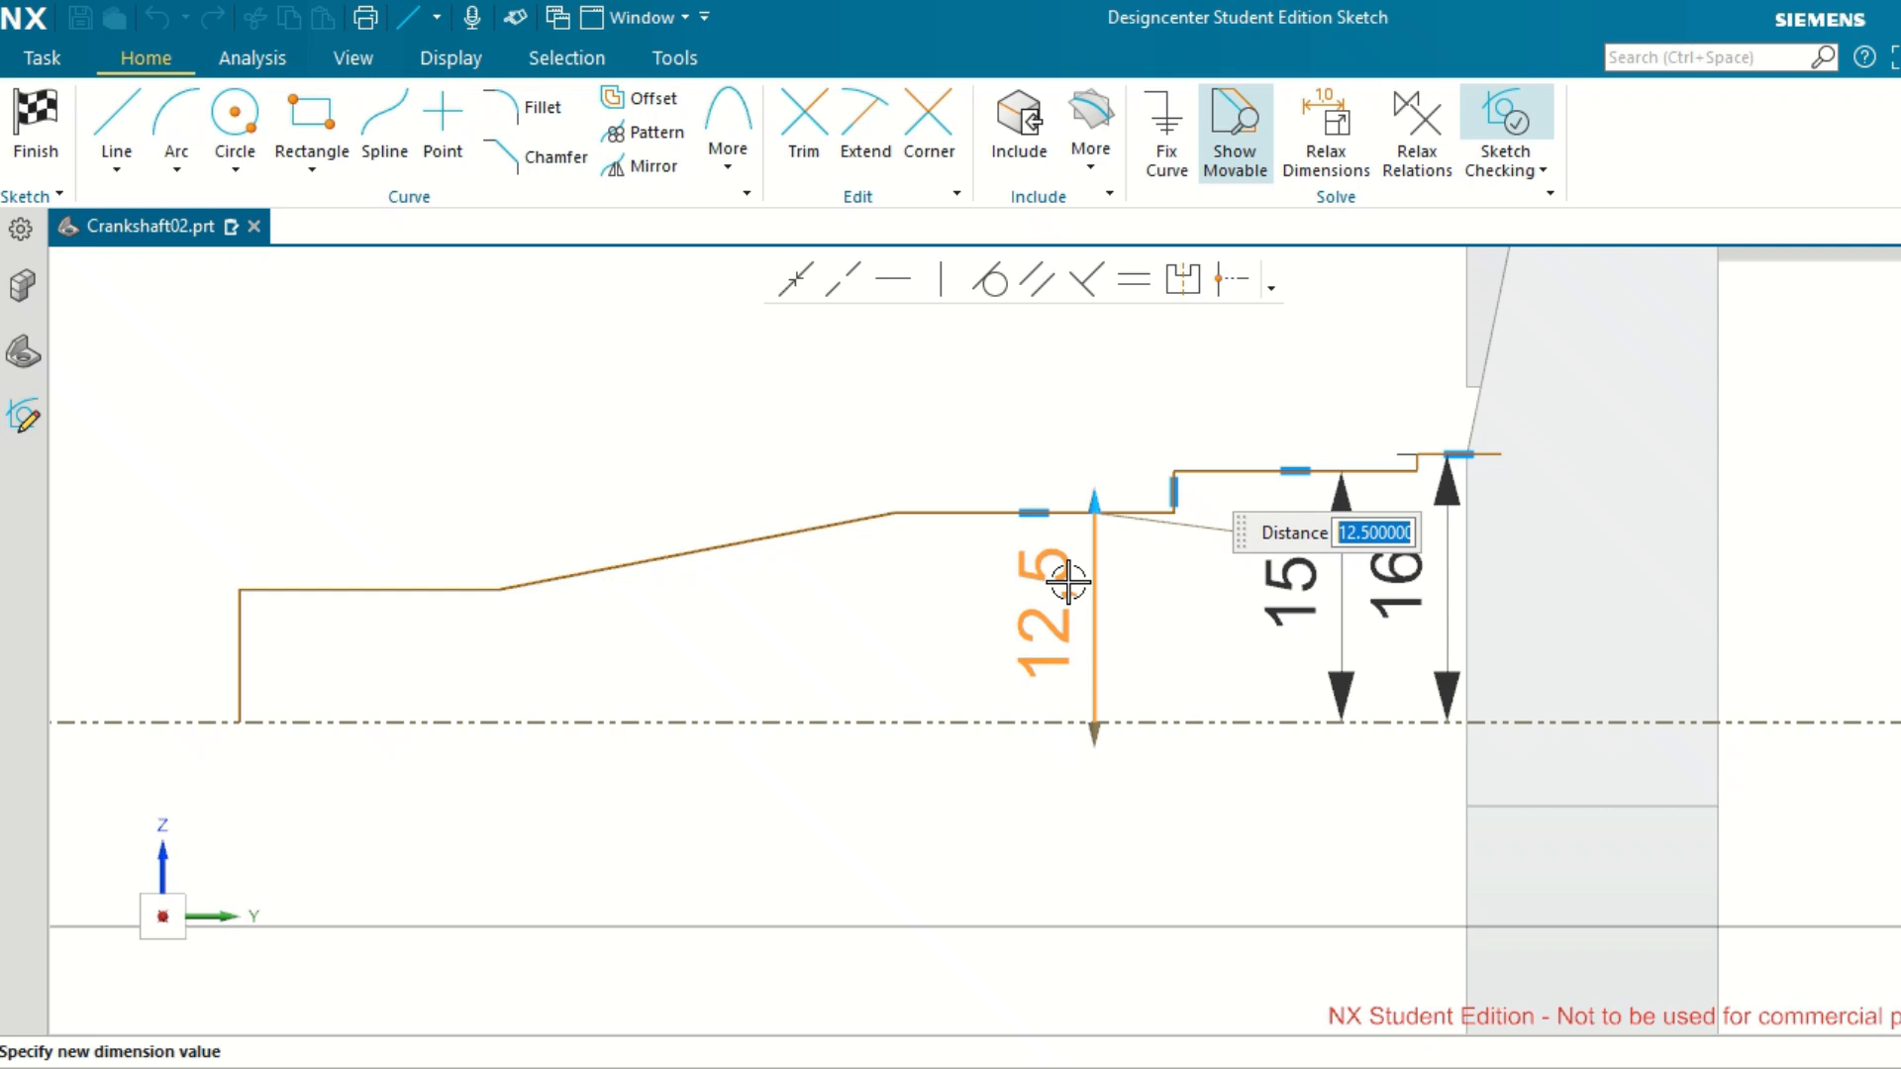
left_click(1040, 454)
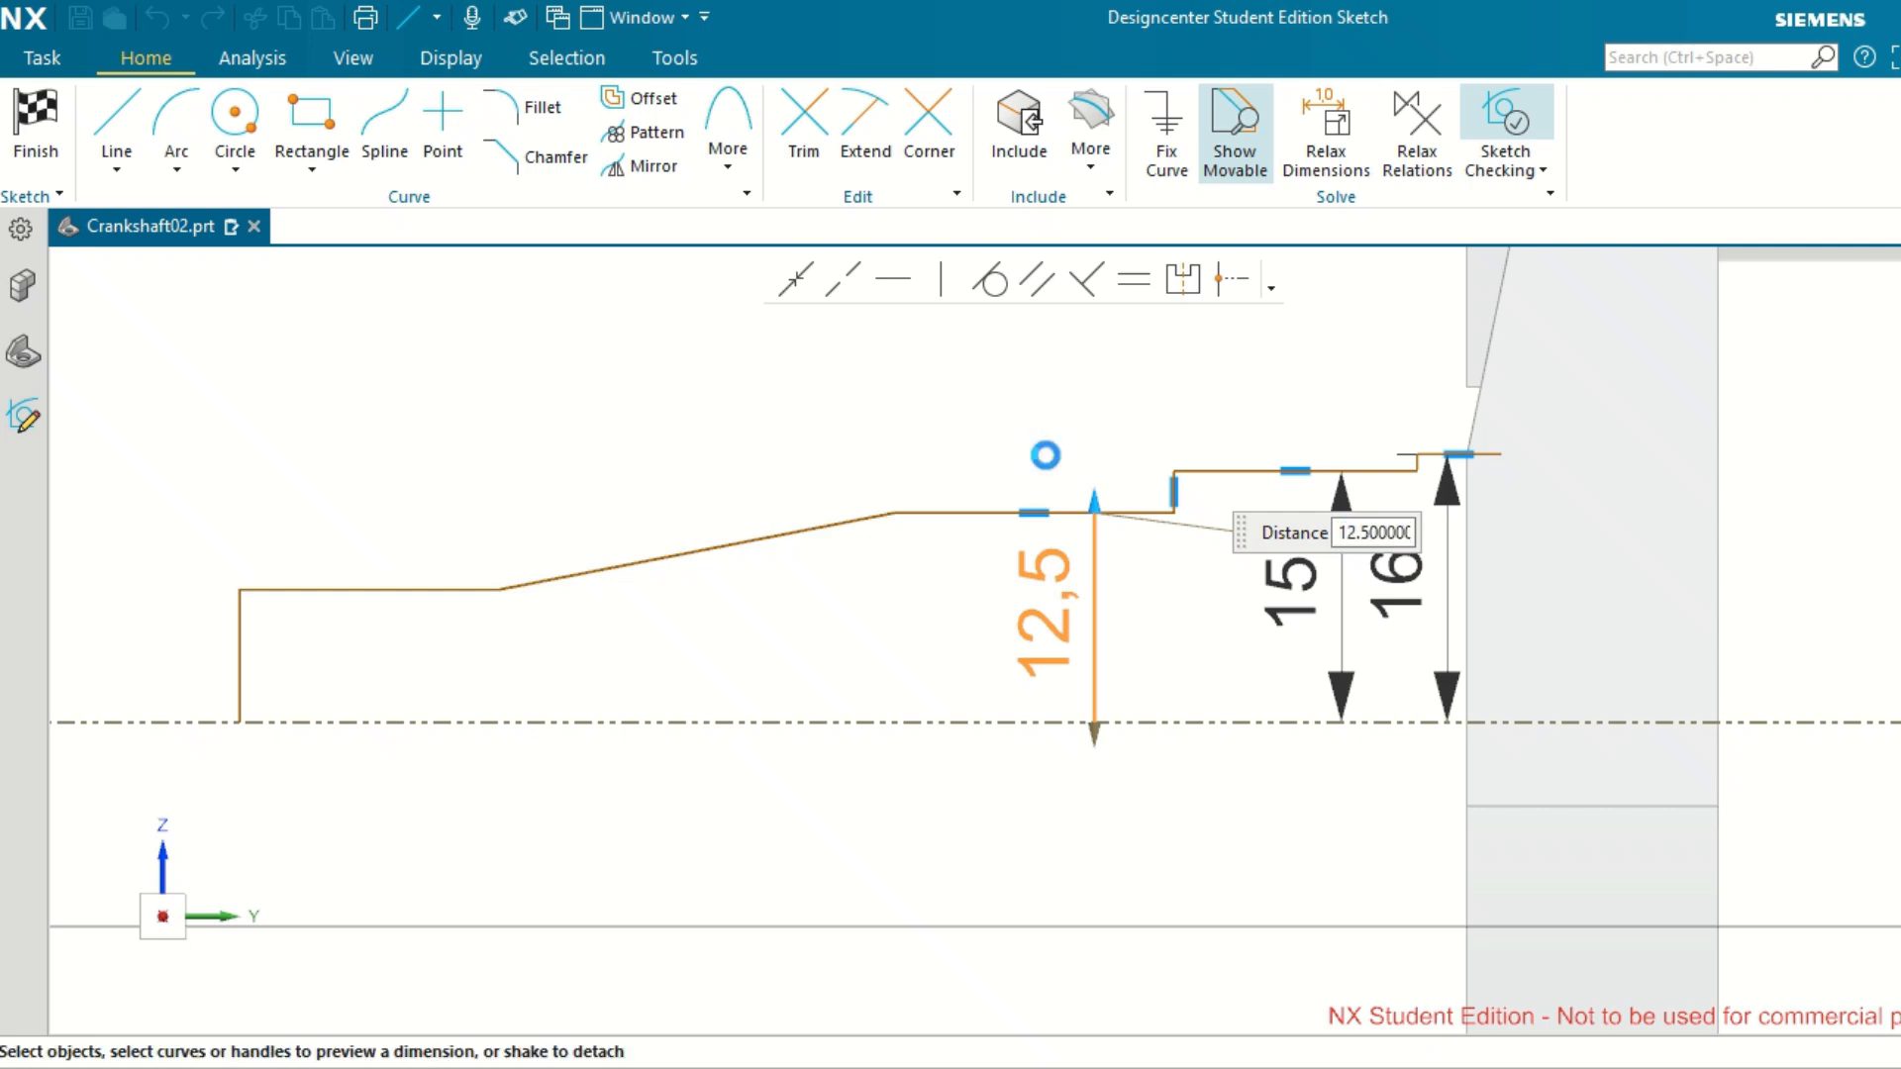
Delete the sloping line, the outermost horizontal line and the vertical end line of the shaft profile.
left_click(847, 519)
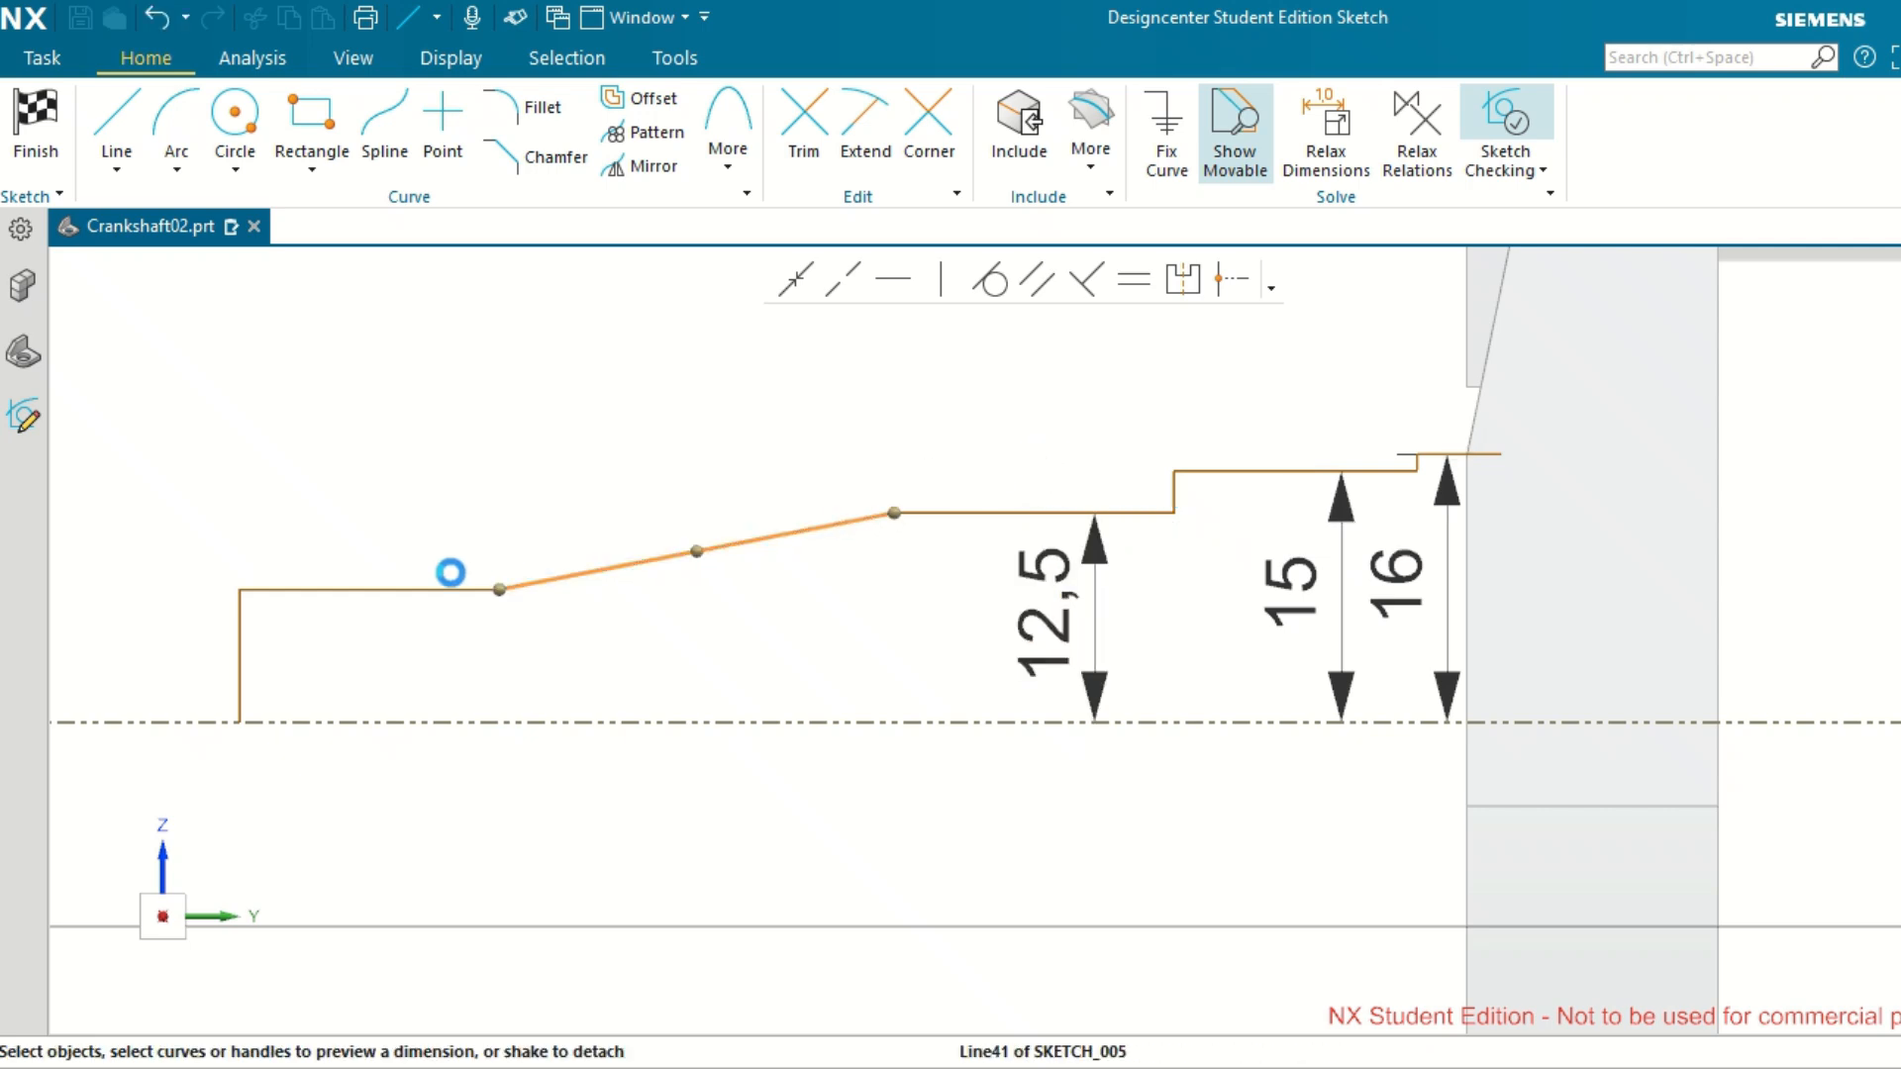
key("Delete")
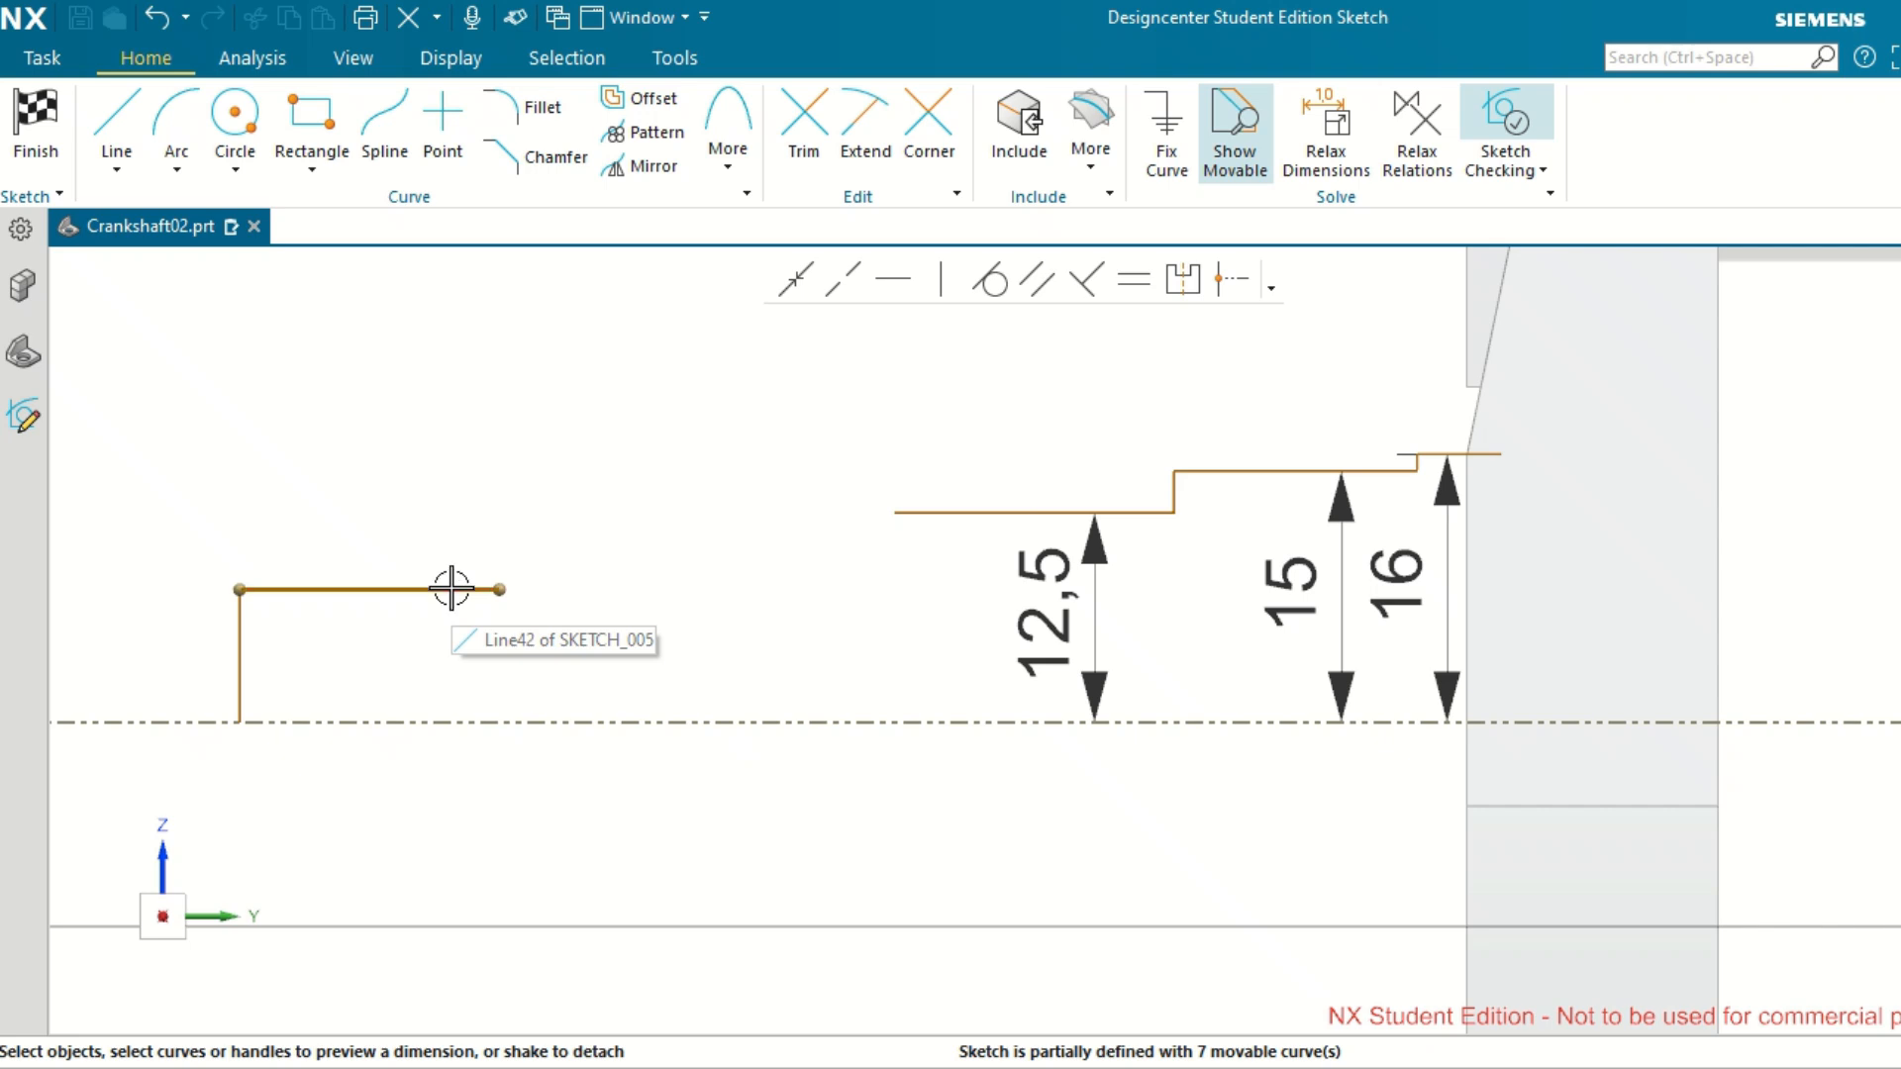
left_click(453, 590)
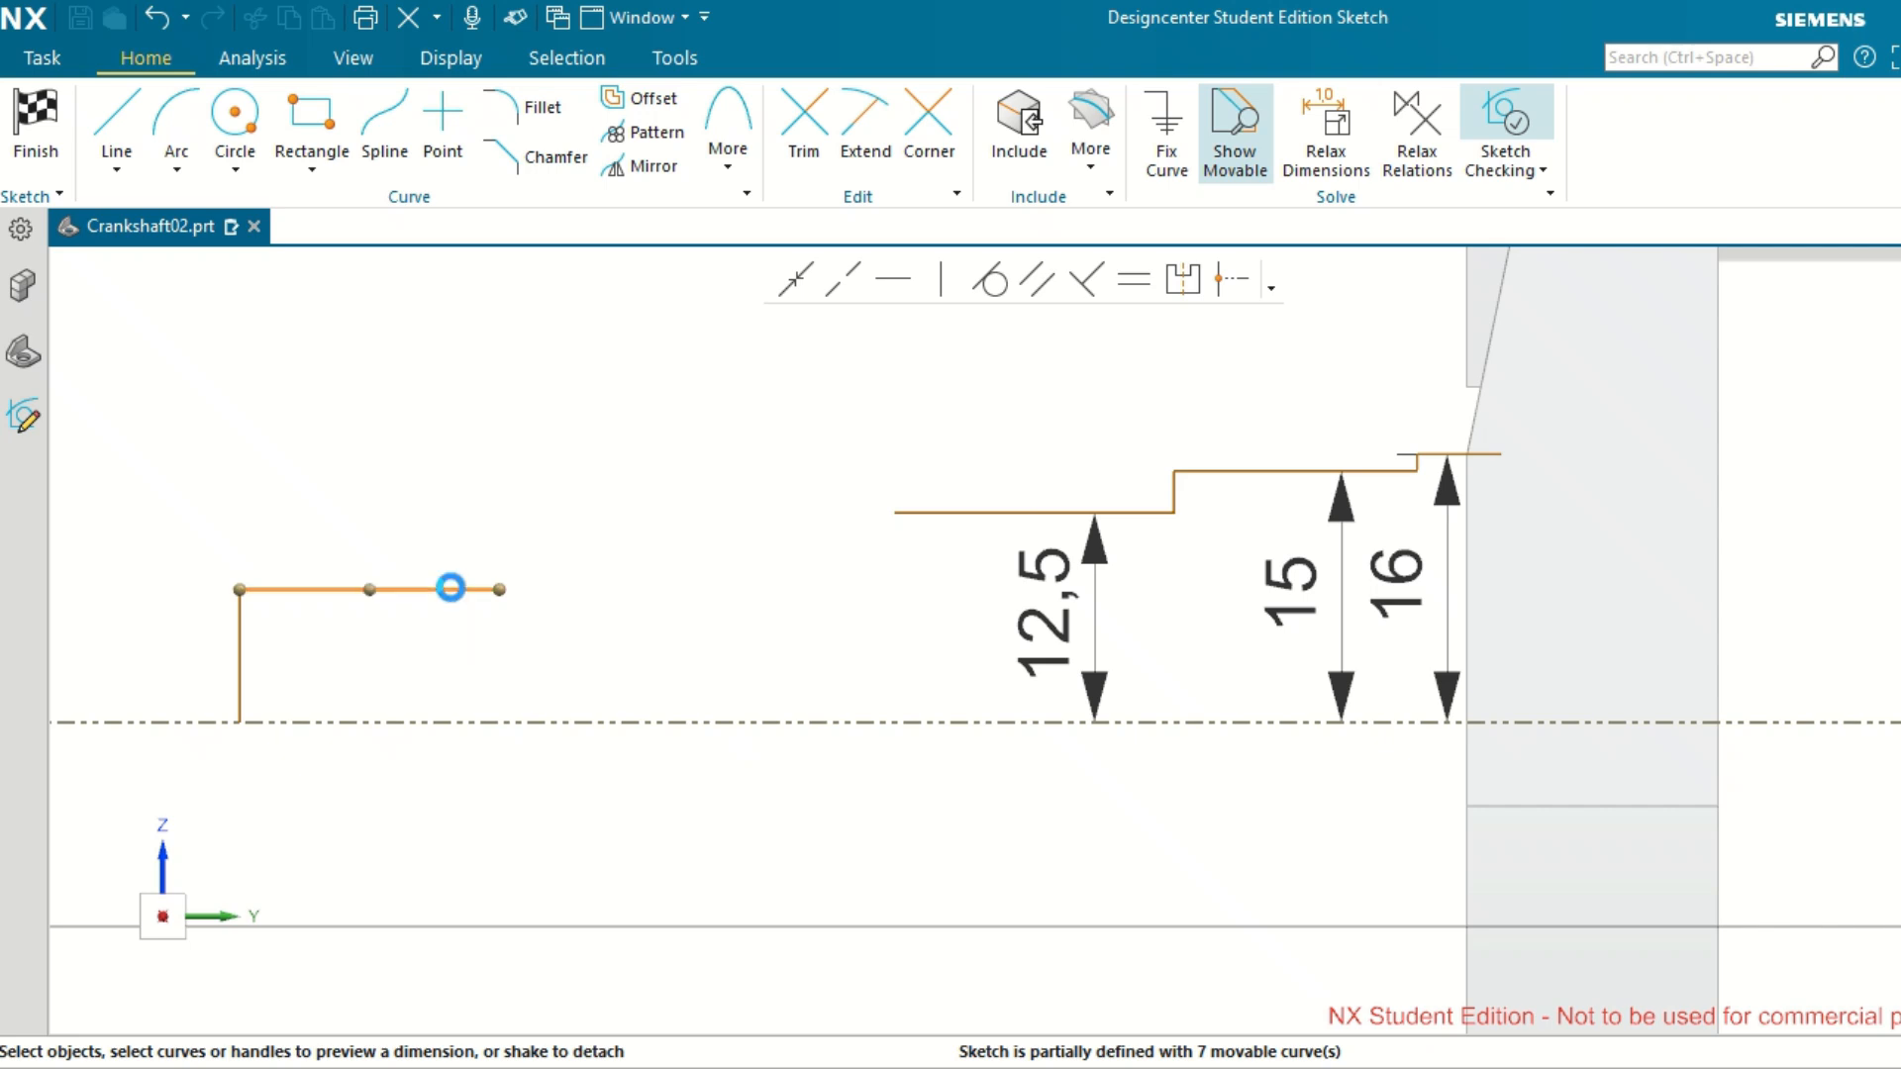
key("Delete")
left_click(241, 630)
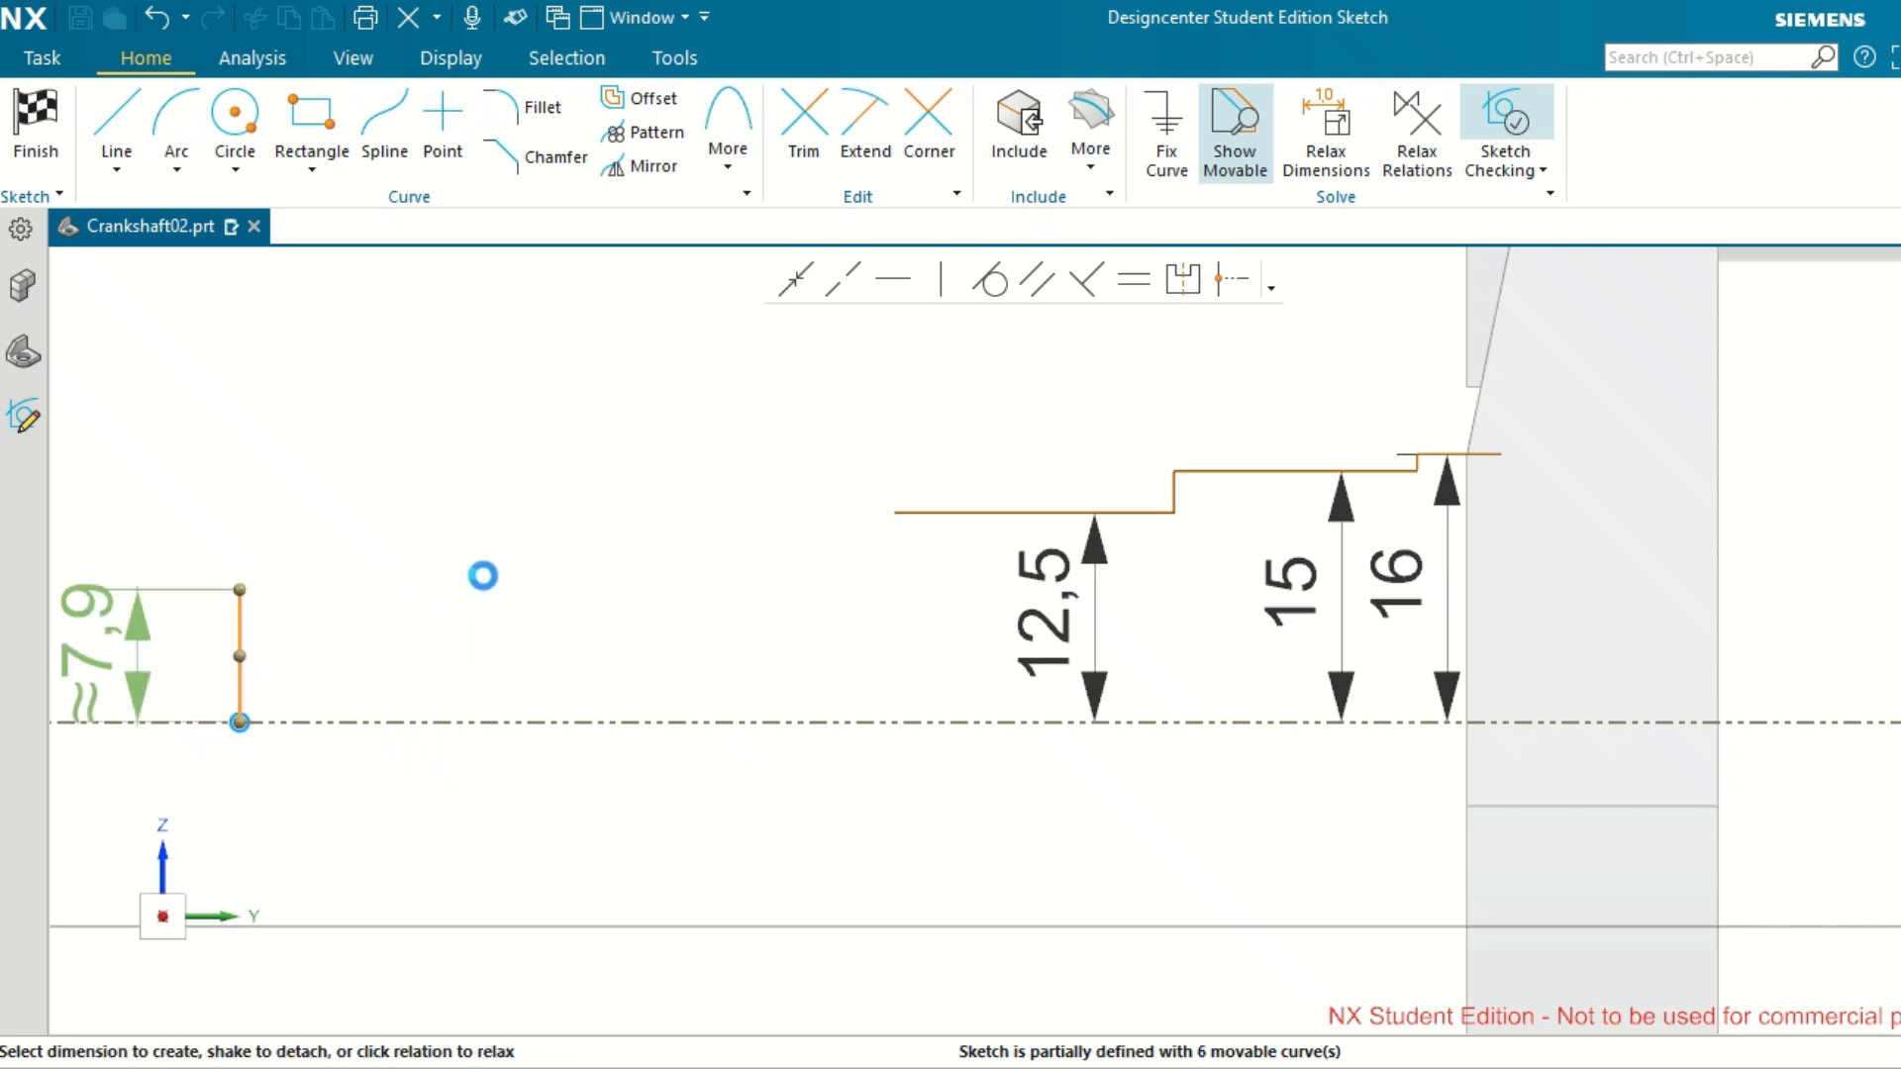
key("Delete")
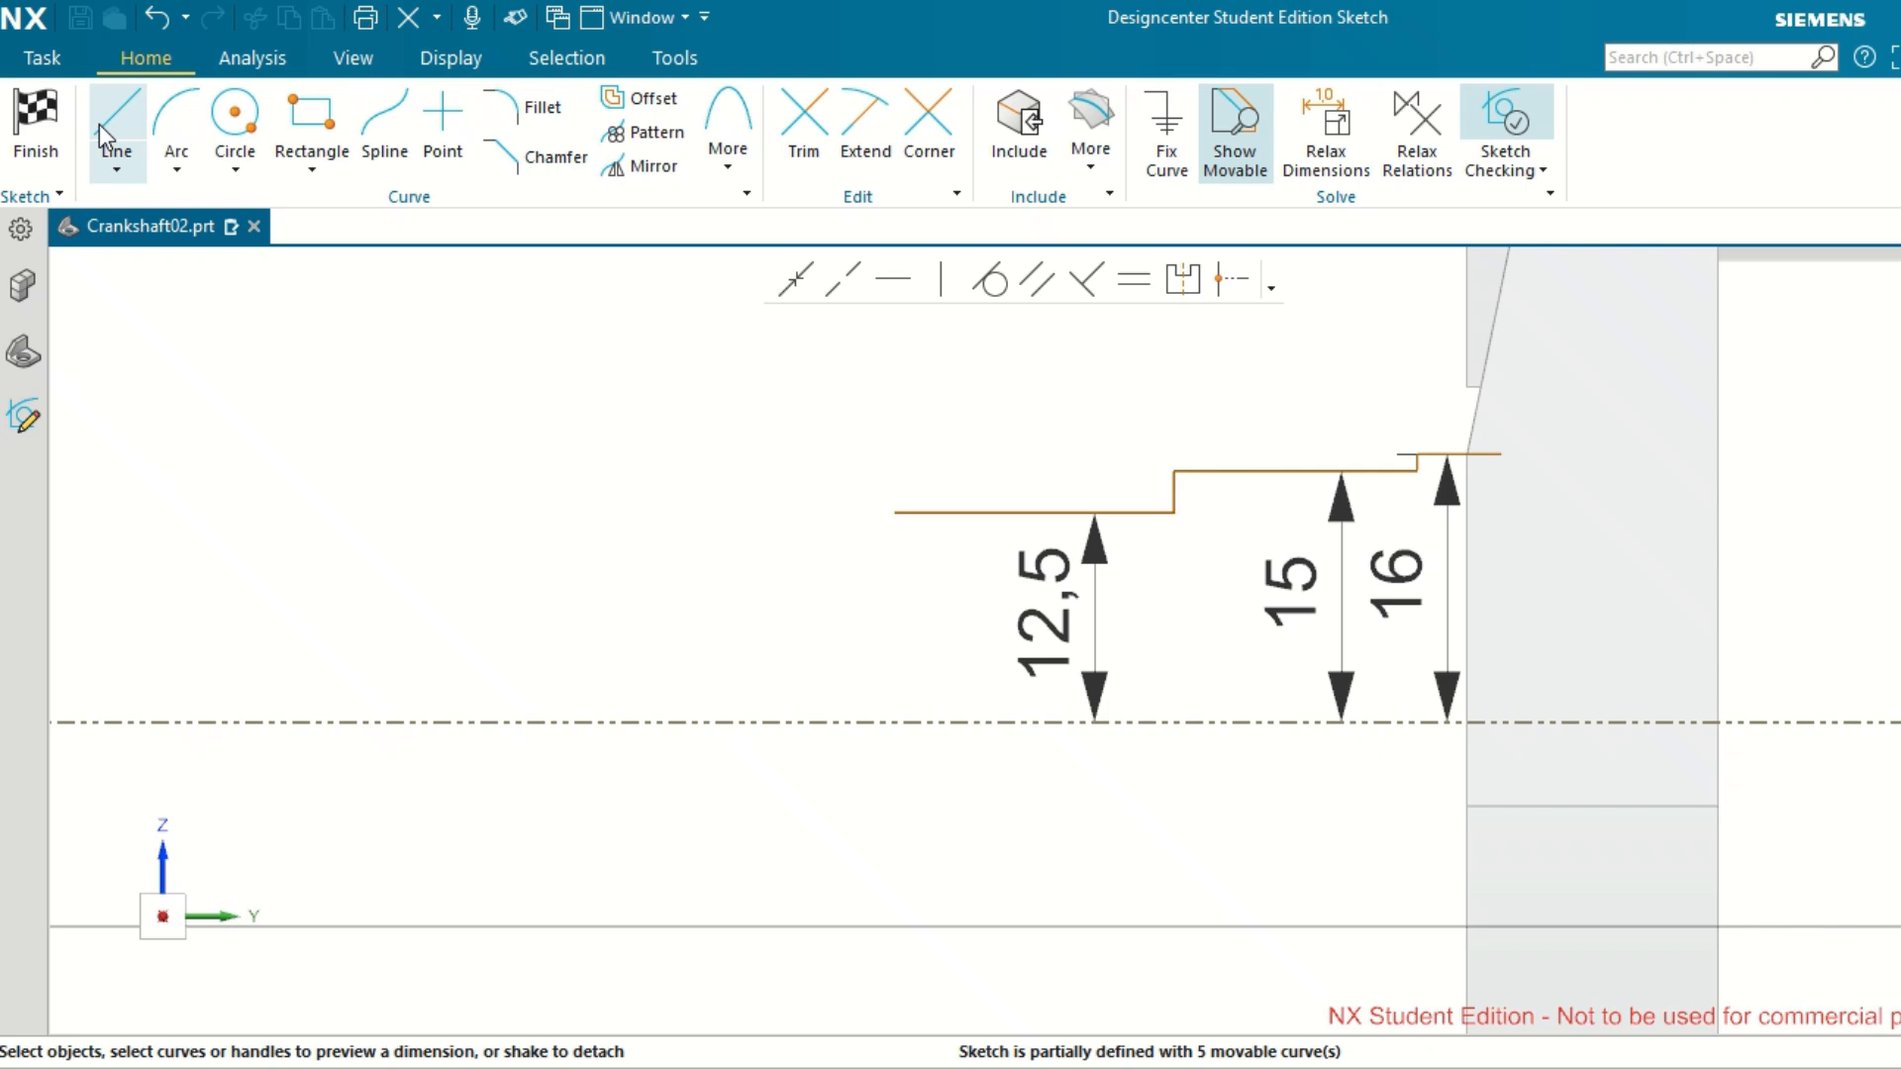
Extend the profile from the open end of the 12.5 mm step with a 2.5 mm vertical line towards the axis and a horizontal line about 13.5 mm long.
left_click(99, 123)
left_click(894, 513)
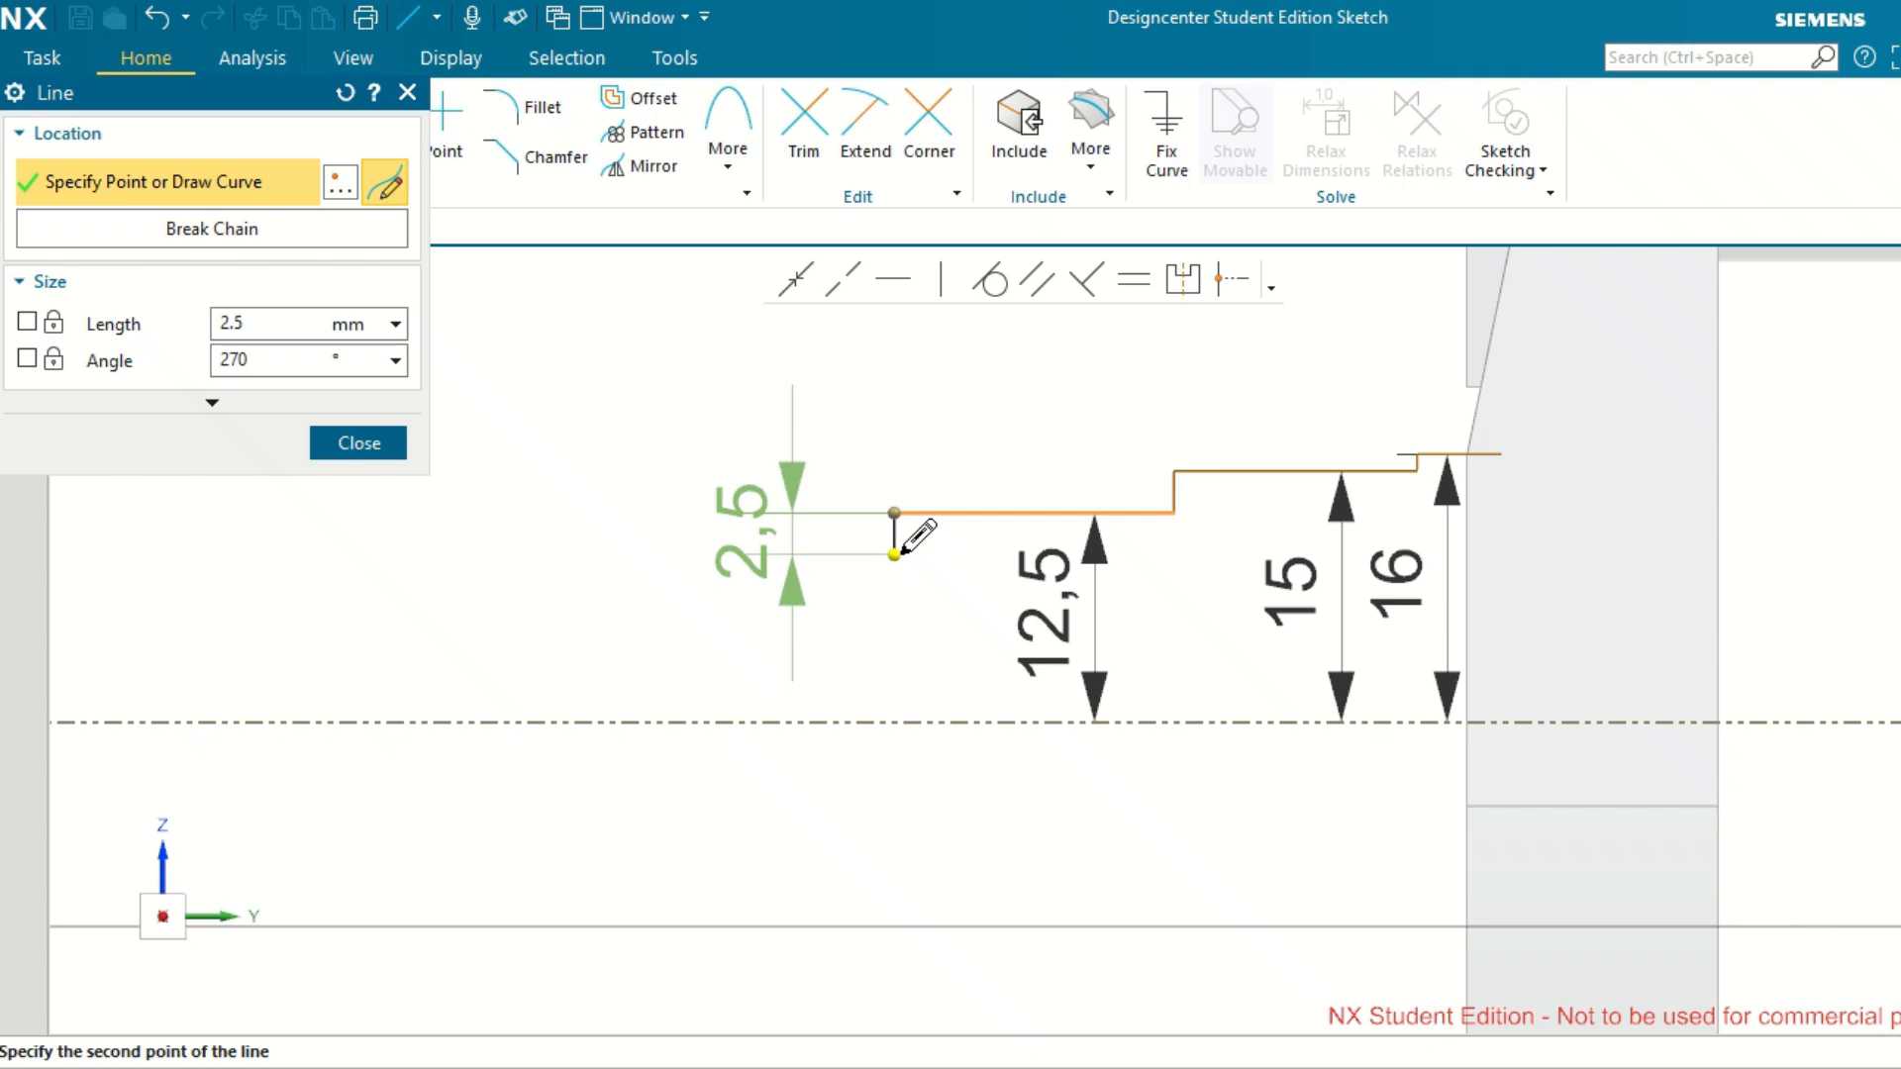
left_click(896, 554)
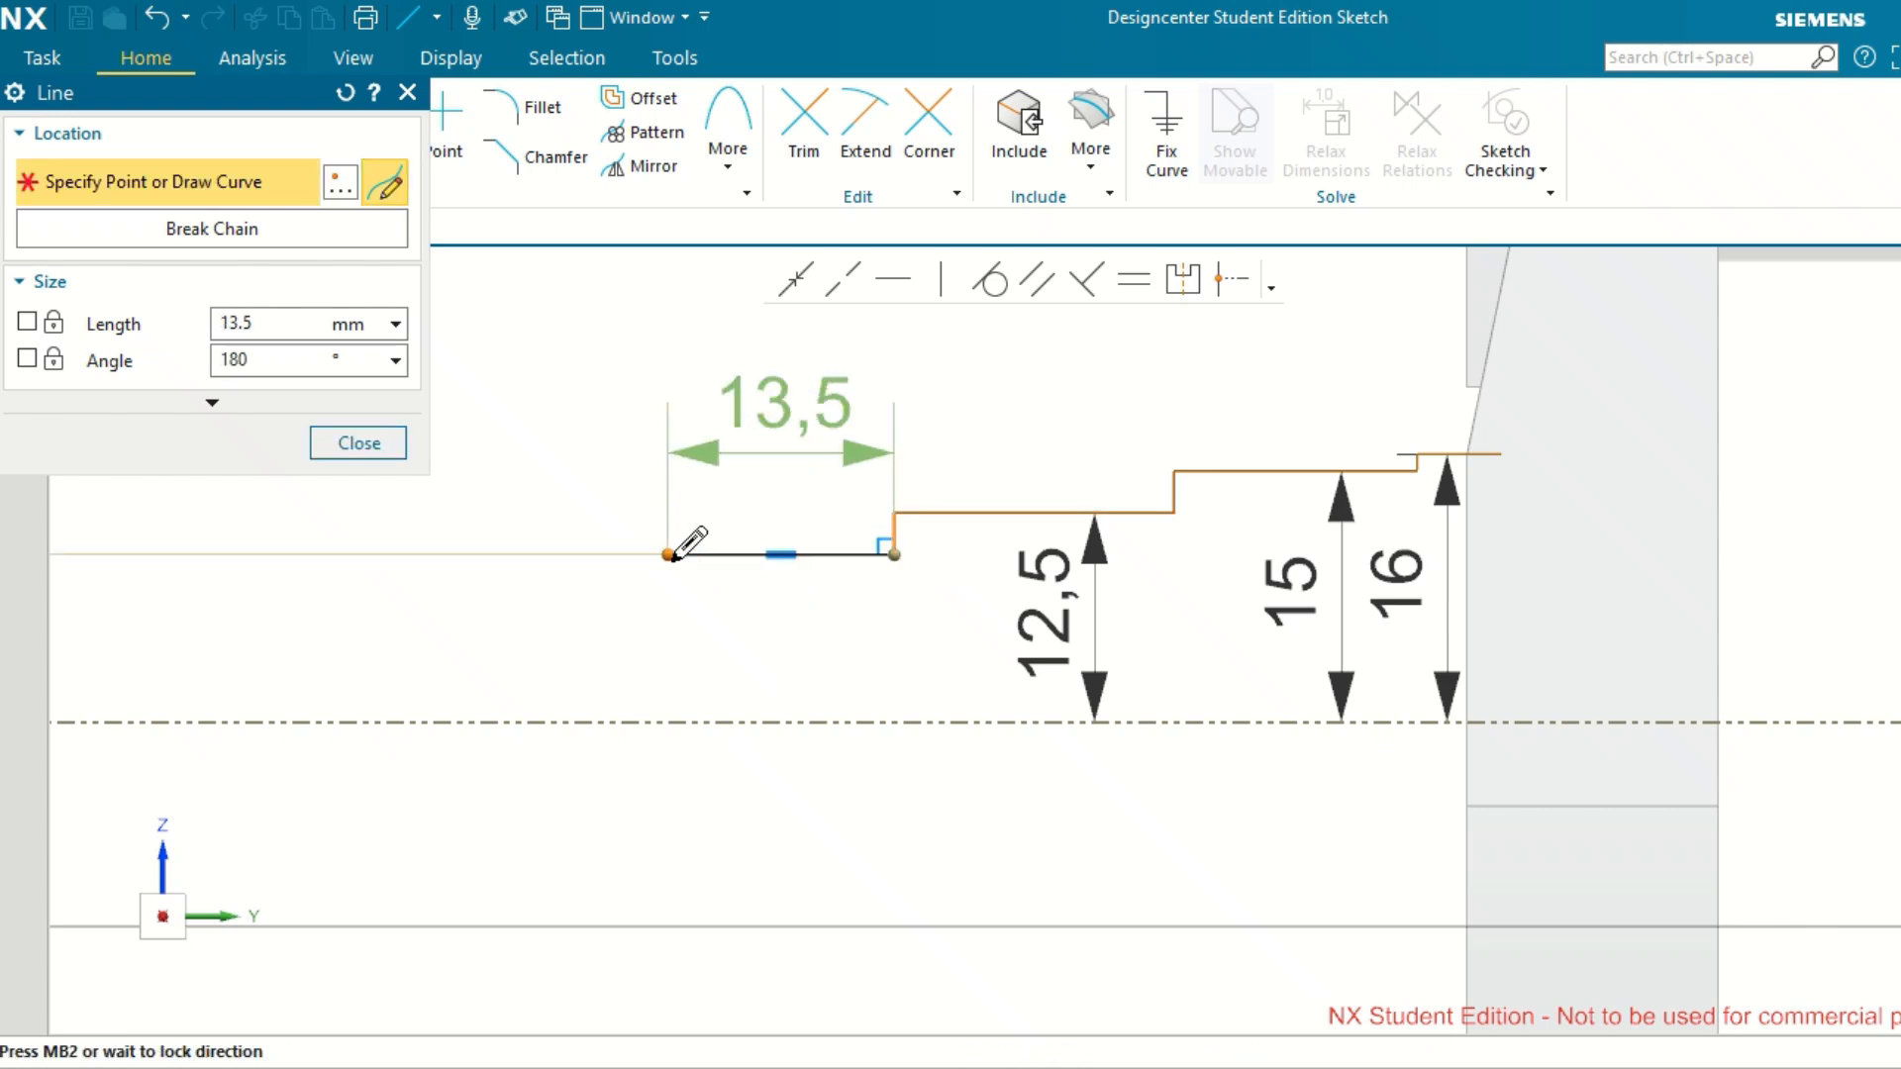
left_click(669, 554)
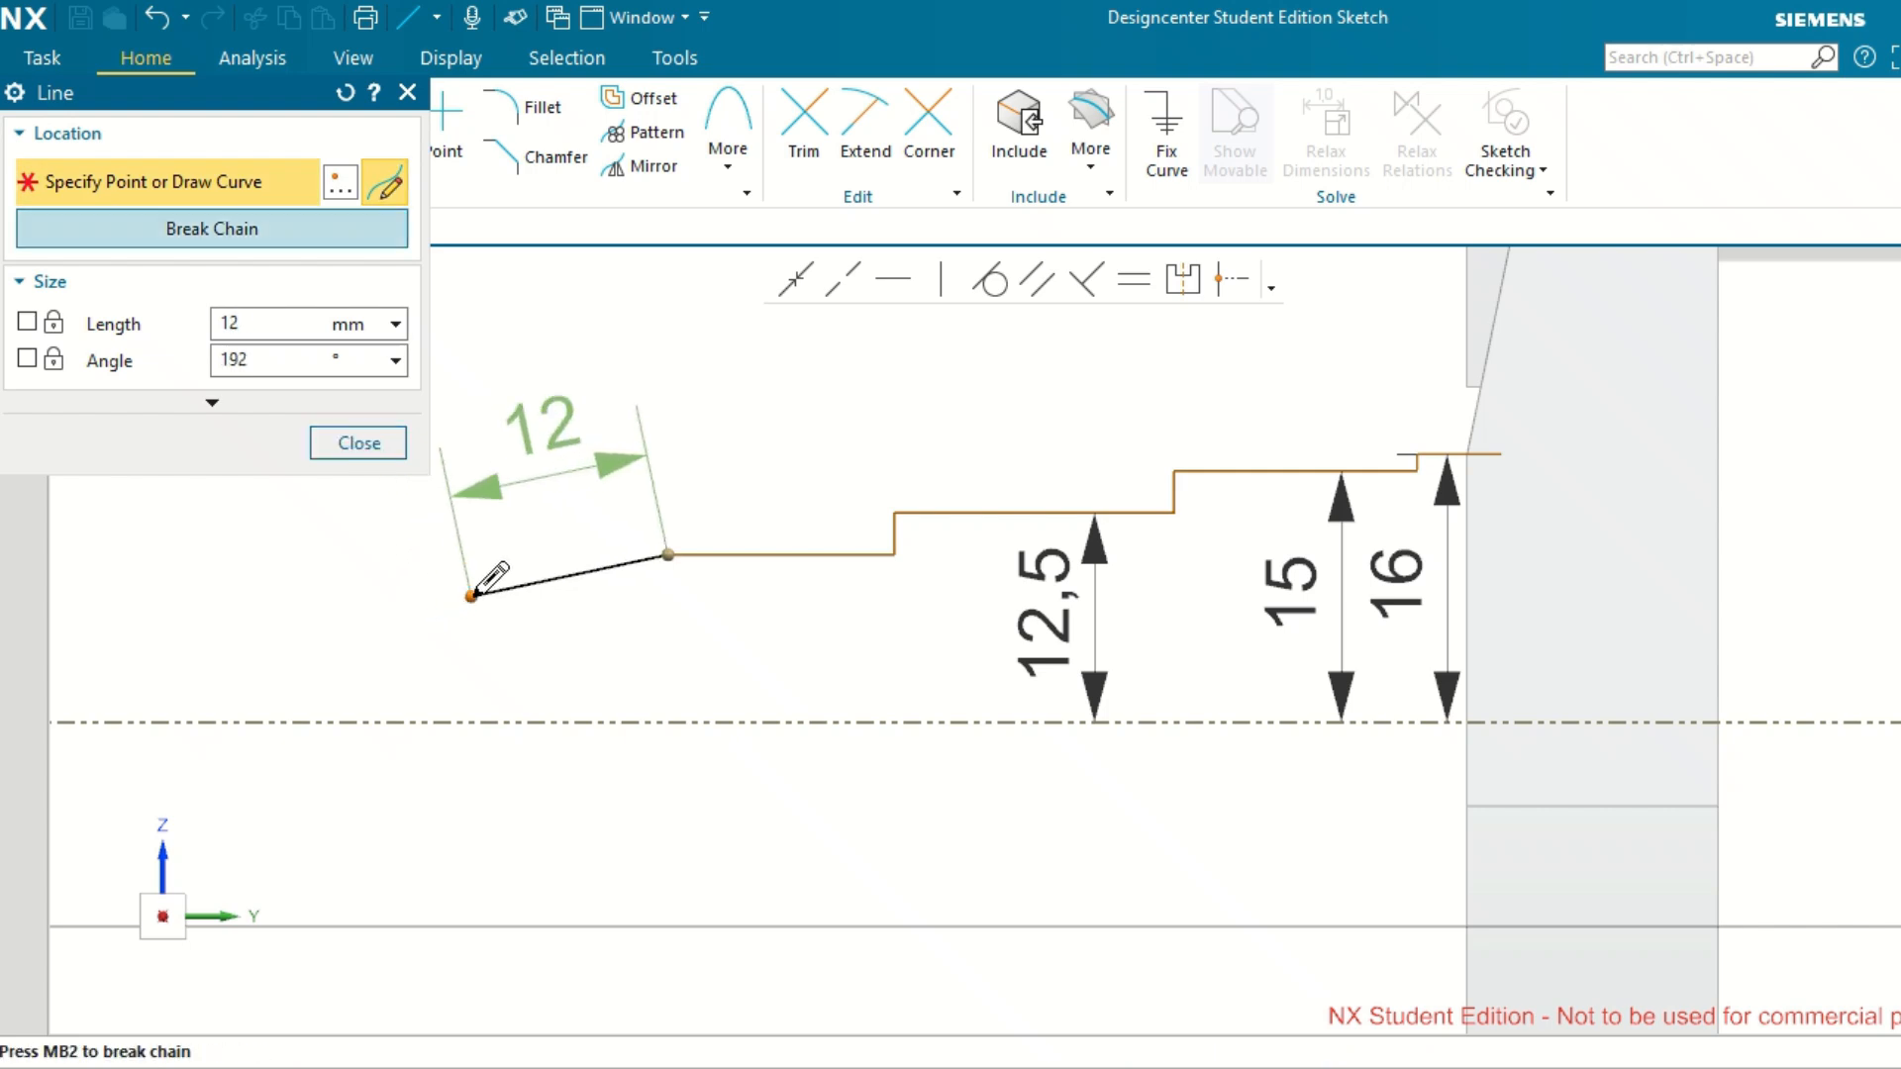
Continue the profile with a line about 12 mm long sloping towards the axis and a horizontal line about 5 mm long.
left_click(471, 595)
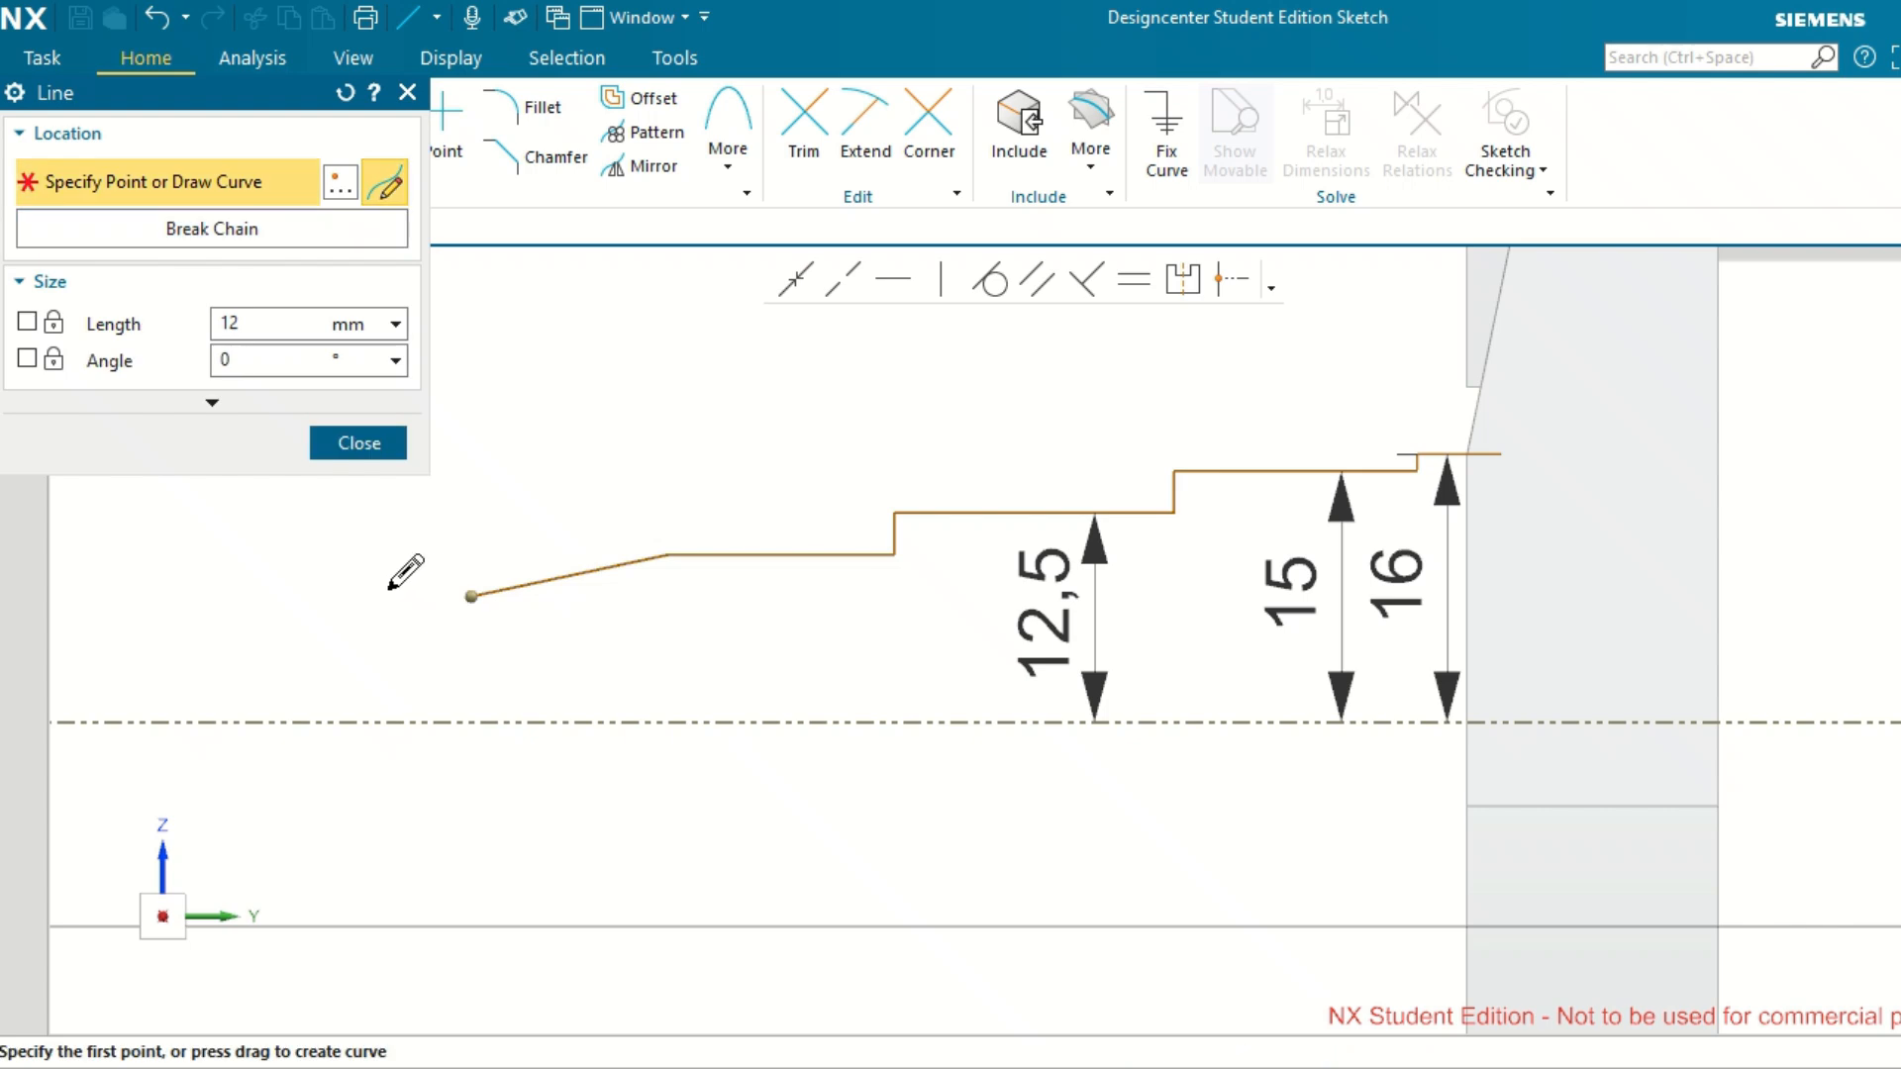
left_click(388, 595)
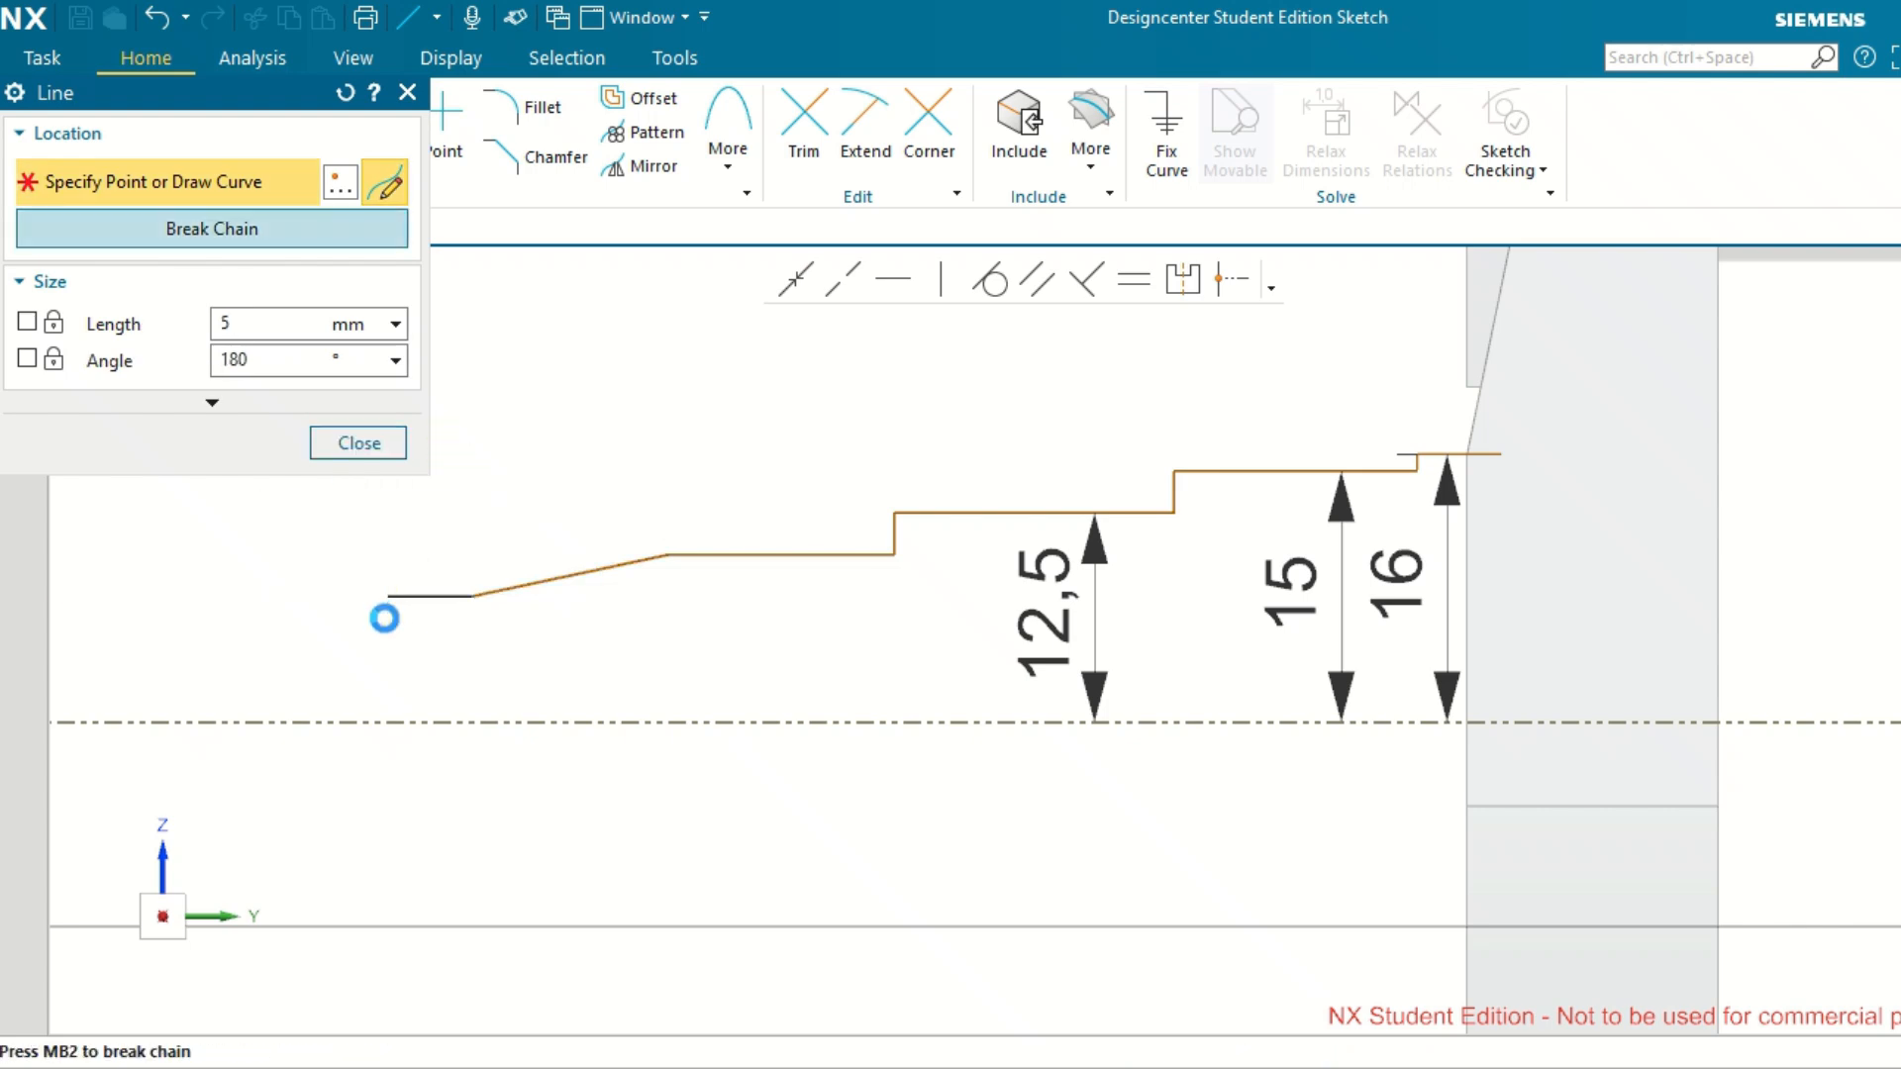
Add a vertical step about 1.5 mm towards the axis and a horizontal line about 10.5 mm long.
scroll(388, 599, "up", 2)
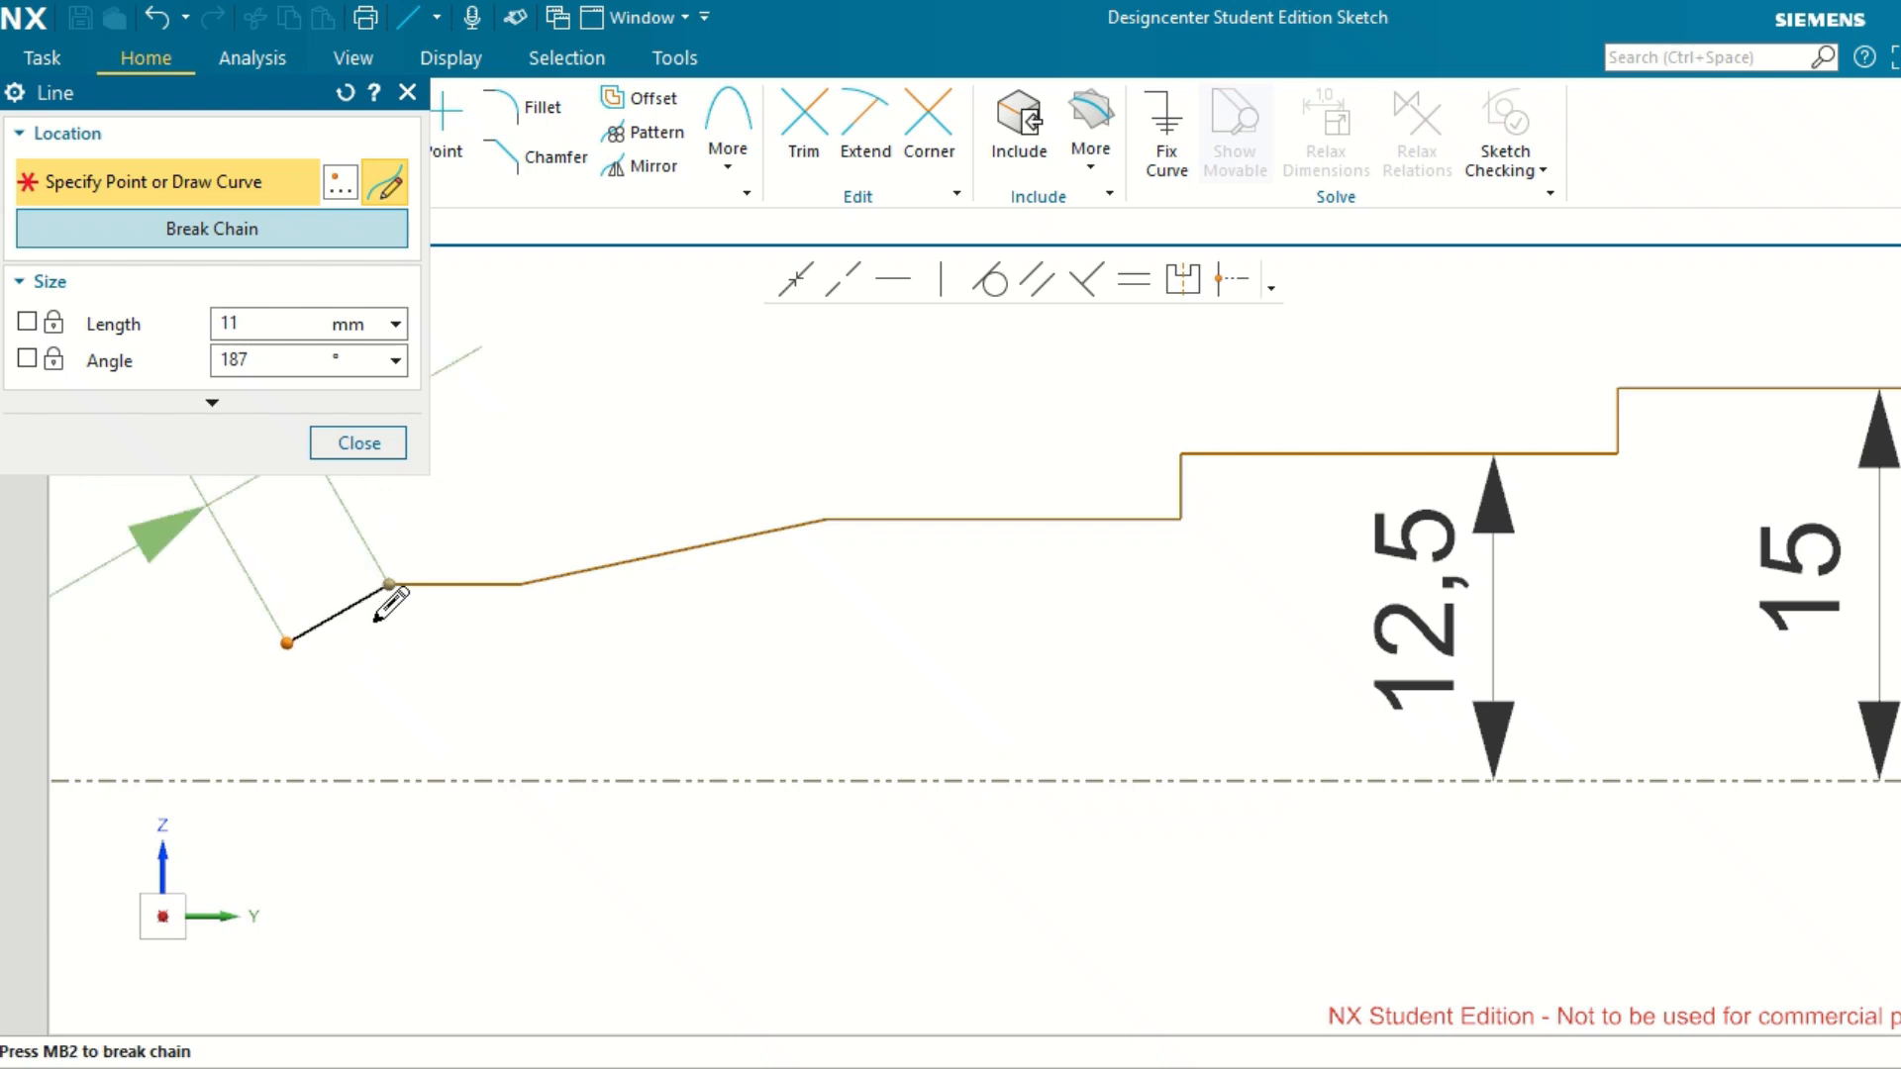
left_click(390, 621)
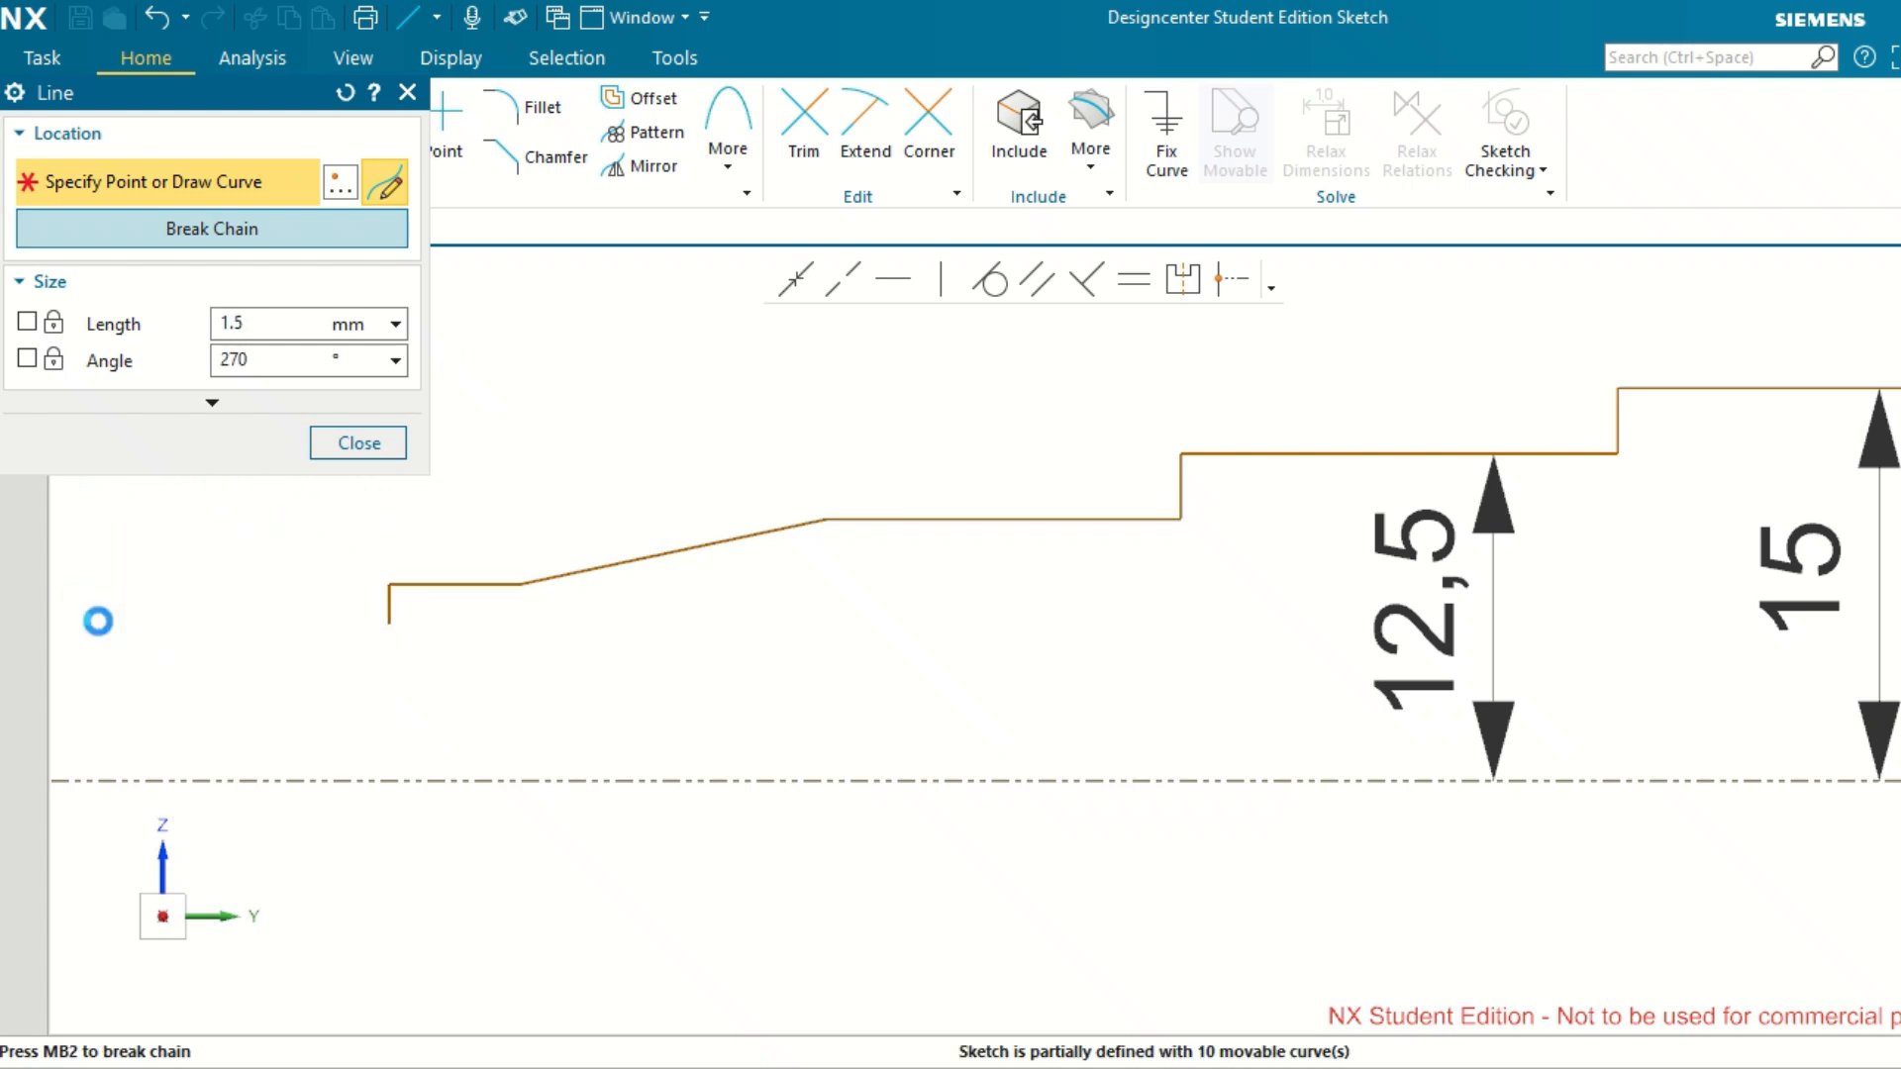
middle_click(102, 619)
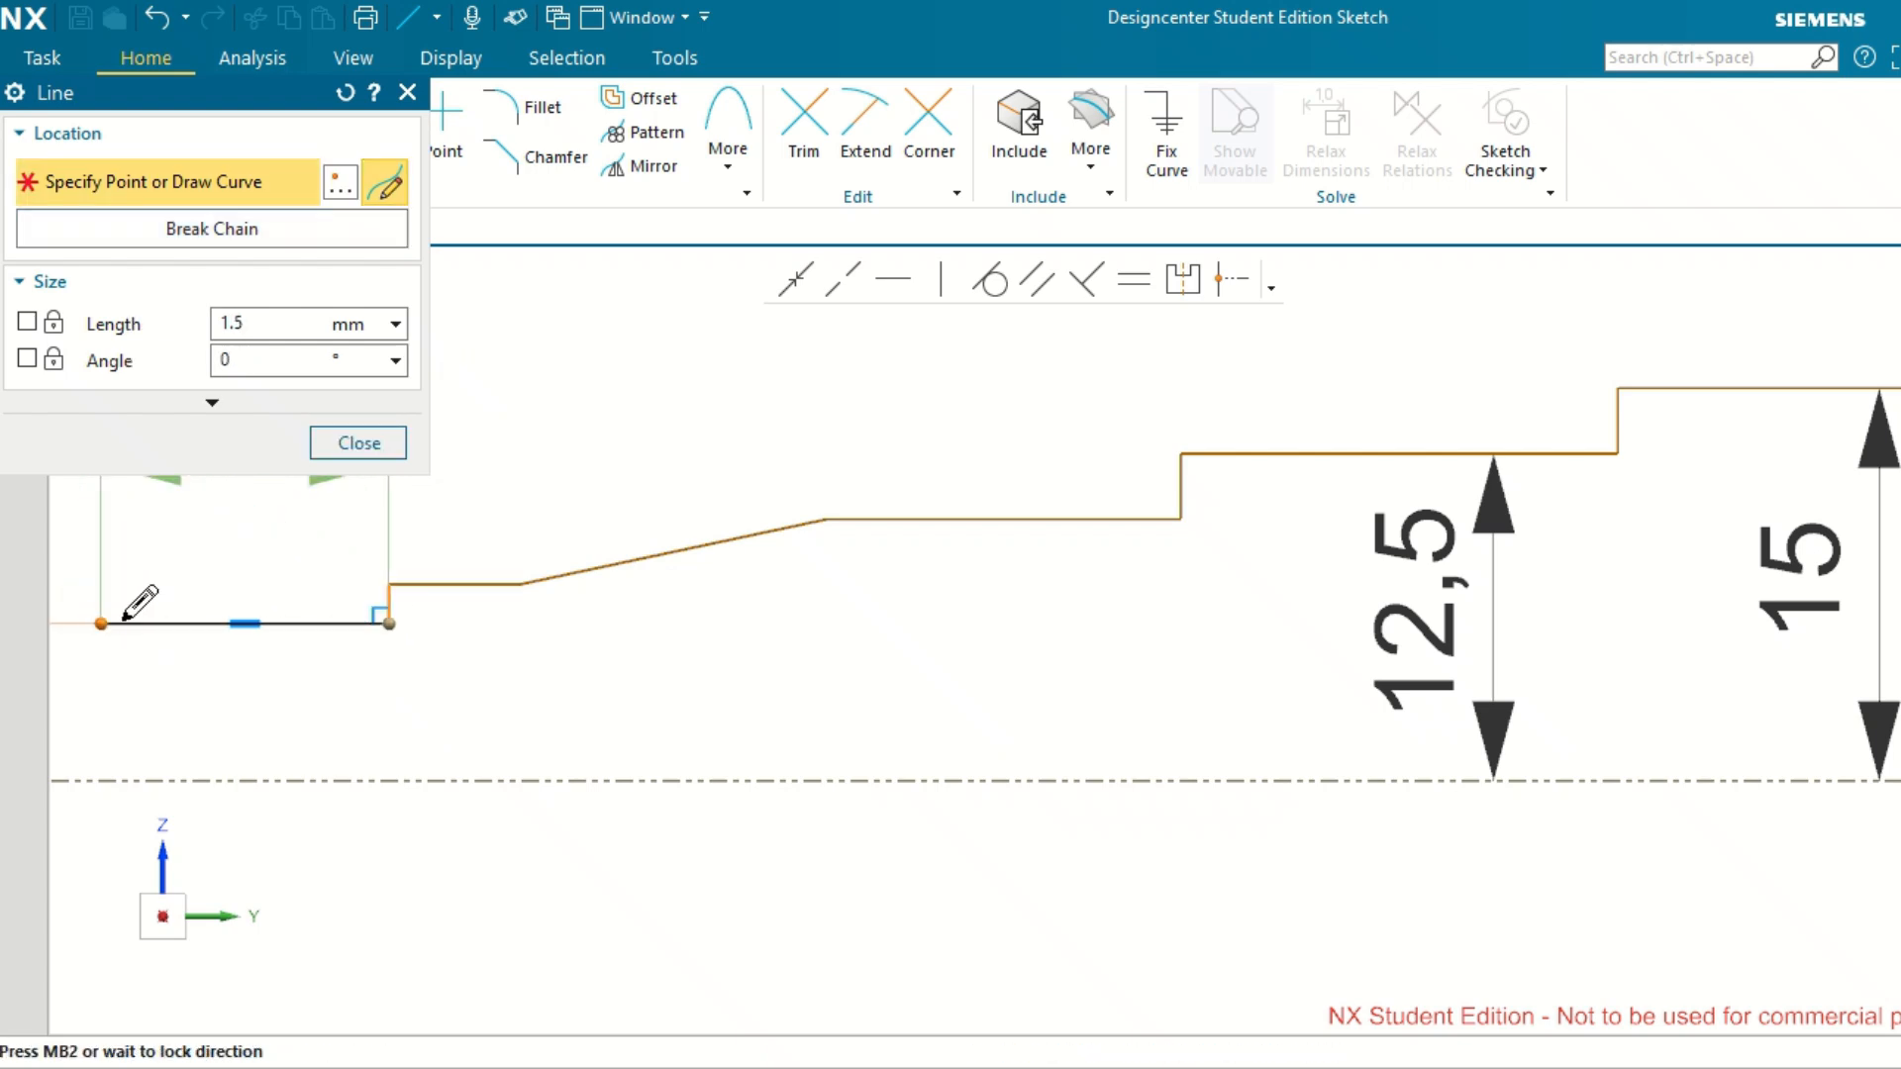
left_click(115, 623)
End the profile with a vertical line about 6 mm long down to the reference axis line.
middle_click(116, 776)
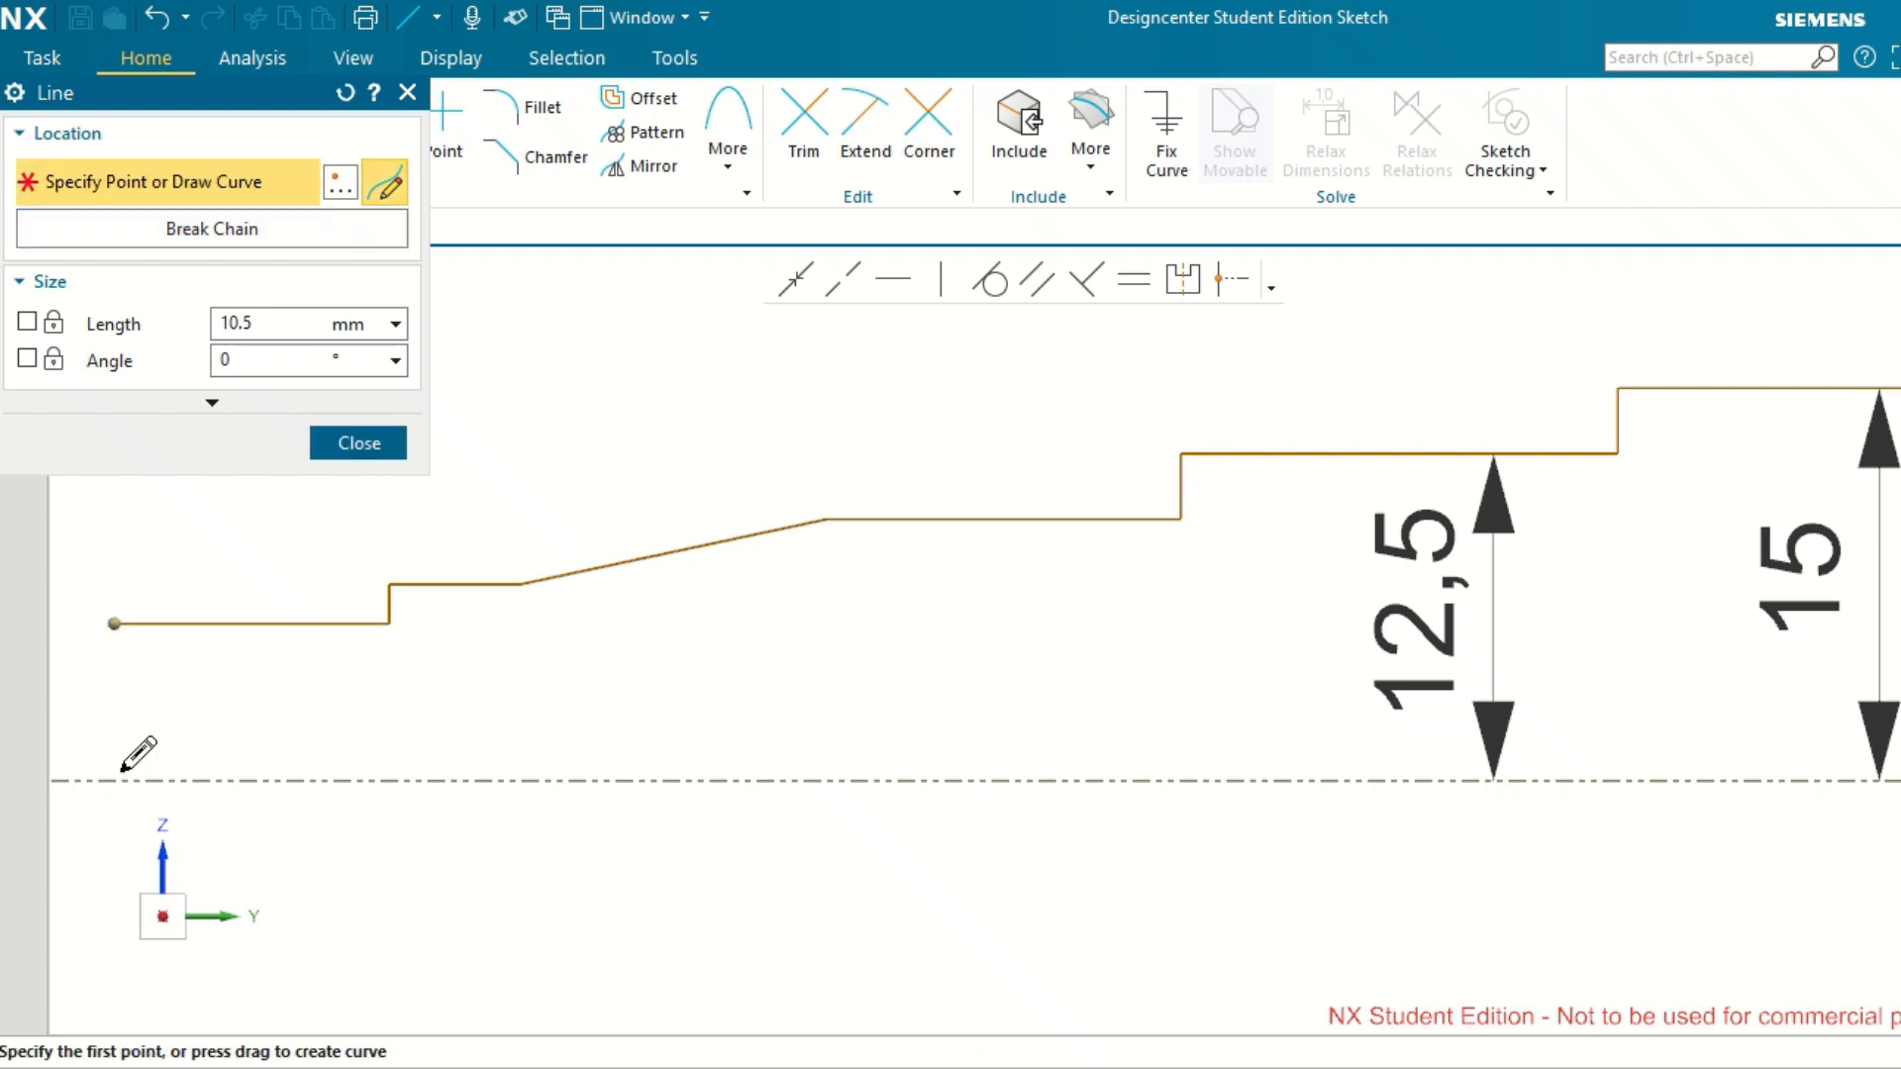
left_click(116, 777)
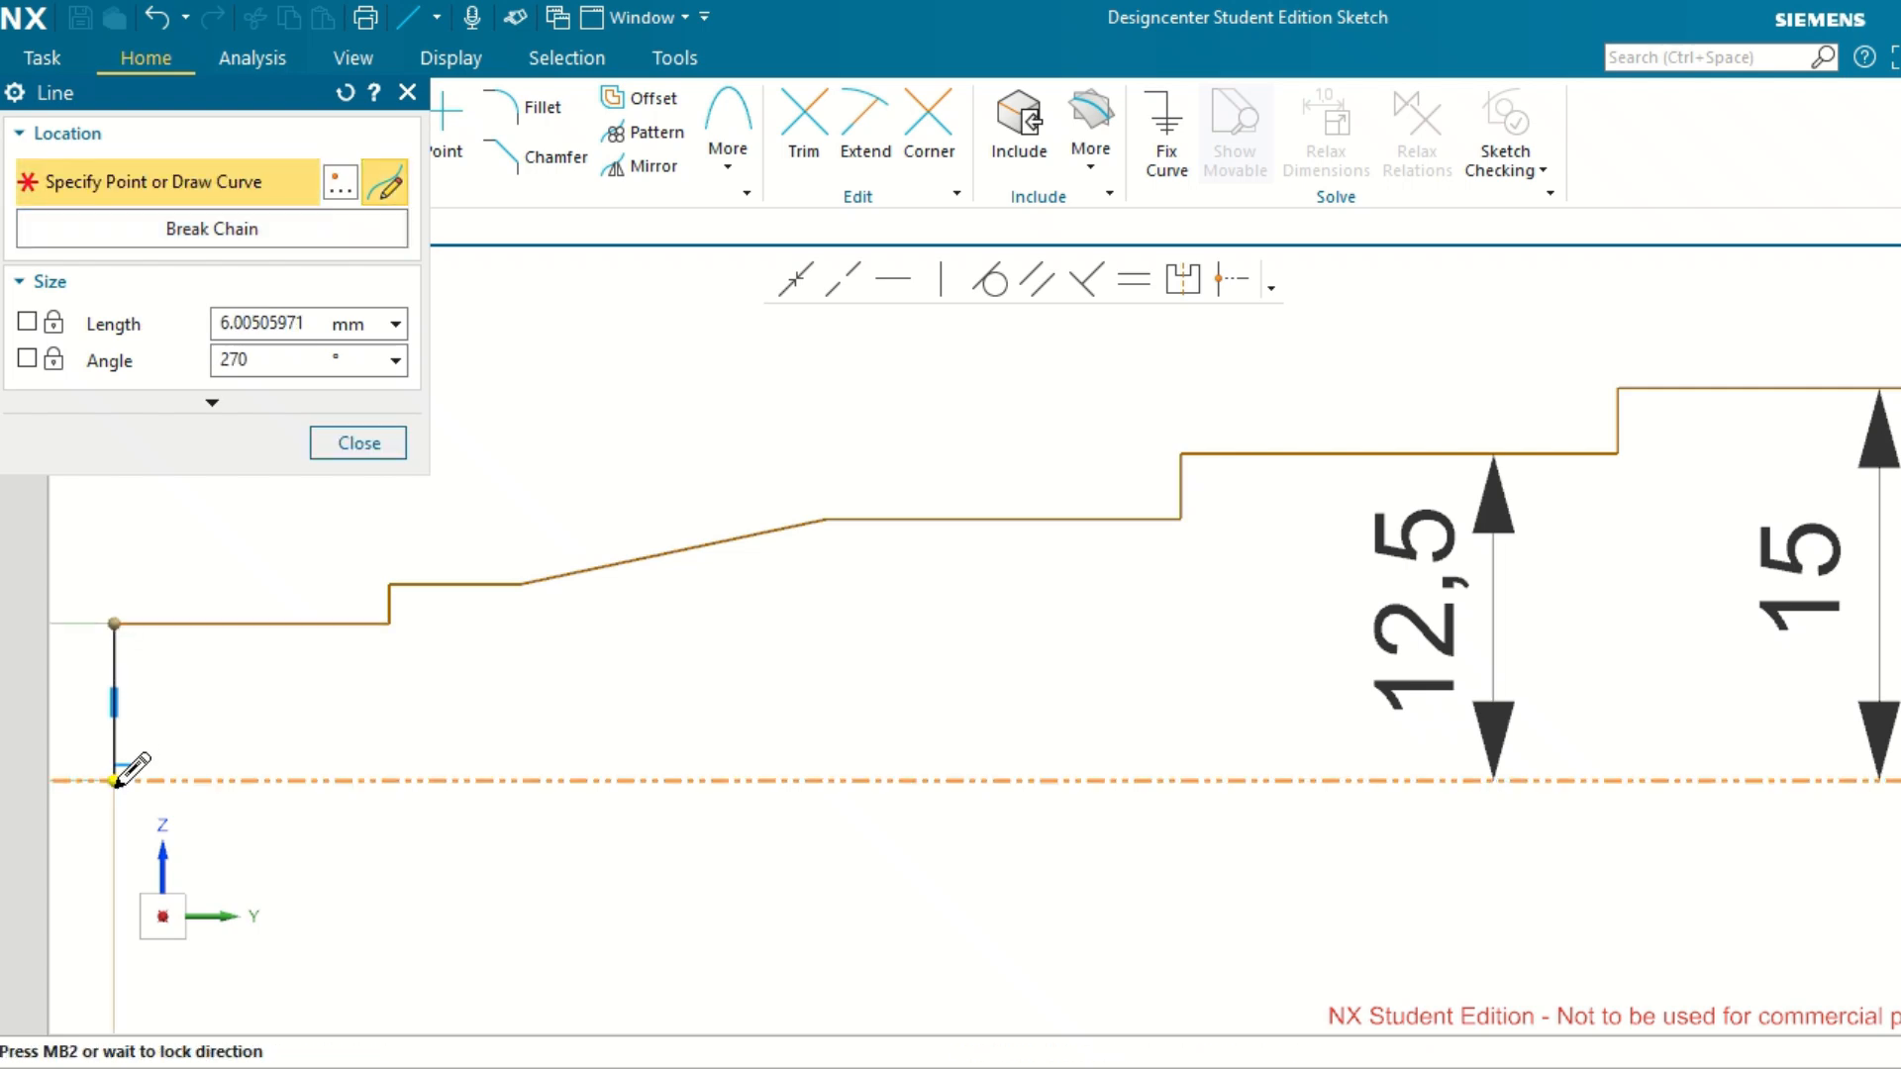
left_click(113, 783)
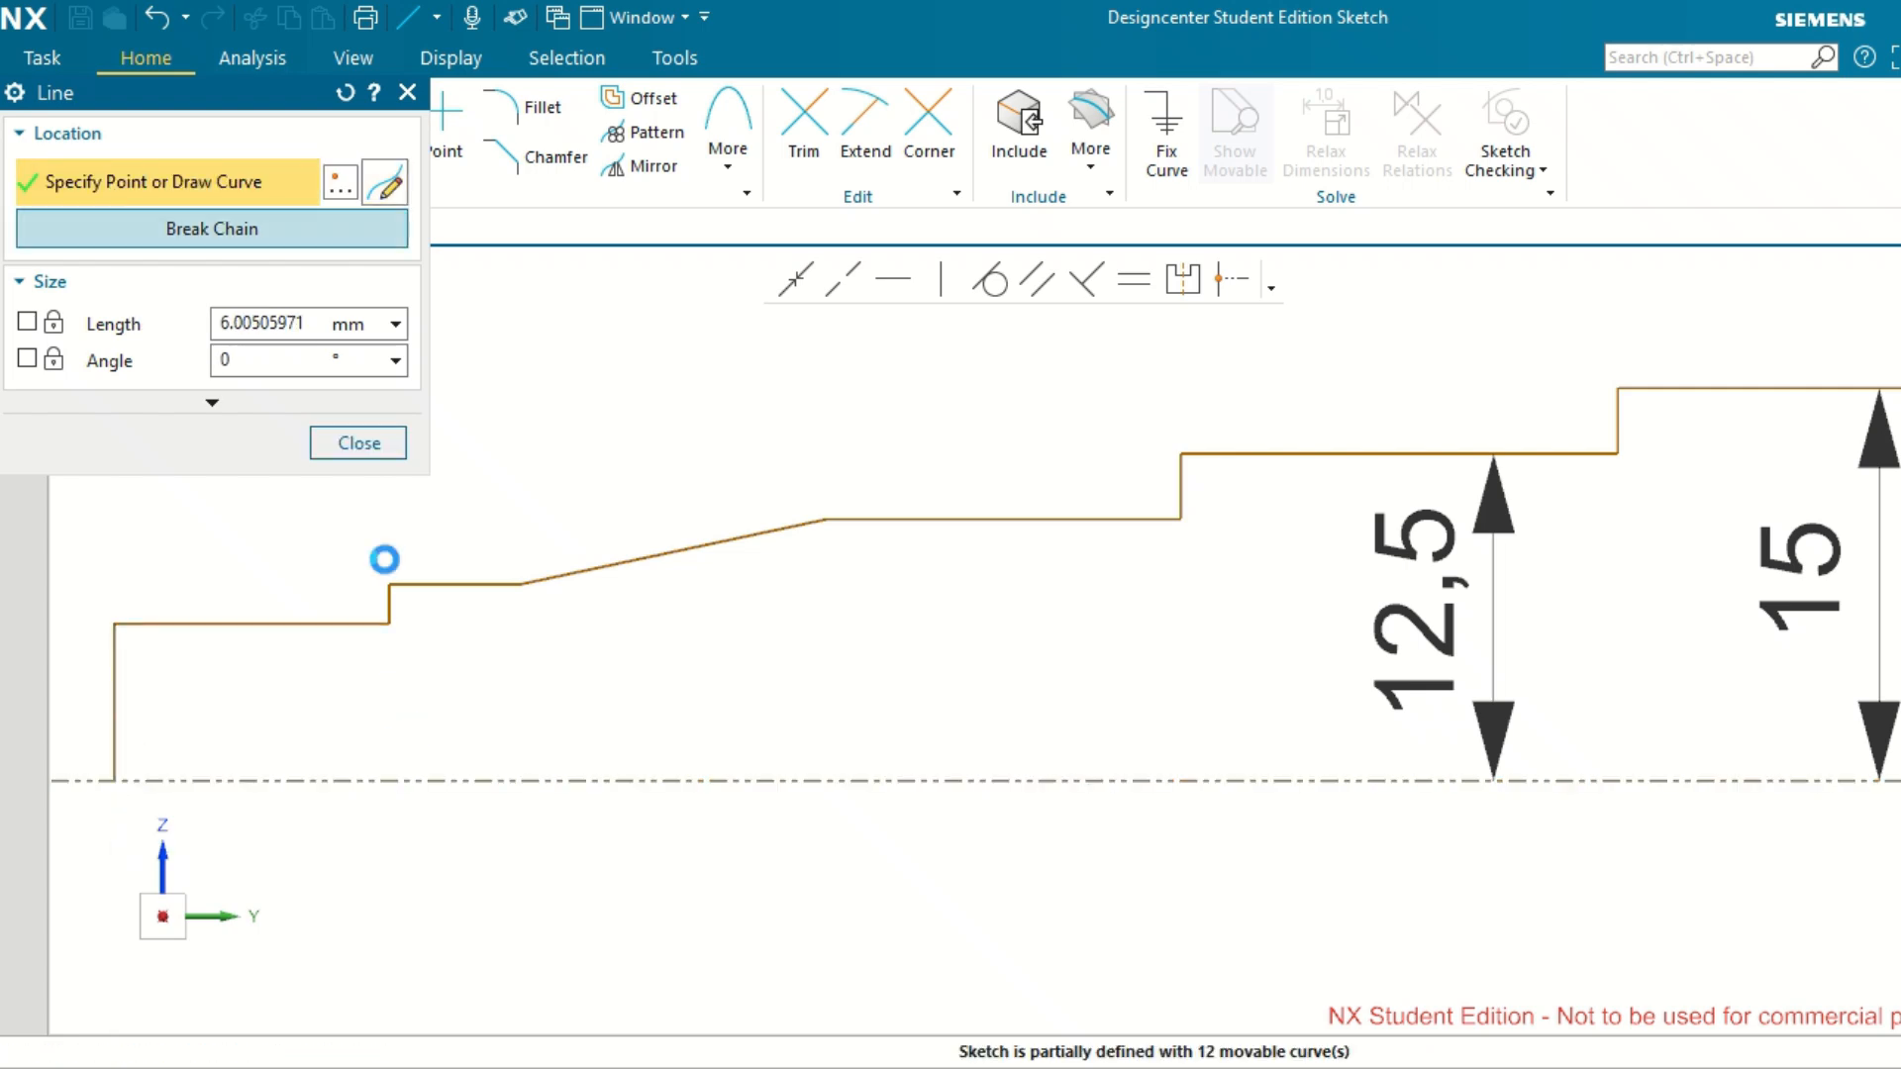
middle_click(604, 452)
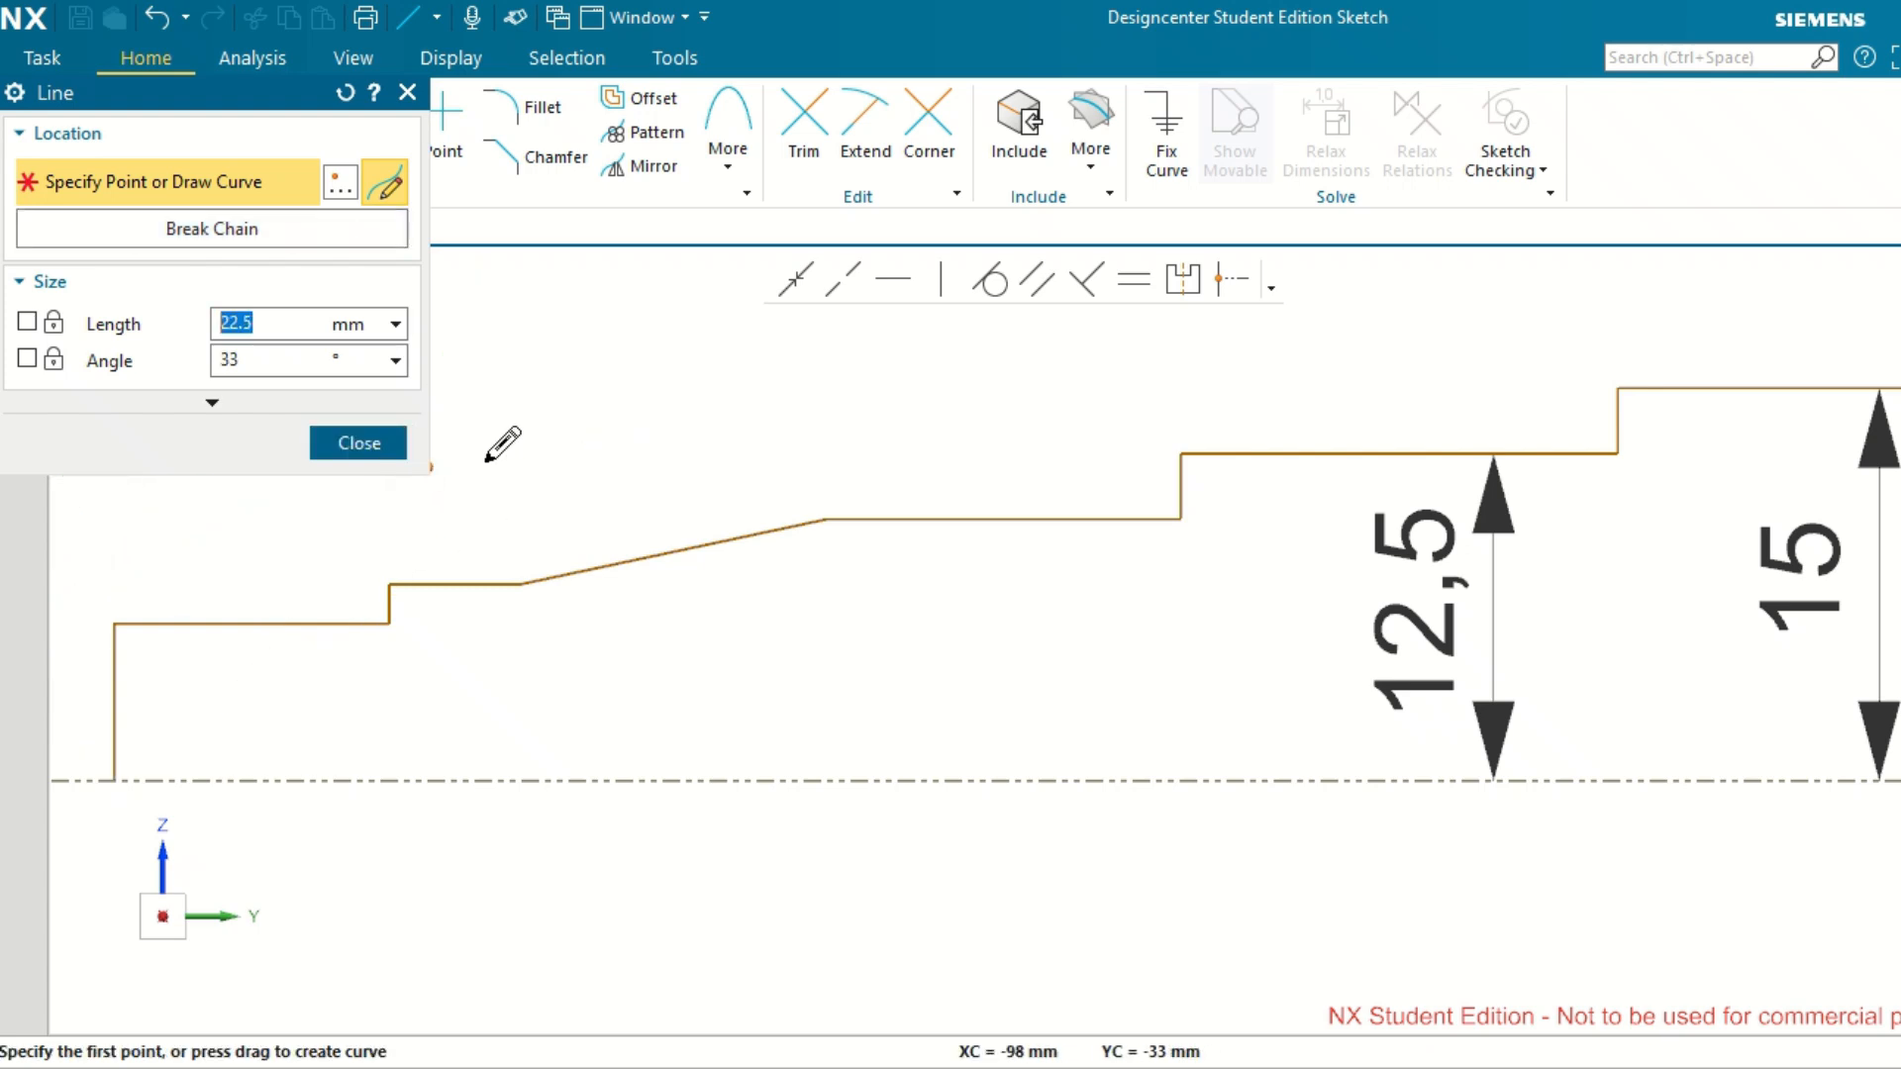
Finish drawing lines and set the third shaft step's distance from the reference axis, counted from the web, to 14 mm.
middle_click(569, 466)
scroll(560, 633, "down", 4)
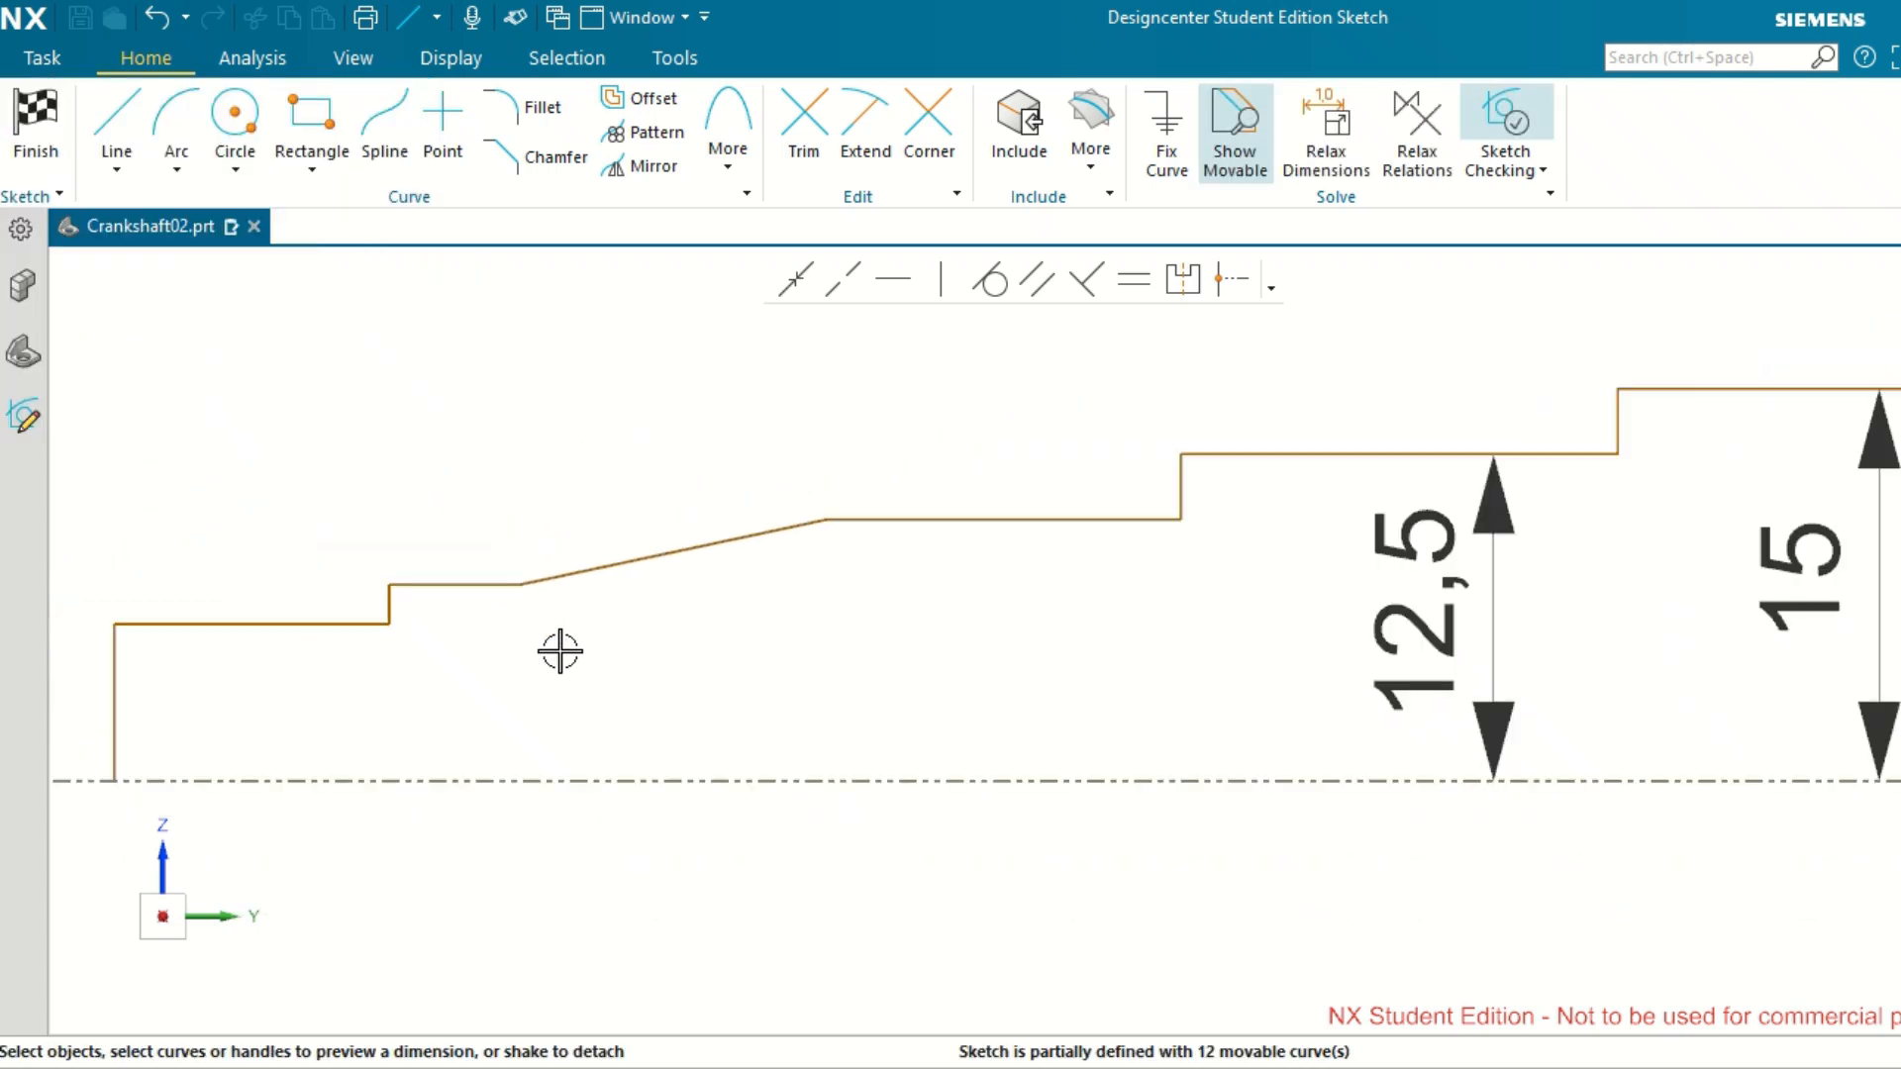
scroll(1375, 622, "up", 1)
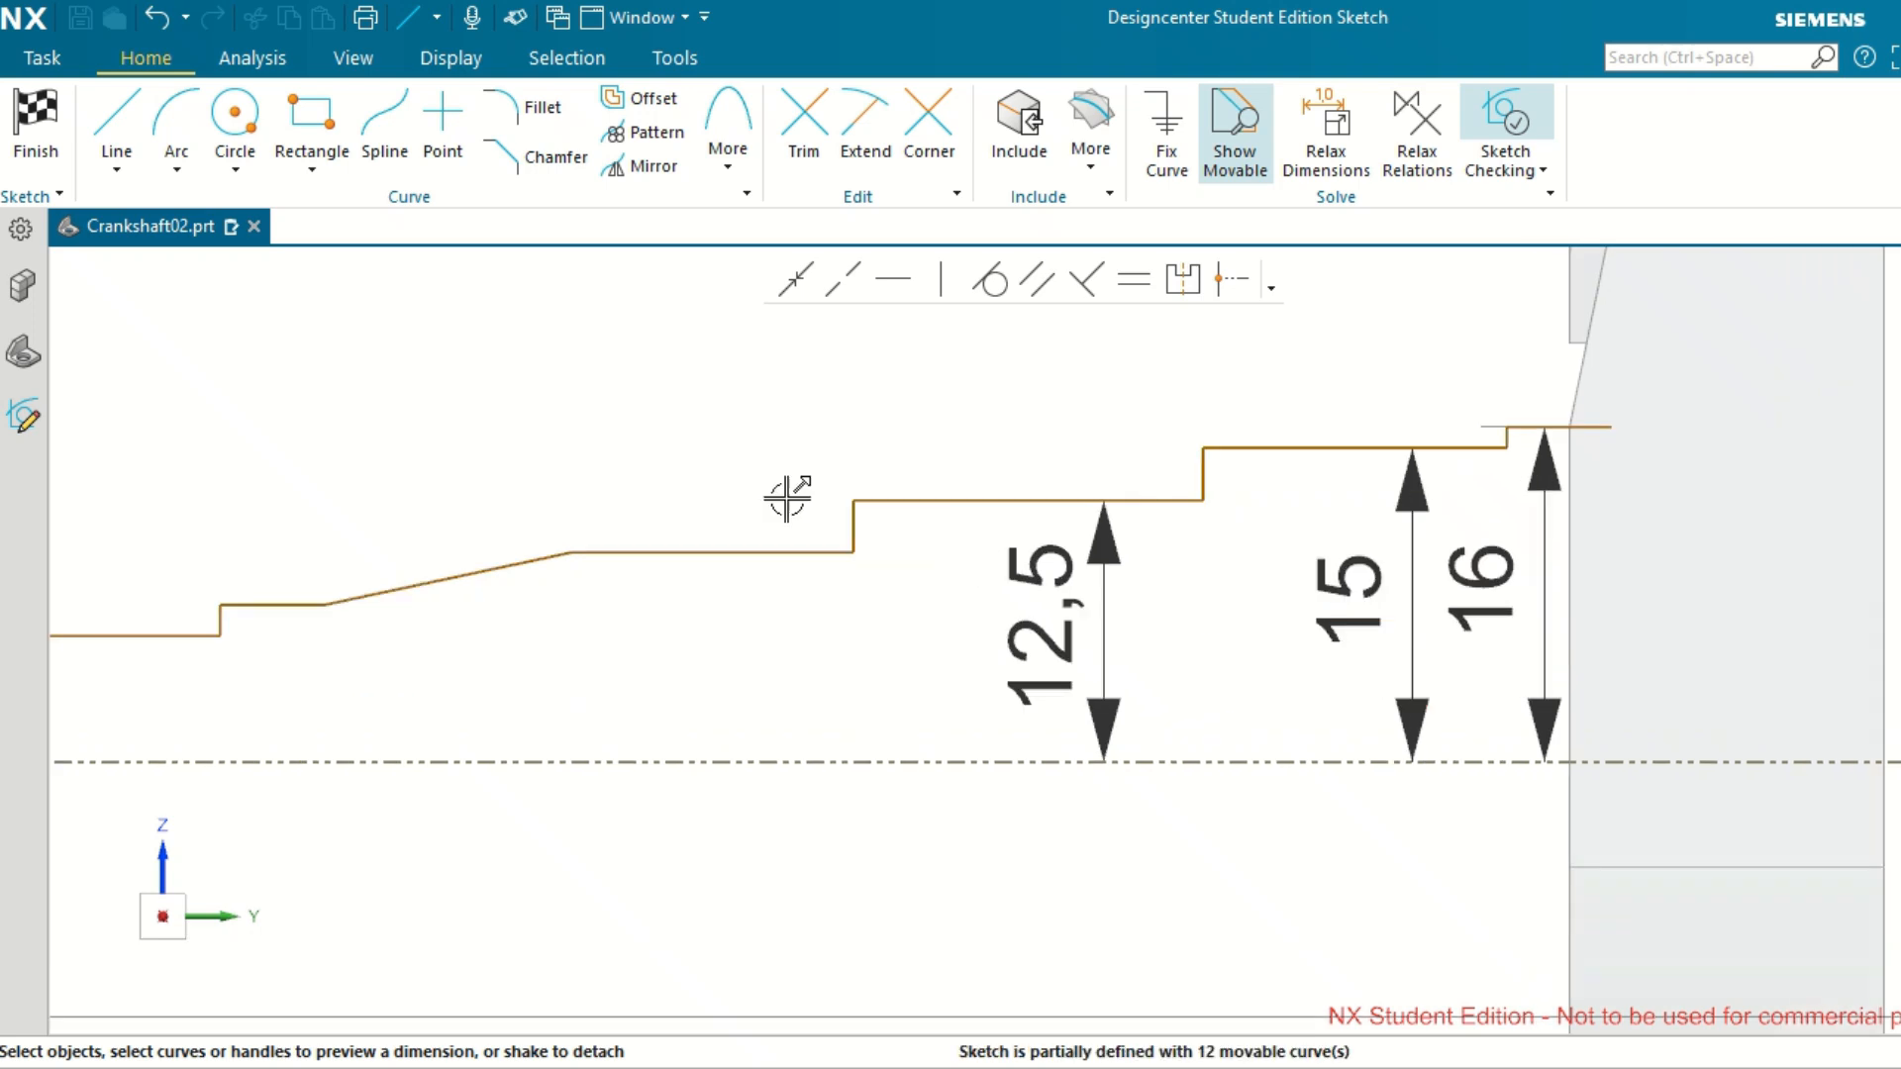
double_click(1042, 583)
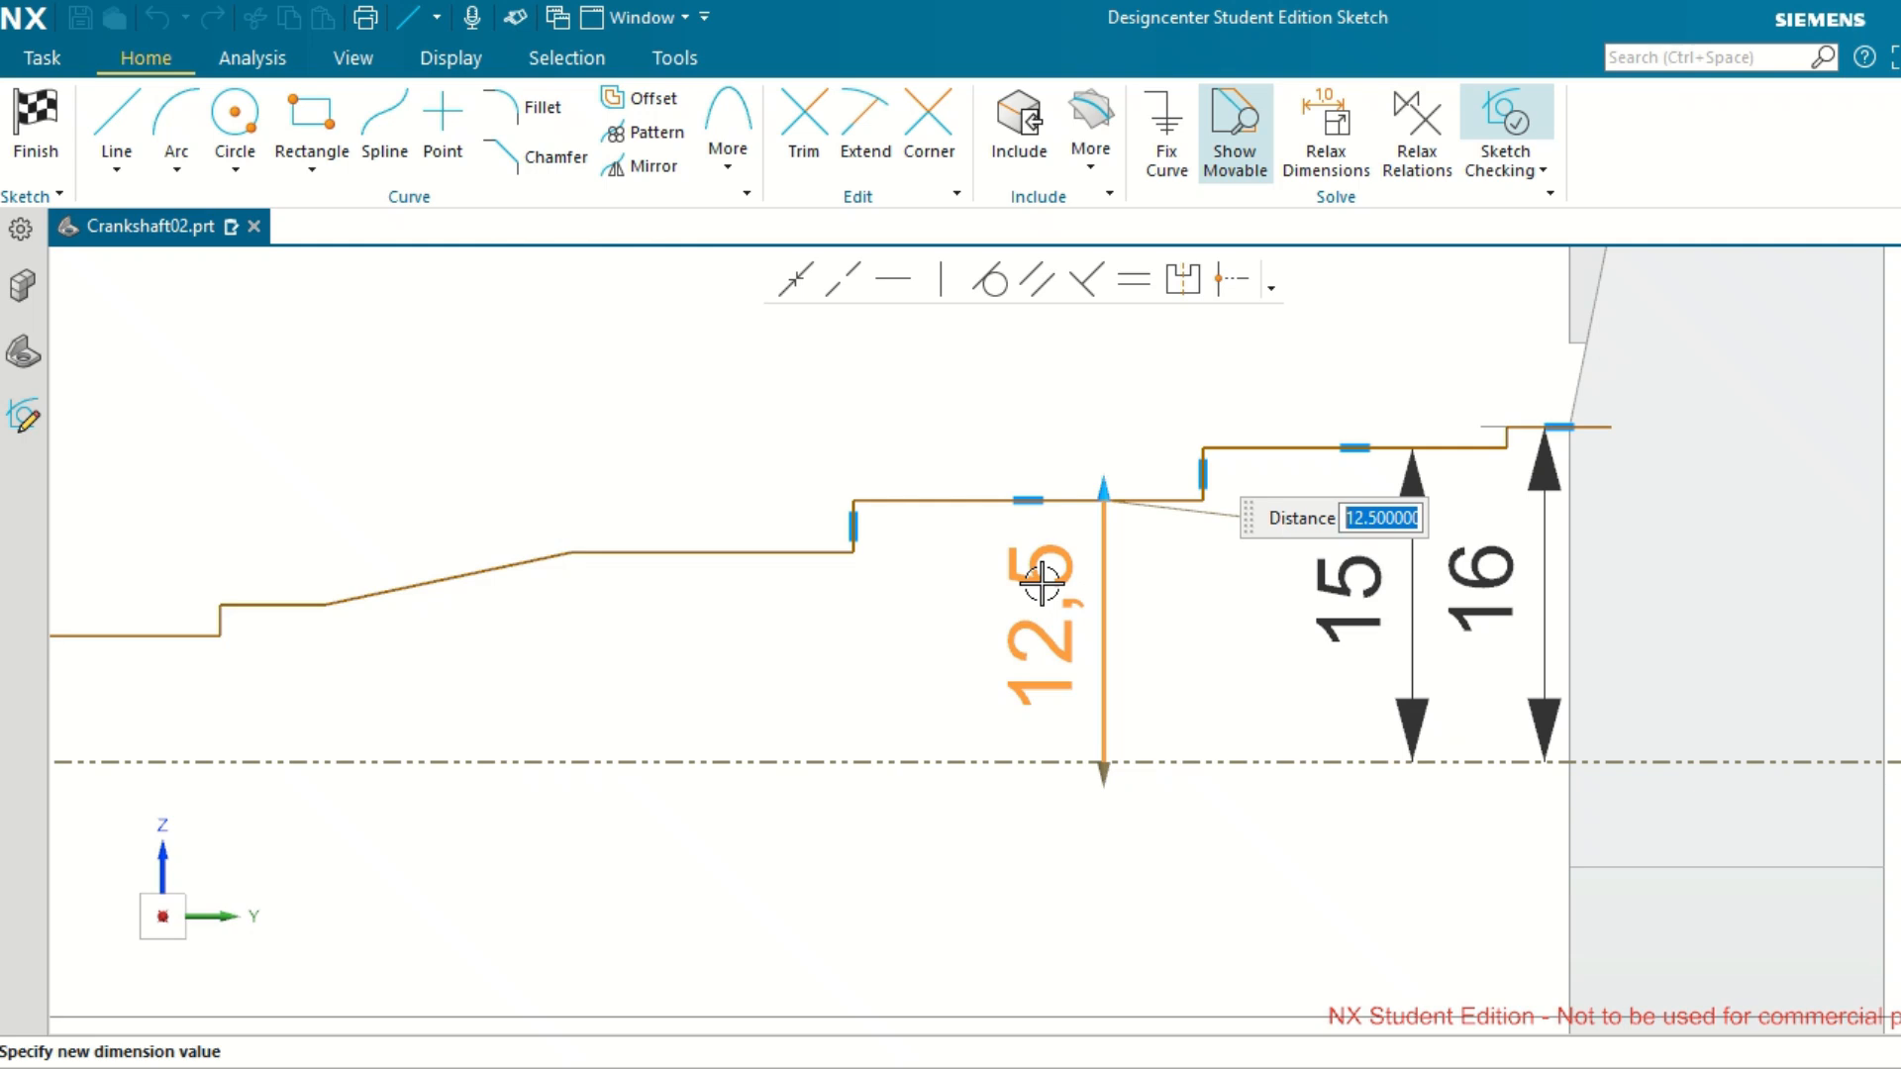
type("14")
key("Return")
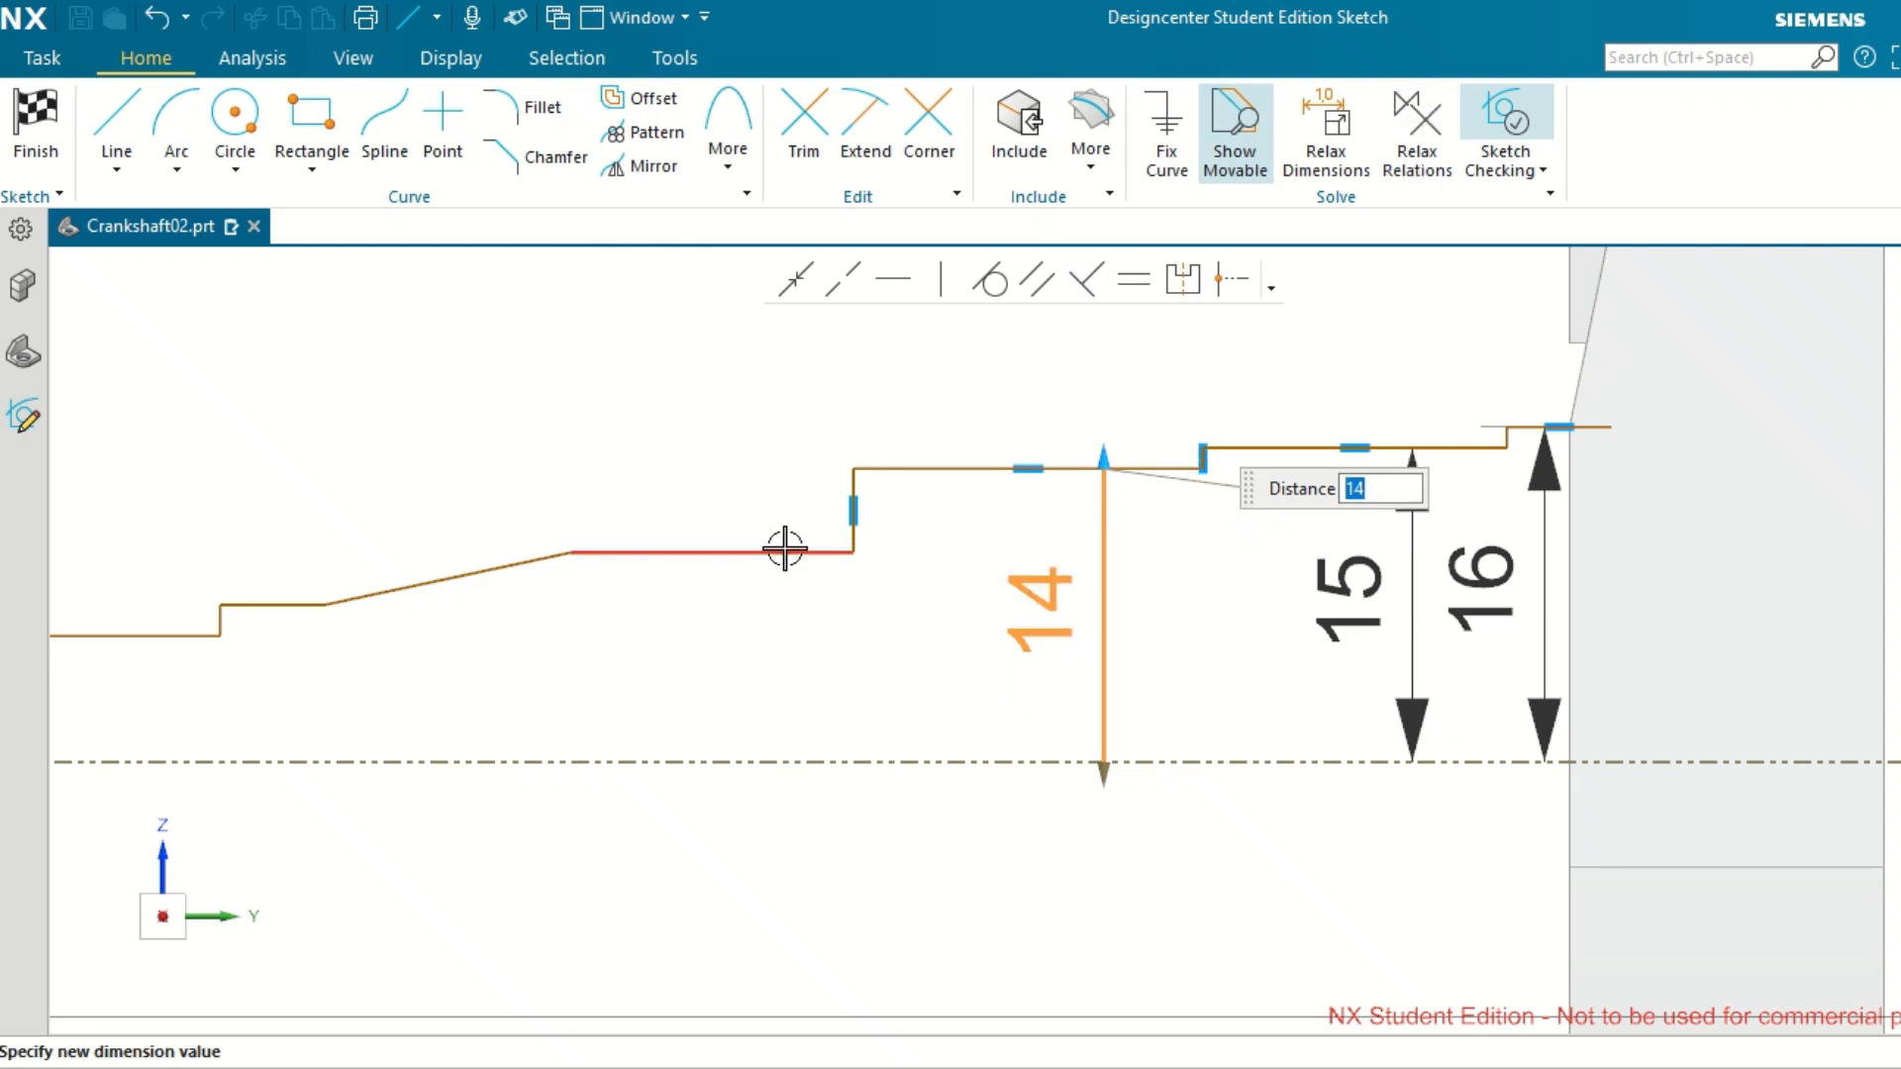
left_click(755, 391)
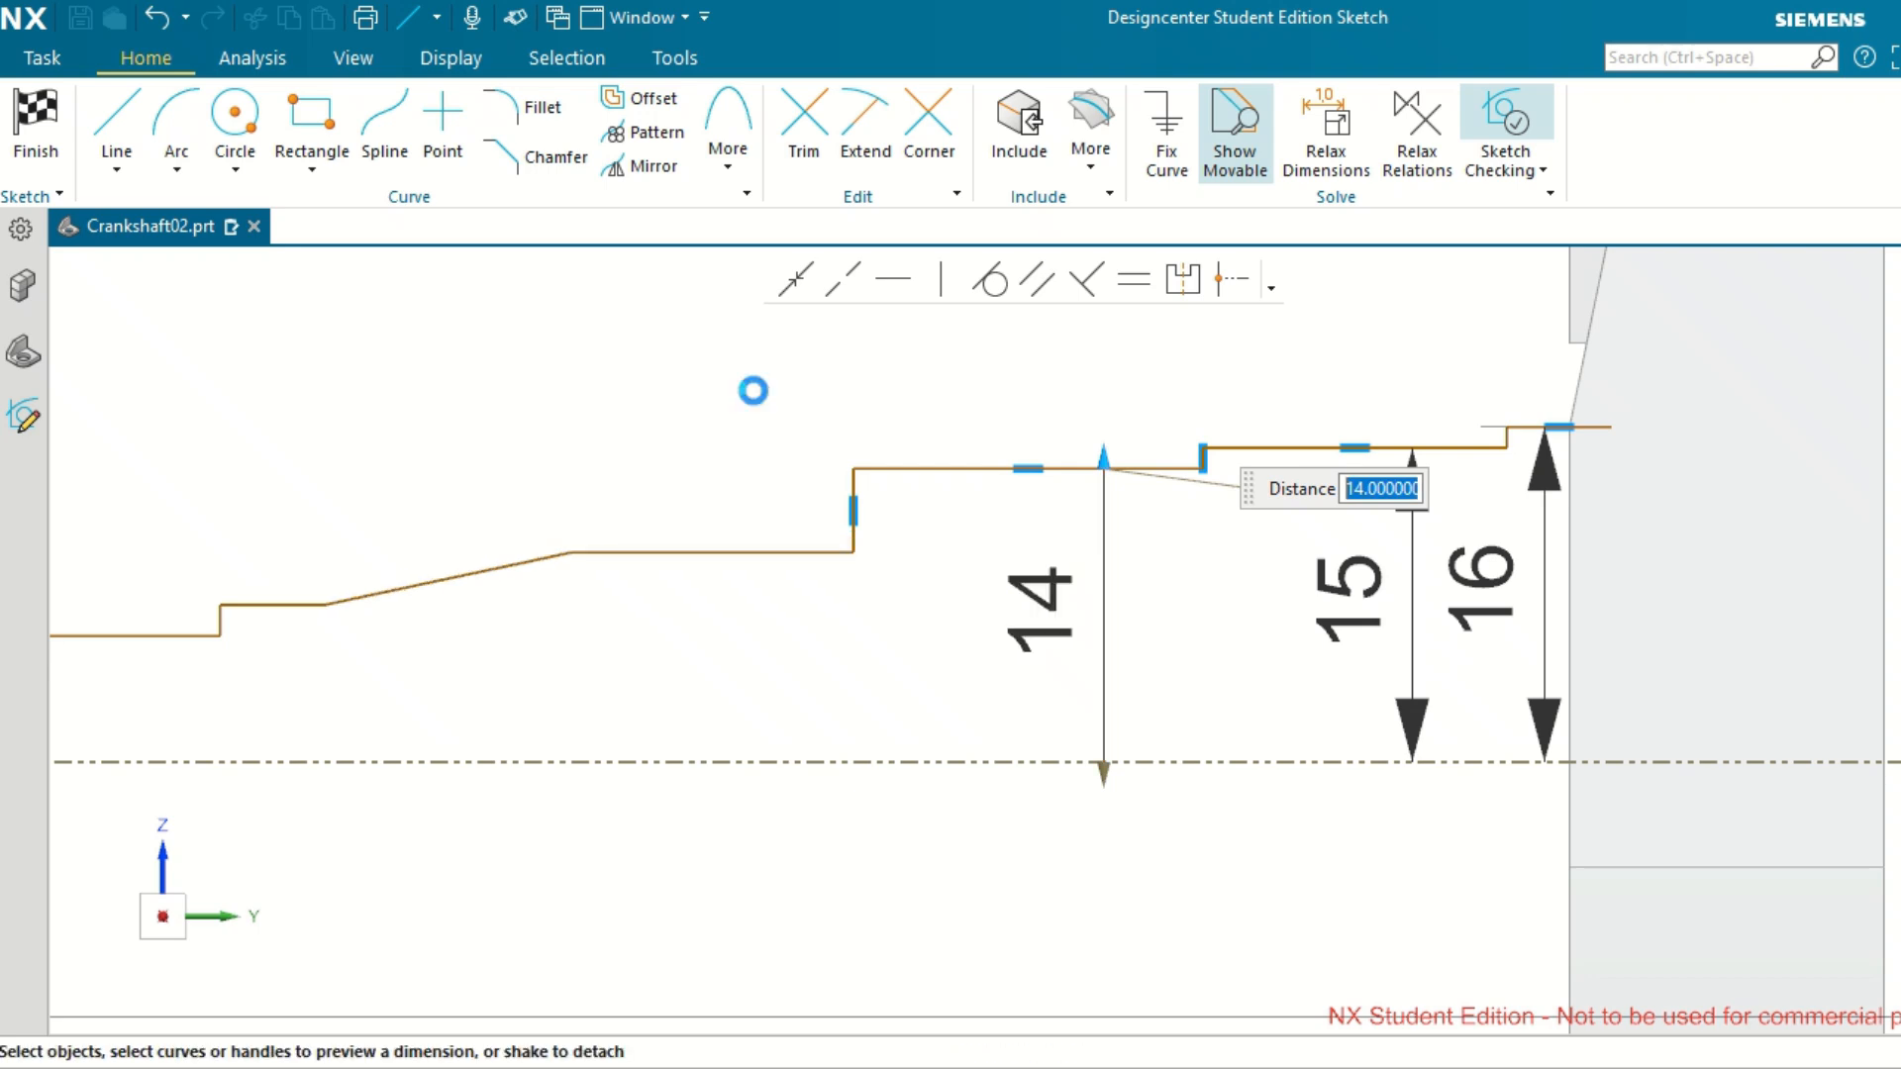
left_click(1070, 415)
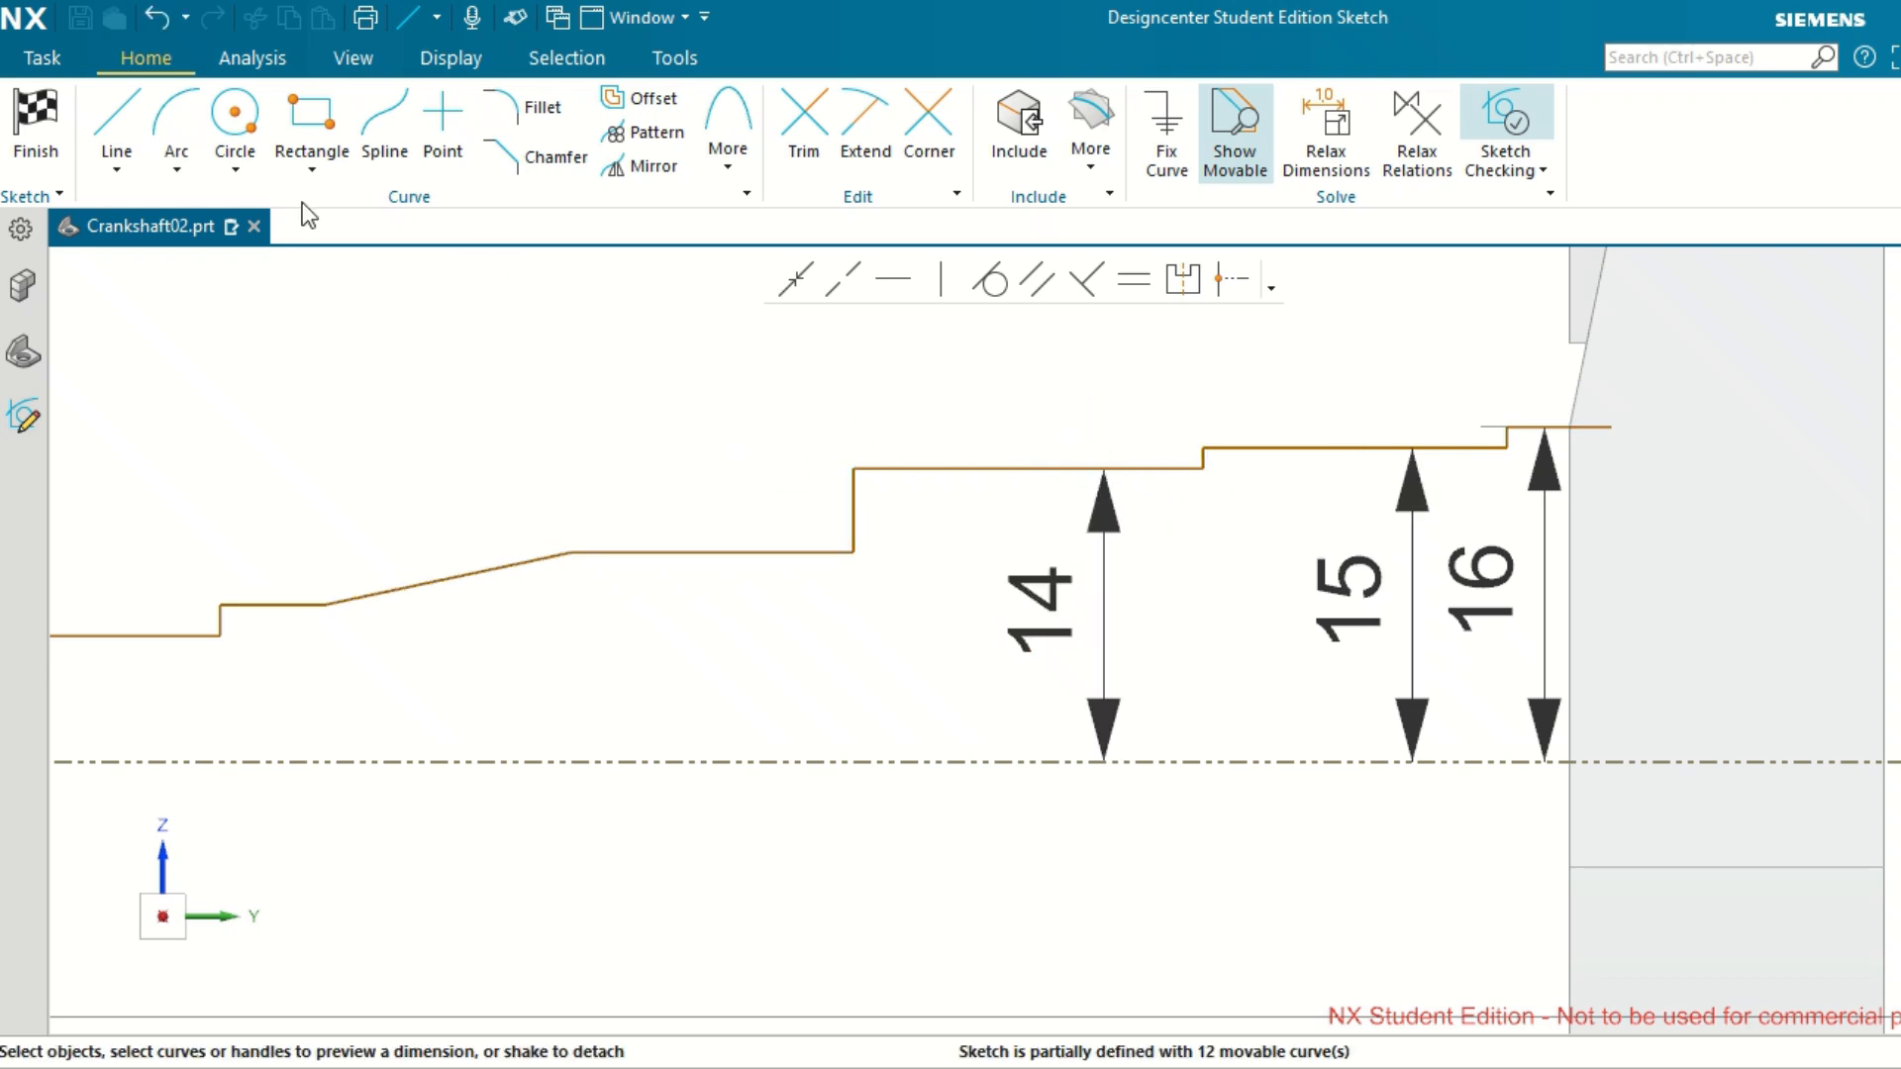
Dimension the horizontal line between the 14 mm step and the sloping line to 12.5 mm from the reference axis.
left_click(789, 551)
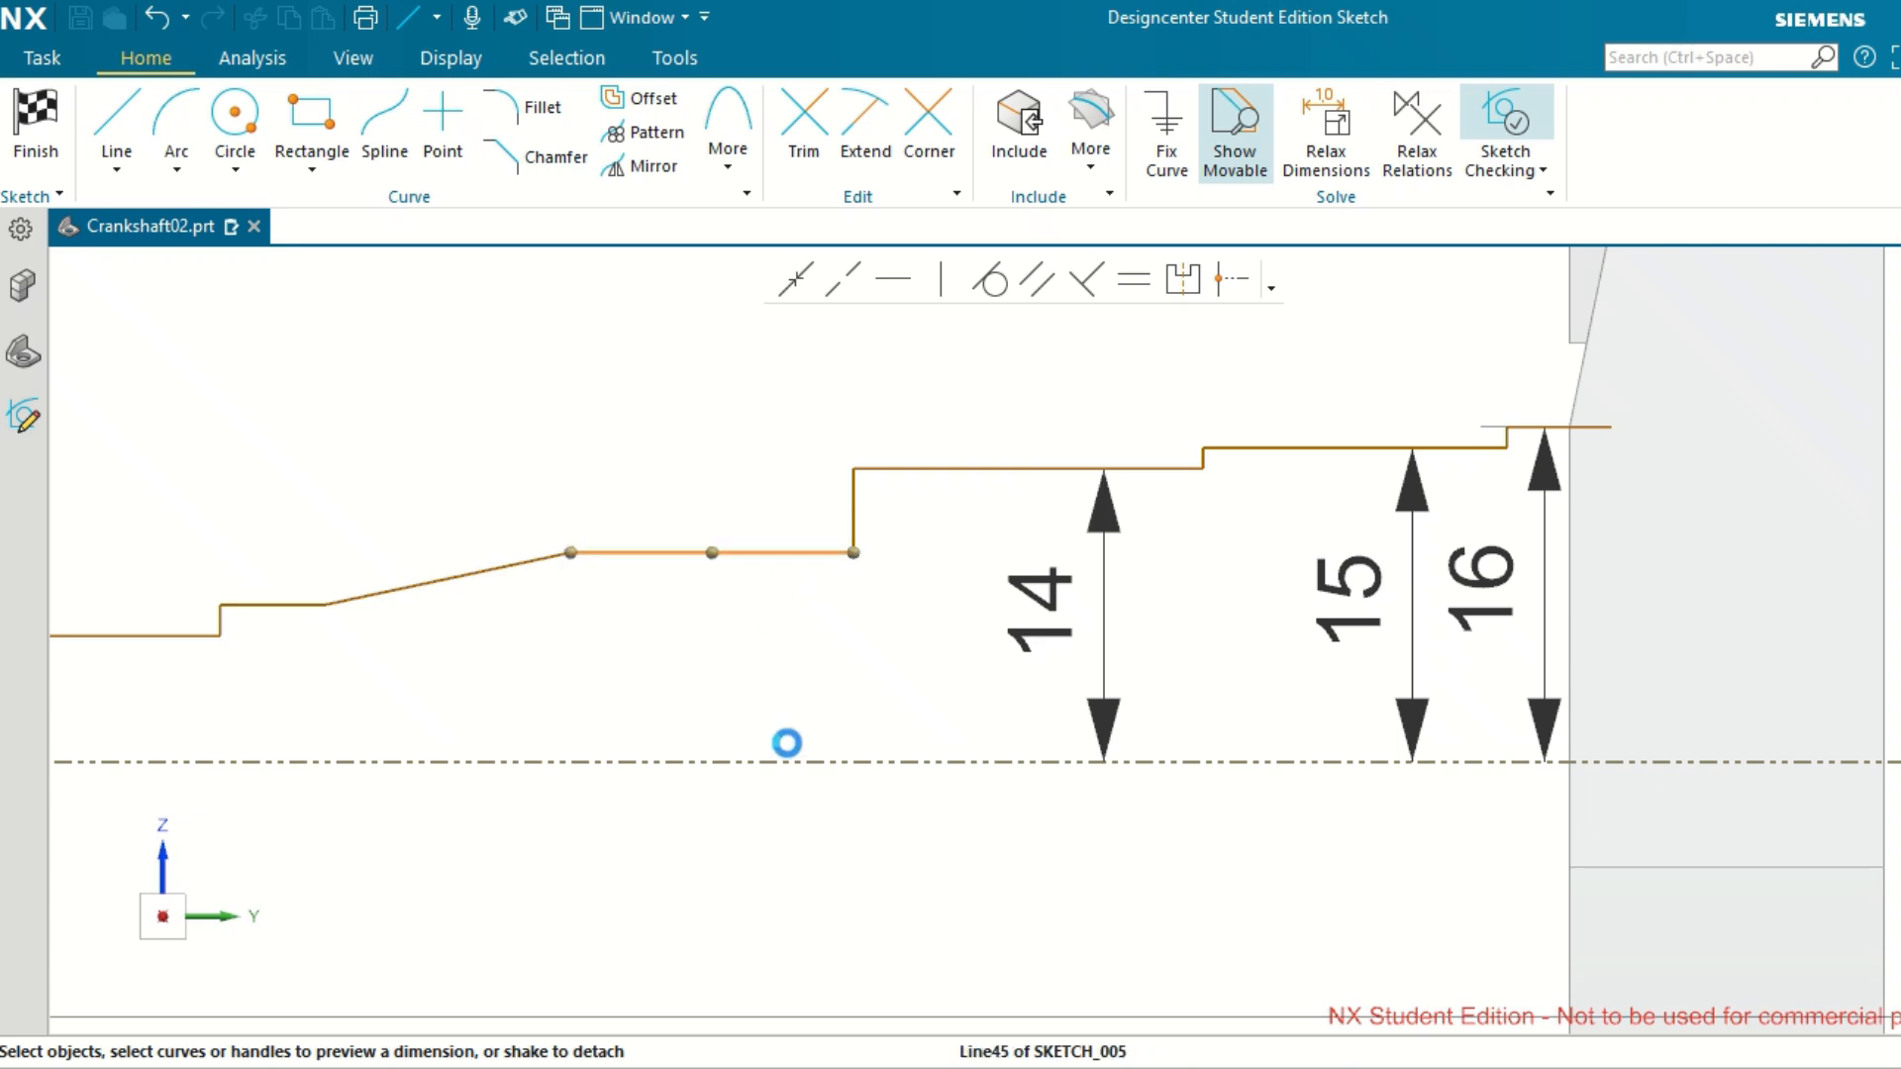
left_click(782, 764)
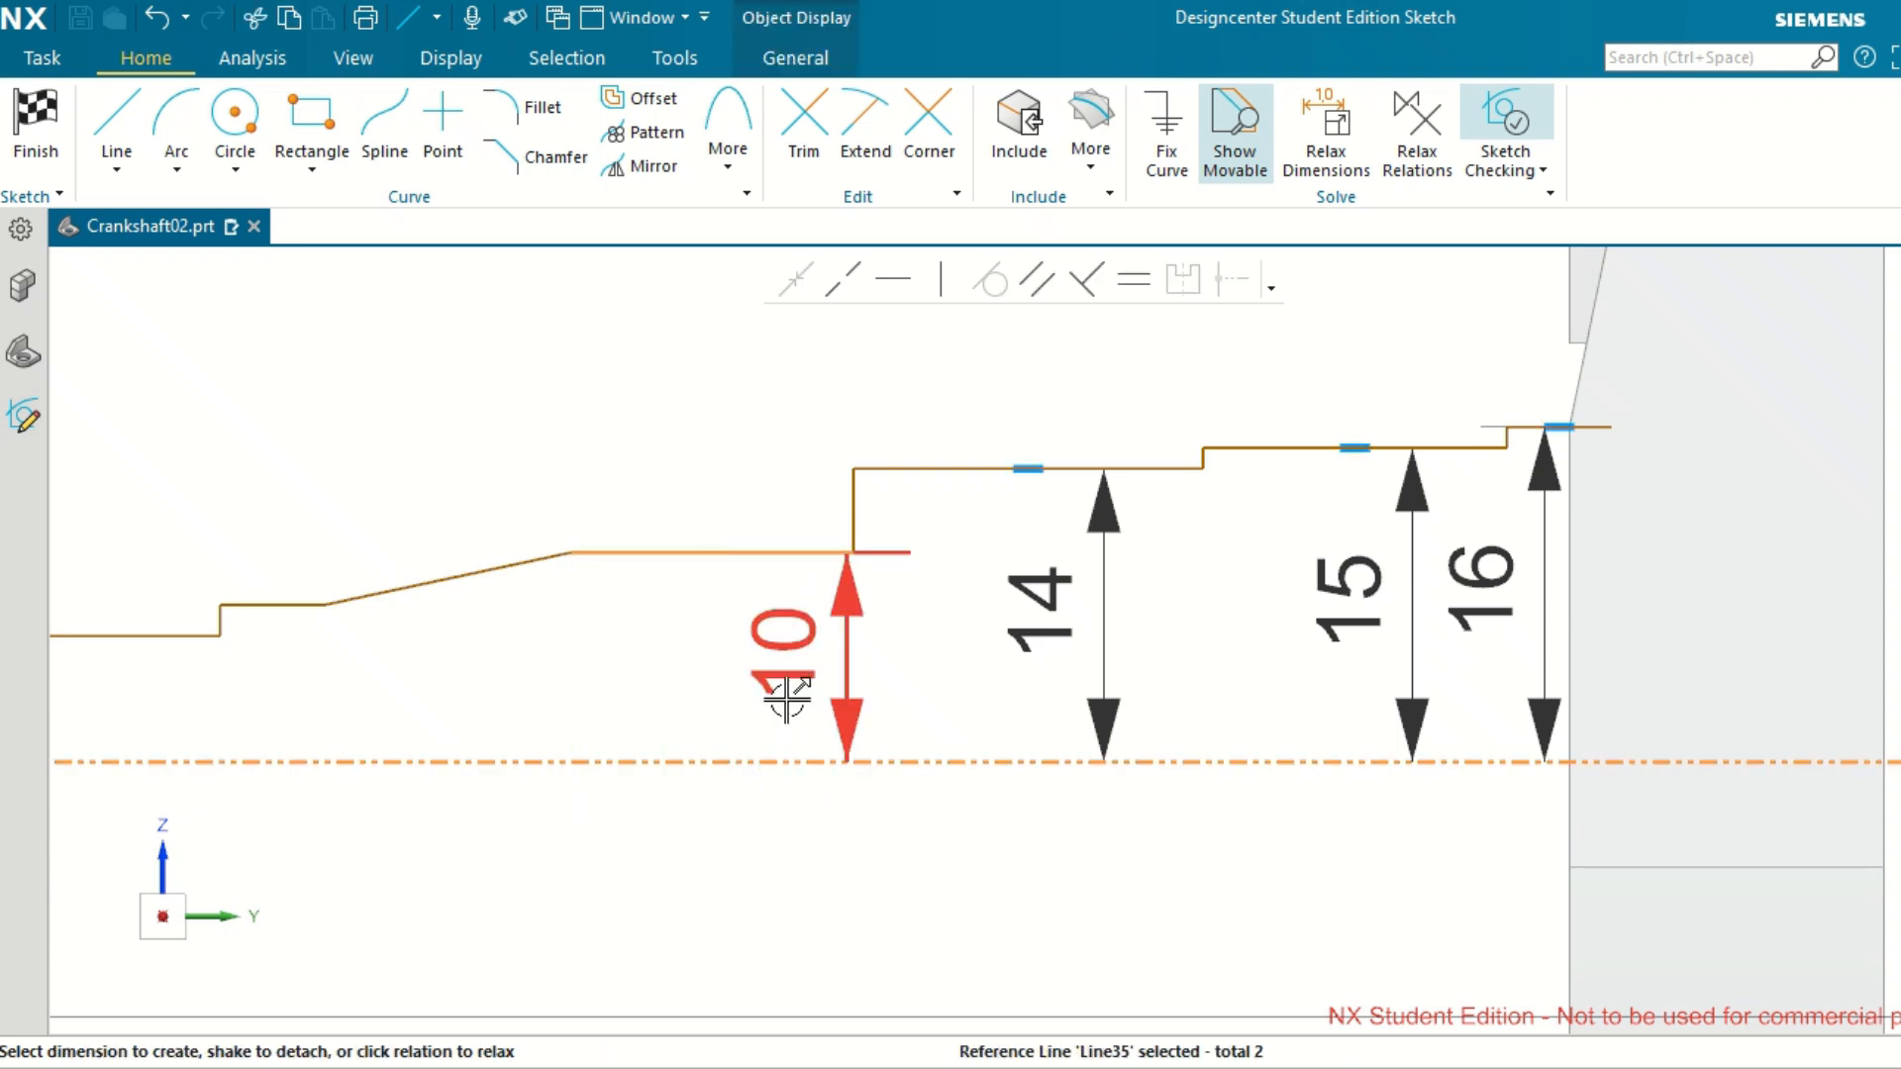
left_click(787, 656)
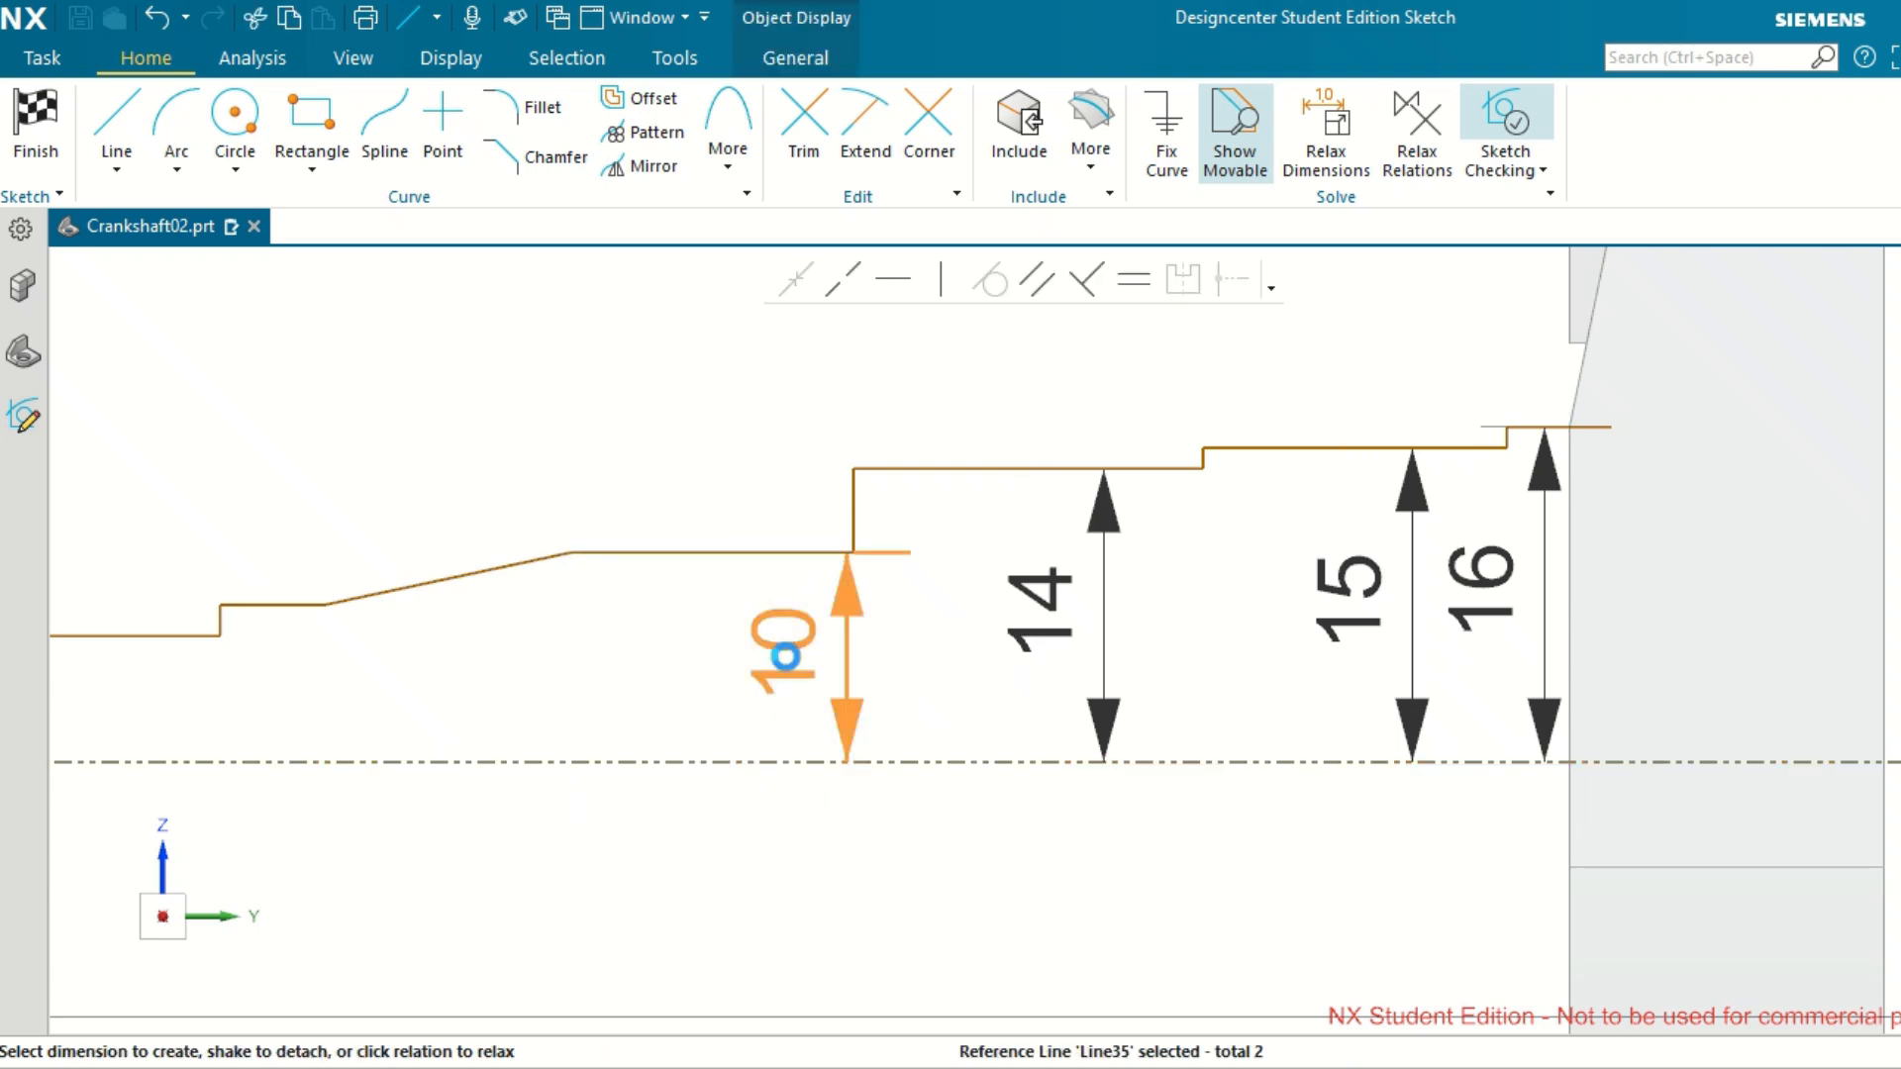
double_click(786, 656)
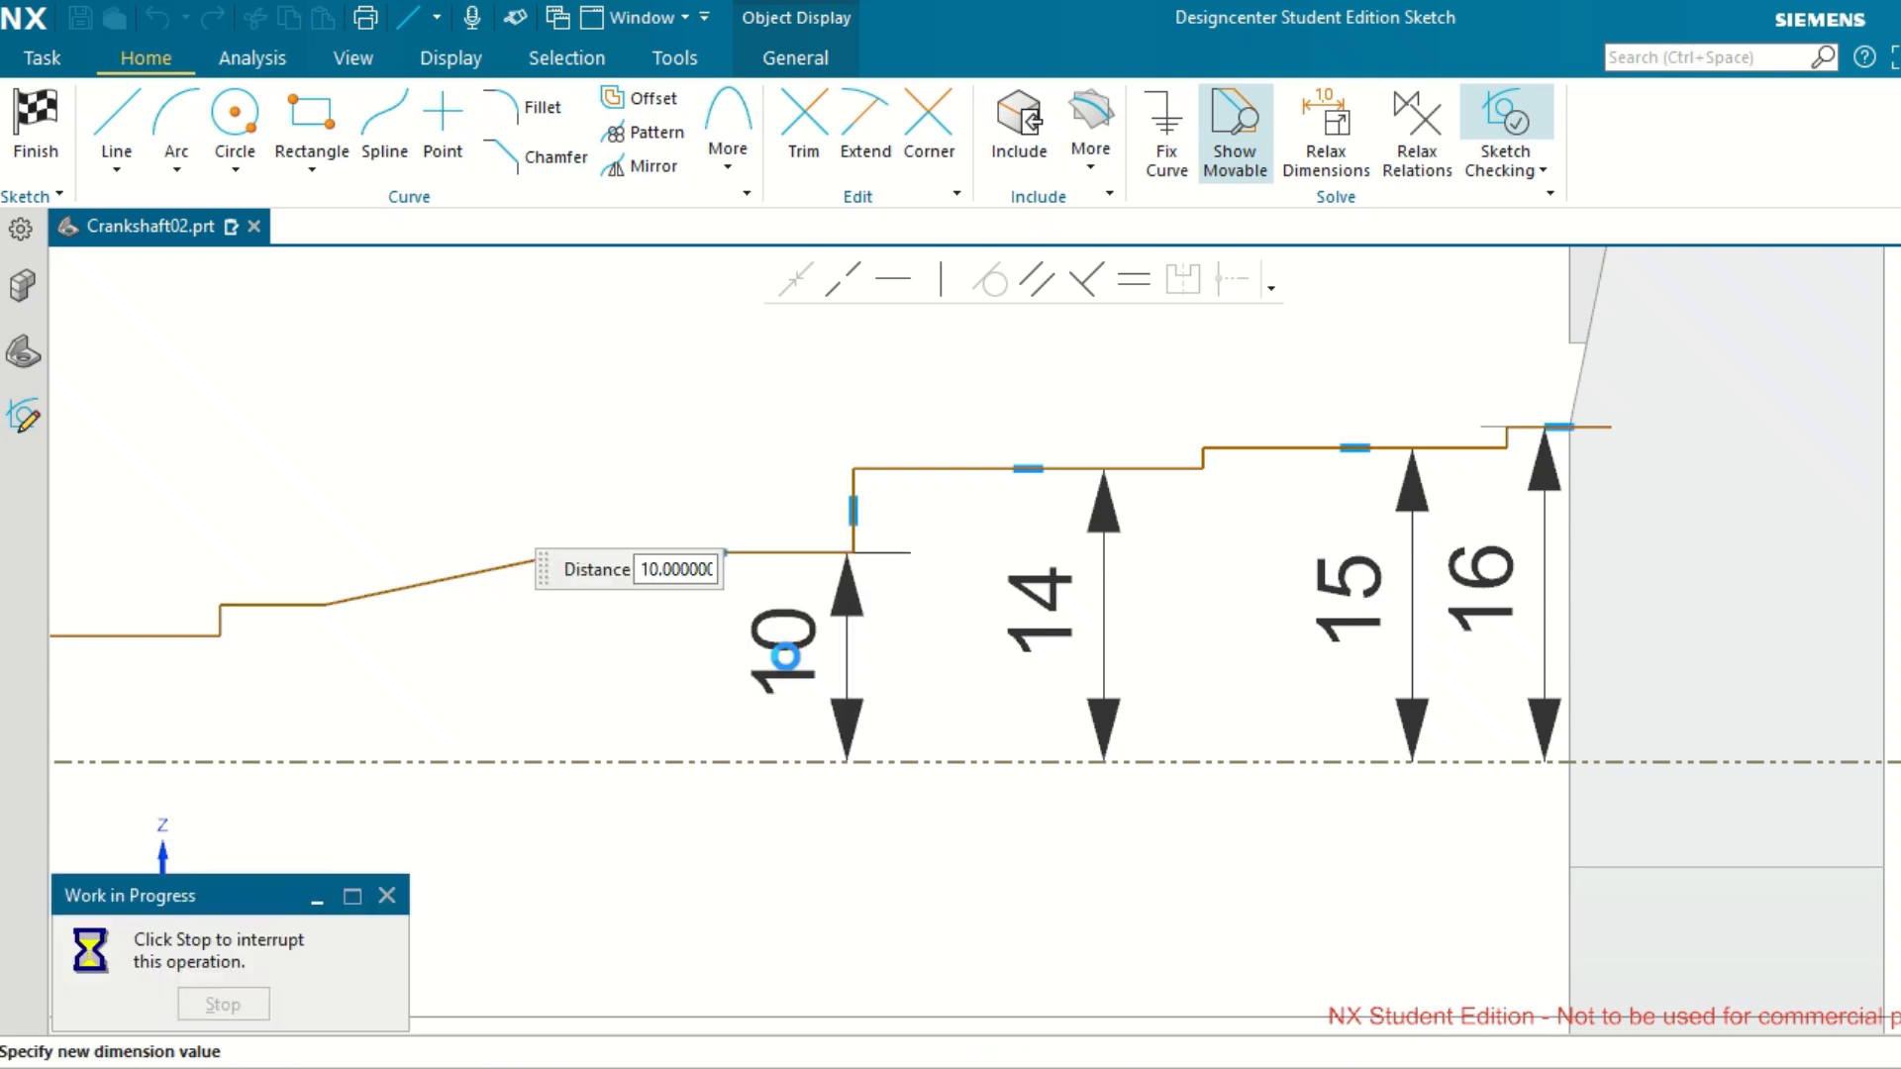
type("12.5")
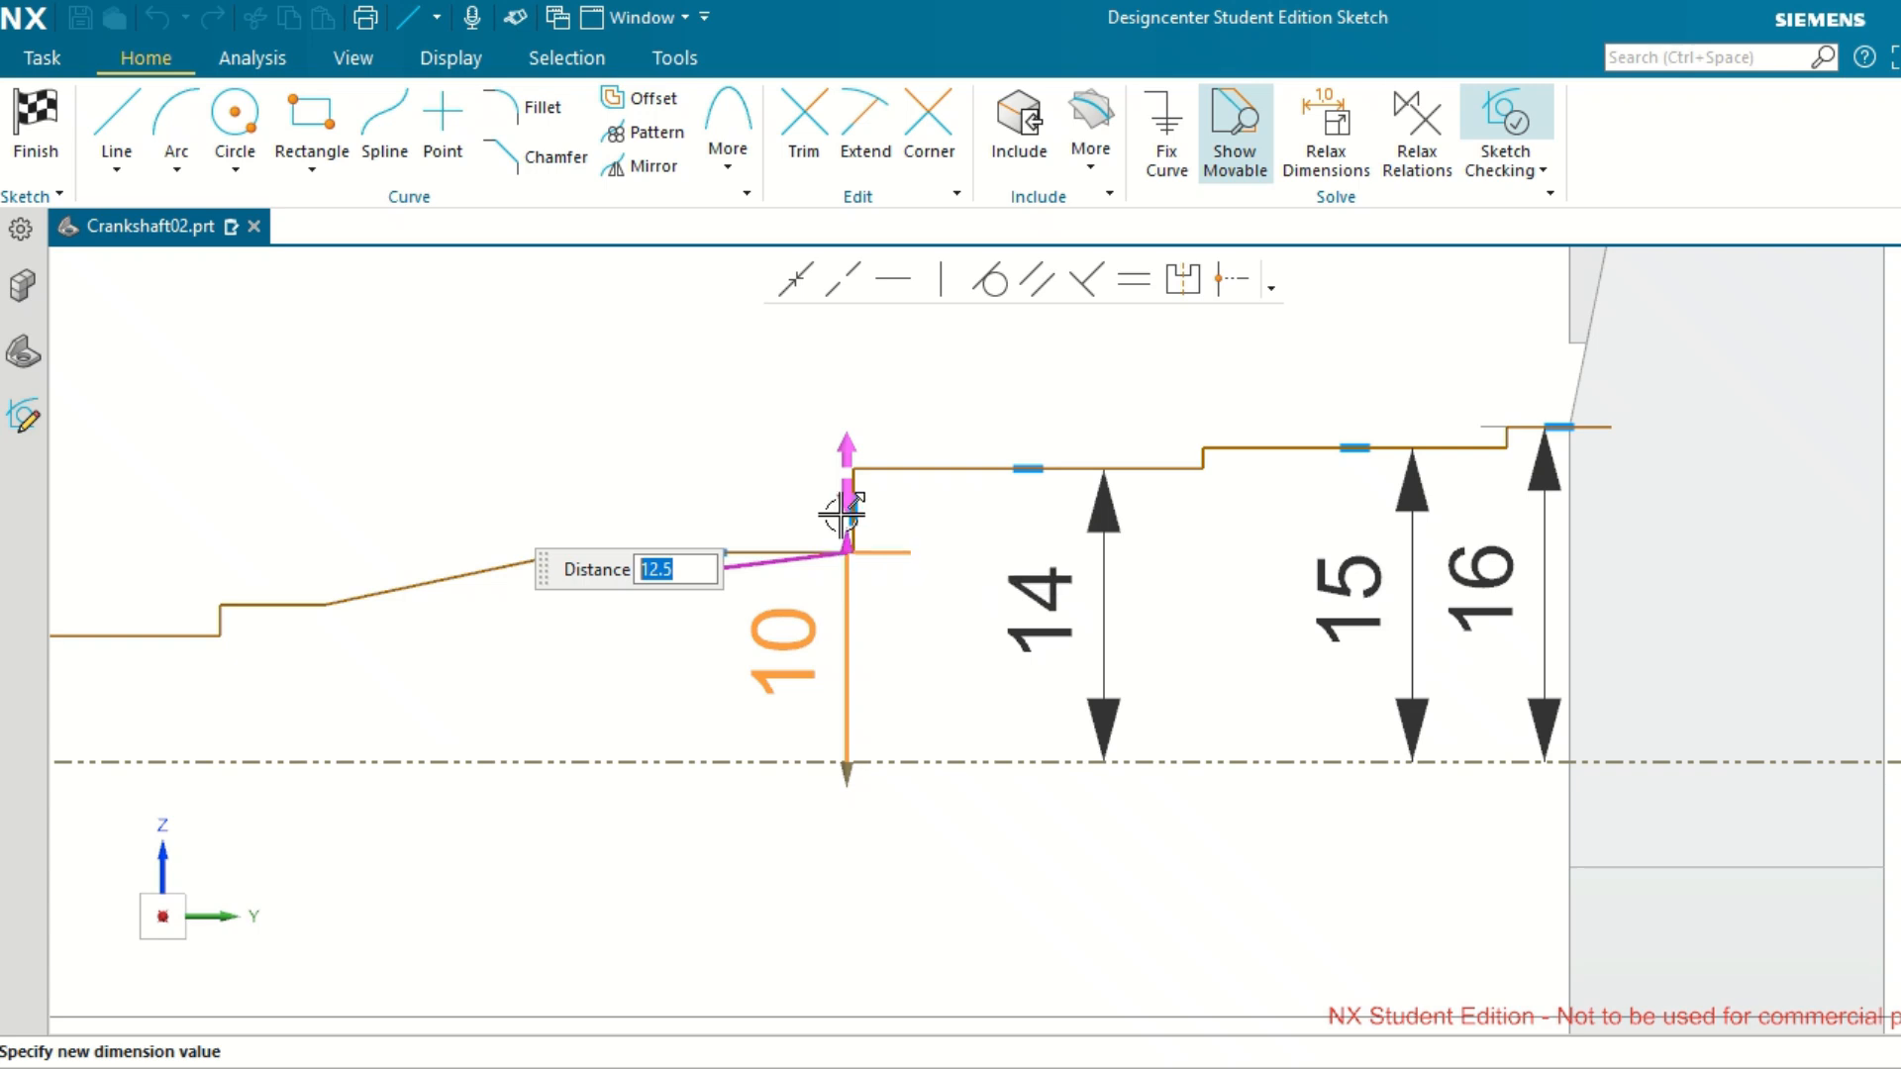
key("Return")
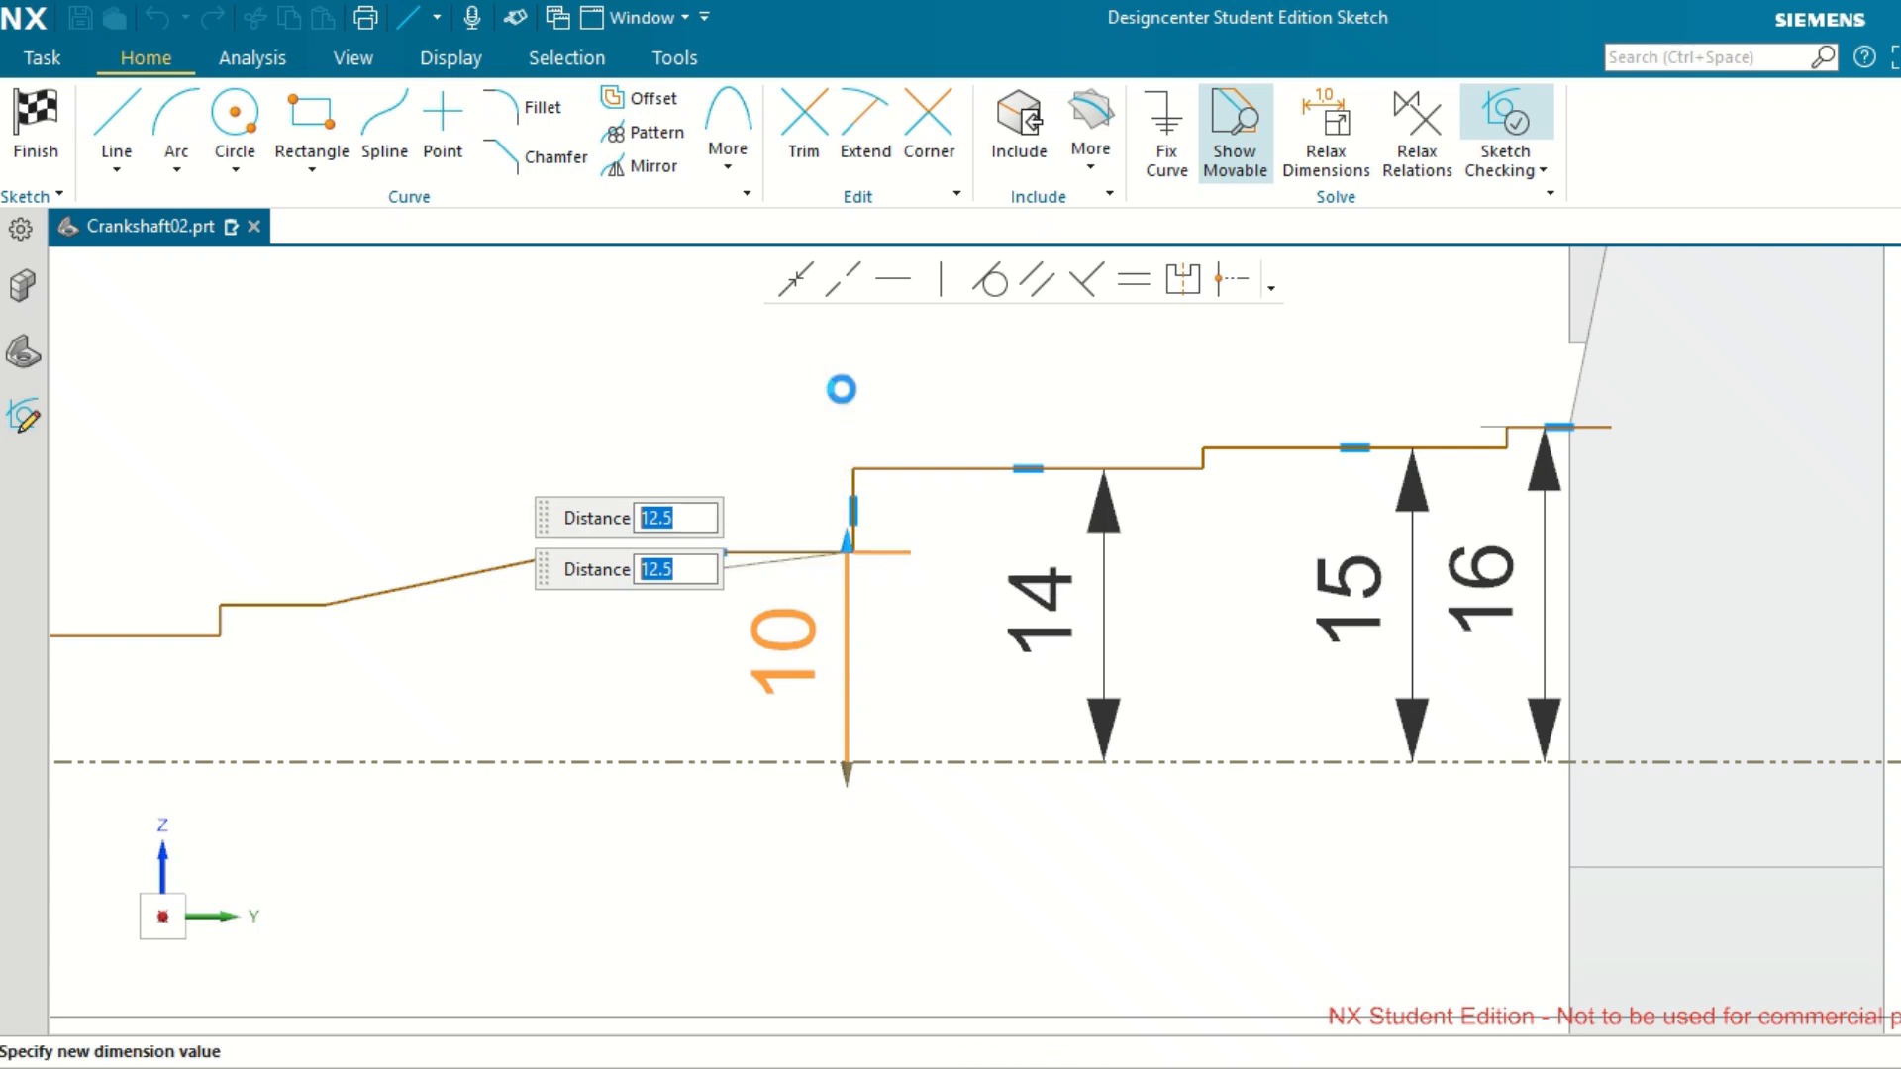
scroll(758, 496, "up", 1)
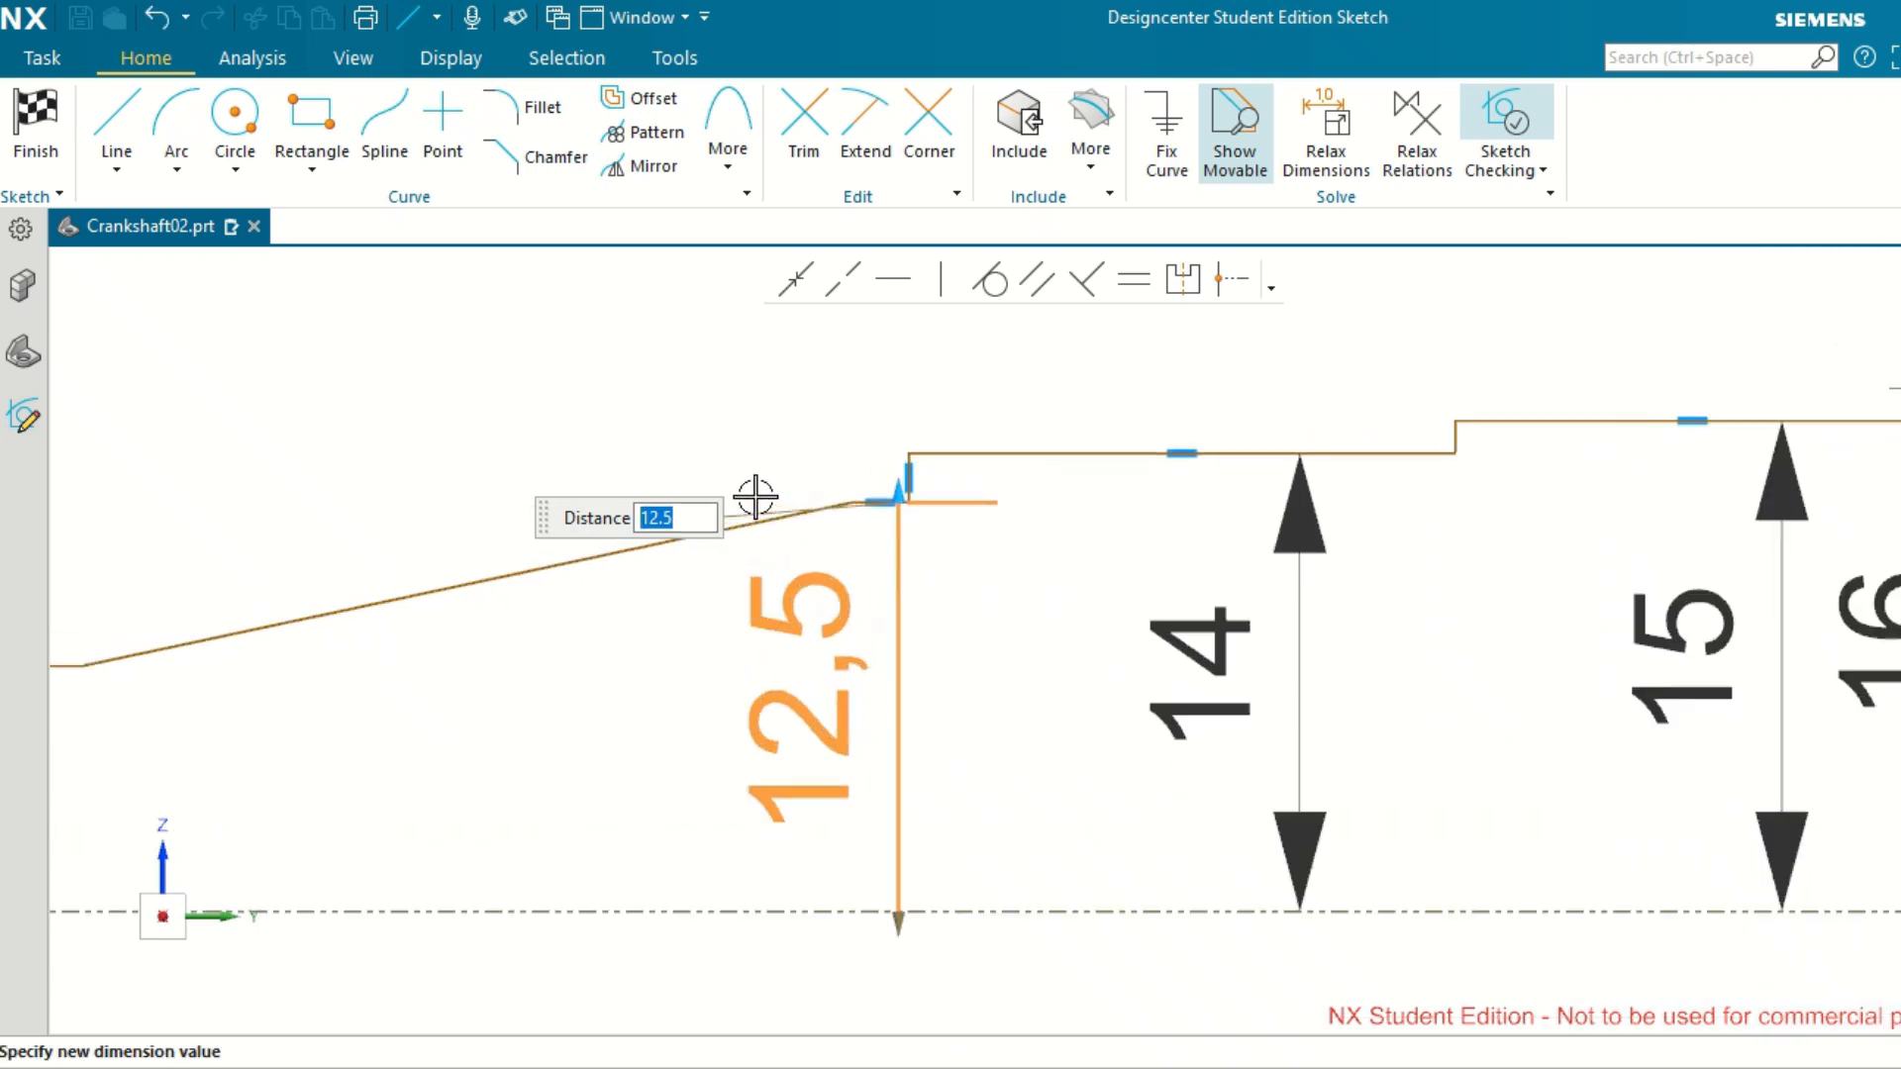
scroll(698, 522, "up", 1)
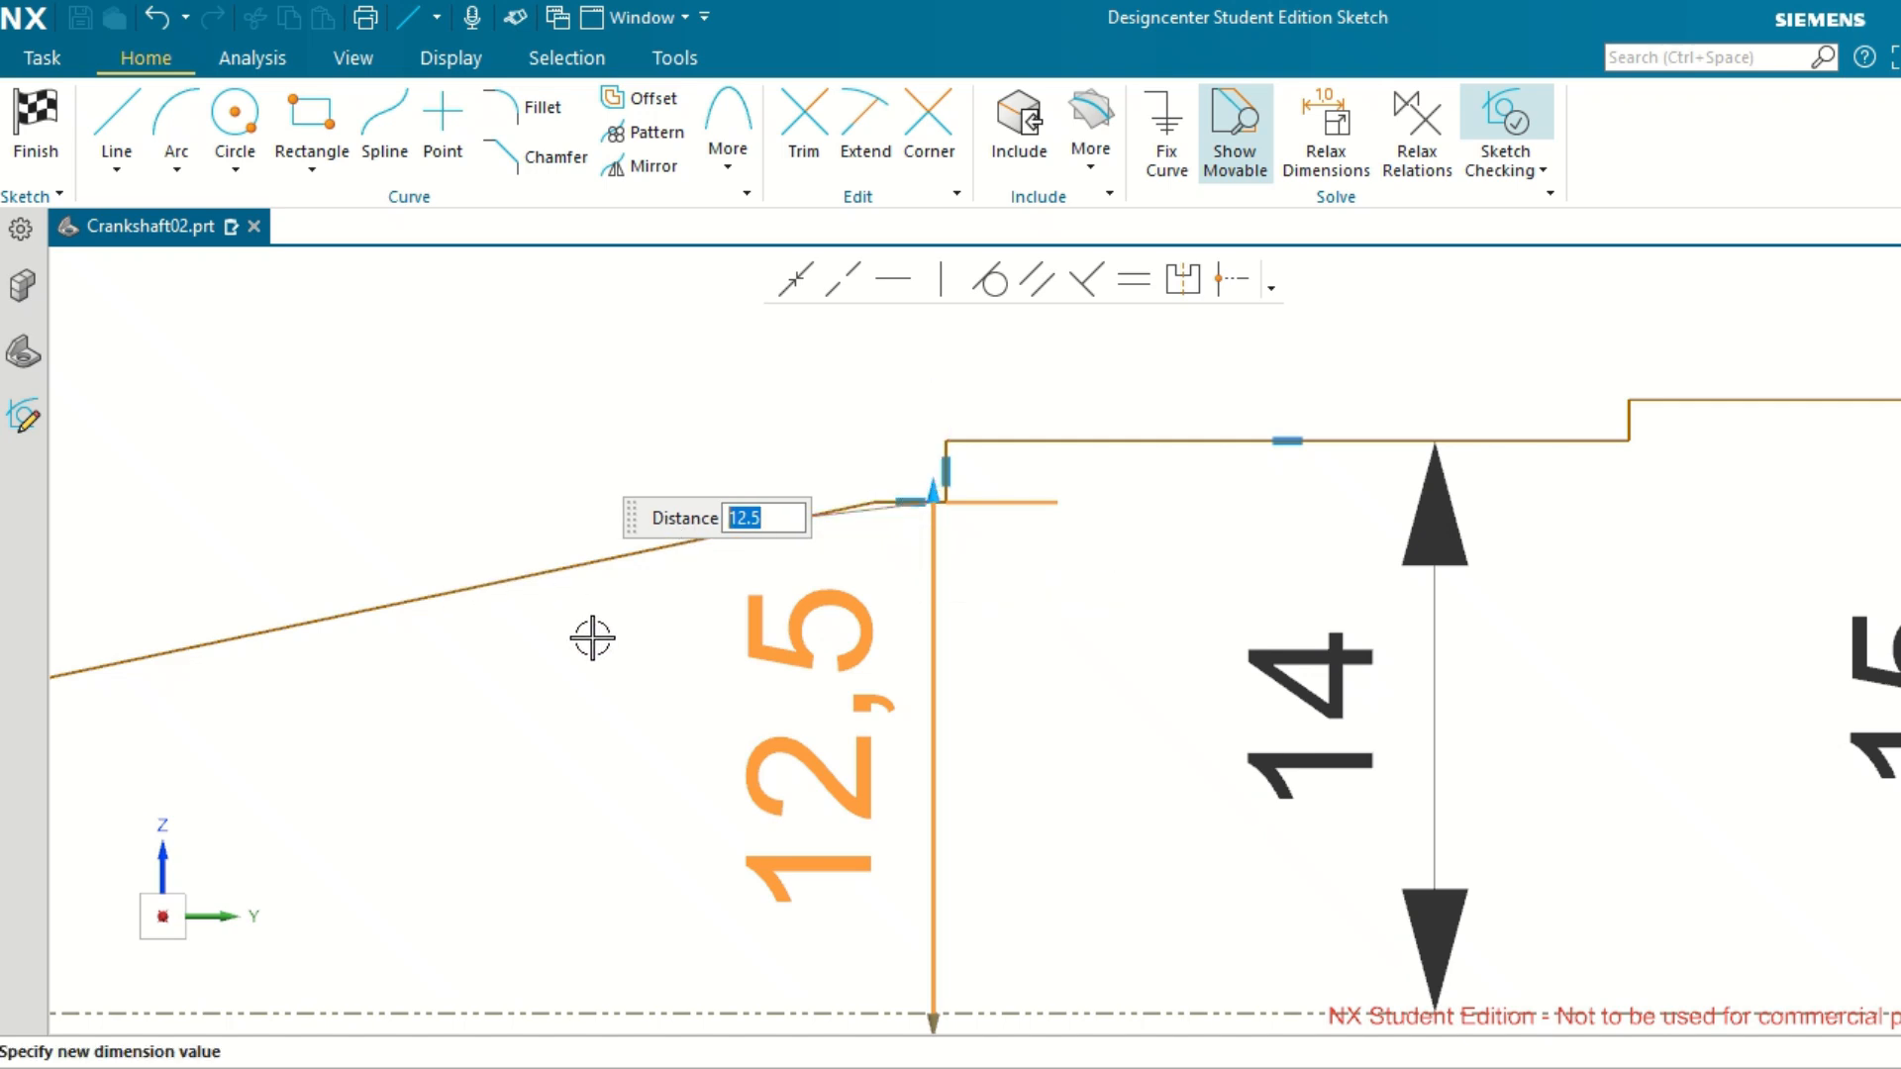
scroll(599, 644, "down", 1)
scroll(382, 650, "down", 1)
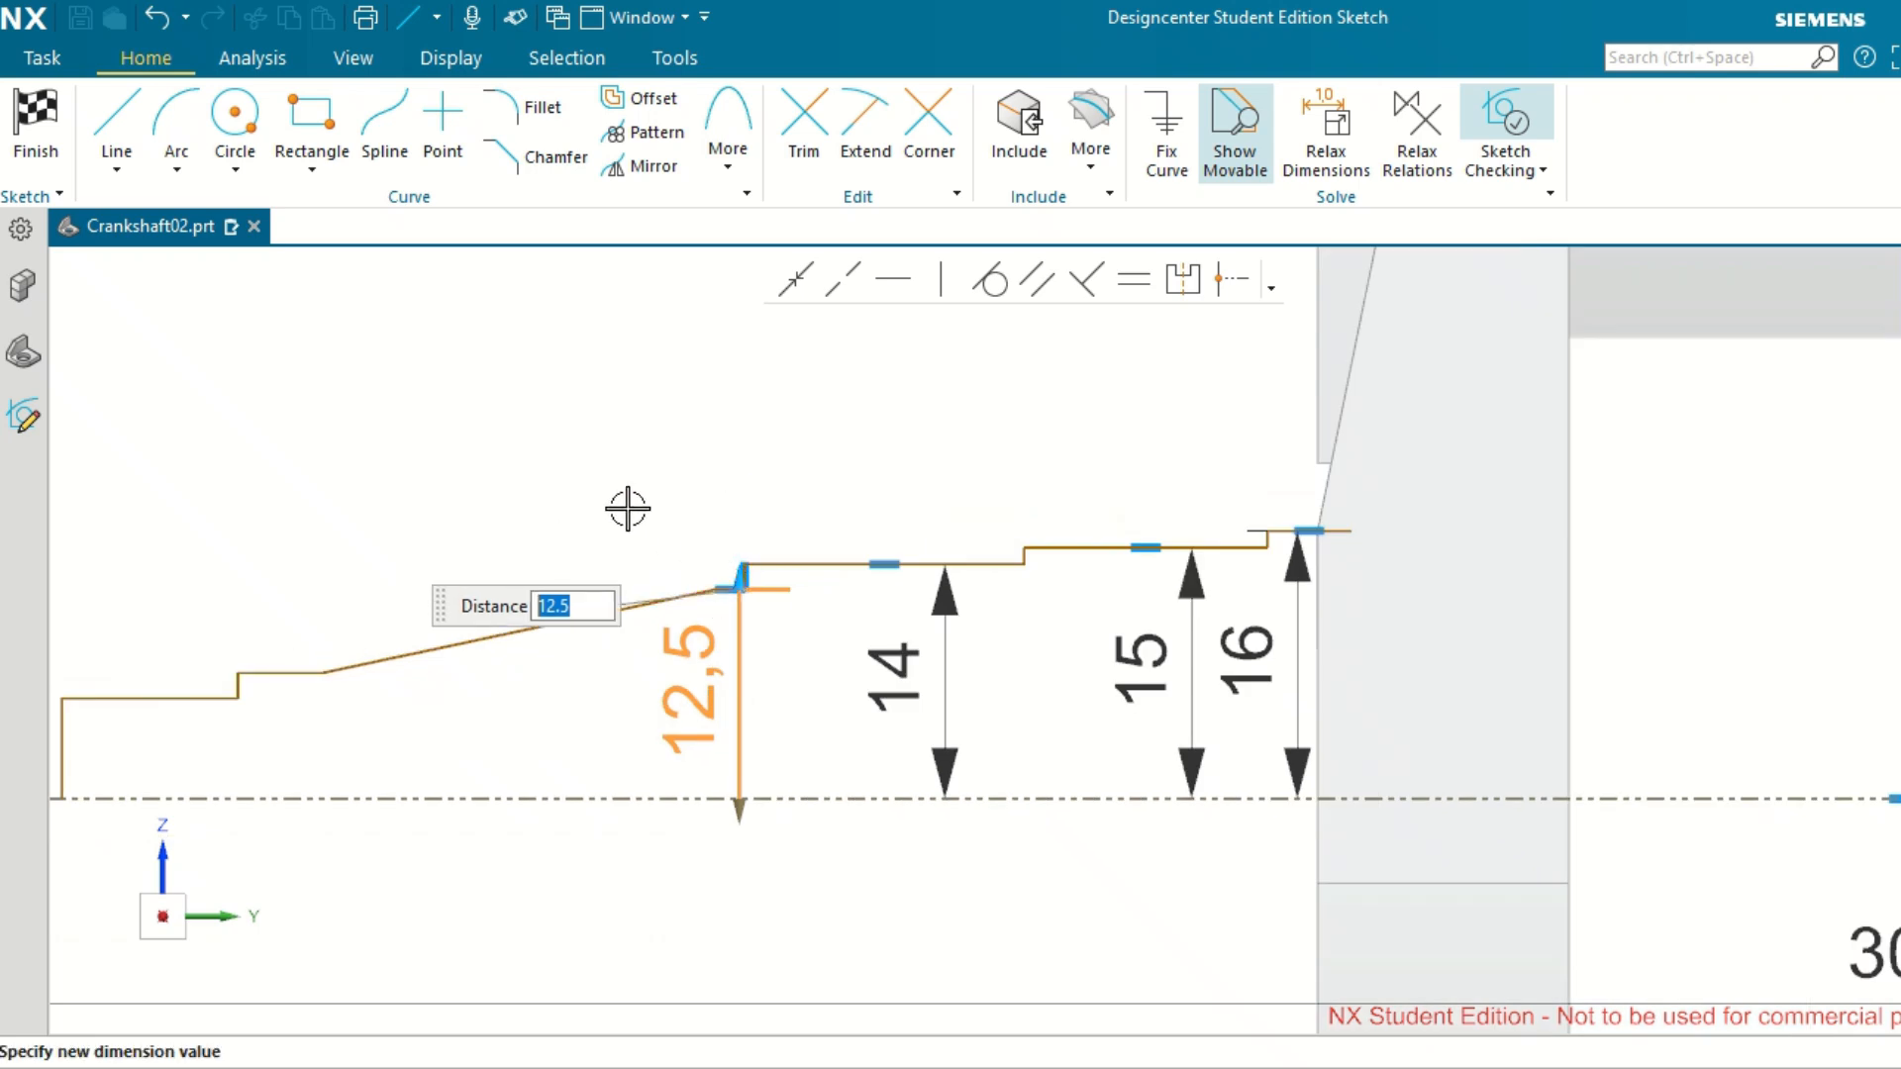
key("Return")
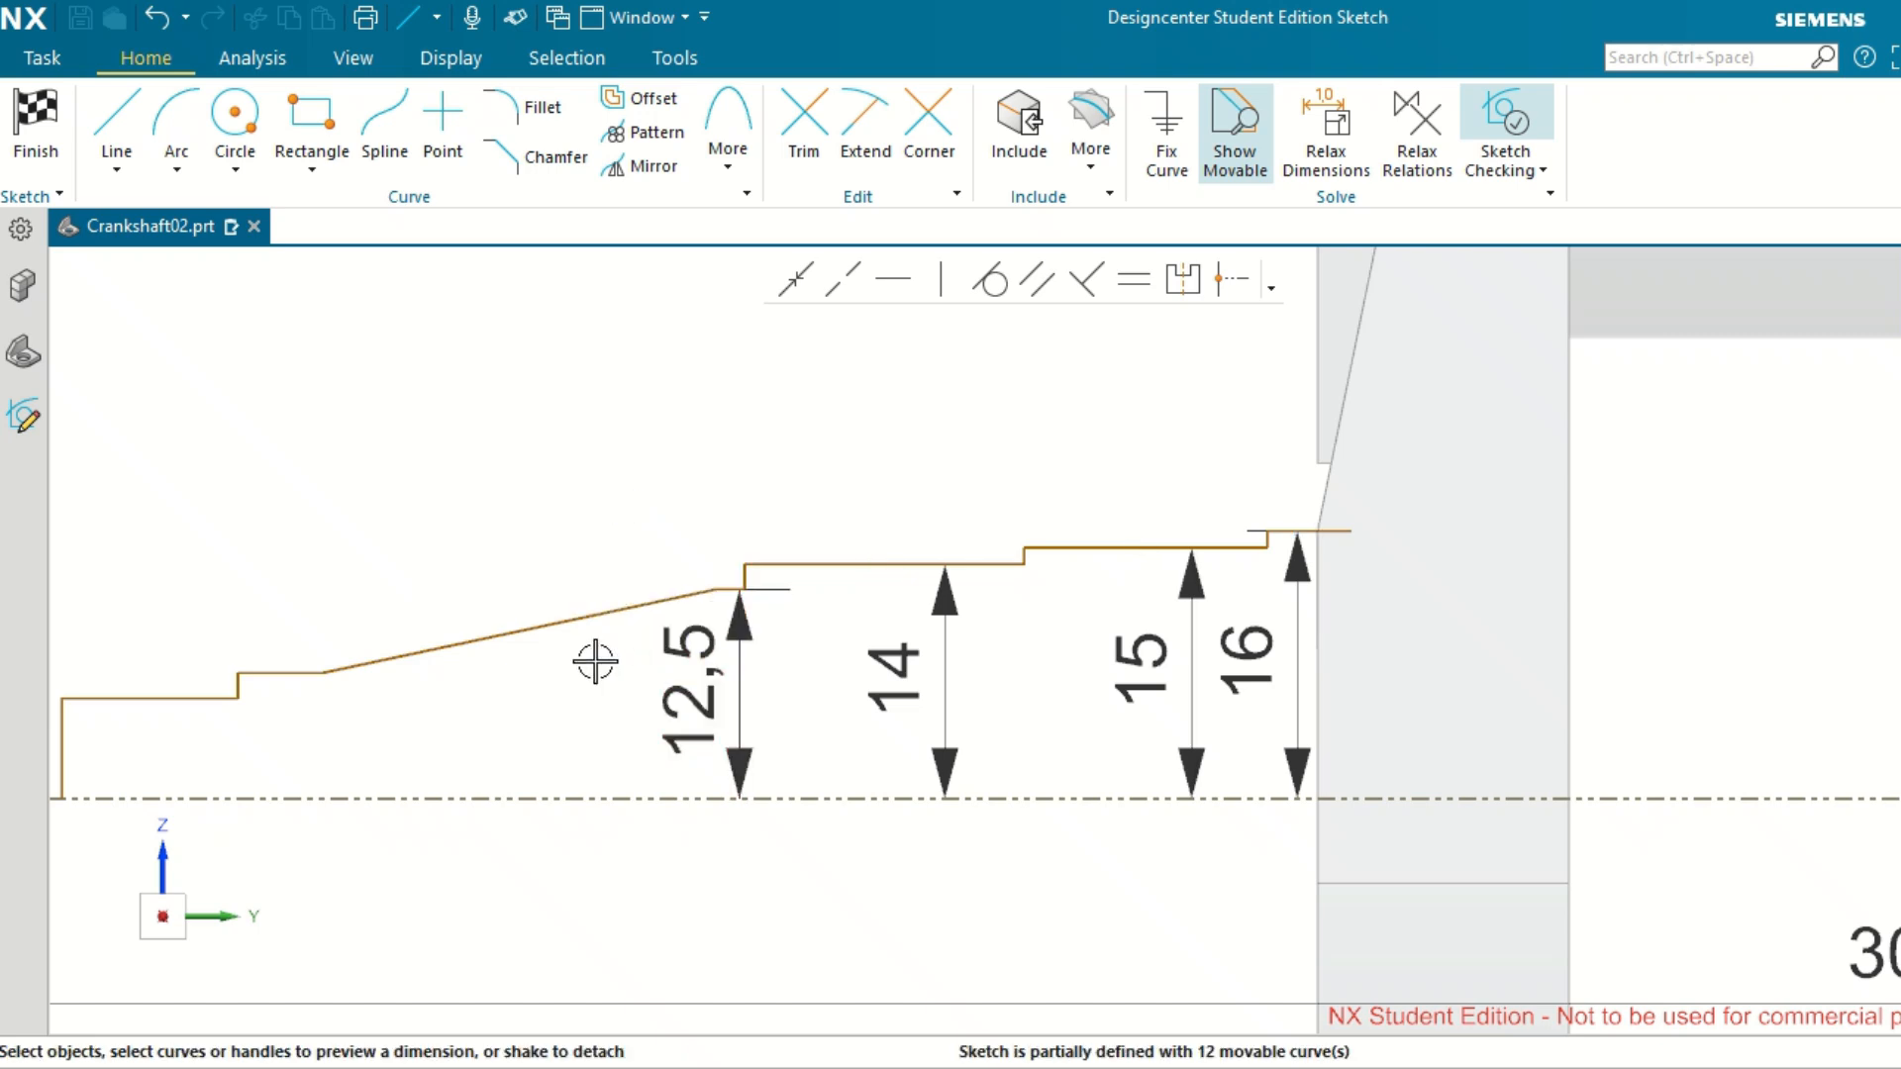
Dimension the short horizontal line at the lower end of the taper to 8.5 mm from the reference axis.
scroll(276, 667, "up", 2)
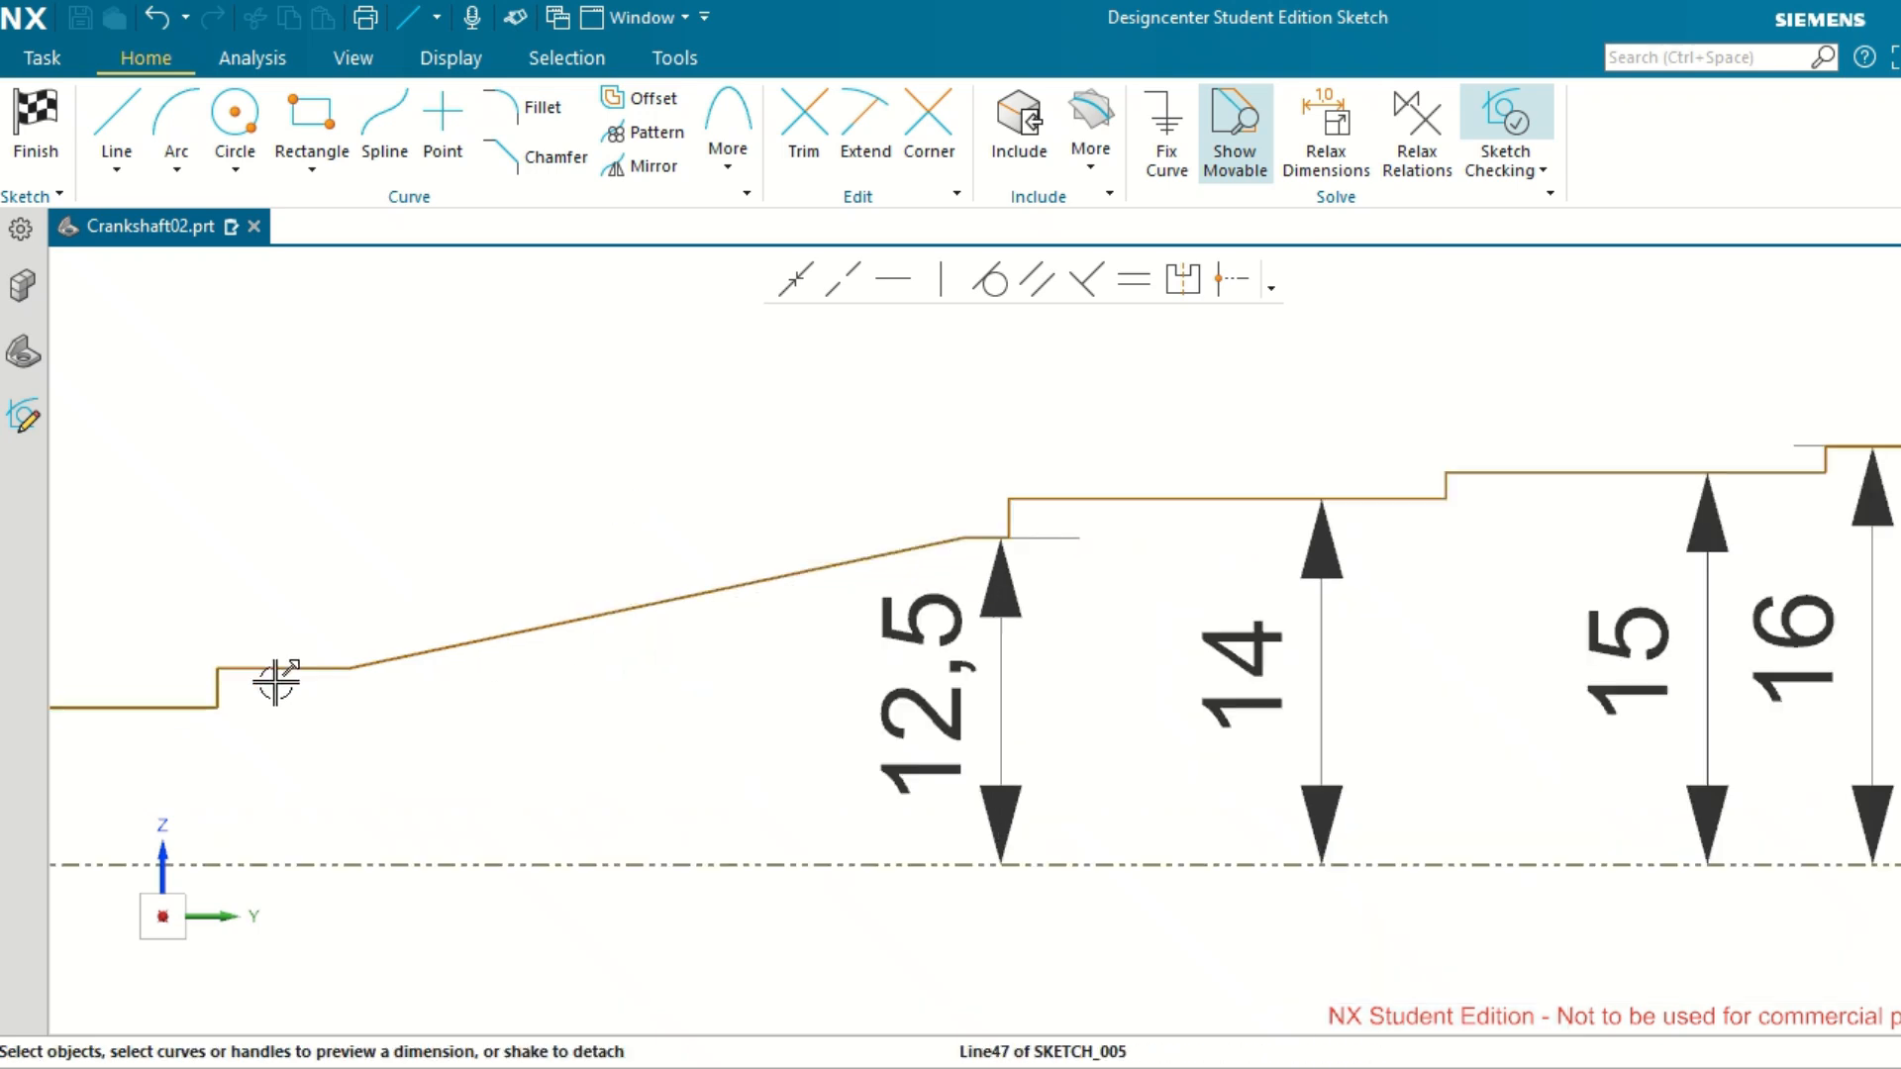
left_click(289, 666)
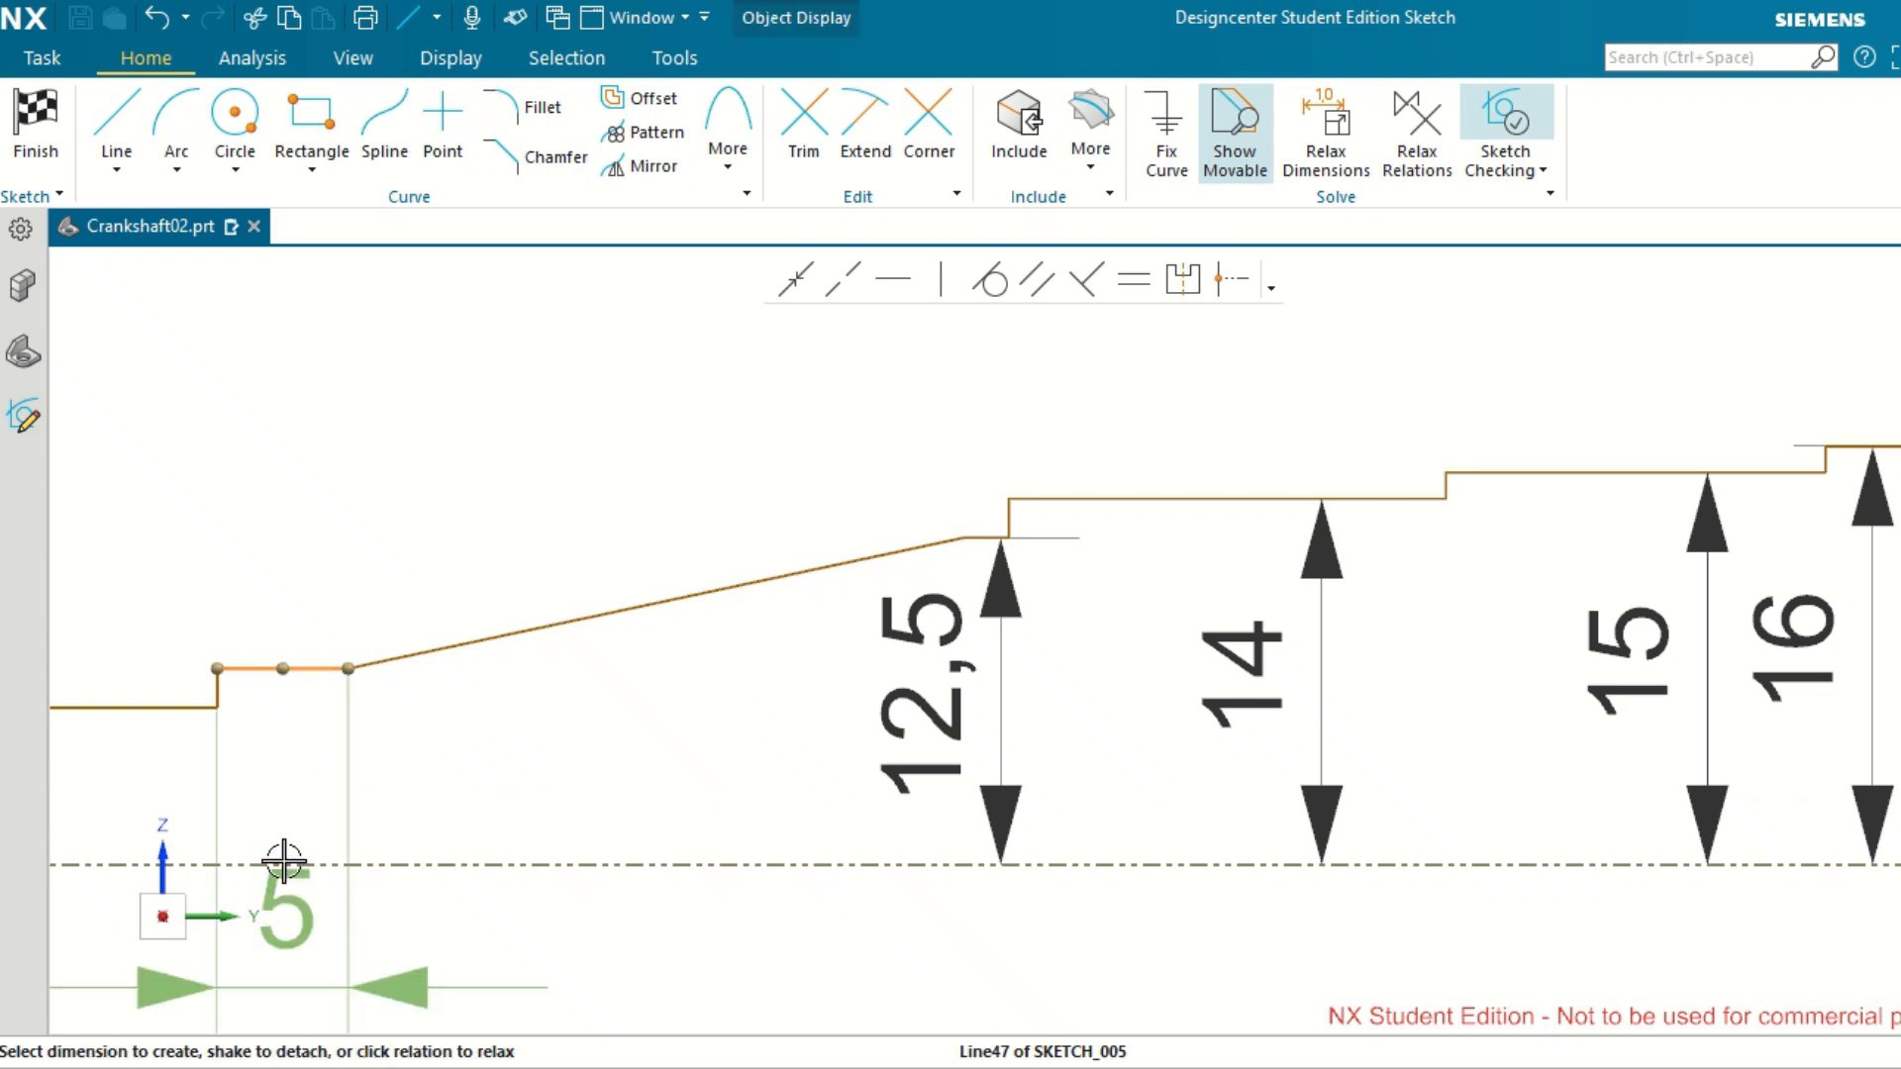
left_click(307, 863)
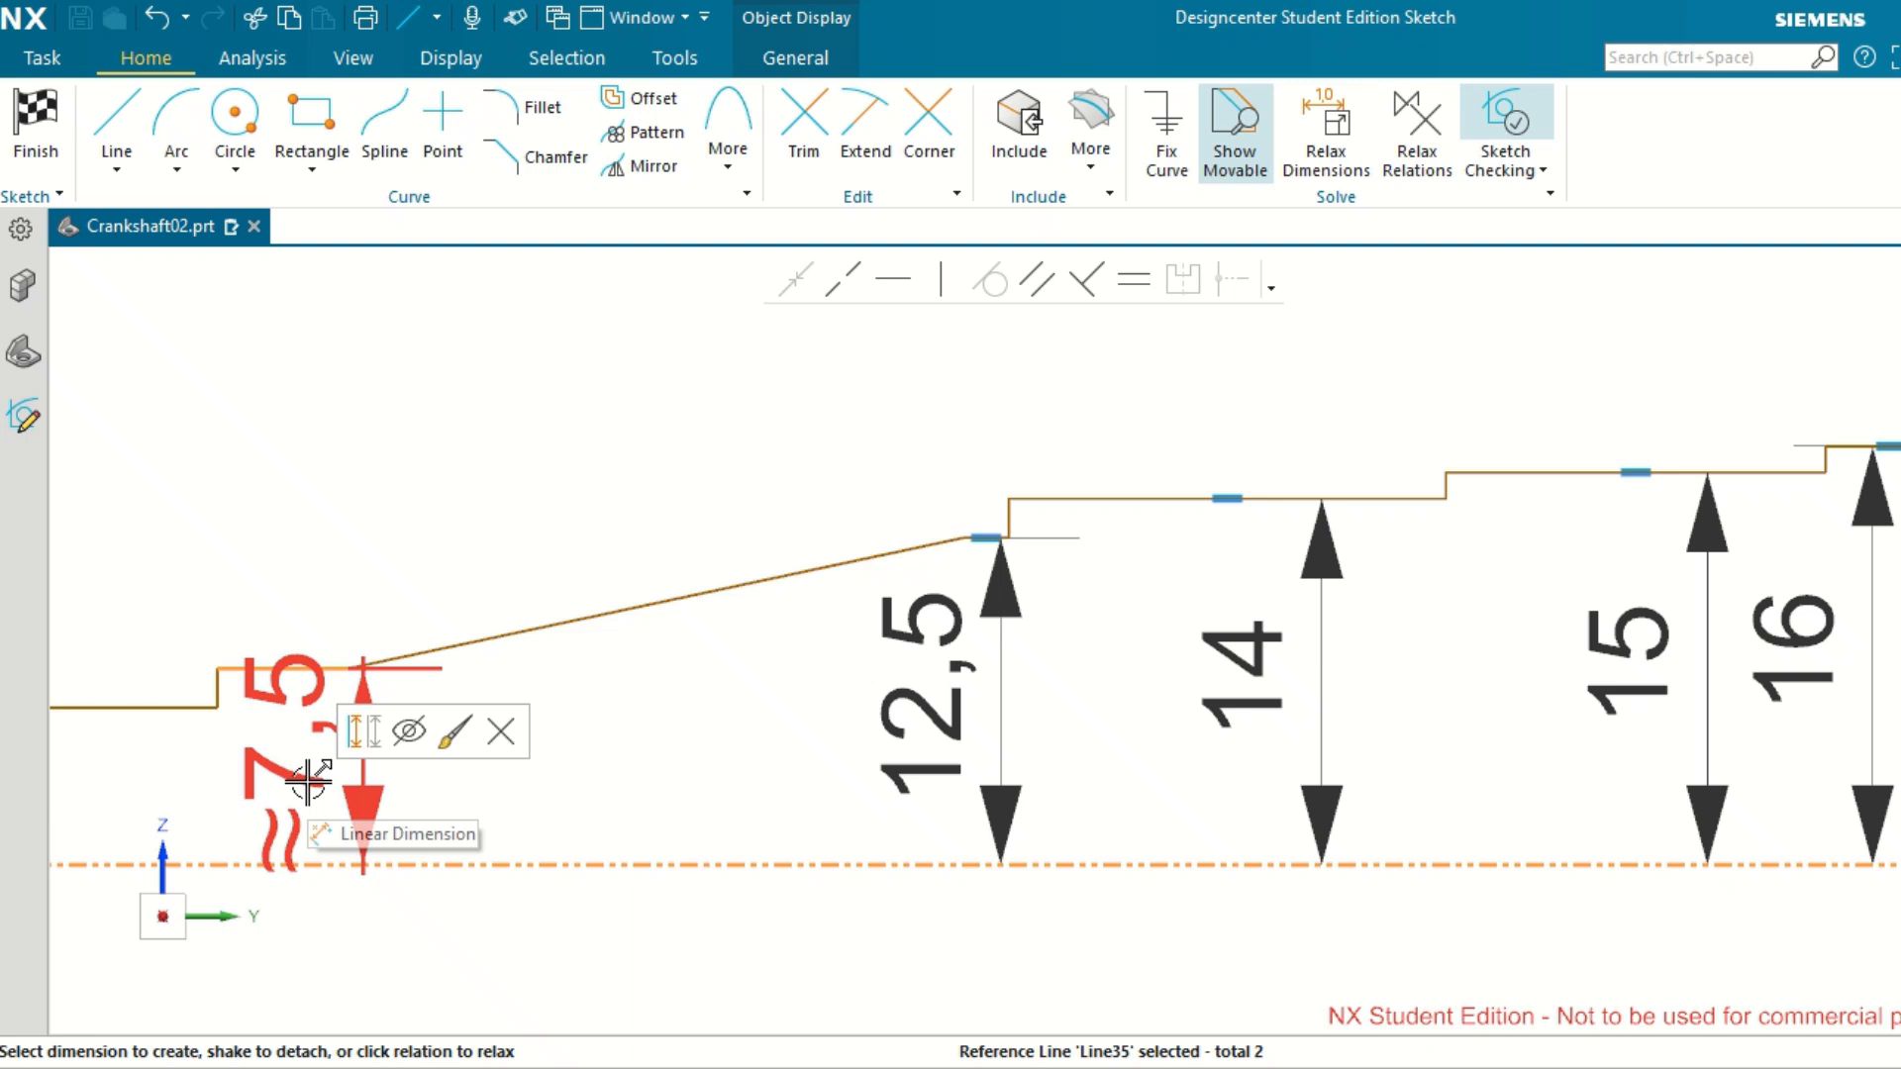
left_click(307, 782)
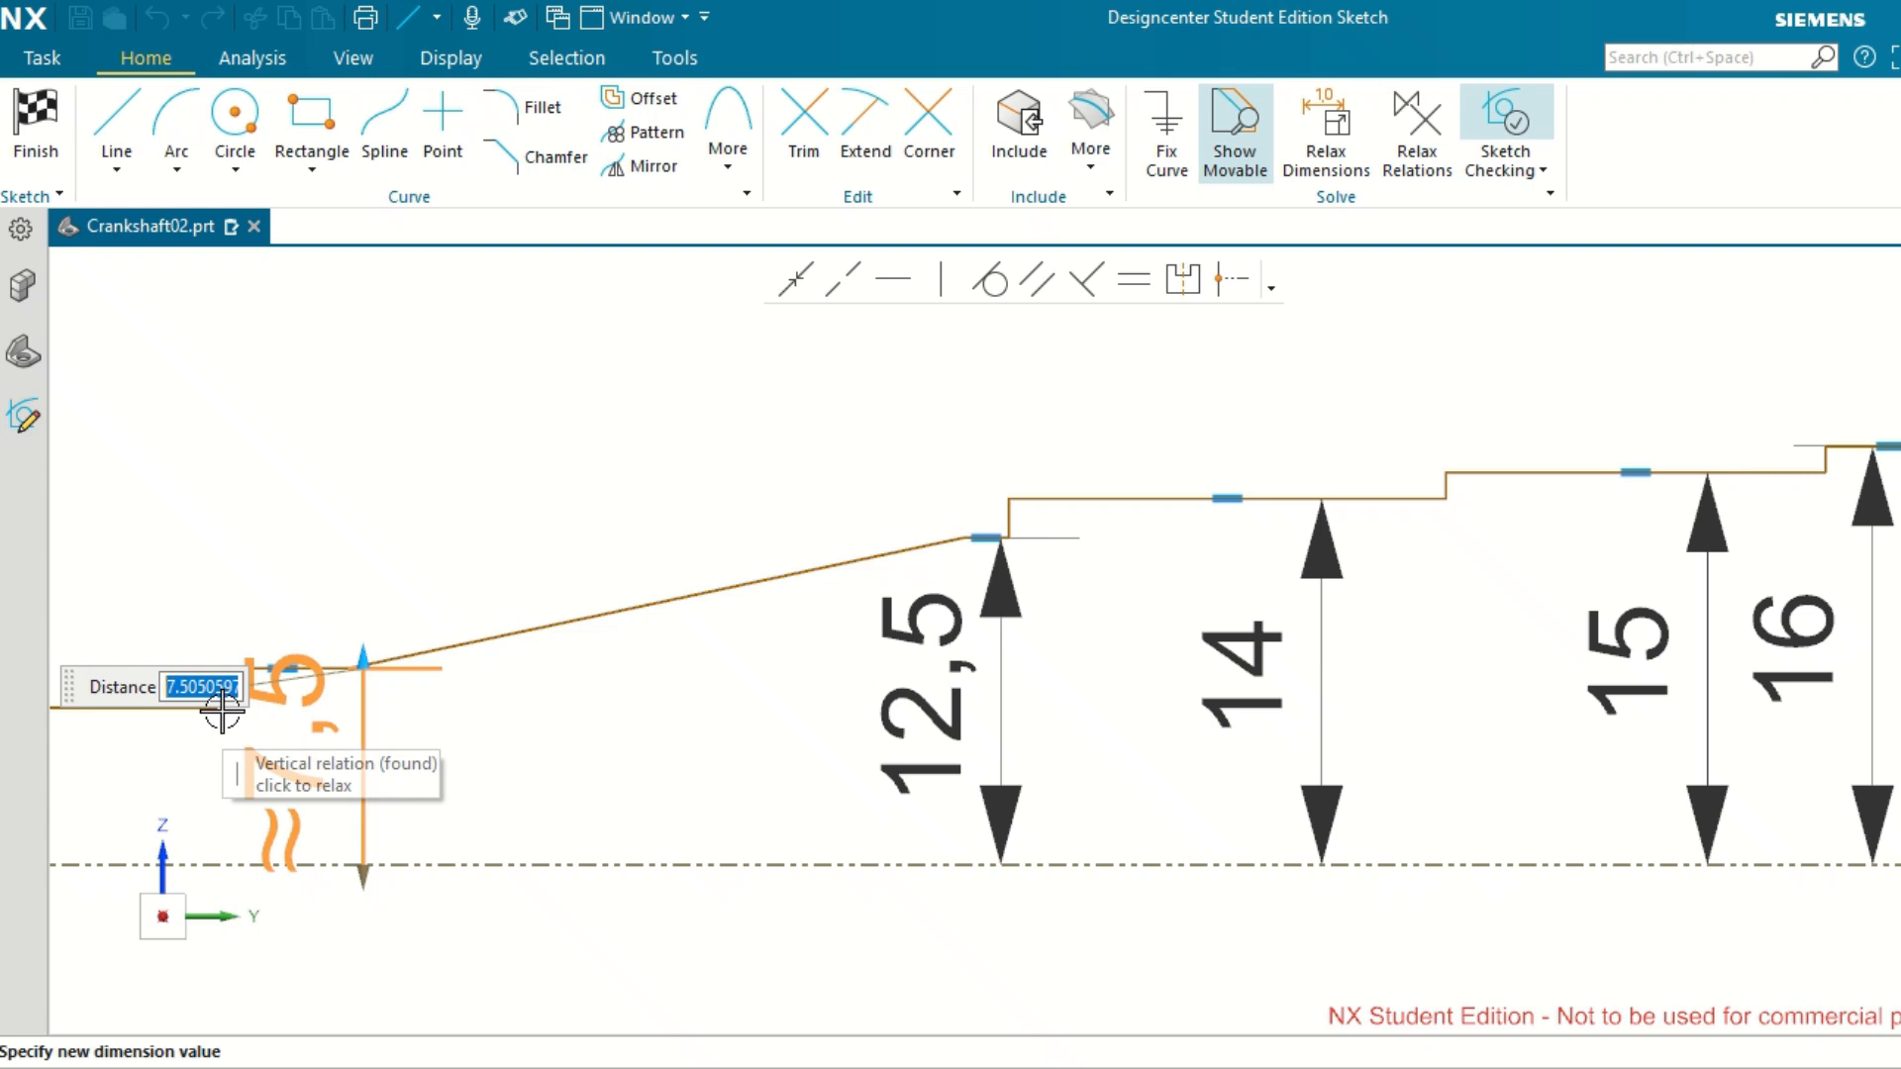
type("8.5")
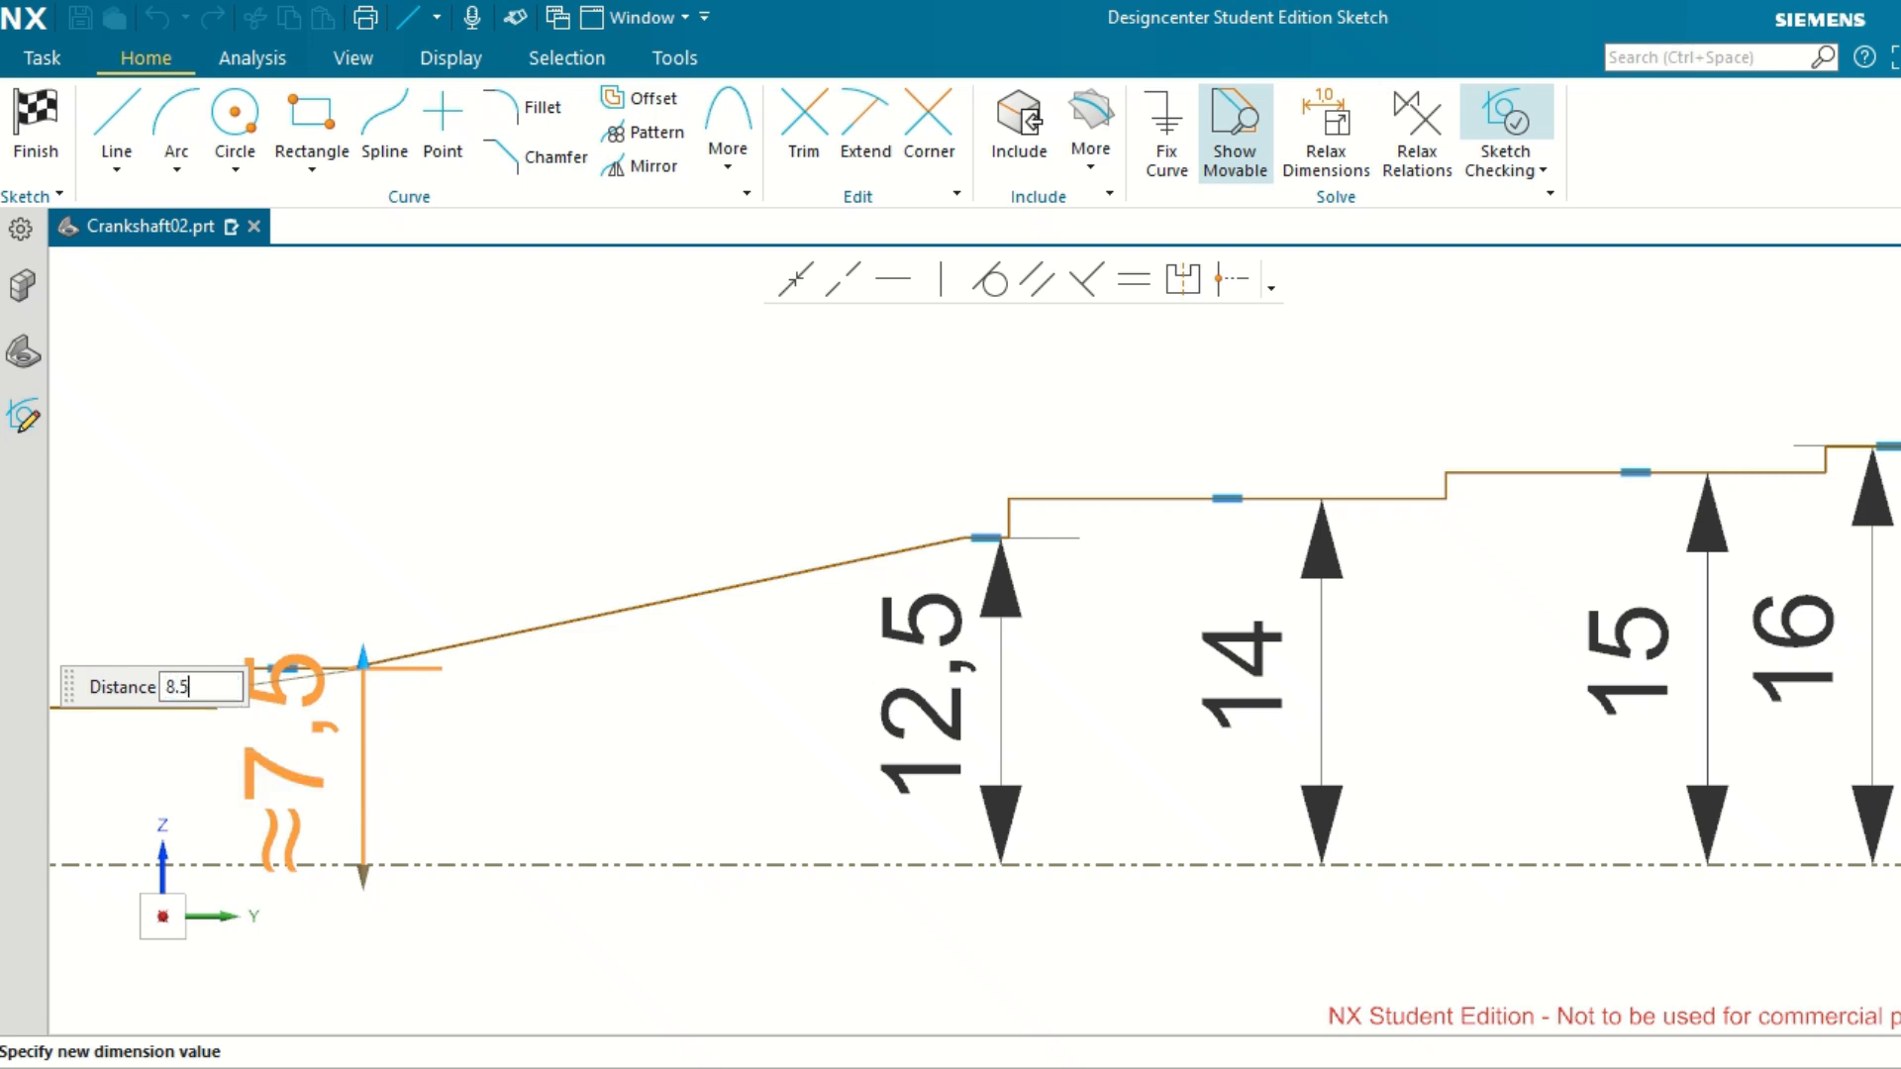
key("Return")
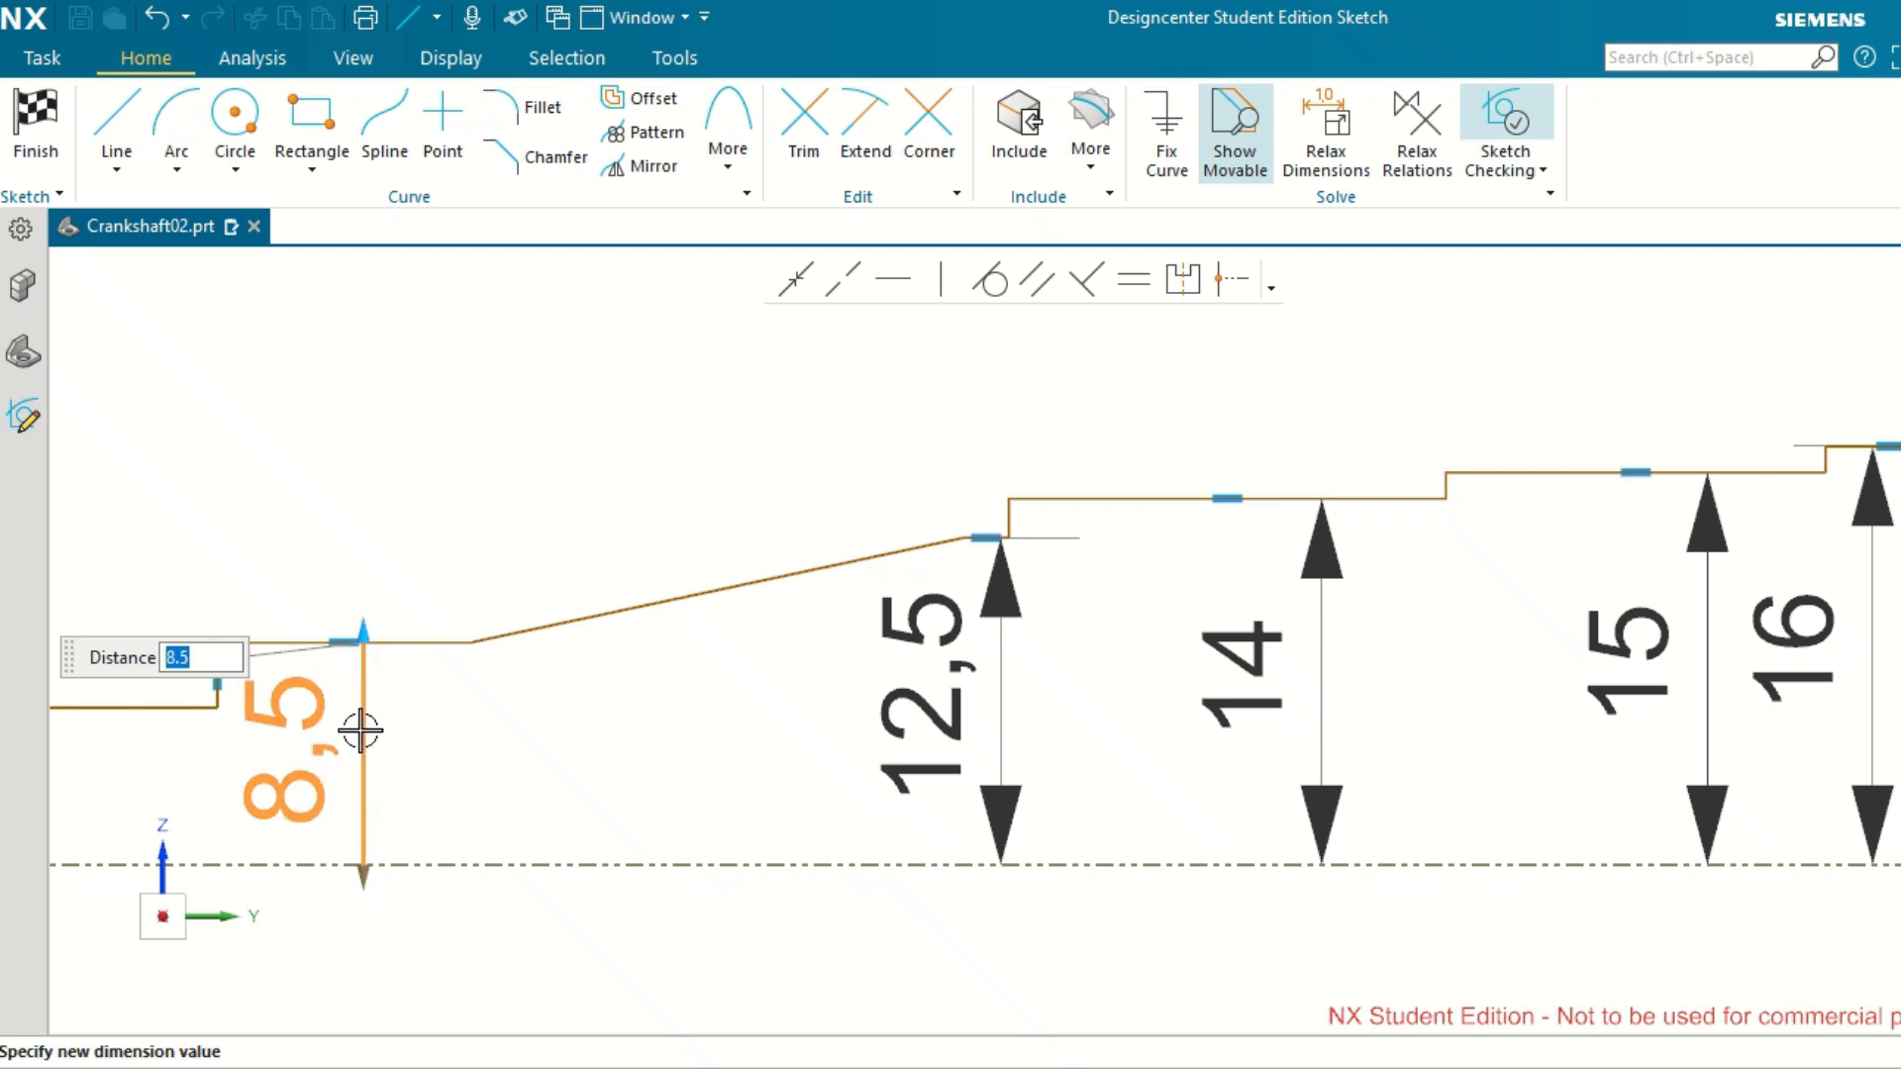
left_click(477, 546)
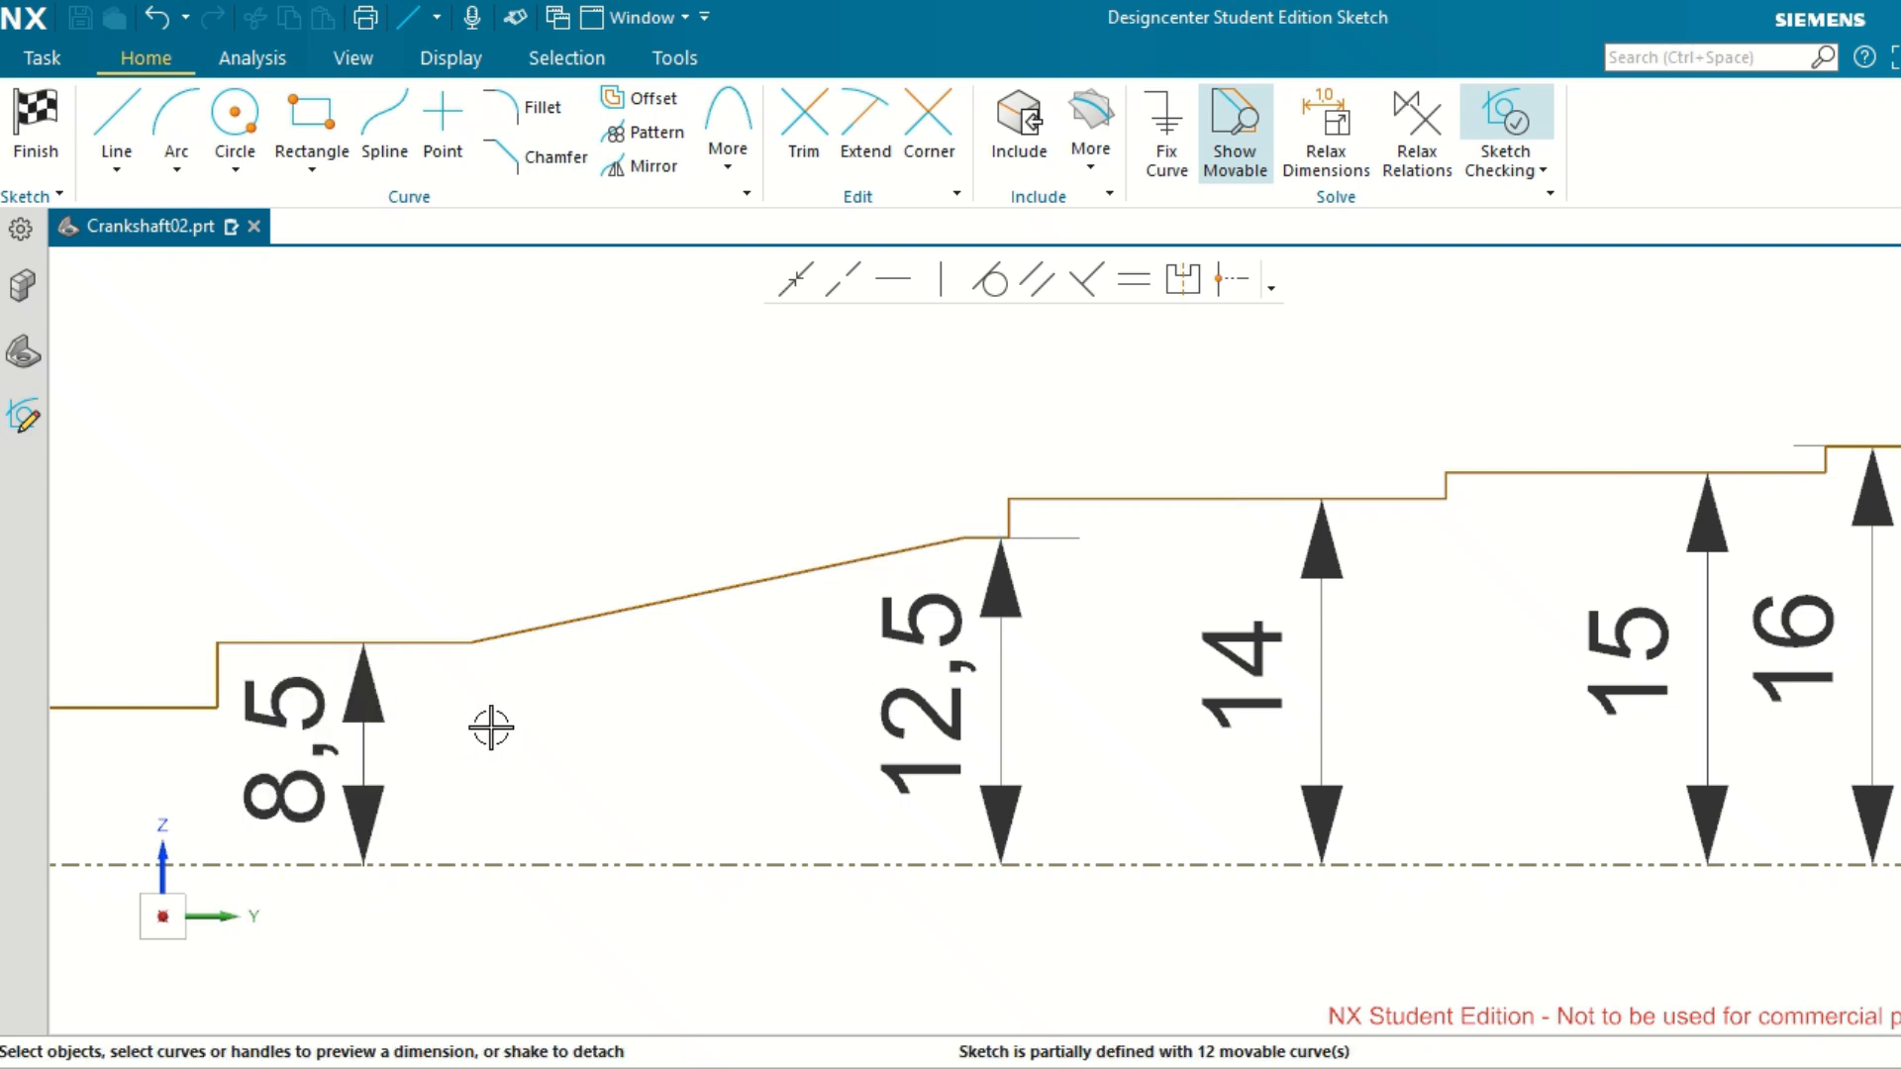
Dimension the outermost horizontal line of the shaft profile to 7.5 mm from the reference axis.
scroll(491, 728, "up", 1)
scroll(491, 728, "down", 3)
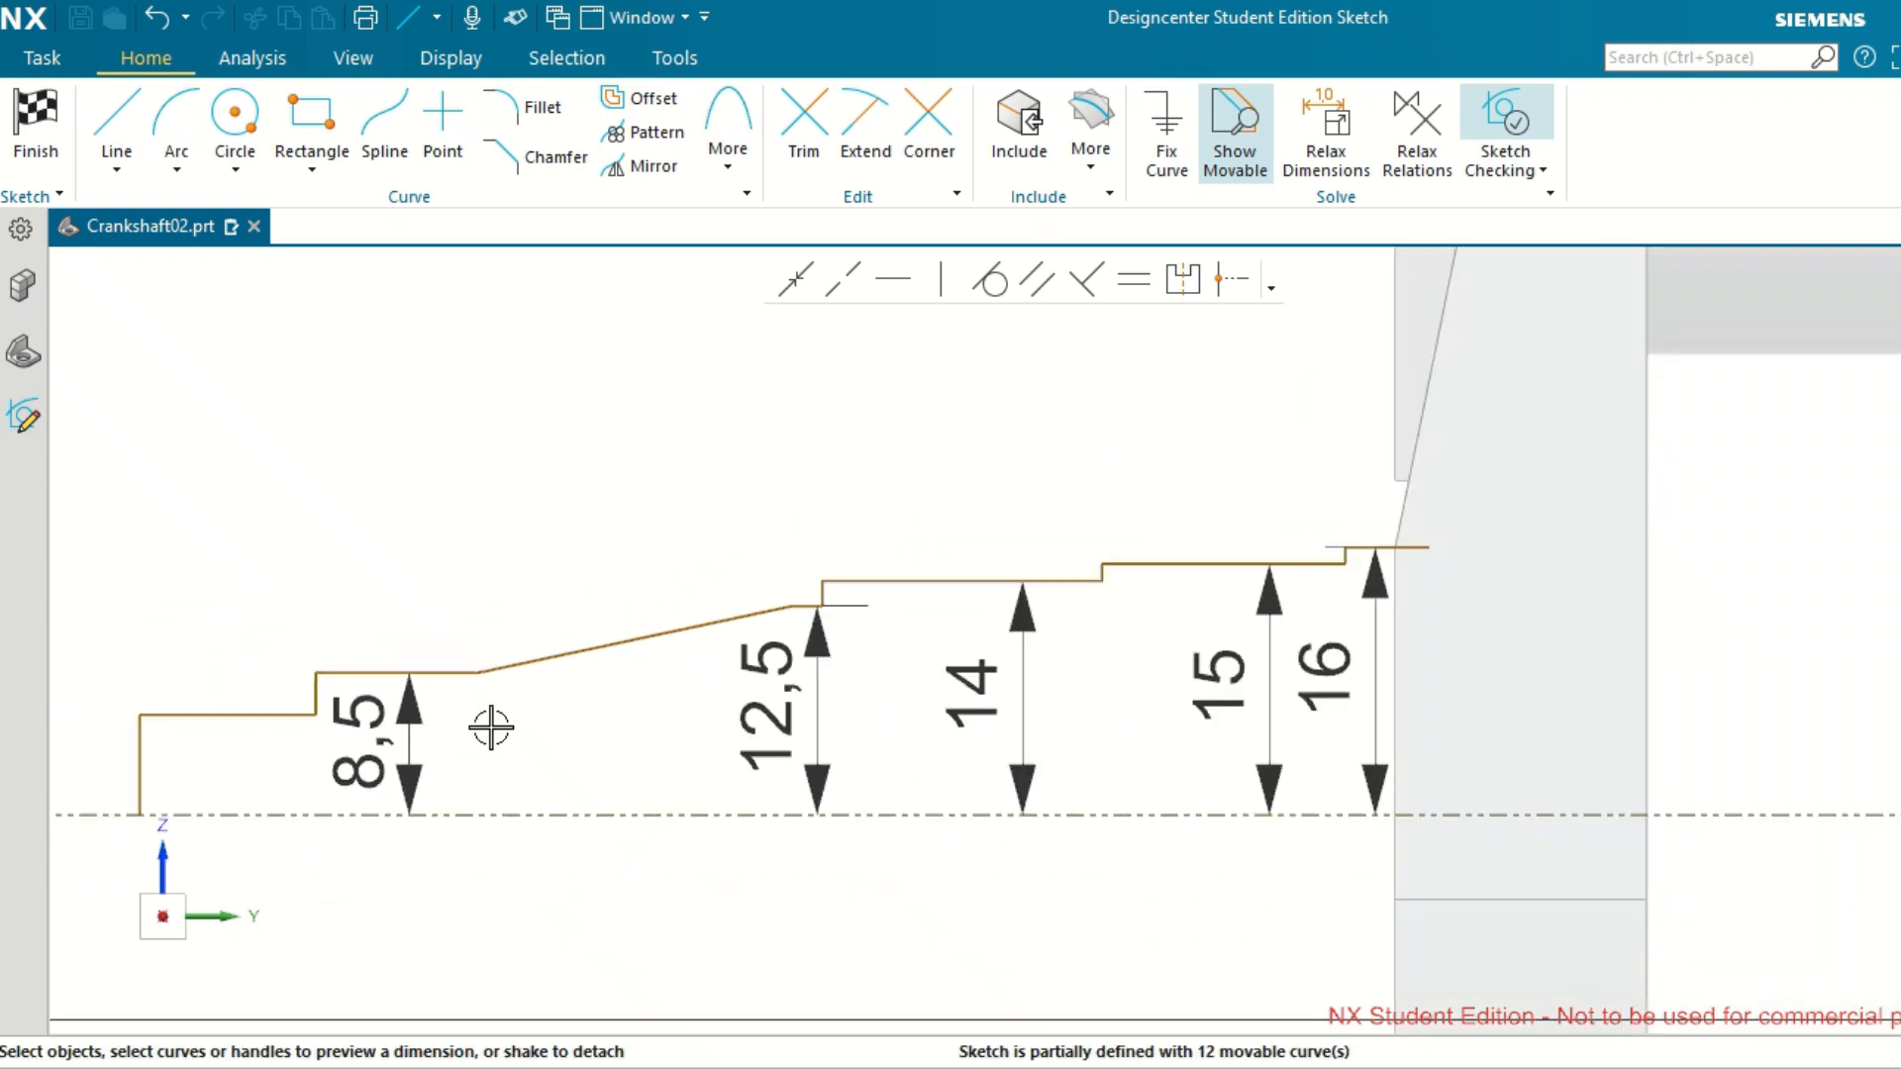
scroll(270, 780, "up", 1)
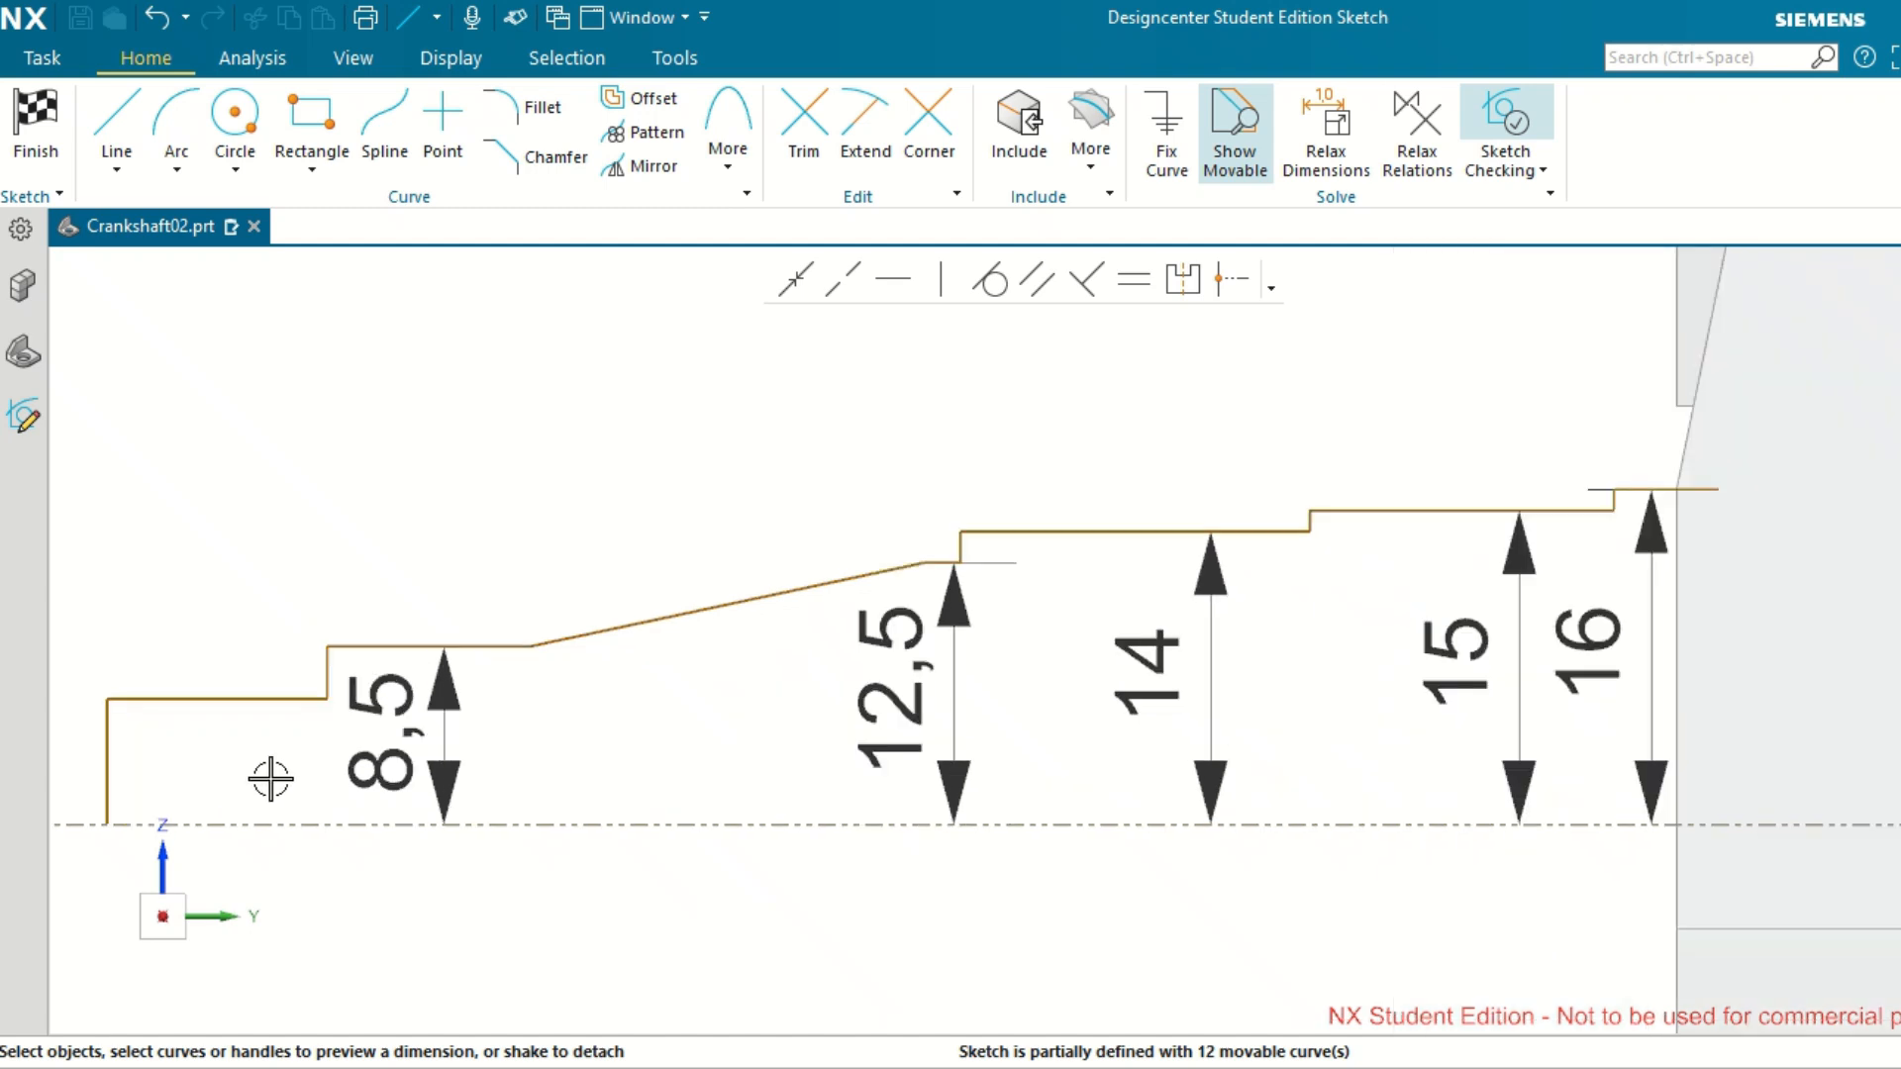
scroll(649, 709, "down", 2)
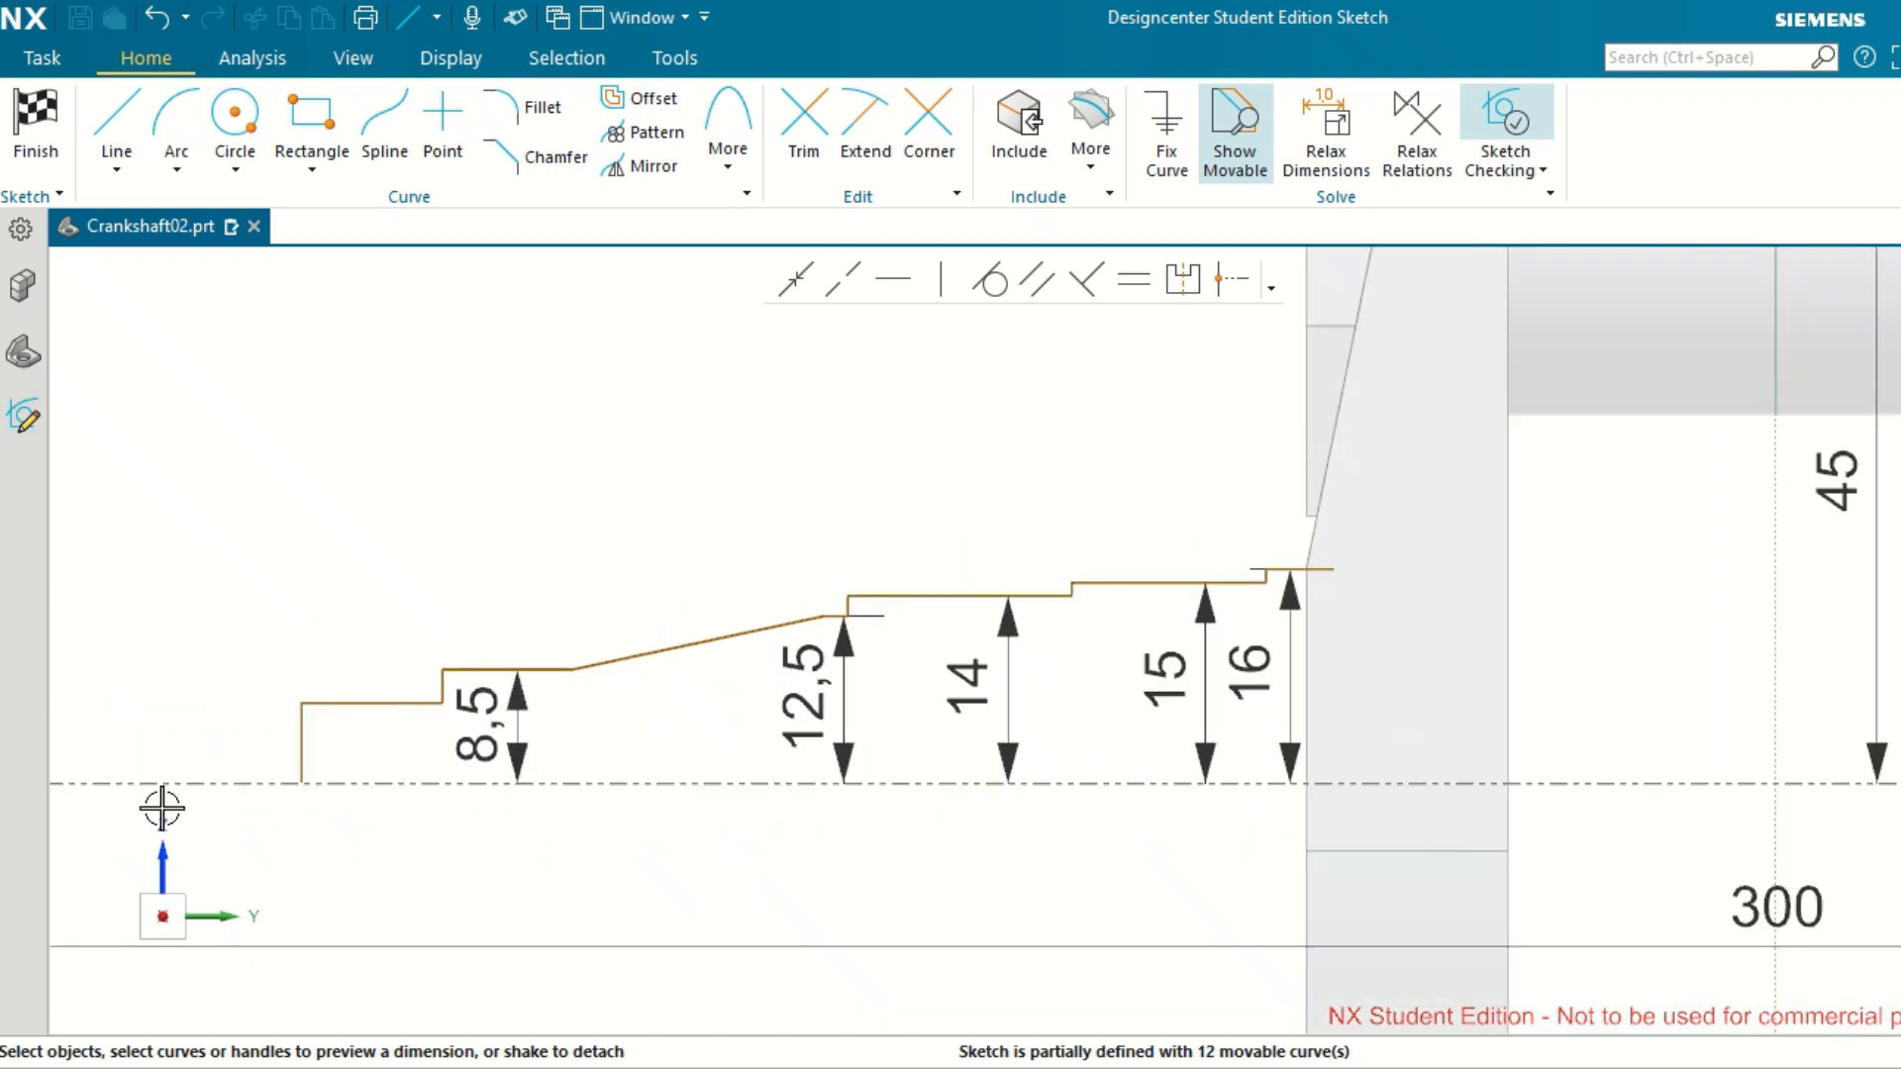
scroll(194, 795, "up", 1)
scroll(194, 795, "up", 1)
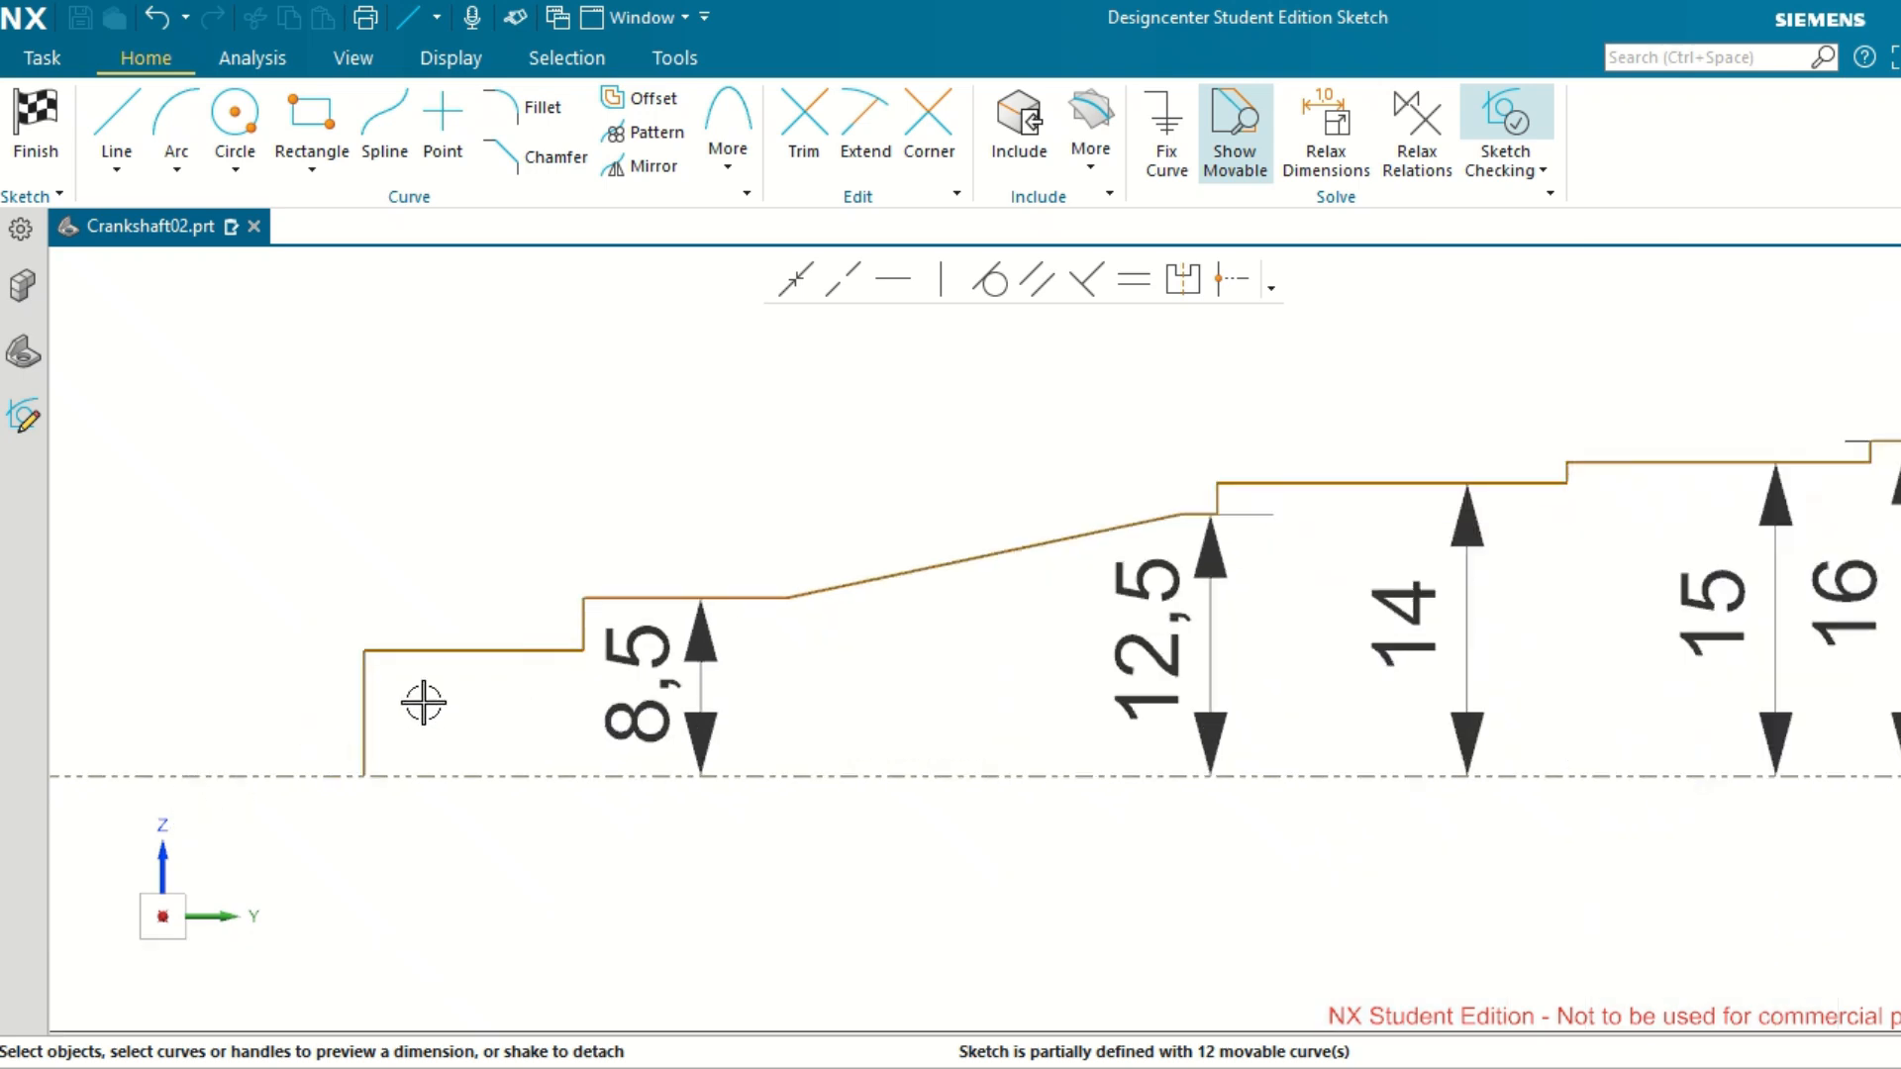
left_click(455, 651)
left_click(437, 780)
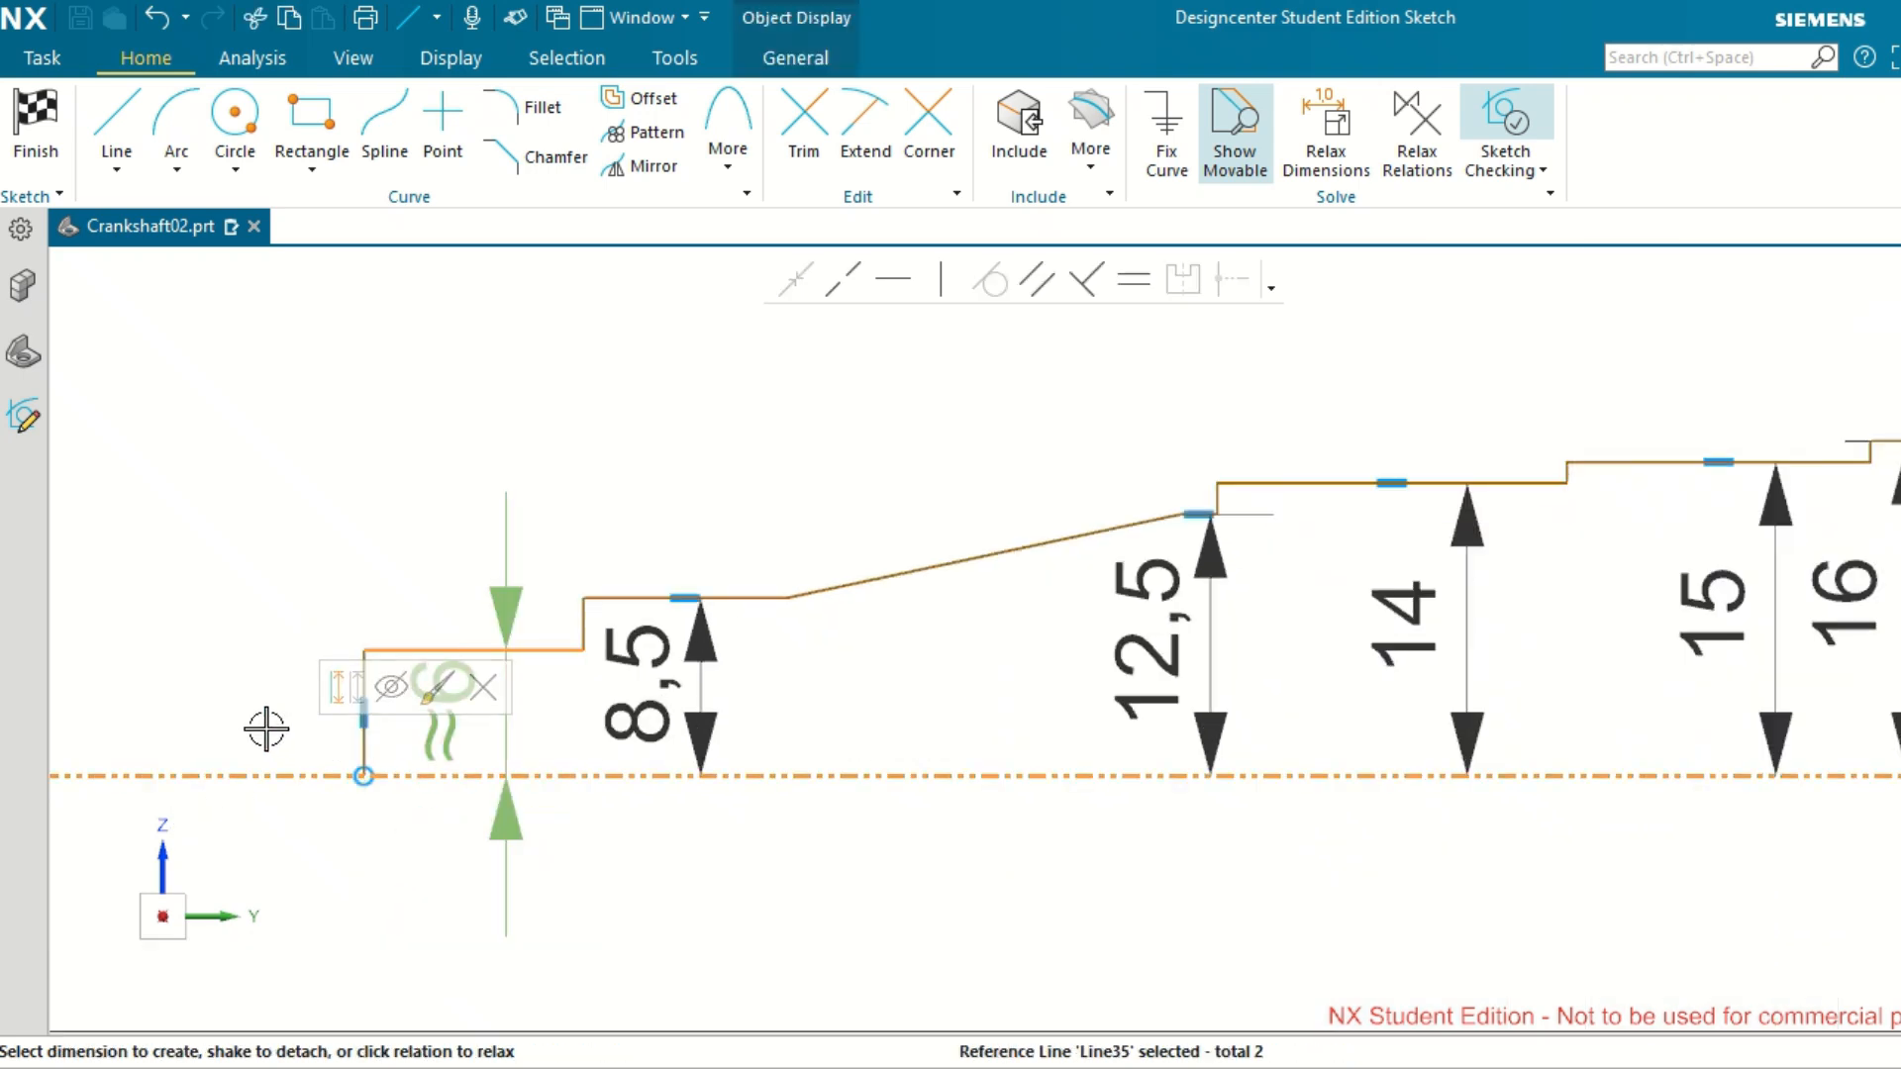
left_click(436, 743)
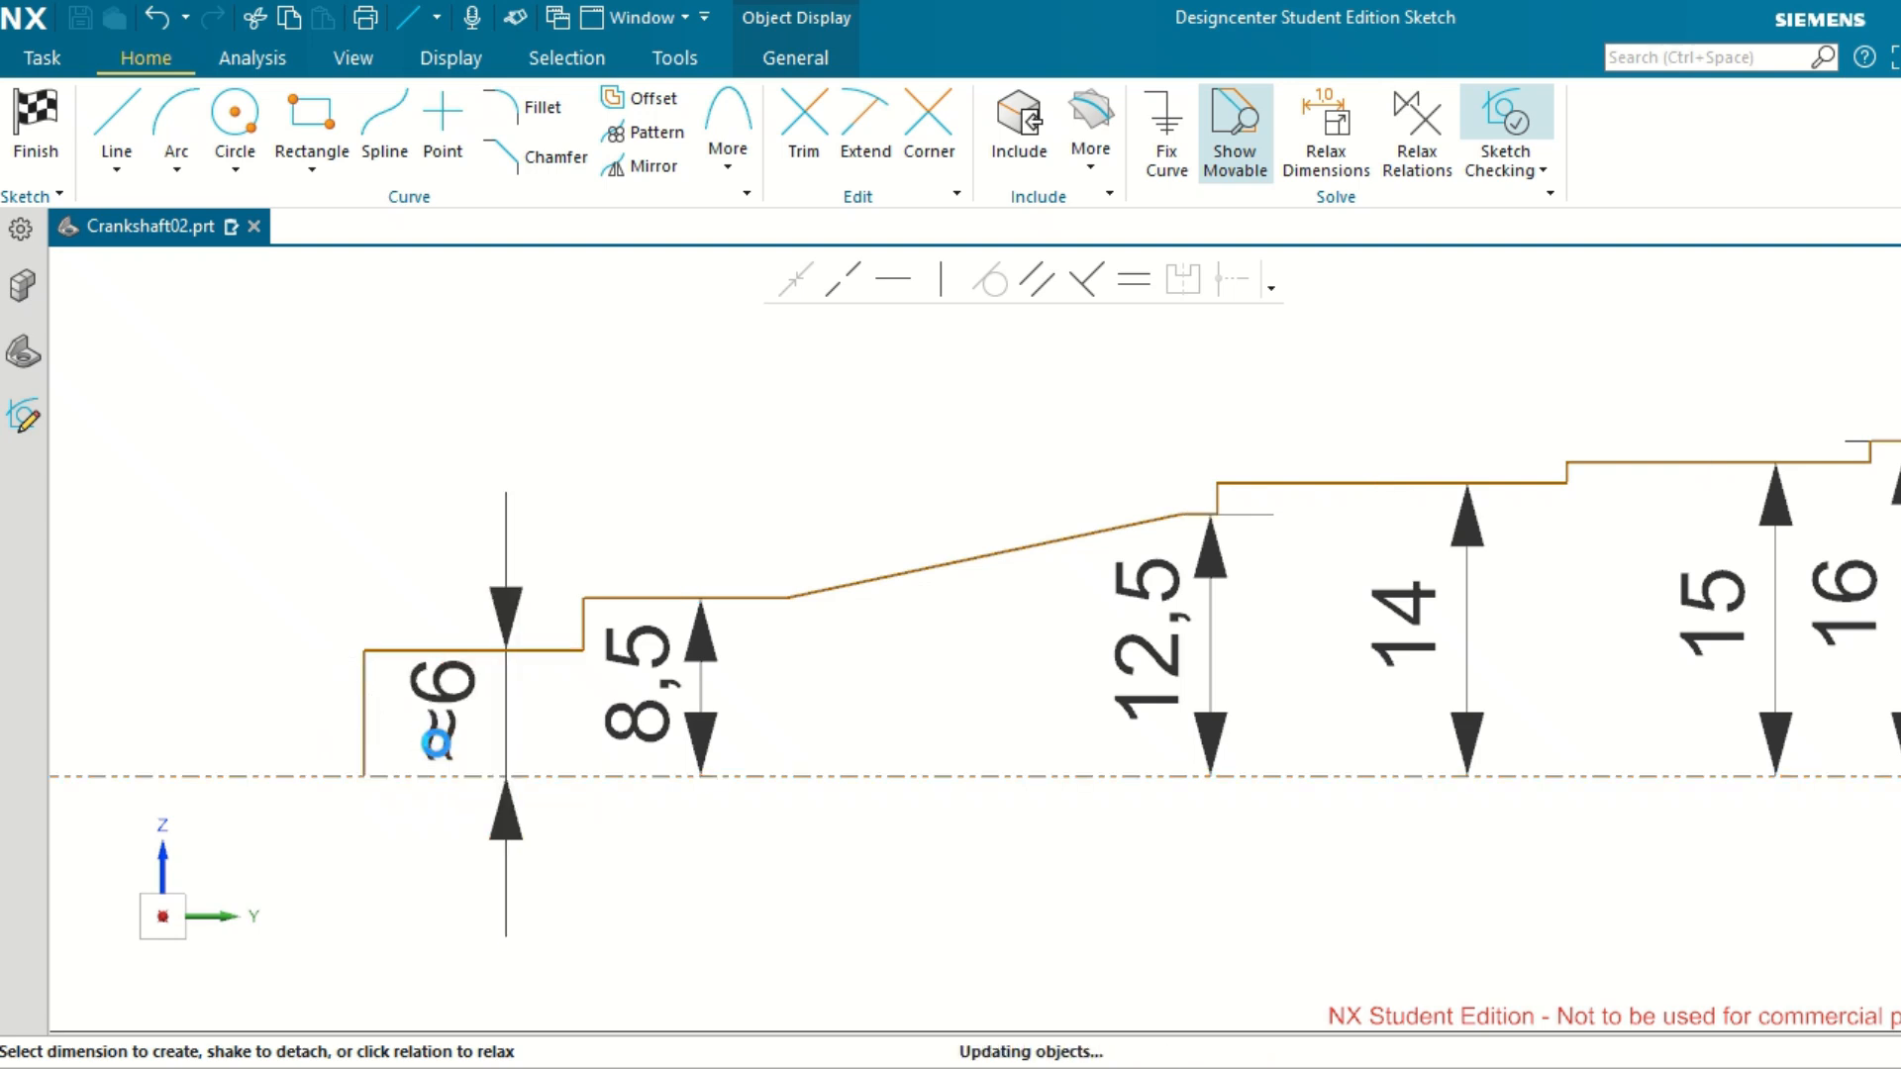
double_click(436, 743)
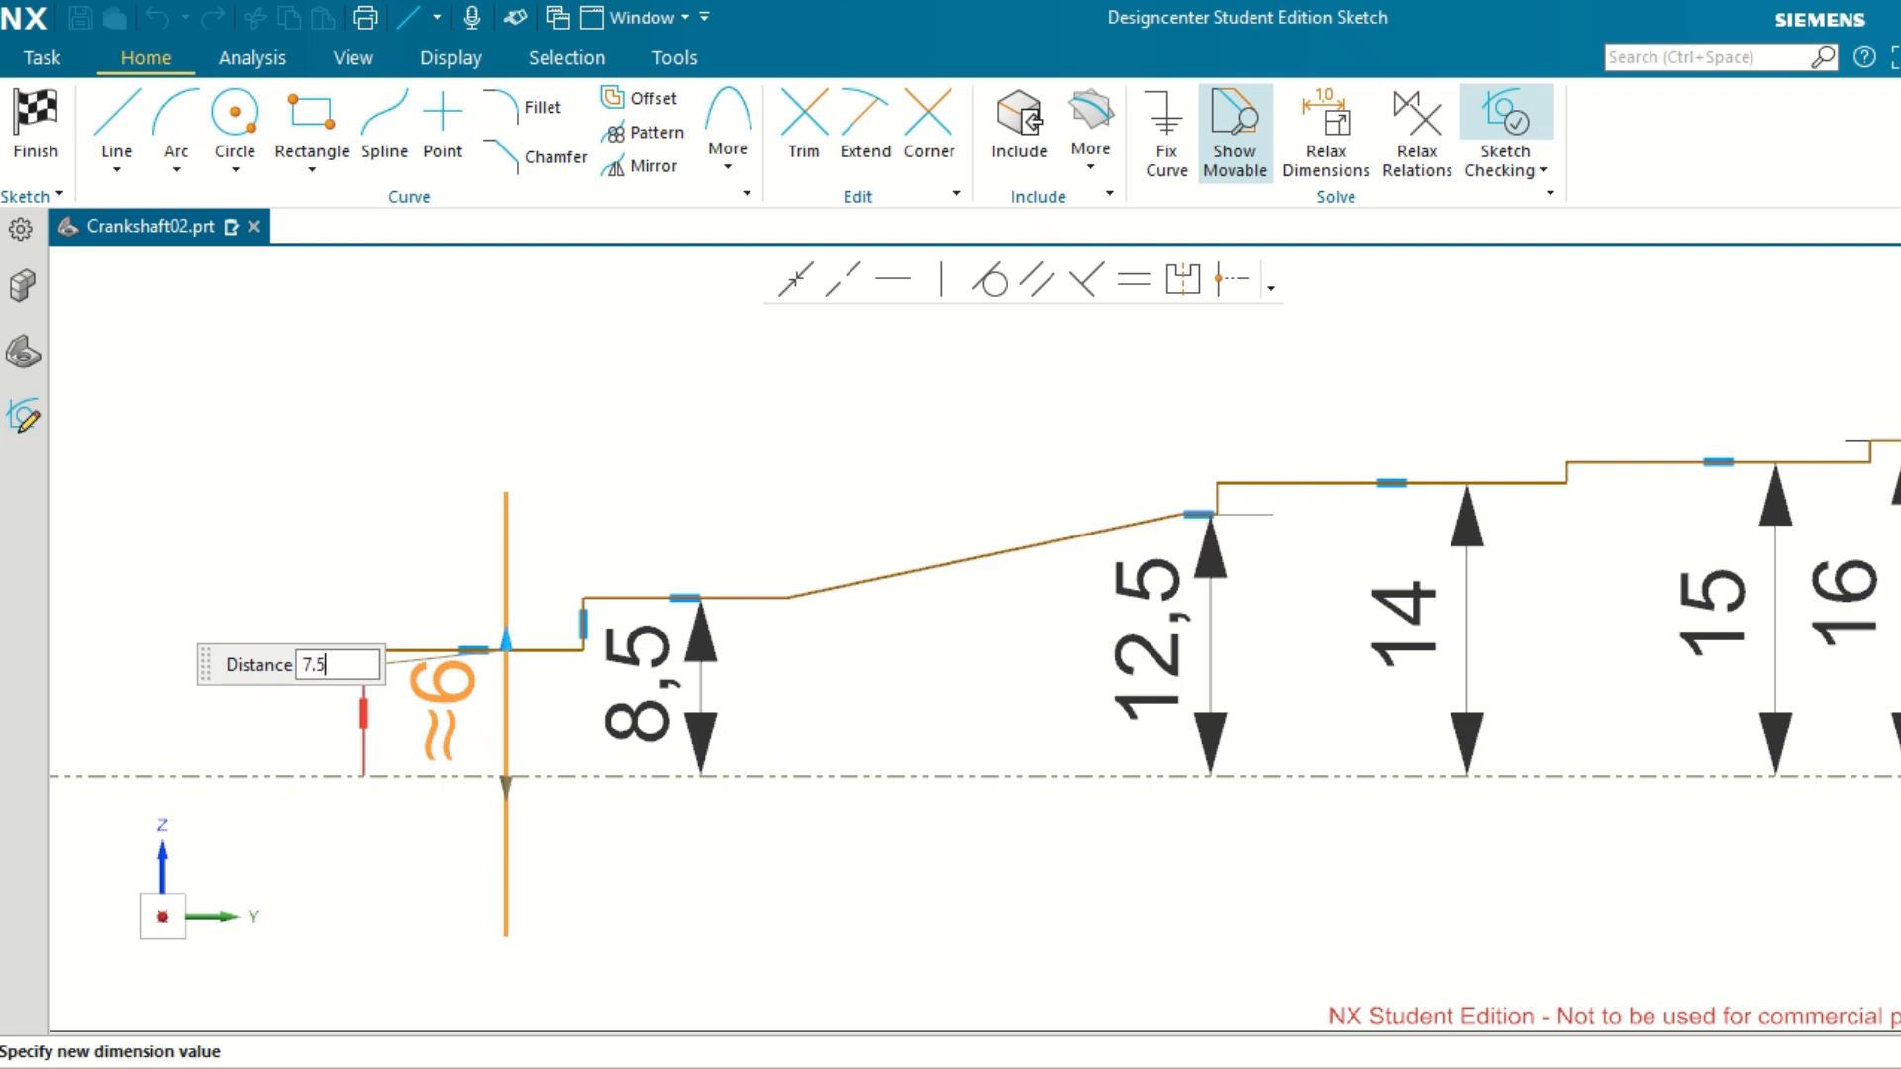
key("Return")
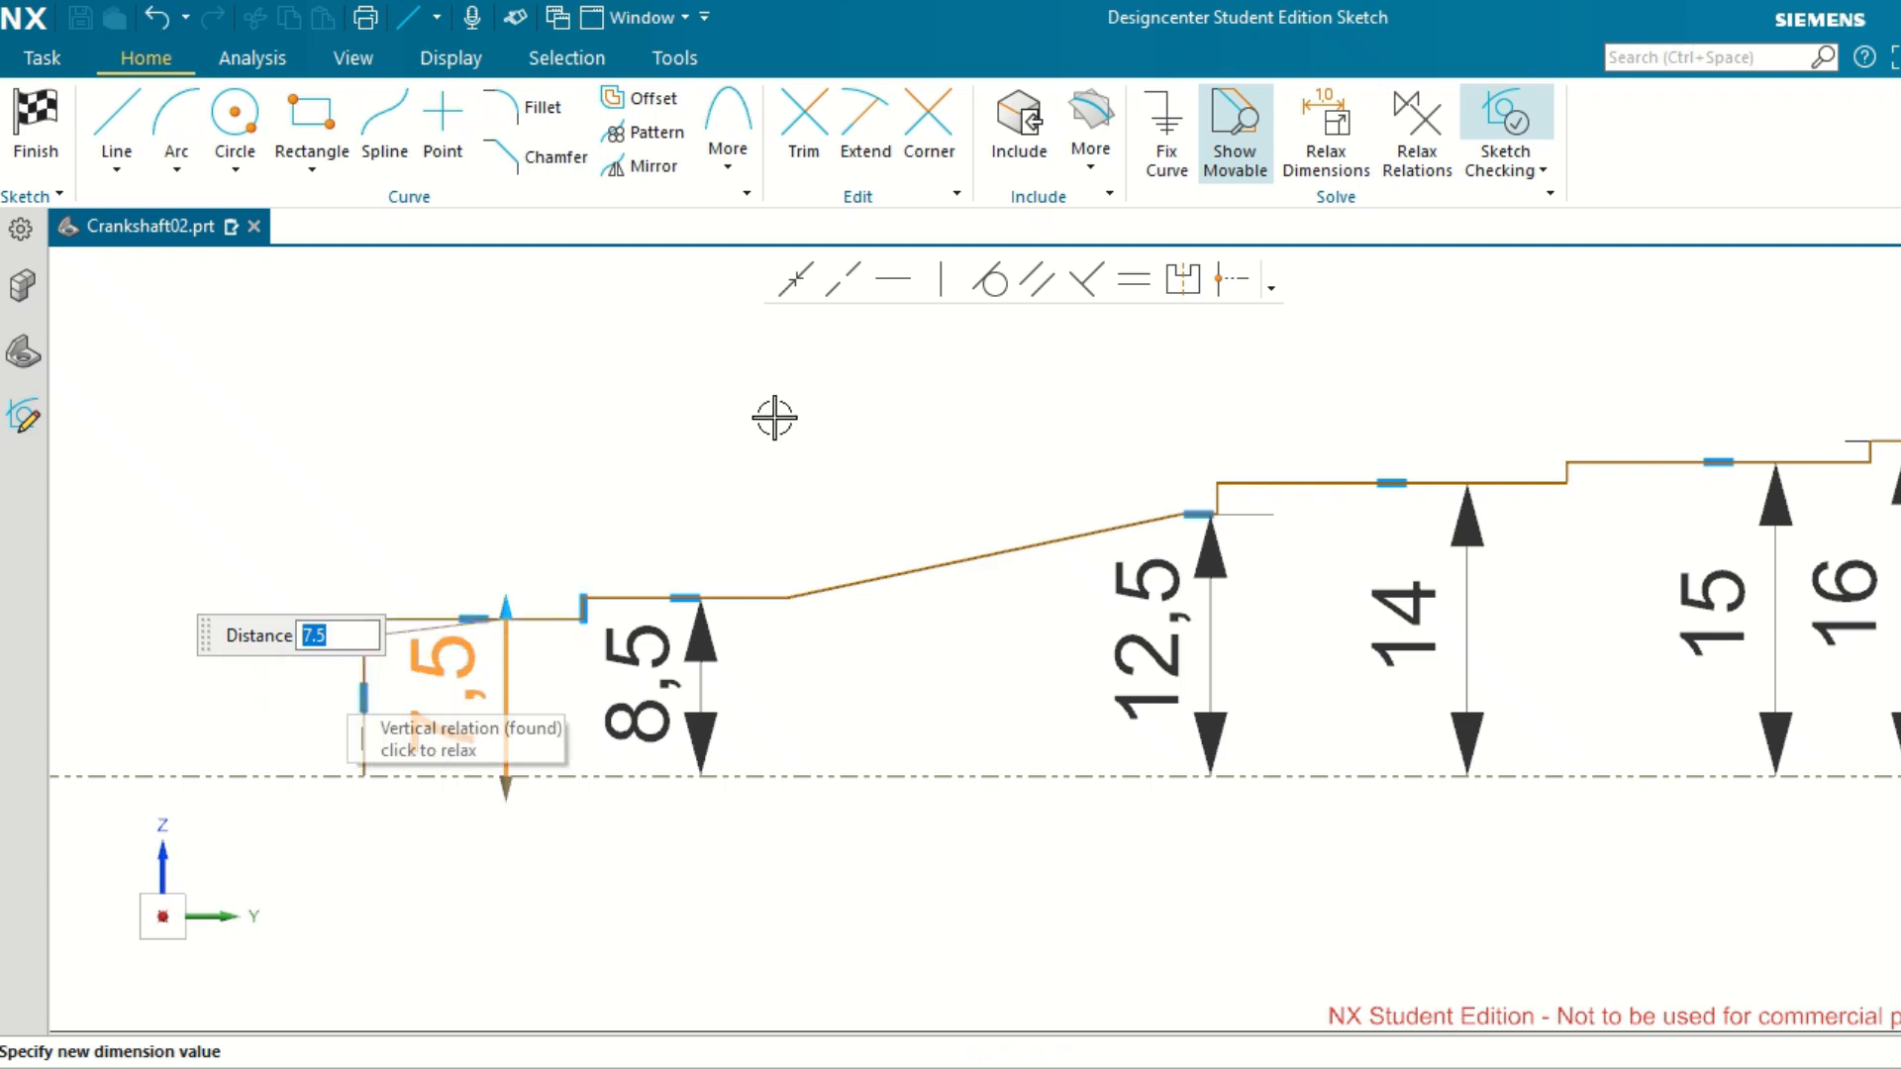
key("Escape")
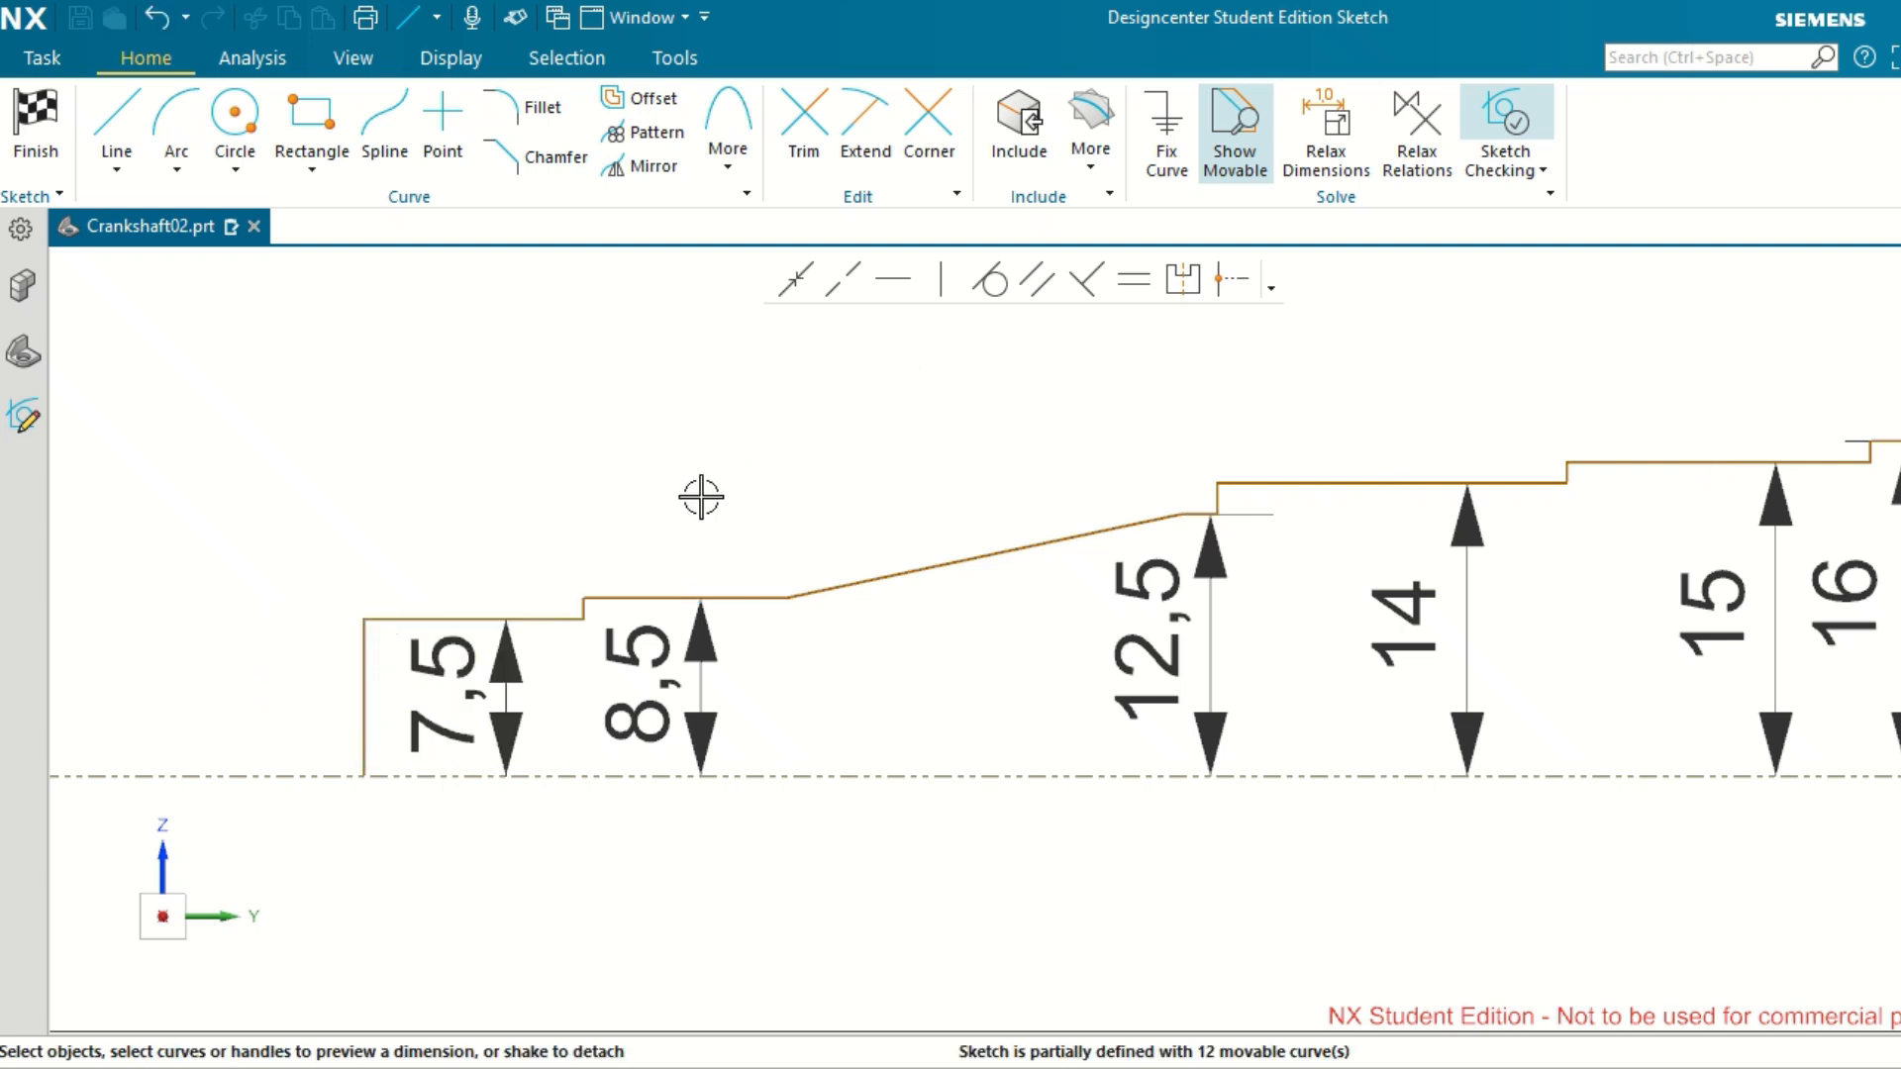
Dimension the distance from the shaft profile's vertical end line to the vertical sketch axis as 95+15+20, keeping the formula as an expression.
scroll(701, 498, "down", 3)
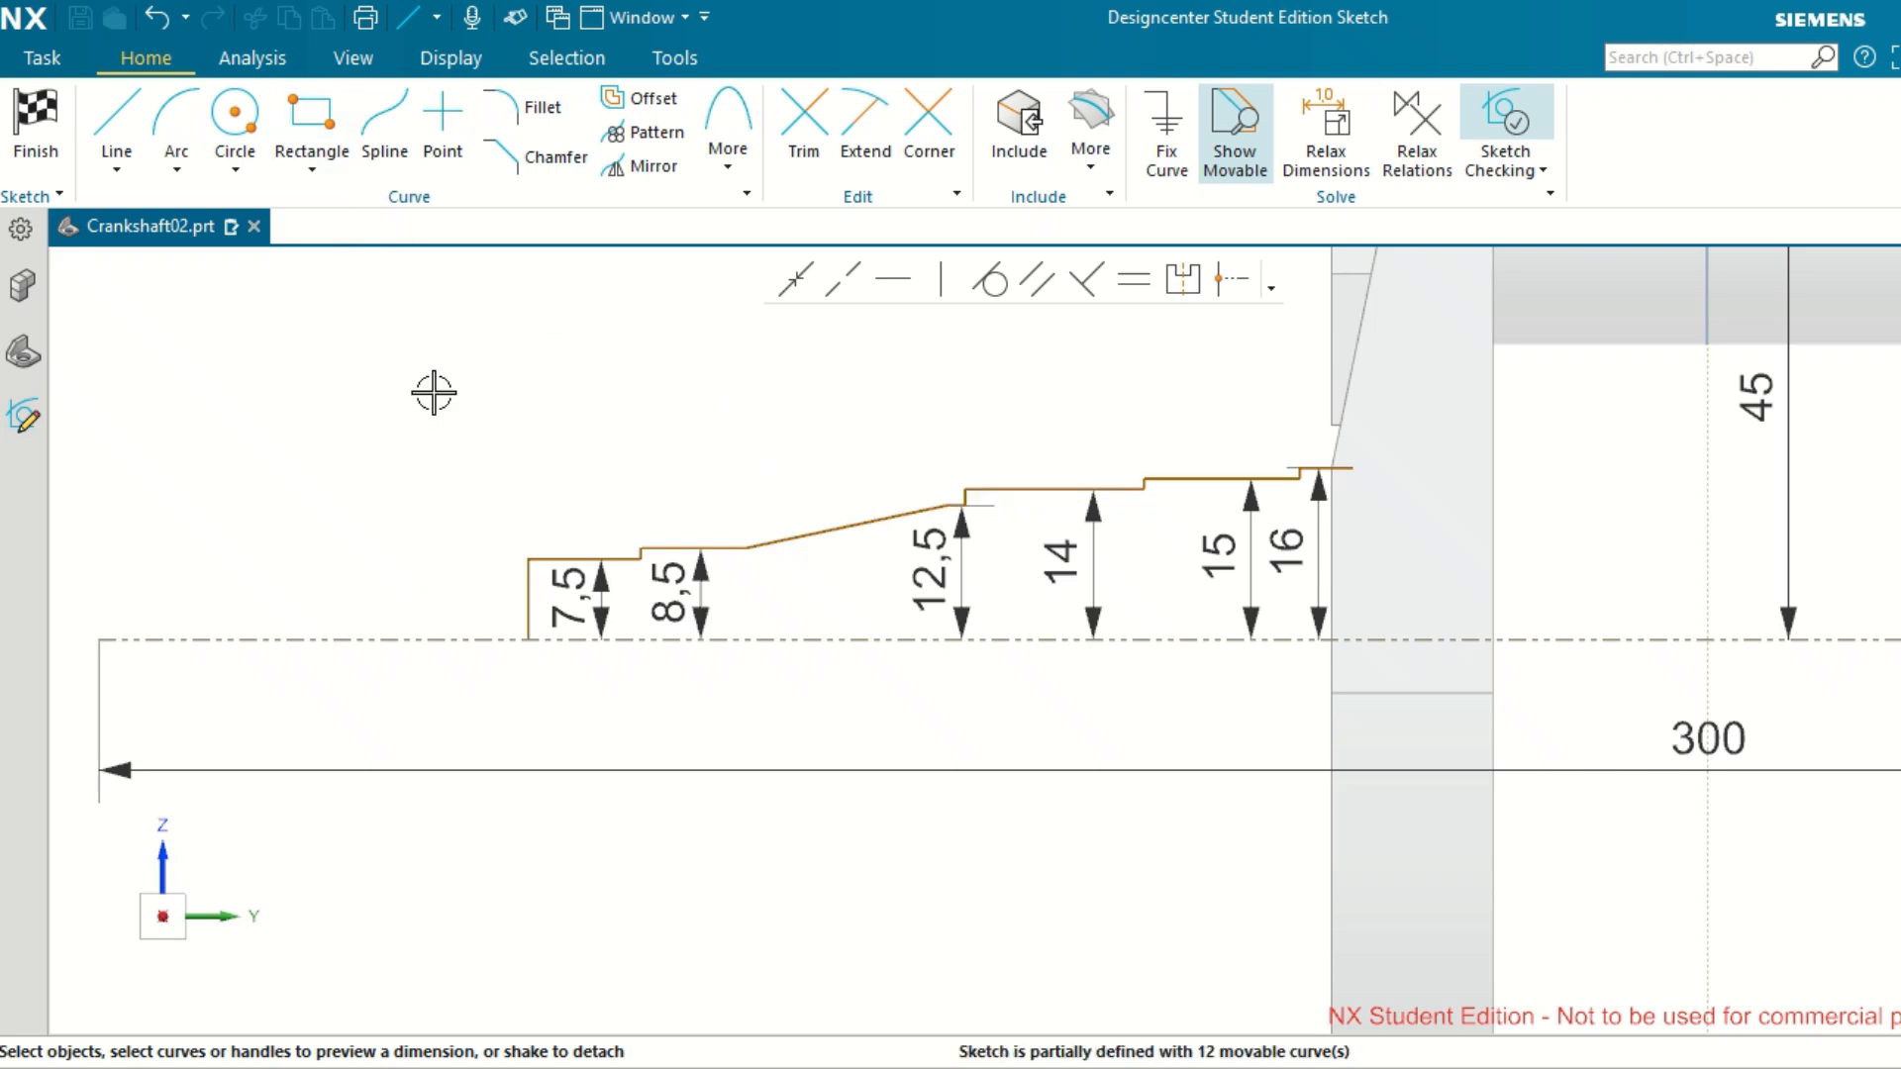
left_click(528, 606)
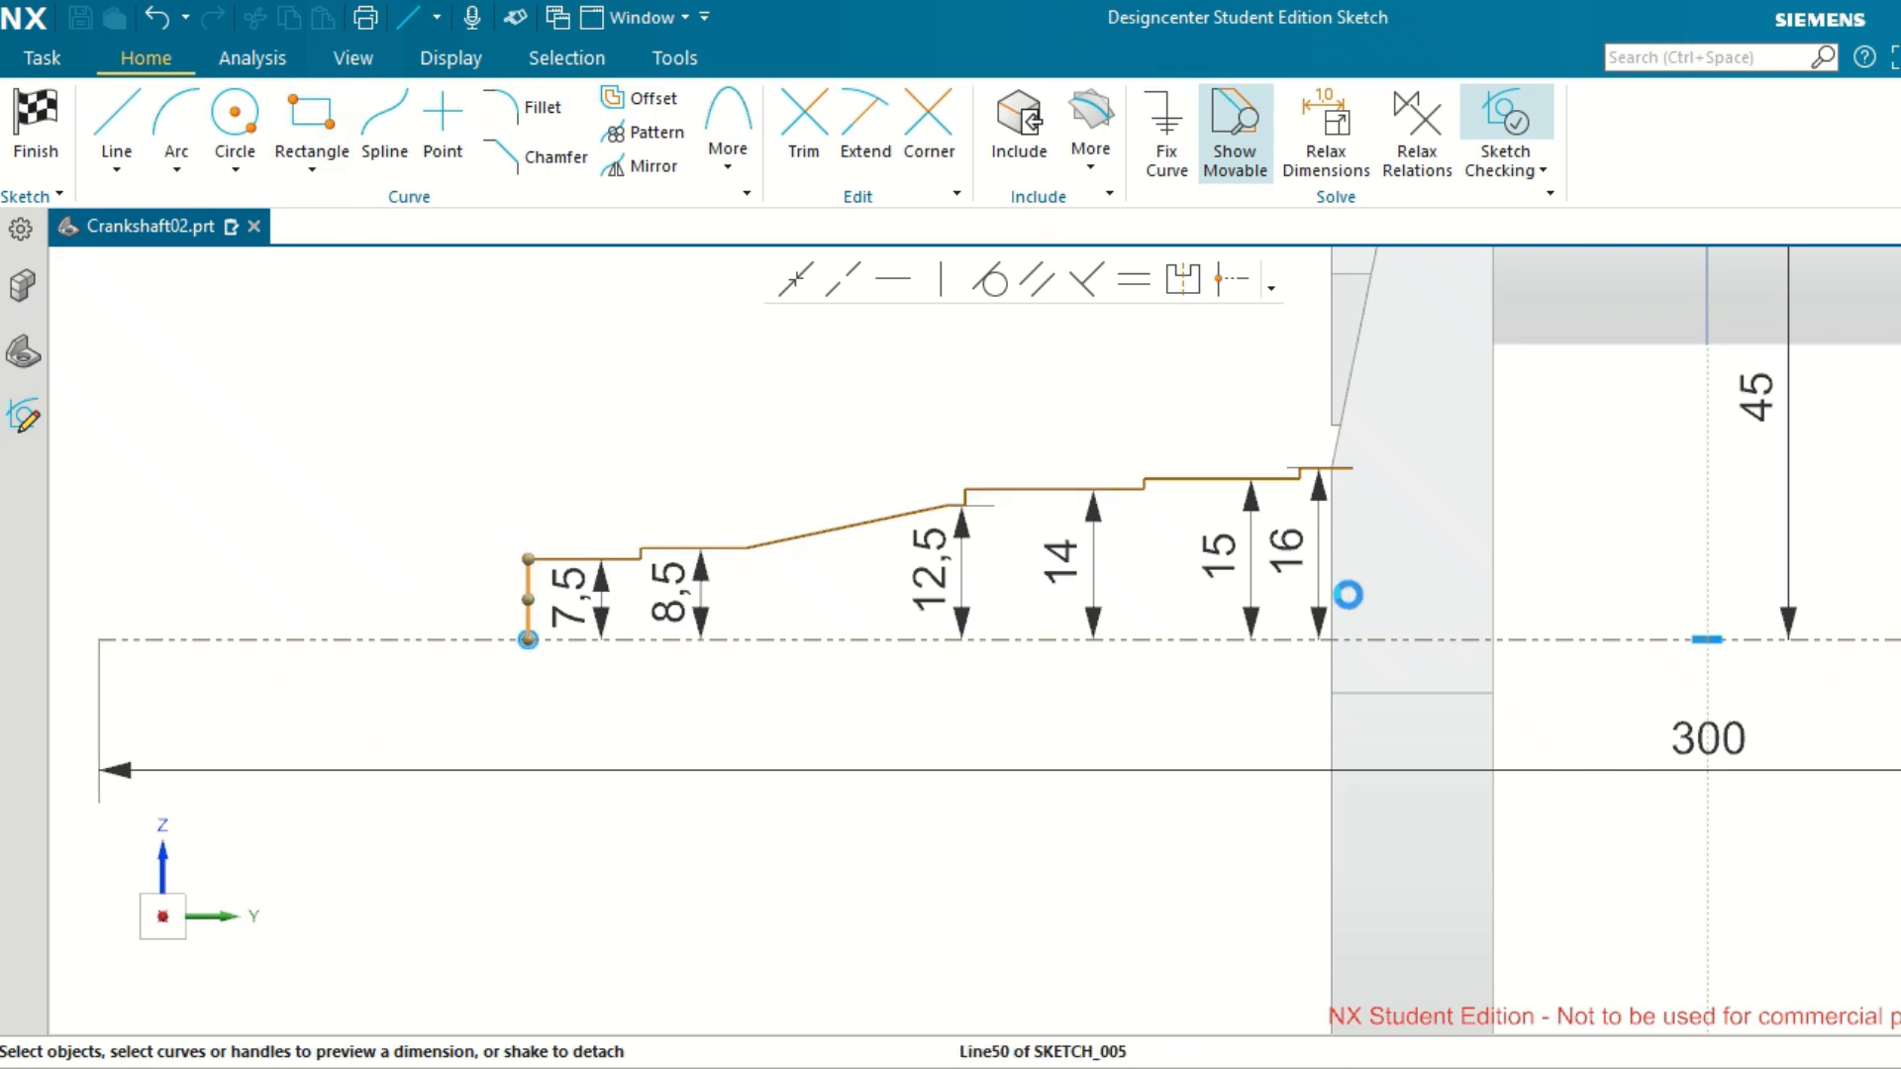
left_click(1715, 591)
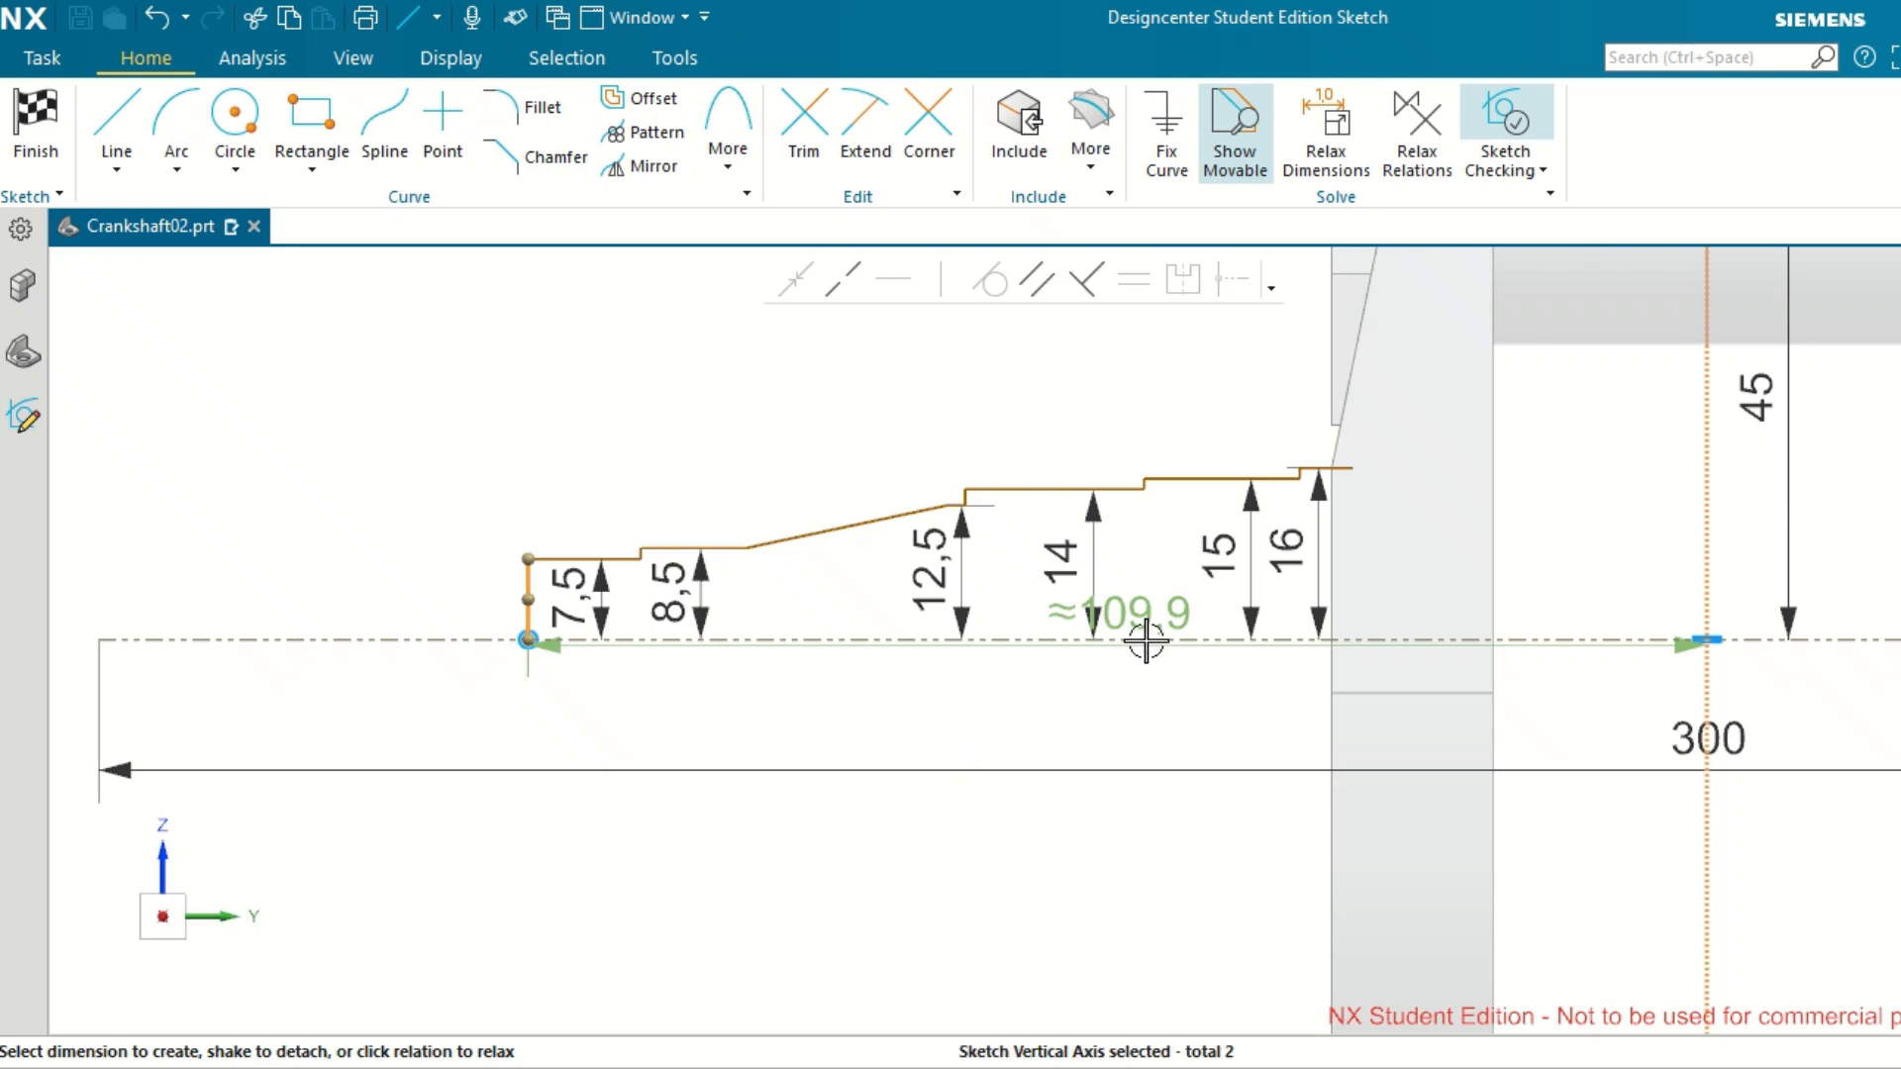
left_click(1147, 608)
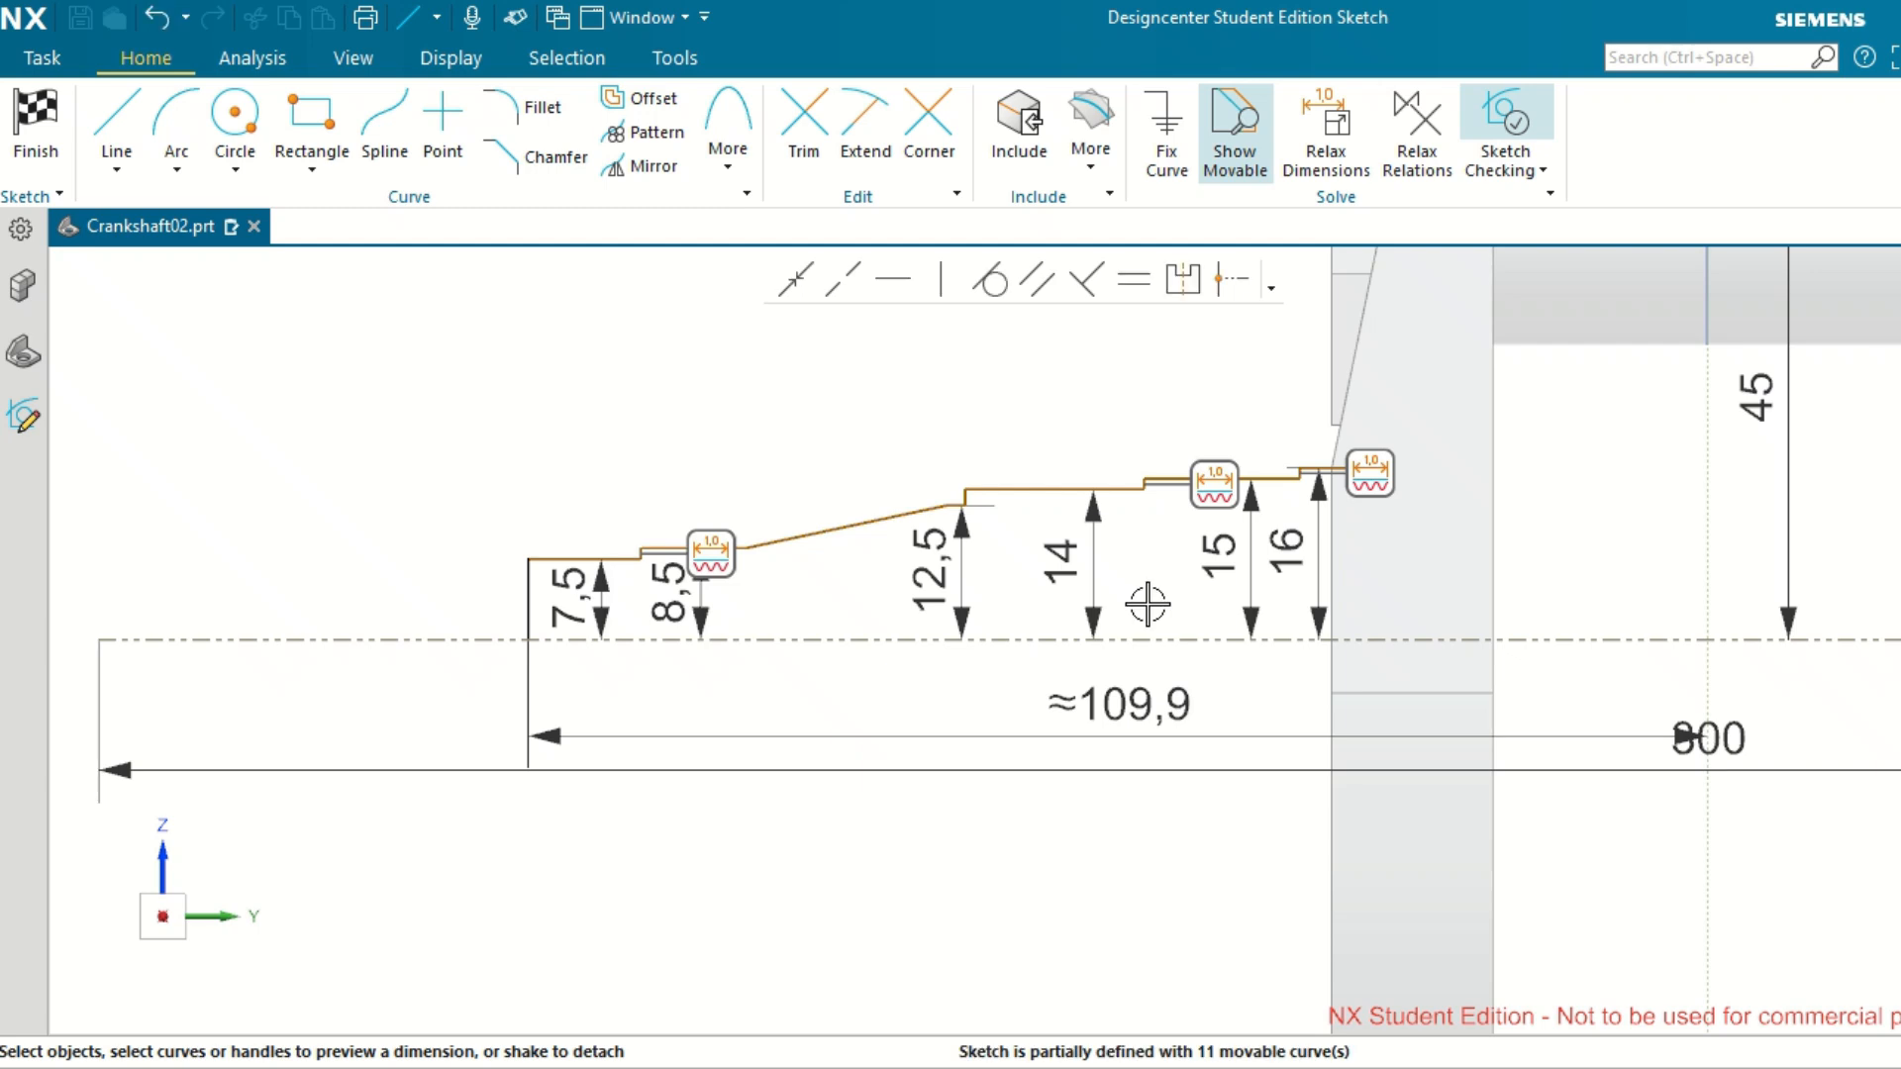
double_click(1113, 692)
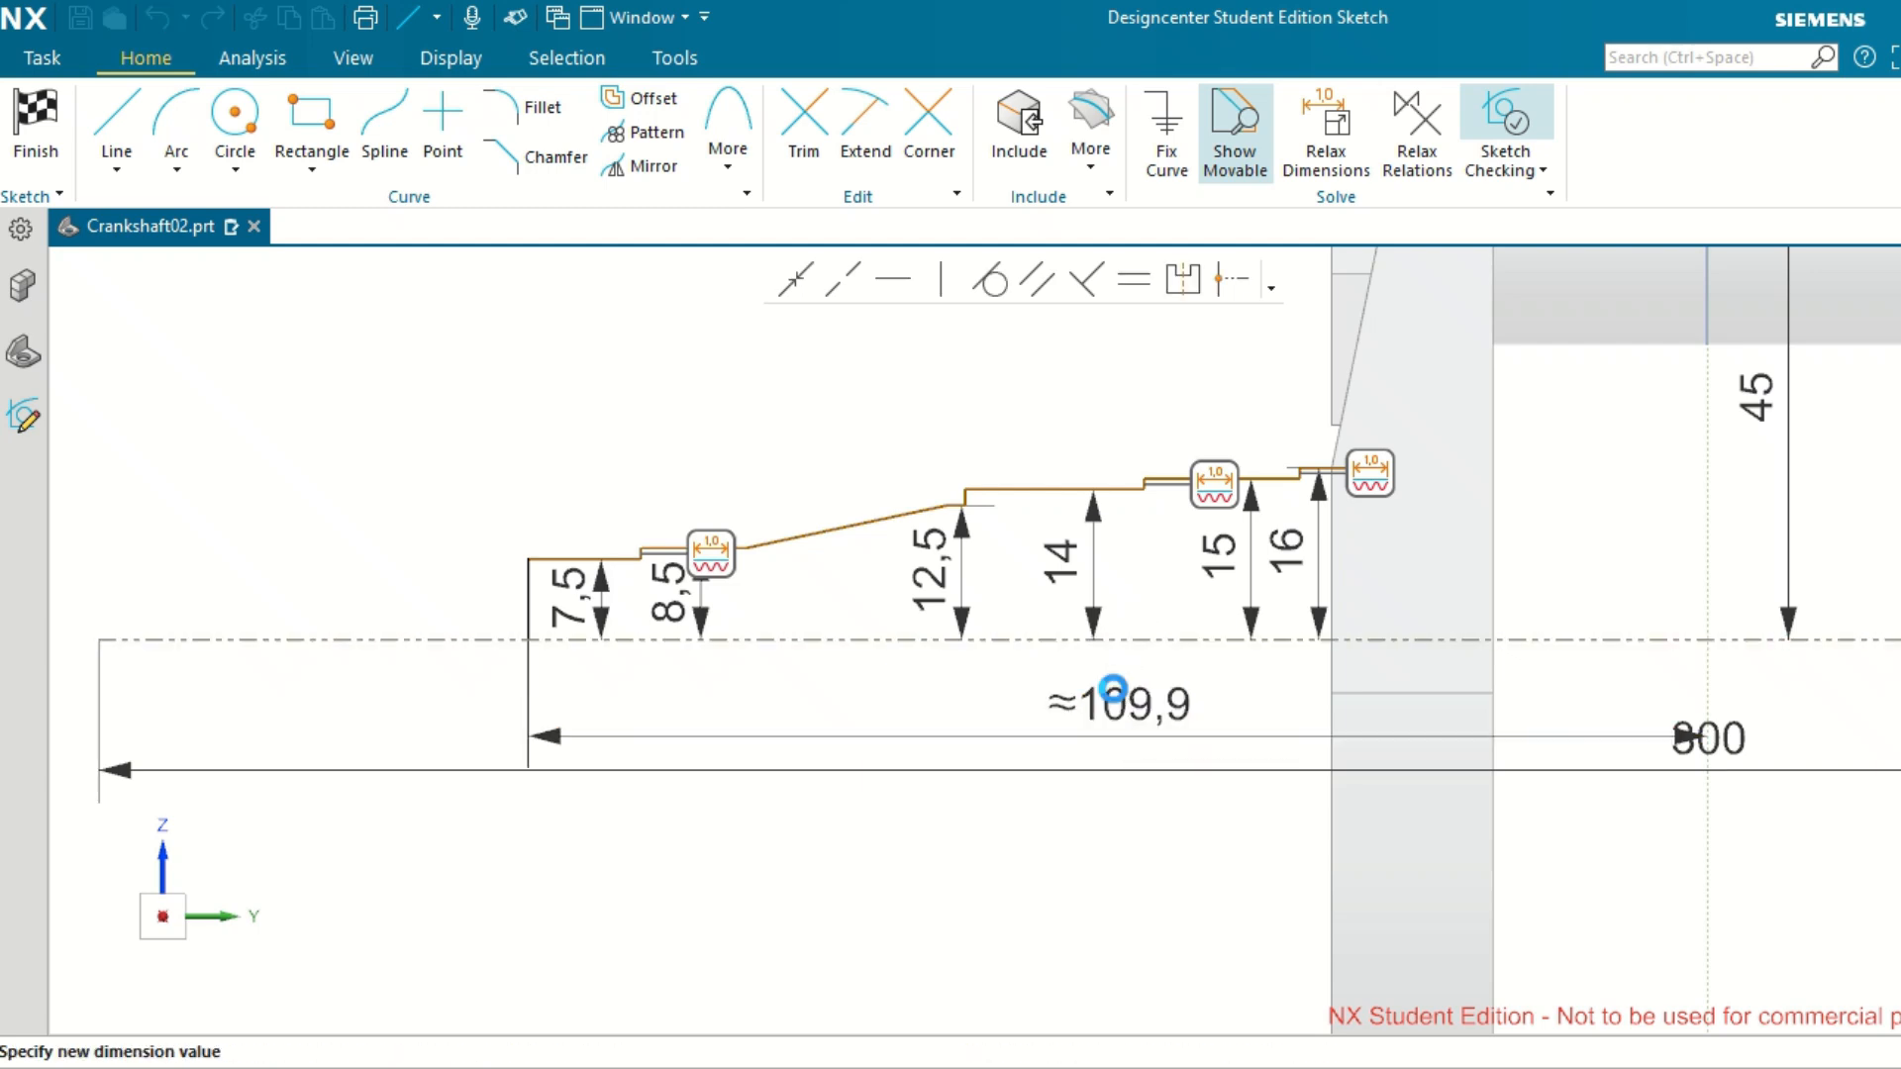
type("95+15+")
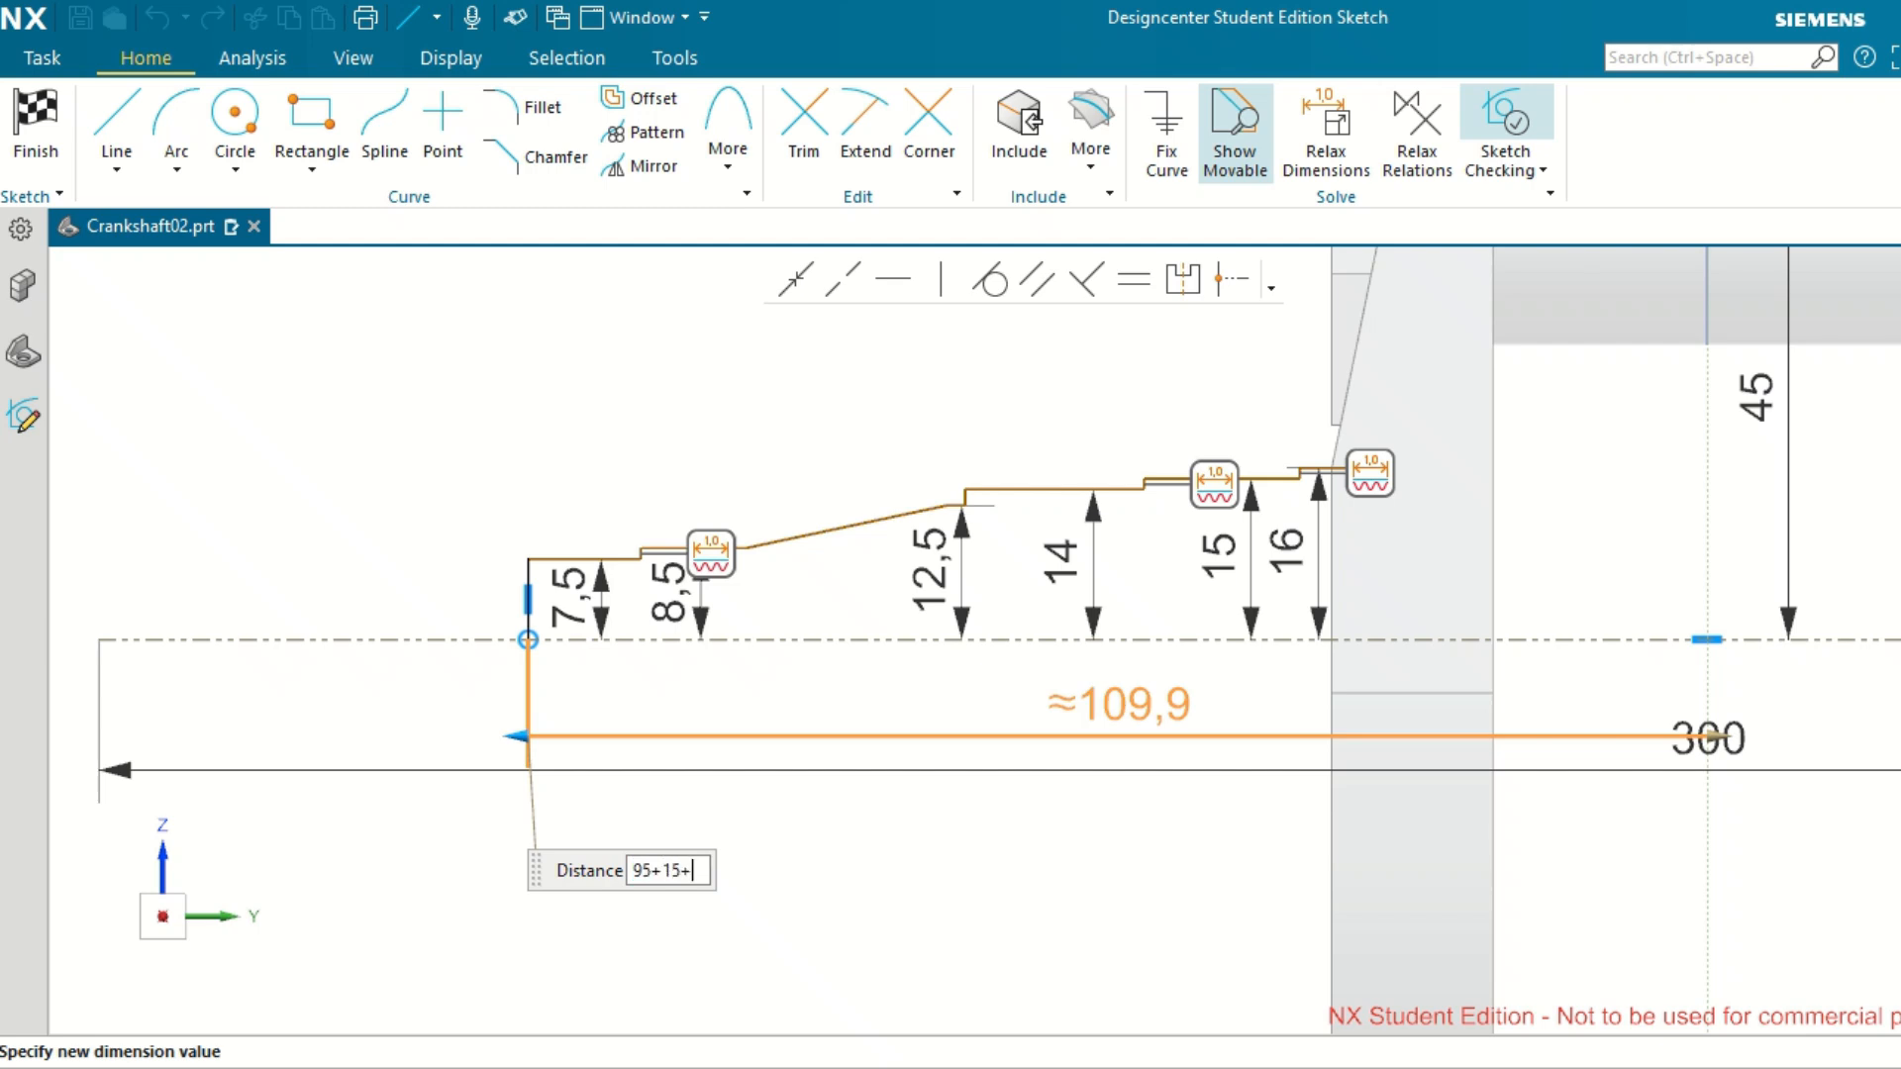
type("20")
key("Return")
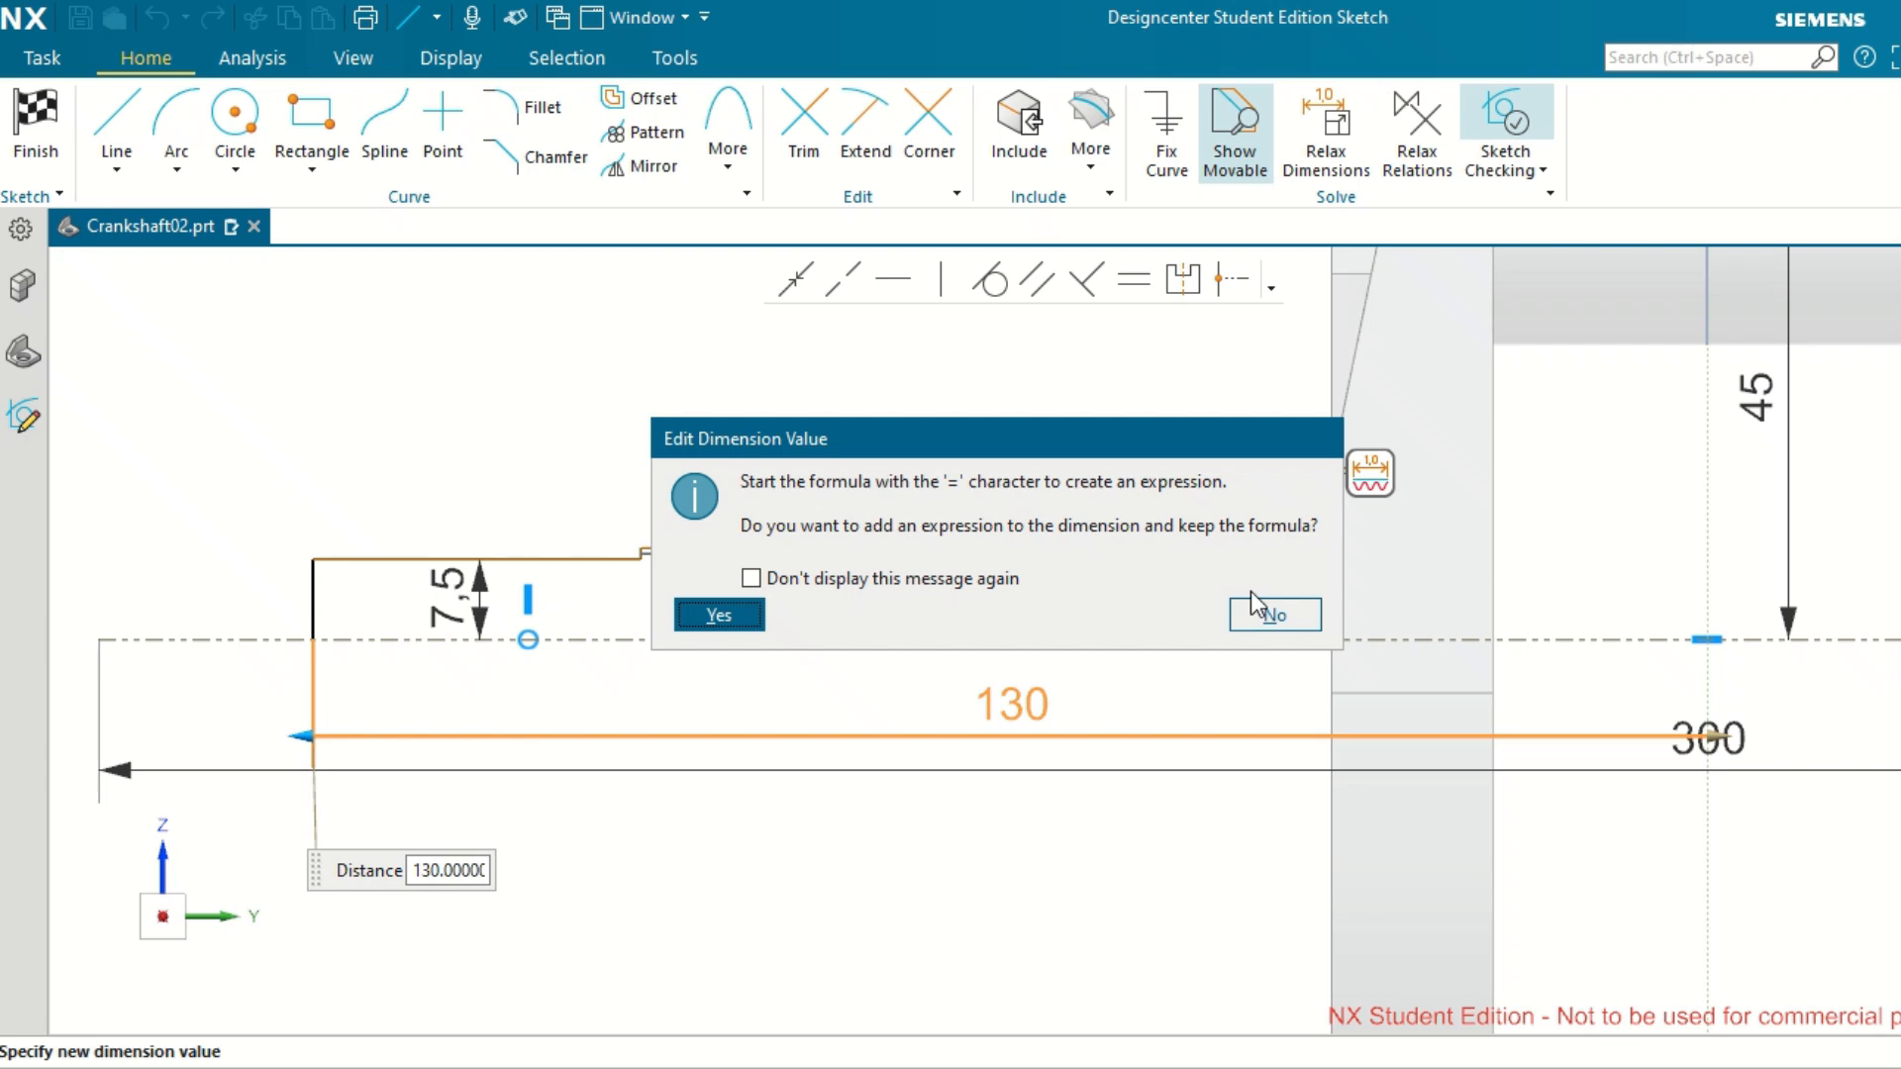
left_click(719, 615)
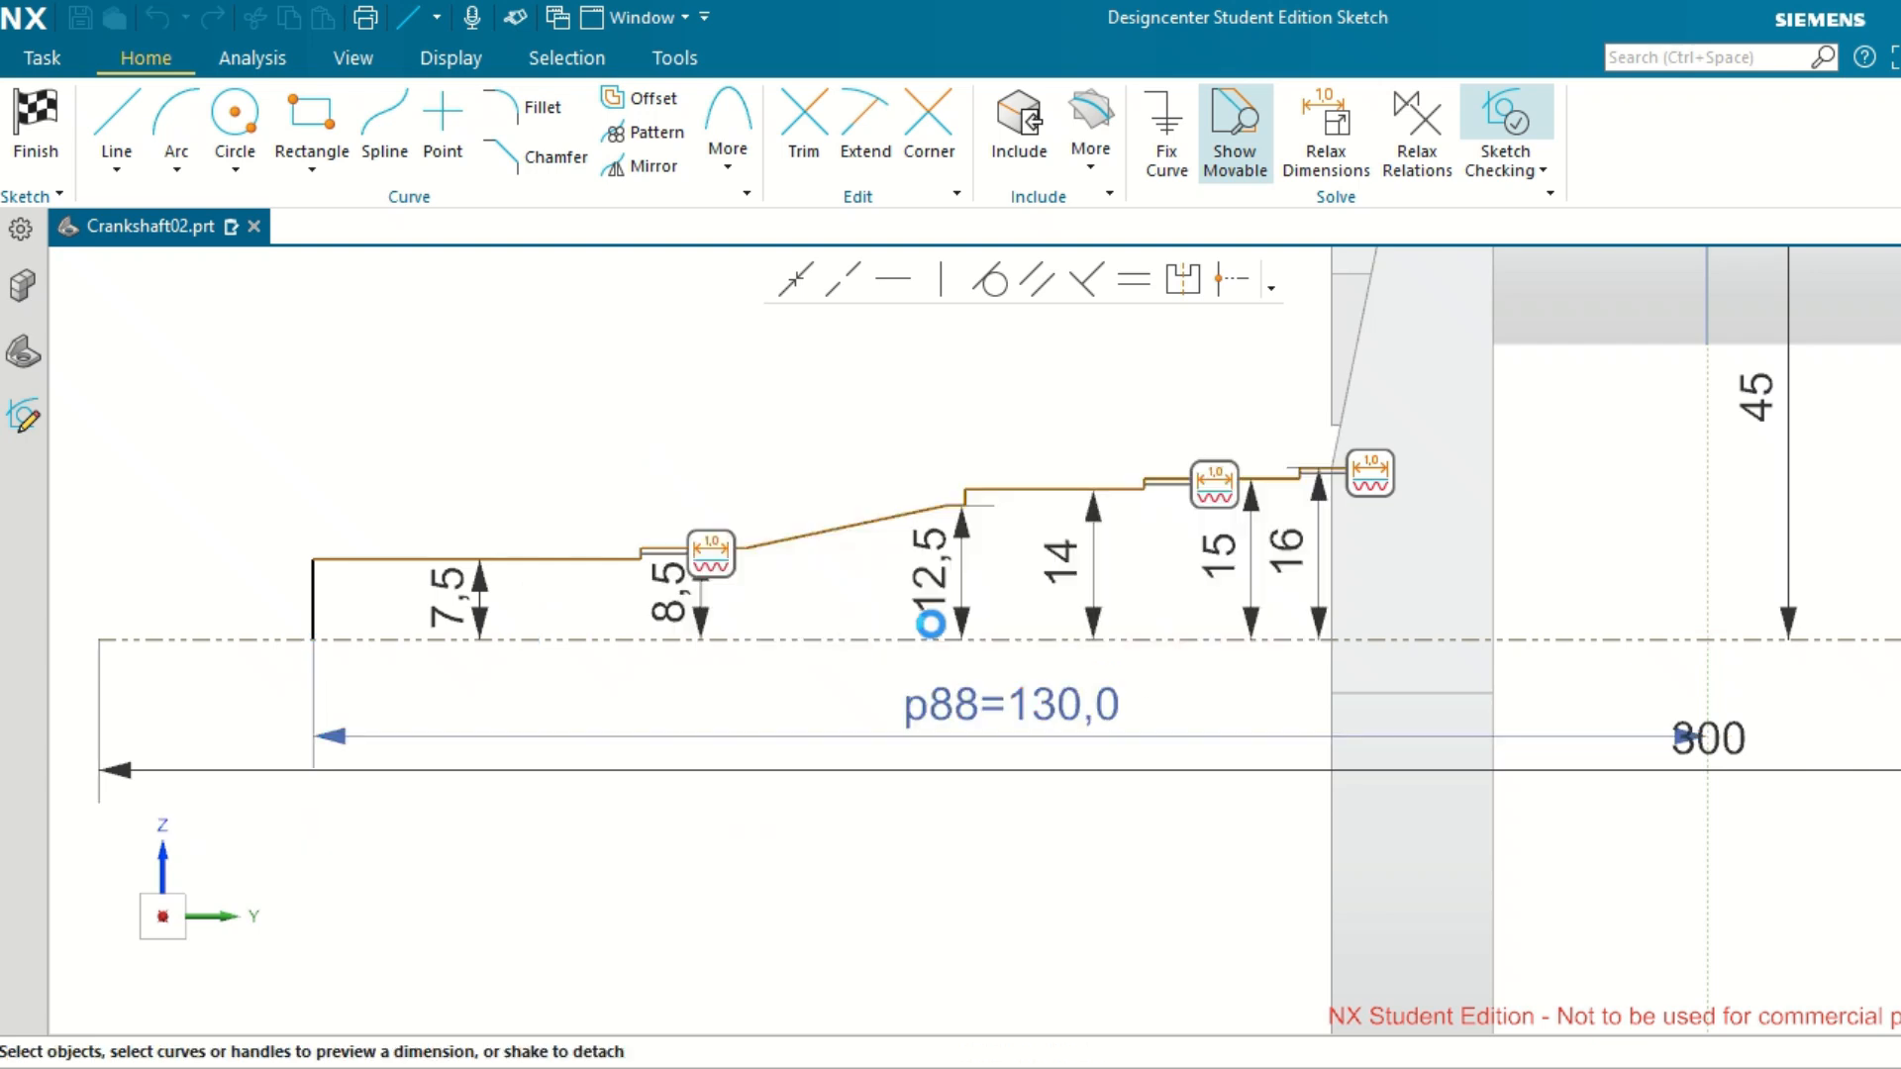
left_click(1184, 707)
left_click(829, 918)
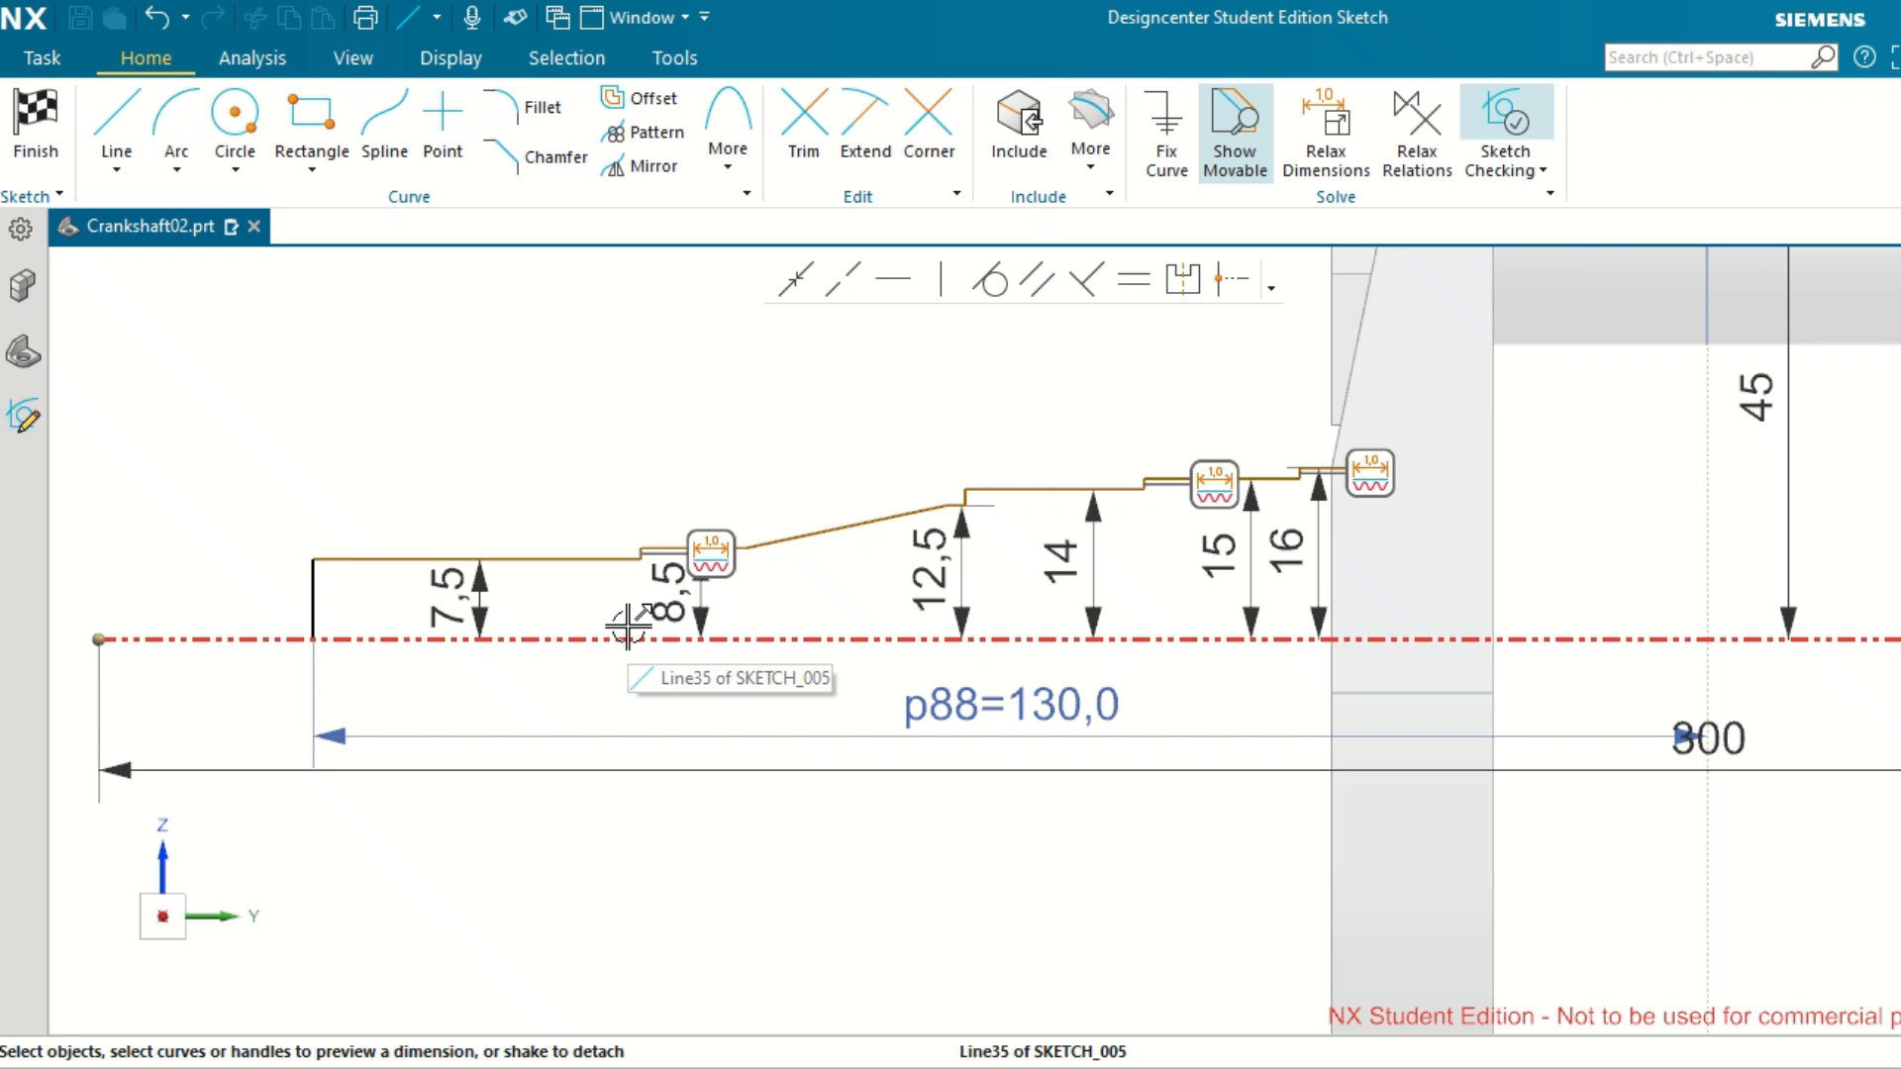
Dimension the length of the outermost shaft step, between its end line and the next vertical line, to 20 mm.
scroll(638, 545, "up", 2)
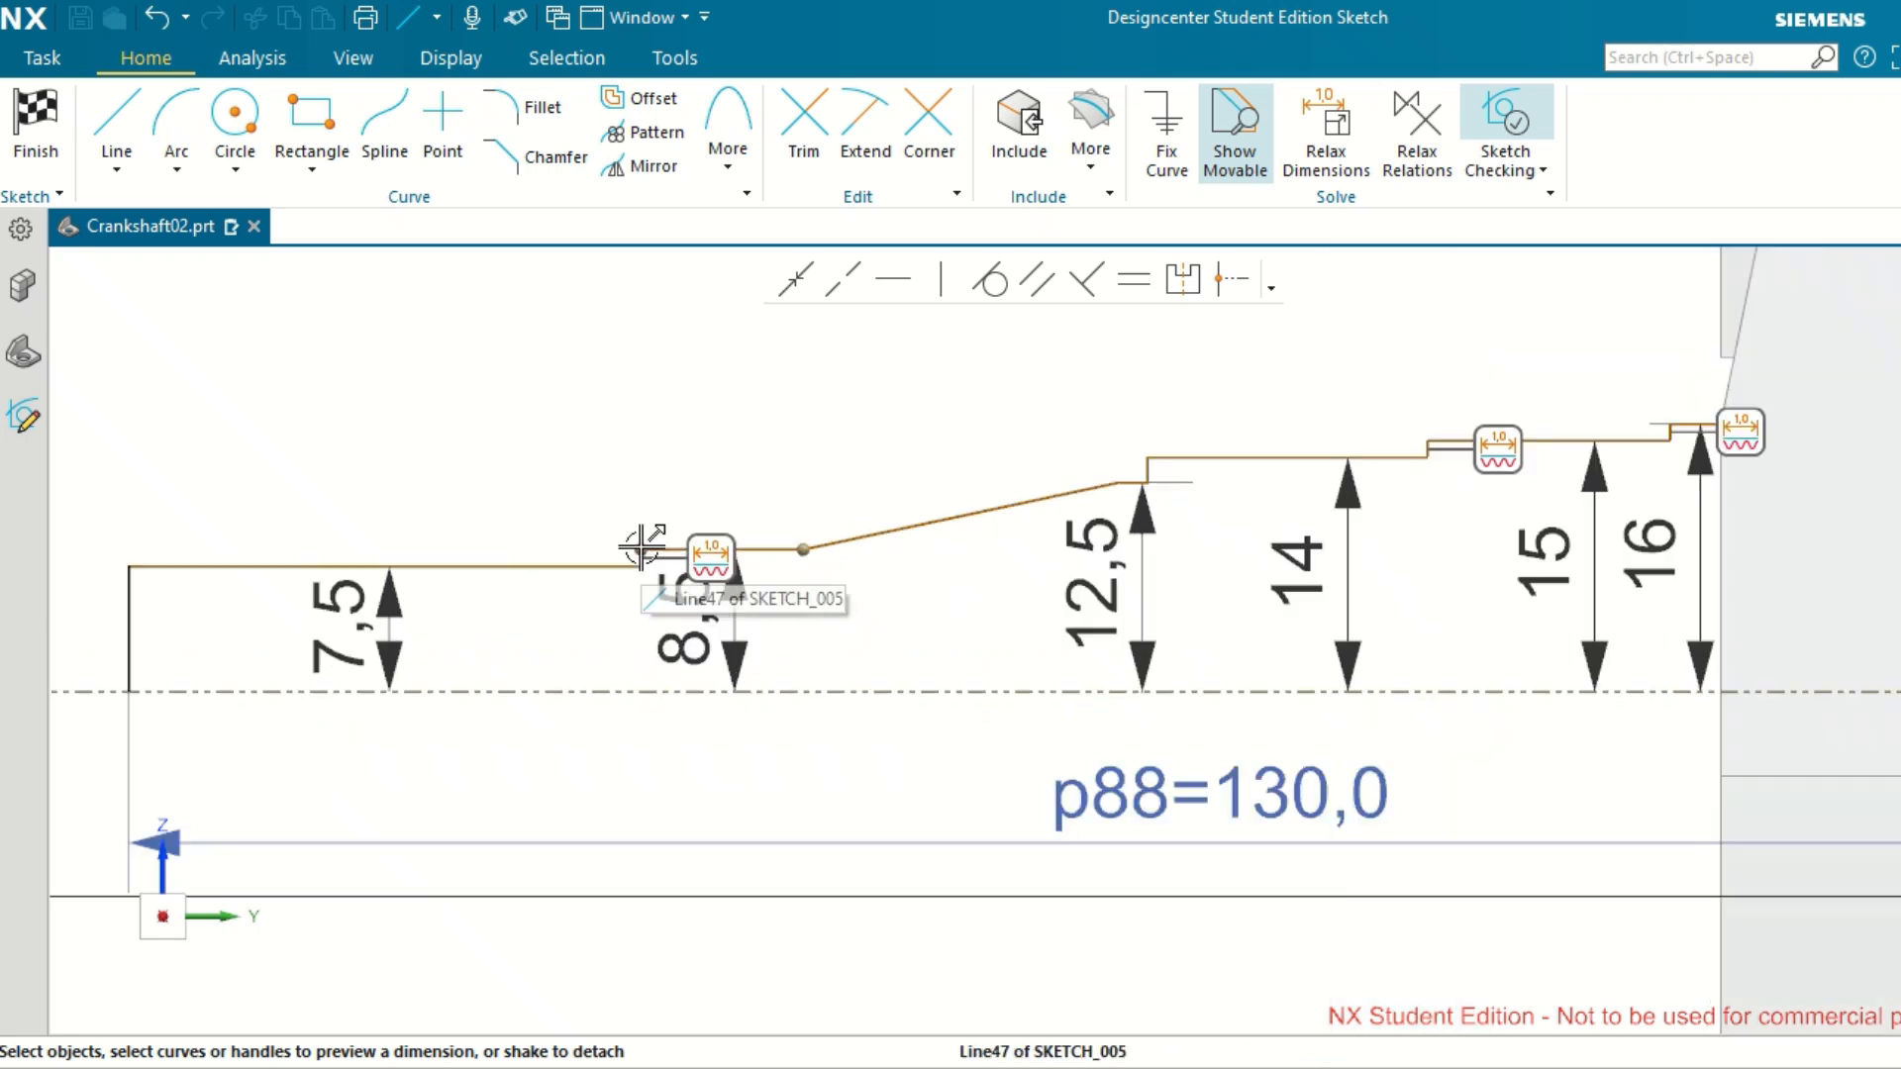
left_click(130, 619)
scroll(552, 531, "up", 2)
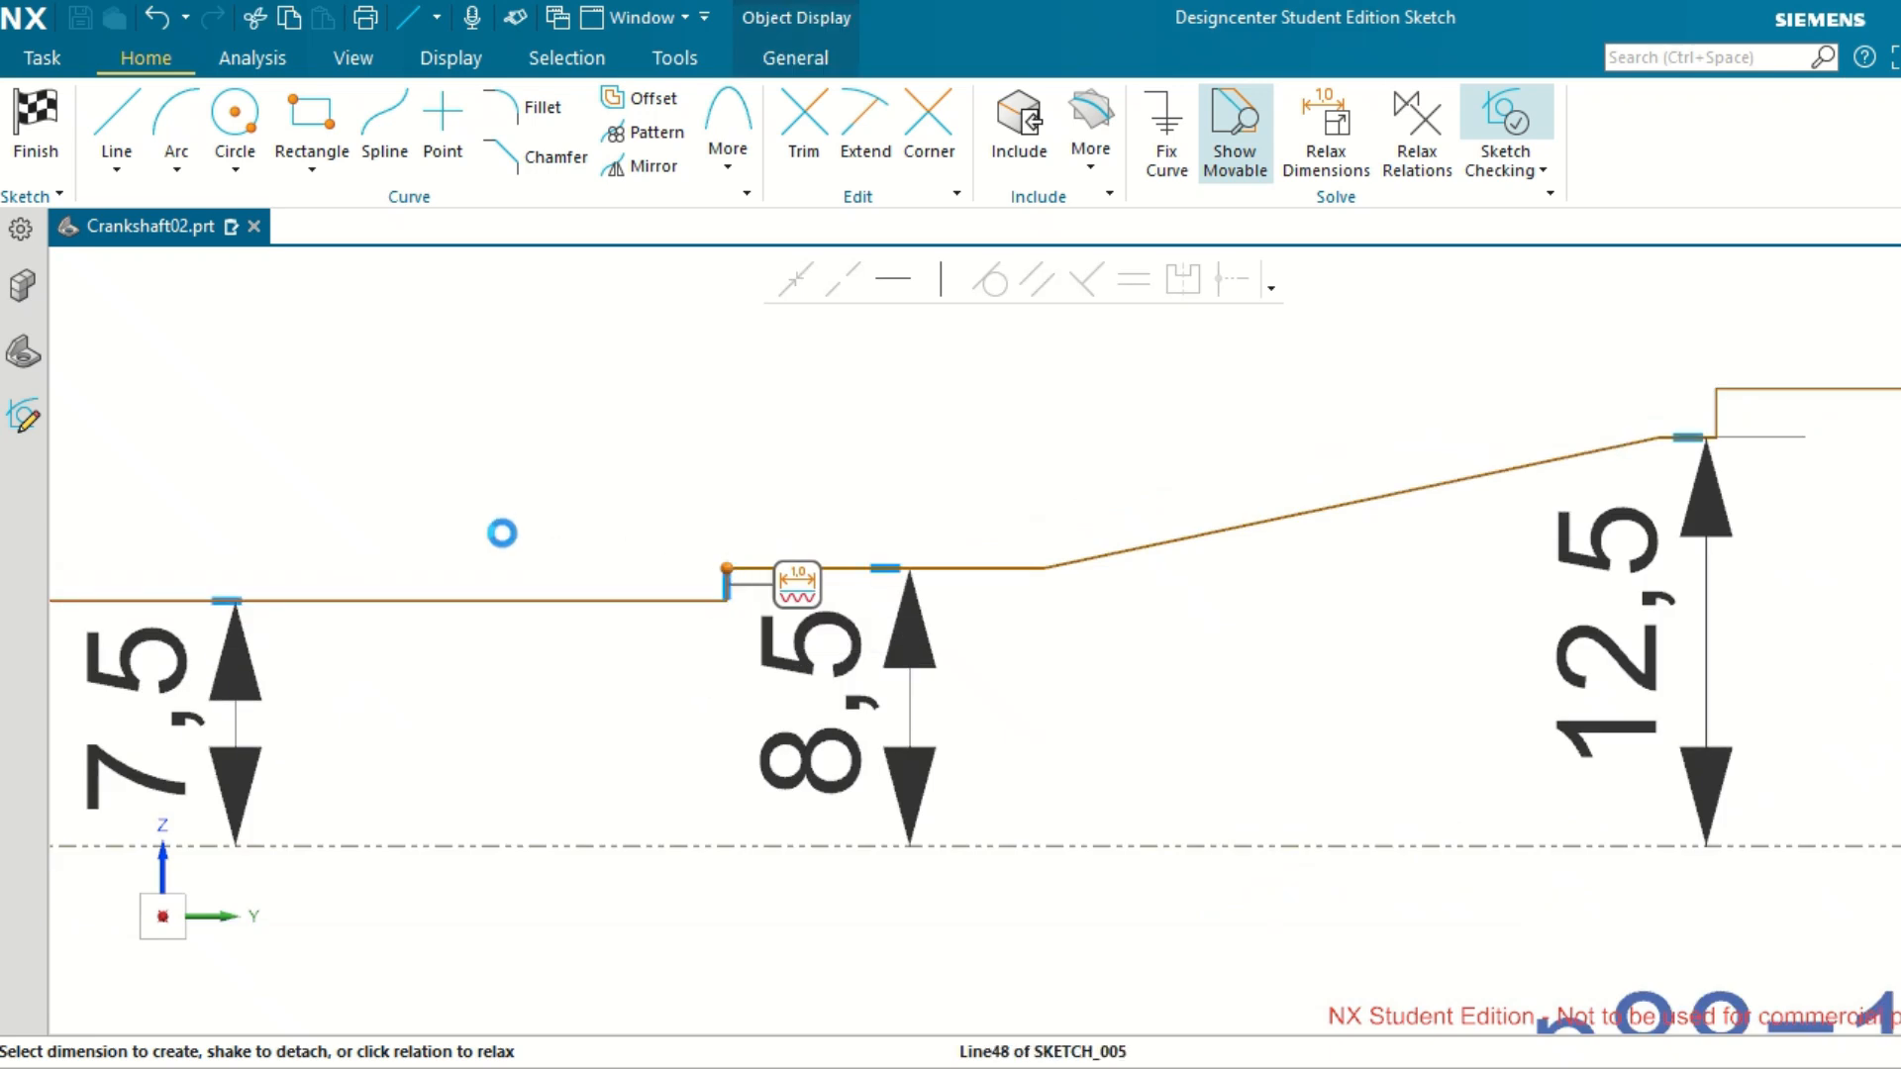
left_click(337, 561)
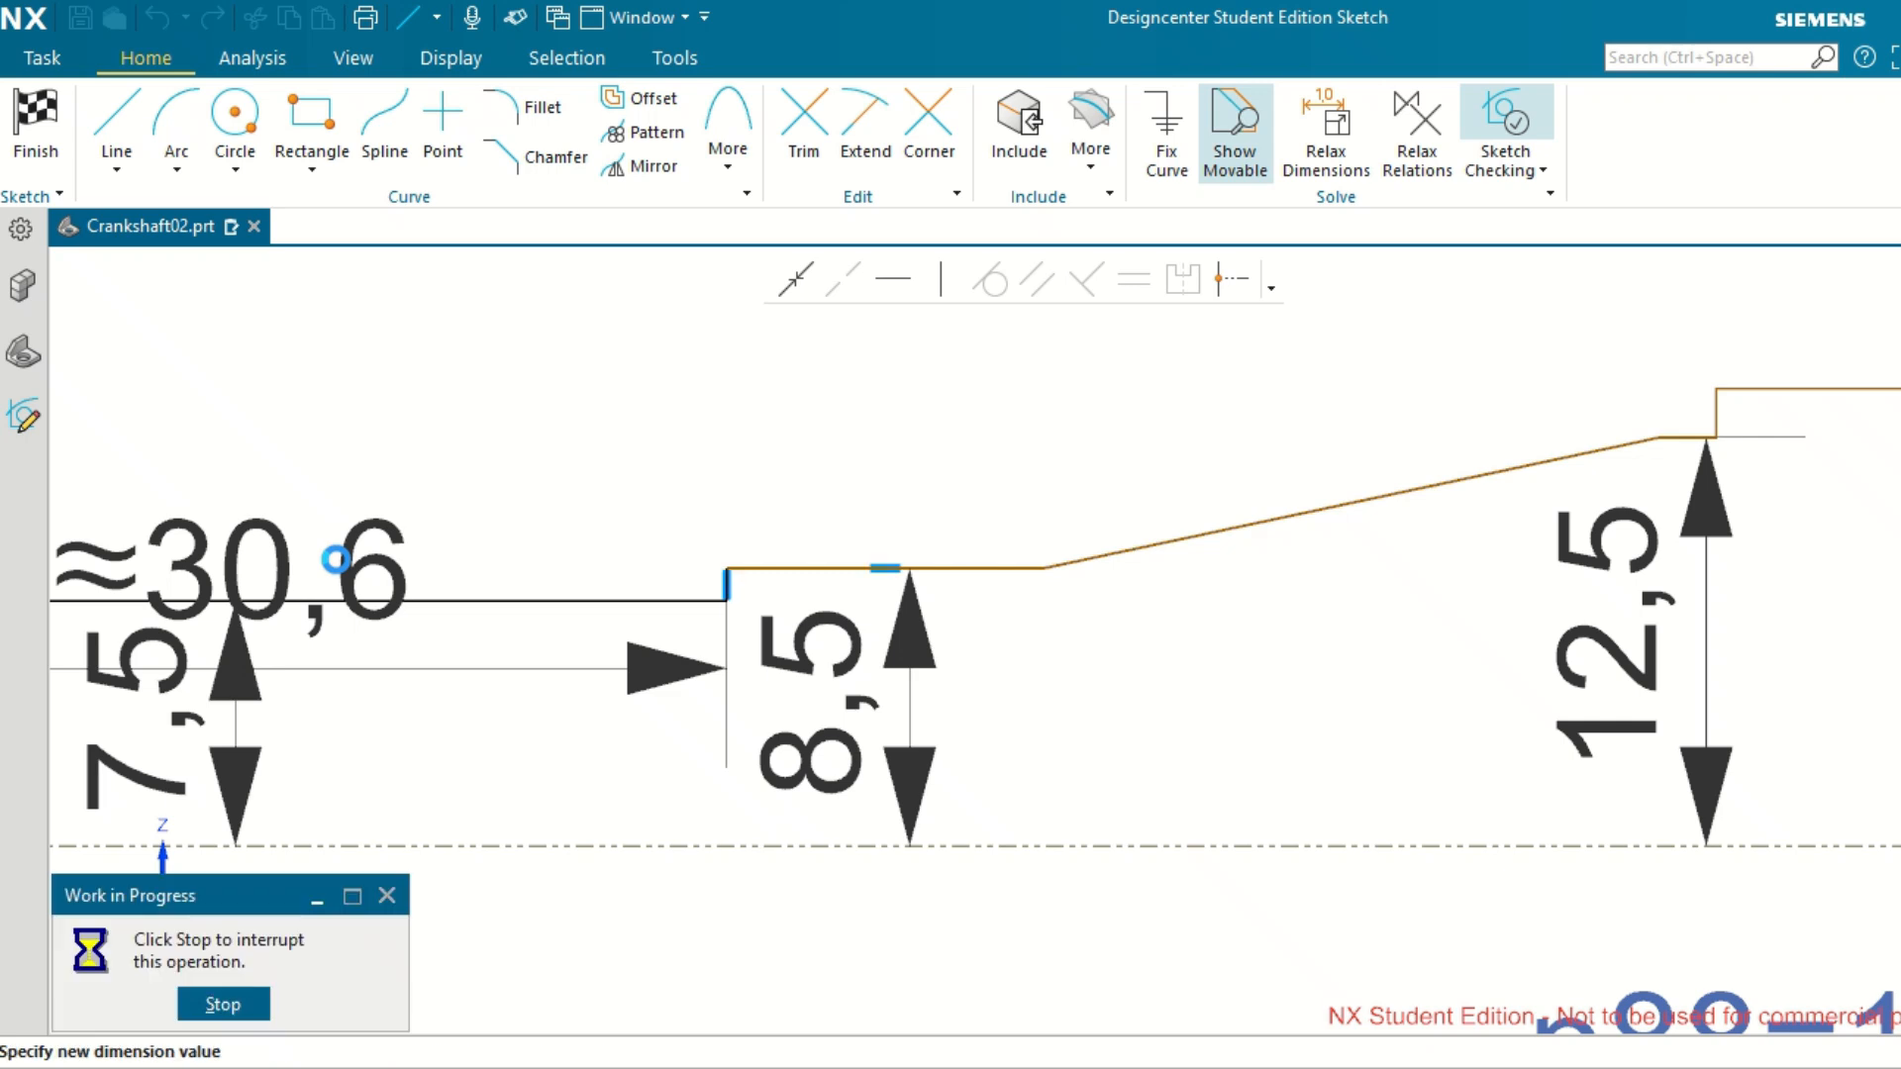
double_click(287, 553)
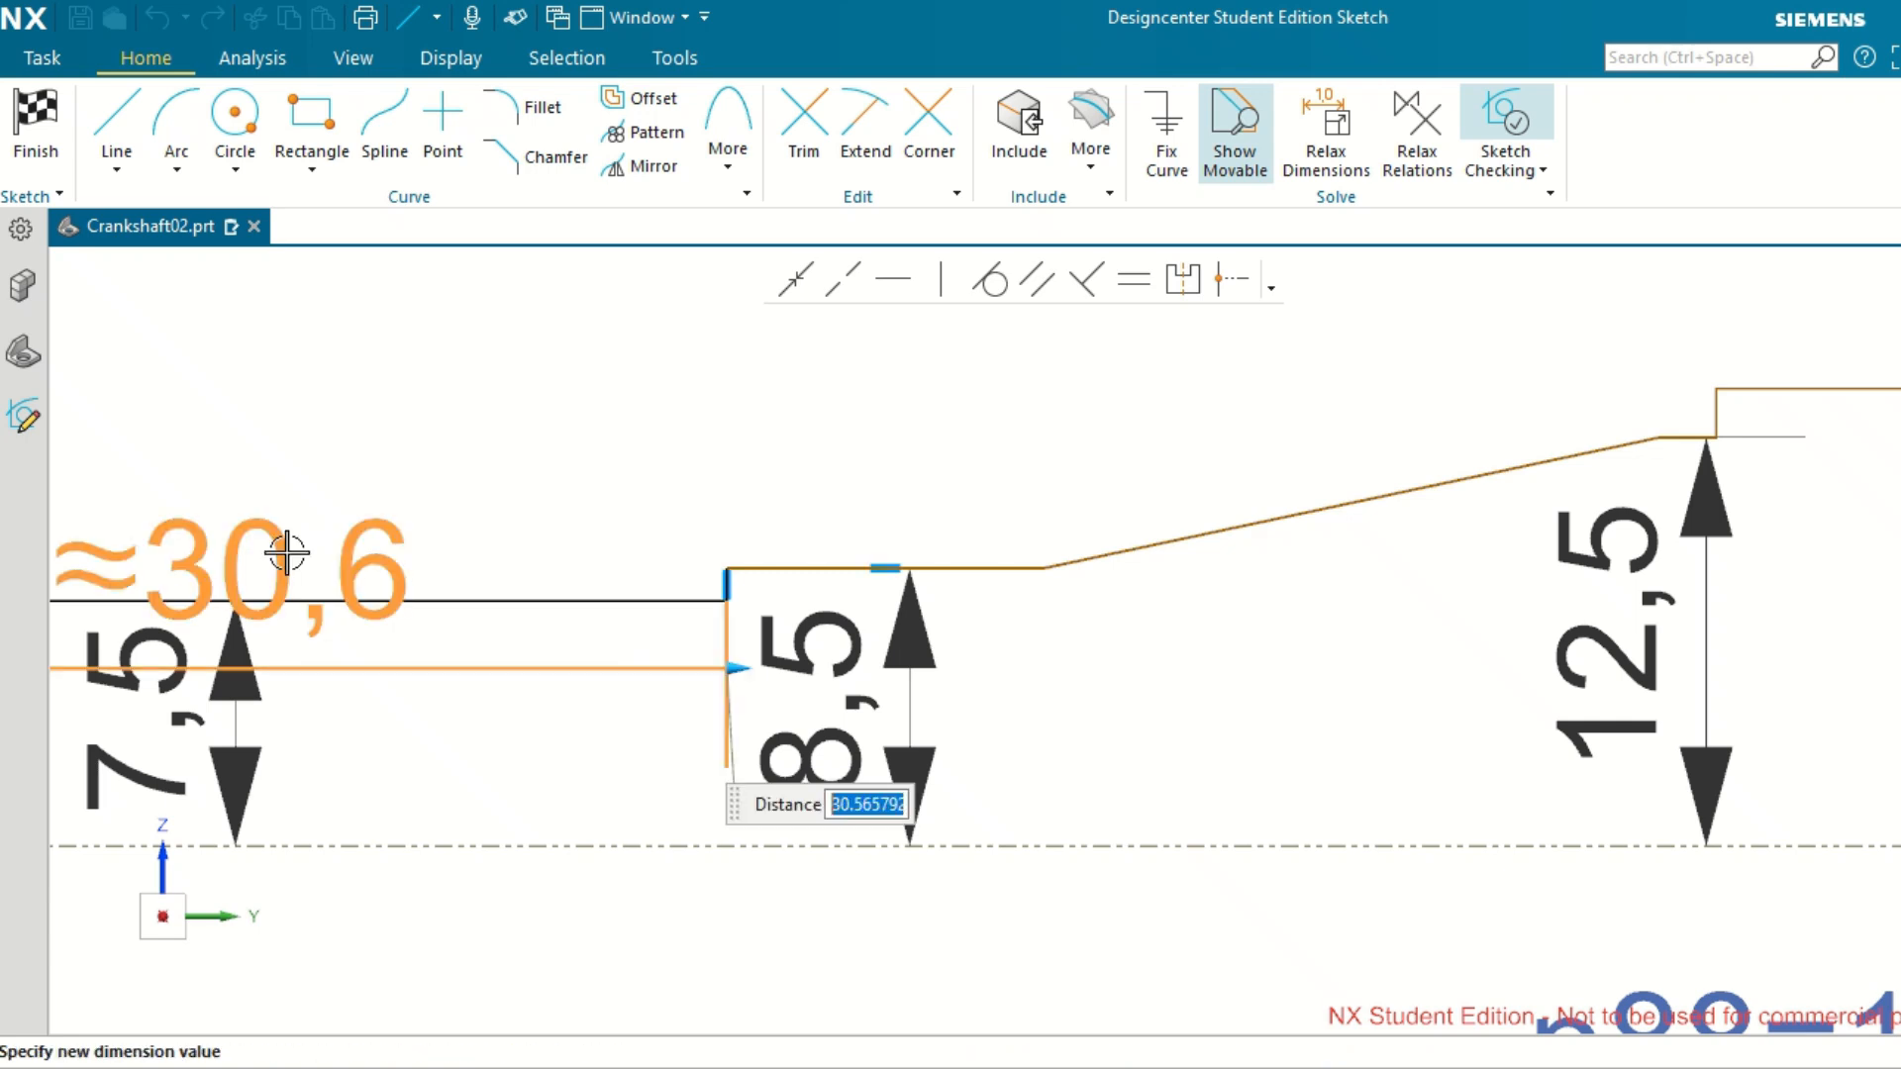
type("20")
key("Return")
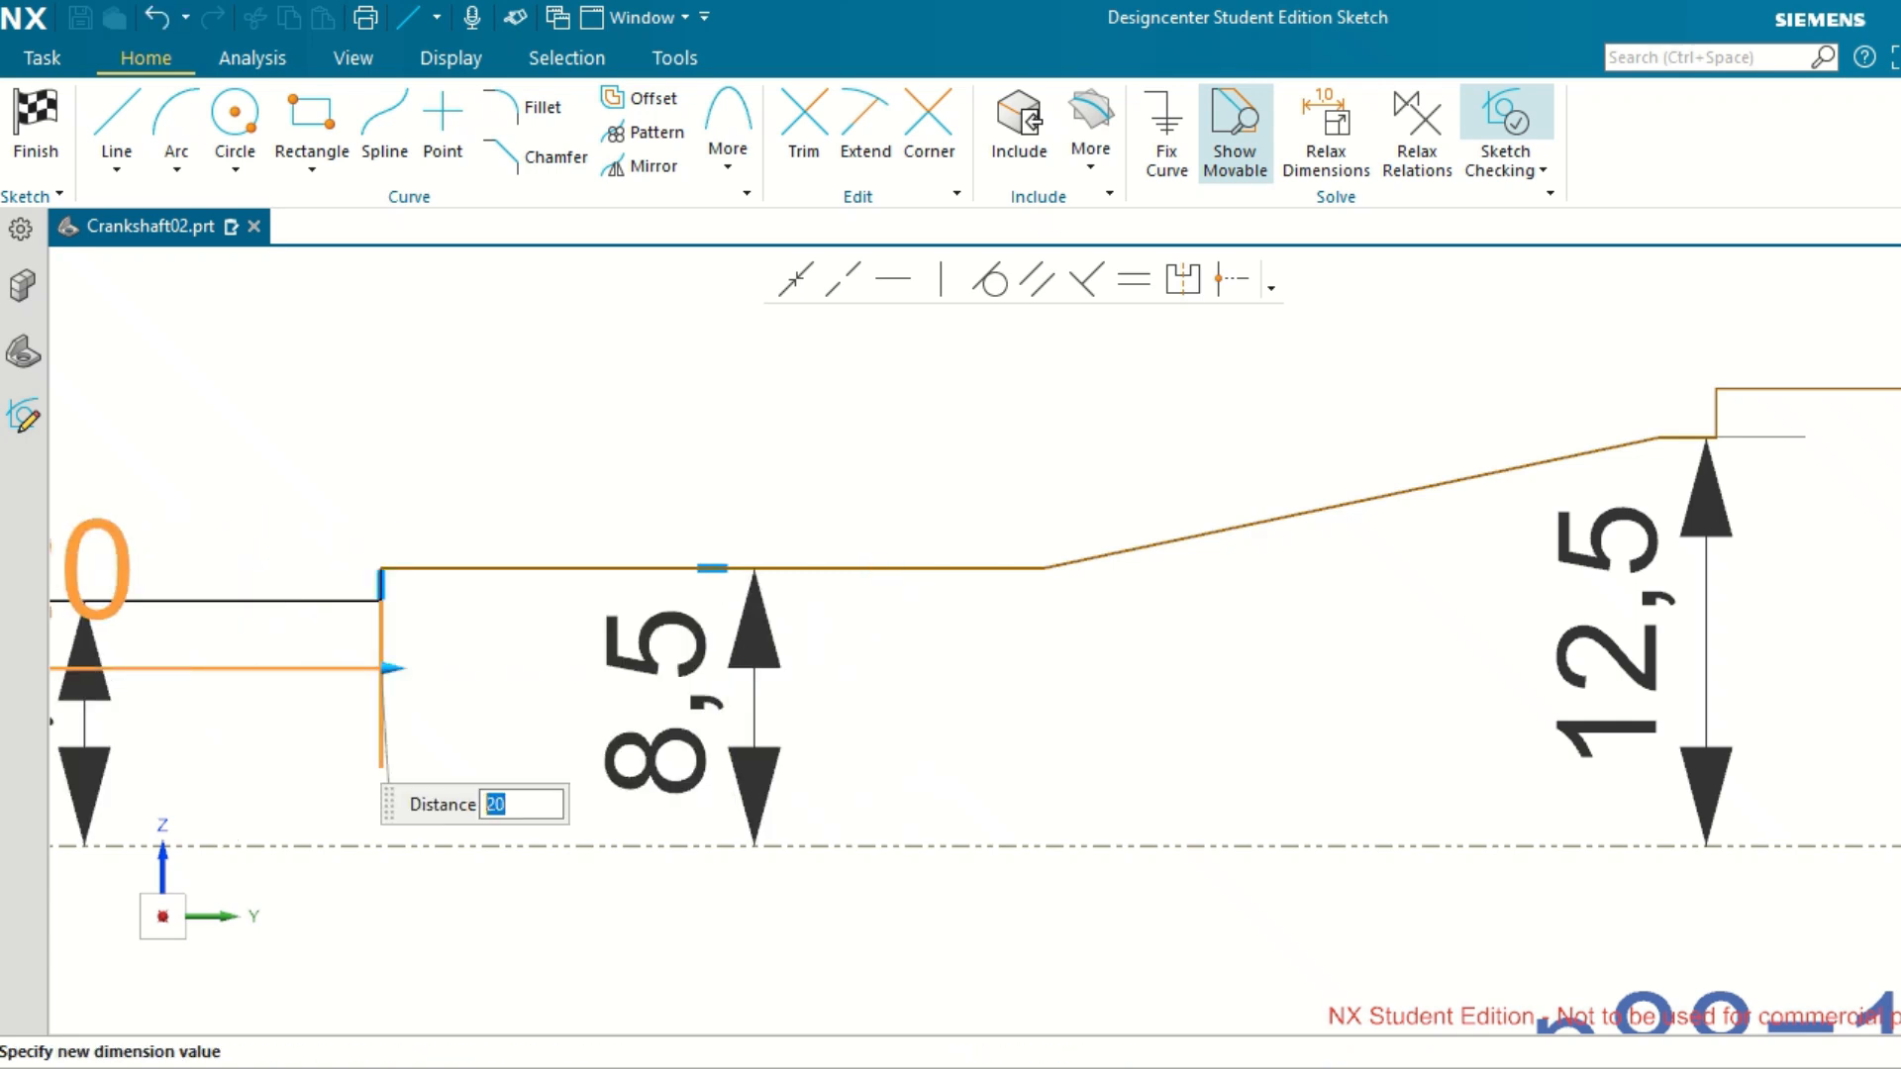
Finish editing the outermost step's 20 mm length dimension and move it above the shaft profile, clear of the 7.5 mm dimension.
scroll(1004, 522, "down", 2)
scroll(1004, 523, "down", 1)
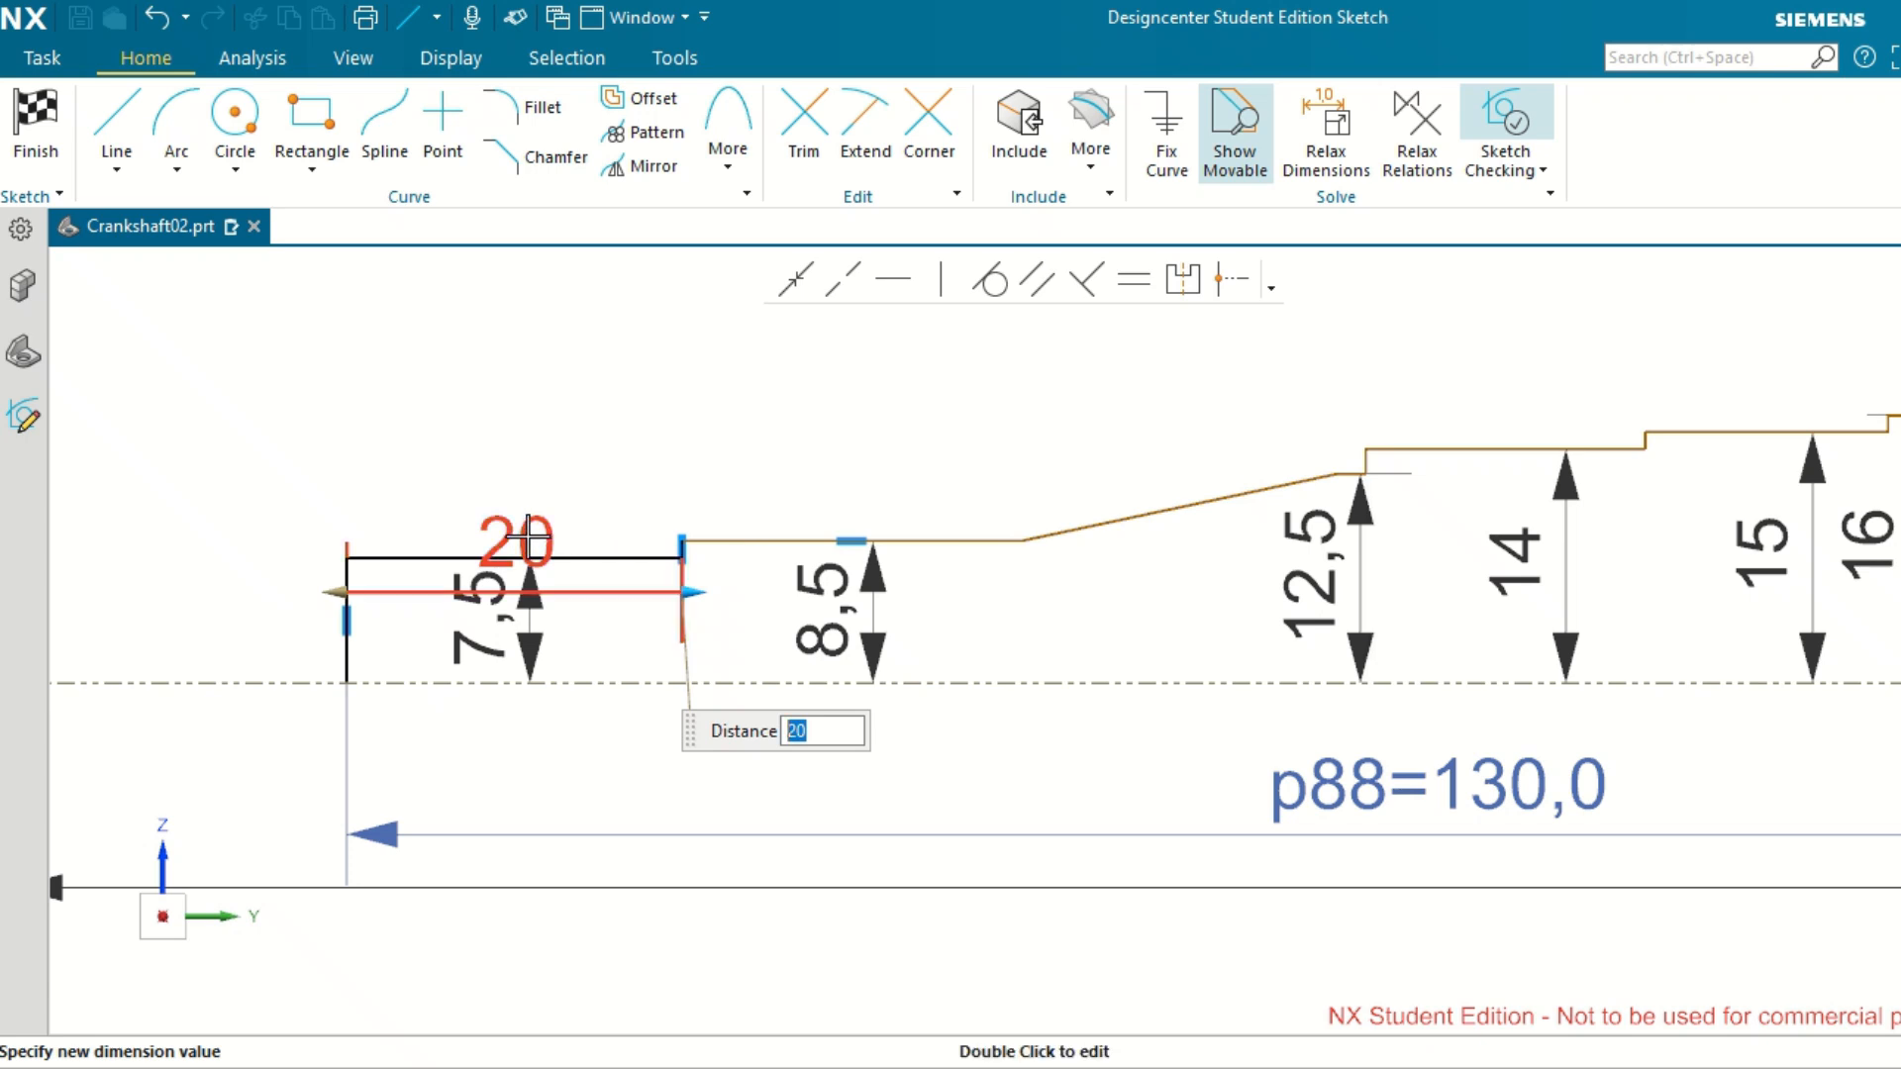
left_click_drag(527, 536, 540, 468)
key("Escape")
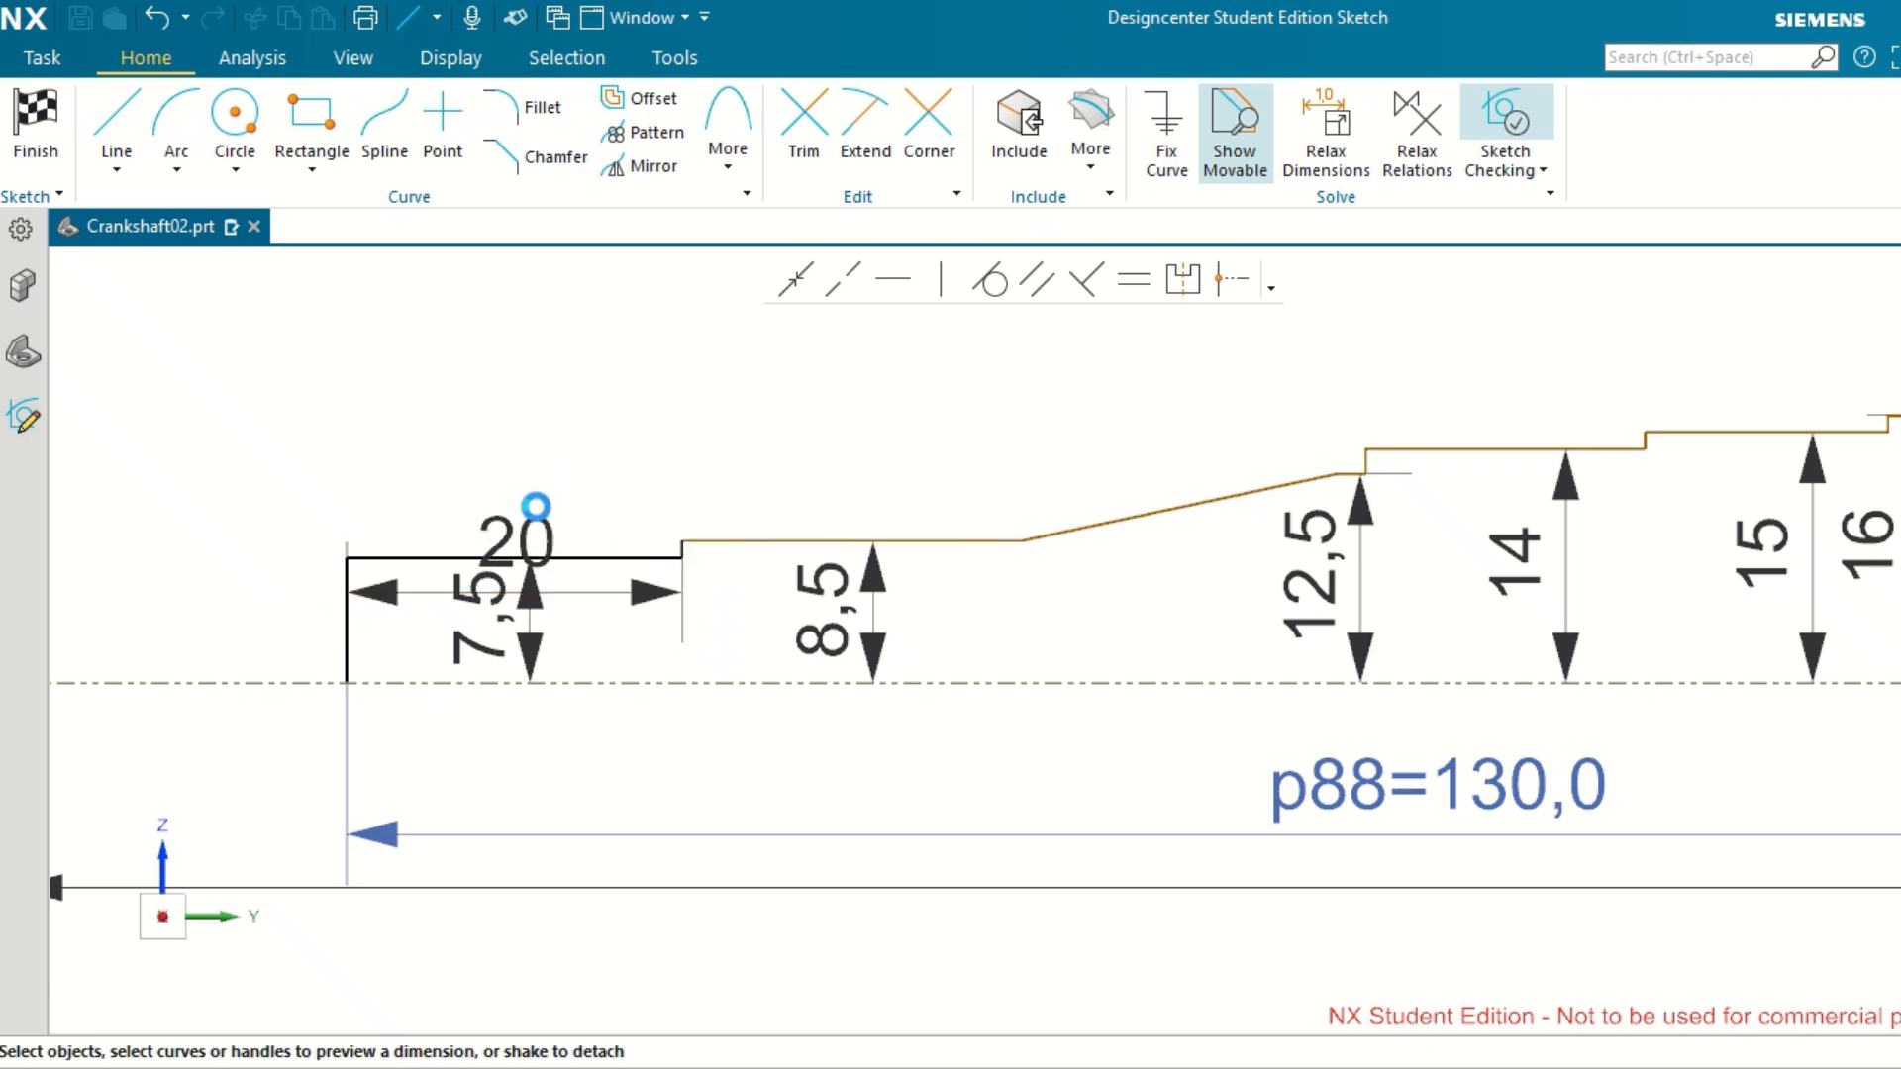
left_click_drag(530, 536, 524, 461)
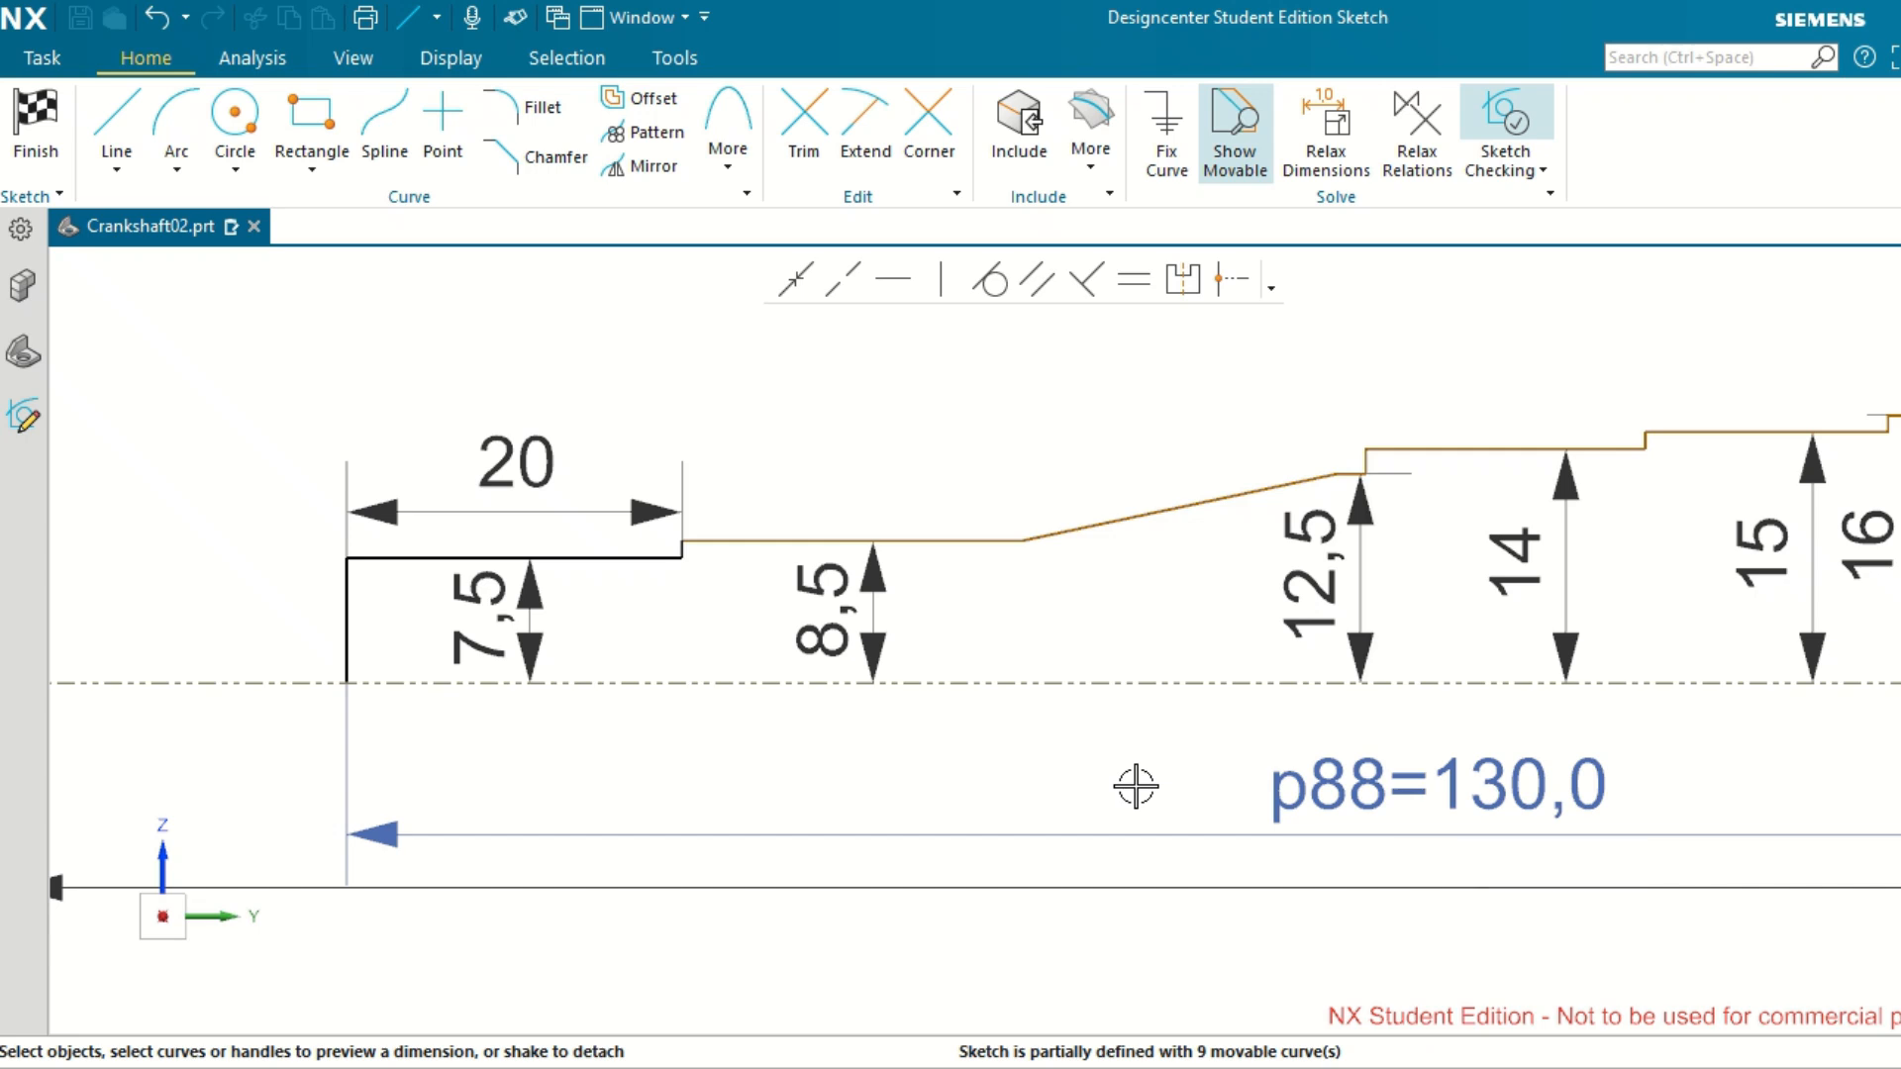
double_click(1341, 780)
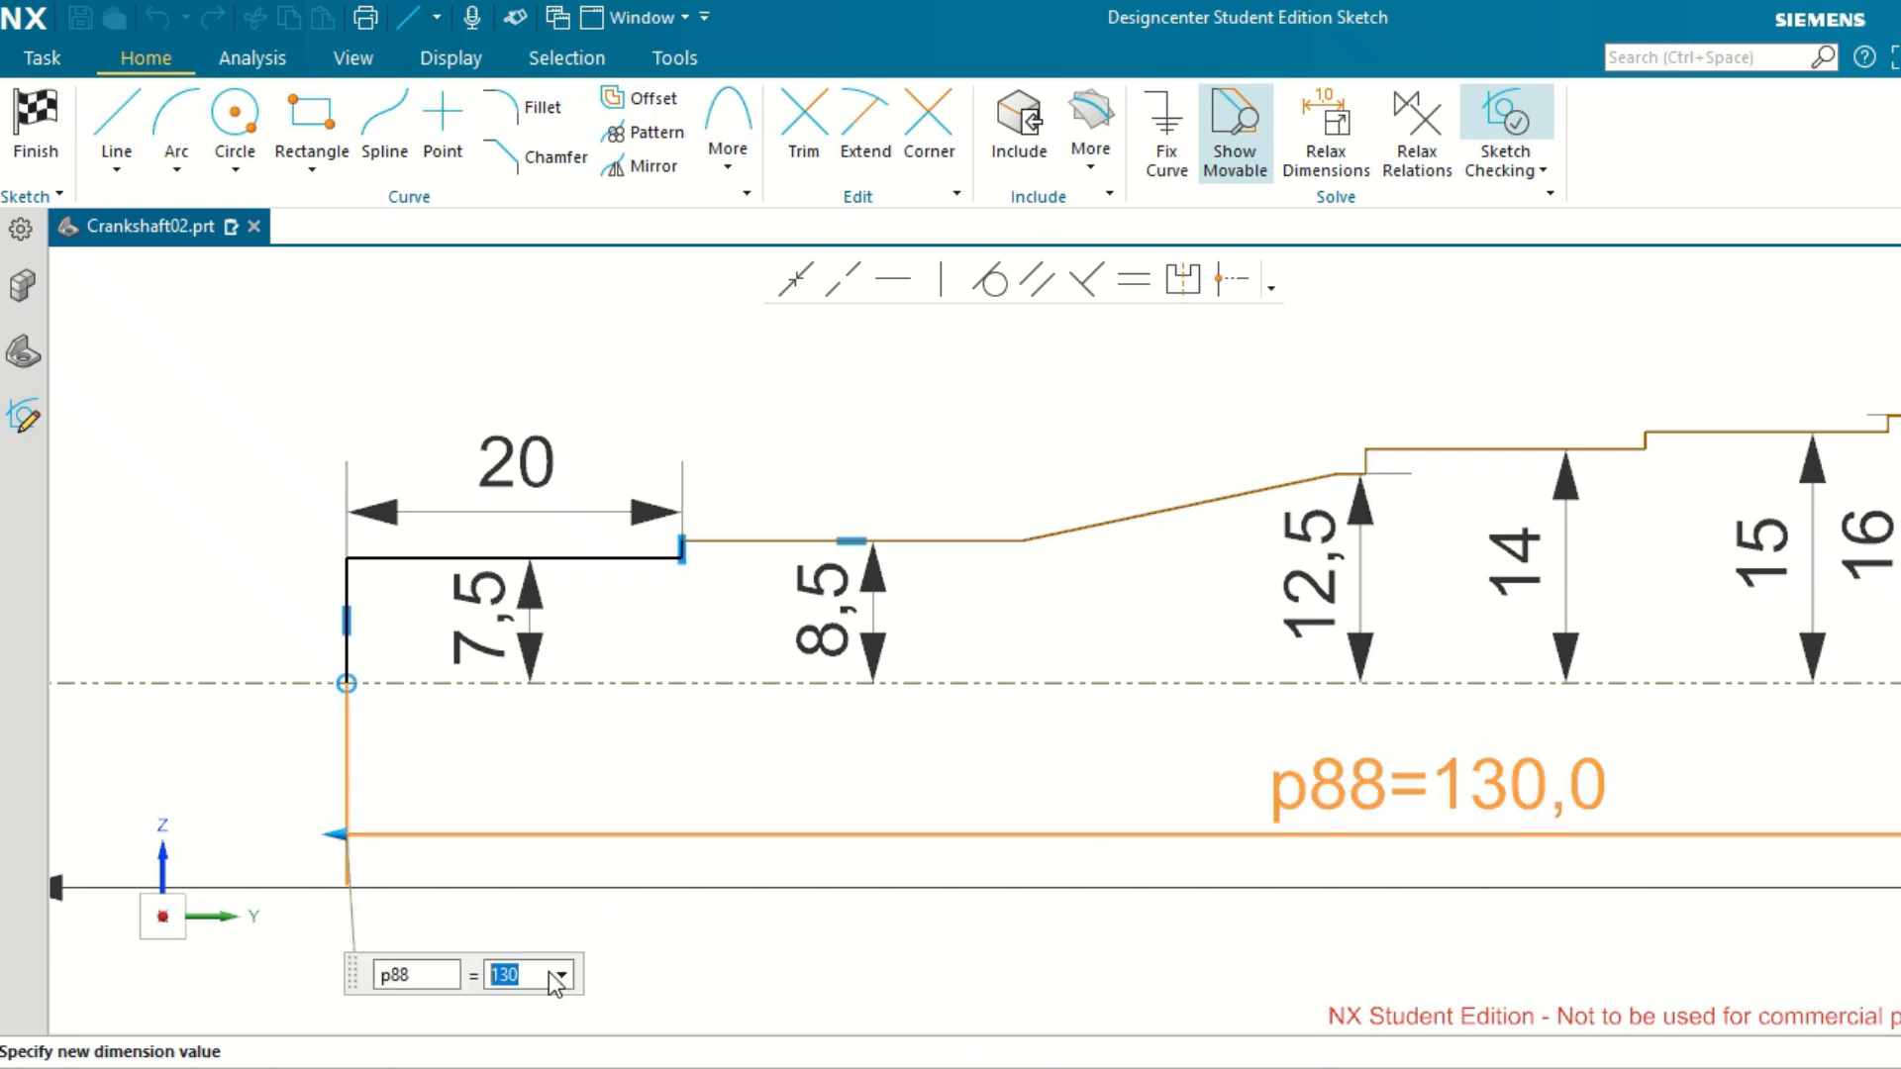
left_click(884, 866)
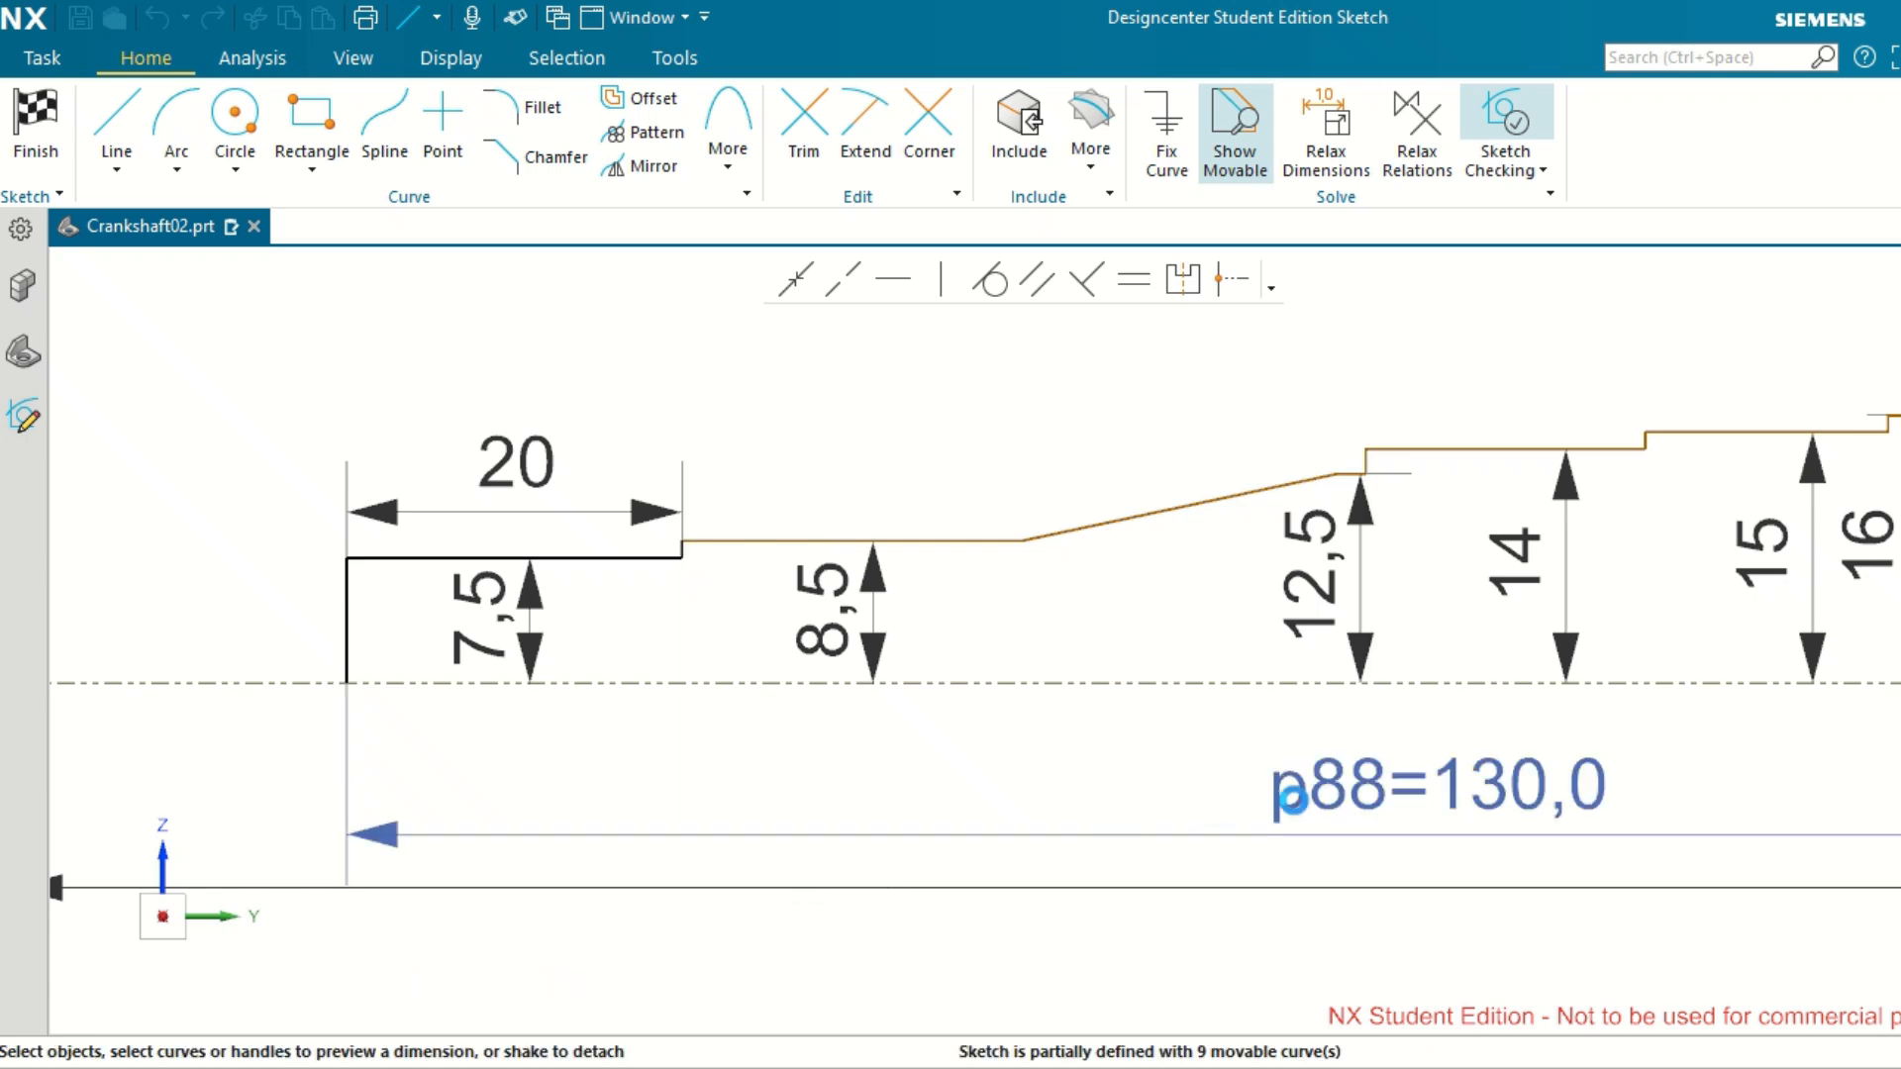
scroll(958, 772, "up", 3)
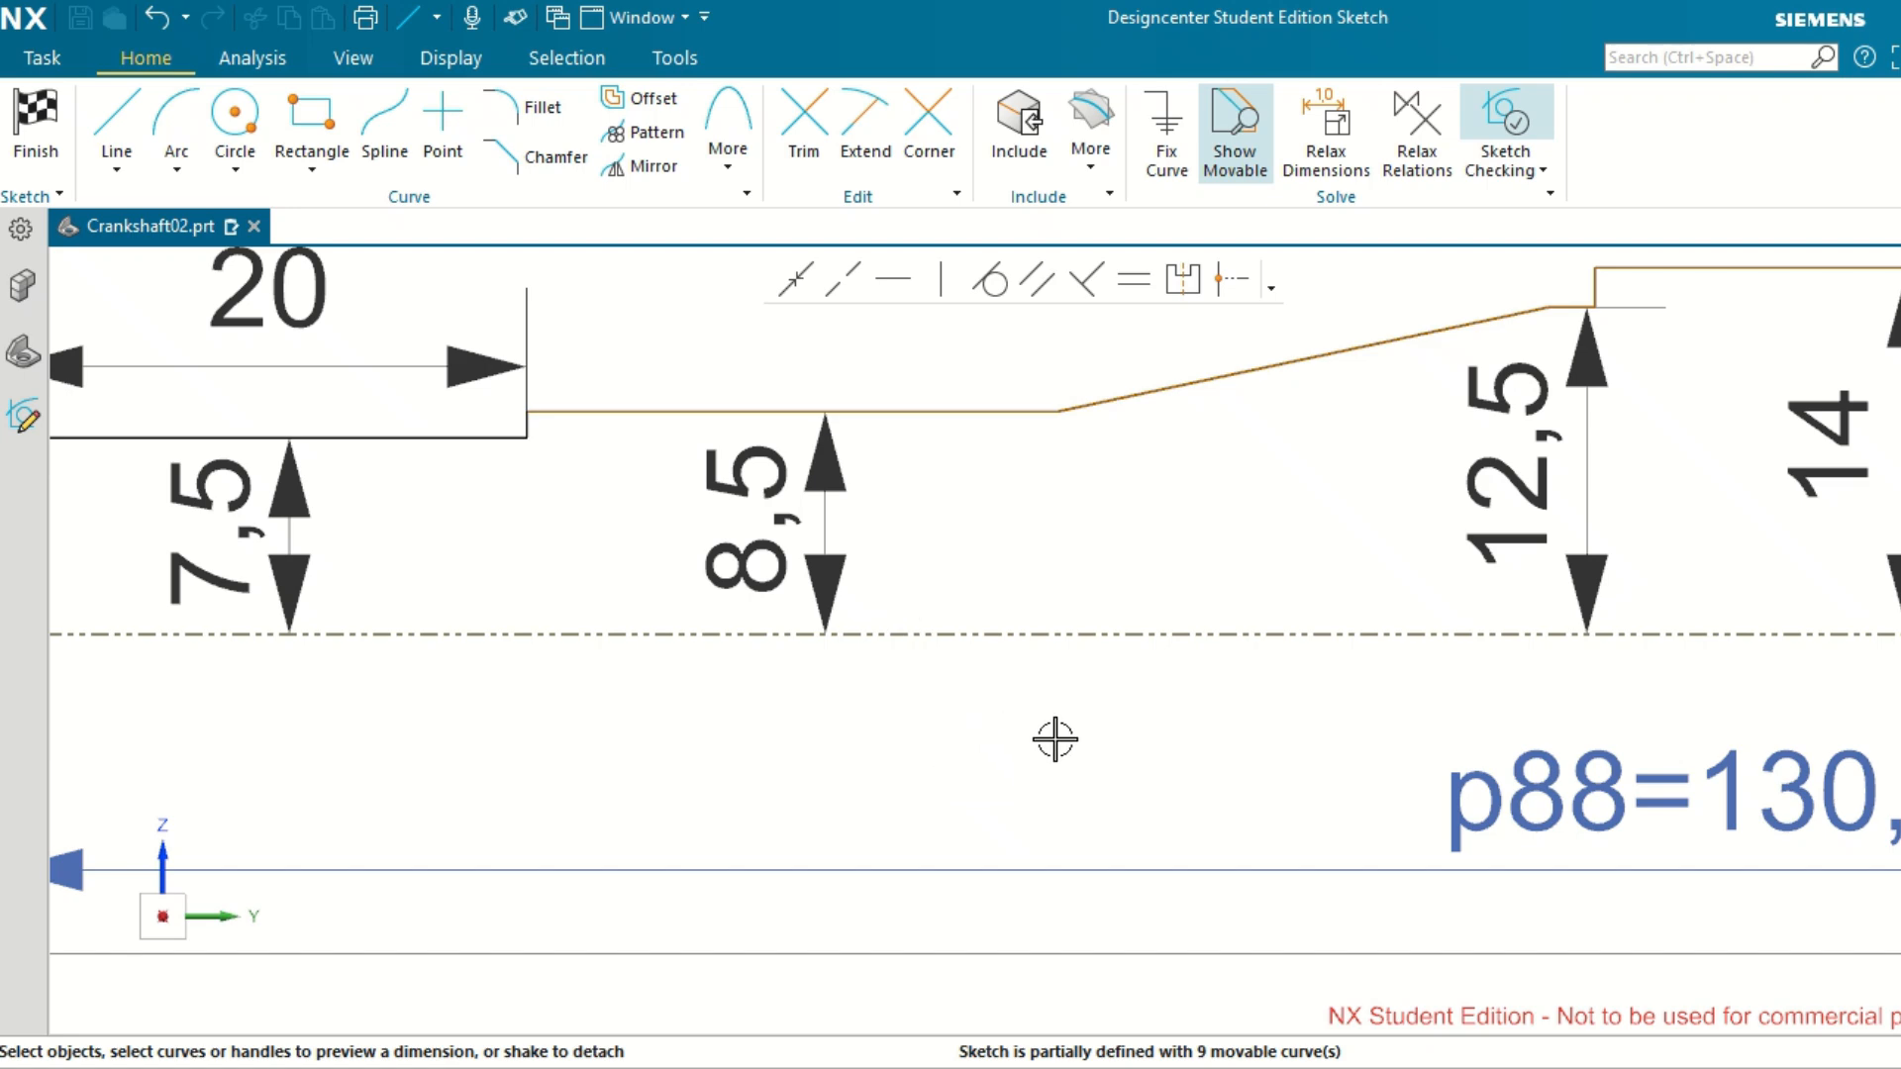
scroll(1053, 738, "down", 3)
Dimension the horizontal distance from the shaft's end line to the lower end of the taper, placing it above the 20 mm dimension.
left_click(511, 607)
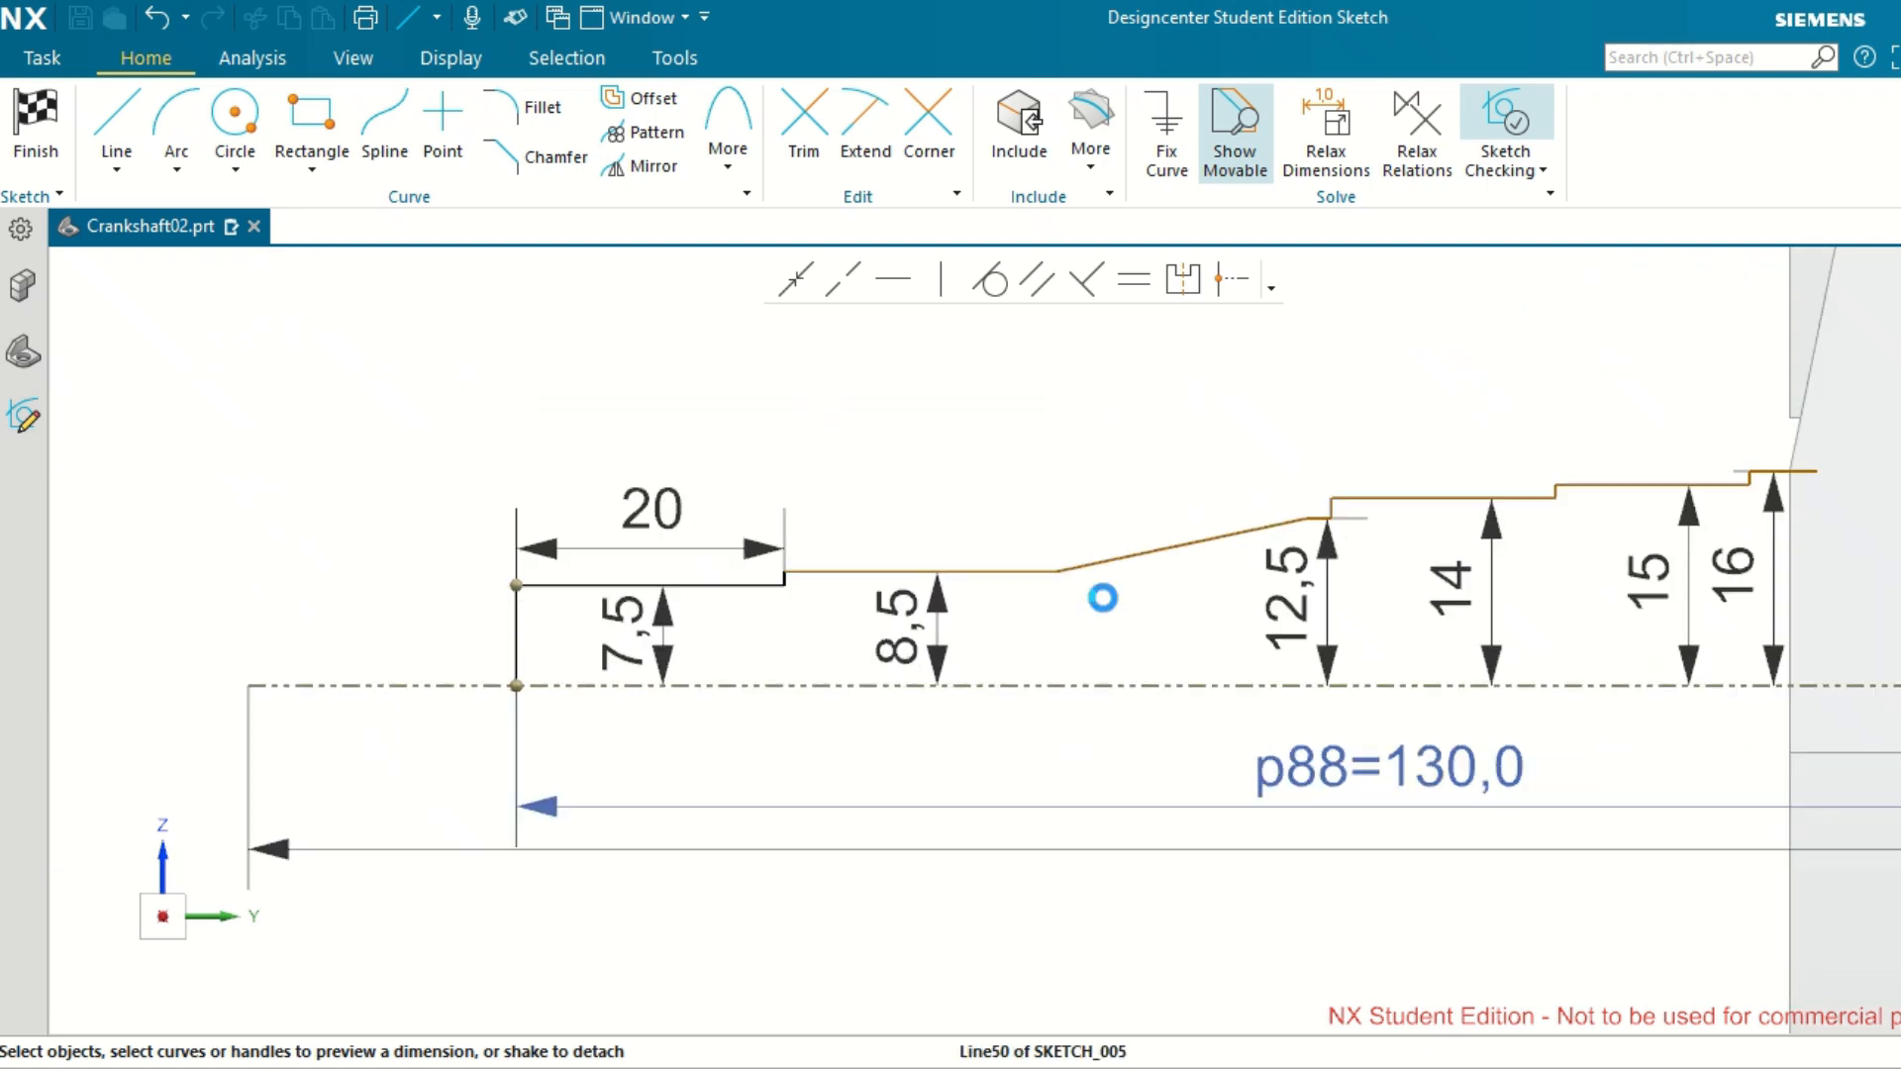
scroll(1060, 569, "up", 1)
left_click(1065, 570)
scroll(1064, 569, "up", 2)
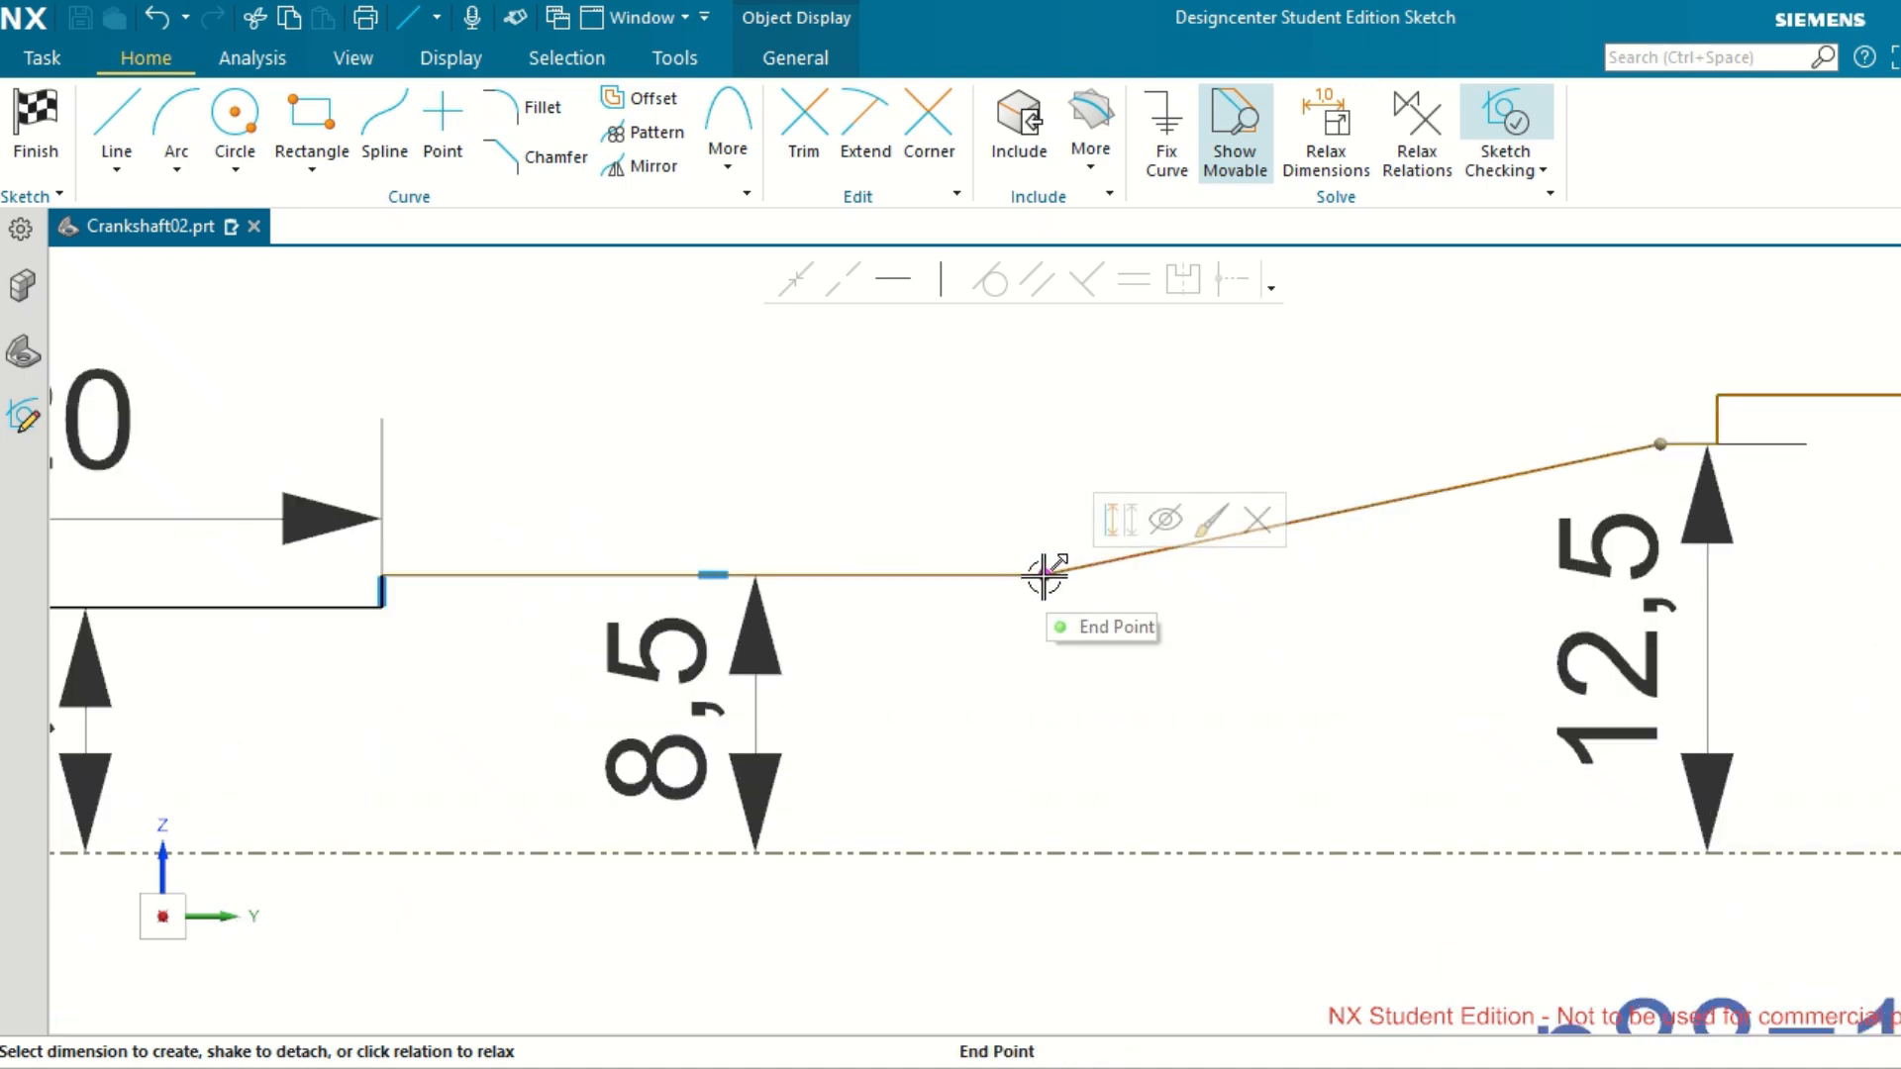
left_click(1045, 574)
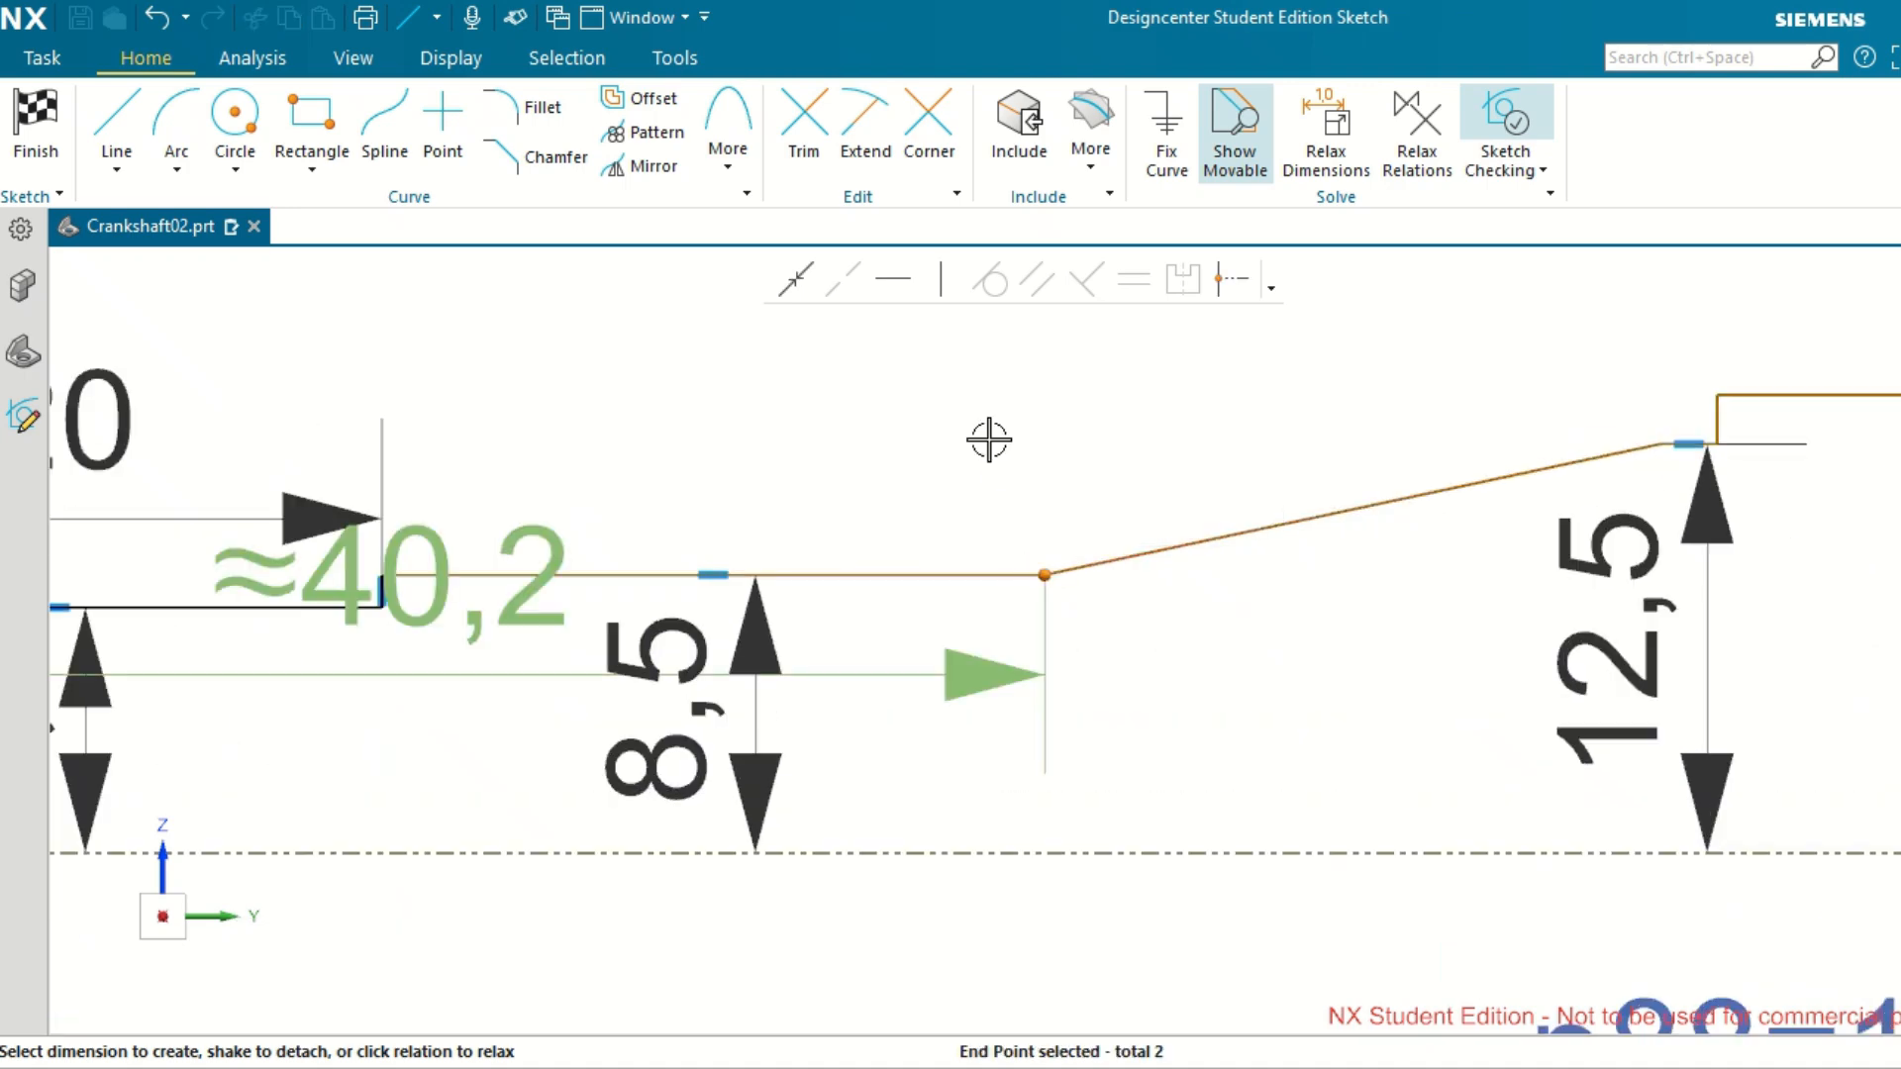
scroll(988, 437, "down", 1)
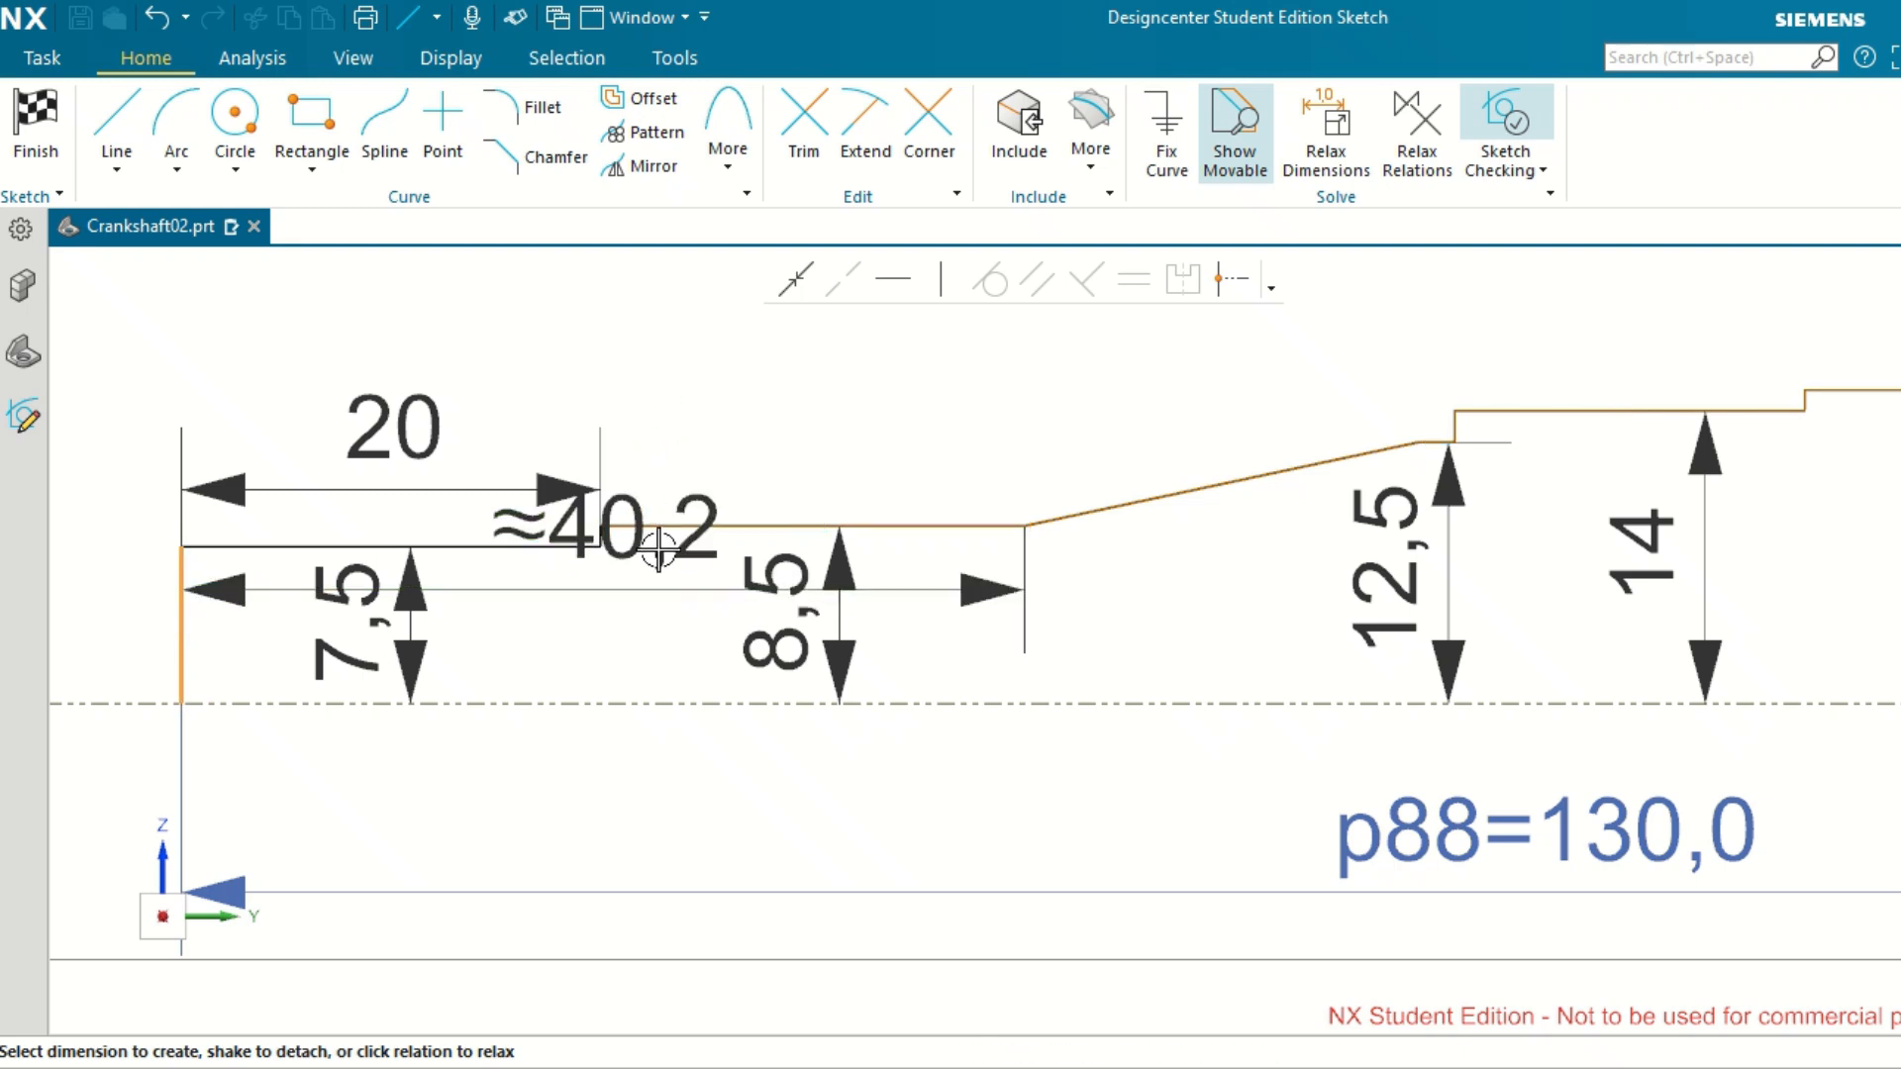
left_click(642, 548)
double_click(628, 340)
key("Escape")
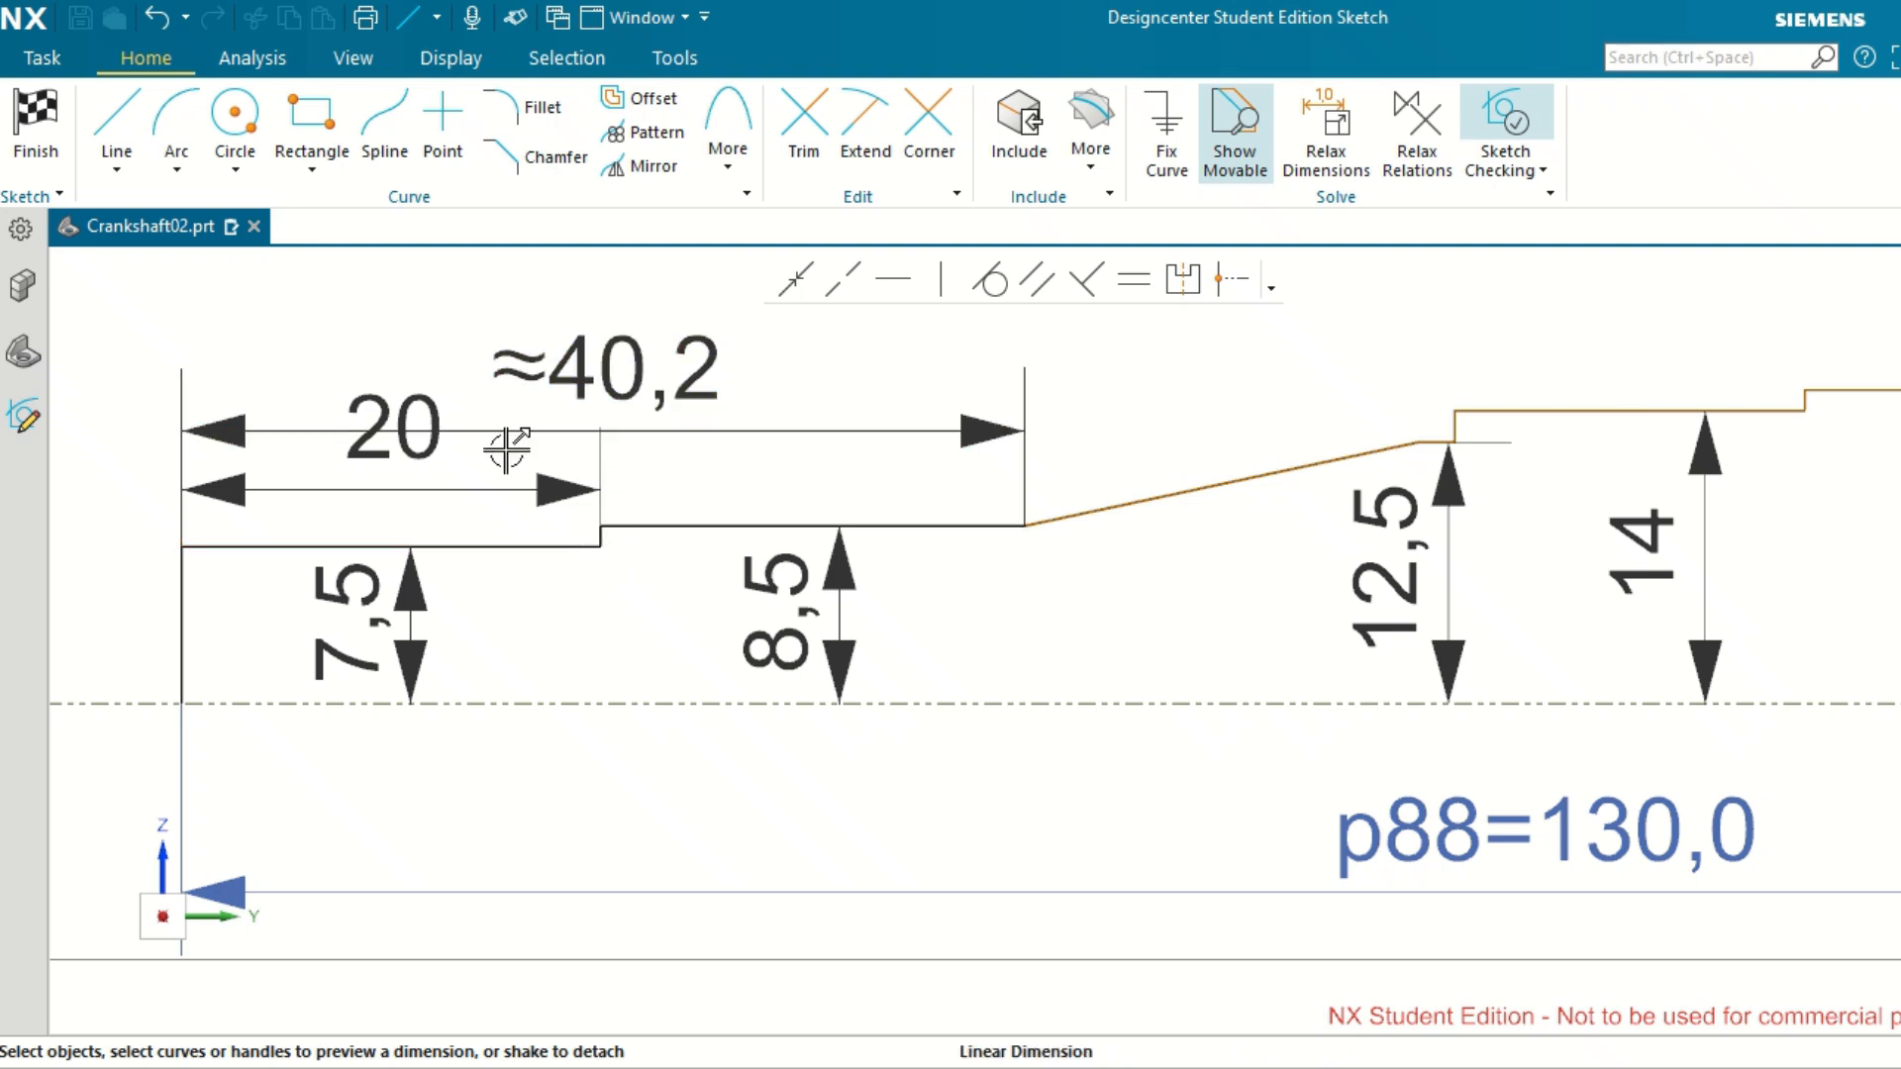
Open the dimension between the shaft's end line and the lower end of the taper for editing.
double_click(701, 374)
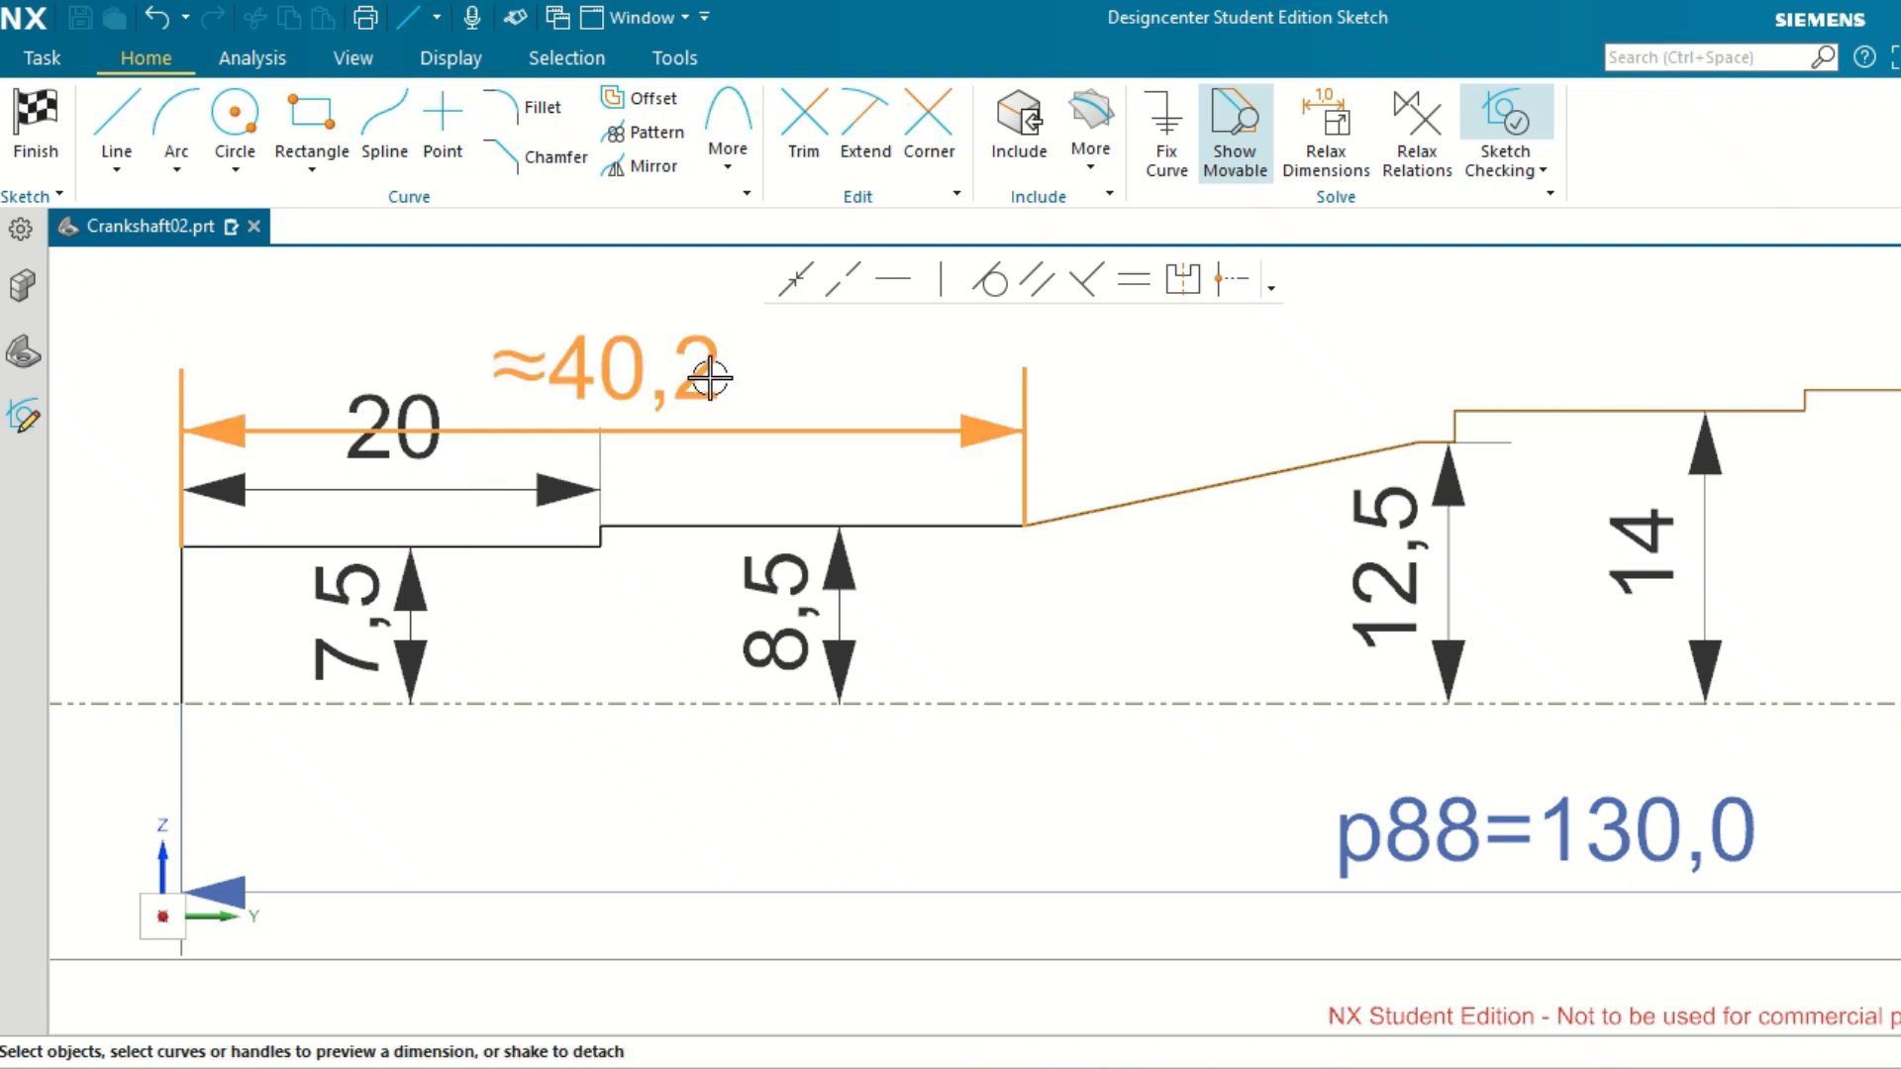
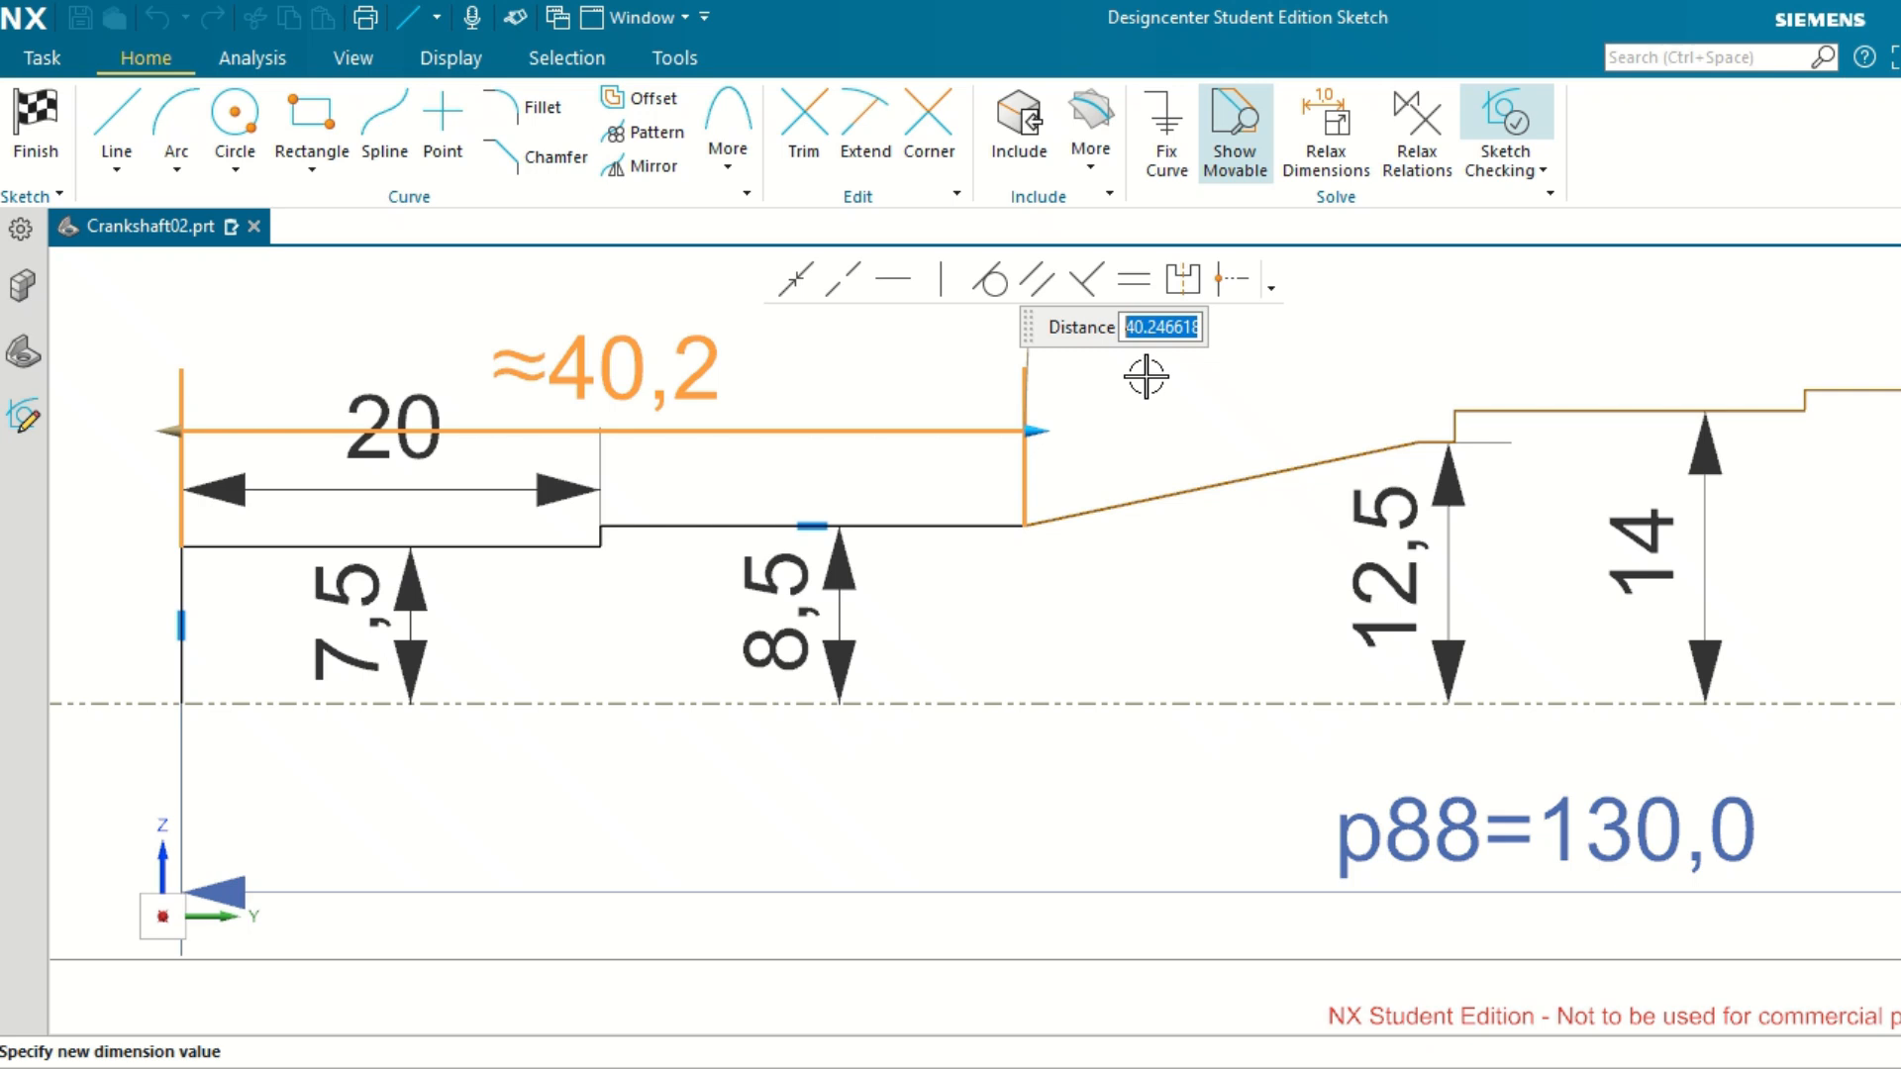
Set the horizontal distance from the shaft's end line to the start of the sloped line to 30.
type("30")
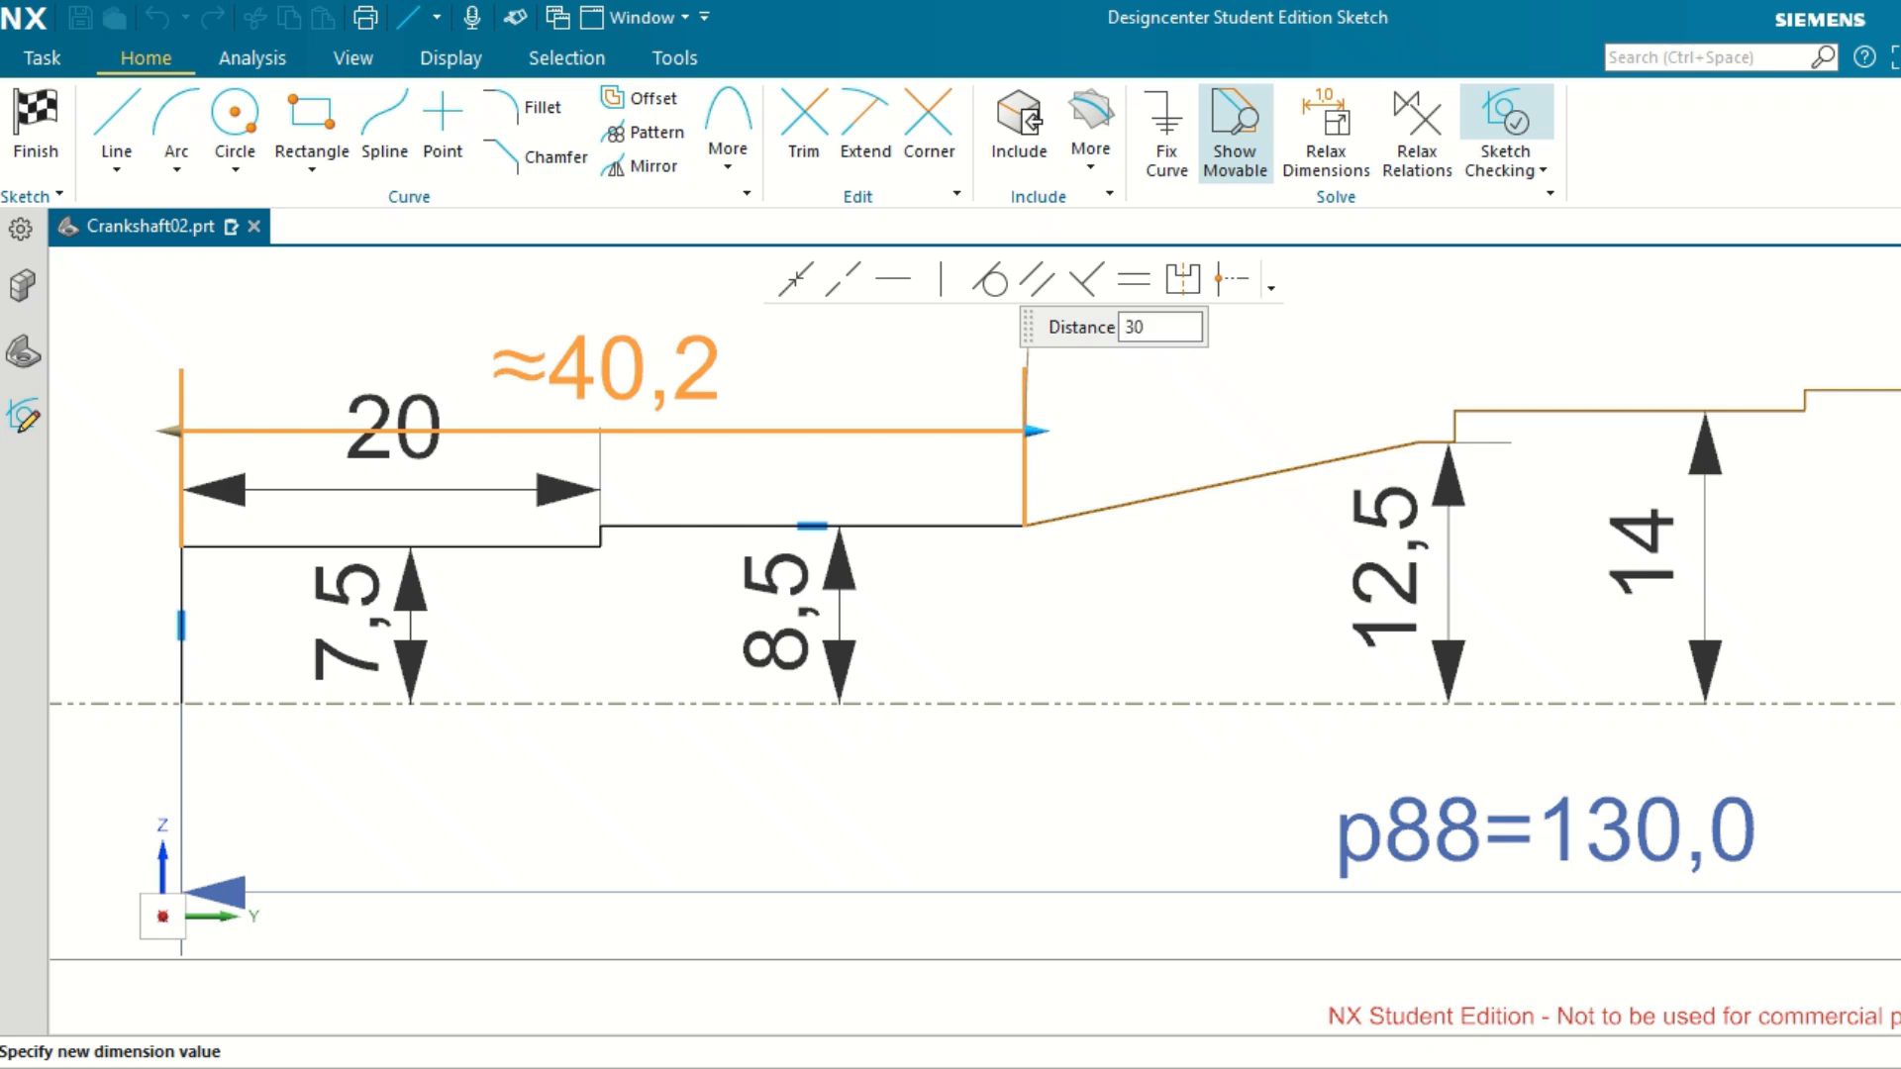
key("Return")
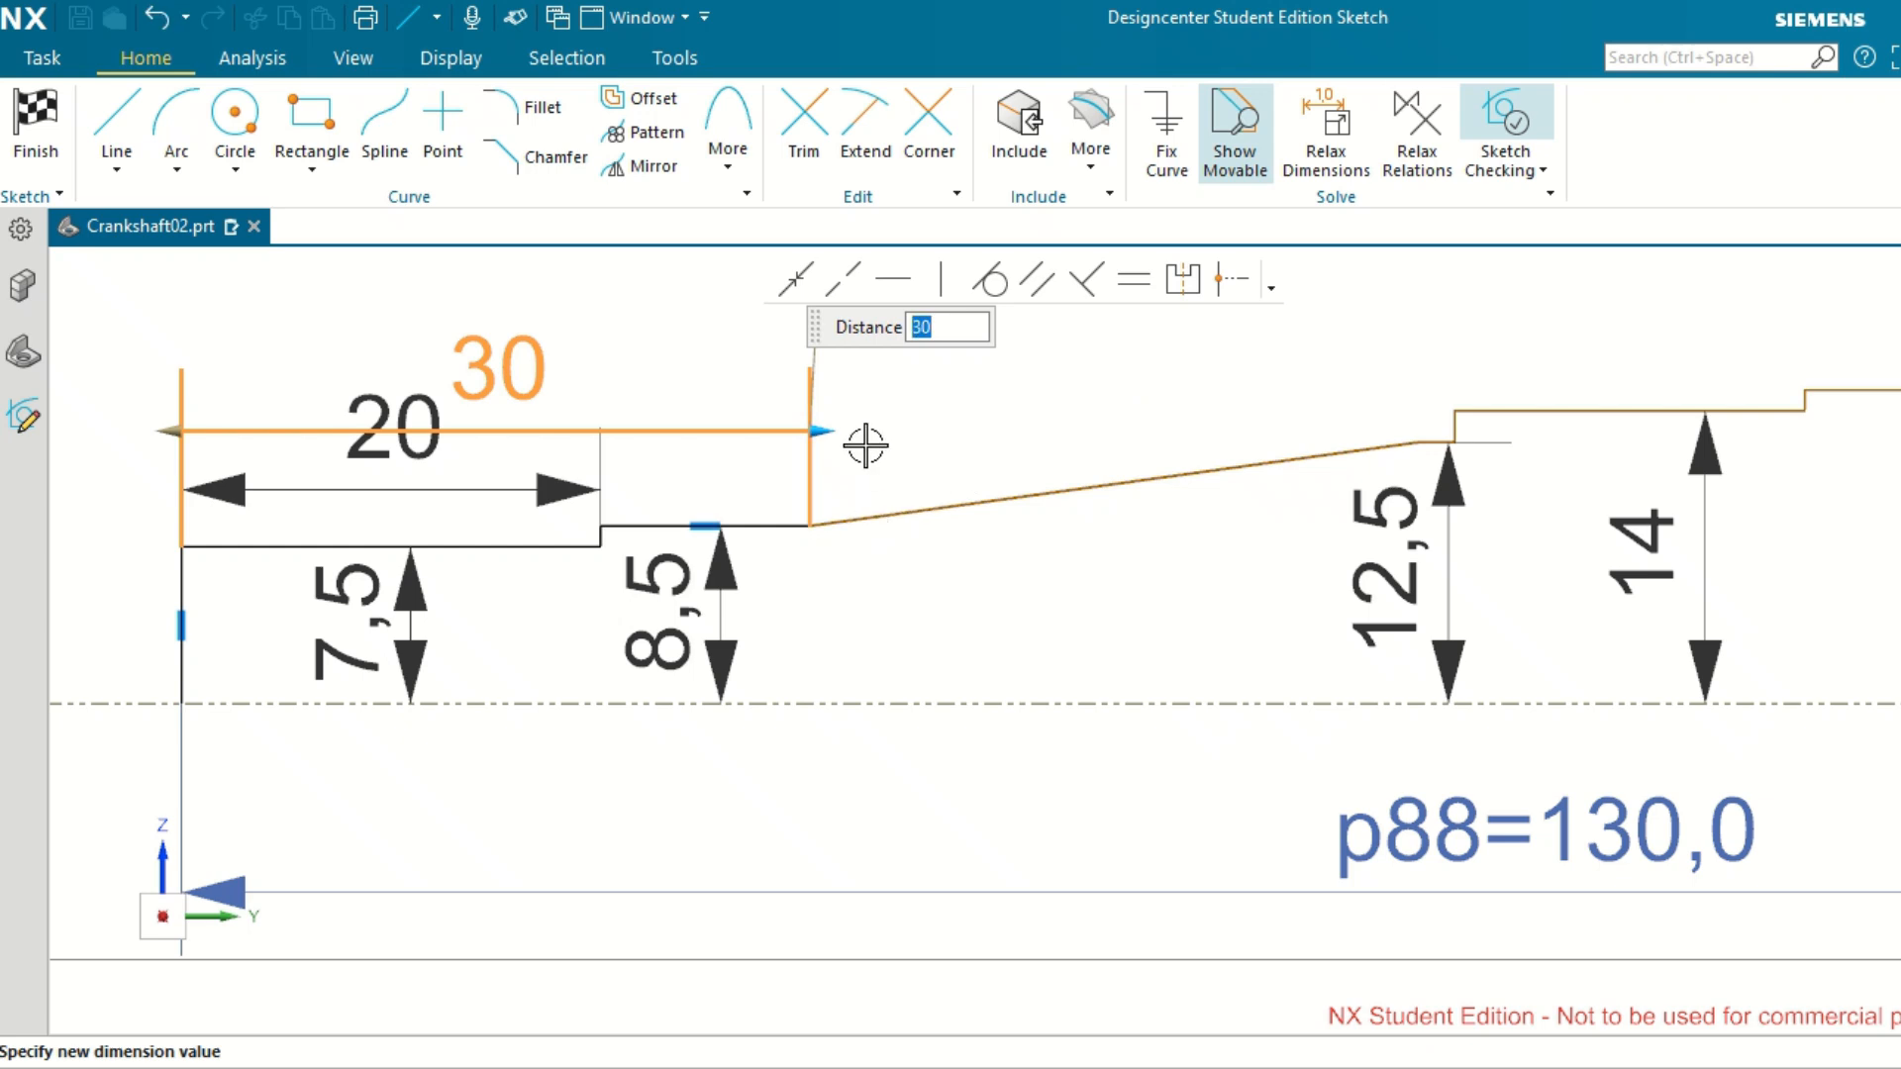
left_click(932, 437)
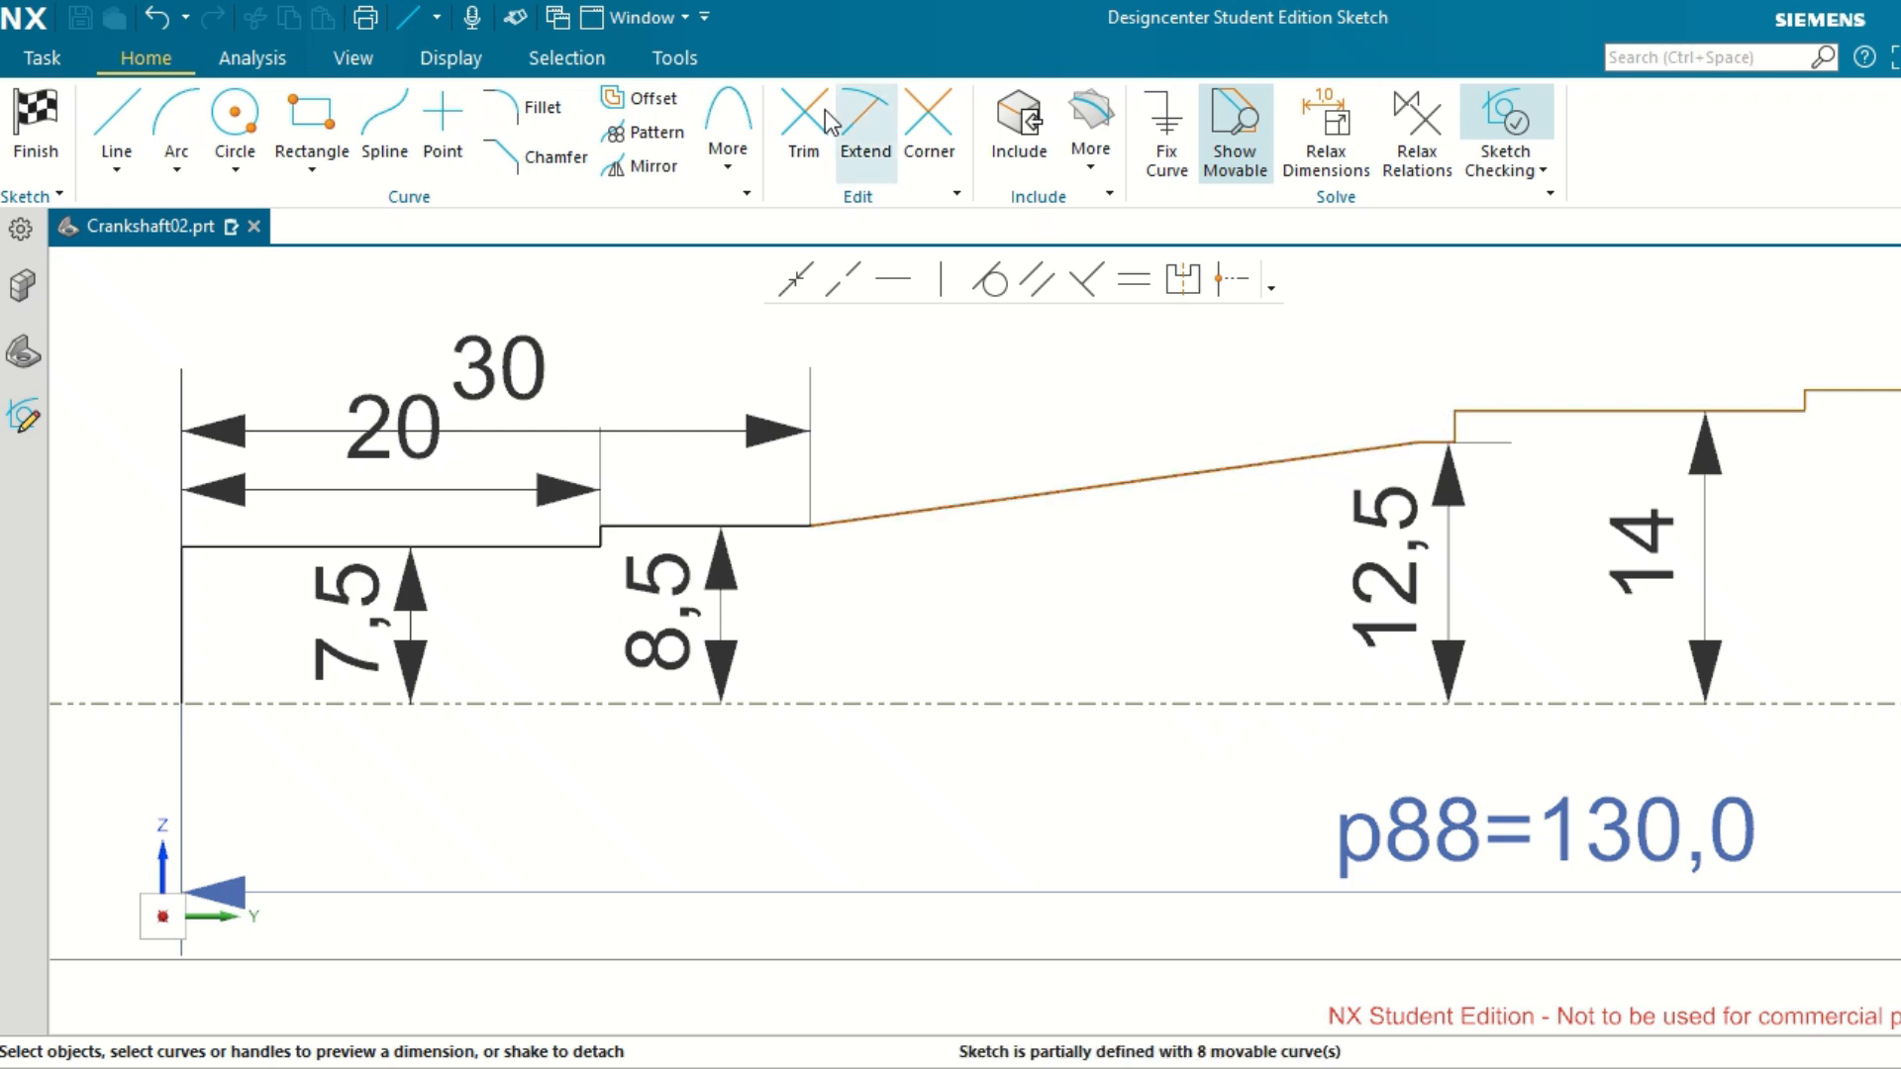
Dimension the horizontal distance from the shaft's end line to the upper end of the sloped line and set it to 47.
left_click(1422, 440)
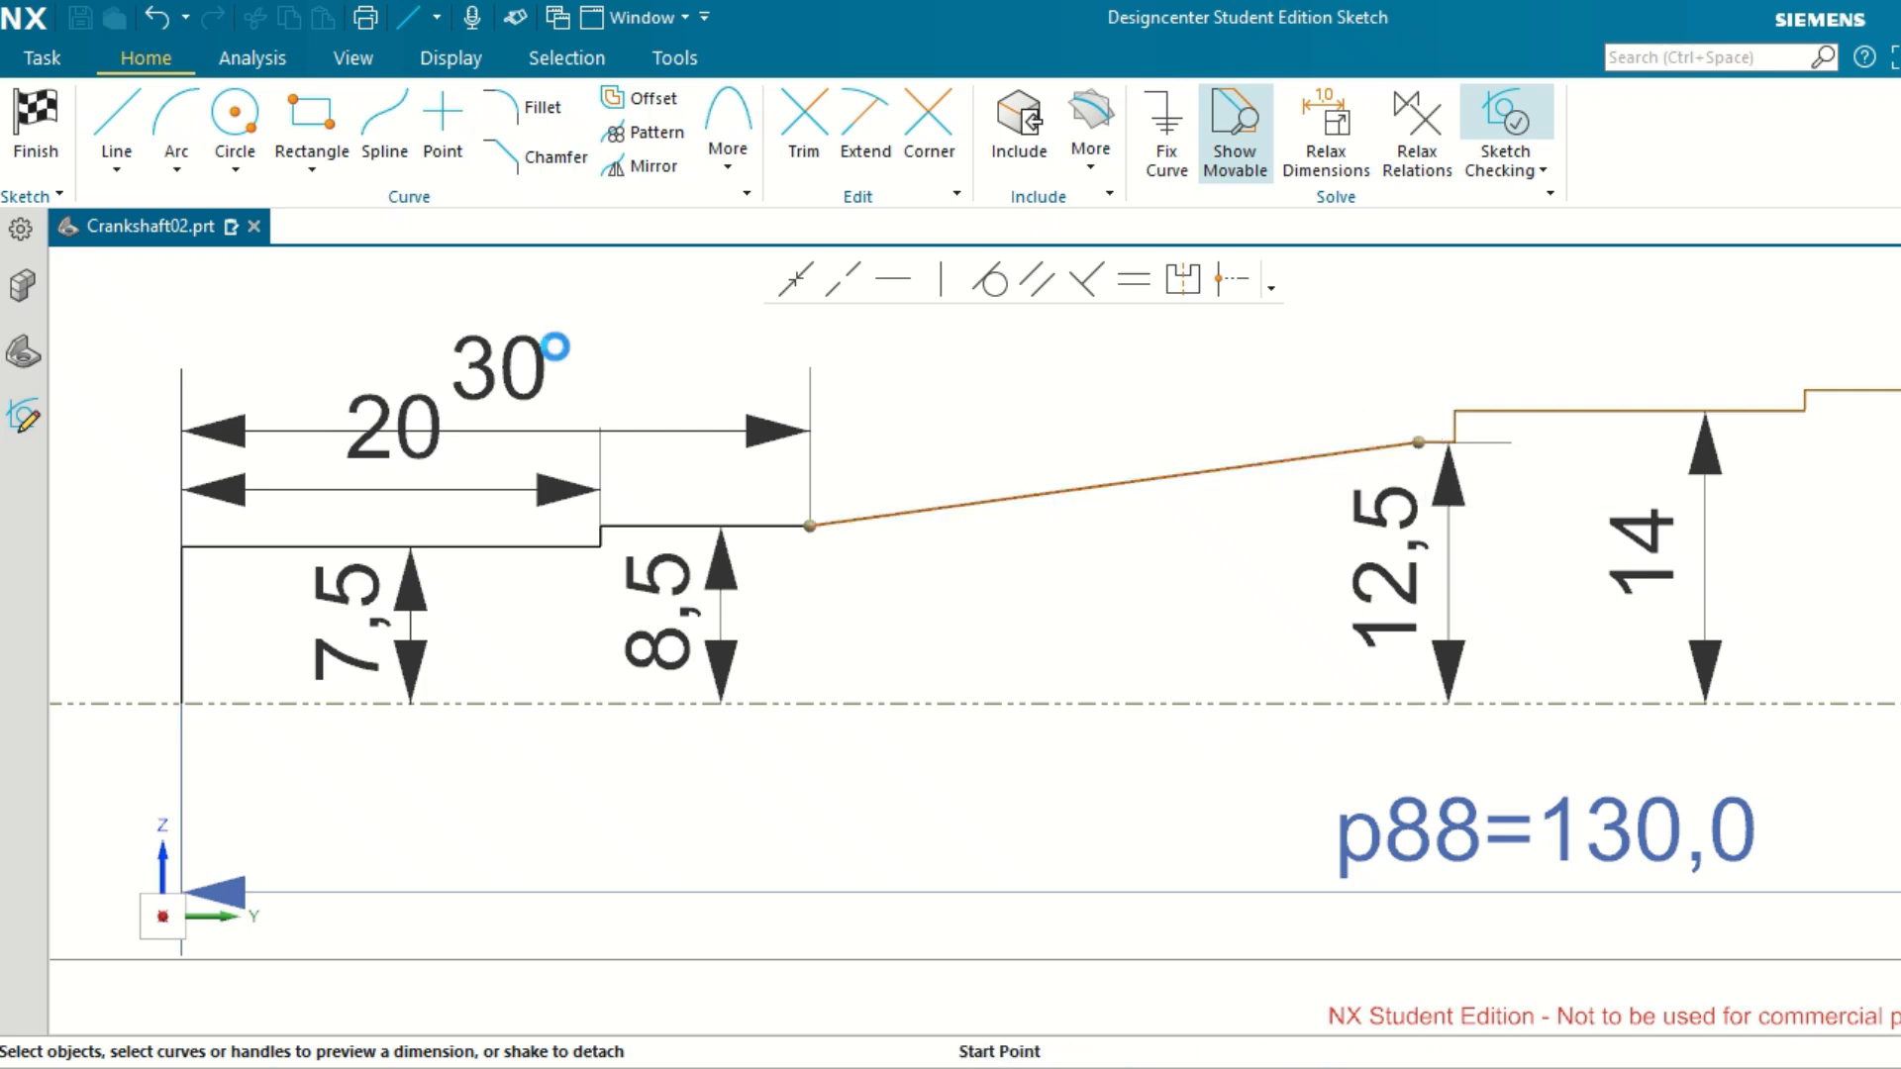
left_click(186, 575)
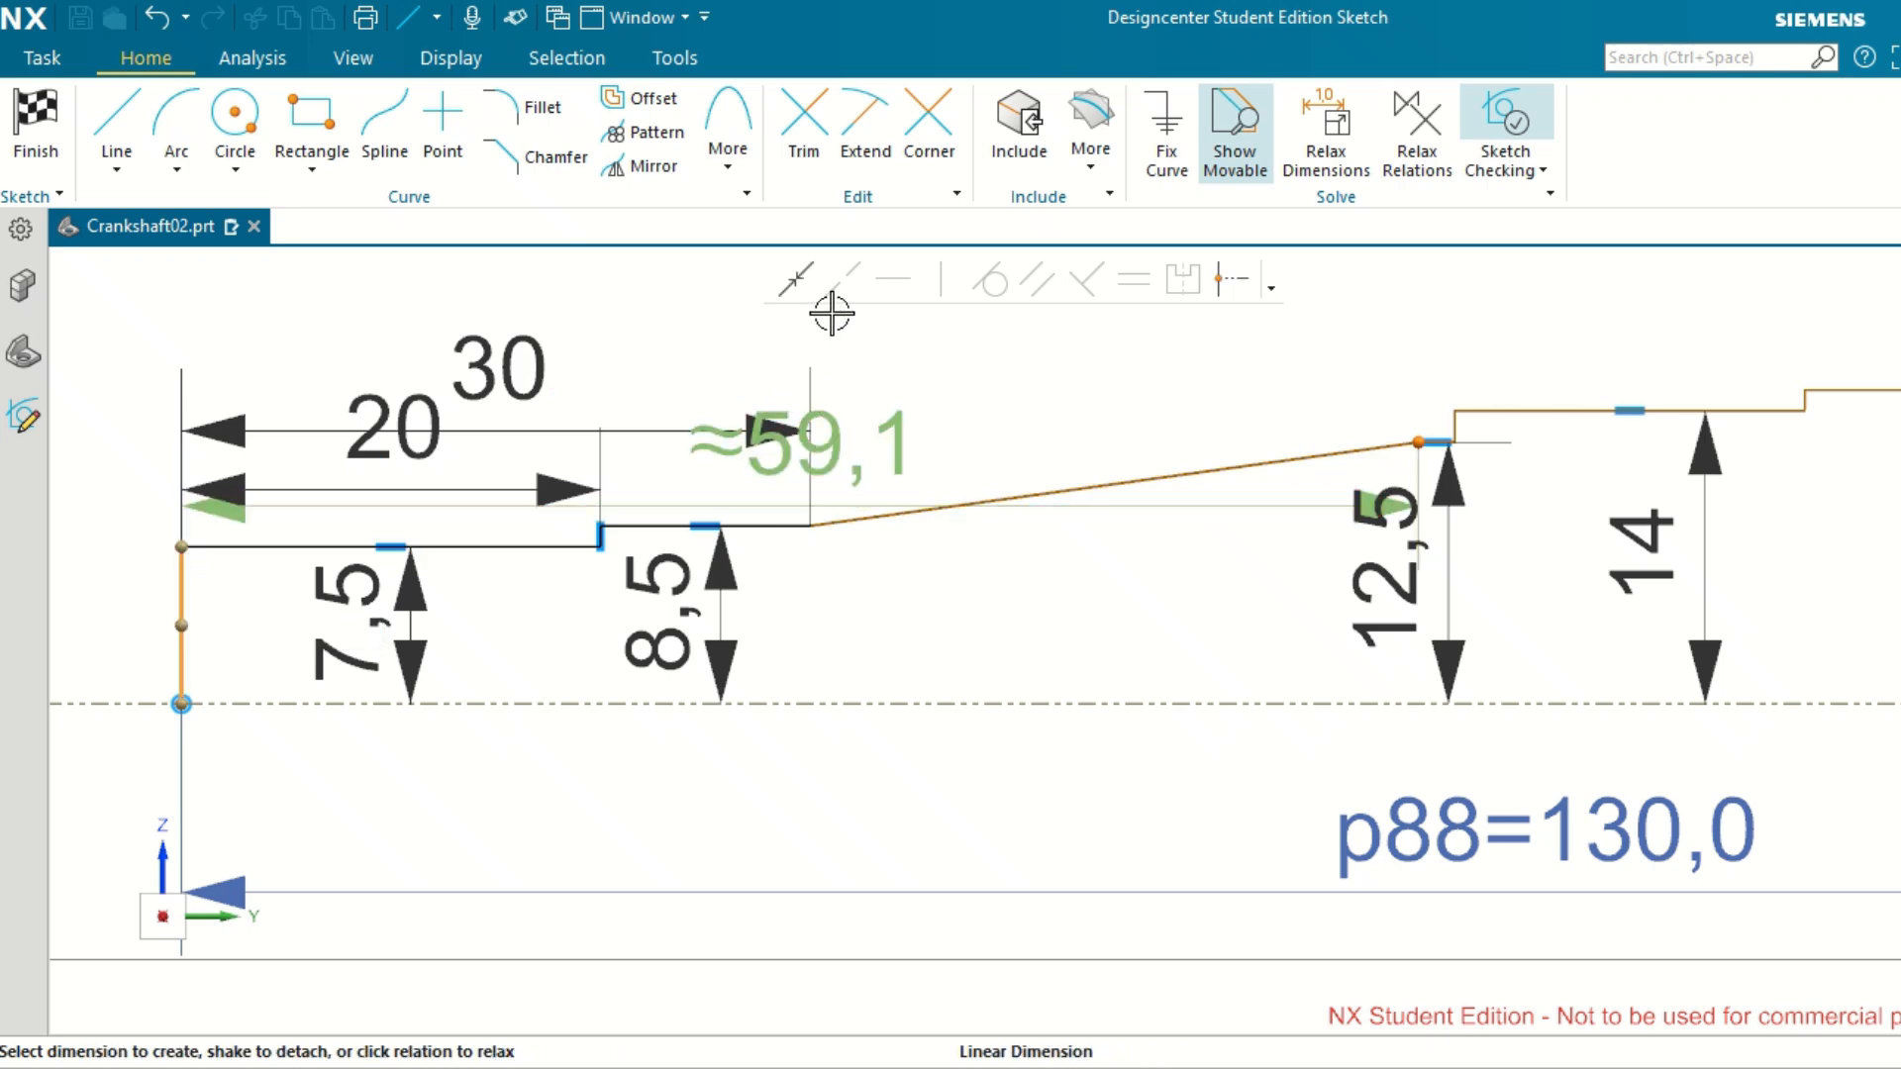
left_click(835, 436)
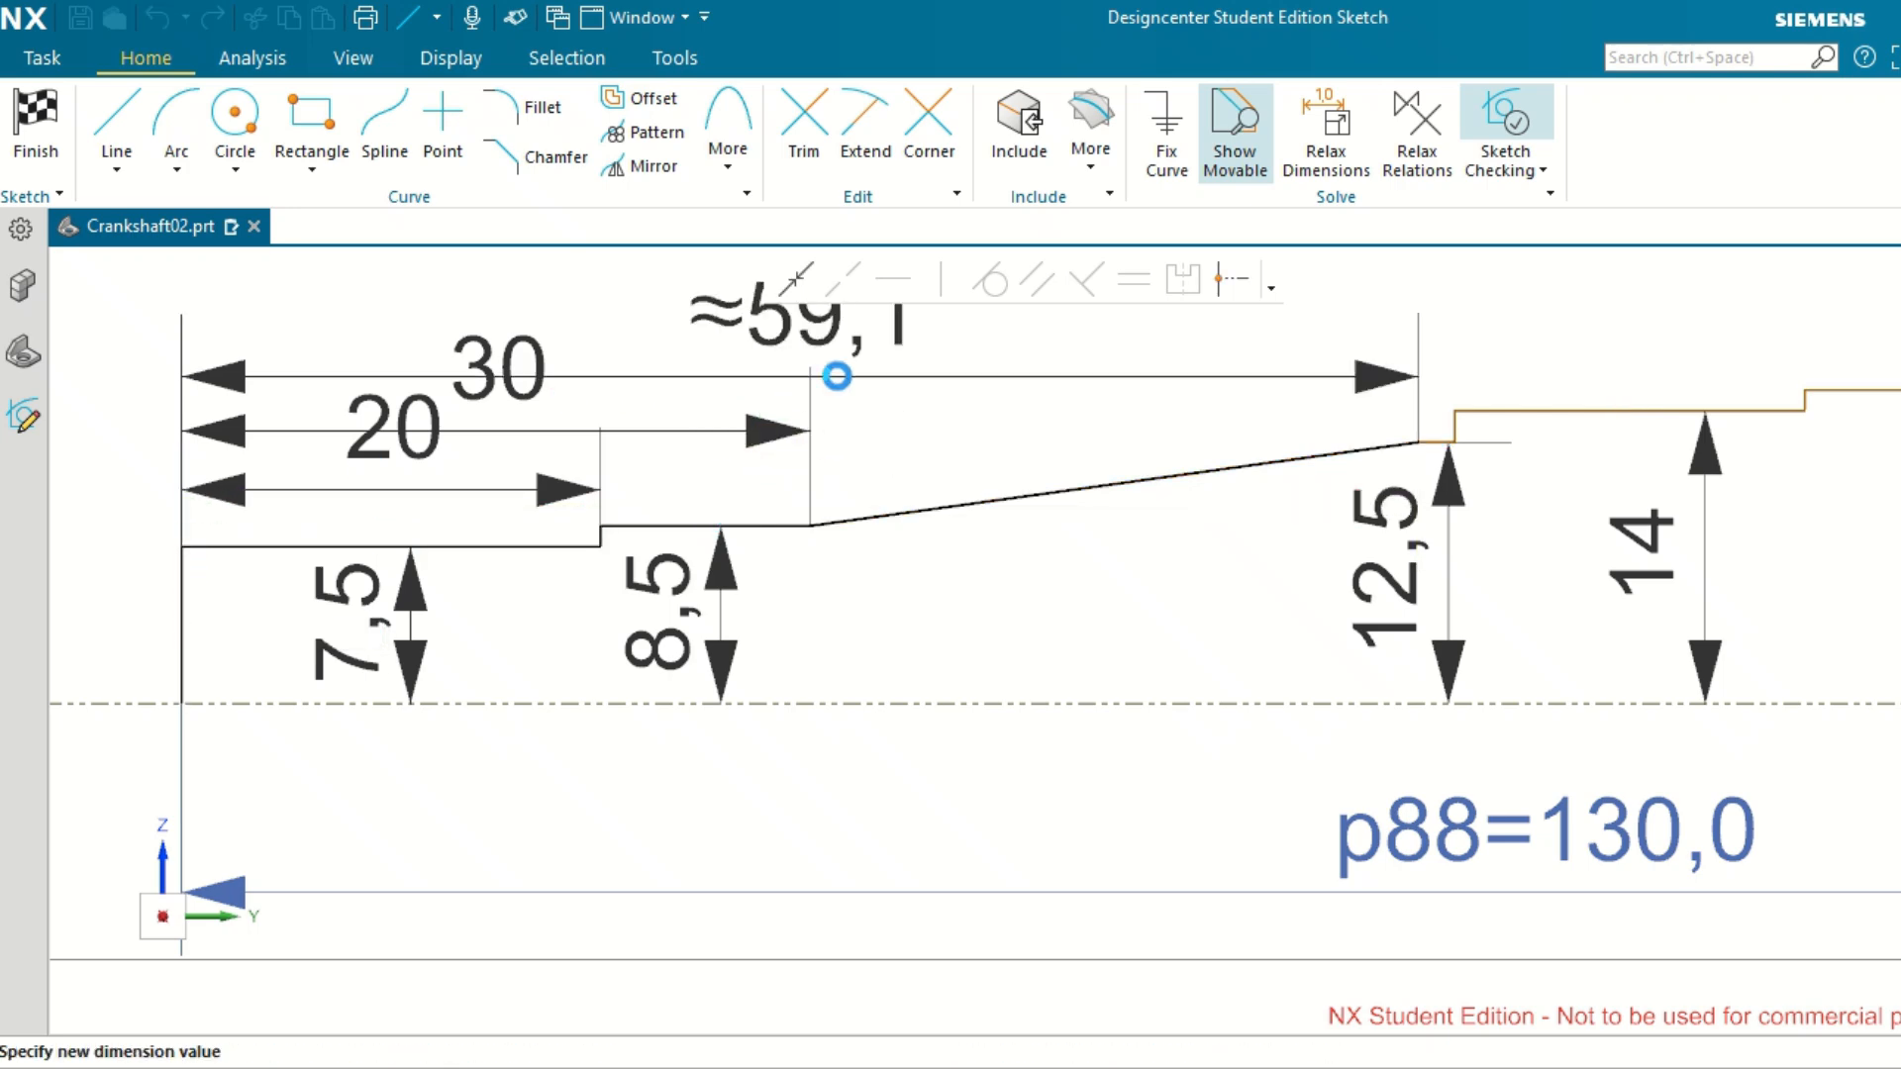
scroll(885, 688, "up", 2)
scroll(884, 689, "down", 4)
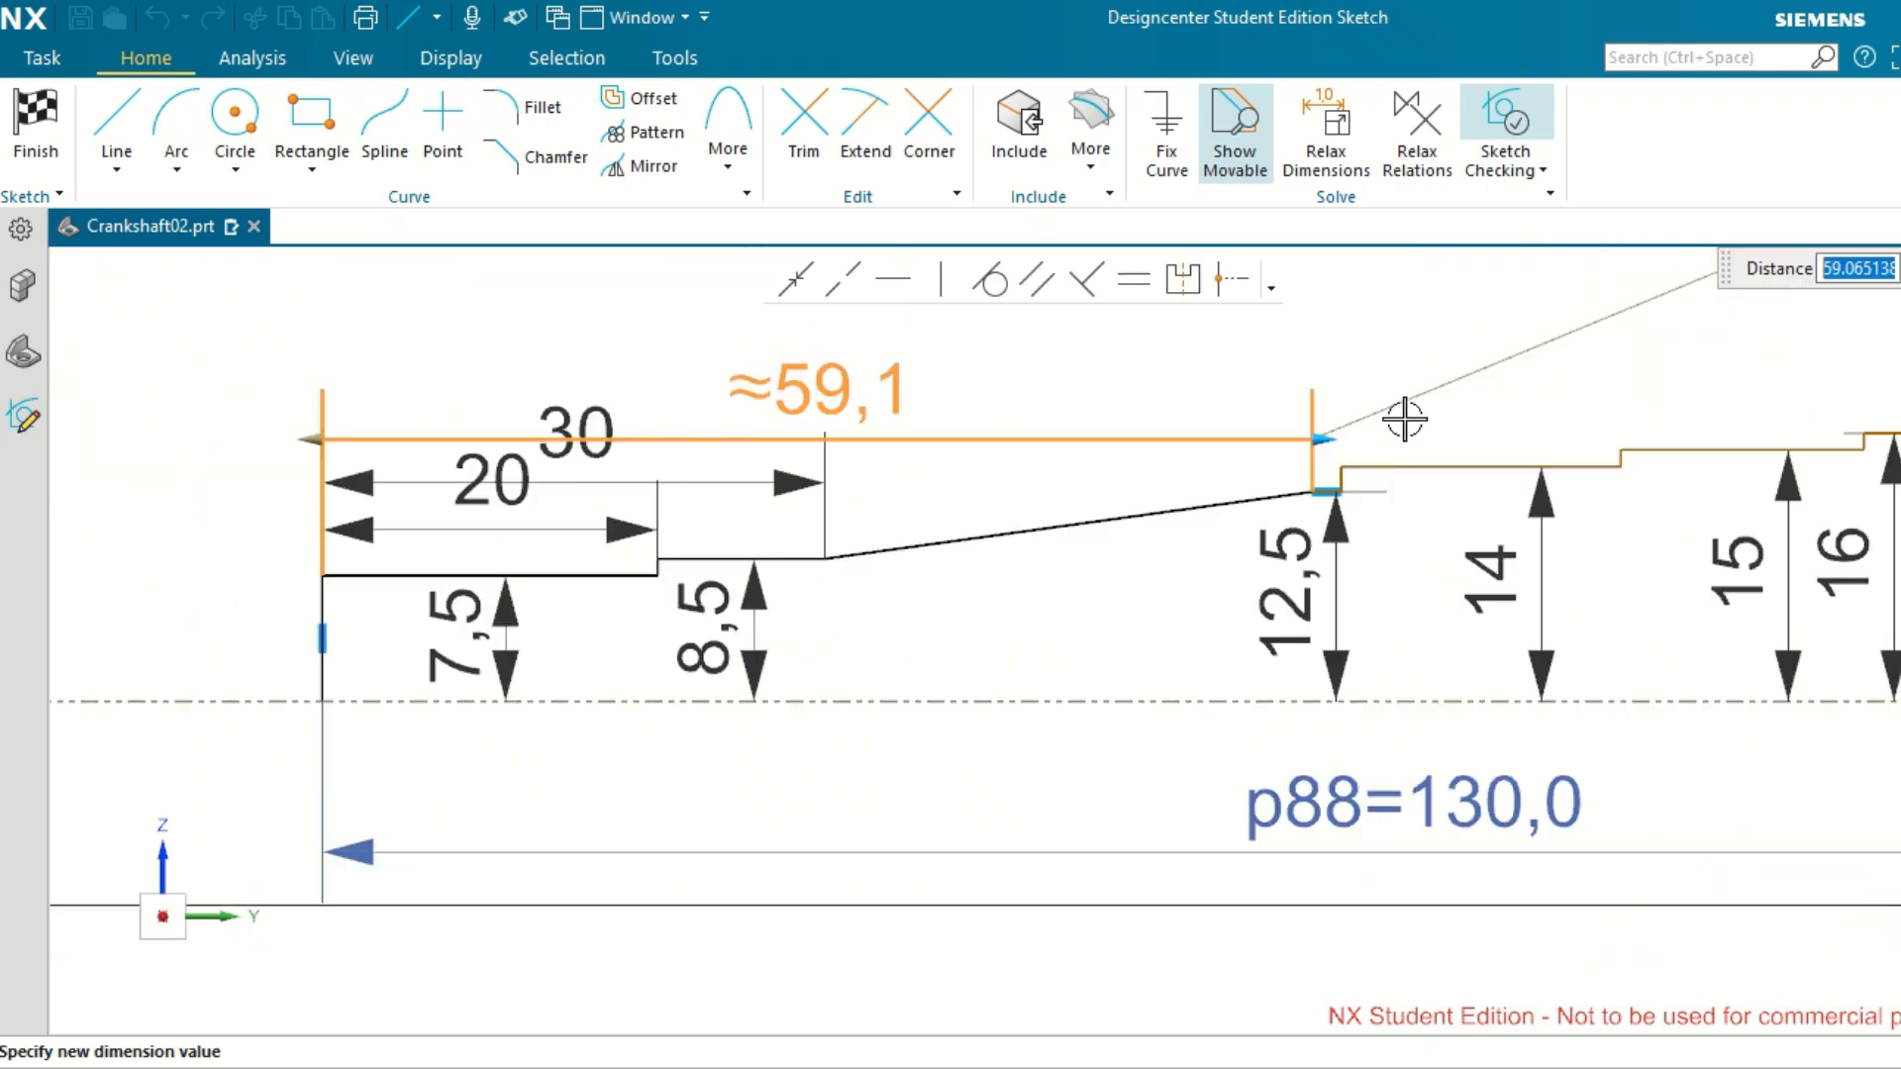
key("Return")
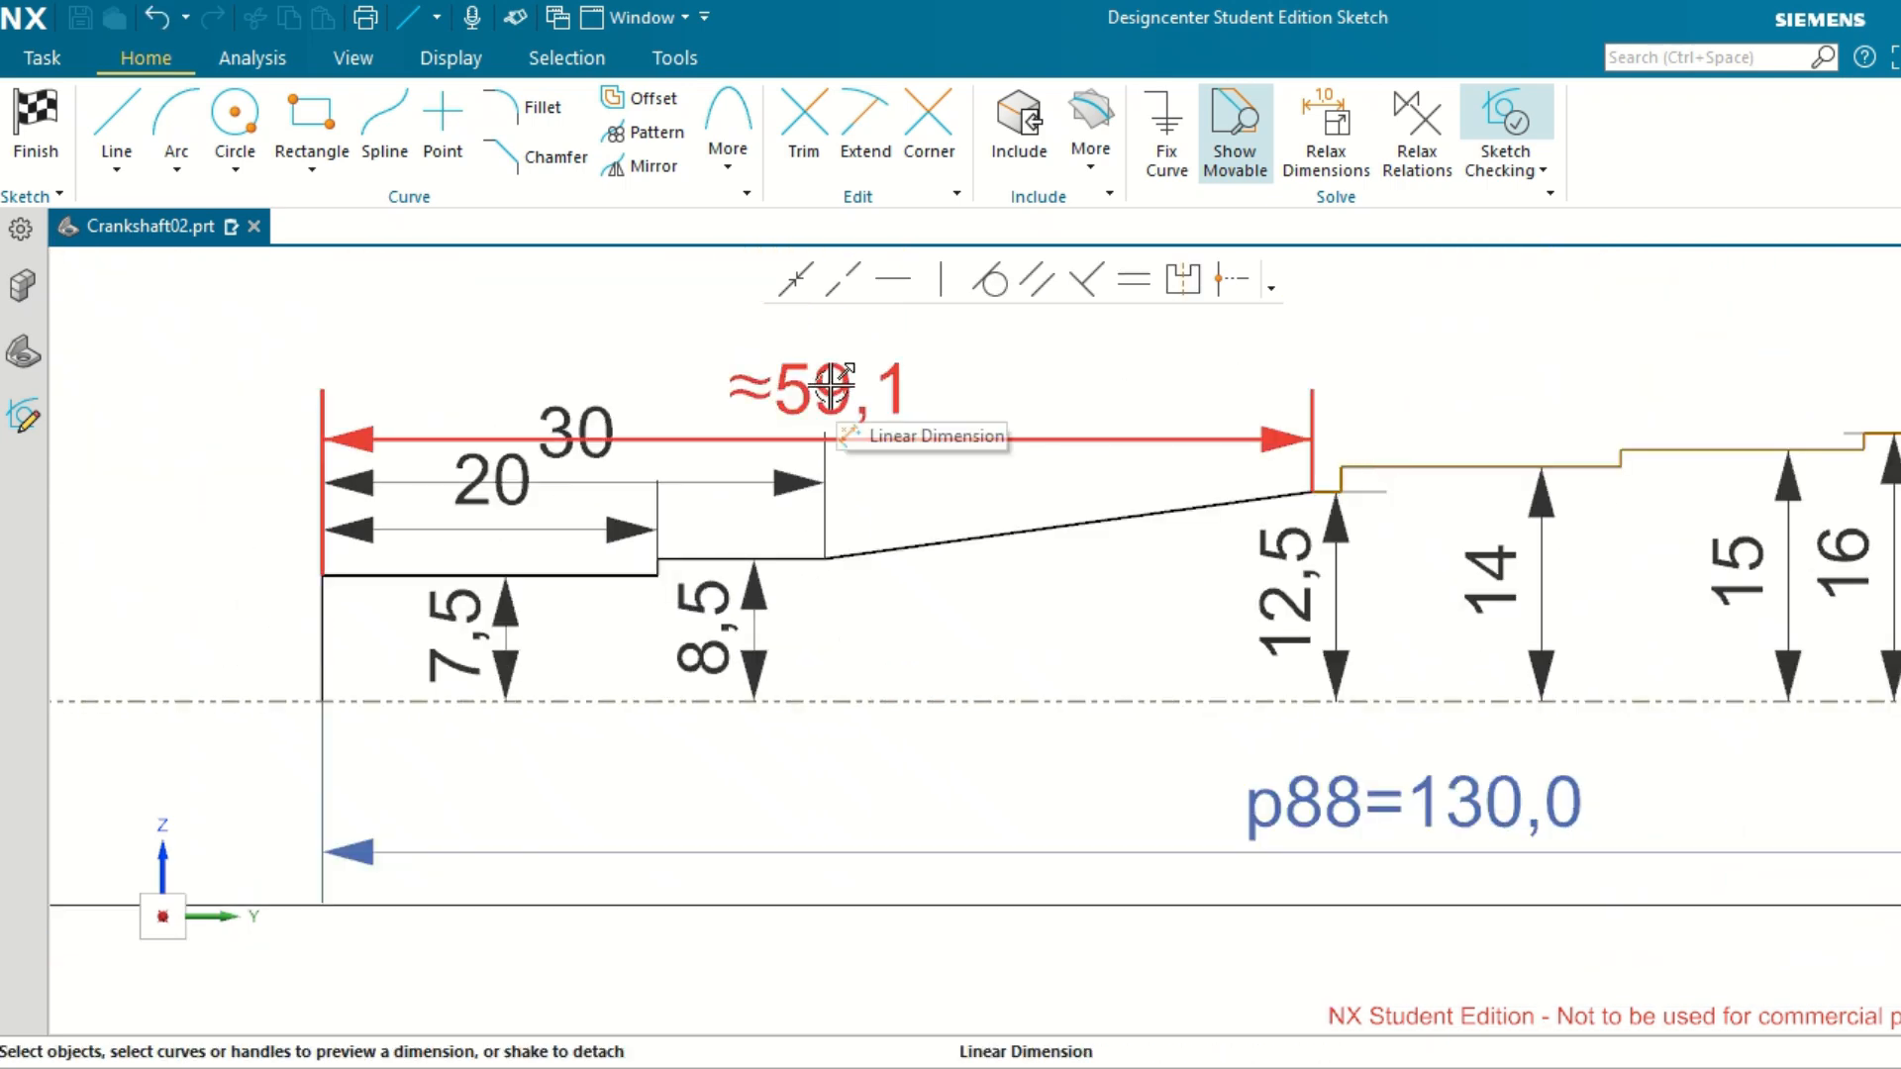
double_click(835, 383)
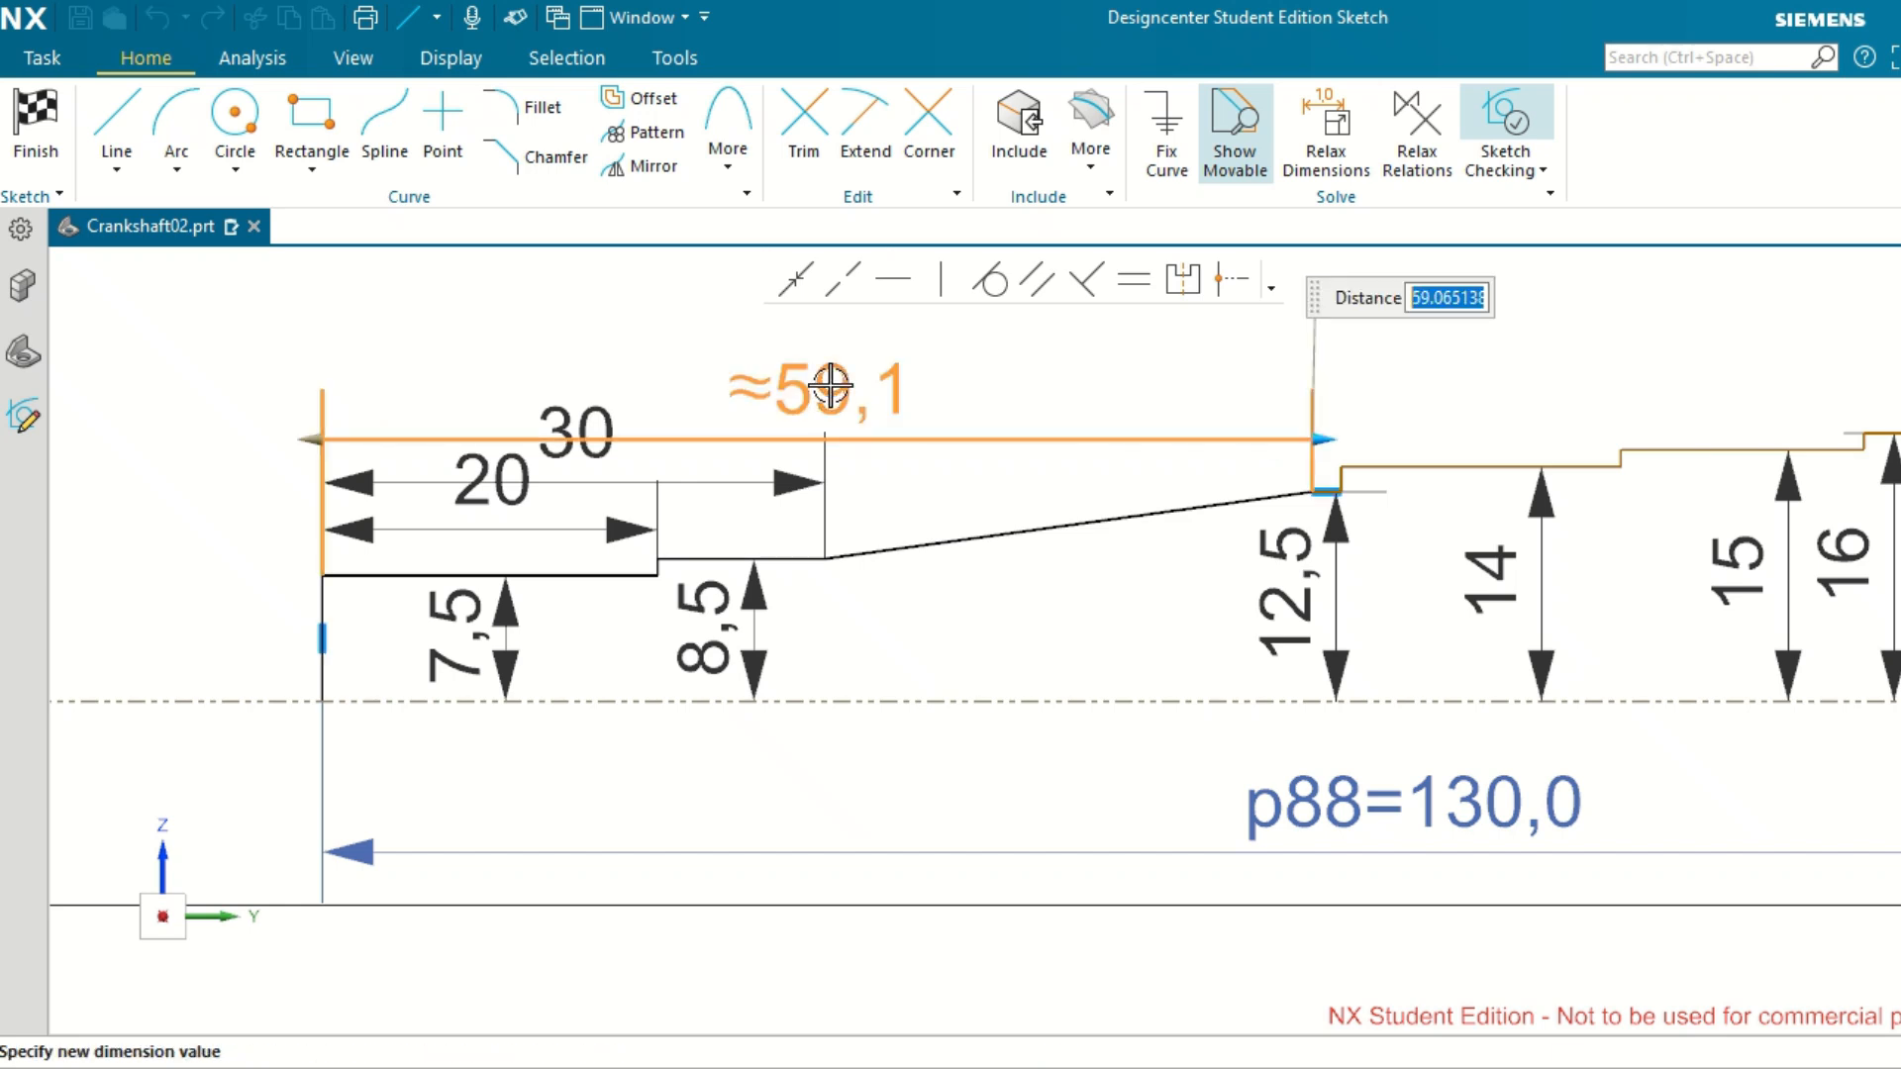
type("47")
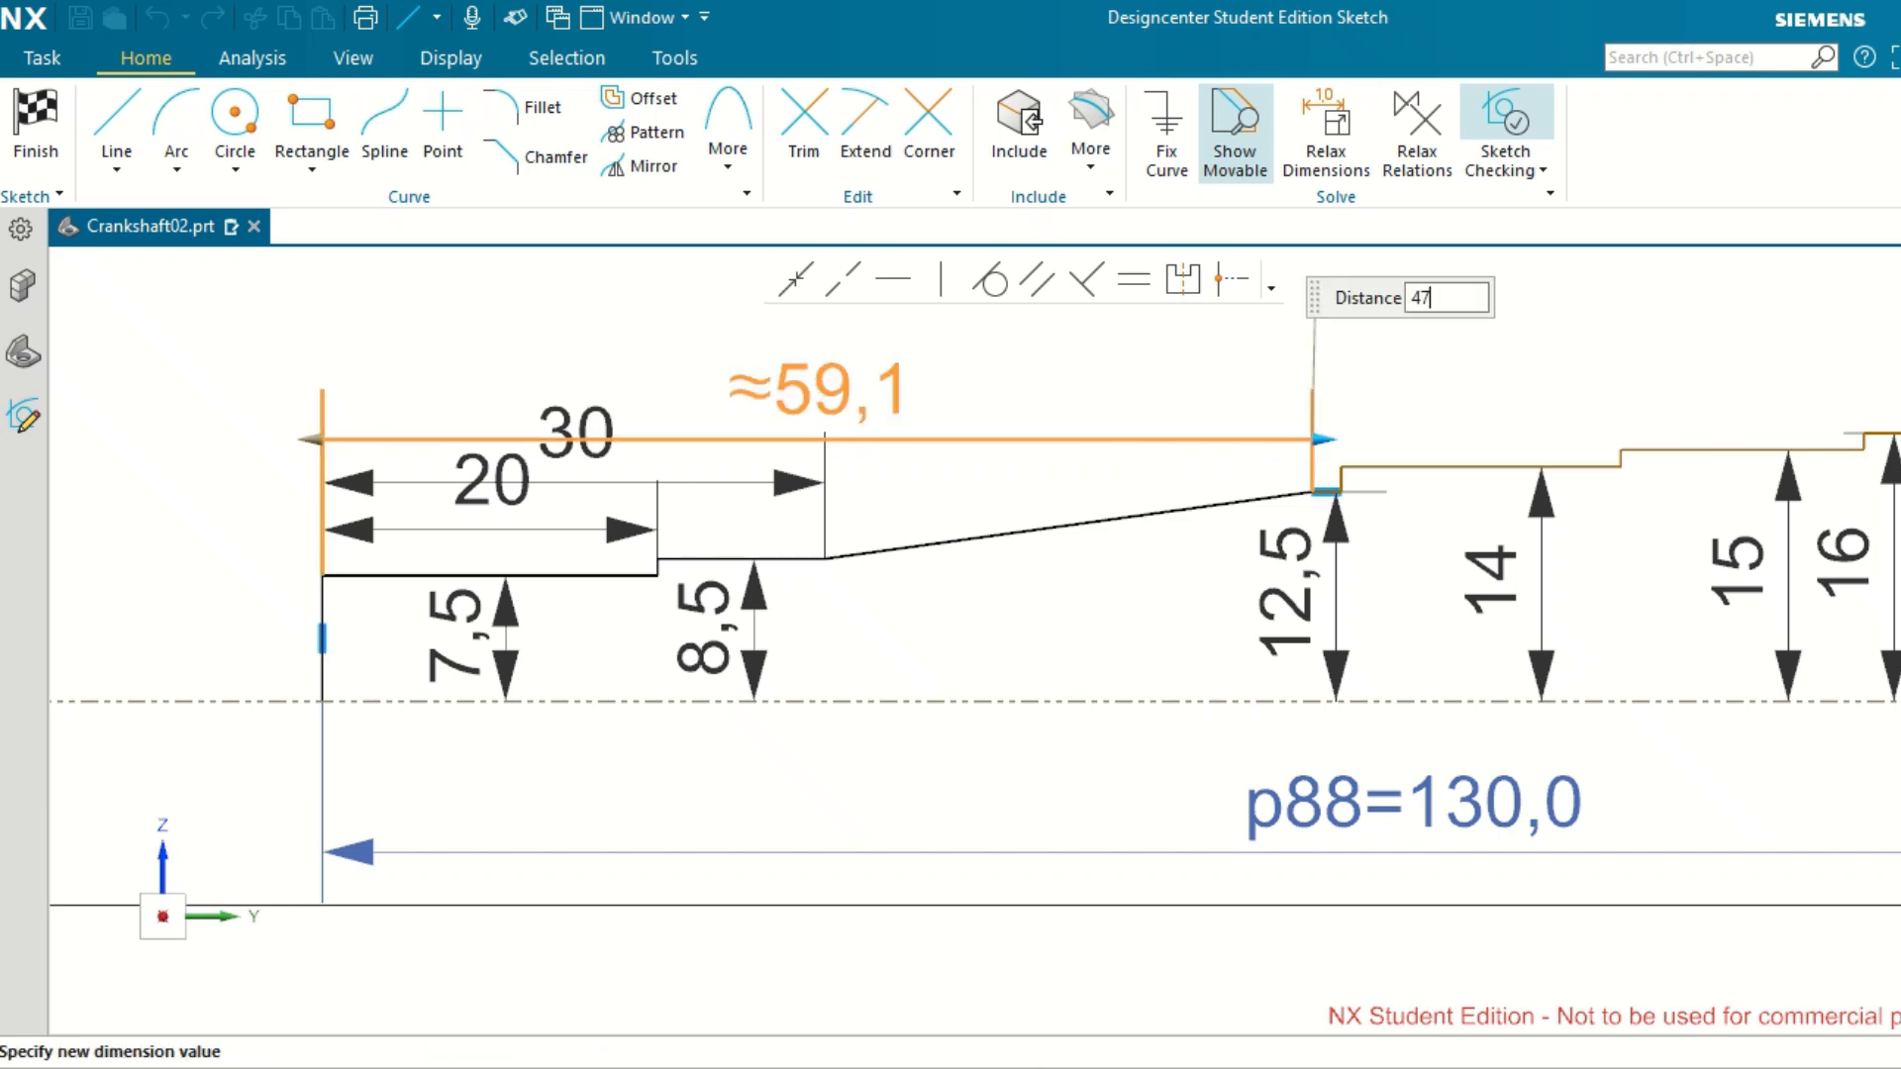
key("Return")
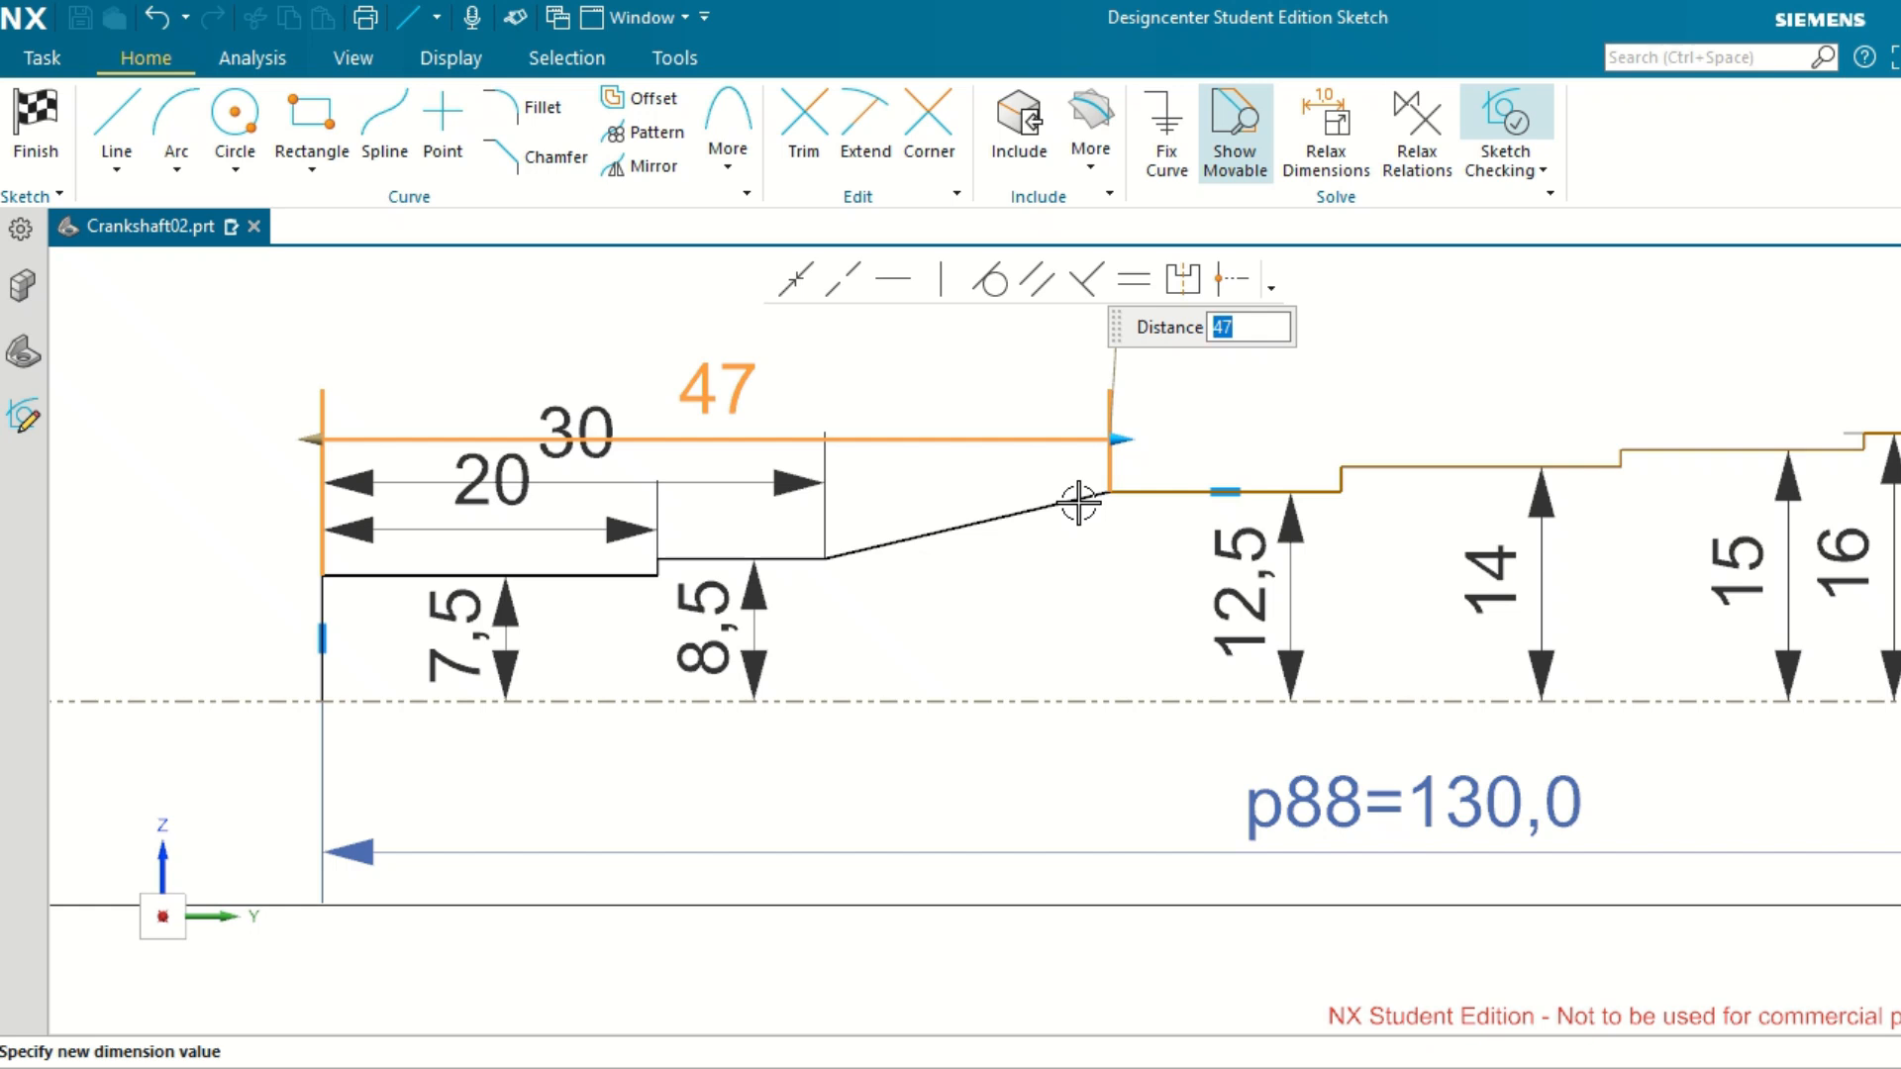
scroll(1222, 501, "down", 1)
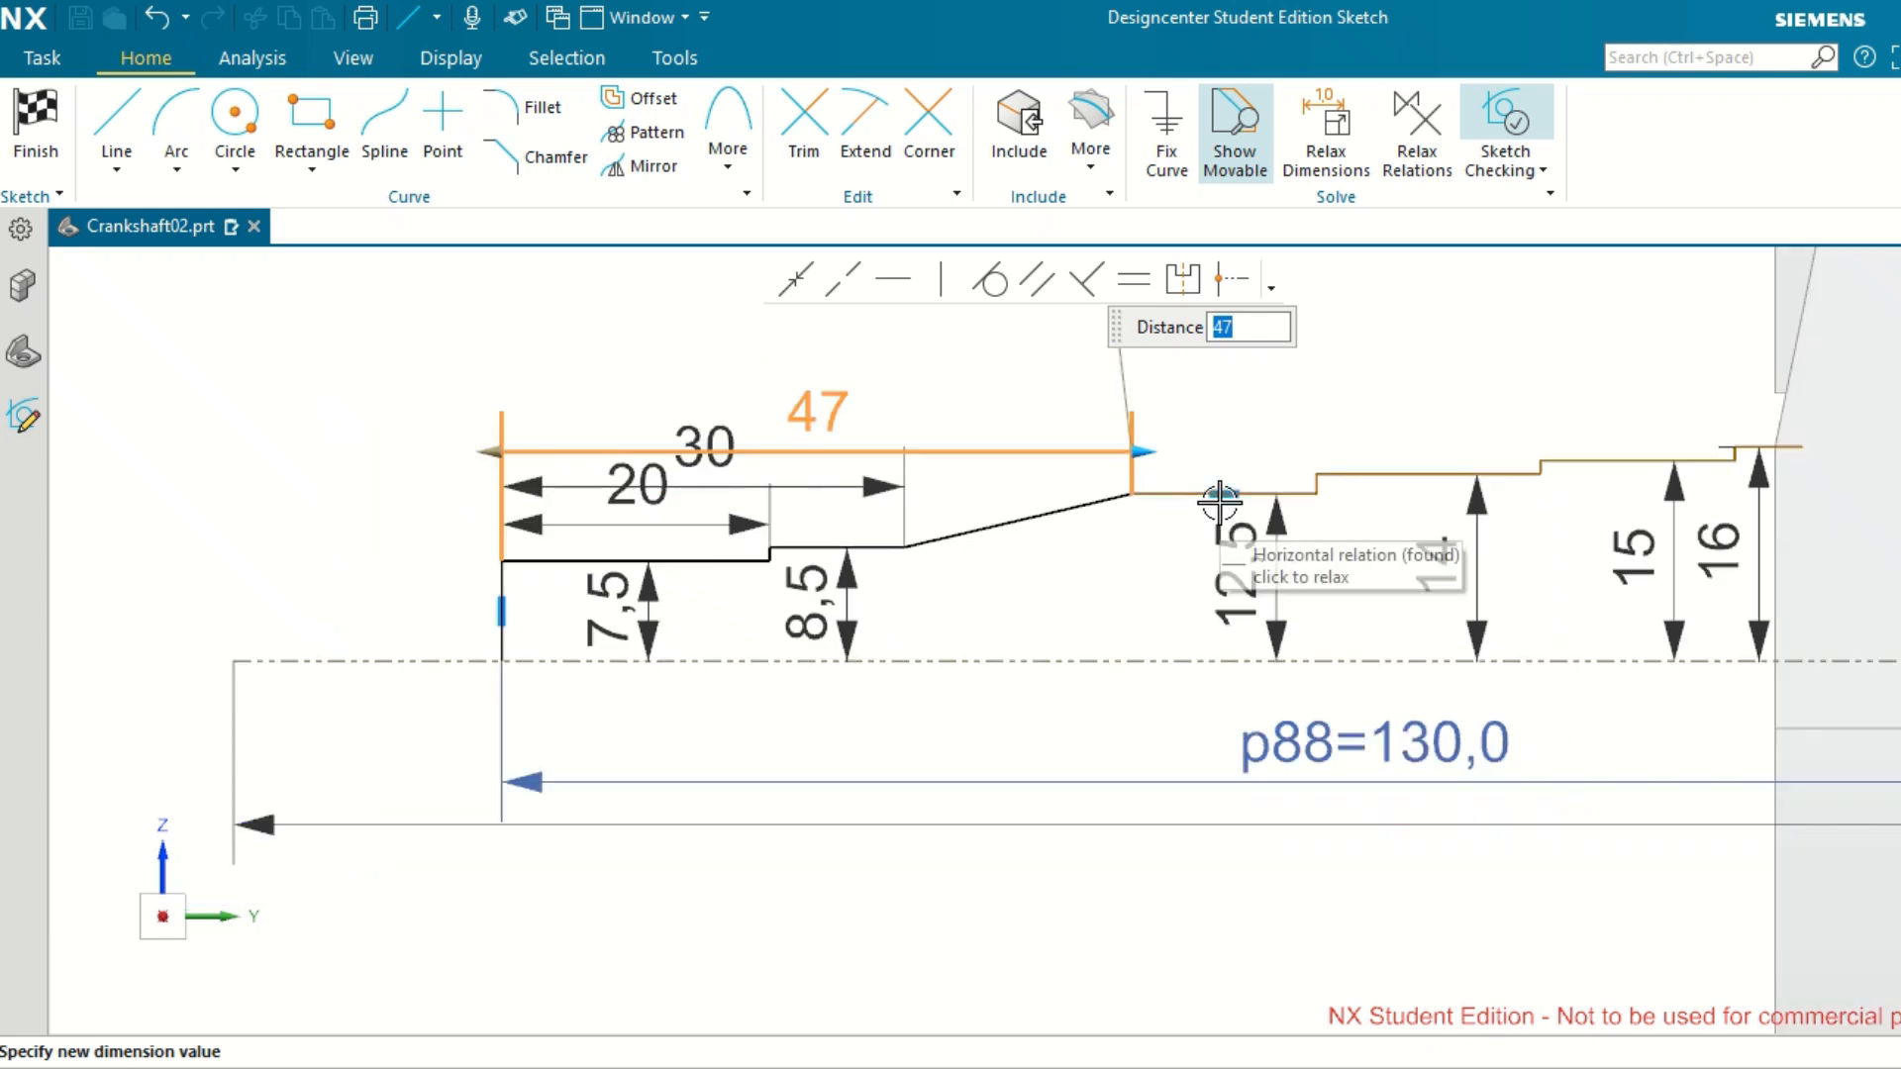
left_click(1254, 435)
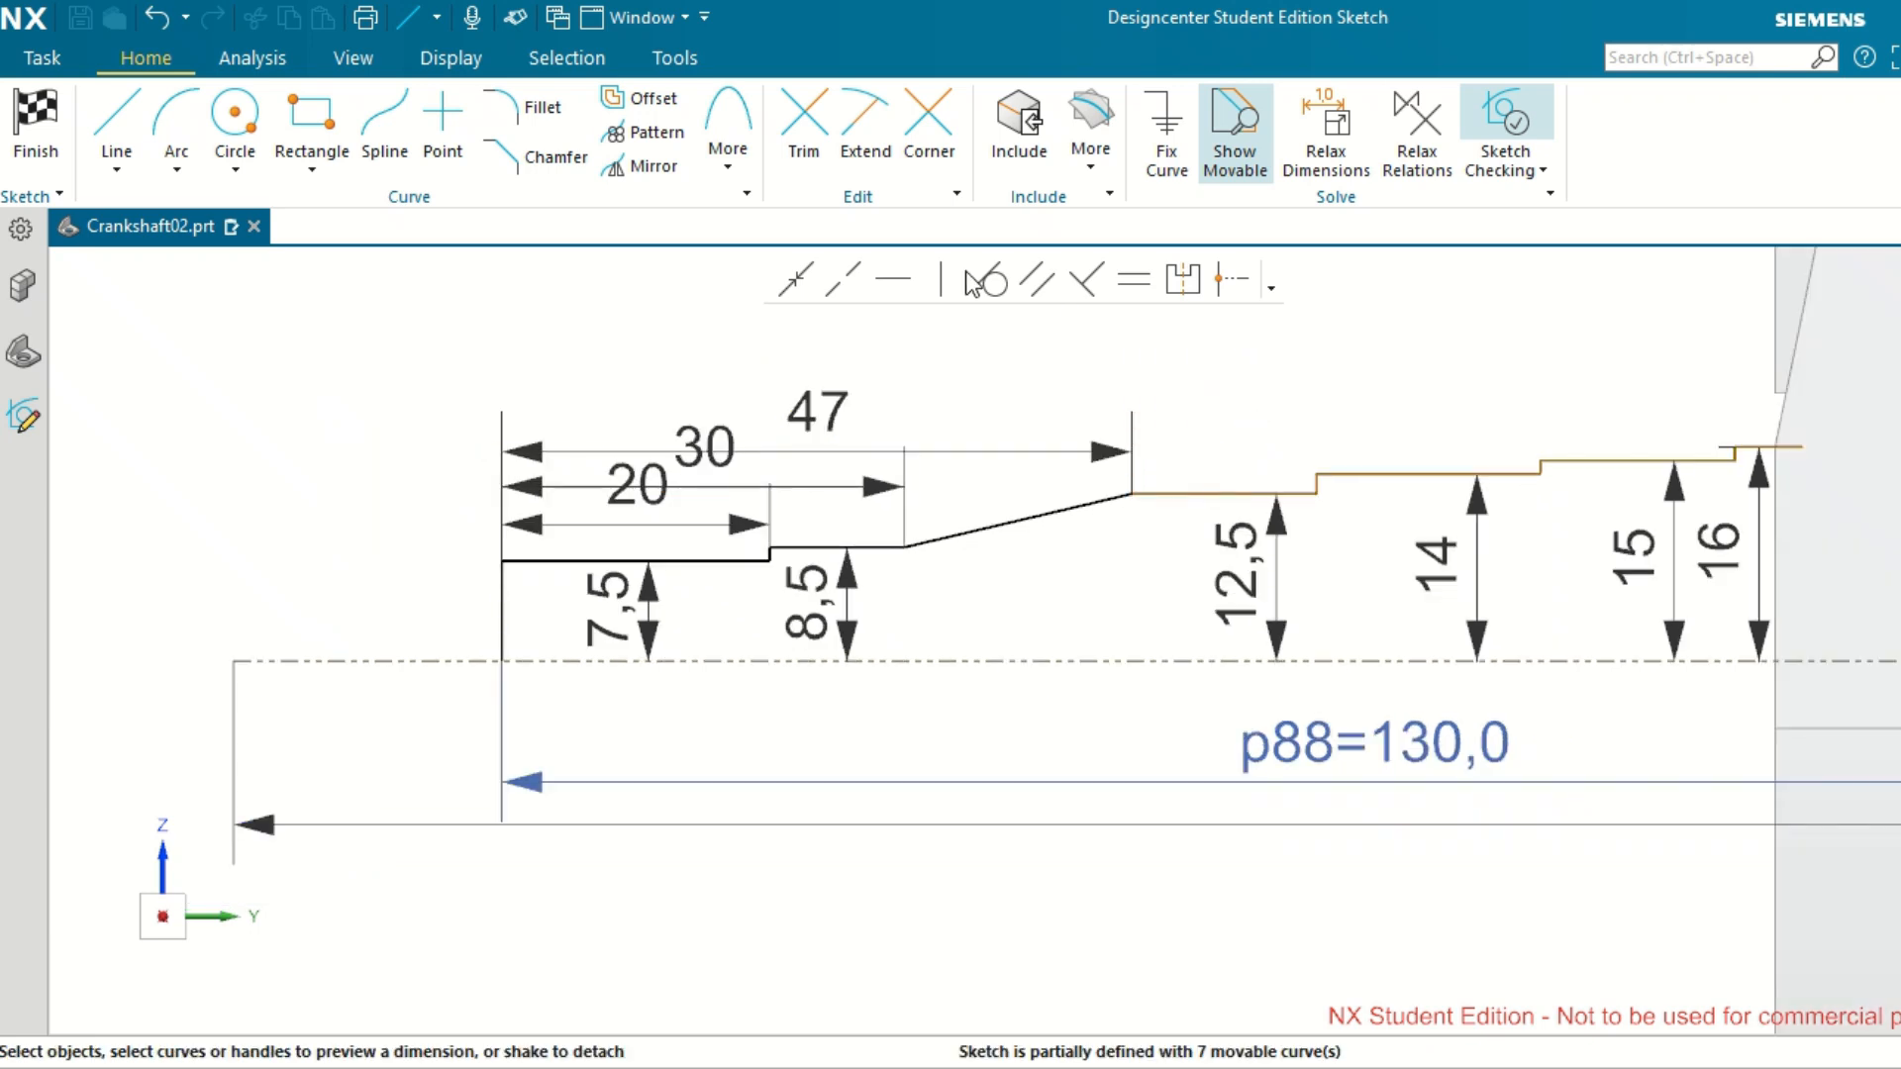
Add a horizontal dimension from the shaft's end line to the vertical step between the 12.5 and 14 sections, placed above the other dimensions.
scroll(1337, 478, "up", 2)
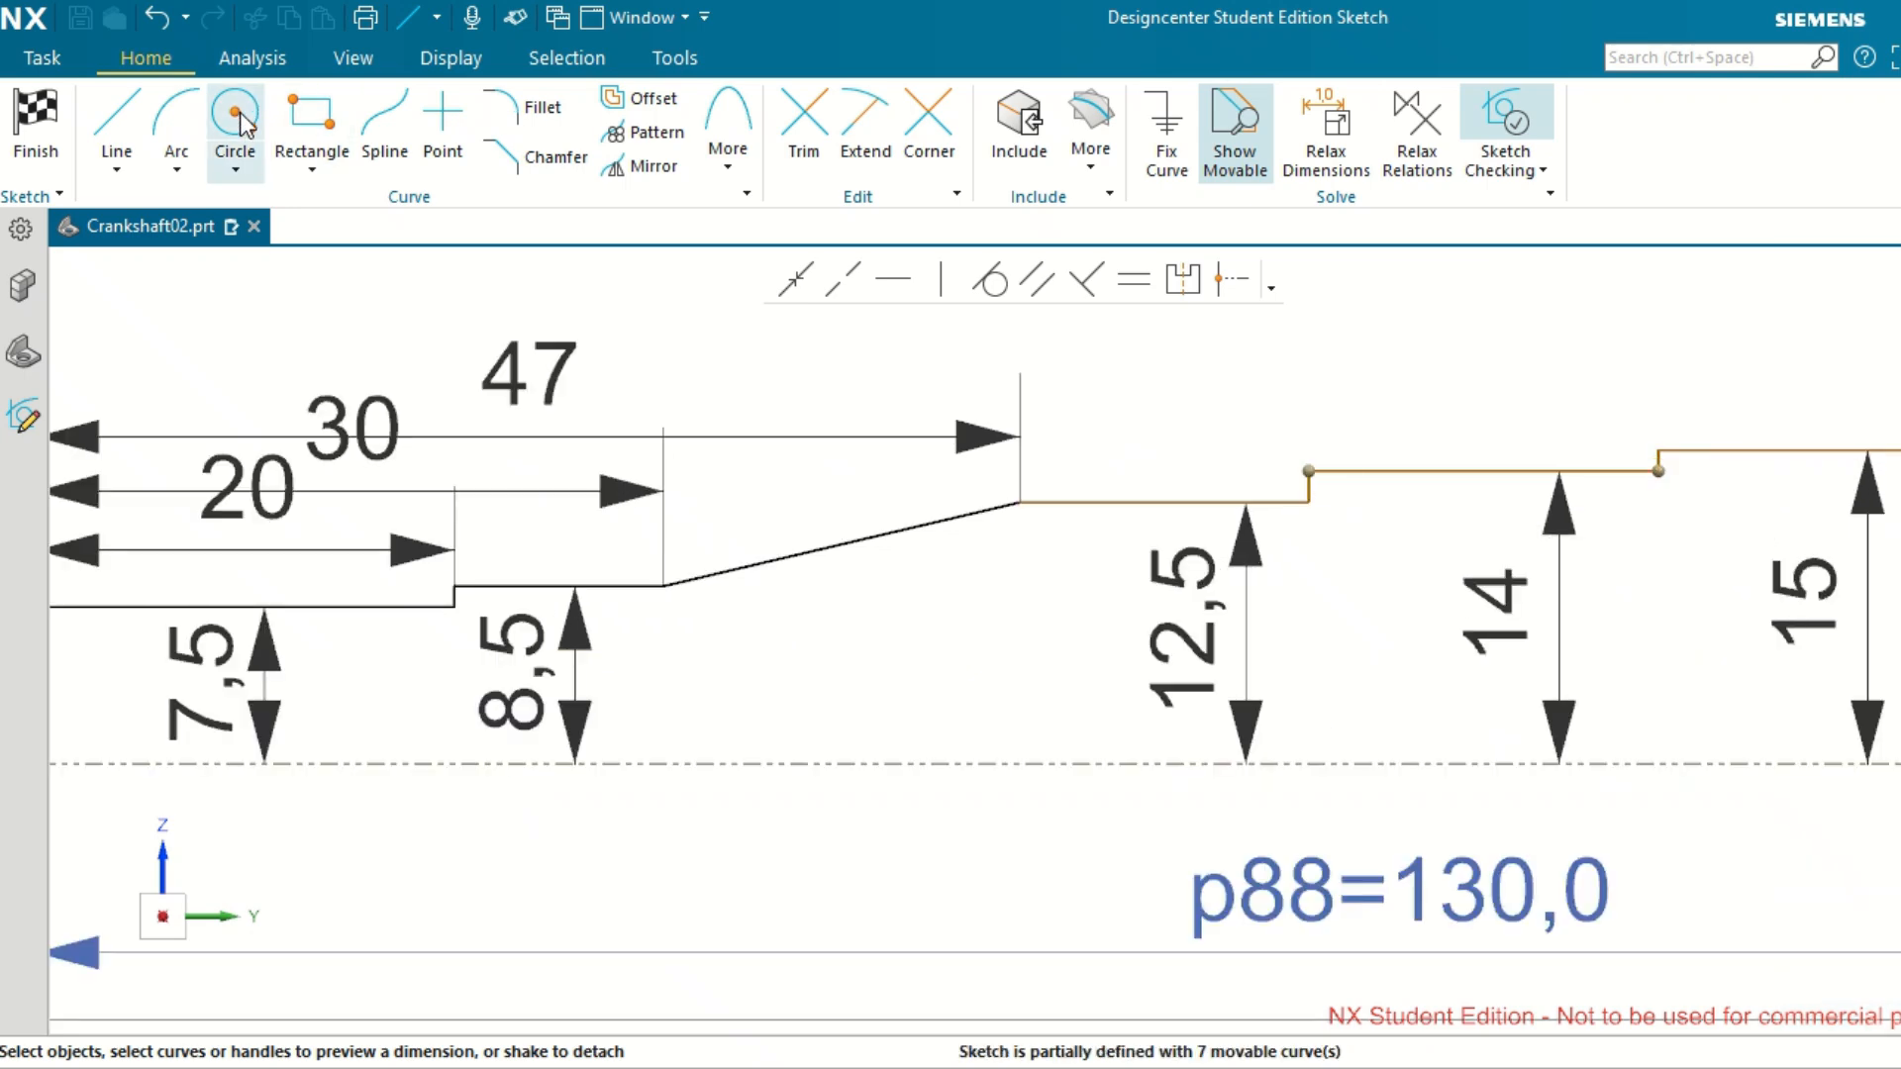
scroll(1322, 501, "up", 4)
left_click(1293, 455)
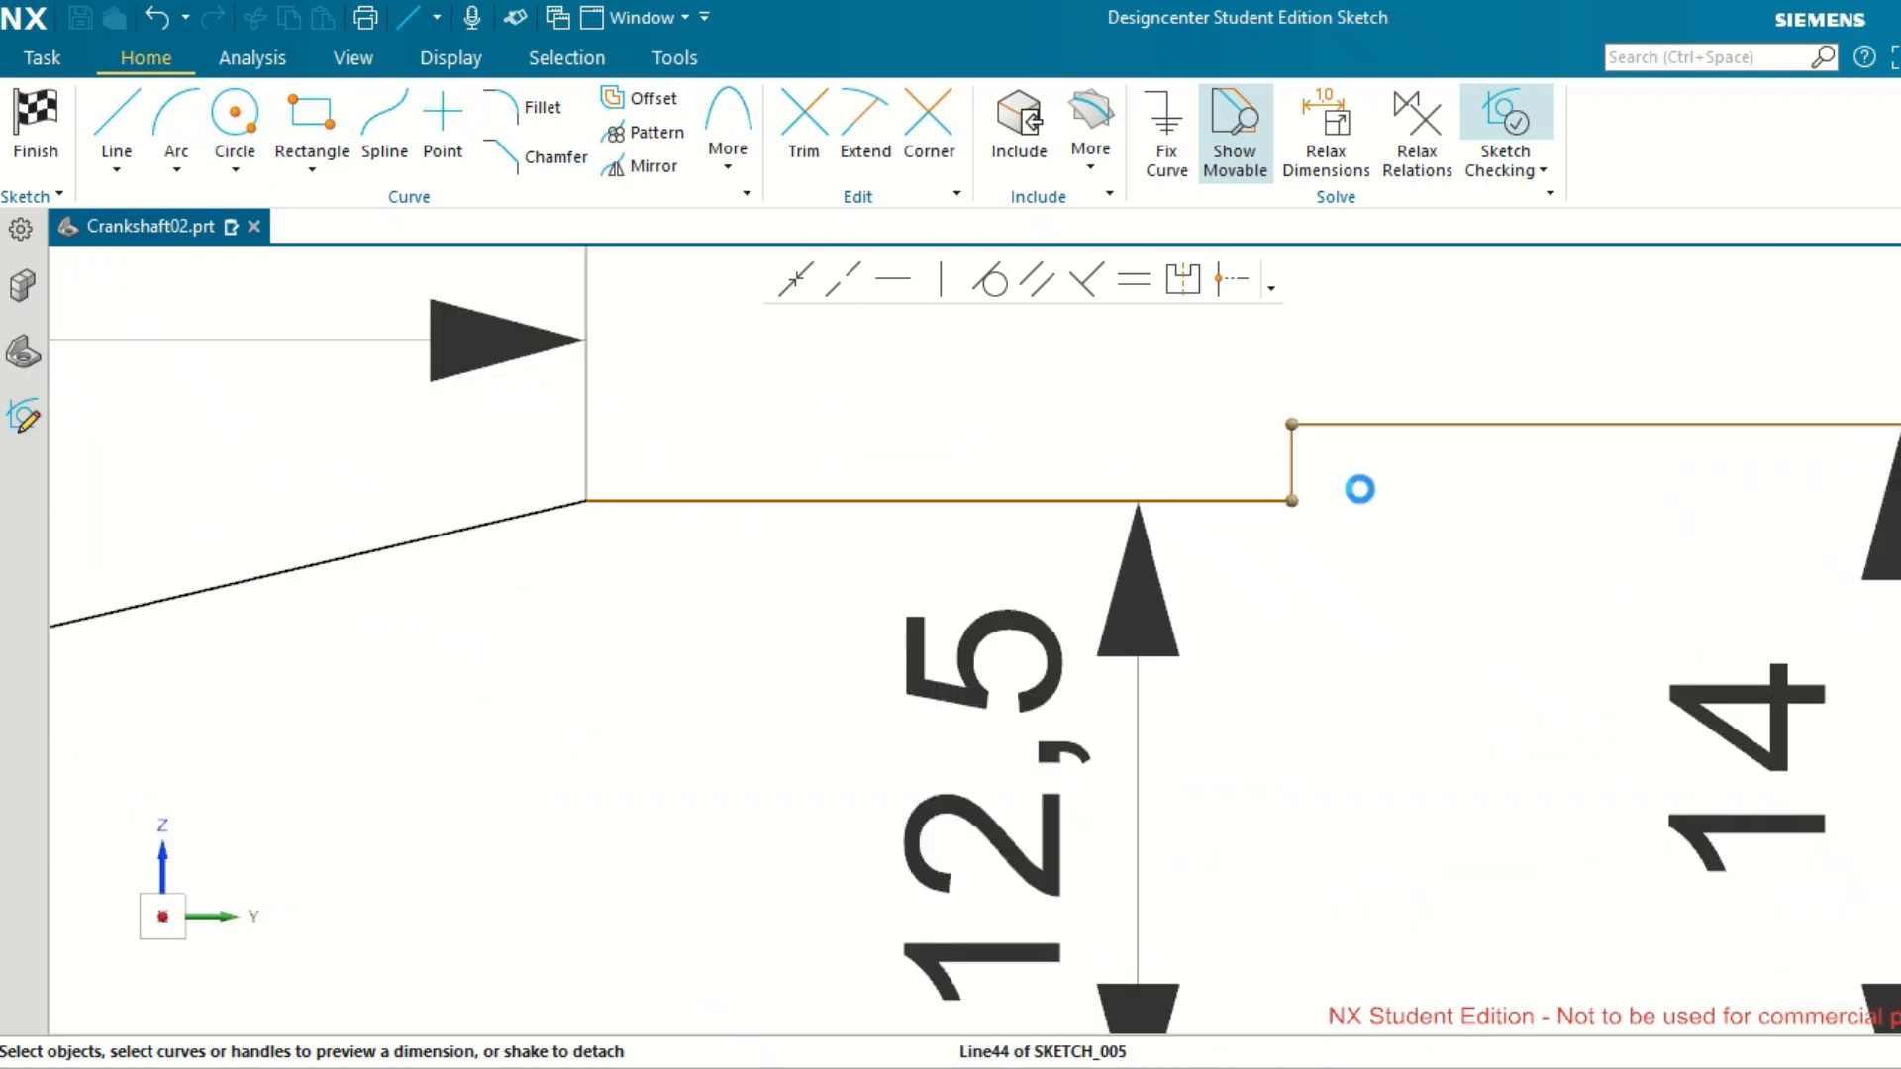
scroll(1459, 534, "down", 7)
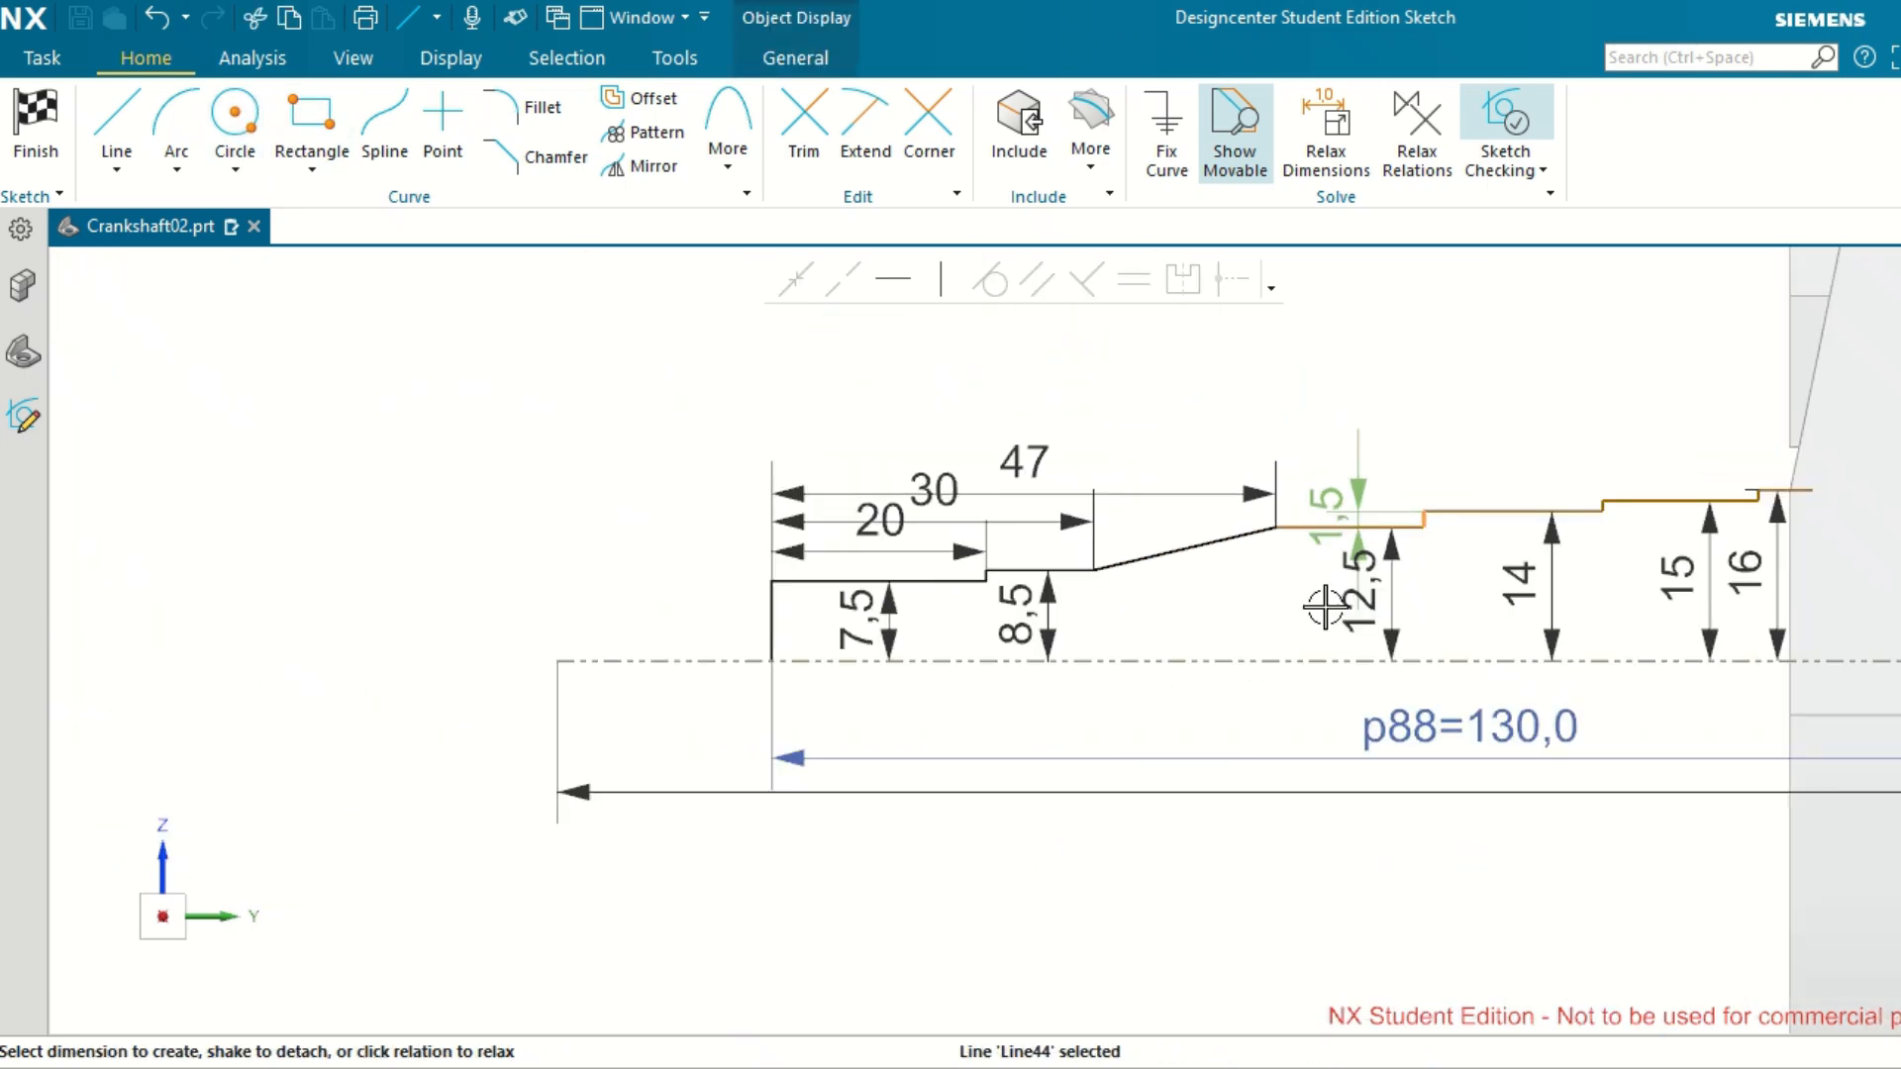
scroll(769, 622, "up", 3)
left_click(776, 609)
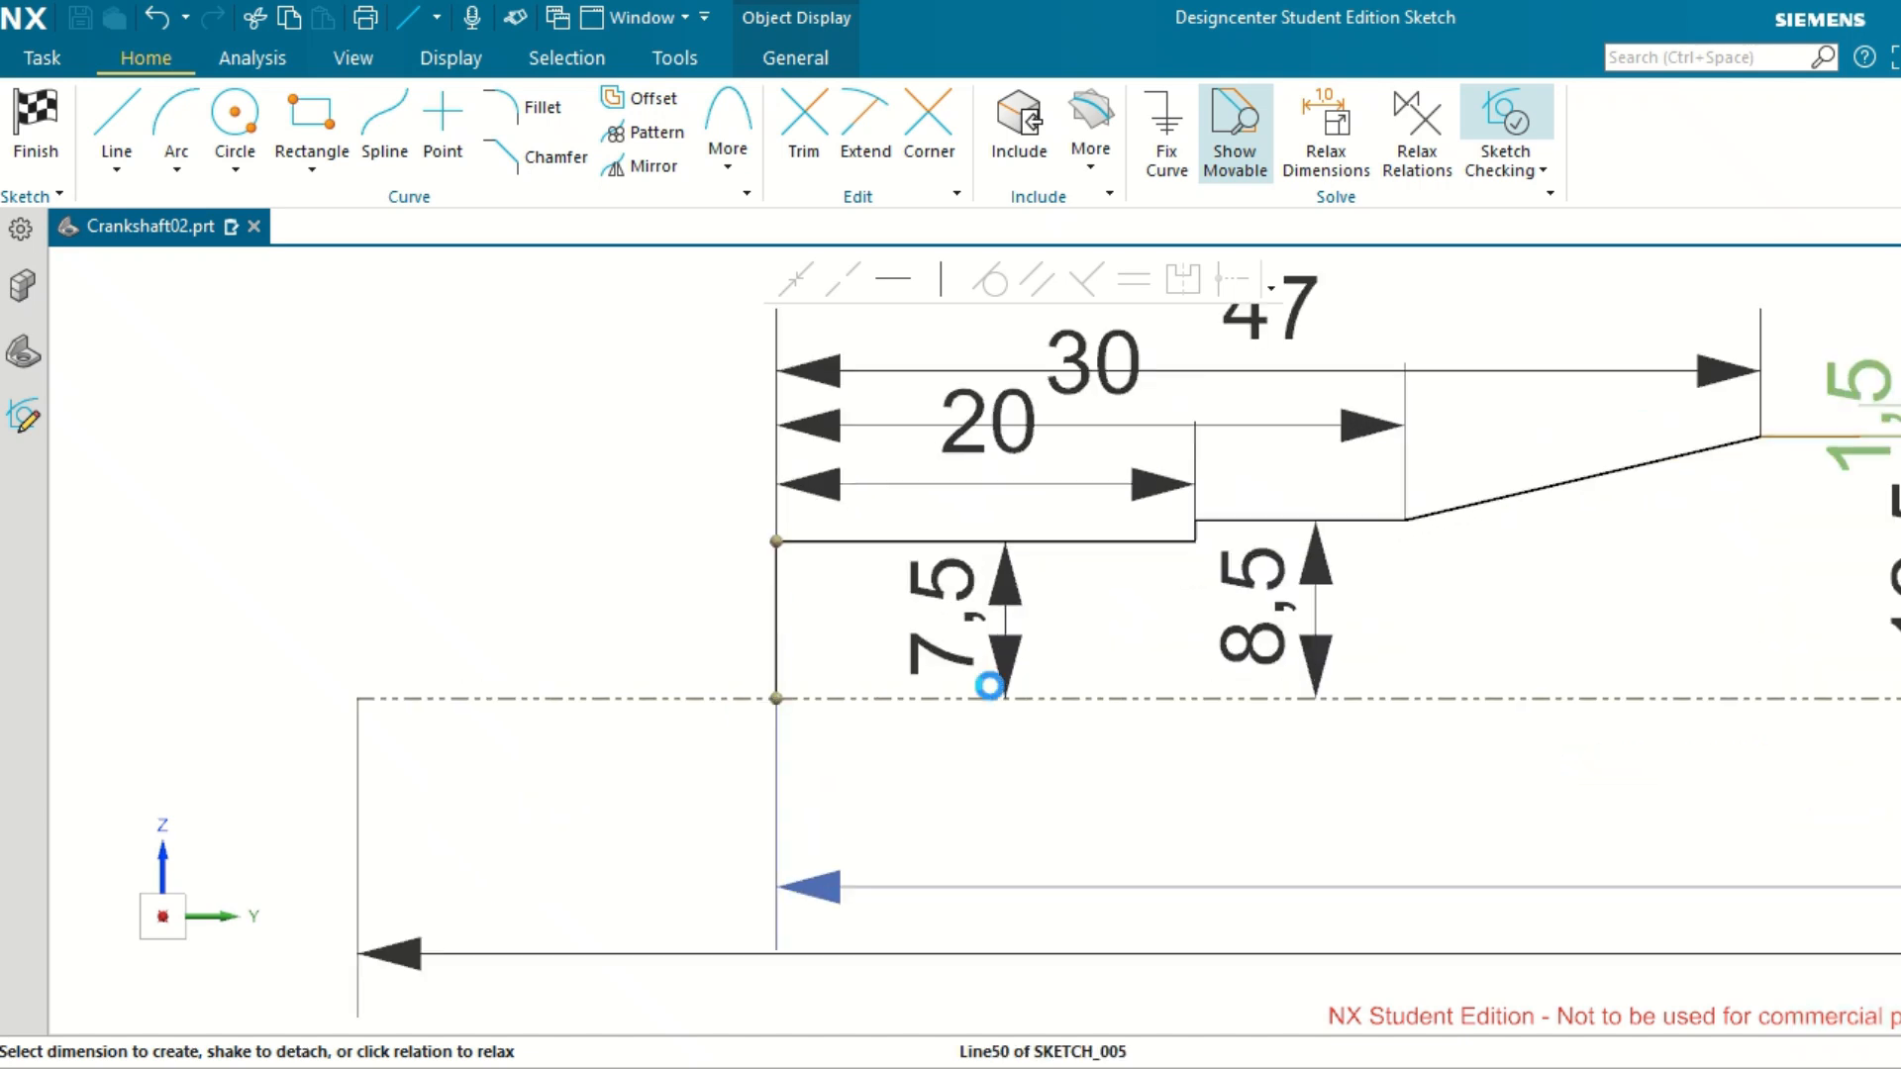
scroll(1046, 703, "down", 2)
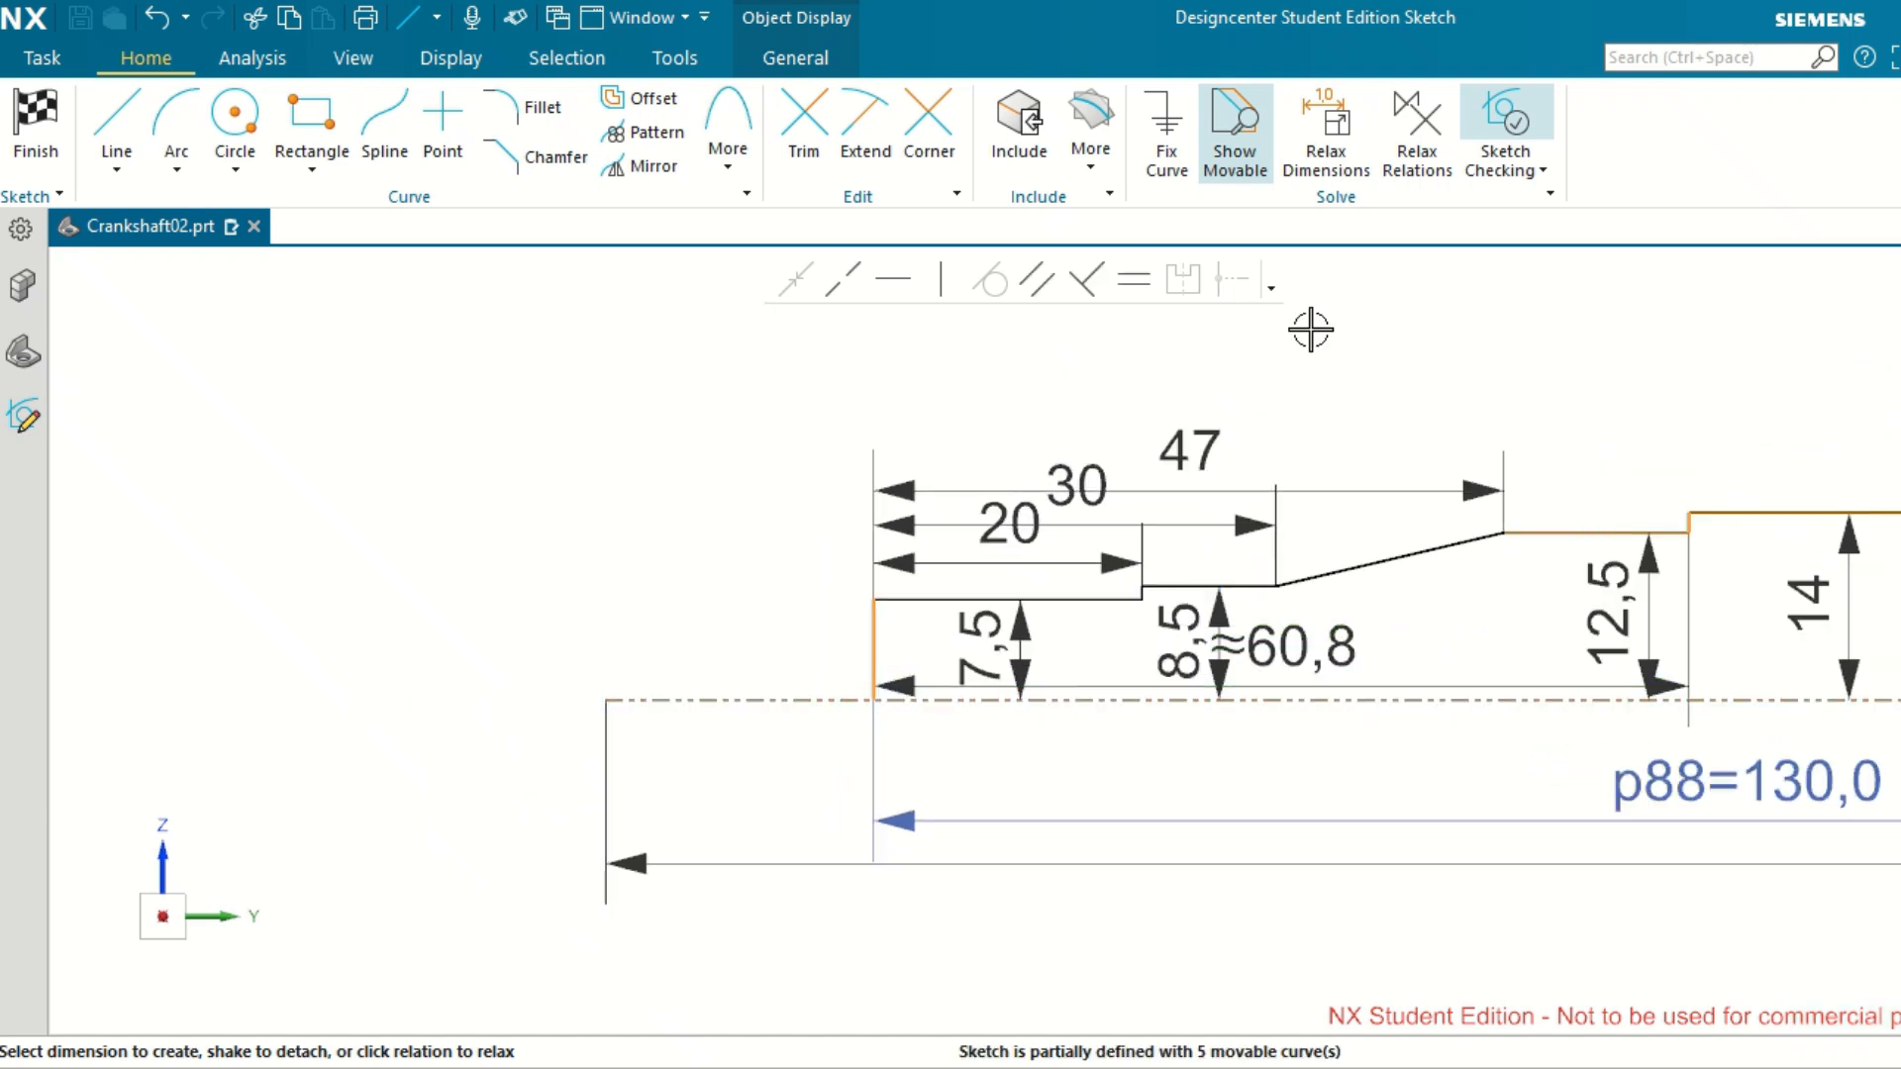
left_click(1302, 638)
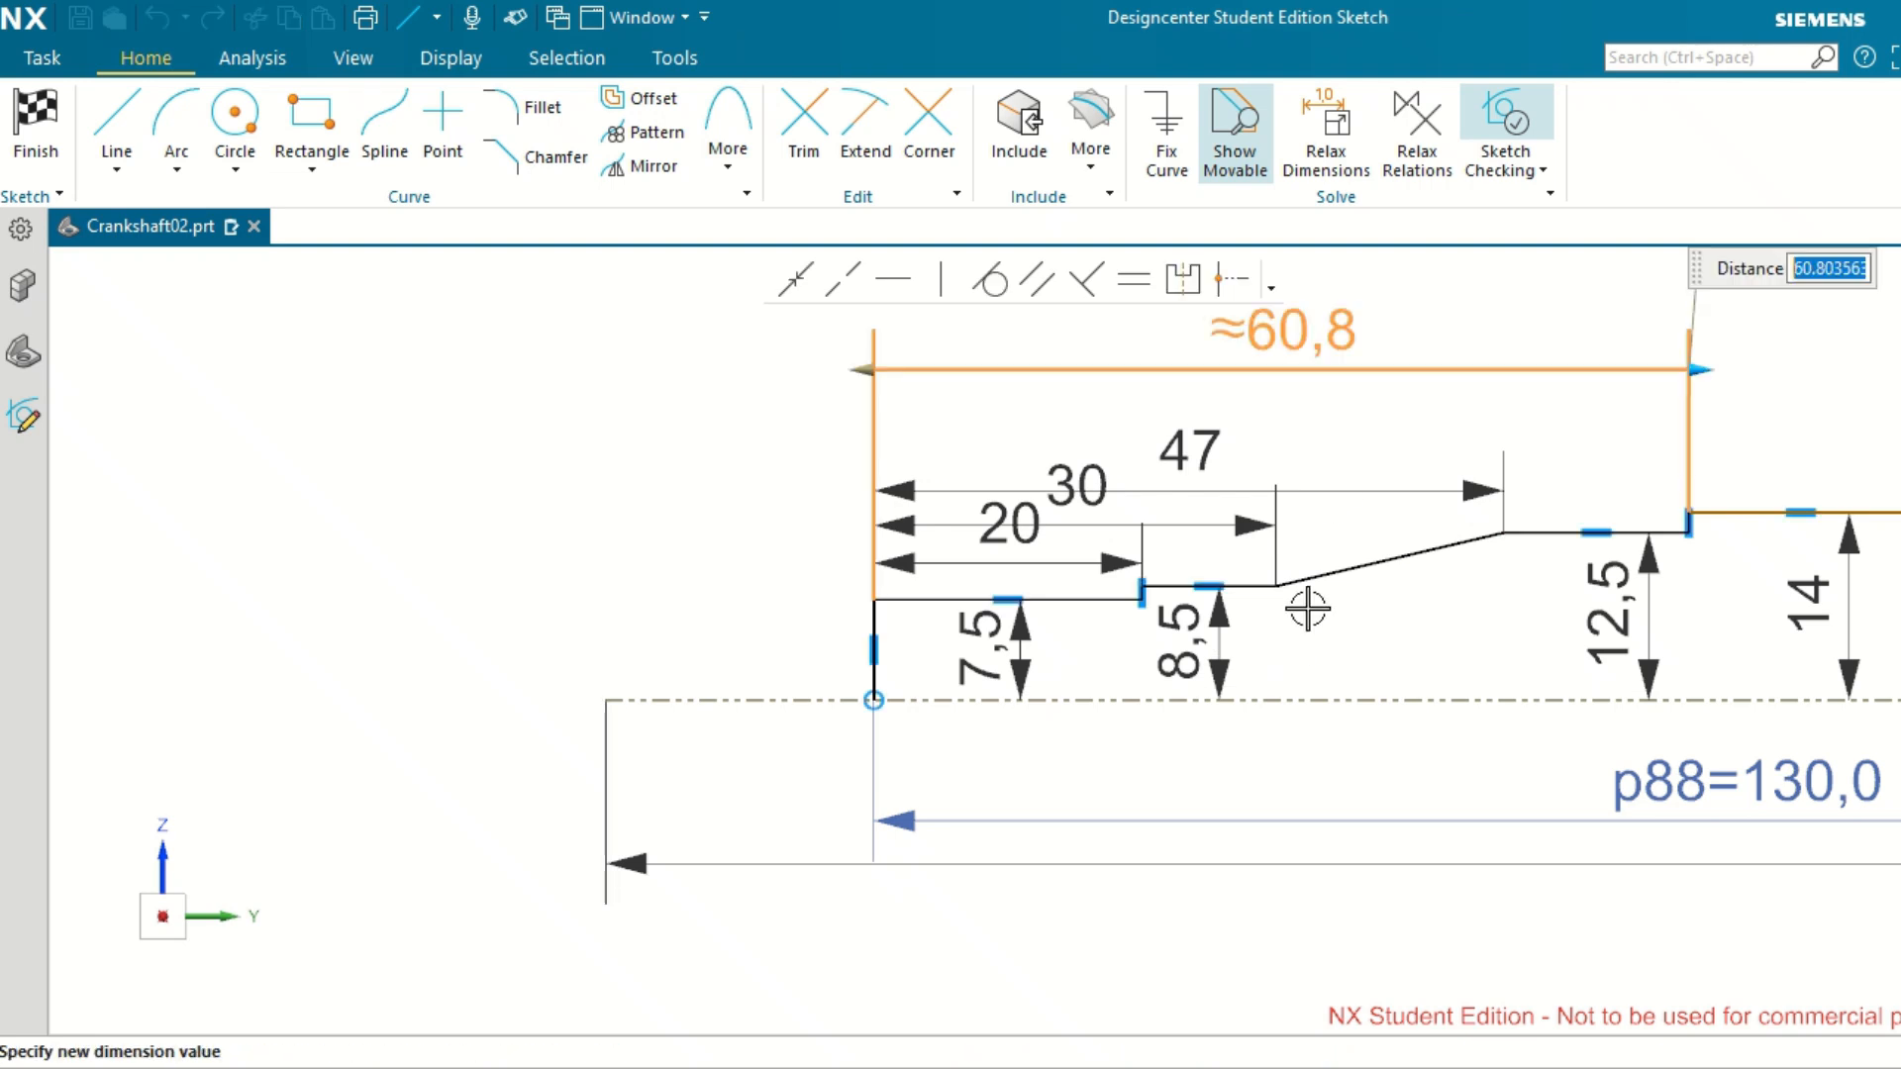
left_click(1310, 335)
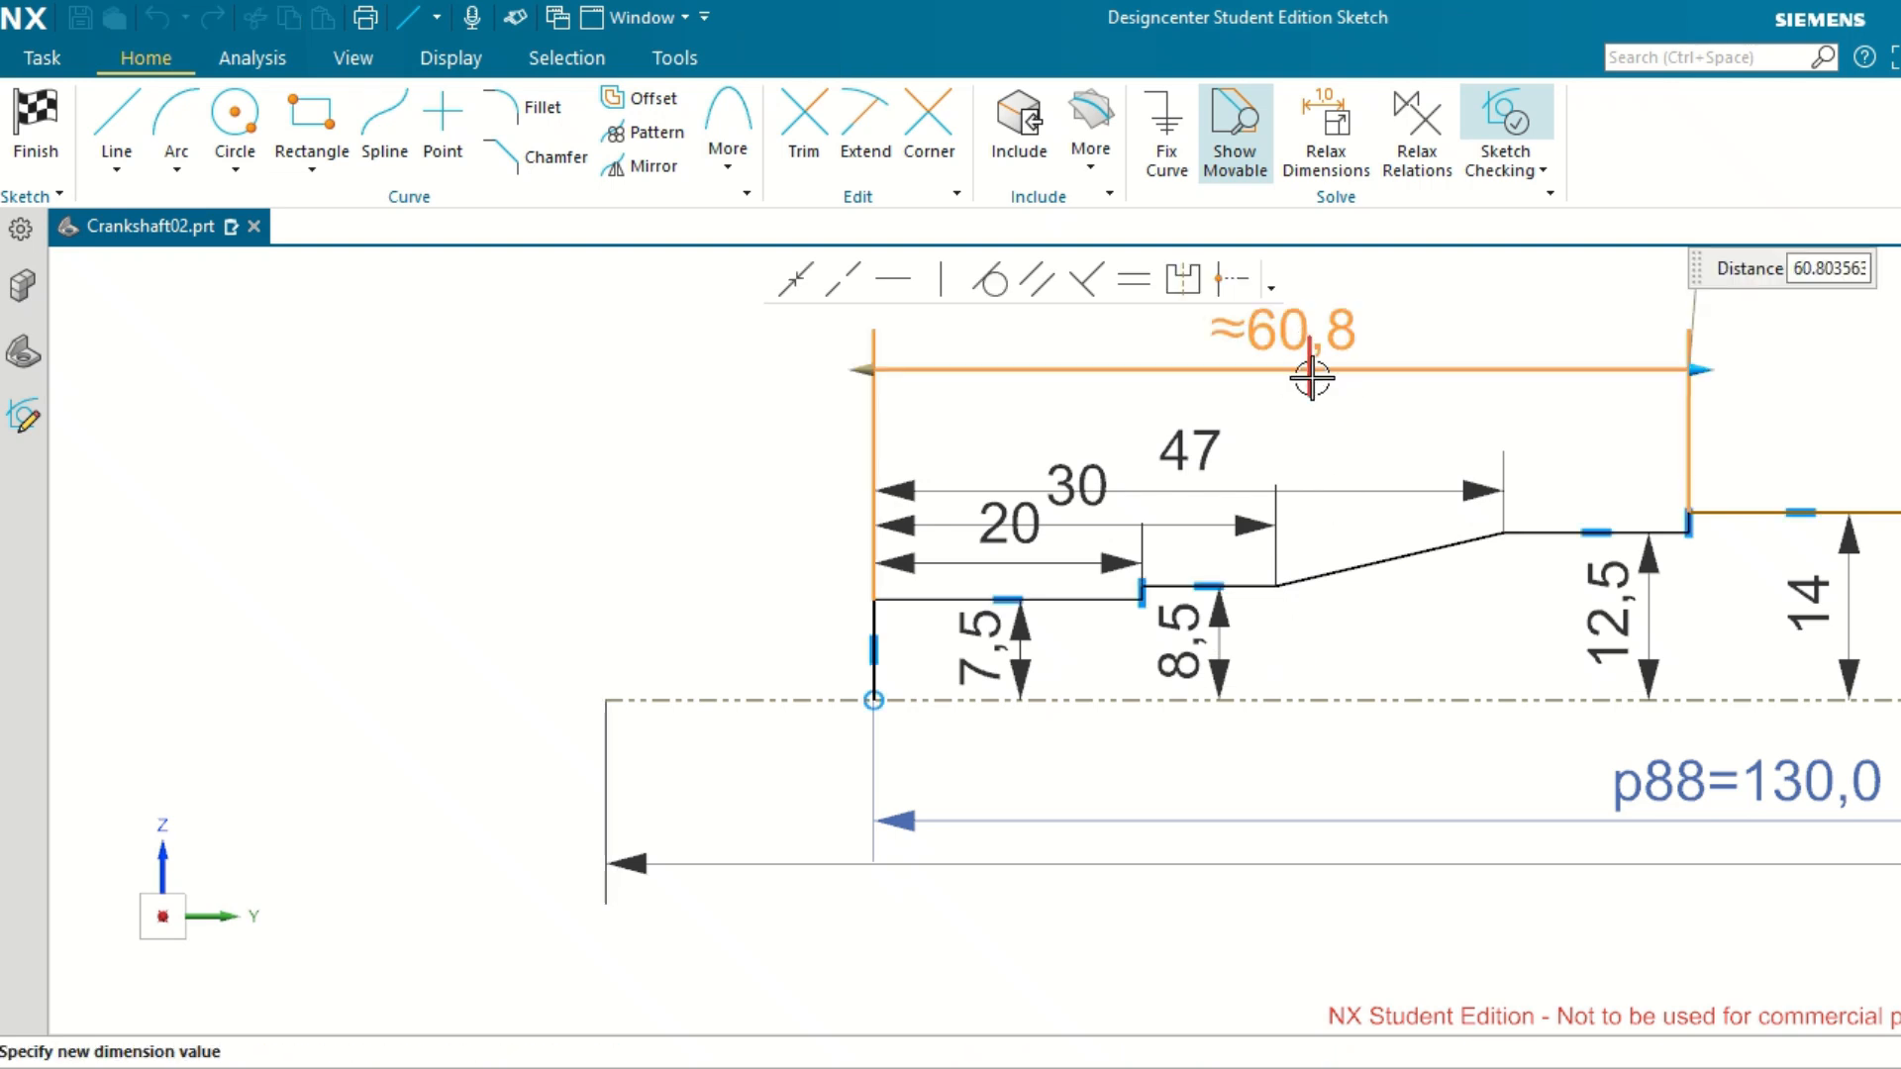
Set the distance from the shaft's end line to the step between the 12.5 and 14 sections to 80.
left_click(1300, 333)
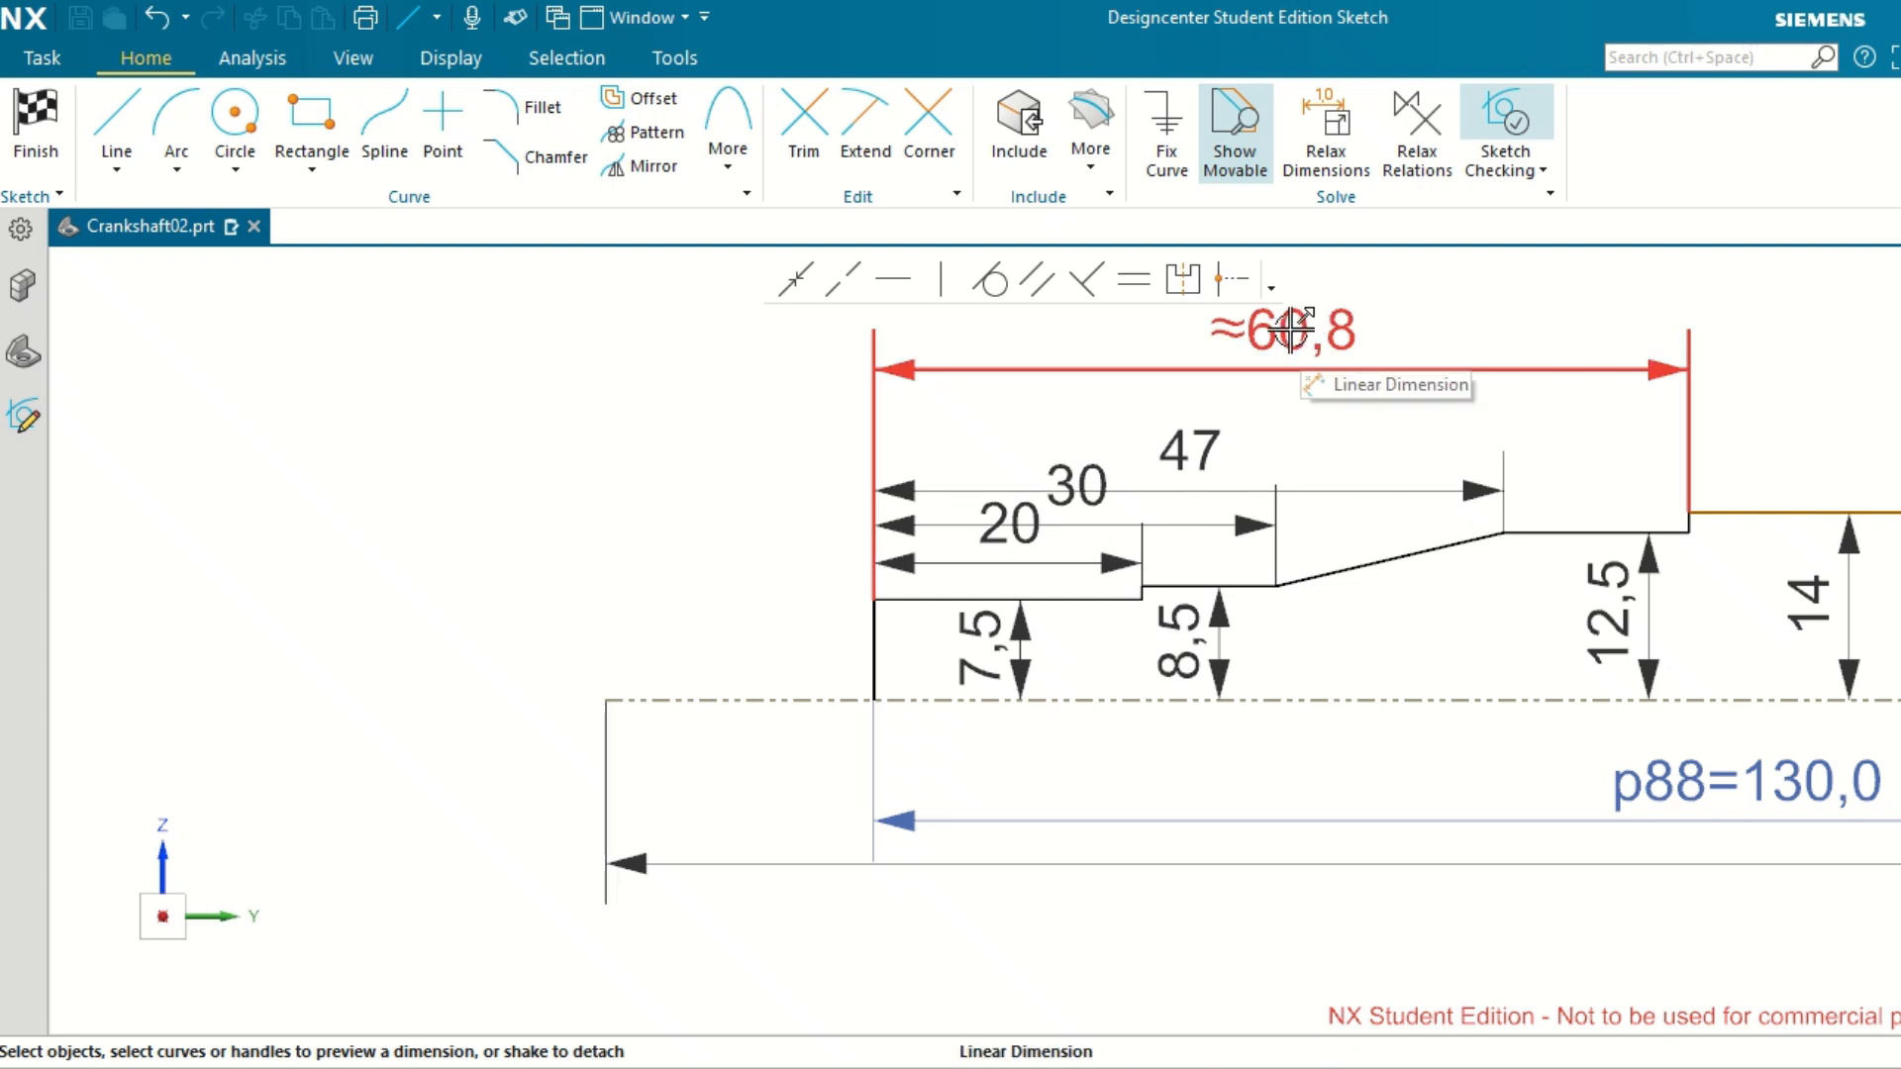
double_click(1293, 331)
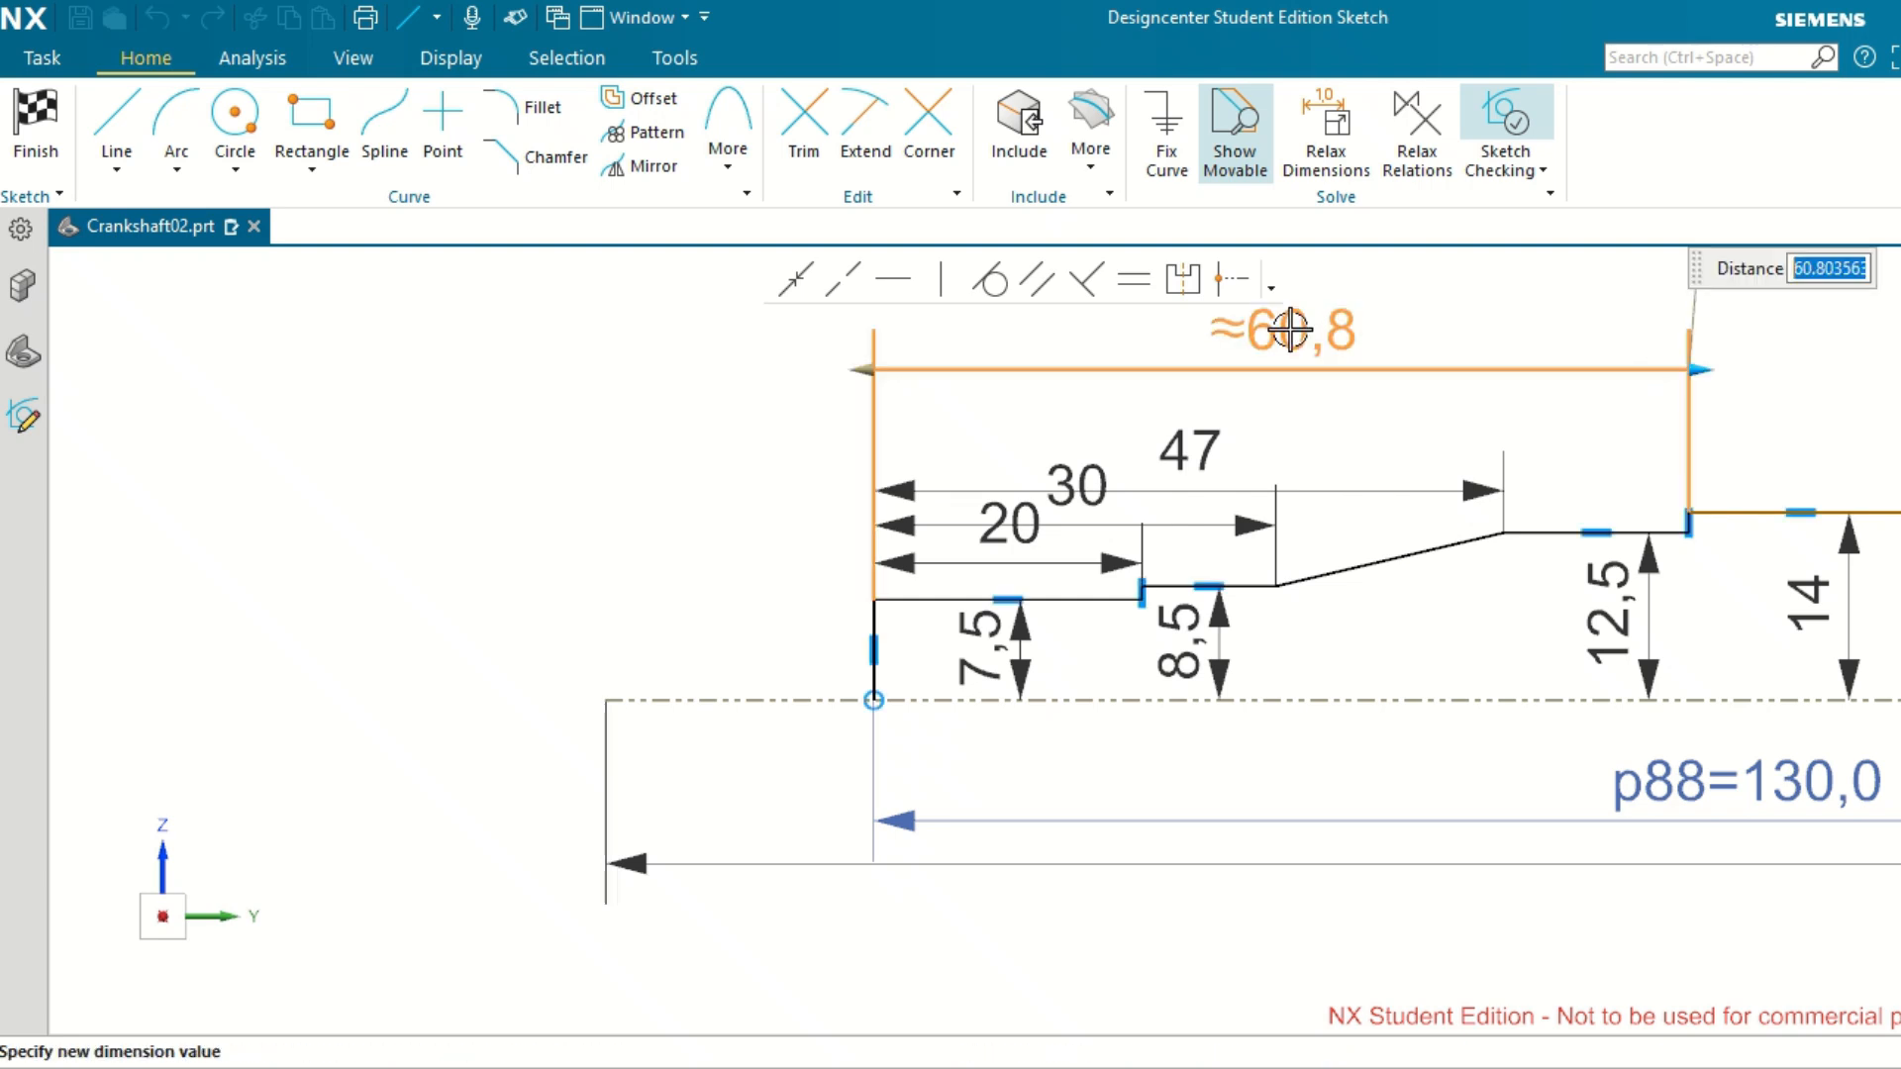
type("80")
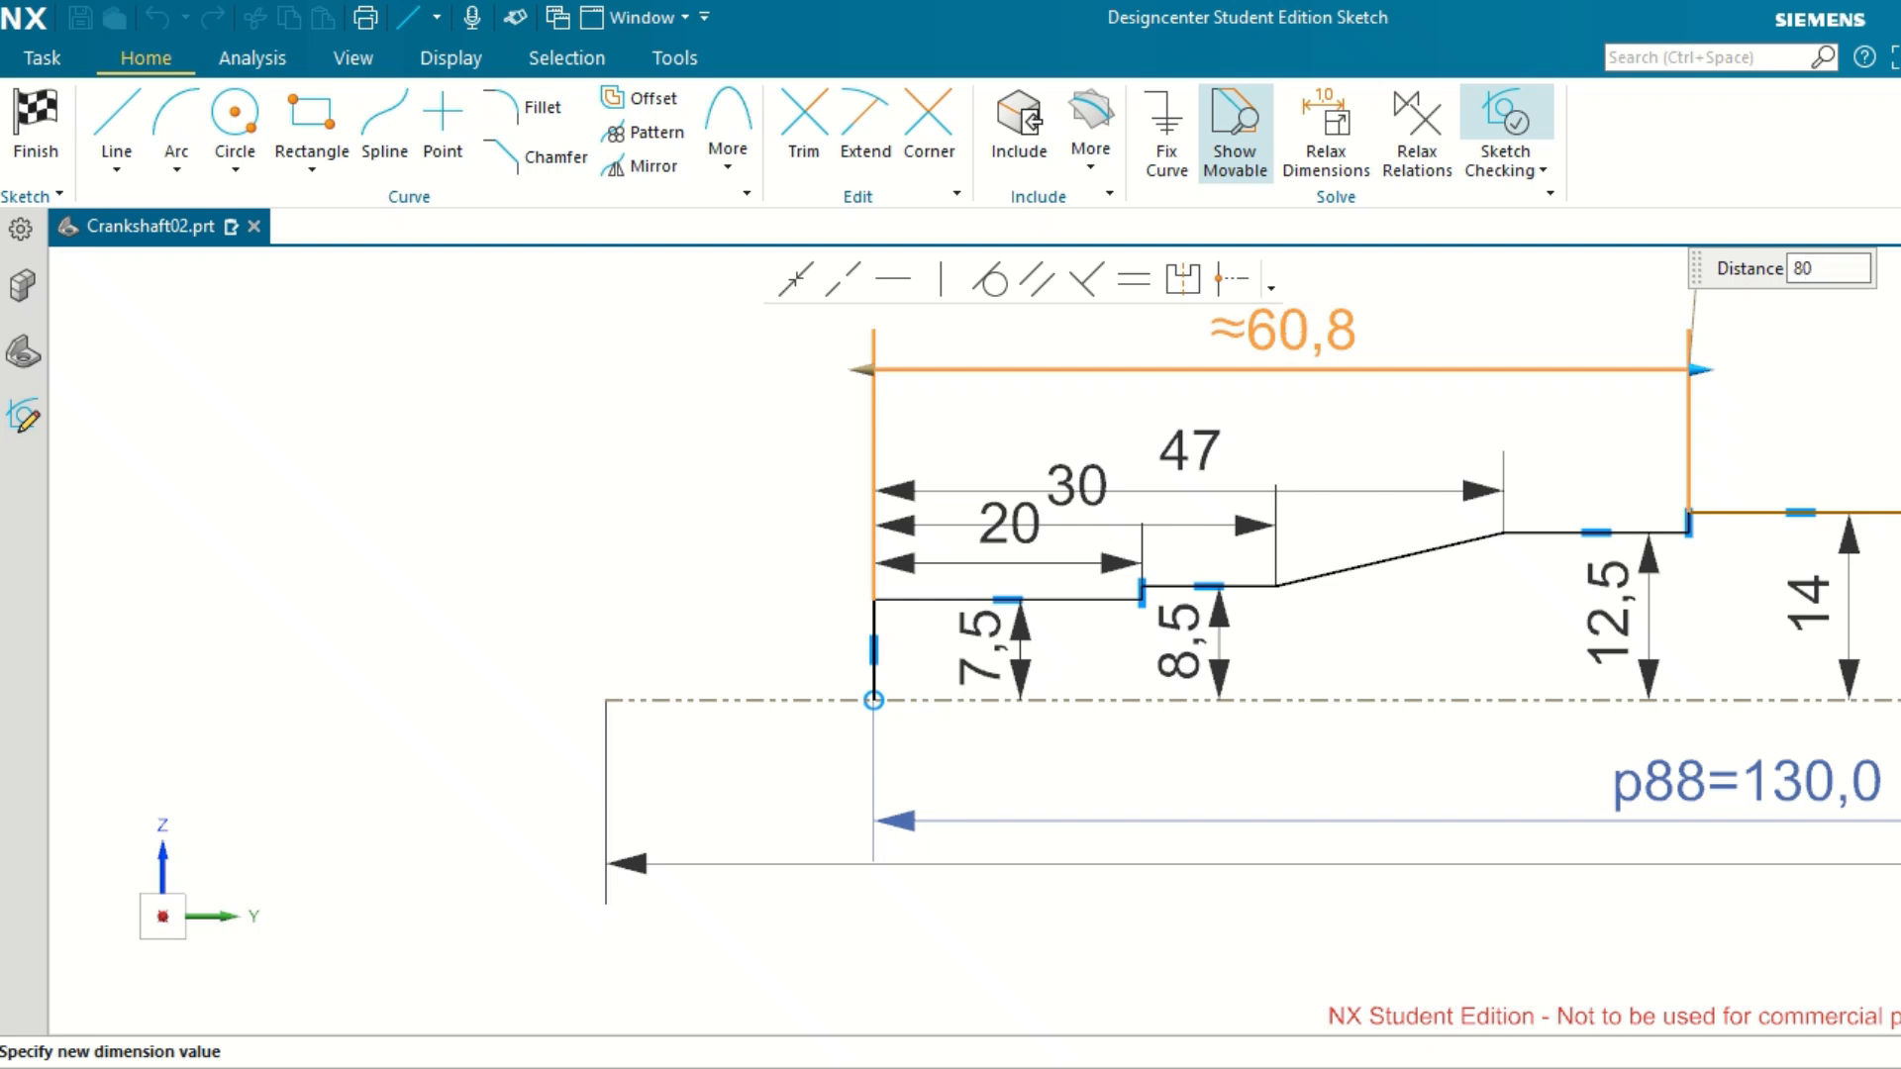
key("Return")
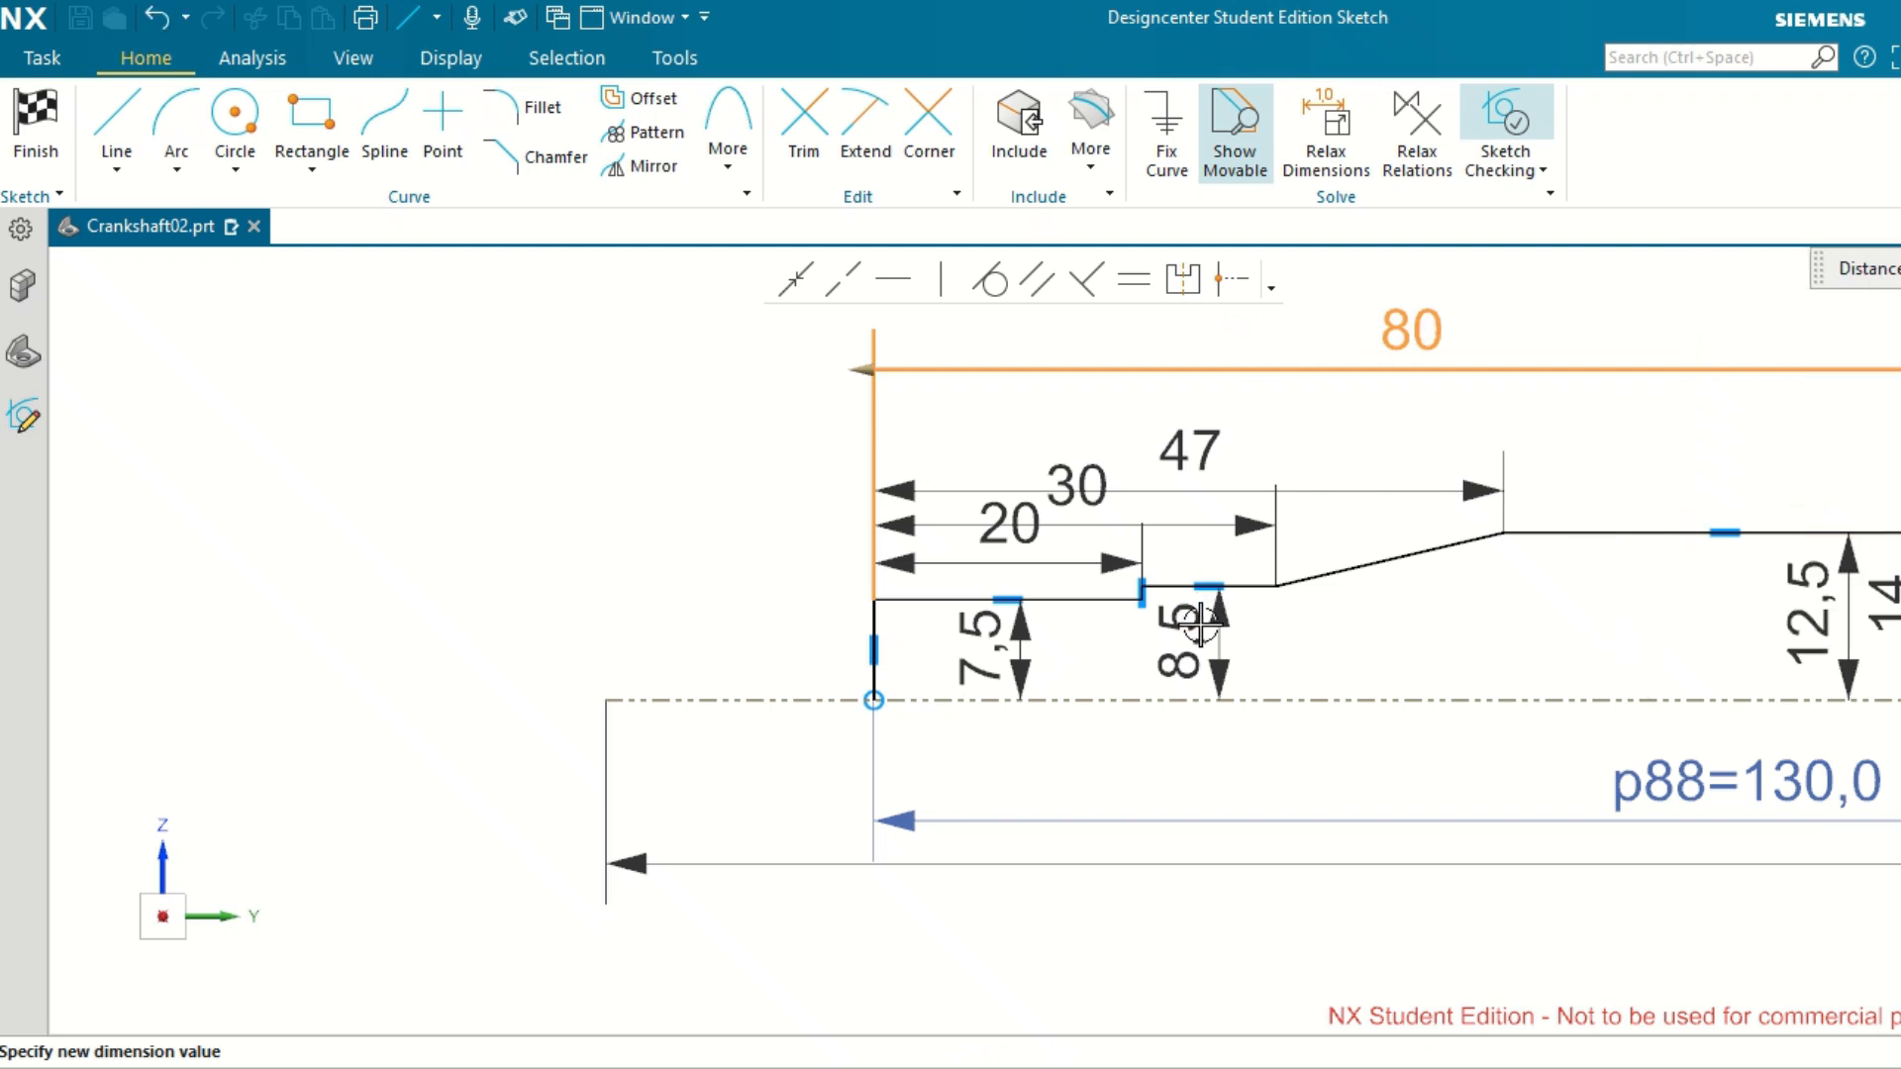
Examine the stepped profile between the 12.5, 14, 15 and 16 sections at the end of the 80 dimension.
scroll(1200, 619, "down", 3)
scroll(1598, 566, "up", 6)
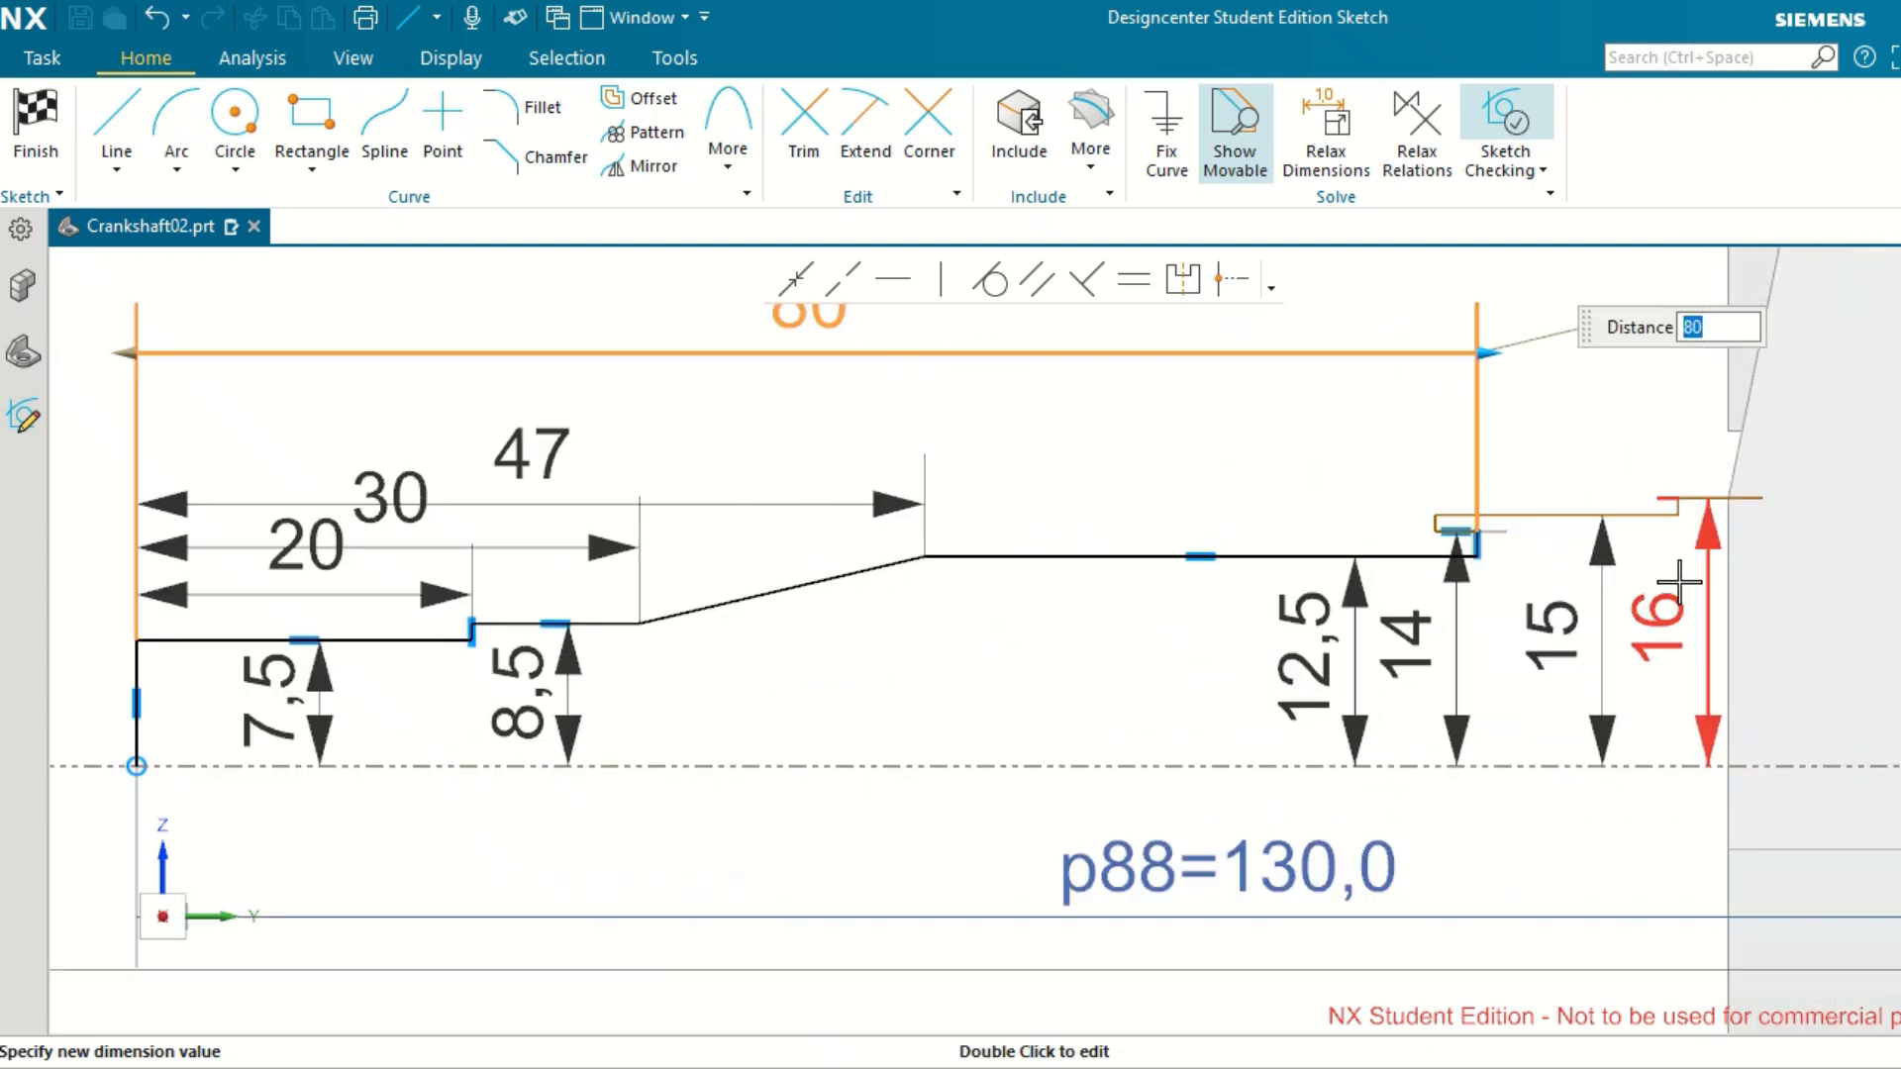
scroll(1243, 485, "up", 2)
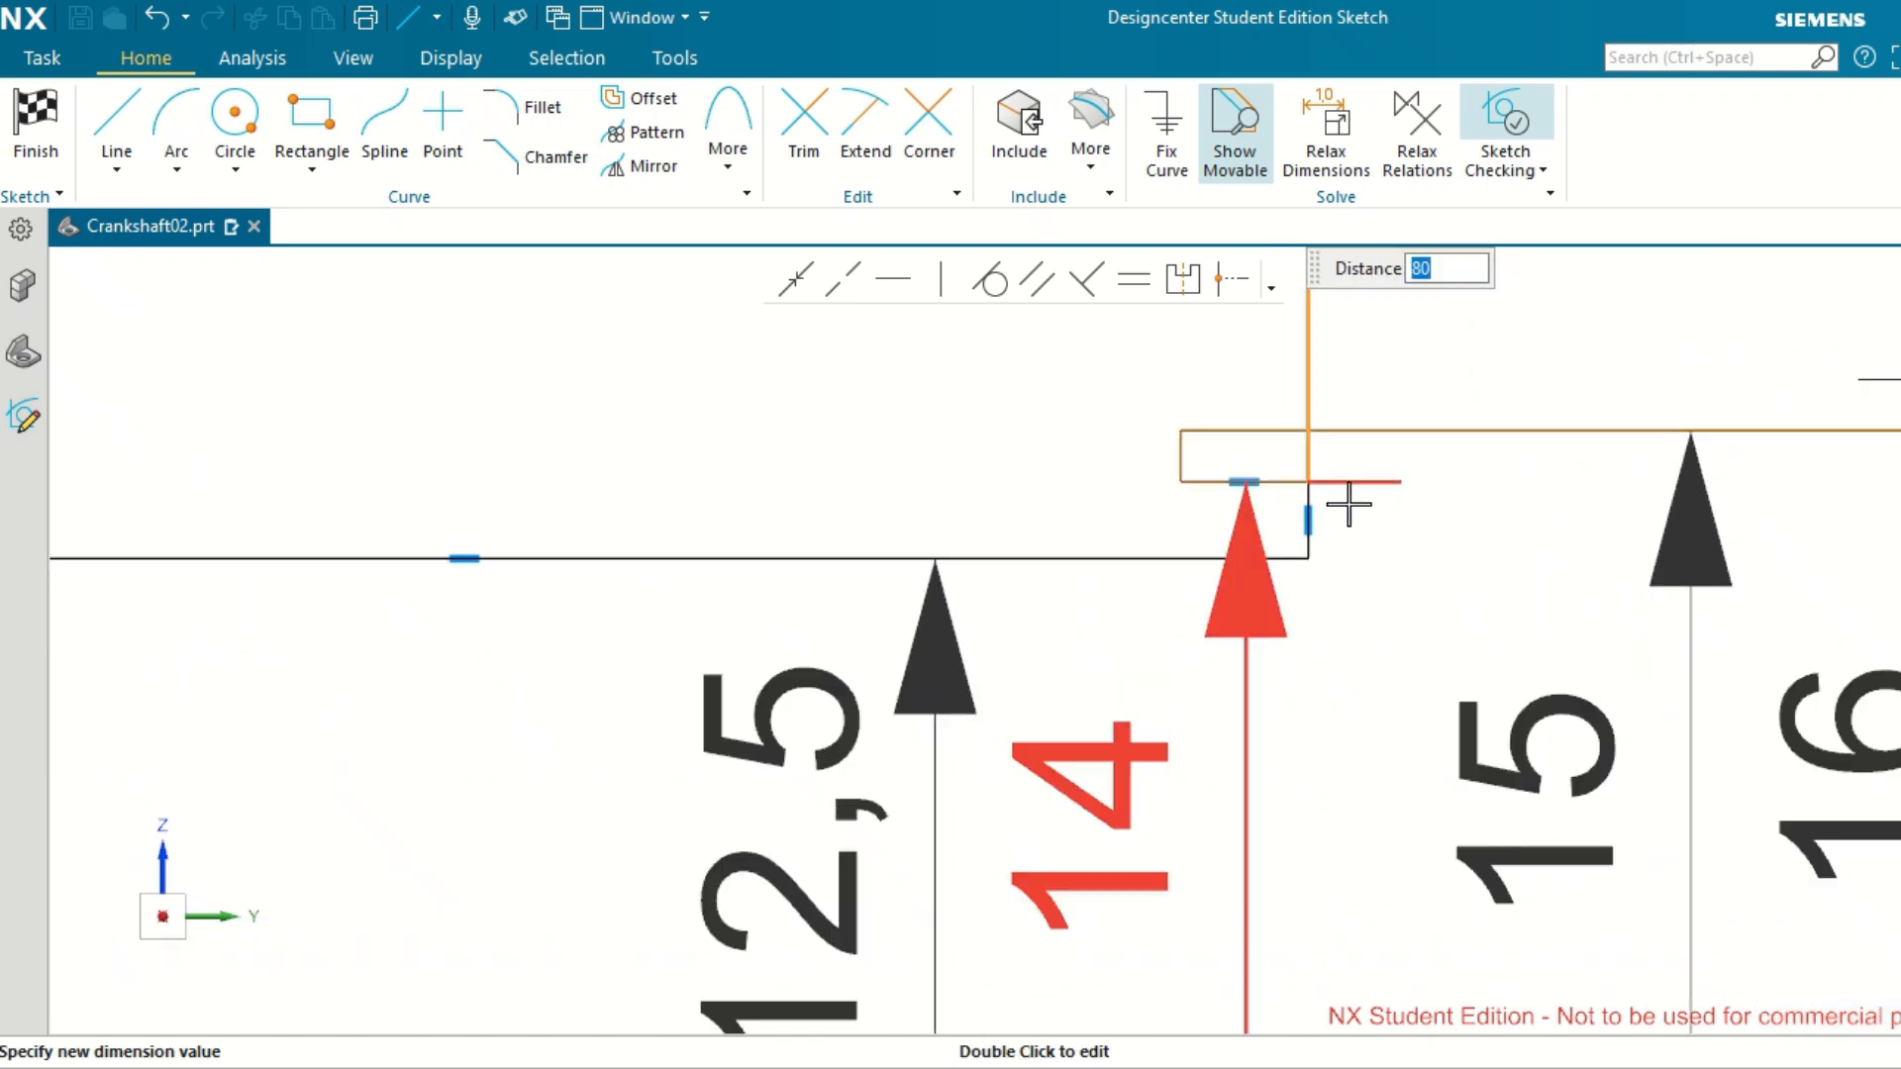
scroll(1224, 459, "up", 2)
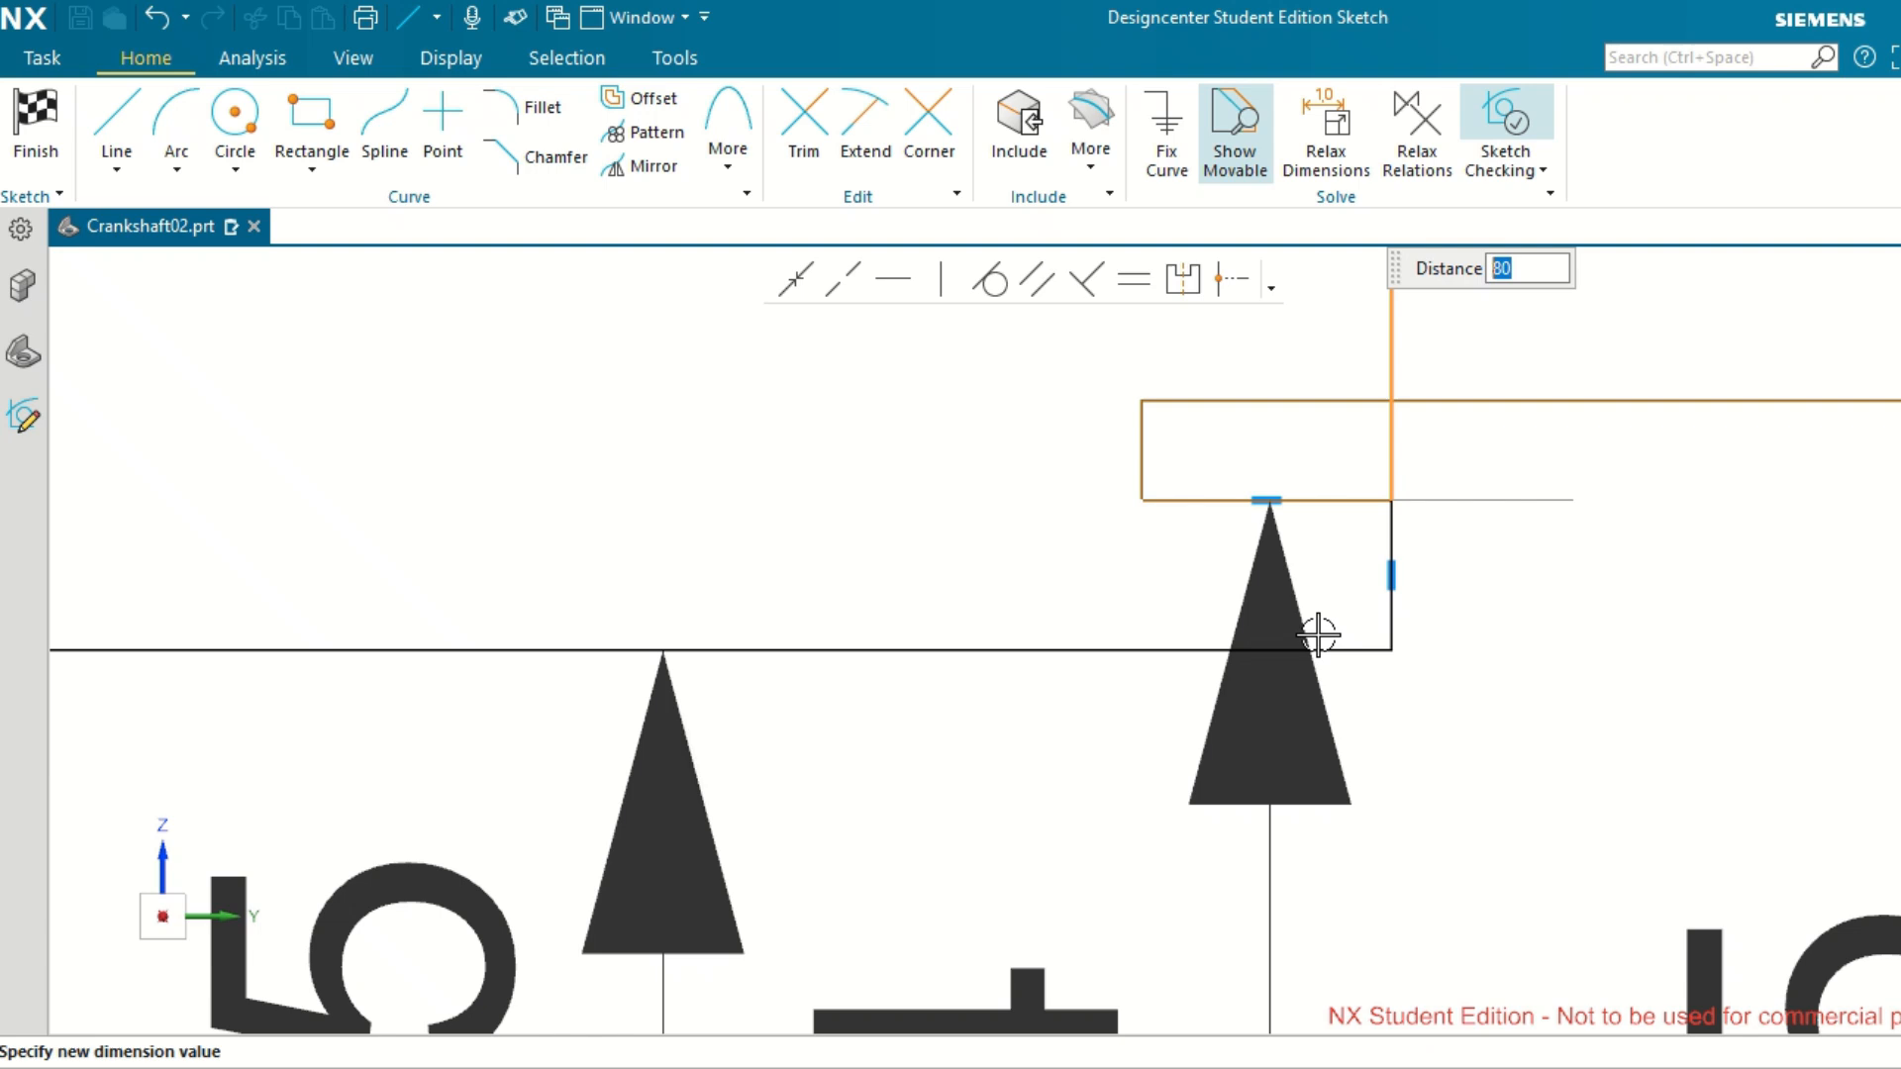
scroll(1323, 634, "down", 2)
scroll(1323, 634, "down", 2)
scroll(1400, 646, "down", 2)
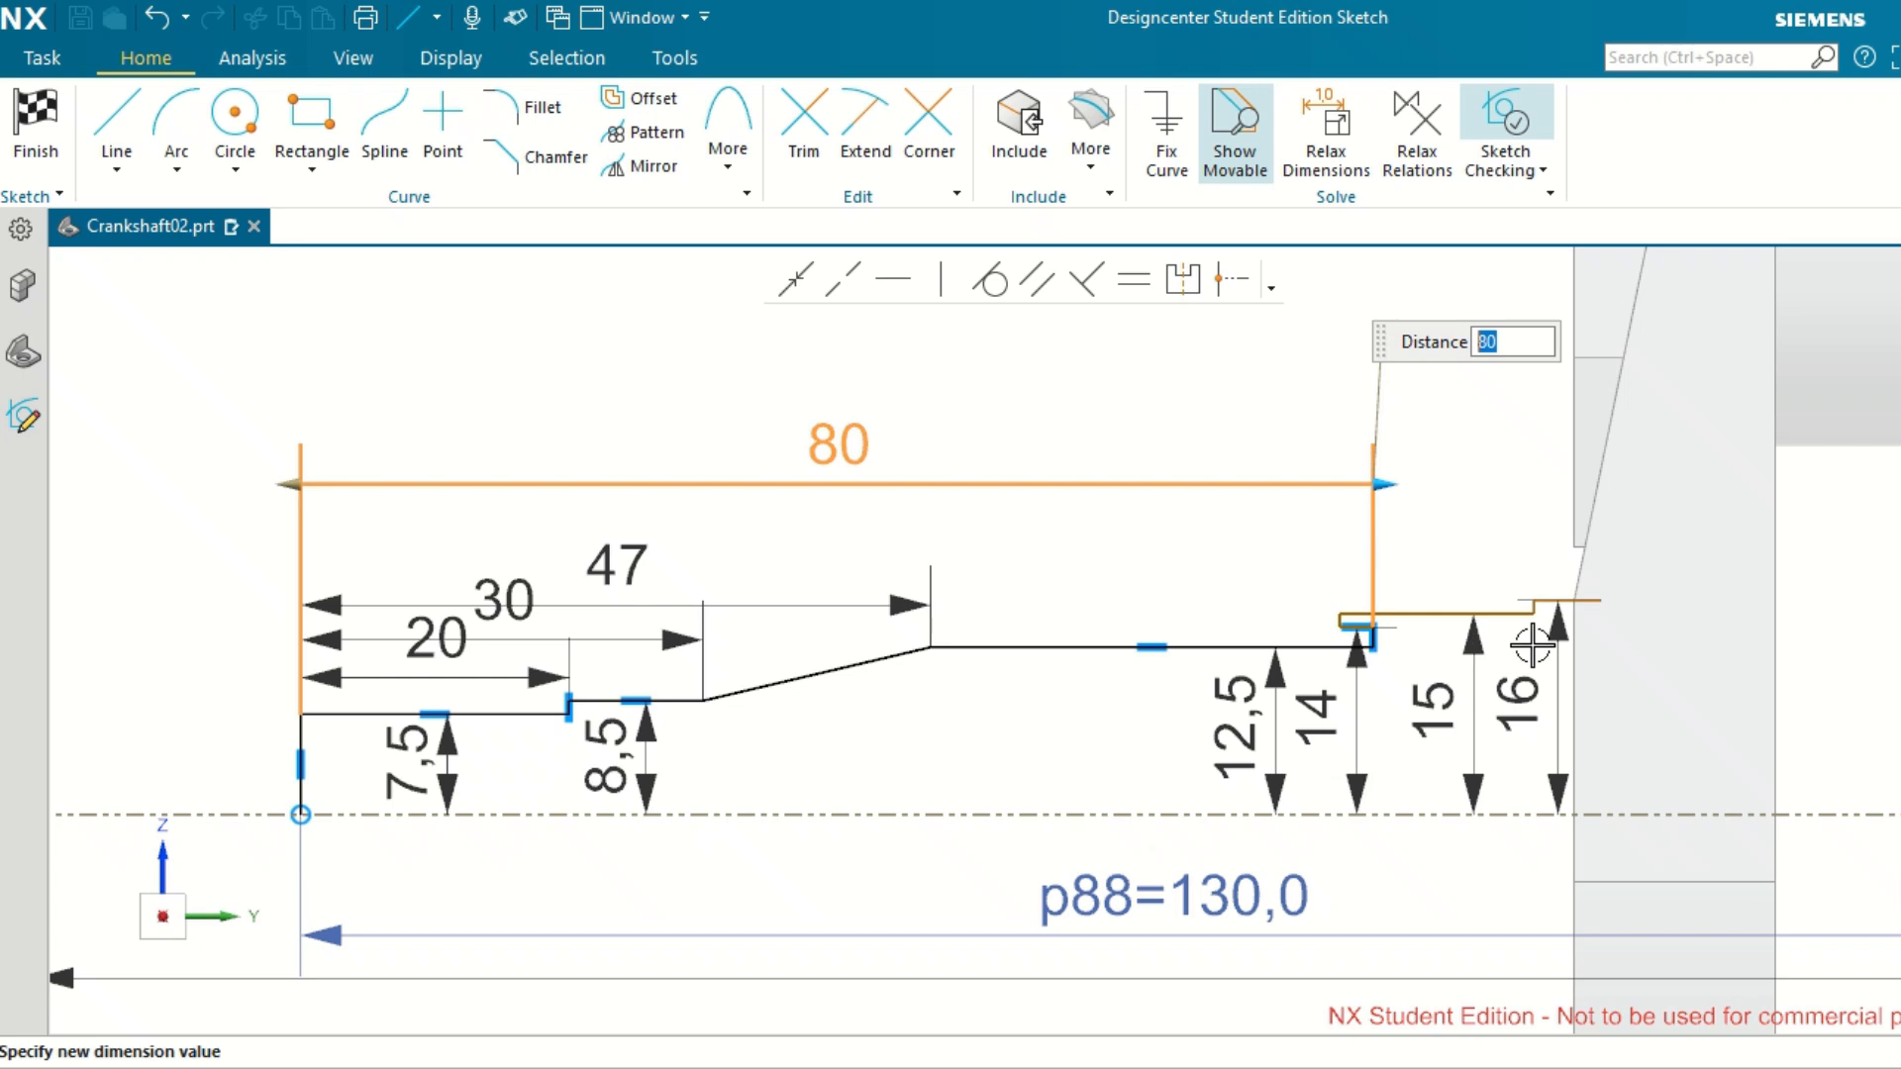
scroll(1433, 649, "up", 2)
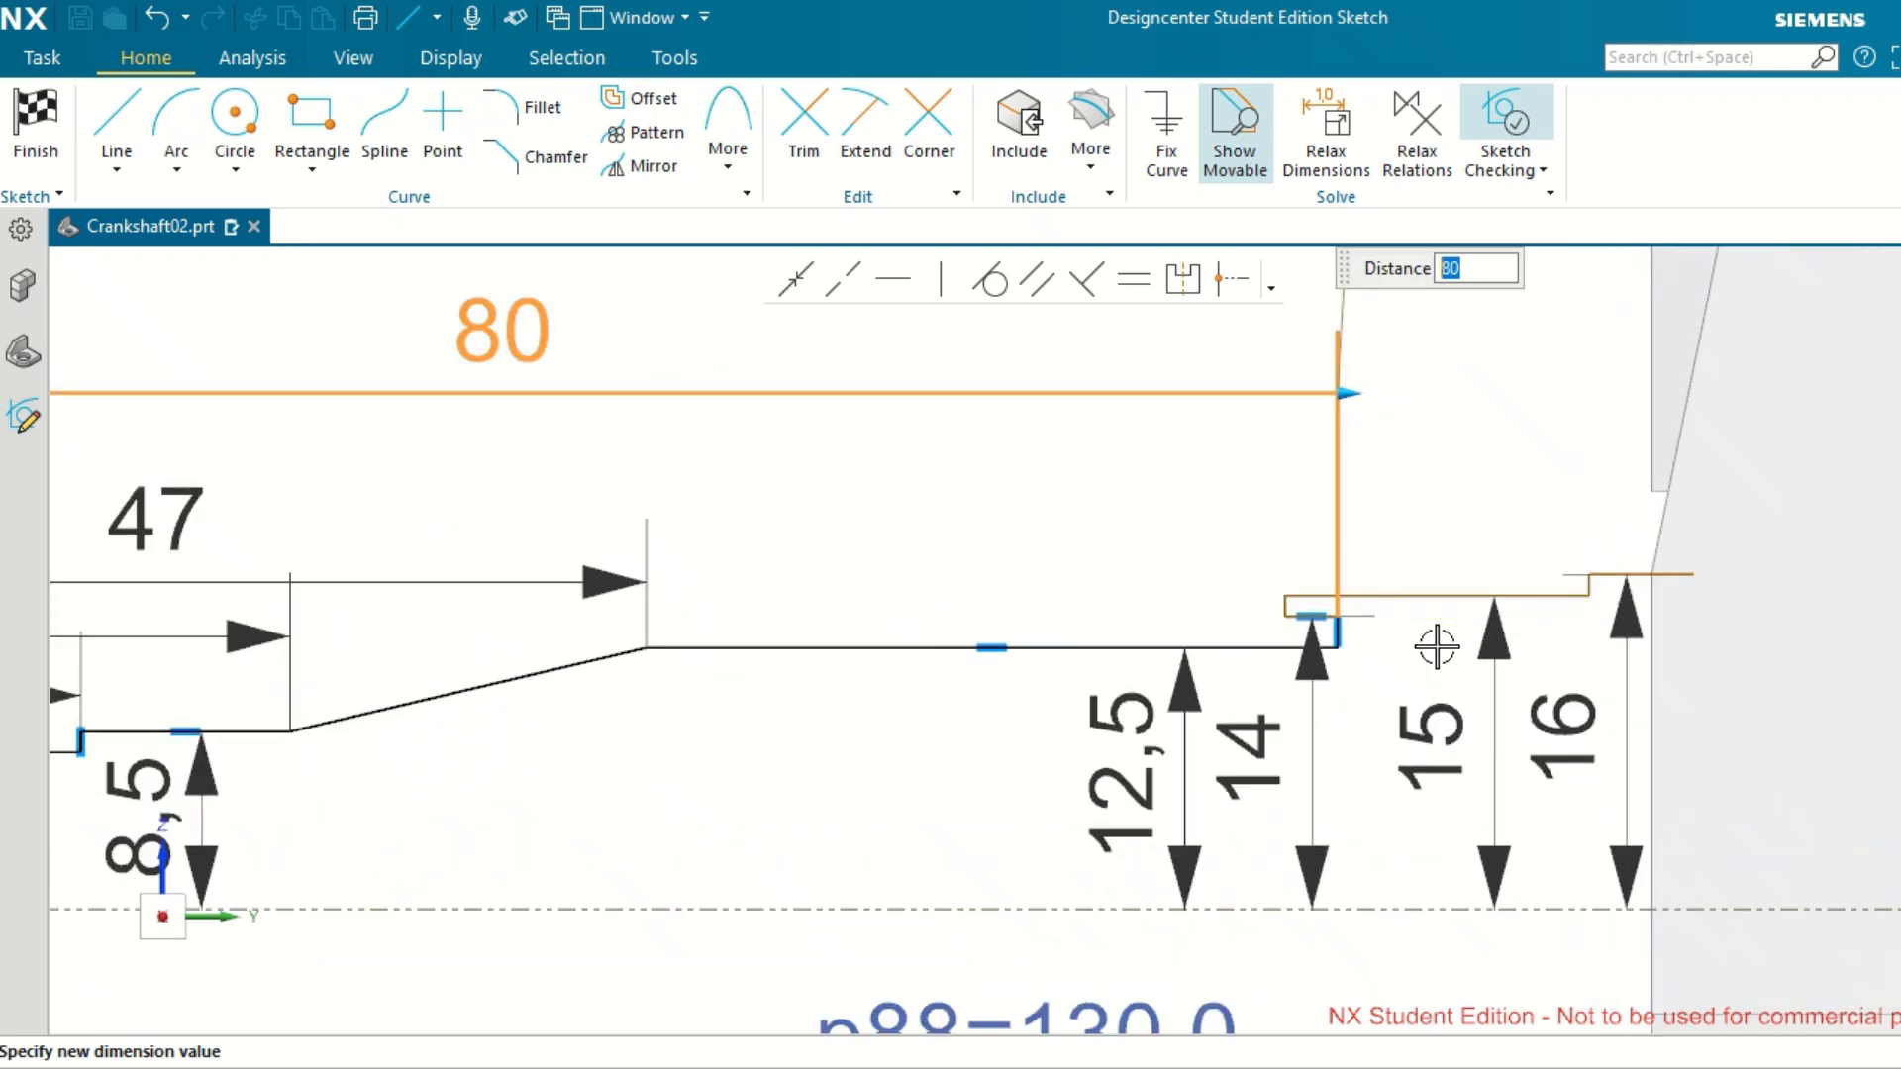
scroll(1437, 647, "down", 2)
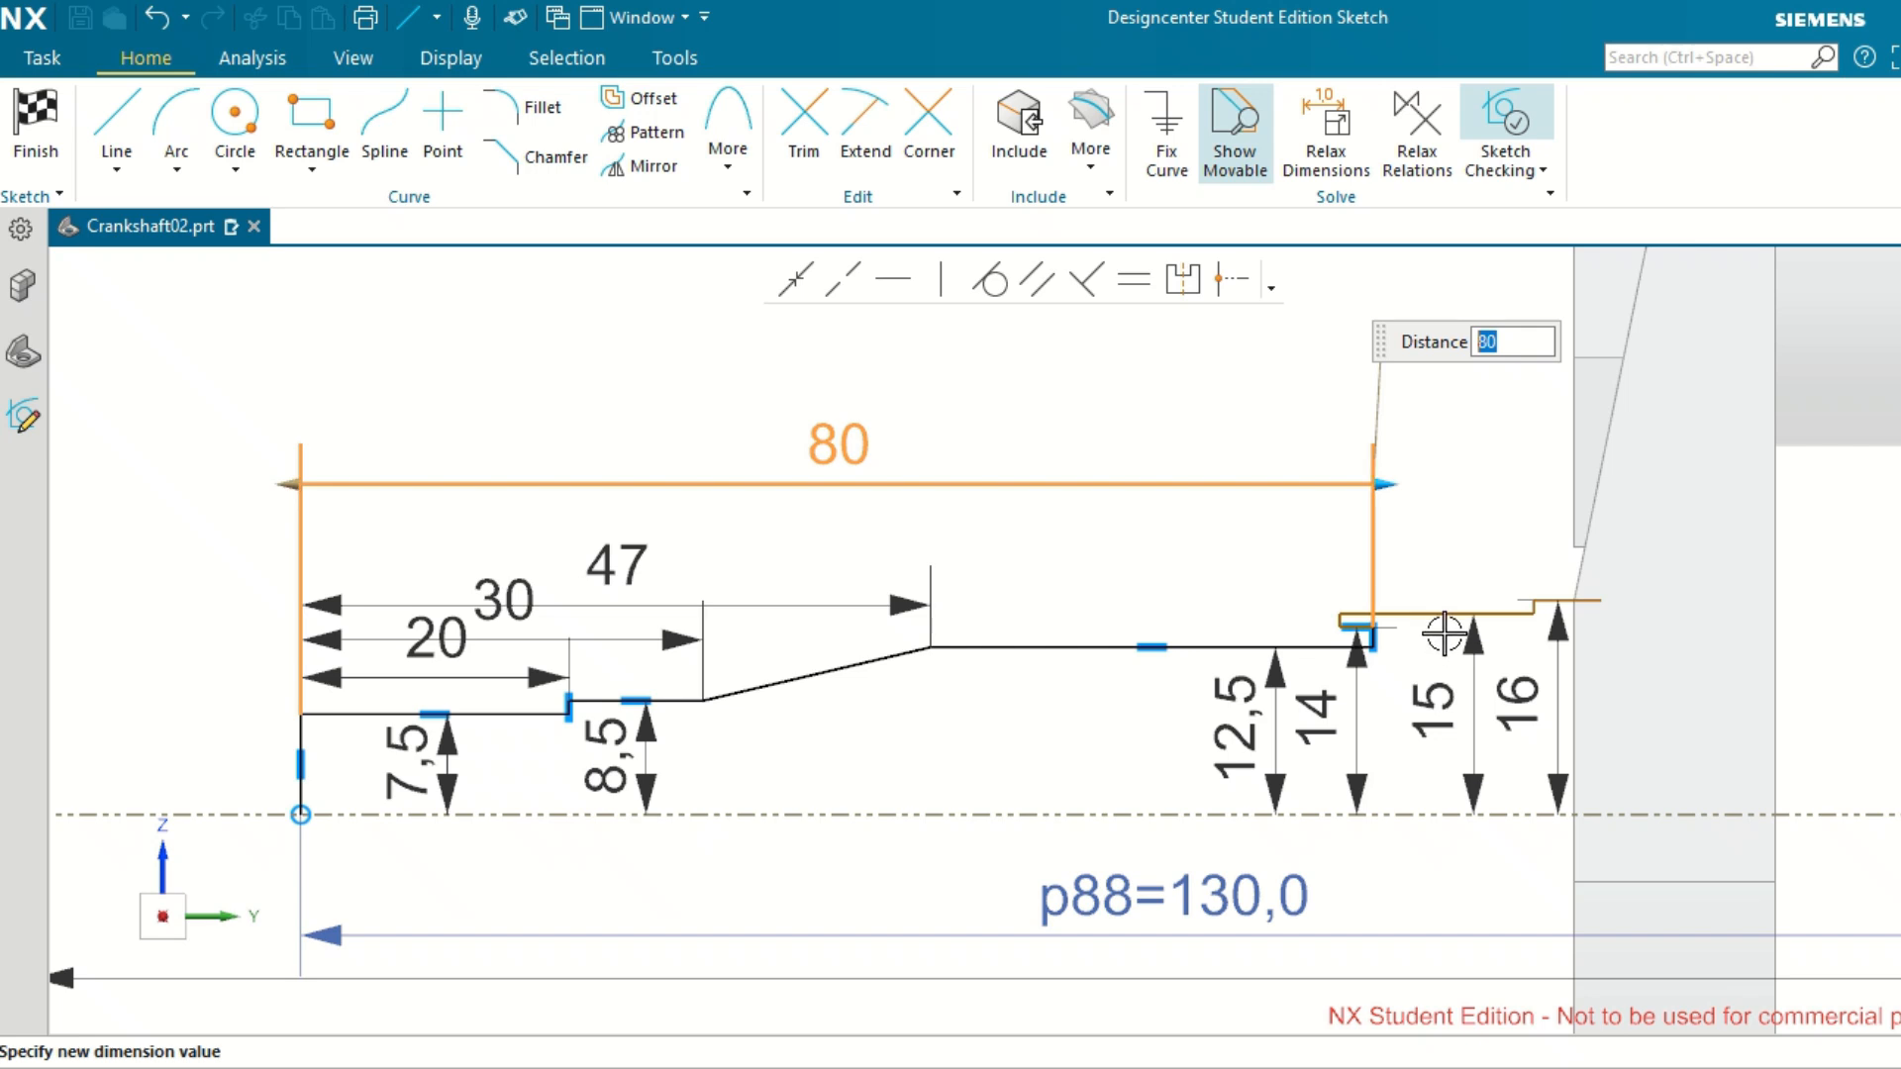
scroll(1437, 646, "up", 3)
scroll(1445, 632, "up", 1)
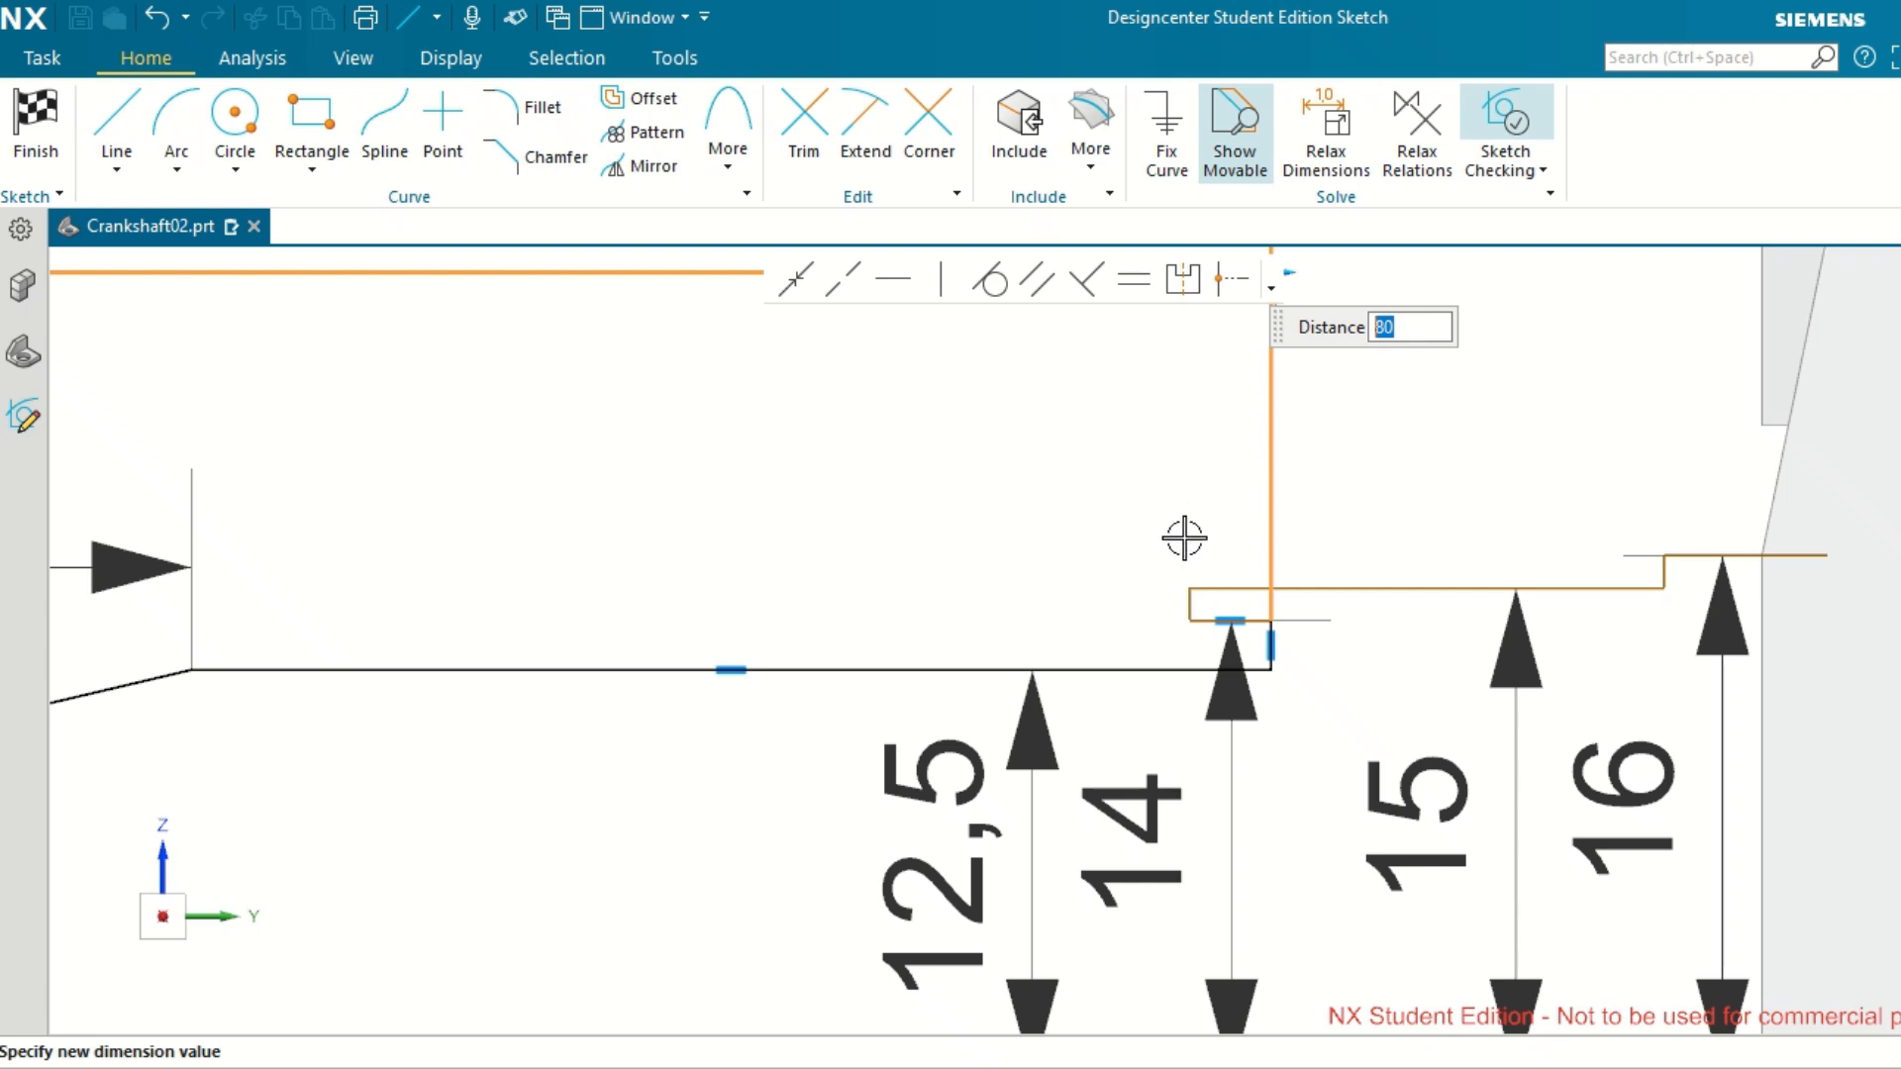
scroll(1198, 564, "up", 3)
key("Escape")
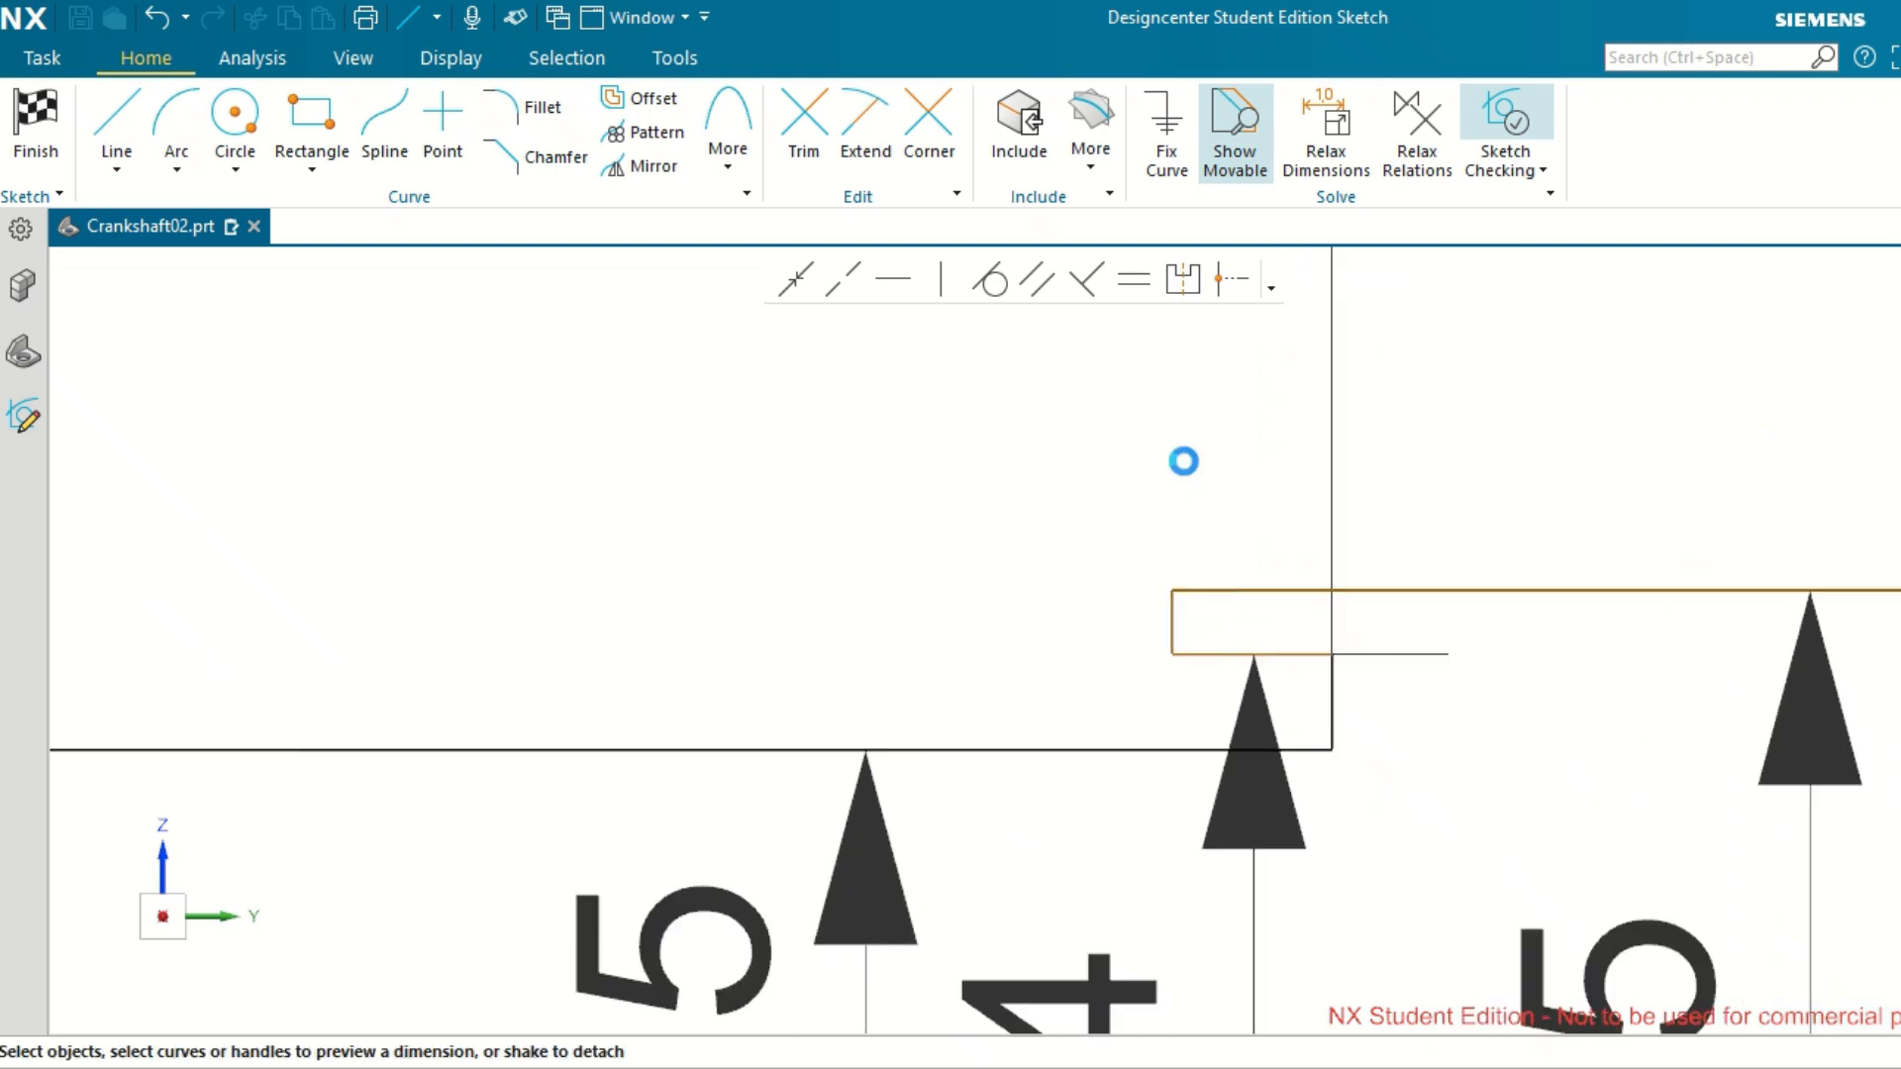
Dimension the horizontal distance from the shaft's end line to the vertical step between the 14 and 15 sections and set it to 85.
left_click(1175, 617)
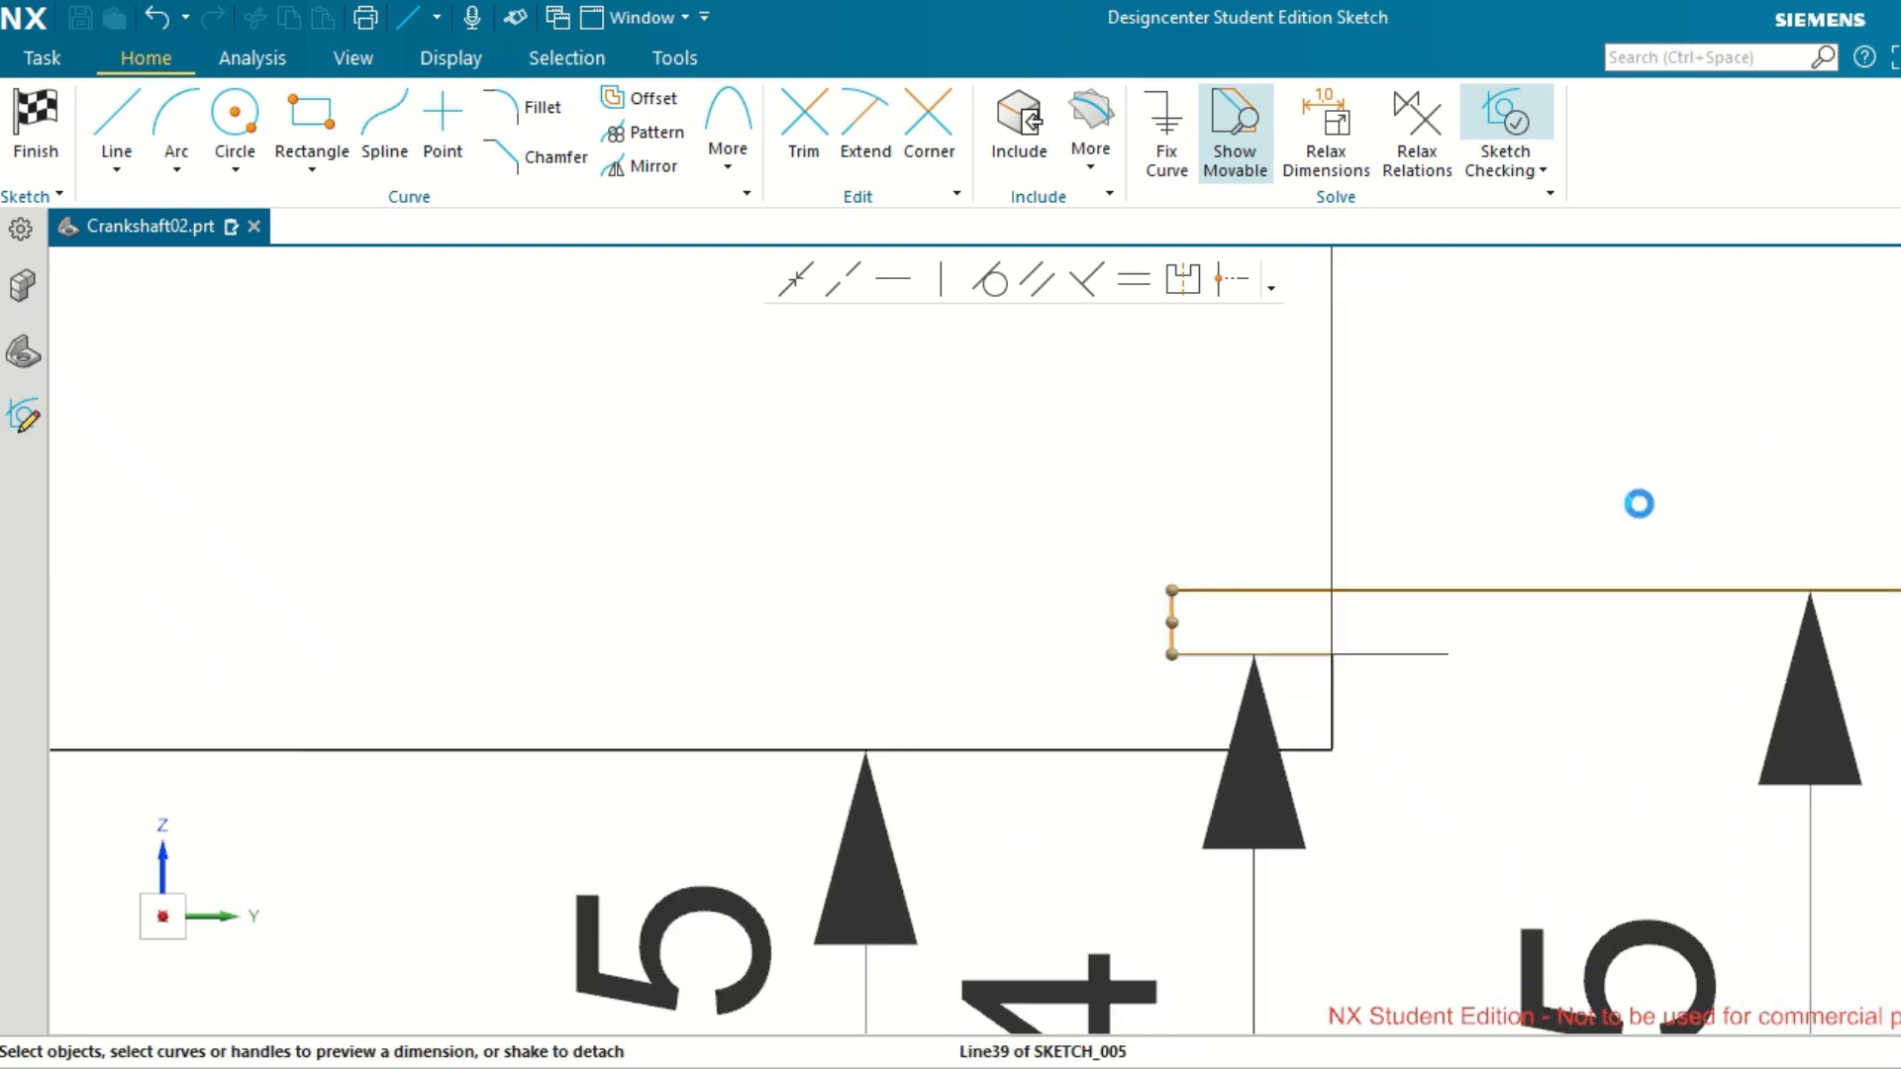
scroll(1637, 505, "up", 4)
scroll(1640, 505, "down", 3)
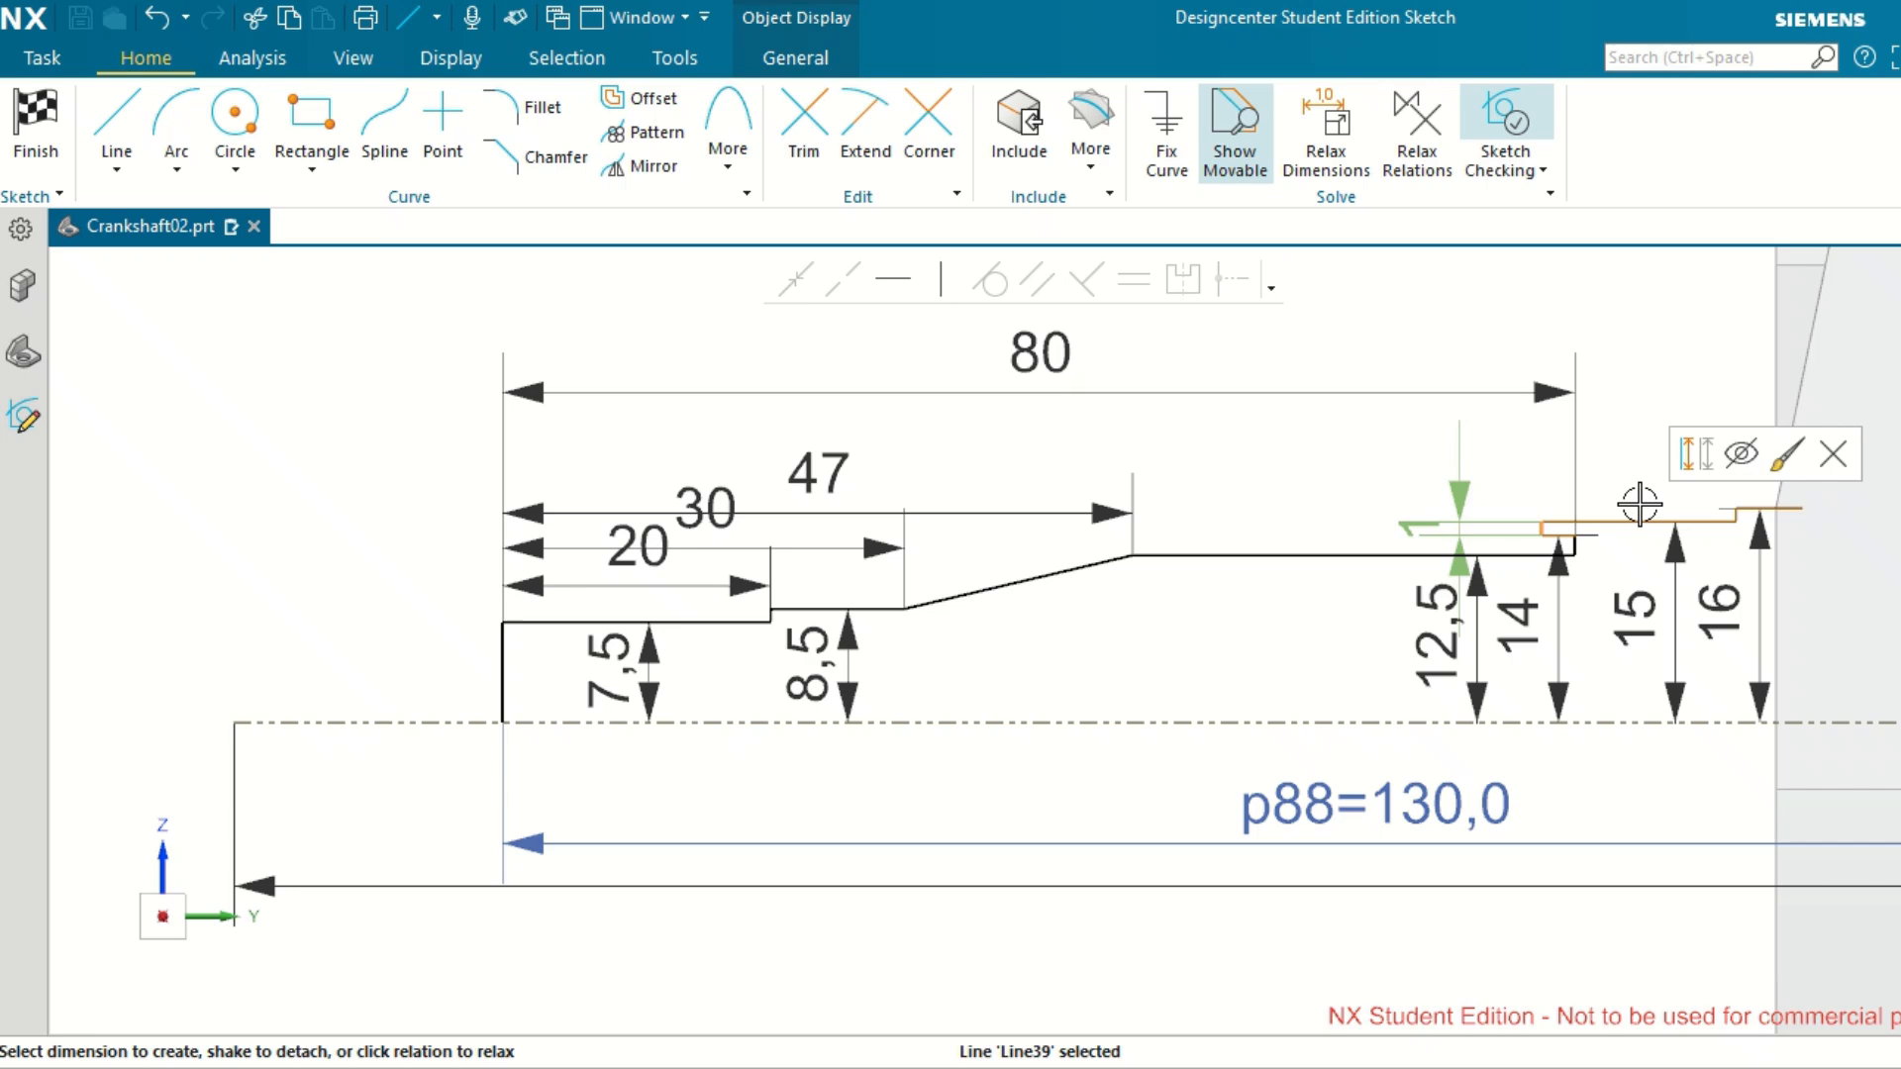
scroll(1640, 505, "up", 3)
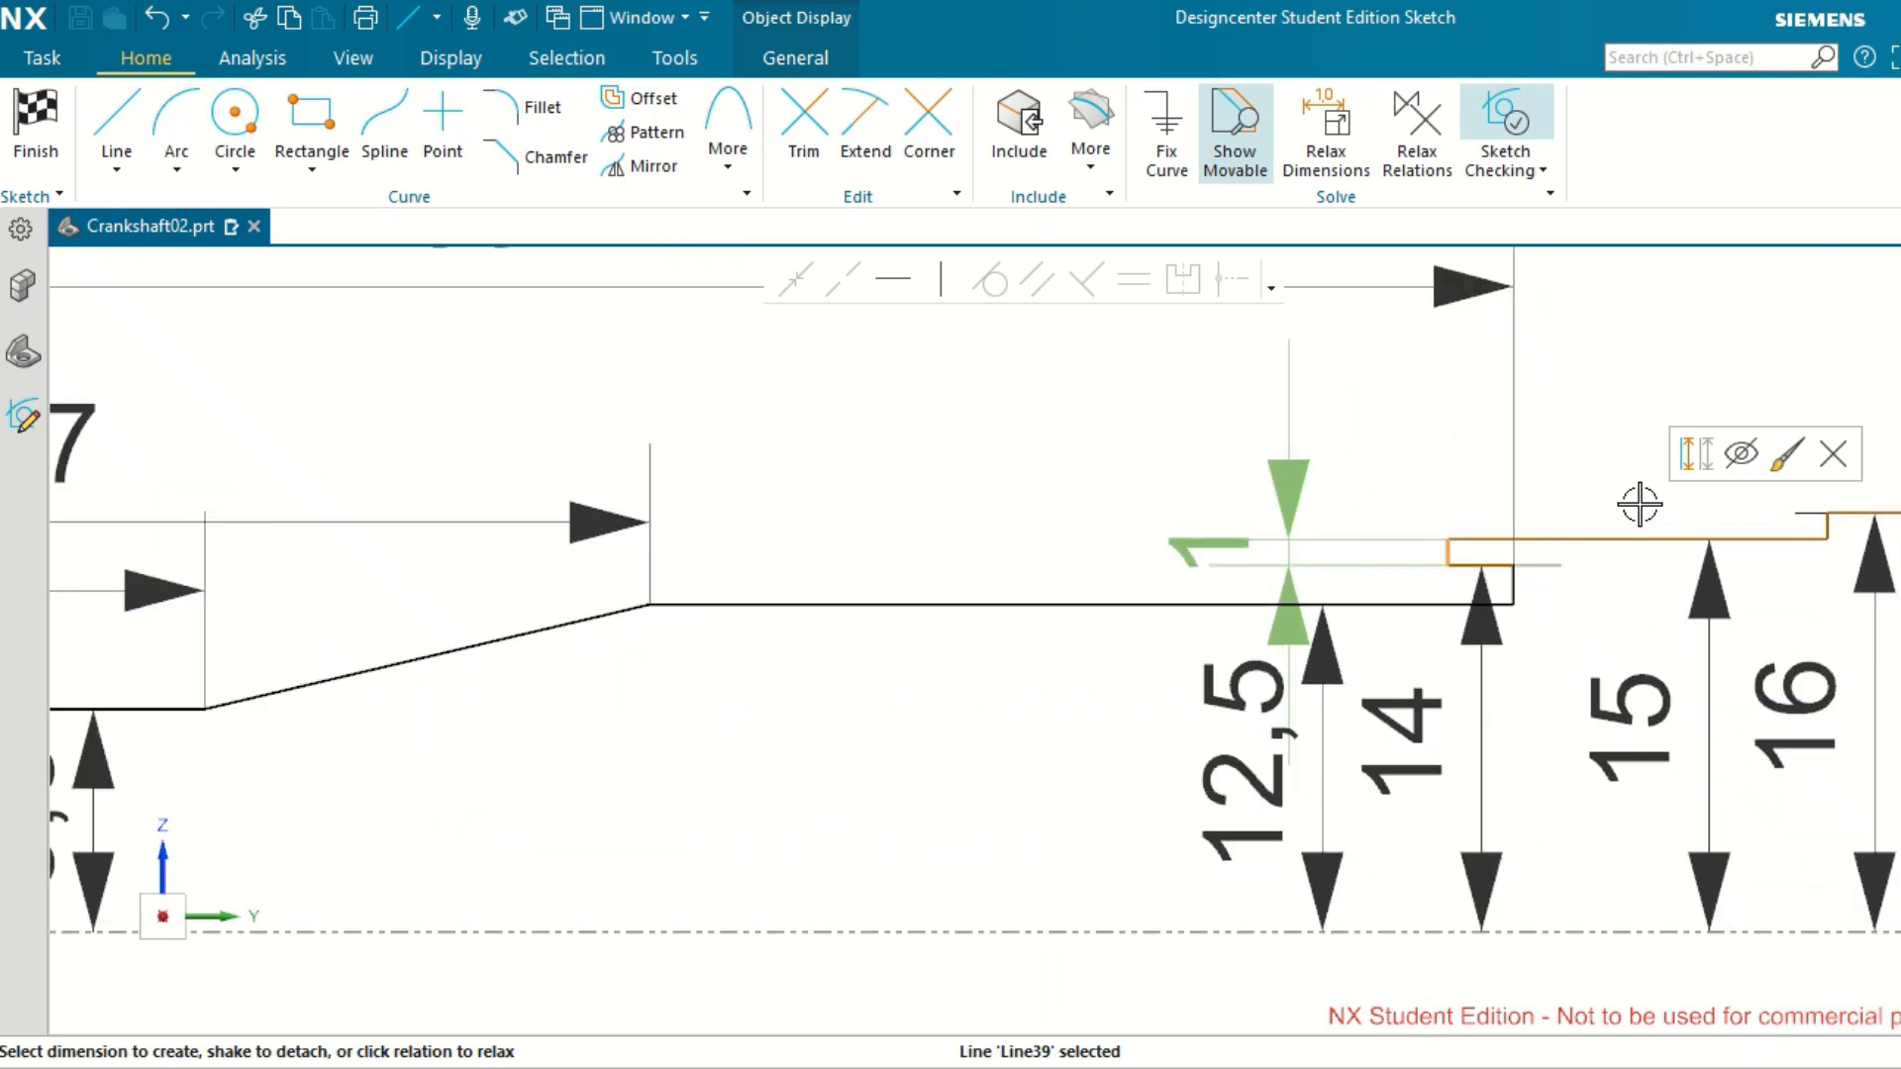
scroll(1639, 505, "down", 2)
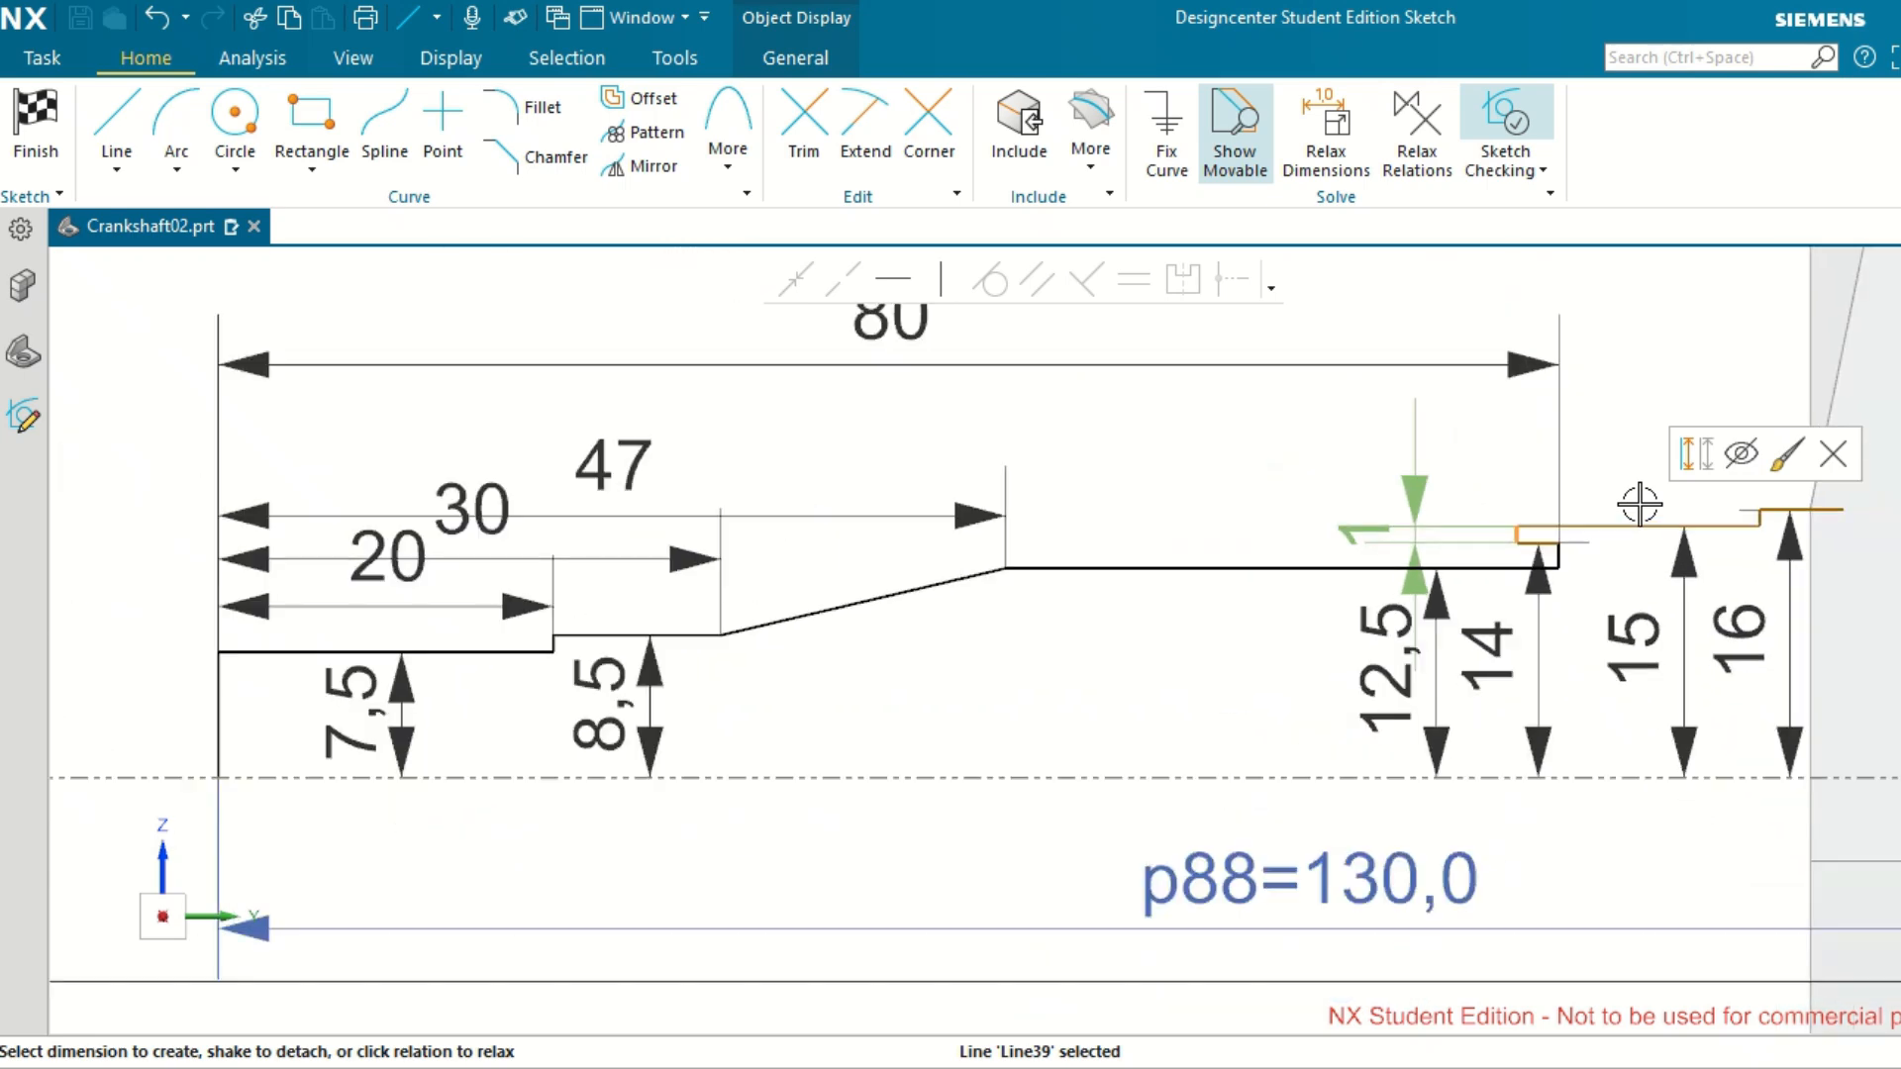
scroll(1640, 505, "up", 2)
scroll(1640, 505, "down", 3)
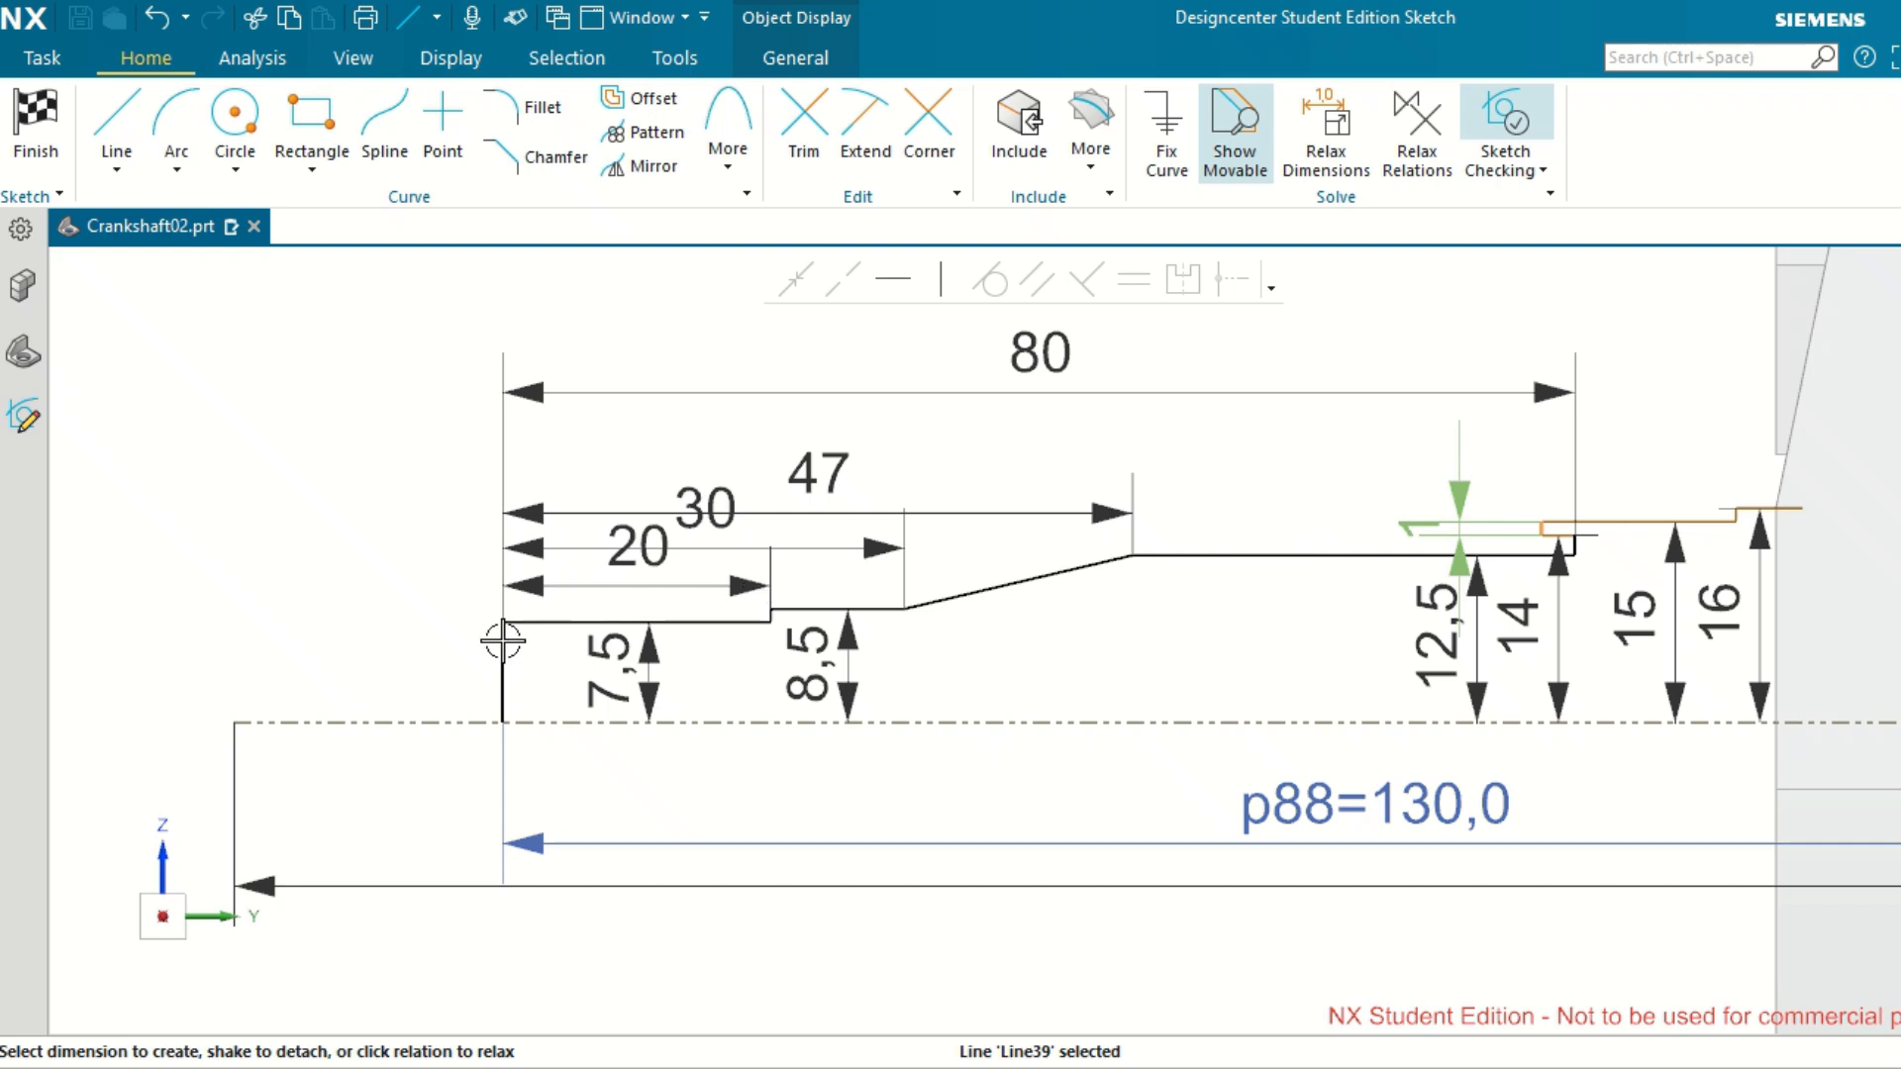
left_click(502, 645)
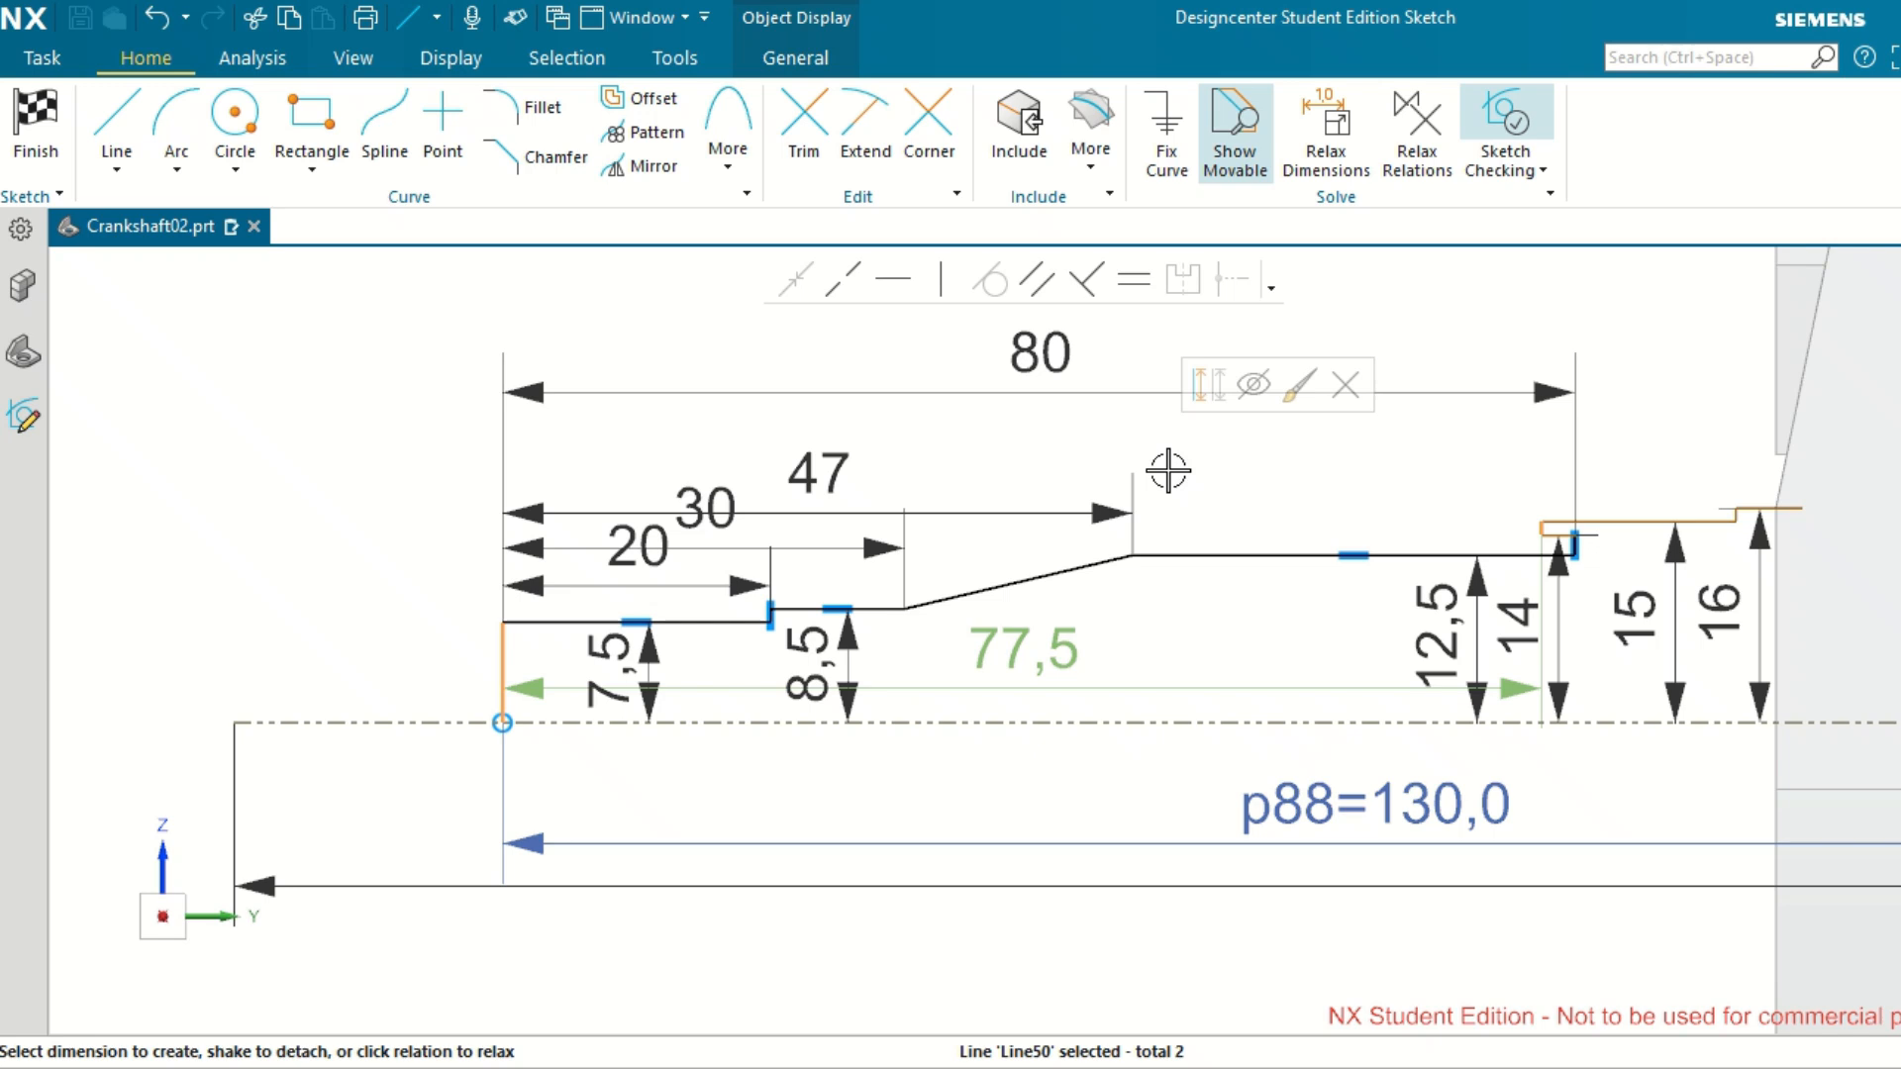
left_click(1041, 646)
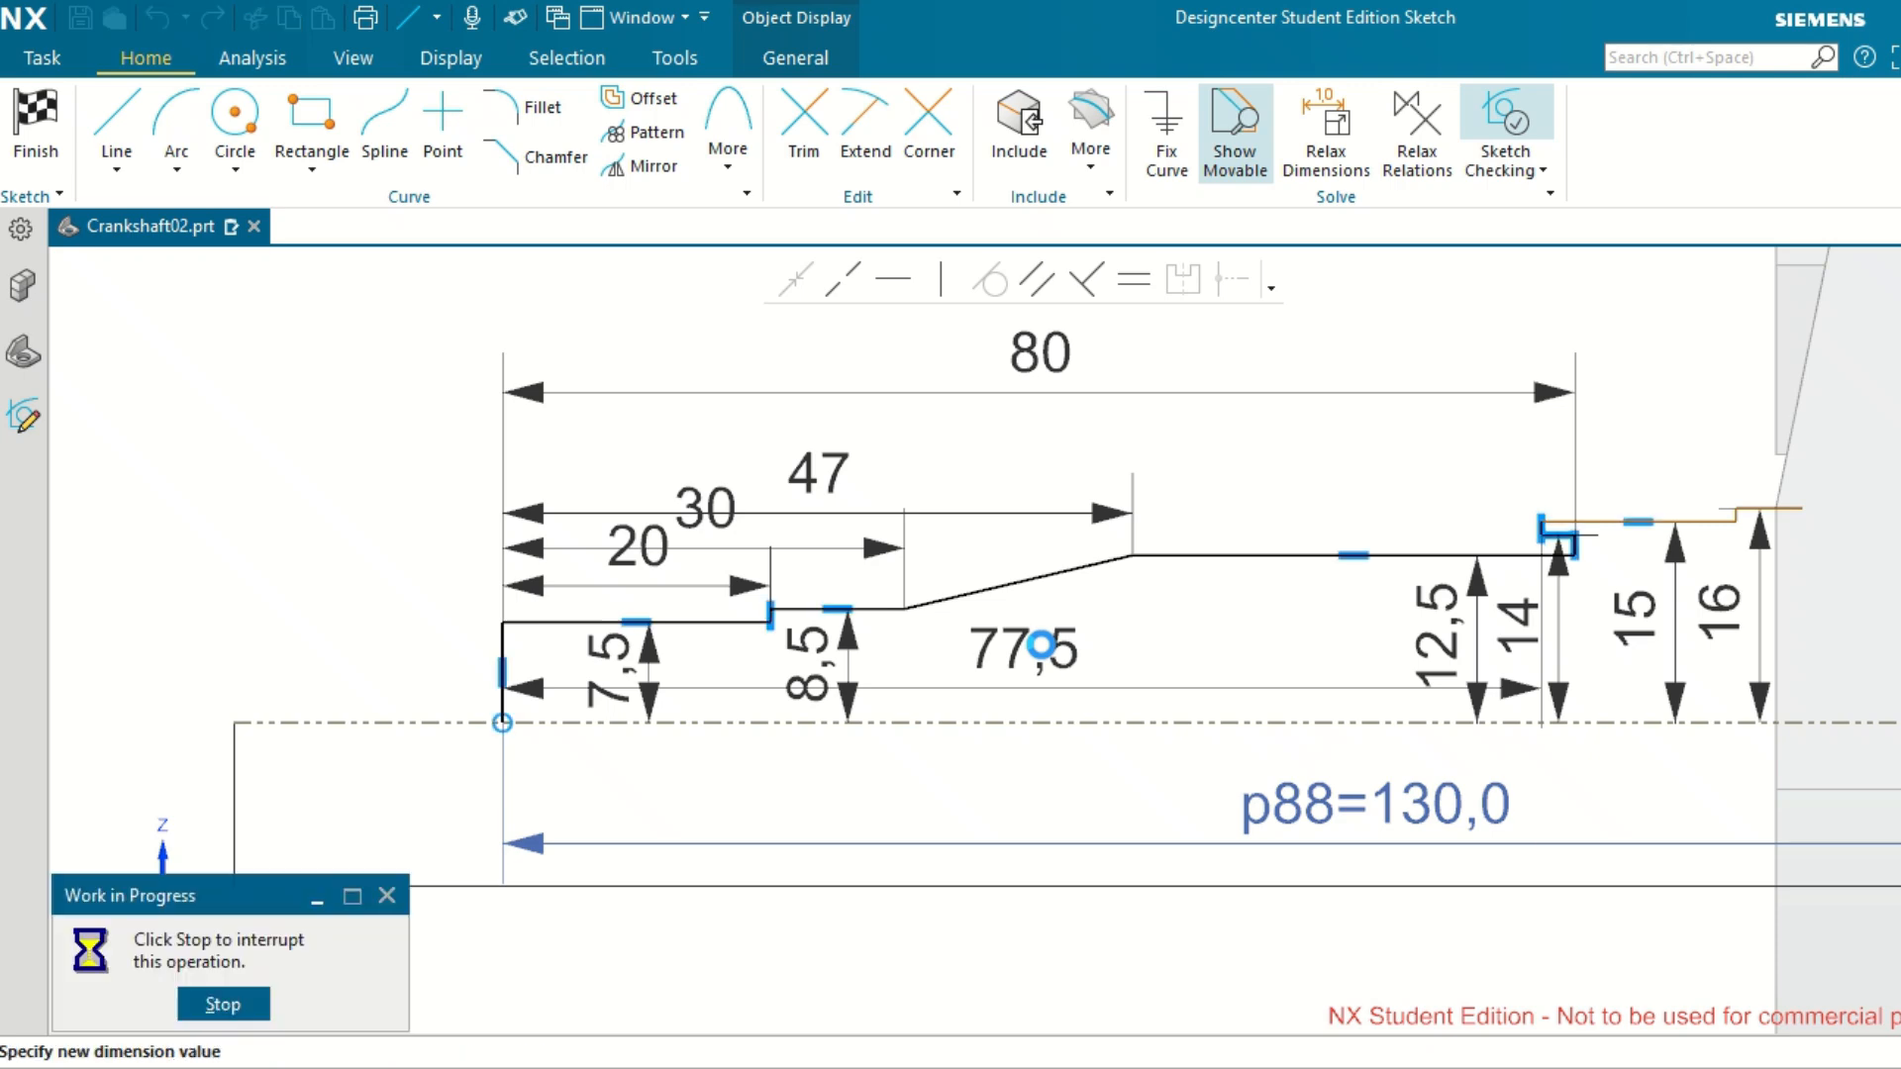
type("85")
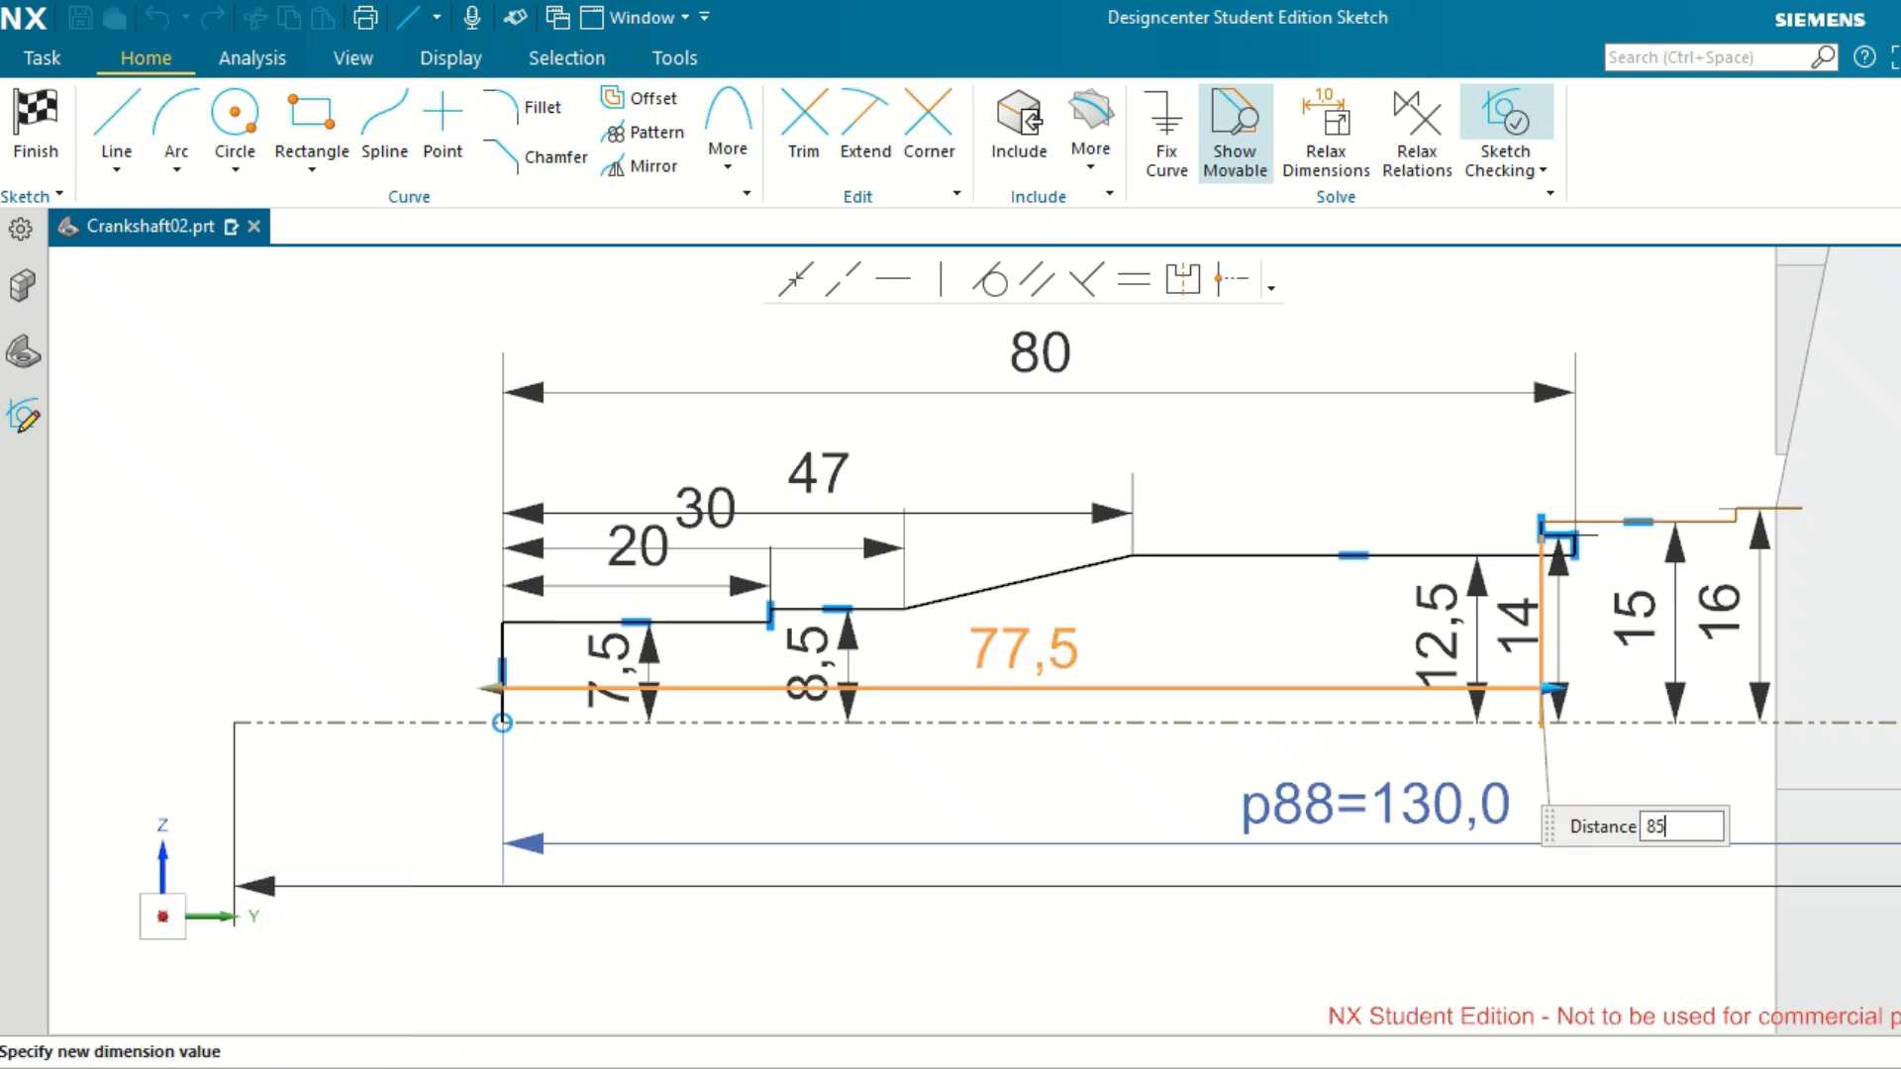
key("Return")
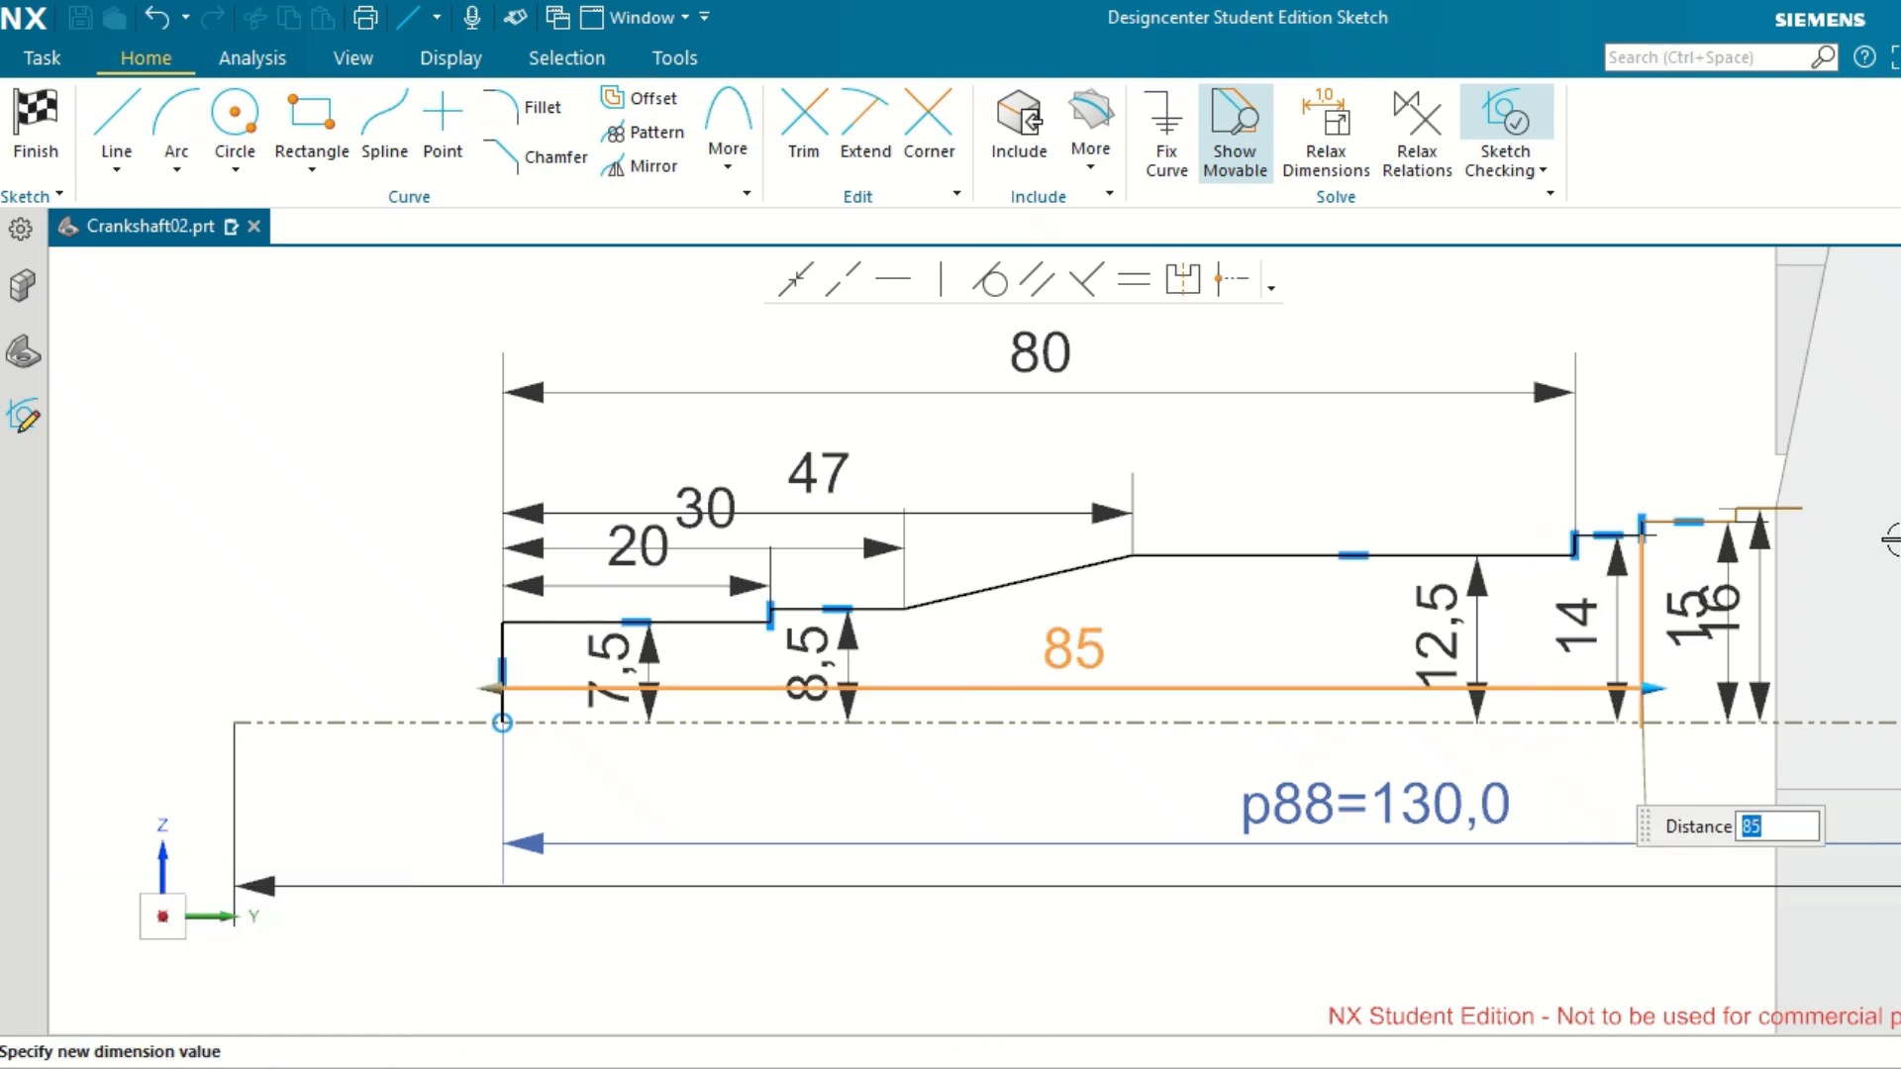
Move the 85 dimension above the 80 dimension.
scroll(1732, 565, "up", 3)
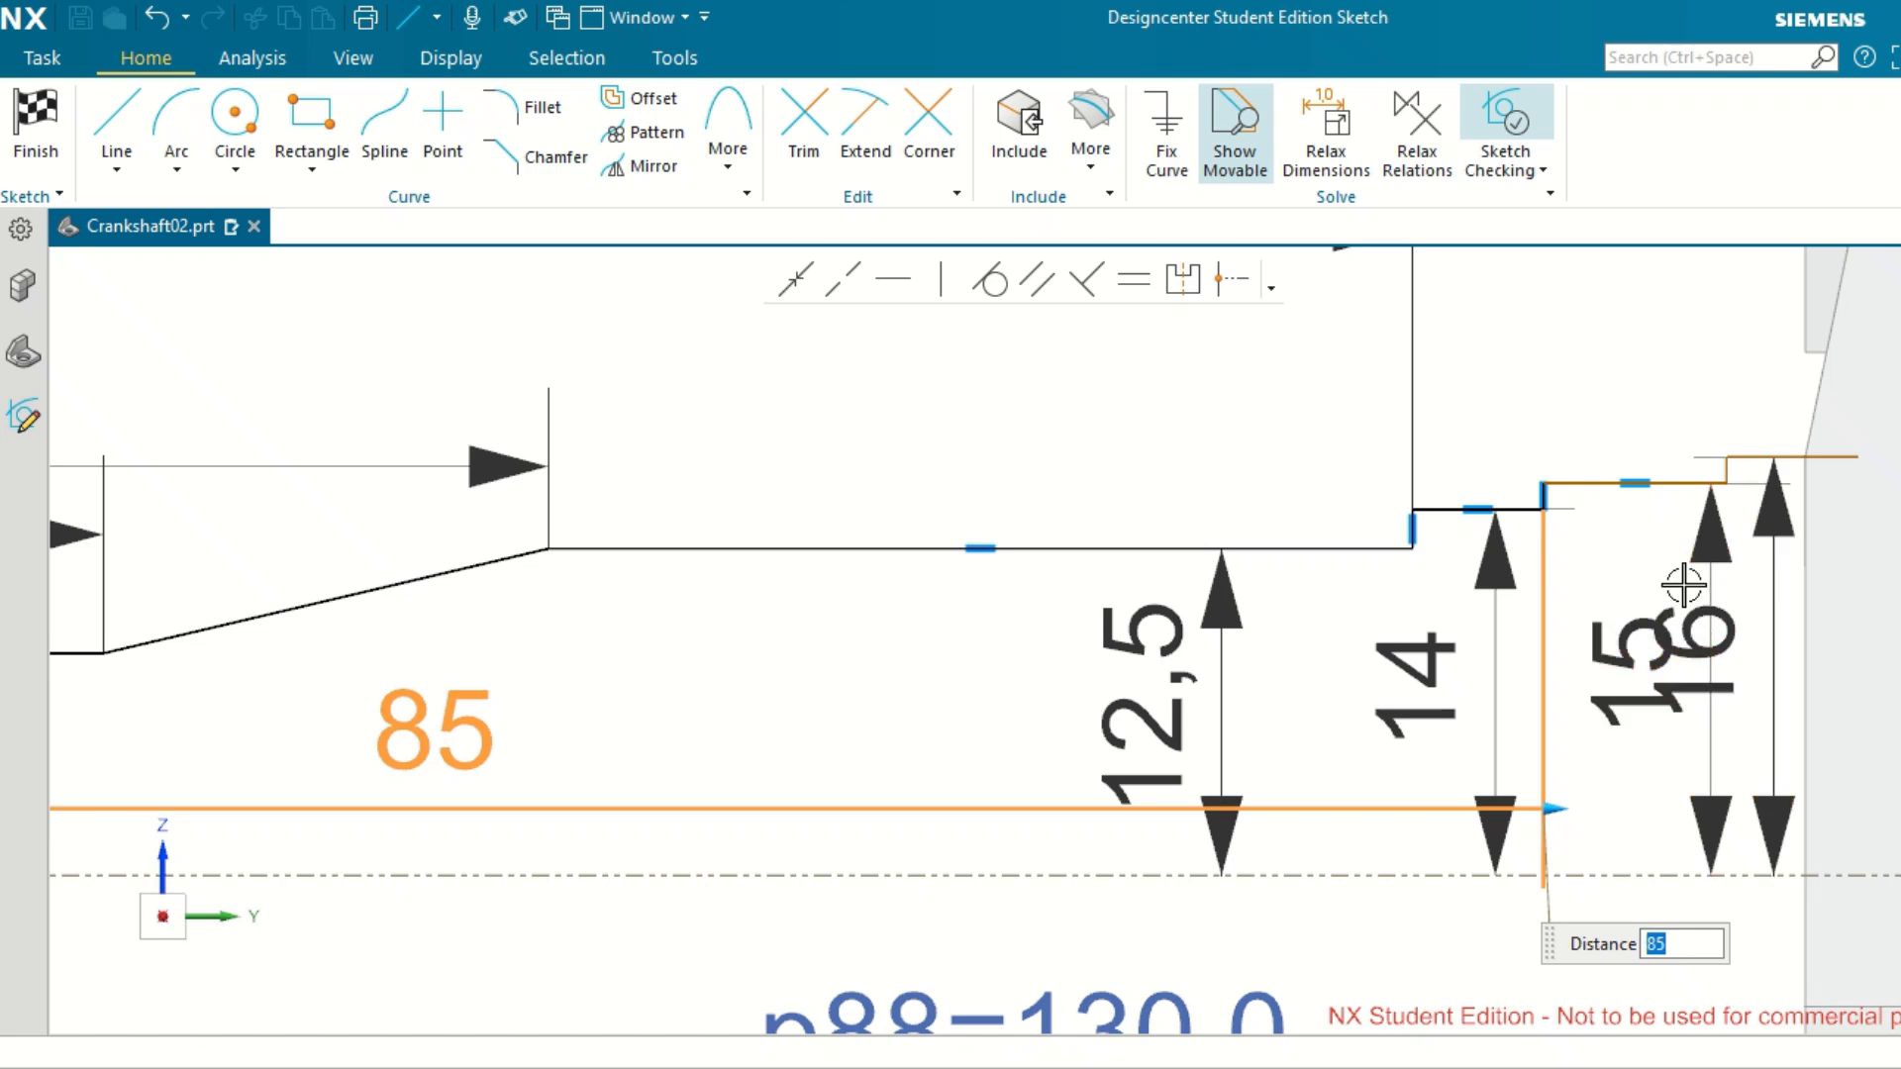
scroll(1727, 518, "up", 2)
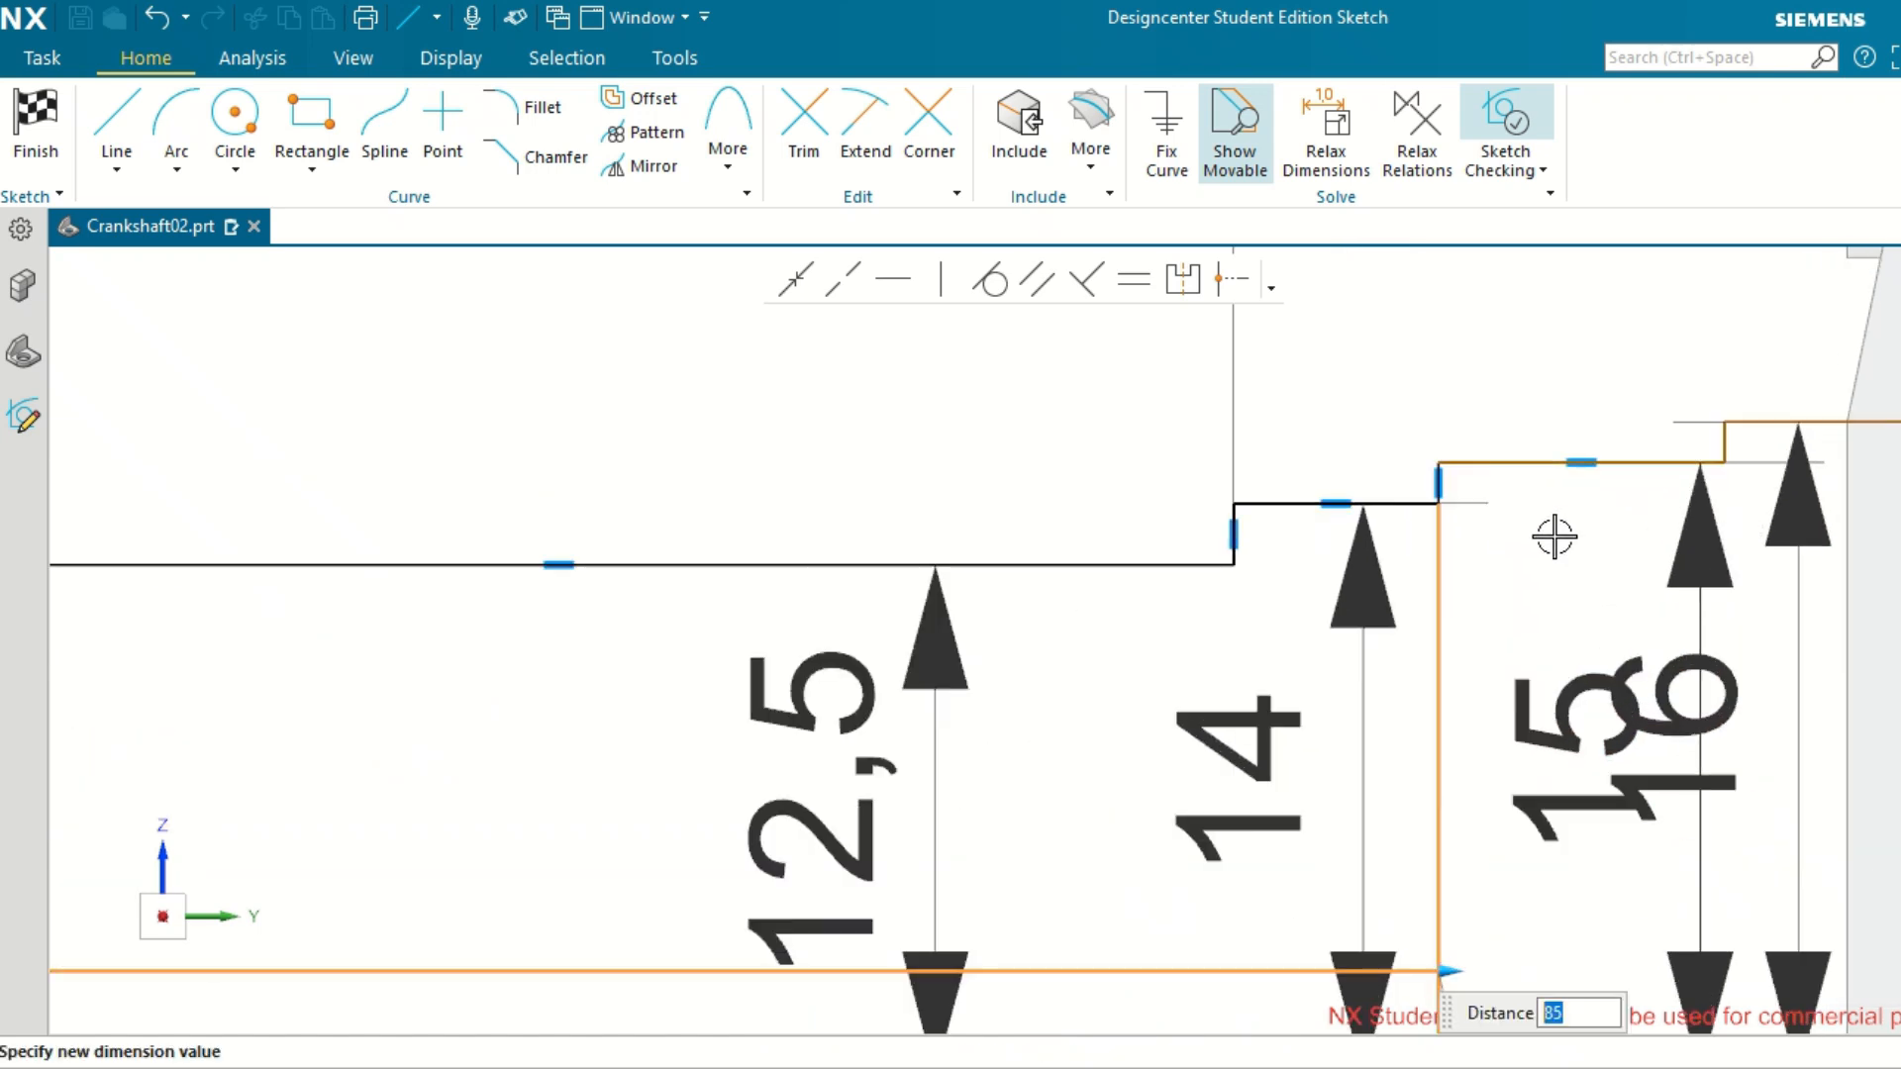
scroll(1554, 536, "down", 2)
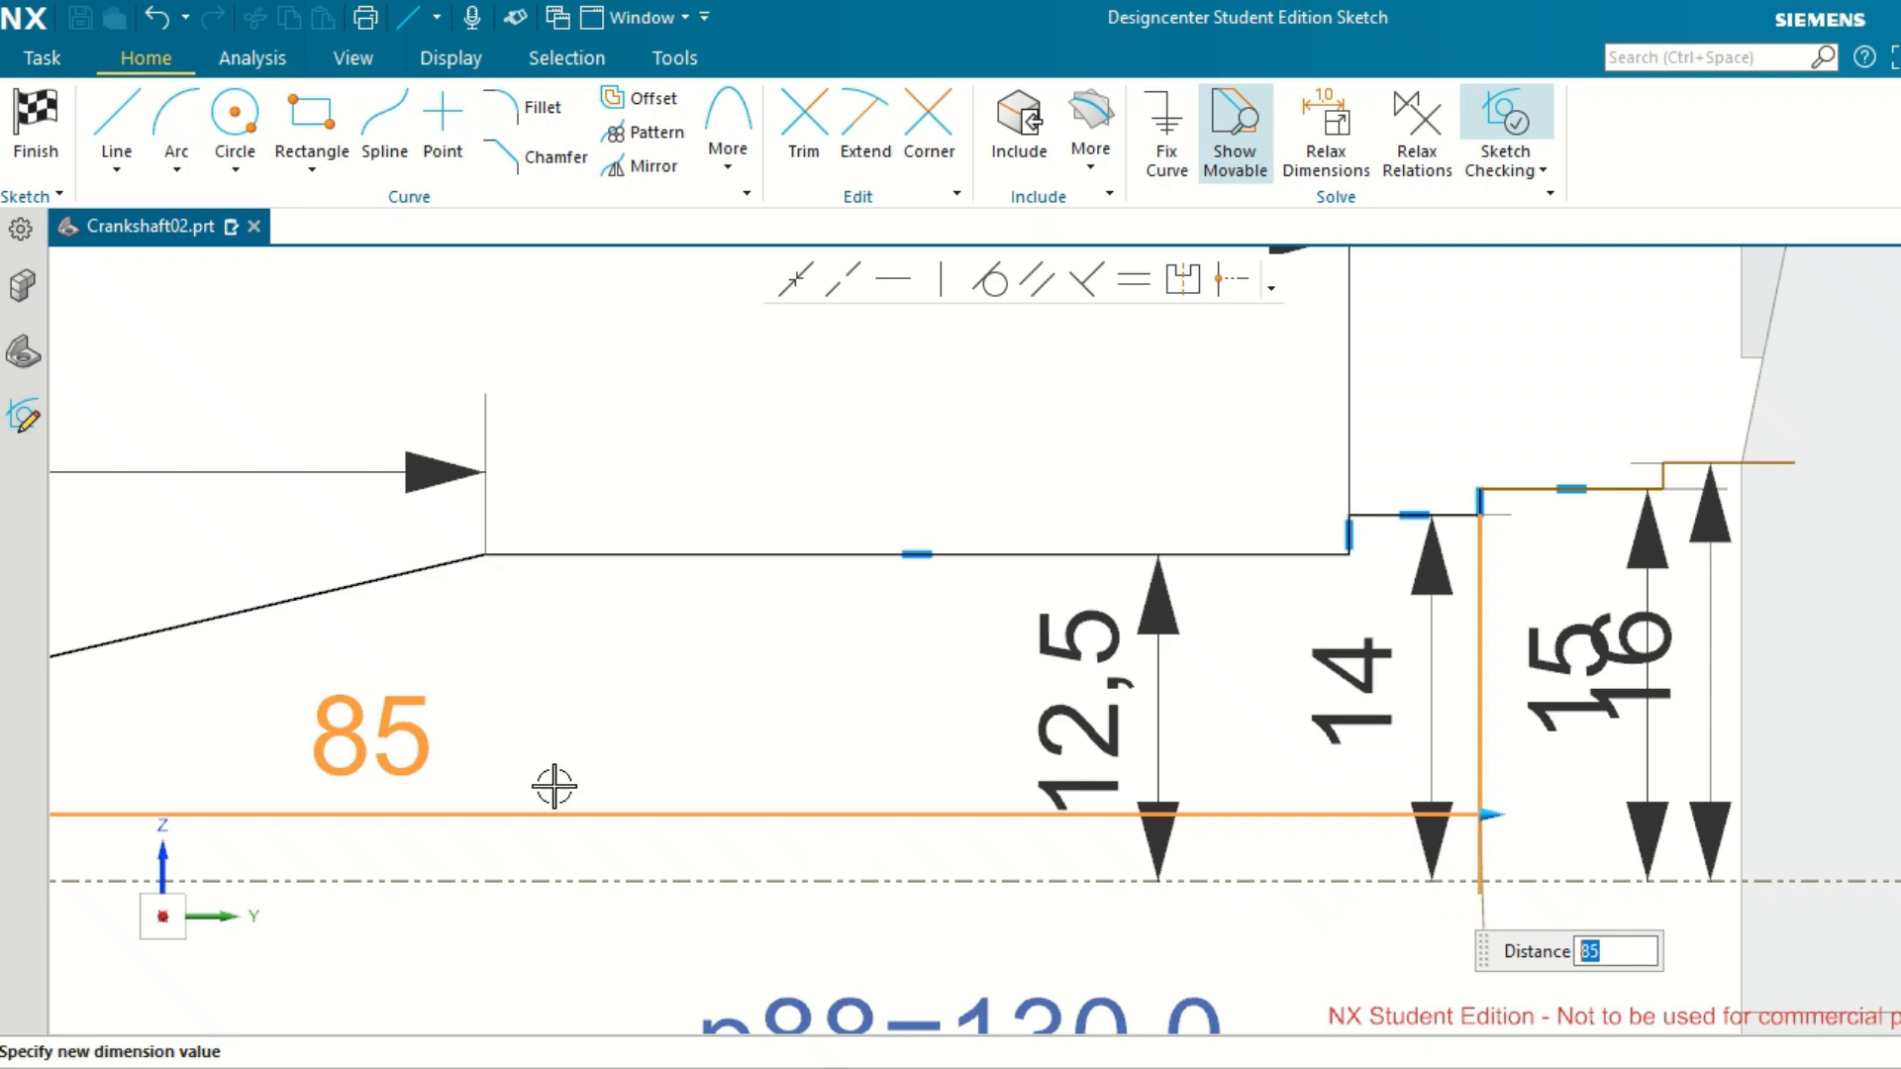
scroll(1030, 797, "down", 2)
key("Return")
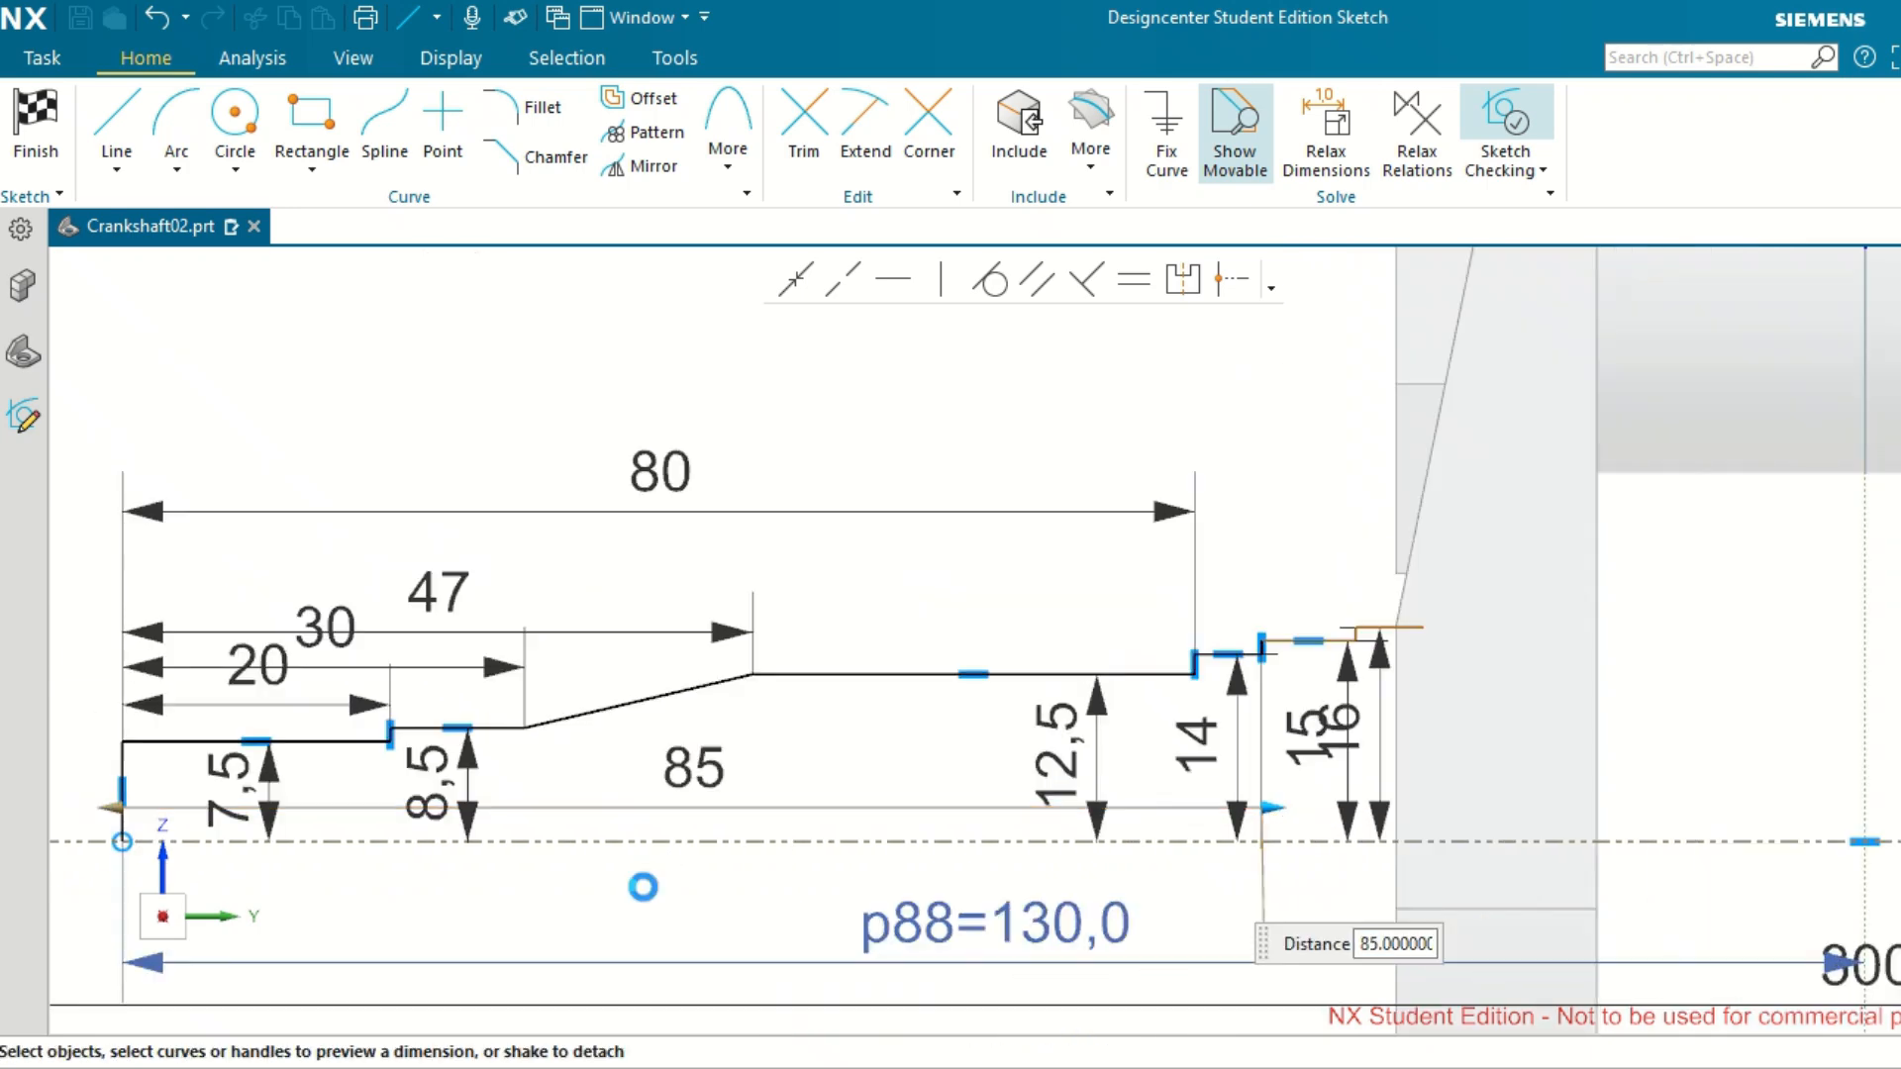
left_click_drag(688, 770, 743, 357)
Add a horizontal dimension from the shaft's end line to the vertical step between the 15 and 16 sections, placed above the 85 dimension.
scroll(1383, 637, "up", 5)
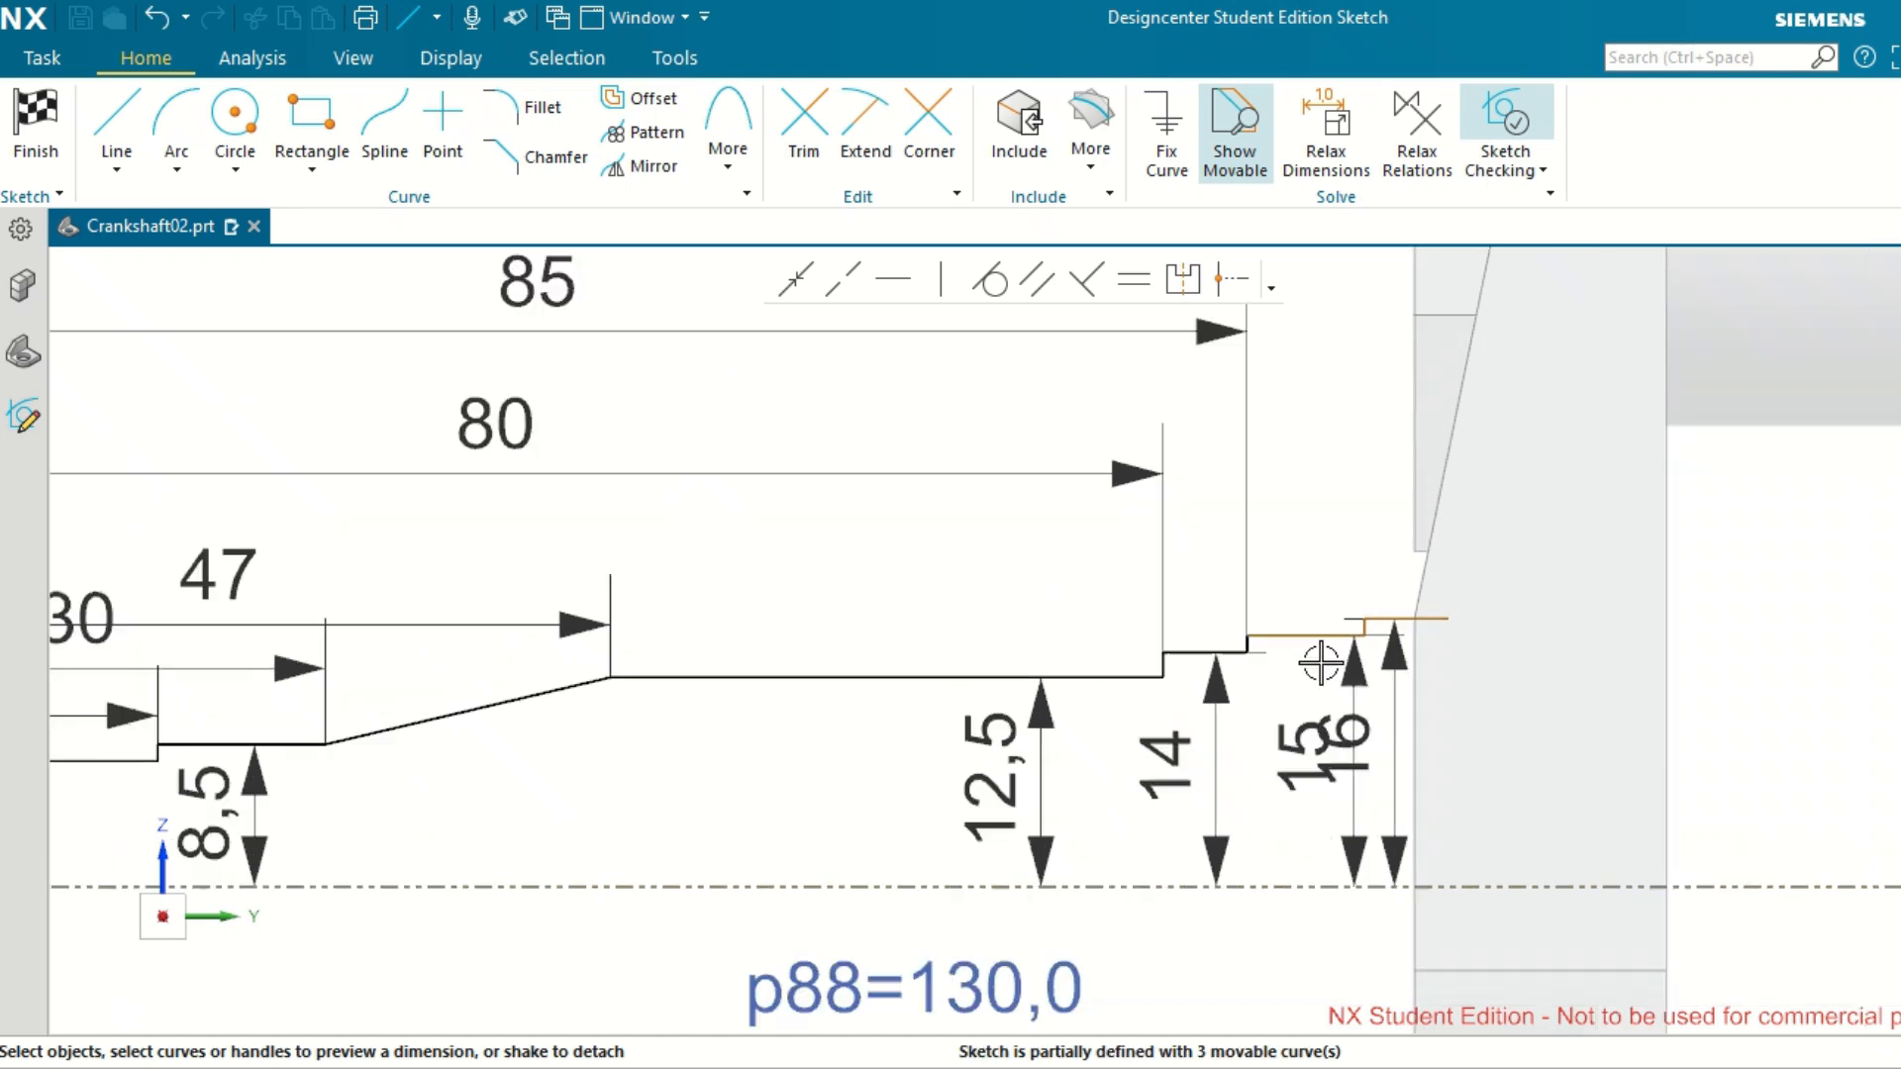
scroll(1402, 582, "up", 2)
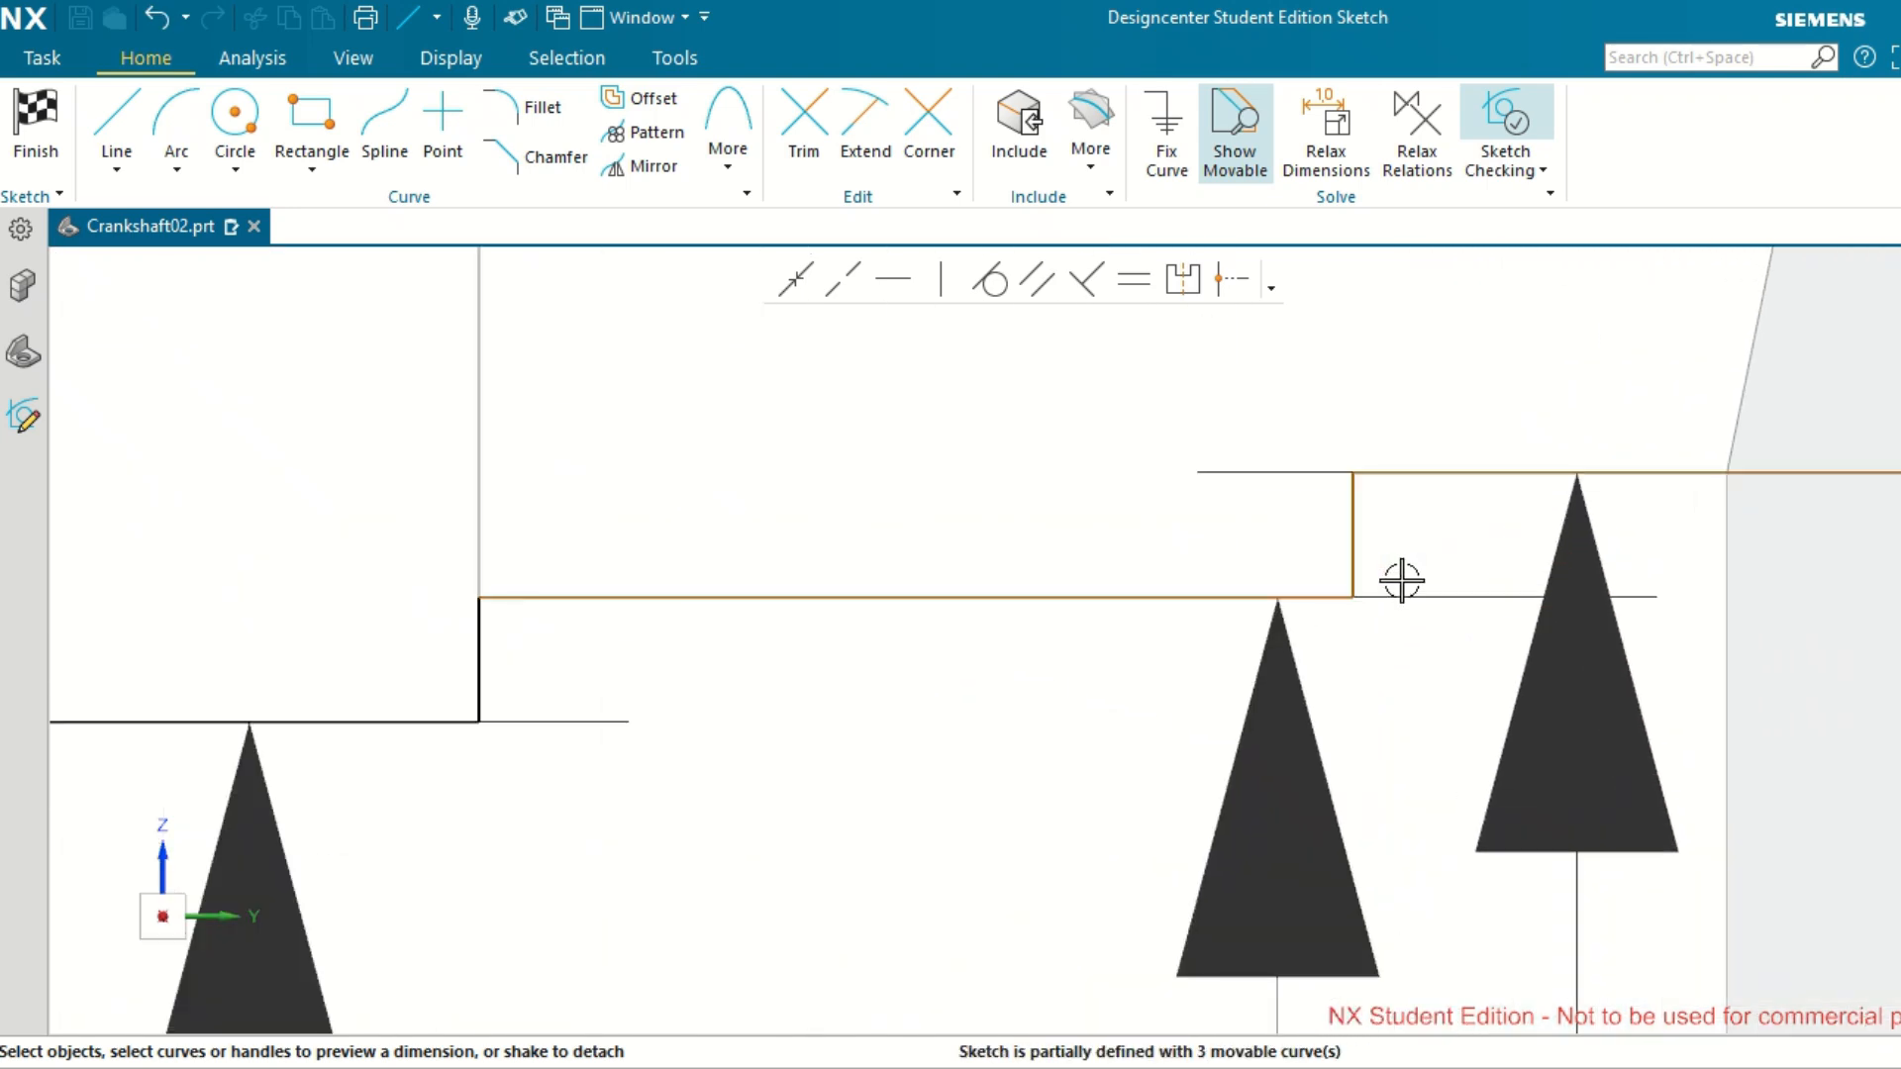
scroll(1353, 532, "up", 3)
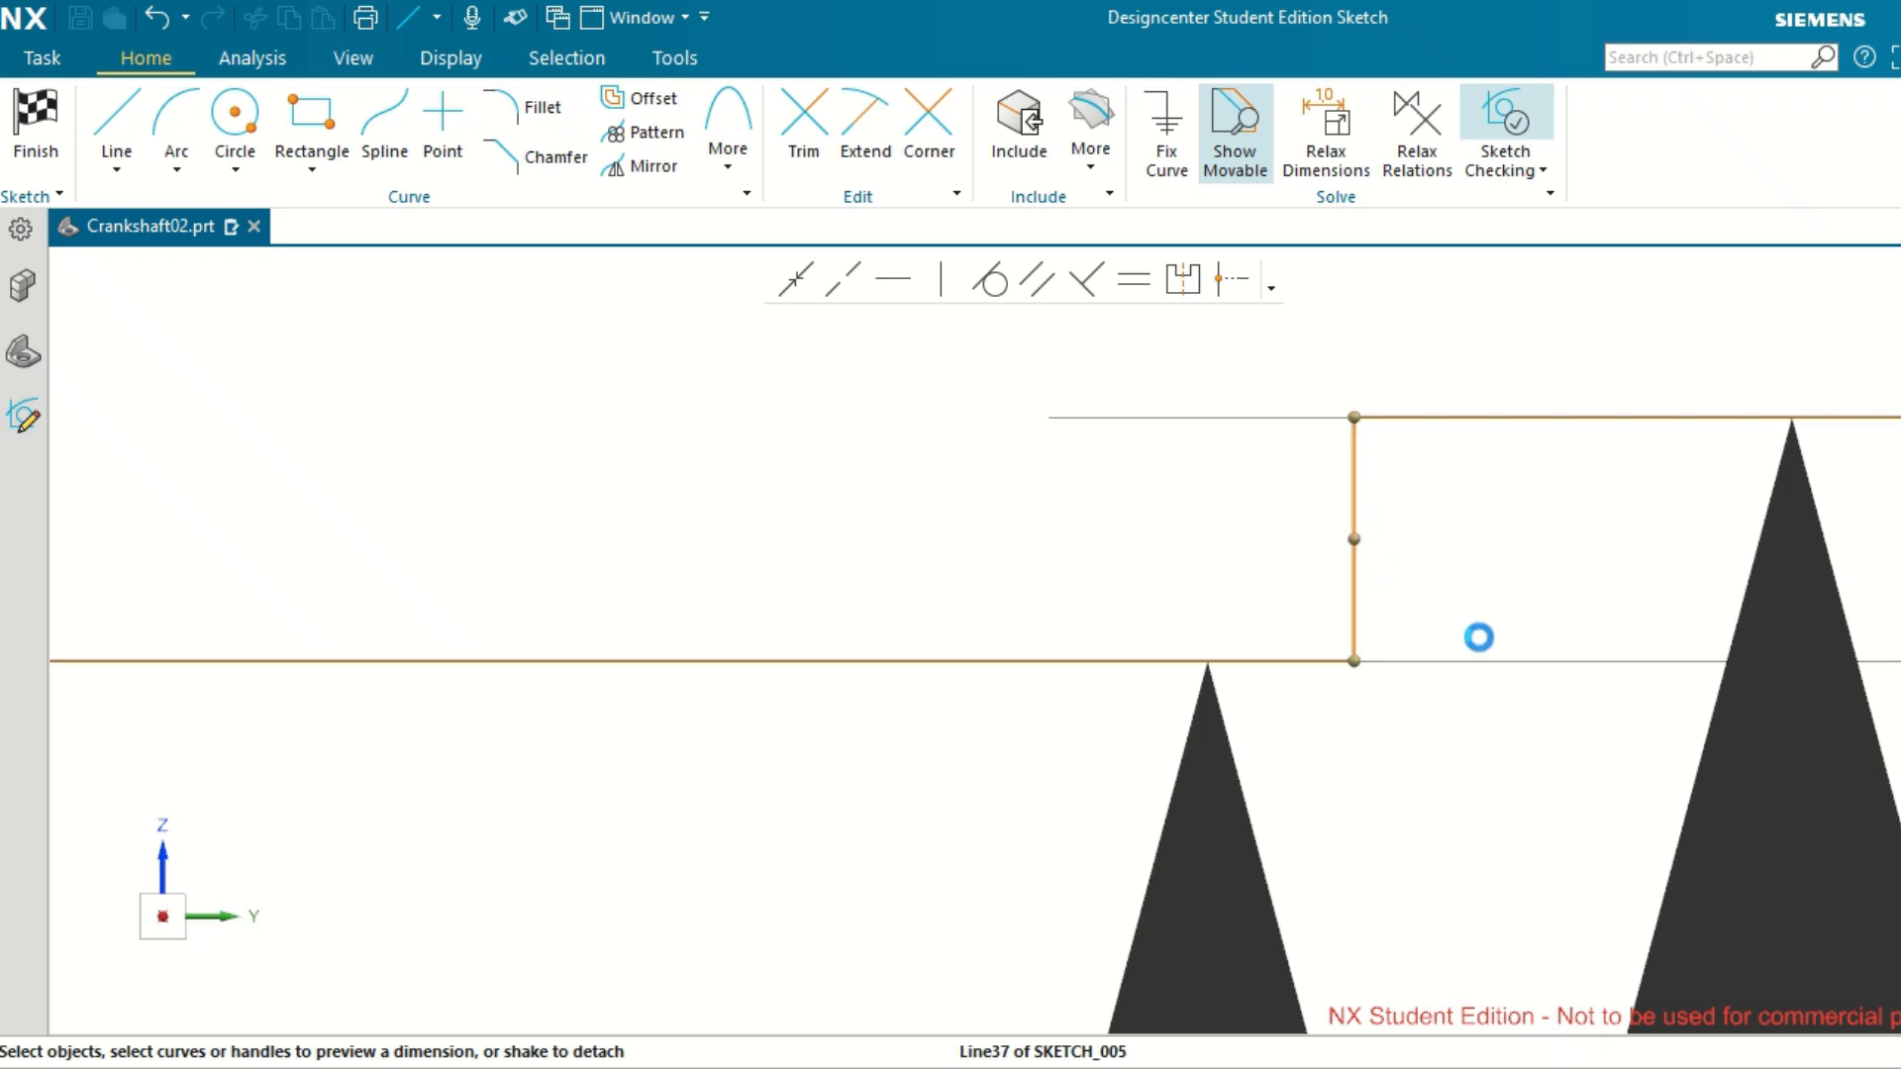
scroll(1479, 644, "down", 8)
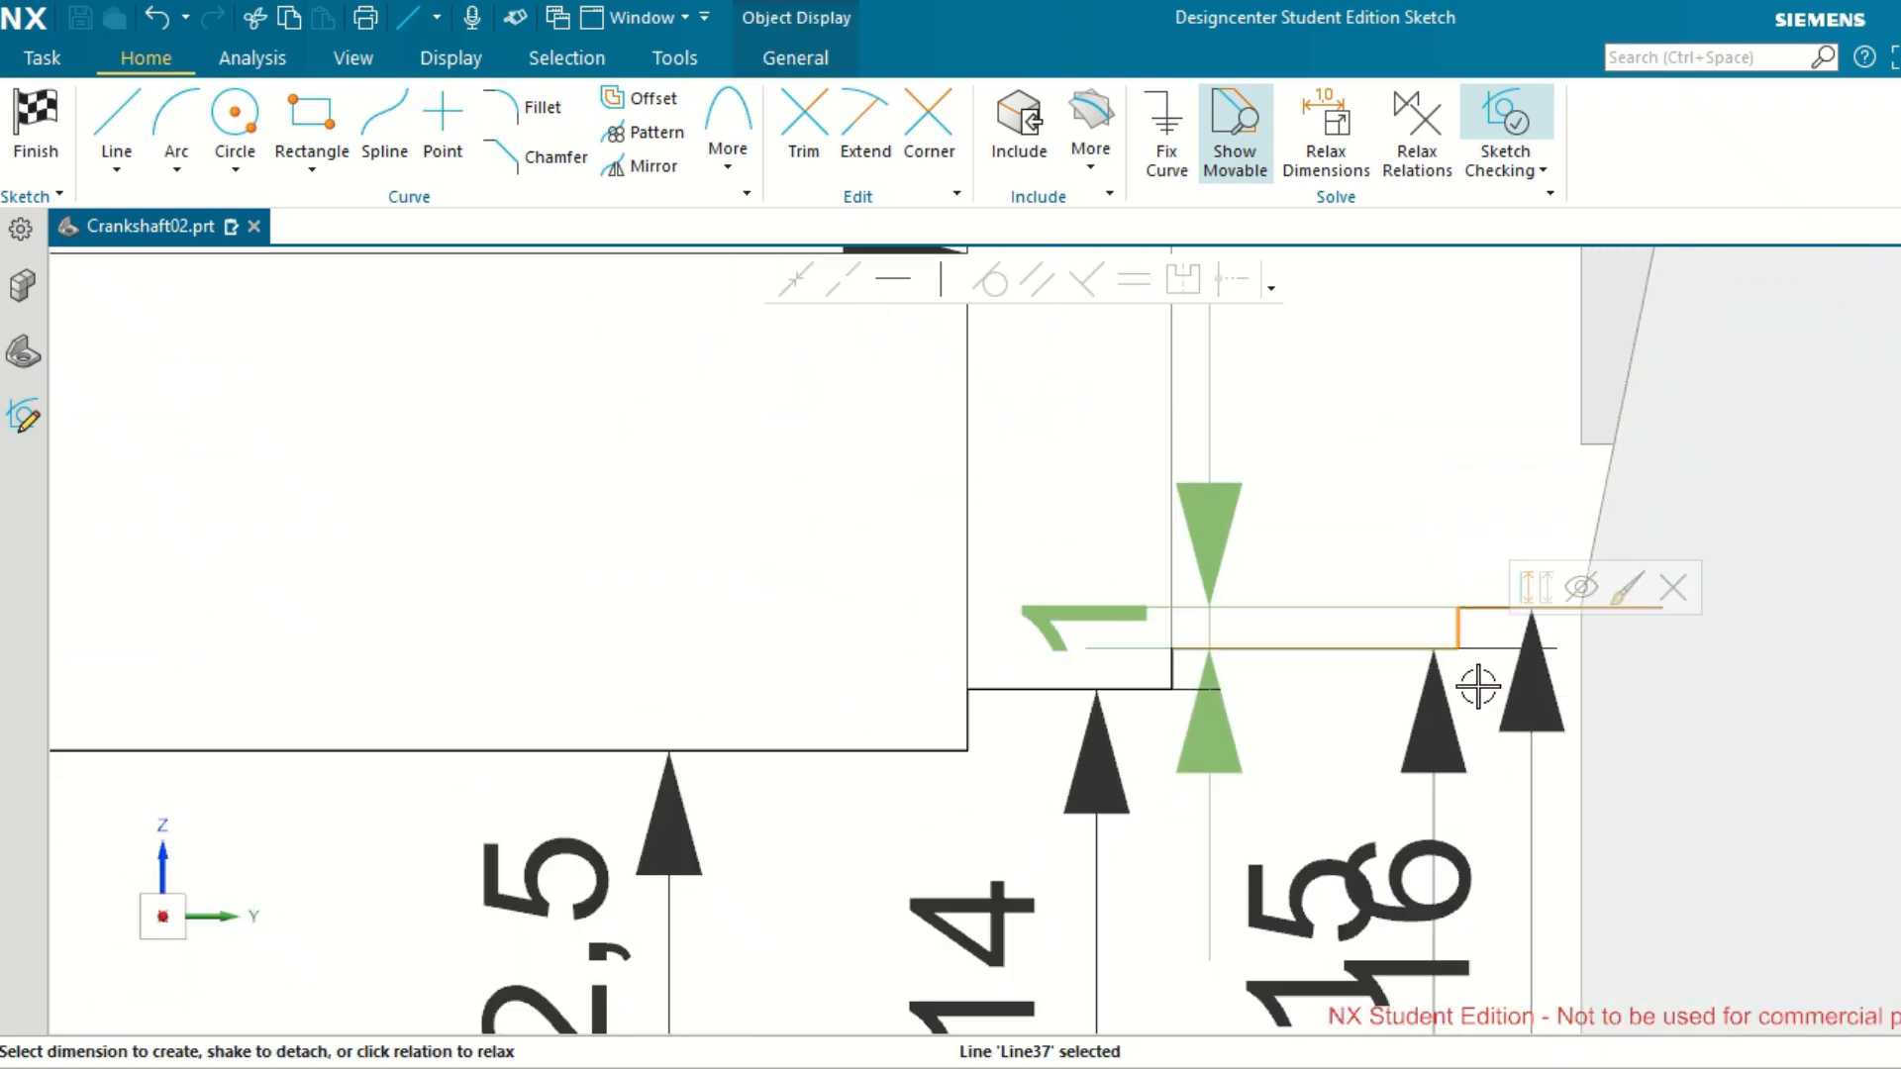
scroll(1478, 686, "down", 5)
scroll(485, 845, "up", 1)
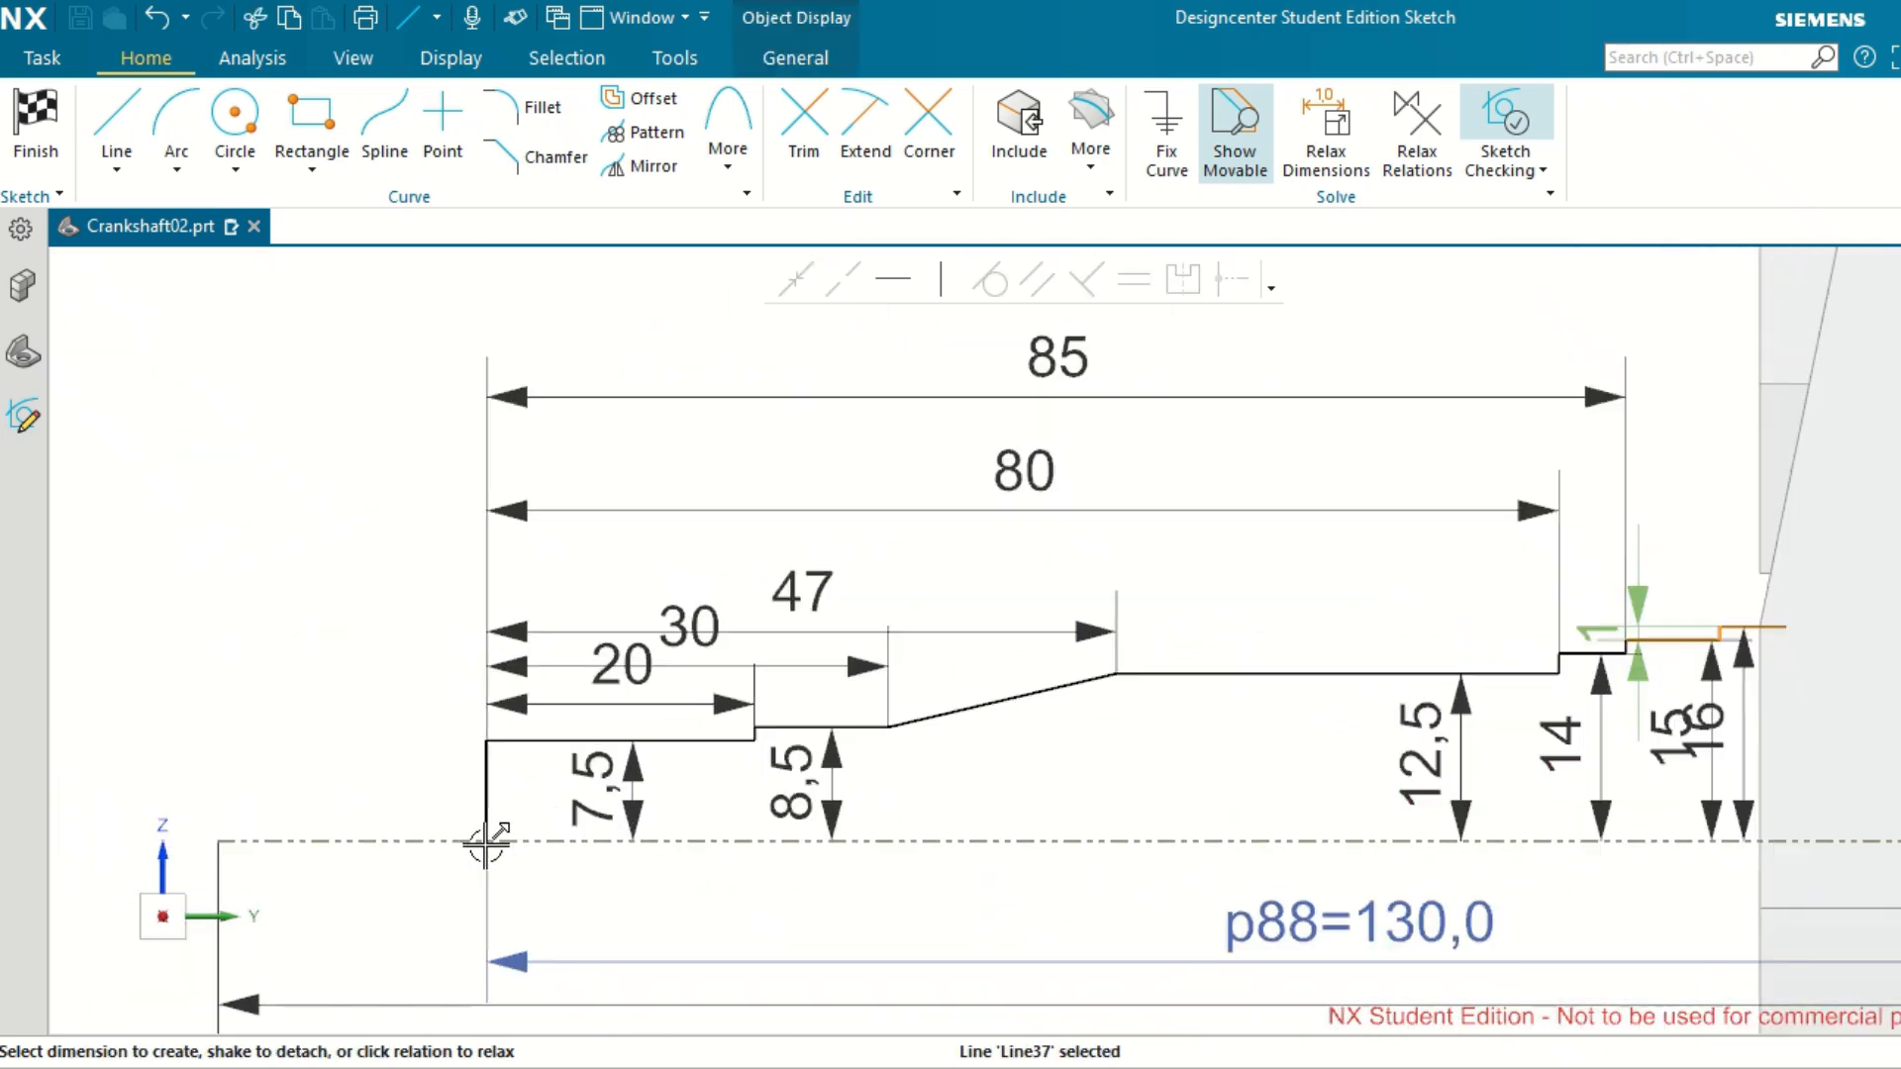
scroll(485, 845, "up", 1)
left_click(482, 790)
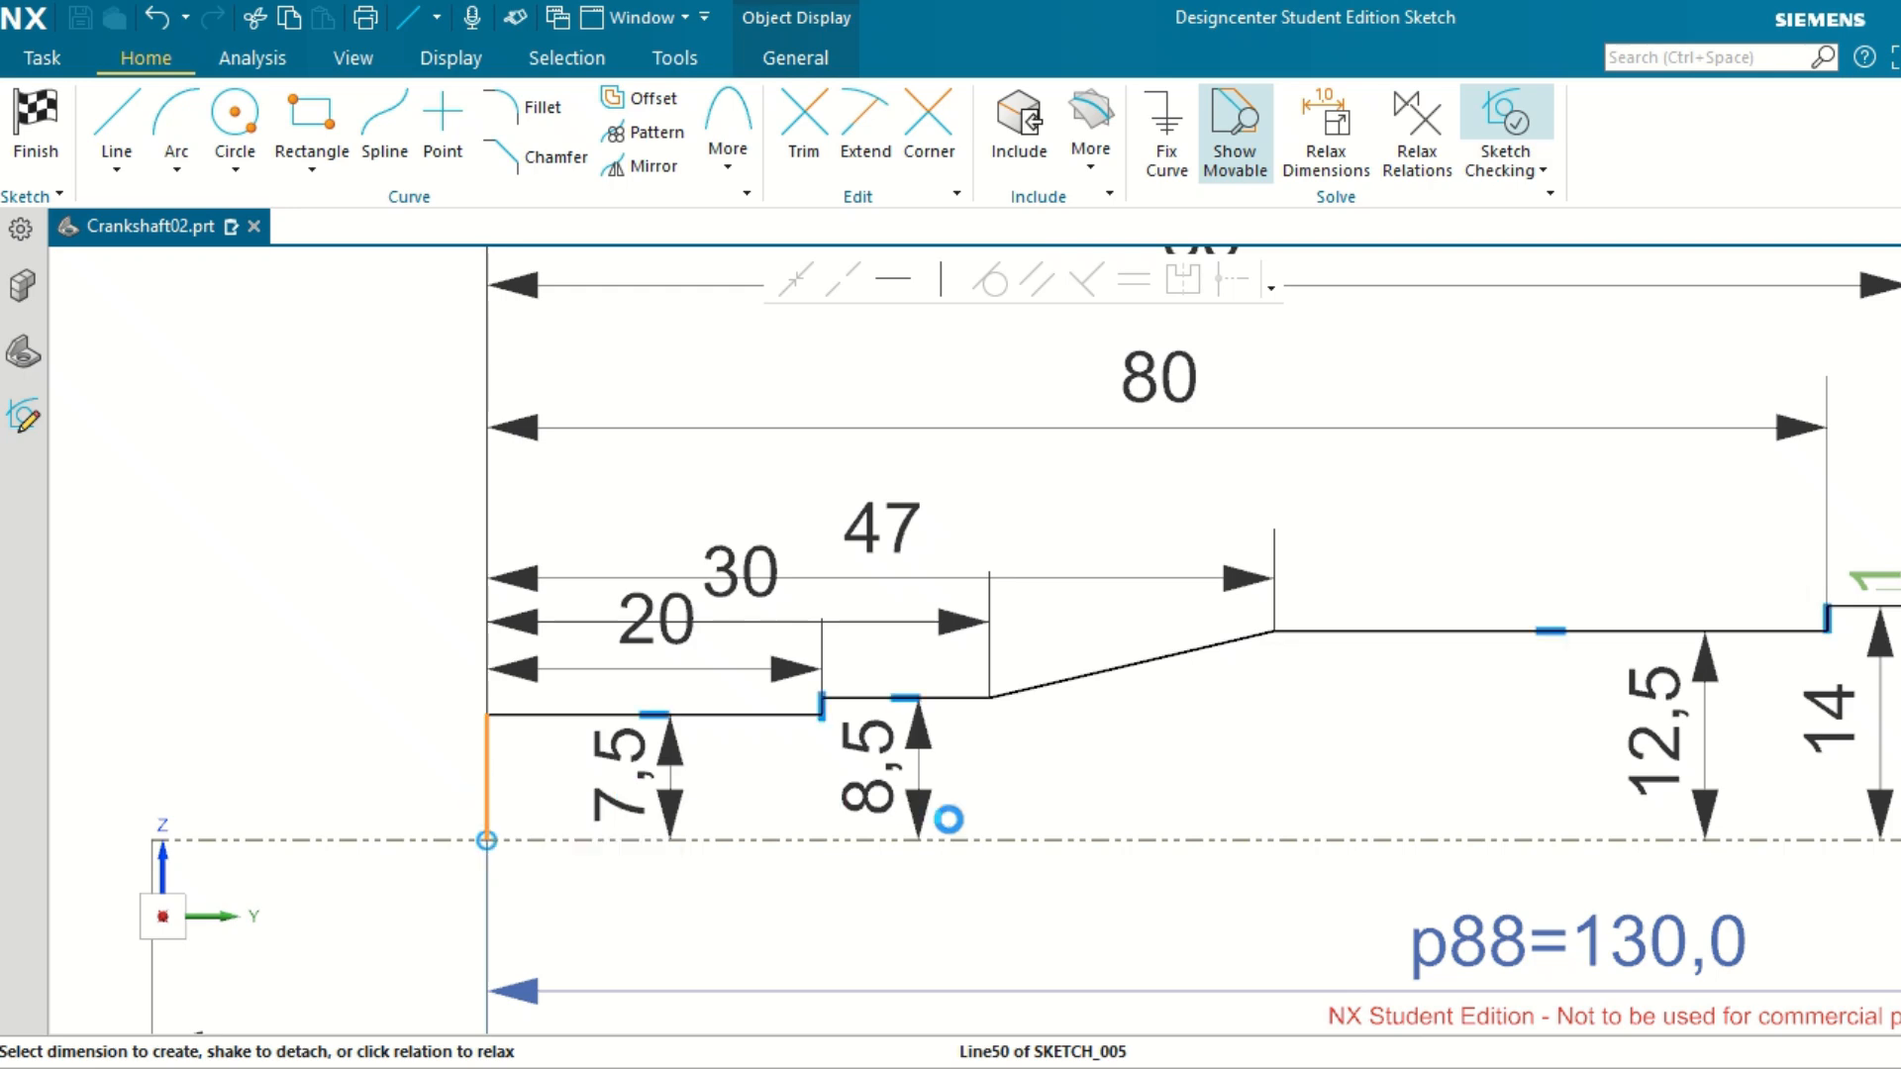
left_click(948, 822)
scroll(950, 819, "down", 3)
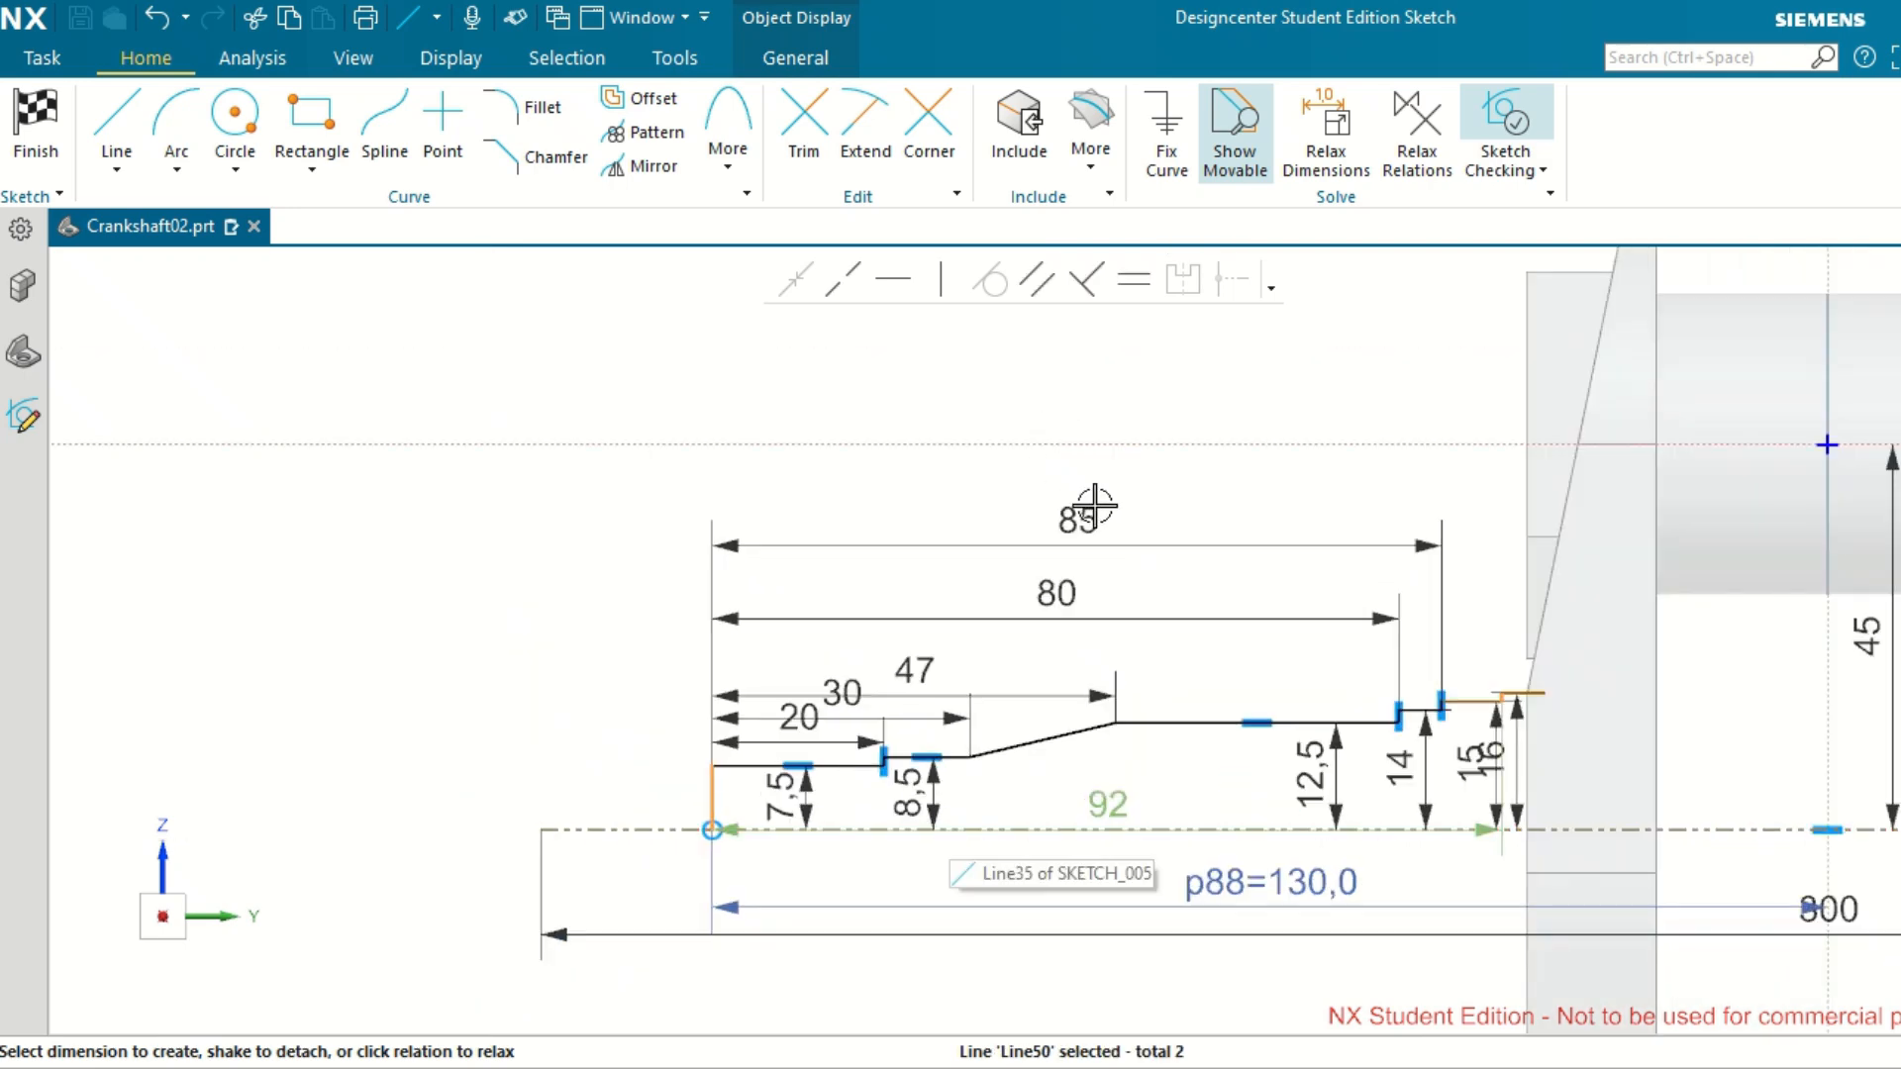
left_click(1116, 403)
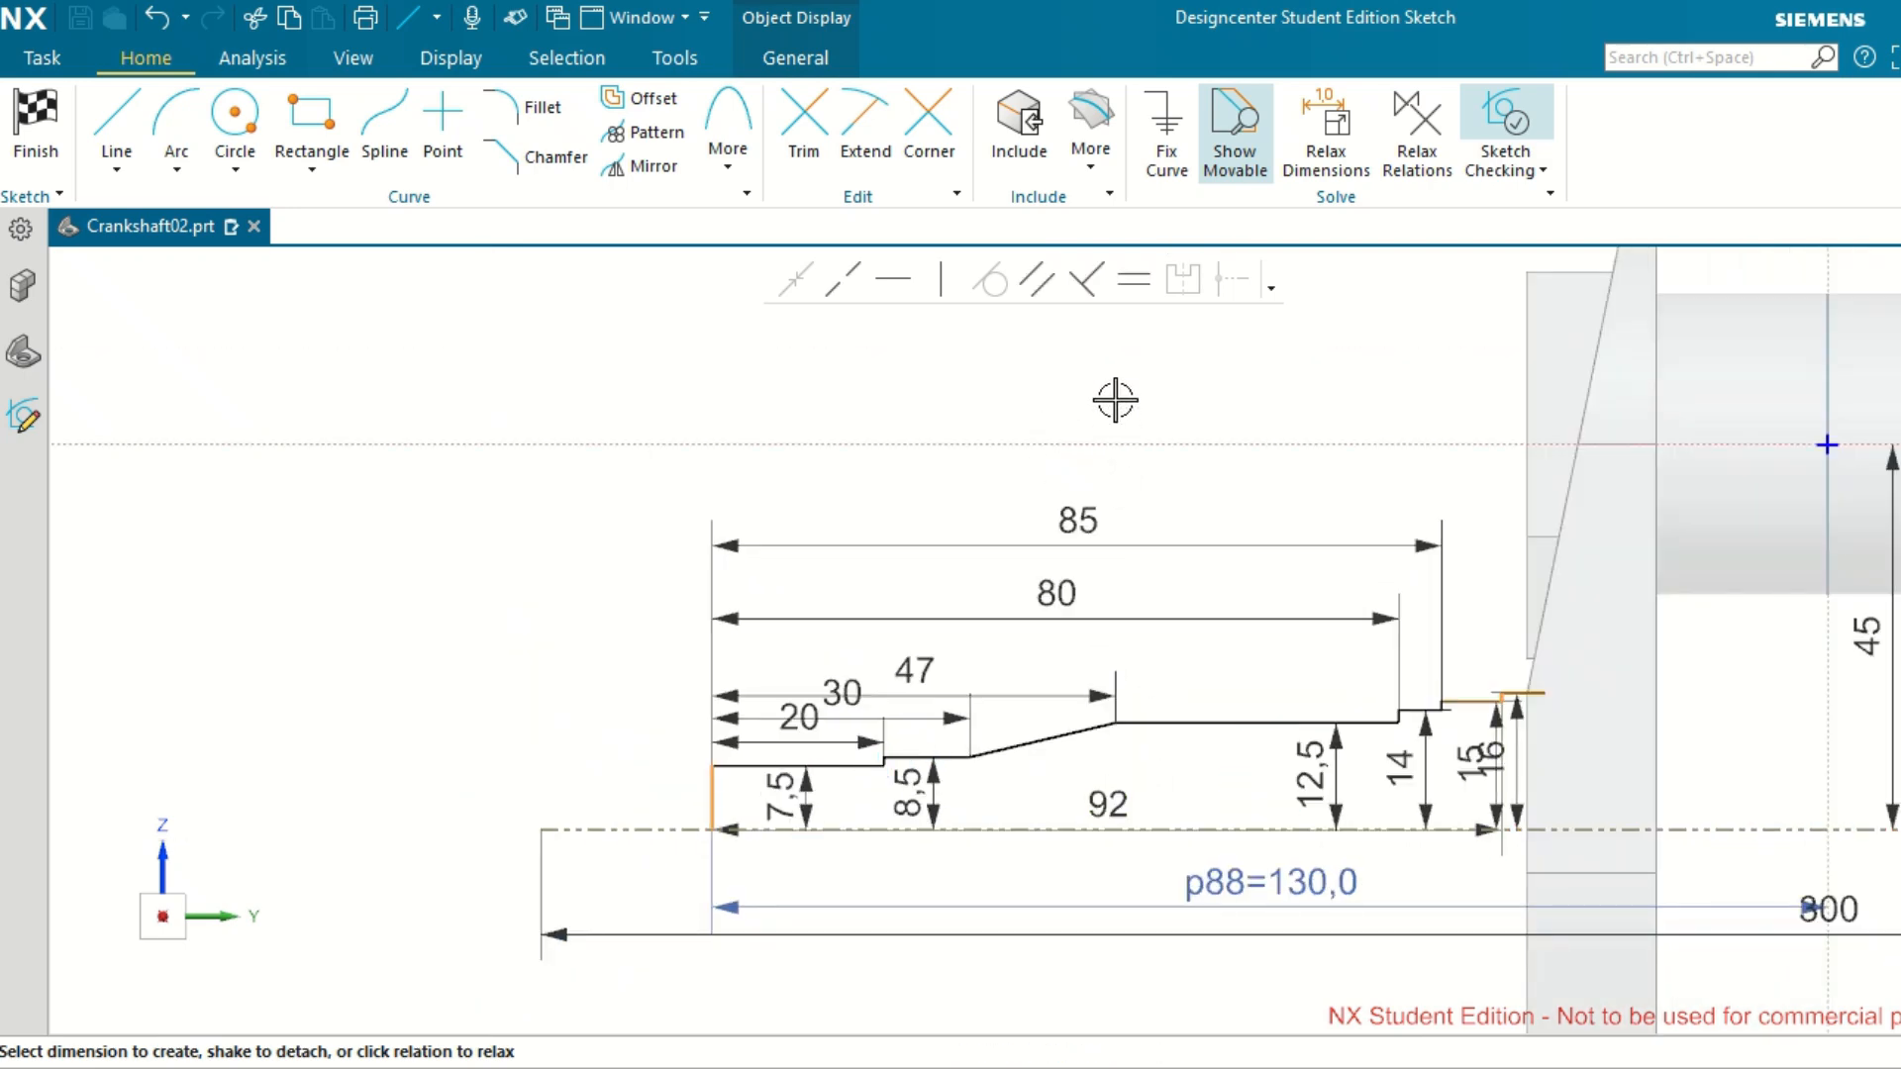
left_click_drag(1116, 400, 1113, 437)
Set the distance from the shaft's end line to the step between the 15 and 16 sections to 93.
double_click(1111, 437)
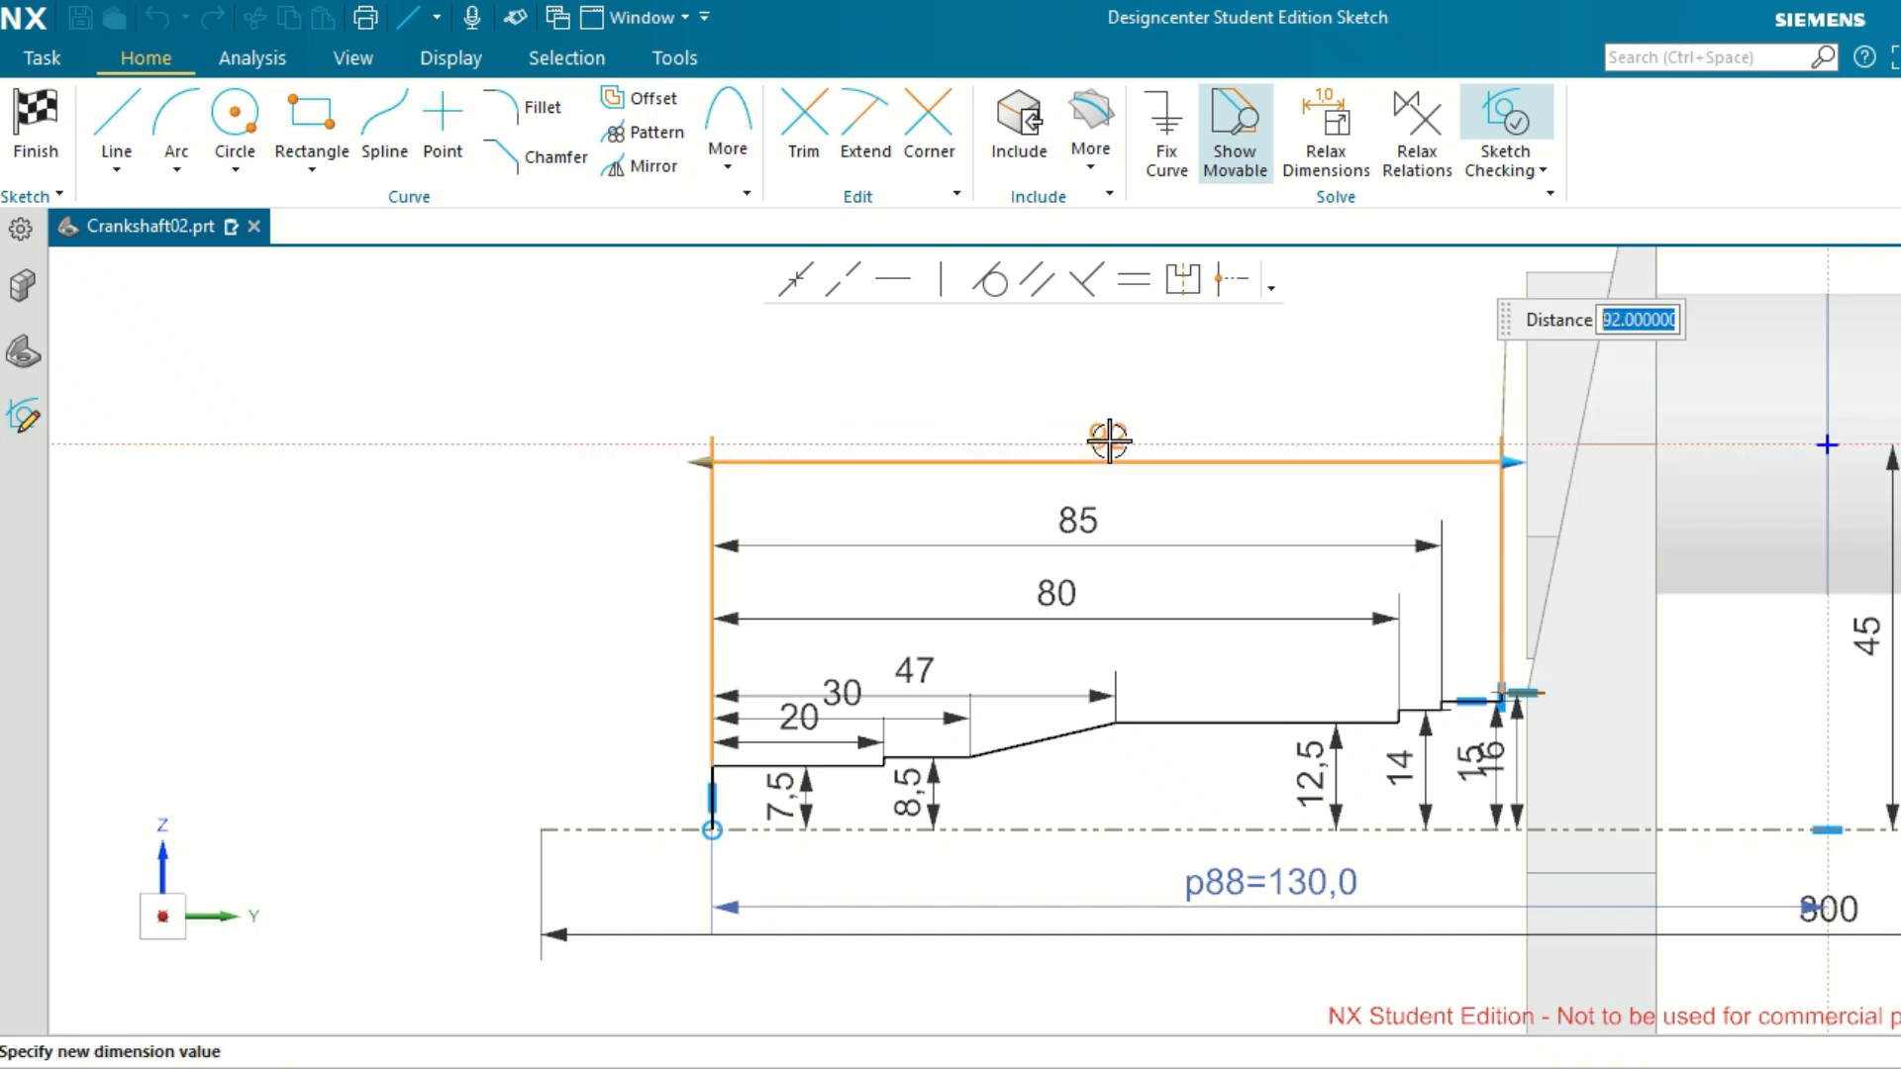
key("Return")
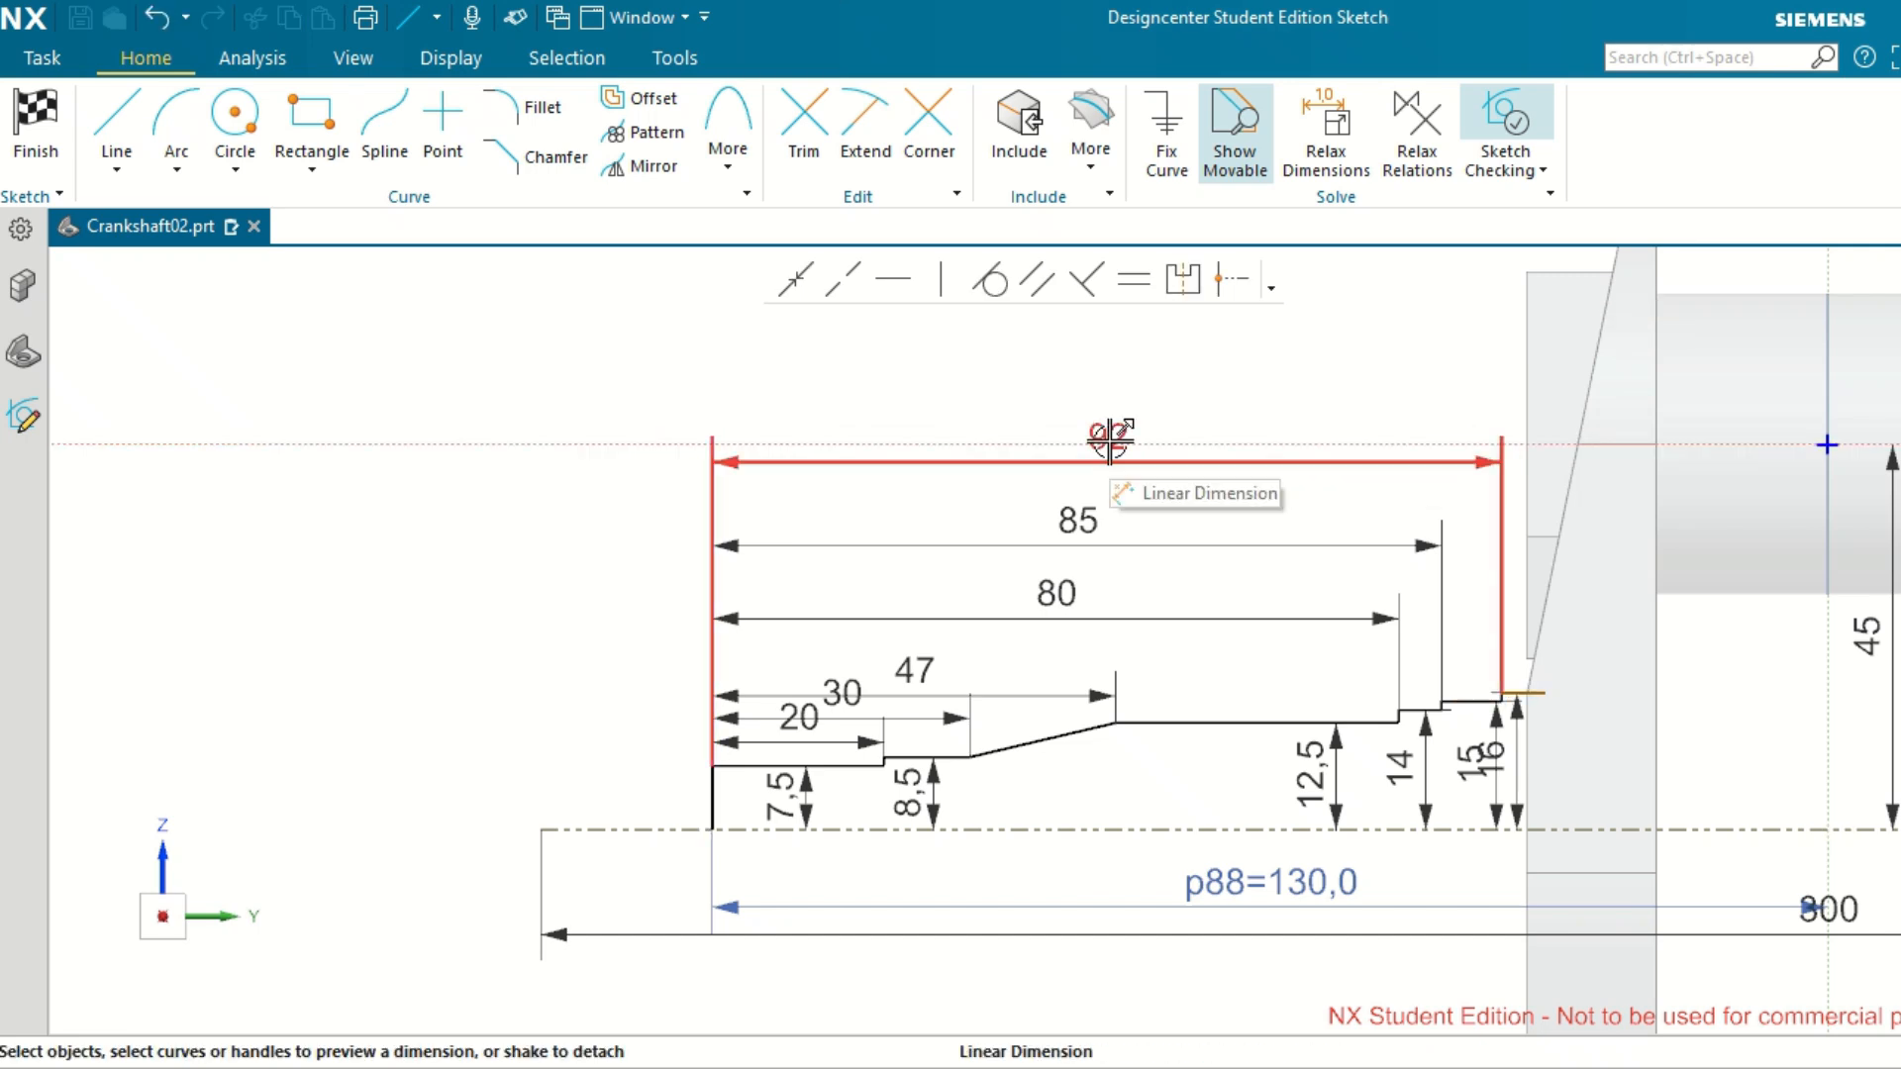
double_click(1110, 436)
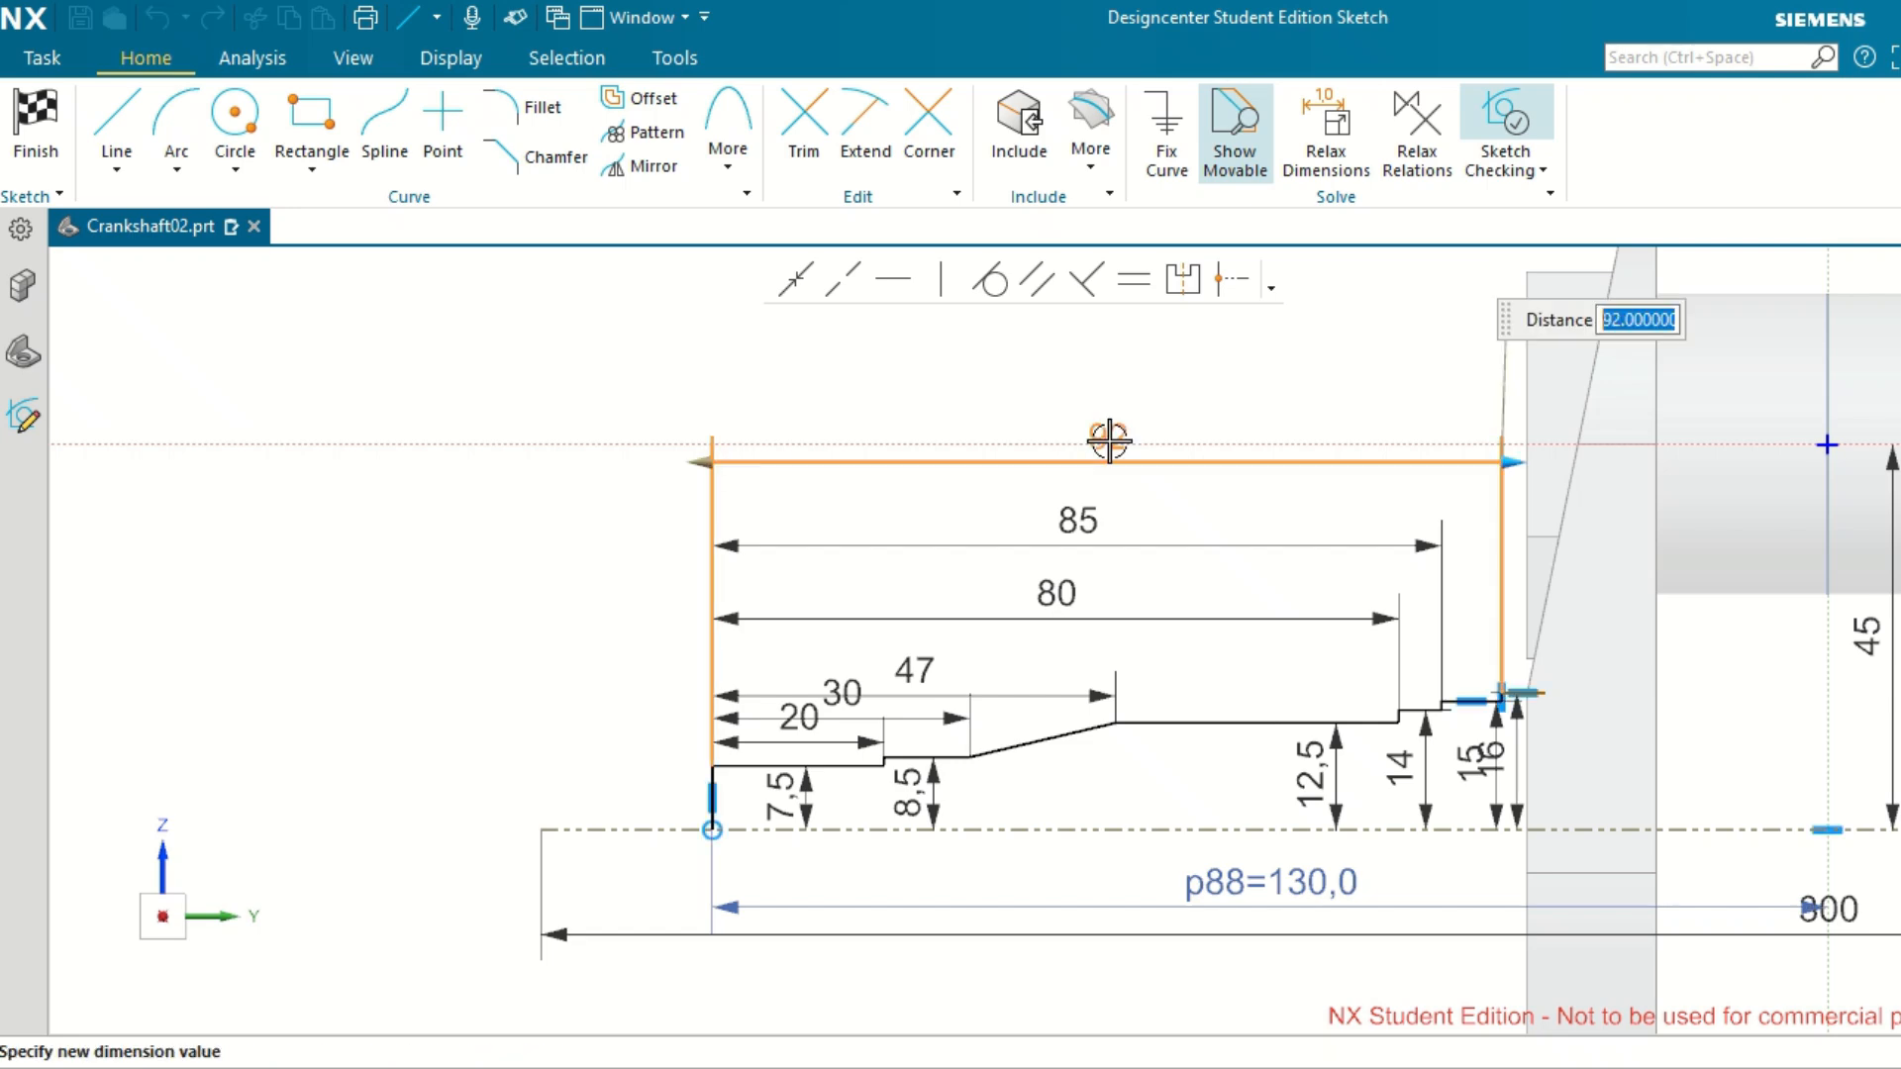
type("93")
key("Return")
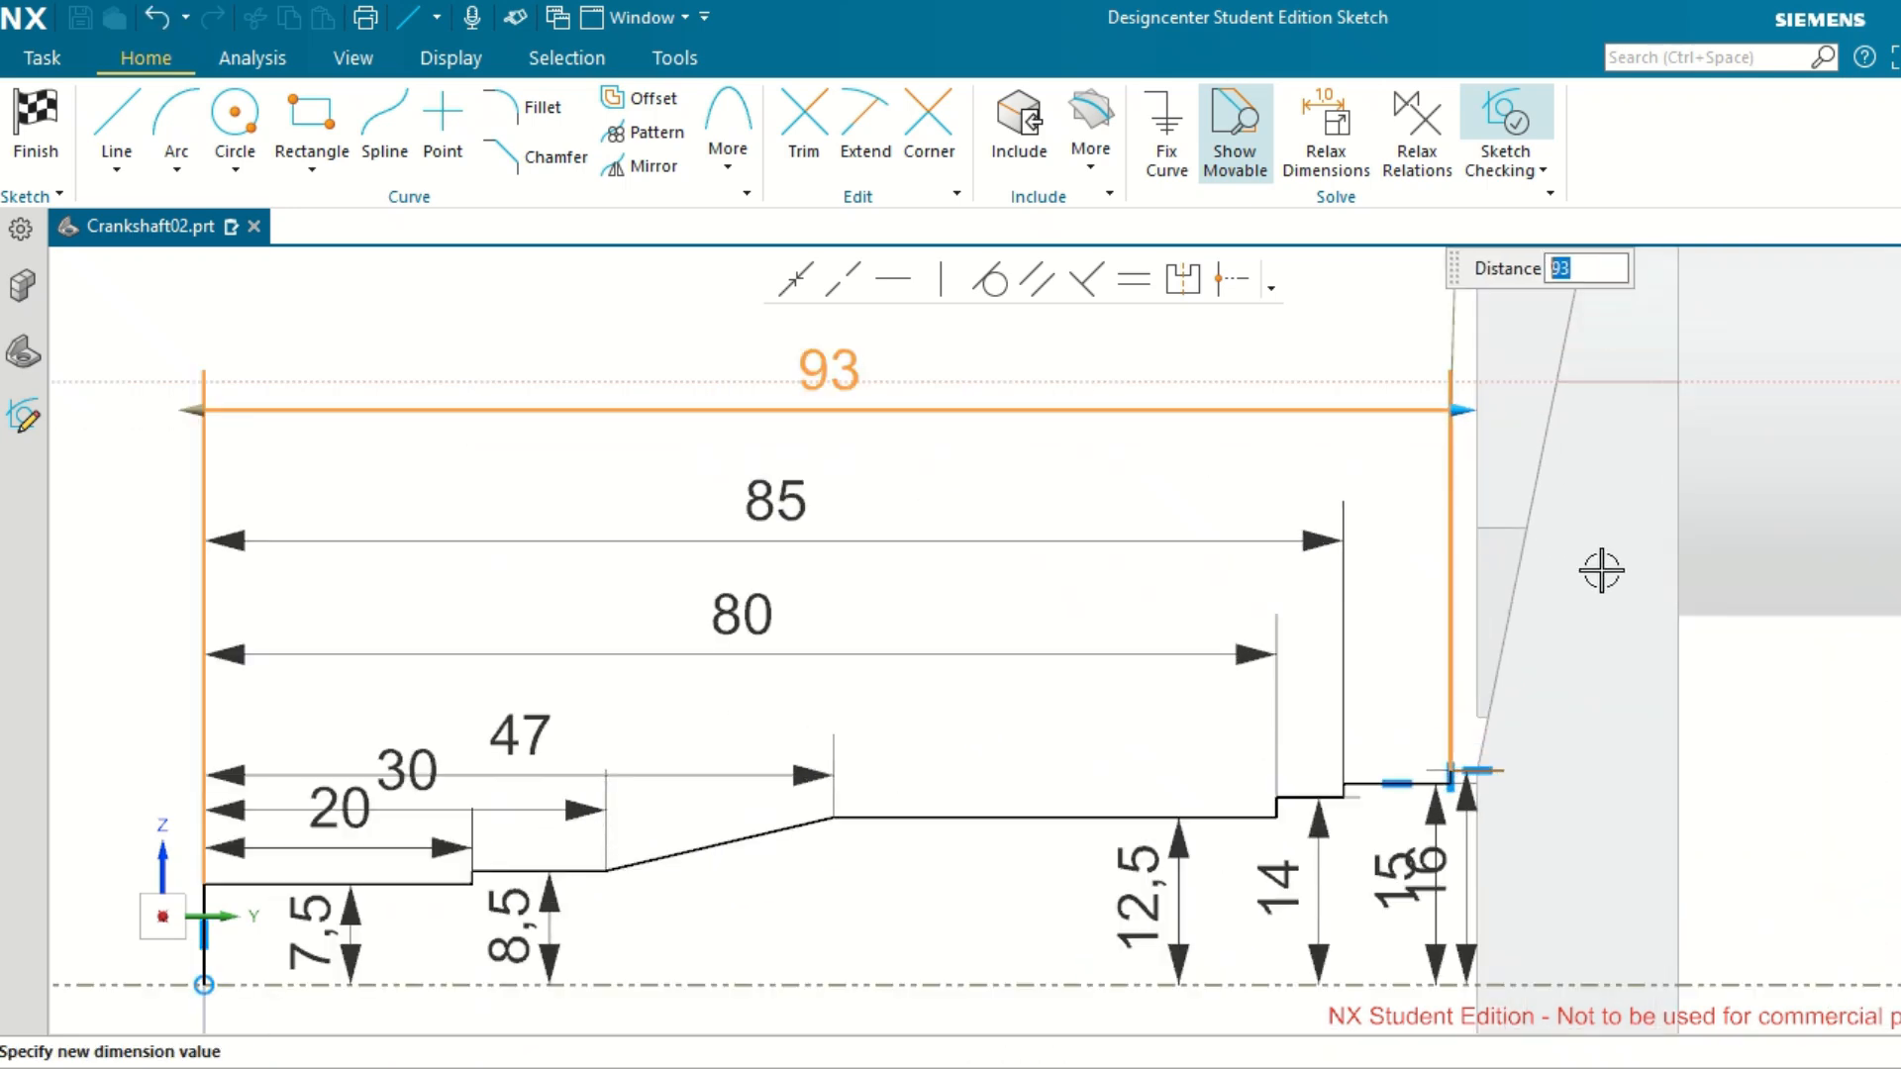
Stretch the free end of the 16 section's horizontal line further into the crank web, making the line about 5 long.
scroll(1582, 608, "up", 5)
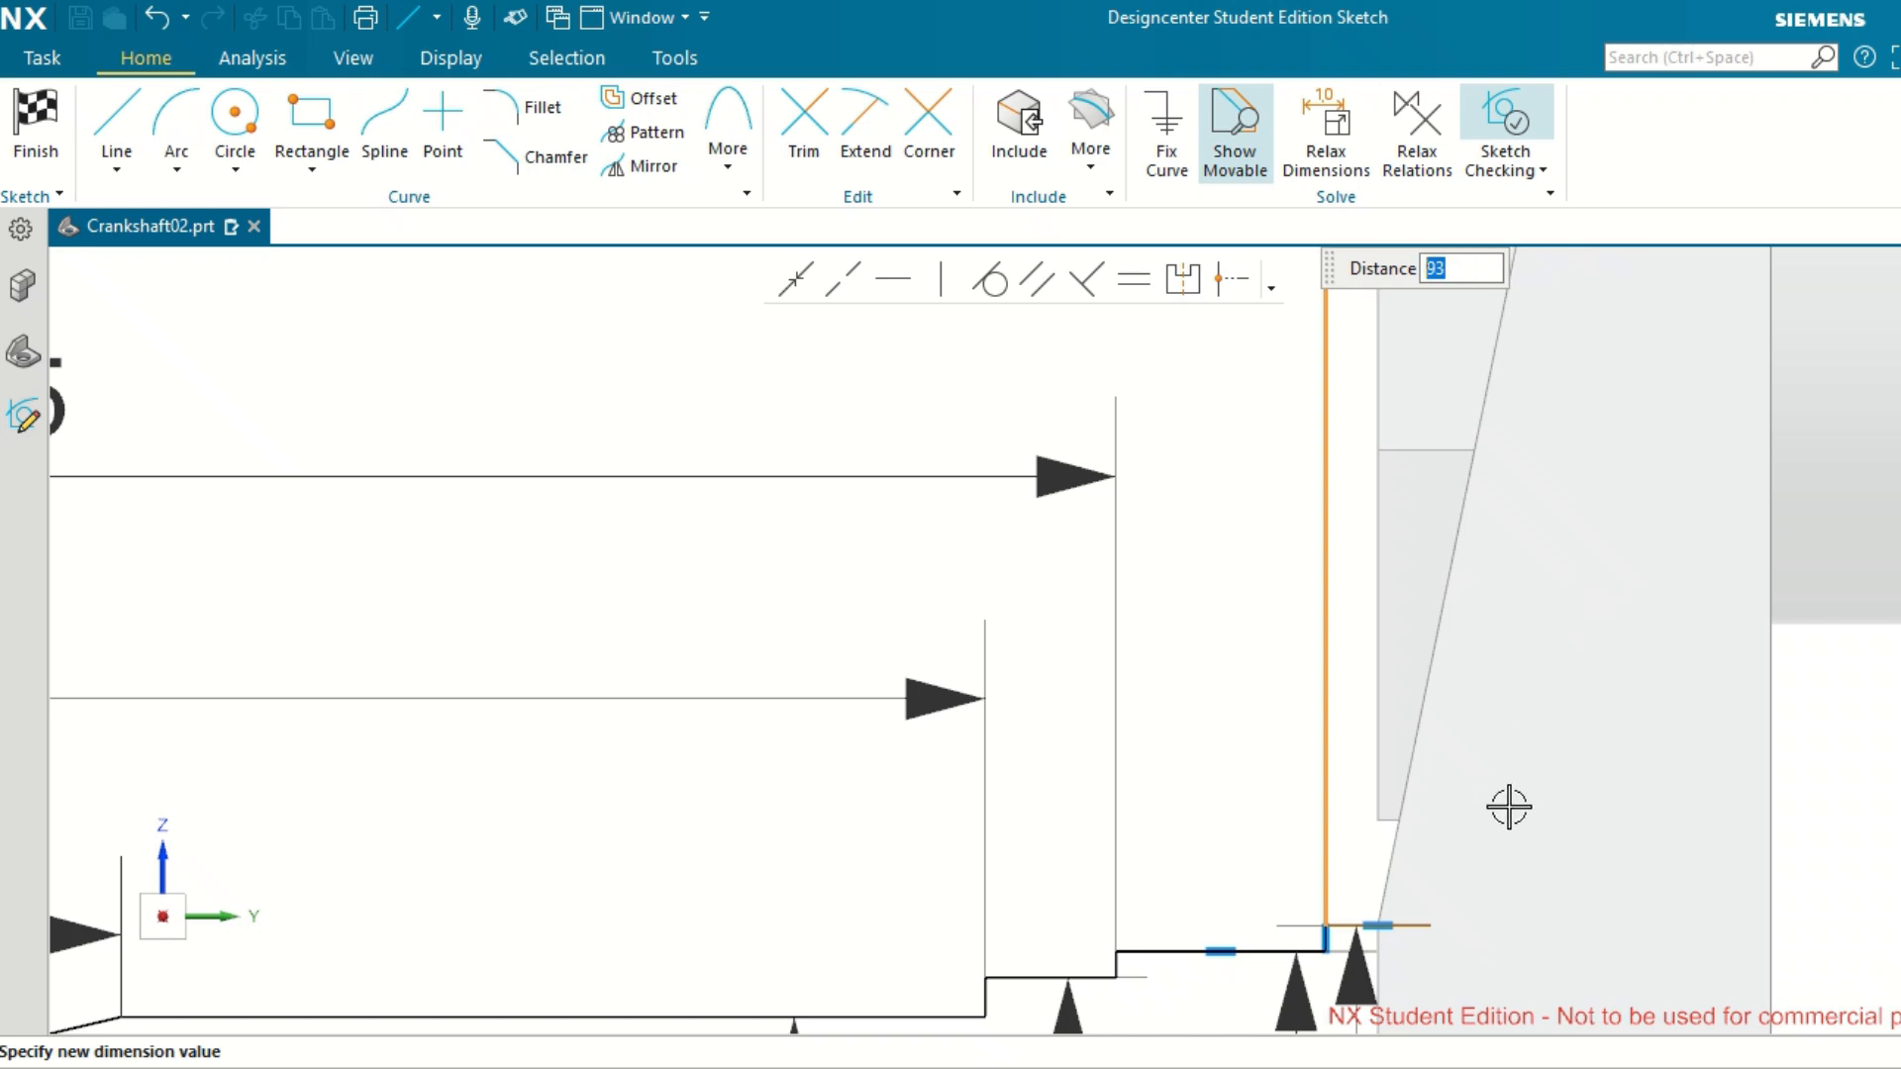
scroll(1508, 807, "down", 2)
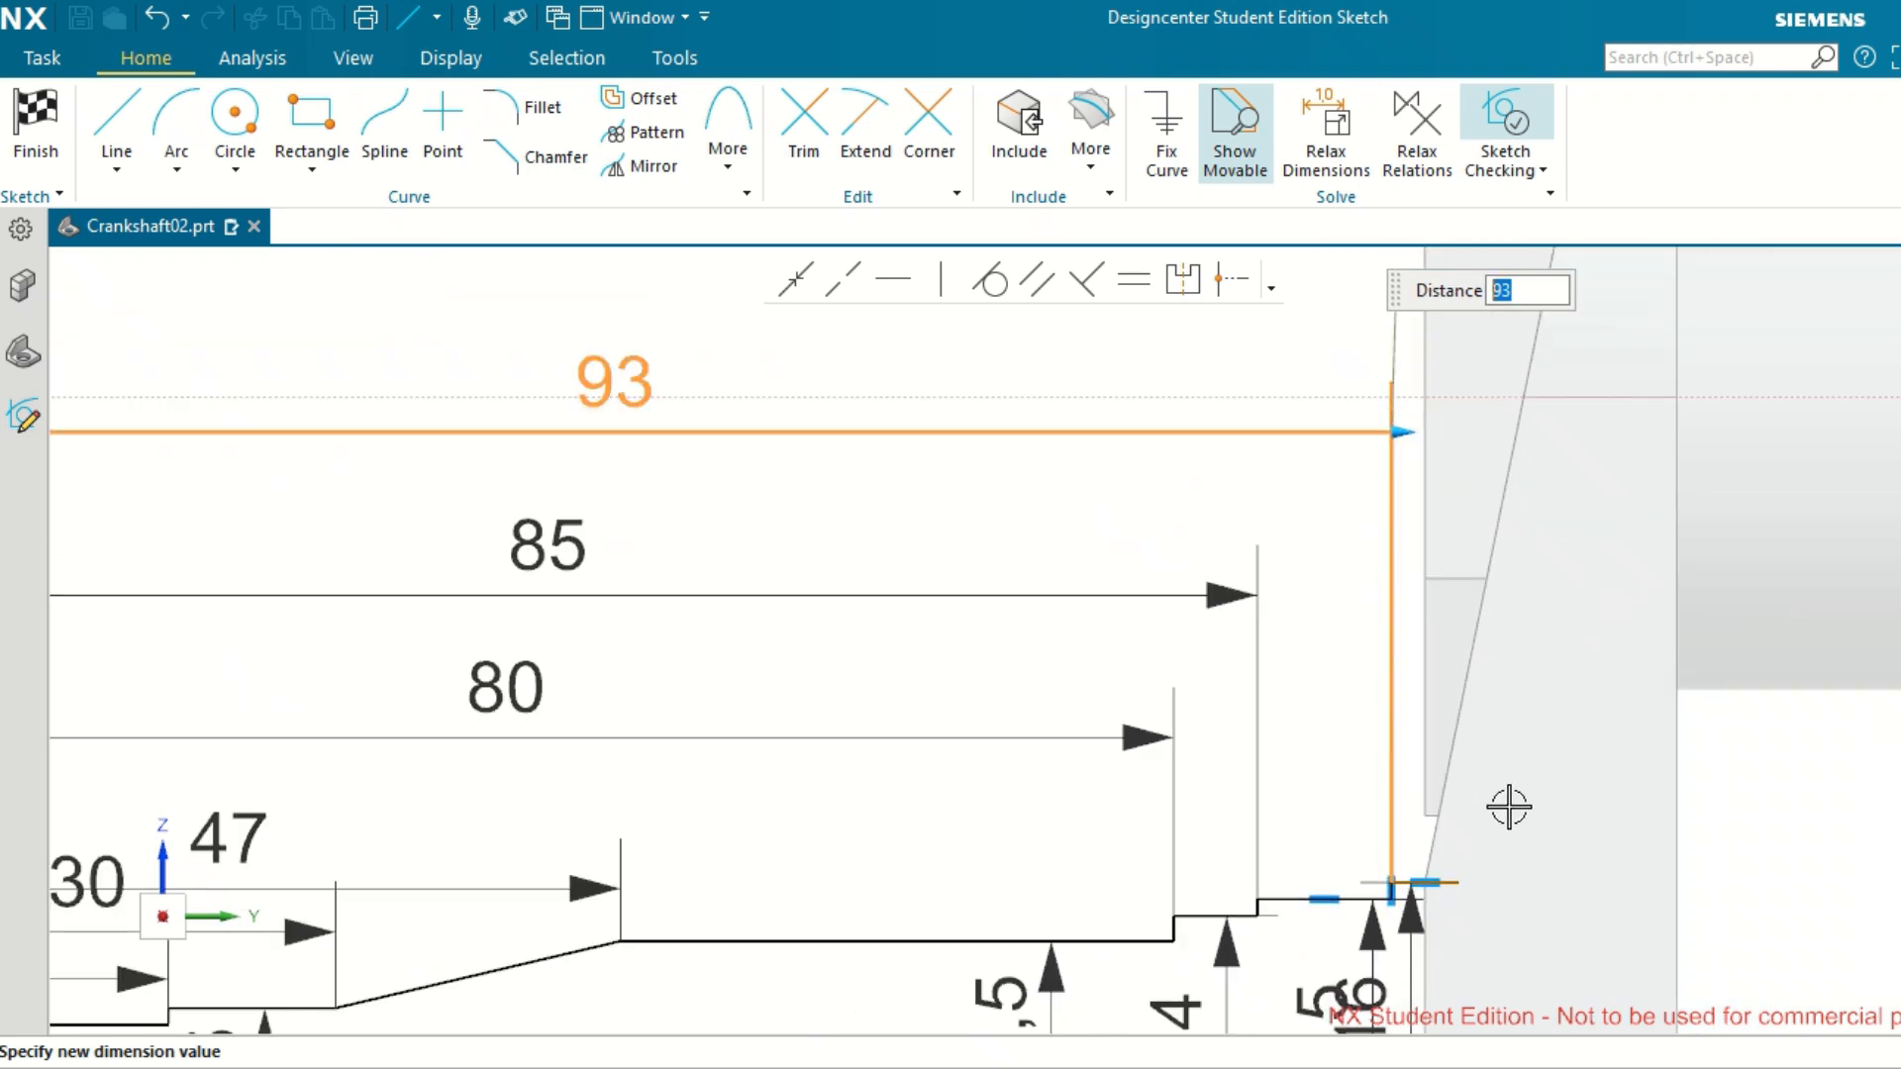
scroll(1508, 807, "down", 3)
scroll(1519, 891, "up", 5)
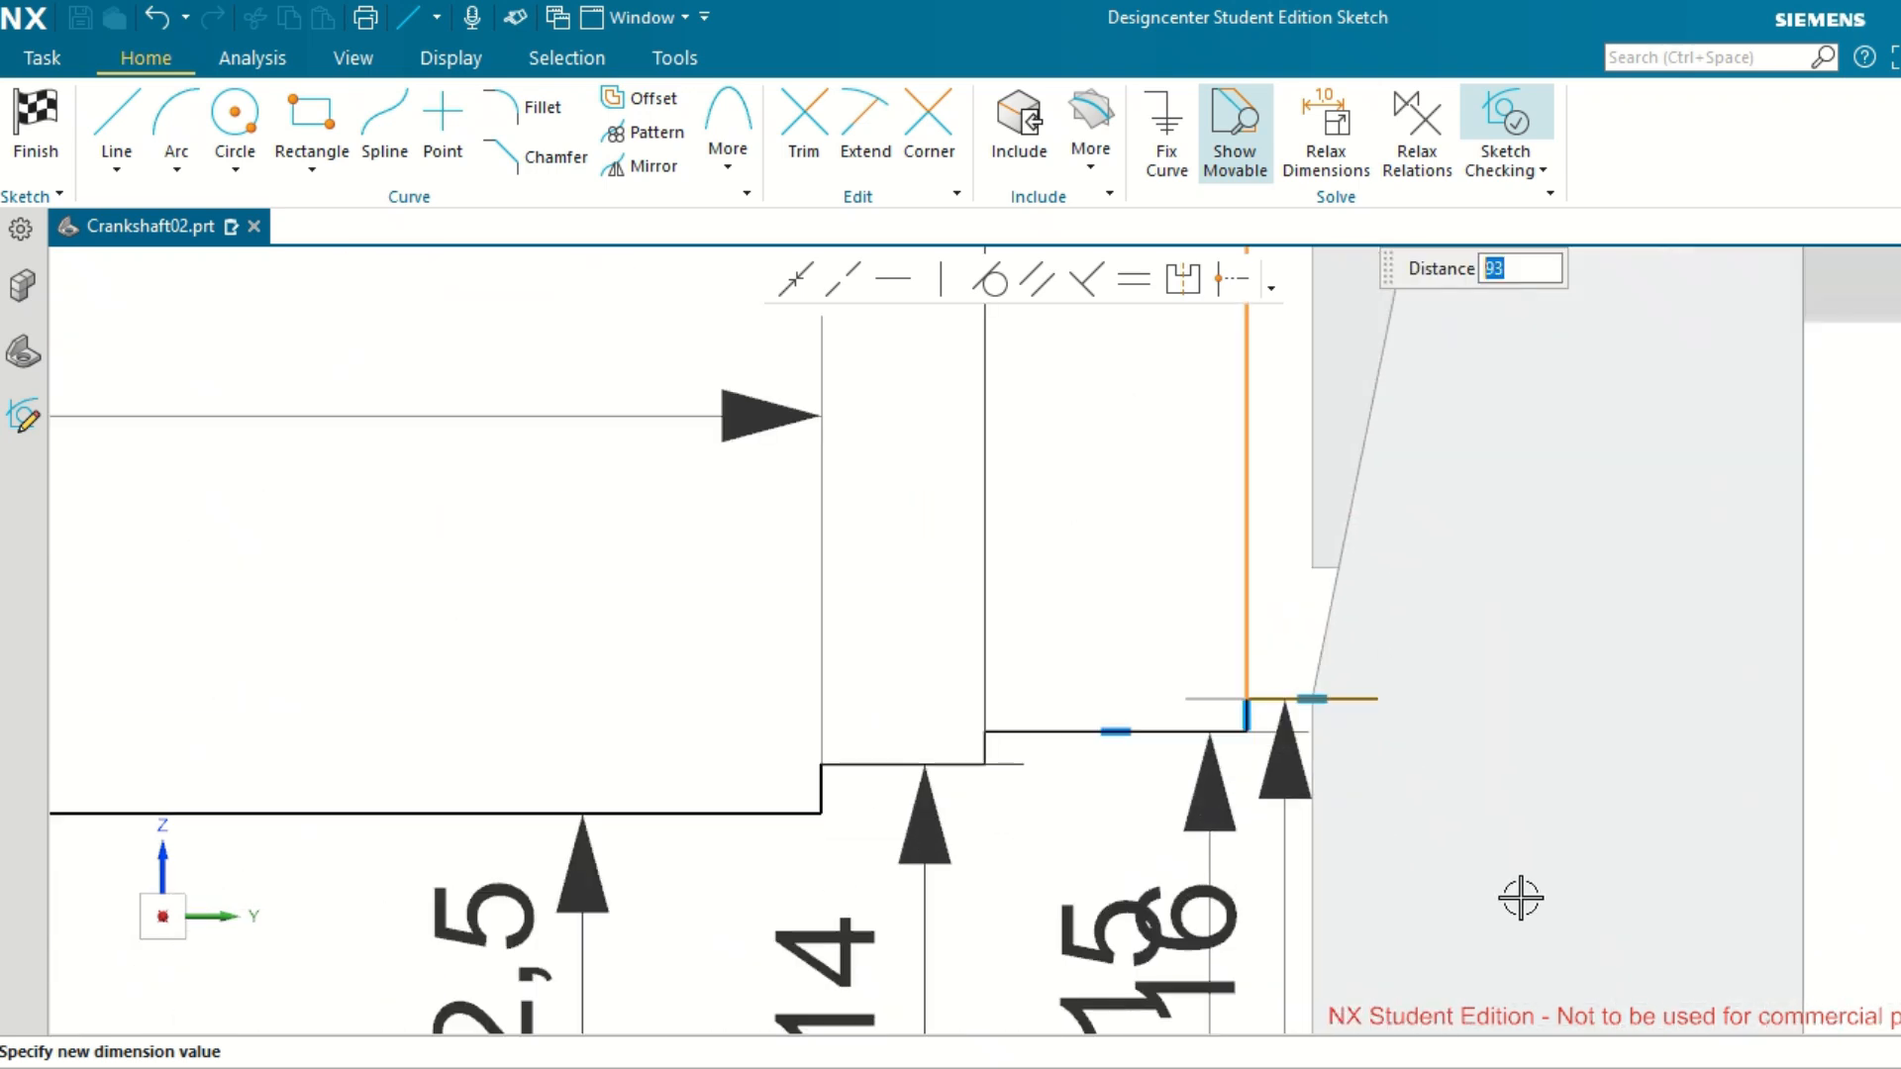
scroll(1520, 898, "up", 1)
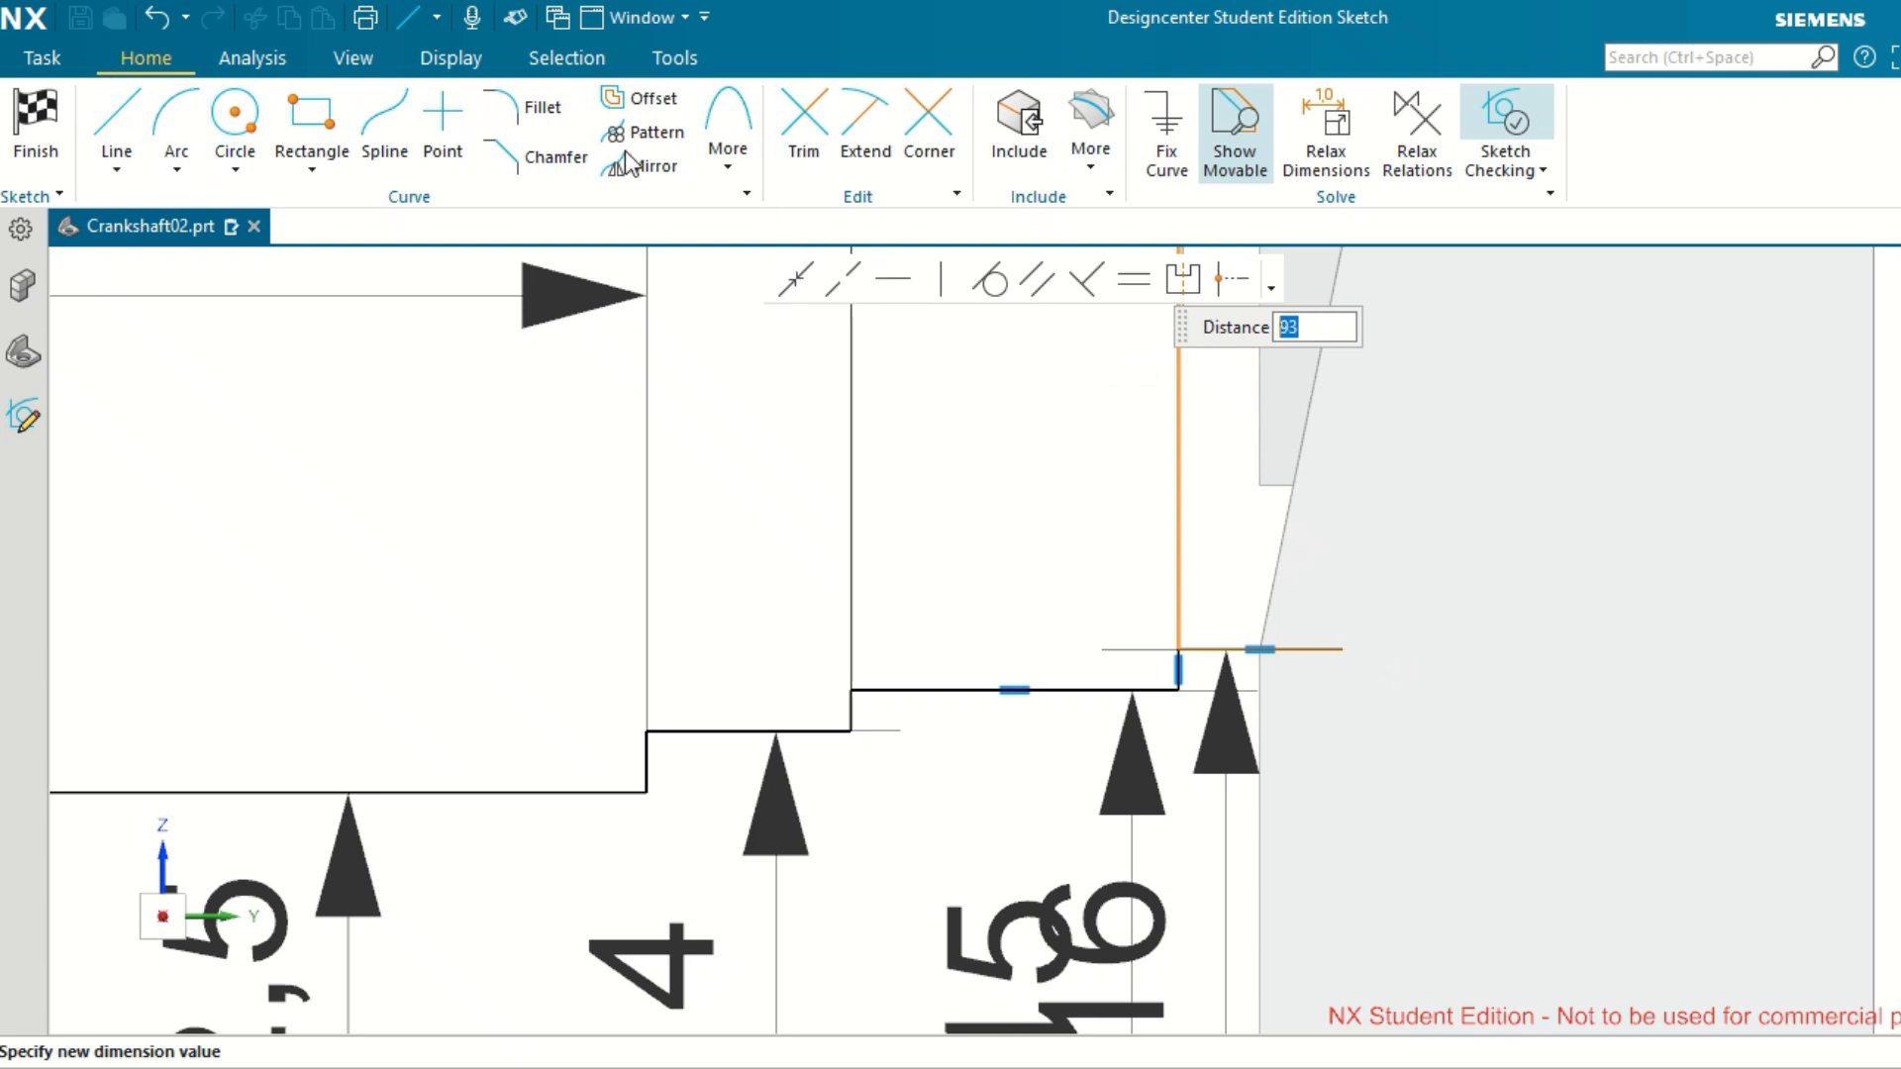
left_click(1331, 649)
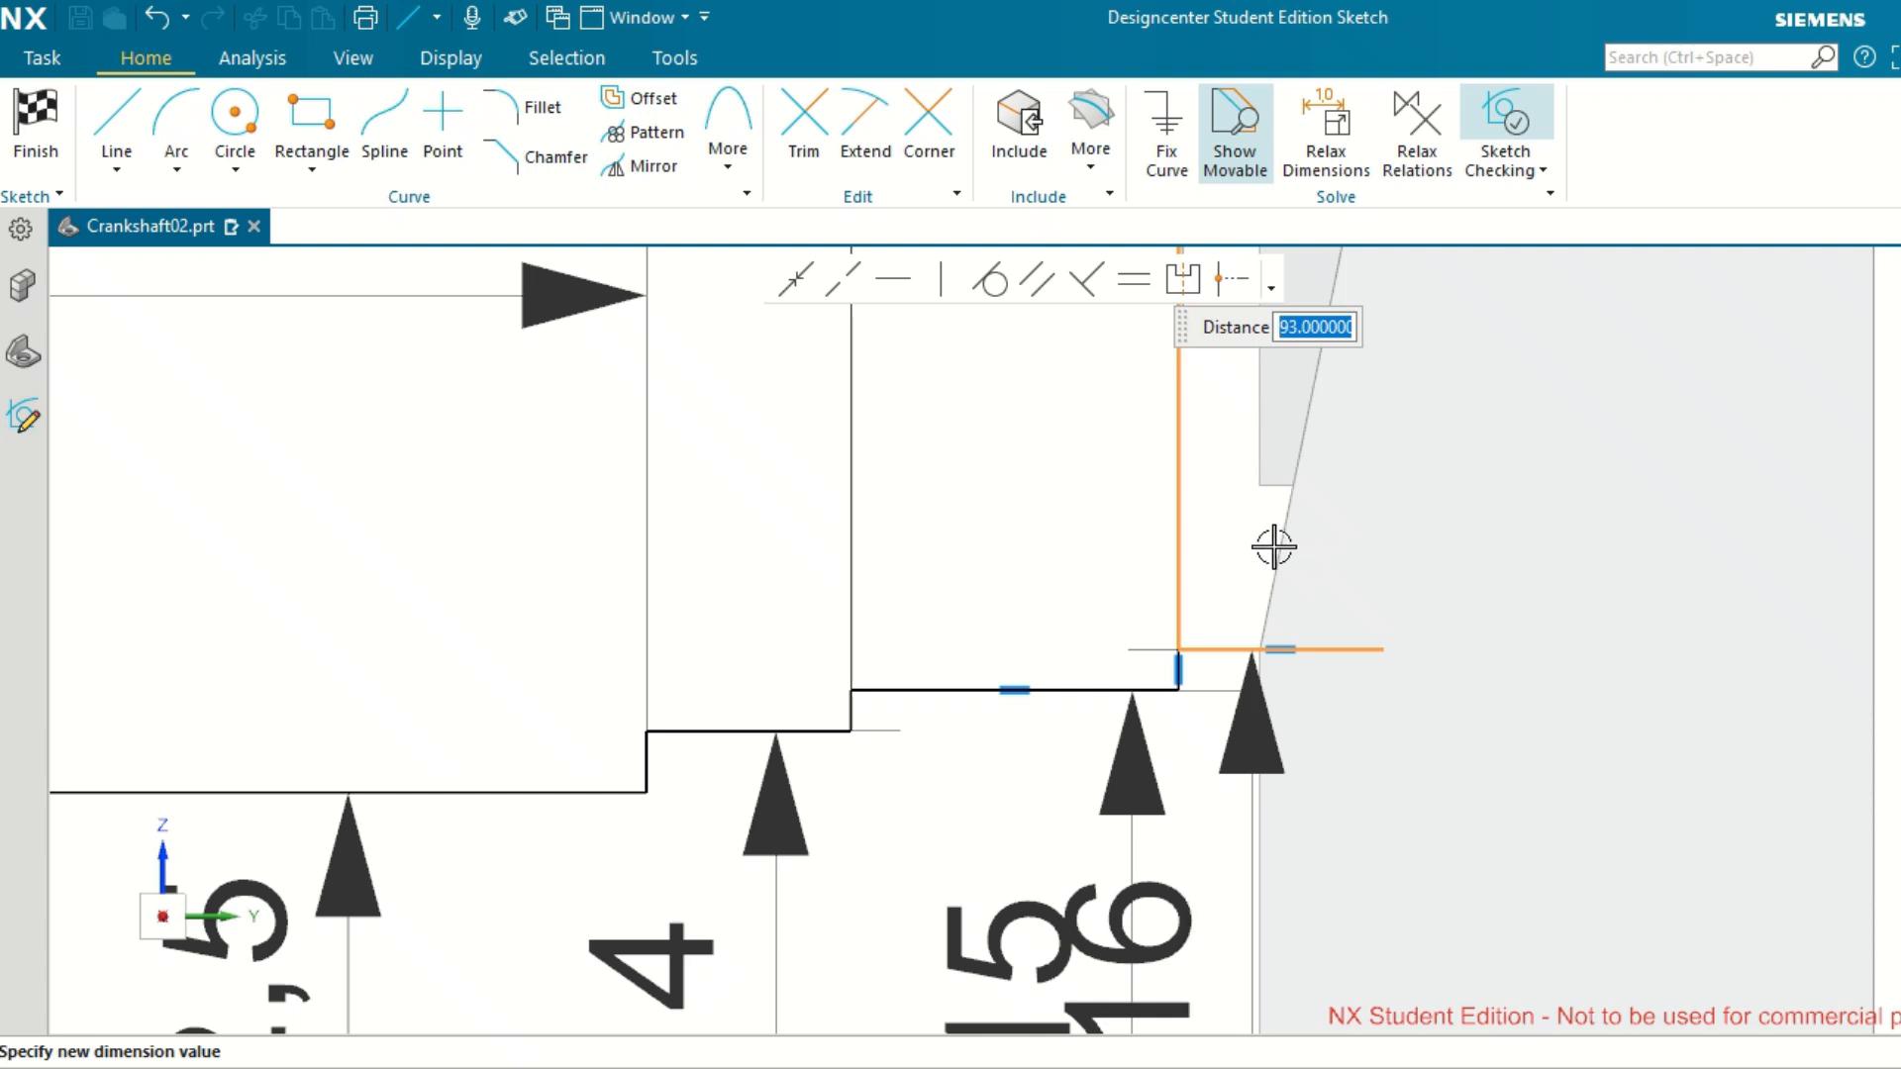
scroll(1274, 547, "down", 3)
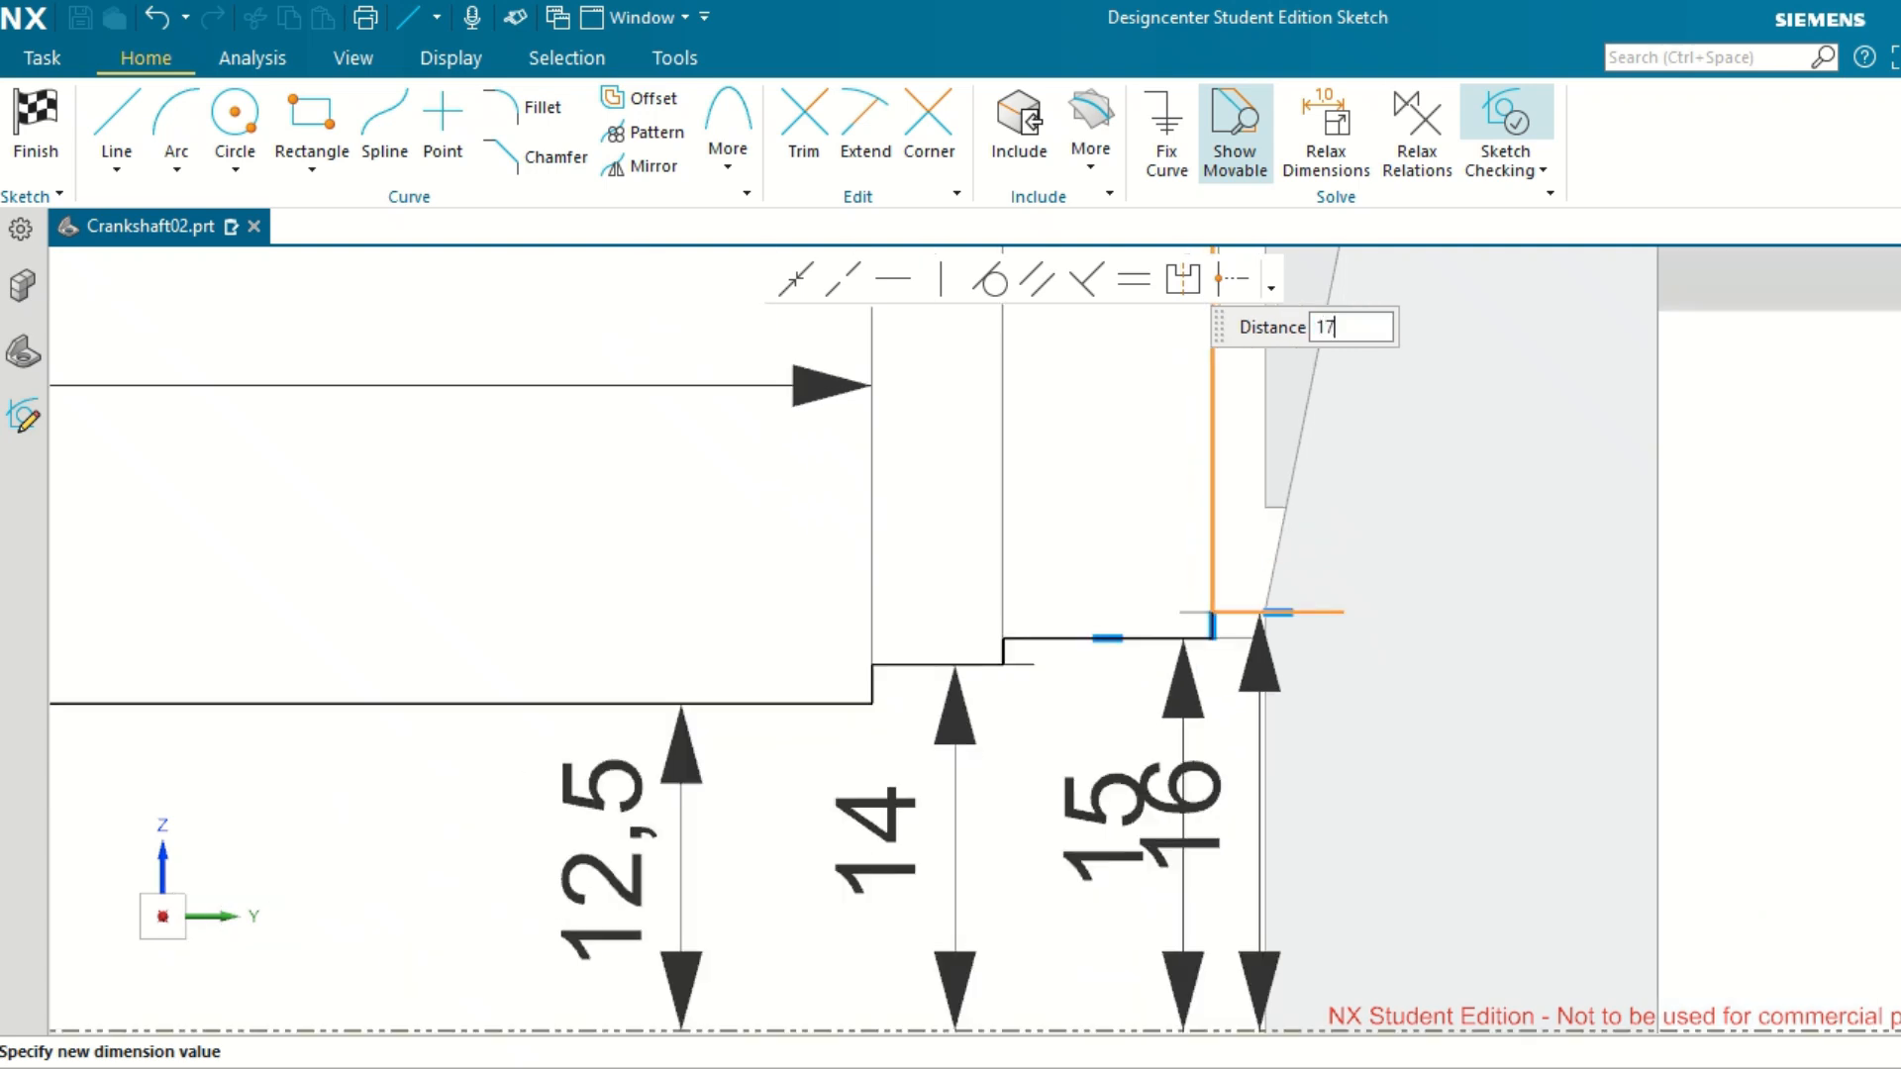
key("Return")
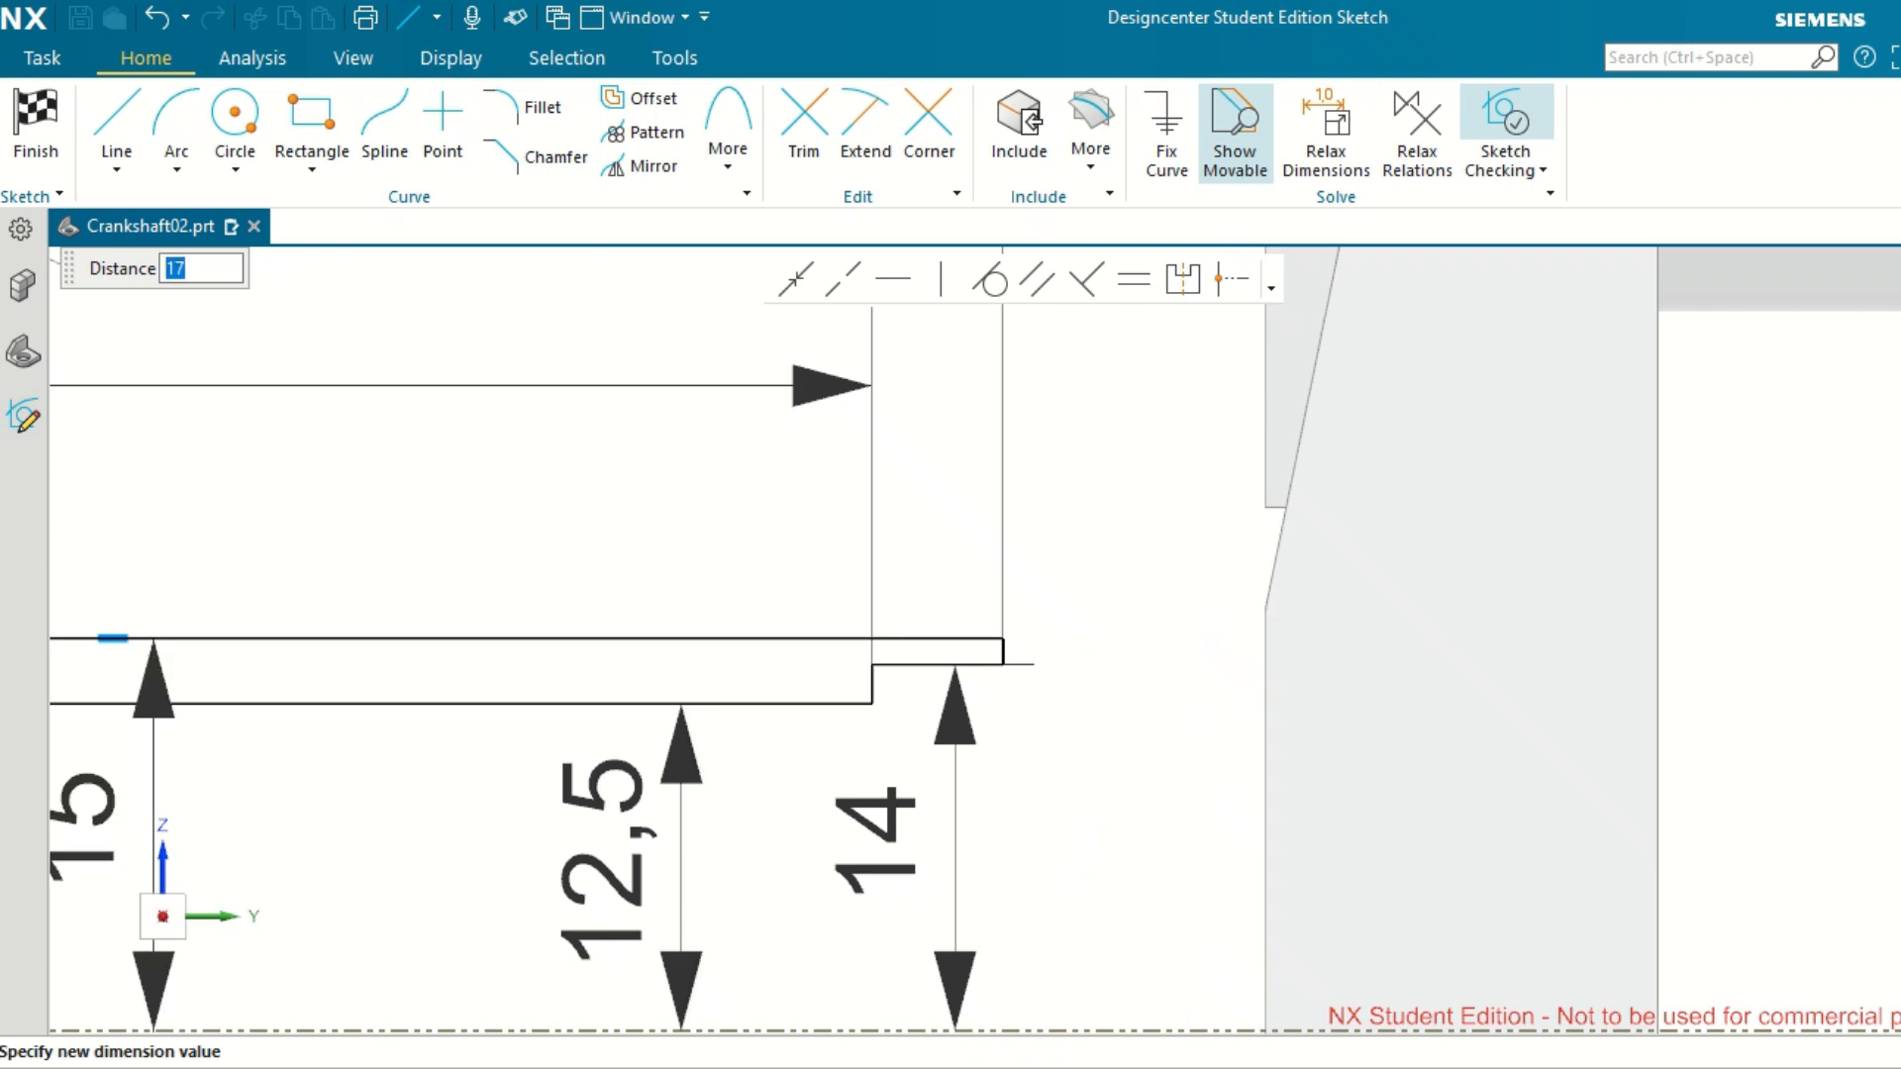
key("ctrl+z")
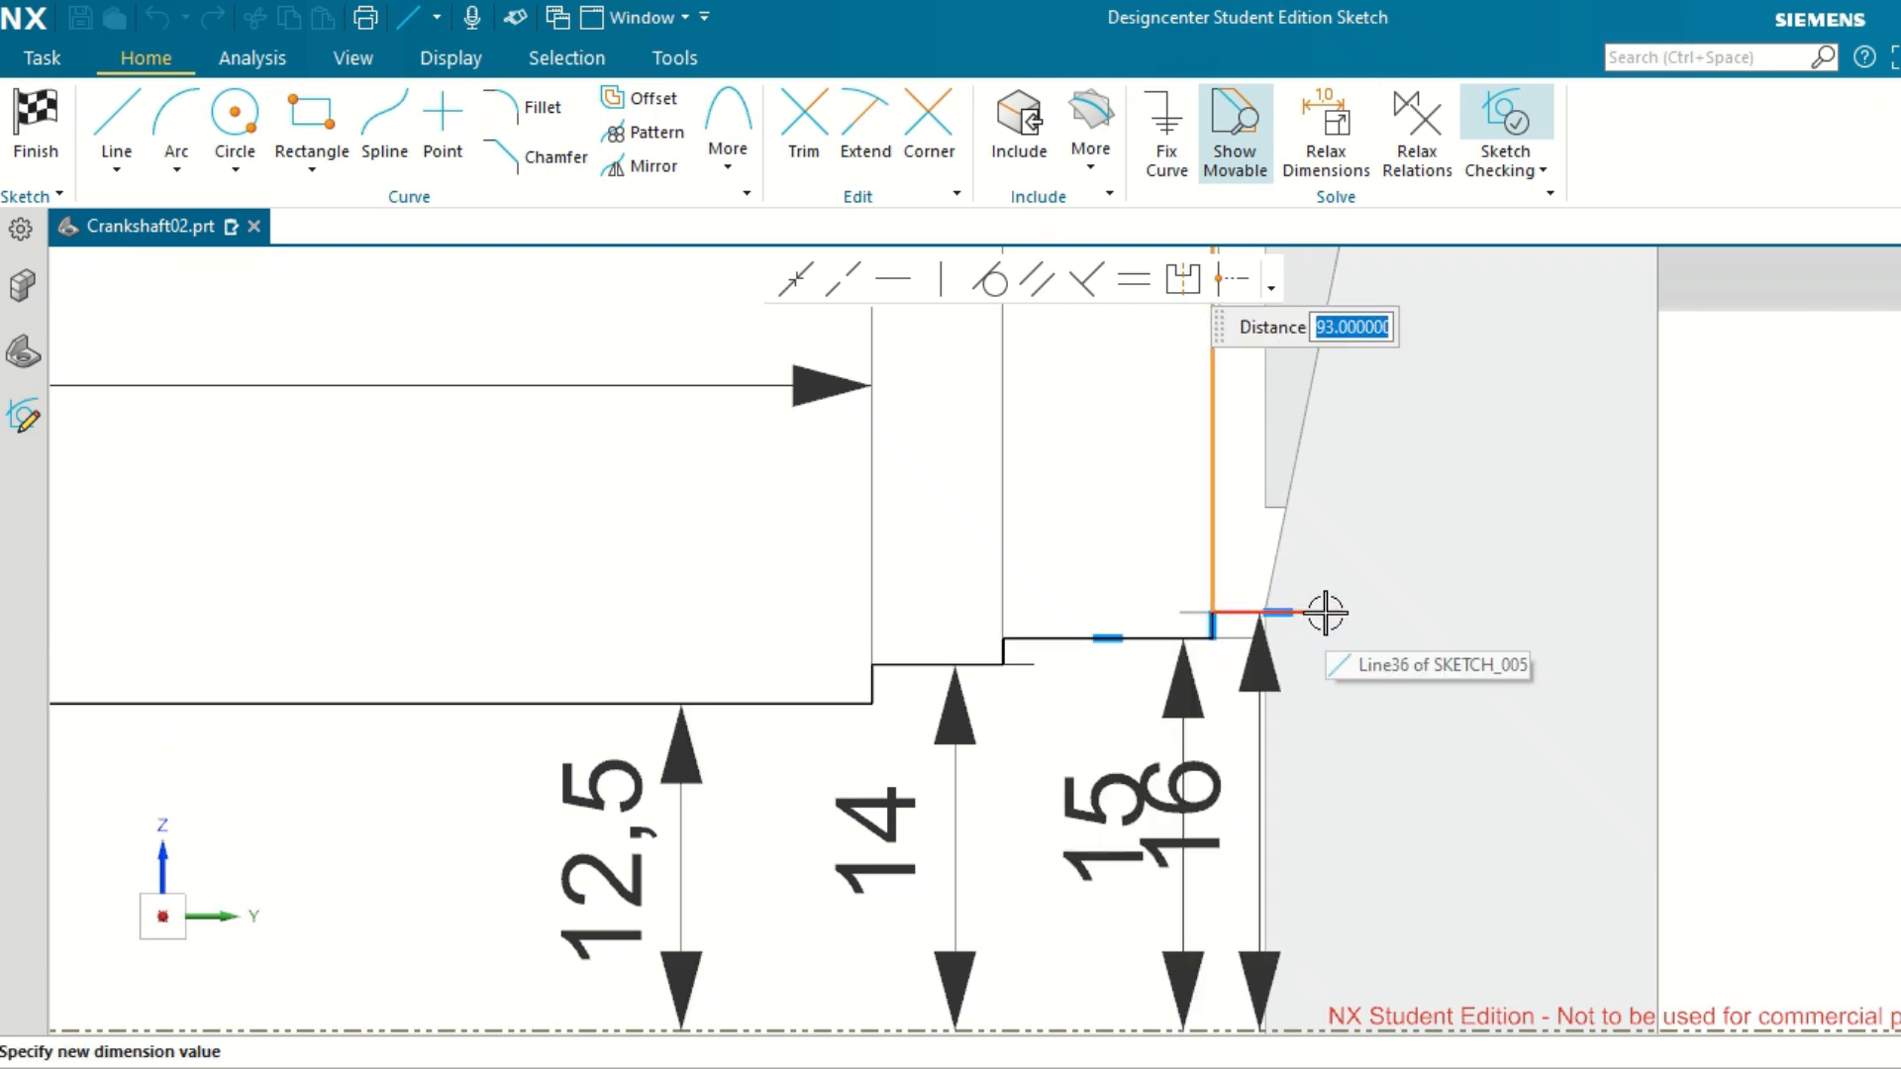
key("Escape")
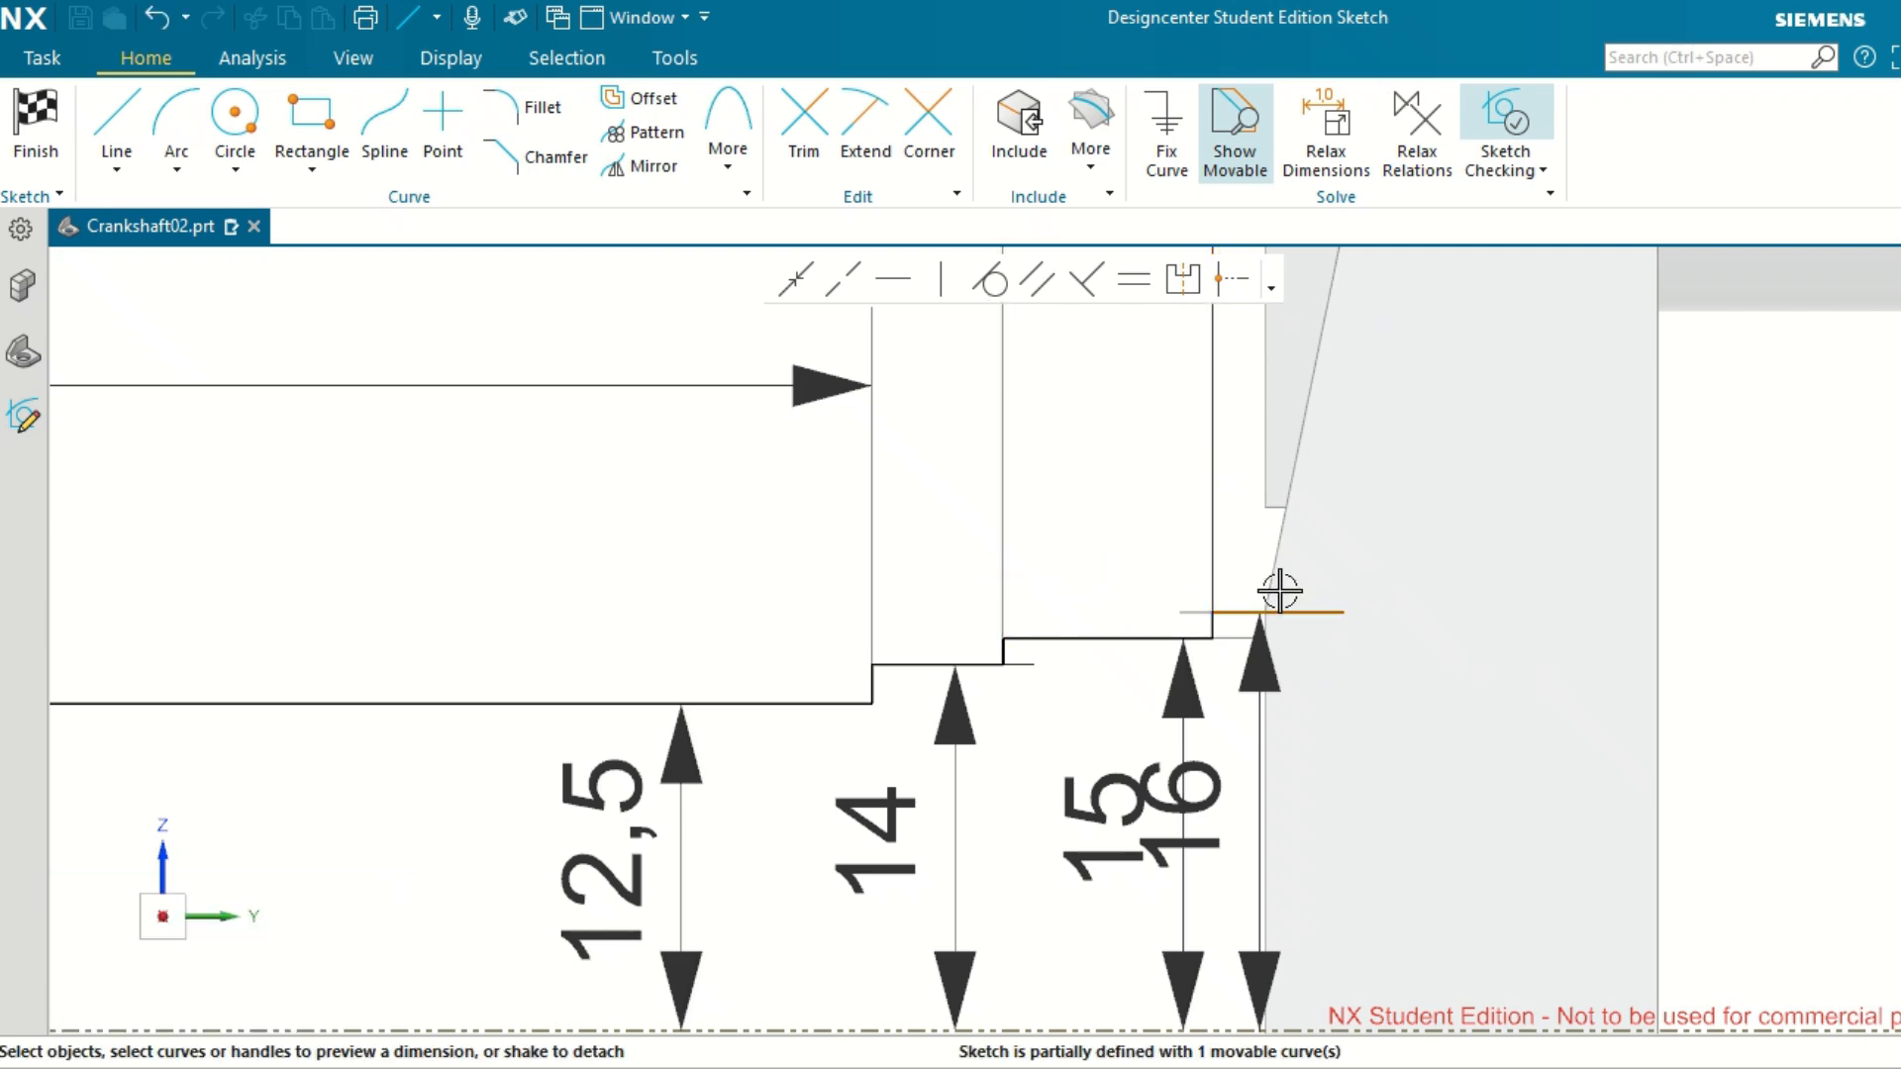
Dimension the 16 section's horizontal line, set its length to 17, and place the dimension above the line.
left_click(1323, 483)
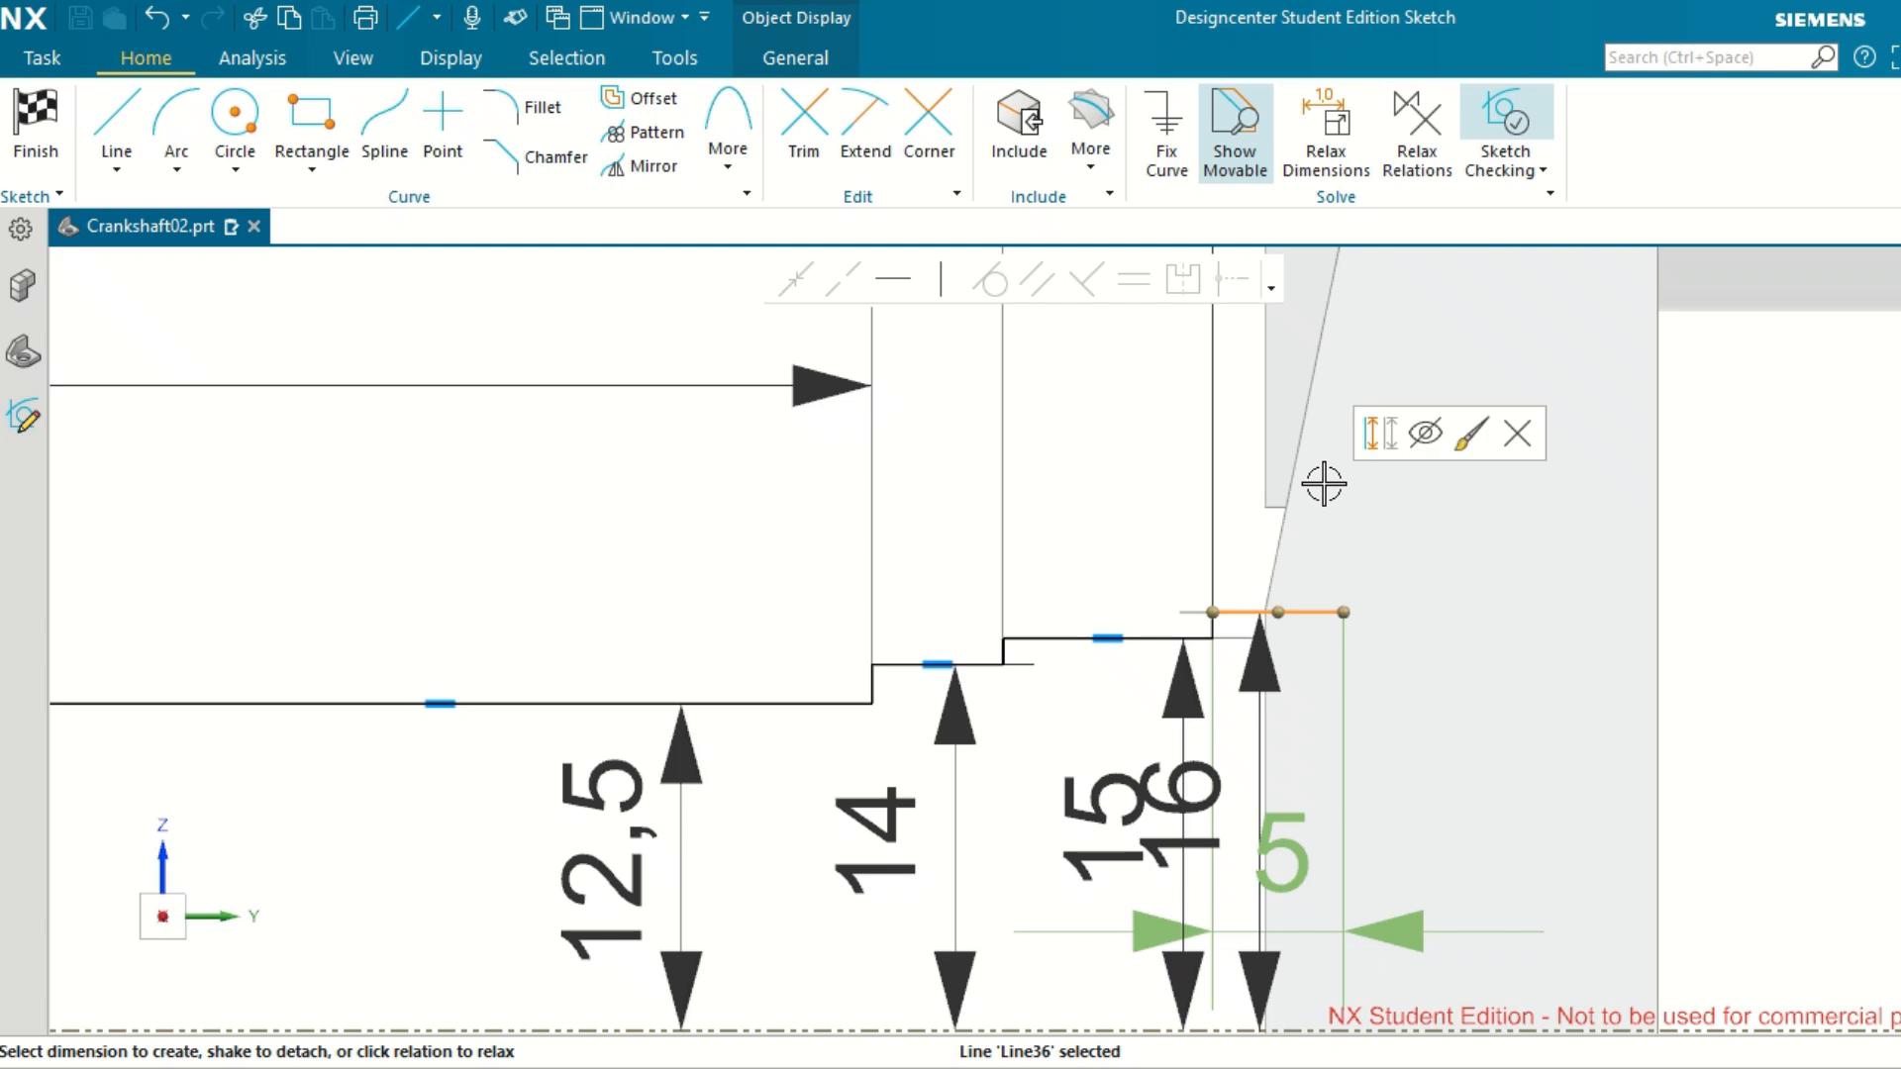
left_click(1282, 864)
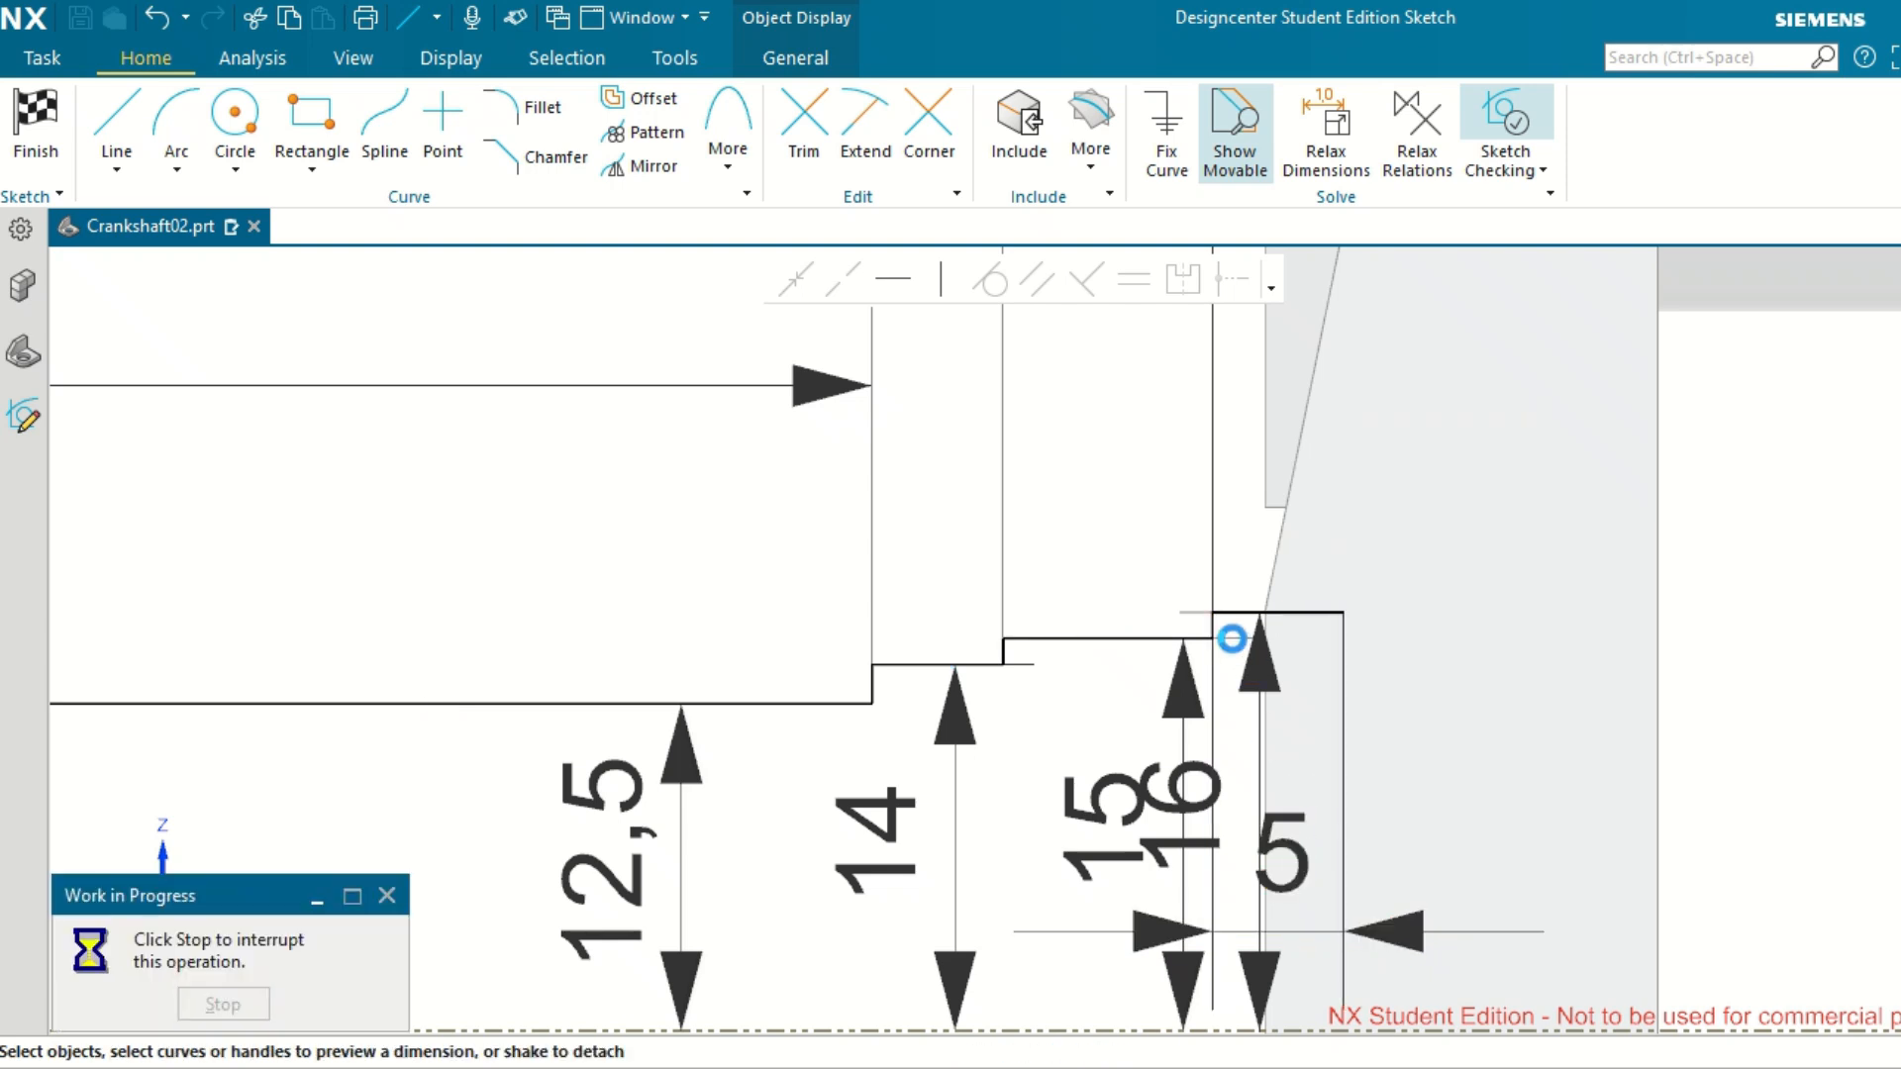
double_click(1320, 808)
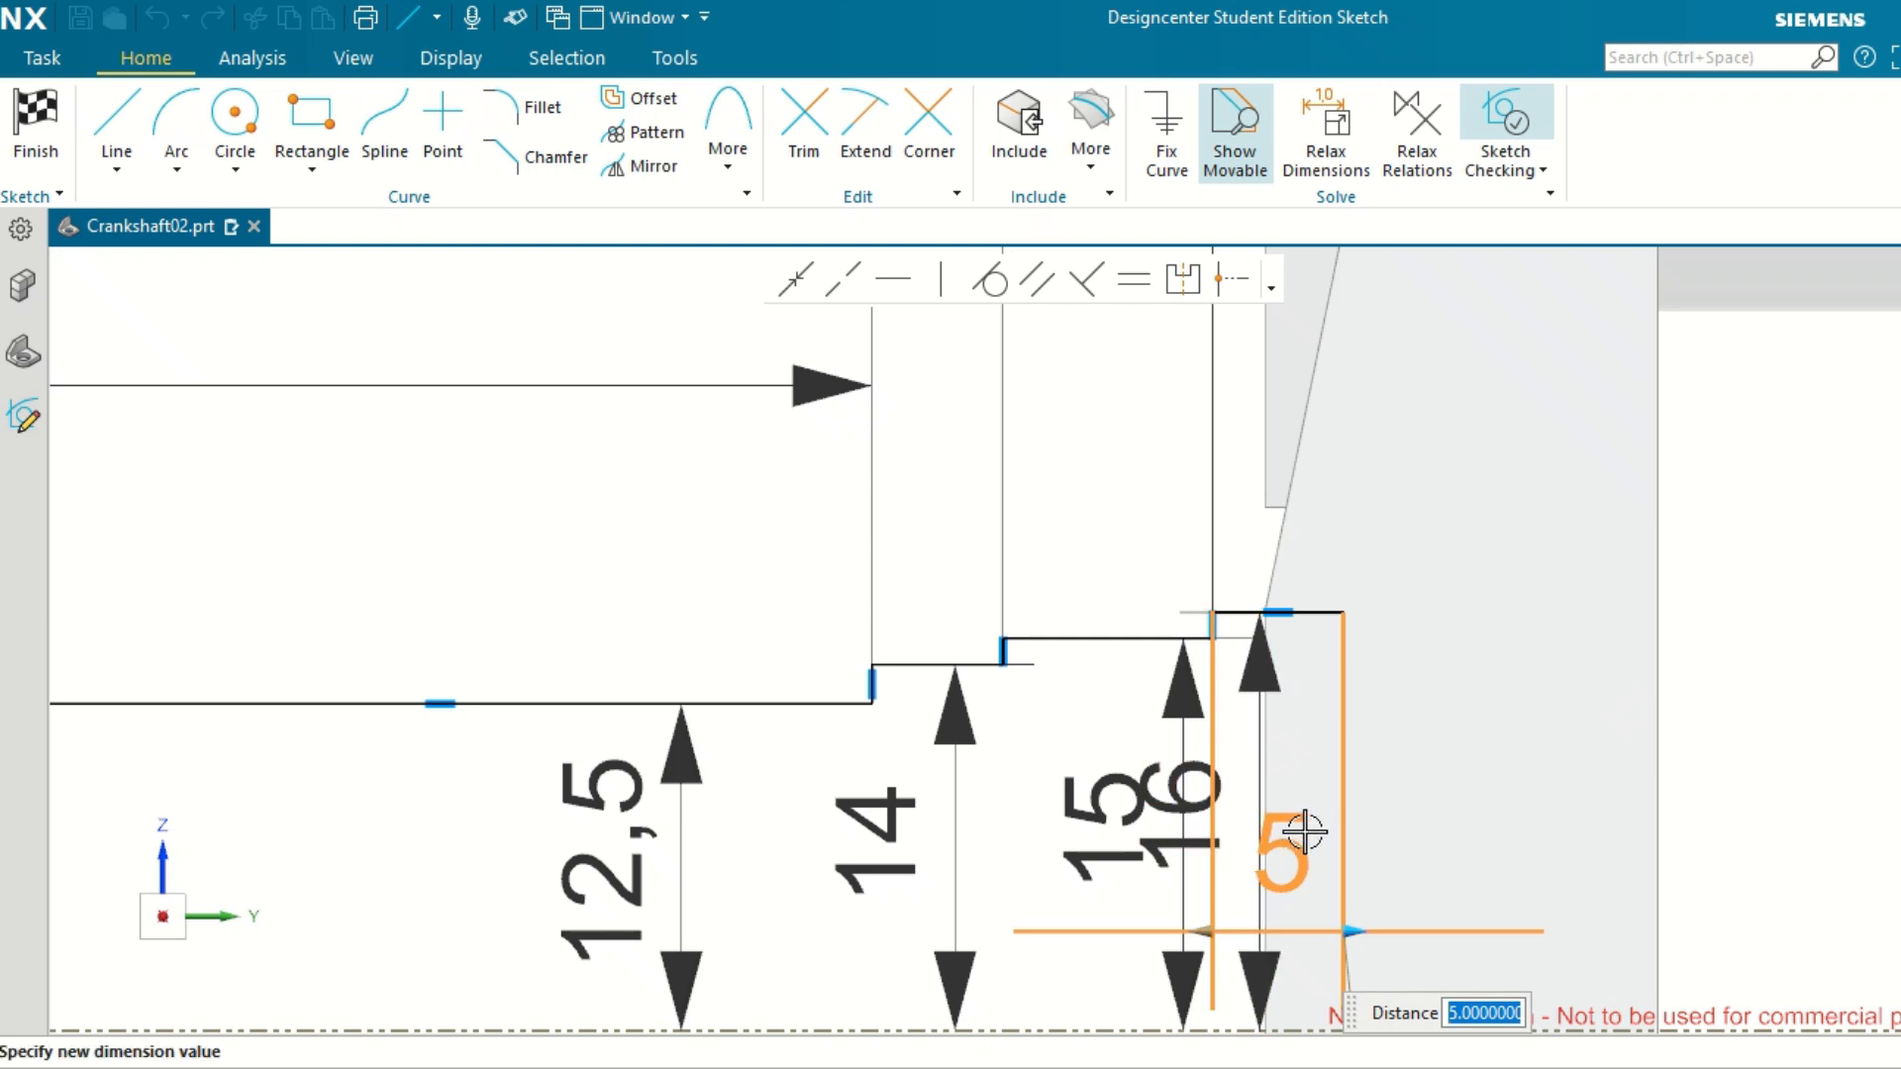
key("Return")
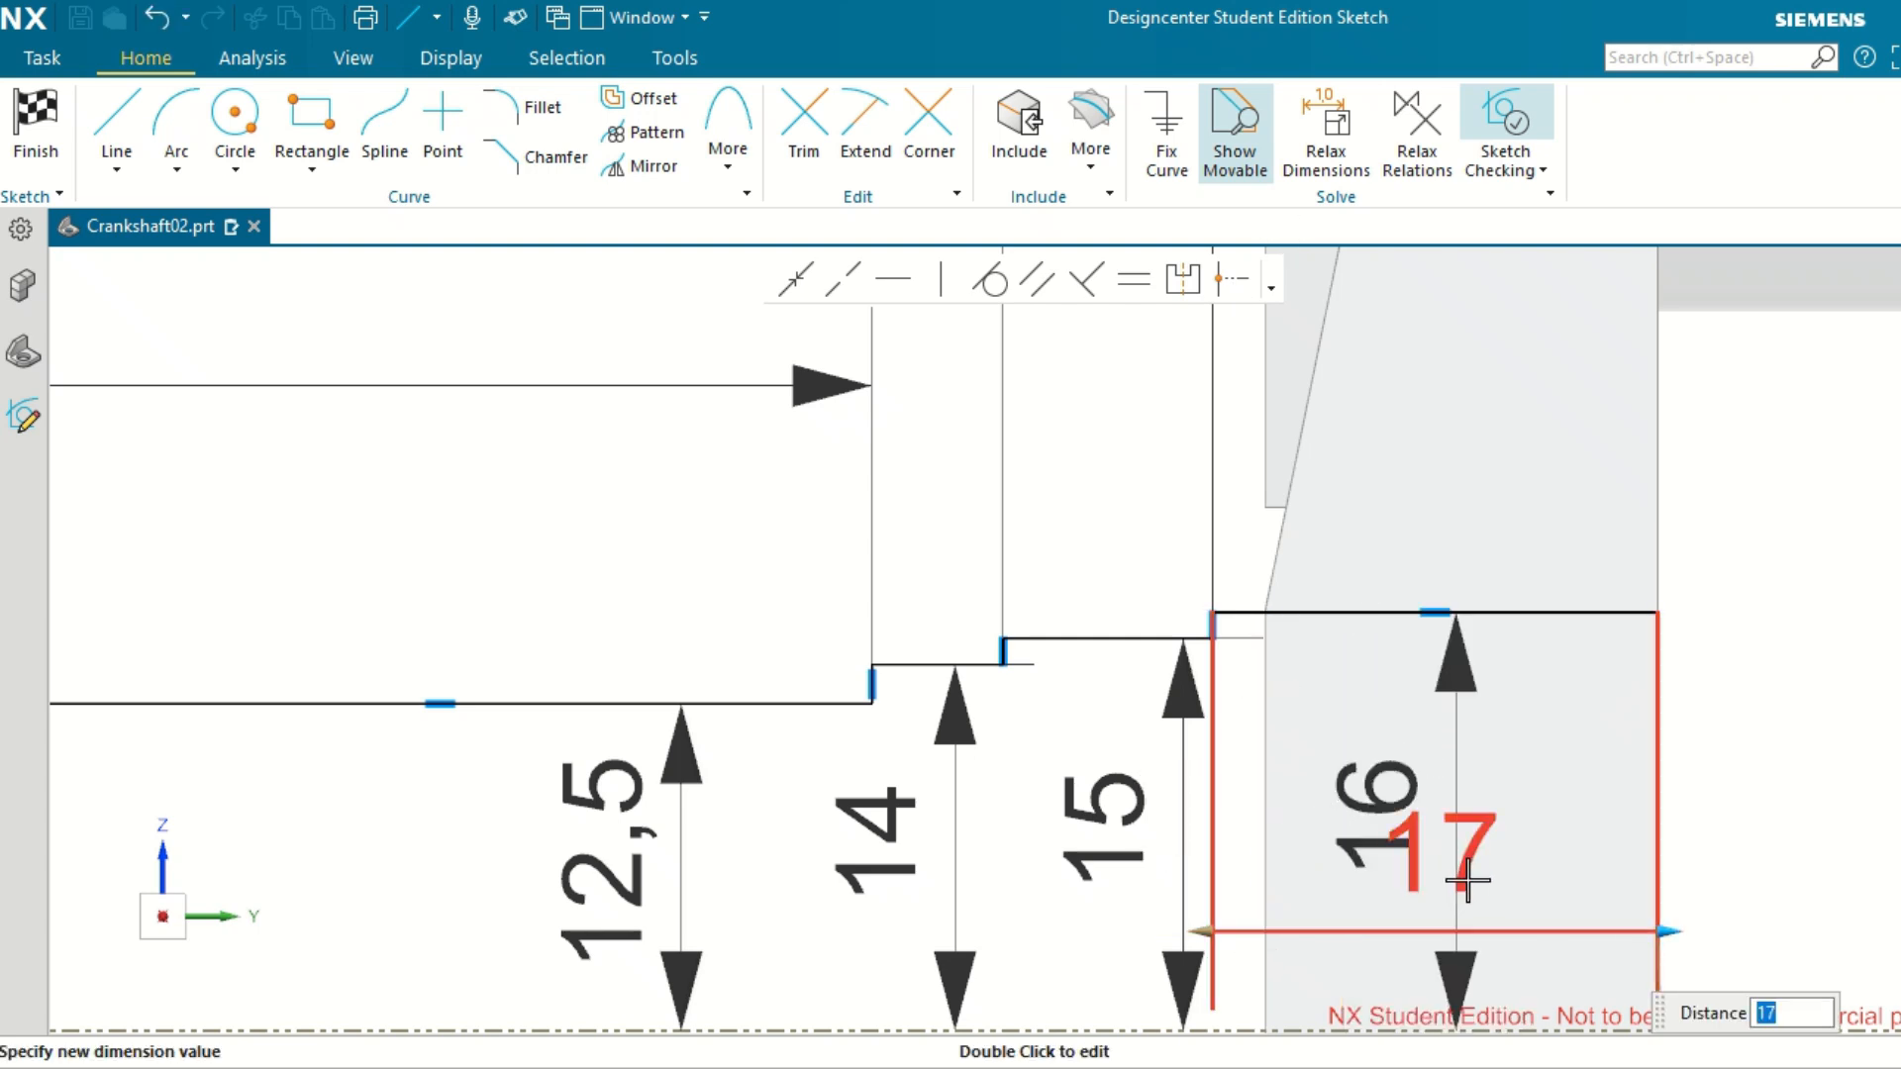
left_click(1729, 567)
mouse_move(1604, 935)
left_mouse_down()
mouse_move(1583, 412)
mouse_move(1548, 369)
mouse_move(1423, 351)
left_mouse_up()
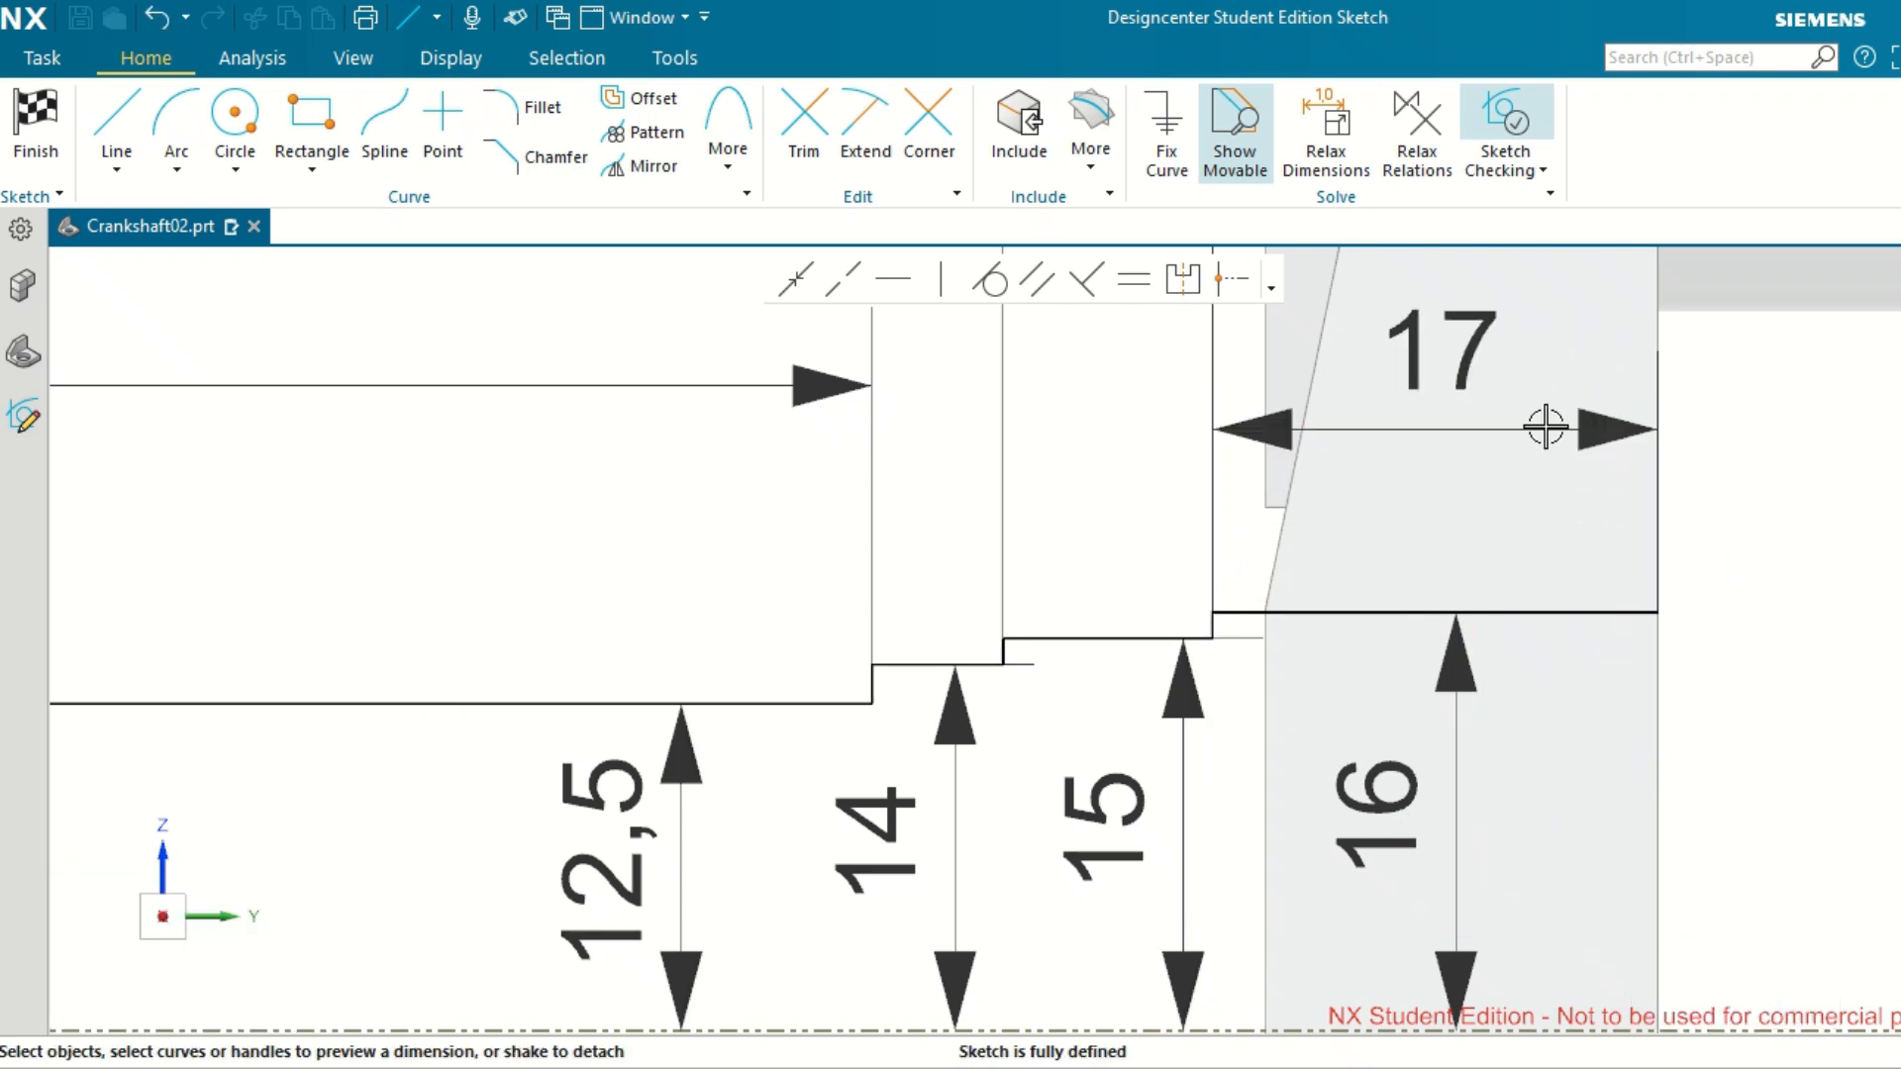
Draw a vertical line from the free end of the 16 section down to the shaft's centreline.
scroll(1795, 493, "down", 4)
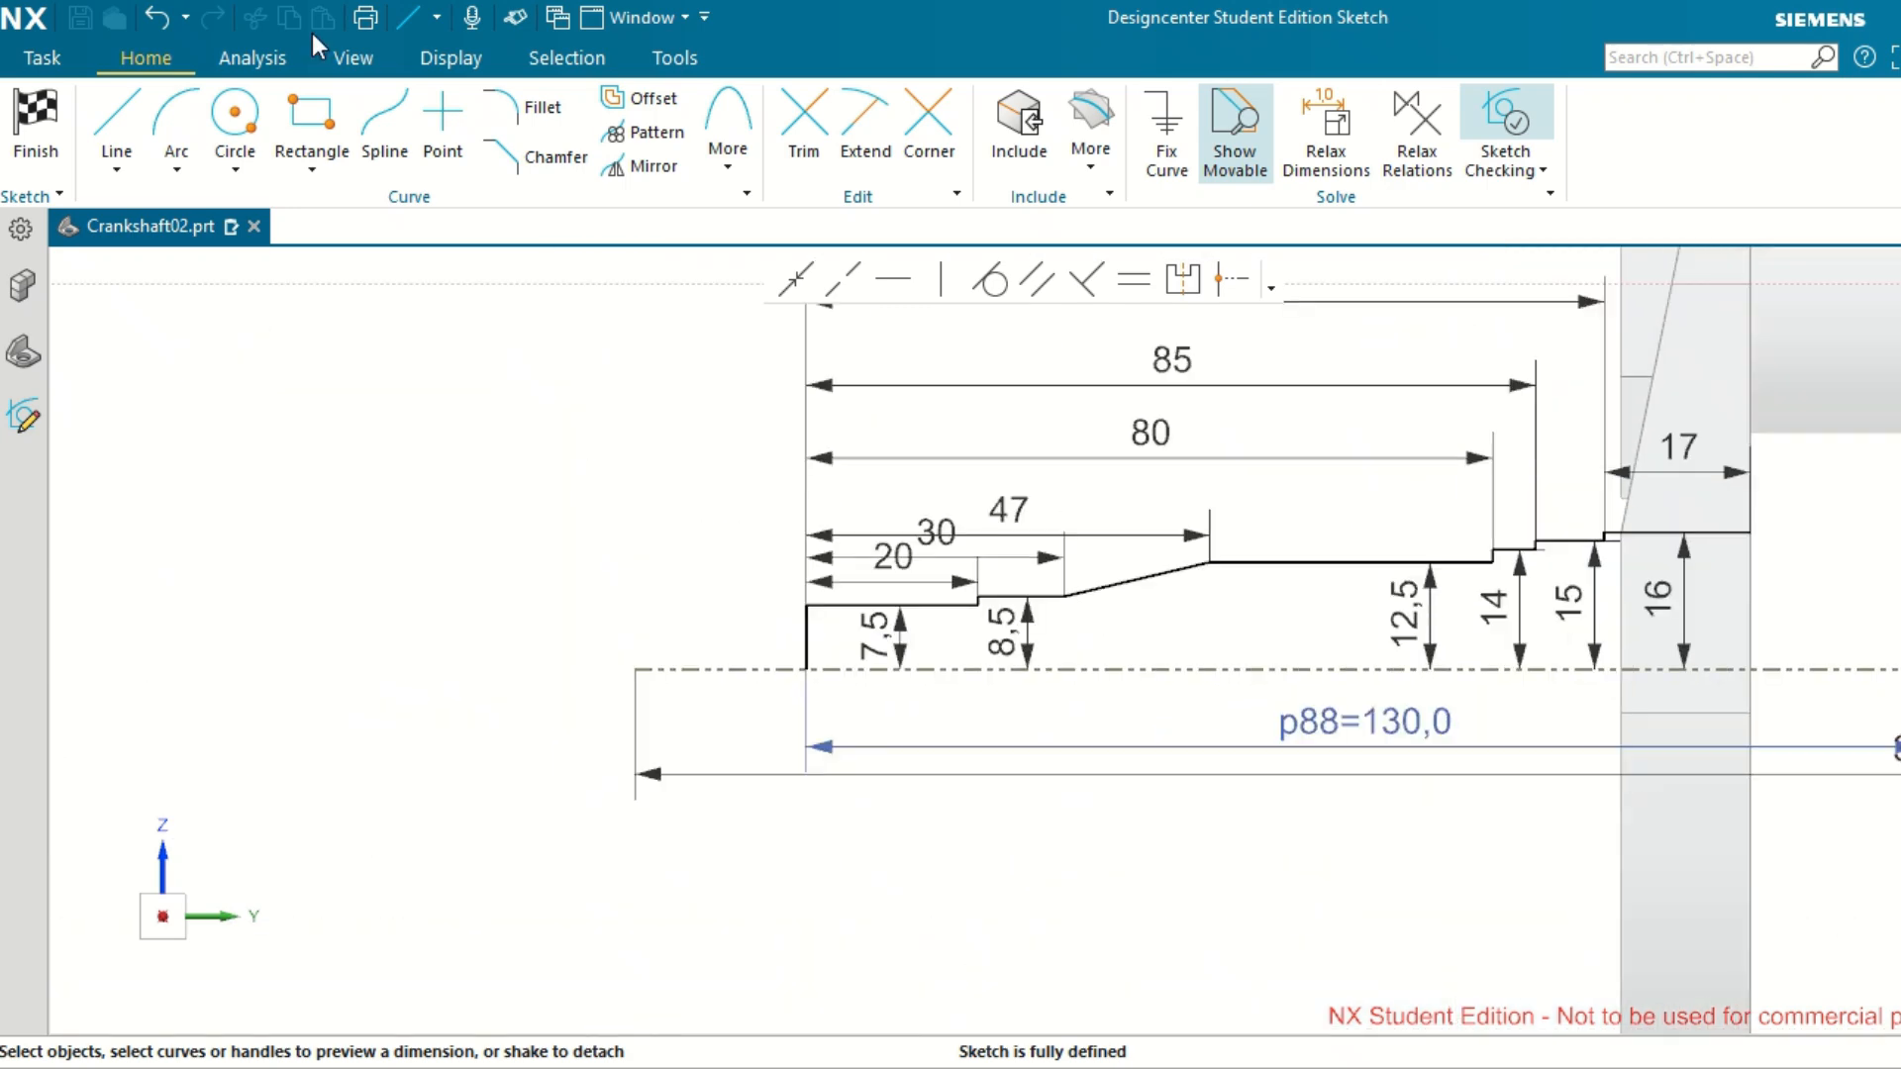
left_click(116, 124)
scroll(1780, 557, "up", 4)
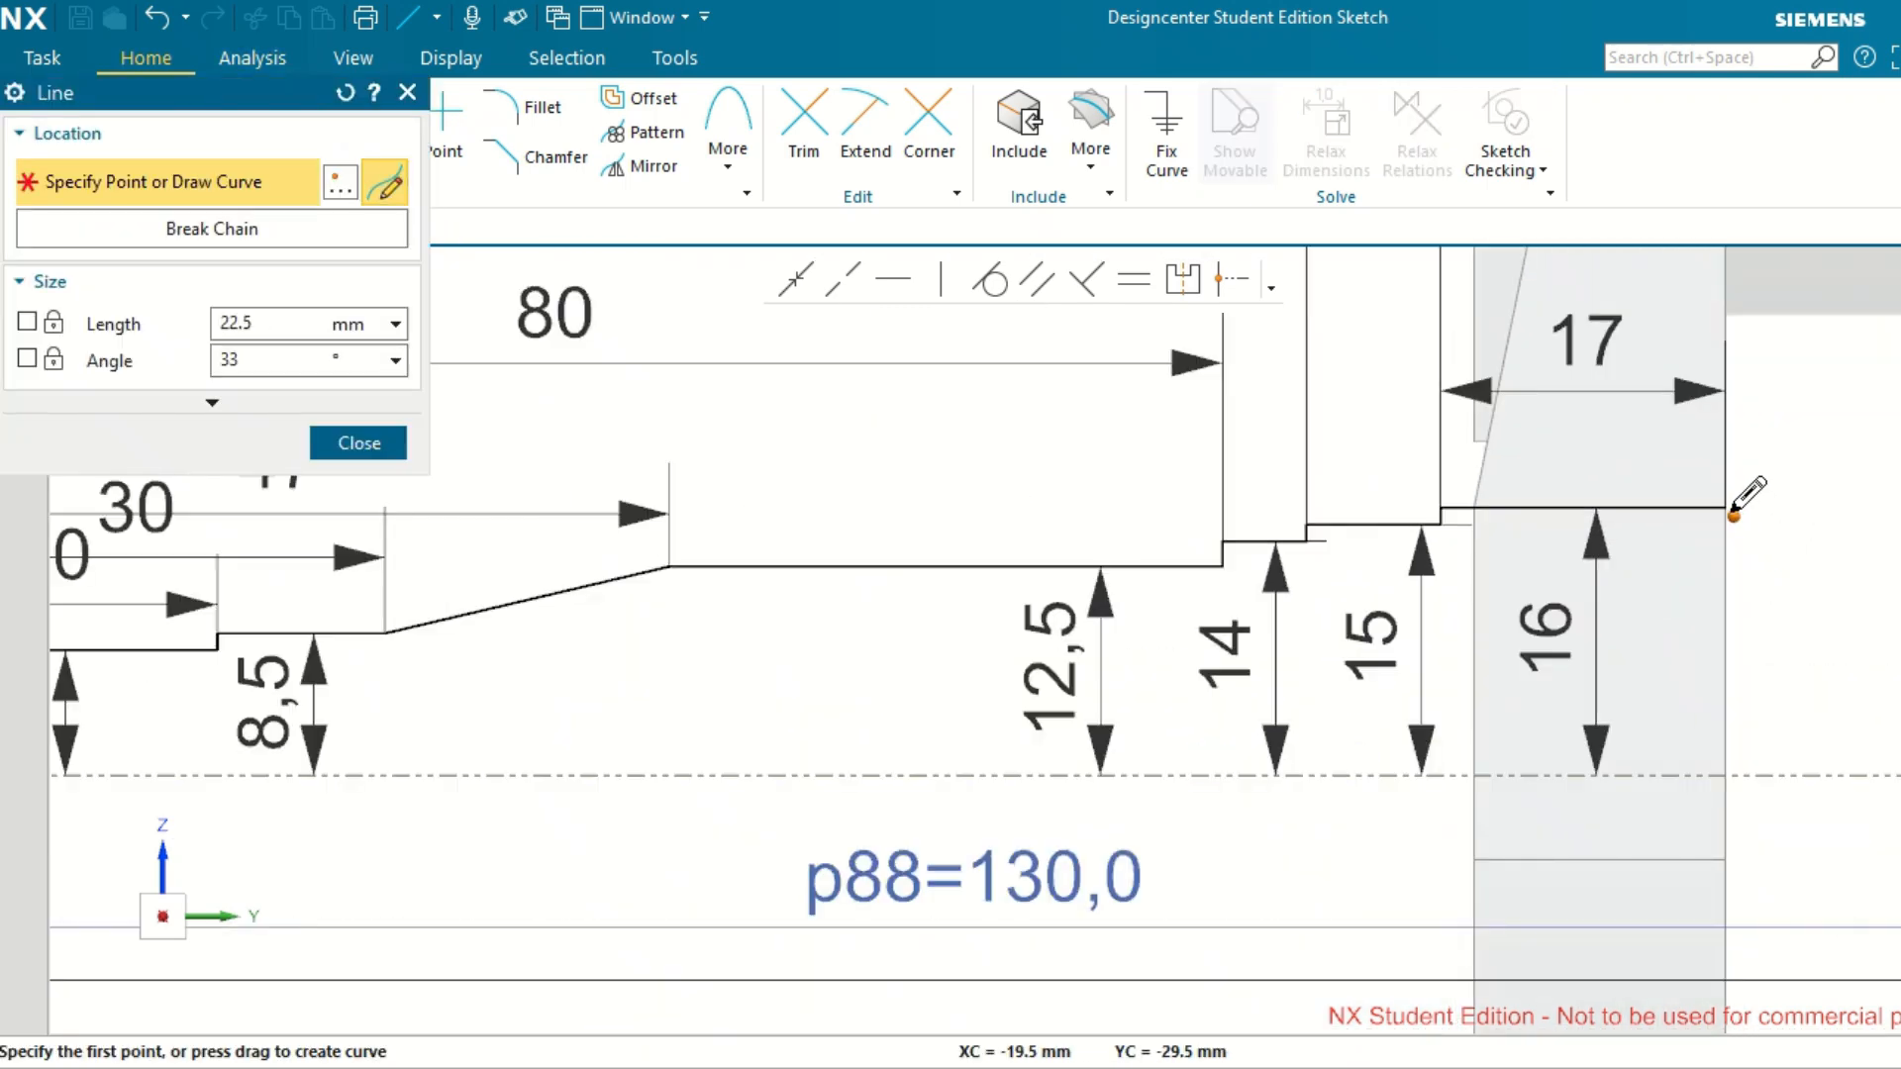
left_click(1726, 508)
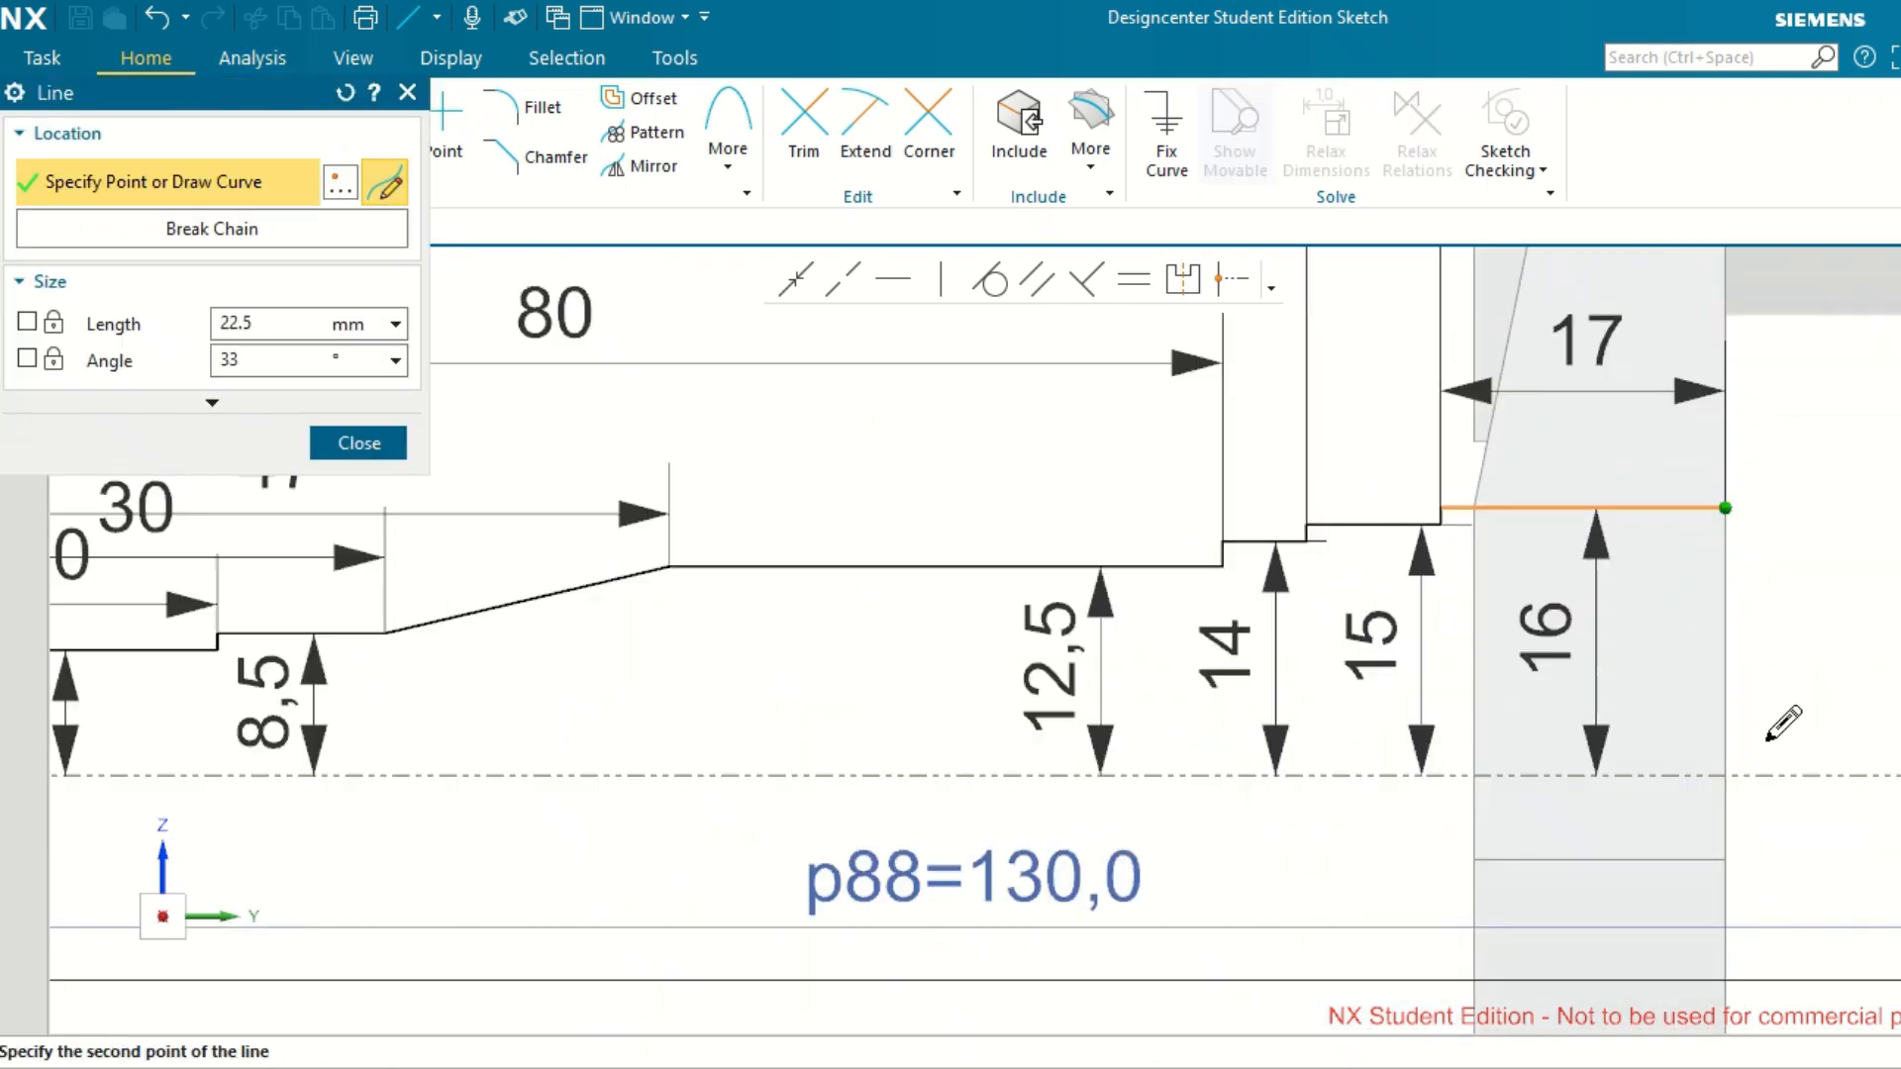
left_click(1725, 776)
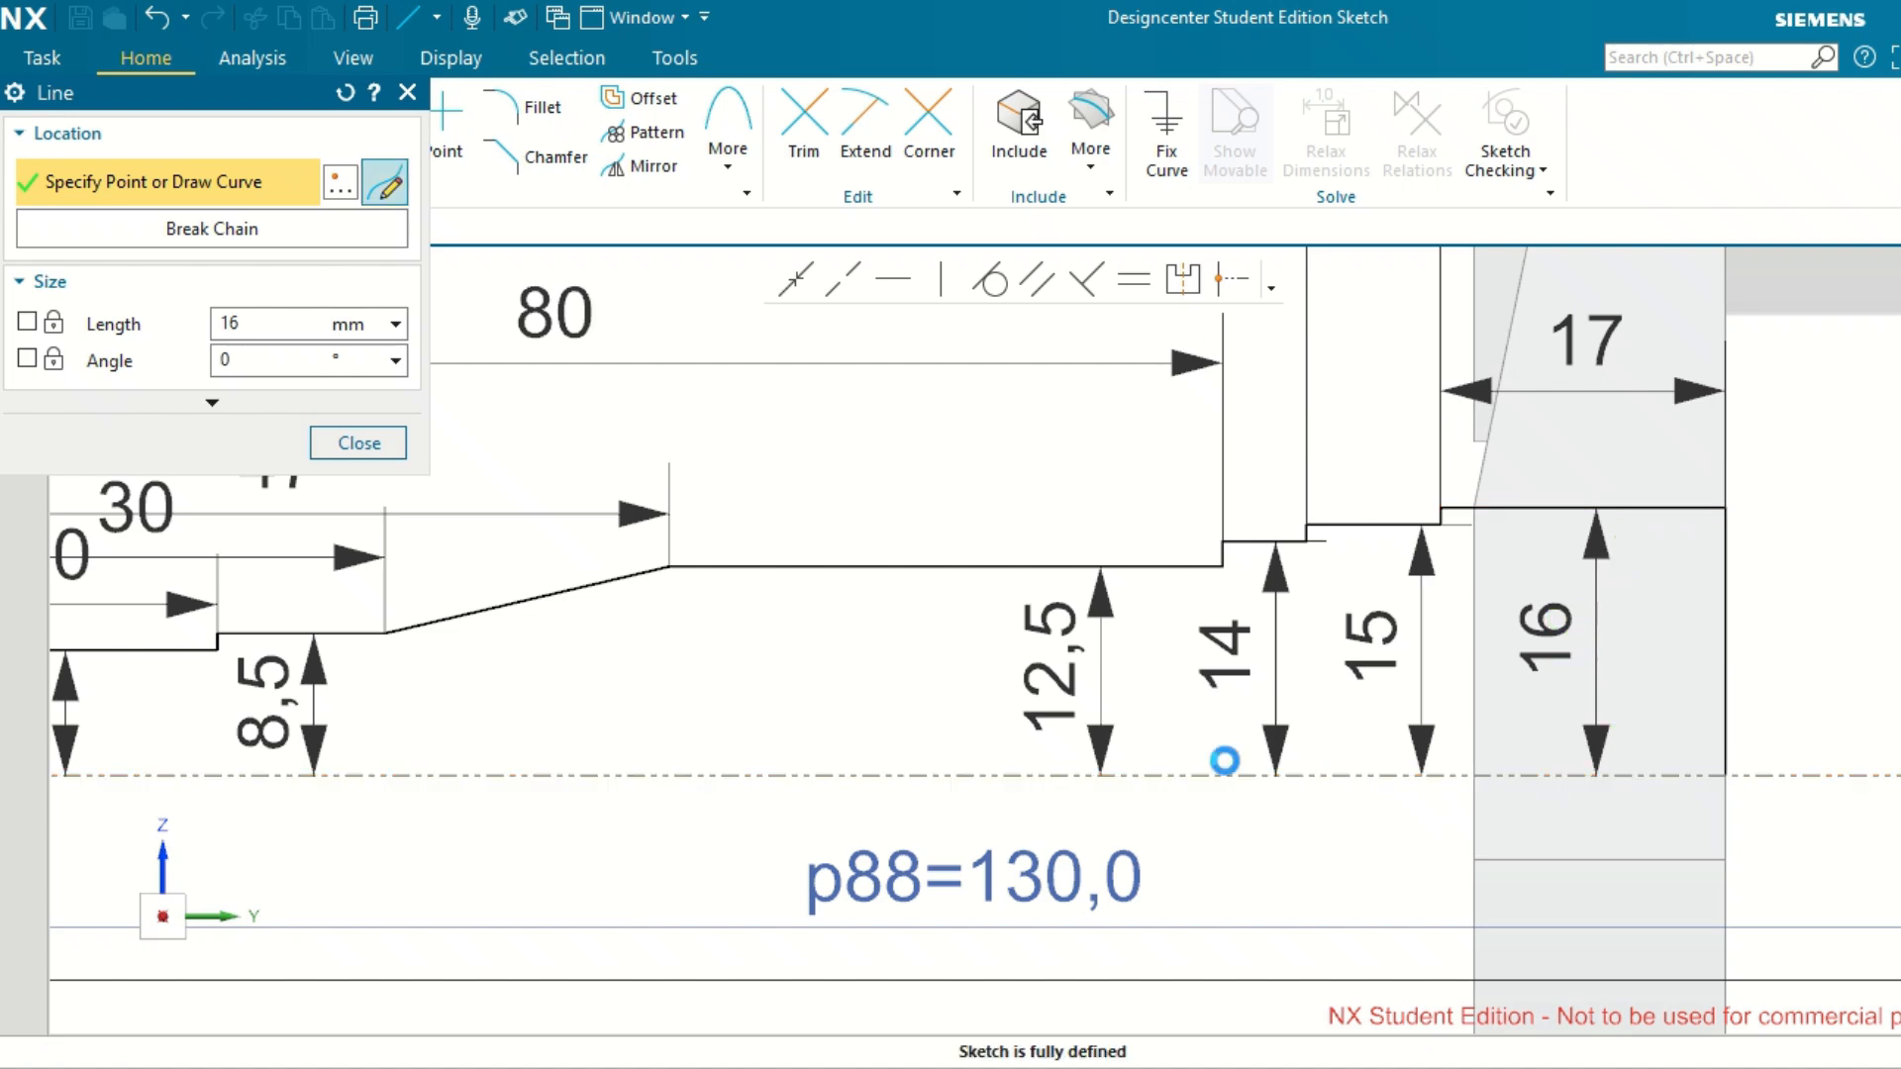
Close the shaft profile with a 110 mm horizontal line along the centreline to the shaft's end line, and finish the Line command.
scroll(1225, 761, "up", 3)
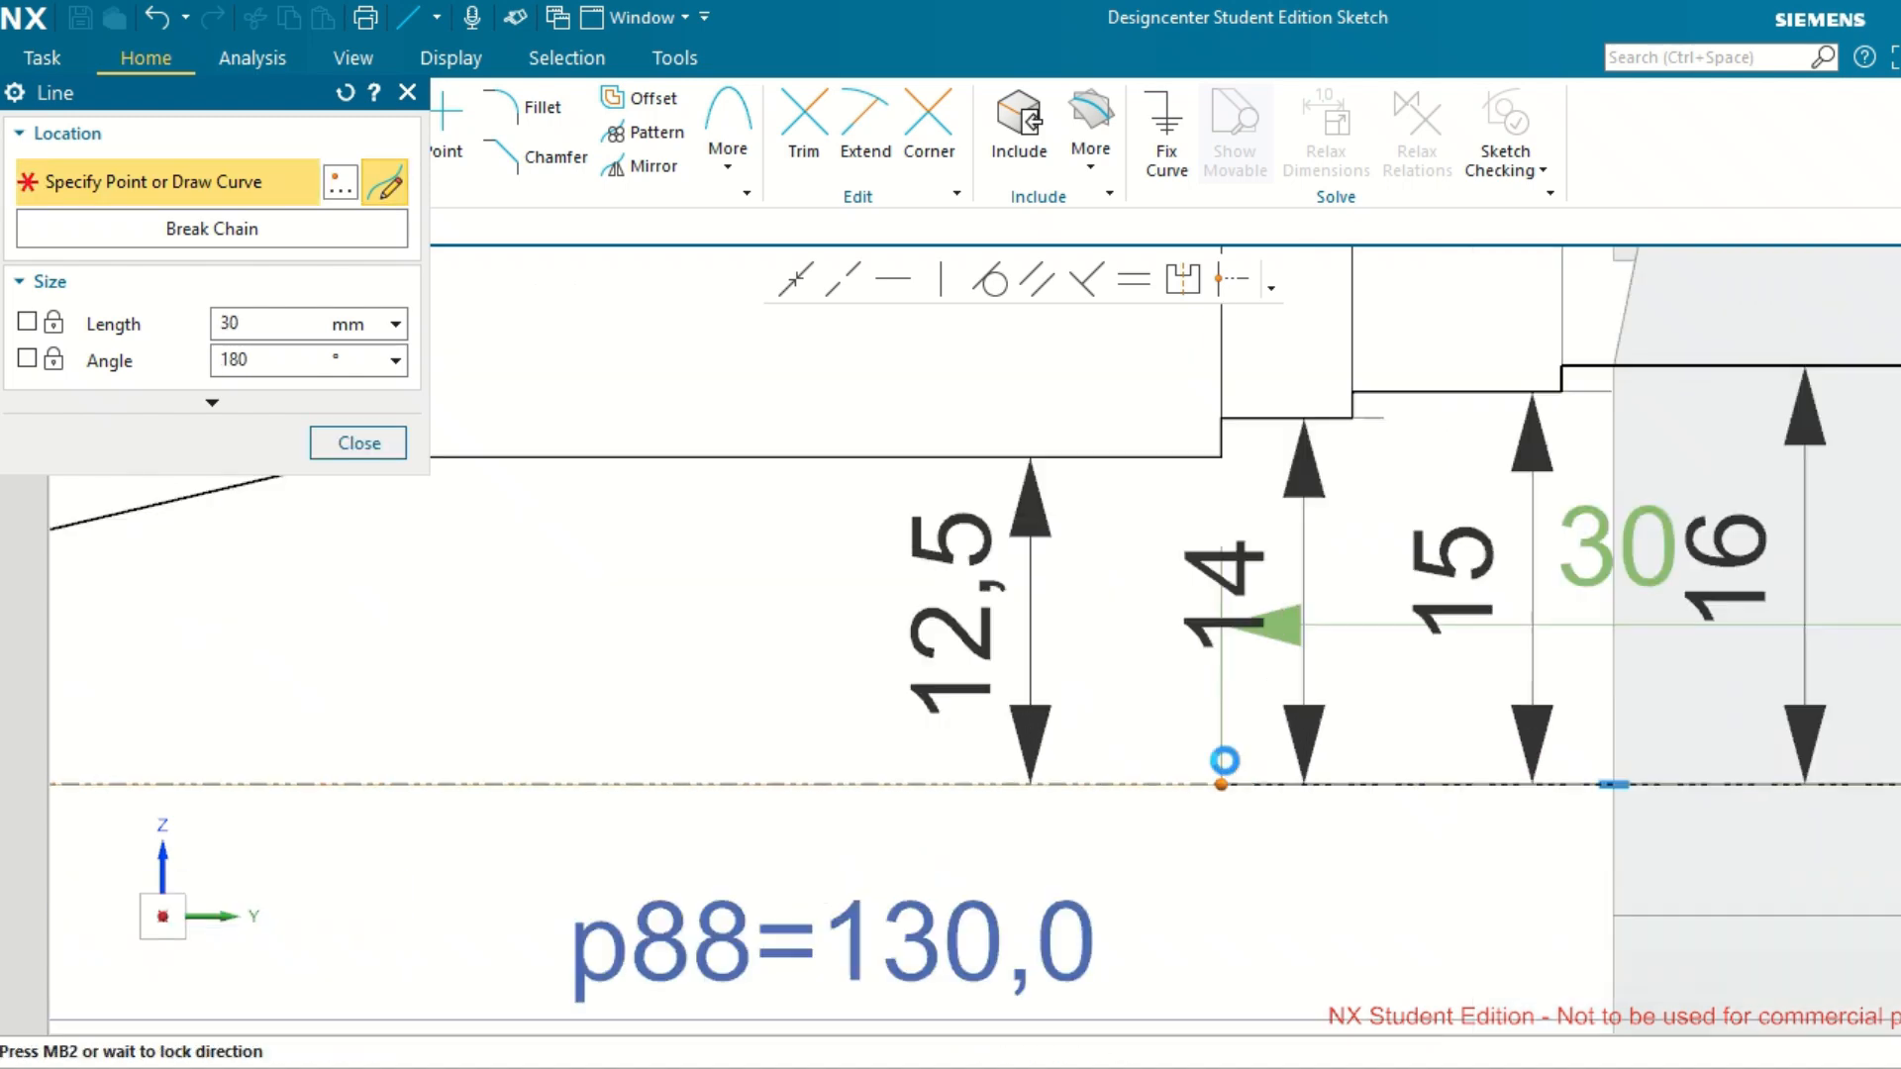
scroll(1238, 782, "down", 2)
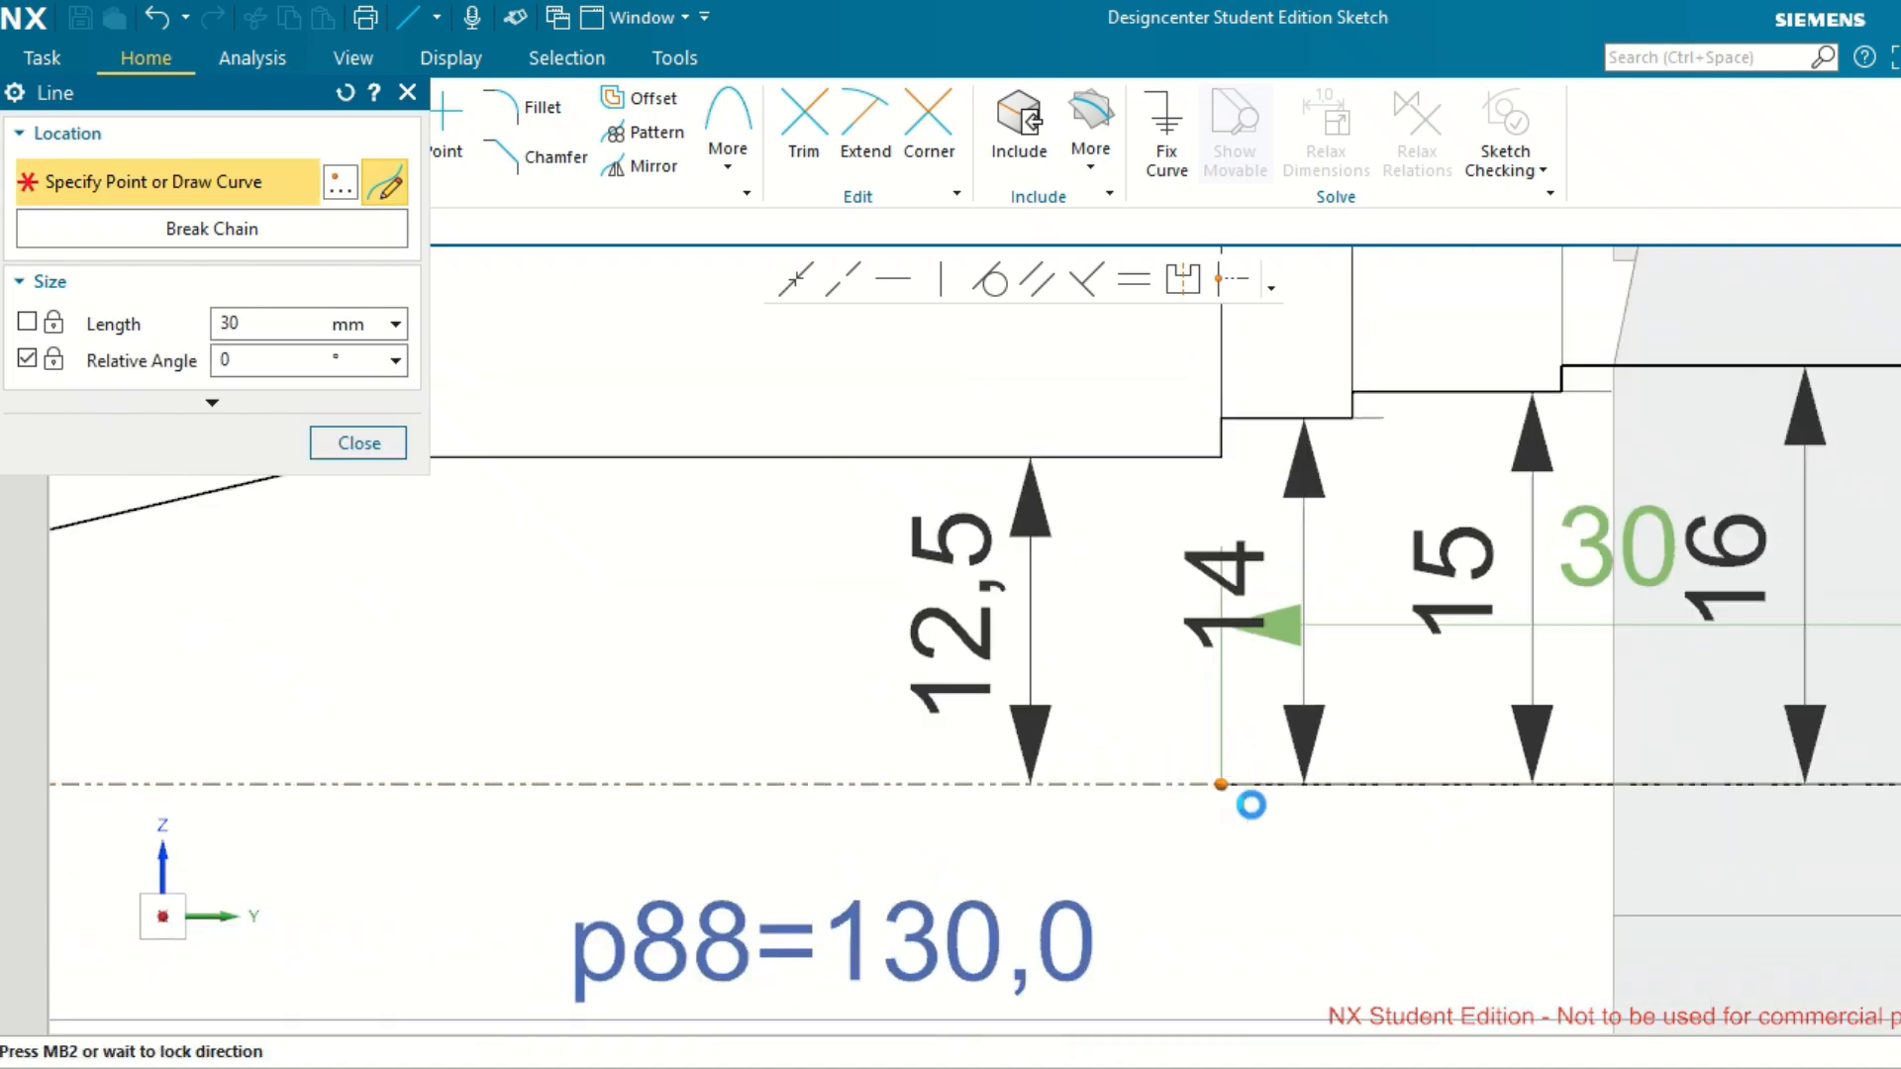
scroll(1222, 793, "down", 3)
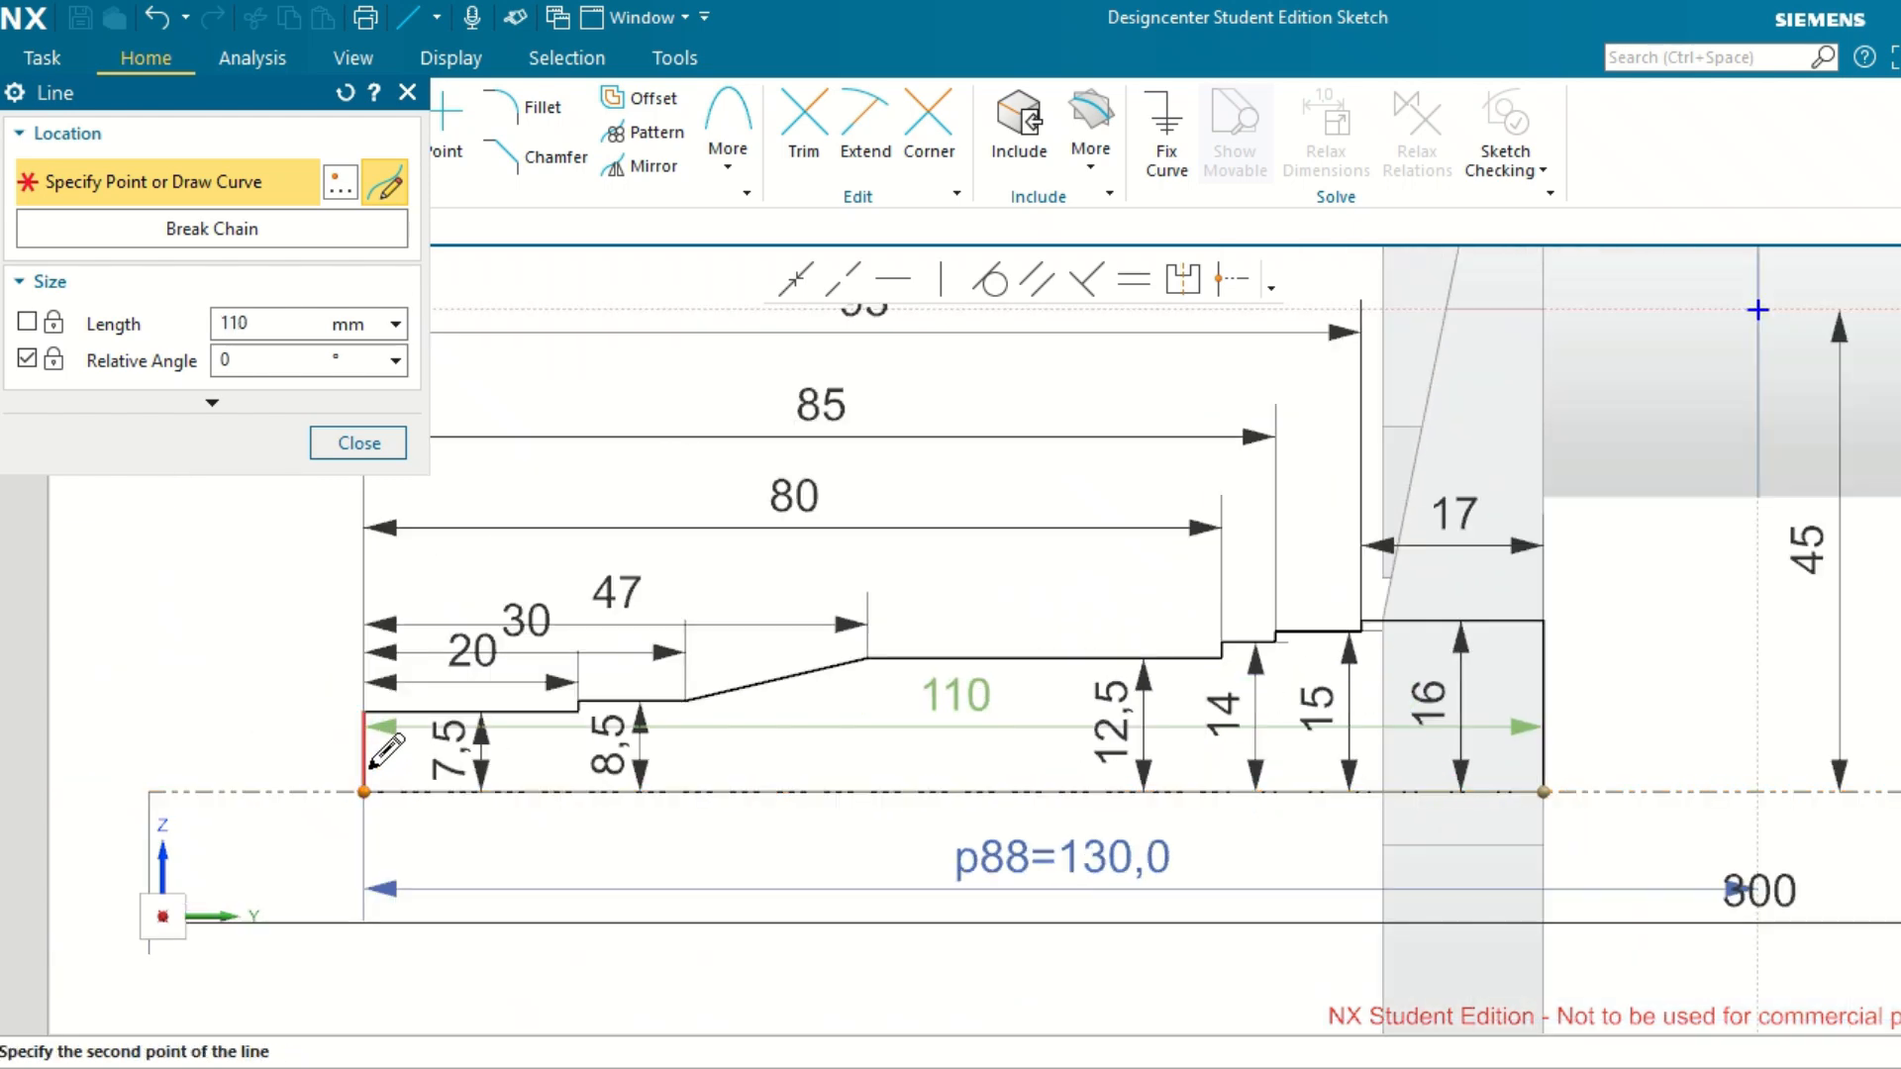
left_click(371, 769)
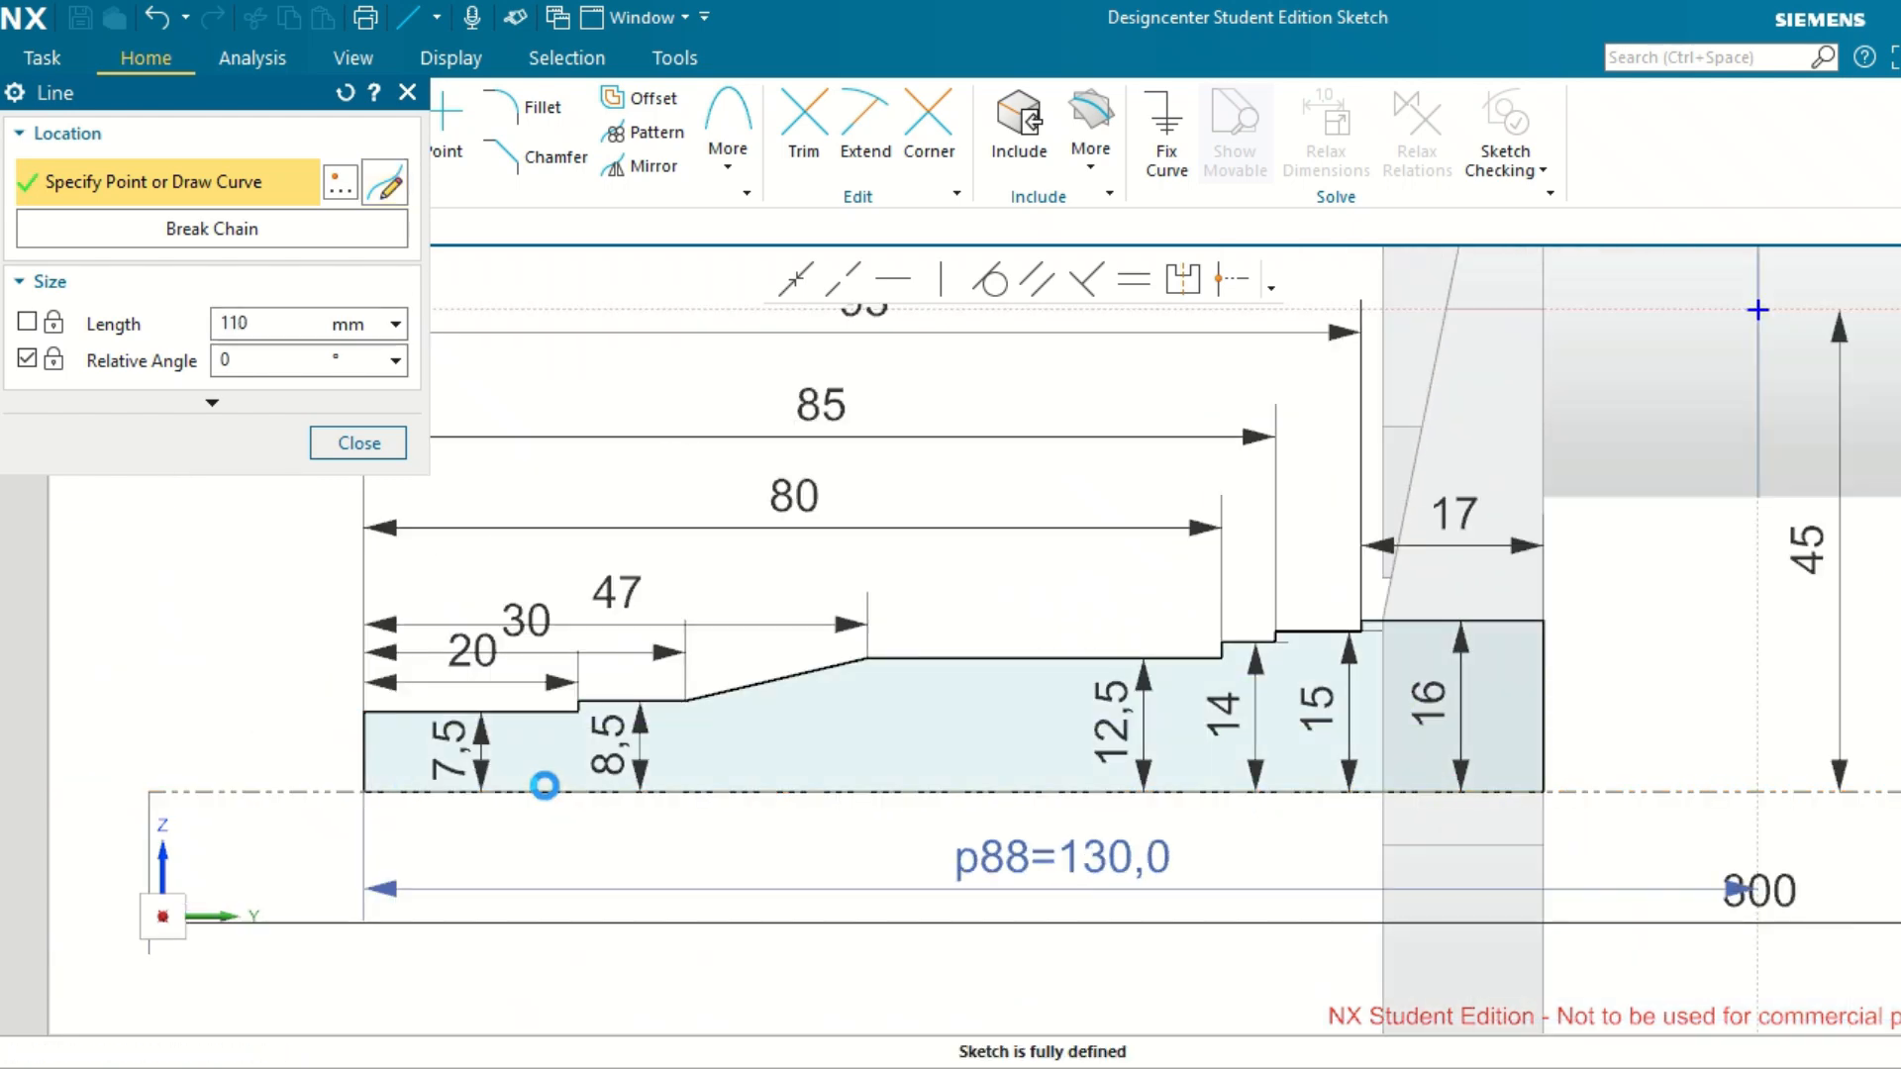
scroll(544, 785, "down", 1)
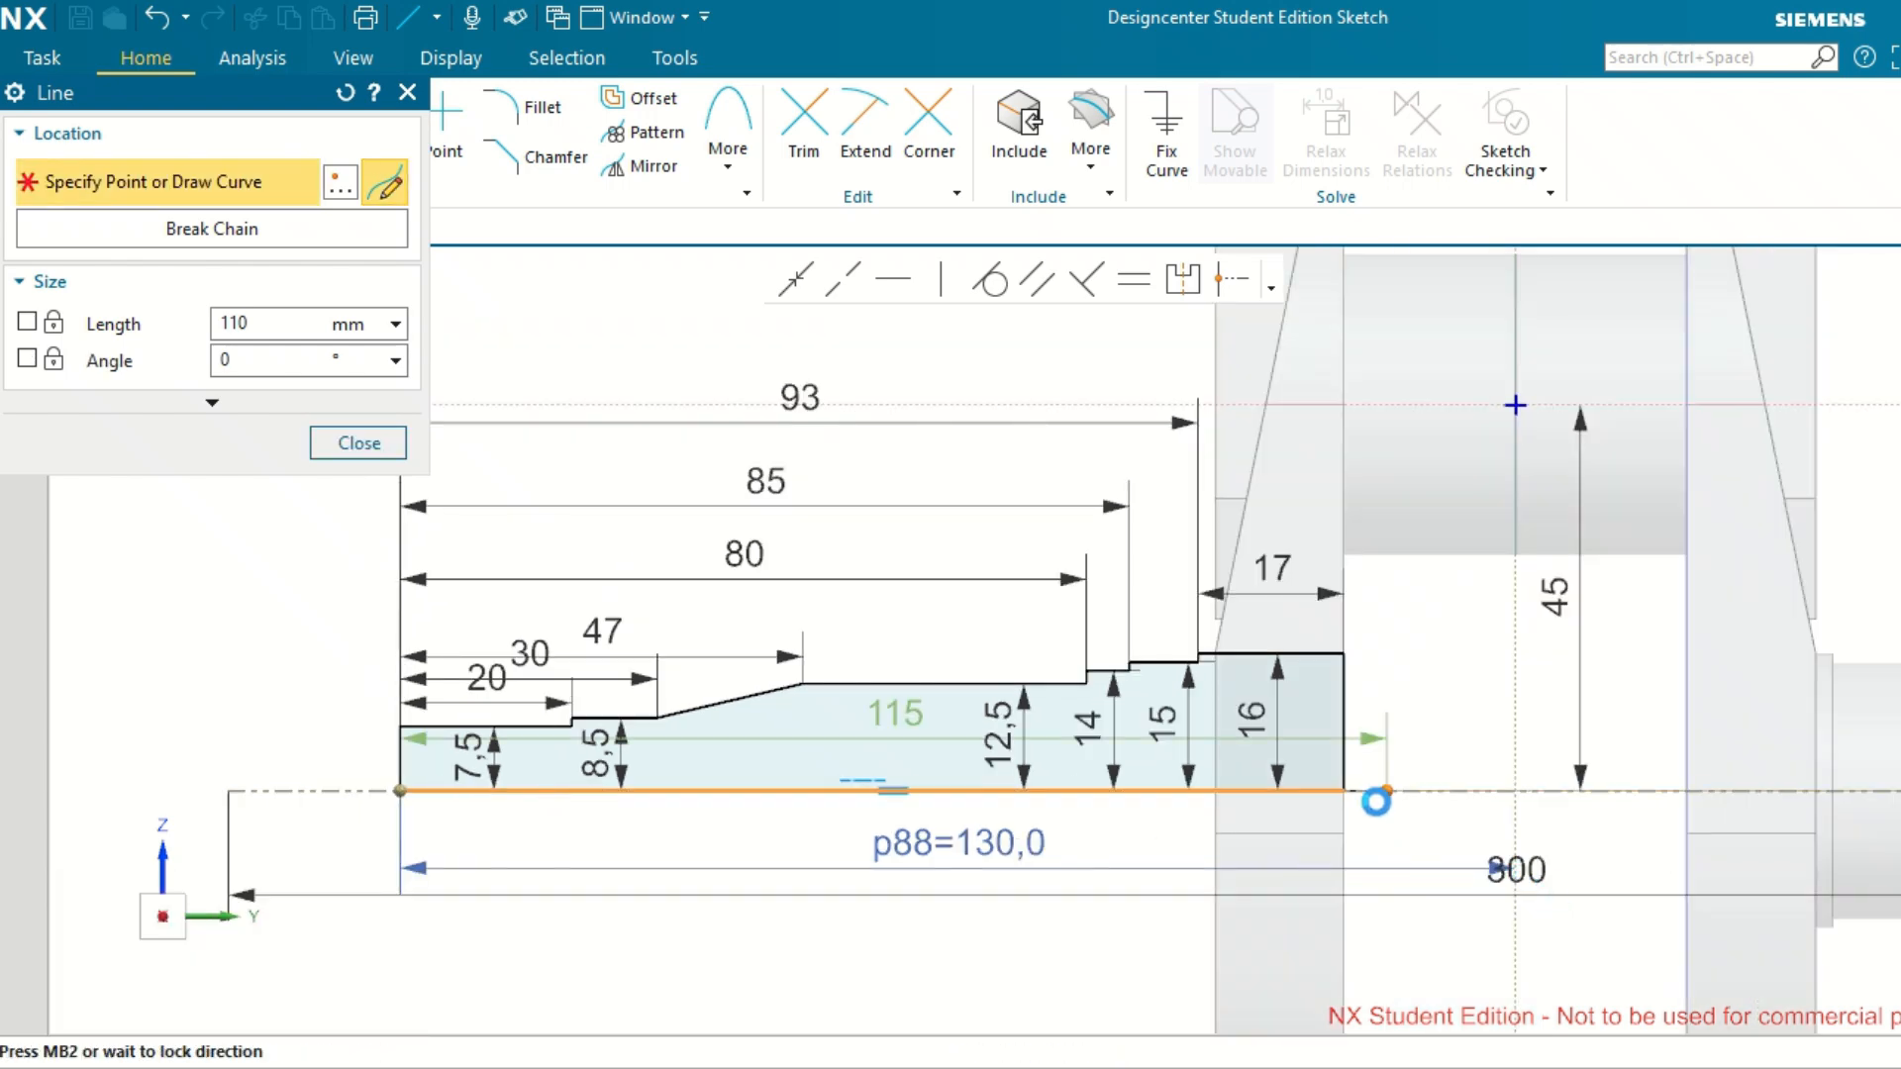
middle_click(300, 544)
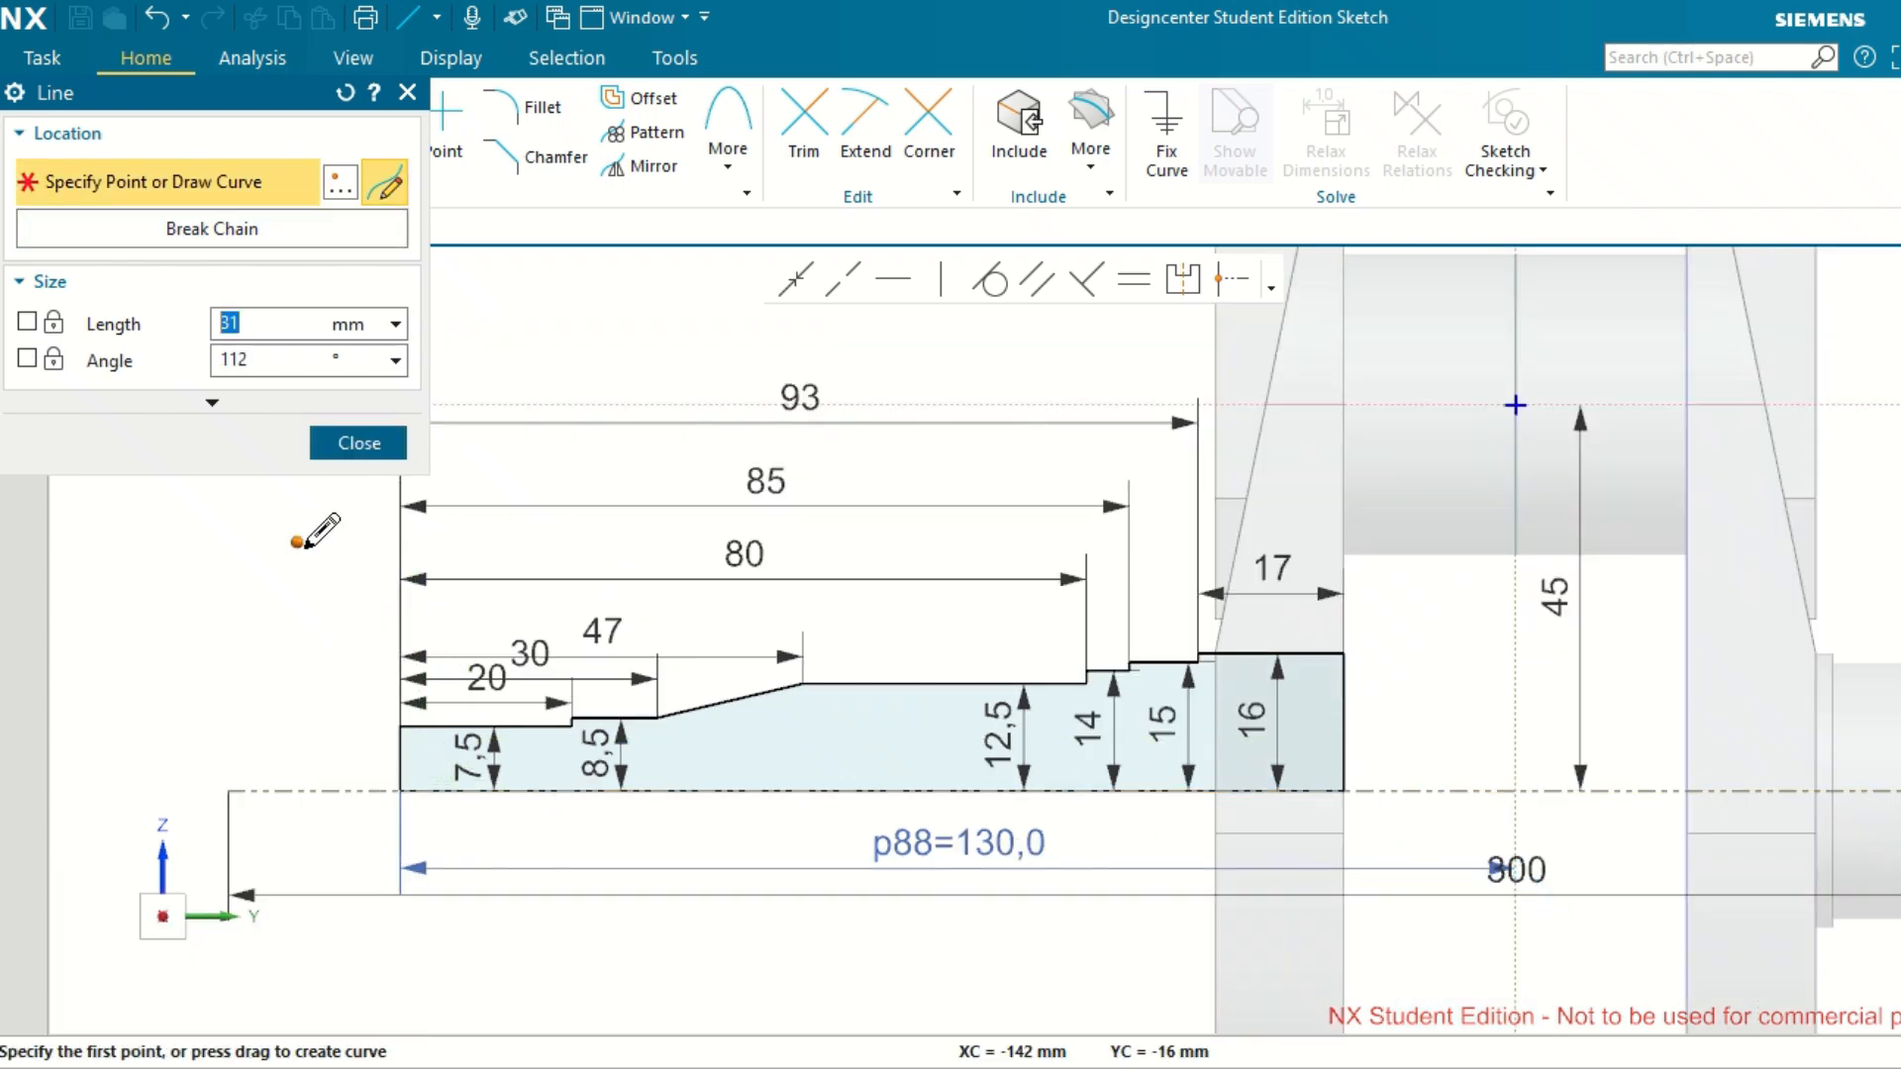
middle_click(360, 667)
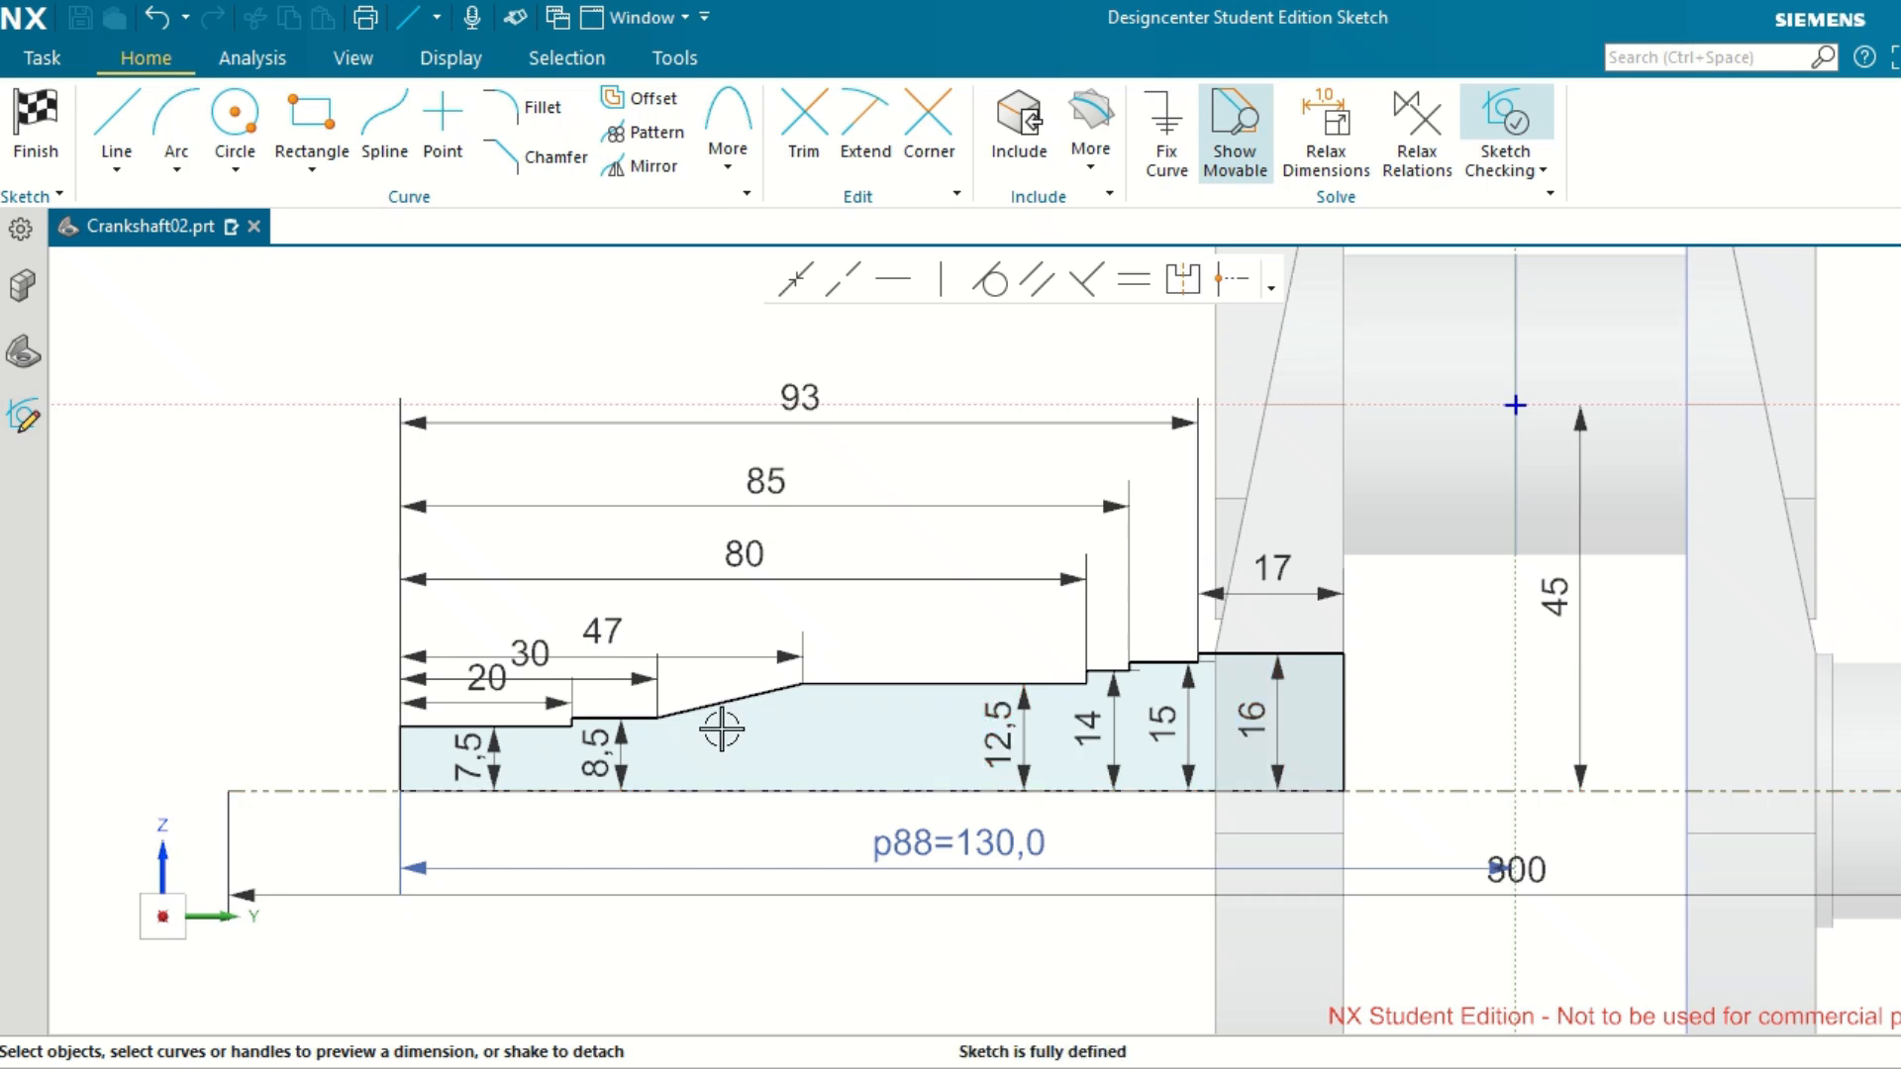
Set the length of the dash-dotted centreline to 40.
double_click(1536, 867)
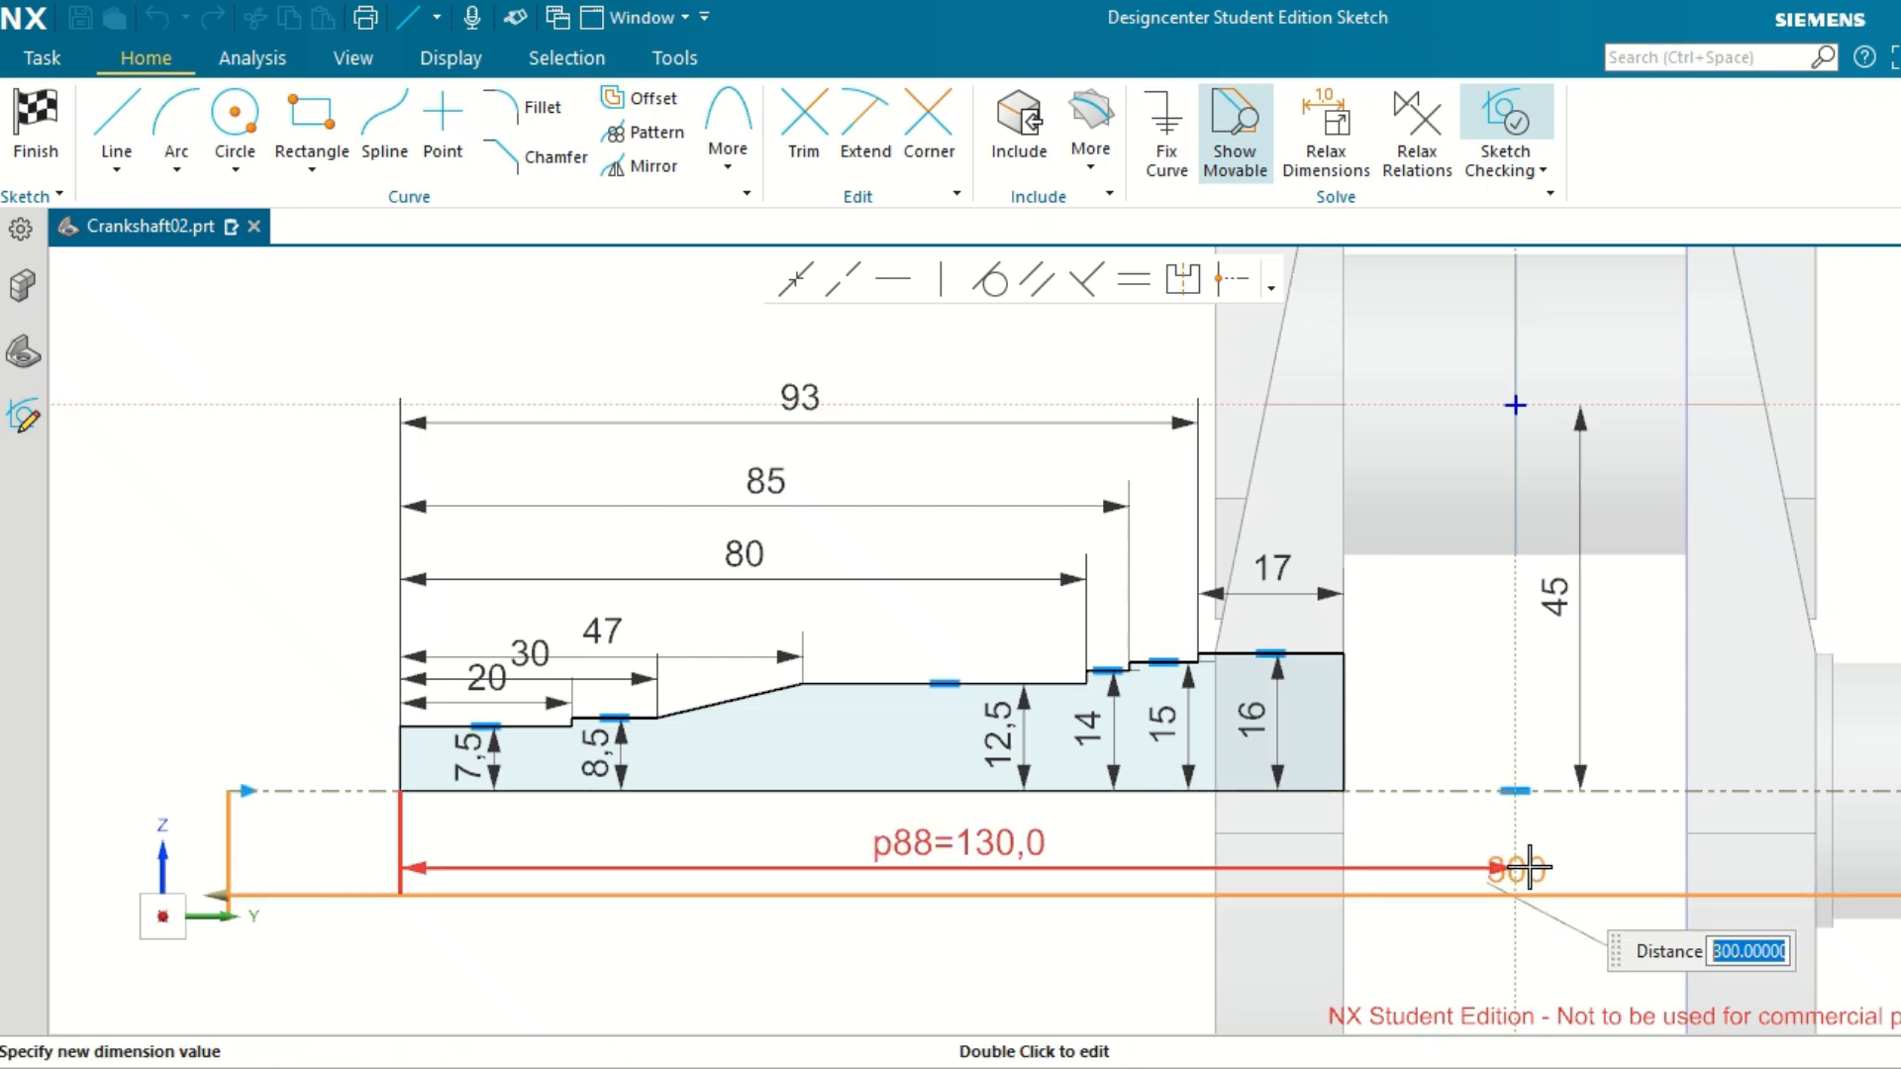
type("4")
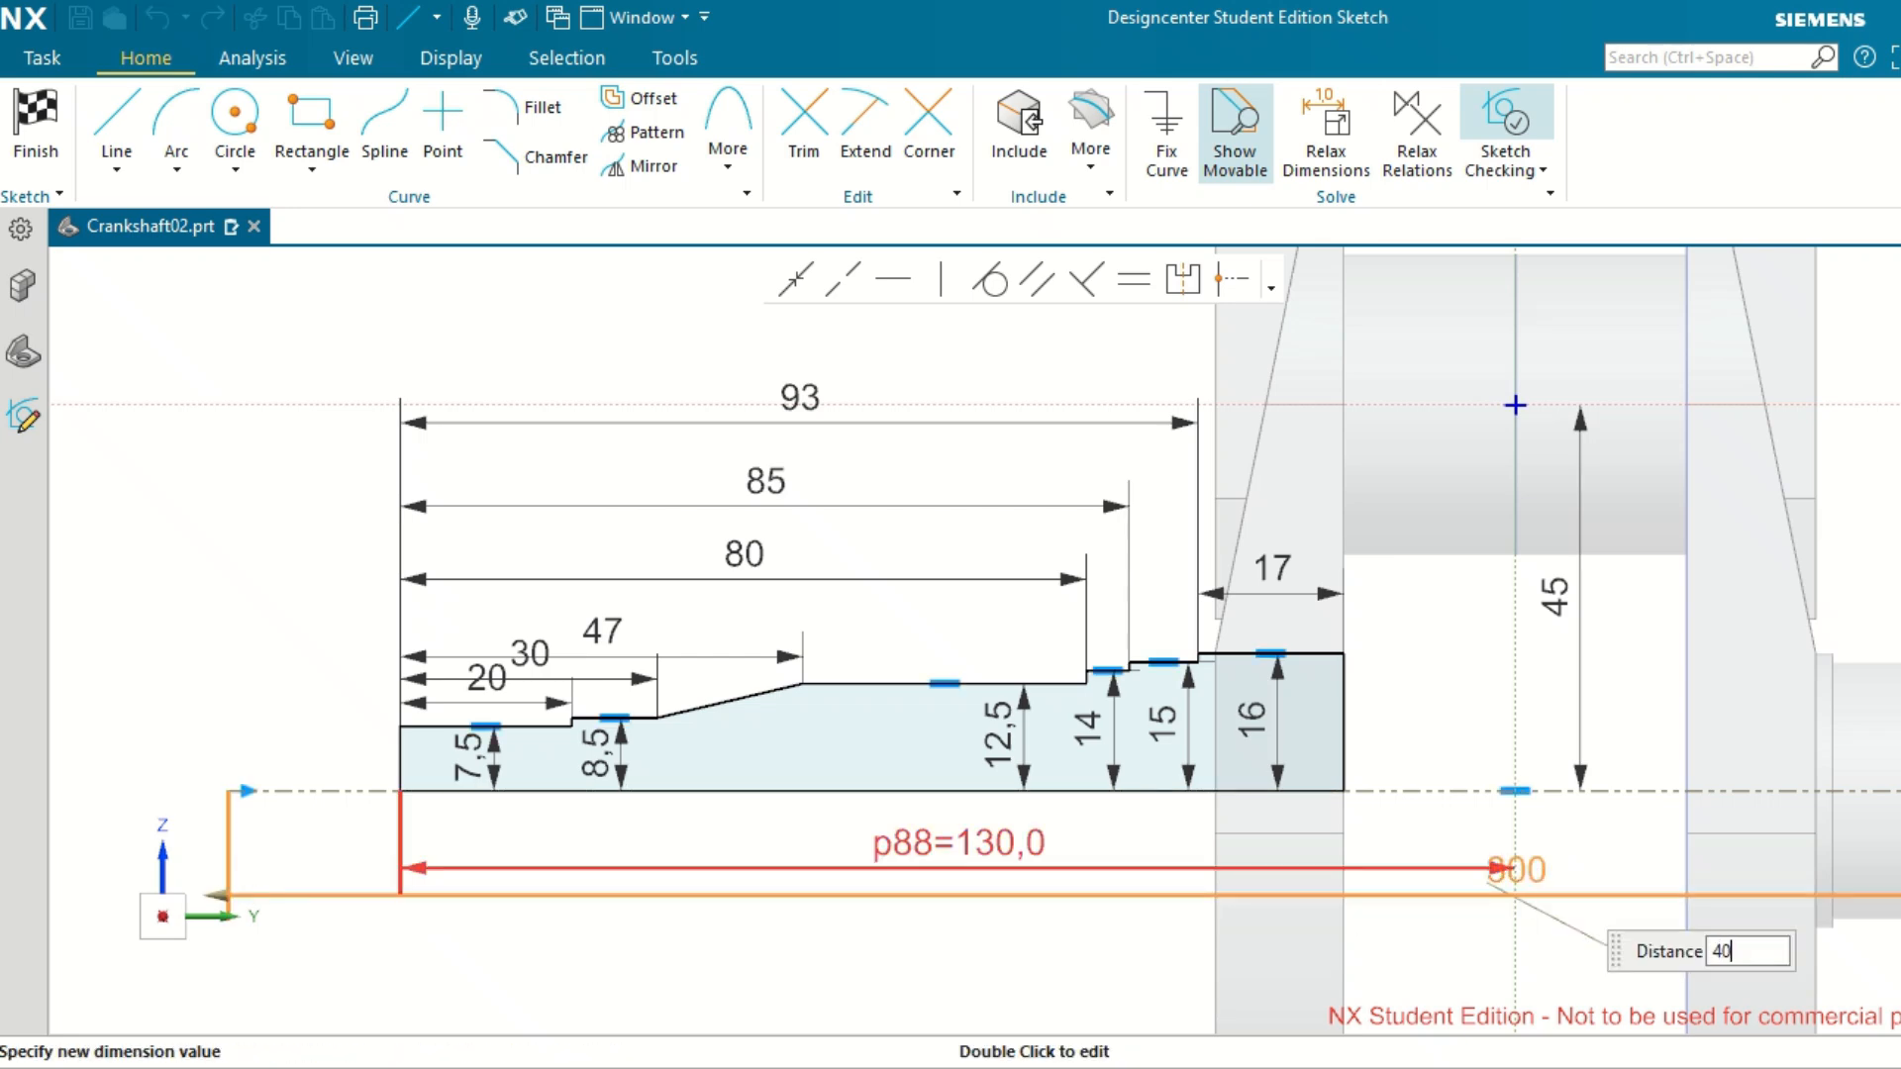
type("0")
key("Return")
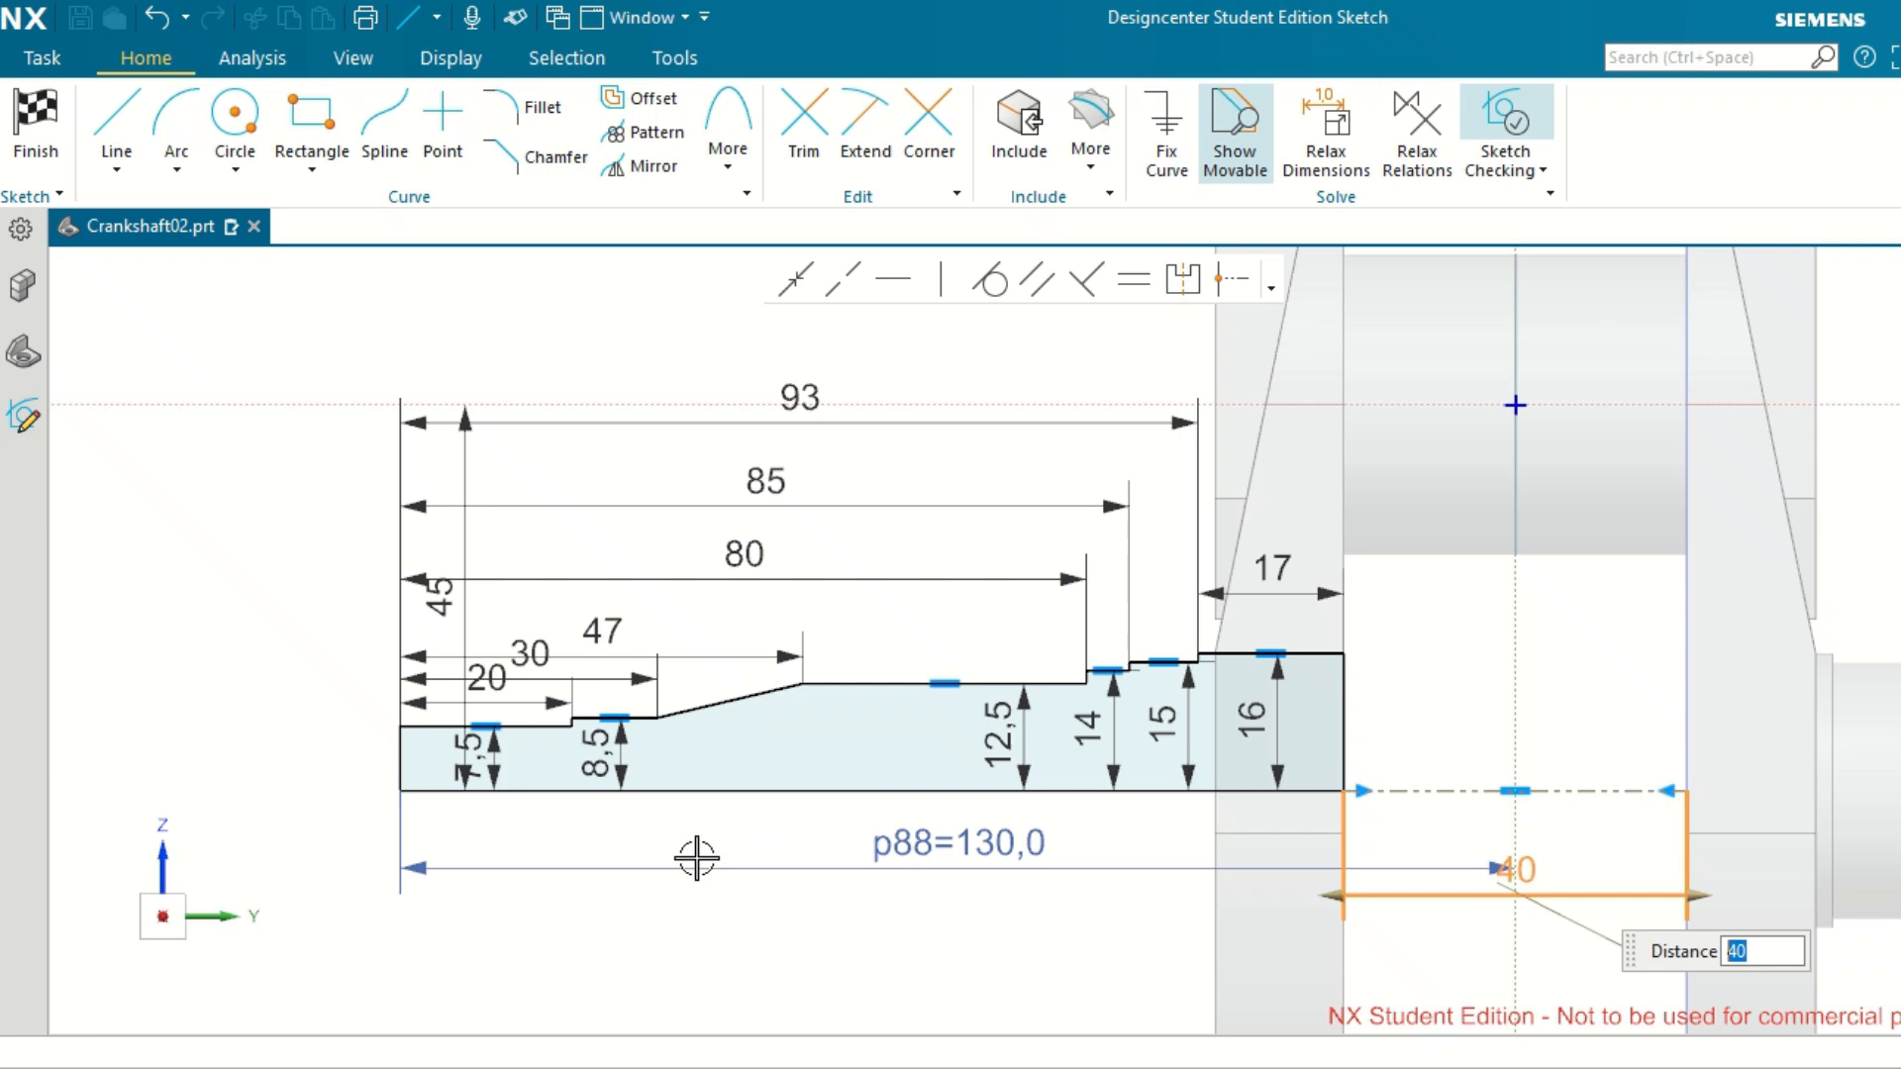
left_click(752, 916)
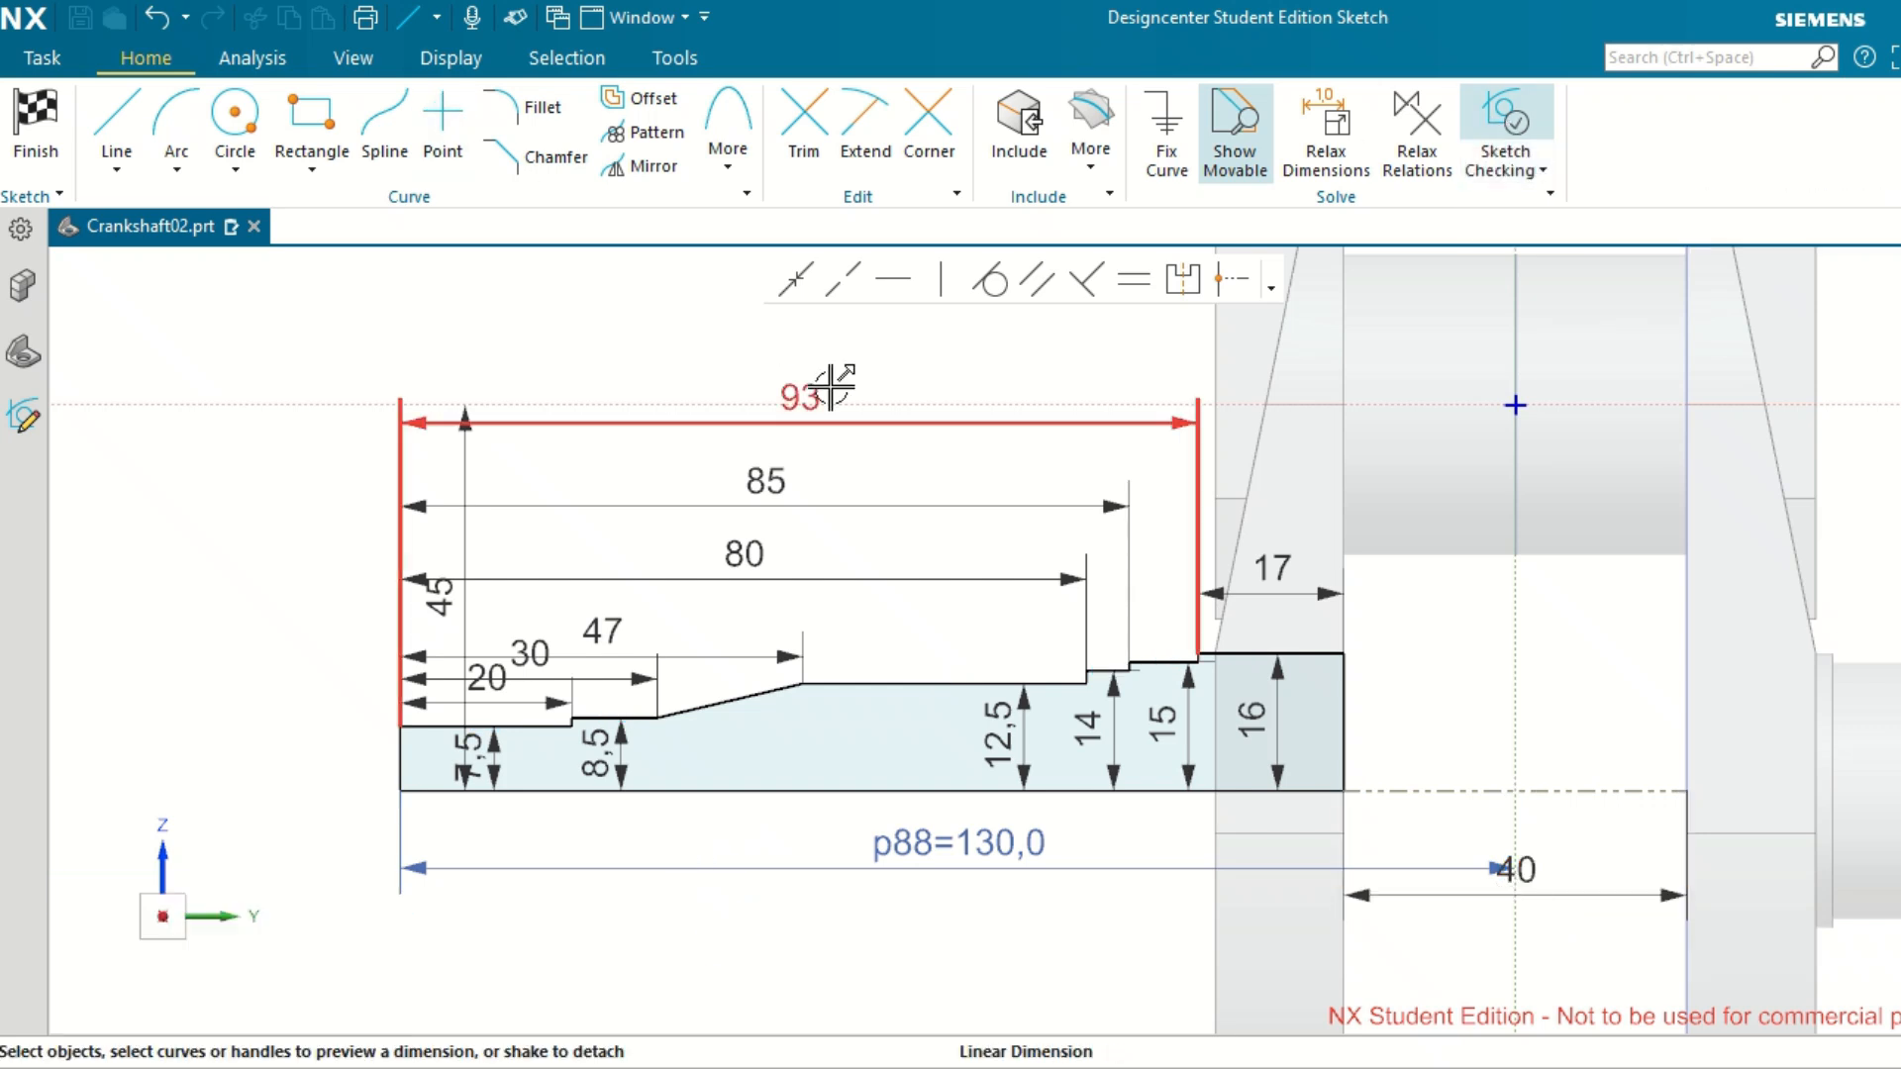
Finish the sketch and revolve the profile 360° about the Y-axis through the crank web hole's centre, uniting it with the crankshaft body.
key("ctrl+q")
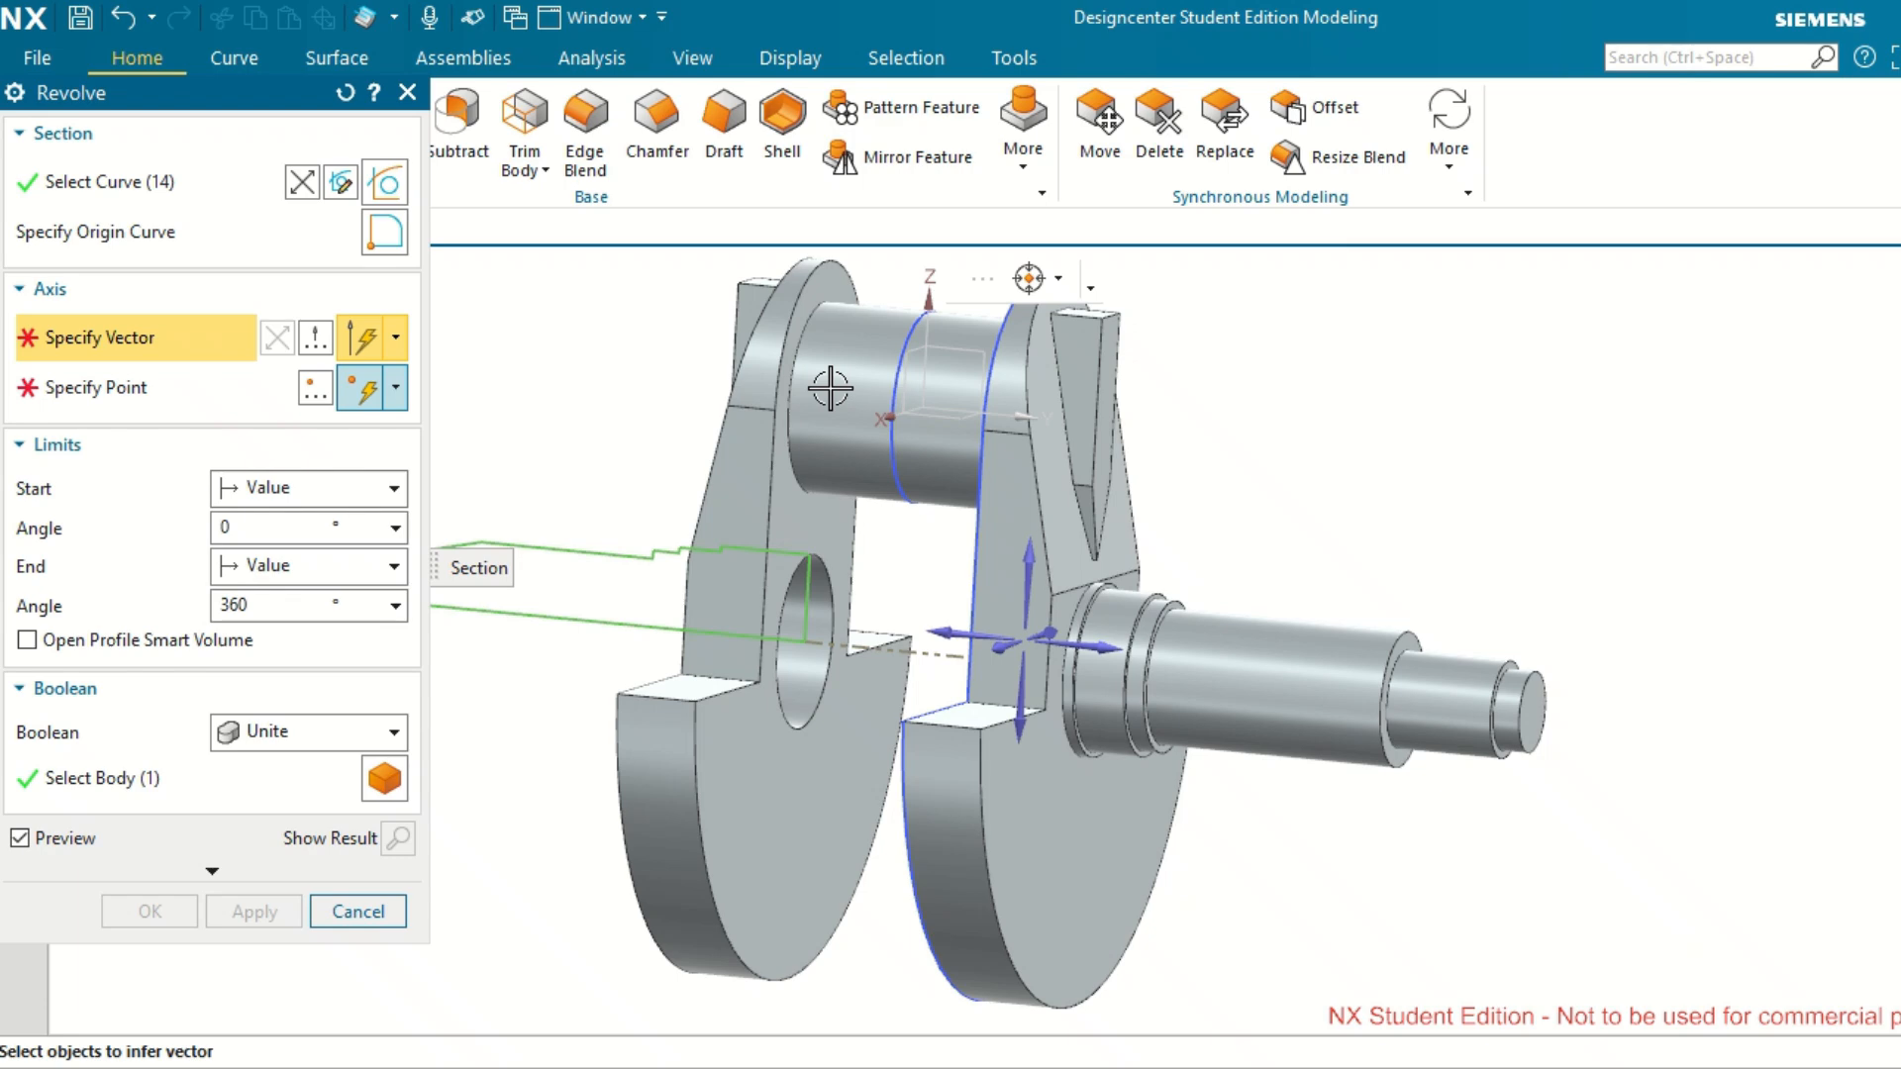
left_click(965, 631)
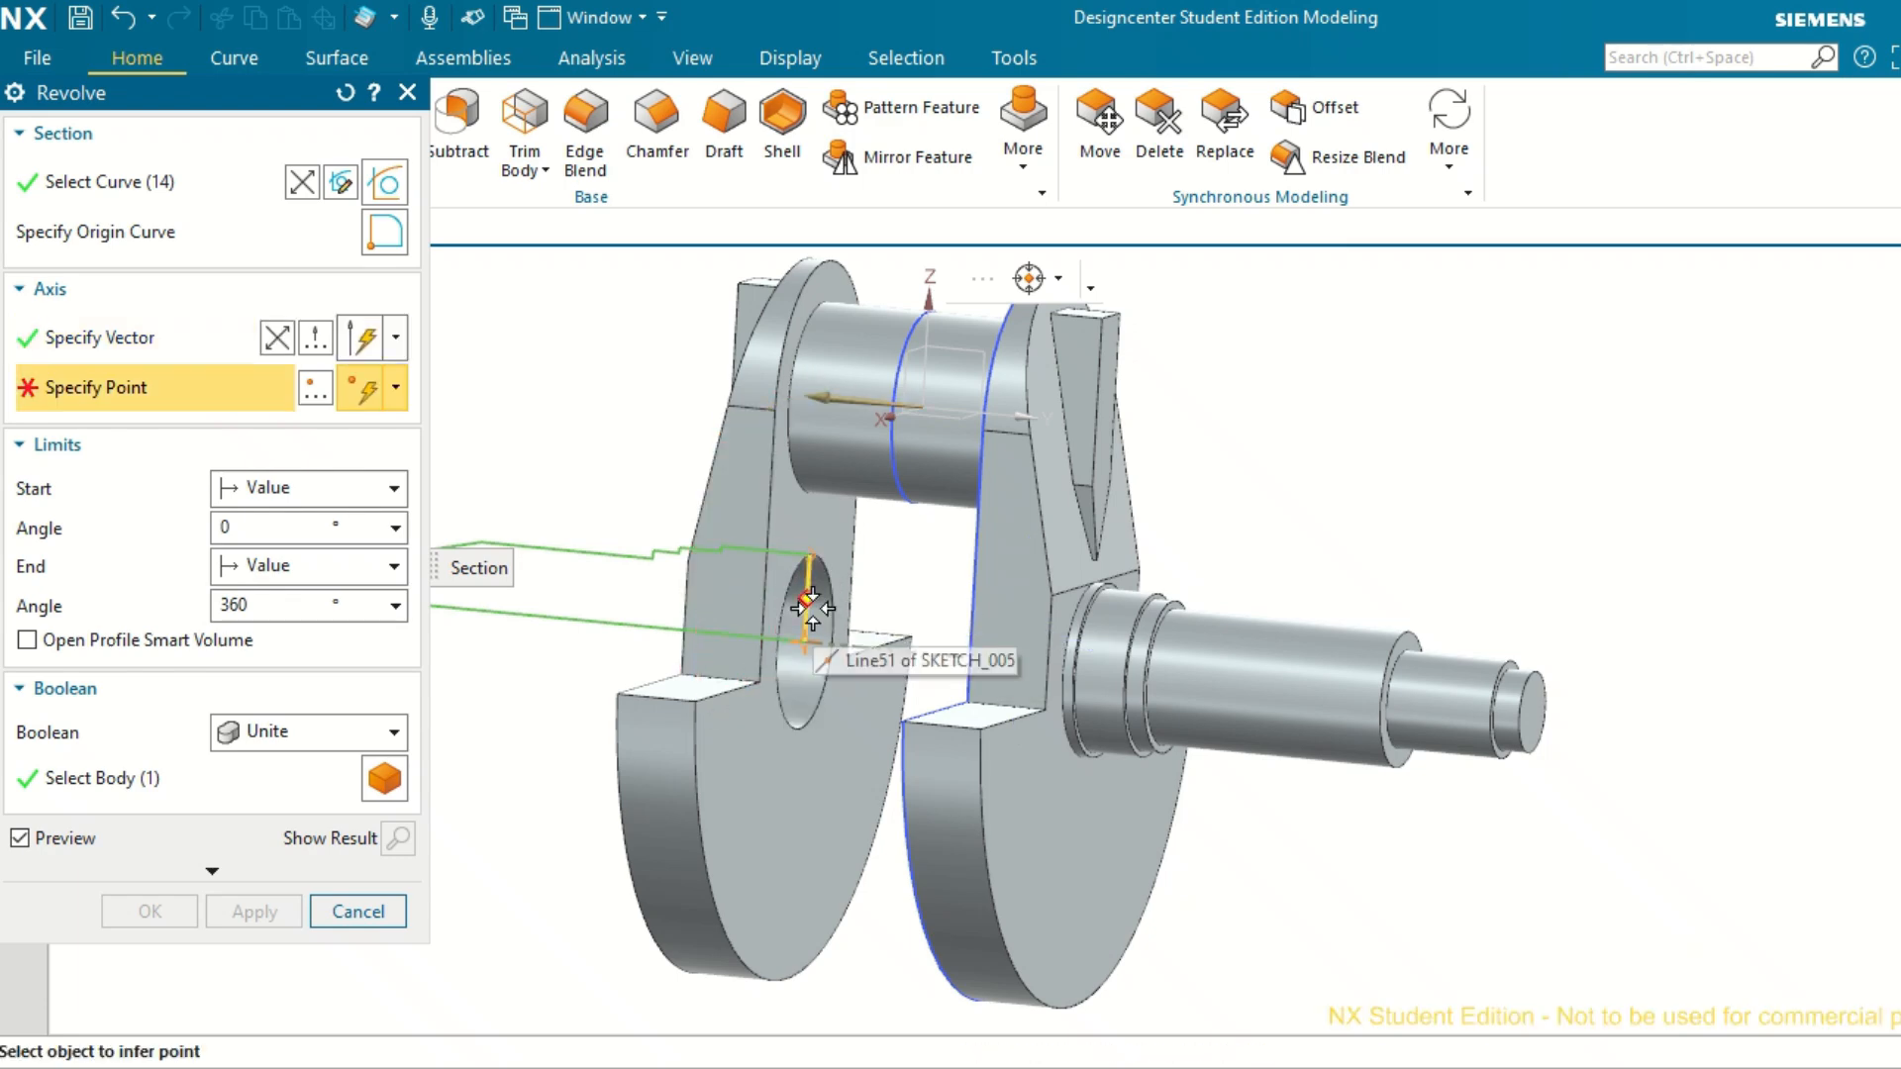
scroll(837, 614, "up", 3)
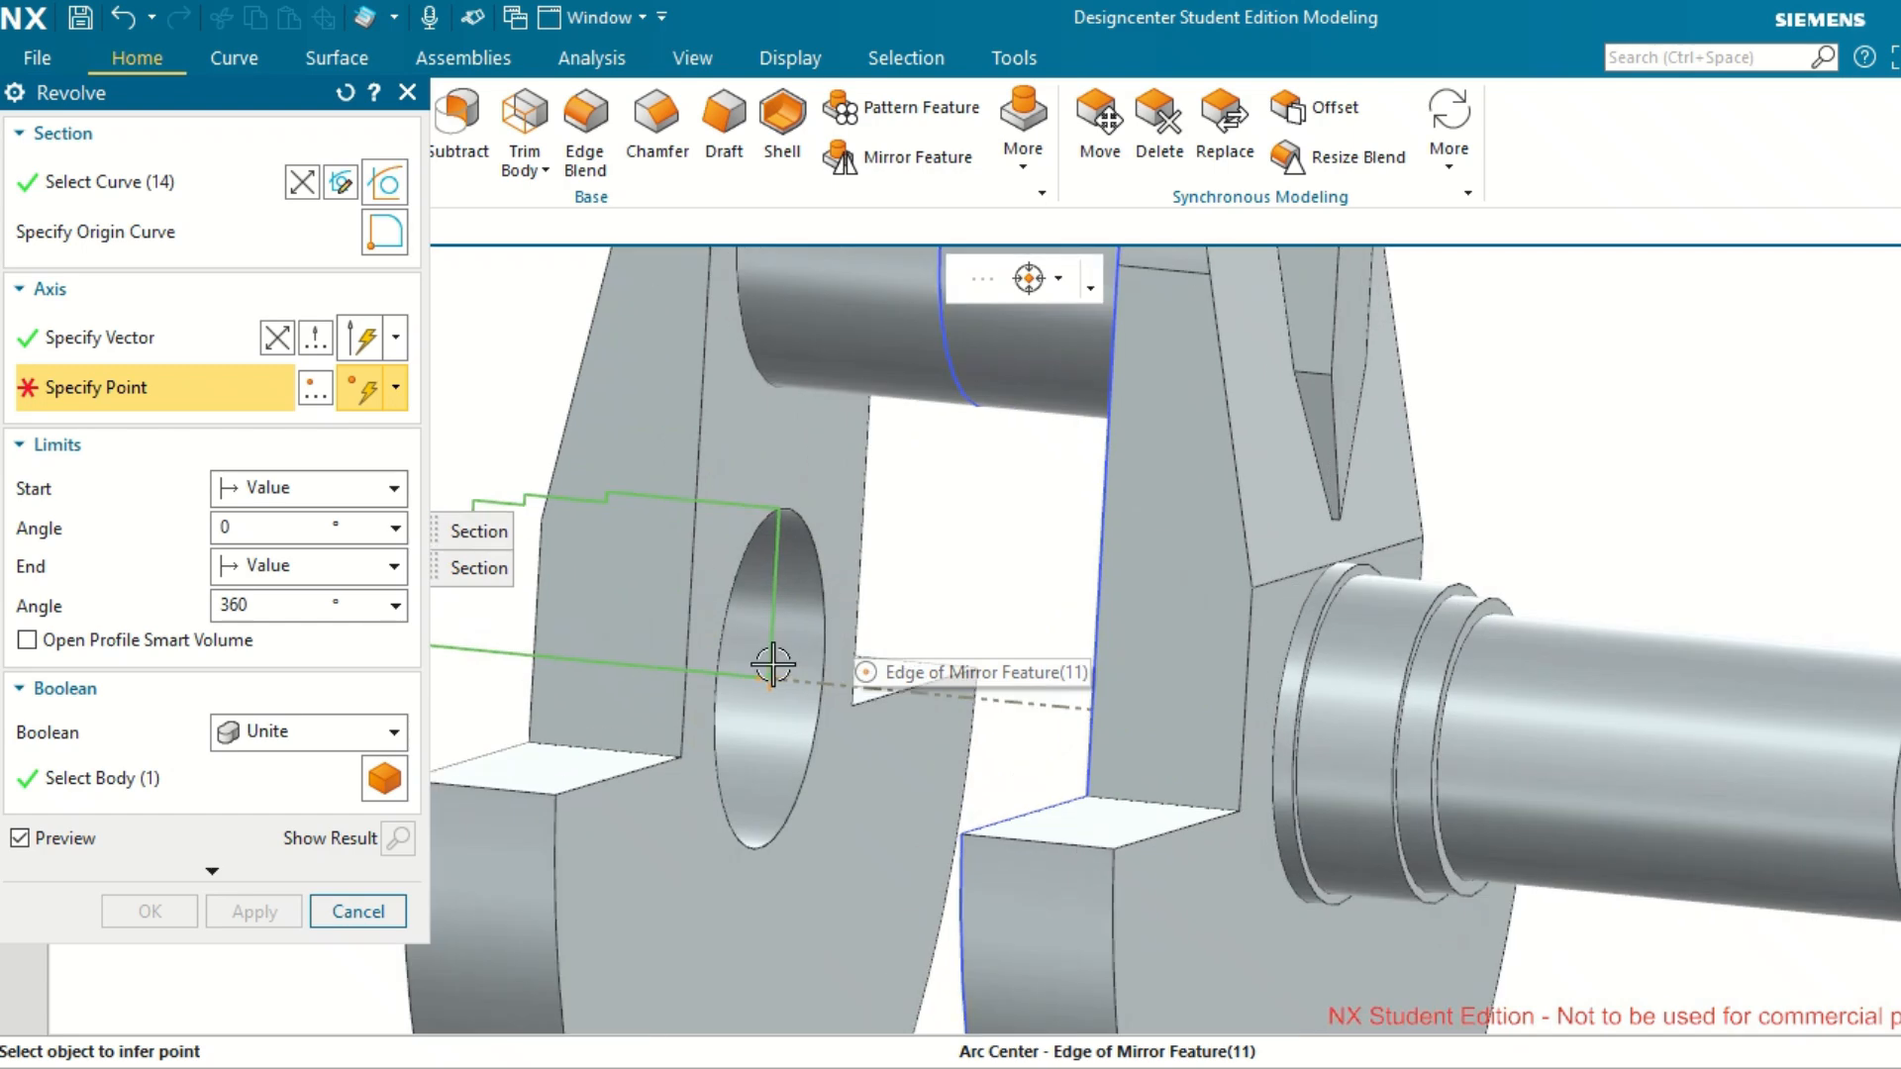
left_click(820, 629)
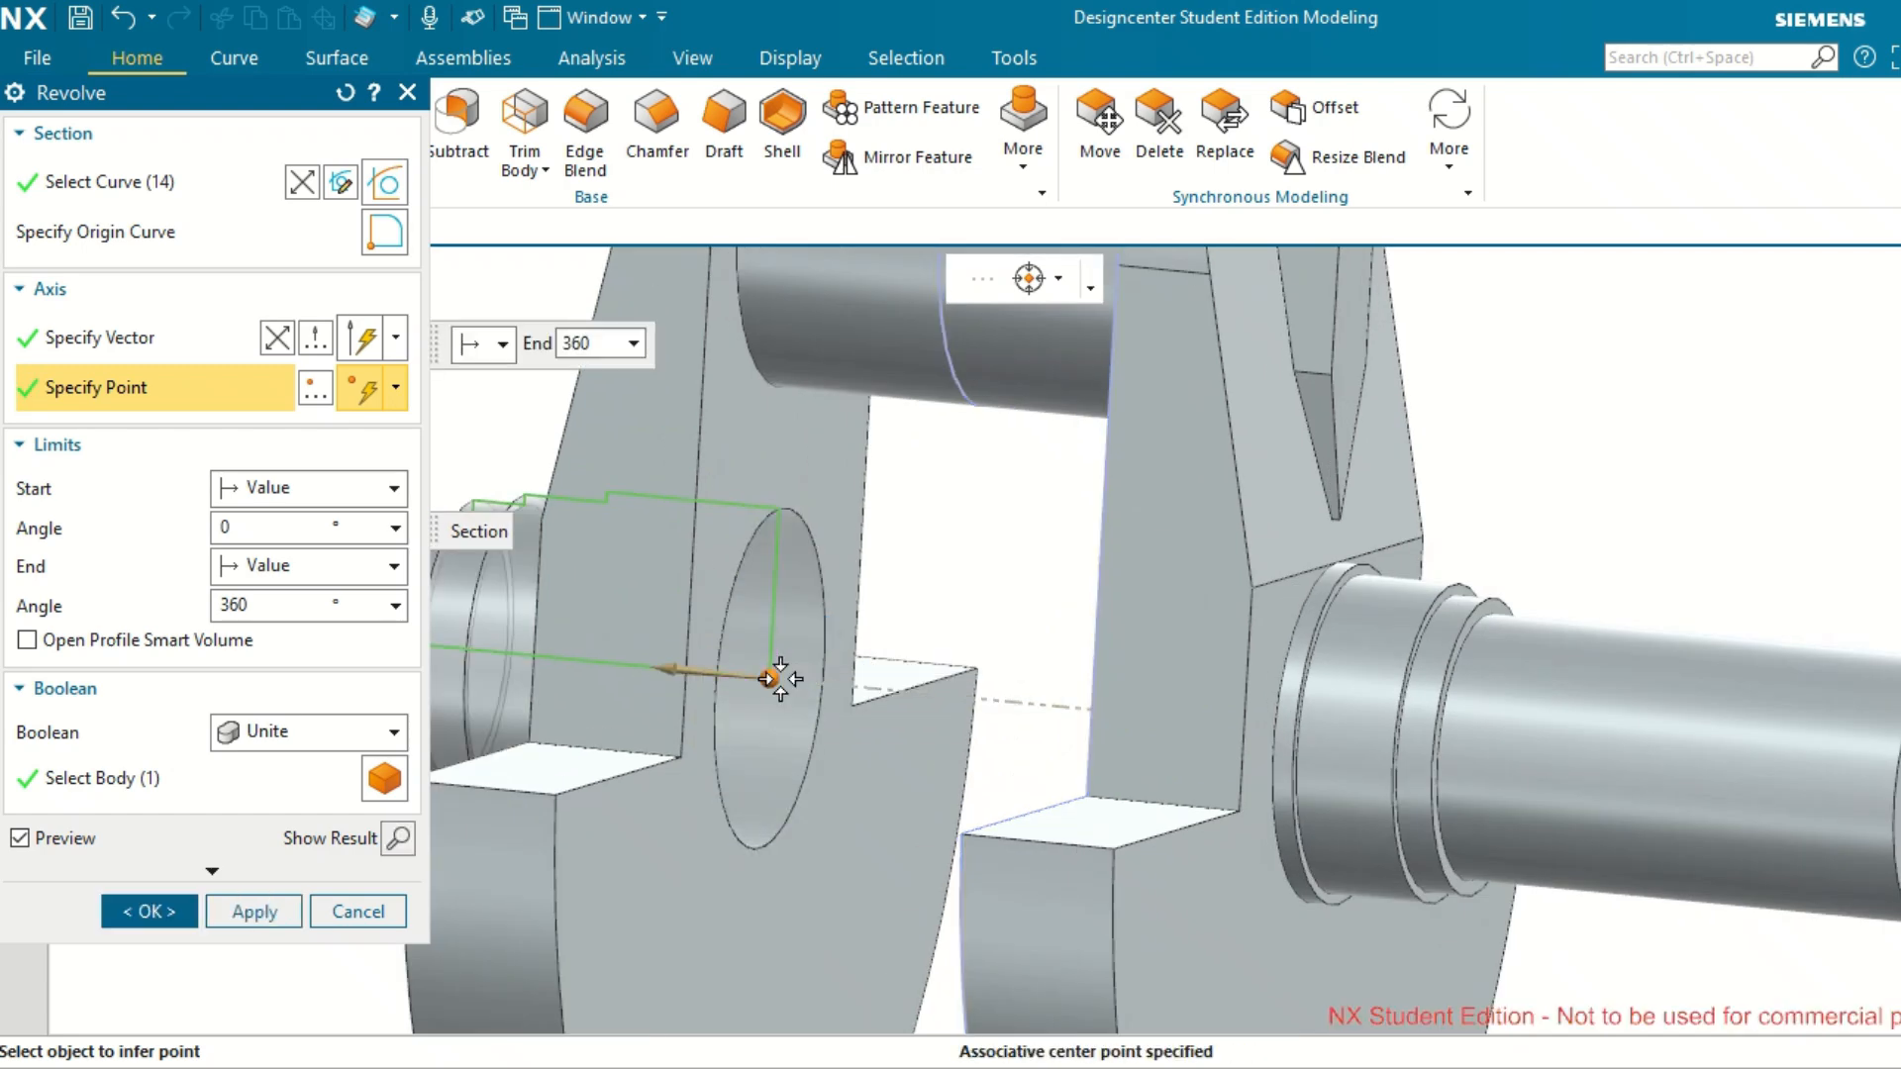
scroll(960, 582, "down", 2)
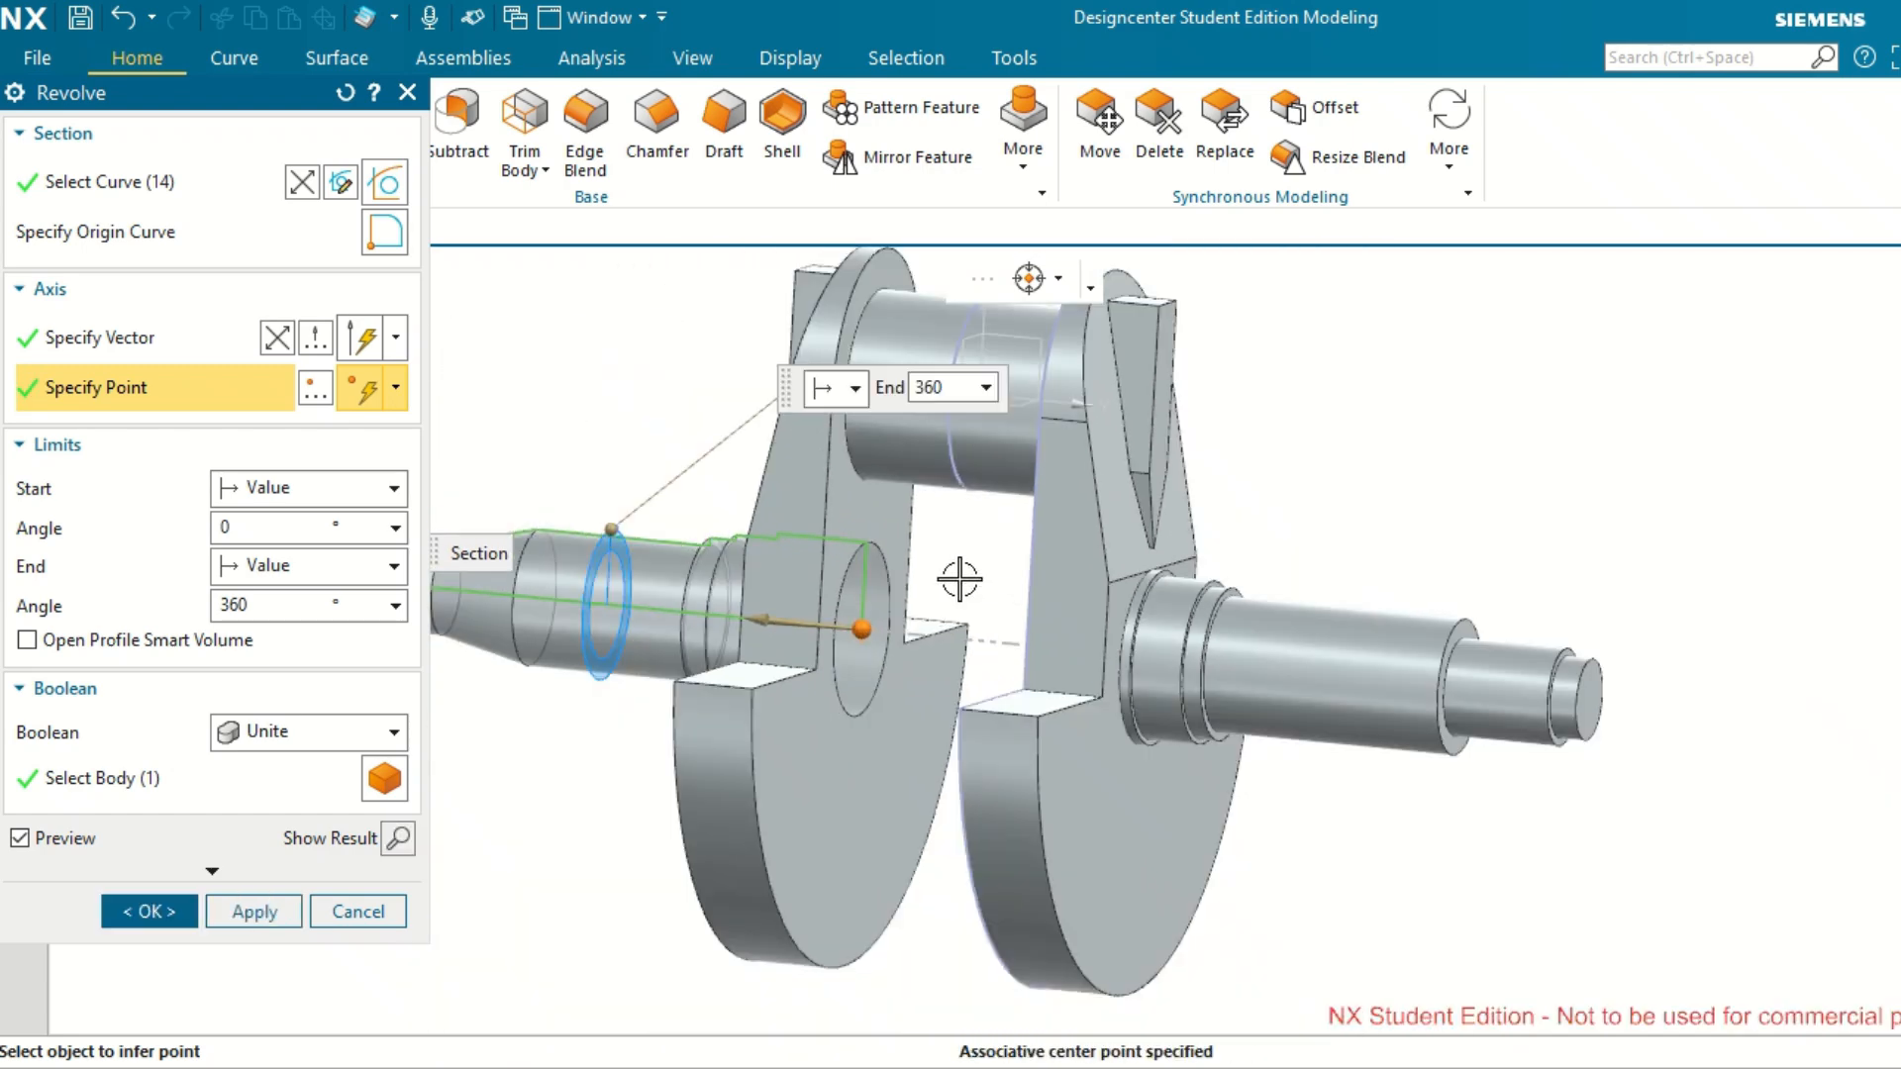
left_click(277, 916)
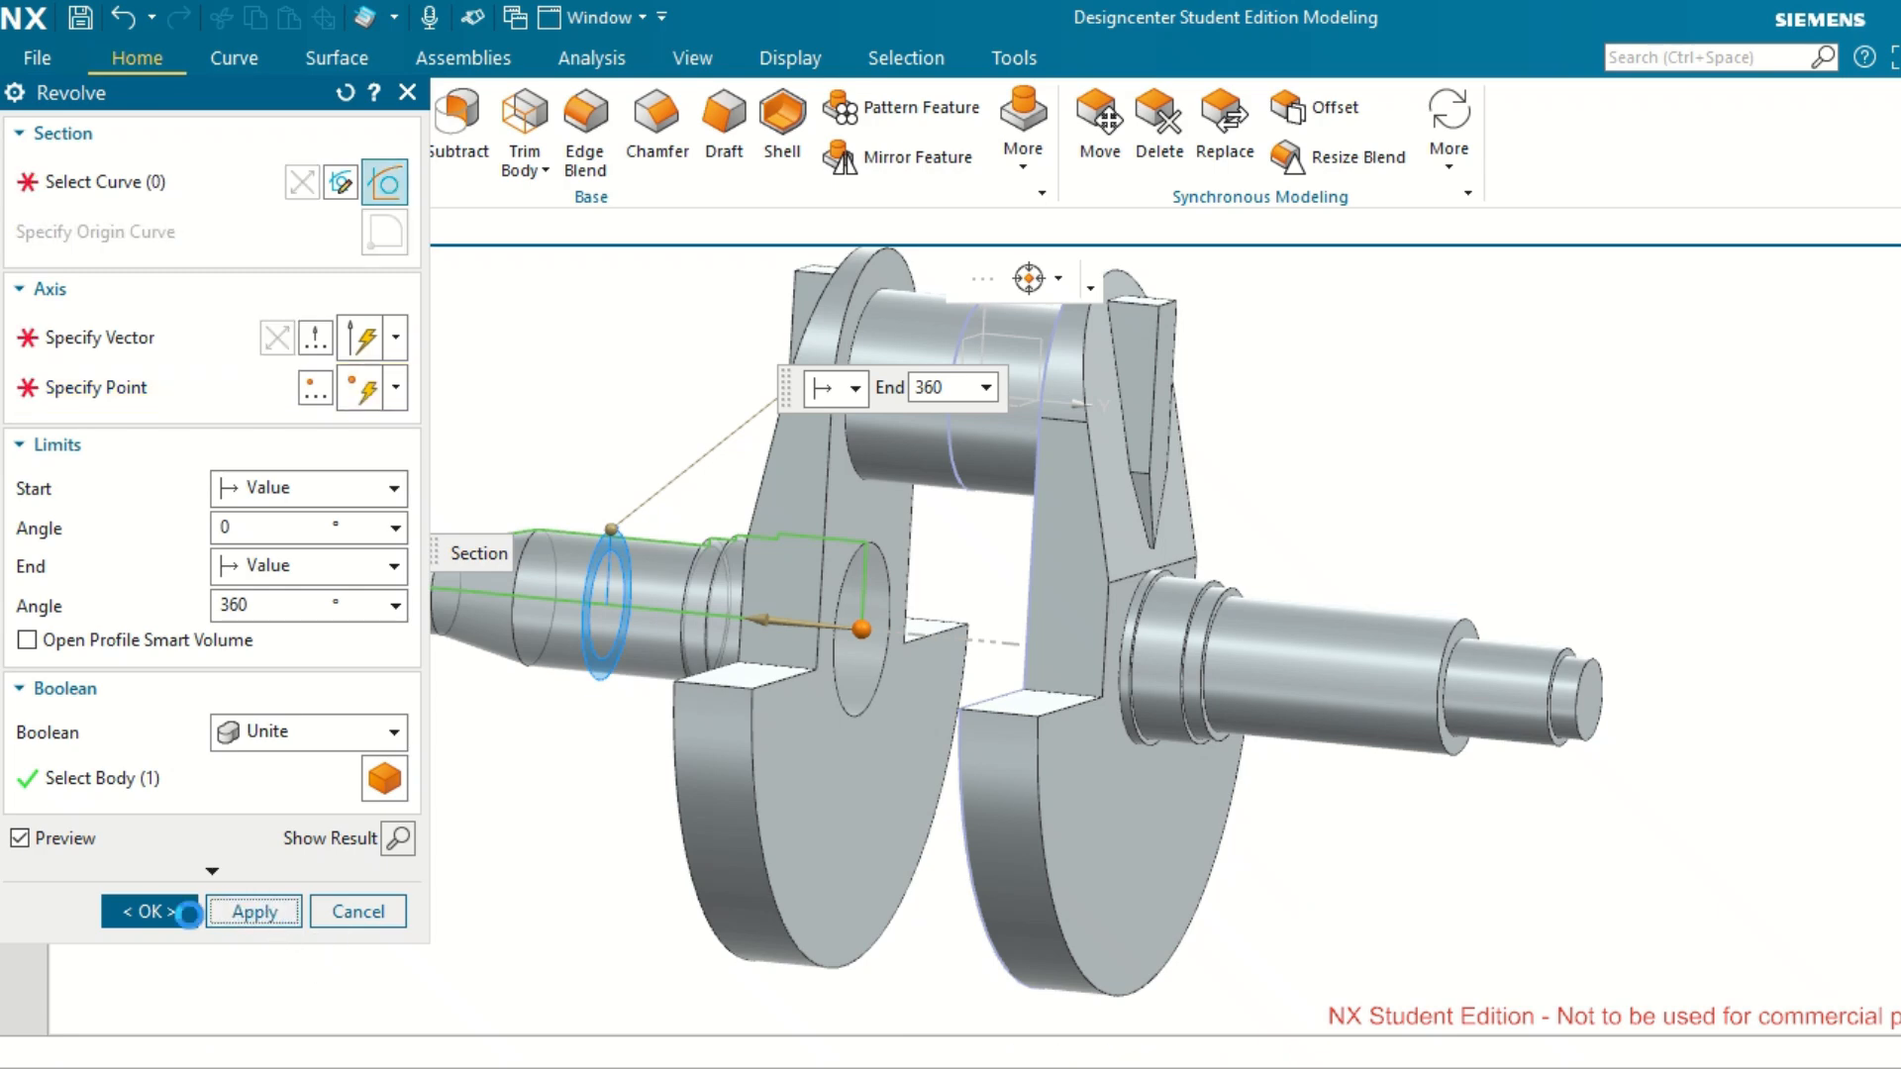
left_click(356, 911)
Measure the distance between the shoulder face of the opposite shaft's largest long section and the XZ plane of the datum coordinate system.
mouse_move(652, 749)
middle_mouse_down()
mouse_move(693, 756)
mouse_move(665, 725)
mouse_move(657, 743)
middle_mouse_up()
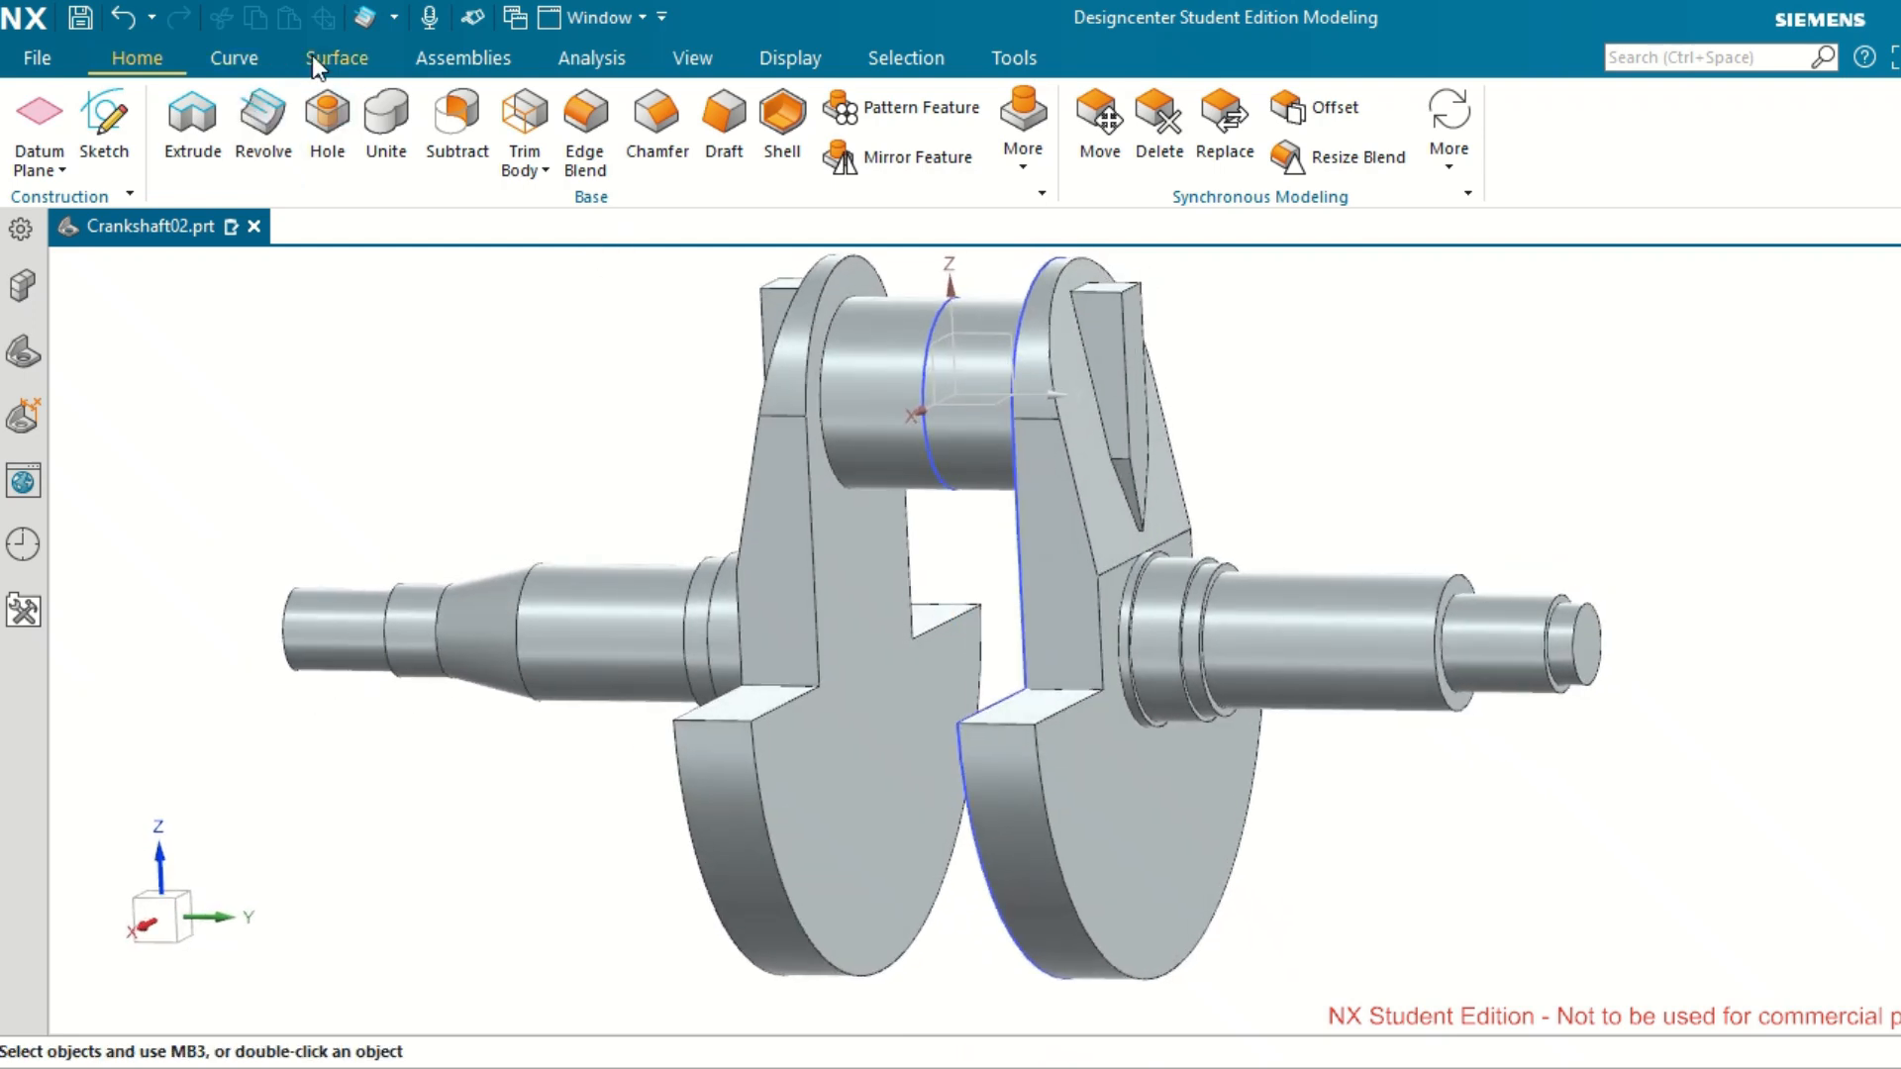
left_click(573, 60)
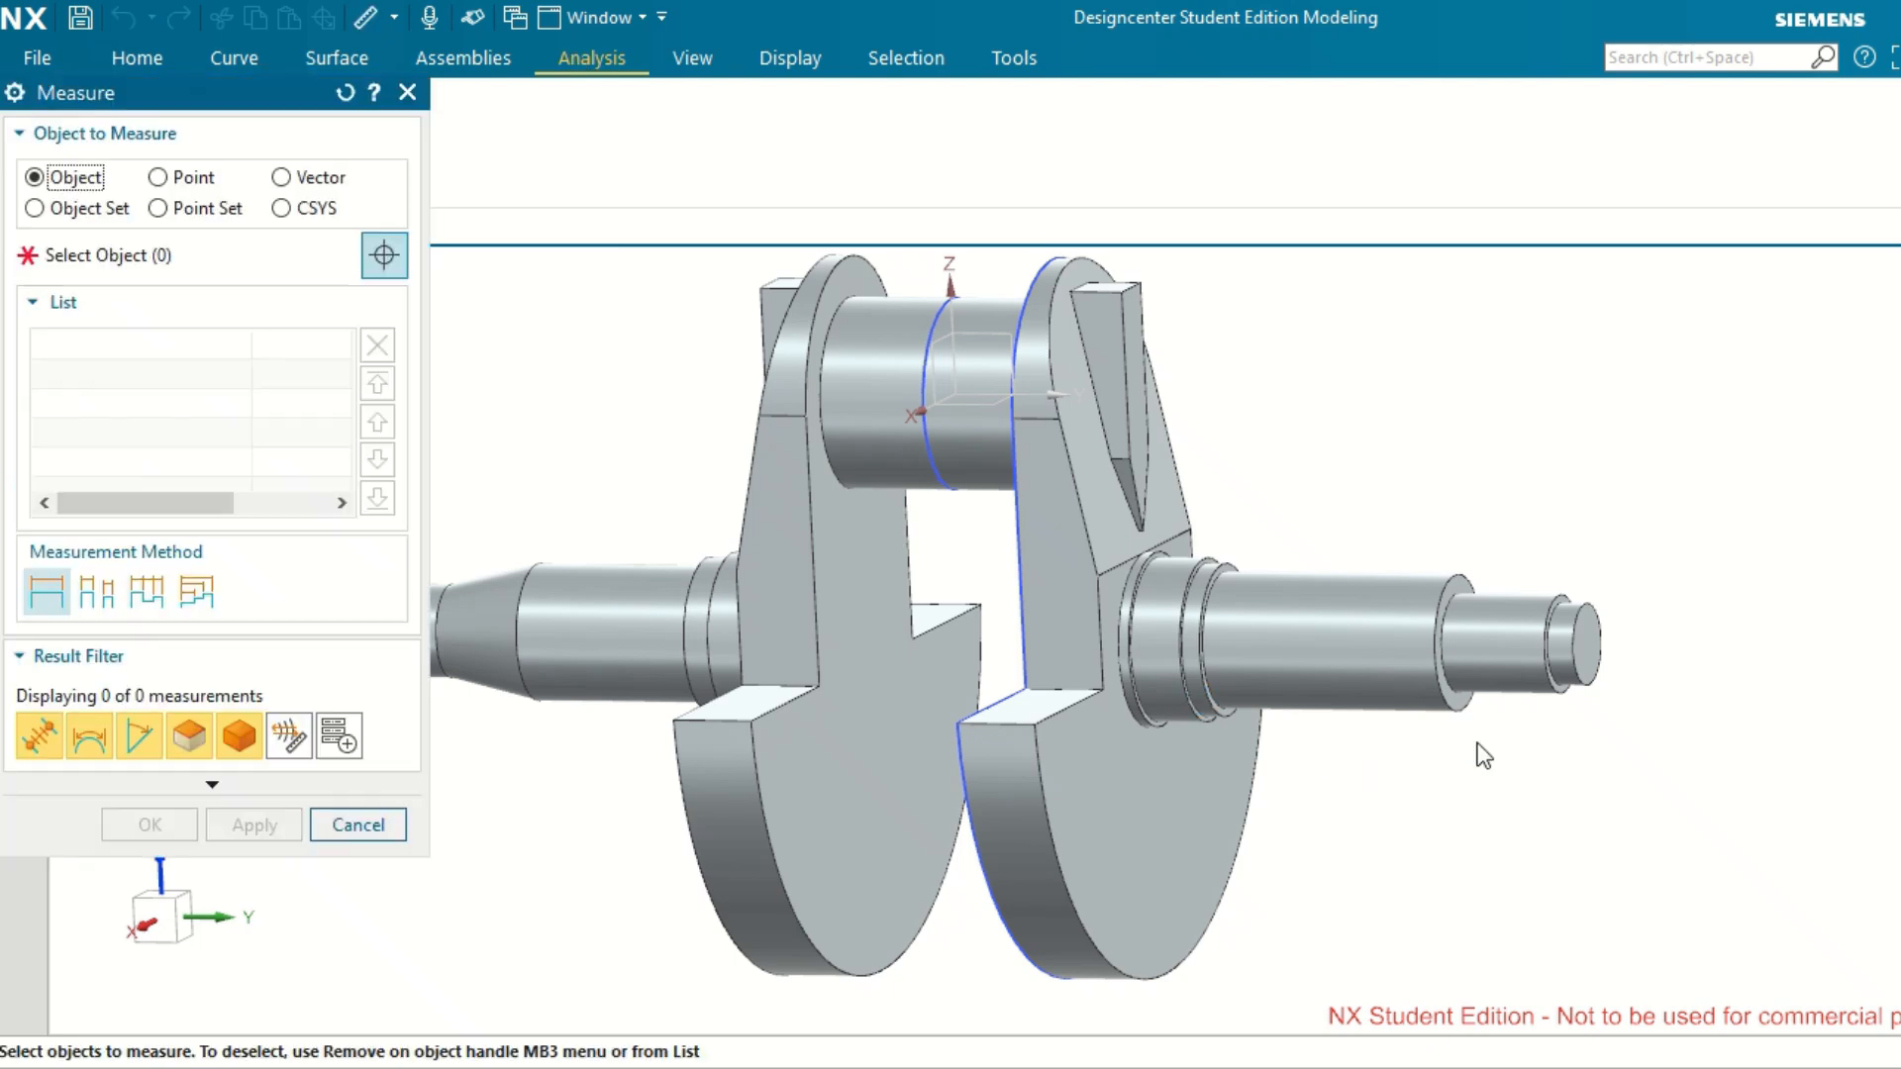
scroll(1476, 743, "down", 3)
scroll(1476, 743, "up", 5)
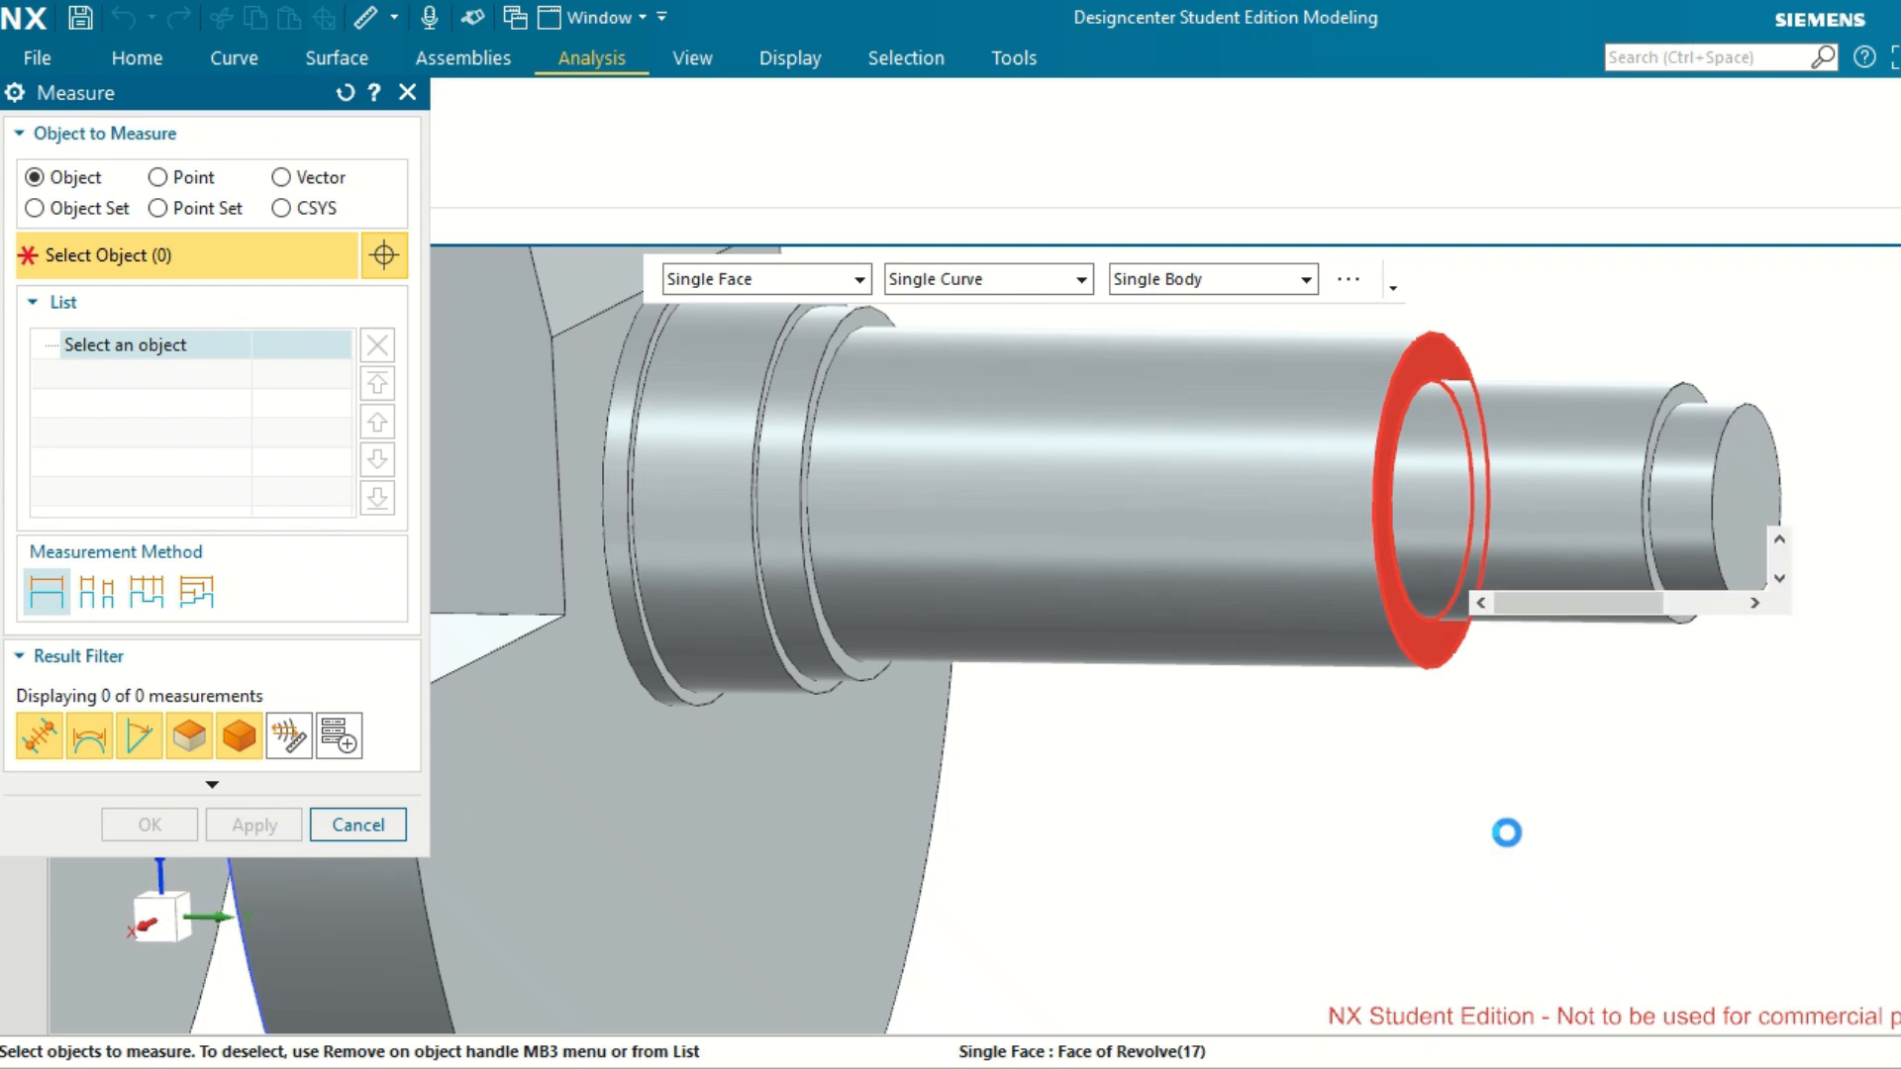
scroll(1507, 833, "down", 4)
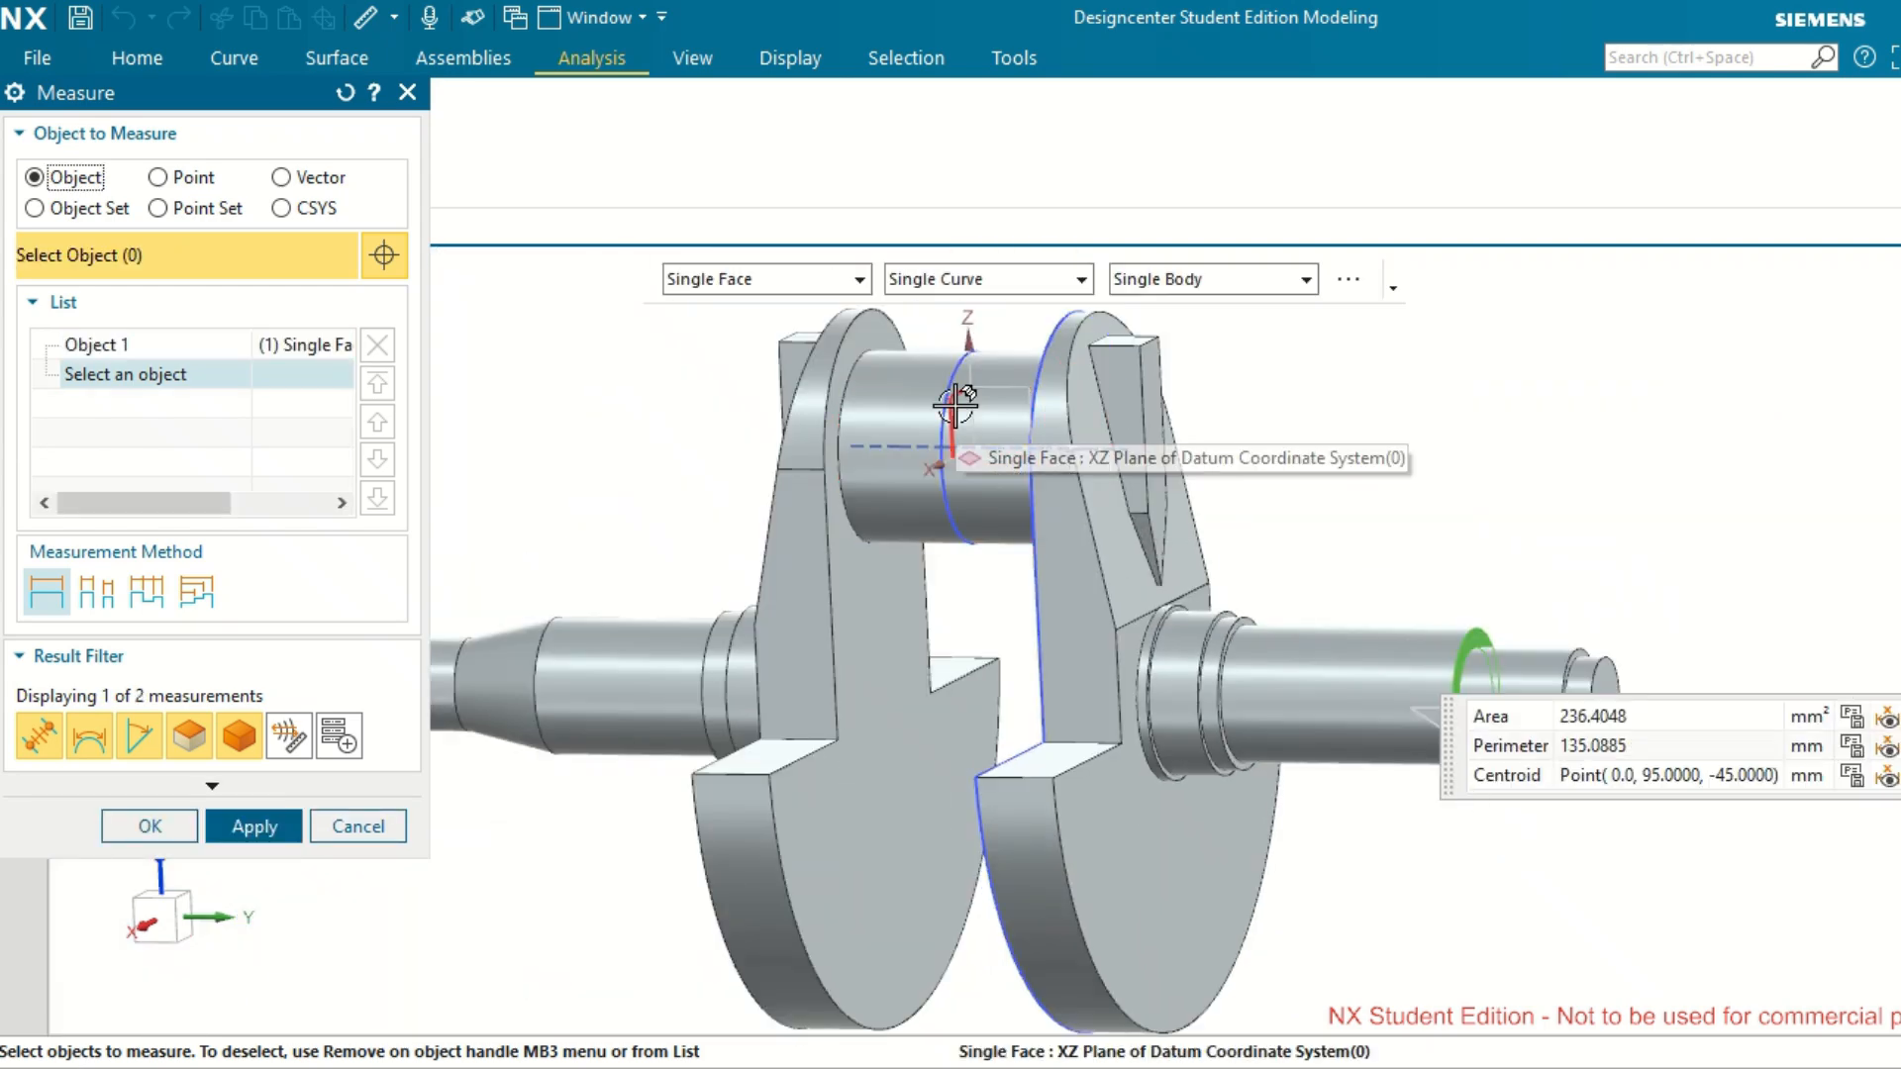
left_click(956, 404)
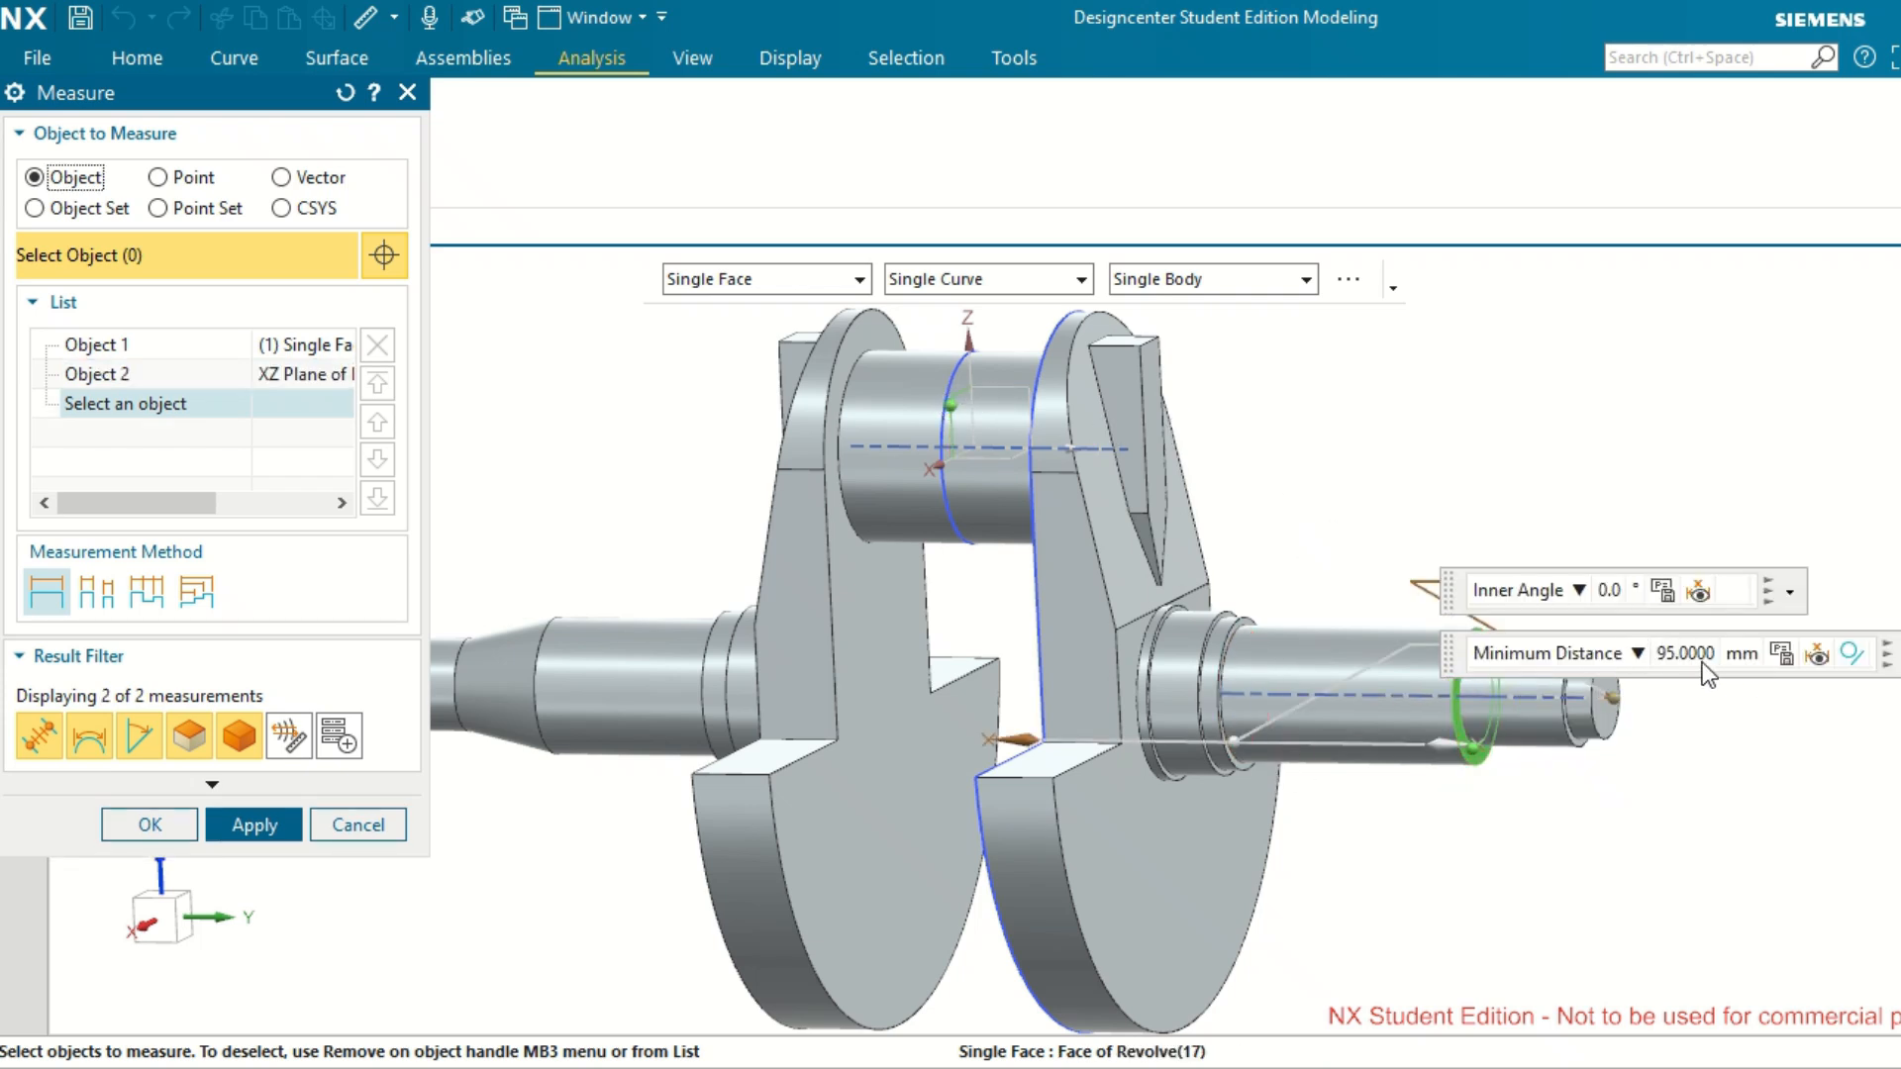
left_click(378, 834)
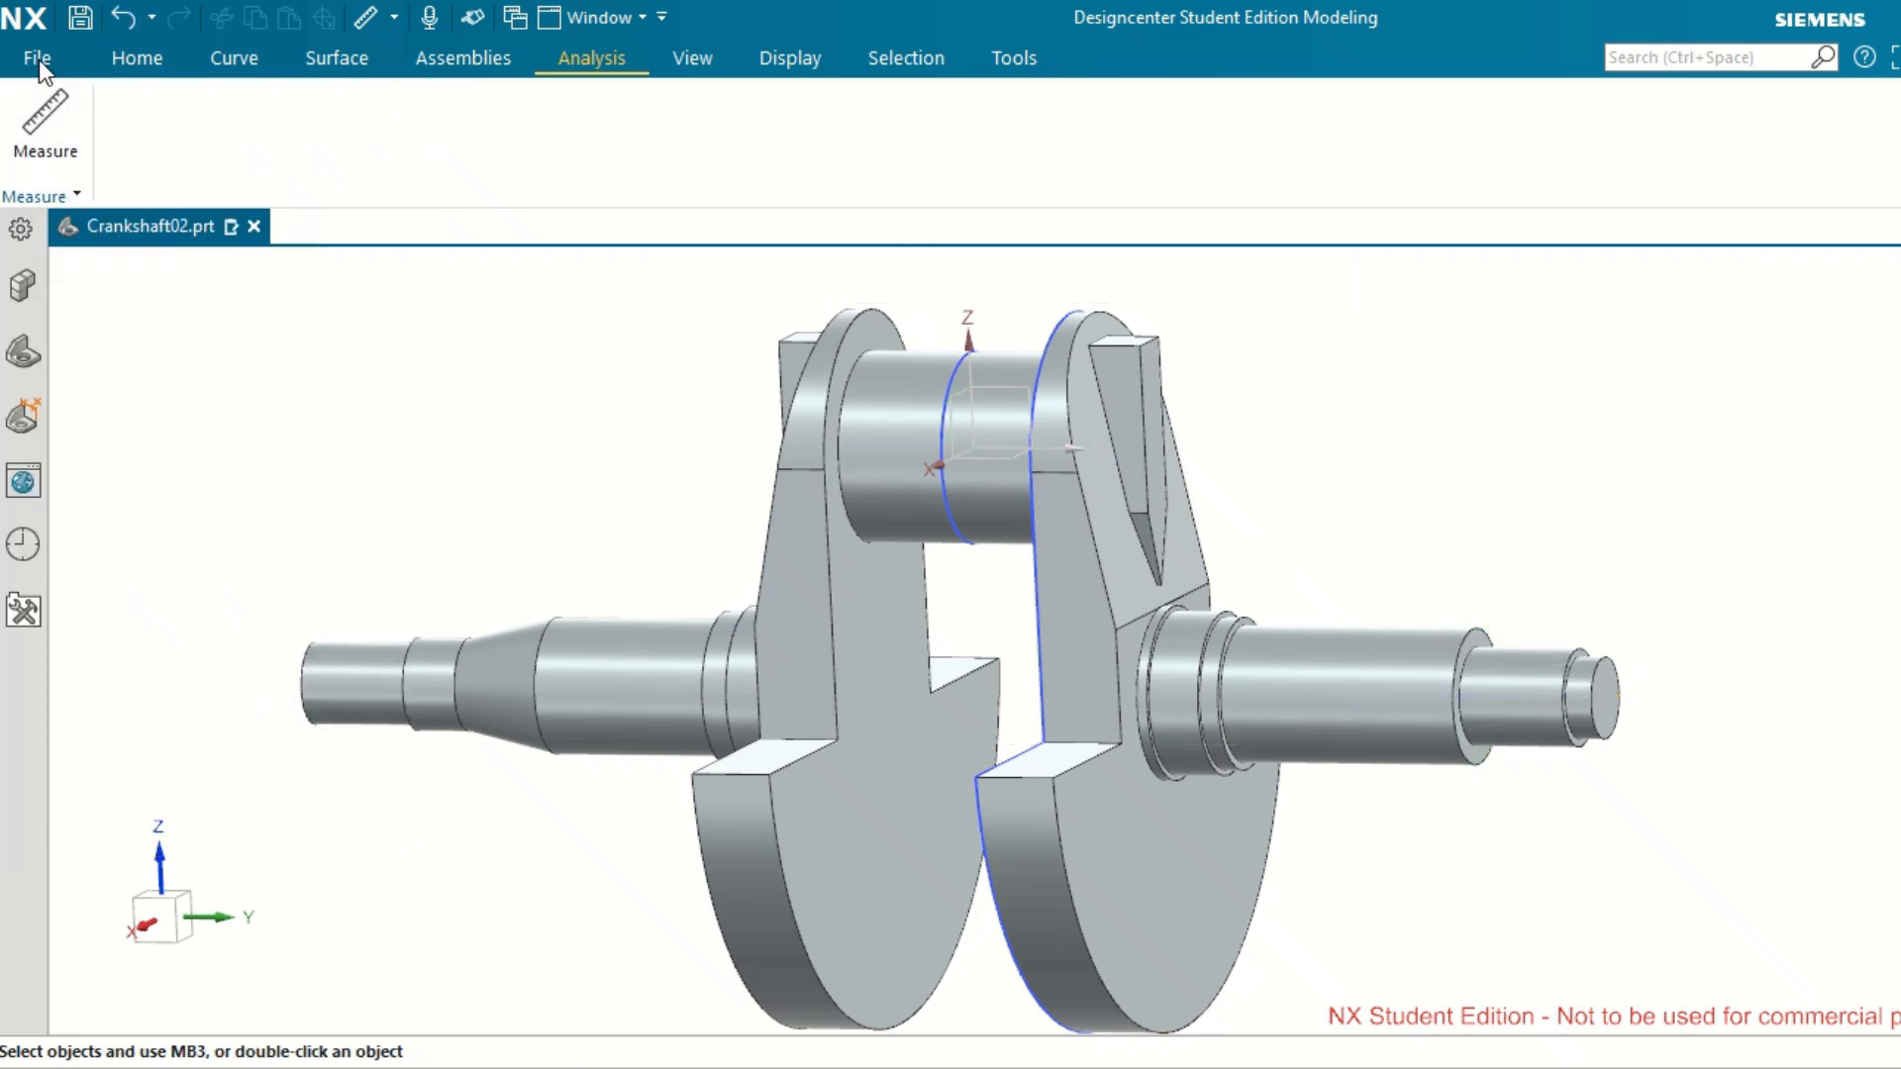
Create a datum plane offset 95 mm from the datum coordinate system's XZ plane, extending its lower edge slightly towards the shaft.
left_click(128, 59)
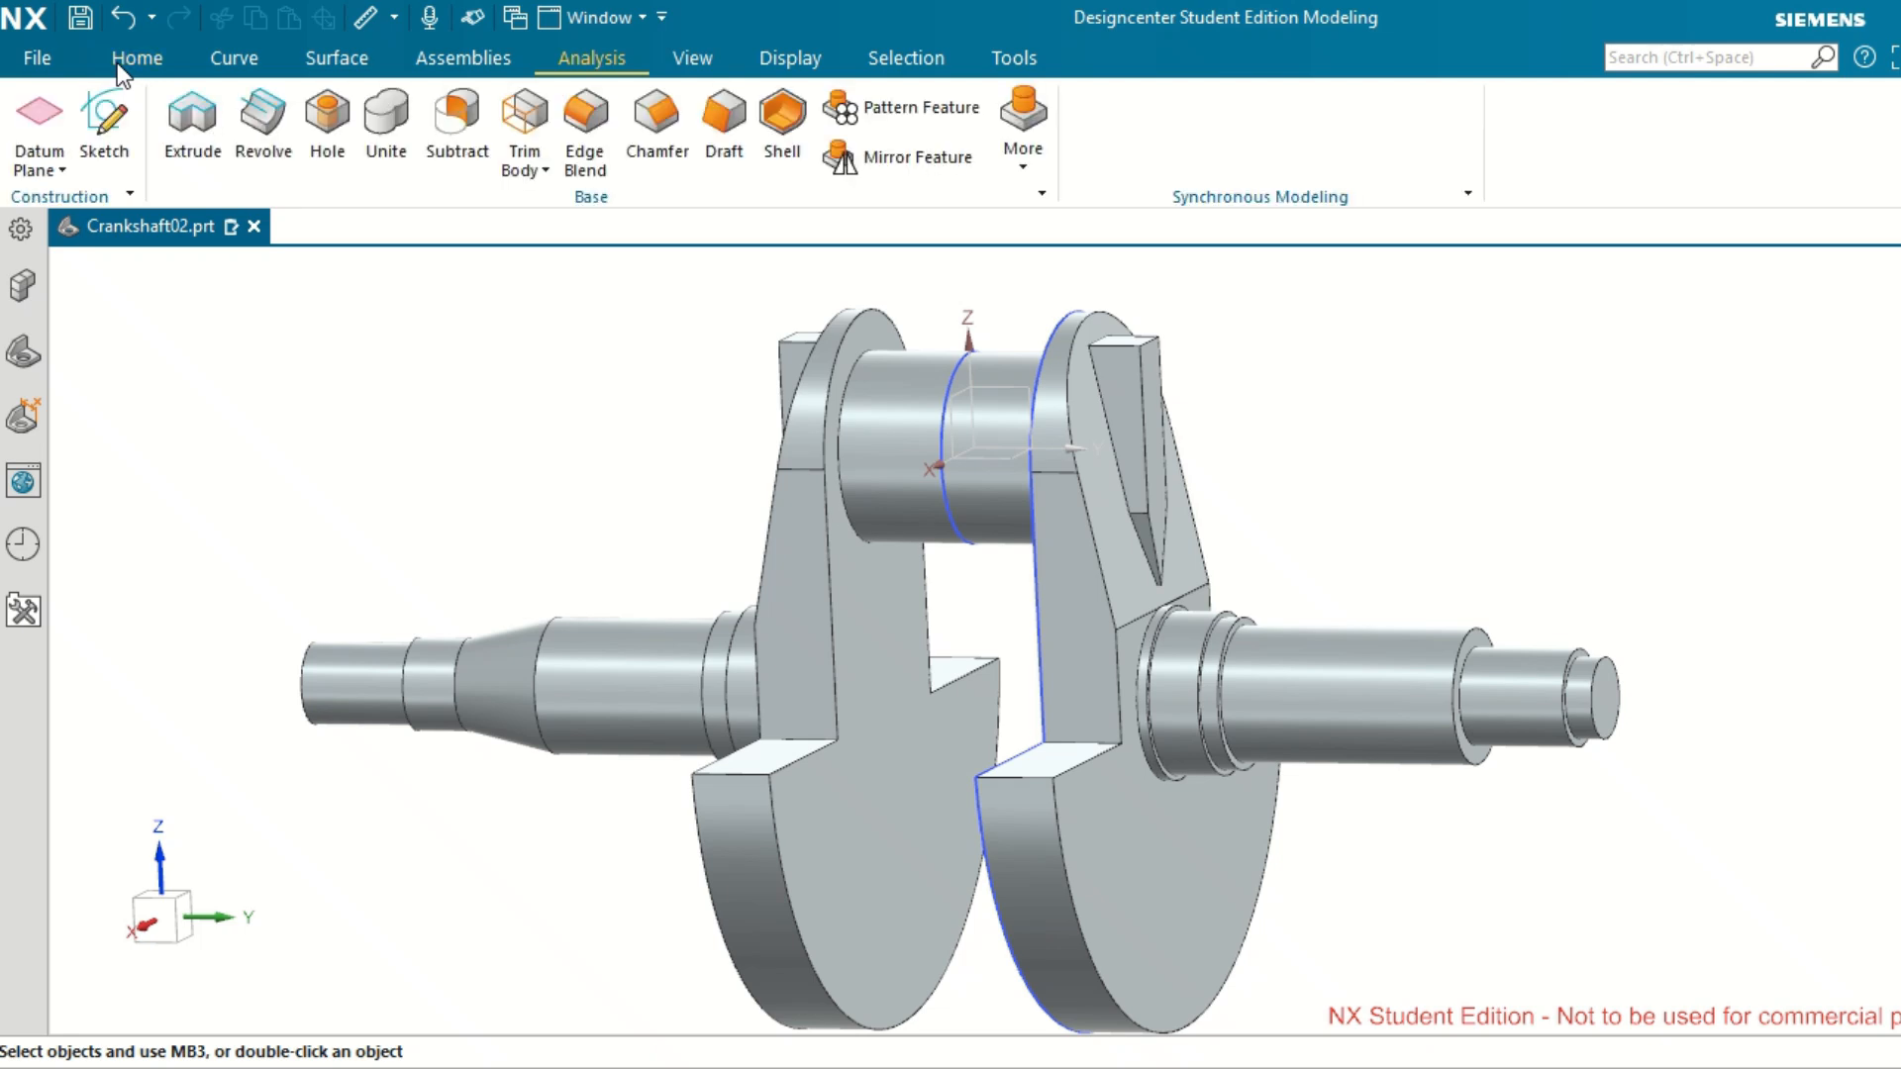
left_click(55, 116)
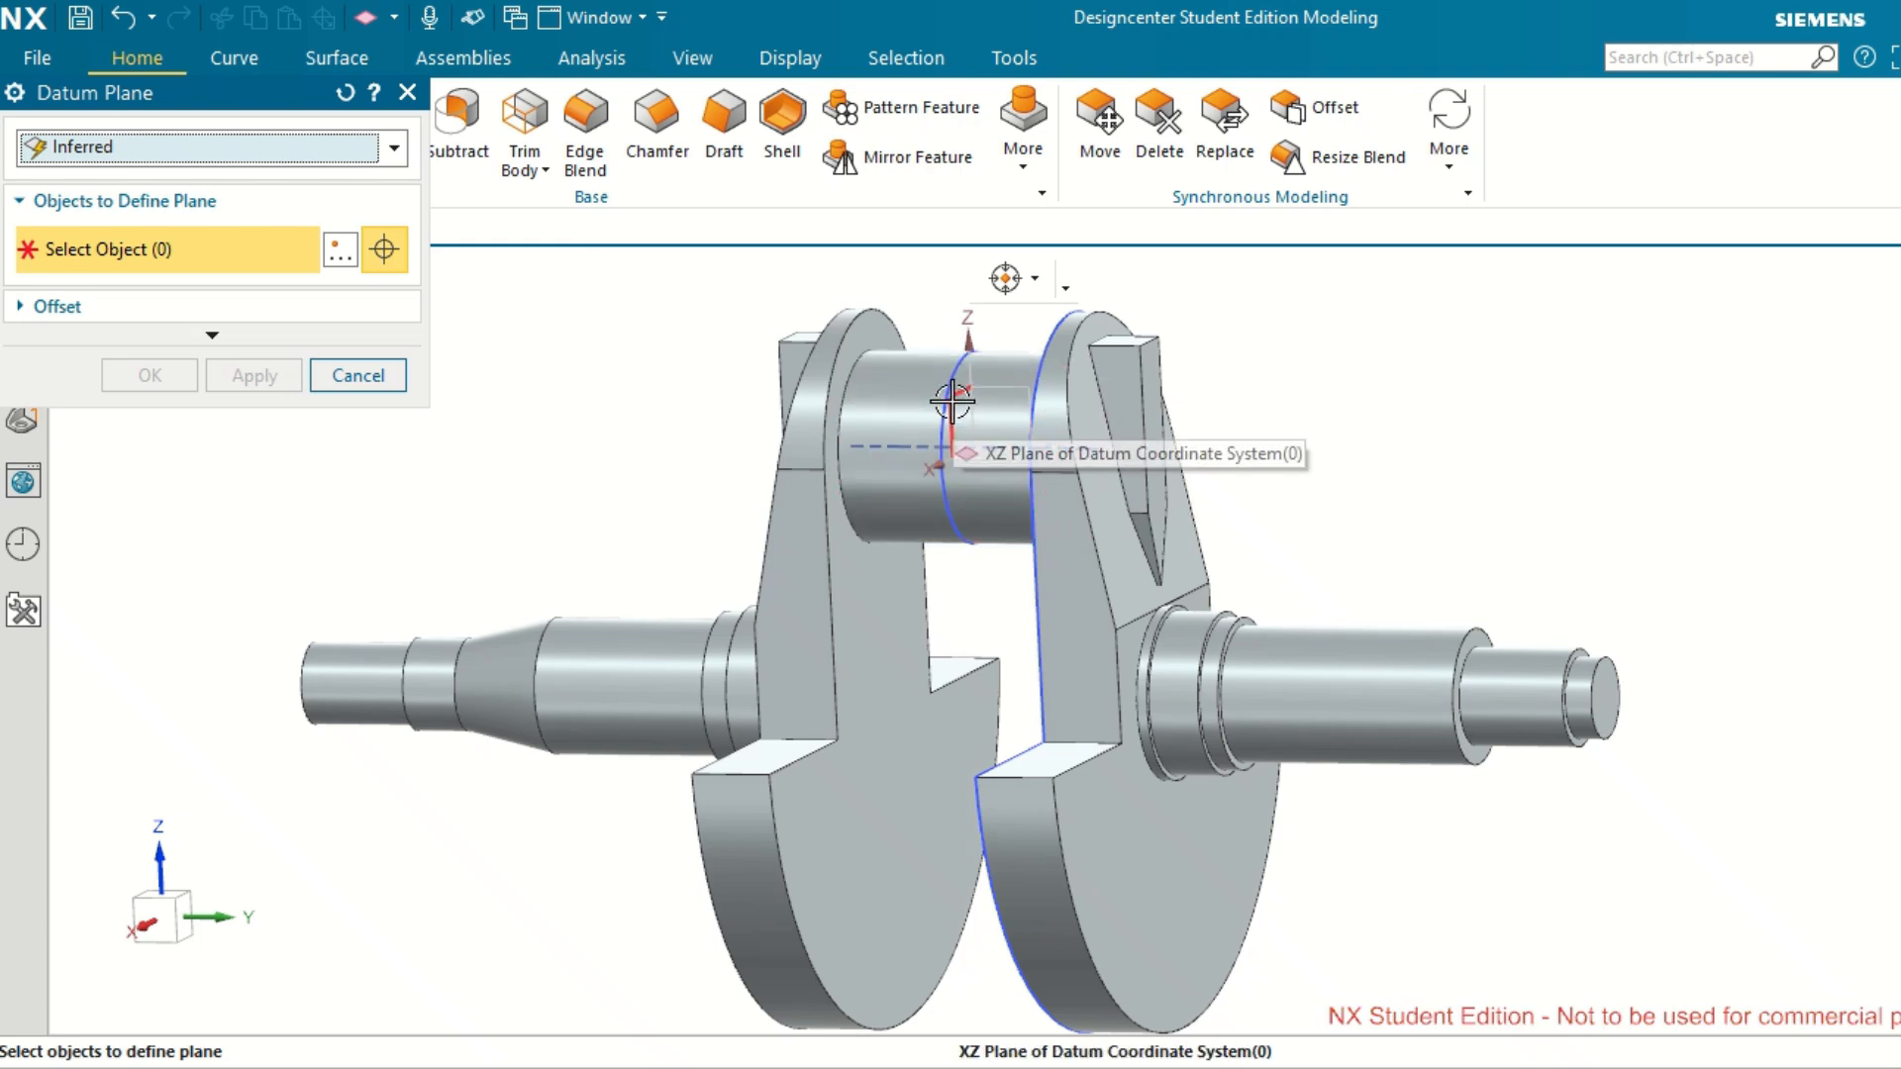
left_click(952, 401)
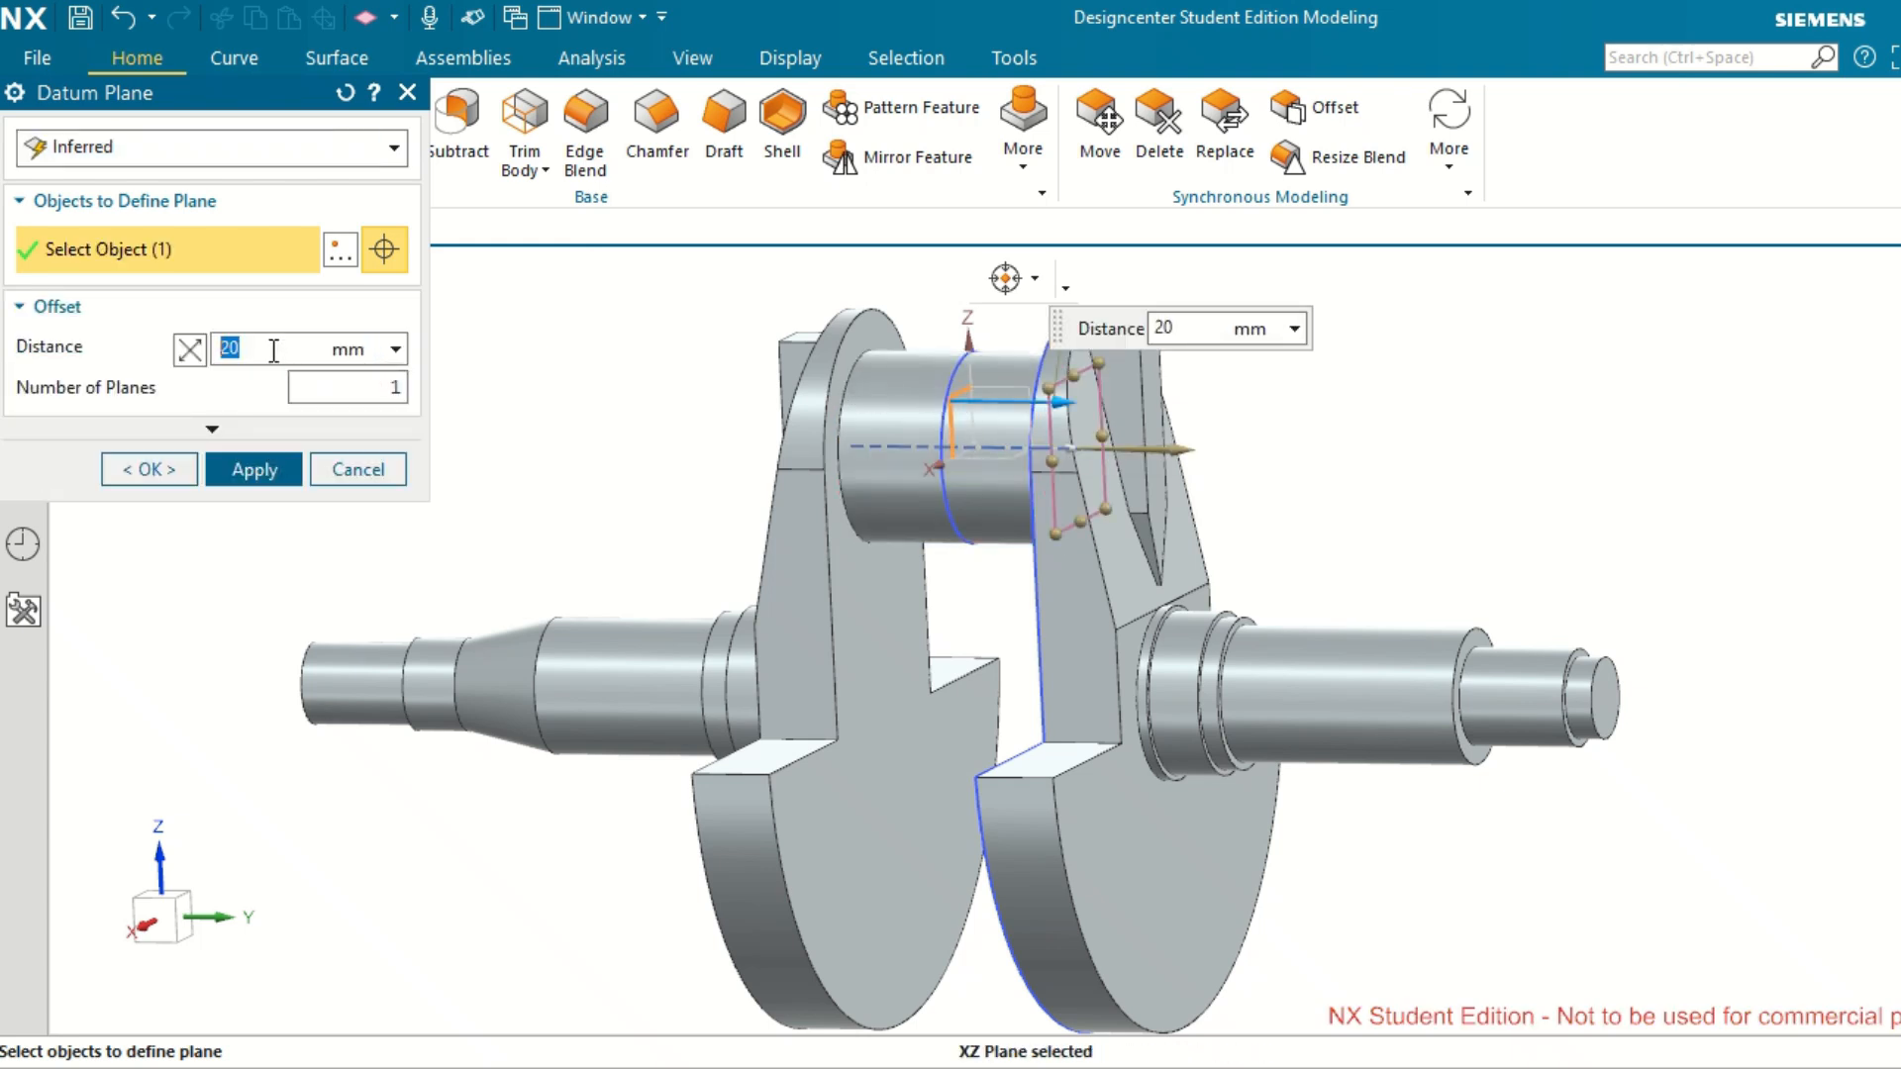
type("95")
key("Return")
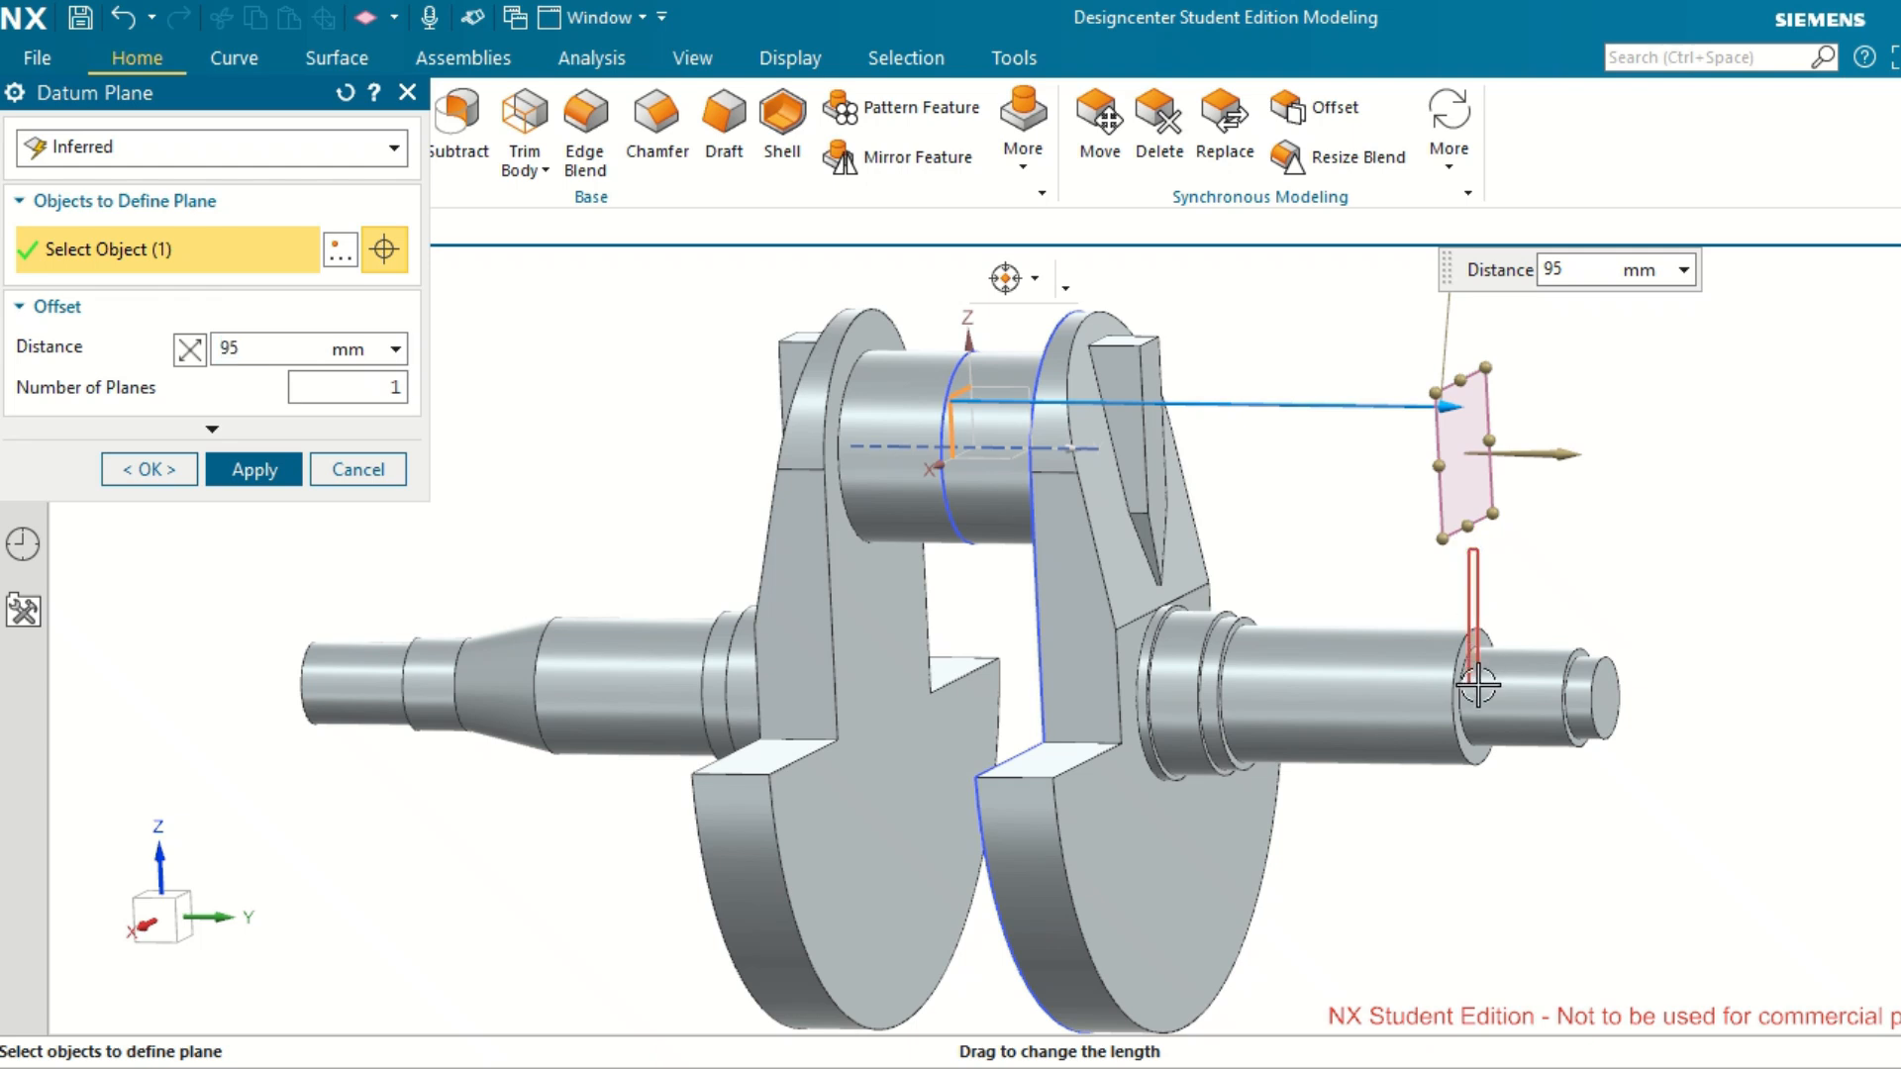
mouse_move(1468, 540)
left_mouse_down()
mouse_move(1466, 579)
mouse_move(1469, 565)
left_mouse_up()
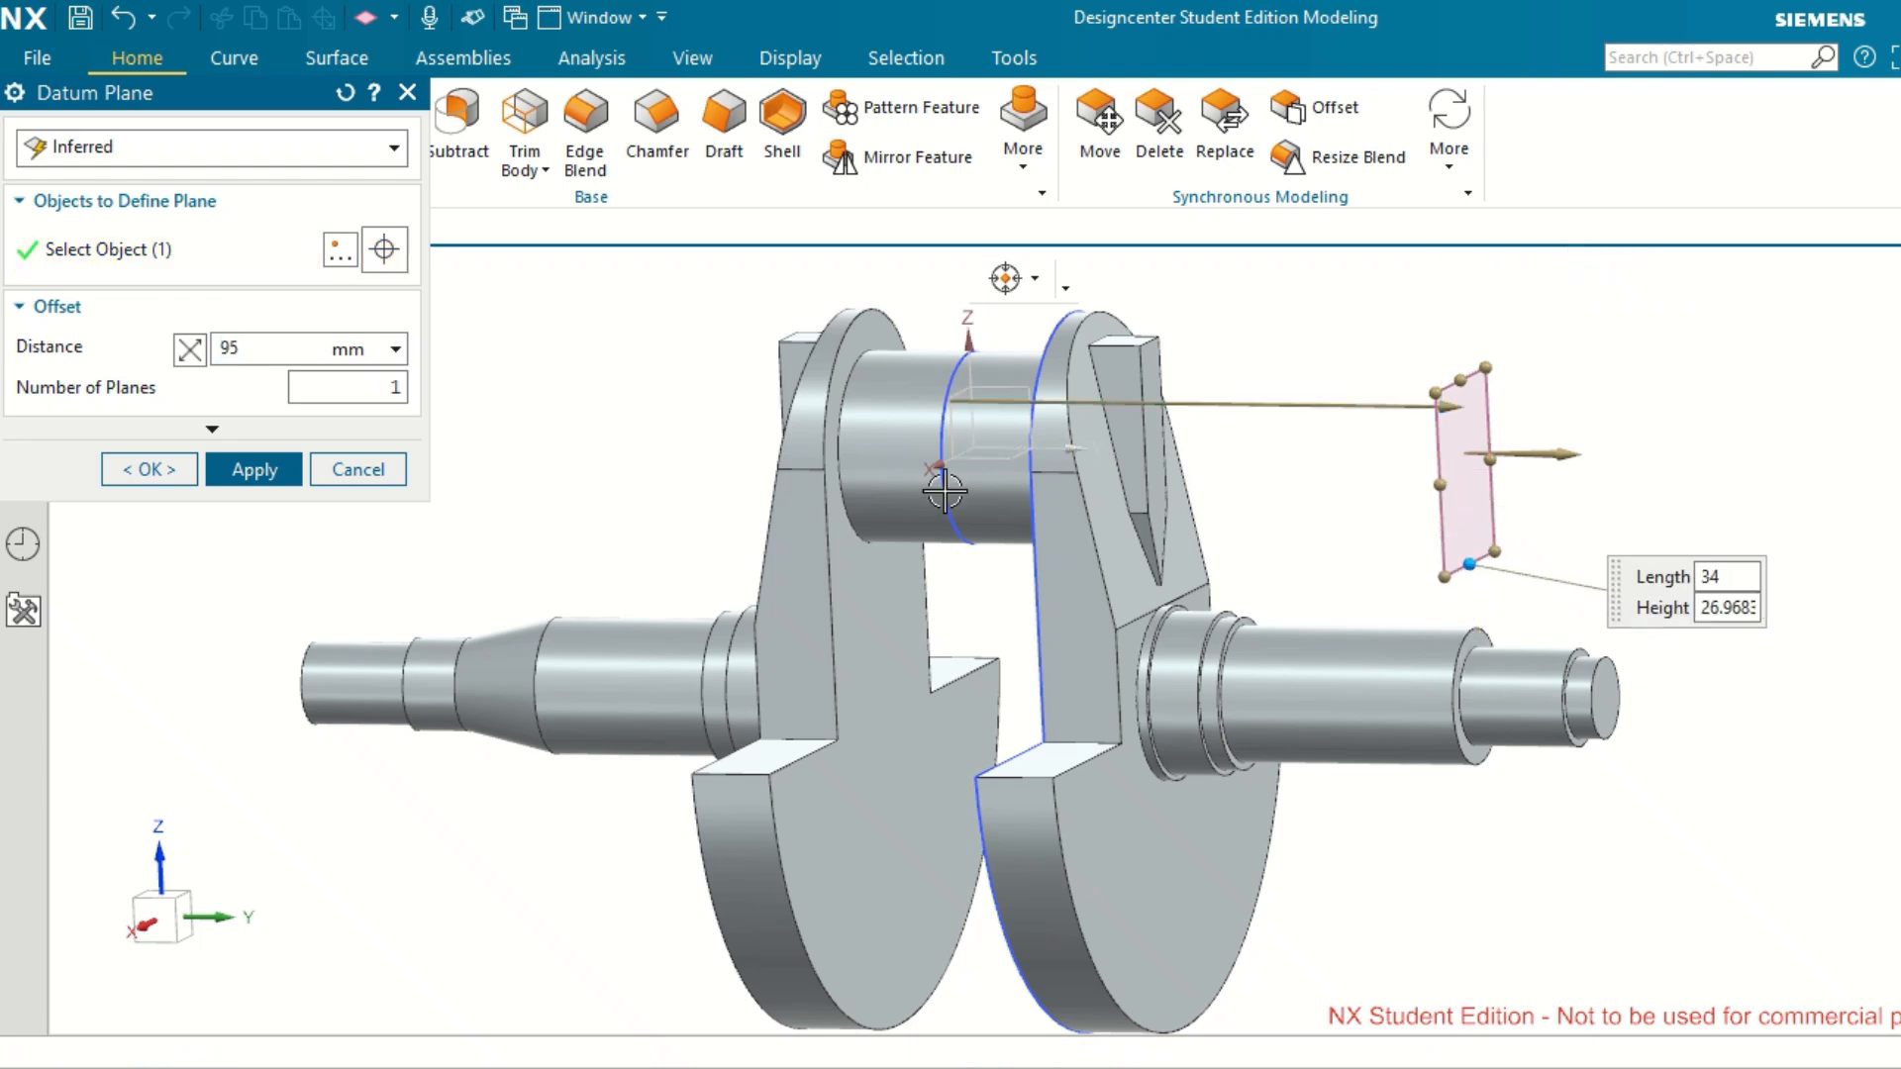
left_click(255, 471)
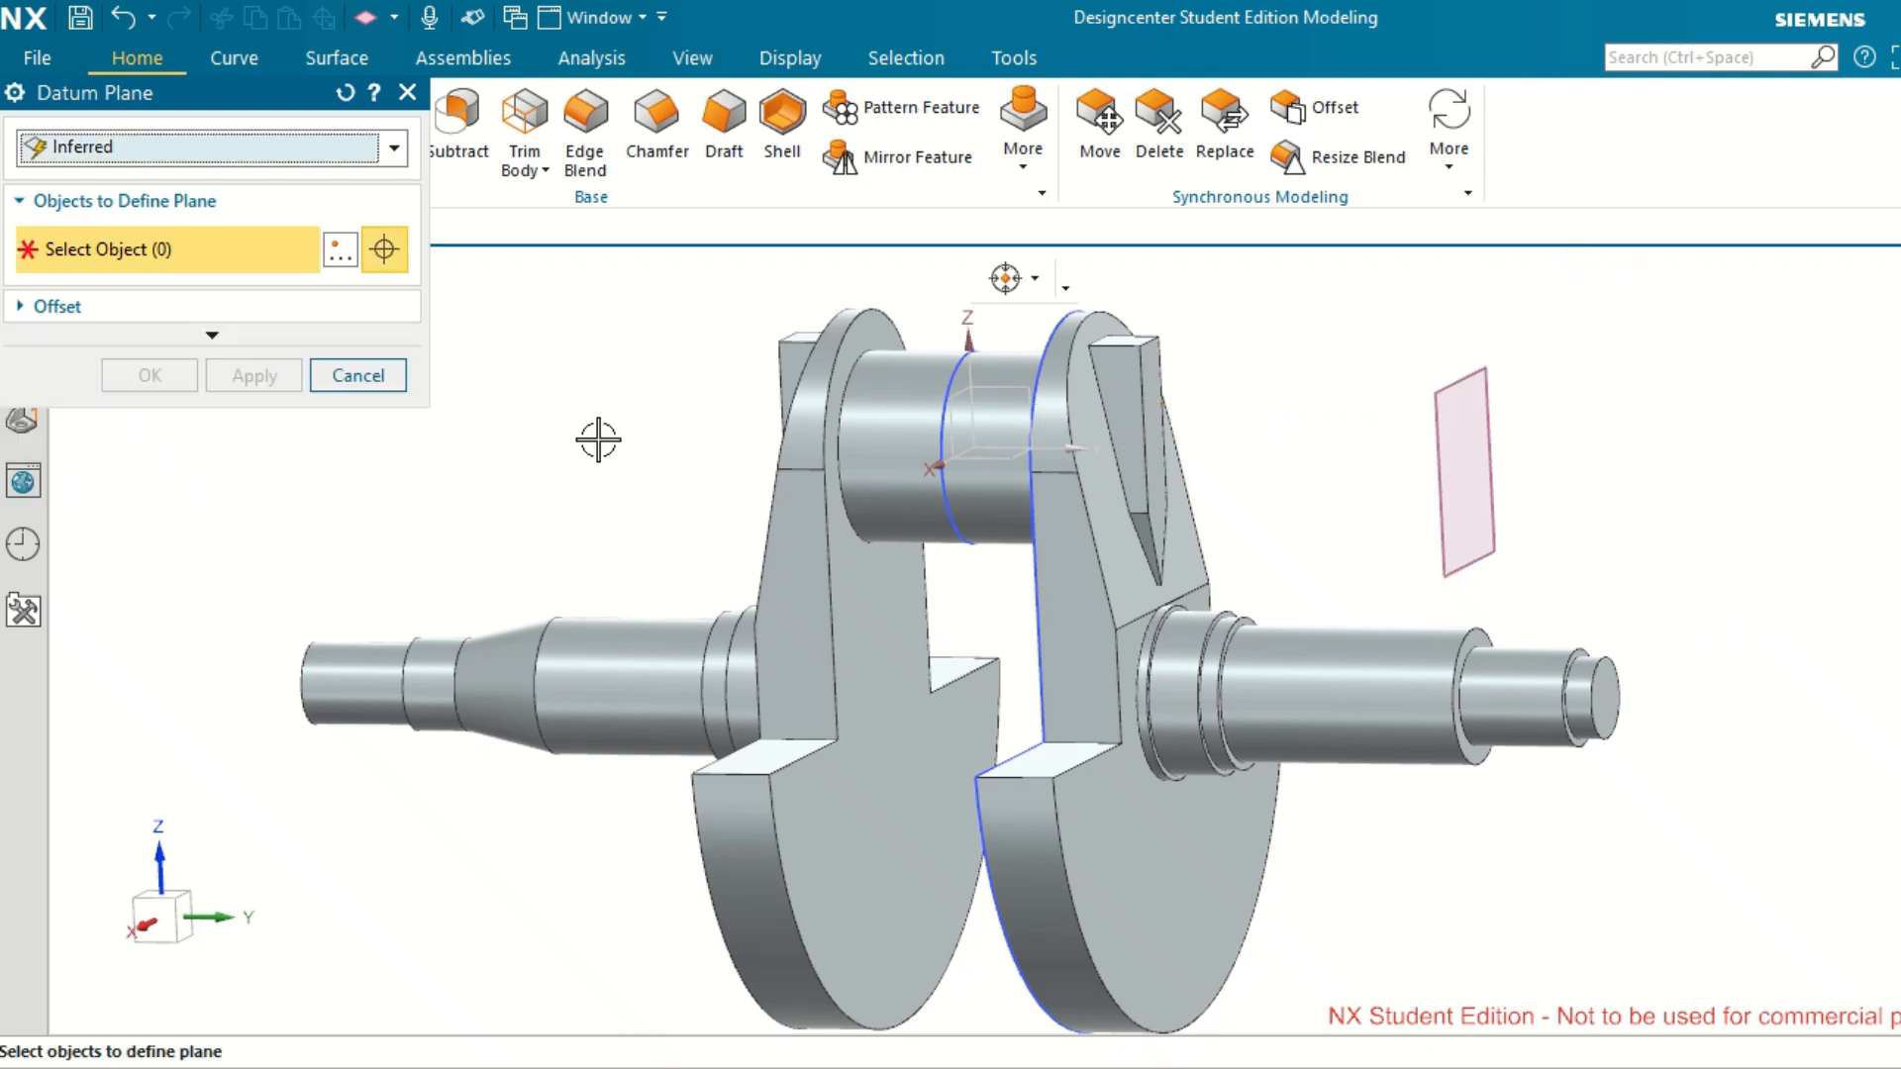
left_click(384, 384)
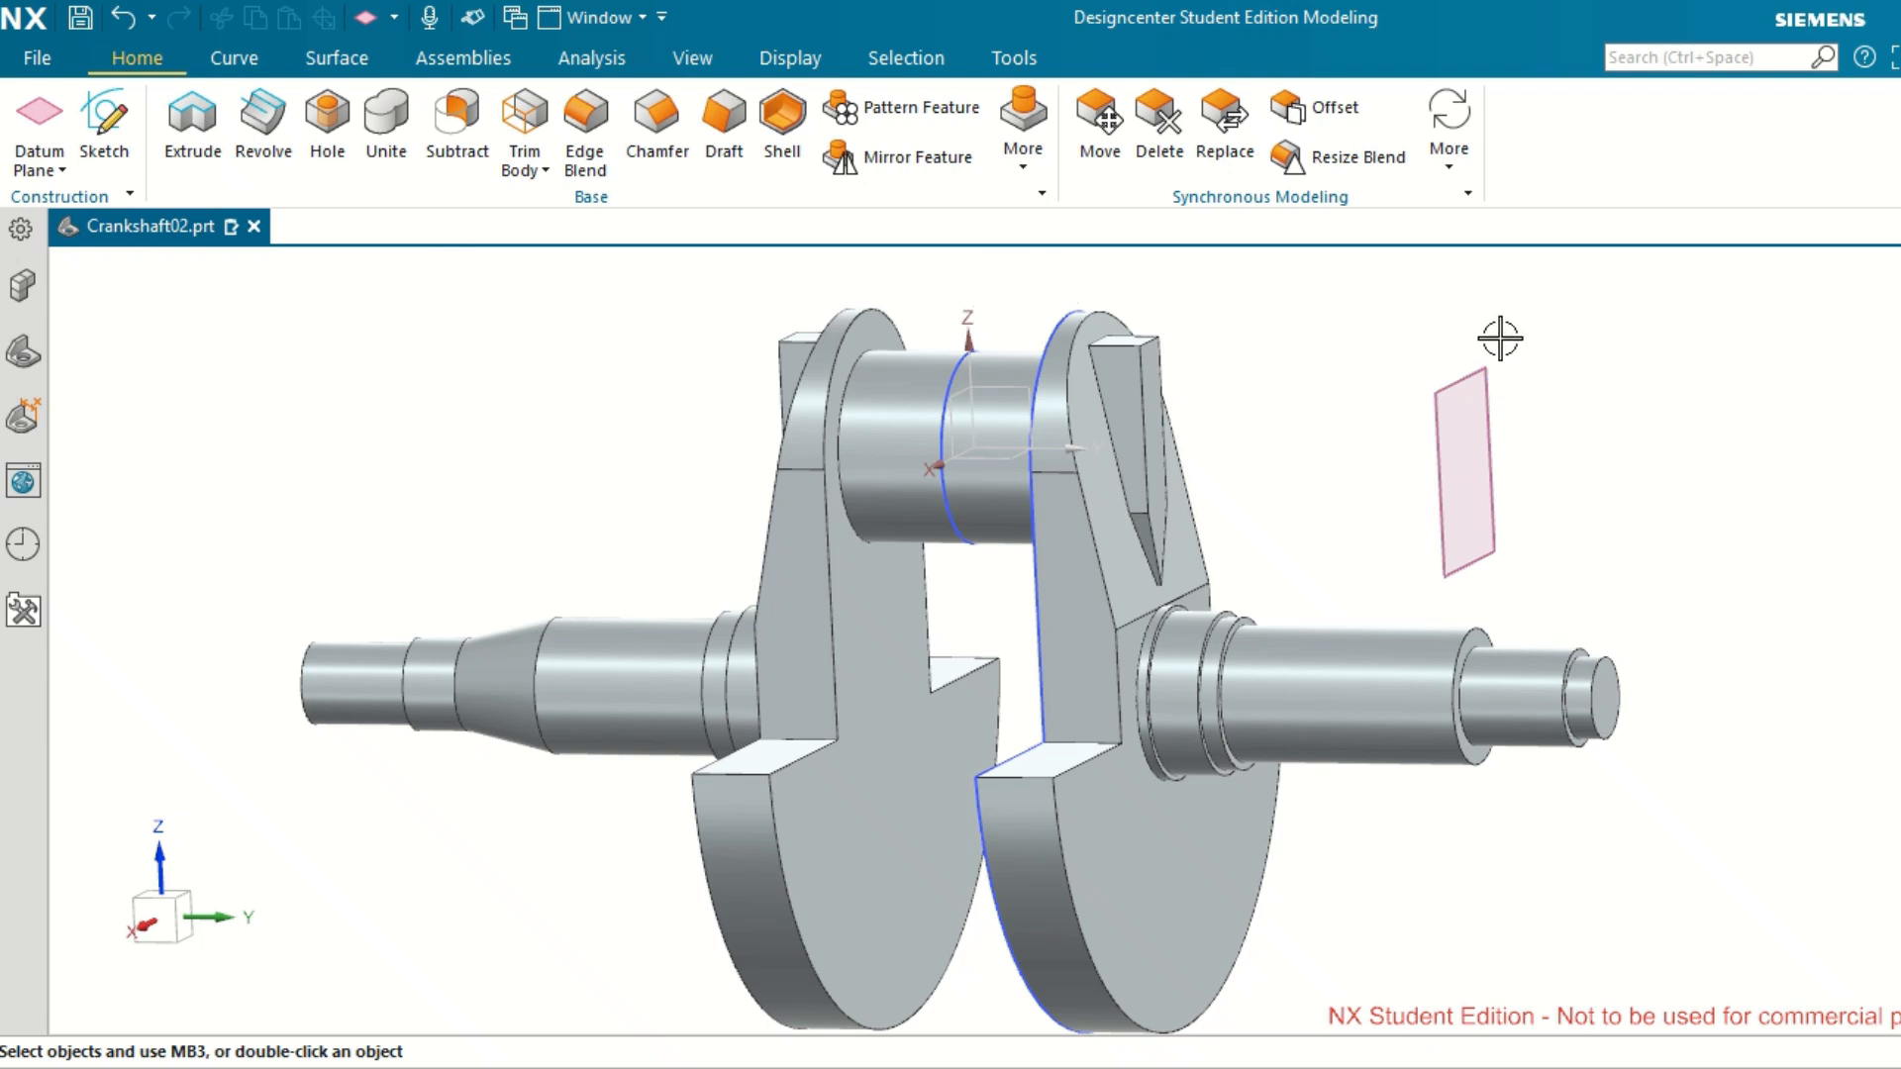
Start an Extrude section sketch on the new datum plane, orienting its normal and horizontal direction so the sketch reads upright from the shaft end.
left_click(1479, 365)
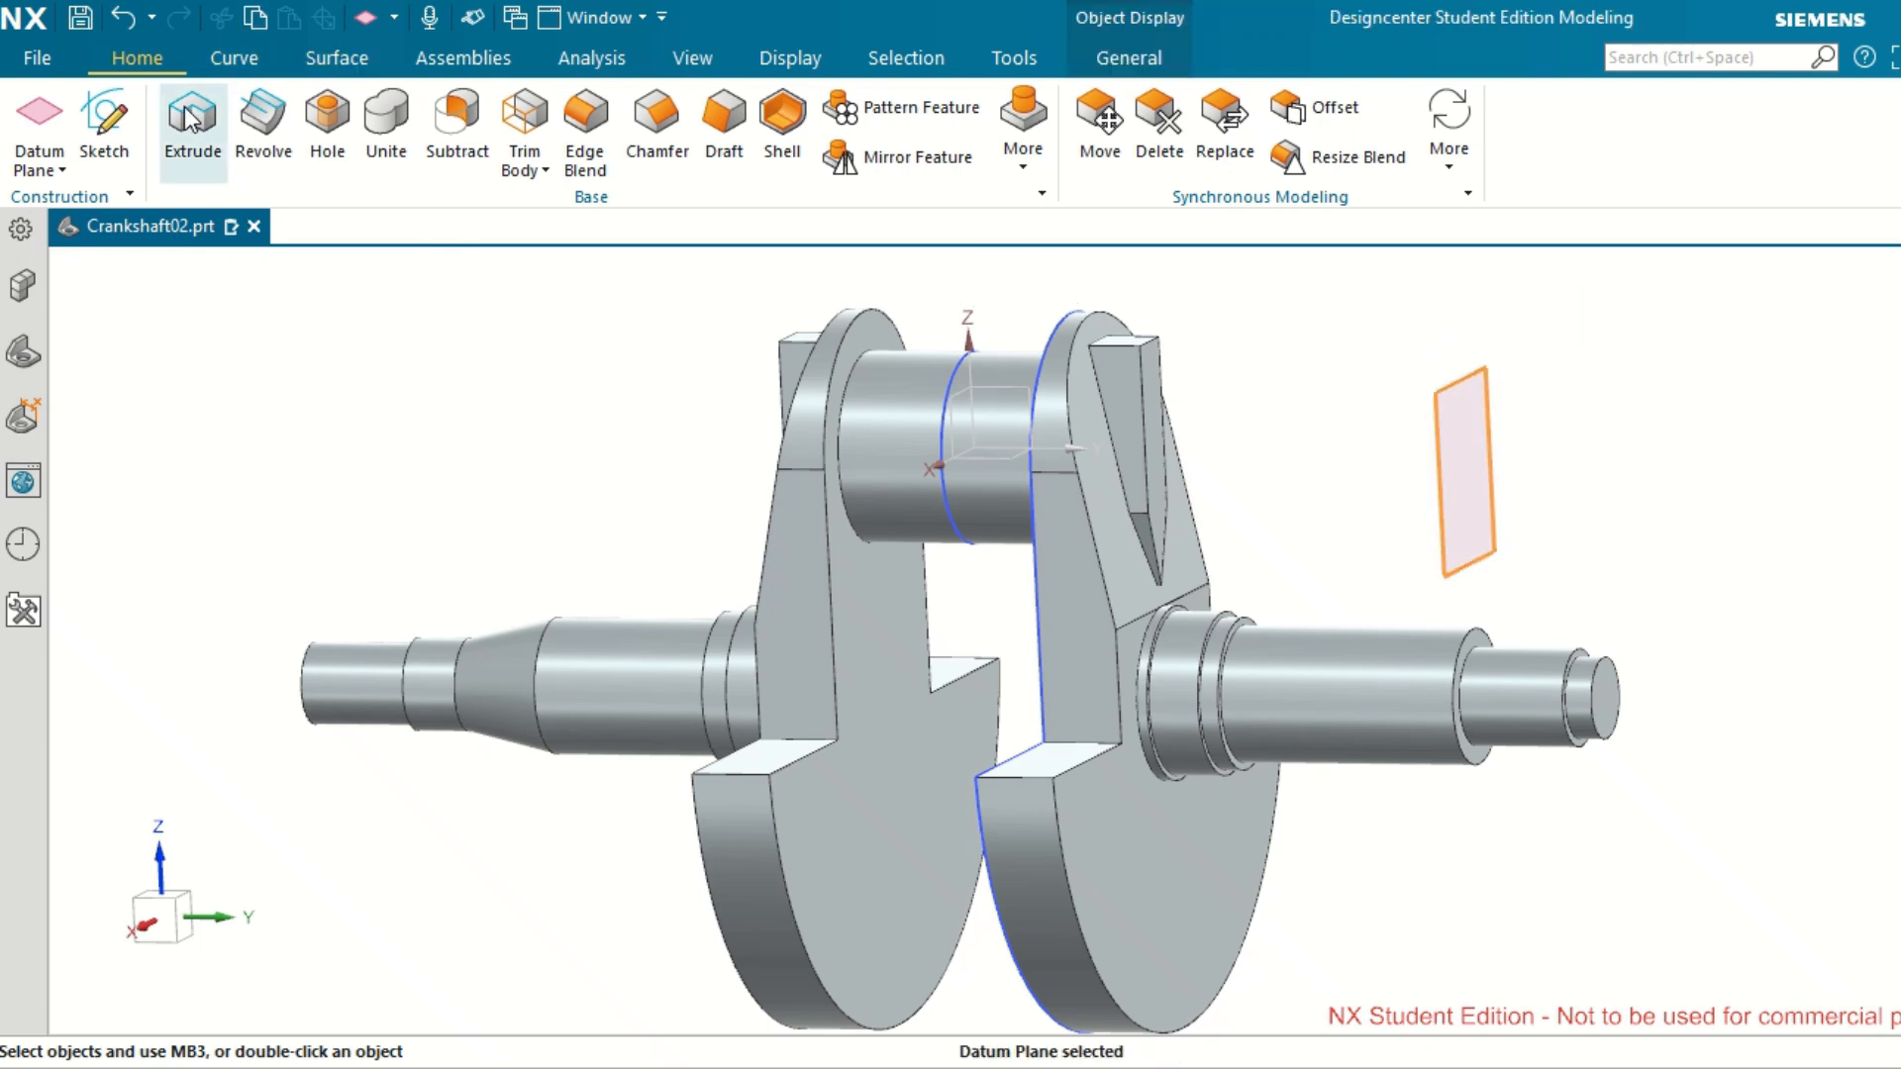
left_click(186, 109)
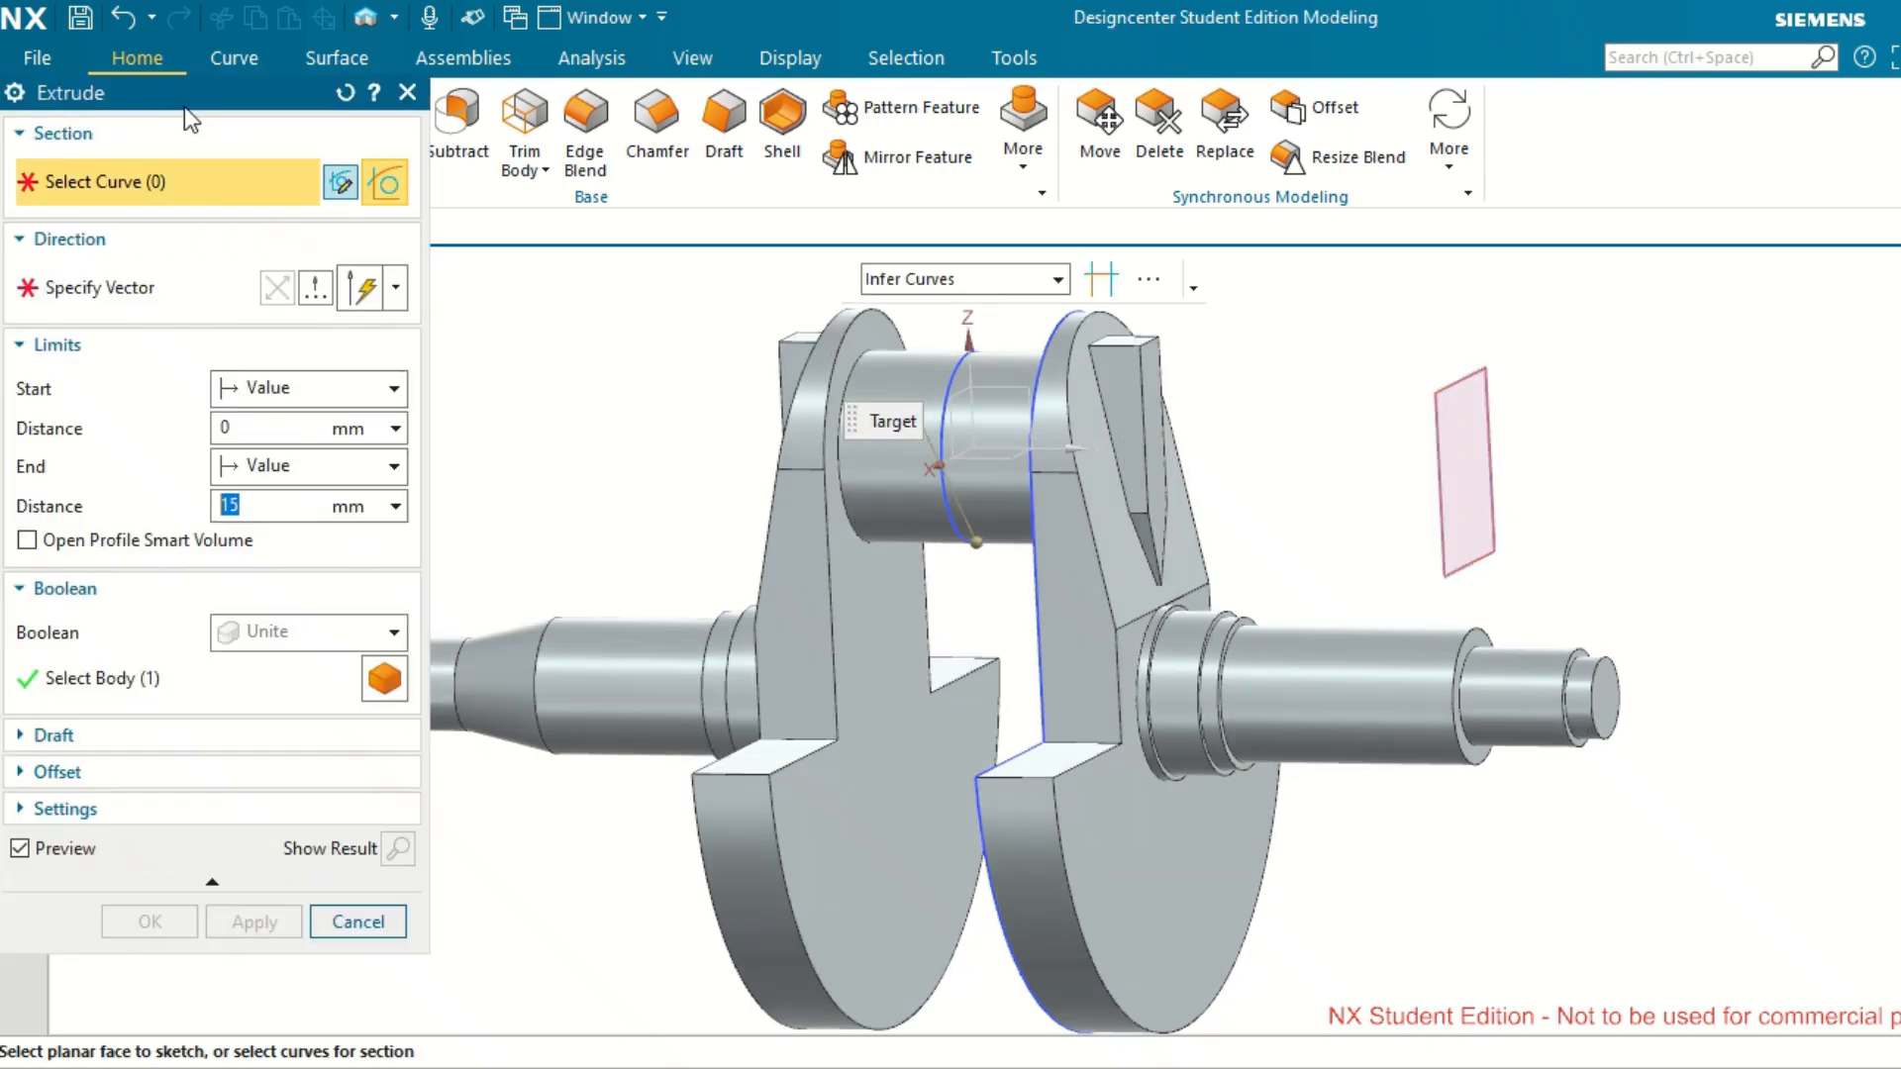
left_click(344, 184)
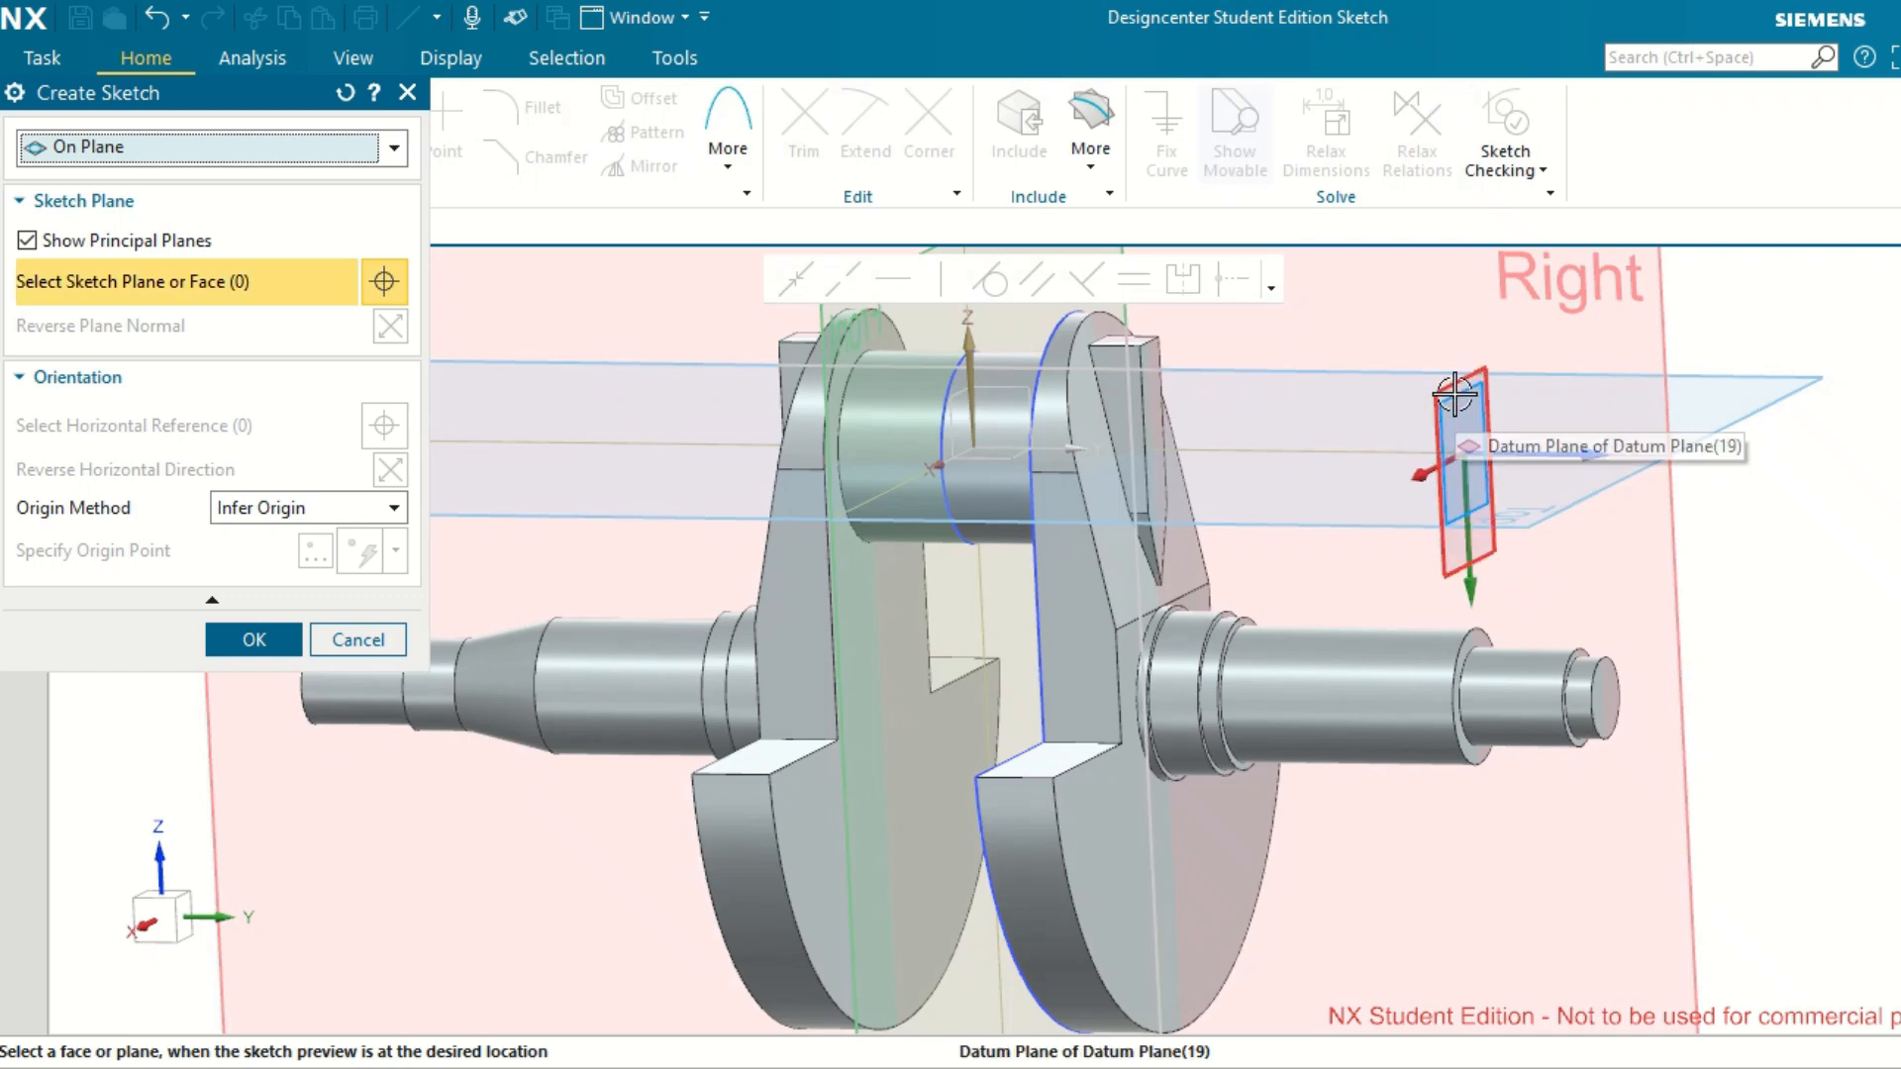
left_click(1455, 395)
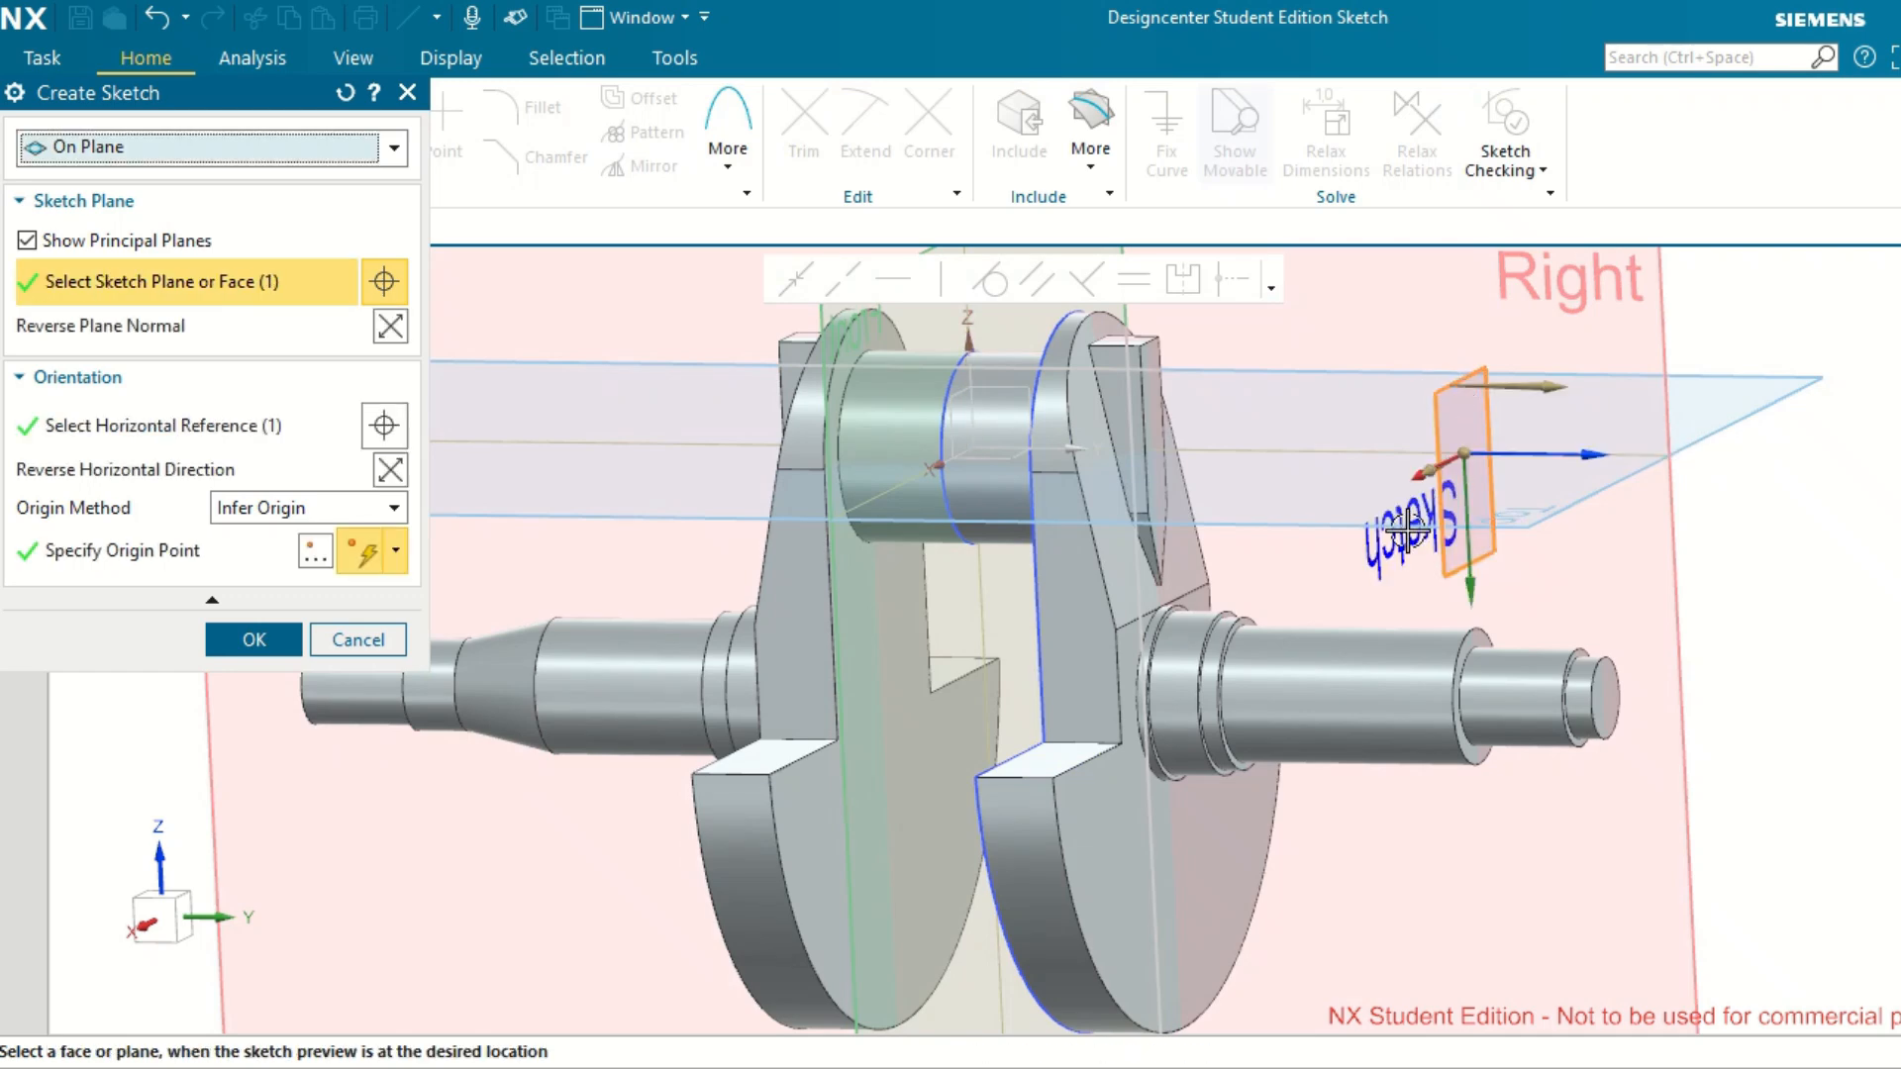
middle_click_drag(1809, 543, 1725, 538)
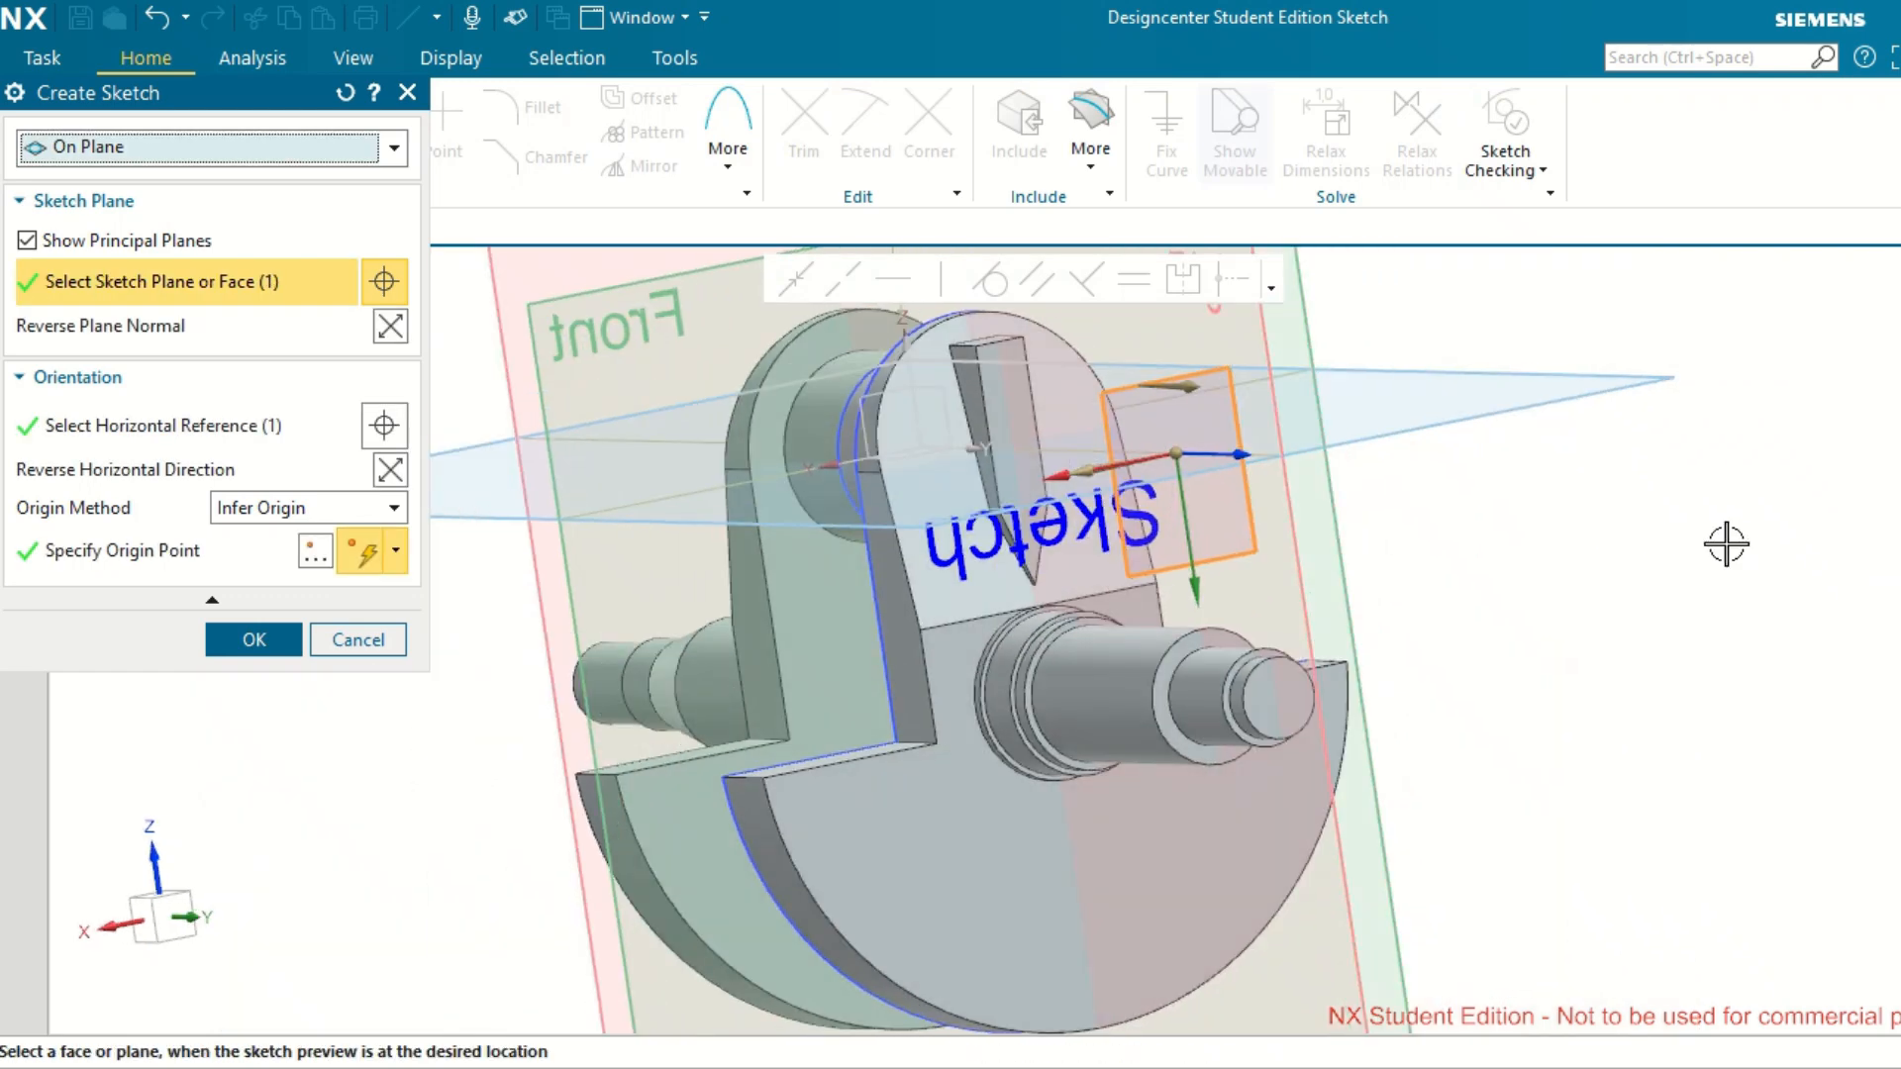
left_click(392, 334)
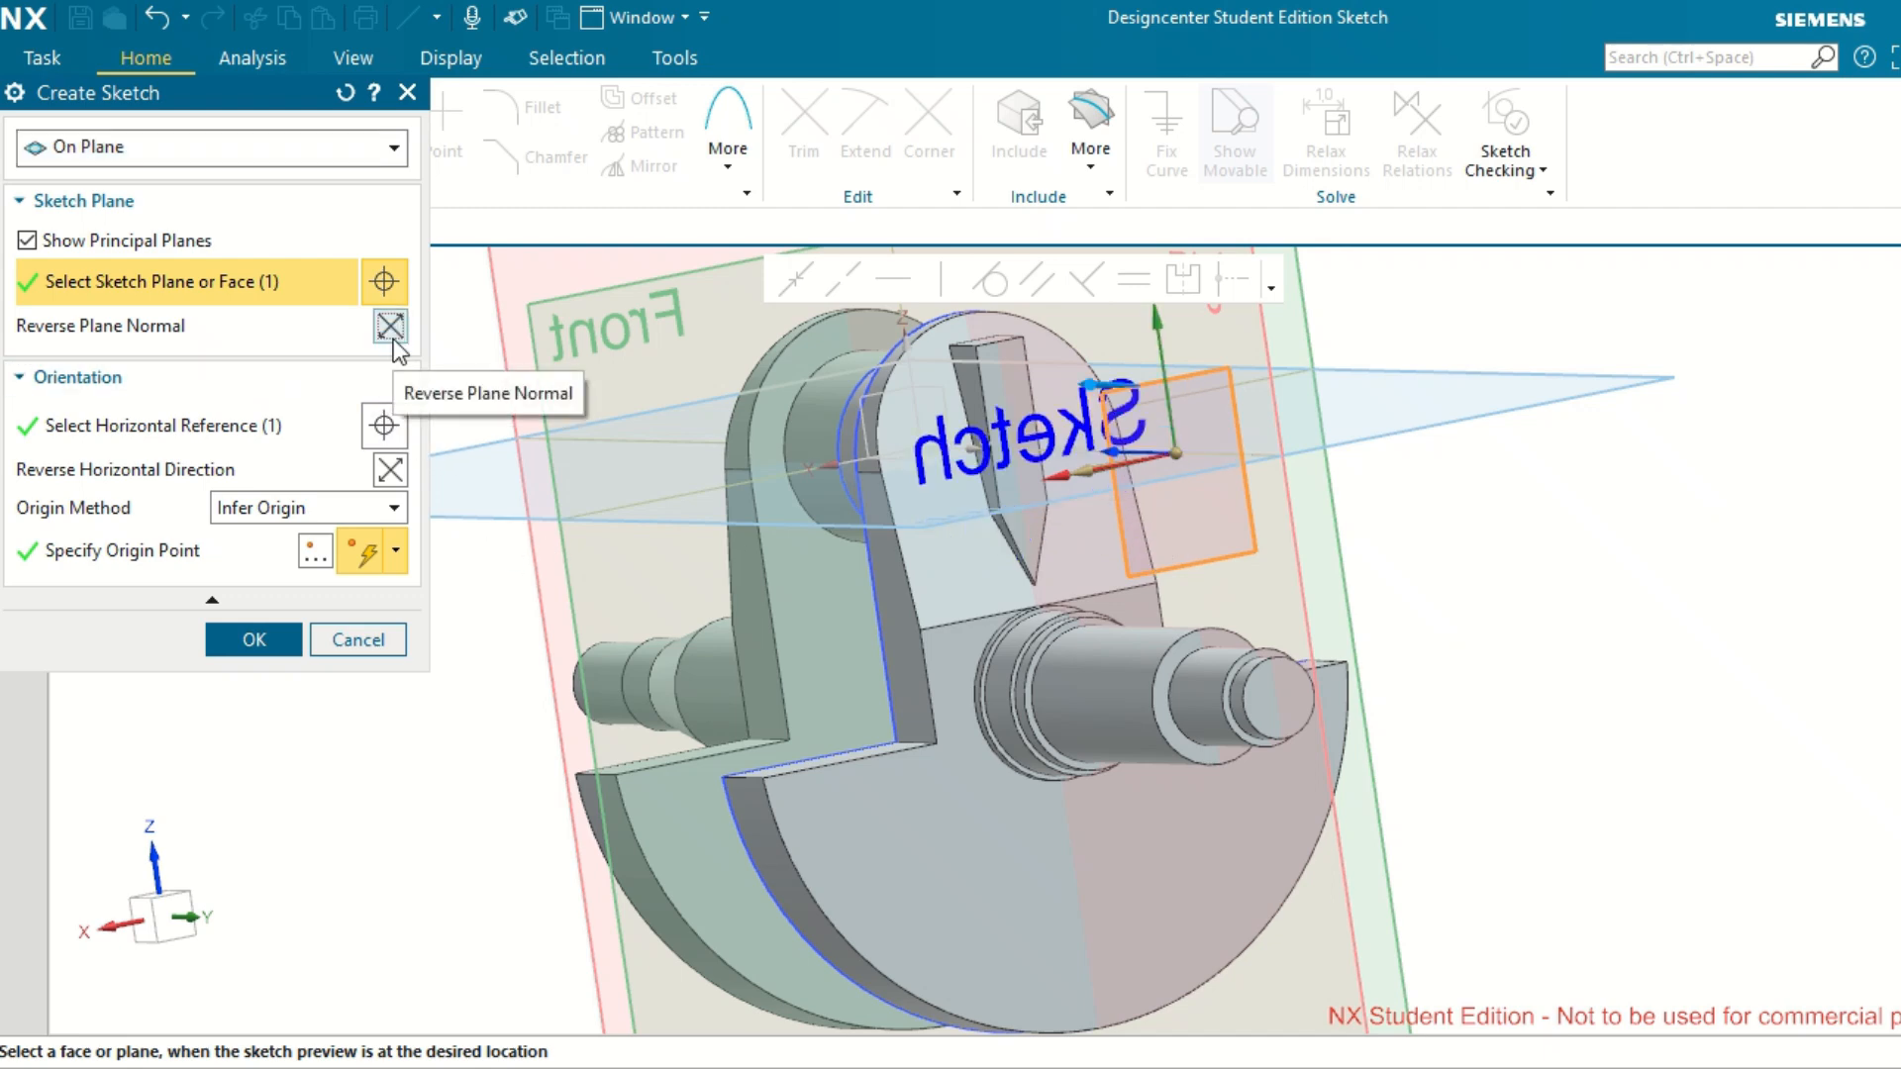
left_click(396, 476)
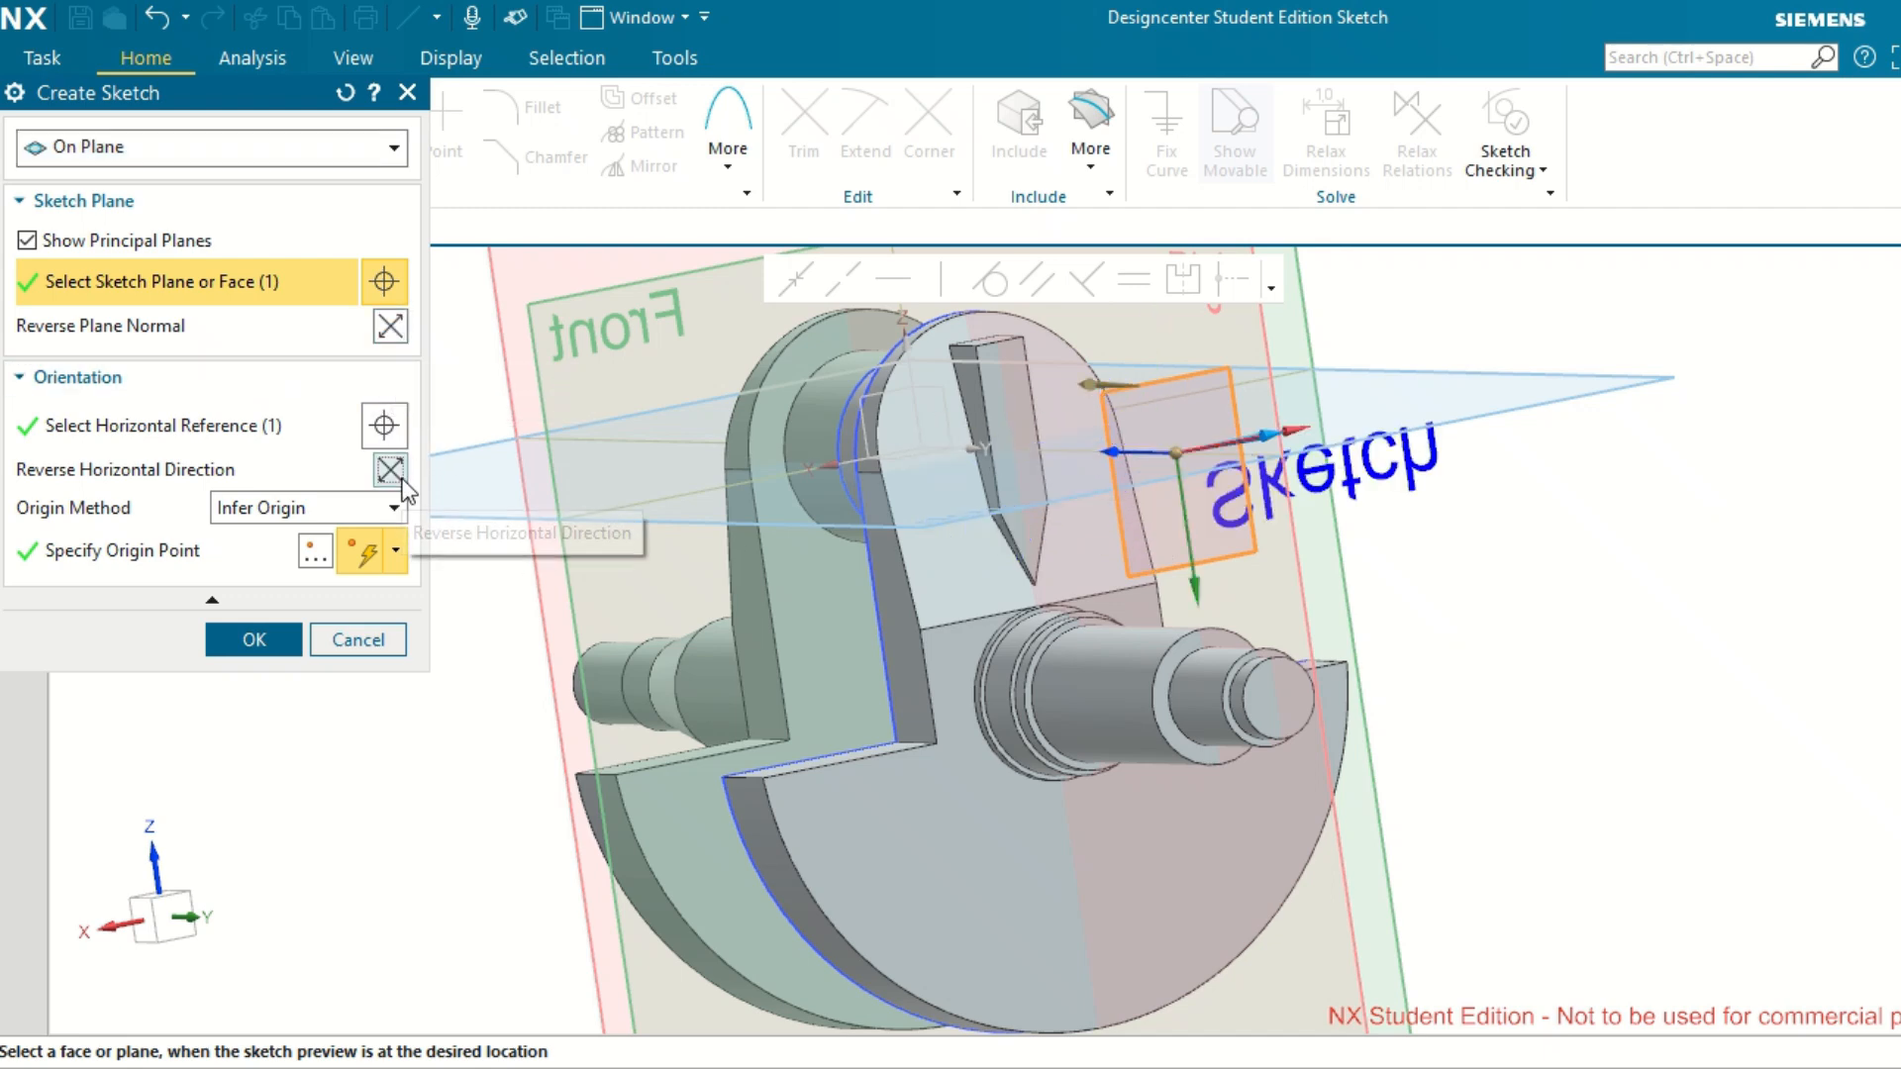
left_click(391, 327)
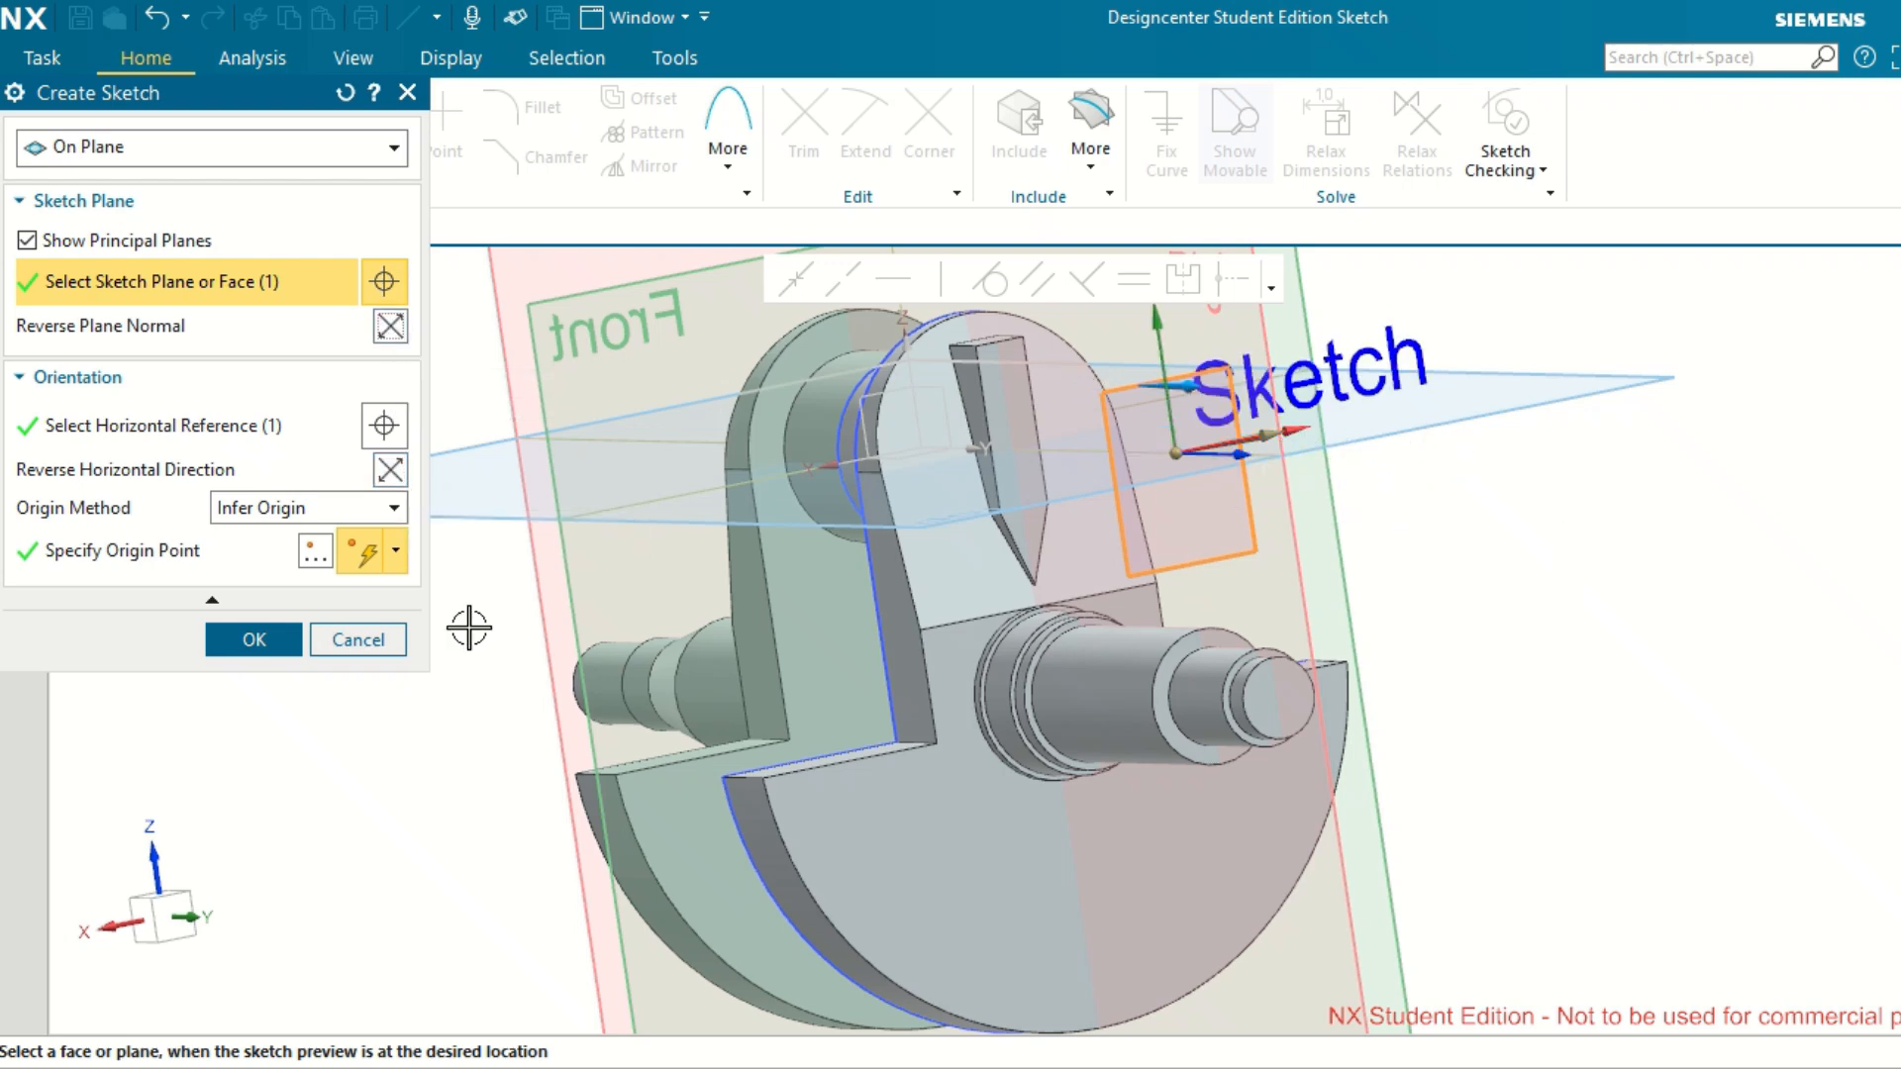
left_click(282, 647)
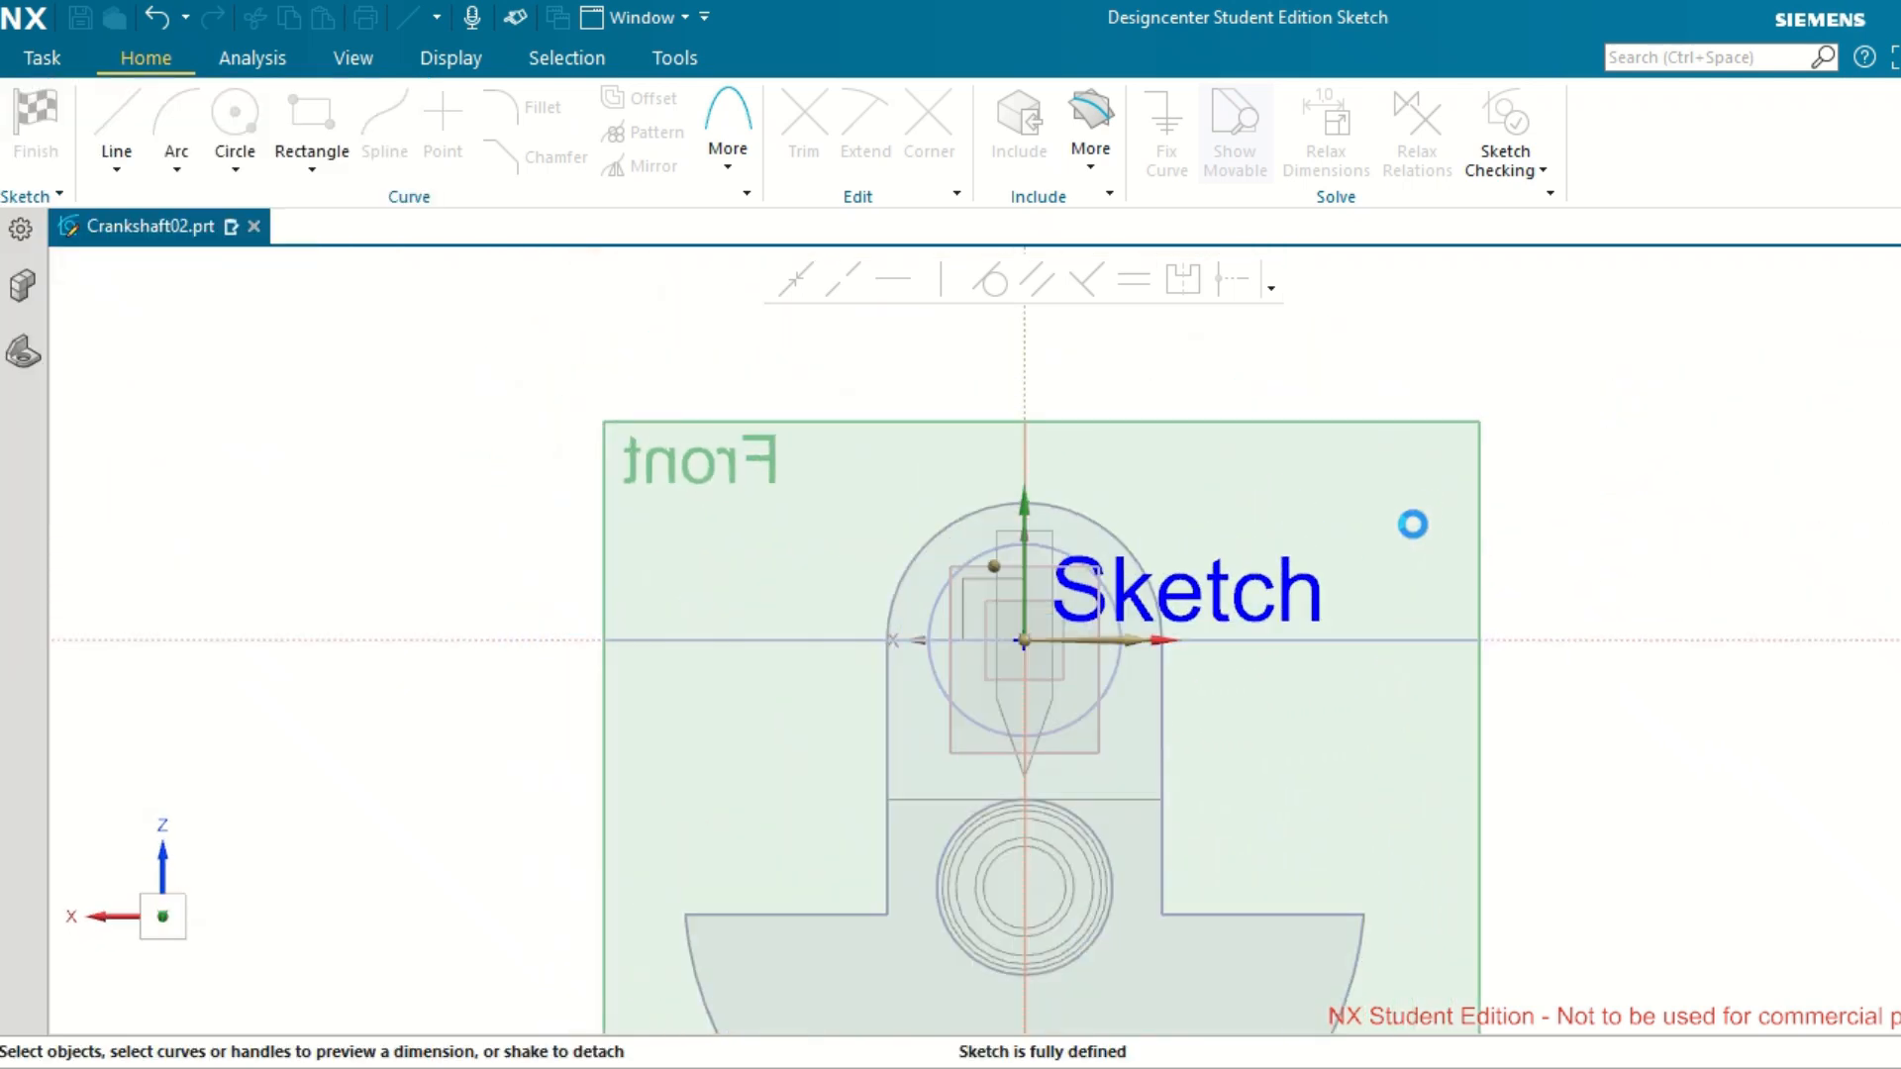
Draw a rectangle 4 mm wide and 5 mm high across the vertical axis near the shaft's upper edge, and finish the Rectangle command.
scroll(1355, 633, "down", 2)
scroll(1206, 863, "up", 5)
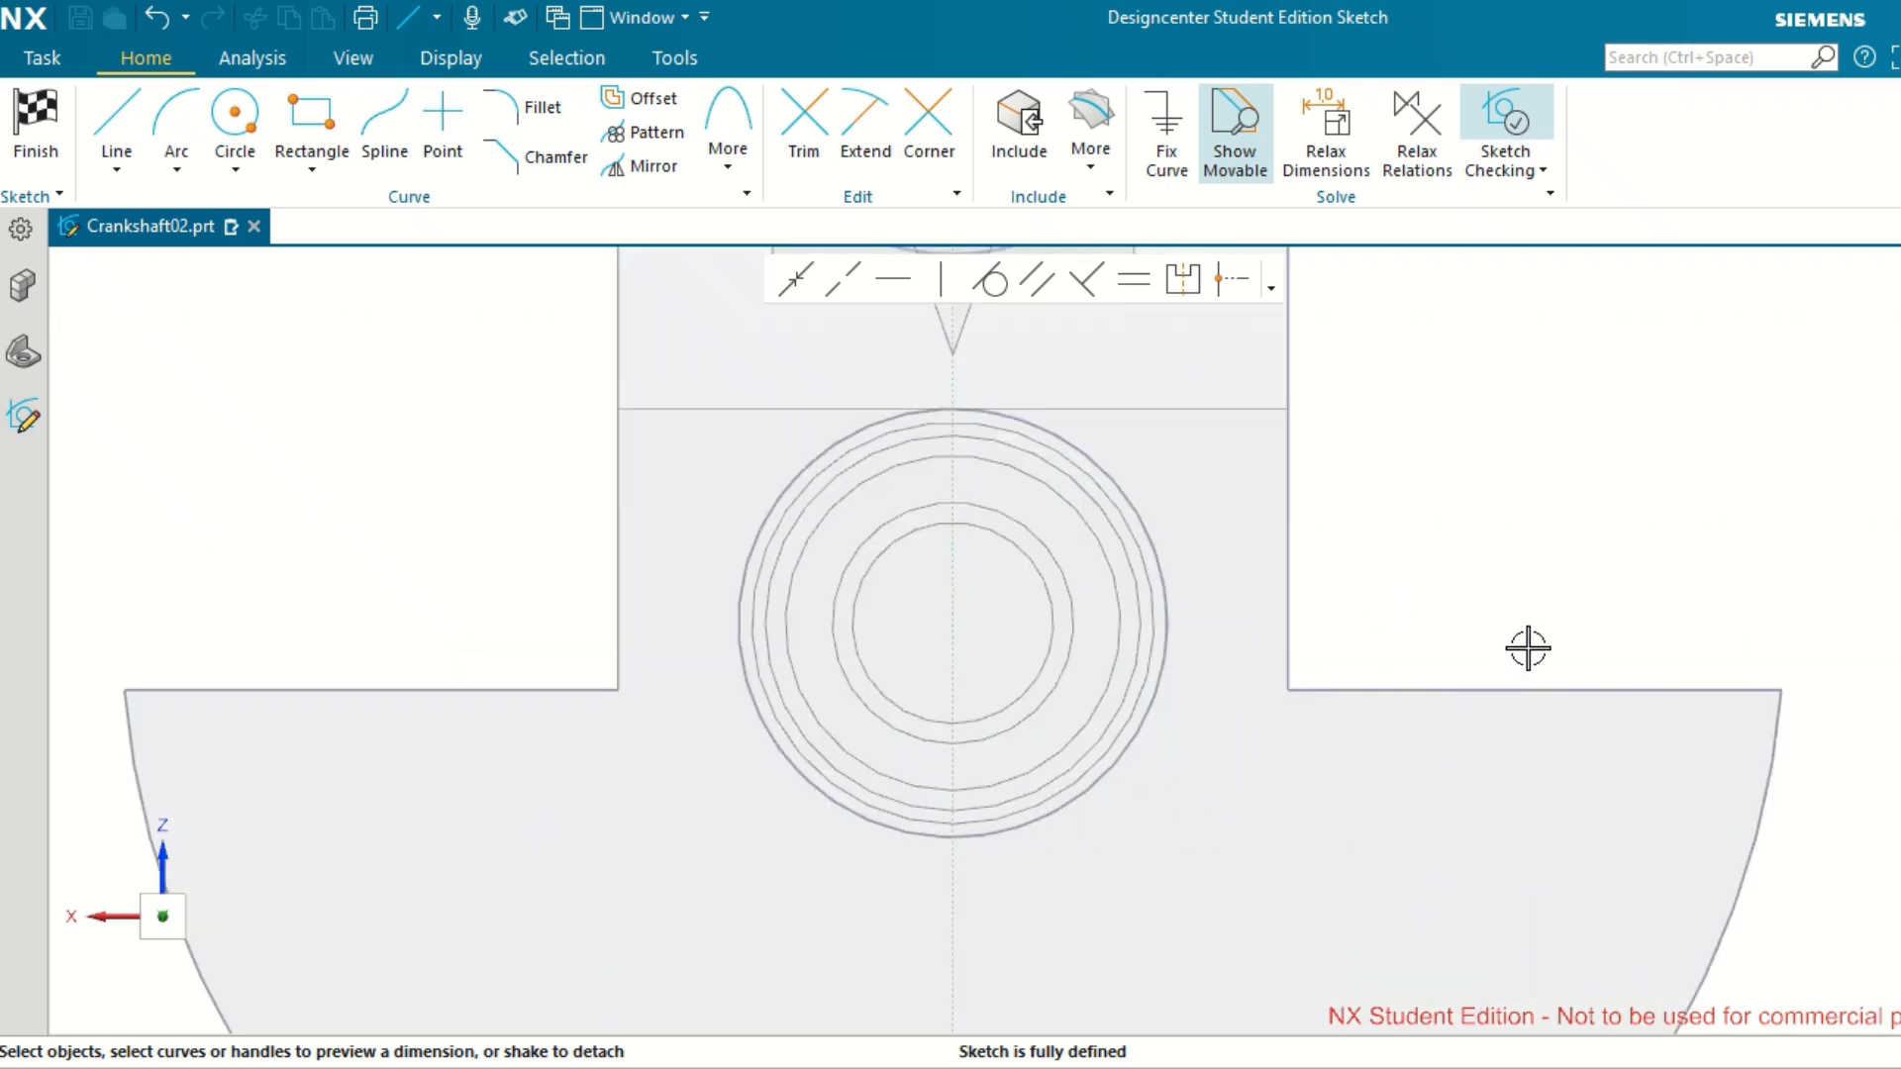
mouse_move(1549, 644)
middle_mouse_down()
mouse_move(1587, 653)
mouse_move(1542, 650)
middle_mouse_up()
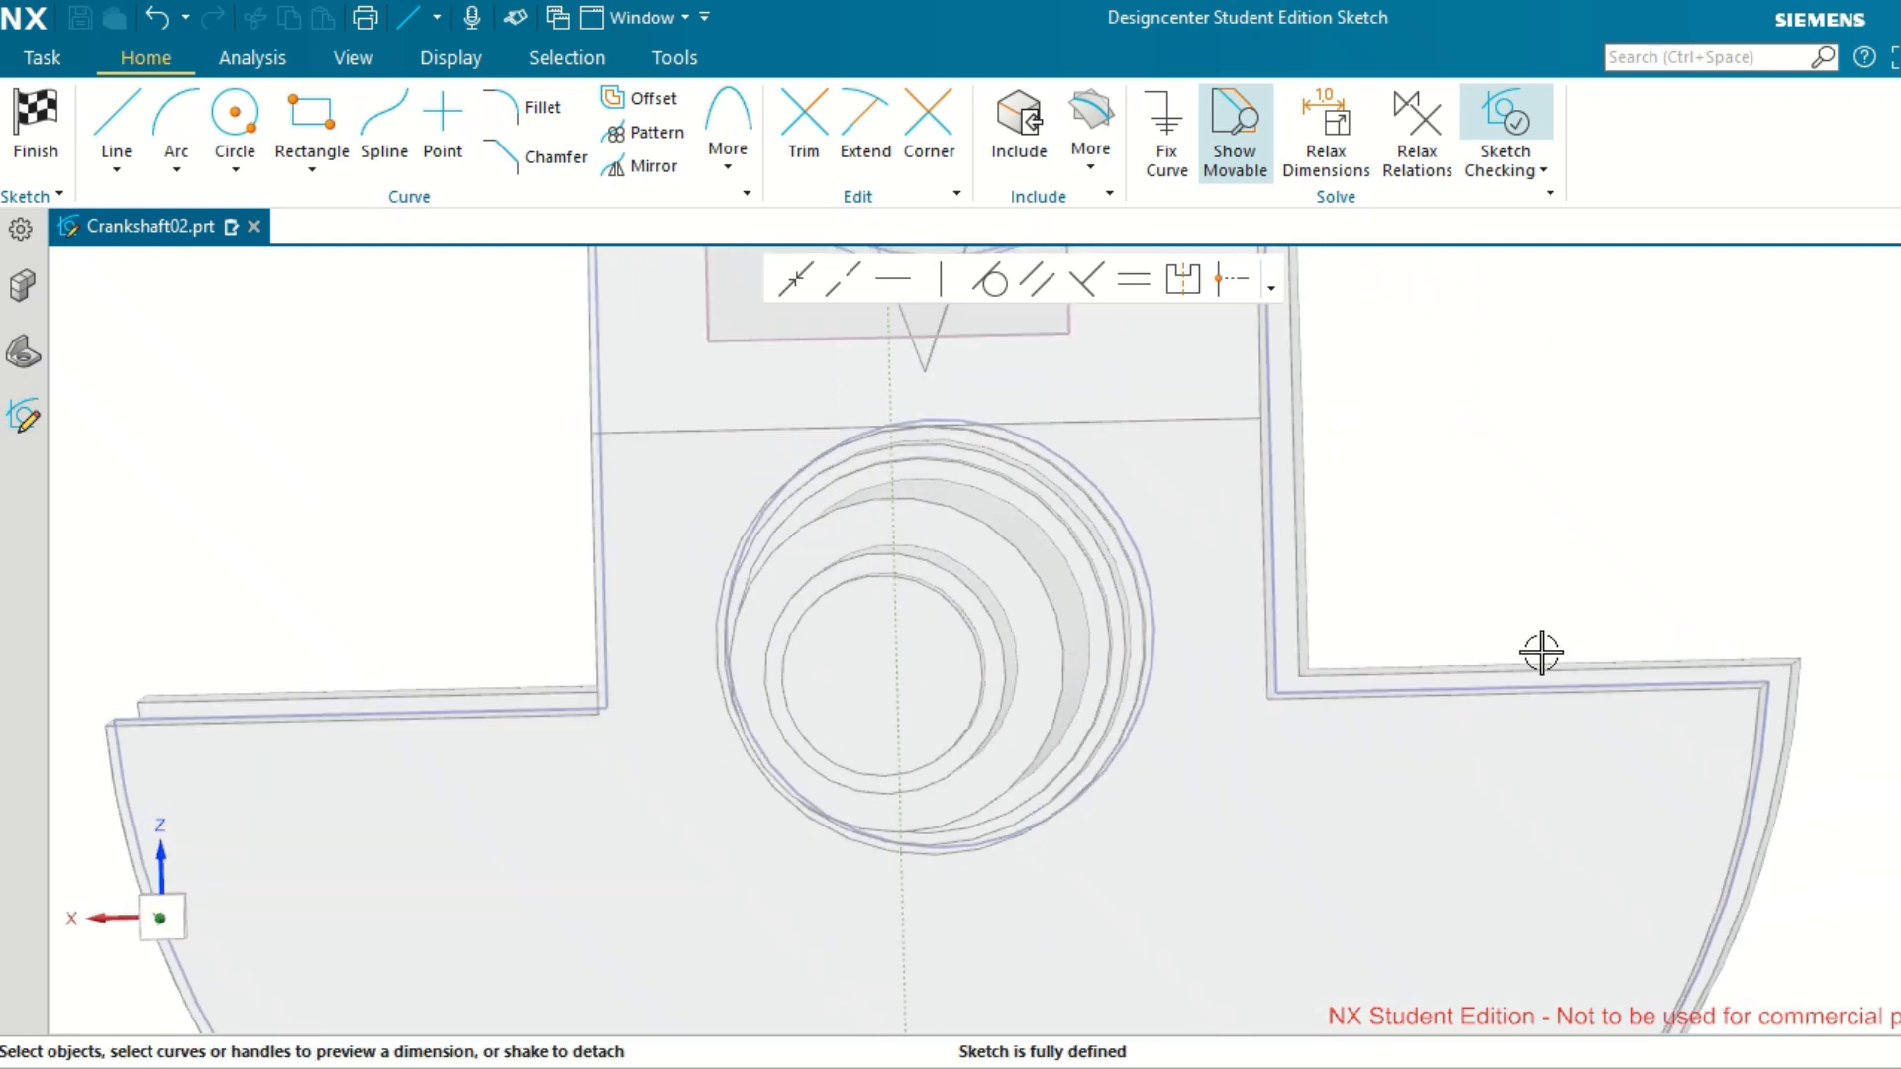
scroll(1542, 650, "up", 2)
scroll(1542, 650, "down", 4)
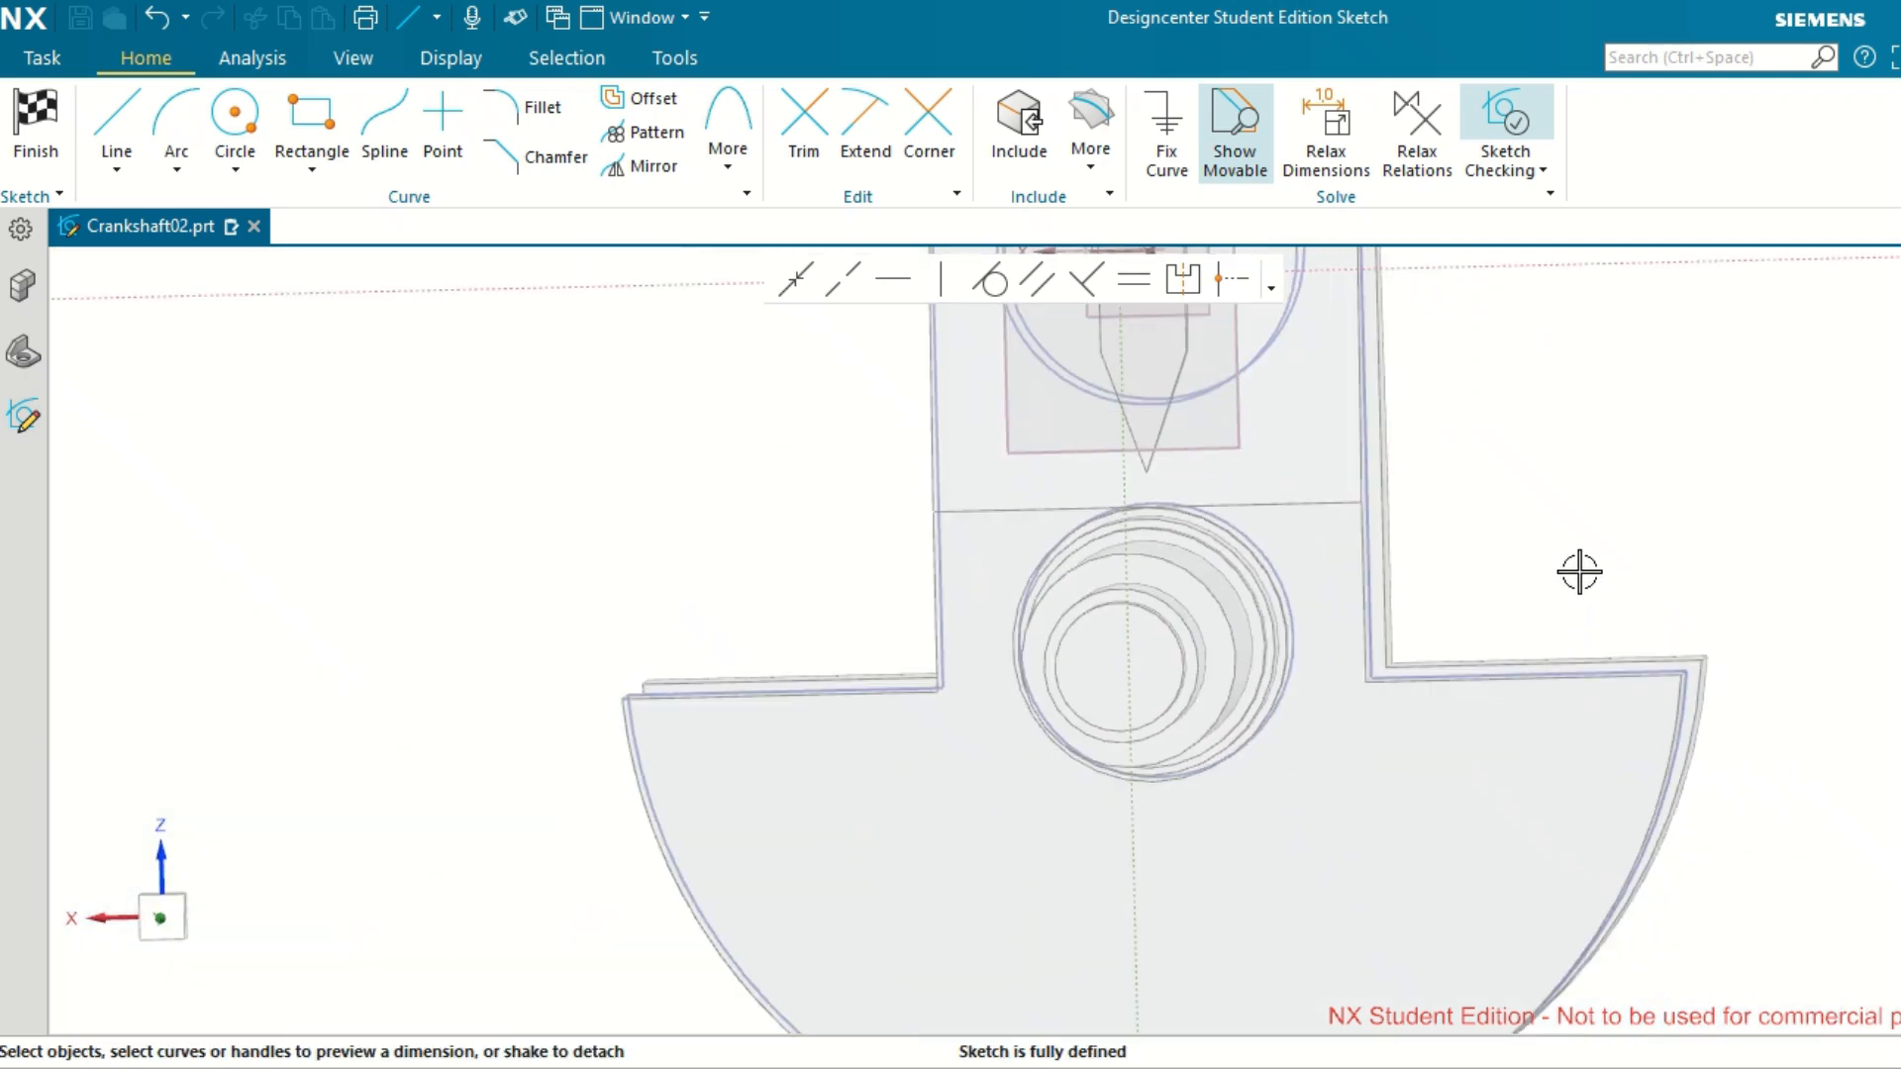
middle_click_drag(1474, 601, 1503, 610)
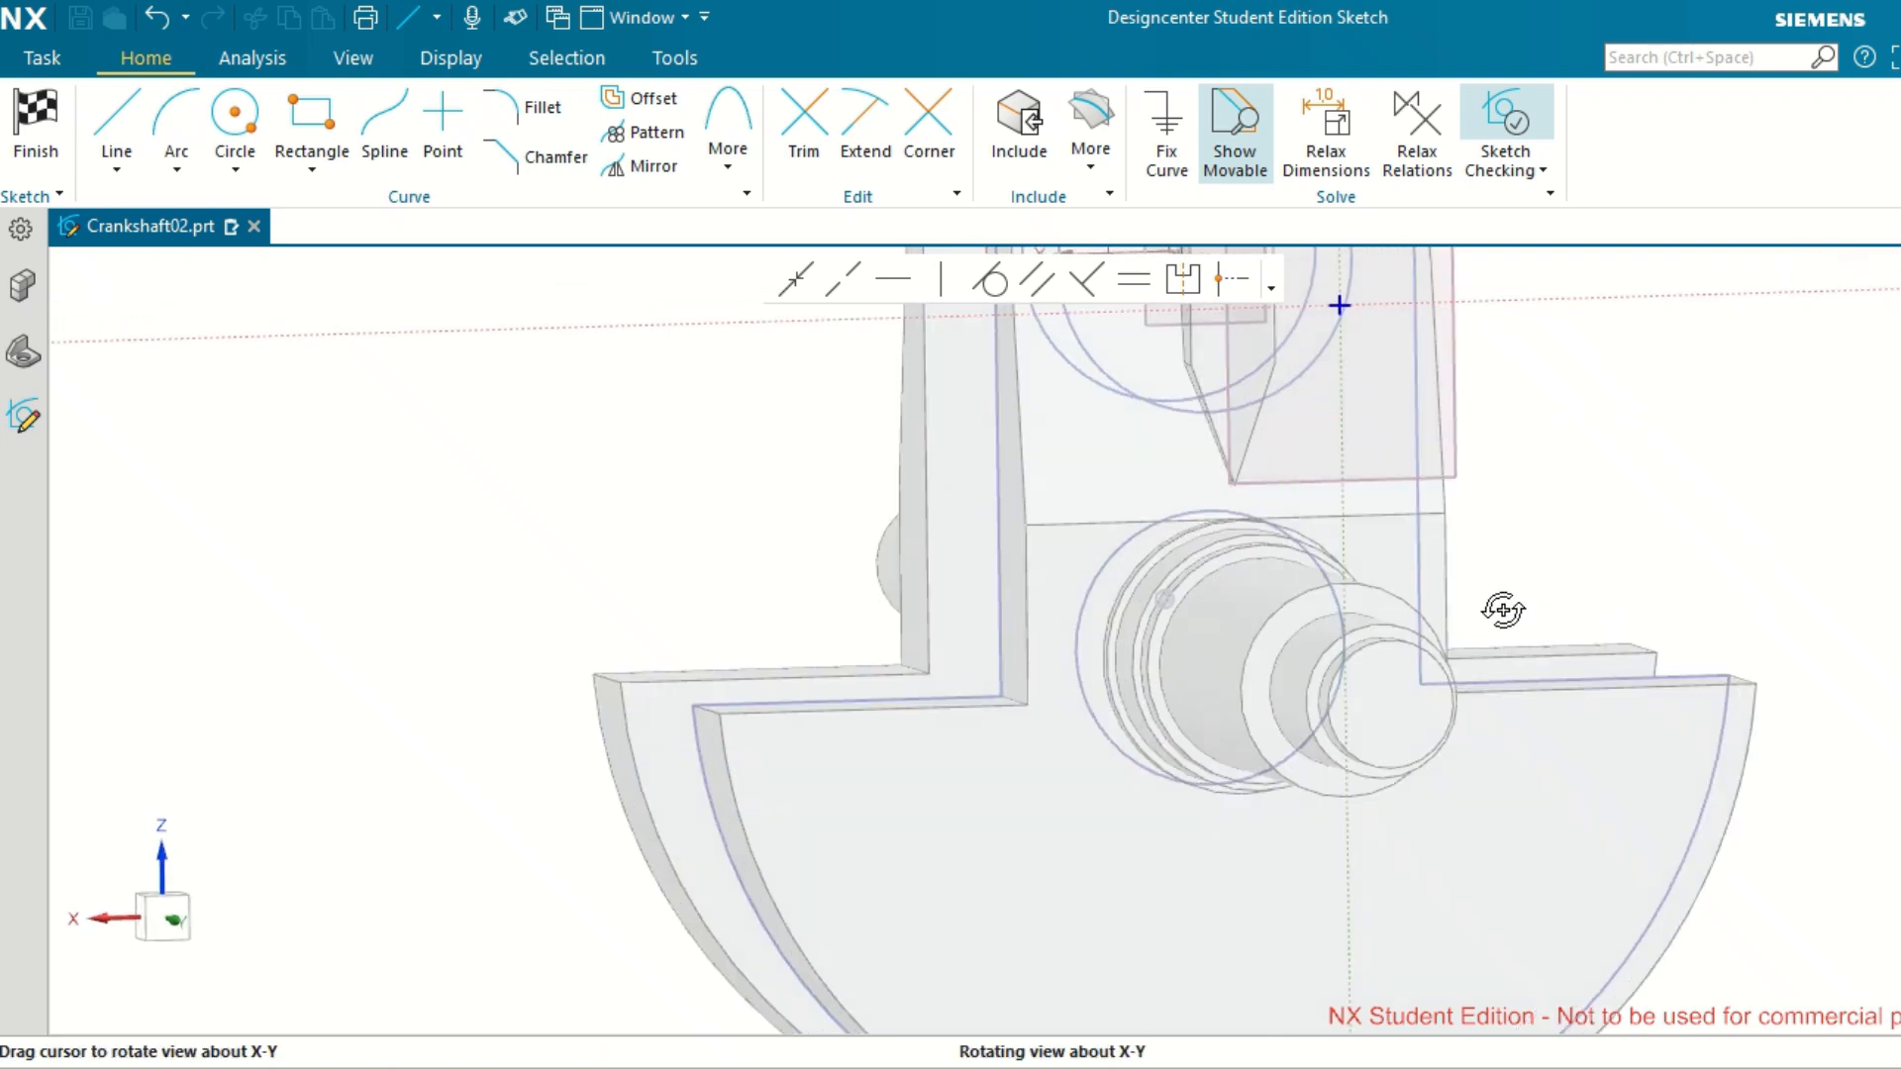
left_click(311, 127)
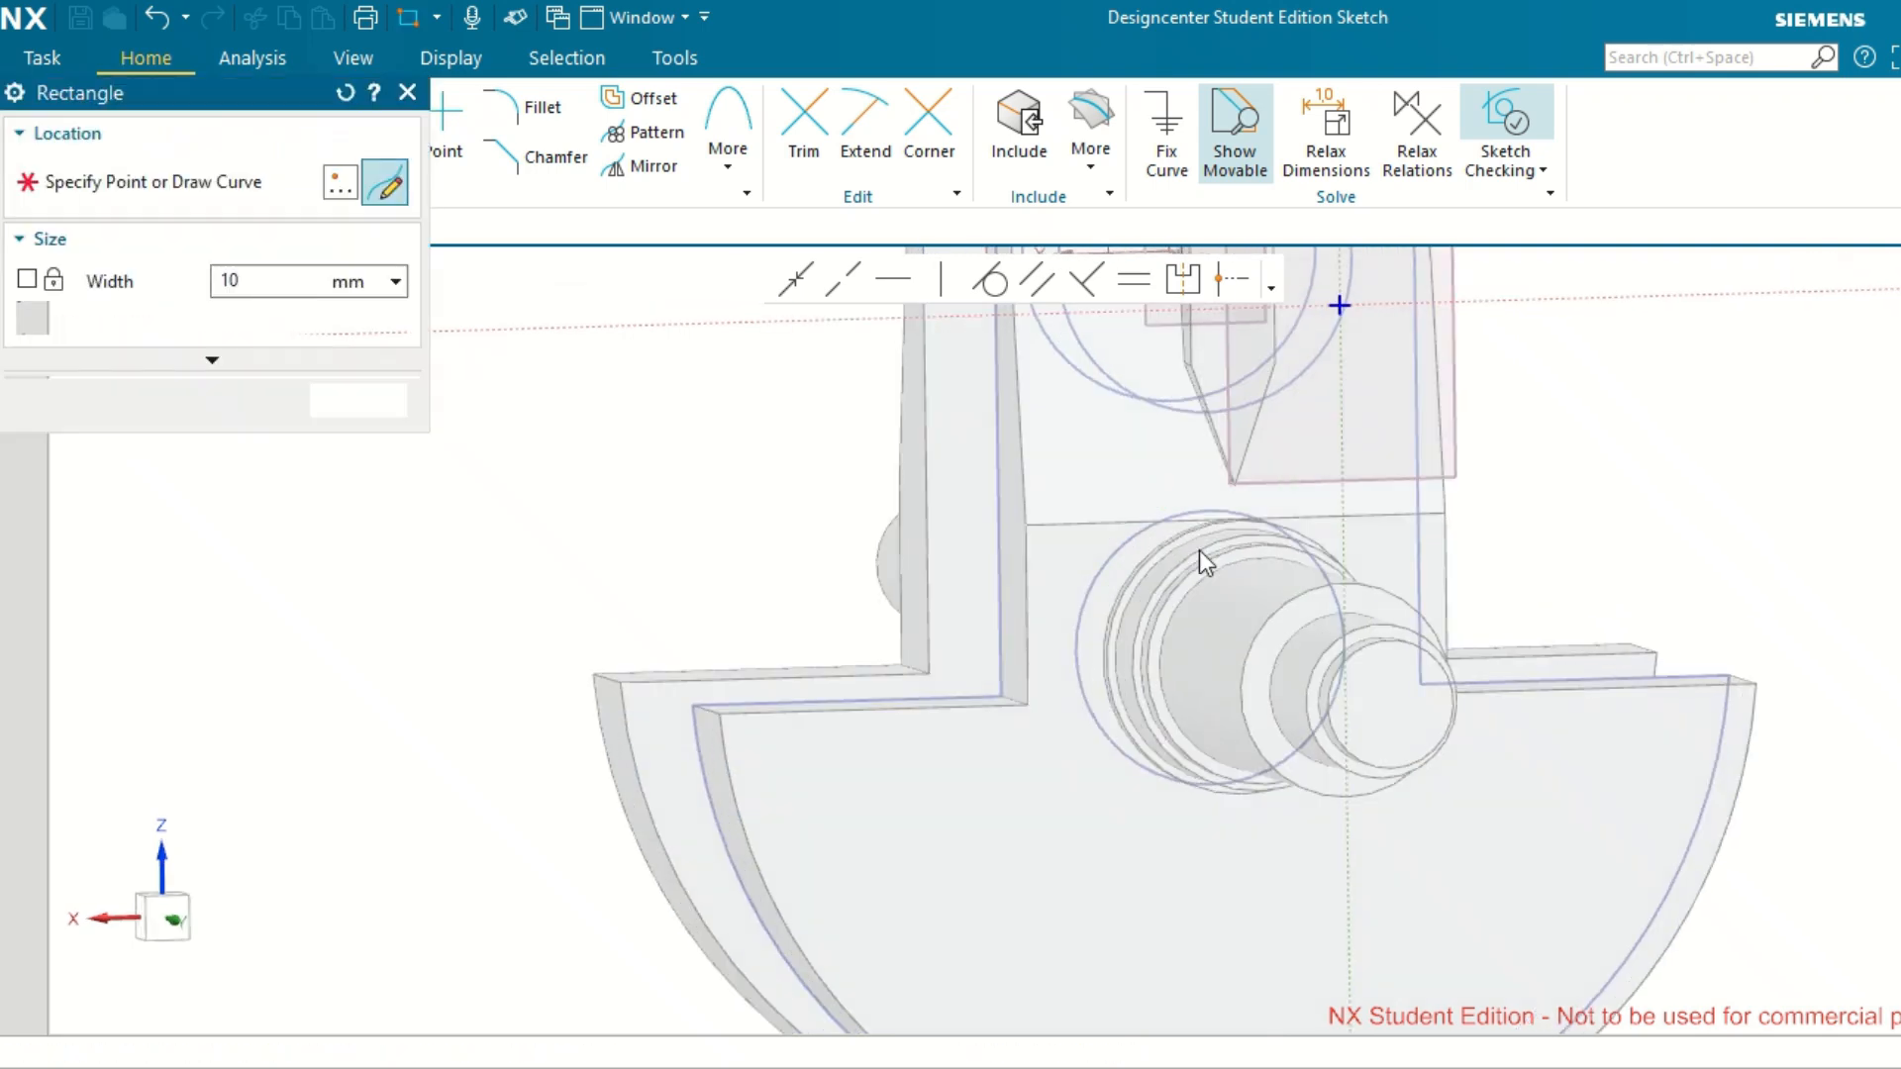
left_click(1318, 574)
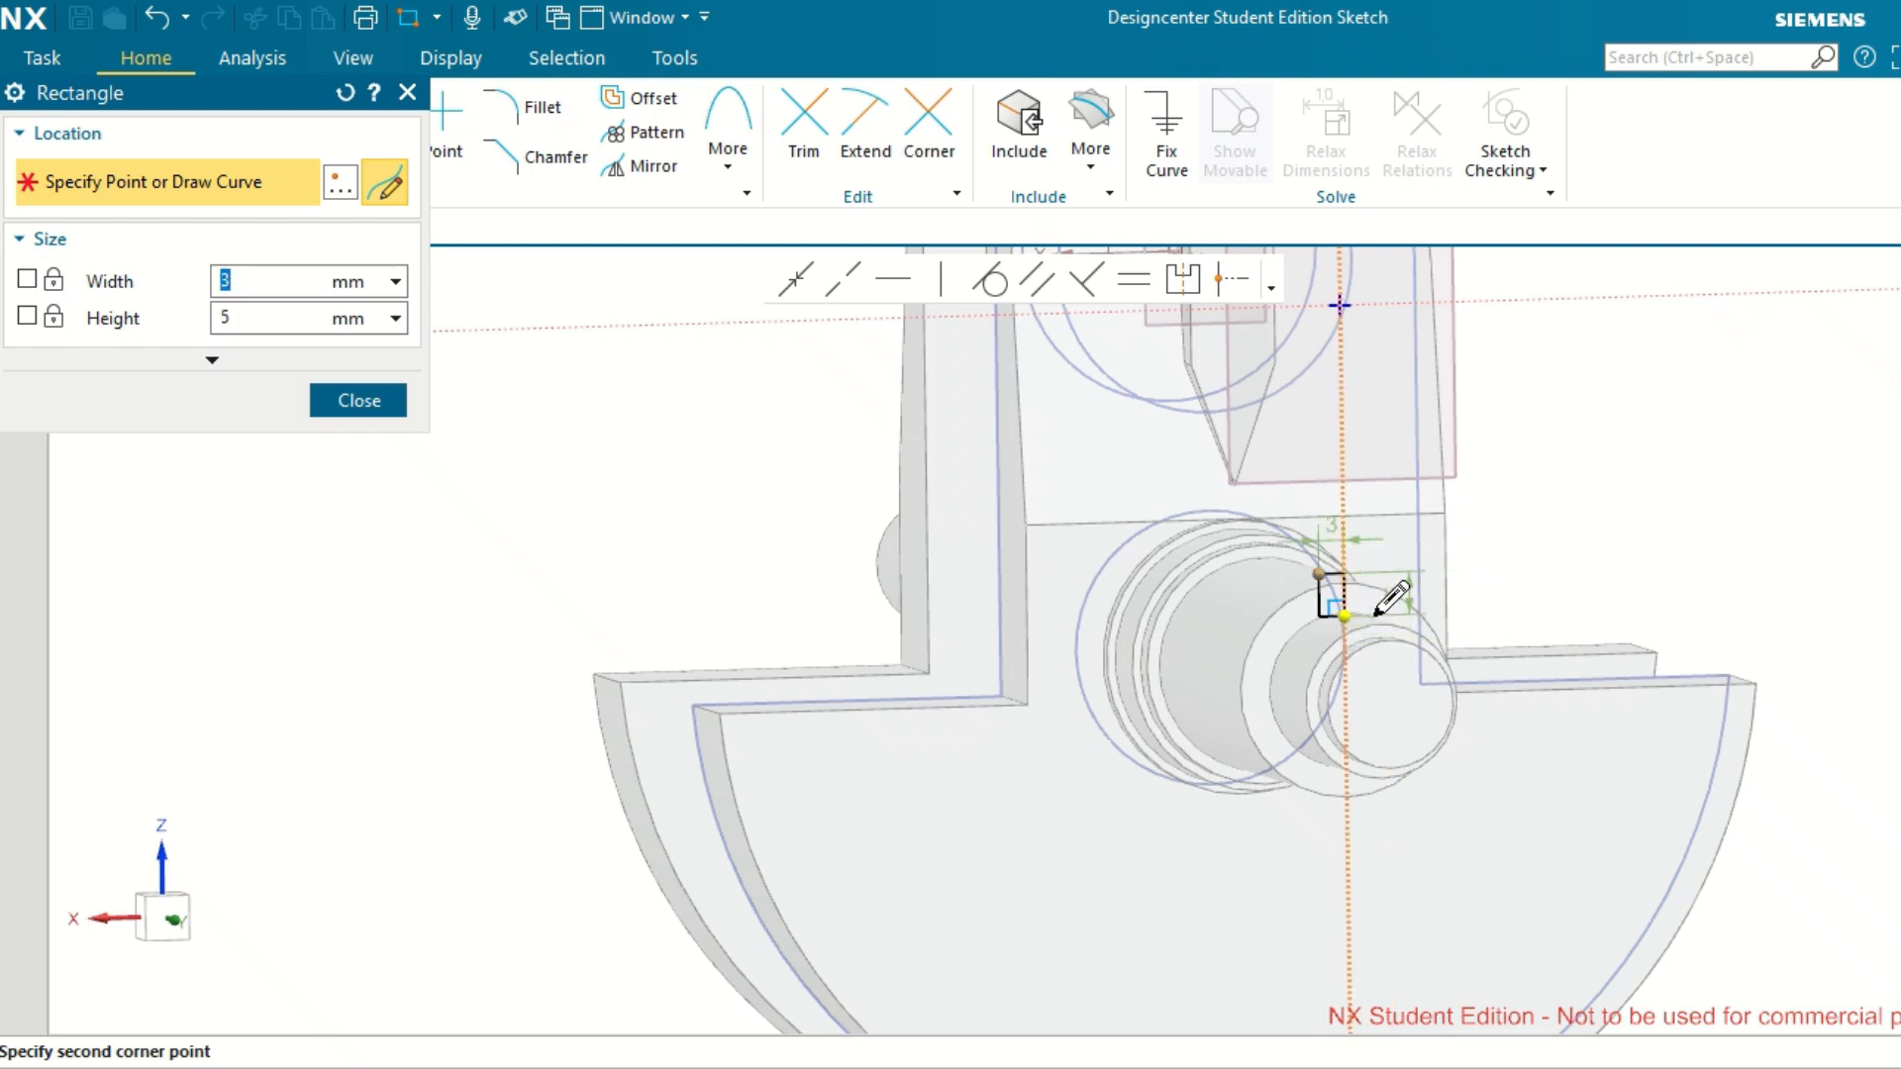
key("Tab")
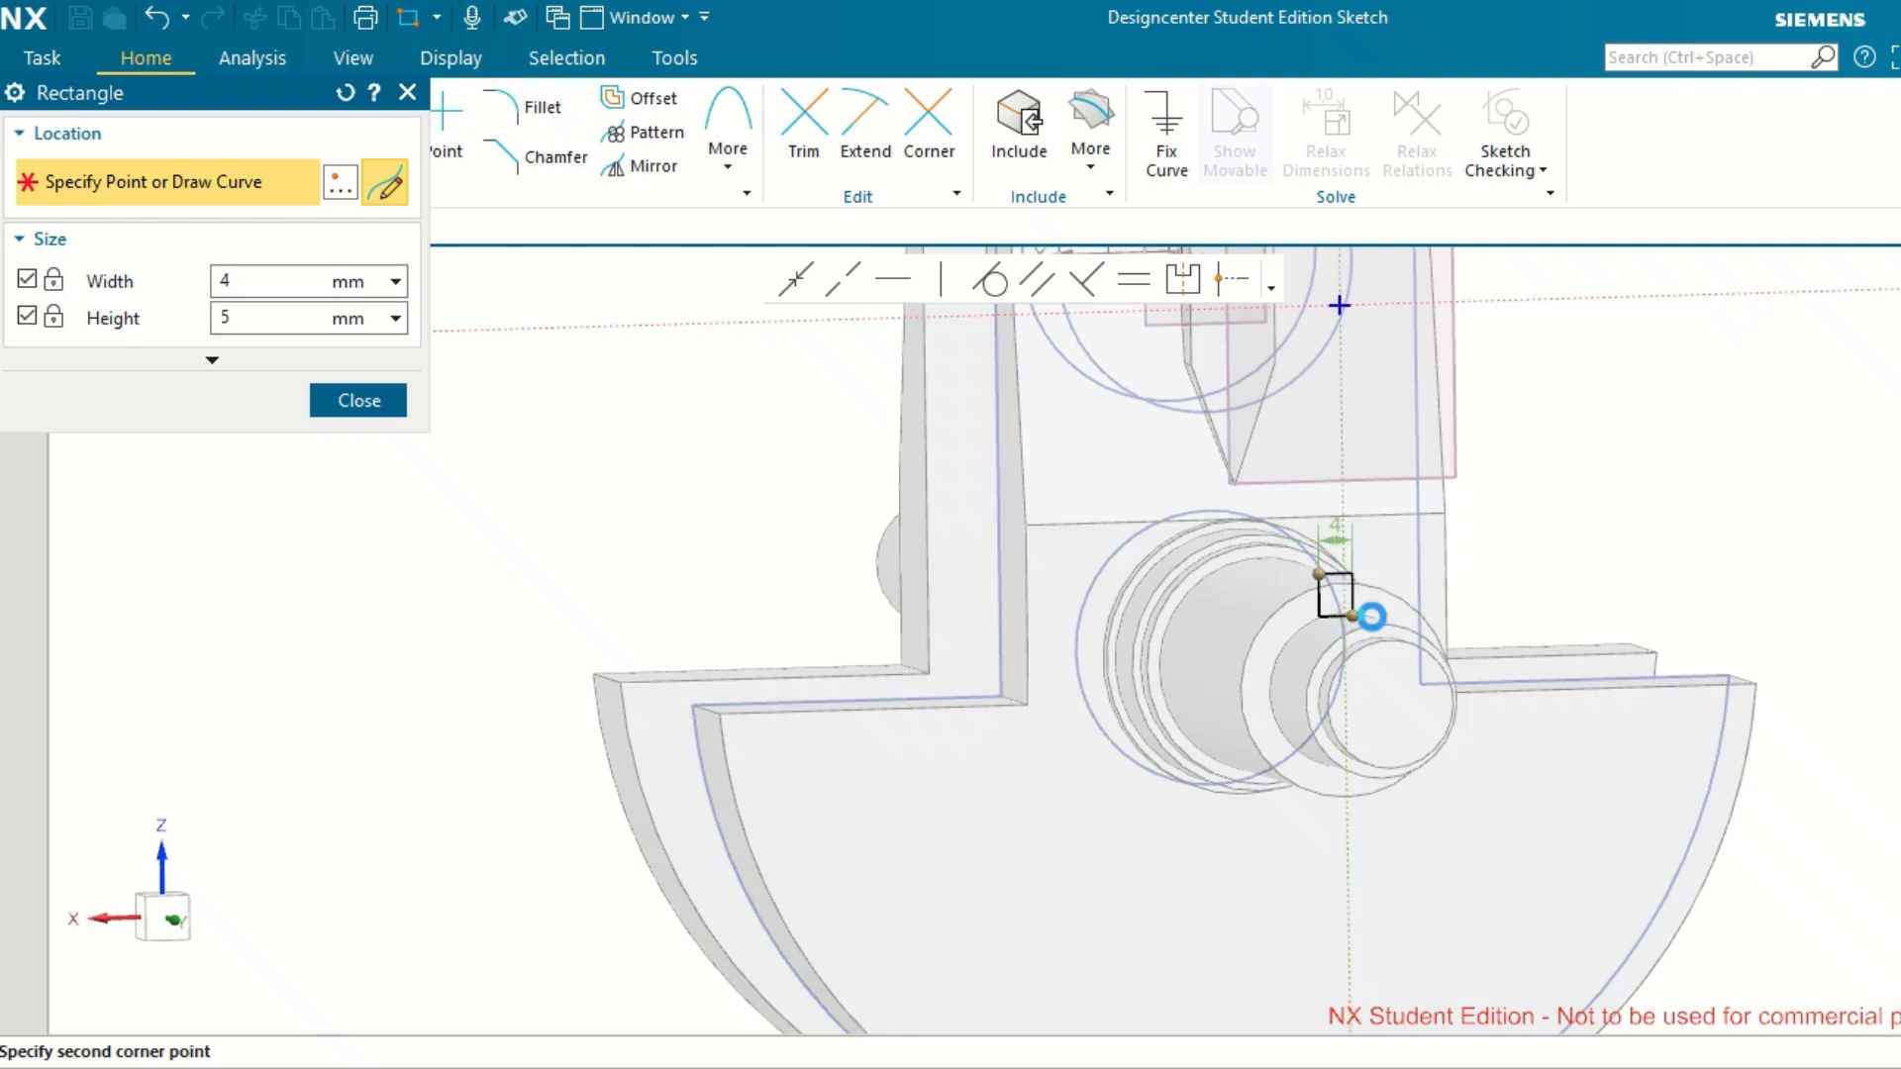
left_click(1614, 563)
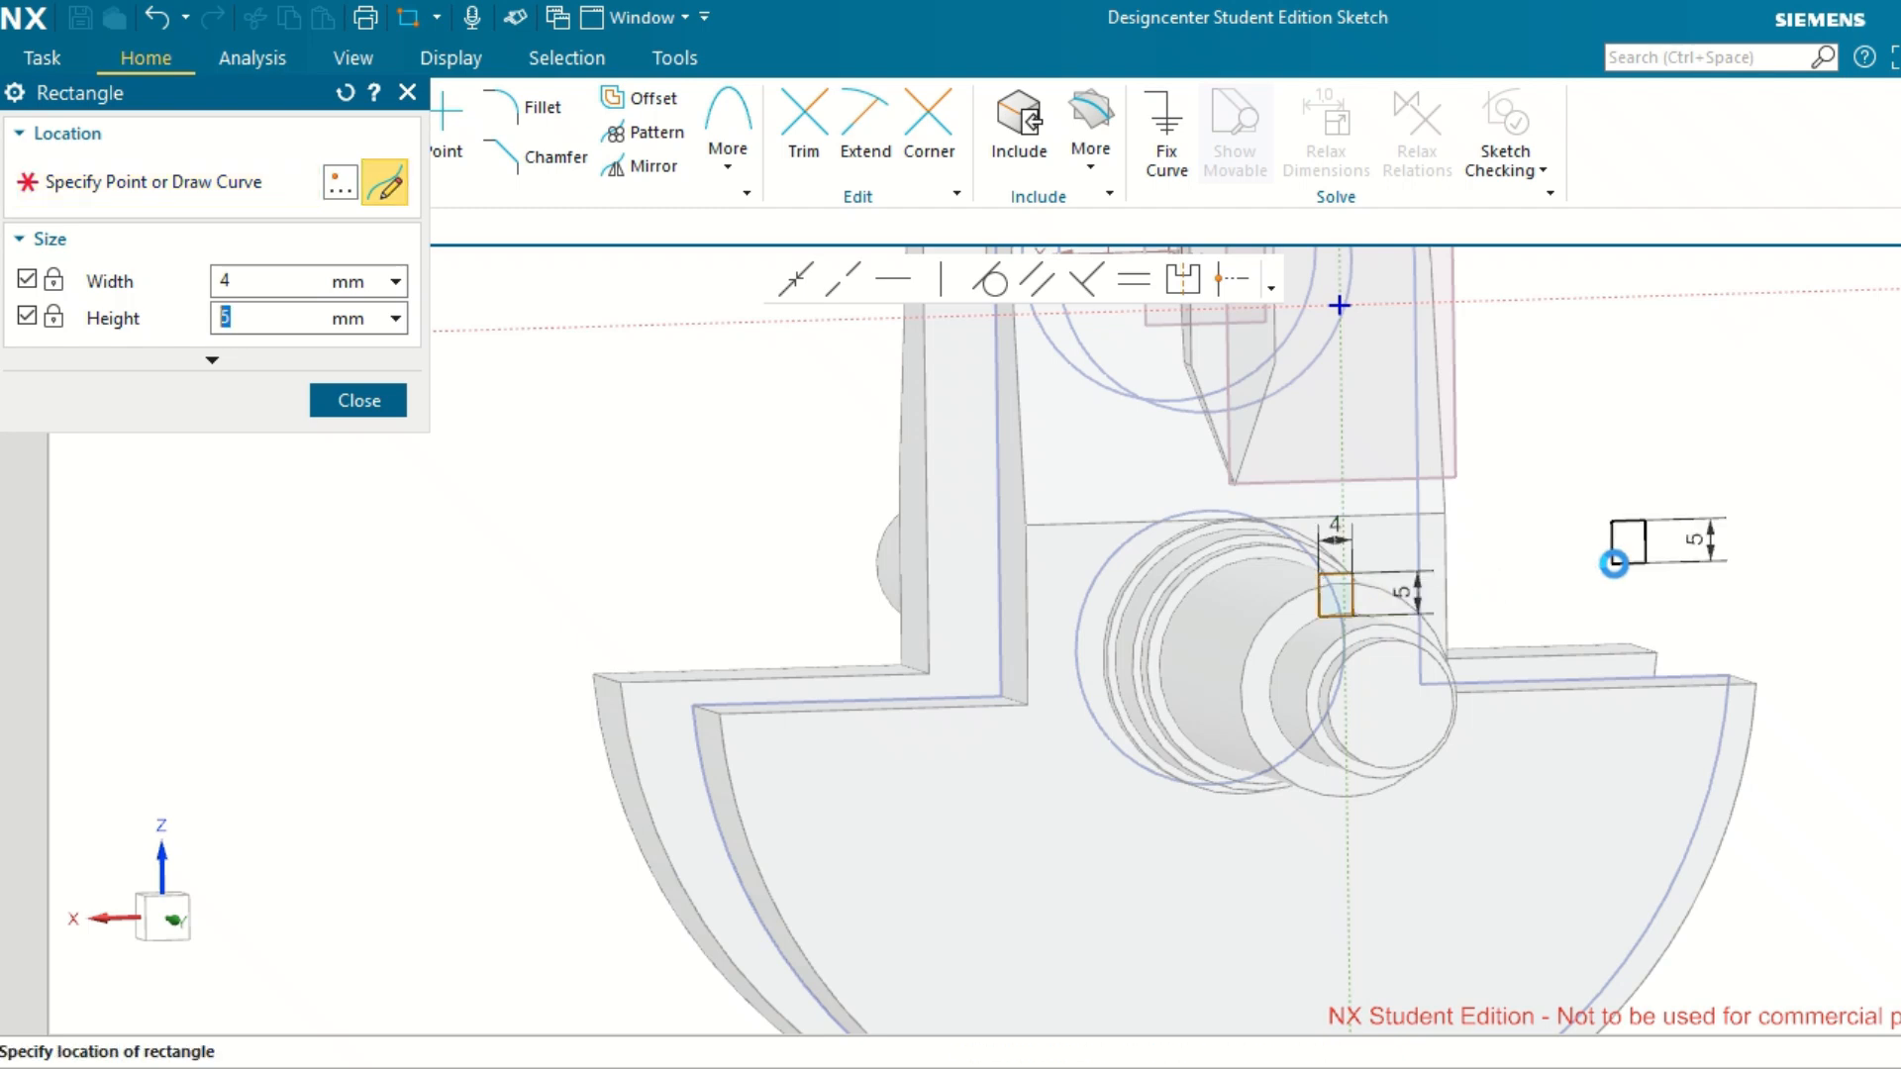
key("Escape")
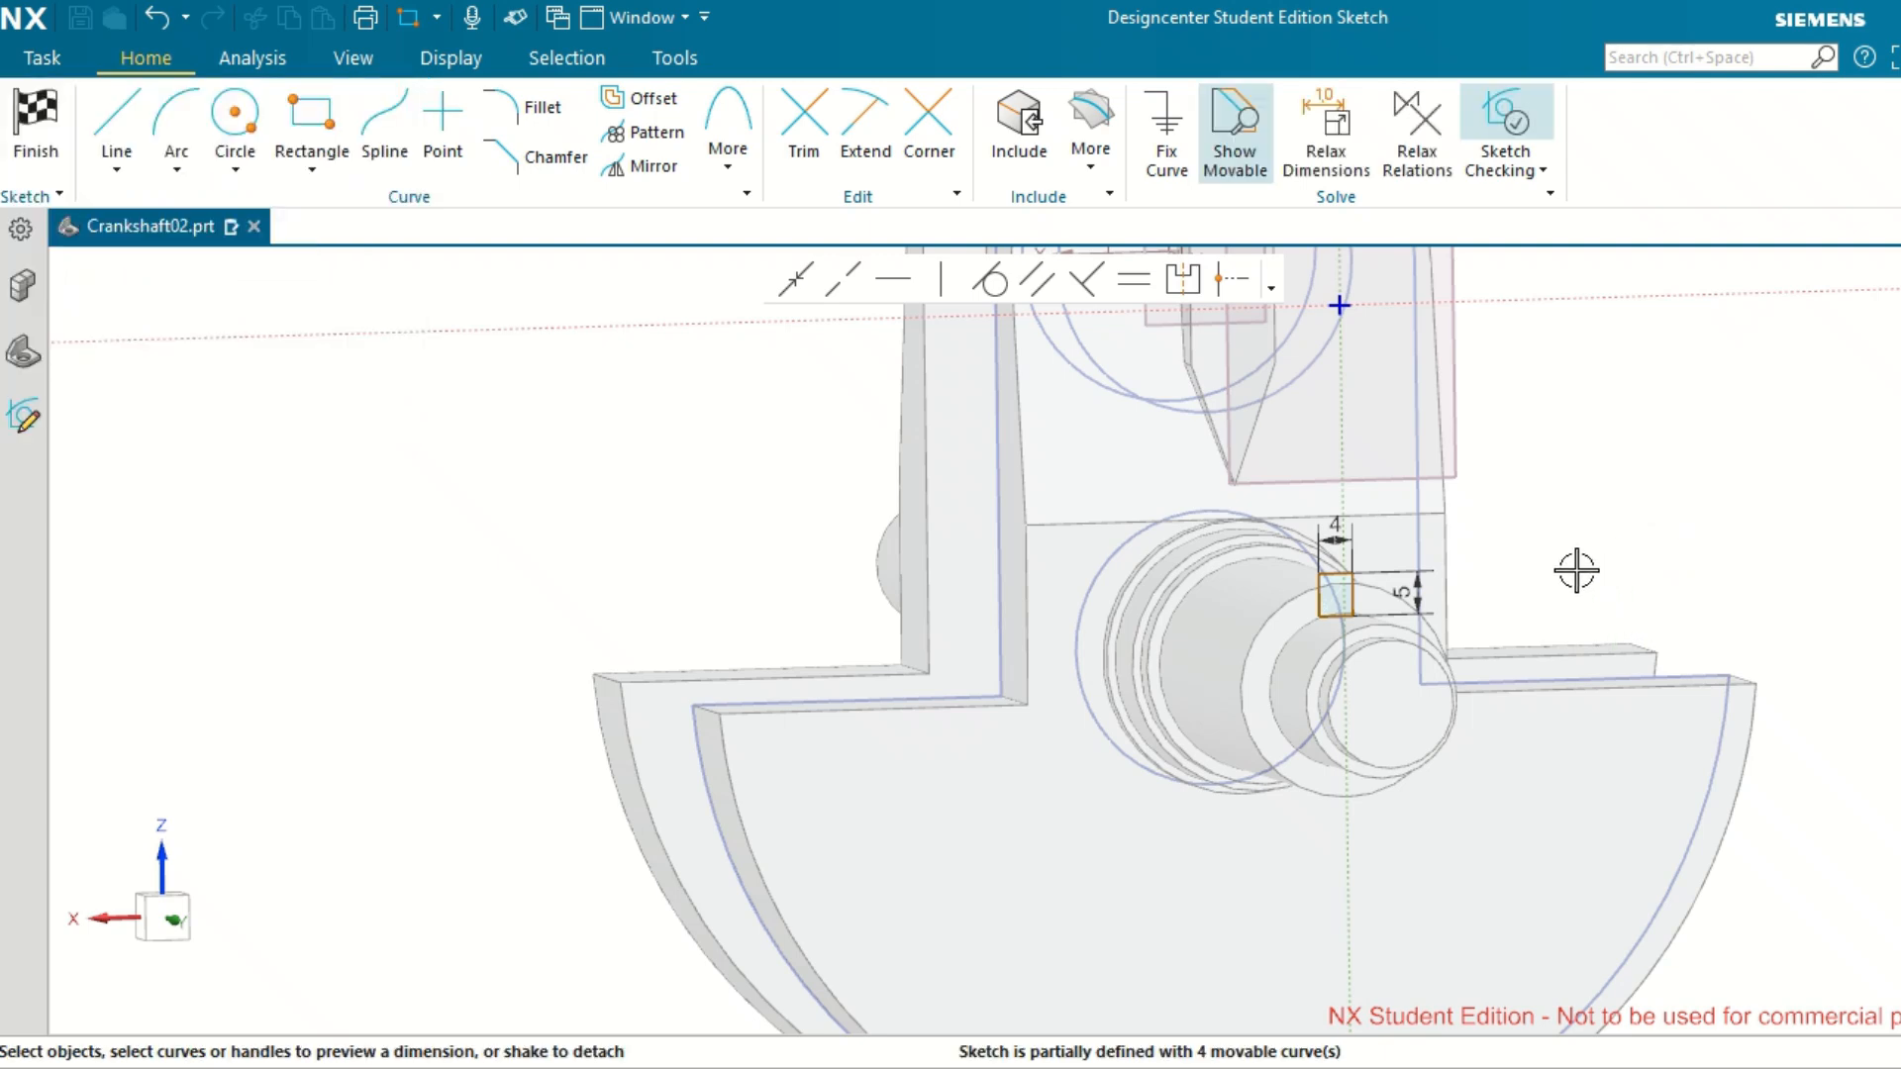
middle_click_drag(1576, 571, 1533, 561)
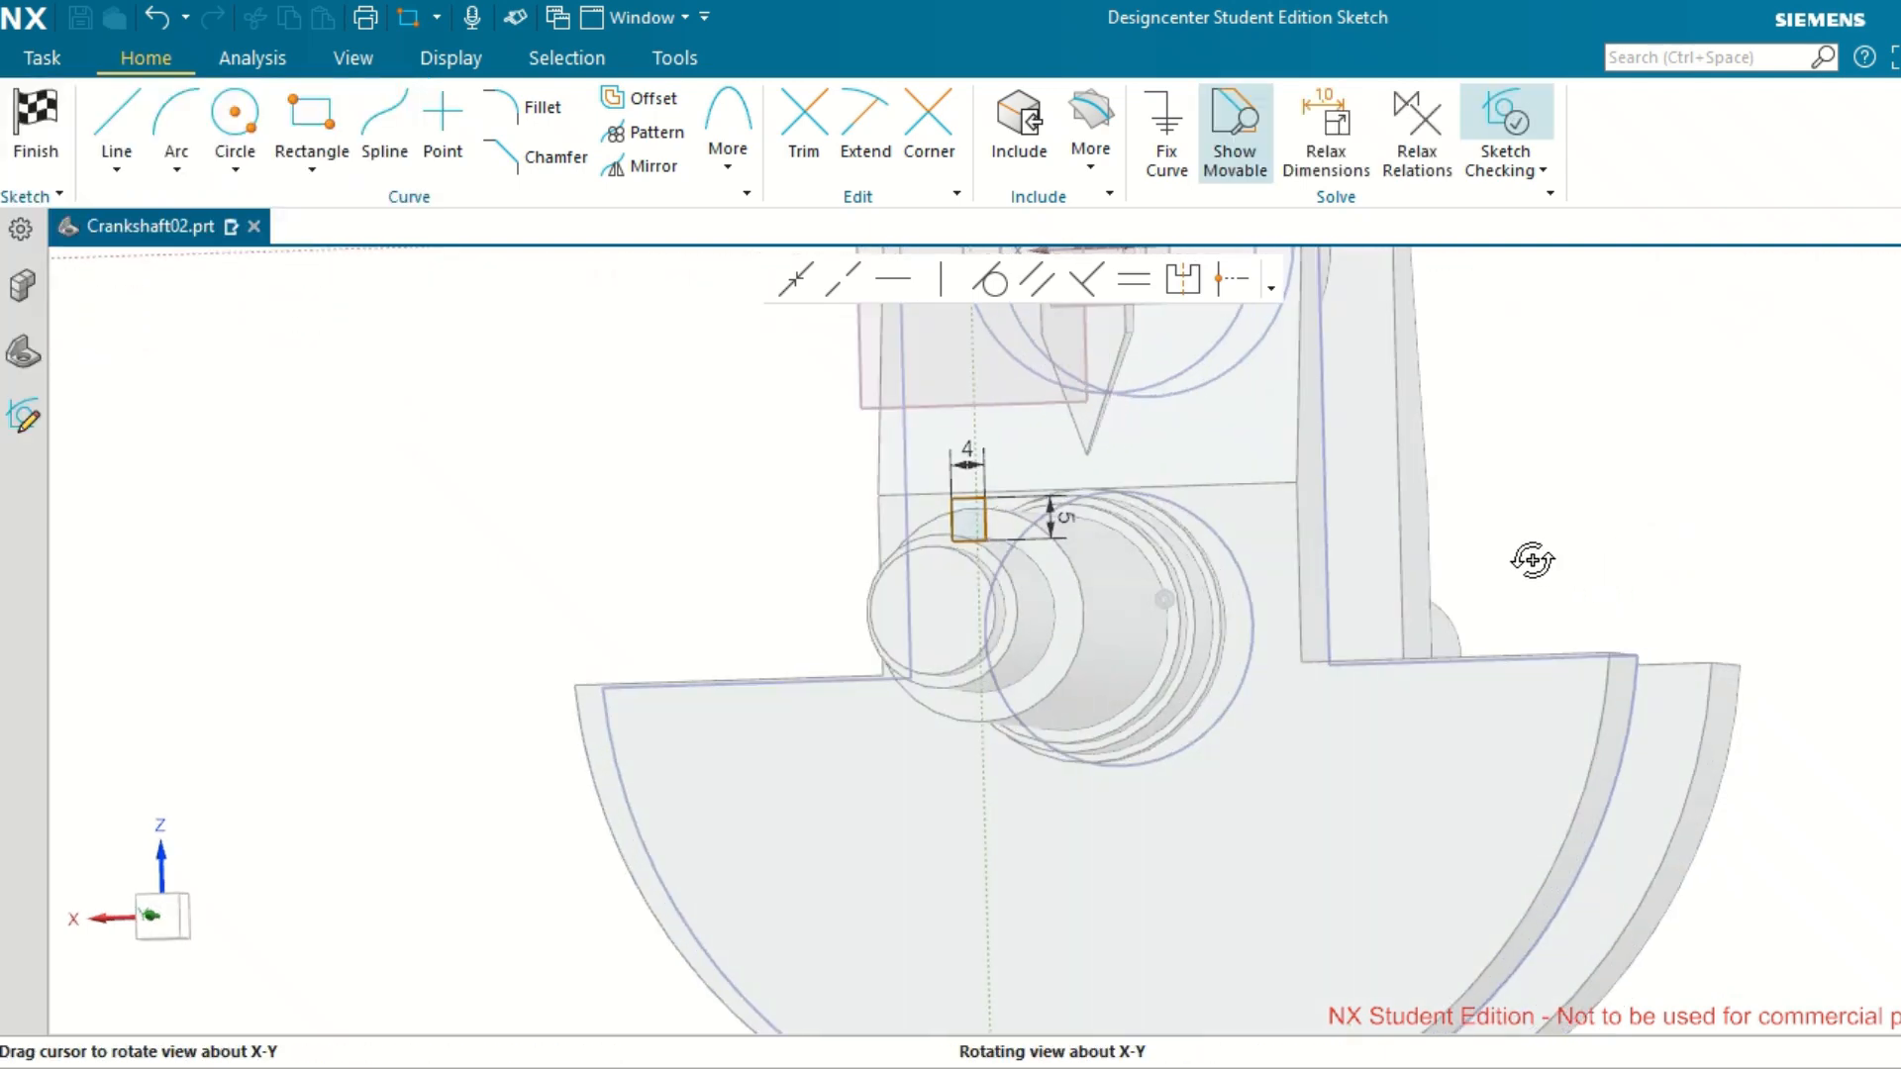
left_click(353, 60)
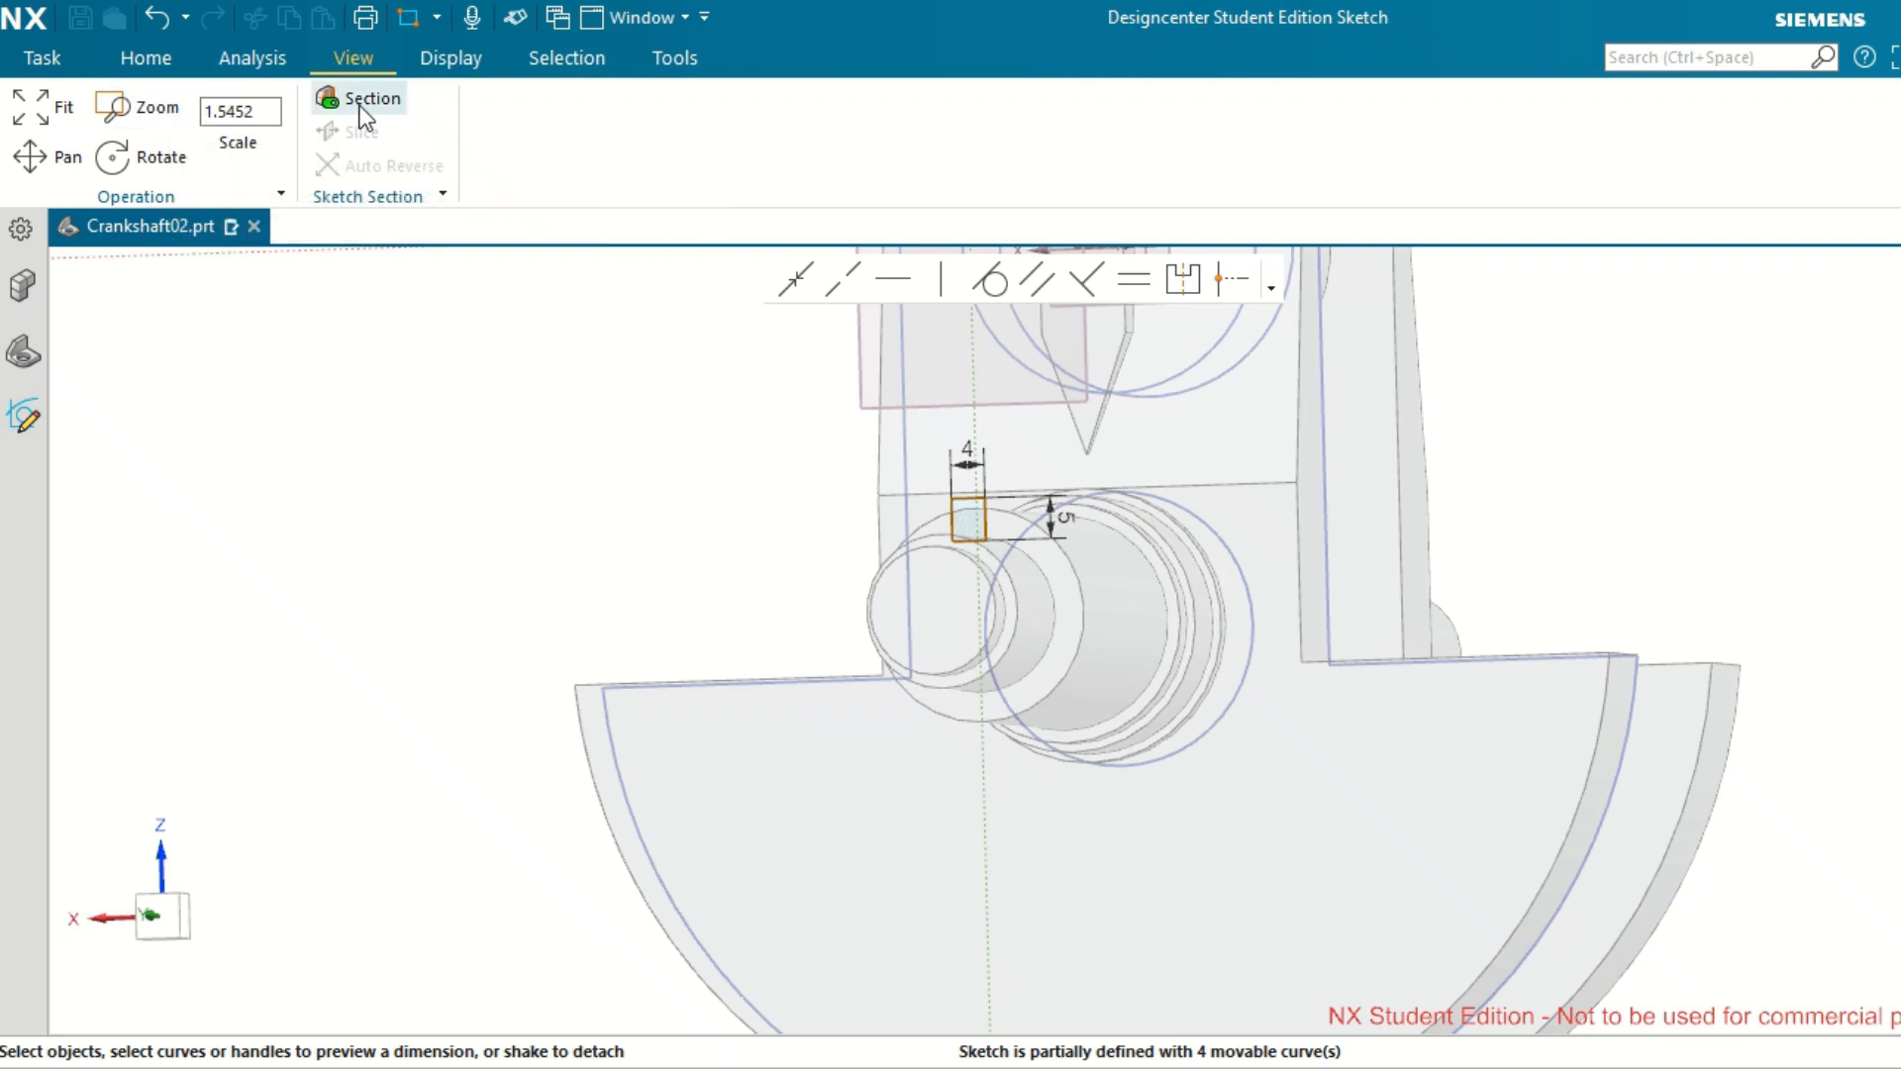
left_click(35, 111)
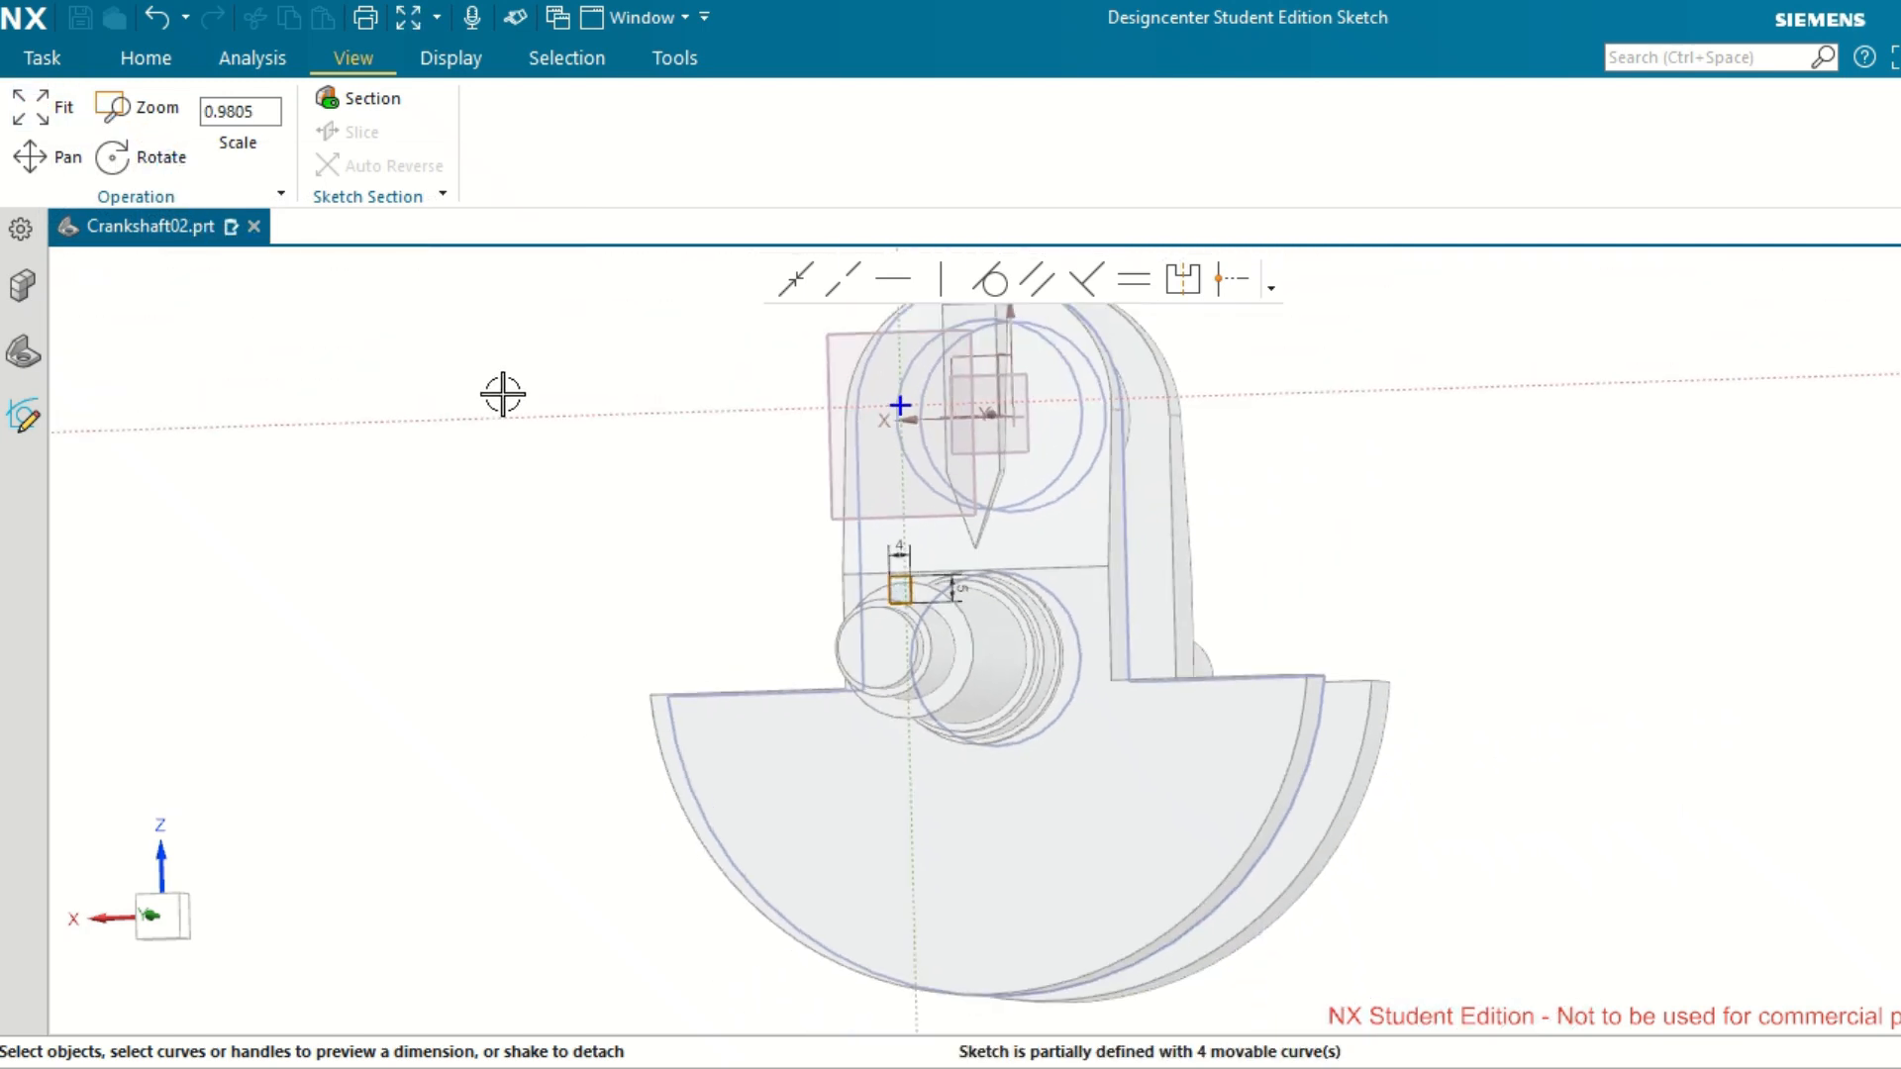
middle_click_drag(611, 553, 662, 560)
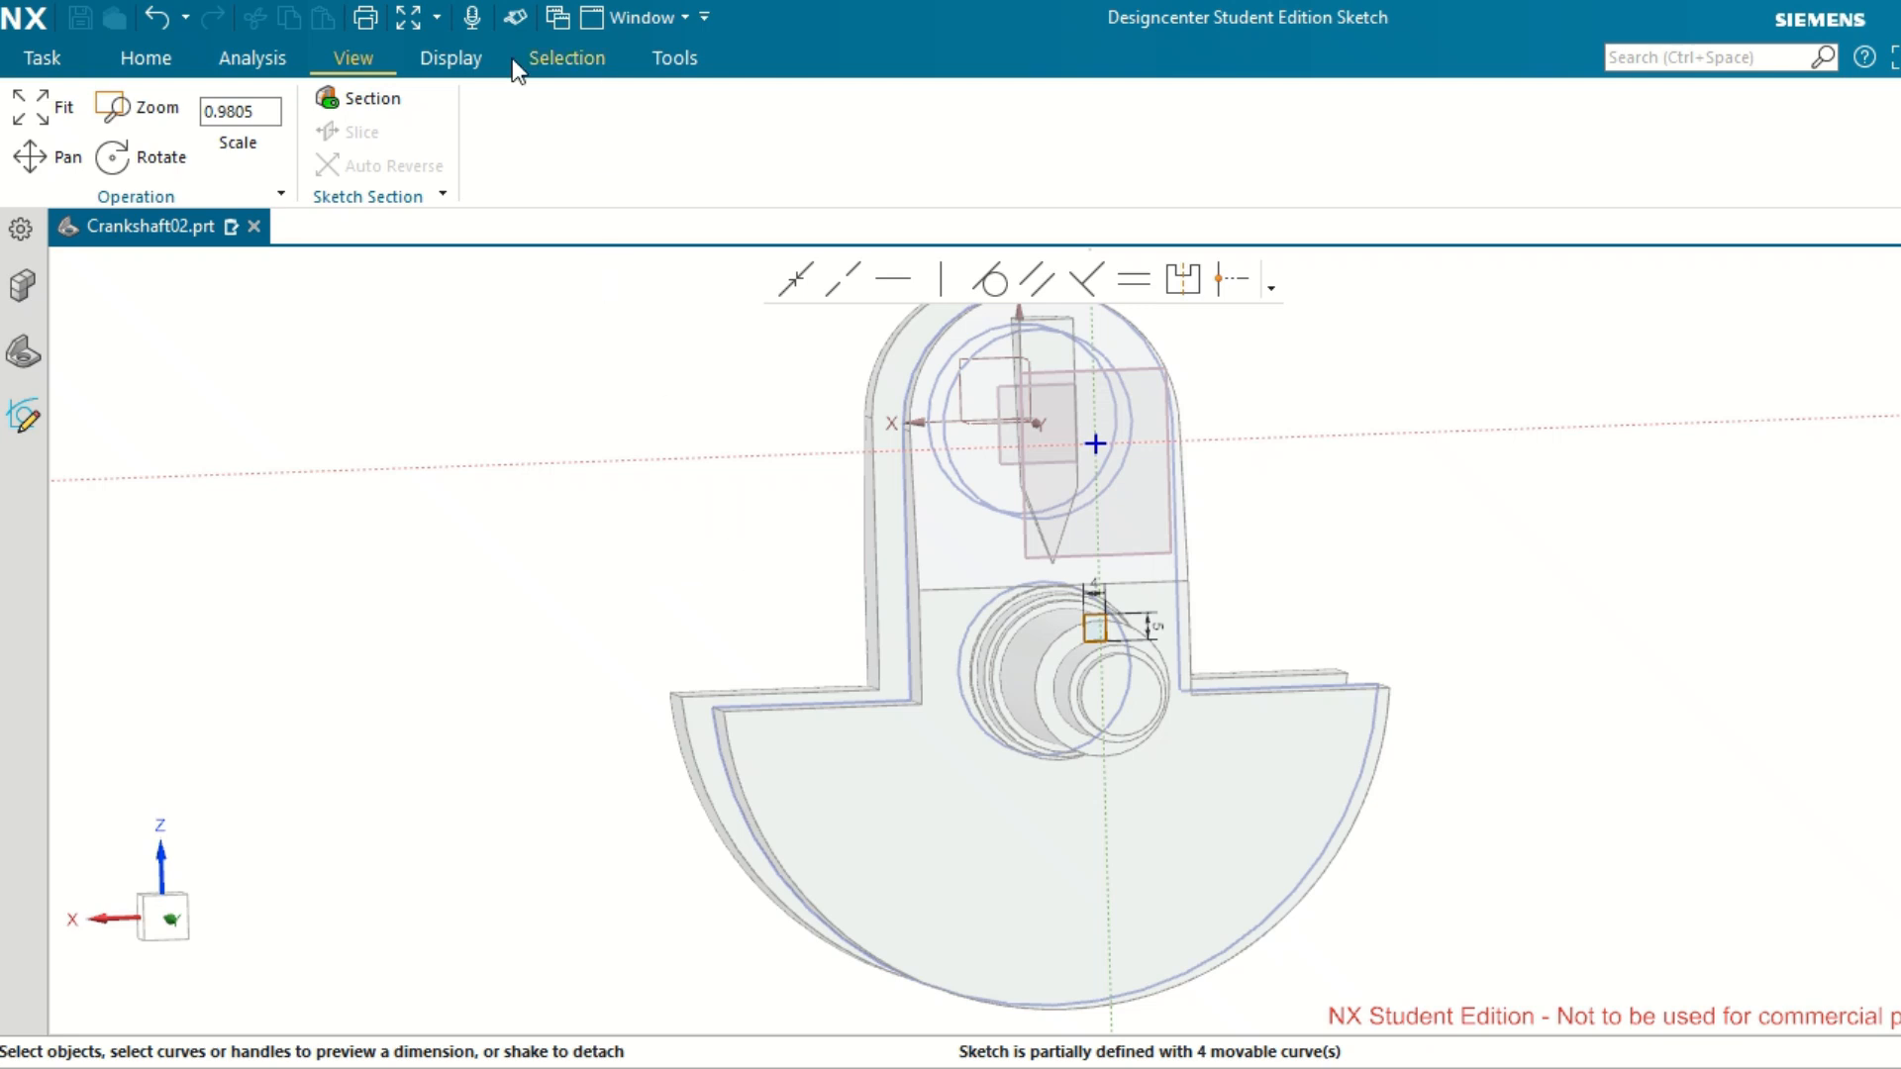
left_click(144, 58)
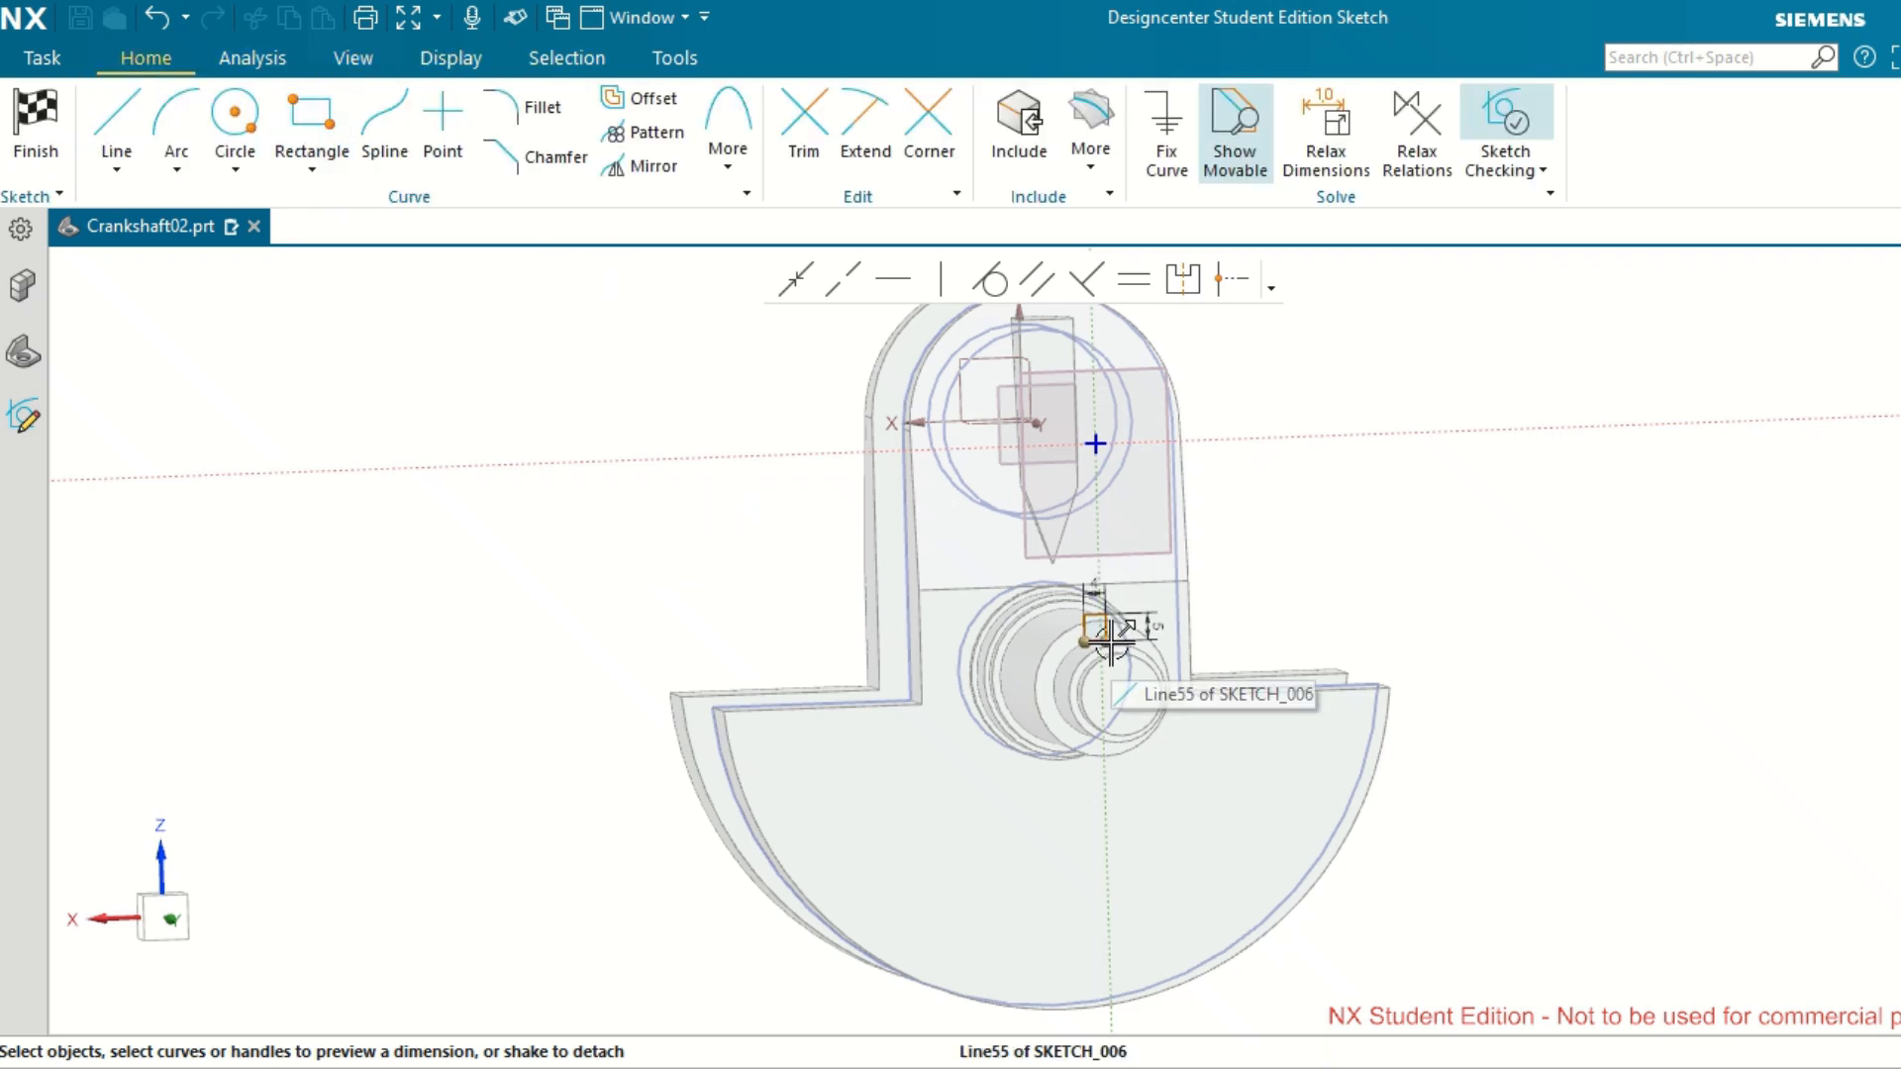
Add a vertical linear dimension between the rectangle's upper-left corner and the sketch's horizontal axis, placed clear of the crank web.
scroll(1109, 625, "up", 4)
middle_click_drag(1224, 624, 1196, 624)
left_click(788, 530)
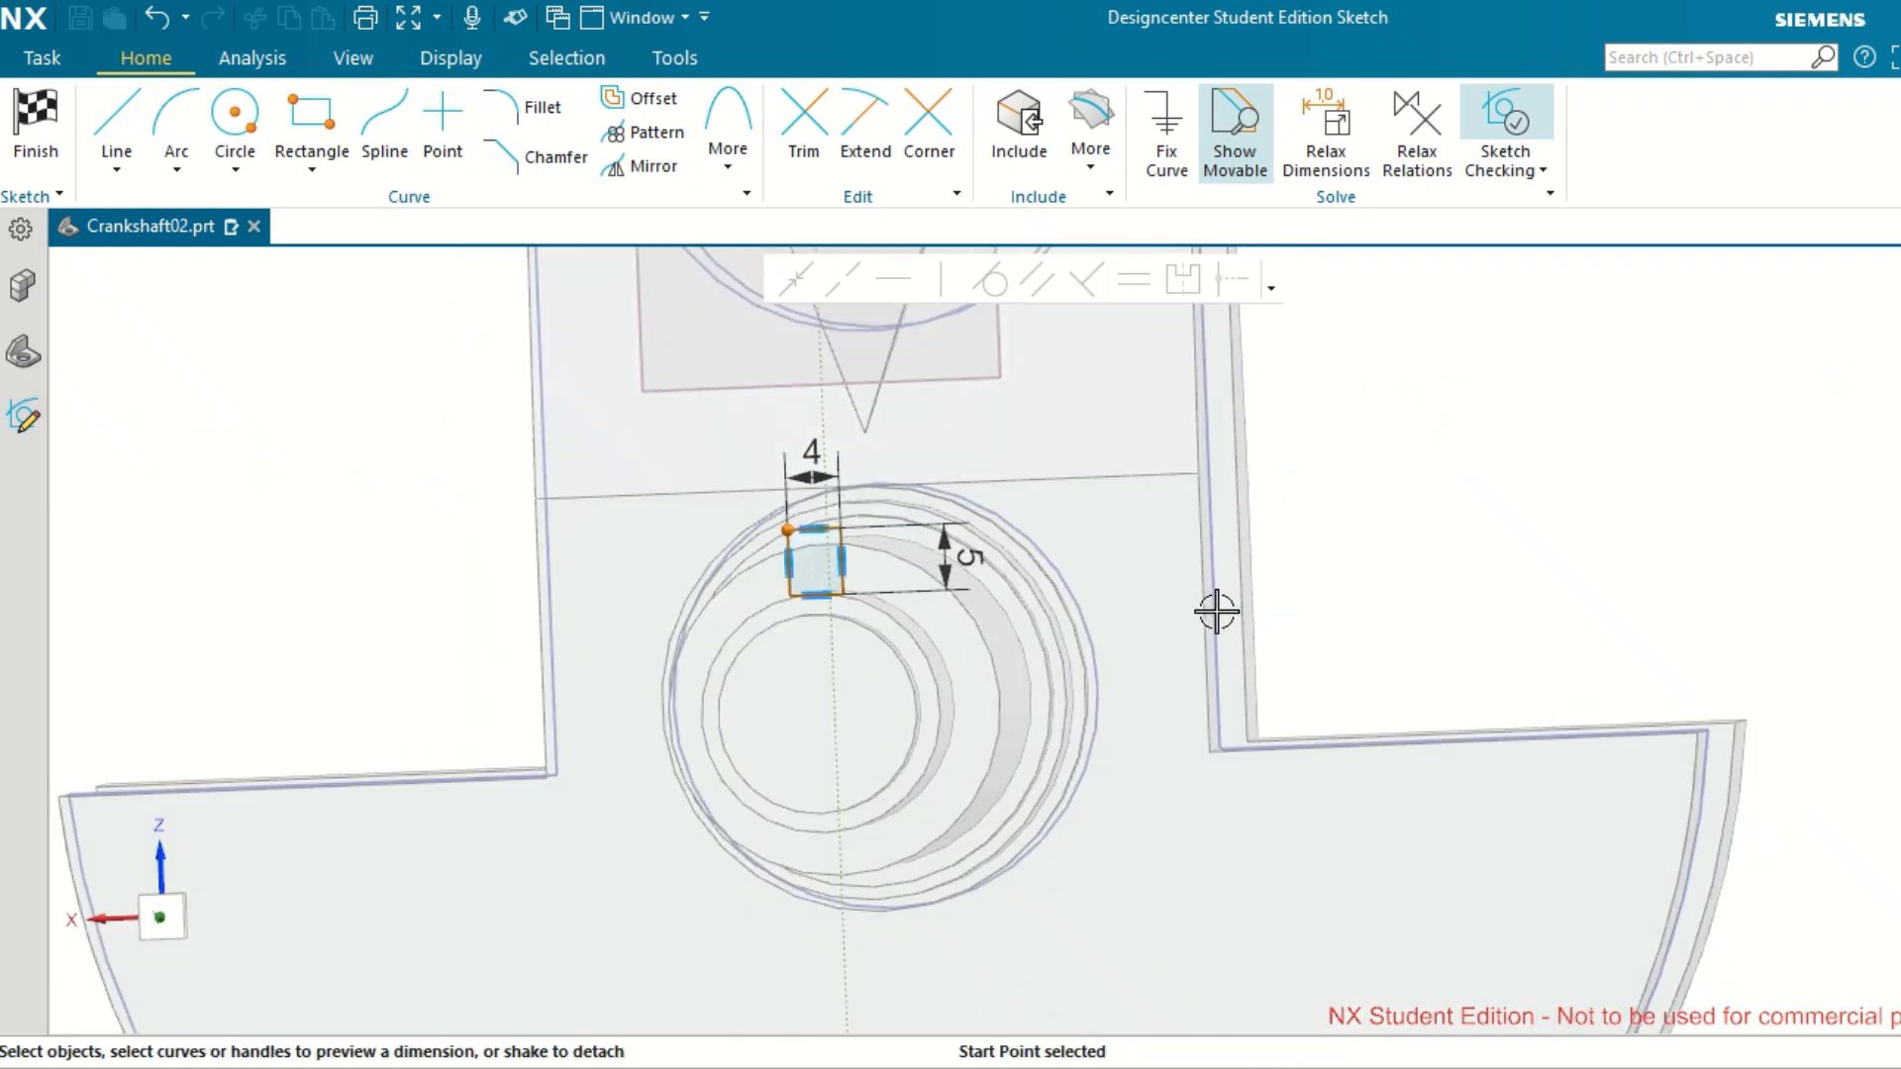
scroll(1216, 611, "down", 6)
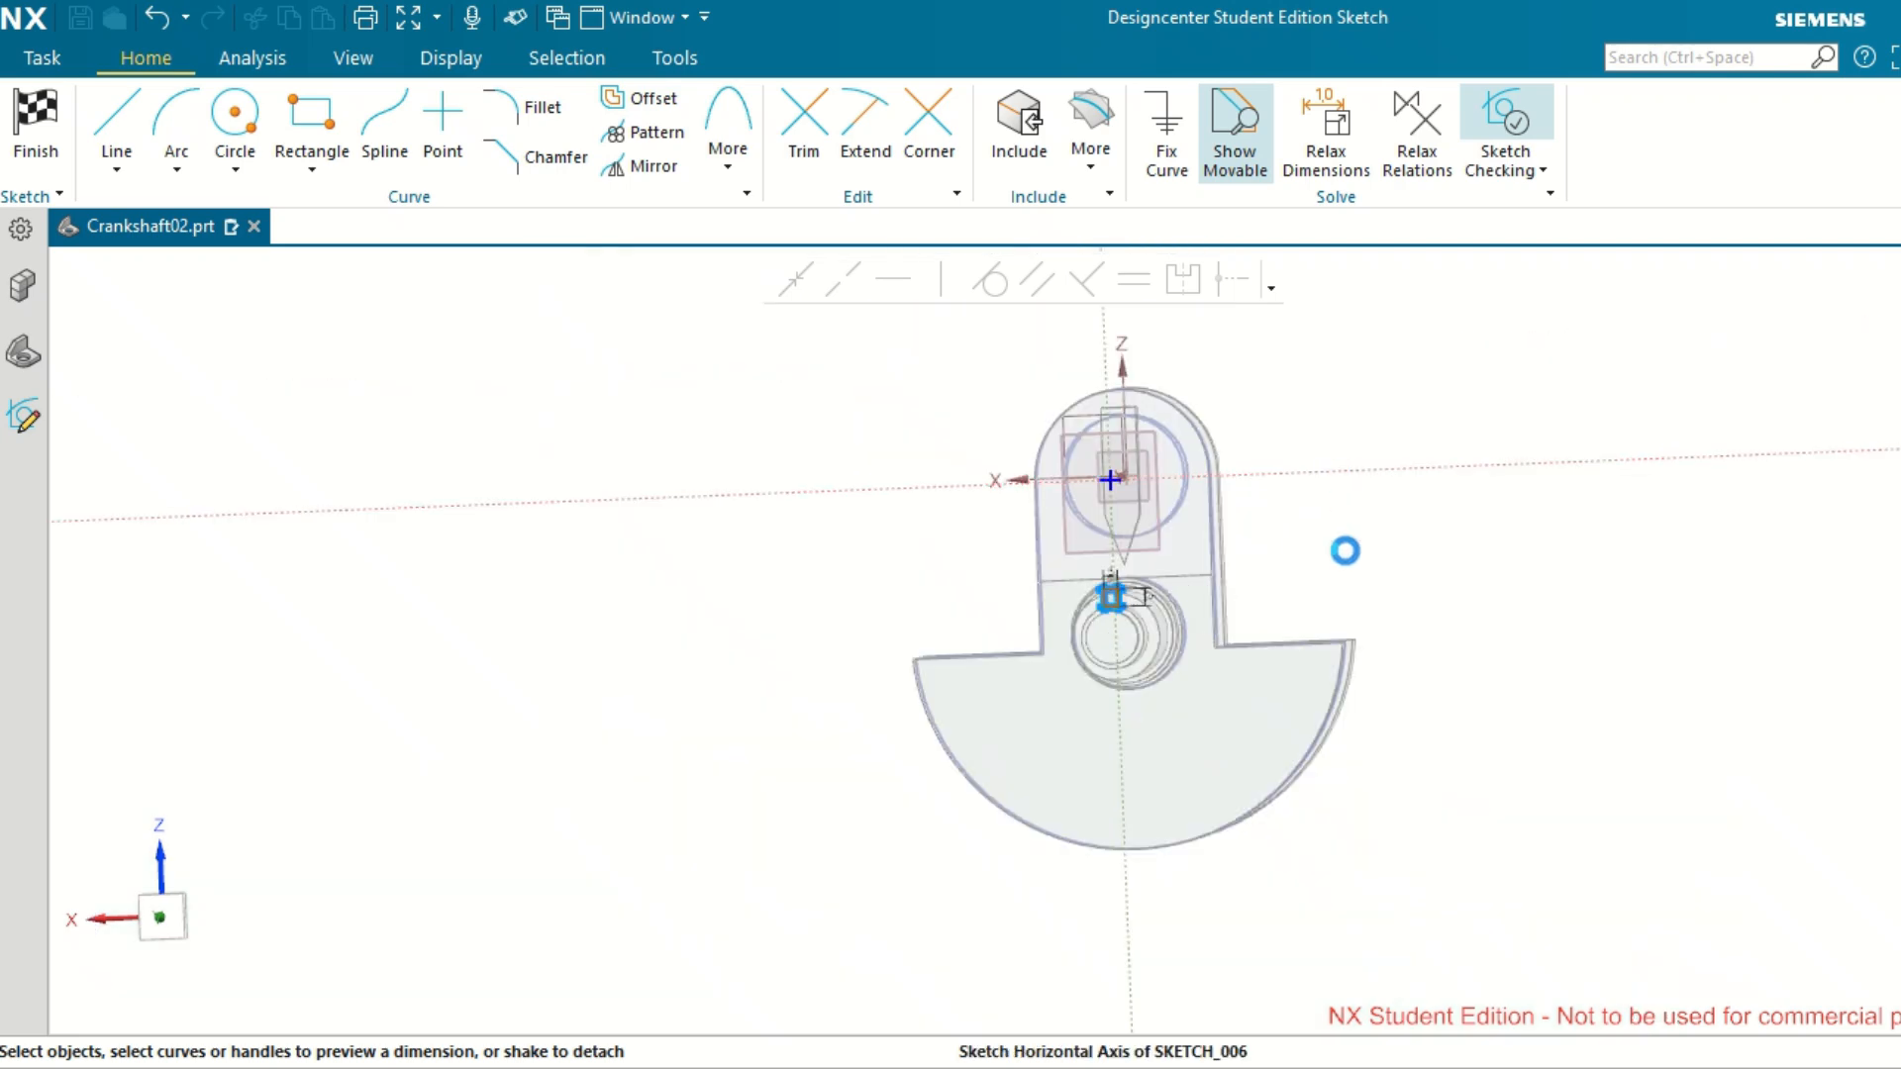
scroll(1346, 551, "up", 4)
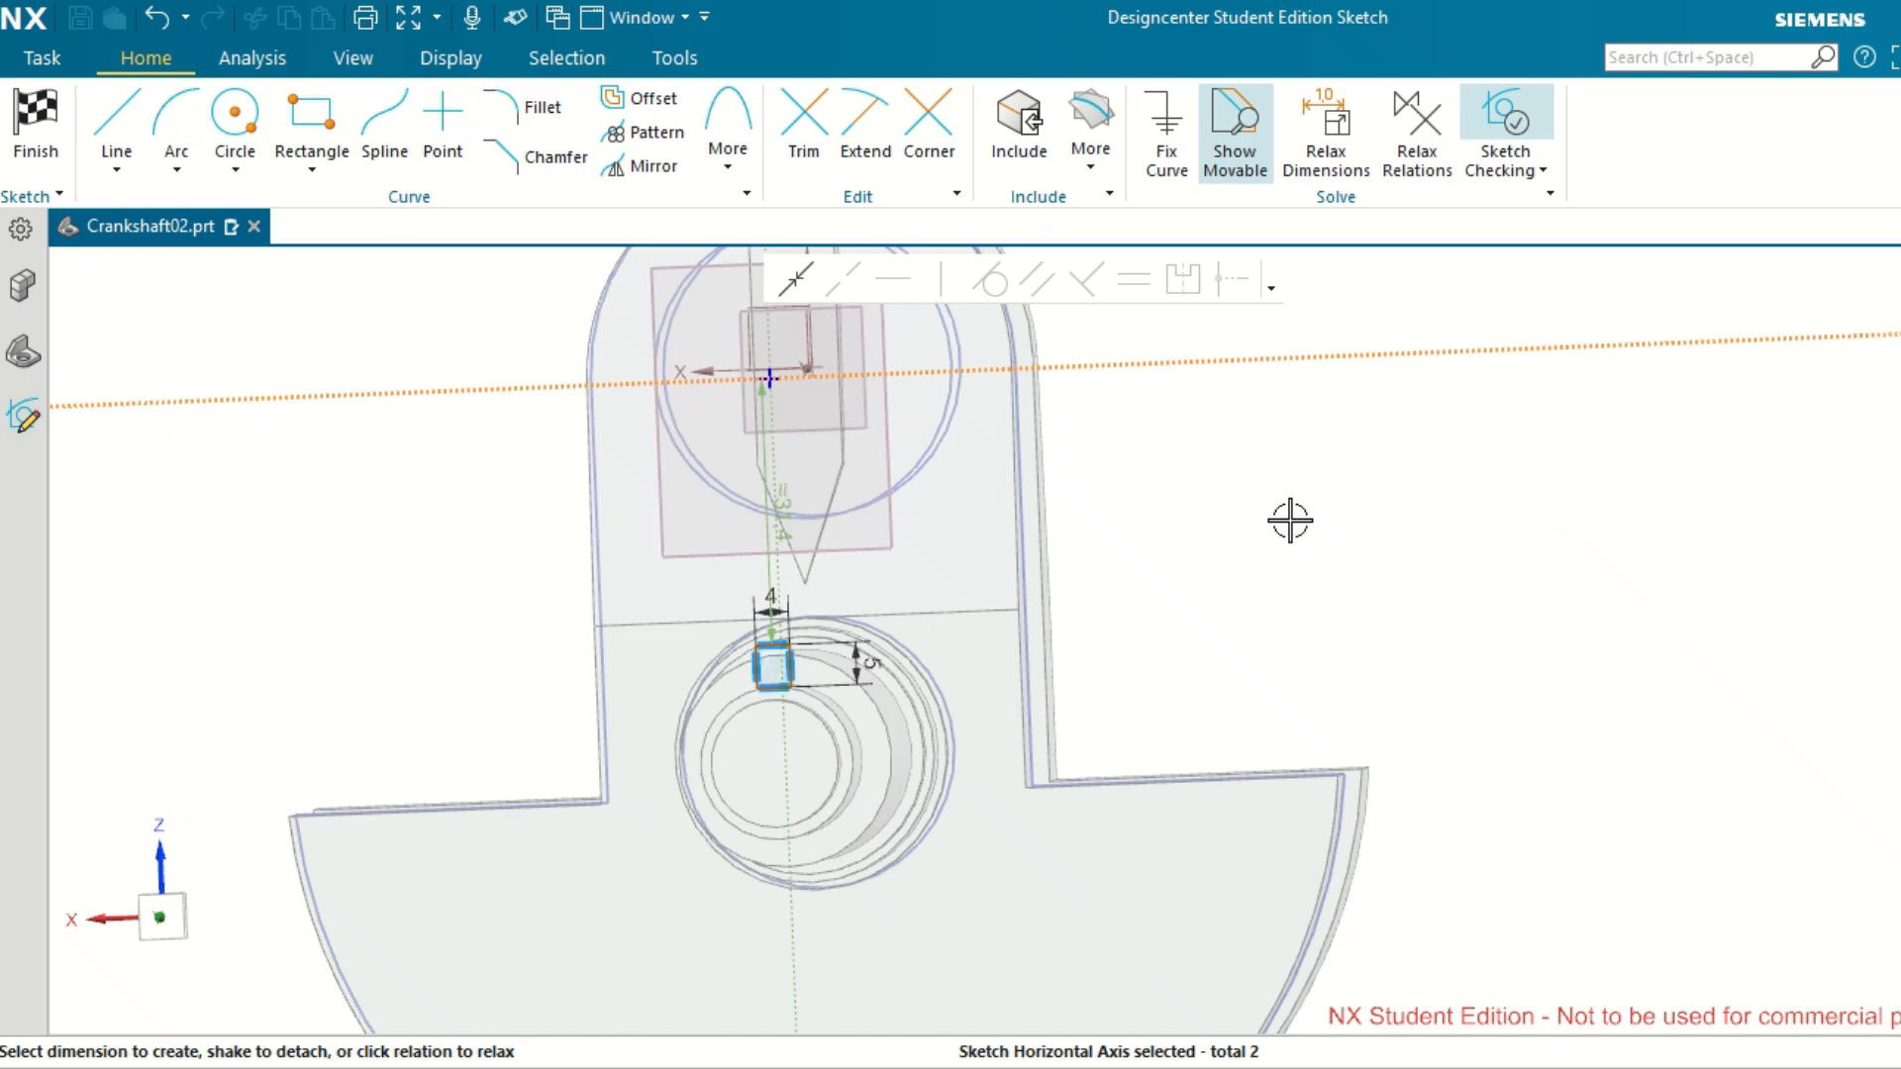
left_click(765, 504)
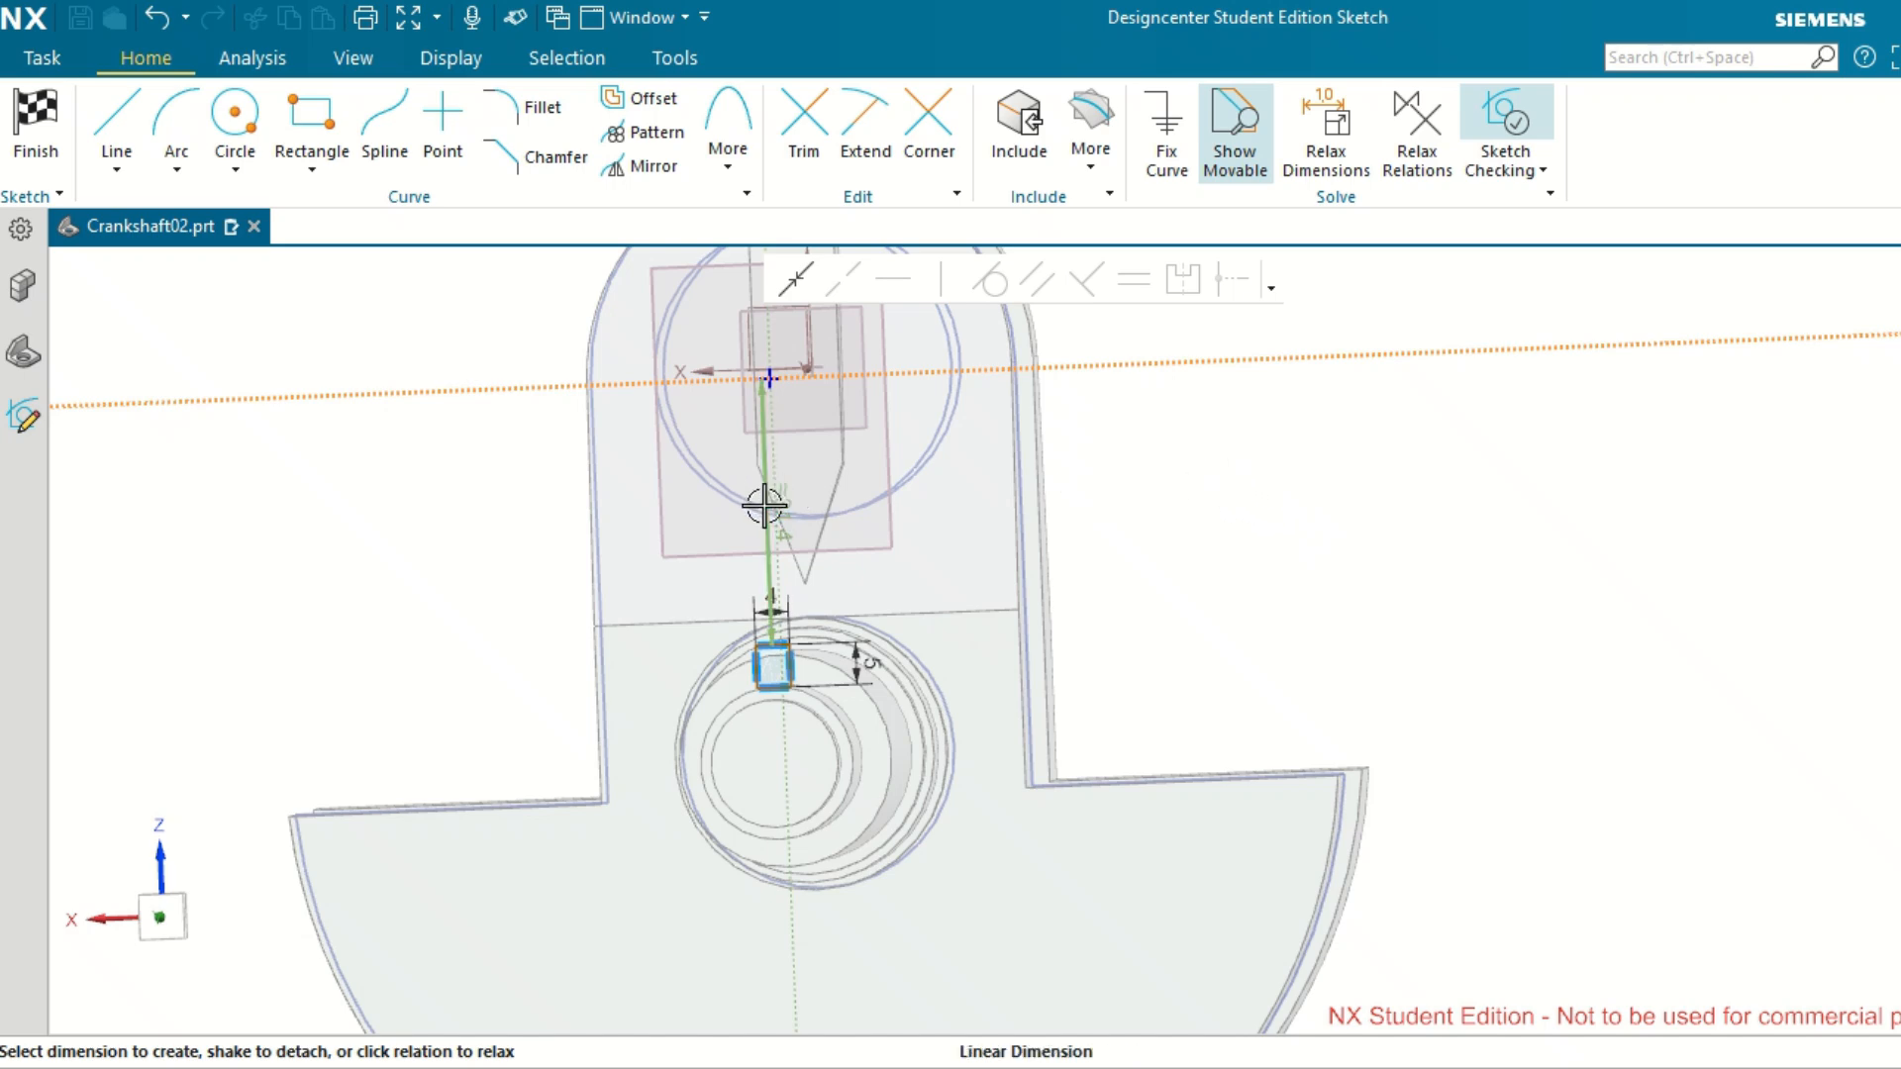
left_click(1144, 506)
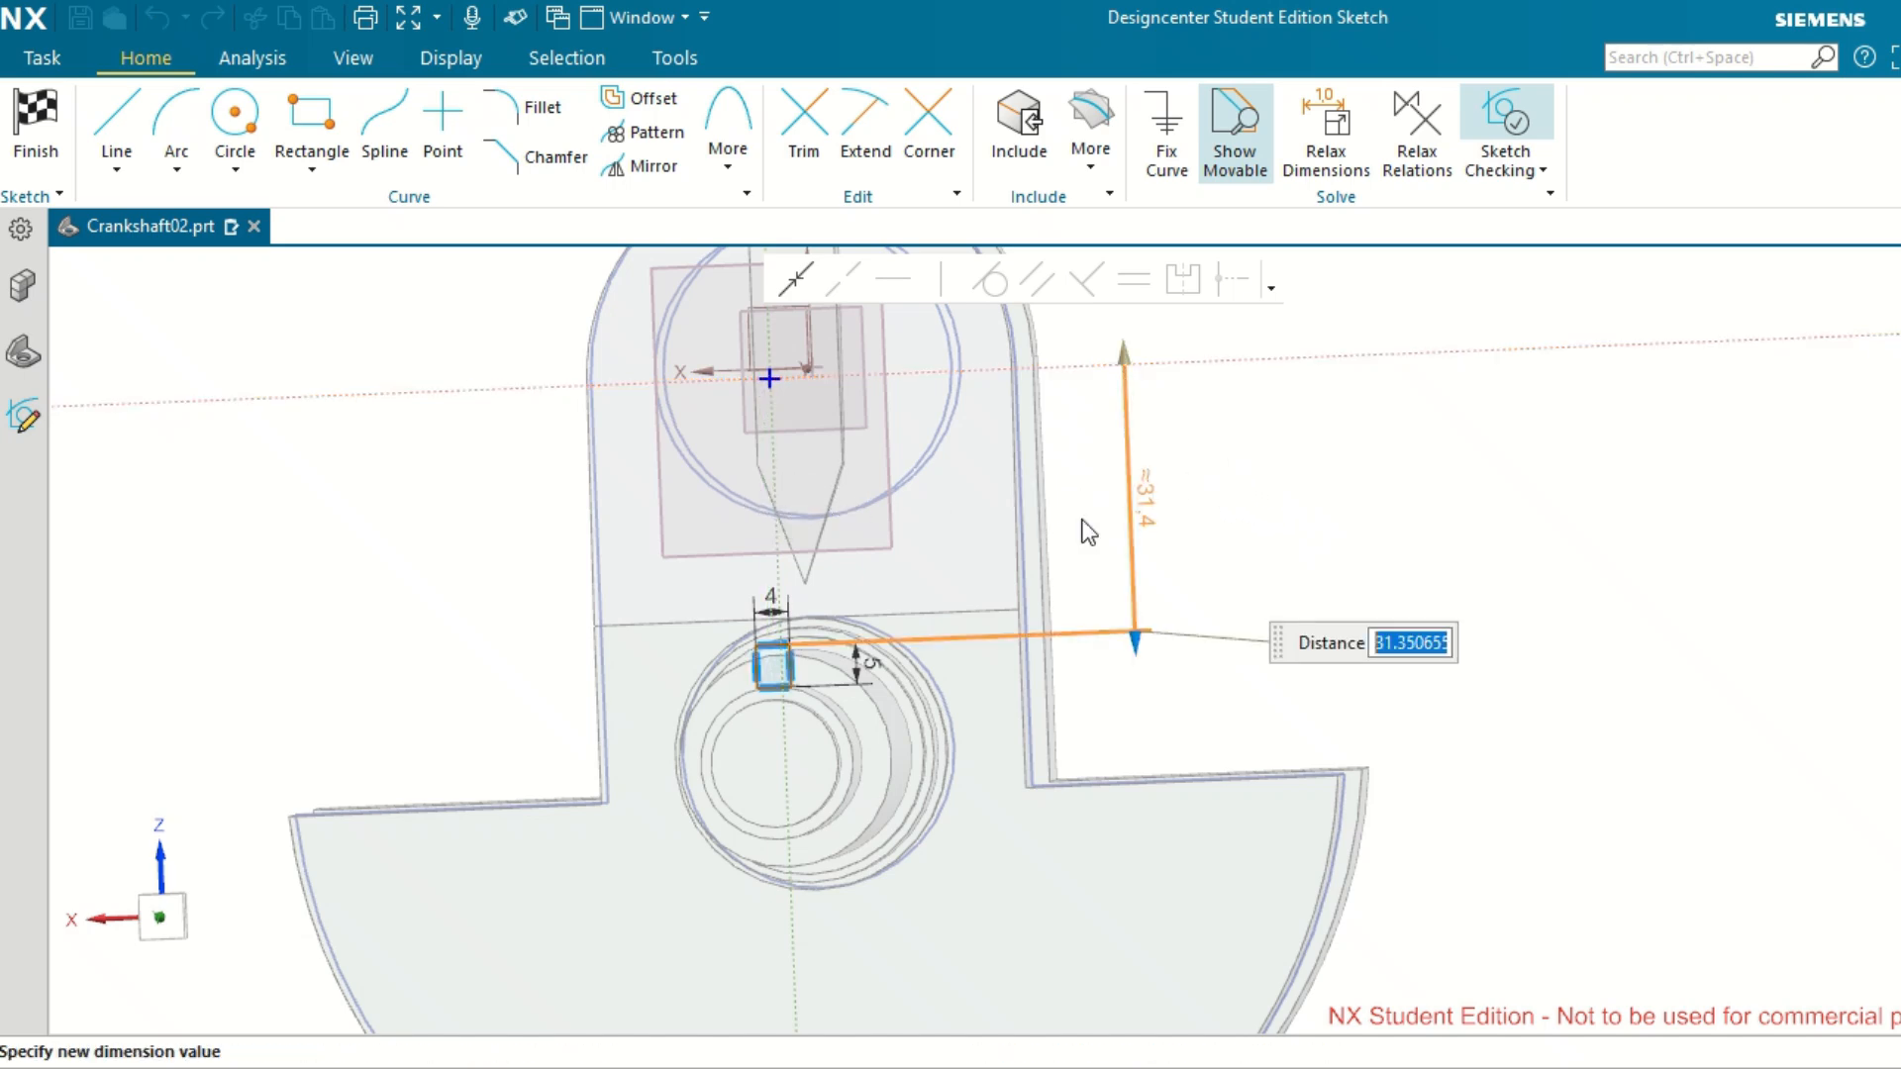
key("Return")
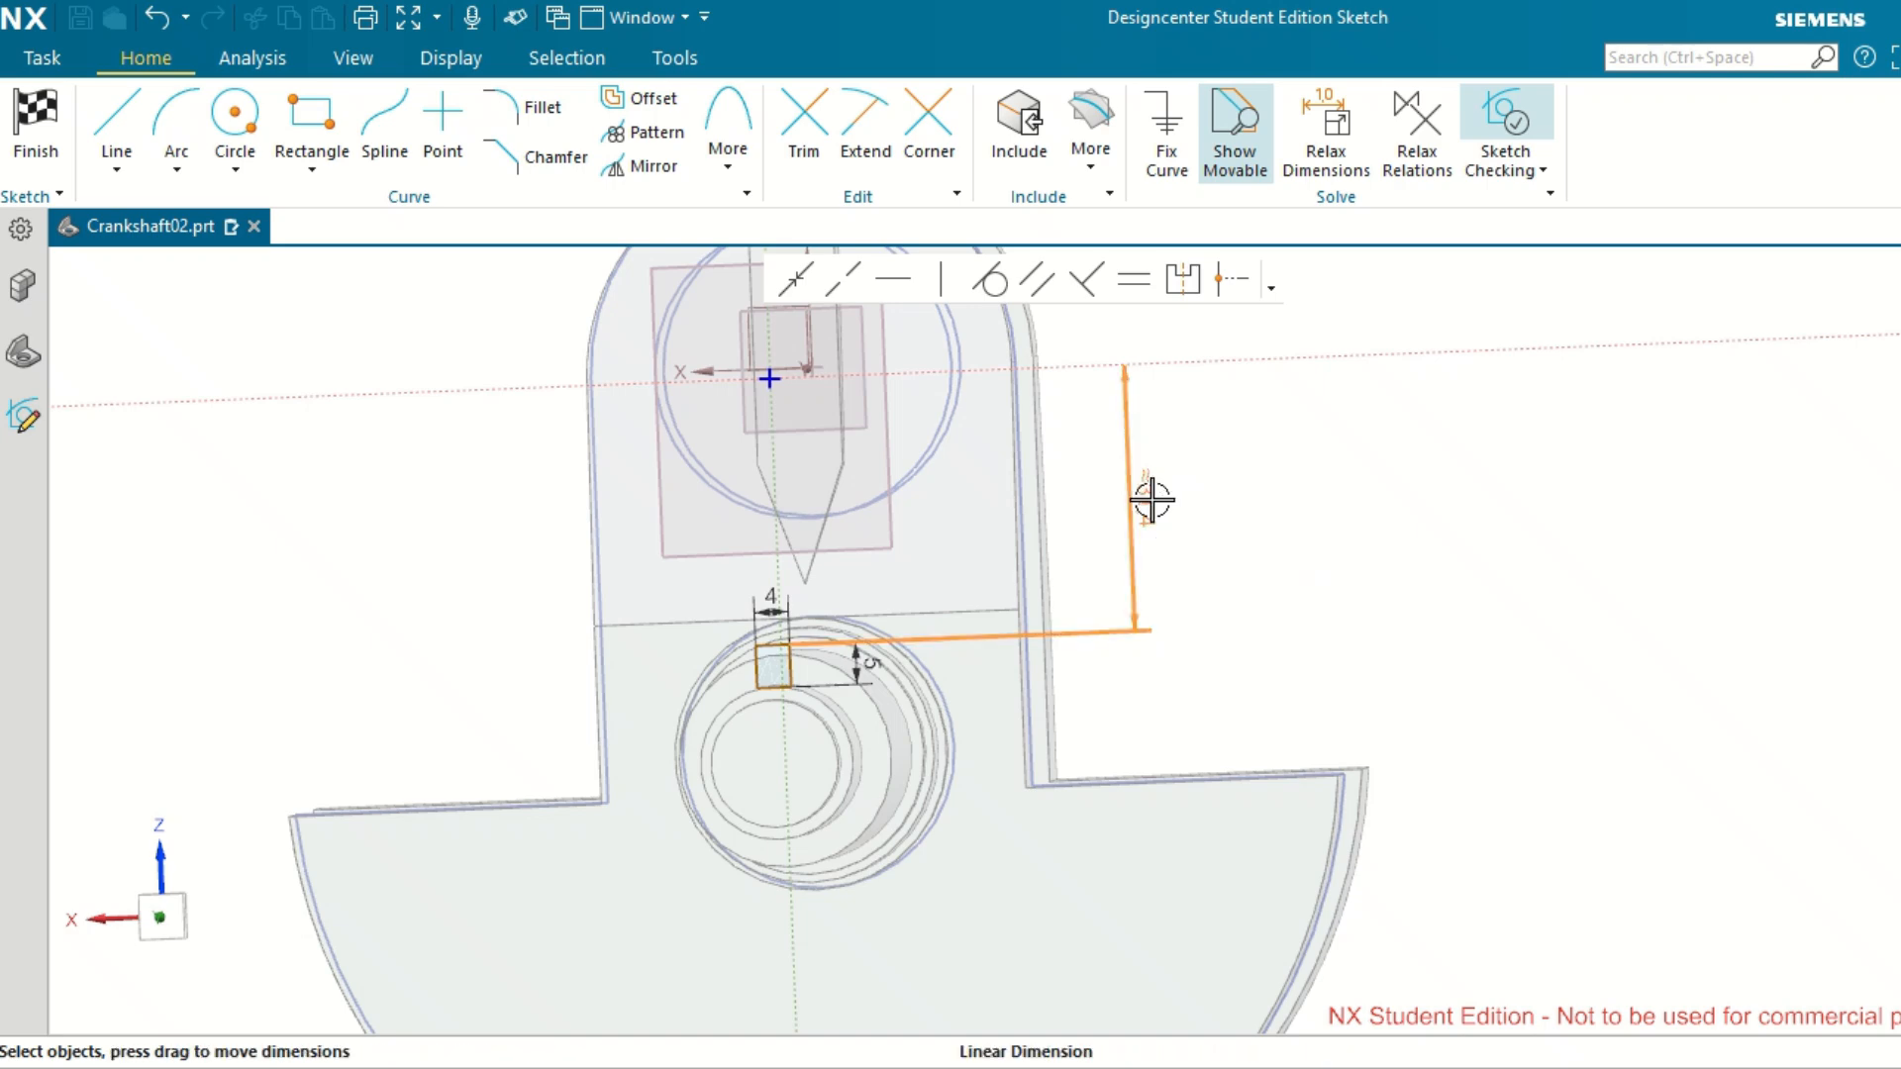
Set the distance between the rectangle's upper corner and the horizontal sketch axis to 31 mm.
double_click(1154, 500)
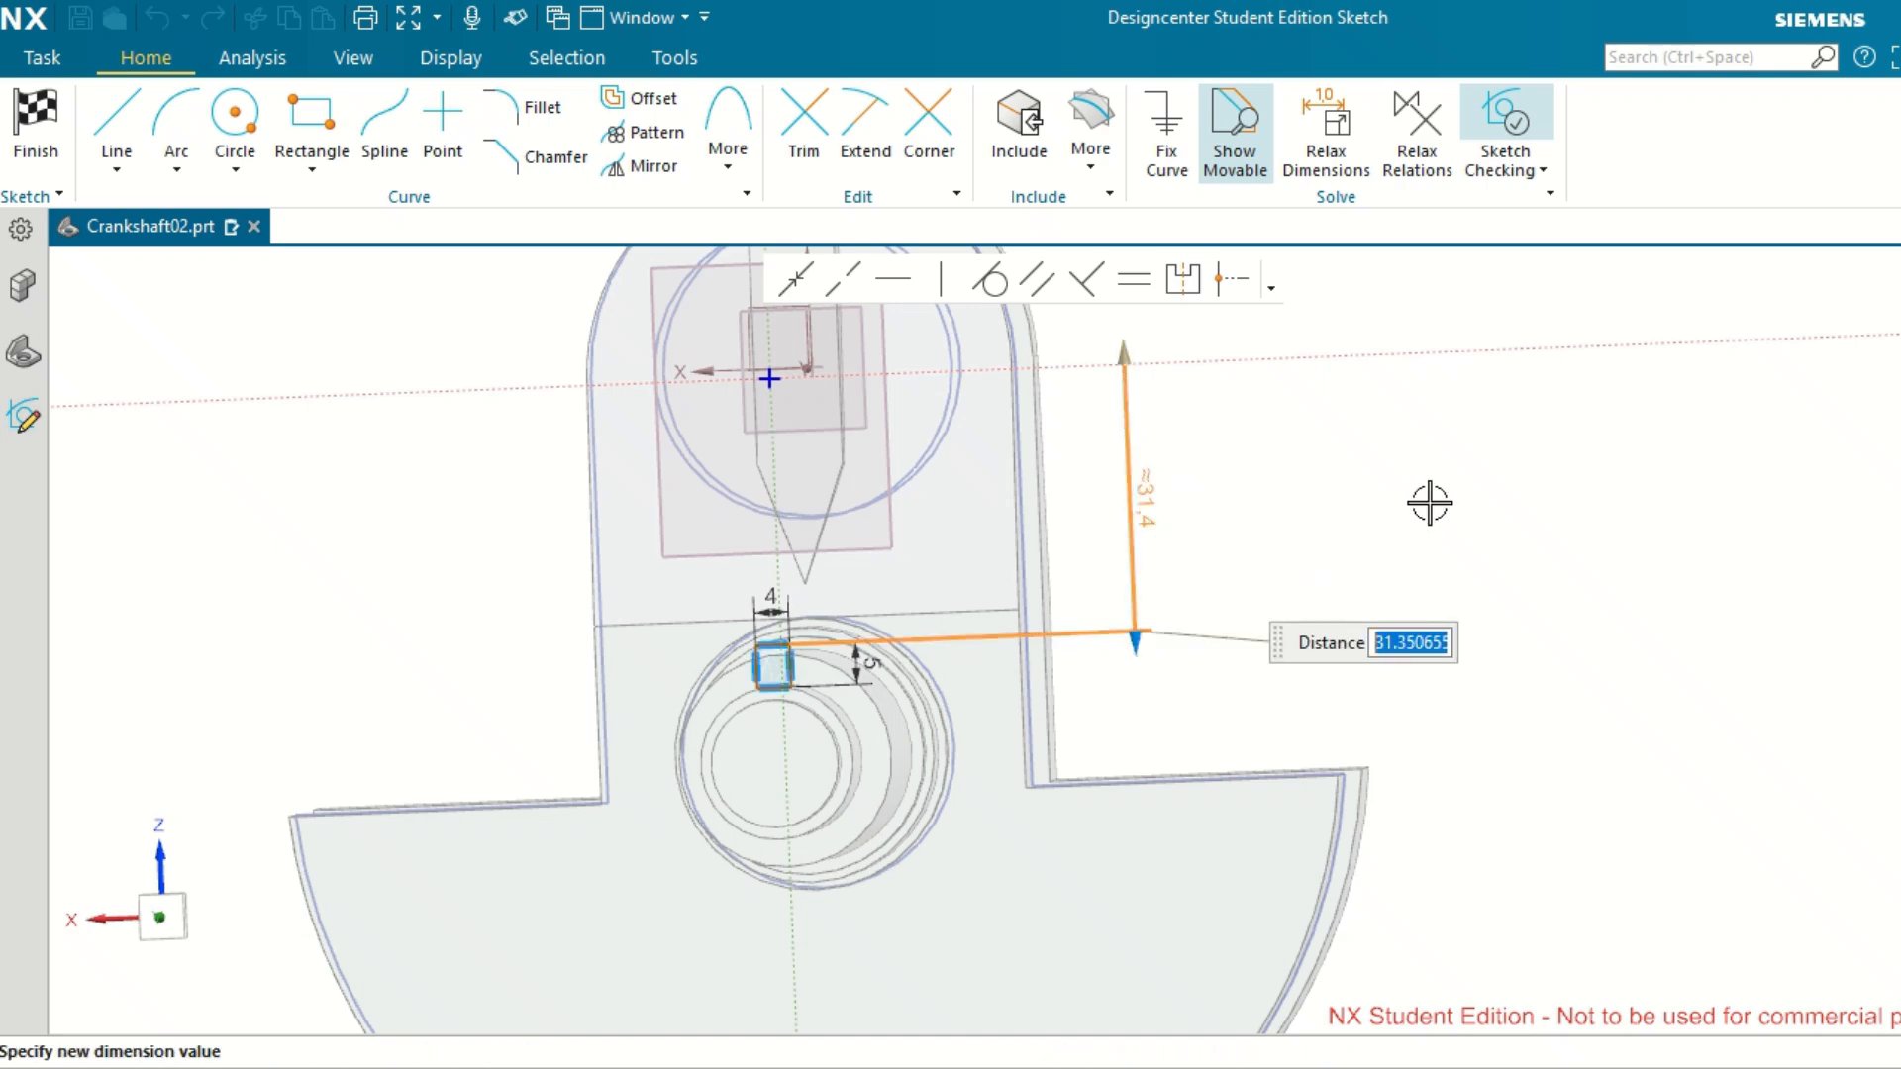
type("31")
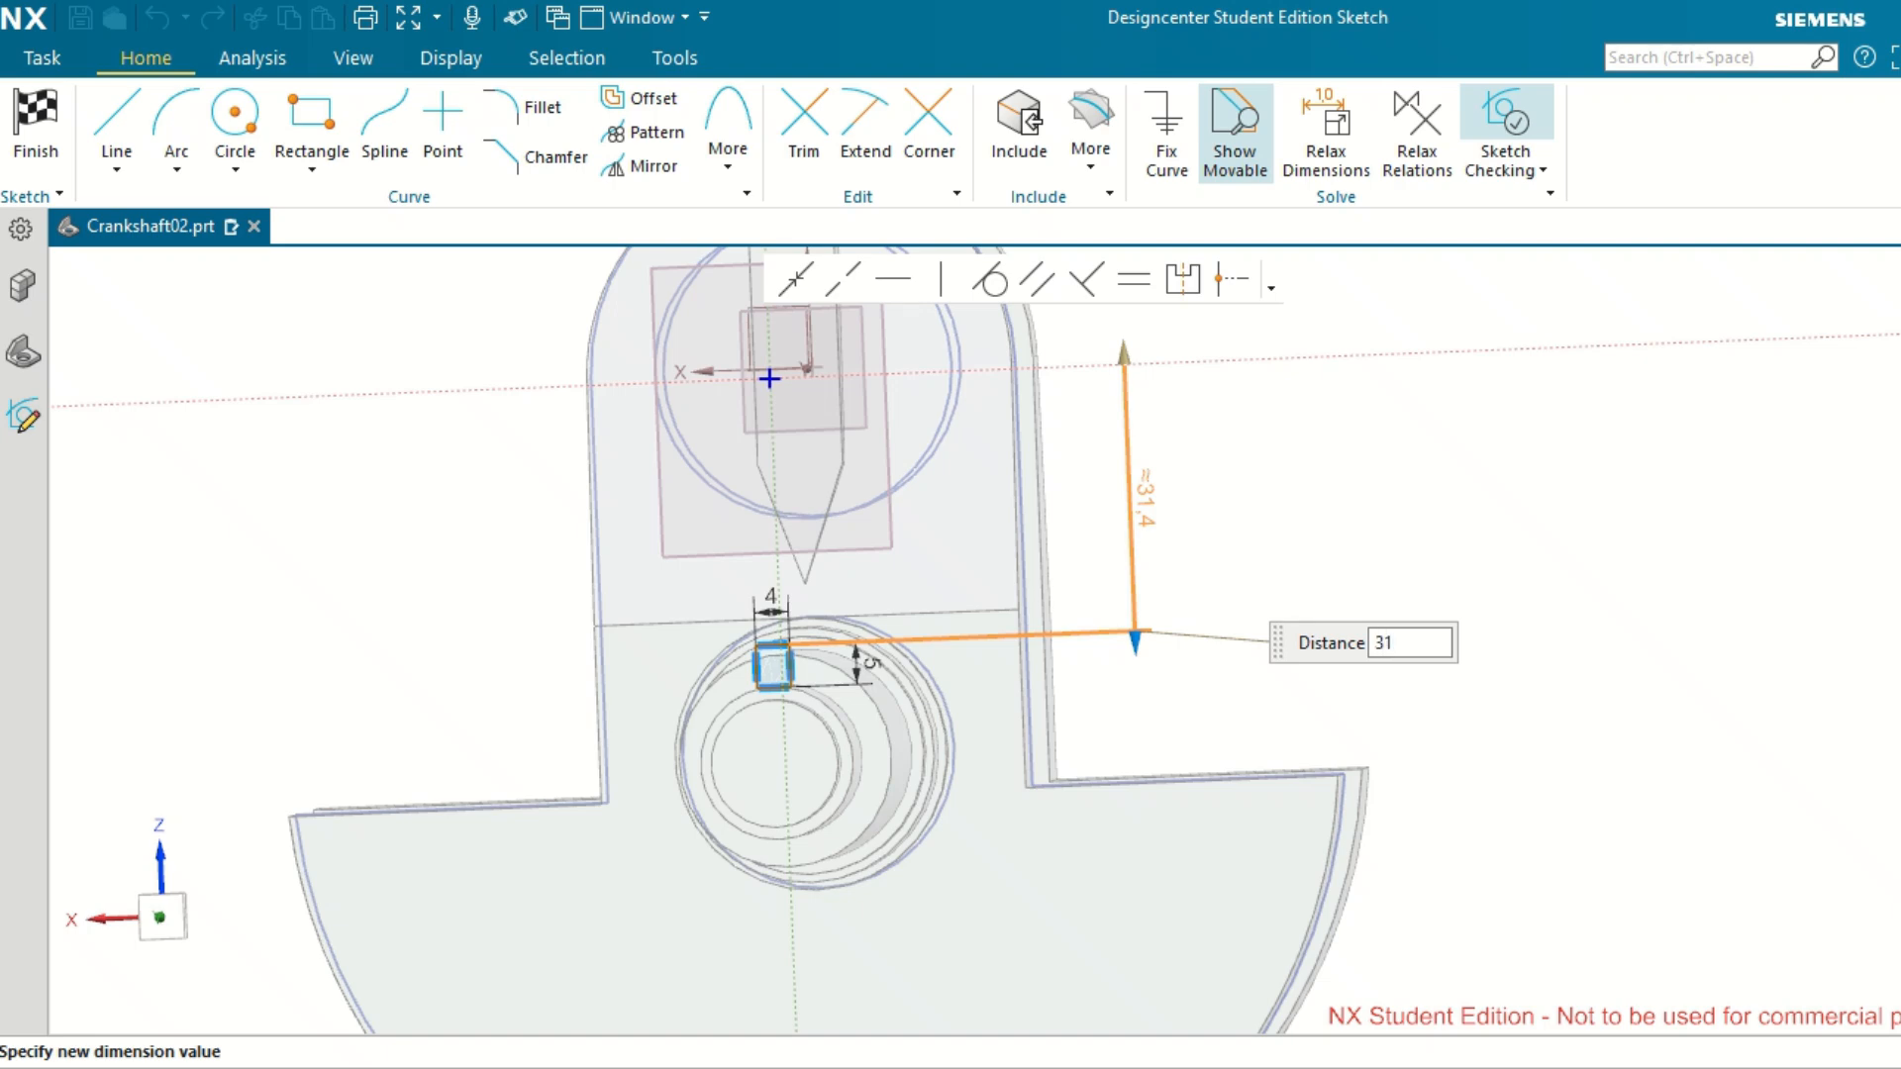
key("Return")
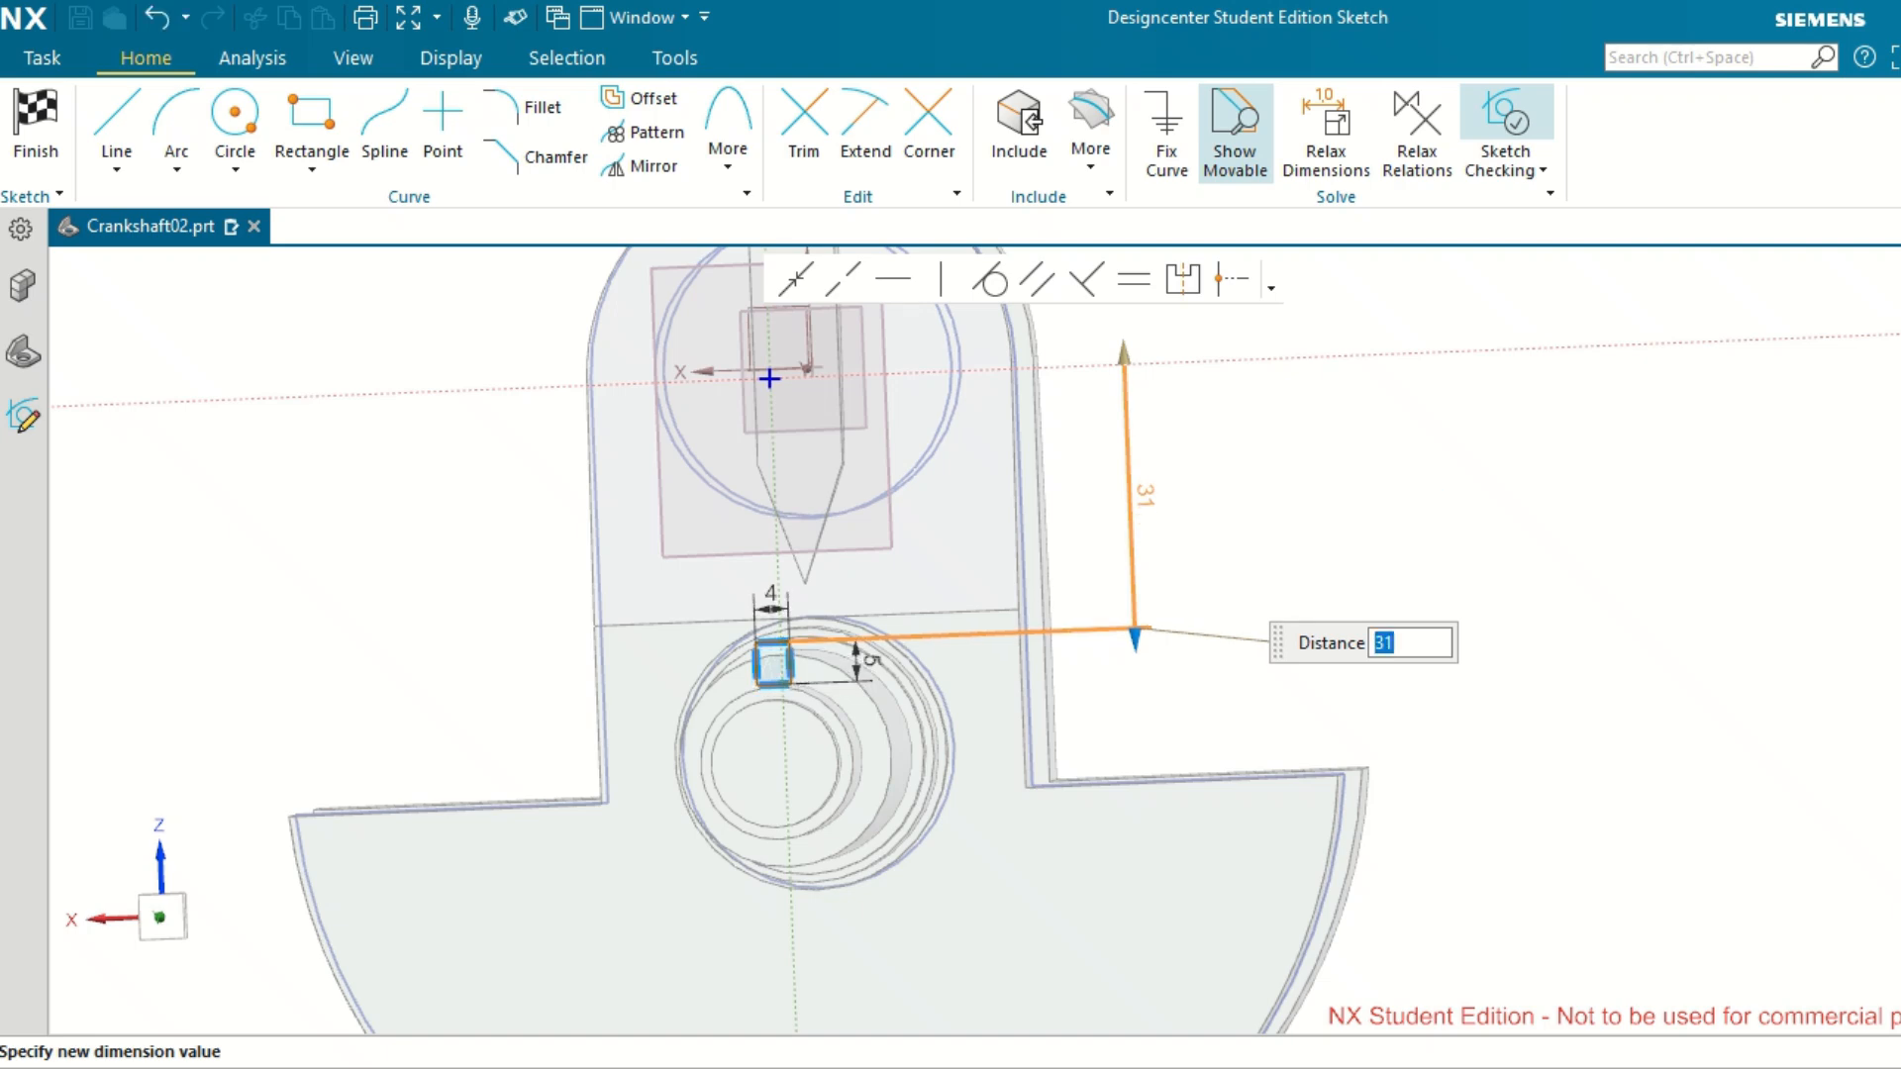
middle_click_drag(739, 768, 761, 769)
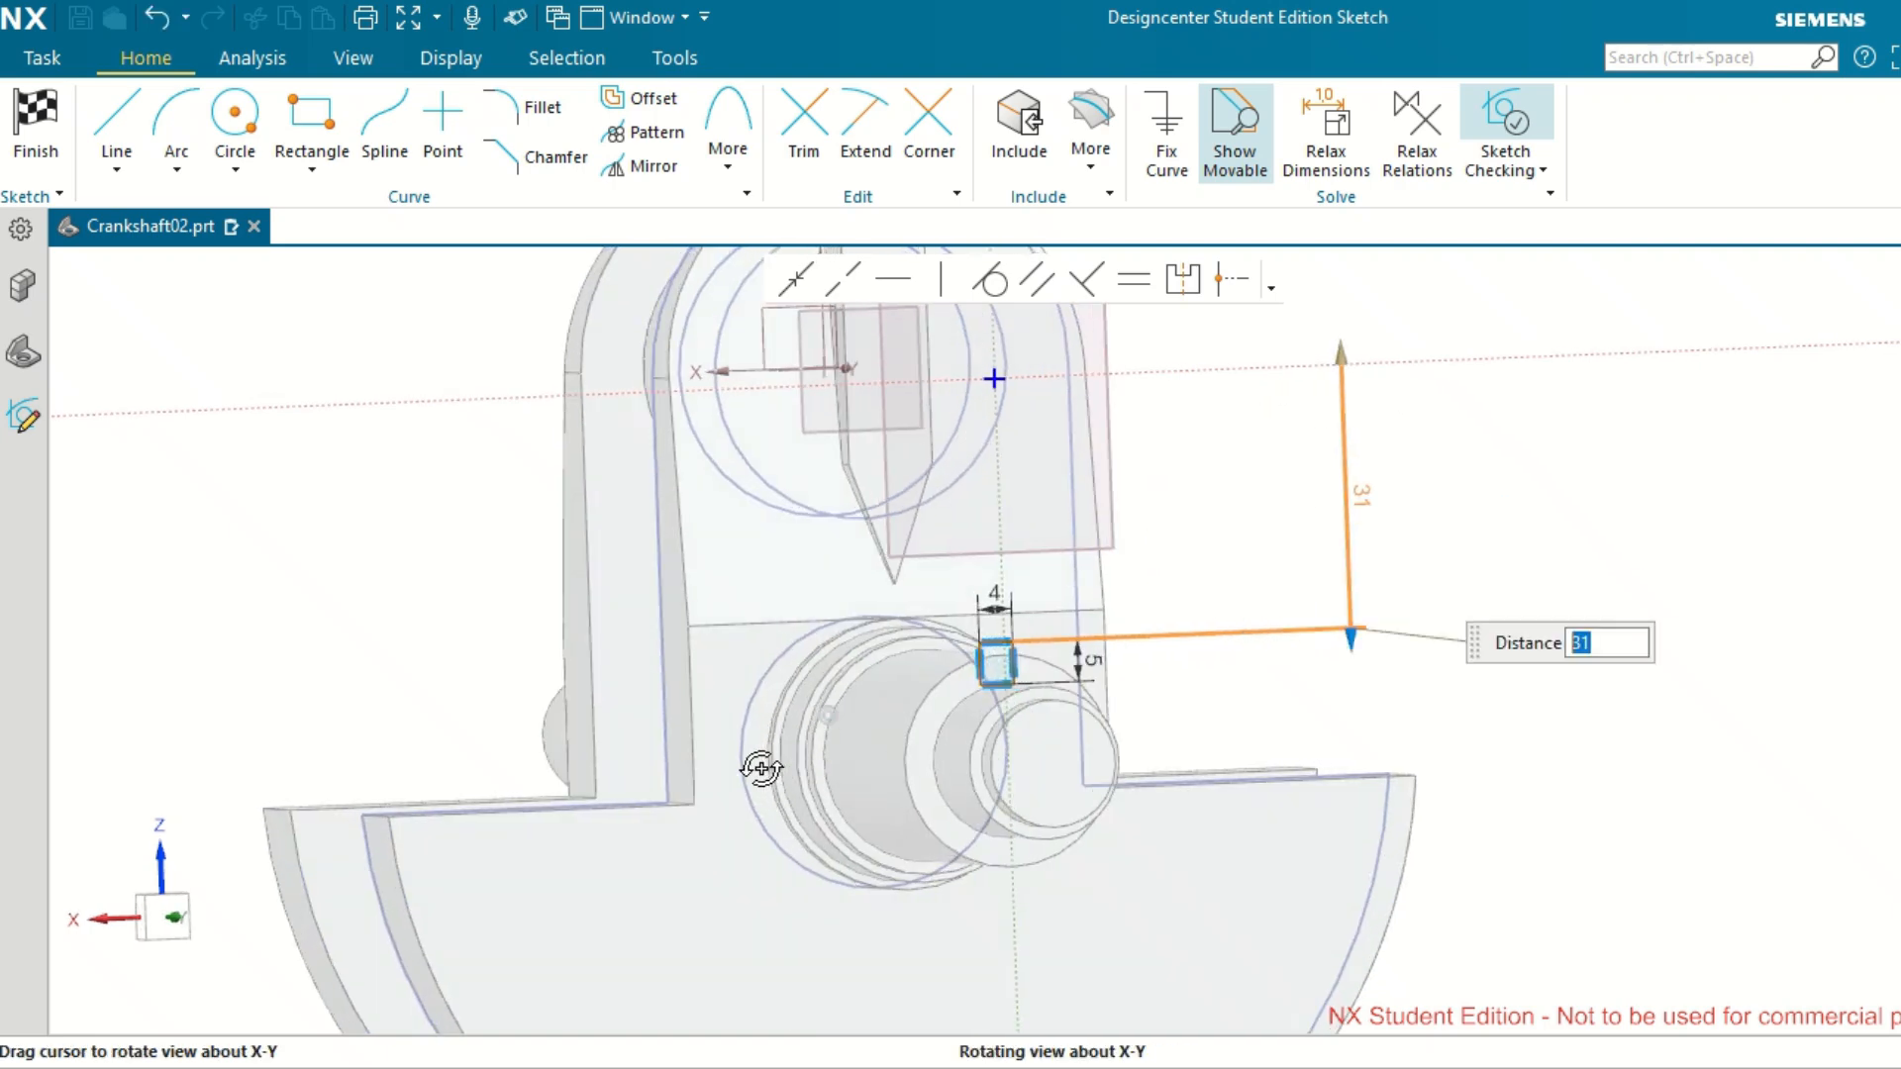
scroll(978, 659, "up", 8)
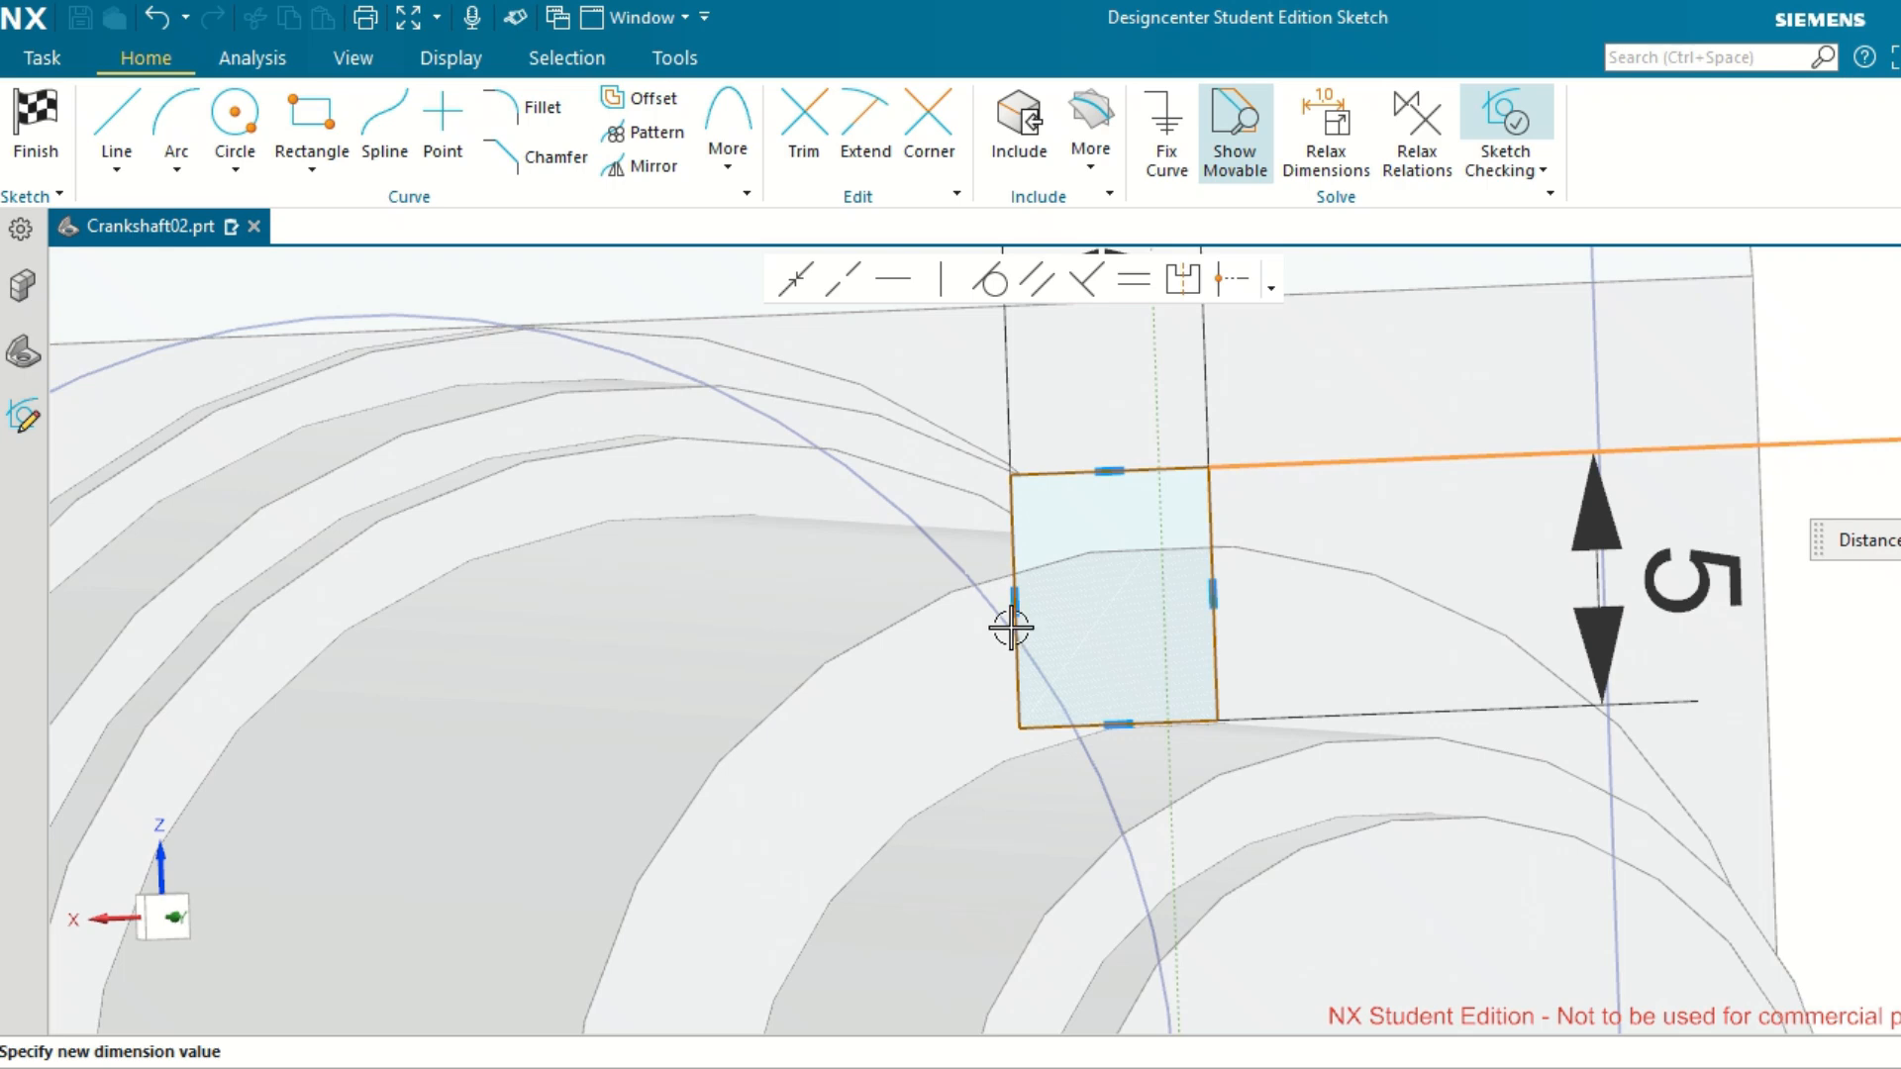
left_click(1838, 693)
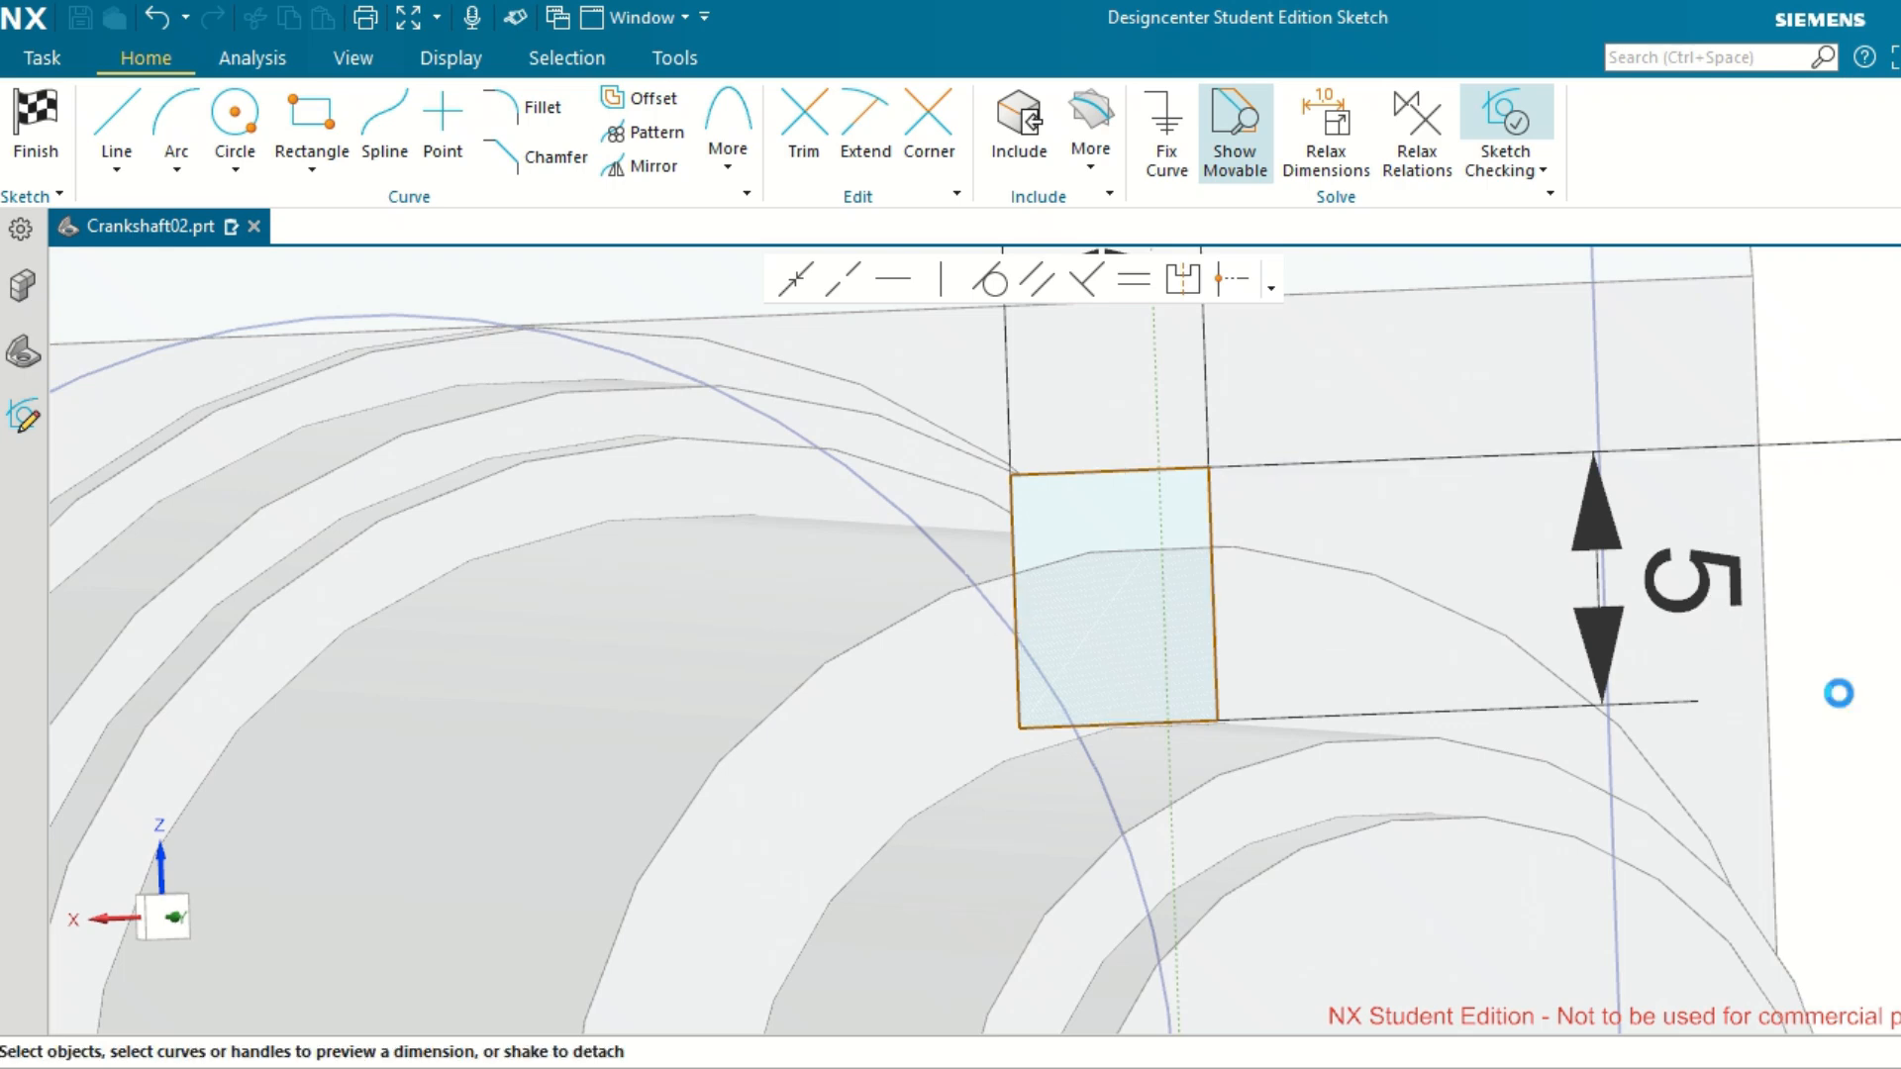
Dimension the rectangle's left side from the vertical sketch axis and set the distance to 2 mm.
left_click(1015, 501)
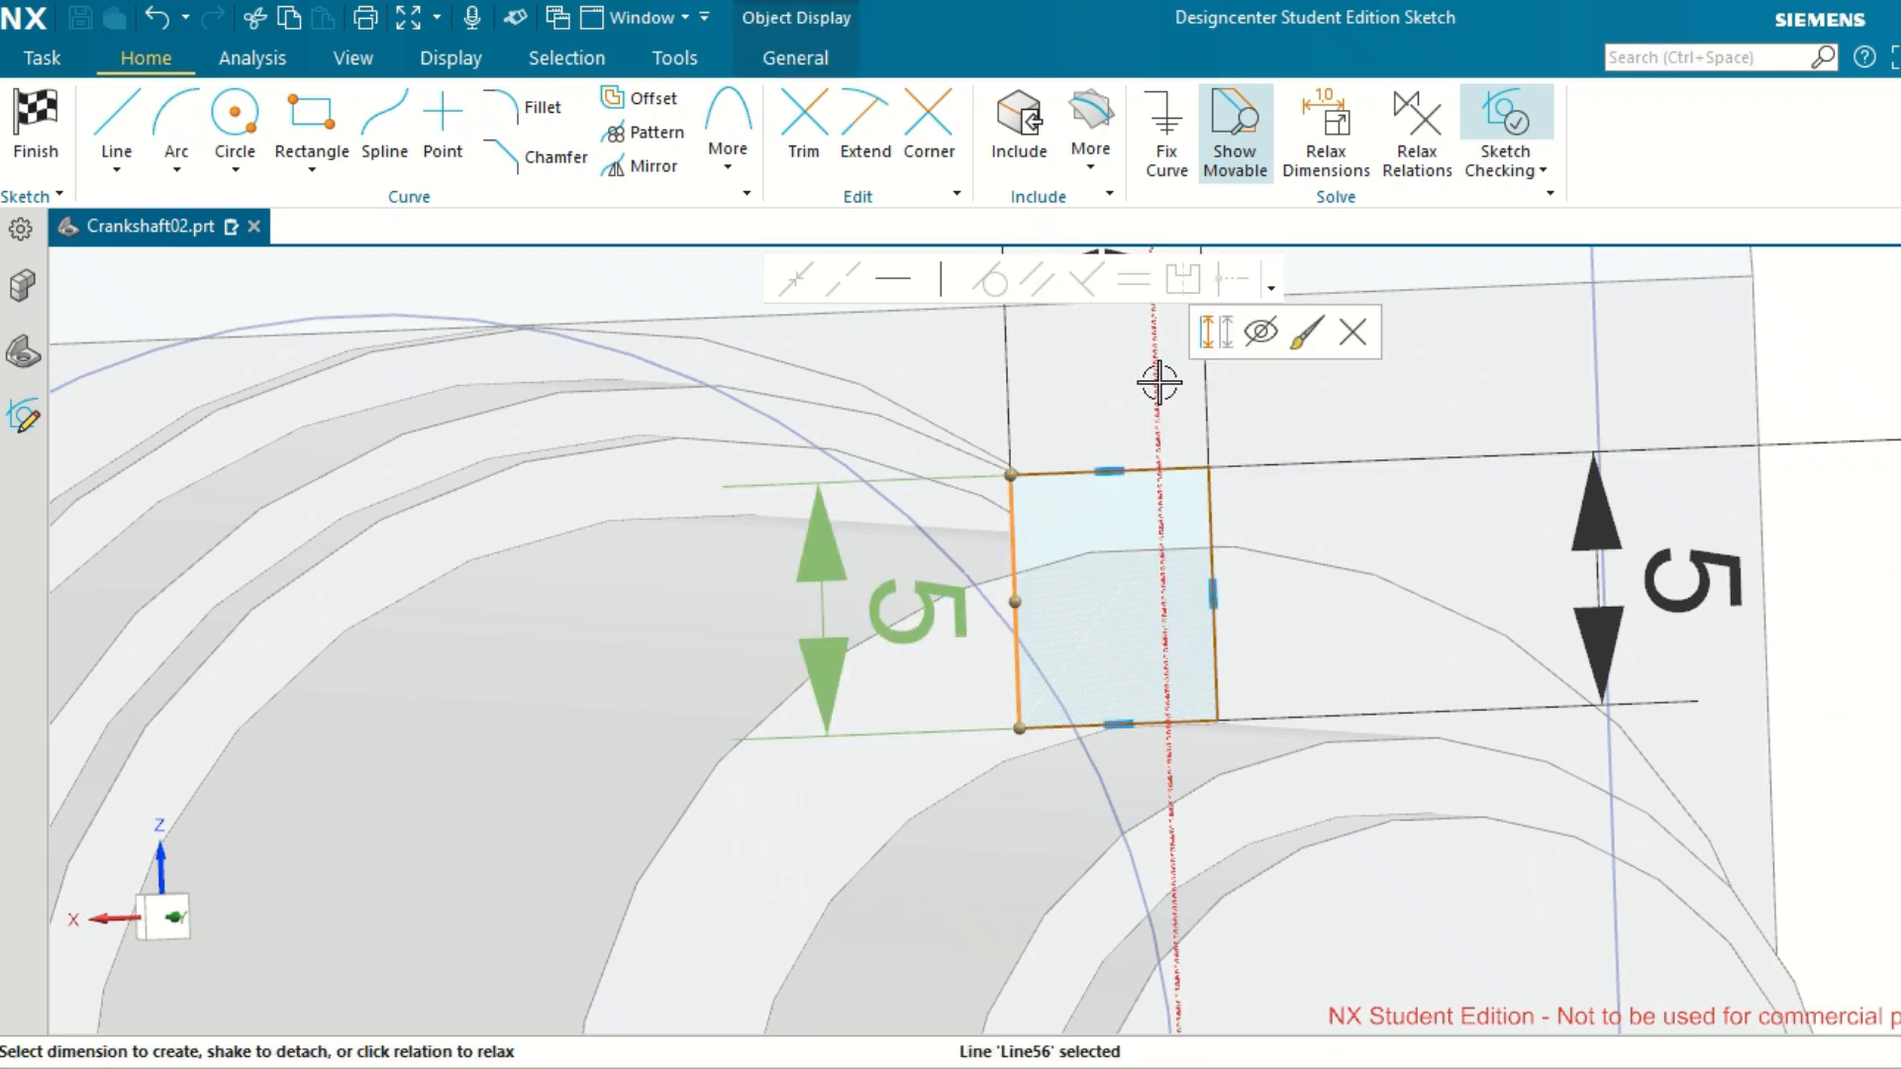
left_click(1159, 382)
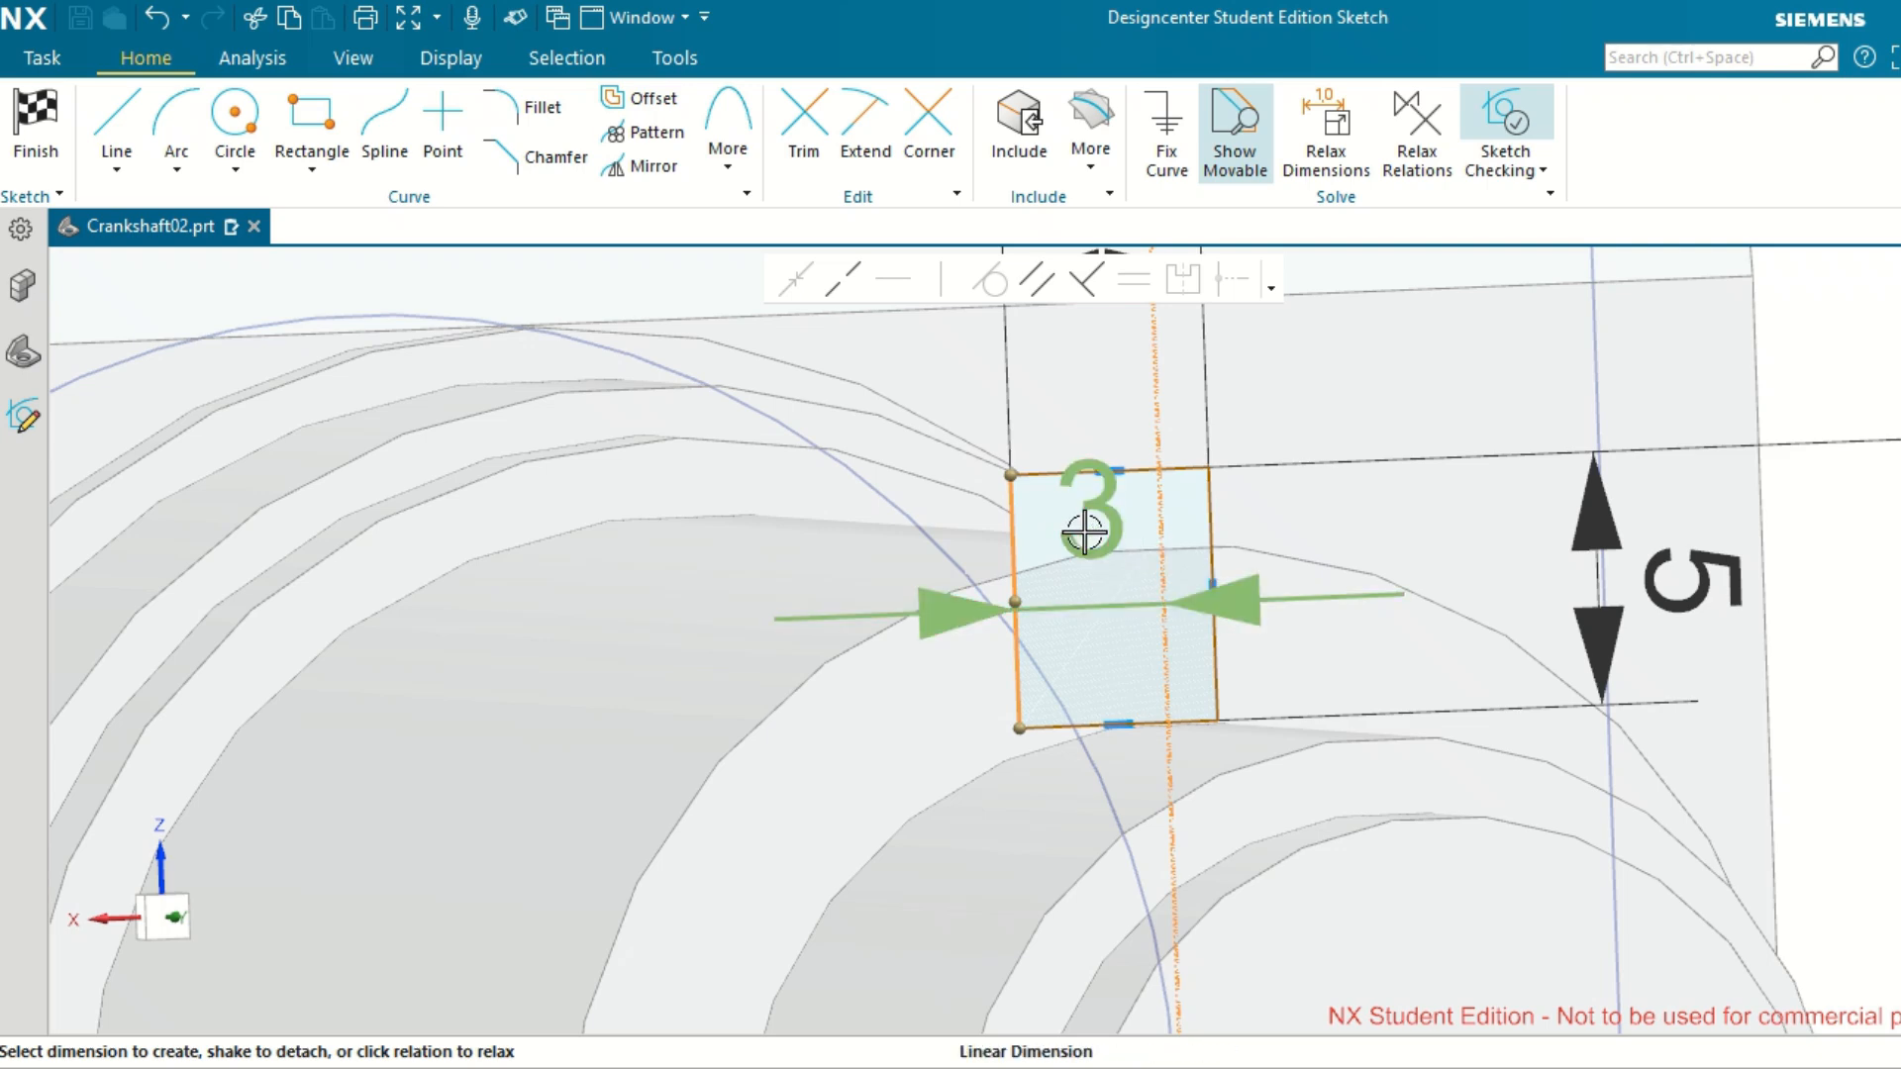
double_click(1085, 533)
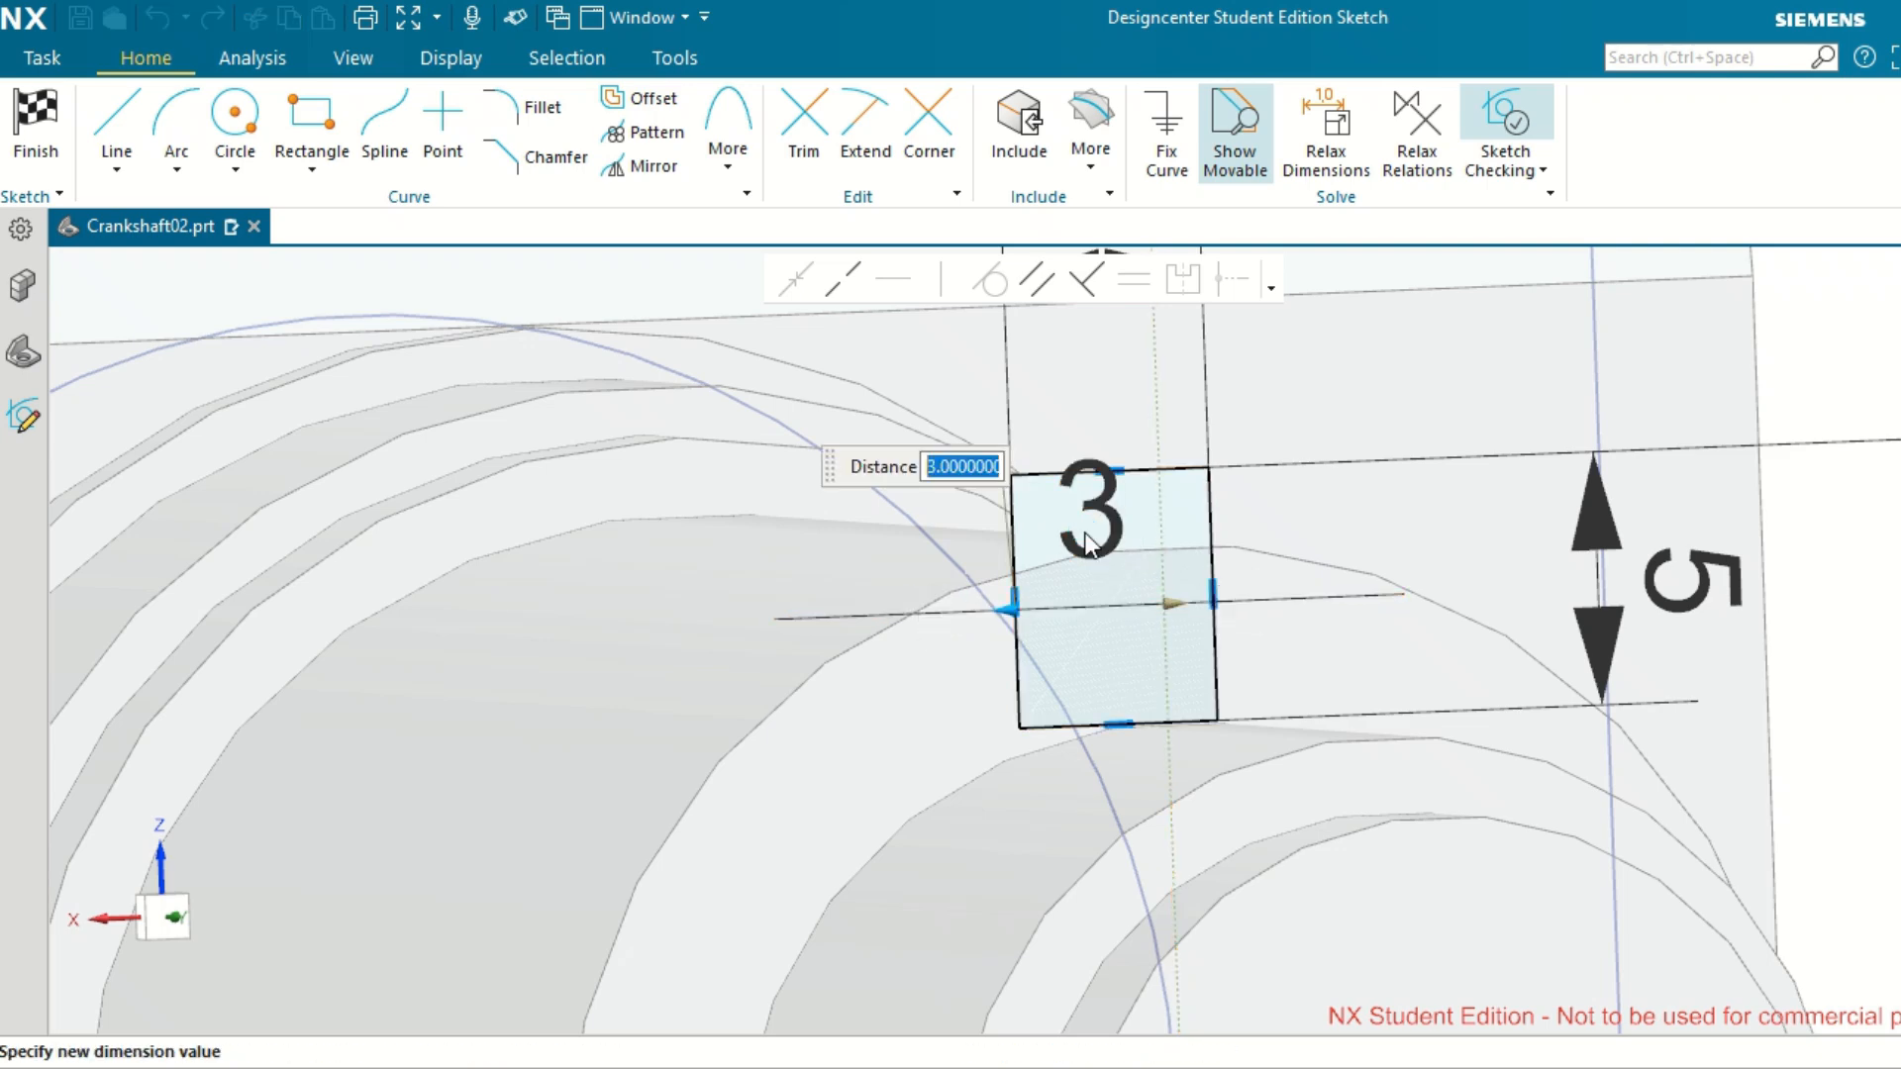
type("2")
key("Return")
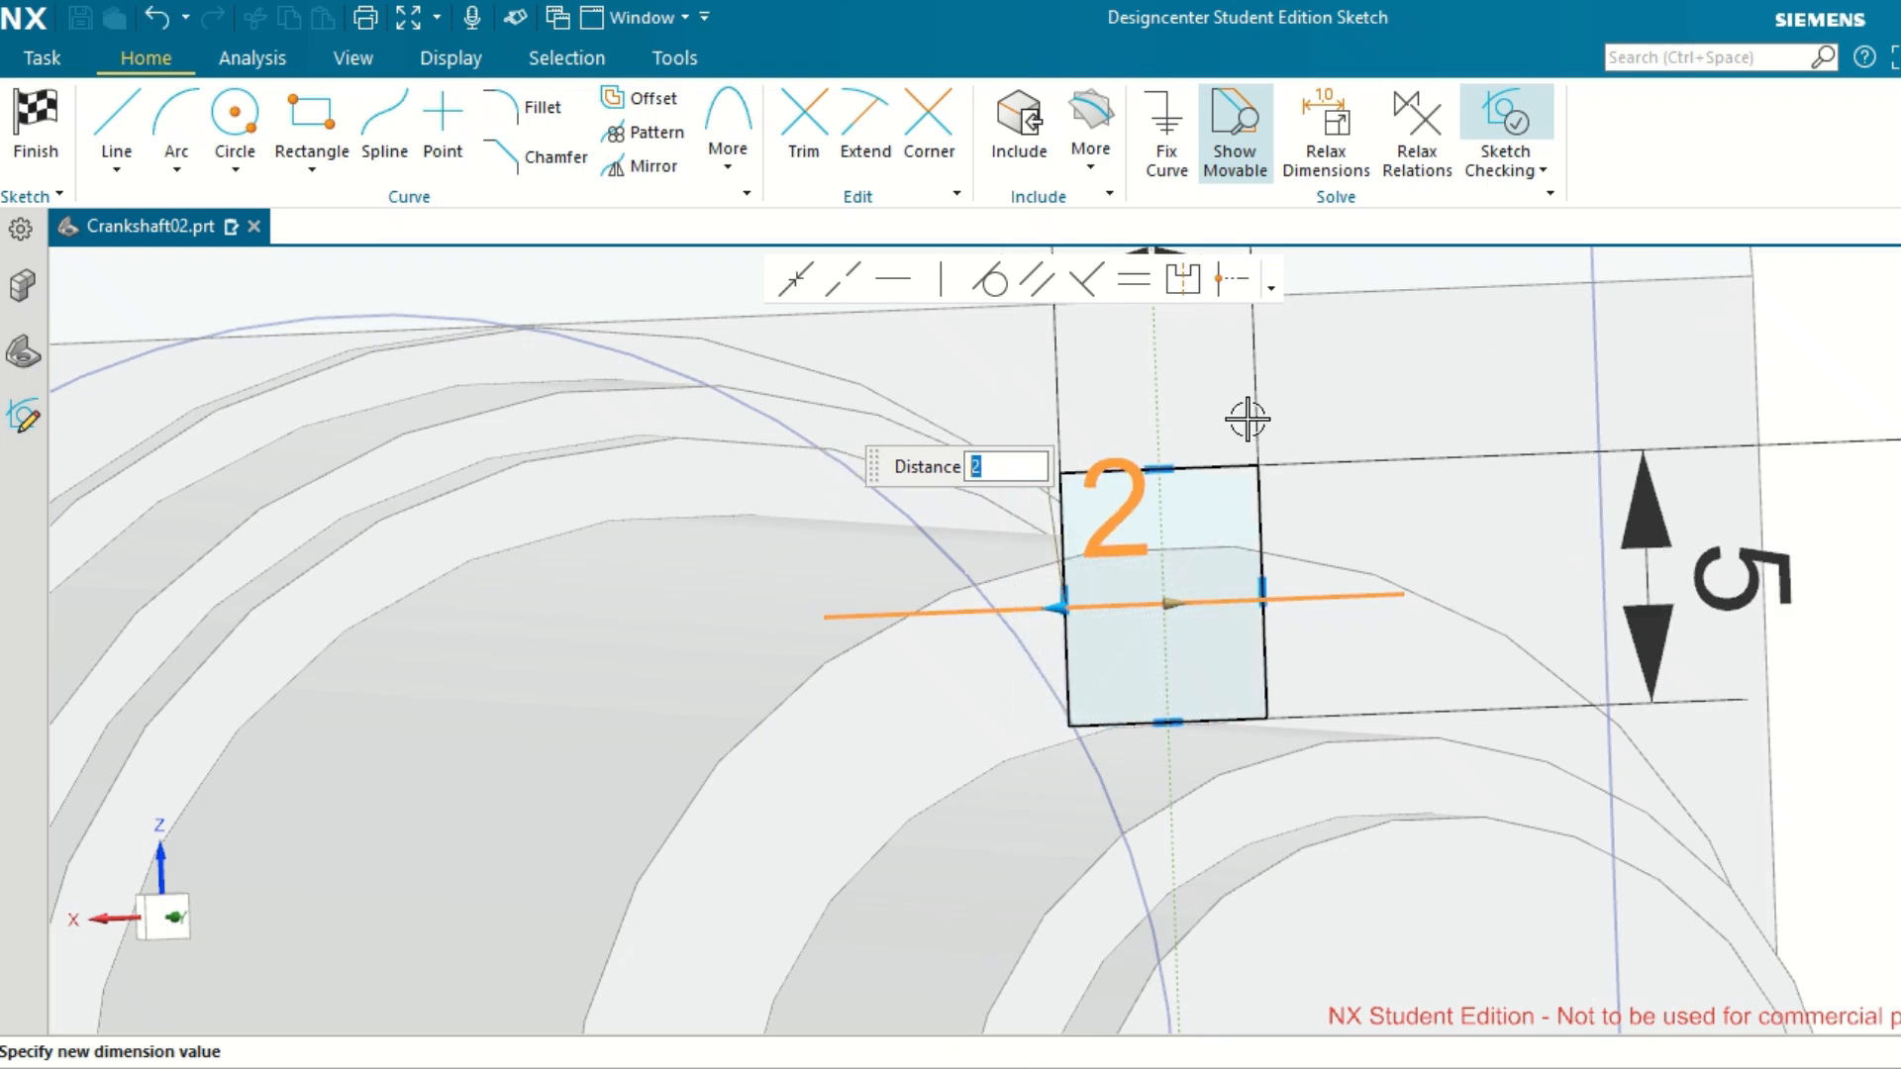
left_click(1813, 358)
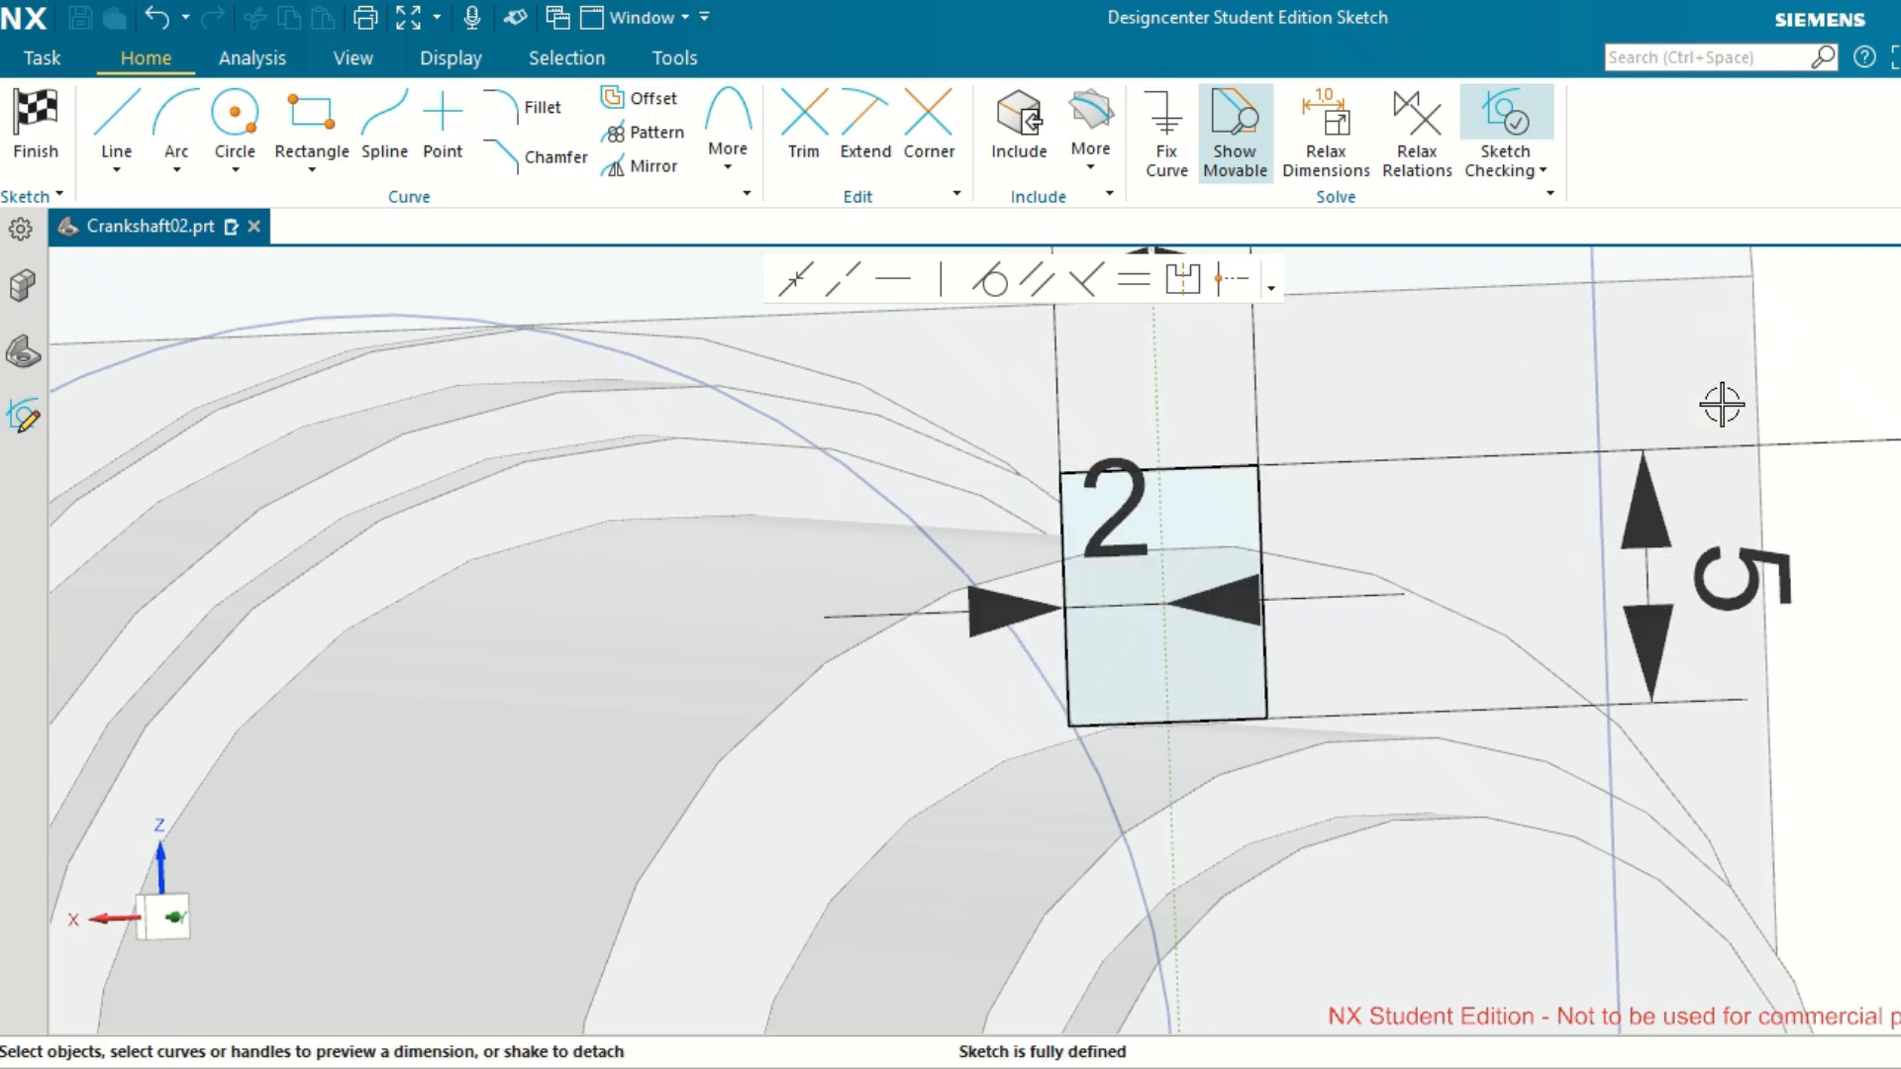
Finish the section sketch and set the extrusion limits to start 20 mm and end 0 mm, with the direction reversed towards the crank web.
left_click_drag(1061, 495, 1050, 365)
scroll(1327, 573, "down", 5)
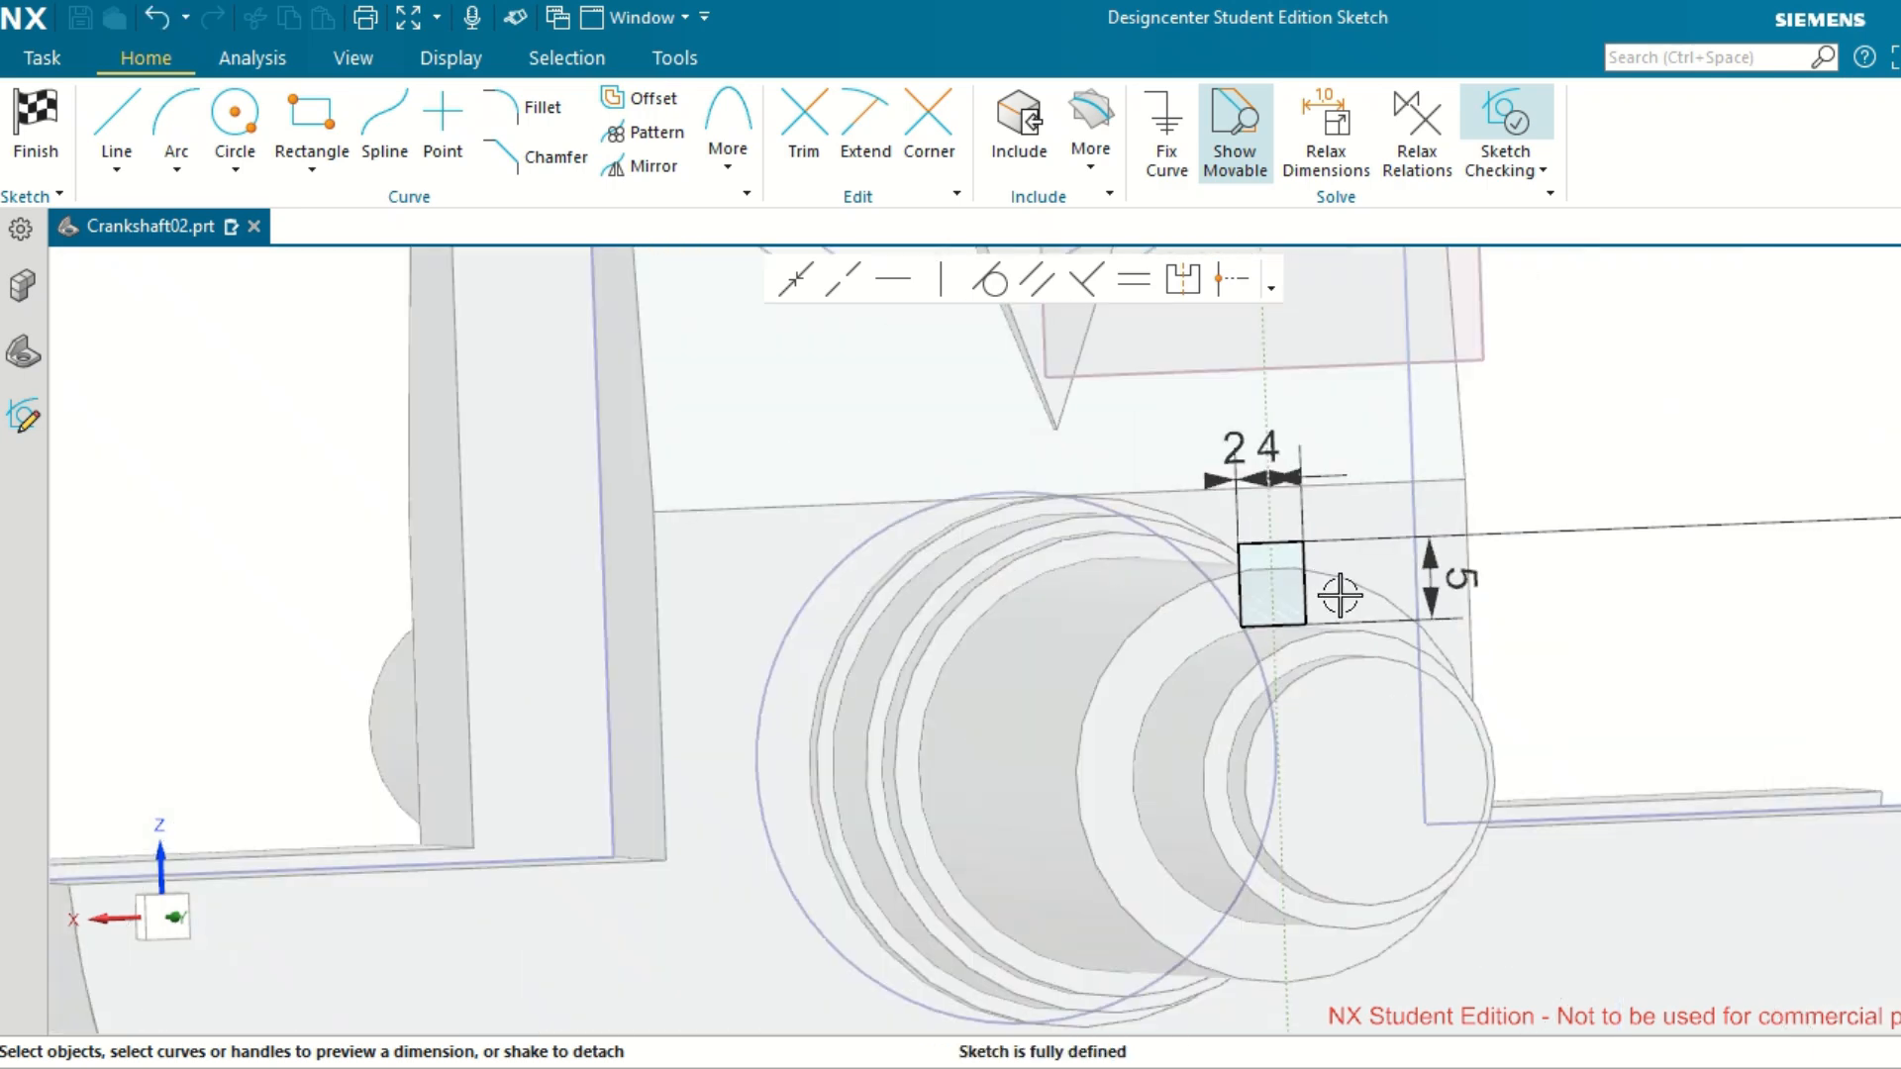
middle_click_drag(1341, 594, 1307, 597)
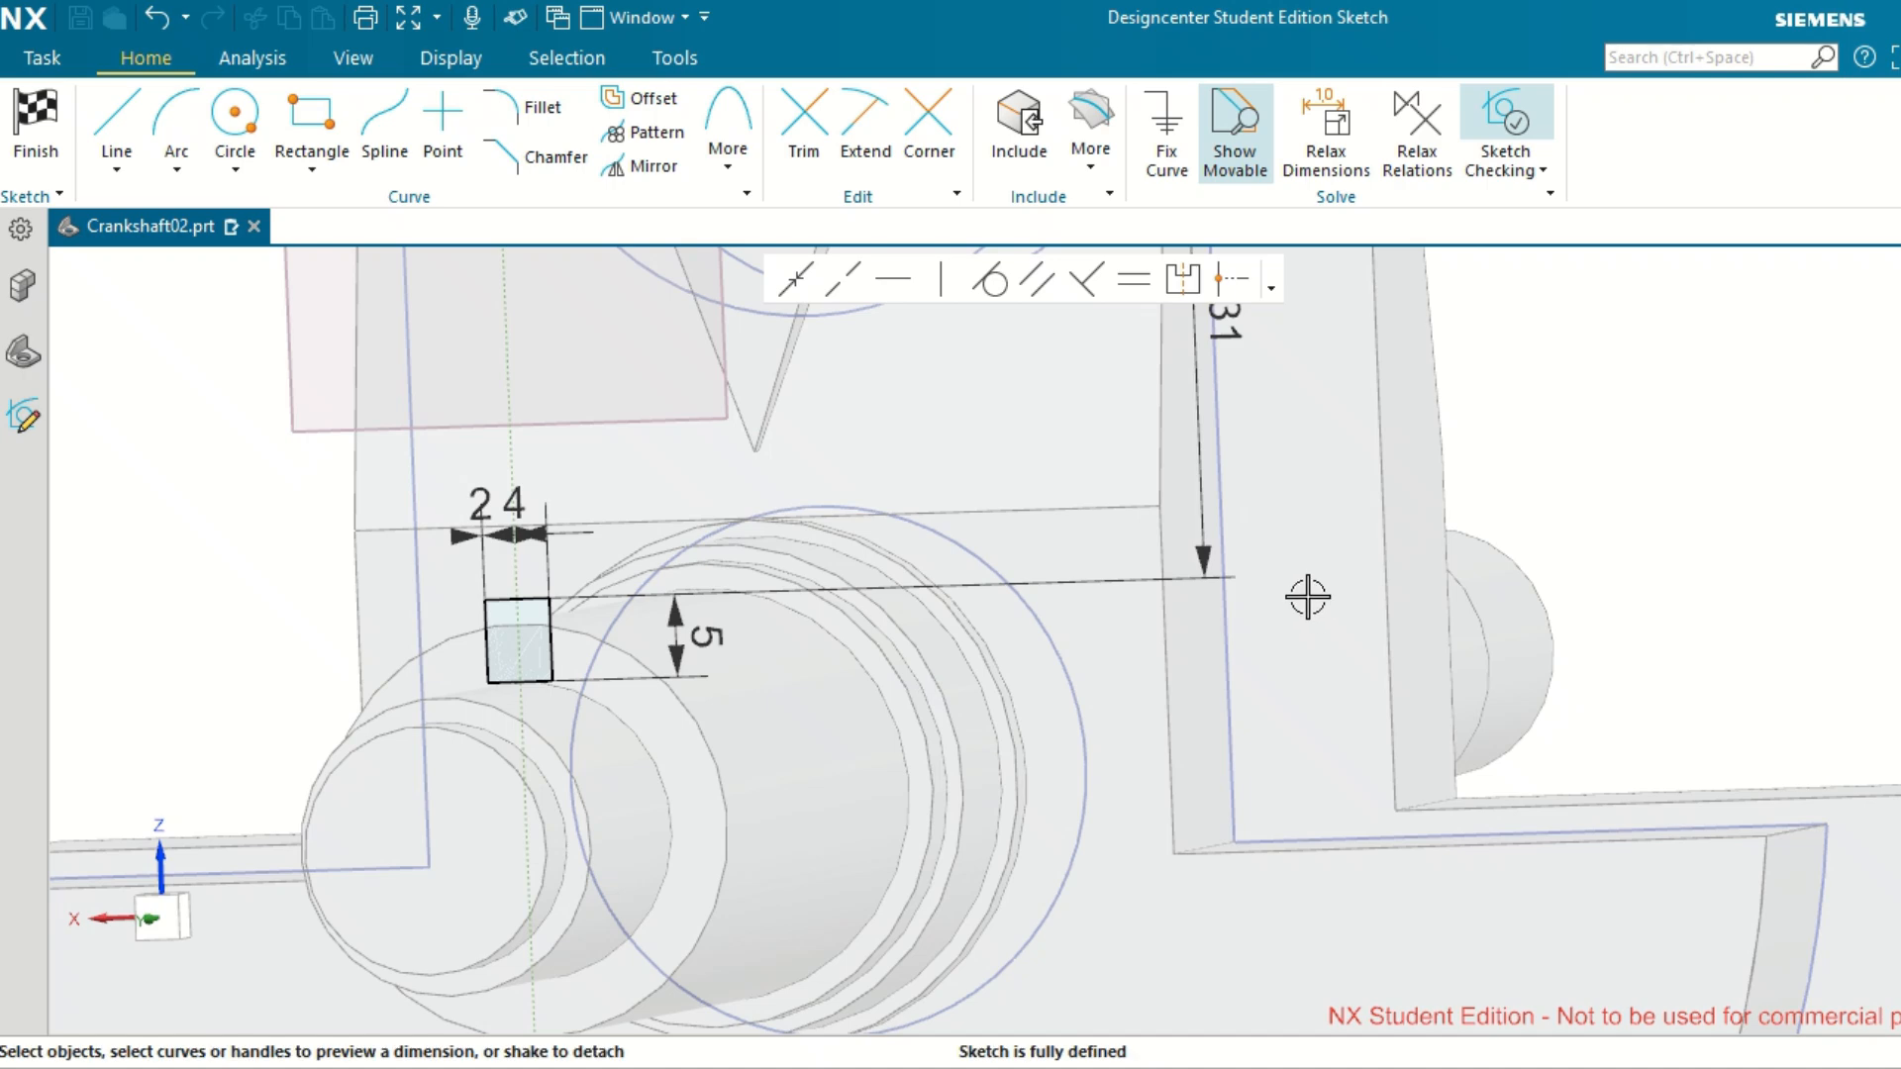
key("Home")
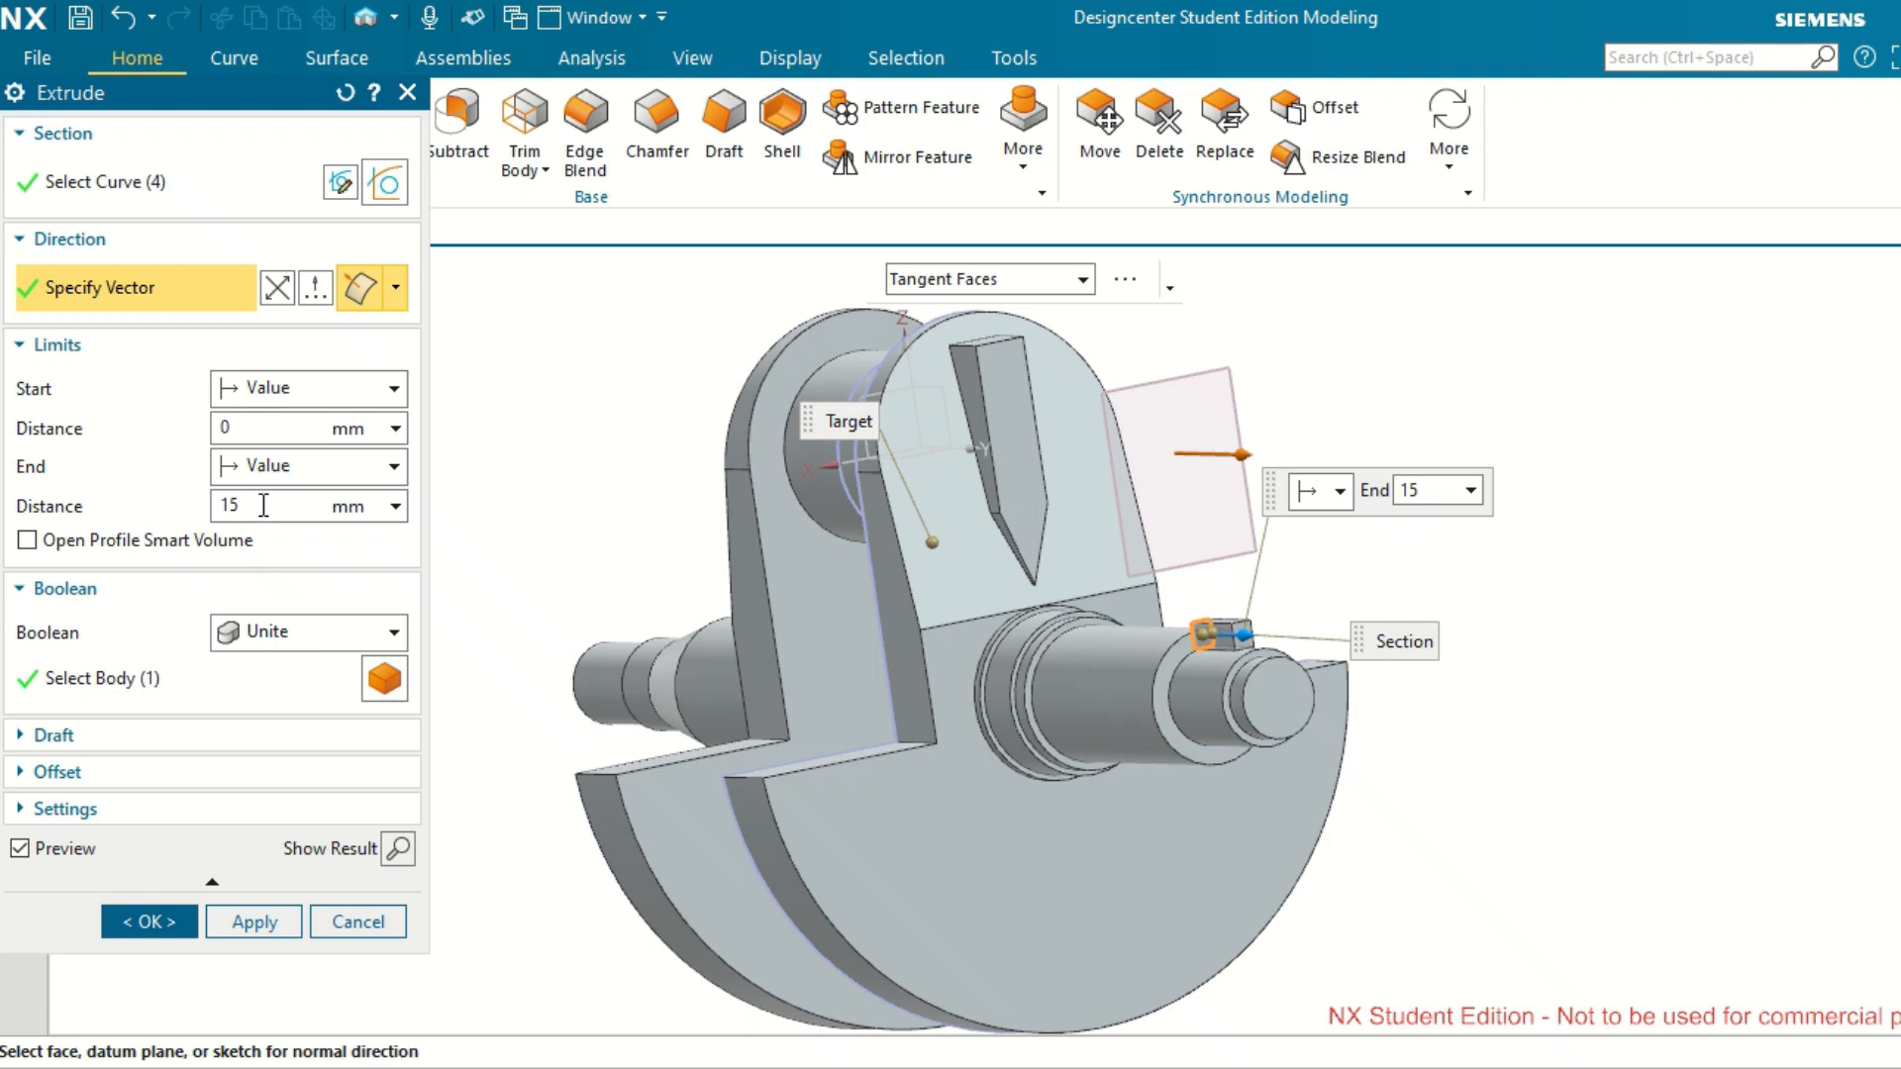
double_click(228, 505)
key("Tab")
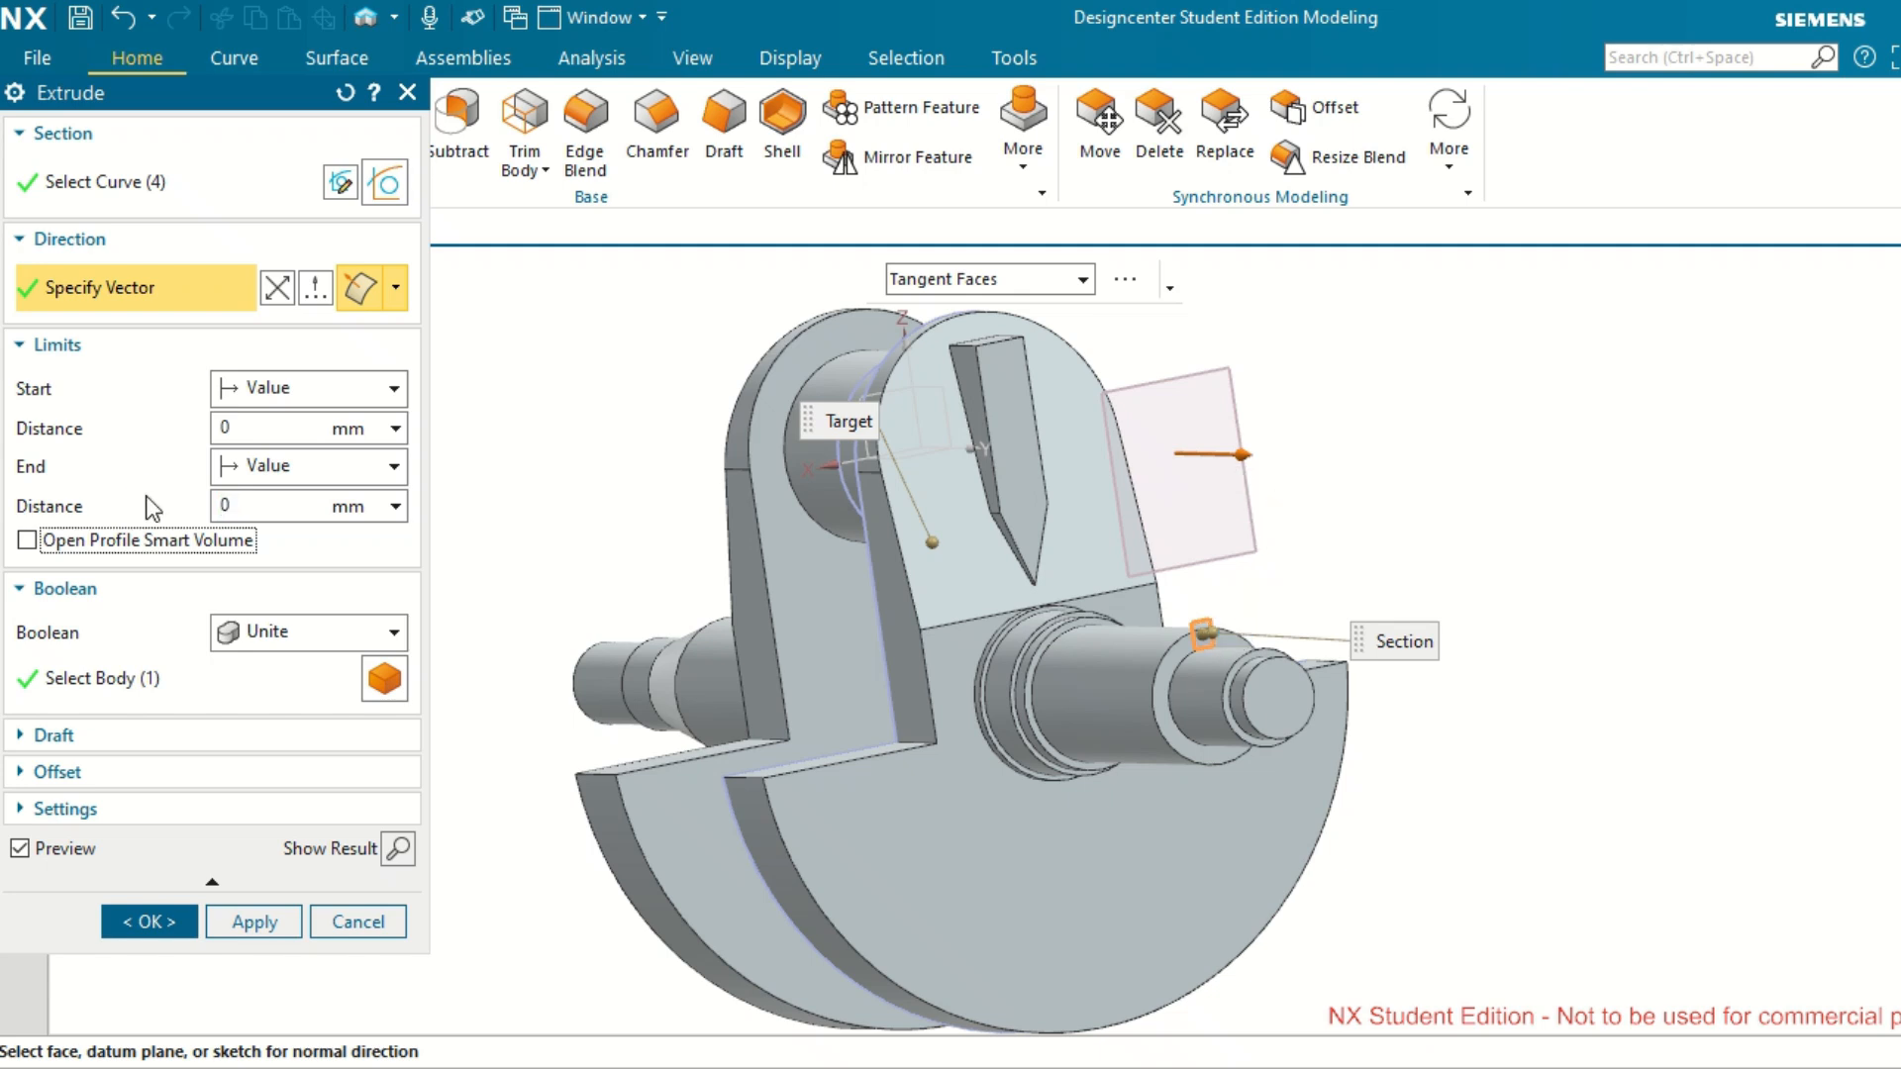
double_click(265, 427)
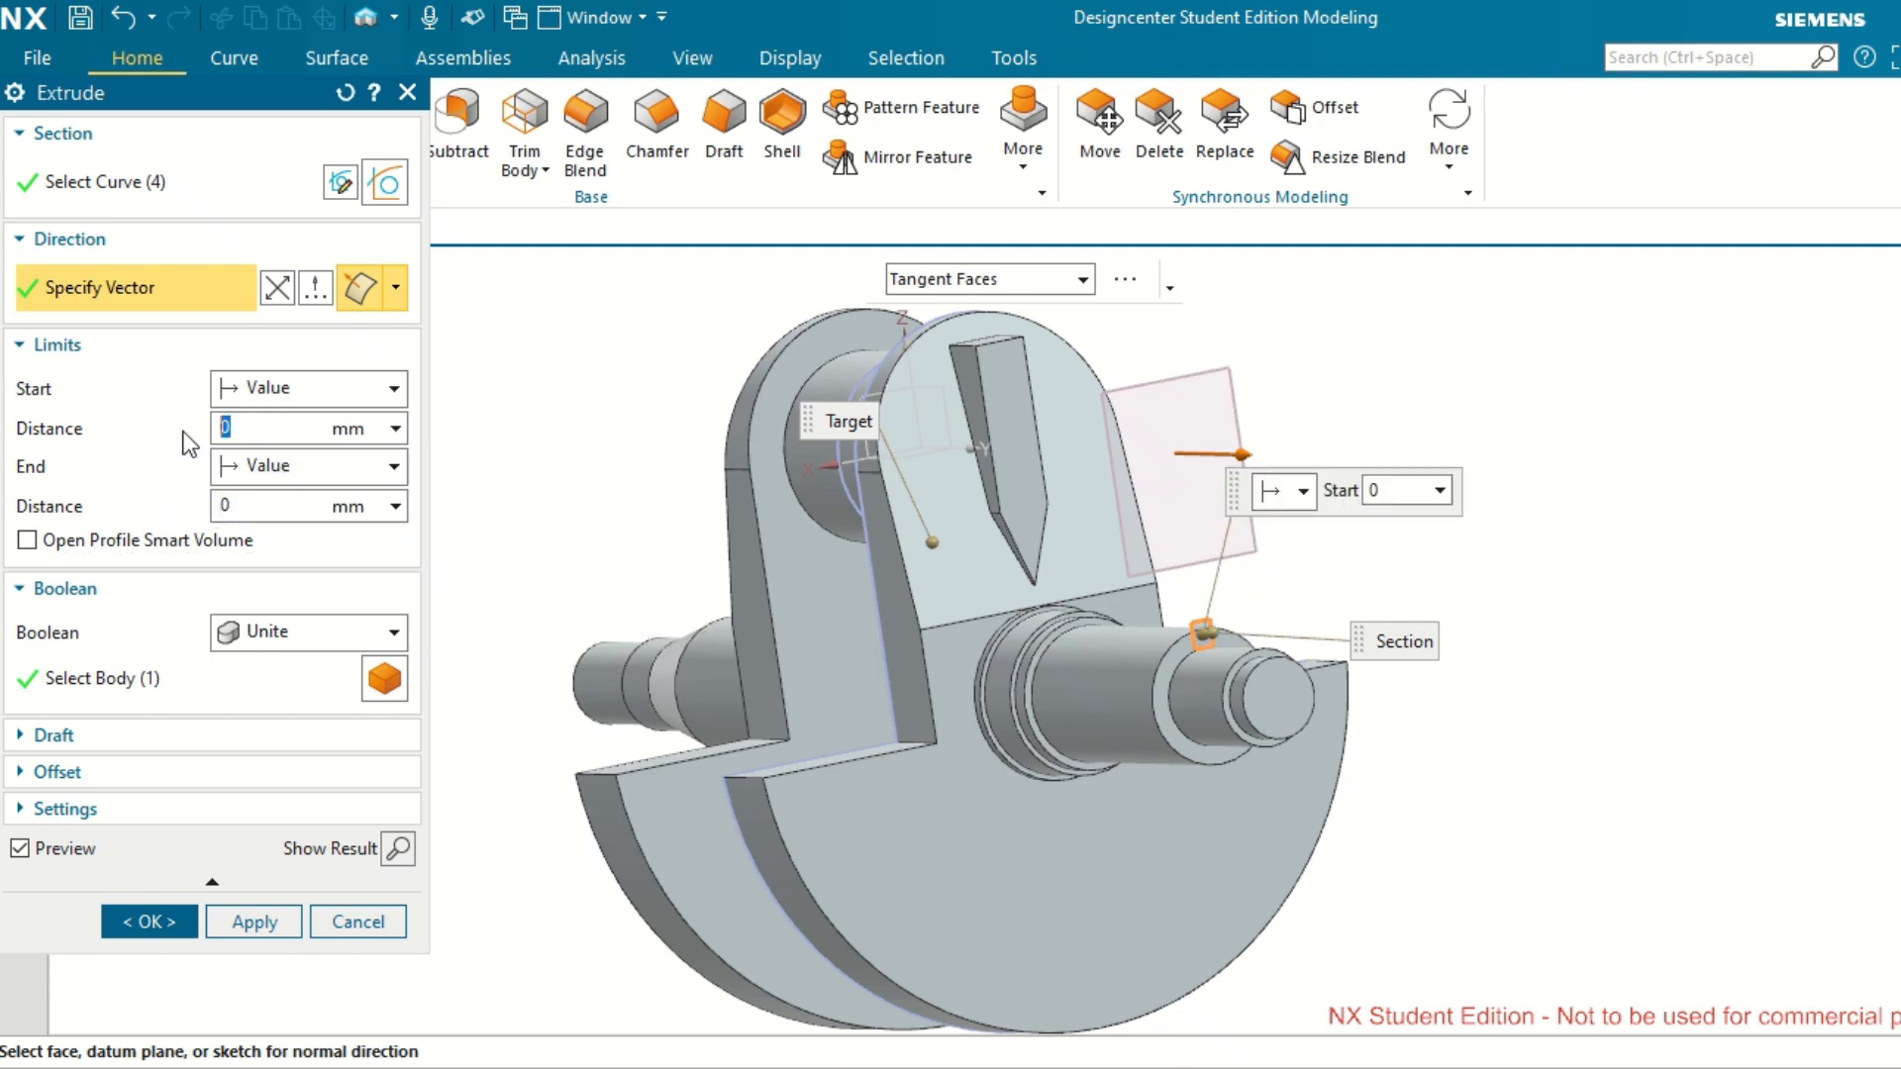
key("Tab")
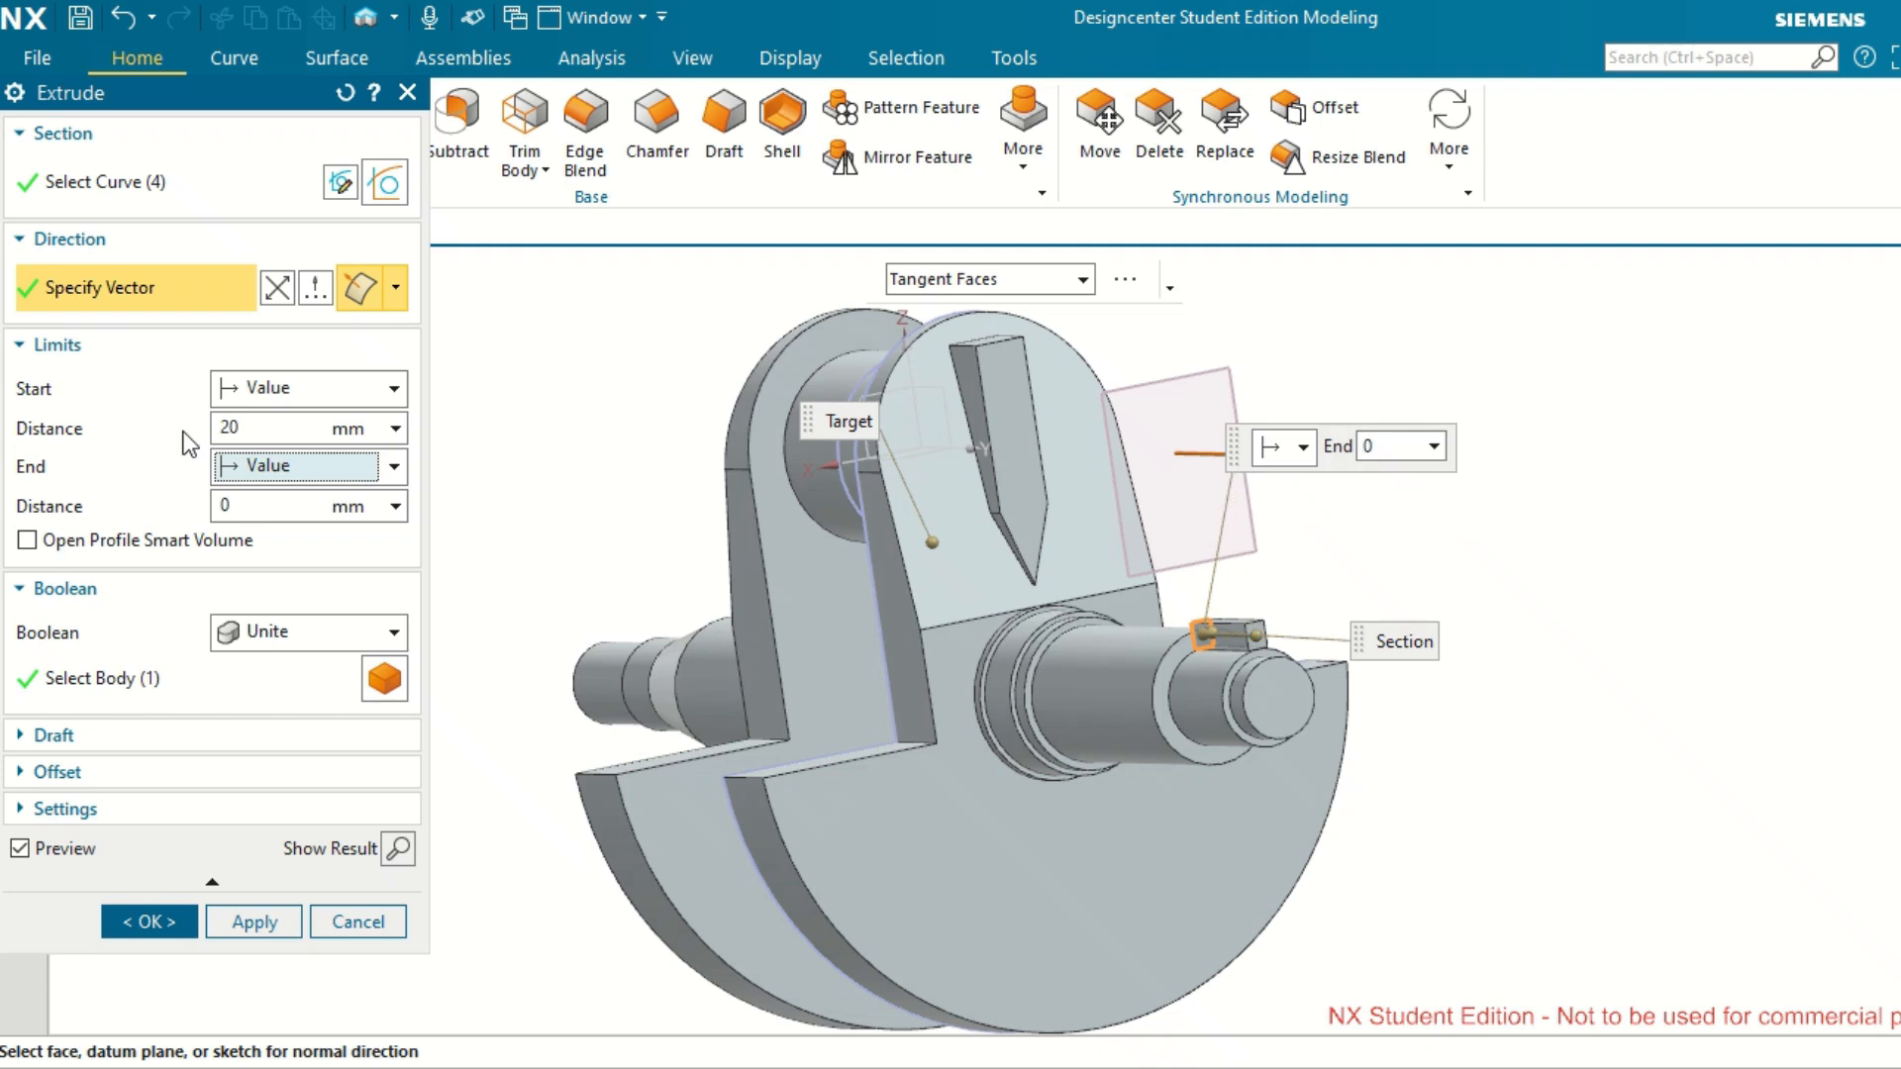
left_click(278, 290)
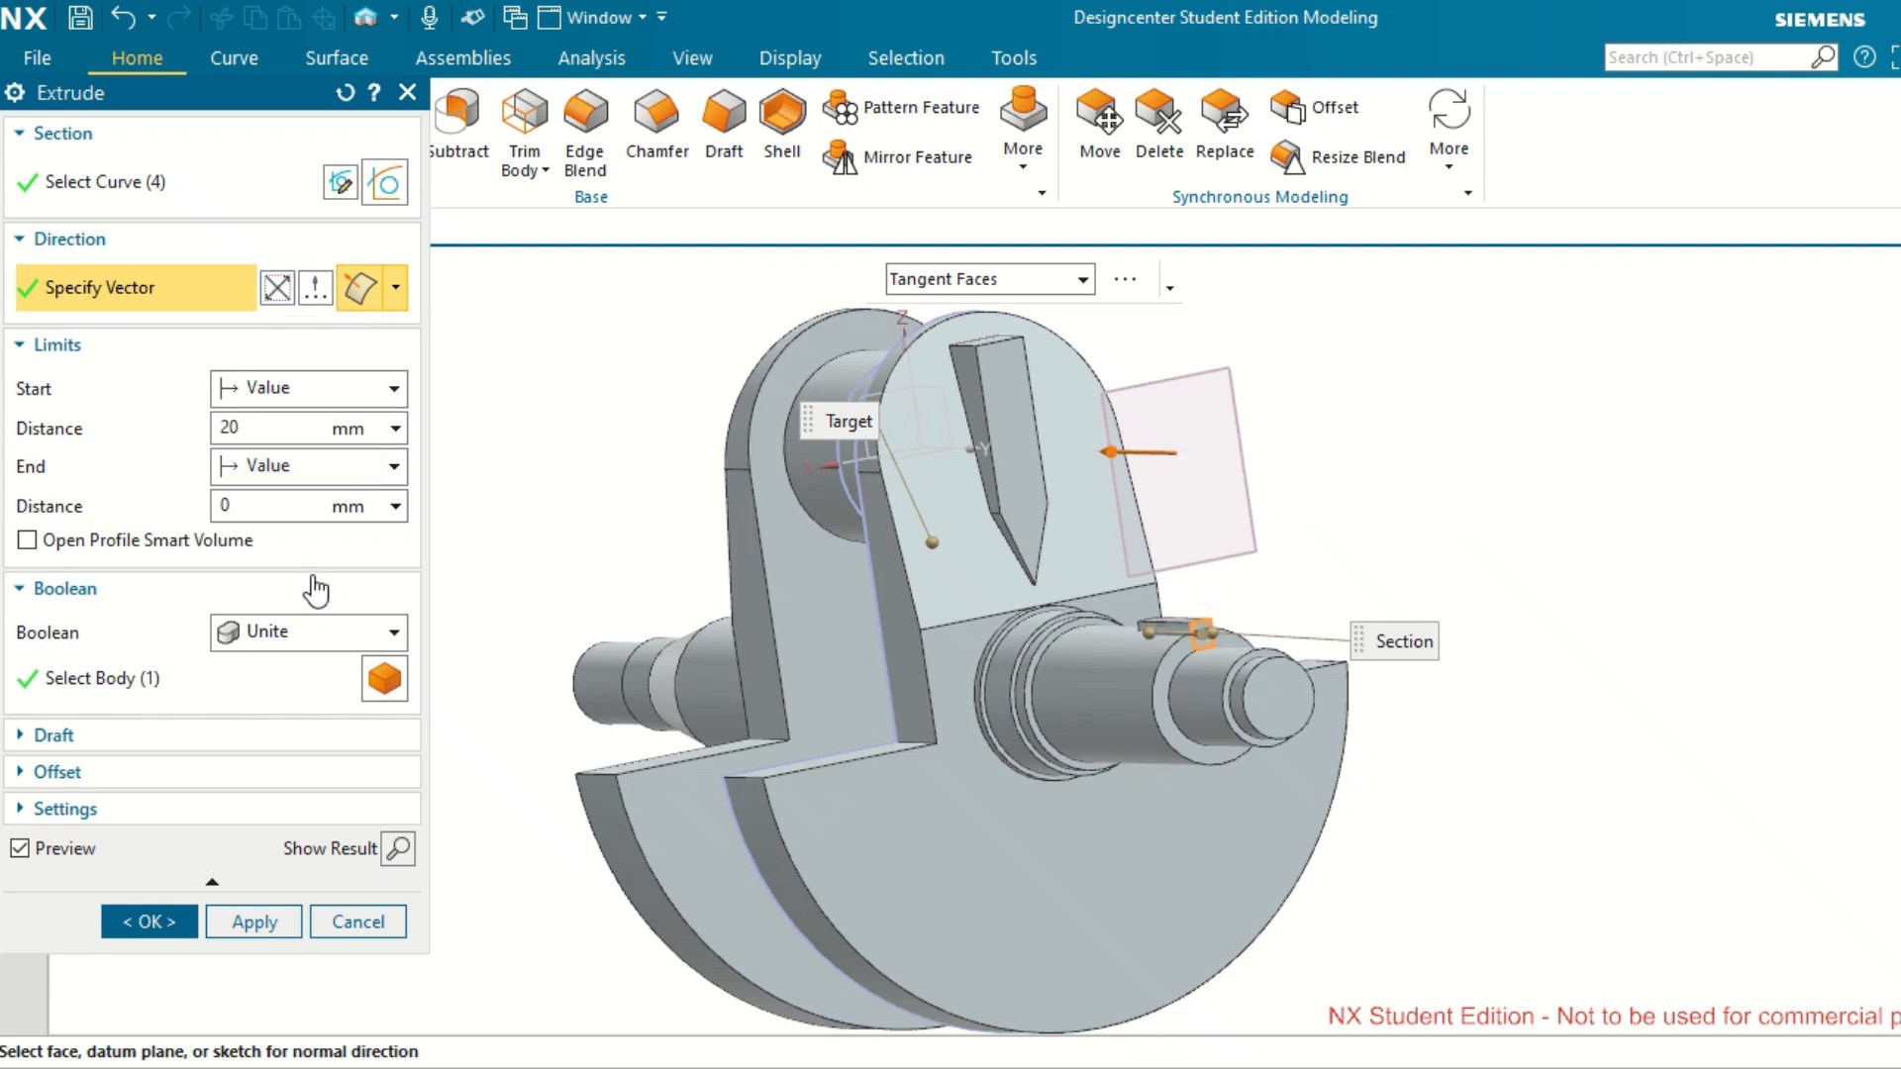
Change the extrusion's Boolean to Subtract and complete it to cut the keyway into the stepped shaft.
left_click(395, 634)
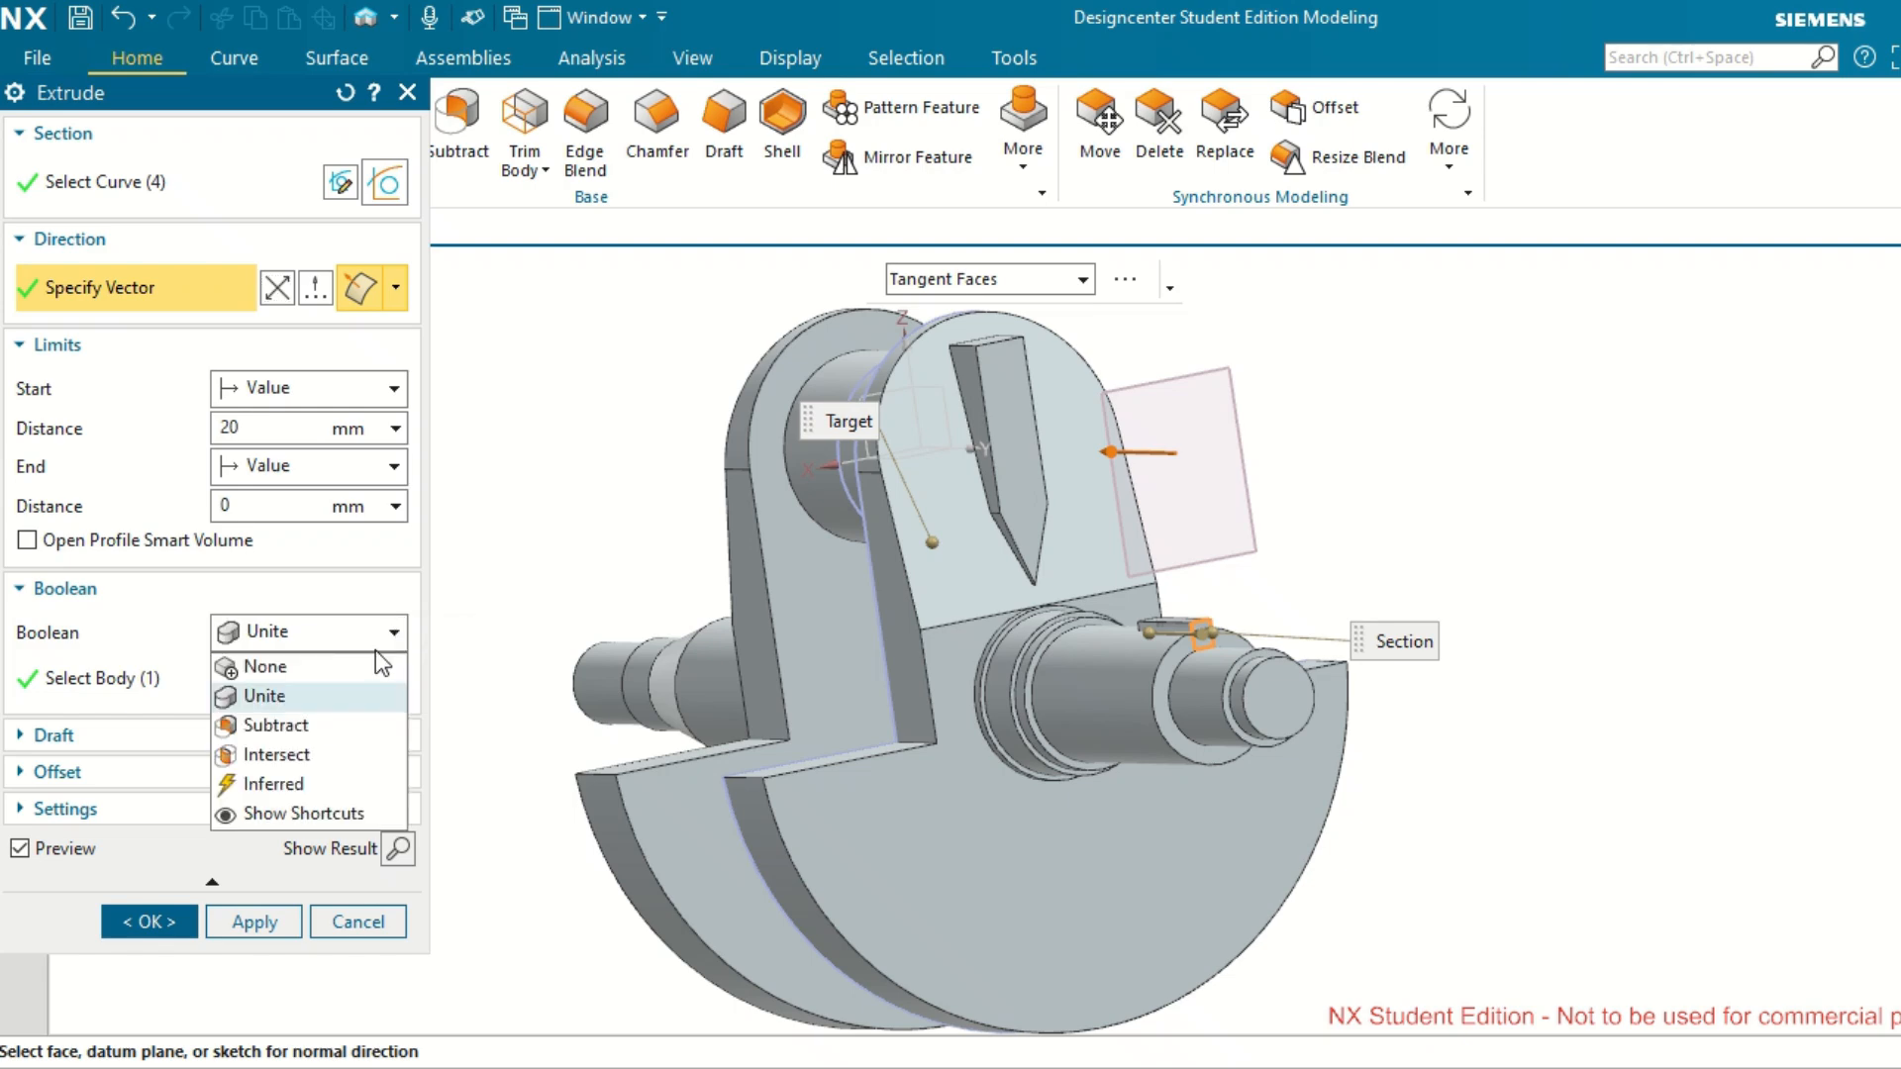
left_click(391, 726)
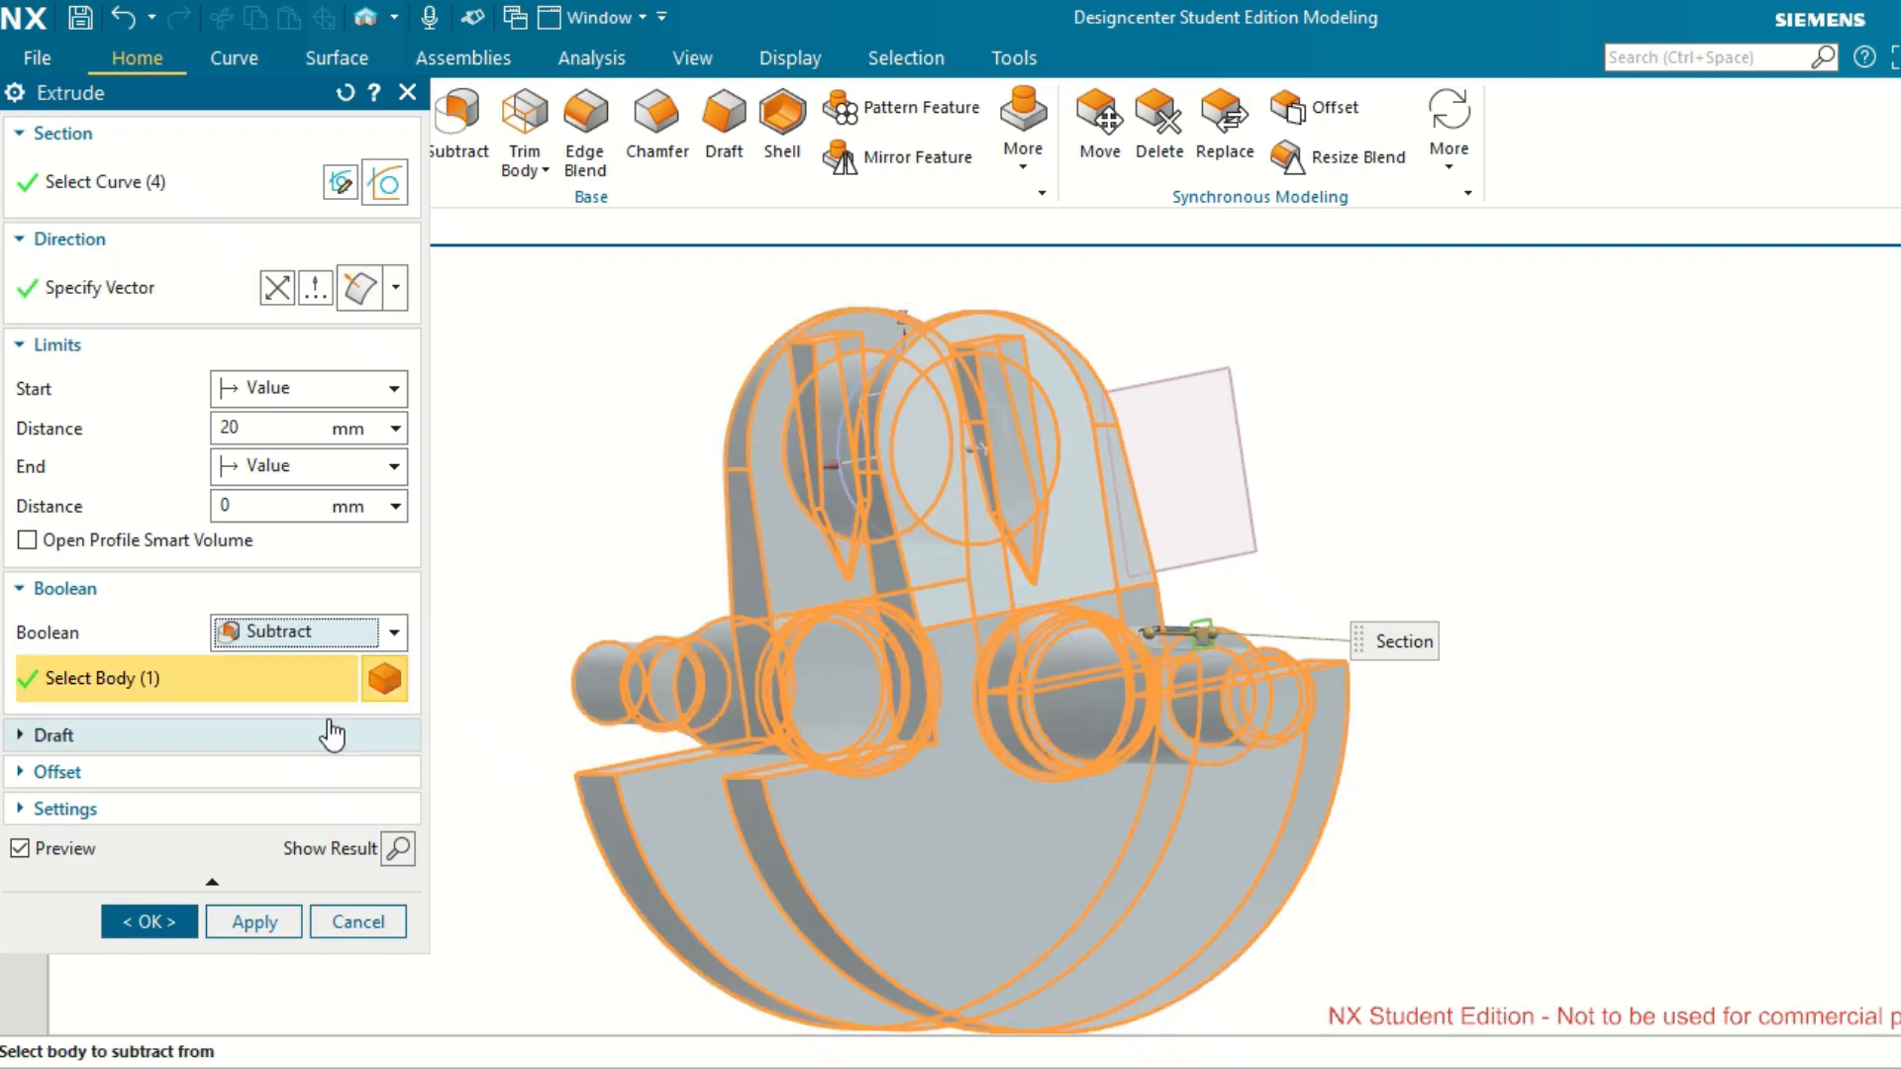
middle_click_drag(1684, 607, 1652, 640)
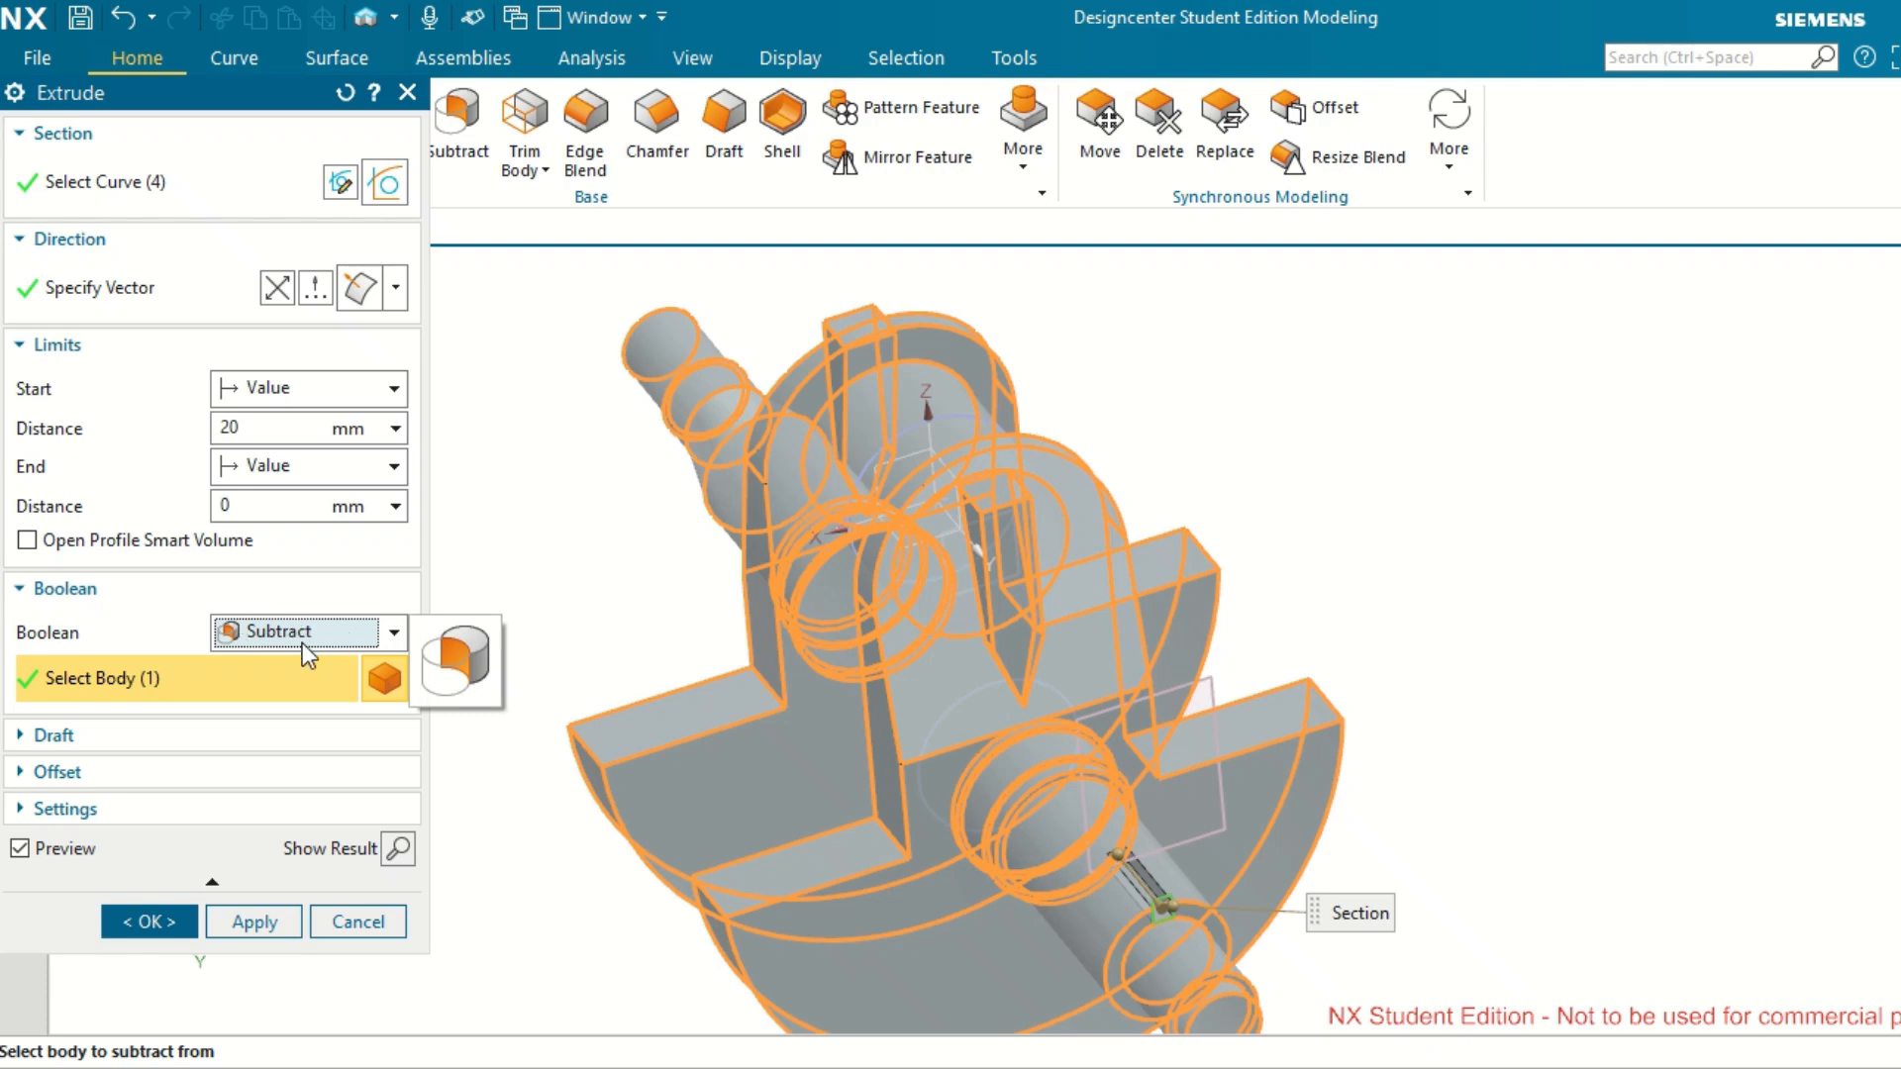
left_click(179, 918)
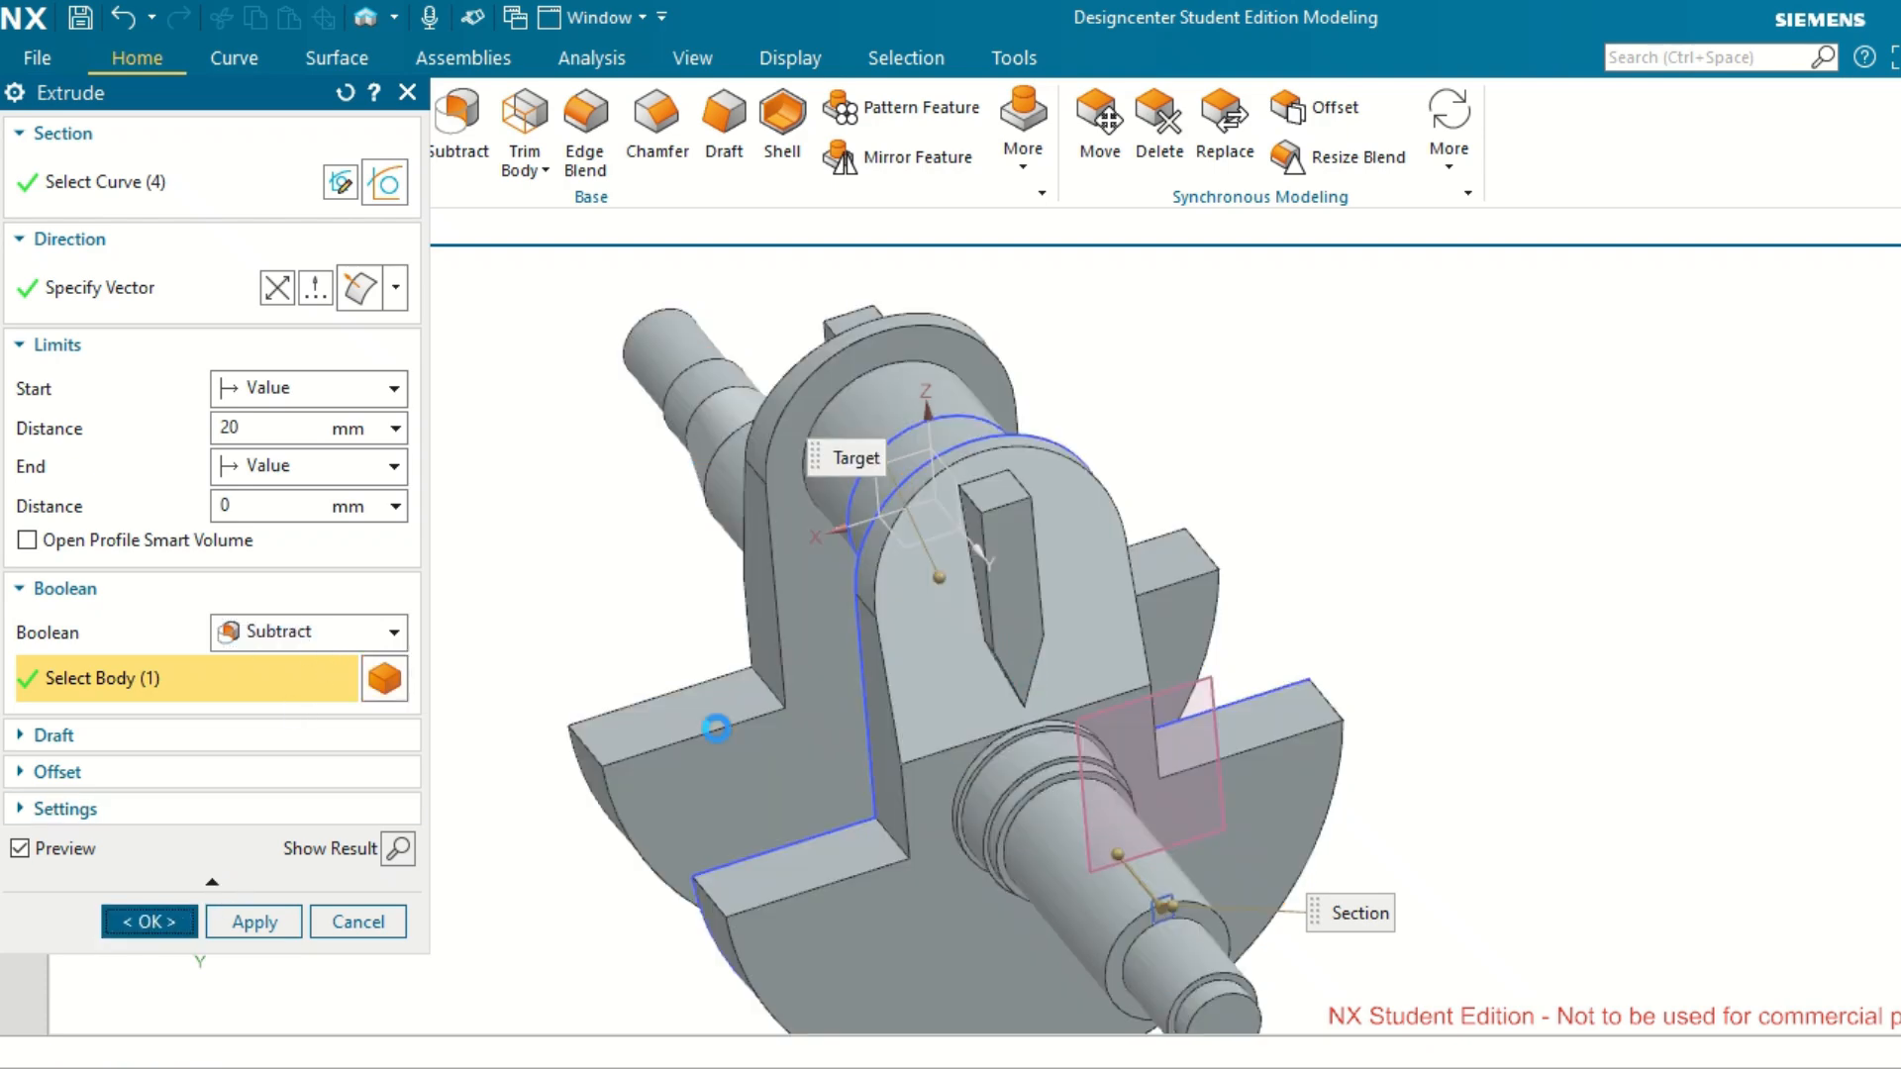
scroll(1227, 666, "up", 2)
scroll(1227, 666, "down", 5)
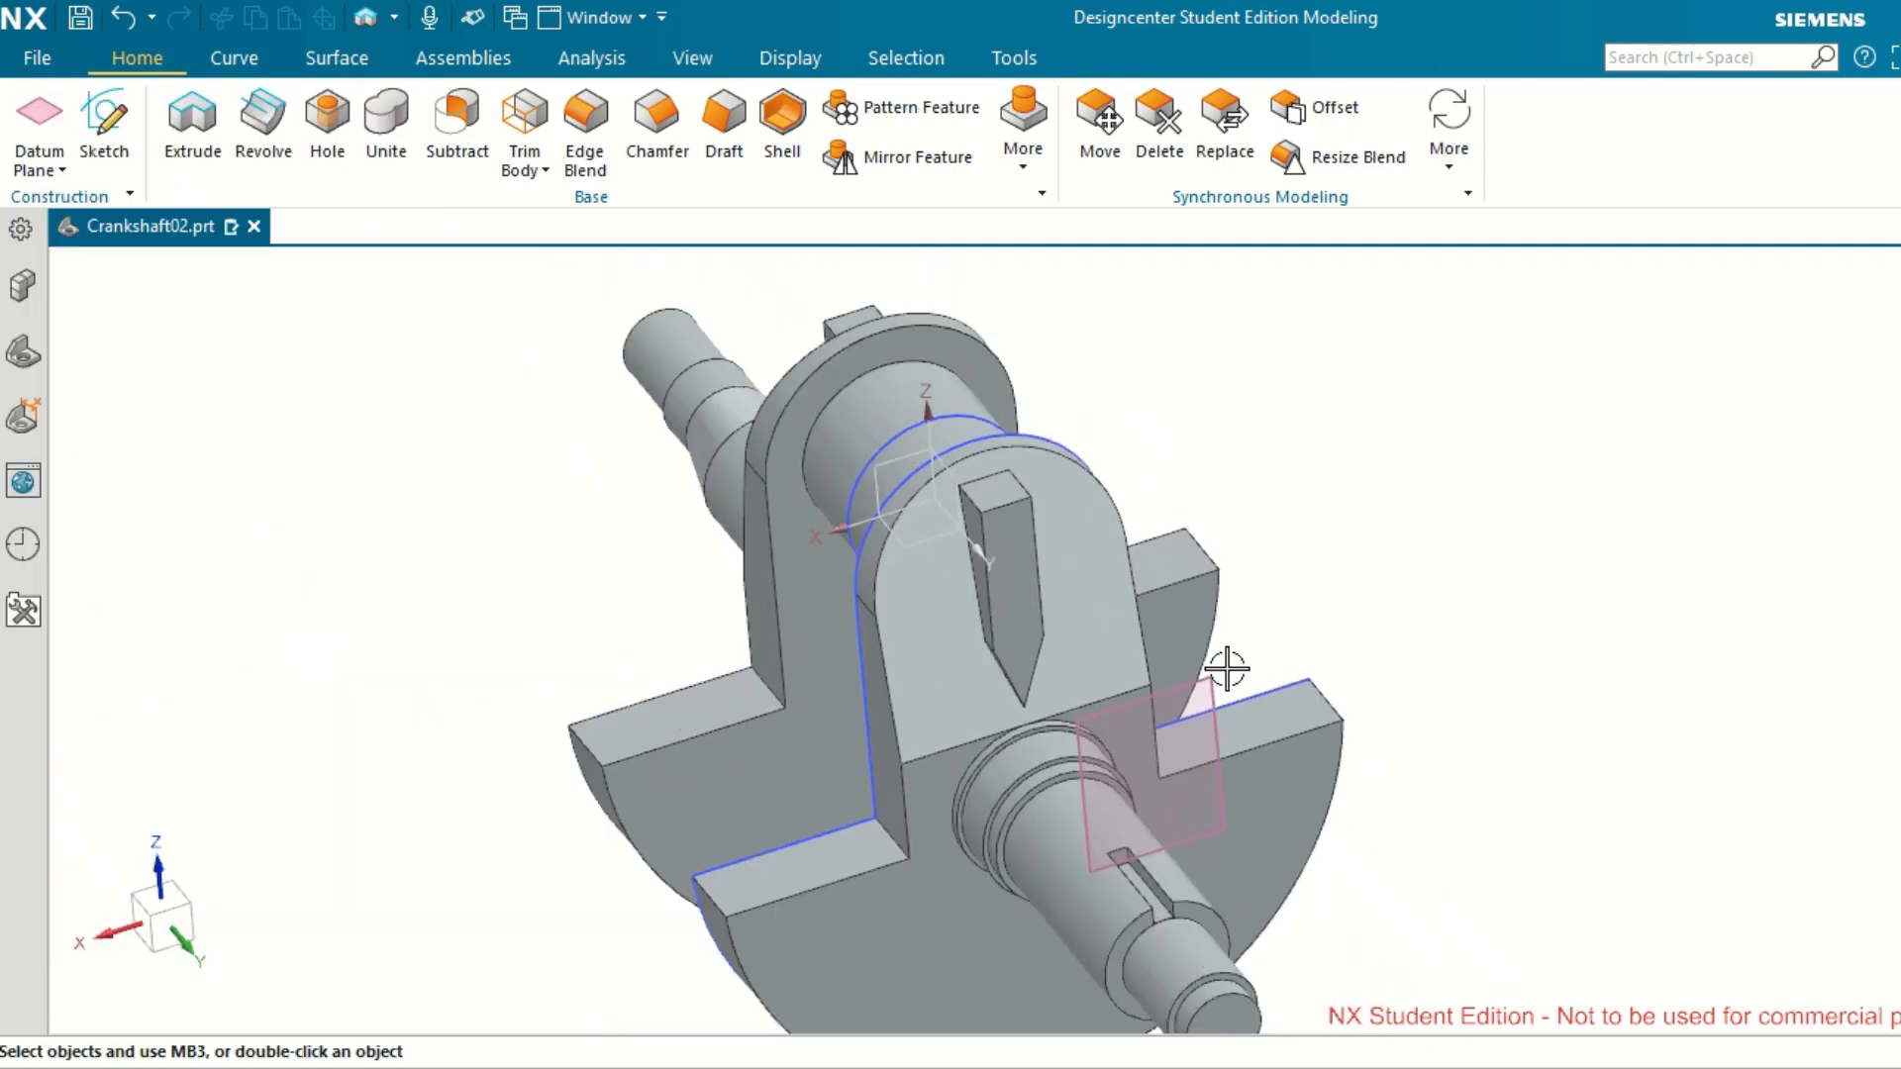
scroll(1217, 896, "down", 2)
scroll(1217, 894, "up", 3)
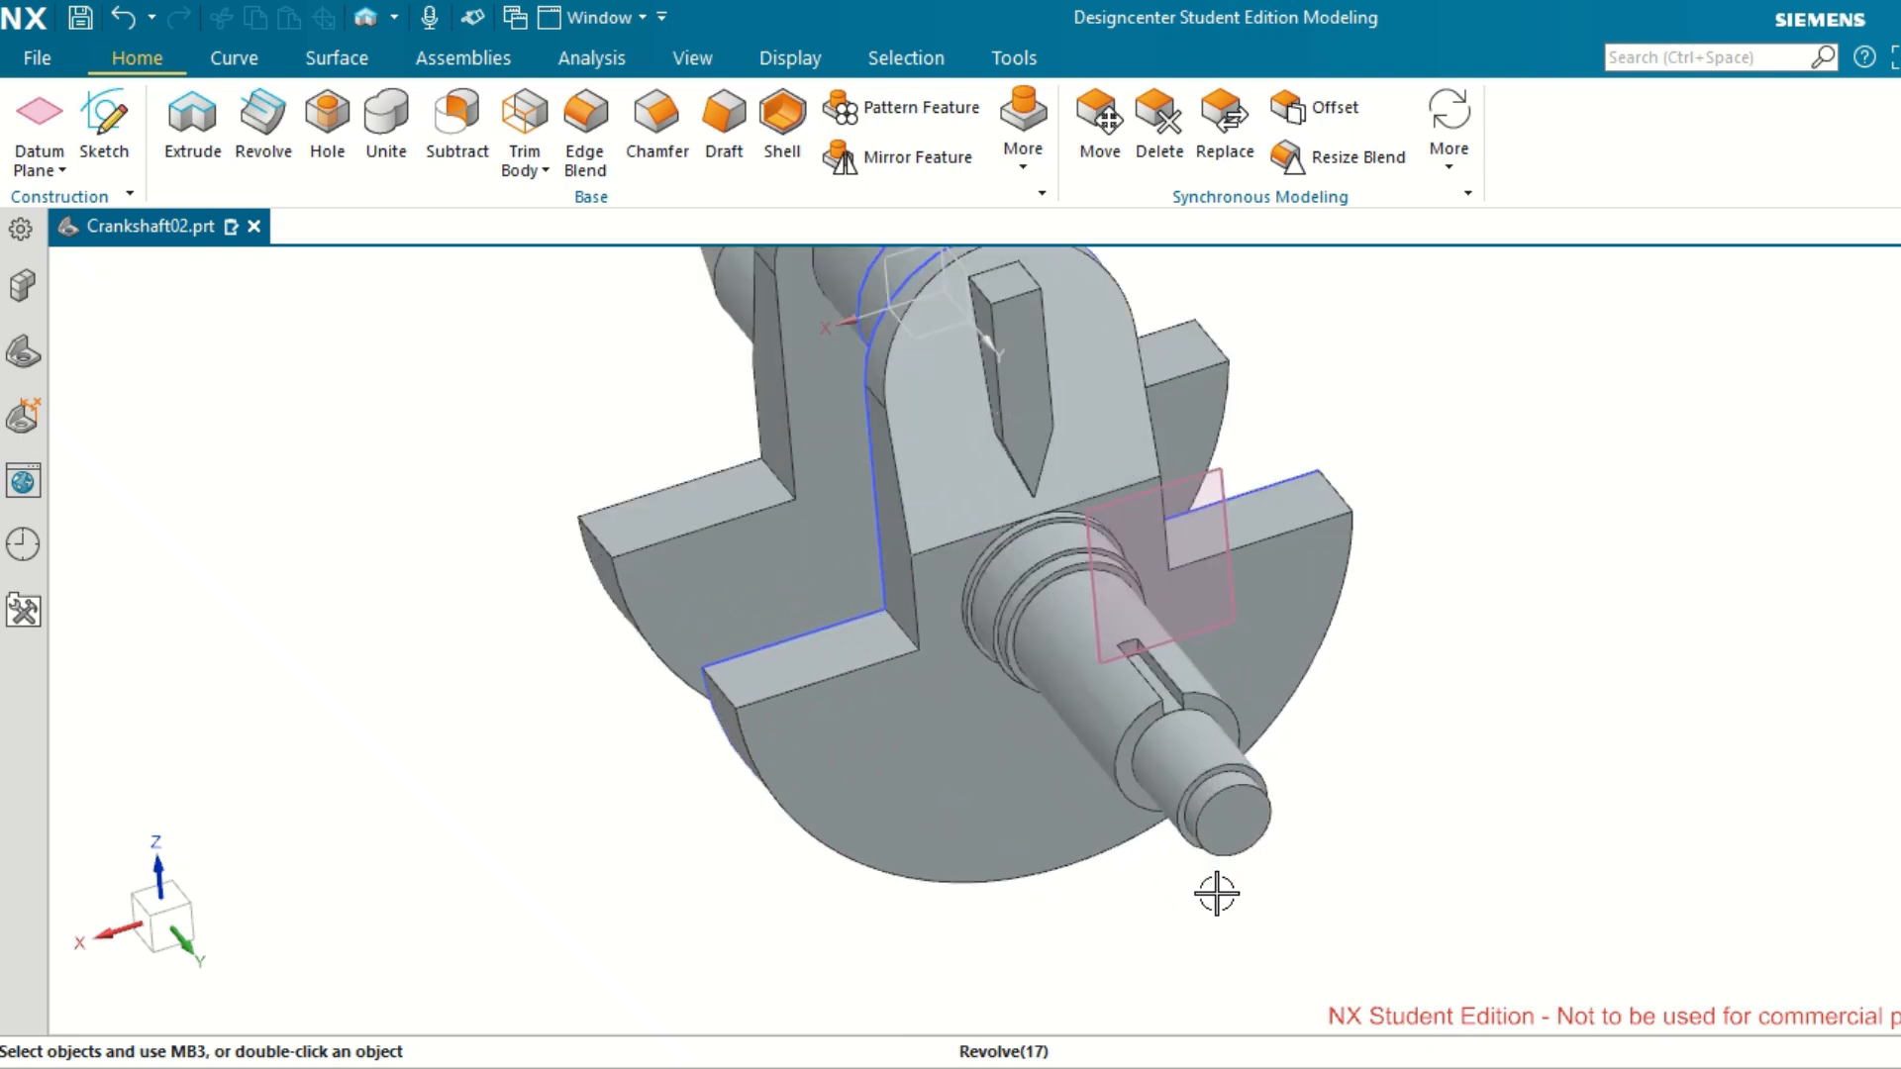
Pattern the keyway cut circularly about the shaft's lengthwise axis through the end-face centre, with 12 instances at a 30° pitch.
scroll(1484, 719, "up", 1)
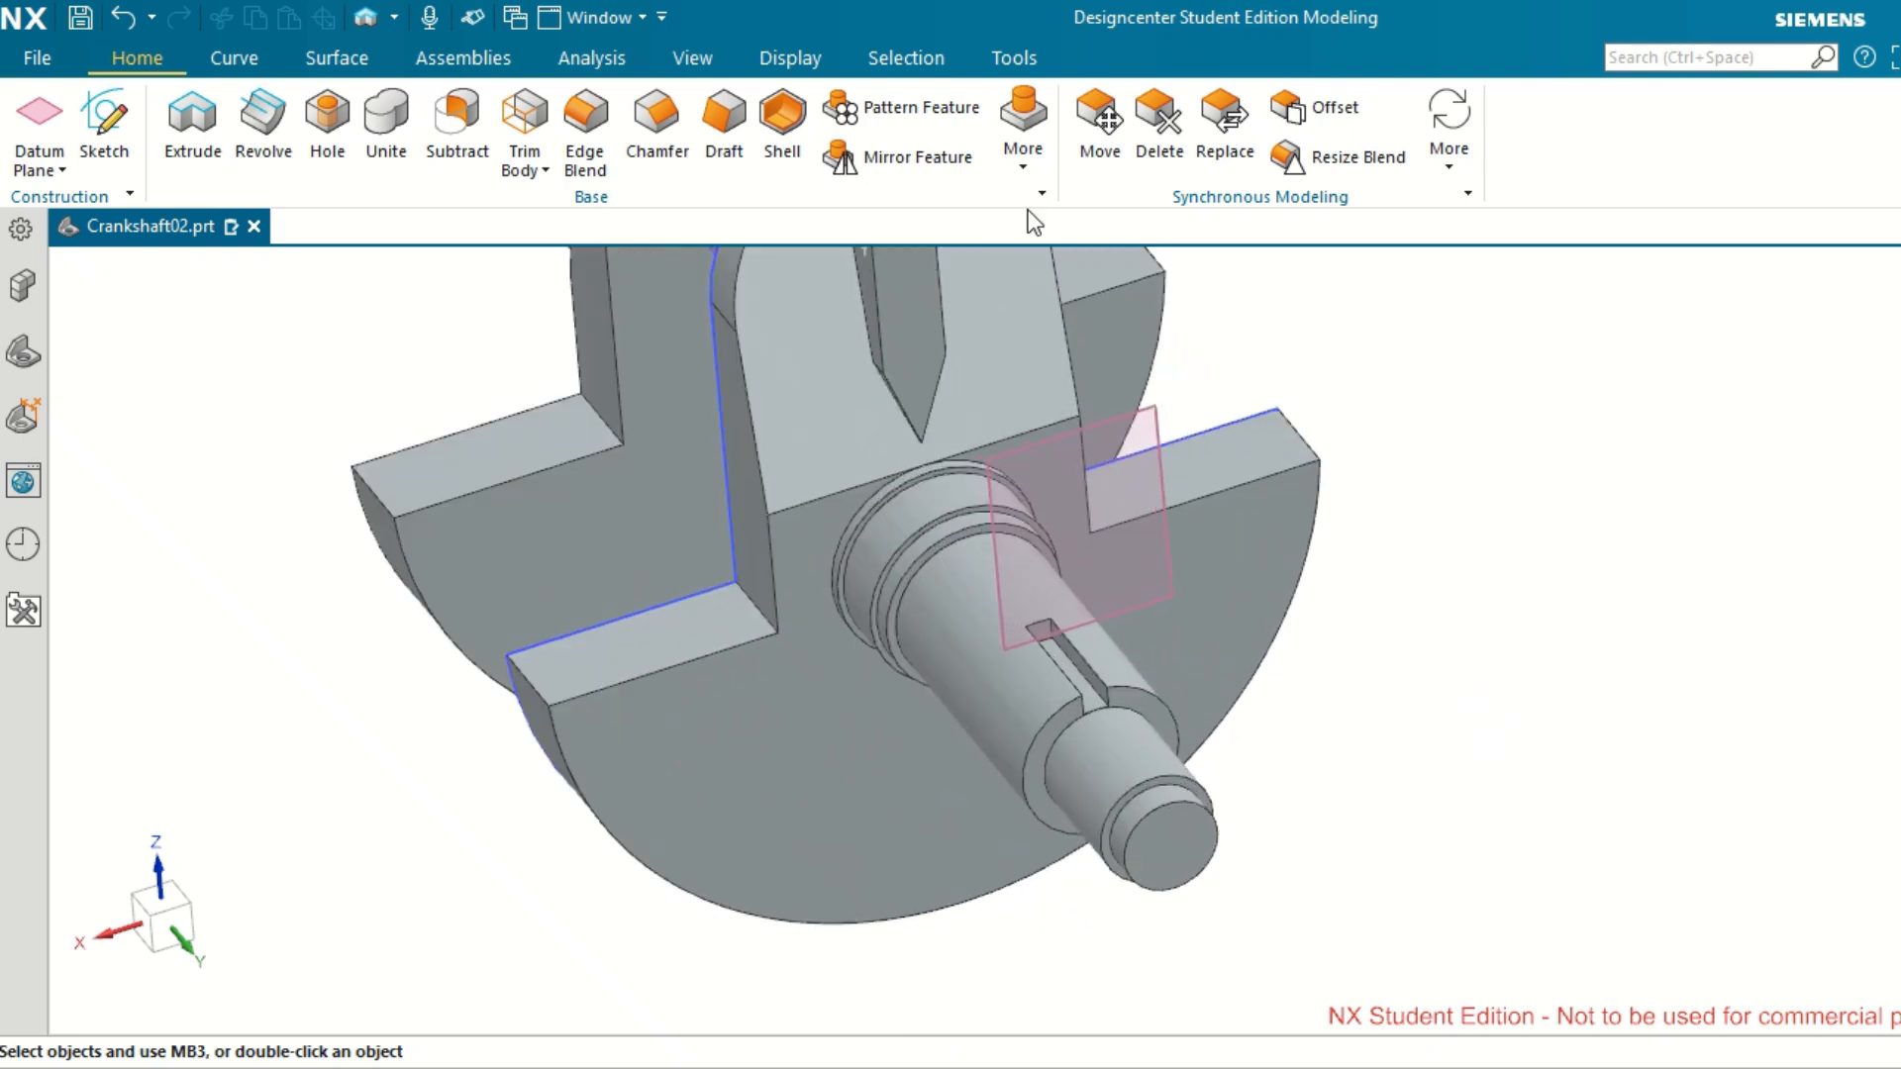
left_click(925, 123)
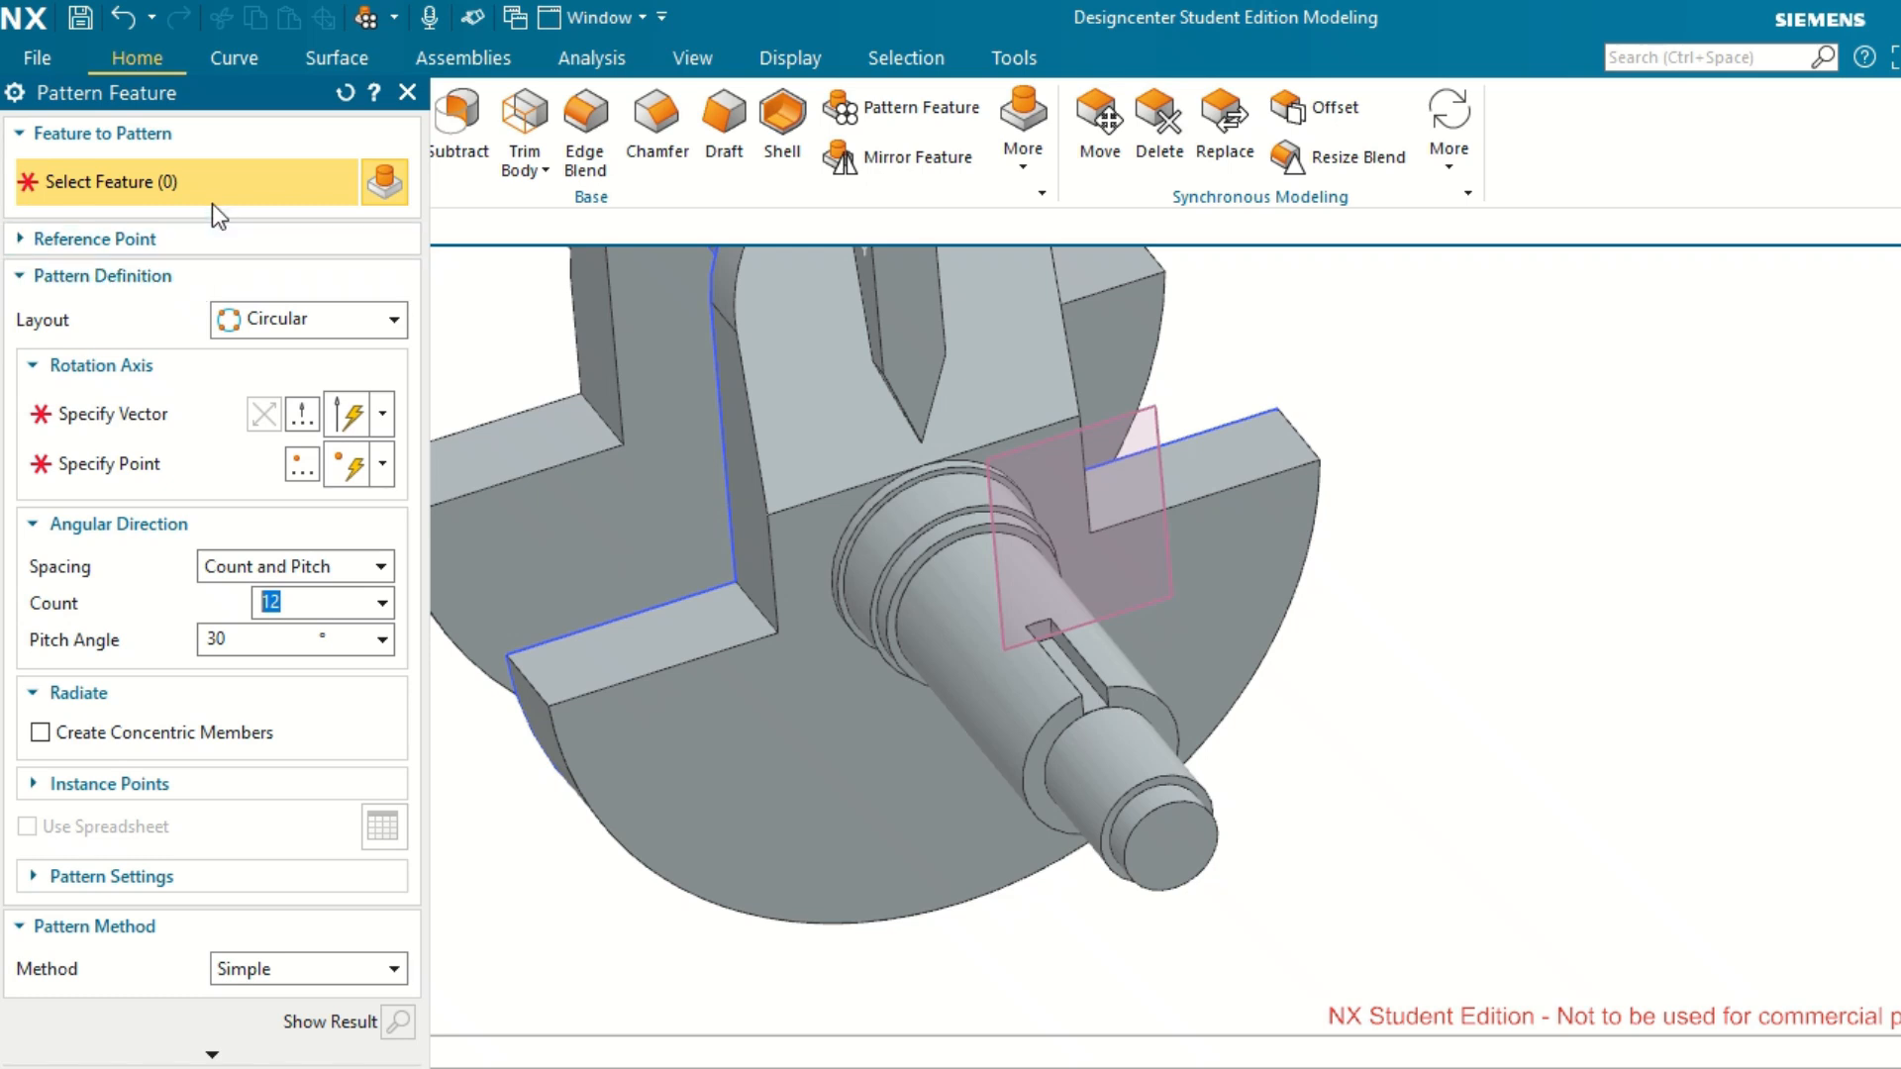
left_click(1075, 673)
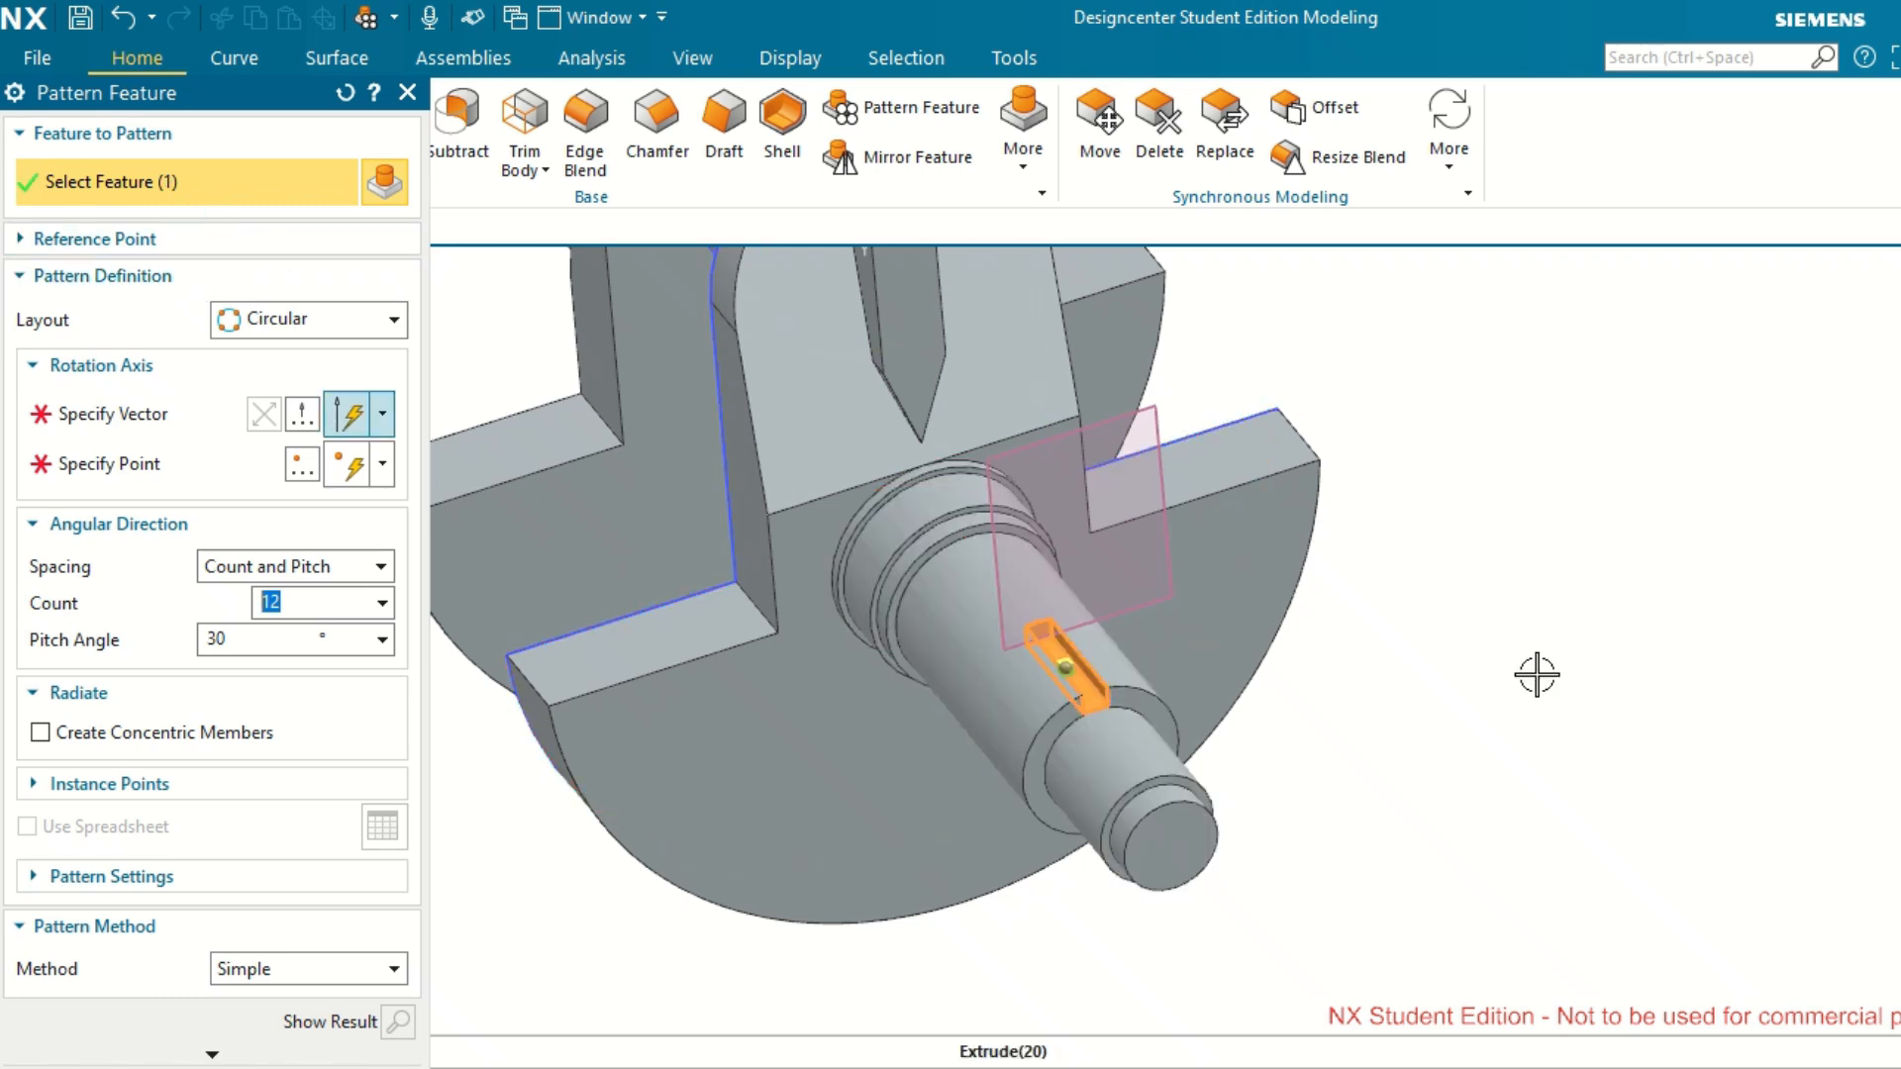
left_click(157, 431)
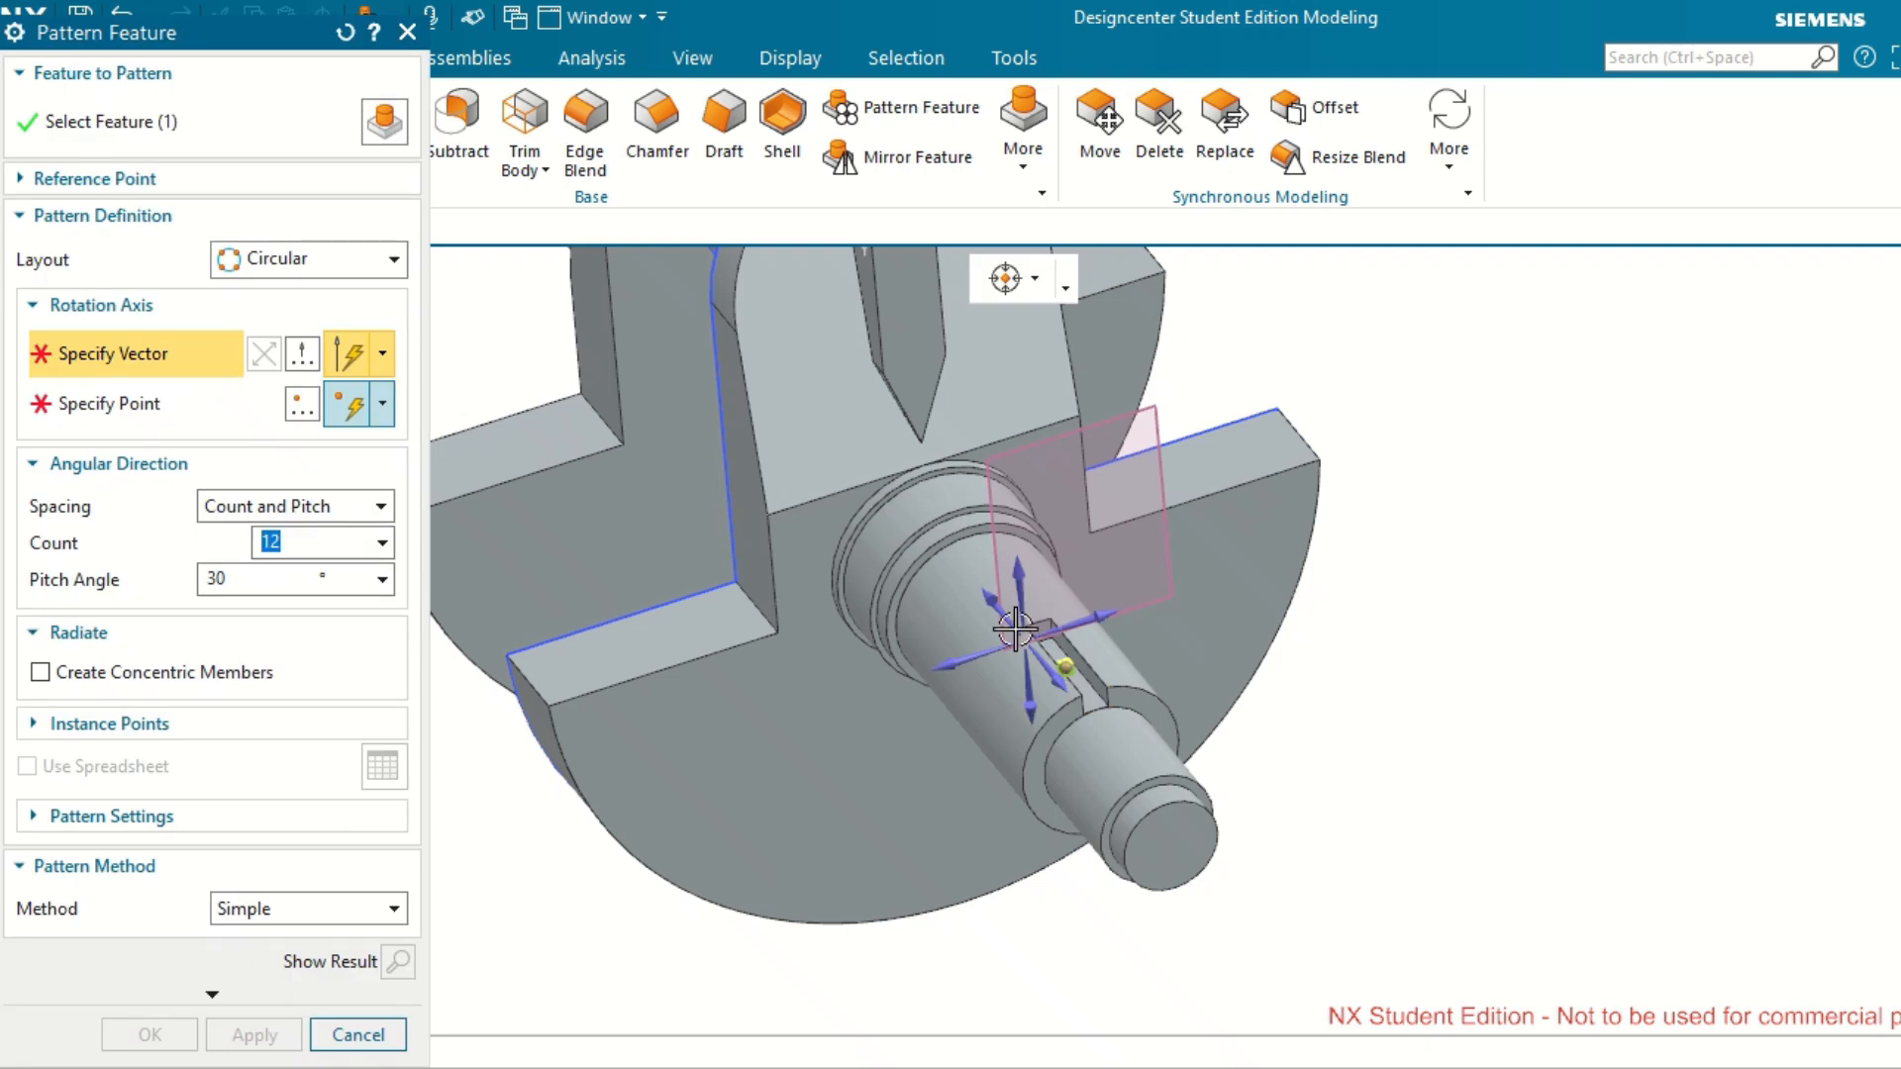
left_click(990, 606)
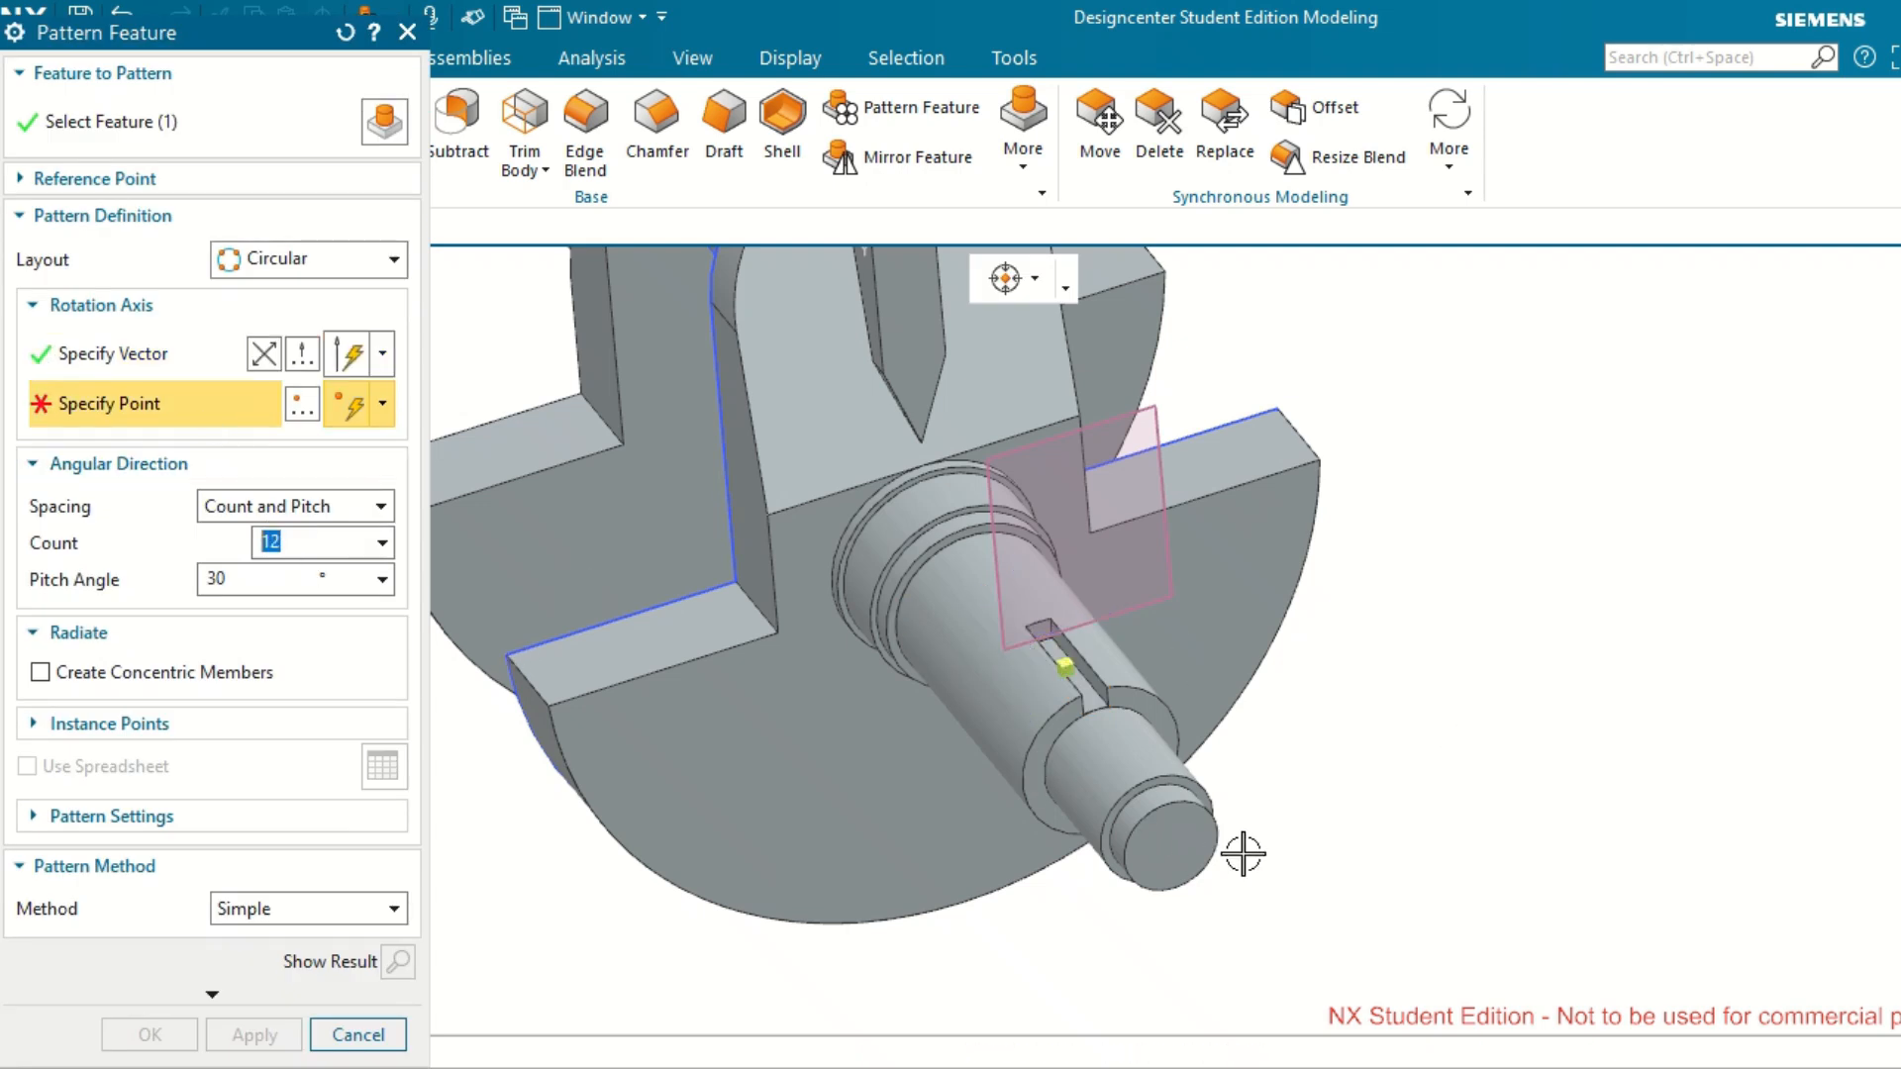
left_click(1173, 847)
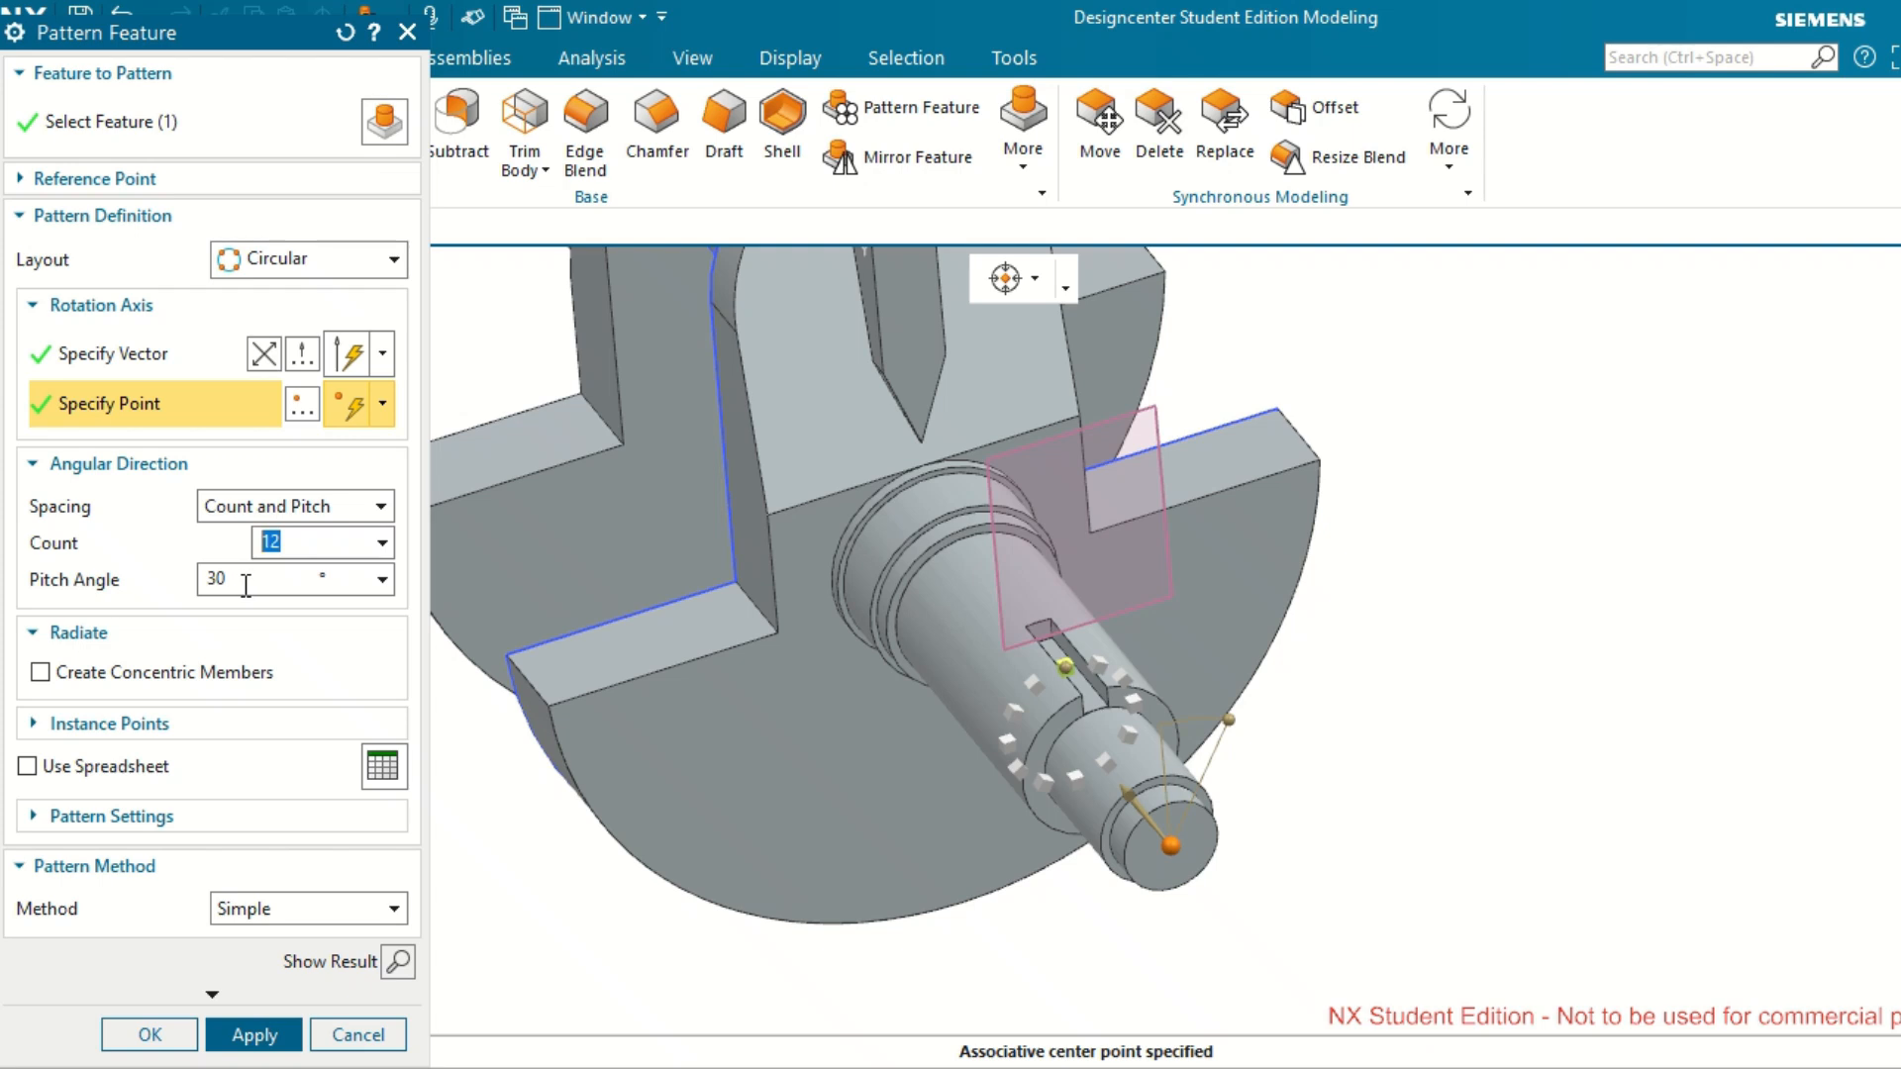
left_click(150, 1035)
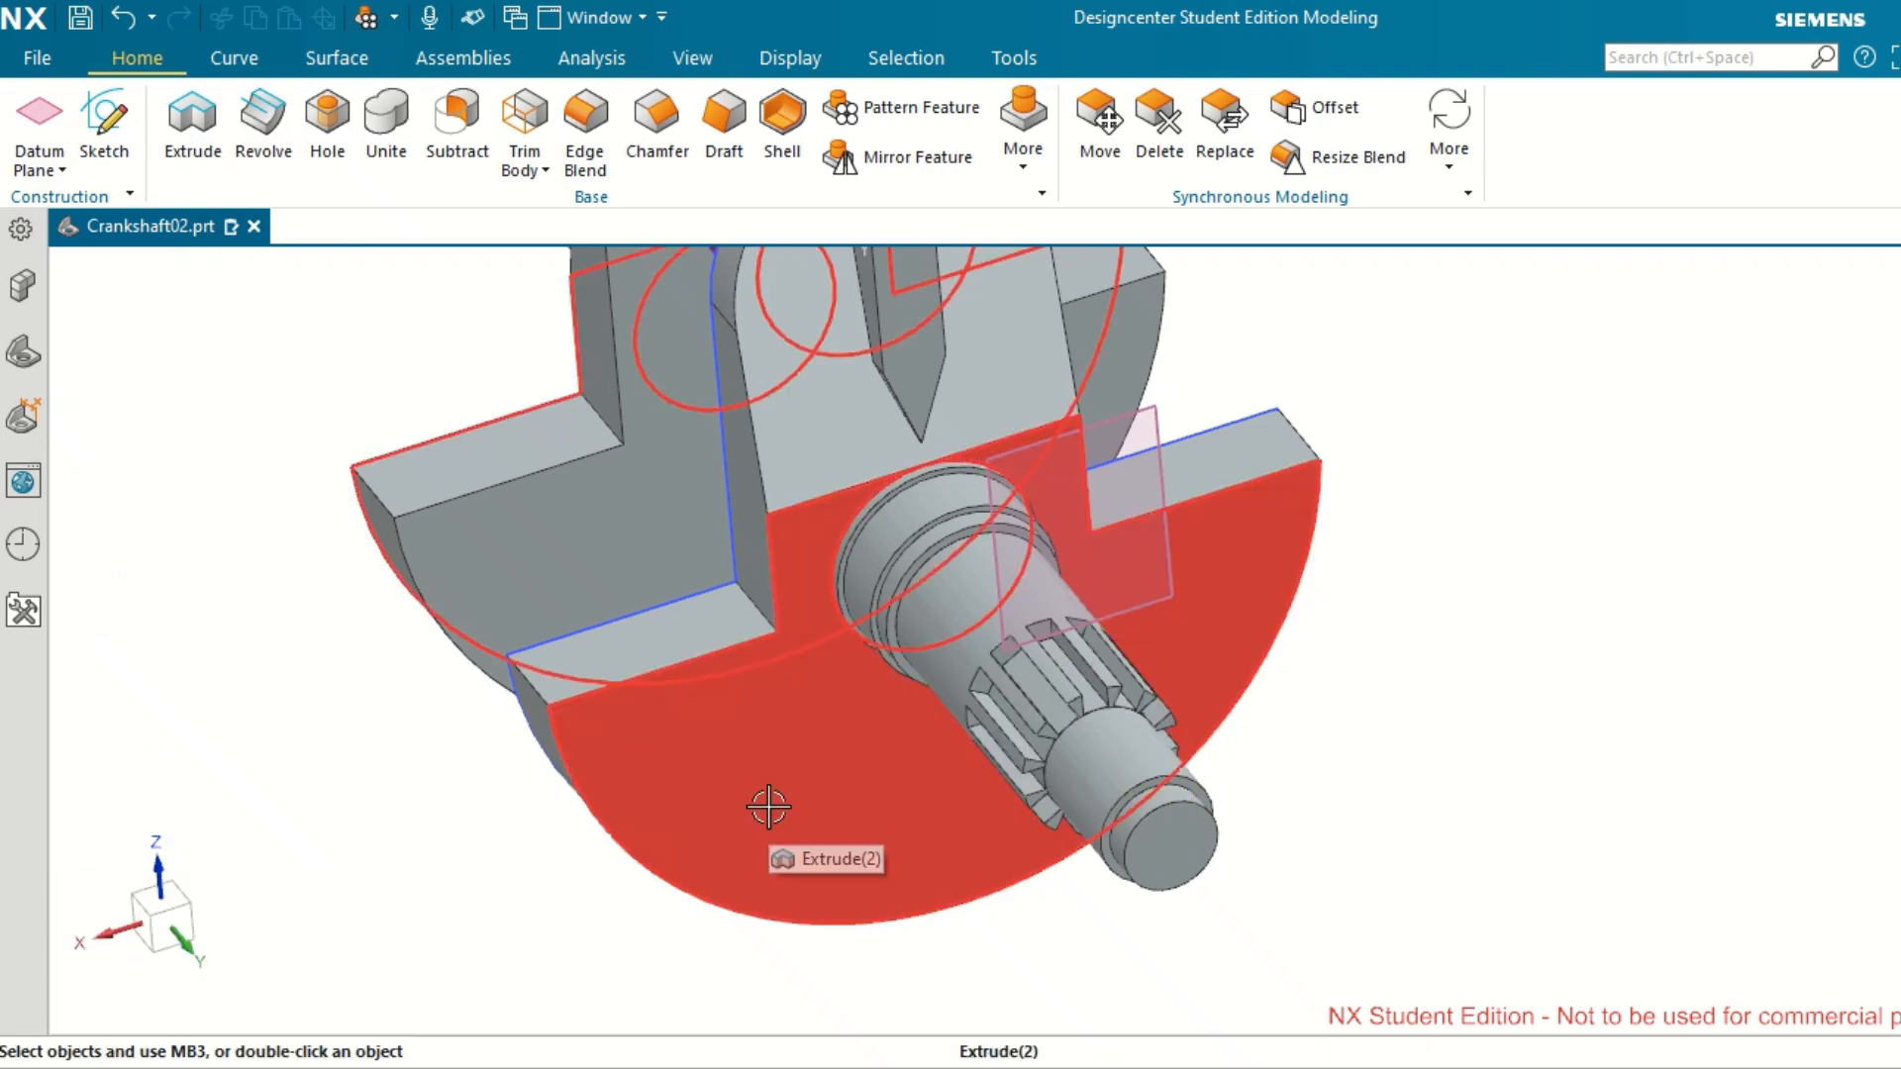
Start an extrusion section sketch on the small end face of the opposite, tapered stepped shaft.
scroll(1582, 662, "down", 5)
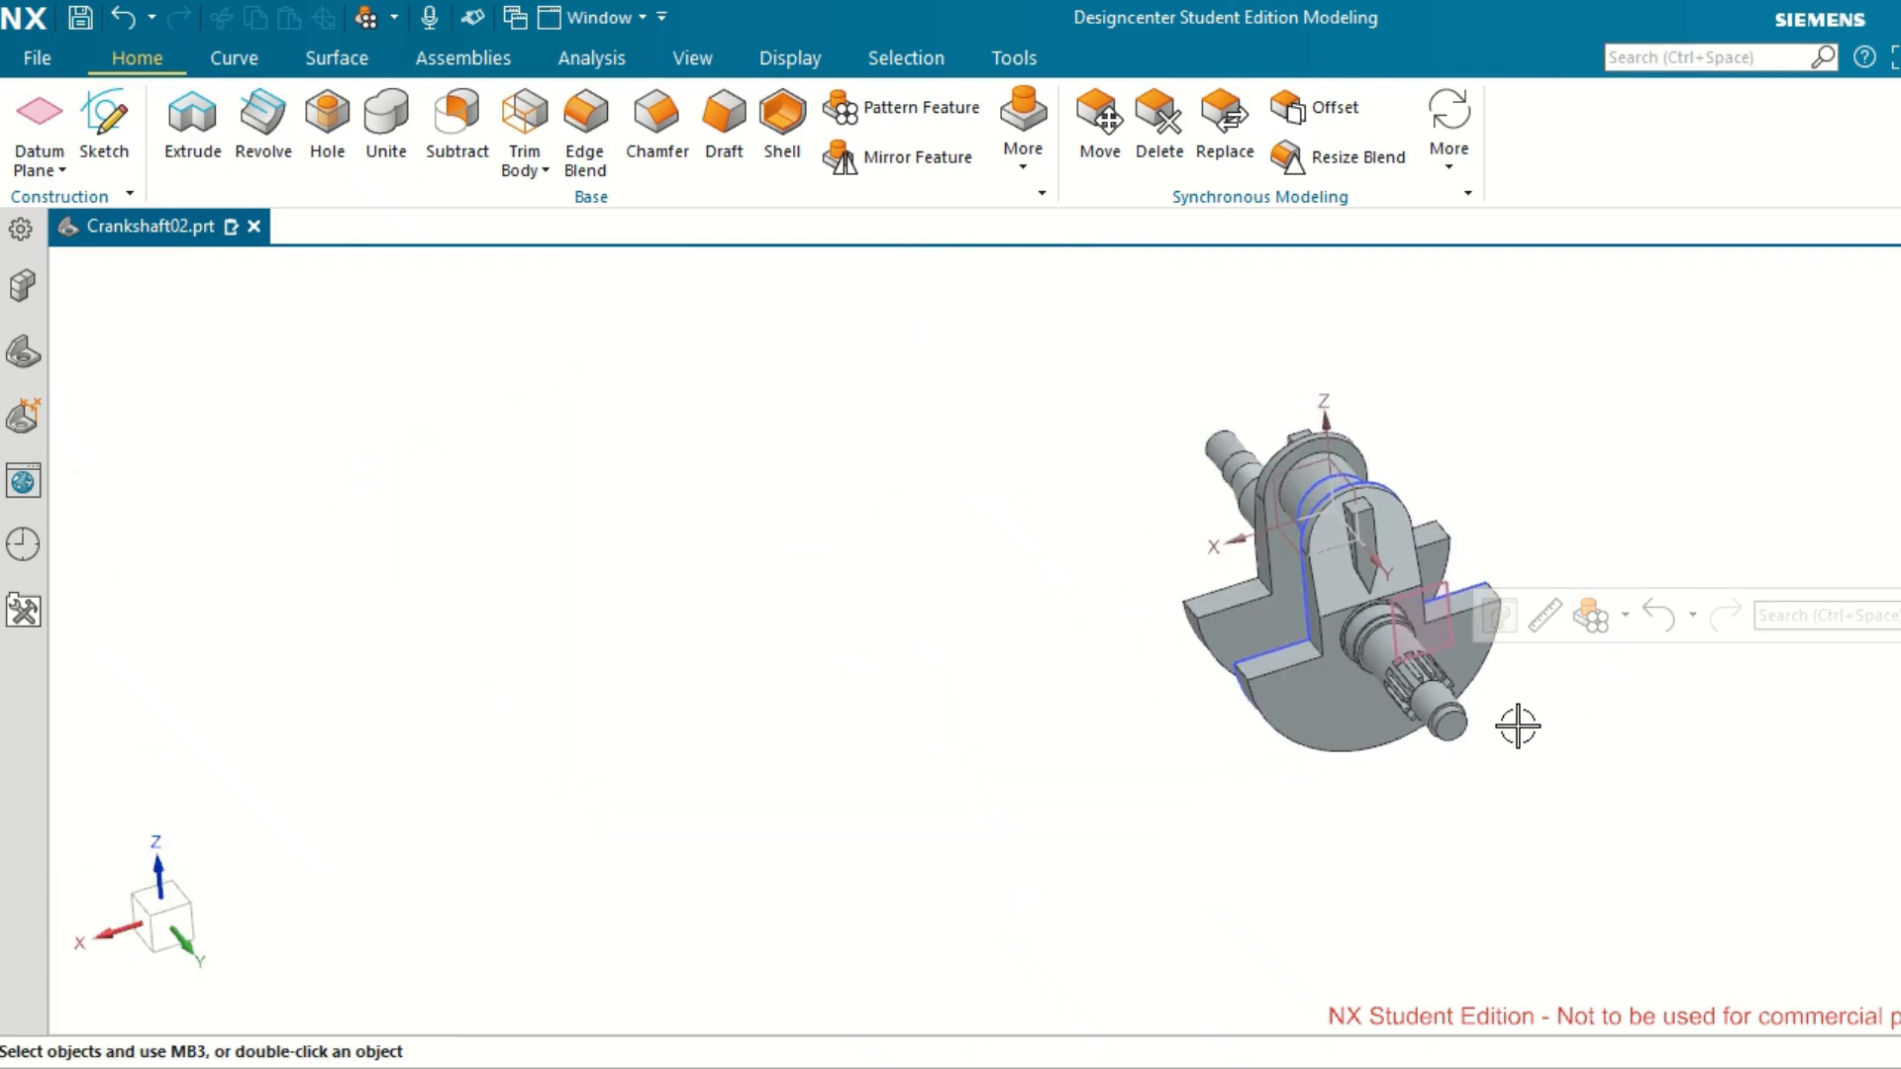
middle_click_drag(1518, 727, 1617, 667)
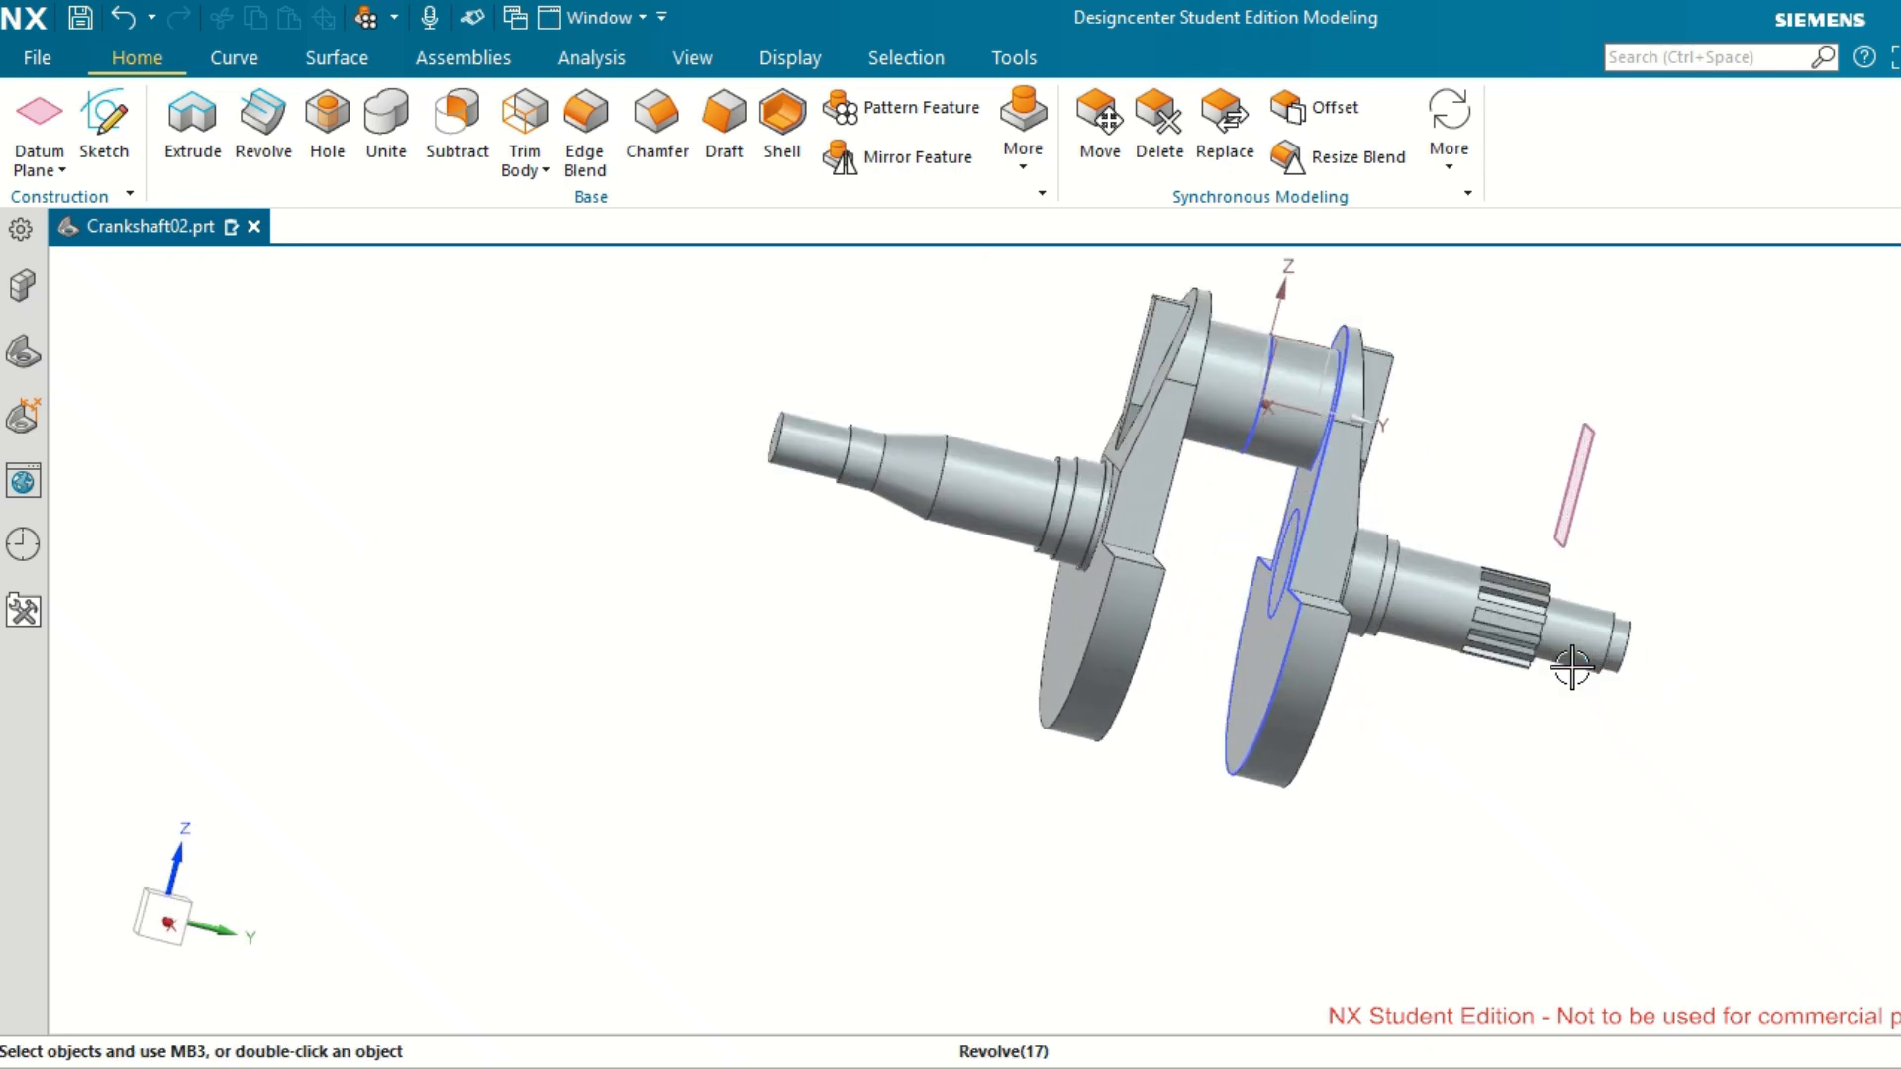
scroll(1573, 668, "down", 2)
scroll(1571, 668, "up", 2)
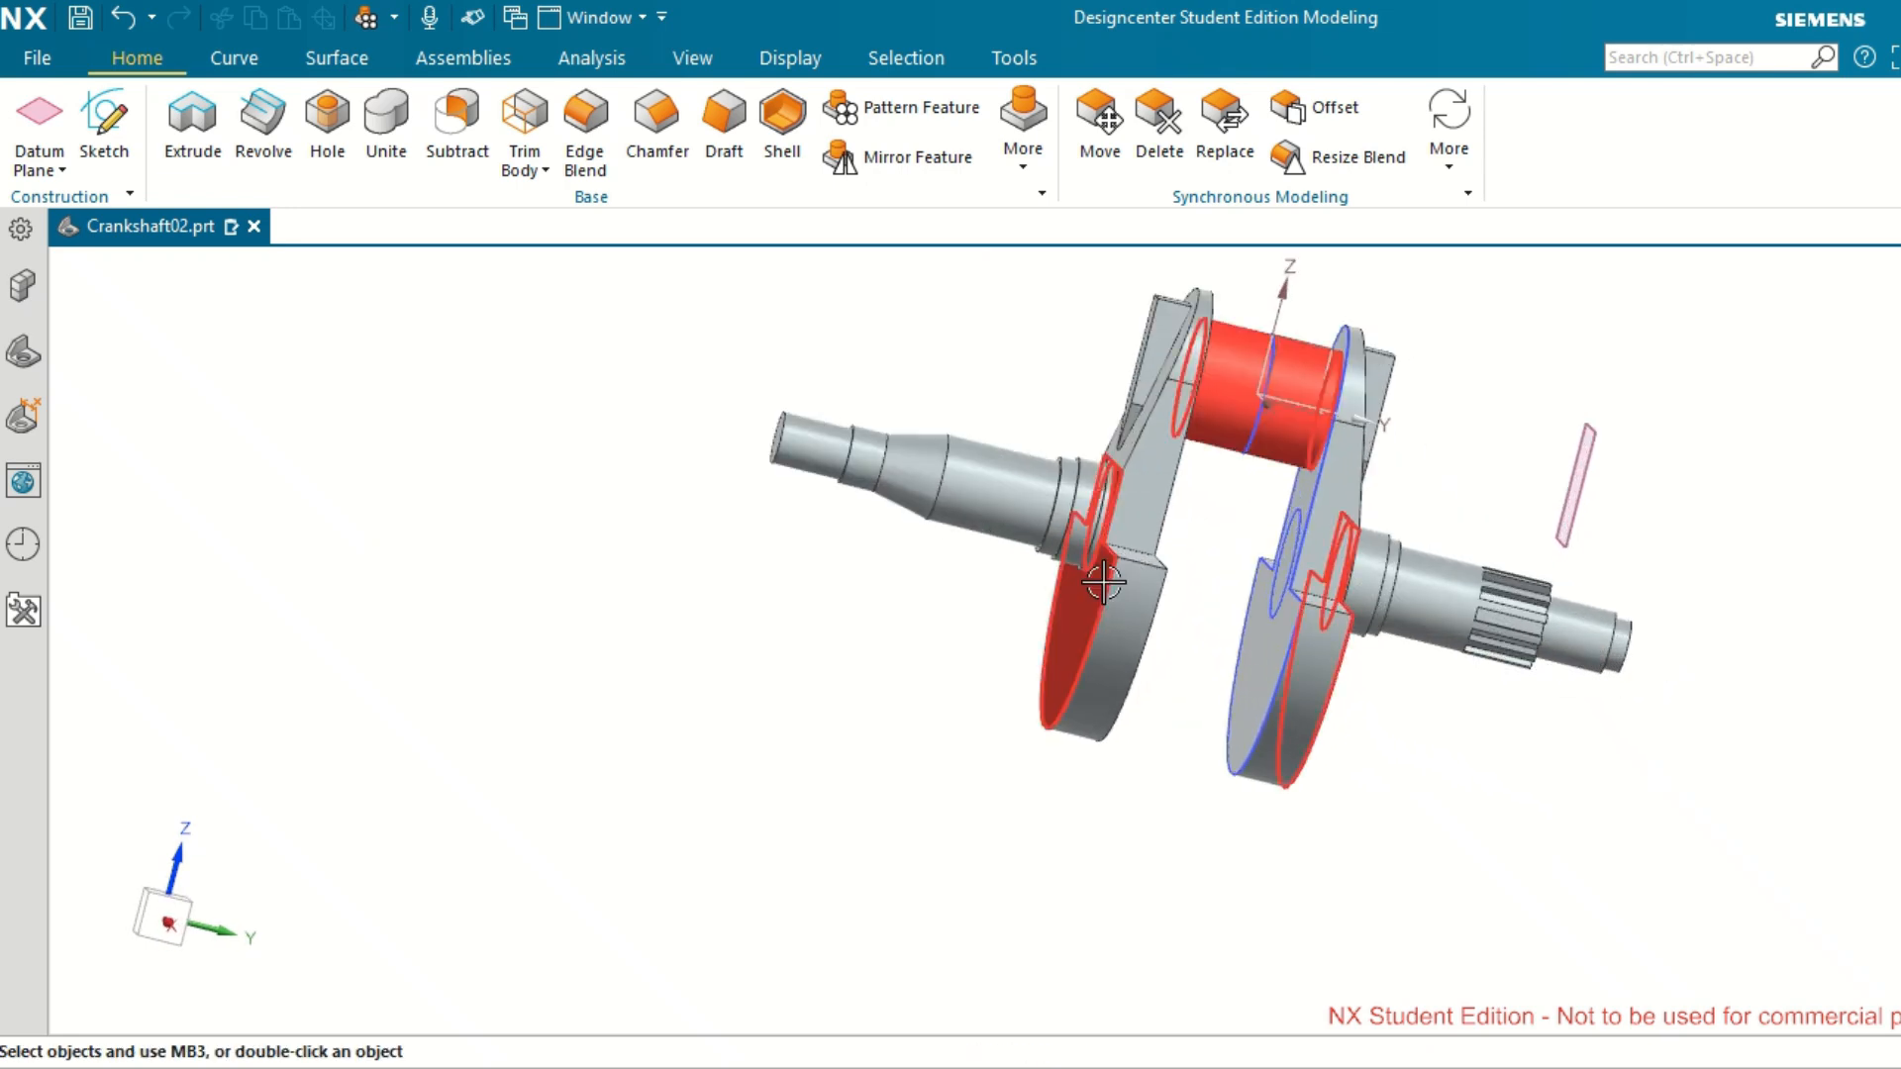
middle_click_drag(1107, 585, 1141, 651)
scroll(925, 518, "down", 2)
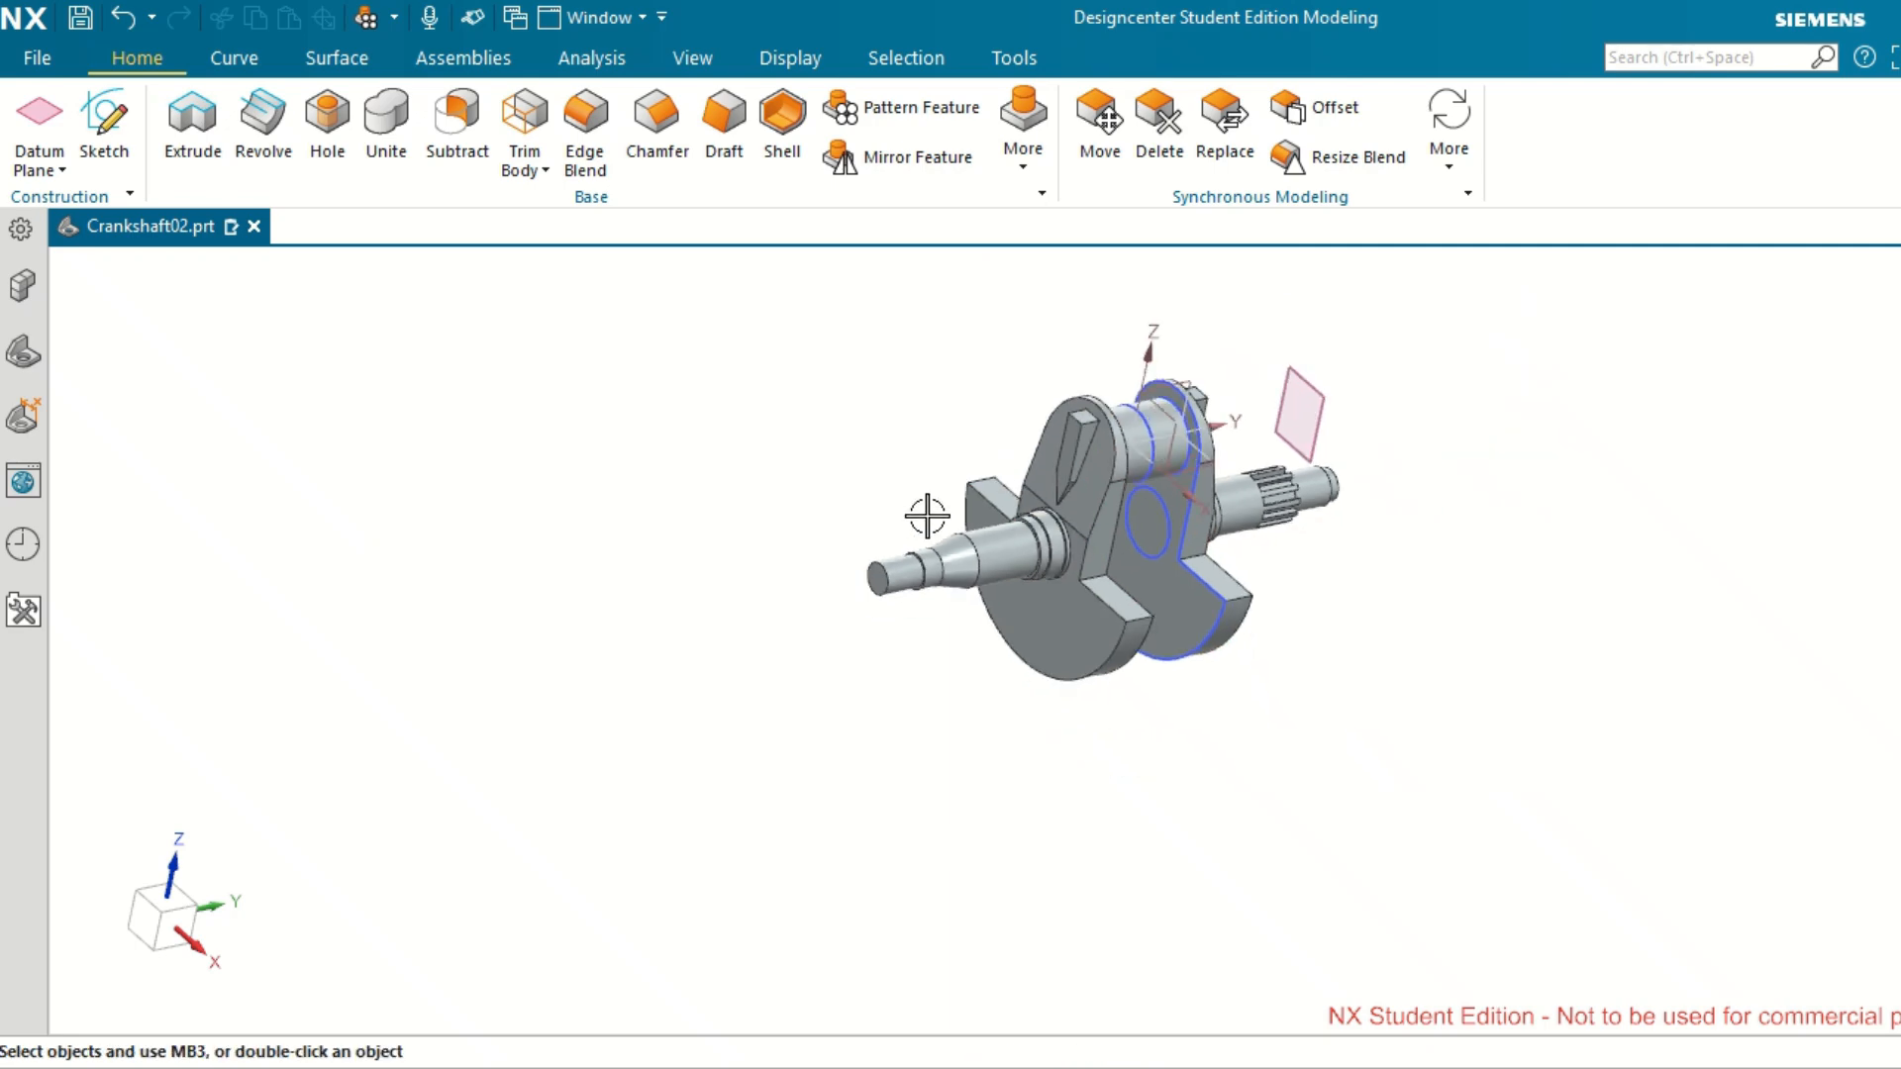
scroll(926, 516, "up", 5)
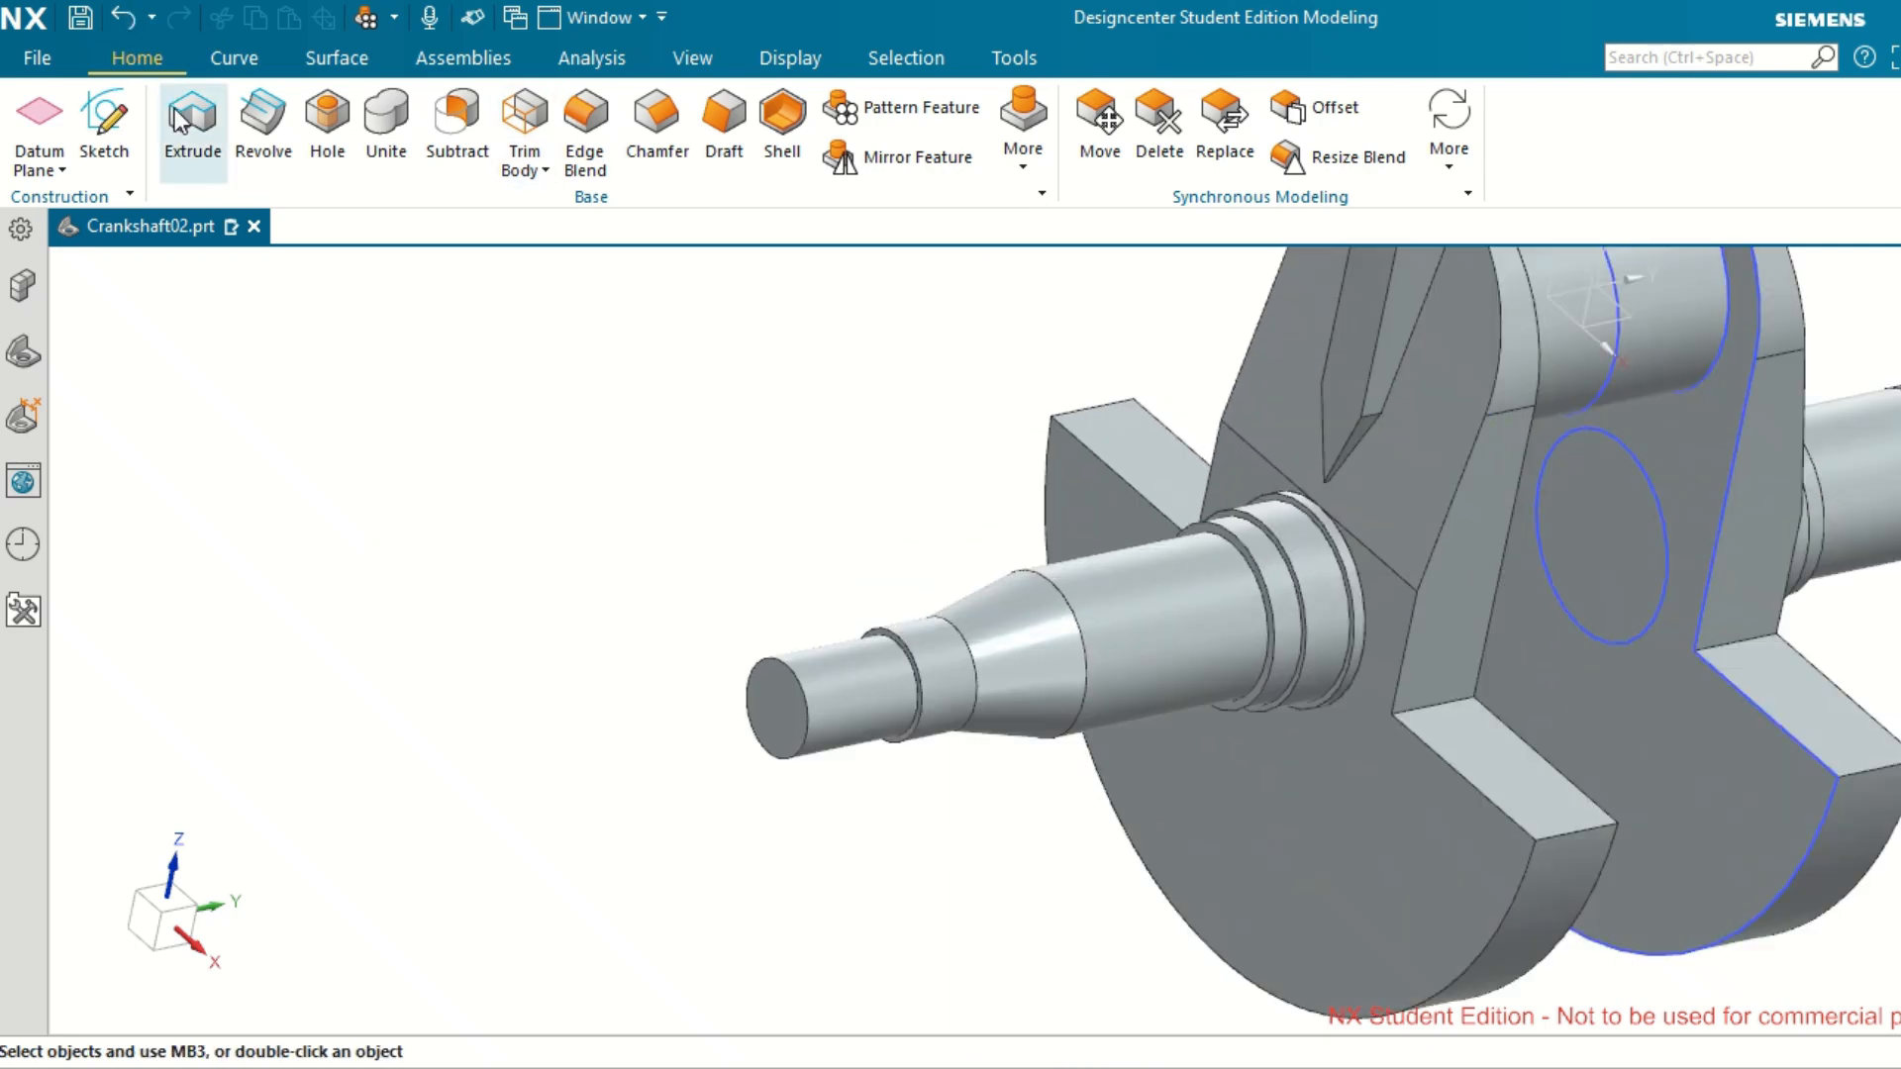
left_click(183, 117)
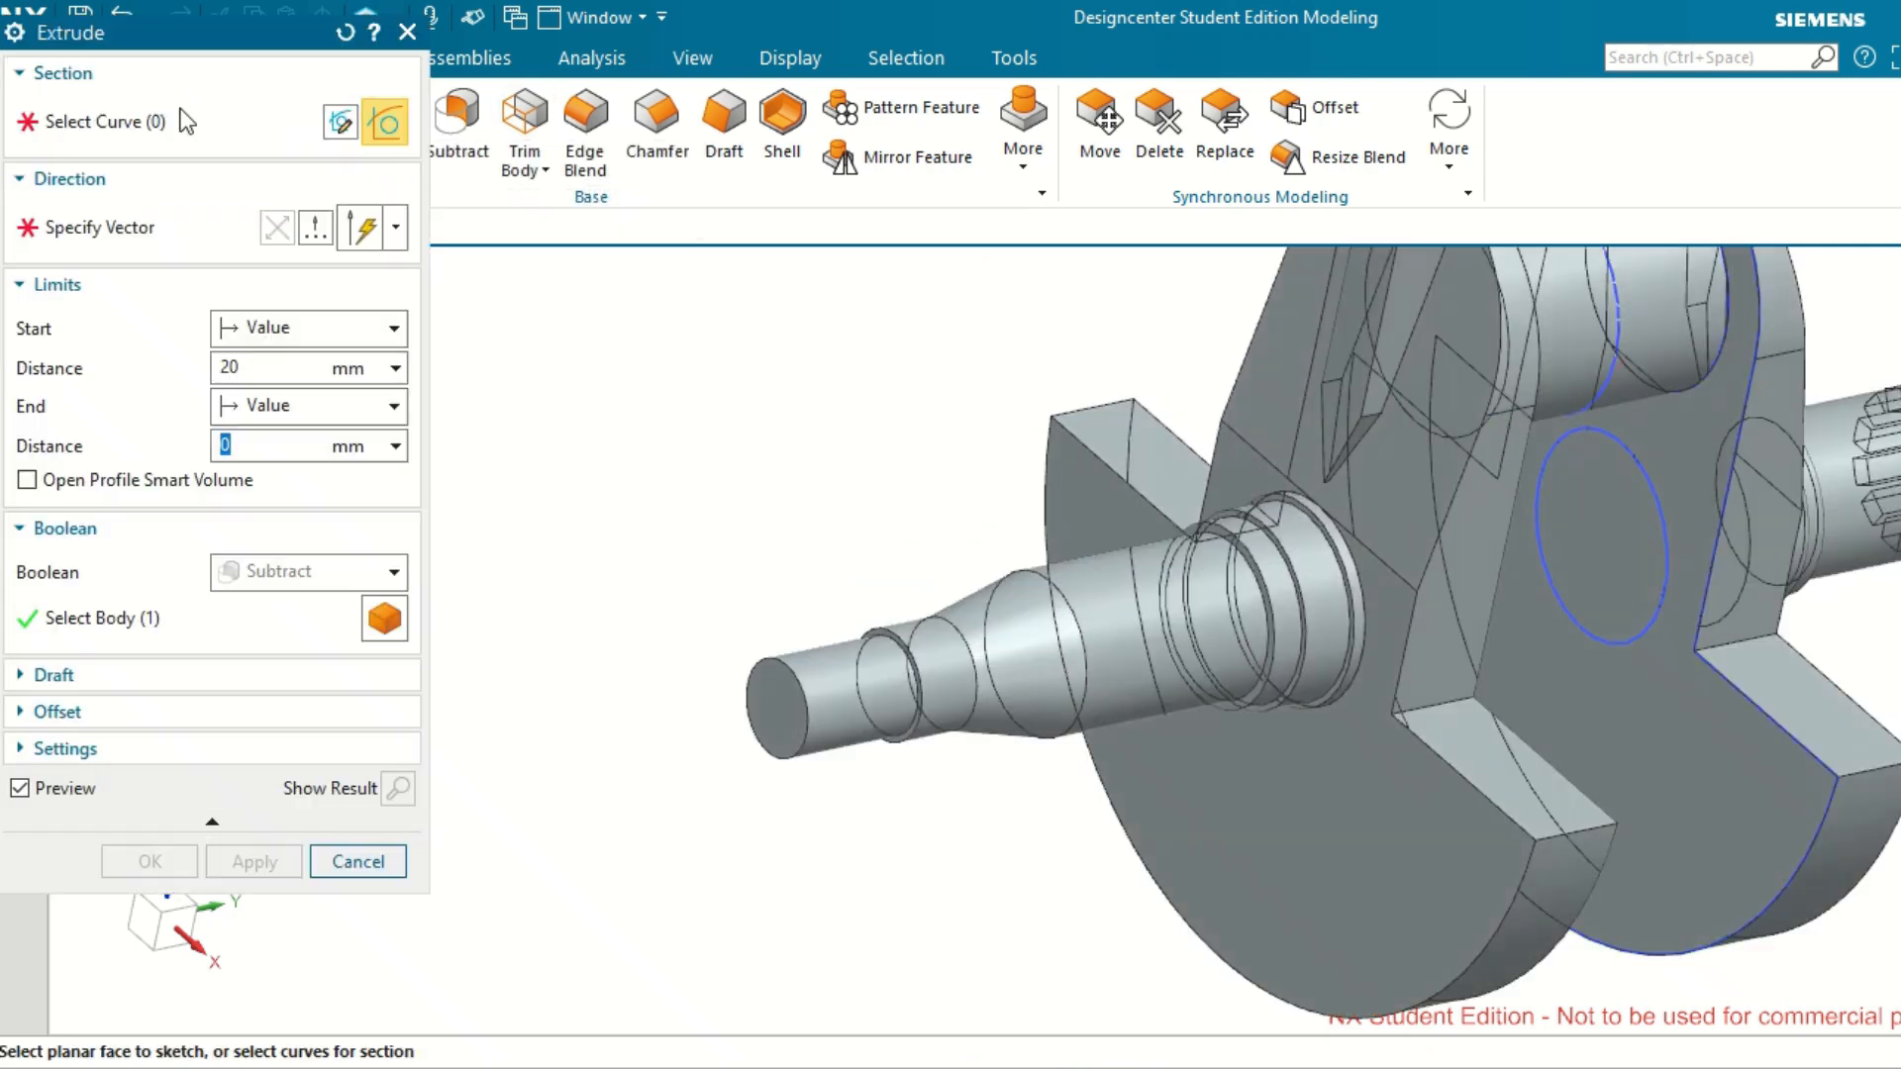
left_click(759, 712)
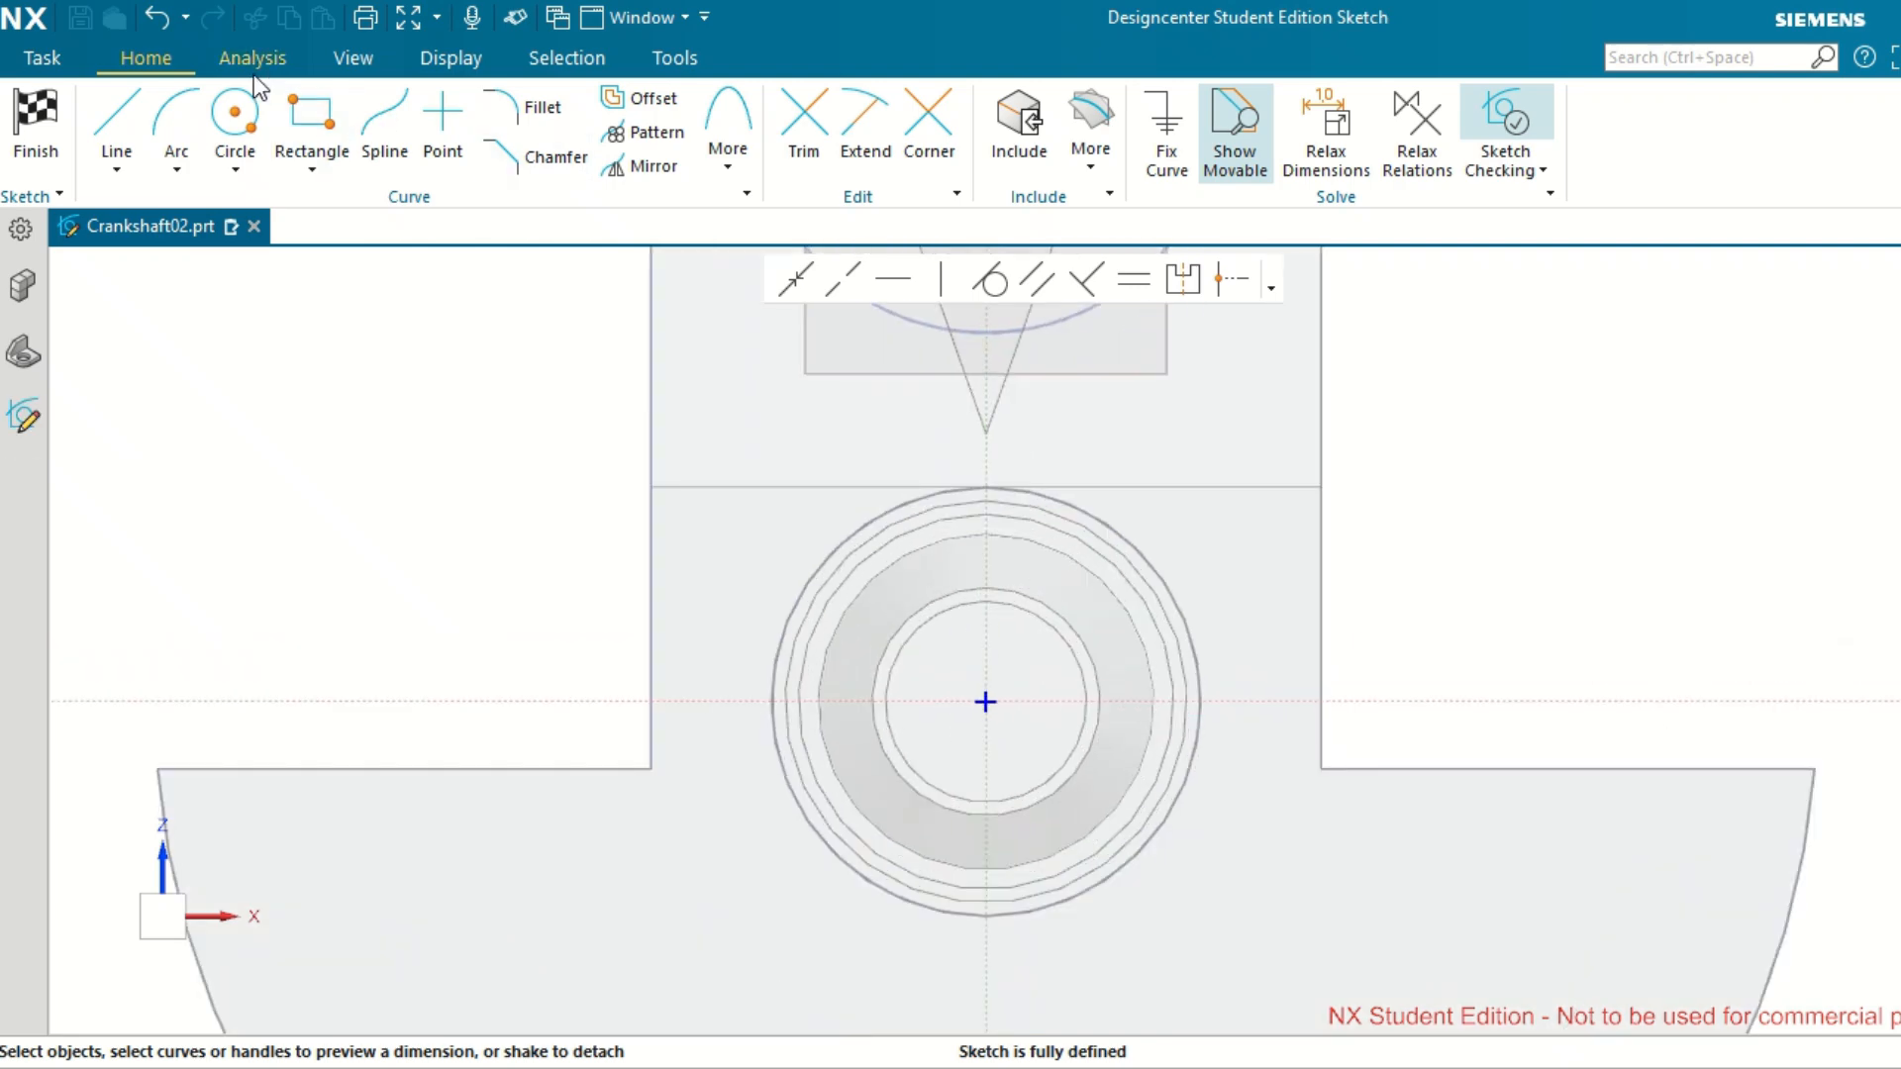
Sketch a rectangle 5 mm wide and 4 mm high across the upper edge of the shaft's end circle.
left_click(311, 117)
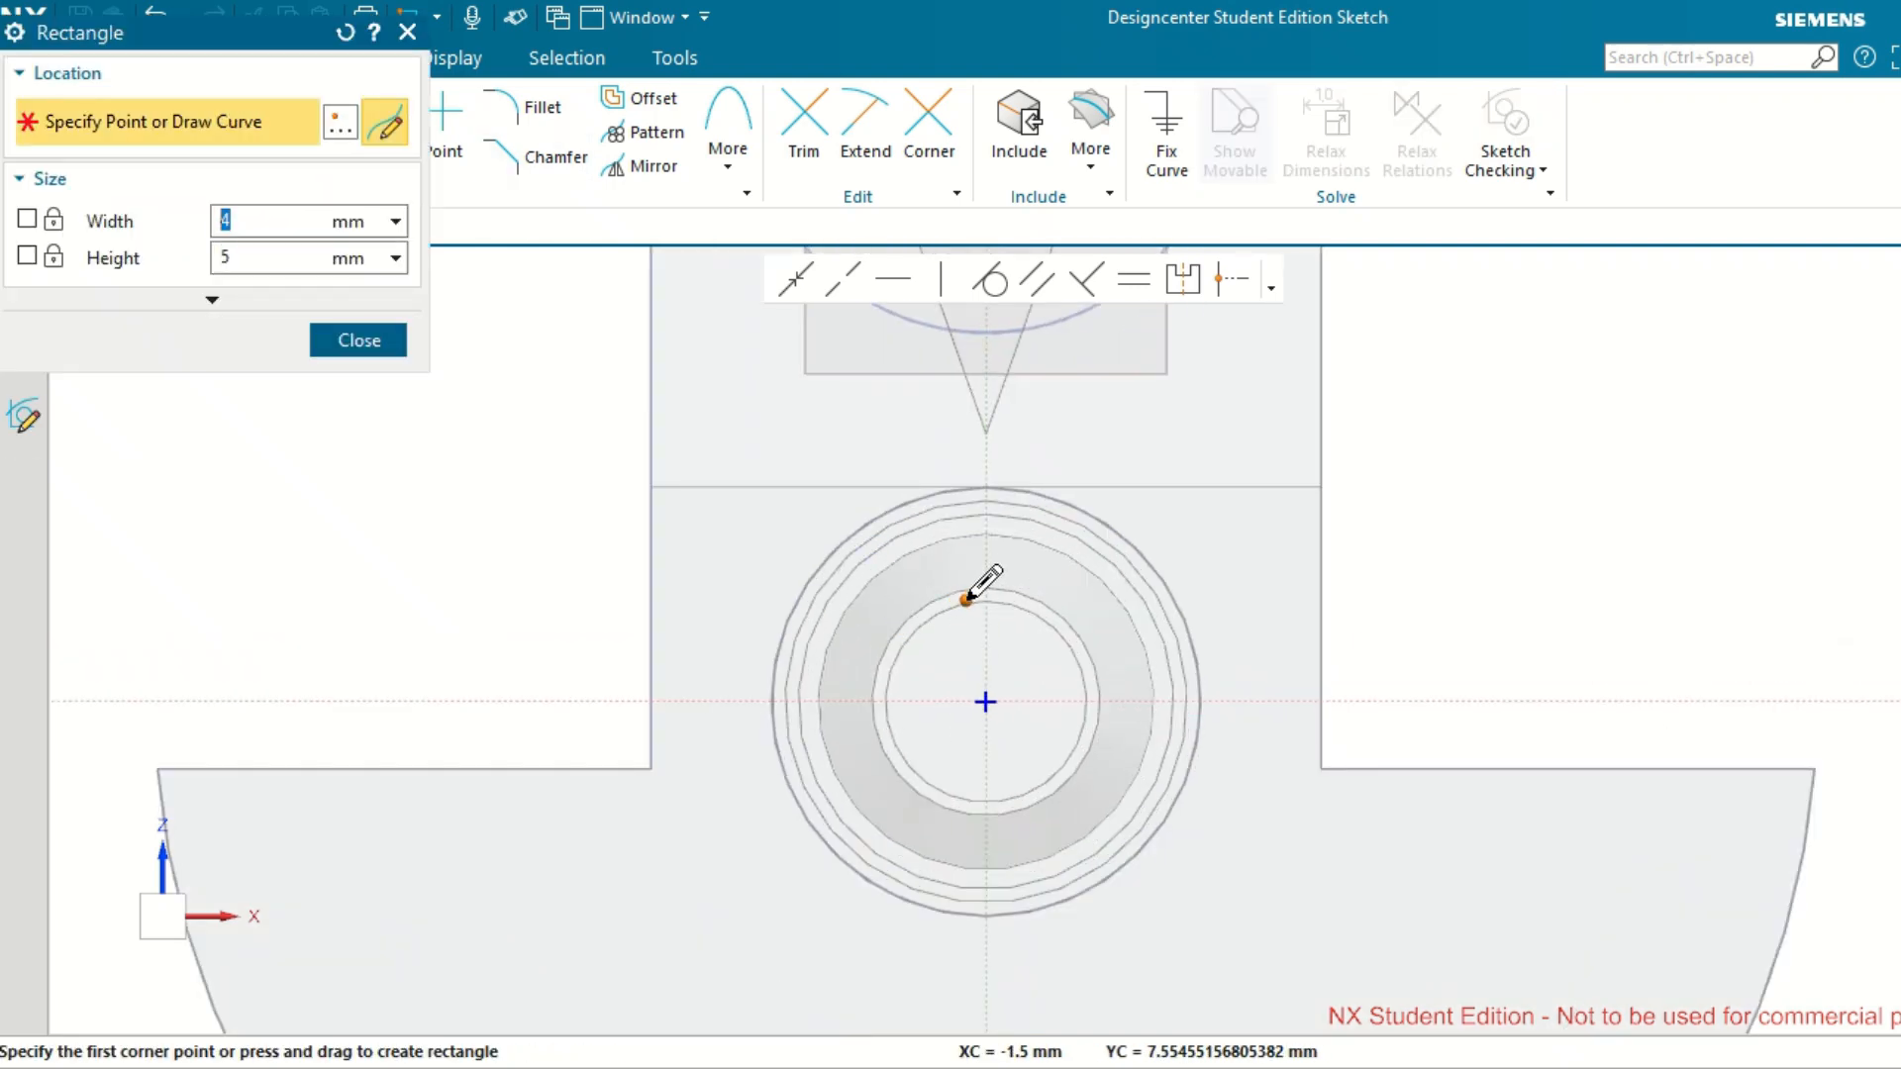
left_click(967, 596)
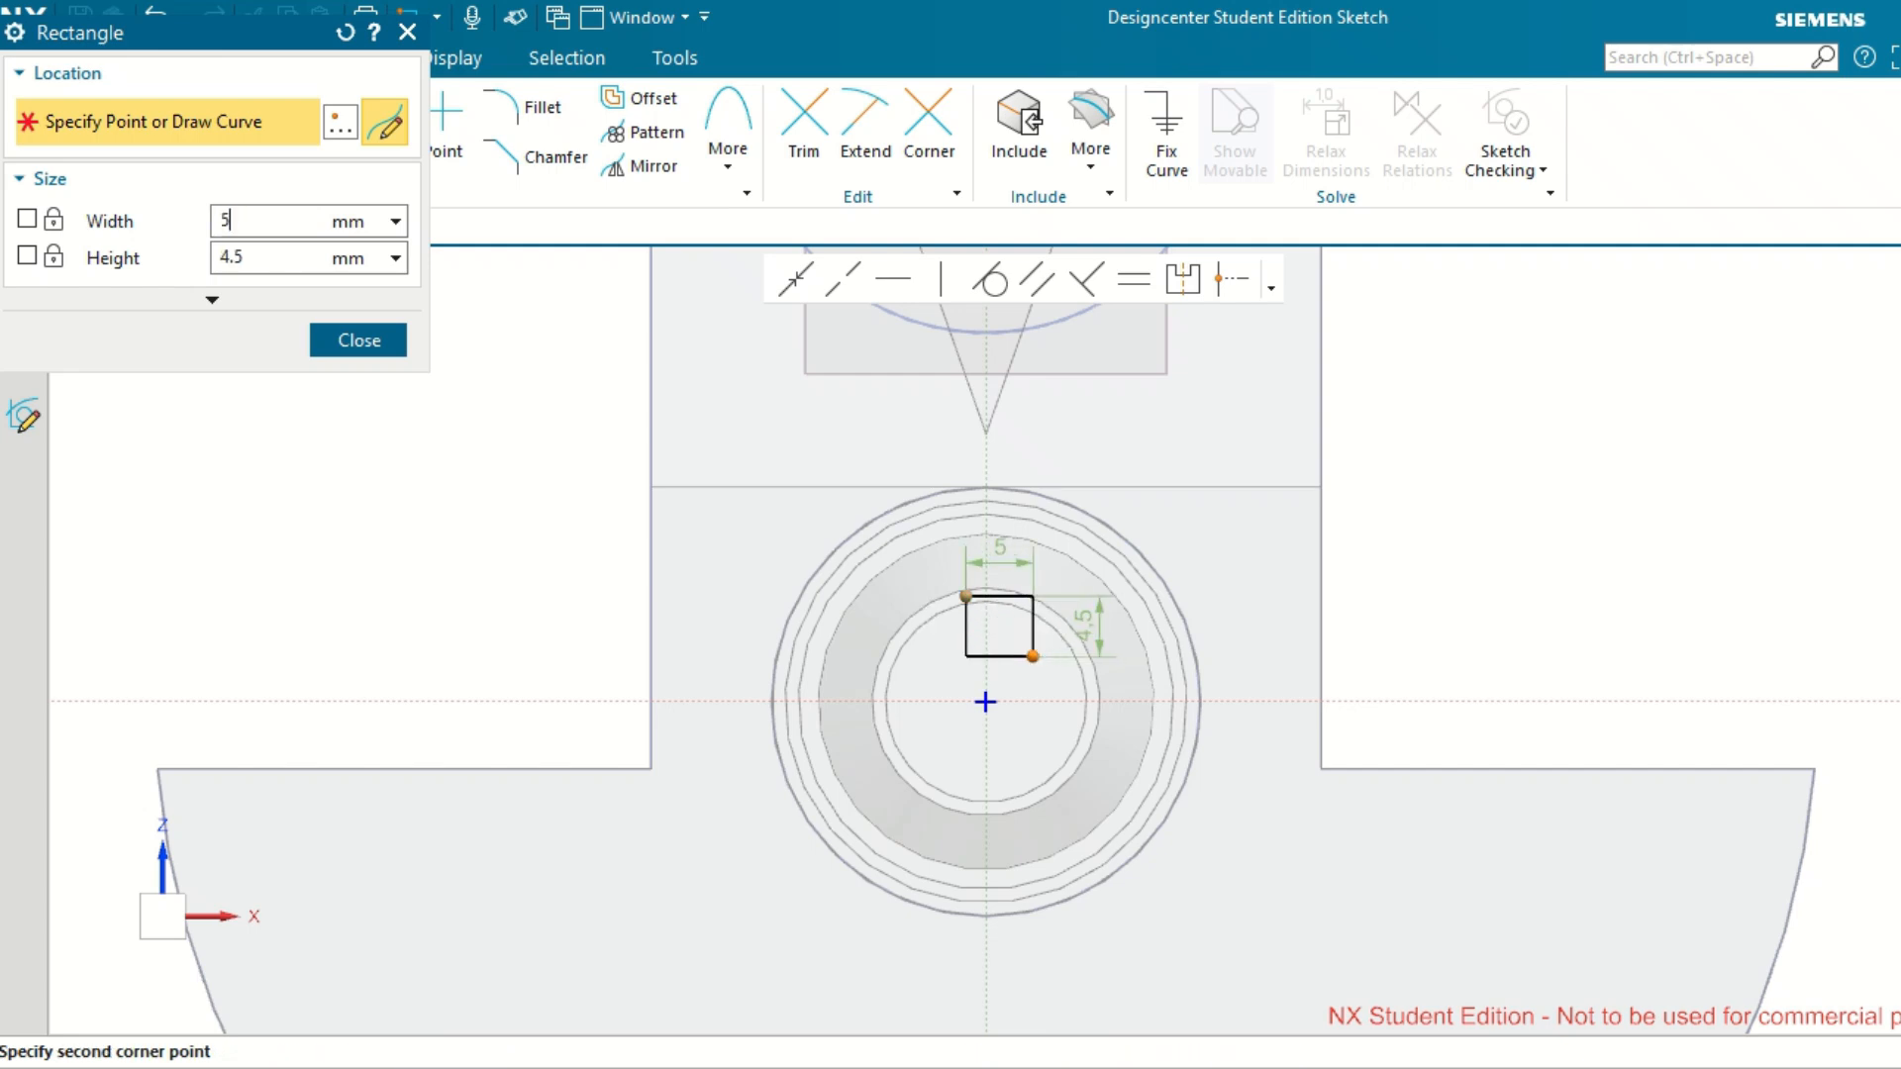
left_click(1034, 657)
key("Tab")
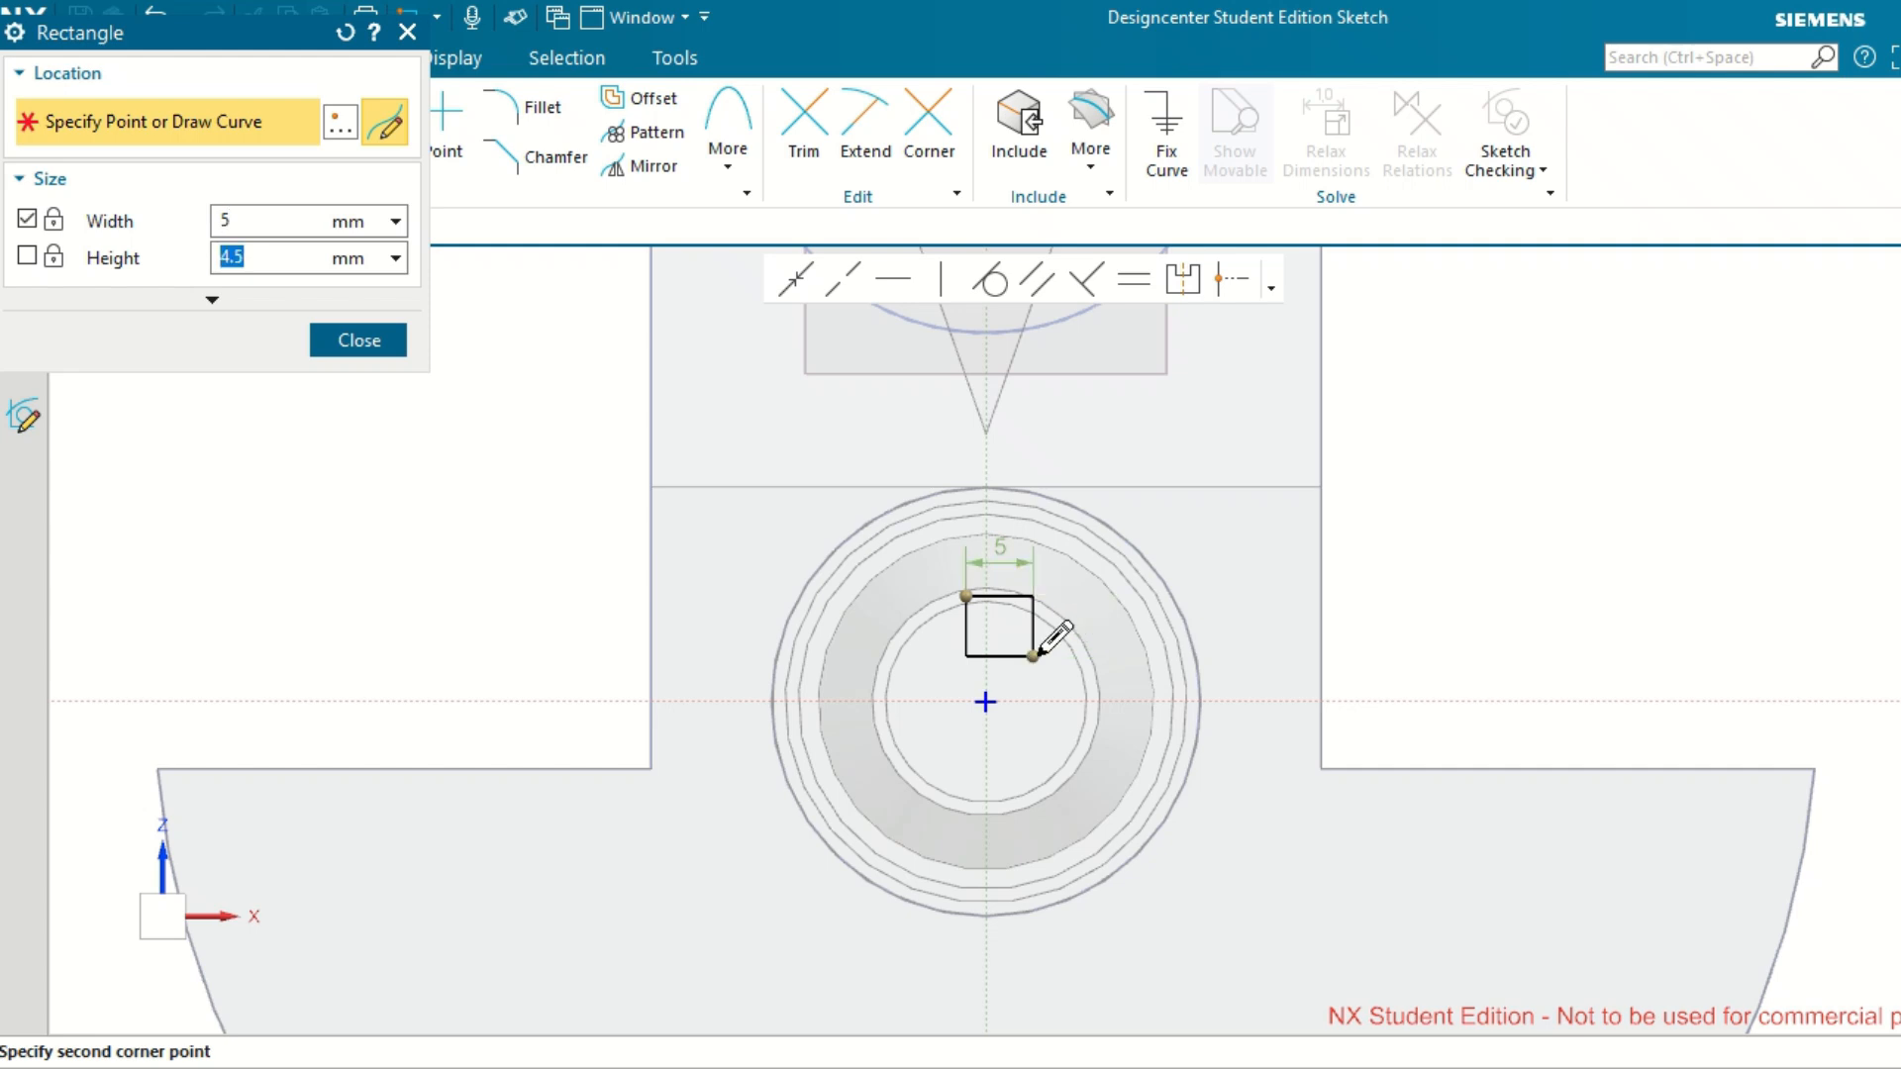
type("4")
key("Return")
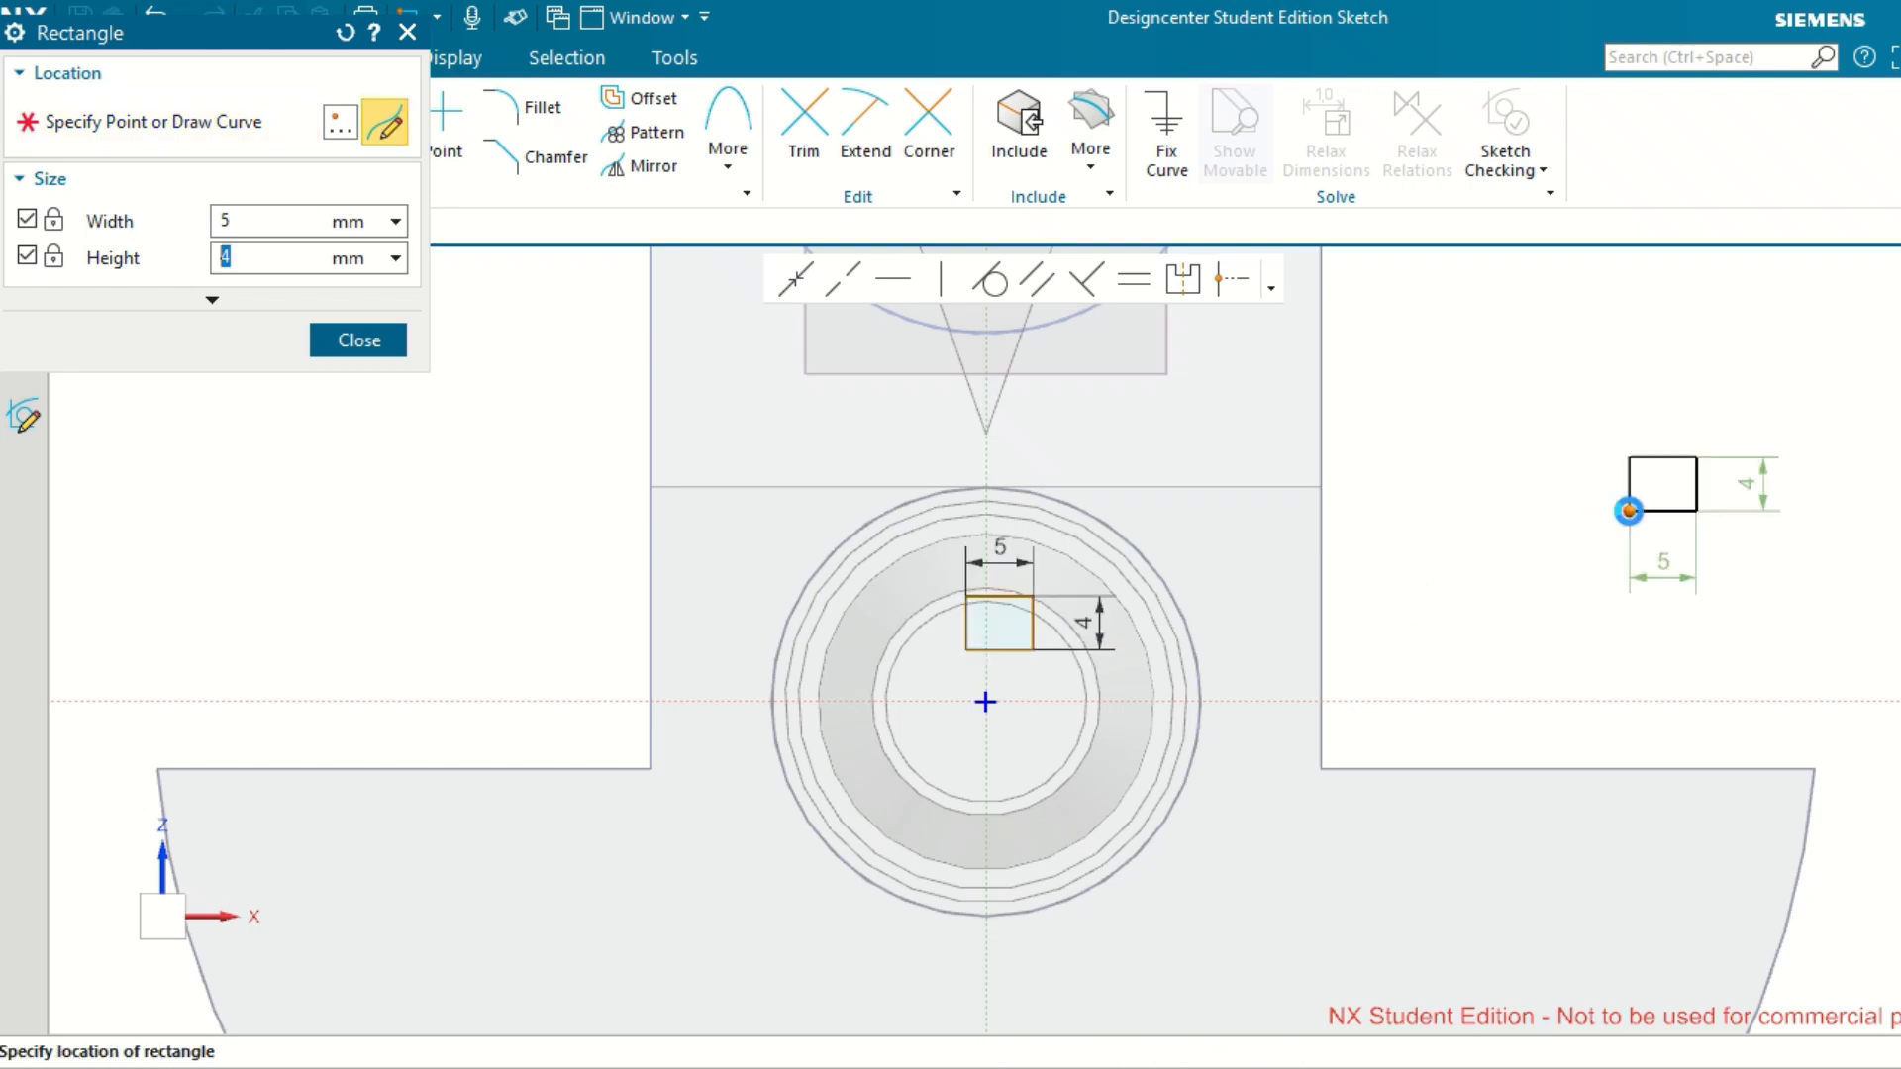
key("Escape")
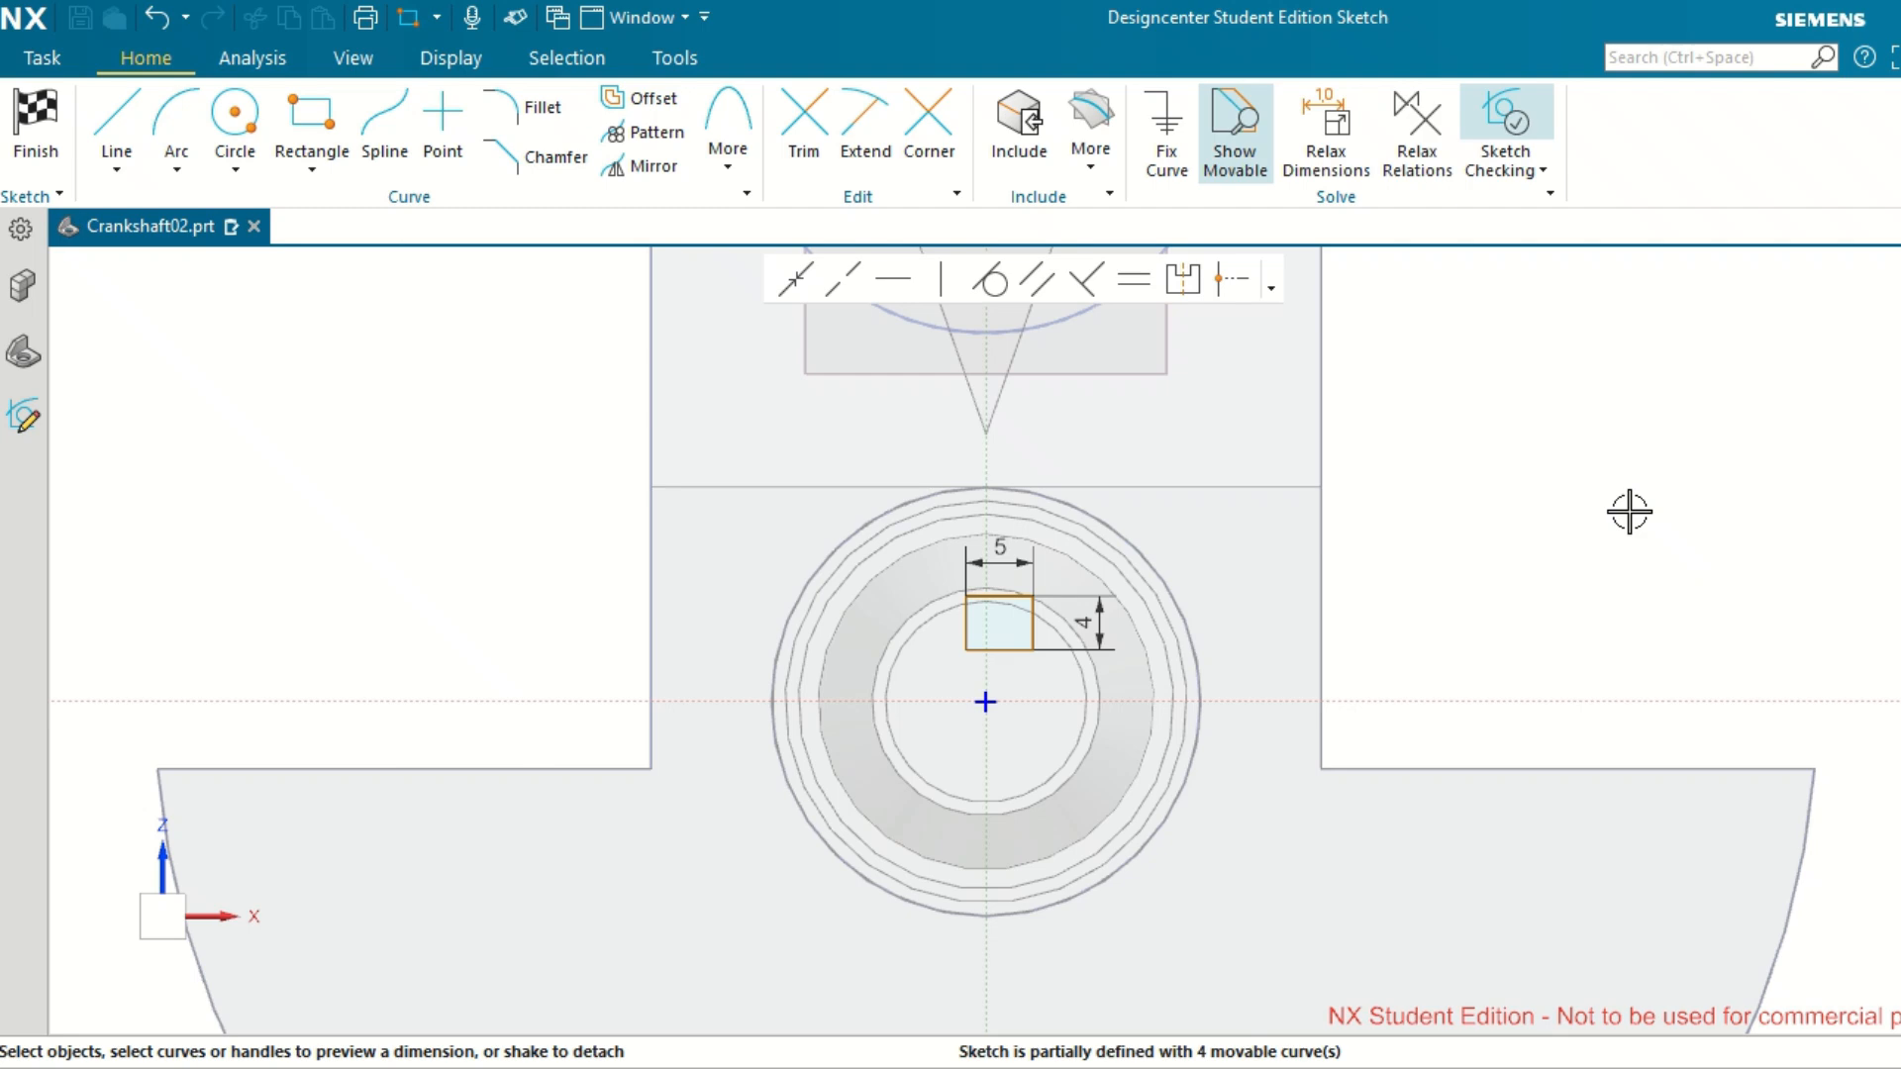
Dimension the rectangle's lower edge from the horizontal sketch axis and set the distance to 4 mm.
scroll(996, 649, "up", 4)
left_click(1003, 649)
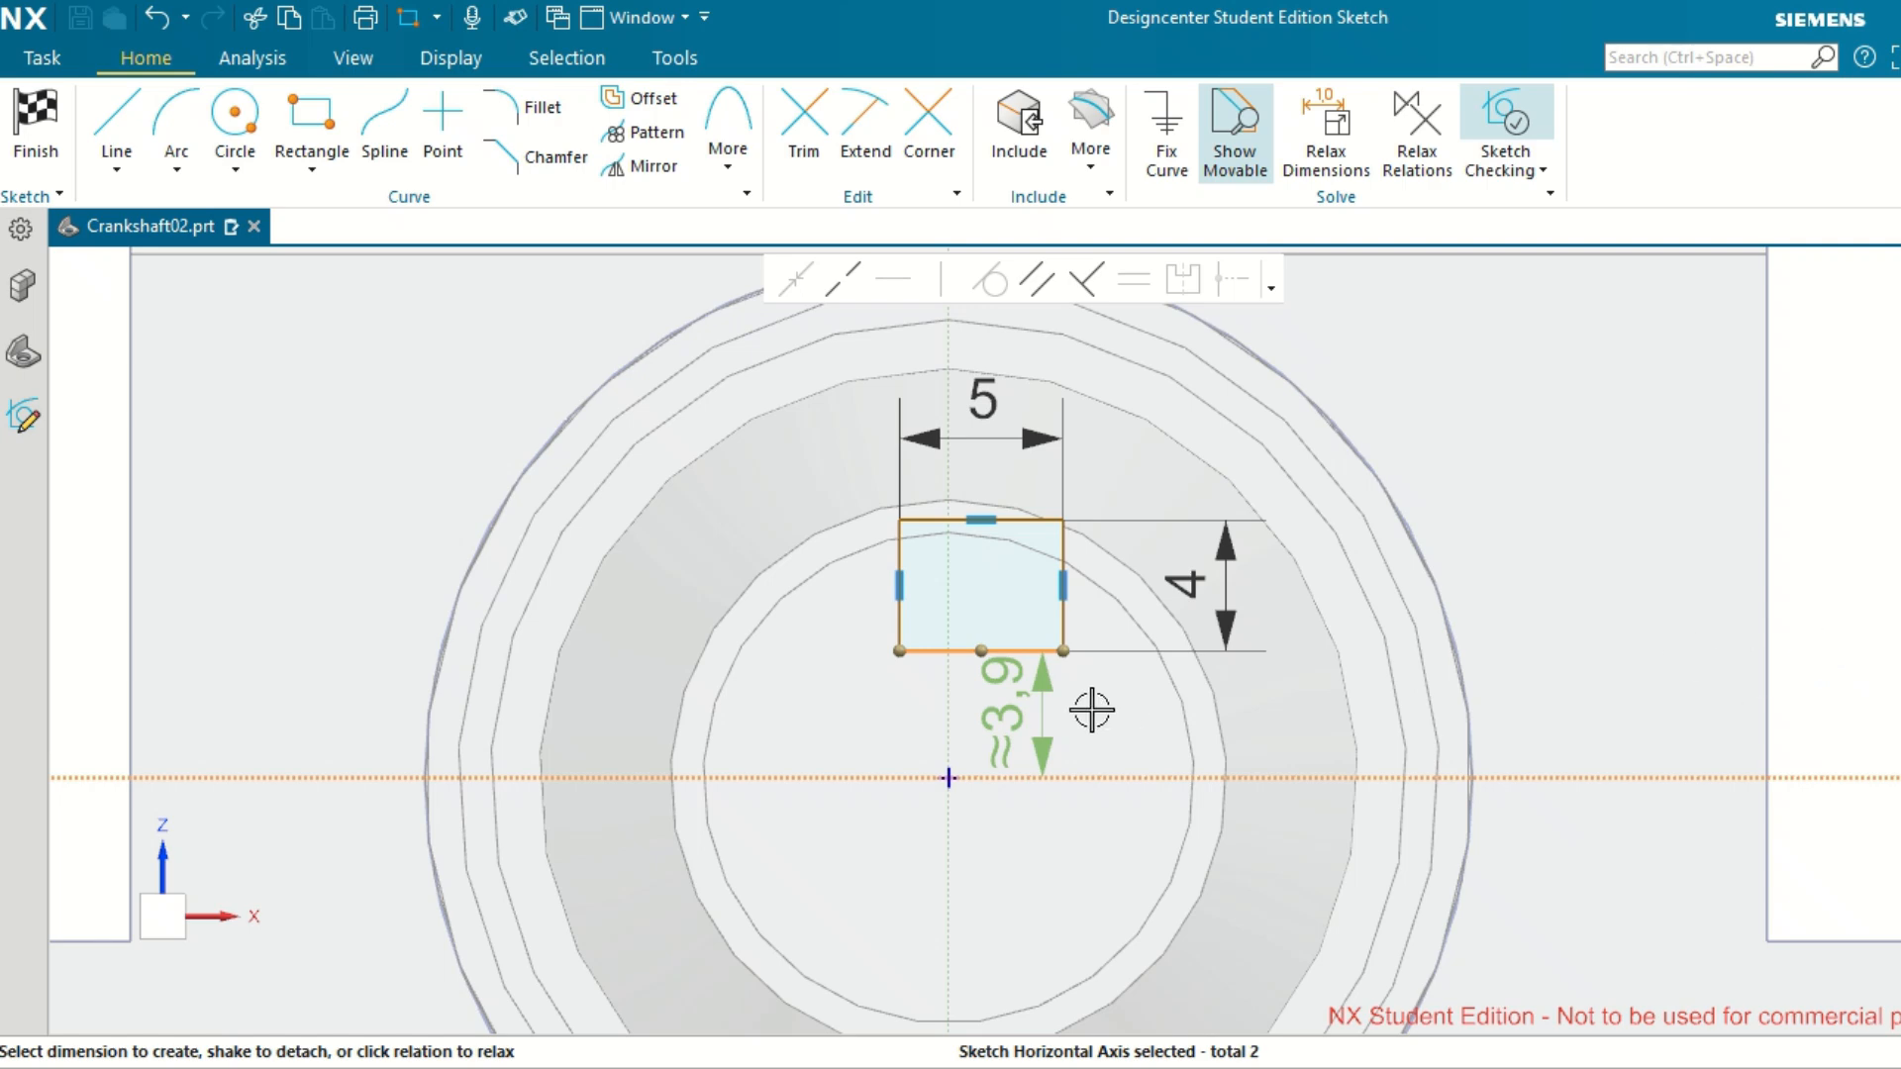
left_click(1029, 702)
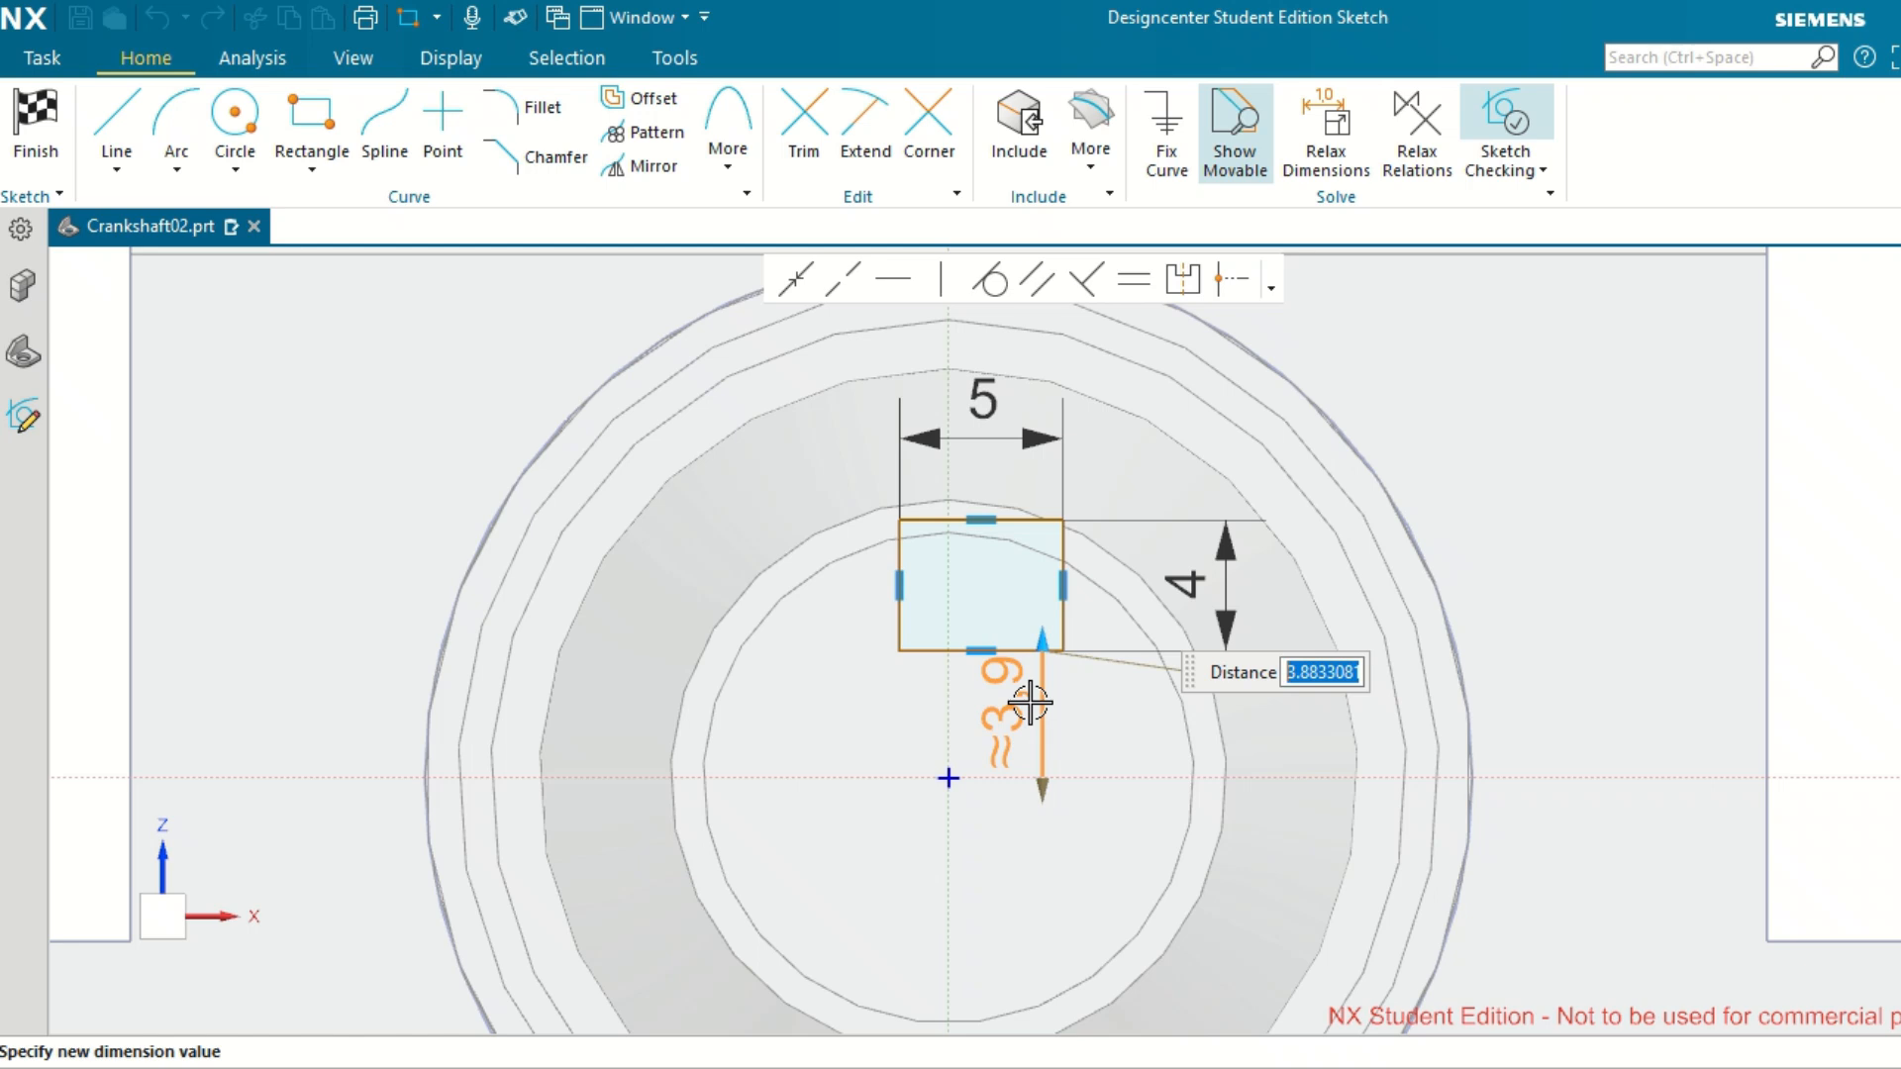
type("4")
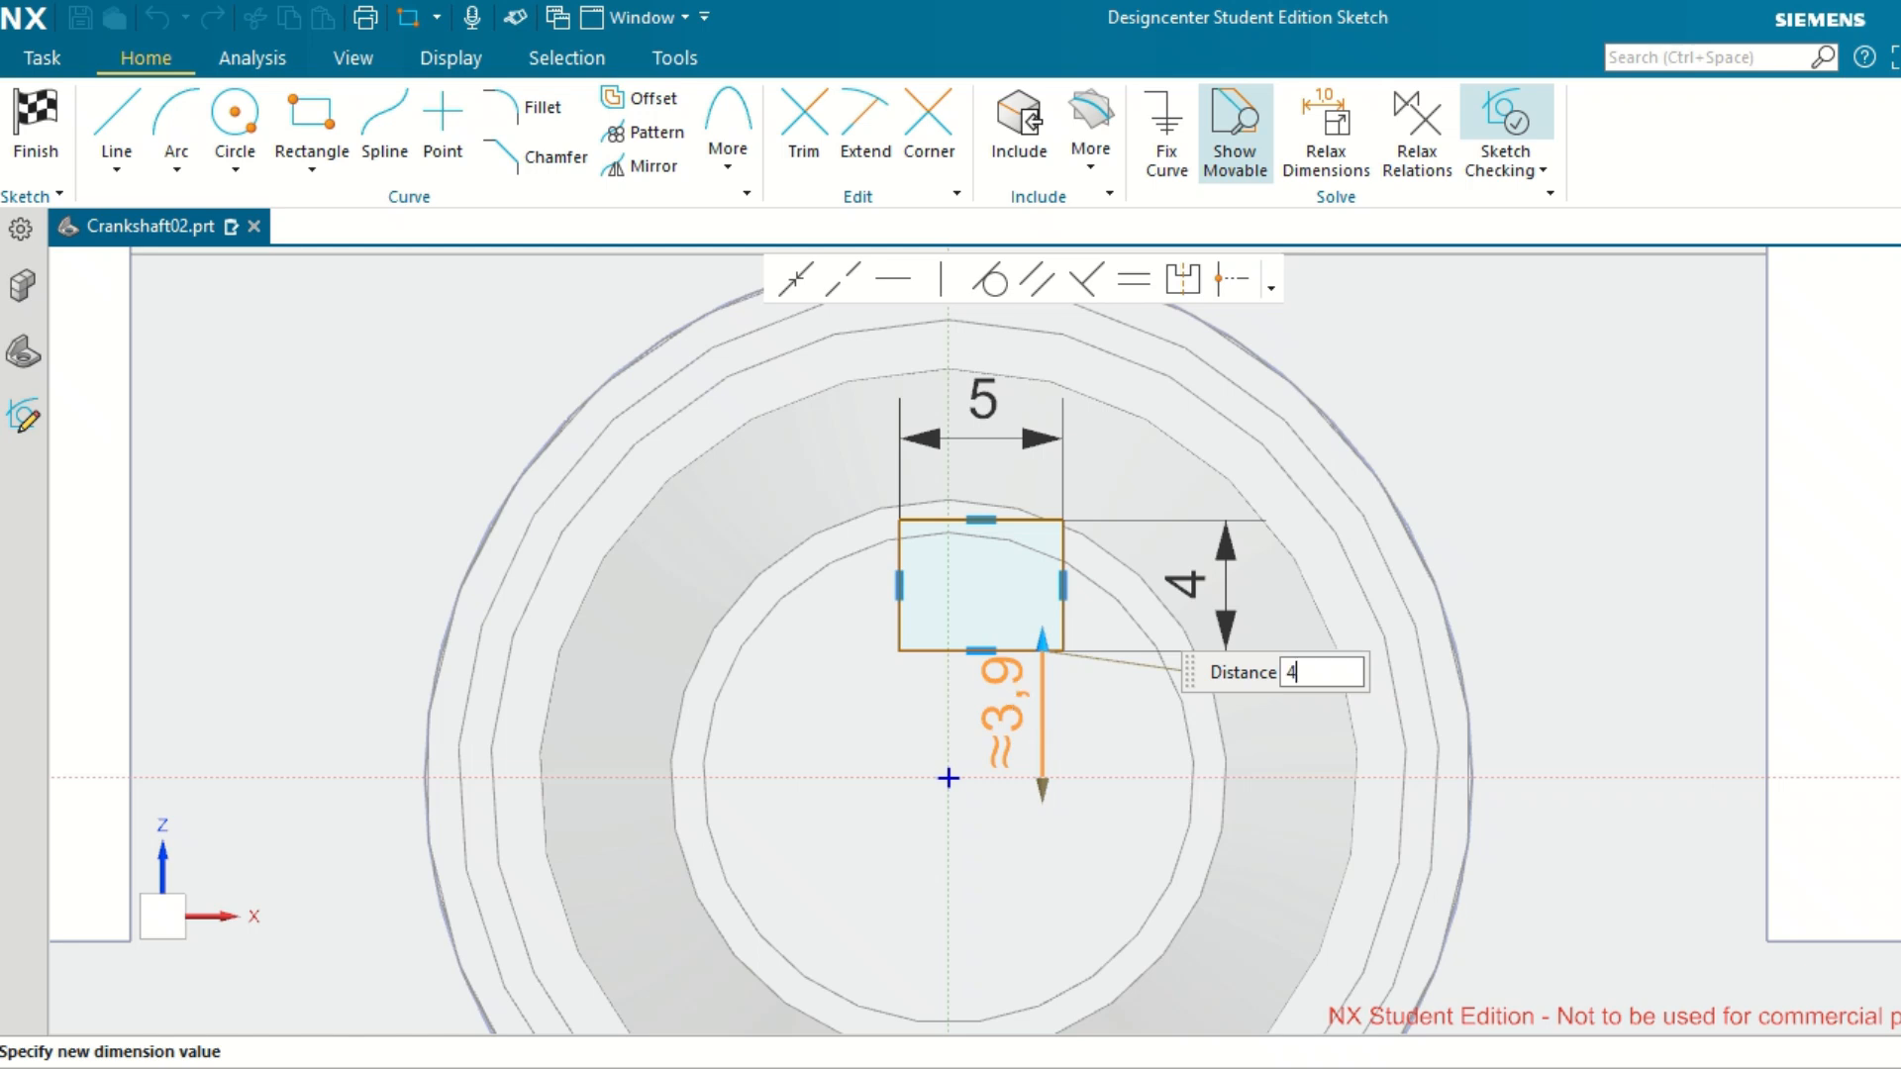
key("Return")
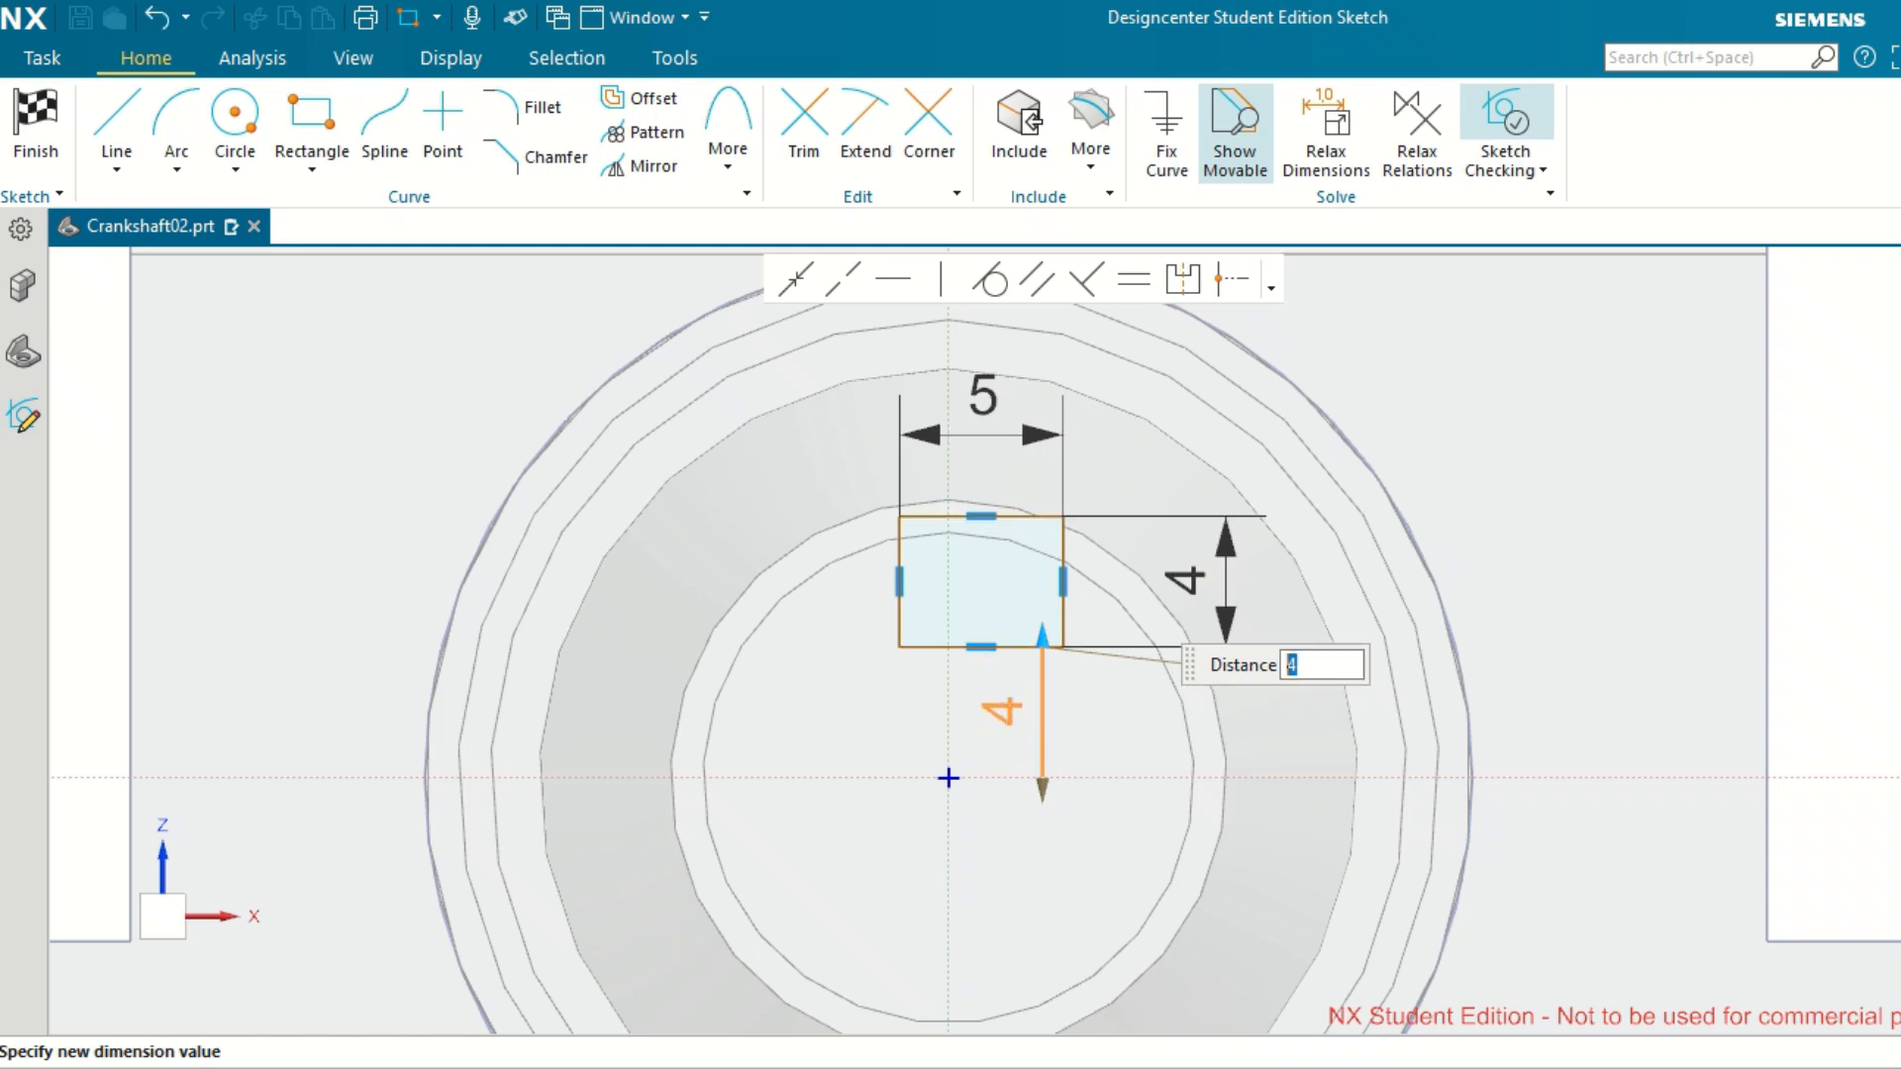
Change the distance between the rectangle's lower edge and the horizontal sketch axis to 5 mm.
middle_click(1002, 707)
double_click(1002, 707)
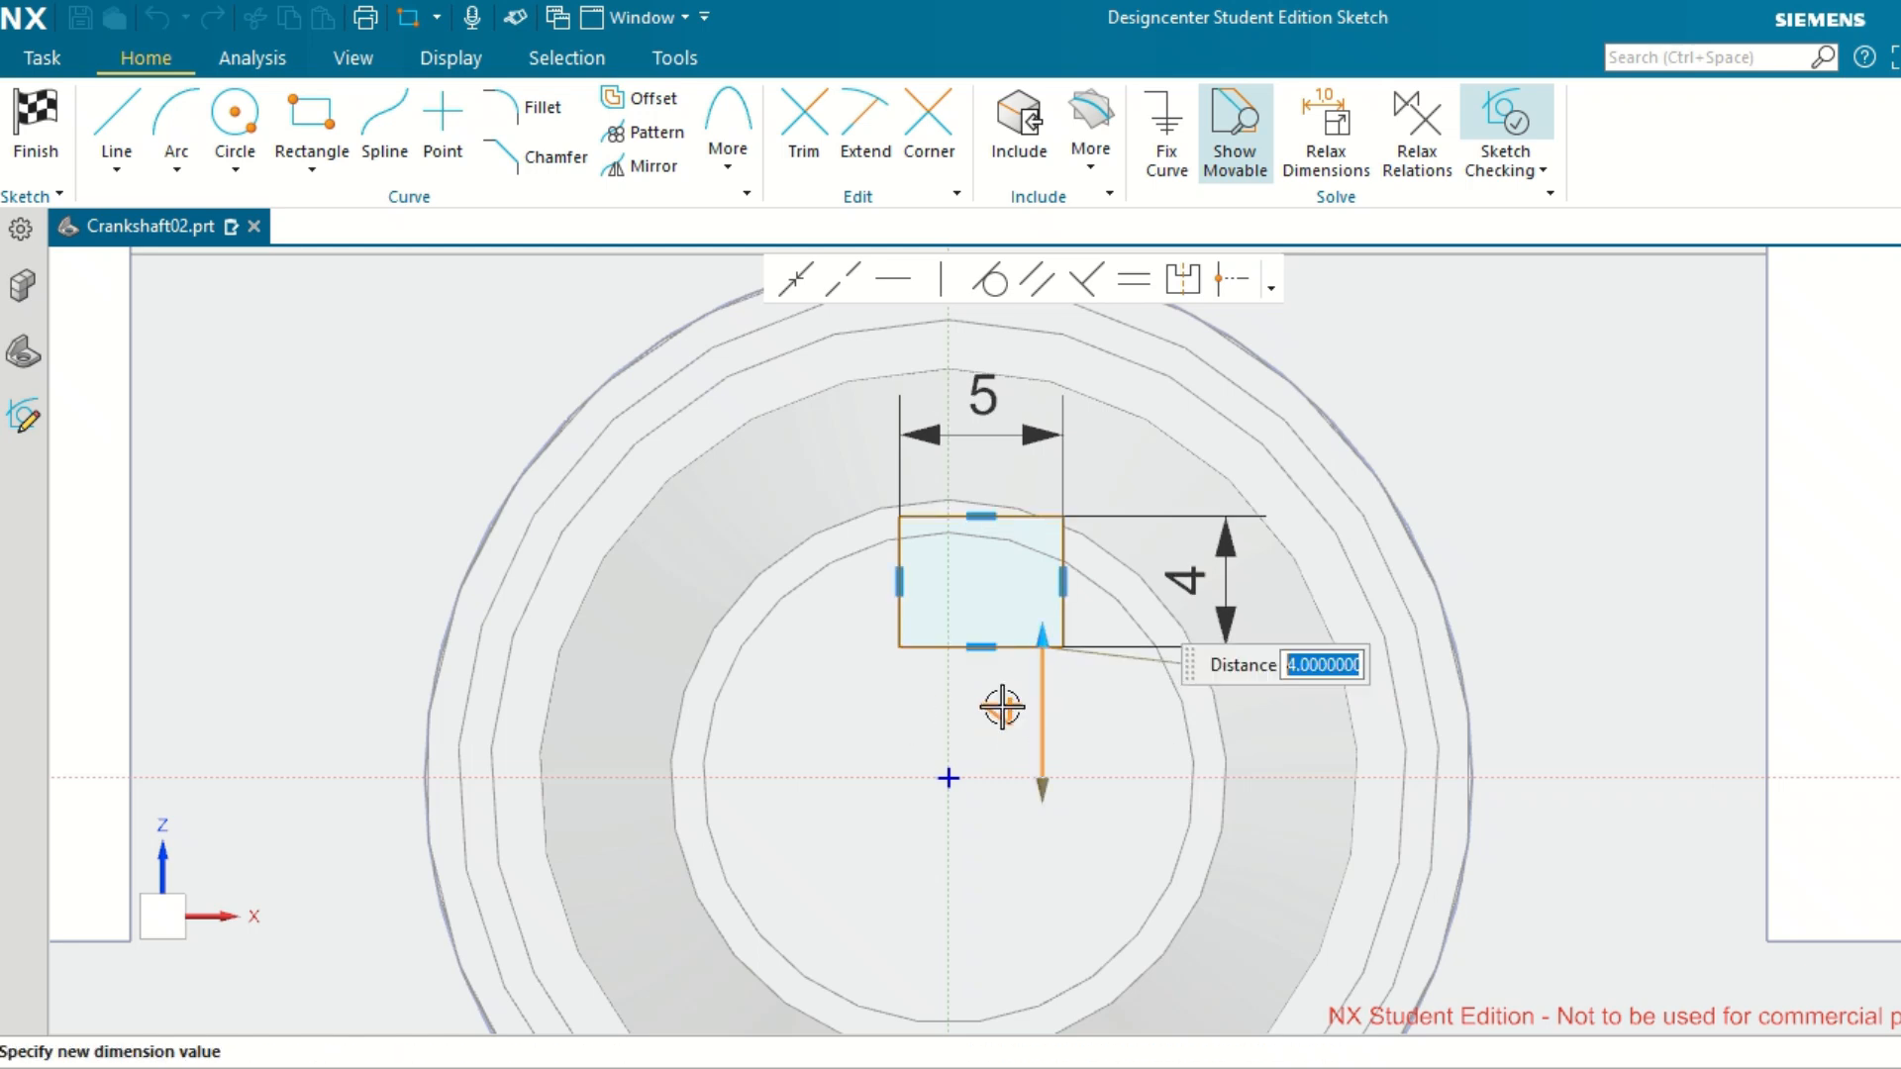
type("5")
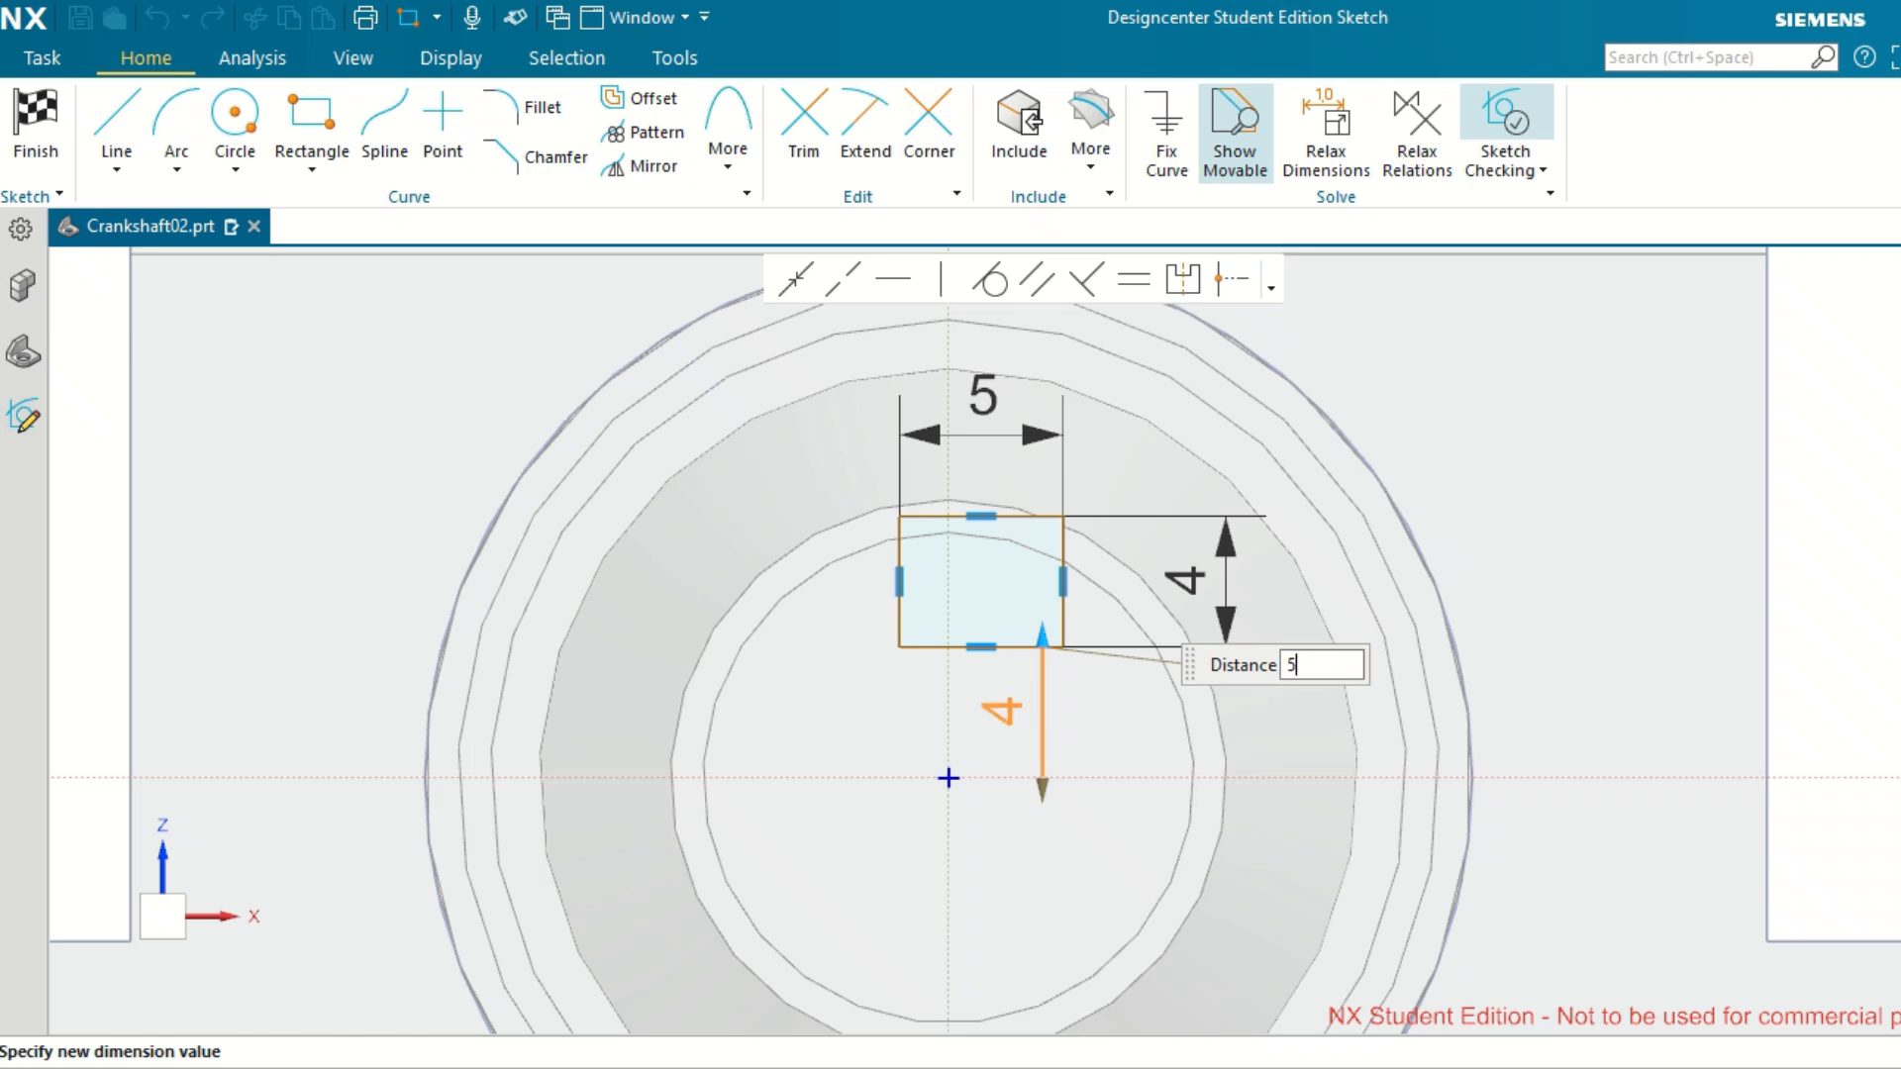
key("Return")
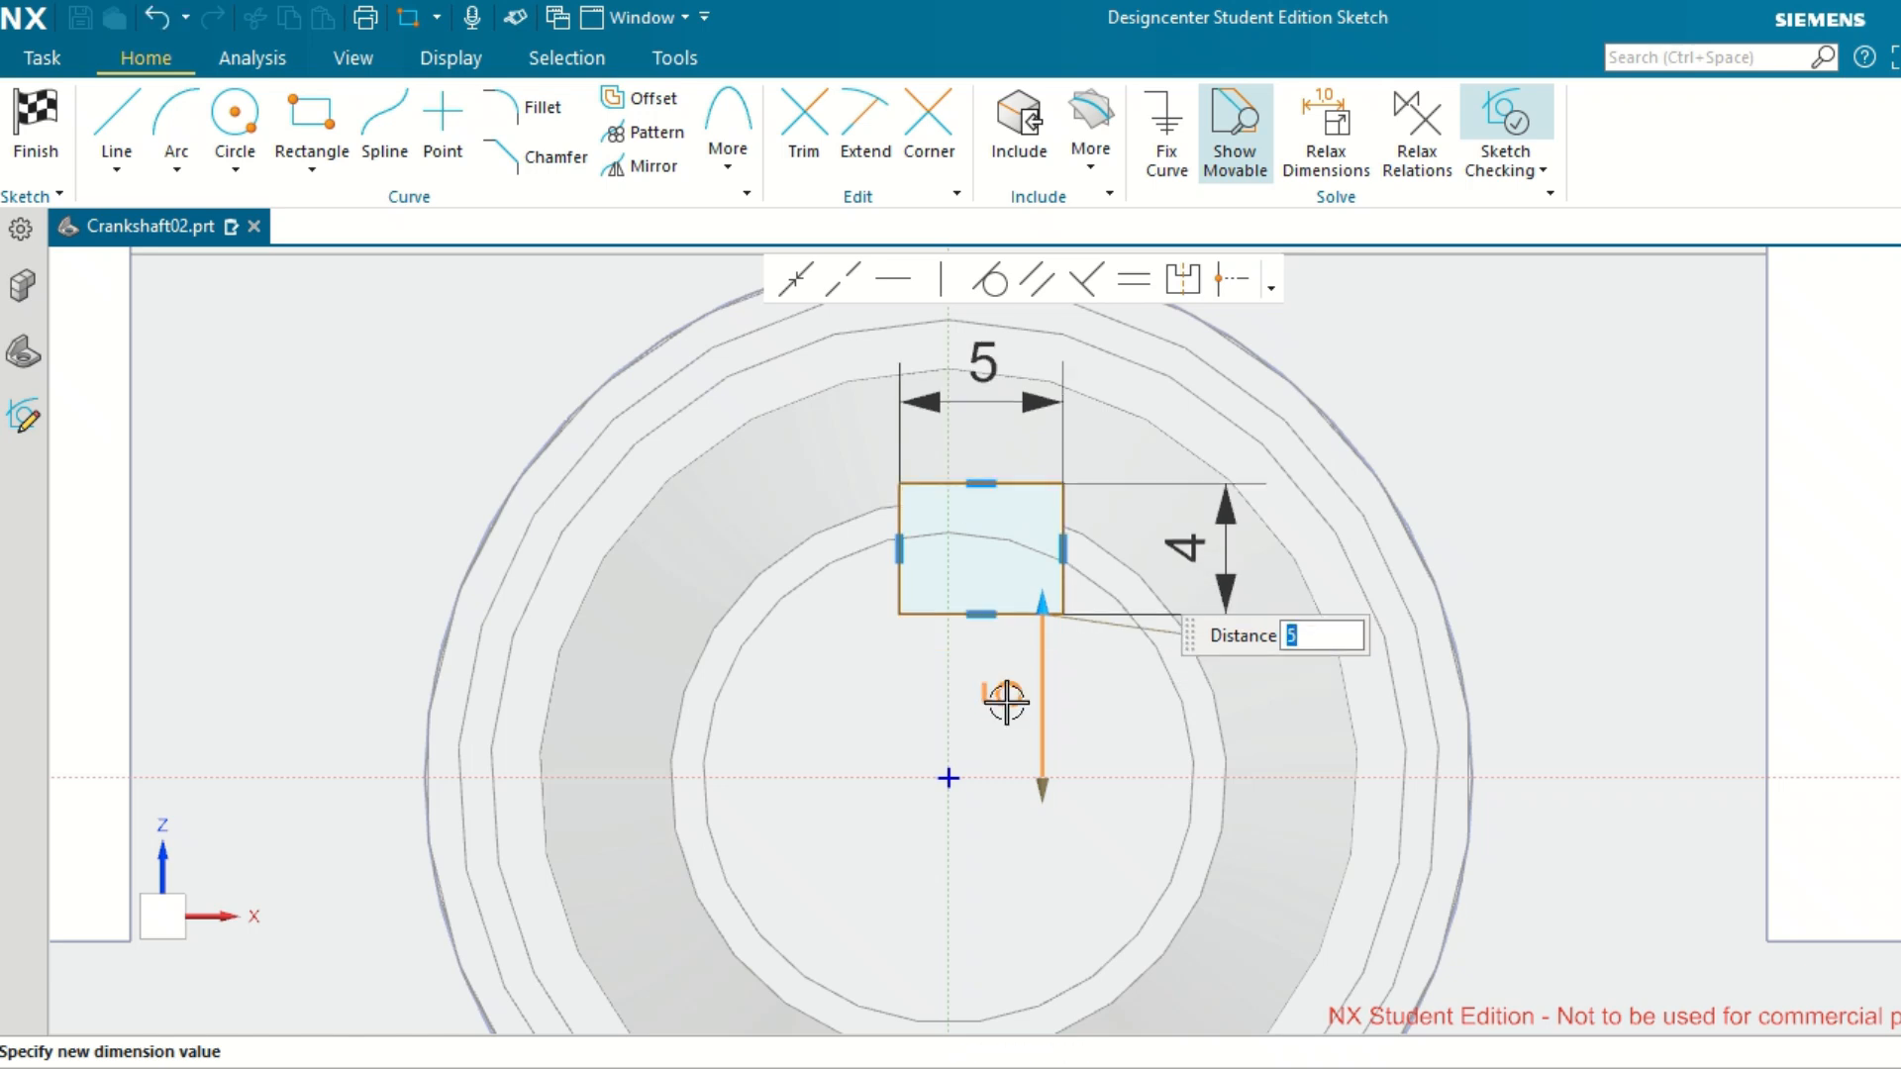
middle_click(948, 339)
left_click(901, 544)
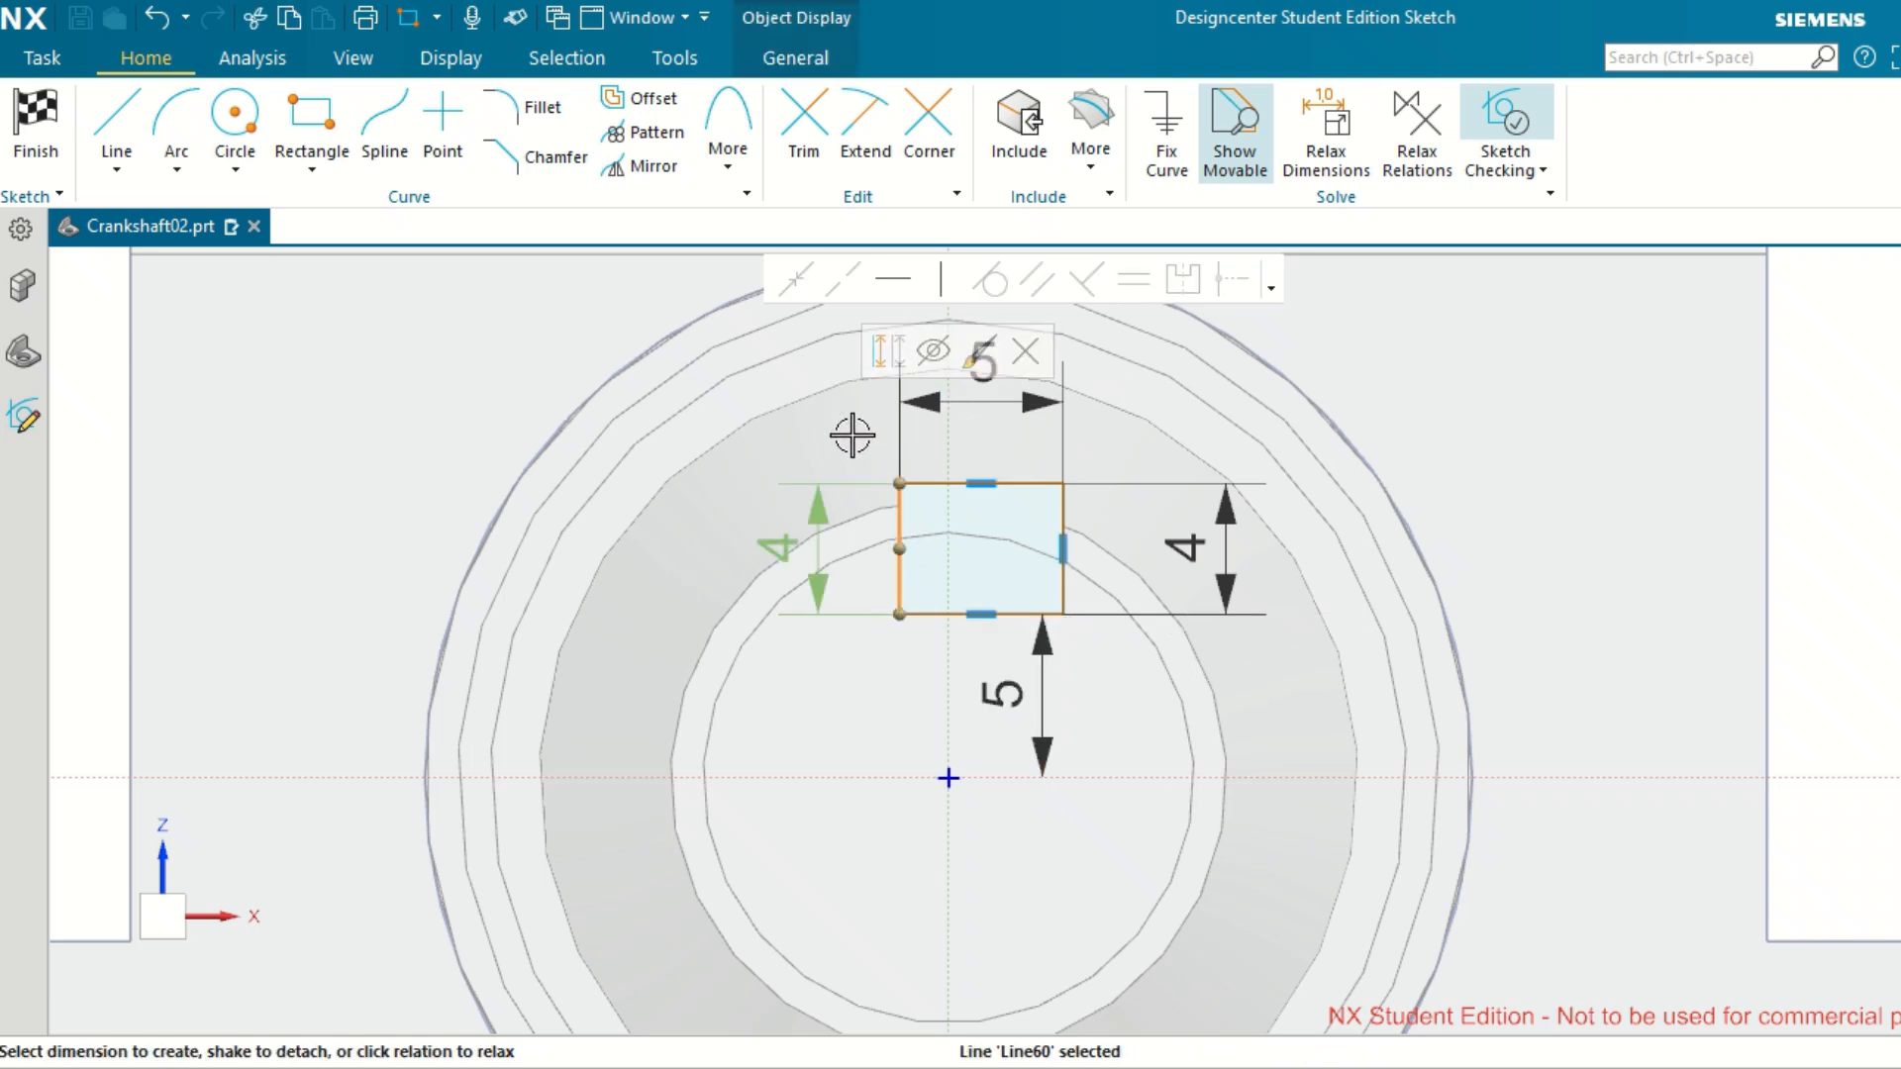
scroll(871, 513, "down", 2)
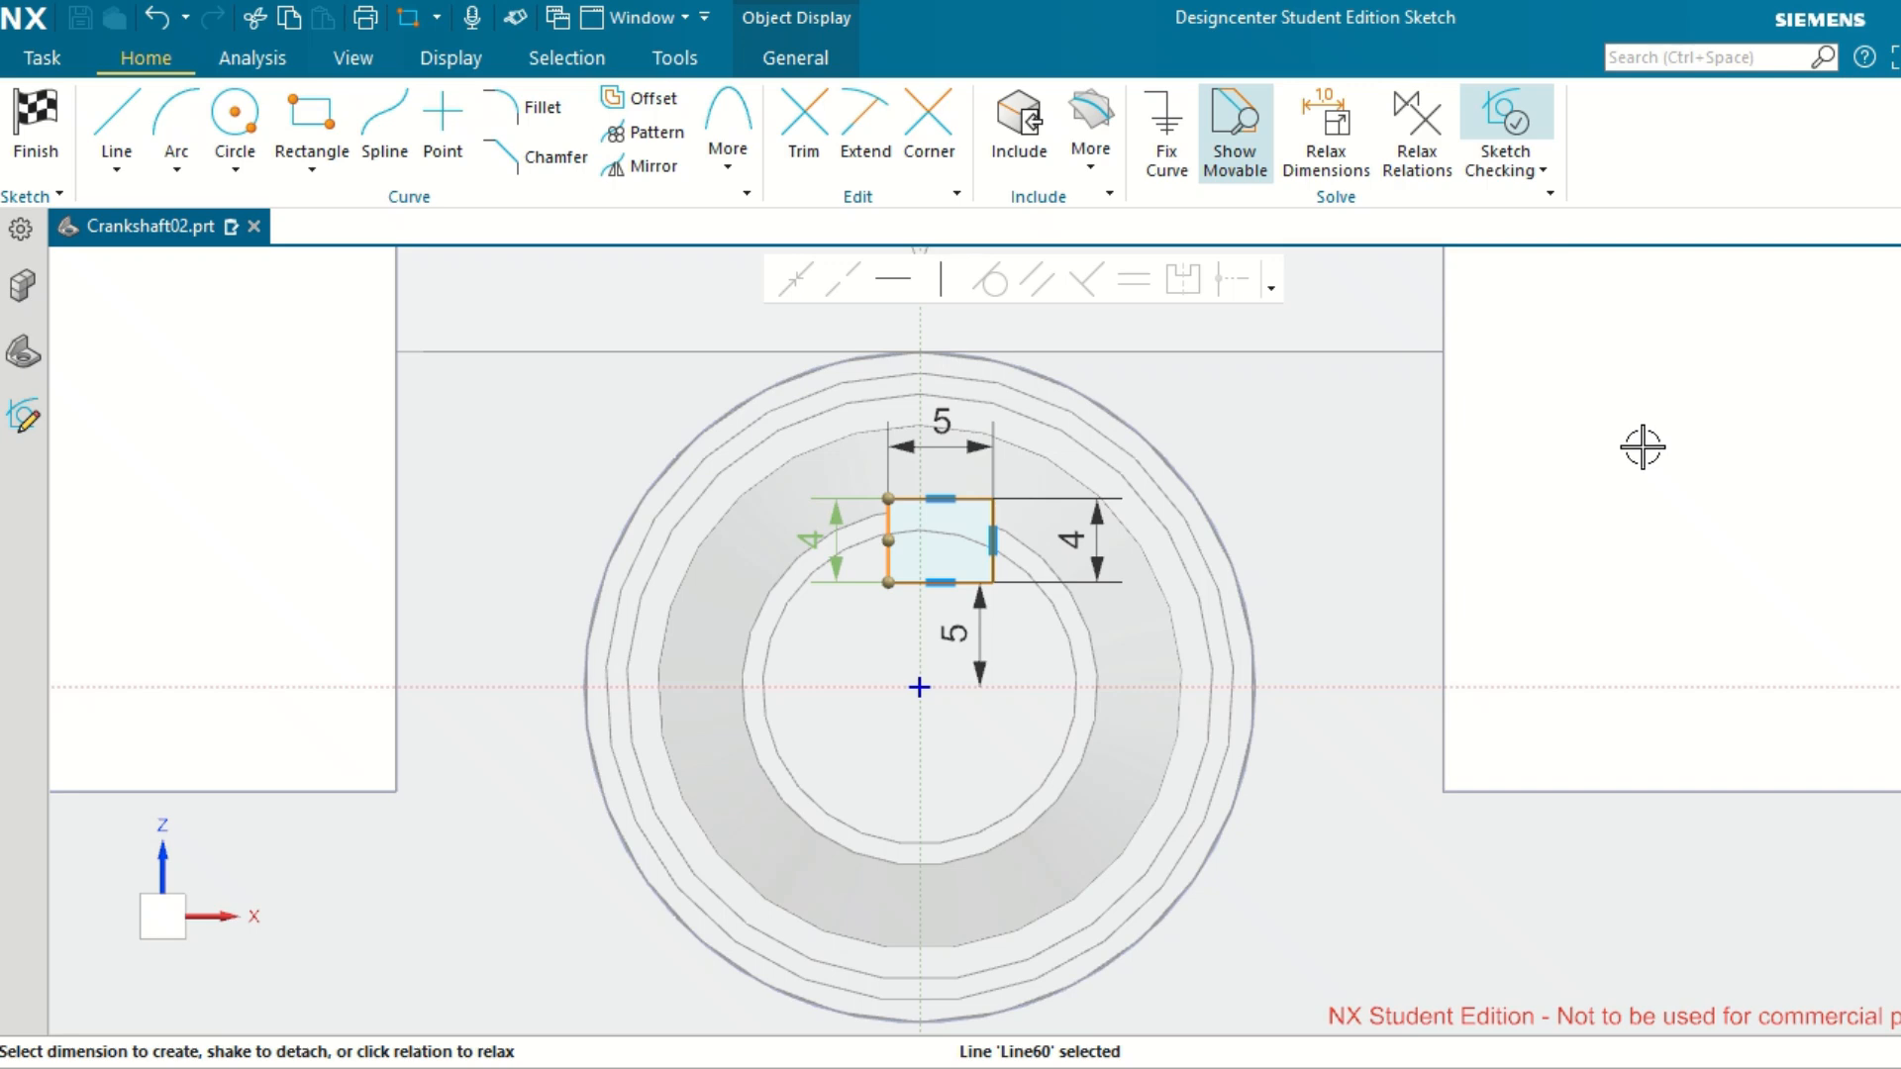
scroll(1639, 460, "down", 2)
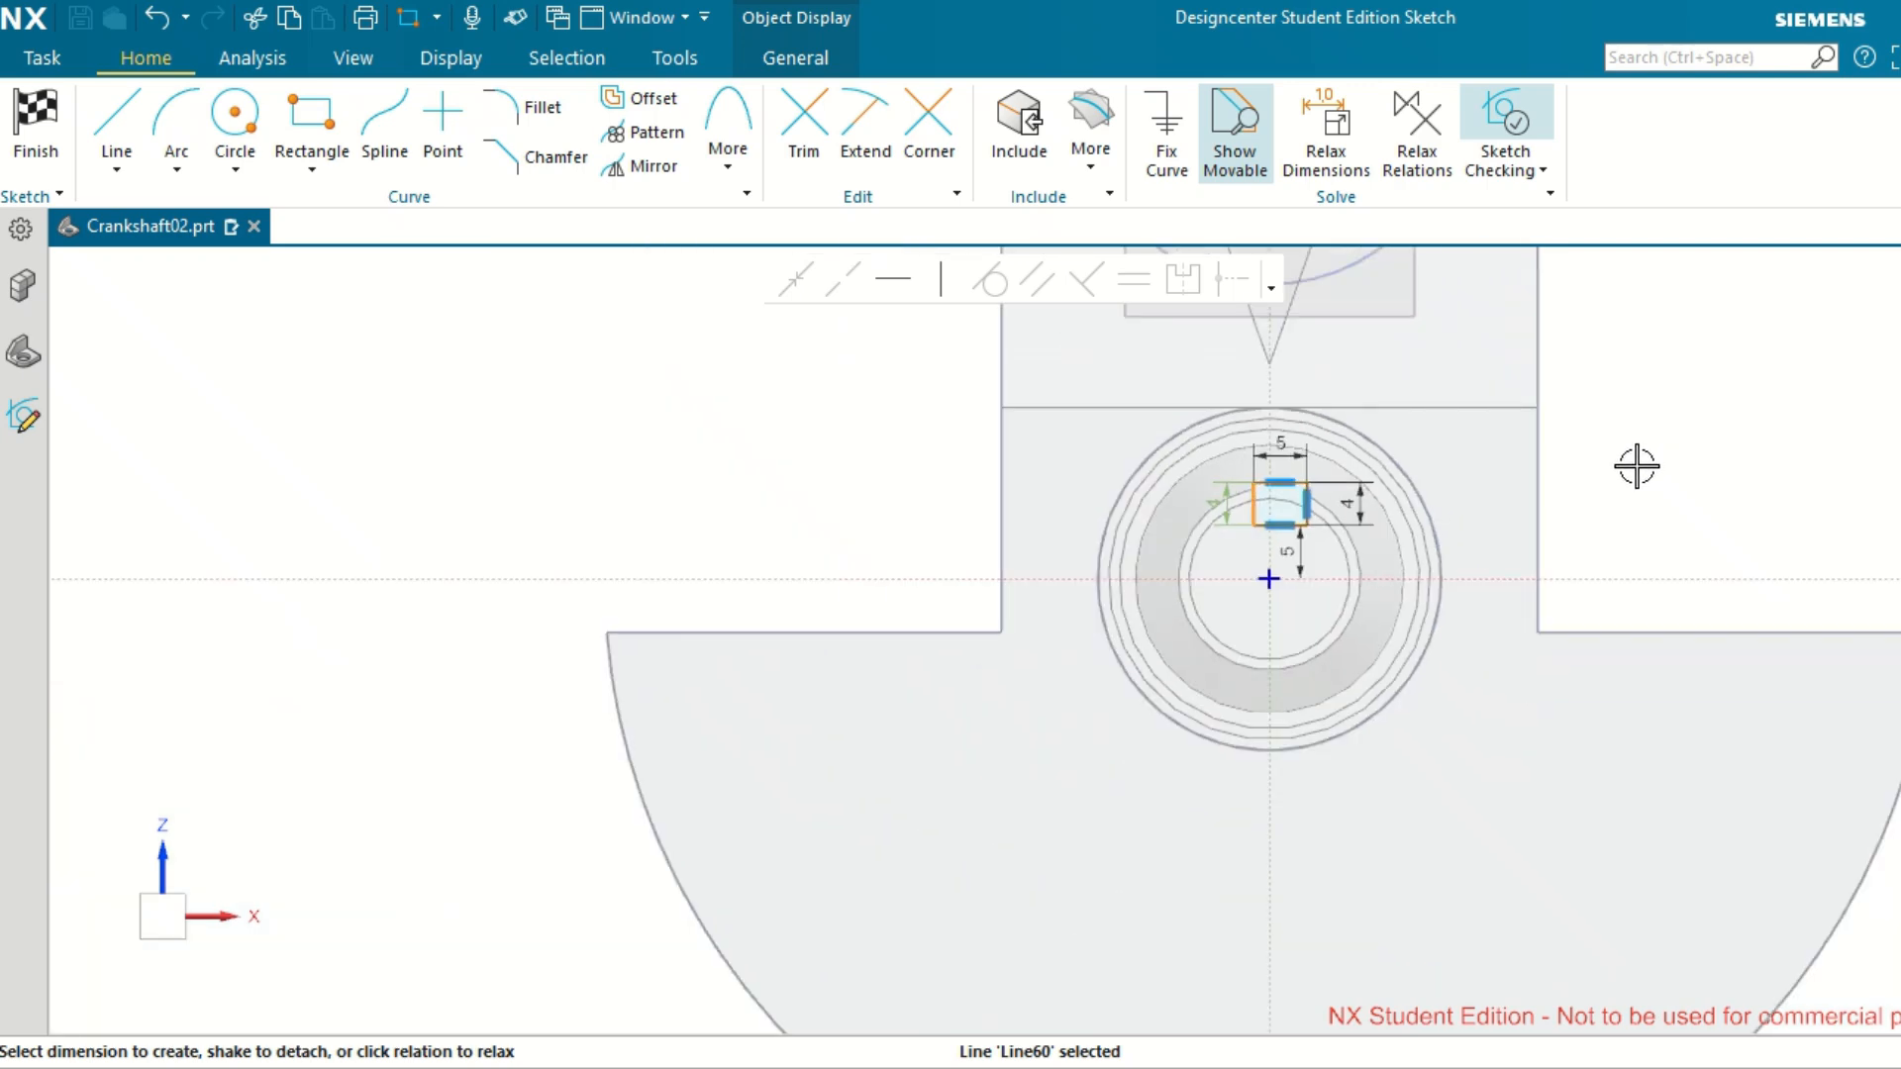
scroll(1636, 465, "up", 4)
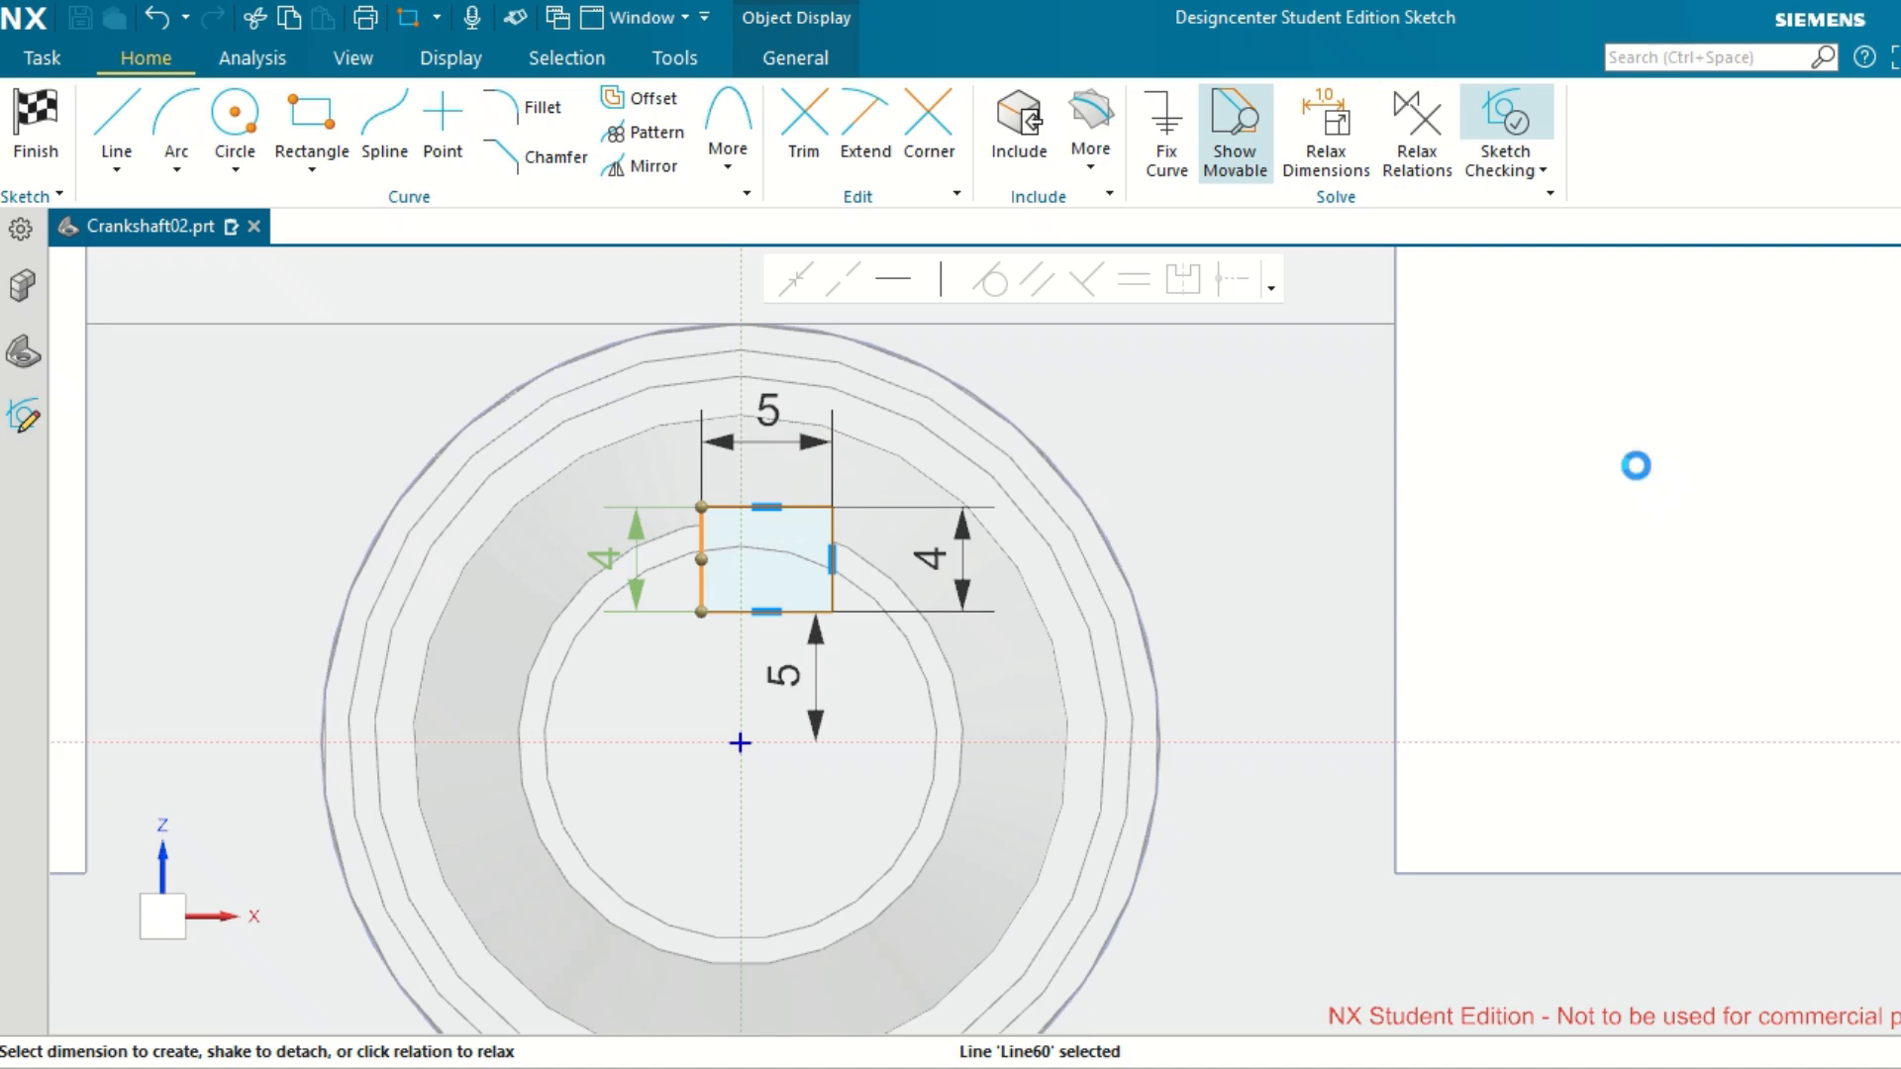
key("Escape")
Dimension the rectangle's left edge from the vertical sketch axis, set the distance to 2.5 mm, and finish the sketch.
scroll(721, 512, "up", 3)
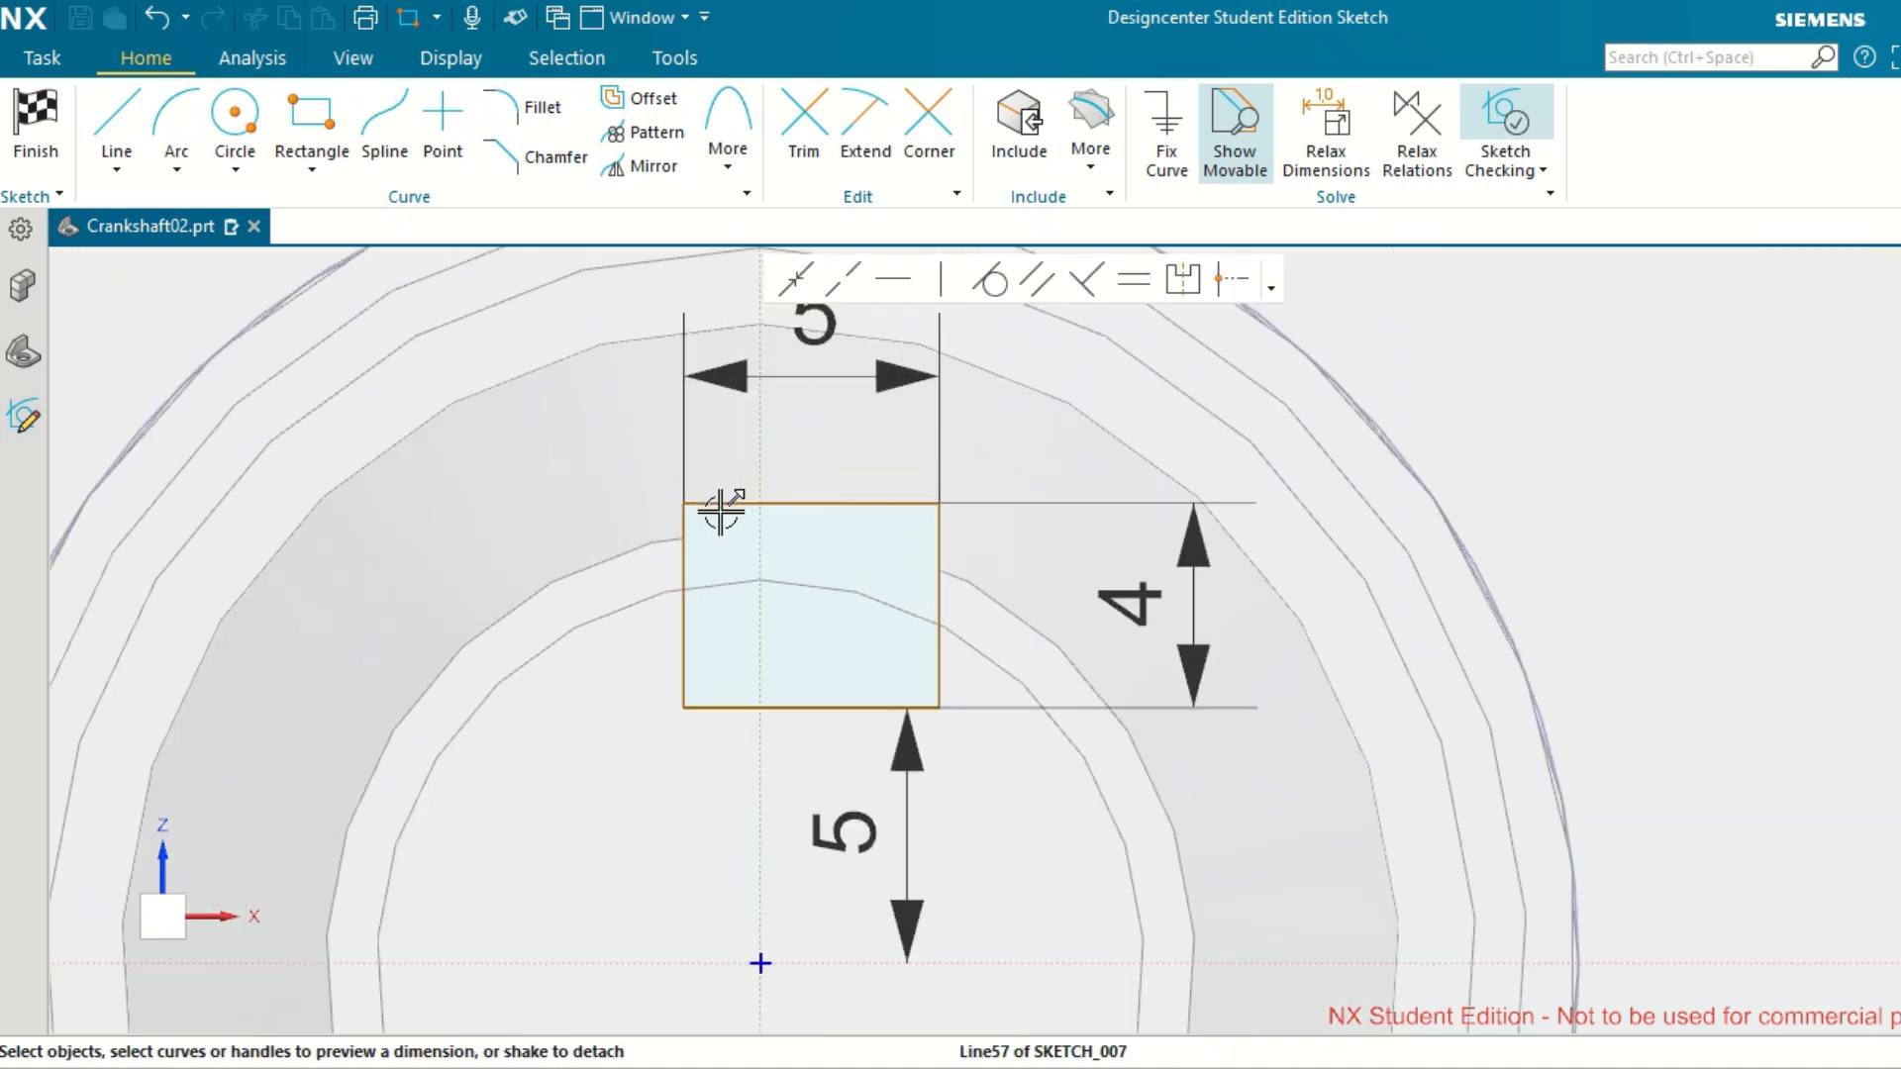
left_click(685, 539)
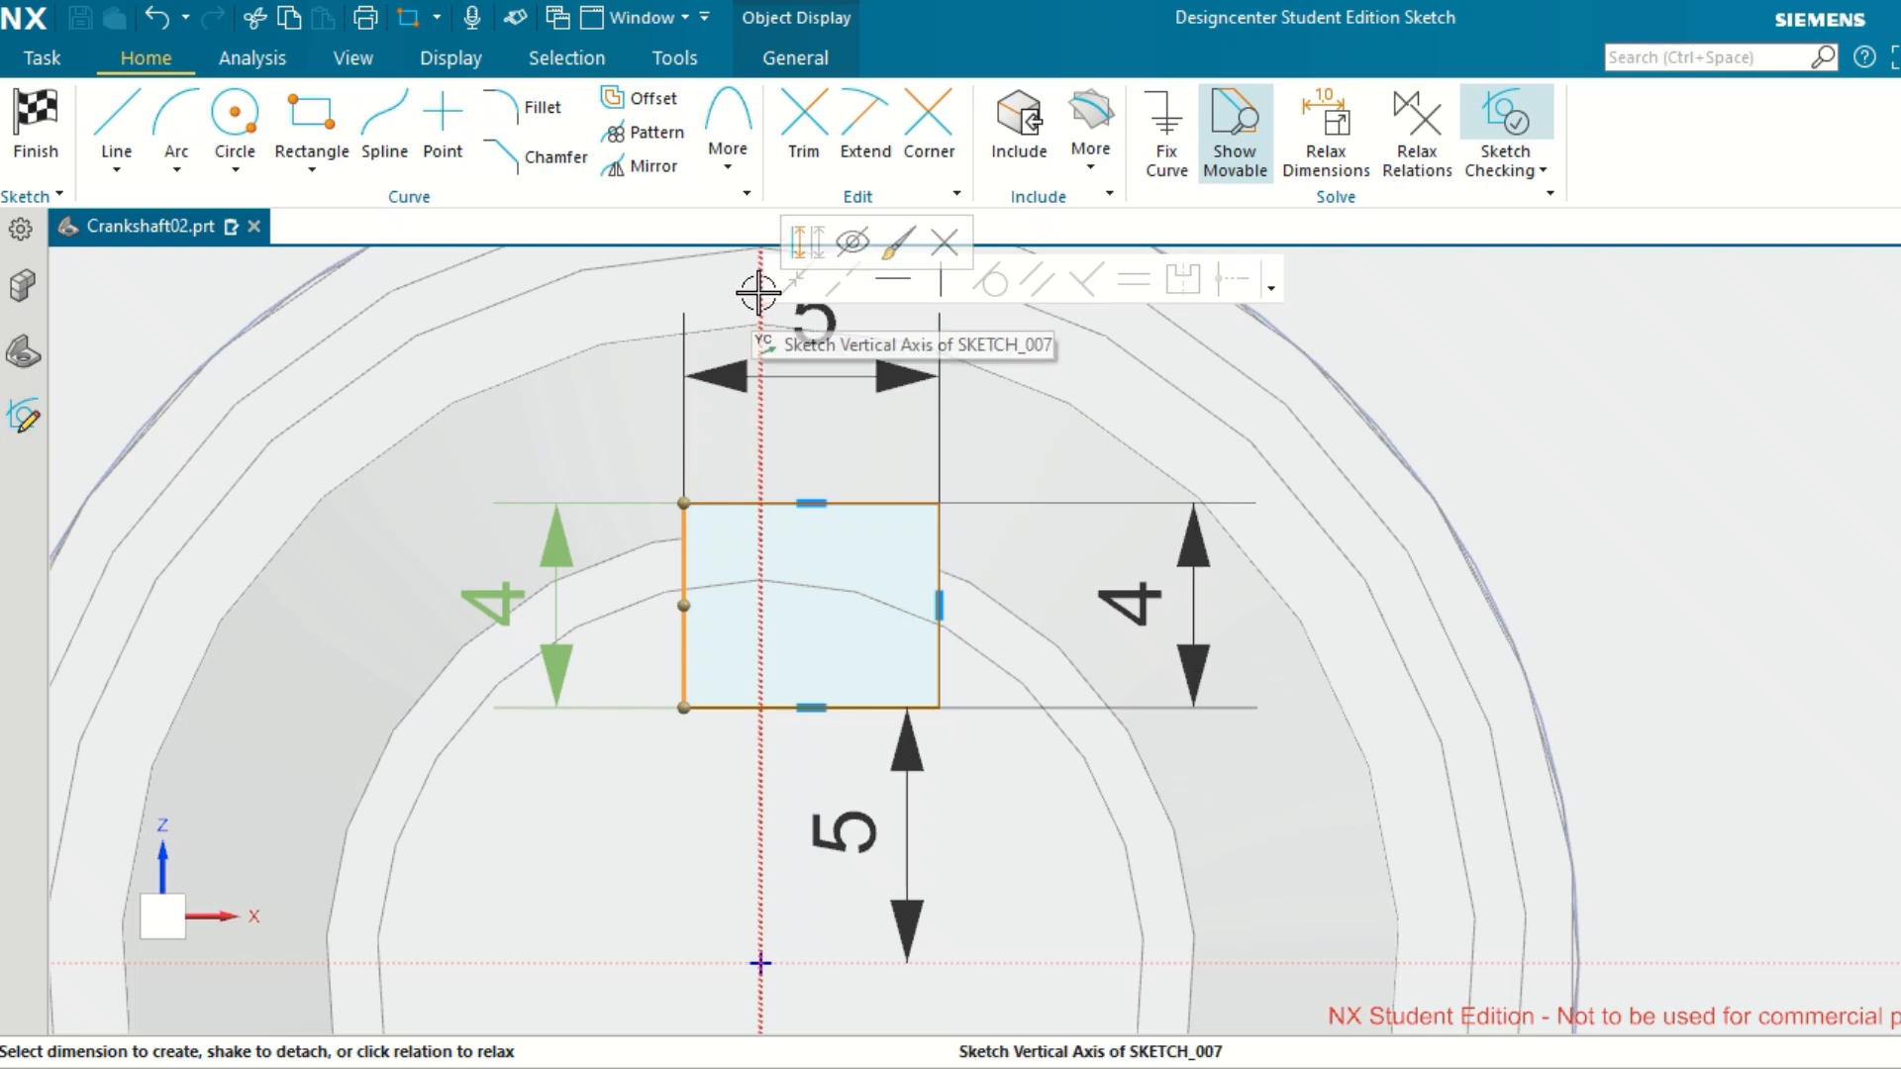
left_click(758, 292)
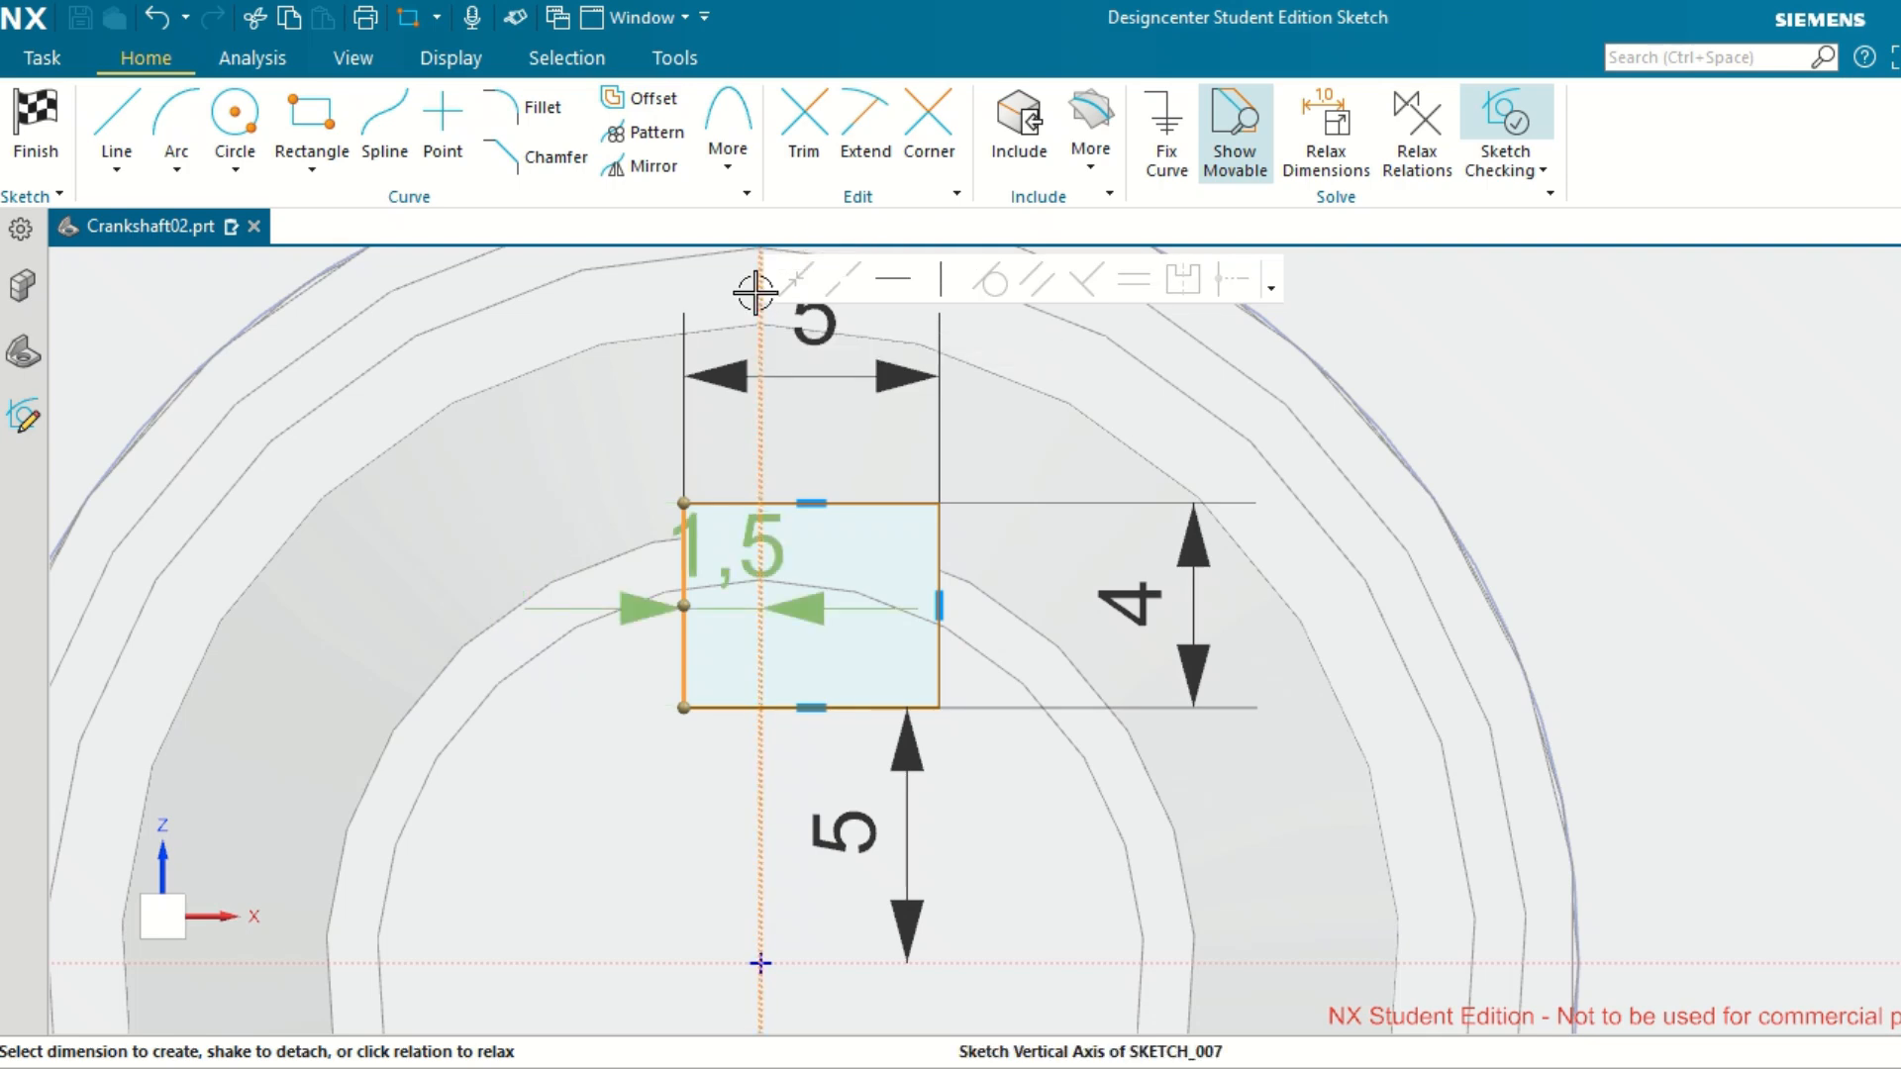
left_click(745, 540)
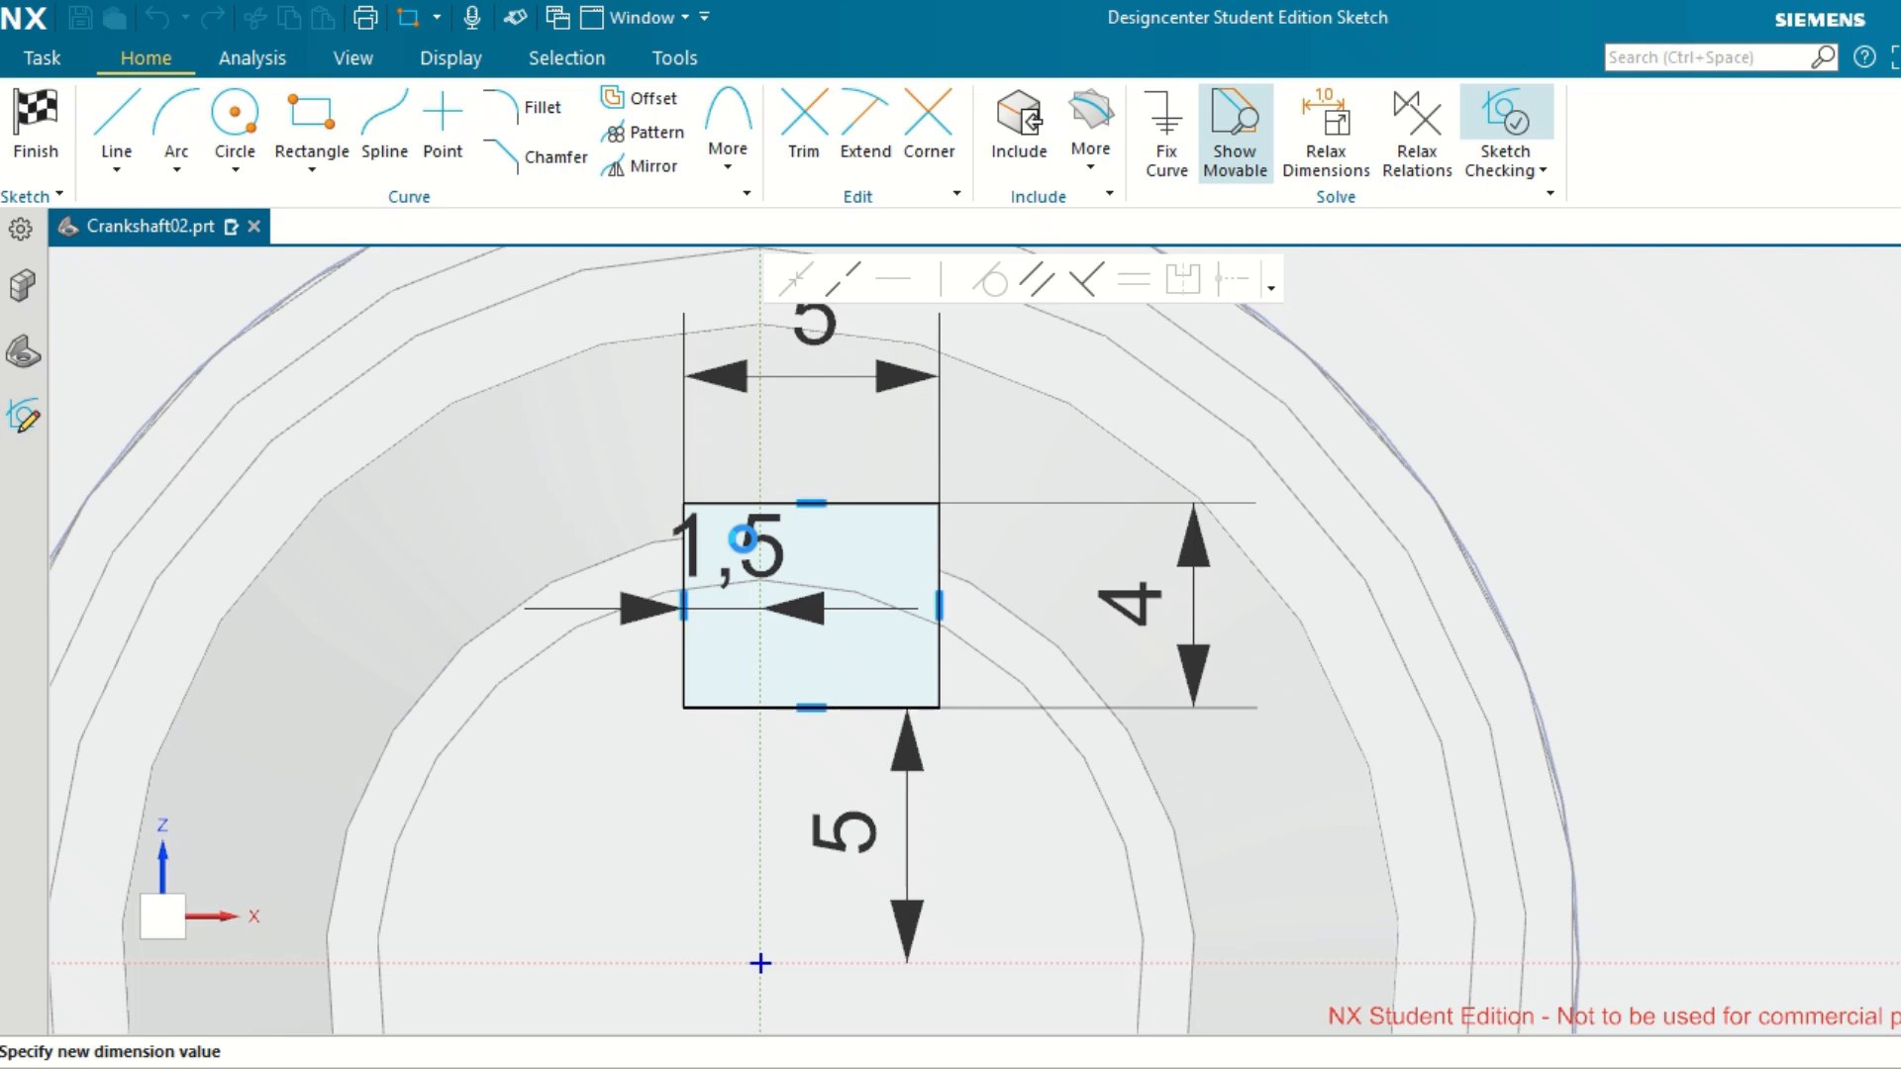
type("2")
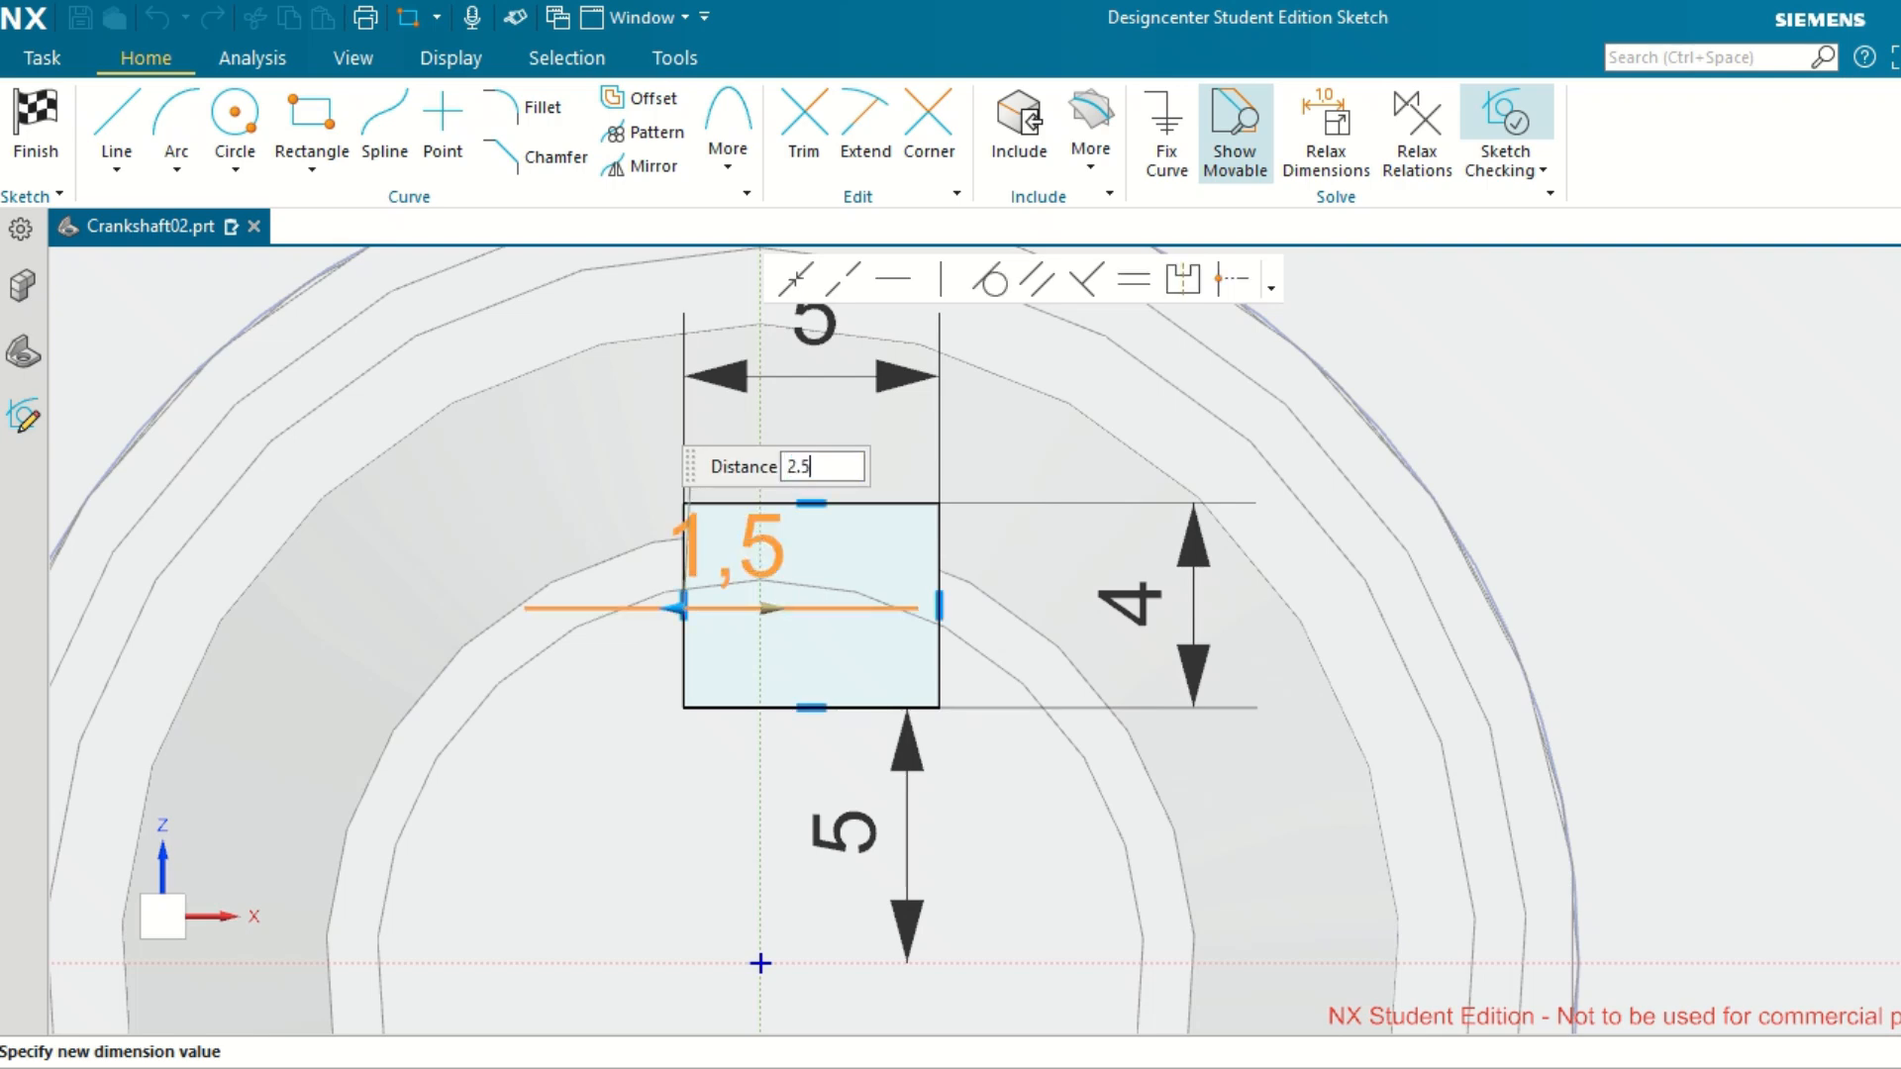
type(".5")
key("Return")
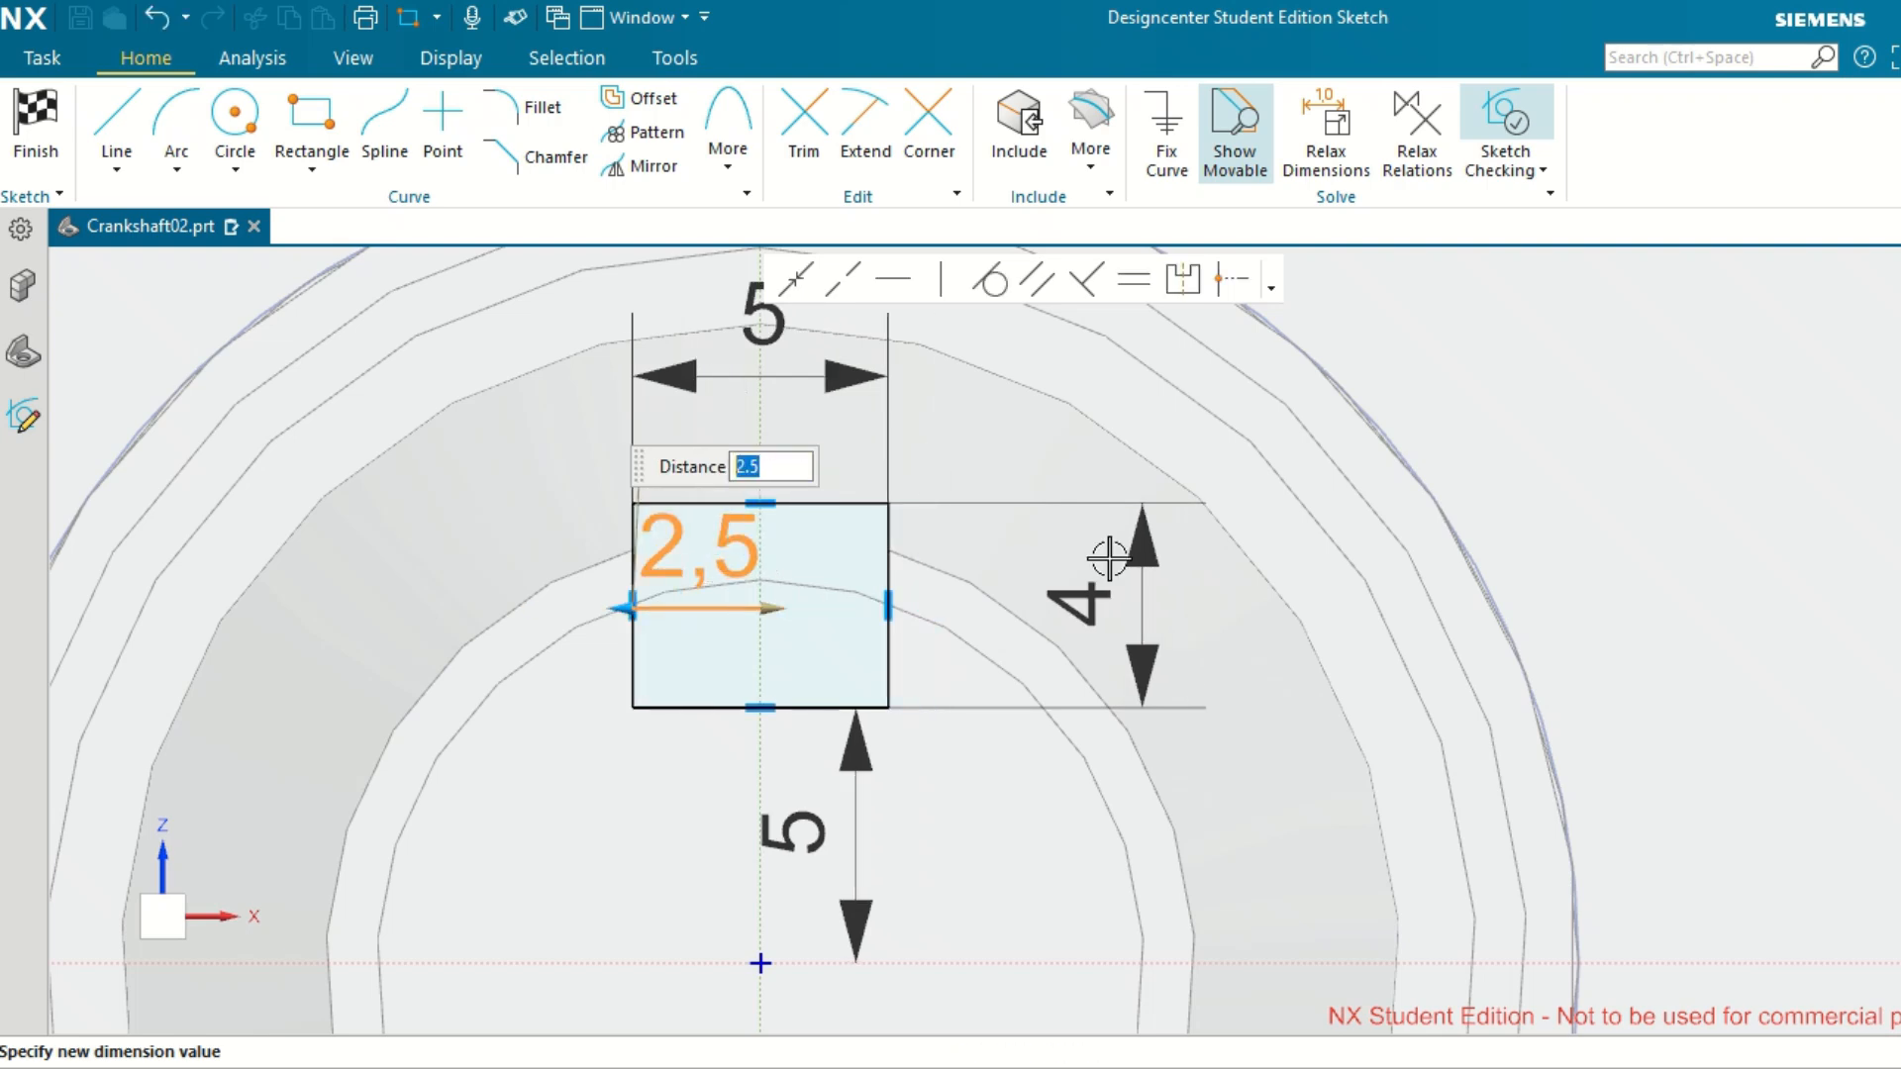
scroll(1515, 565, "down", 3)
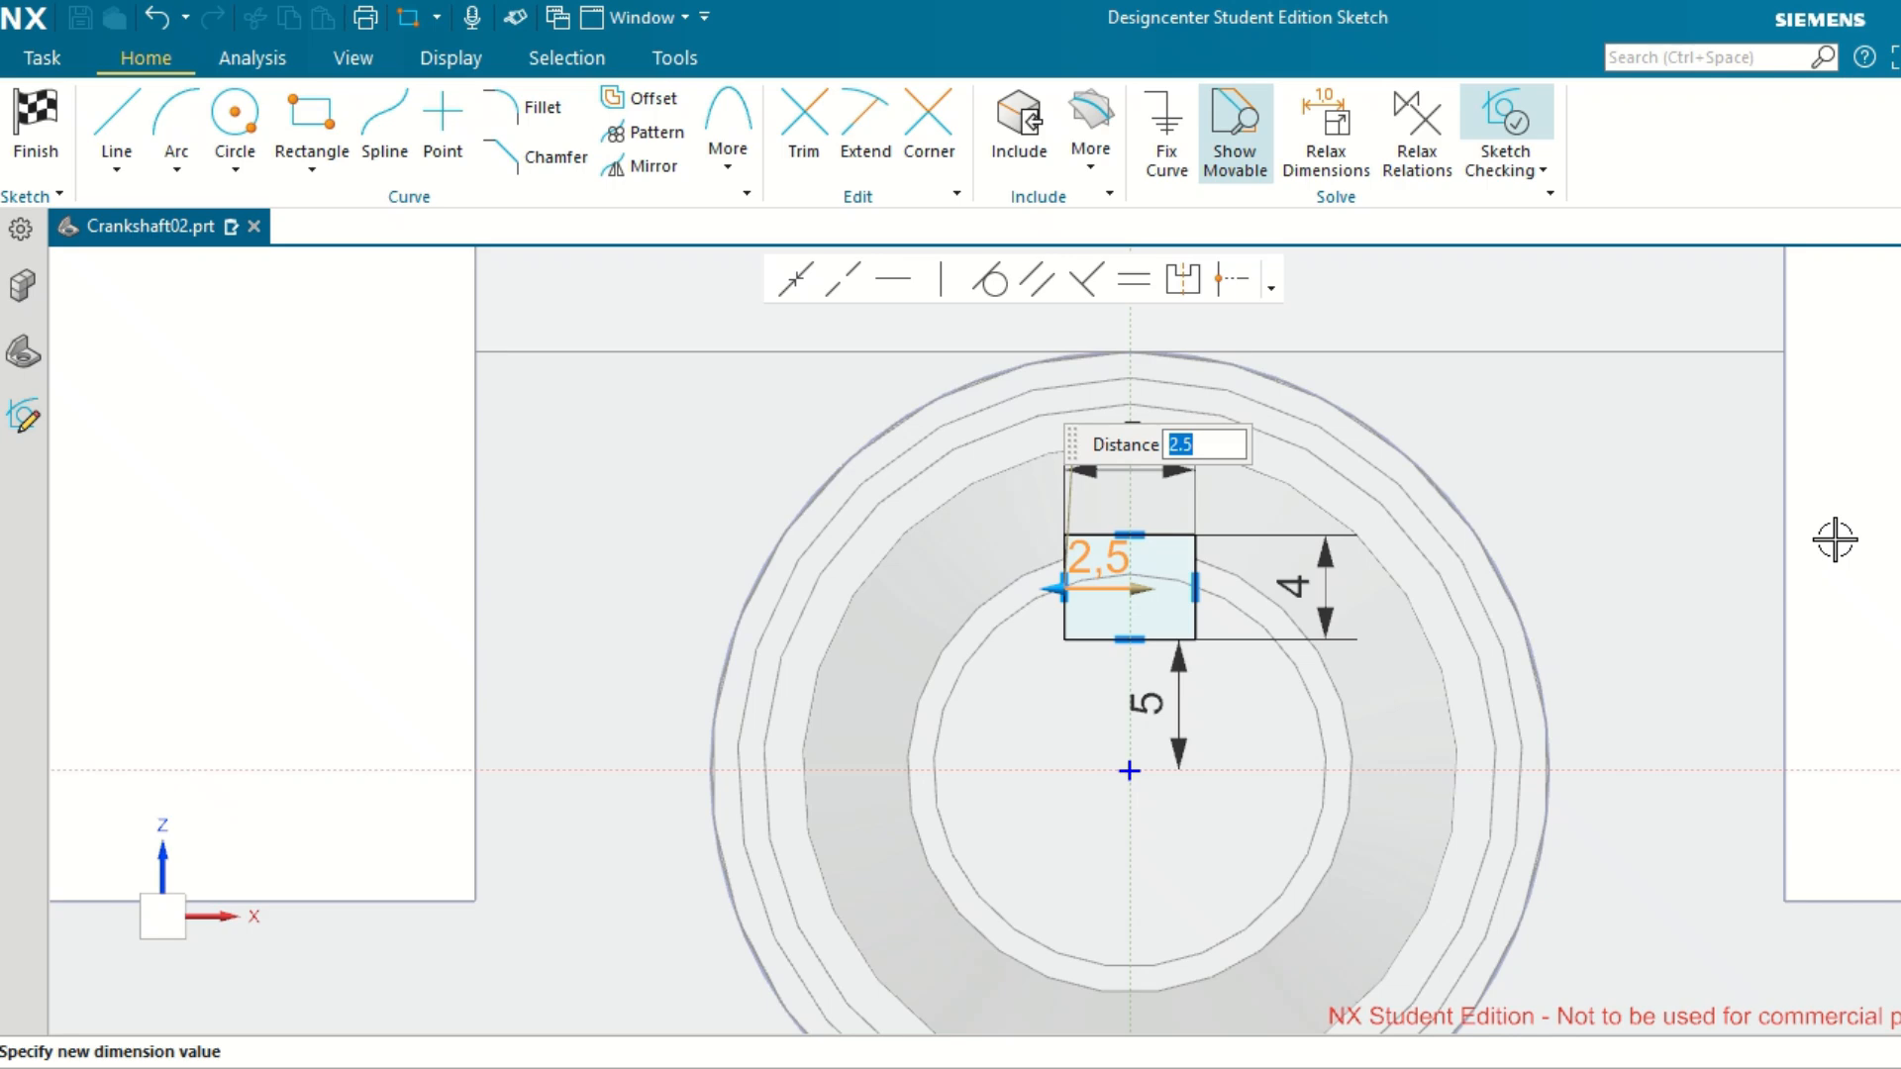
key("Escape")
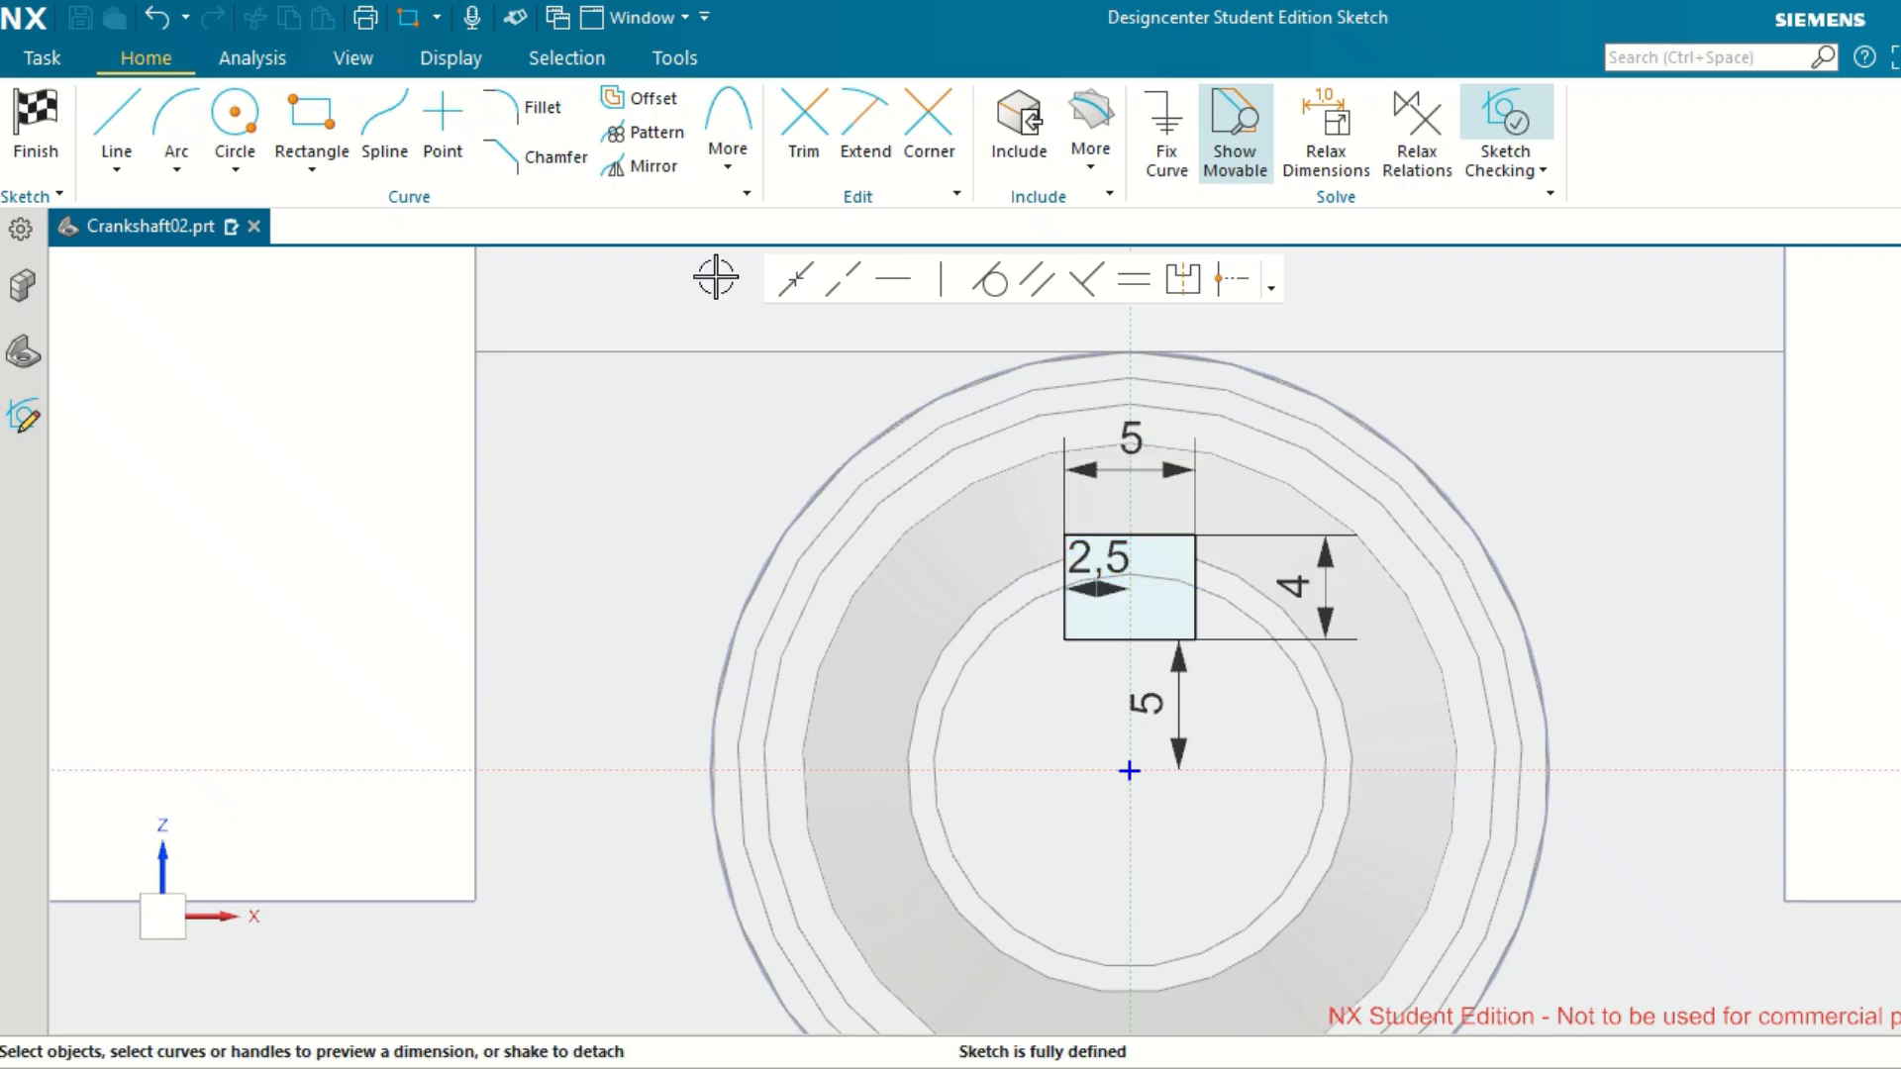
key("ctrl+q")
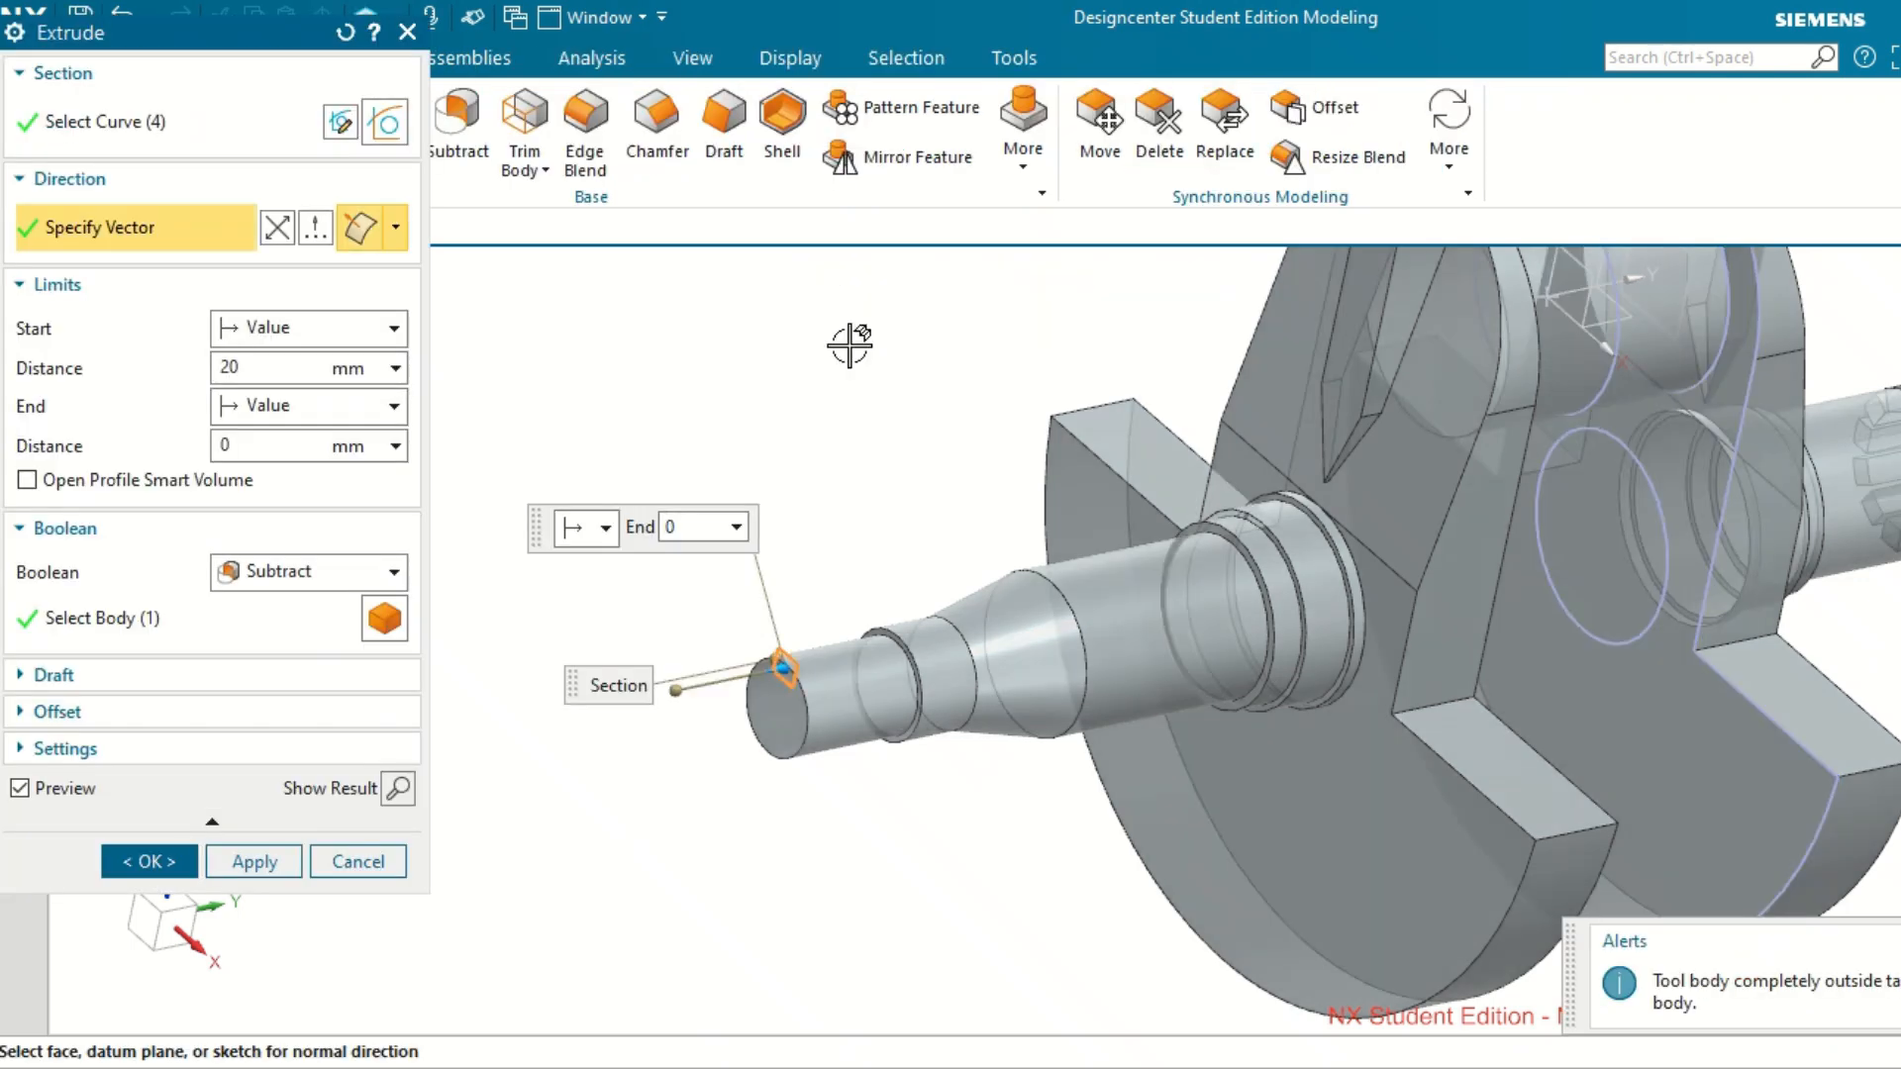
Reverse the extrusion direction into the shaft and subtract the rectangular section over 20 mm to cut the keyway.
left_click(277, 229)
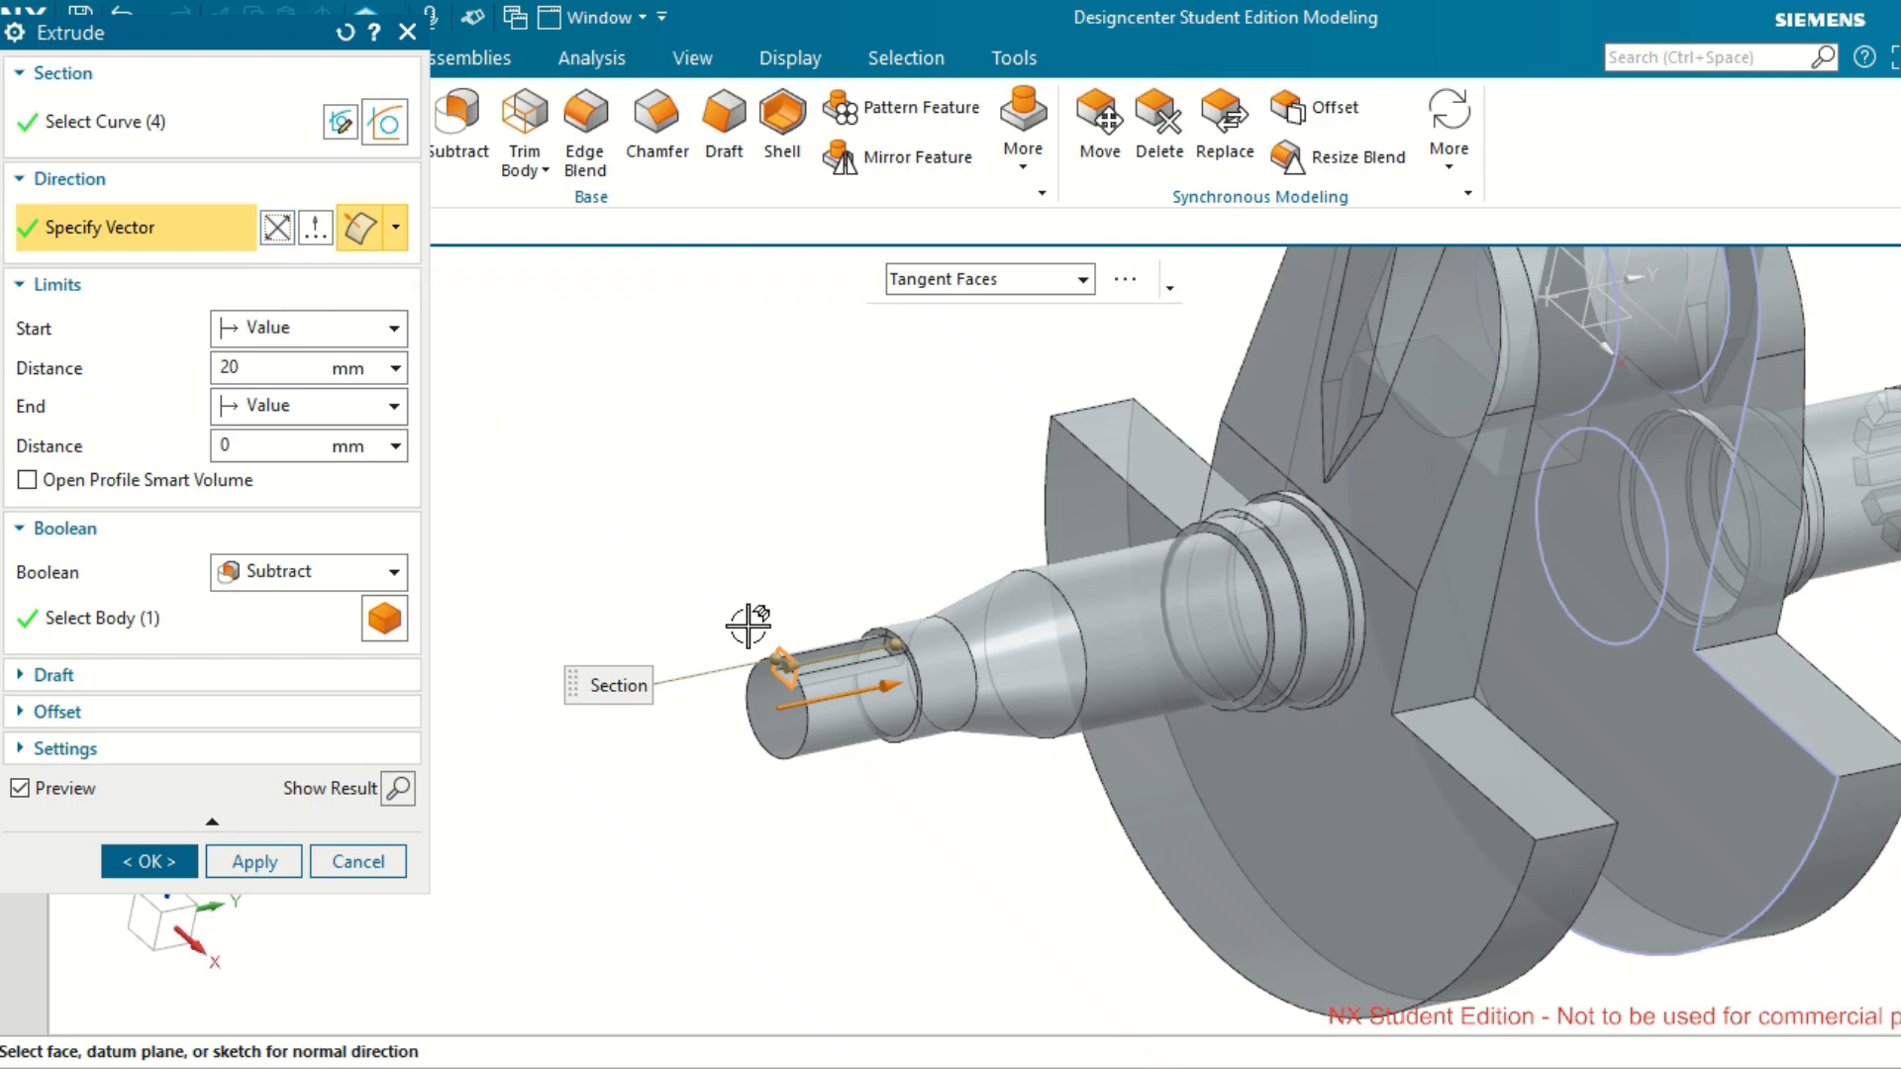
scroll(779, 656, "down", 3)
scroll(779, 656, "up", 5)
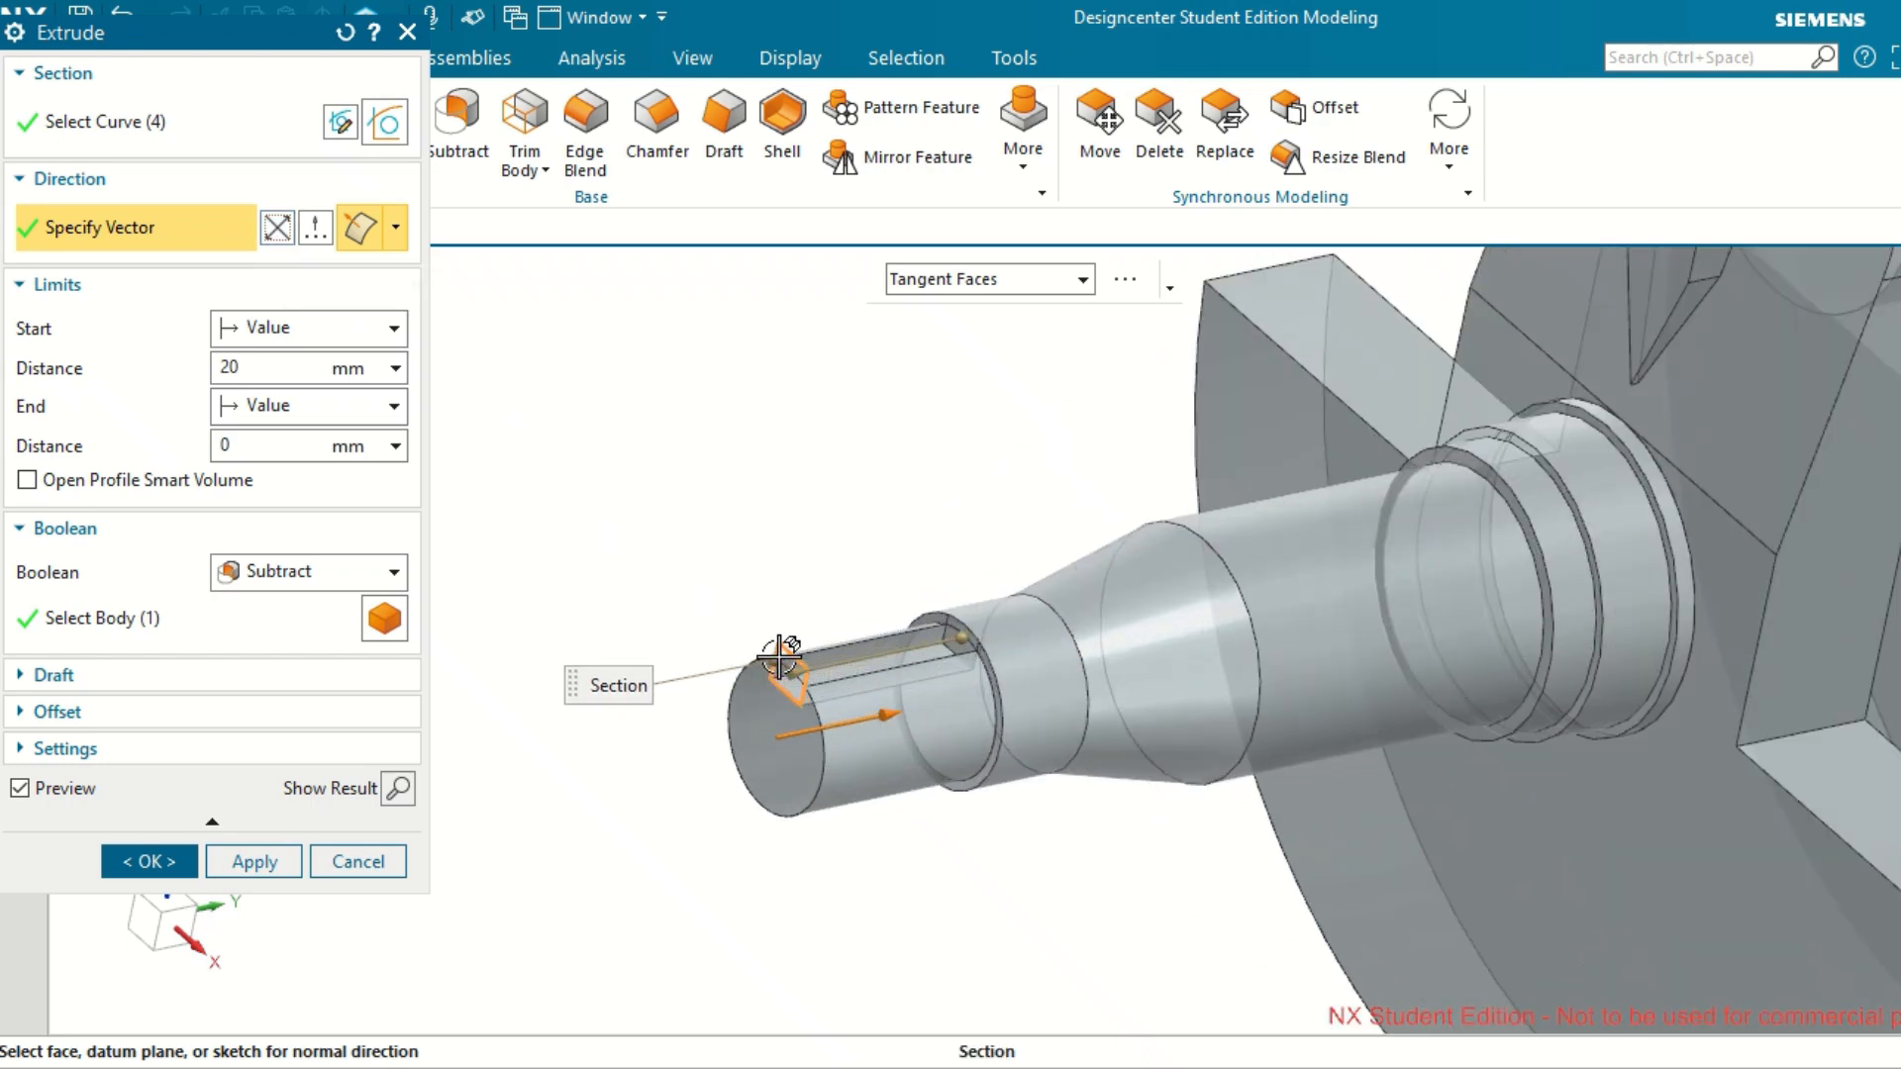
scroll(779, 656, "up", 2)
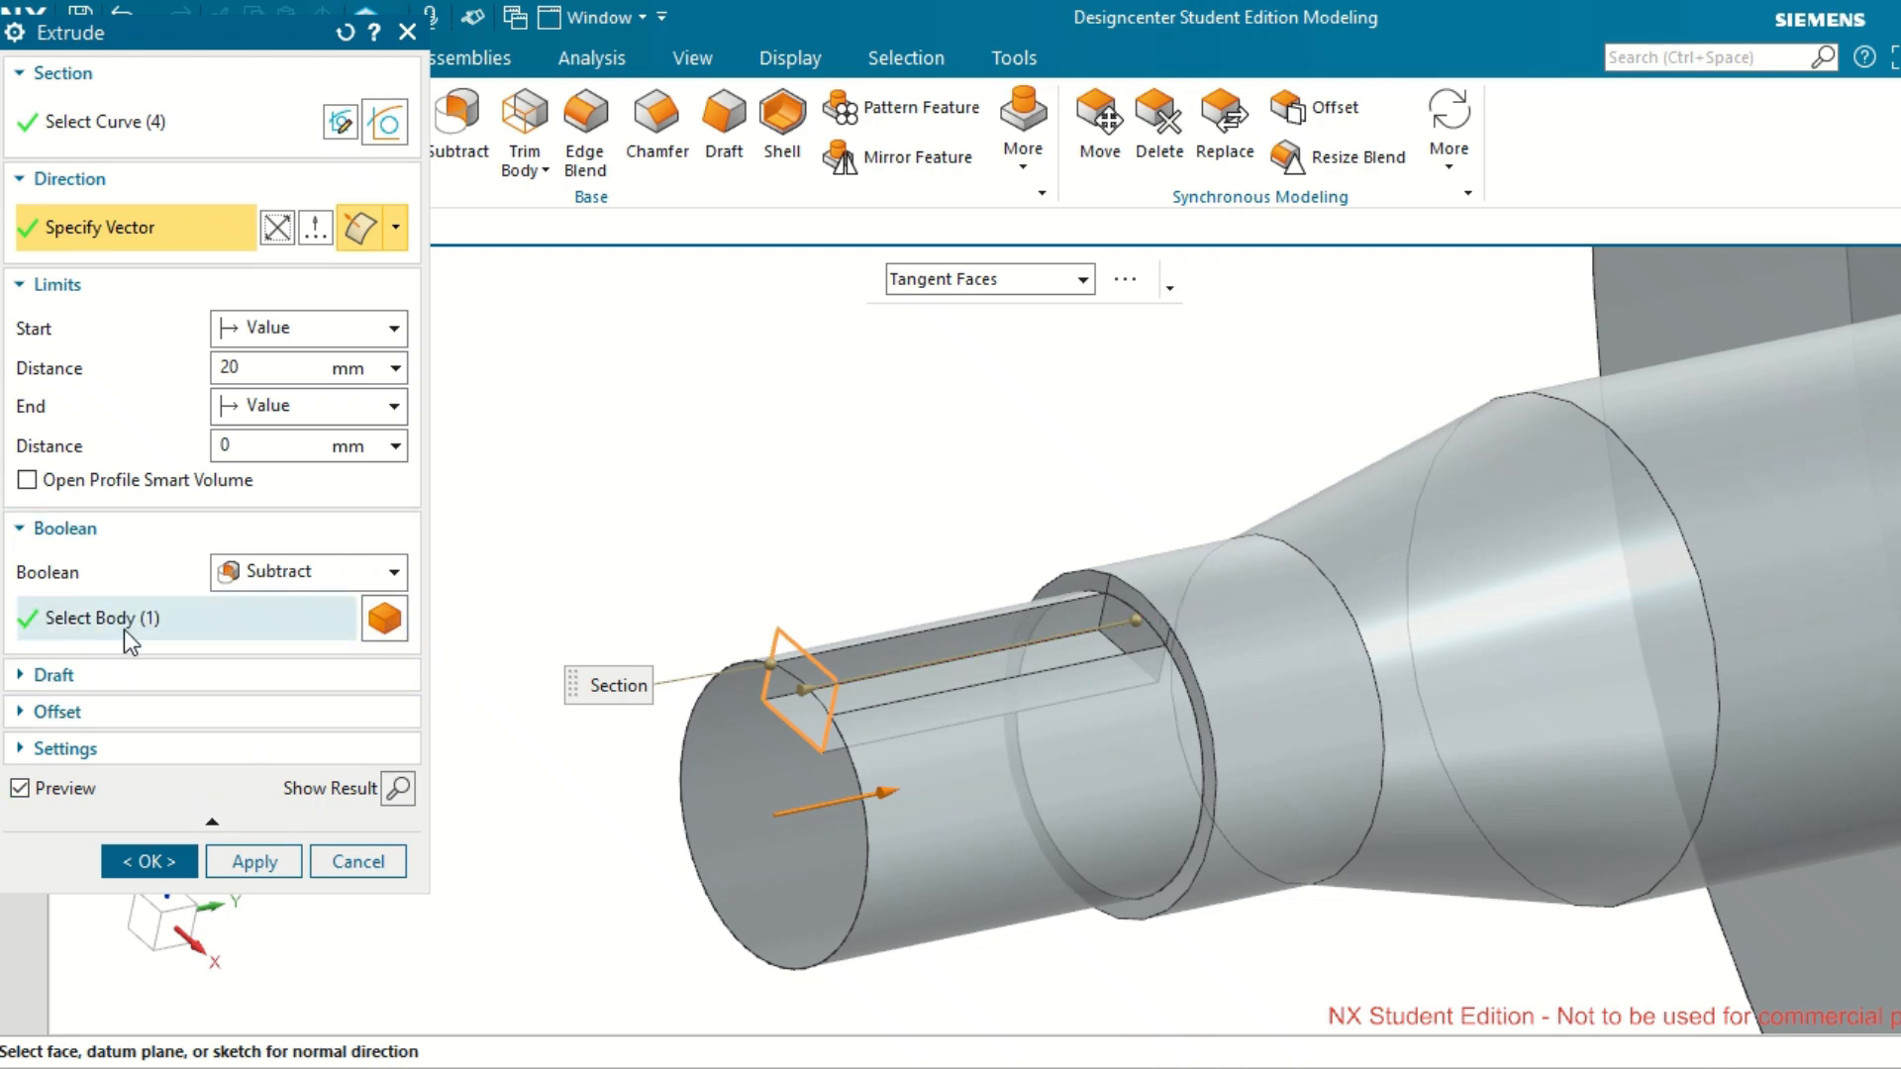
left_click(139, 862)
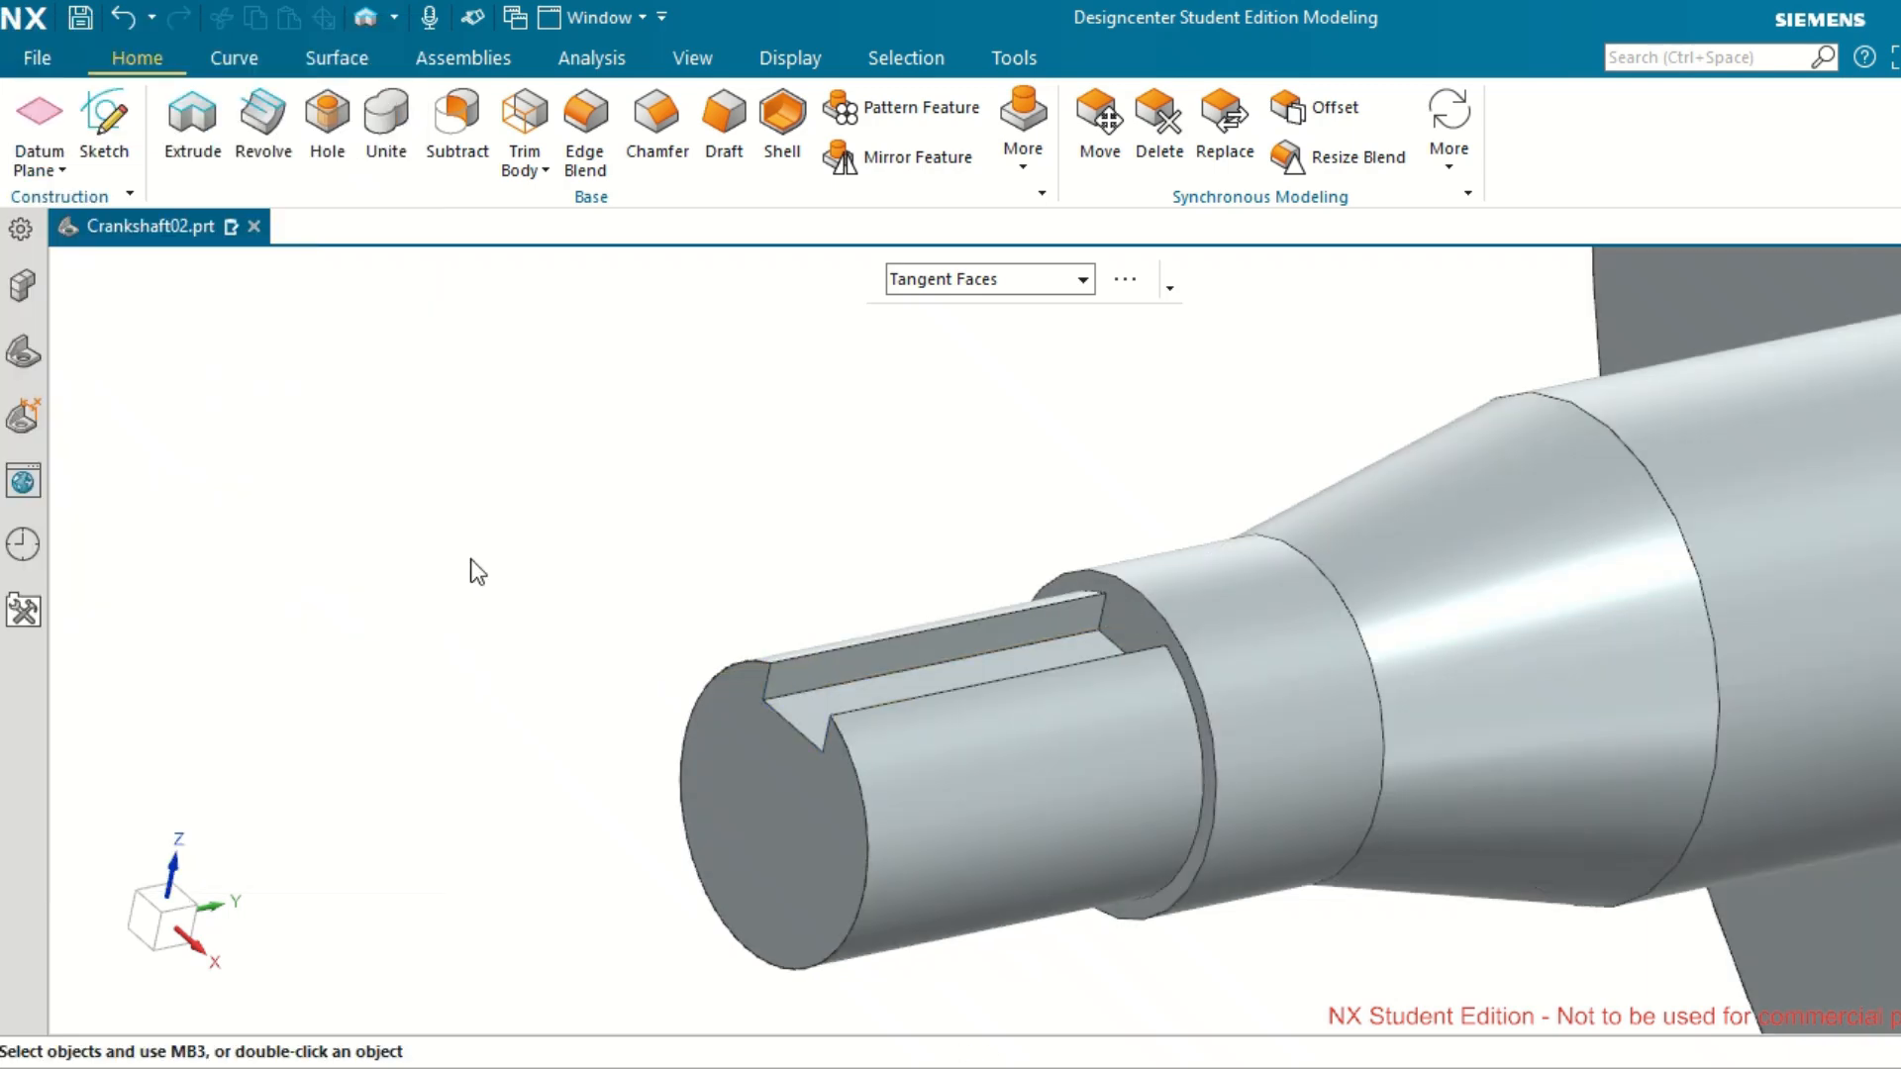
Create a simple 5 mm hole through the body on the top face of the block beside the splined-shaft crank web.
left_click(492, 540)
scroll(492, 539, "up", 7)
scroll(493, 541, "down", 11)
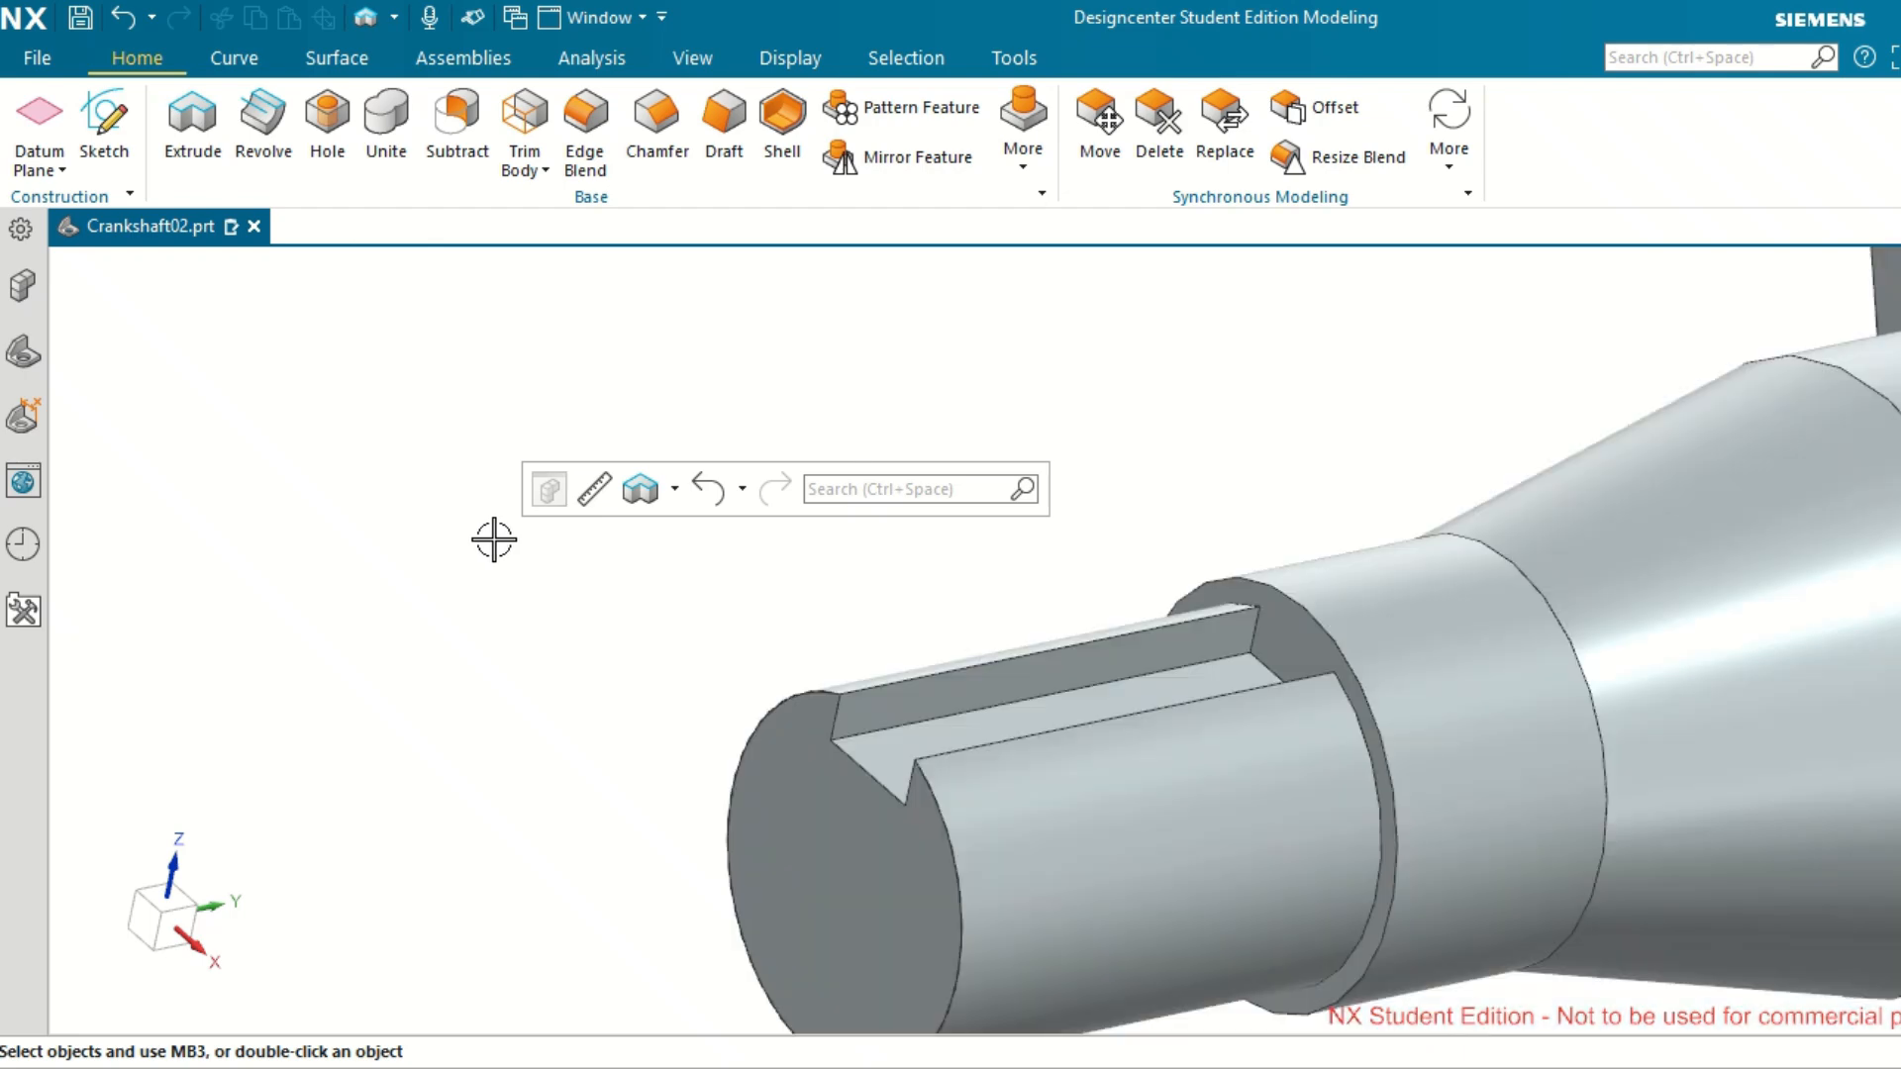
scroll(501, 541, "down", 5)
middle_click_drag(501, 541, 950, 416)
scroll(870, 326, "down", 1)
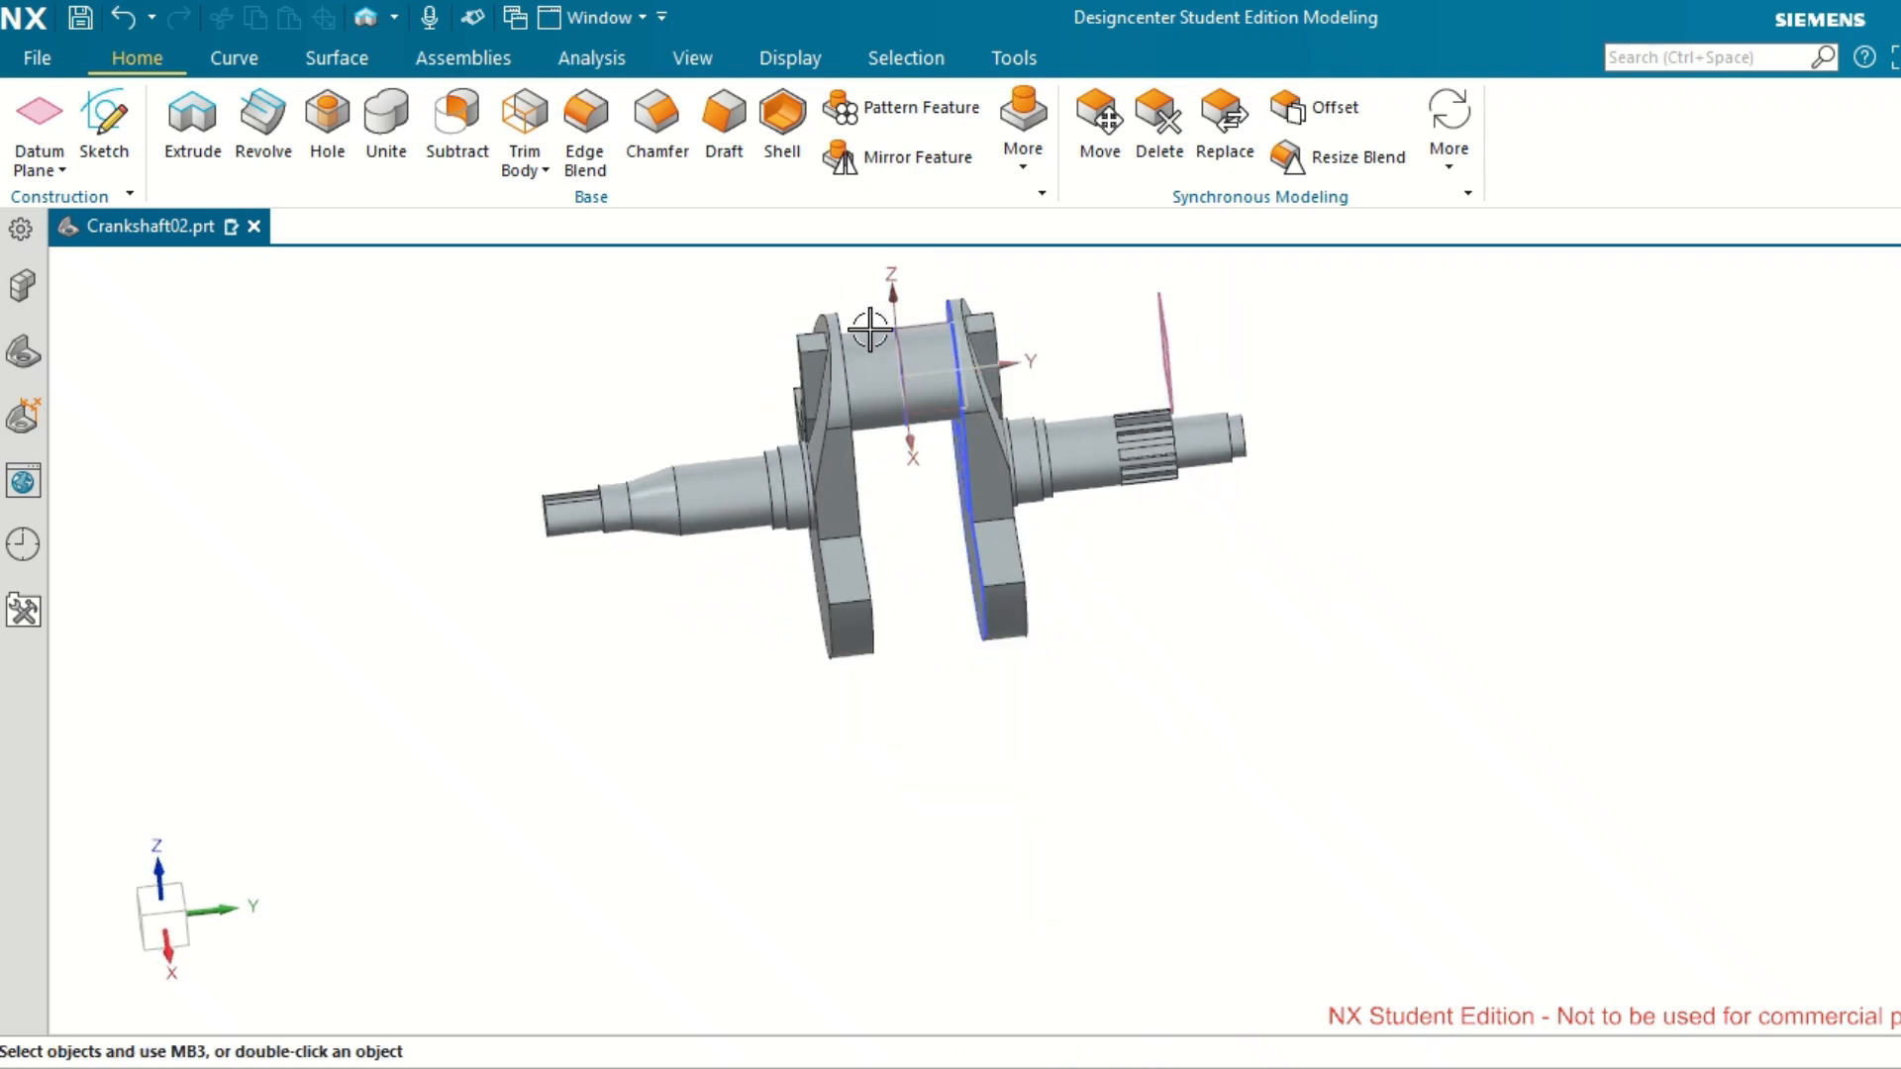
scroll(870, 329, "up", 2)
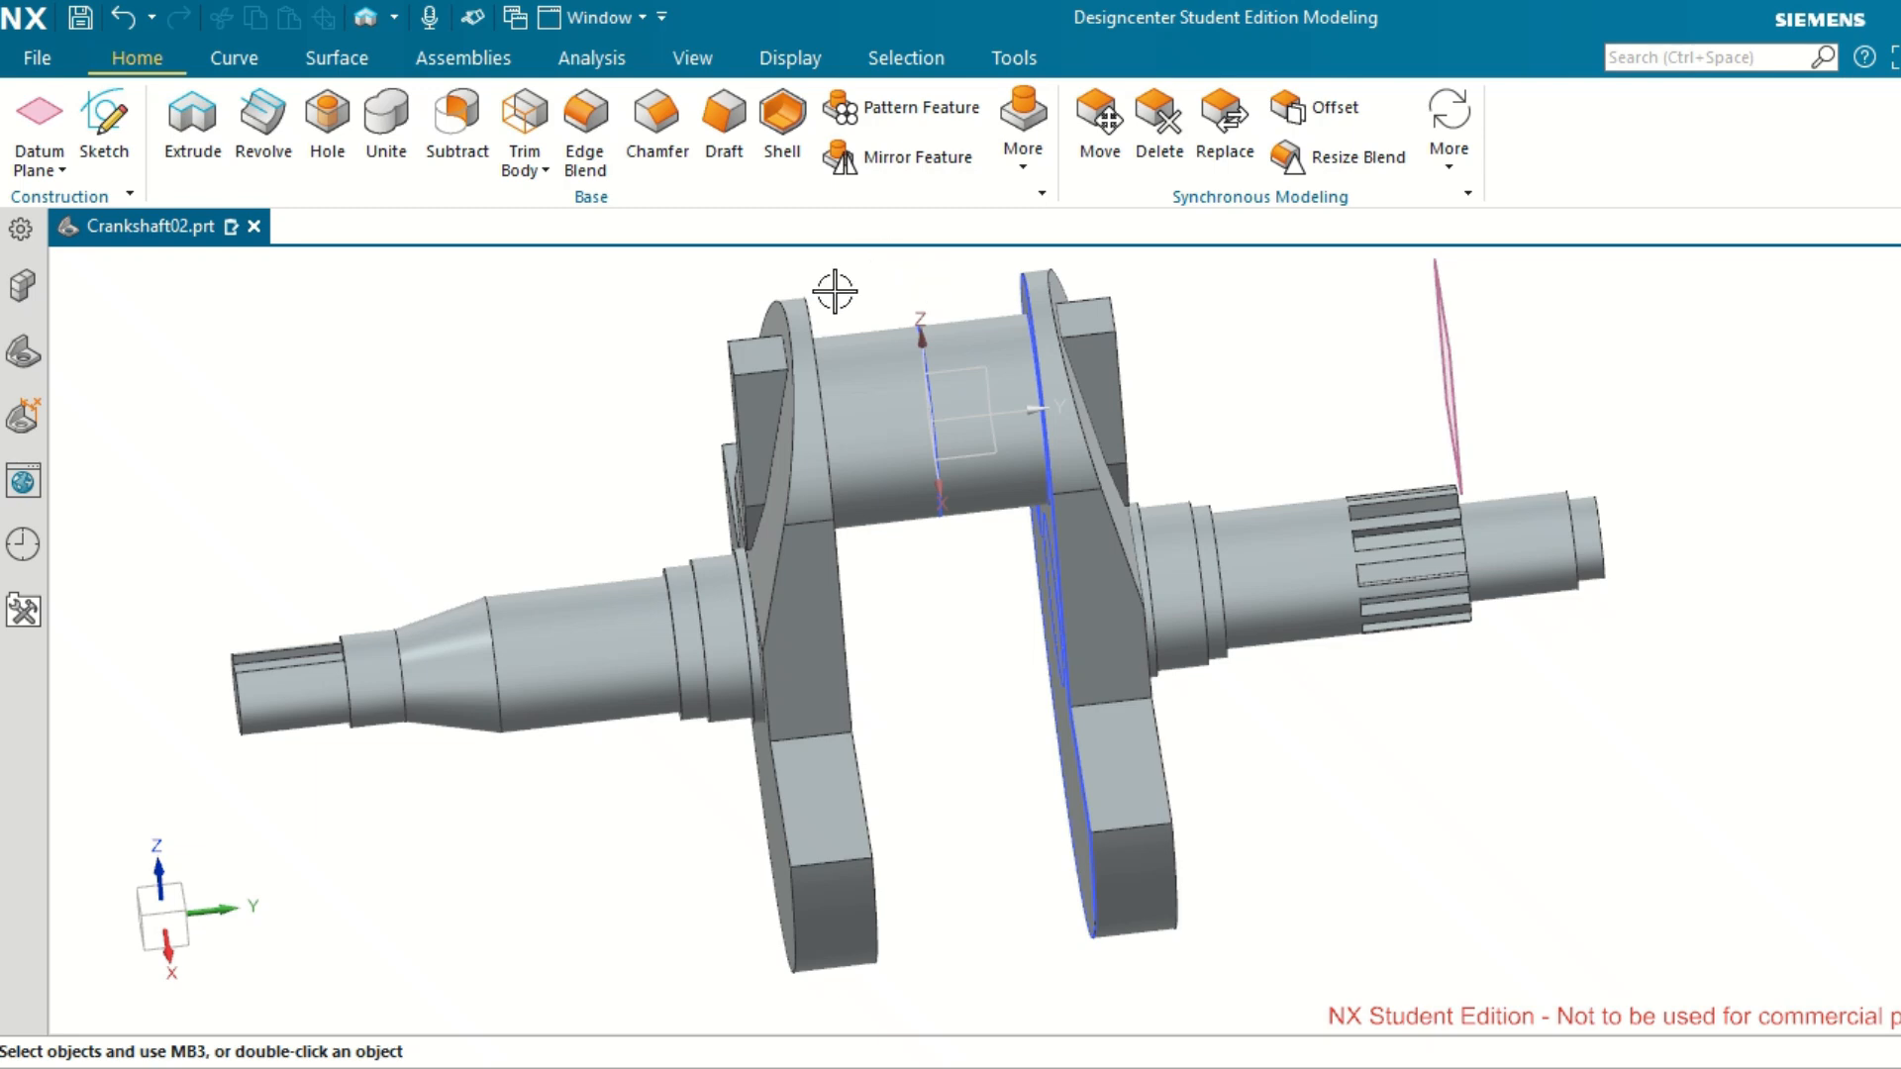
middle_click_drag(835, 291, 895, 310)
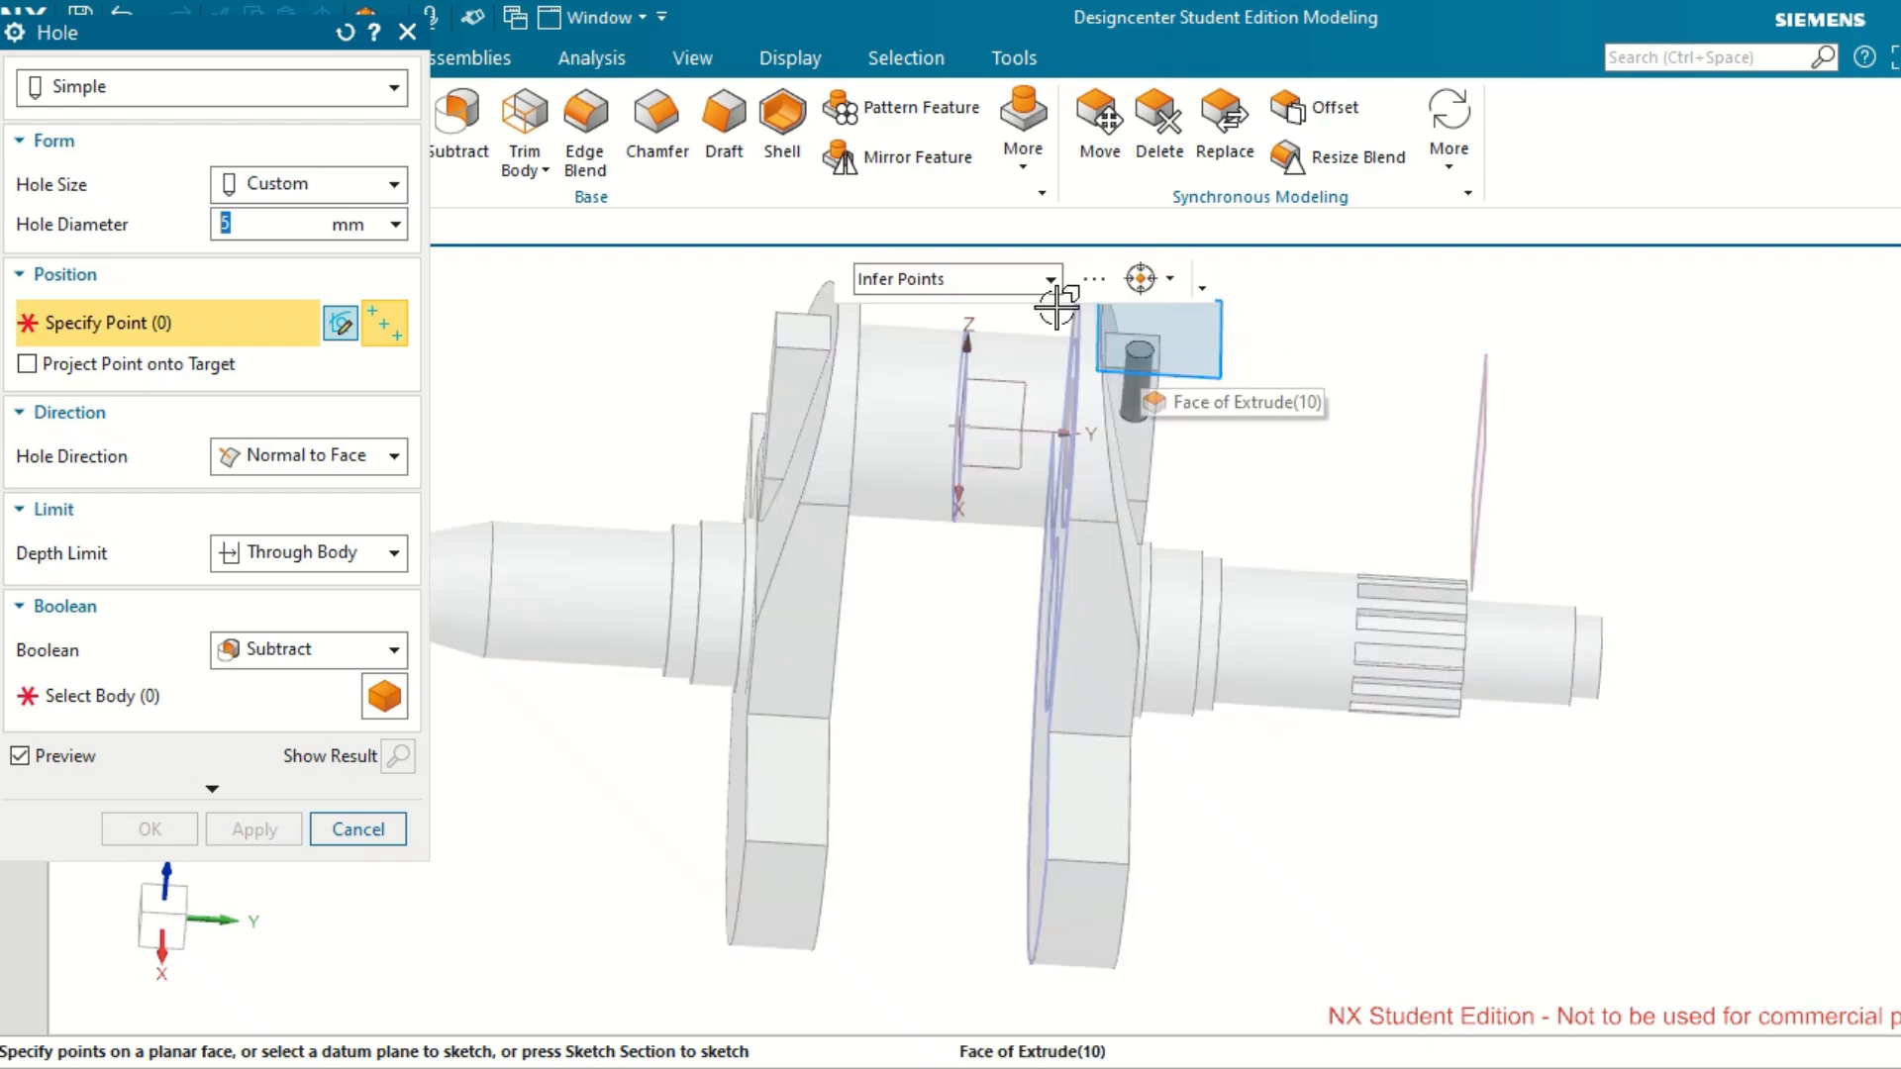
scroll(1134, 344, "up", 4)
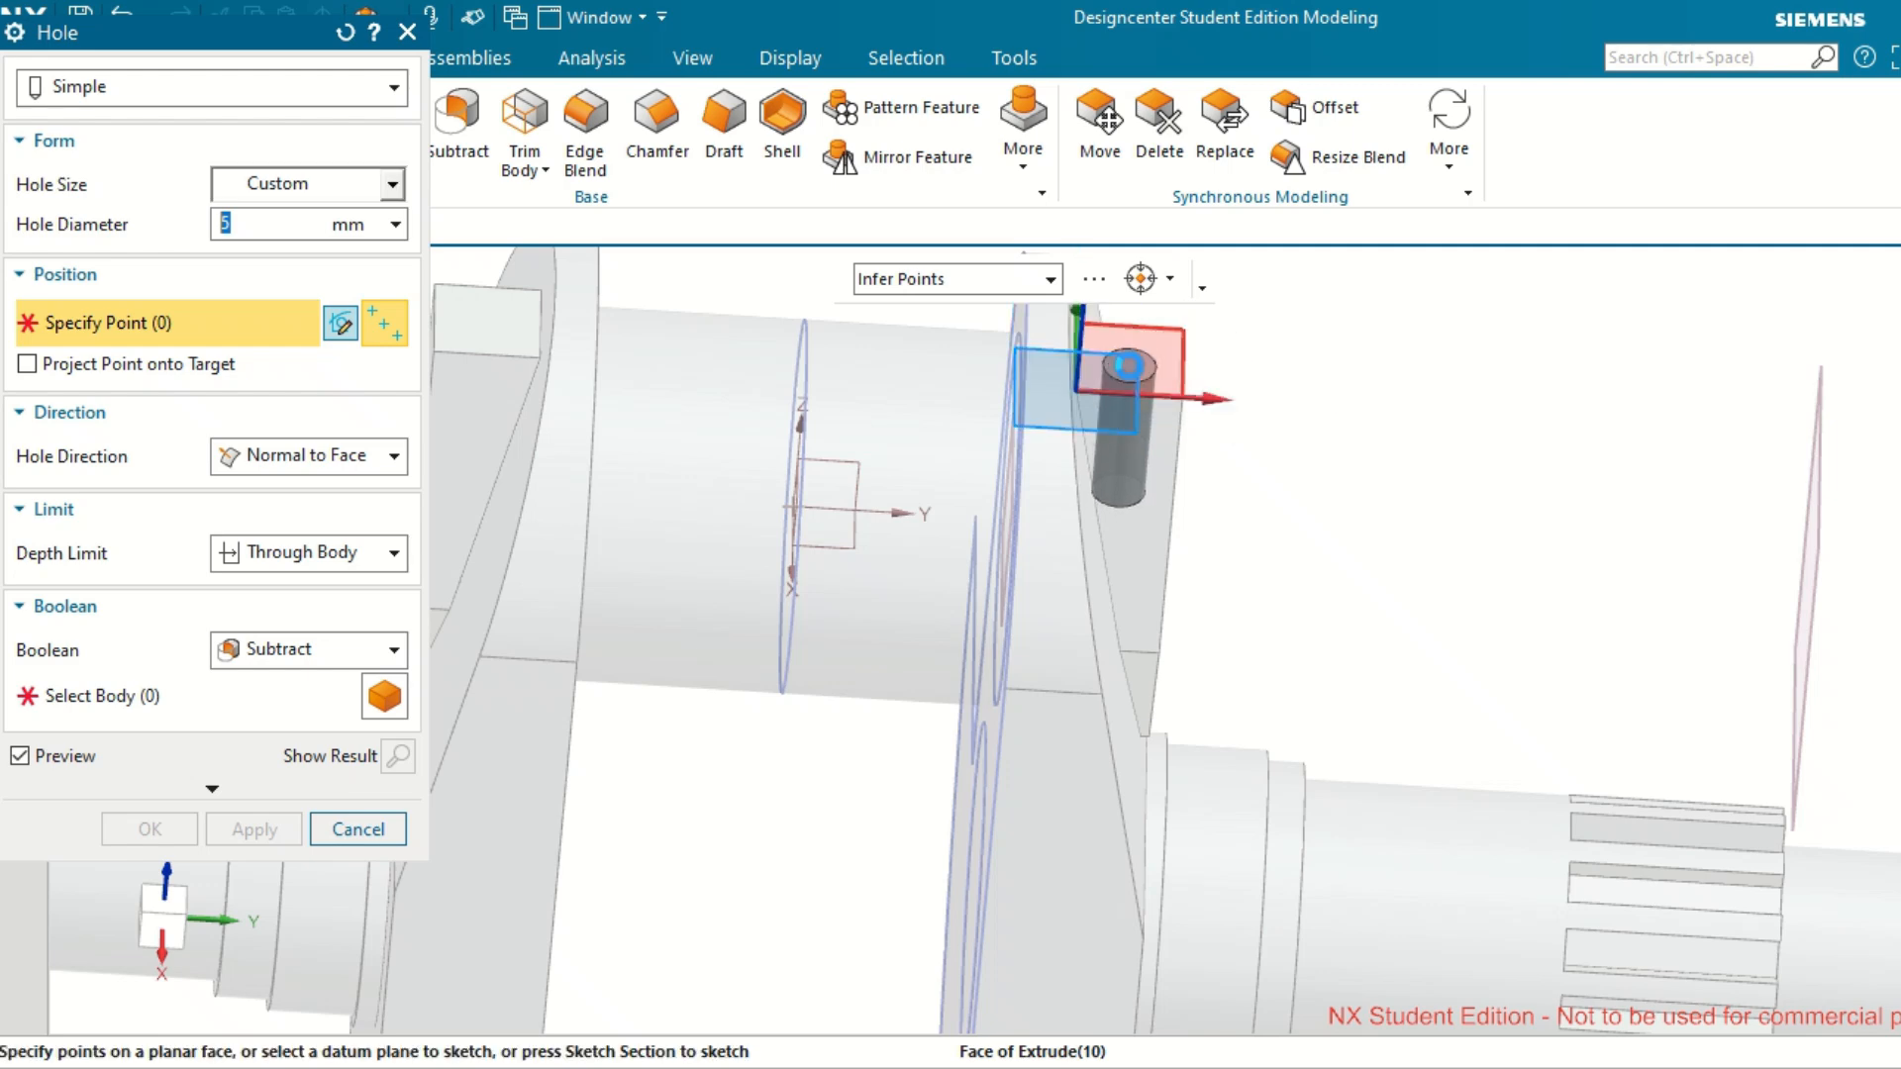
left_click(1130, 365)
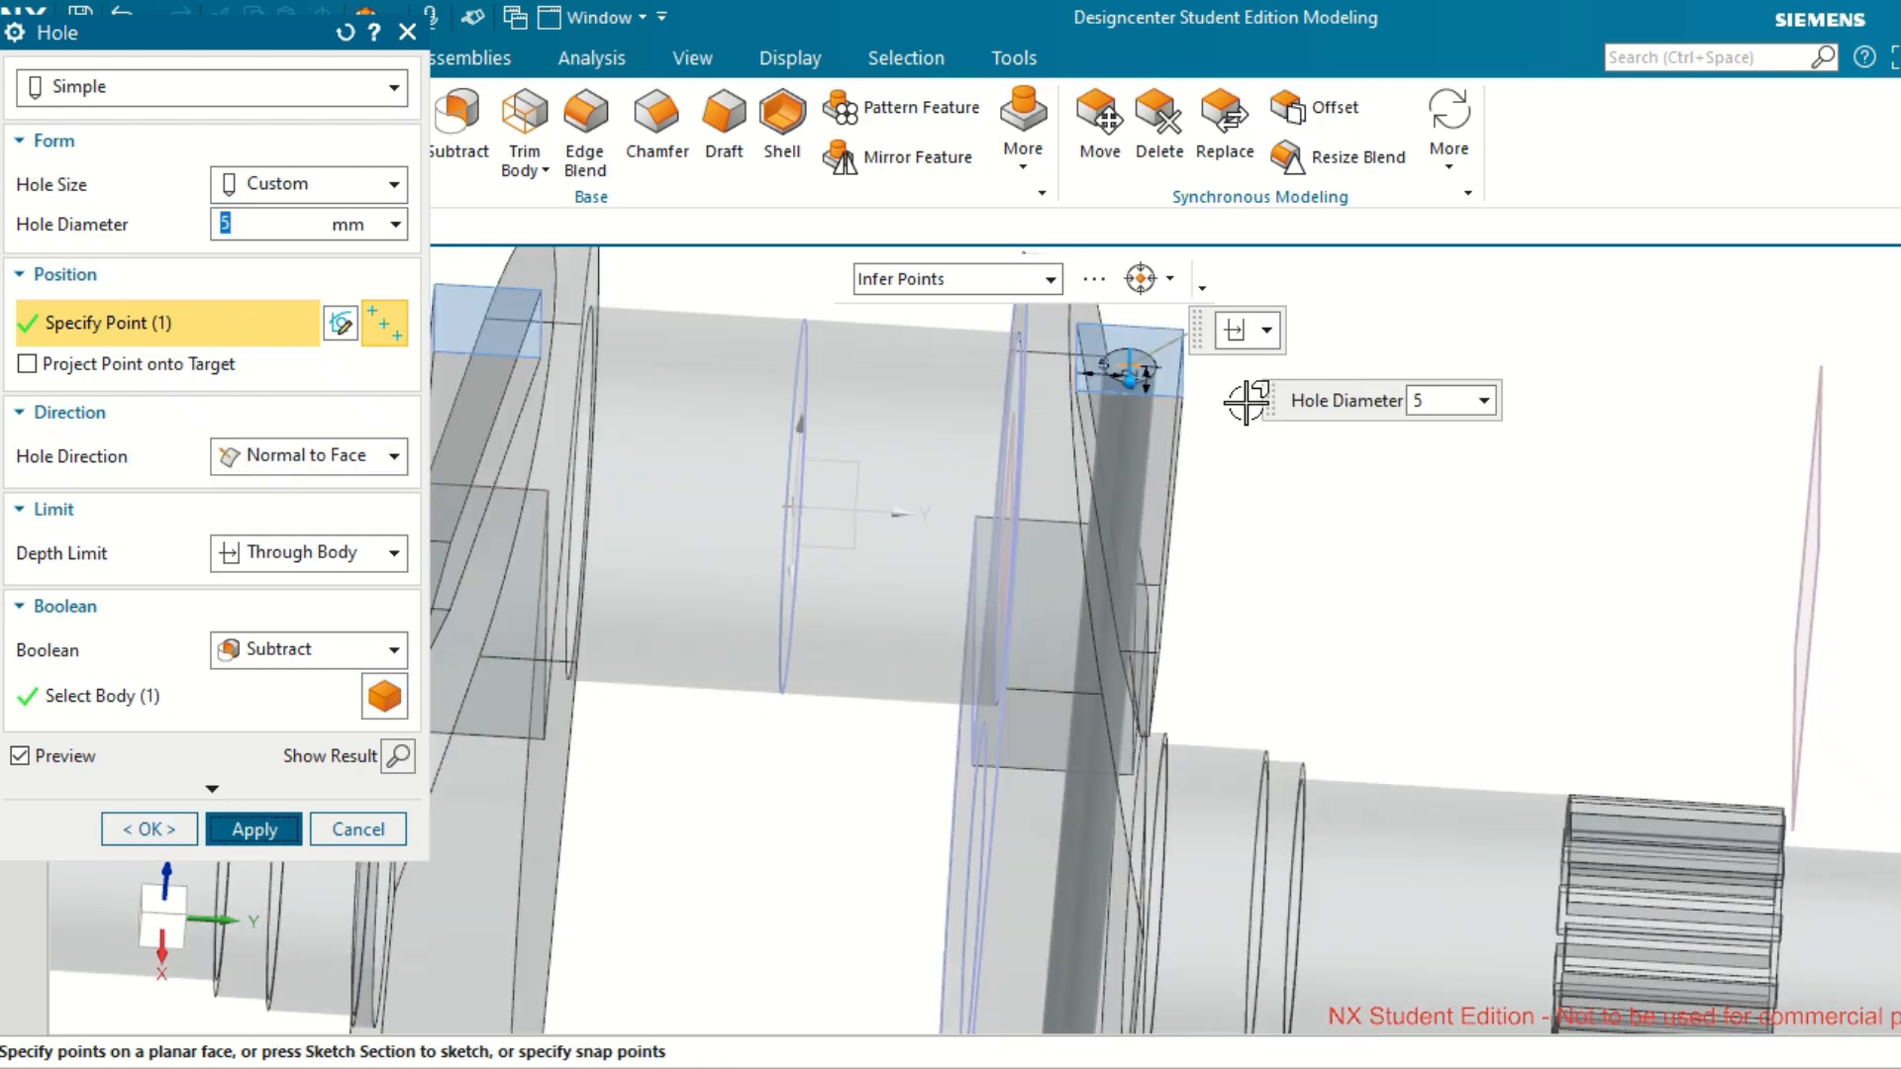
middle_click(1245, 404)
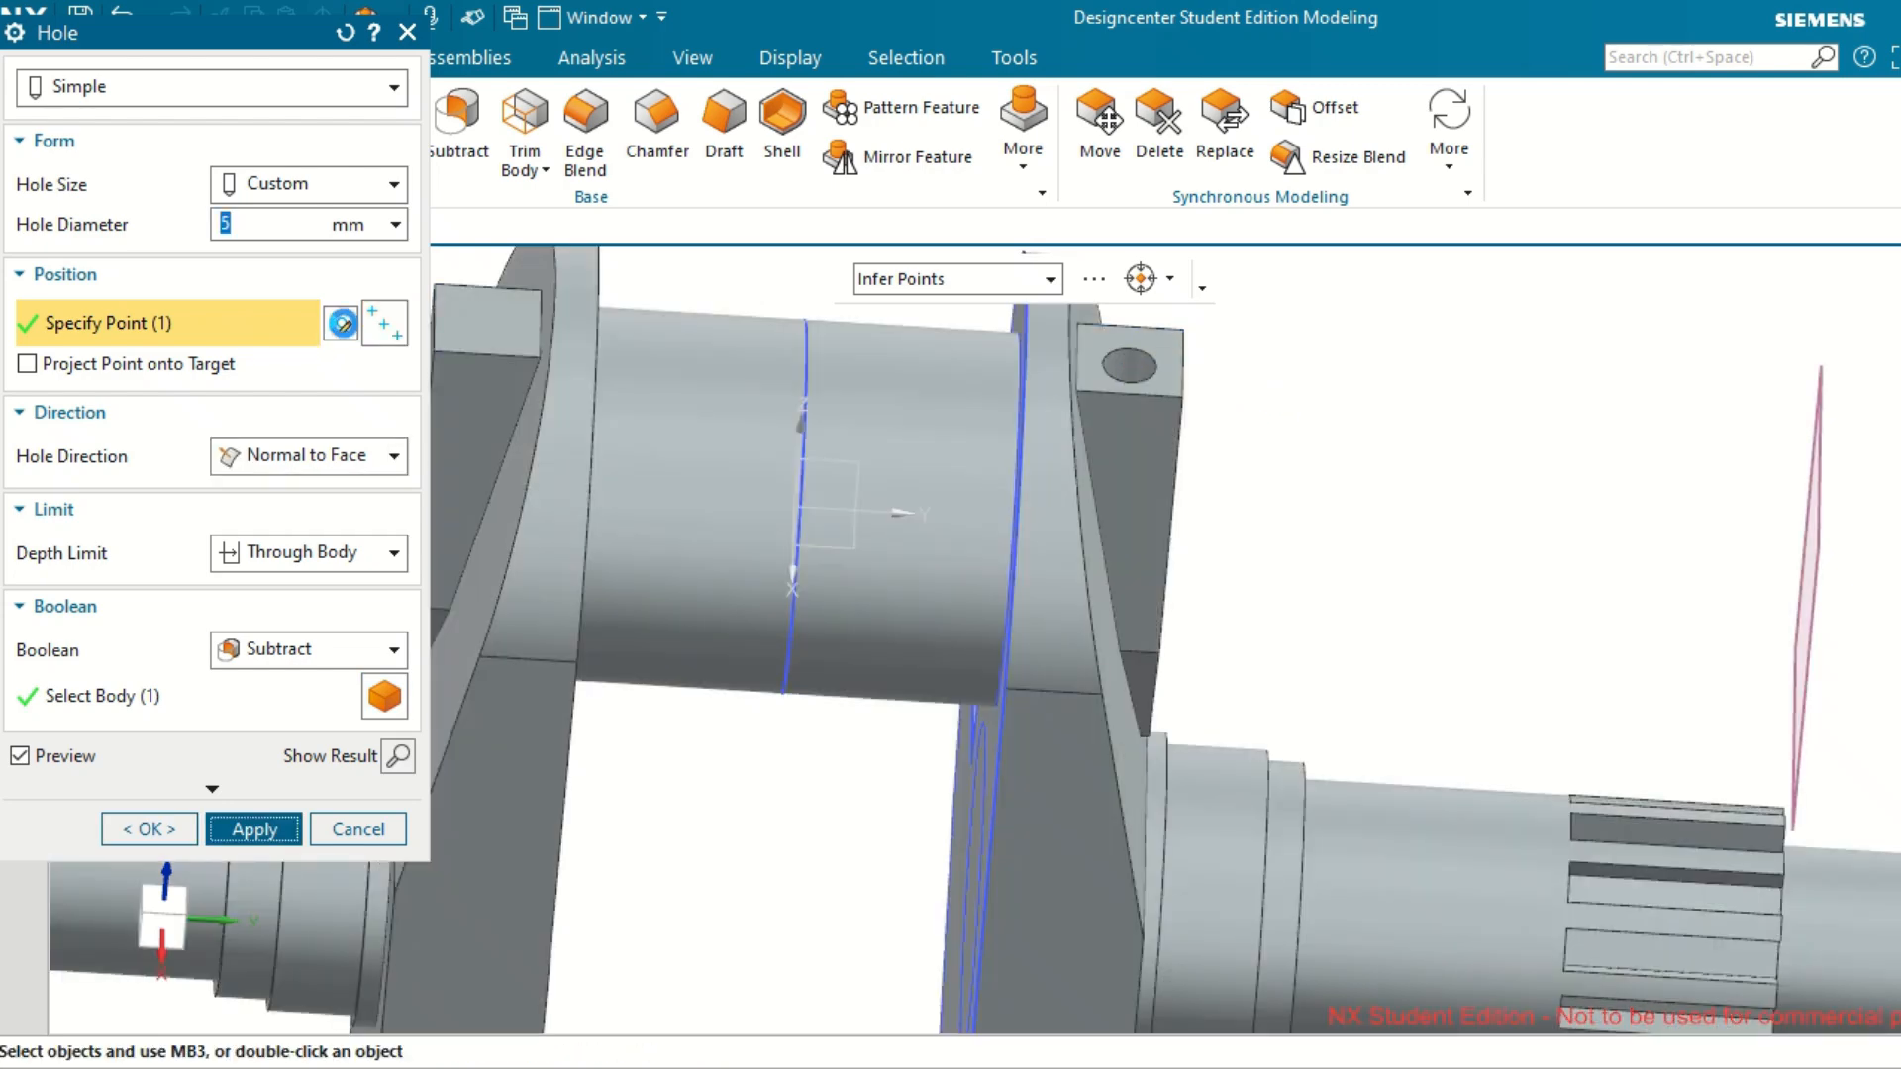
left_click(342, 323)
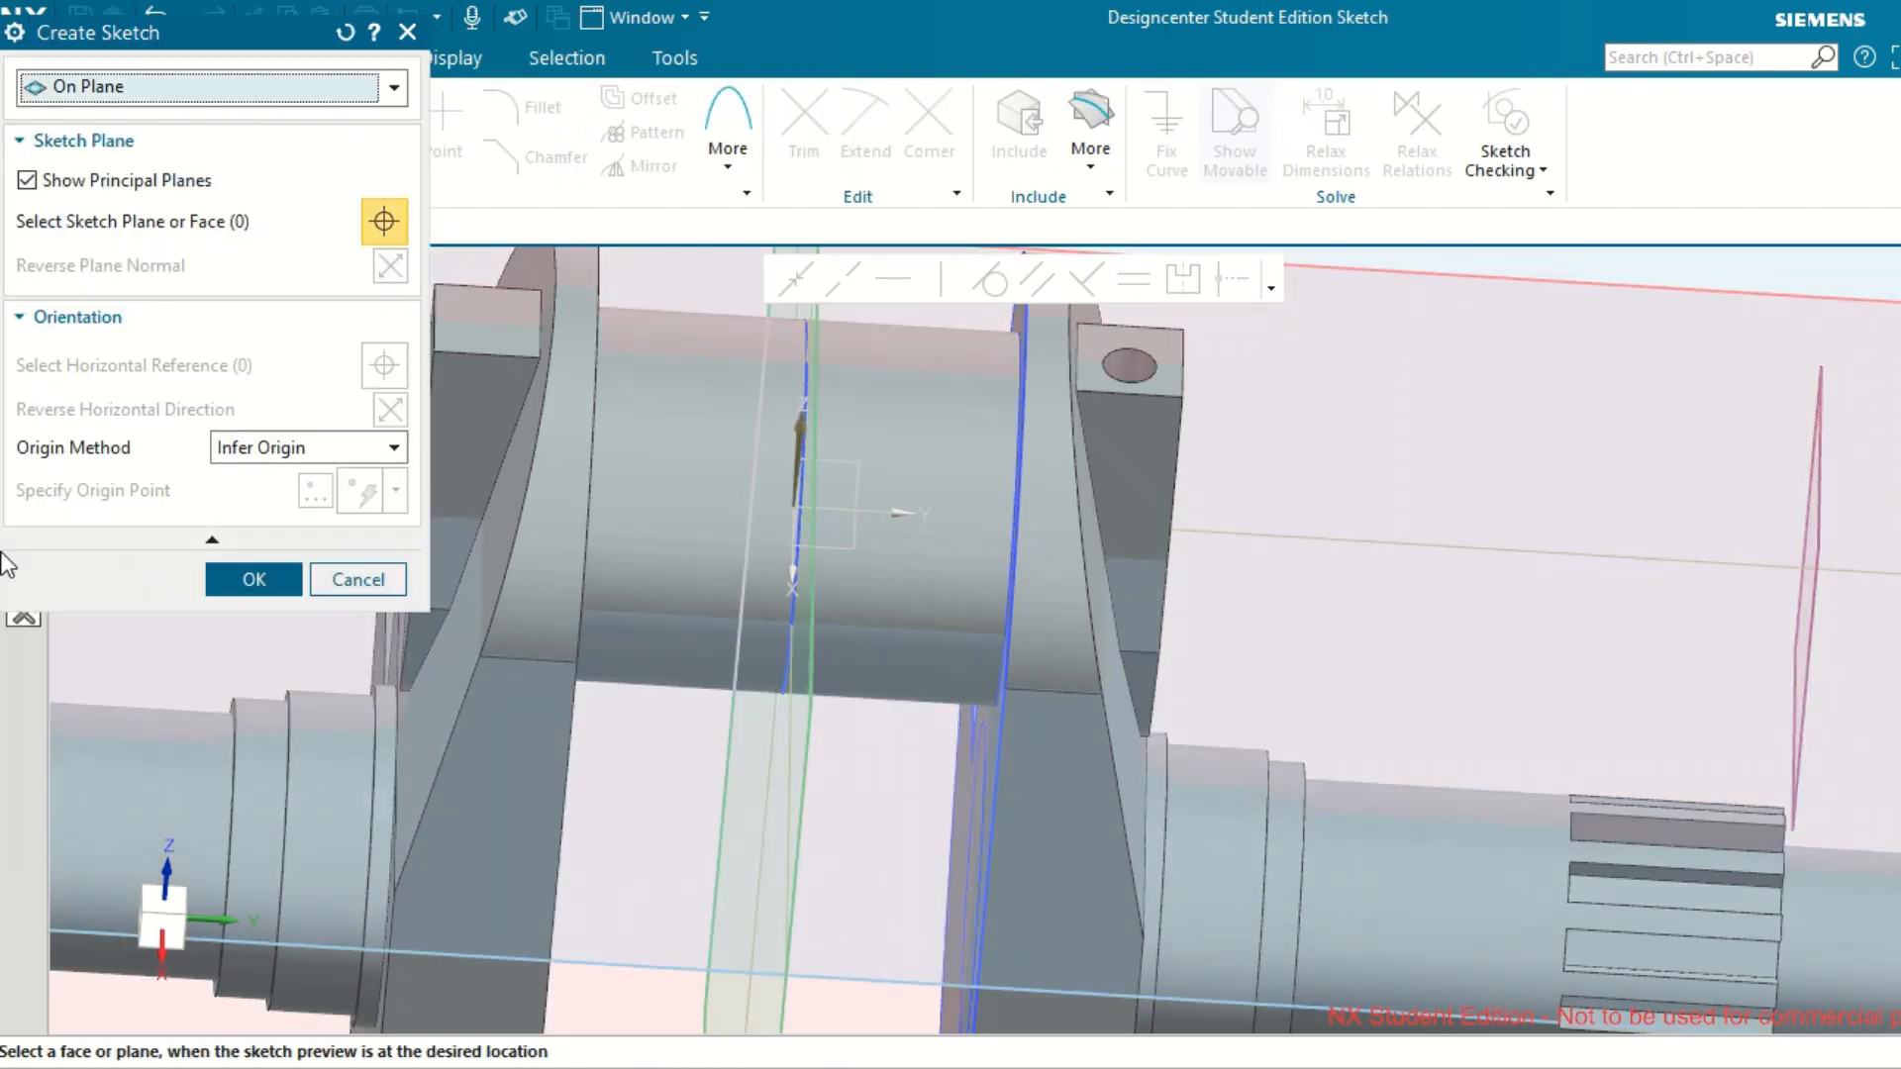
left_click(357, 580)
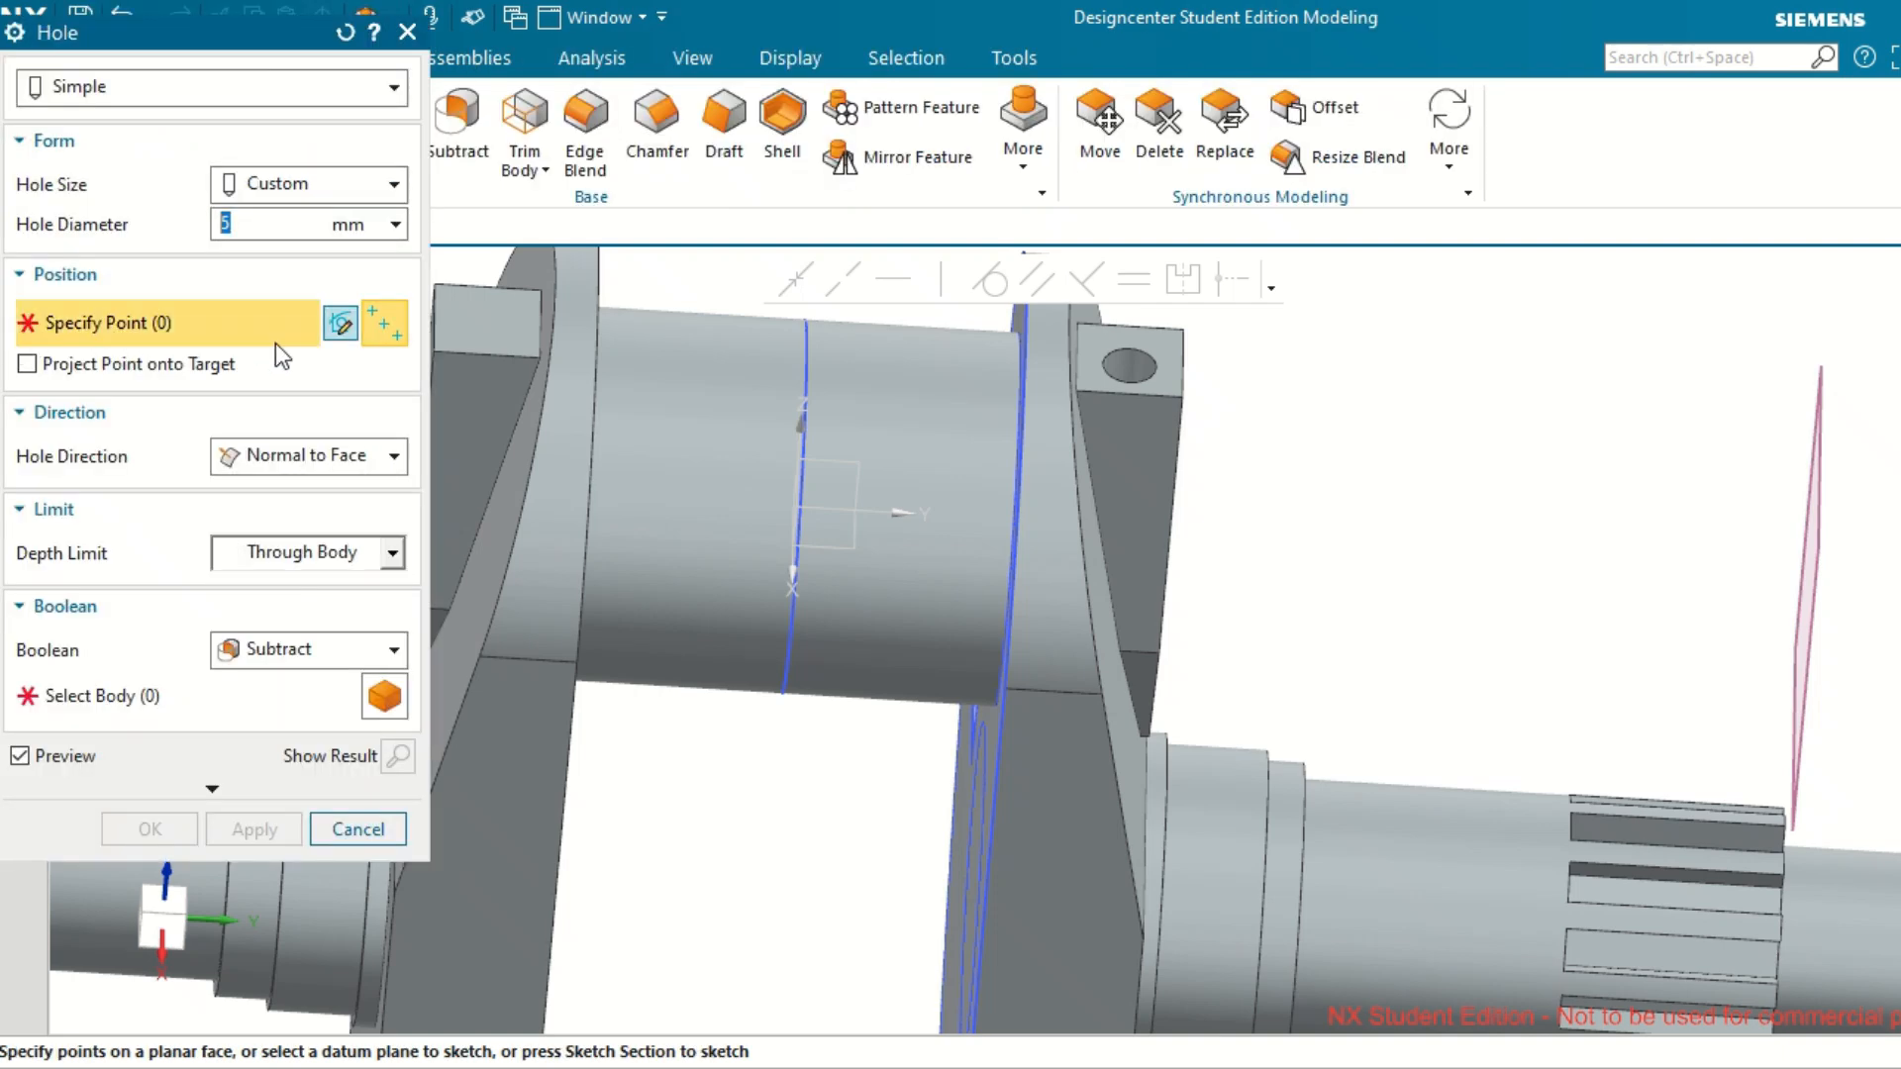
left_click(350, 327)
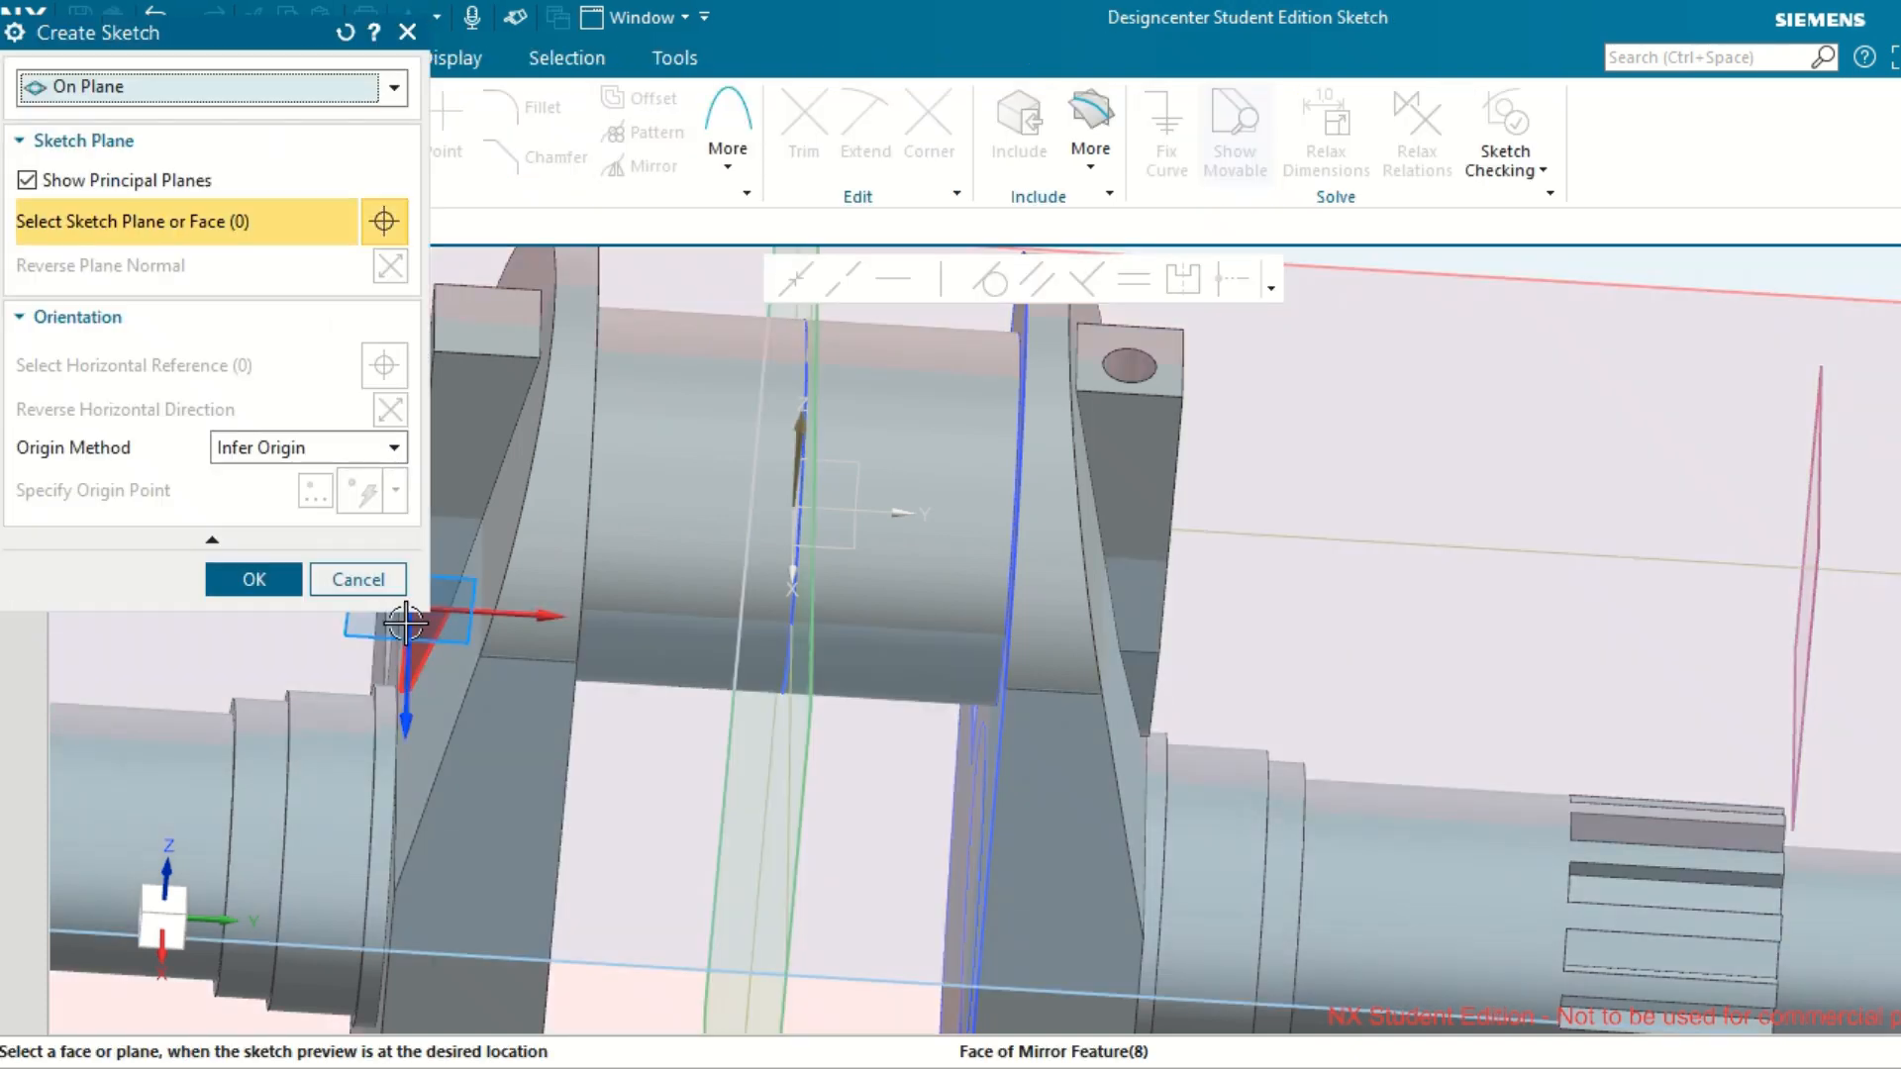
left_click(370, 586)
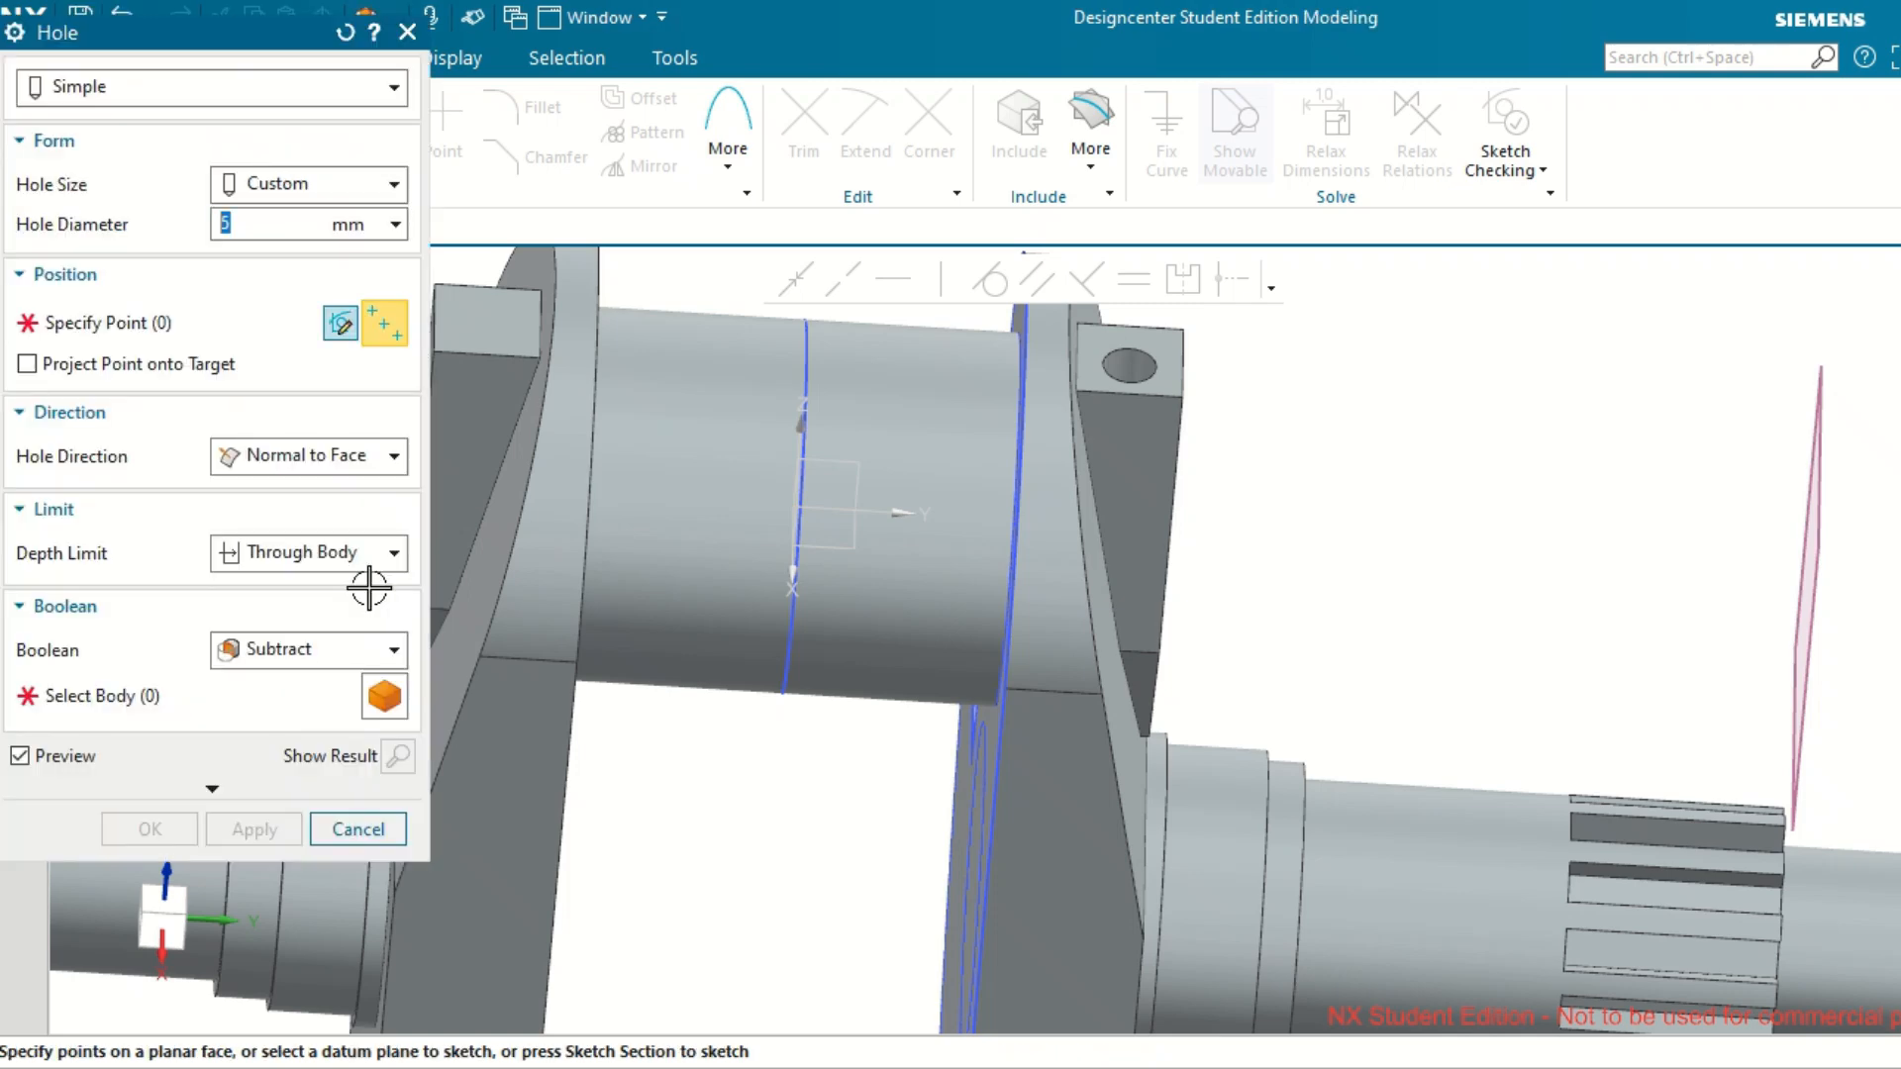
left_click(375, 830)
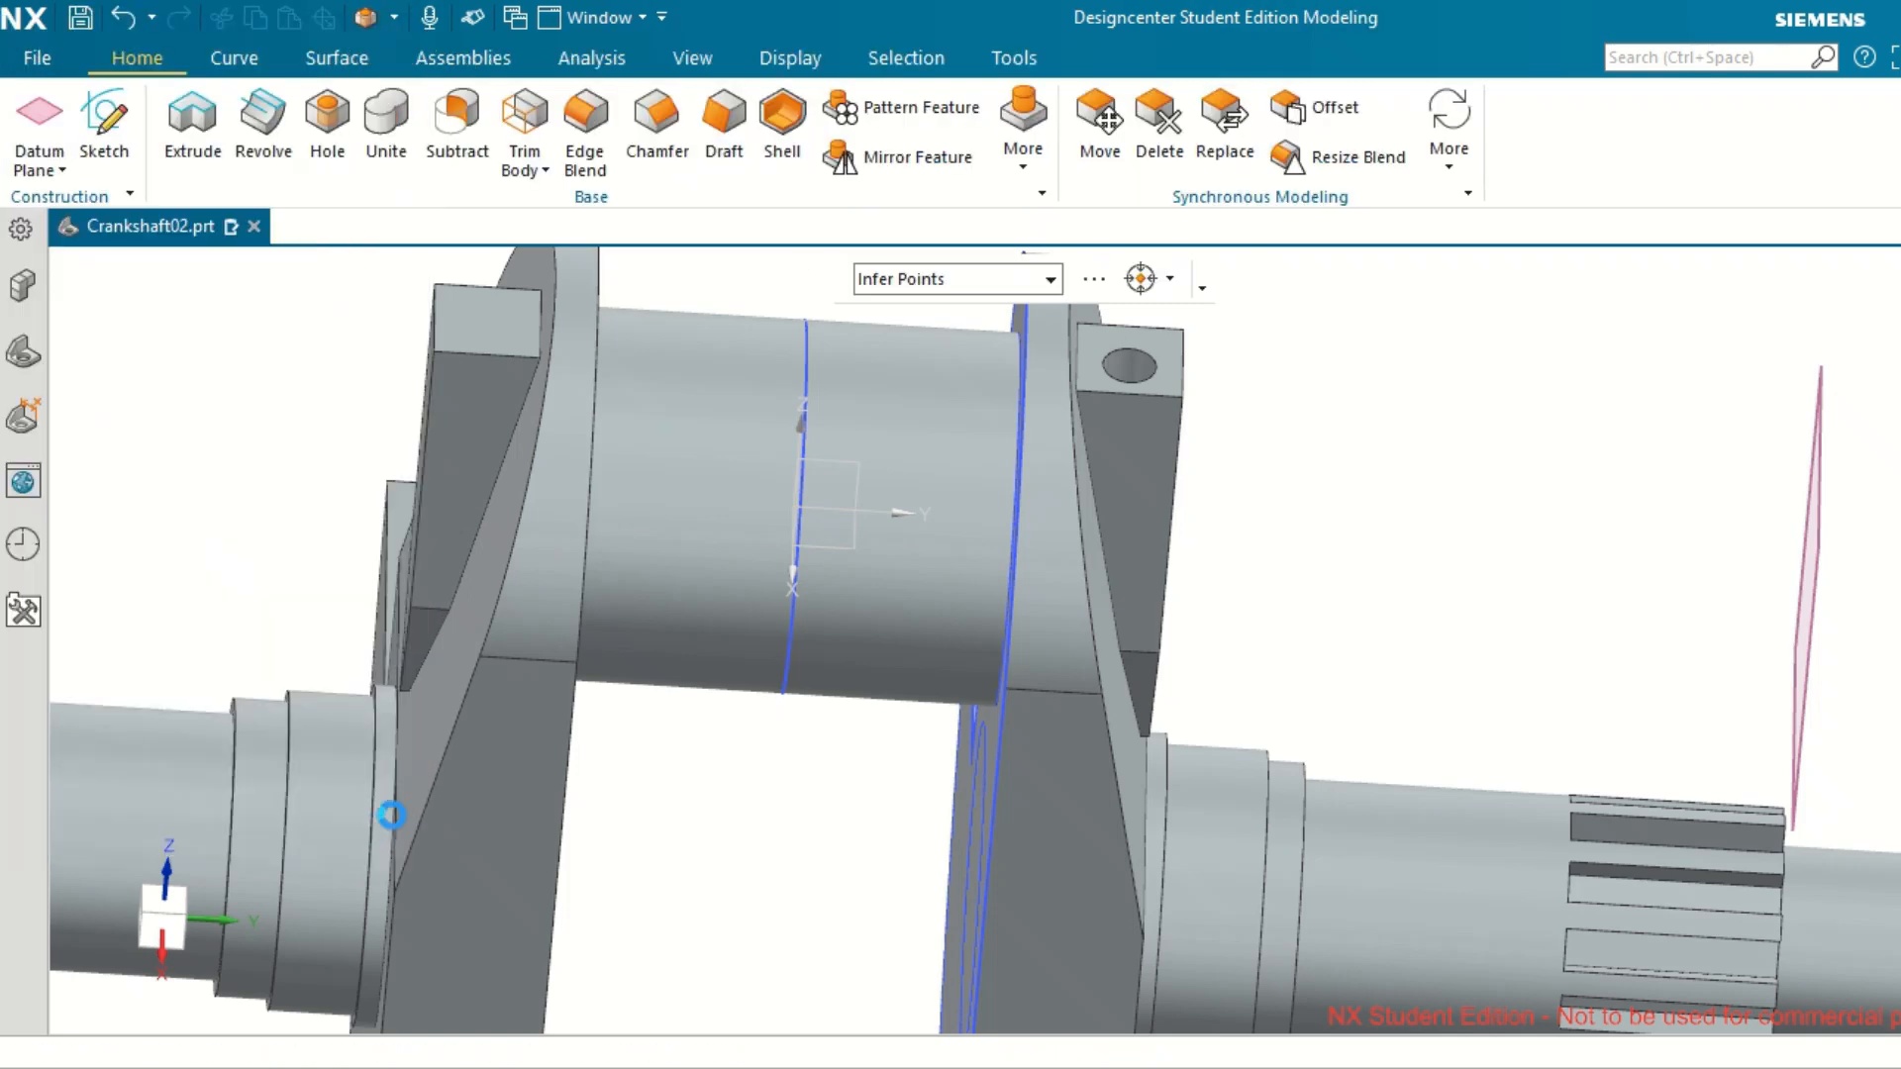
Reopen the 5 mm hole feature for editing and enter the sketch that positions its centre point.
scroll(547, 661, "down", 3)
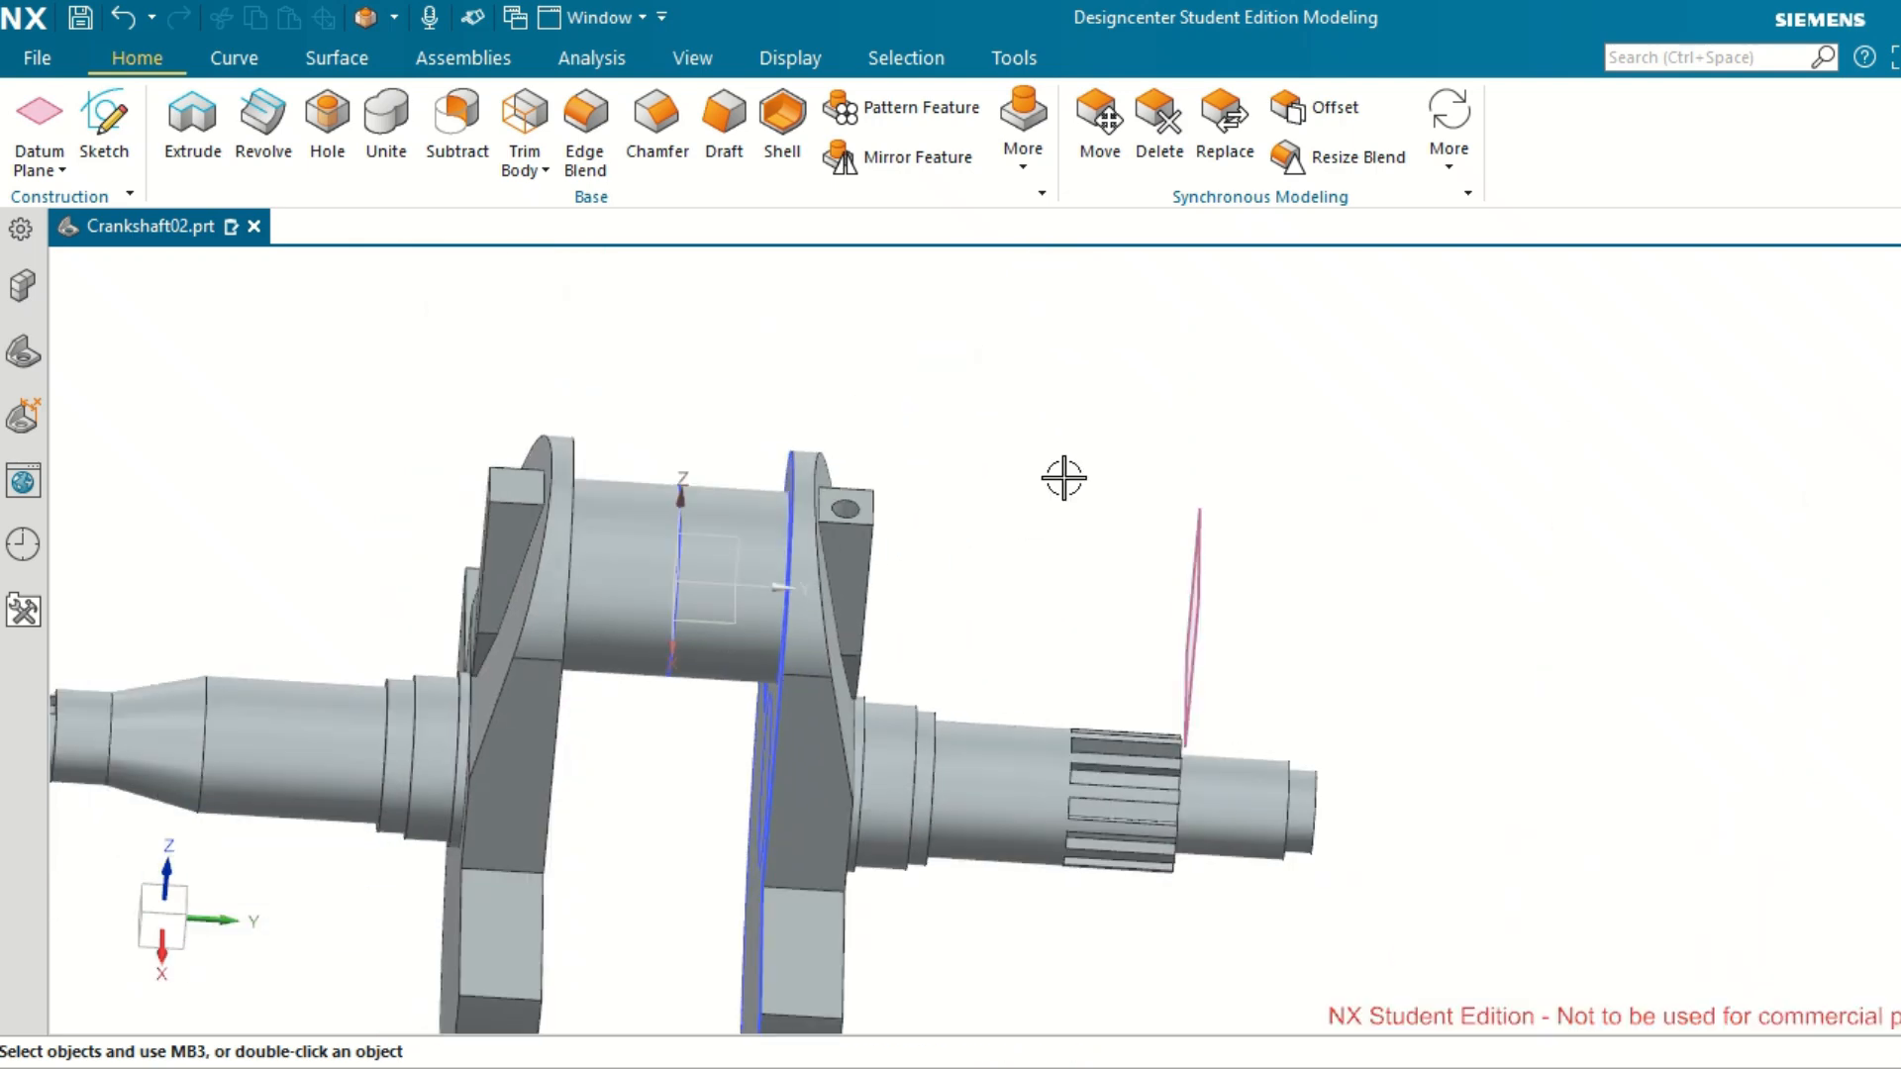
left_click(23, 351)
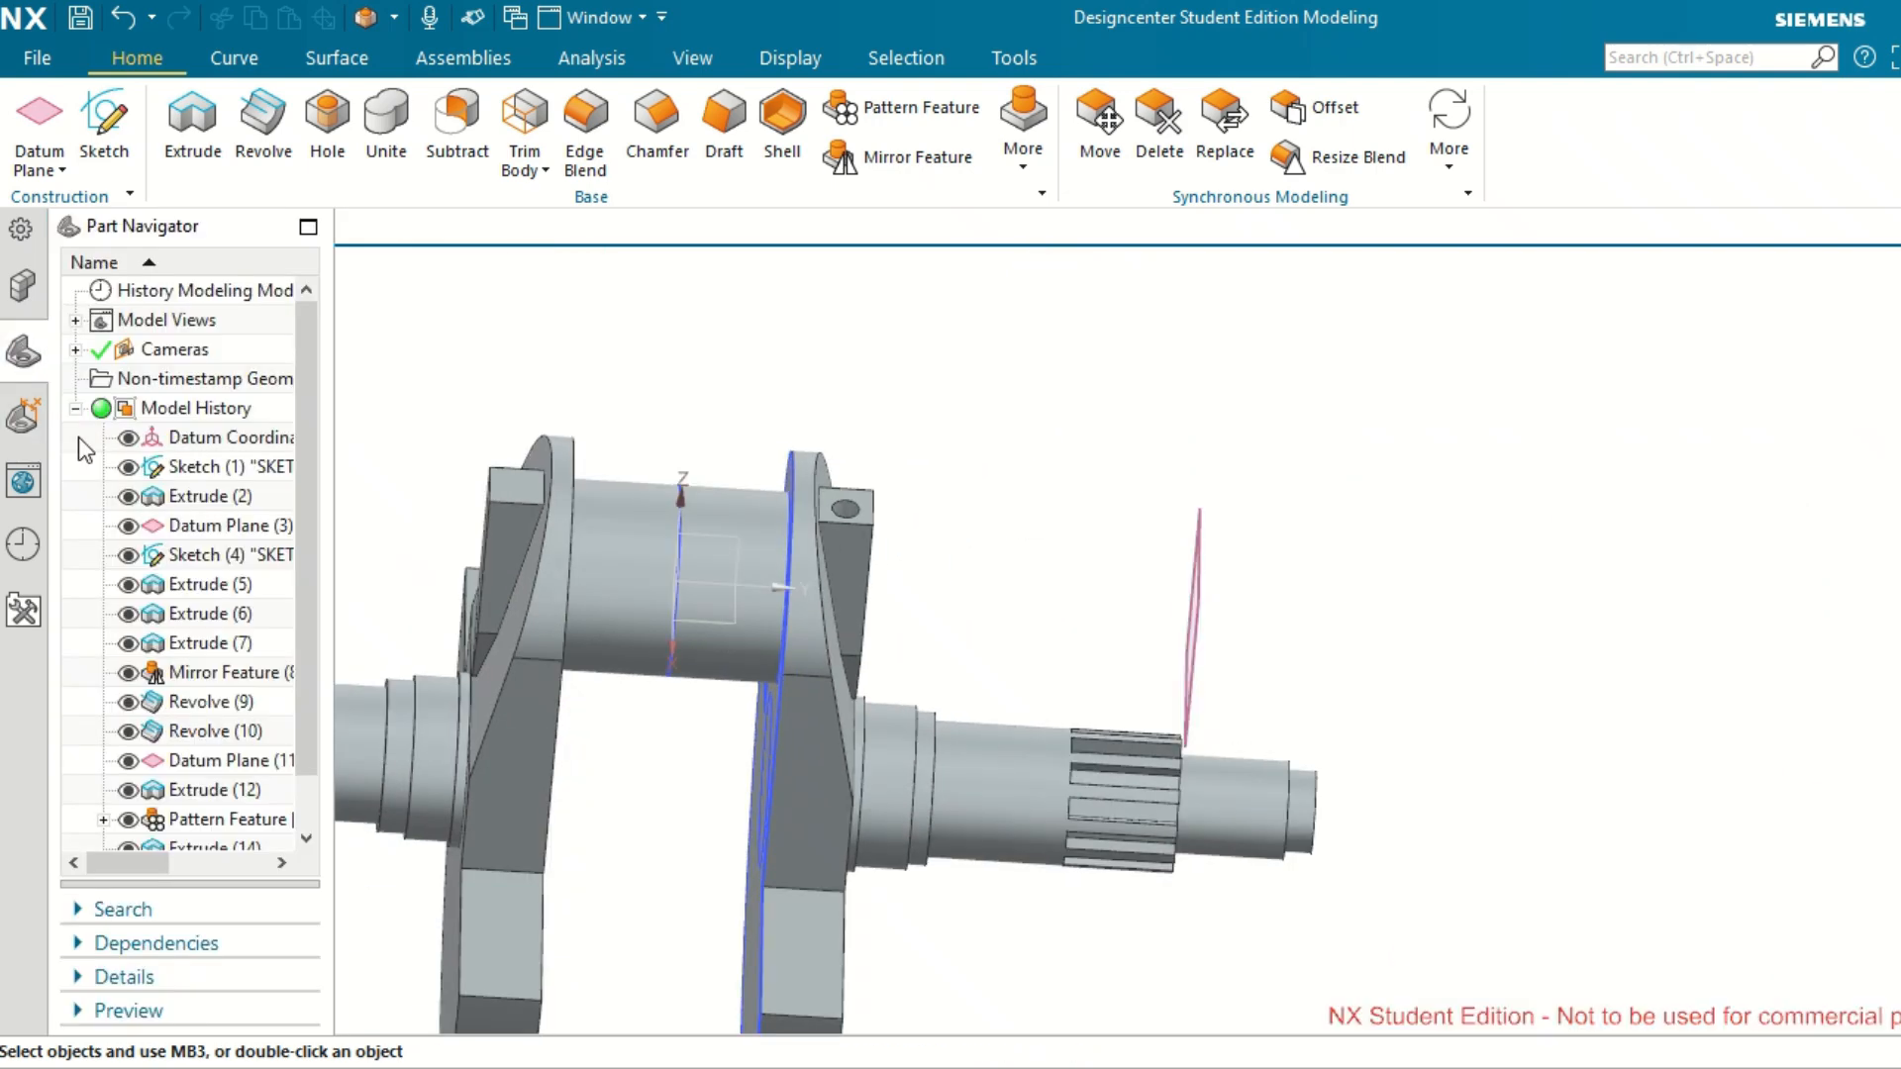
scroll(227, 782, "down", 1)
left_click(220, 818)
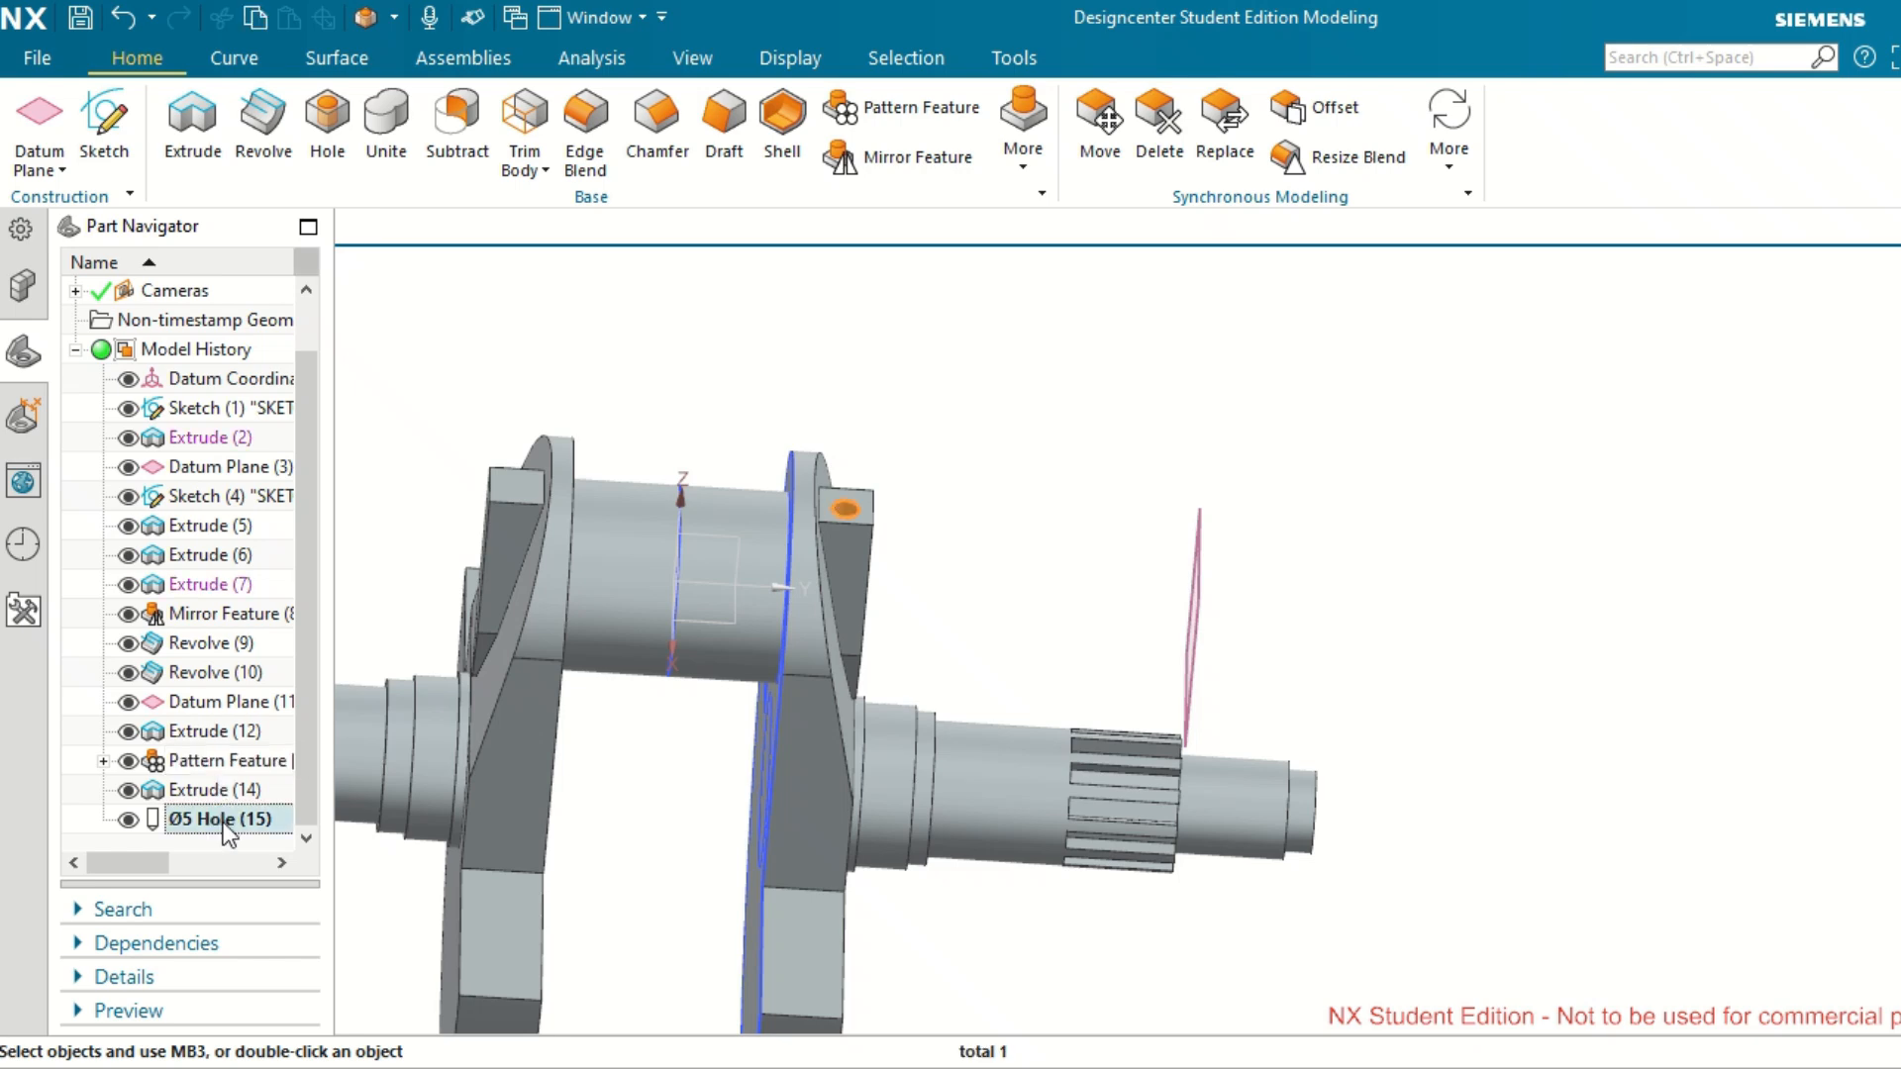
right_click(228, 835)
left_click(315, 124)
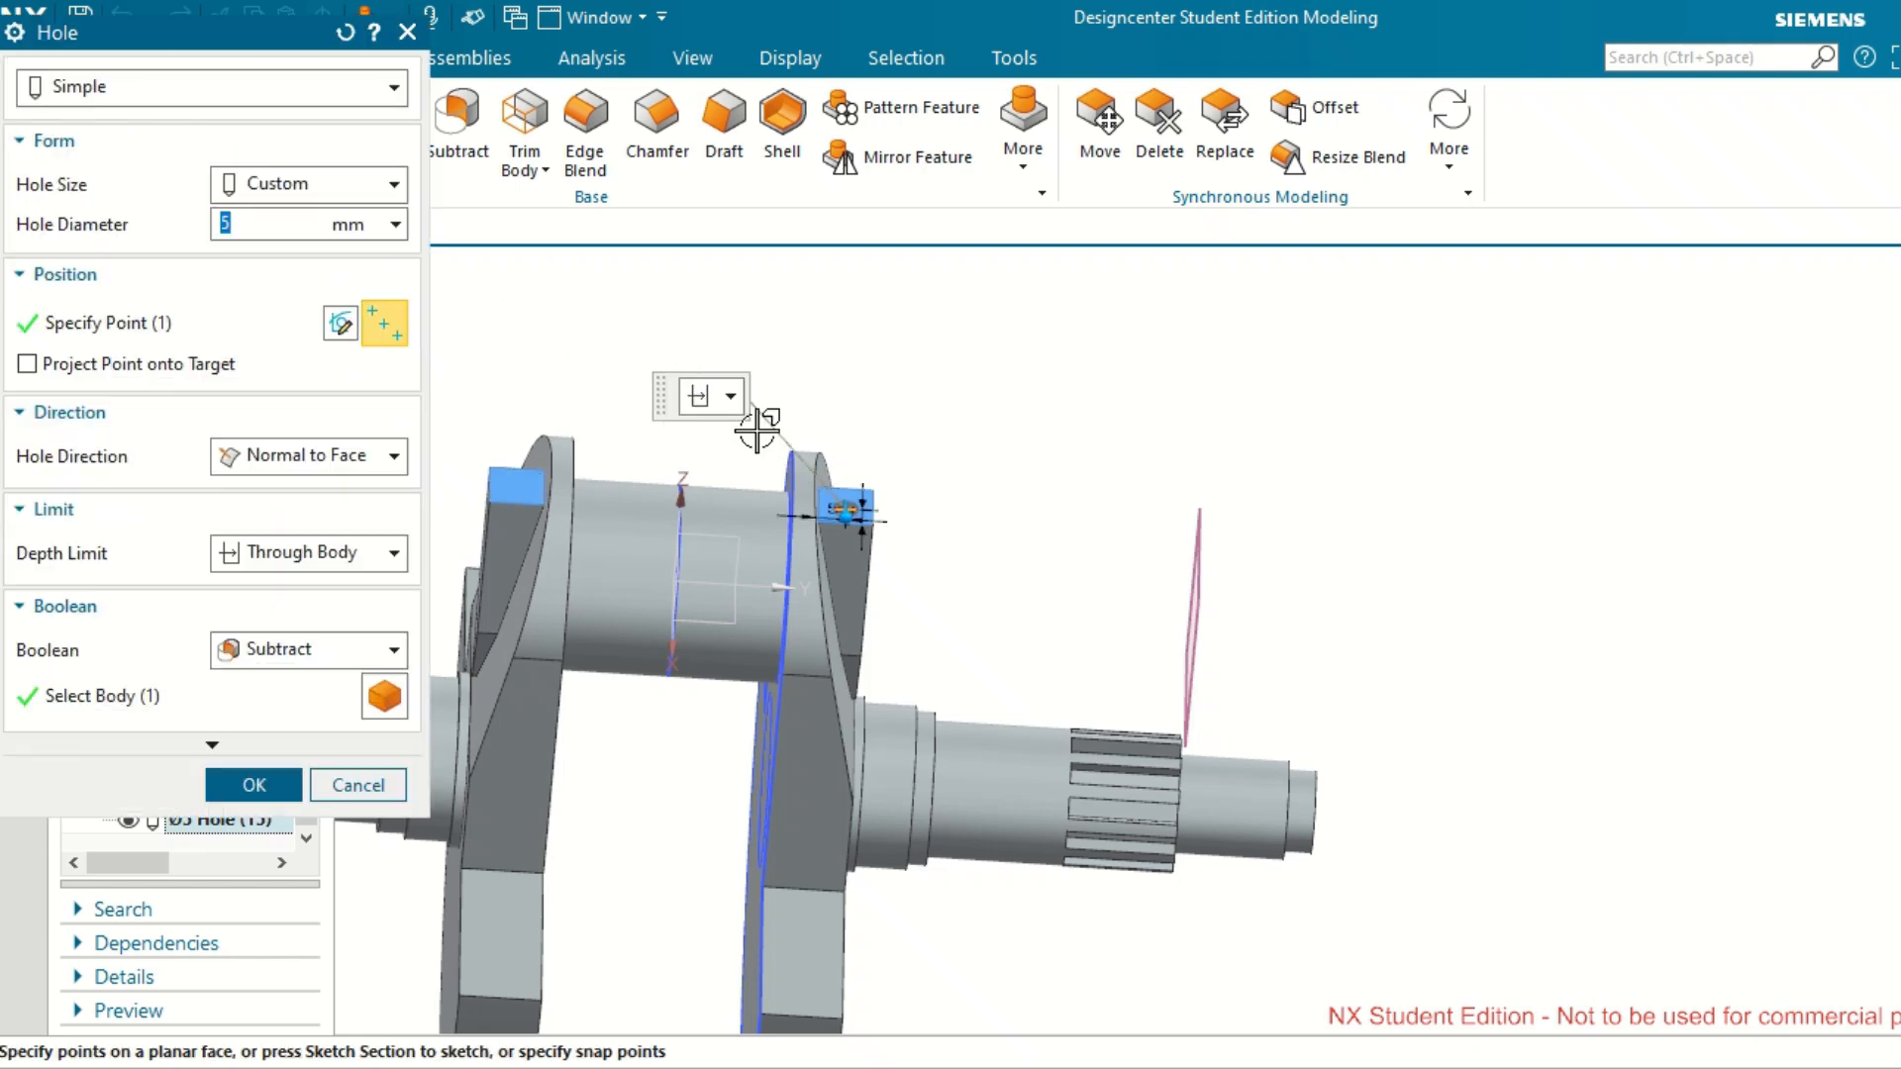
left_click(342, 327)
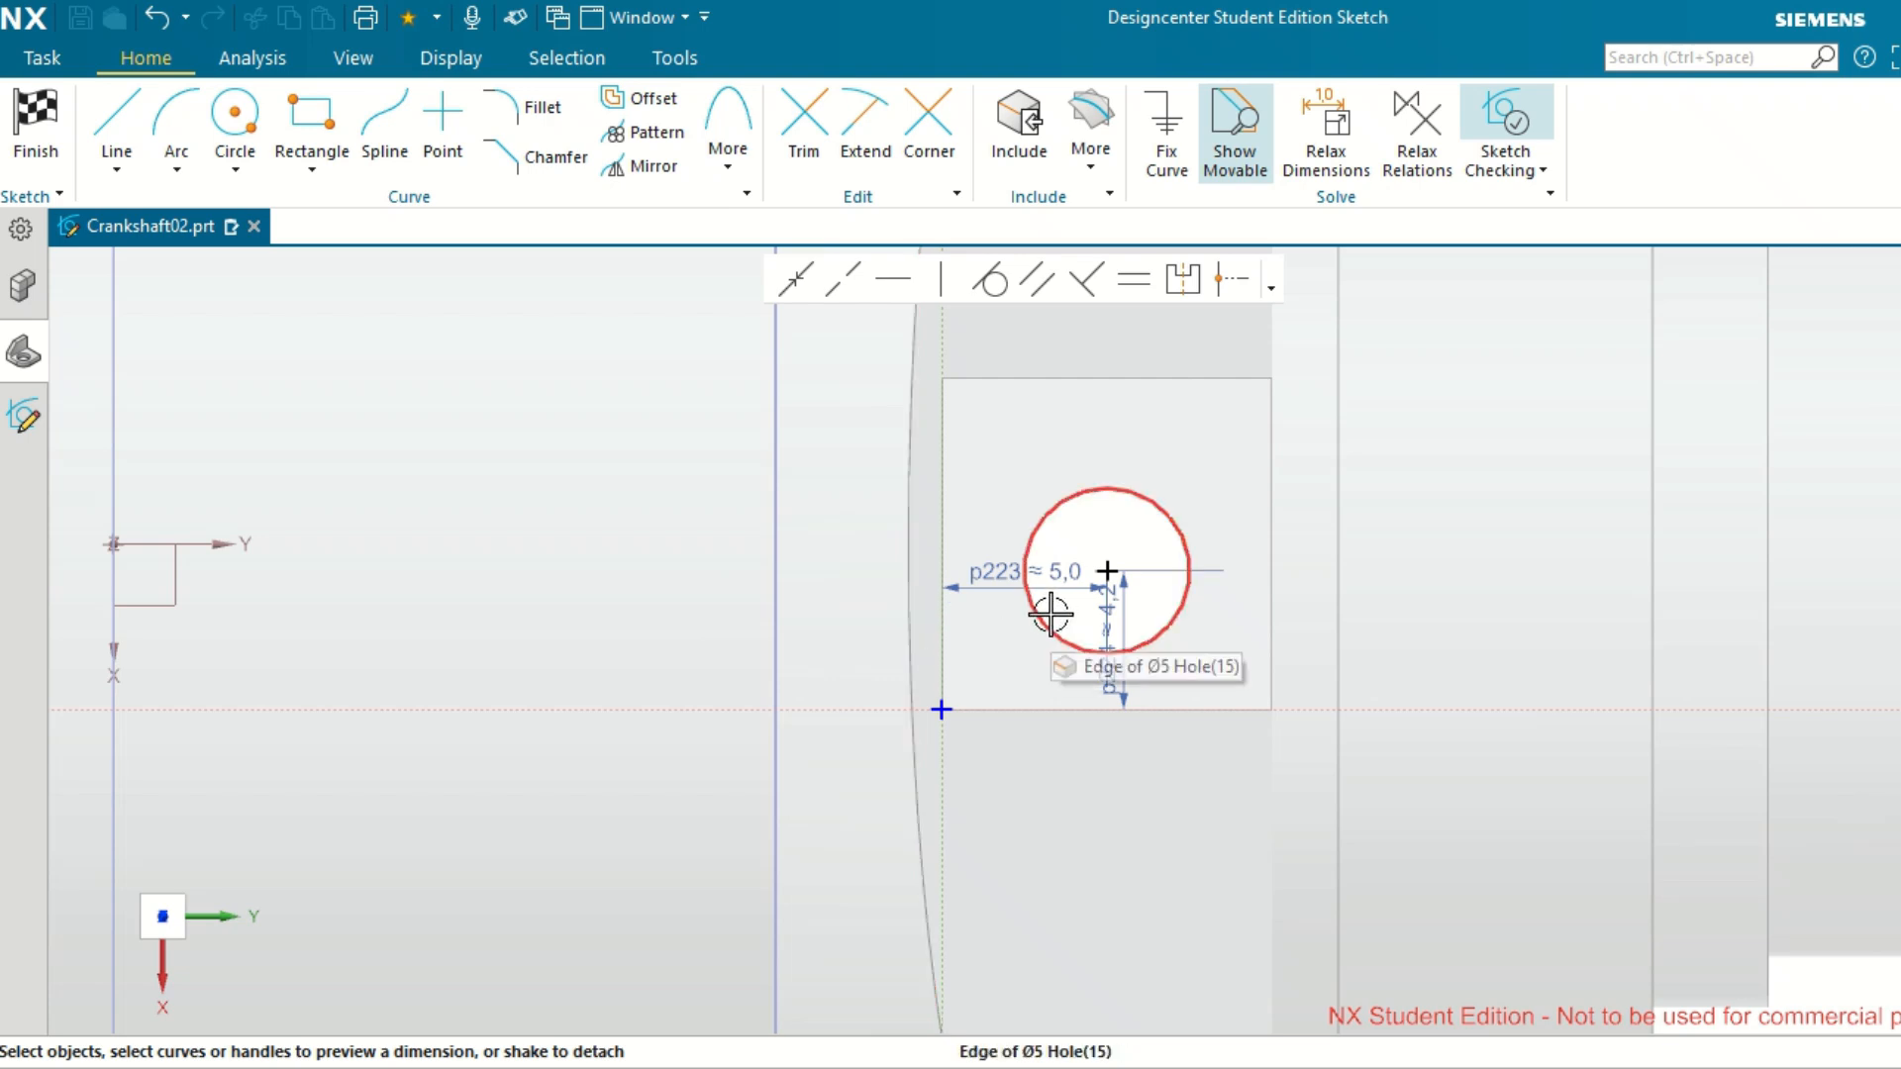
Set the hole centre's horizontal and vertical distances from the block face's reference corner to 5 mm each and finish the position sketch.
scroll(1050, 615, "up", 1)
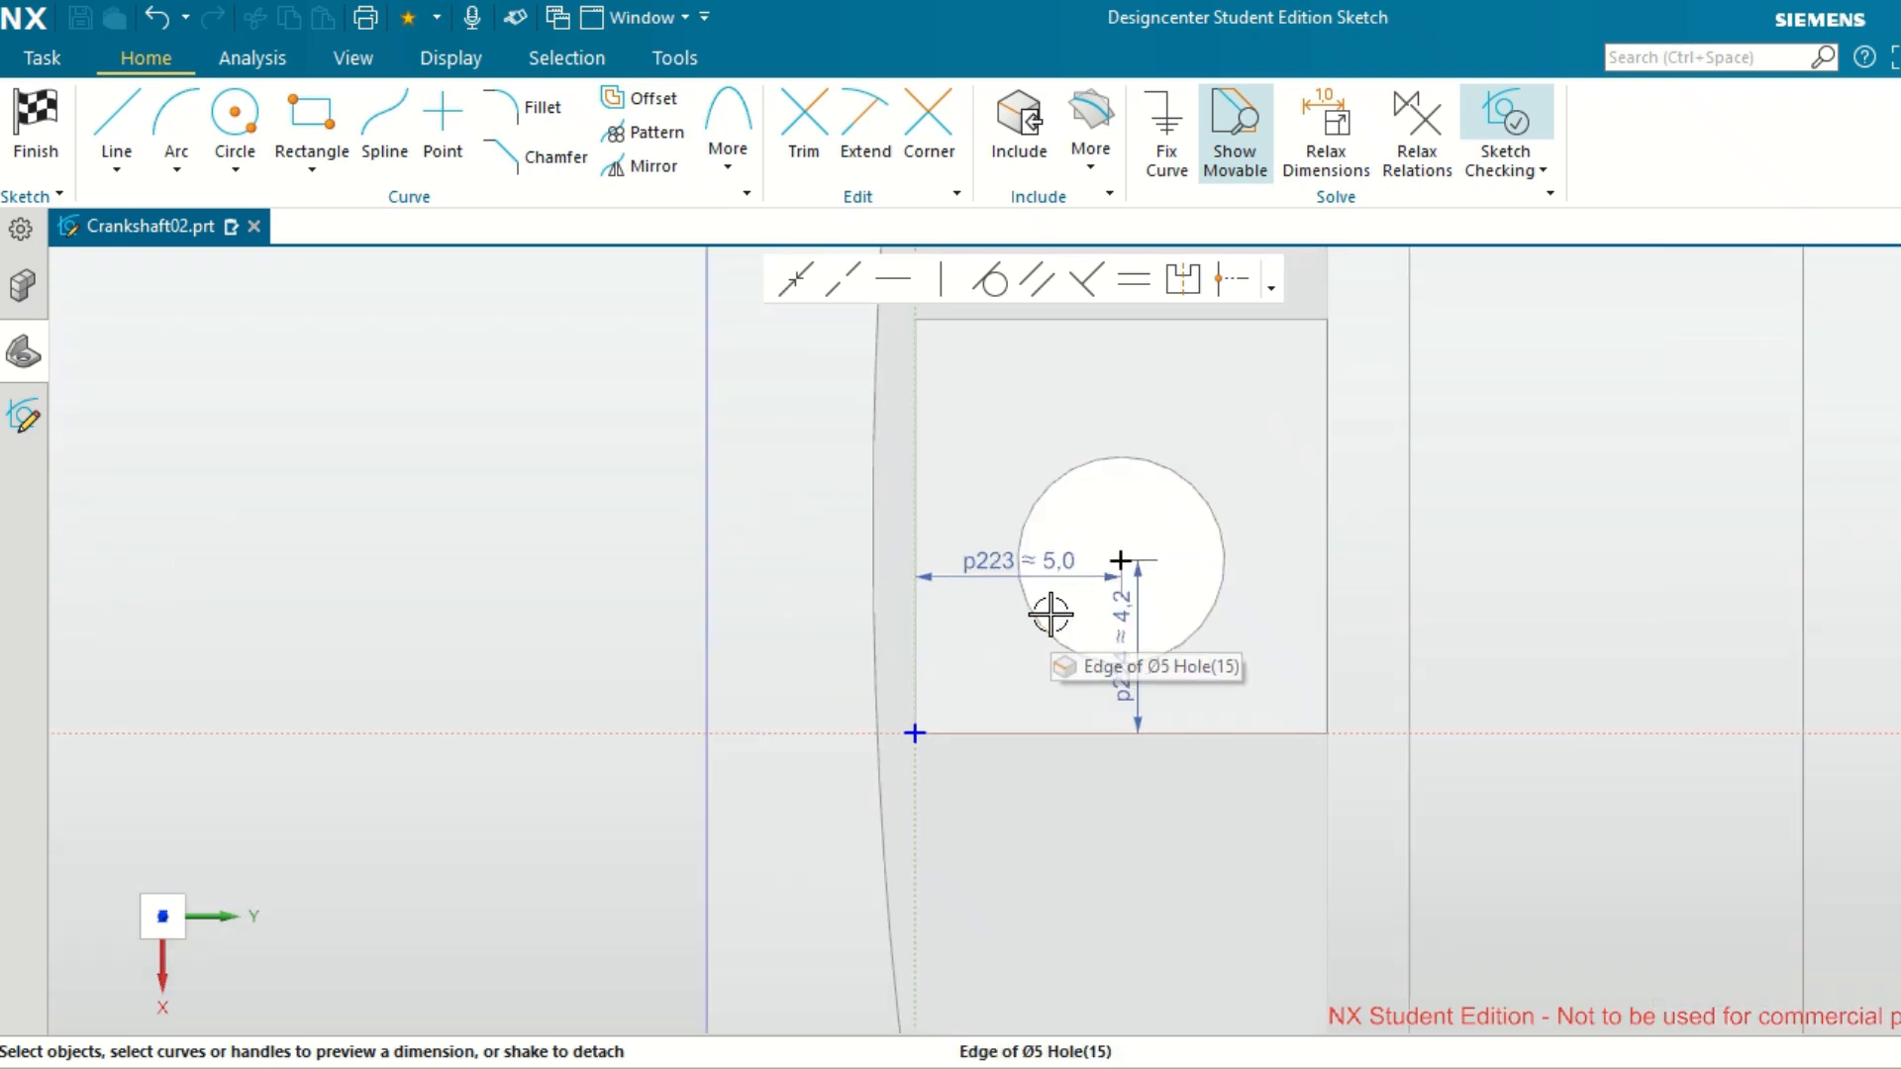
double_click(1020, 572)
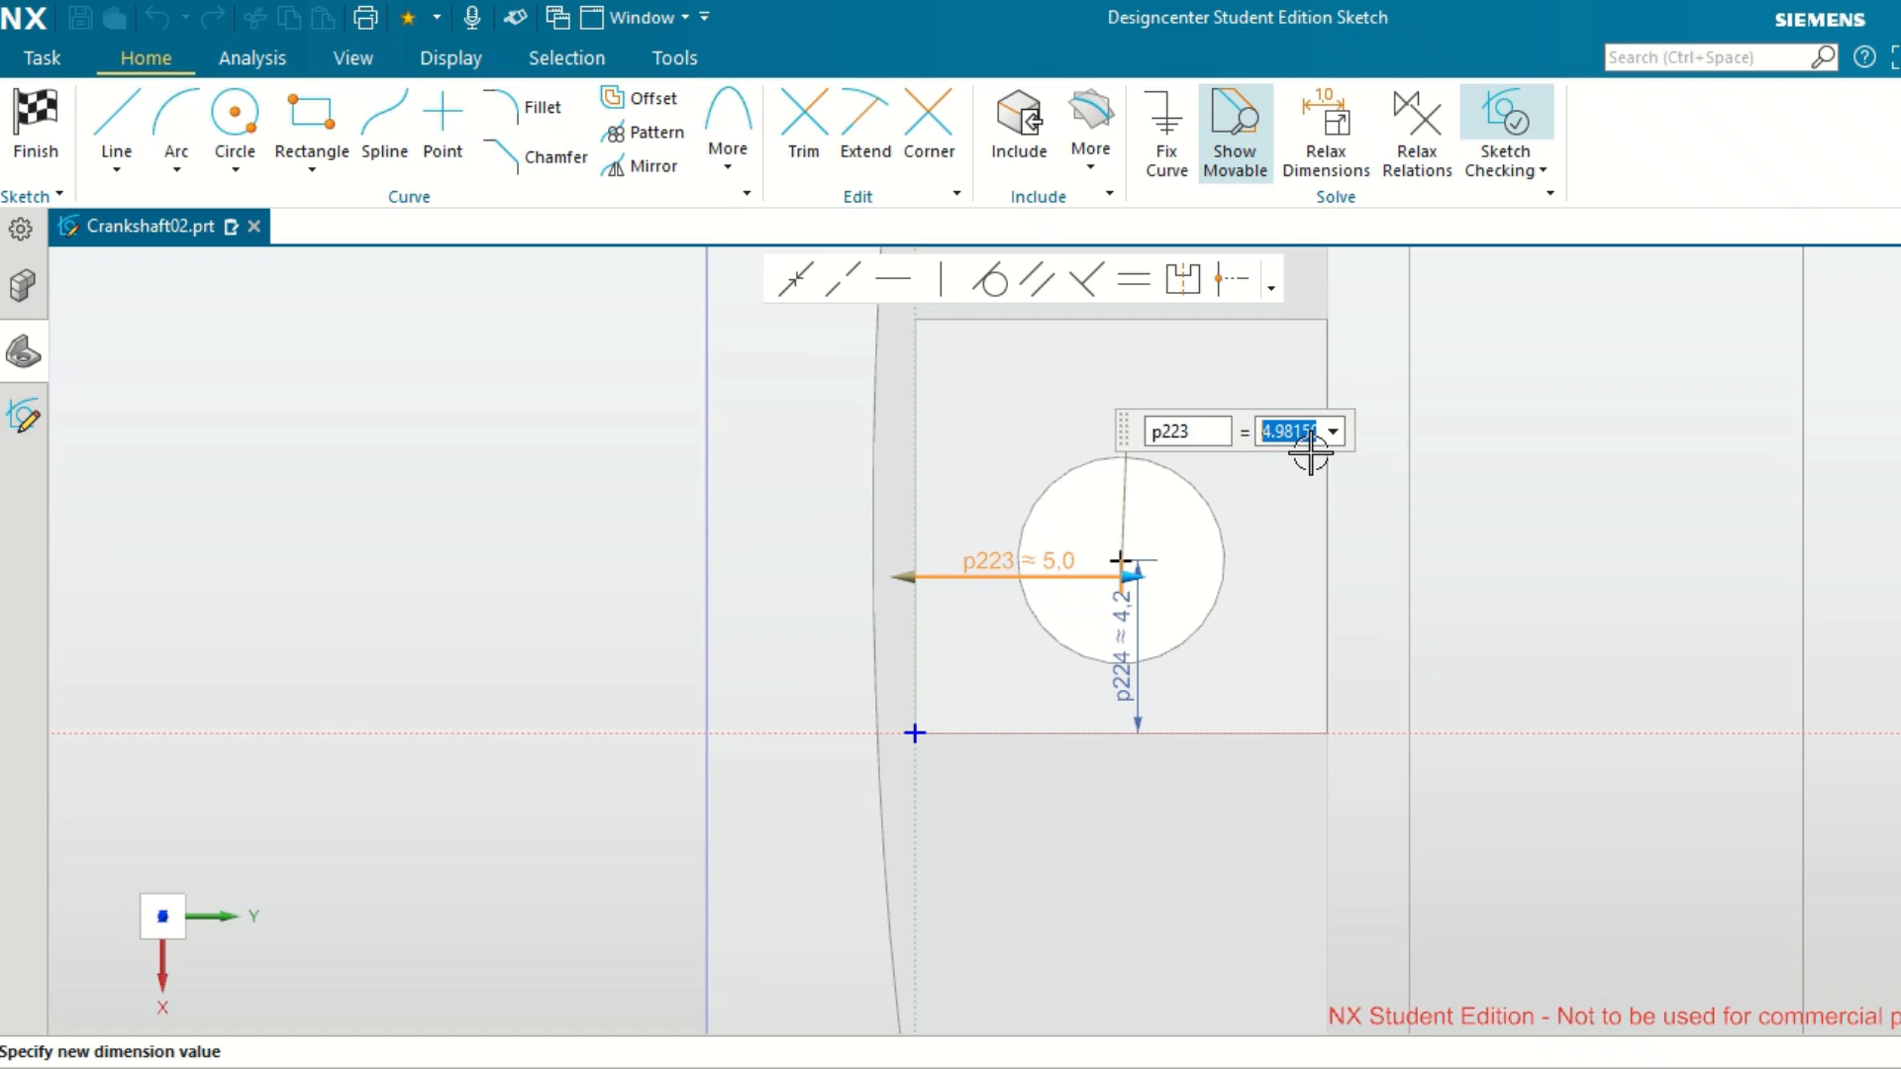
type("5")
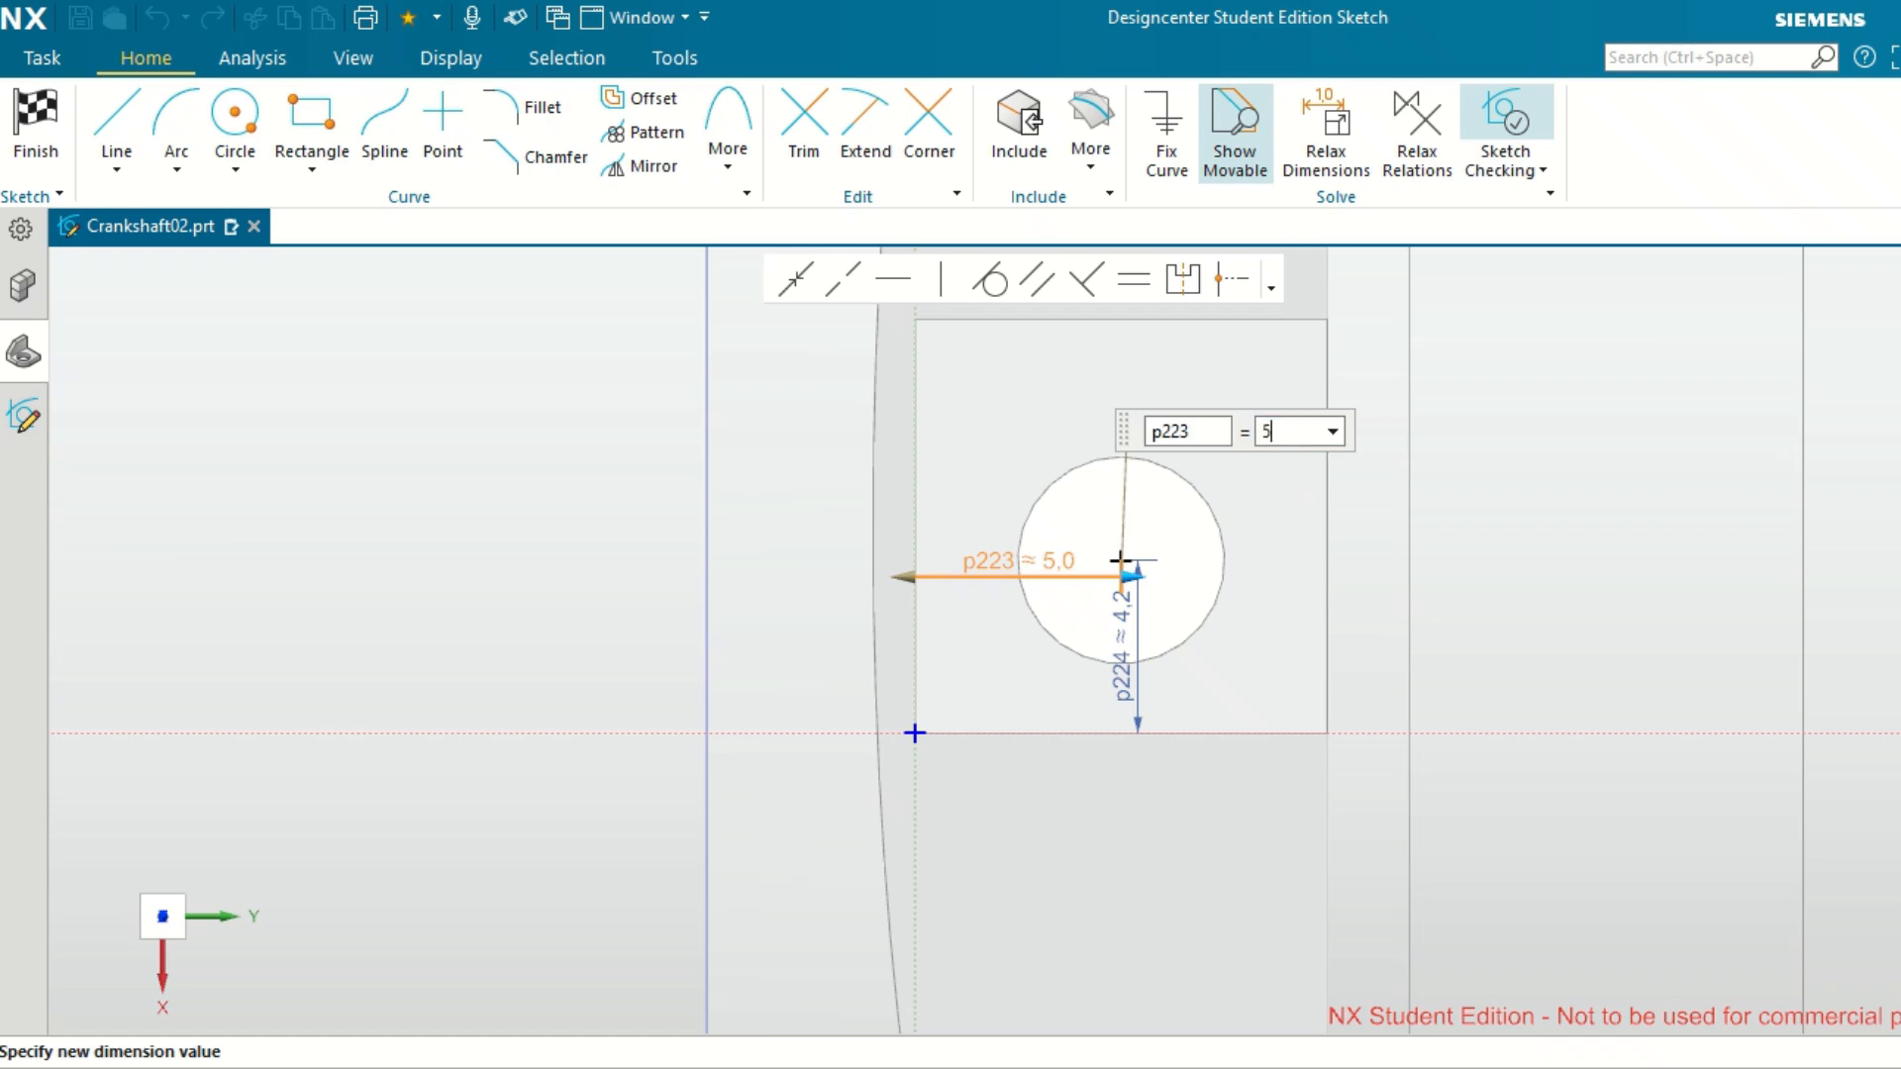
key("Return")
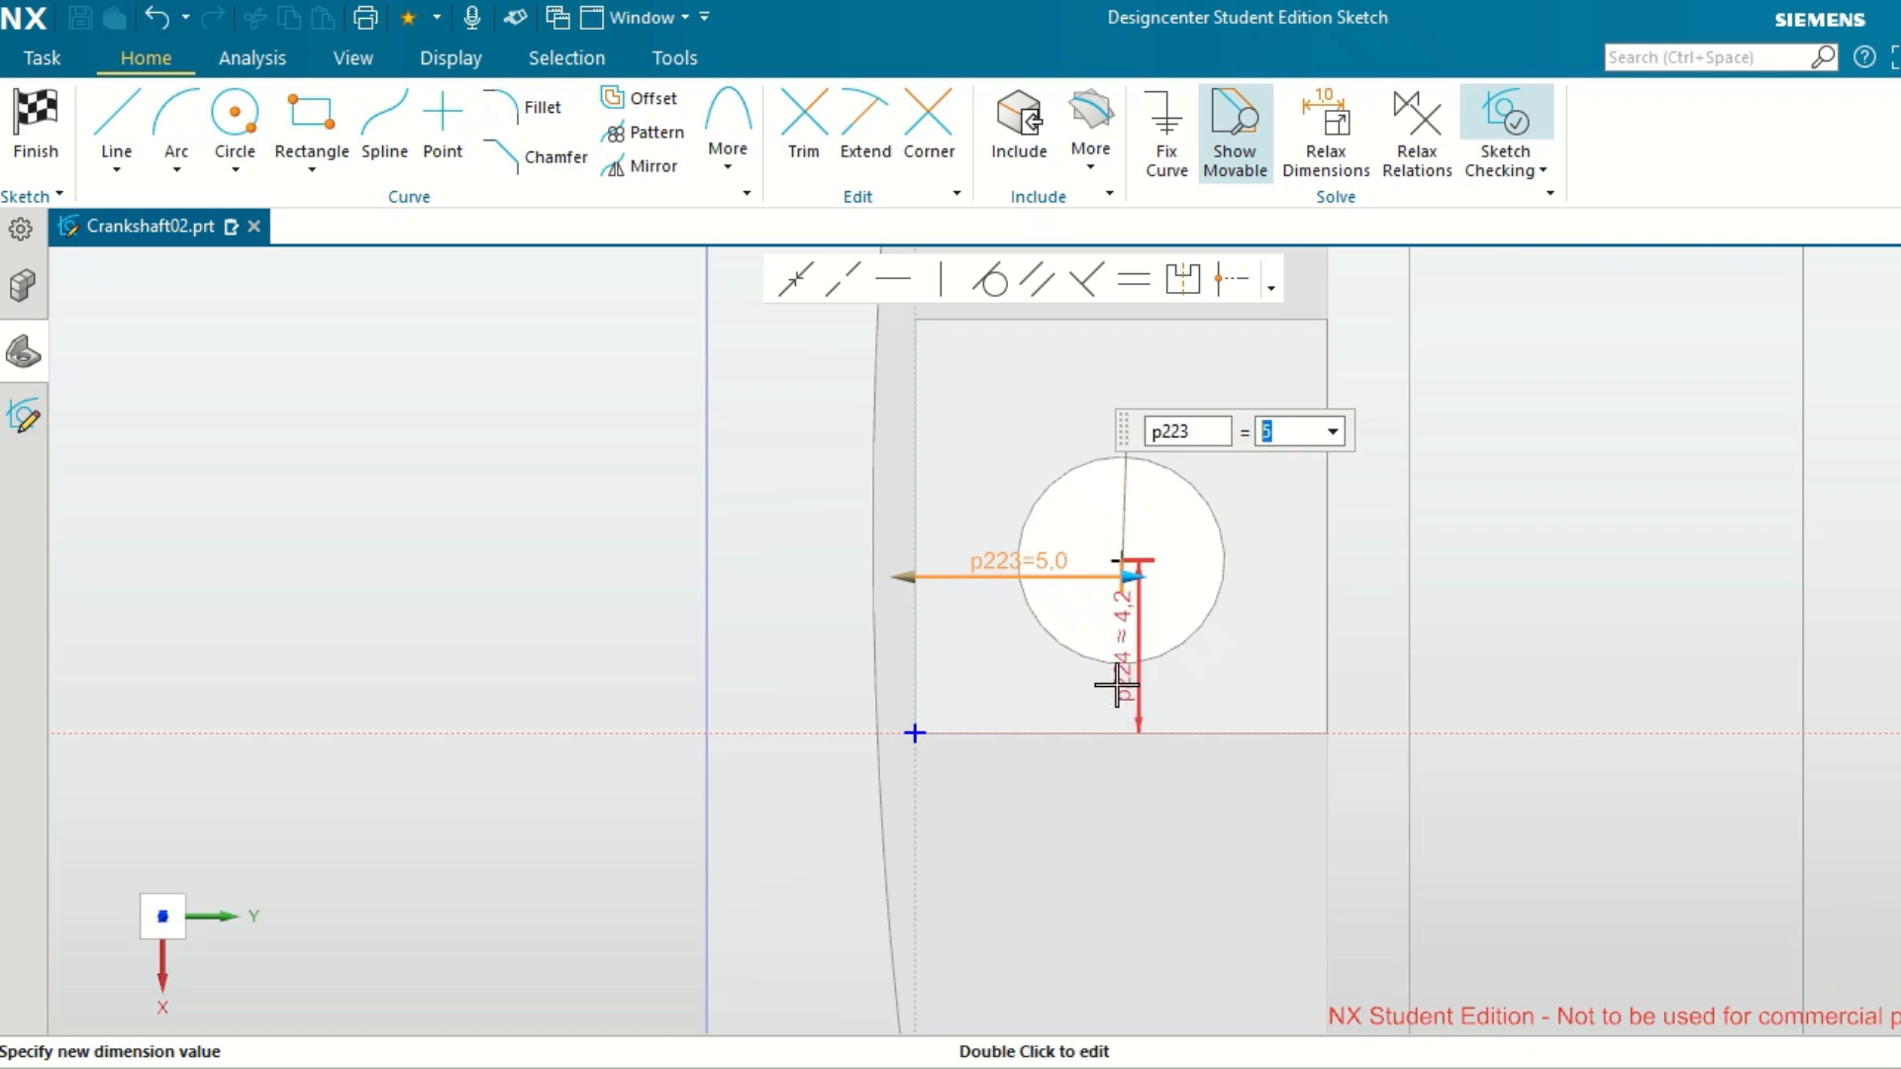
double_click(1121, 680)
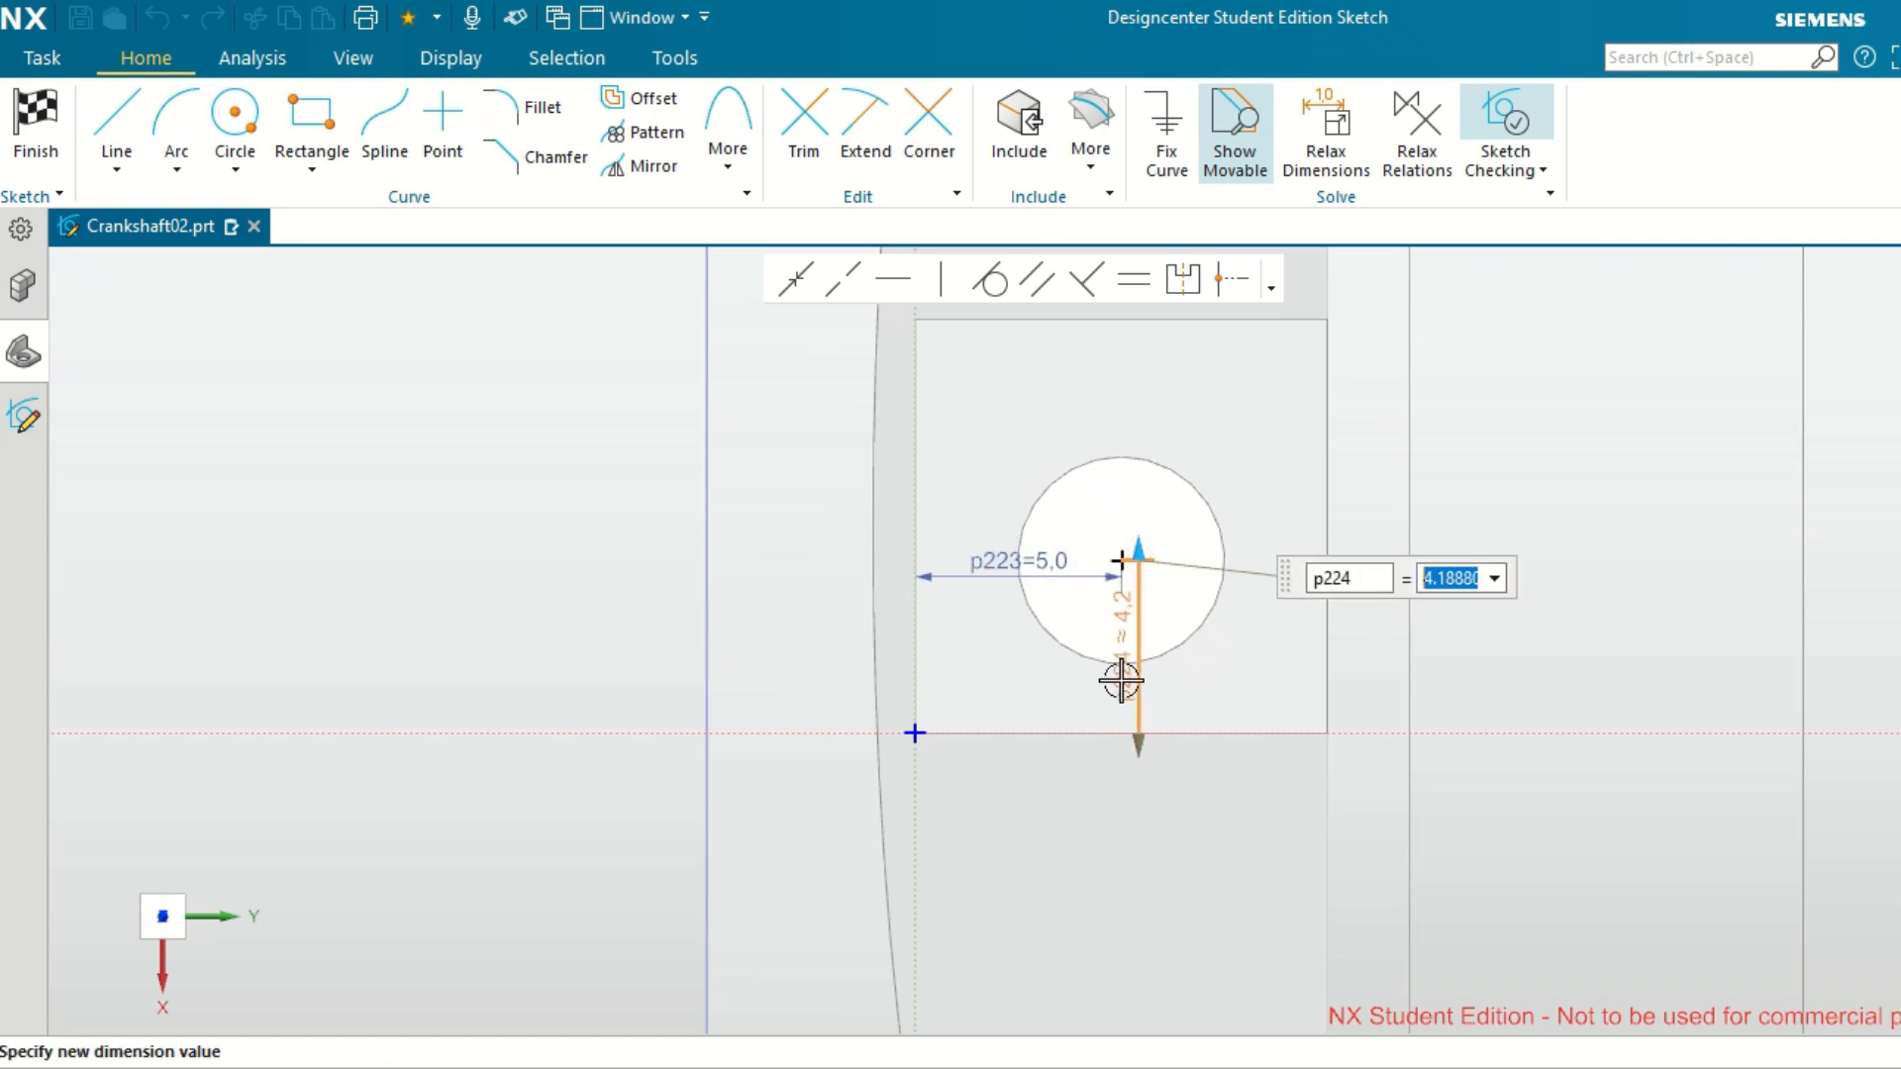
type("5")
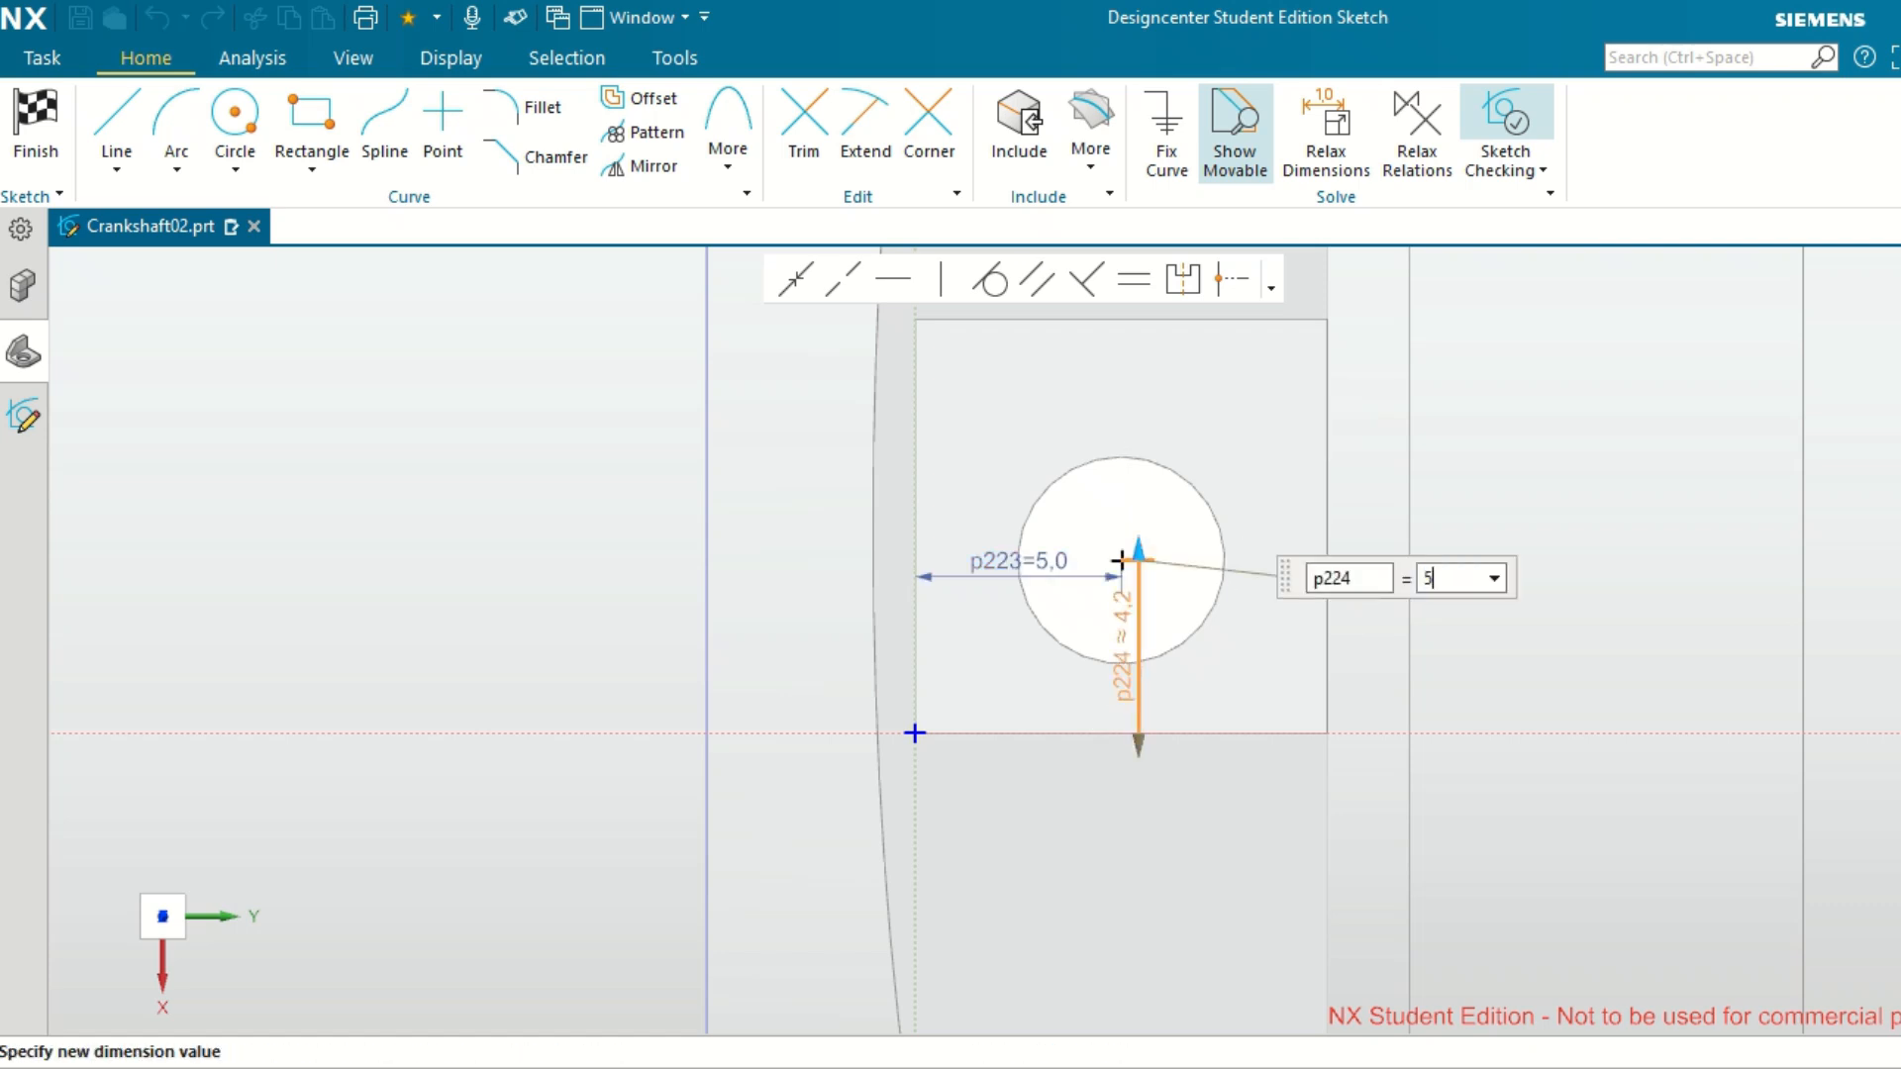
key("Return")
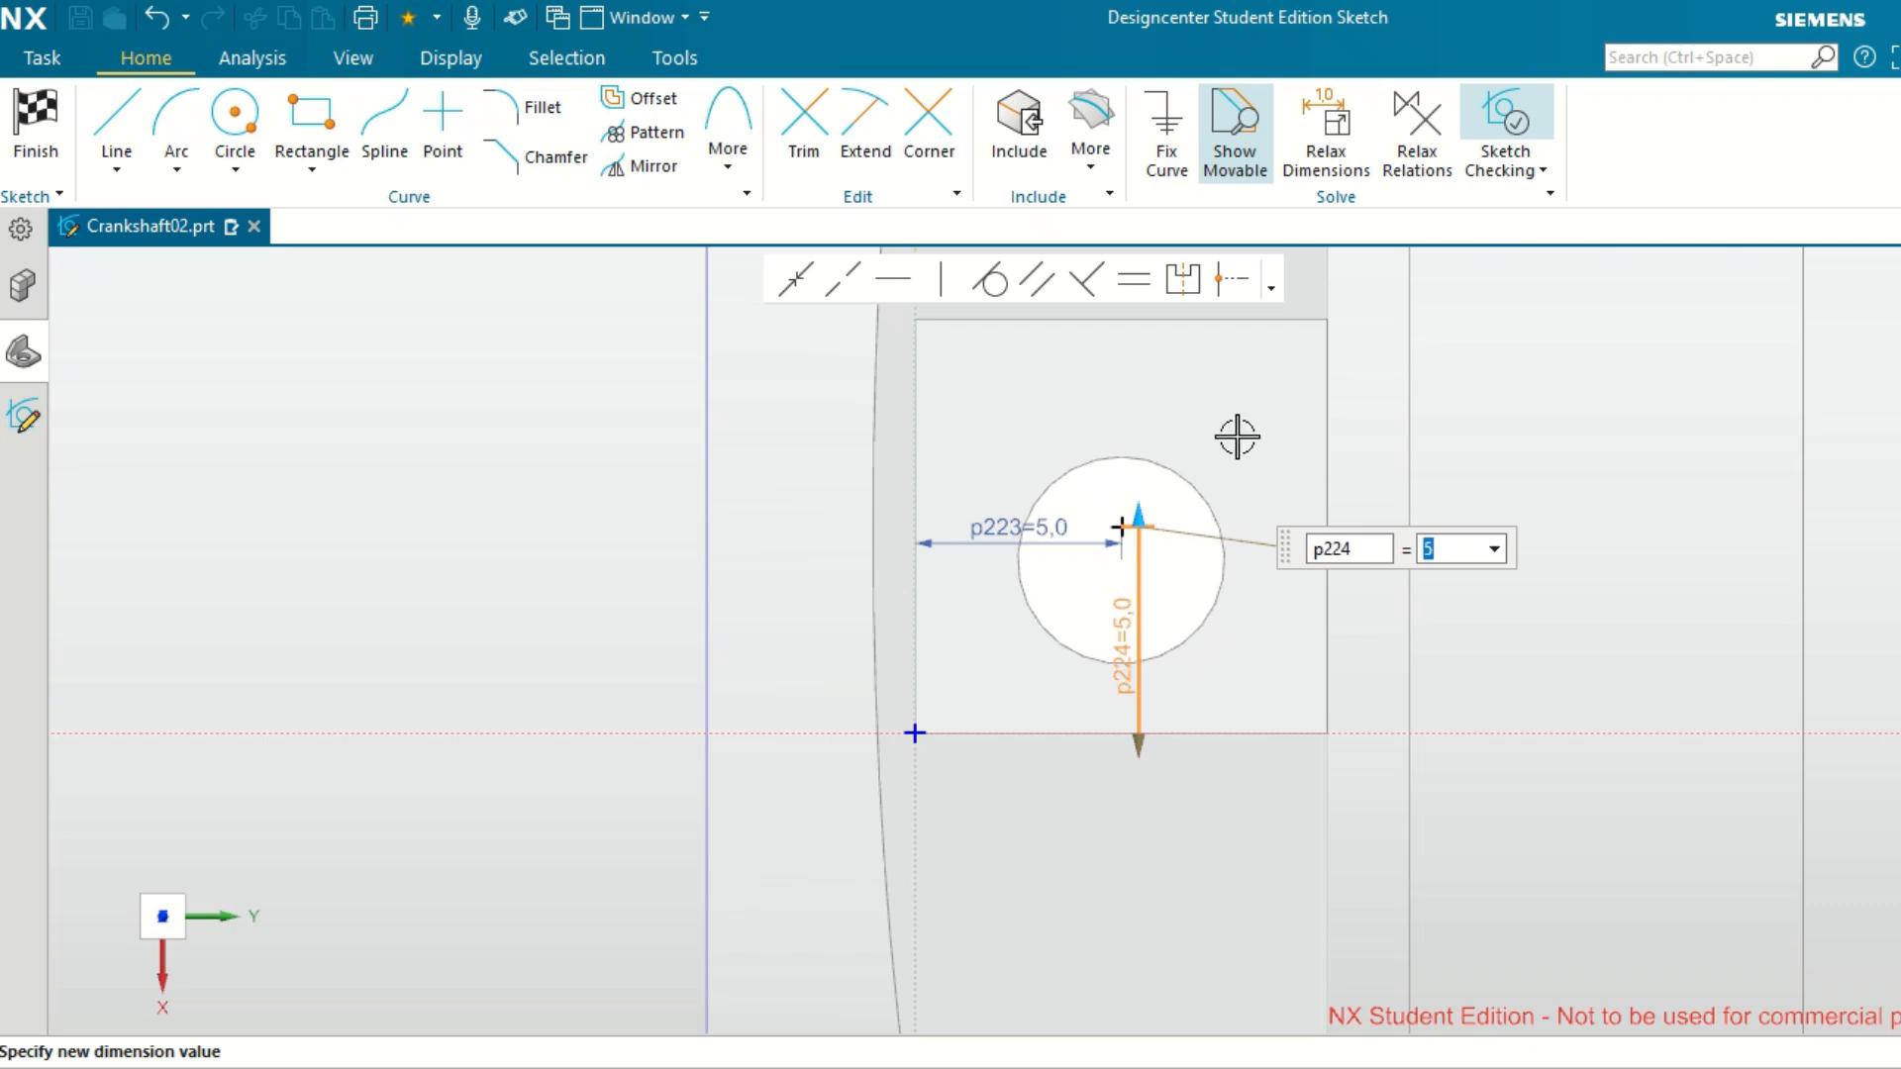
scroll(1236, 441, "down", 2)
scroll(1238, 451, "down", 2)
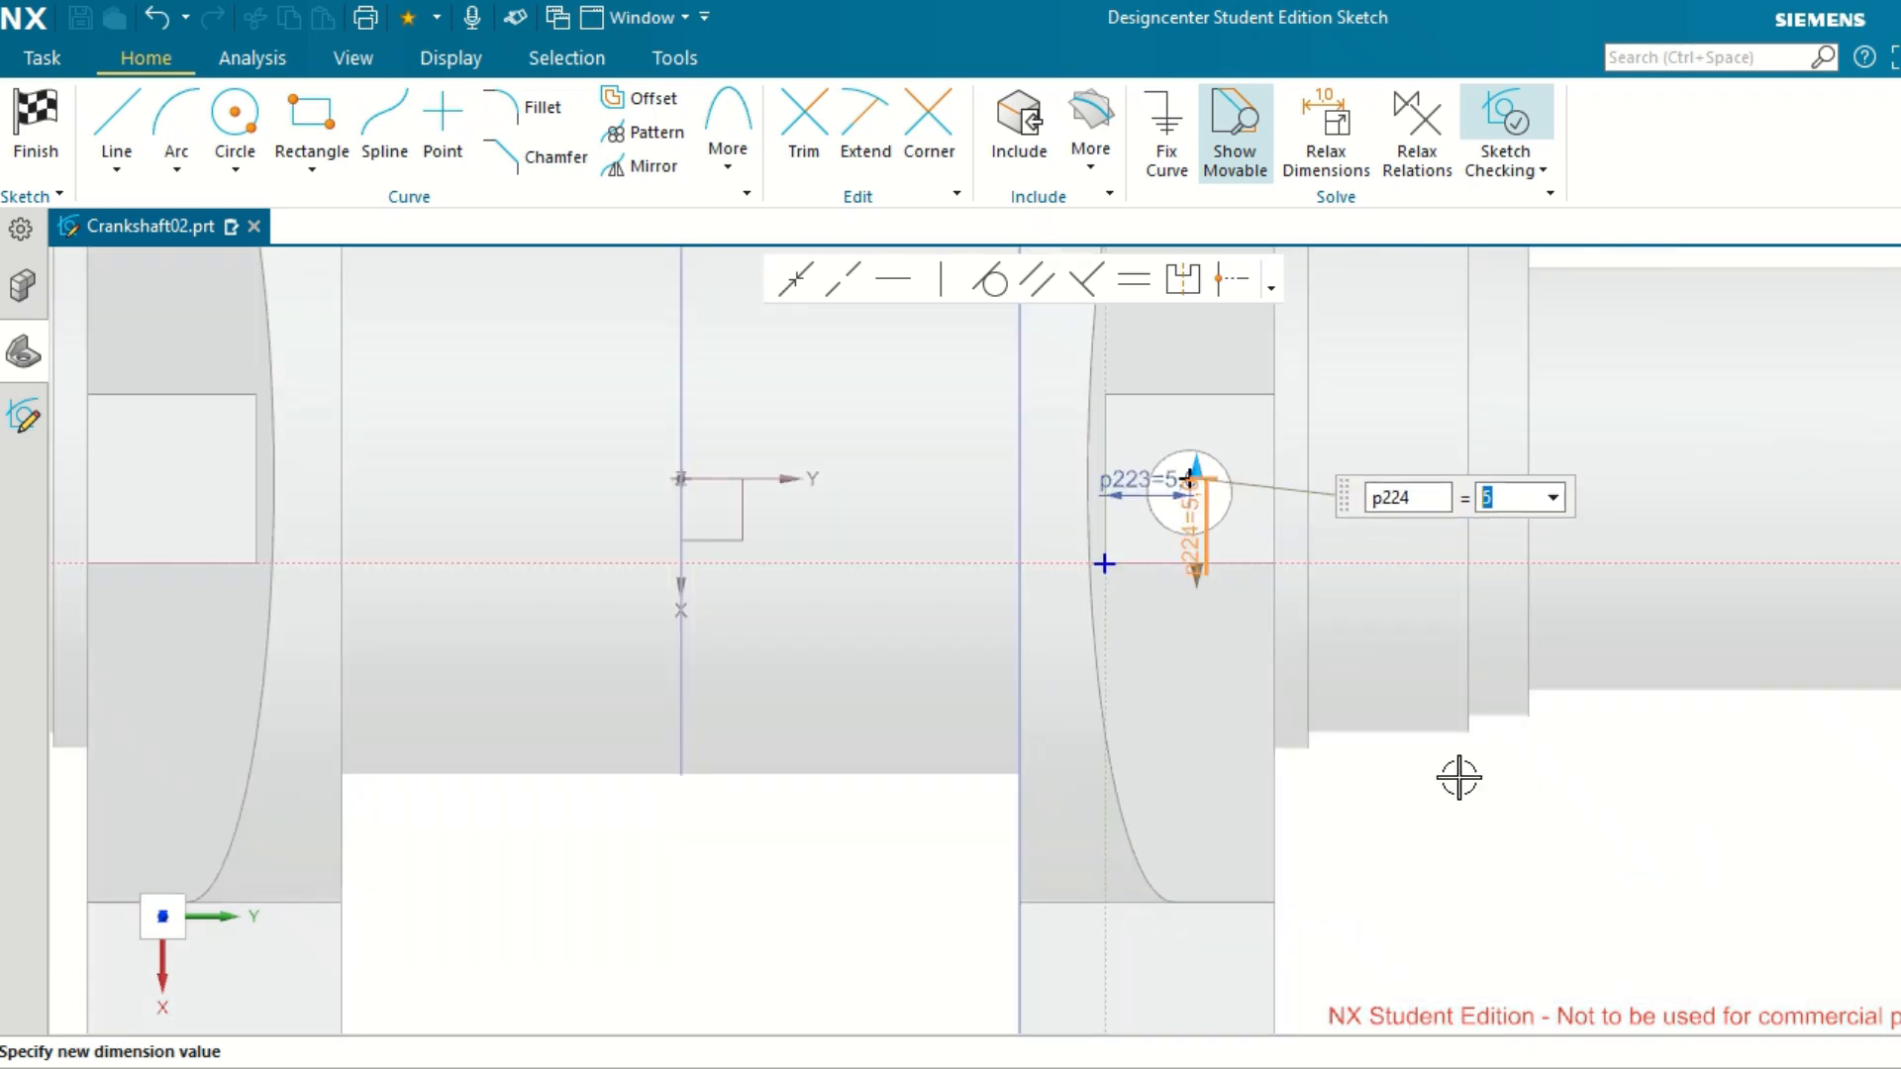
key("Escape")
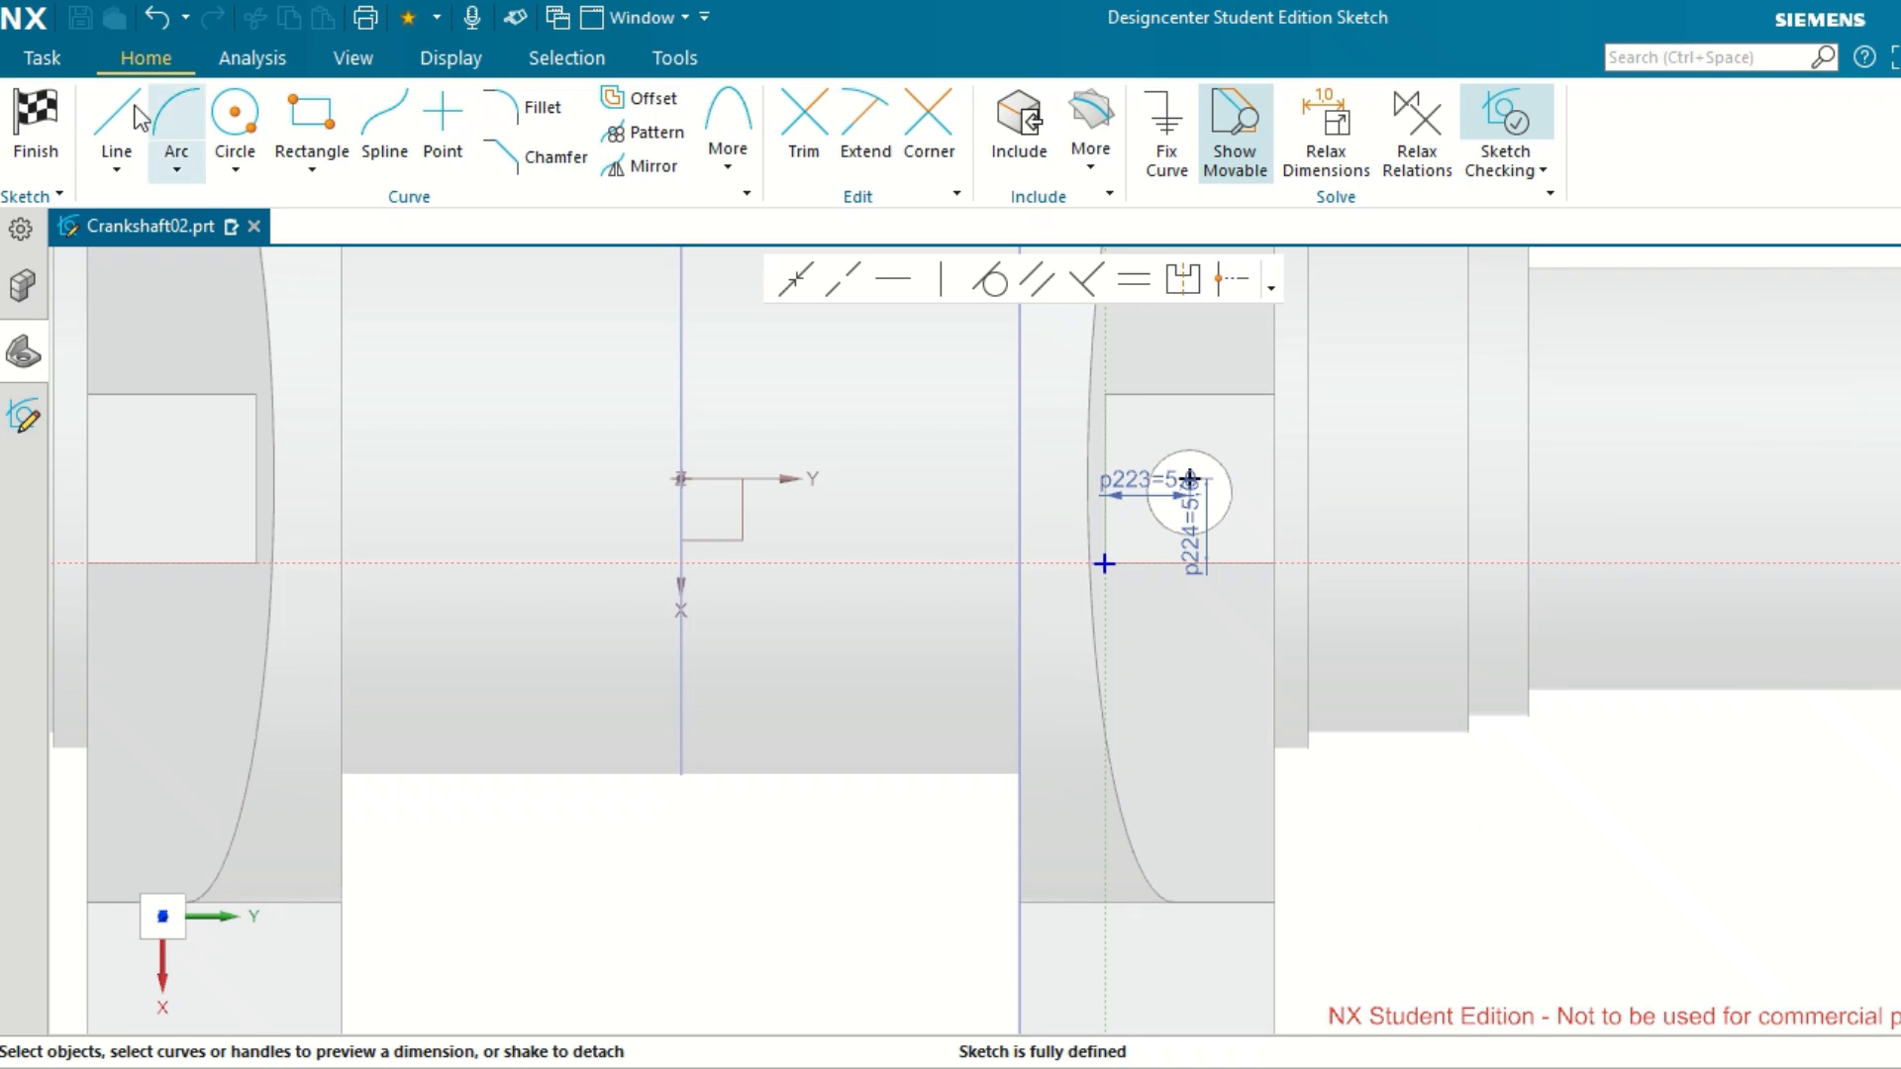
left_click(35, 126)
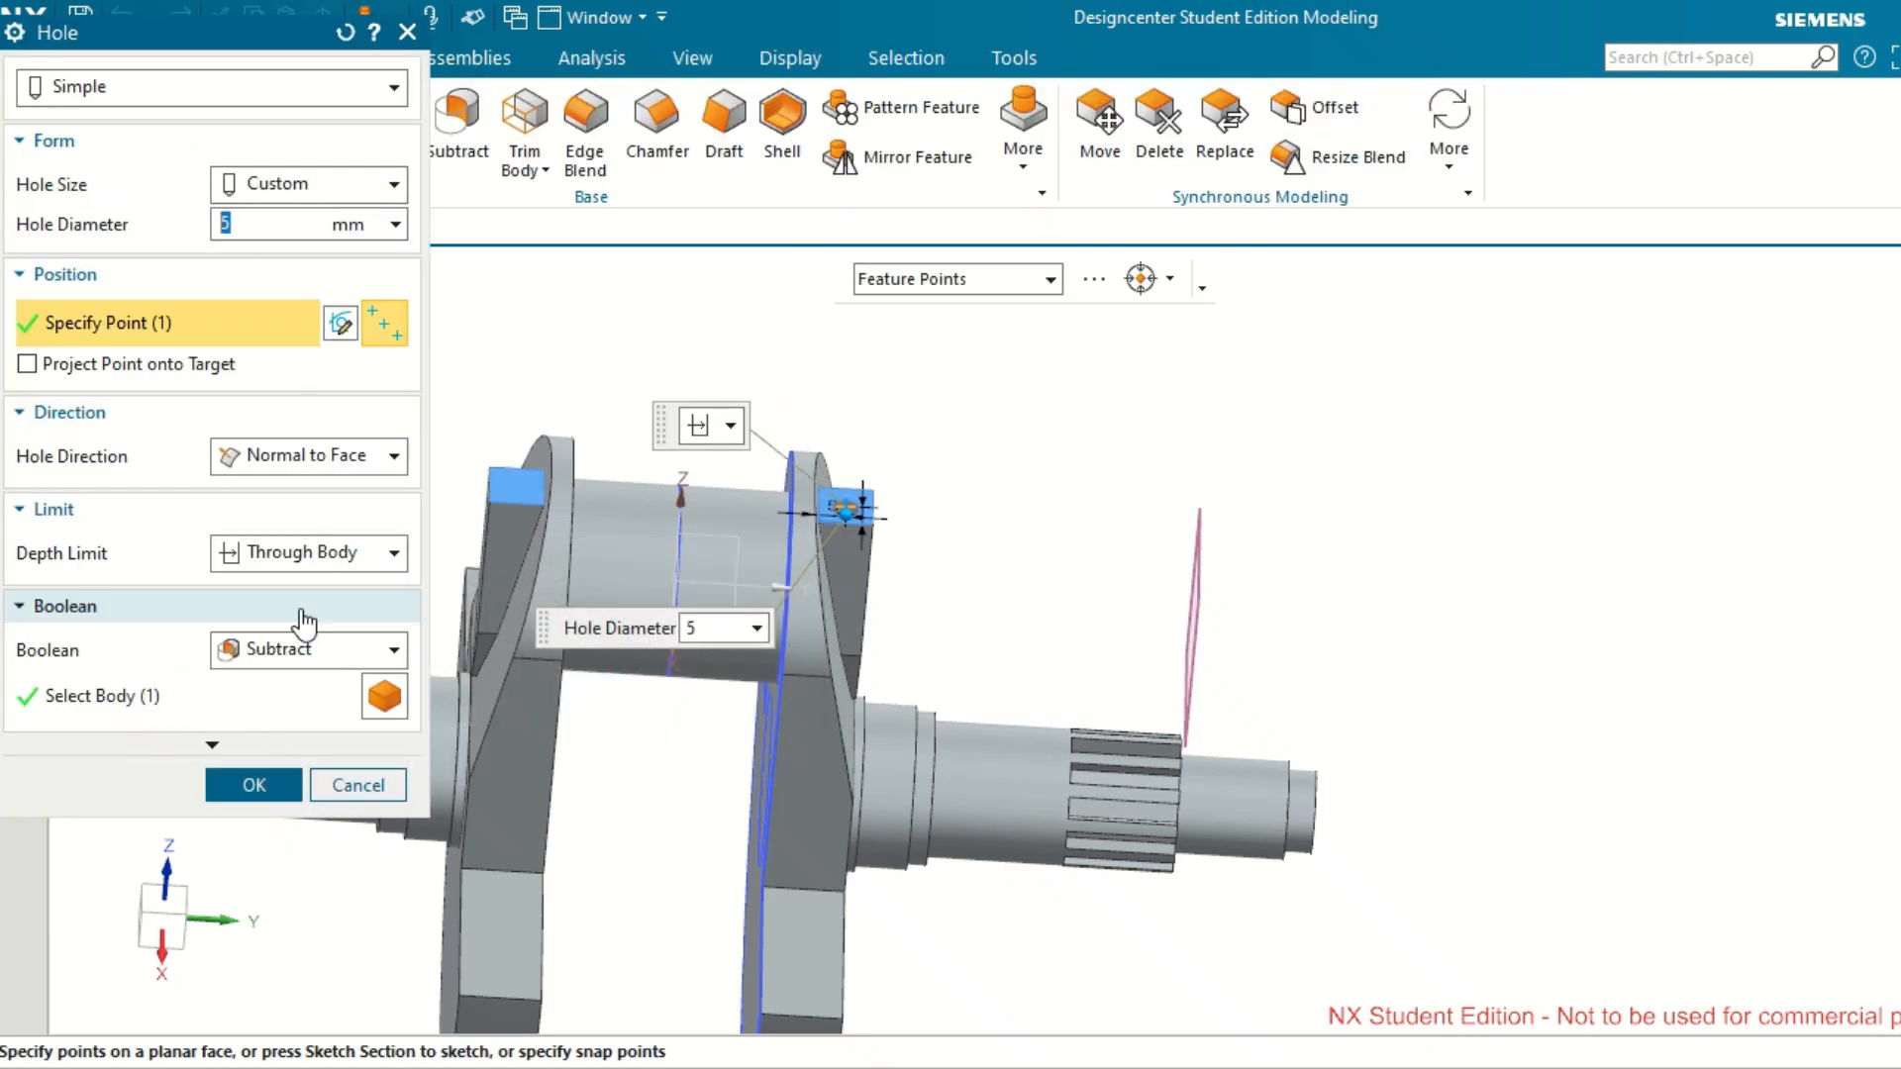
Limit the 5 mm hole to a depth value of 35 mm instead of through the body and apply the edit.
left_click(356, 557)
left_click(342, 586)
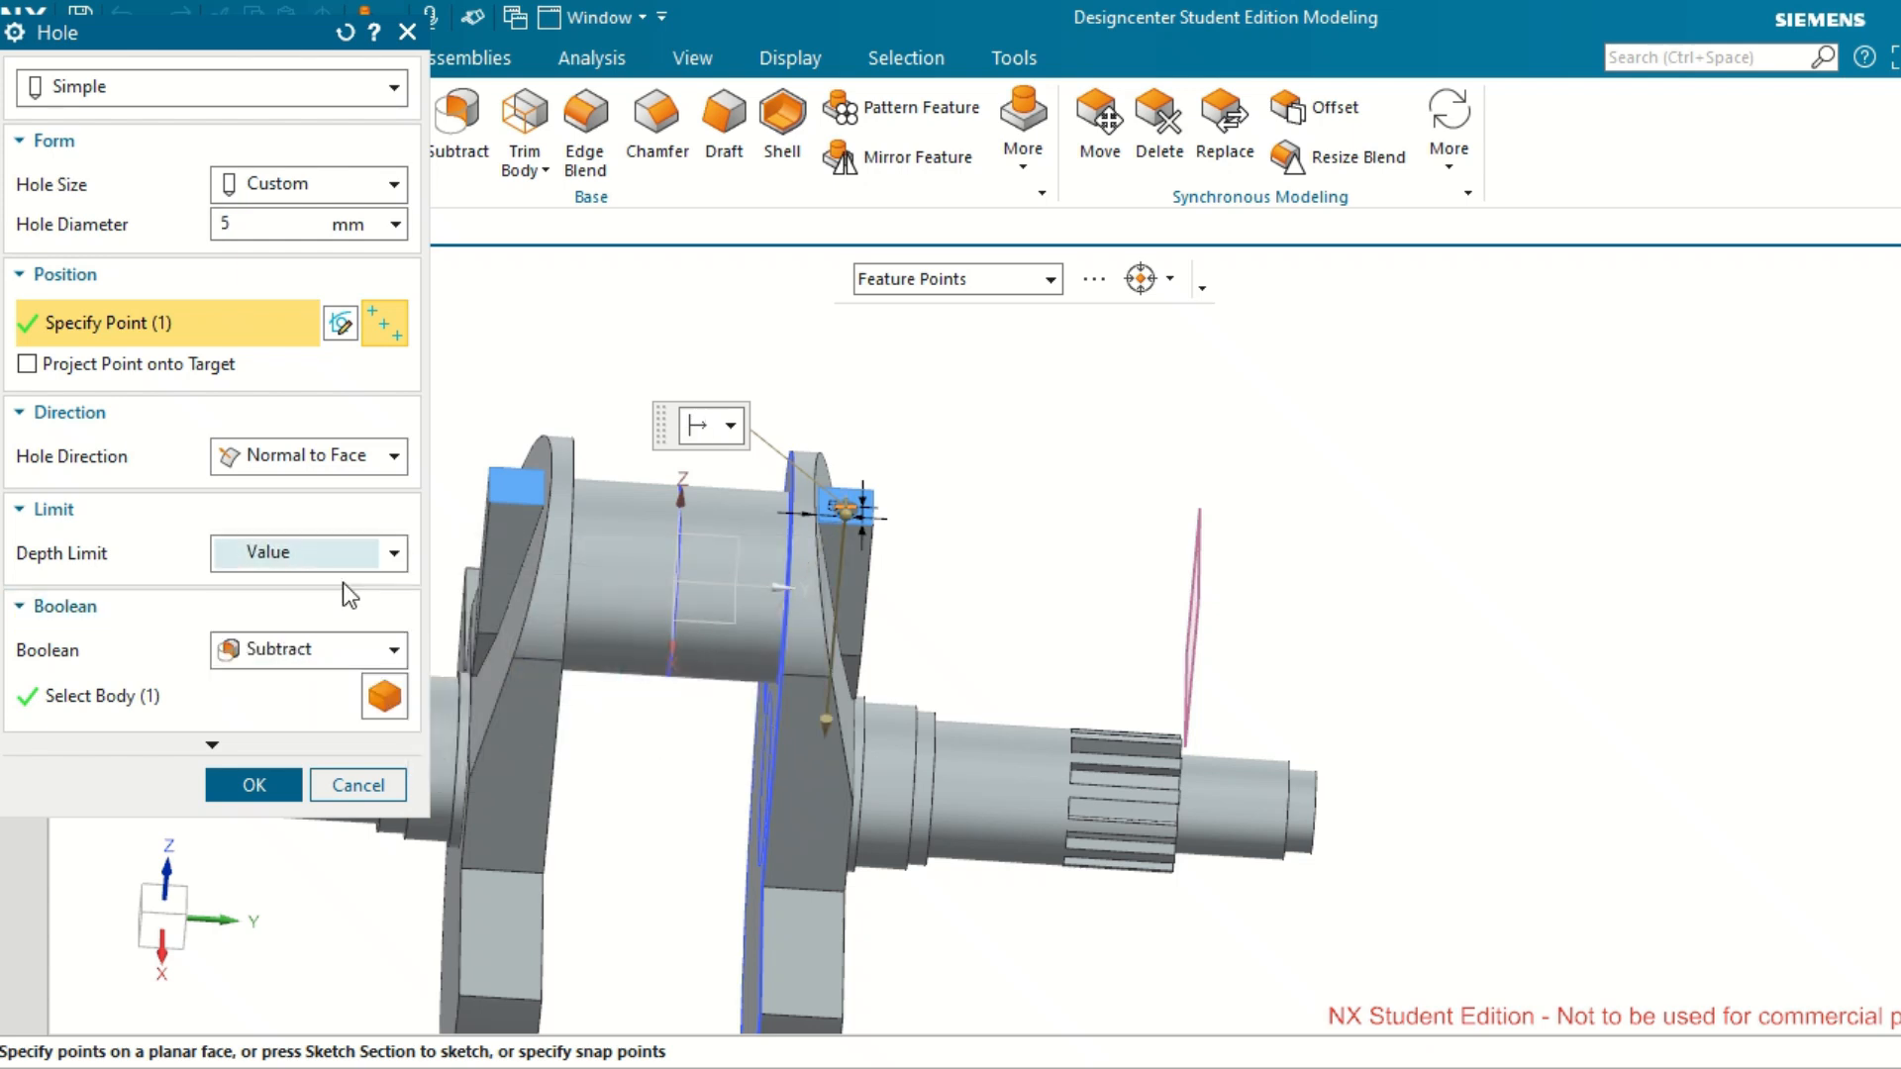
left_click_drag(306, 595, 219, 598)
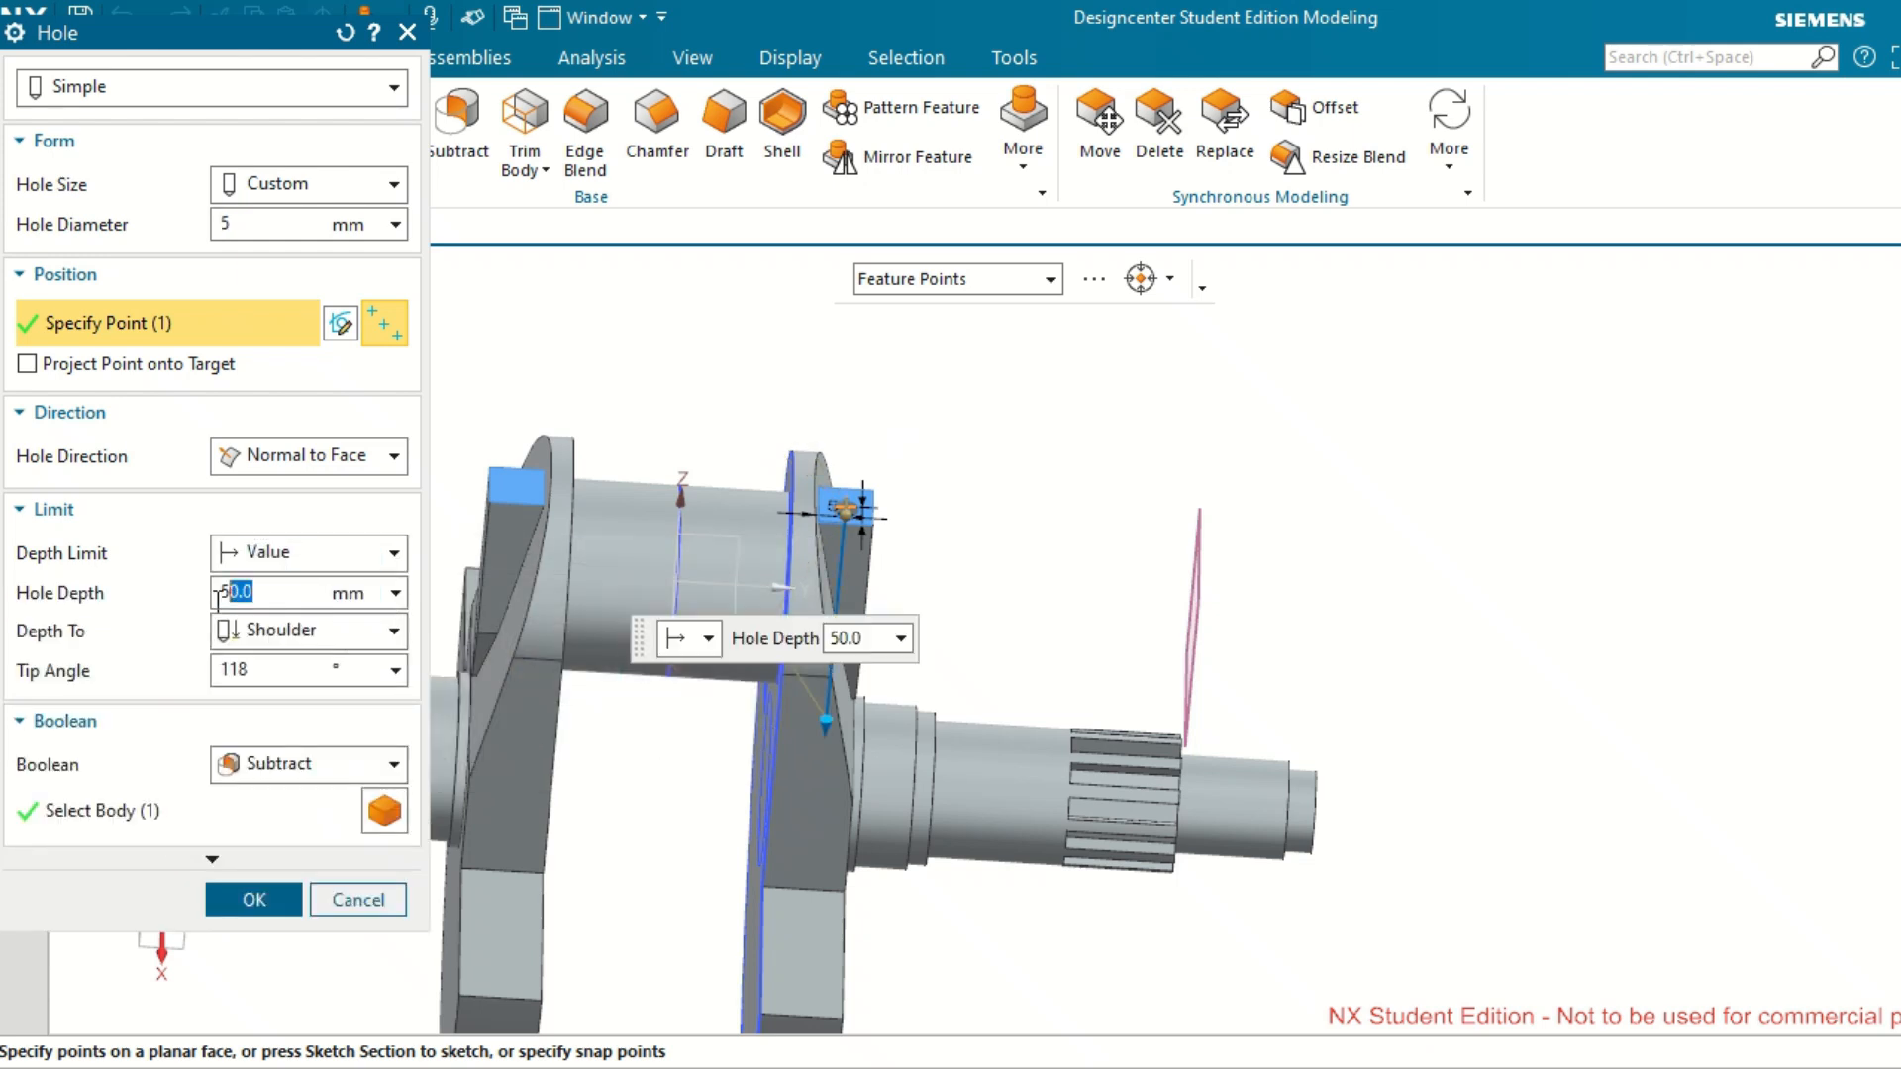
type("35")
key("Return")
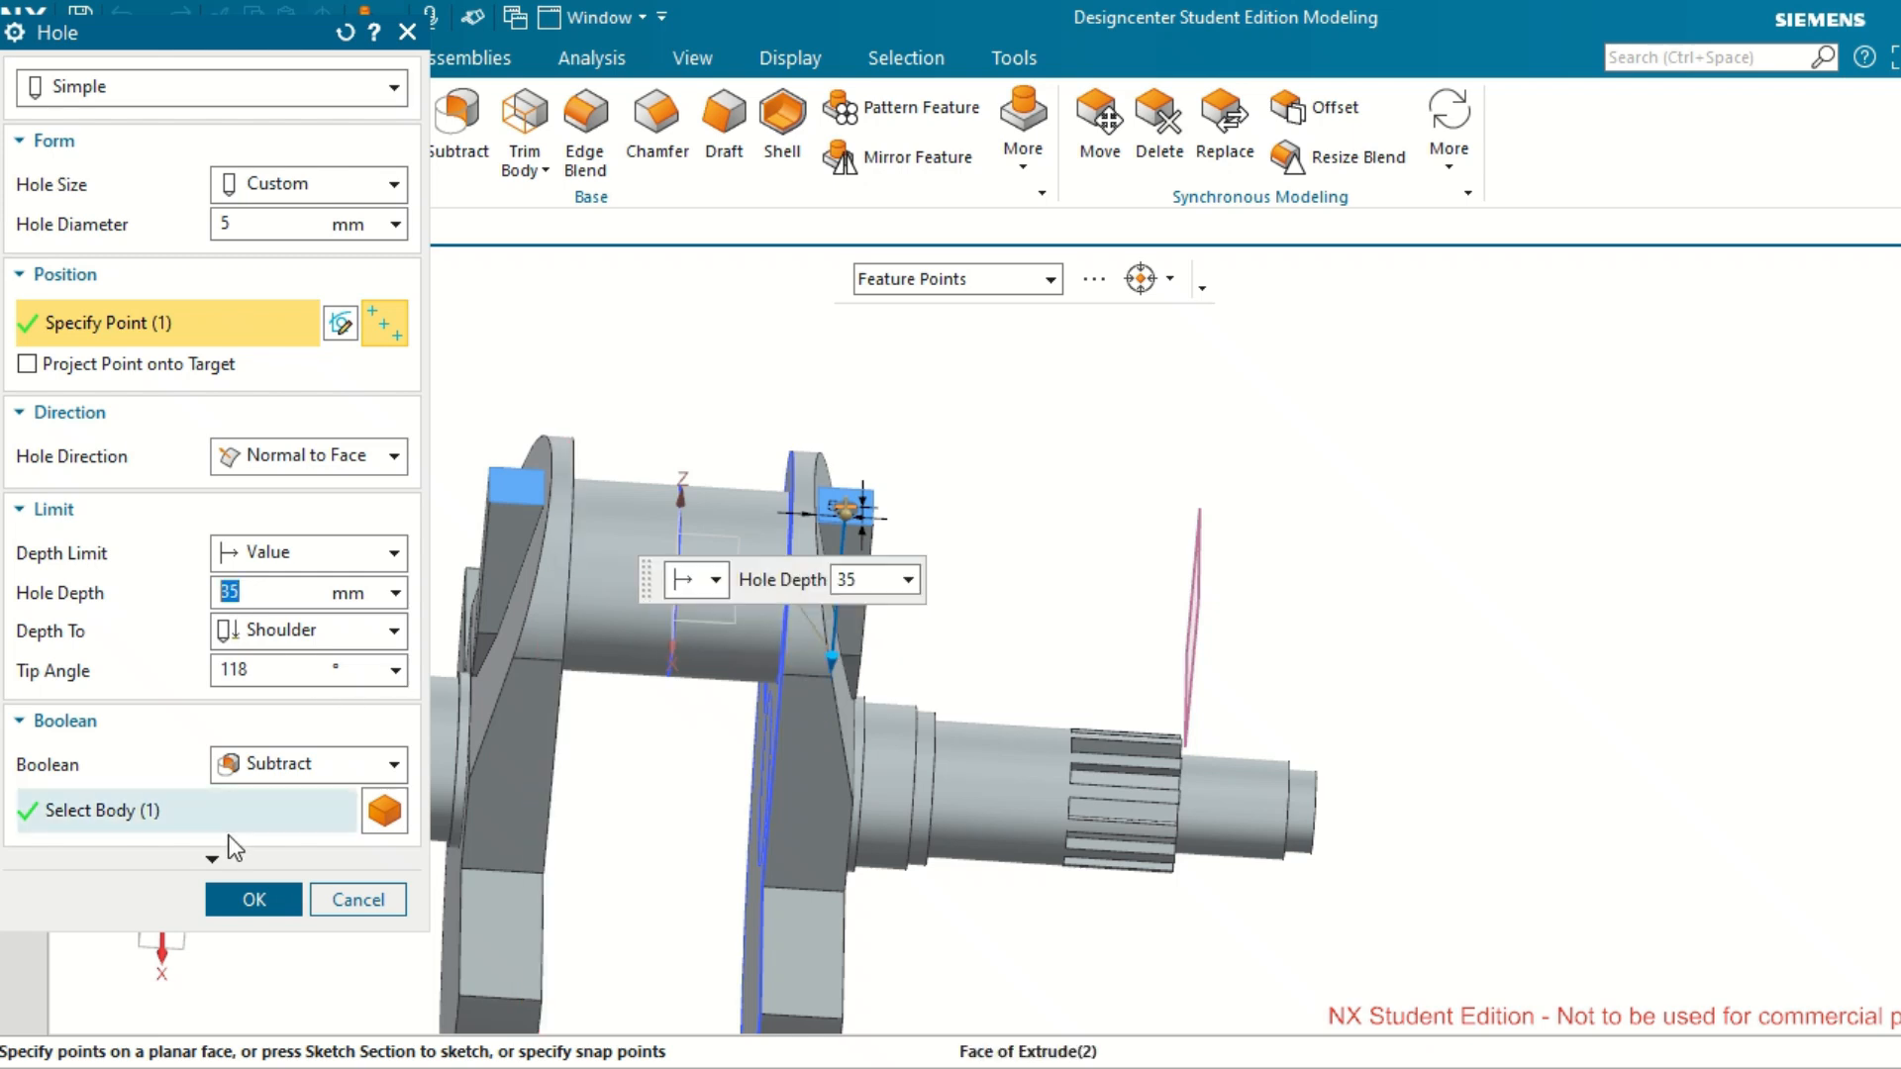
left_click(255, 900)
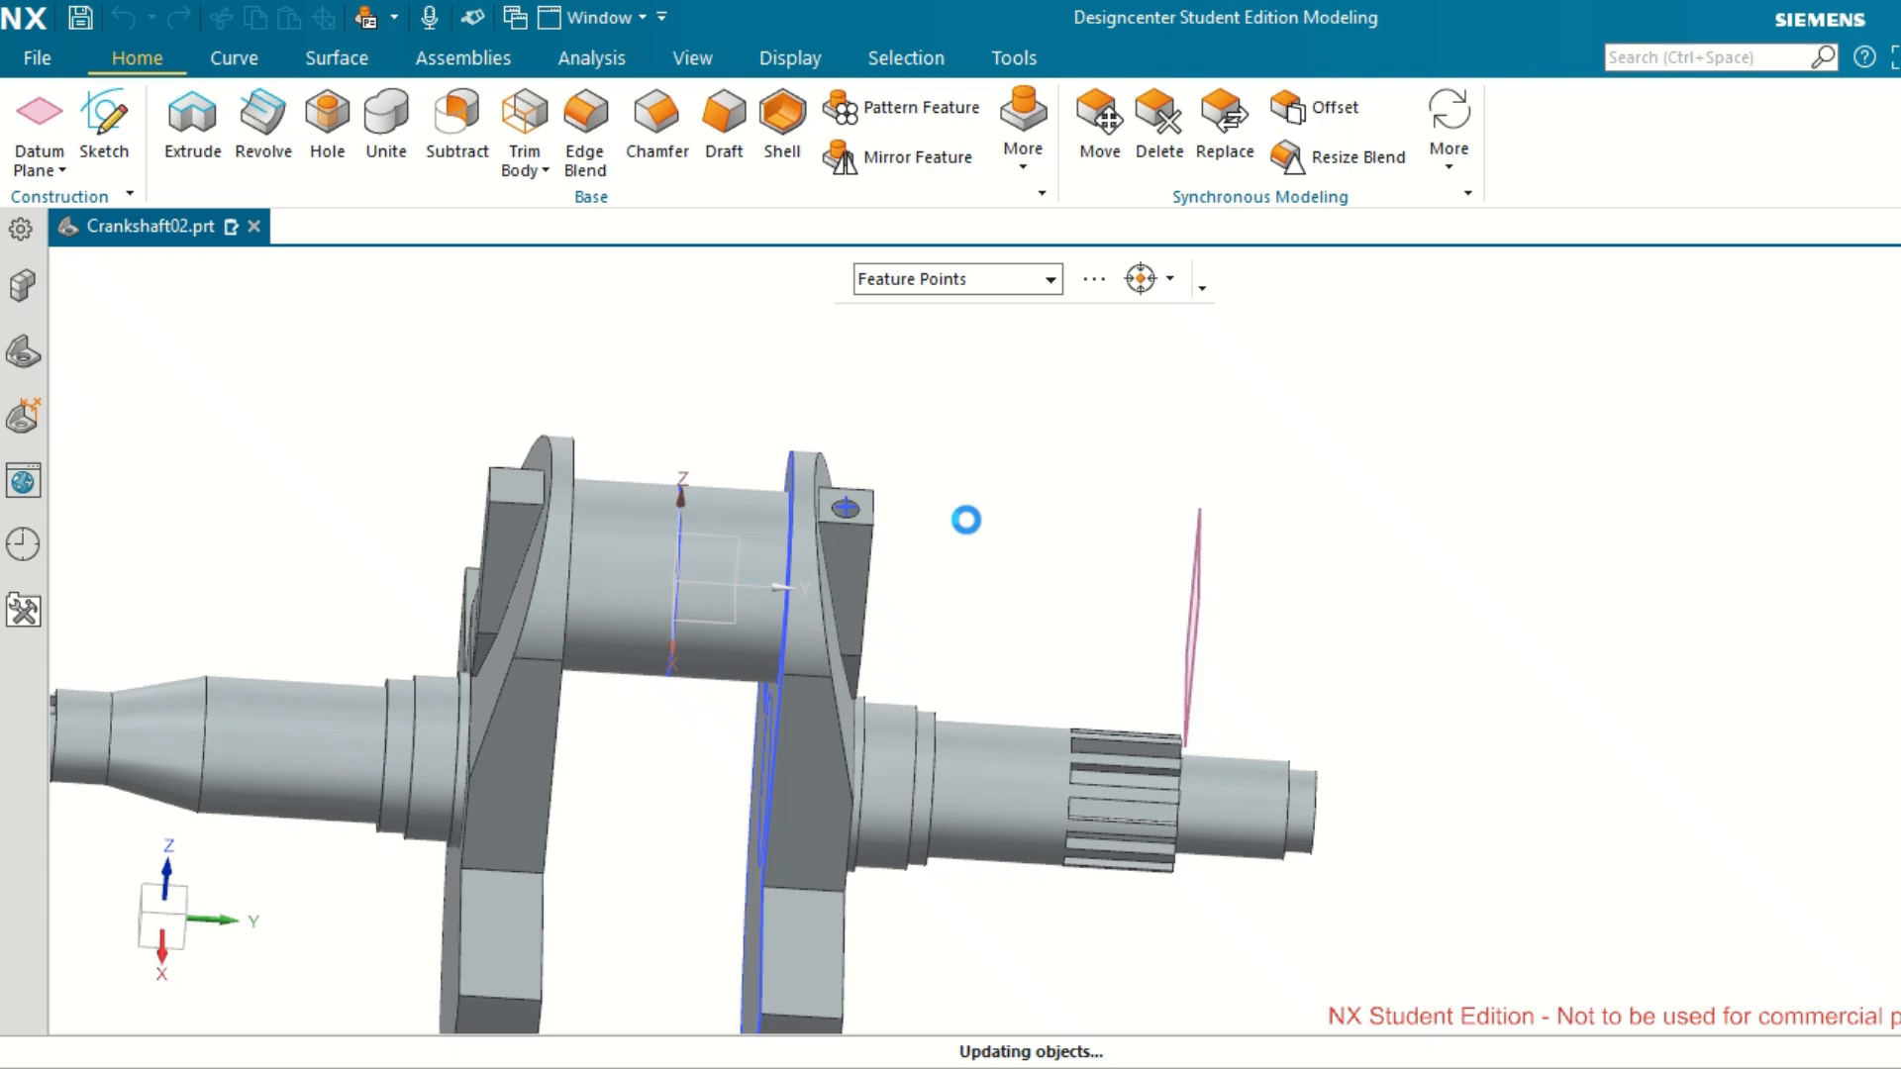
Start a circular pattern of the 5 mm hole with its rotation vector along the crankshaft's length.
mouse_move(967, 518)
middle_mouse_down()
mouse_move(993, 541)
mouse_move(975, 550)
middle_mouse_up()
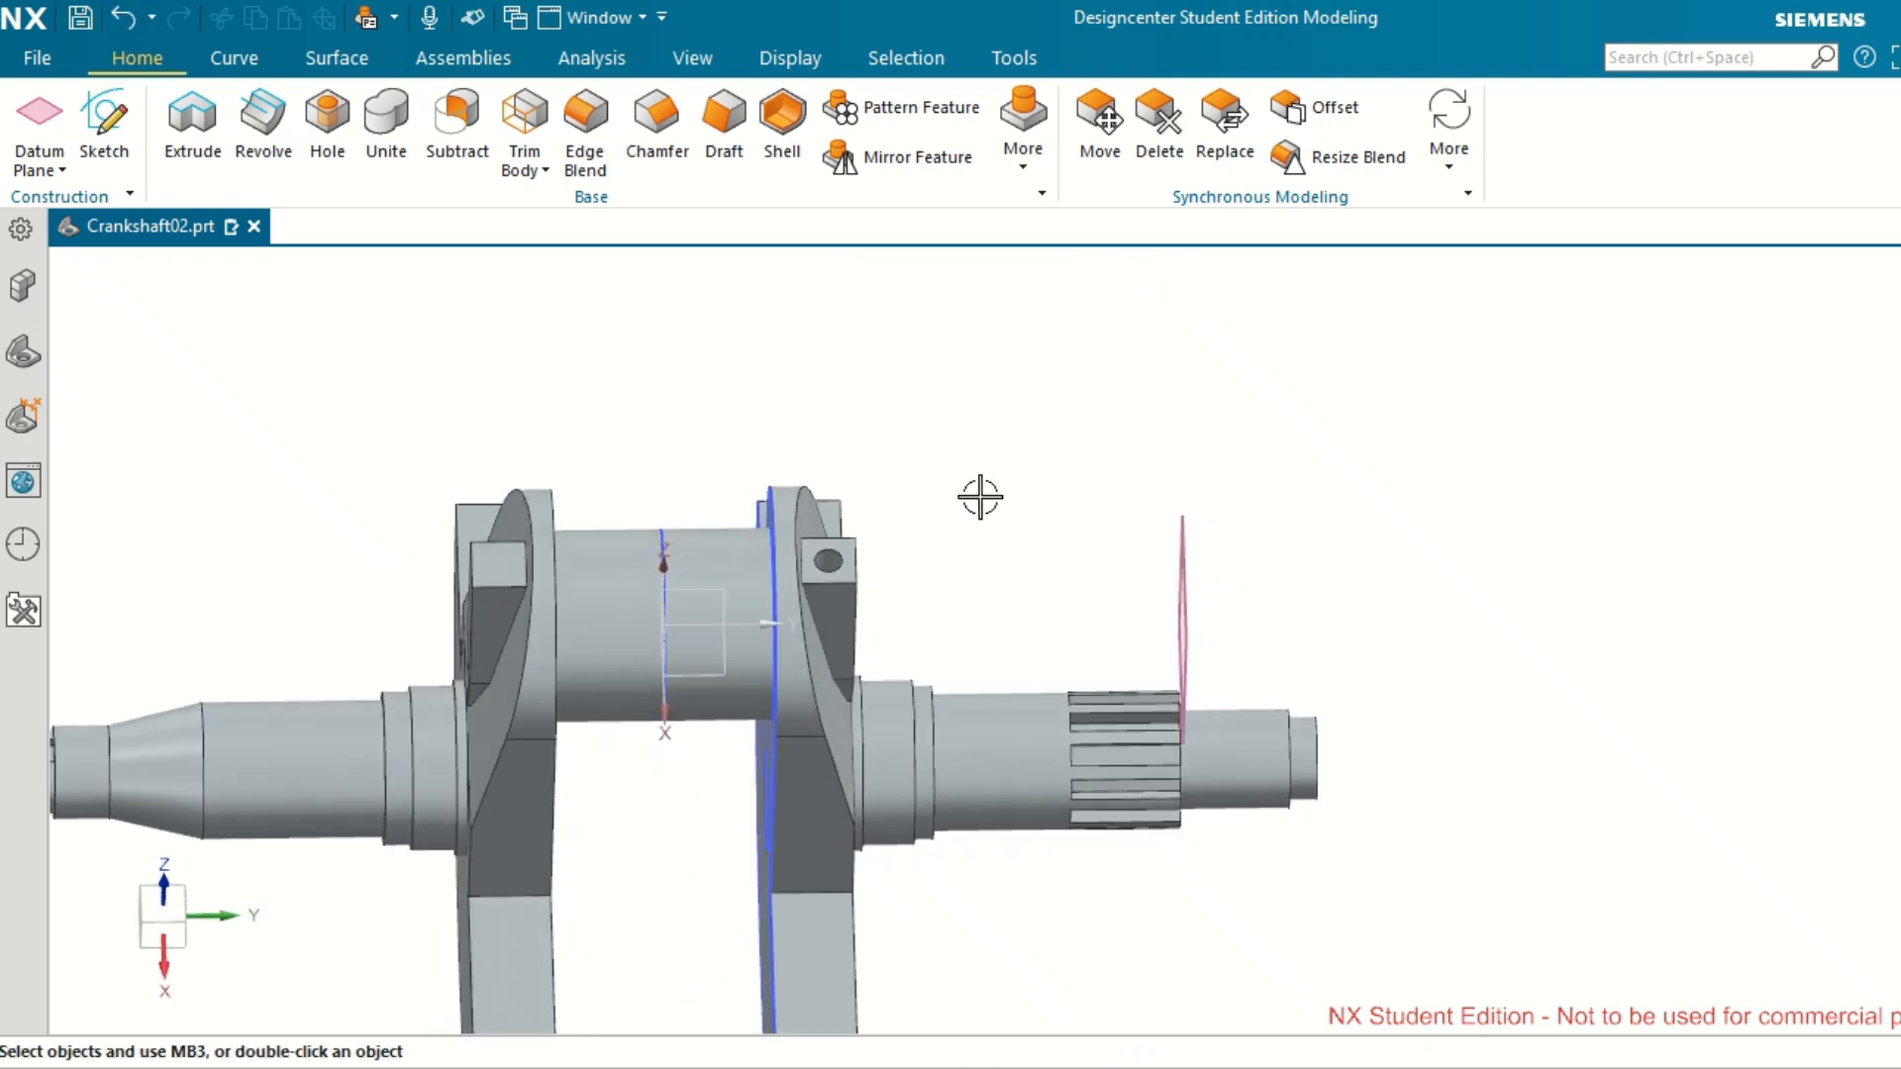
left_click(917, 105)
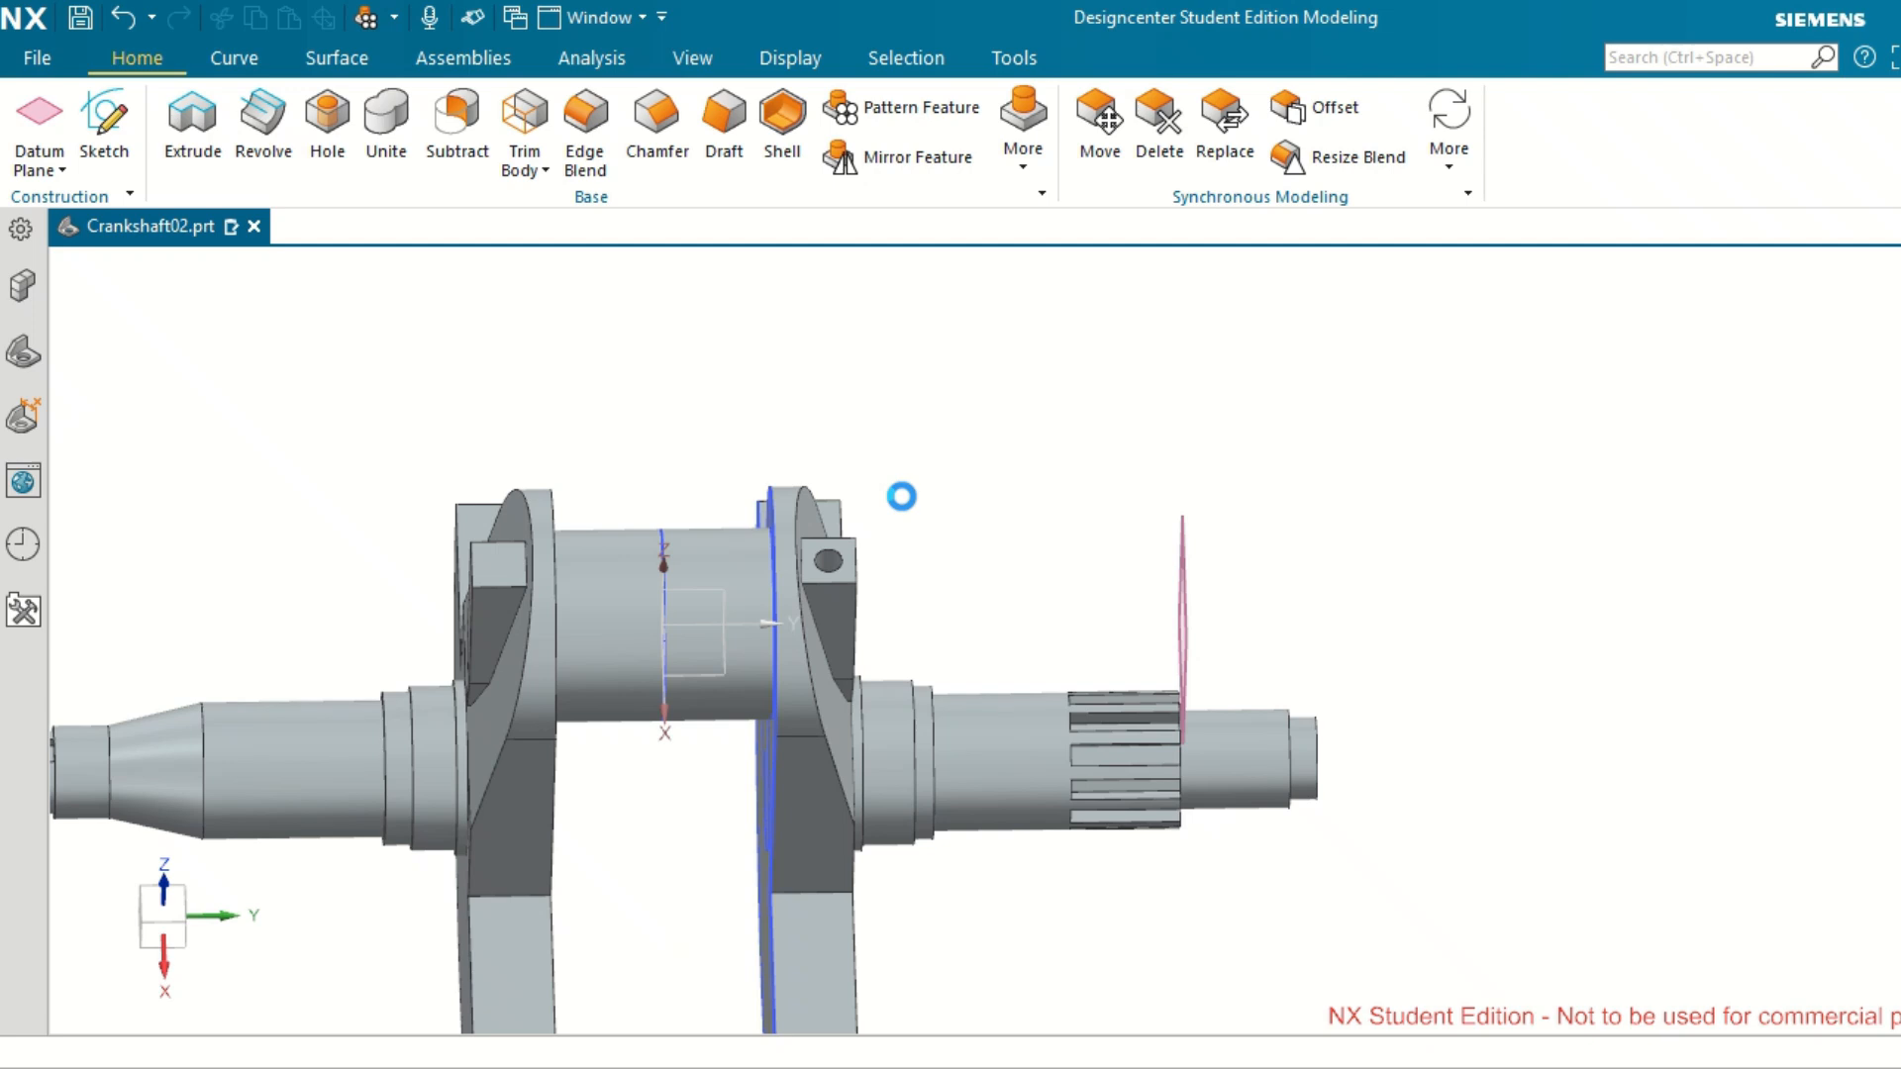
left_click(832, 557)
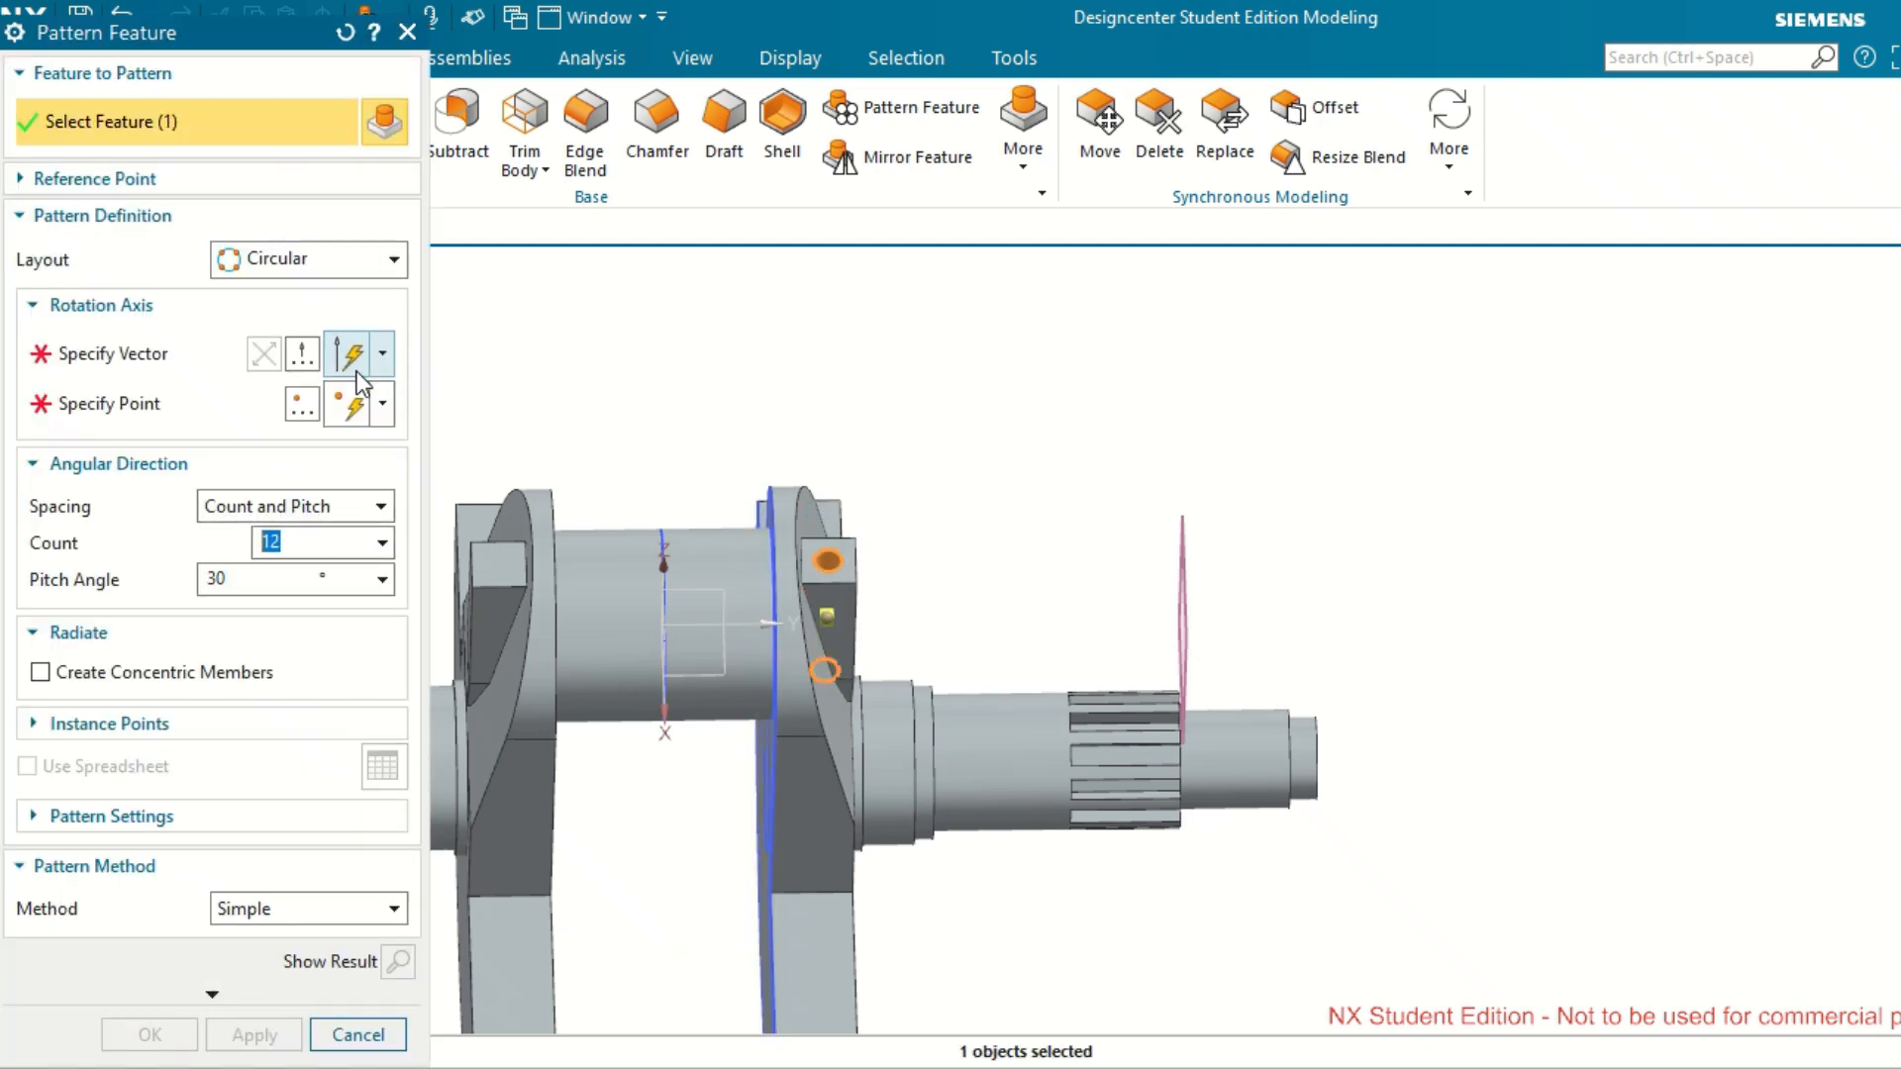
scroll(1107, 434, "up", 1)
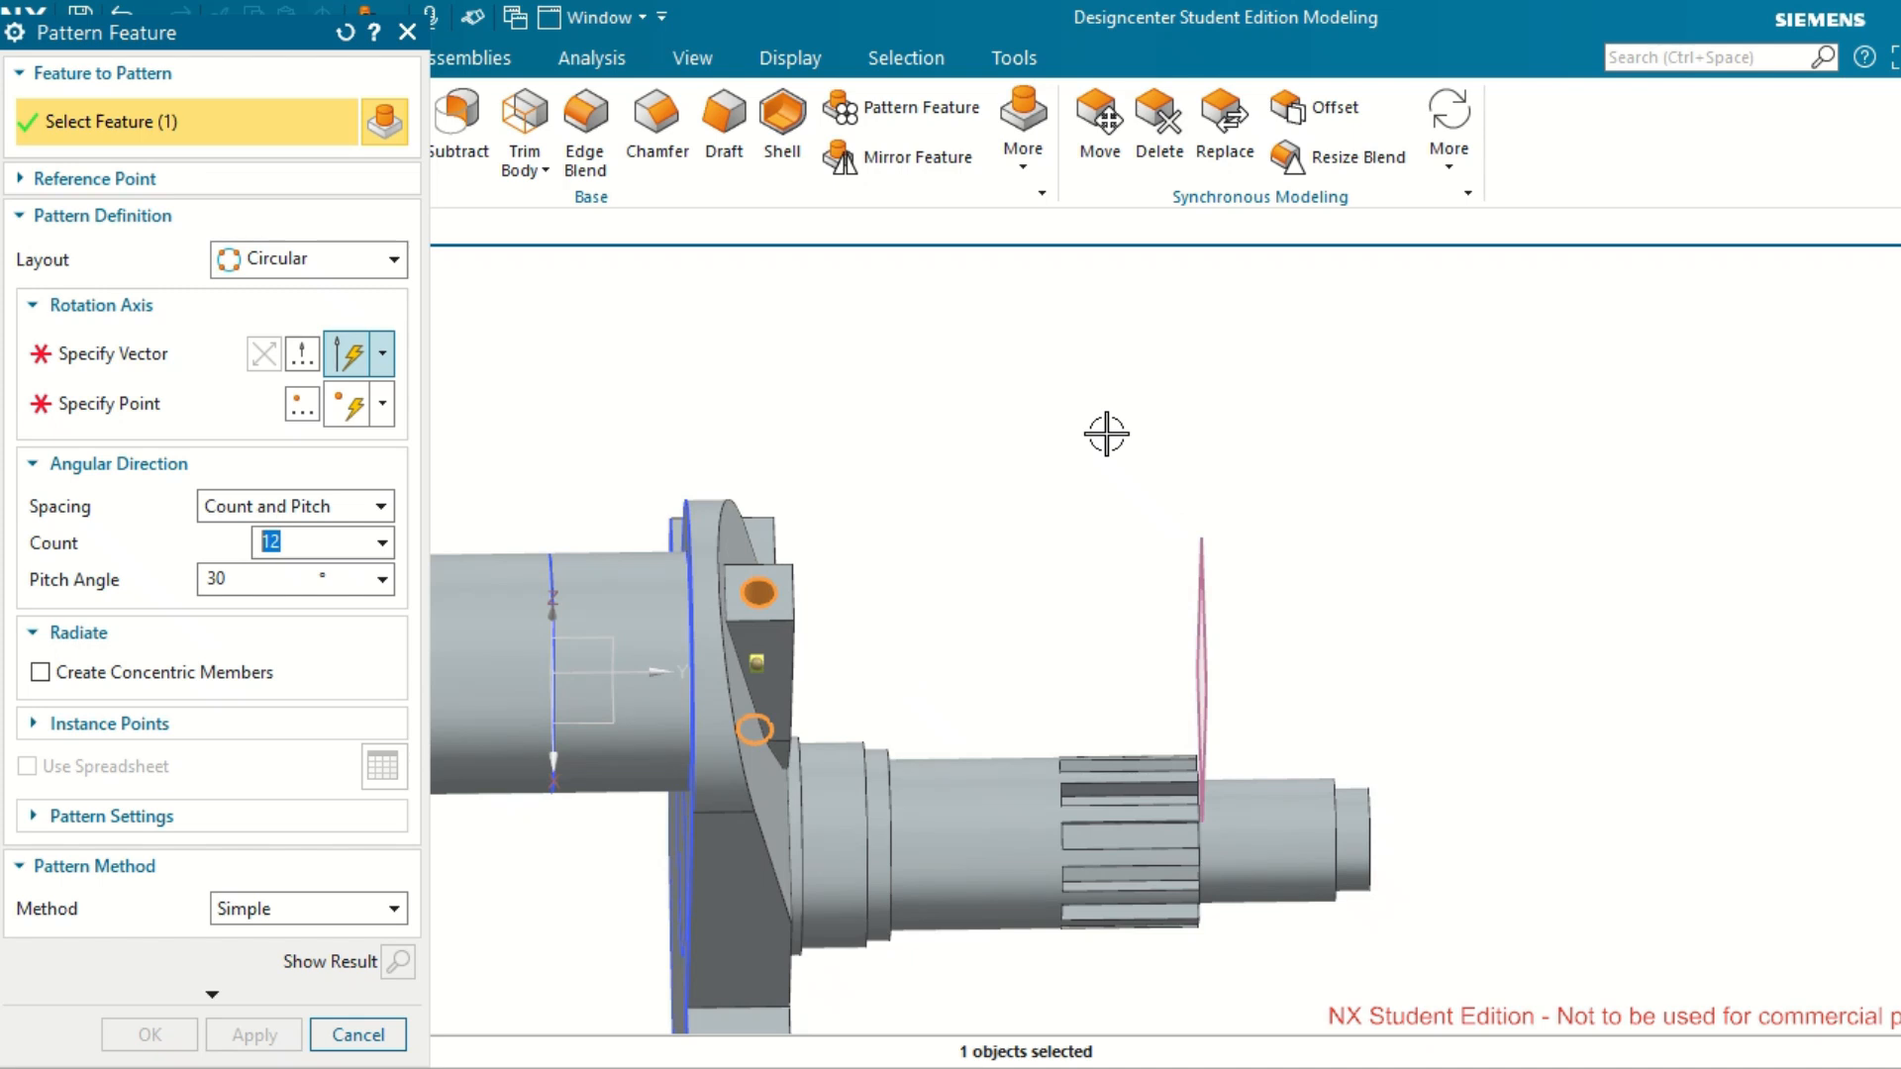
scroll(1107, 434, "down", 2)
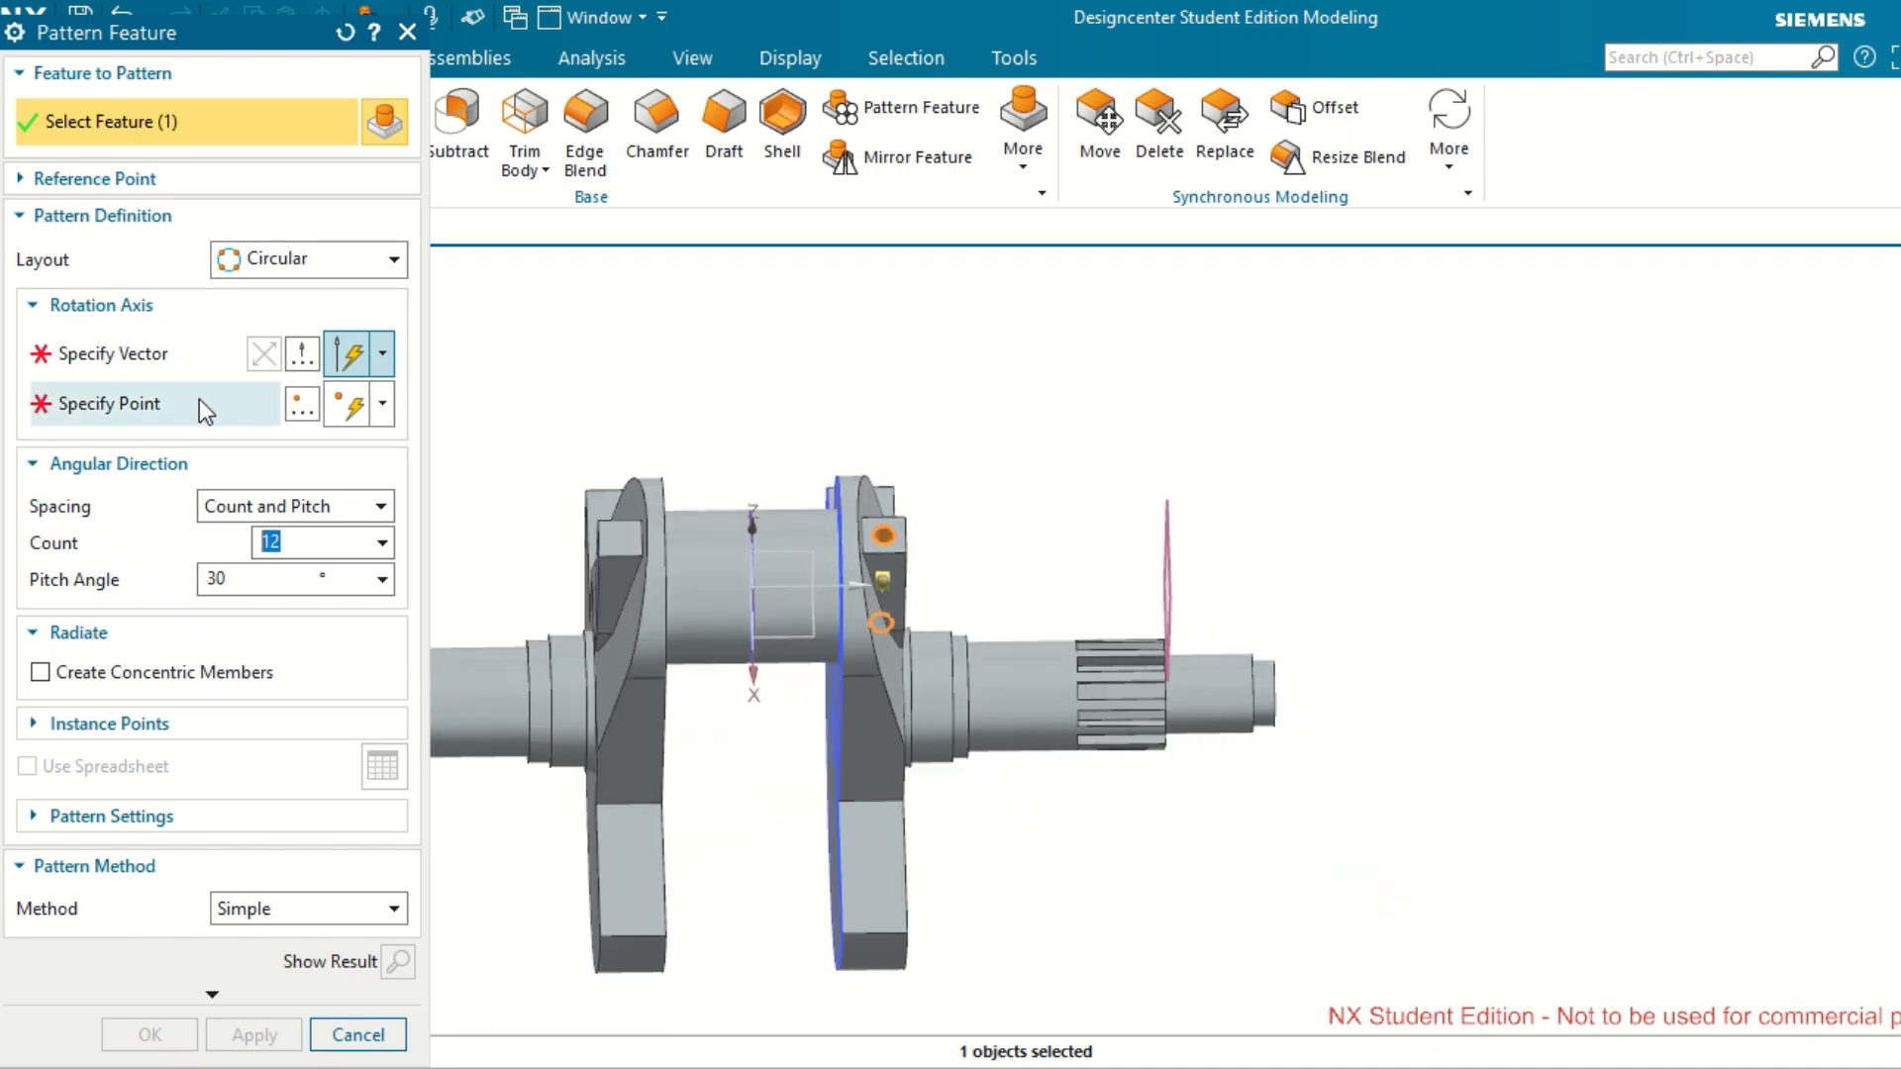
left_click(188, 372)
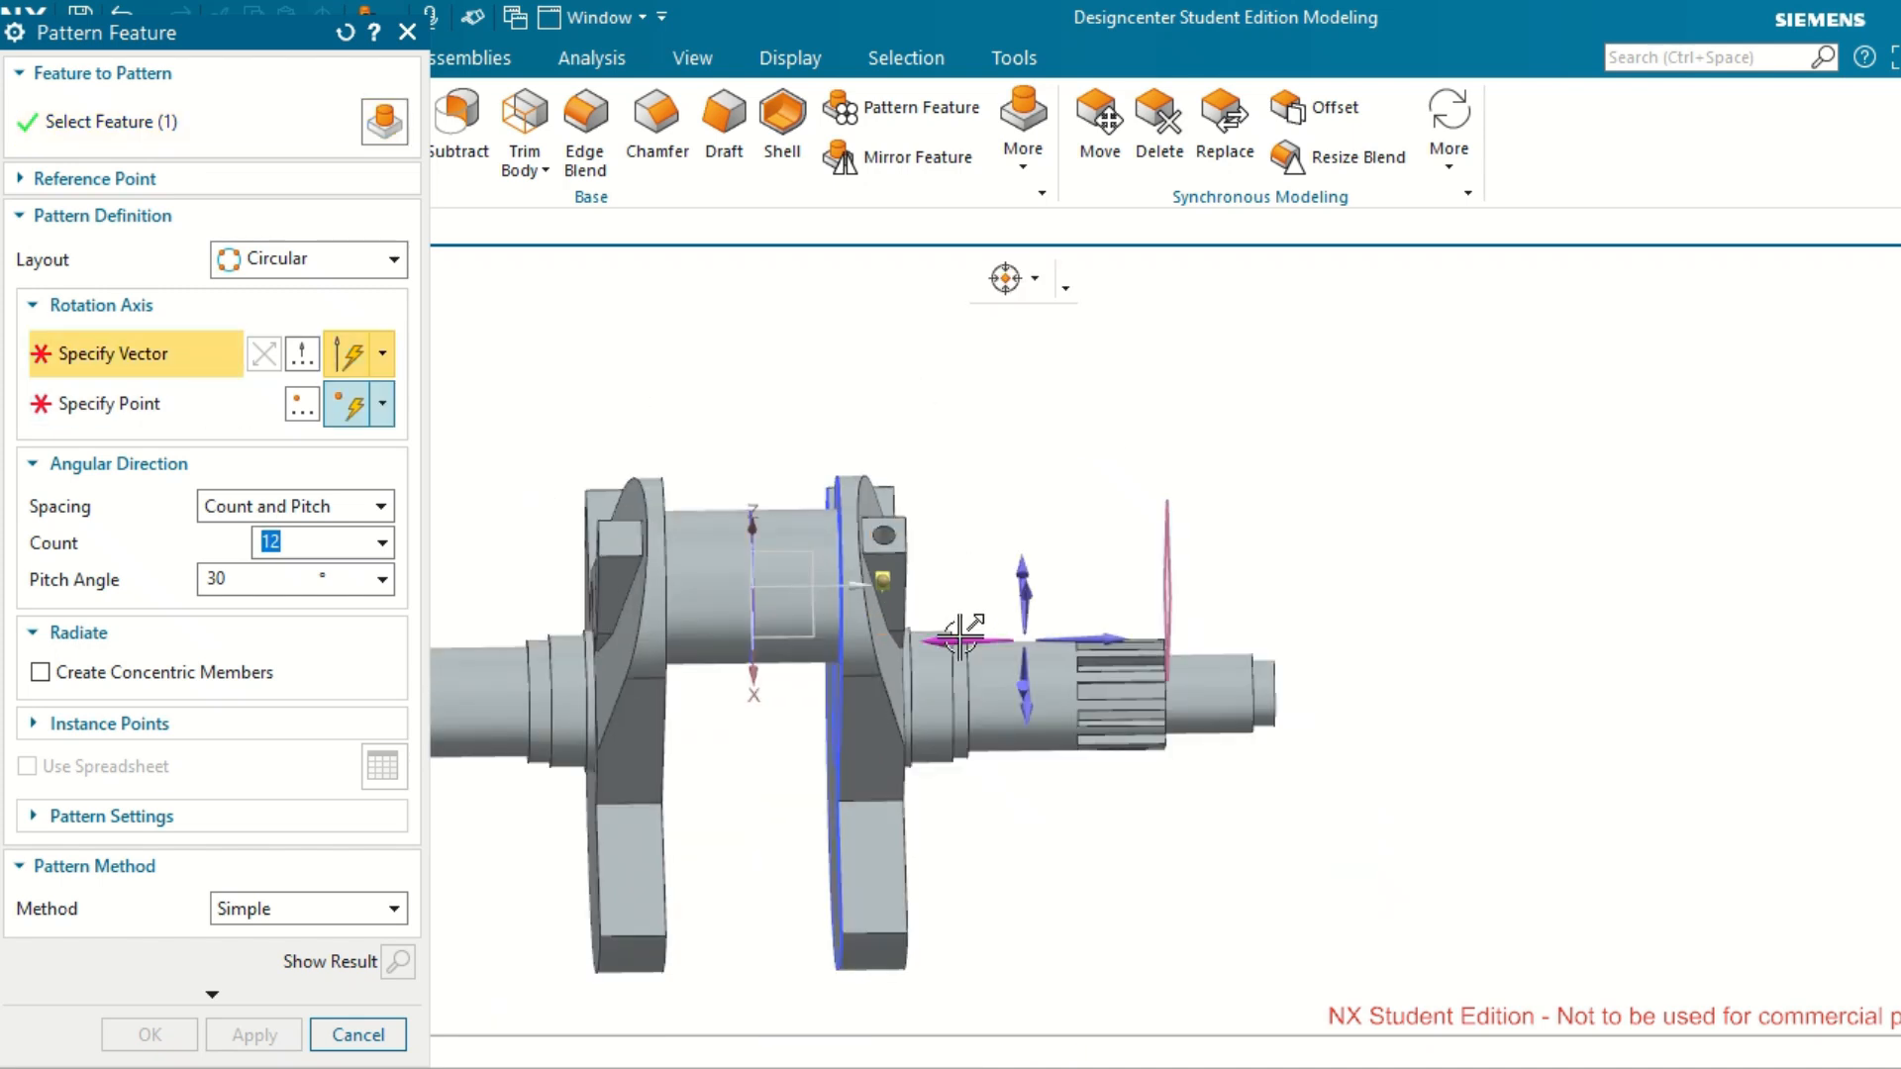
left_click(978, 539)
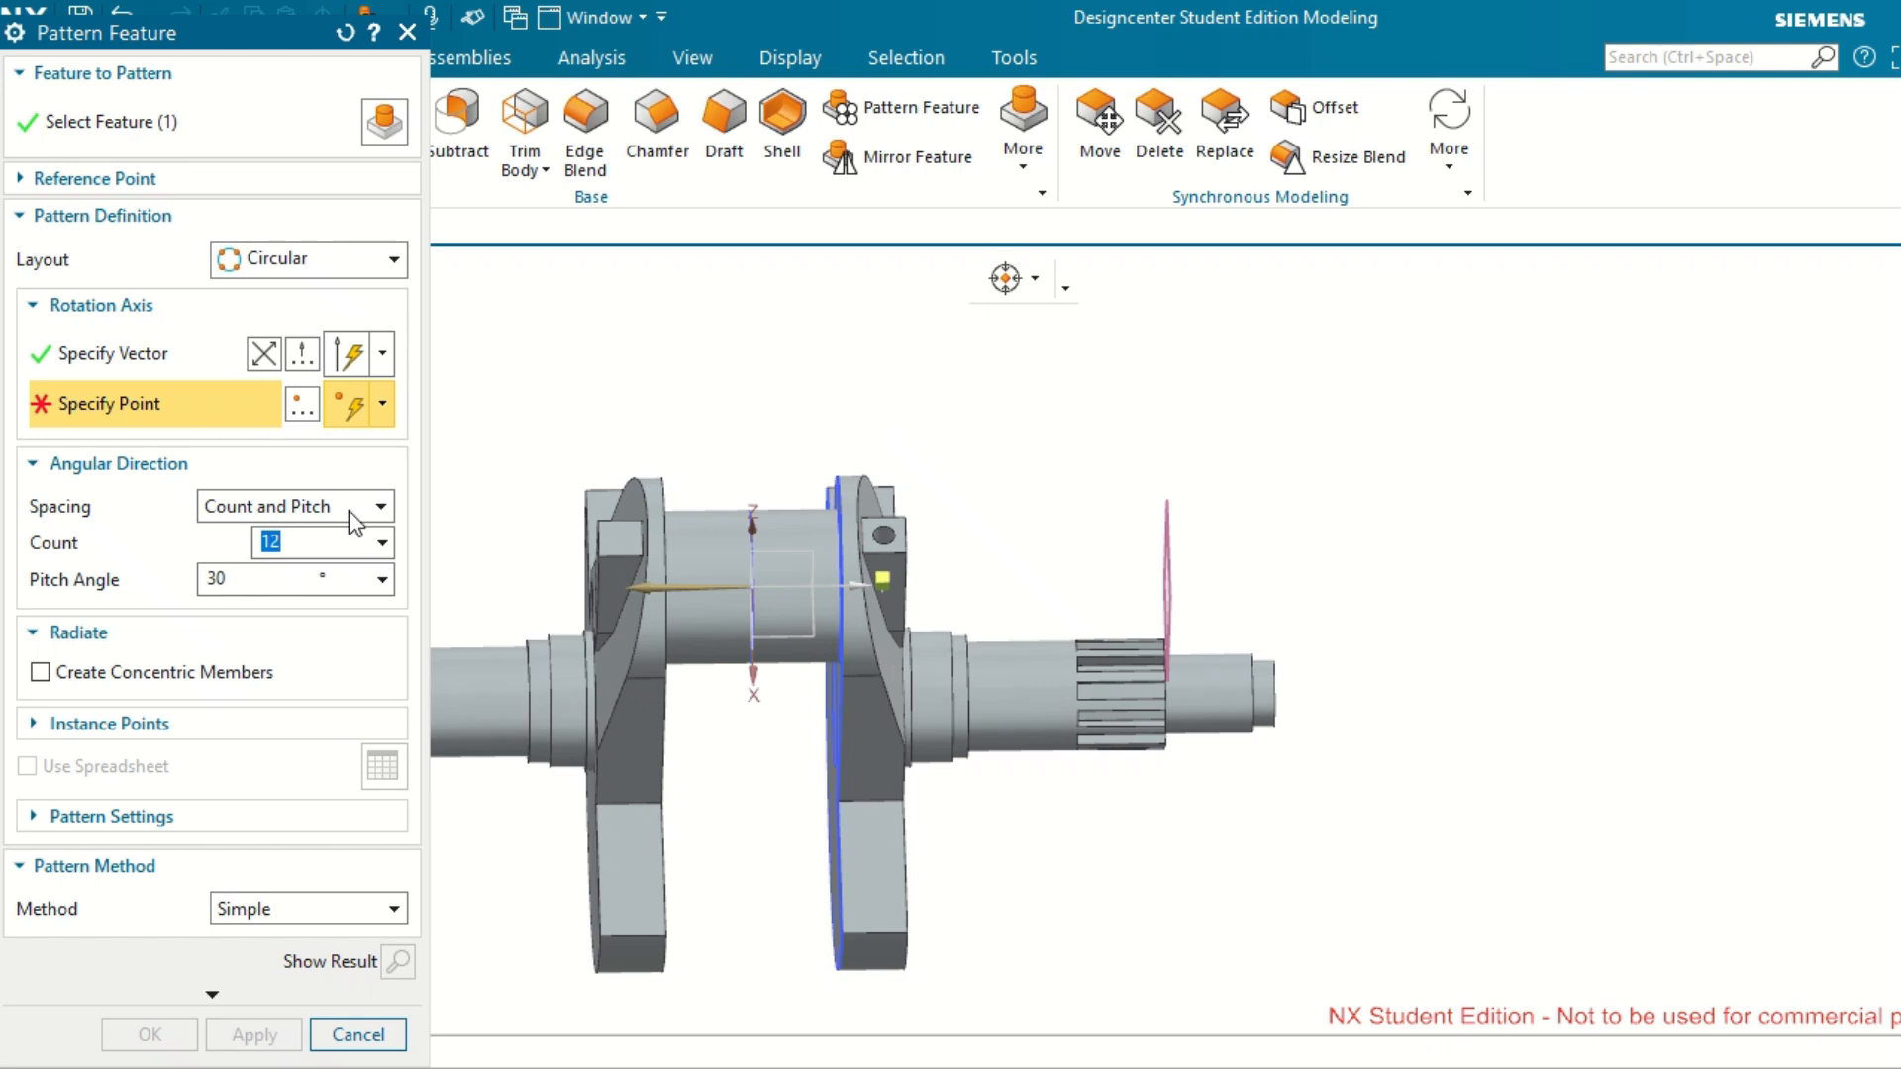
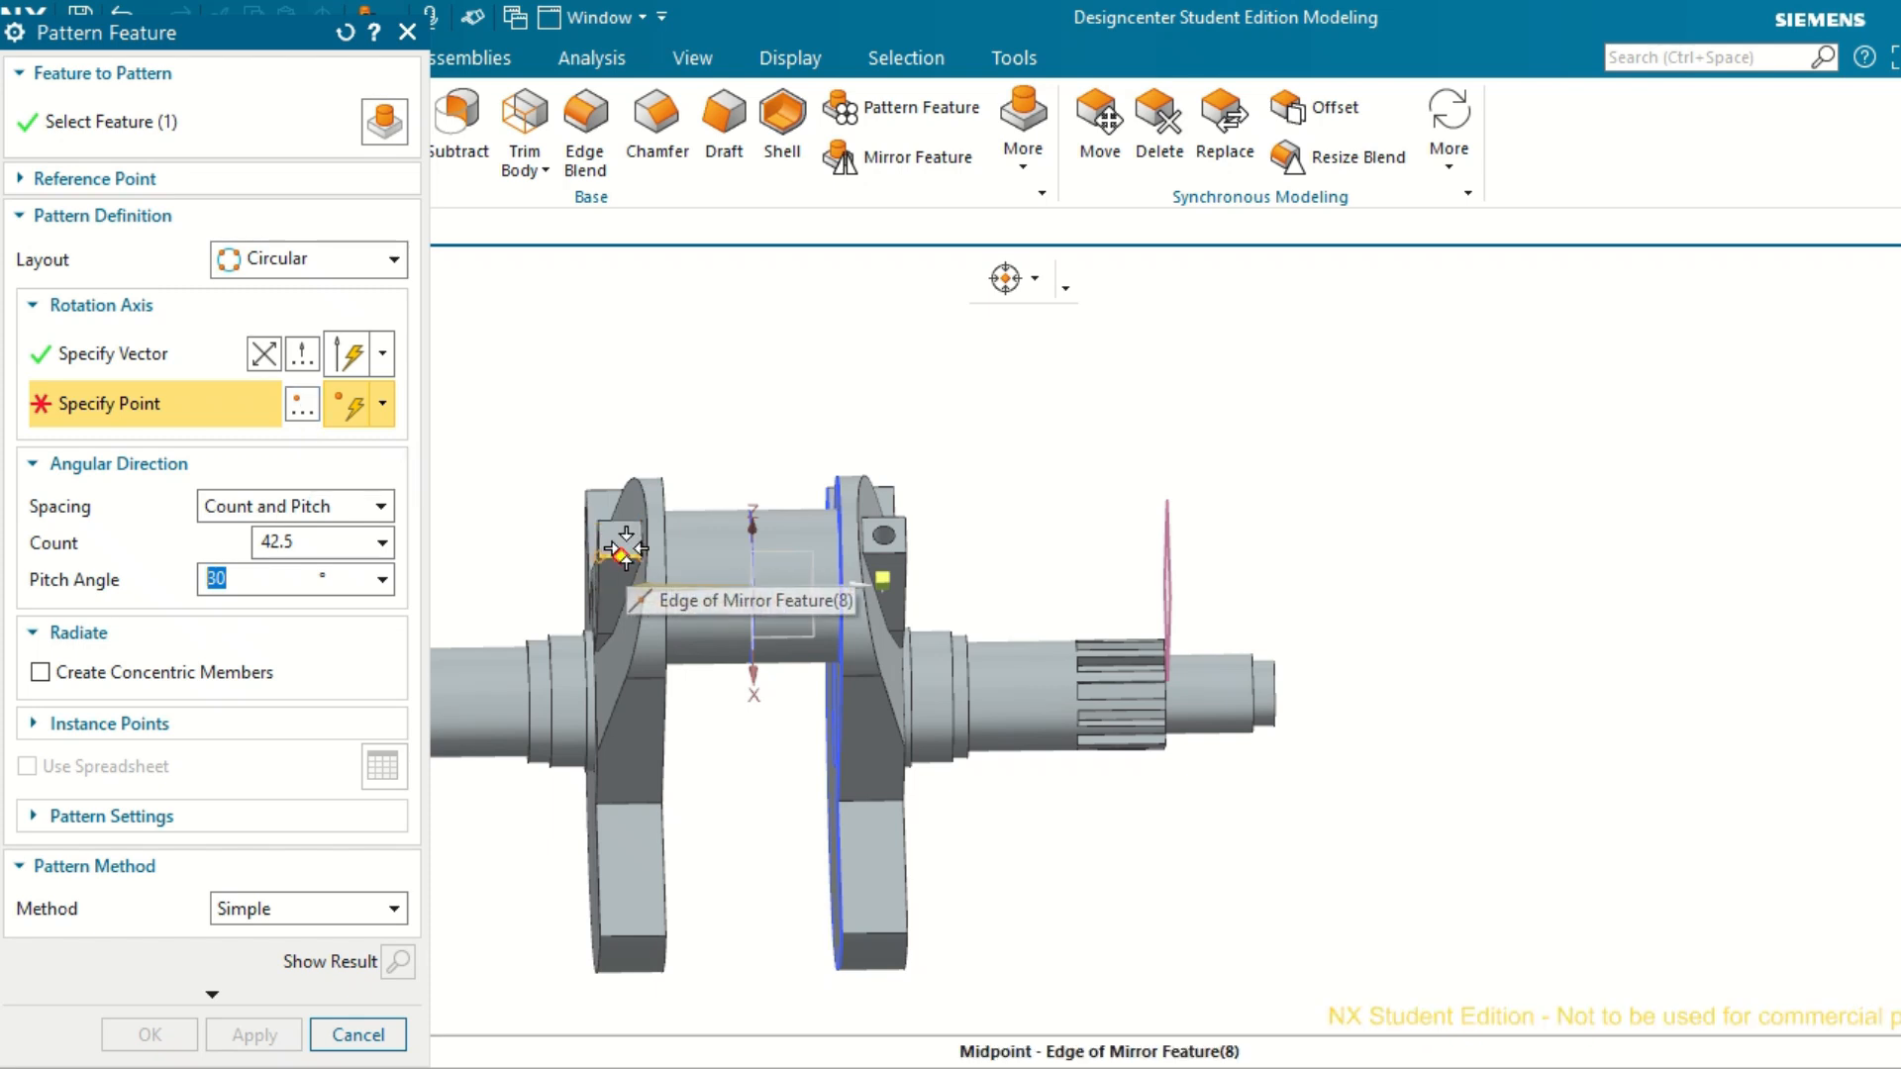
Try to place the circular pattern's rotation axis point at the centre of the crankpin's sketch arc.
scroll(614, 538, "down", 2)
scroll(626, 547, "down", 1)
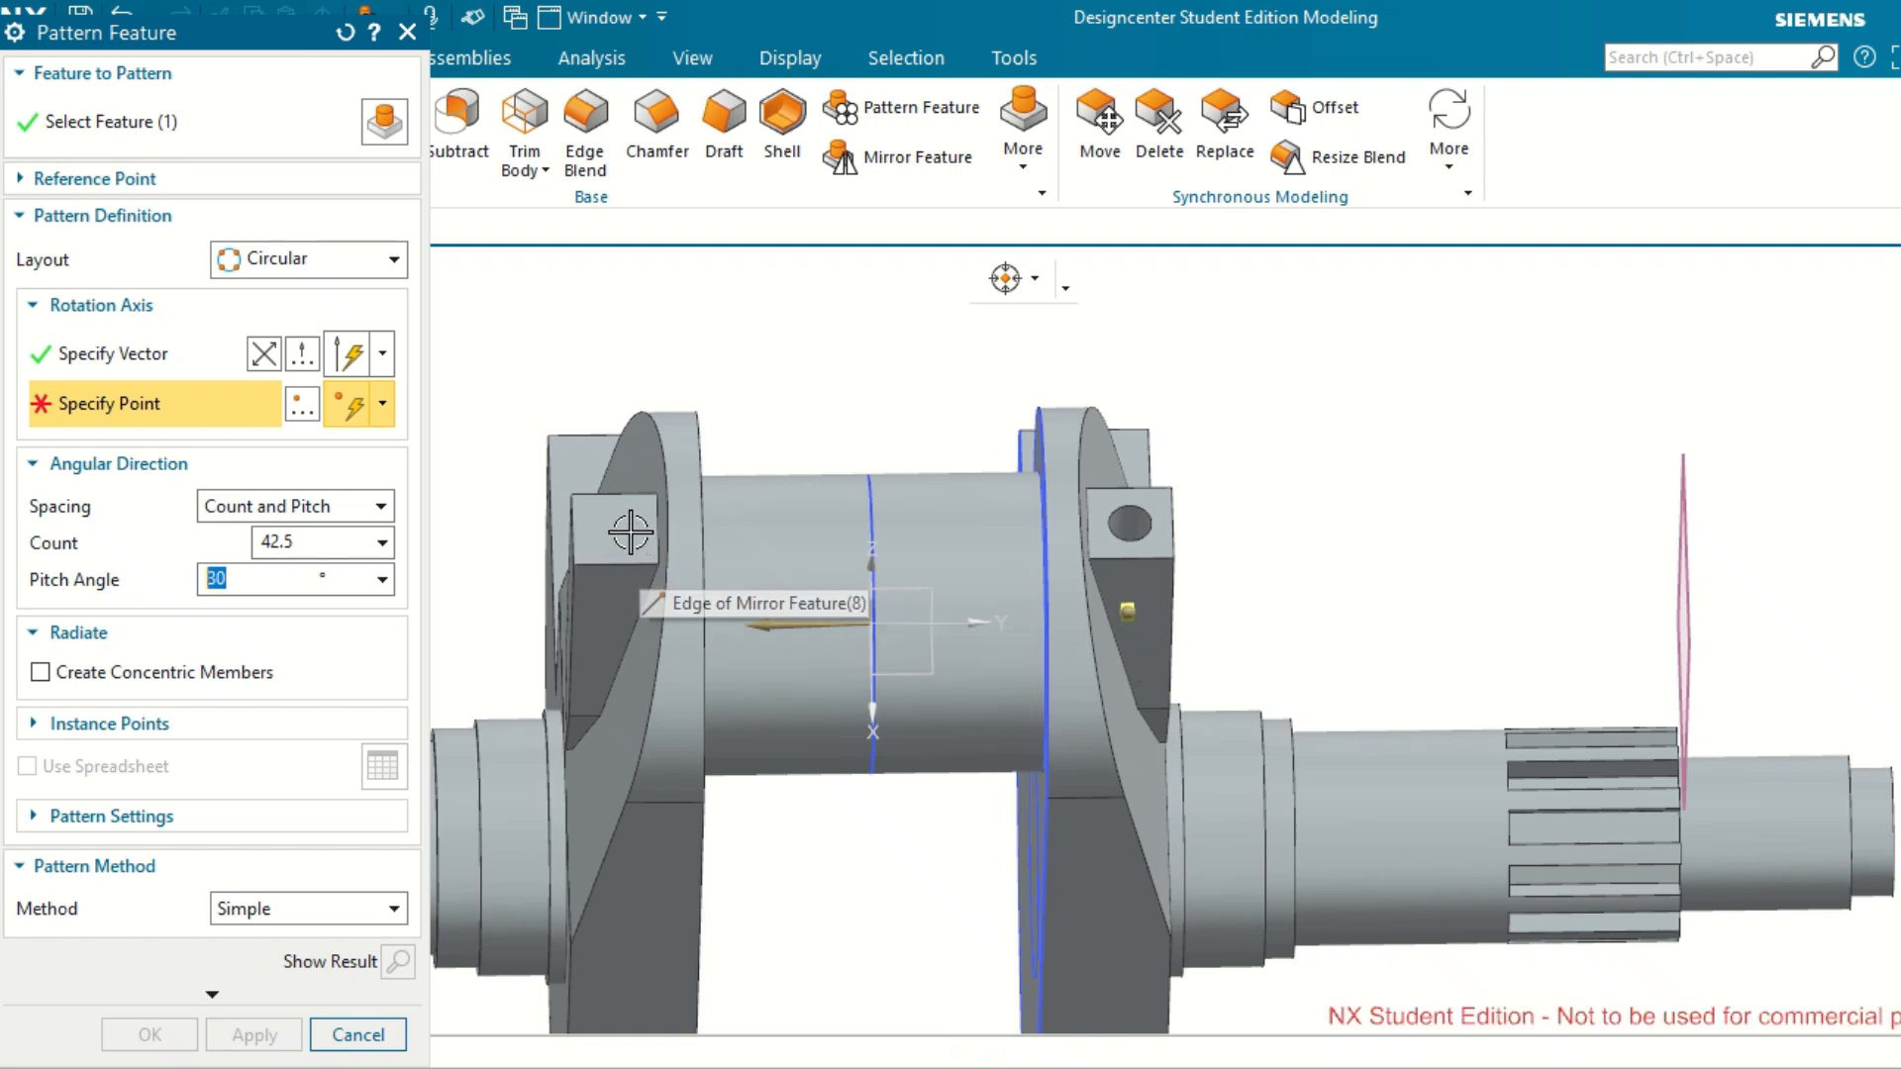
left_click(1129, 611)
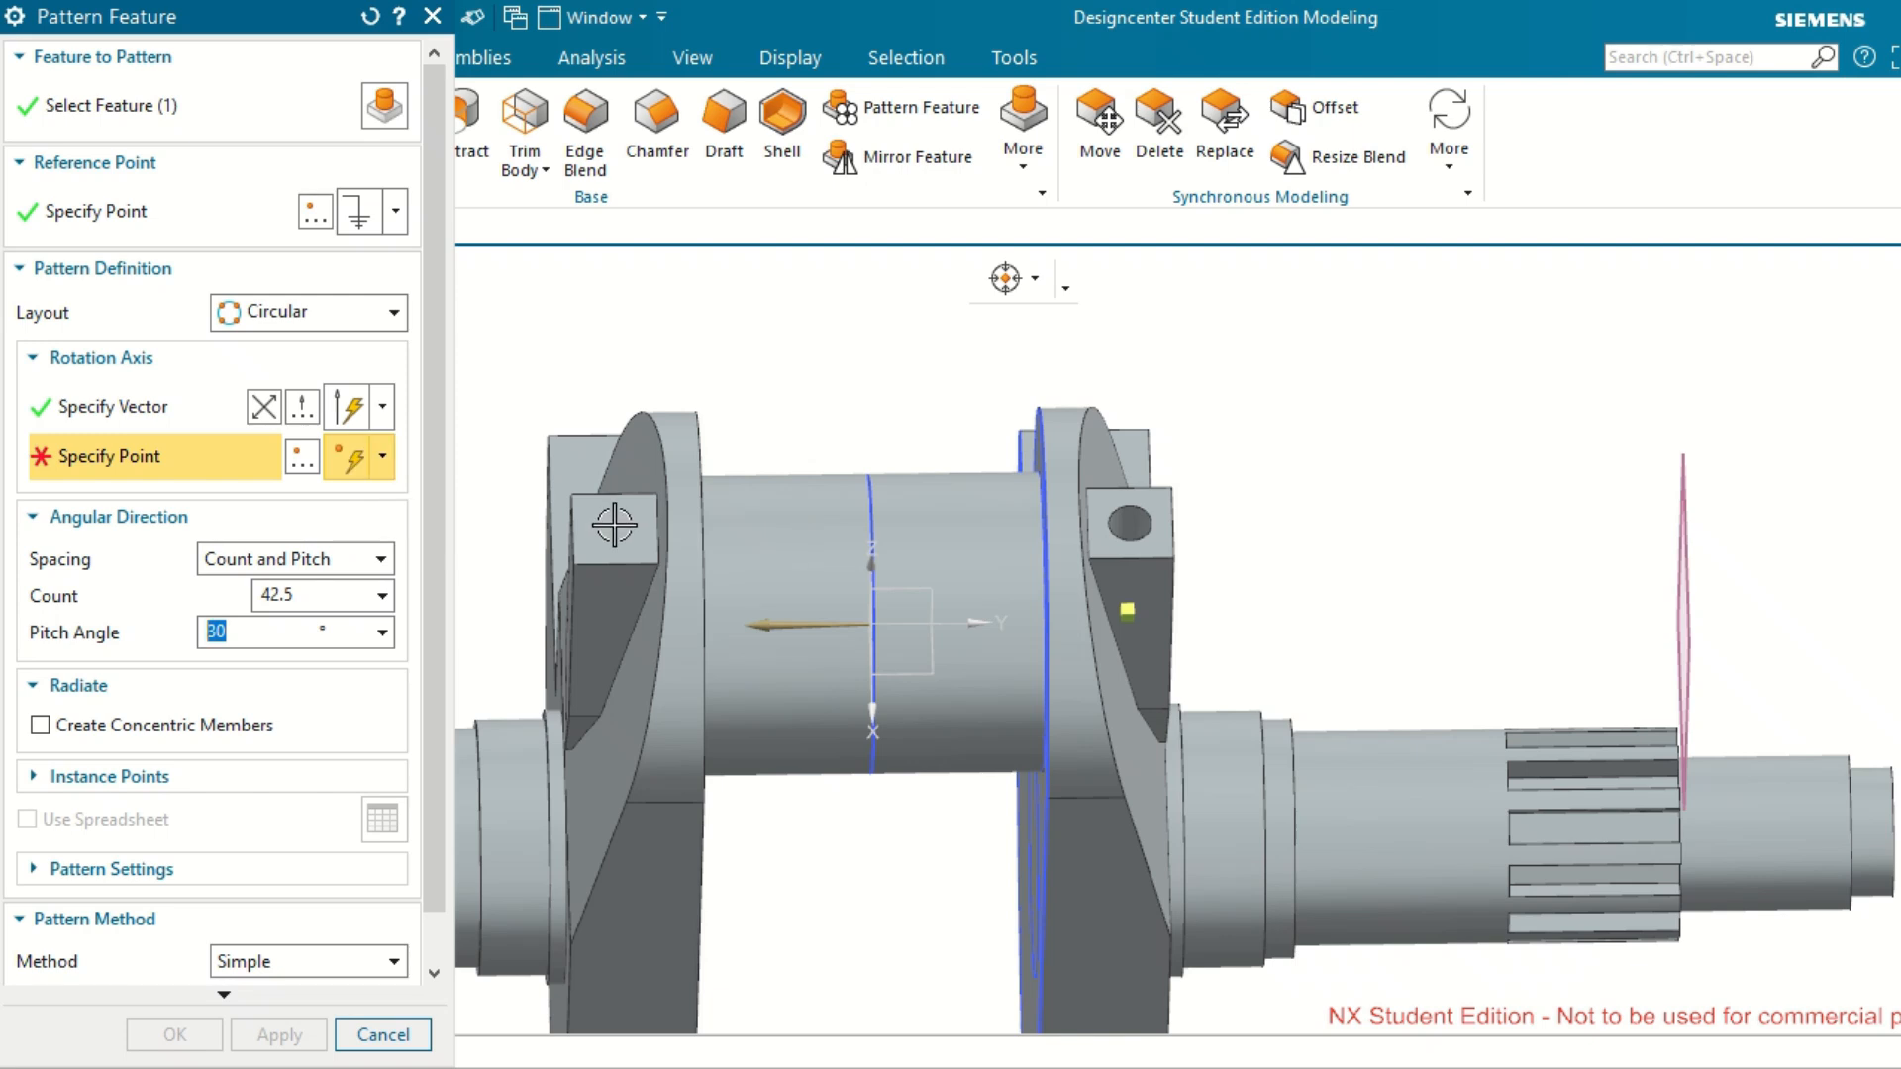
left_click(877, 625)
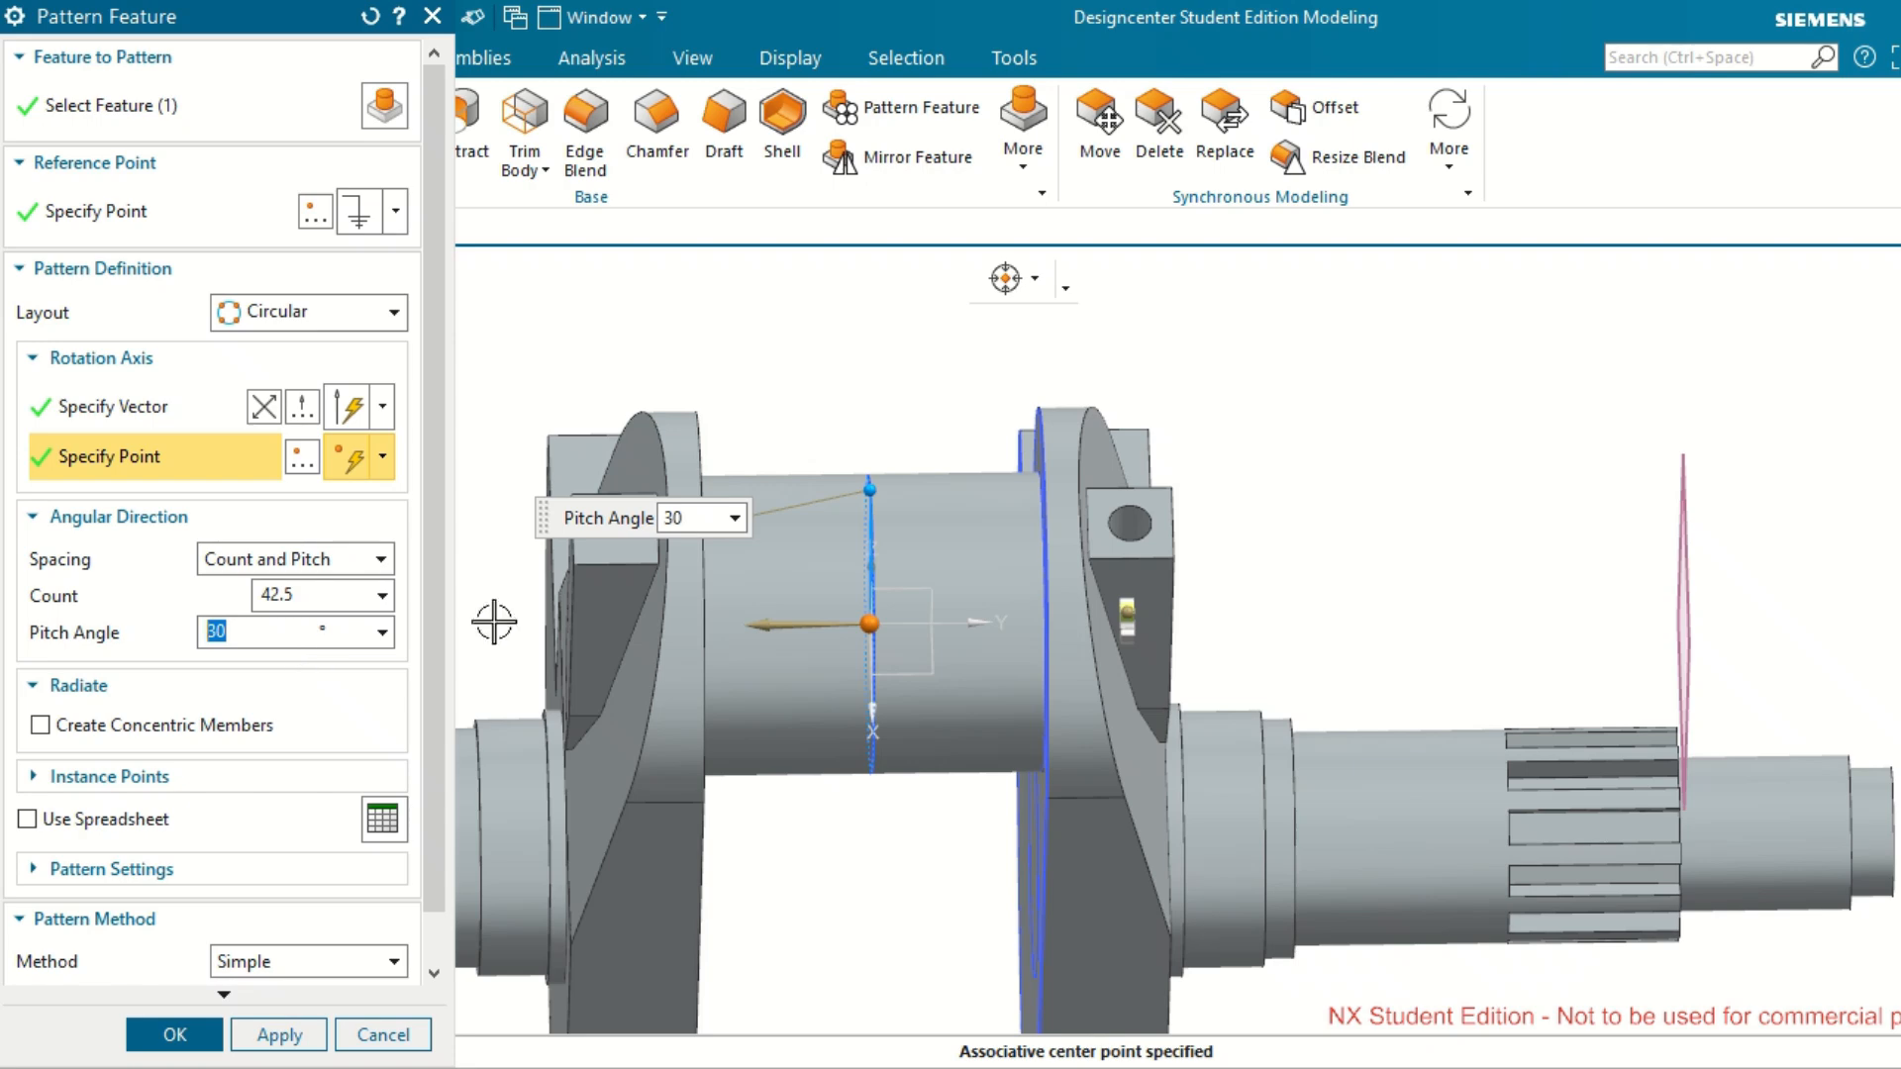
scroll(896, 658, "up", 2)
mouse_move(1035, 669)
middle_mouse_down()
mouse_move(989, 654)
mouse_move(1057, 670)
middle_mouse_up()
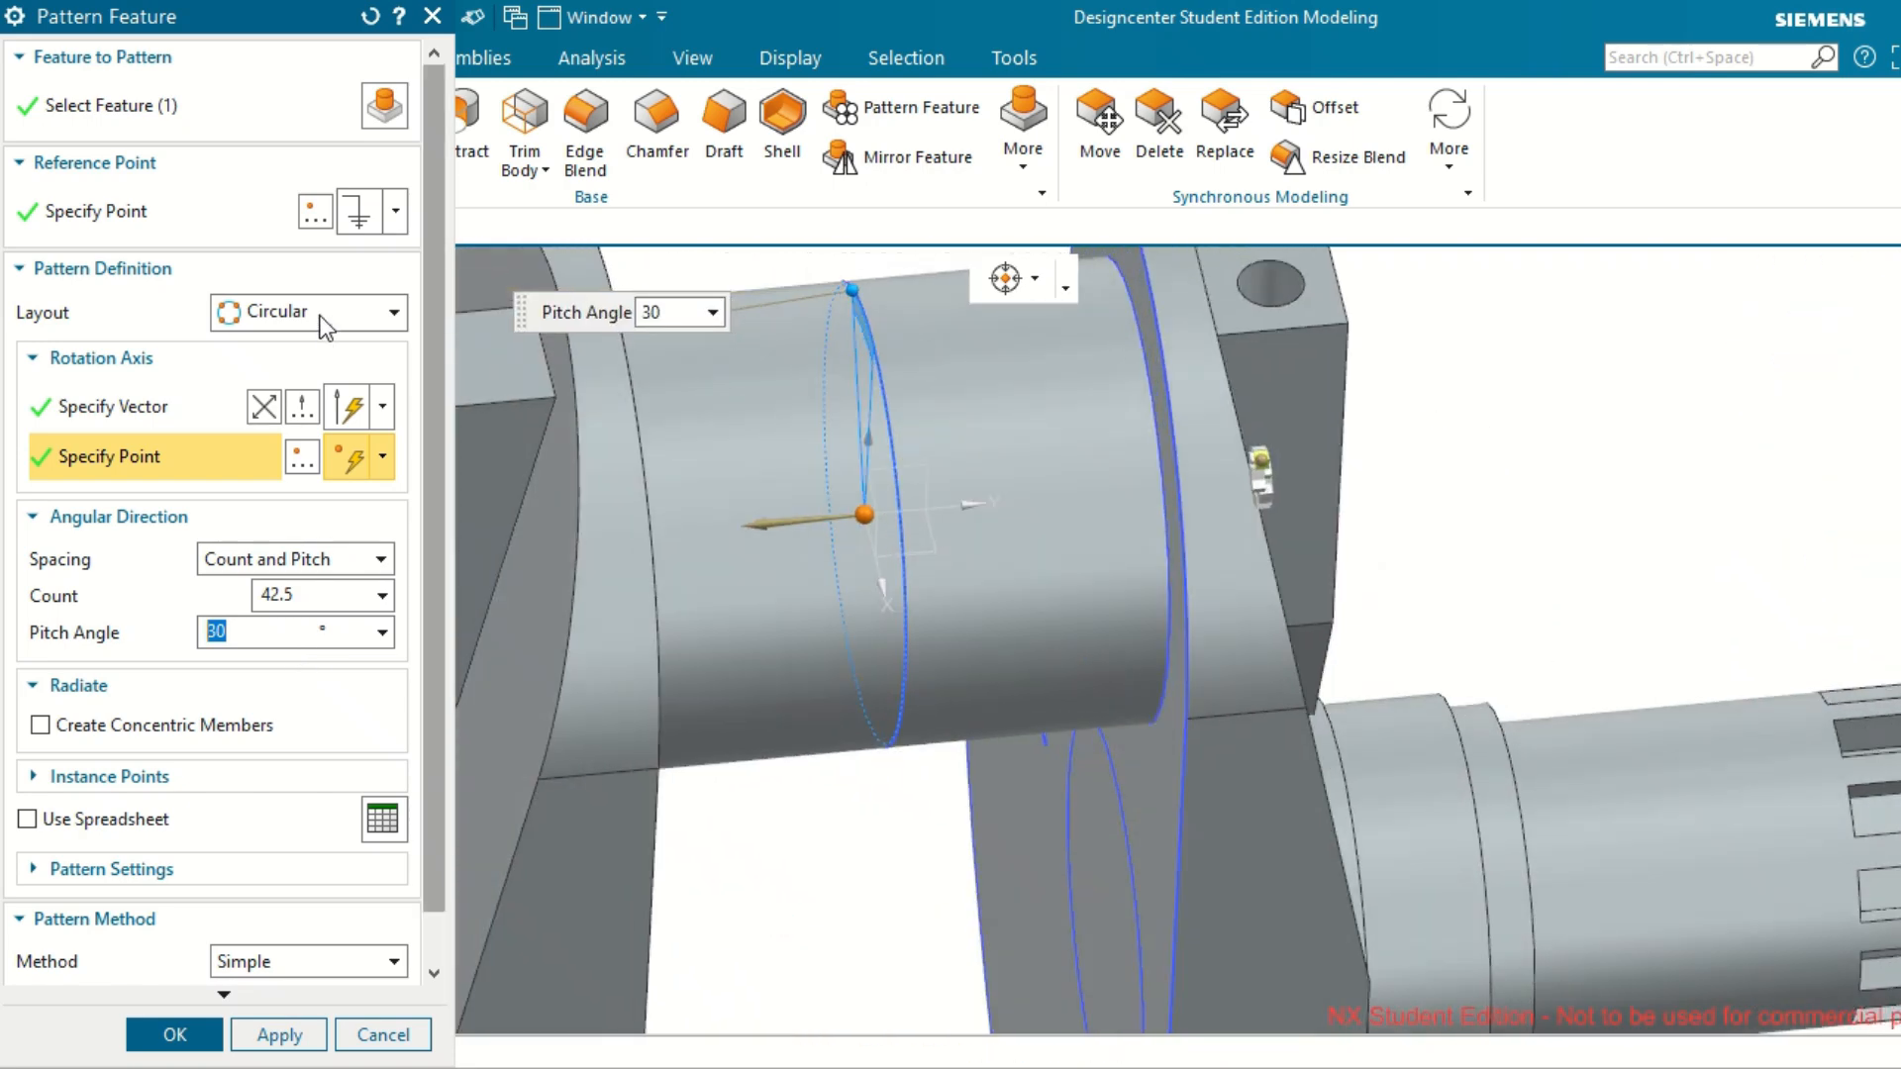
Switch the 5 mm hole's pattern to a linear layout with its direction along the Y axis towards the opposite web.
left_click(379, 313)
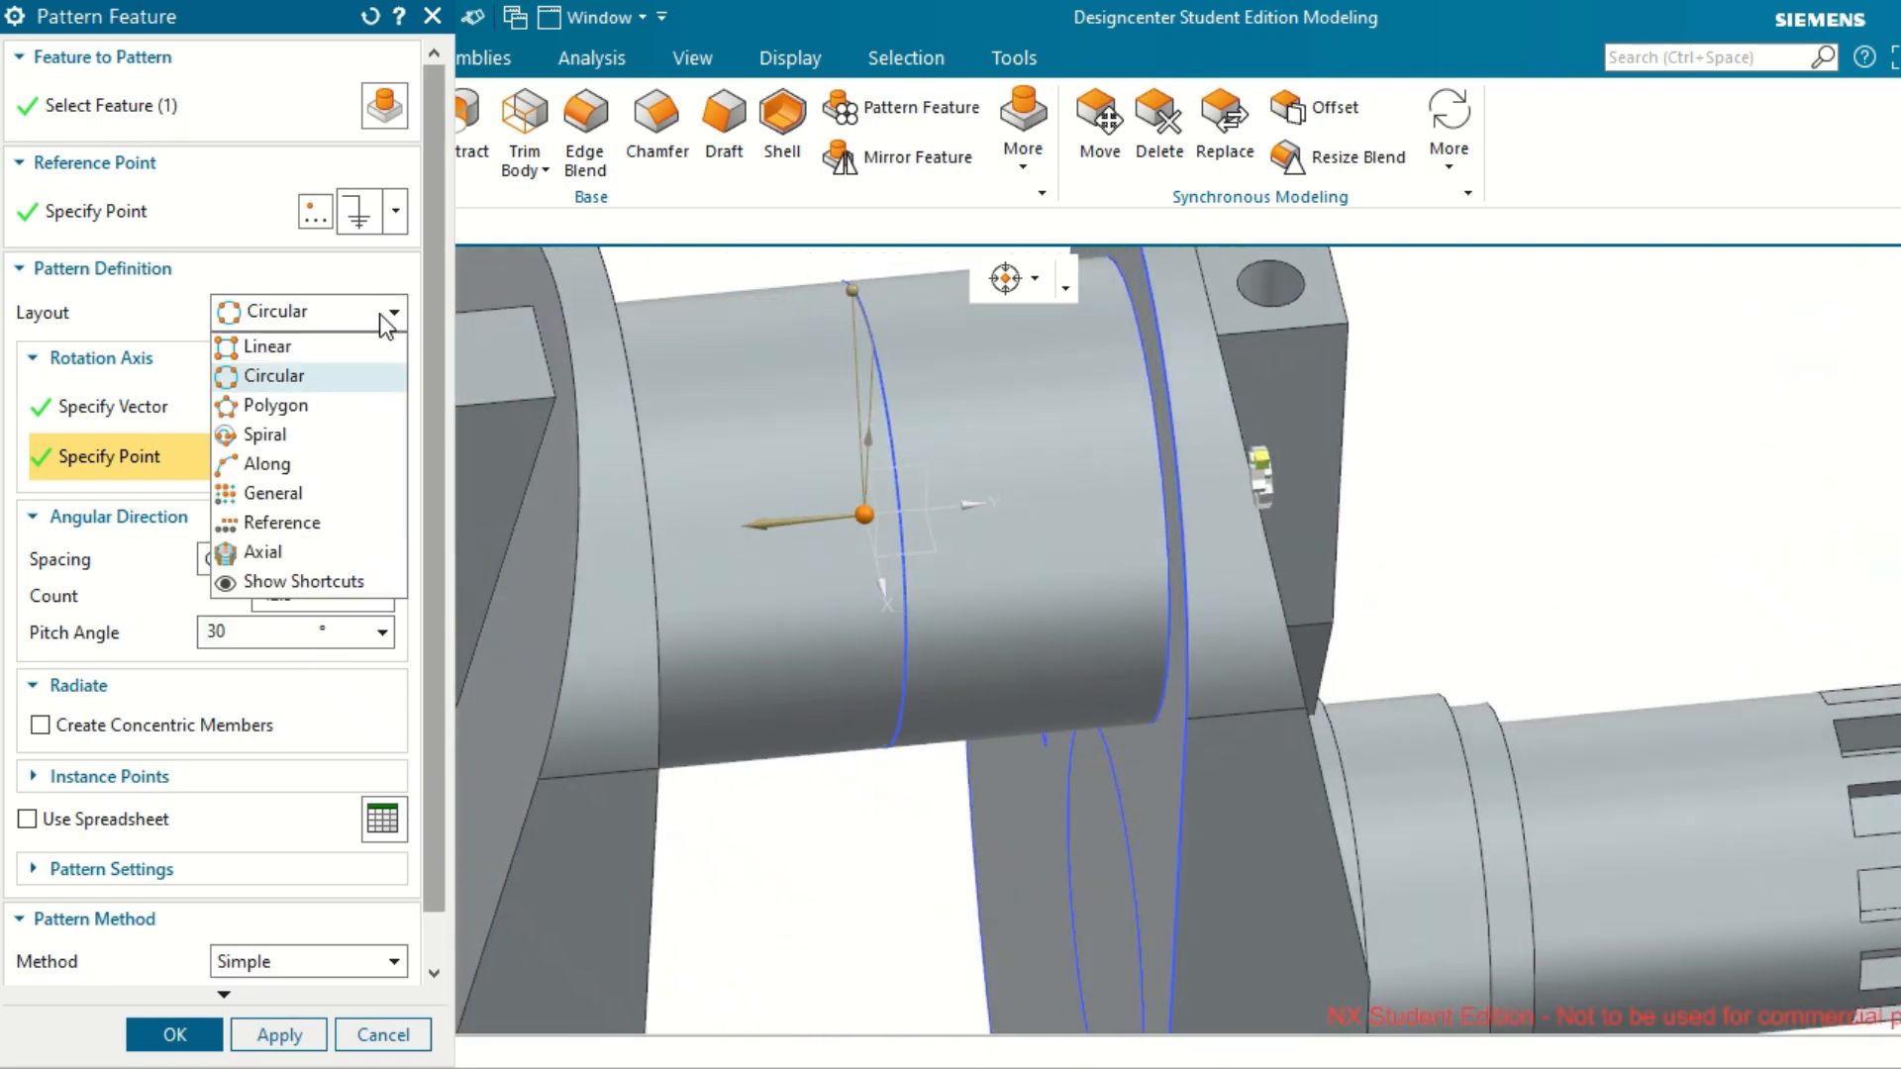
left_click(345, 353)
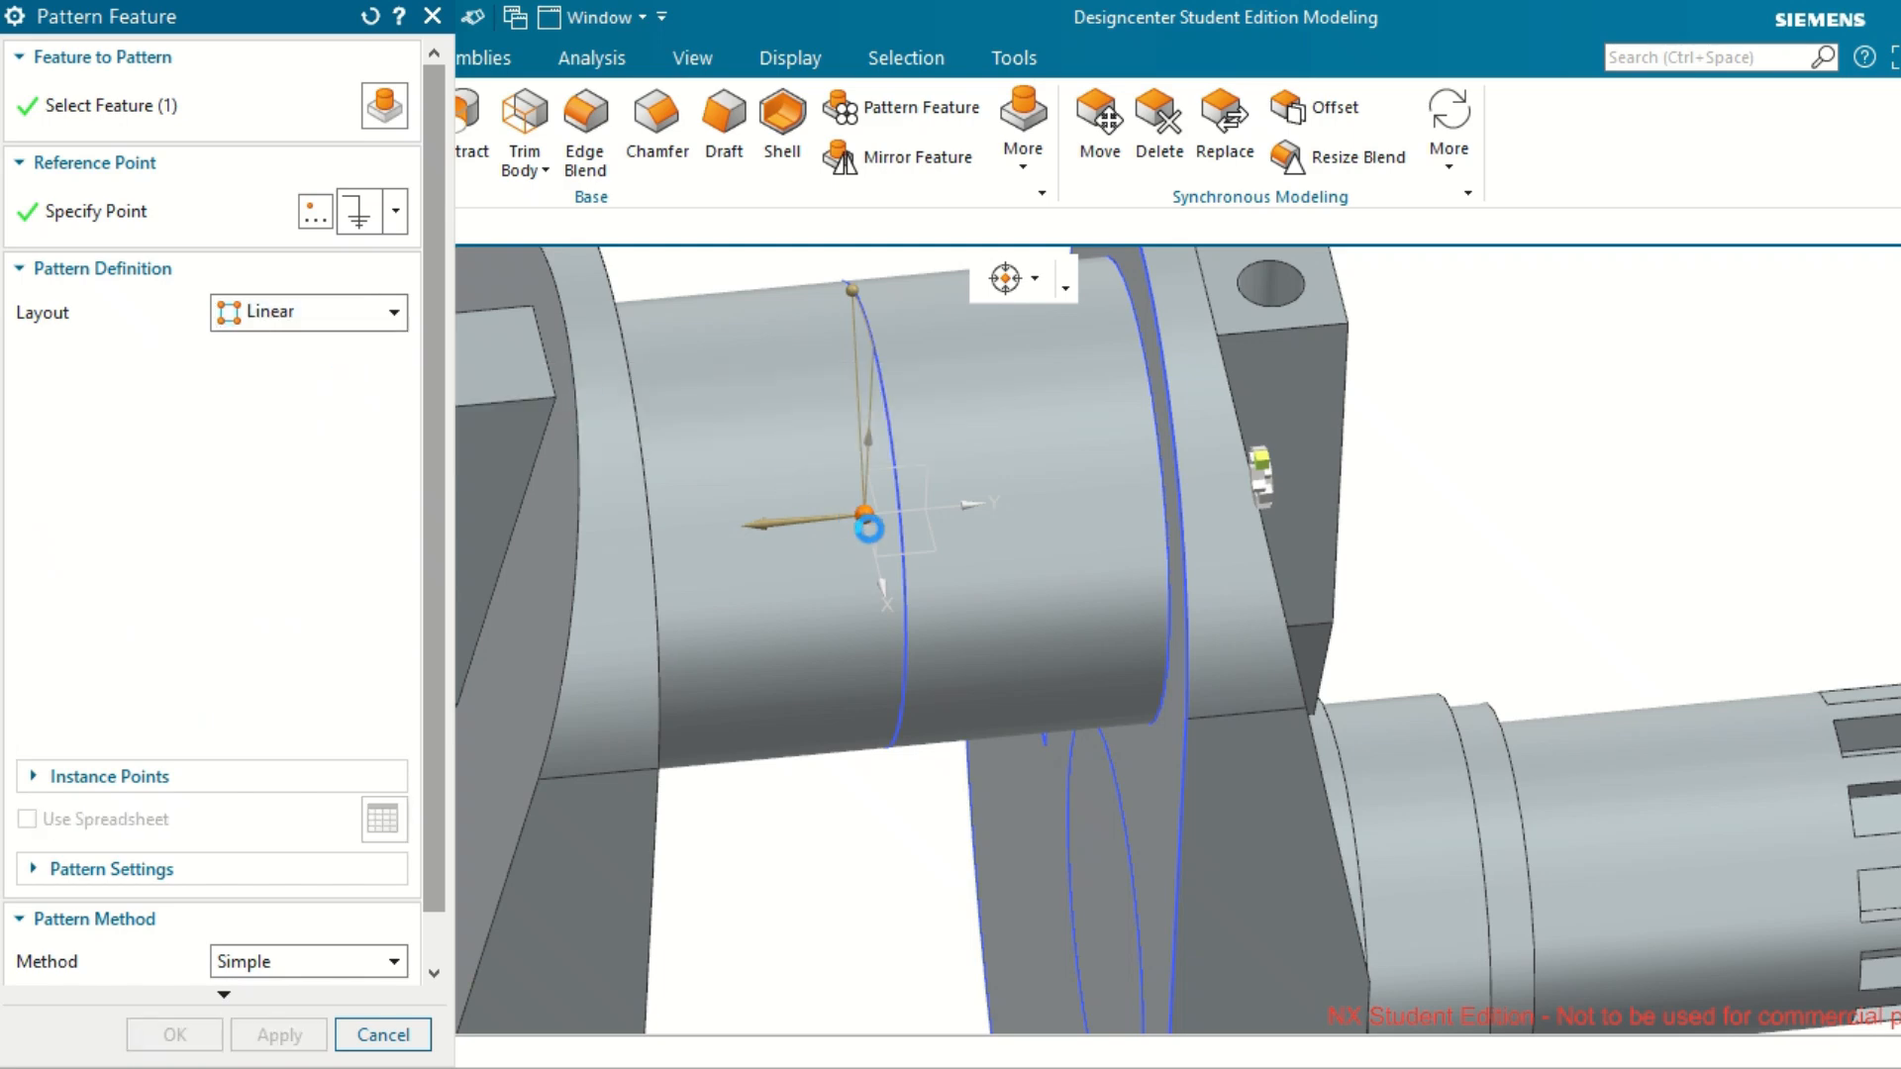
scroll(870, 531, "down", 3)
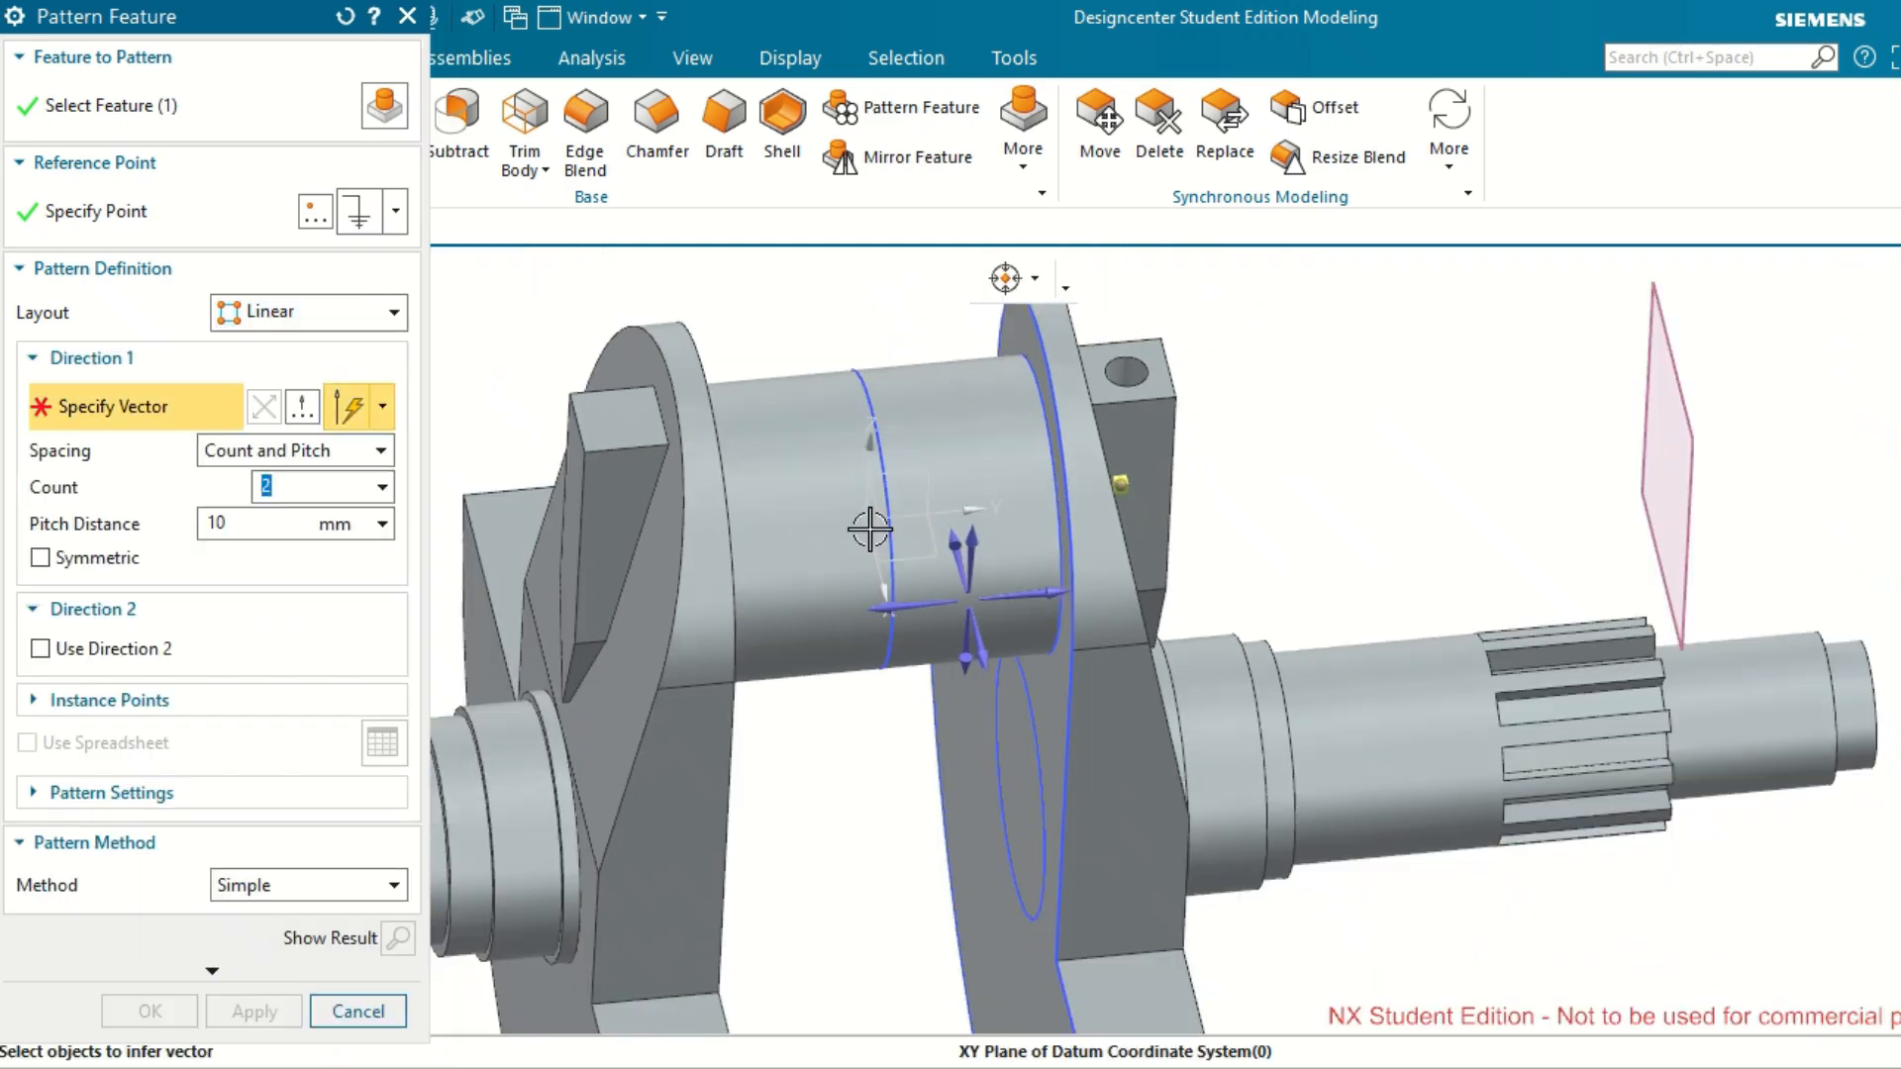
left_click(908, 599)
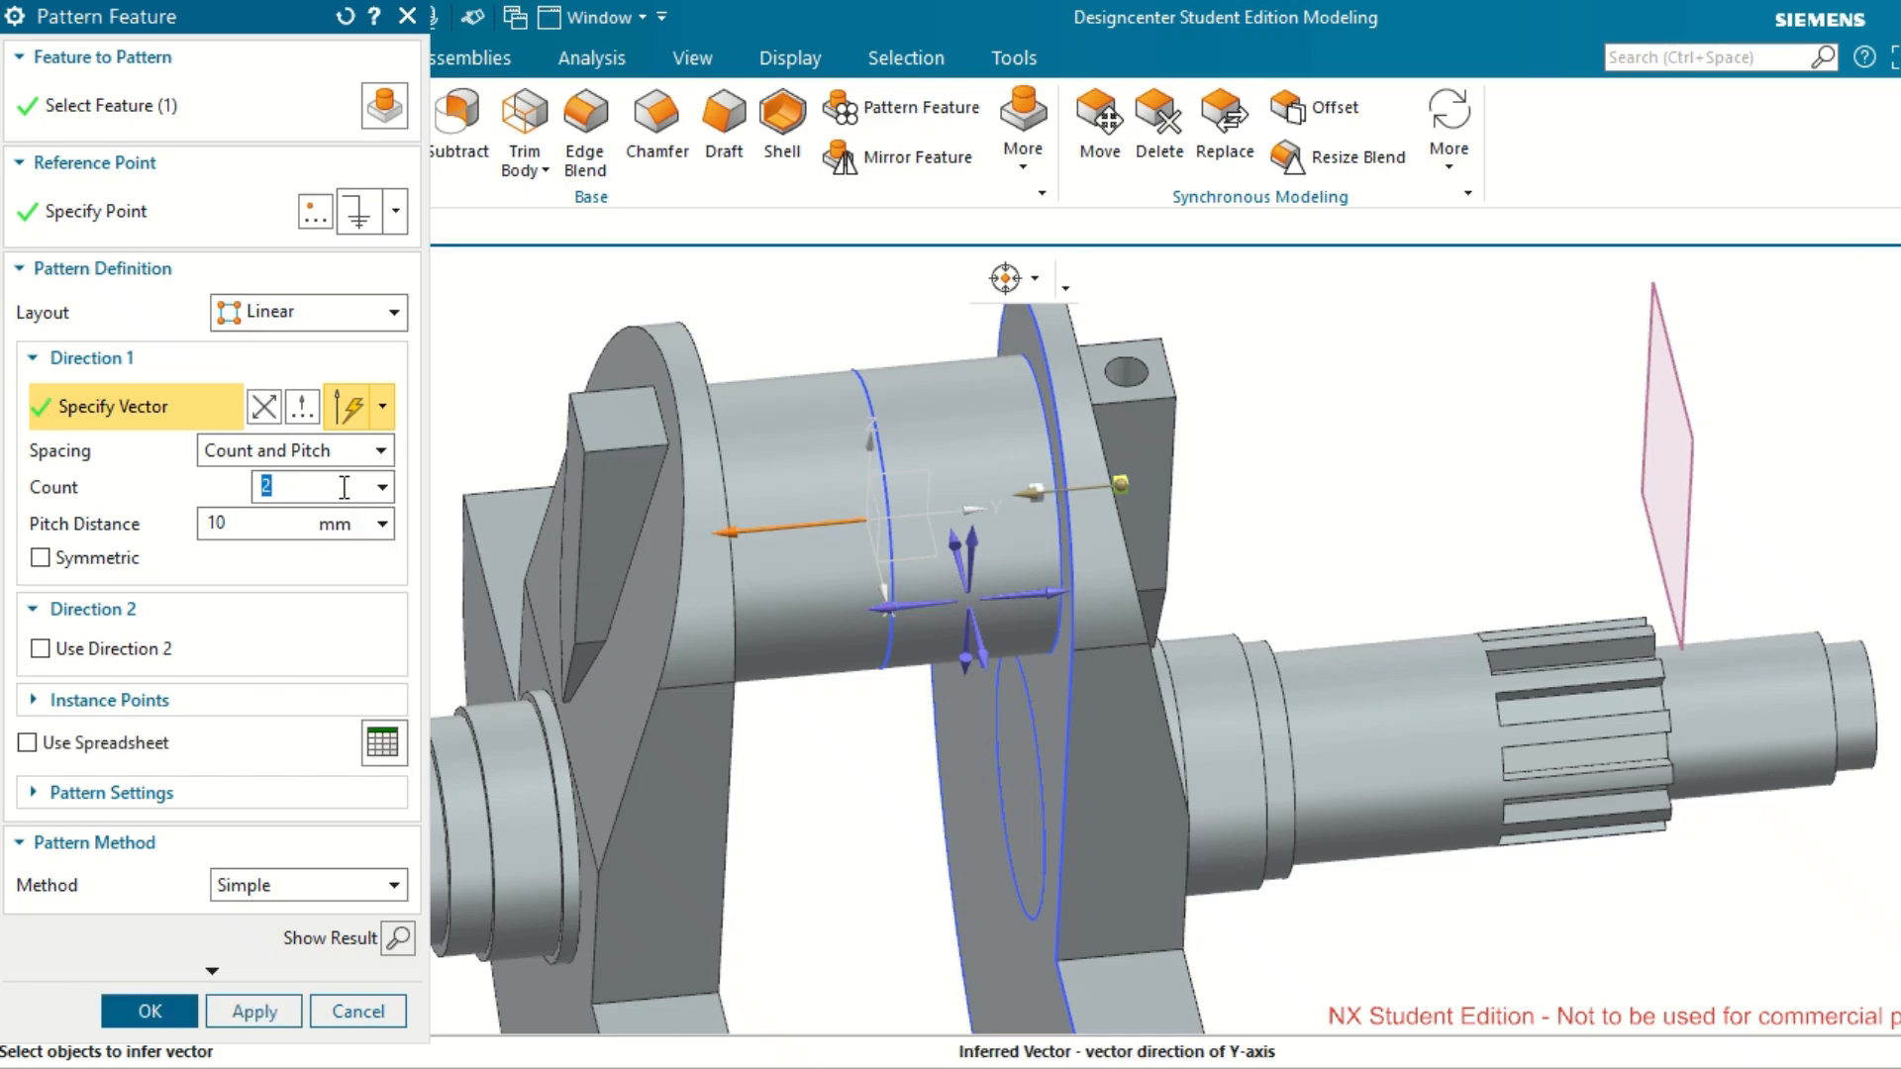
Try pitch distances of 42.5 mm and 59 mm for the linear hole pattern.
left_click(266, 535)
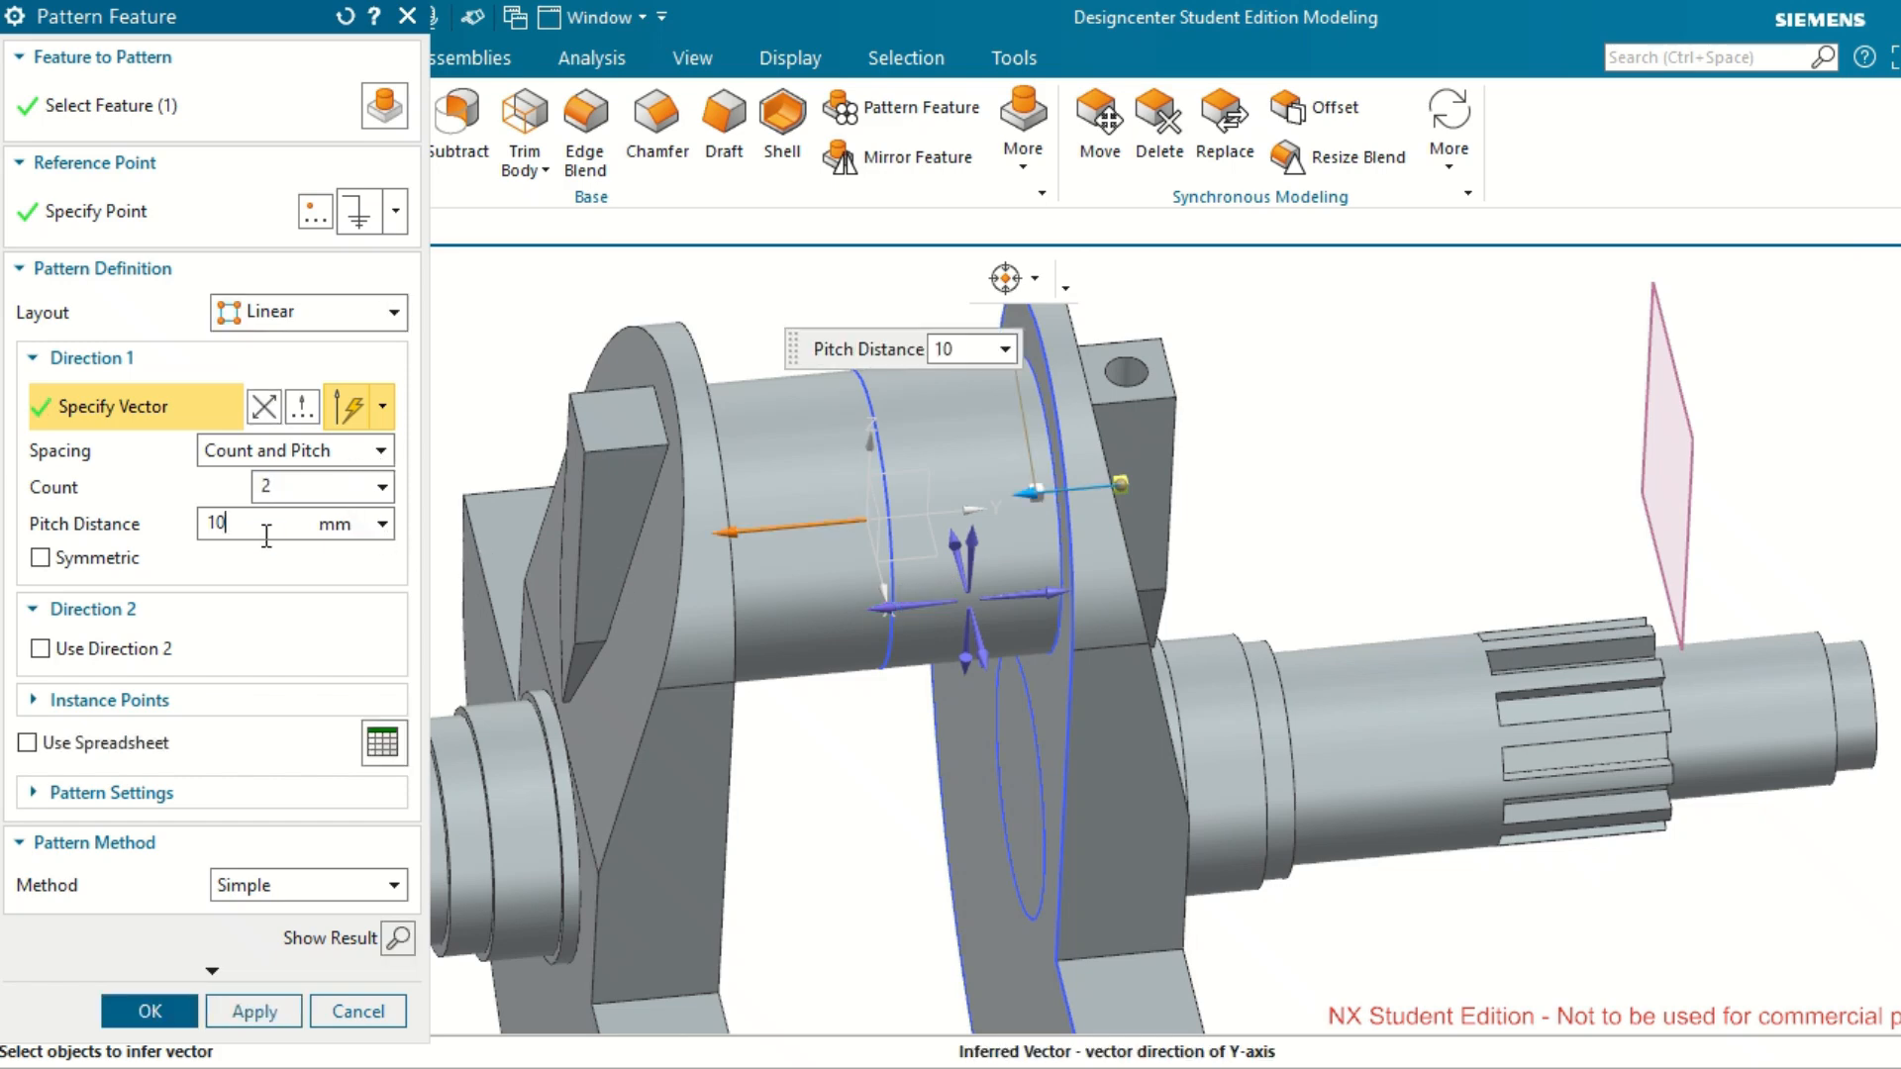
type("4.")
key("Tab")
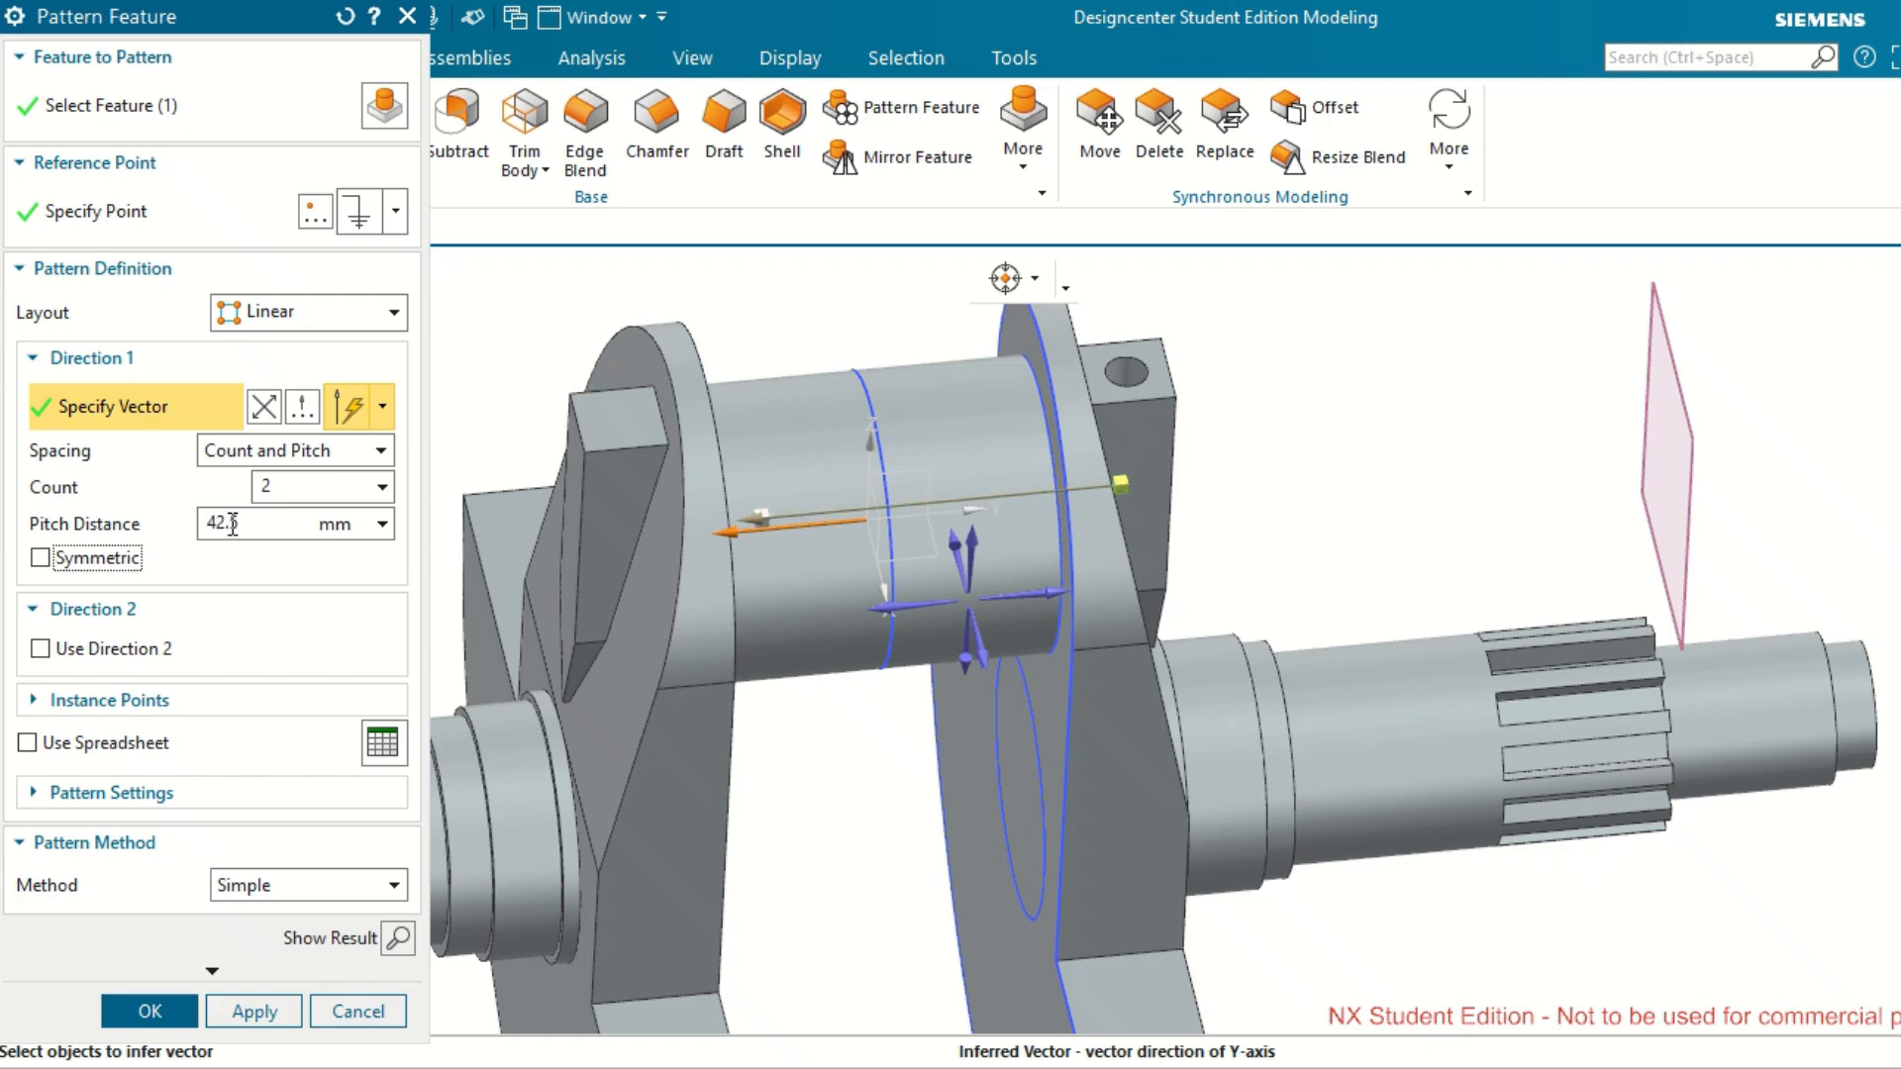
middle_click_drag(688, 574, 660, 550)
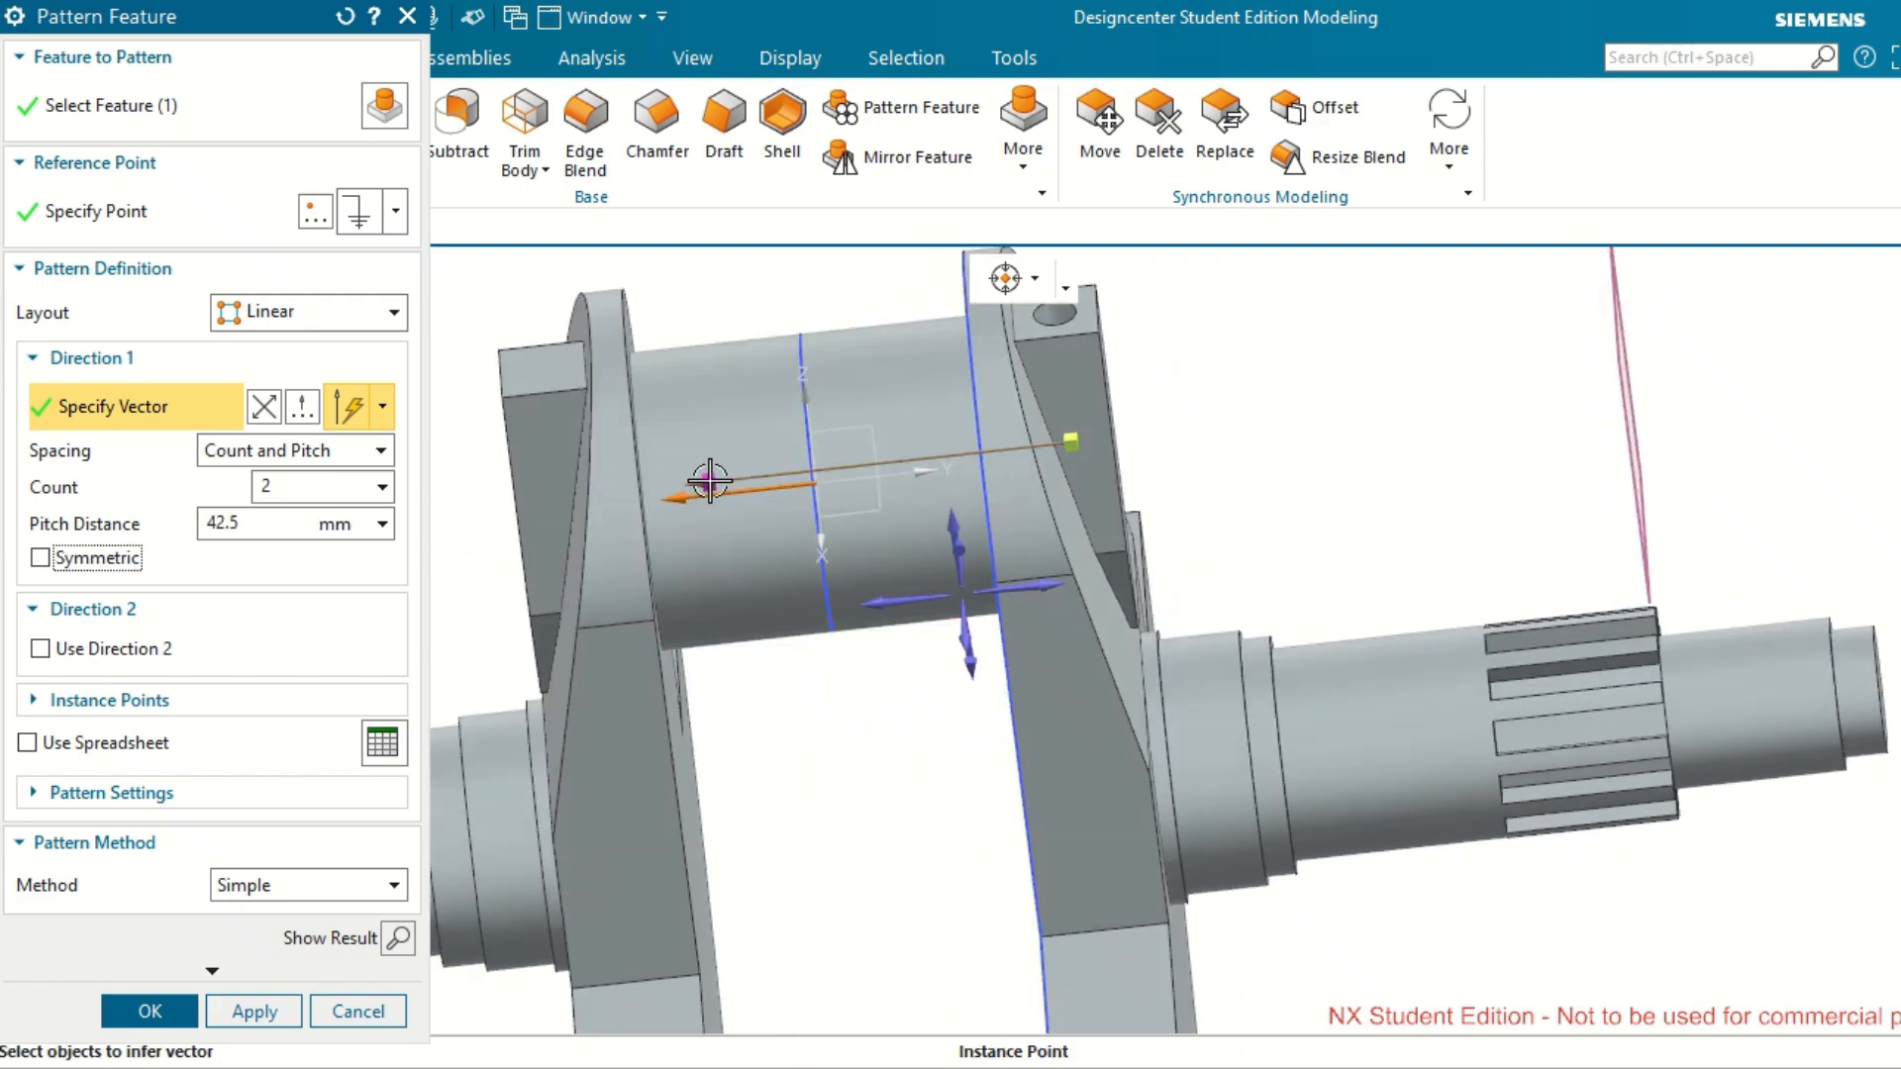
left_click_drag(705, 500, 562, 445)
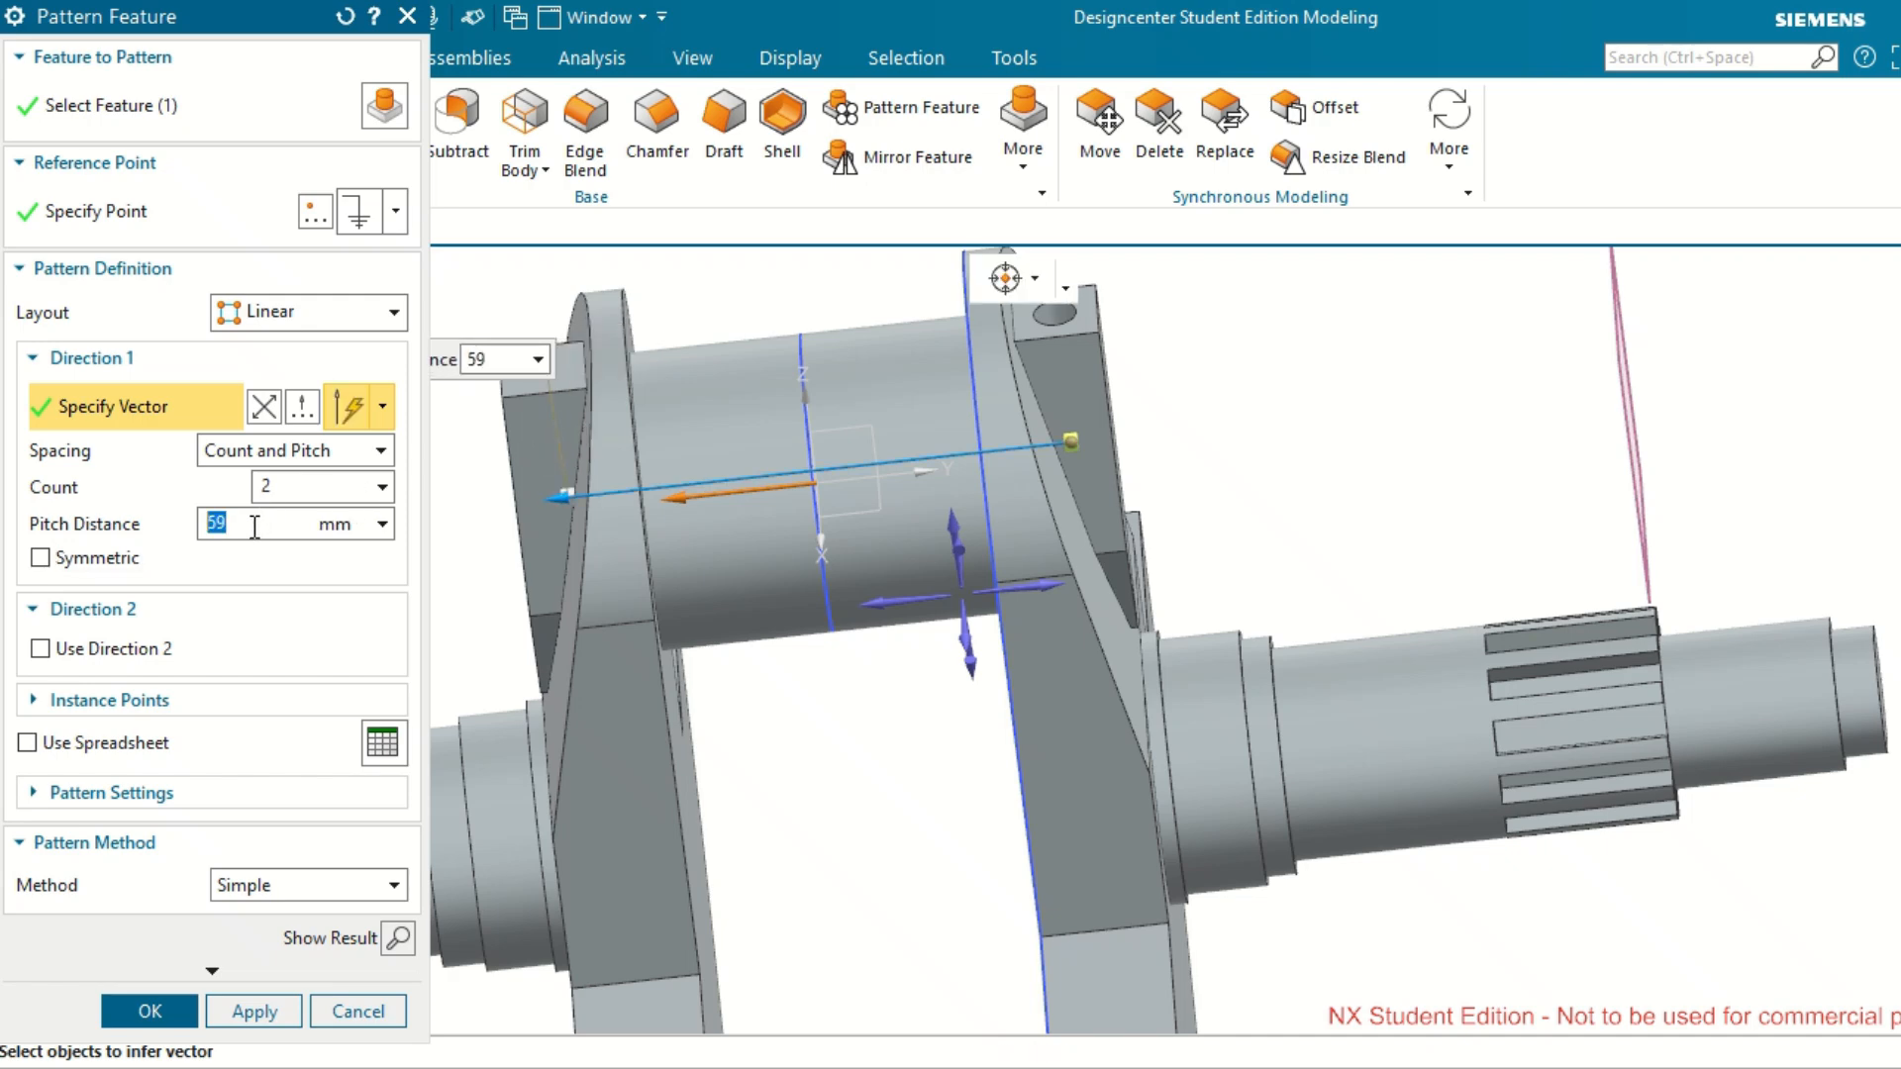
Set the linear pattern's pitch distance to 60 mm, preview the result and create the pattern.
type("60")
key("Tab")
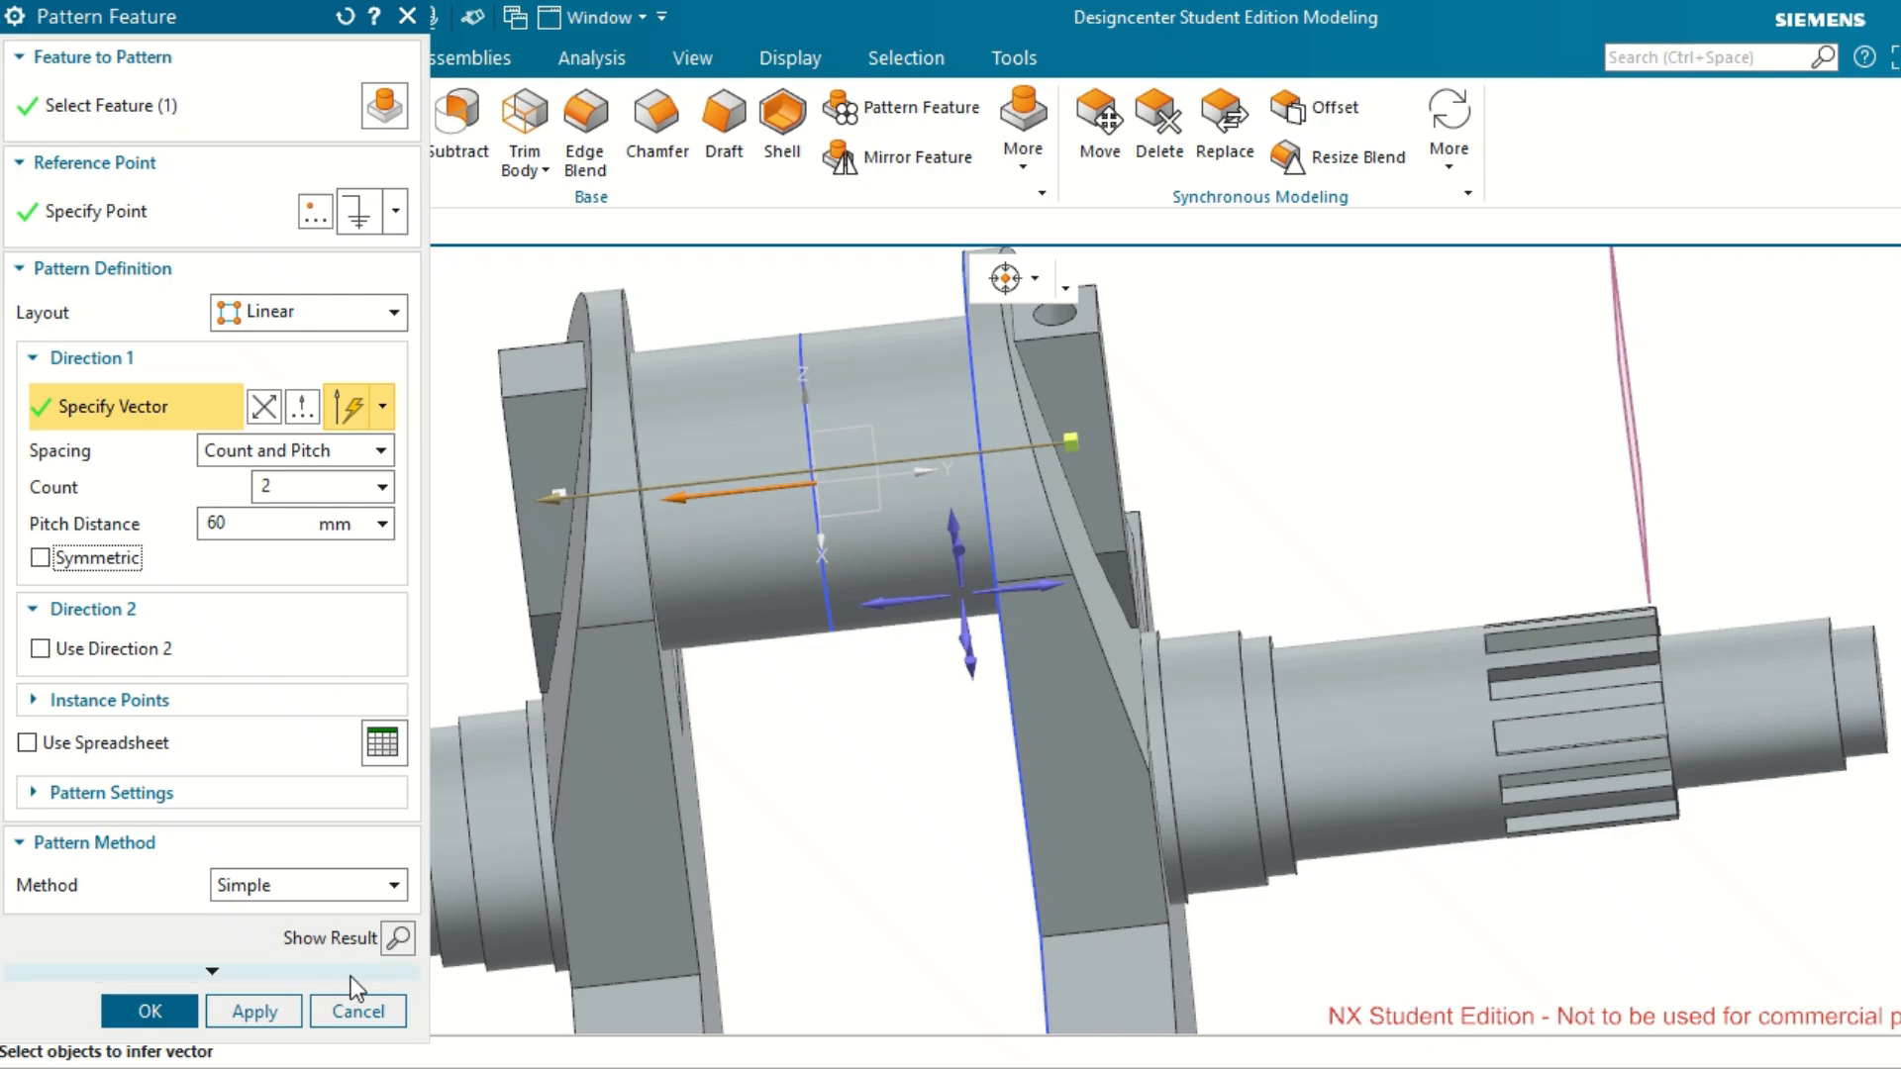
left_click(399, 938)
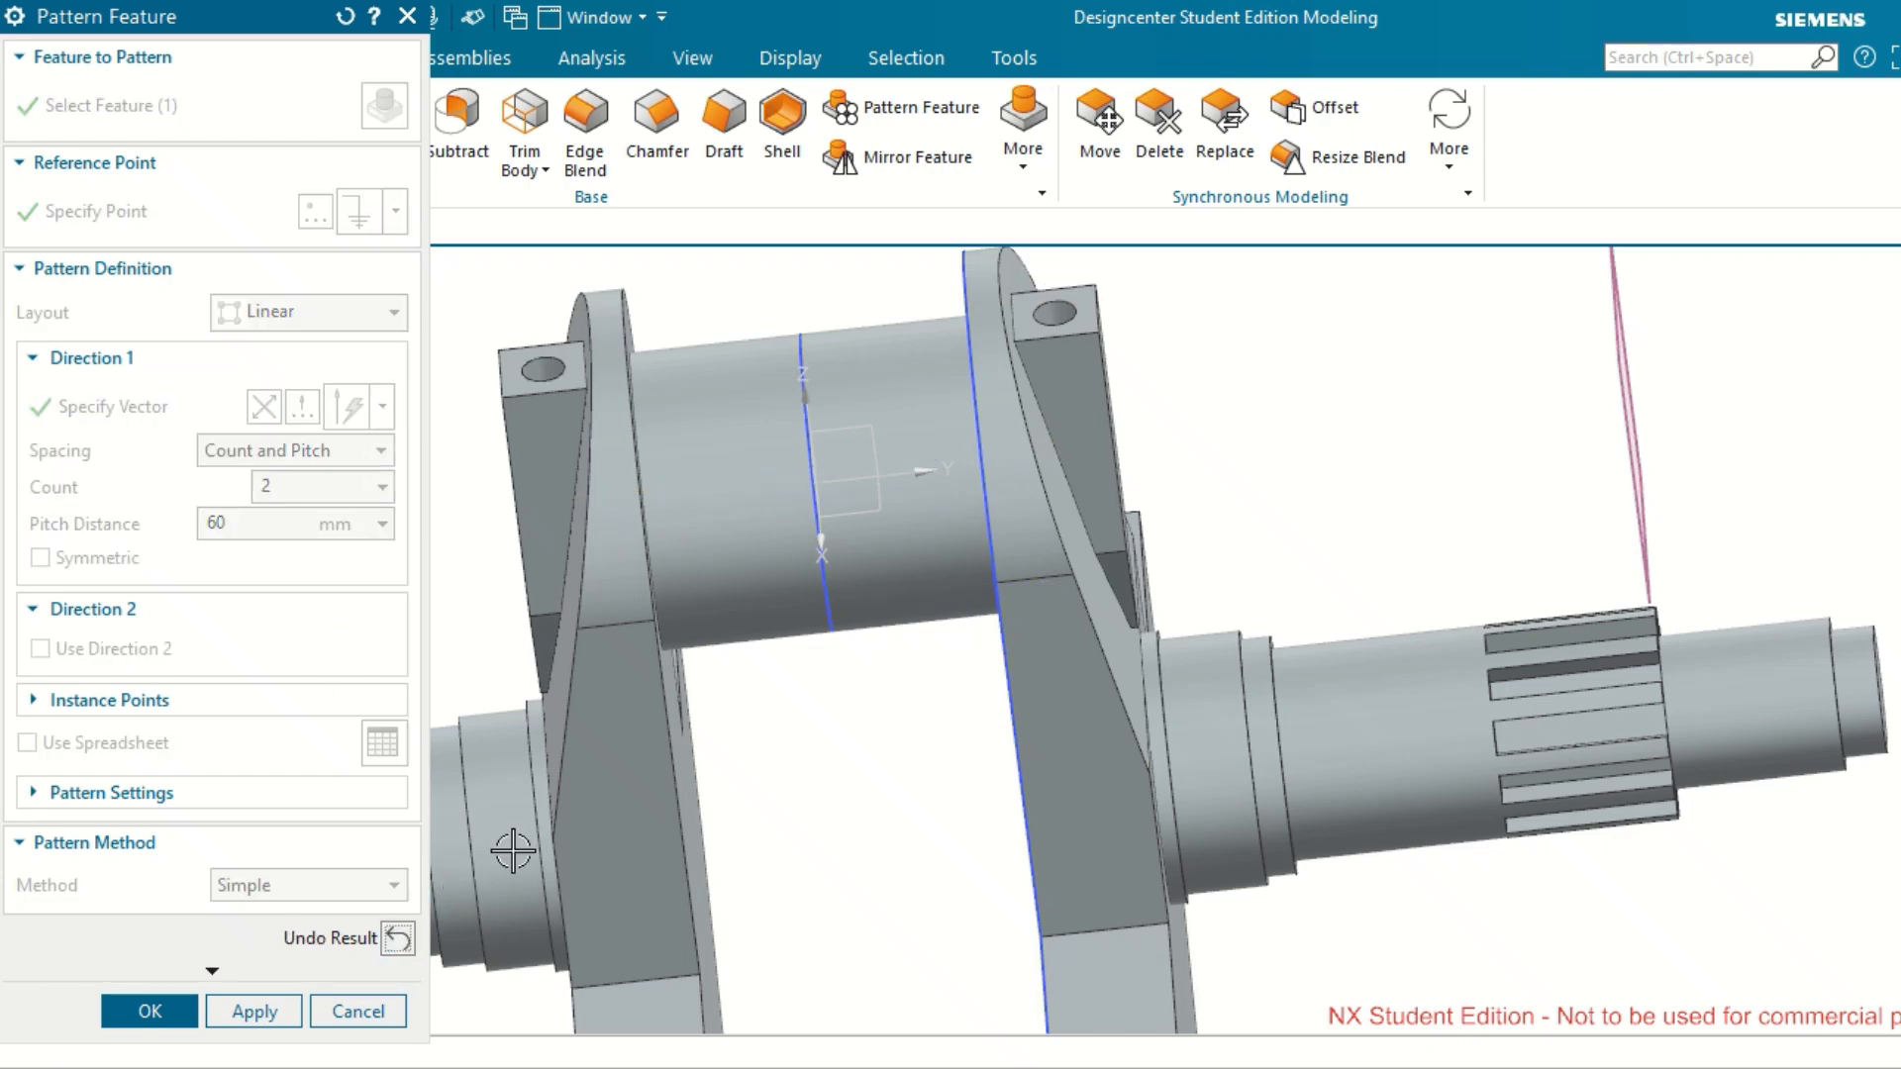
left_click(150, 1012)
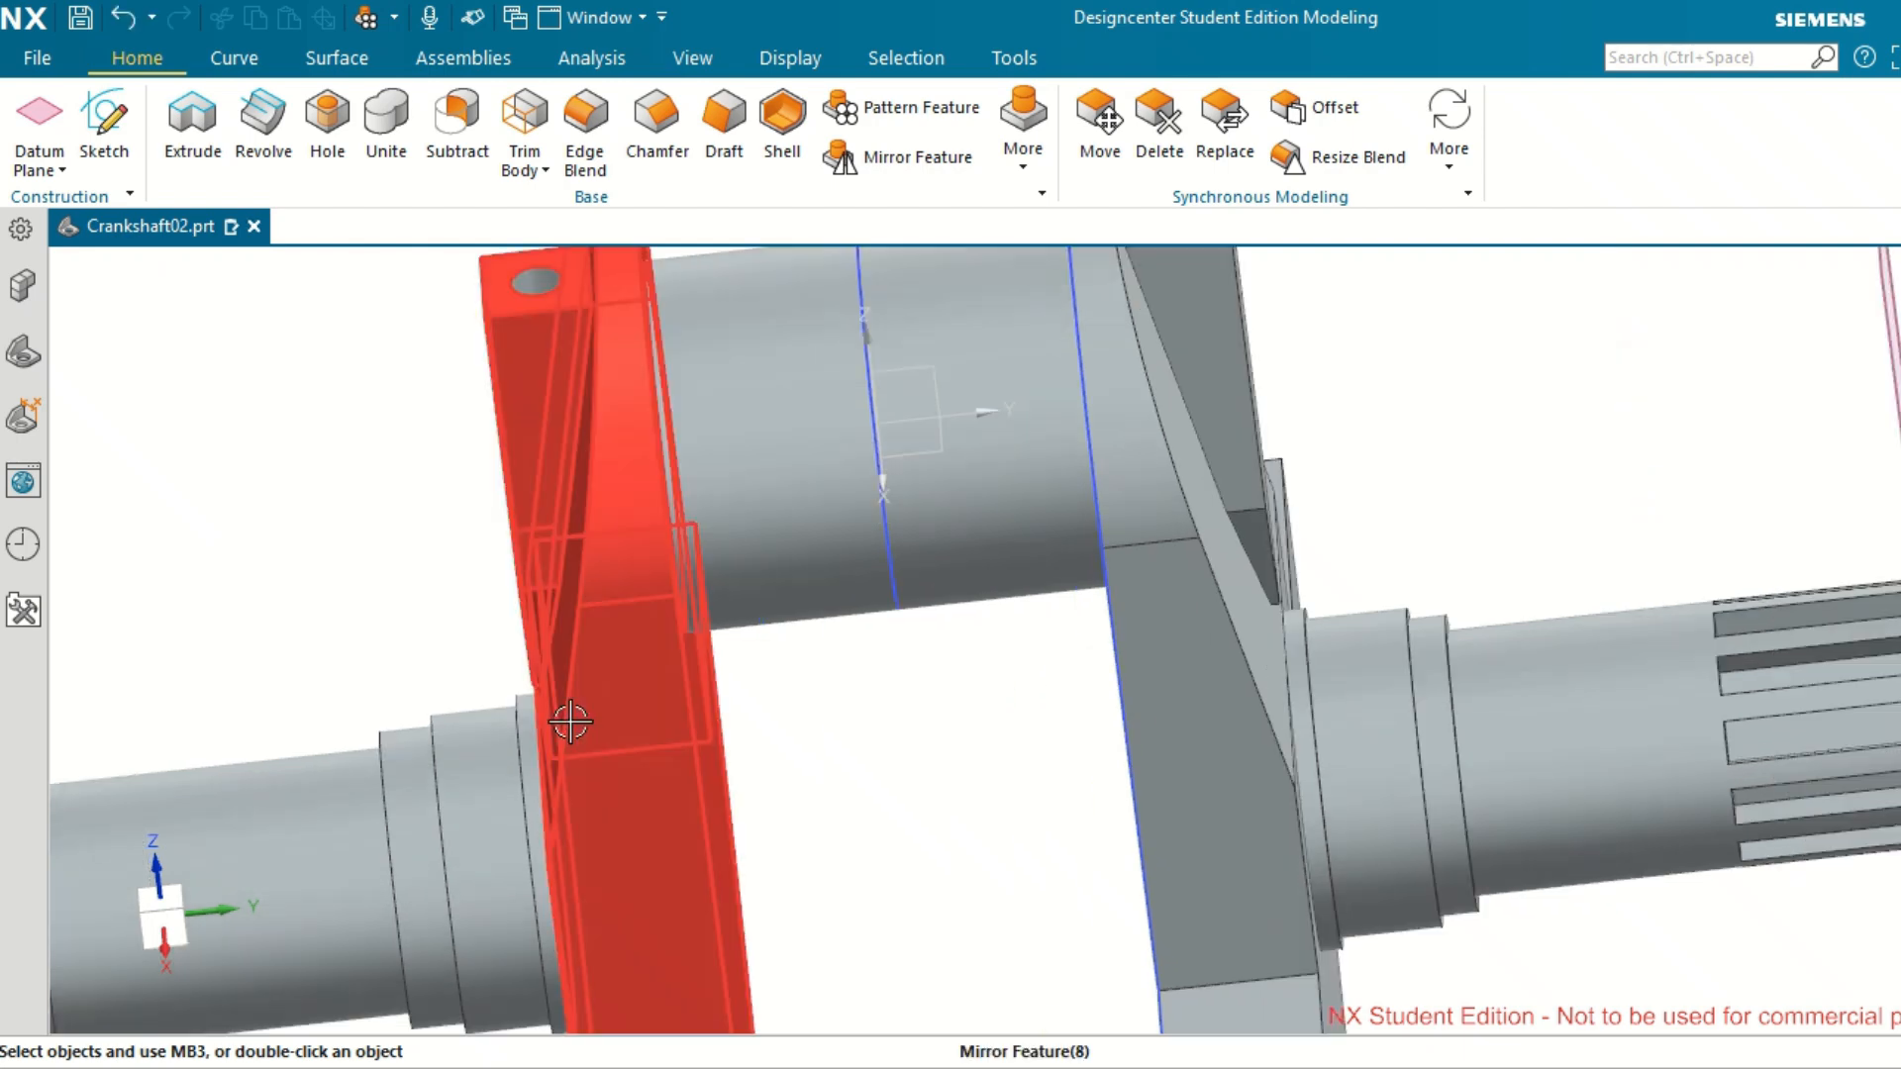
Start a new hole and open its position sketch on the datum coordinate system's YZ plane through the crankpin.
scroll(634, 742, "up", 3)
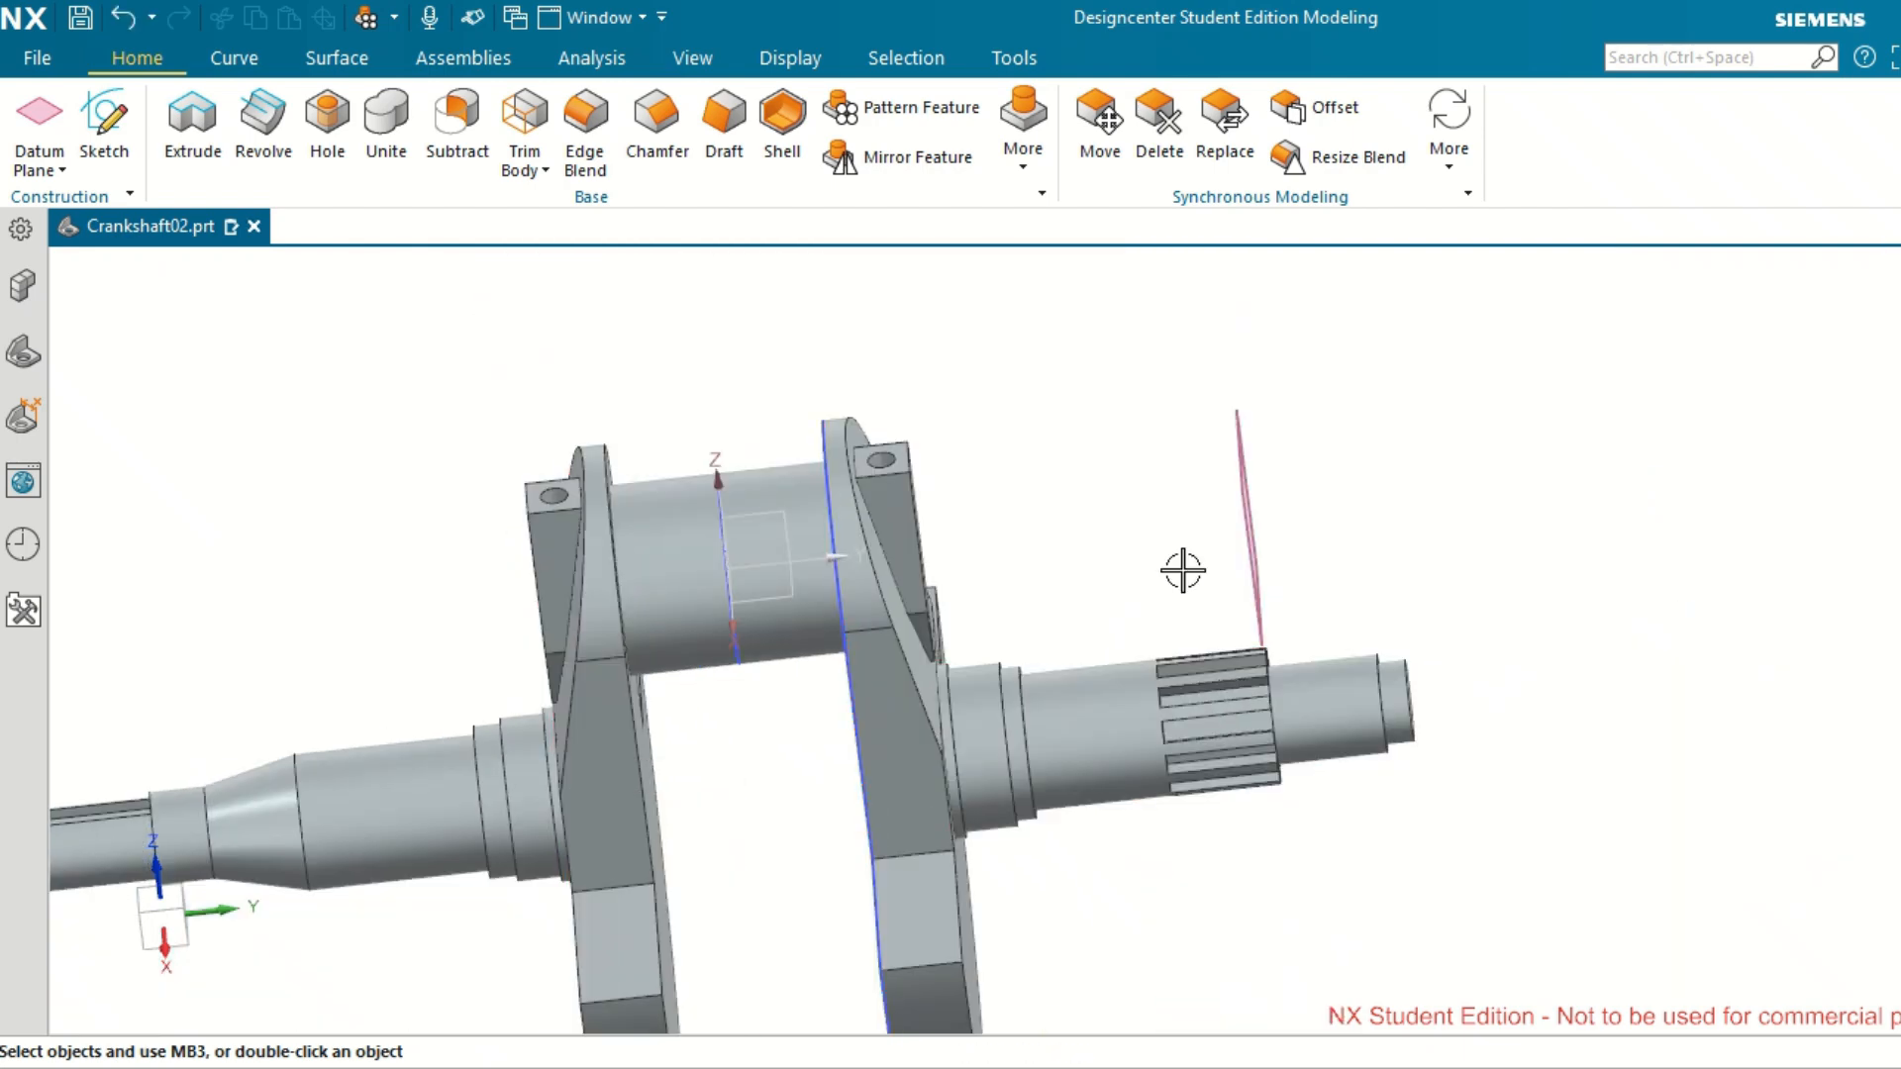
mouse_move(1119, 526)
middle_mouse_down()
mouse_move(1173, 501)
mouse_move(1096, 521)
mouse_move(1142, 518)
middle_mouse_up()
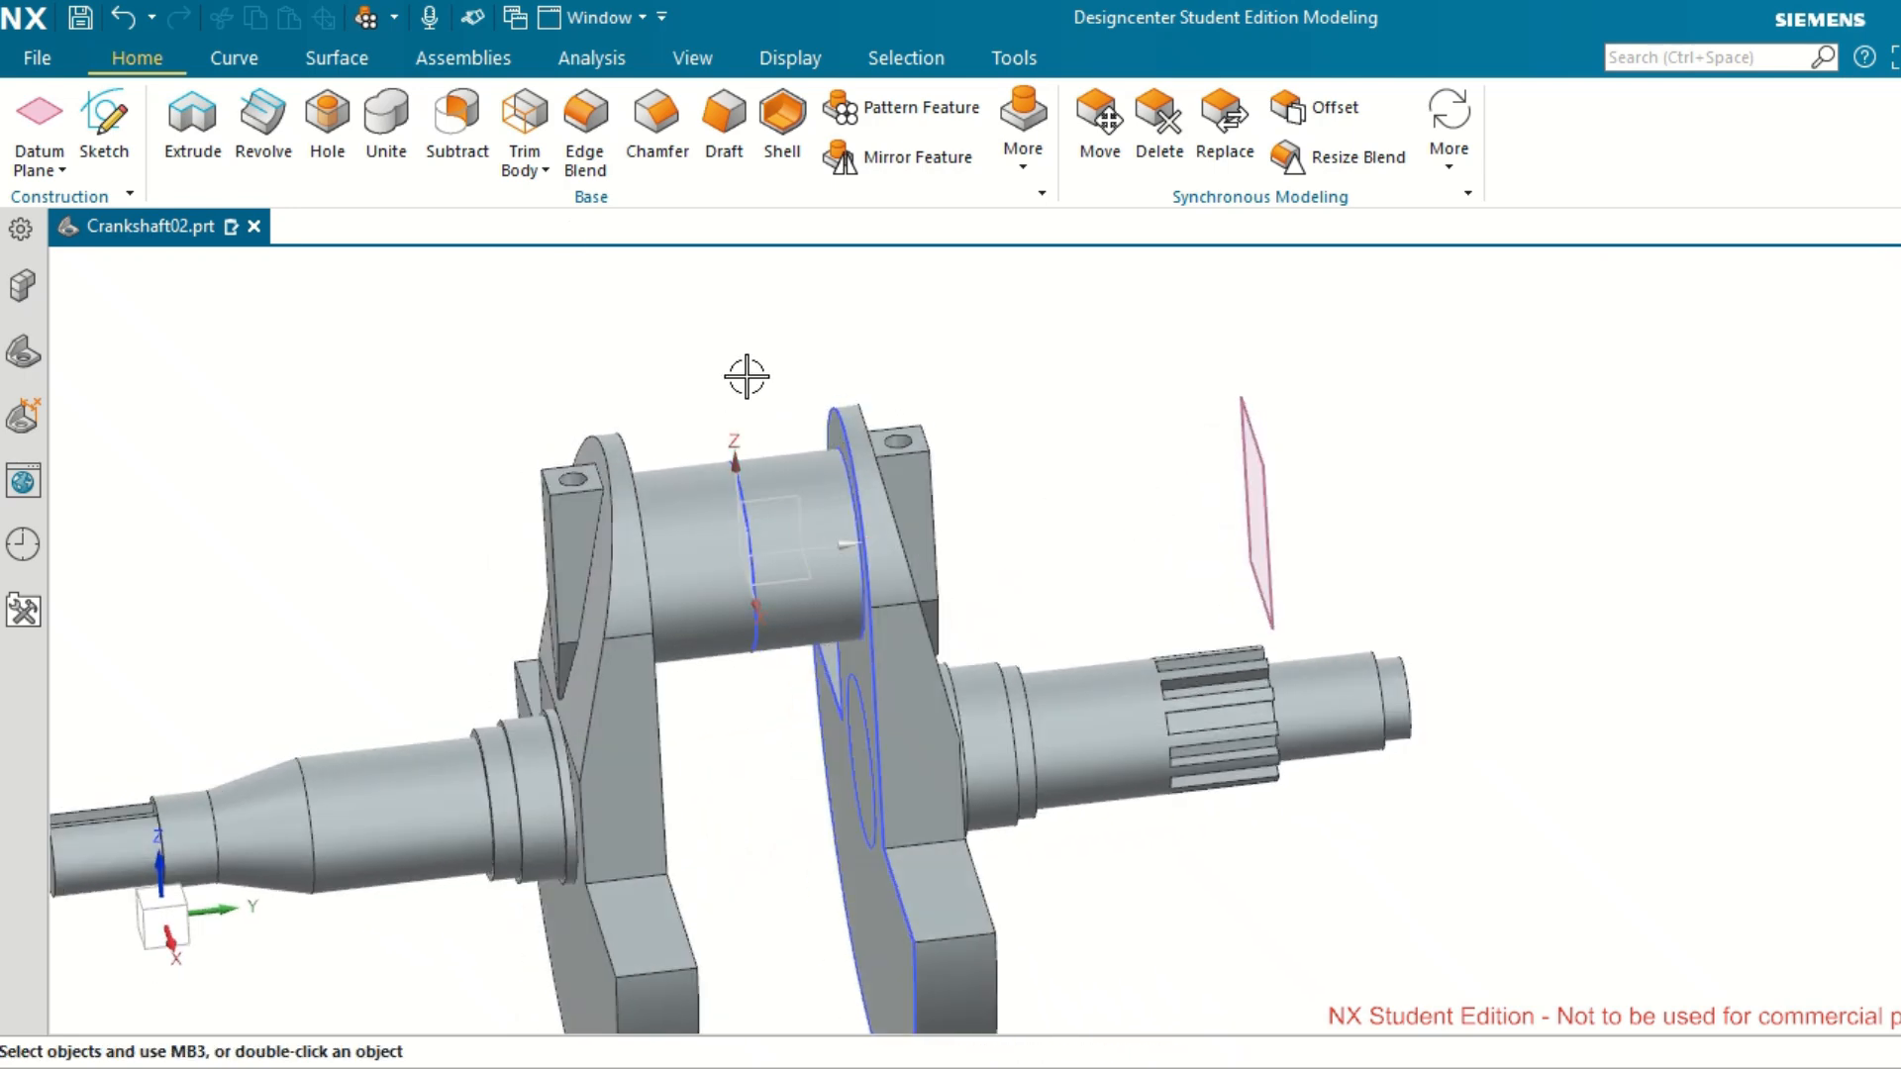
left_click(328, 128)
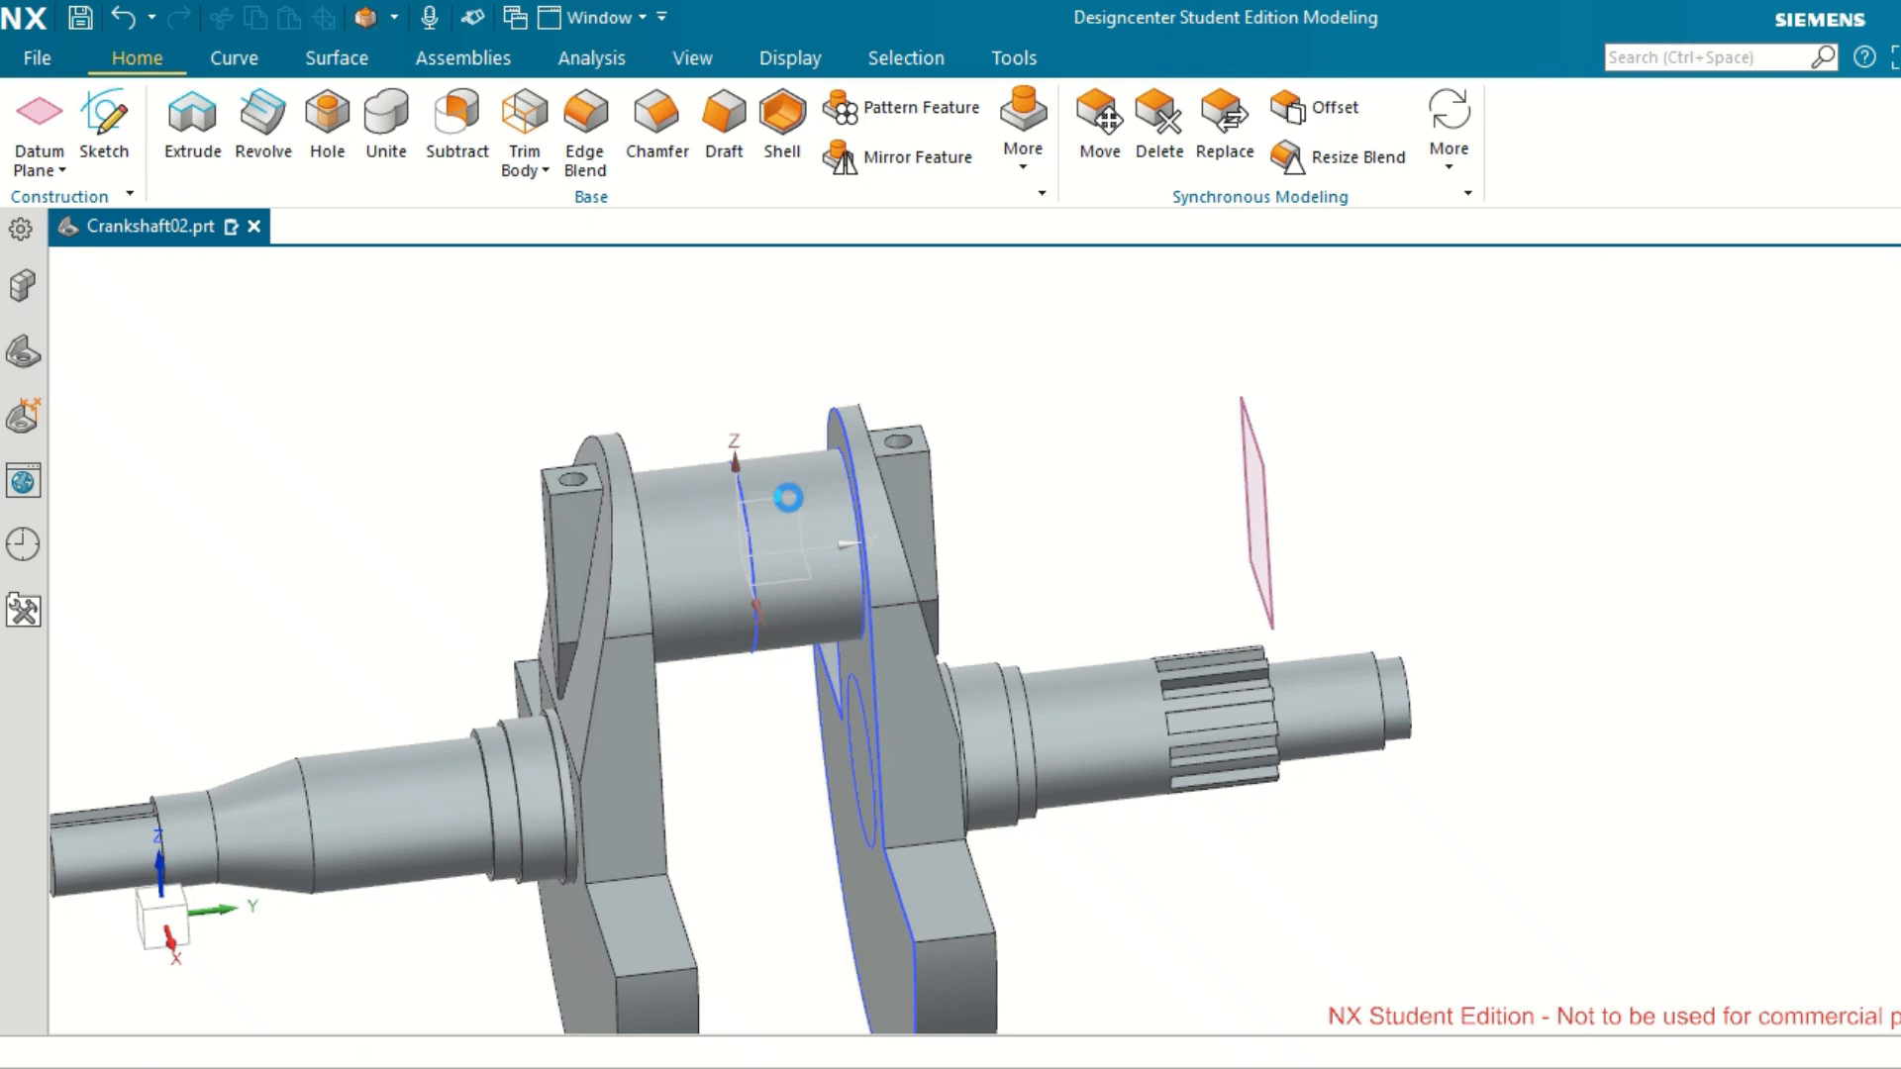
left_click(784, 493)
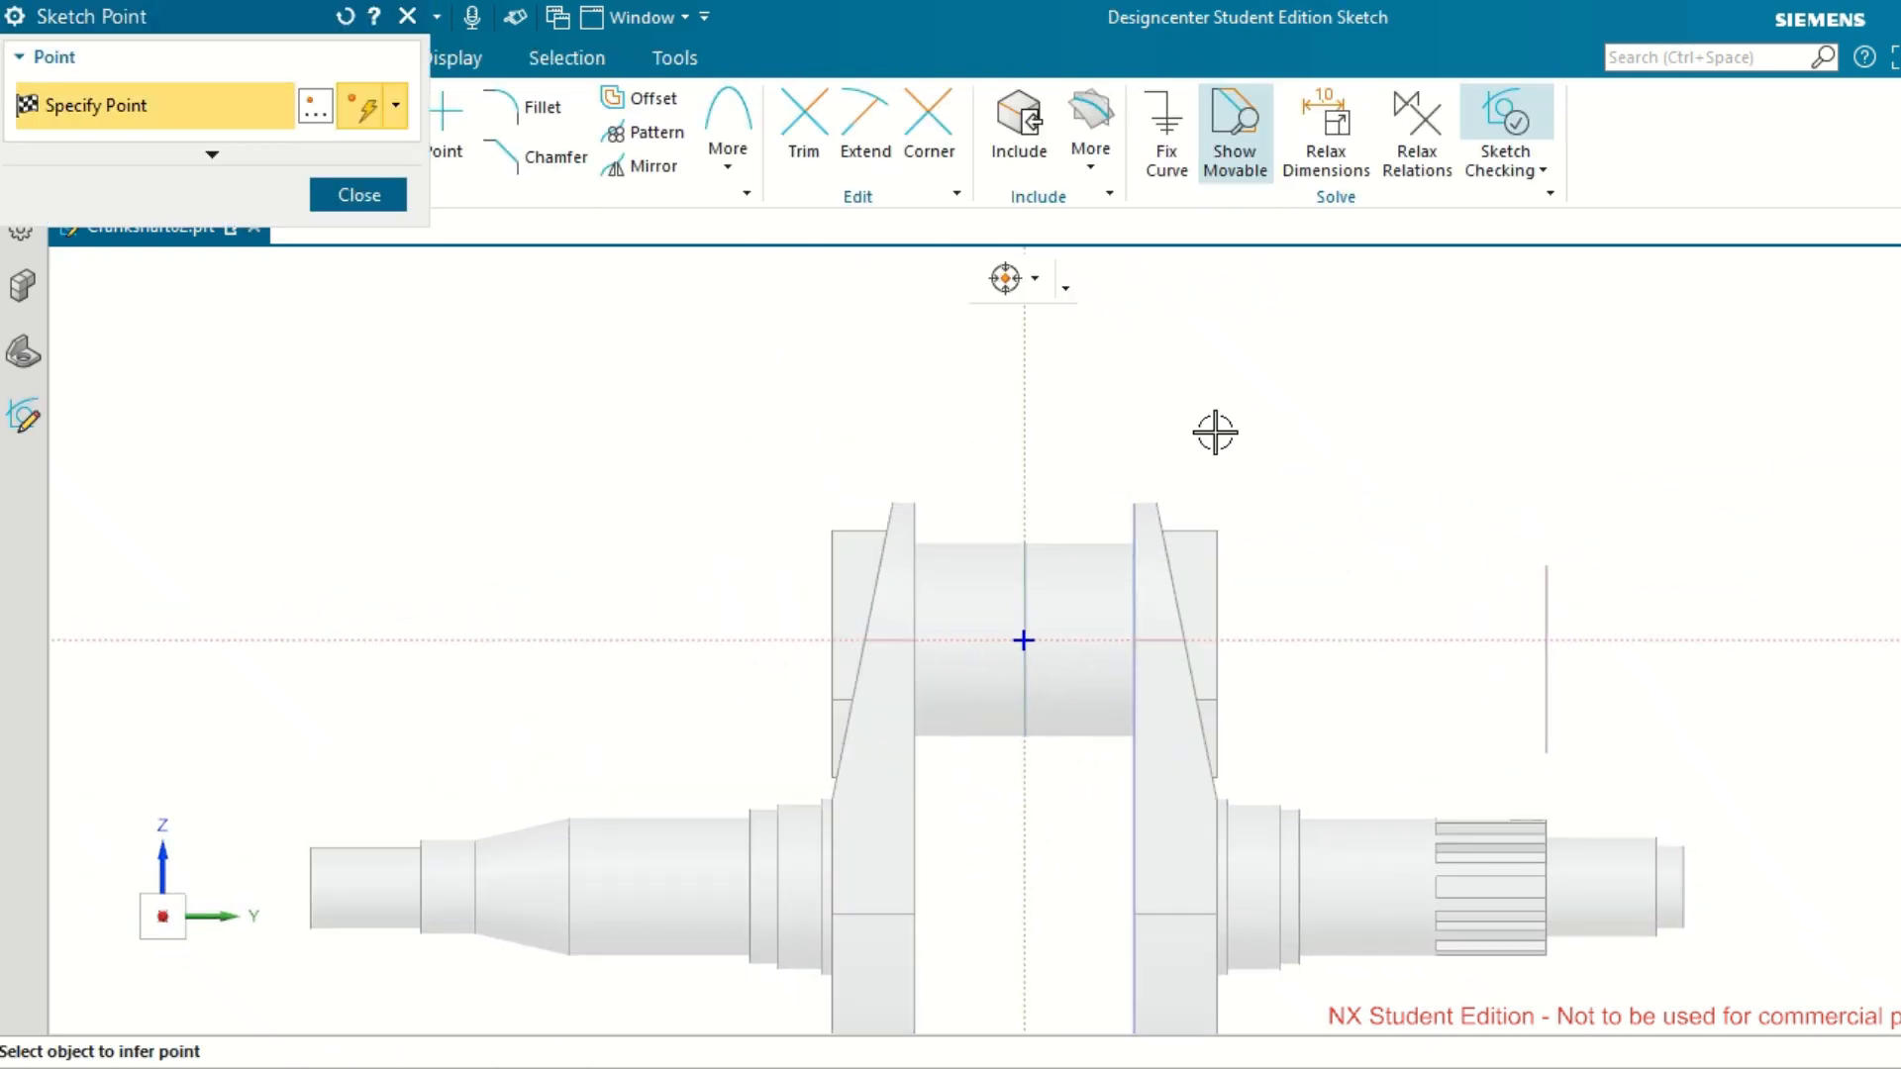
Place two hole points on the sketch's horizontal axis, one on each side of the origin, about 24.7 mm apart.
scroll(1095, 666, "up", 4)
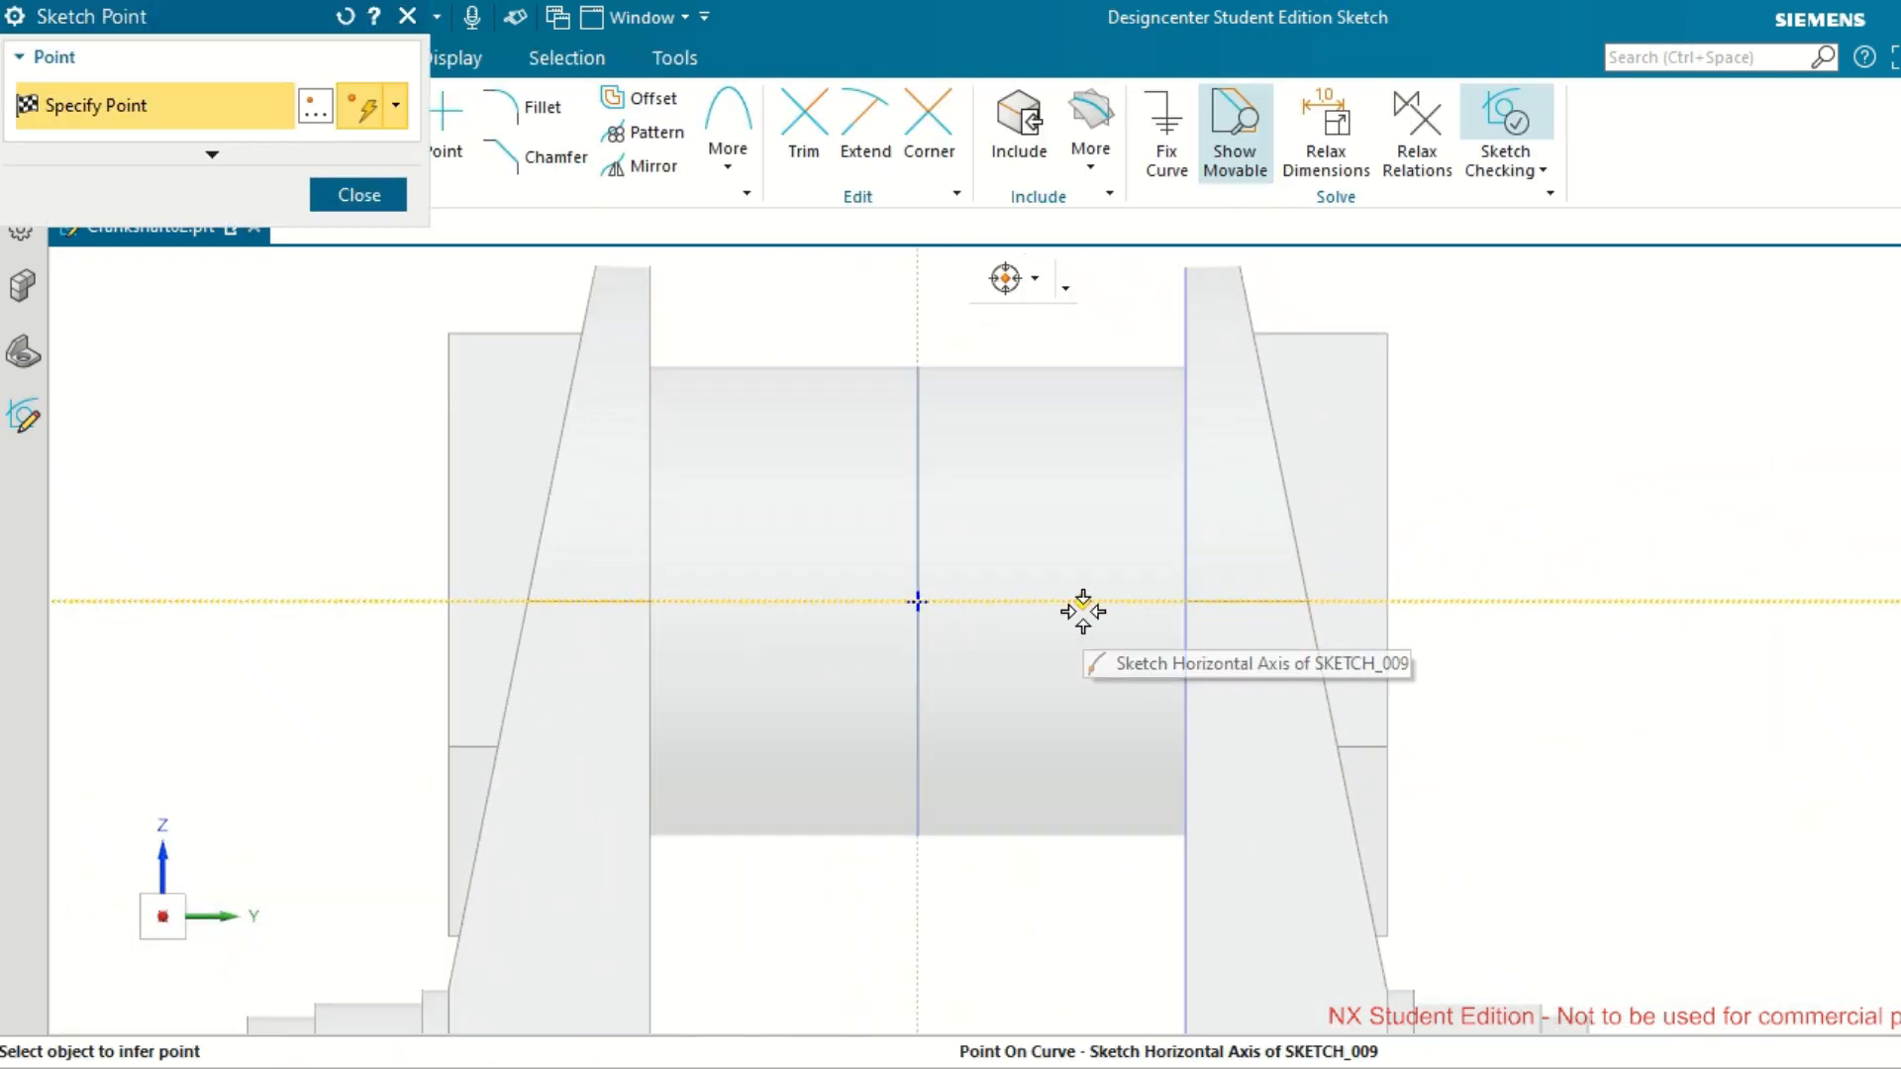
left_click(1089, 602)
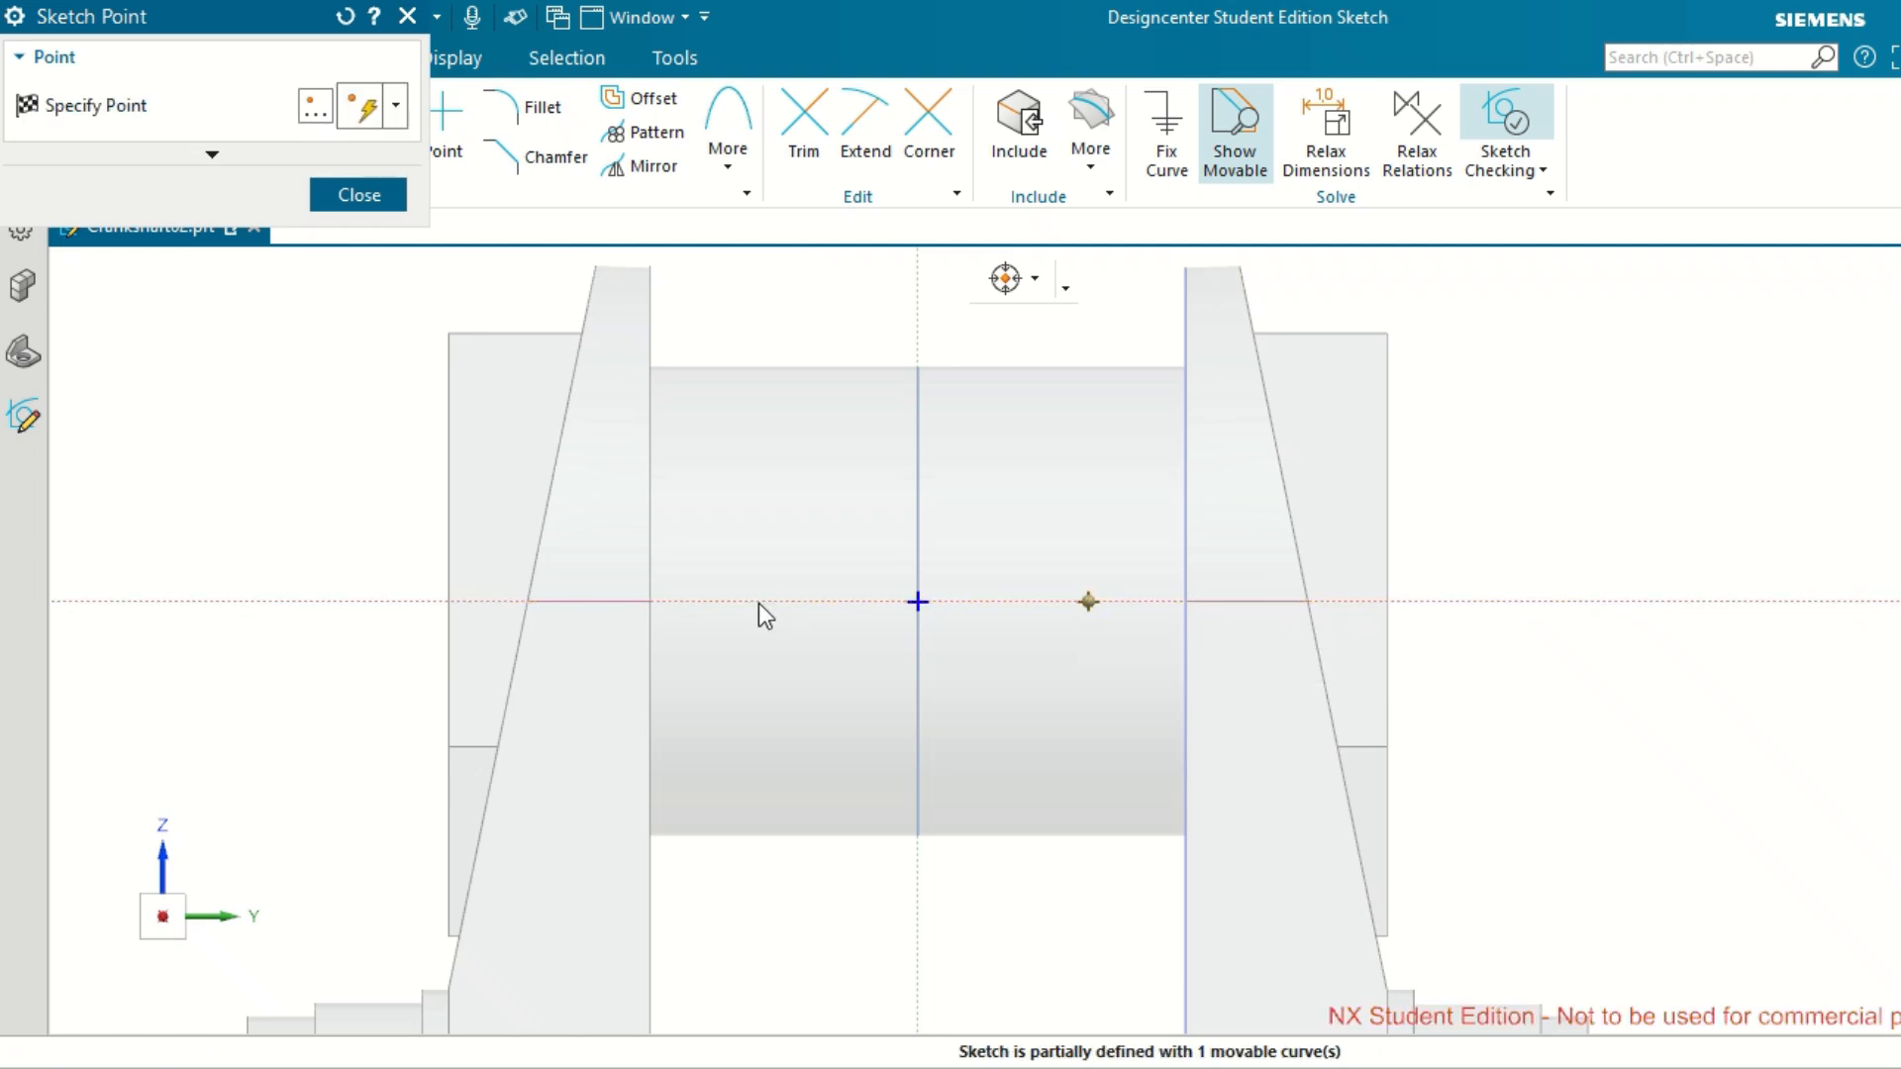
left_click(757, 601)
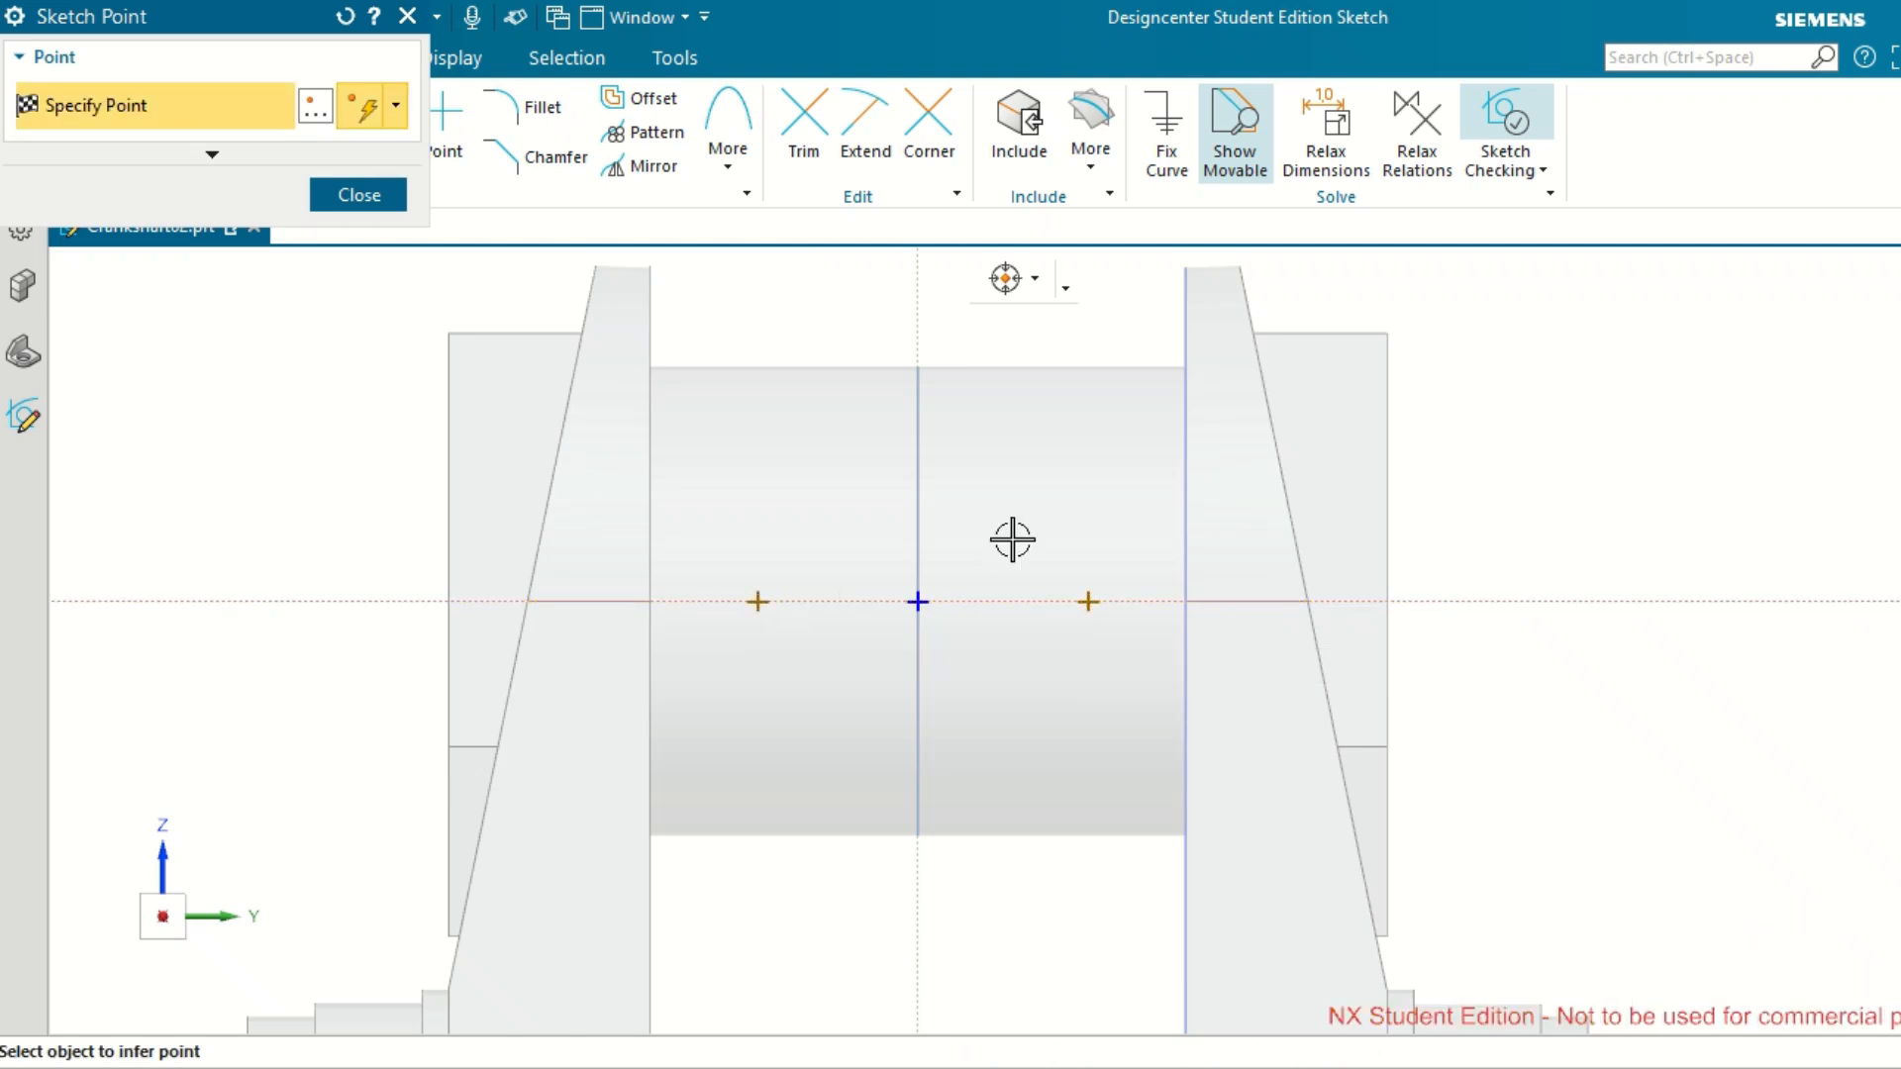
scroll(925, 491, "down", 2)
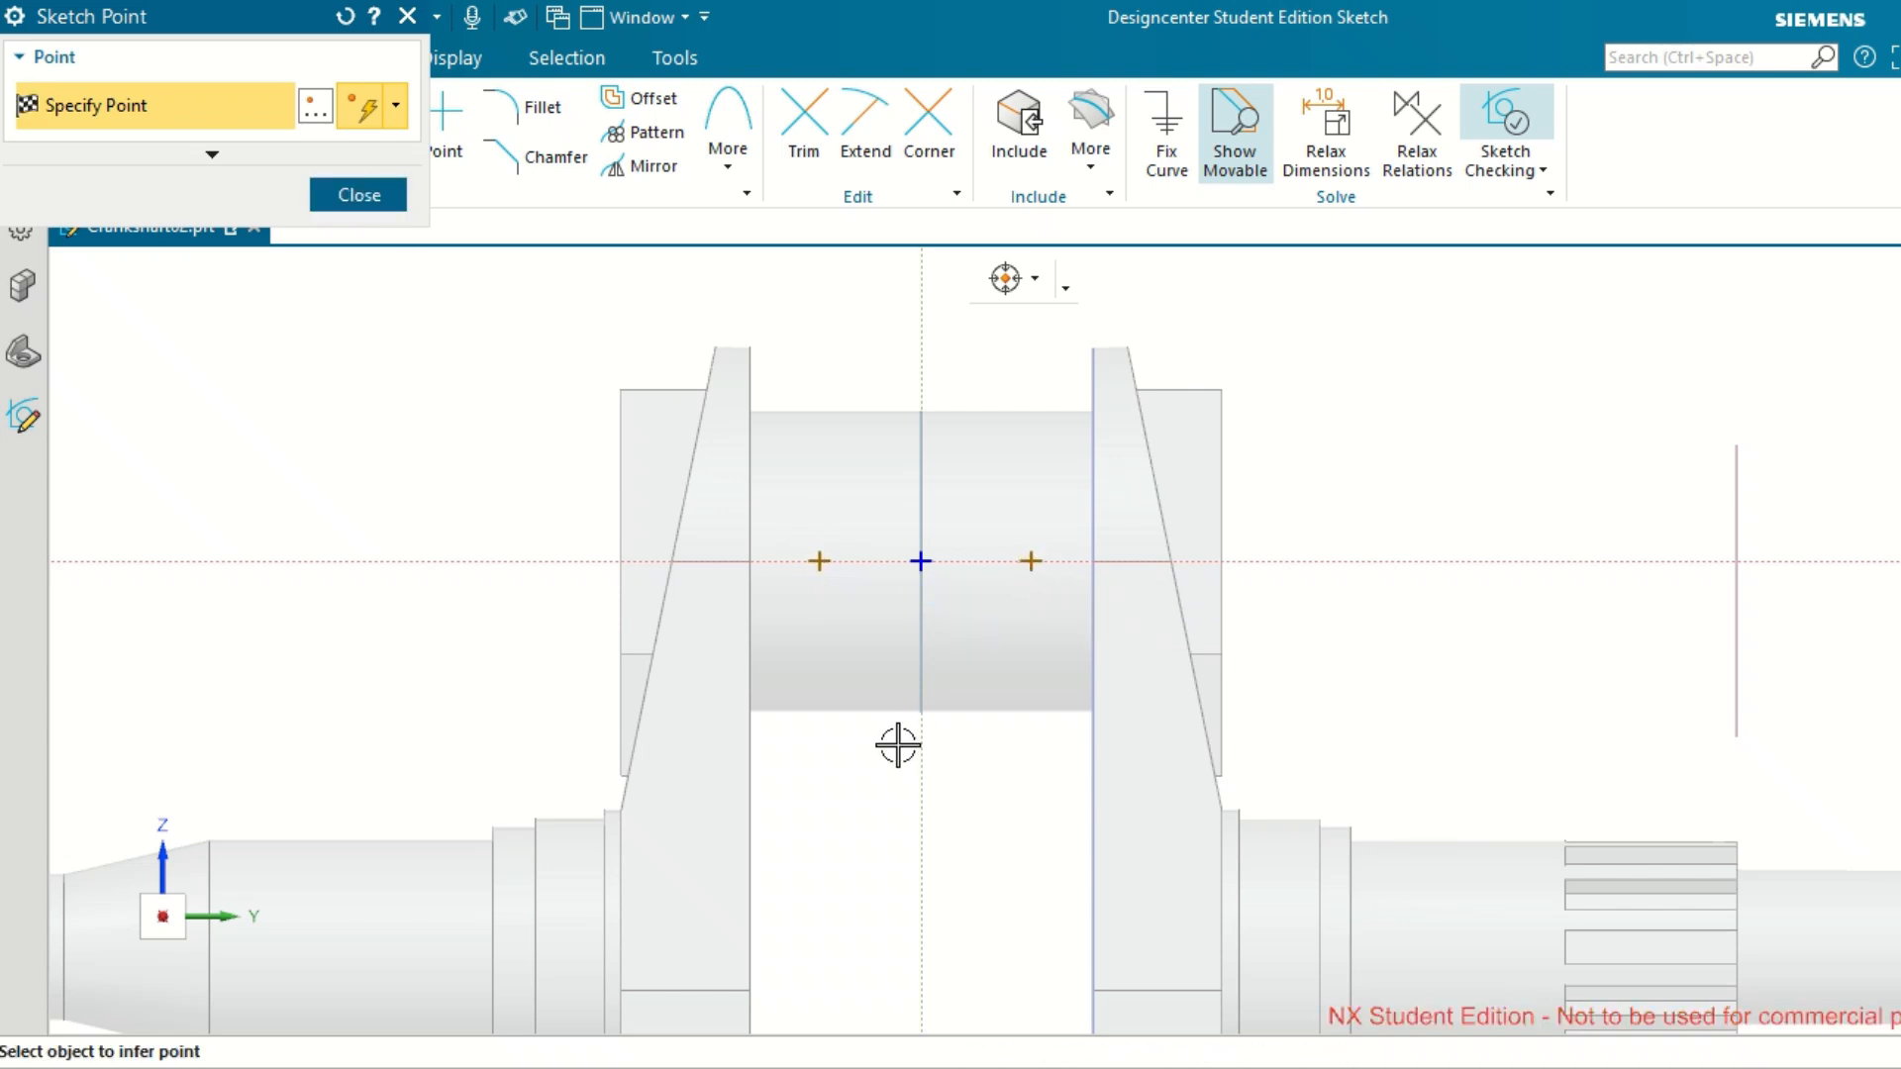
key("Escape")
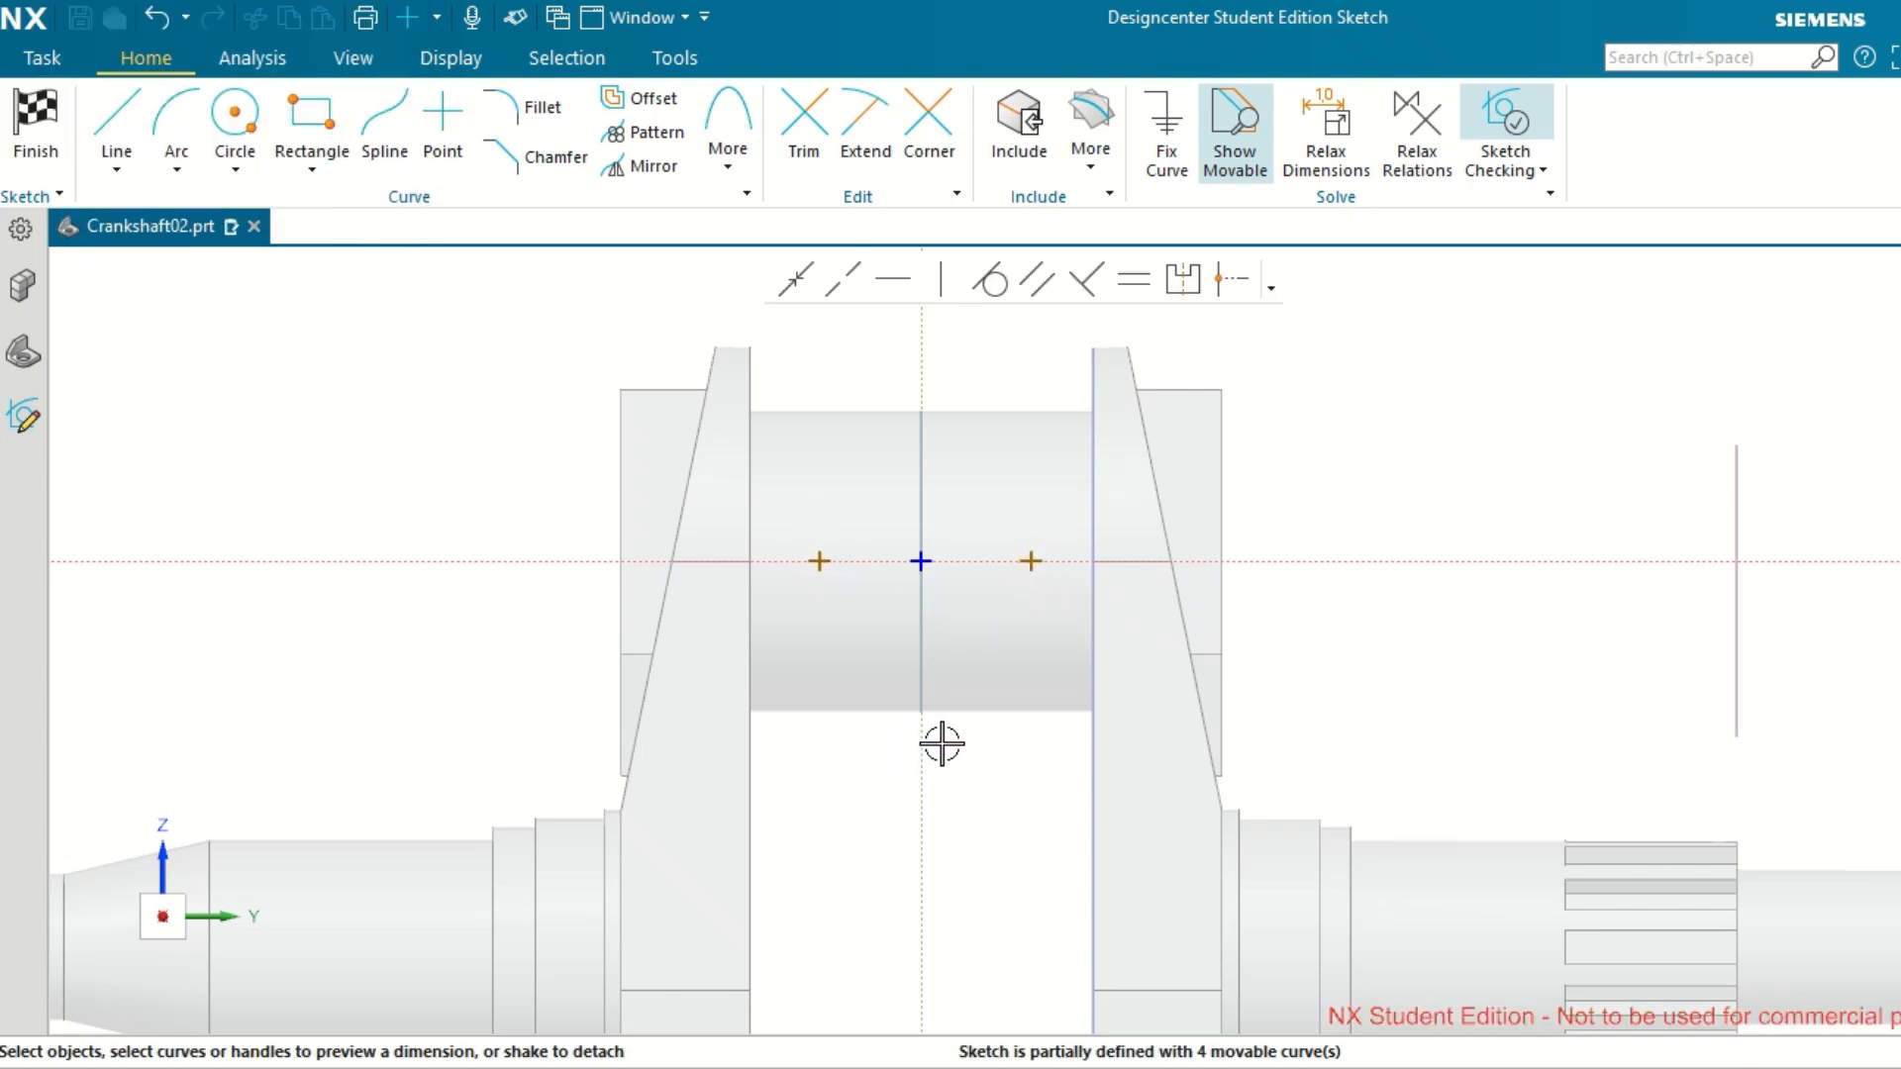
Dimension the horizontal distance between the two hole points on the crankpin and set it to 24 mm.
left_click(819, 562)
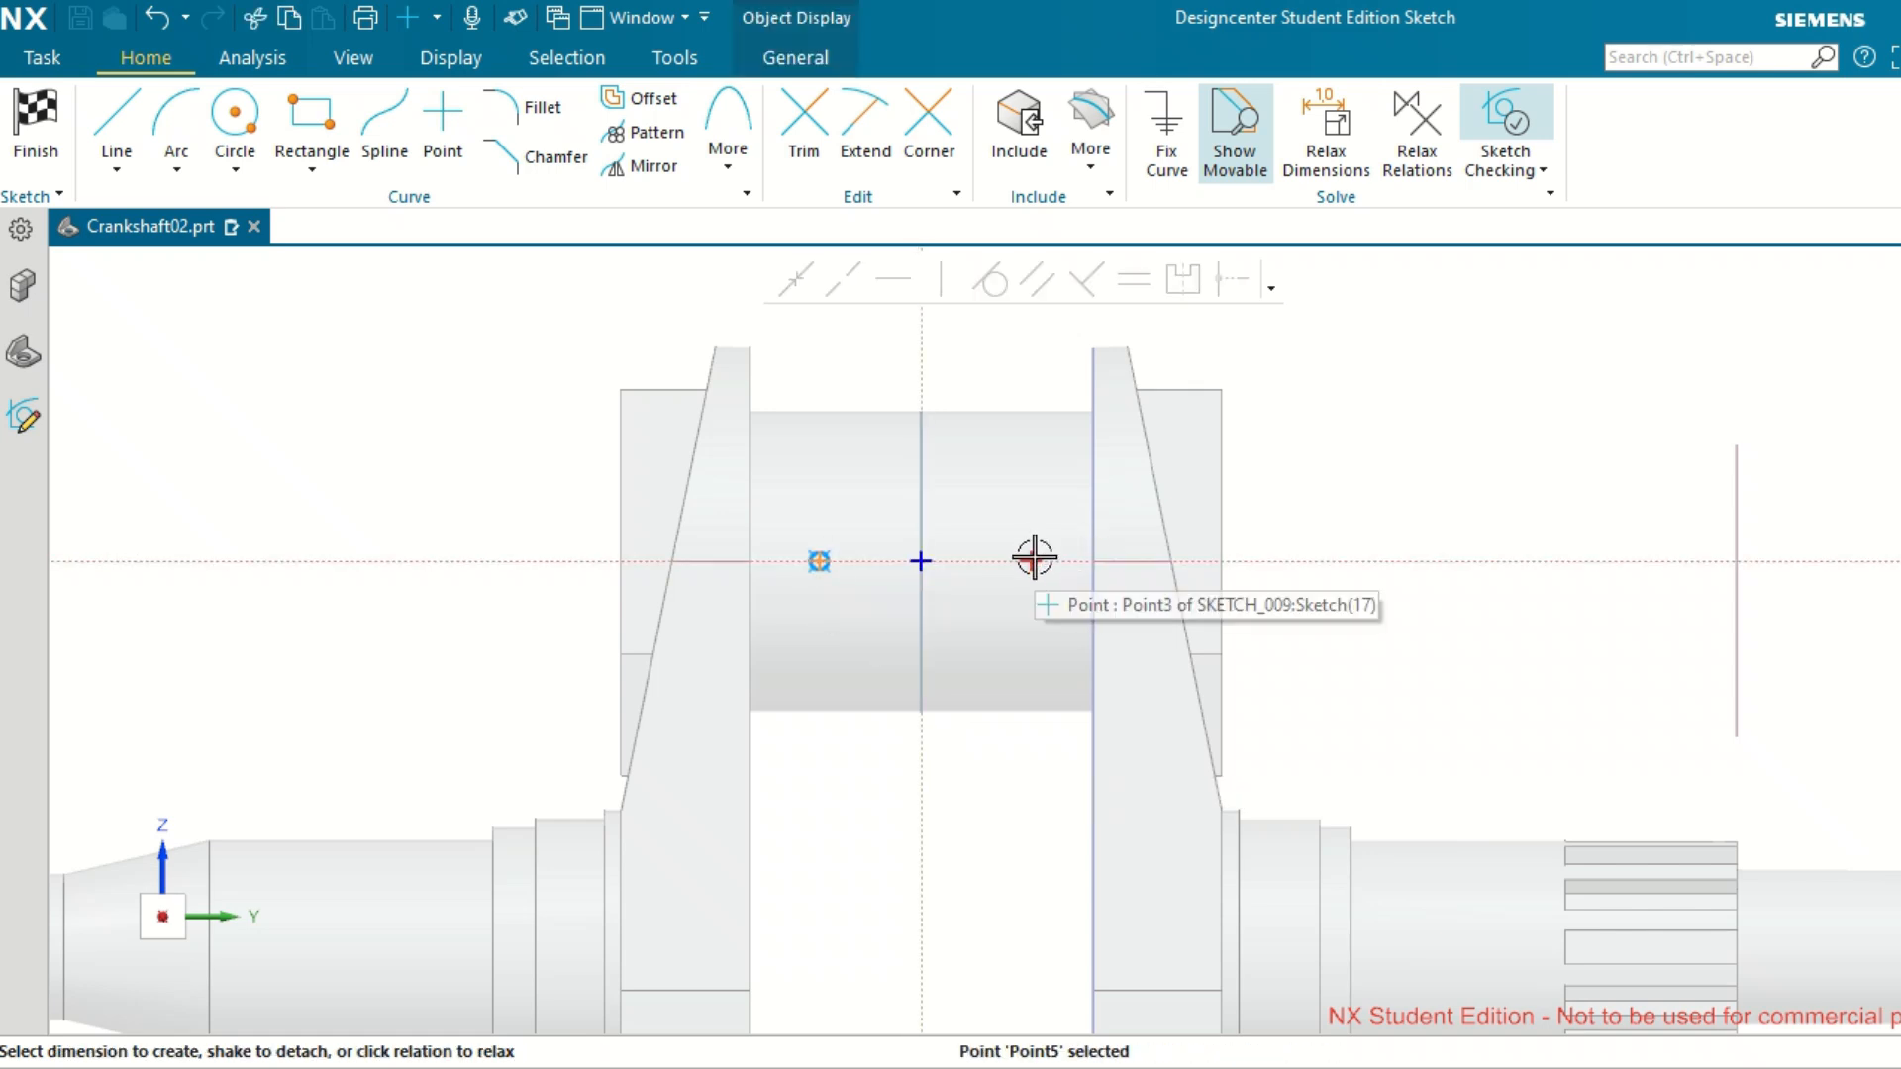
left_click(946, 513)
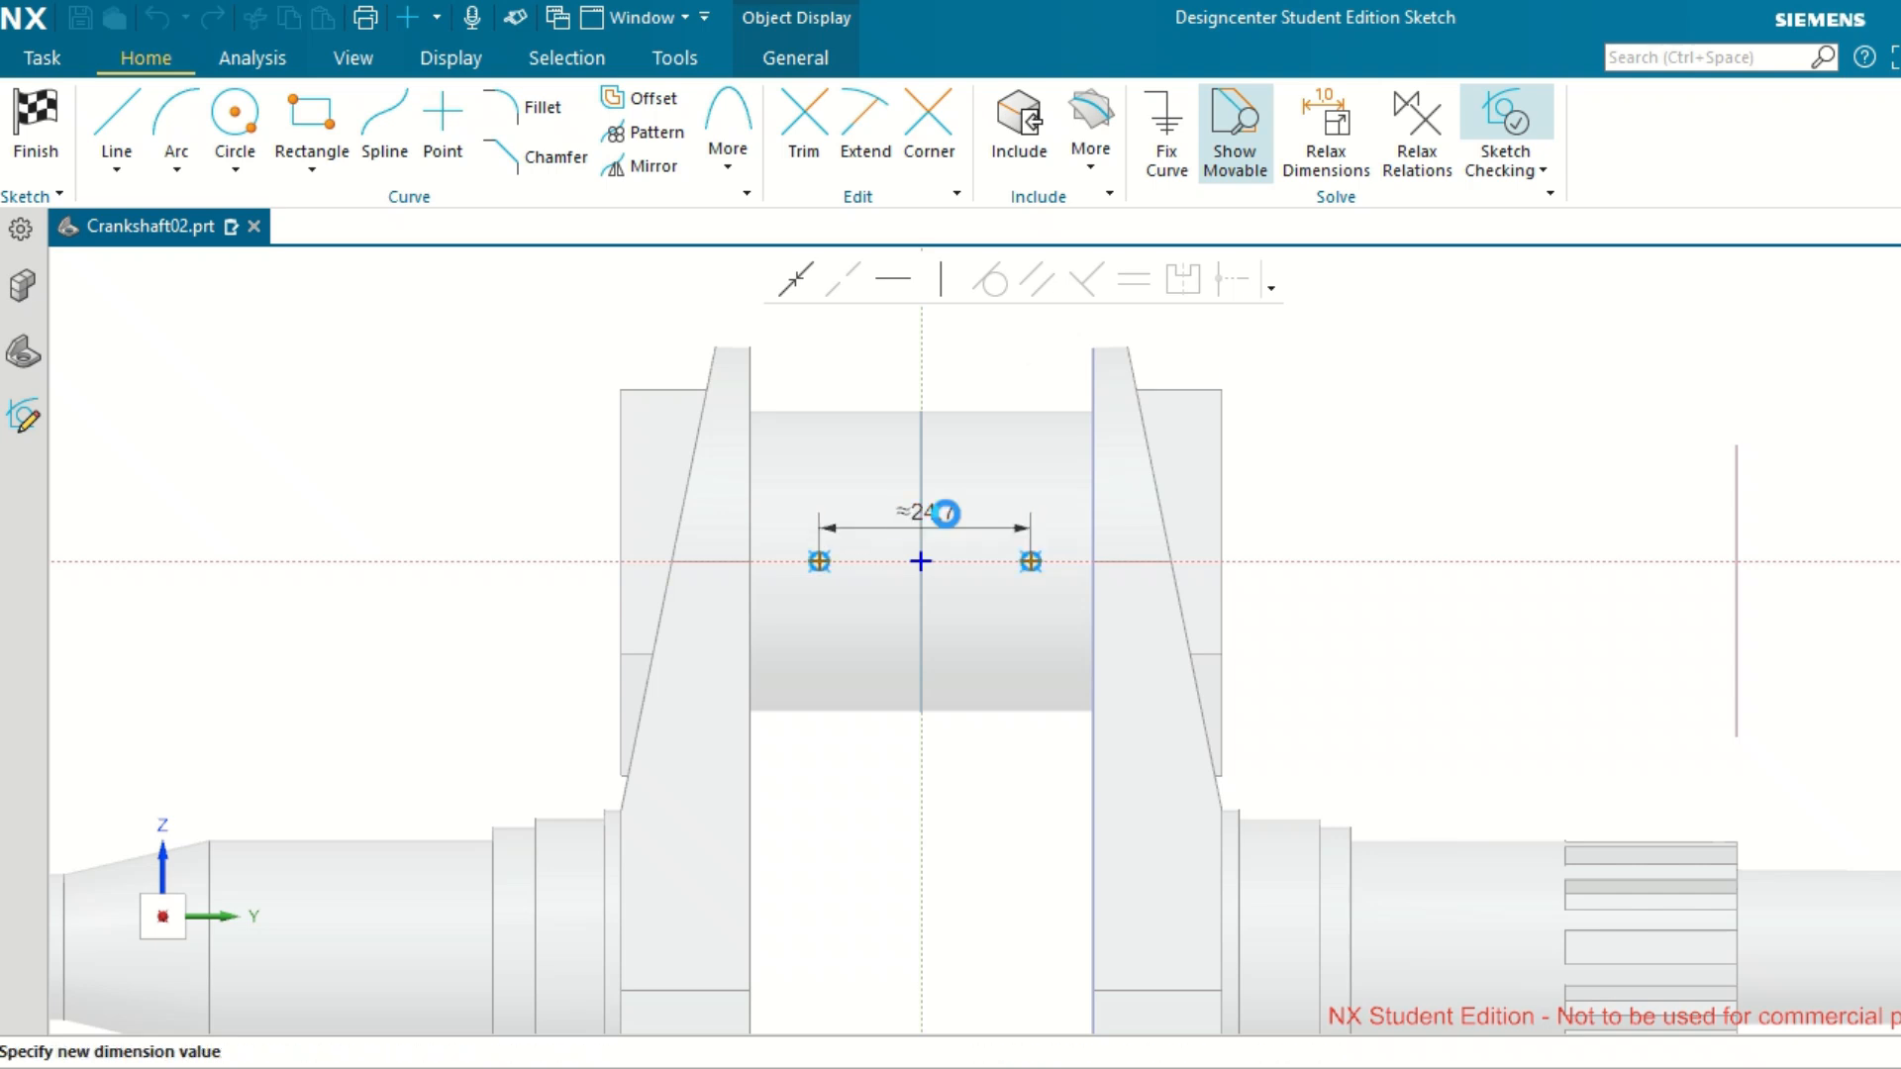
type("24")
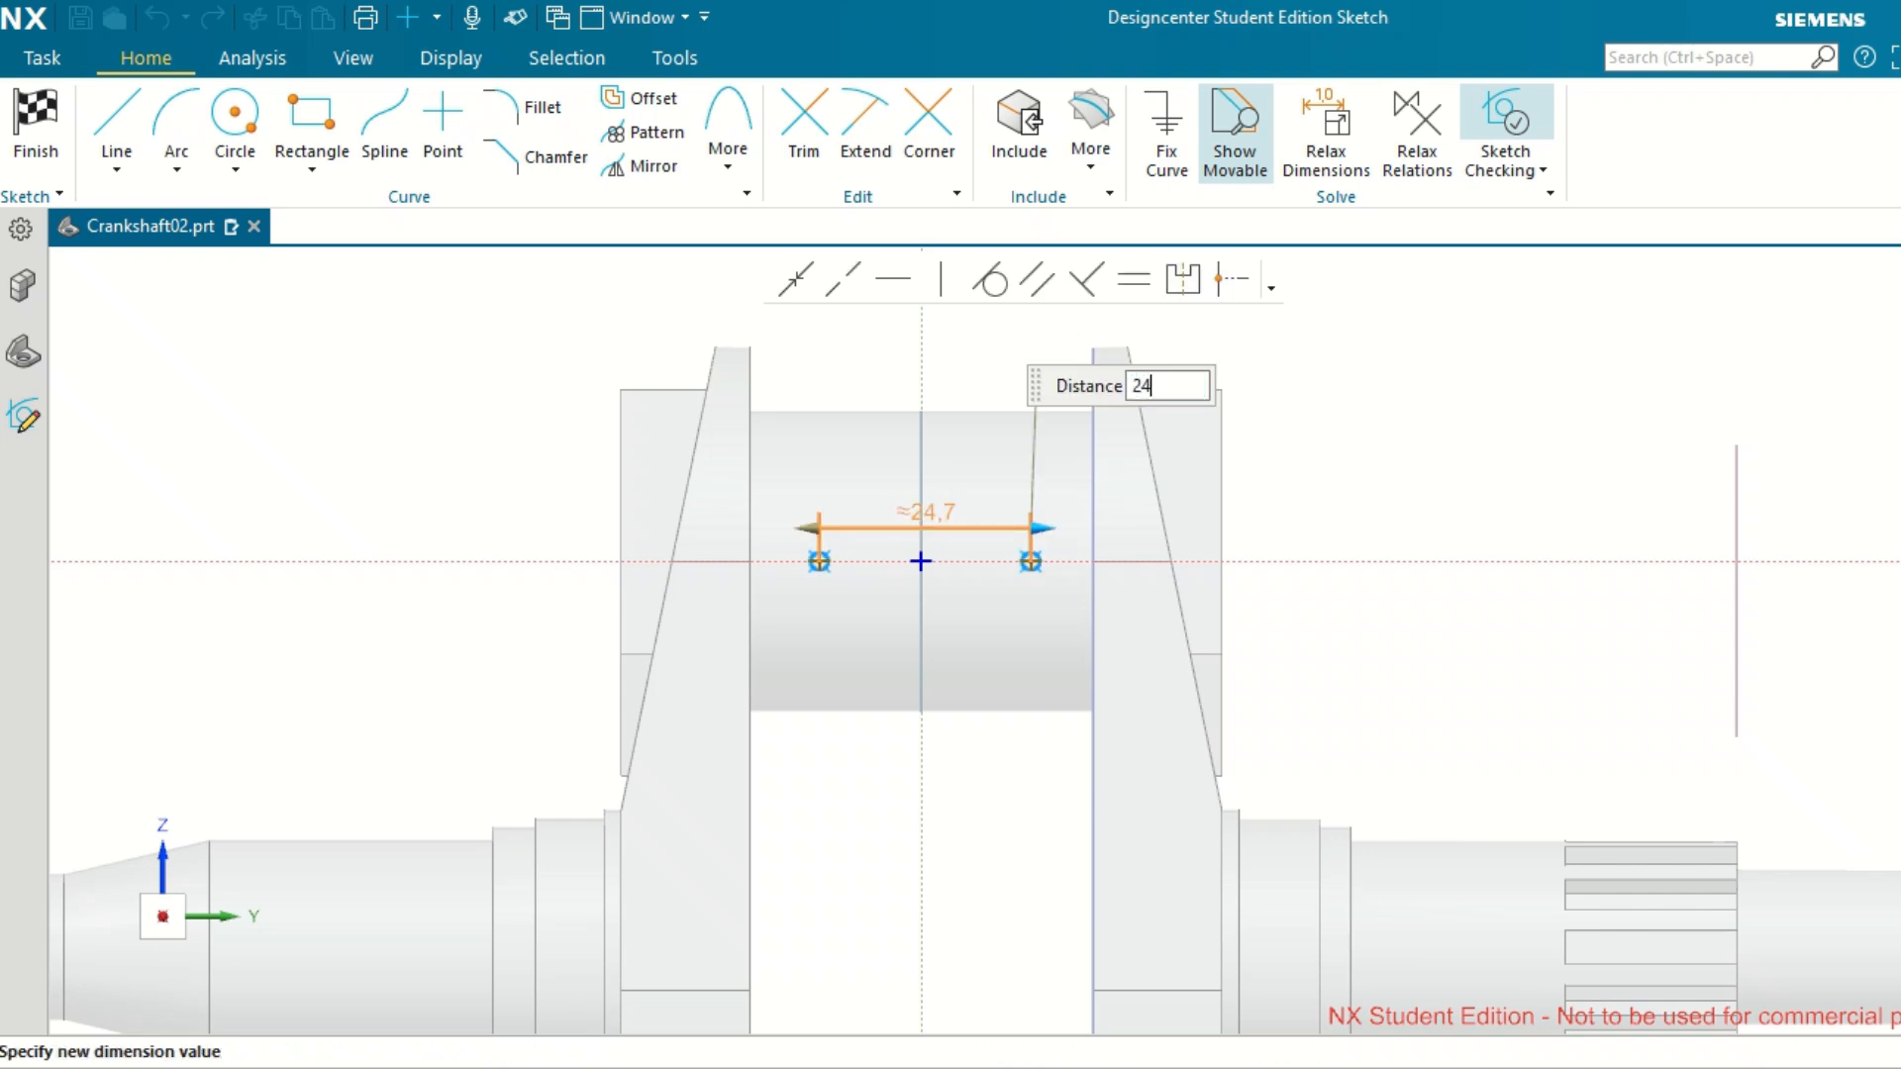
key("Return")
left_click(834, 588)
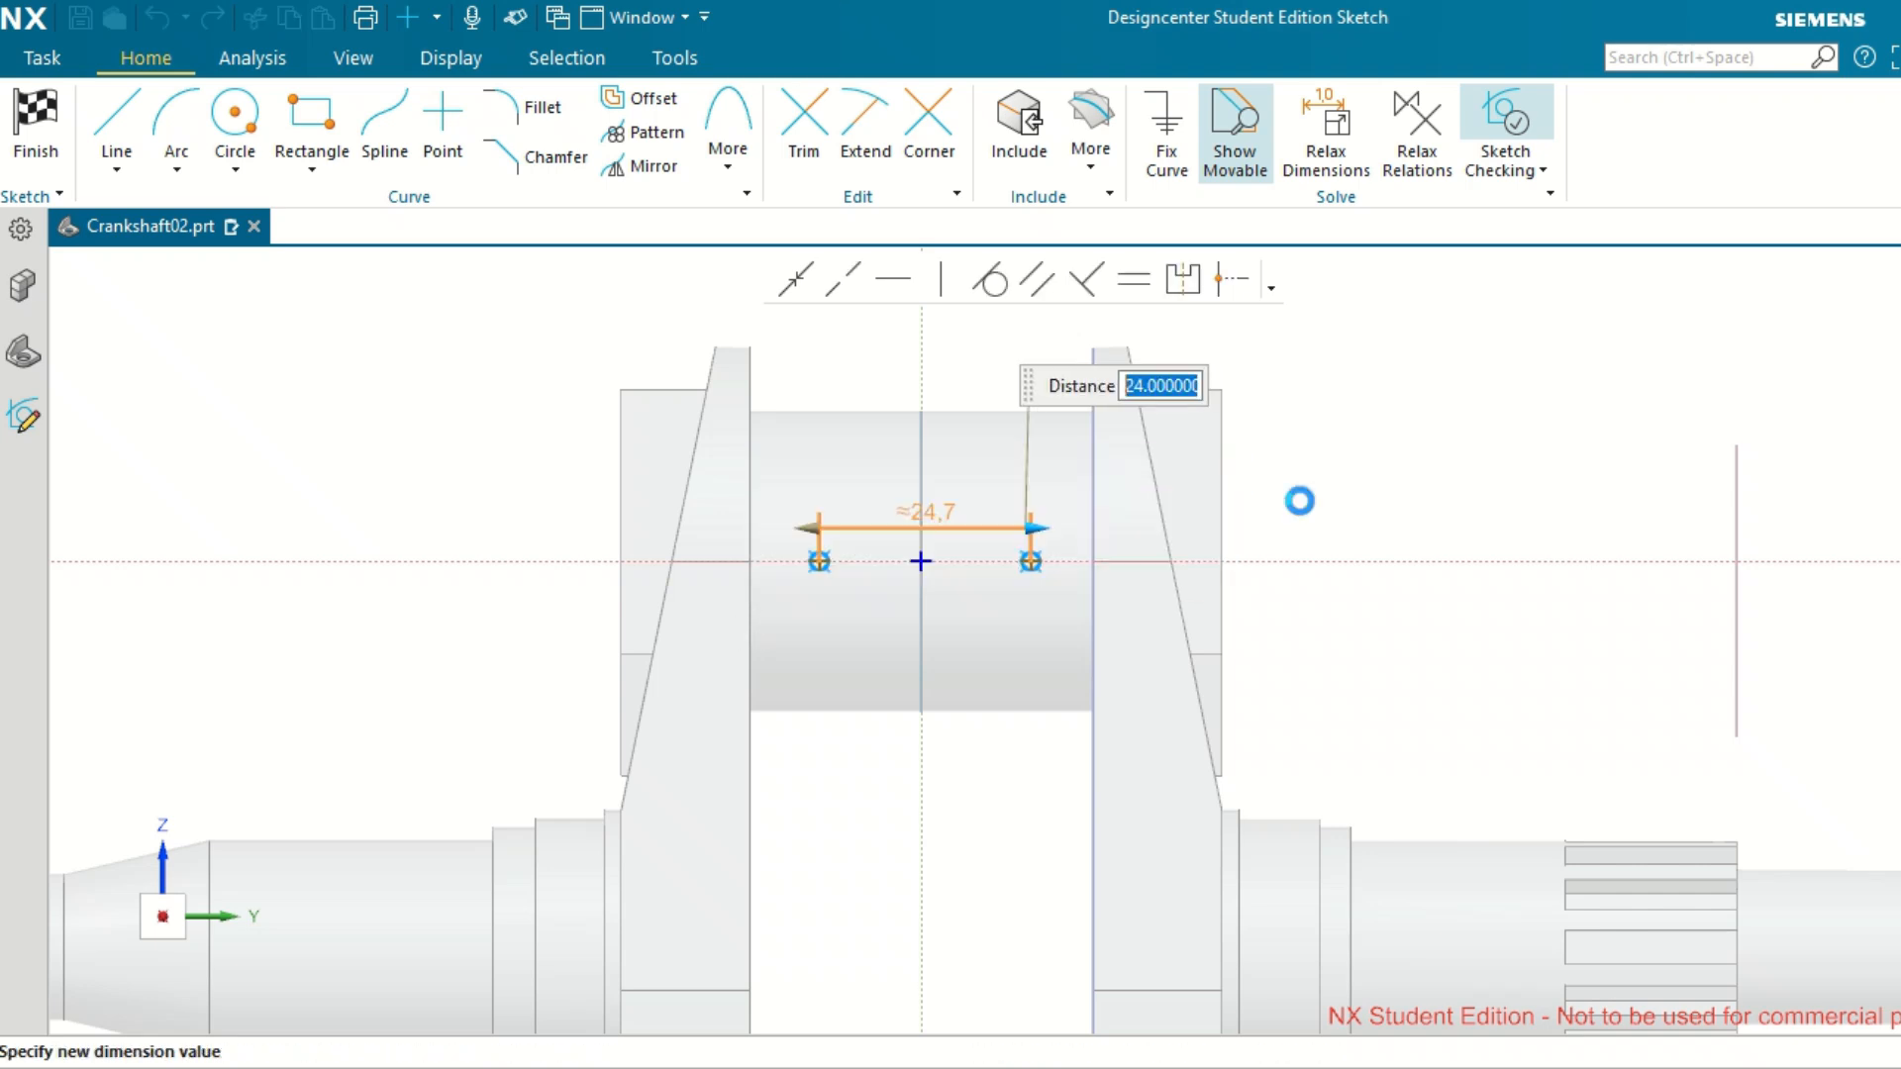
left_click(1550, 440)
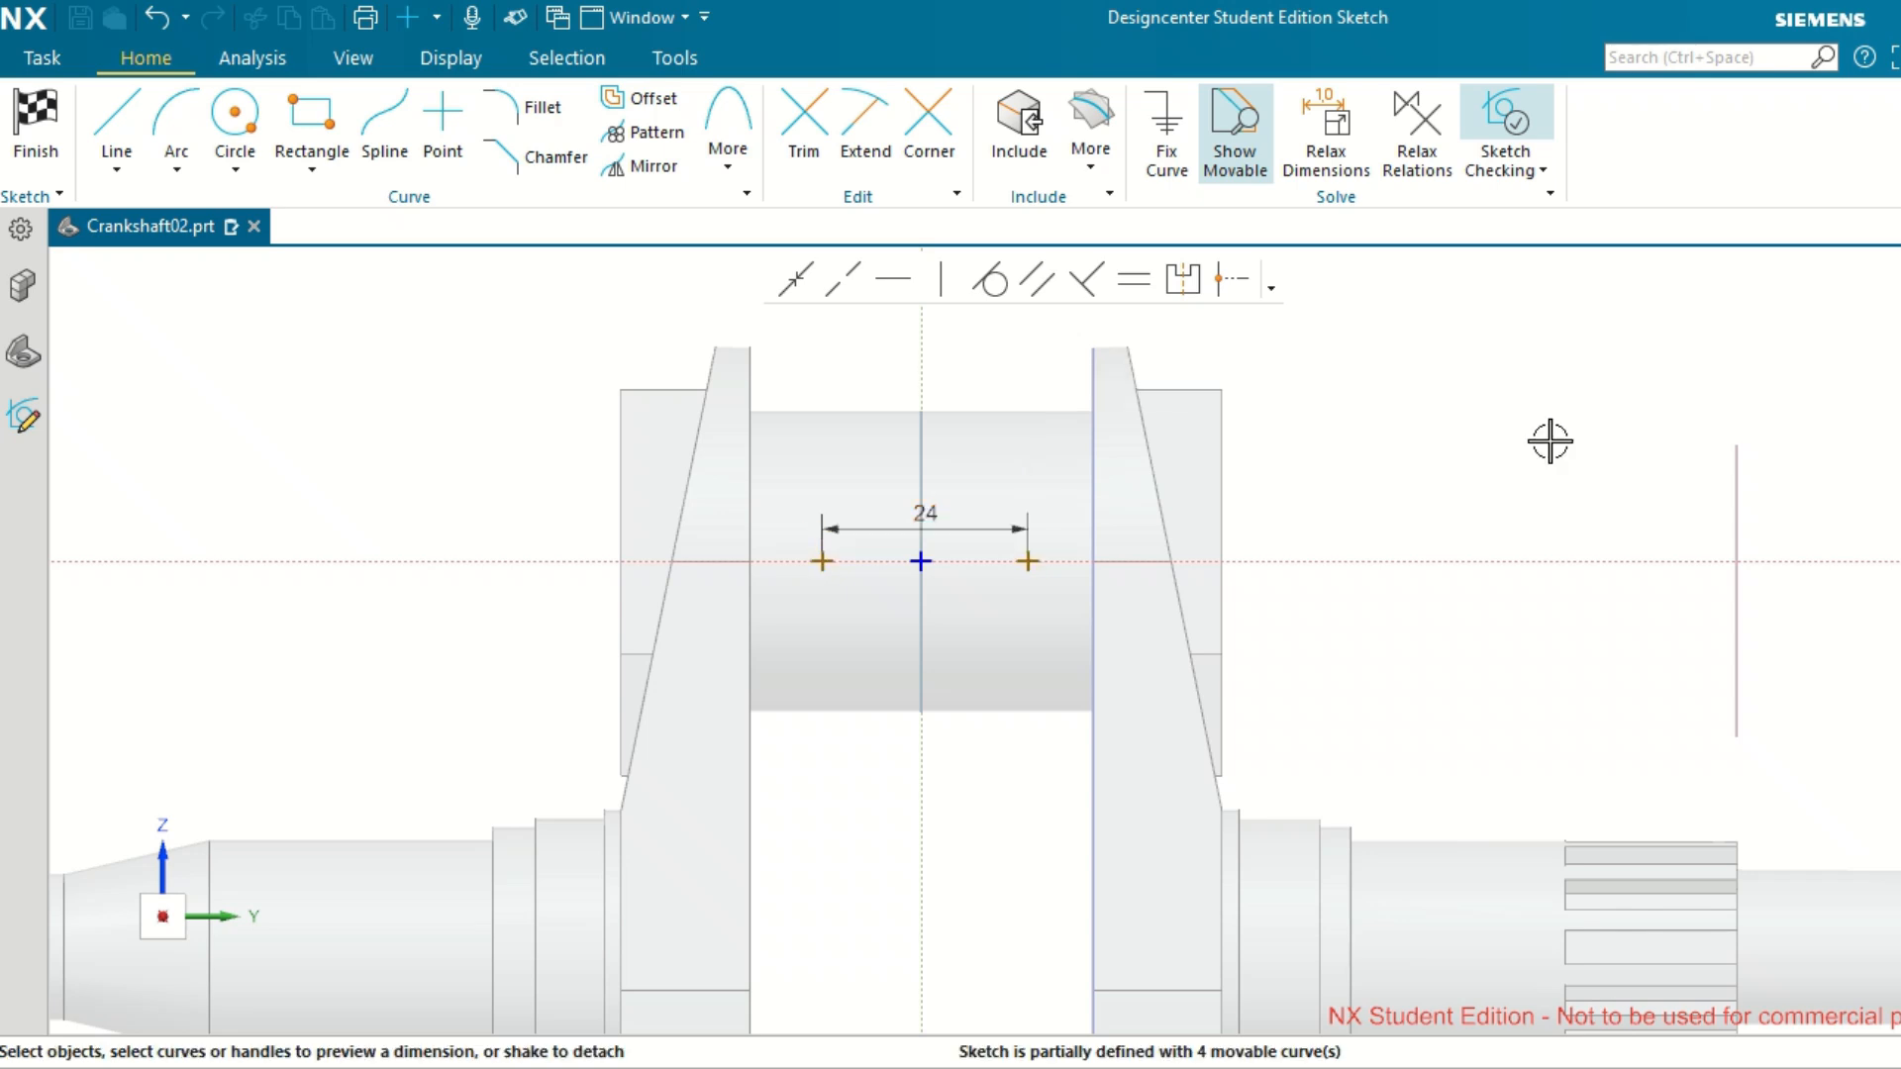
Make the two hole points symmetric about the sketch's vertical axis and finish the position sketch.
left_click(1184, 279)
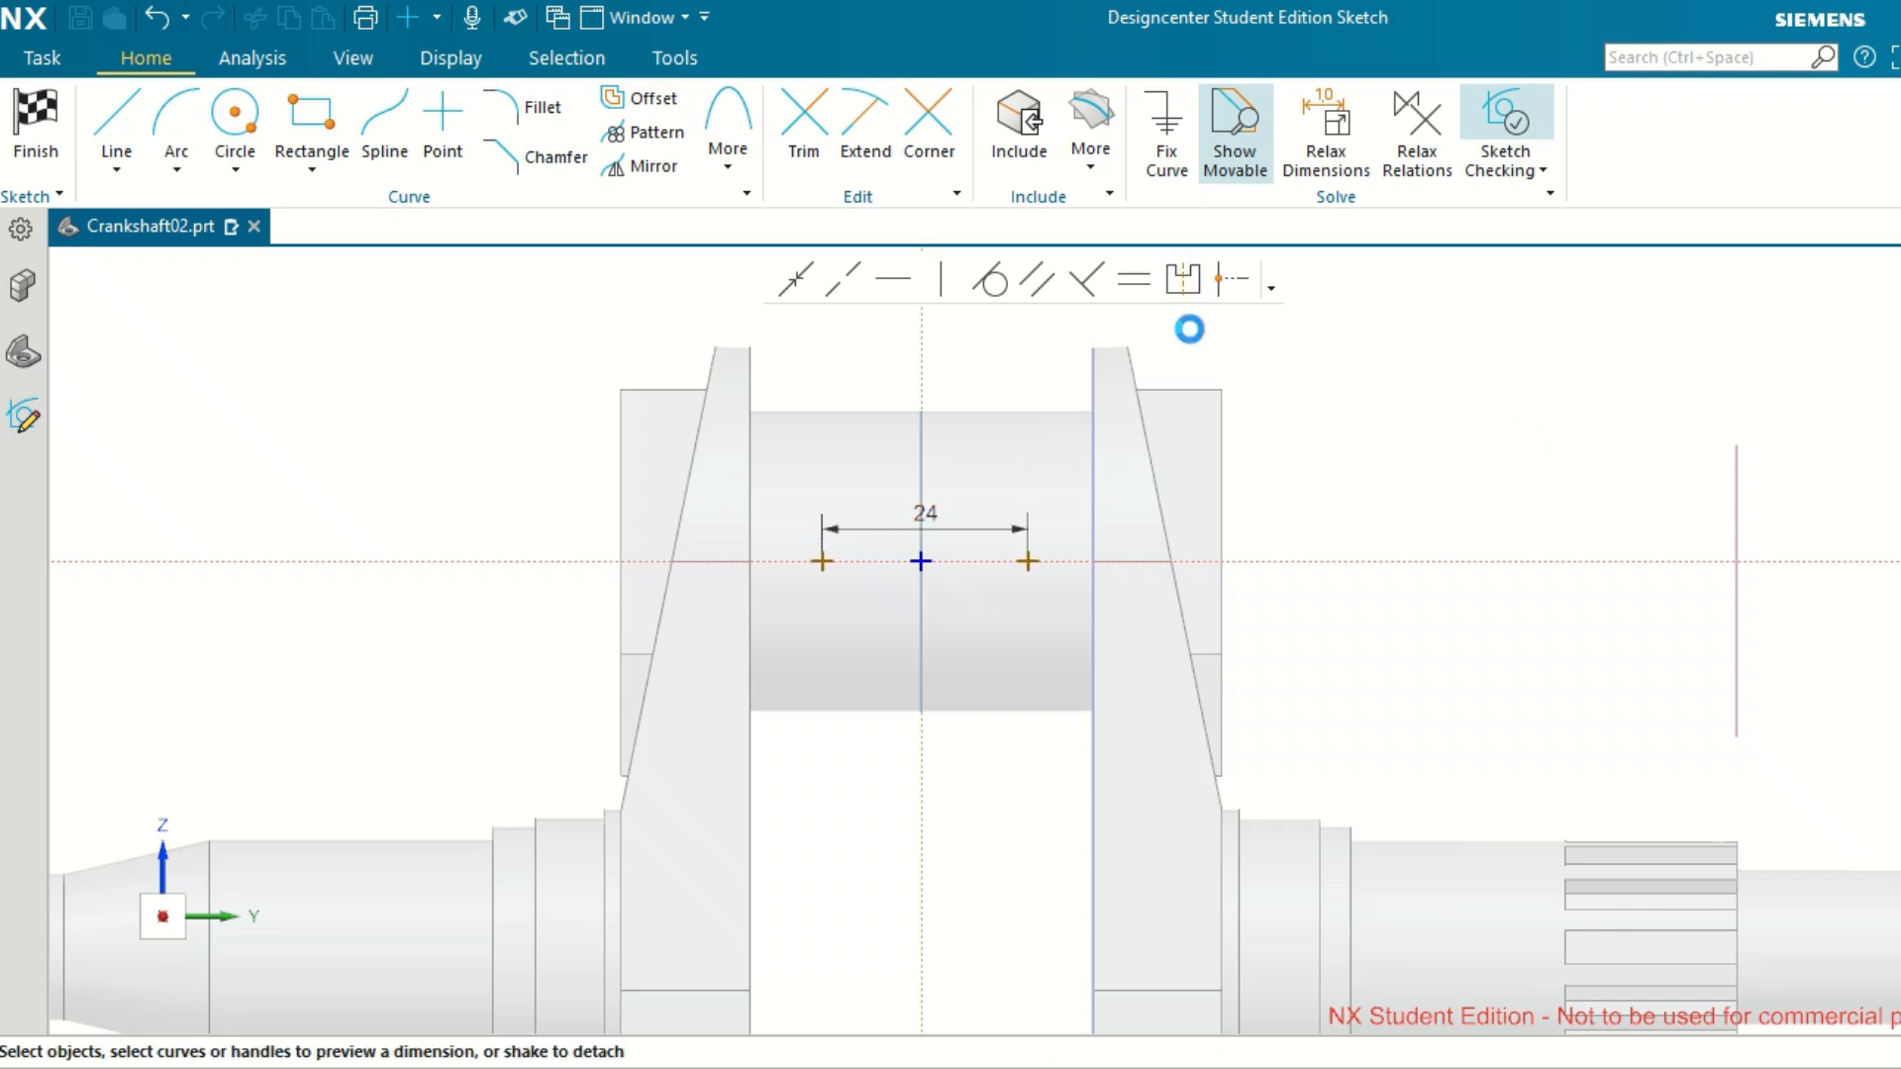
left_click(1029, 559)
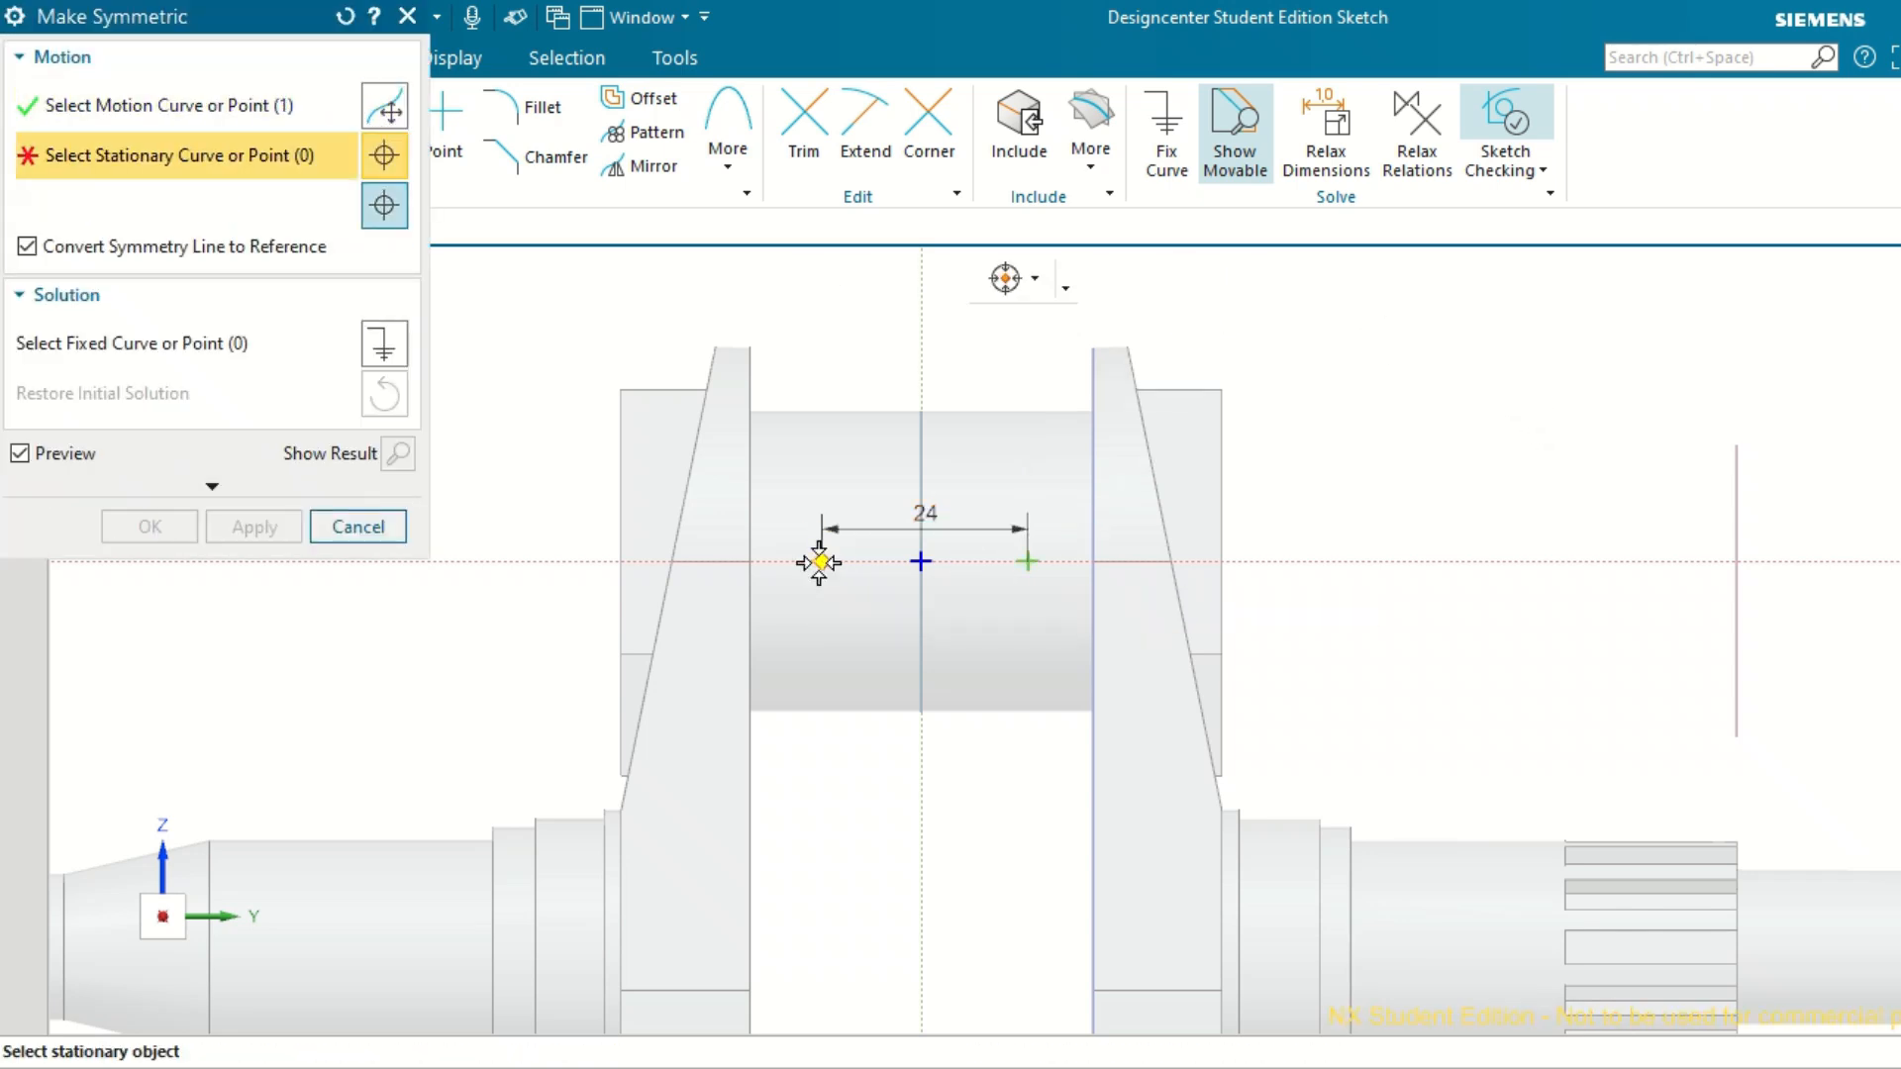
left_click(820, 560)
left_click(922, 343)
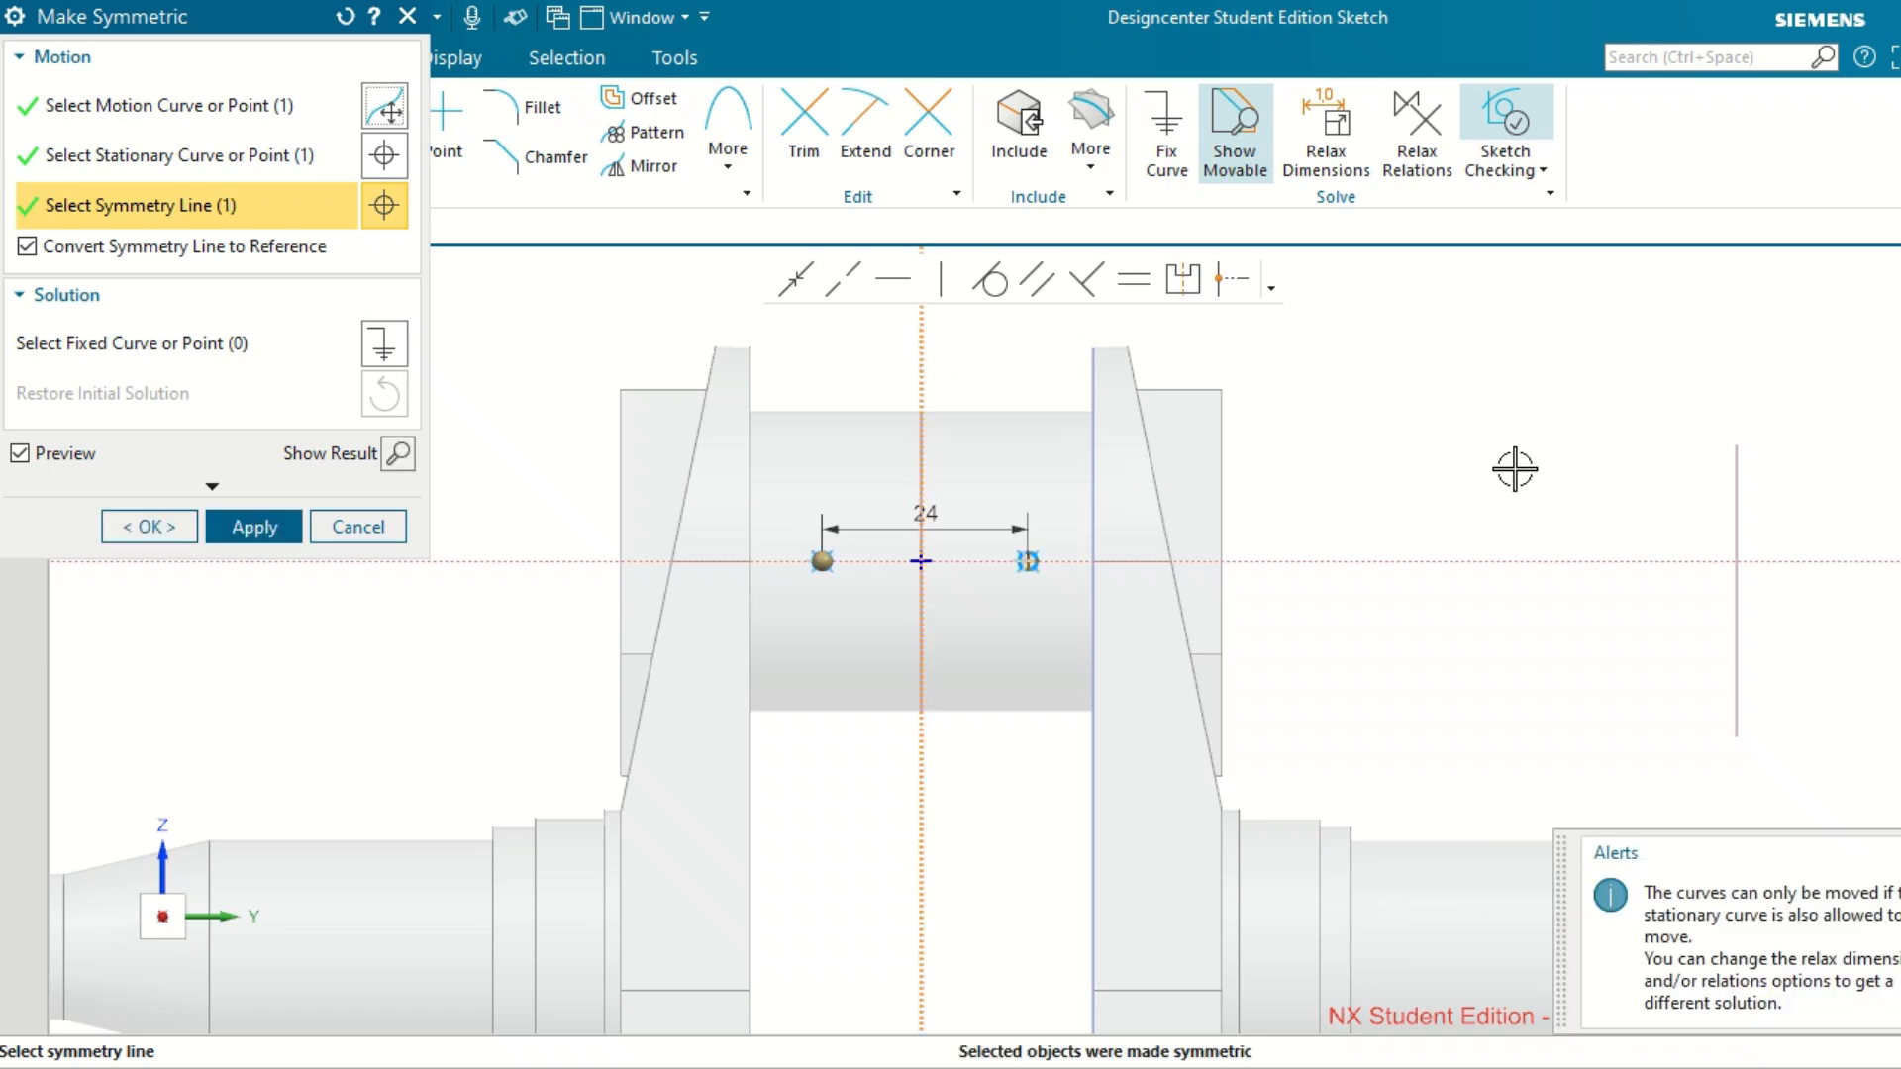
left_click(275, 527)
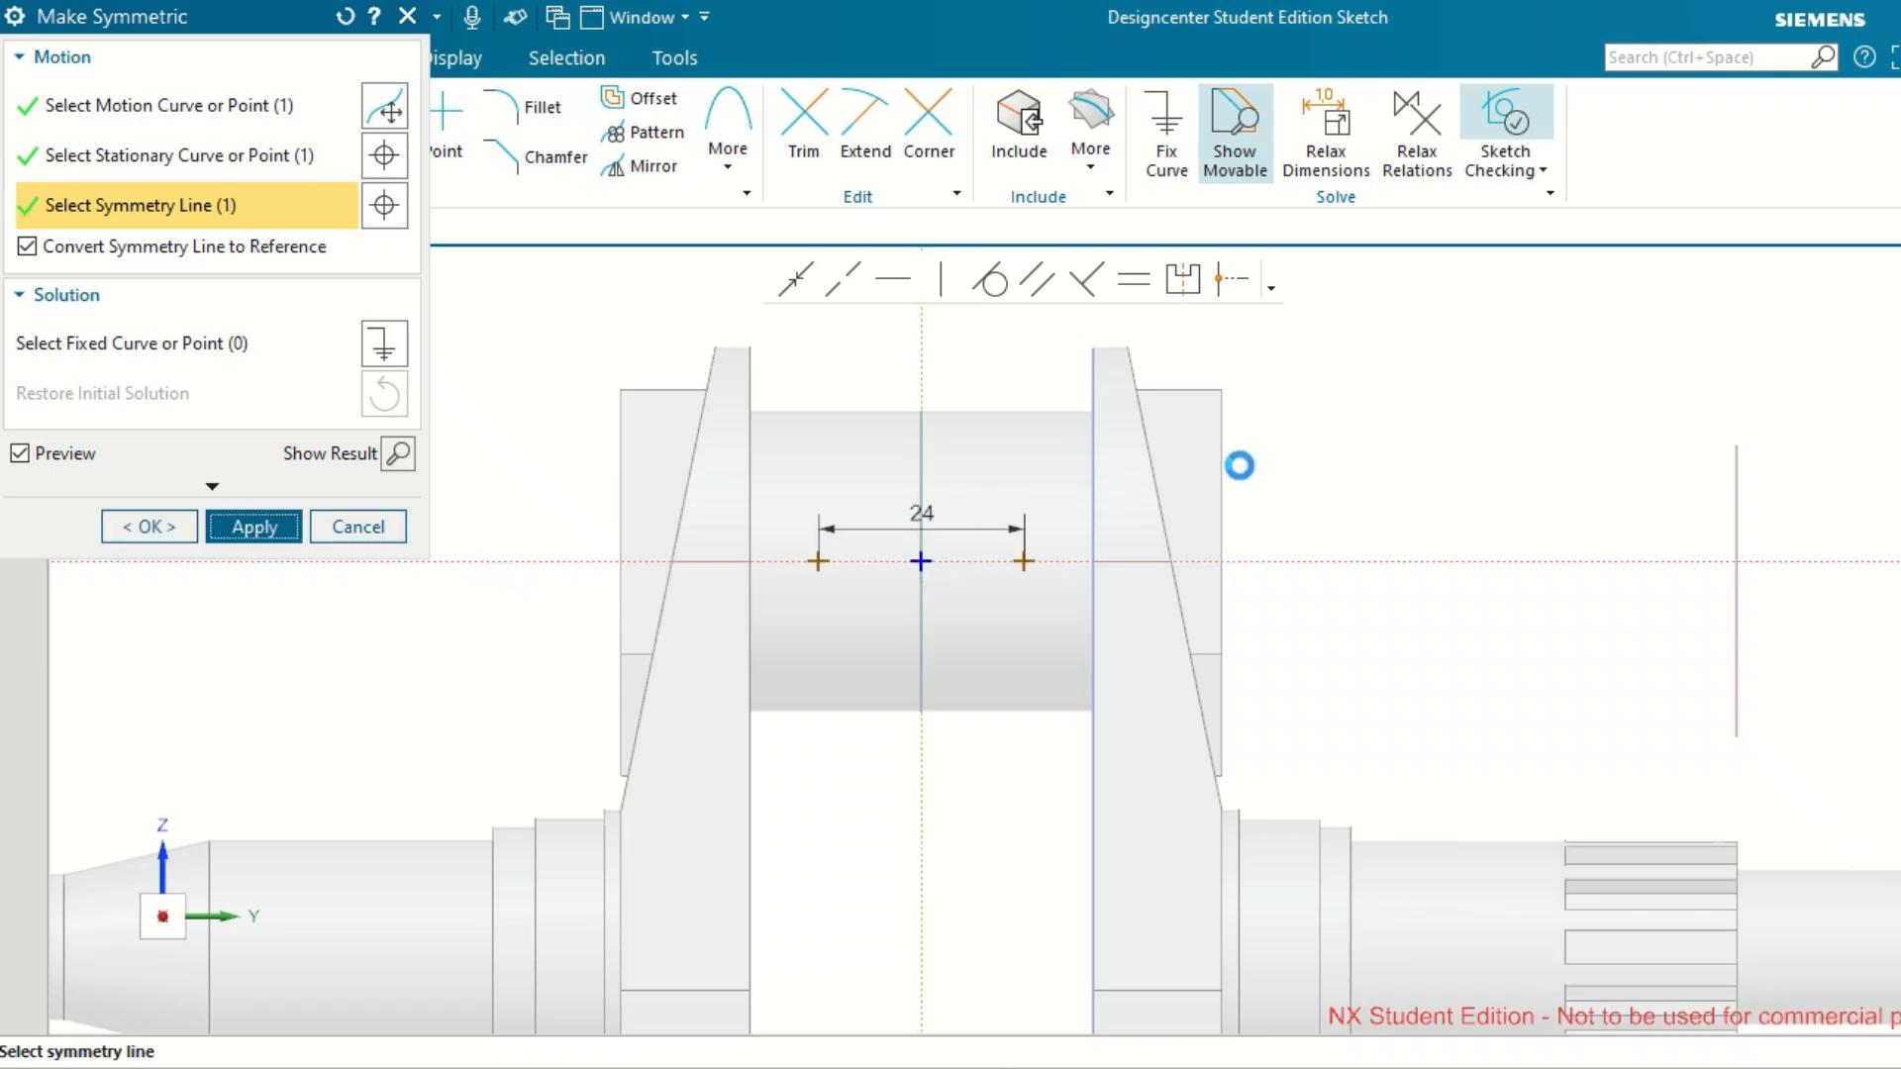
left_click(357, 528)
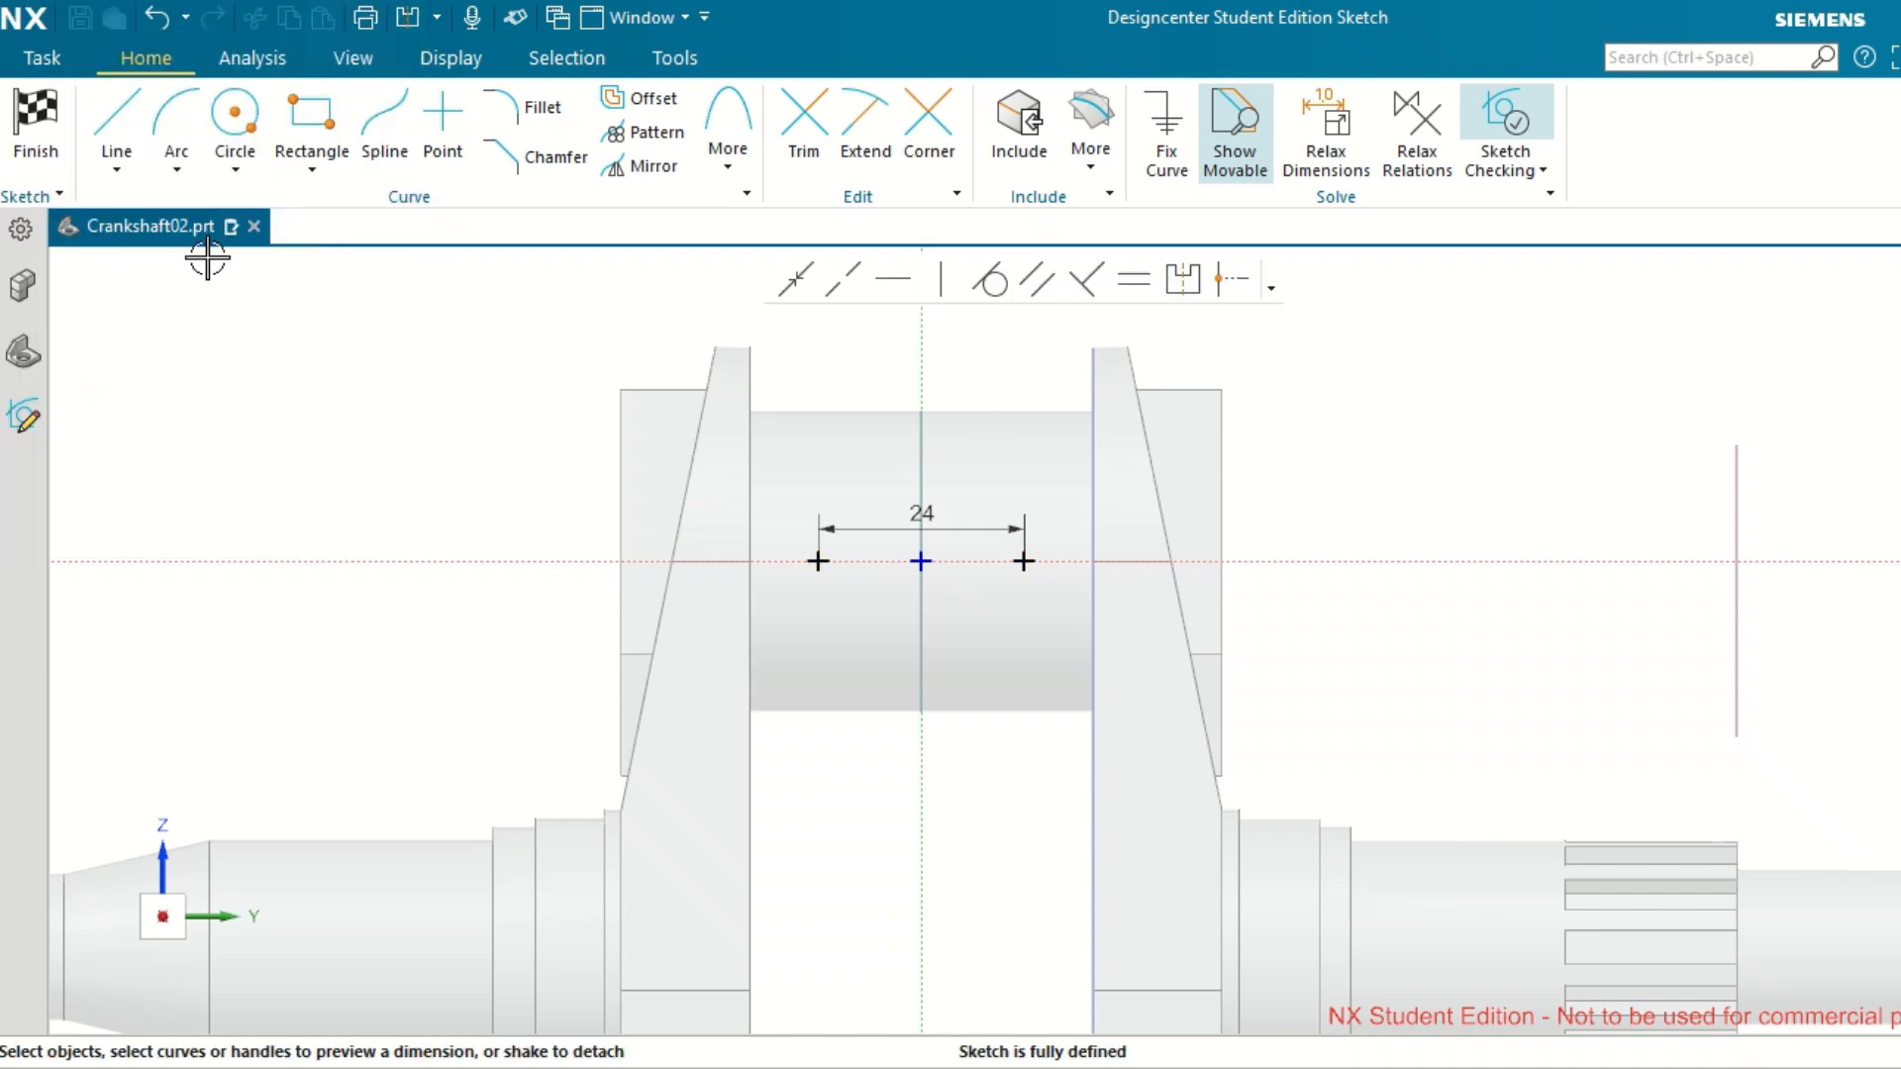
left_click(36, 124)
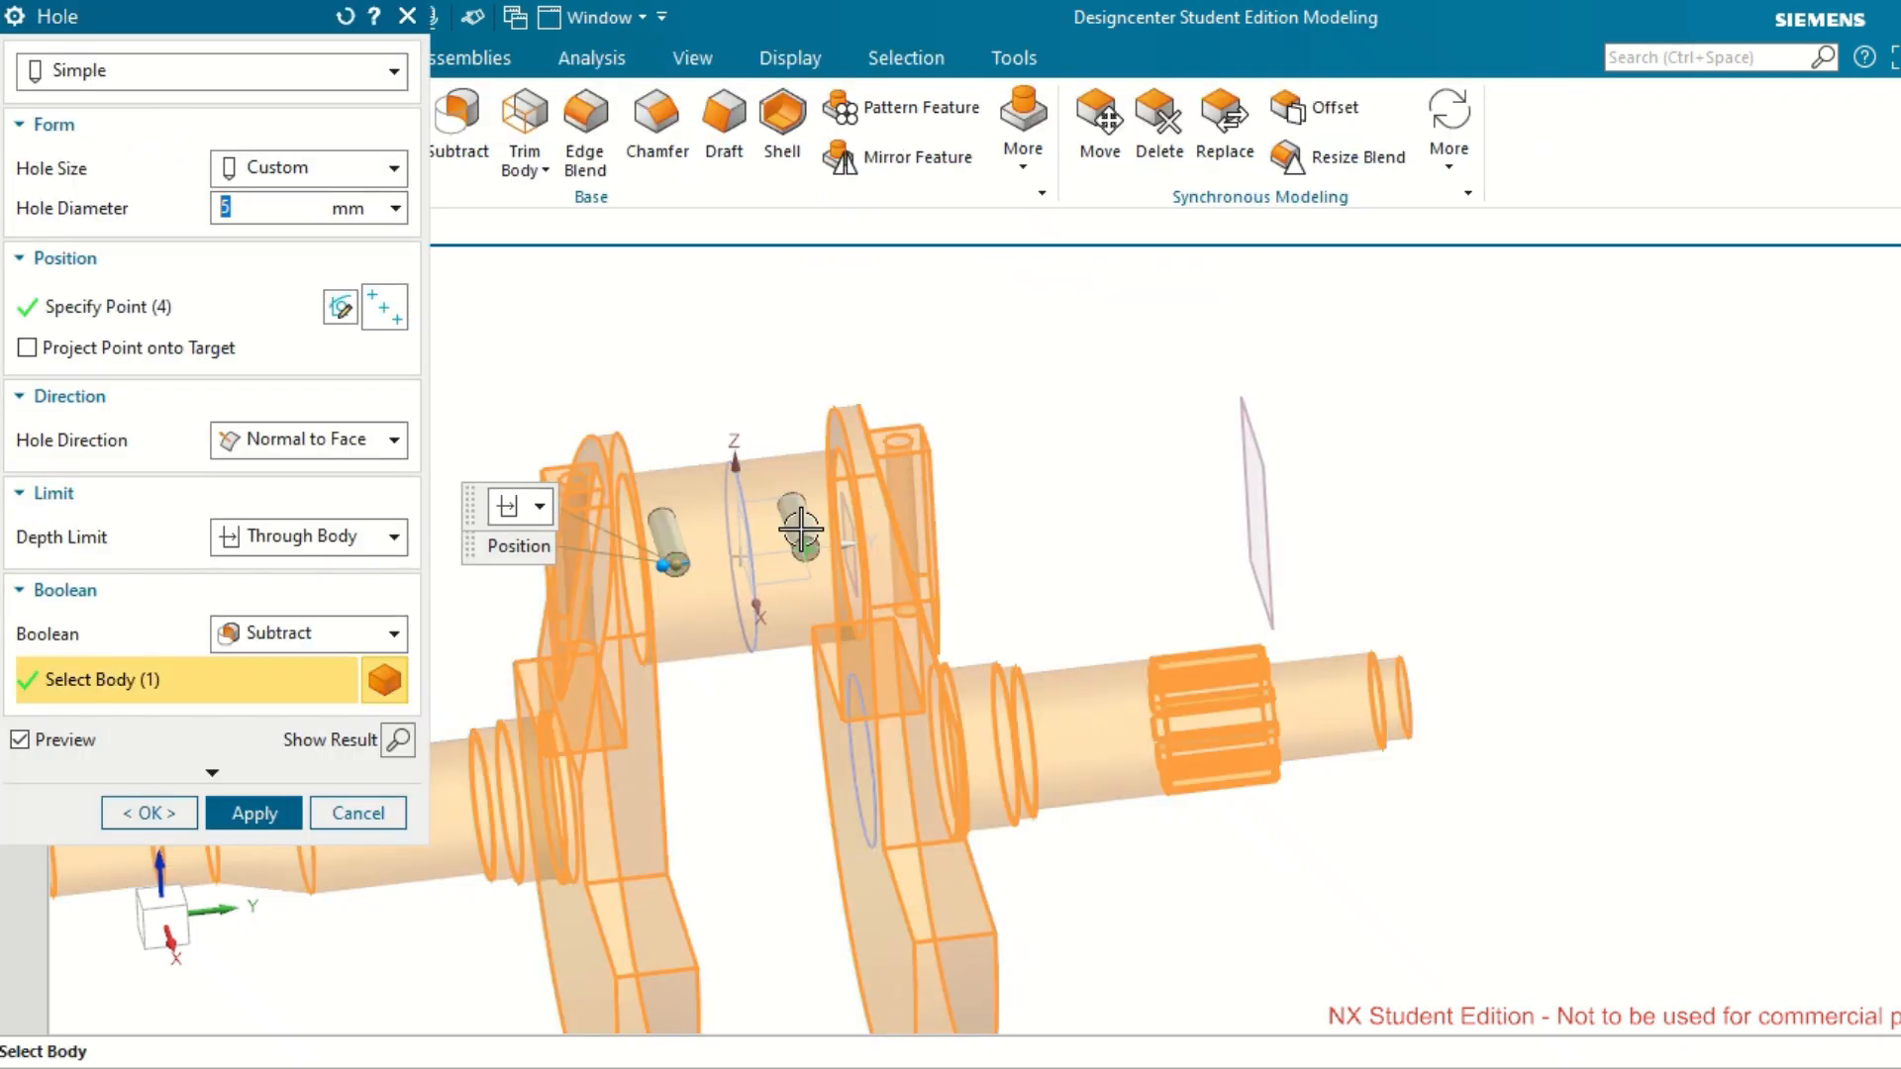
Keep the two 5 mm crankpin holes at Through Body depth with Subtract, preview the result and create the holes.
middle_click_drag(722, 538, 738, 634)
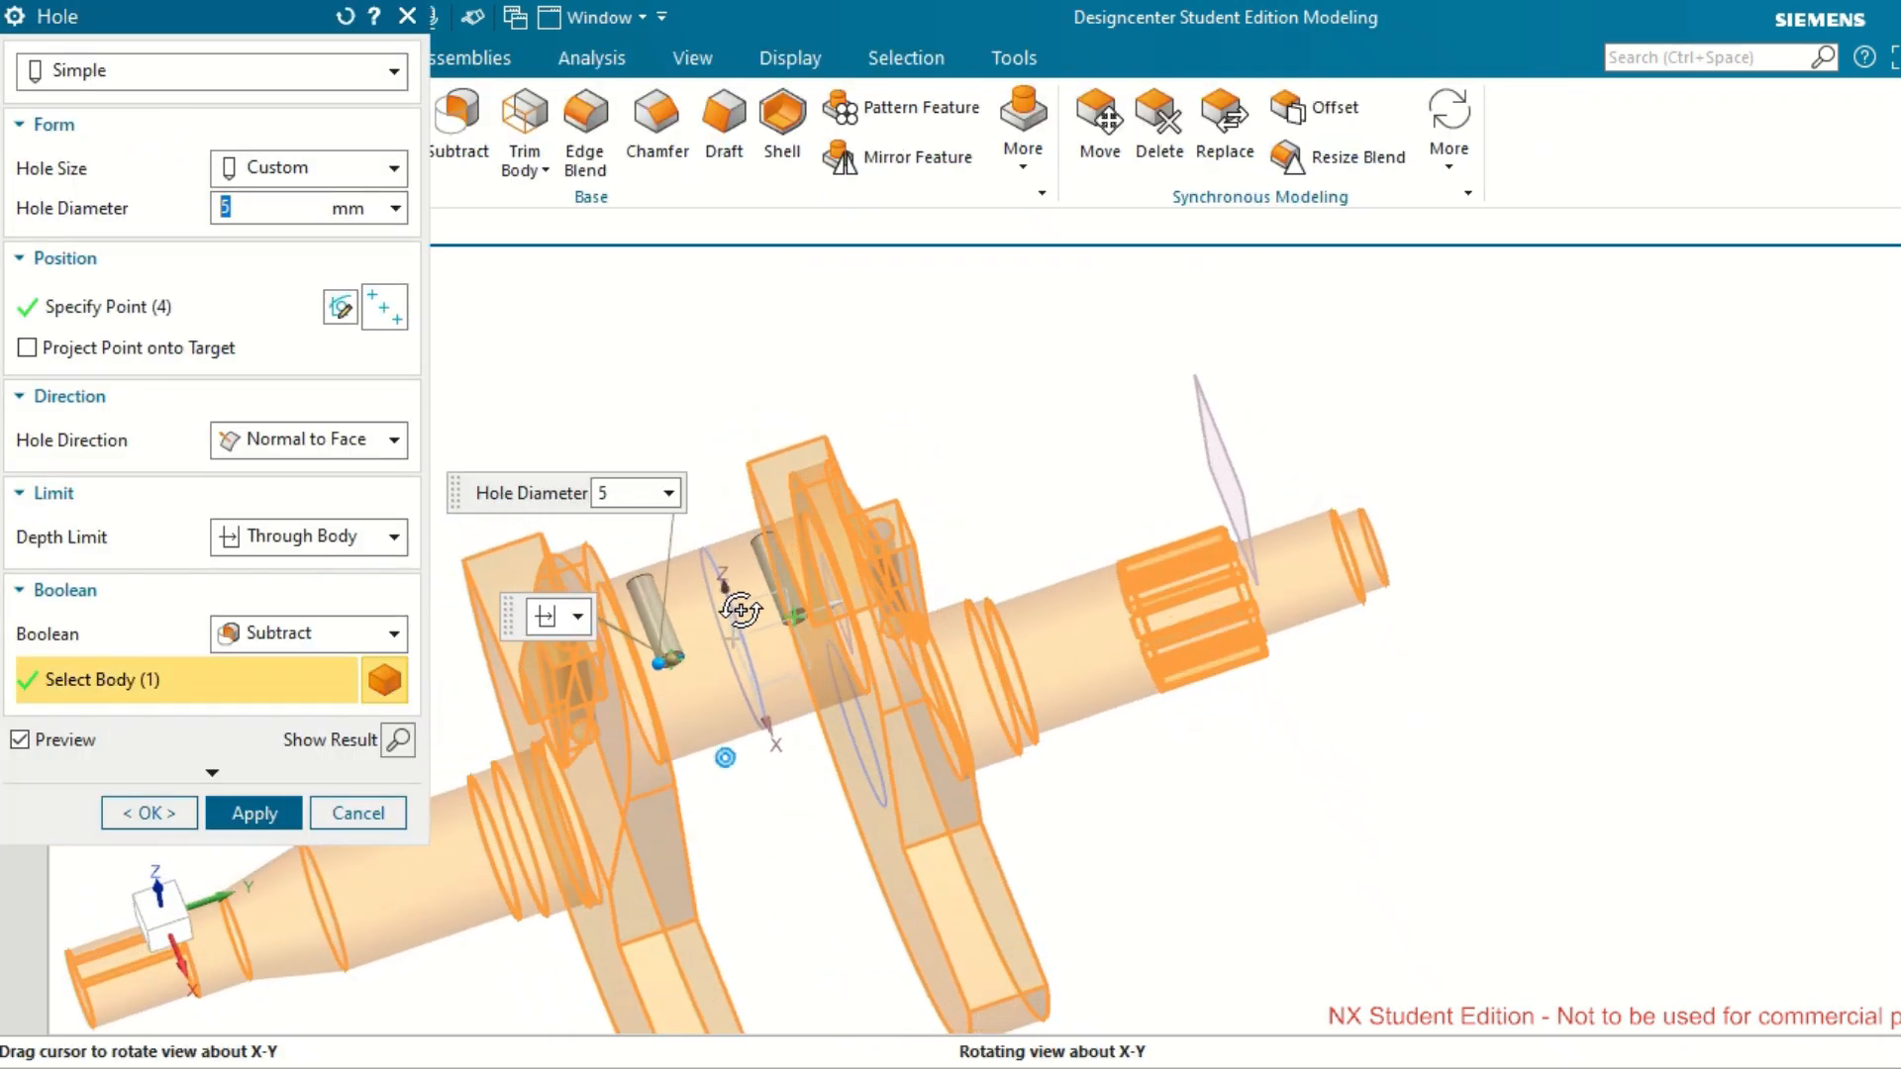
left_click(394, 537)
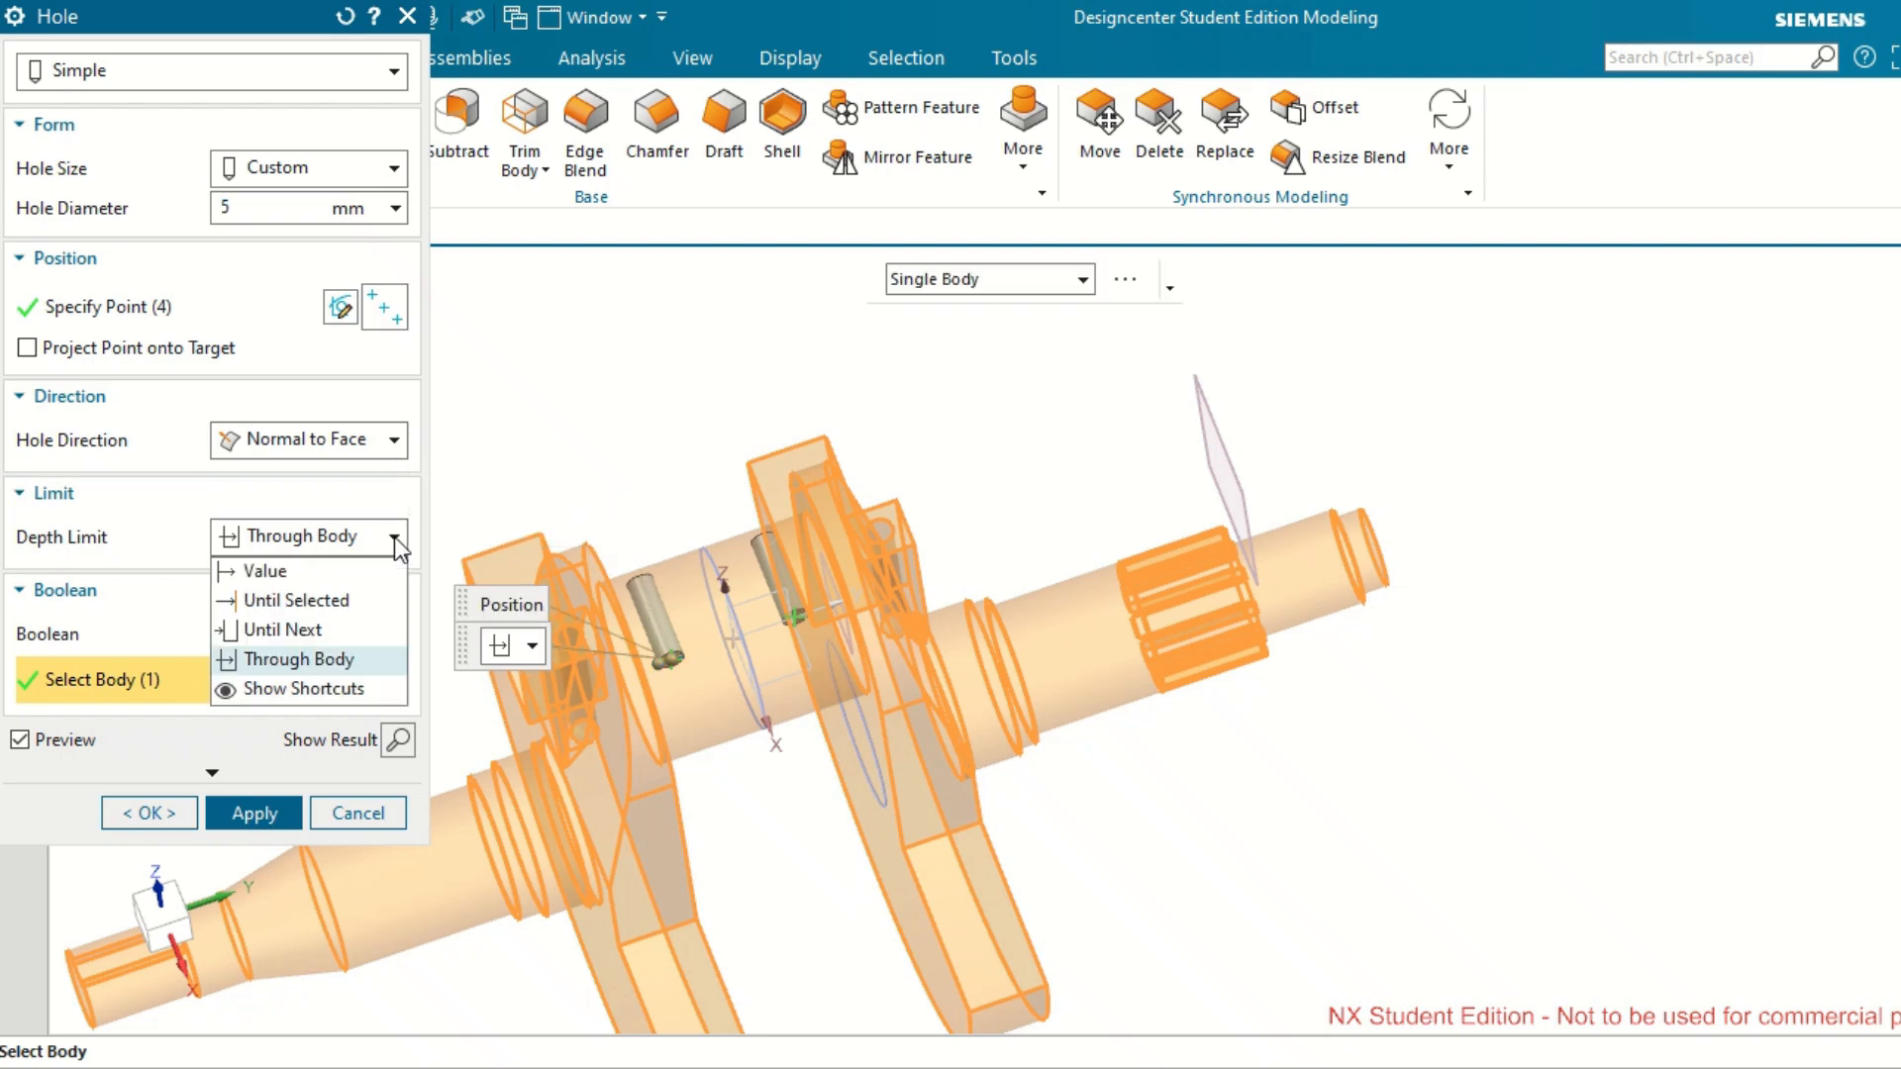
left_click(336, 660)
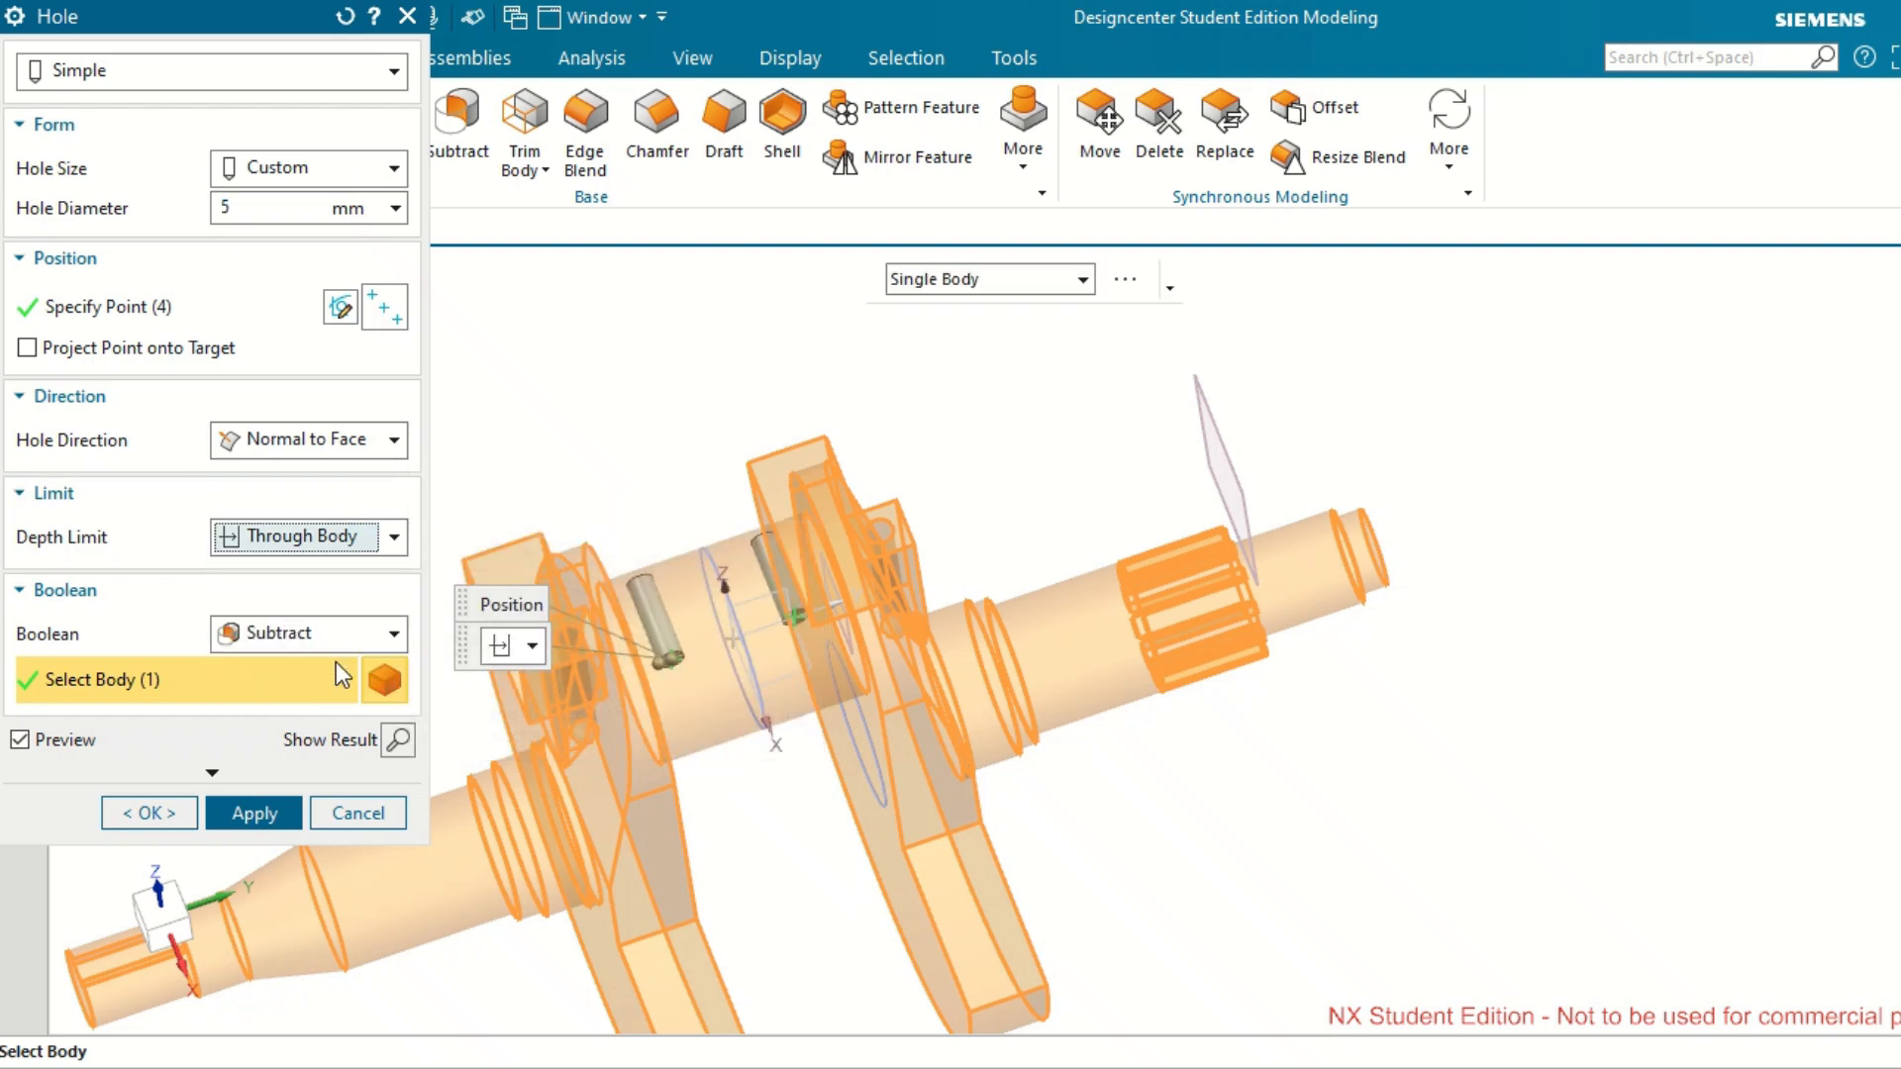
left_click(398, 740)
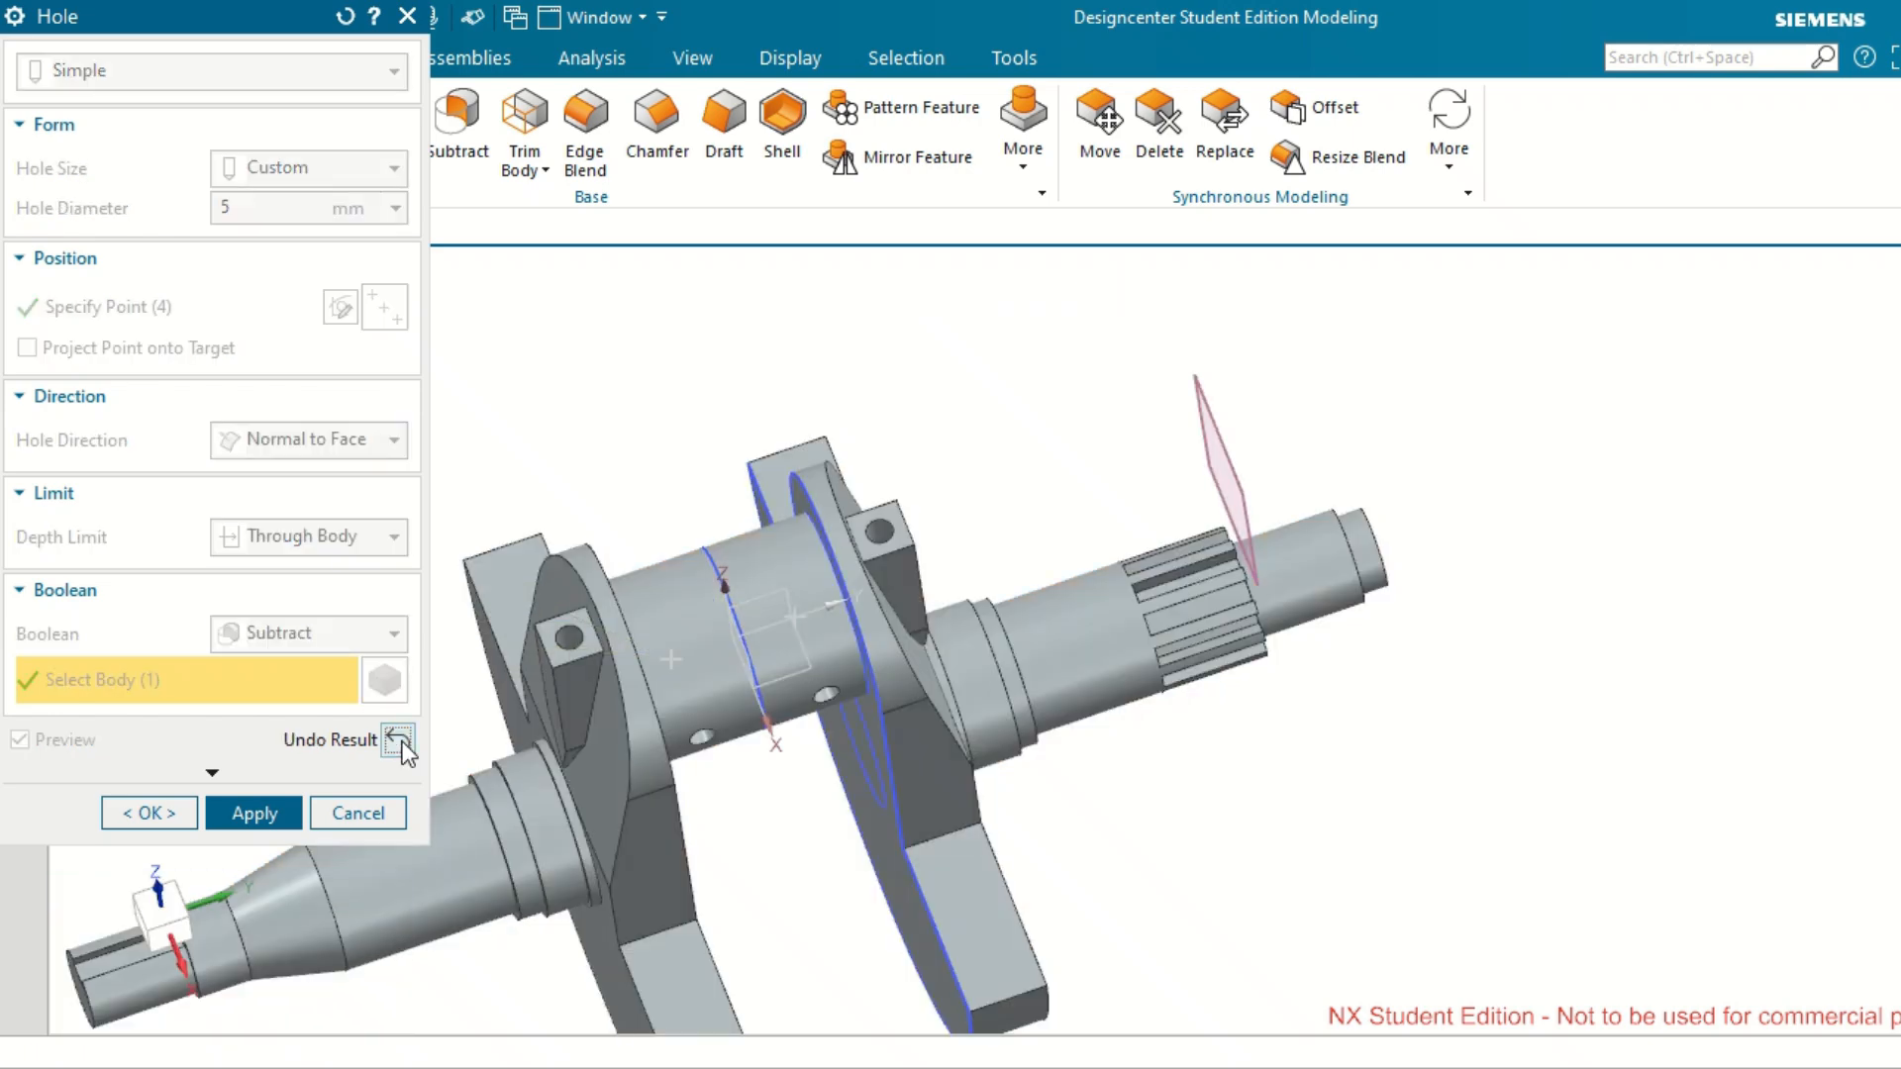
middle_click_drag(744, 645, 765, 594)
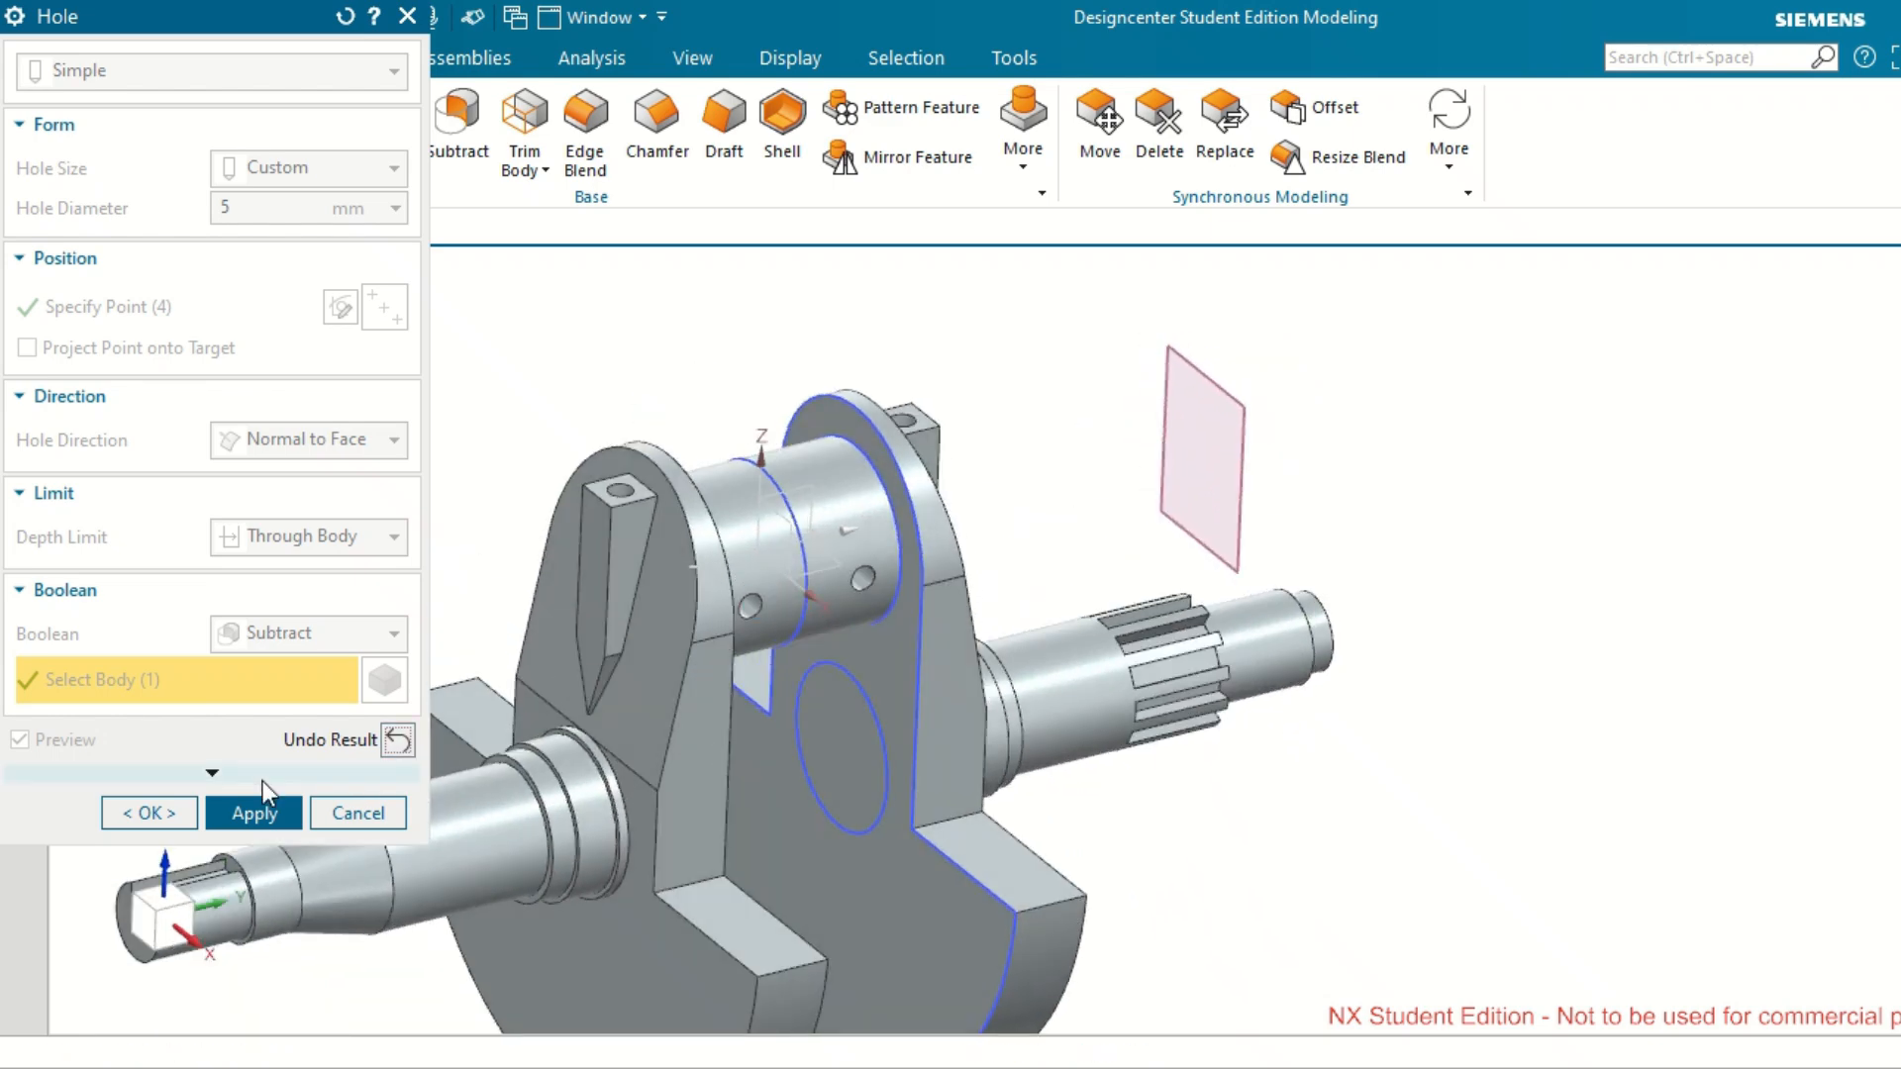
left_click(172, 810)
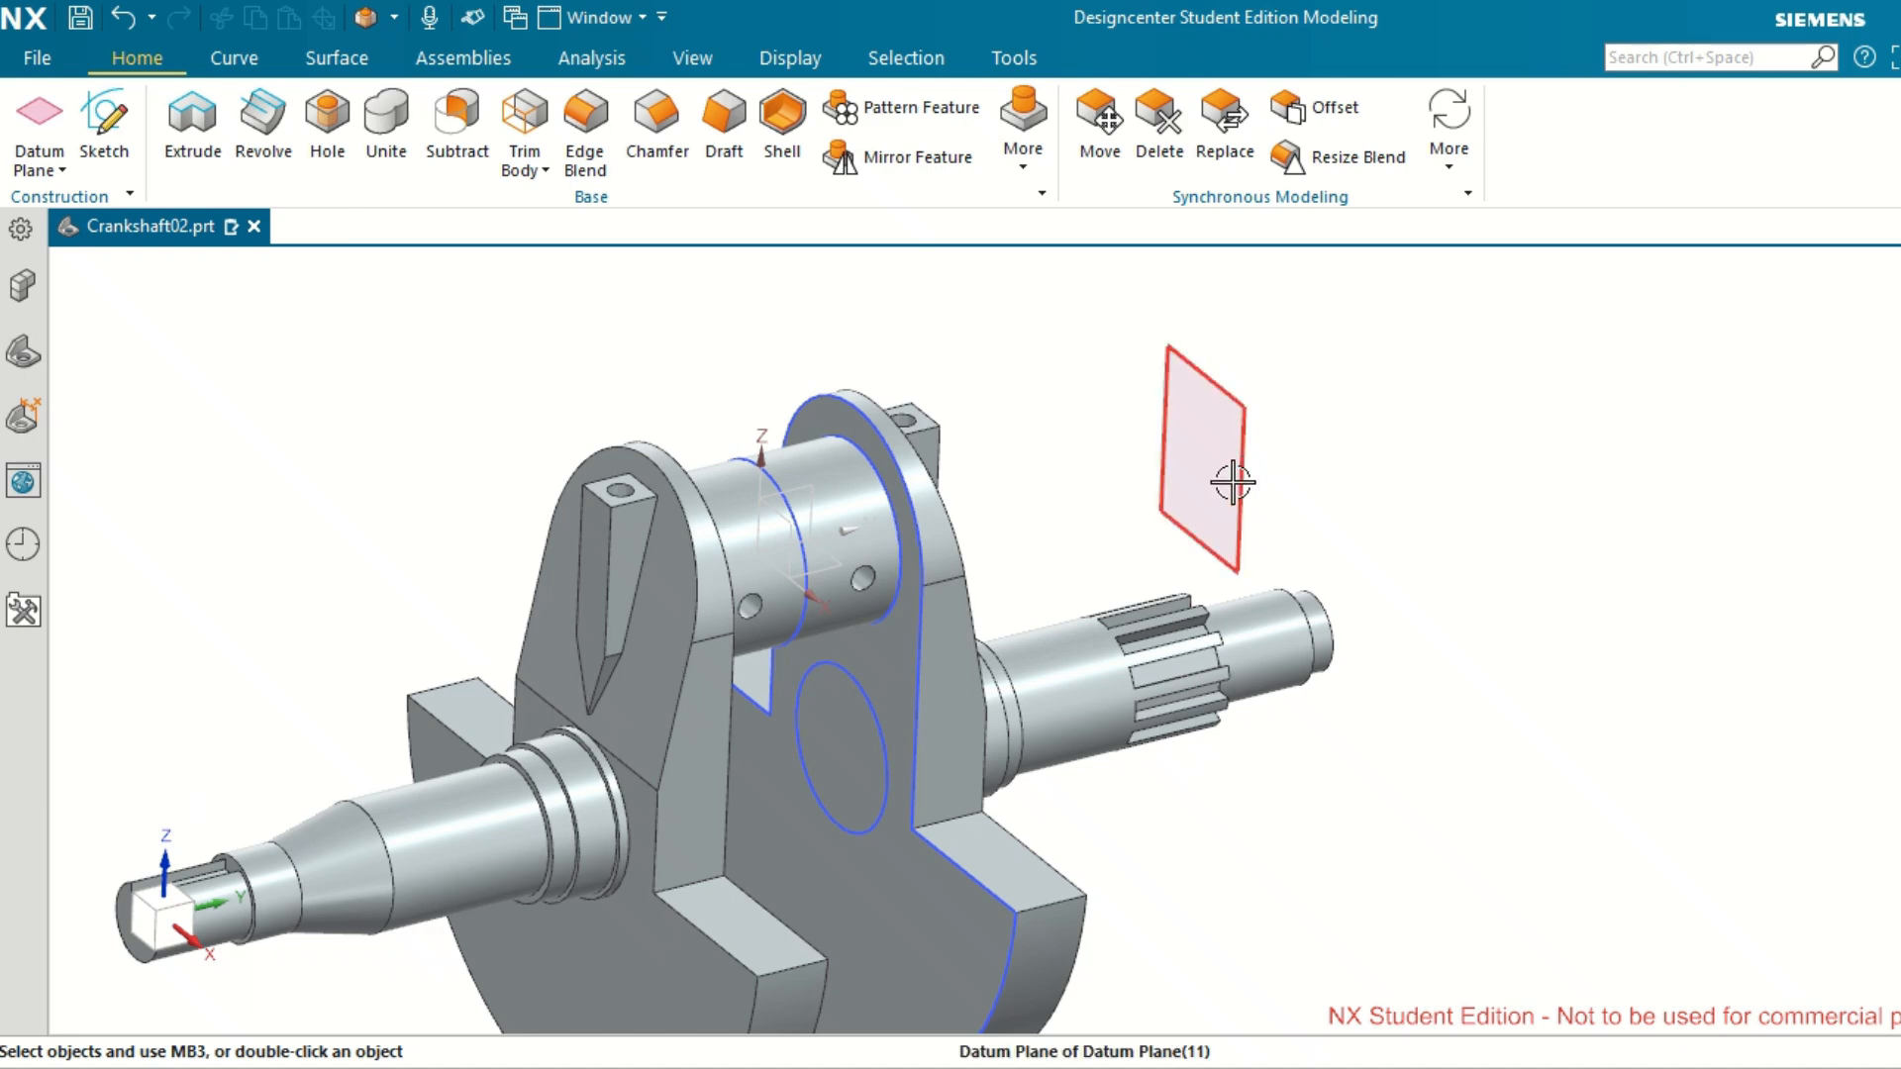
Start a 3 mm edge blend and select the pointed tip edge and both side bend edges of the mirrored web's tapered block.
scroll(1230, 480, "up", 2)
scroll(1231, 483, "down", 3)
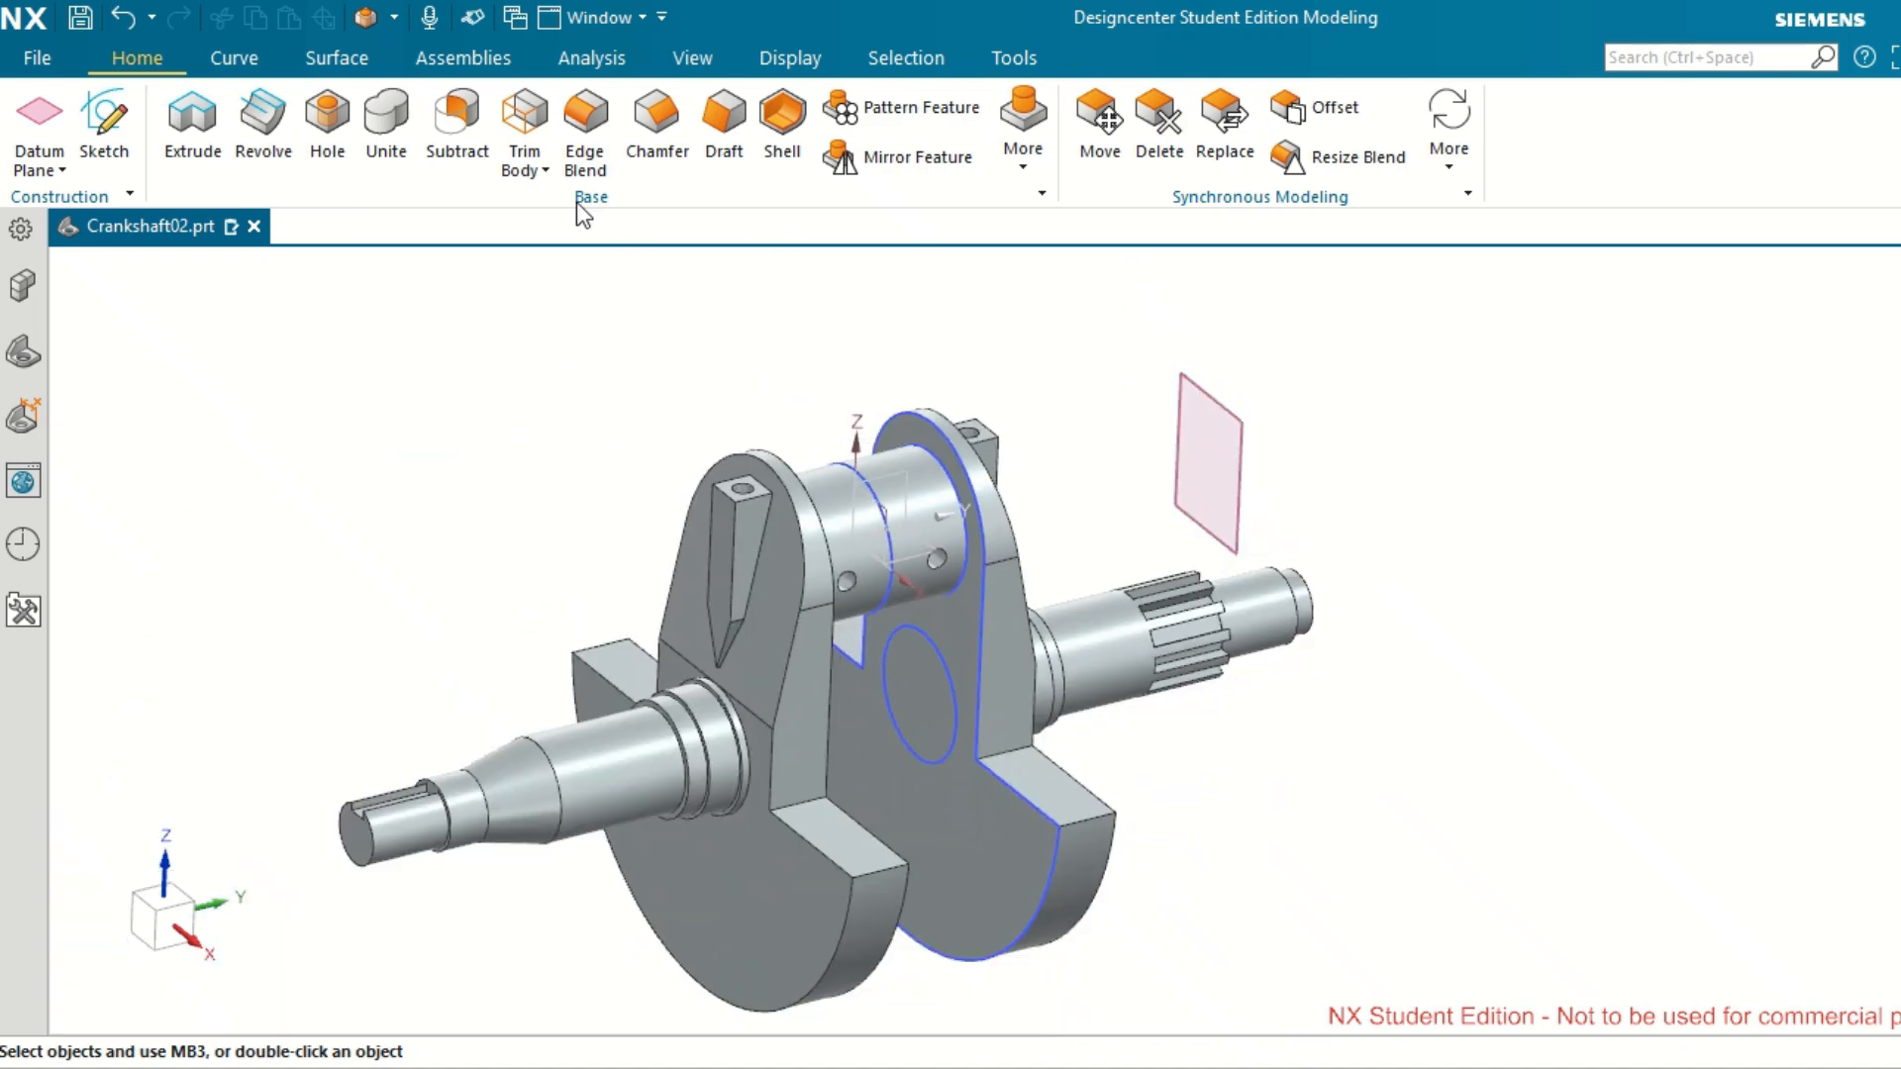
left_click(592, 159)
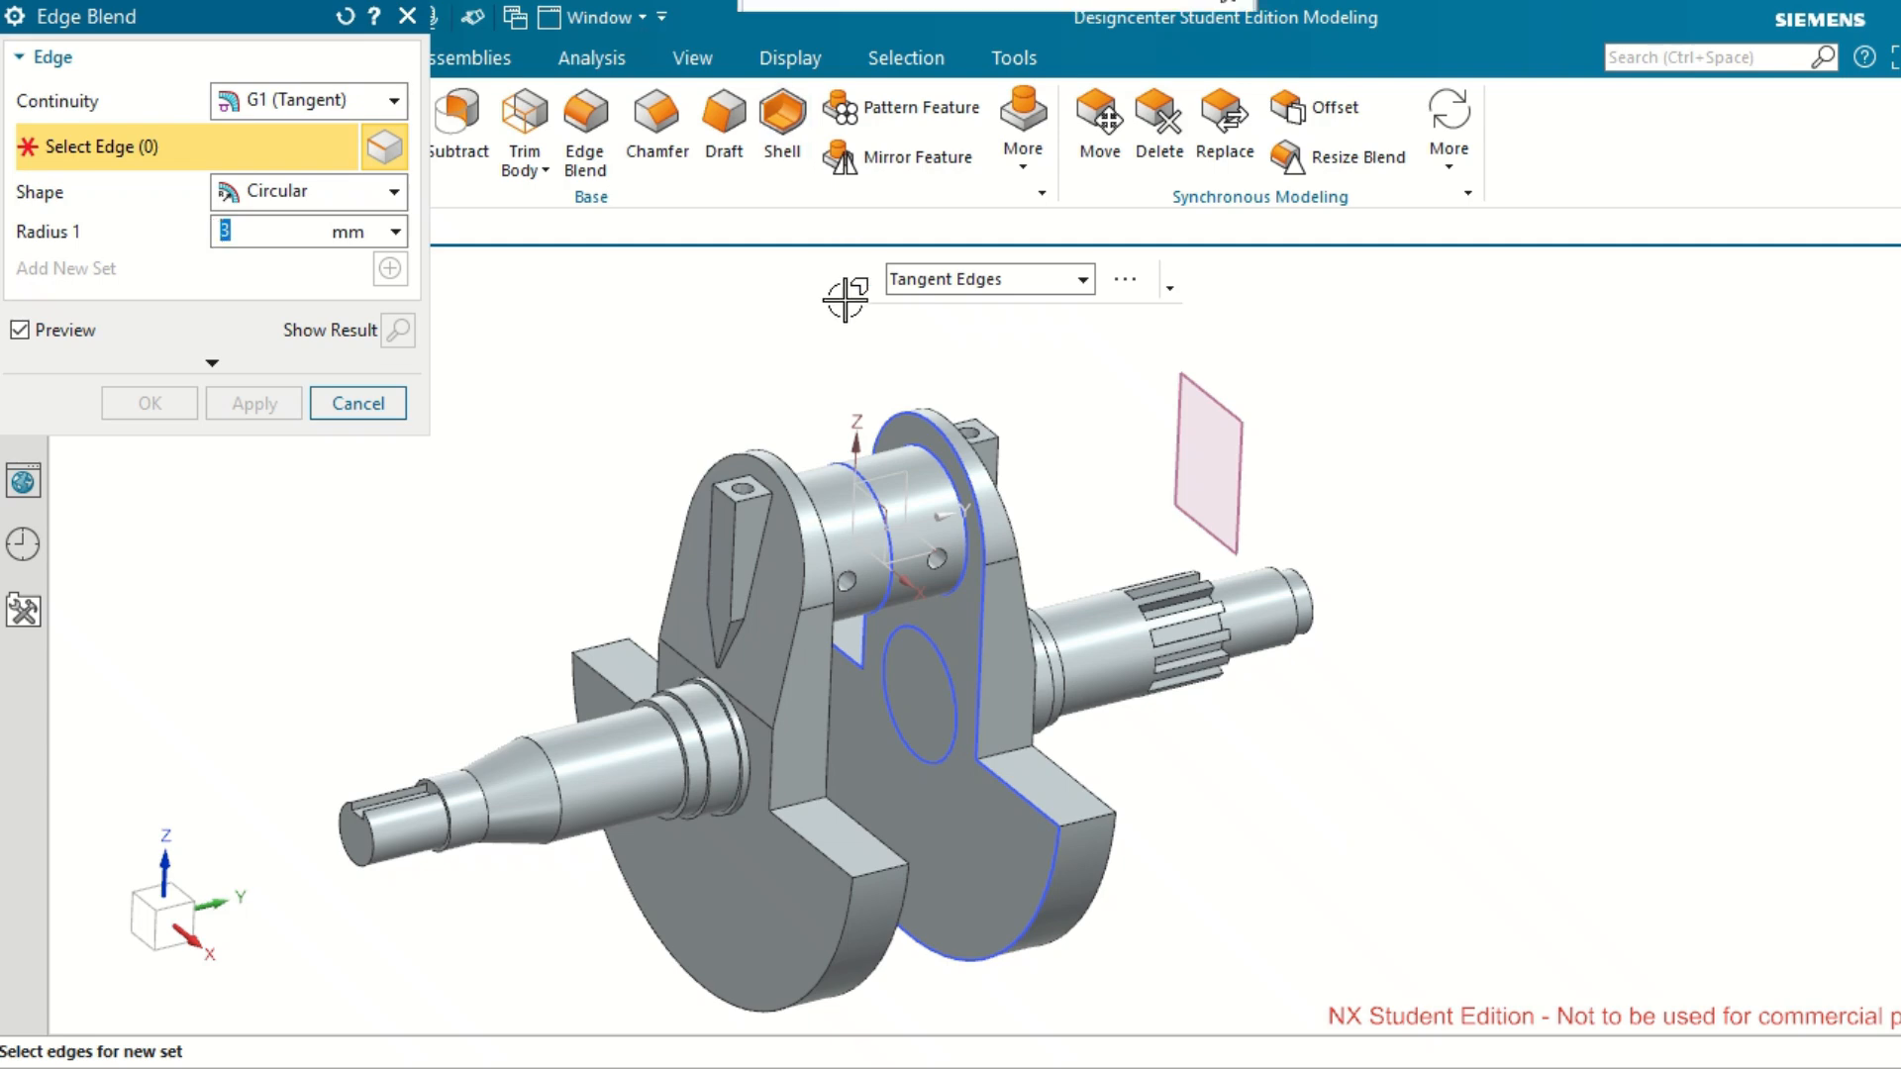
scroll(645, 552, "down", 5)
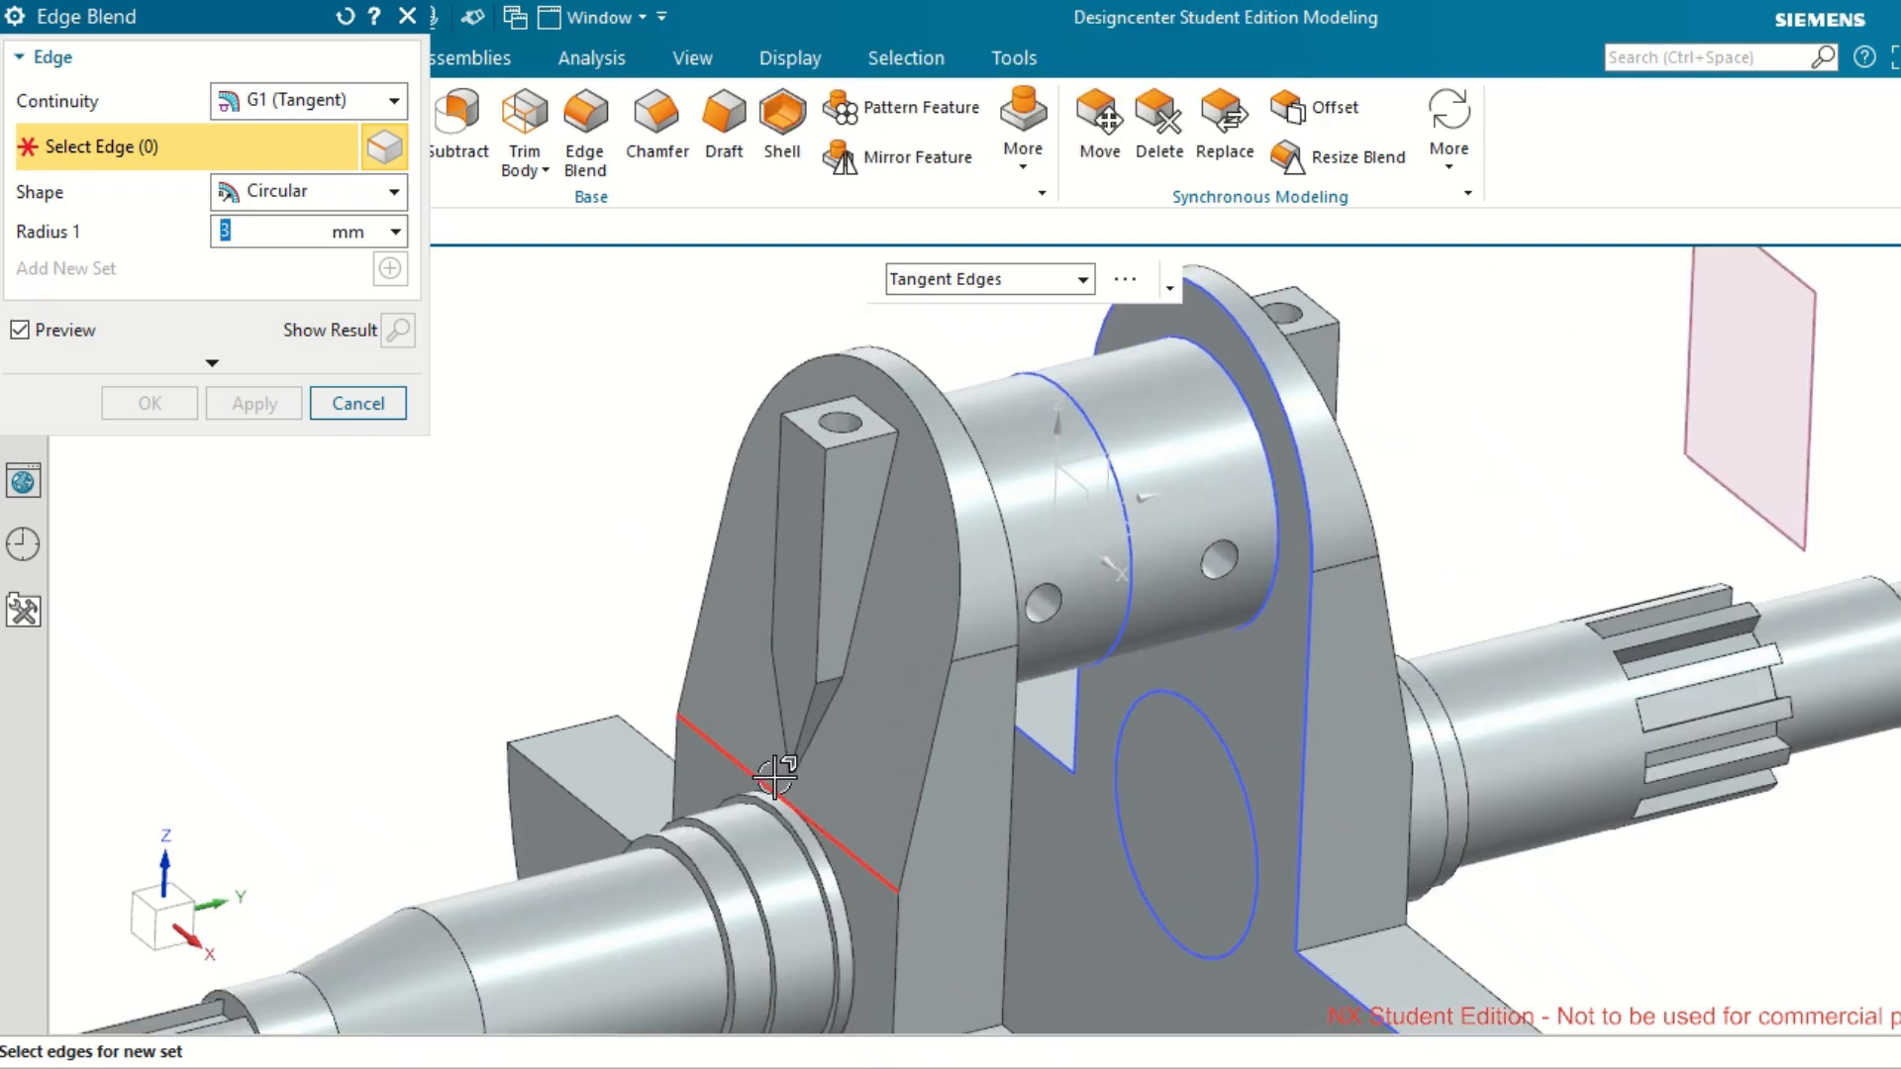
scroll(785, 776, "down", 5)
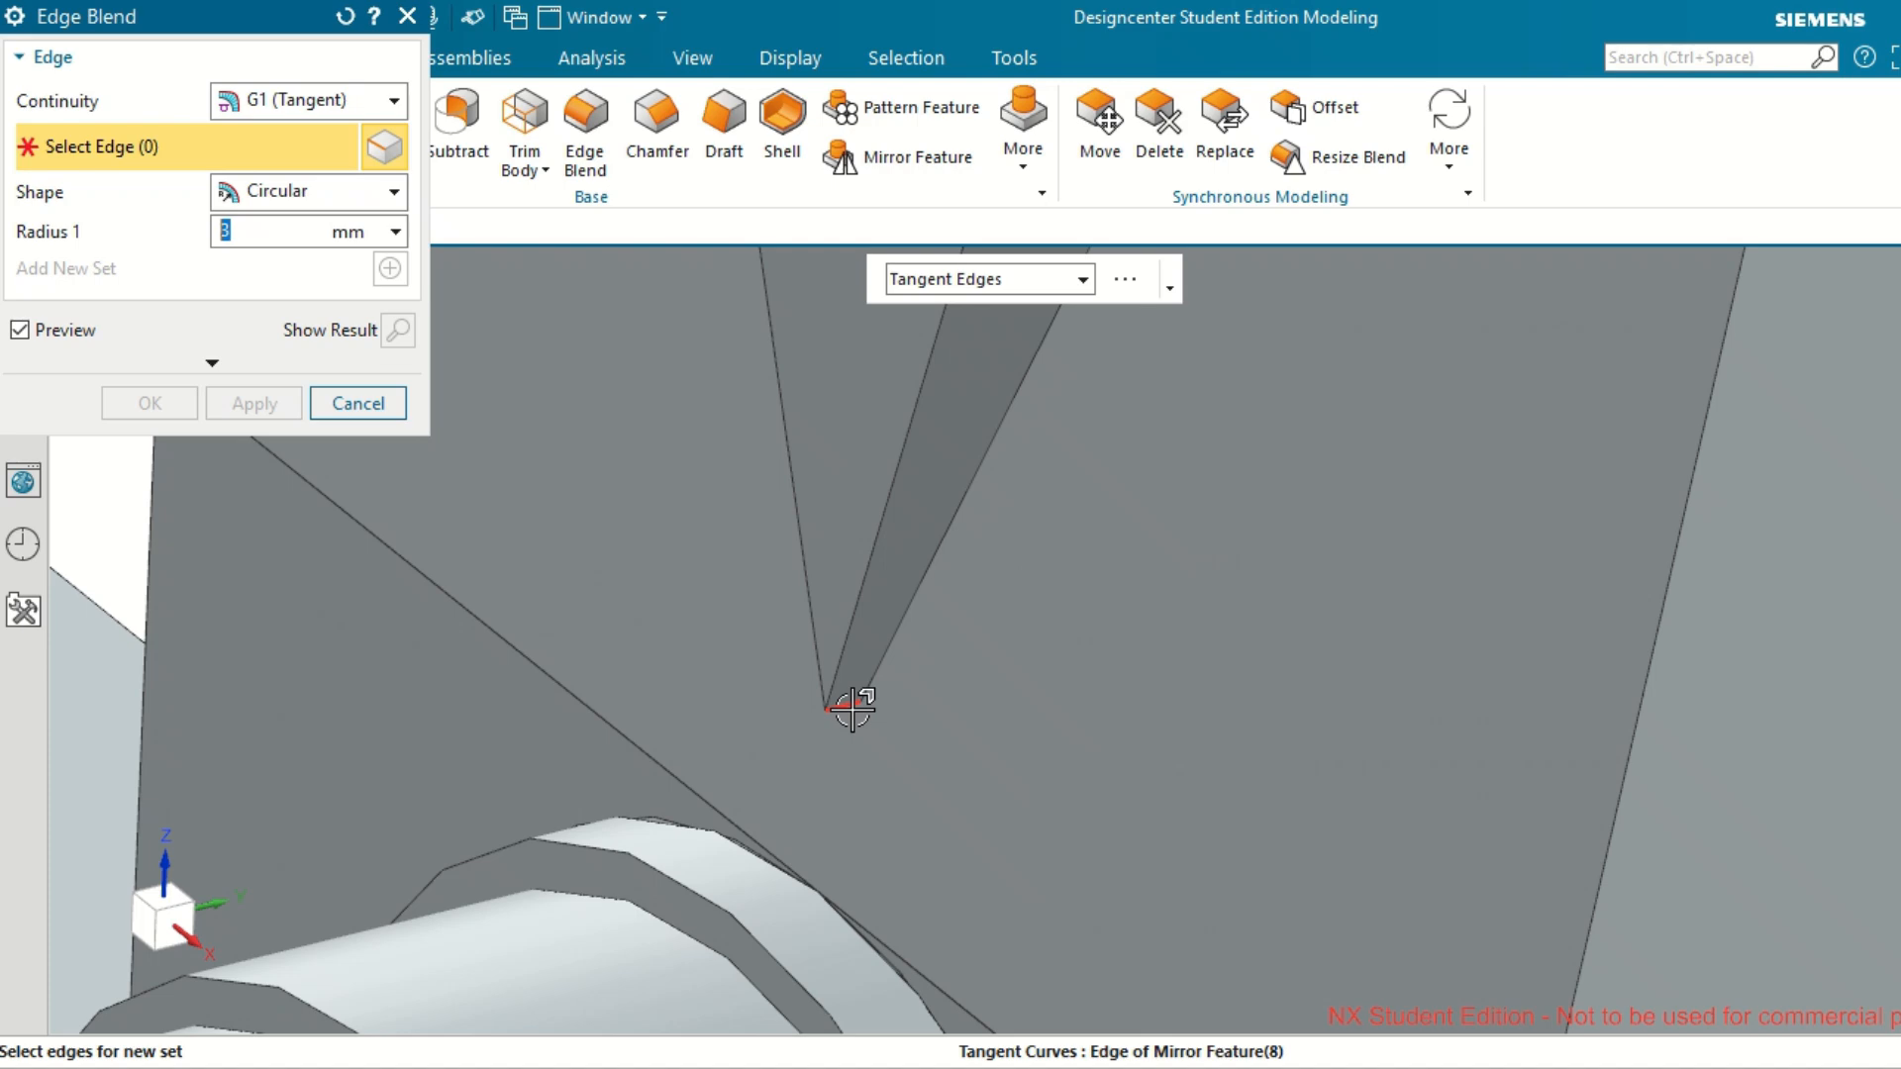
left_click(904, 803)
scroll(908, 806, "up", 3)
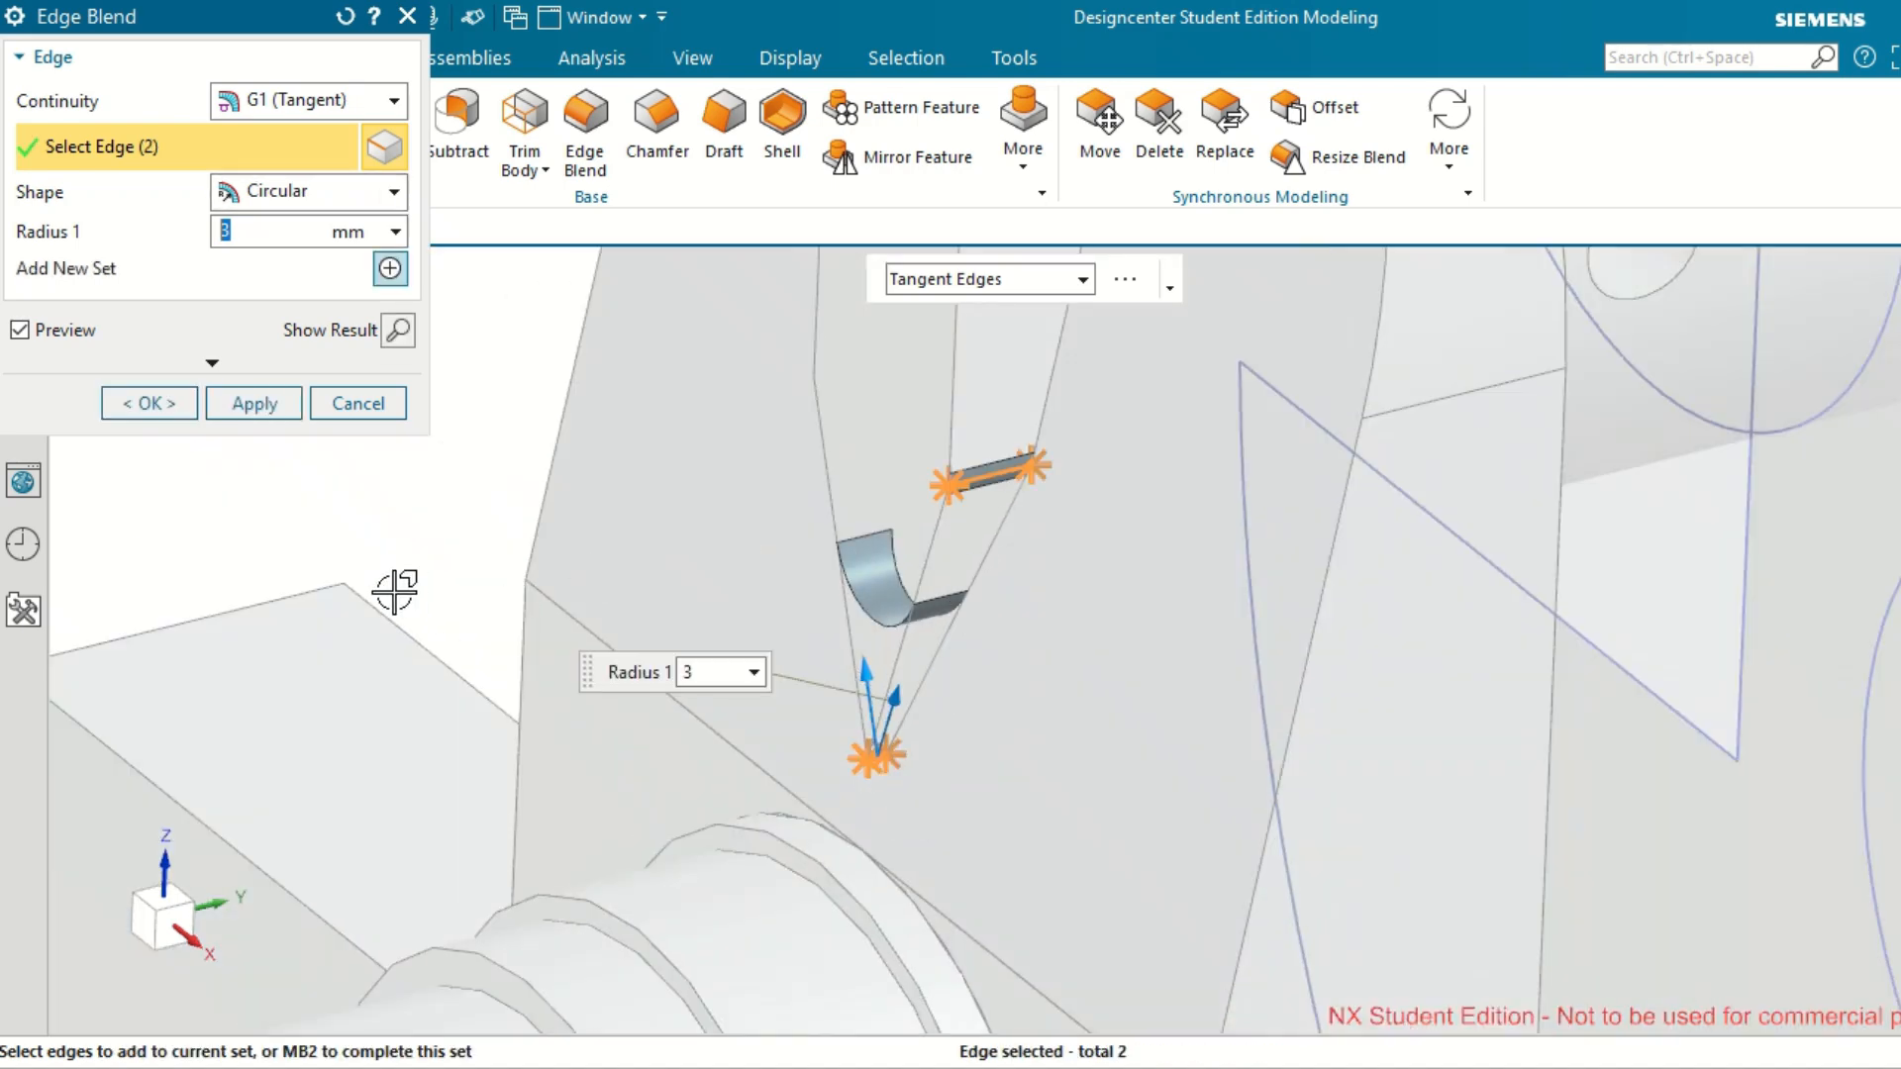
middle_click_drag(390, 552, 565, 466)
scroll(595, 500, "up", 3)
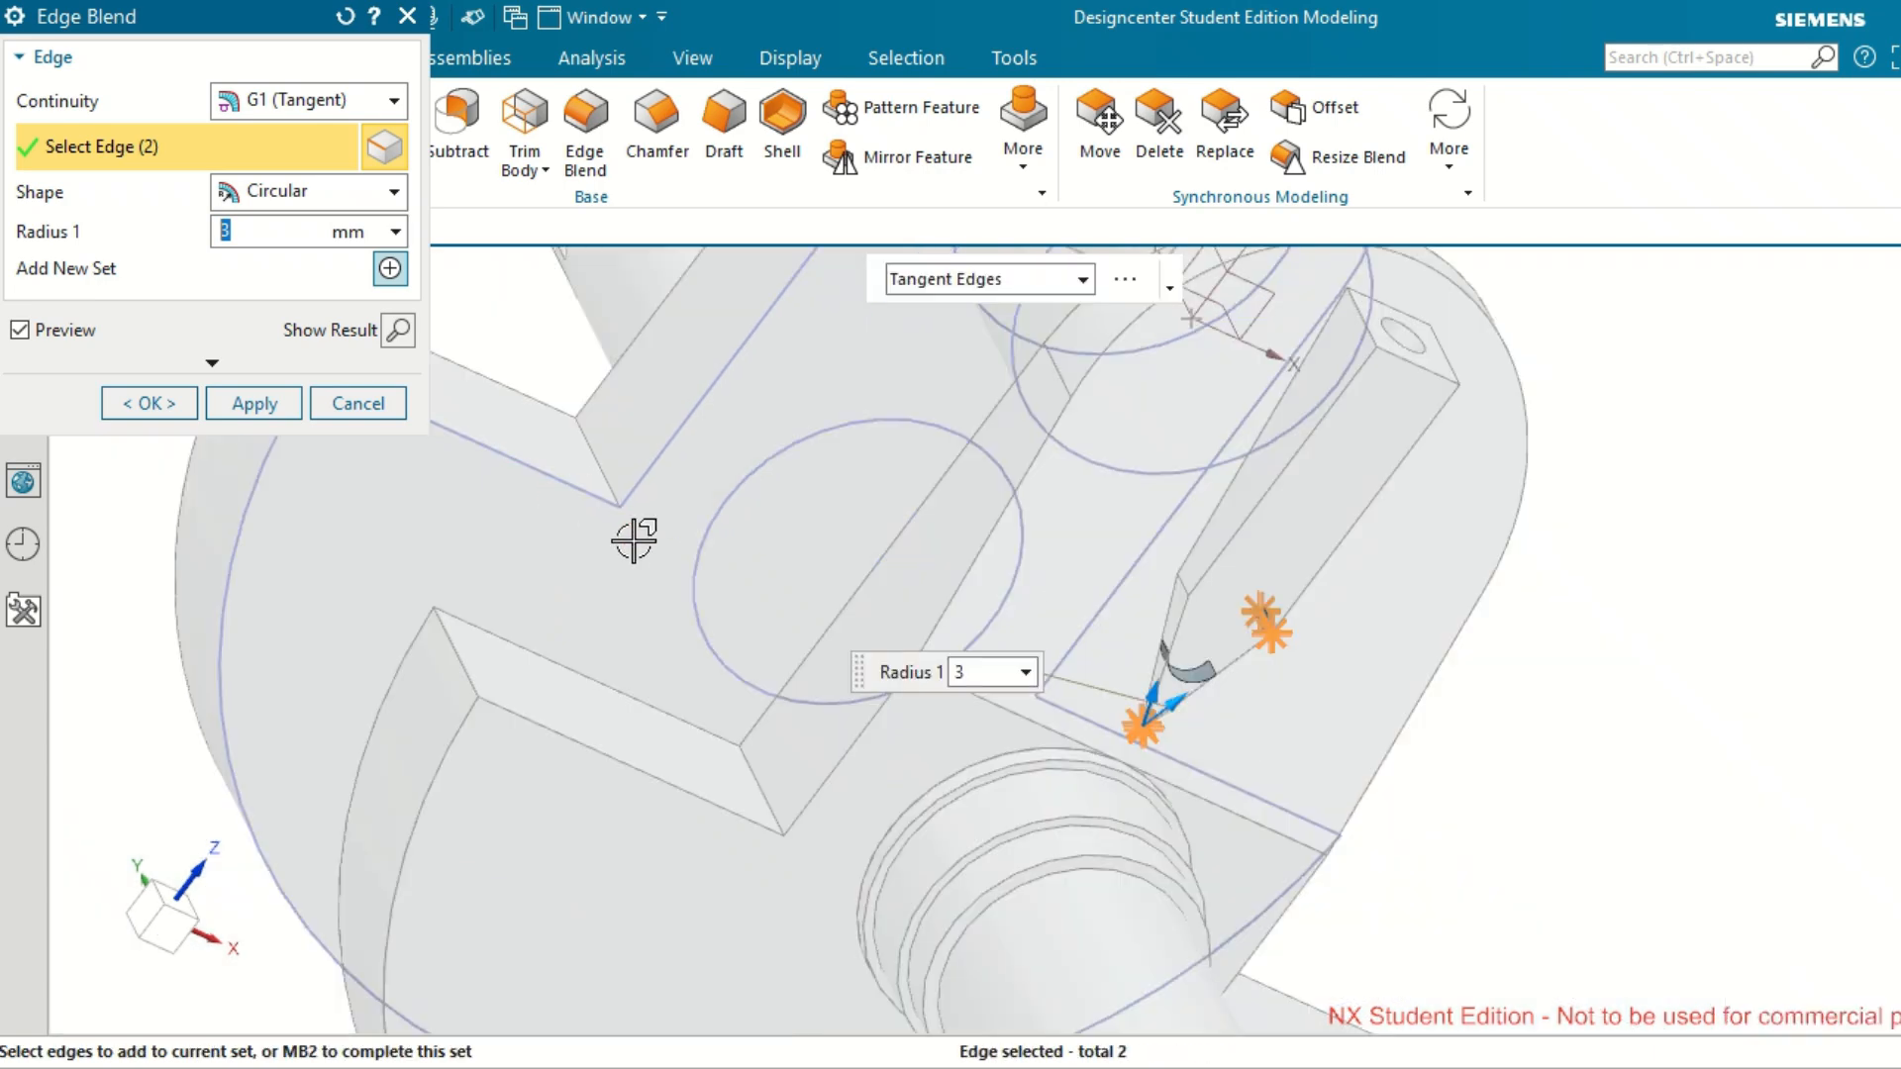
left_click(1189, 576)
Add the tip edge and both side bend edges of the opposite web's tapered block and create the 3 mm blend.
middle_click_drag(1675, 580, 1128, 440)
scroll(1129, 441, "down", 5)
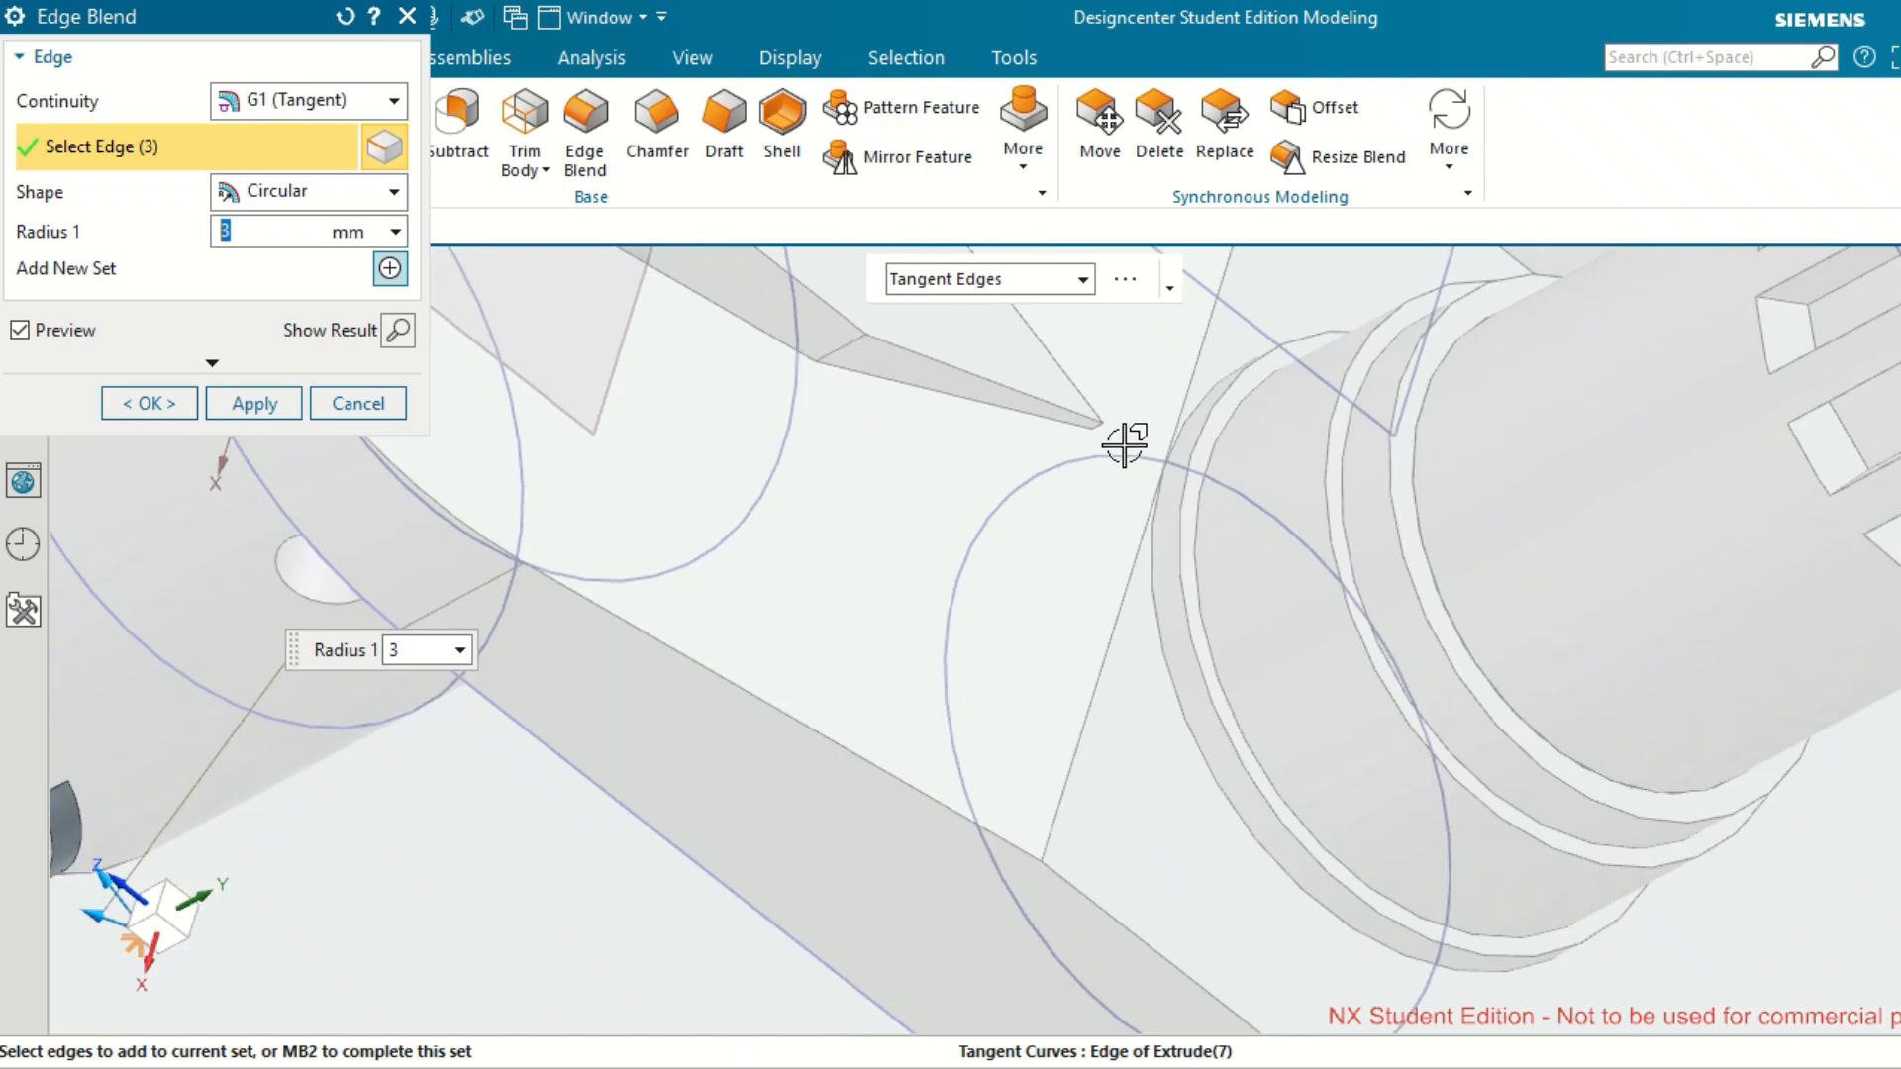
left_click(1082, 418)
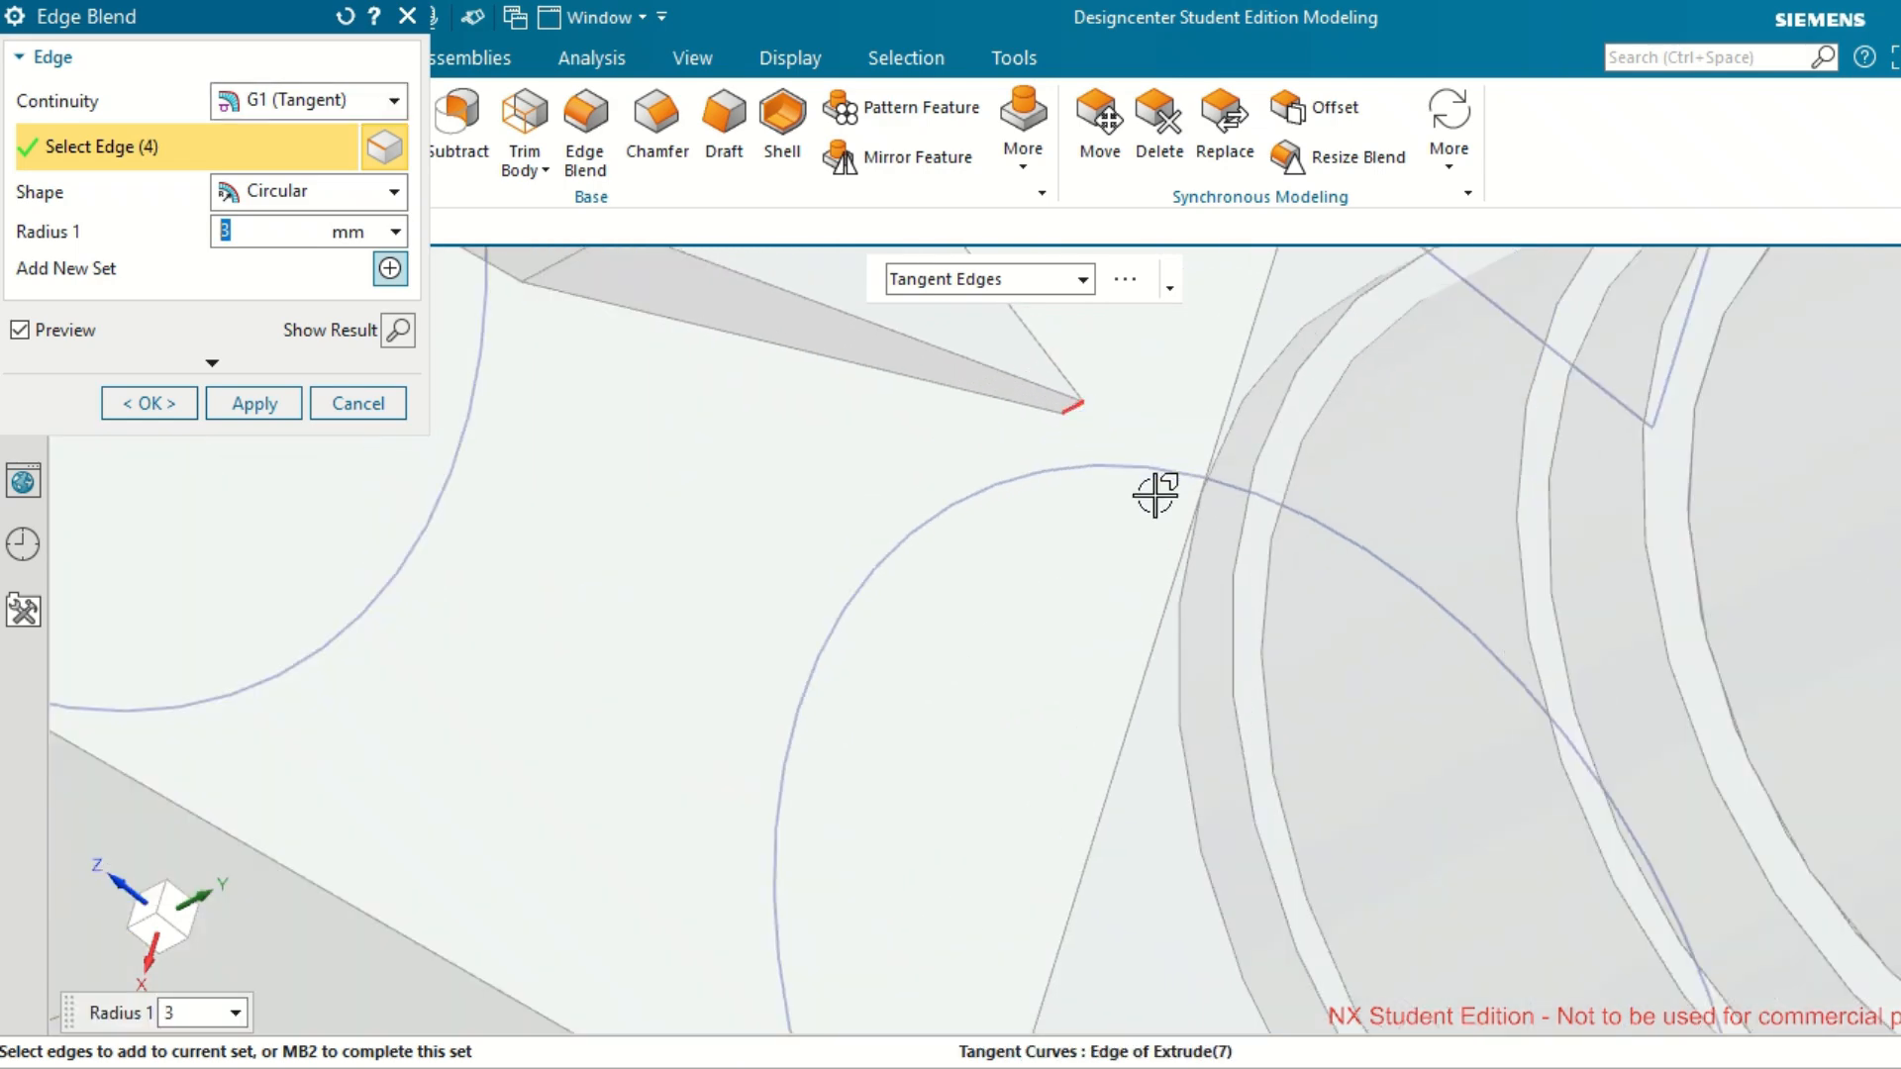
scroll(1156, 495, "up", 5)
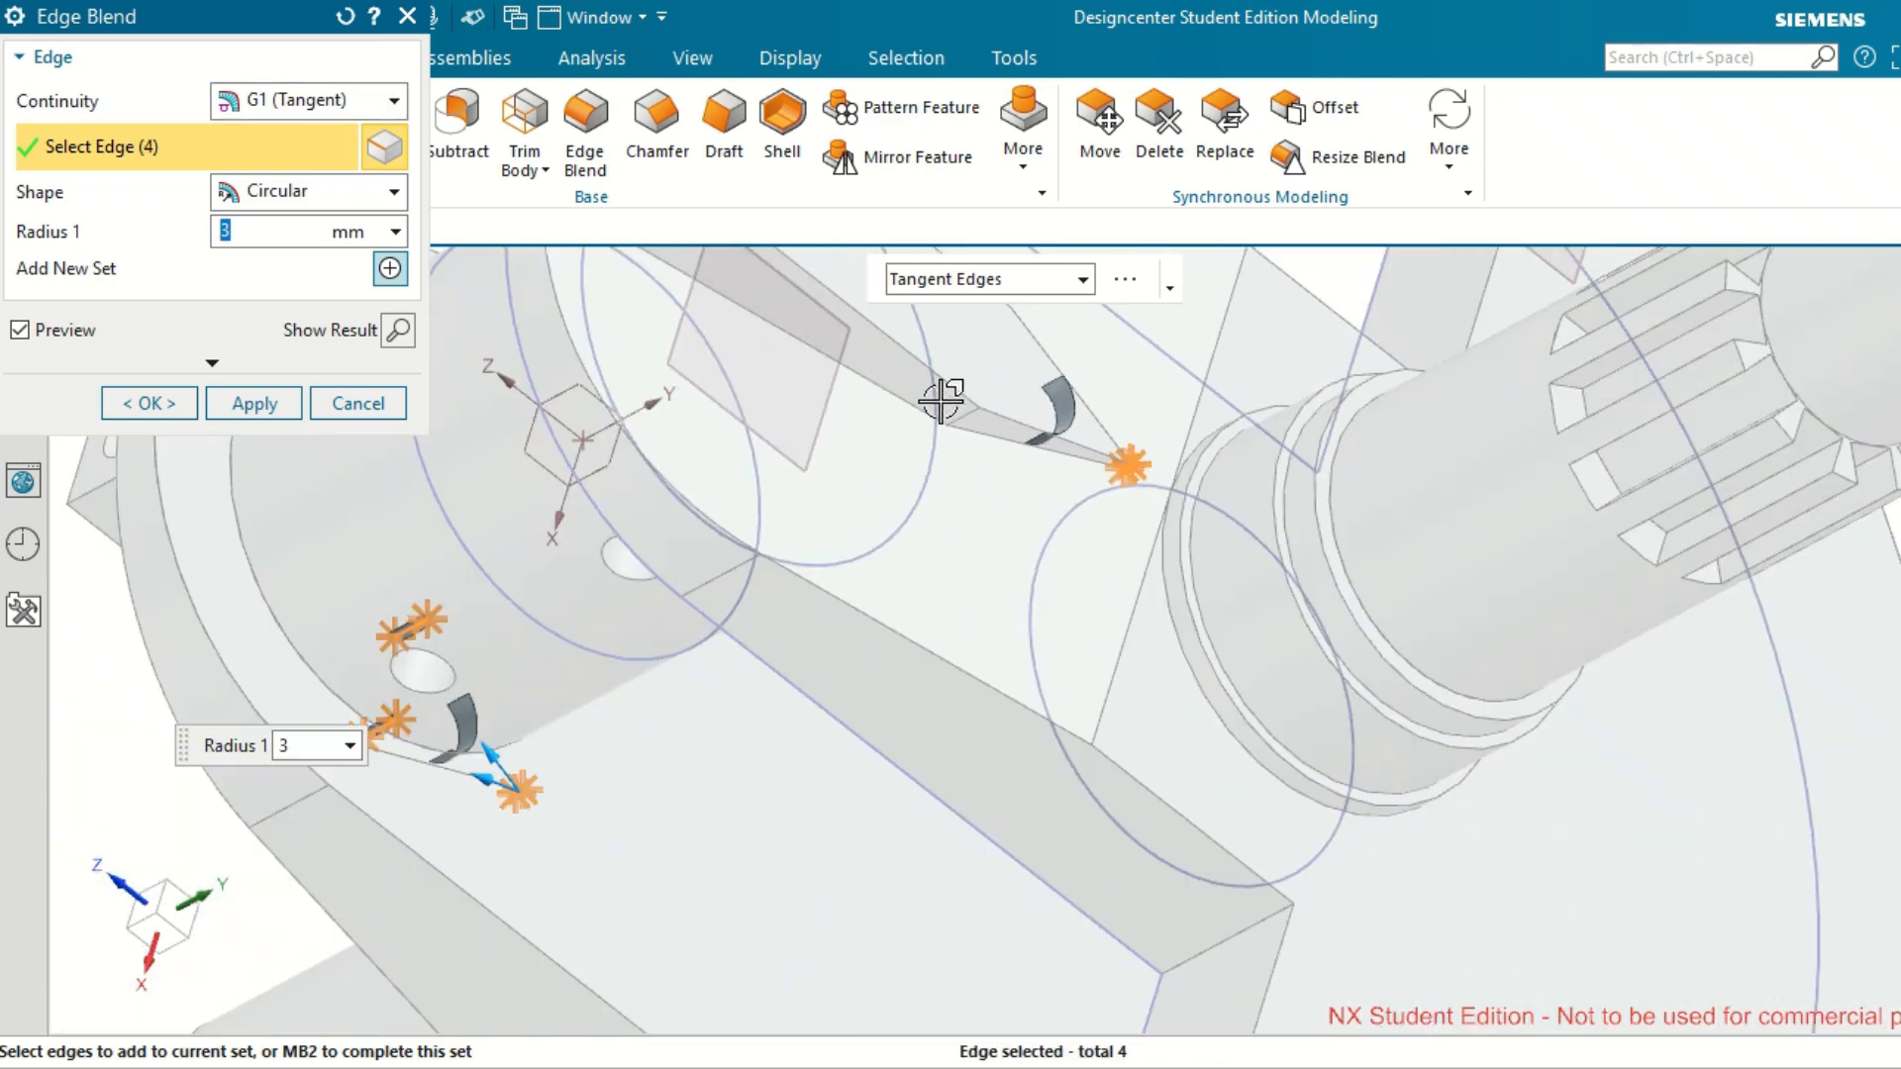
left_click(959, 415)
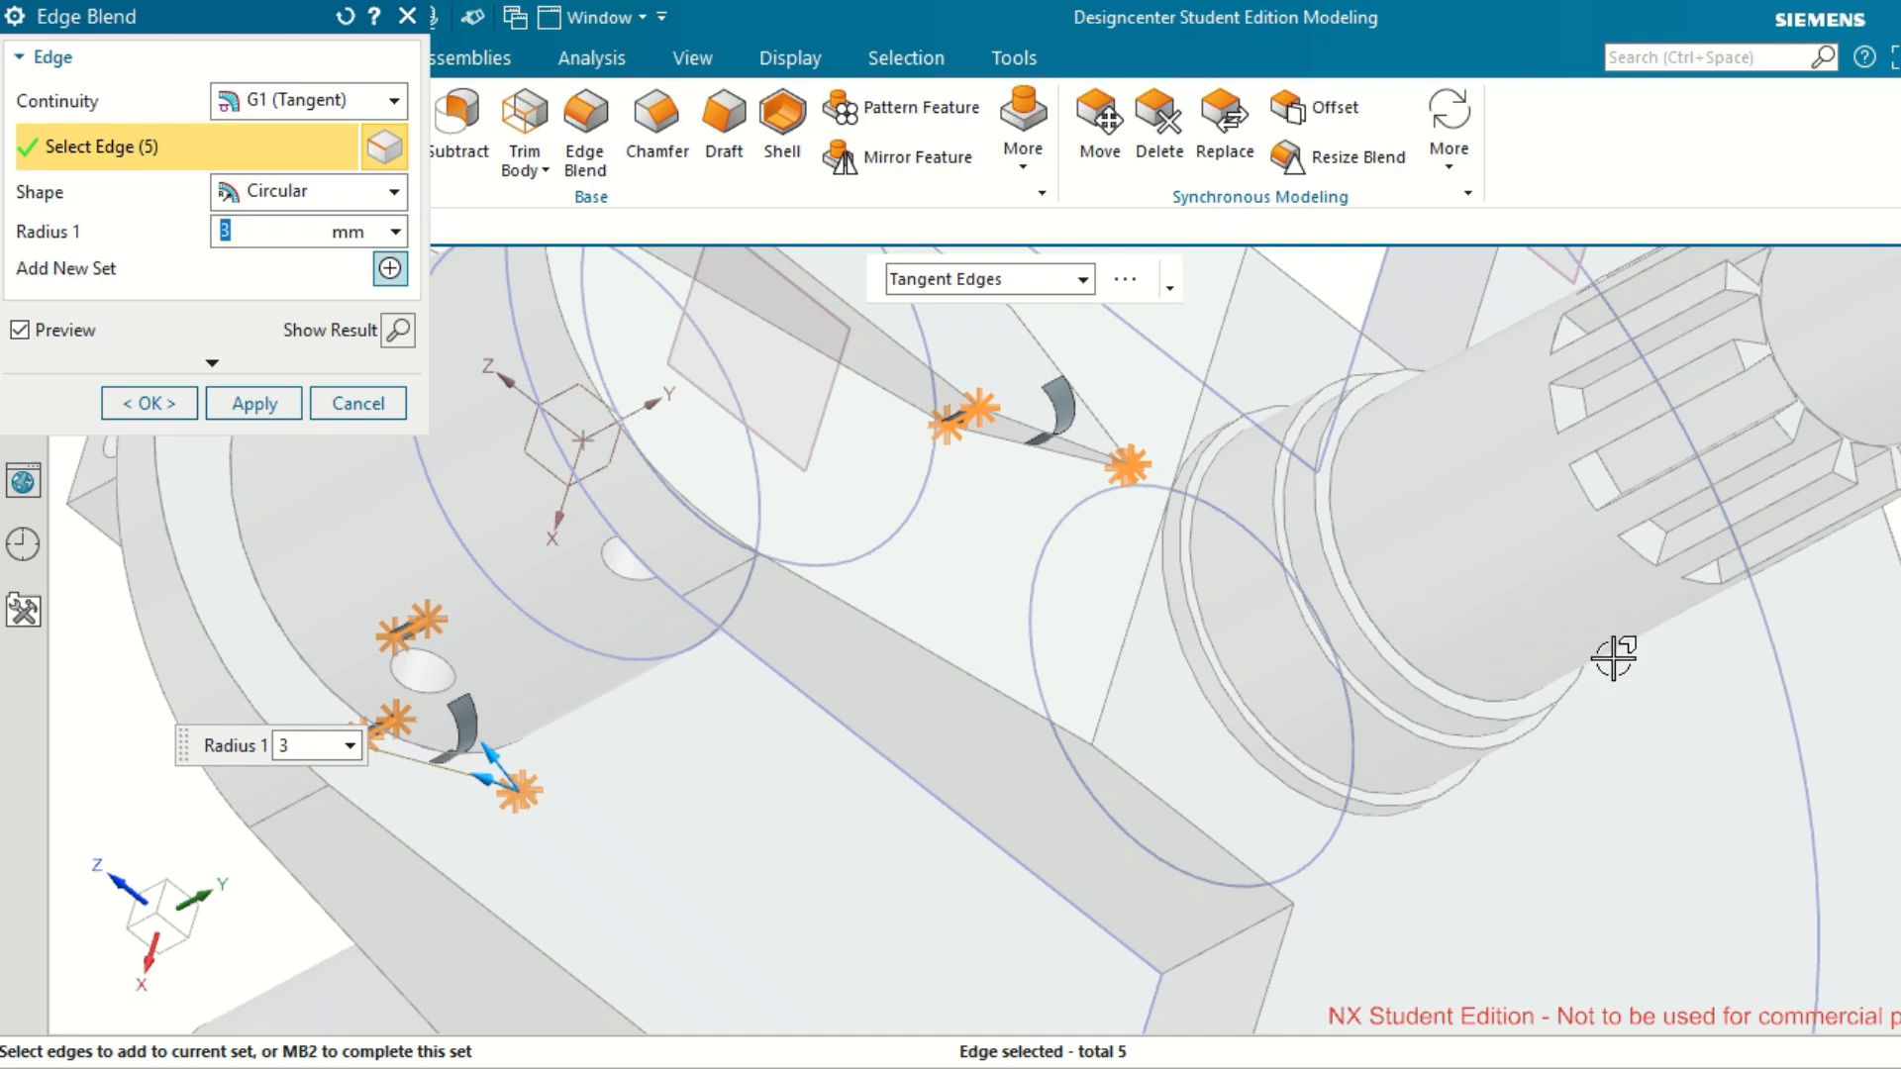
scroll(1349, 704, "down", 4)
scroll(1353, 728, "up", 6)
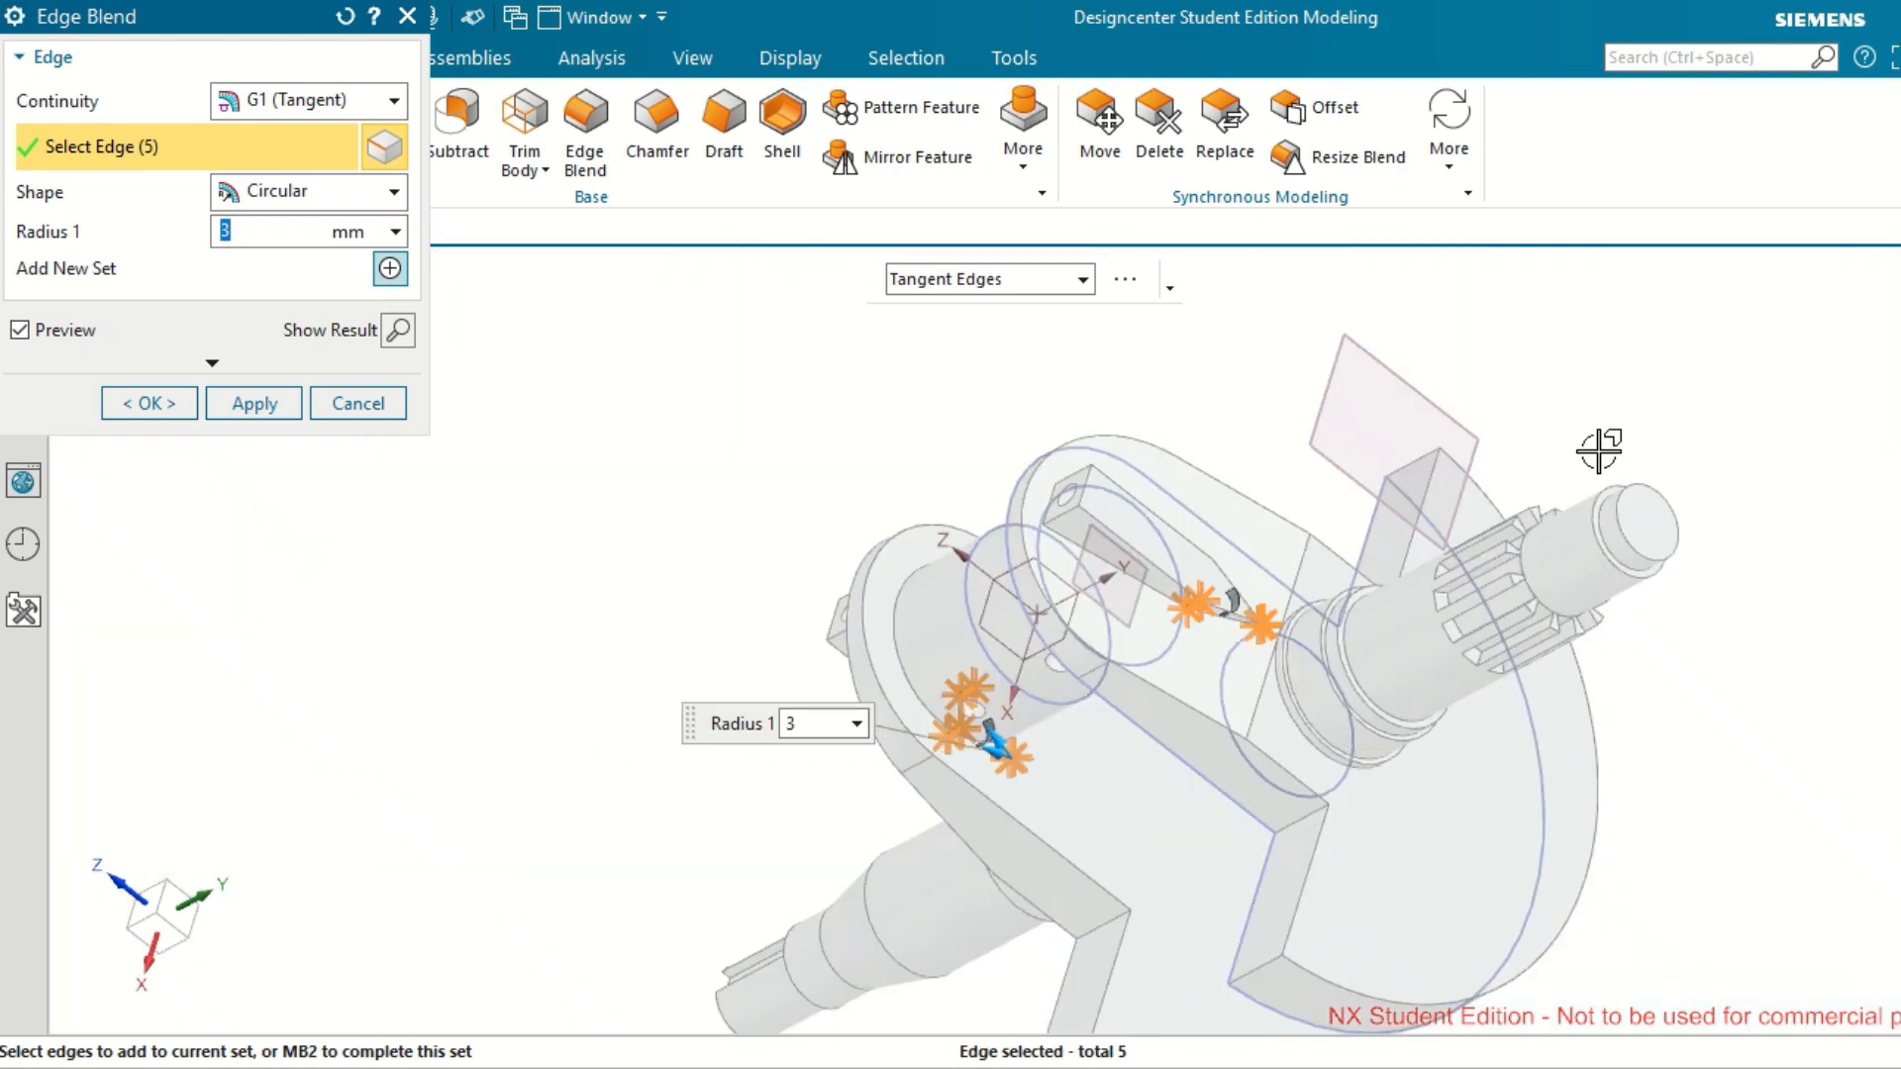
middle_click_drag(1683, 431, 1583, 526)
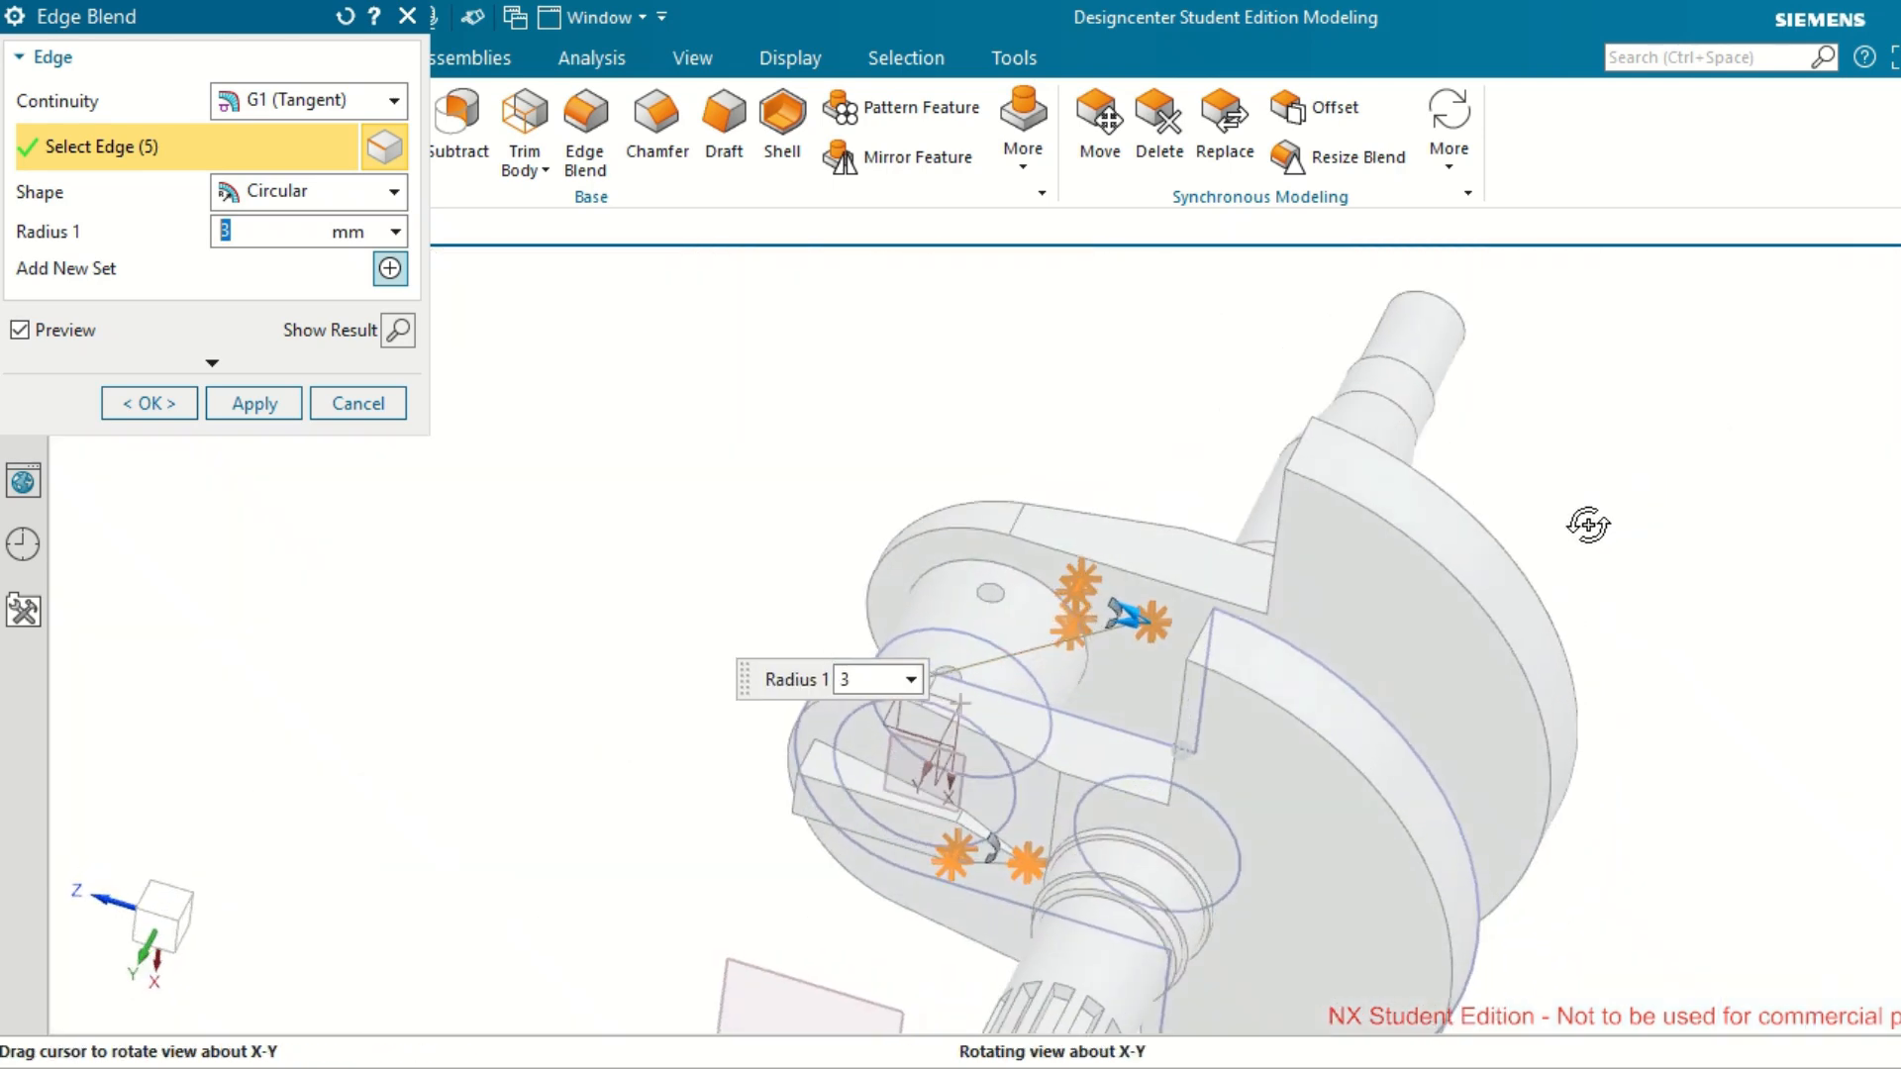
scroll(777, 876, "down", 5)
scroll(779, 871, "down", 1)
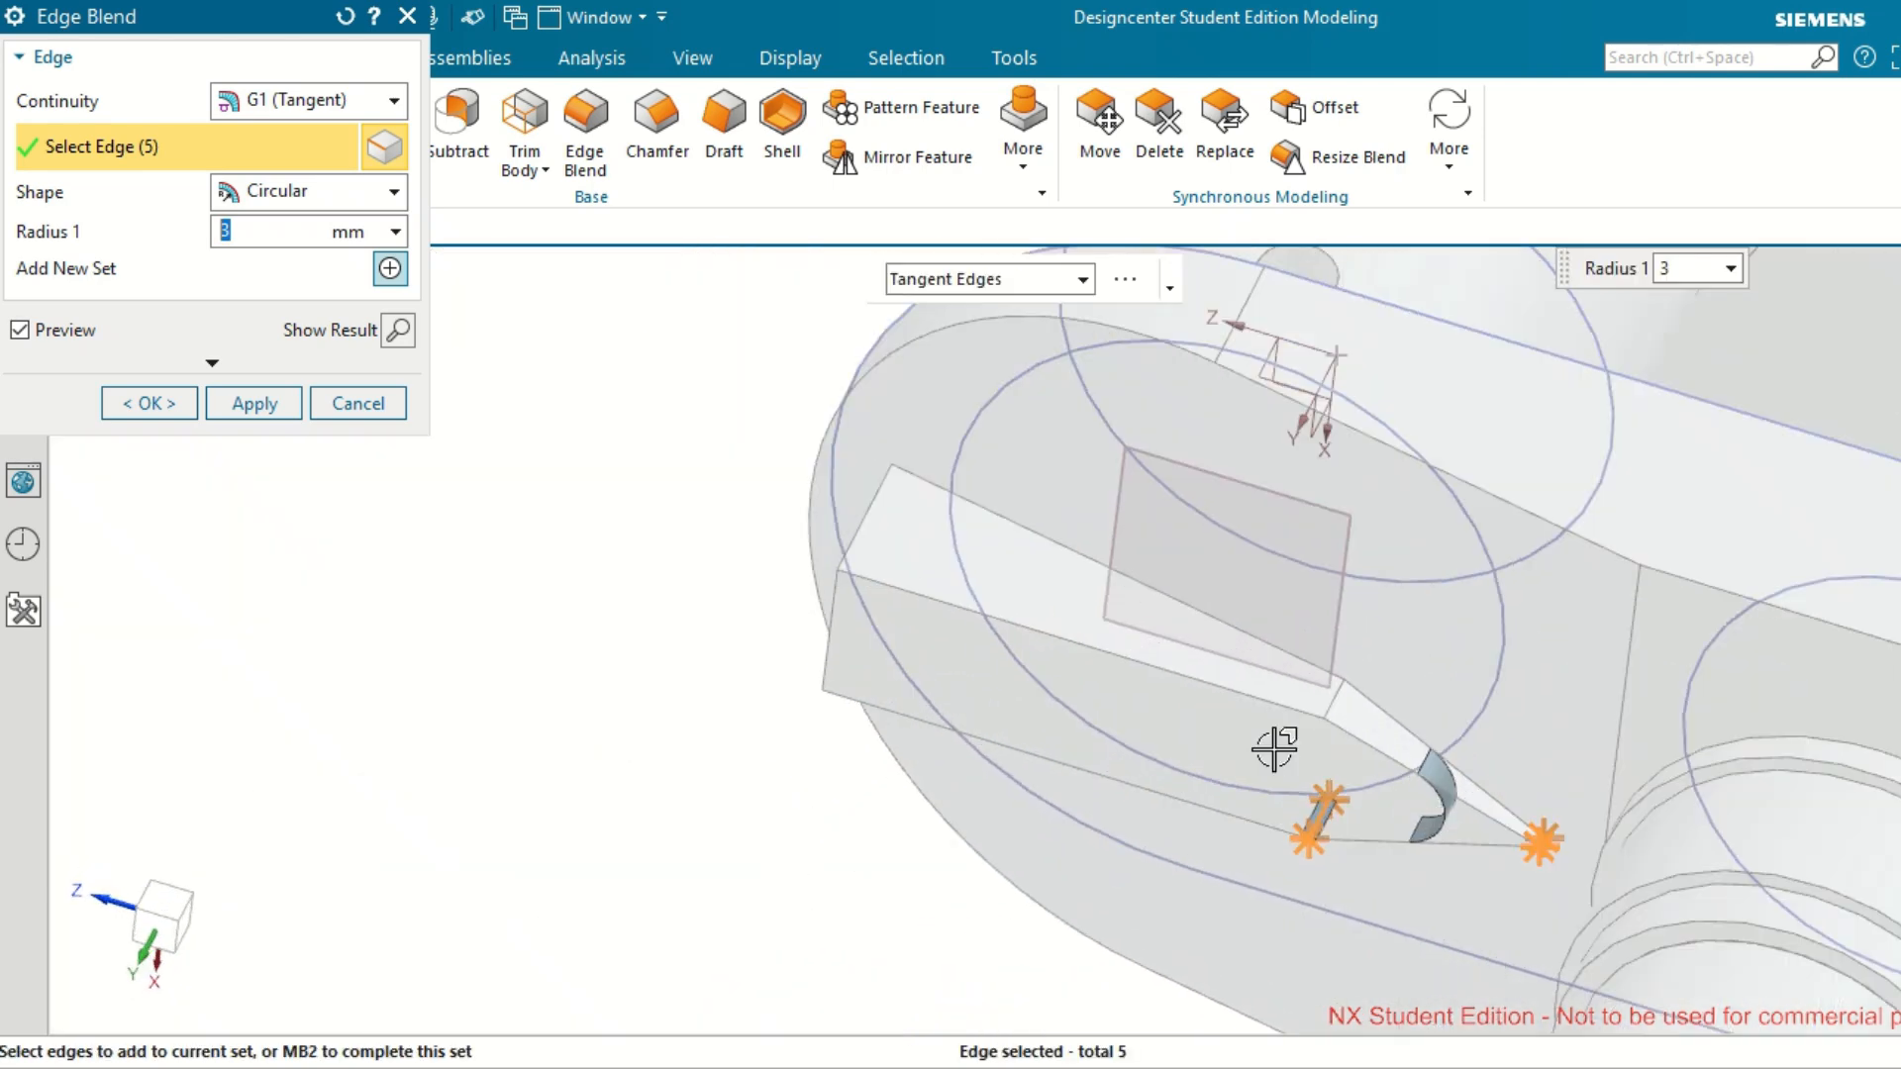
left_click(1330, 698)
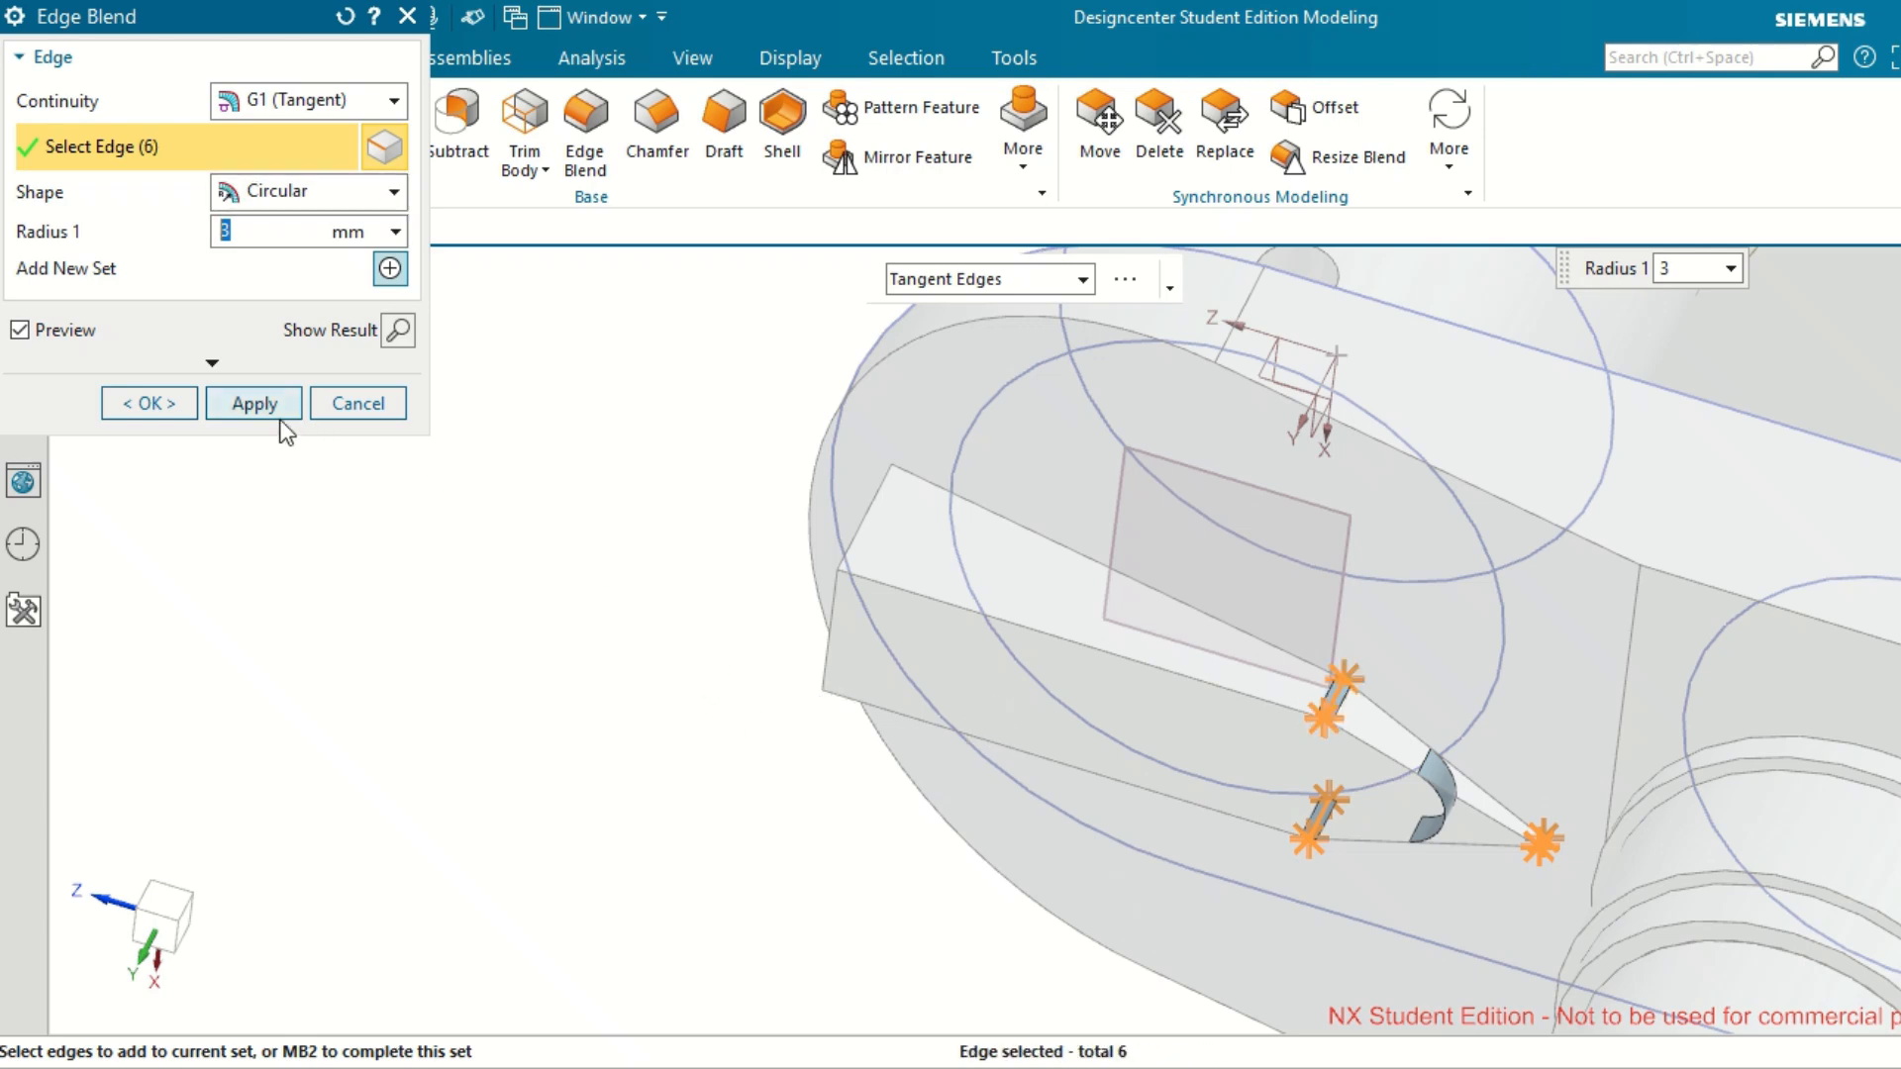
left_click(177, 414)
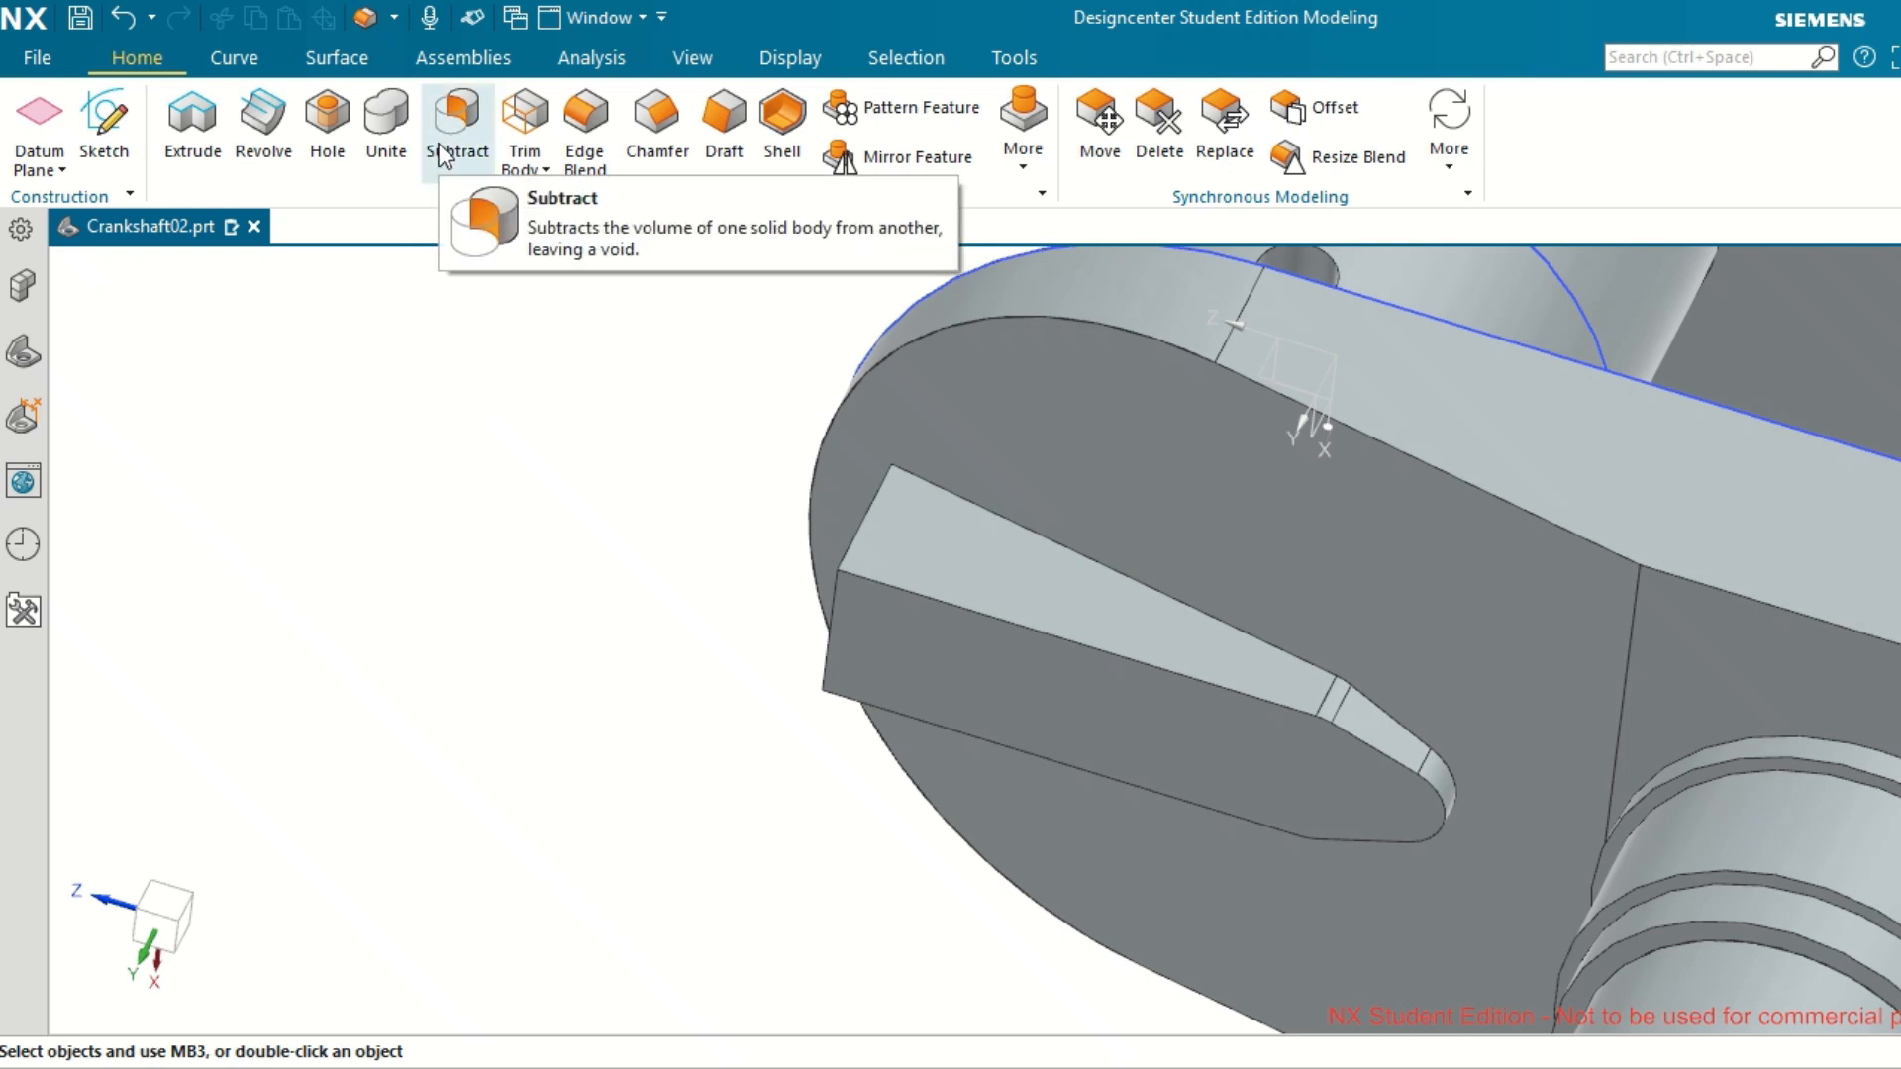
Blend the outer face's tangent edge chain on both tapered web blocks with a 2 mm radius.
left_click(605, 140)
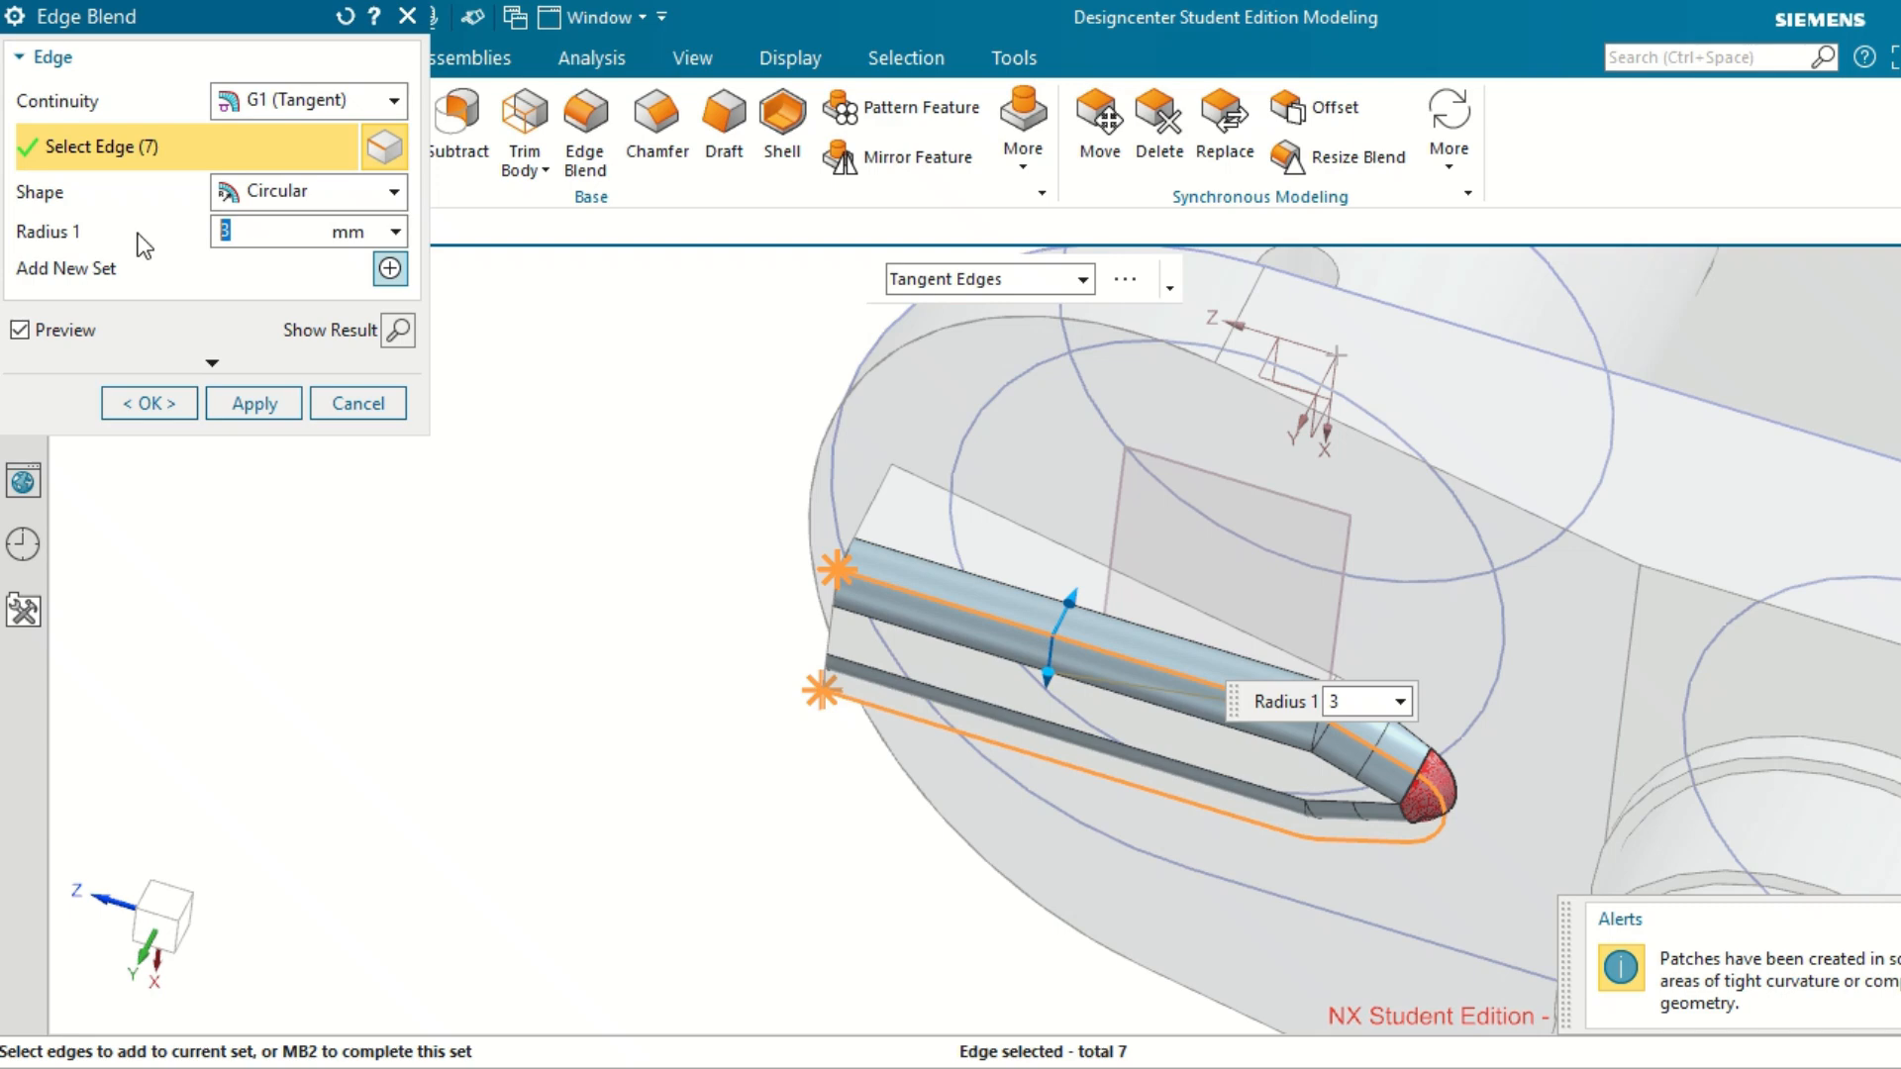
key("Return")
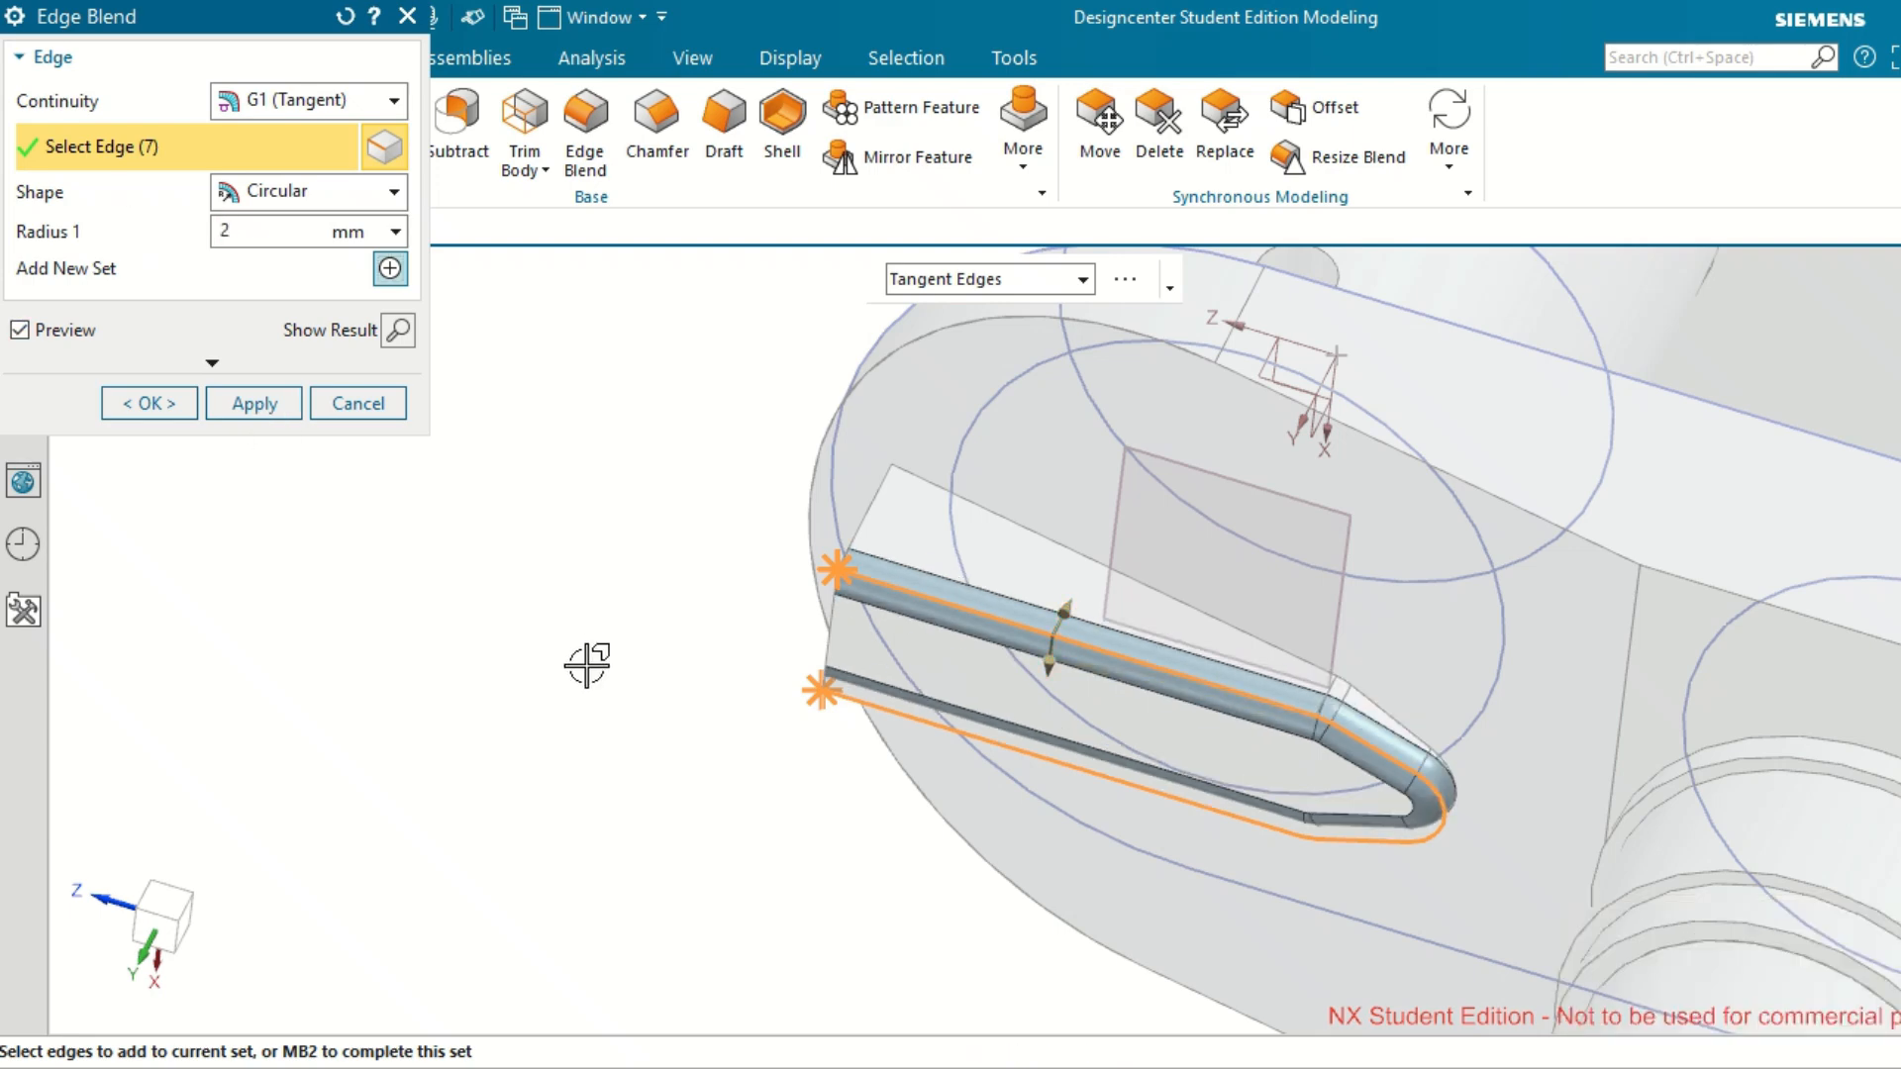
scroll(585, 674, "down", 4)
middle_click_drag(904, 392, 835, 429)
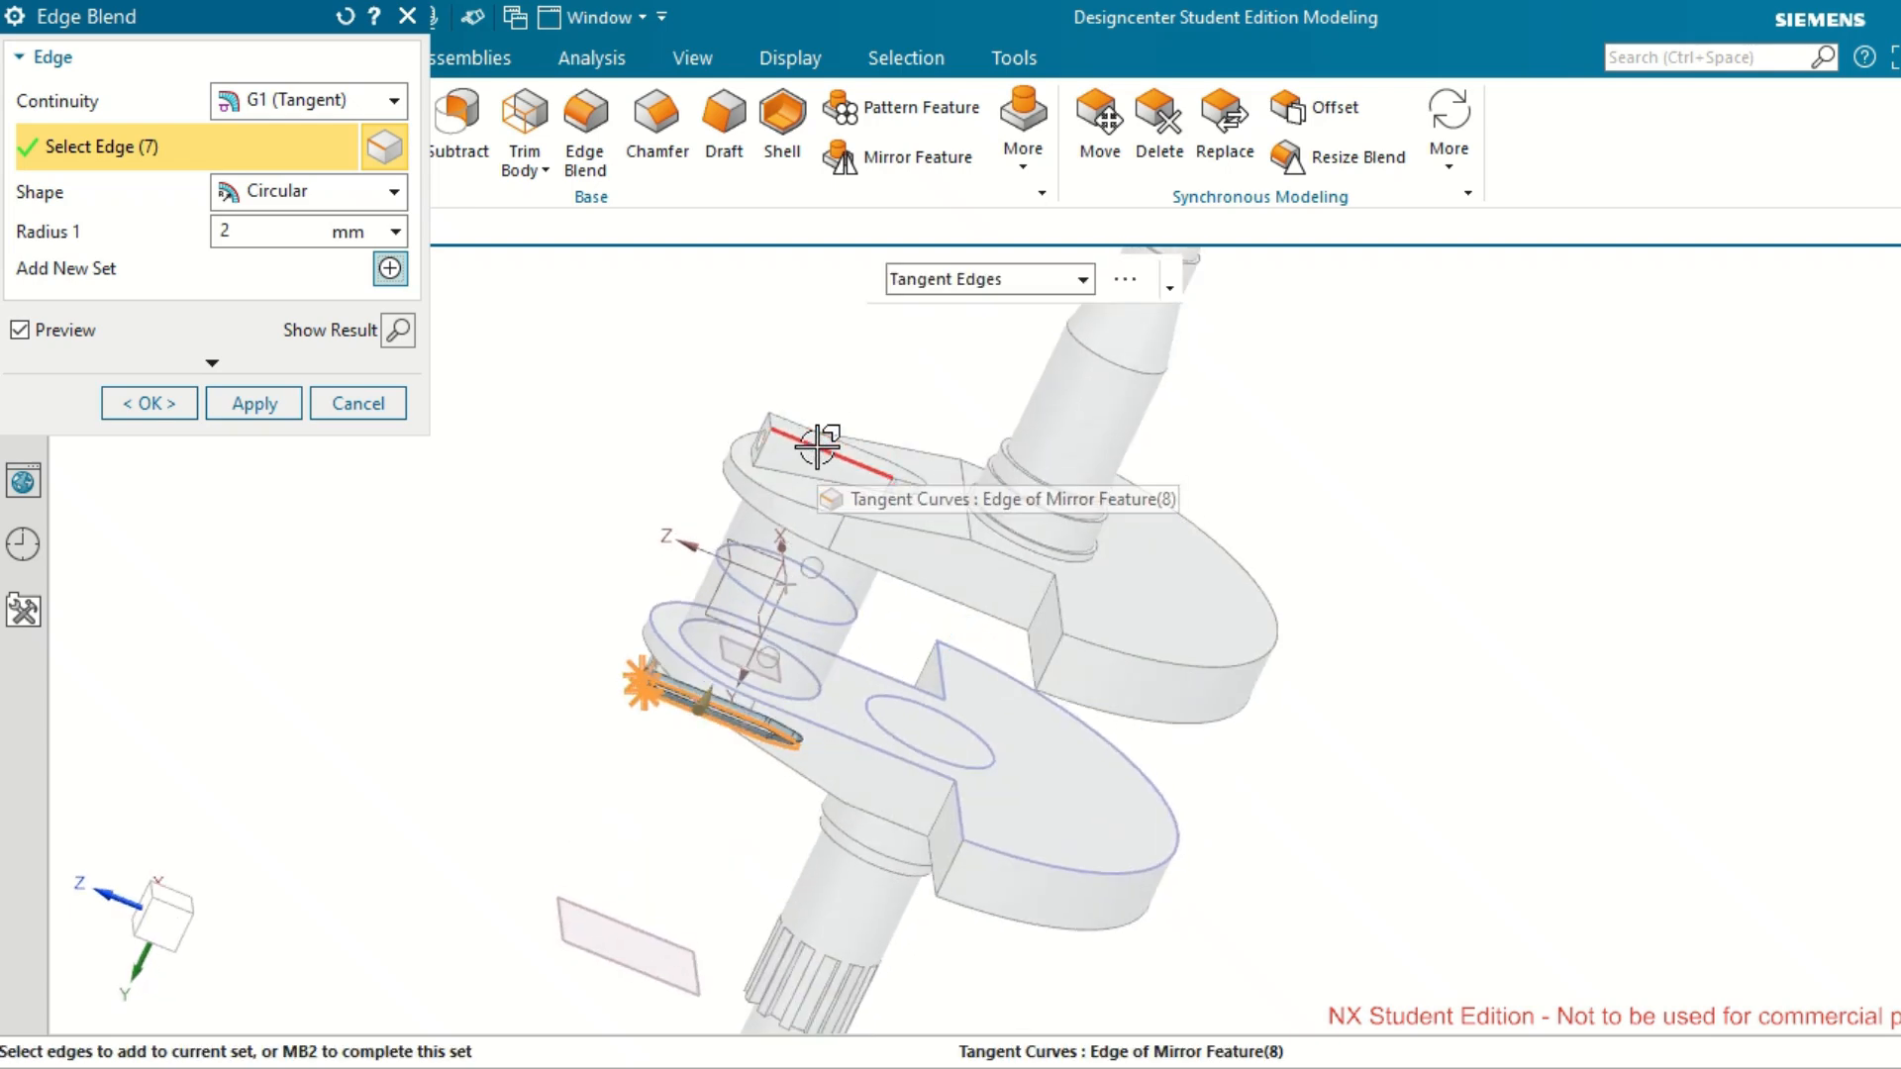
left_click(820, 439)
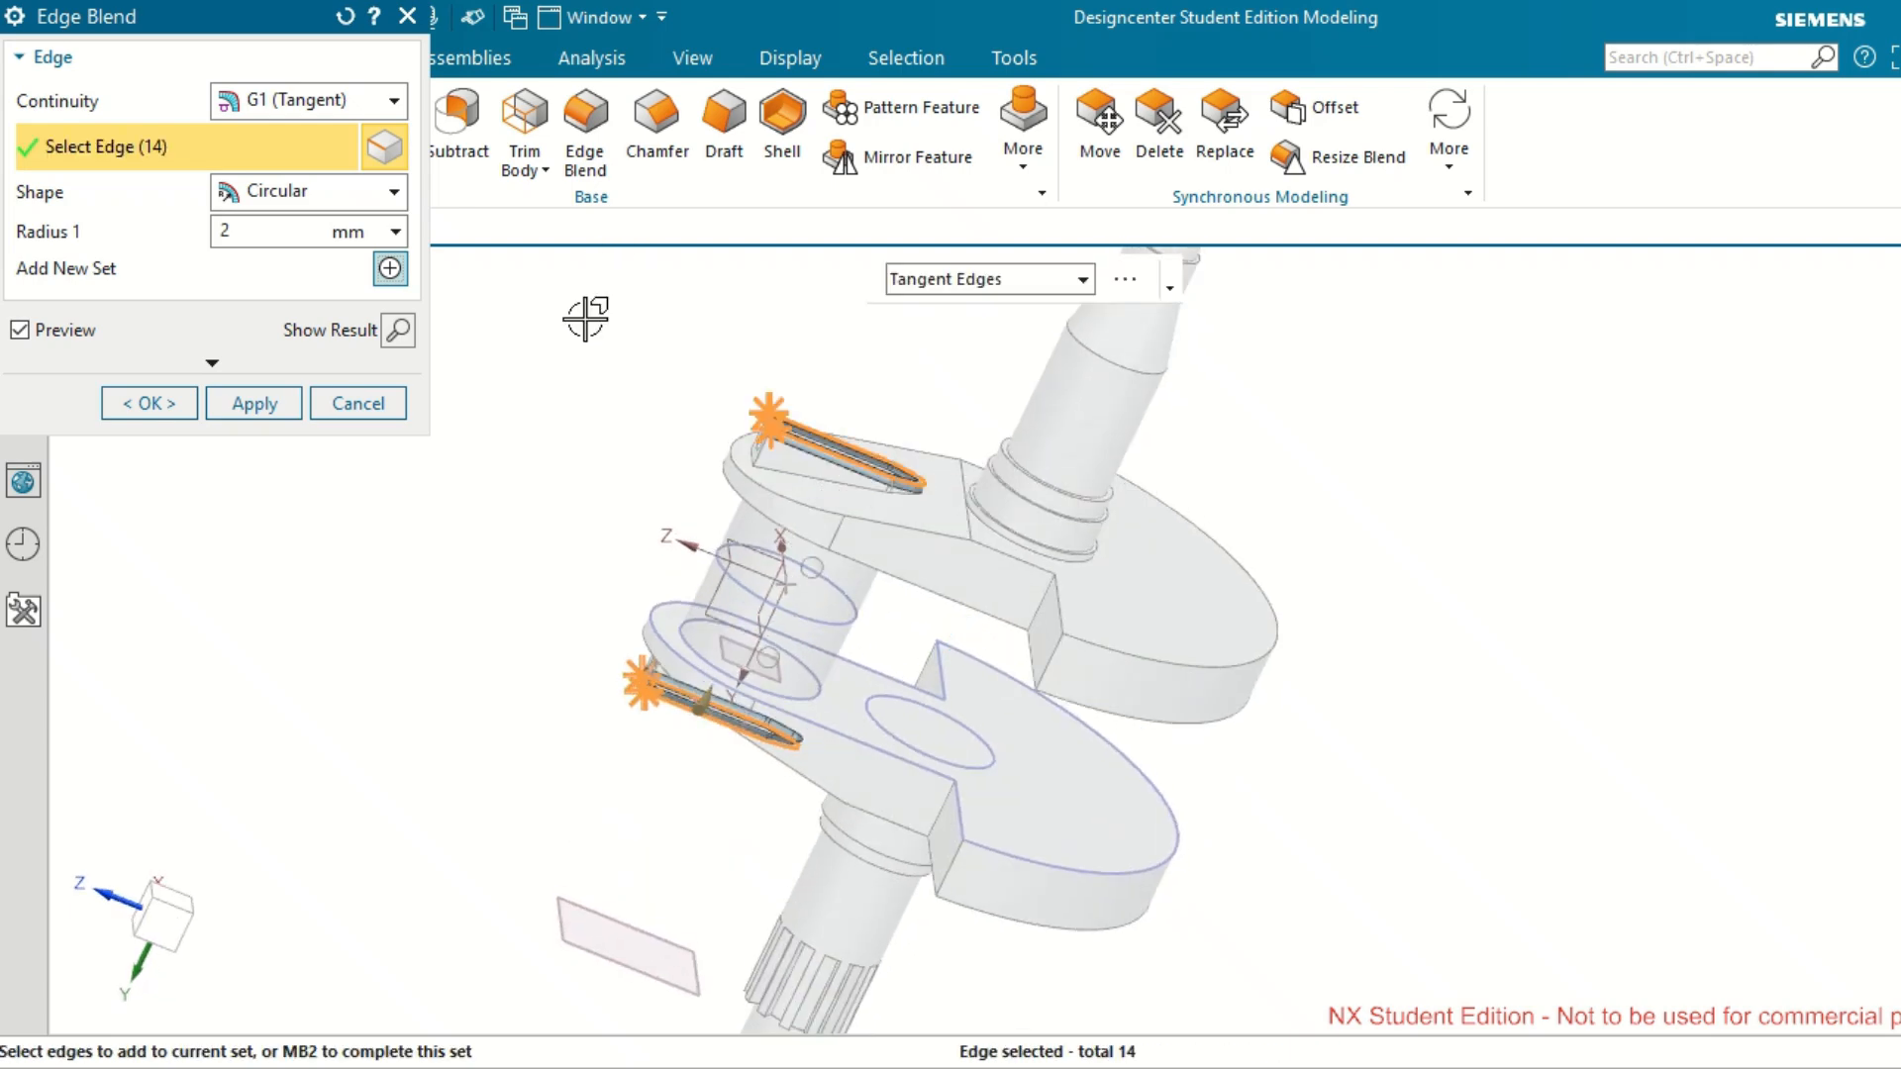
left_click(171, 406)
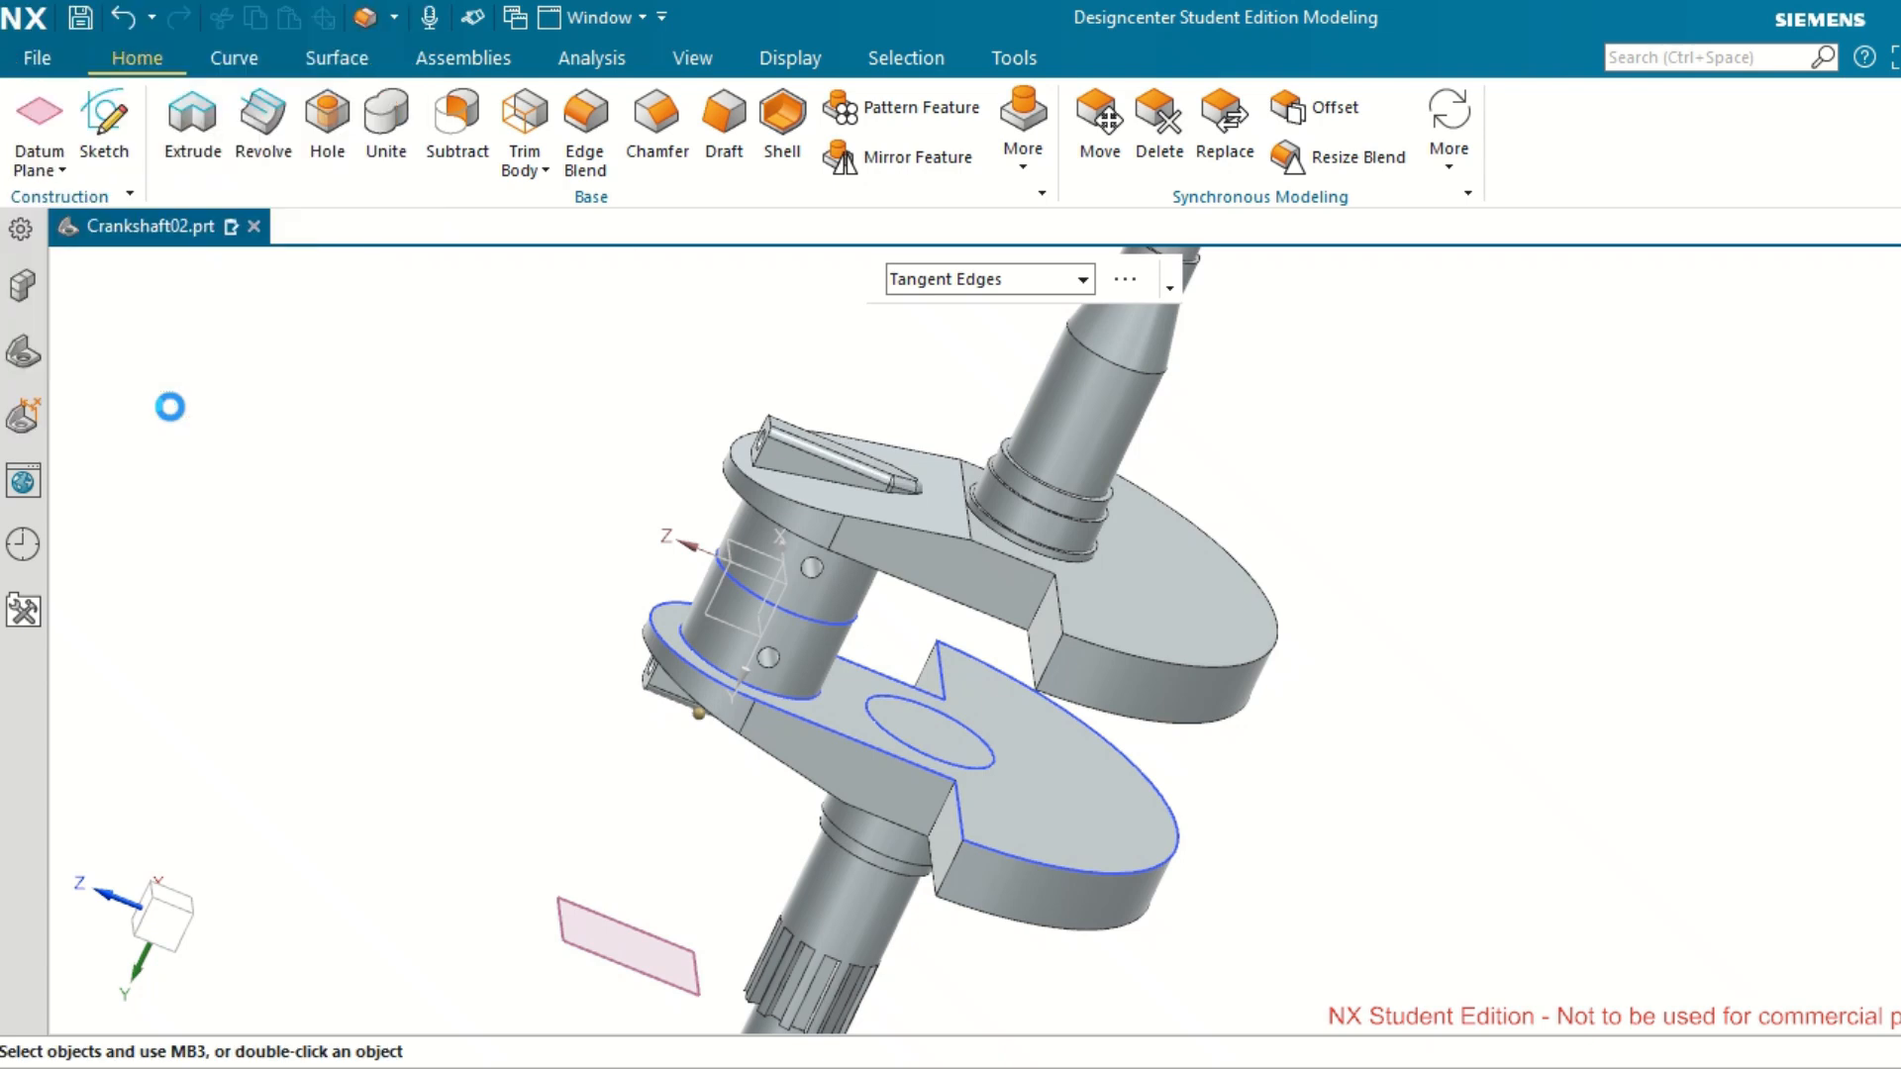
Blend the four outer corner edges of the two counterweights with a 6 mm radius.
middle_click_drag(429, 653, 535, 615)
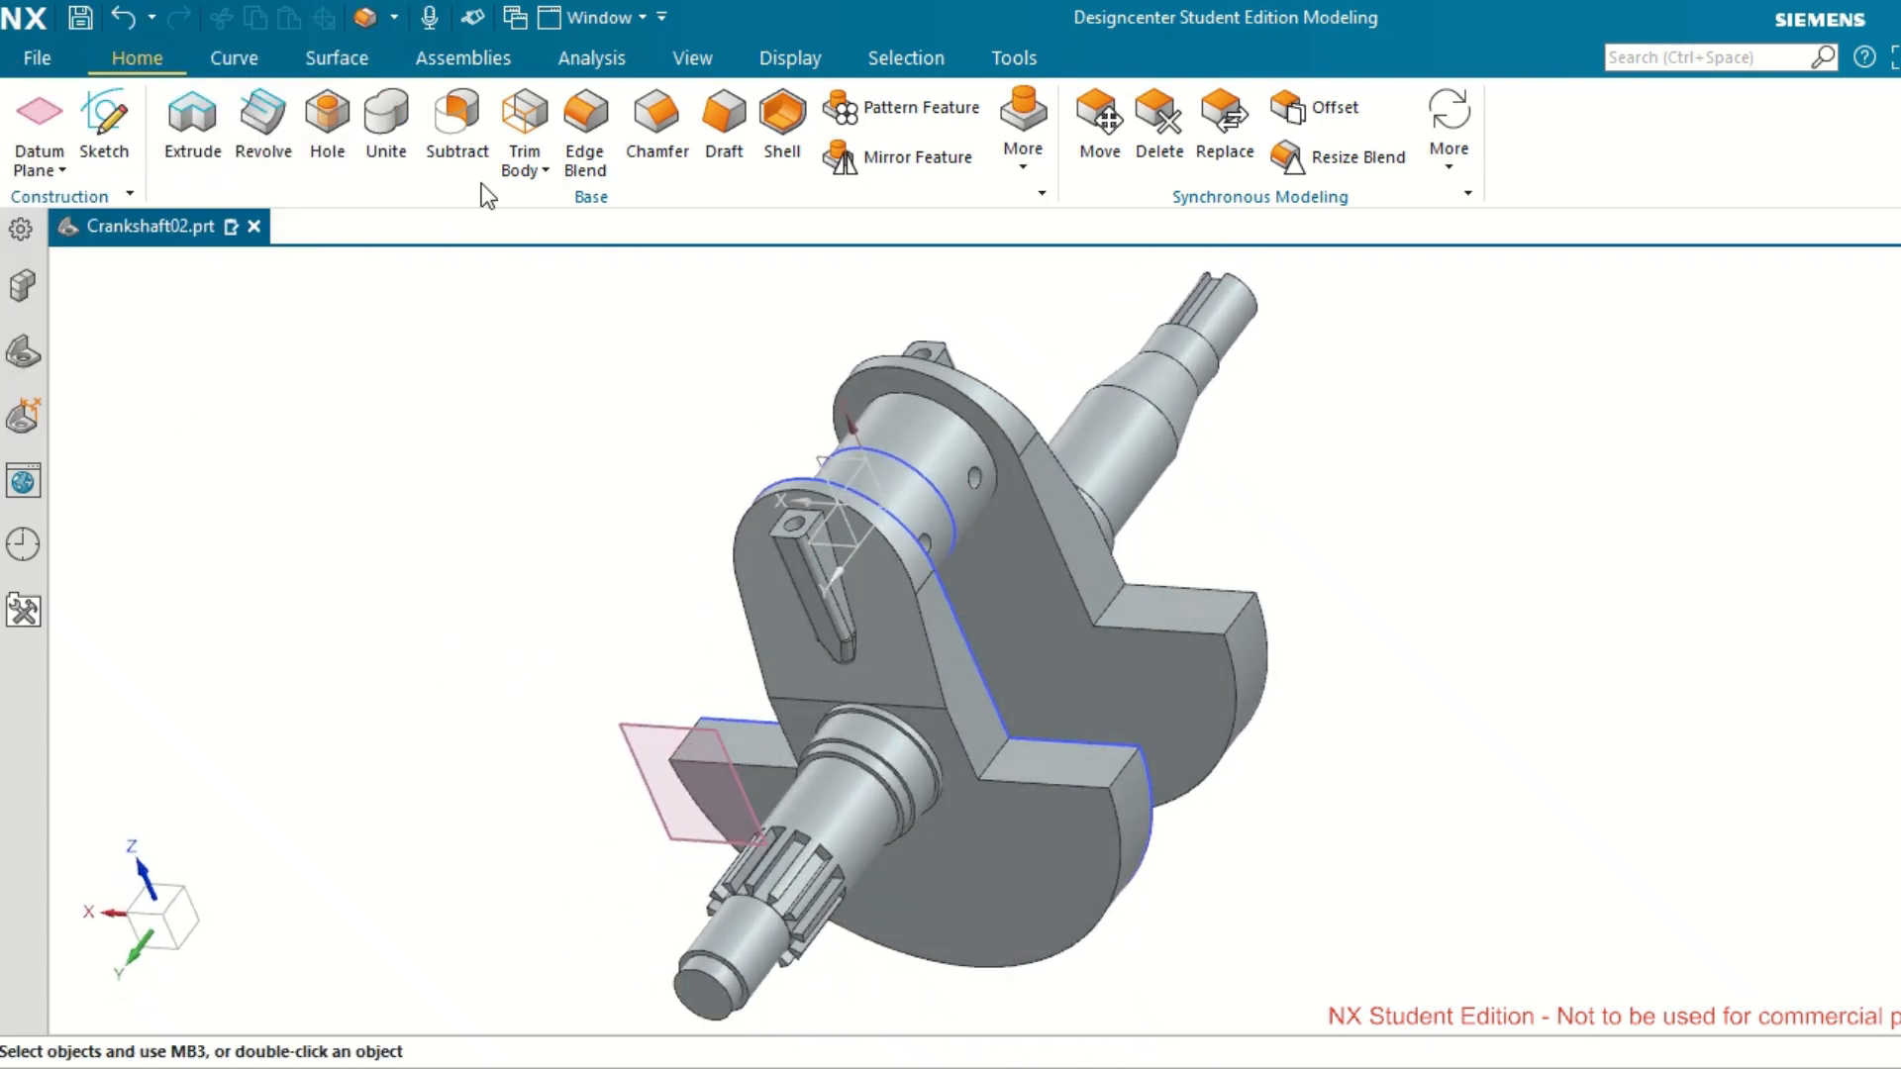
left_click(584, 141)
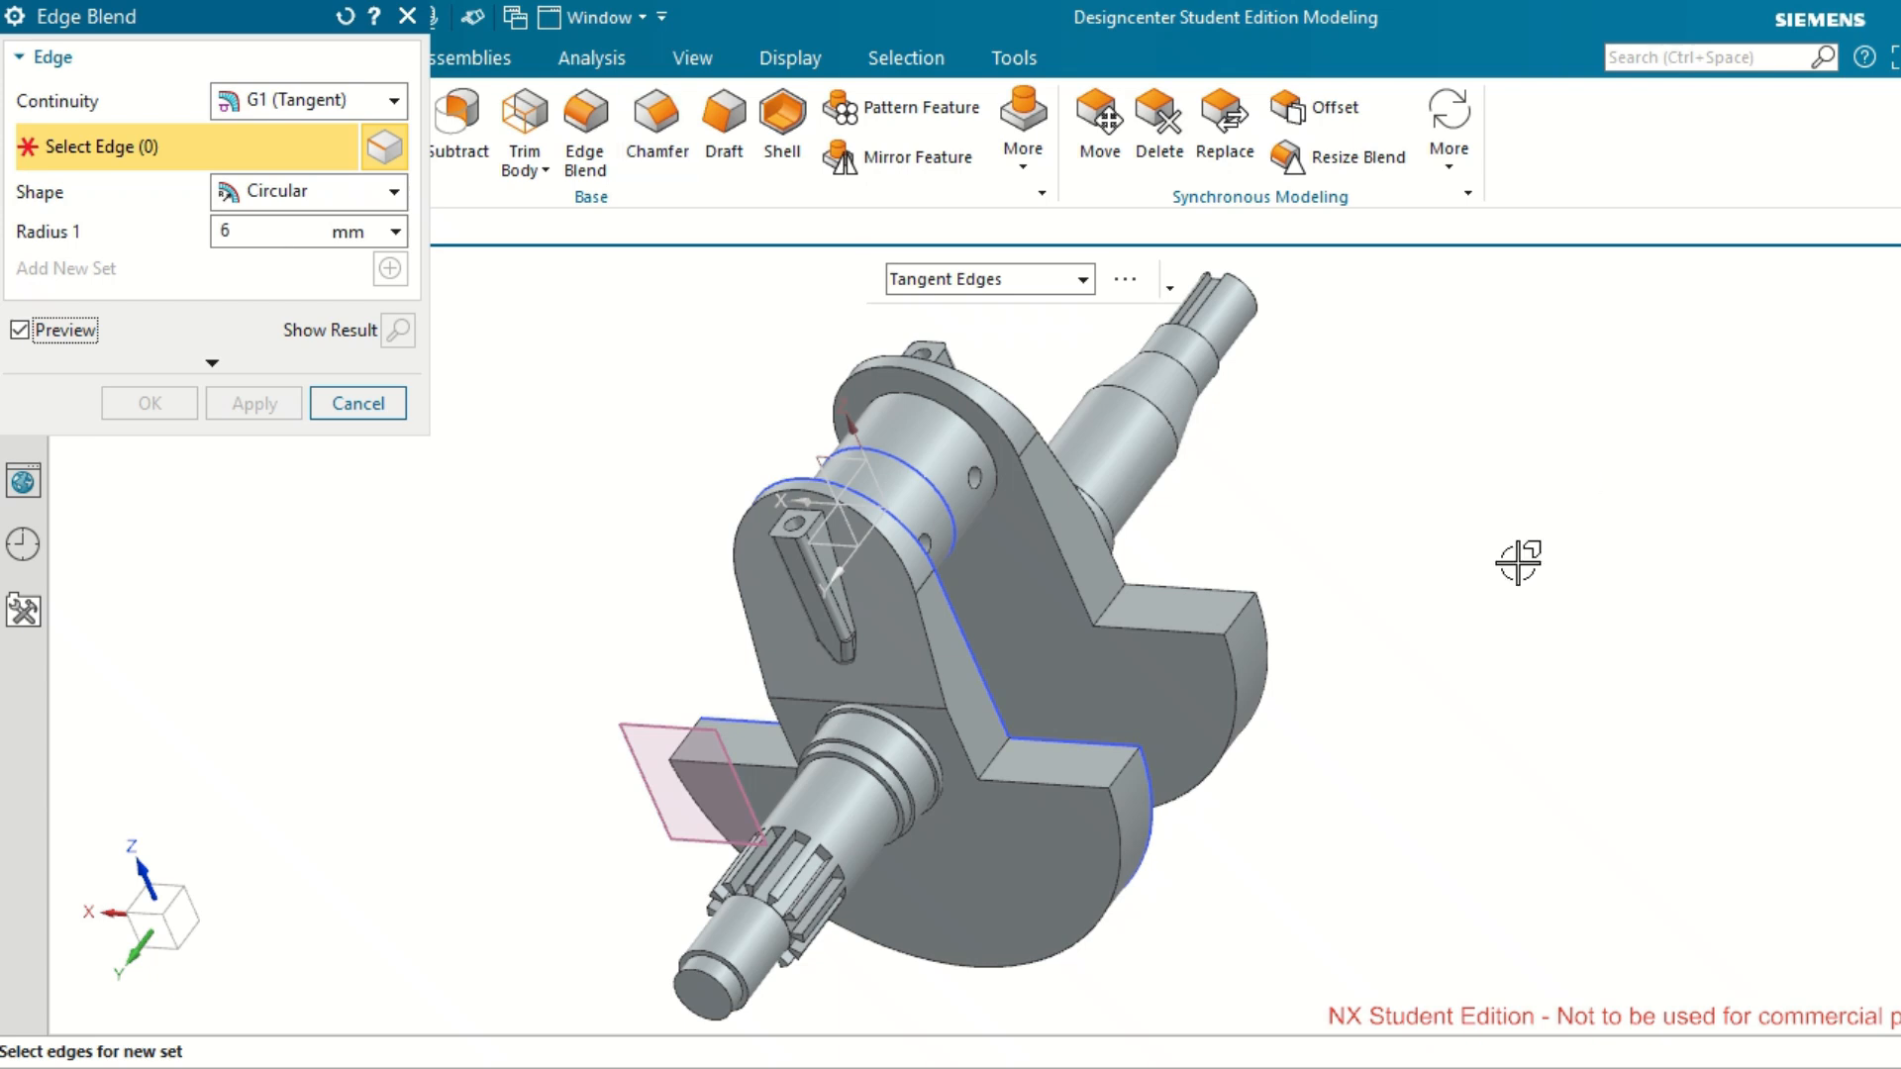
left_click(1238, 616)
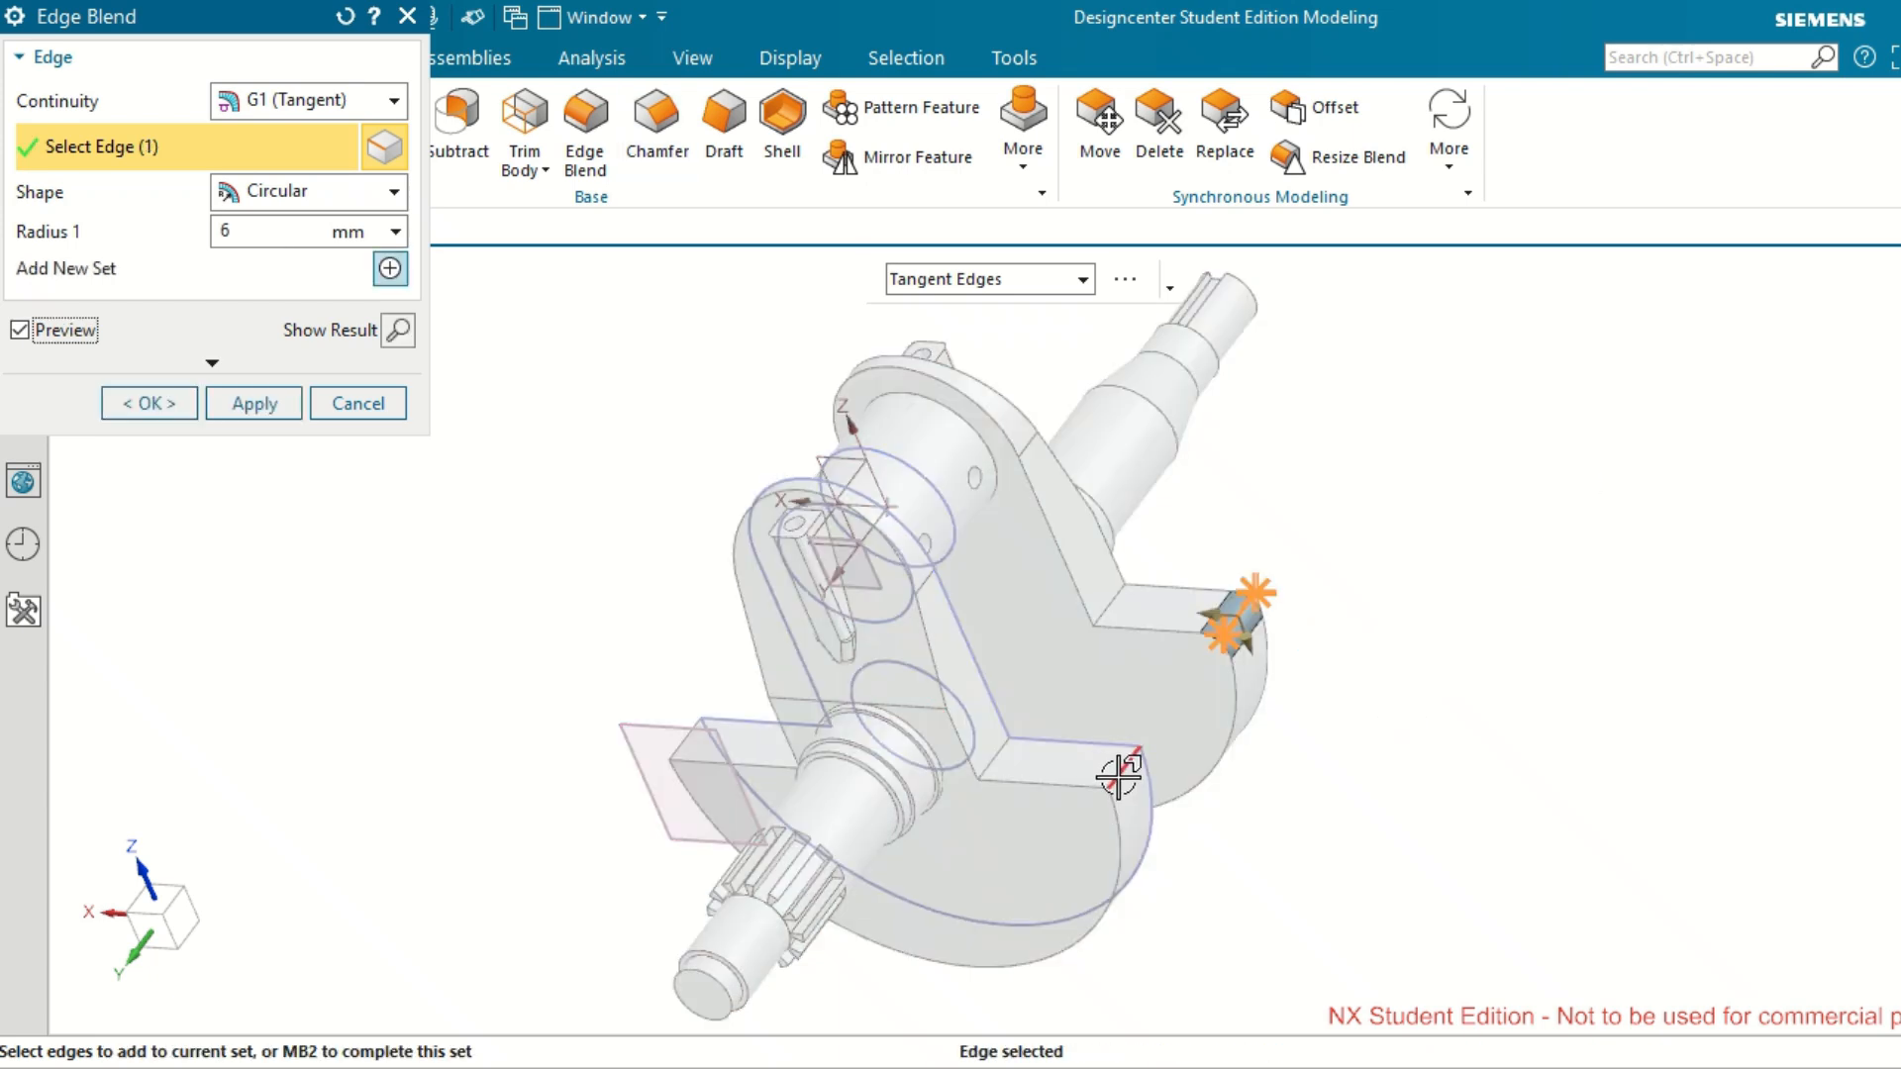
left_click(1124, 775)
middle_click_drag(1439, 735, 1536, 713)
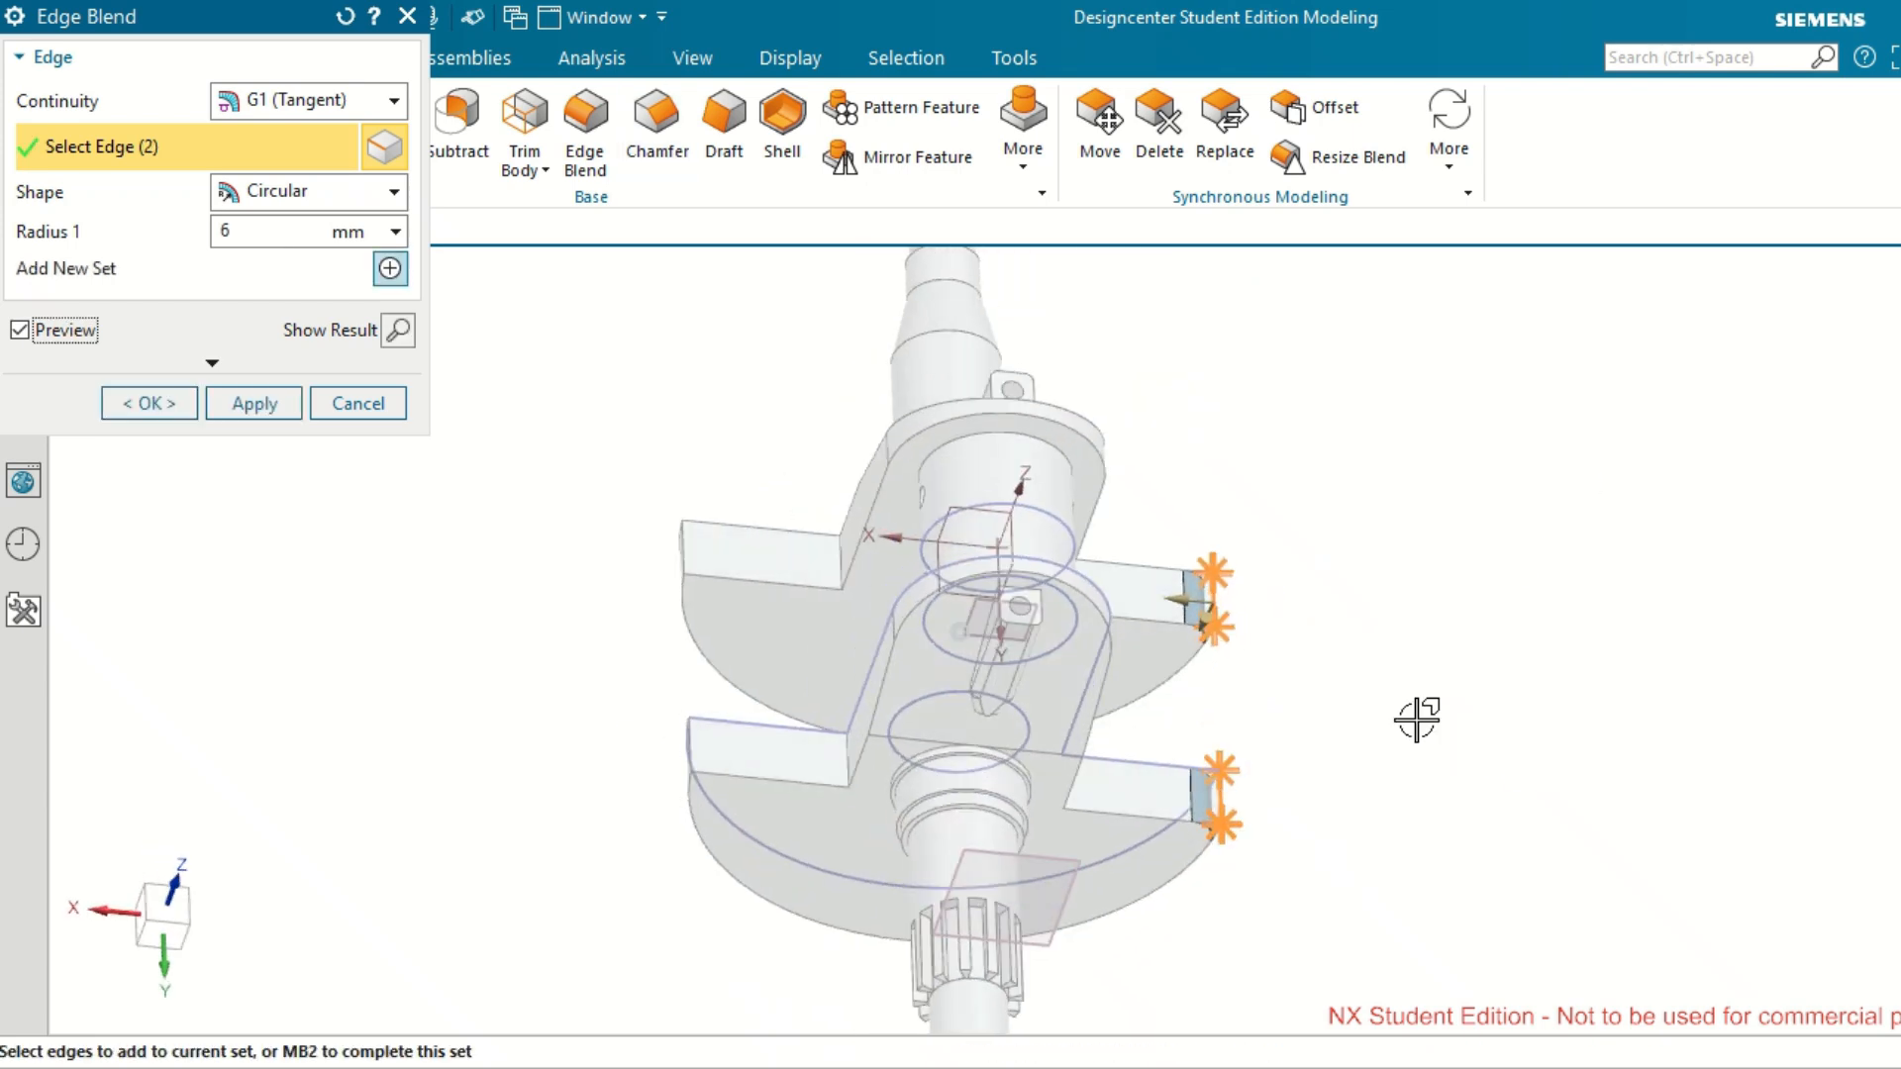
left_click(690, 526)
left_click(689, 751)
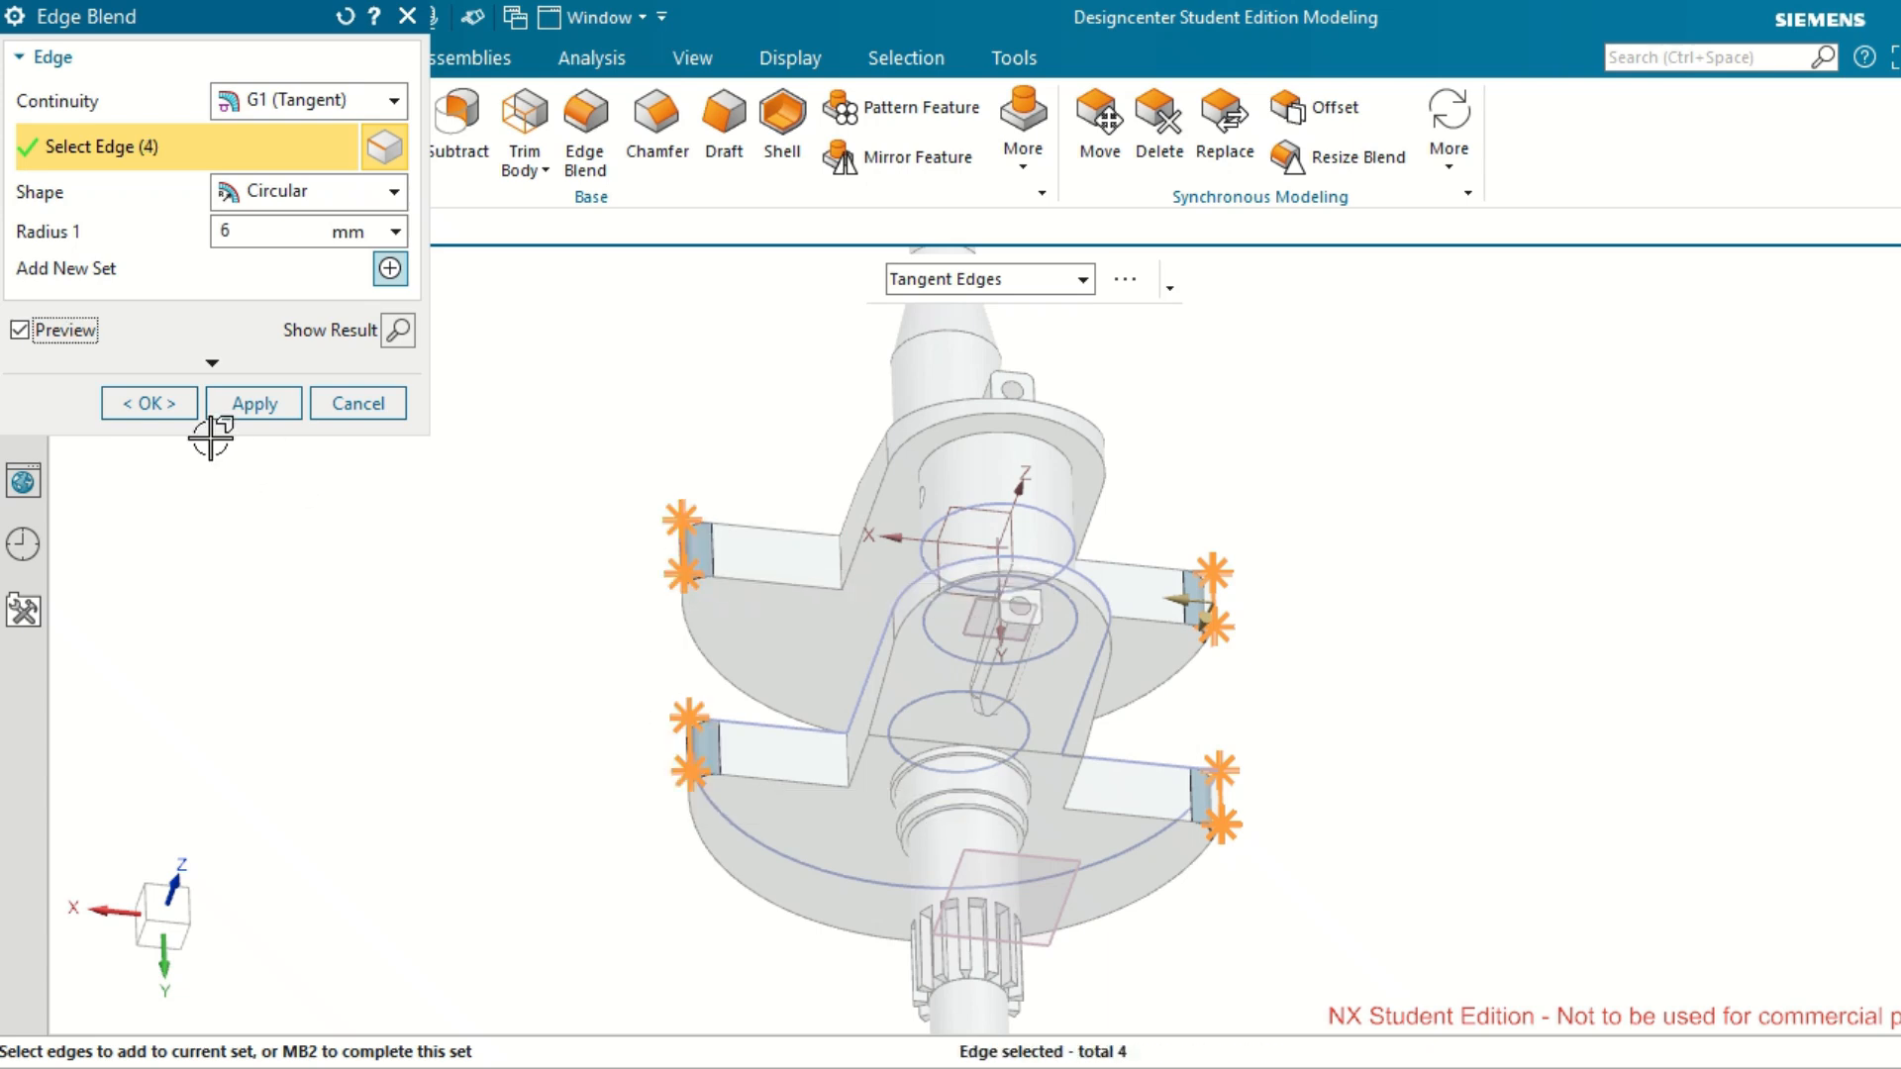
left_click(143, 403)
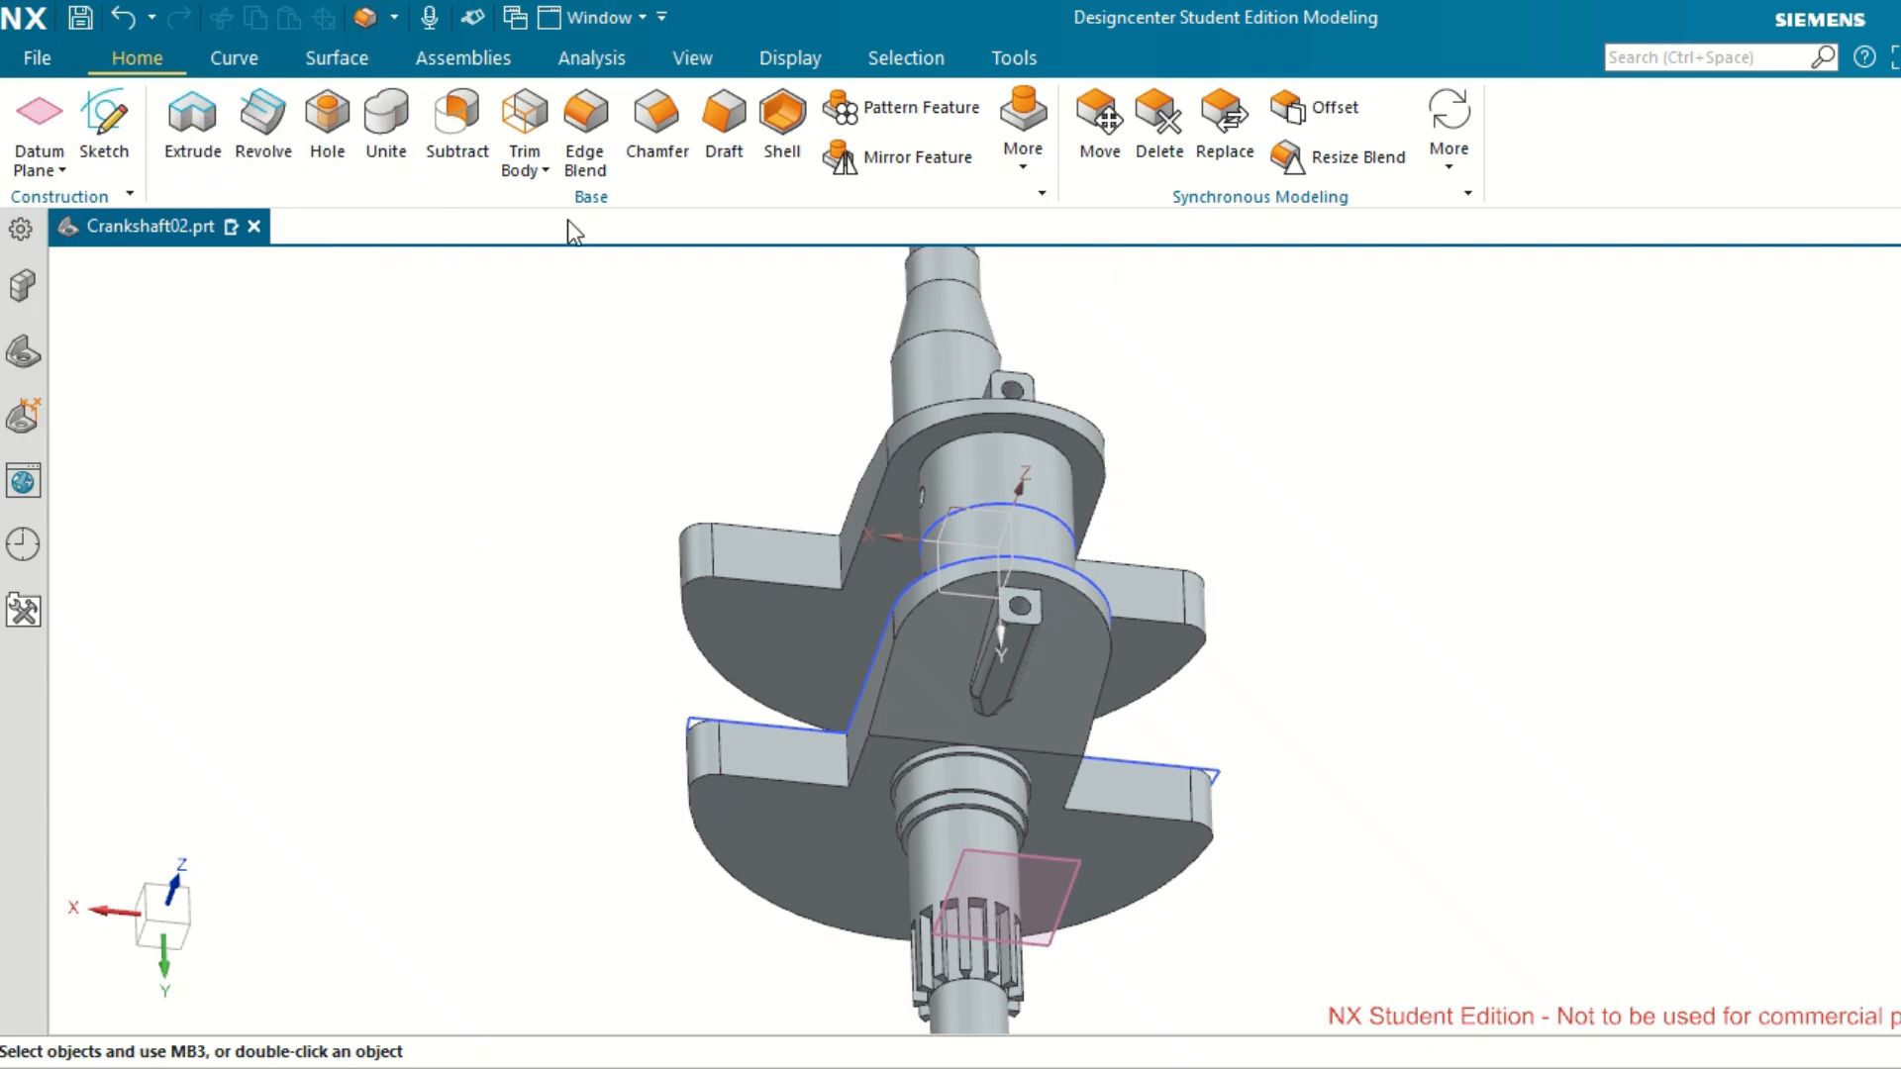
Blend the four inner corner edges where the two webs meet their counterweights with a 15 mm radius.
left_click(594, 123)
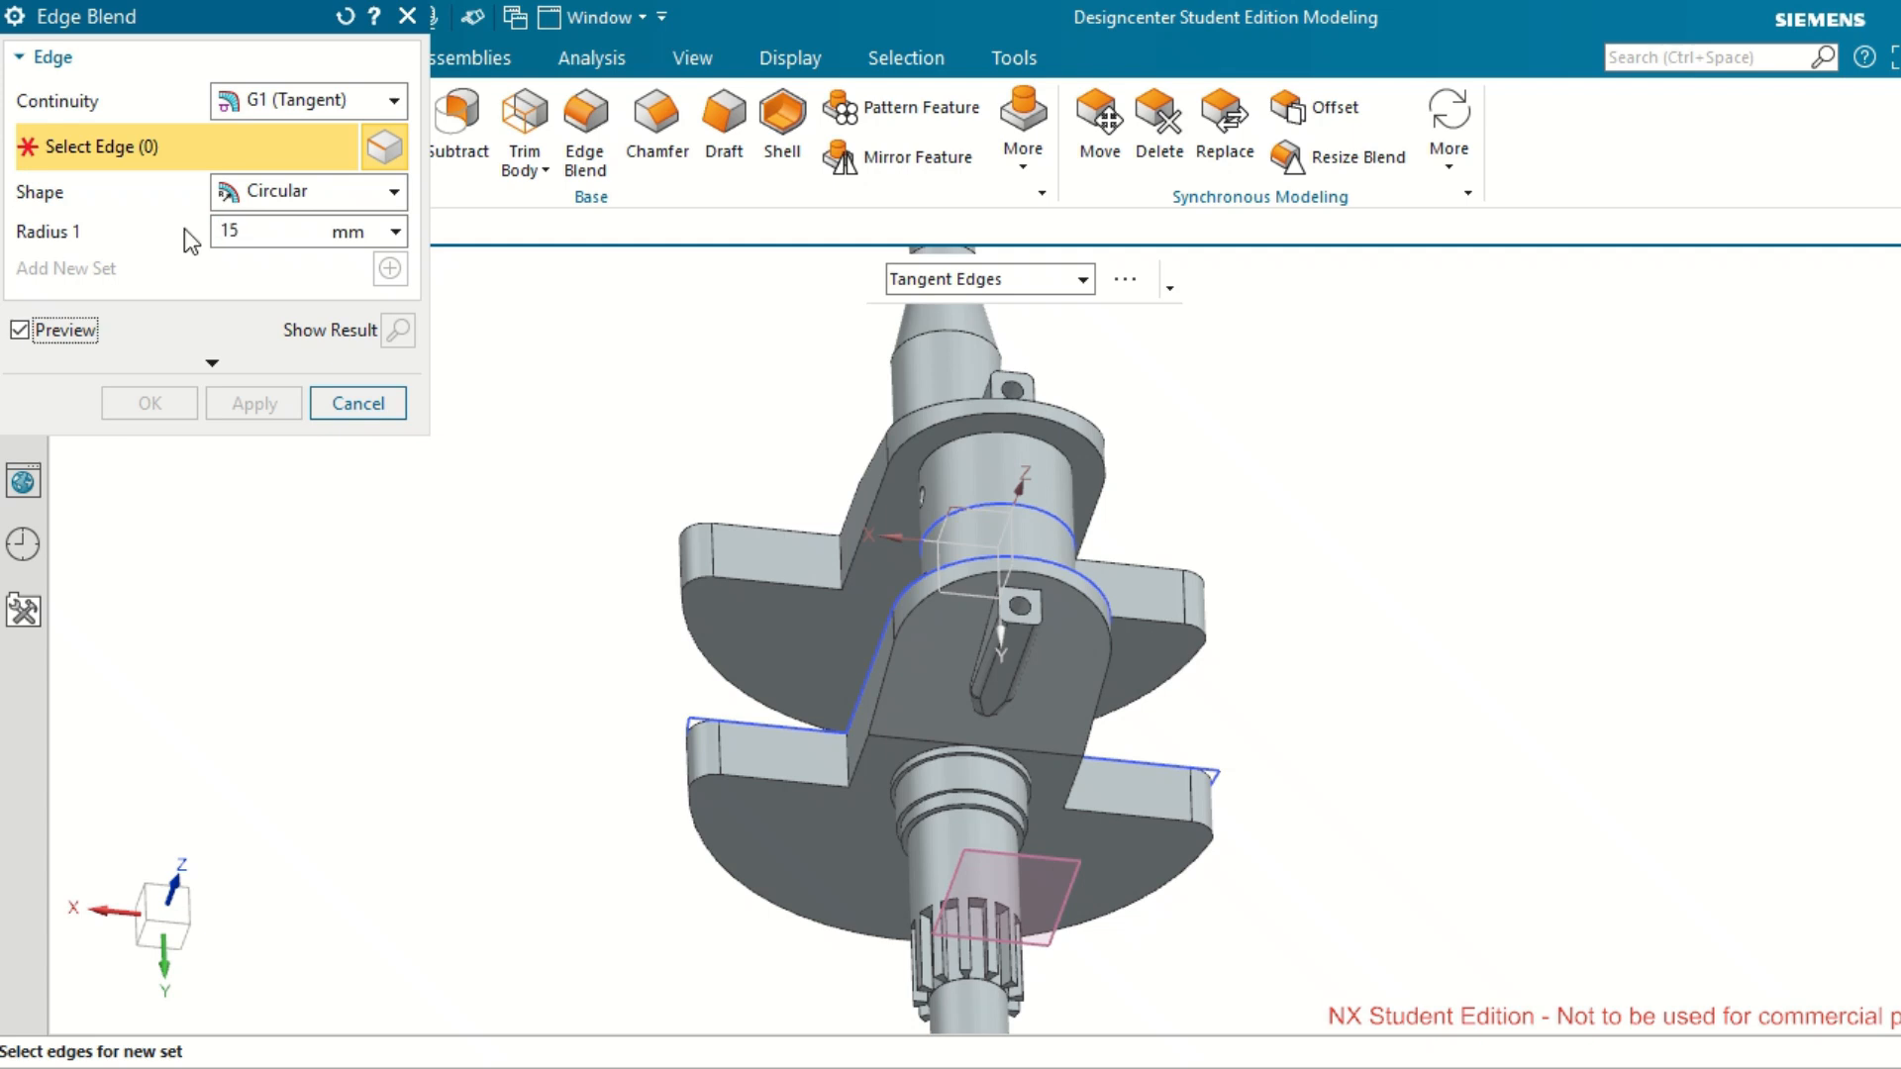
middle_click_drag(1430, 717, 1329, 675)
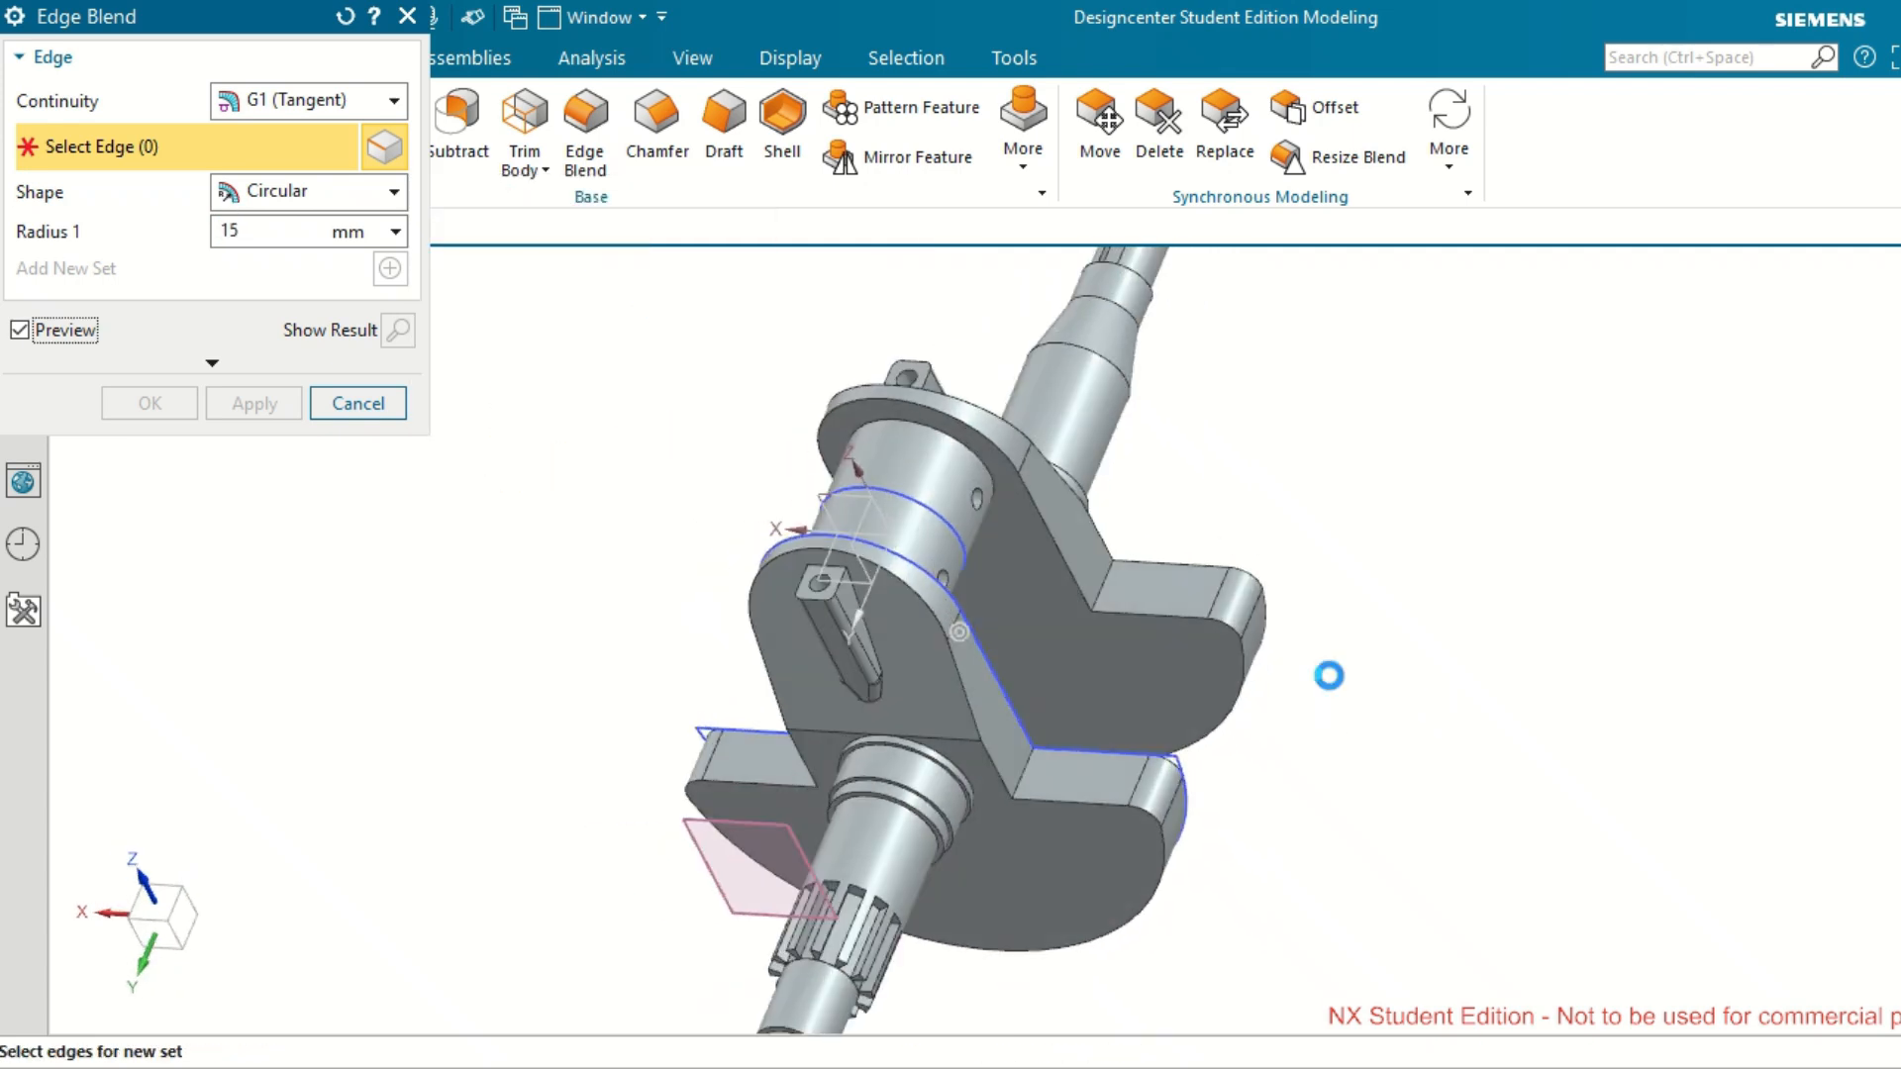
left_click(1103, 574)
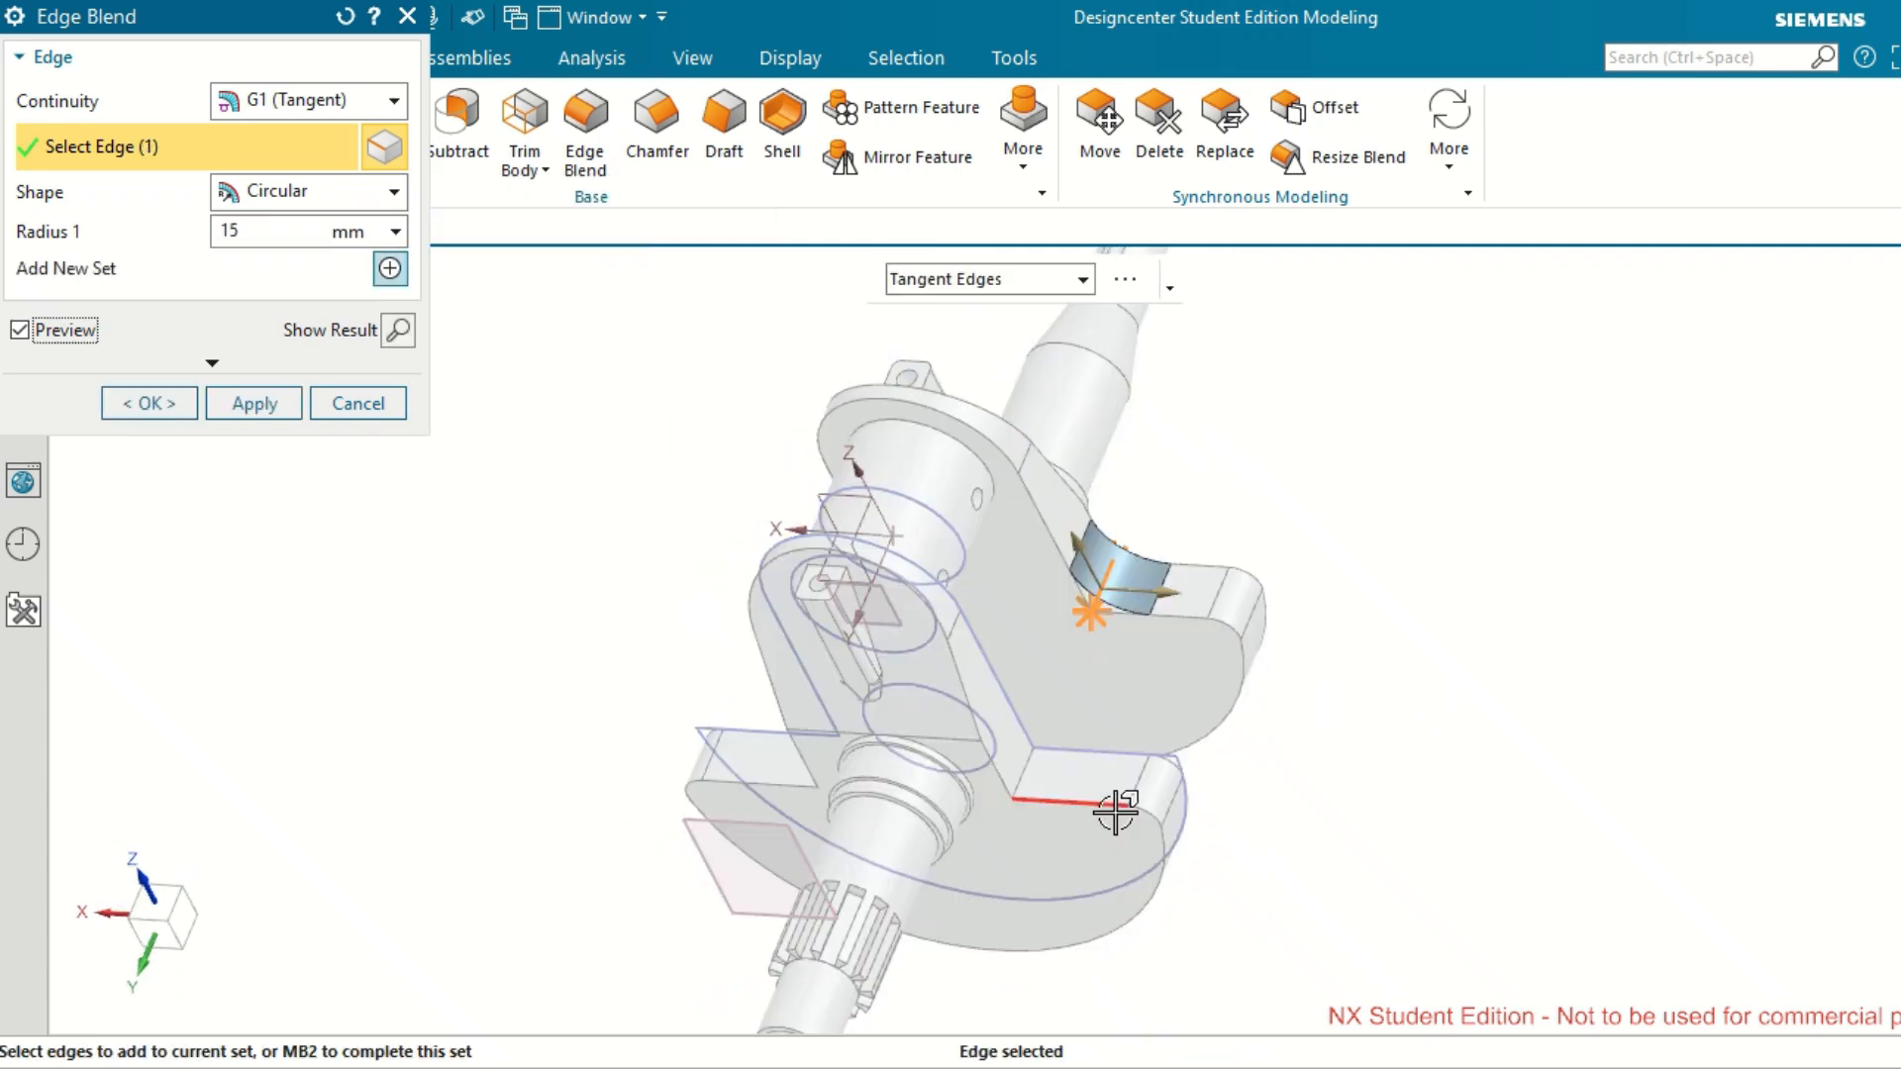
left_click(1031, 764)
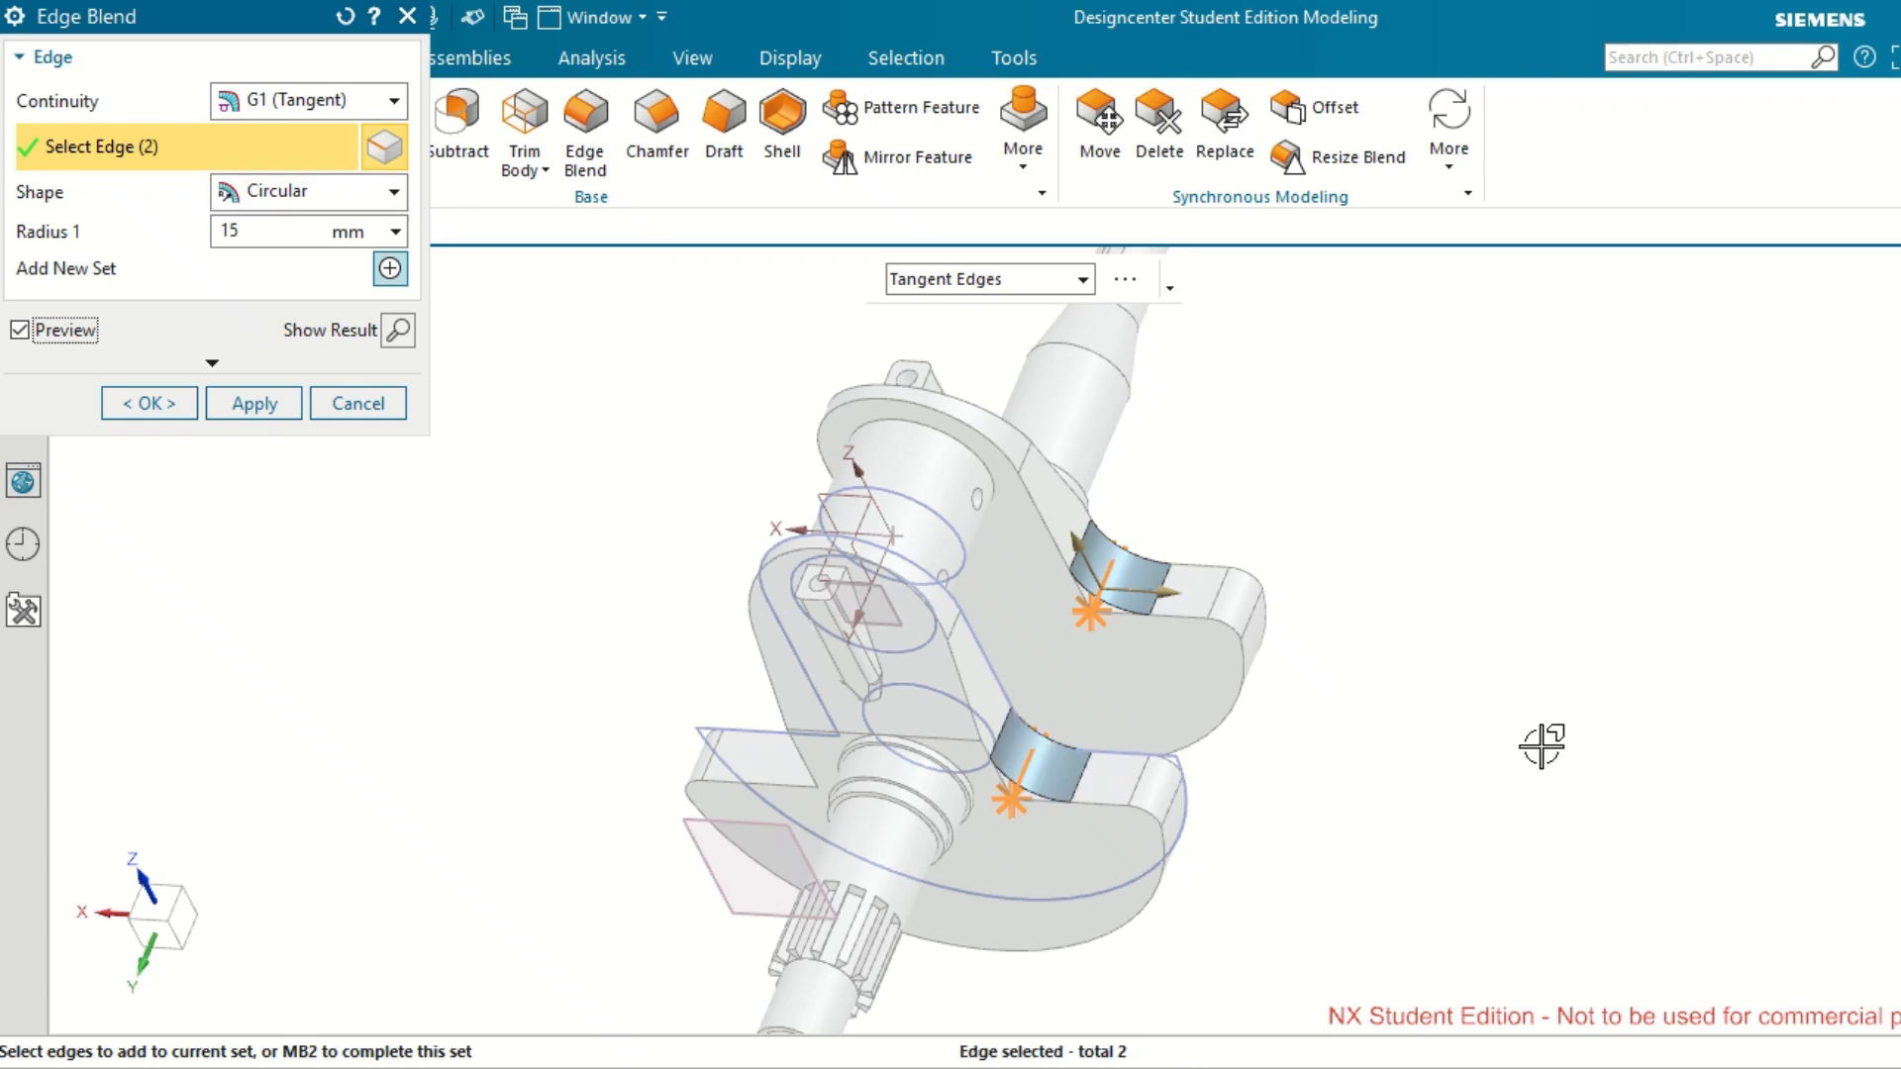
middle_click_drag(1541, 745, 1557, 692)
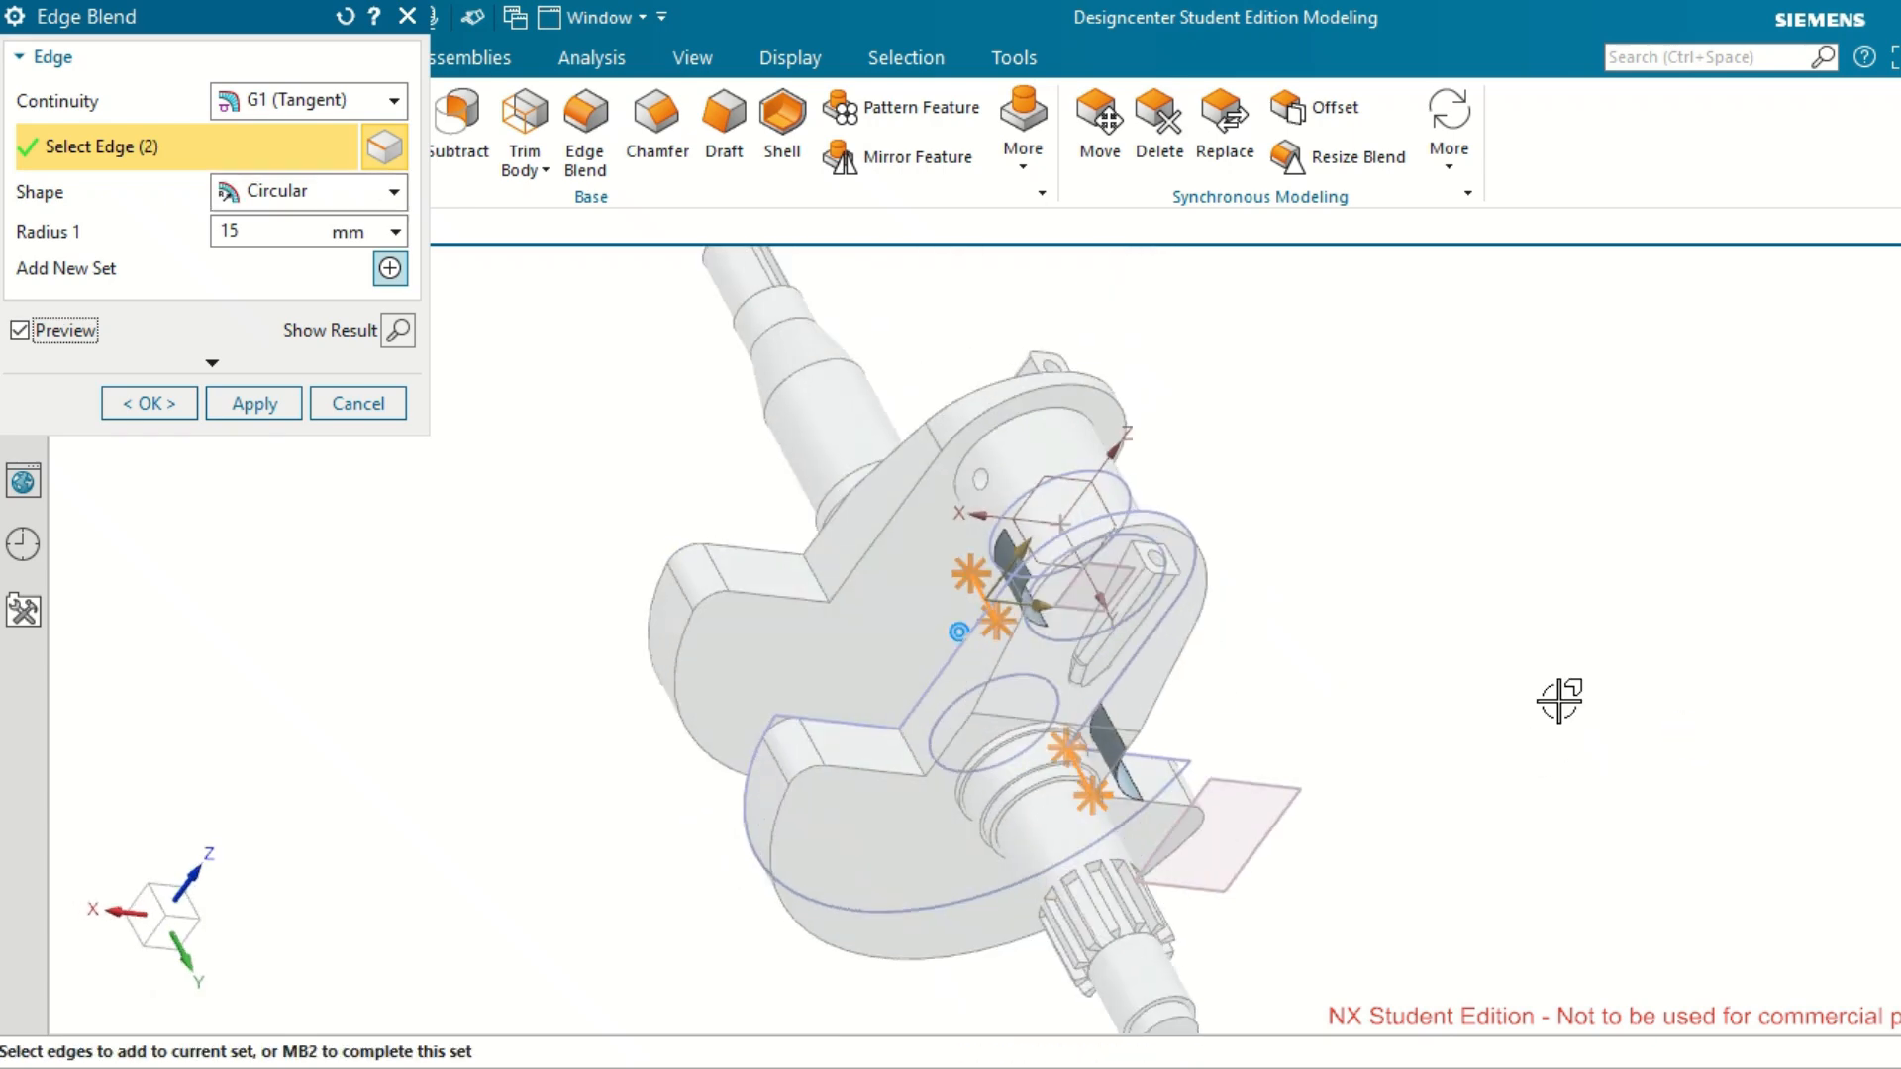
left_click(910, 758)
left_click(816, 574)
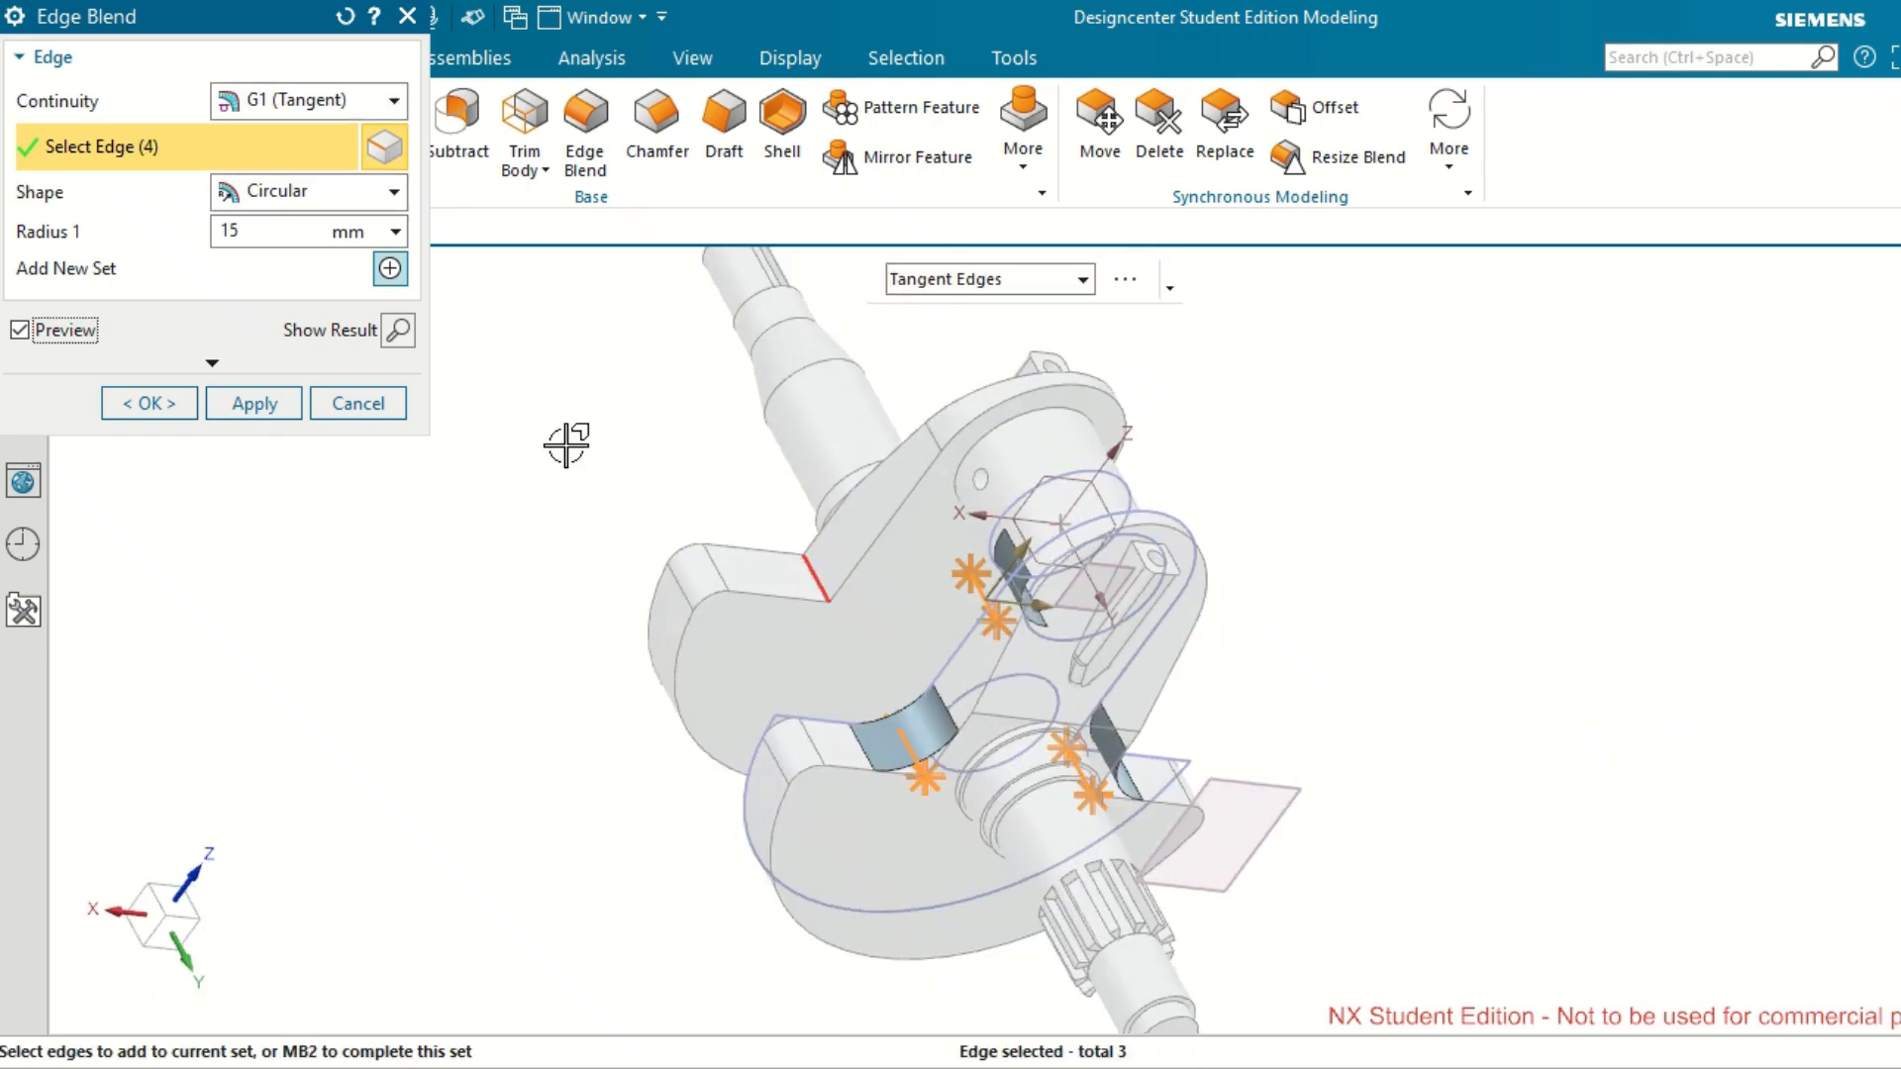
left_click(270, 410)
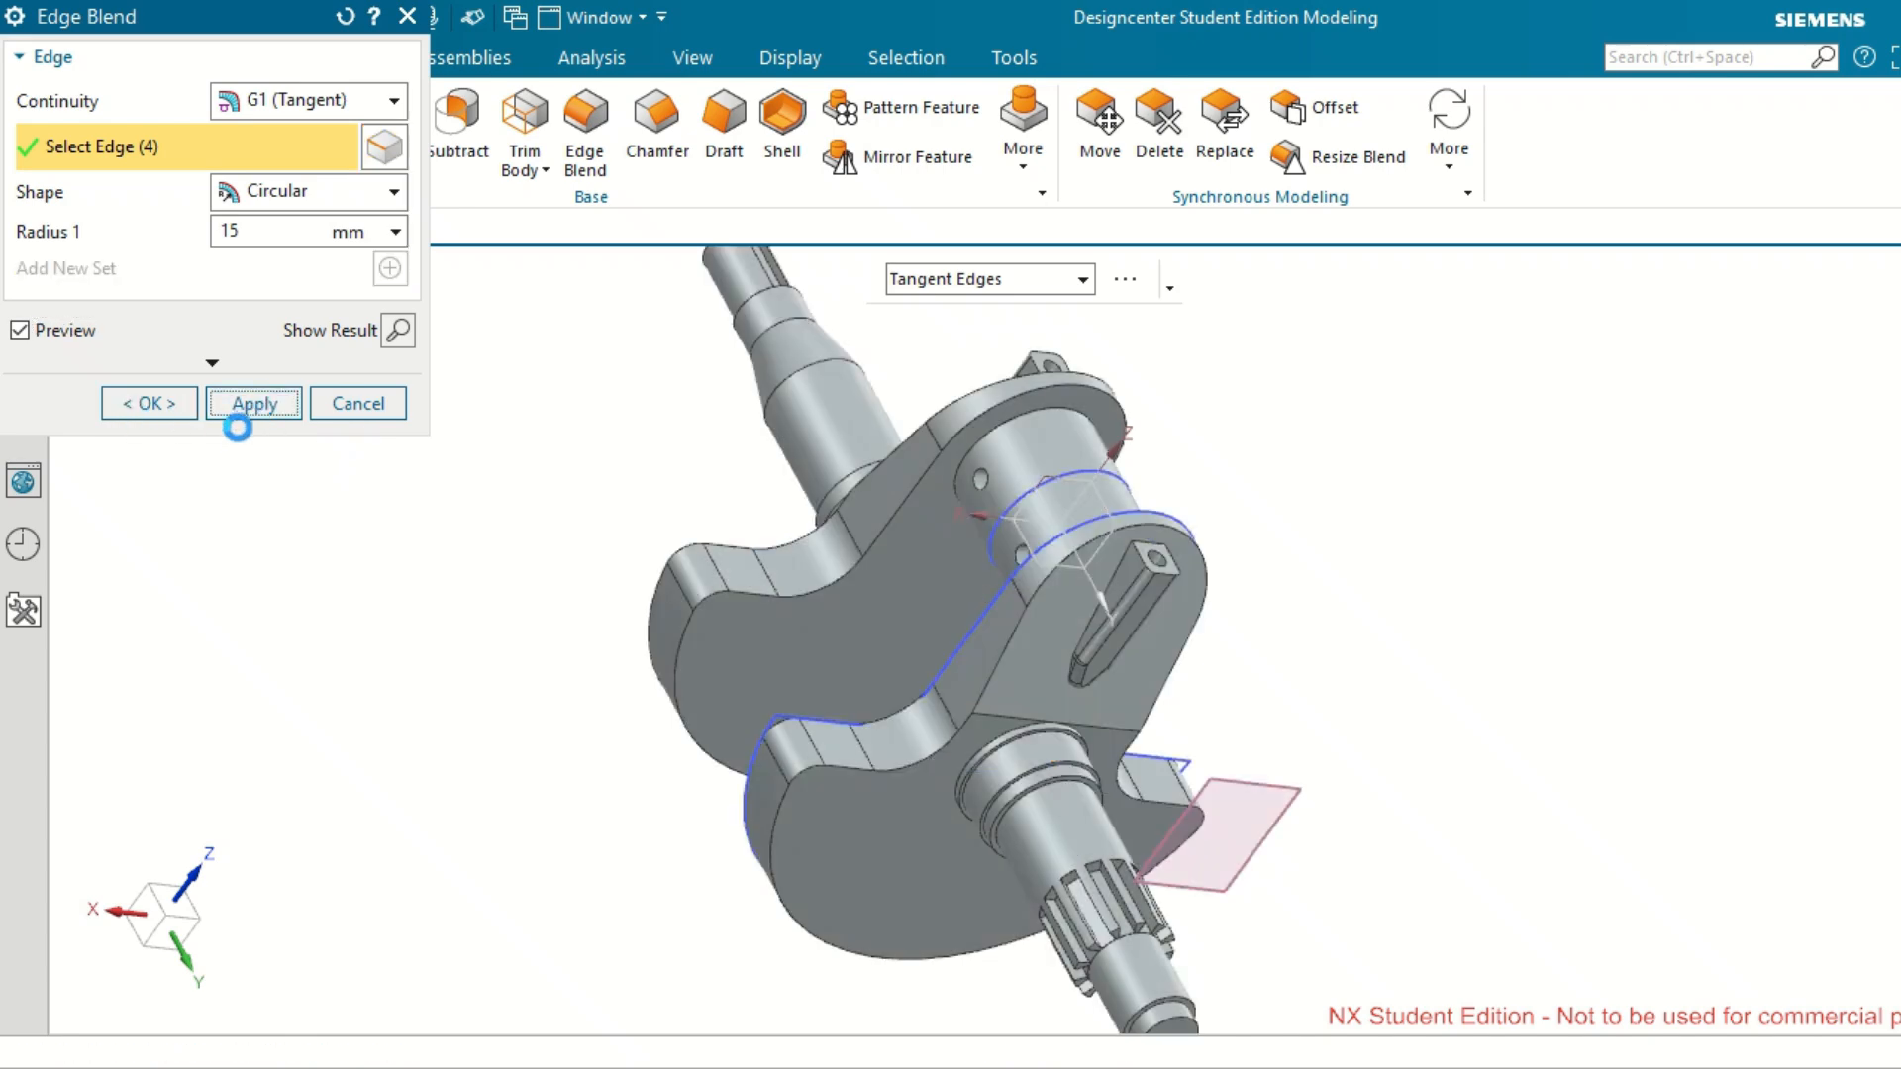
left_click(358, 403)
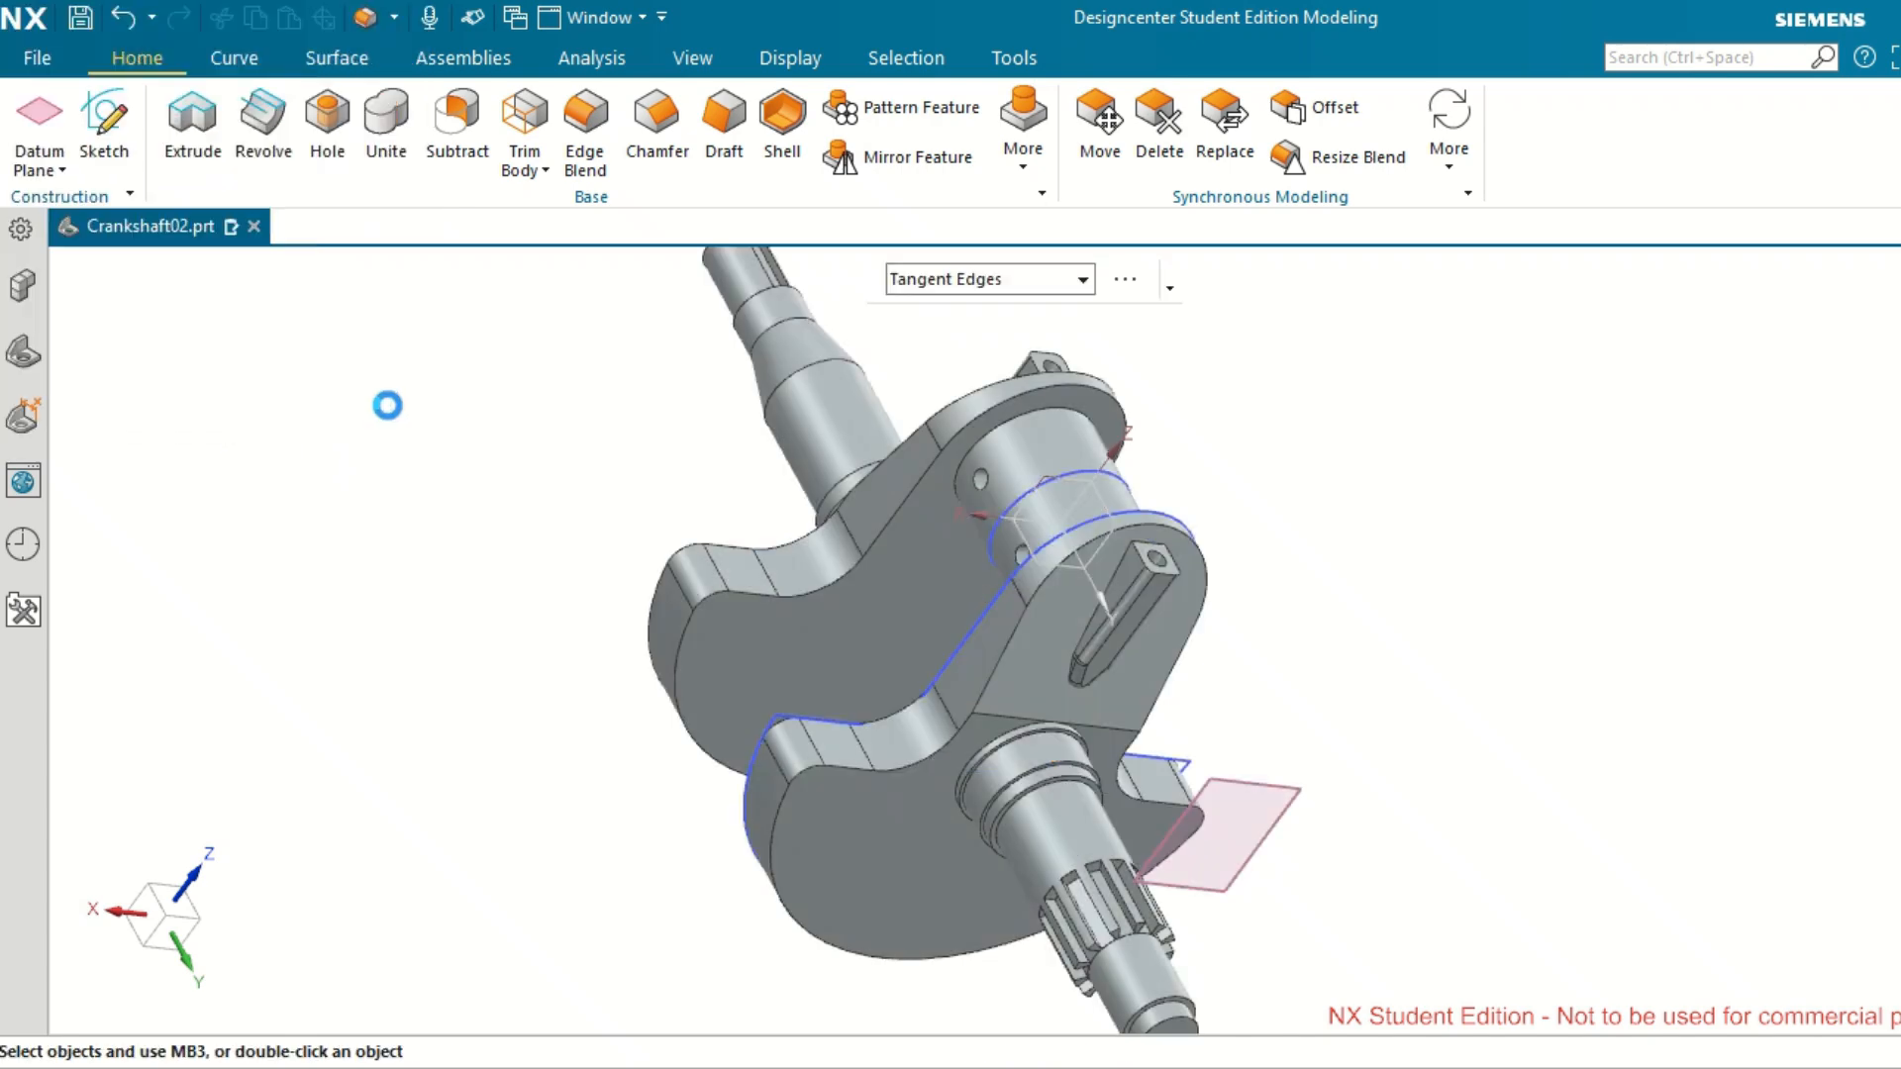
Hide Sketch (4) and Datum Plane (11) in the model history.
scroll(424, 492, "up", 1)
scroll(424, 492, "down", 2)
scroll(424, 492, "down", 2)
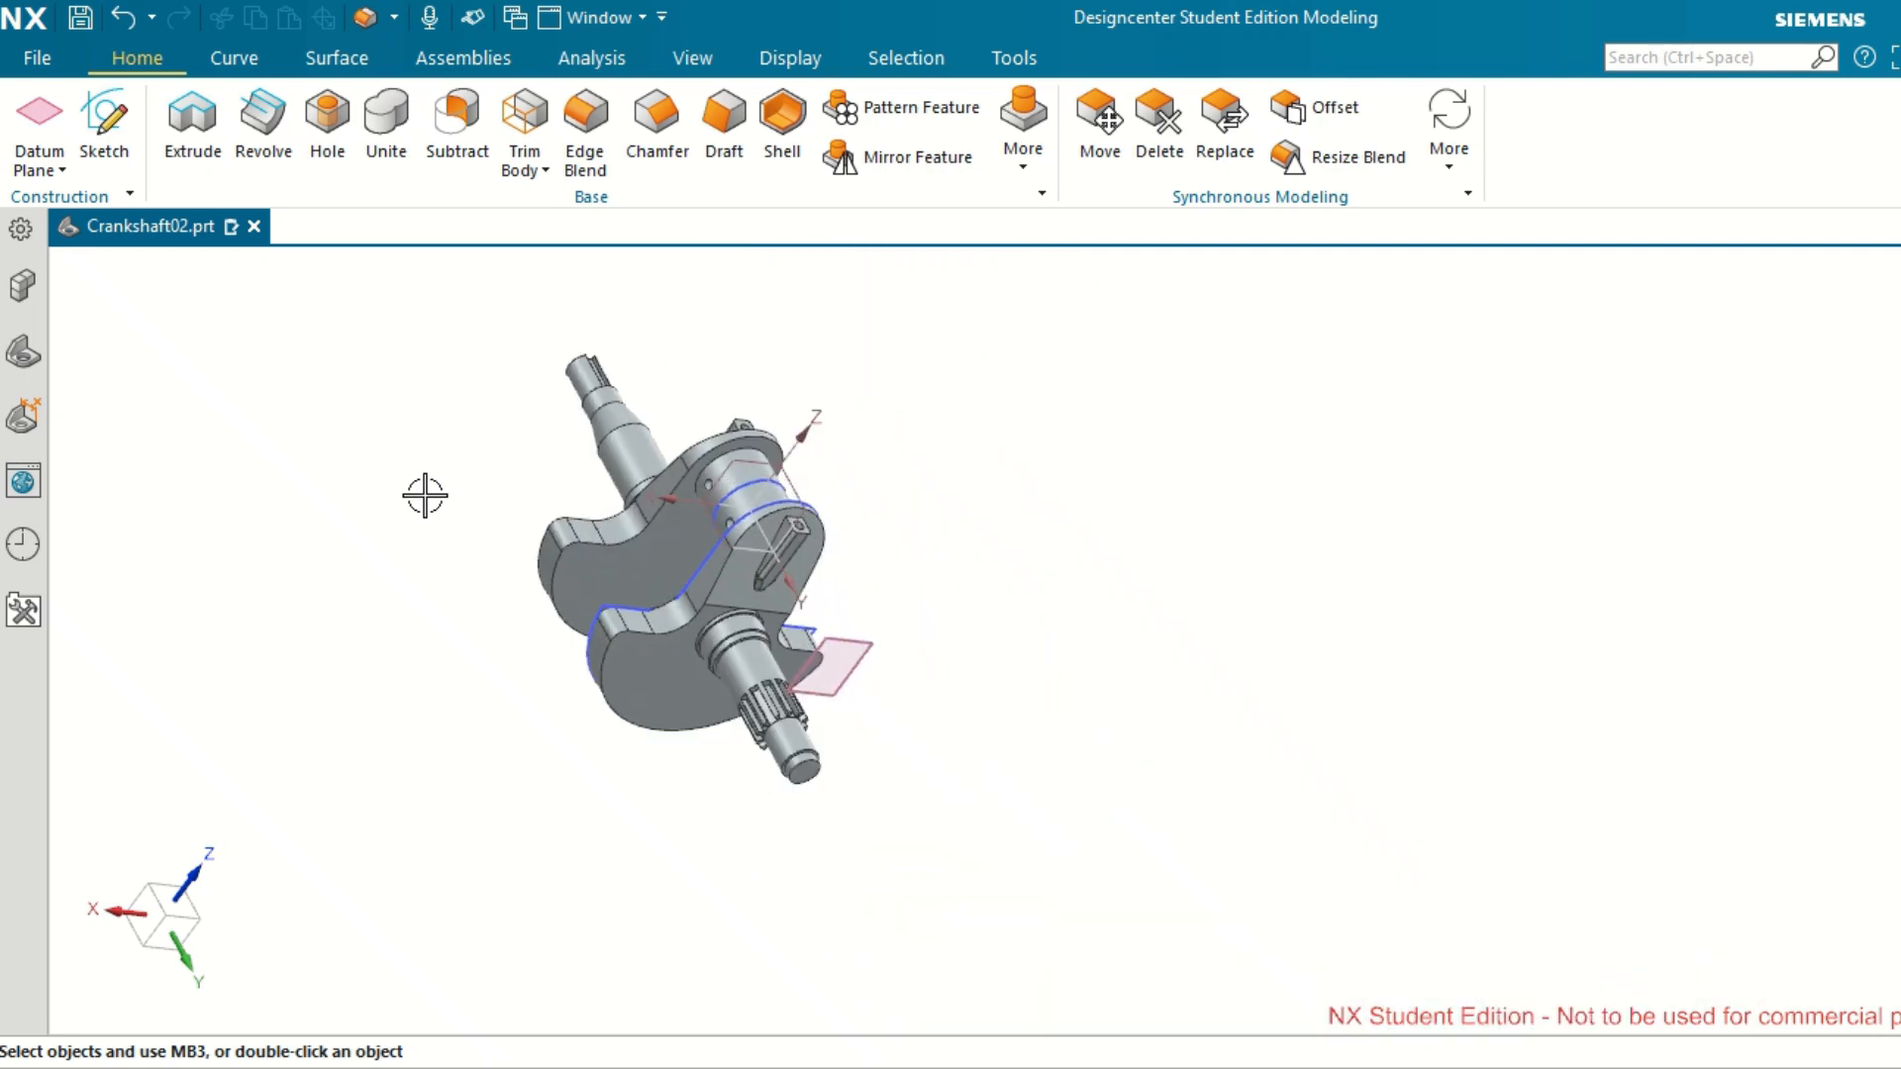
middle_click_drag(1067, 532, 872, 476)
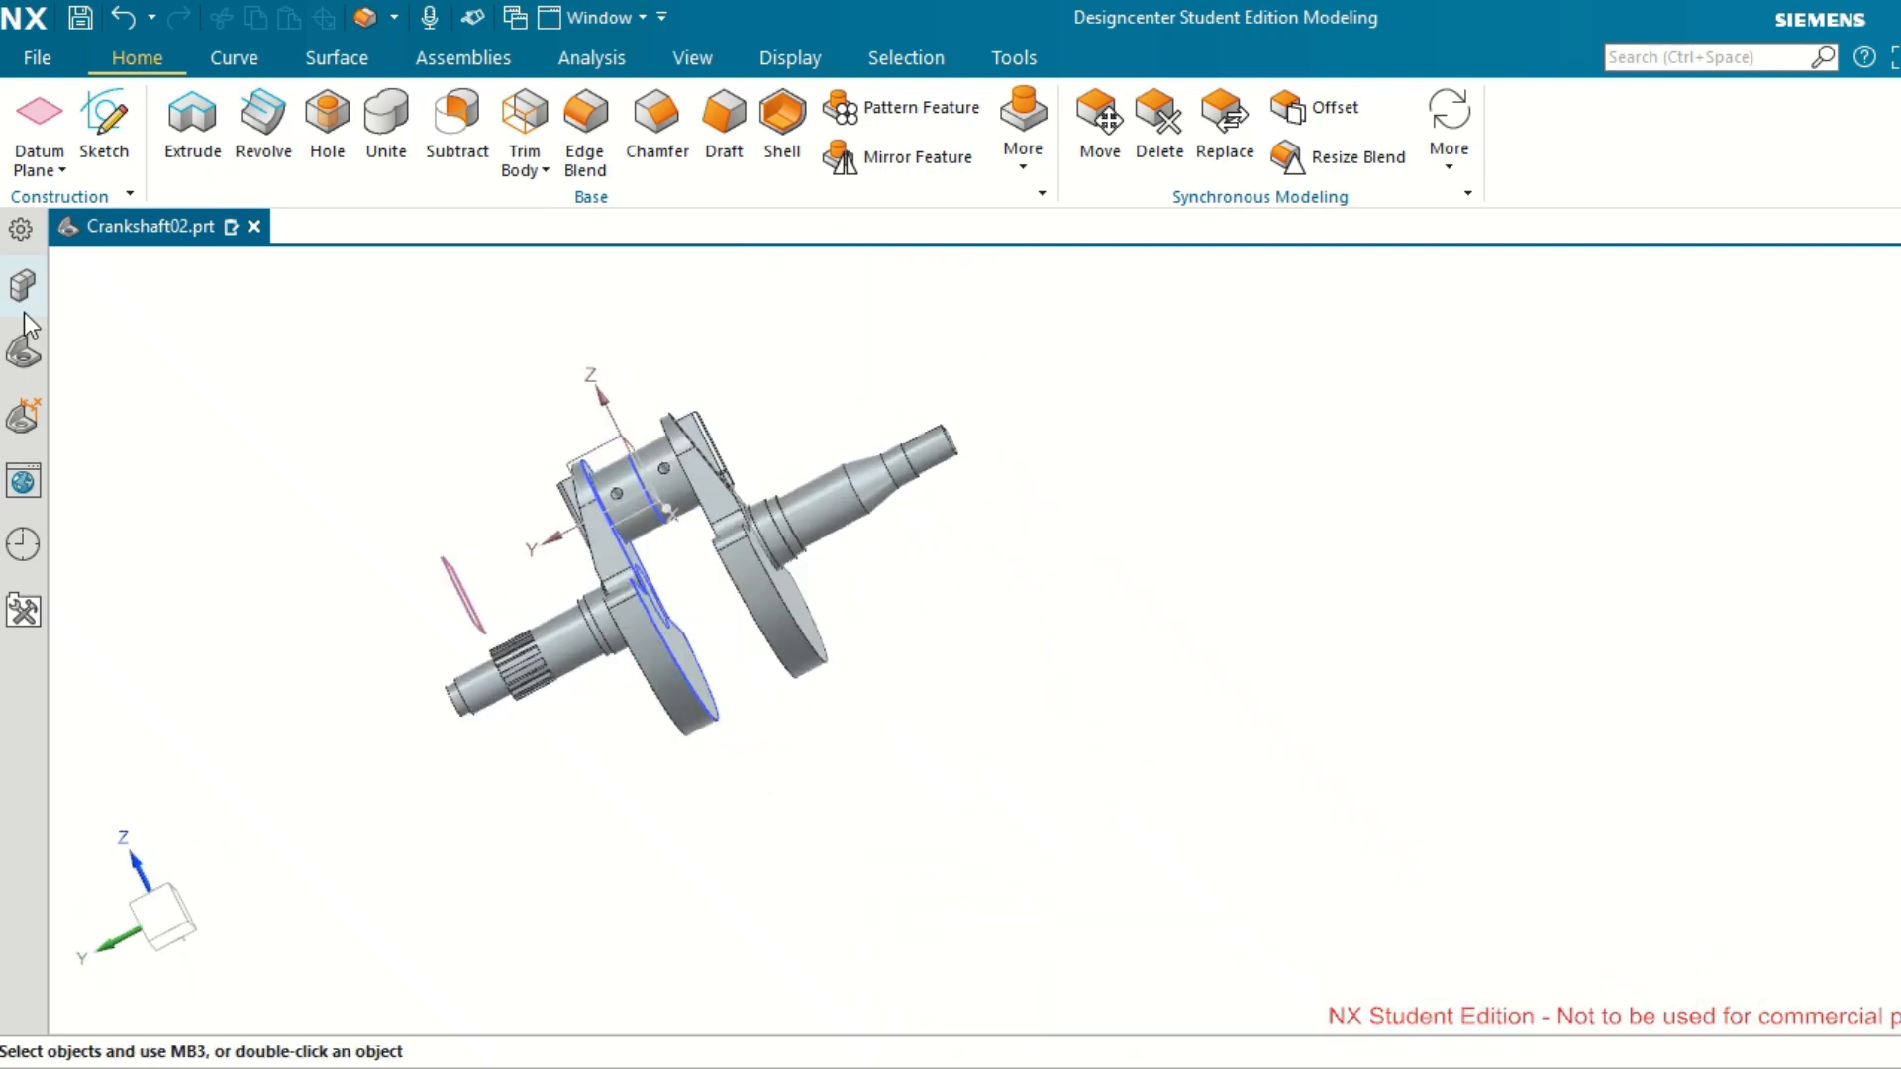
left_click(24, 354)
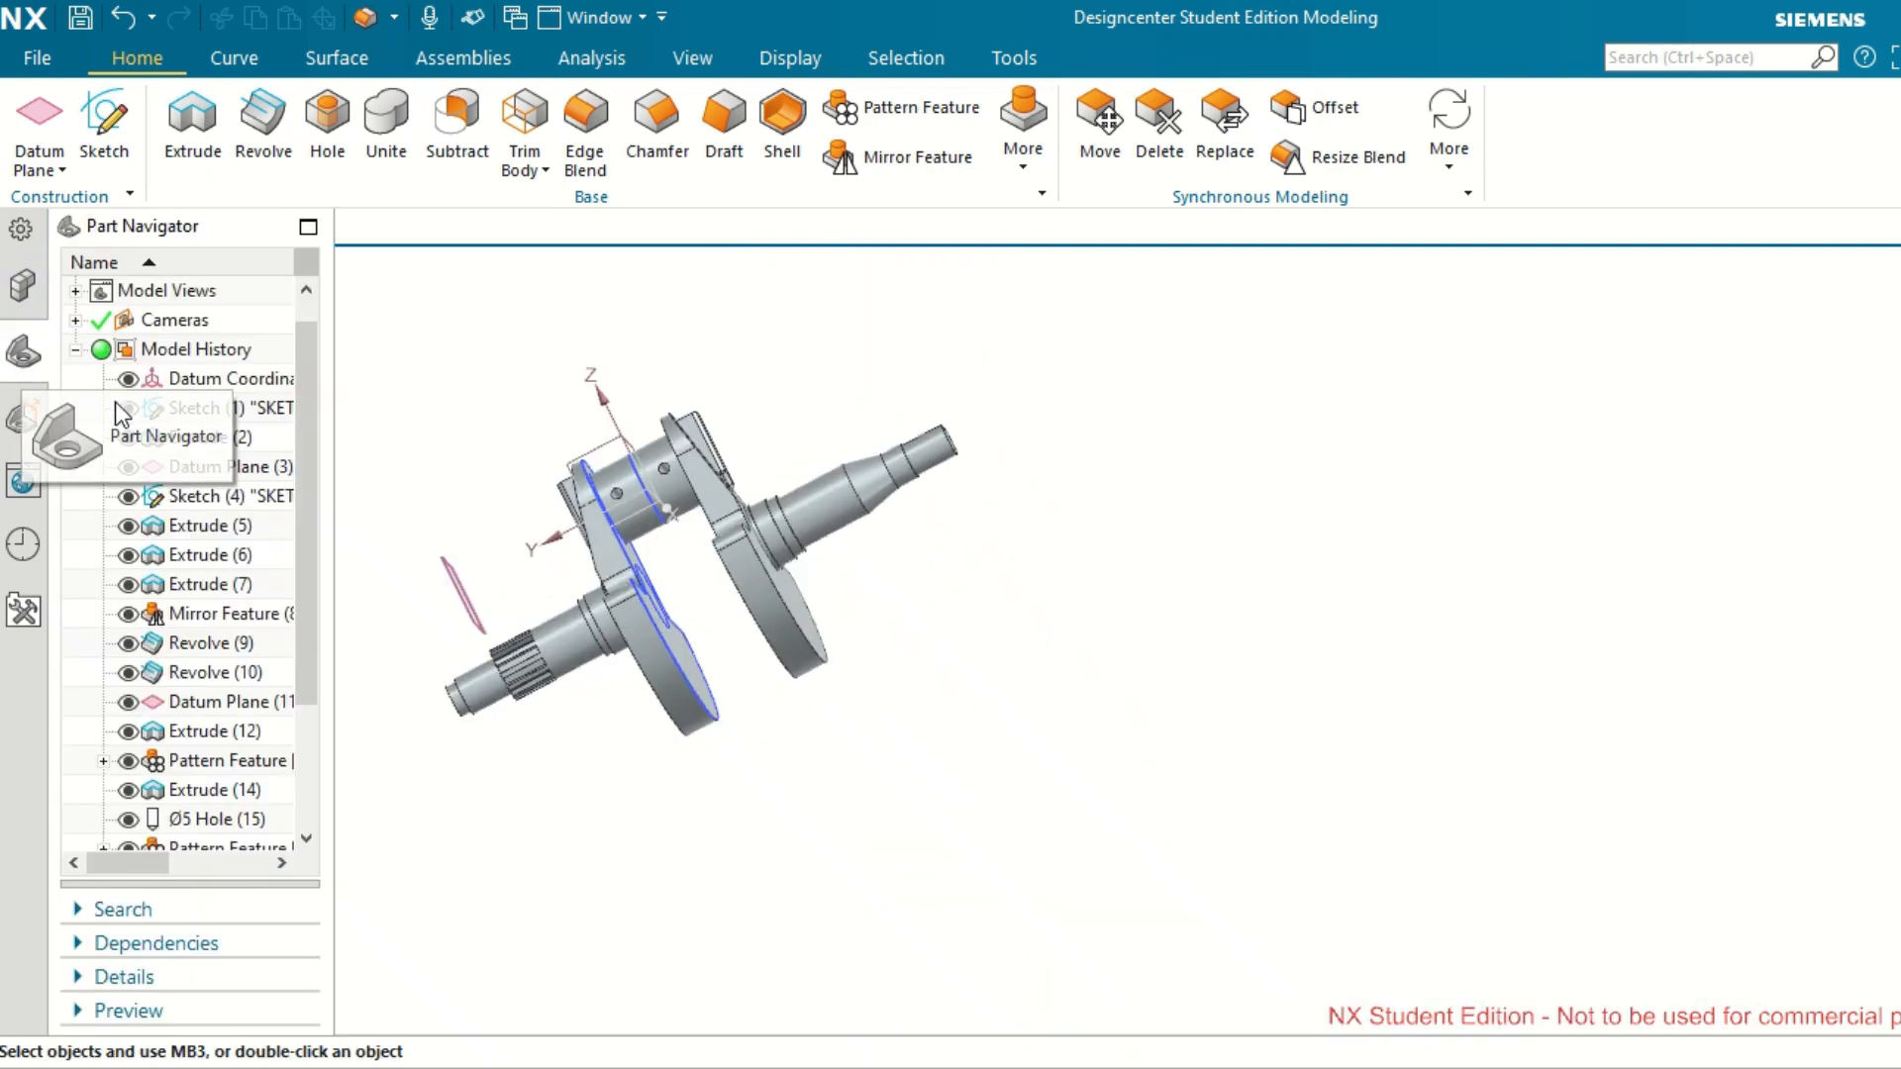
left_click(129, 498)
scroll(168, 567, "down", 1)
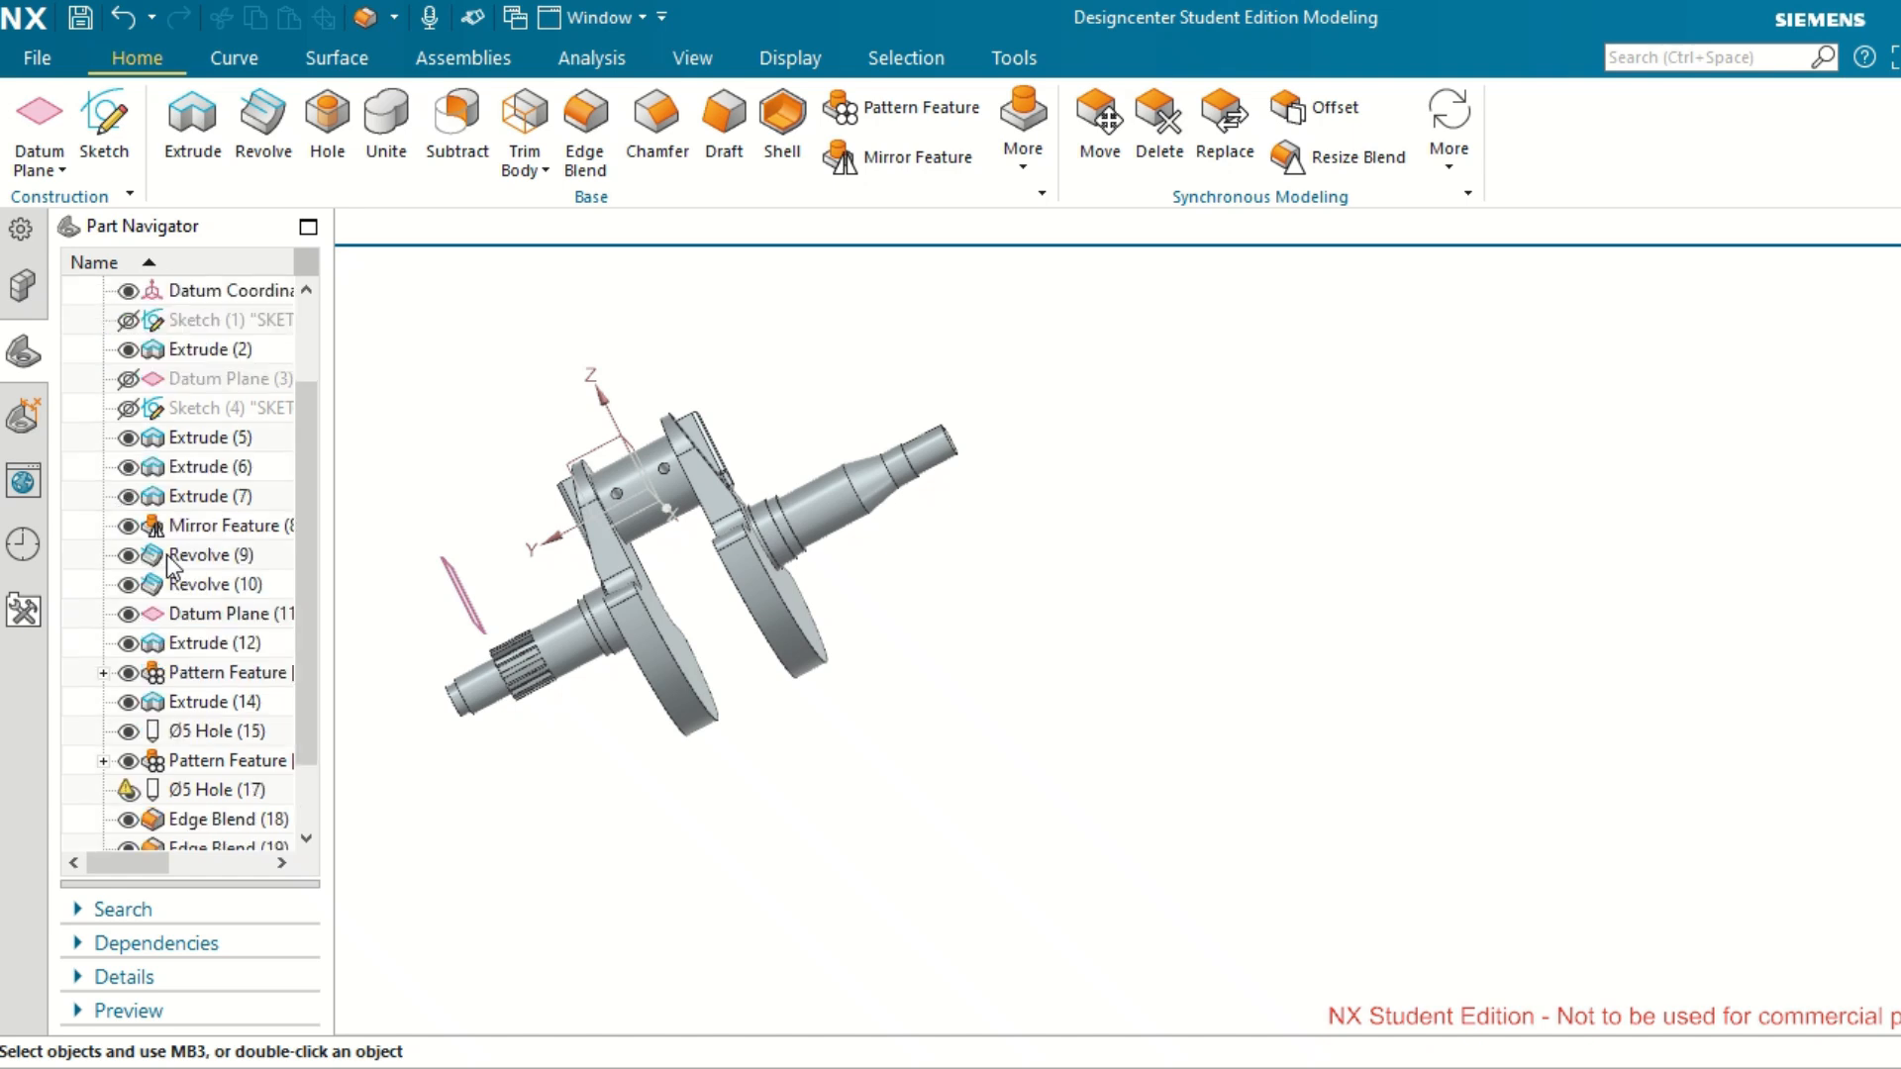
left_click(129, 613)
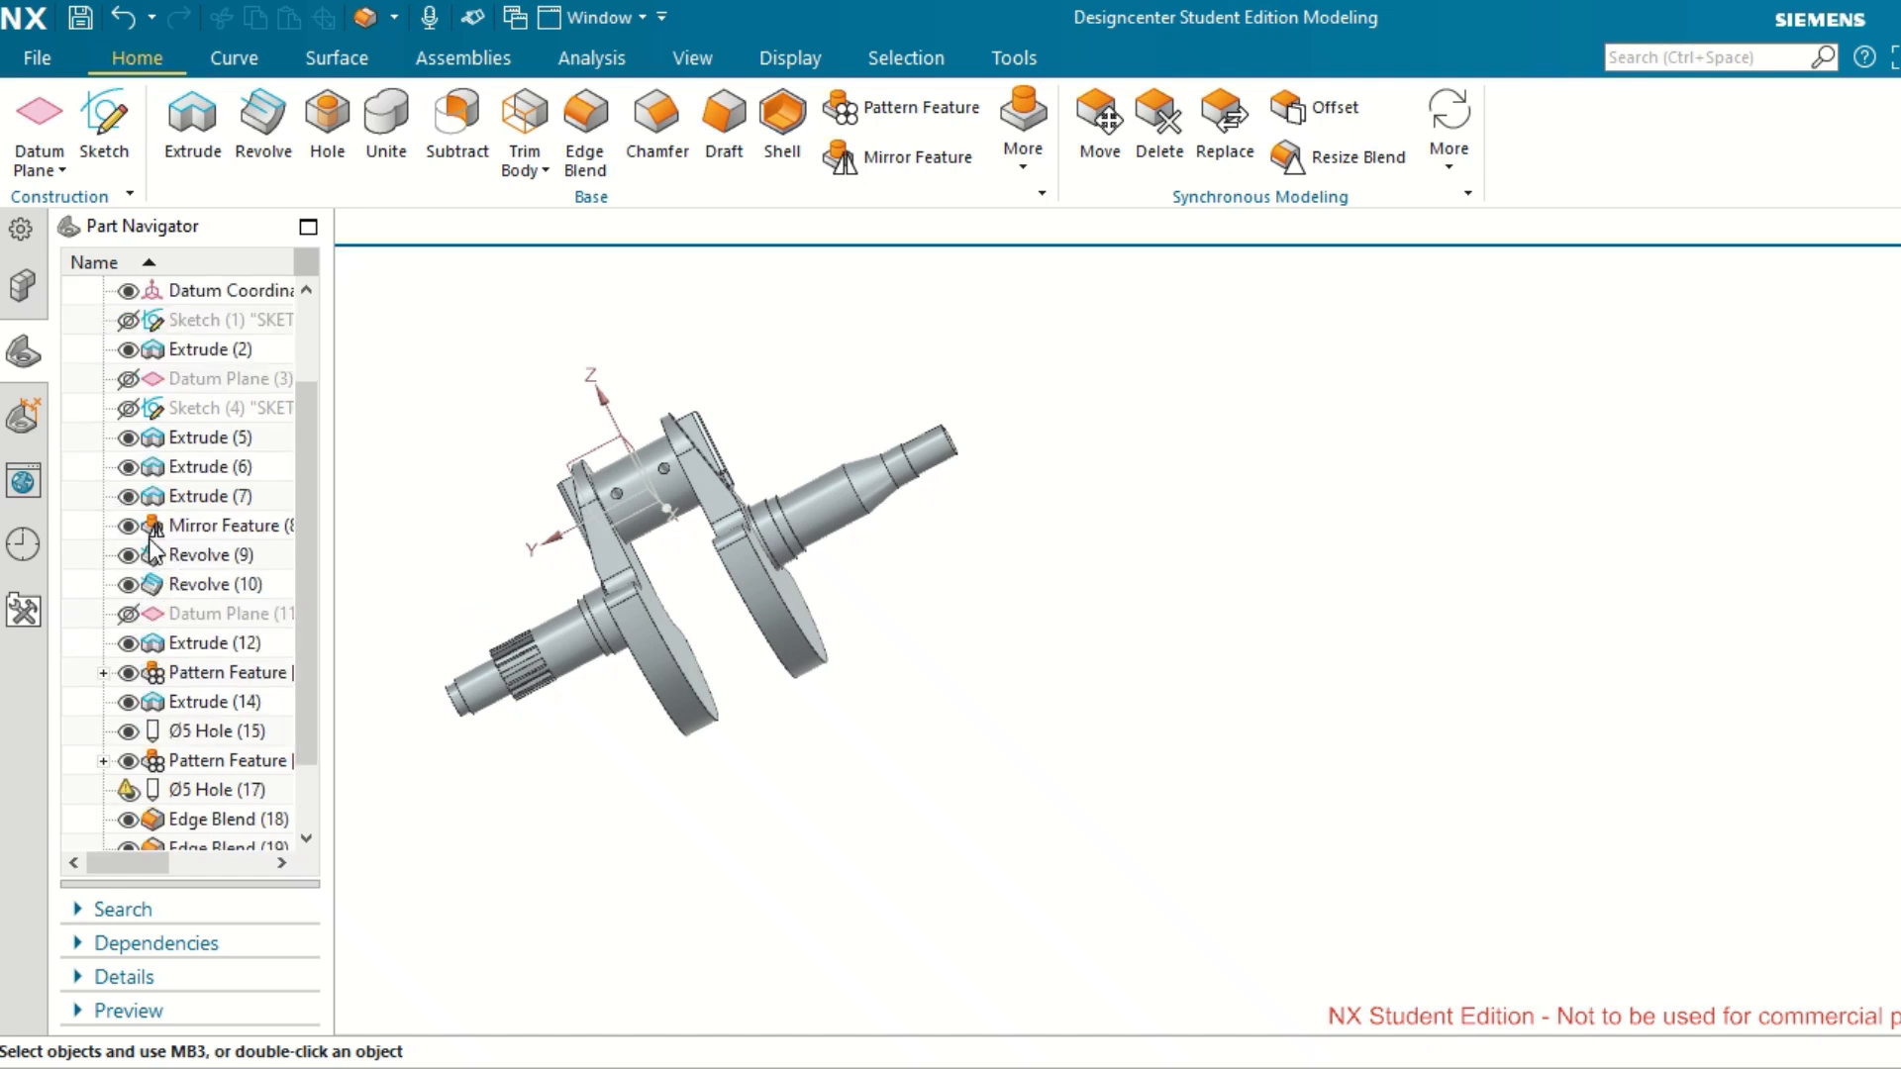
Edit the parameters of the Ø5 Hole (17) feature and open its position sketch.
scroll(154, 551, "down", 1)
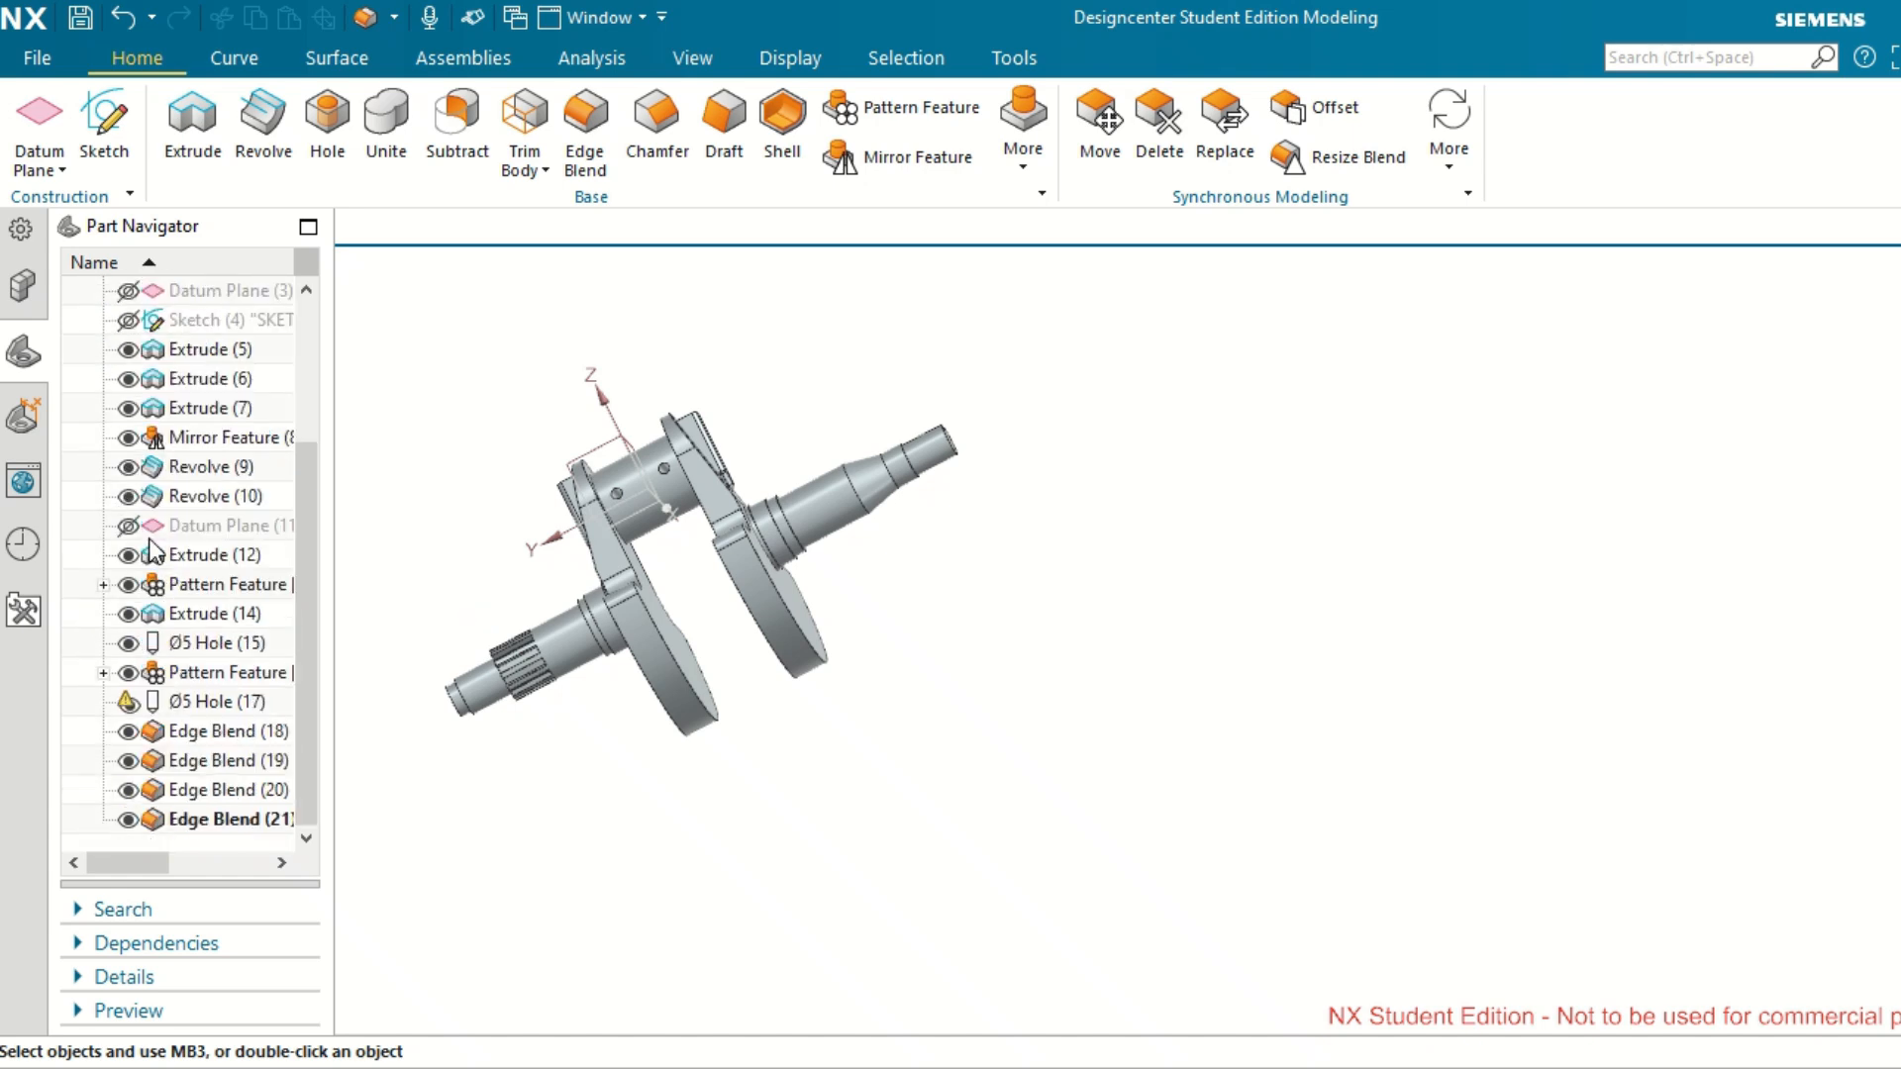
left_click(133, 703)
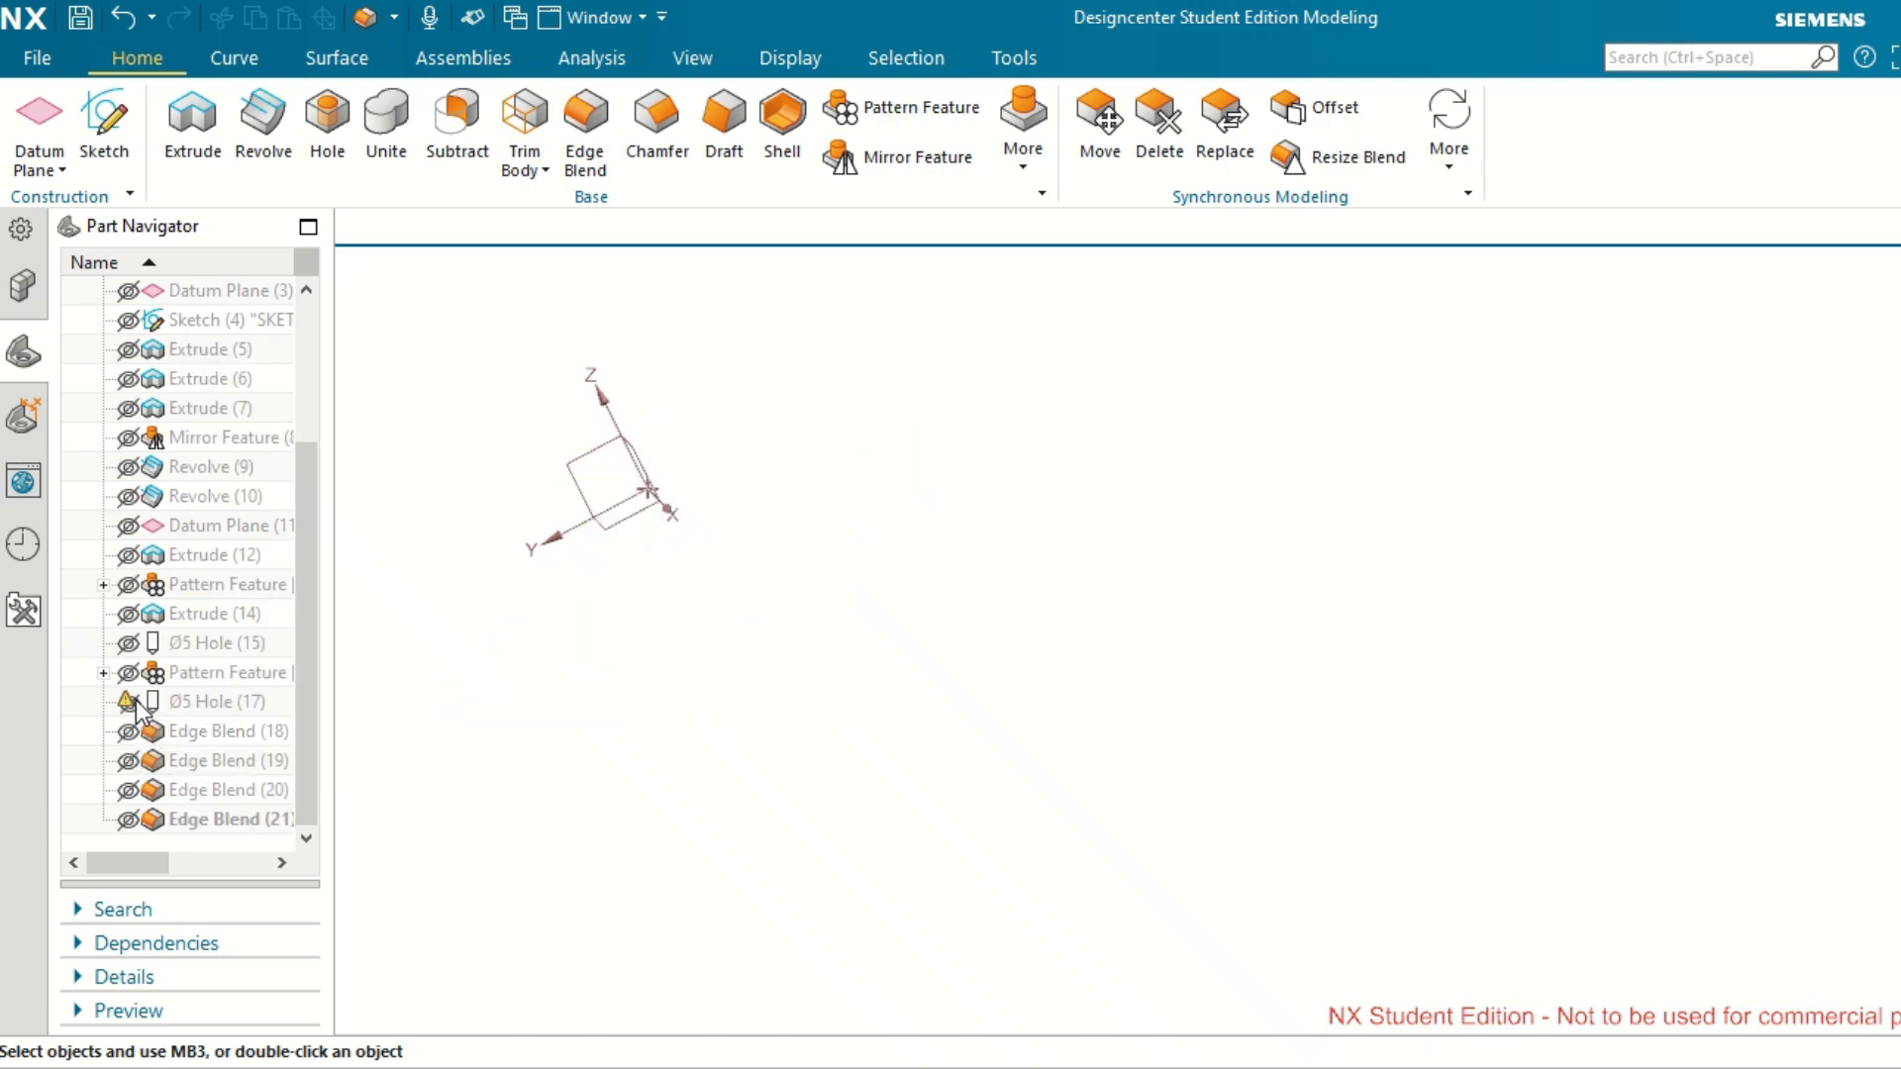
left_click(135, 703)
left_click(222, 703)
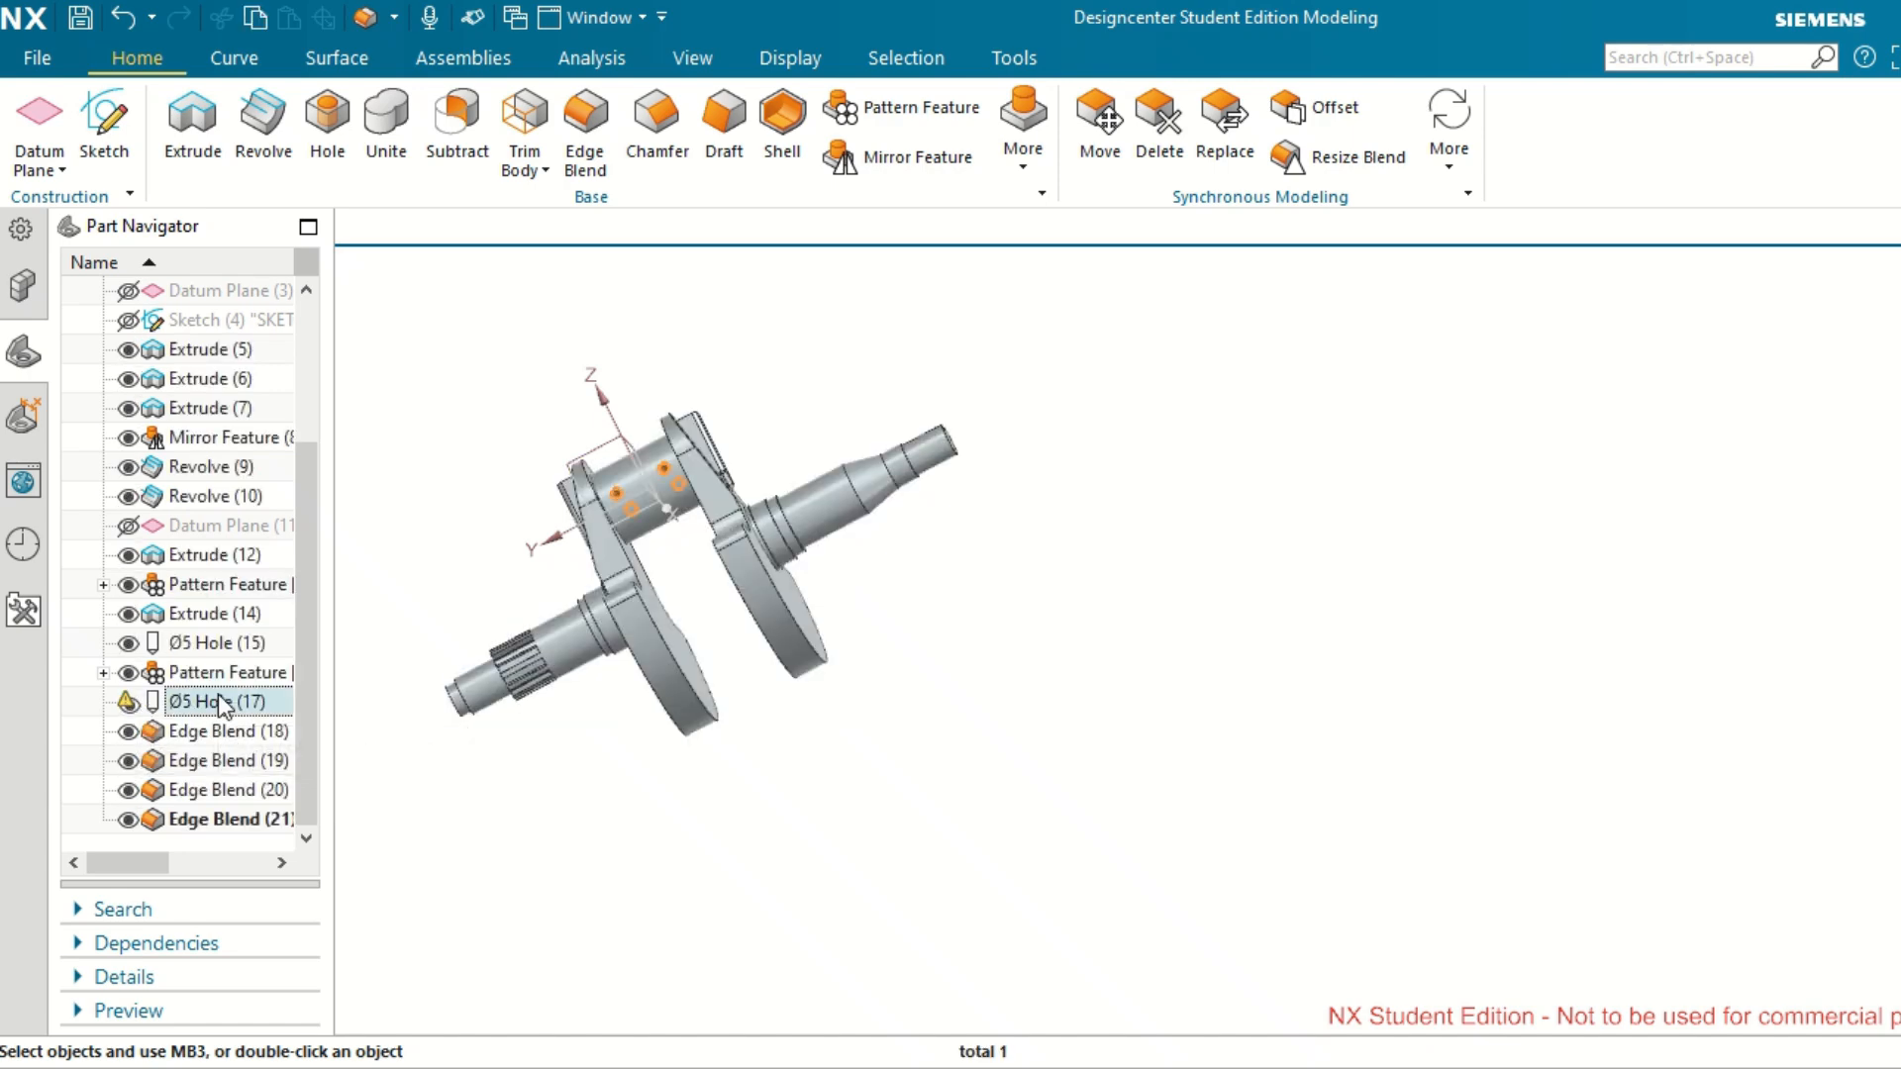
right_click(223, 704)
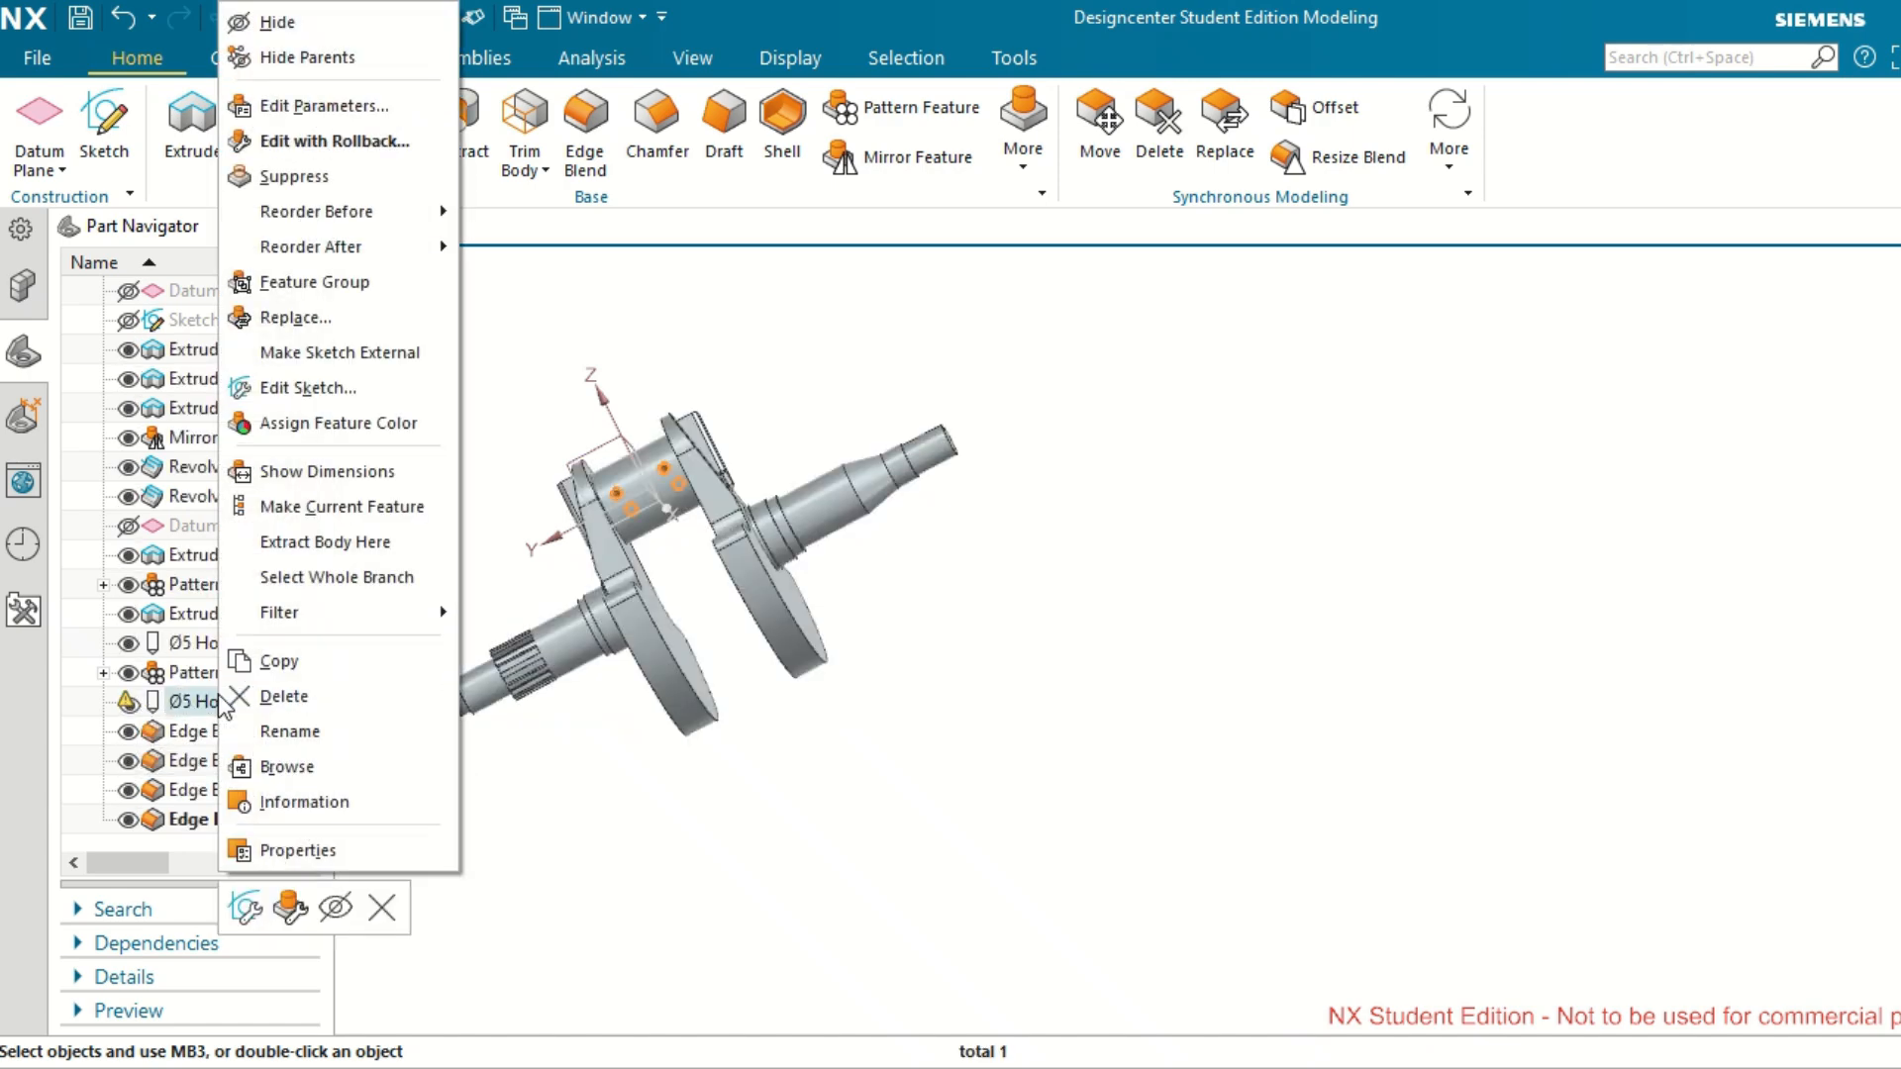
left_click(319, 107)
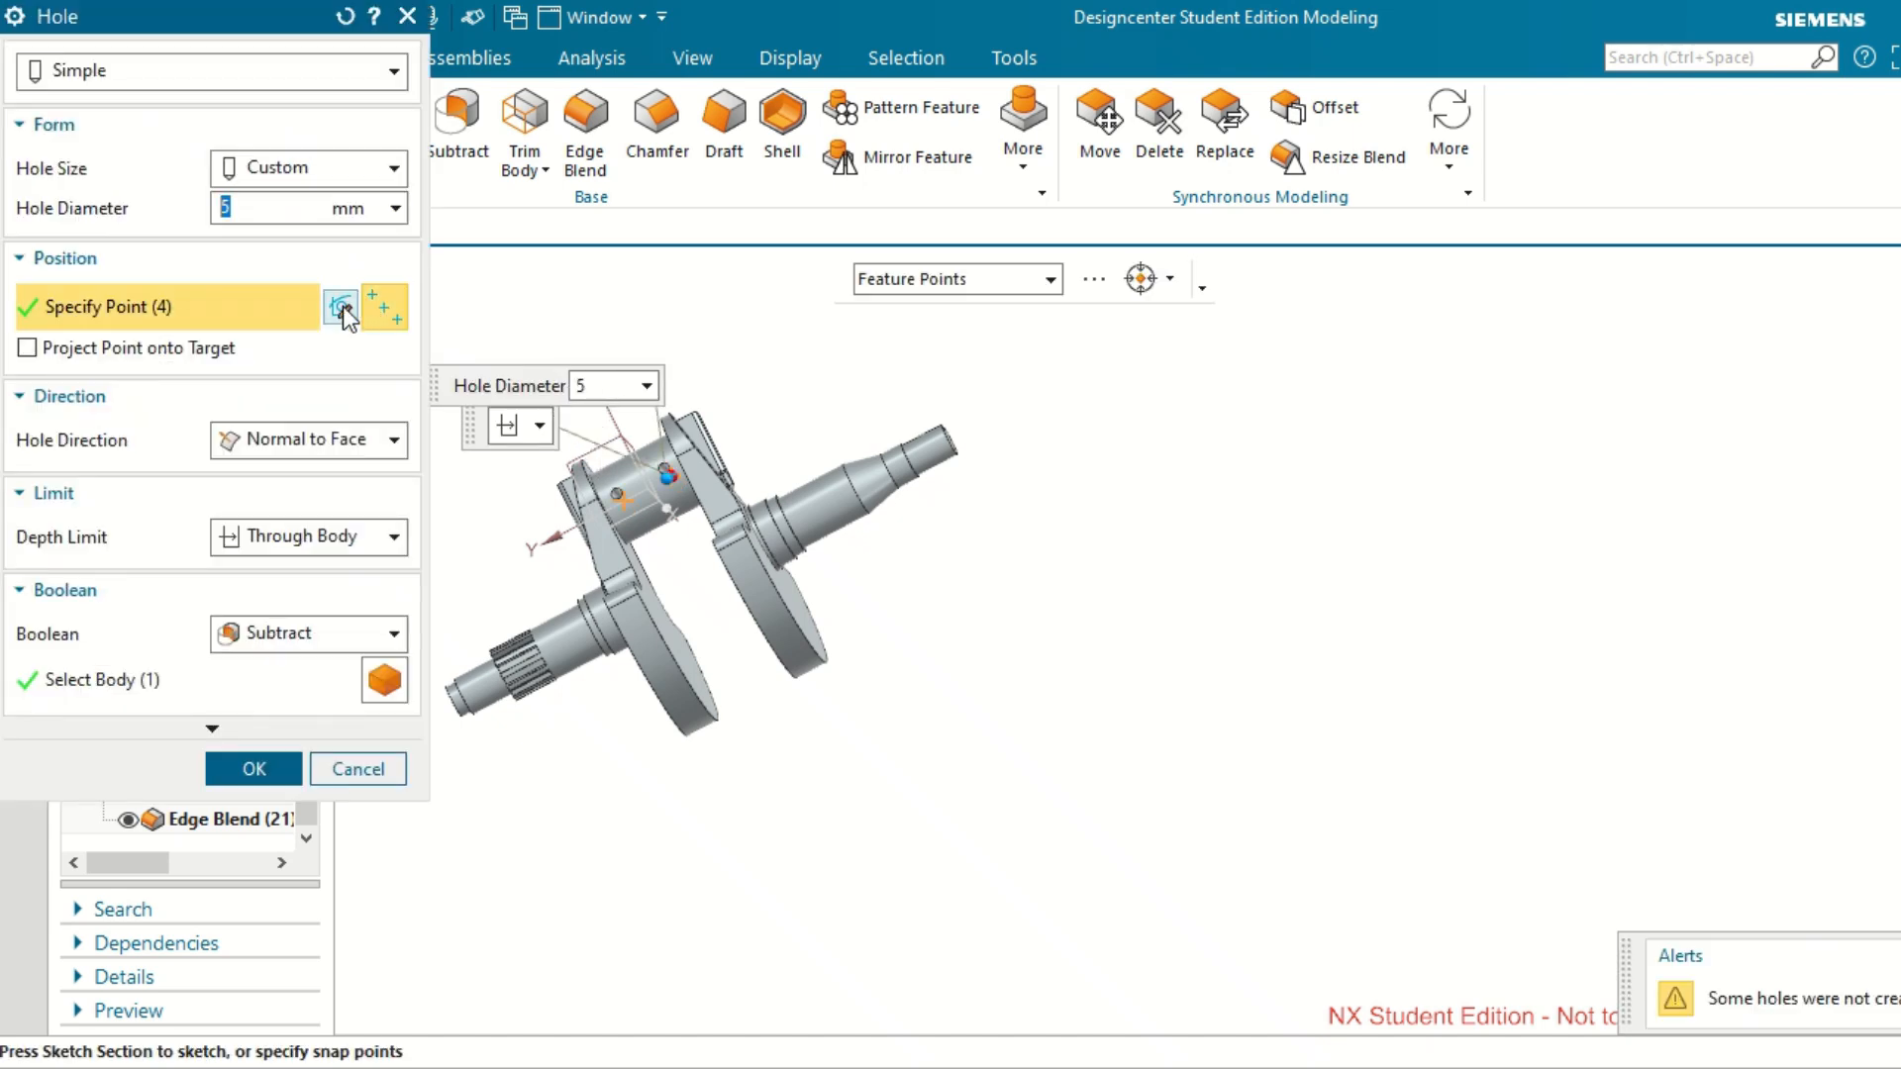
left_click(342, 310)
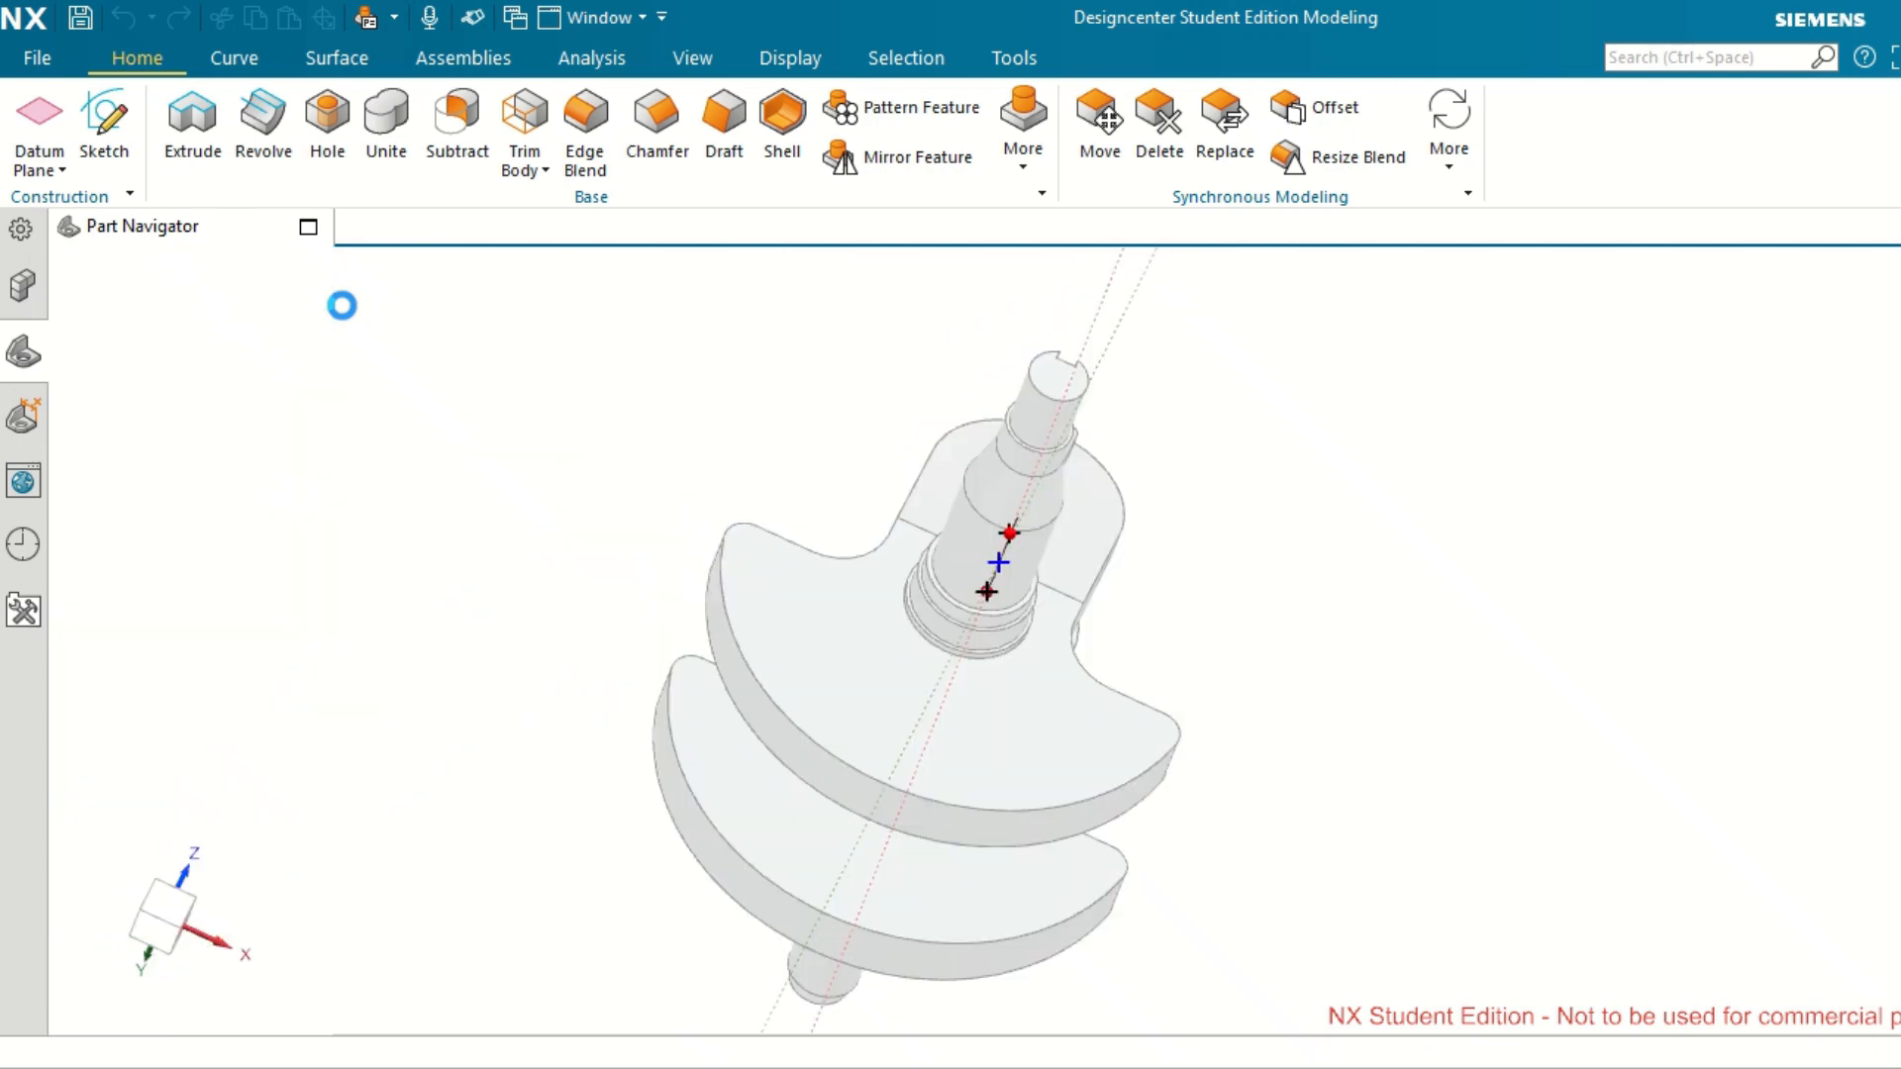
scroll(674, 532, "down", 4)
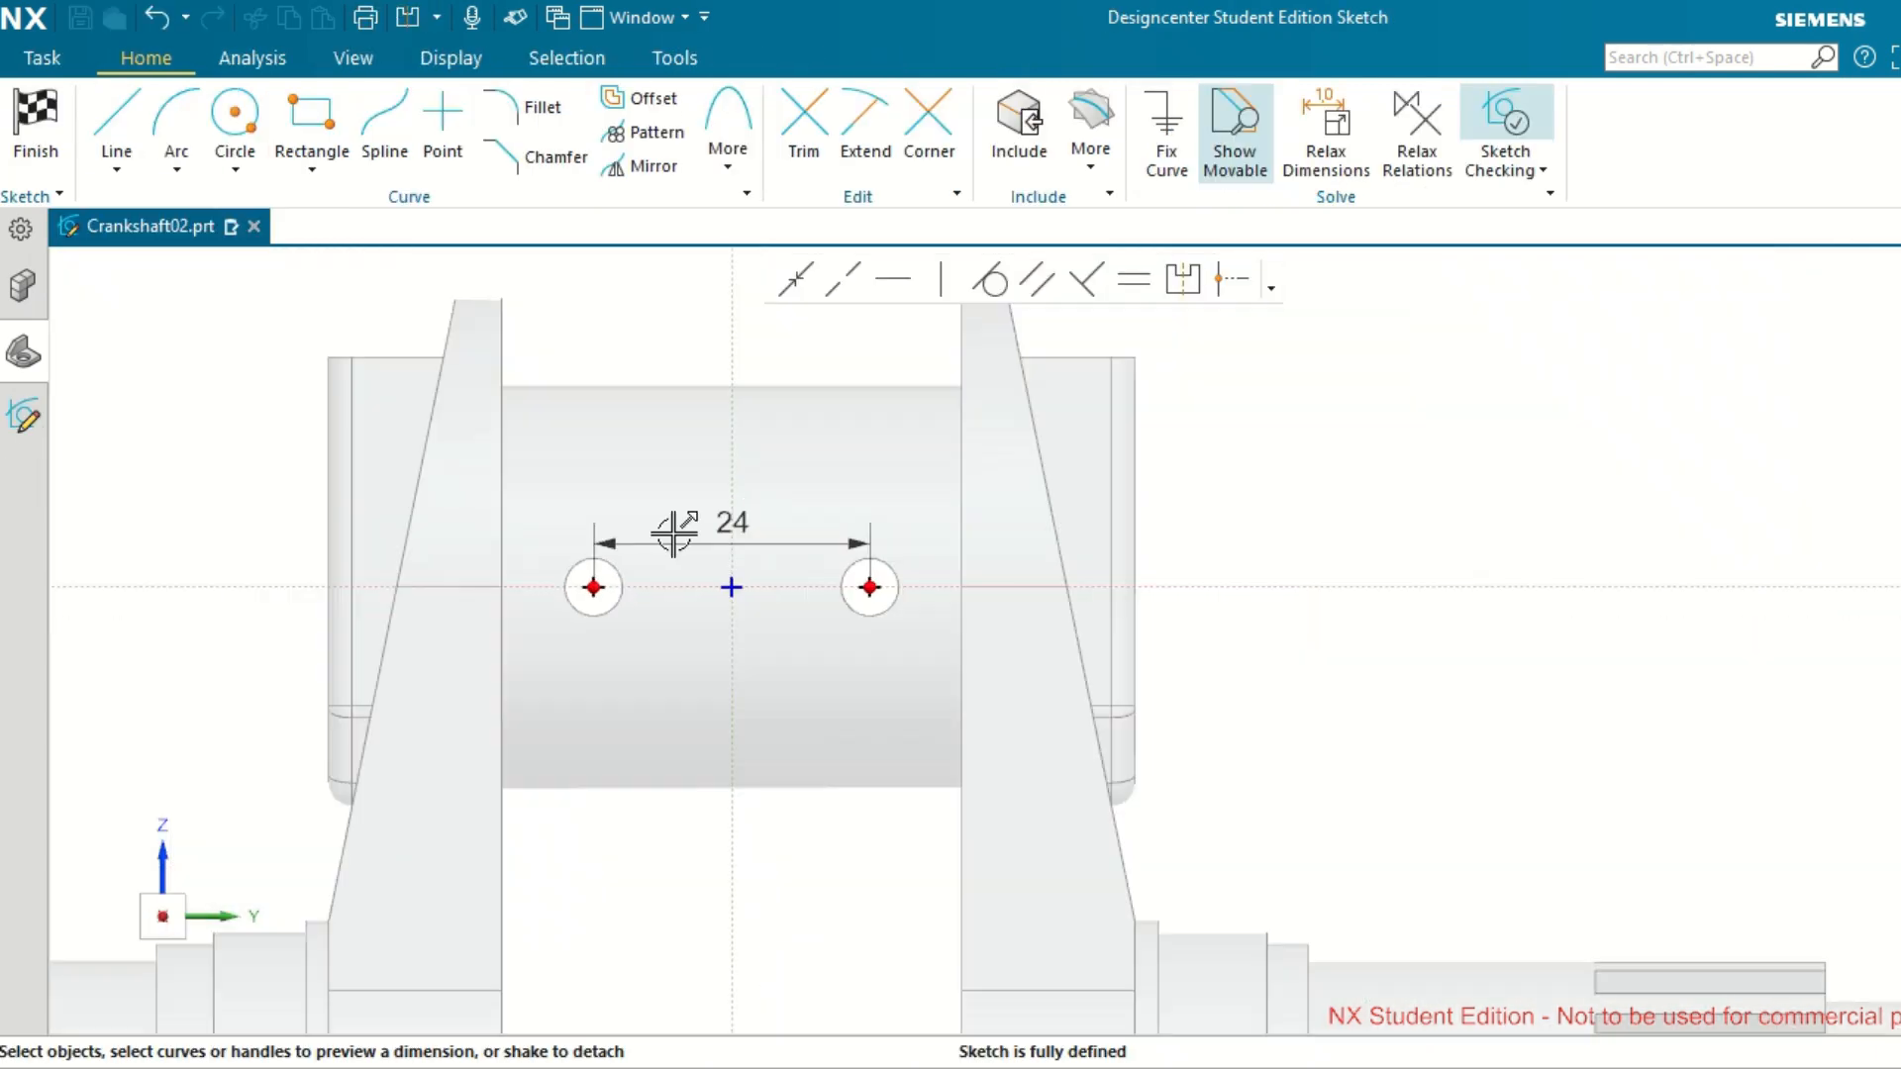
scroll(911, 587, "up", 2)
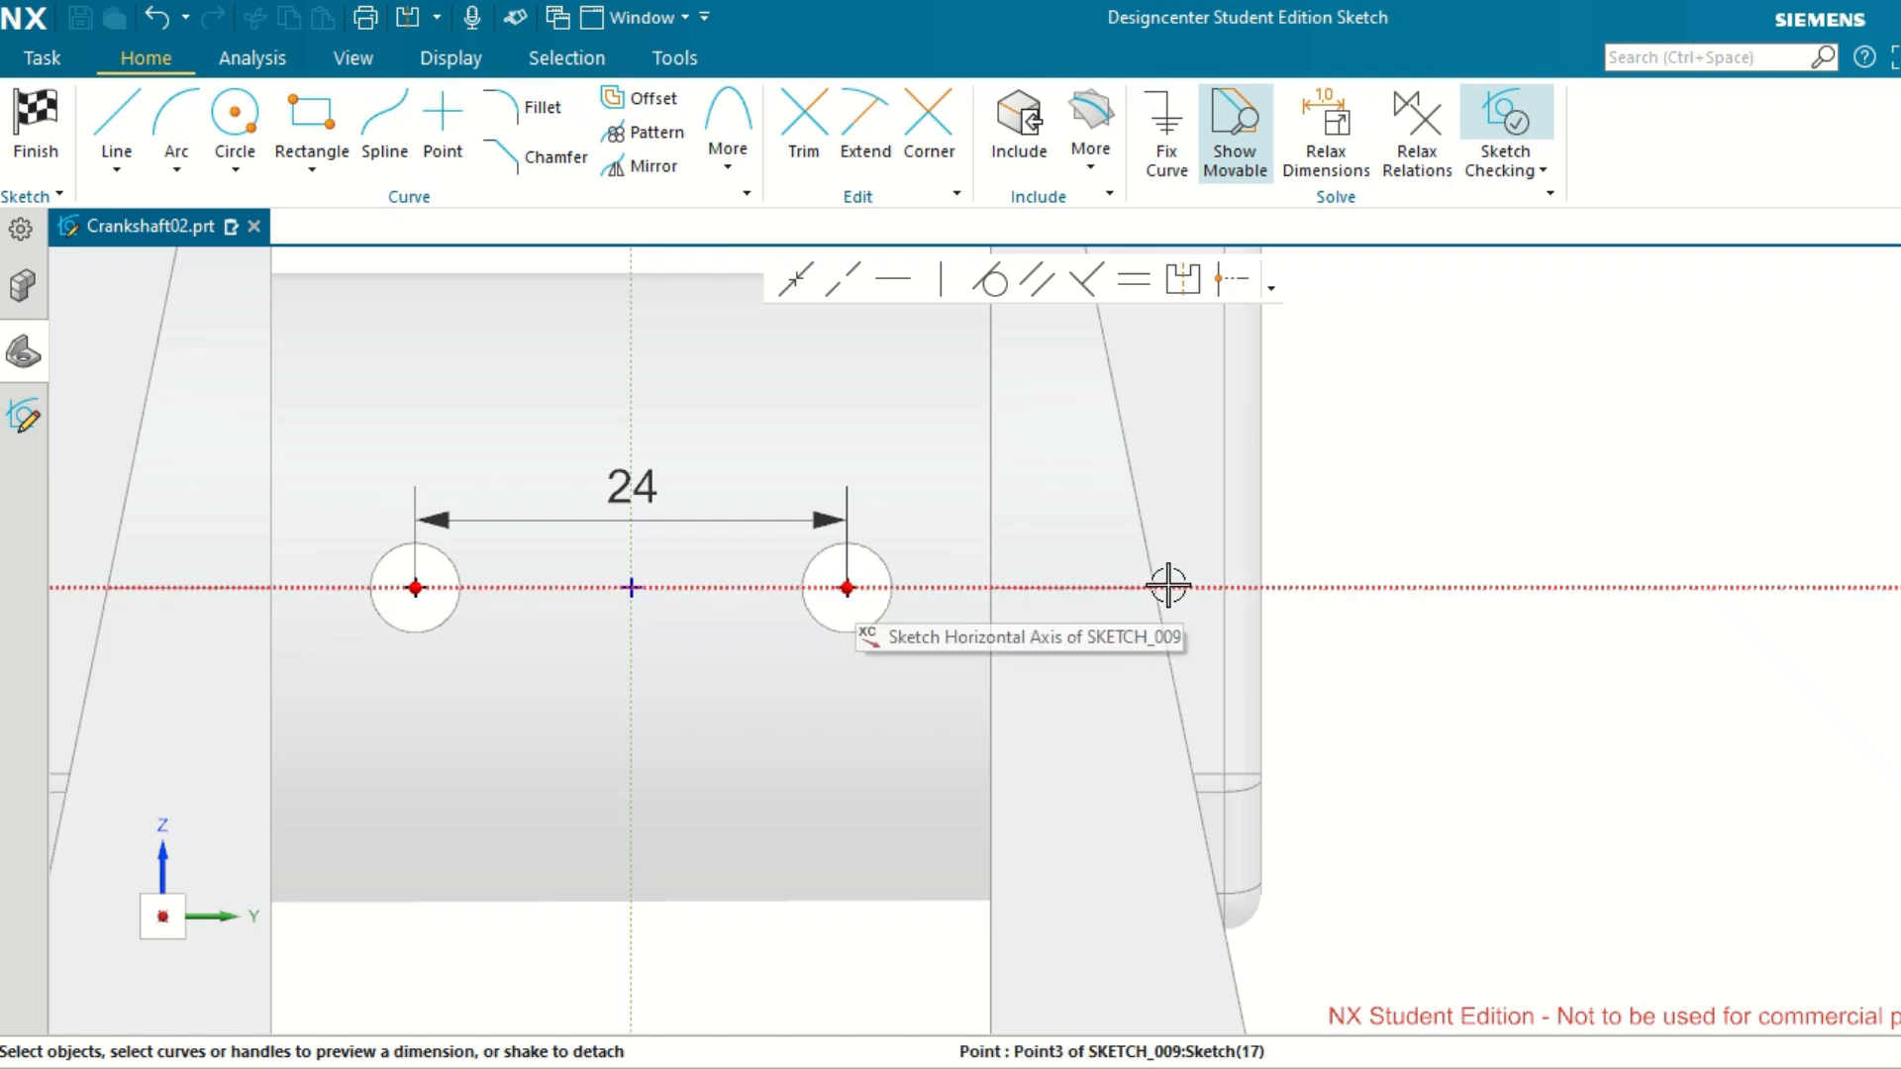
scroll(848, 588, "up", 2)
scroll(848, 588, "up", 1)
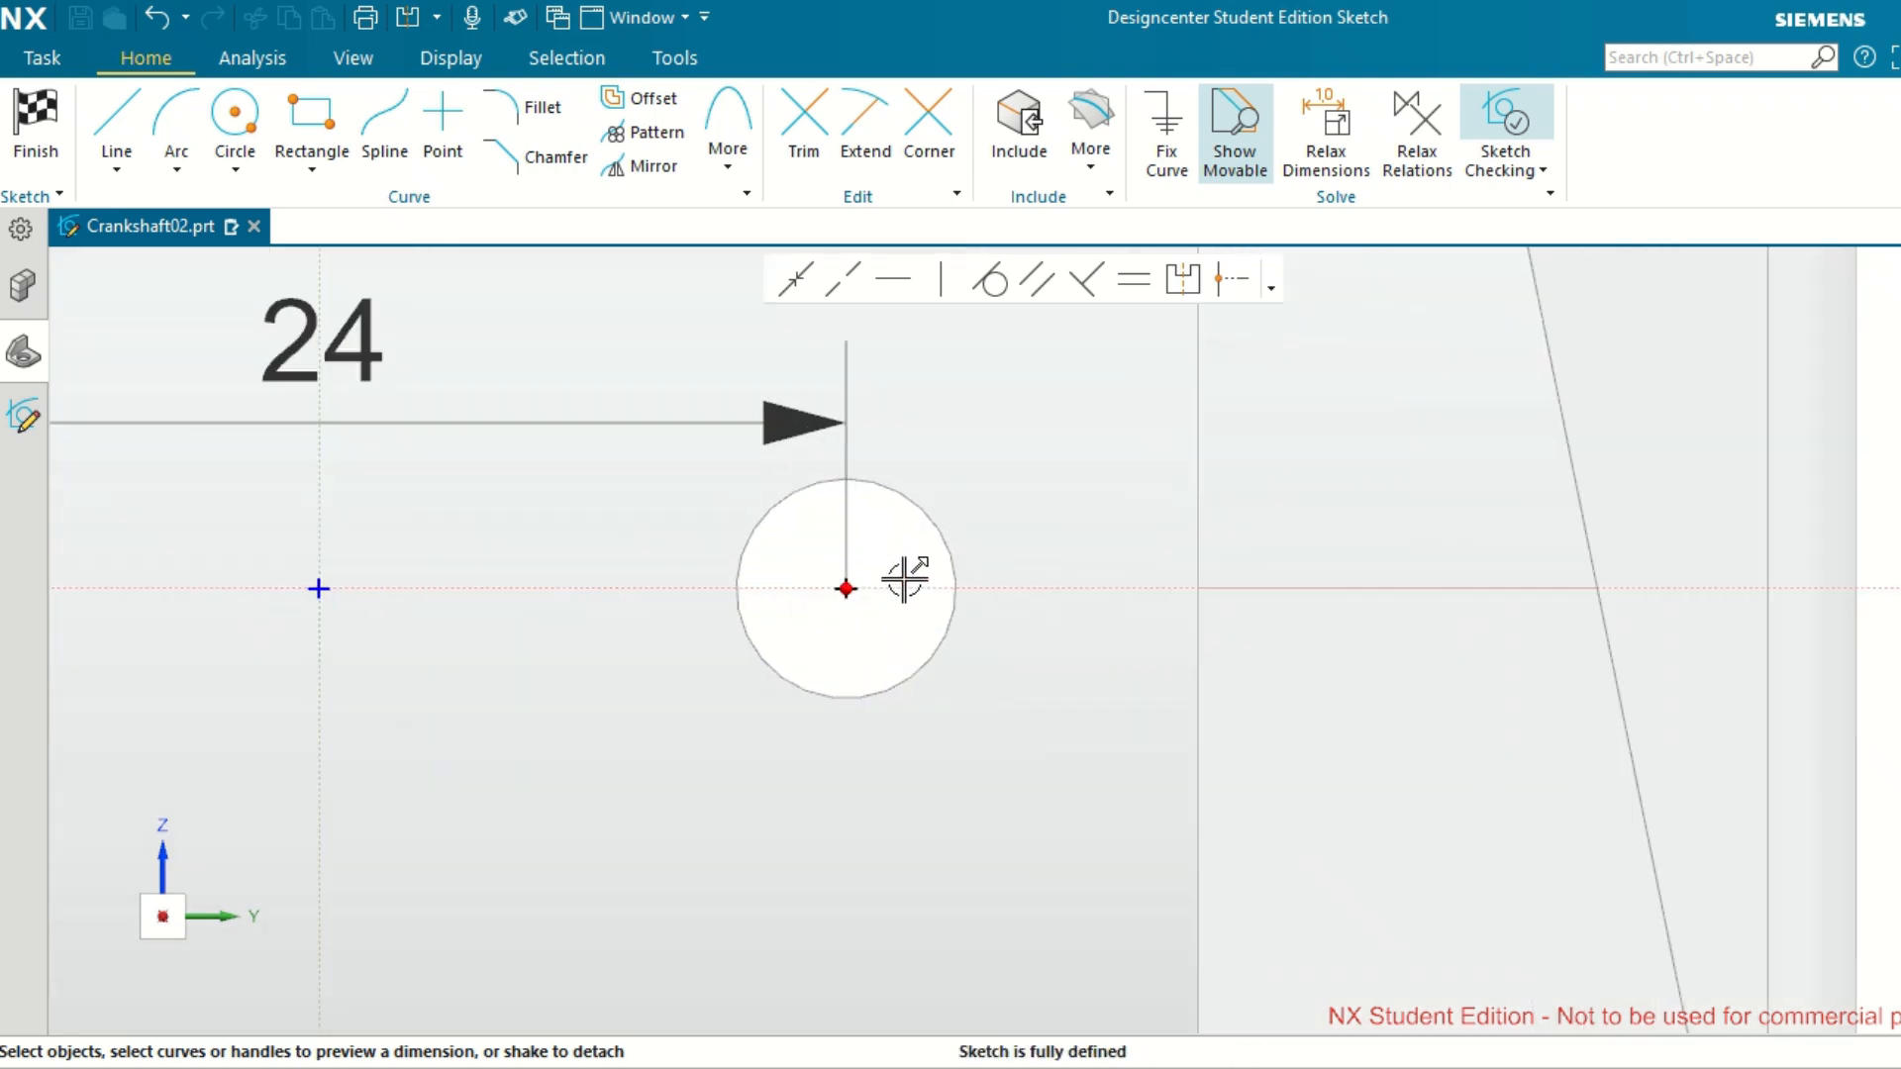
left_click(1220, 282)
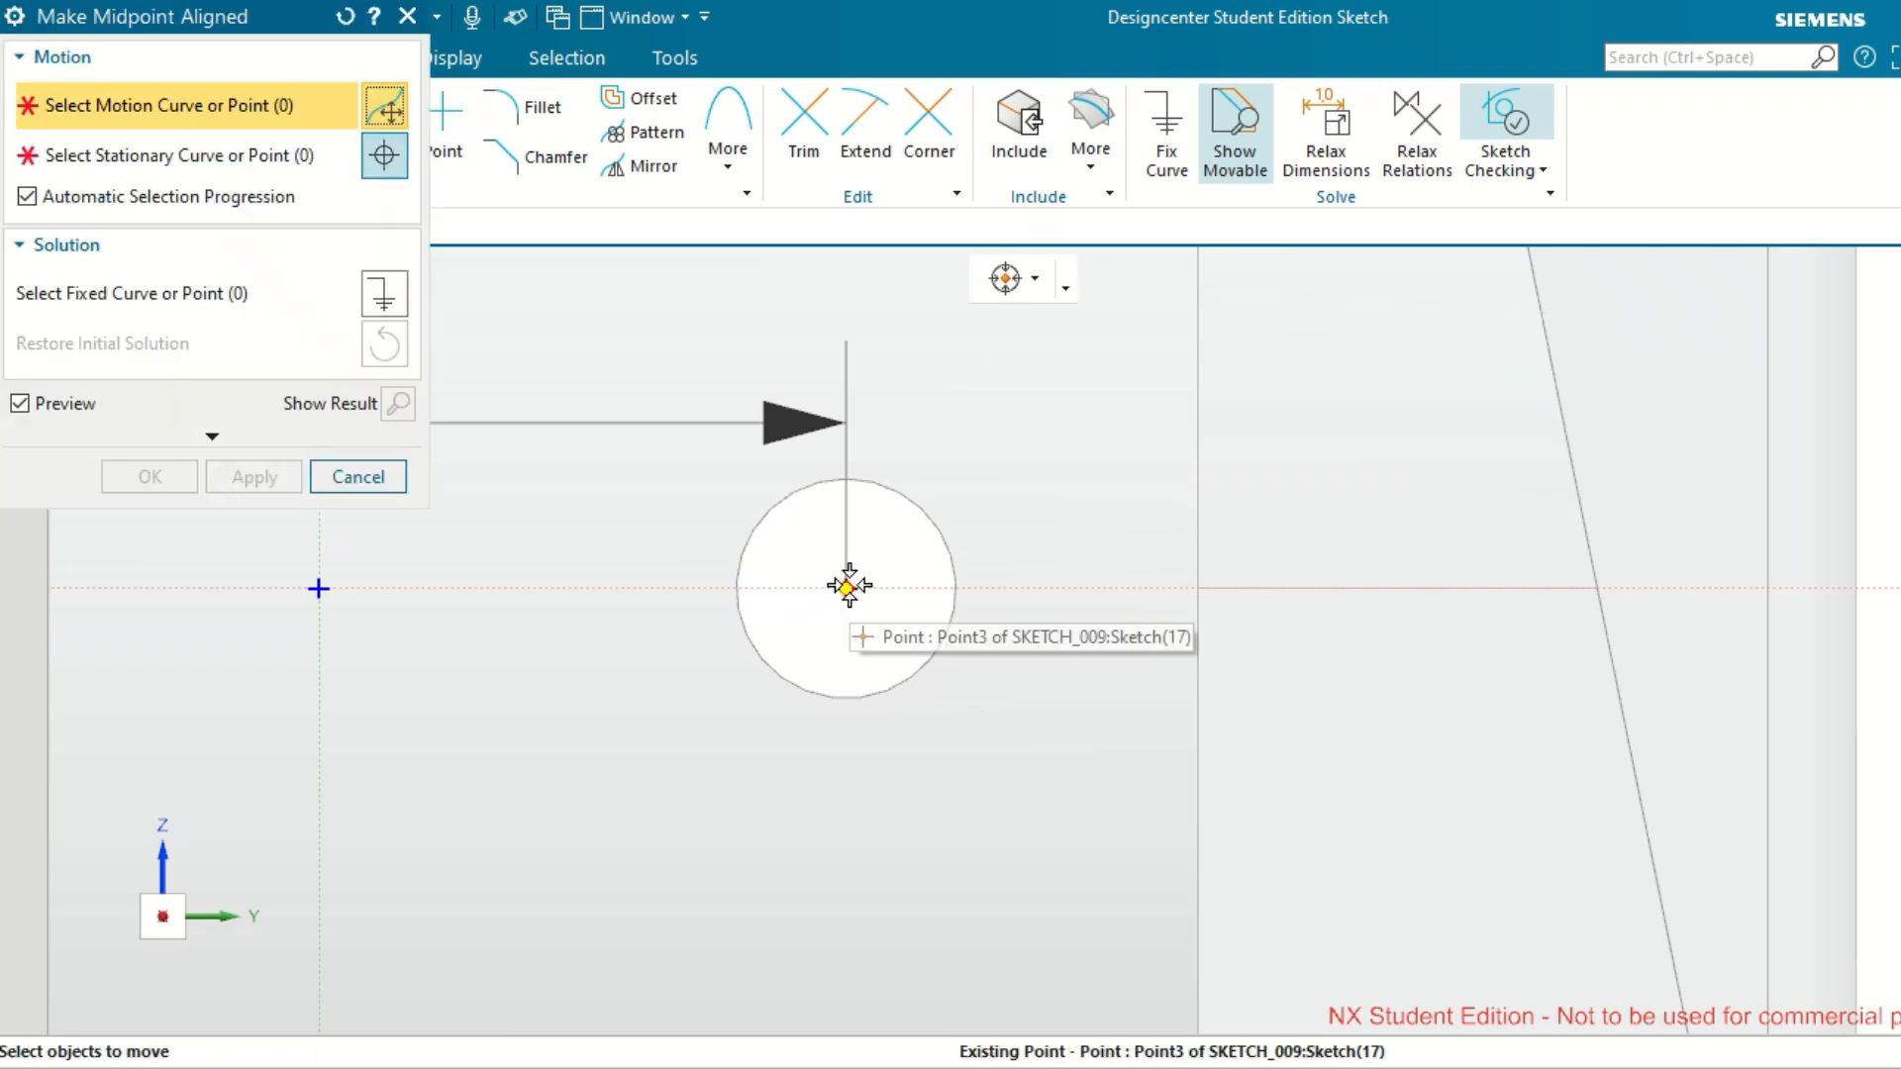
left_click(901, 584)
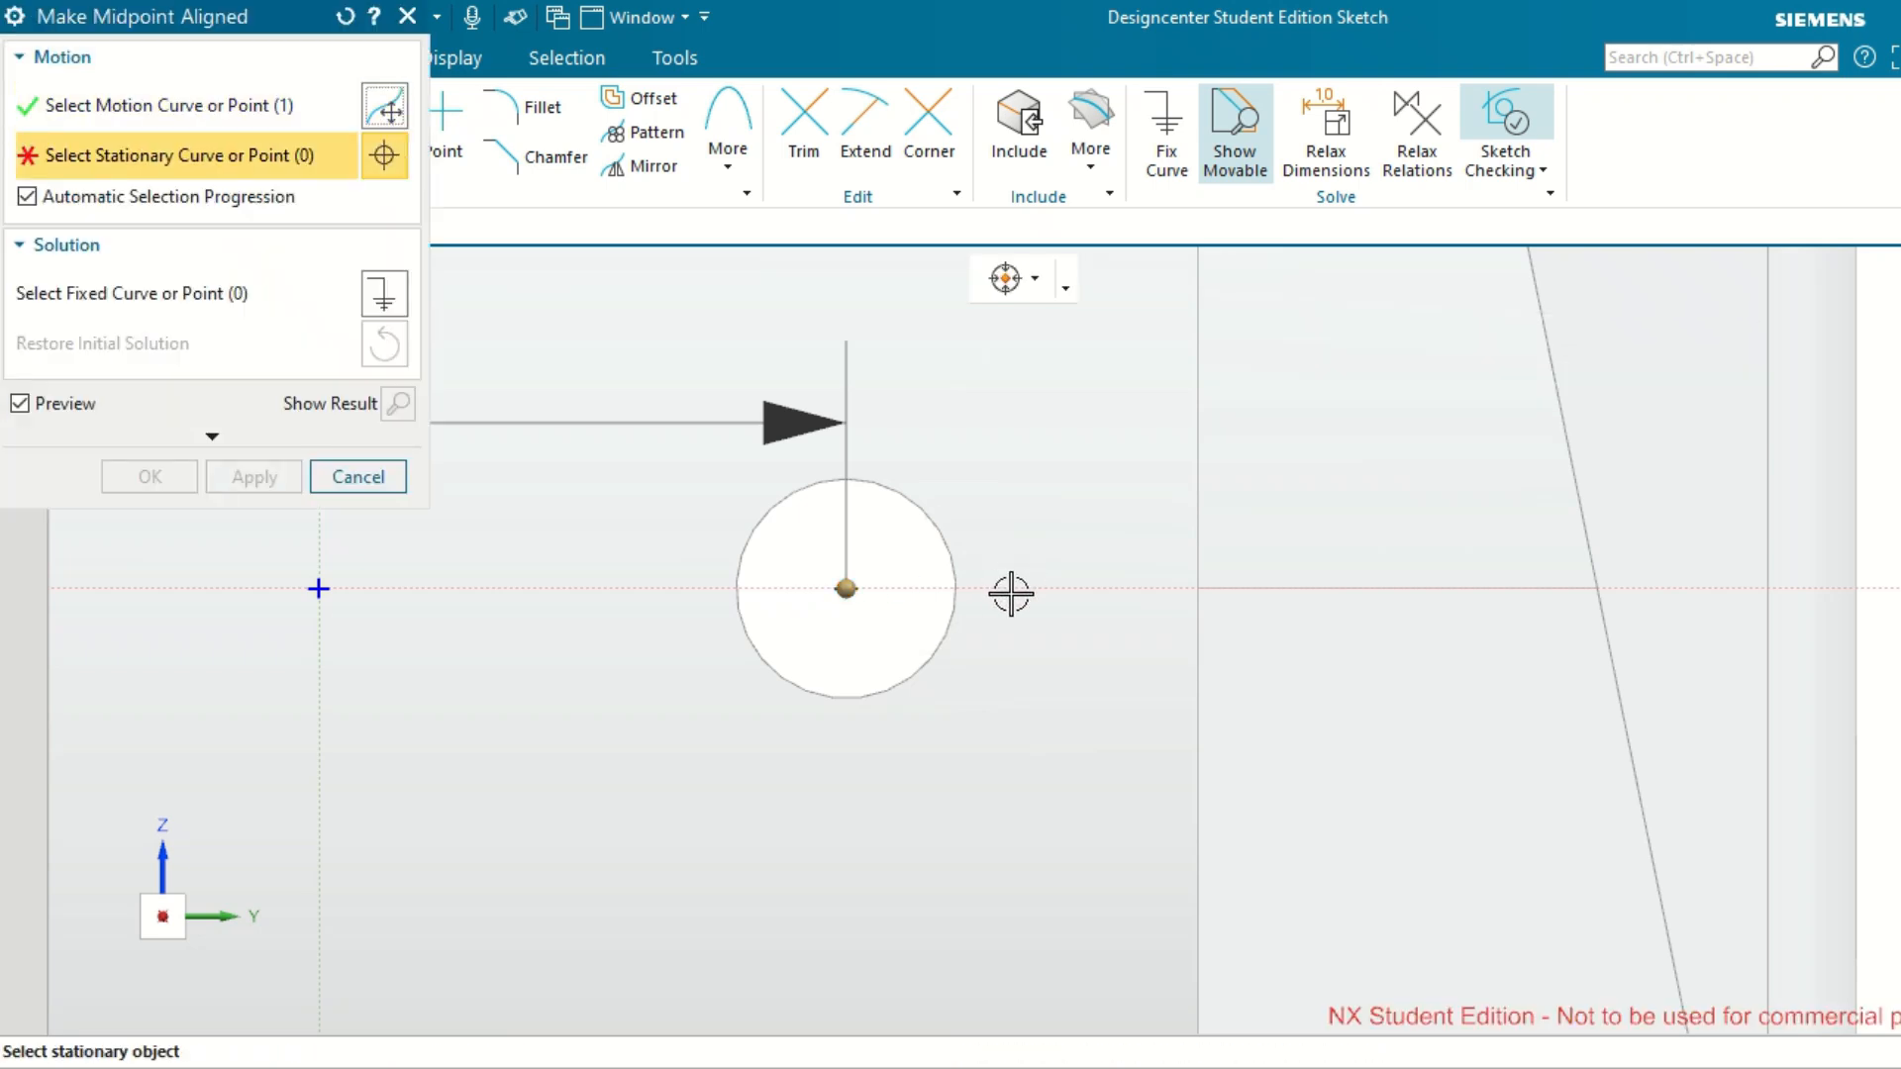
left_click(393, 484)
scroll(916, 564, "down", 4)
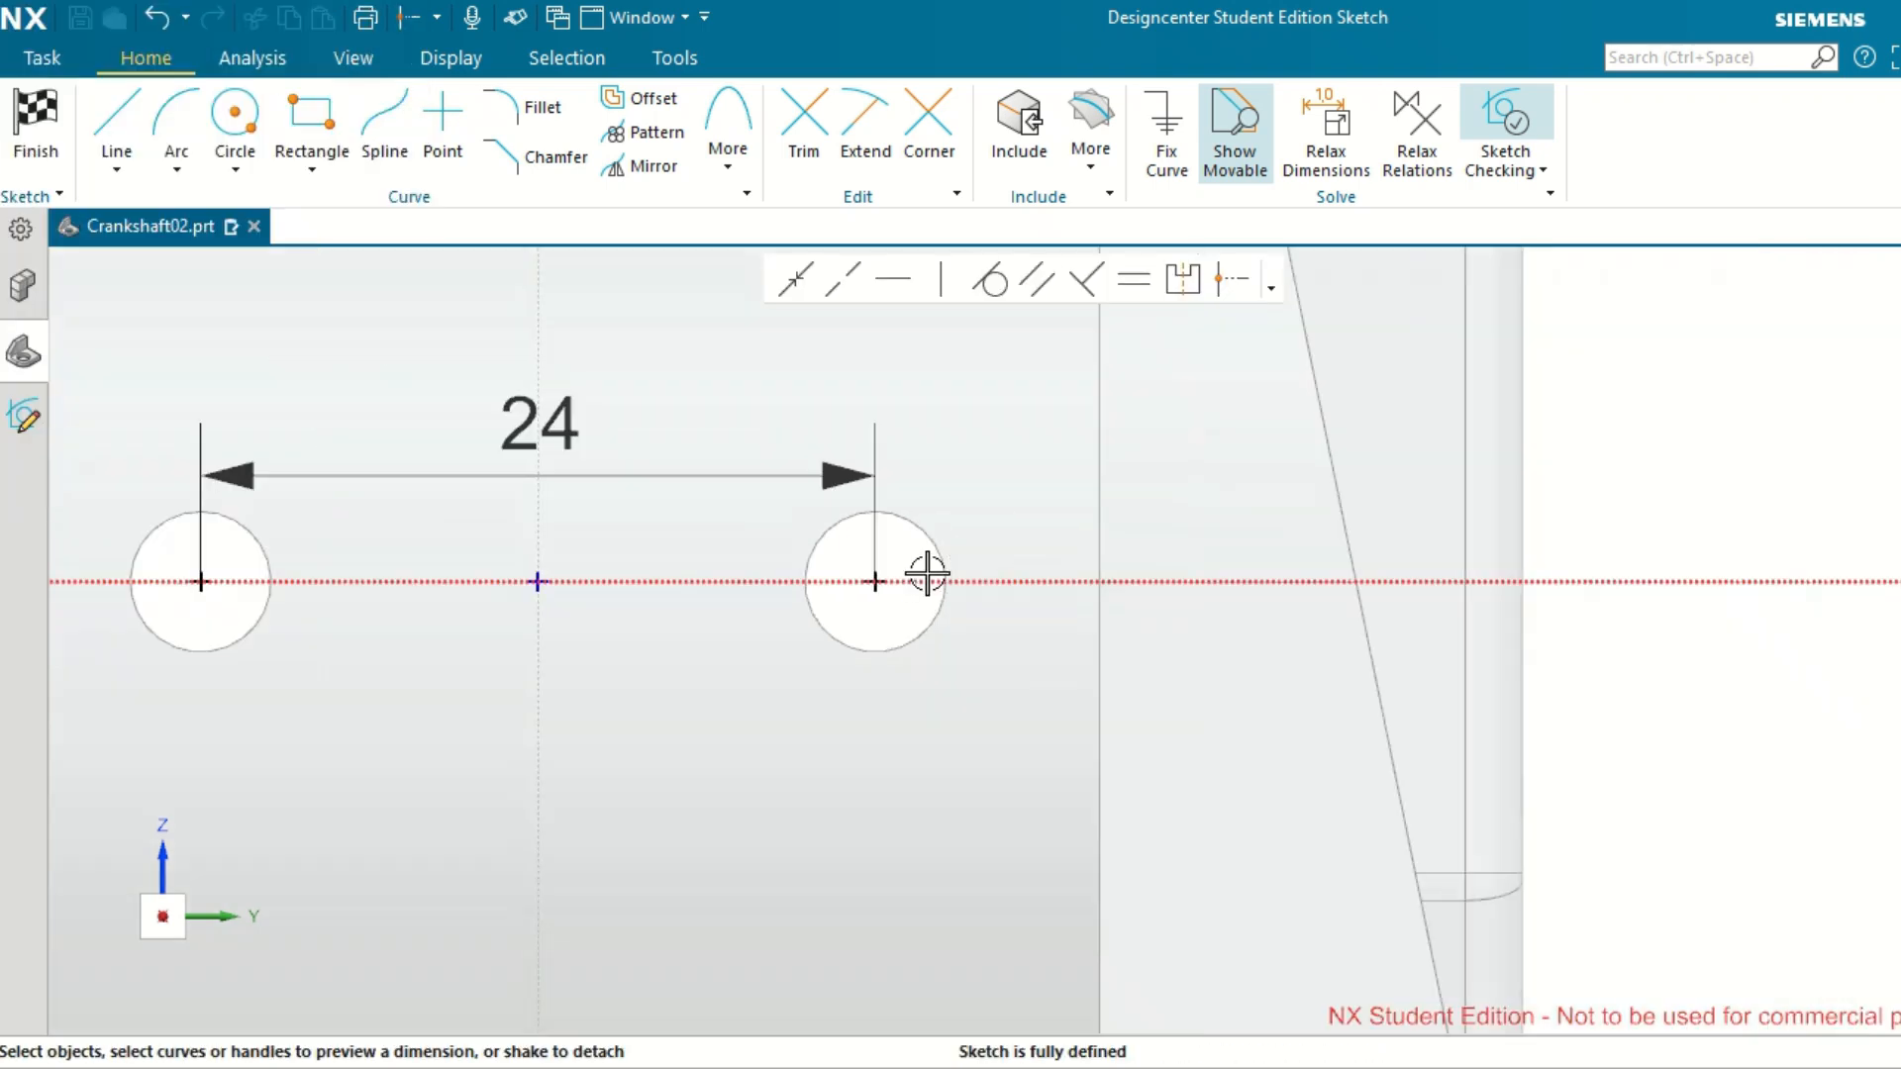
Apply a Make Horizontal relation between the center points of the two crankpin holes.
left_click(894, 281)
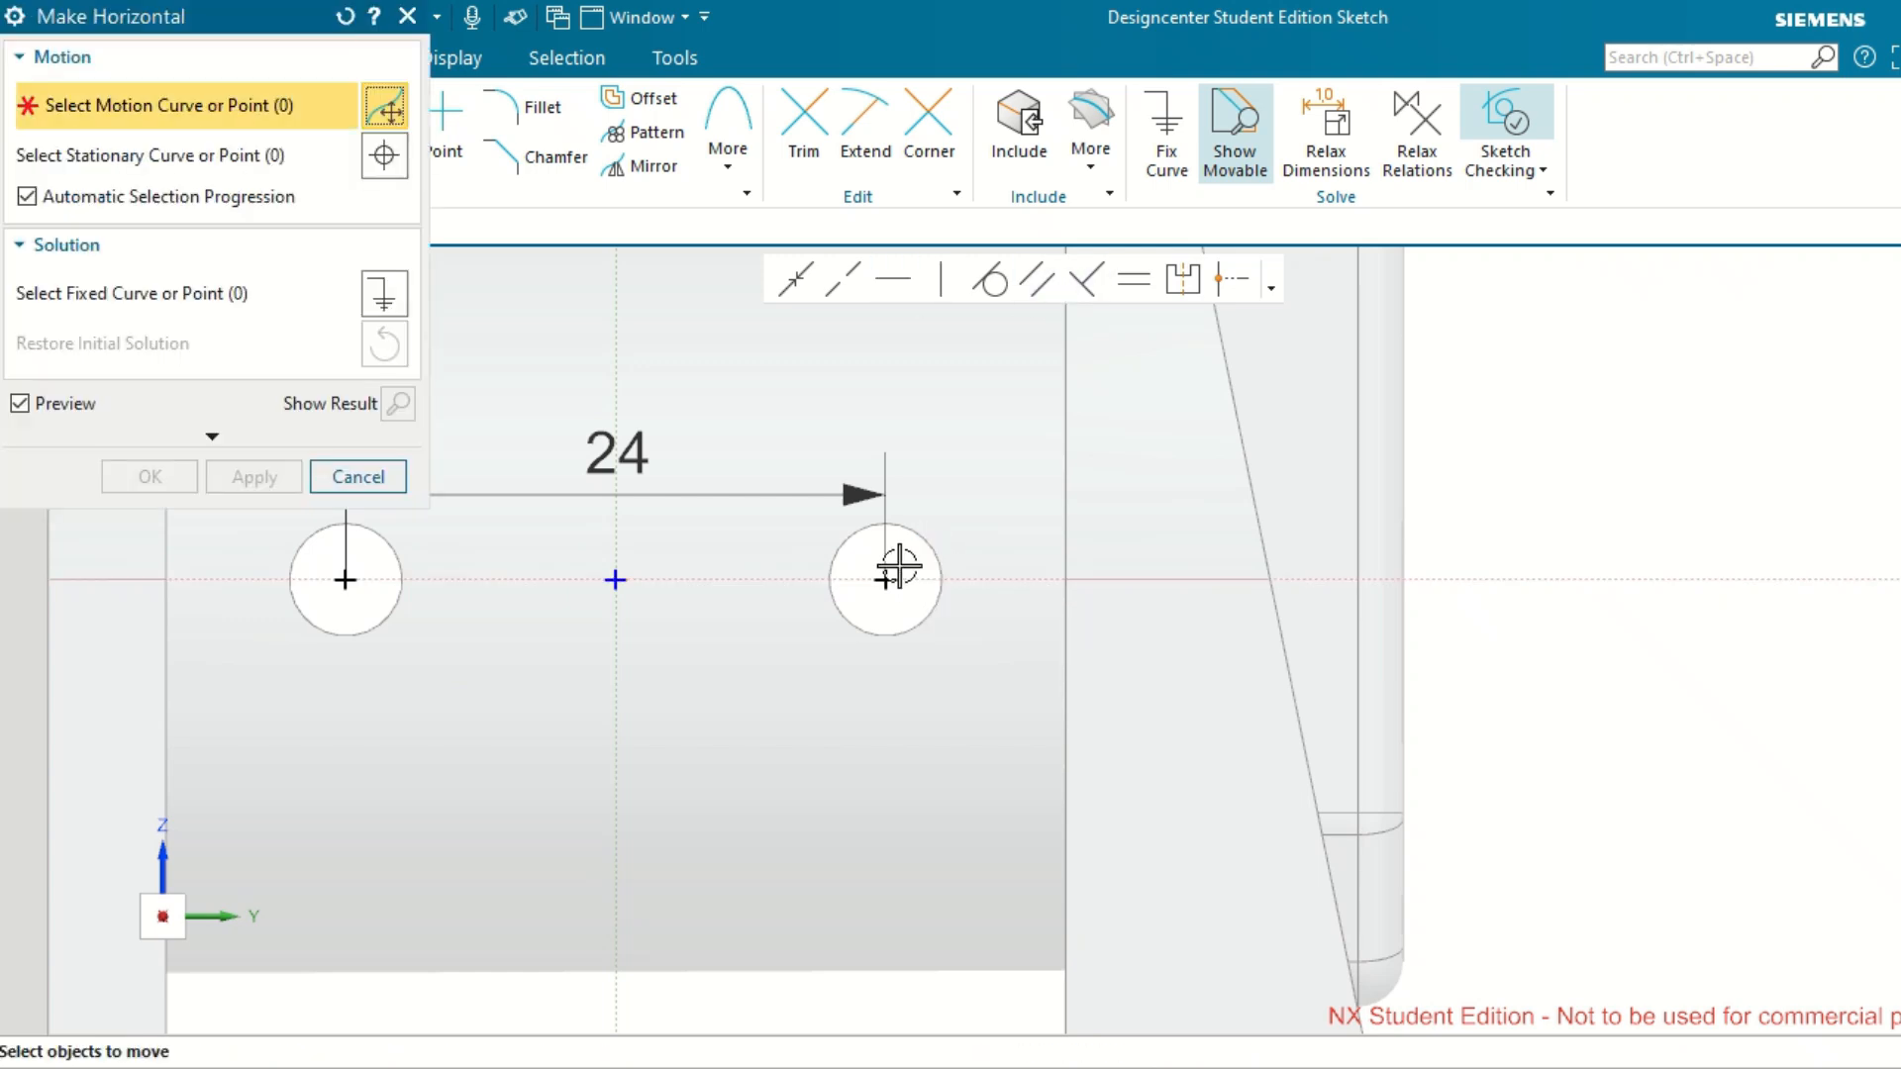
left_click(886, 580)
left_click(346, 580)
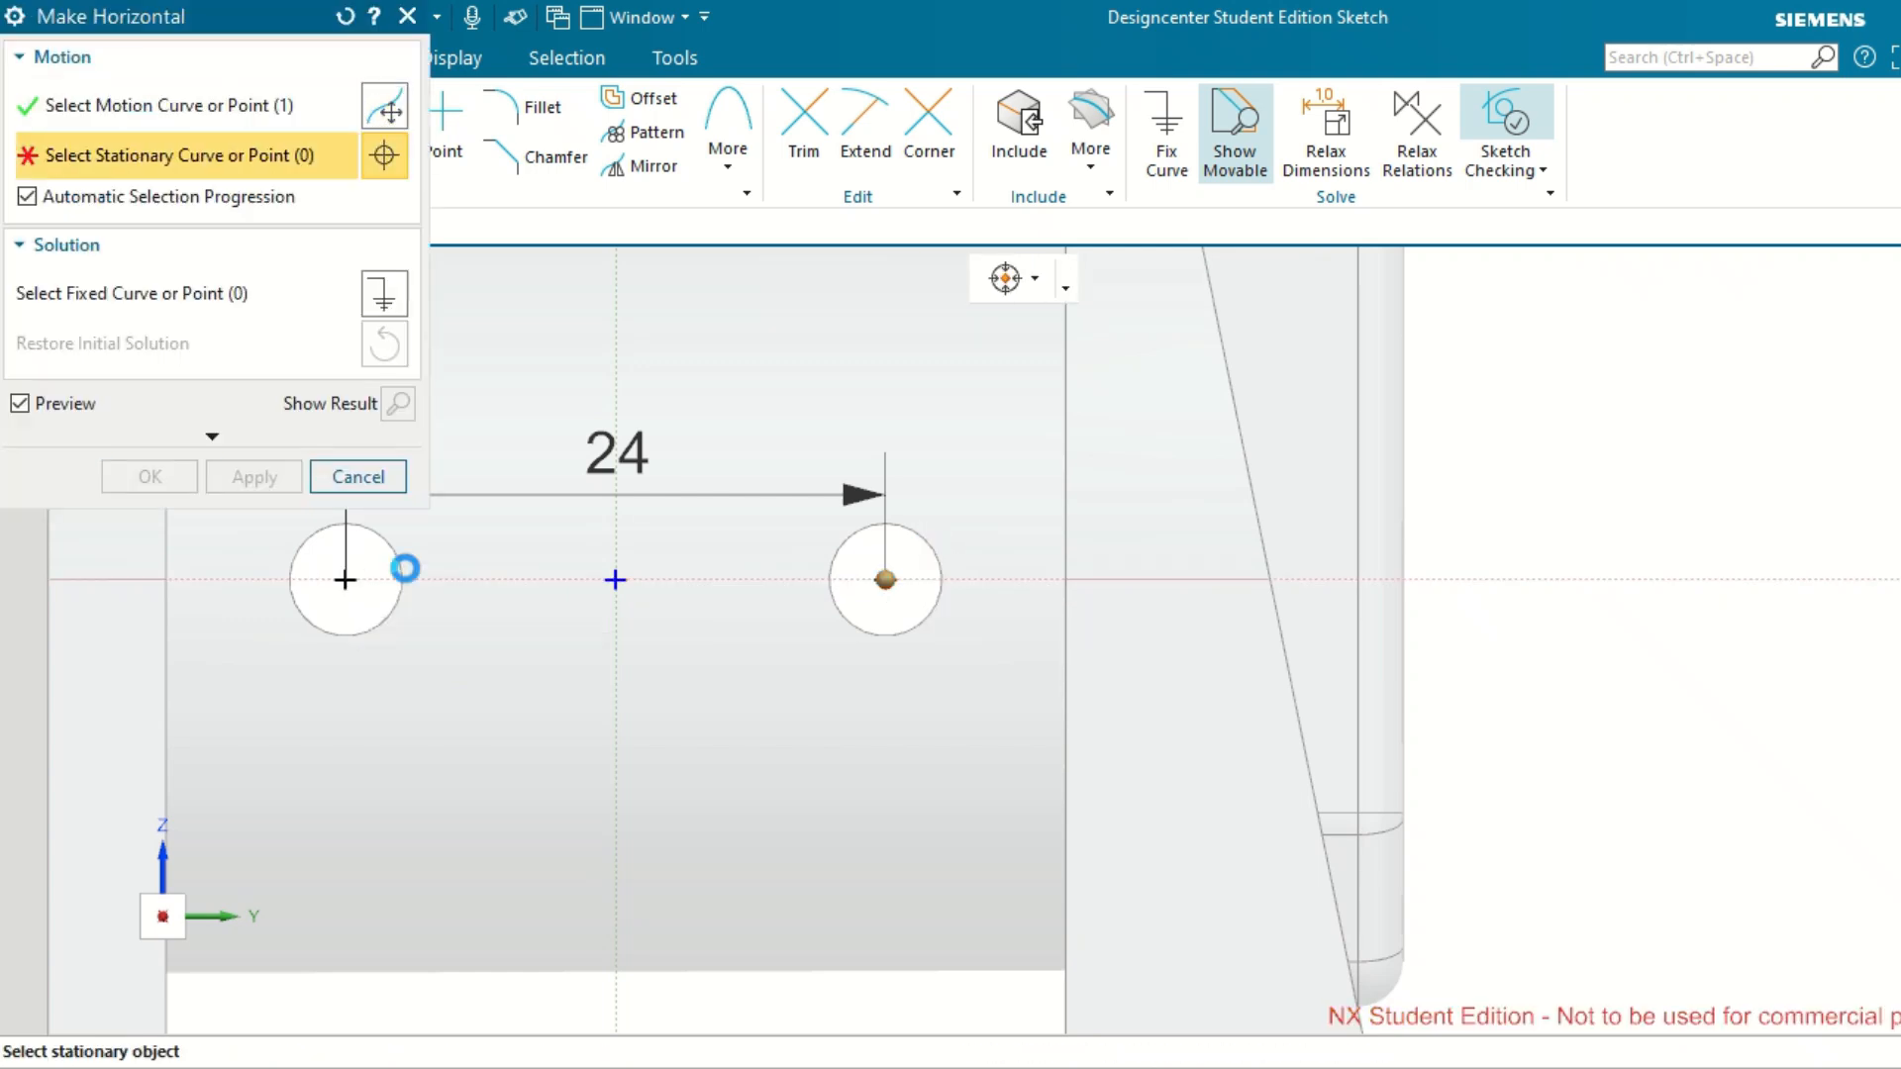
left_click(270, 479)
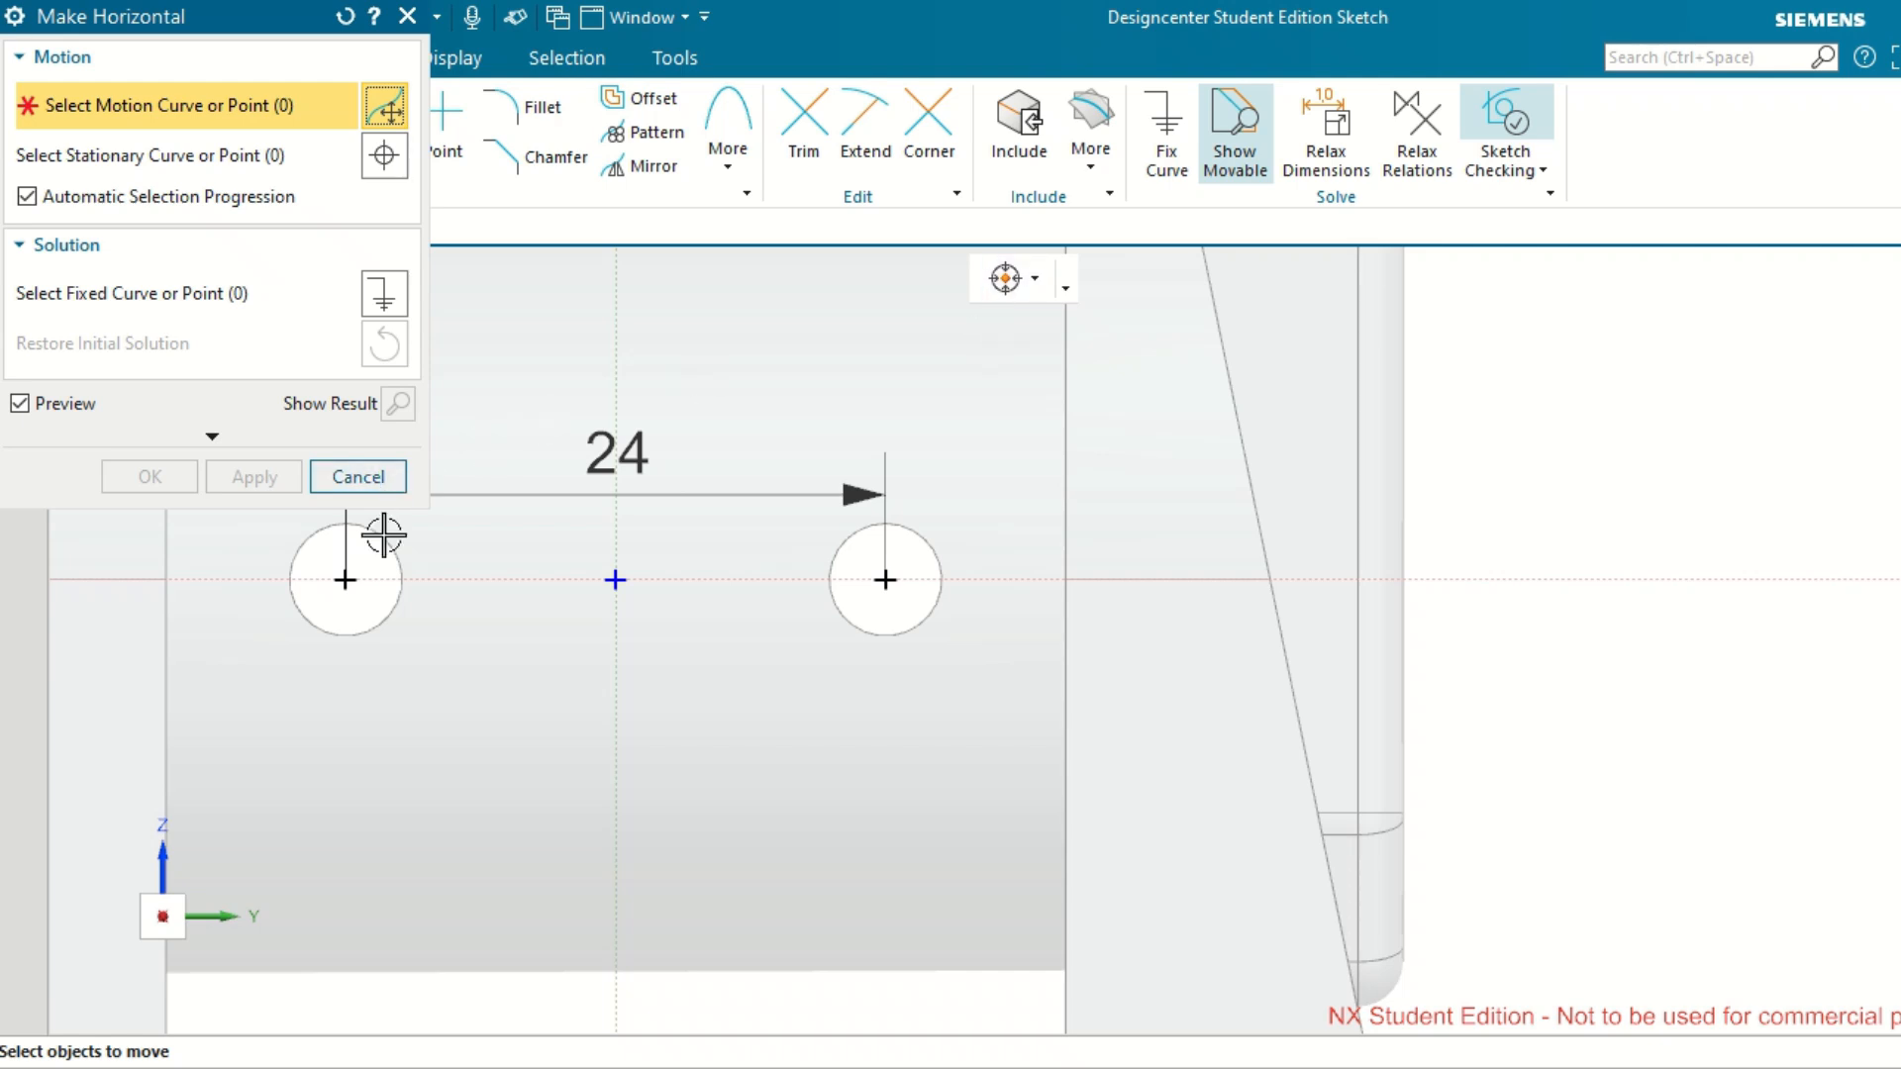
left_click(376, 479)
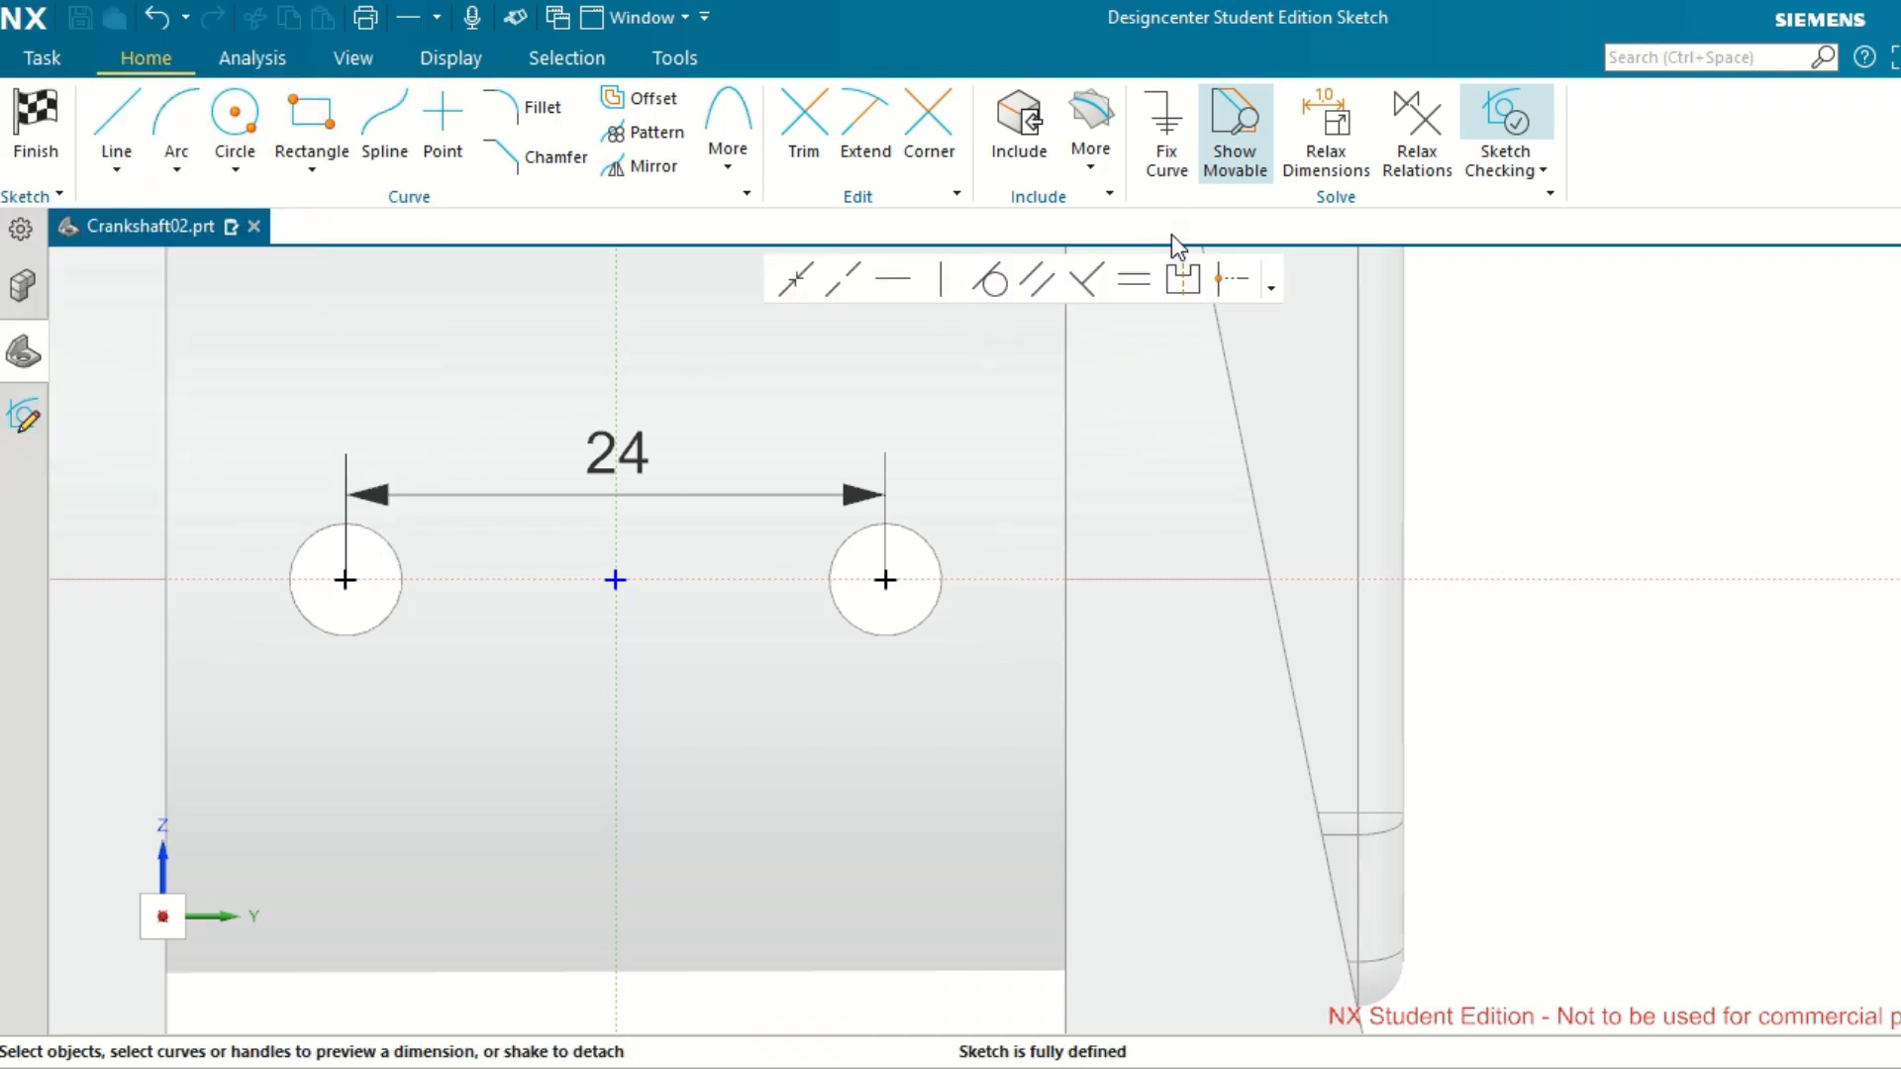
left_click(1230, 281)
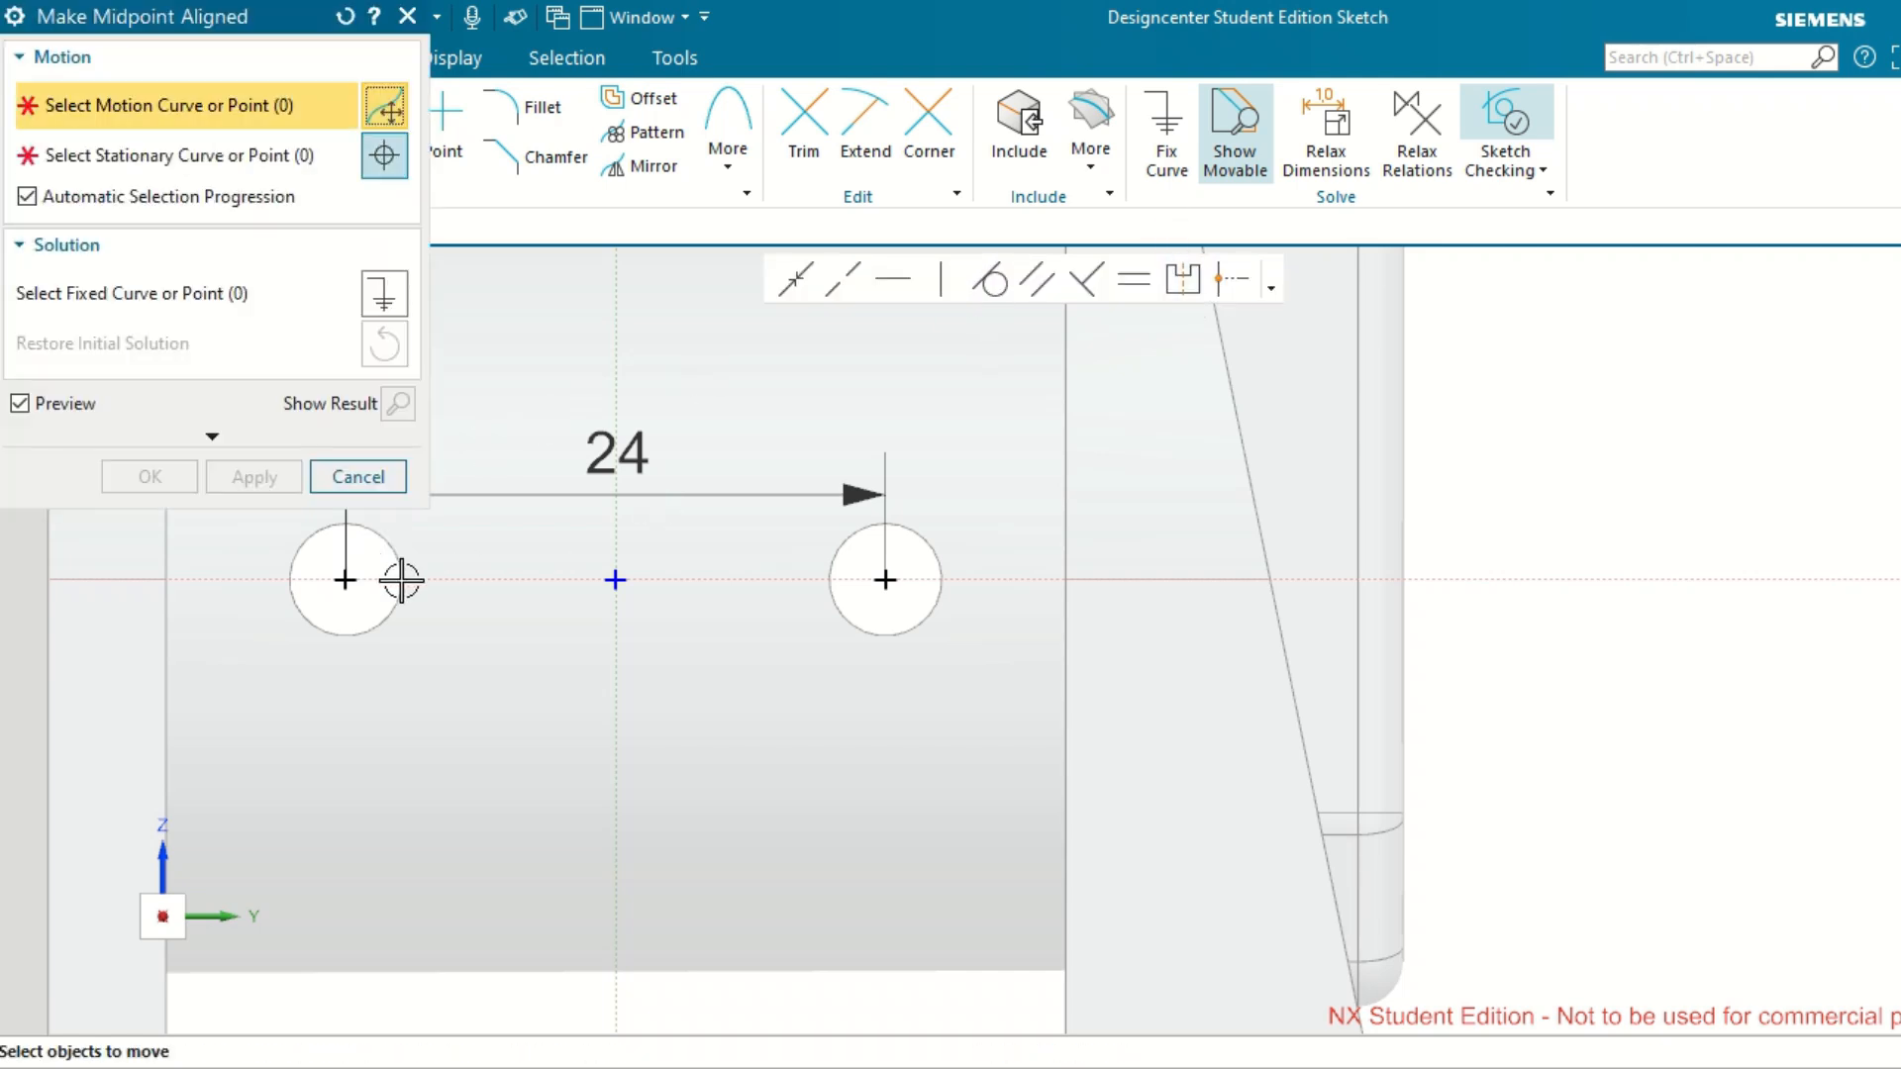
left_click(346, 580)
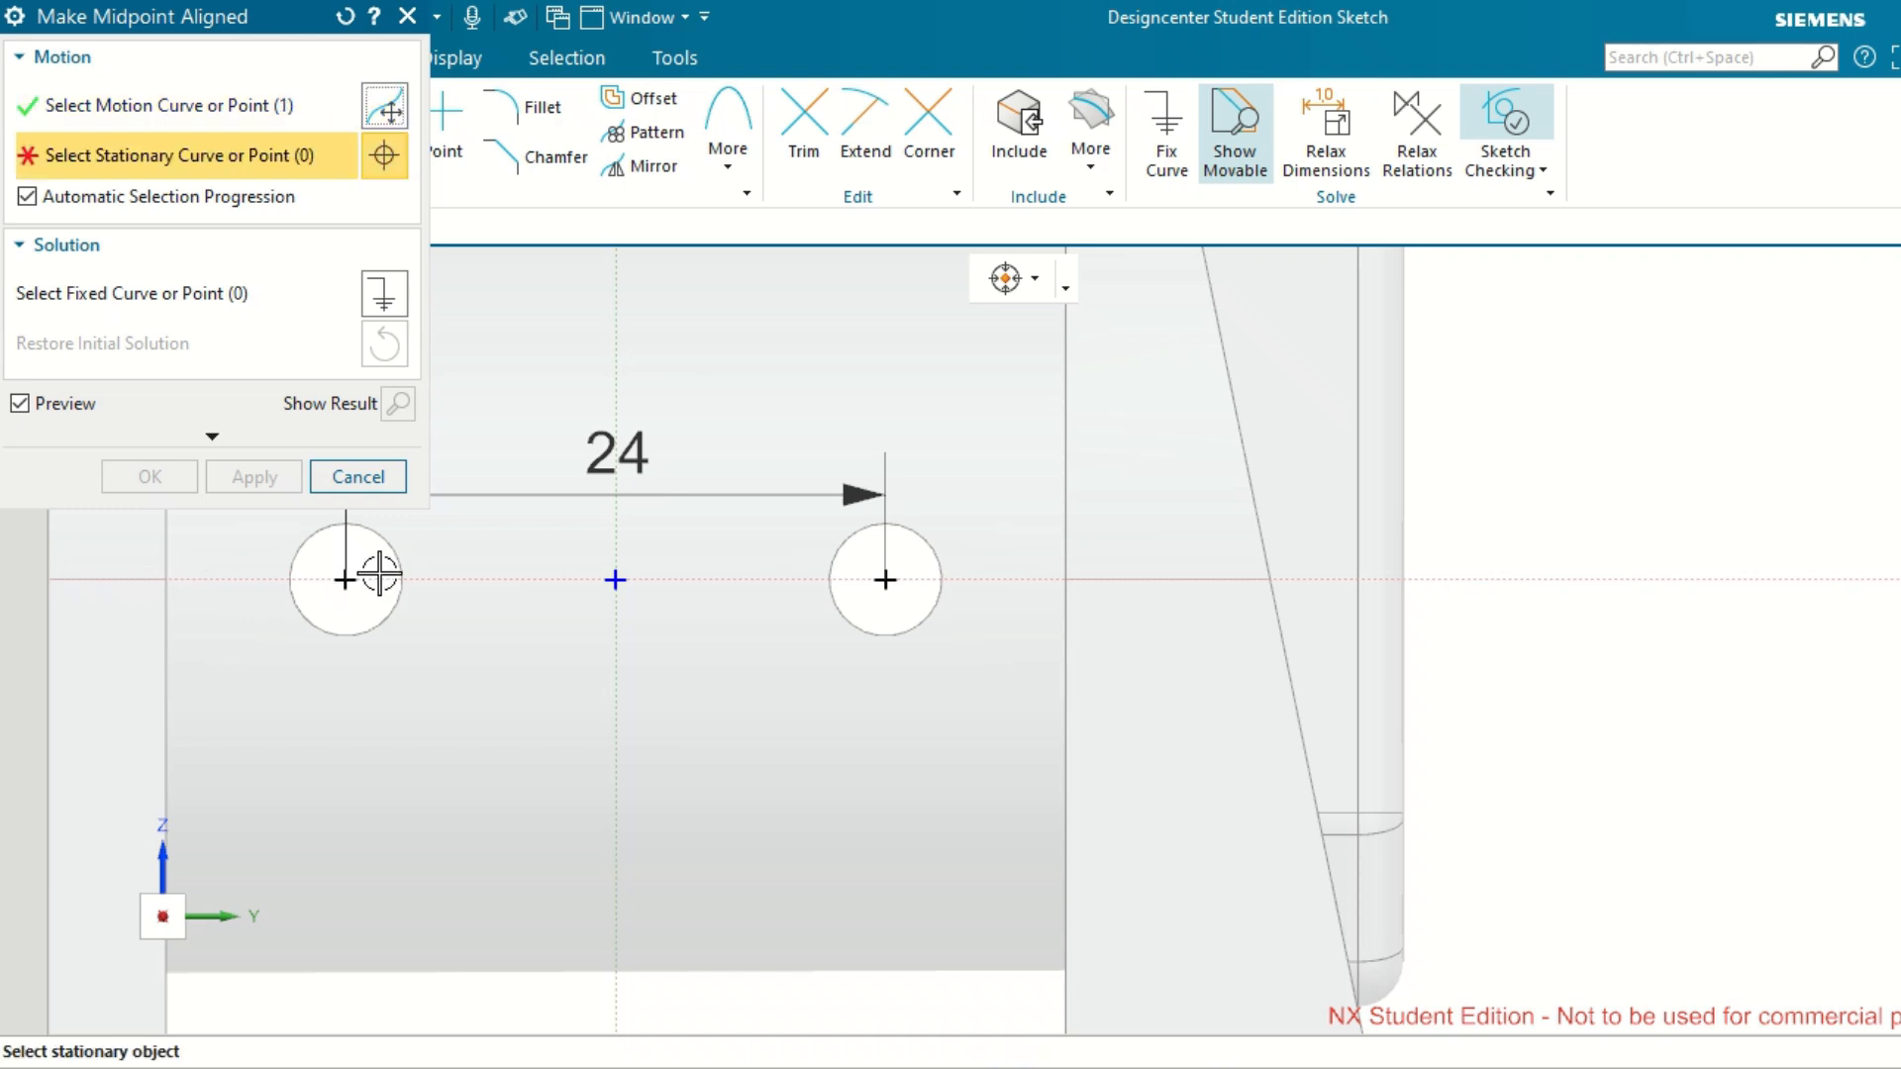
left_click(358, 479)
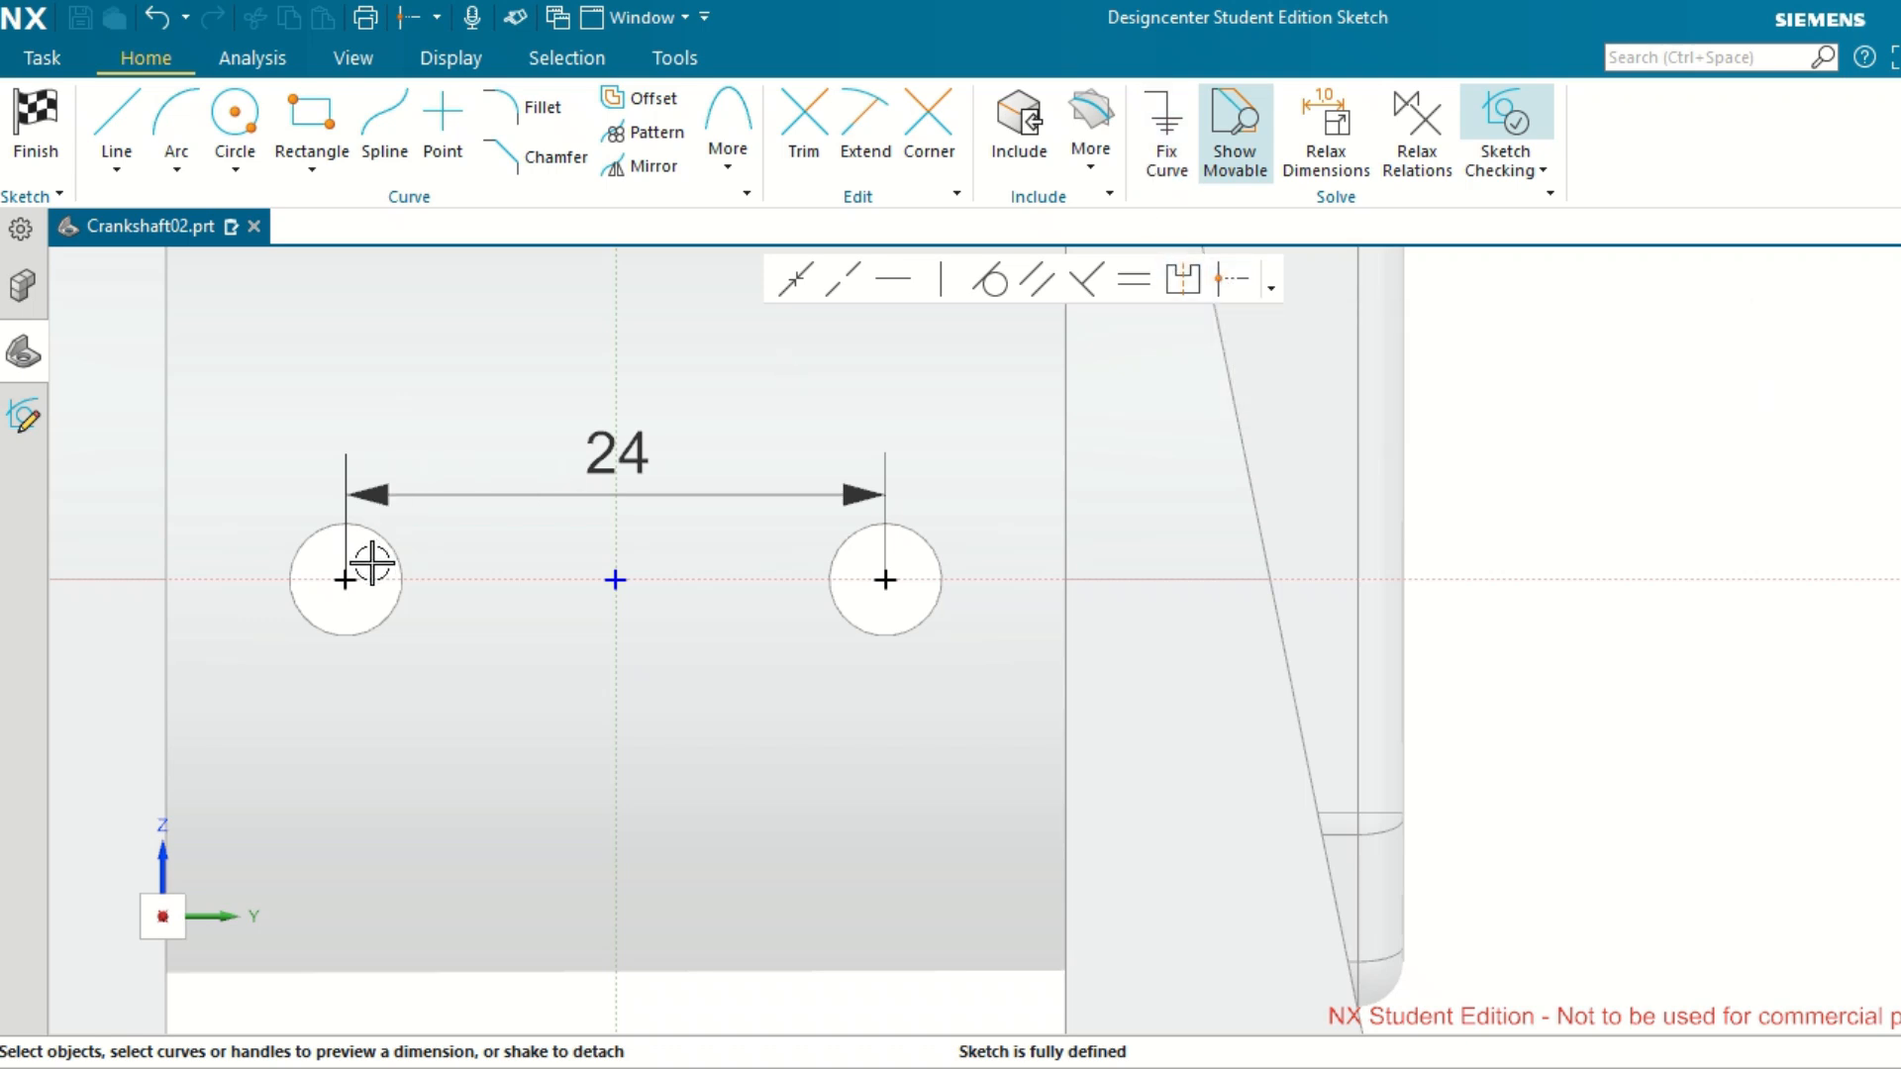
Dimension the horizontal distance from the left crankpin hole's center point to the sketch's vertical axis.
left_click(346, 581)
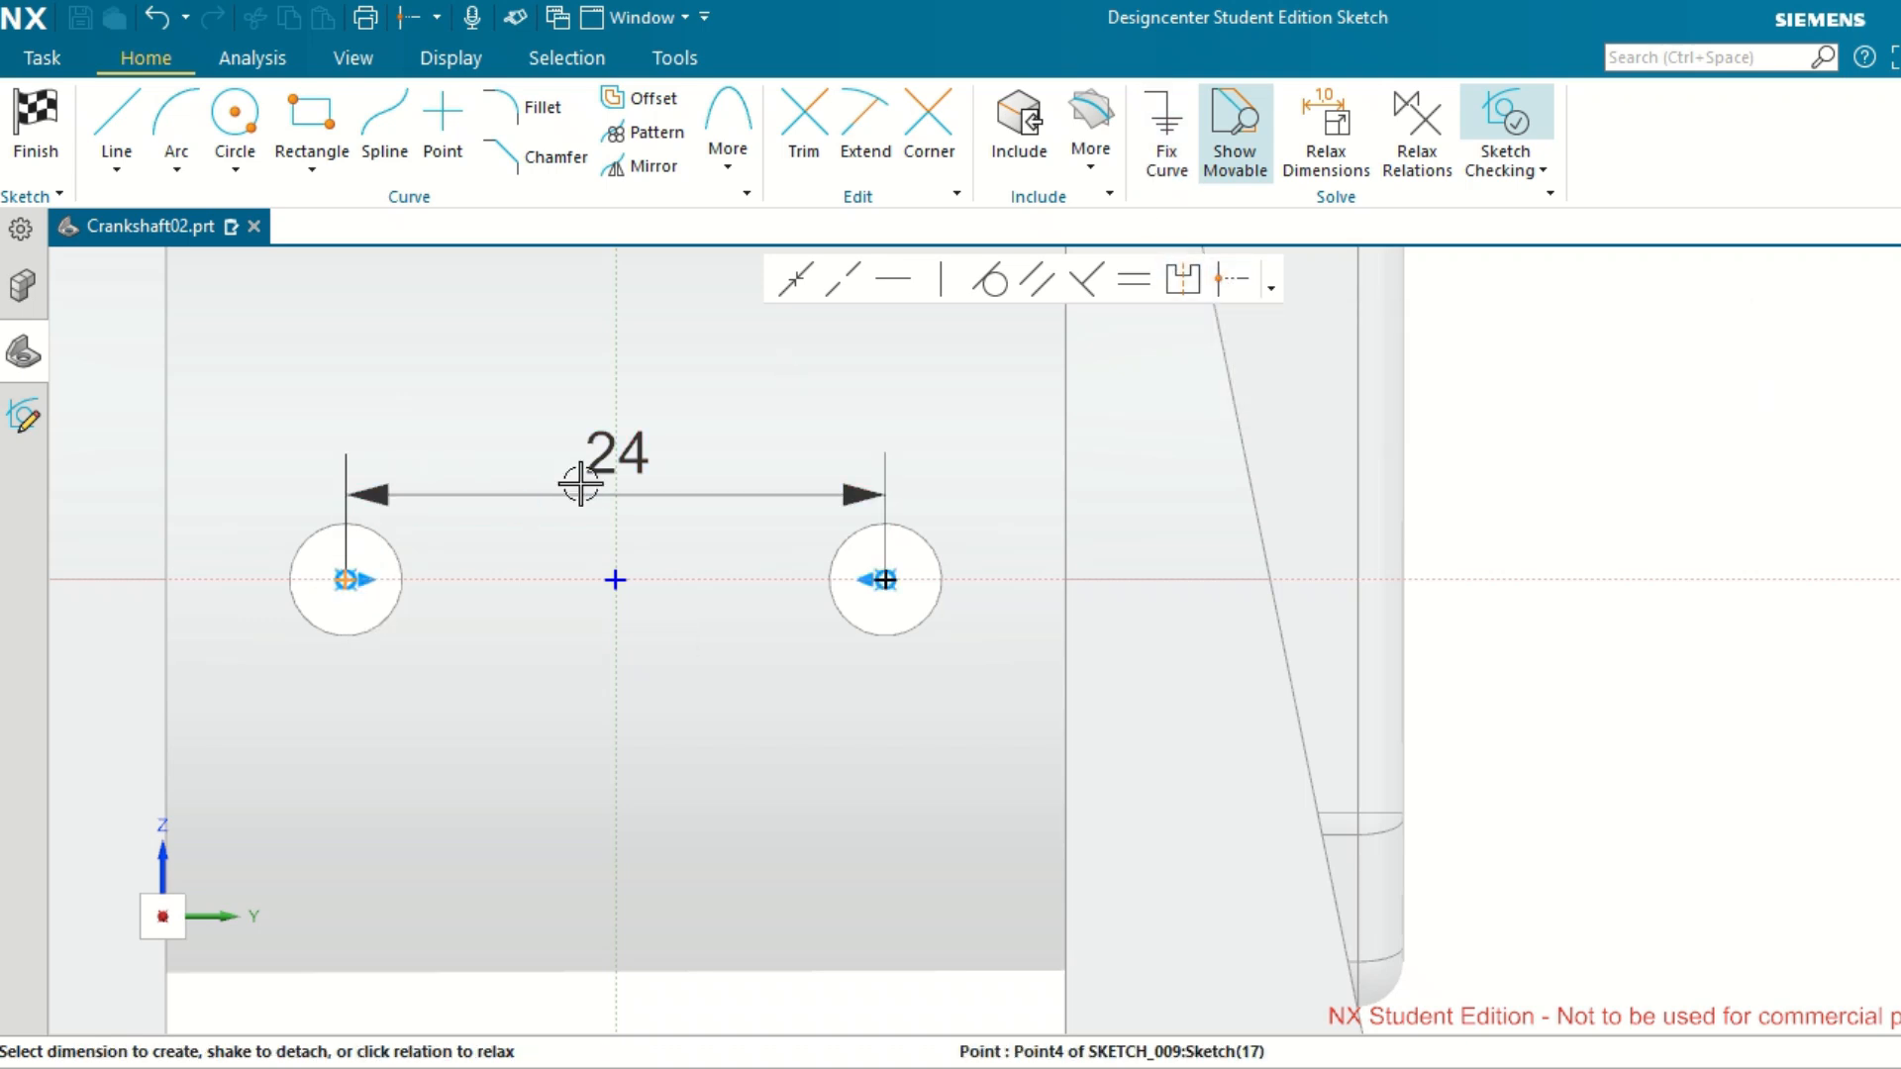
left_click(615, 514)
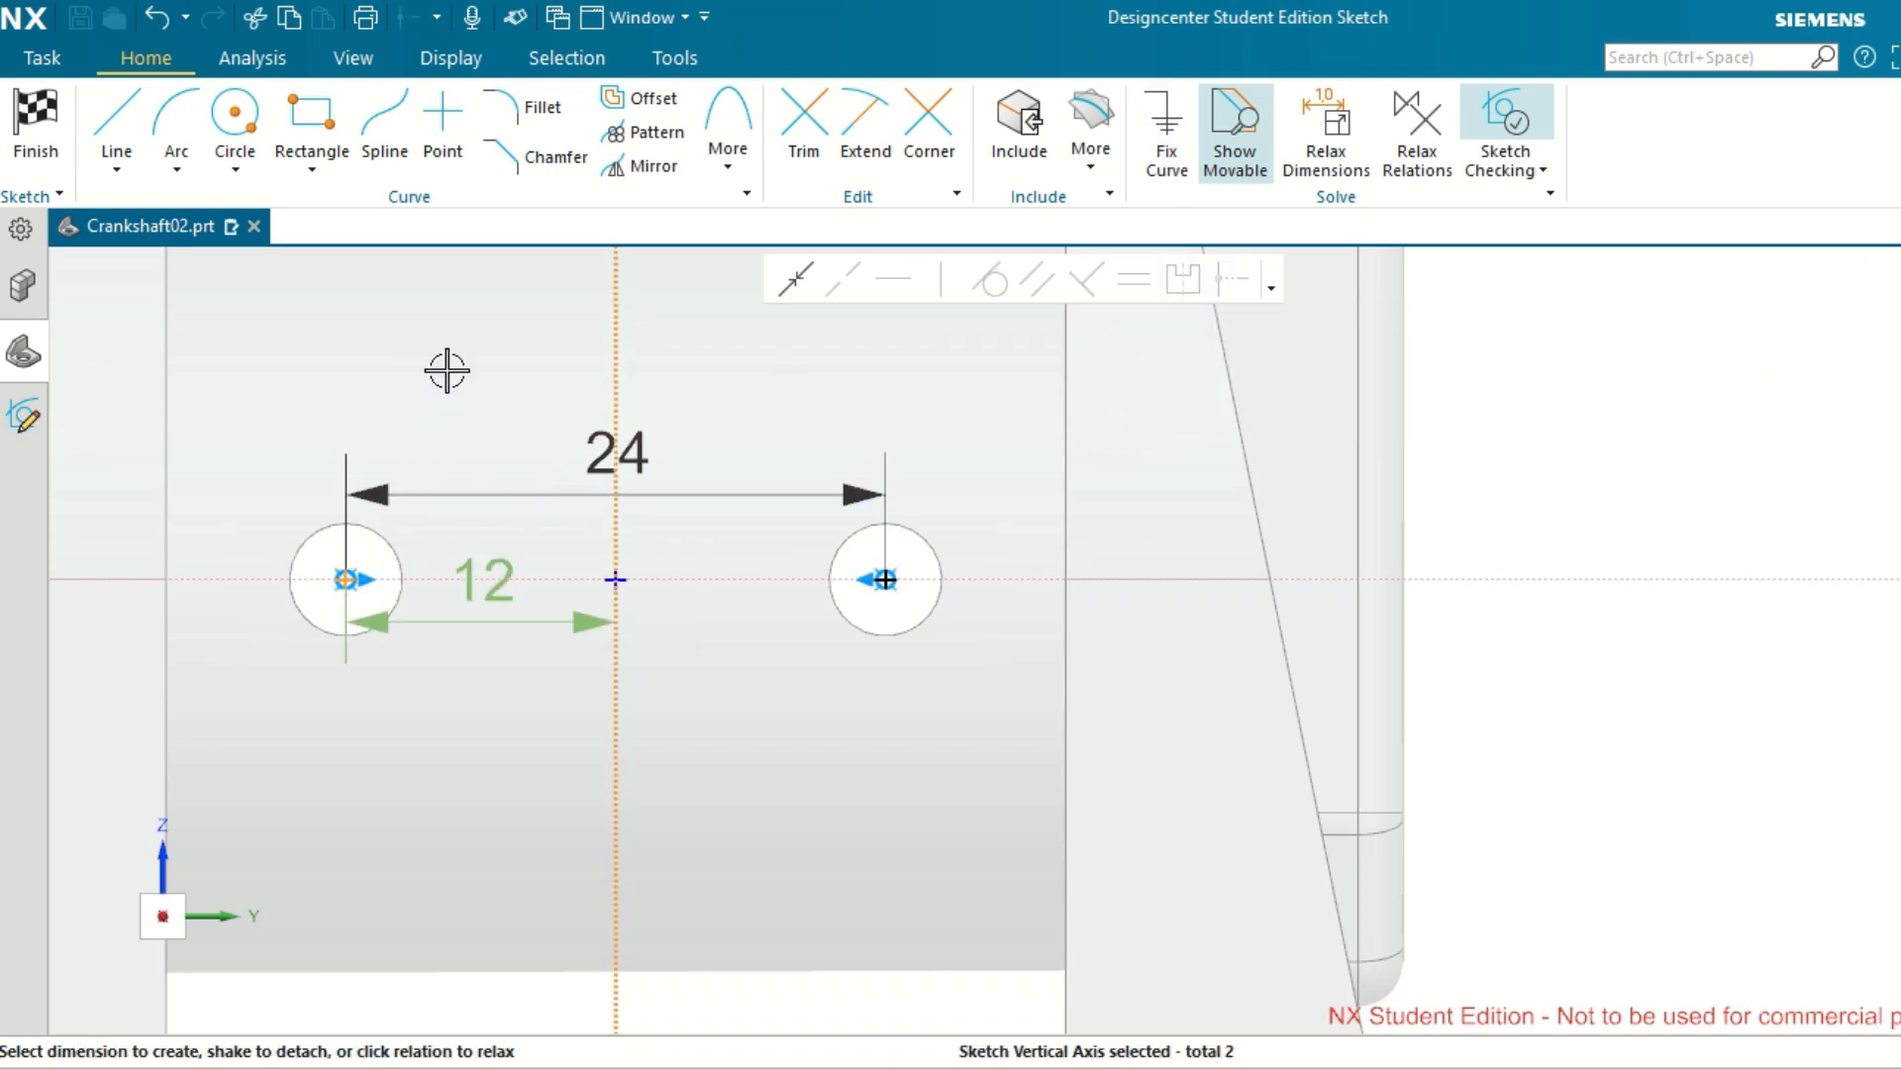
left_click(498, 575)
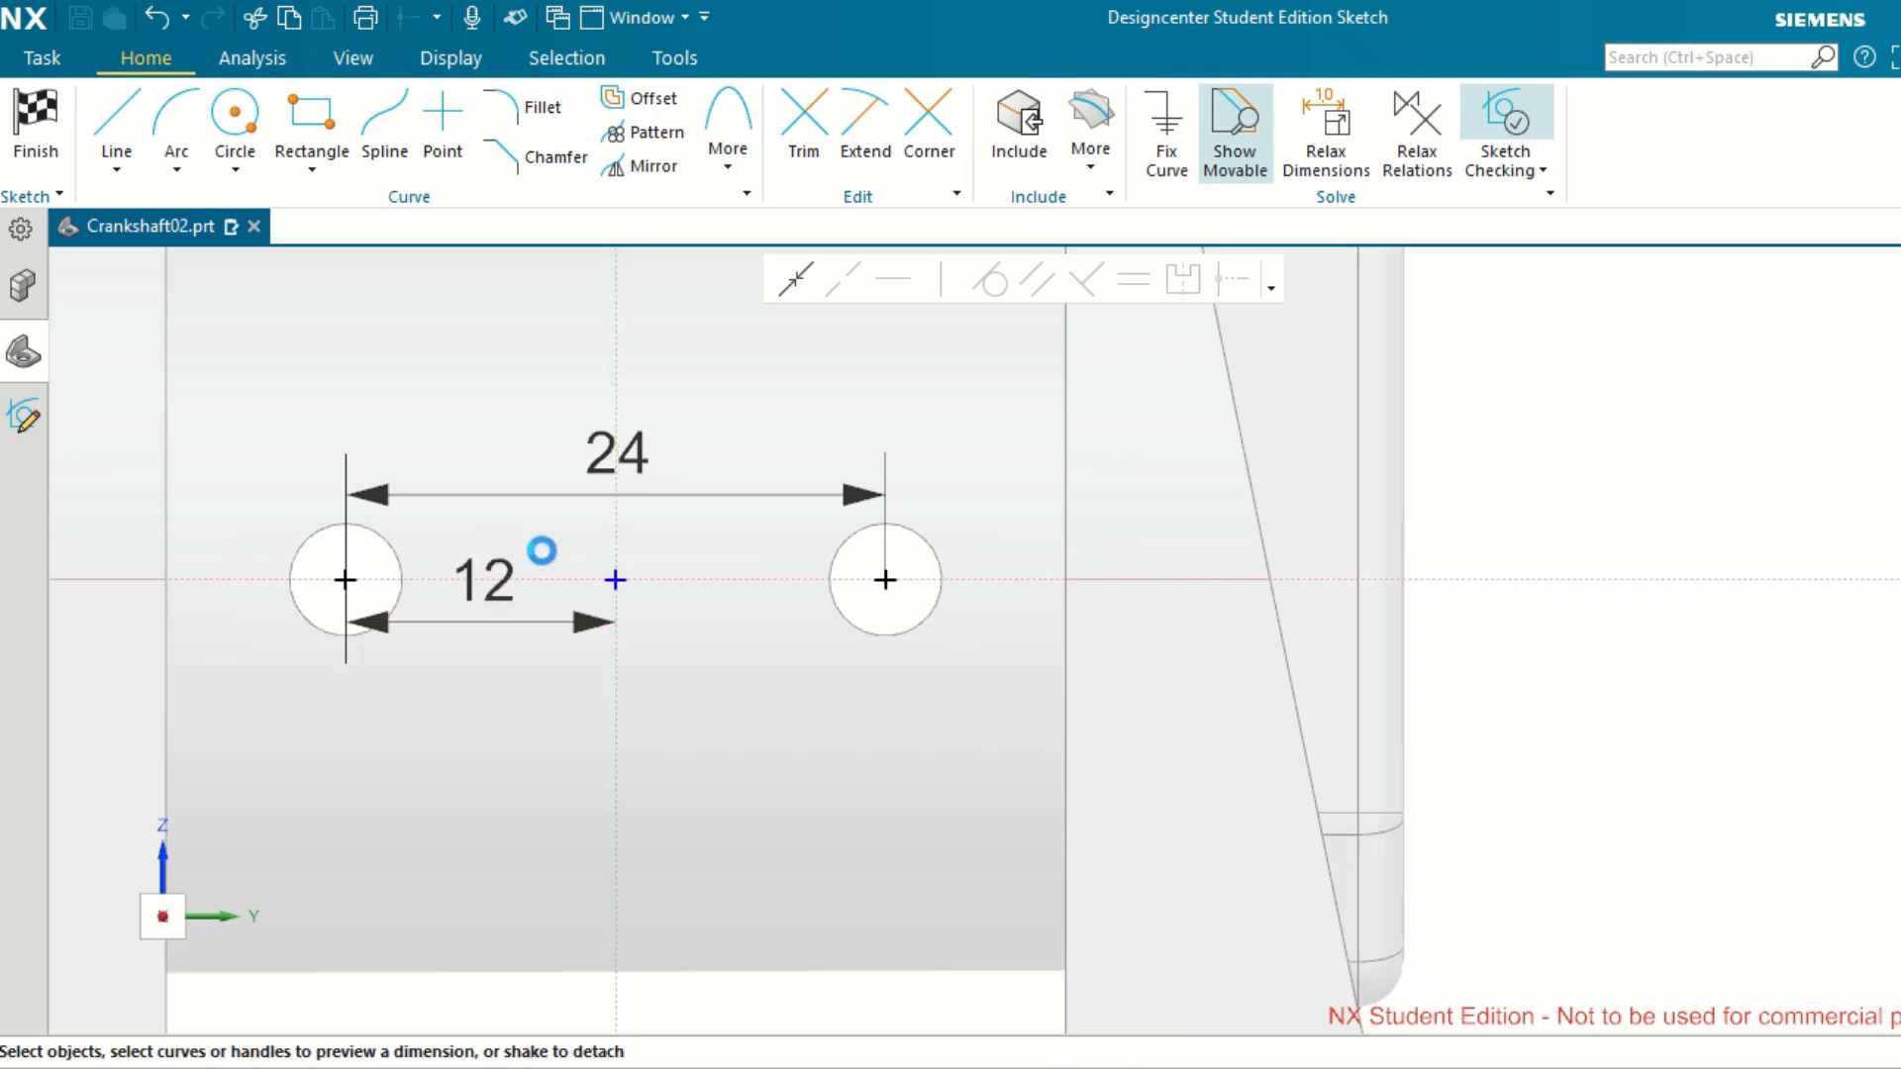
Set the horizontal distance from the left crankpin hole's center to the sketch's vertical axis to 12 mm.
type("1")
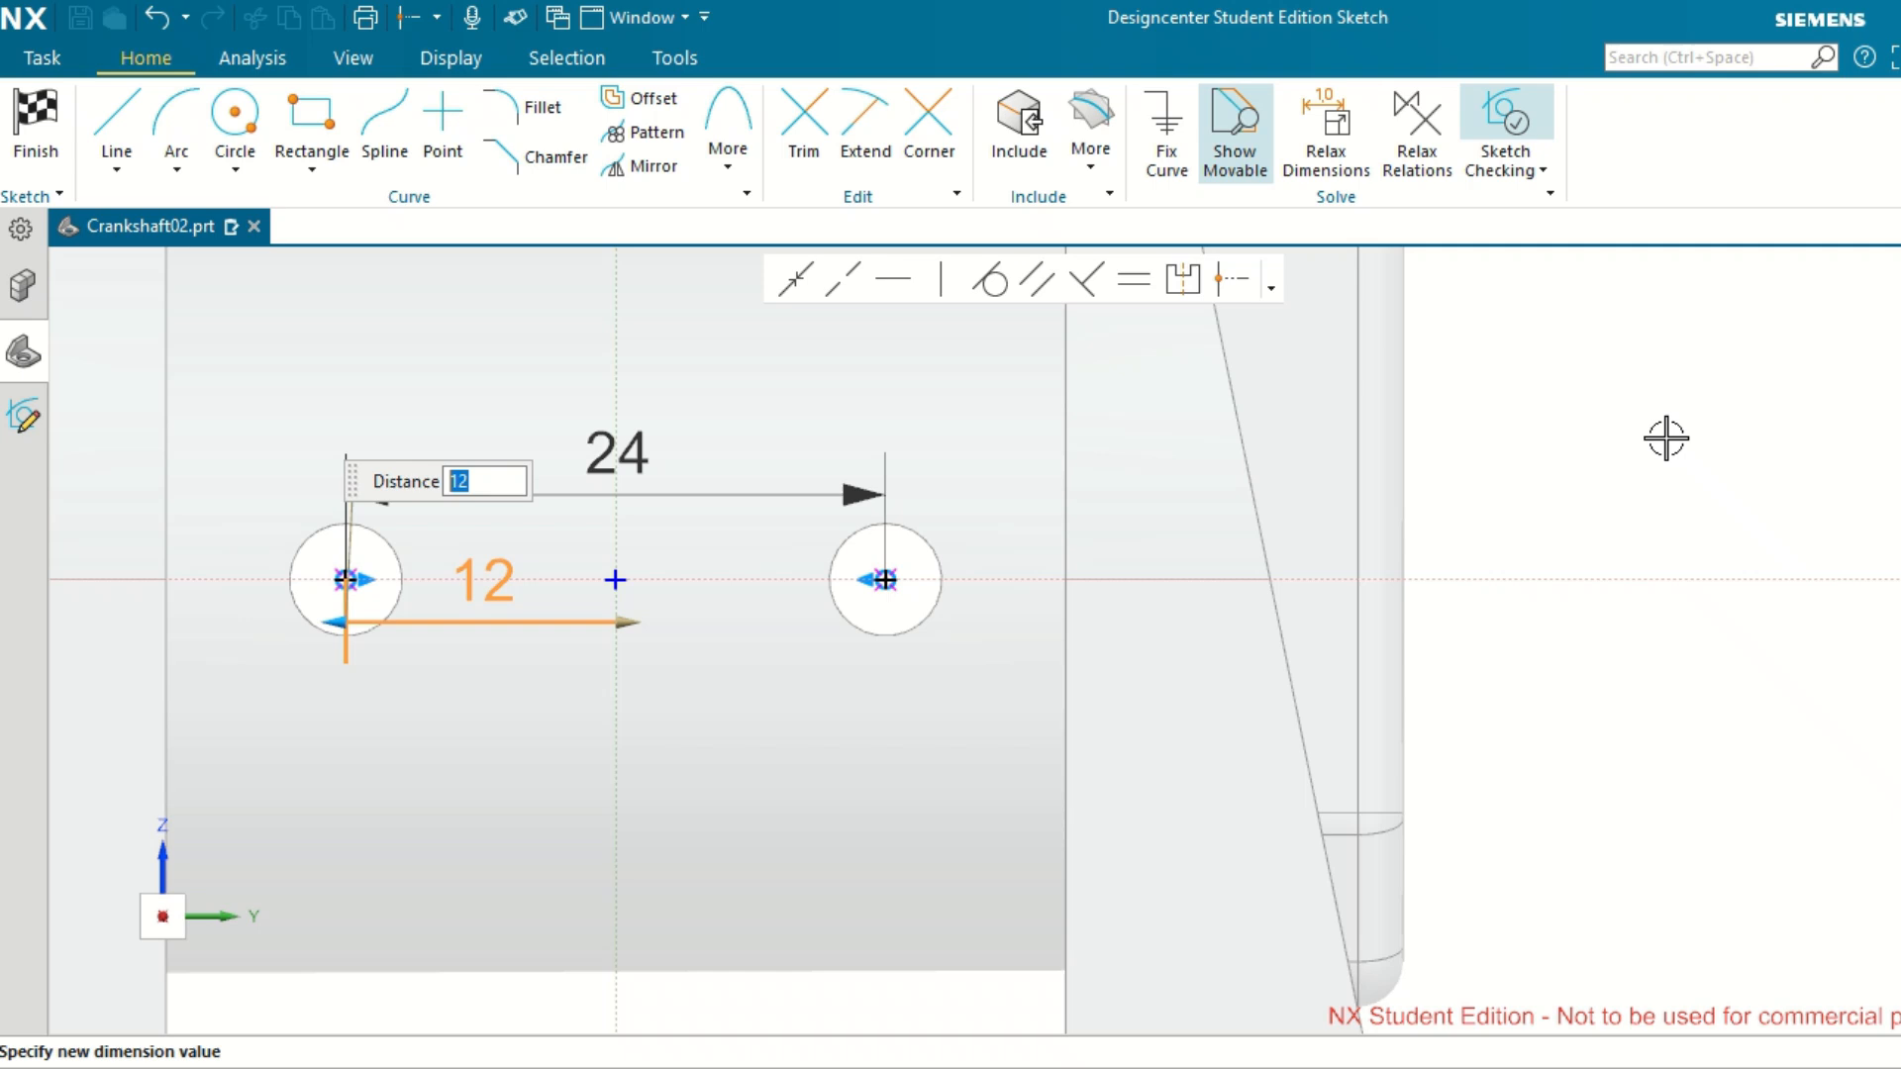
type("2")
key("Return")
Finish the hole position sketch and accept the edited 5 mm through-body hole feature.
scroll(1667, 437, "down", 2)
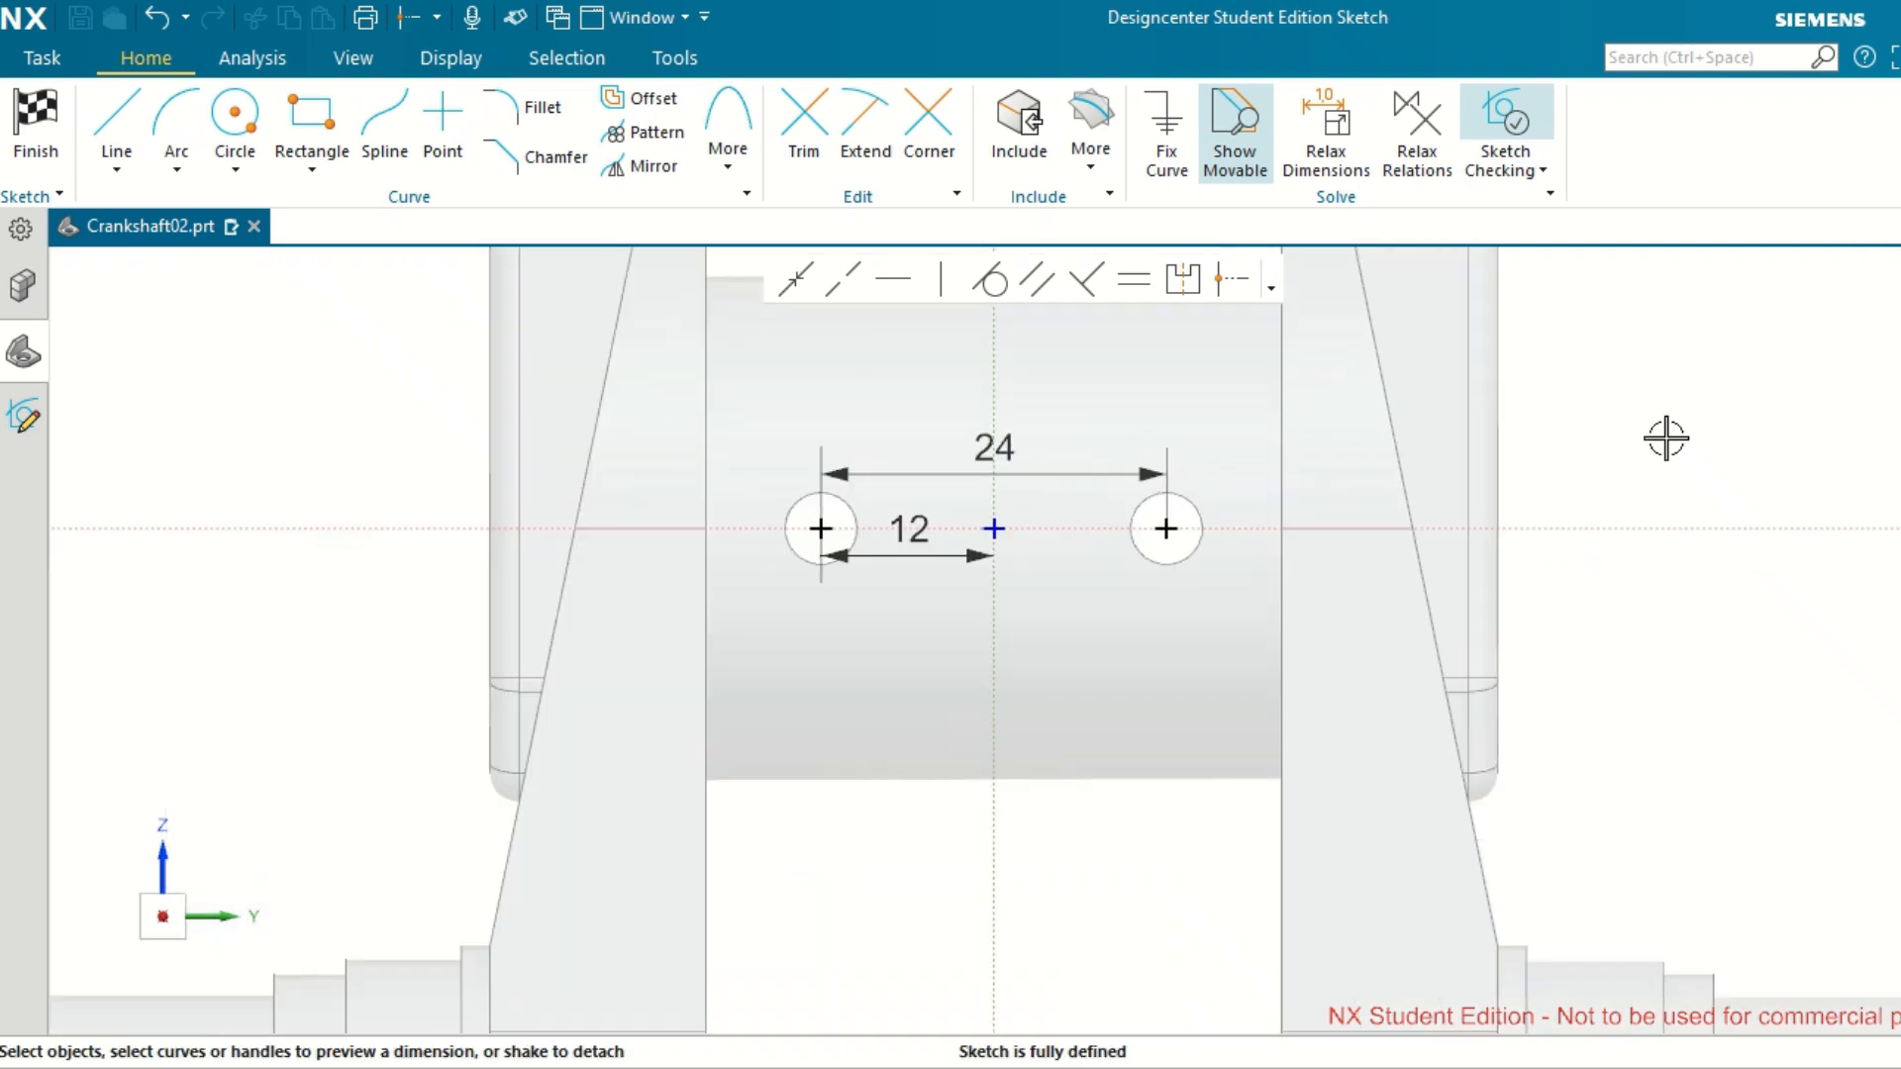
scroll(1667, 436, "down", 3)
scroll(1667, 437, "up", 2)
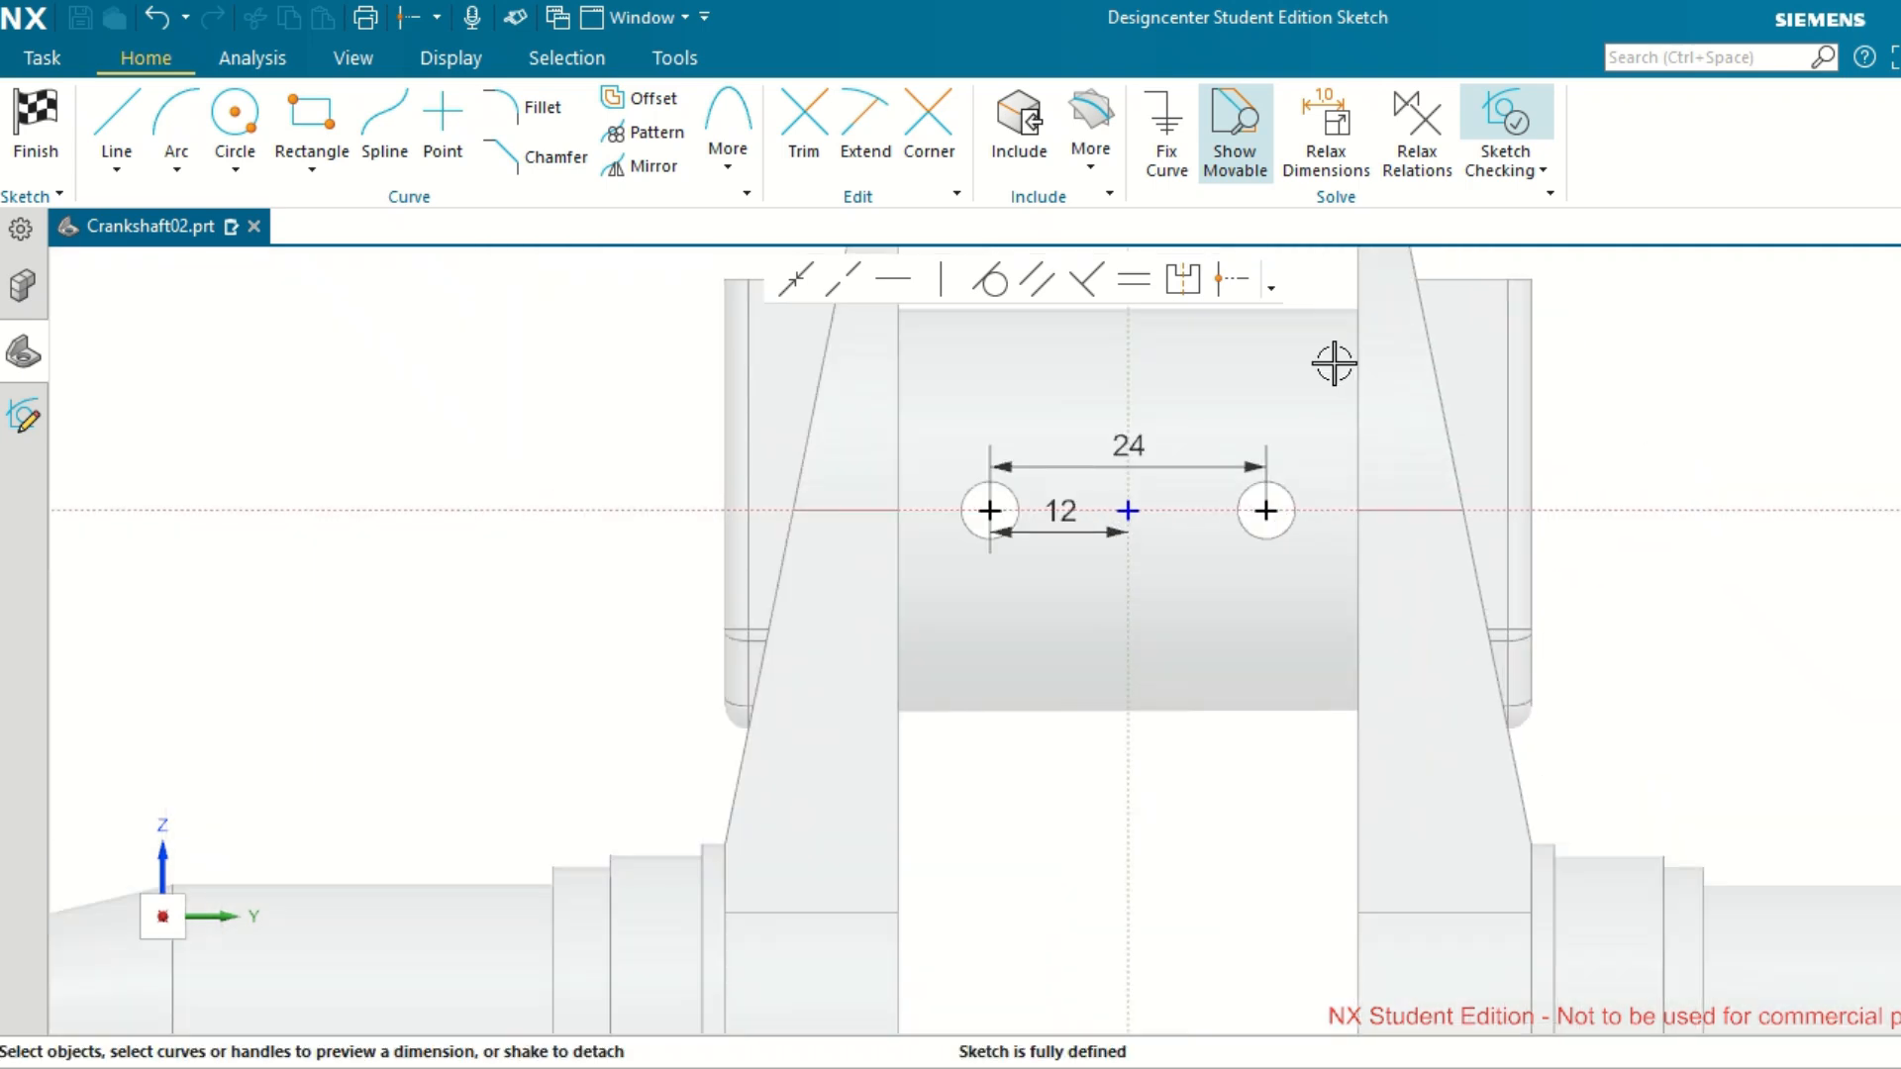
left_click(37, 120)
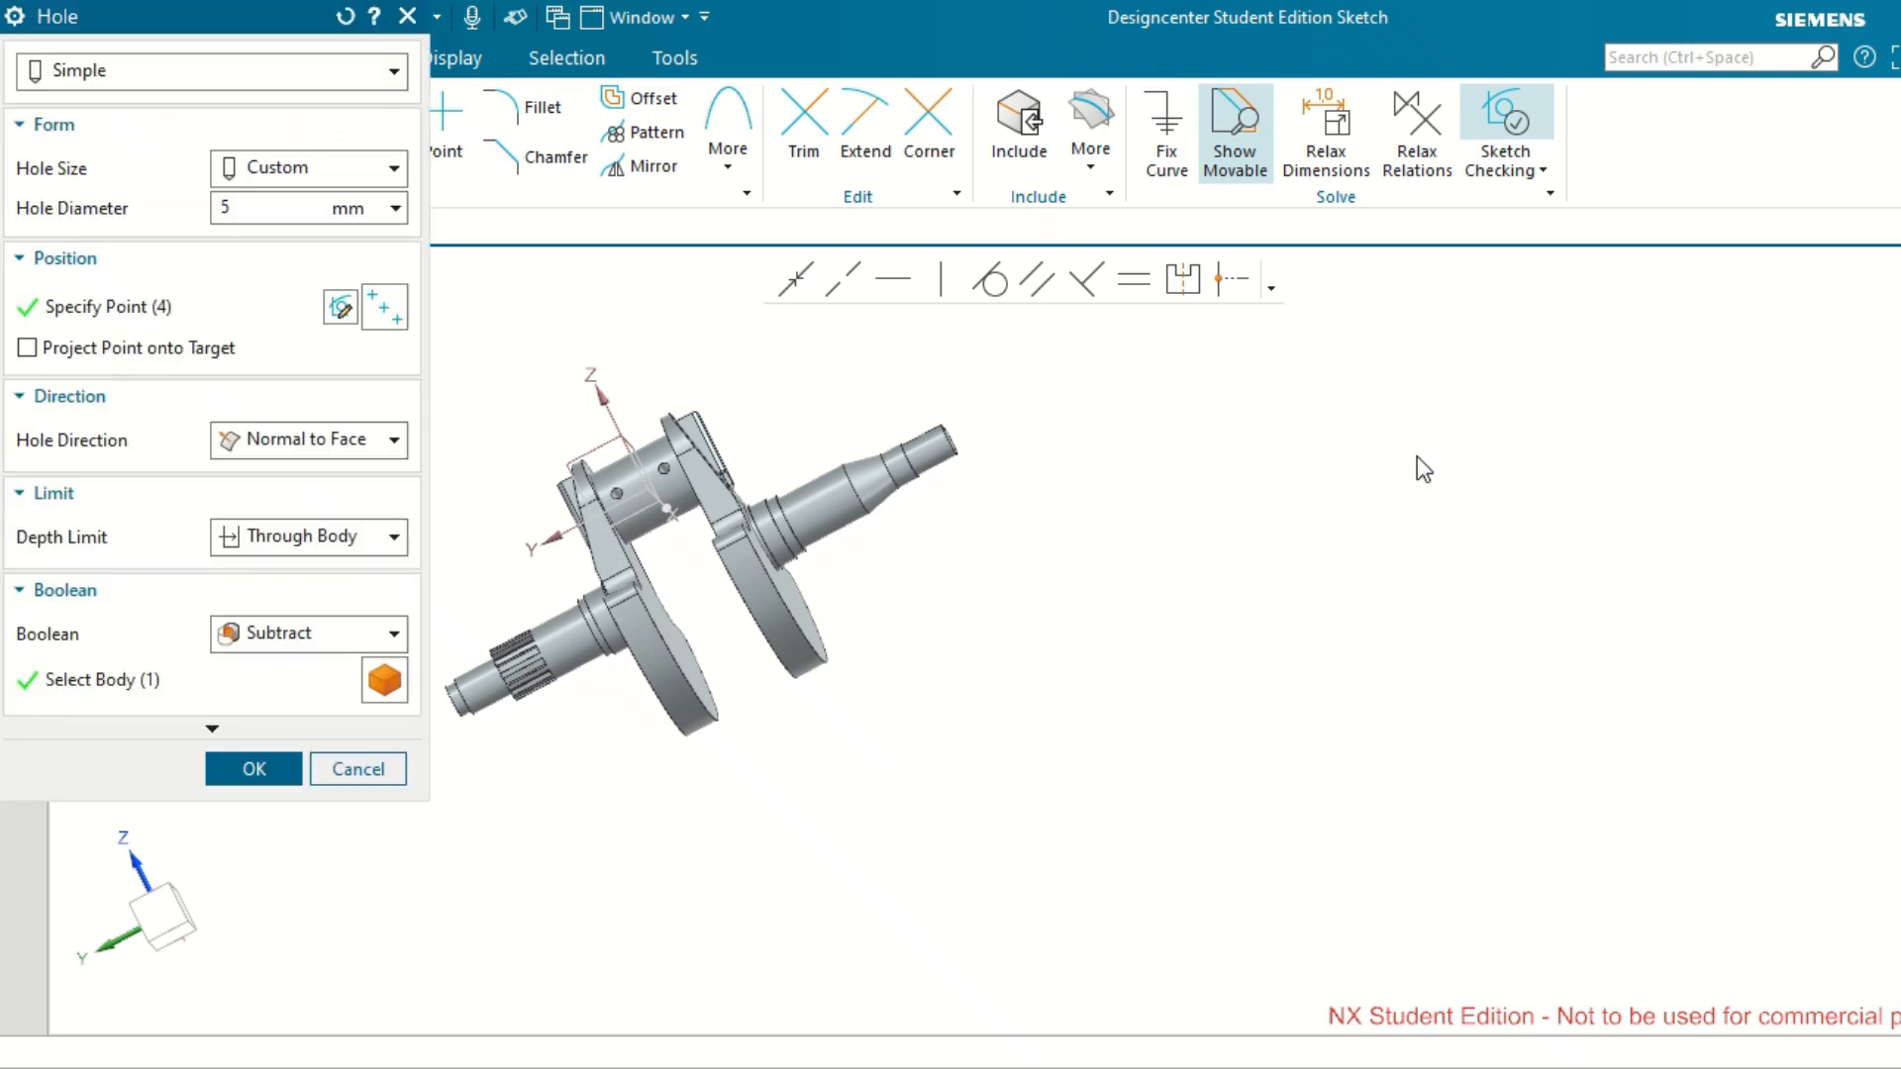
left_click(259, 776)
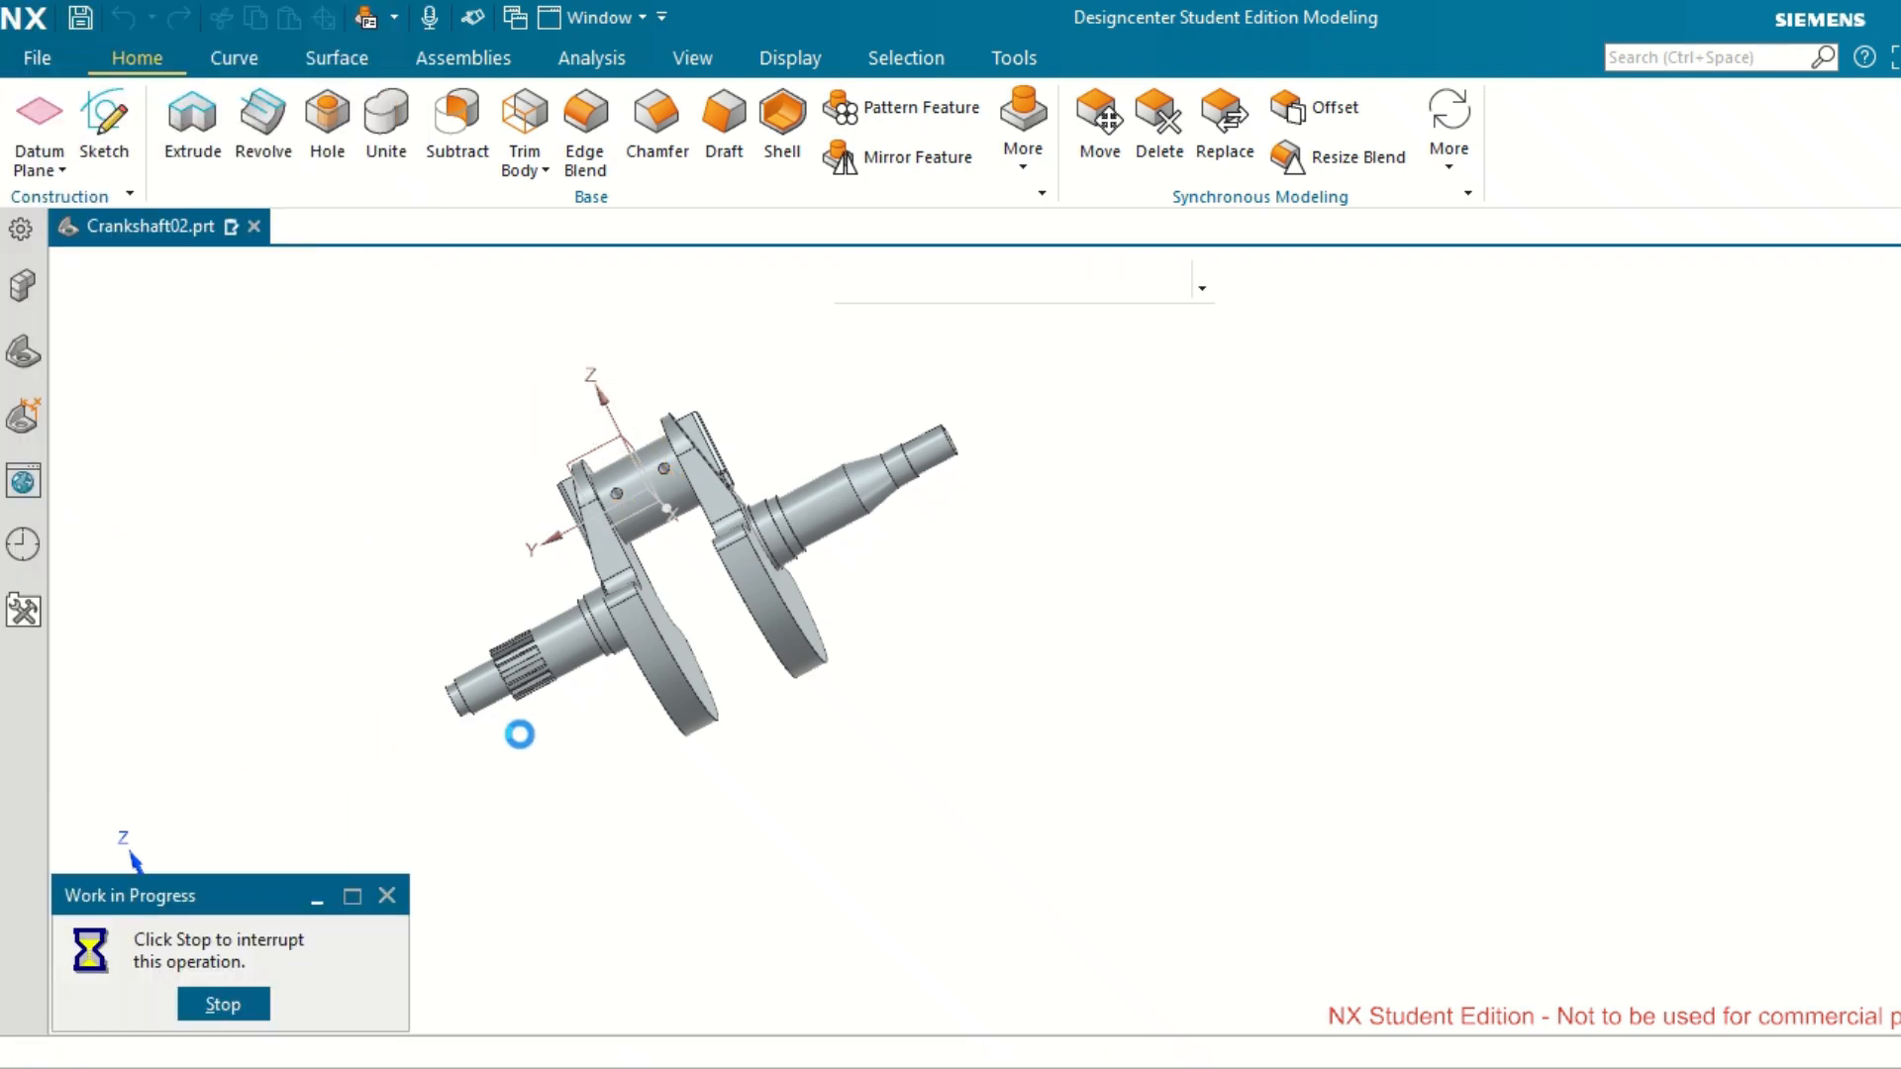
Hide Datum Coordinate System (0) in the model history and fit the whole crankshaft in the view.
scroll(519, 734, "up", 4)
middle_click_drag(520, 734, 572, 758)
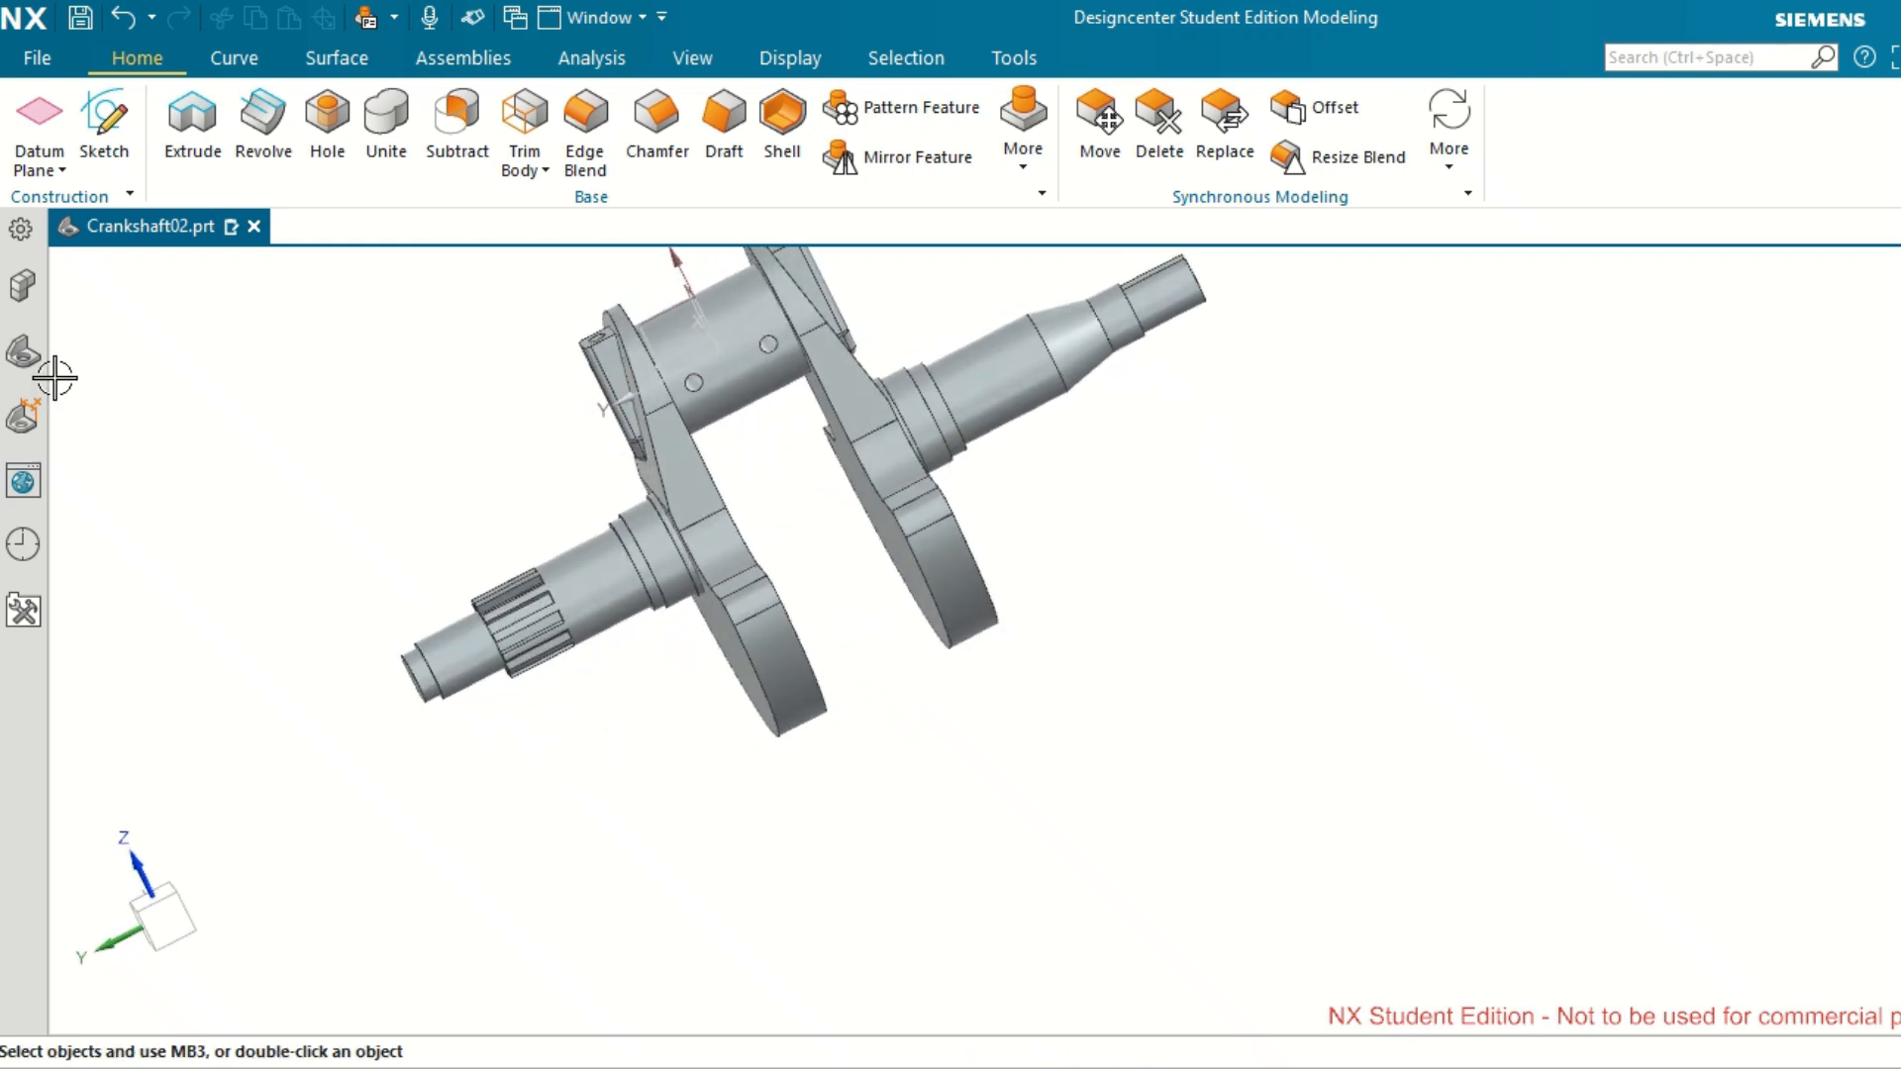
left_click(23, 351)
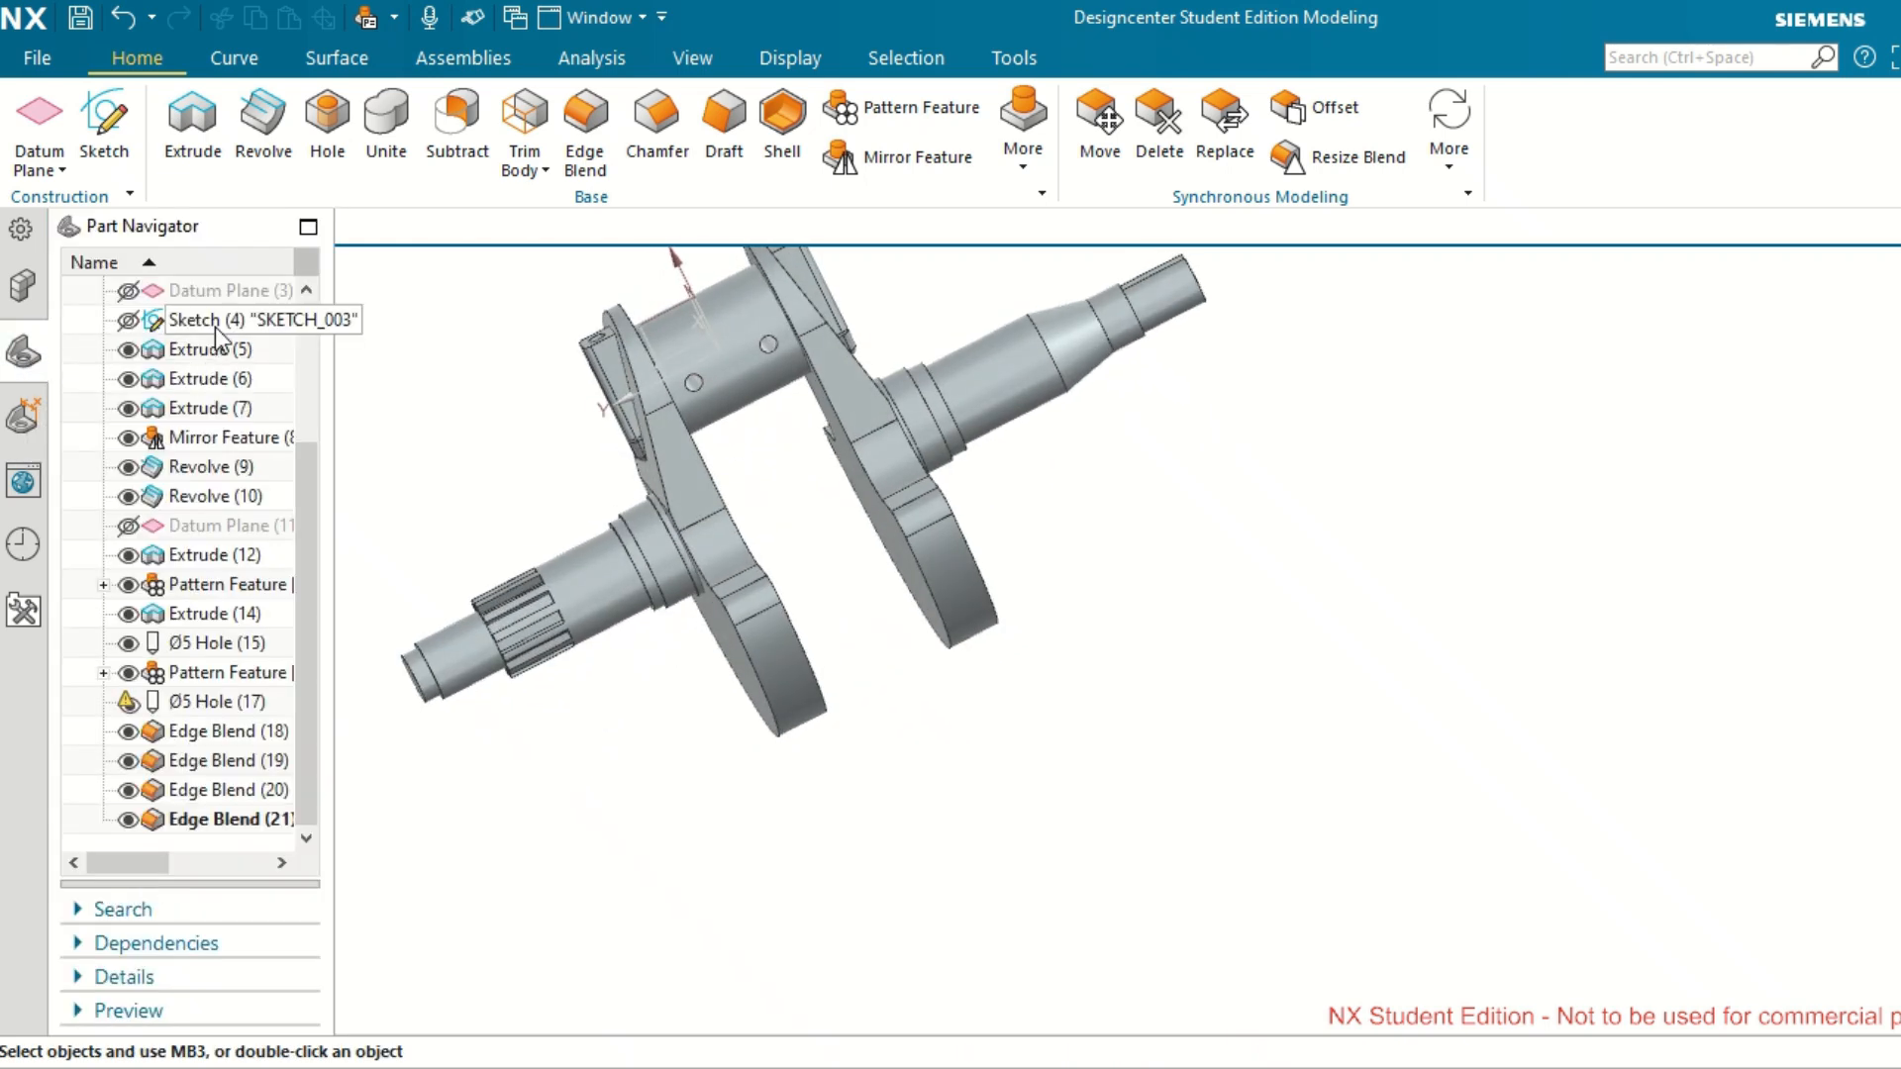
scroll(198, 401, "up", 3)
left_click(213, 417)
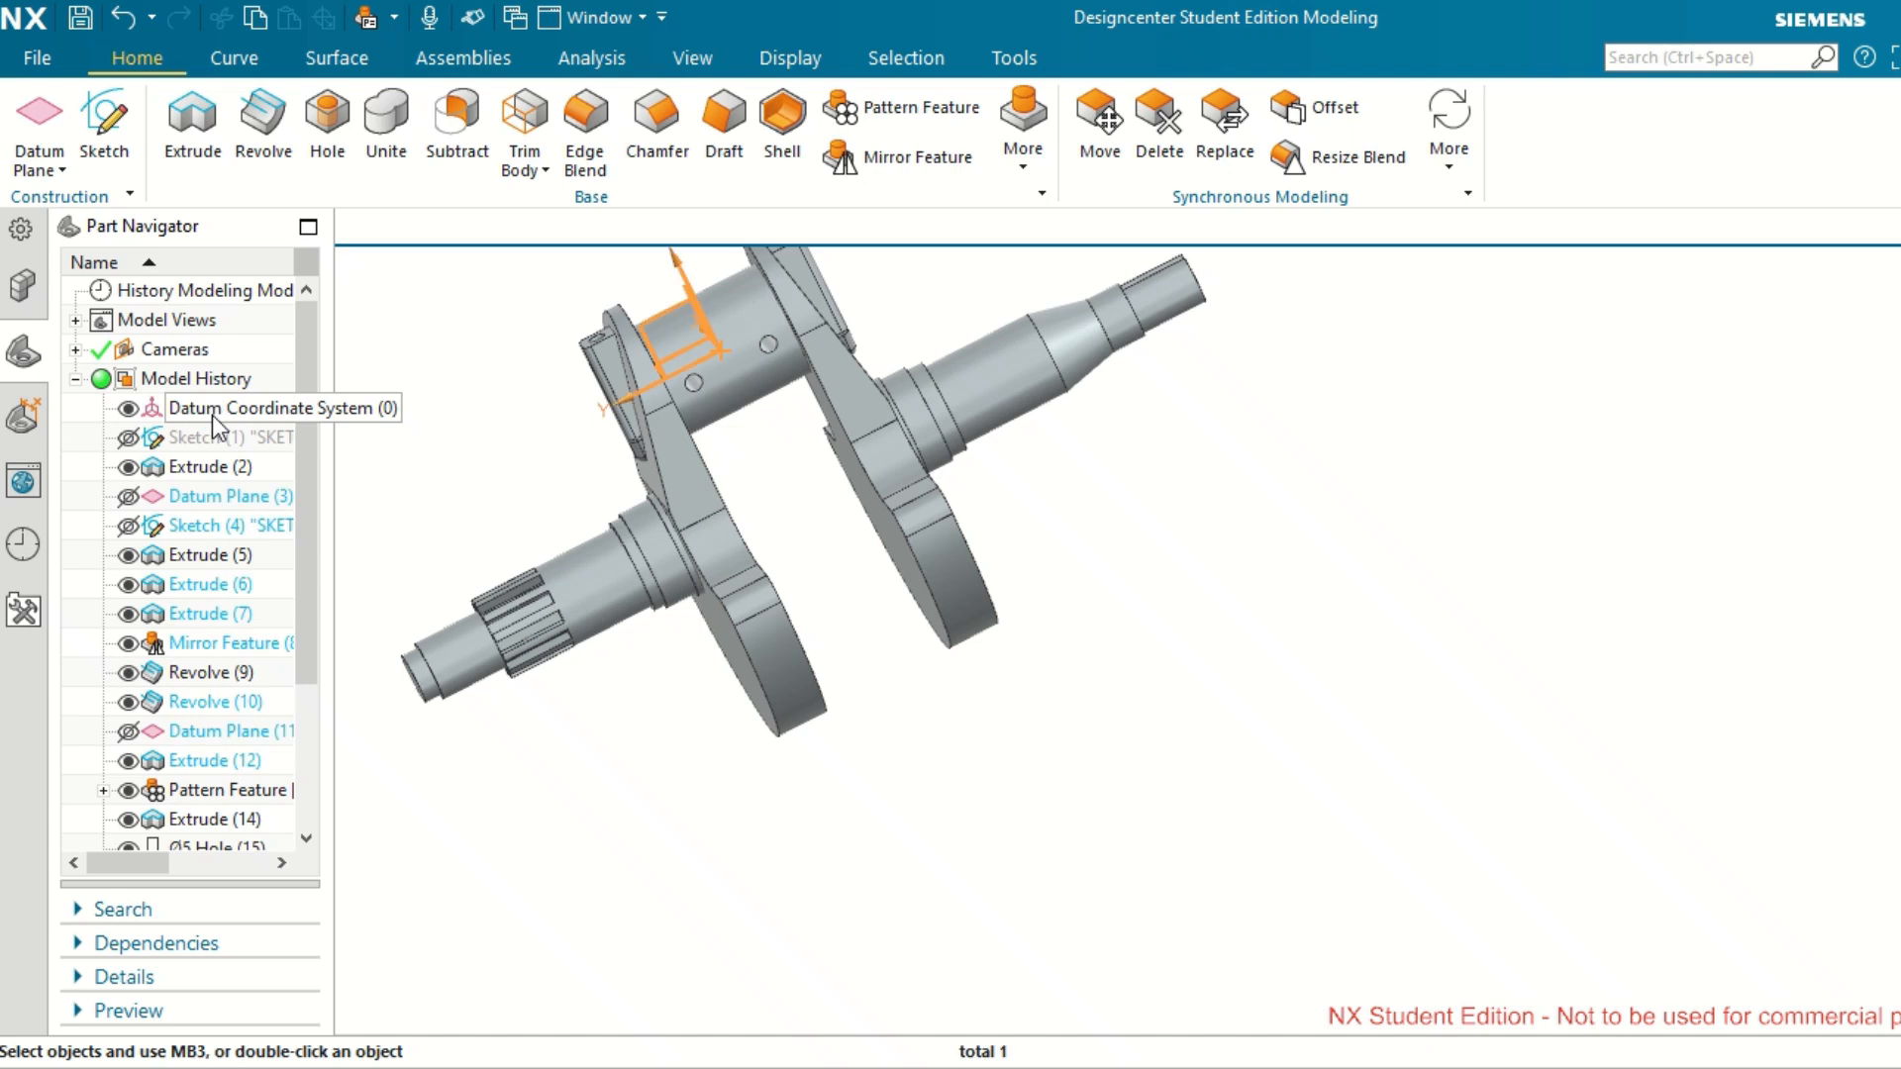
left_click(128, 408)
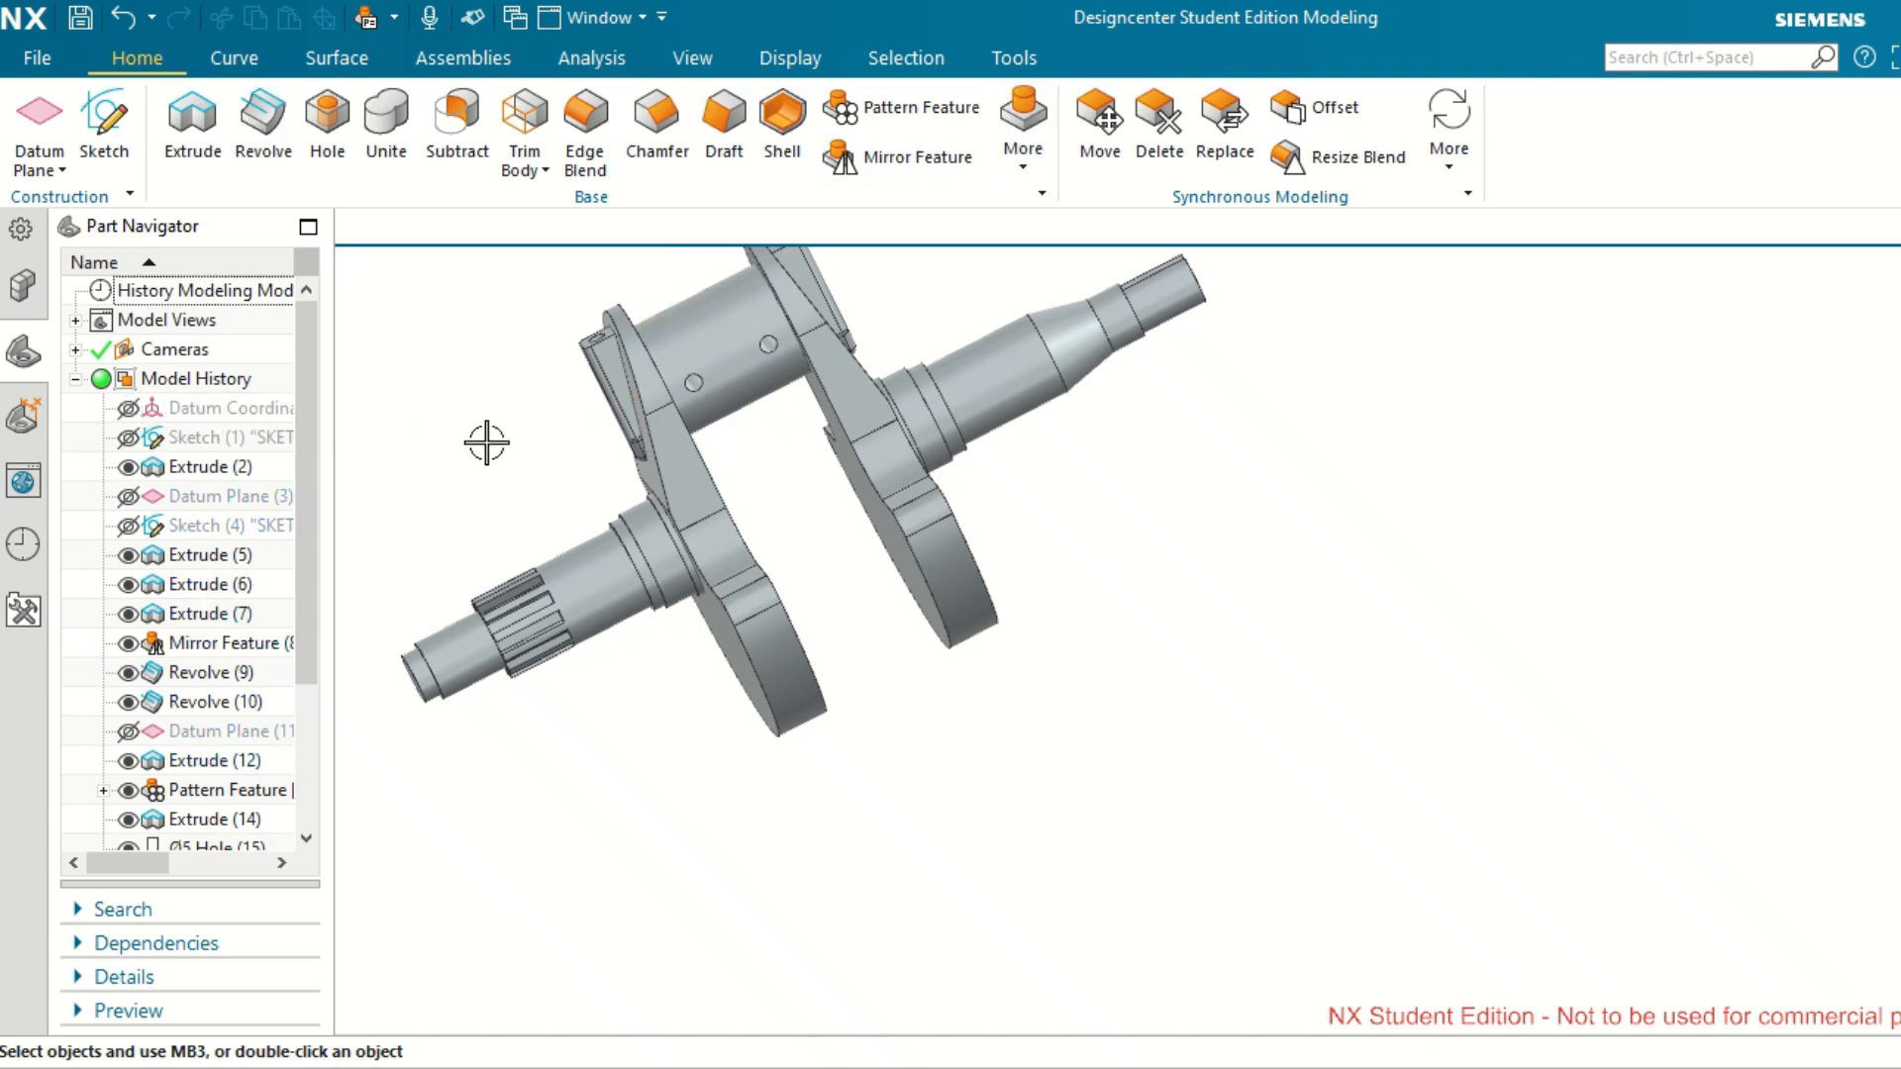
left_click_drag(306, 546, 348, 469)
key("ctrl+f")
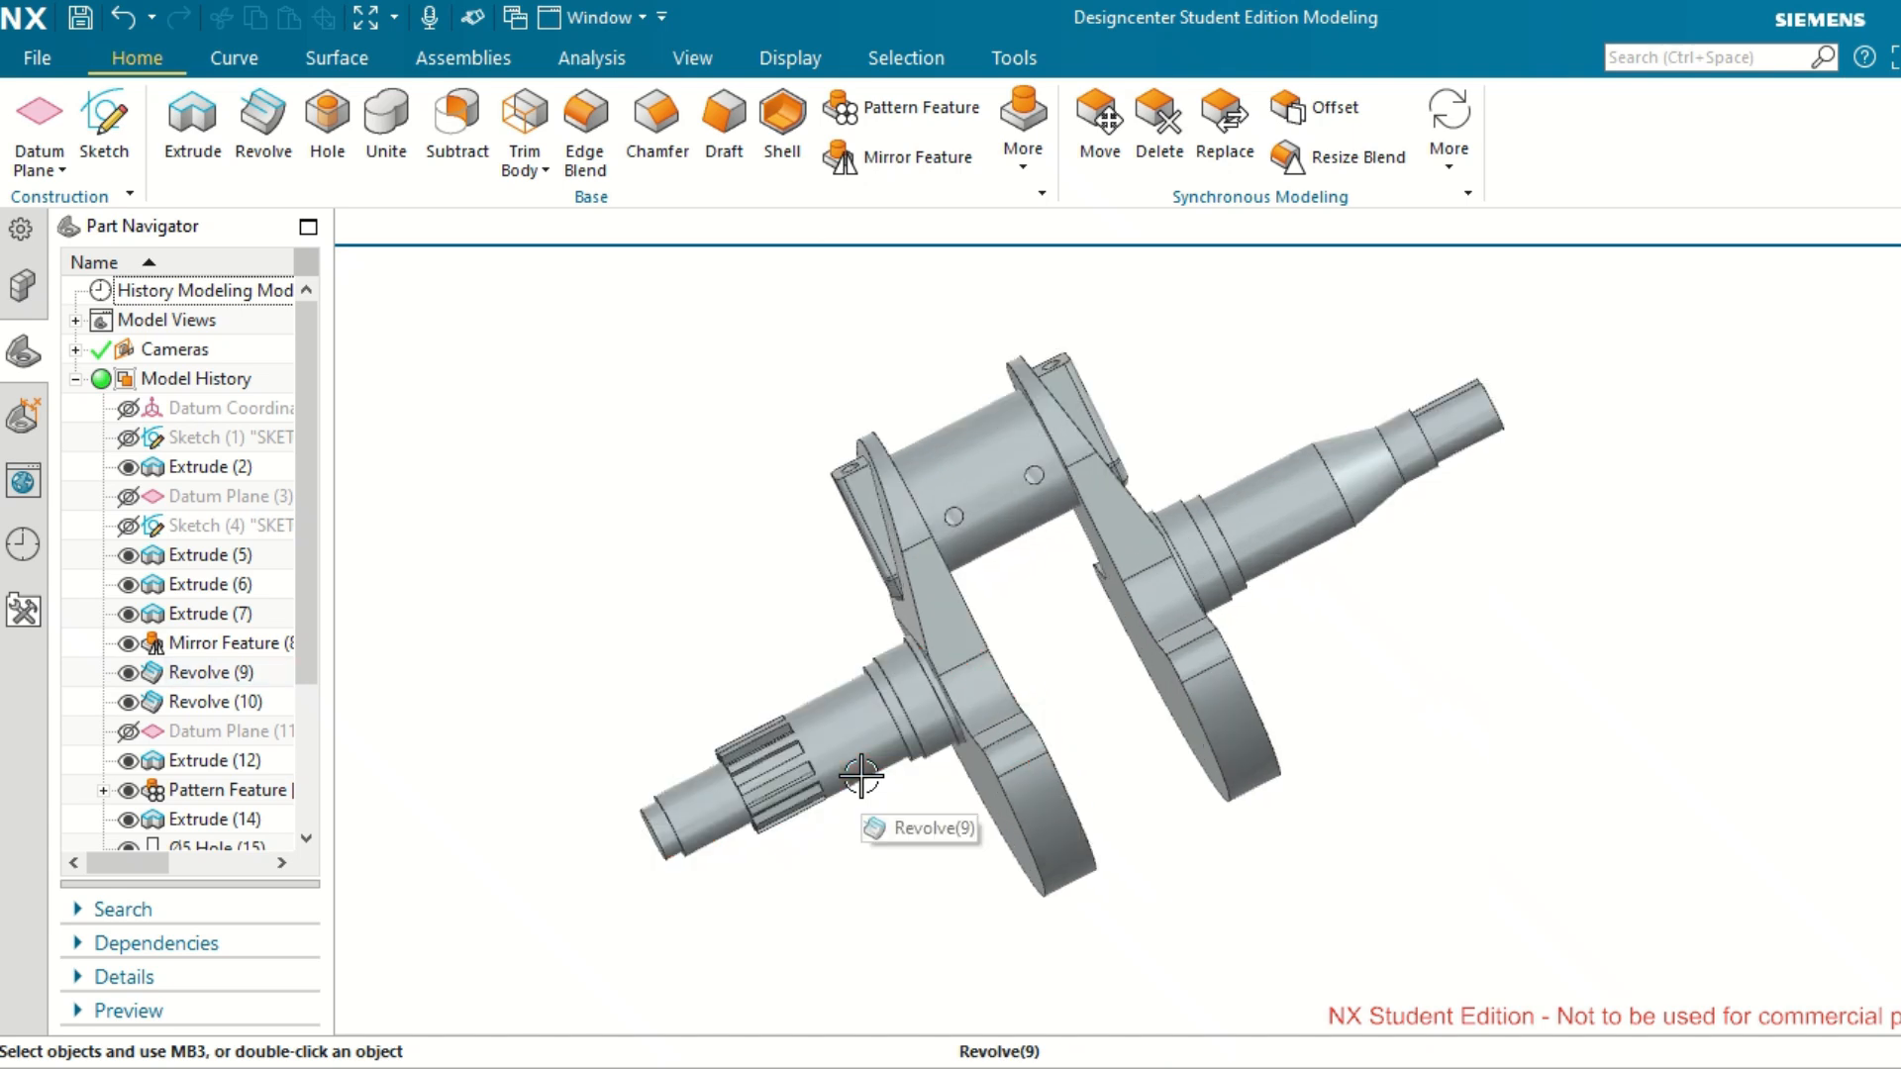
scroll(861, 777, "down", 2)
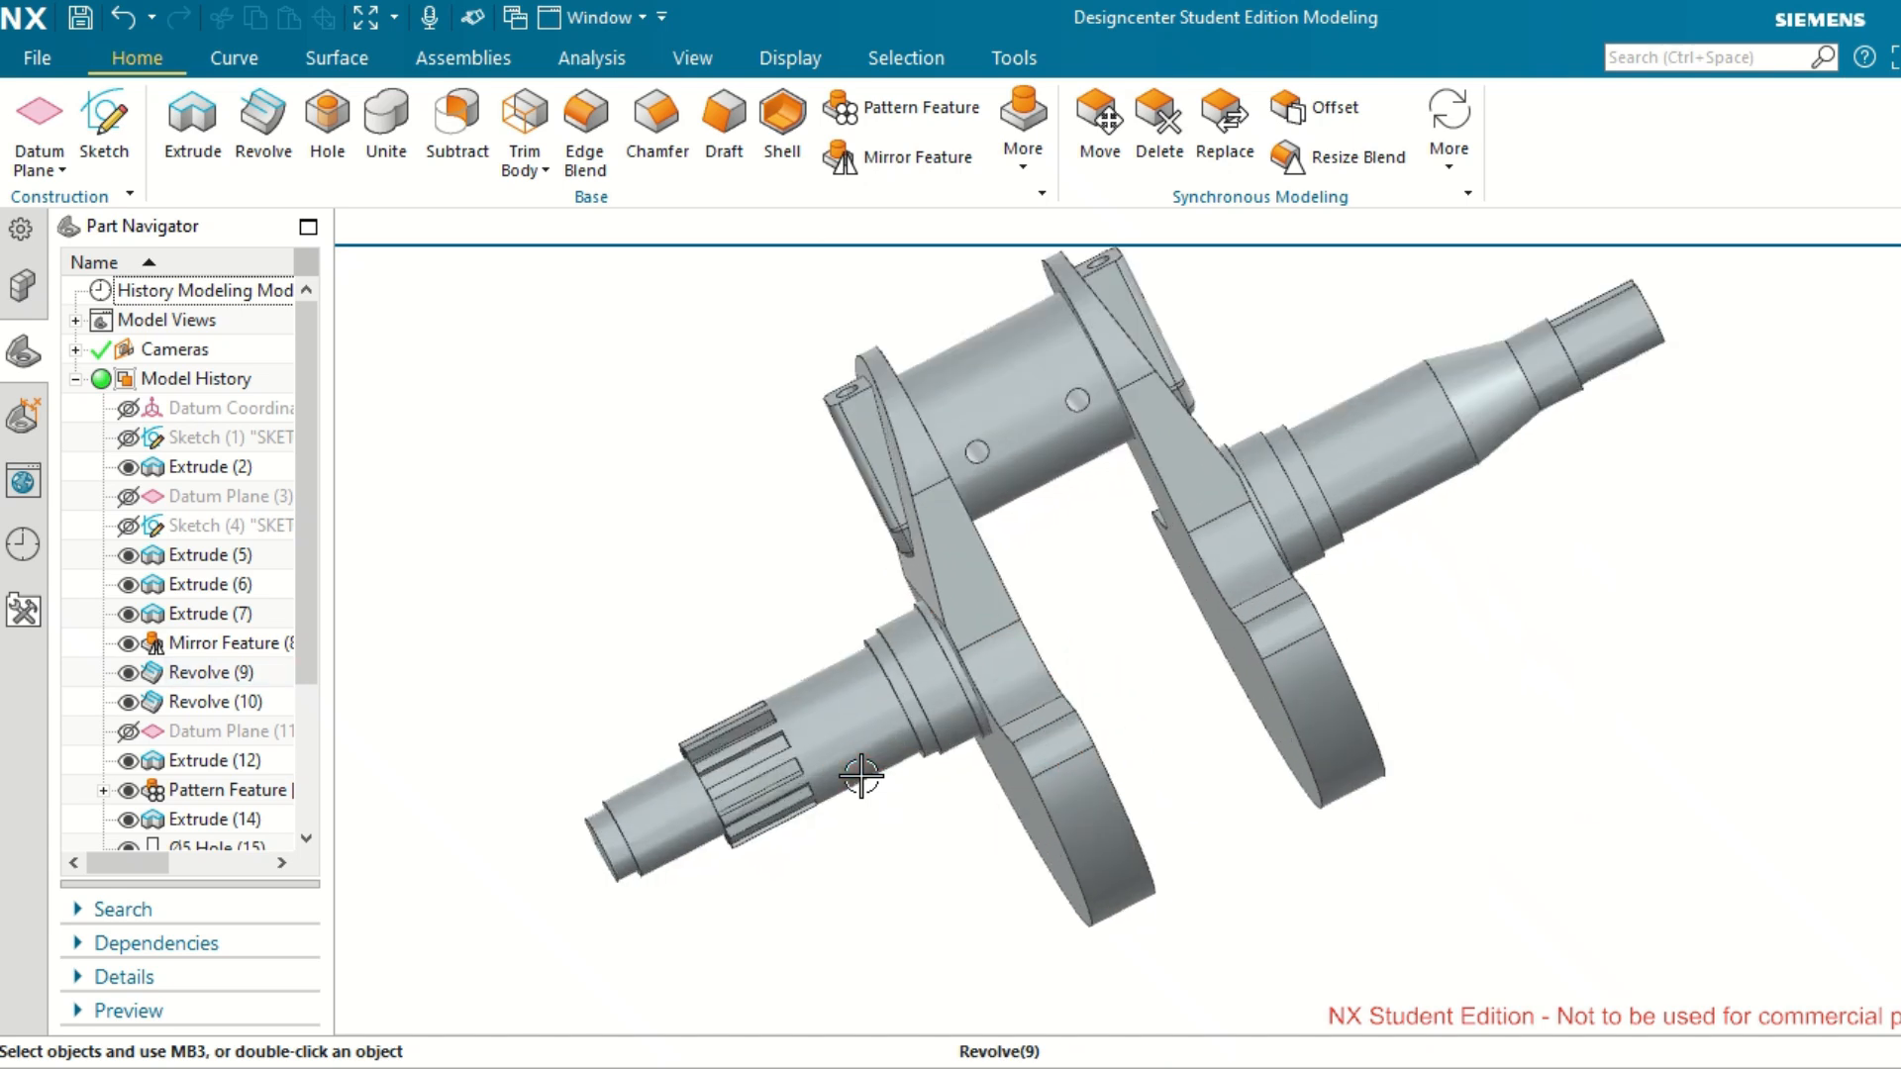